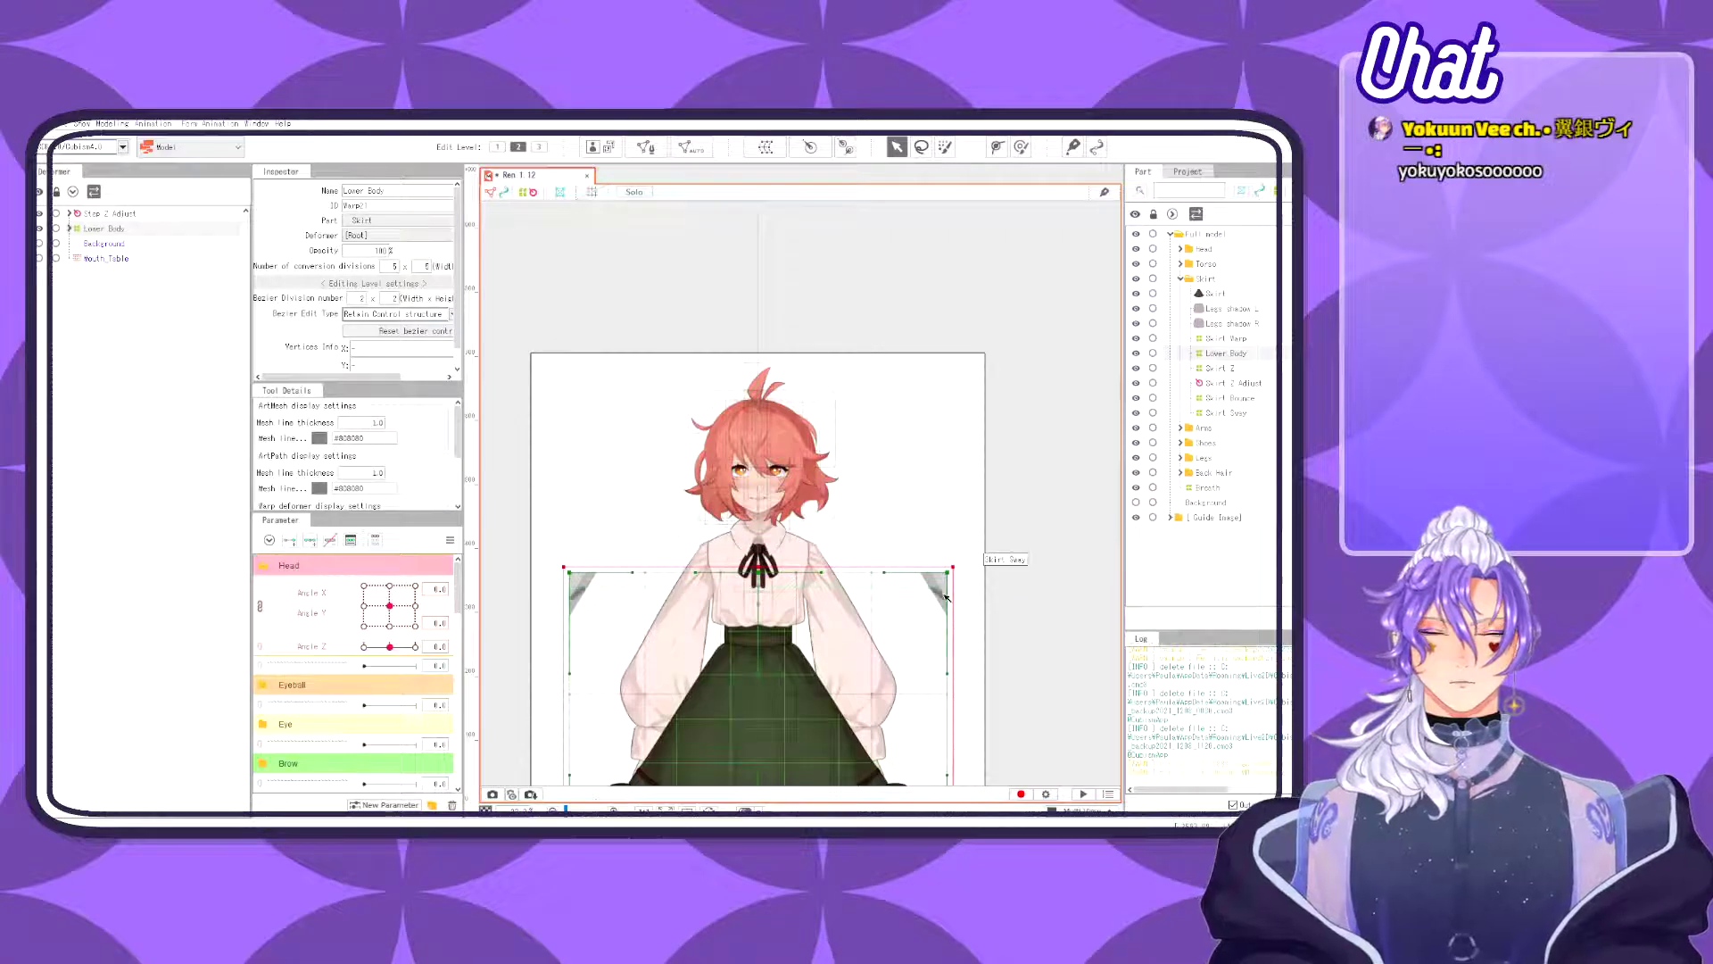
- Fit the whole model in view, deselect the Lower Body deformer and open the Physics/Scene Blending Settings
{"action": "key", "text": "ctrl+0"}
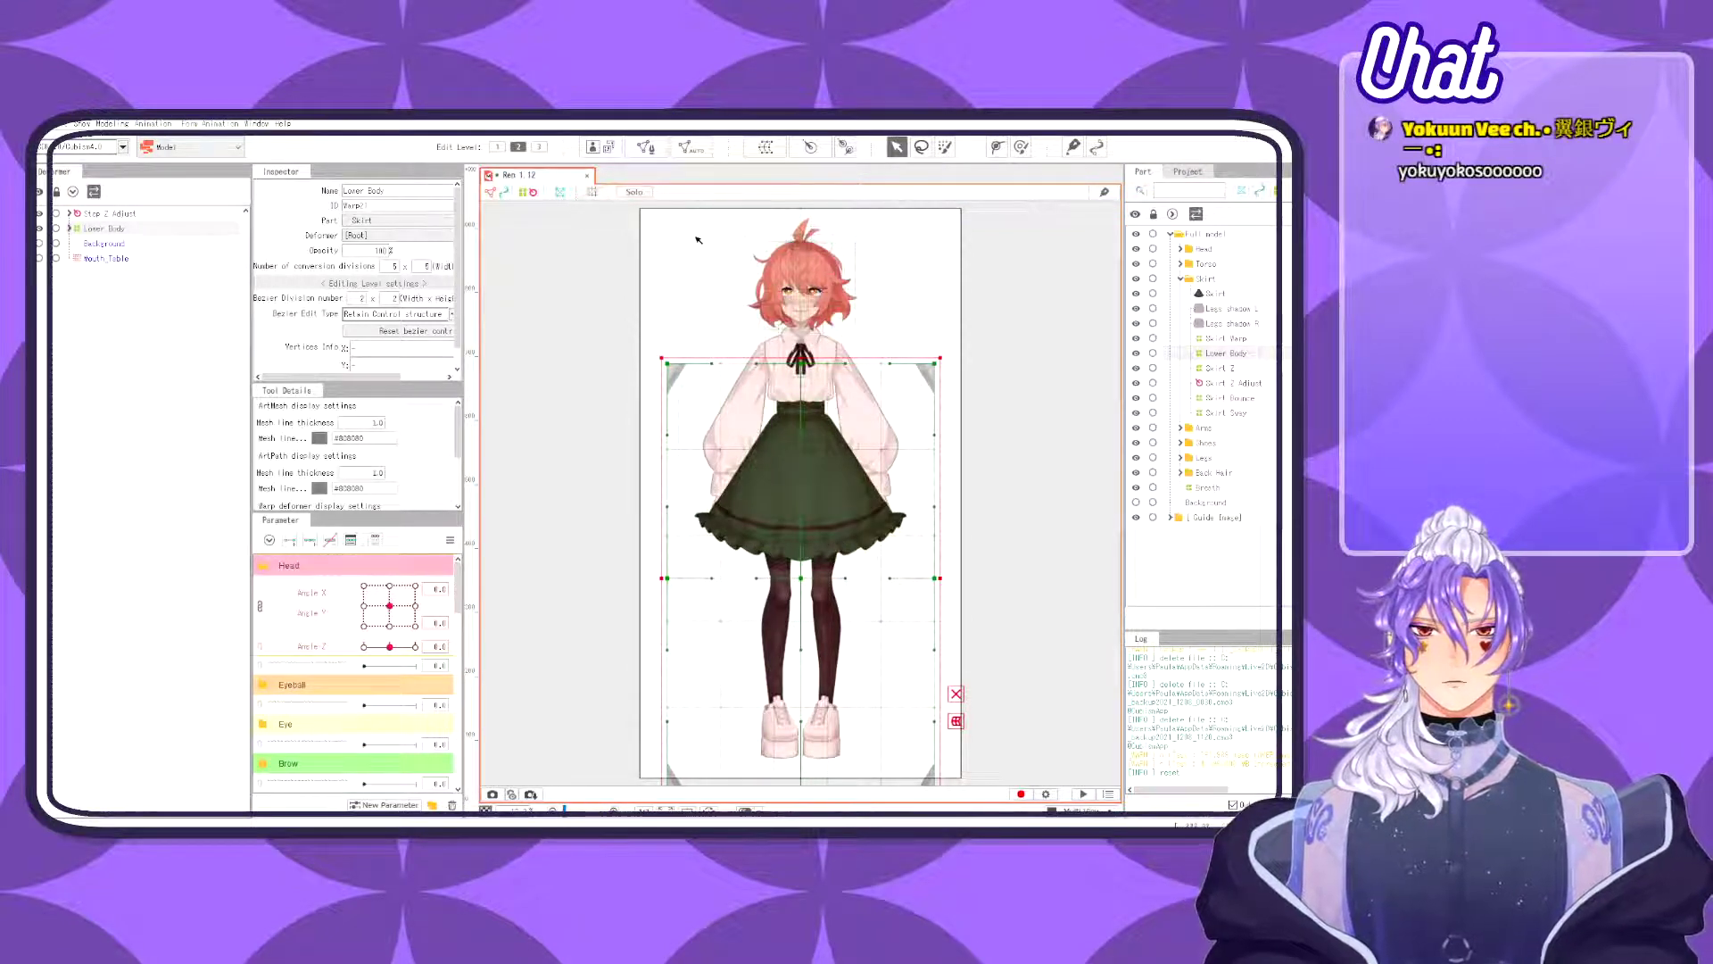
{"action": "left_click", "coordinate": [617, 520]}
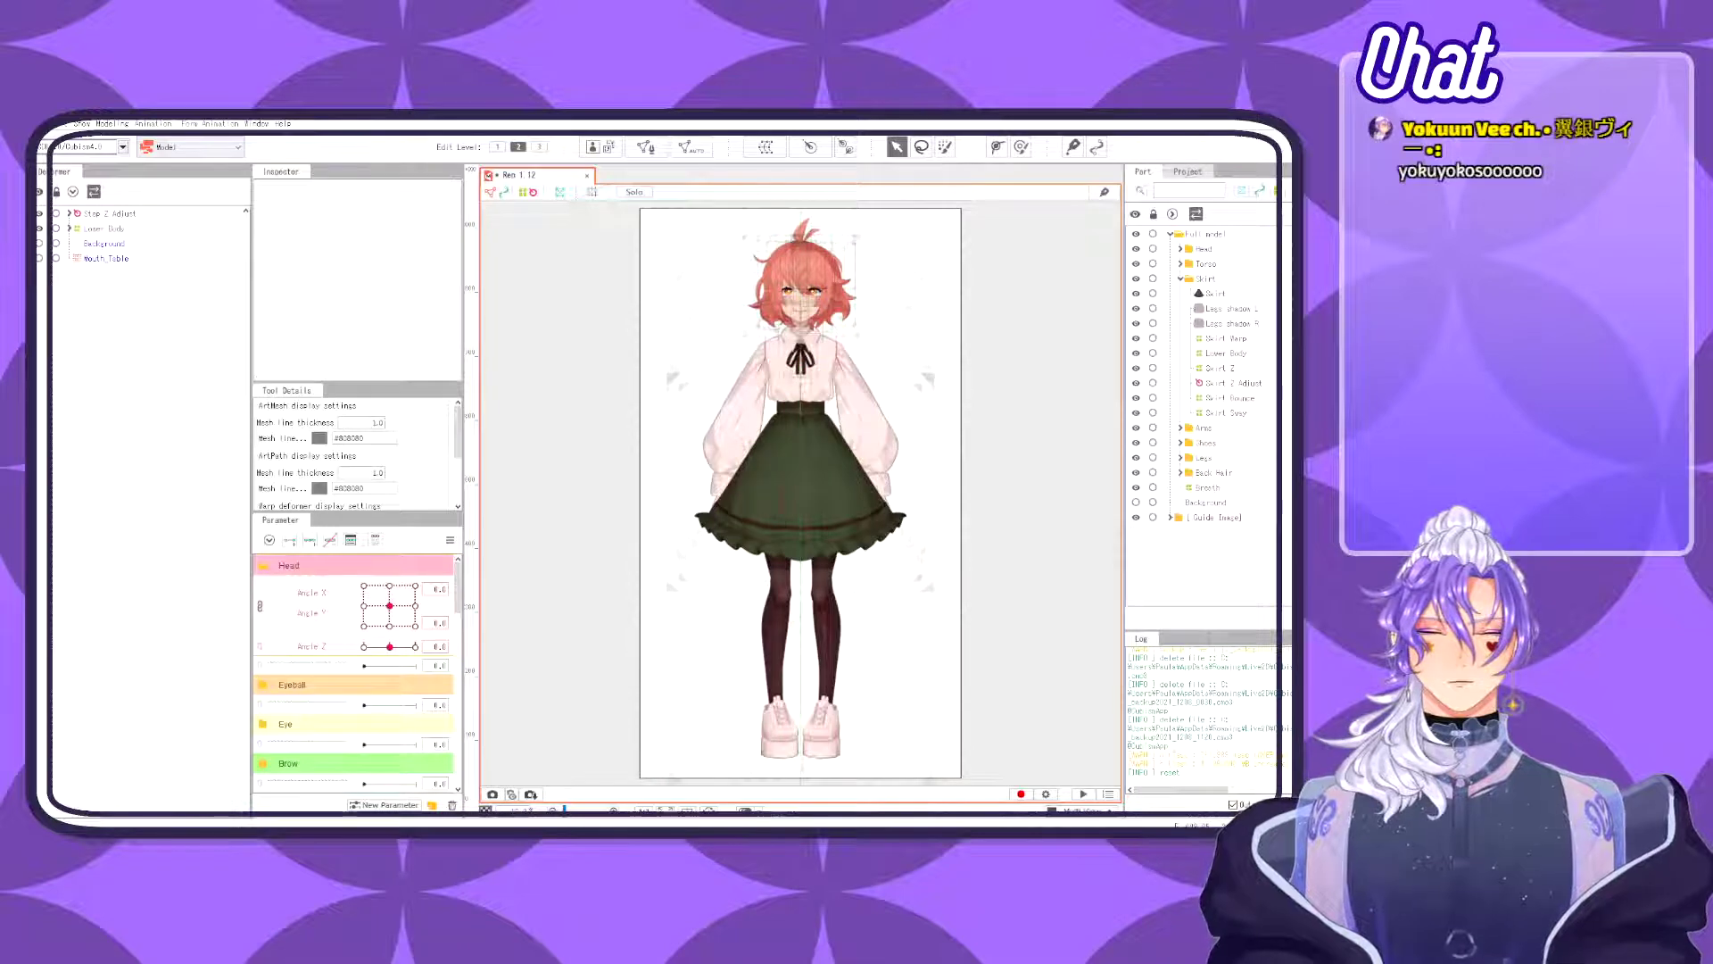
{"action": "left_click", "coordinate": [125, 123]}
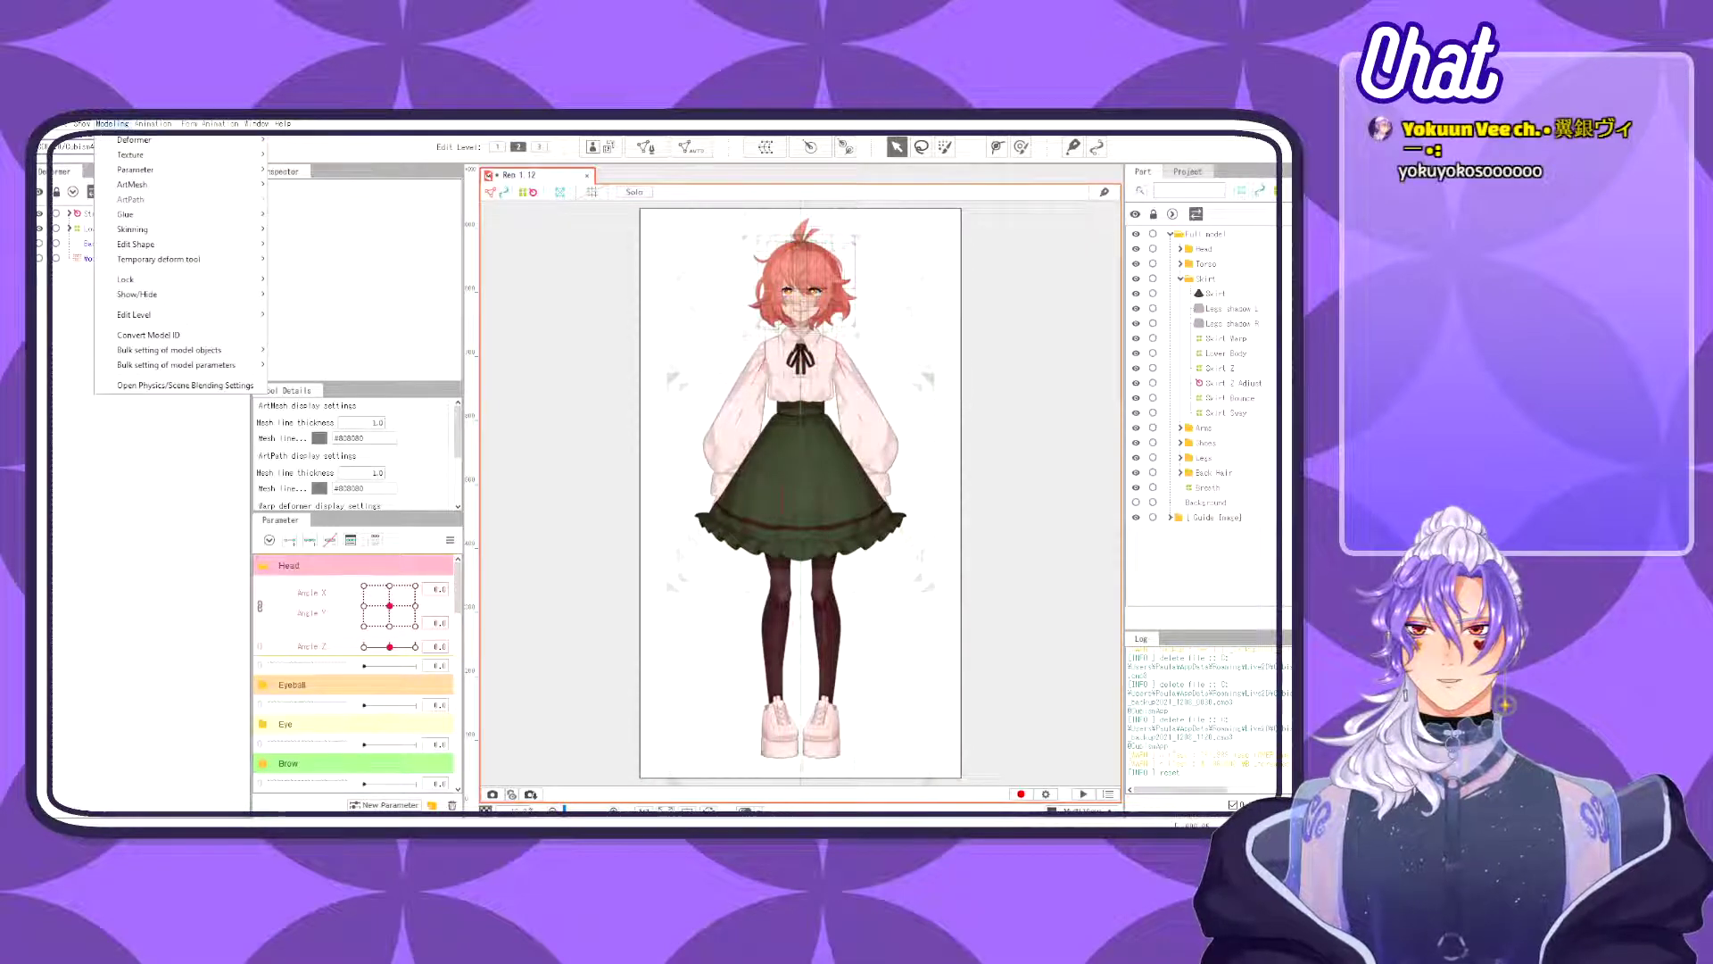
{"action": "left_click", "coordinate": [141, 386]}
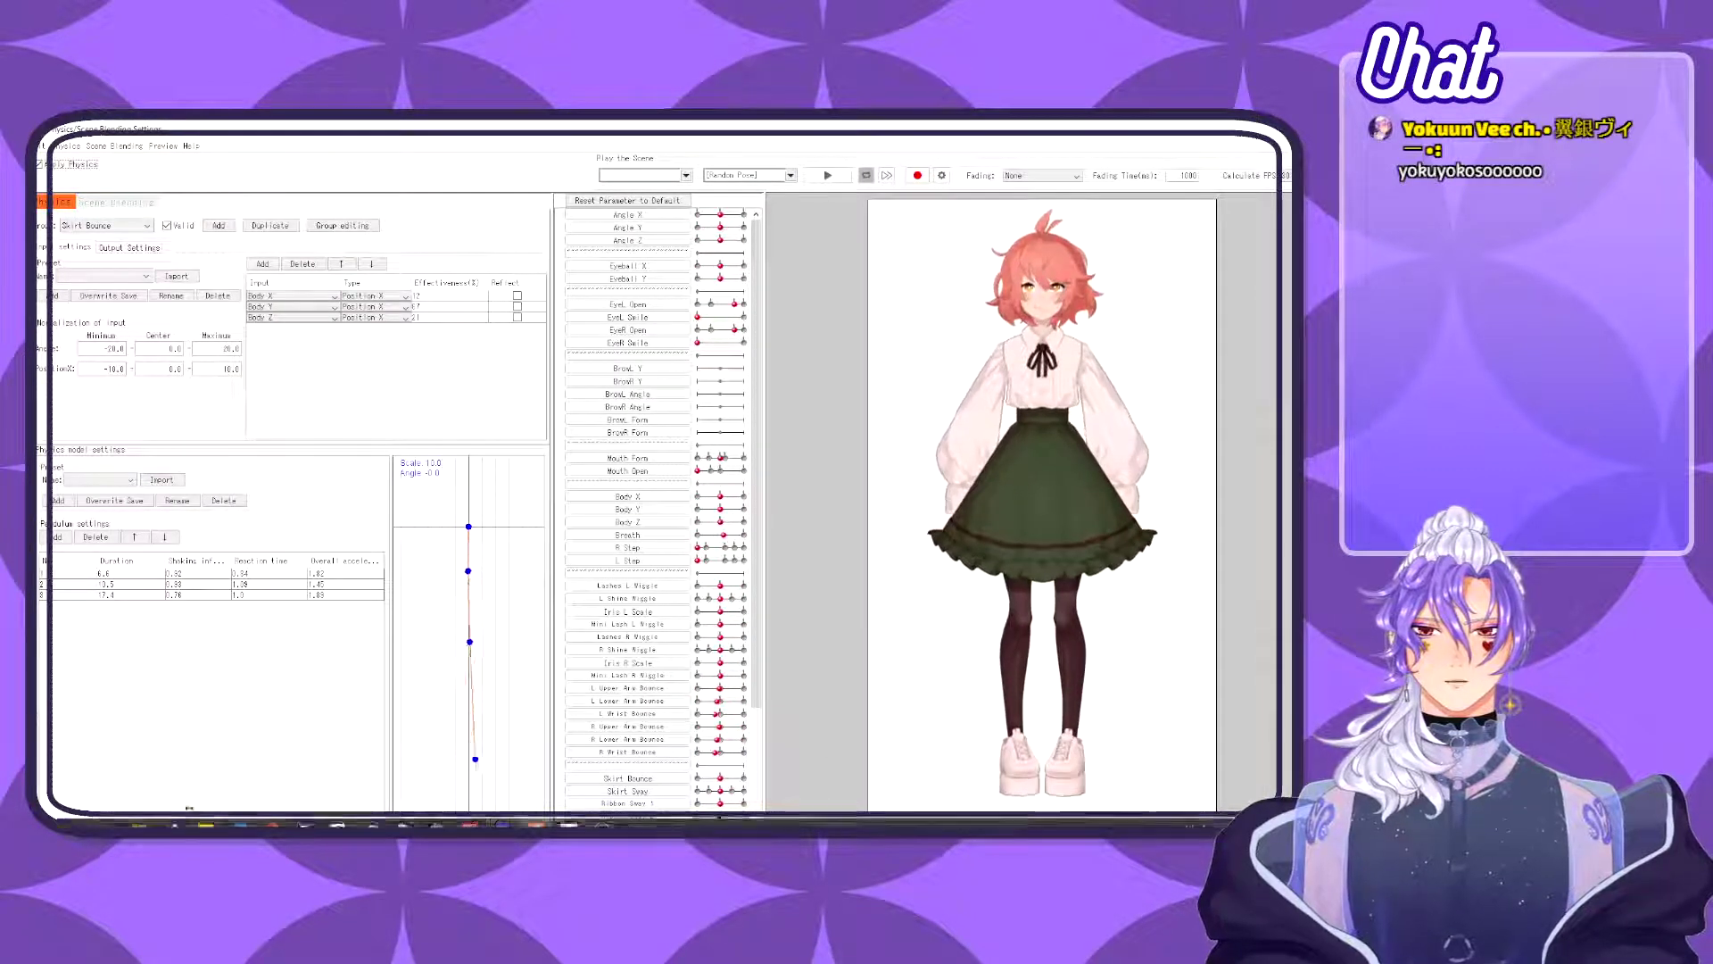
- Switch to the web browser to check the YouTube live stream dashboard and the lofi radio page, and return to the physics settings
{"action": "mouse_move", "coordinate": [173, 822]}
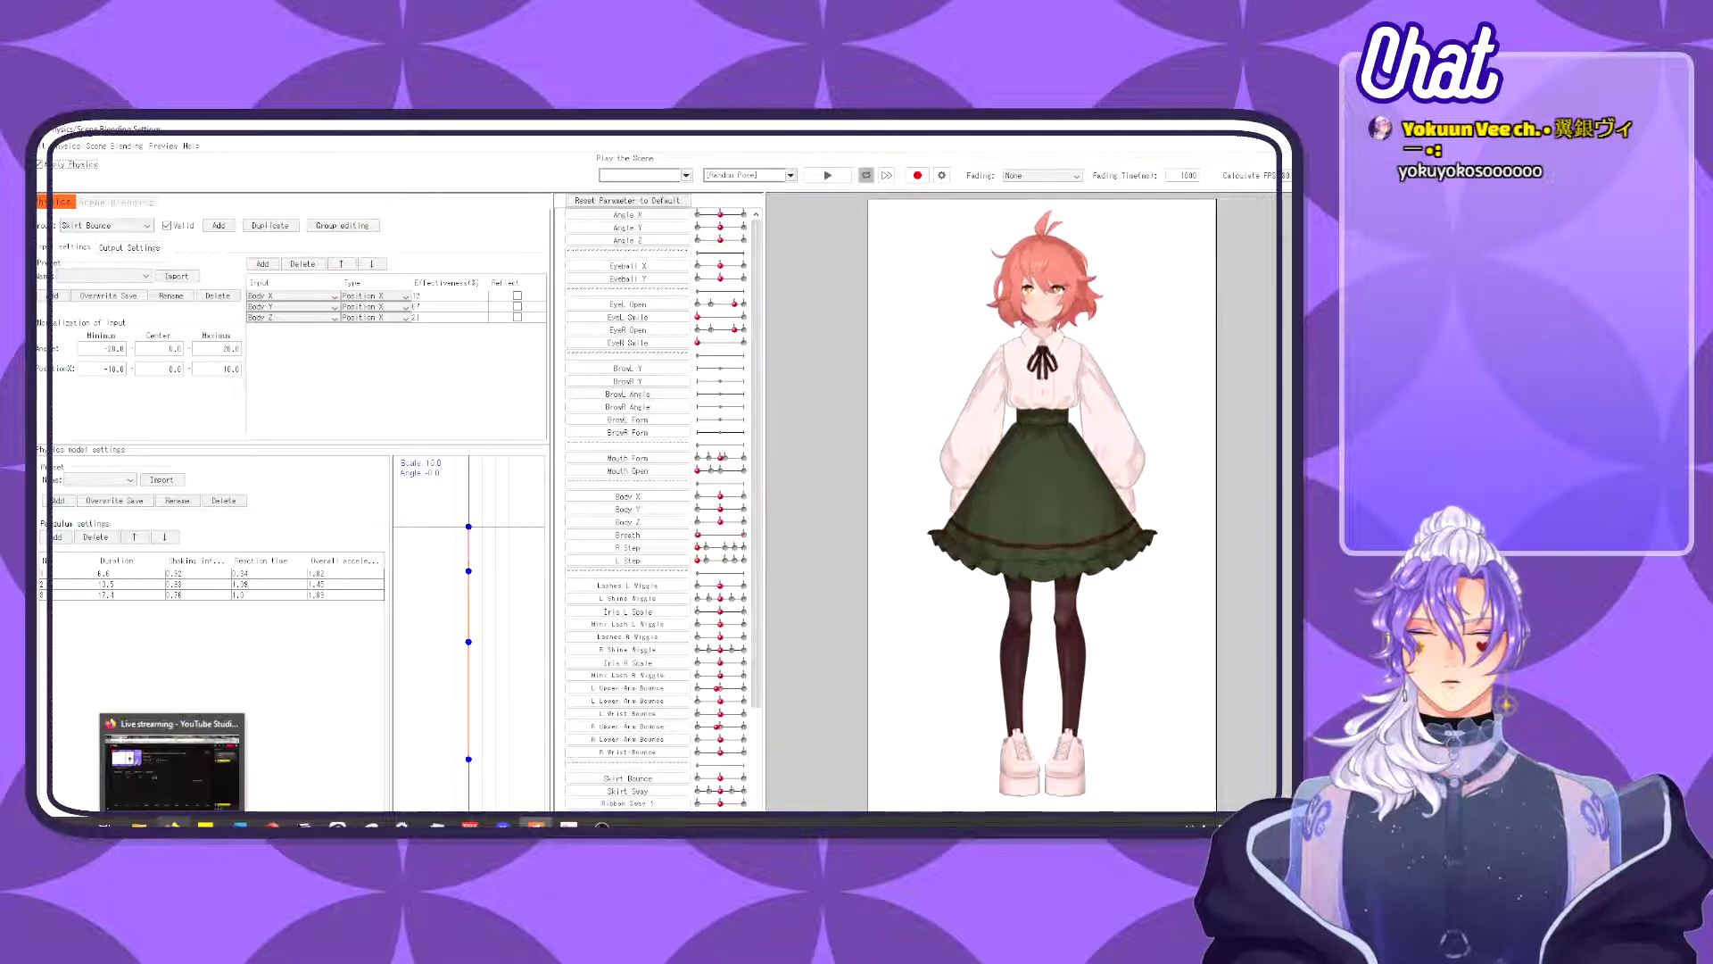
{"action": "left_click", "coordinate": [173, 763]}
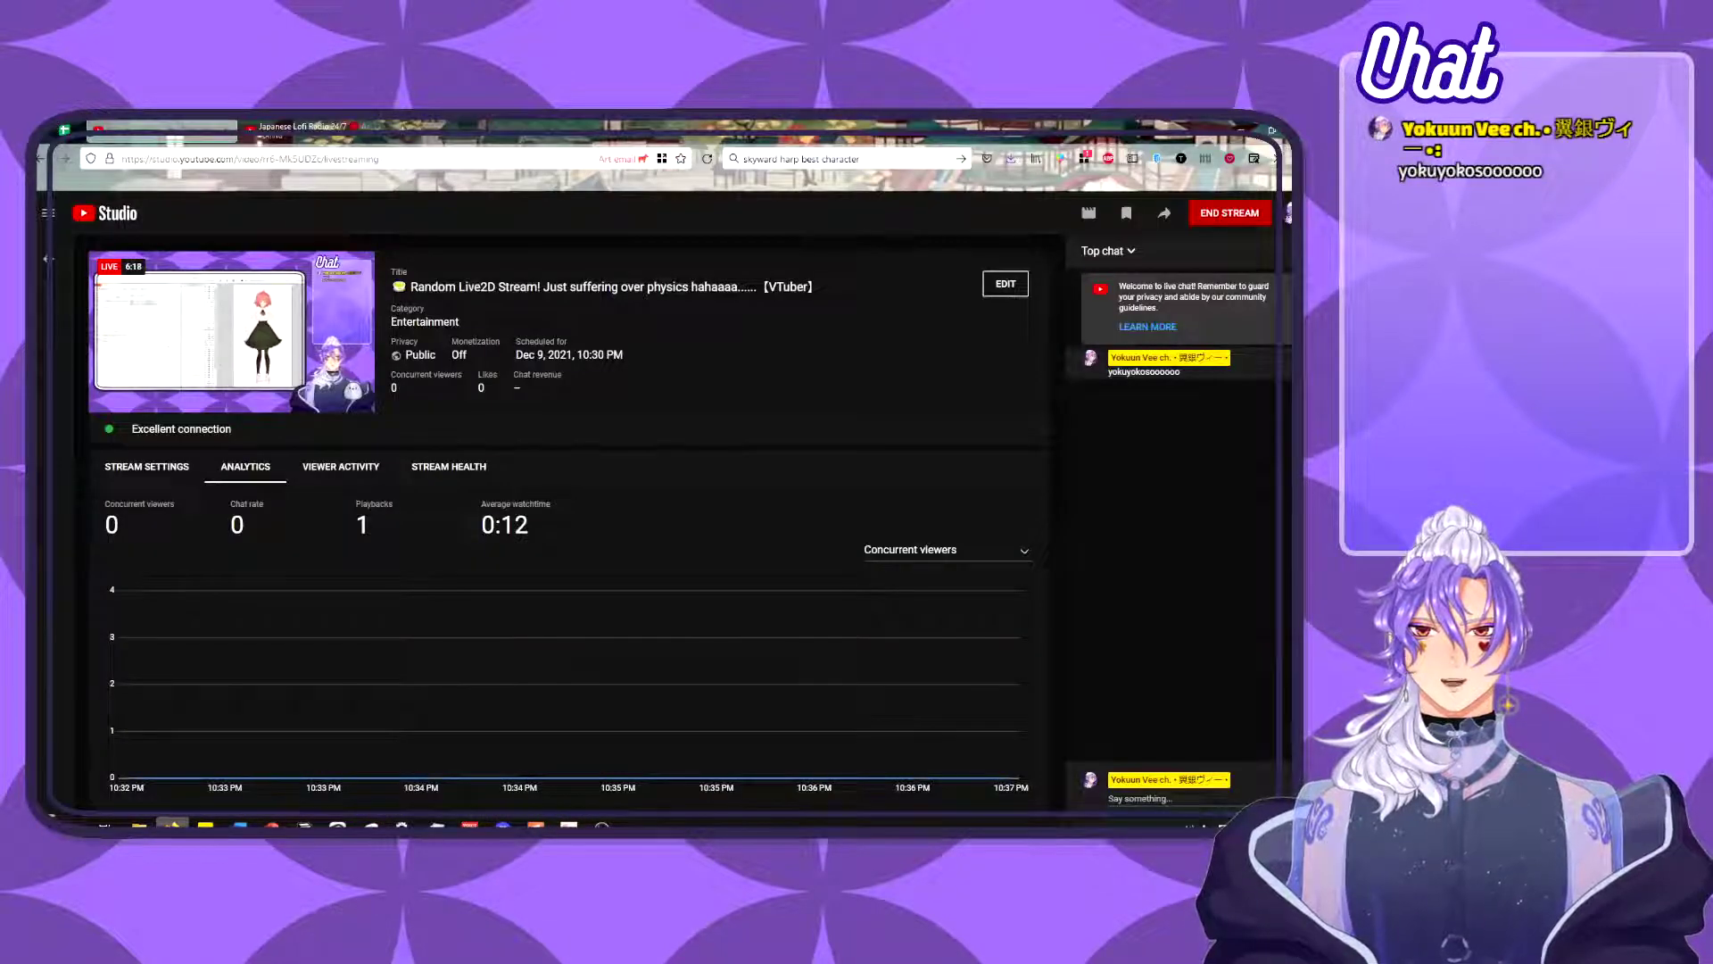
{"action": "left_click", "coordinate": [228, 134]}
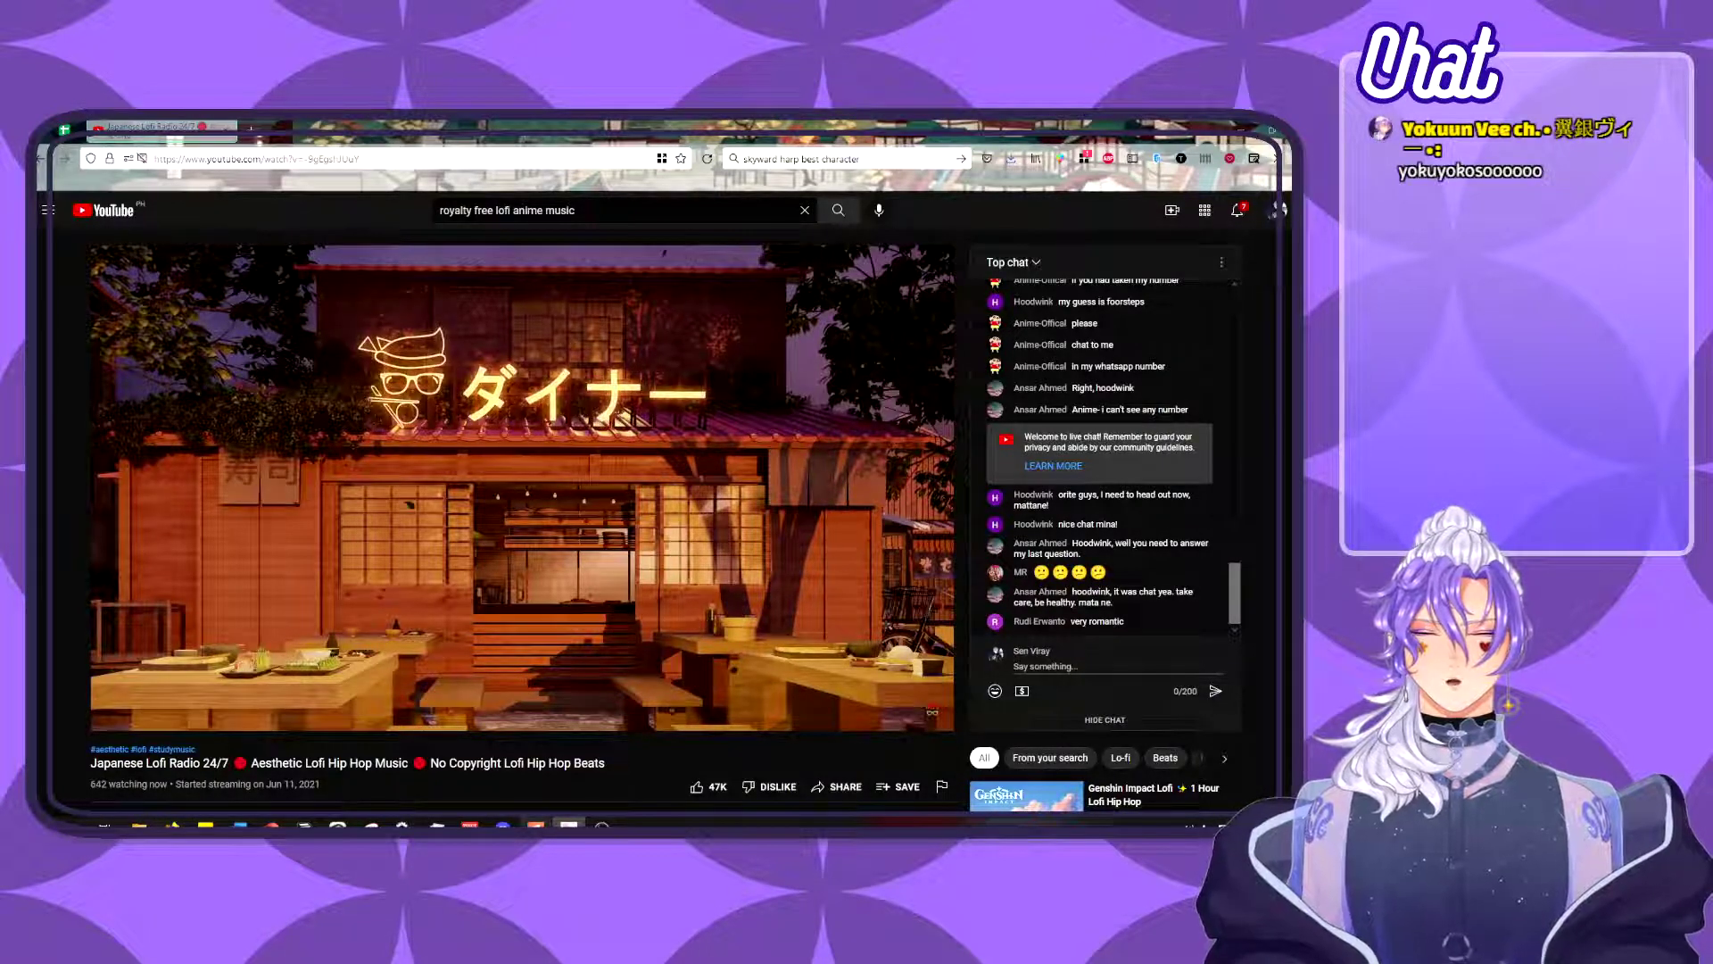
{"action": "left_click", "coordinate": [535, 824]}
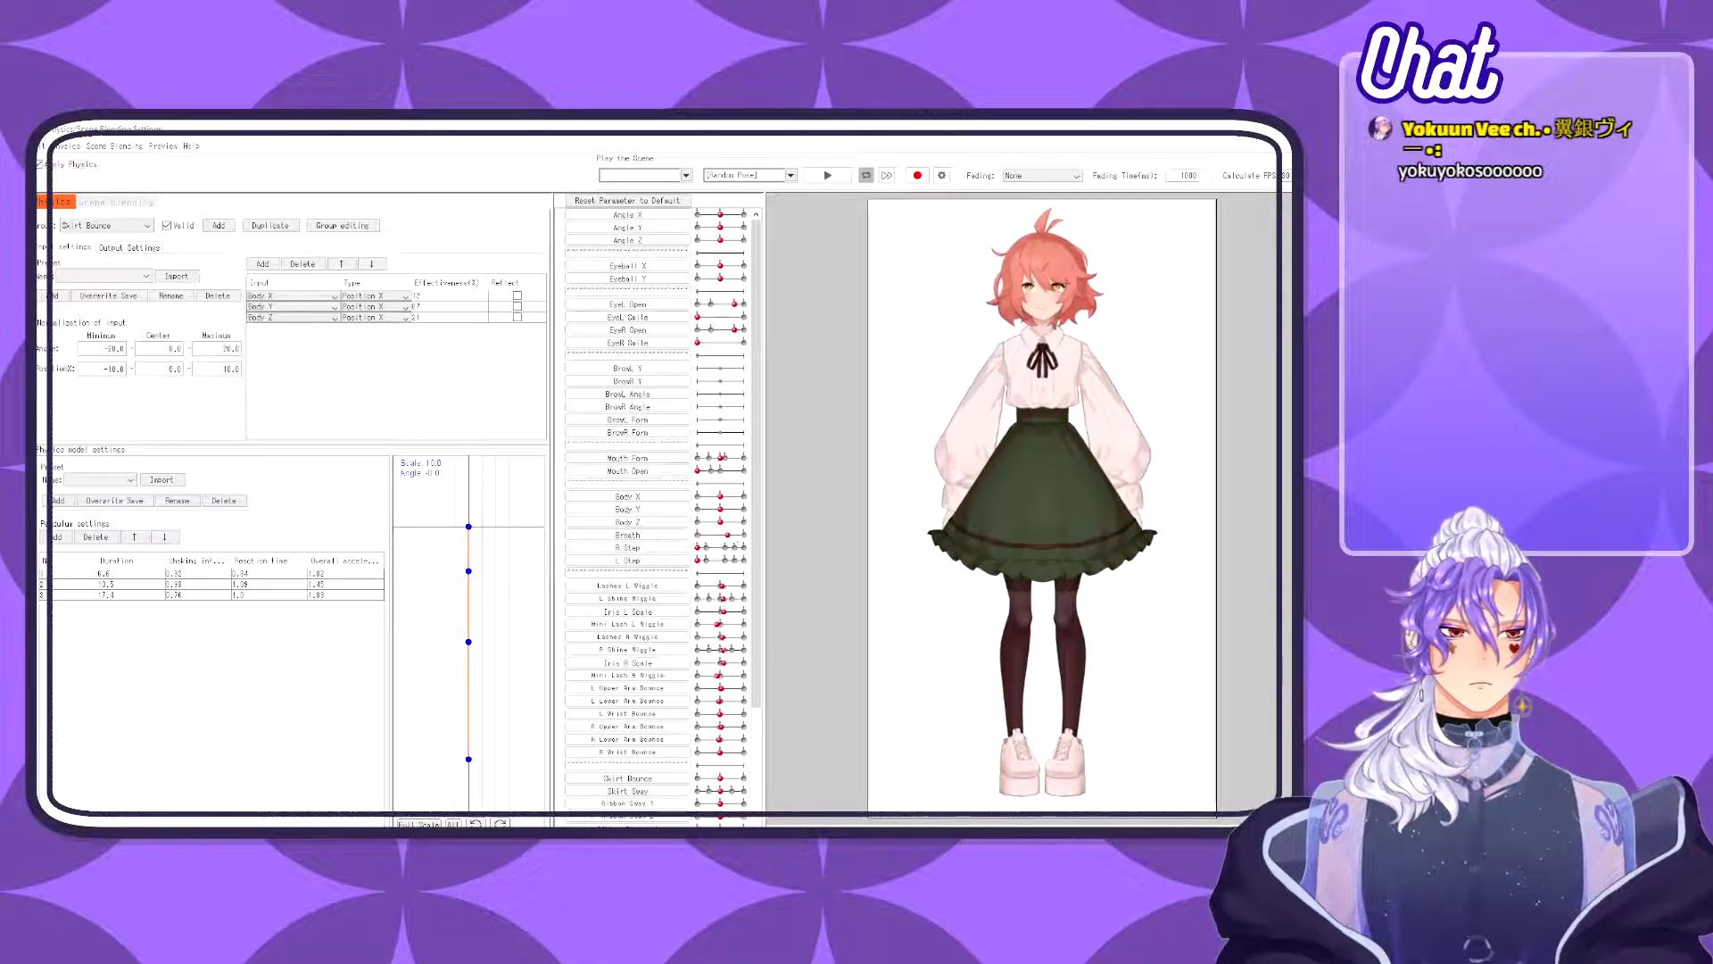
- Switch to the model editor and examine the hair sway and bounce parameters at the end of the parameter list
{"action": "key", "text": "alt+Tab"}
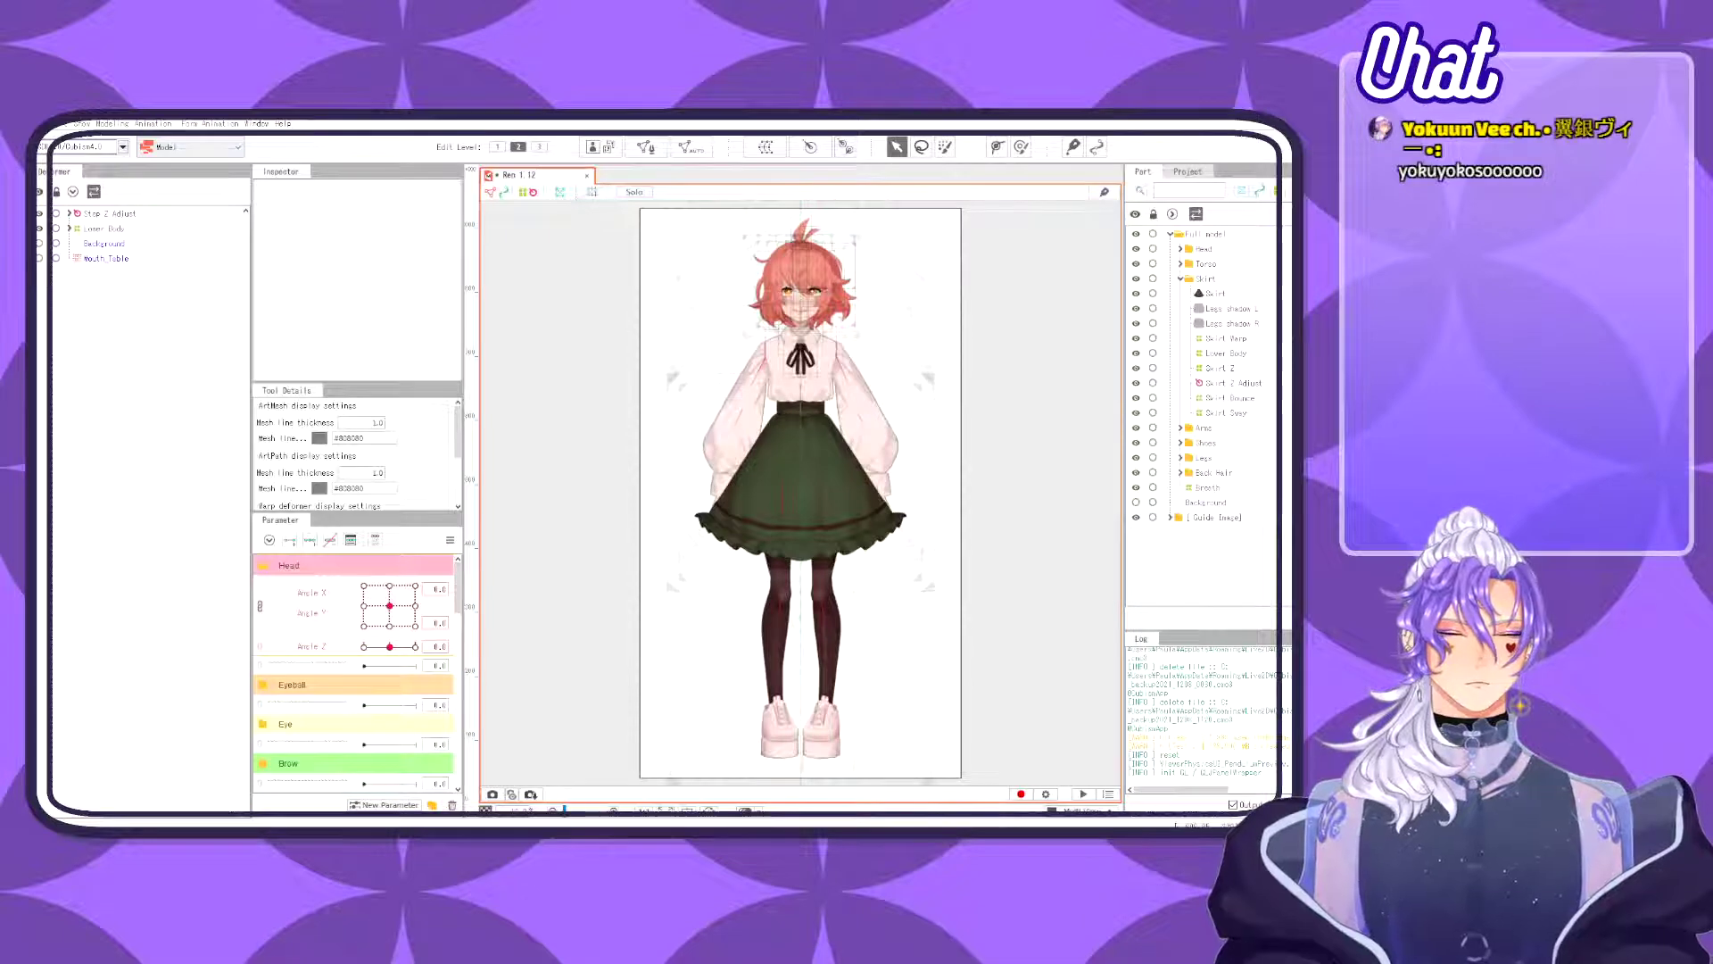
{"action": "key", "text": "alt+Tab"}
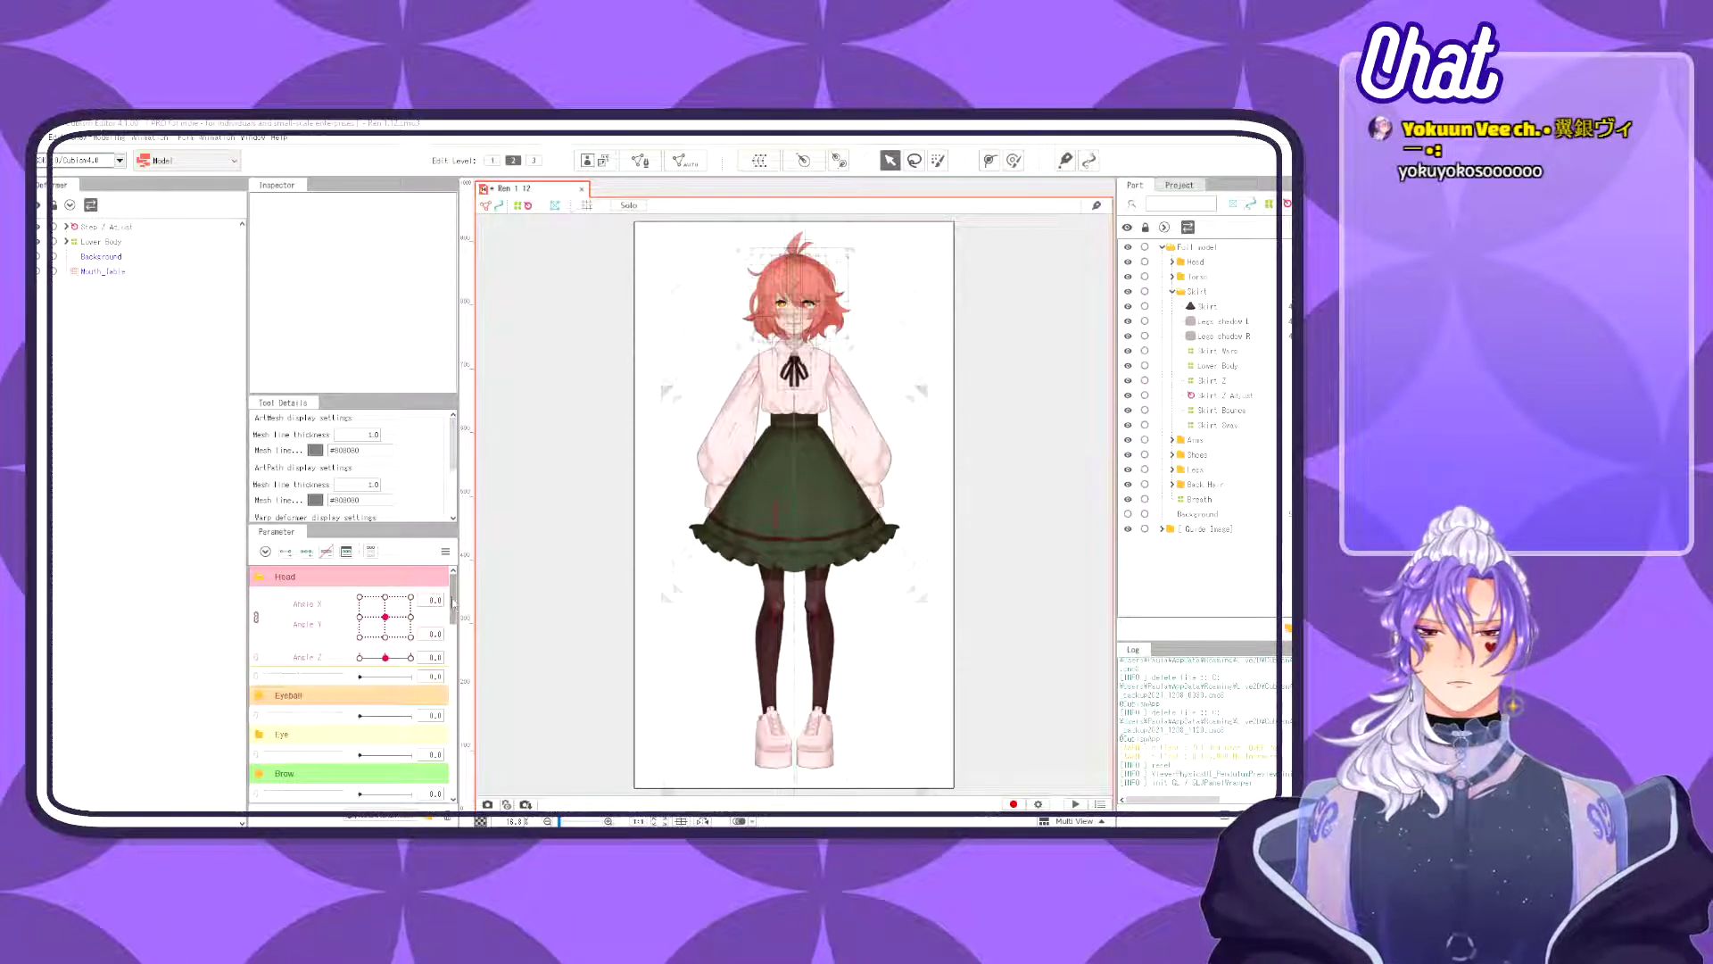
{"action": "left_click_drag", "start_coordinate": [451, 603], "coordinate": [452, 599]}
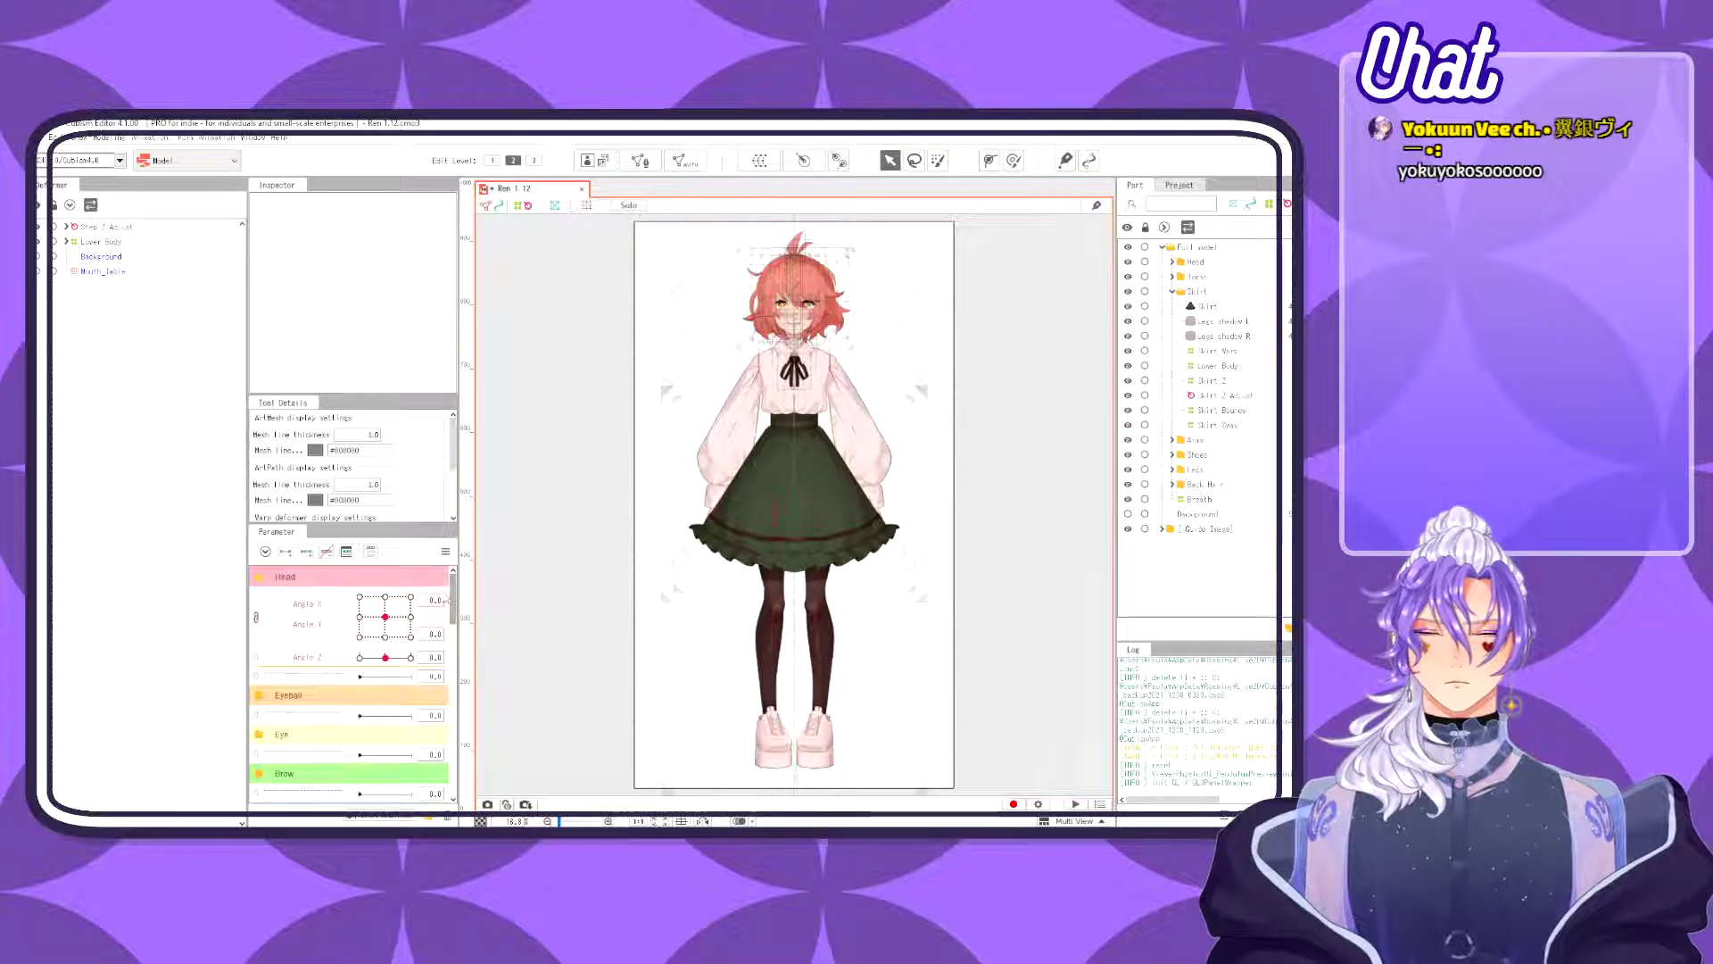
{"action": "scroll", "coordinate": [451, 601], "scroll_direction": "down", "scroll_amount": 5}
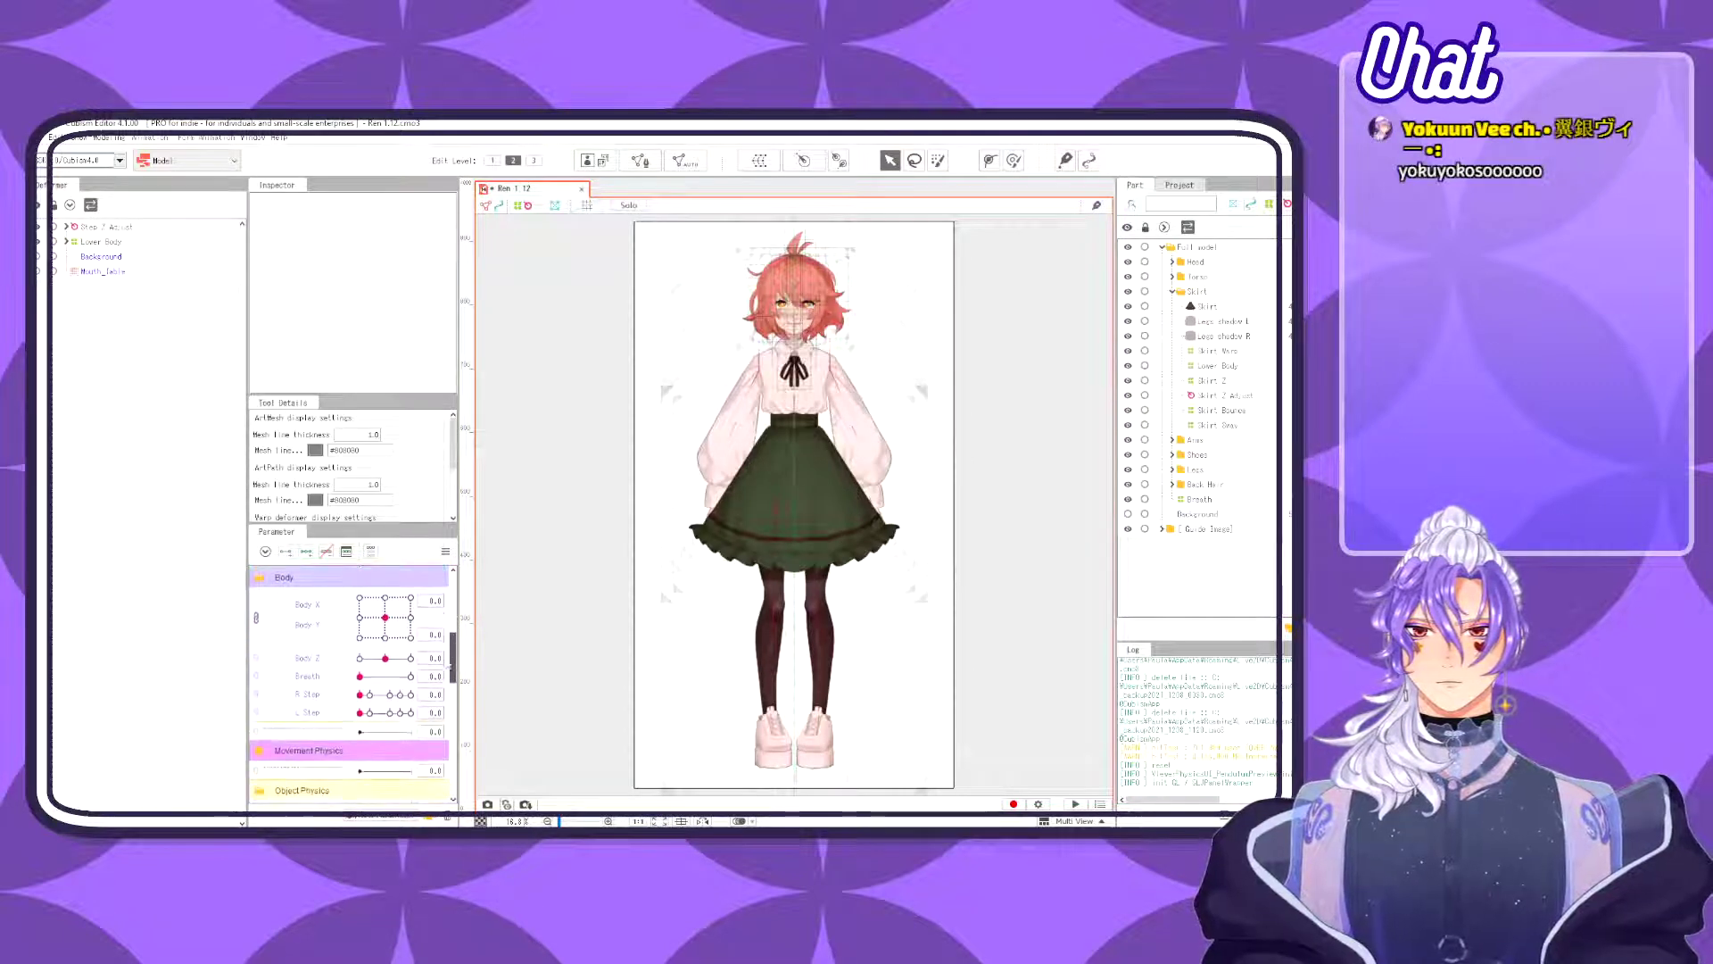
{"action": "scroll", "coordinate": [451, 625], "scroll_direction": "down", "scroll_amount": 8}
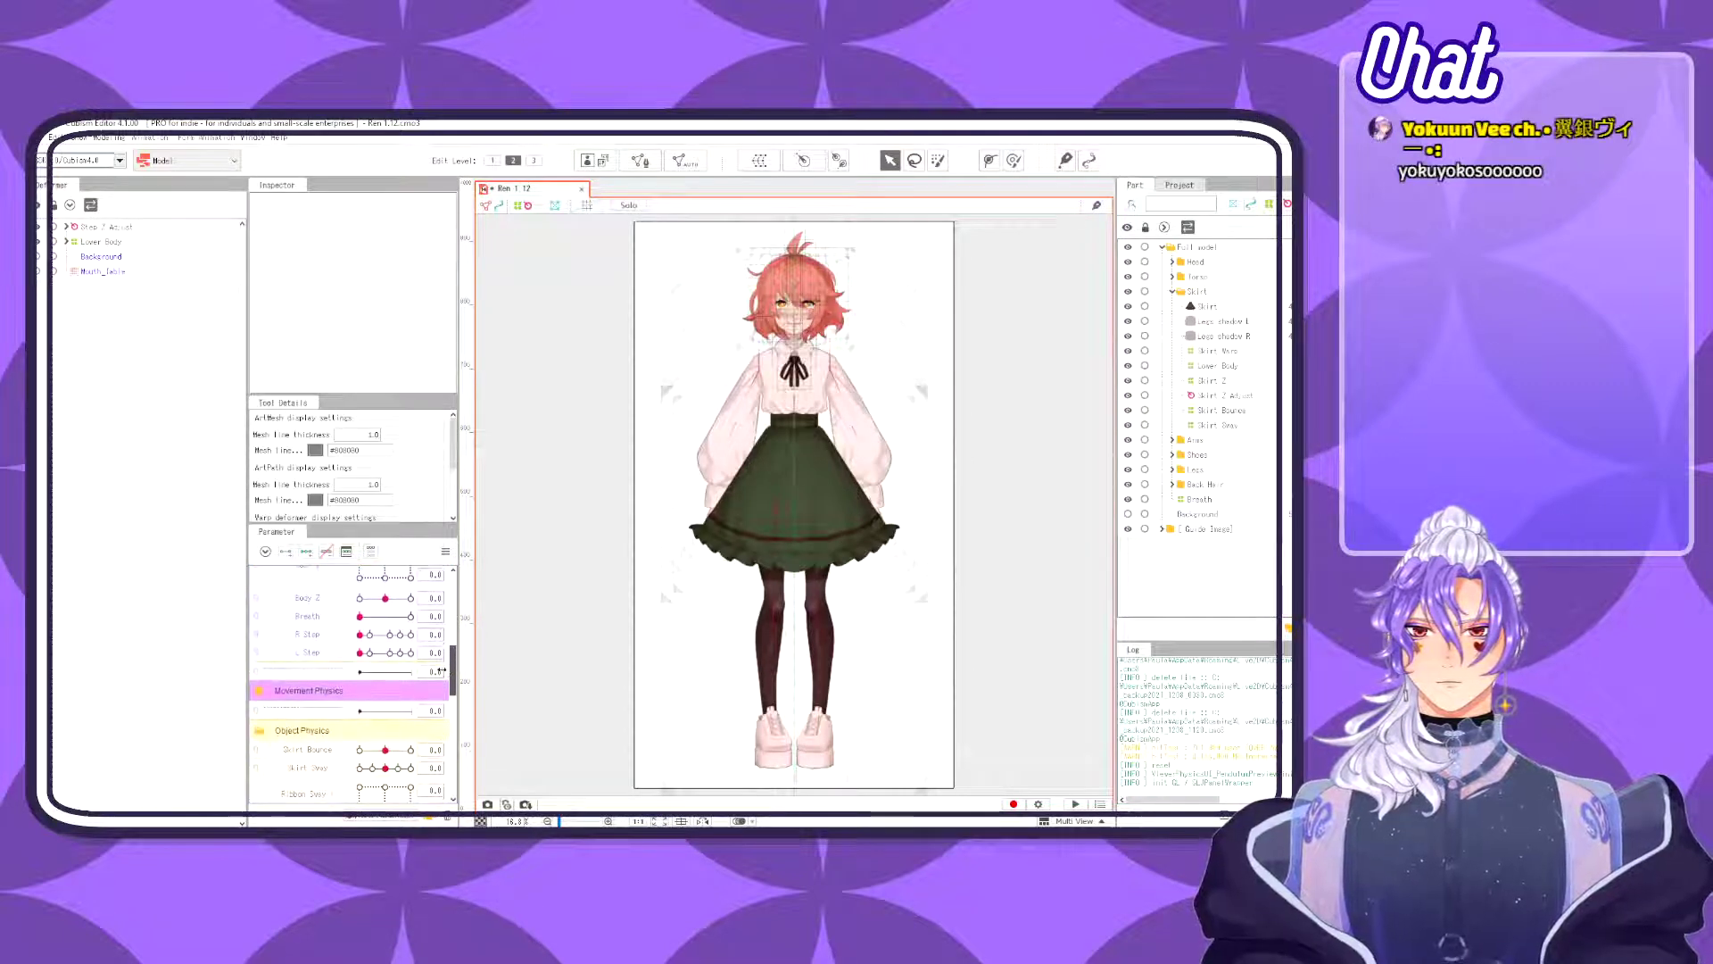
- Expand the deformer hierarchy from the Step Z Adjust deformer down to the children of Head XY
{"action": "left_click", "coordinate": [66, 242]}
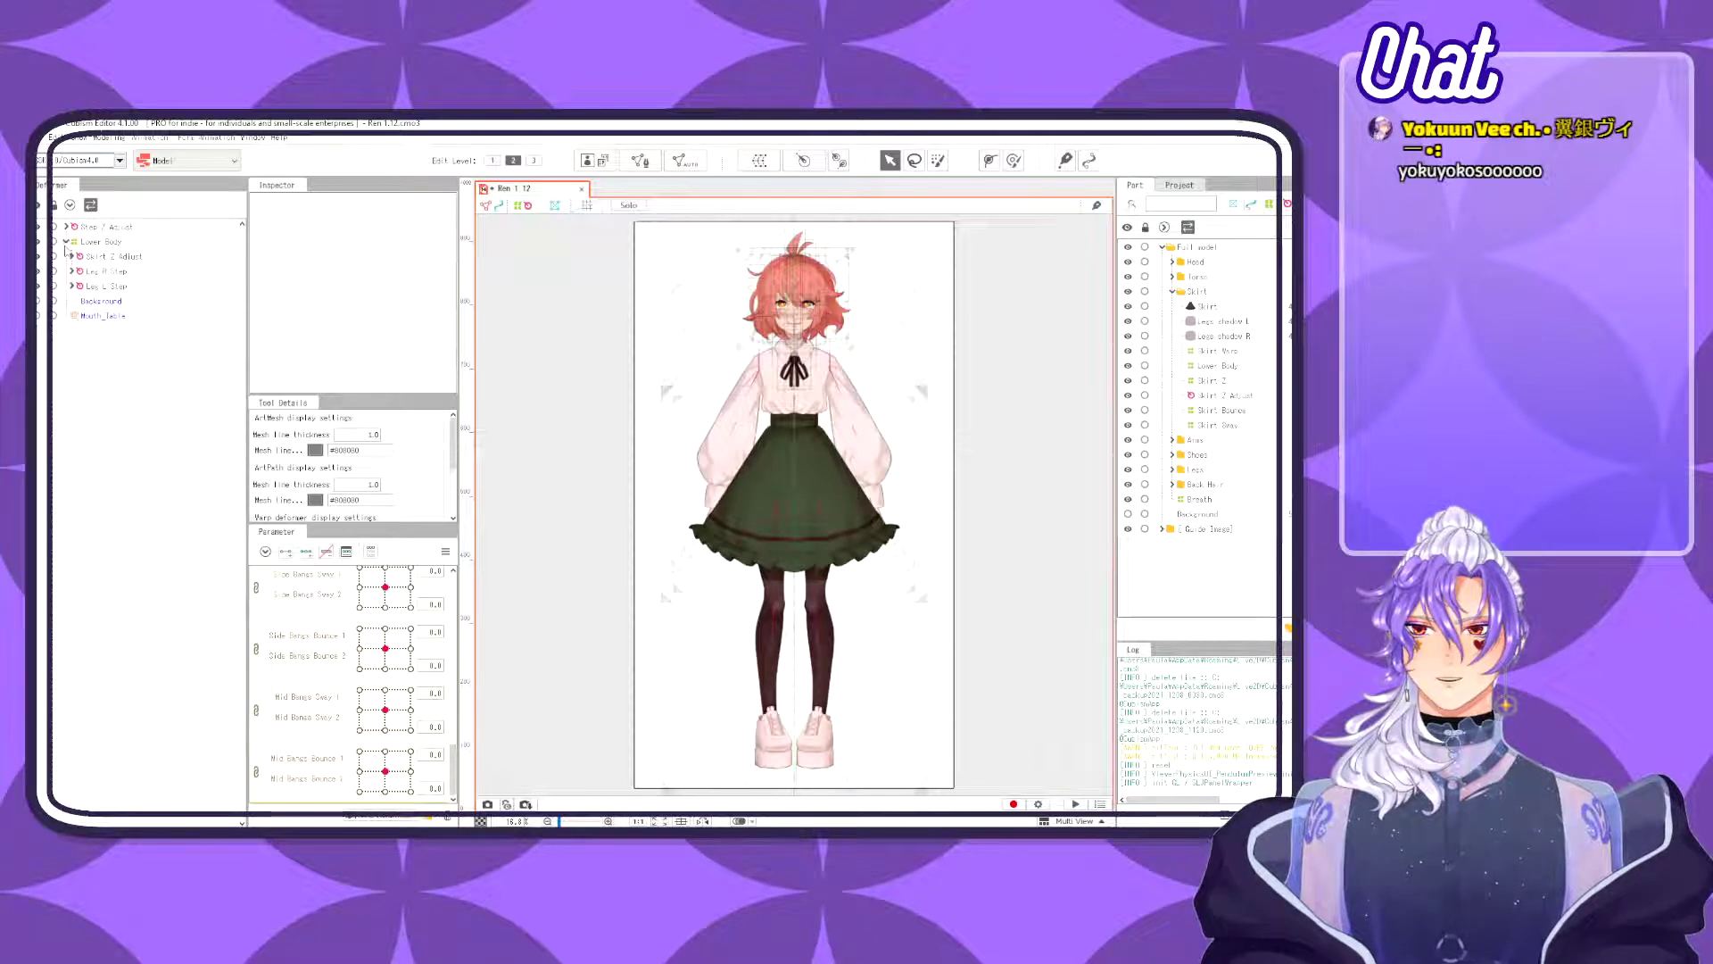
{"action": "left_click", "coordinate": [66, 241]}
{"action": "left_click", "coordinate": [67, 227]}
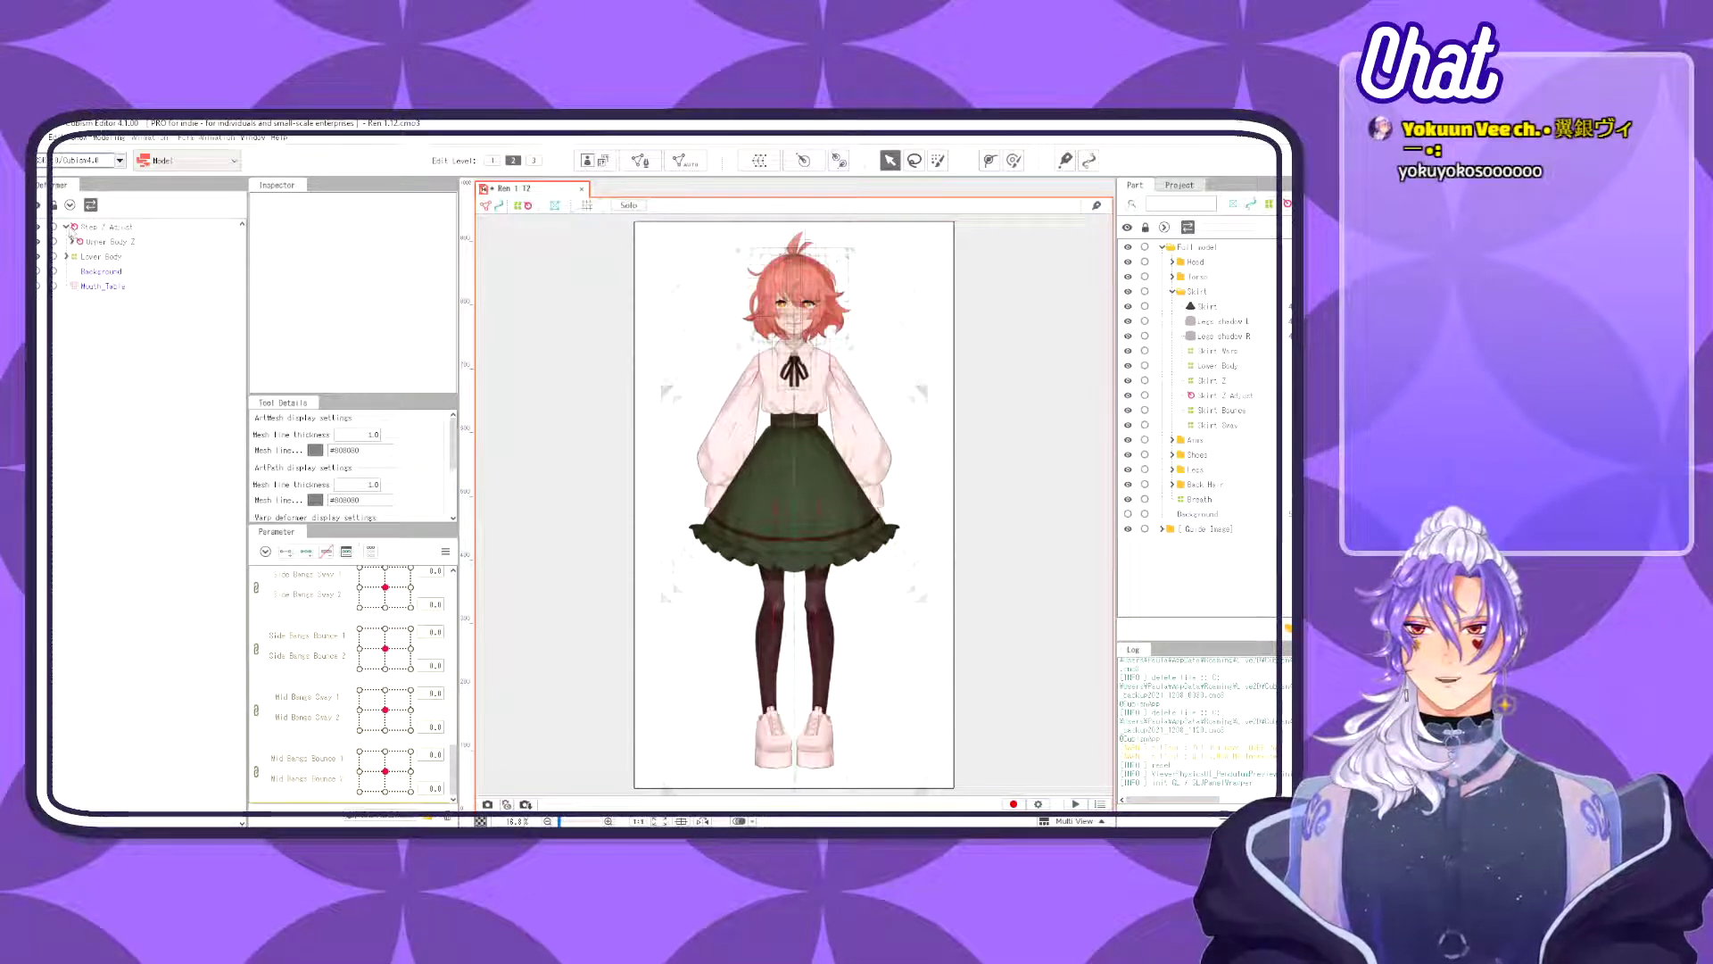
{"action": "left_click", "coordinate": [72, 241]}
{"action": "left_click", "coordinate": [77, 256]}
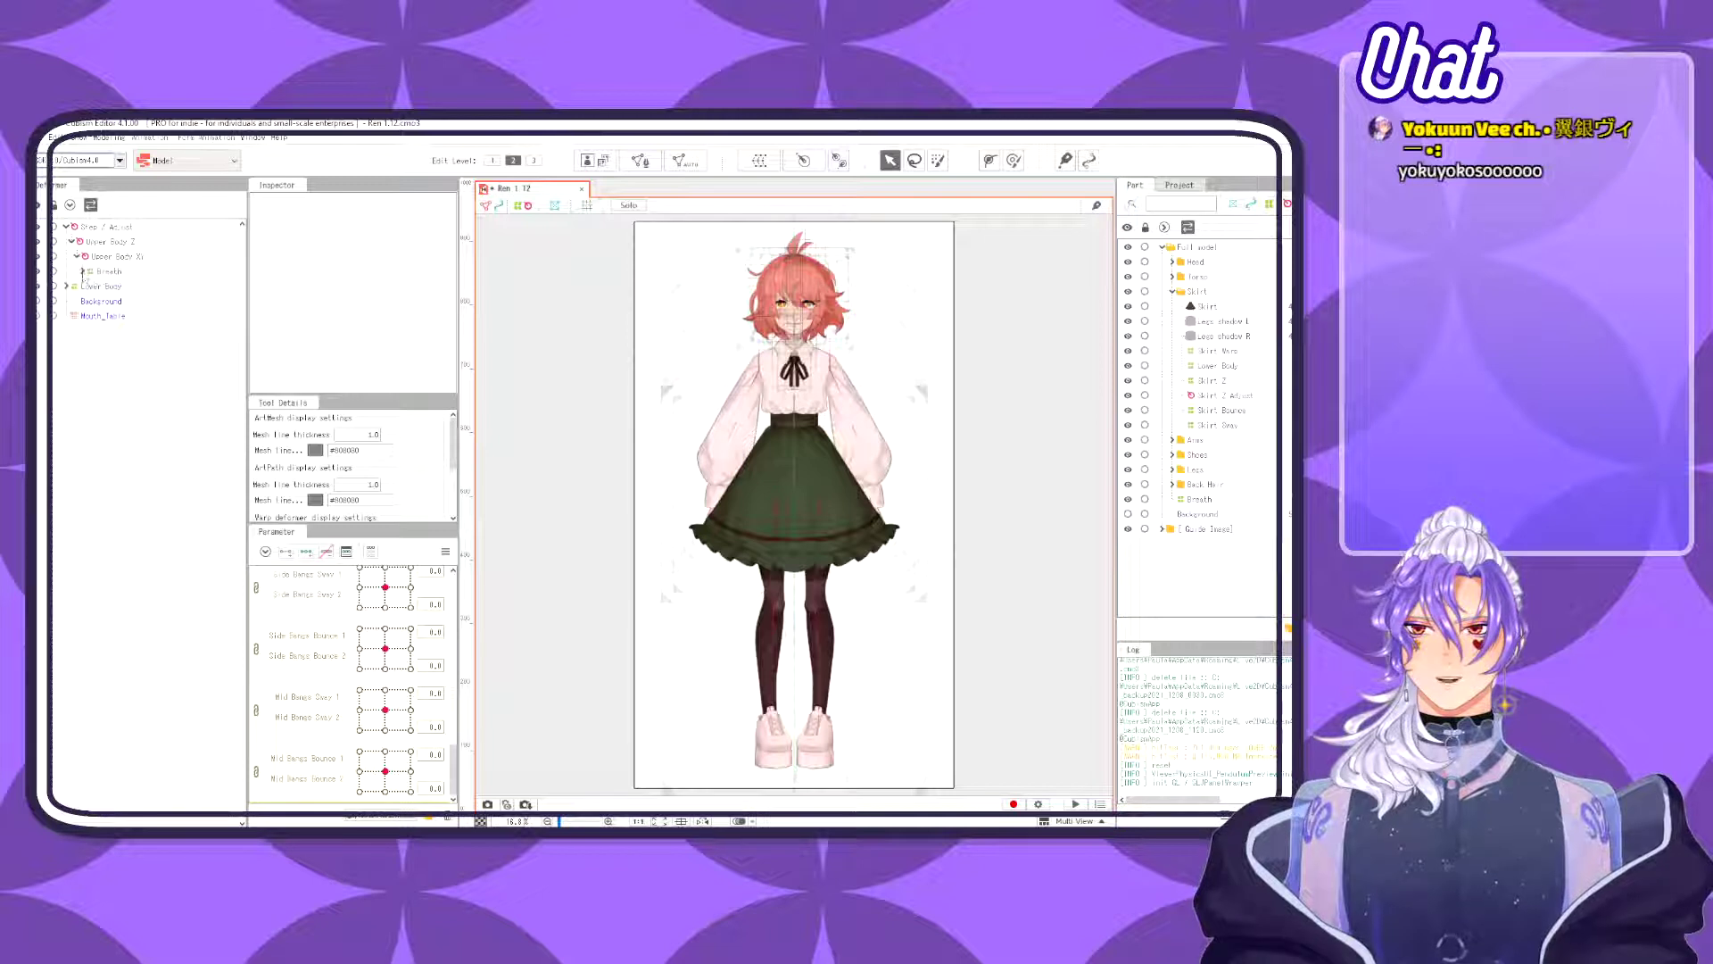
{"action": "left_click", "coordinate": [82, 270]}
{"action": "left_click", "coordinate": [88, 300]}
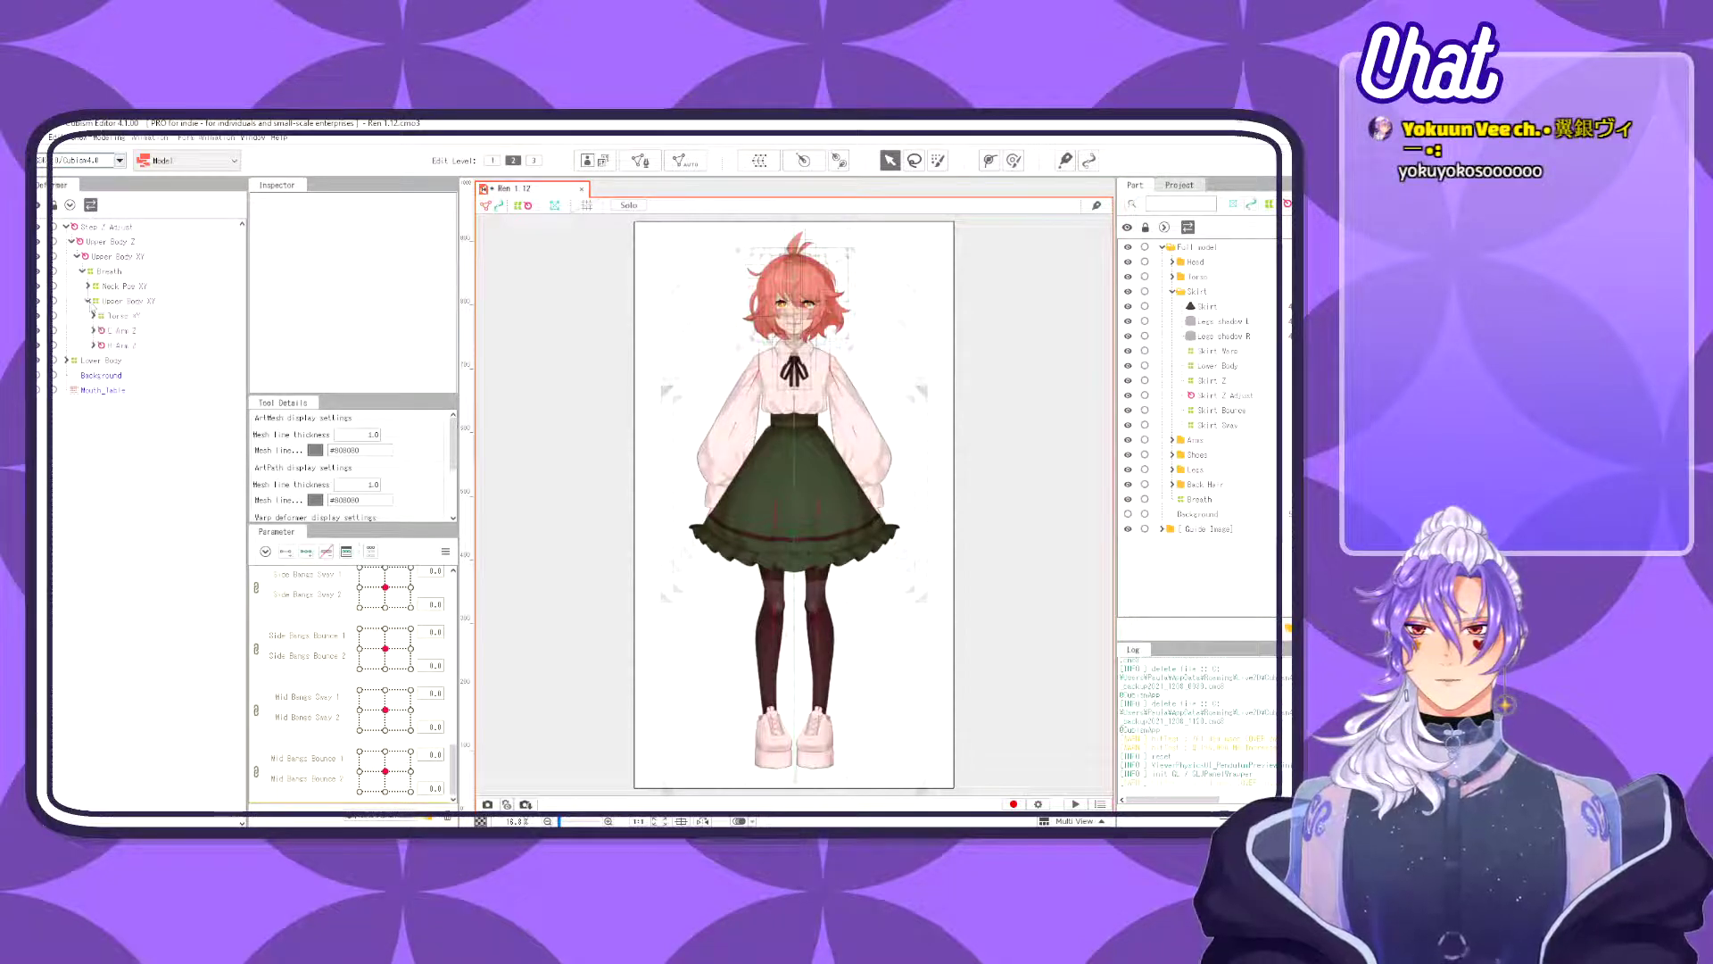
{"action": "left_click", "coordinate": [88, 301]}
{"action": "left_click", "coordinate": [88, 286]}
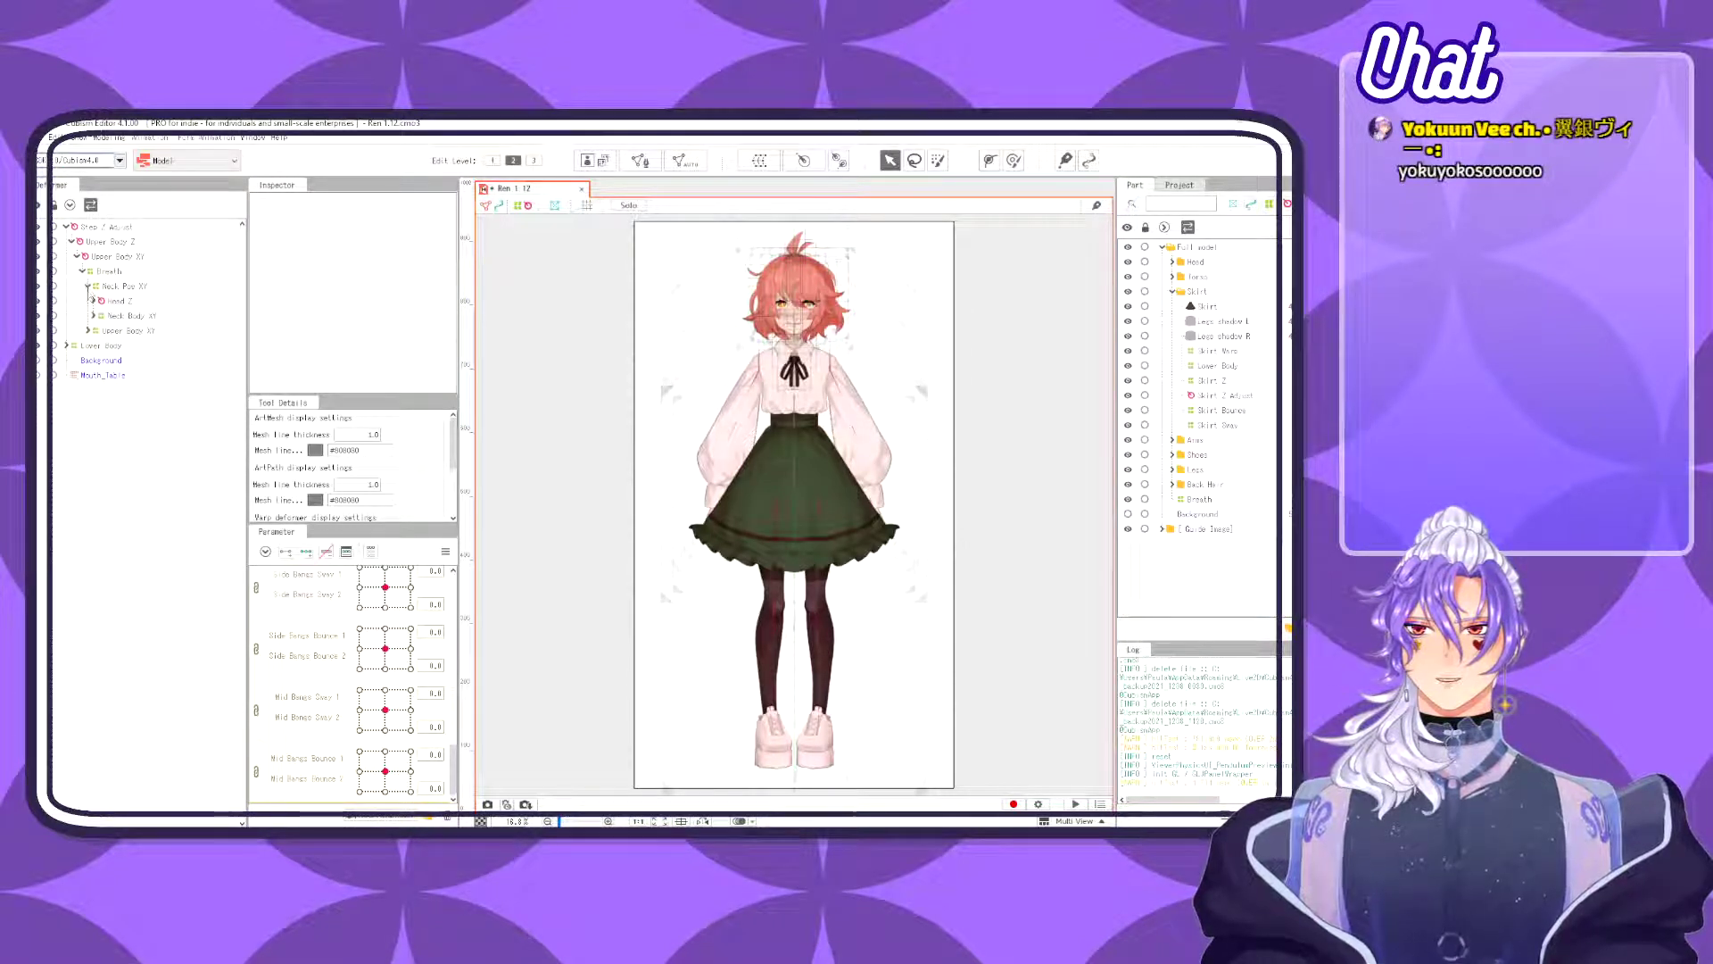
{"action": "left_click", "coordinate": [93, 302]}
{"action": "left_click", "coordinate": [99, 317]}
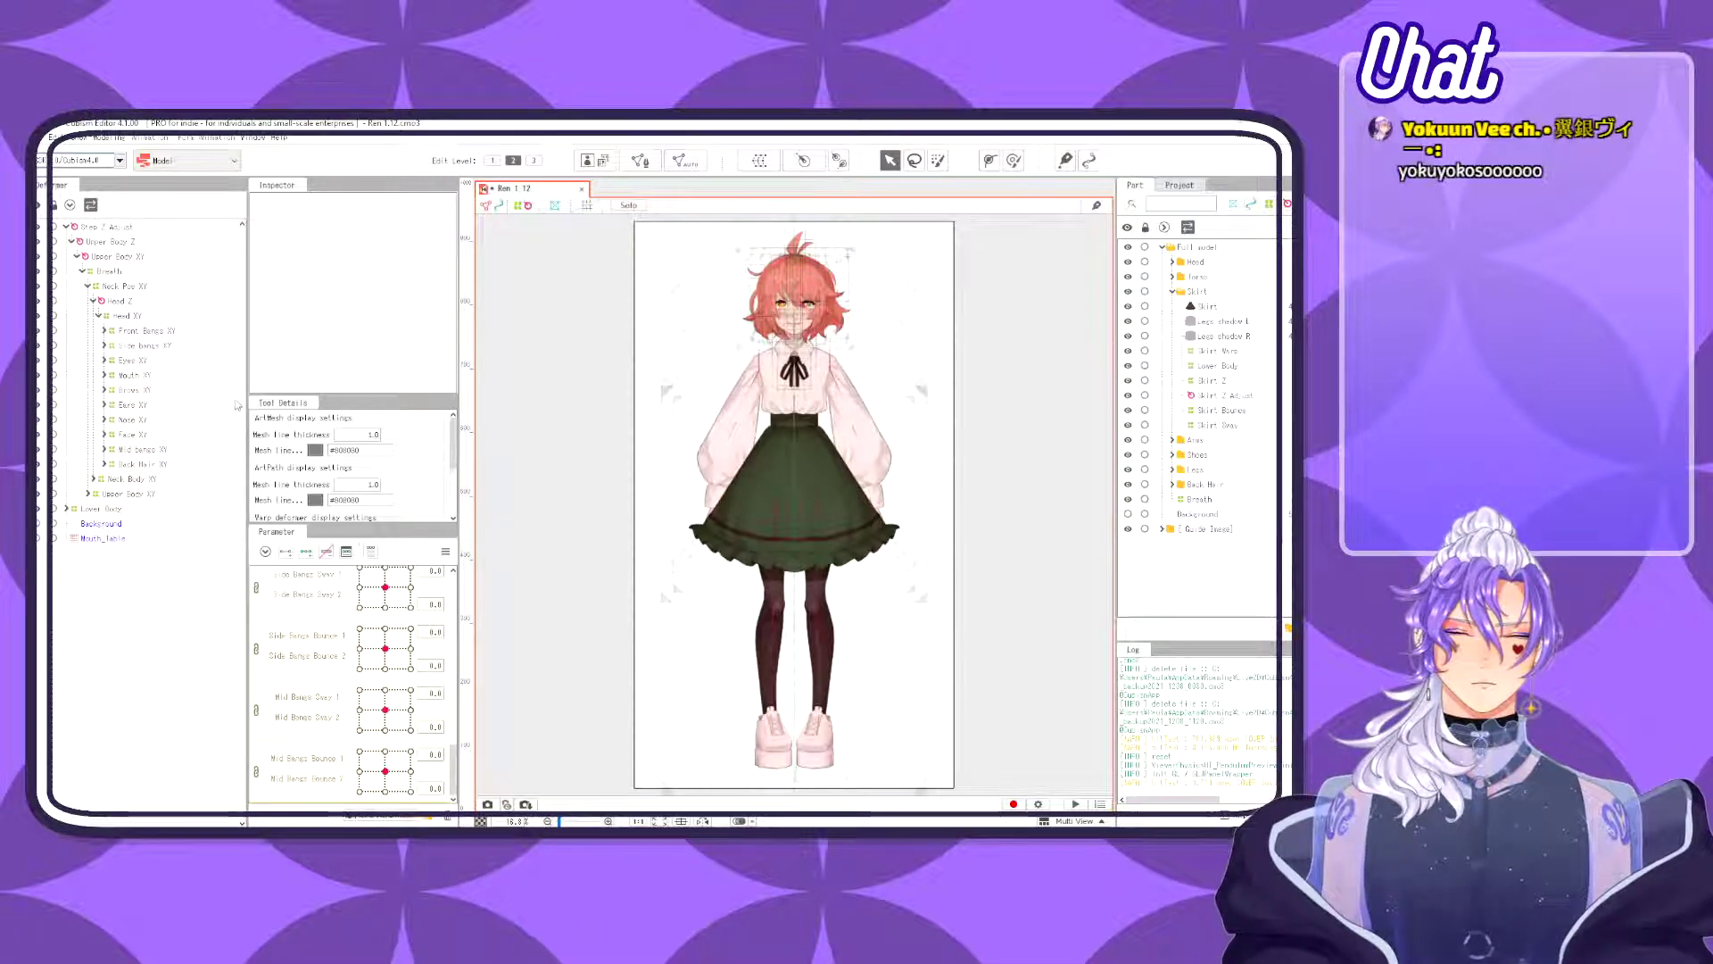
- Select the Back Hair XY deformer, checking Mid Bangs XY first, and show the head in close-up
{"action": "left_click", "coordinate": [129, 463]}
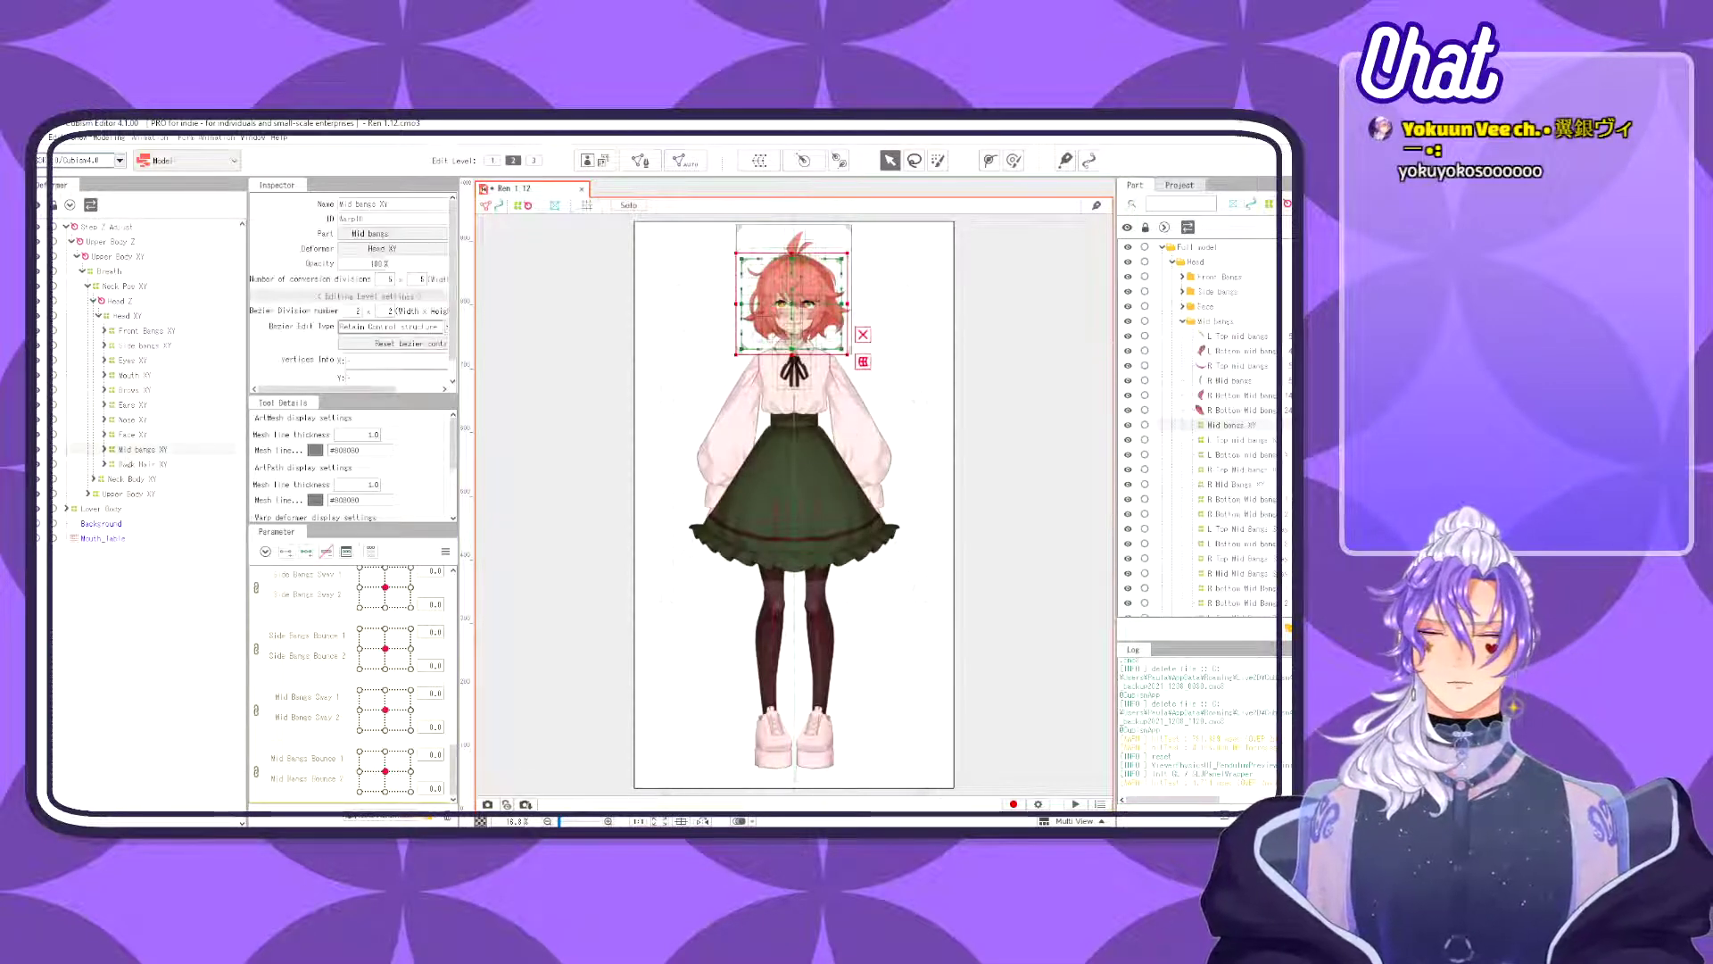
{"action": "left_click", "coordinate": [130, 449]}
{"action": "left_click", "coordinate": [131, 463]}
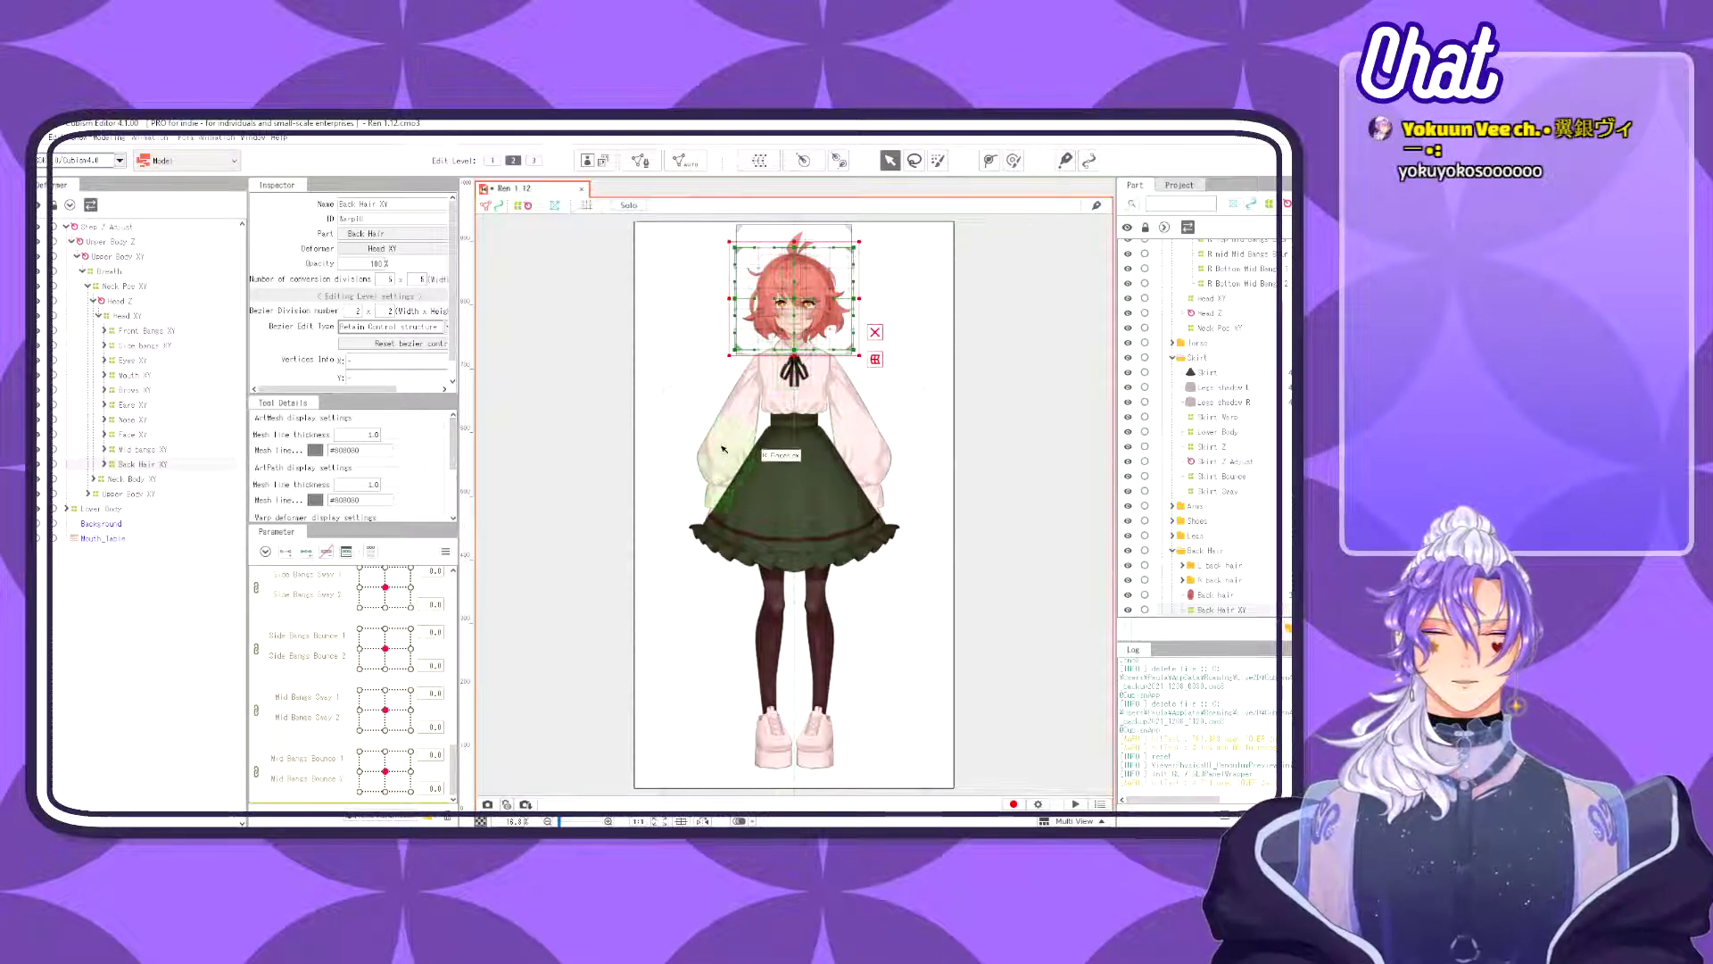
{"action": "scroll", "coordinate": [797, 390], "scroll_direction": "up", "scroll_amount": 8}
{"action": "scroll", "coordinate": [772, 385], "scroll_direction": "down", "scroll_amount": 4}
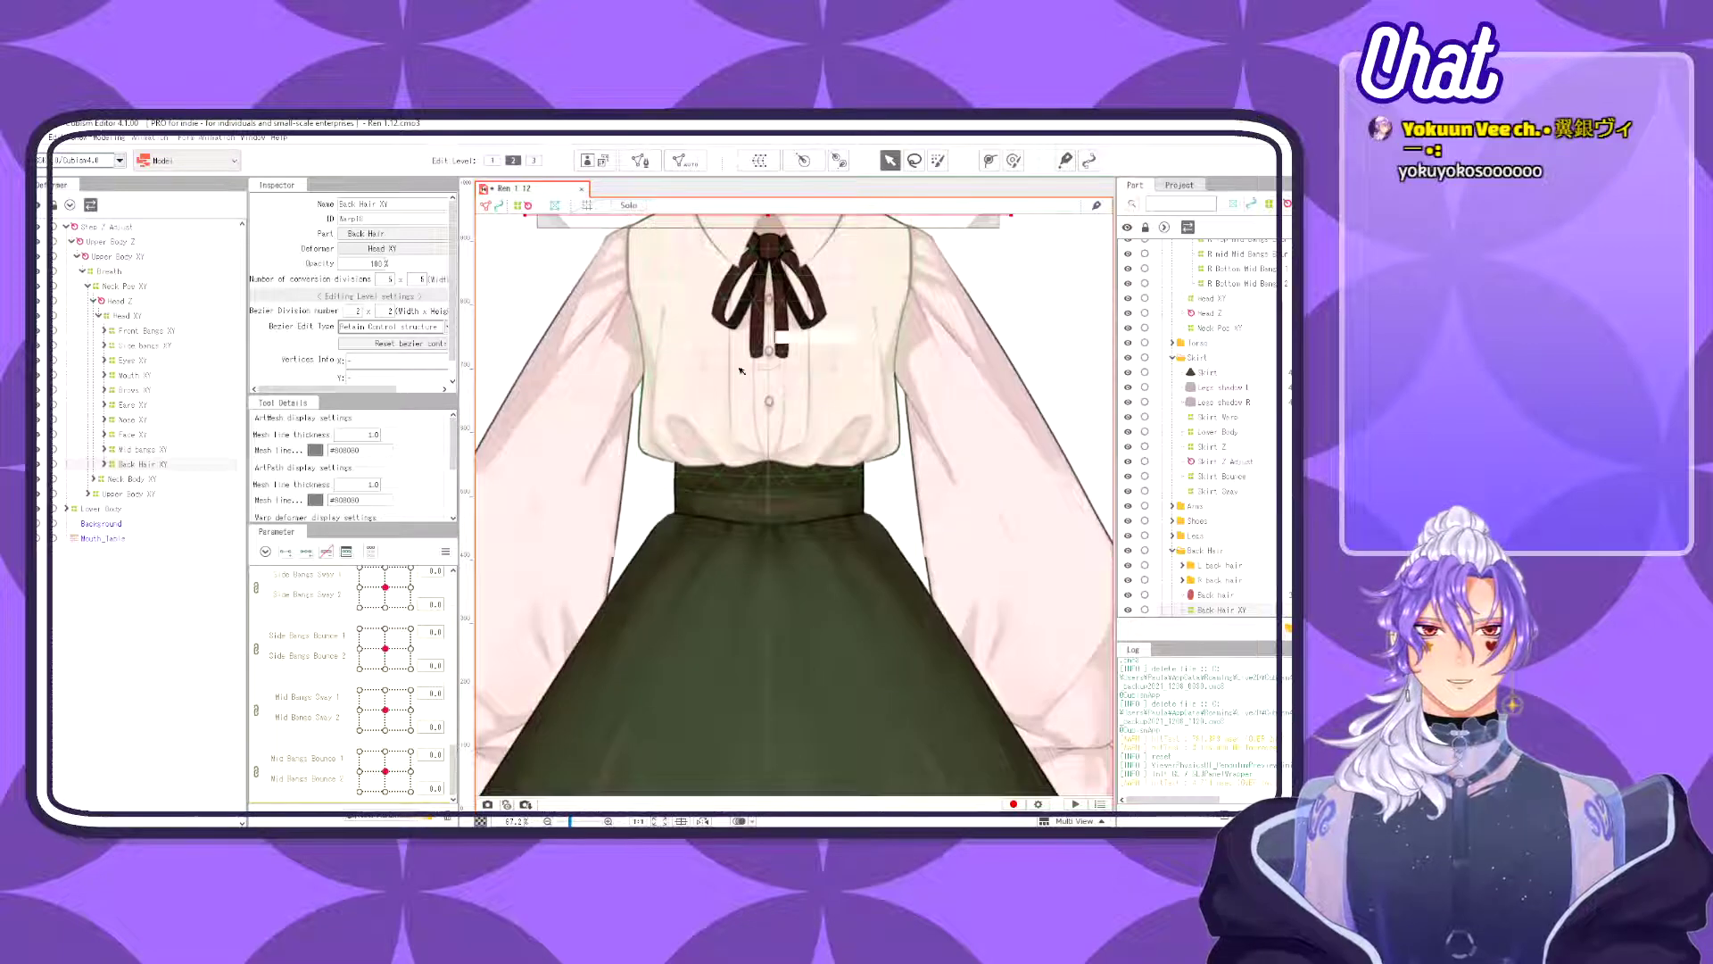
{"action": "left_click_drag", "start_coordinate": [739, 553], "coordinate": [748, 656]}
{"action": "left_click_drag", "start_coordinate": [750, 401], "coordinate": [762, 678]}
{"action": "left_click_drag", "start_coordinate": [879, 562], "coordinate": [895, 689]}
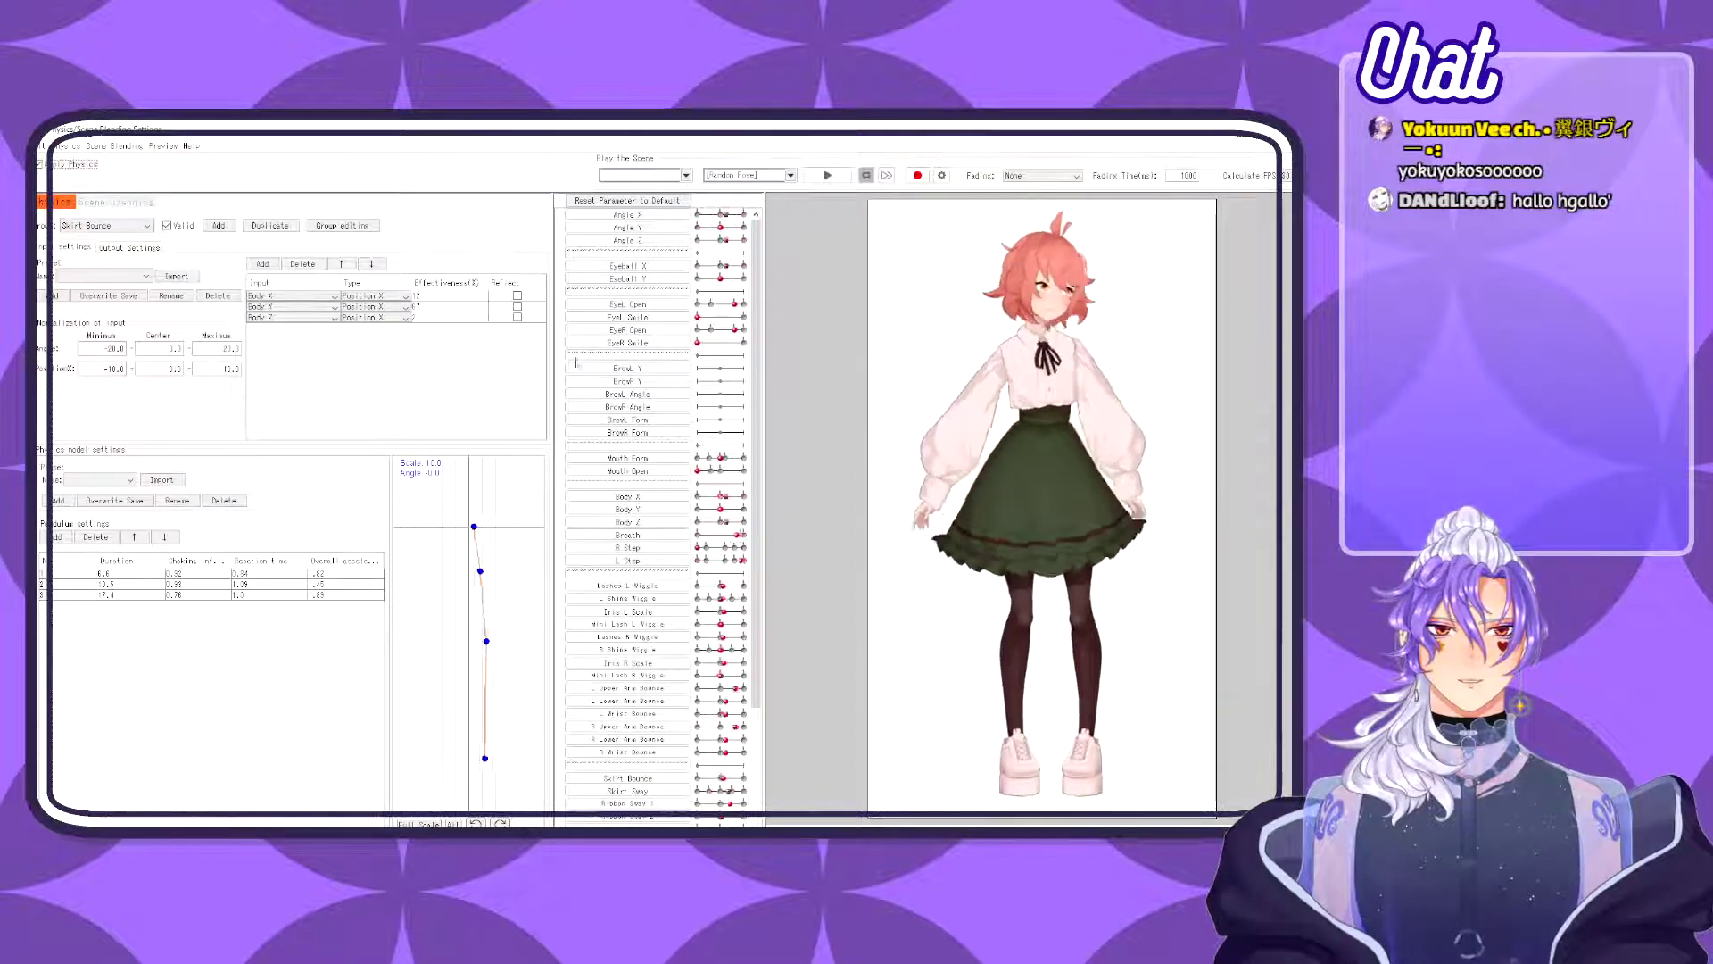
- In the Mid Bangs Sway physics group, lengthen the second pendulum, adjust the pendulums' shaking influence and overall acceleration, and leave the physics settings
{"action": "left_click", "coordinate": [105, 225]}
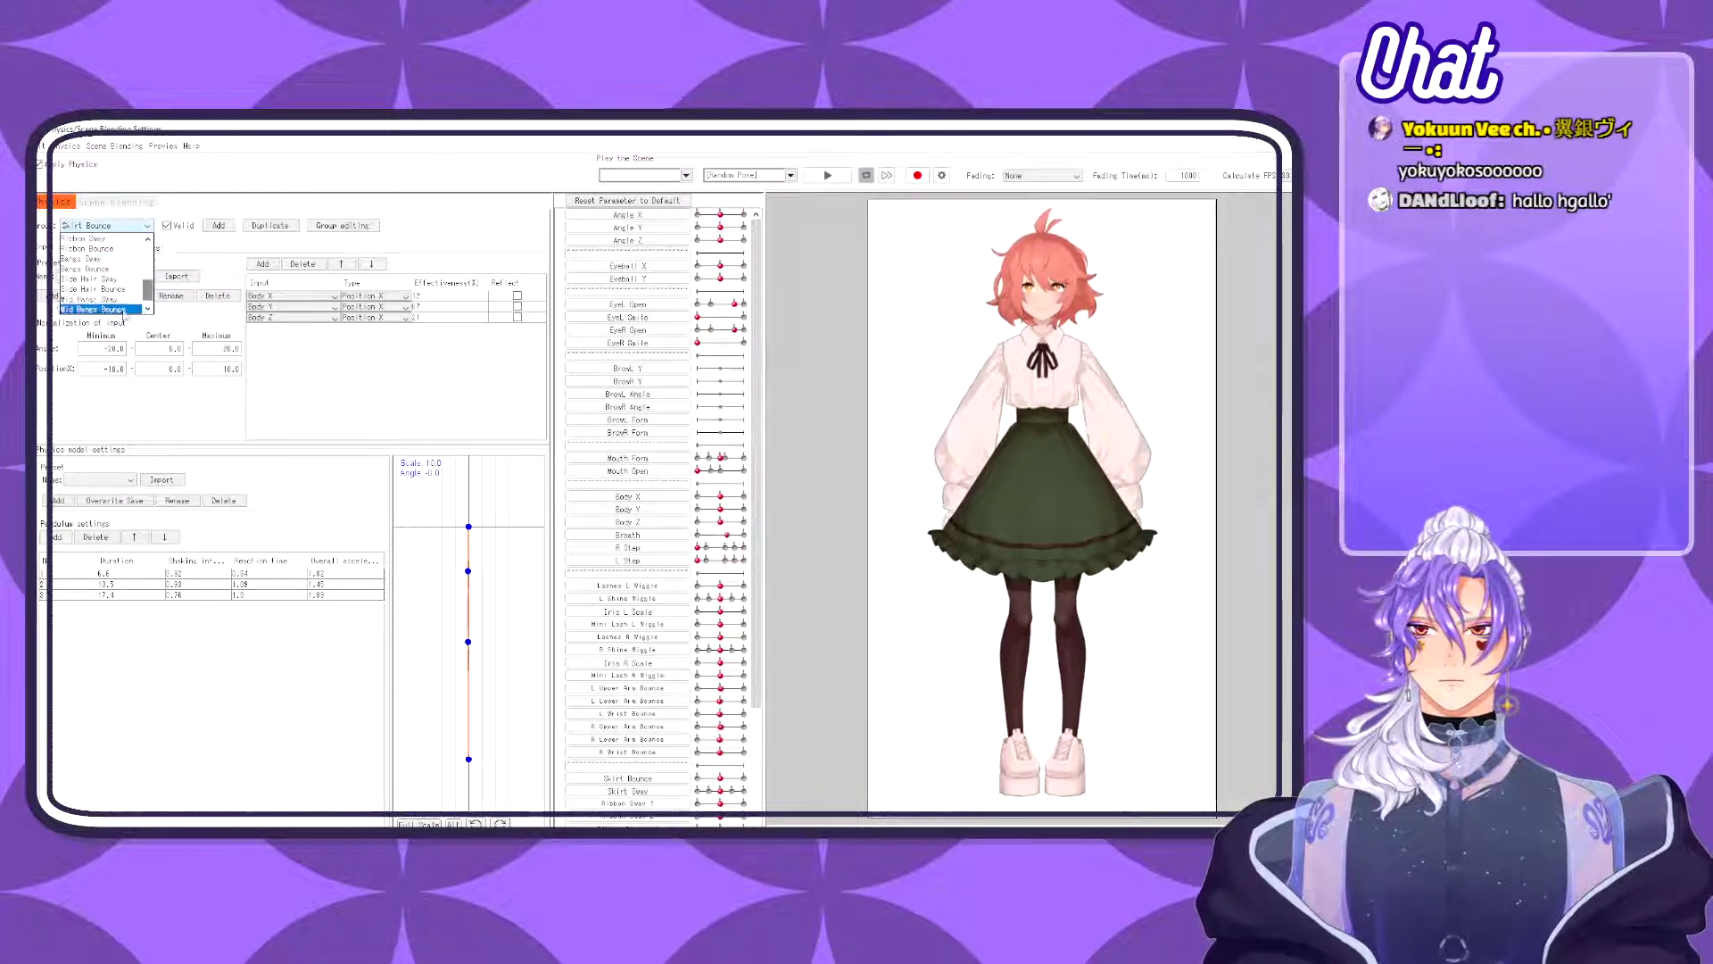
{"action": "scroll", "coordinate": [121, 307], "scroll_direction": "down", "scroll_amount": 1}
{"action": "left_click", "coordinate": [107, 299]}
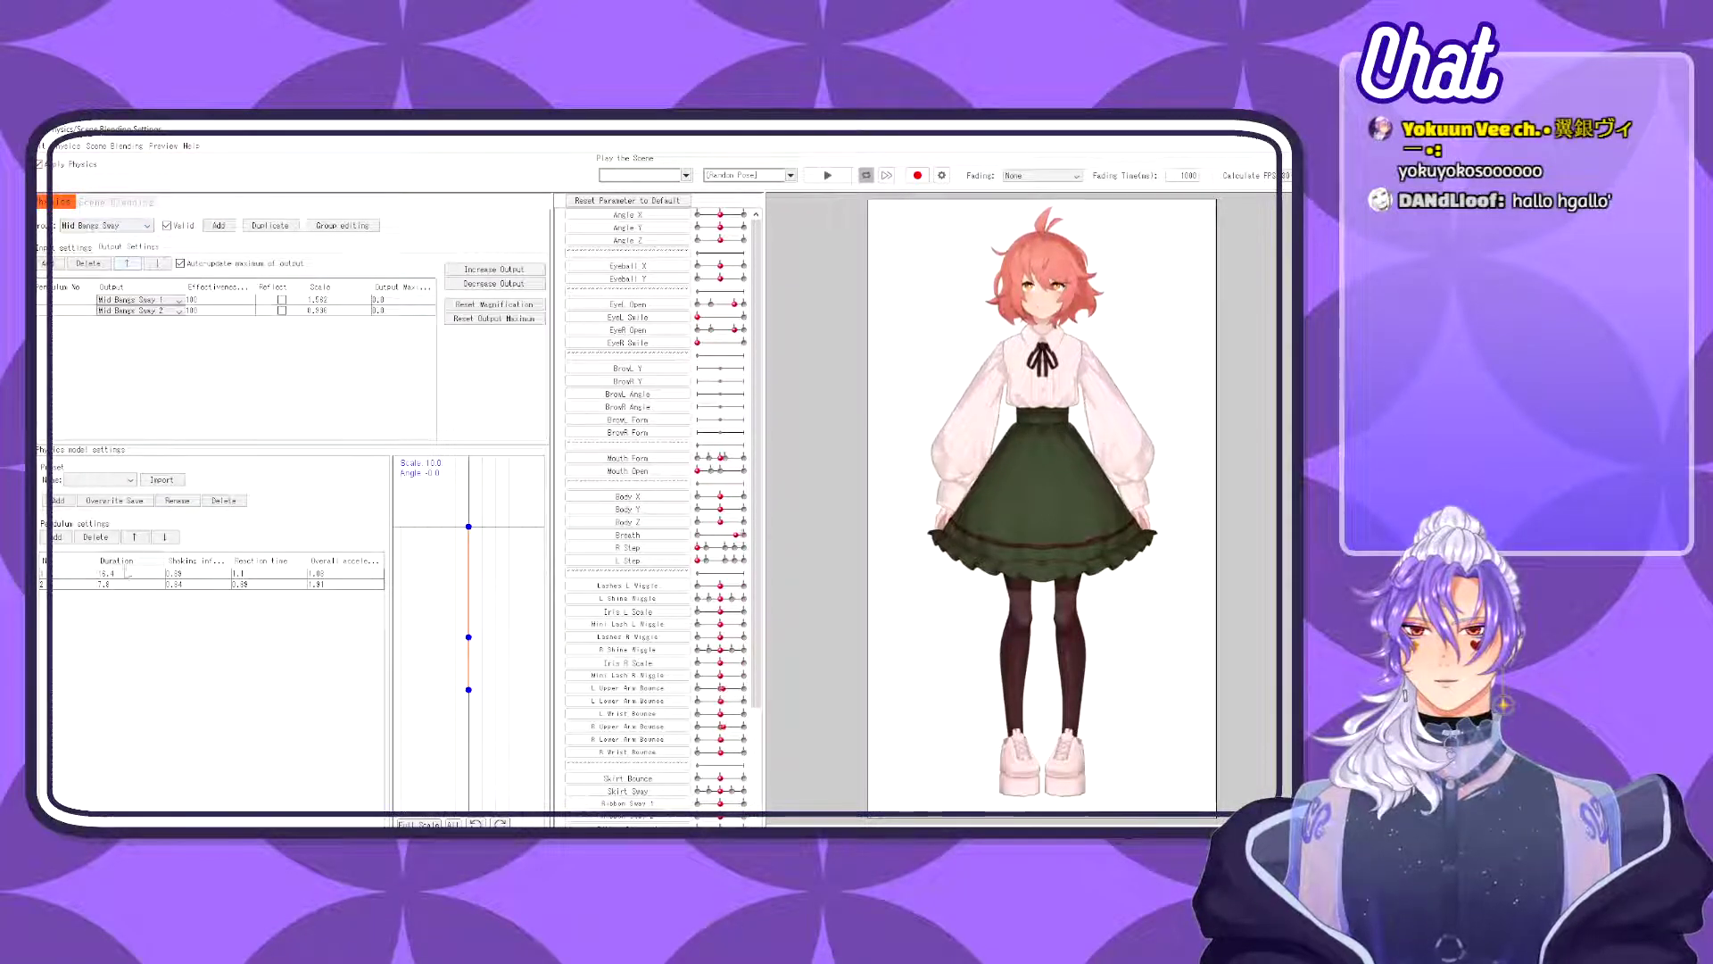
{"action": "left_click", "coordinate": [179, 573]}
{"action": "left_click", "coordinate": [179, 575]}
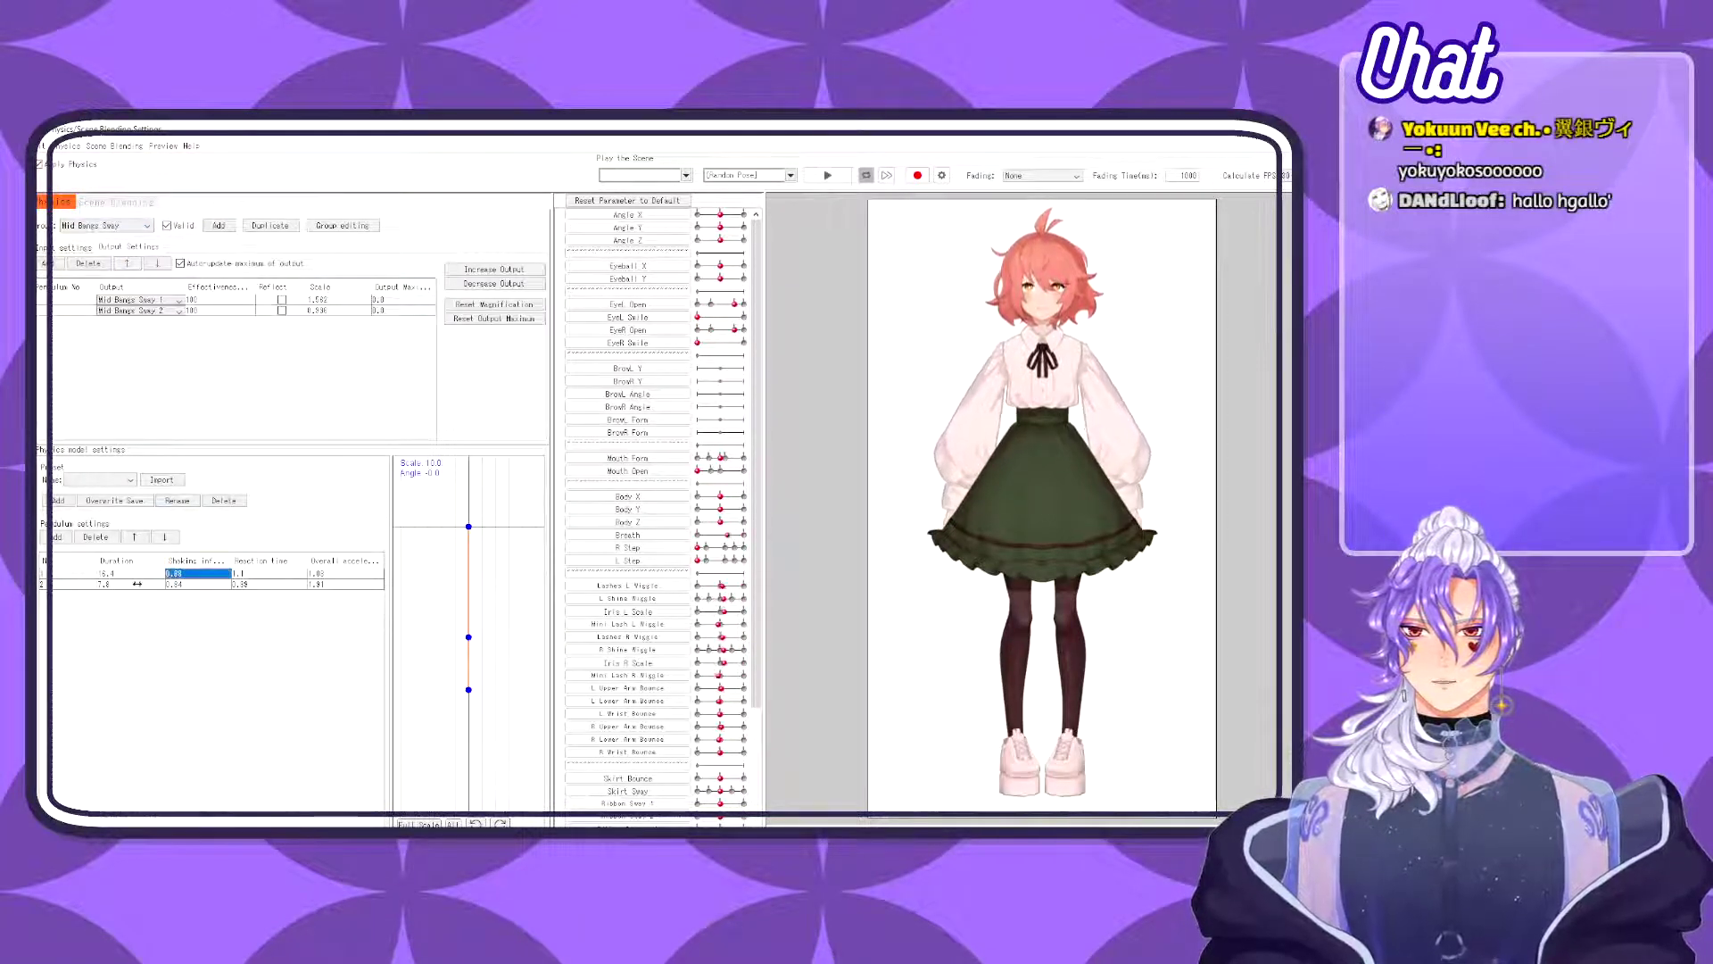
{"action": "left_click", "coordinate": [135, 574]}
{"action": "left_click_drag", "start_coordinate": [137, 574], "coordinate": [191, 585]}
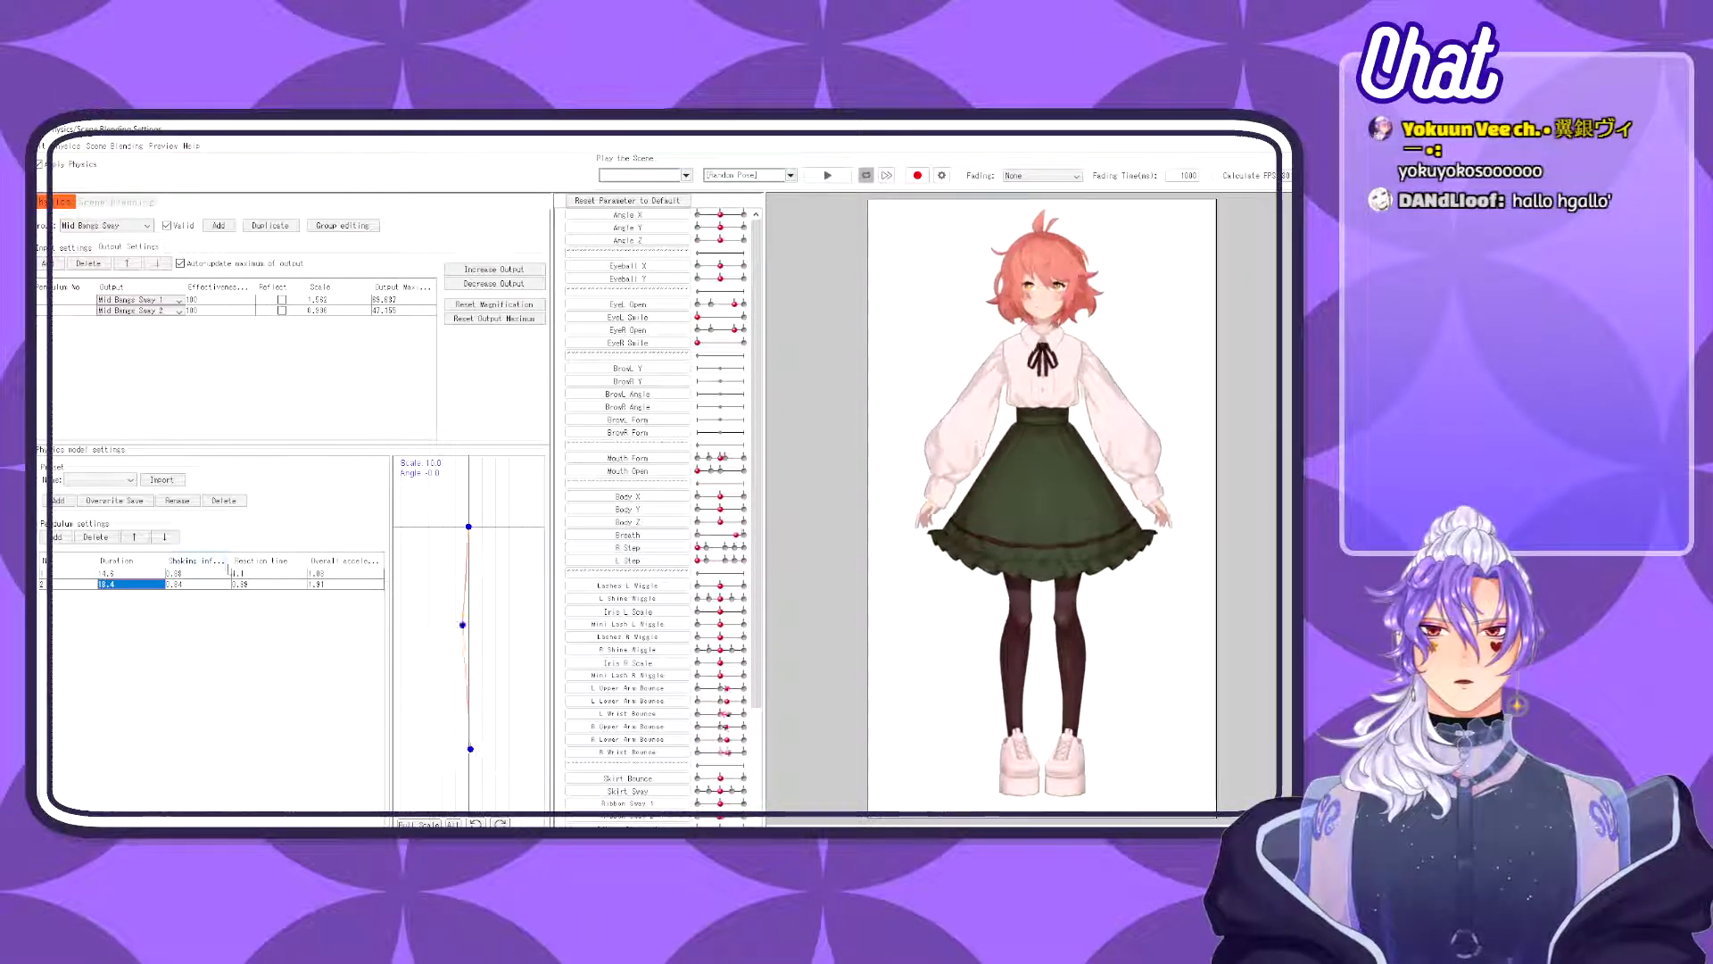
{"action": "left_click_drag", "start_coordinate": [191, 574], "coordinate": [371, 583]}
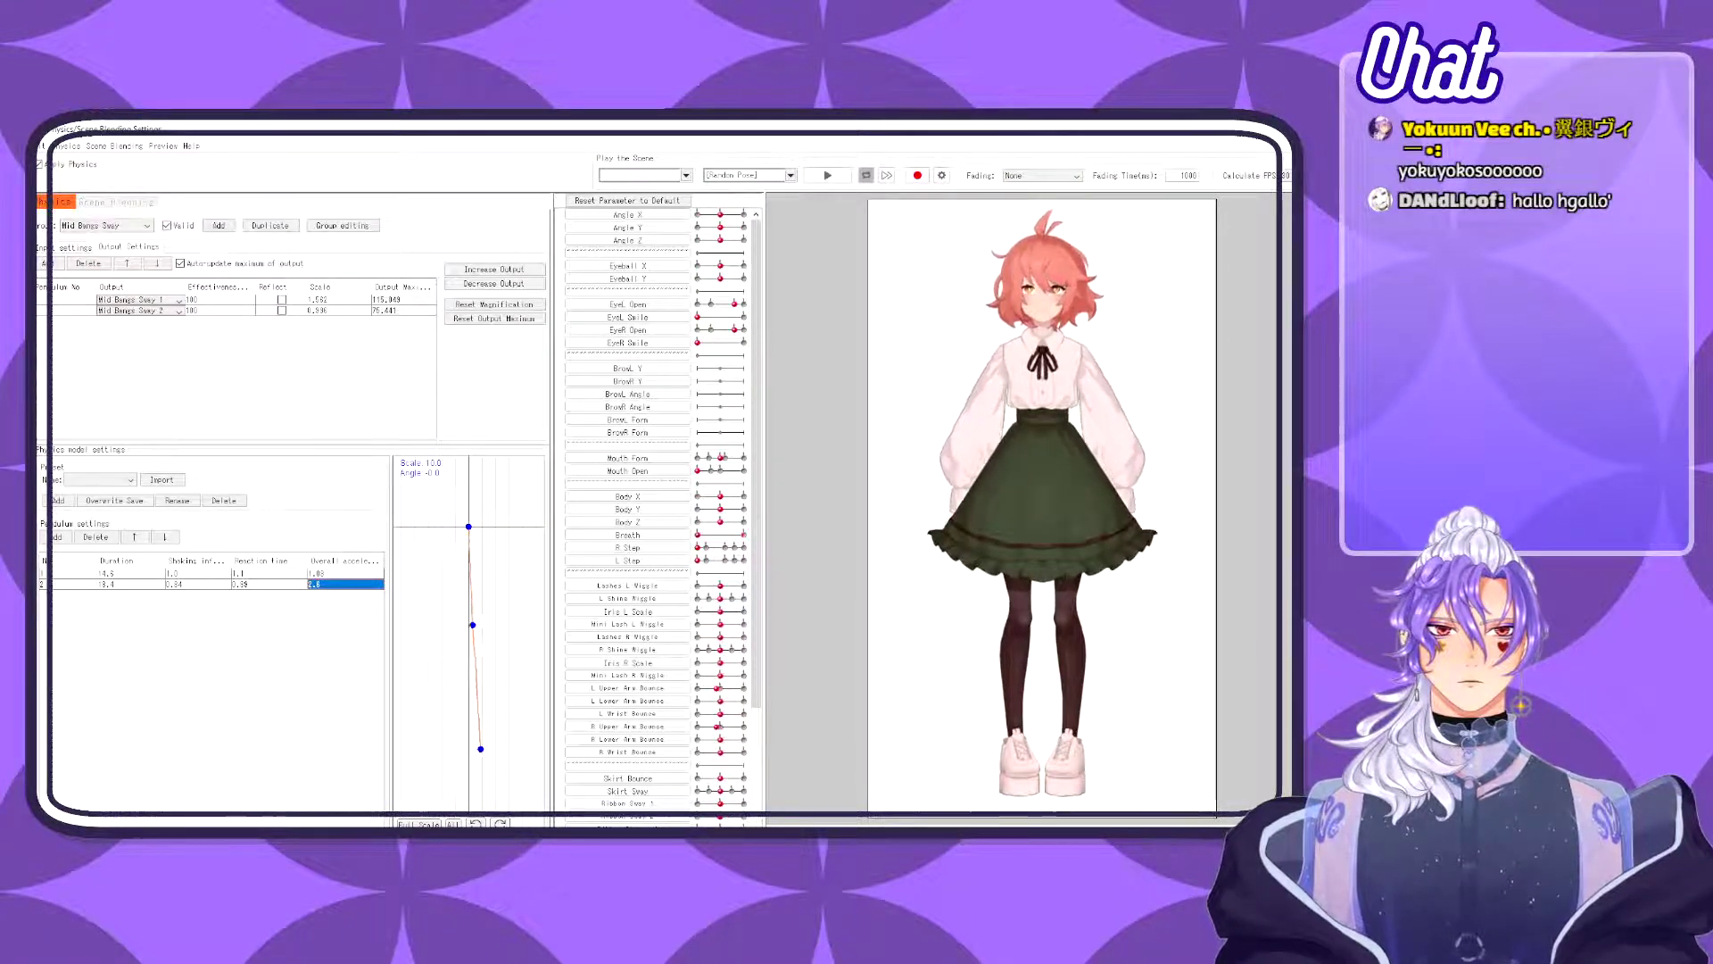
{"action": "left_click", "coordinate": [1285, 130]}
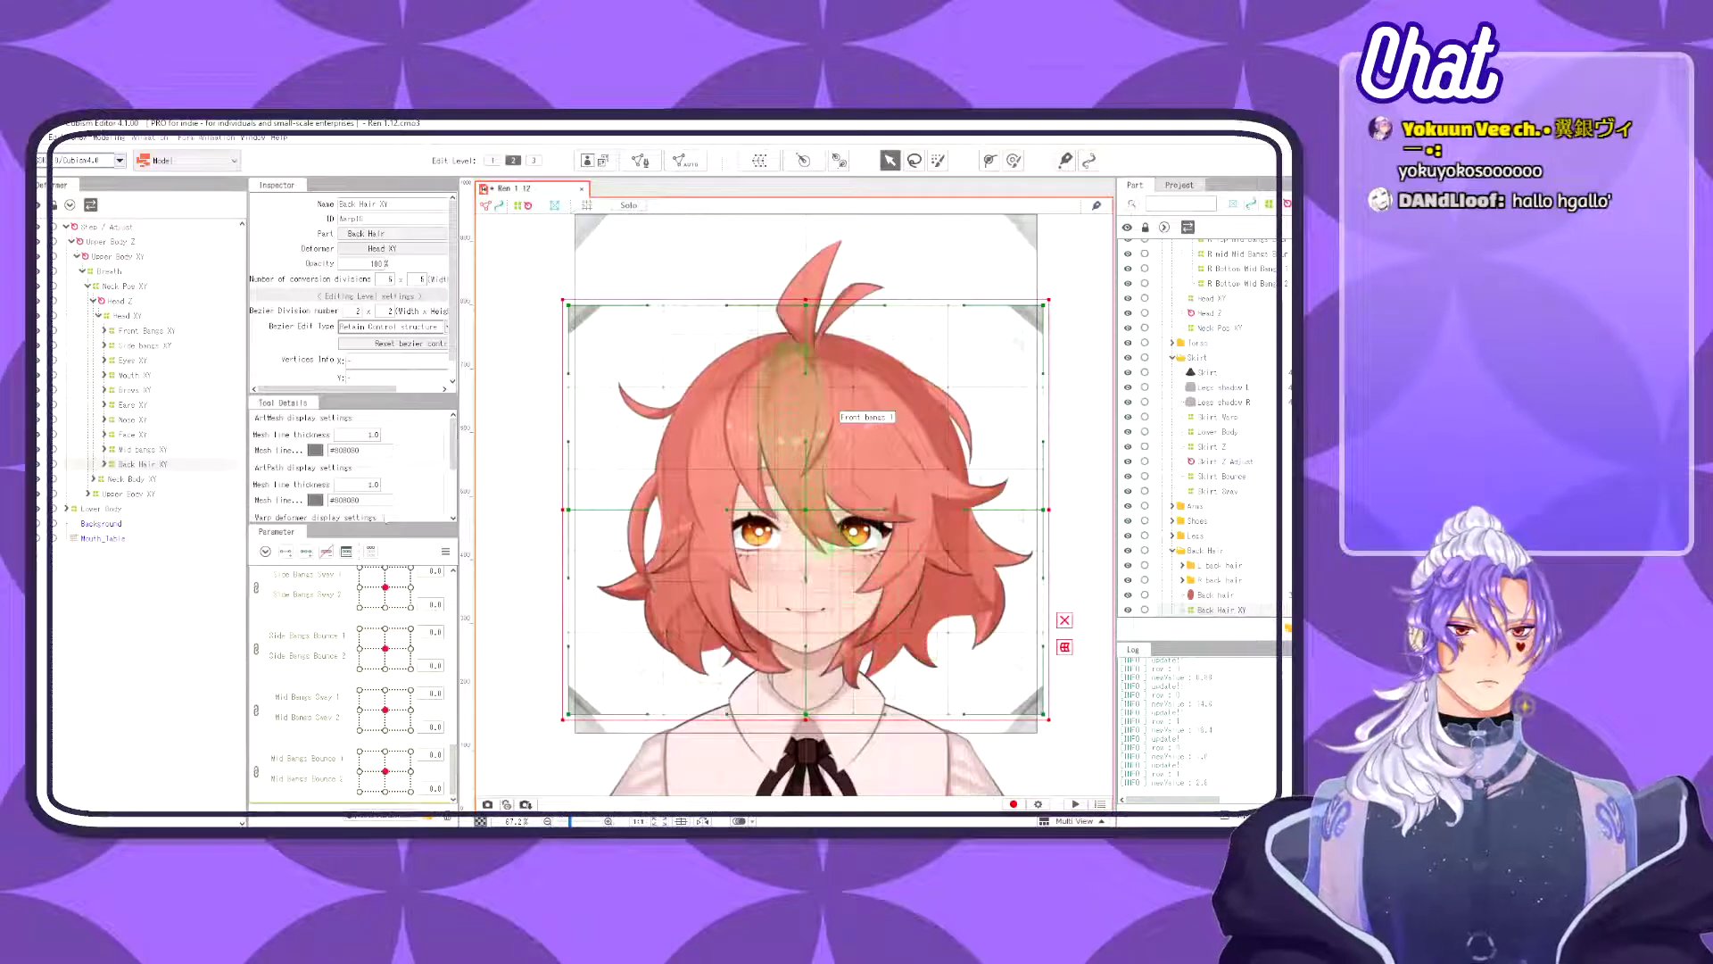
- Expand the Back Hair XY and L back hair XY deformers and select L back hair 1 XY
{"action": "left_click", "coordinate": [104, 464]}
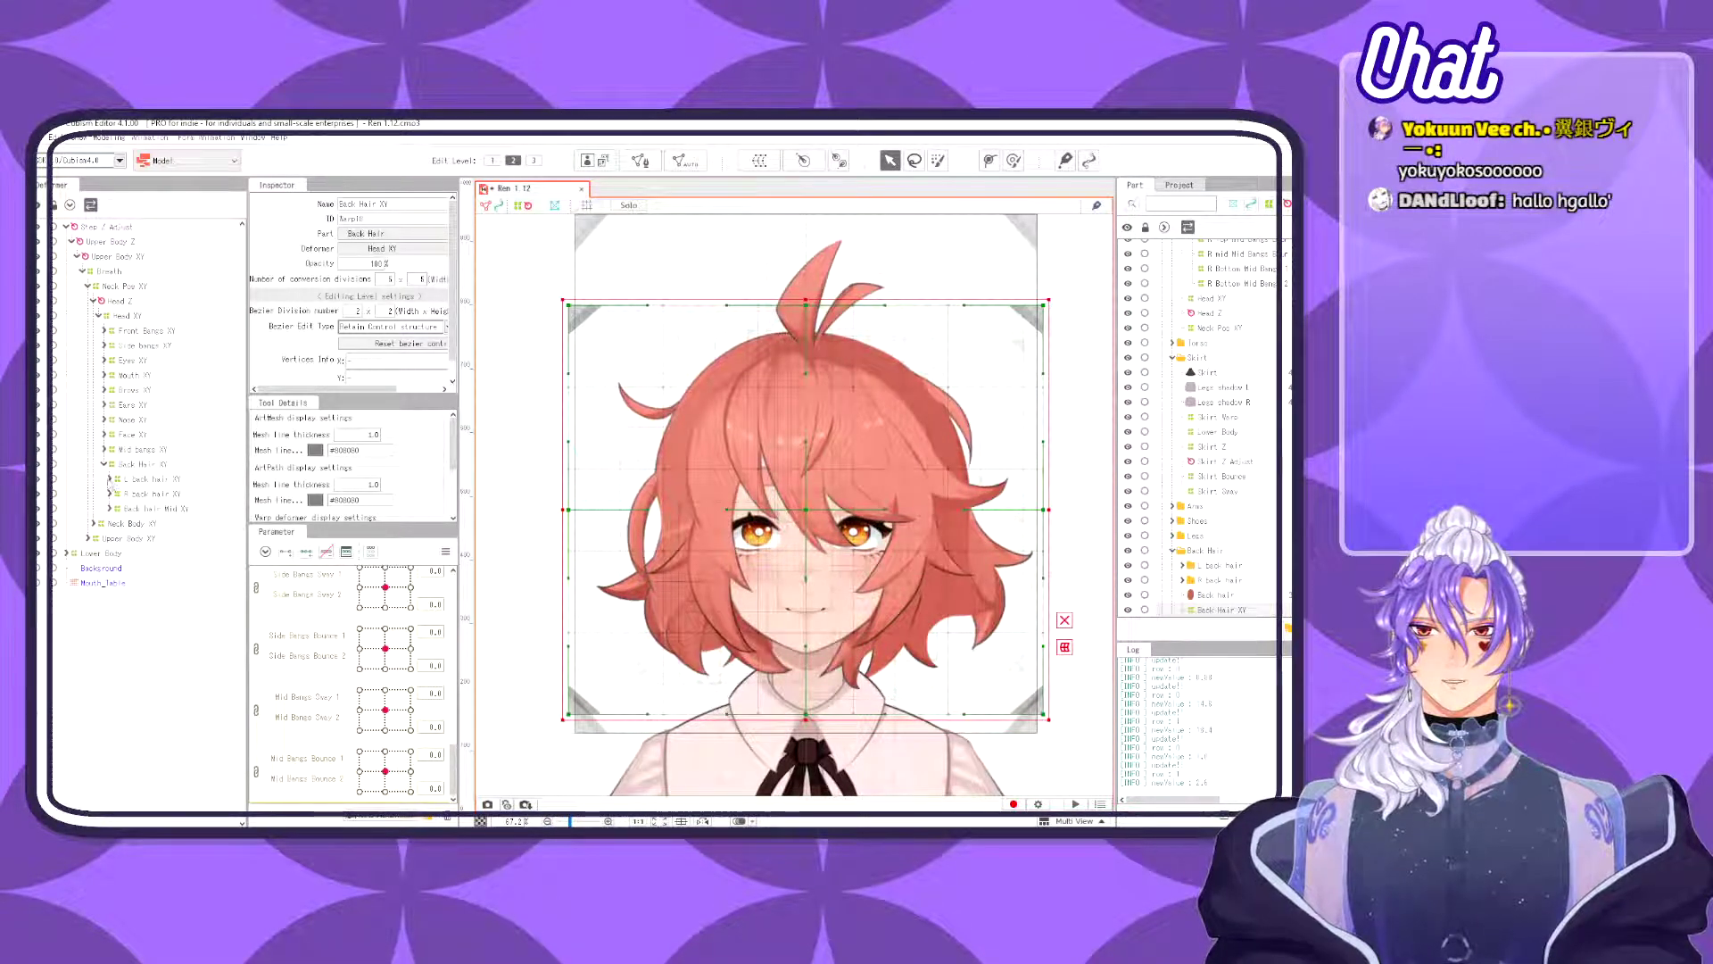
{"action": "left_click", "coordinate": [111, 480]}
{"action": "left_click", "coordinate": [147, 494]}
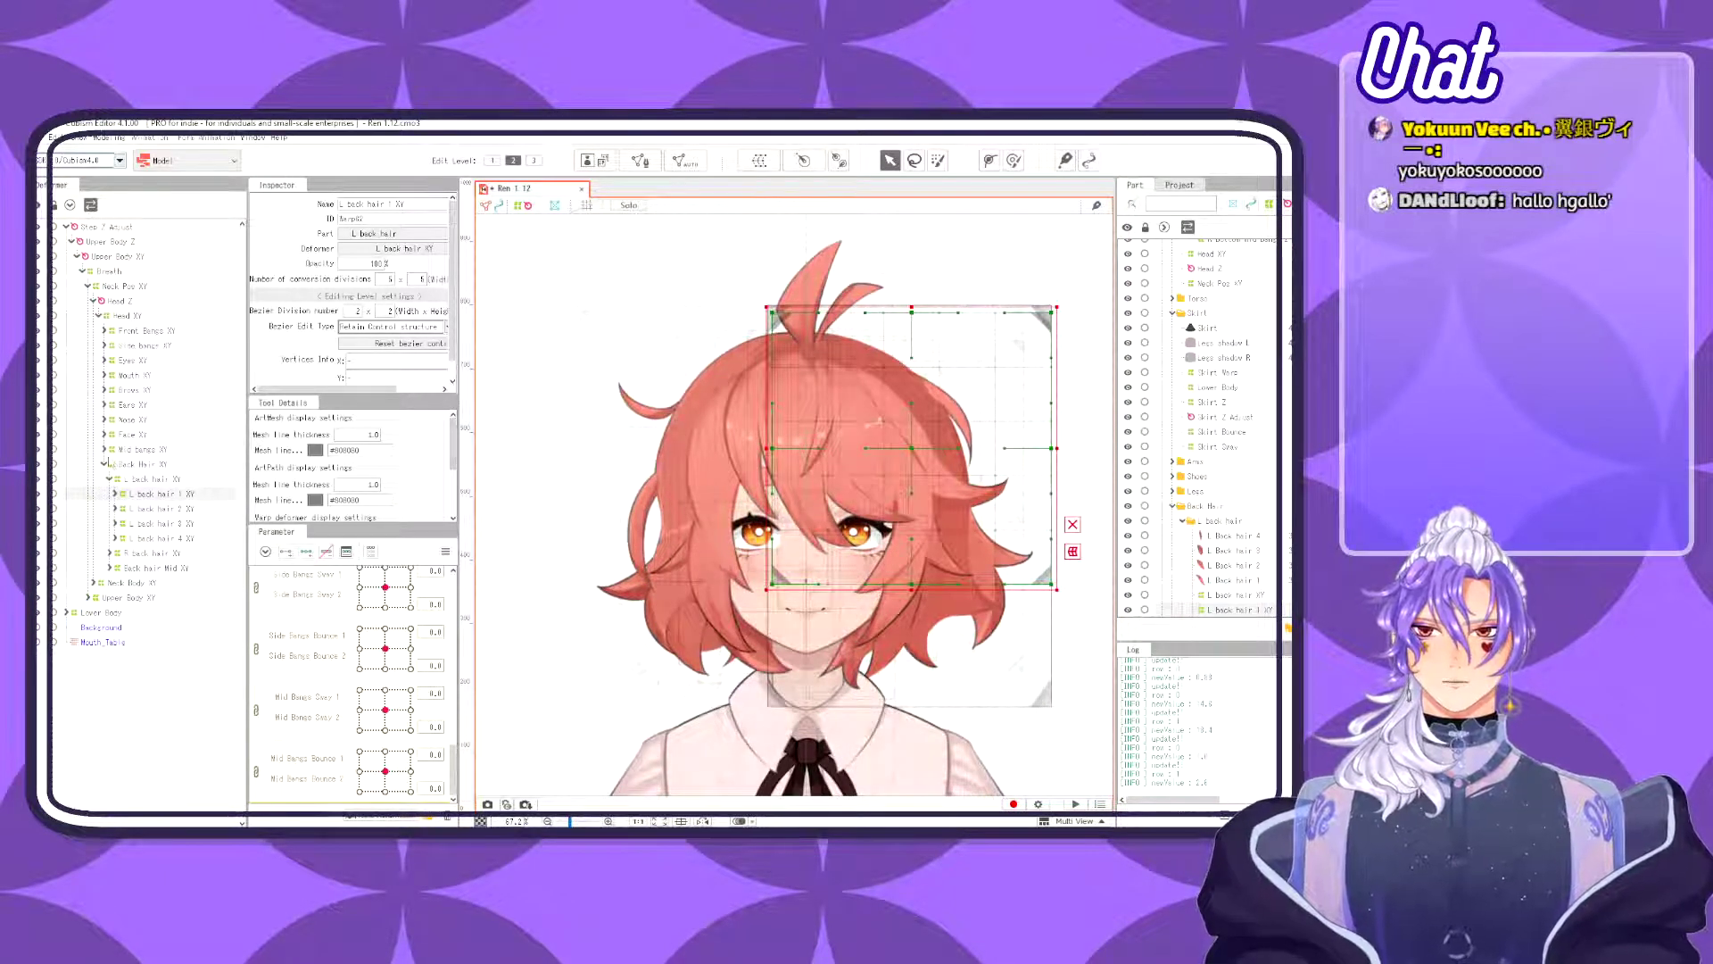
- Examine how the sway and bounce deformers are nested inside L Top Mid Bangs XY, and reselect L back hair 1 XY
{"action": "left_click", "coordinate": [111, 449]}
{"action": "left_click", "coordinate": [104, 449]}
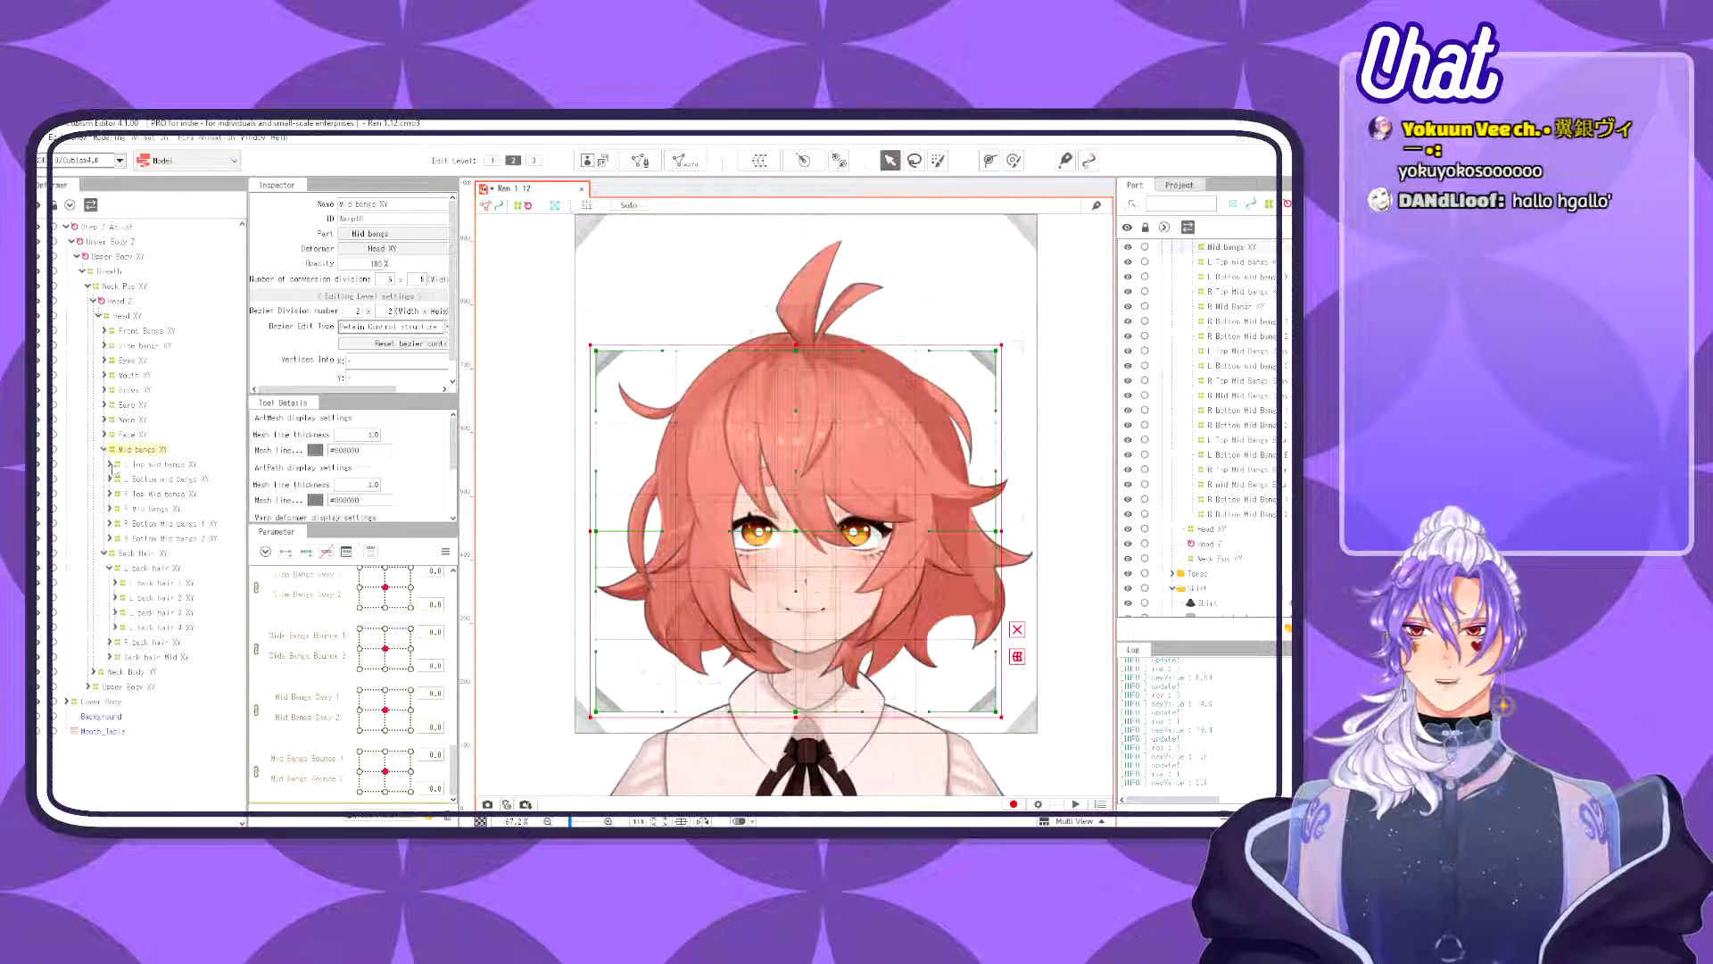
{"action": "left_click", "coordinate": [110, 464]}
{"action": "left_click", "coordinate": [115, 479]}
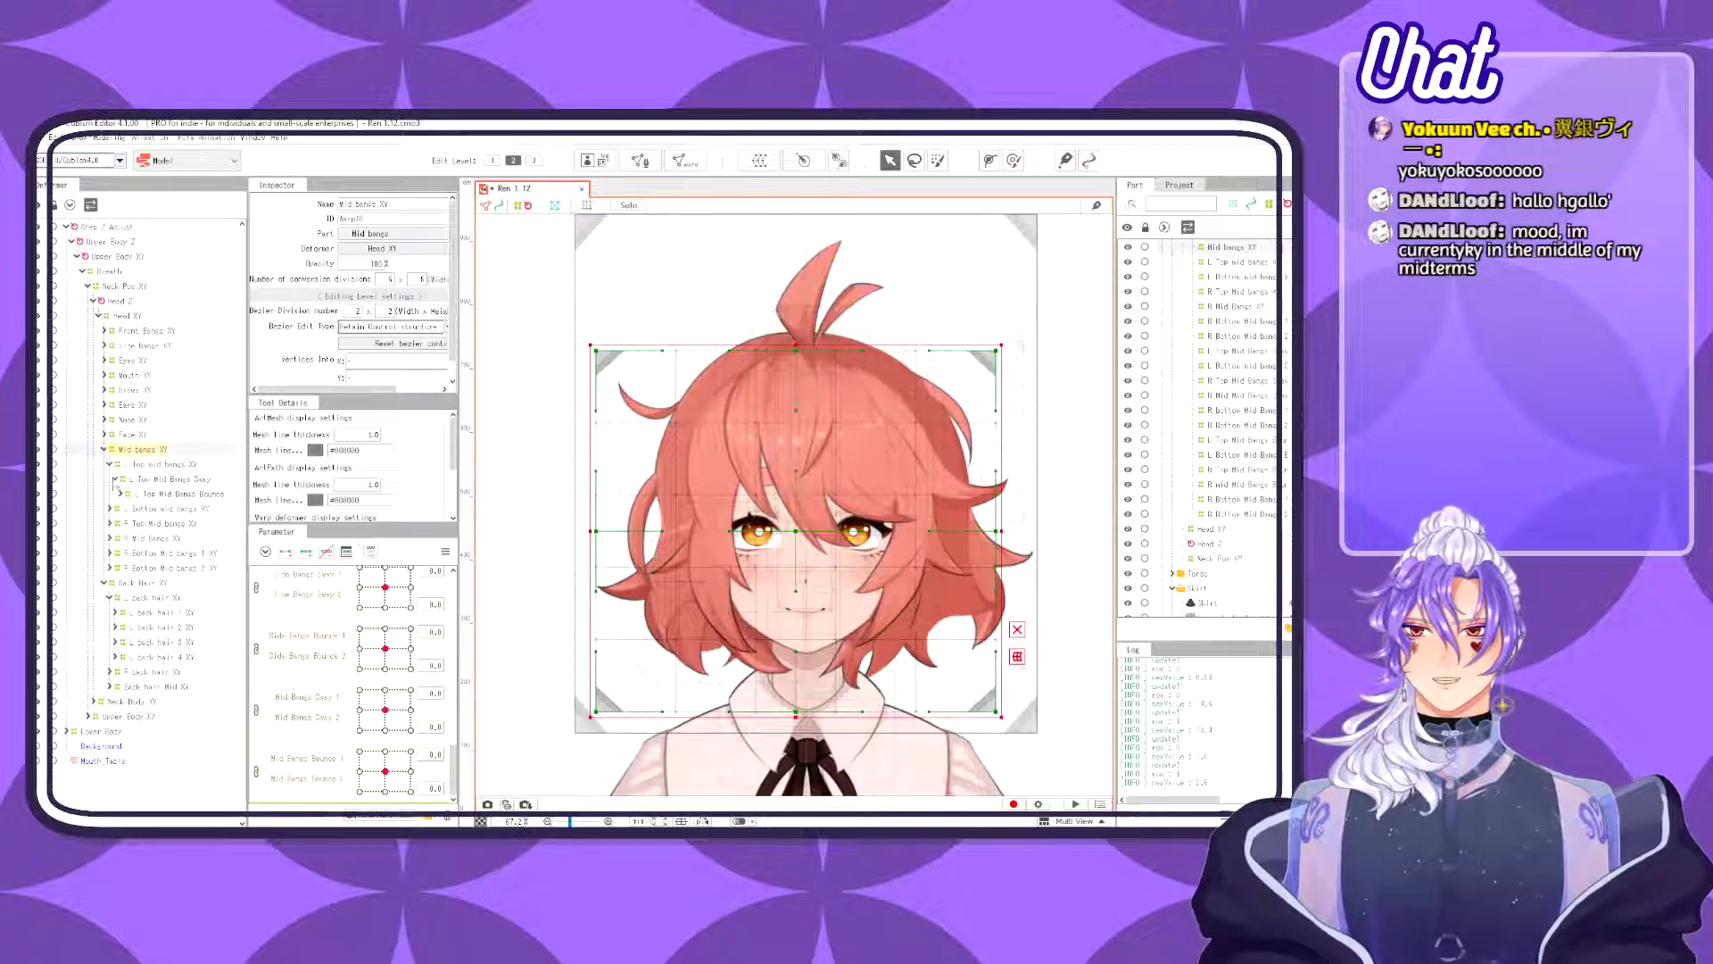
{"action": "left_click", "coordinate": [115, 479]}
{"action": "left_click", "coordinate": [110, 464]}
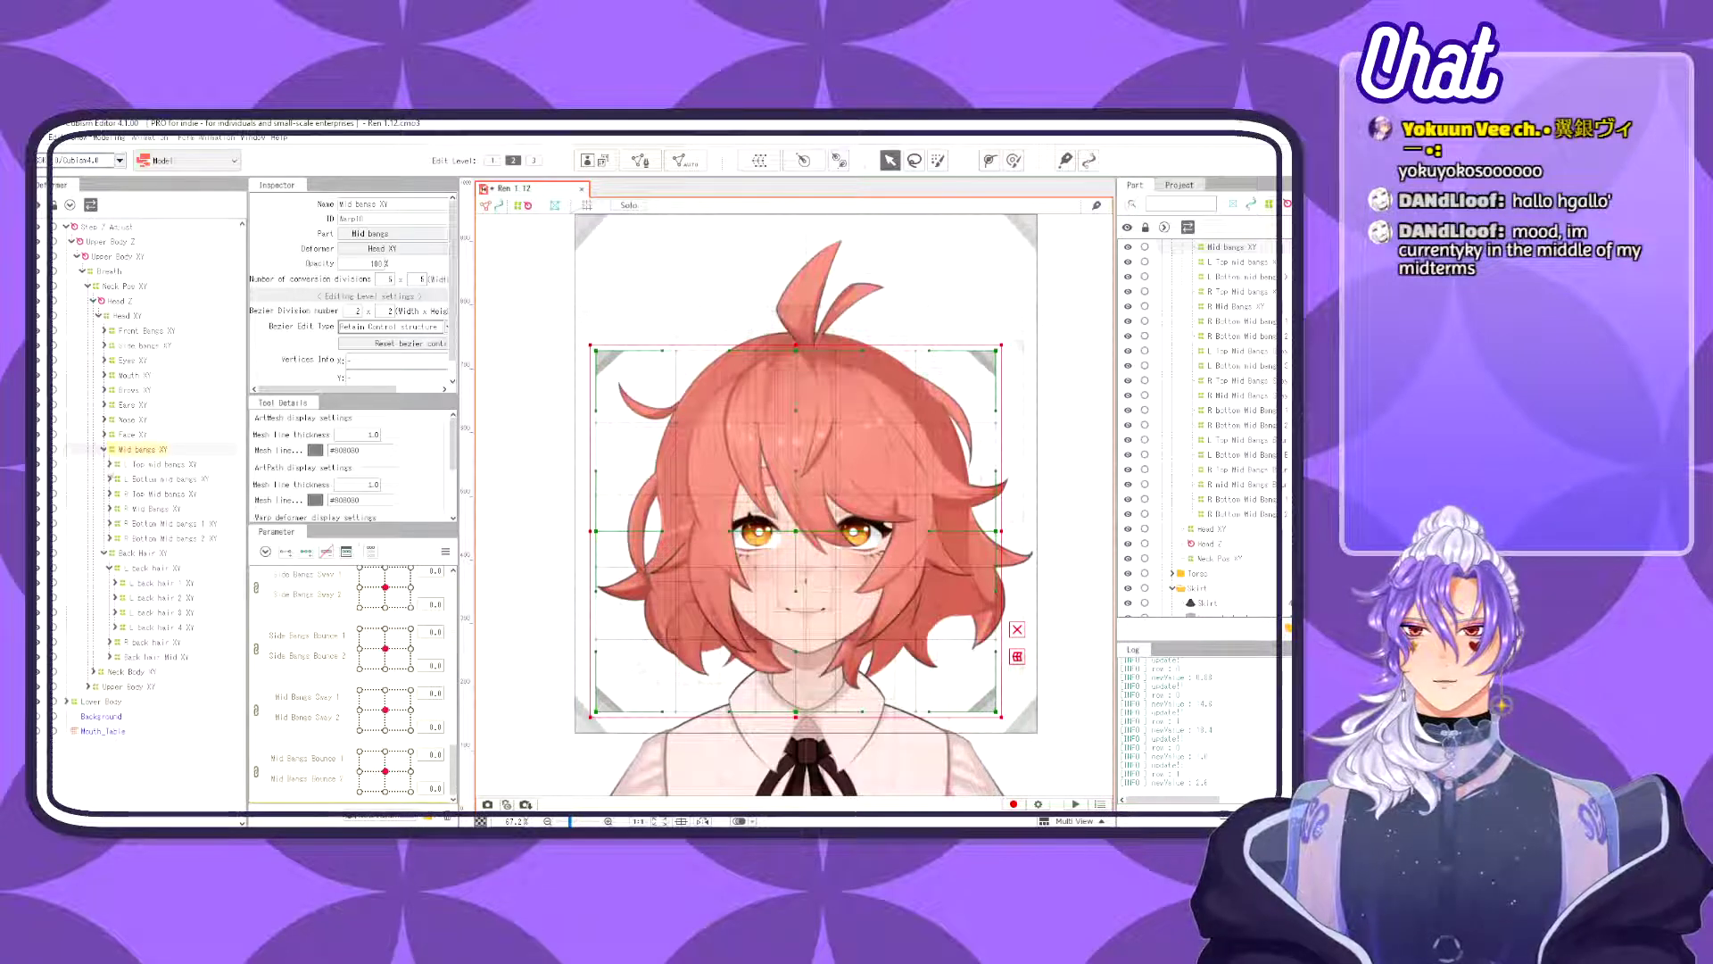
{"action": "left_click", "coordinate": [153, 582]}
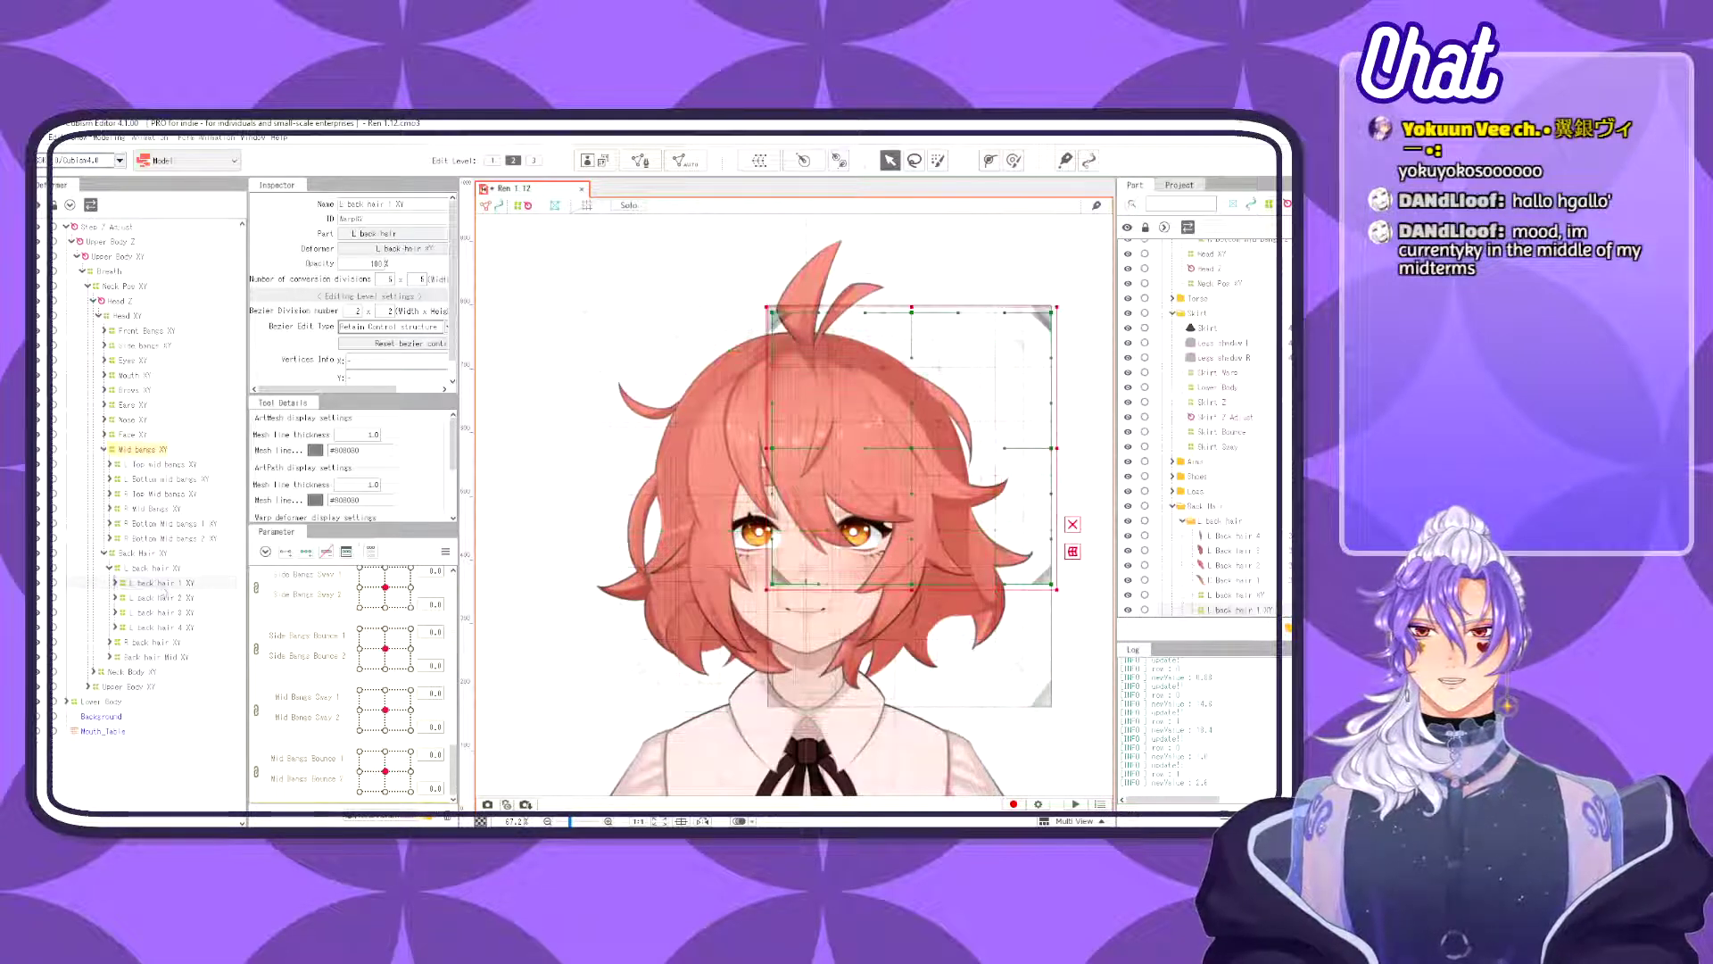
- Compare the coverage of the L back hair XY deformers on the canvas, and reselect L back hair 1 XY
{"action": "left_click", "coordinate": [178, 597]}
{"action": "left_click_drag", "start_coordinate": [166, 613], "coordinate": [164, 629]}
{"action": "left_click", "coordinate": [164, 628]}
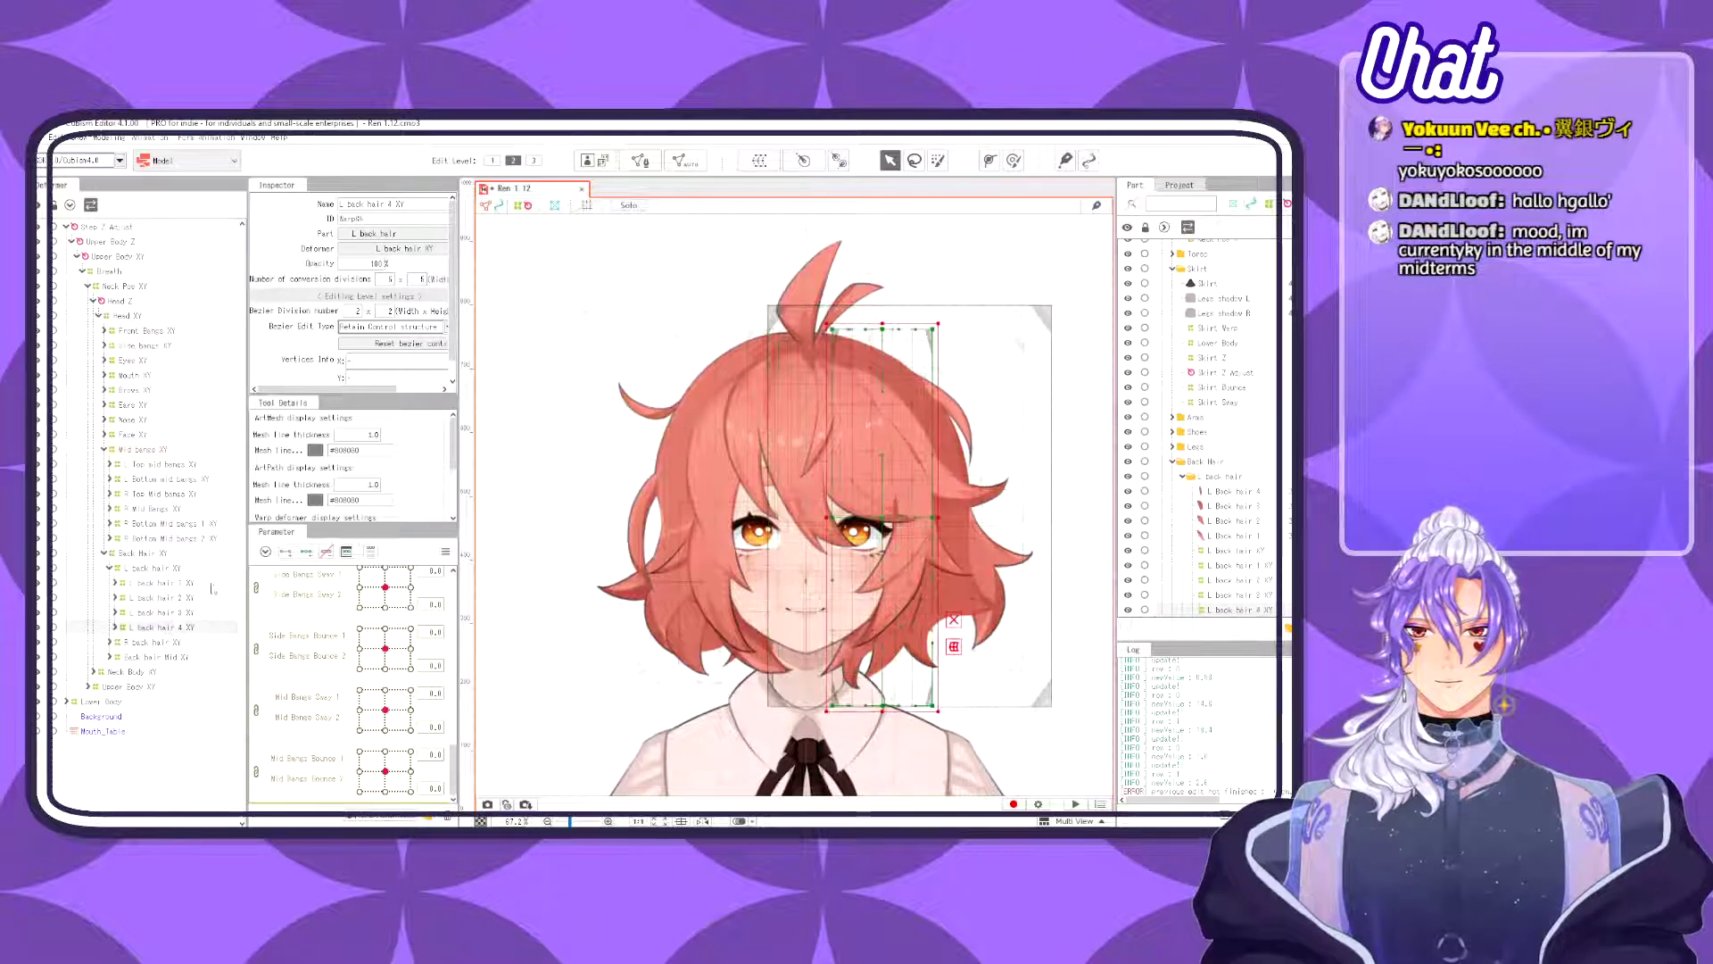
{"action": "left_click", "coordinate": [171, 597]}
{"action": "left_click", "coordinate": [179, 584]}
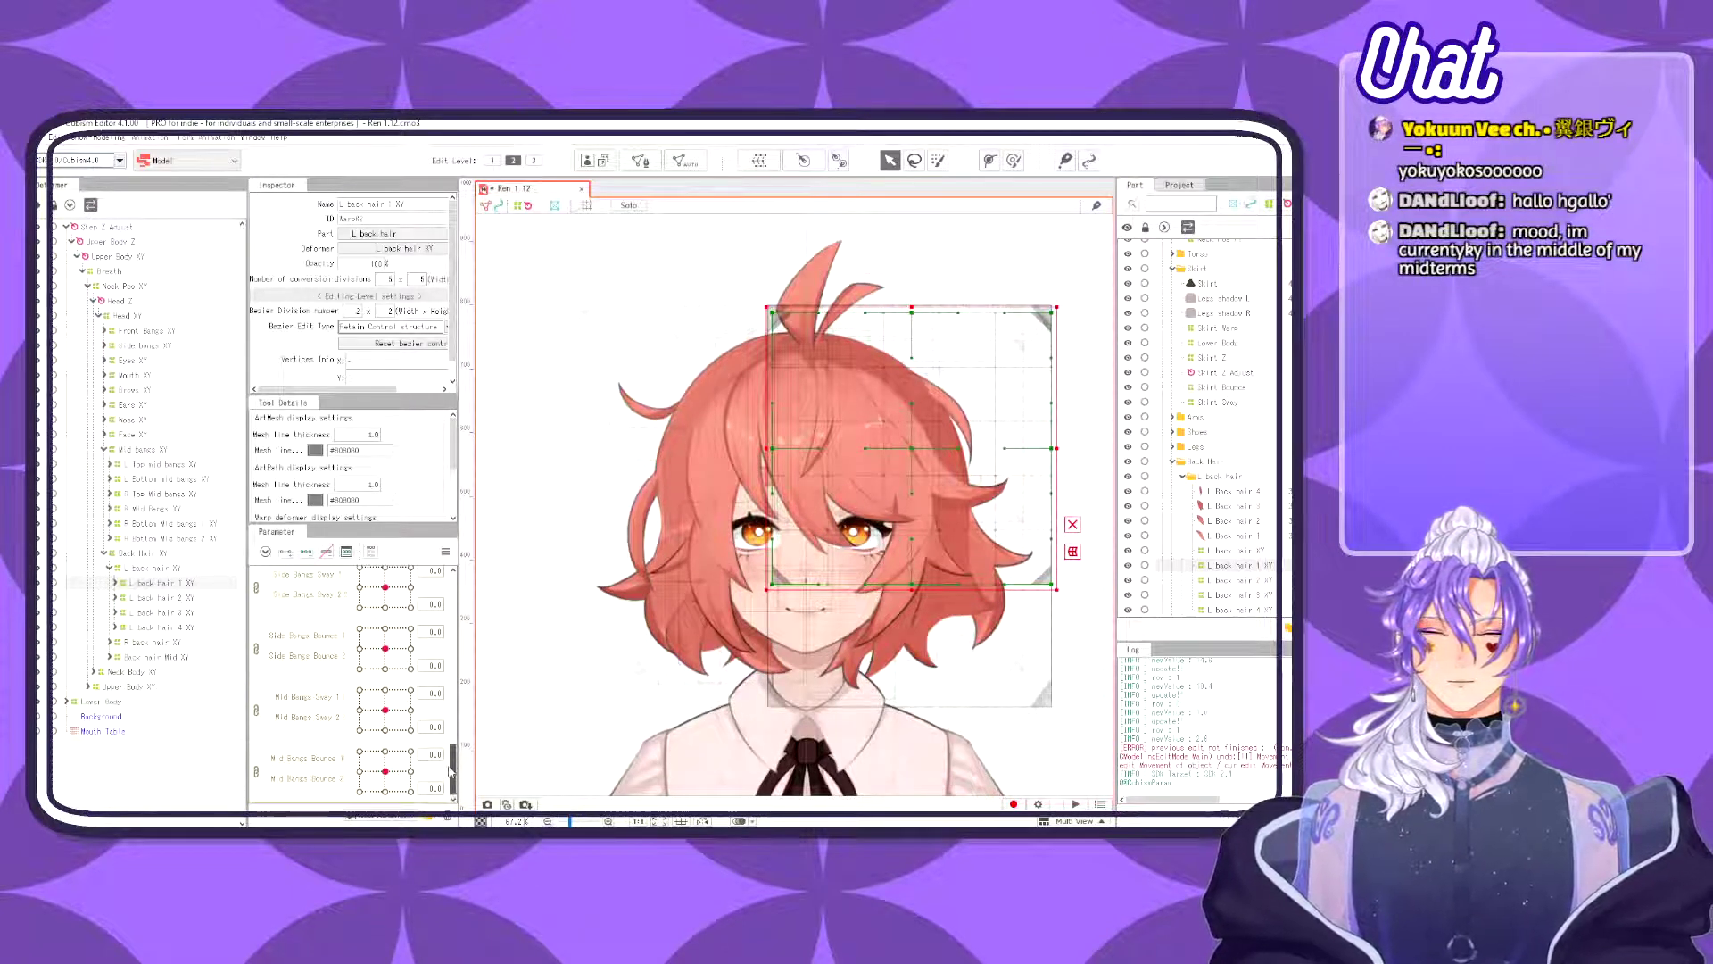
{"action": "mouse_move", "coordinate": [385, 771]}
{"action": "left_mouse_down"}
{"action": "mouse_move", "coordinate": [410, 751]}
{"action": "mouse_move", "coordinate": [385, 771]}
{"action": "left_mouse_up"}
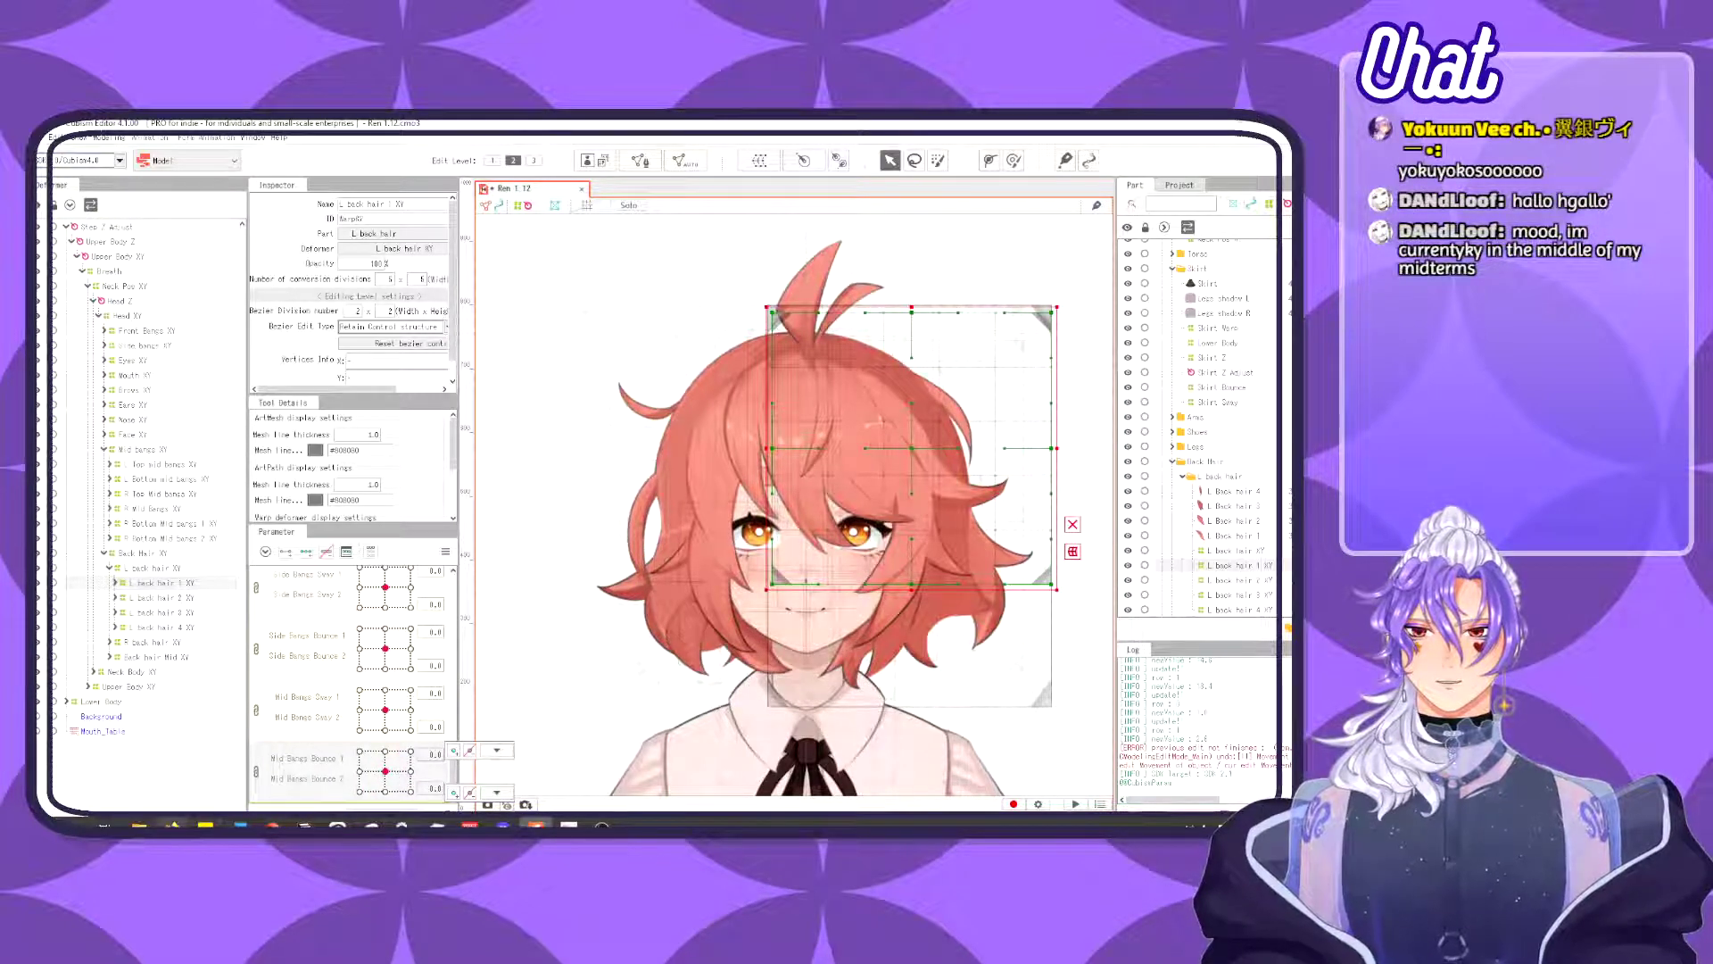
{"action": "mouse_move", "coordinate": [174, 824]}
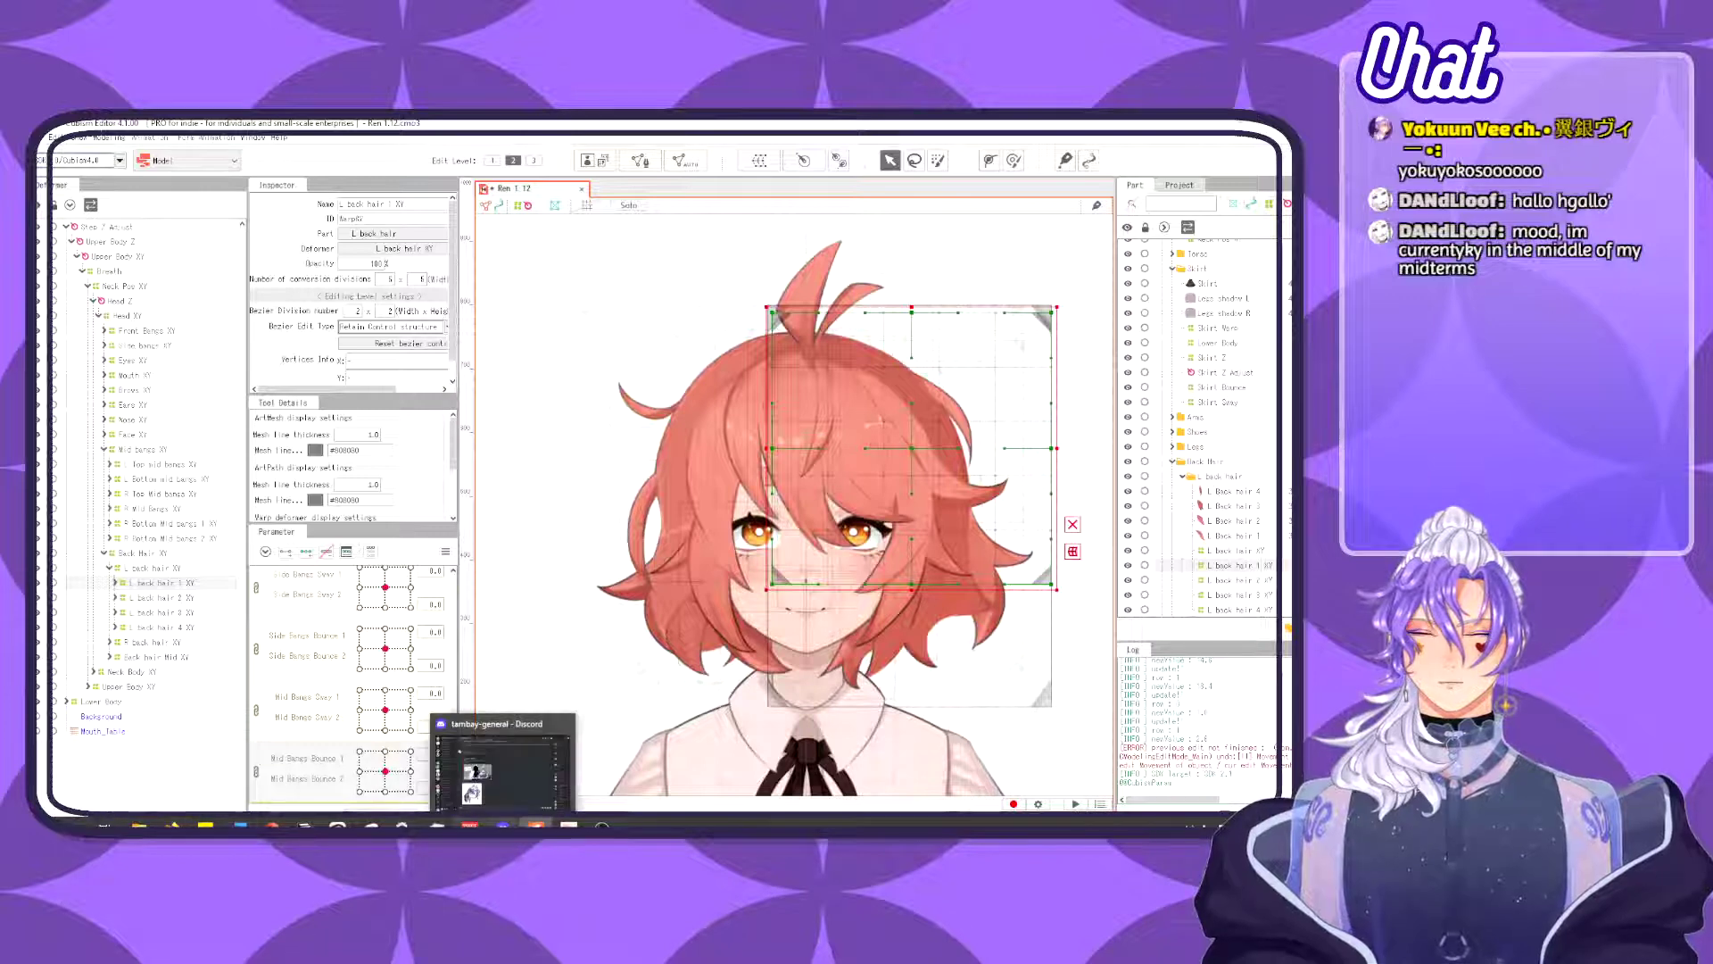
{"action": "mouse_move", "coordinate": [503, 825]}
{"action": "left_click", "coordinate": [565, 723]}
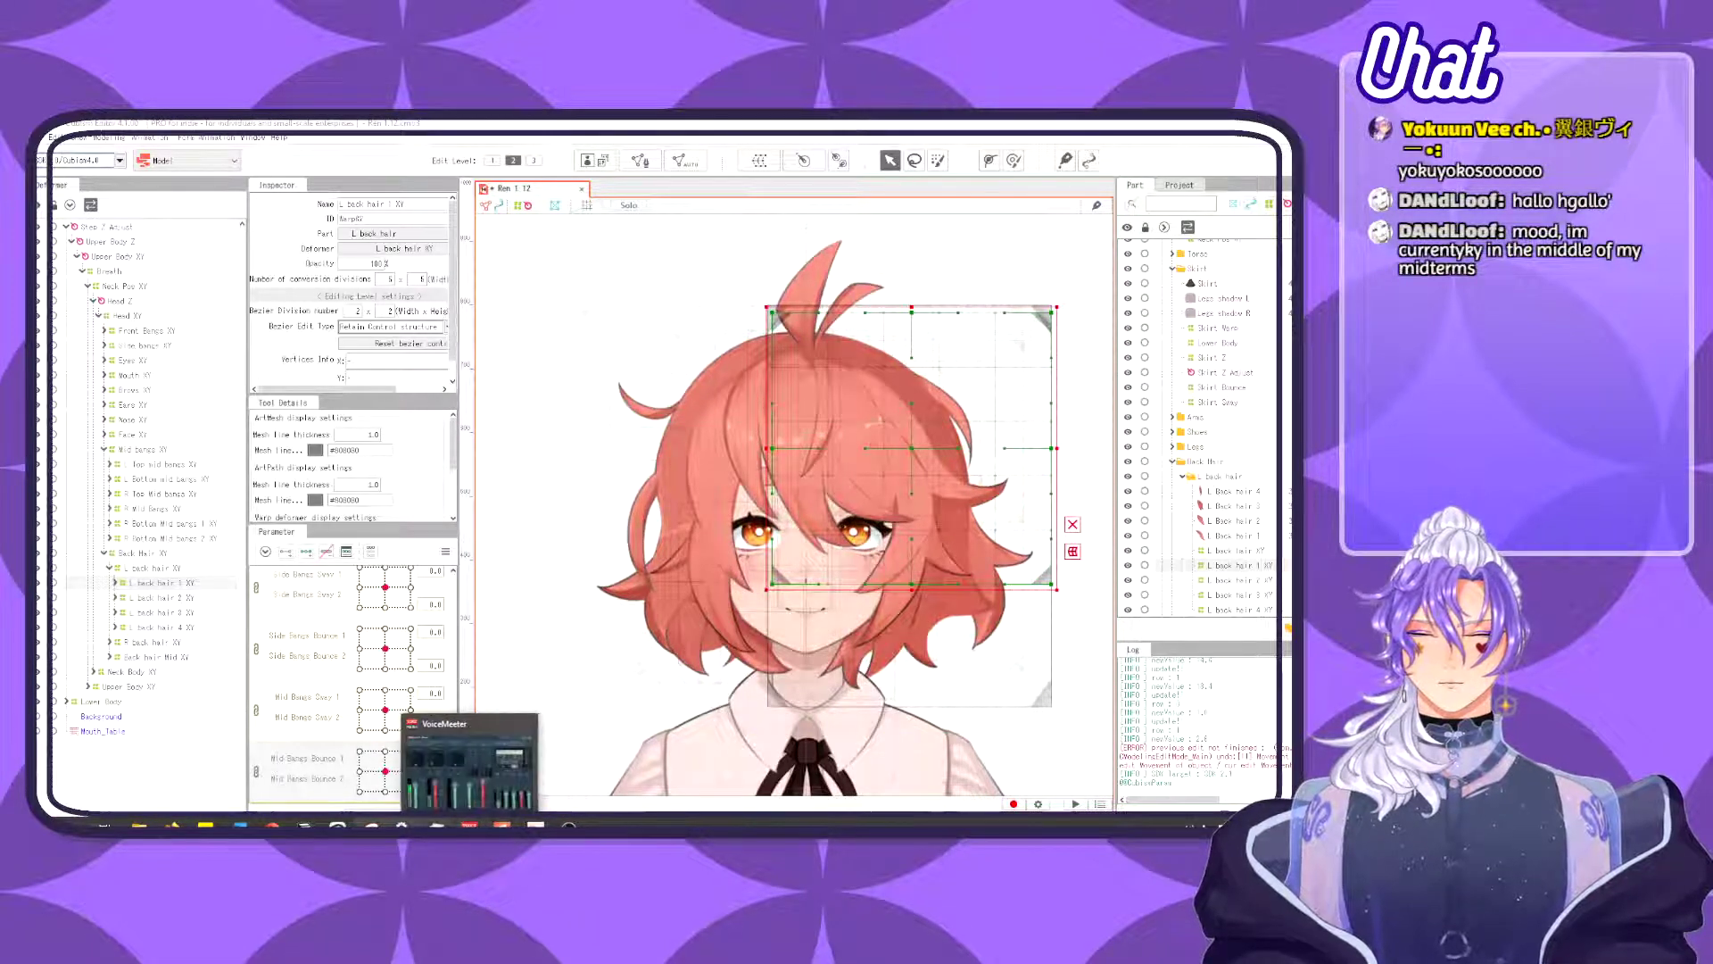
{"action": "mouse_move", "coordinate": [172, 824]}
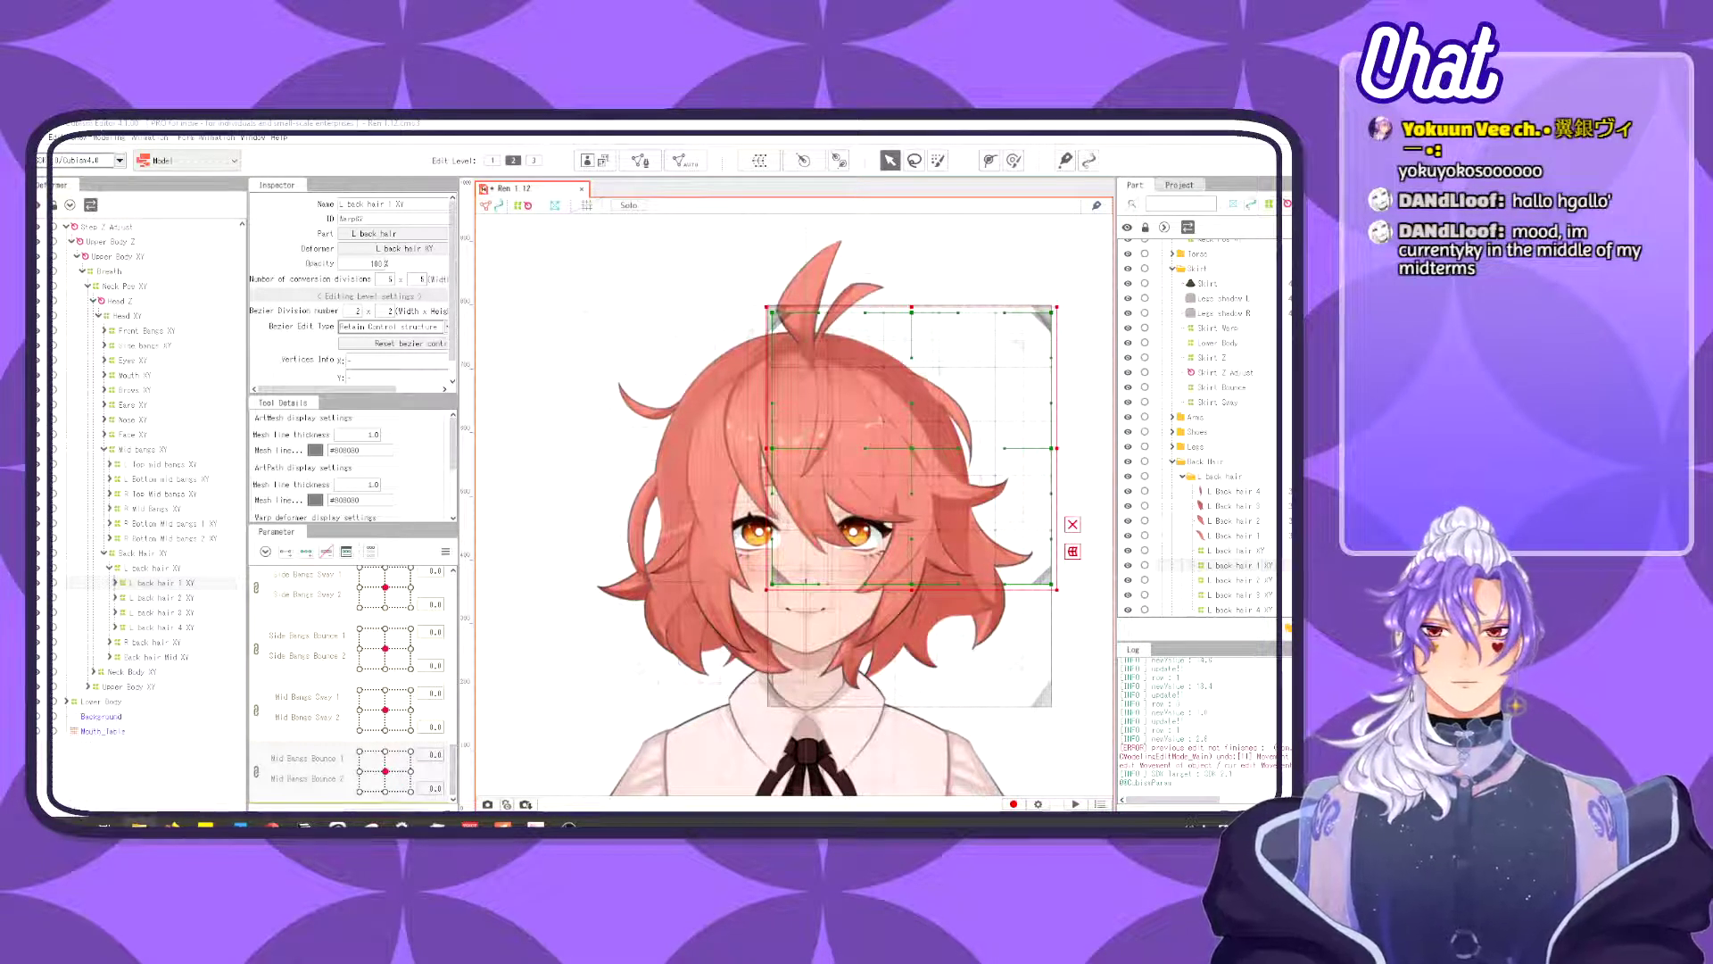
{"action": "left_click", "coordinate": [683, 242]}
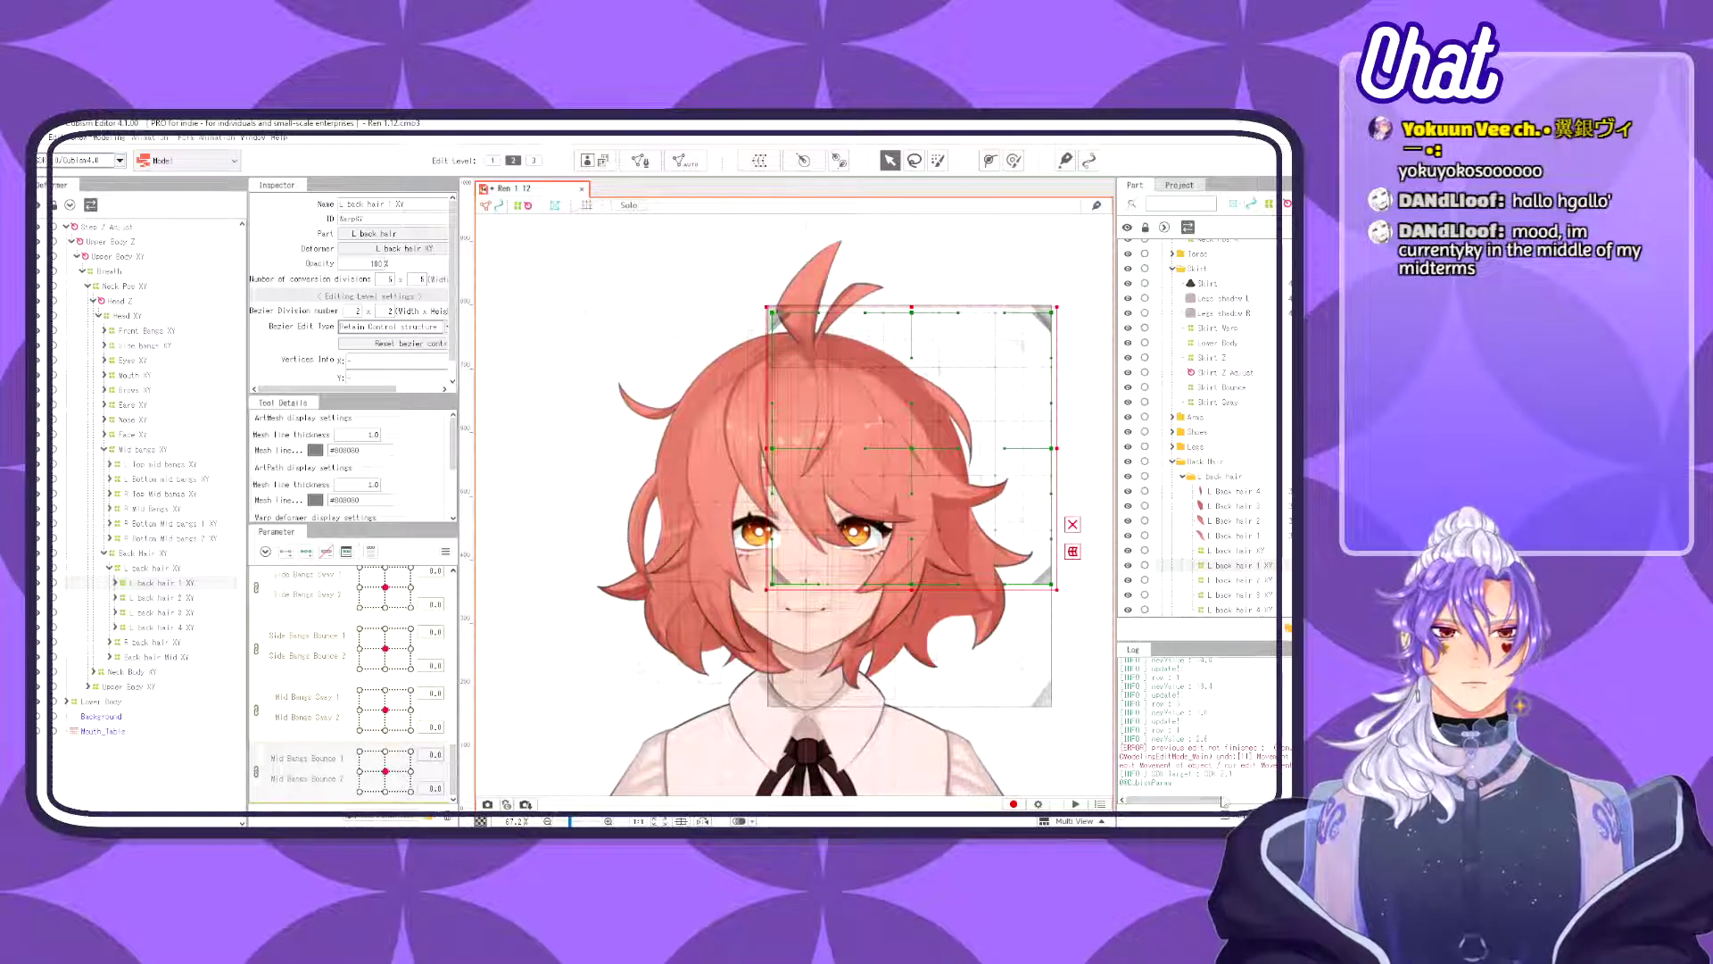
{"action": "mouse_move", "coordinate": [1221, 799]}
{"action": "left_mouse_down"}
{"action": "mouse_move", "coordinate": [1299, 799]}
{"action": "mouse_move", "coordinate": [1205, 798]}
{"action": "left_mouse_up"}
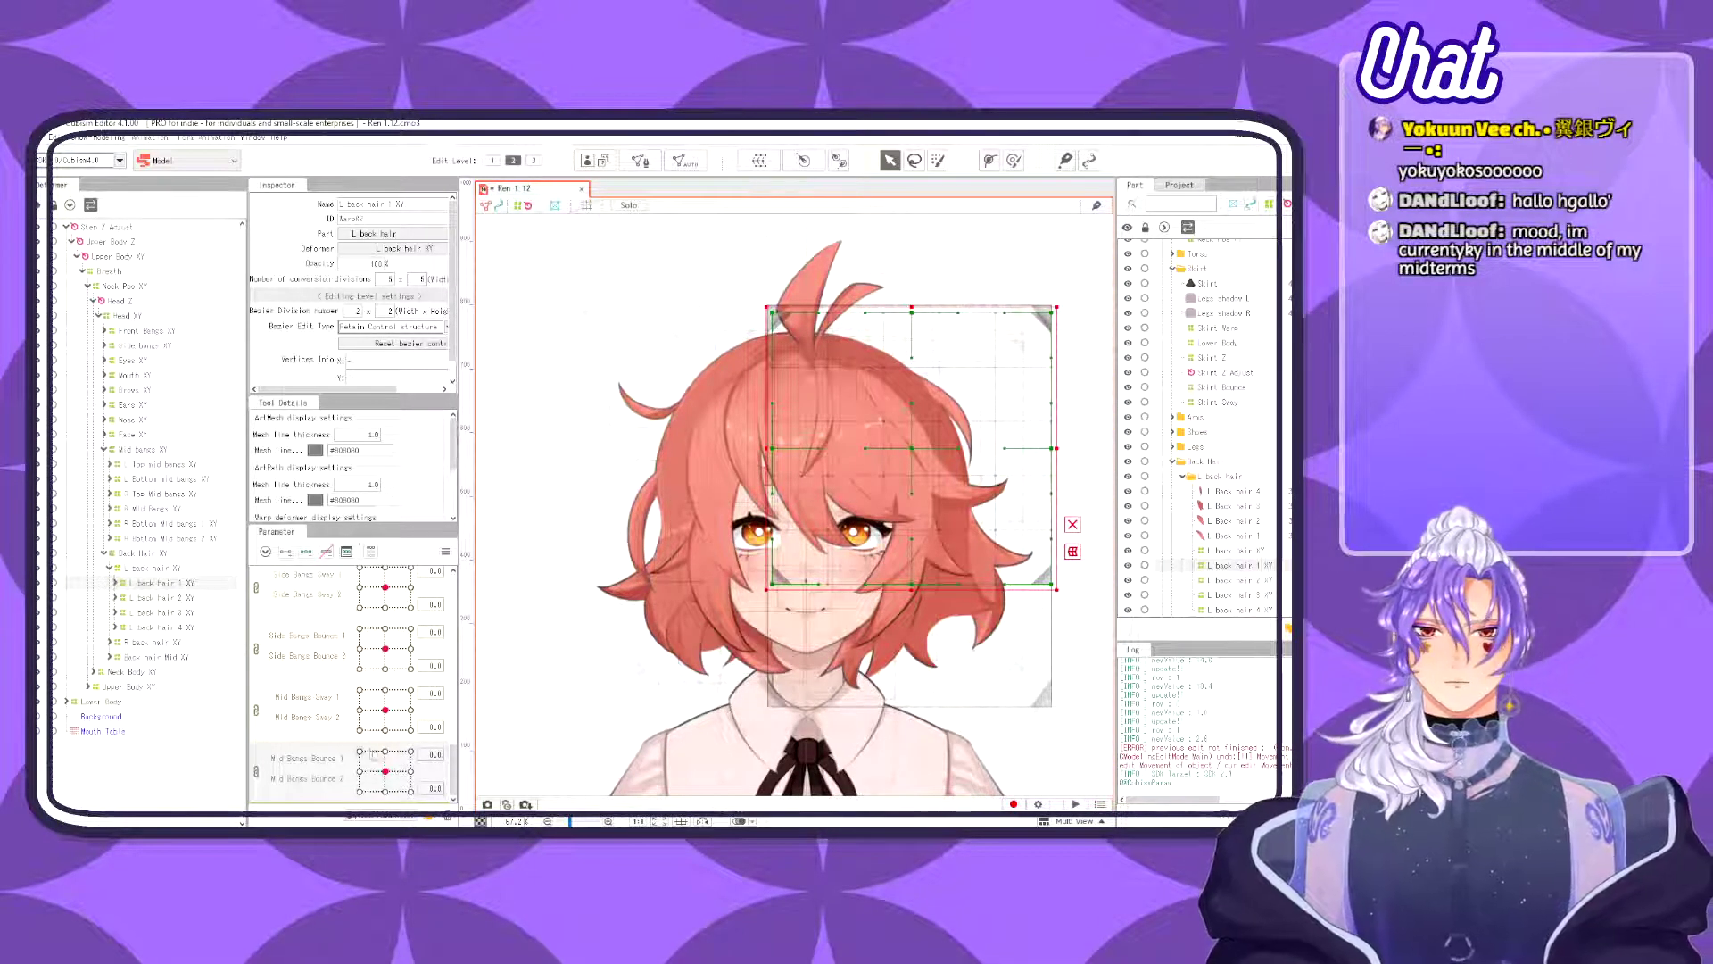
{"action": "mouse_move", "coordinate": [370, 749]}
{"action": "left_mouse_down"}
{"action": "mouse_move", "coordinate": [401, 752]}
{"action": "mouse_move", "coordinate": [375, 750]}
{"action": "mouse_move", "coordinate": [384, 771]}
{"action": "left_mouse_up"}
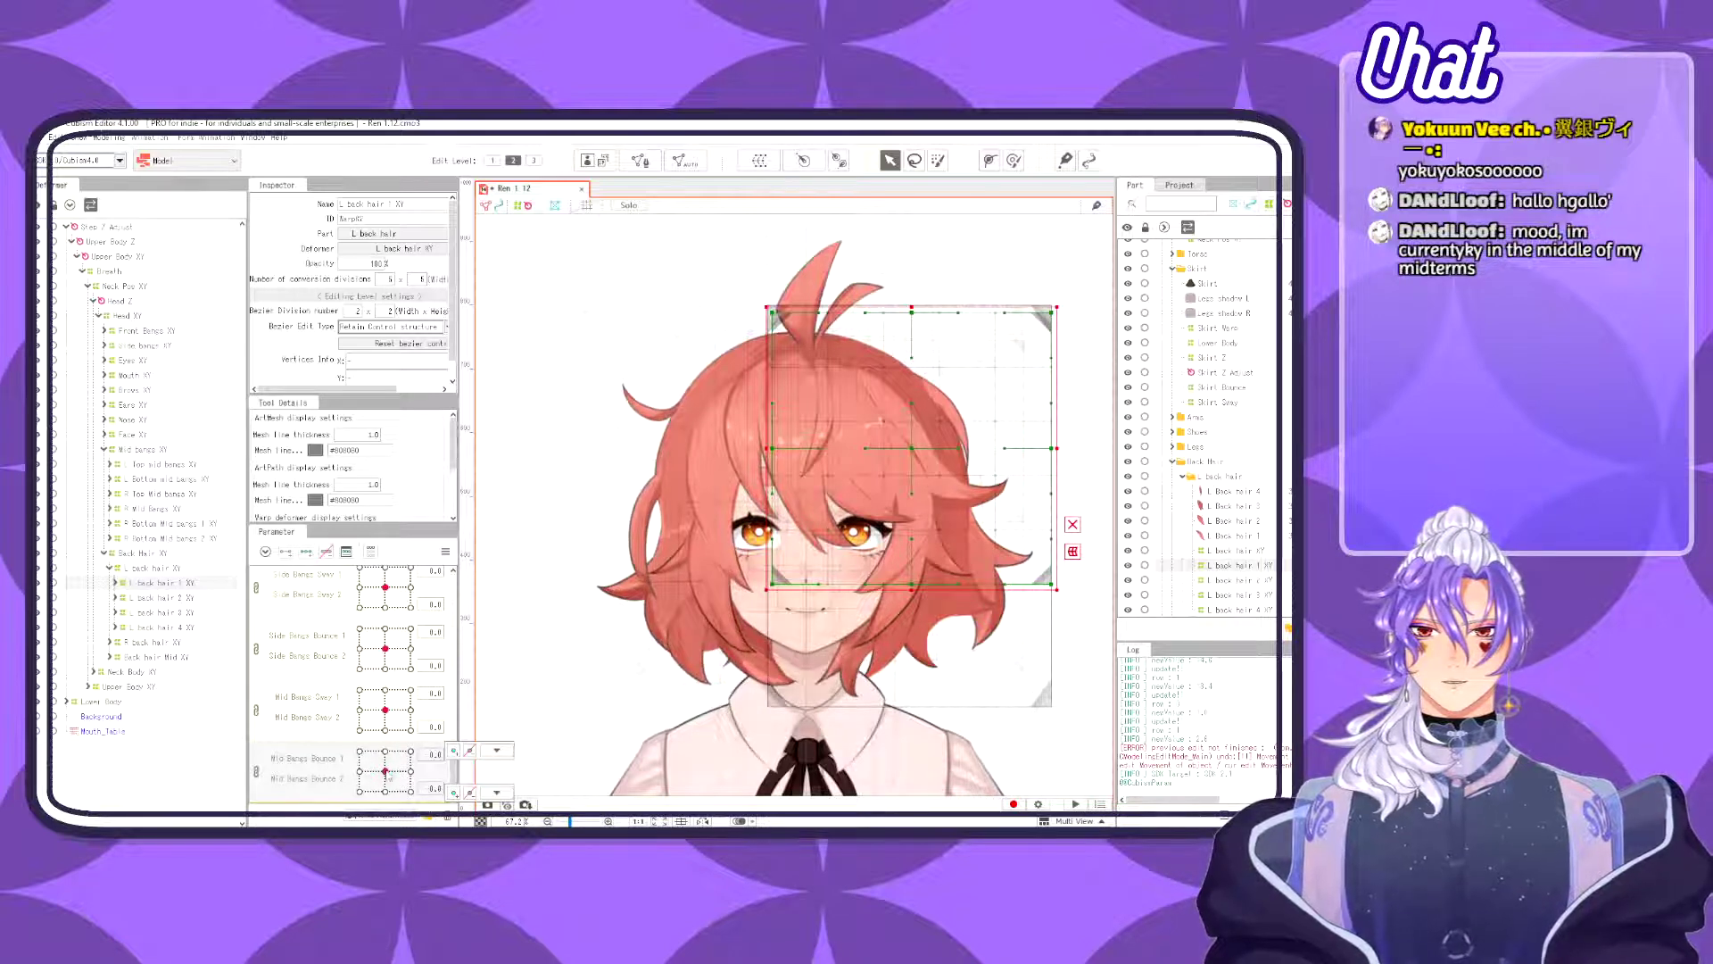
- Expand L back hair 1 to 4 XY, R back hair XY and its four numbered child deformers to list their meshes
{"action": "left_click", "coordinate": [115, 583]}
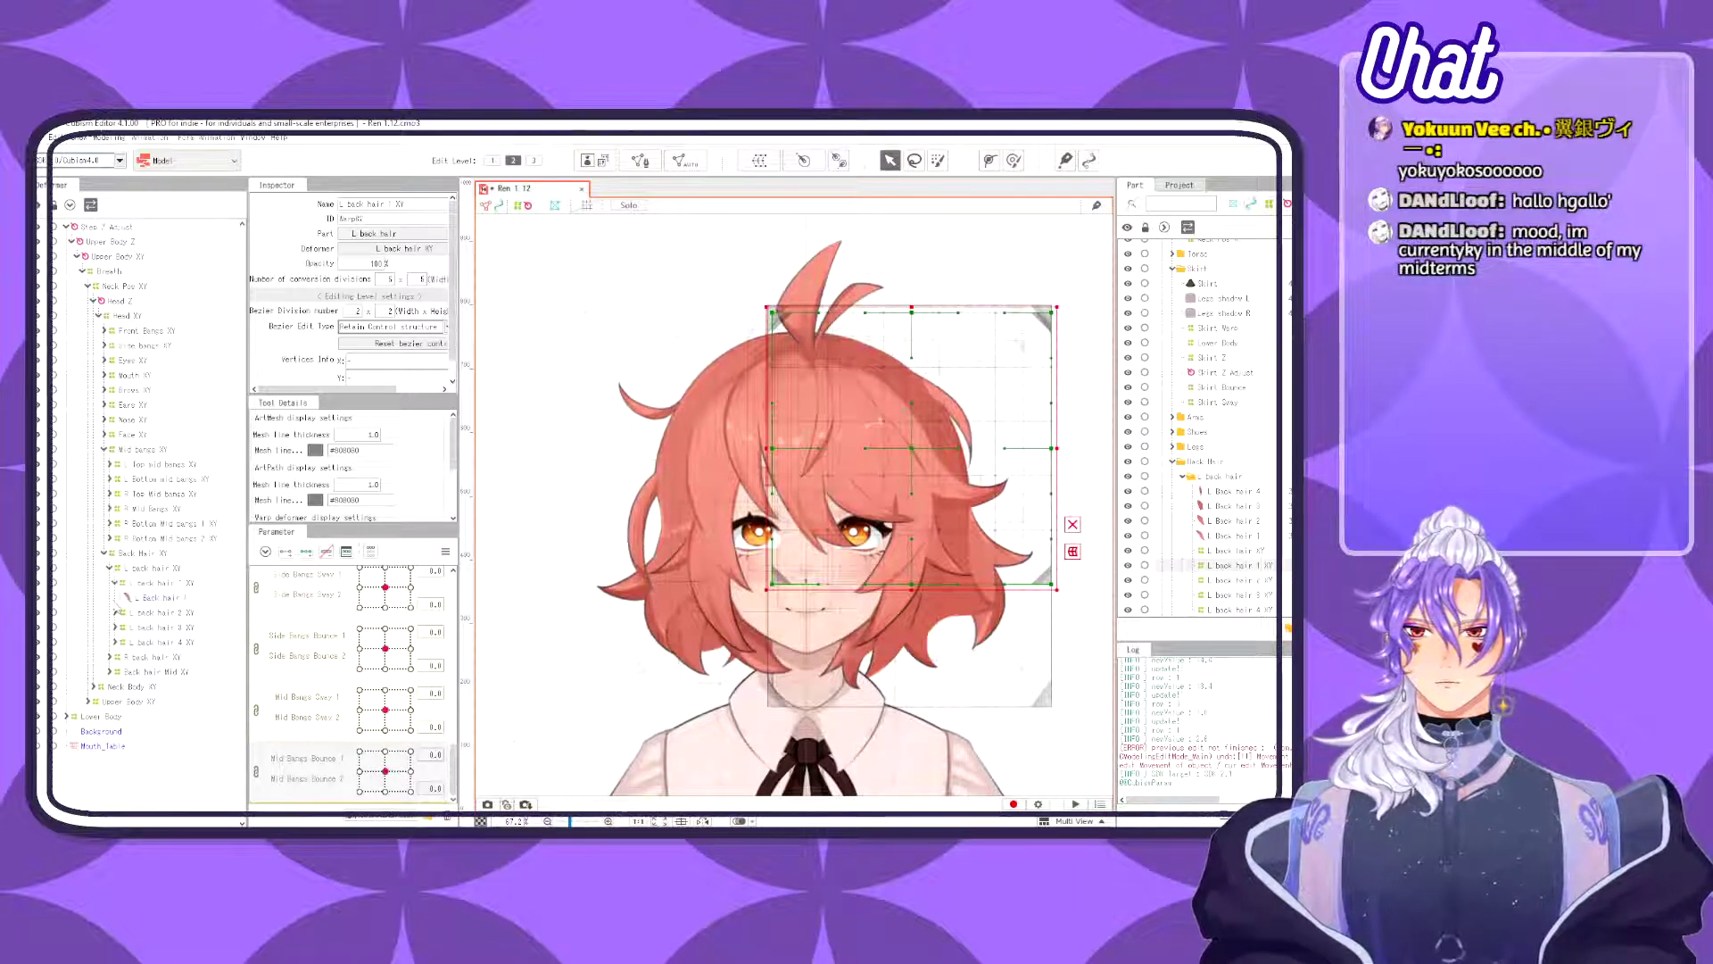
{"action": "left_click", "coordinate": [114, 612]}
{"action": "left_click", "coordinate": [114, 642]}
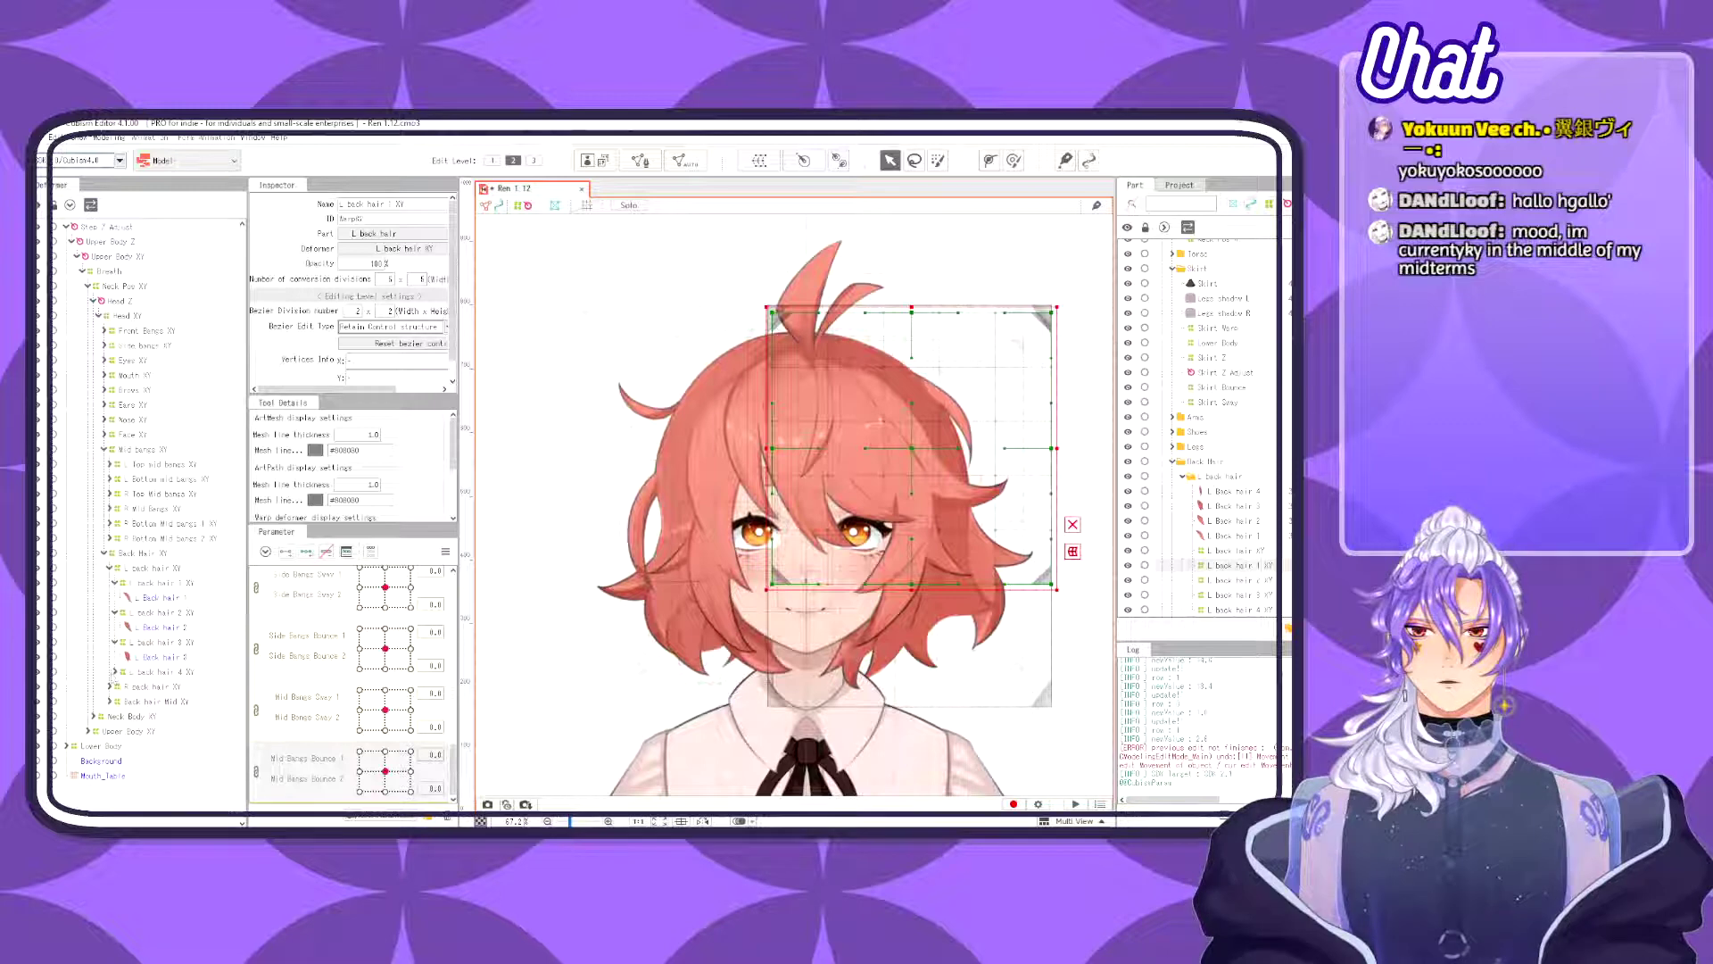
{"action": "left_click", "coordinate": [111, 672]}
{"action": "left_click", "coordinate": [110, 702]}
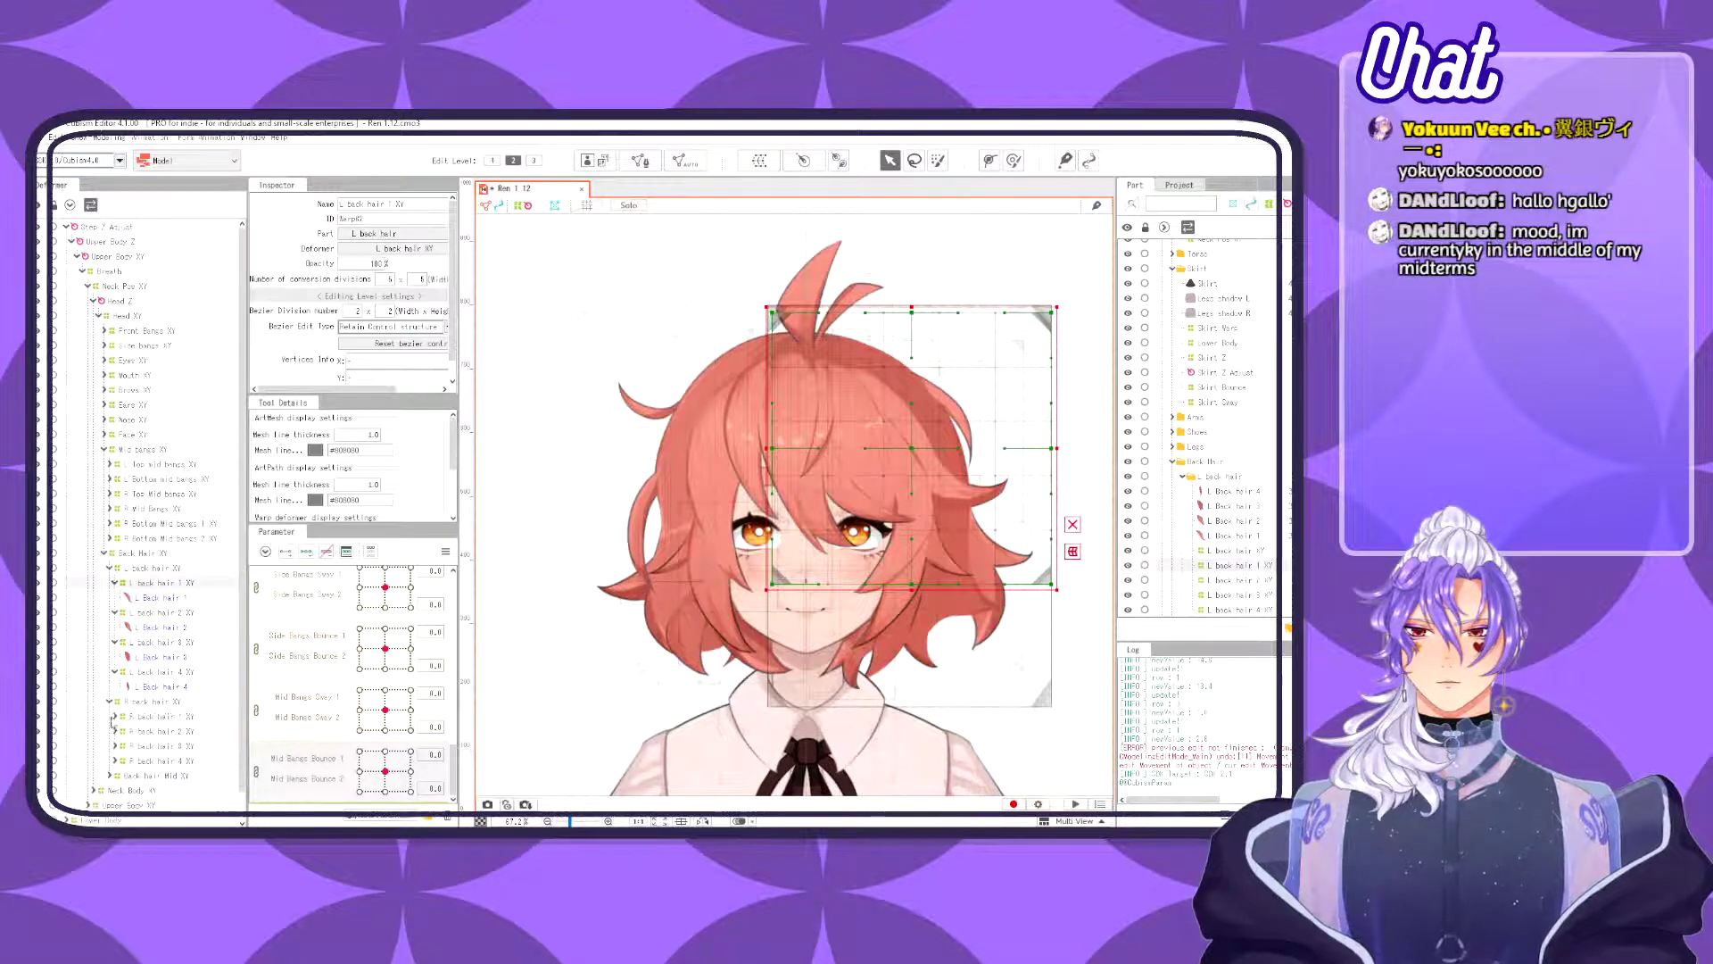
{"action": "left_click", "coordinate": [113, 716]}
{"action": "left_click", "coordinate": [114, 746]}
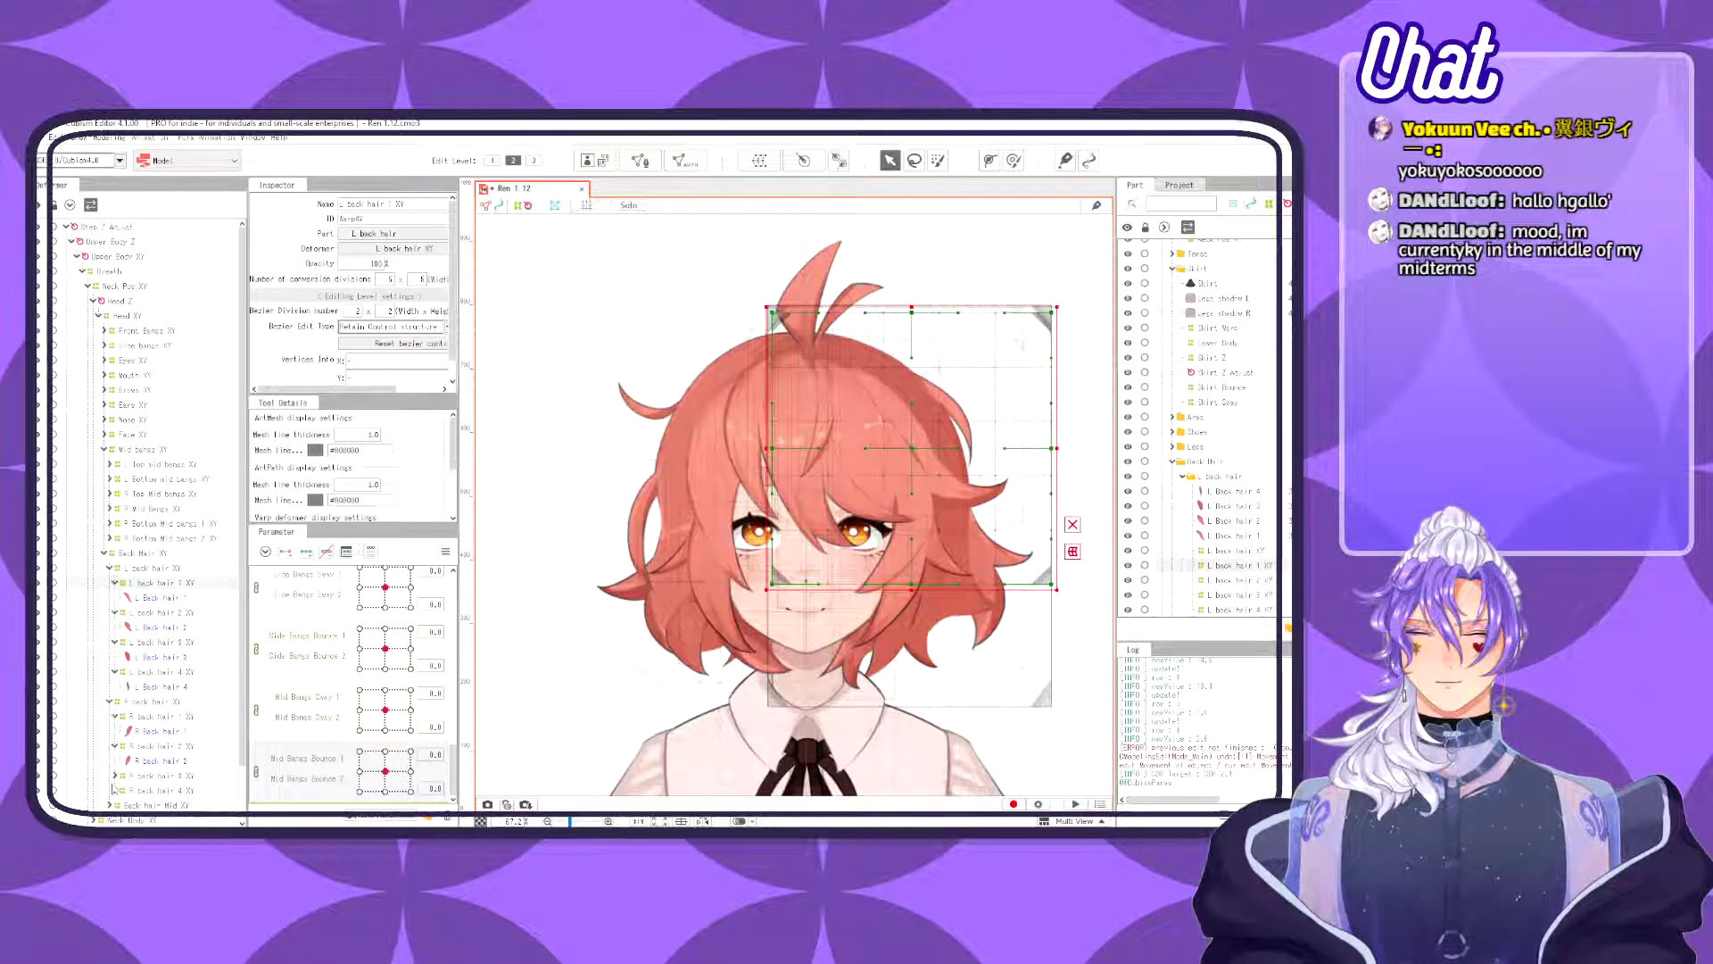
{"action": "left_click", "coordinate": [114, 775]}
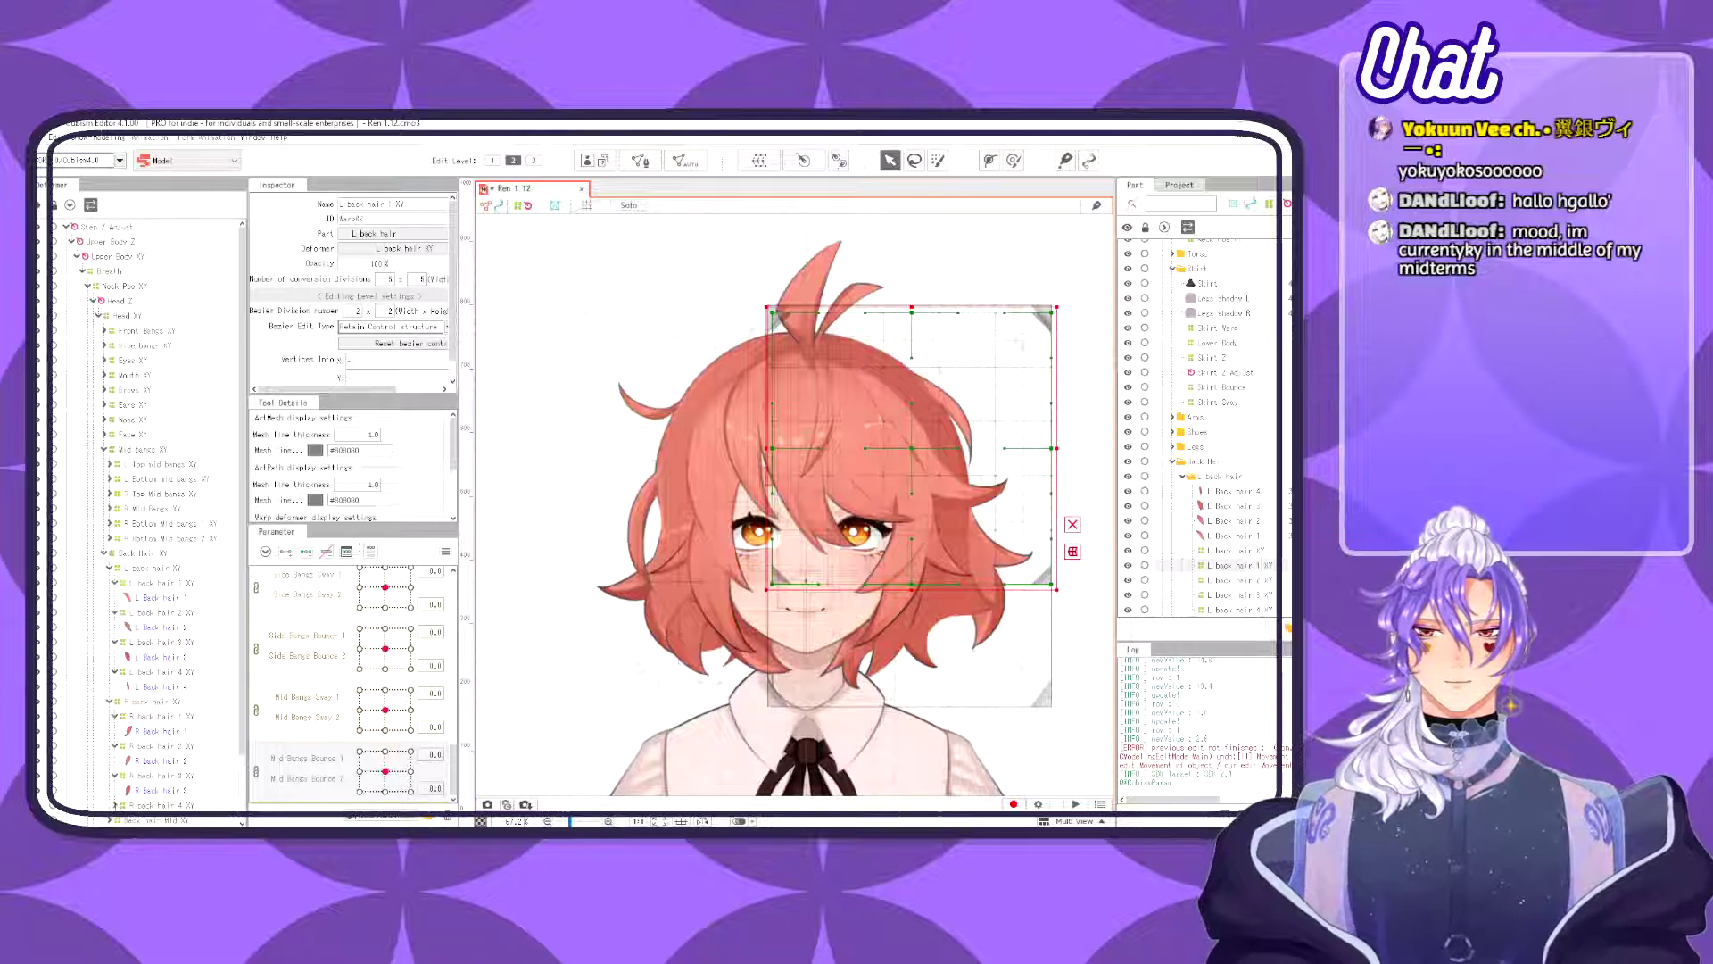
{"action": "left_click", "coordinate": [115, 805]}
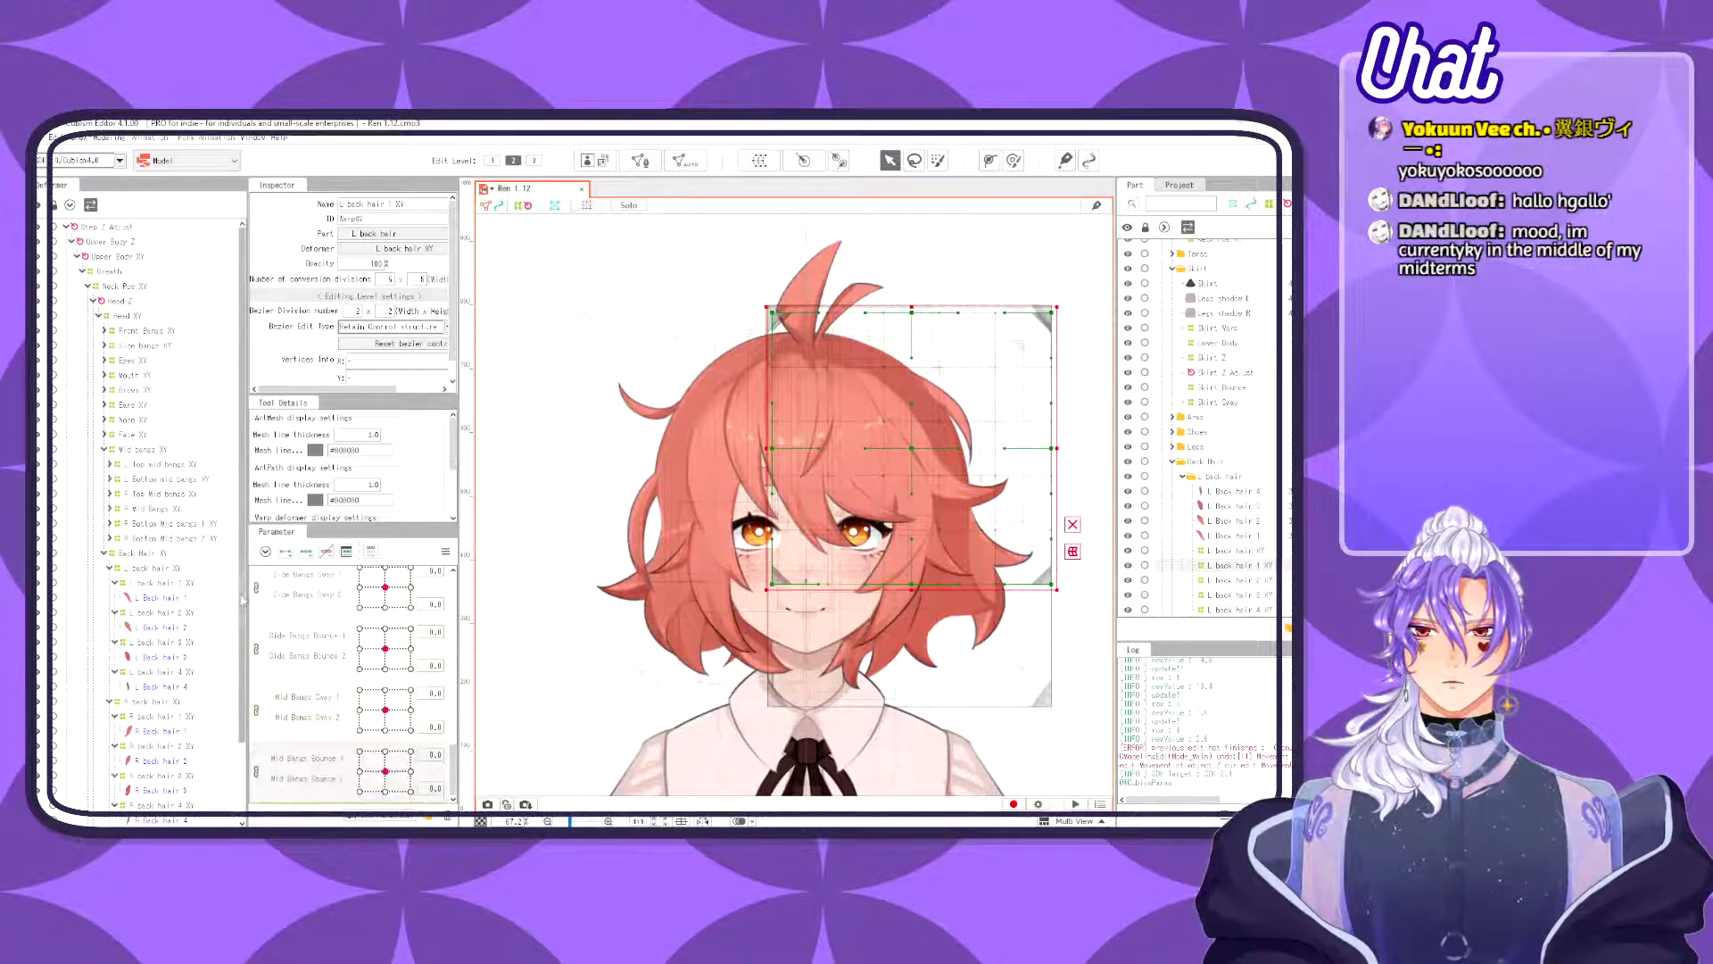
{"action": "scroll", "coordinate": [164, 508], "scroll_direction": "down", "scroll_amount": 2}
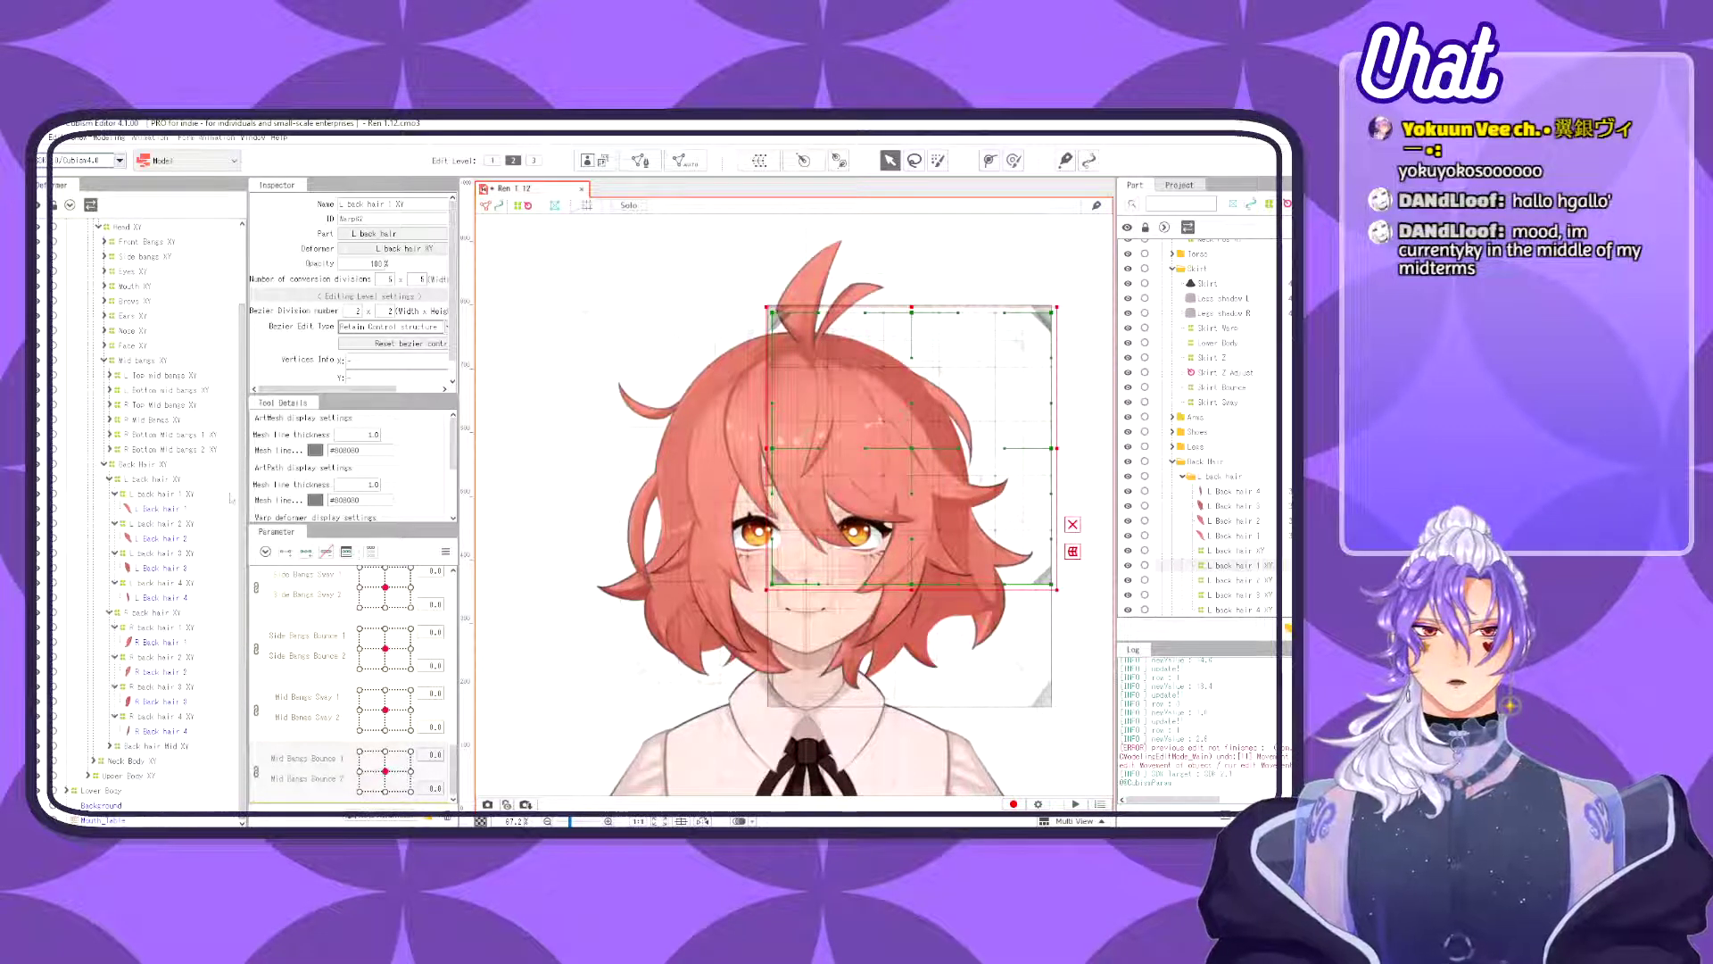
- Create a warp deformer named L Back Hair 1 Sway as parent of the L back hair 1 mesh
{"action": "left_click", "coordinate": [149, 510]}
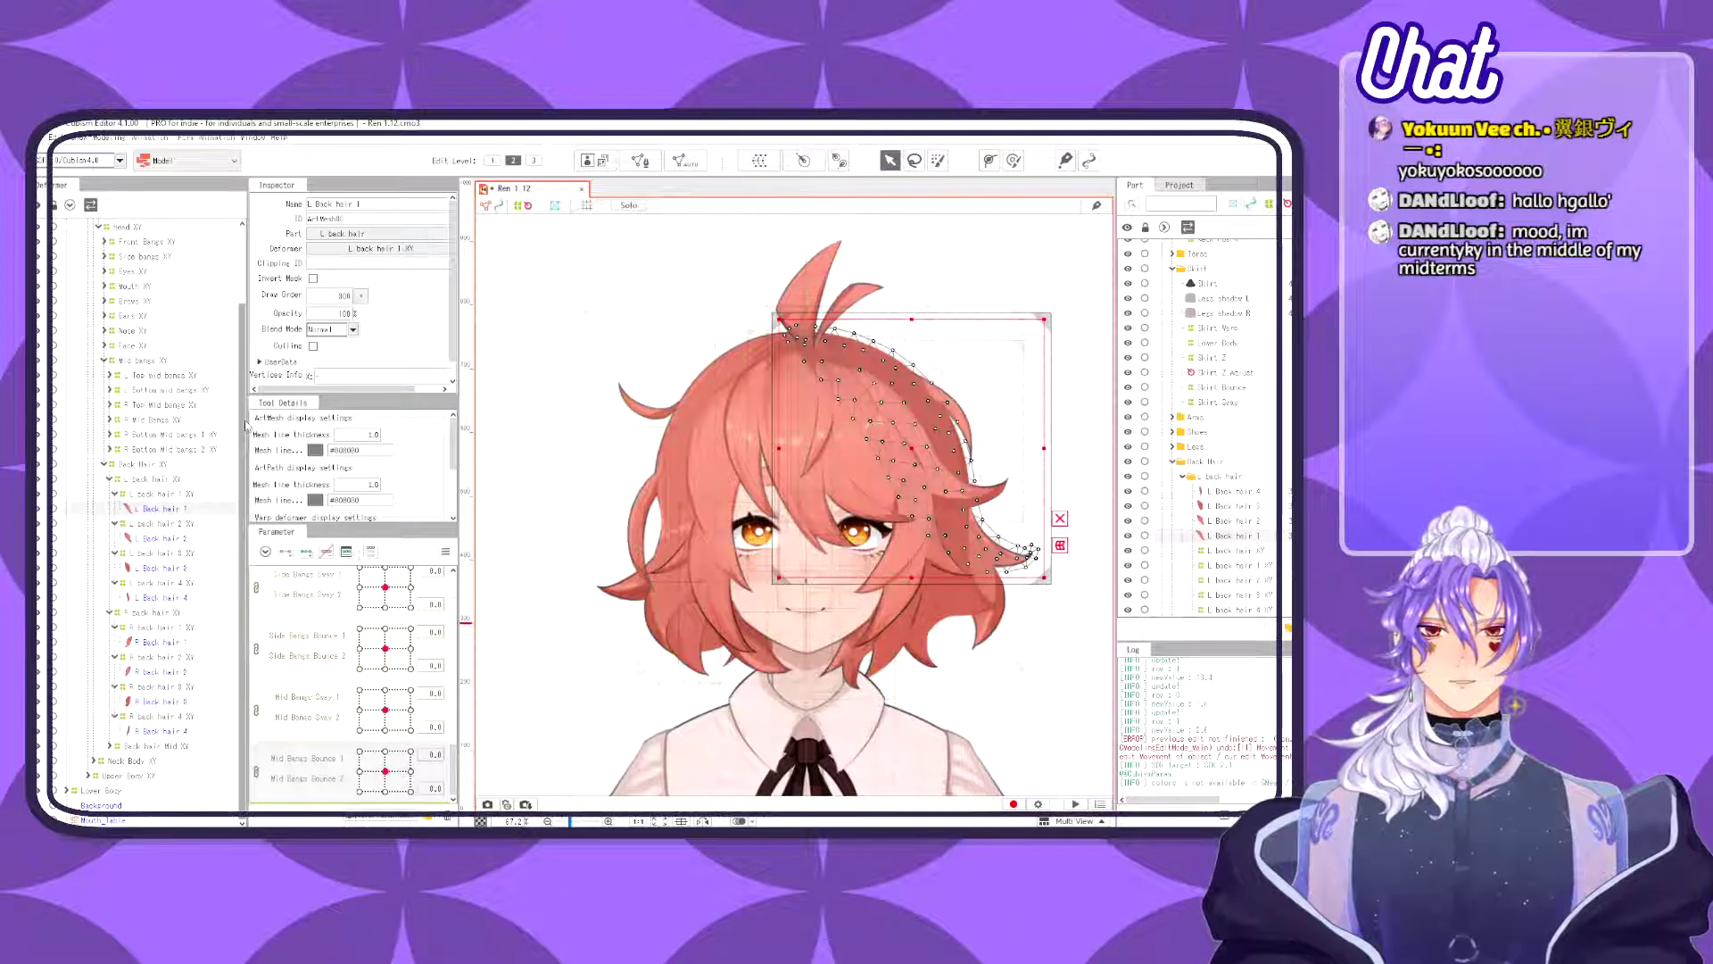
{"action": "left_click", "coordinate": [759, 161]}
{"action": "mouse_move", "coordinate": [878, 545]}
{"action": "left_mouse_down"}
{"action": "mouse_move", "coordinate": [781, 545]}
{"action": "mouse_move", "coordinate": [846, 546]}
{"action": "left_mouse_up"}
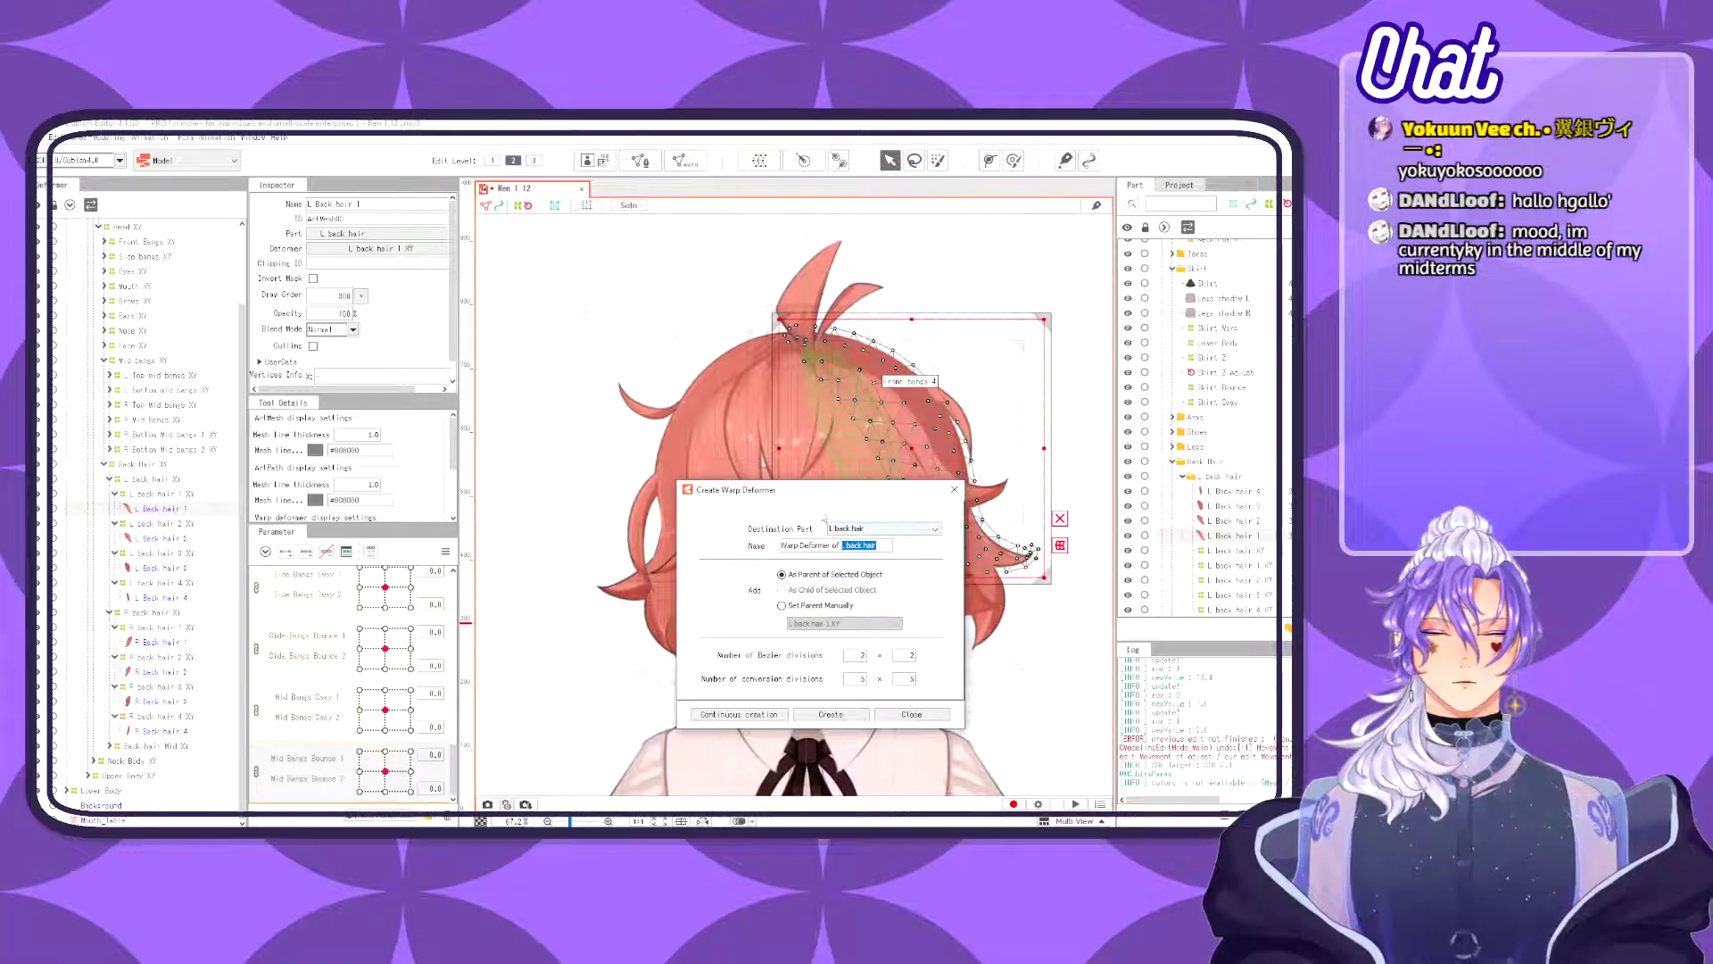
{"action": "left_click", "coordinate": [825, 519]}
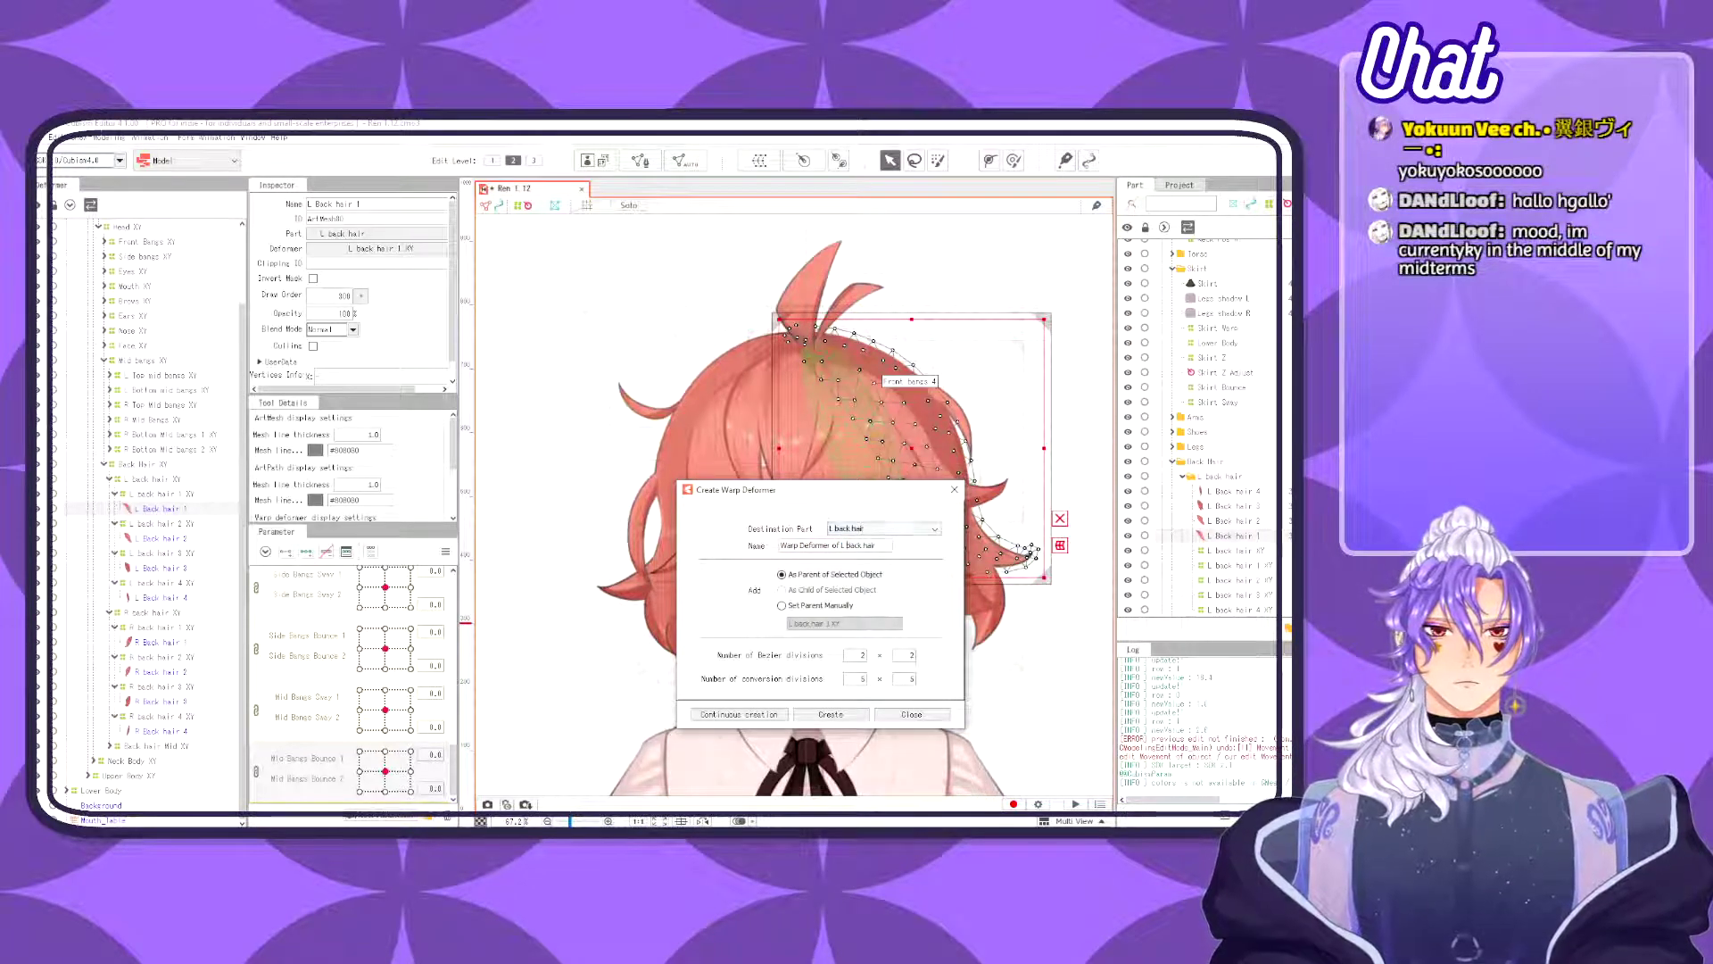
{"action": "left_click_drag", "start_coordinate": [878, 545], "coordinate": [779, 545]}
{"action": "type", "text": "L ba"}
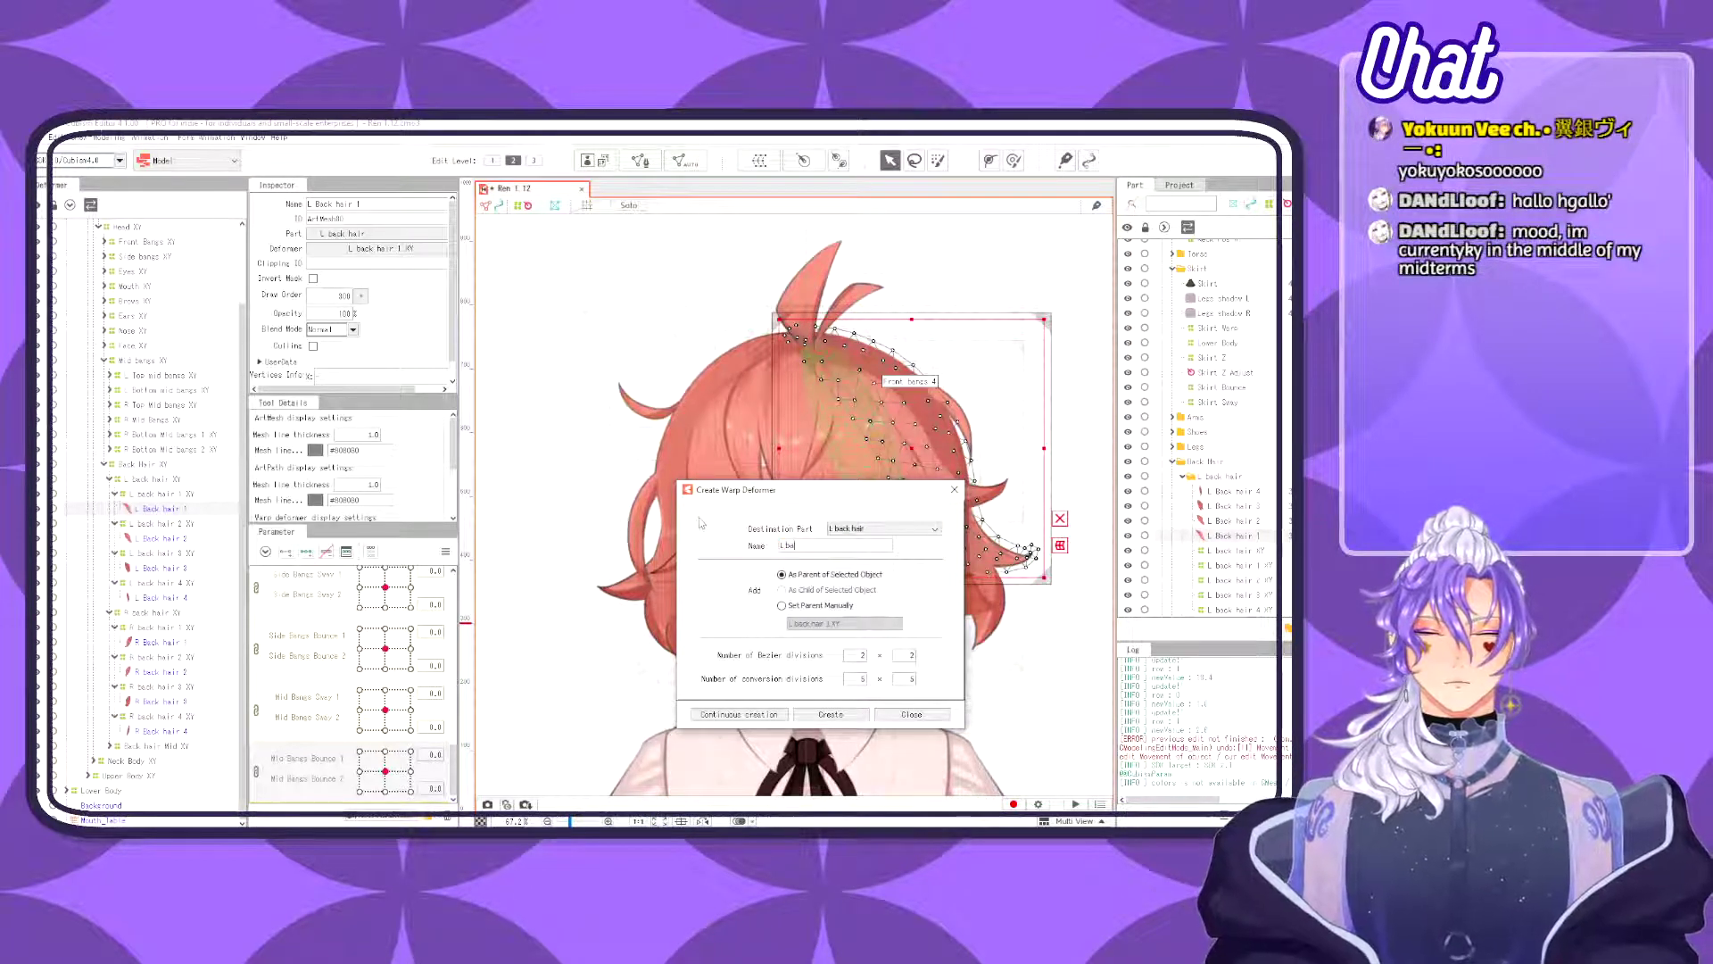
{"action": "type", "text": "ck Hair 1"}
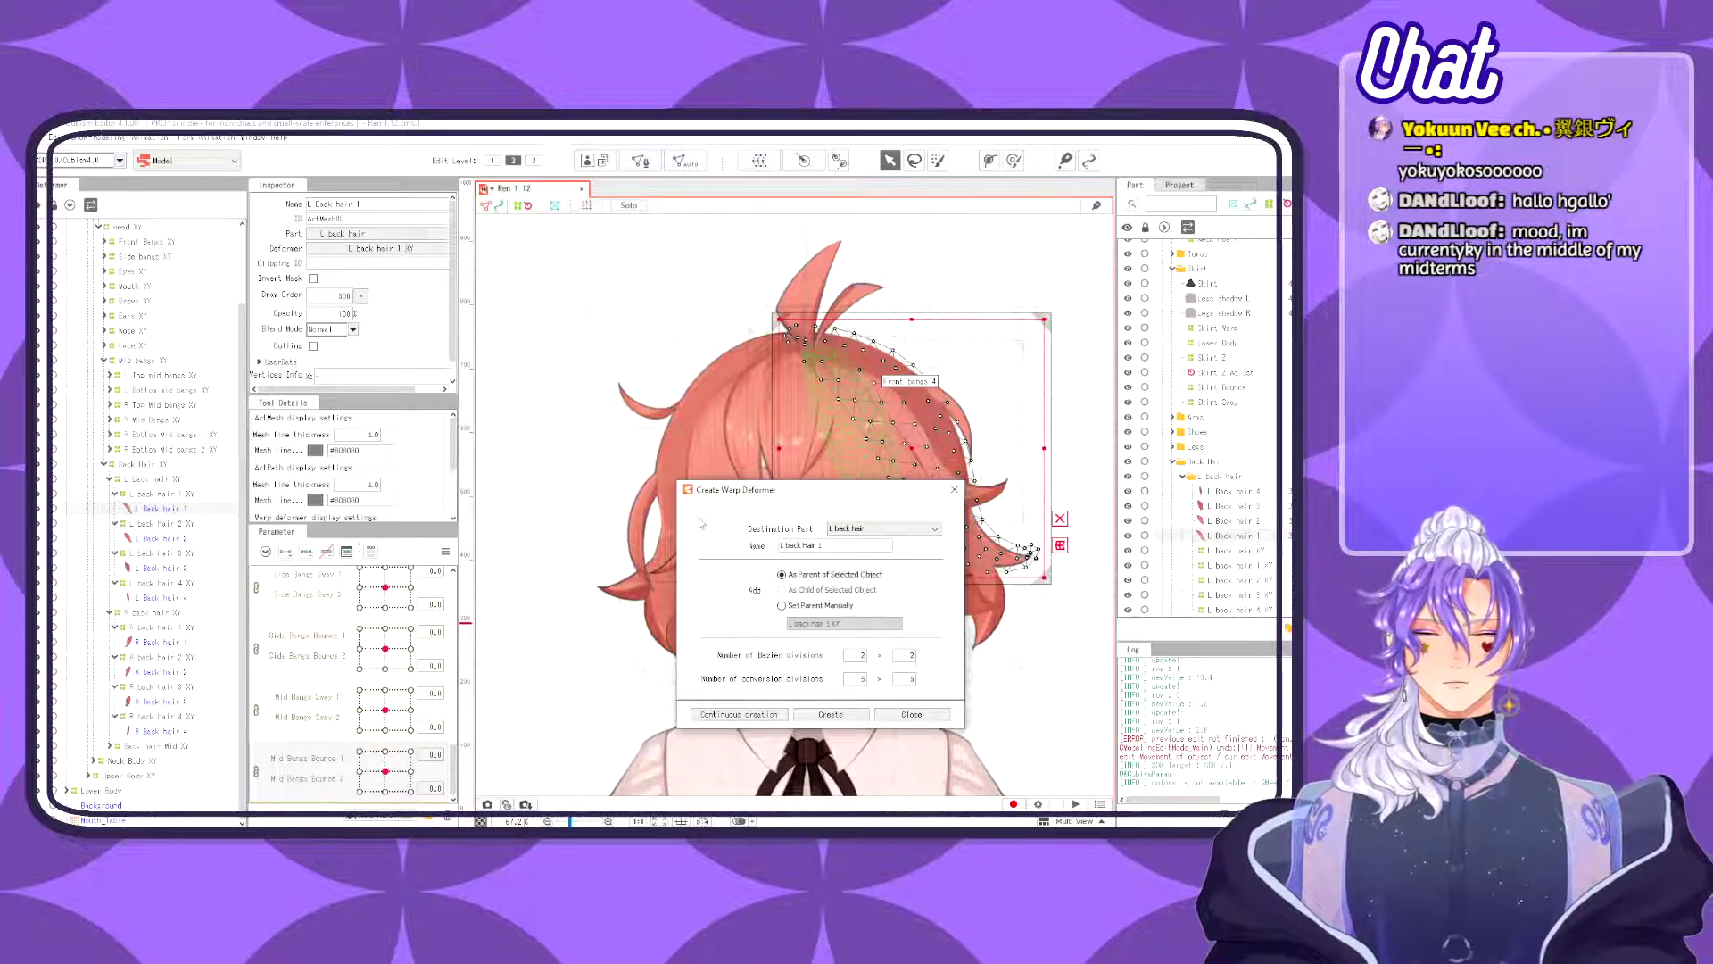
{"action": "key", "text": "ctrl+a"}
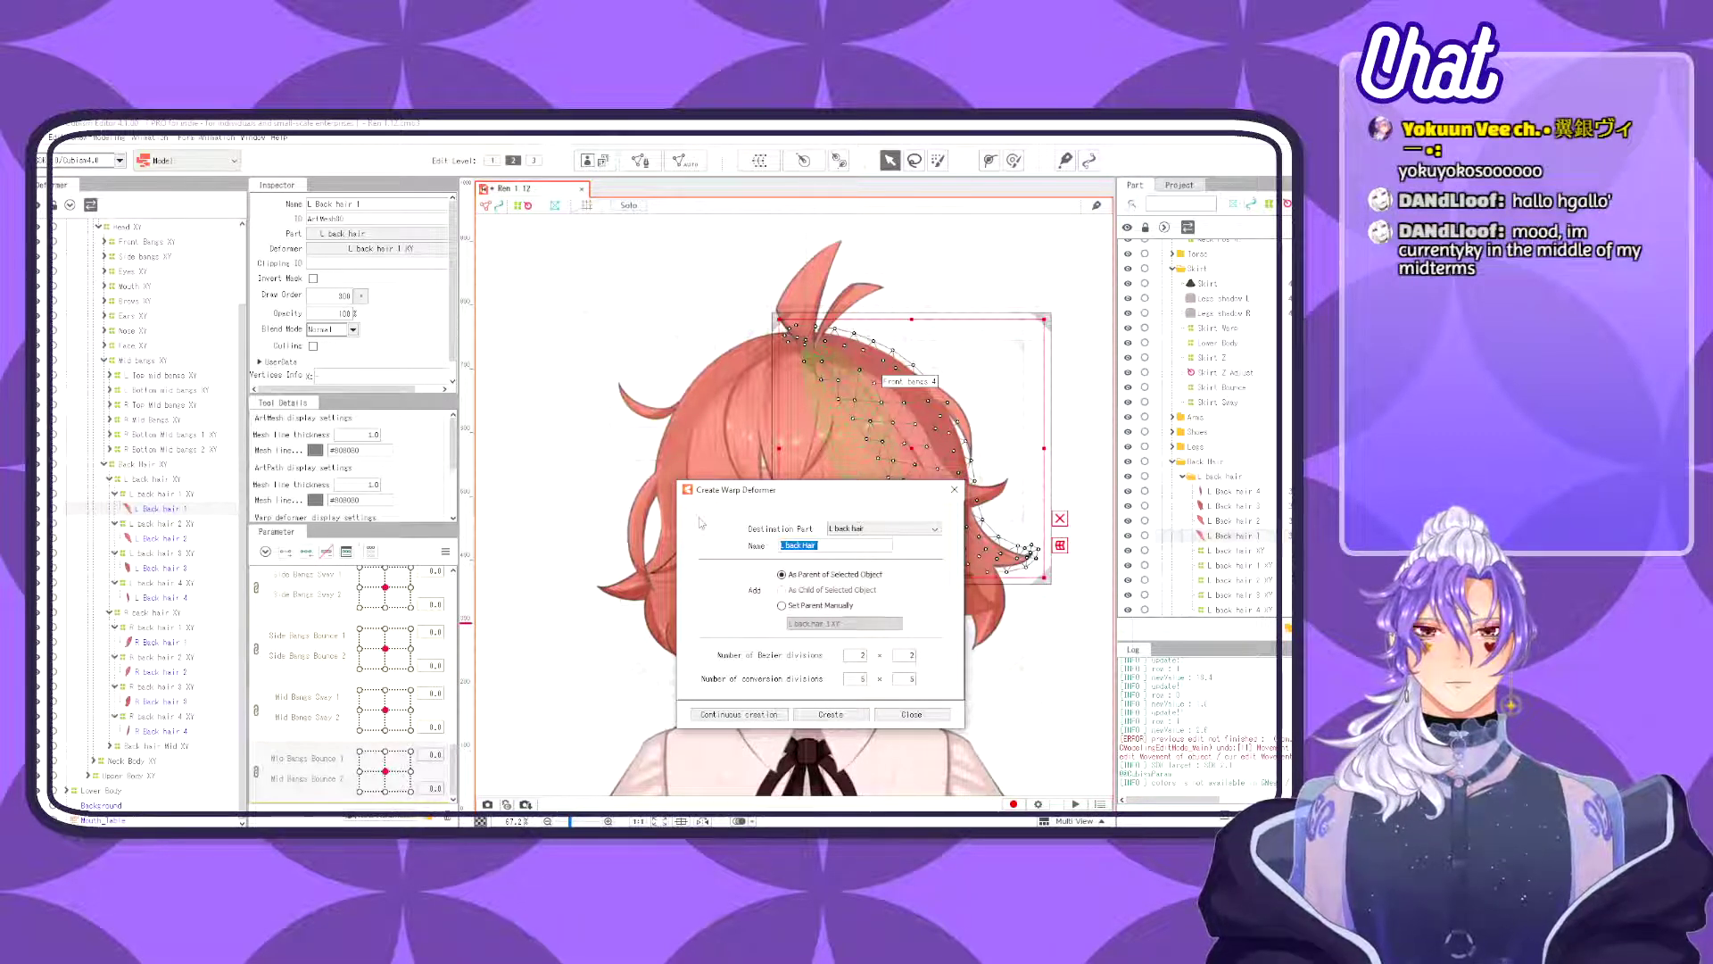
{"action": "key", "text": "Right"}
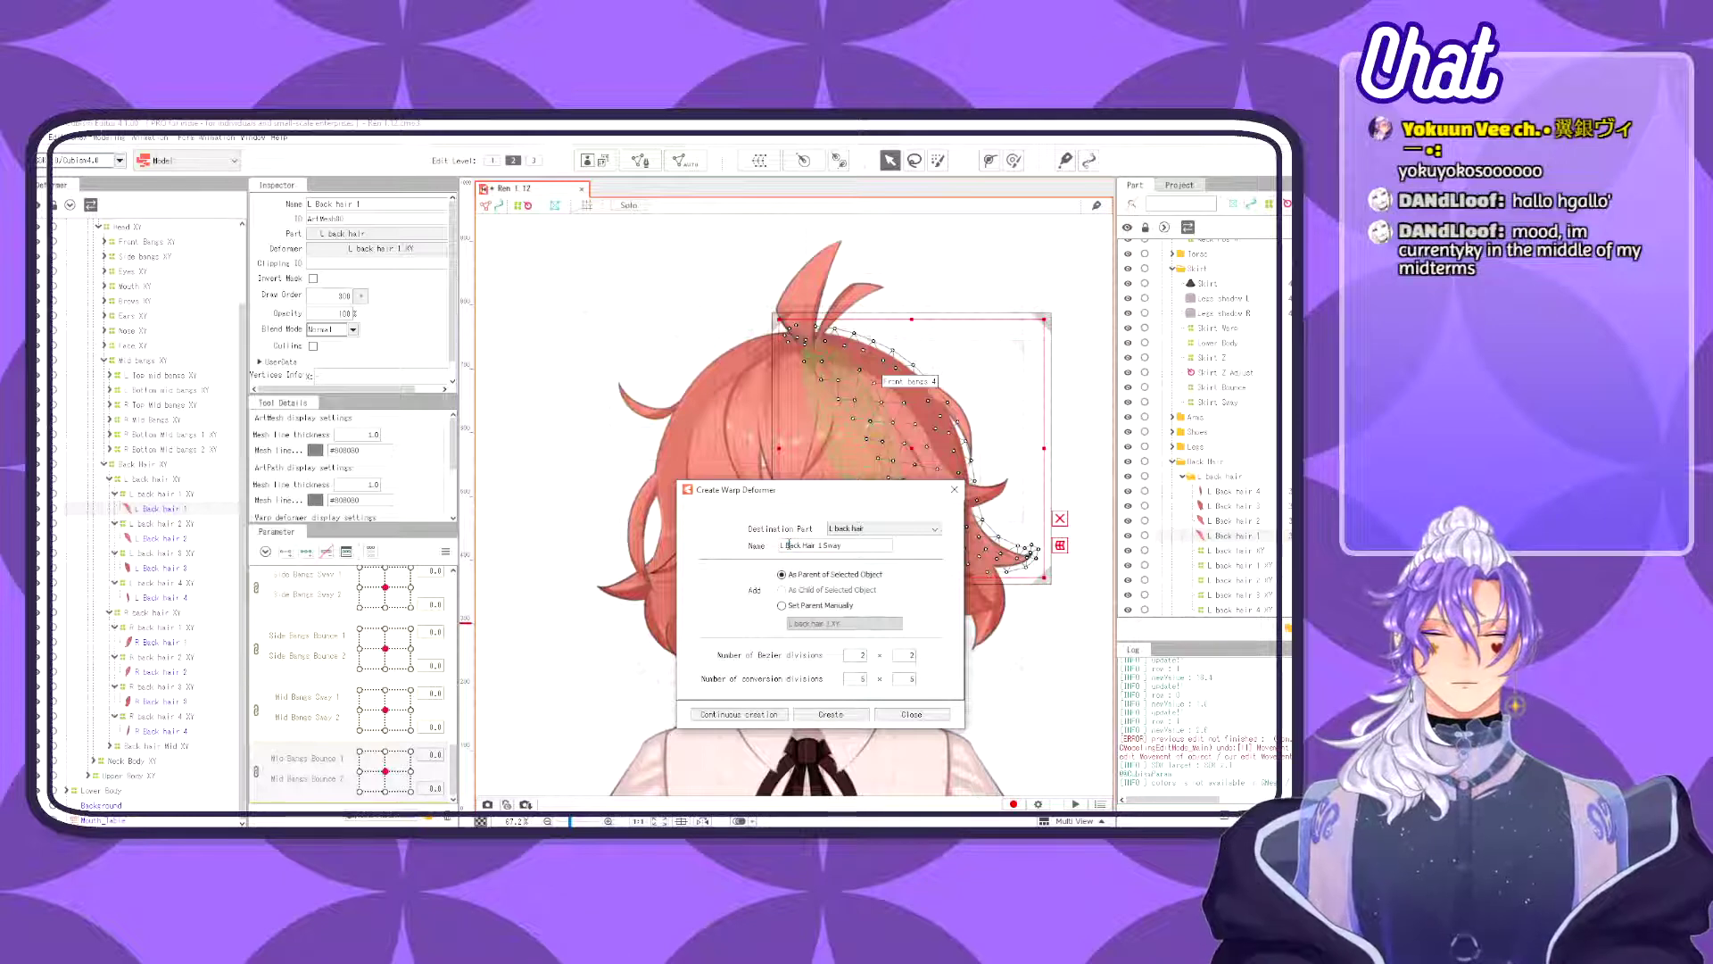
{"action": "left_click_drag", "start_coordinate": [819, 544], "coordinate": [778, 545]}
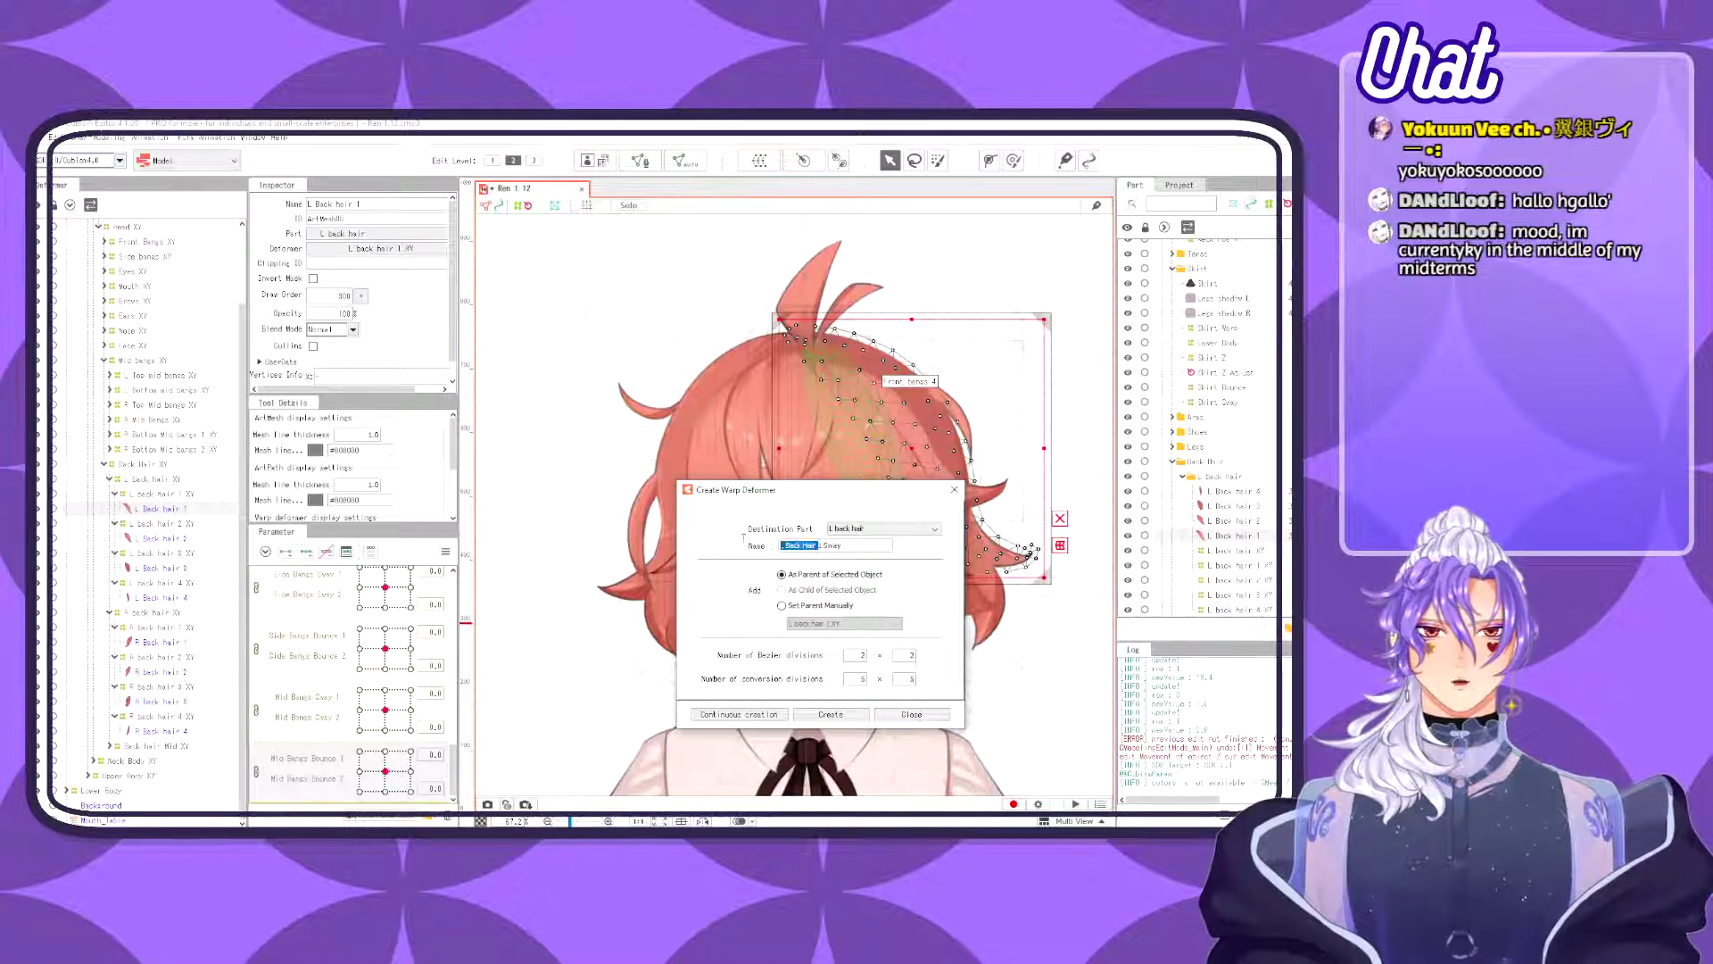
{"action": "left_click", "coordinate": [885, 545]}
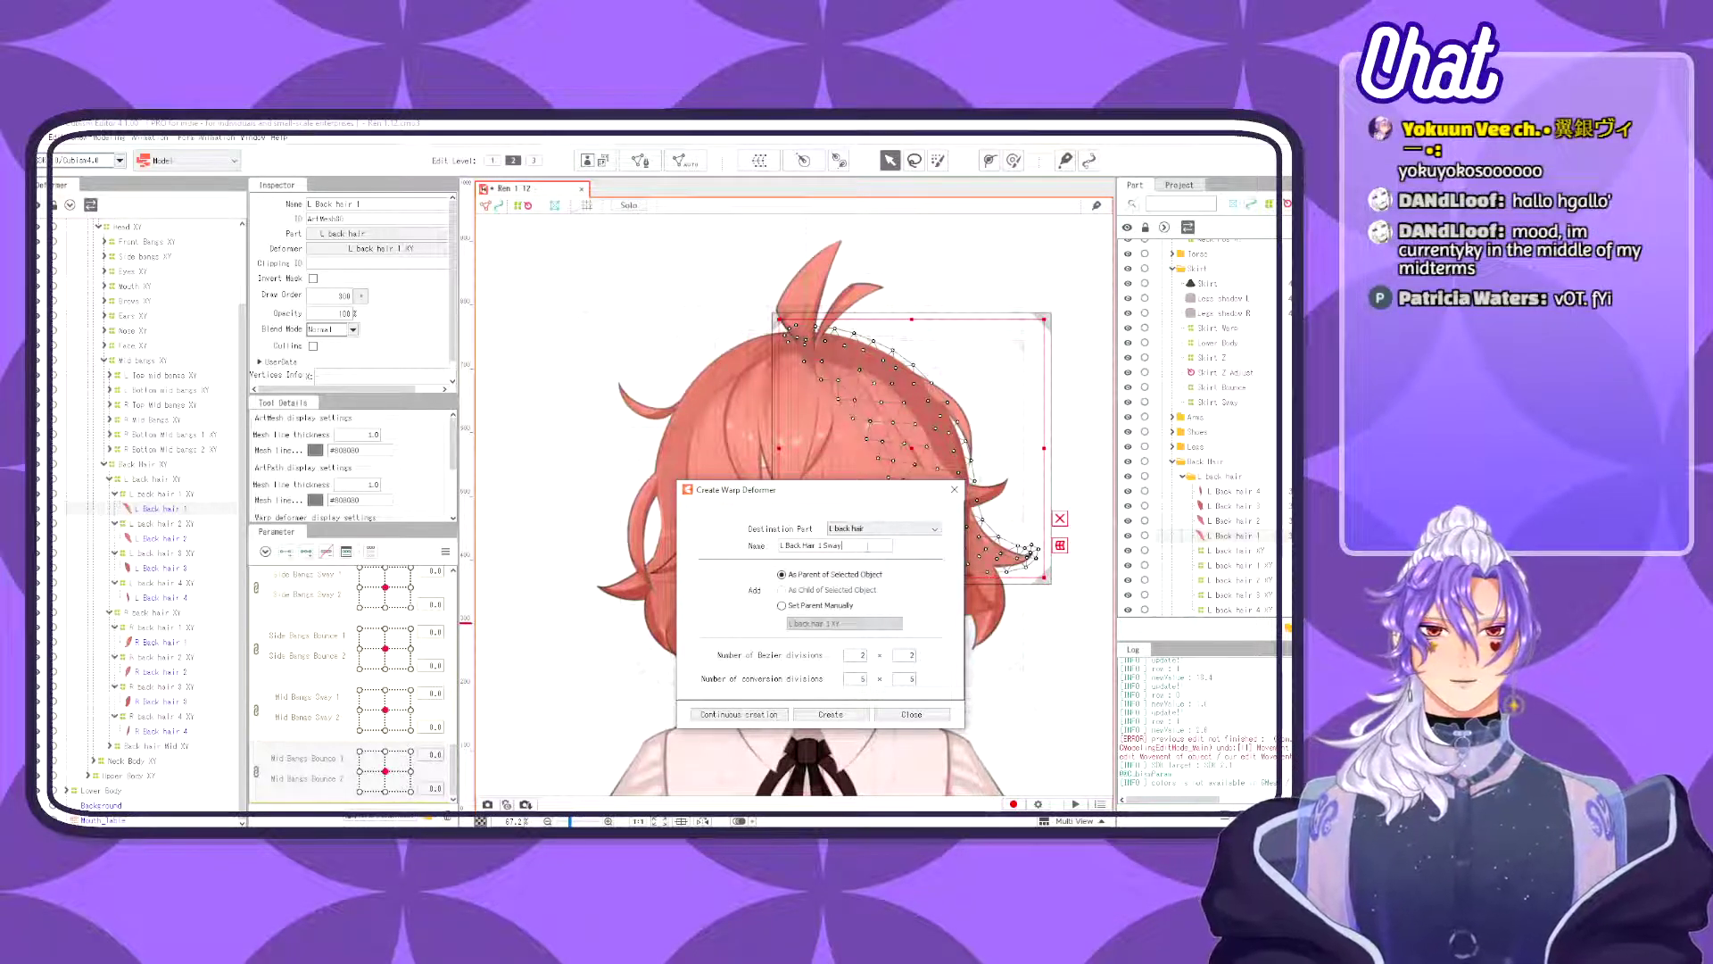
{"action": "left_click", "coordinate": [838, 717]}
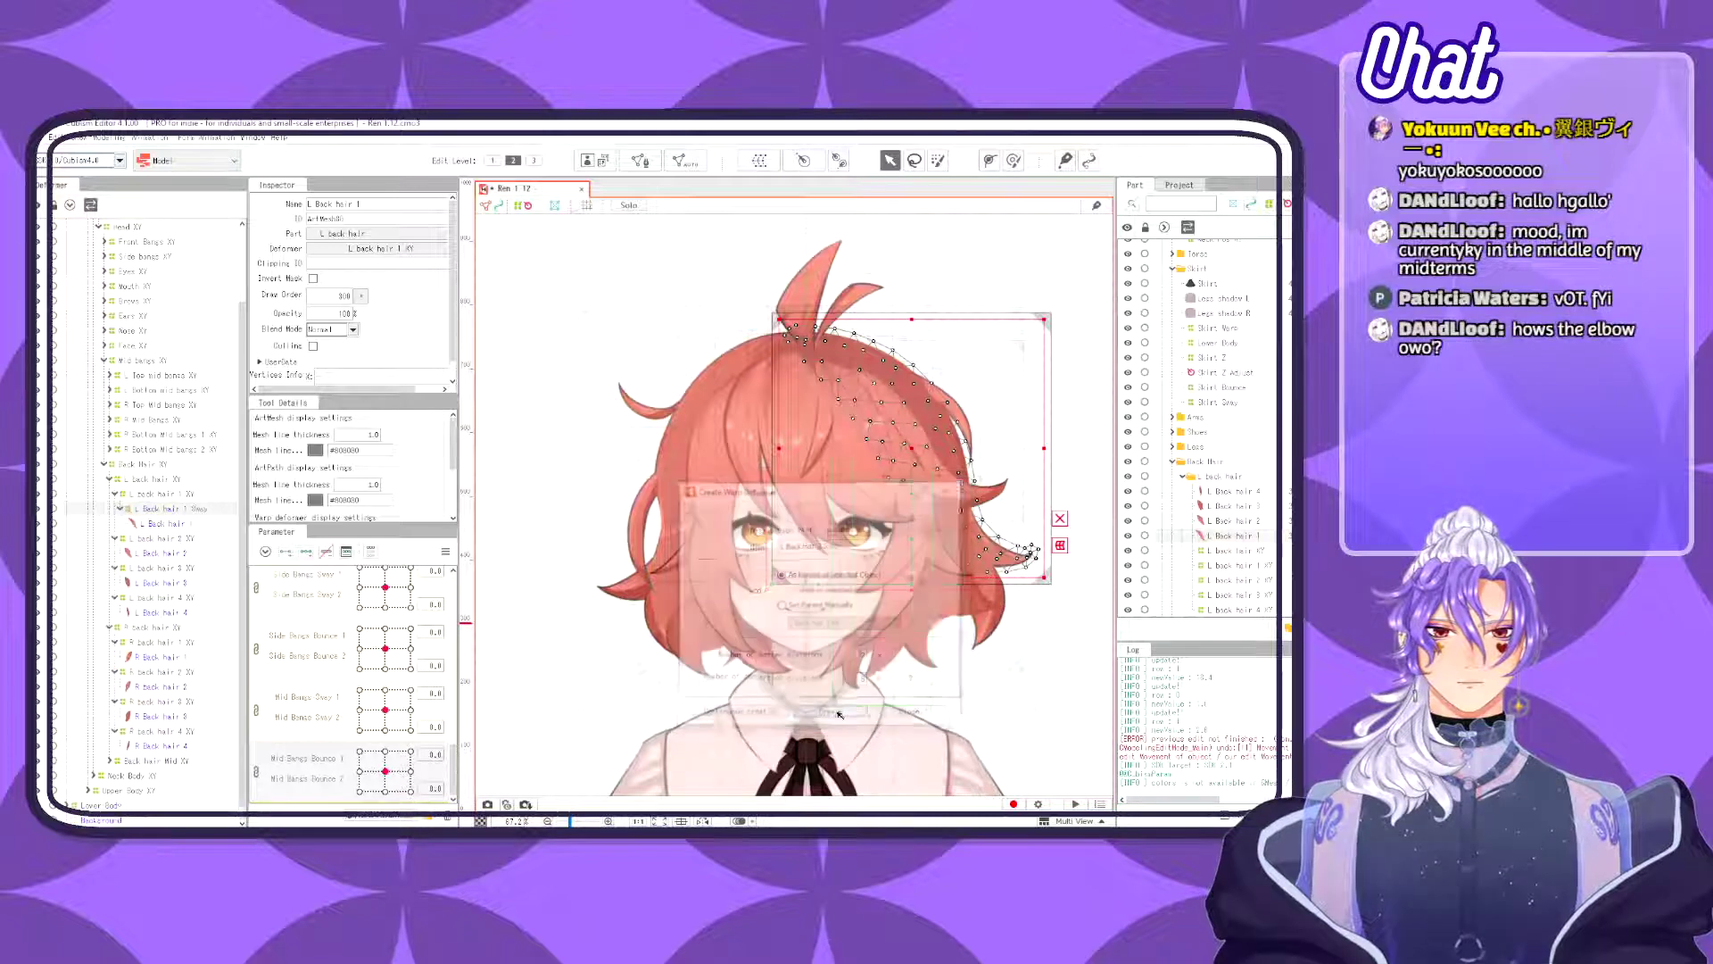
- Create a warp deformer named L Back Hair 2 Sway as parent of the L back hair 2 mesh
{"action": "left_click", "coordinate": [163, 553]}
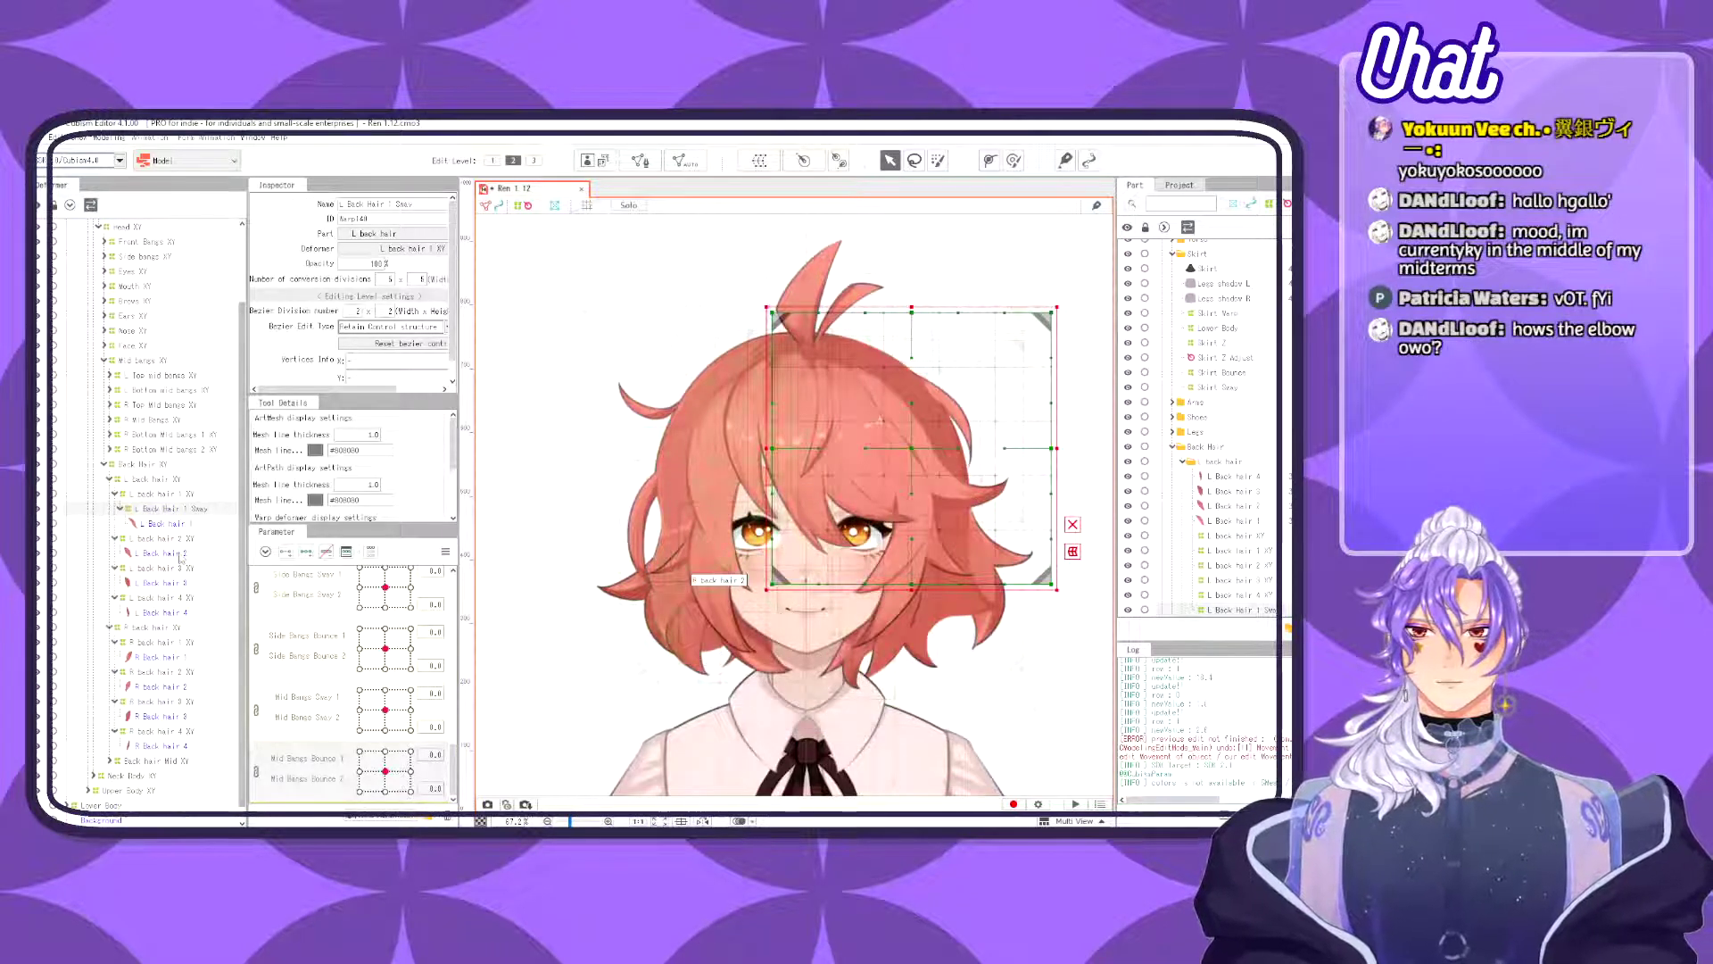
{"action": "left_click", "coordinate": [760, 160]}
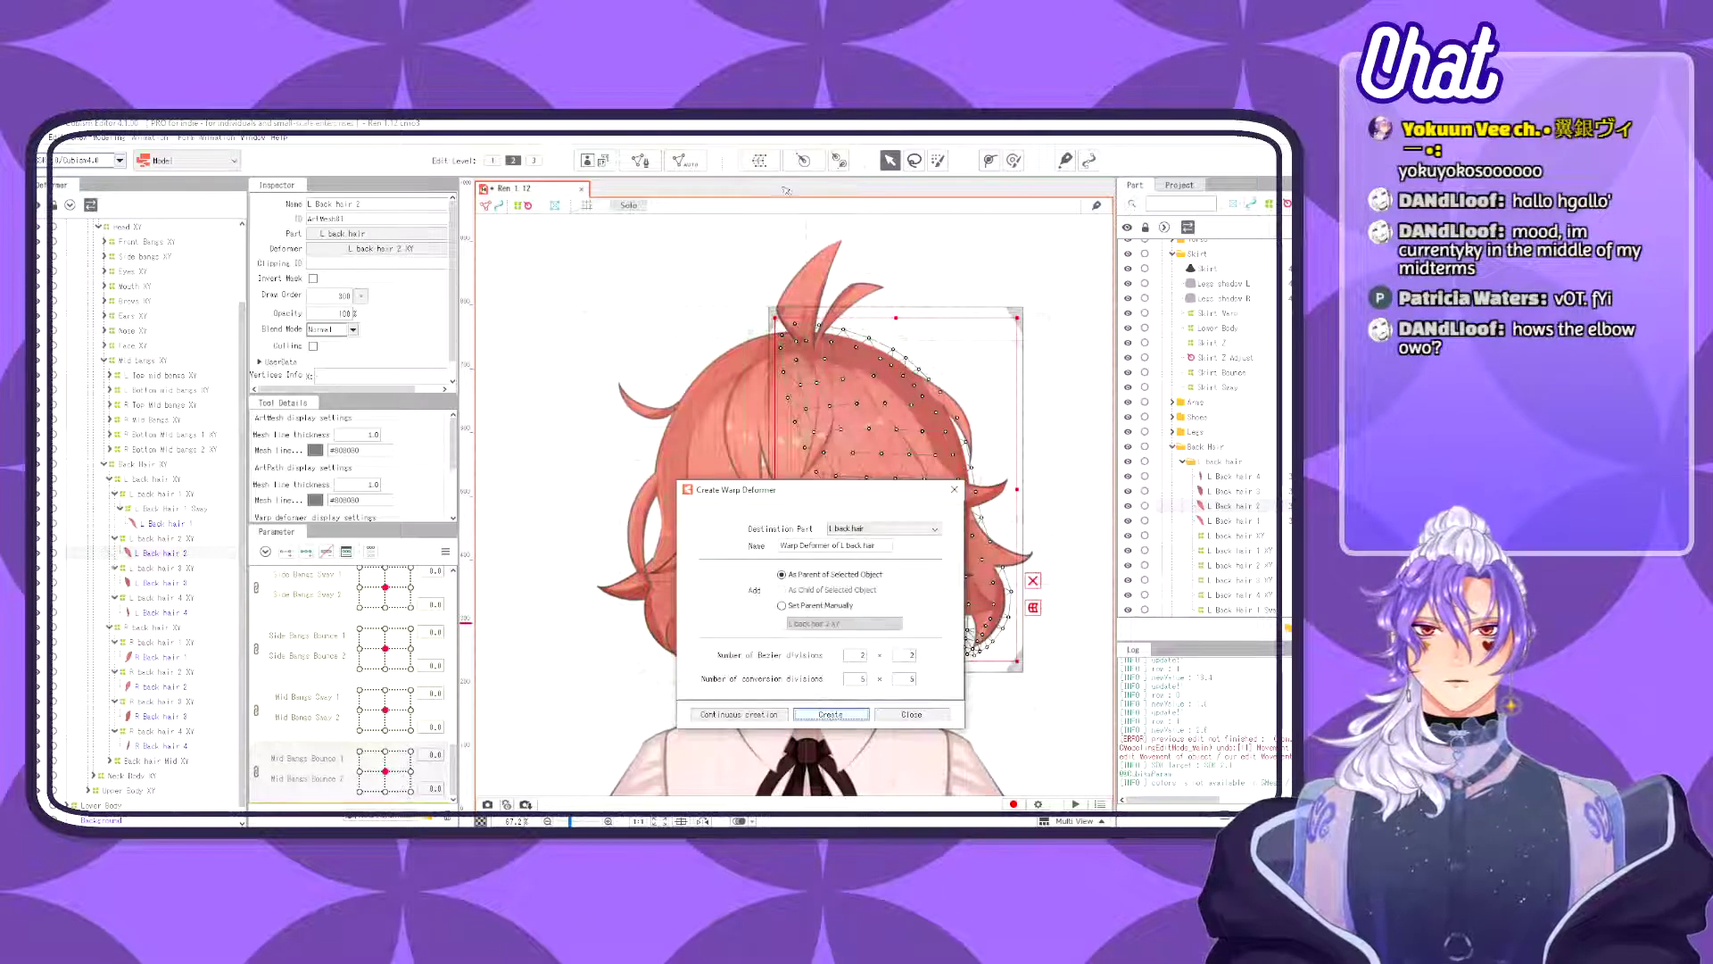
{"action": "type", "text": "L Back Hair 2 Sway"}
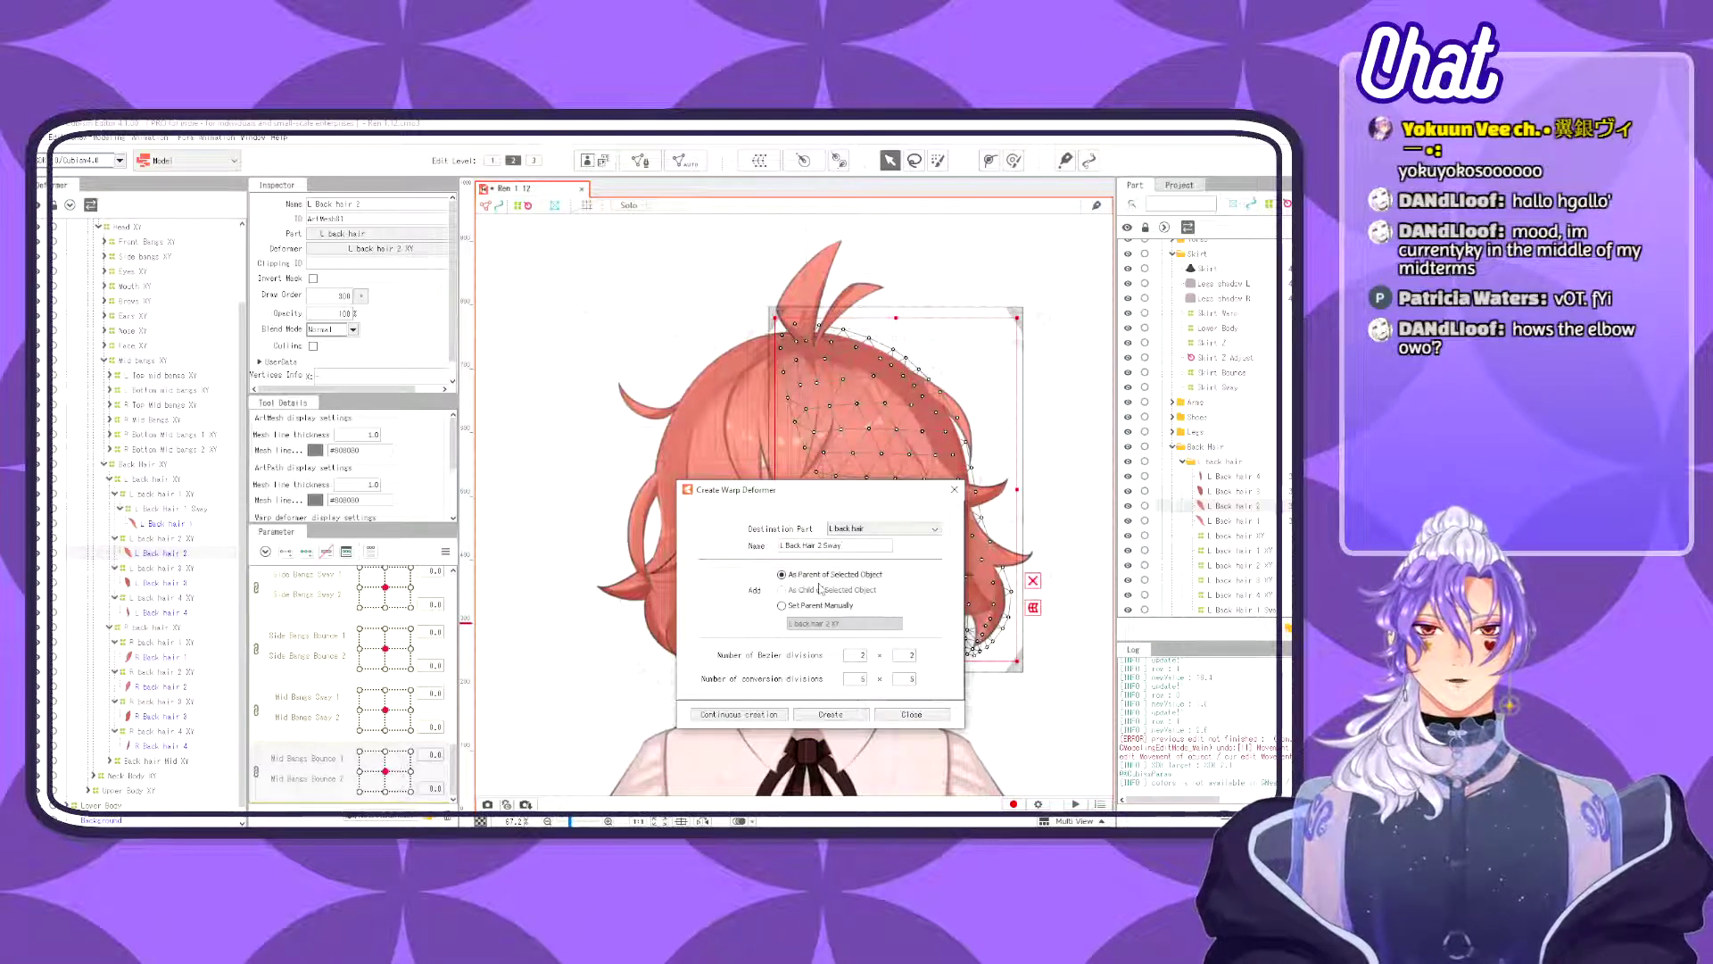
{"action": "left_click", "coordinate": [838, 715]}
- Create a warp deformer named L Back Hair 3 Sway as parent of the L back hair 3 mesh
{"action": "left_click", "coordinate": [179, 597]}
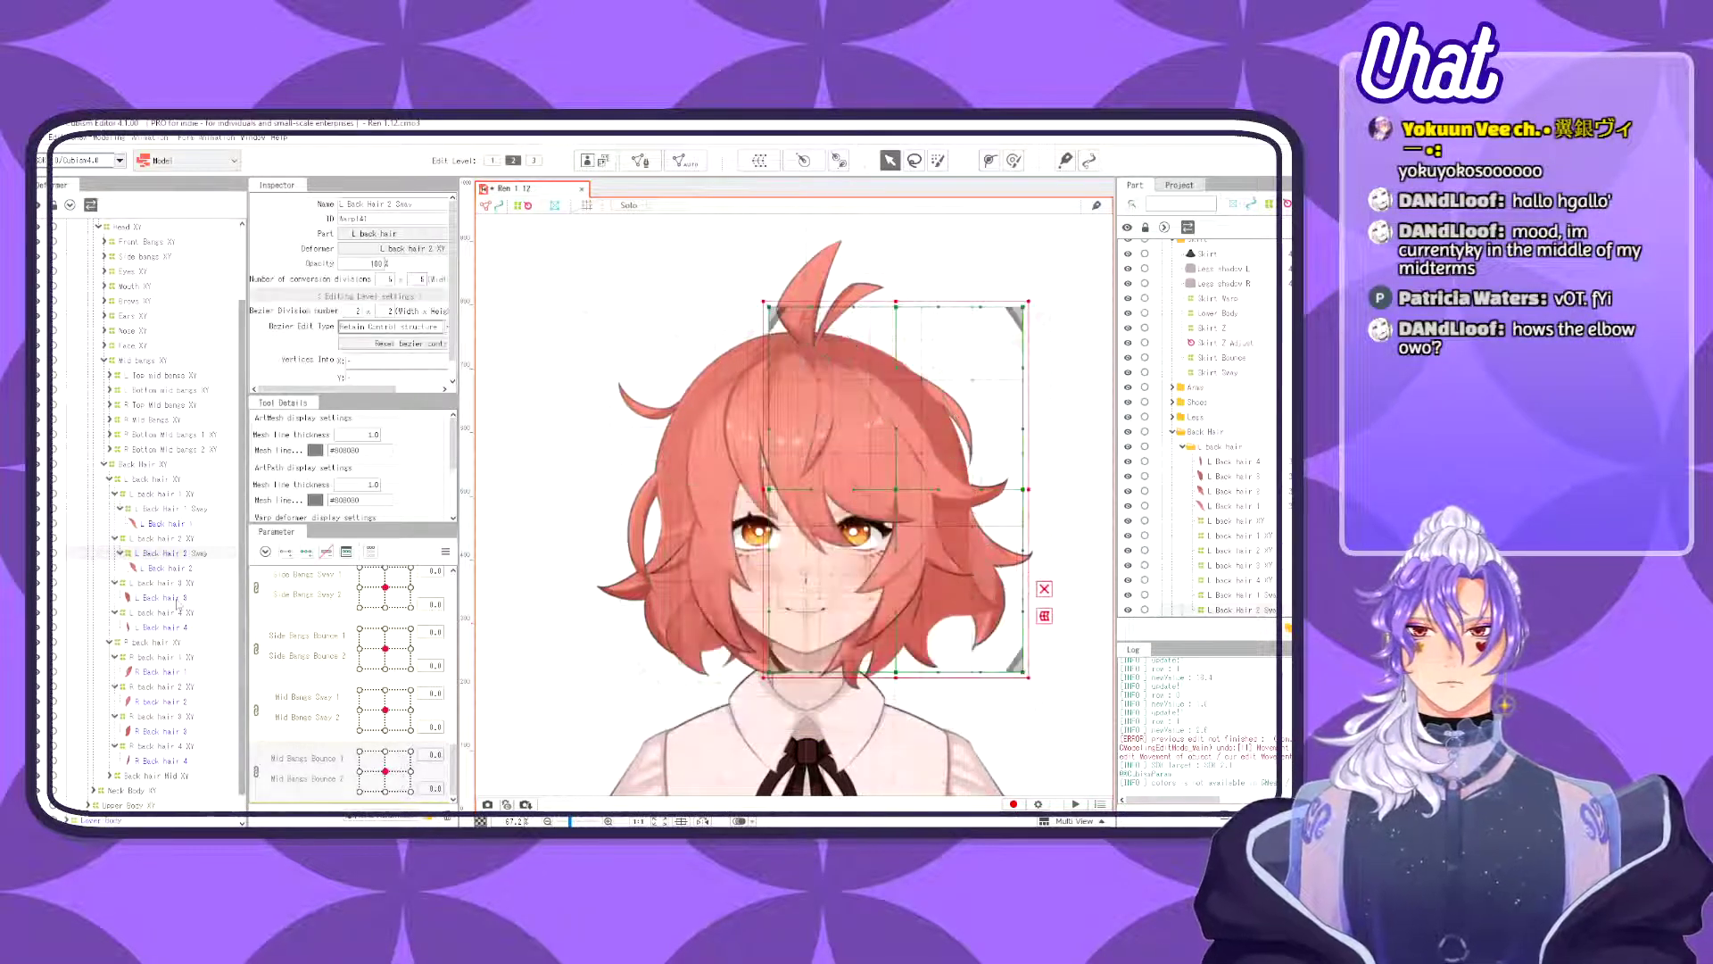
{"action": "left_click", "coordinate": [760, 160]}
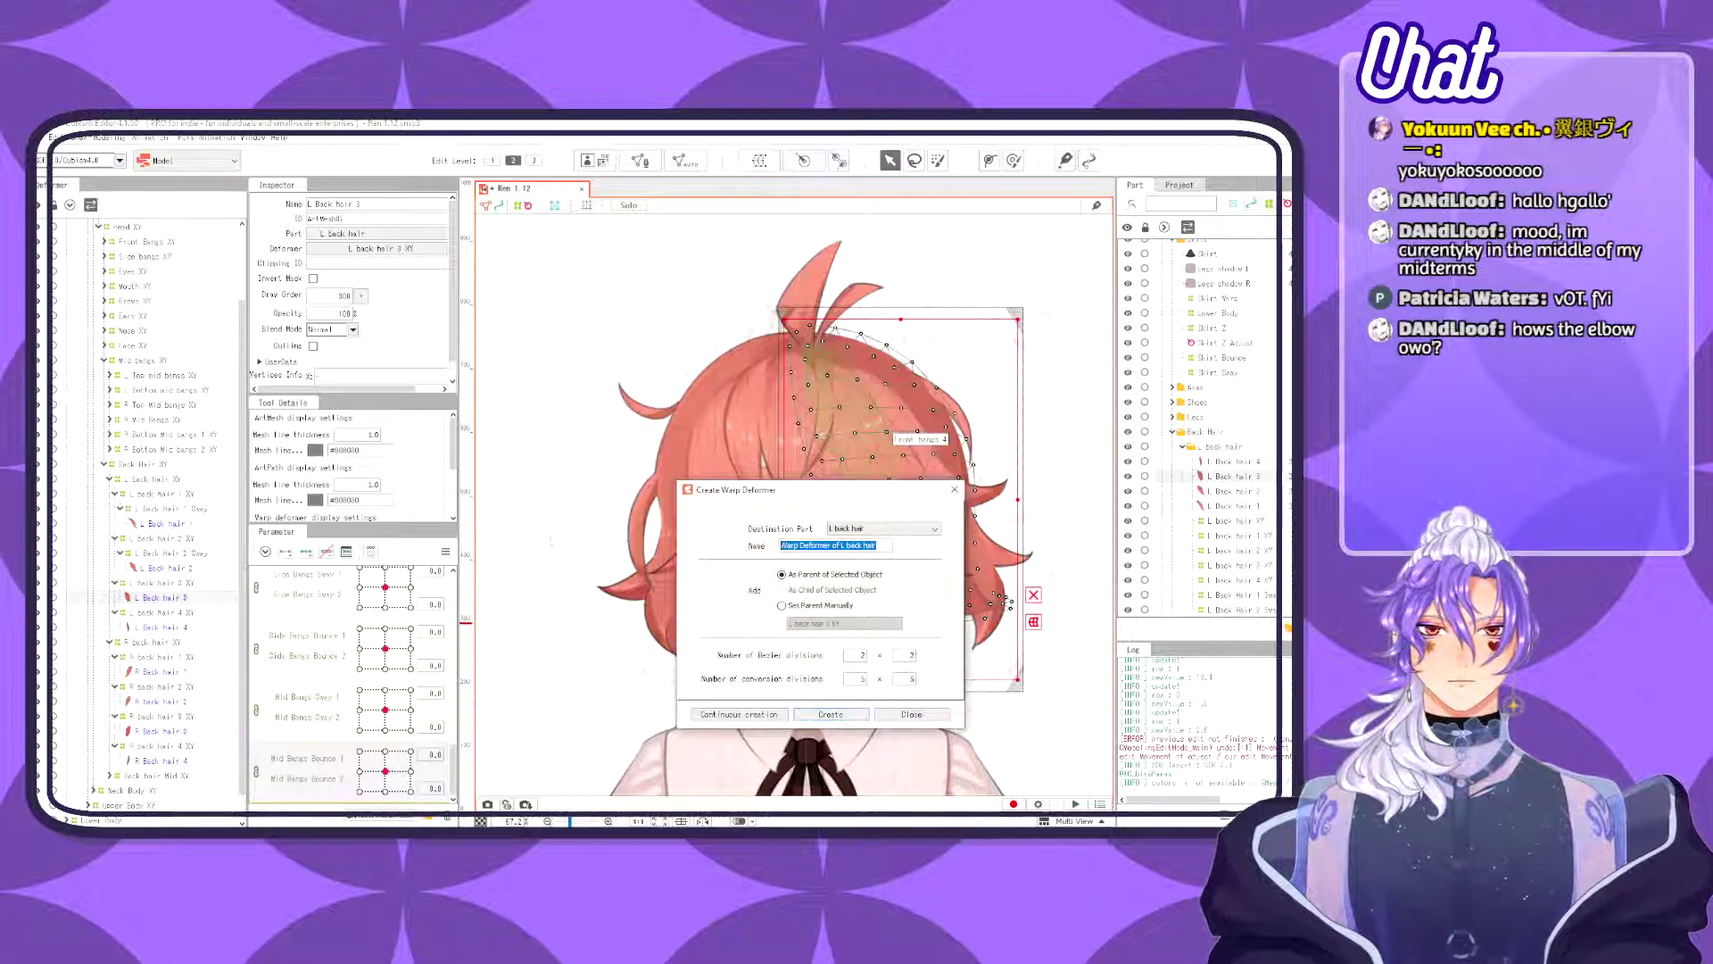
{"action": "type", "text": "L Back Hair 3"}
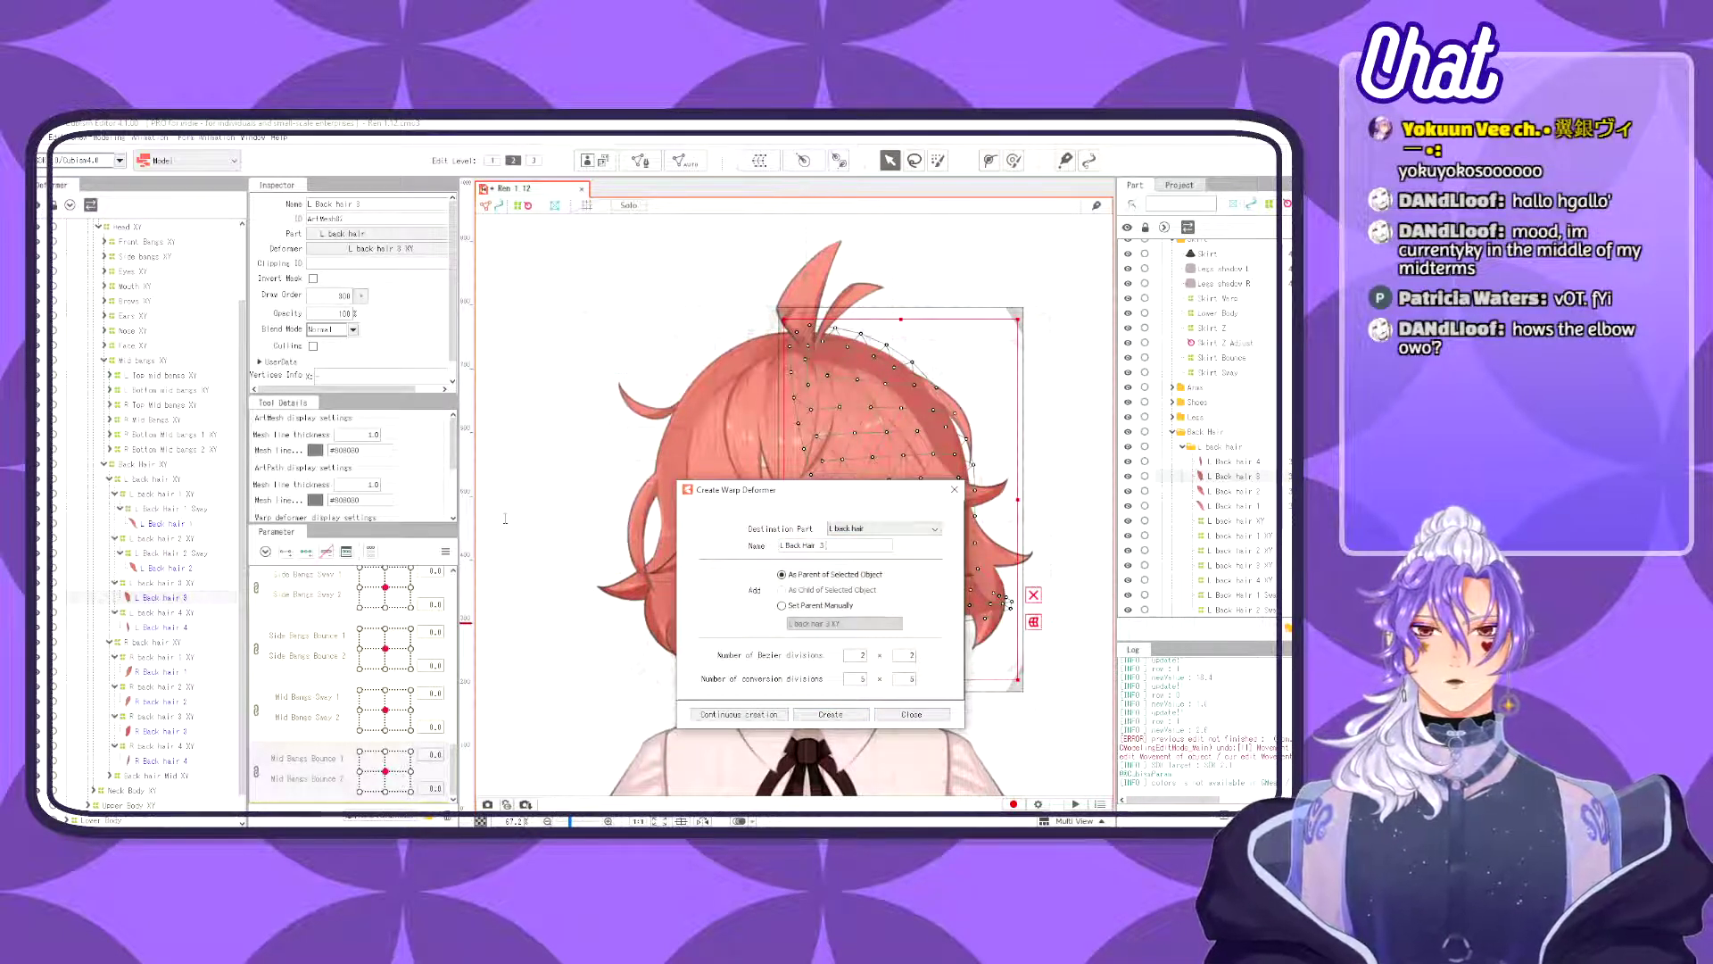
{"action": "type", "text": " Sway"}
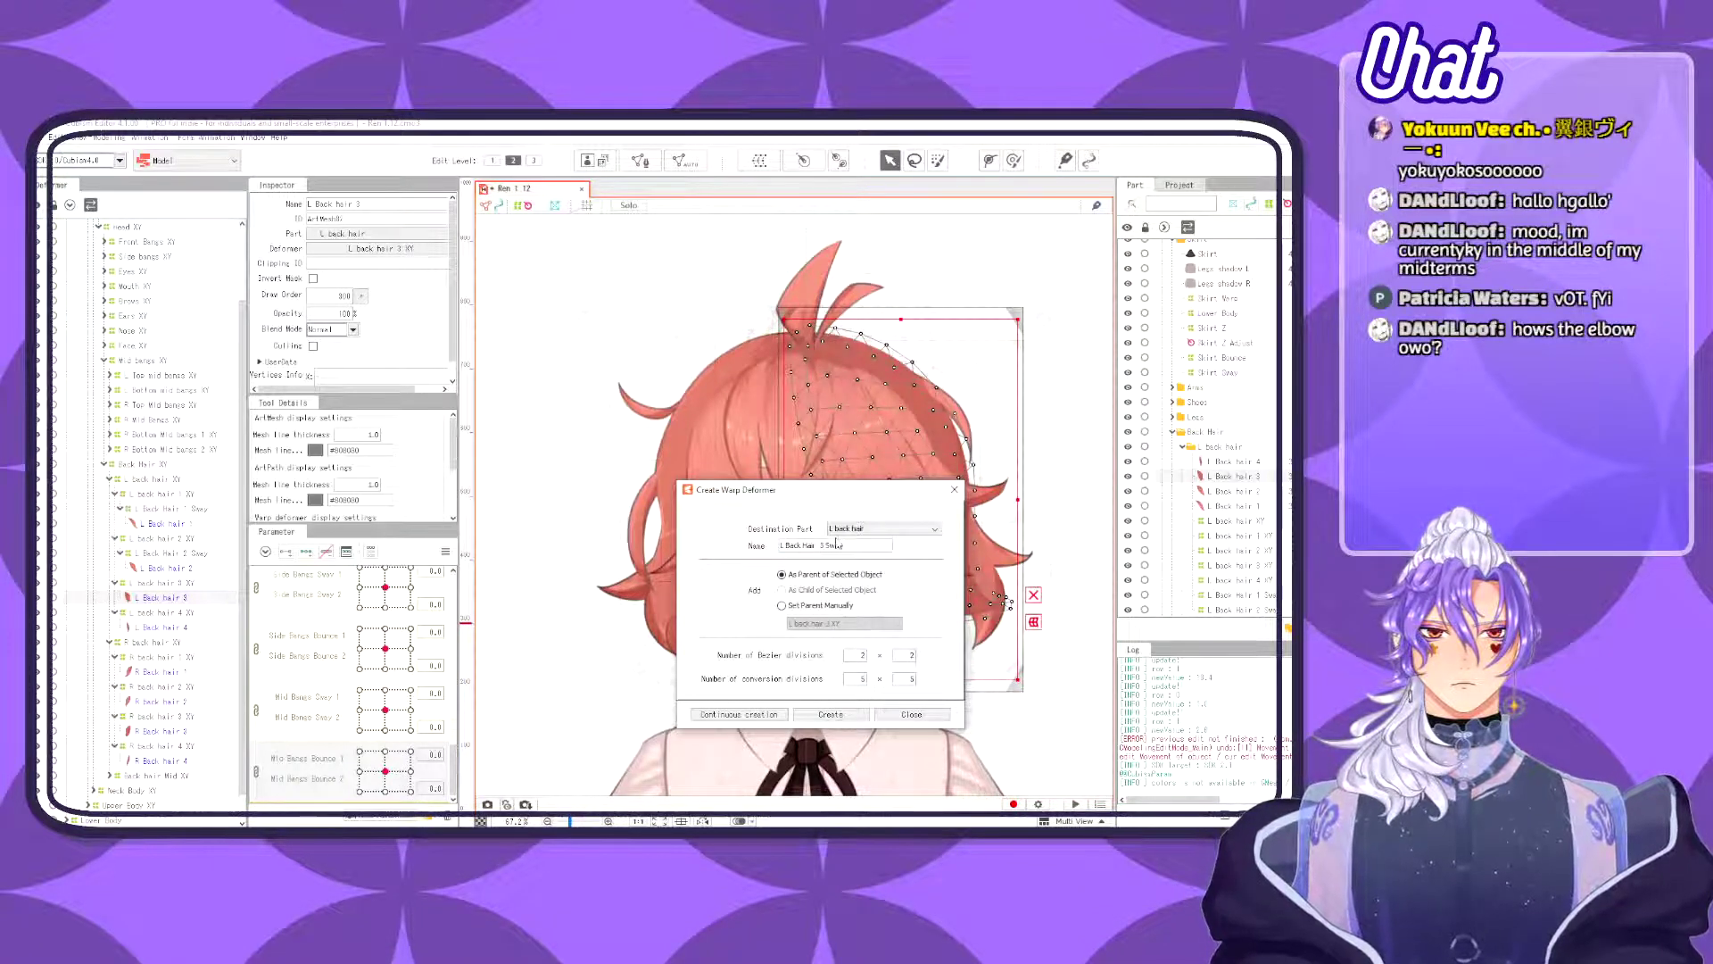
{"action": "left_click", "coordinate": [825, 715]}
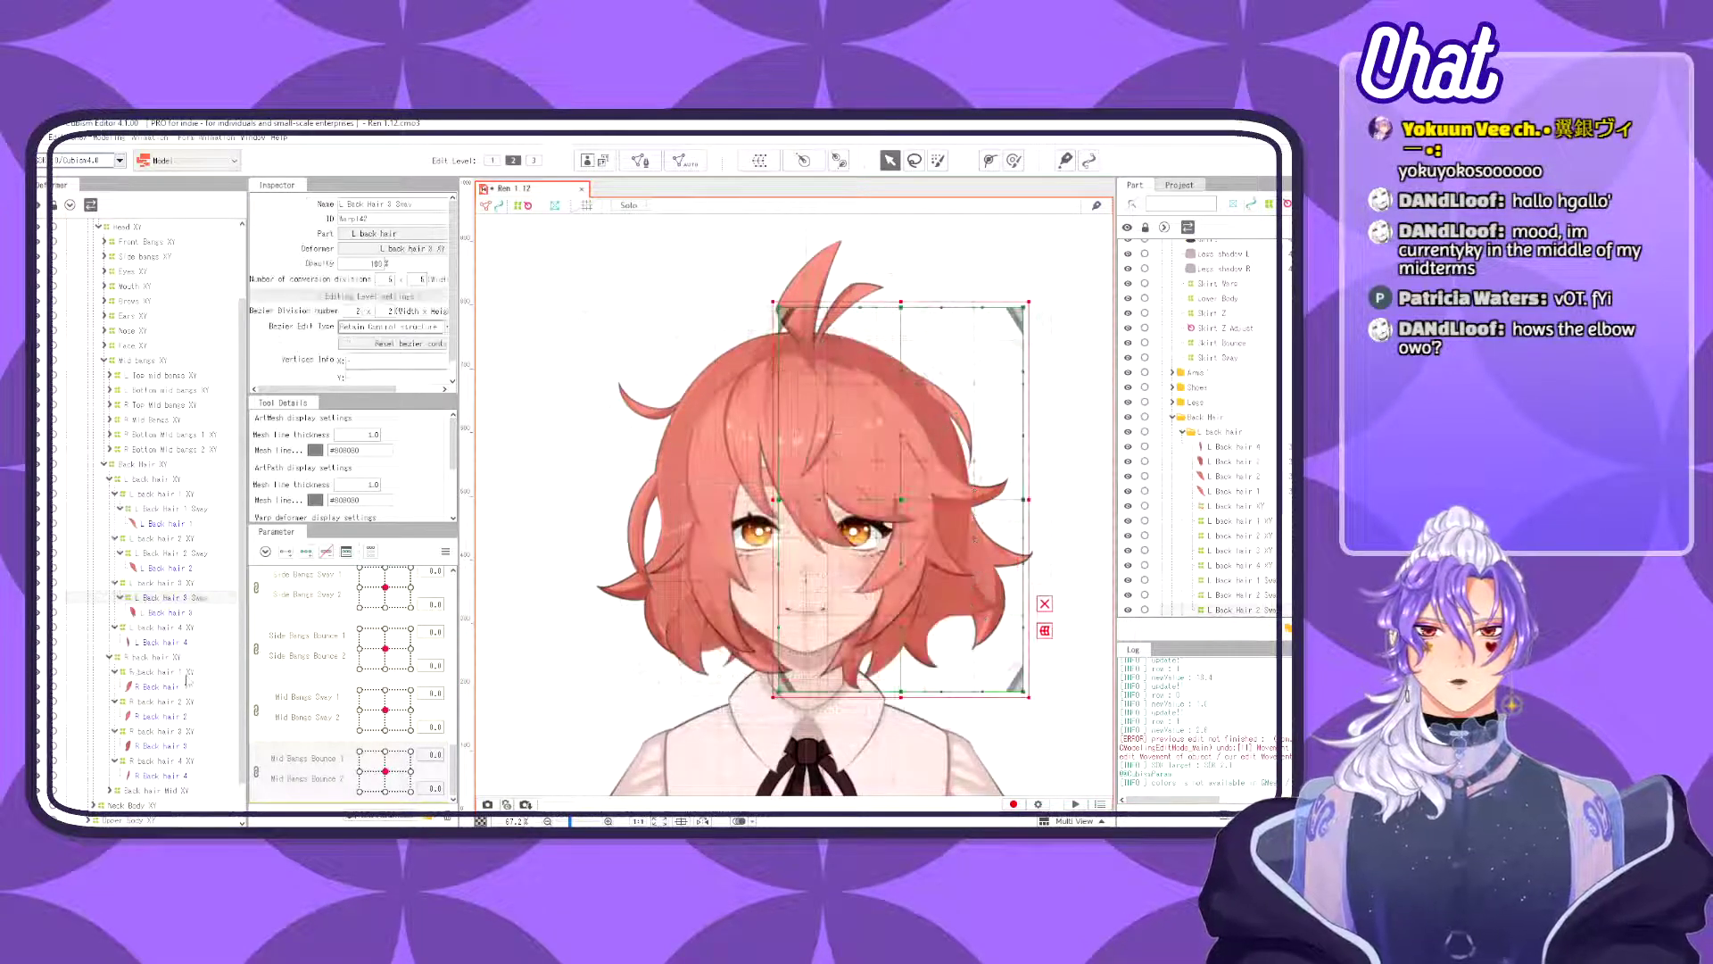
- Create a warp deformer named L Back Hair 4 Sway as parent of the L back hair 4 mesh
{"action": "left_click", "coordinate": [169, 642]}
{"action": "left_click", "coordinate": [747, 167]}
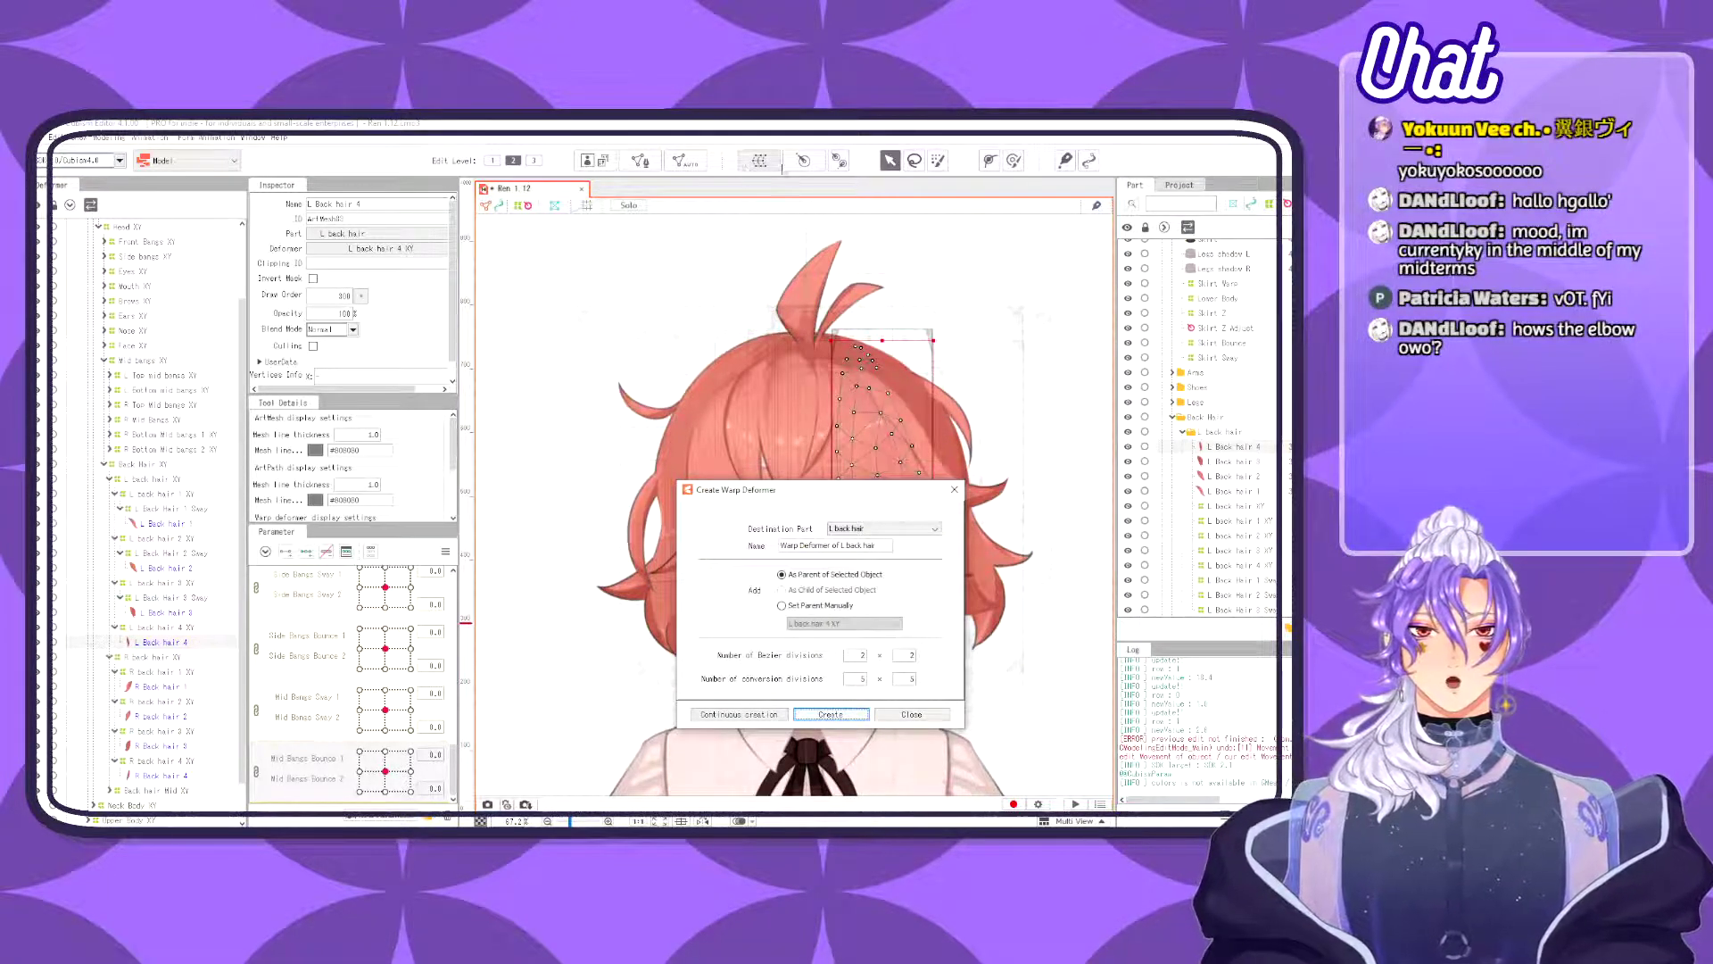
{"action": "left_click_drag", "start_coordinate": [889, 545], "coordinate": [721, 507]}
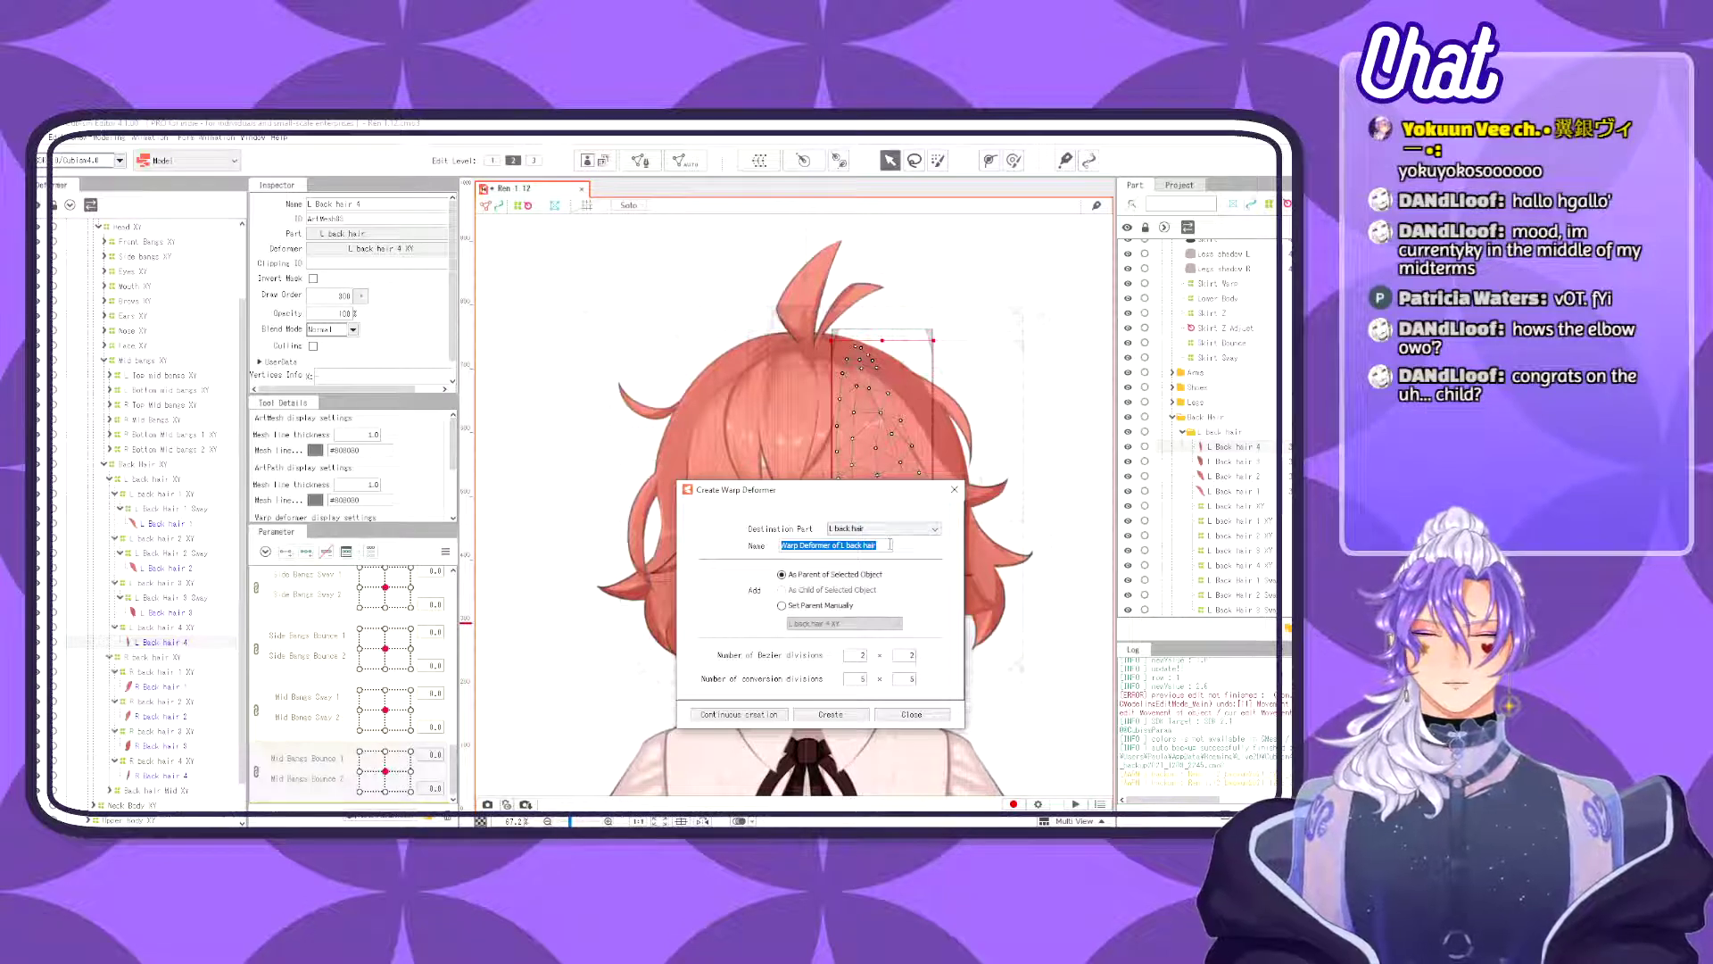
{"action": "type", "text": "L Back Hair"}
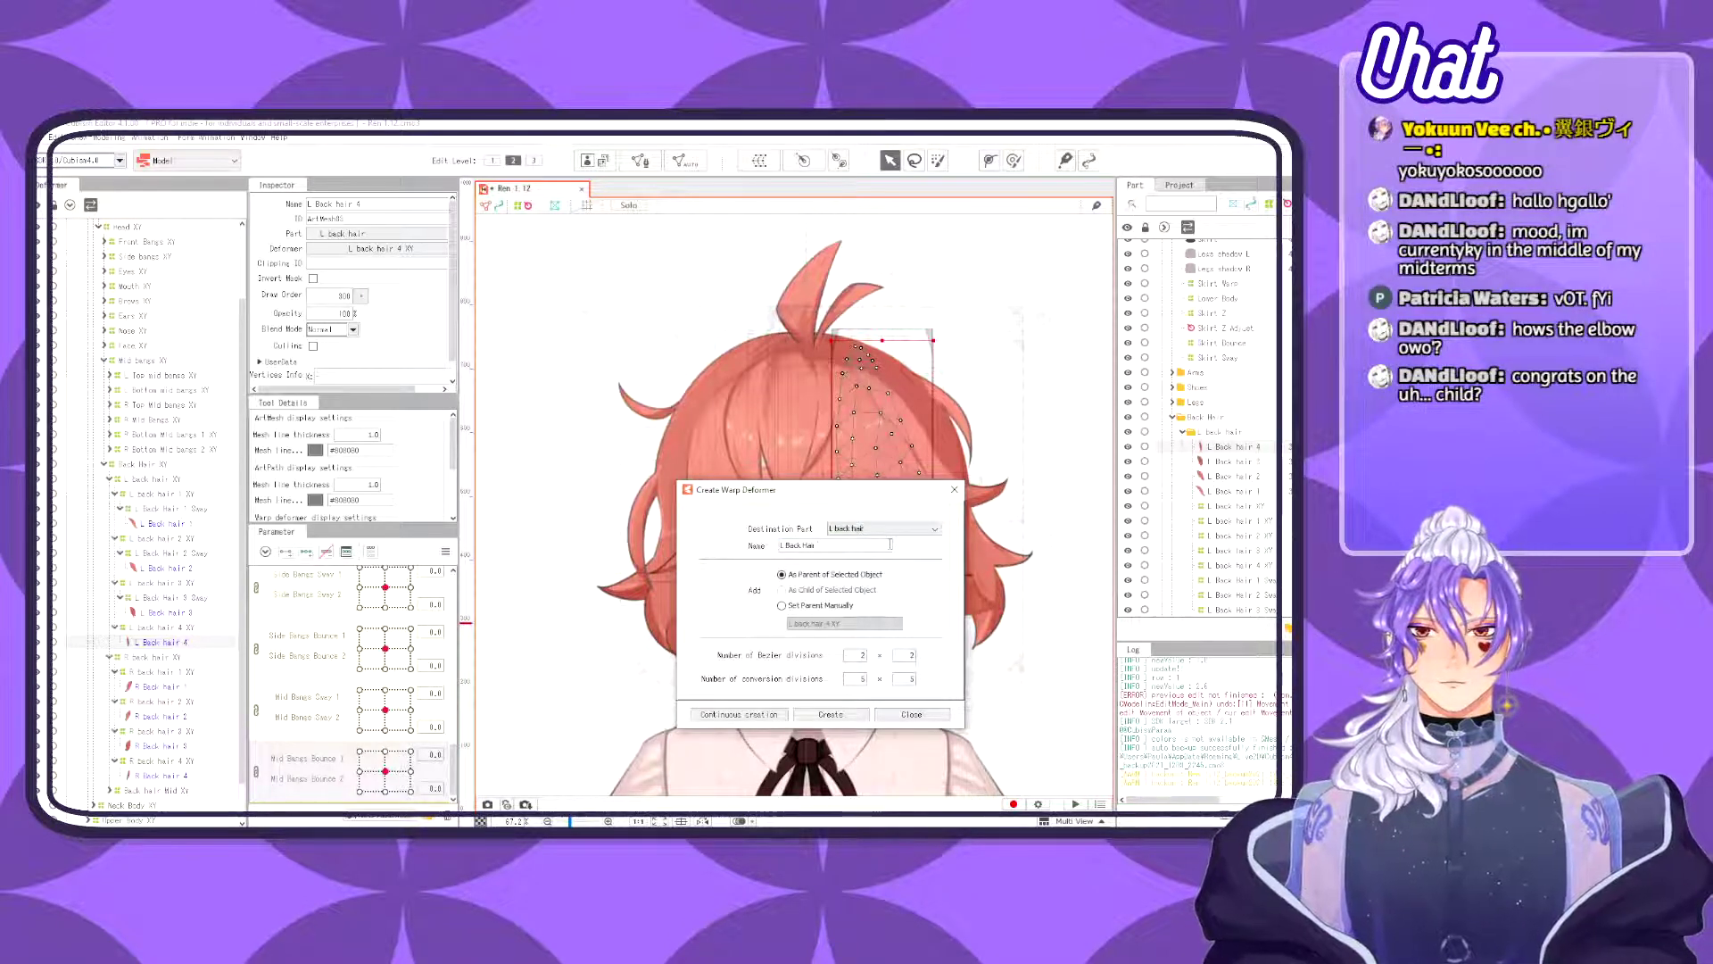
{"action": "type", "text": " 4 Sway"}
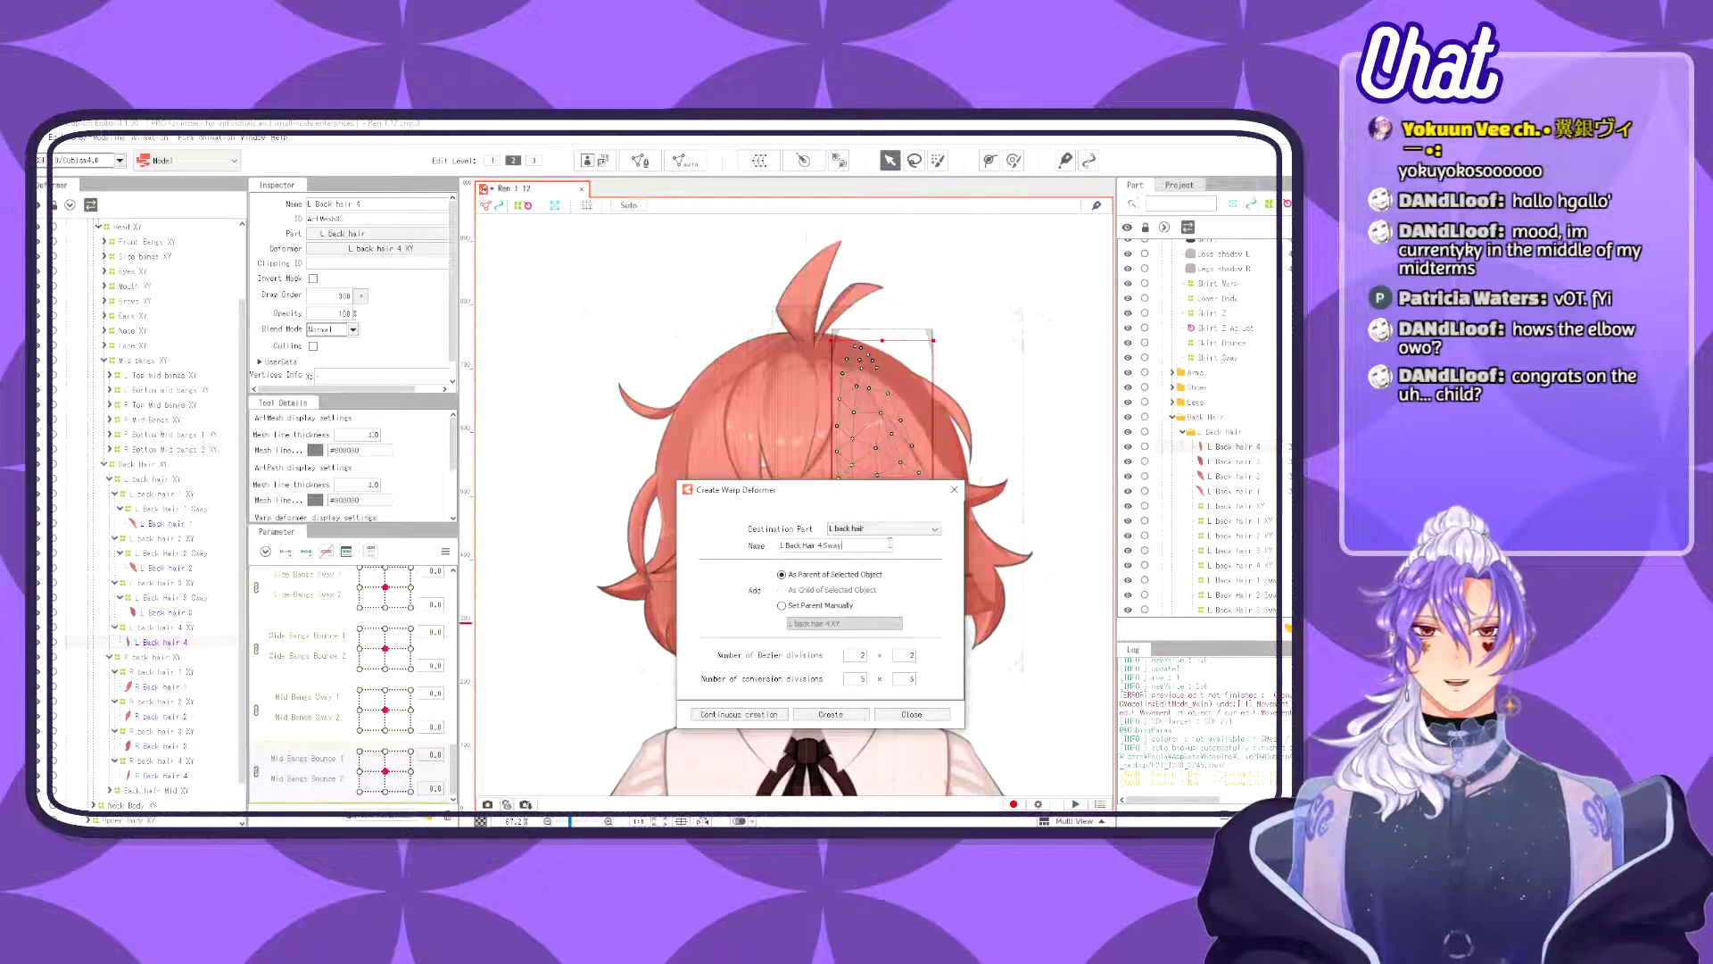
{"action": "left_click", "coordinate": [846, 716]}
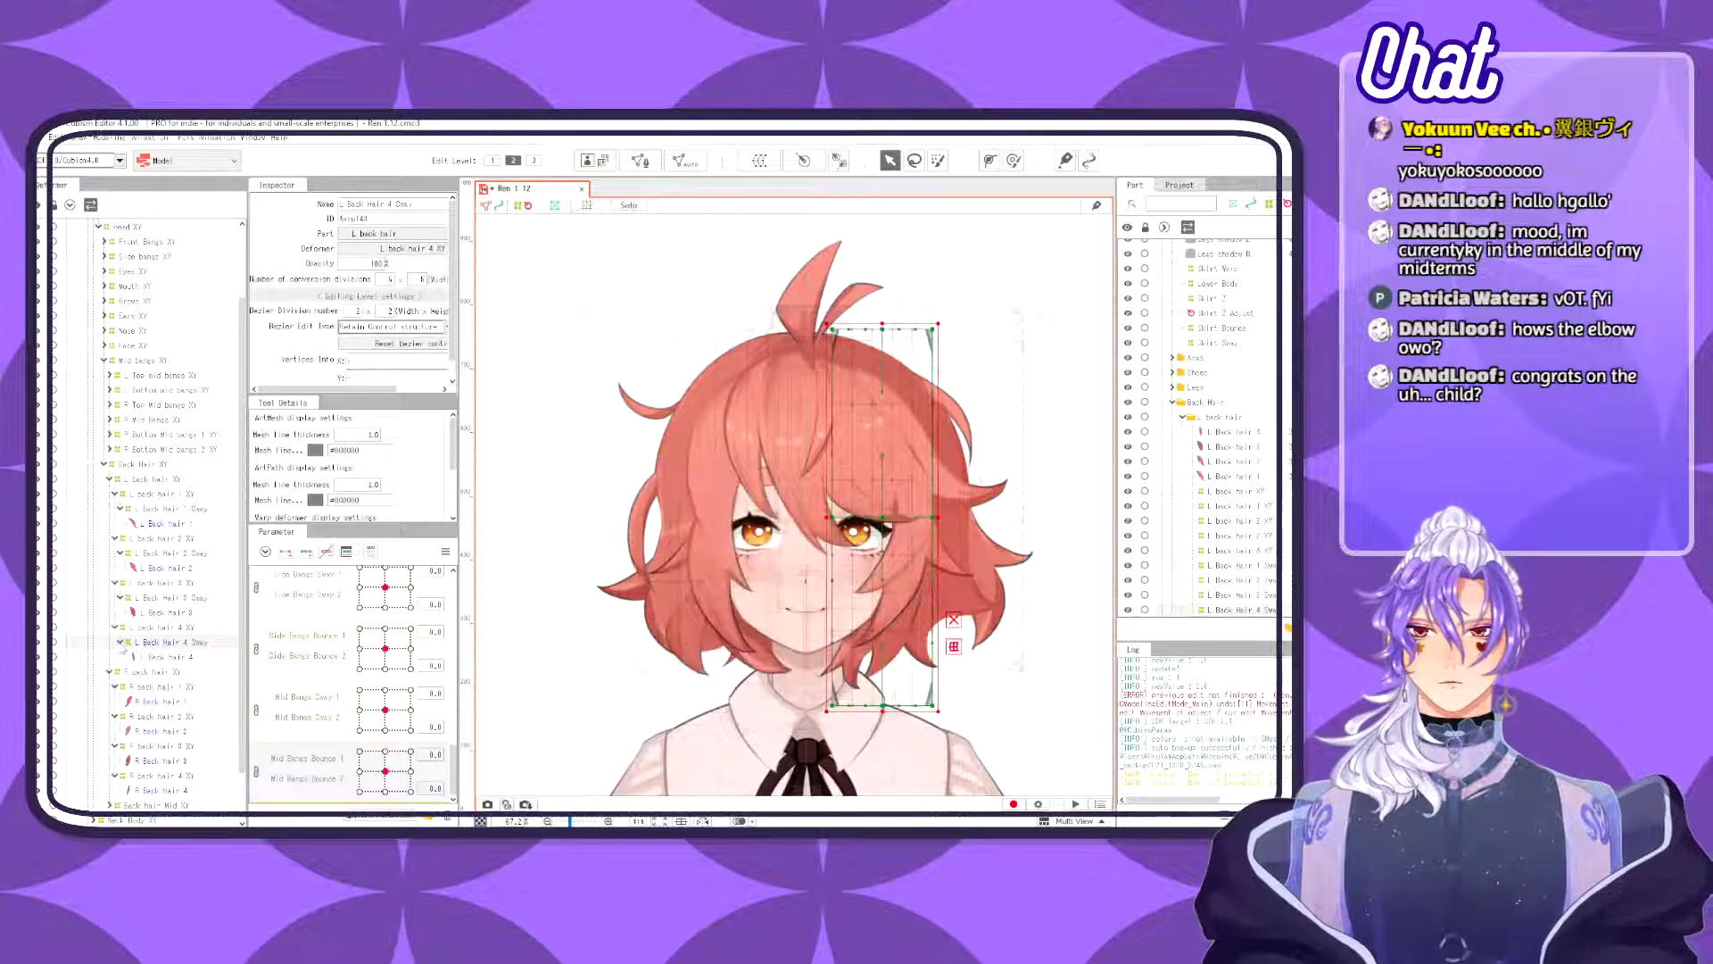
{"action": "left_click", "coordinate": [120, 642]}
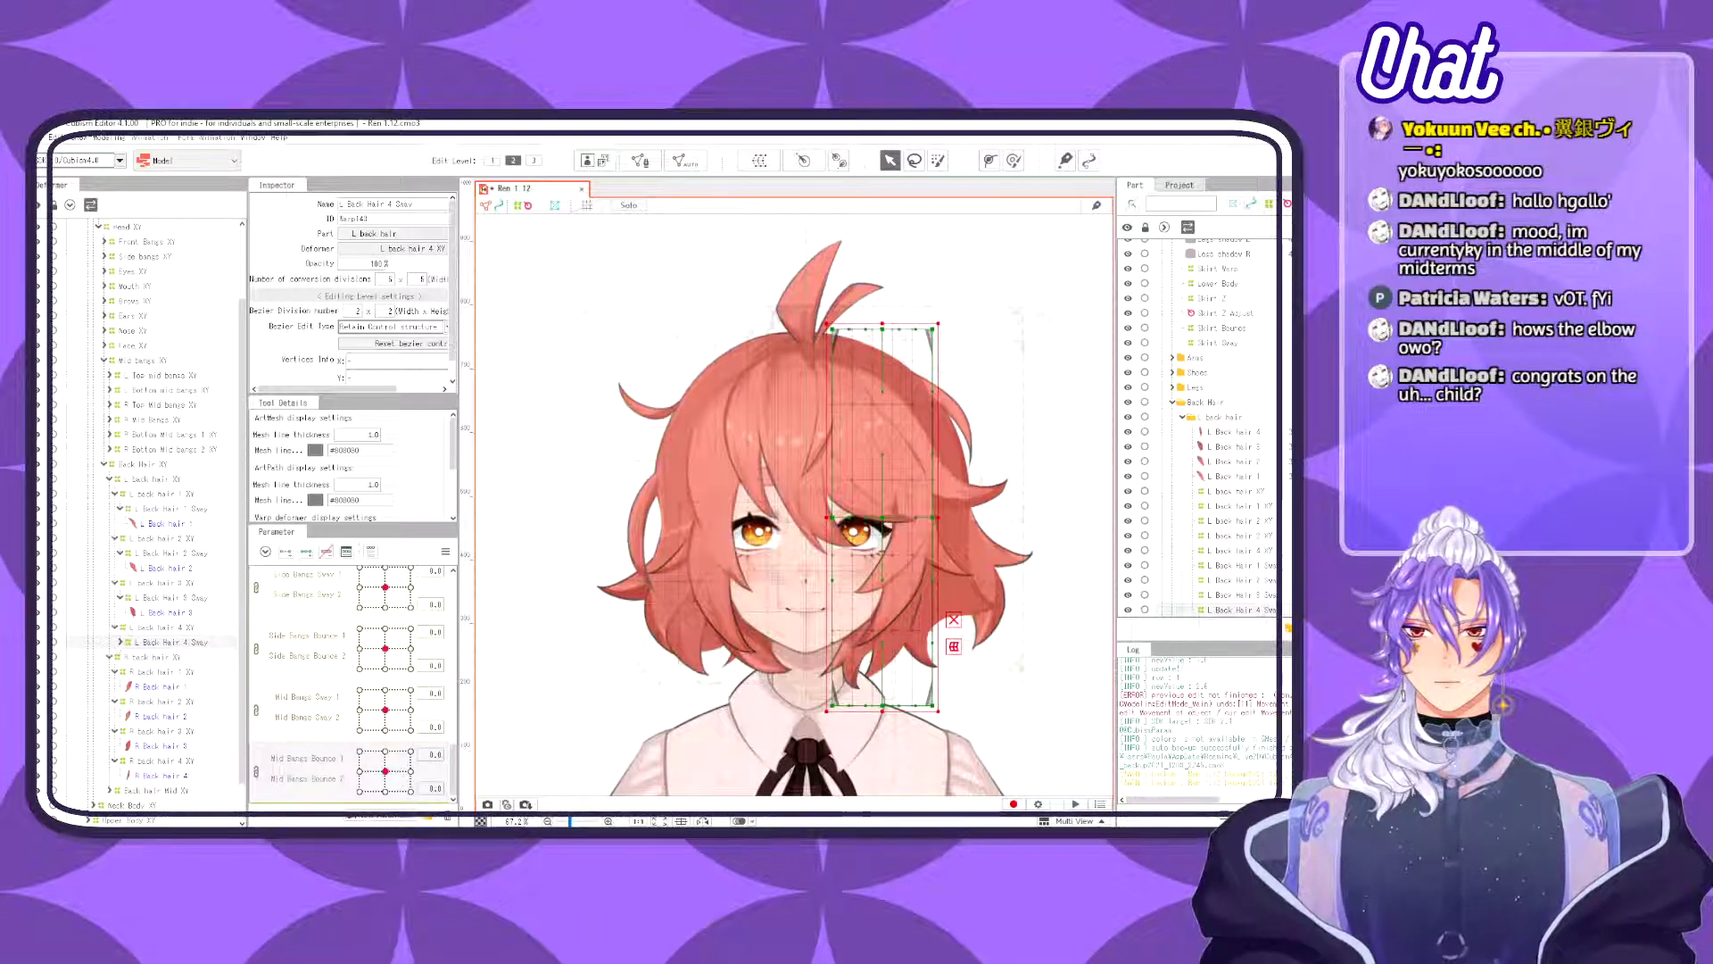
- Create a warp deformer named R Back Hair 1 Sway as parent of the R back hair 1 mesh
{"action": "left_click", "coordinate": [152, 702]}
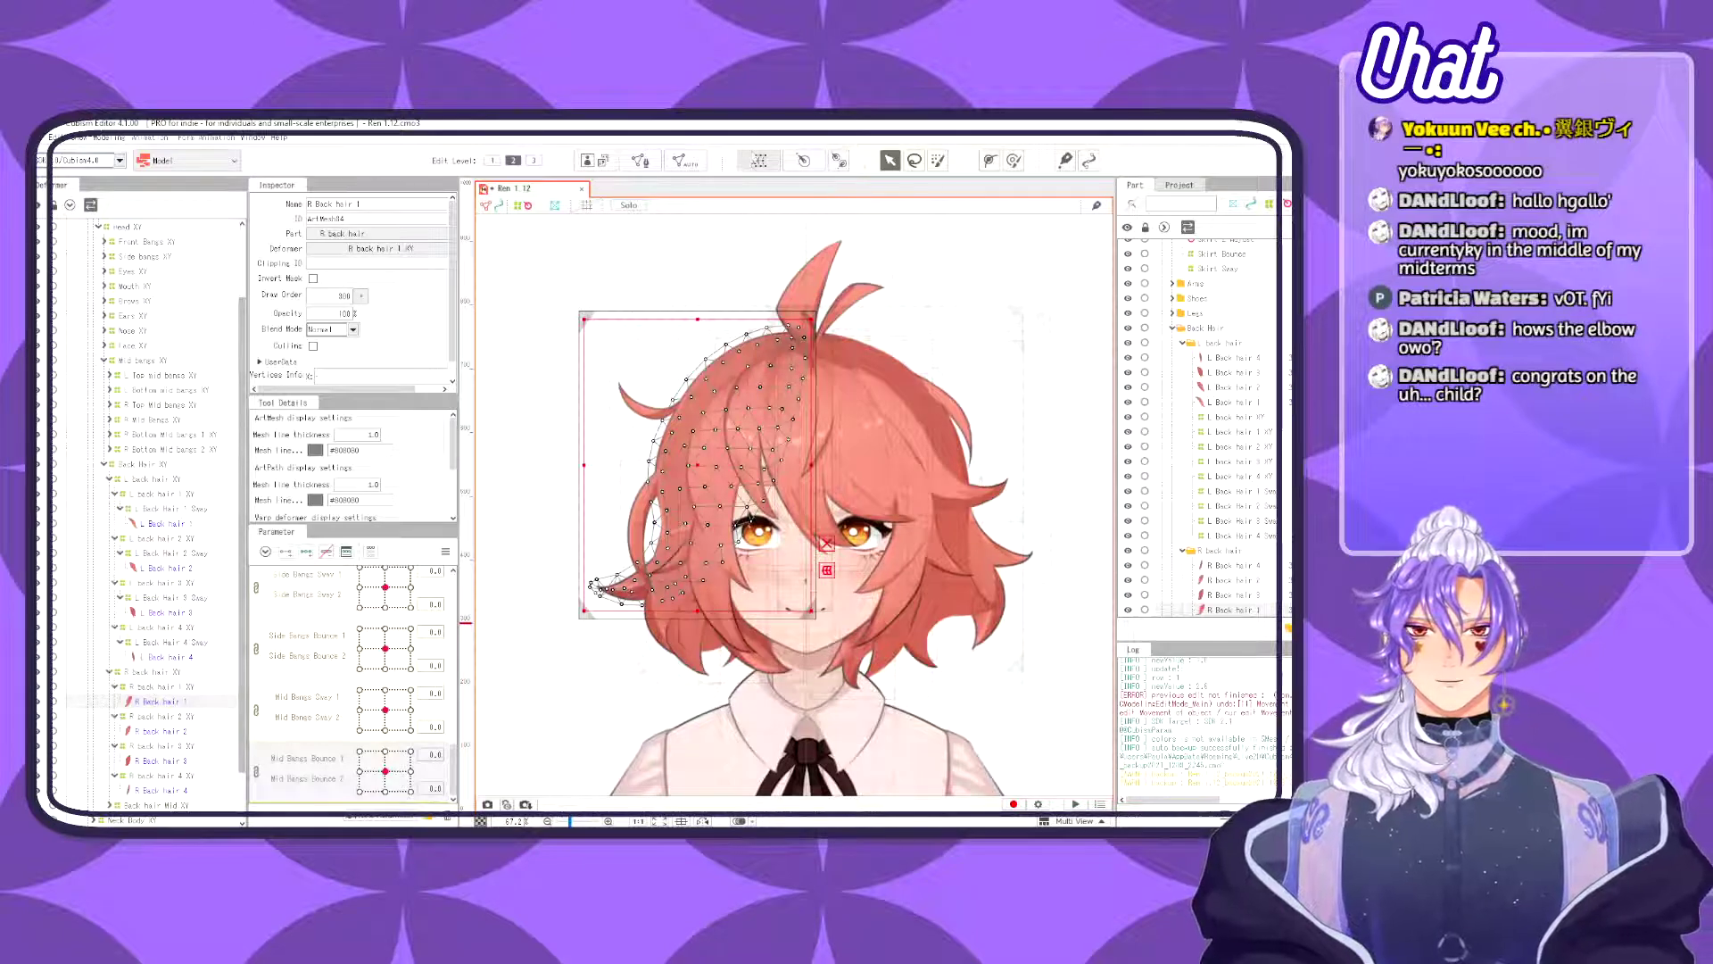
{"action": "left_click", "coordinate": [757, 161]}
{"action": "left_click_drag", "start_coordinate": [878, 544], "coordinate": [780, 545]}
{"action": "type", "text": "R Bac"}
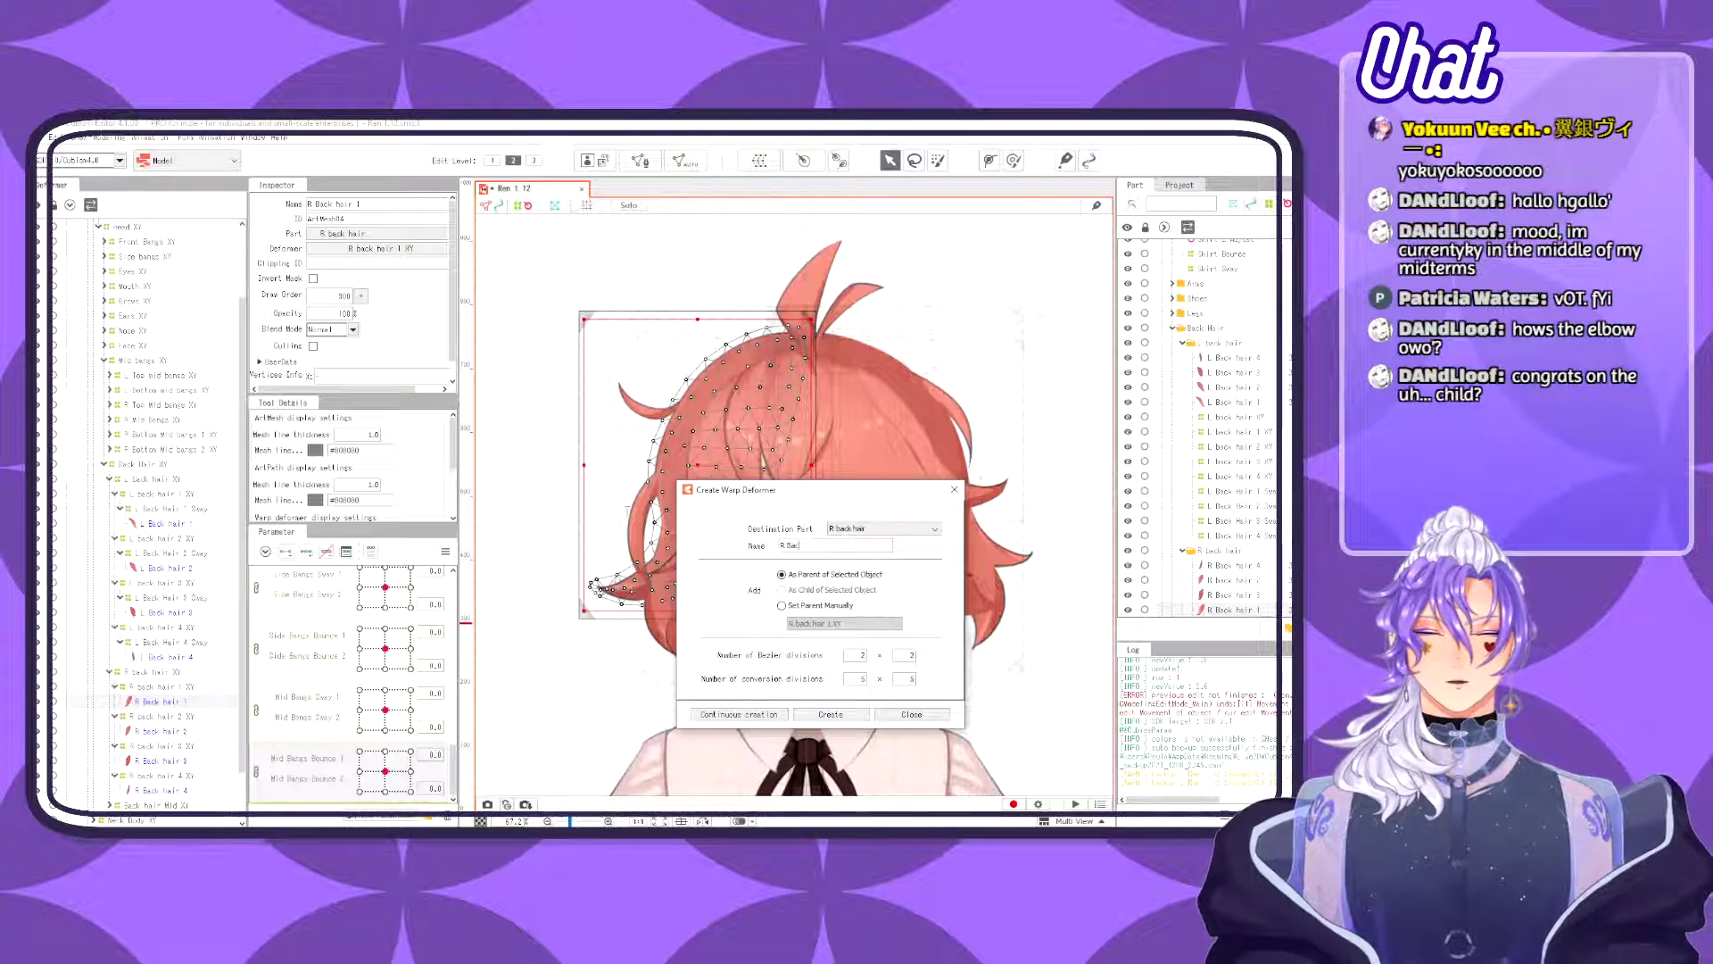
{"action": "type", "text": "k Hair"}
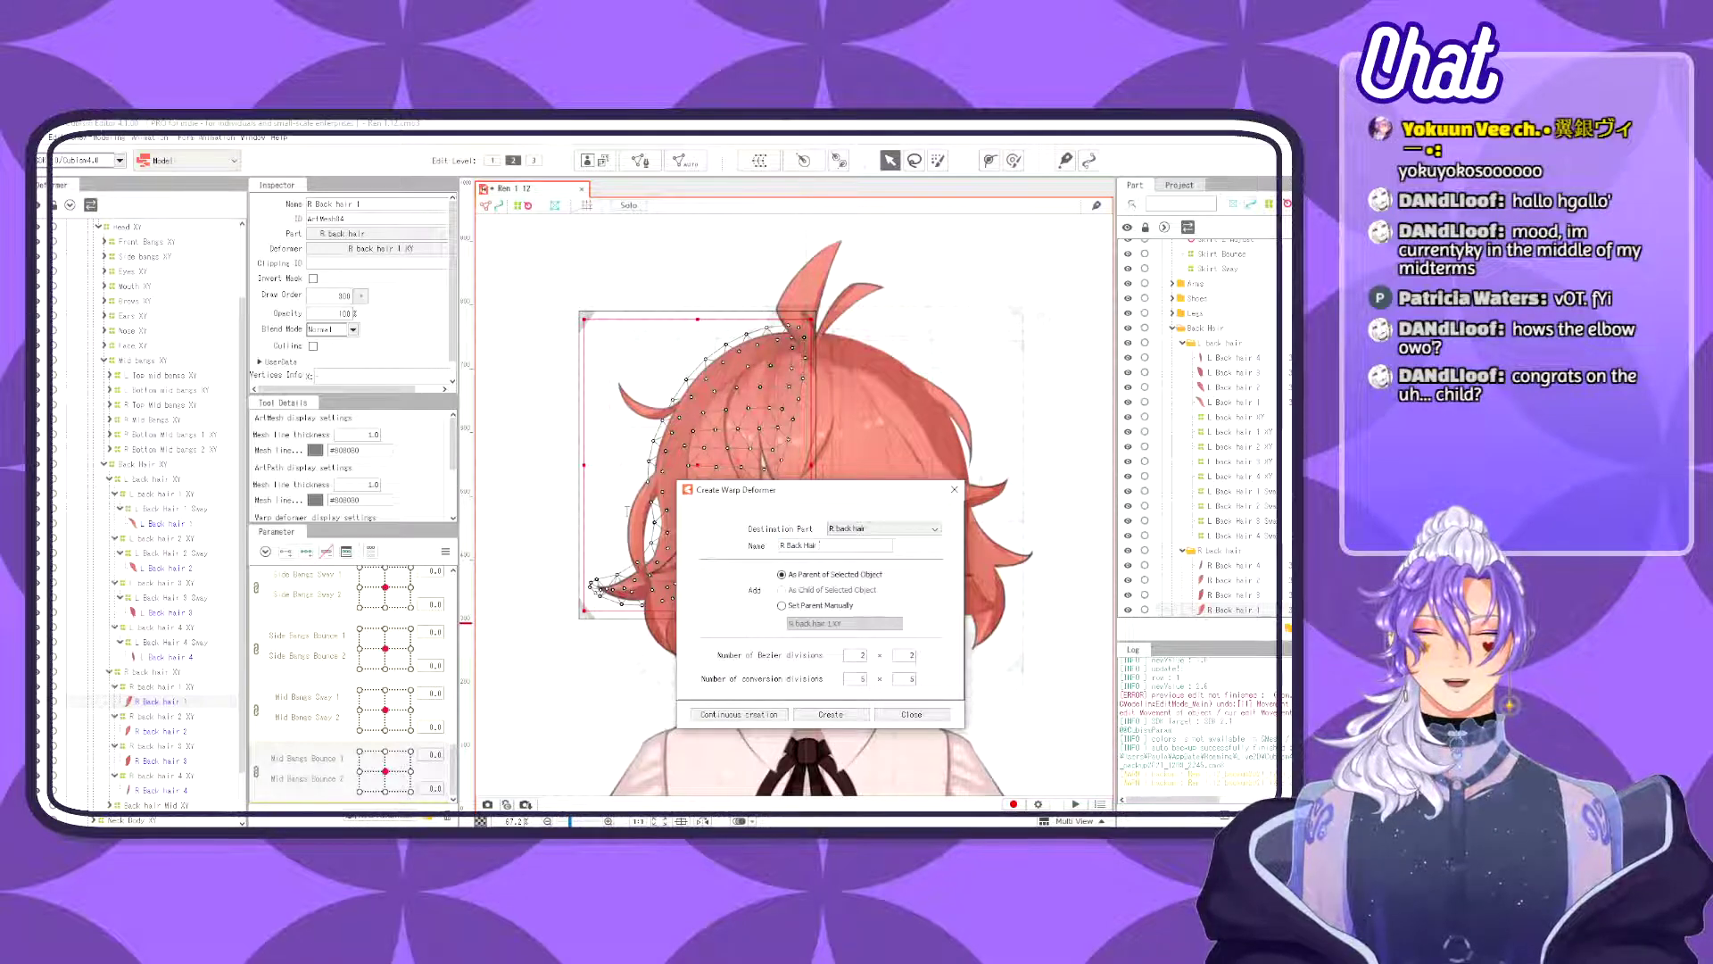
{"action": "key", "text": "ctrl+a"}
{"action": "key", "text": "Right"}
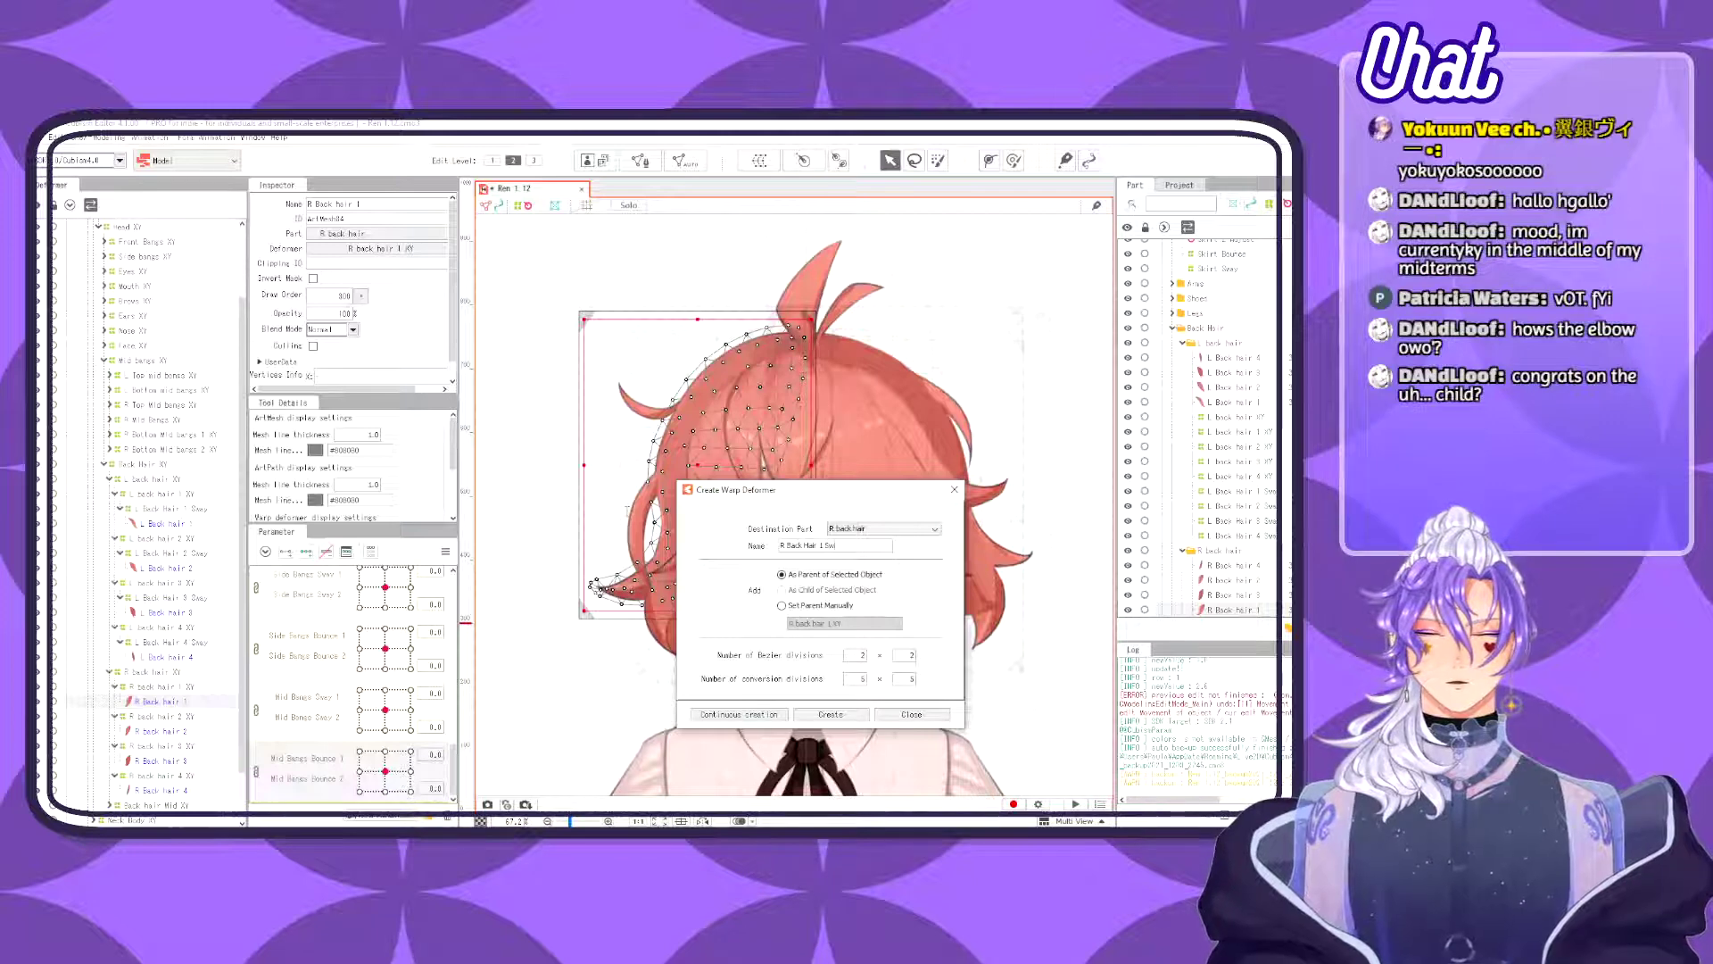
{"action": "left_click", "coordinate": [831, 715]}
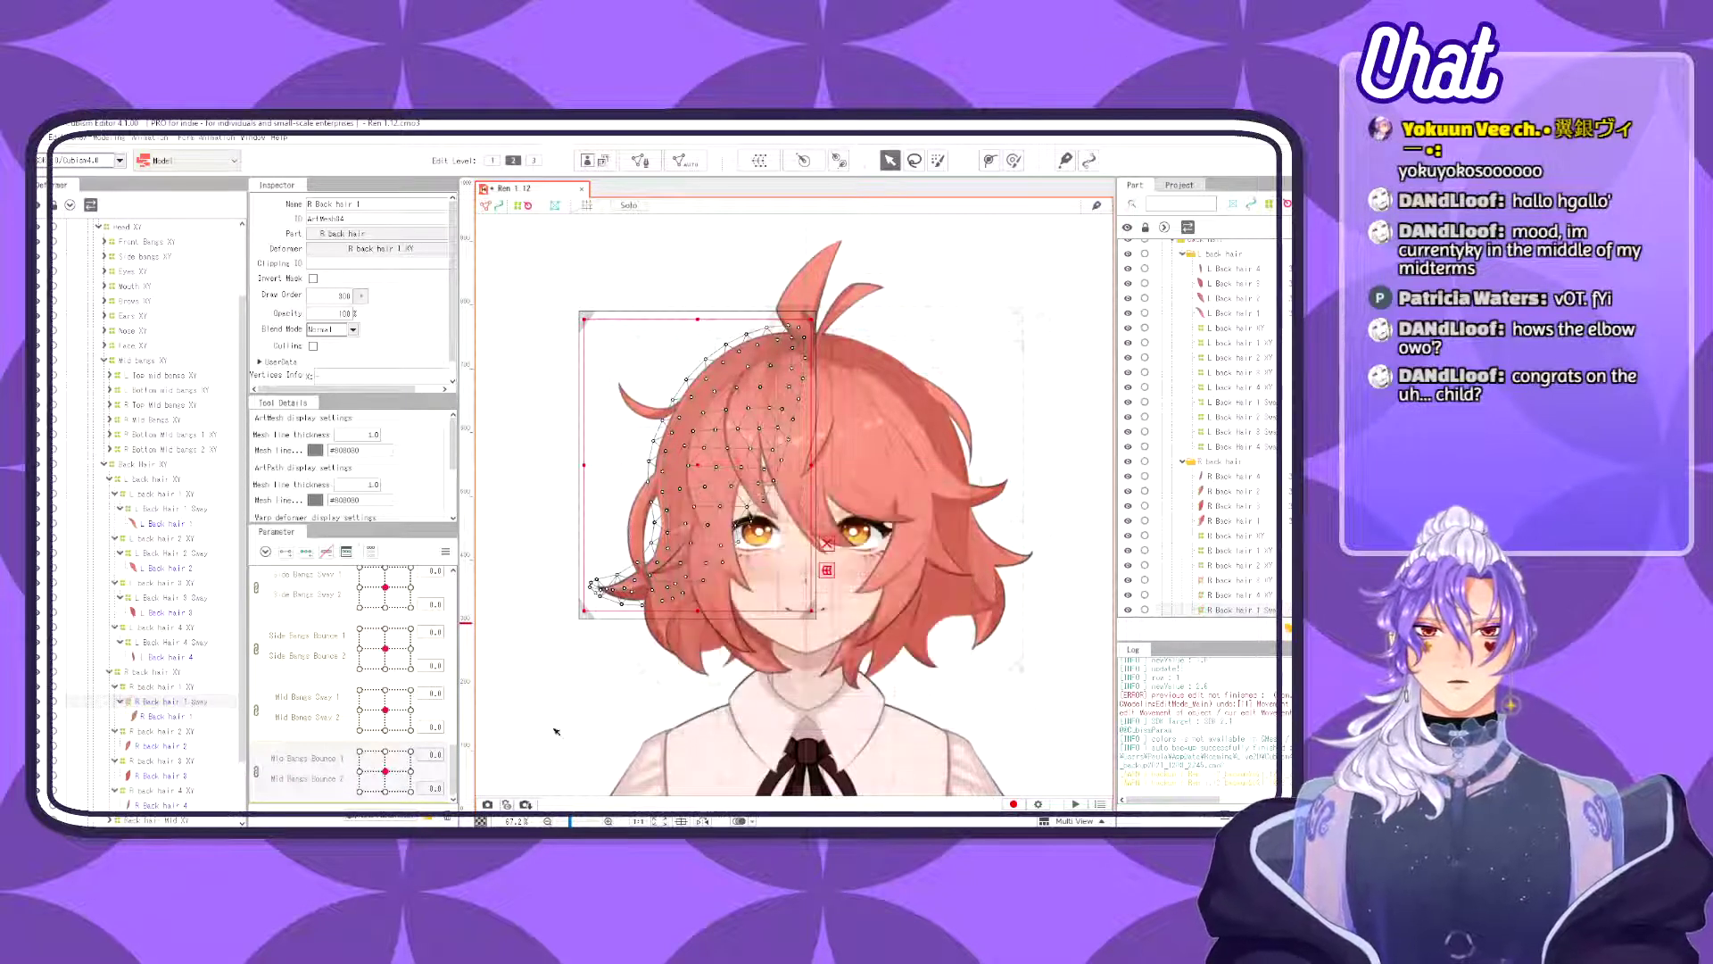
- Create a warp deformer named R Back Hair 2 Sway as parent of the R back hair 2 mesh
{"action": "left_click", "coordinate": [760, 160]}
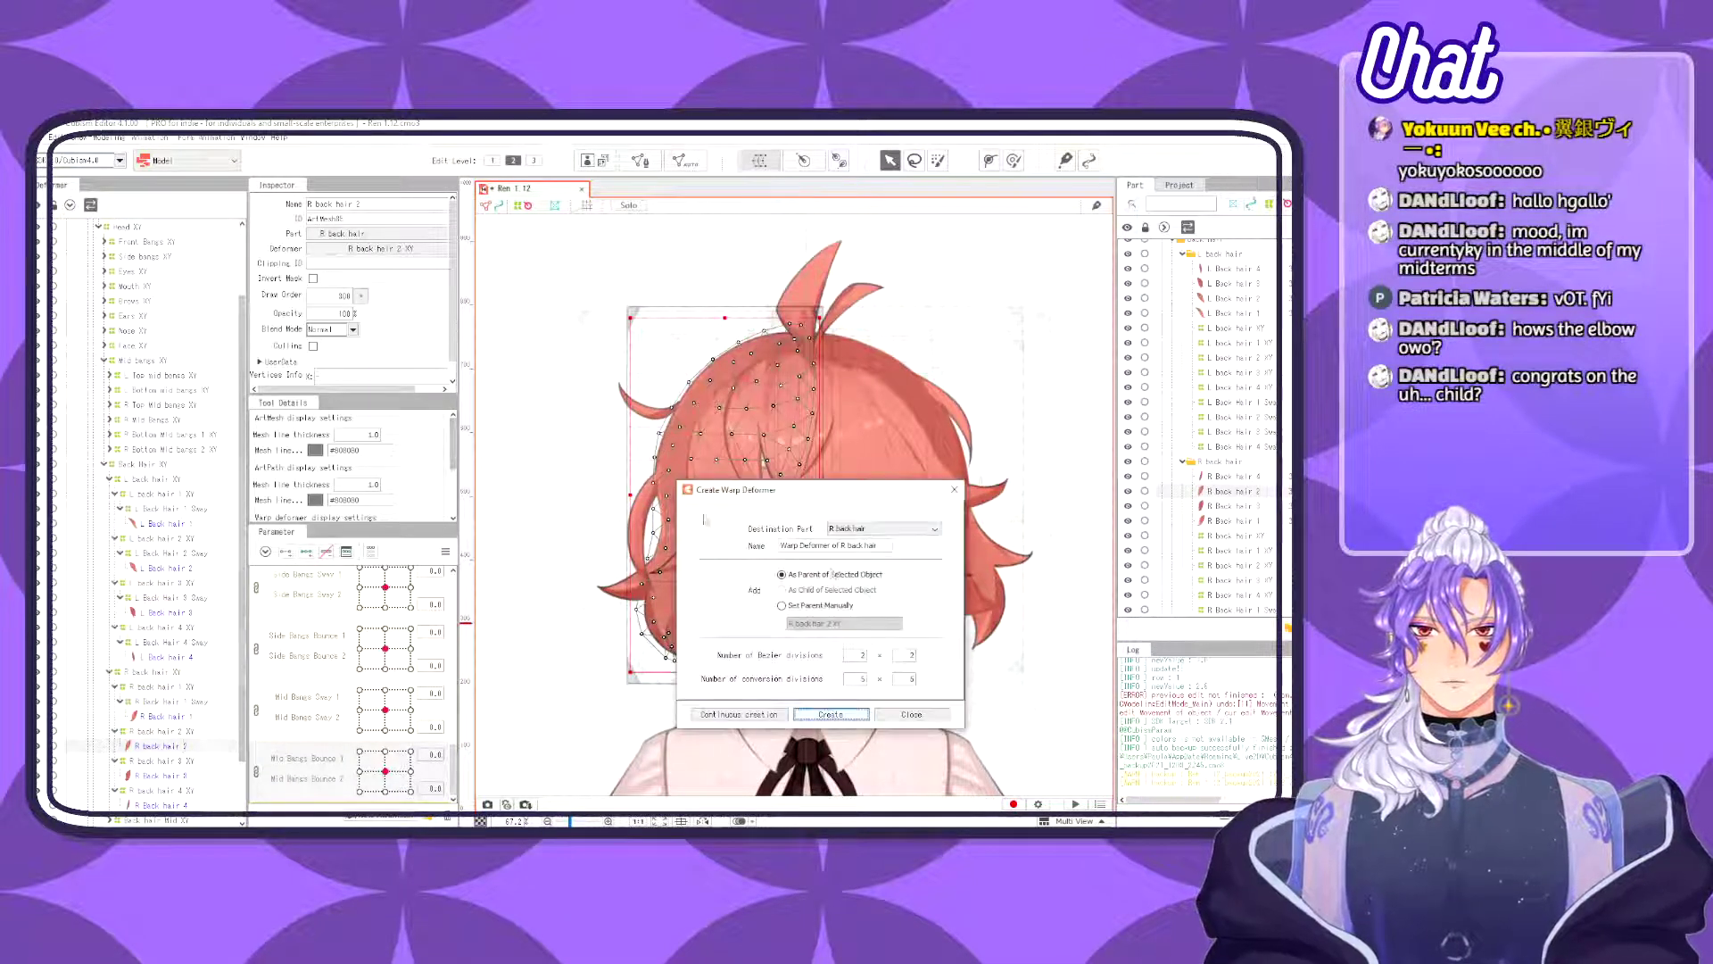
{"action": "left_click_drag", "start_coordinate": [881, 545], "coordinate": [561, 491]}
{"action": "type", "text": "R Back Hair 2"}
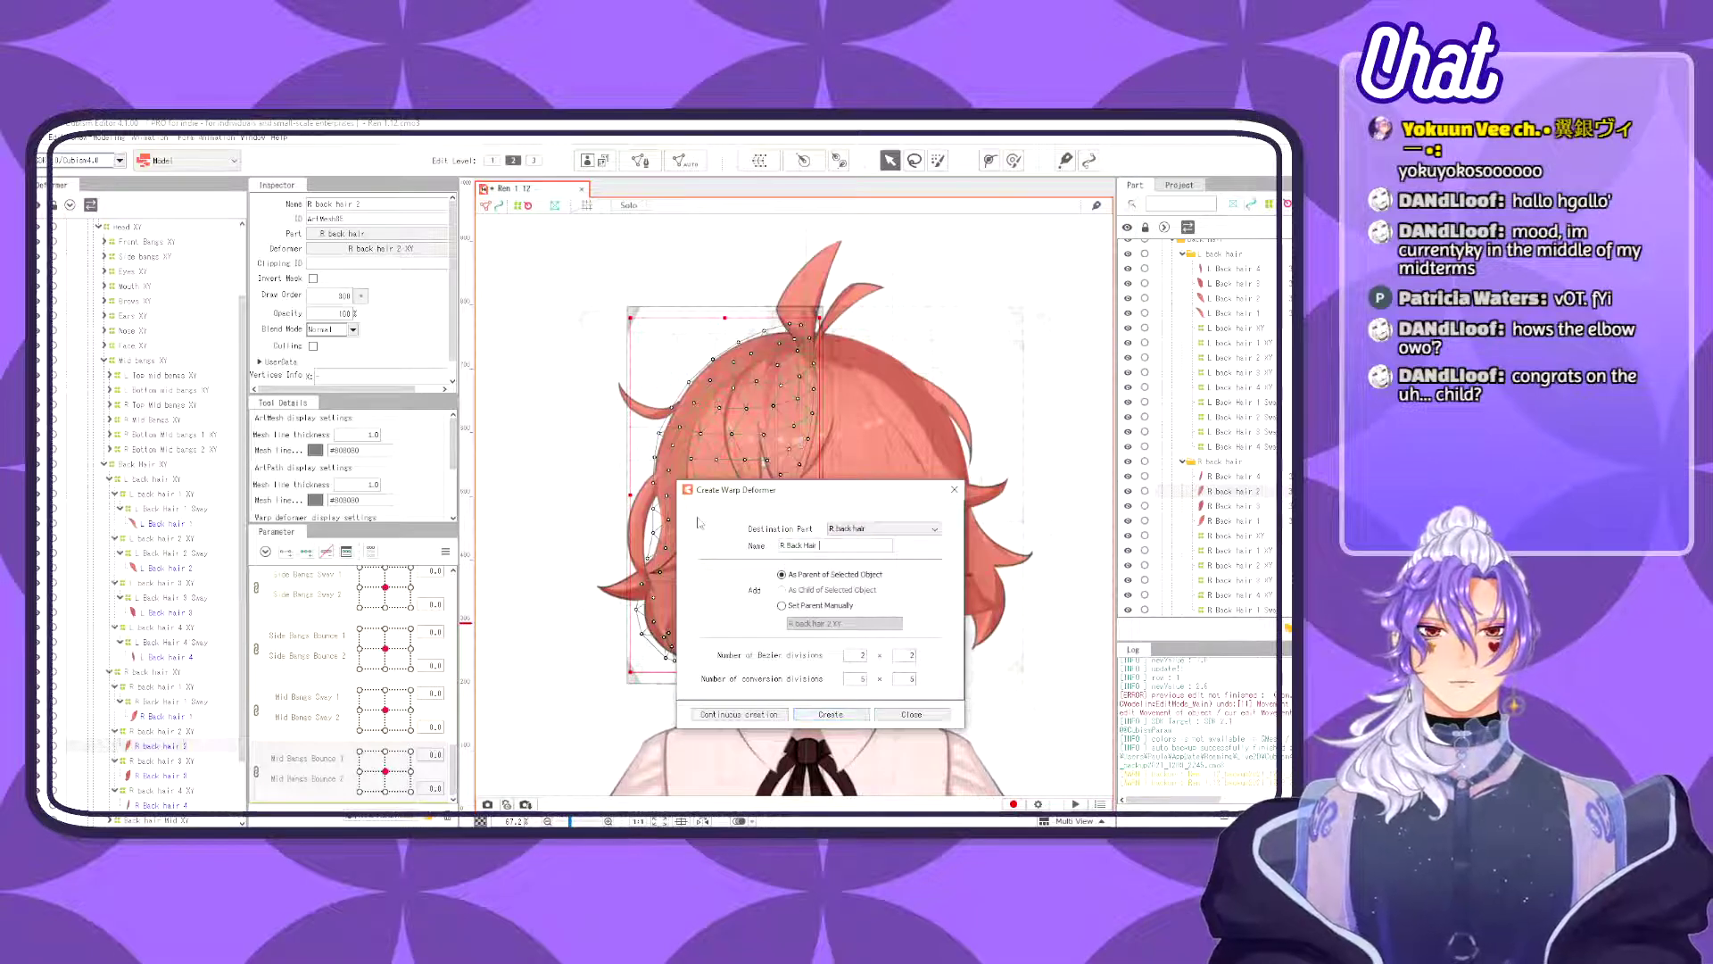
{"action": "type", "text": "Sway"}
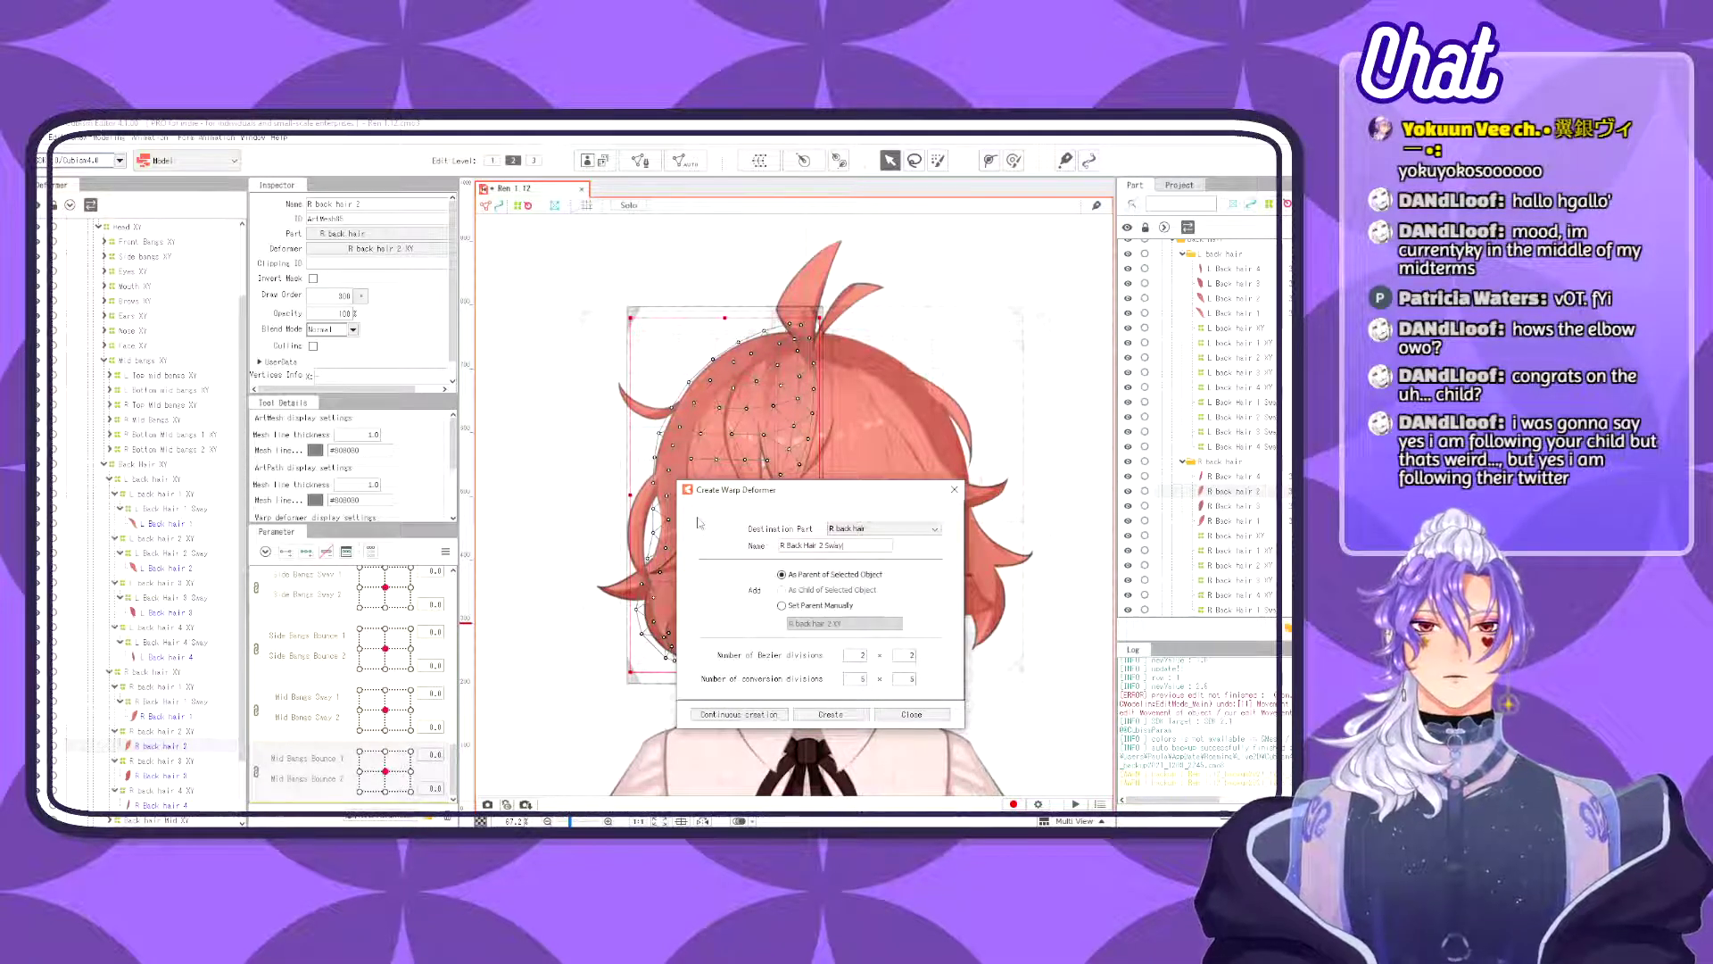
{"action": "left_click", "coordinate": [830, 714]}
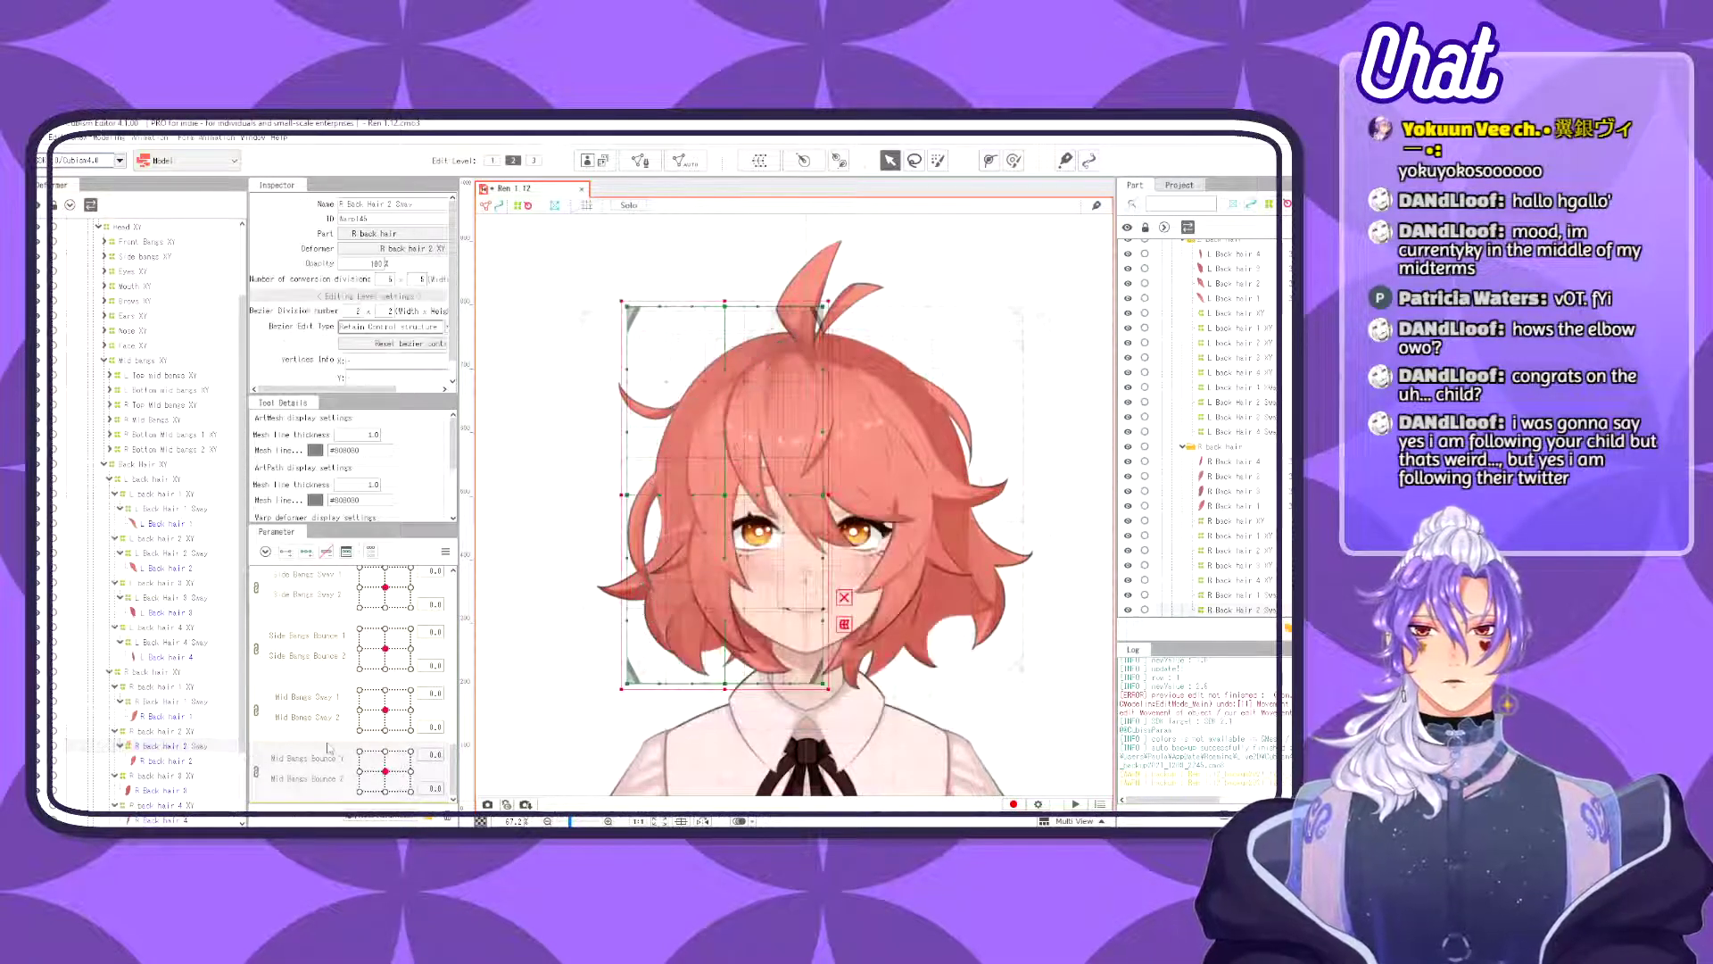
- Create a warp deformer named R Back Hair 3 Sway as parent of the R back hair 3 mesh
{"action": "left_click", "coordinate": [190, 789]}
{"action": "left_click", "coordinate": [759, 161]}
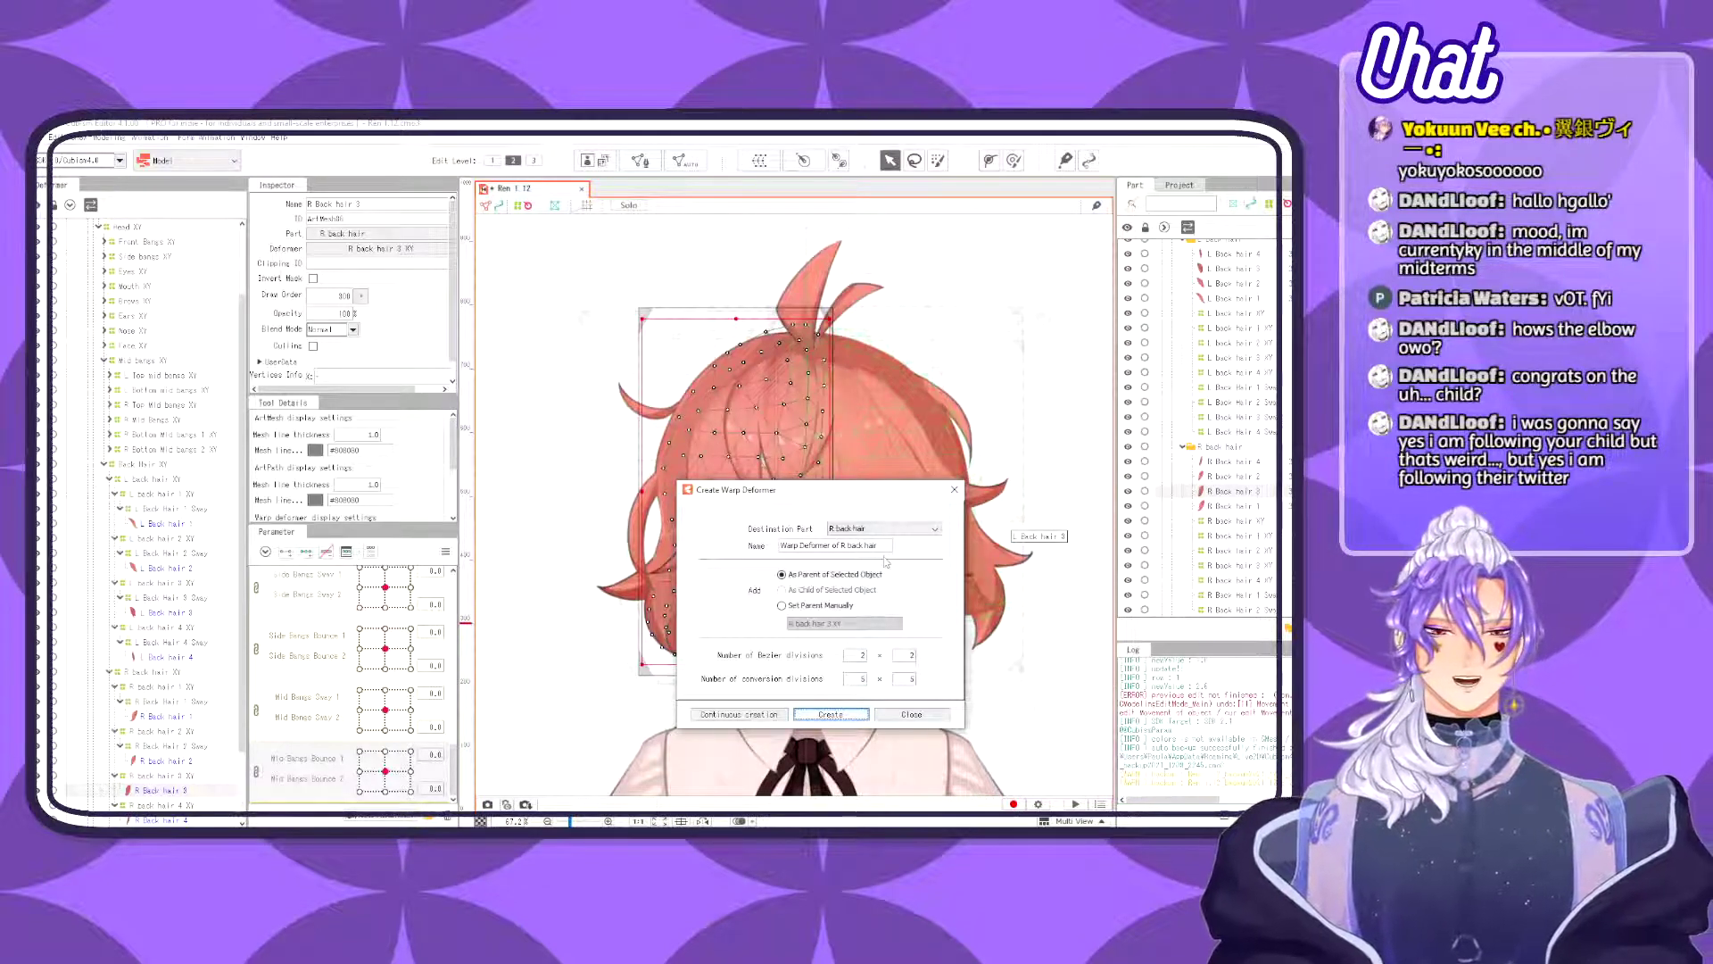
{"action": "left_click_drag", "start_coordinate": [886, 545], "coordinate": [774, 545]}
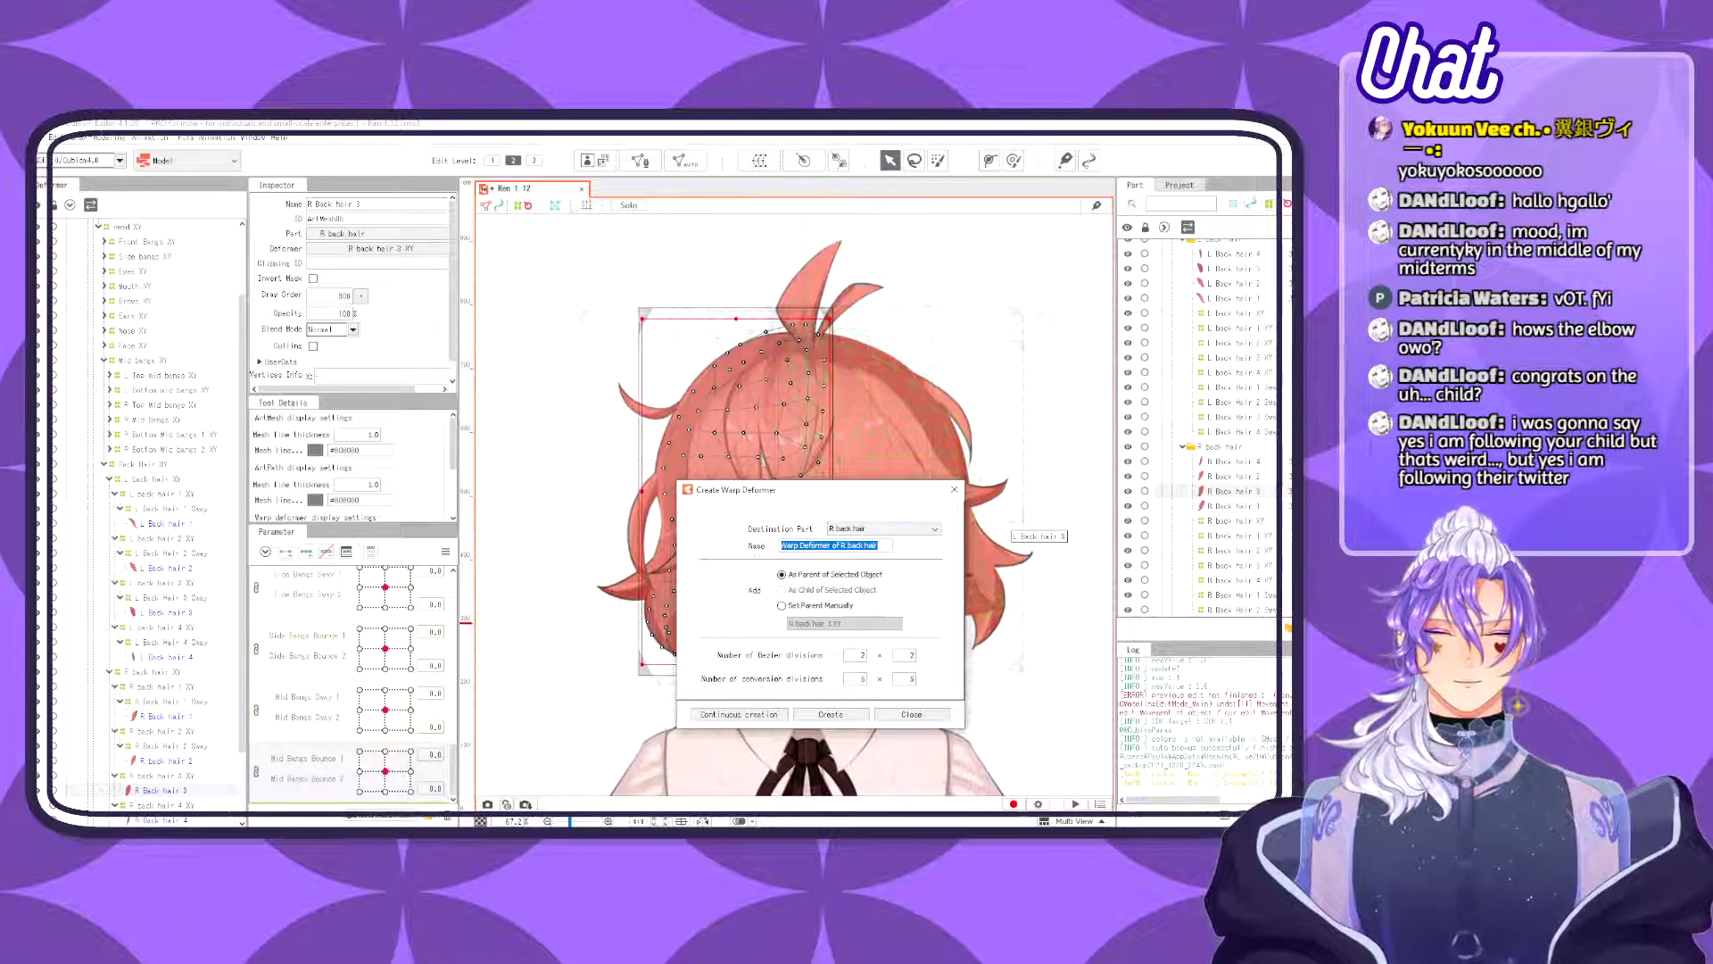
{"action": "type", "text": "R Back Hair 3"}
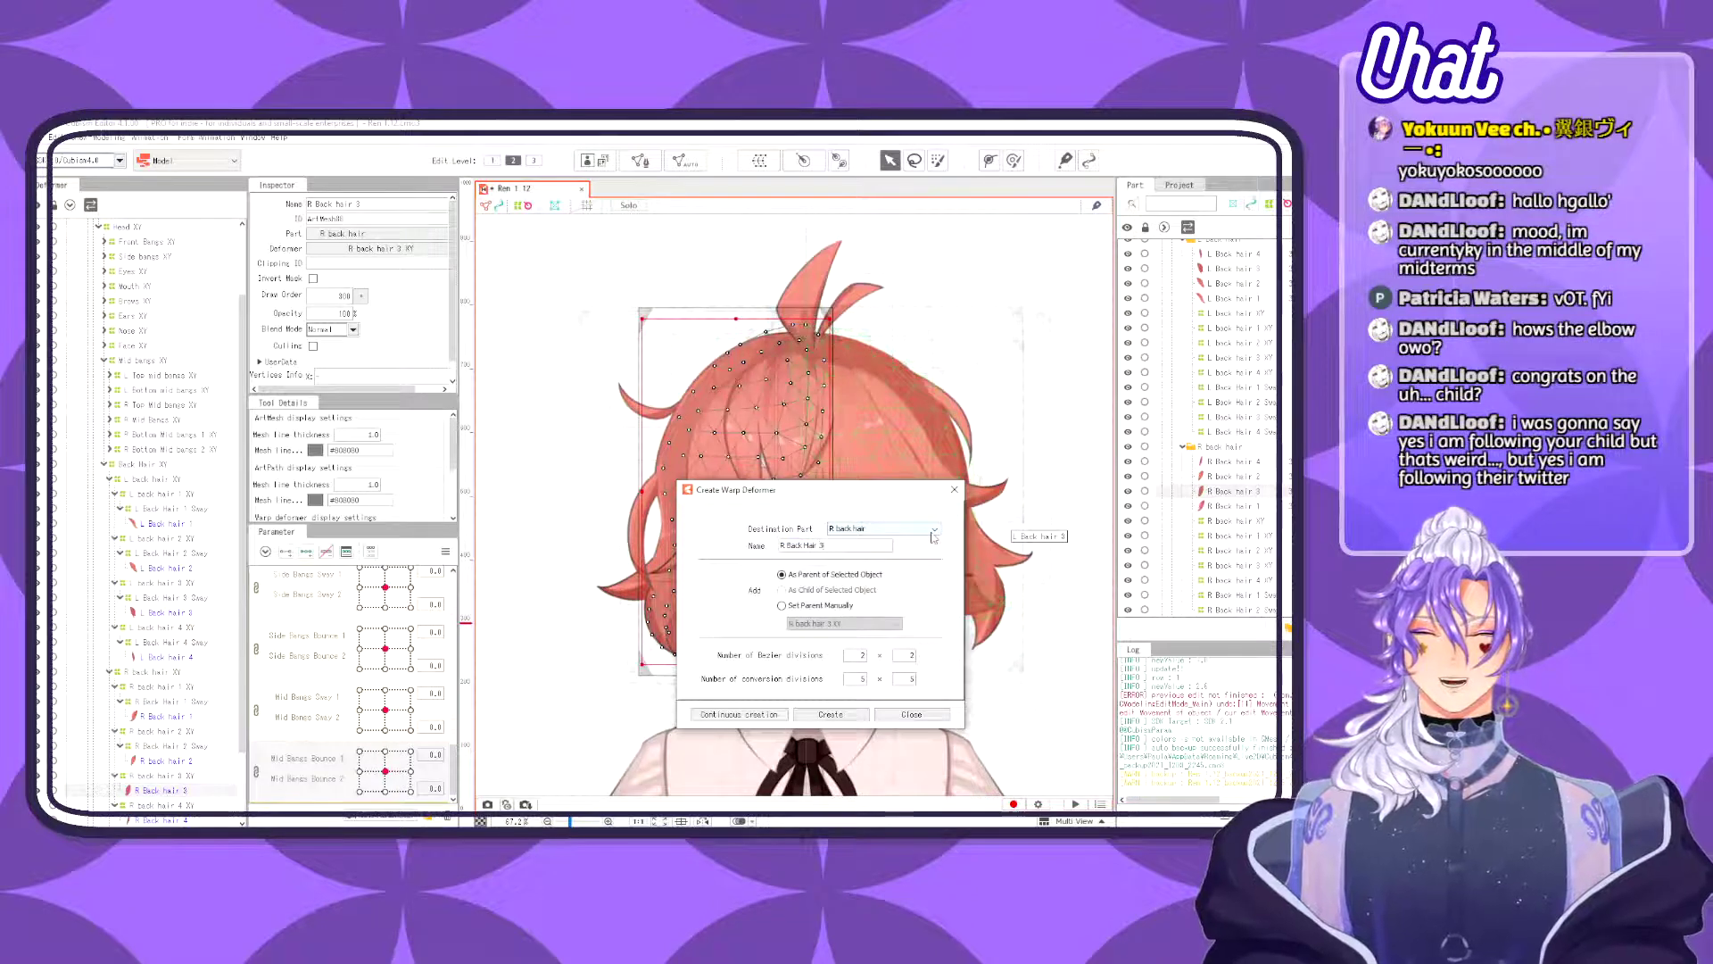
{"action": "type", "text": " S"}
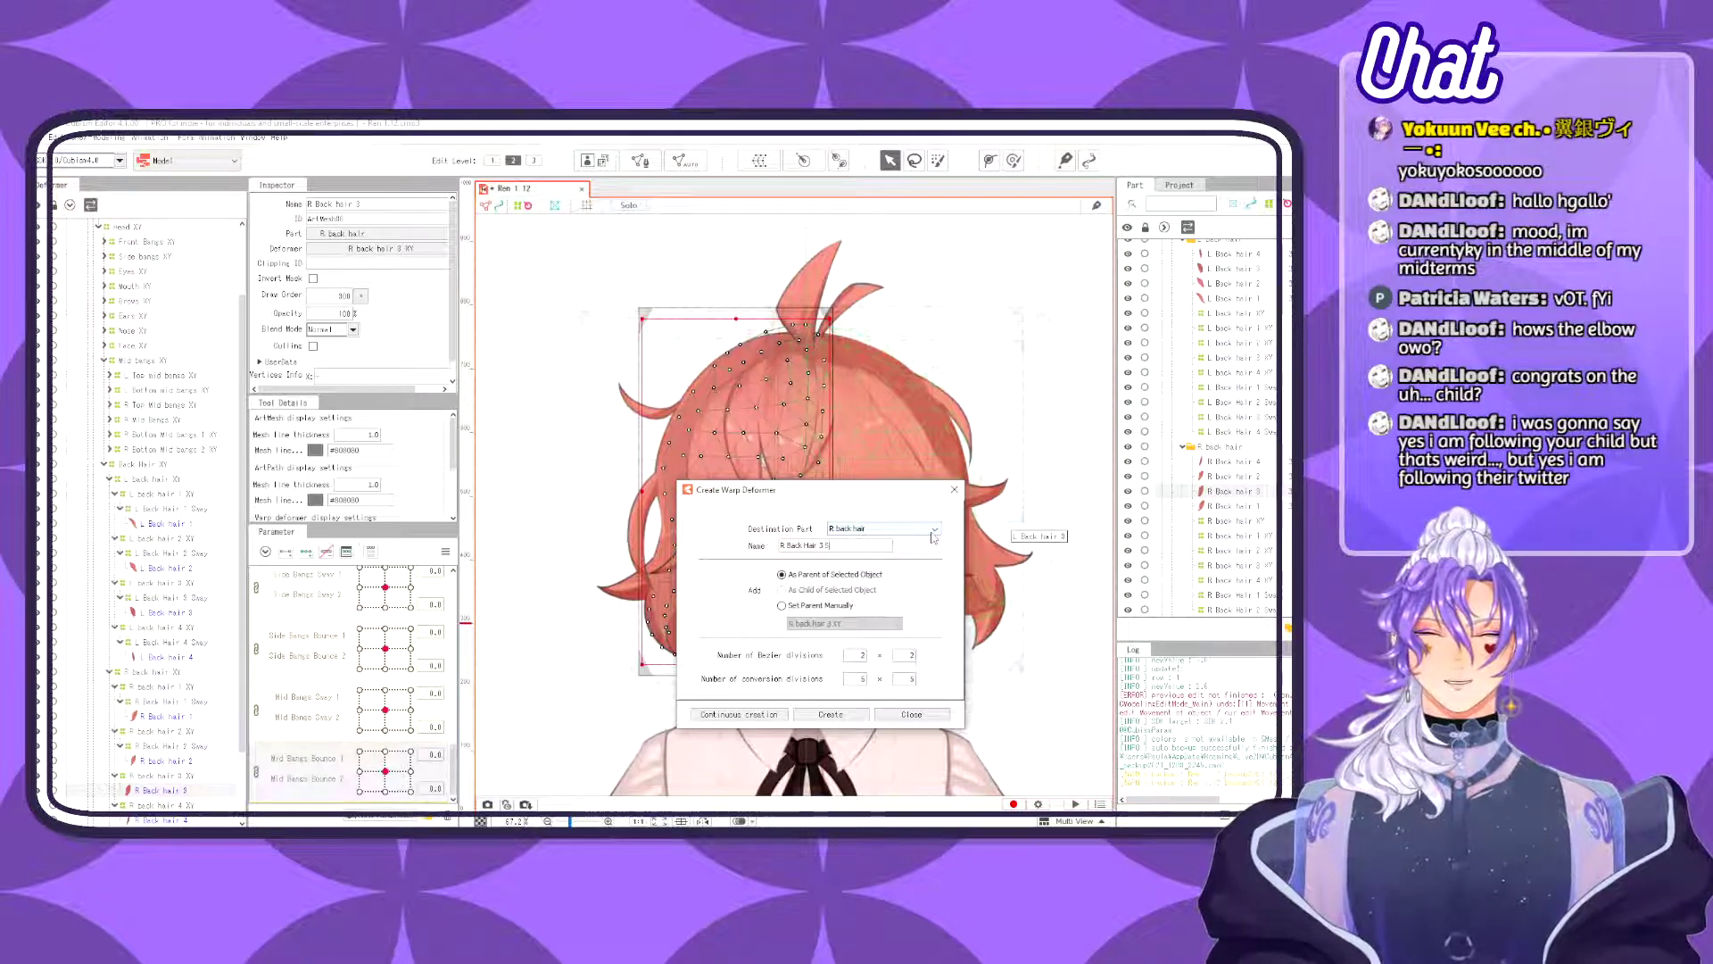
{"action": "type", "text": "way"}
{"action": "left_click", "coordinate": [830, 714]}
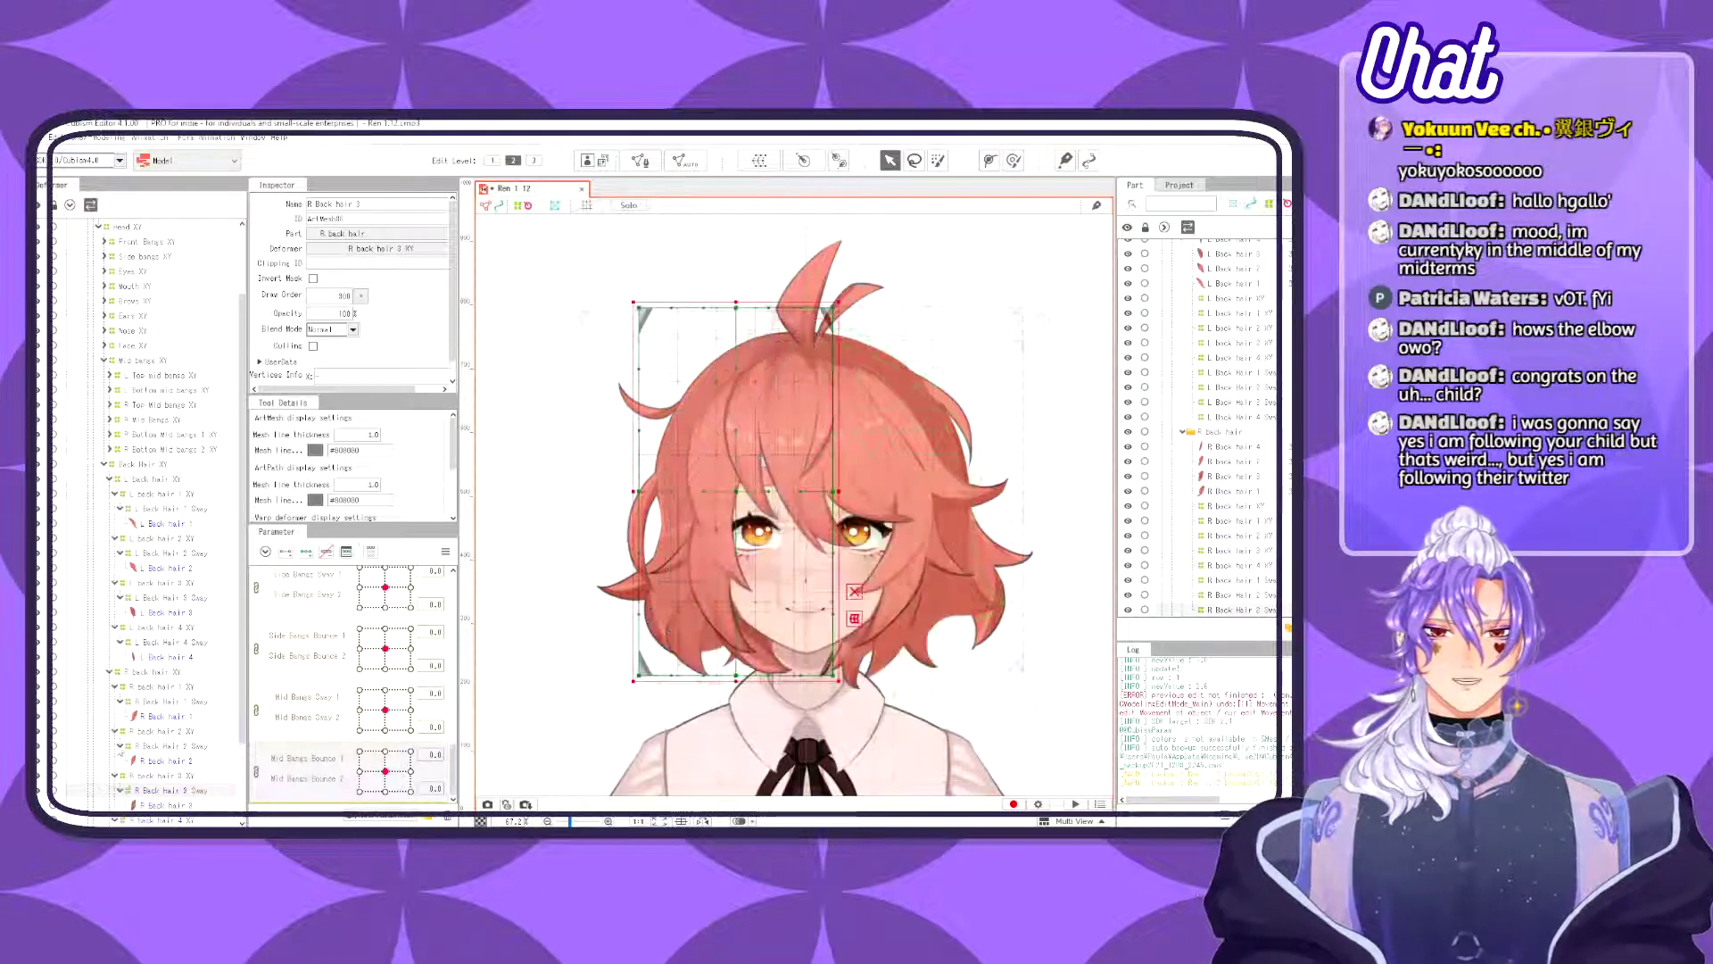
- Create a warp deformer named R Back Hair 4 Sway as parent of the R back hair 4 mesh
{"action": "left_click", "coordinate": [162, 731]}
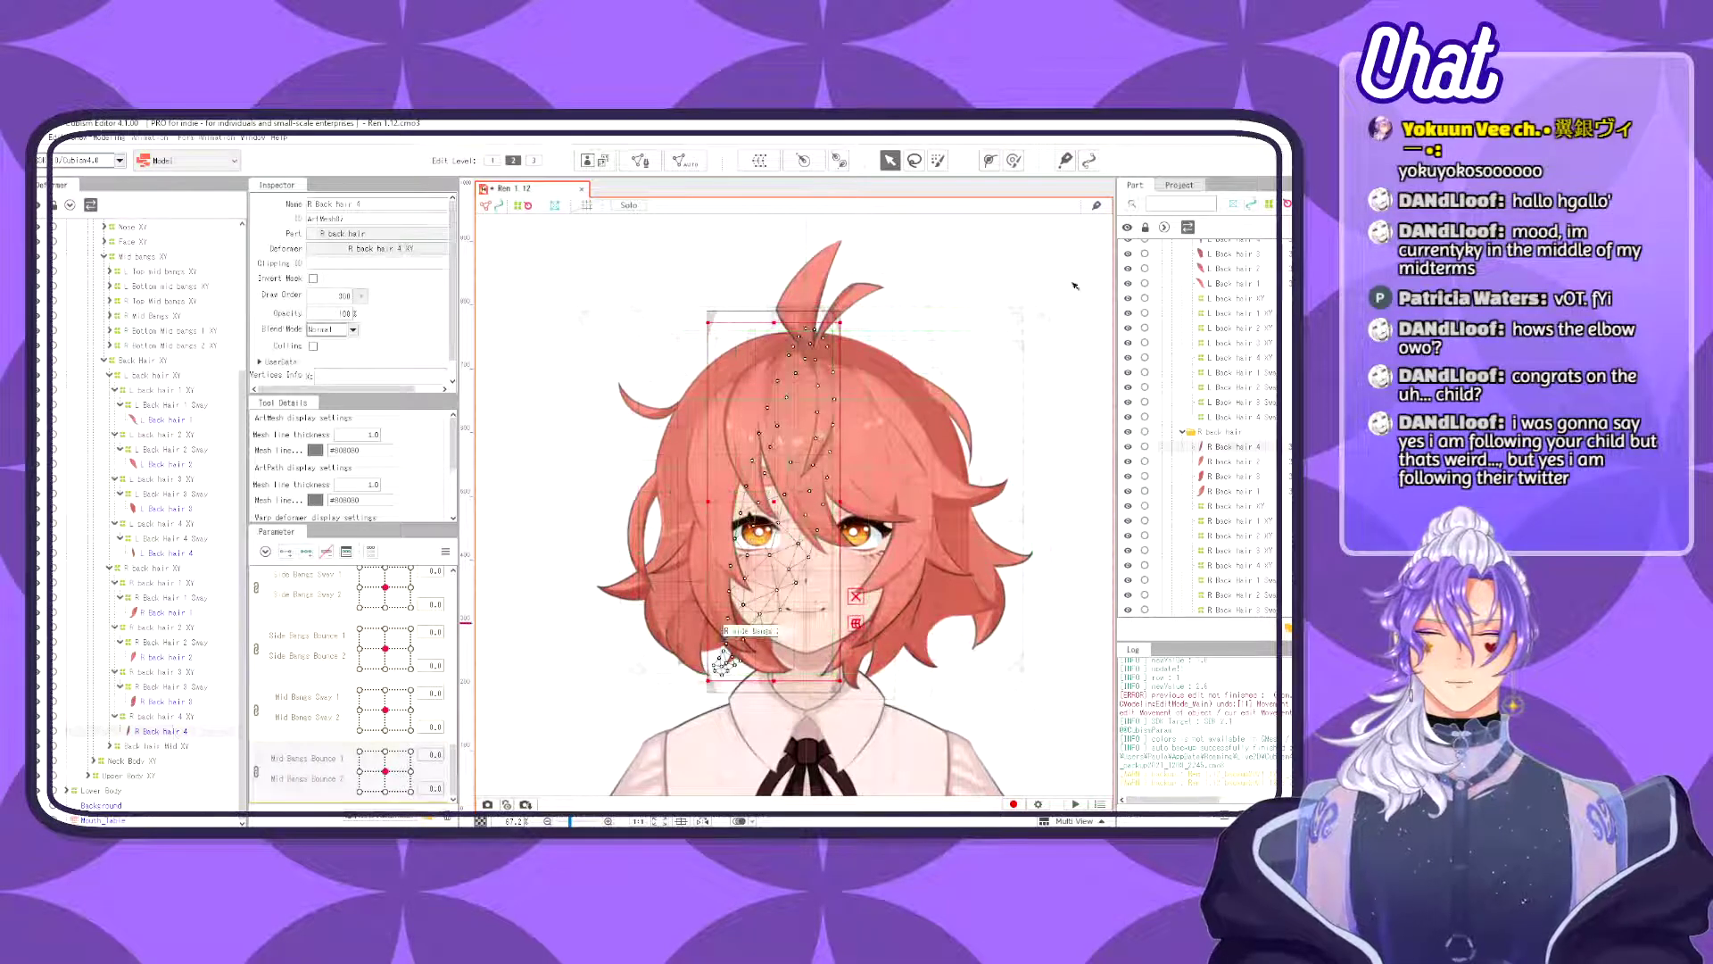
{"action": "left_click", "coordinate": [760, 161]}
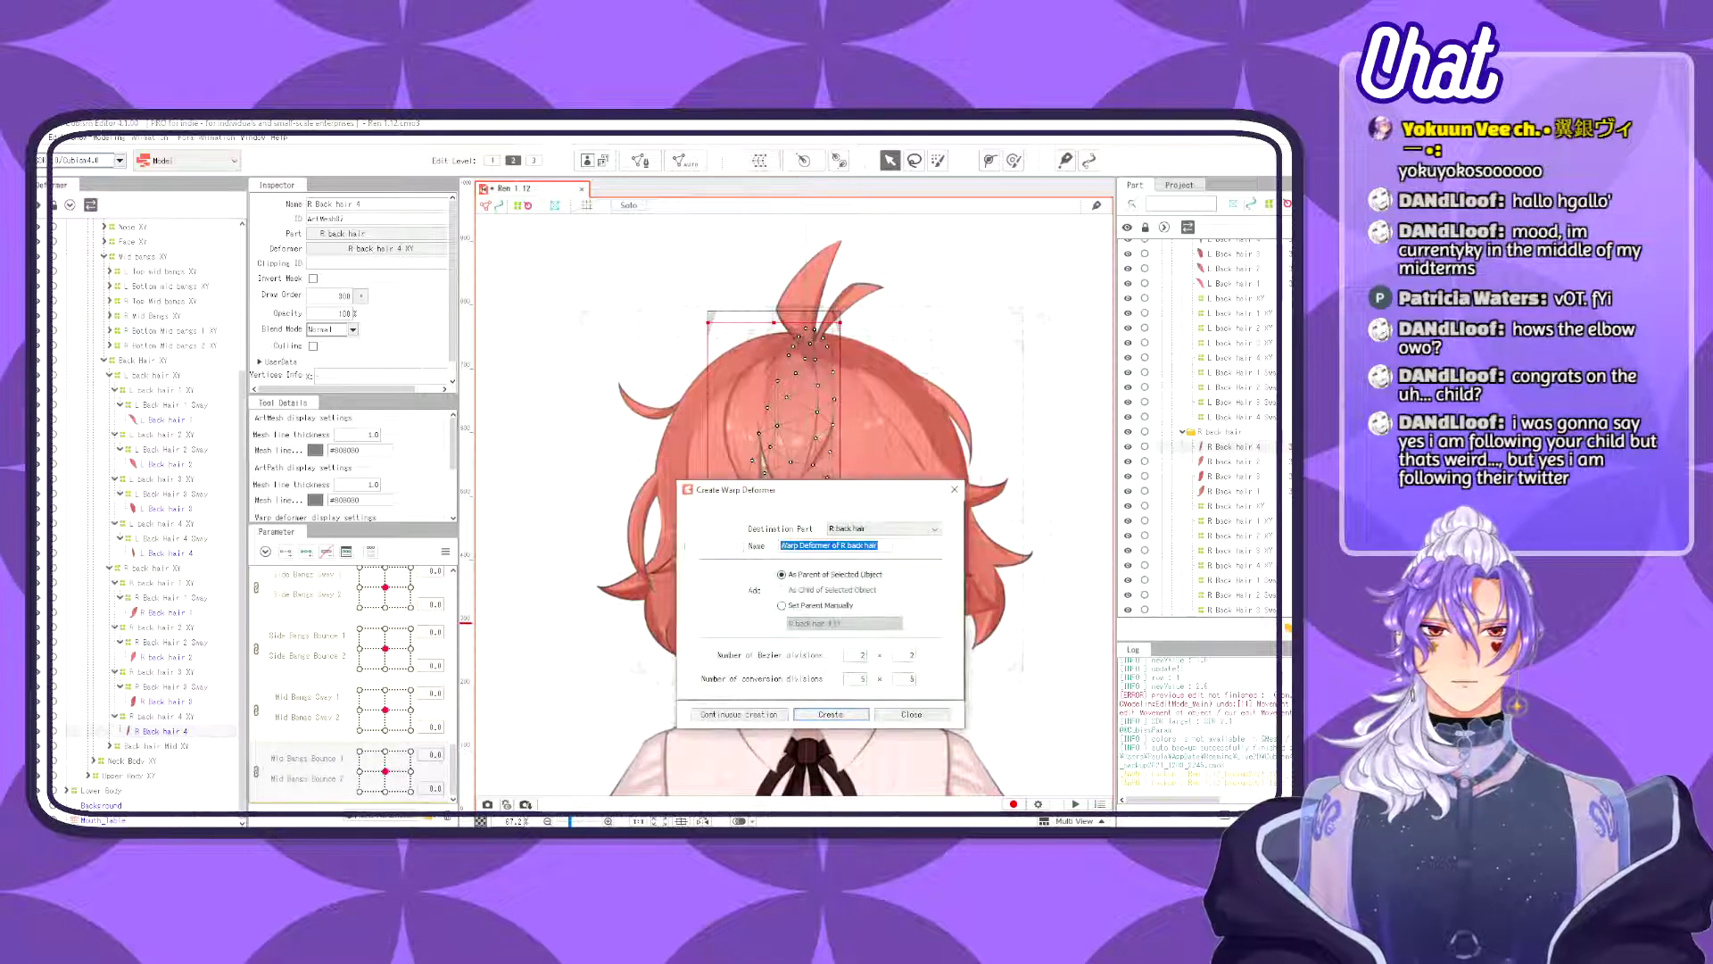
{"action": "type", "text": "R Back Hair 4 Sway"}
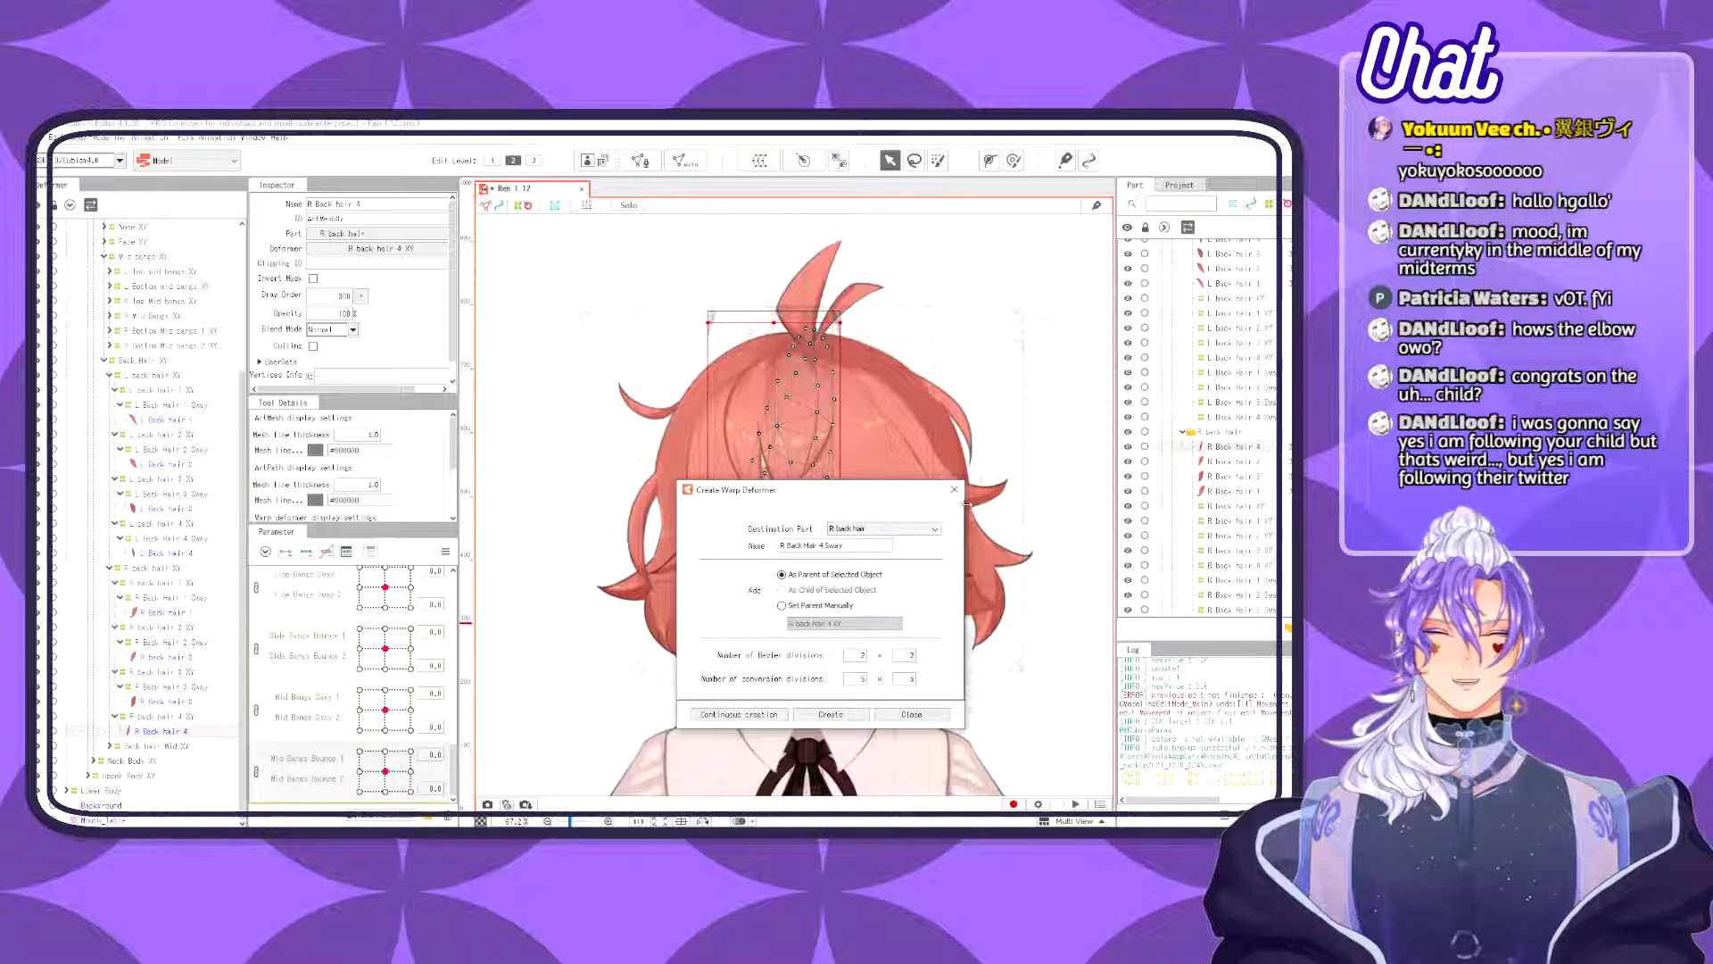
{"action": "left_click", "coordinate": [809, 715]}
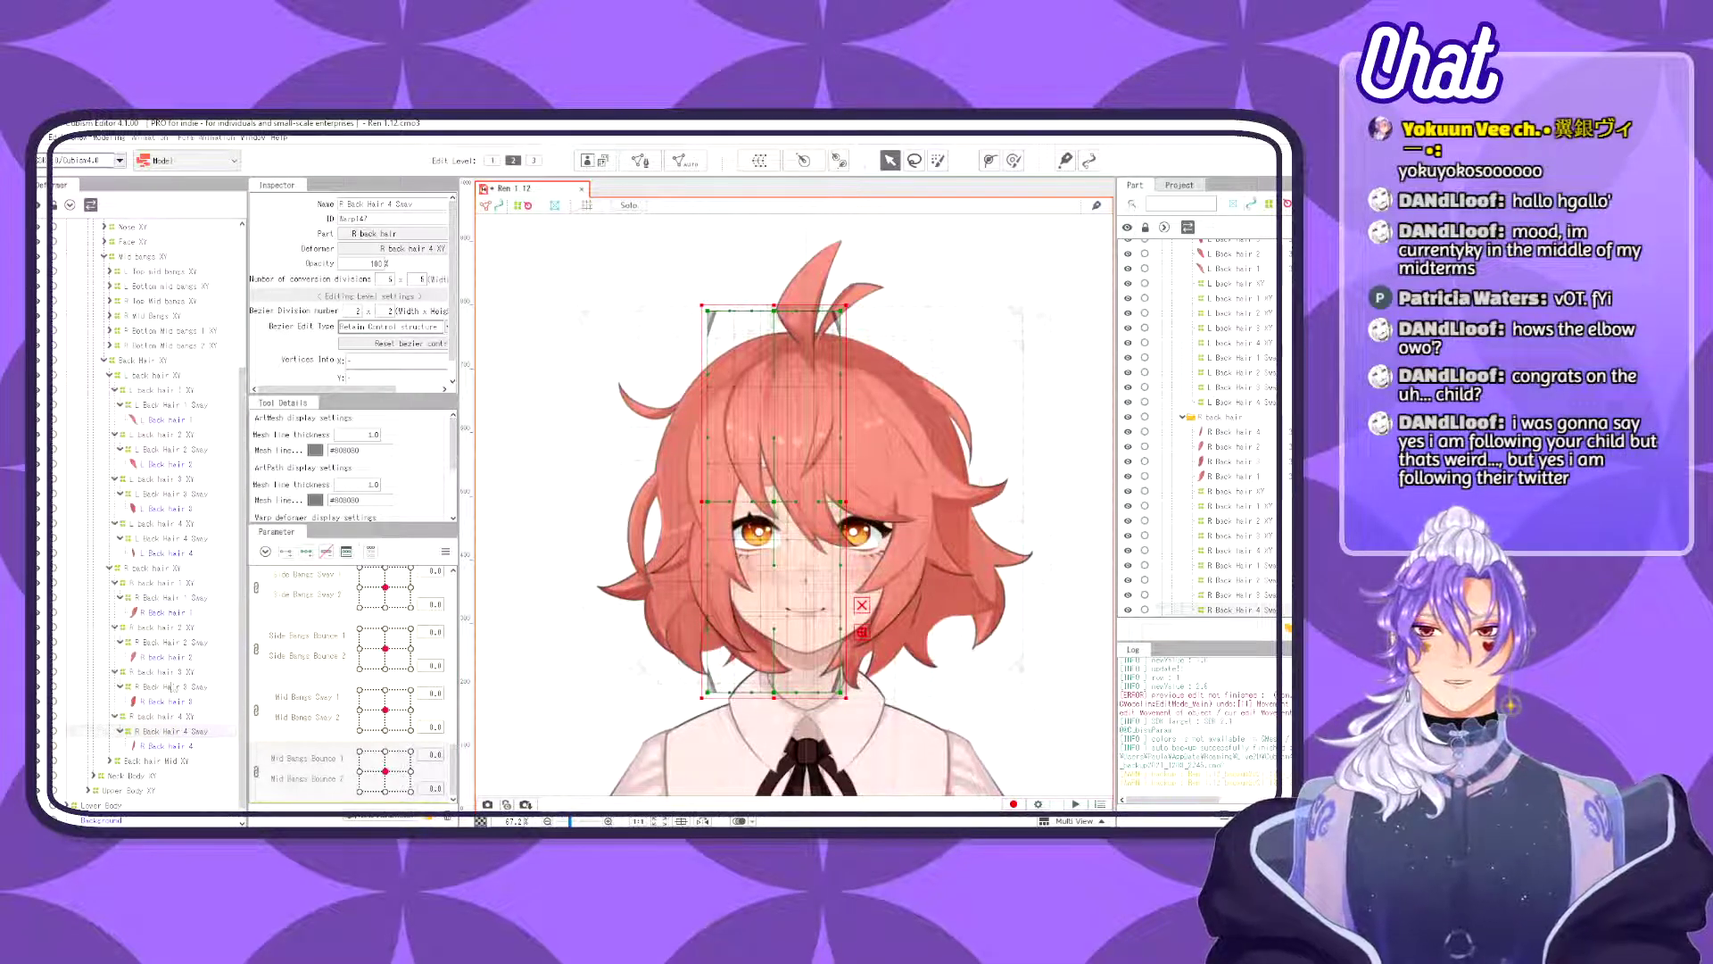
- Select all eight back hair sway deformers together, R Back Hair 1 to 4 Sway and L Back Hair 1 to 4 Sway
{"action": "left_click", "coordinate": [178, 686], "text": "ctrl"}
{"action": "left_click", "coordinate": [196, 642], "text": "ctrl"}
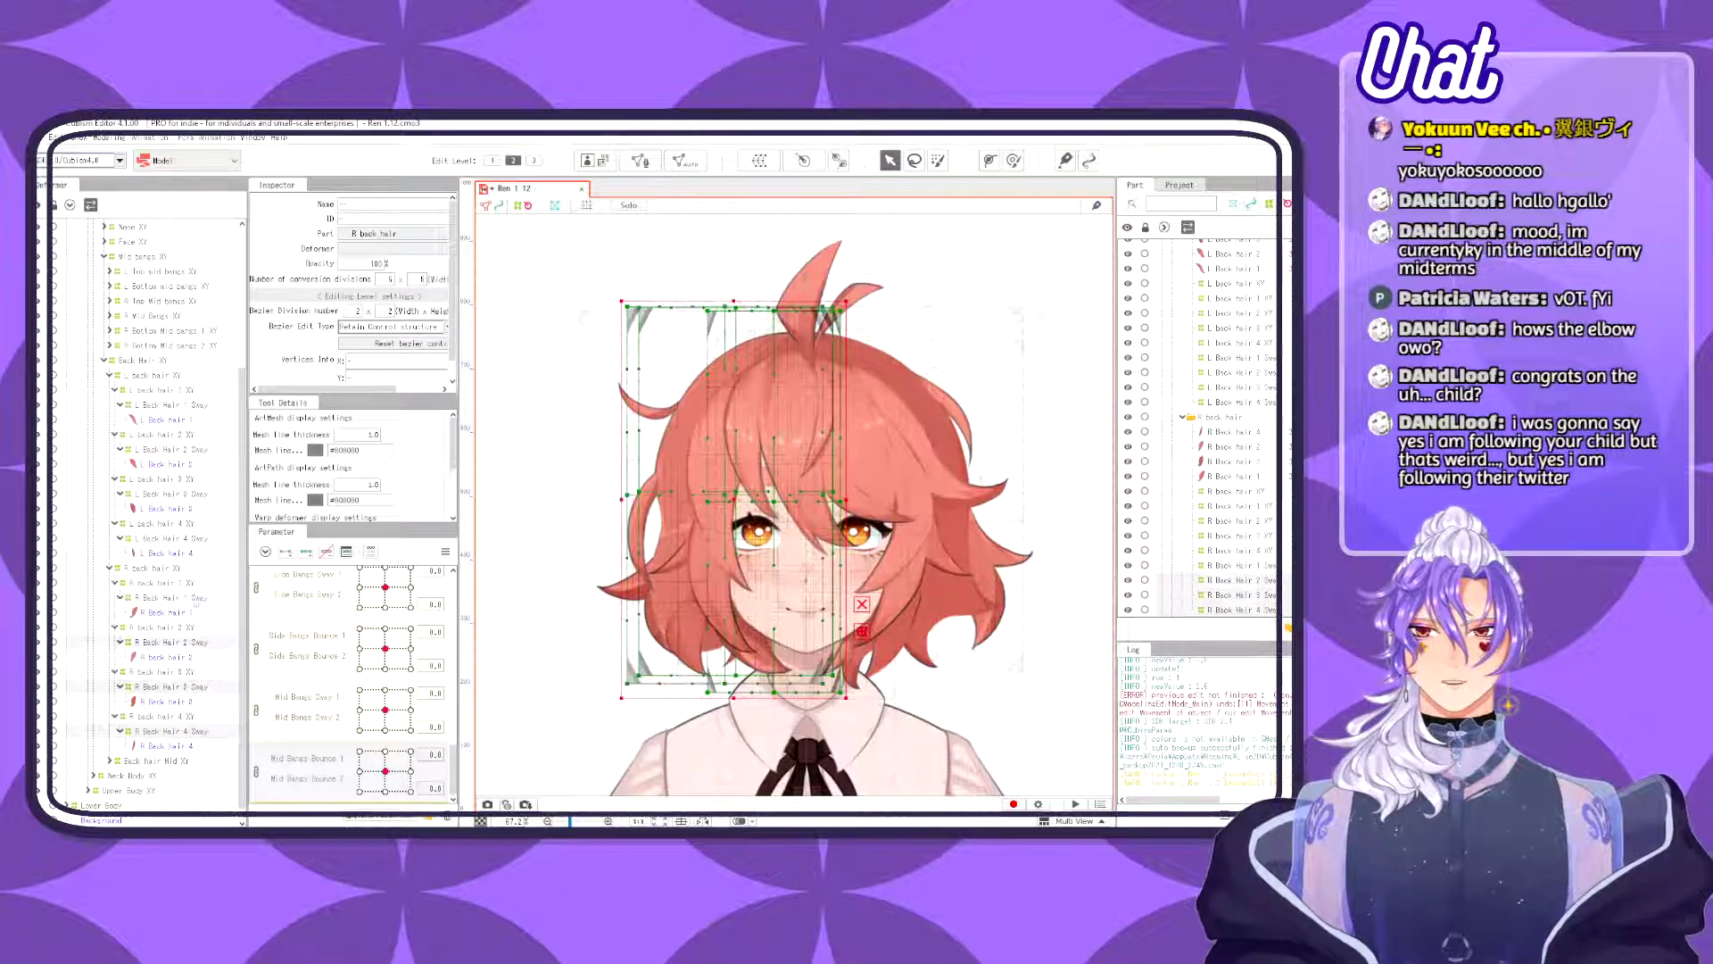
{"action": "left_click", "coordinate": [198, 599], "text": "ctrl"}
{"action": "left_click", "coordinate": [195, 539], "text": "ctrl"}
{"action": "left_click", "coordinate": [192, 494], "text": "ctrl"}
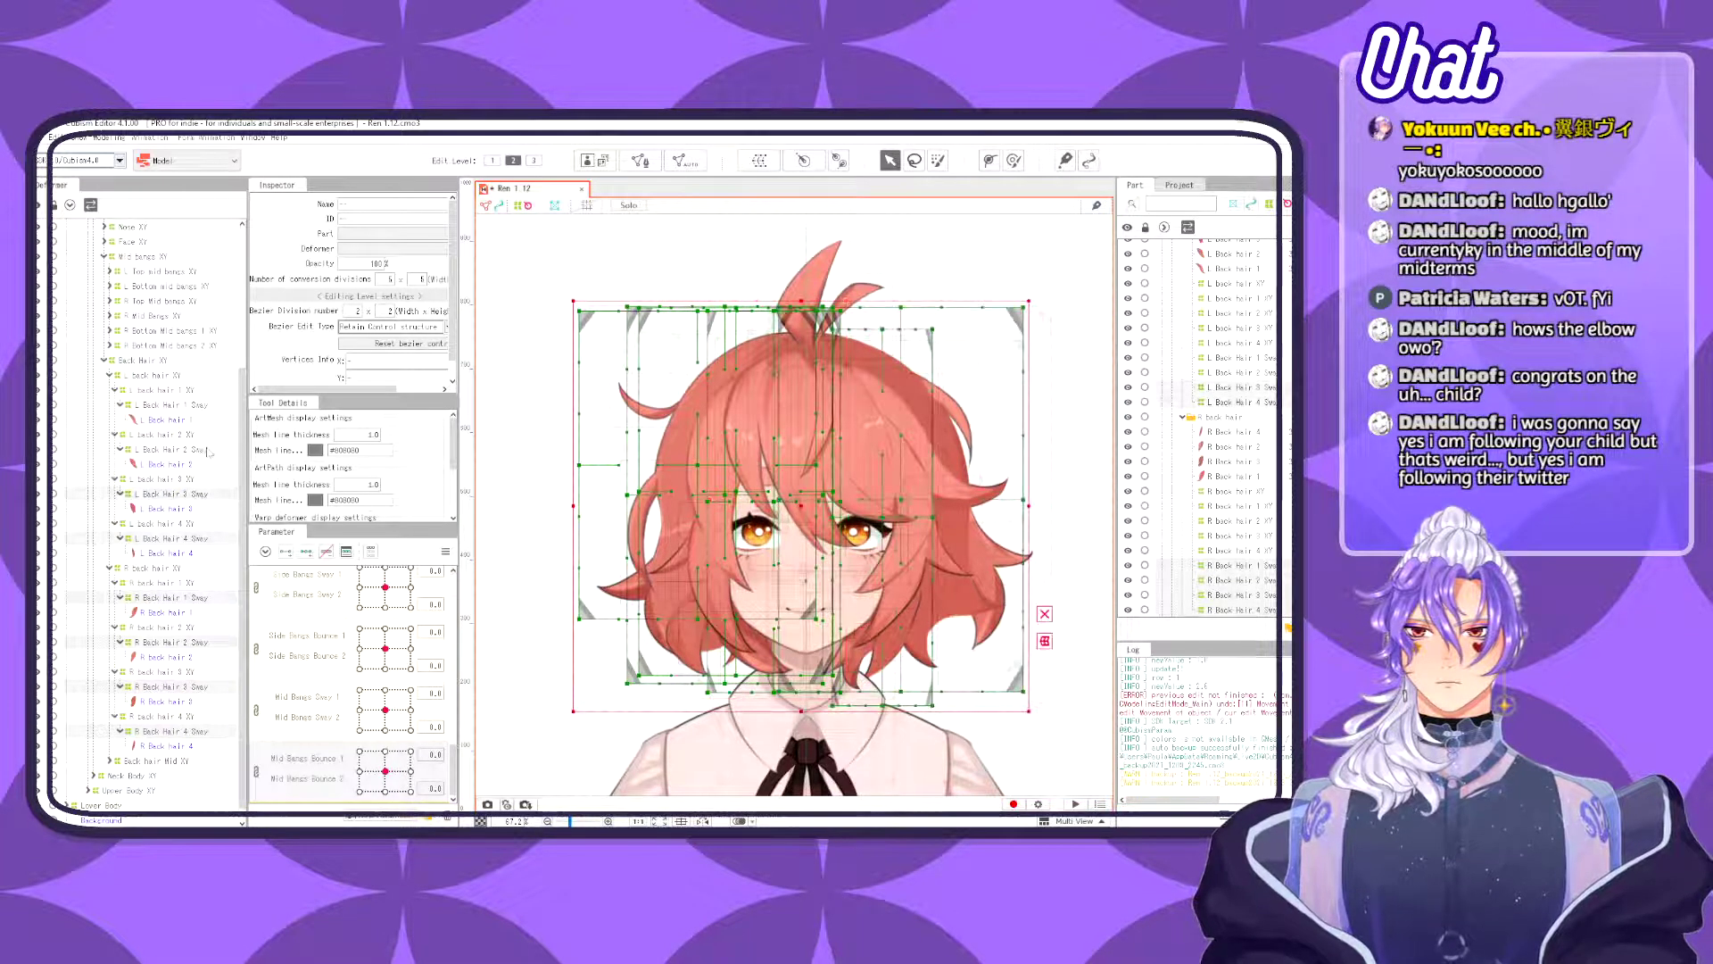
{"action": "left_click", "coordinate": [192, 449], "text": "ctrl"}
{"action": "left_click", "coordinate": [192, 404], "text": "ctrl"}
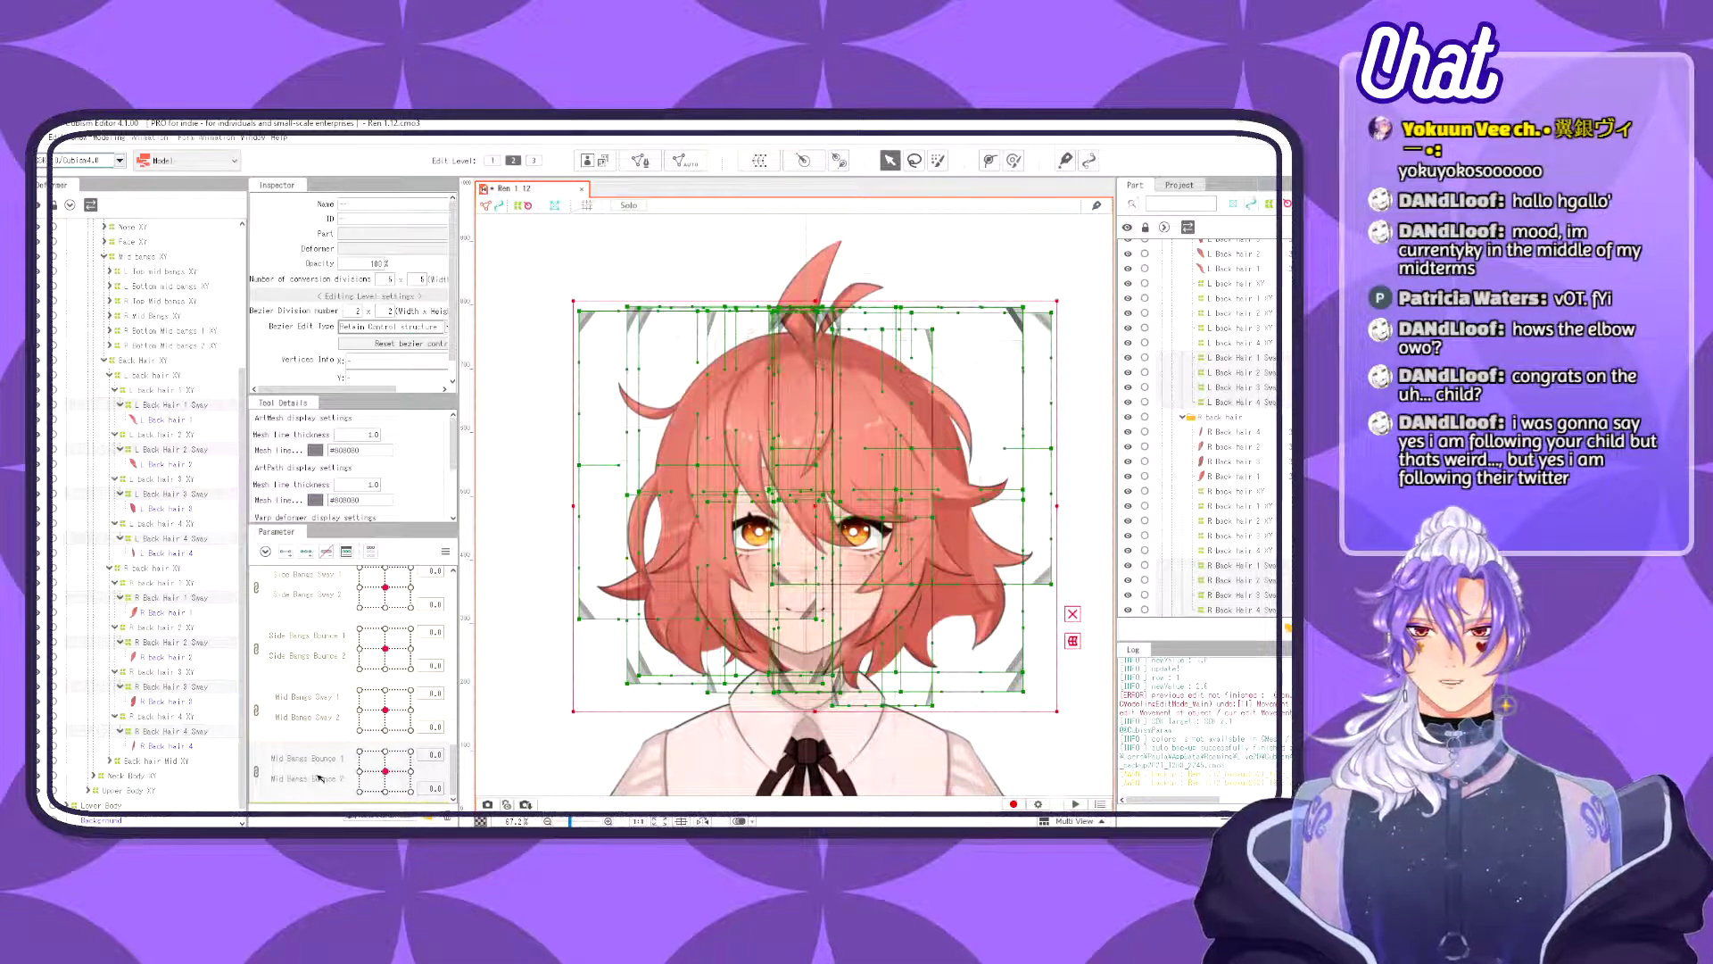
- Start a new parameter and name it Back Hair Sway 1
{"action": "left_click", "coordinate": [361, 816]}
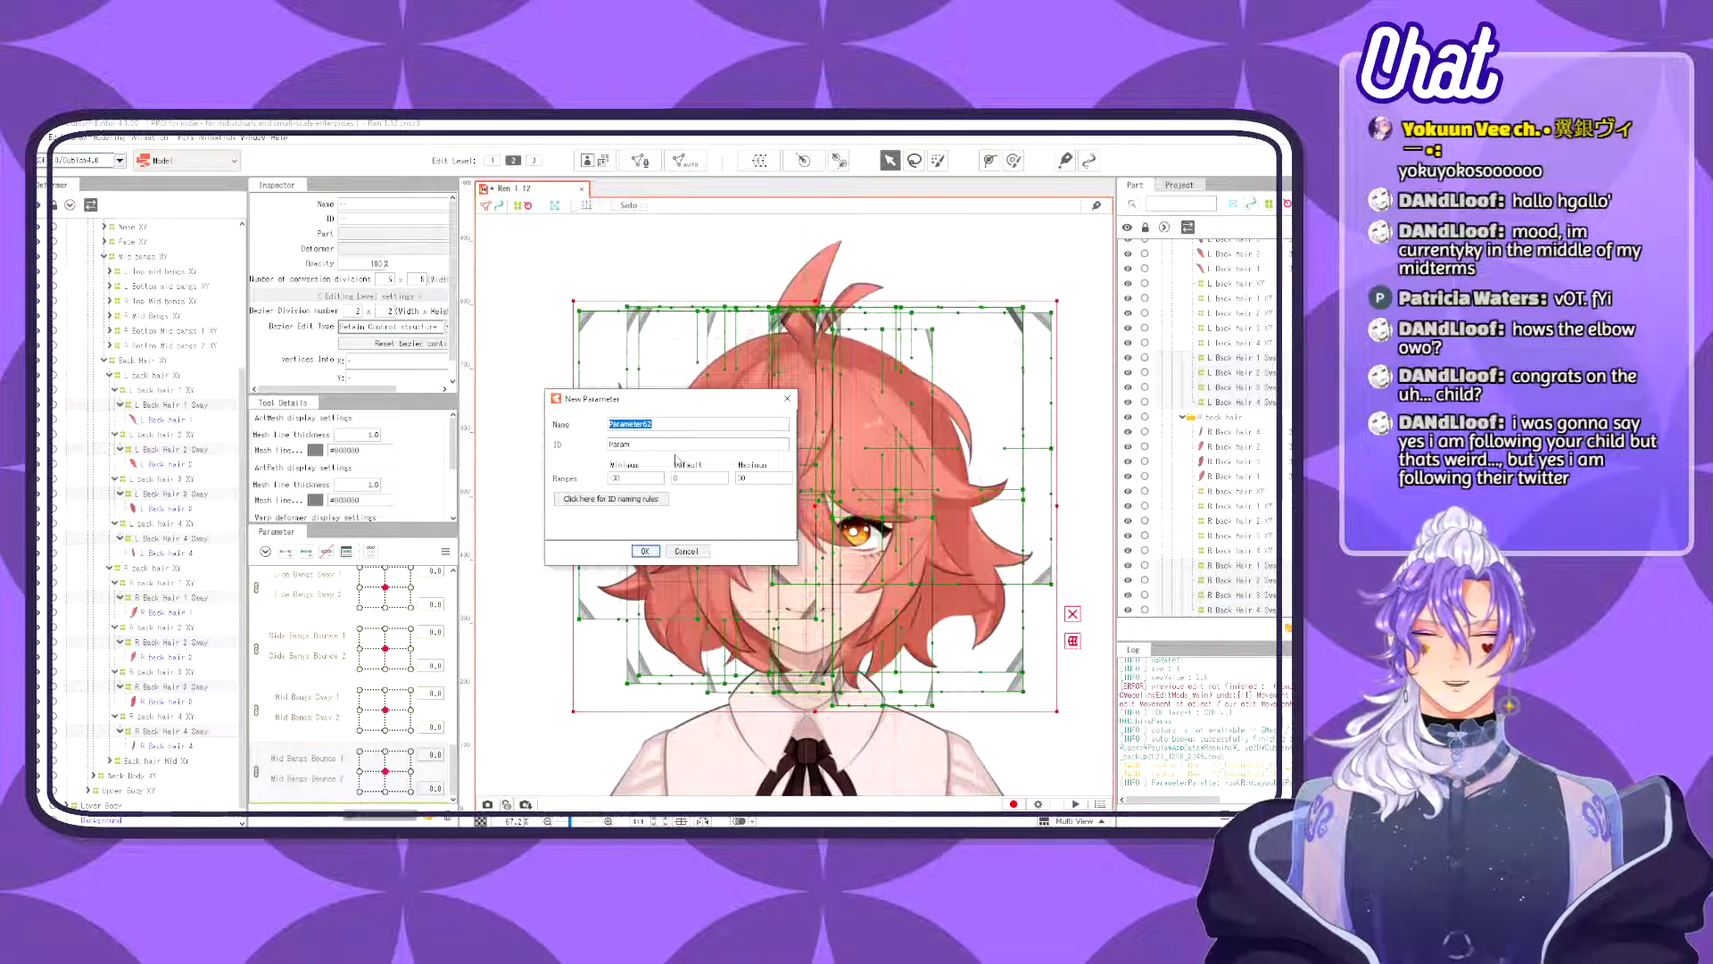
{"action": "type", "text": "Back "}
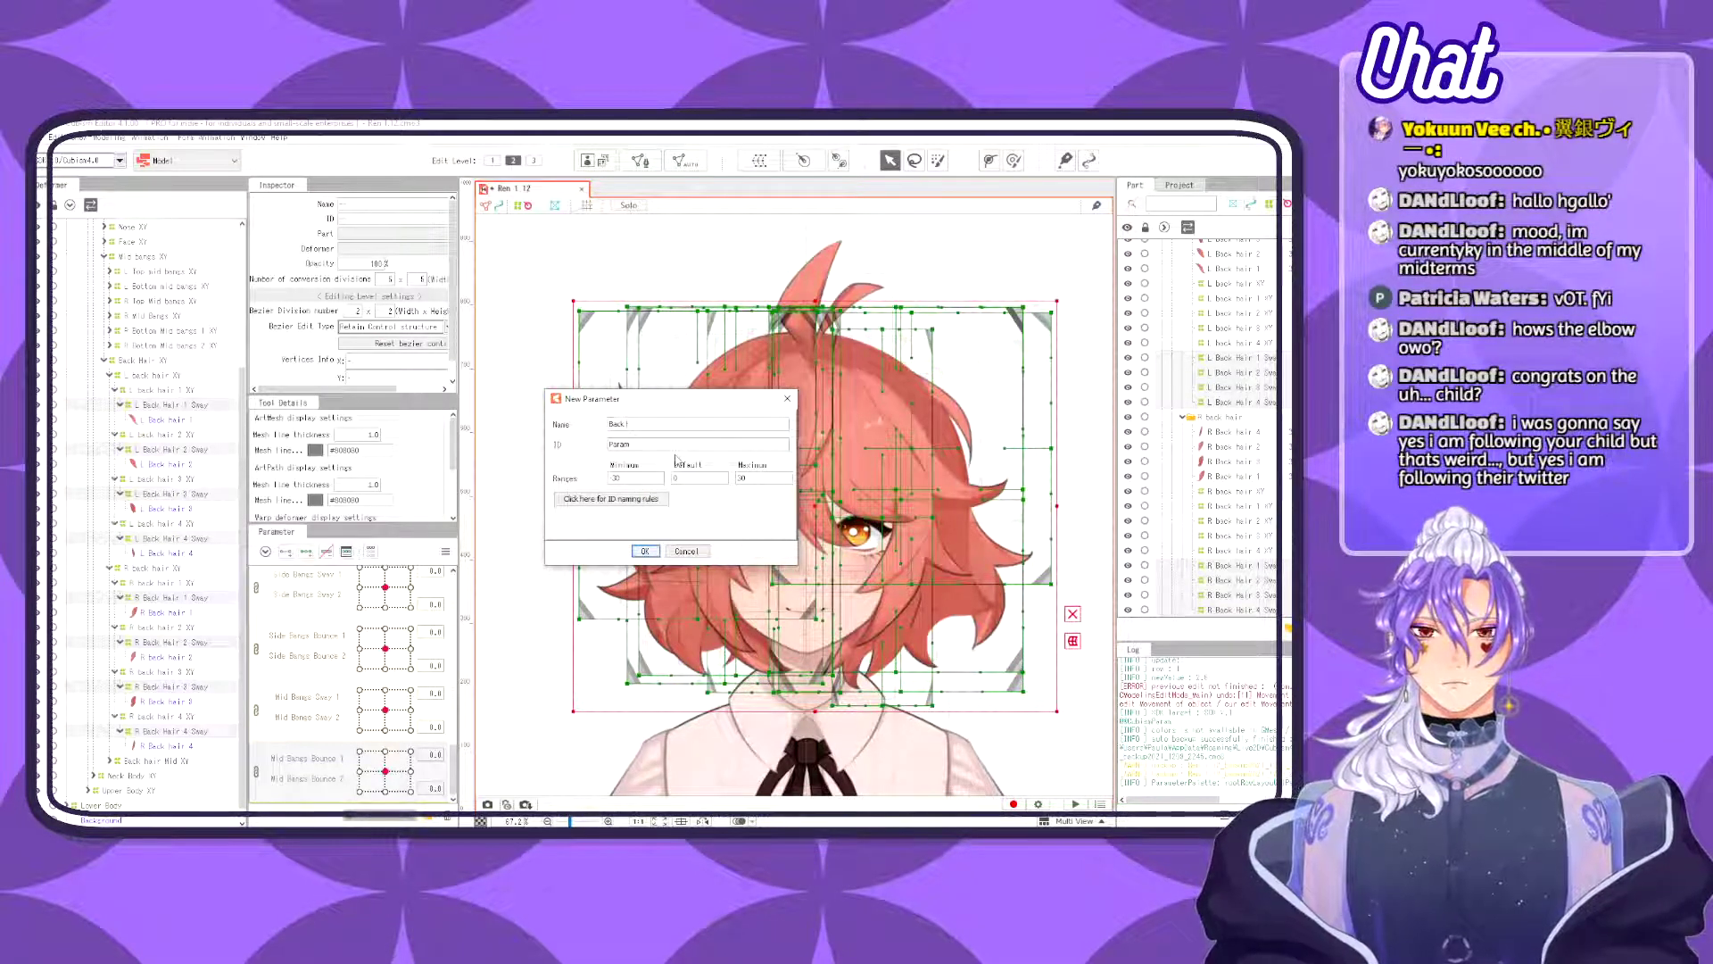
{"action": "type", "text": "Hair Sway 1"}
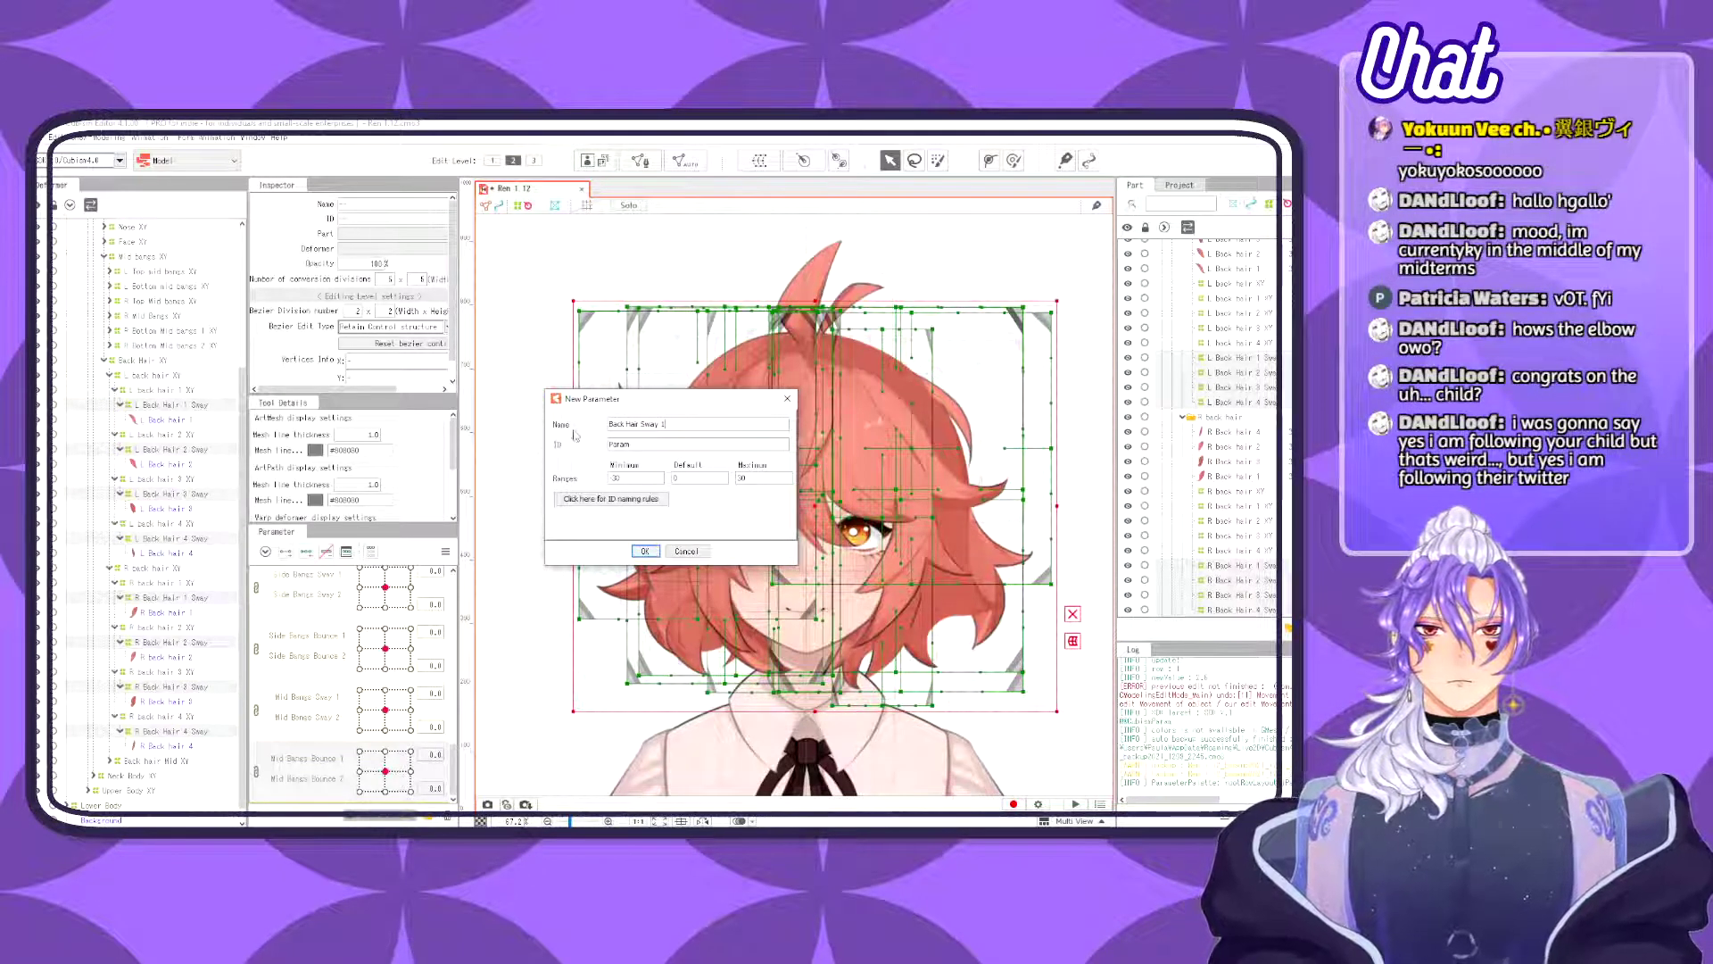
- Set the new parameter's ID to ParamBackHairSway1, reusing the parameter name without its spaces
{"action": "left_click_drag", "start_coordinate": [668, 425], "coordinate": [603, 428]}
{"action": "key", "text": "ctrl+c"}
{"action": "left_click", "coordinate": [670, 445]}
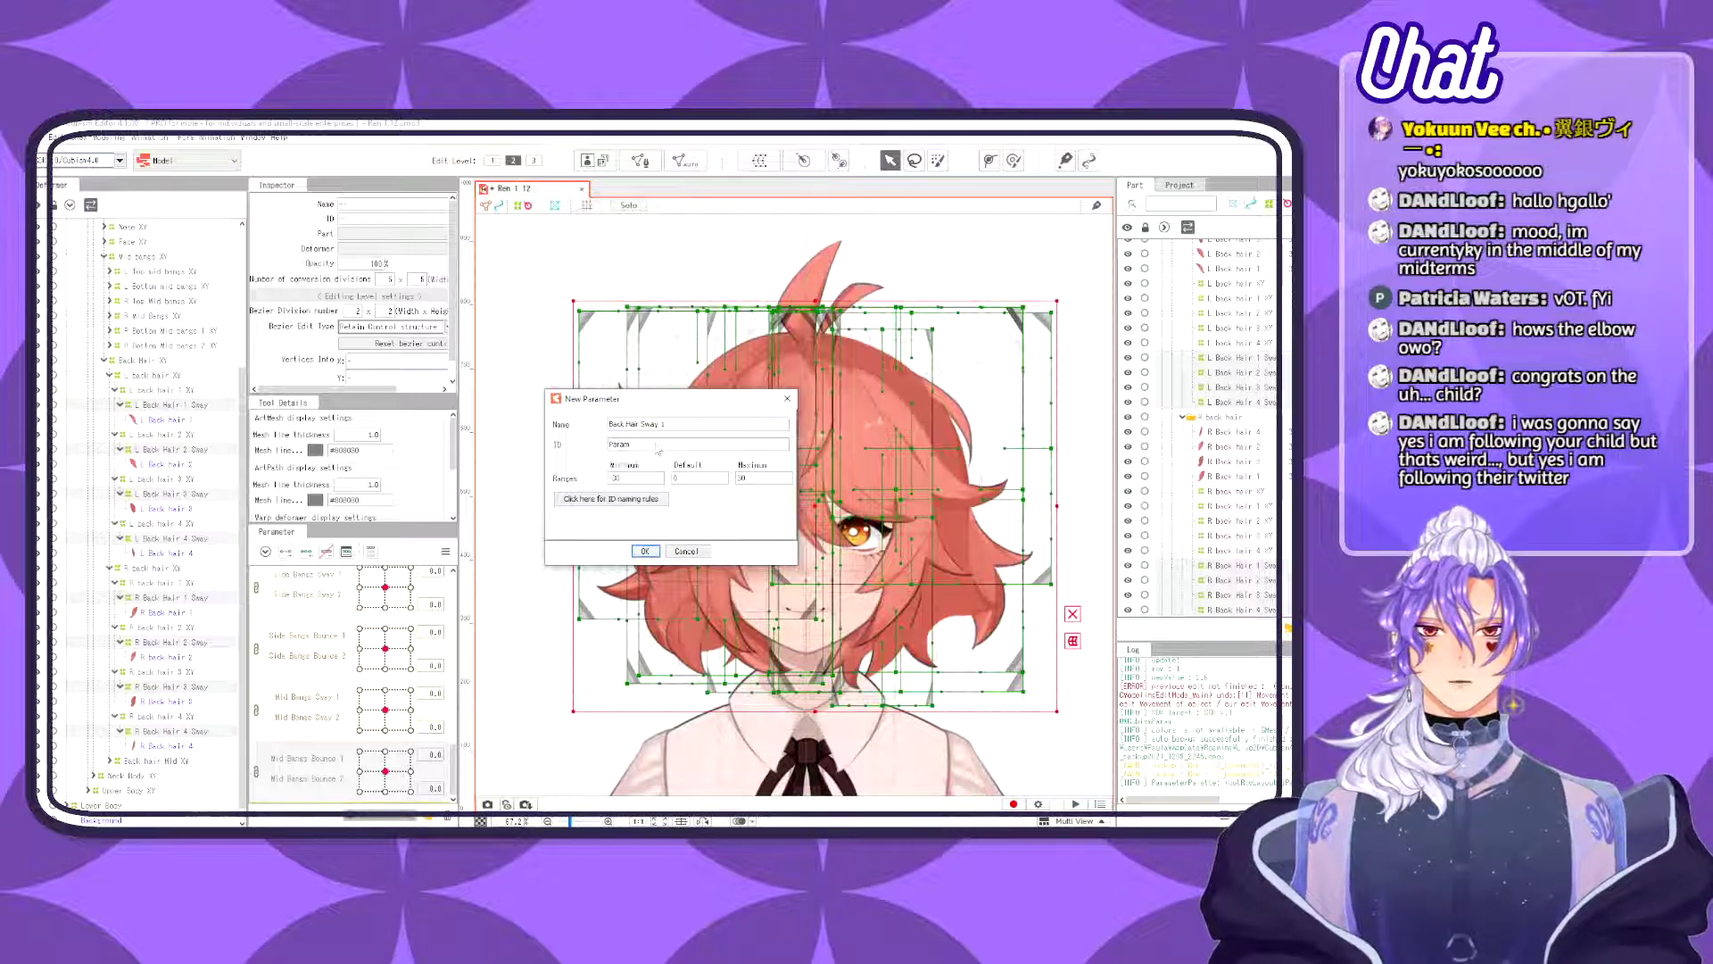
{"action": "key", "text": "ctrl+v"}
{"action": "left_click", "coordinate": [681, 446]}
{"action": "key", "text": "BackSpace"}
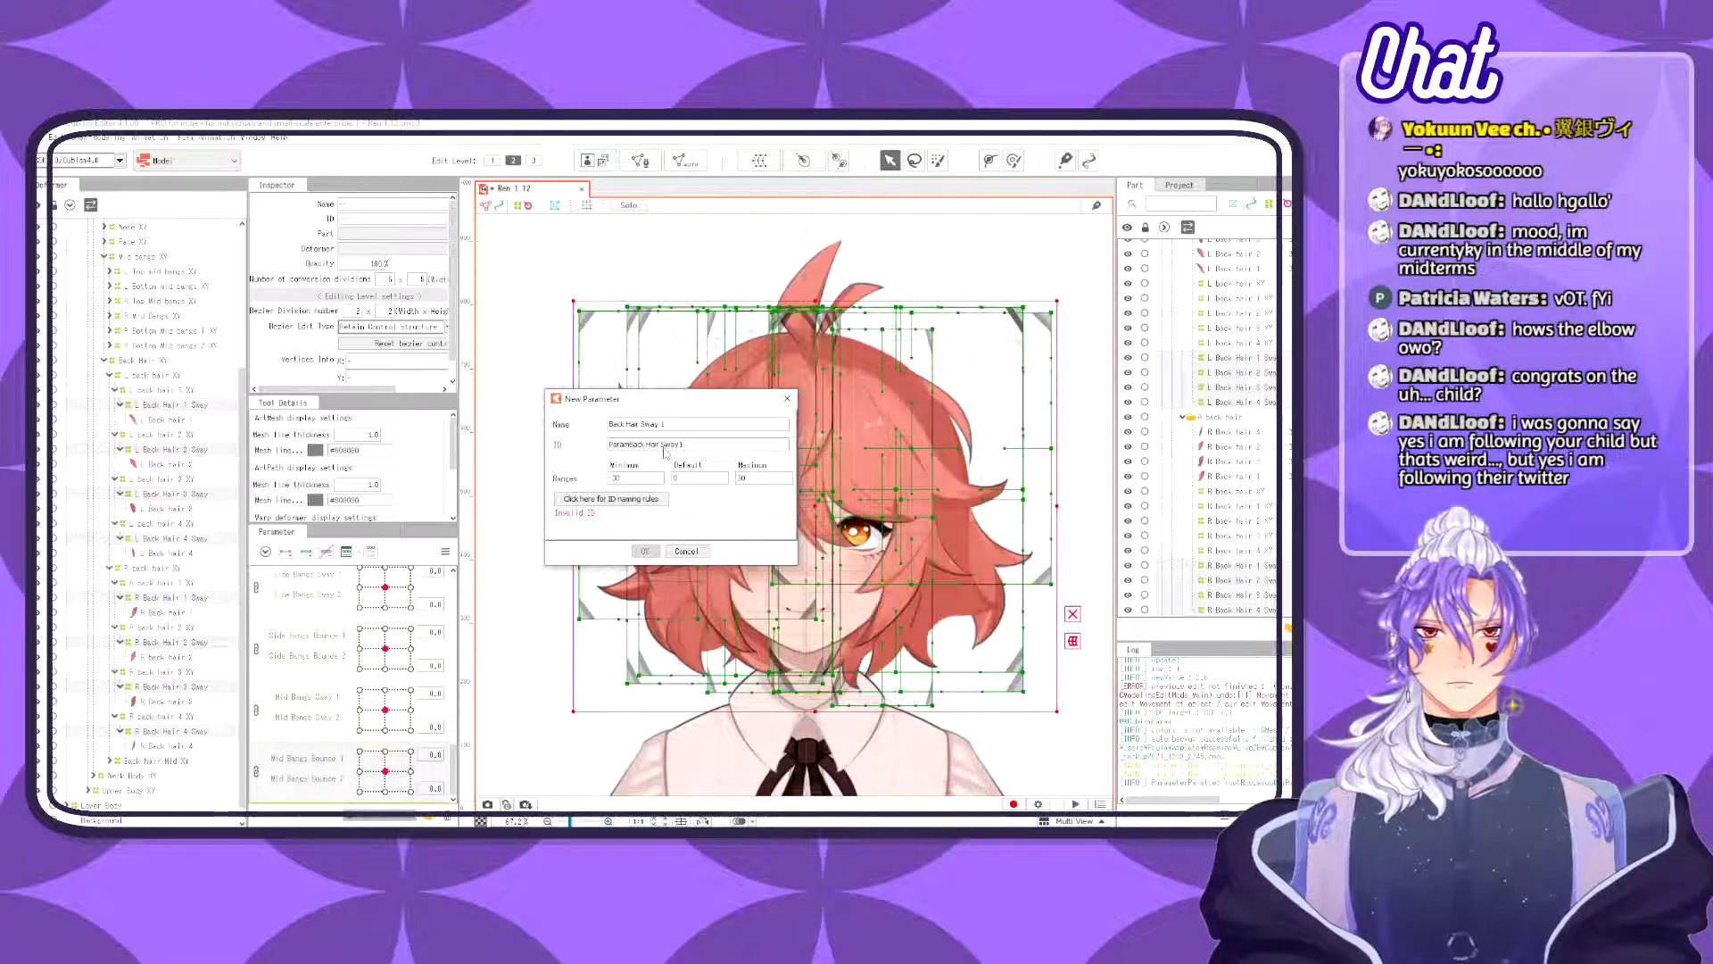
{"action": "double_click", "coordinate": [662, 447]}
{"action": "left_click", "coordinate": [662, 447]}
{"action": "key", "text": "BackSpace"}
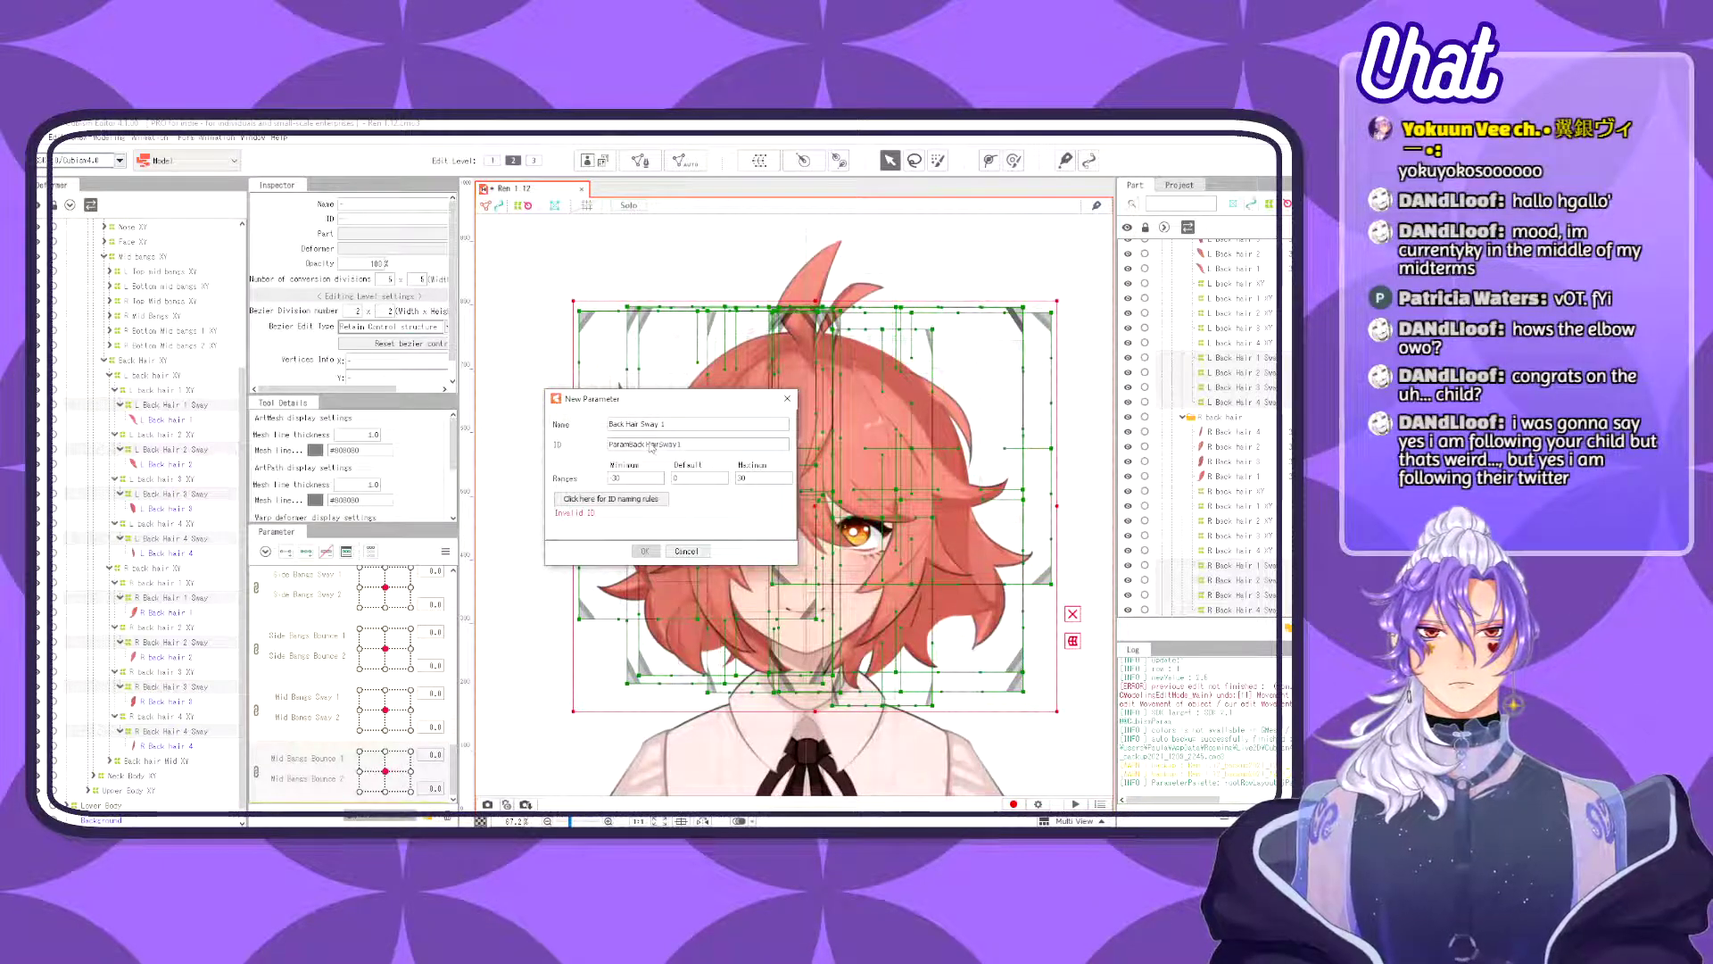
{"action": "left_click", "coordinate": [646, 444]}
{"action": "key", "text": "BackSpace"}
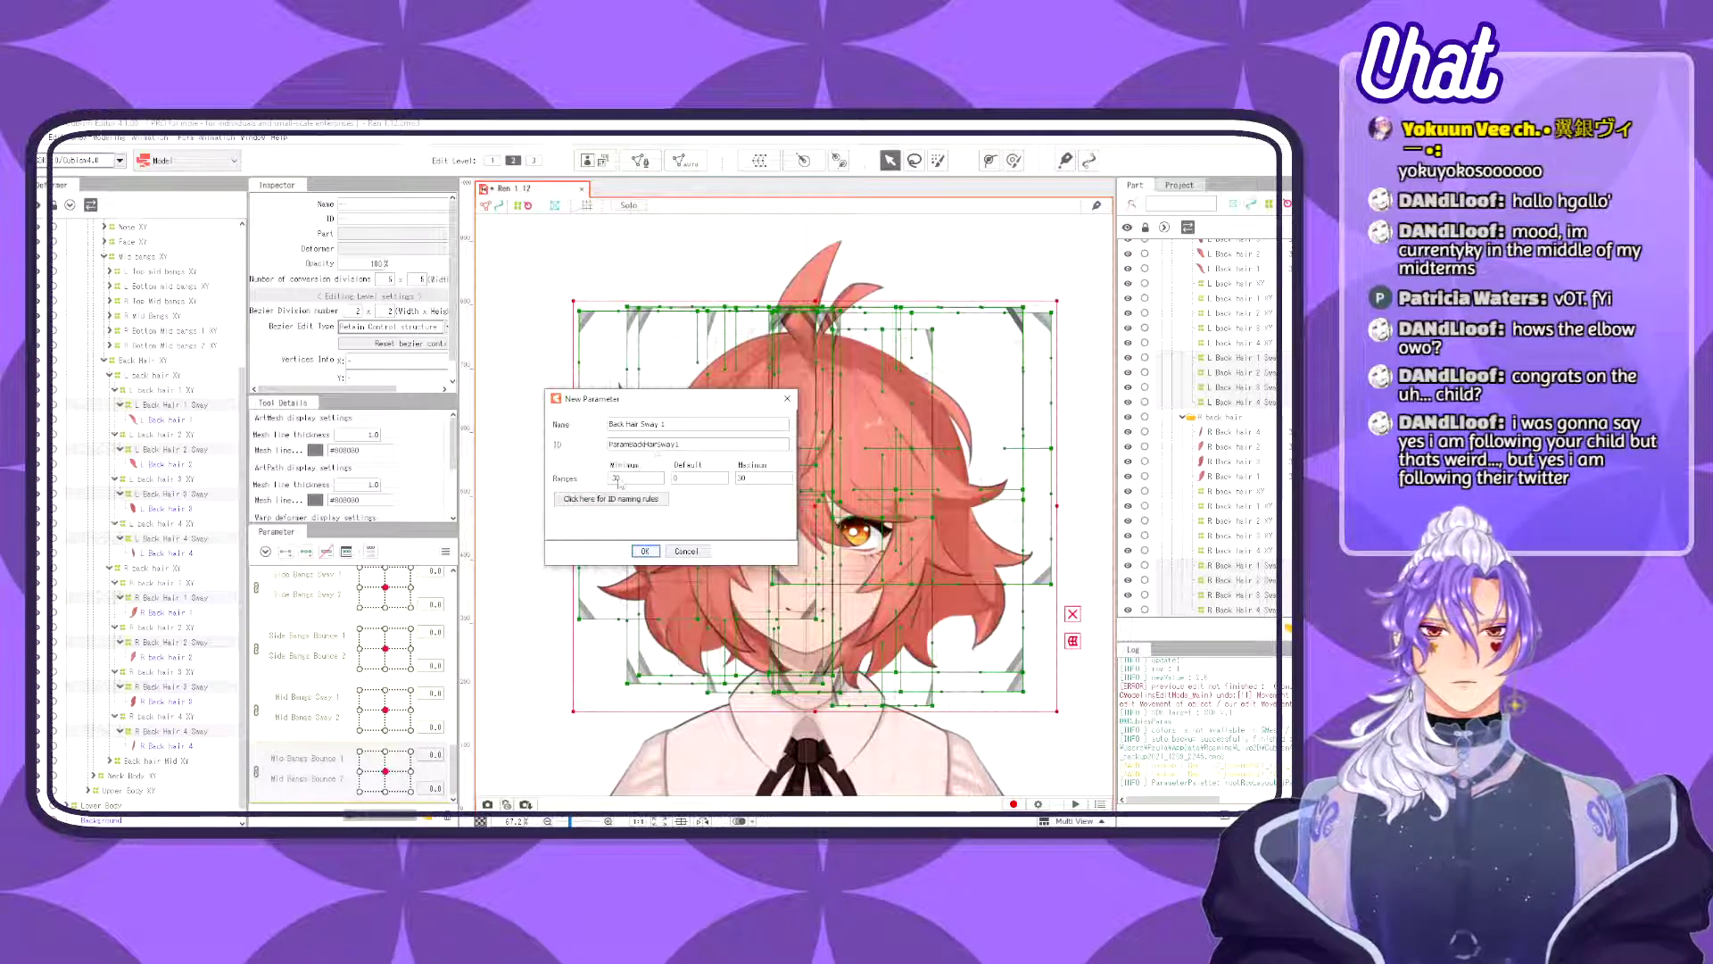
- Set the new parameter's range to a minimum of -1 and a maximum of 1 and create it
{"action": "double_click", "coordinate": [615, 480]}
{"action": "type", "text": "-1"}
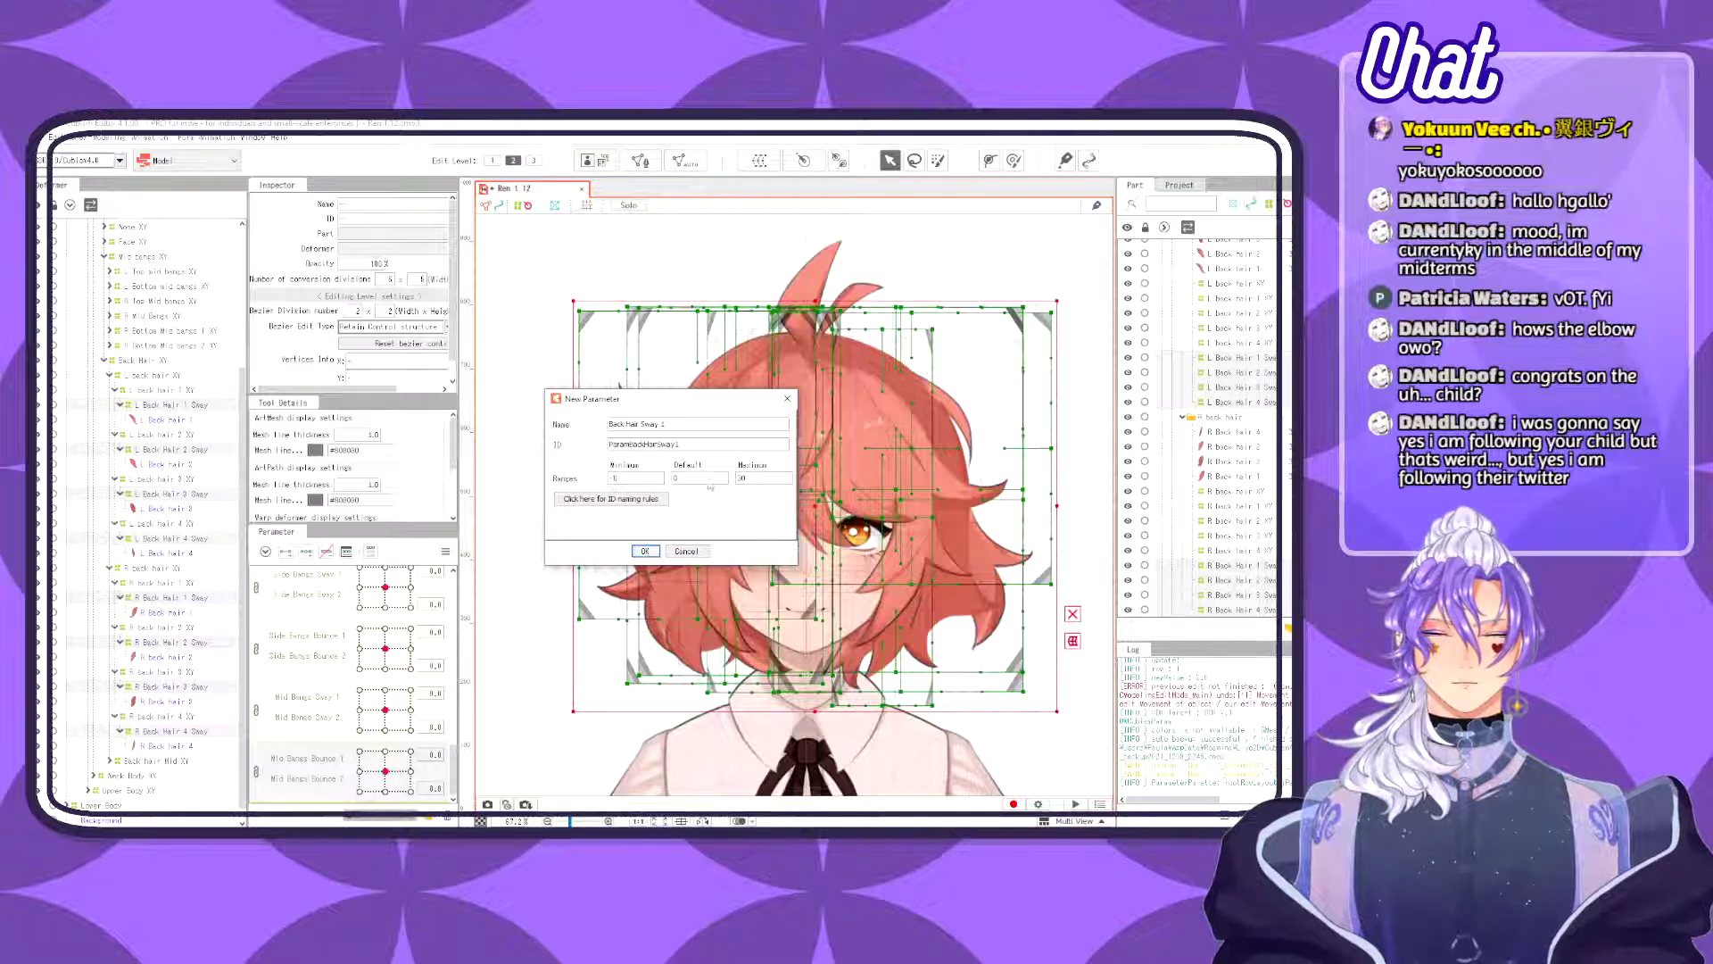
{"action": "double_click", "coordinate": [740, 479]}
{"action": "type", "text": "1"}
{"action": "left_click", "coordinate": [645, 552]}
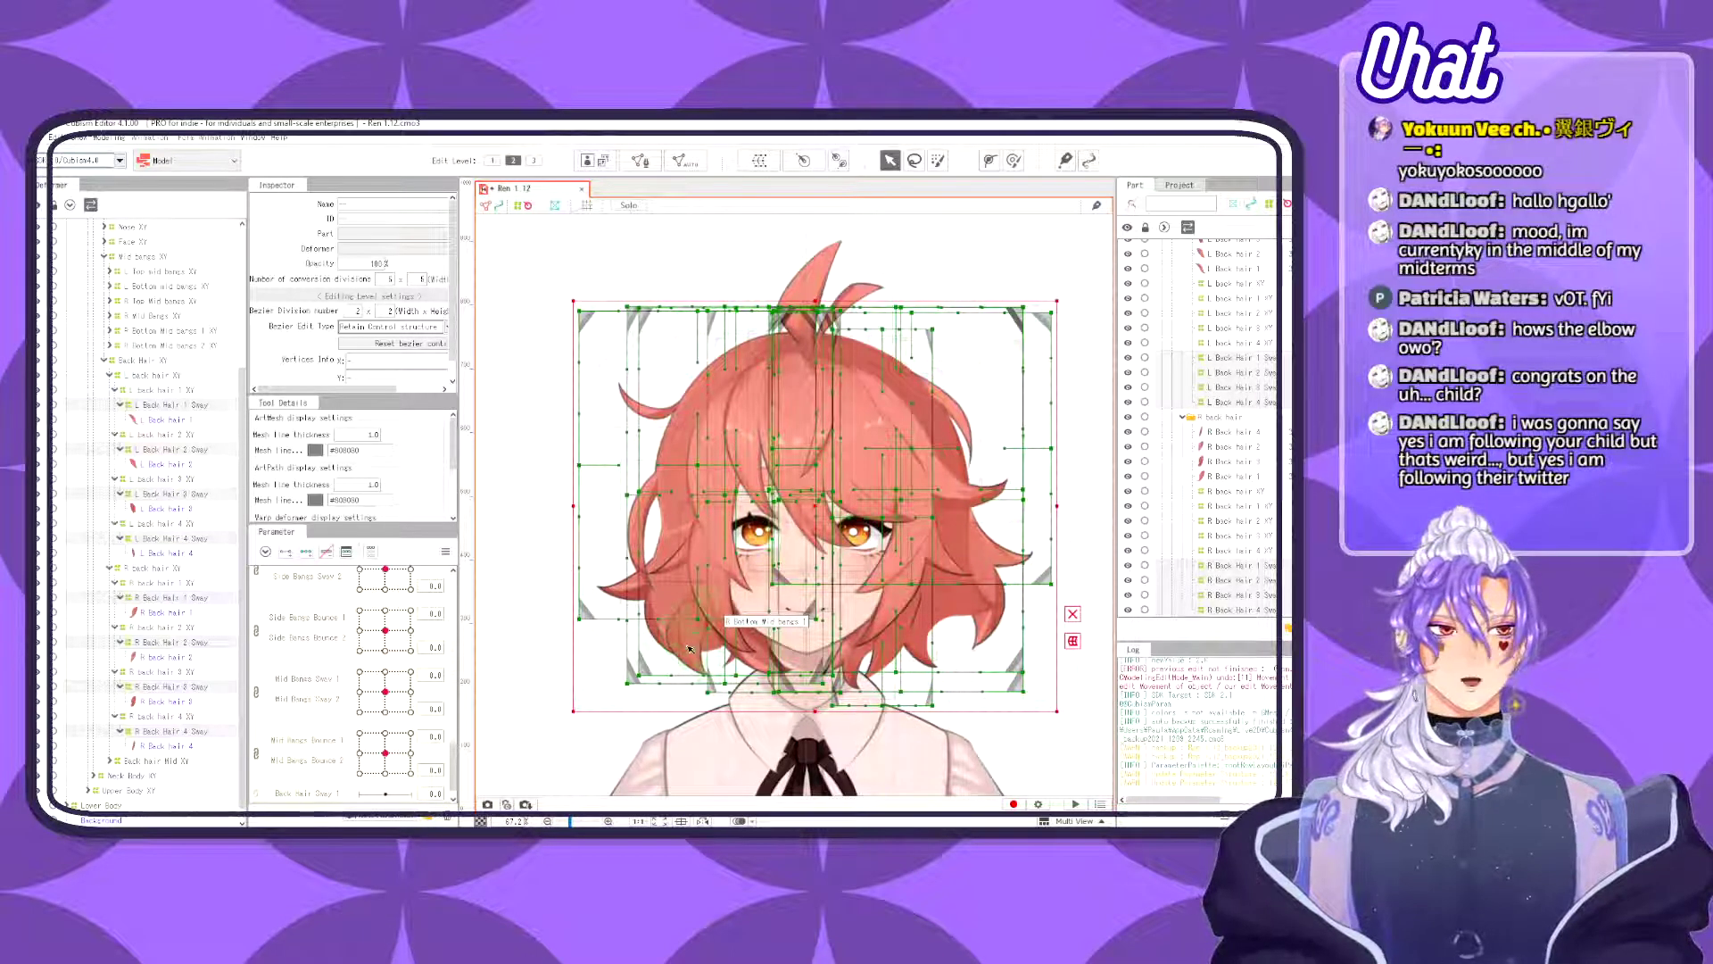
- Rename the second back hair sway parameter as Back Hair Sway 2
{"action": "scroll", "coordinate": [283, 773], "scroll_direction": "down", "scroll_amount": 1}
{"action": "right_click", "coordinate": [310, 796]}
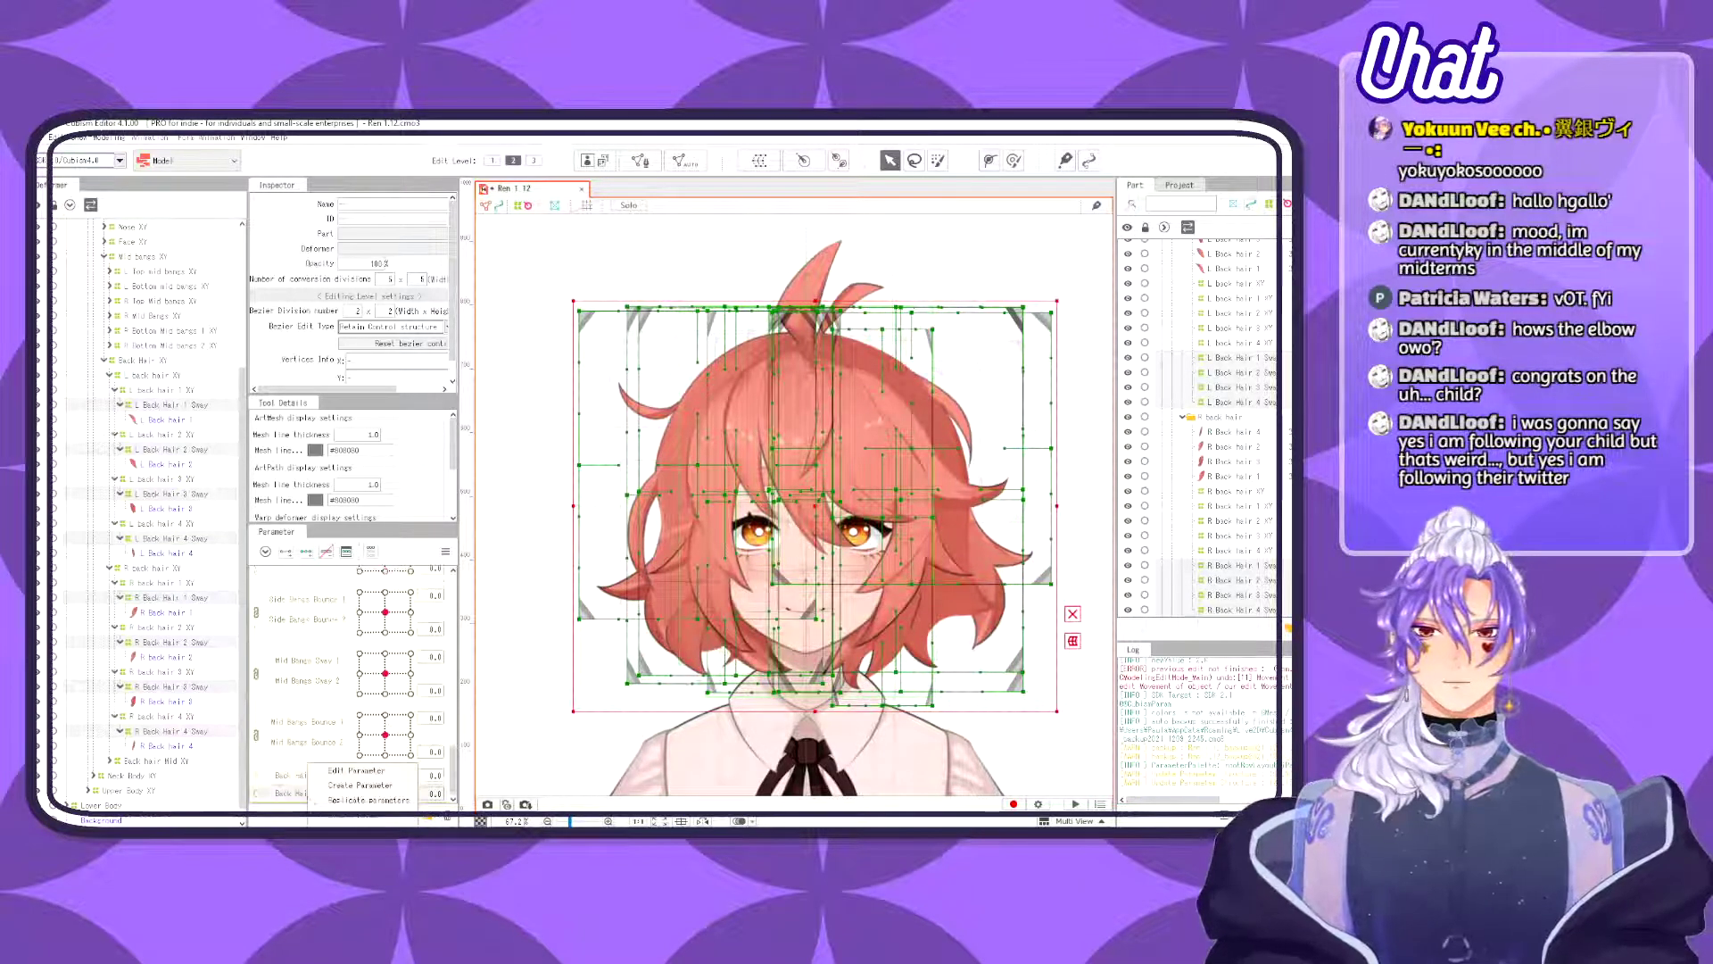
{"action": "left_click", "coordinate": [362, 769]}
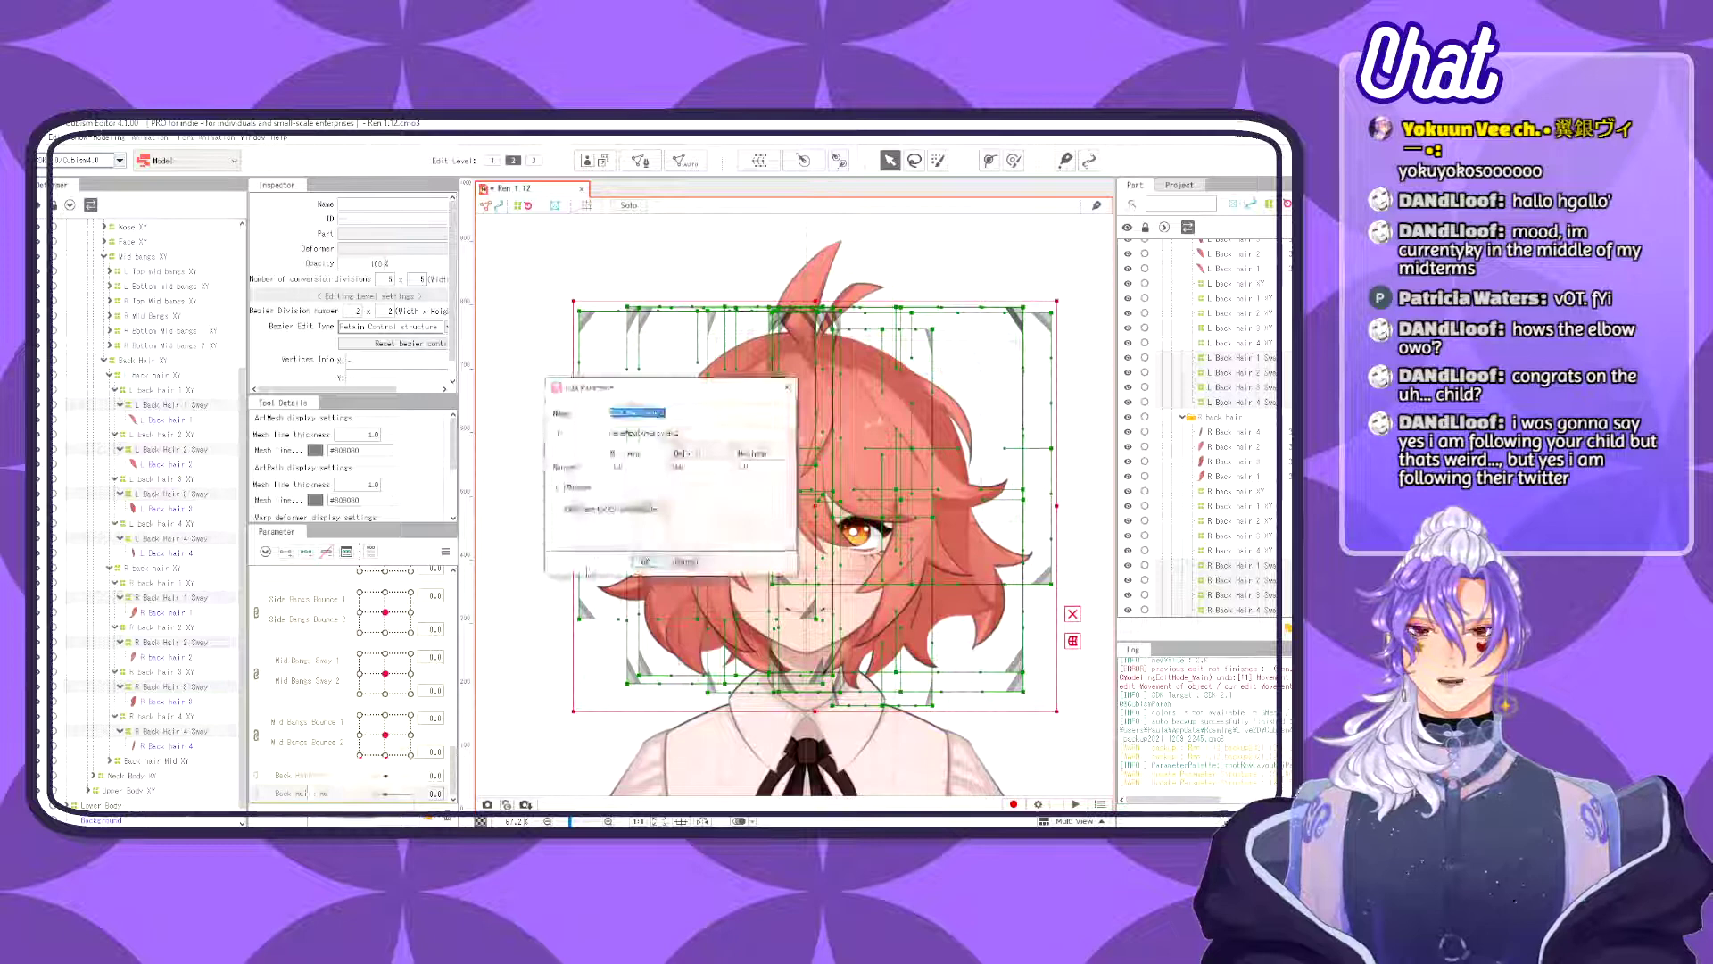
{"action": "left_click", "coordinate": [683, 415]}
{"action": "key", "text": "BackSpace"}
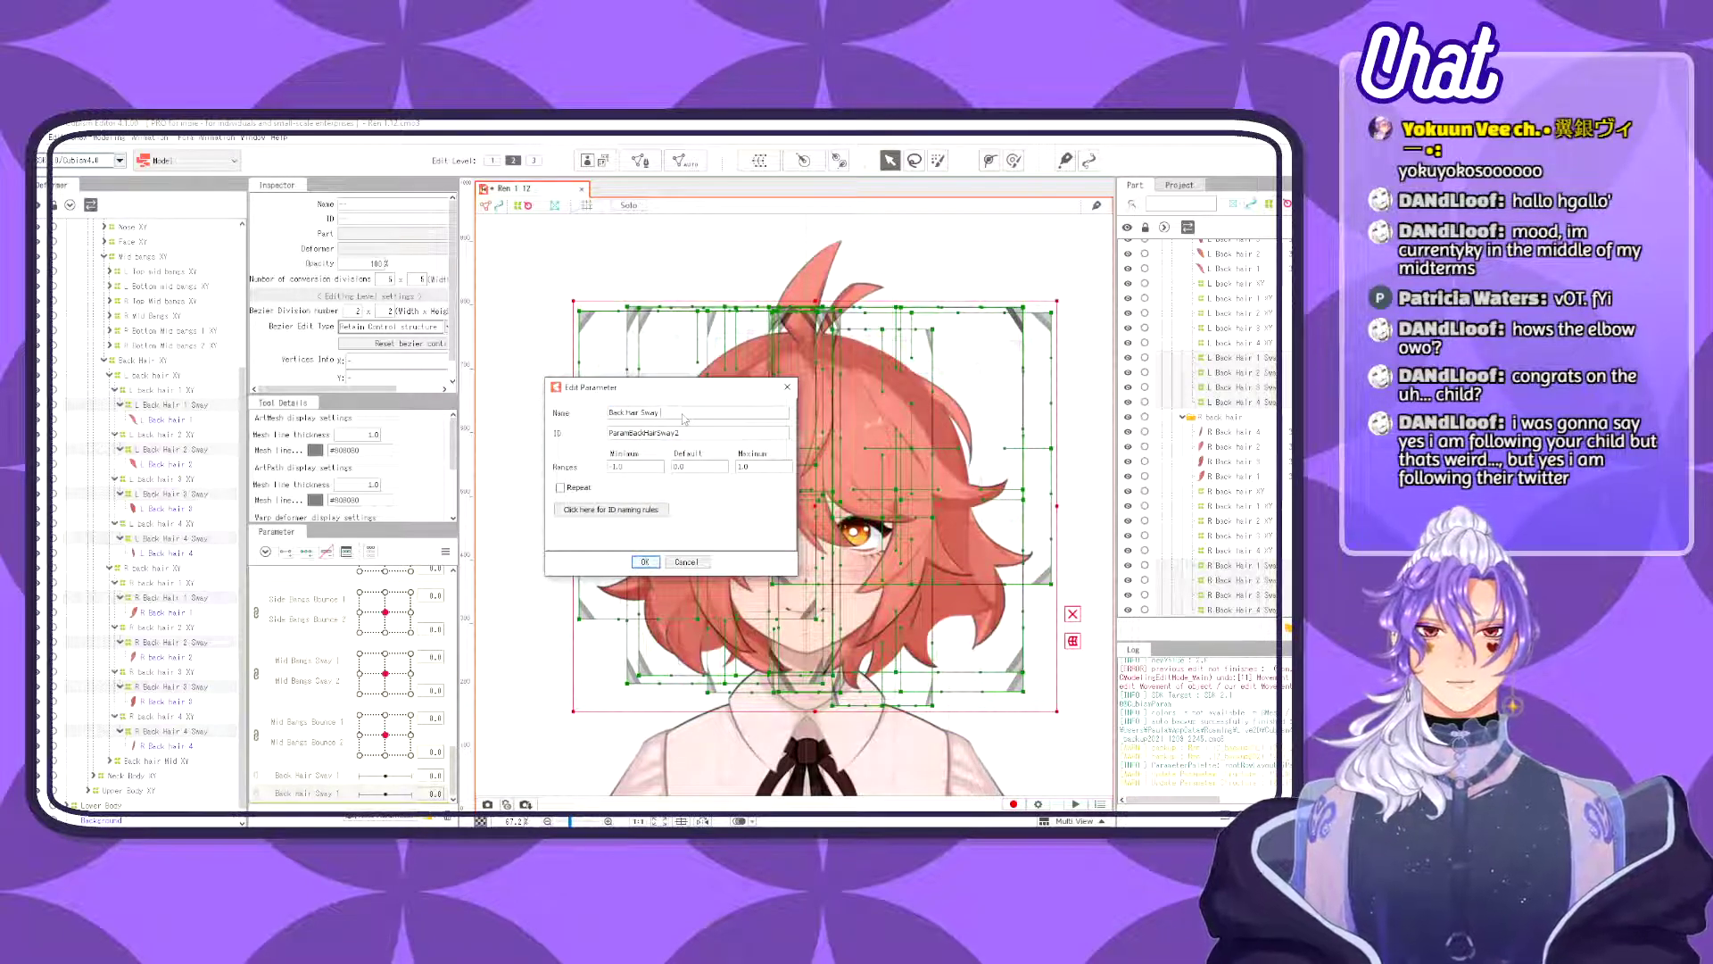
{"action": "type", "text": "2"}
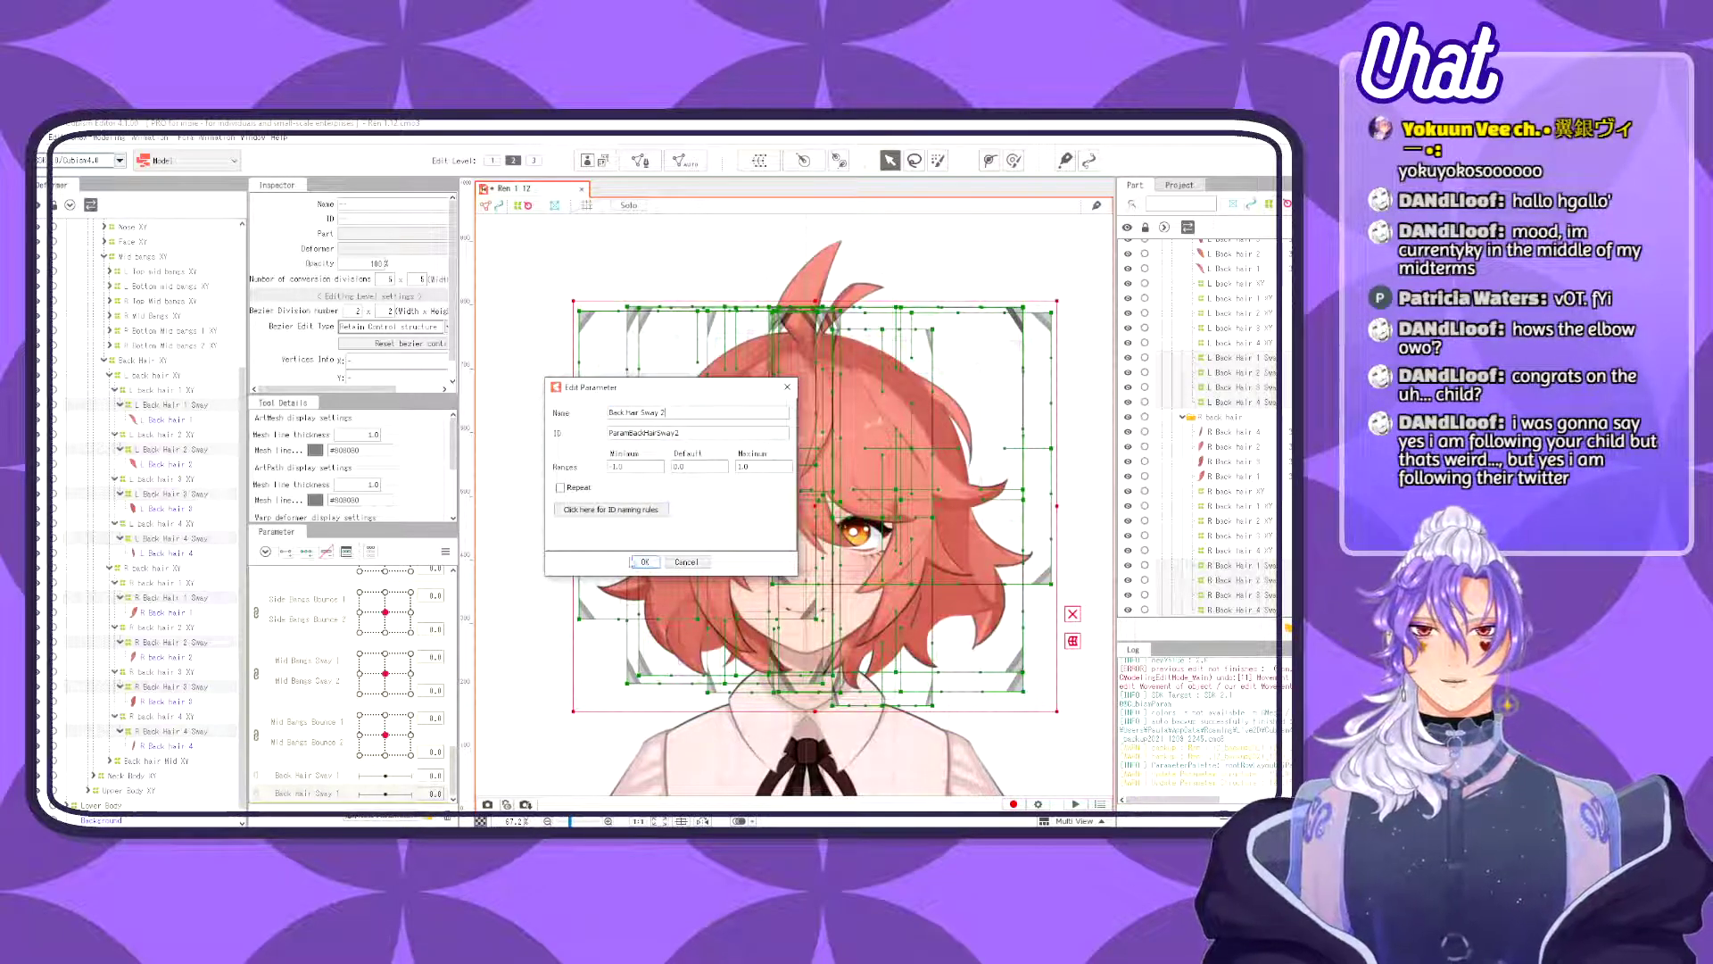
{"action": "left_click", "coordinate": [645, 561]}
- Add three key points on Back Hair Sway 1 and Back Hair Sway 2 for the selected sway deformers
{"action": "left_click", "coordinate": [291, 781]}
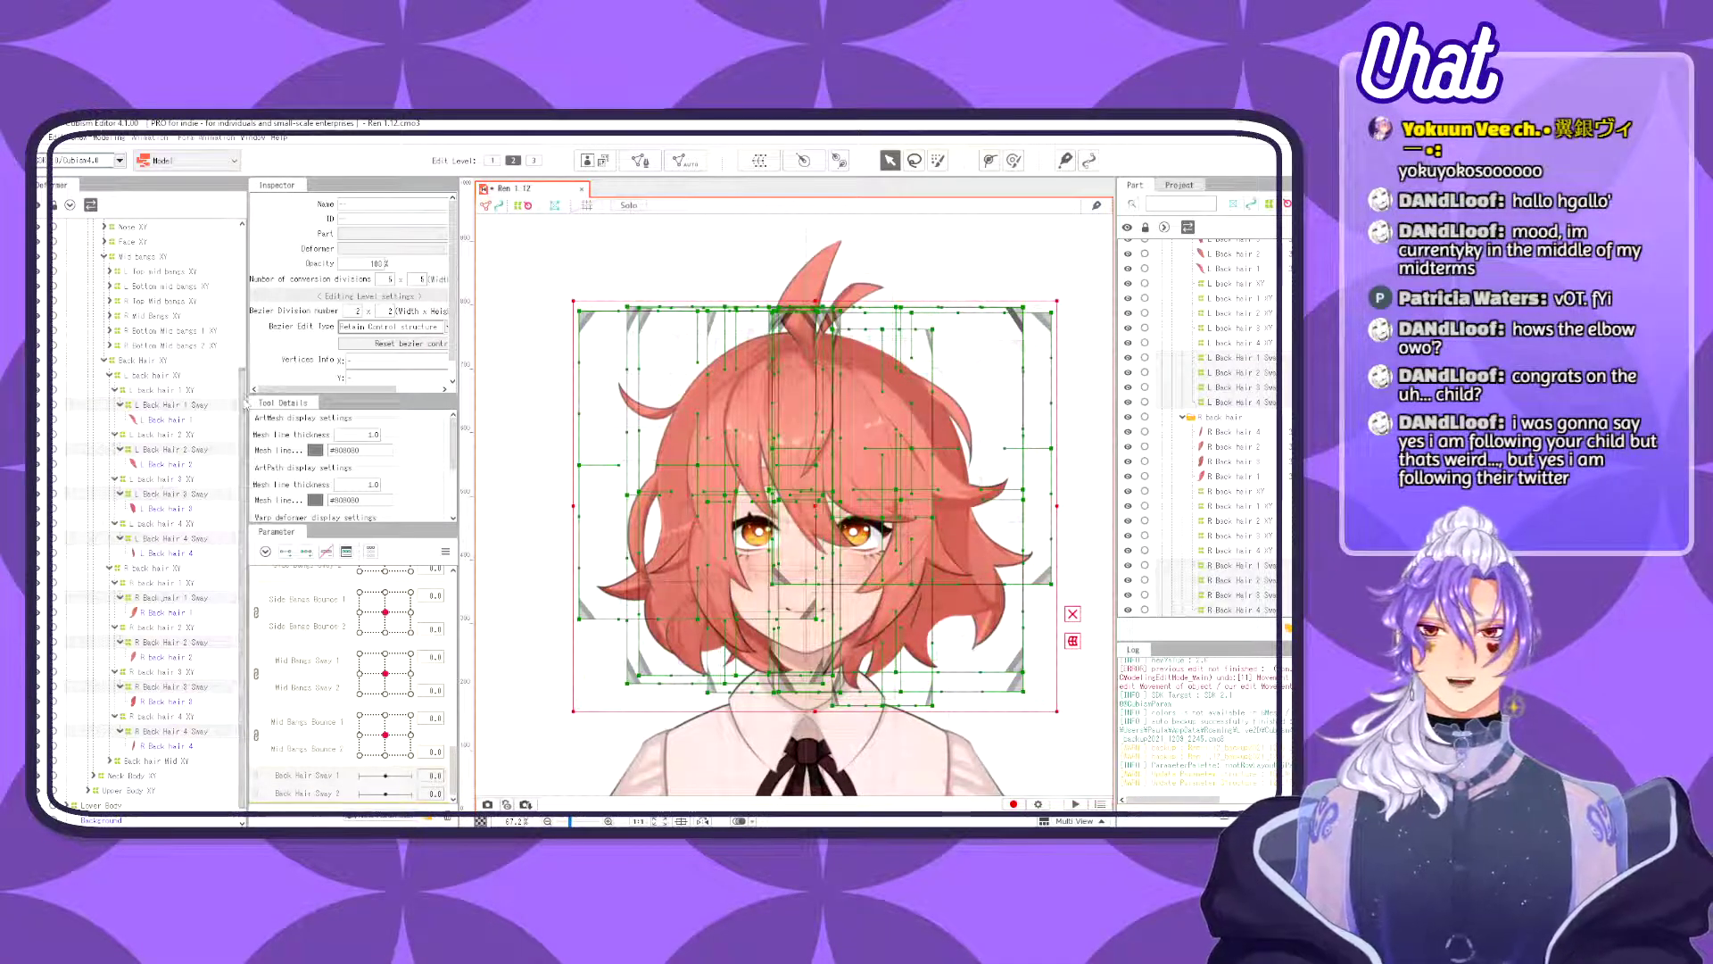
{"action": "scroll", "coordinate": [246, 404], "scroll_direction": "down", "scroll_amount": 1}
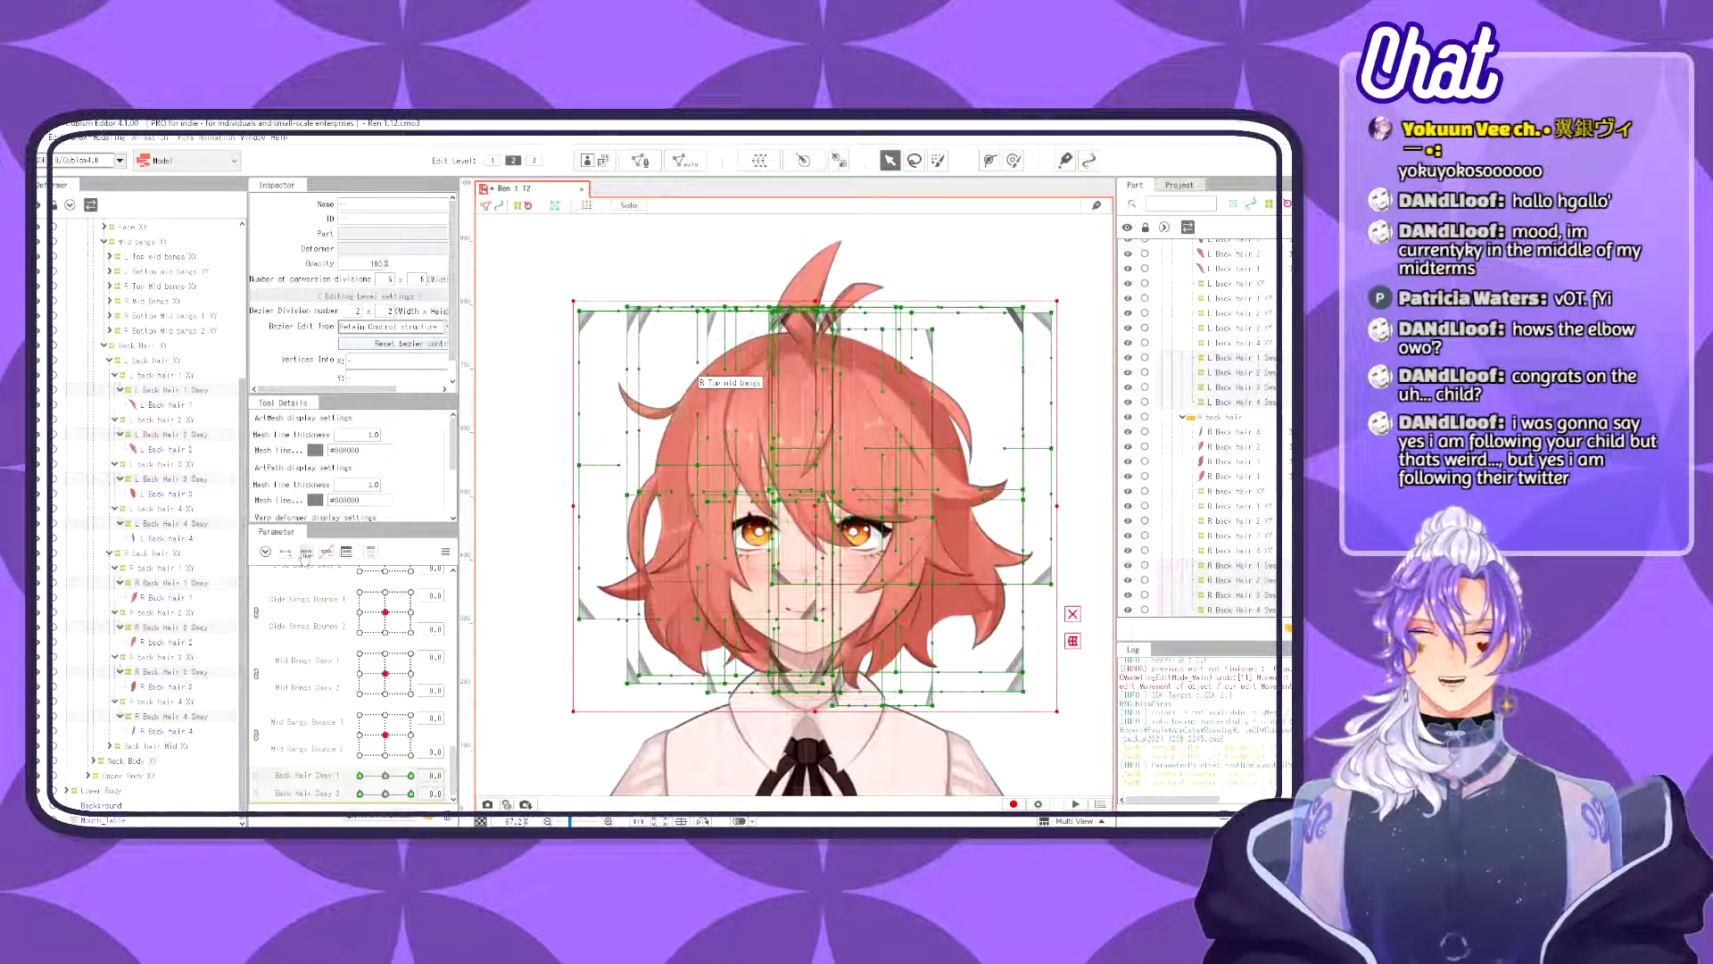
{"action": "left_click", "coordinate": [305, 551]}
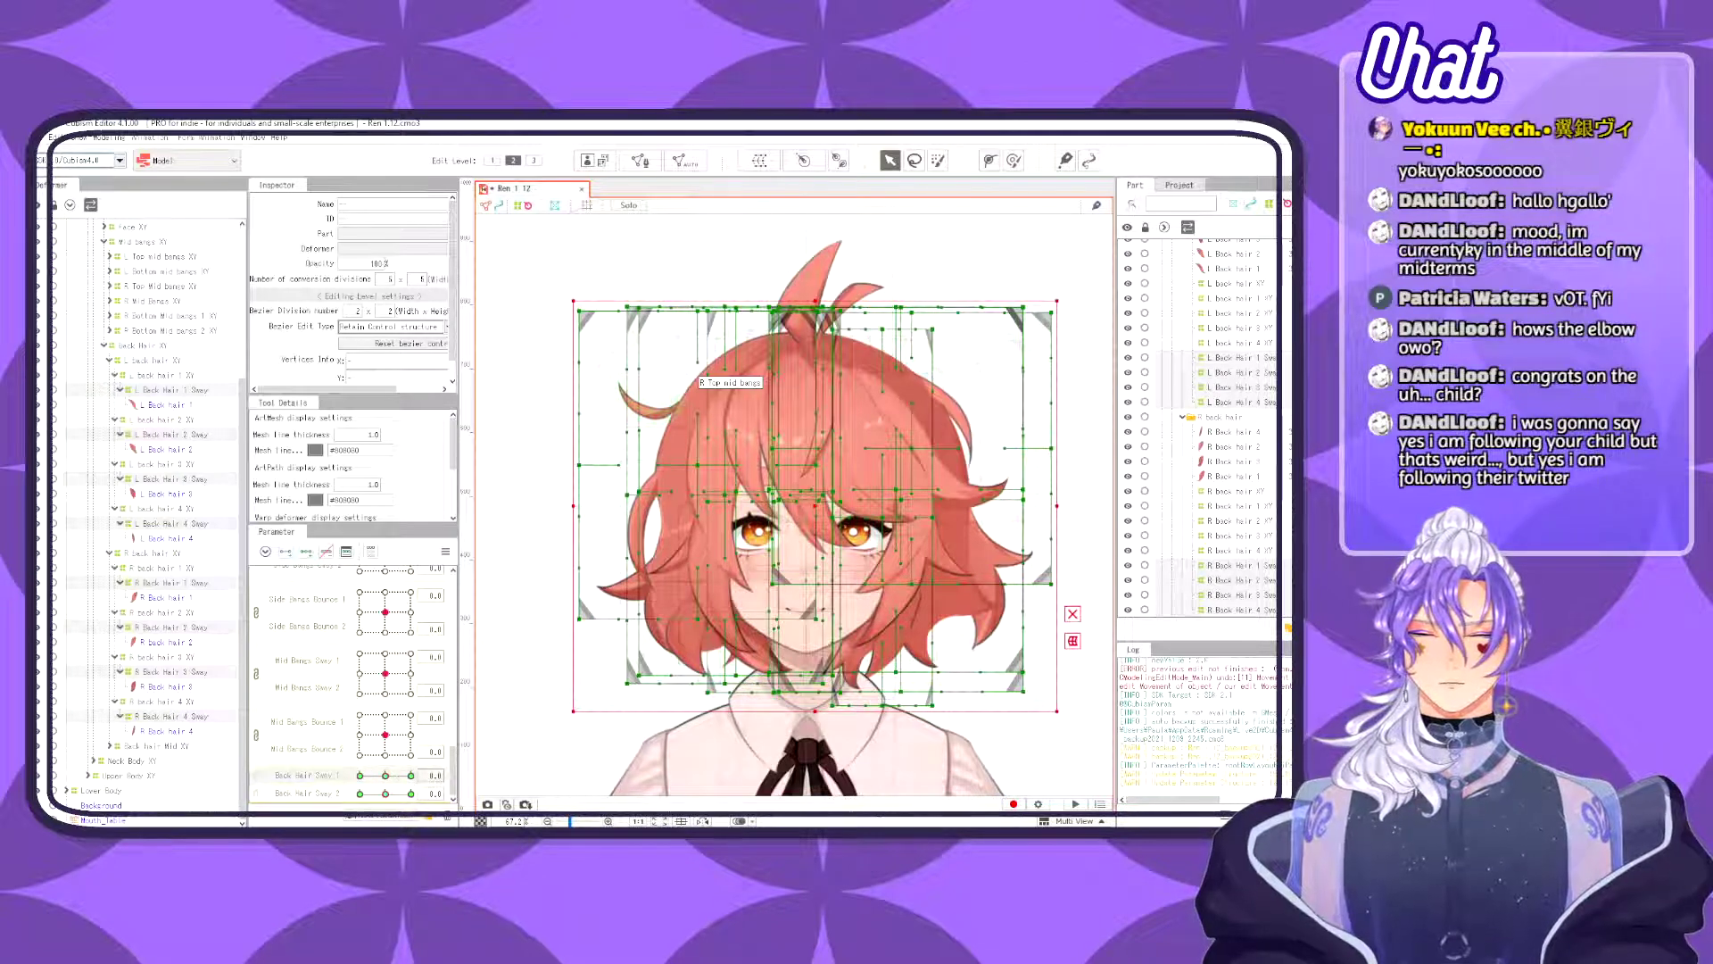
- Collapse all eight left and right back hair sway deformers in the deformer hierarchy
{"action": "left_click", "coordinate": [119, 390]}
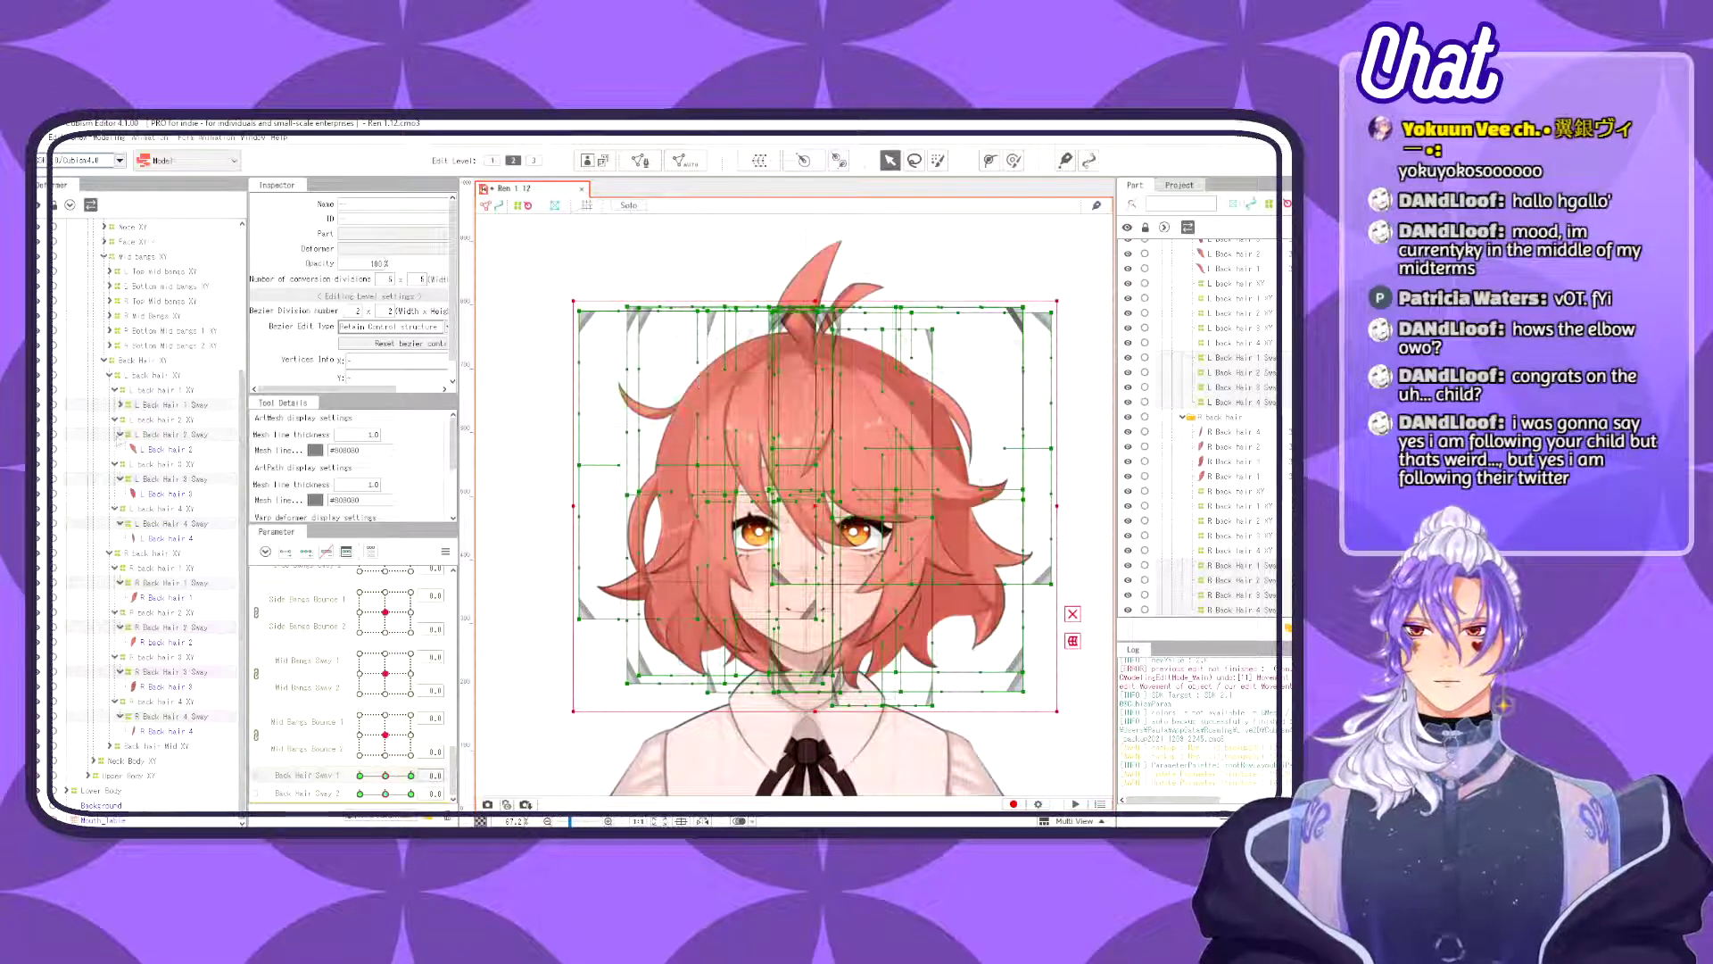
{"action": "left_click", "coordinate": [120, 434]}
{"action": "left_click", "coordinate": [120, 478]}
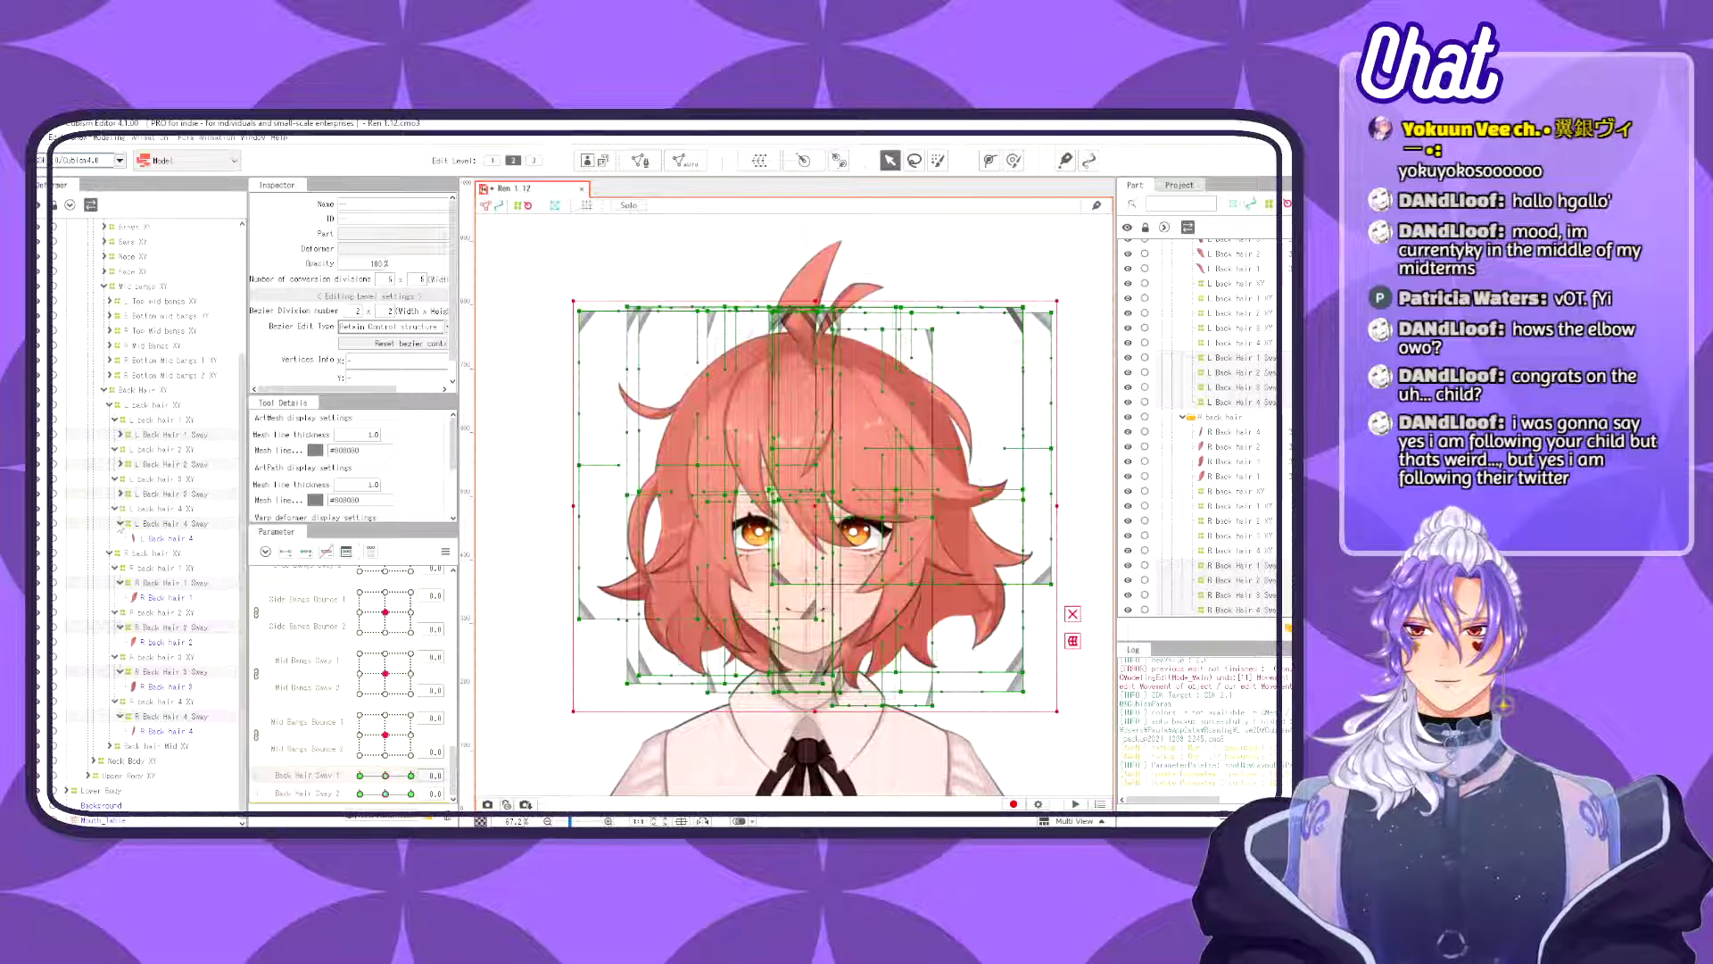
{"action": "left_click", "coordinate": [170, 523]}
{"action": "left_click", "coordinate": [120, 523]}
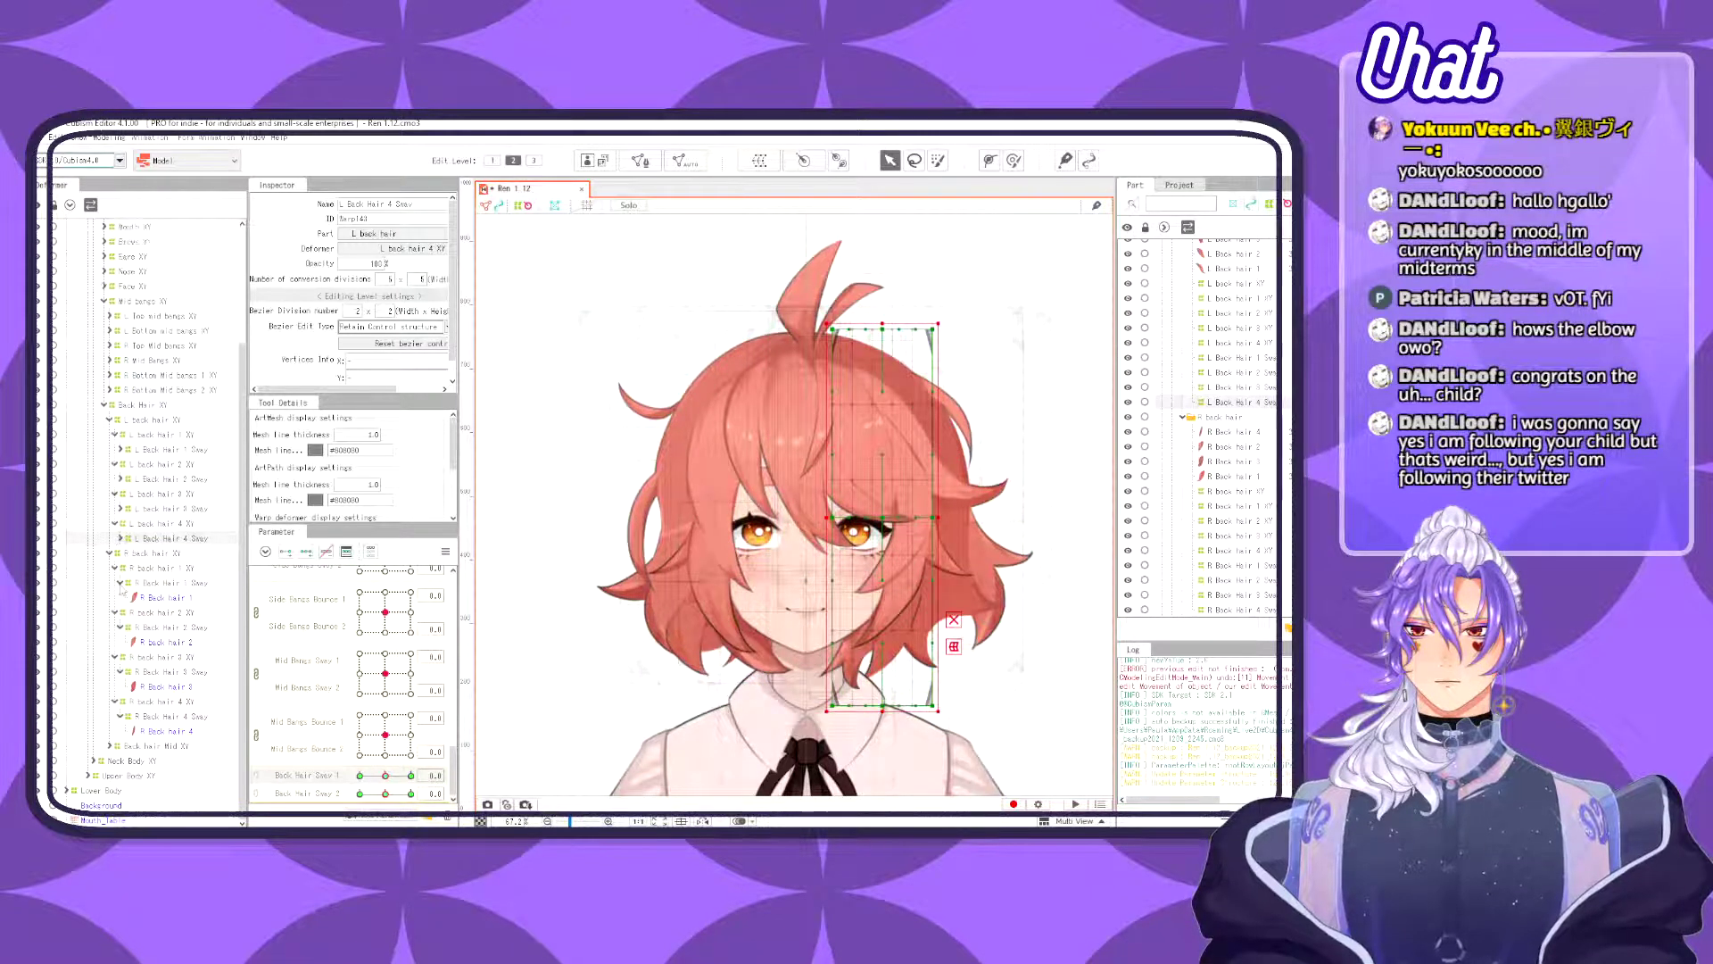
{"action": "left_click", "coordinate": [121, 583]}
{"action": "left_click", "coordinate": [120, 628]}
{"action": "left_click", "coordinate": [121, 674]}
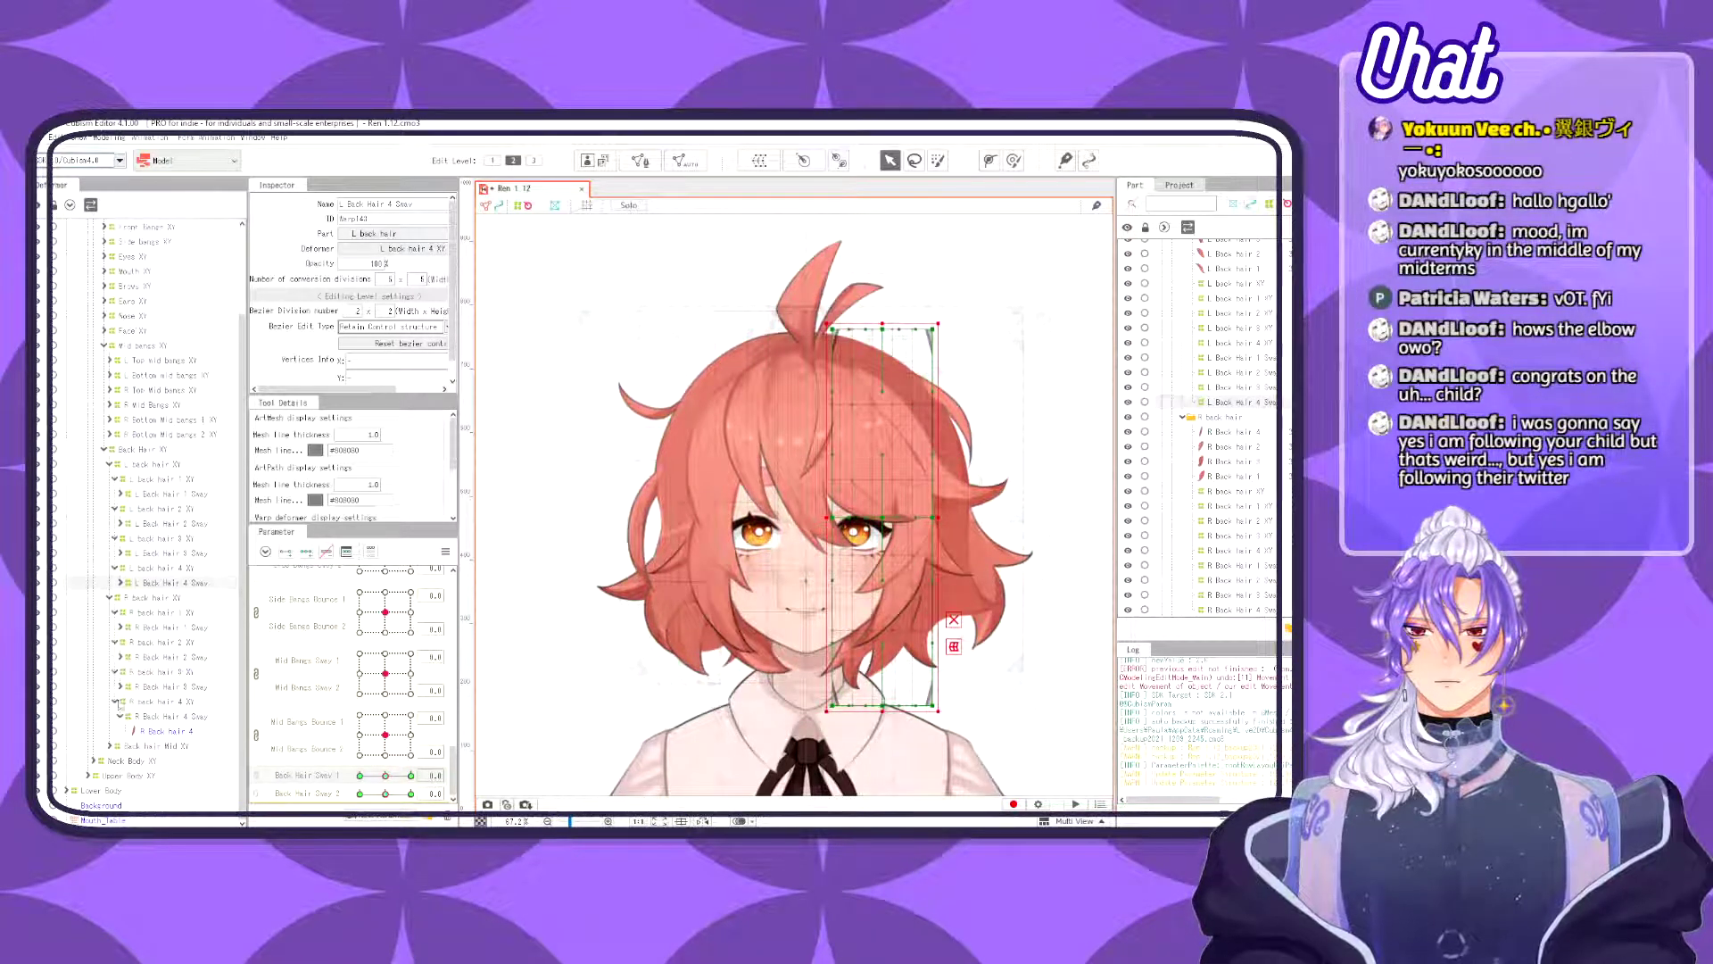
{"action": "left_click", "coordinate": [120, 717]}
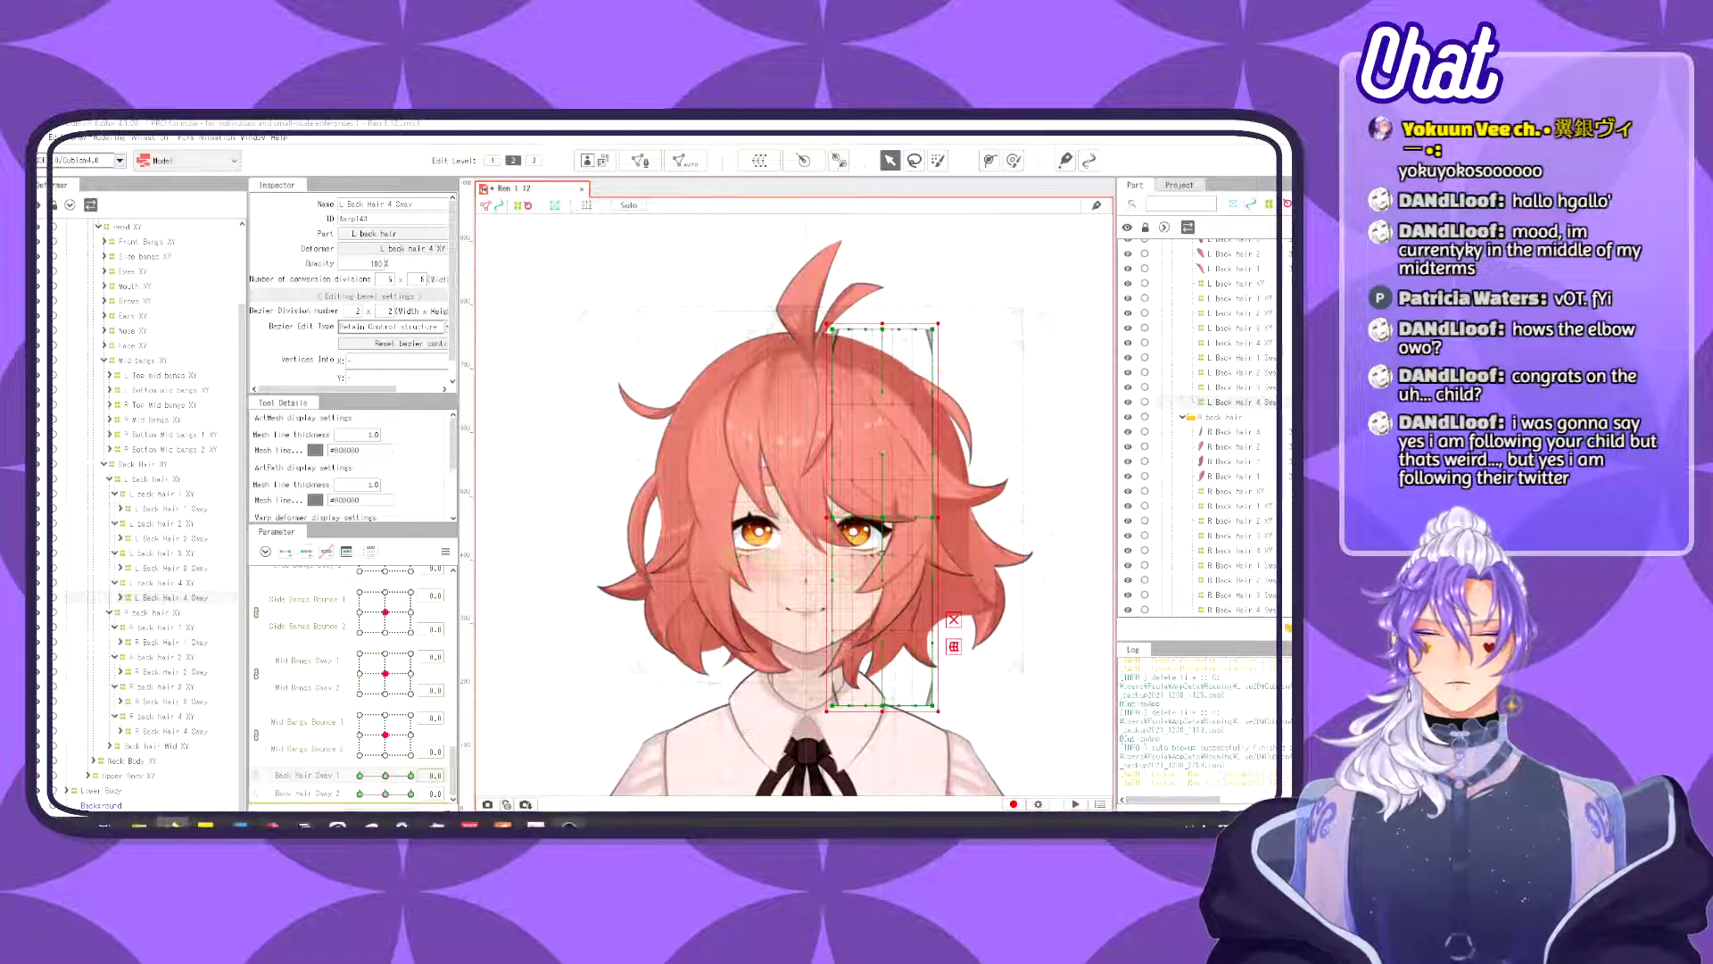
- Set Back Hair Sway 1 to 1.0 and select the L Back Hair 1 Sway deformer
{"action": "mouse_move", "coordinate": [569, 823]}
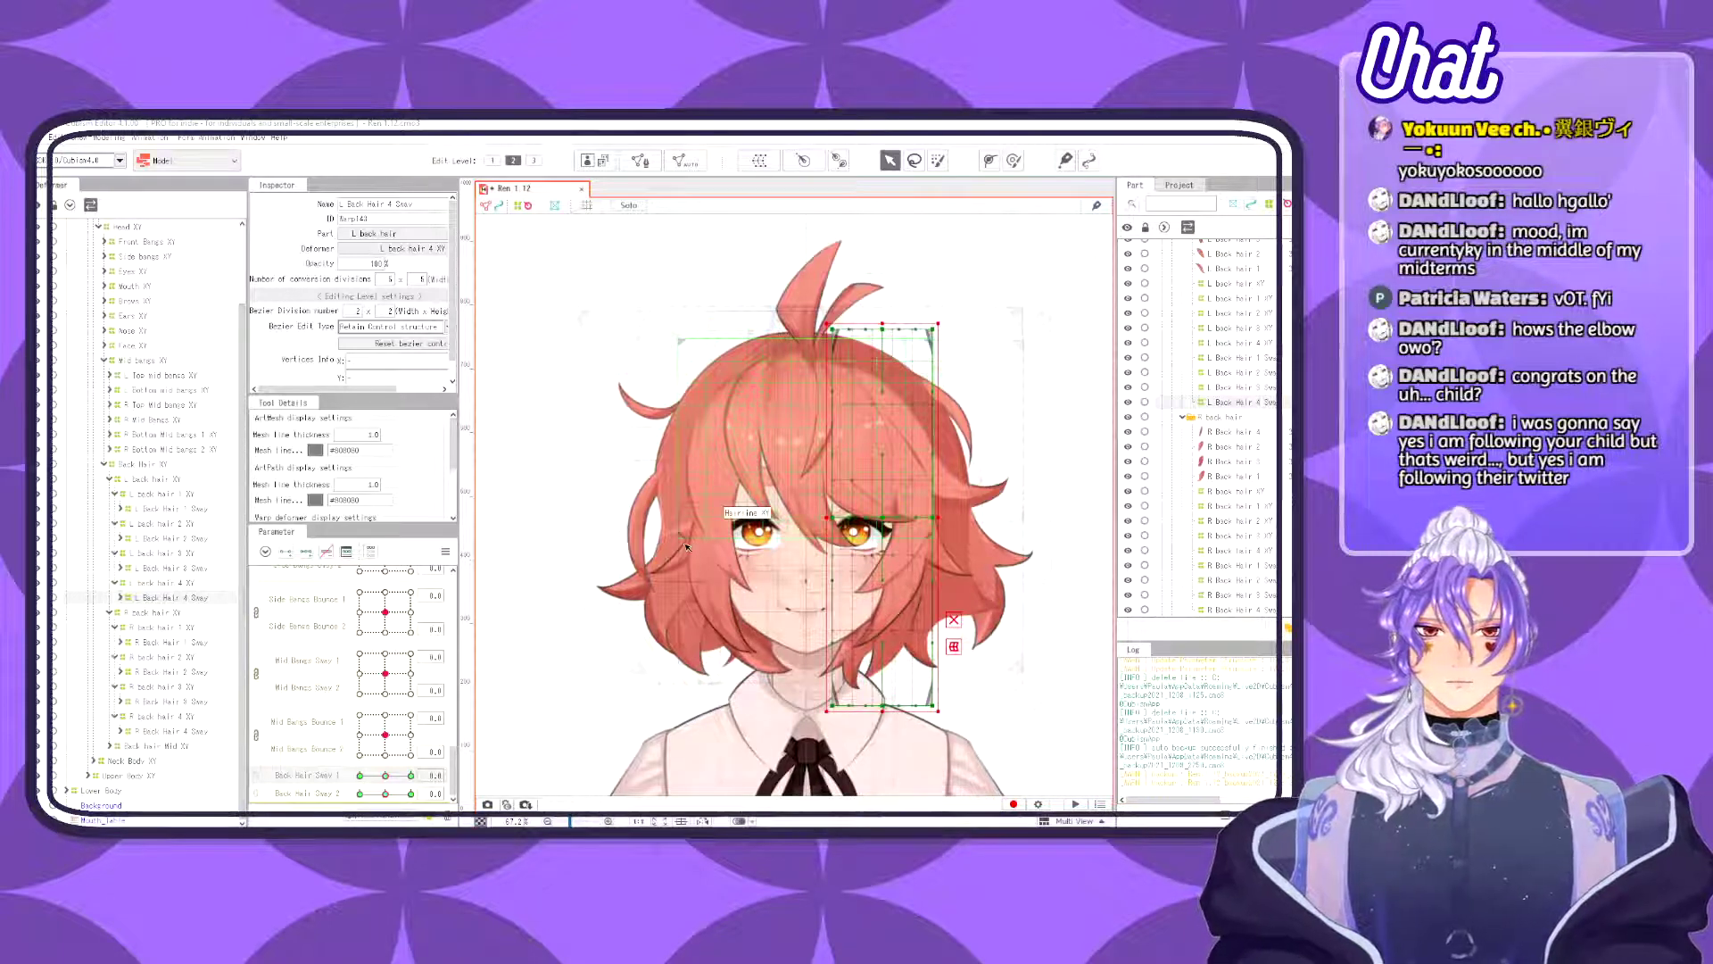
{"action": "left_click", "coordinate": [411, 774]}
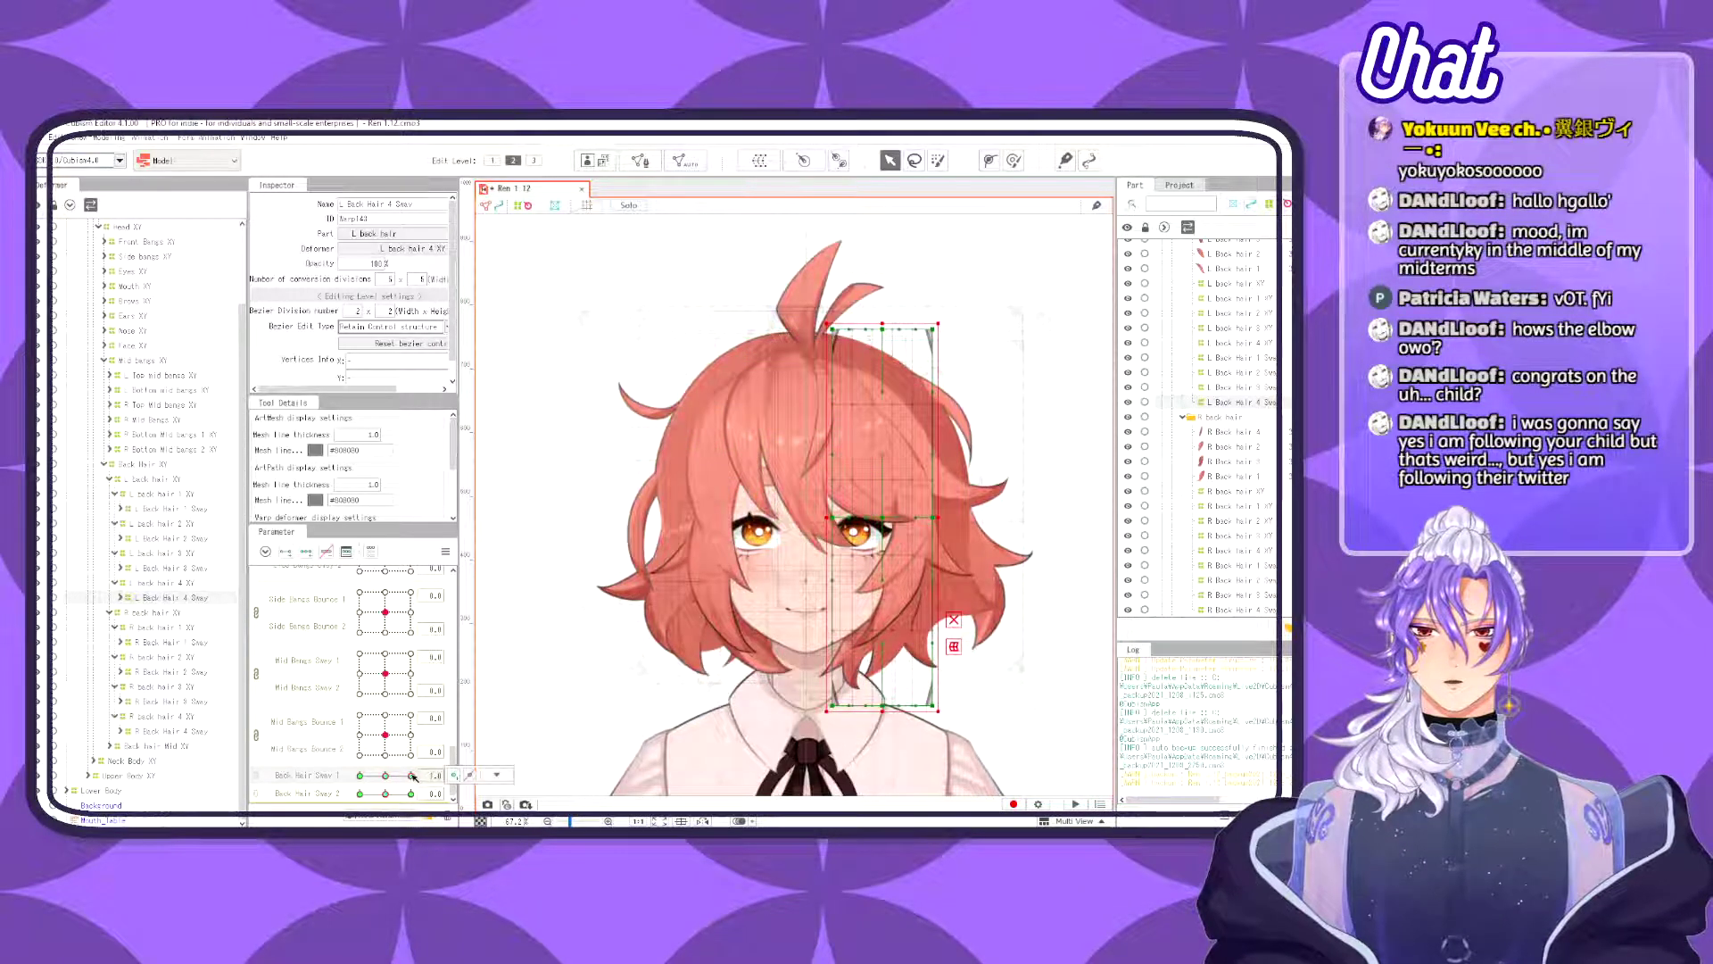
{"action": "left_click", "coordinate": [198, 510]}
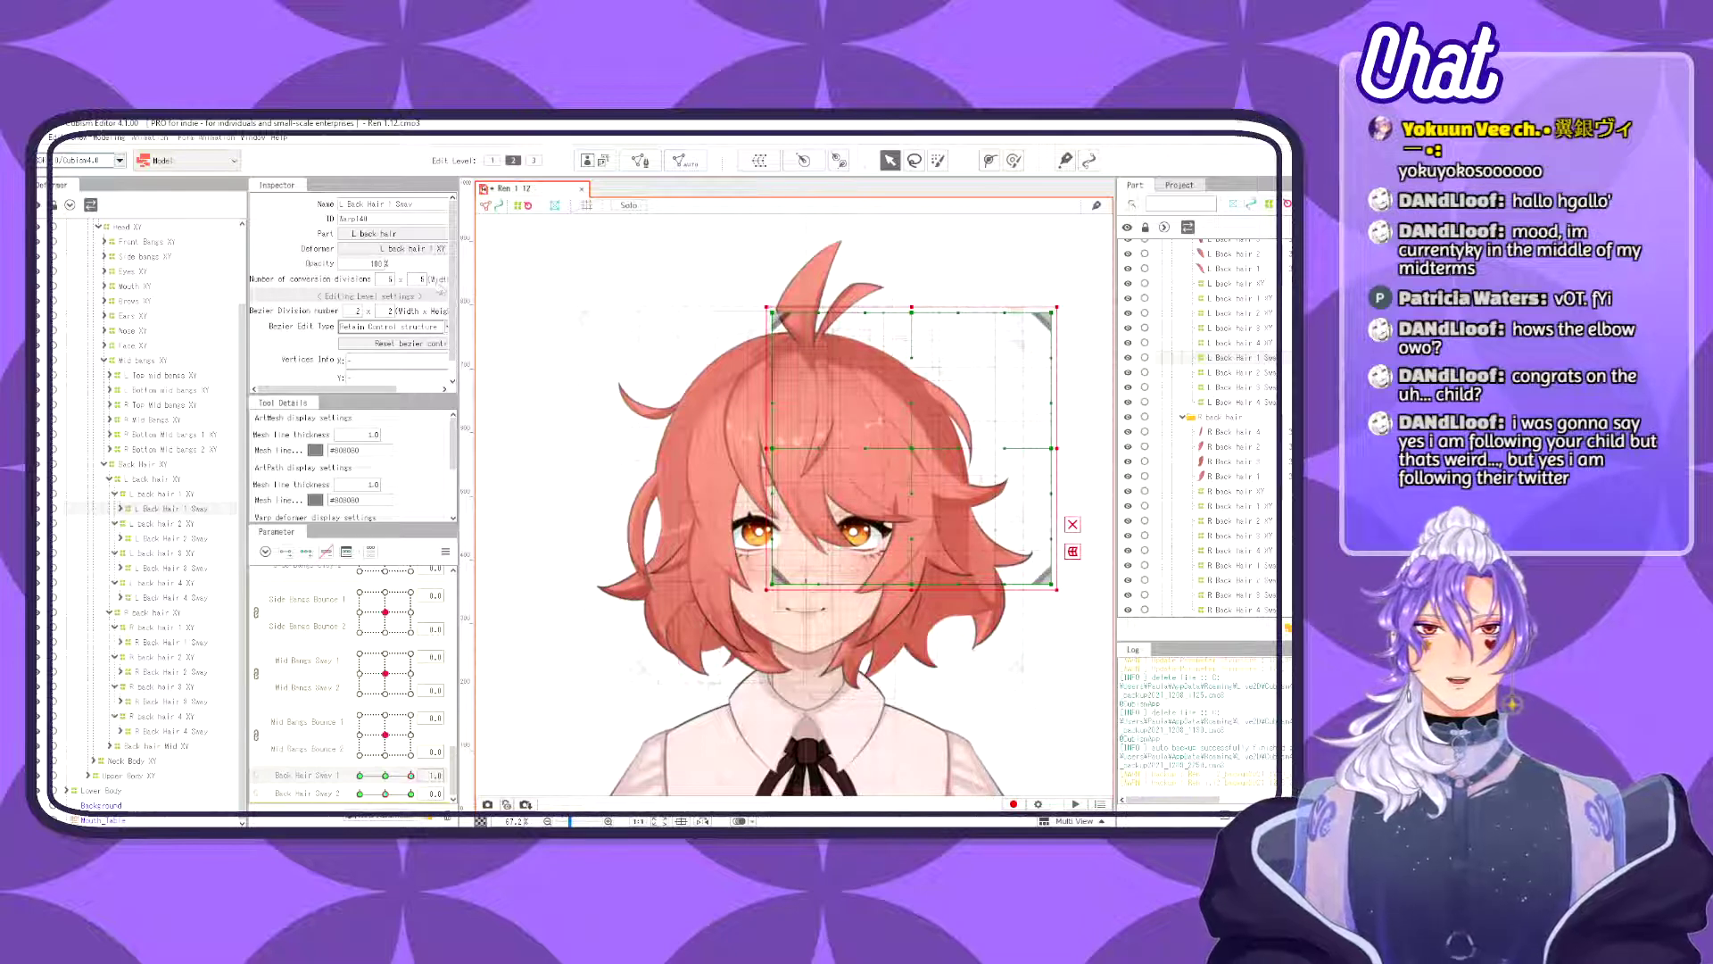
{"action": "left_click_drag", "start_coordinate": [447, 288], "coordinate": [451, 290]}
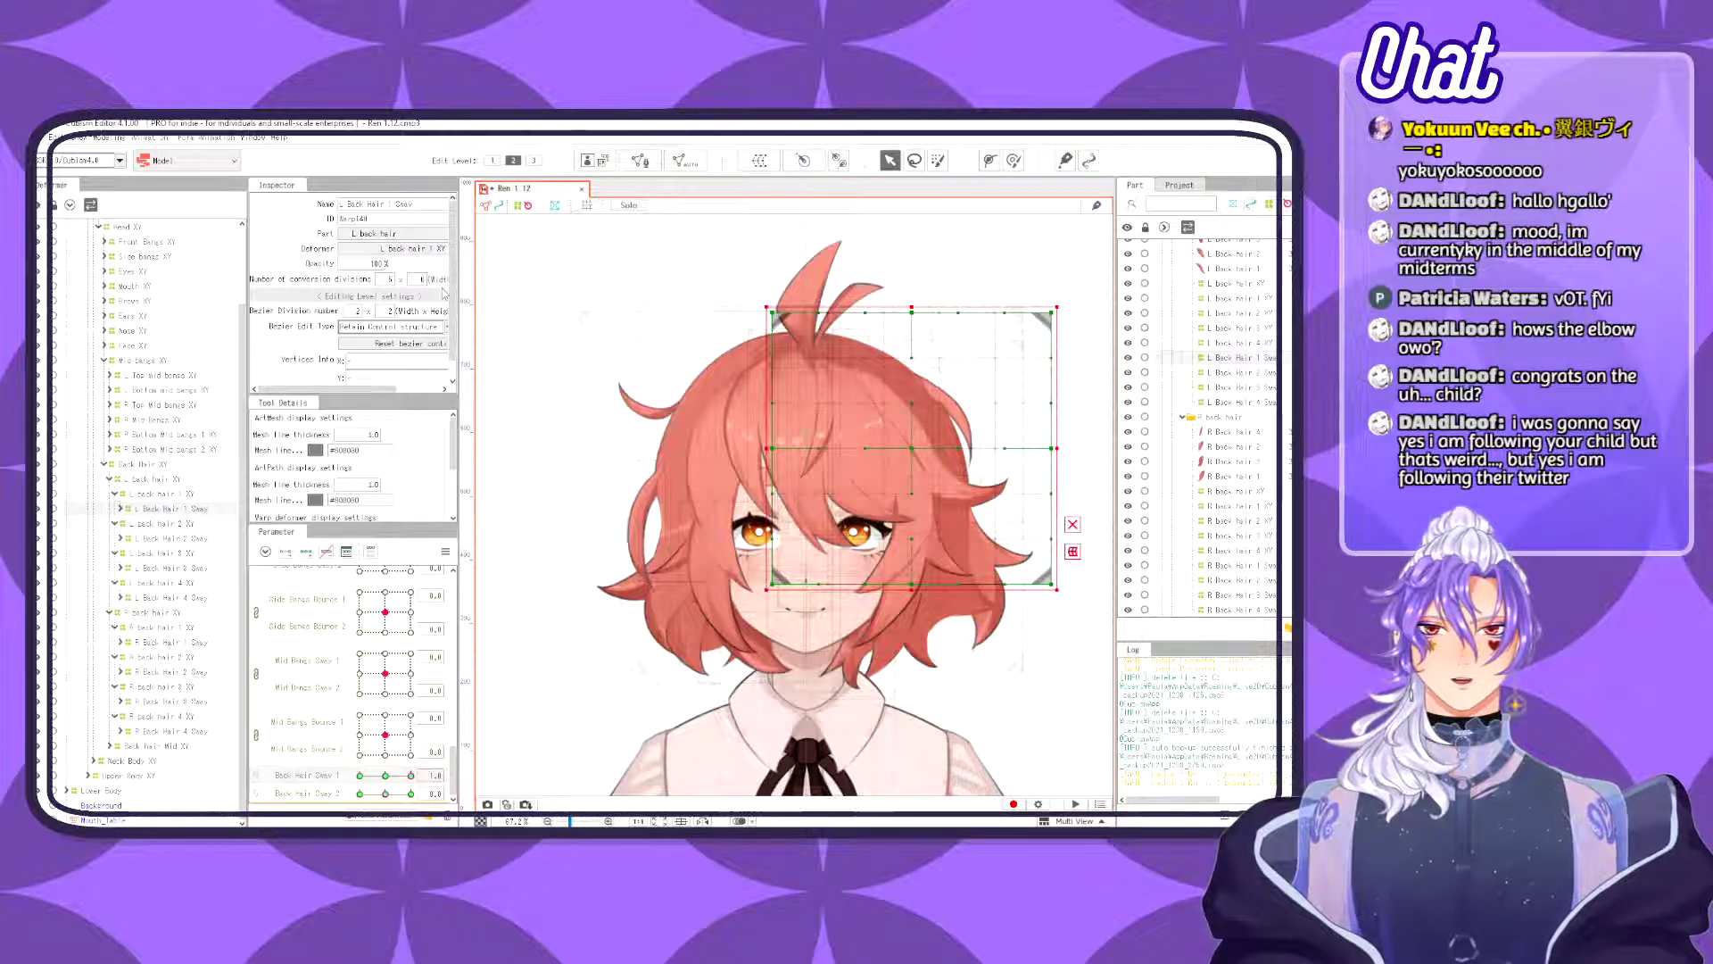
- Subdivide the mesh of L back hair 1 once in mesh editing and apply it
{"action": "left_click", "coordinate": [120, 509]}
{"action": "left_click", "coordinate": [152, 525]}
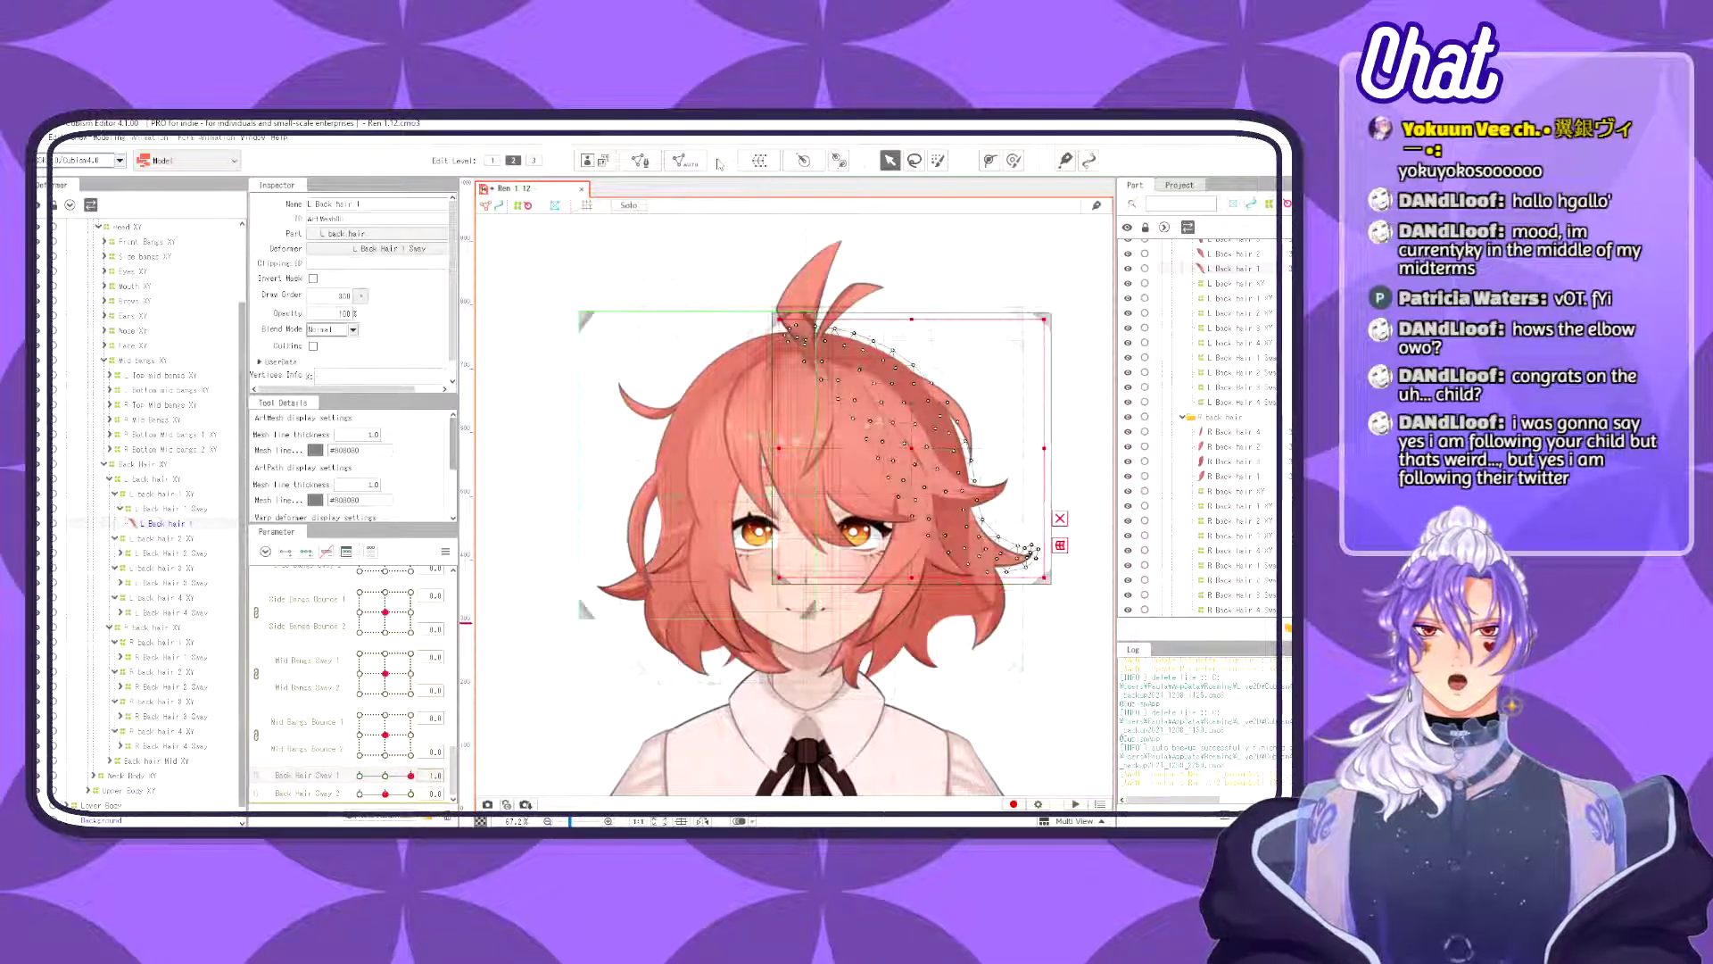
{"action": "left_click", "coordinate": [639, 160]}
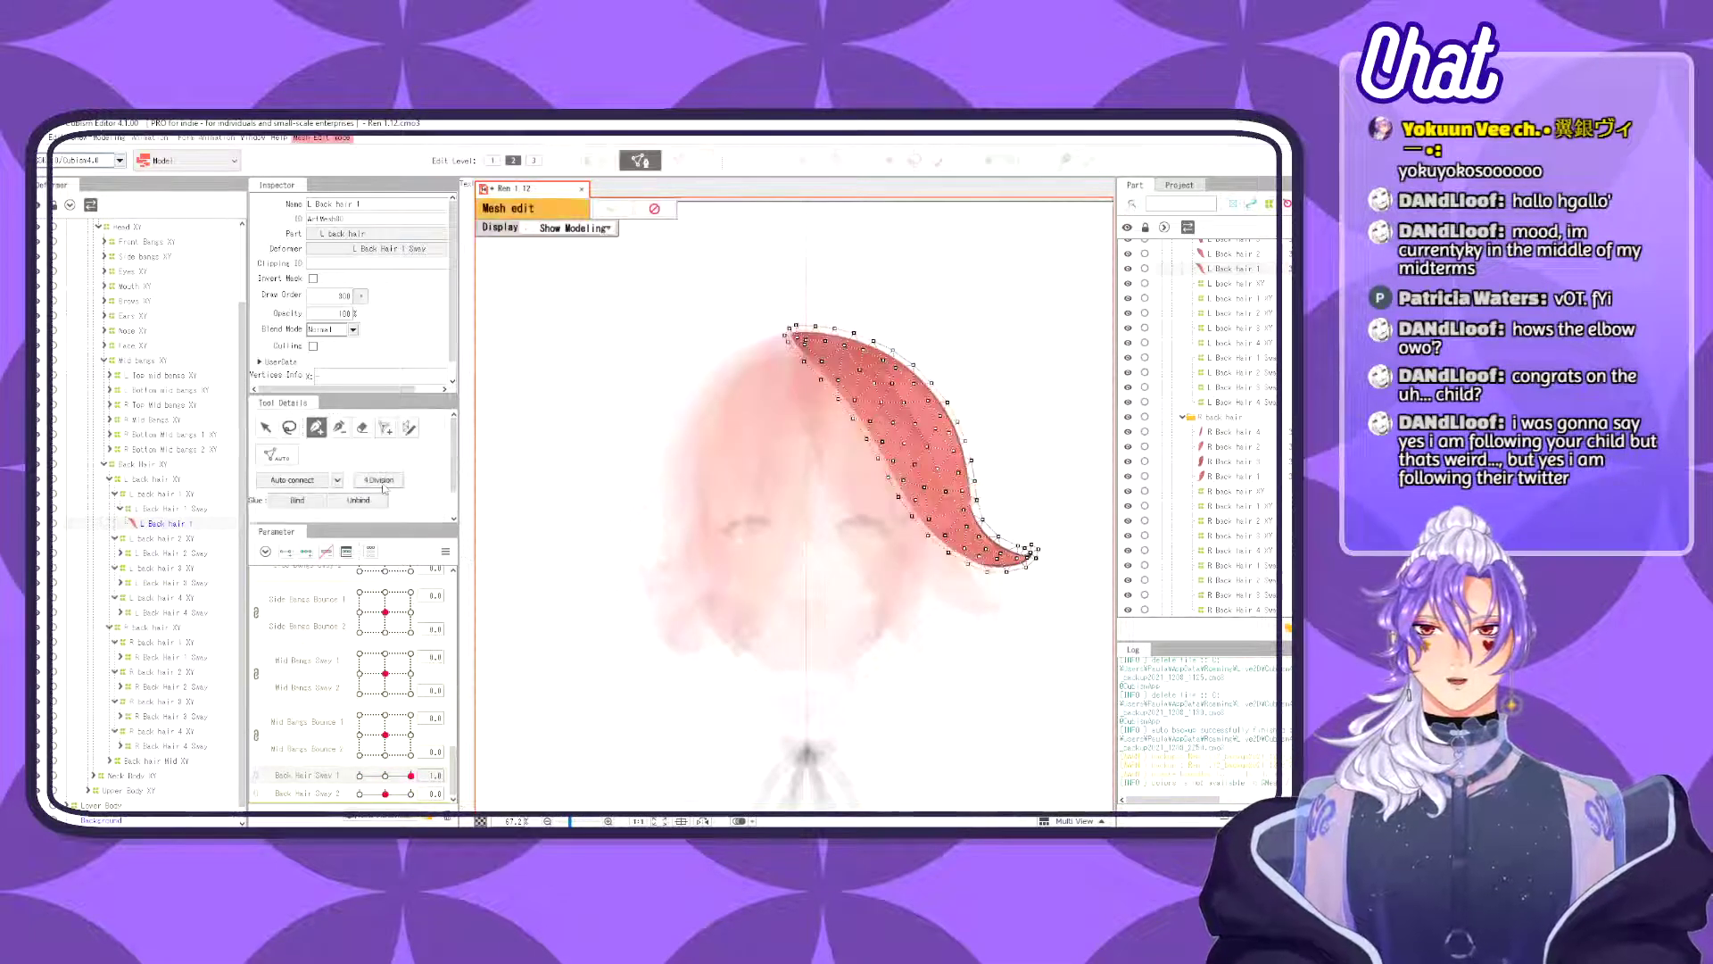
{"action": "left_click", "coordinate": [381, 479]}
{"action": "left_click", "coordinate": [613, 208]}
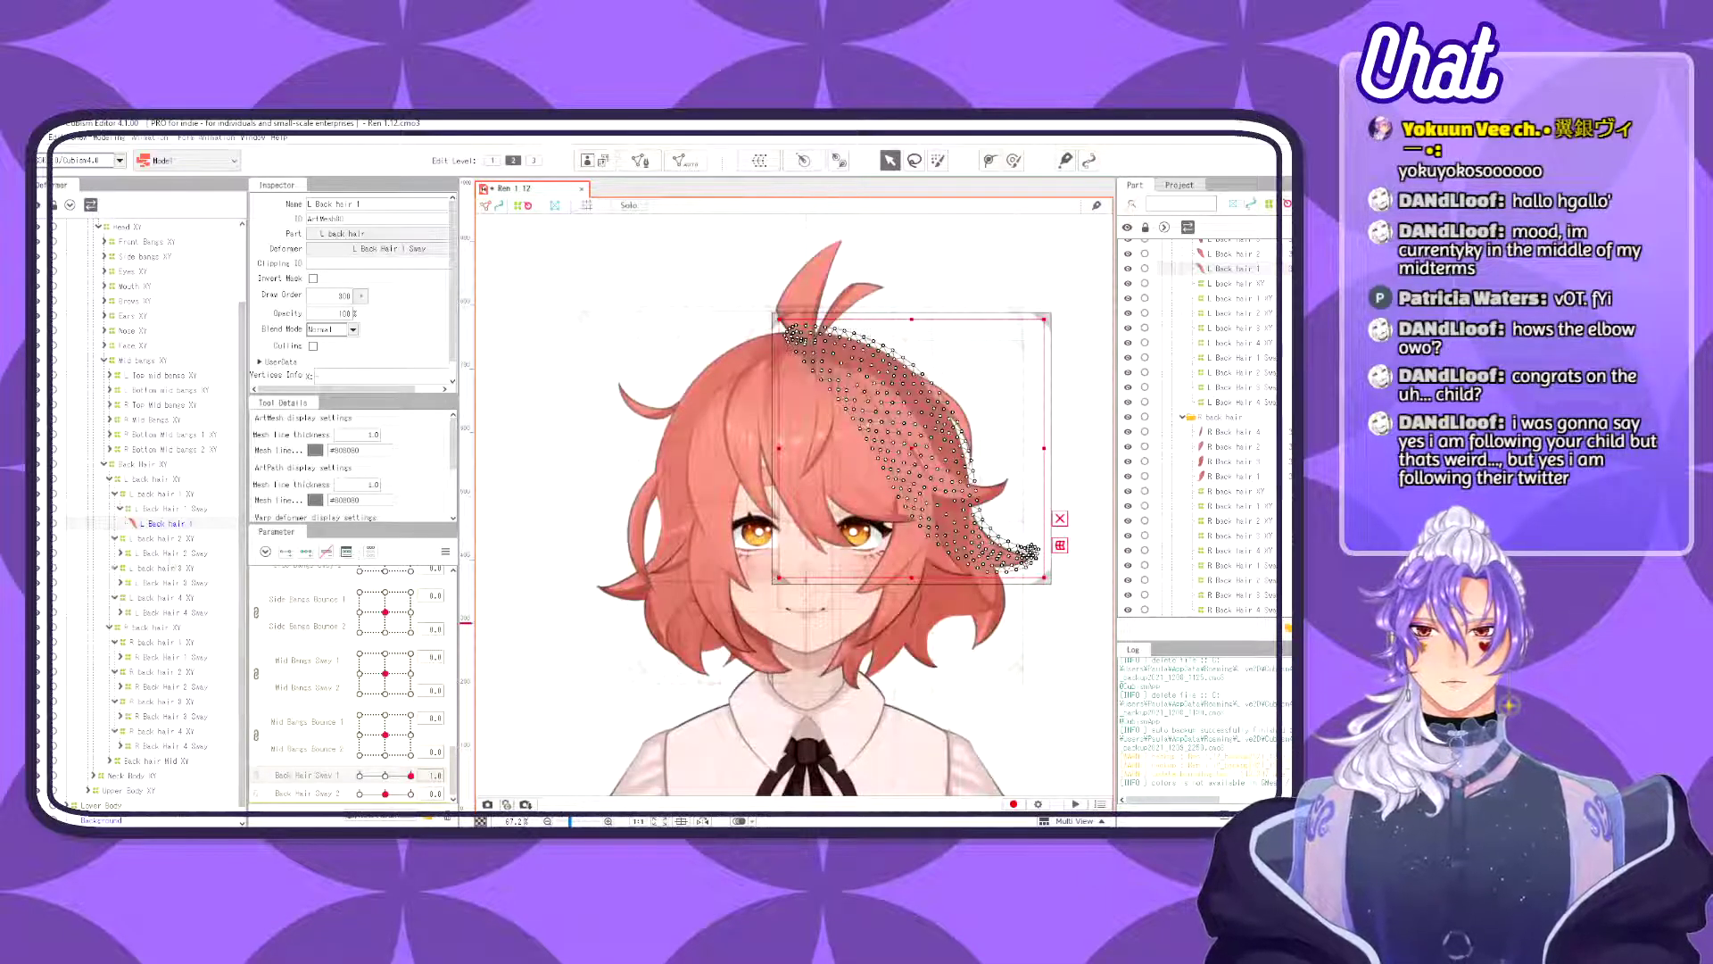
- Subdivide the L back hair 2 mesh once and apply the denser mesh
{"action": "left_click", "coordinate": [121, 553]}
{"action": "left_click", "coordinate": [165, 567]}
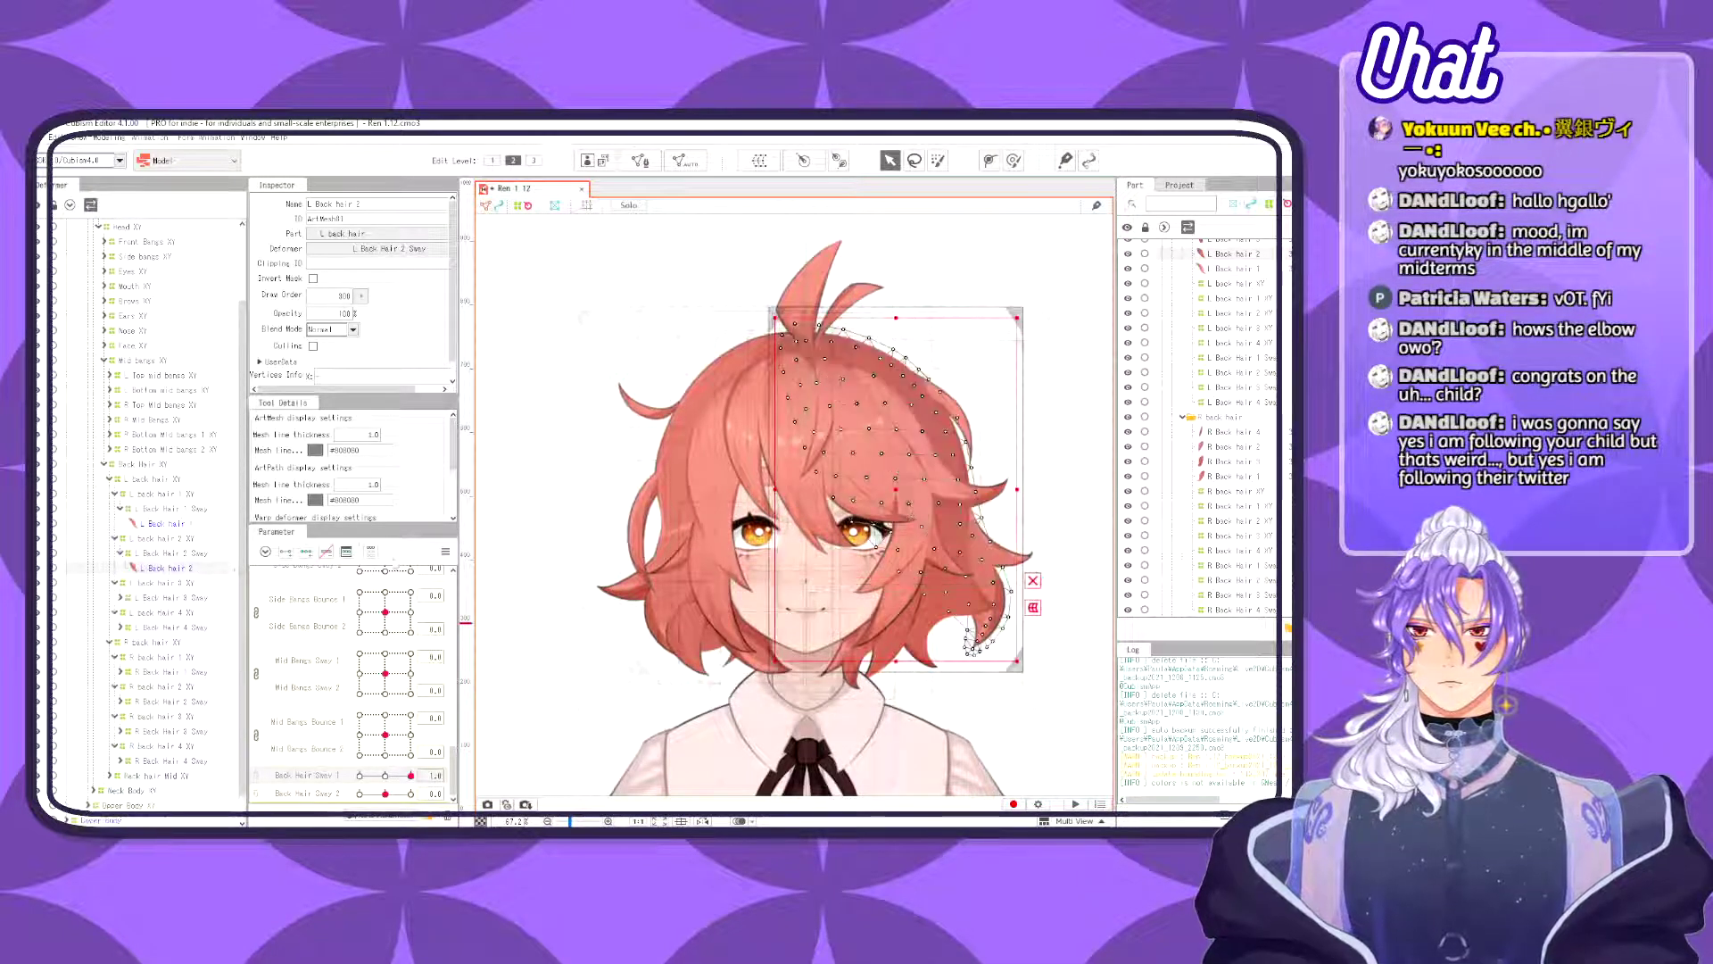
{"action": "left_click", "coordinate": [647, 163]}
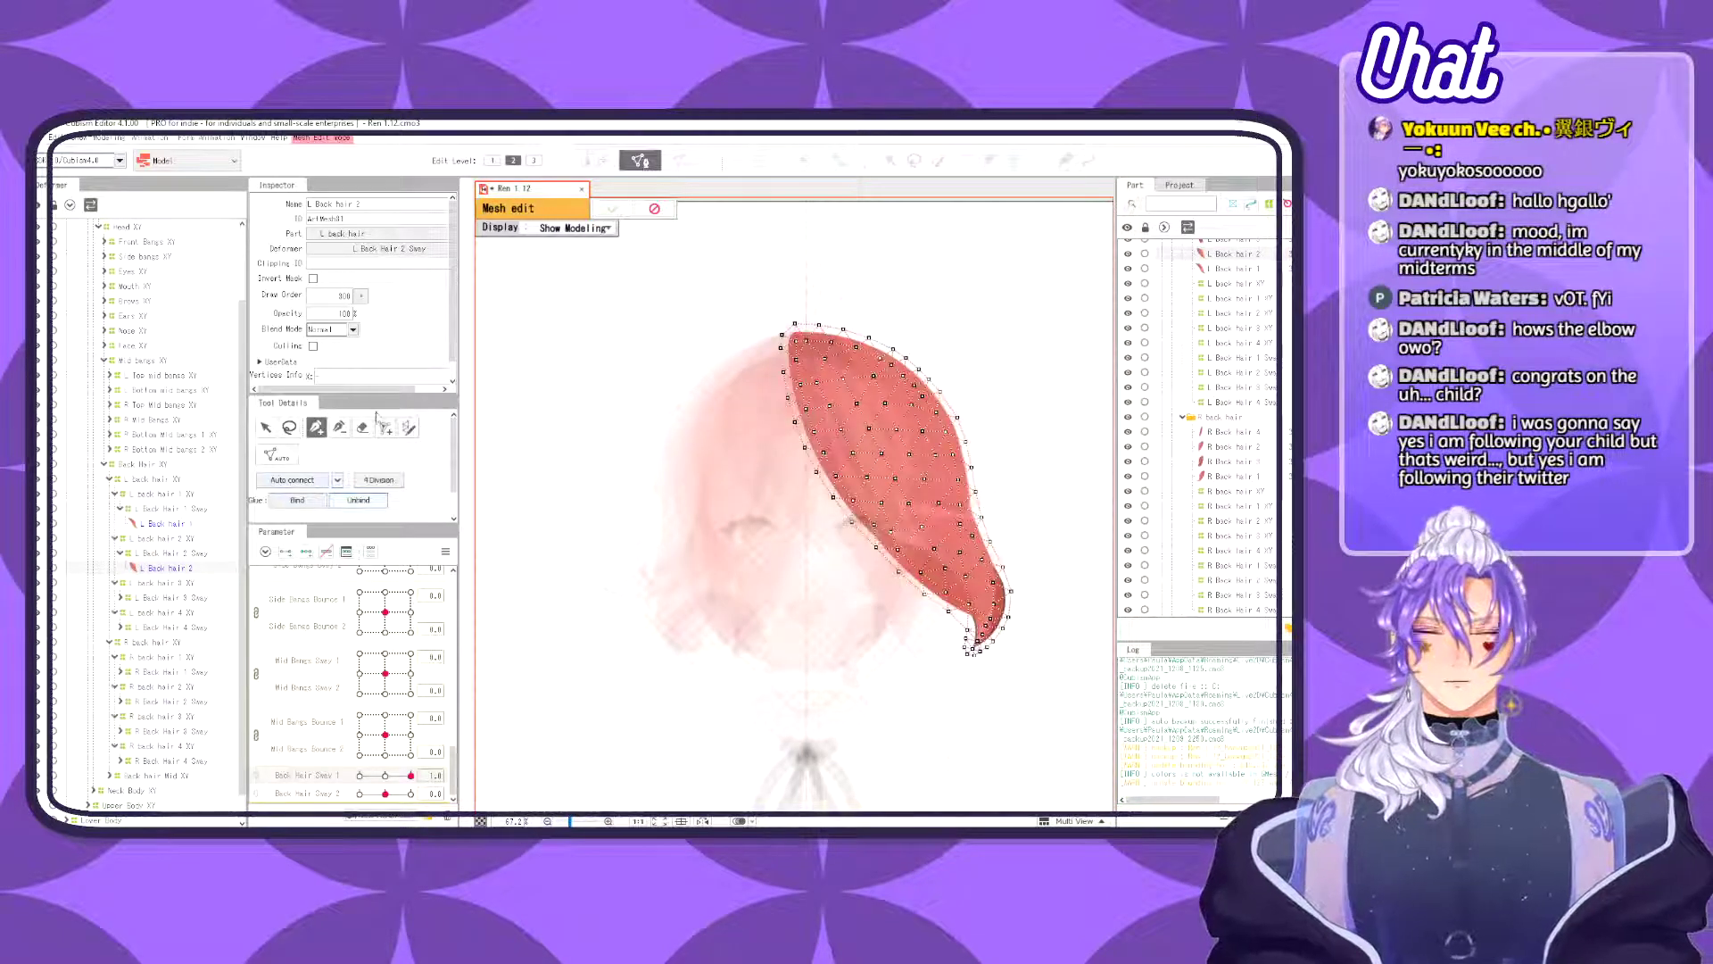
{"action": "left_click", "coordinate": [379, 479]}
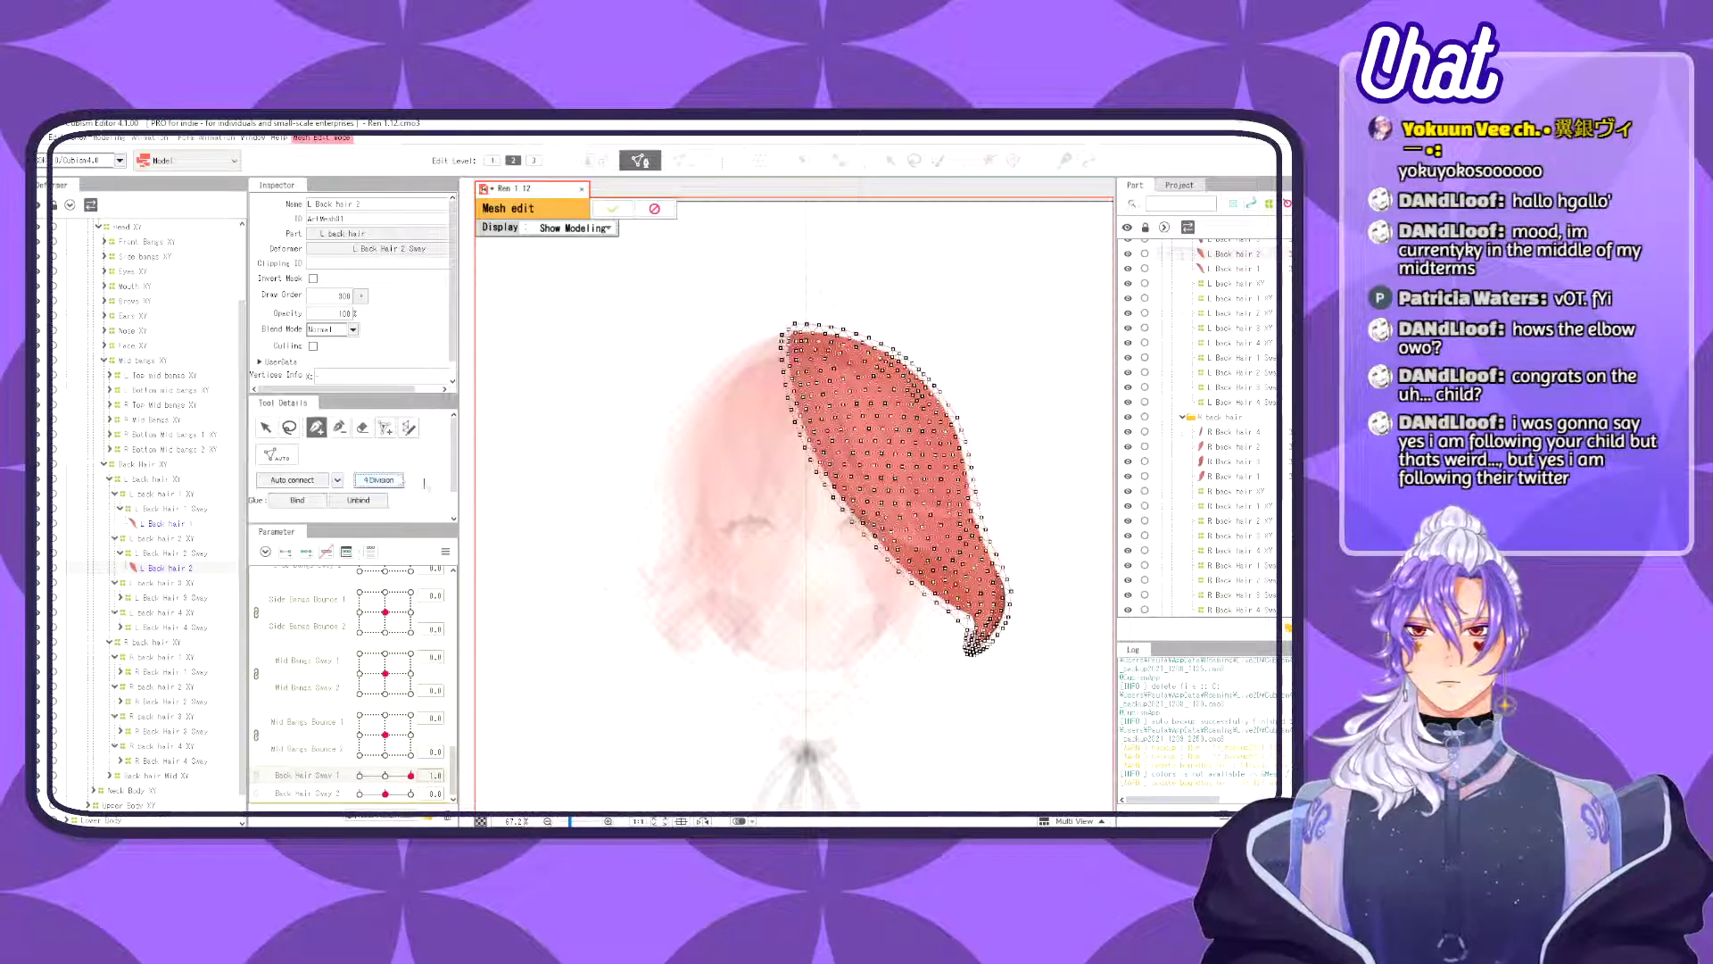
{"action": "left_click", "coordinate": [612, 208]}
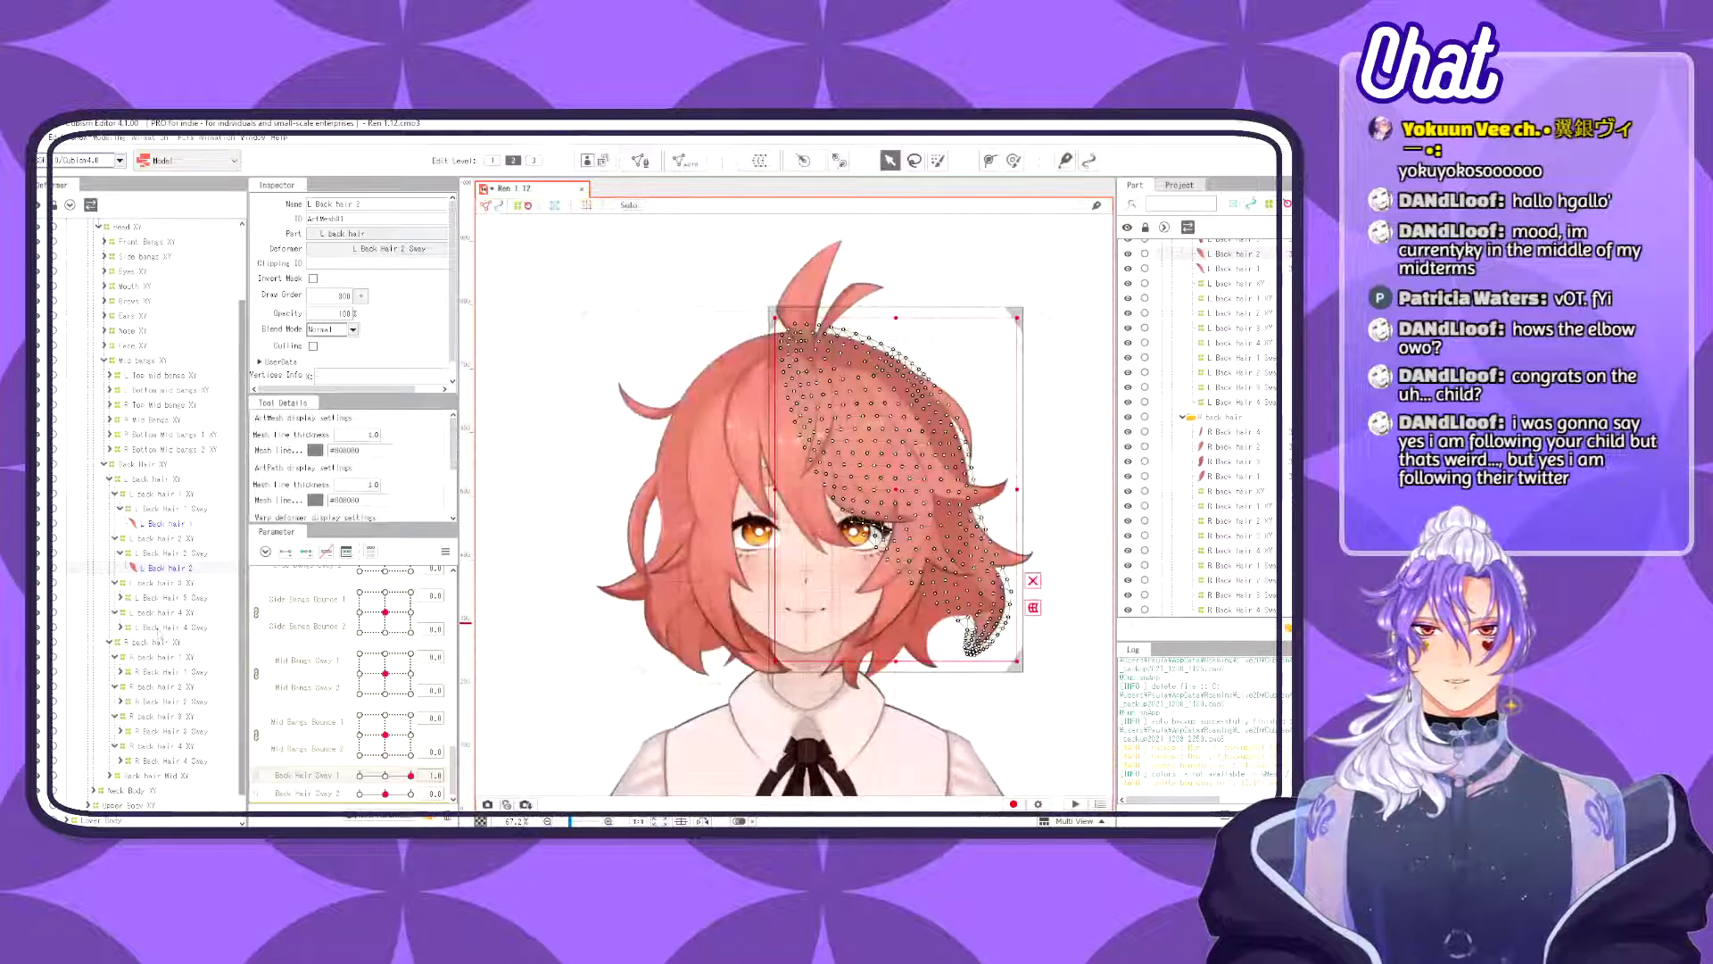
- Subdivide the L back hair 3 mesh and apply the mesh edit
{"action": "left_click", "coordinate": [120, 597]}
{"action": "left_click", "coordinate": [166, 612]}
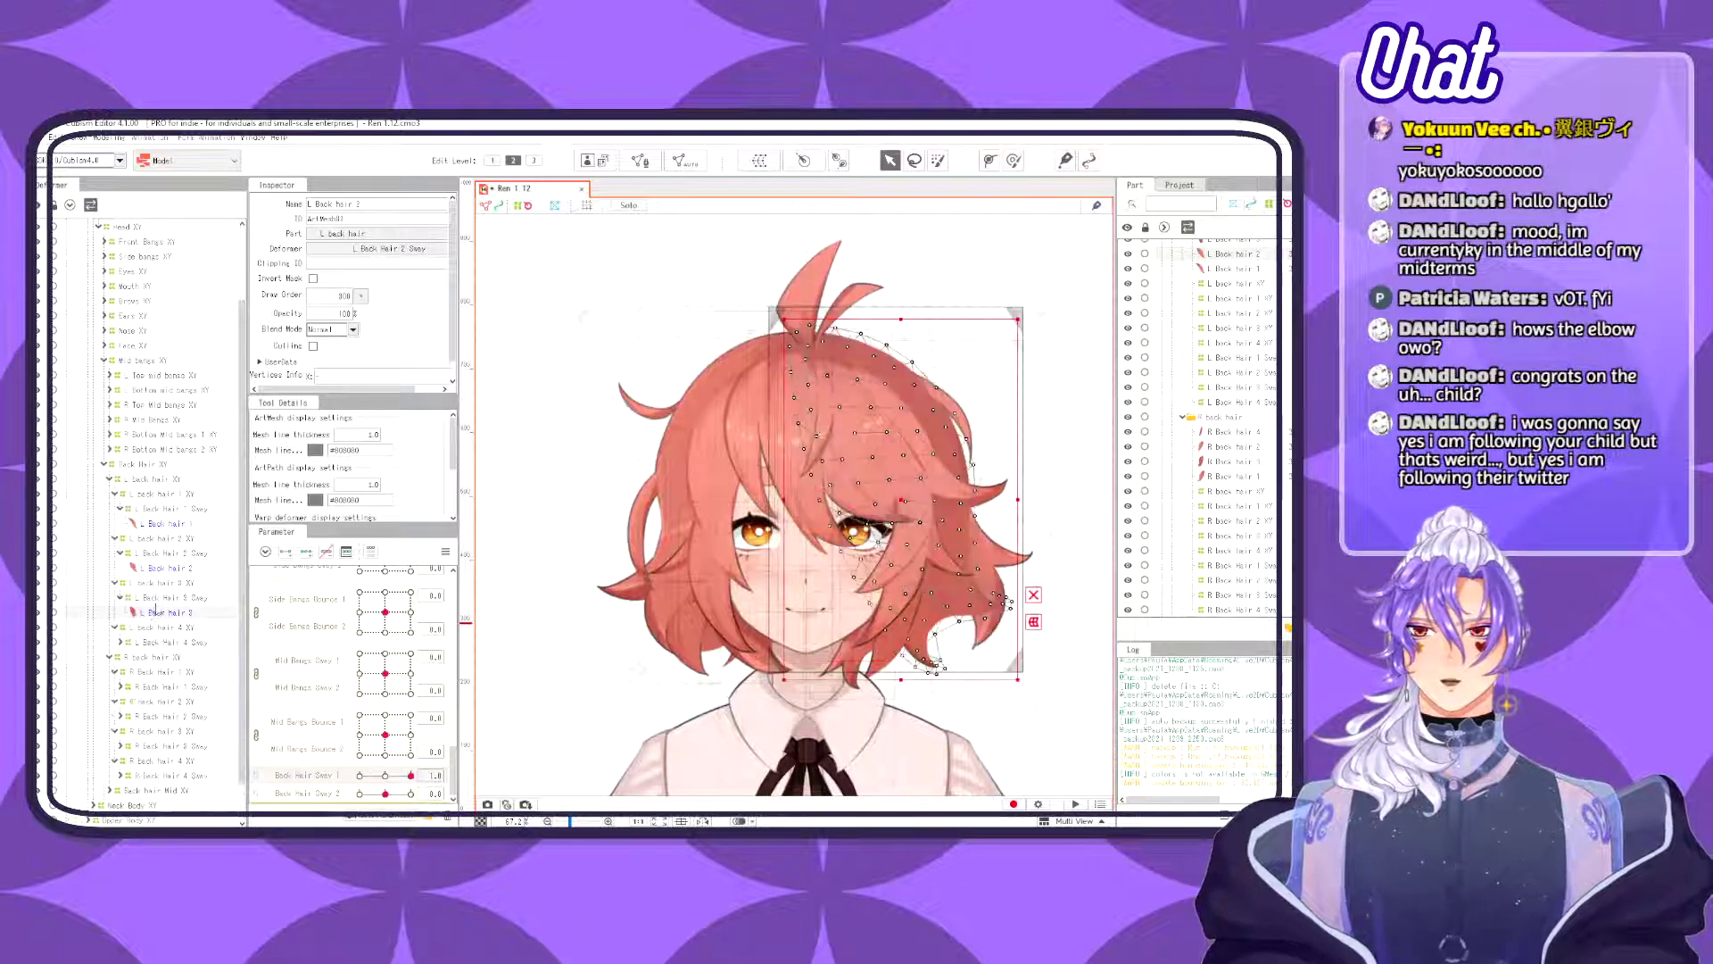
{"action": "left_click", "coordinate": [641, 162]}
{"action": "left_click", "coordinate": [390, 480]}
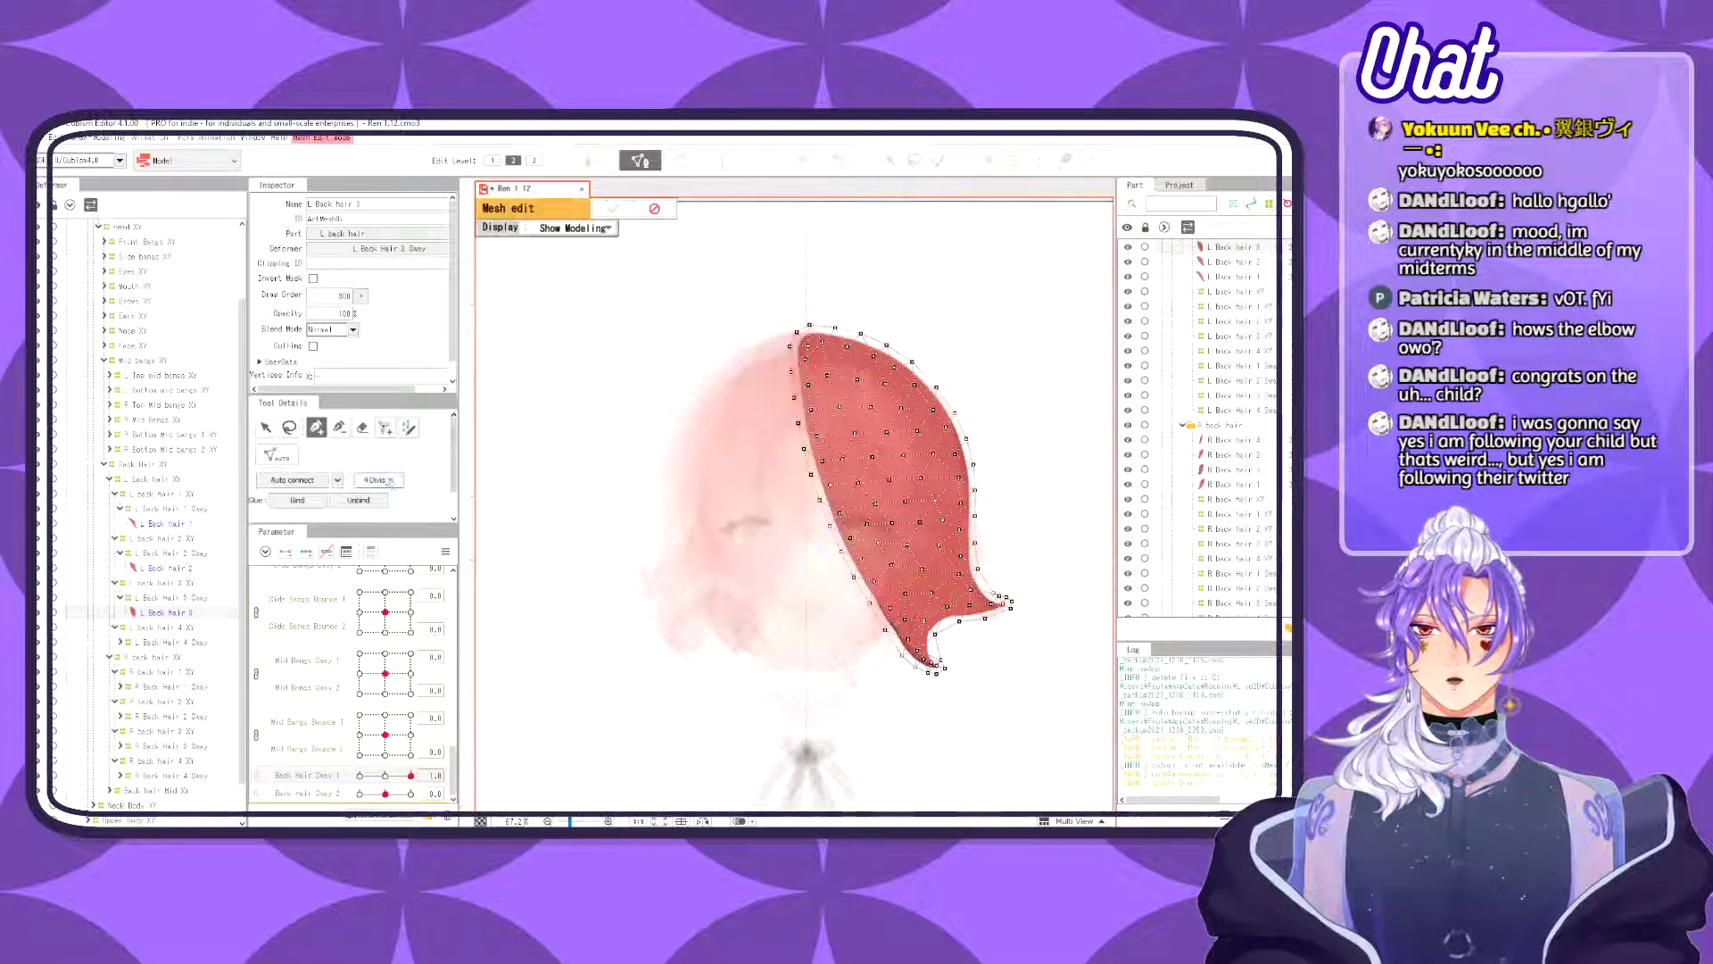
{"action": "left_click", "coordinate": [392, 483]}
{"action": "left_click", "coordinate": [612, 208]}
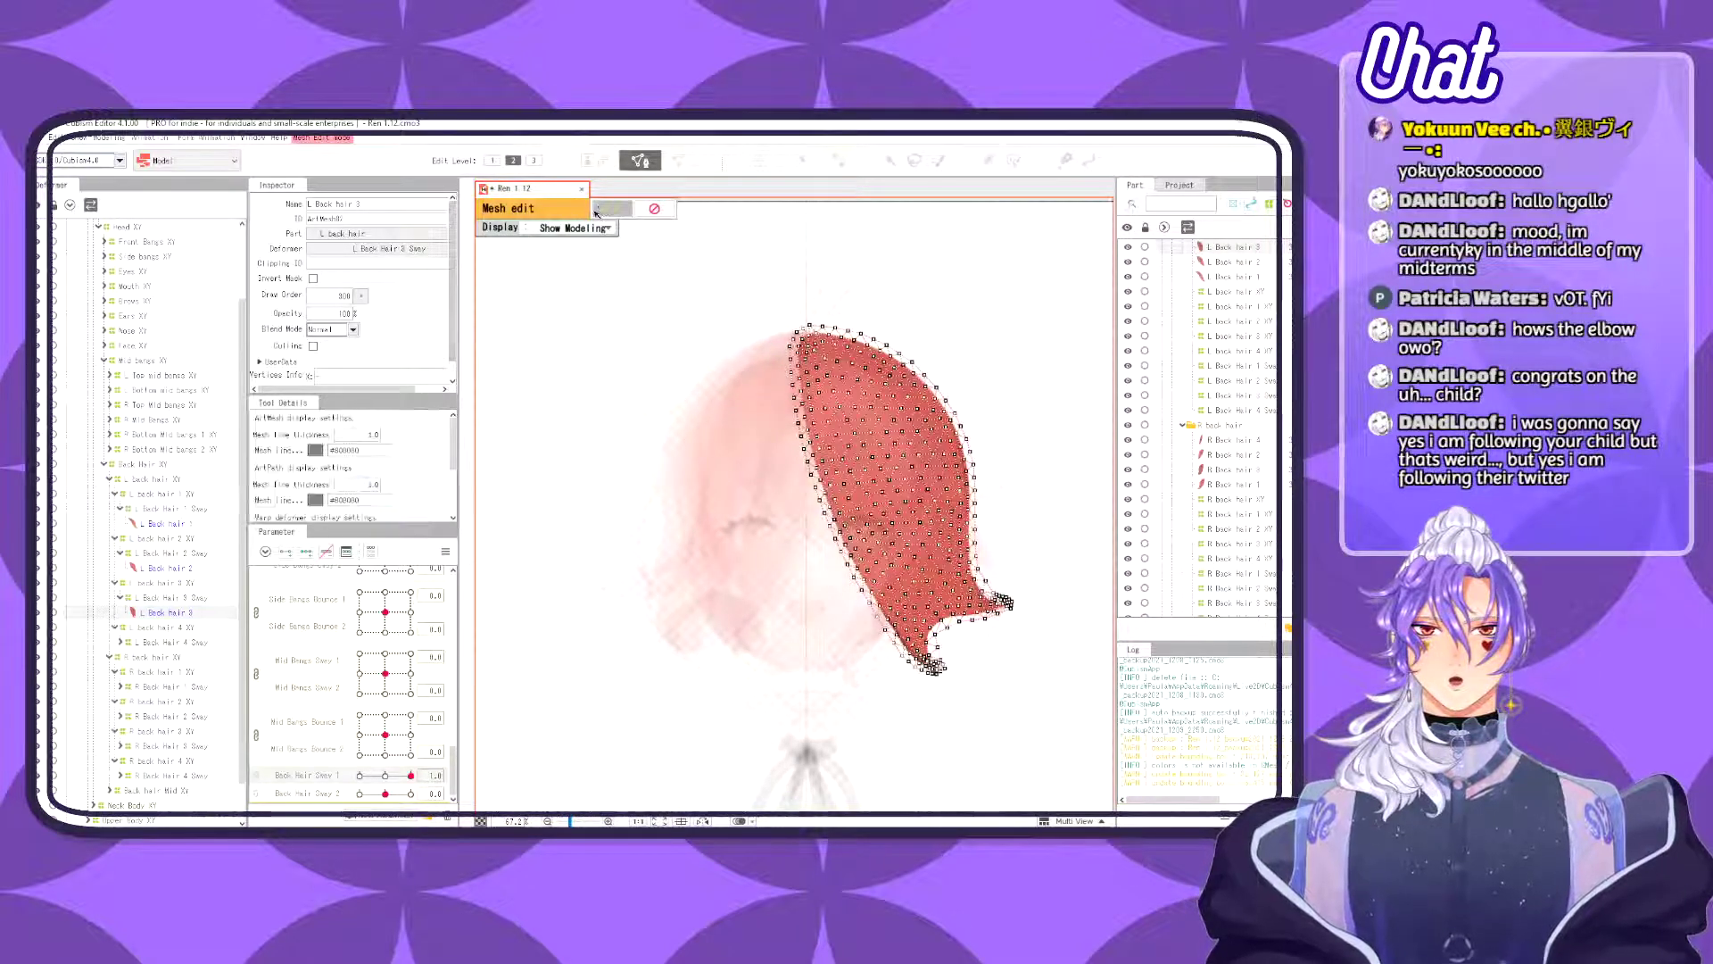
- Subdivide the L back hair 4 mesh once and apply the mesh edit
{"action": "left_click", "coordinate": [121, 642]}
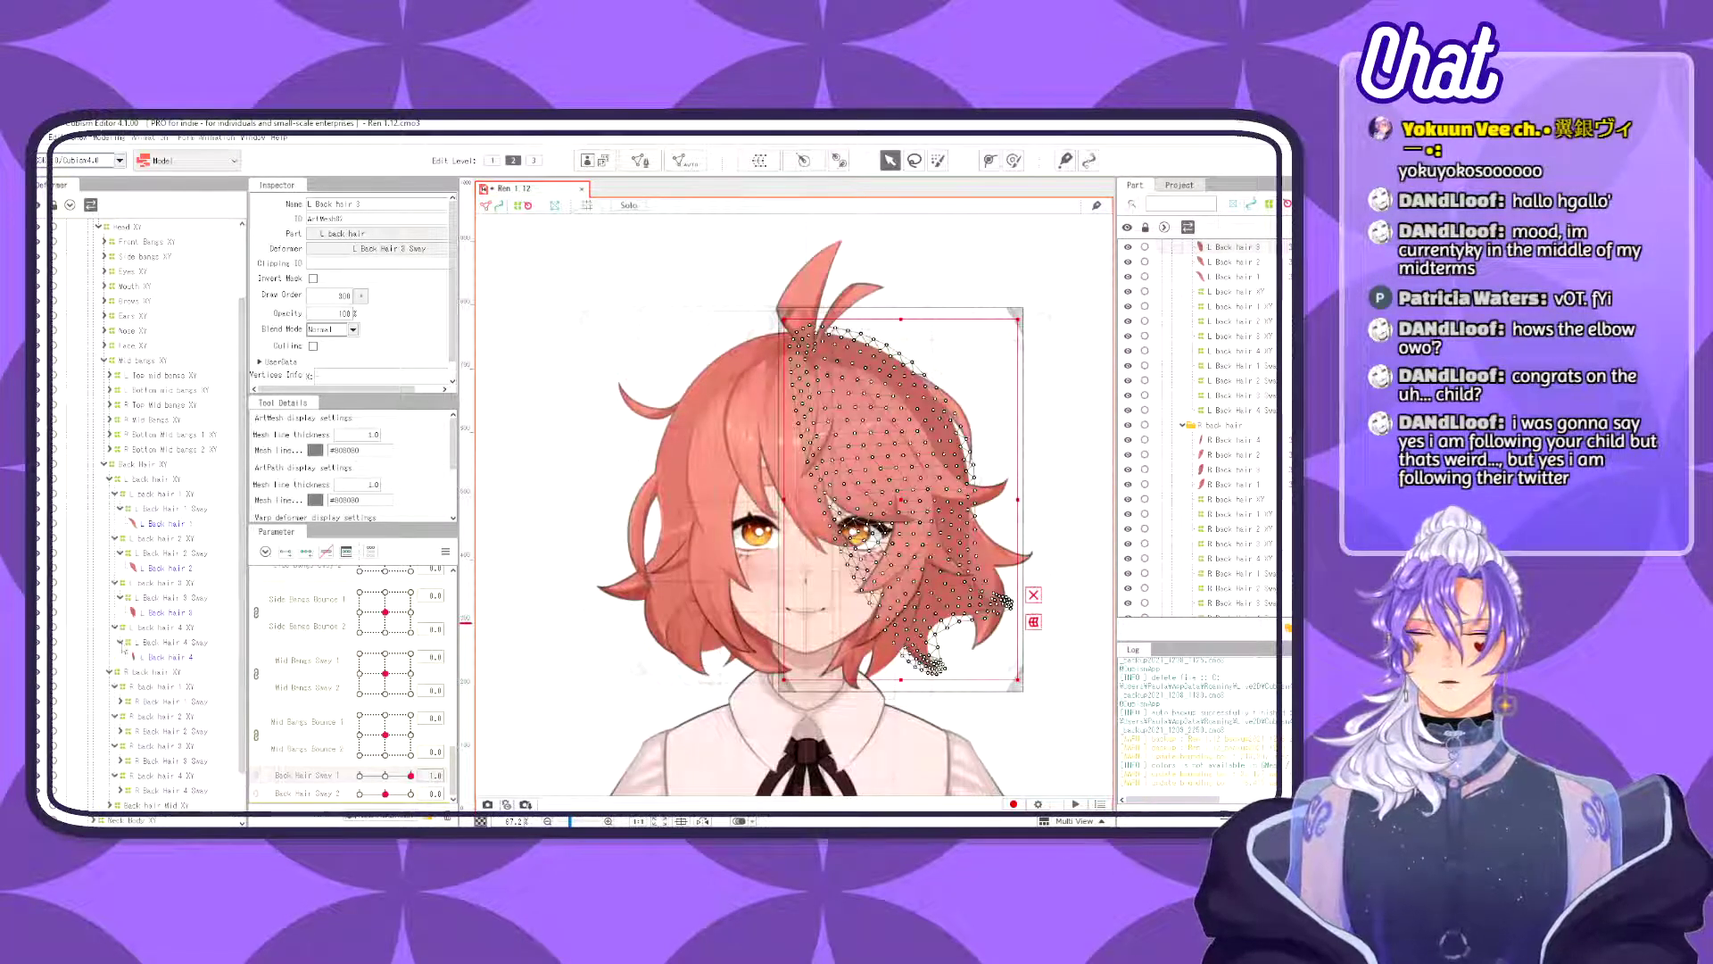
{"action": "left_click", "coordinate": [166, 657]}
{"action": "left_click", "coordinate": [639, 164]}
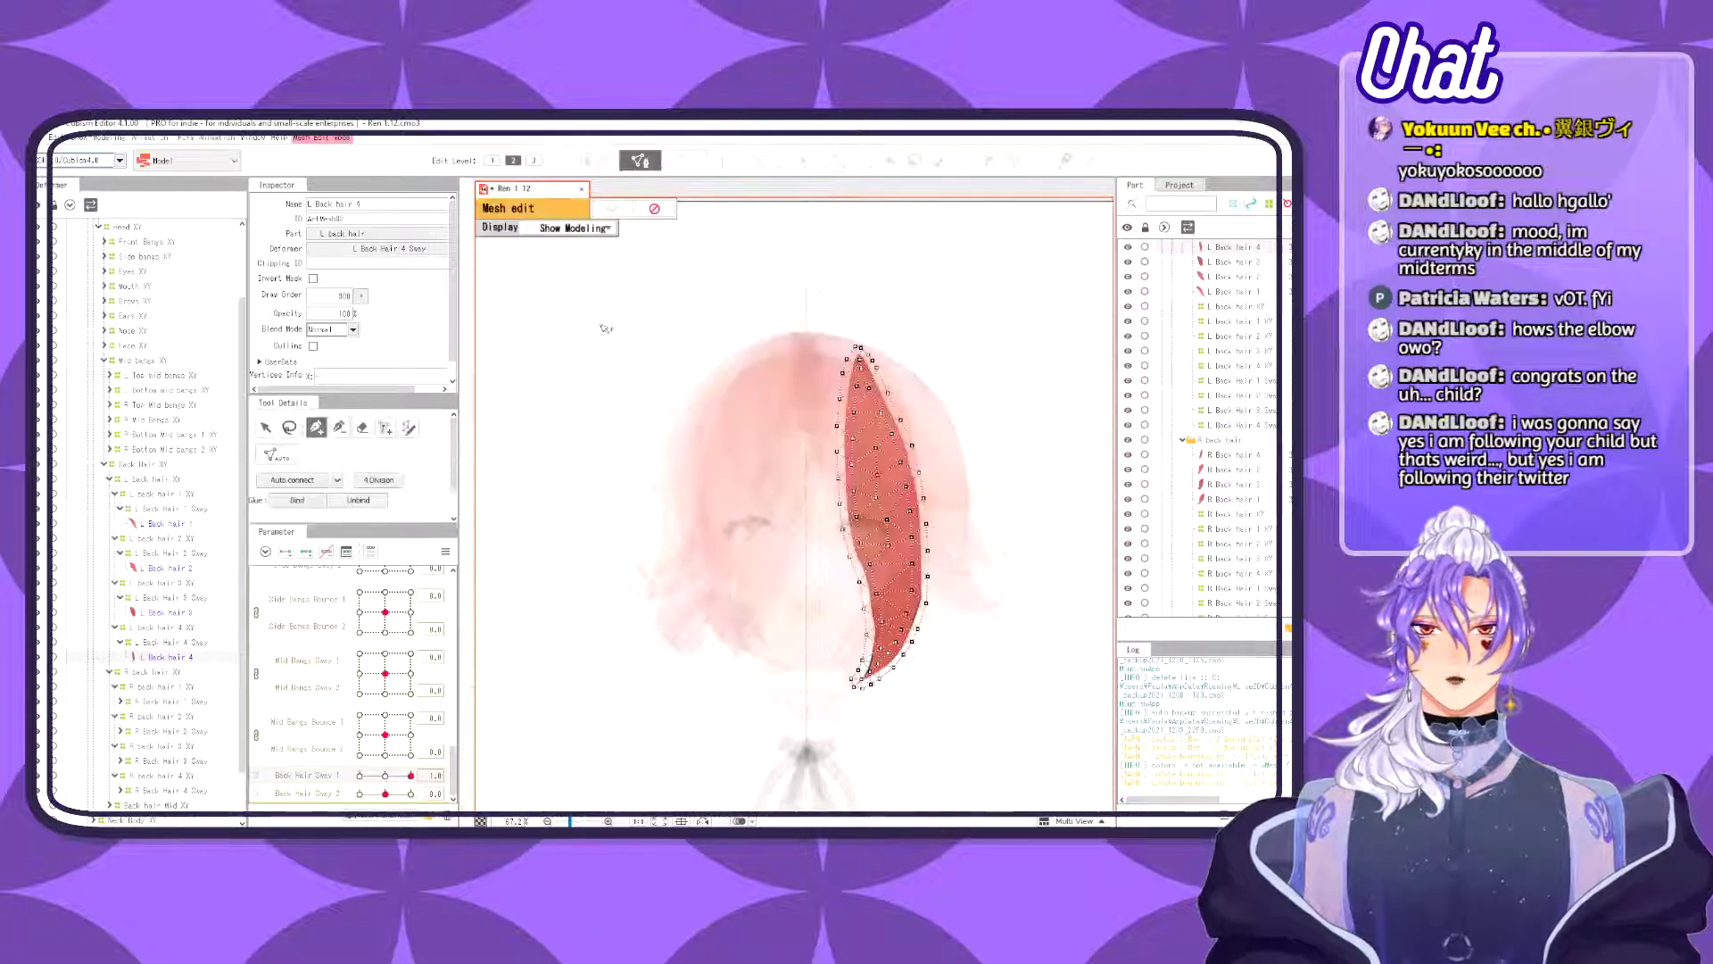
{"action": "left_click", "coordinate": [390, 482]}
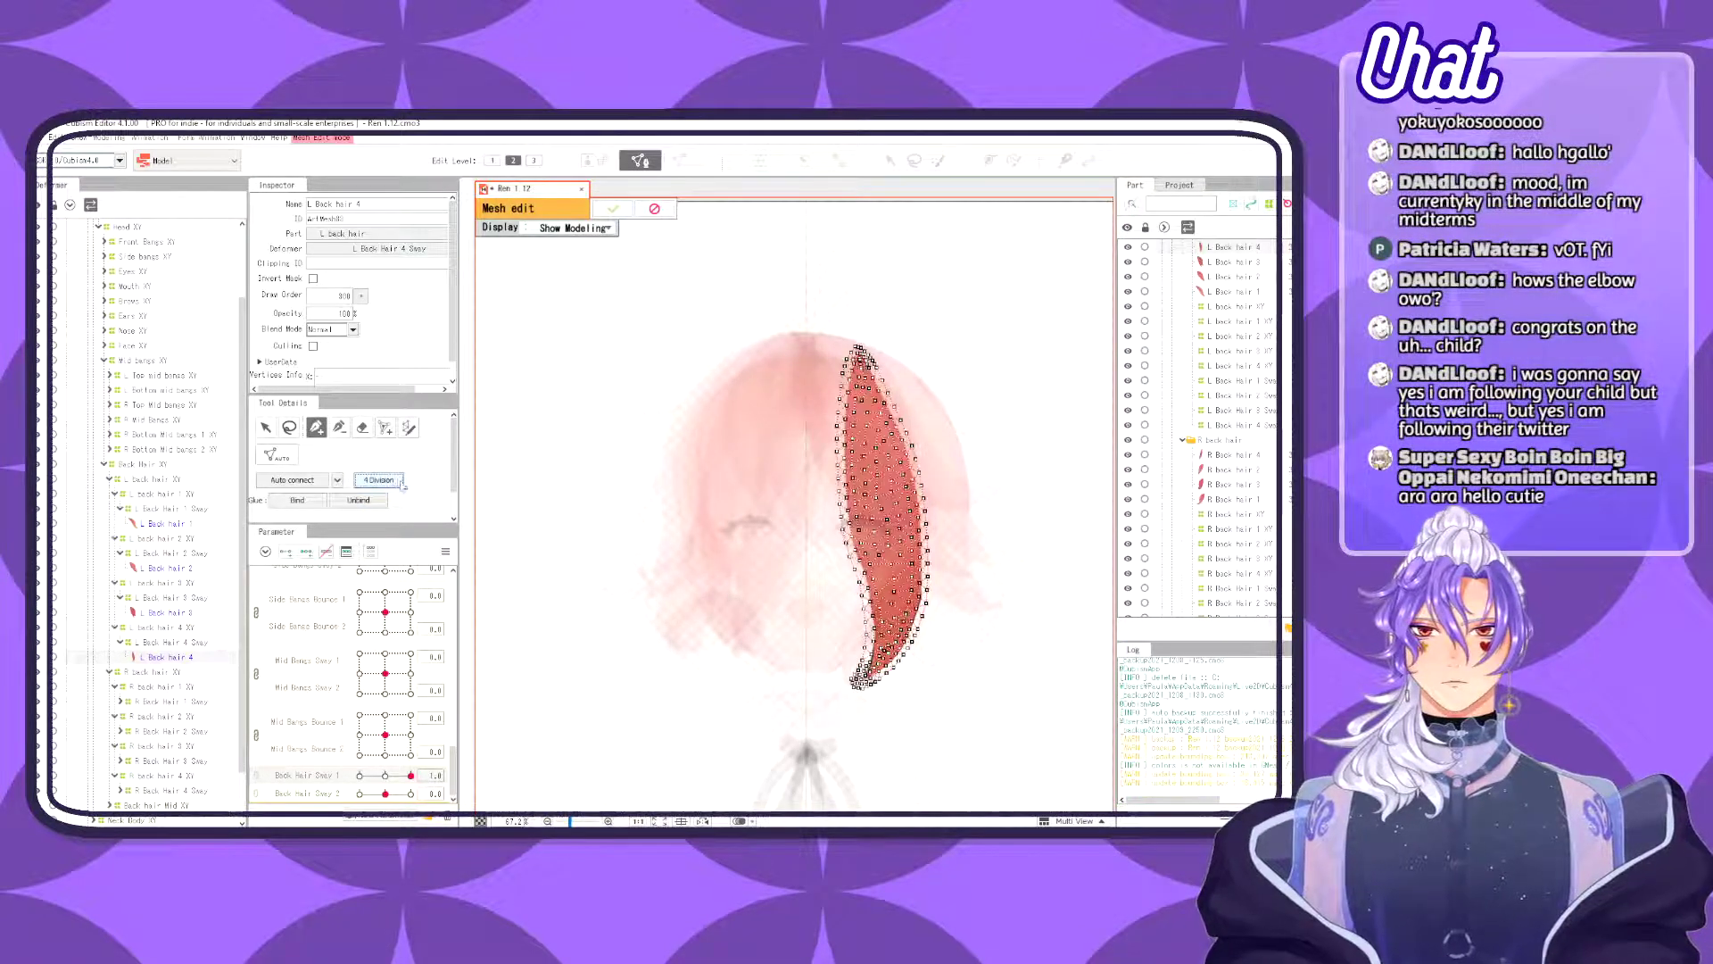
{"action": "left_click", "coordinate": [614, 210]}
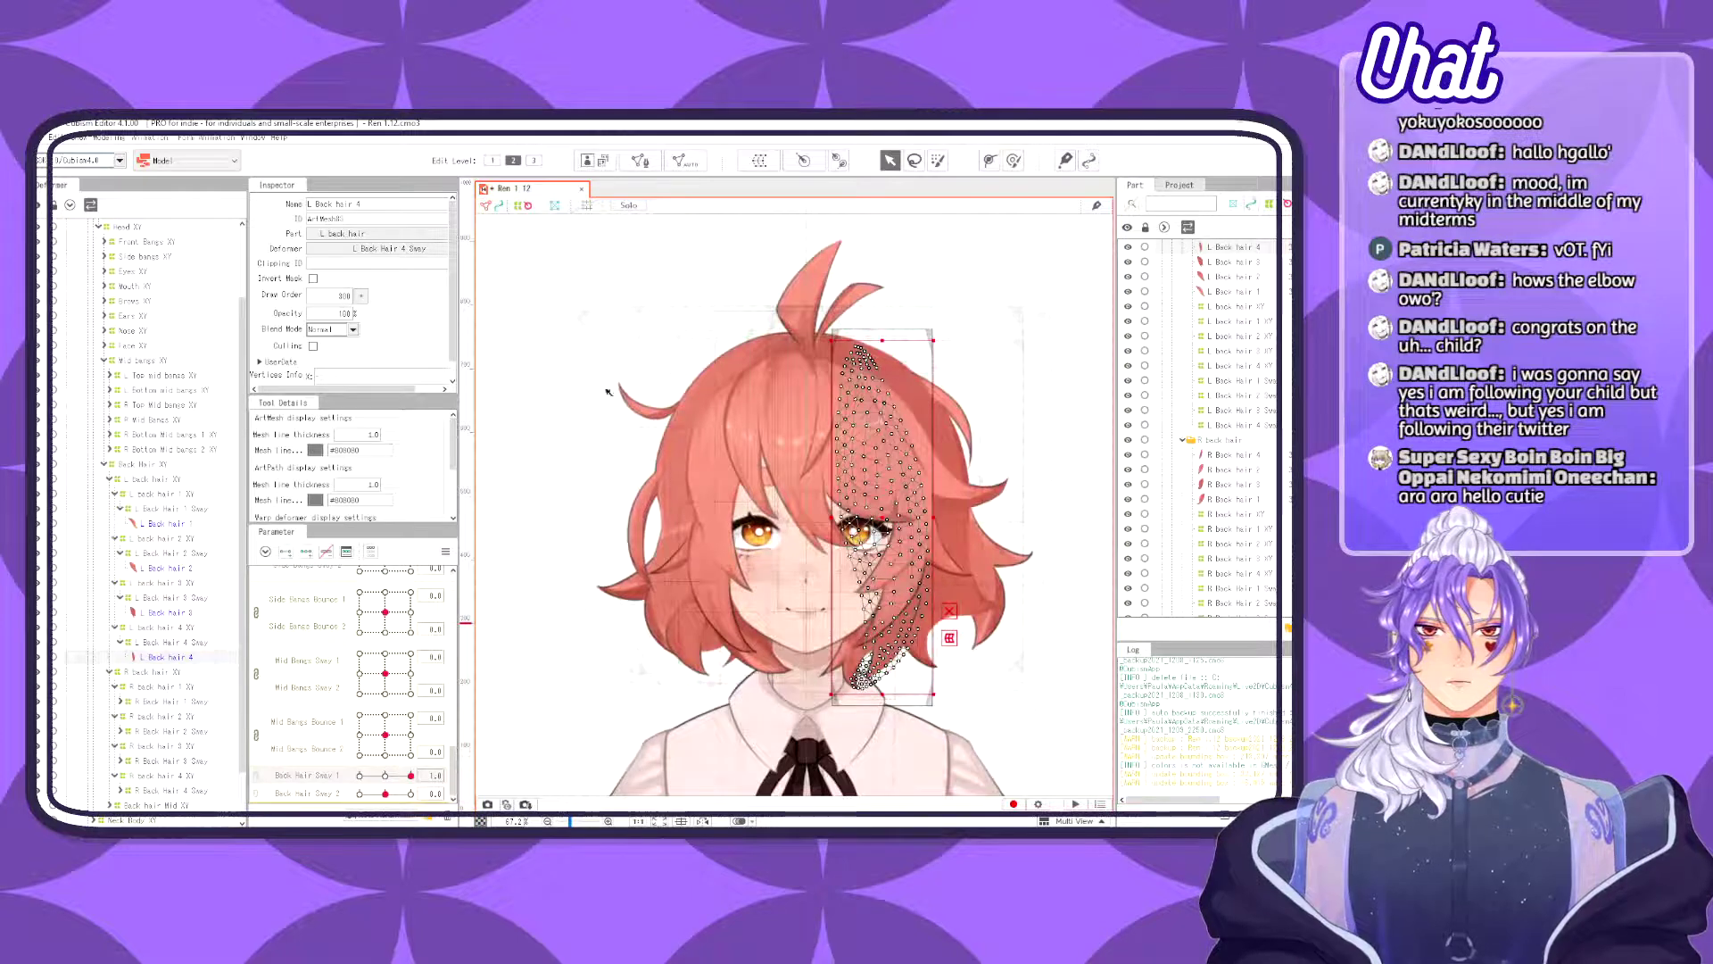
- Subdivide the mesh of R back hair 1 once in mesh editing and apply it
{"action": "left_click", "coordinate": [120, 701]}
{"action": "left_click", "coordinate": [160, 716]}
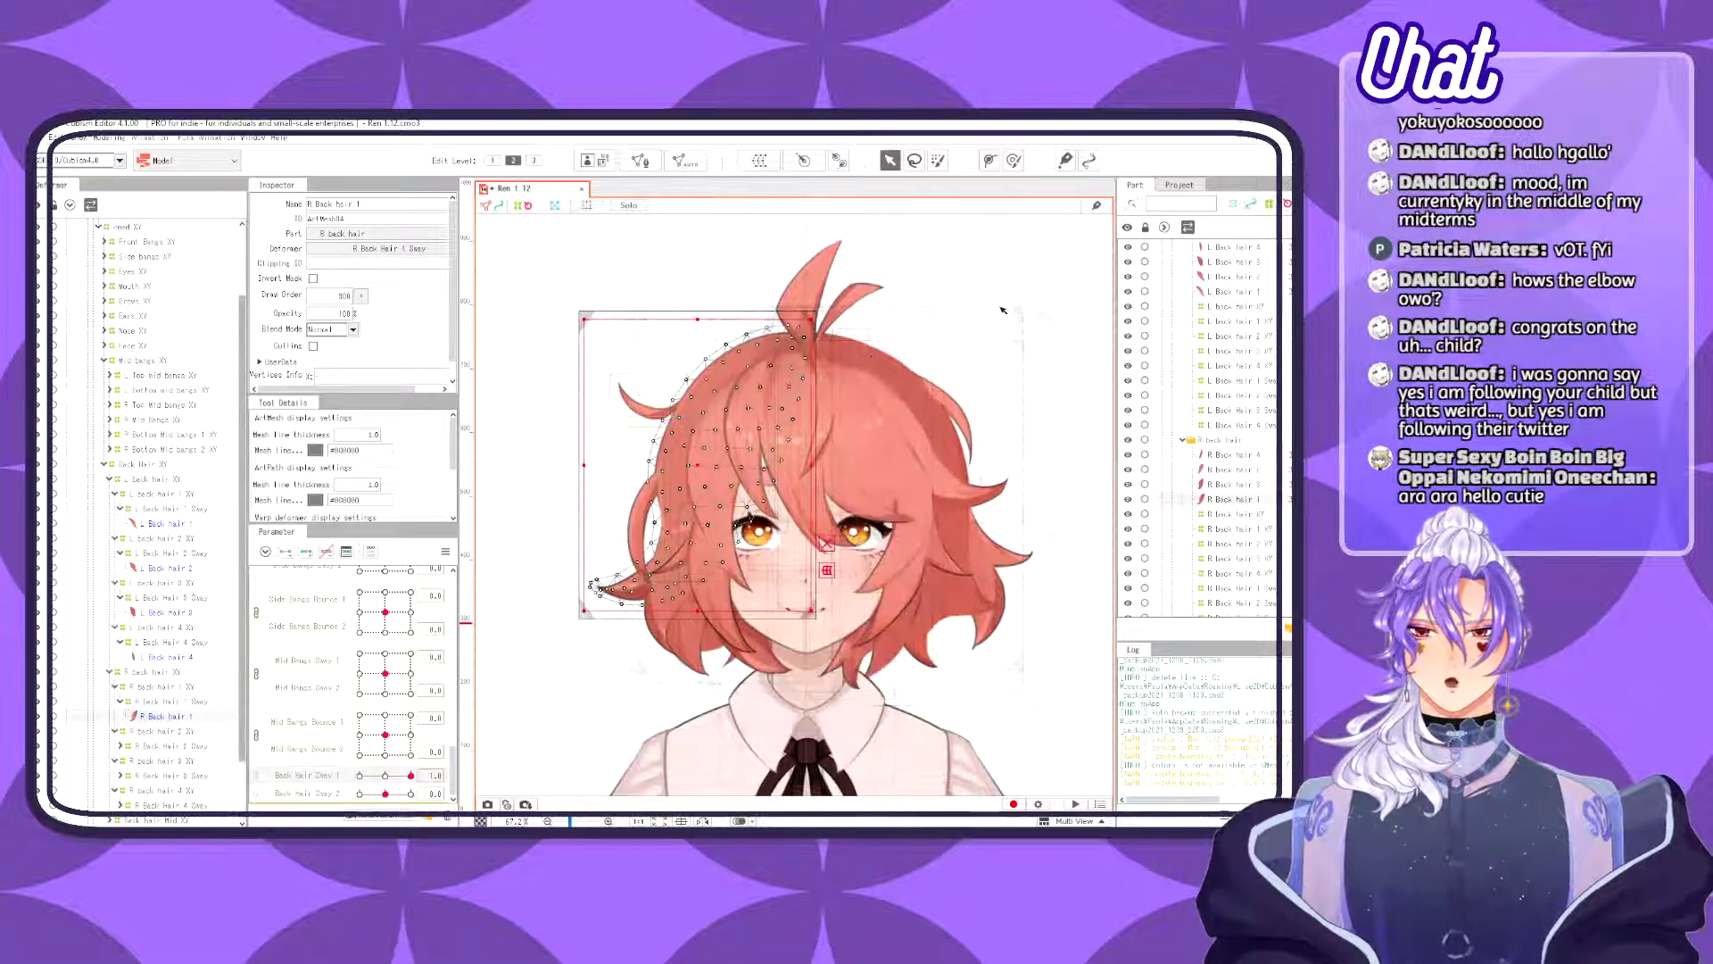
{"action": "left_click", "coordinate": [640, 160]}
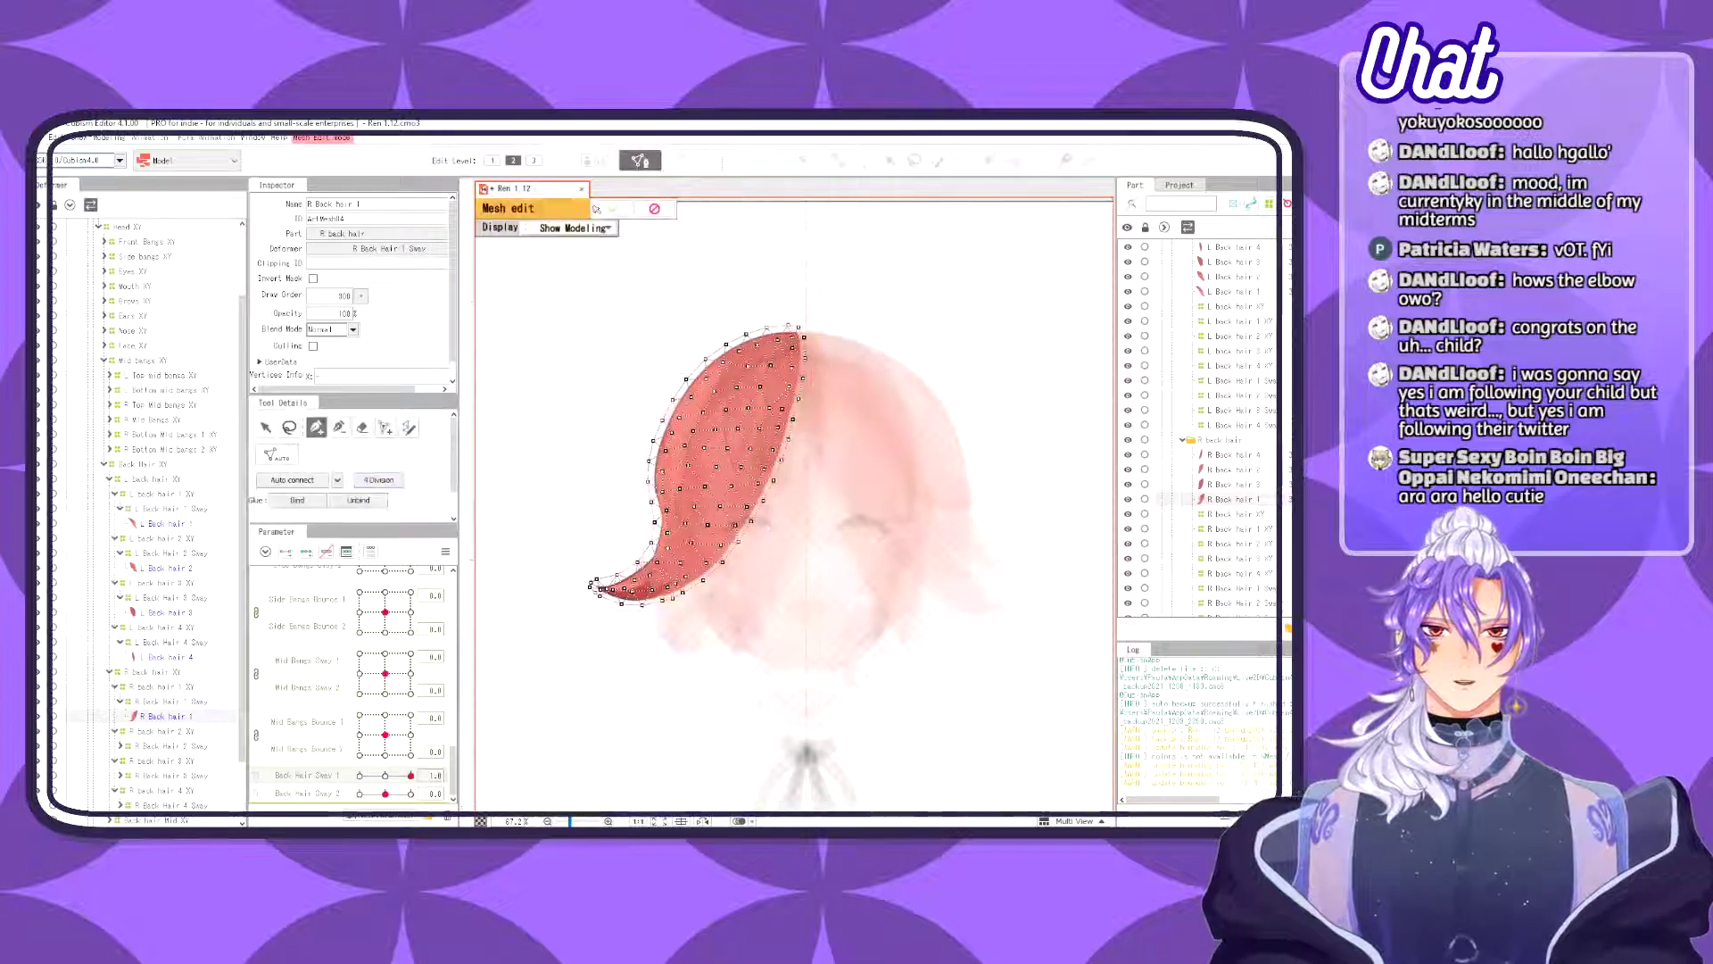
{"action": "left_click", "coordinate": [385, 480]}
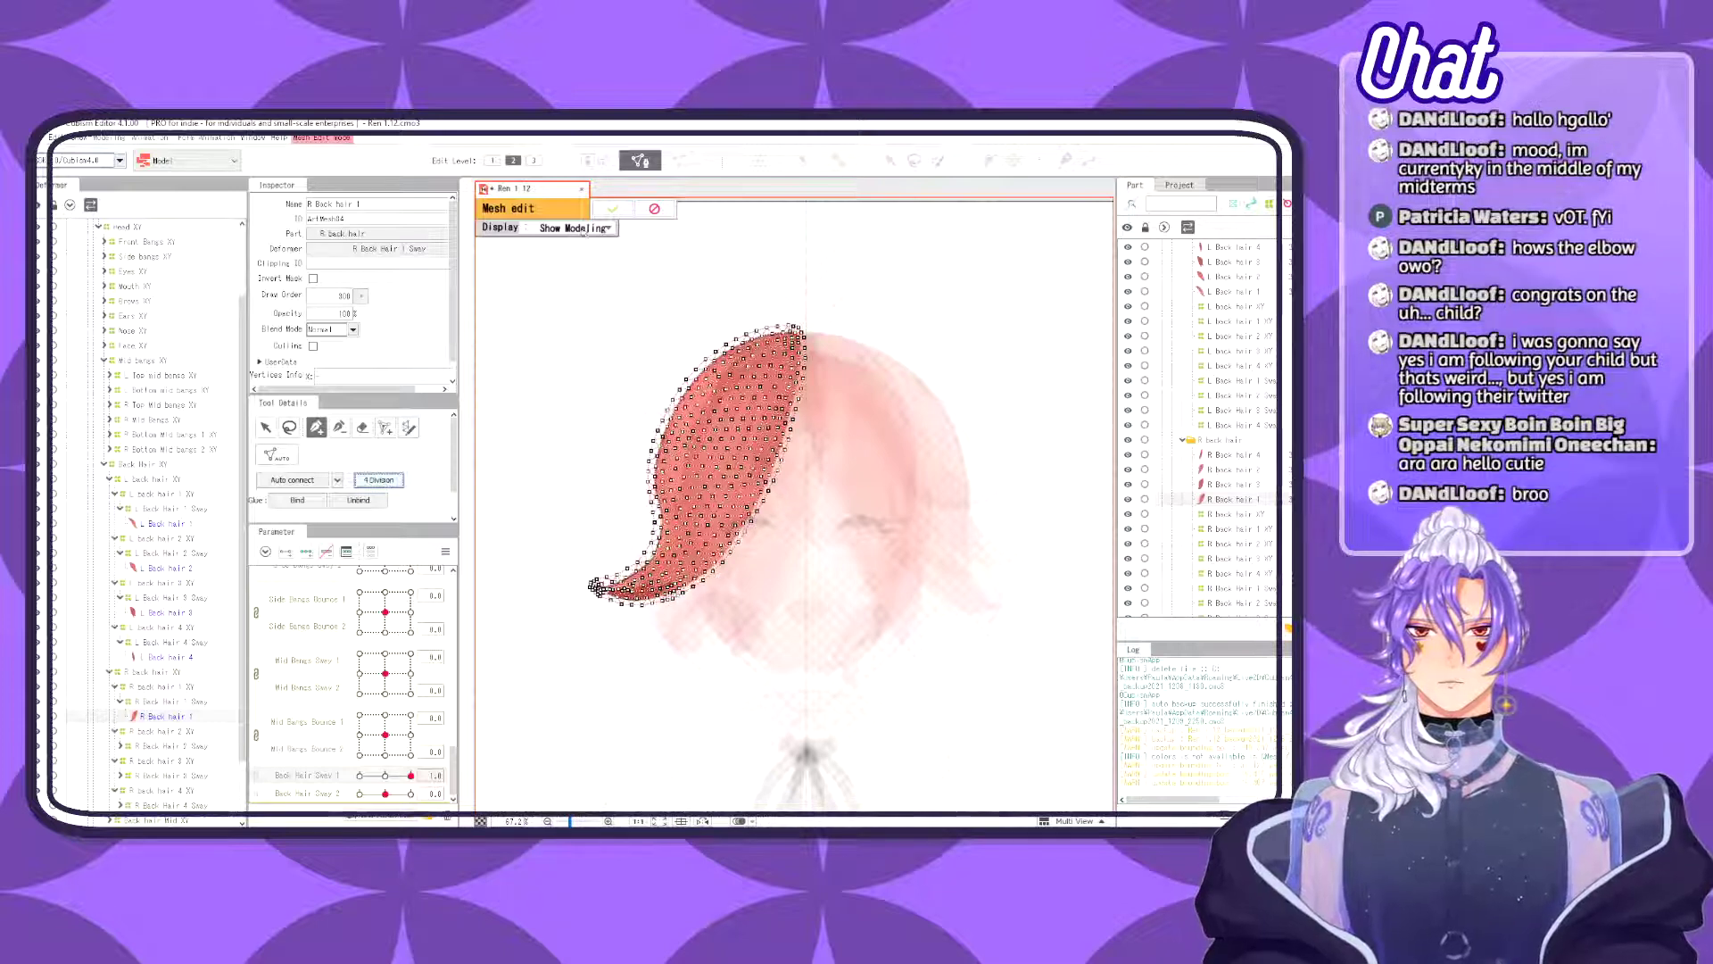
{"action": "left_click", "coordinate": [602, 210]}
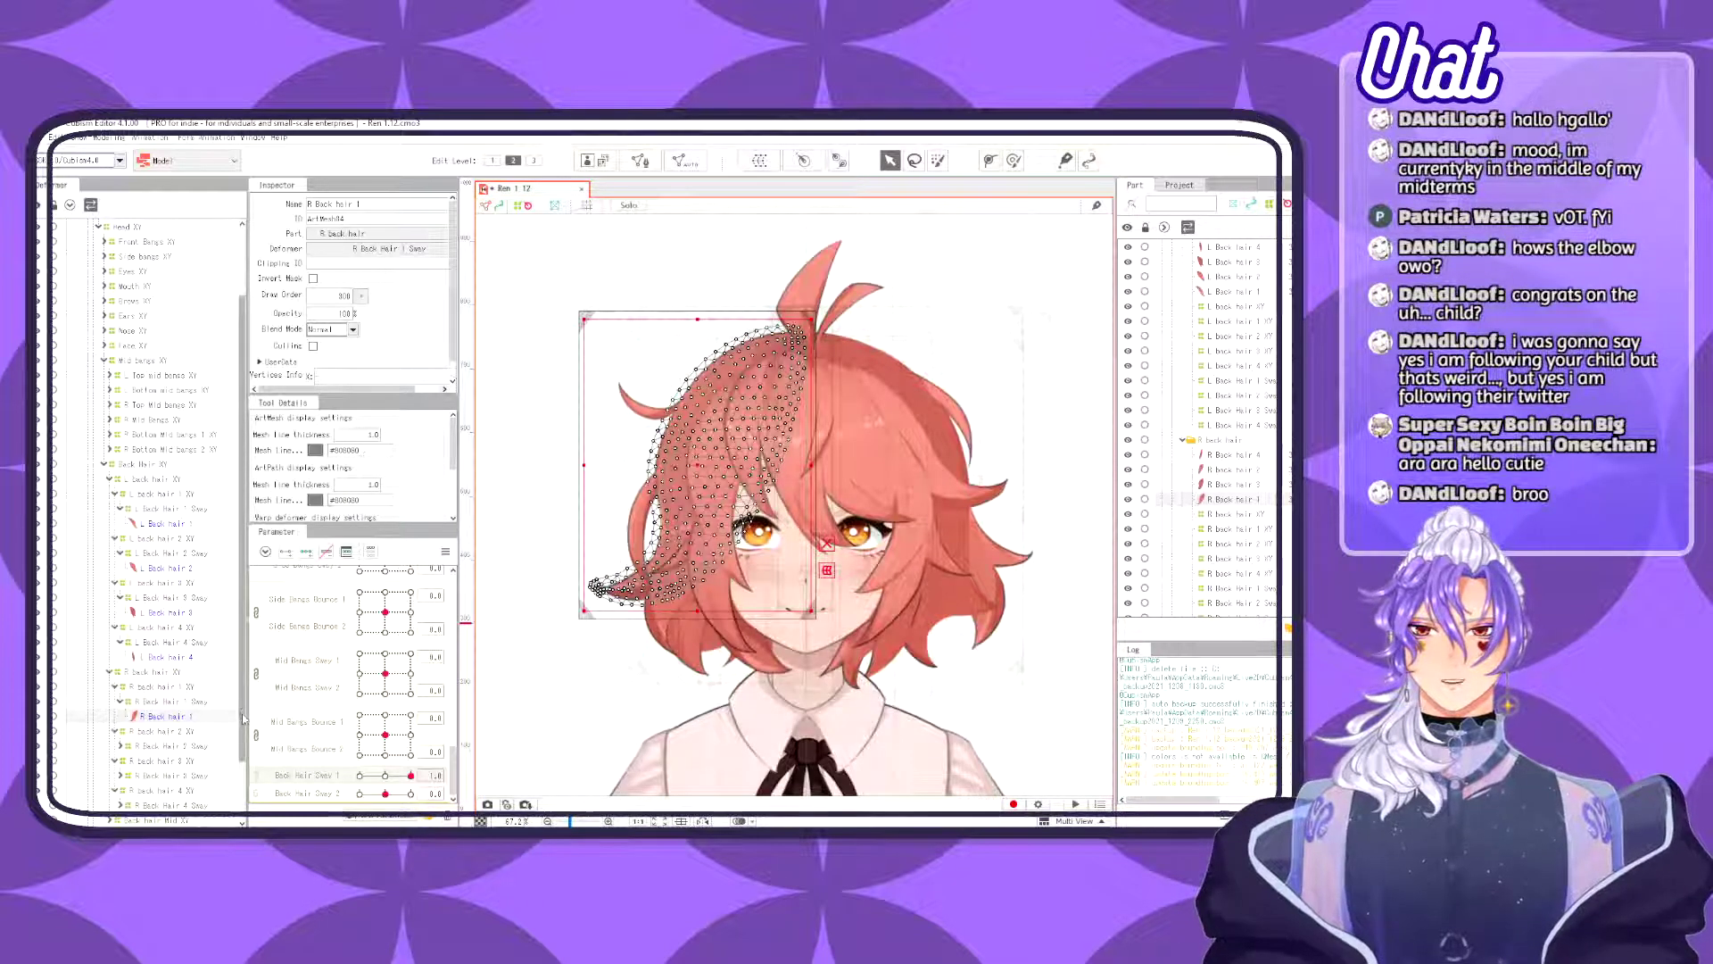
- Subdivide the R back hair 2 mesh once and apply the denser mesh
{"action": "scroll", "coordinate": [113, 678], "scroll_direction": "down", "scroll_amount": 2}
{"action": "left_click", "coordinate": [121, 671]}
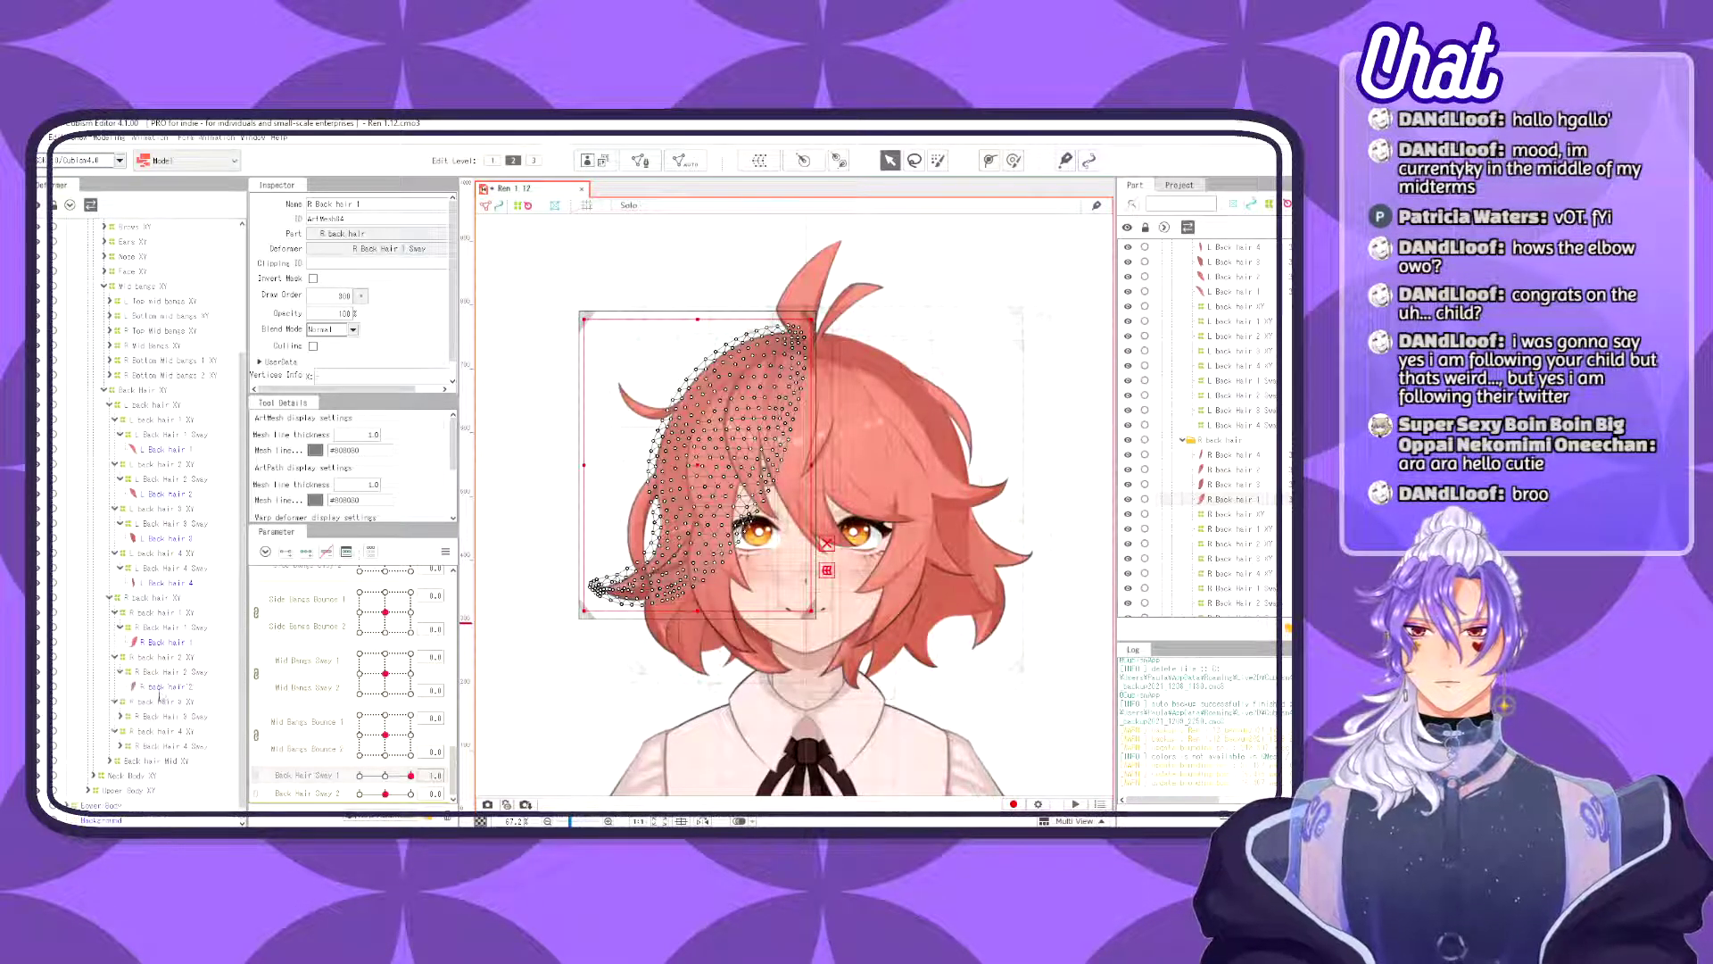
{"action": "left_click", "coordinate": [169, 686]}
{"action": "left_click", "coordinate": [641, 161]}
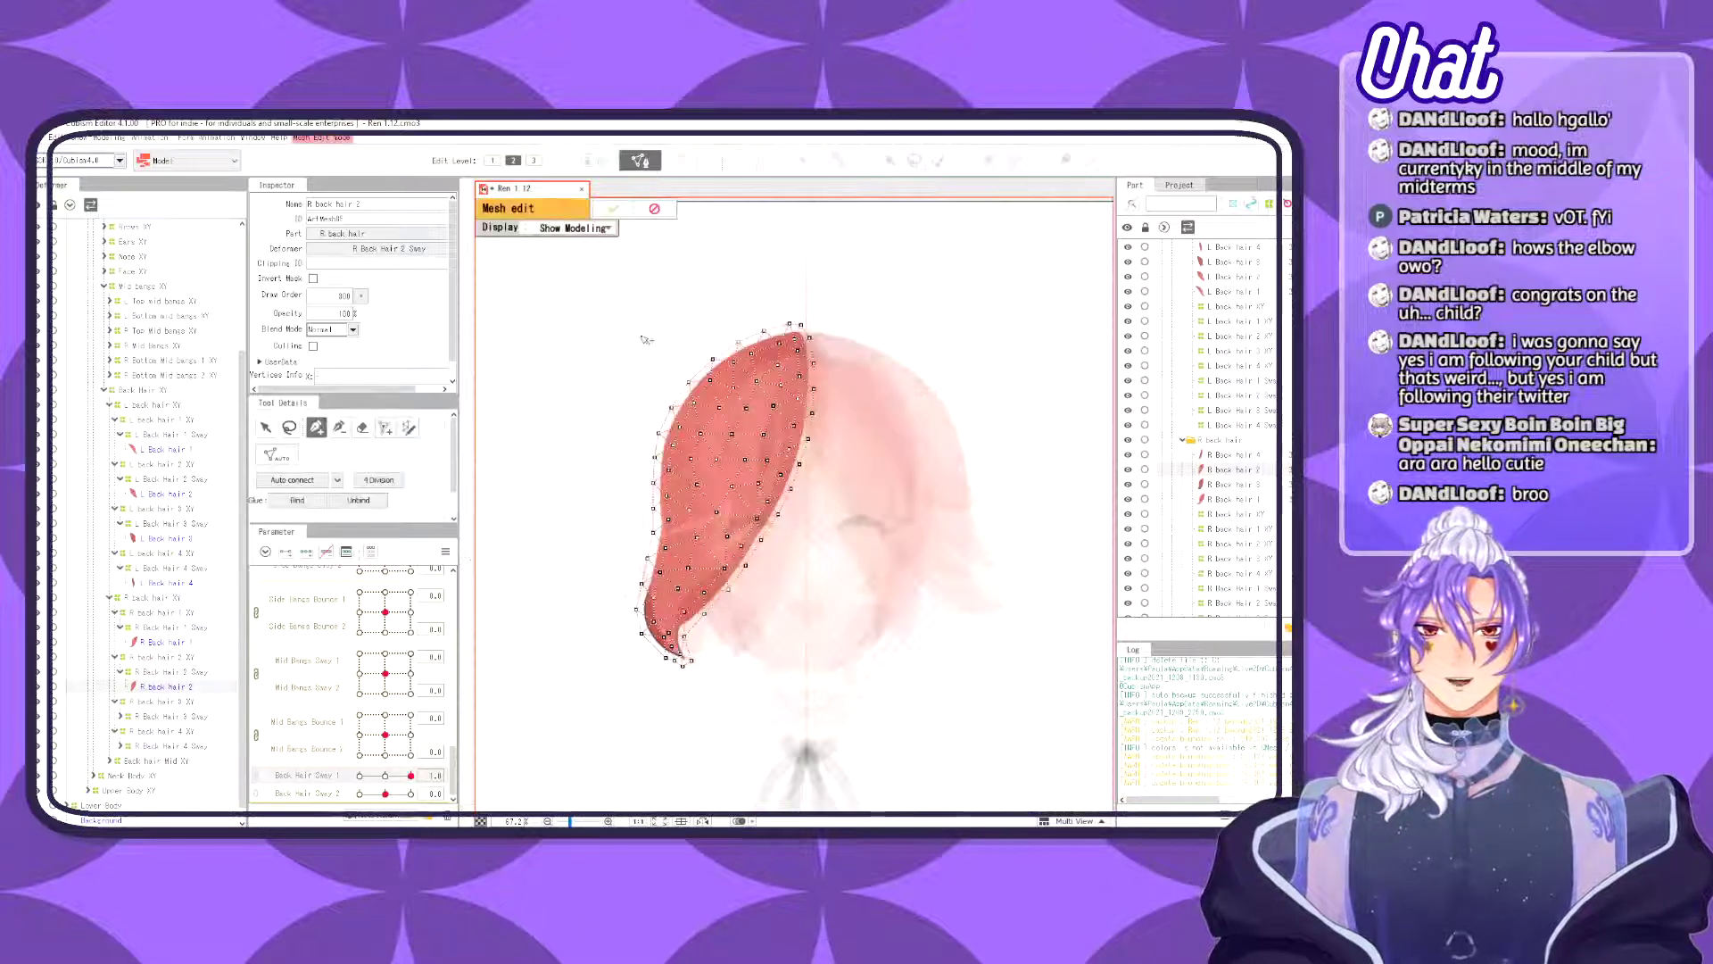
{"action": "left_click", "coordinate": [379, 481]}
{"action": "left_click", "coordinate": [612, 208]}
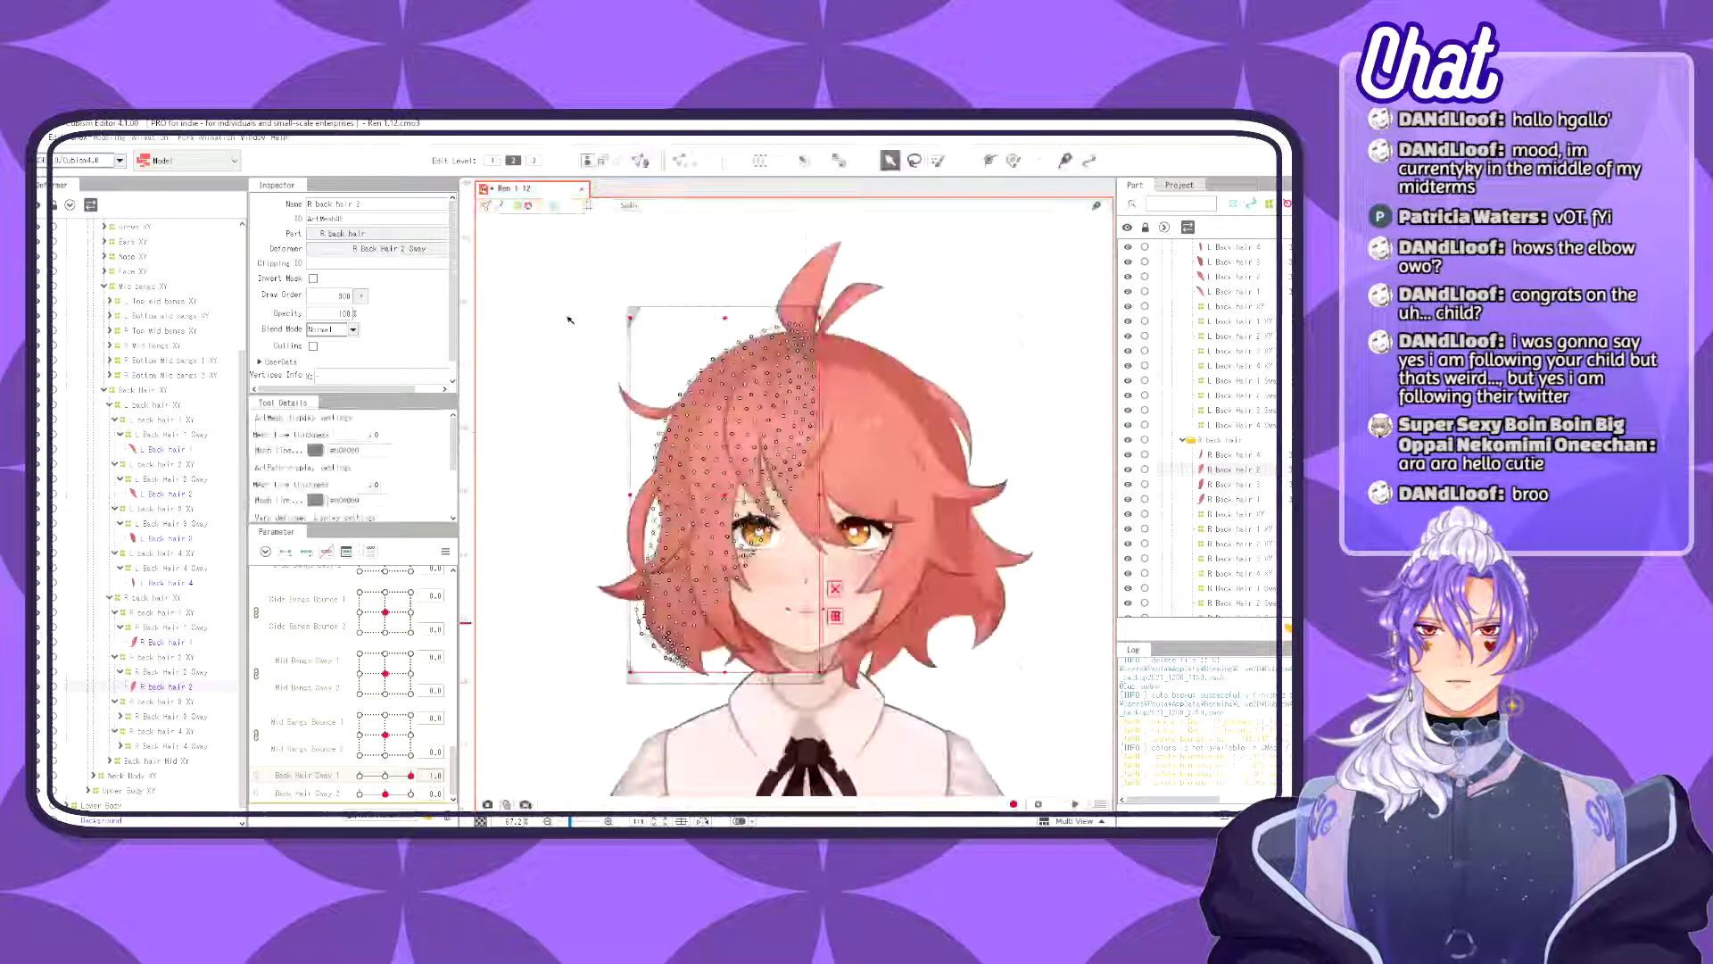
- Subdivide the R back hair 3 mesh once and apply the mesh edit
{"action": "left_click", "coordinate": [120, 715]}
{"action": "left_click", "coordinate": [165, 731]}
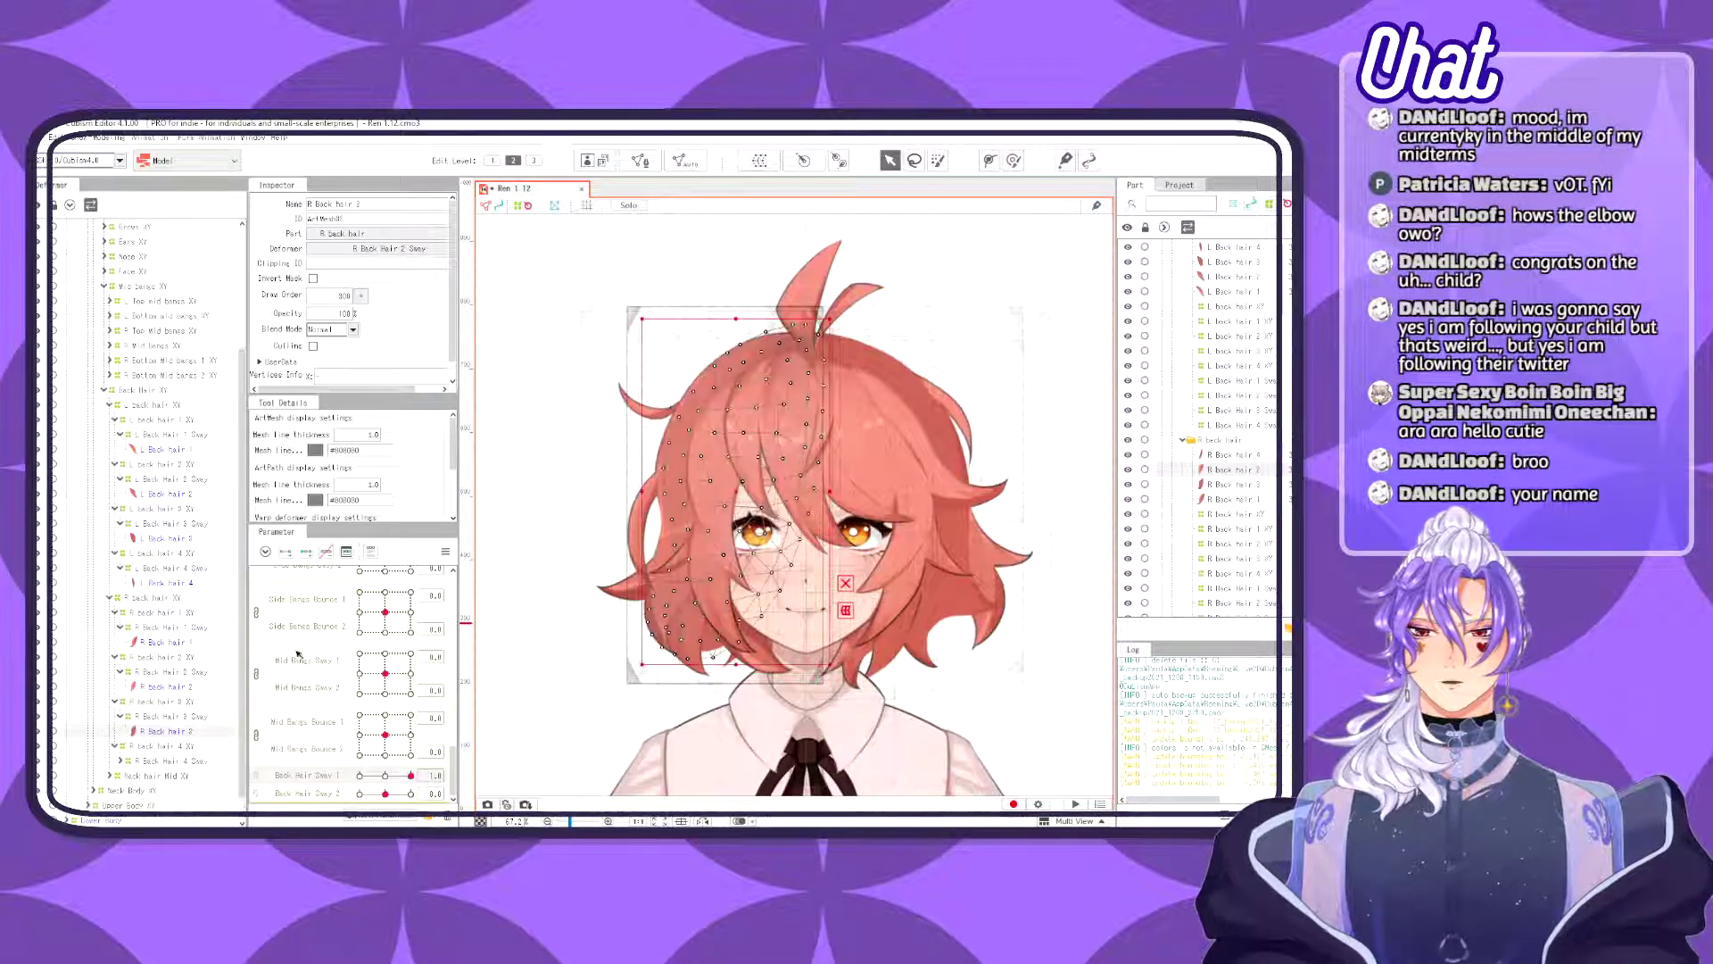
{"action": "left_click", "coordinate": [642, 160]}
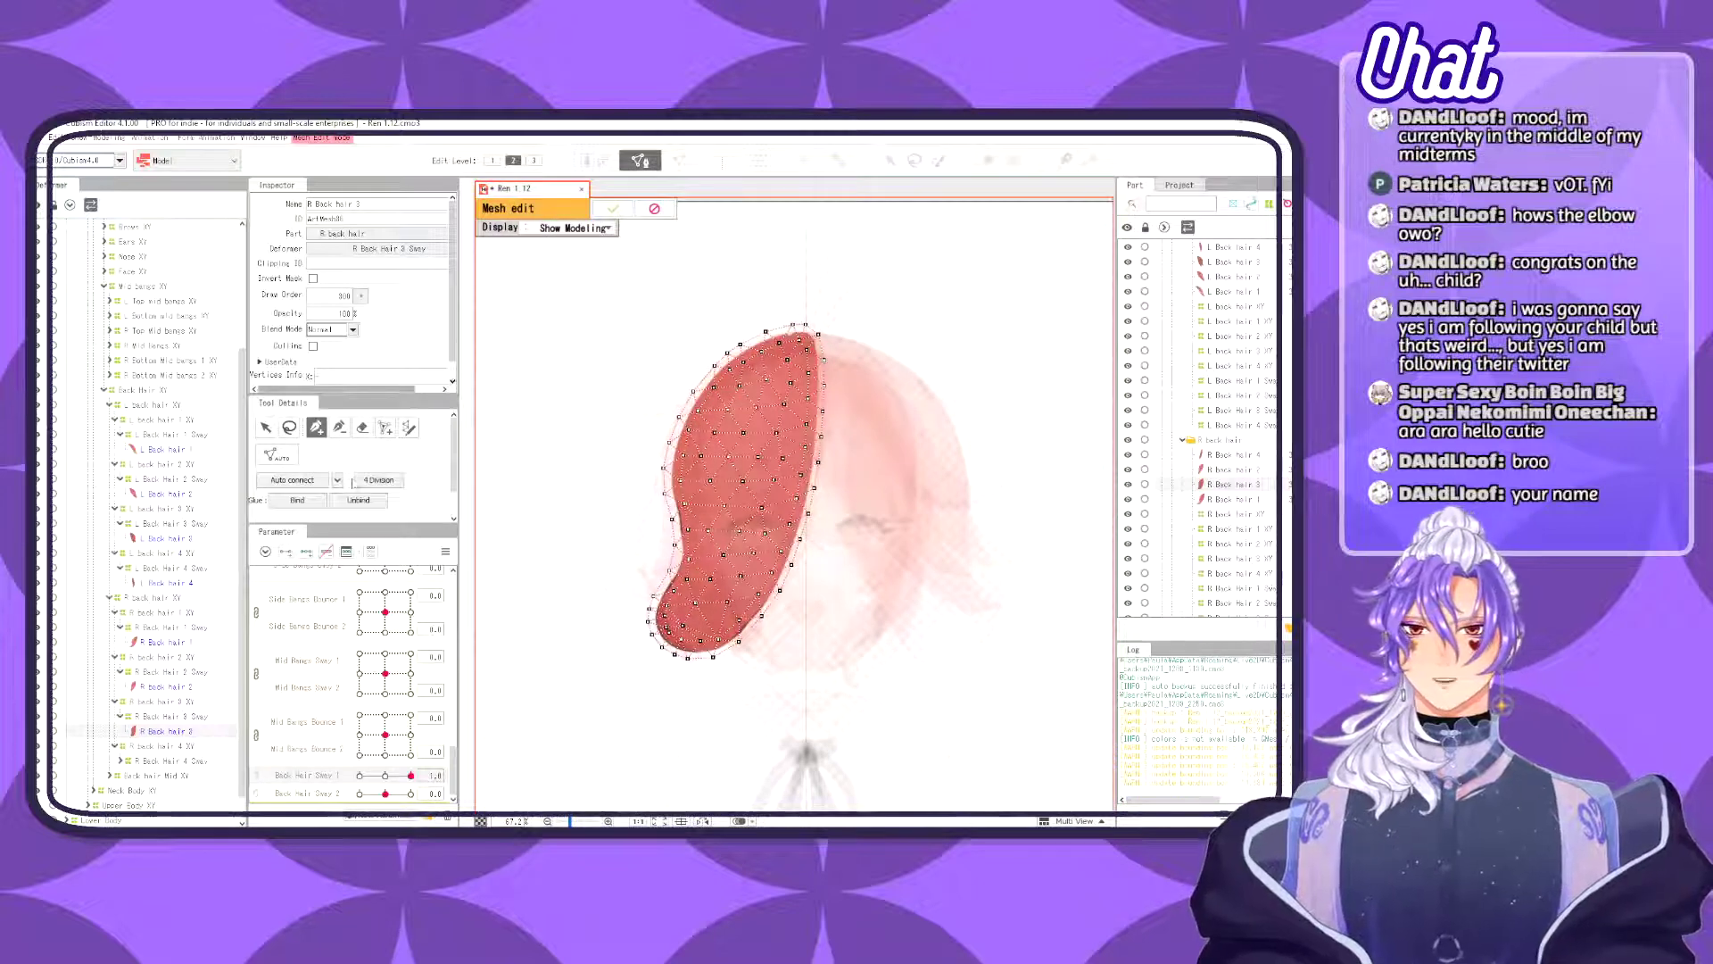
{"action": "left_click", "coordinate": [379, 479]}
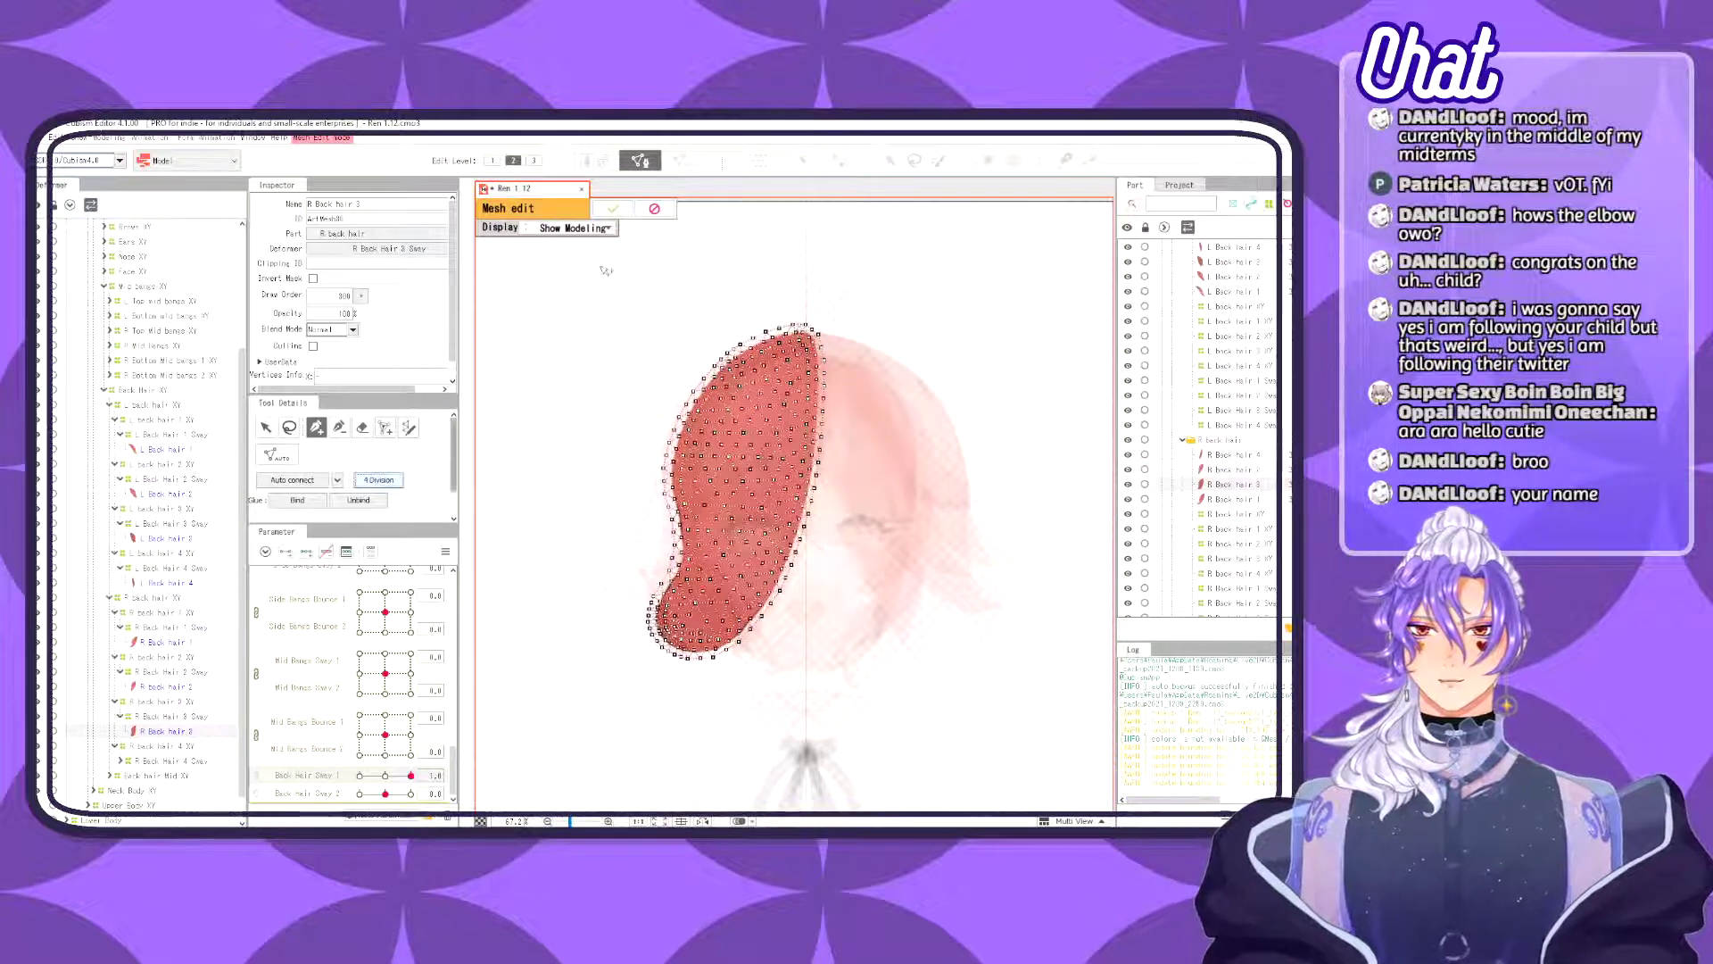
{"action": "left_click", "coordinate": [613, 208]}
- Select R back hair 4, subdivide its mesh once and apply the result
{"action": "left_click", "coordinate": [120, 761]}
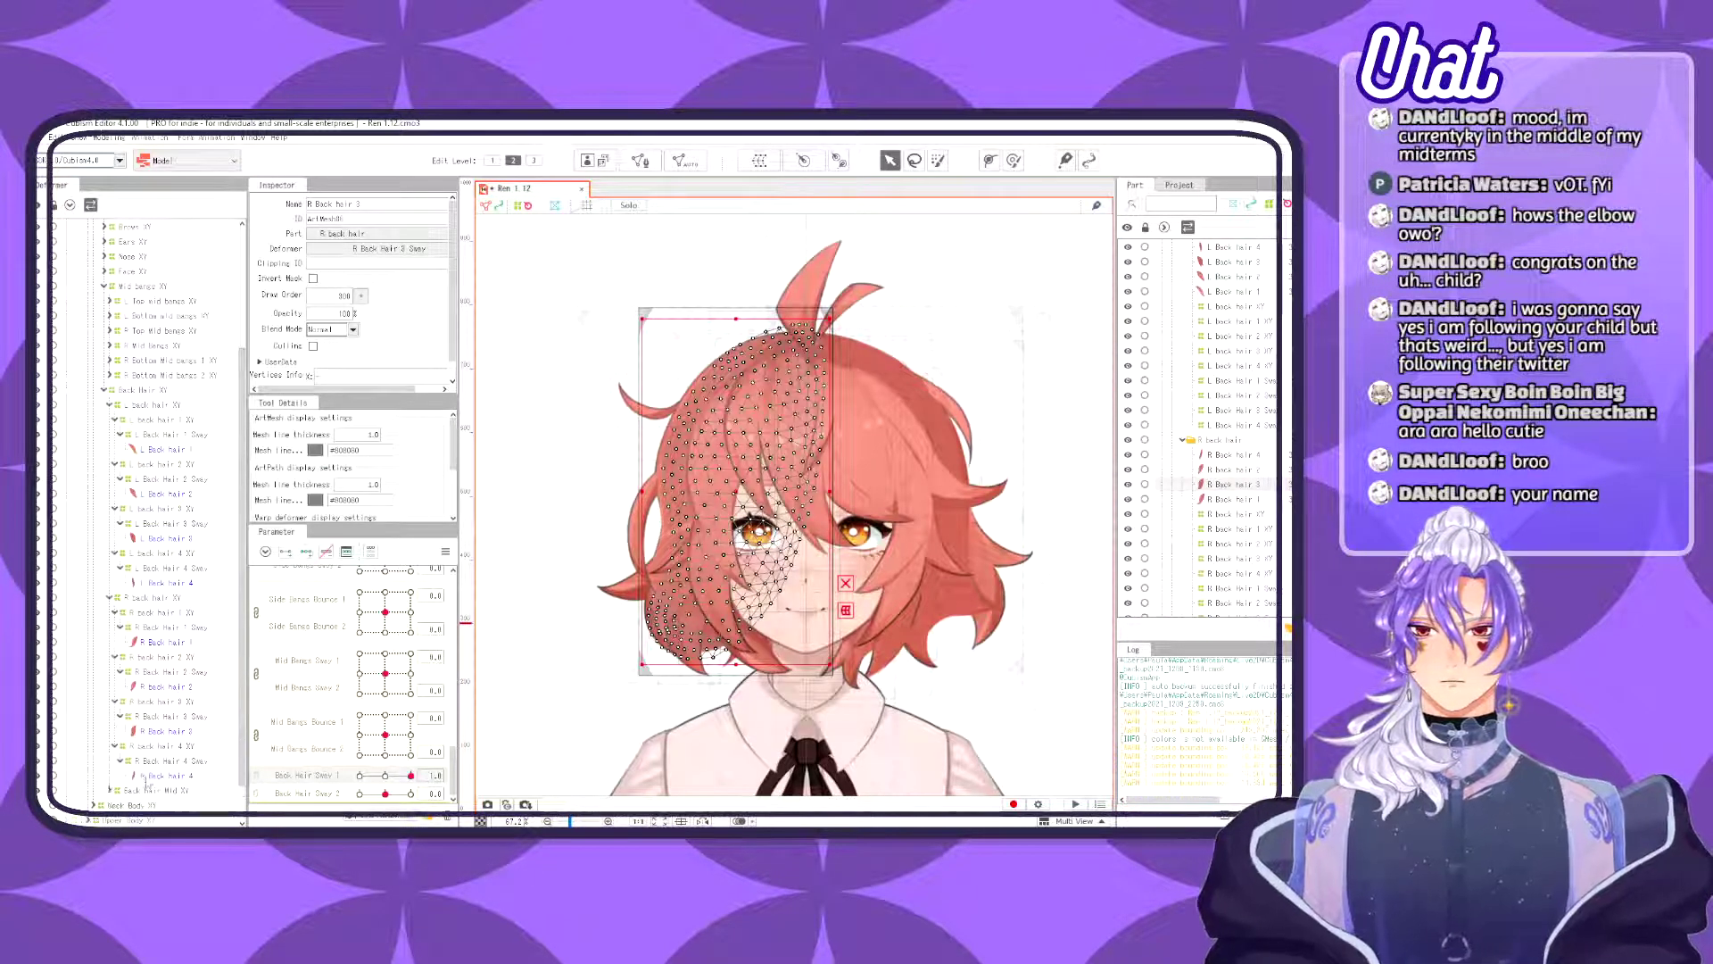
{"action": "left_click", "coordinate": [165, 775]}
{"action": "left_click", "coordinate": [640, 160]}
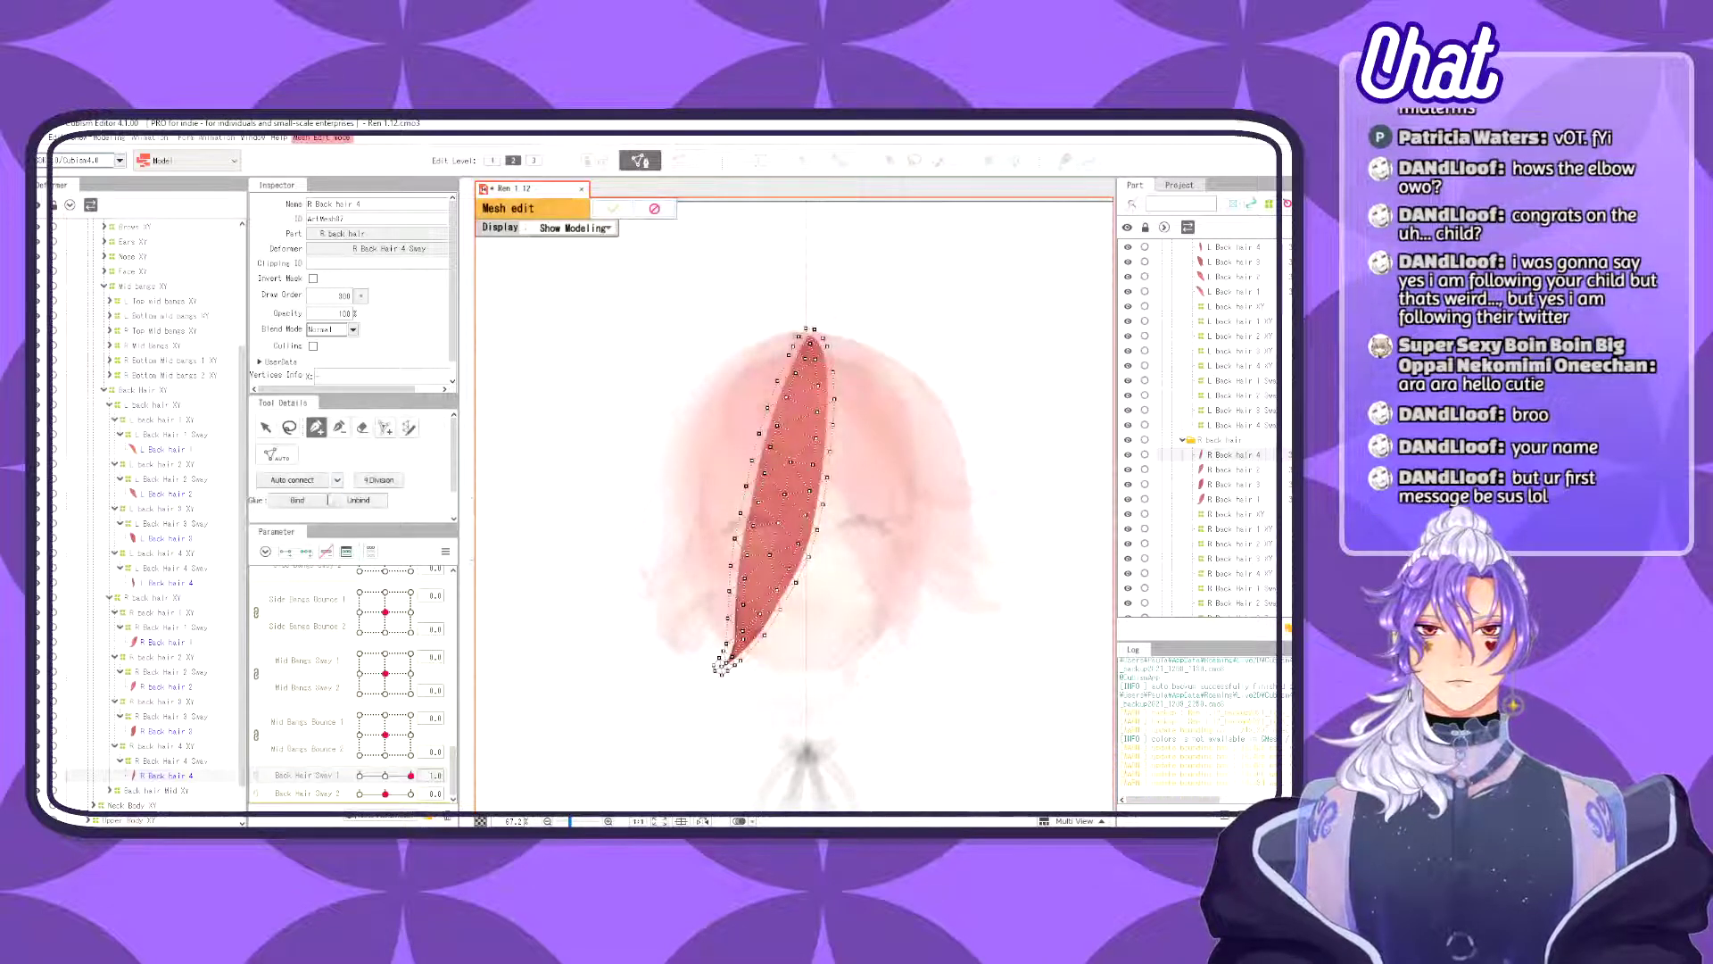
{"action": "left_click", "coordinate": [378, 479]}
{"action": "left_click", "coordinate": [612, 207]}
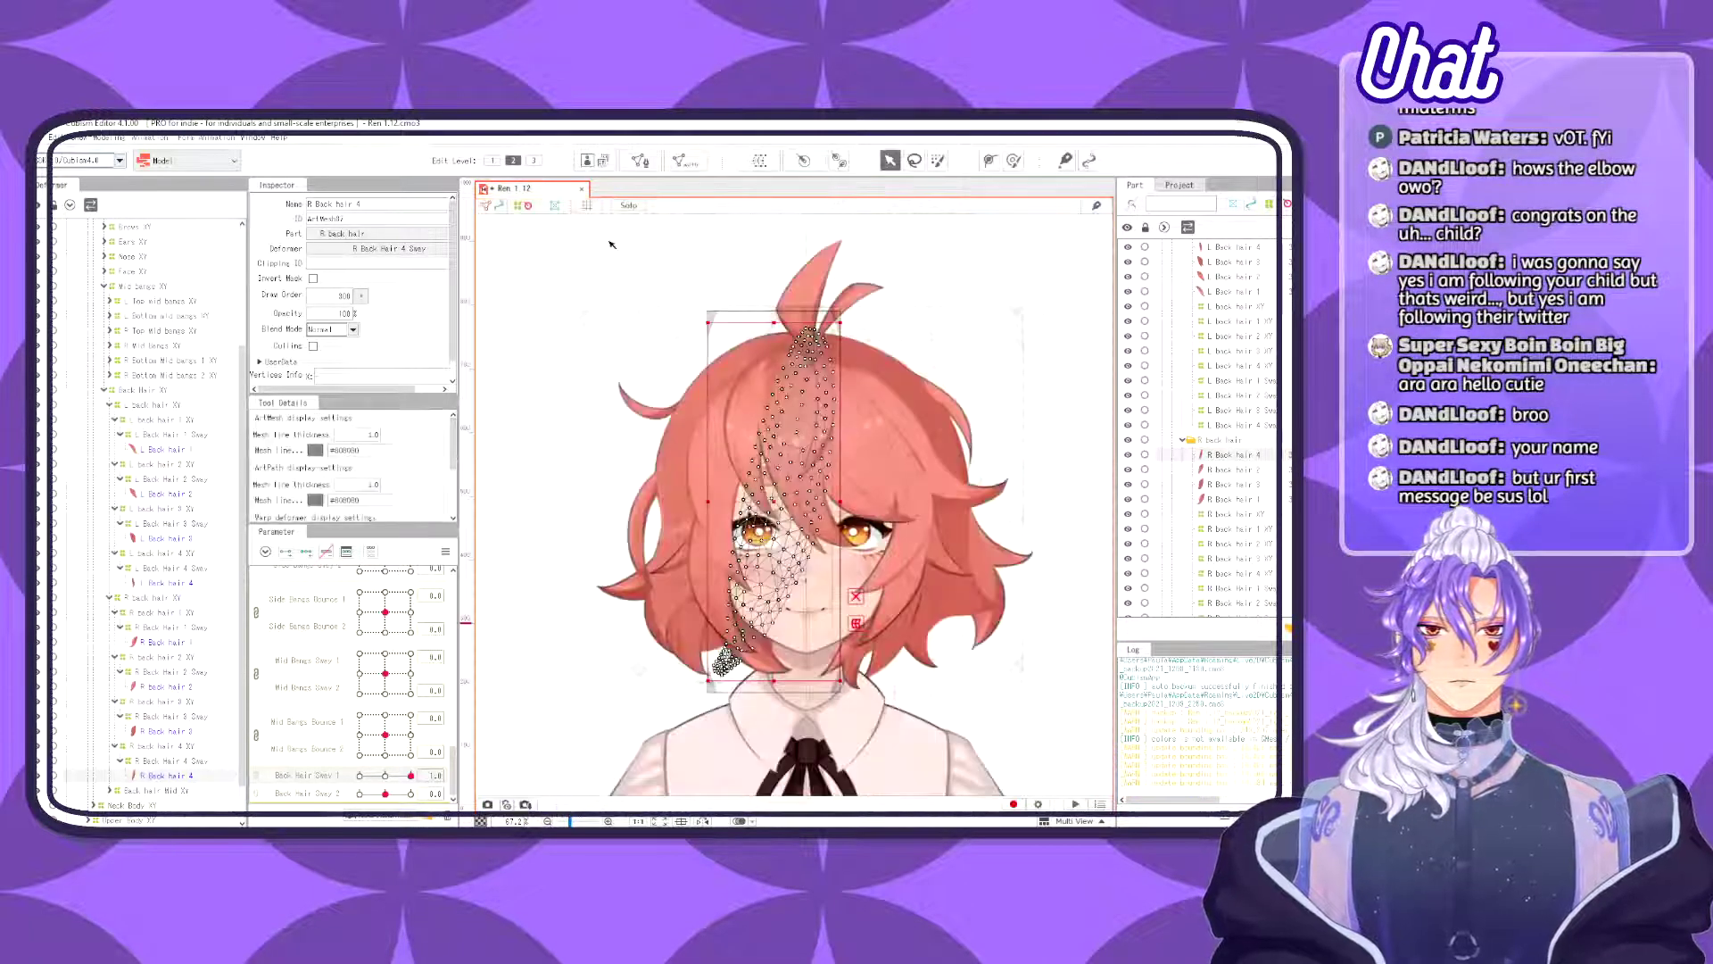
- Reopen the R back hair 4 mesh for editing and erase the surplus interior vertices around the strand's lower tip
{"action": "scroll", "coordinate": [743, 703], "scroll_direction": "up", "scroll_amount": 10}
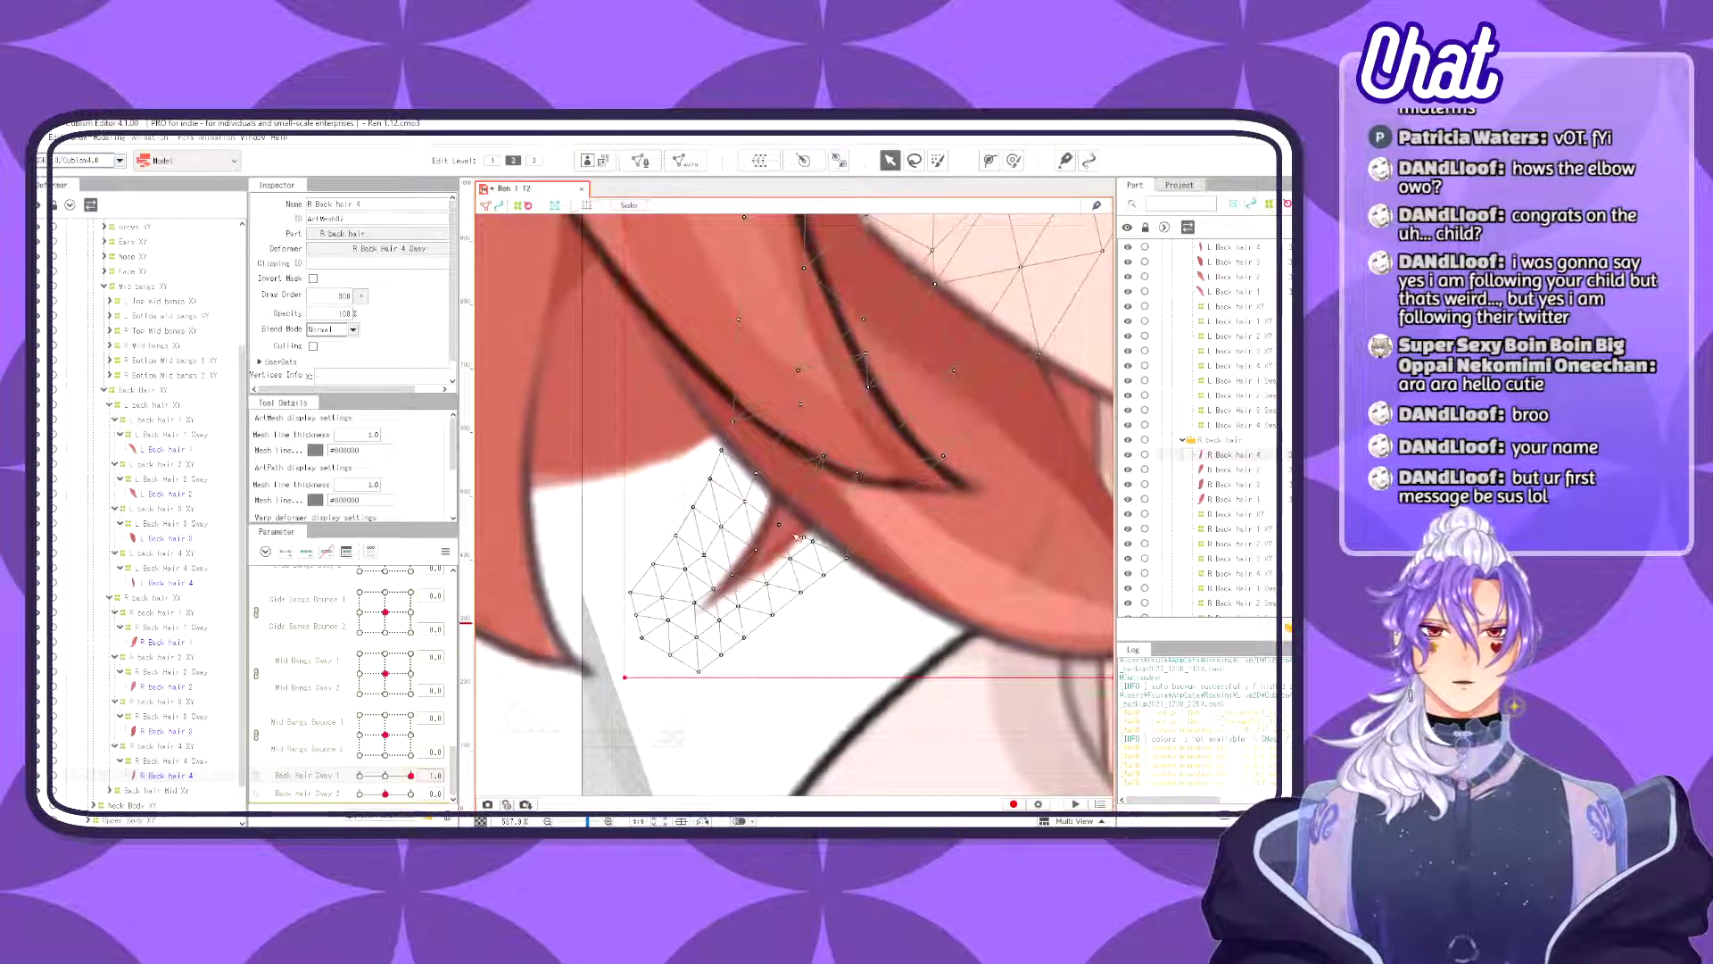
{"action": "double_click", "coordinate": [755, 561]}
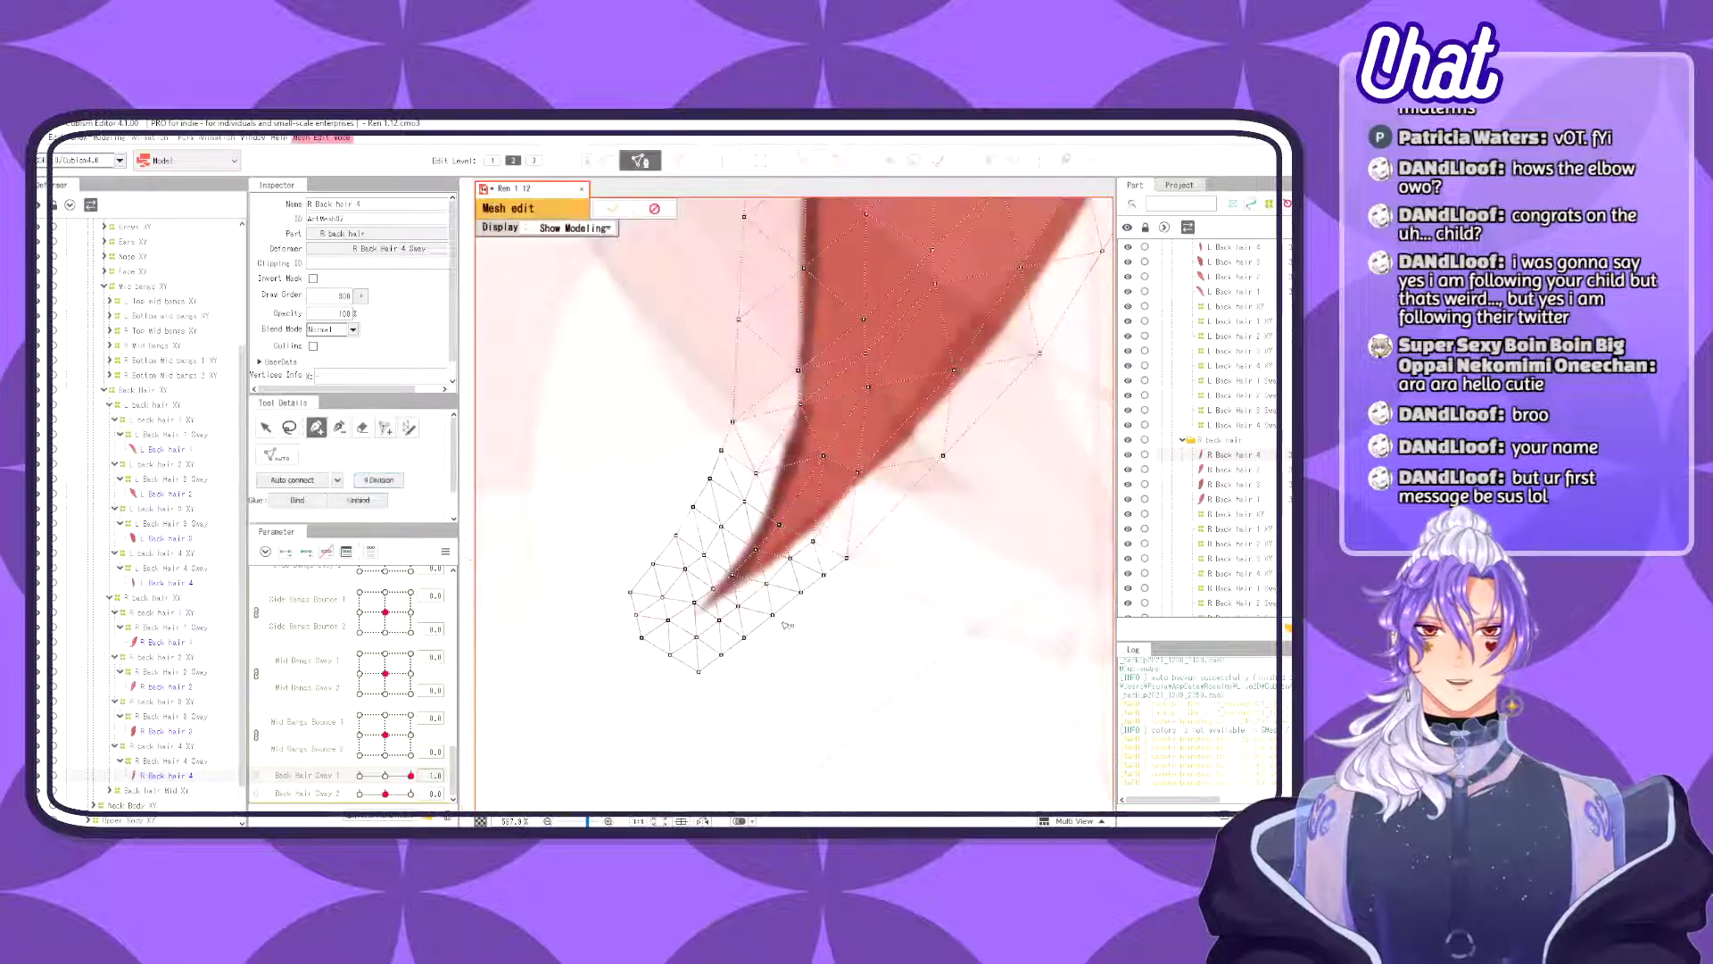
{"action": "left_click", "coordinate": [362, 428]}
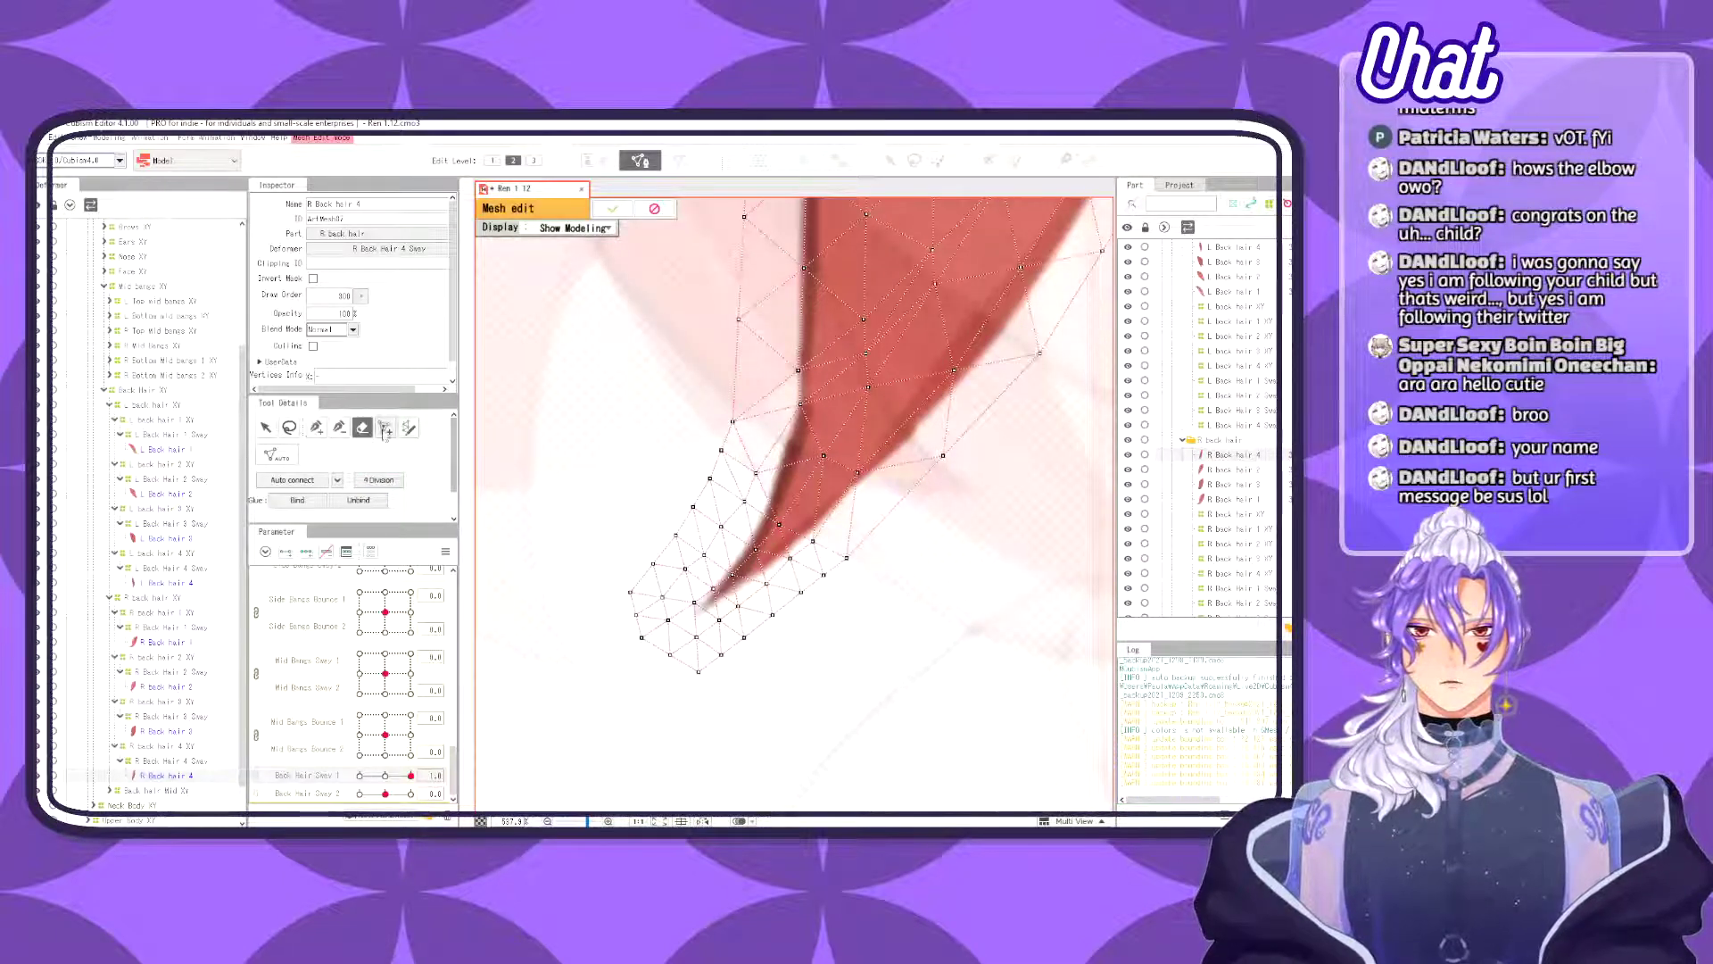
{"action": "left_click_drag", "start_coordinate": [855, 581], "coordinate": [570, 573]}
{"action": "mouse_move", "coordinate": [902, 592]}
{"action": "left_mouse_down"}
{"action": "mouse_move", "coordinate": [784, 597]}
{"action": "mouse_move", "coordinate": [891, 595]}
{"action": "mouse_move", "coordinate": [857, 593]}
{"action": "left_mouse_up"}
{"action": "left_click", "coordinate": [787, 562]}
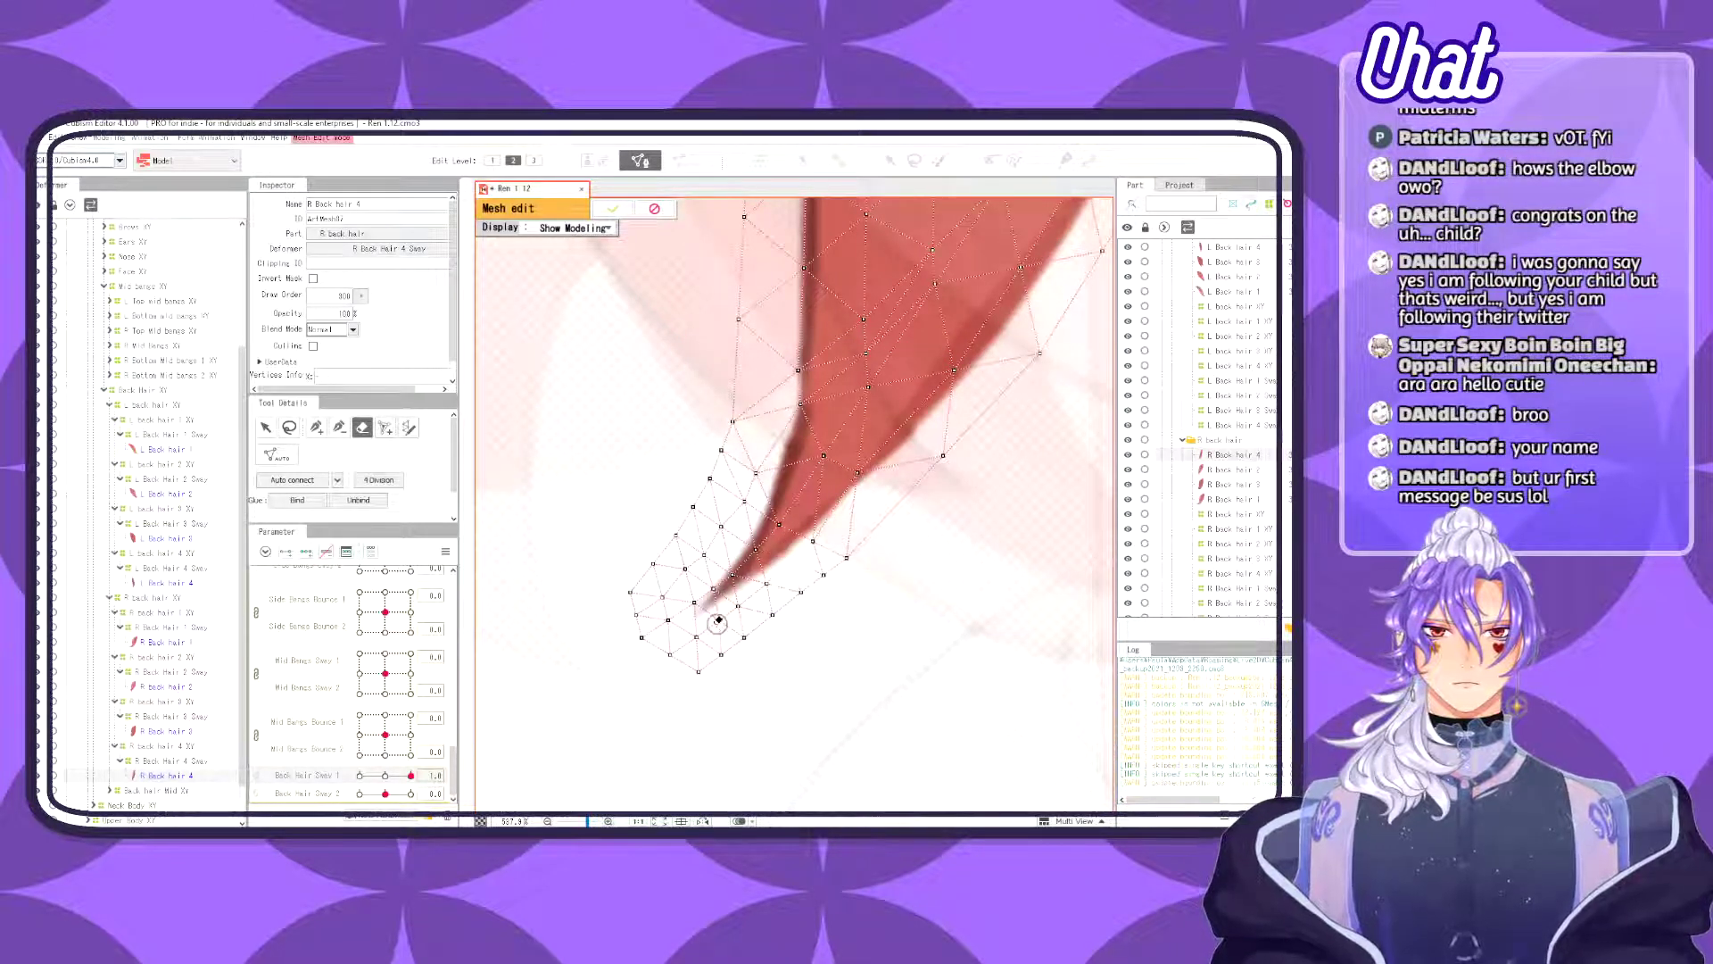
{"action": "left_click", "coordinate": [737, 606]}
{"action": "mouse_move", "coordinate": [694, 650]}
{"action": "left_mouse_down"}
{"action": "mouse_move", "coordinate": [687, 566]}
{"action": "mouse_move", "coordinate": [722, 523]}
{"action": "mouse_move", "coordinate": [647, 628]}
{"action": "mouse_move", "coordinate": [703, 555]}
{"action": "mouse_move", "coordinate": [702, 596]}
{"action": "mouse_move", "coordinate": [741, 503]}
{"action": "mouse_move", "coordinate": [729, 549]}
{"action": "mouse_move", "coordinate": [769, 585]}
{"action": "mouse_move", "coordinate": [711, 629]}
{"action": "mouse_move", "coordinate": [796, 566]}
{"action": "mouse_move", "coordinate": [700, 639]}
{"action": "left_mouse_up"}
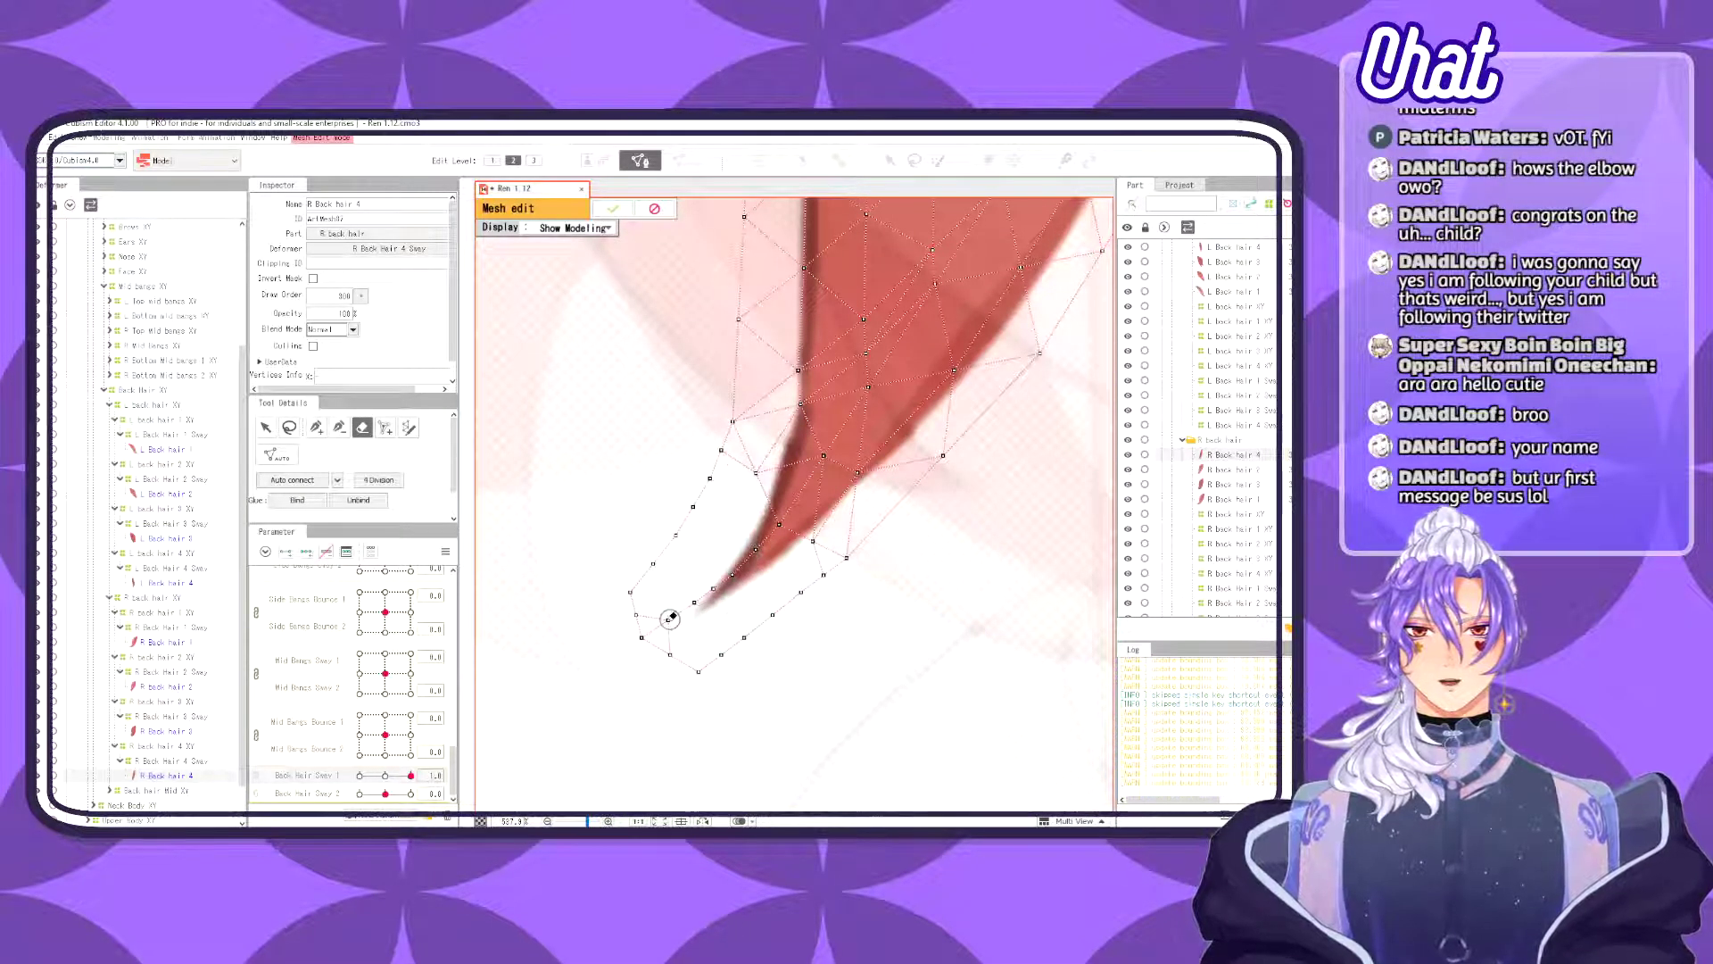
{"action": "mouse_move", "coordinate": [703, 628]}
{"action": "left_mouse_down"}
{"action": "mouse_move", "coordinate": [664, 623]}
{"action": "mouse_move", "coordinate": [626, 668]}
{"action": "left_mouse_up"}
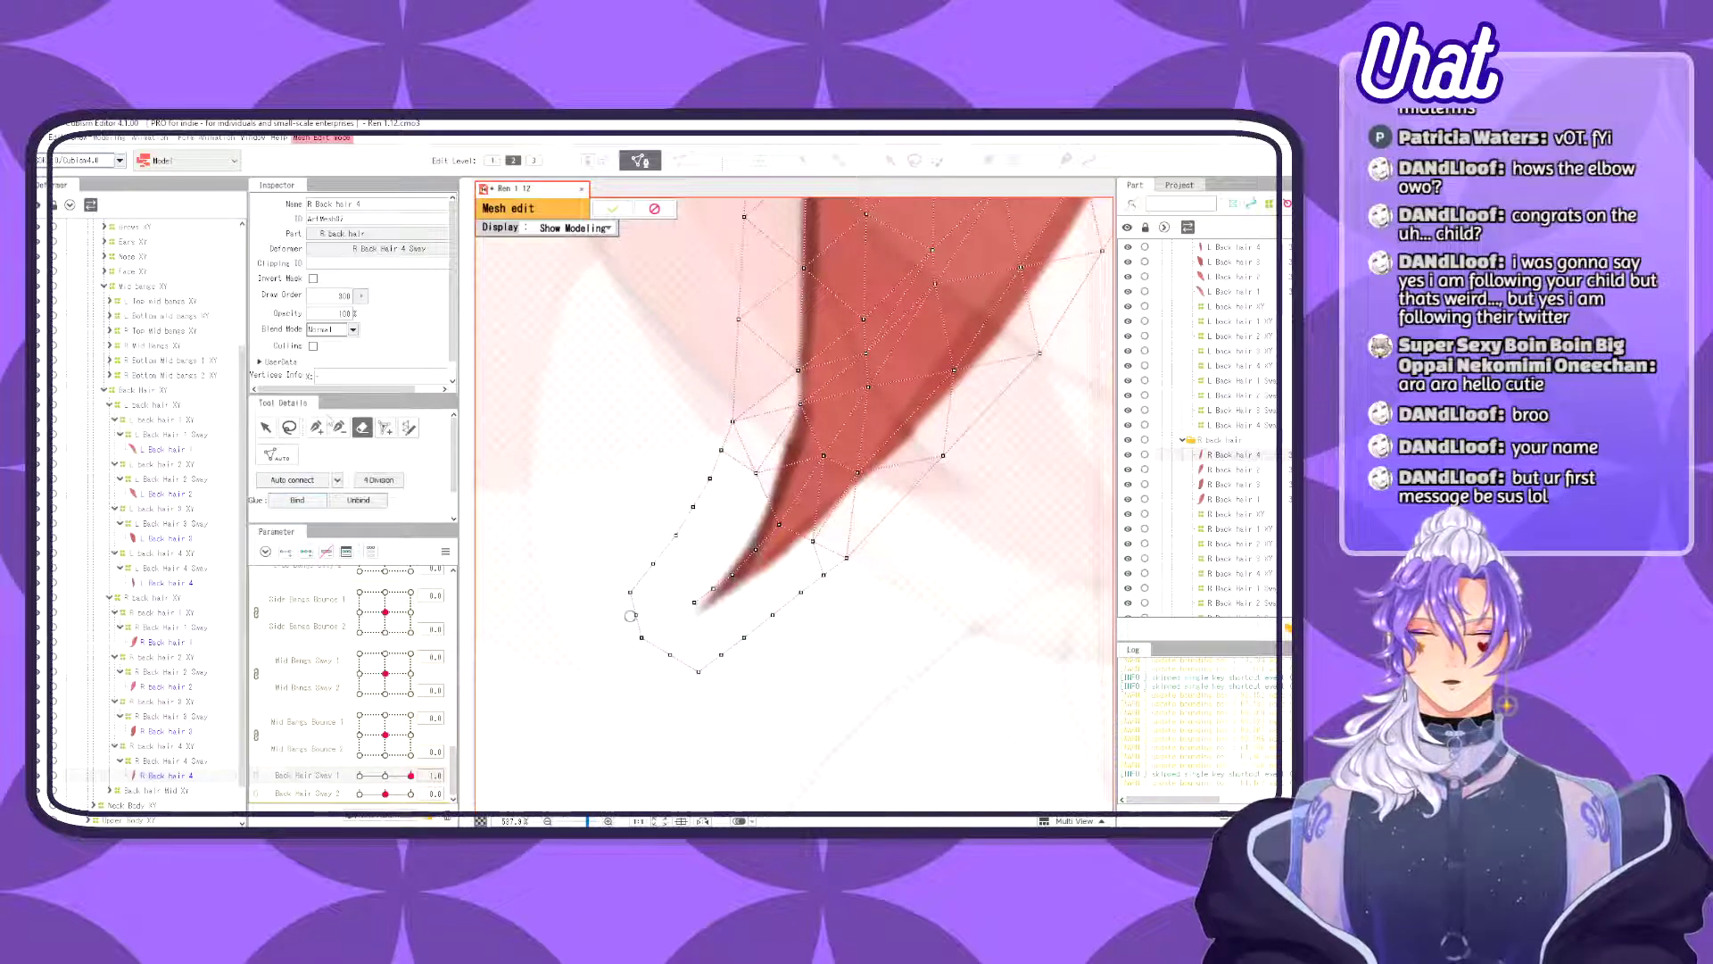
- Undo the last vertex erase at the R back hair 4 tip, auto-connect the remaining vertices and apply the mesh edit
{"action": "key", "text": "ctrl+z"}
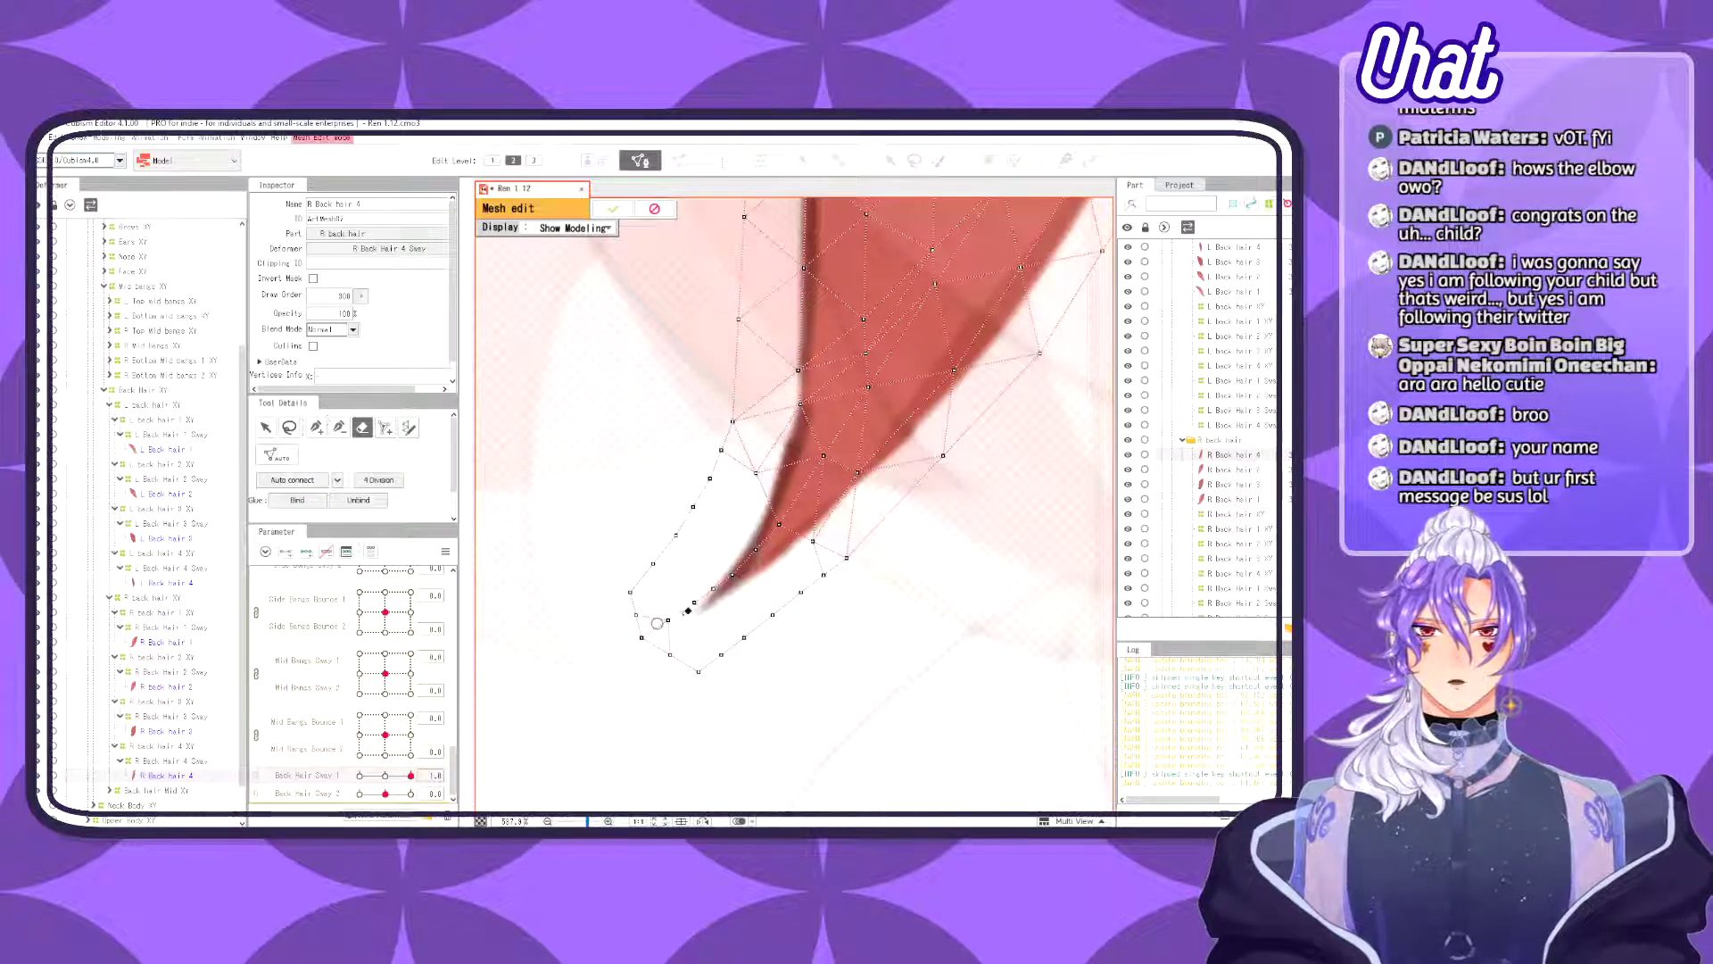
{"action": "left_click_drag", "start_coordinate": [680, 622], "coordinate": [666, 639]}
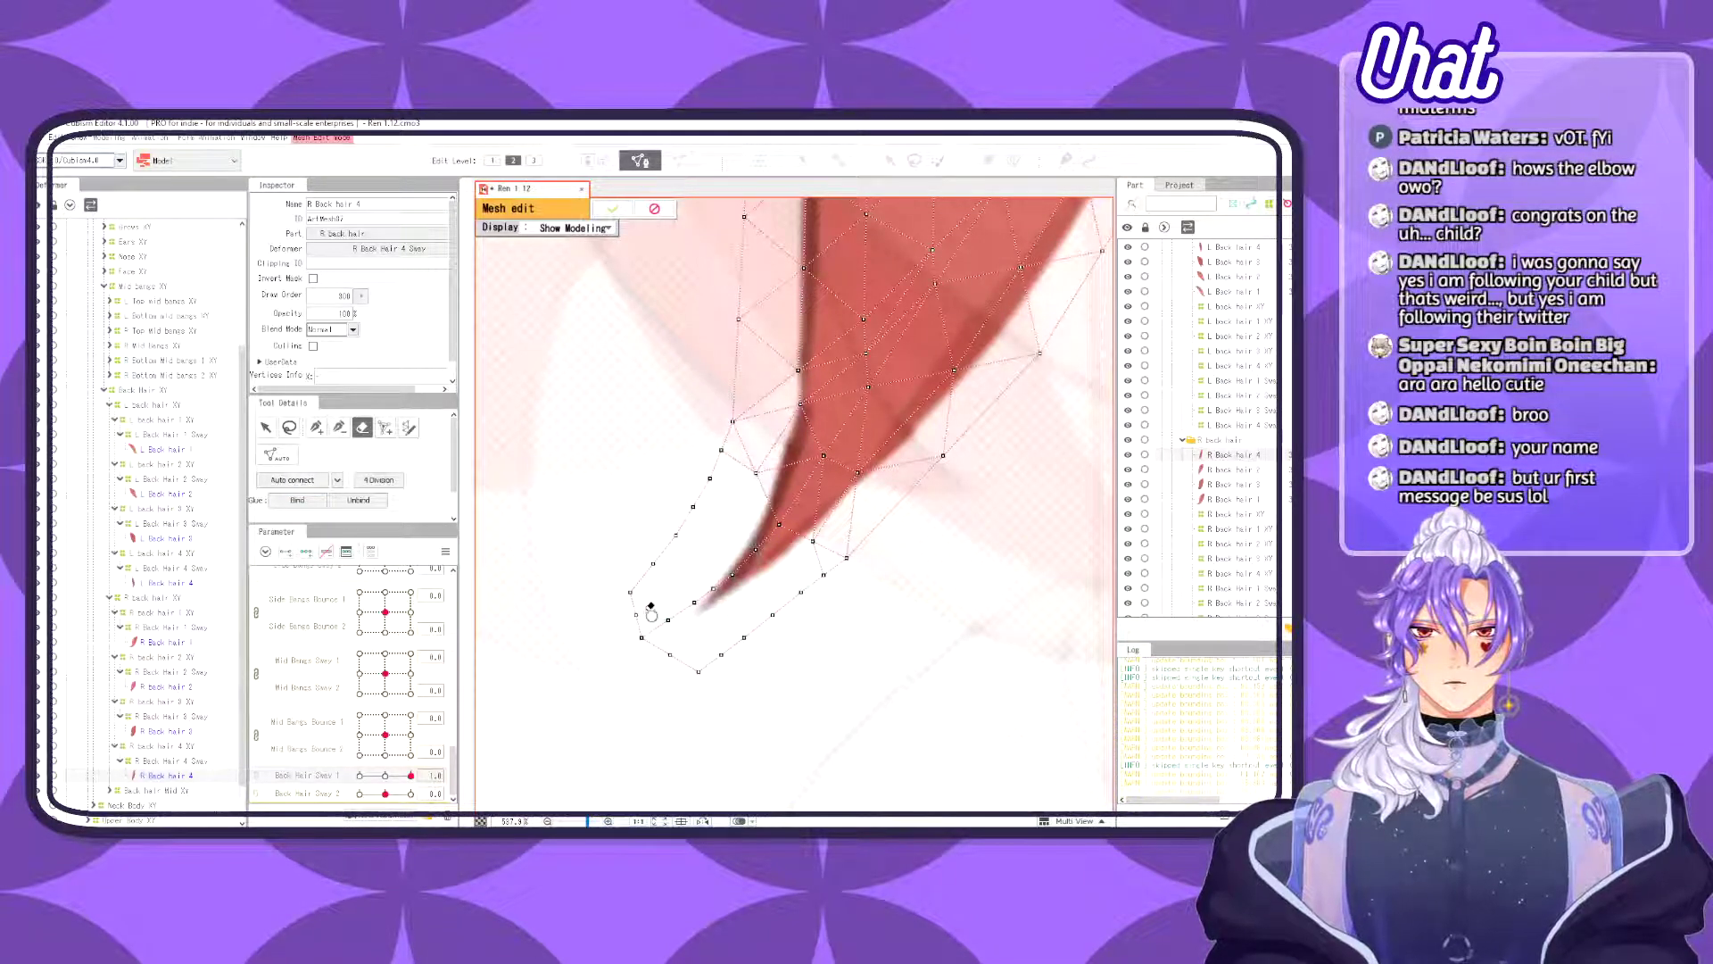
{"action": "left_click", "coordinate": [302, 483]}
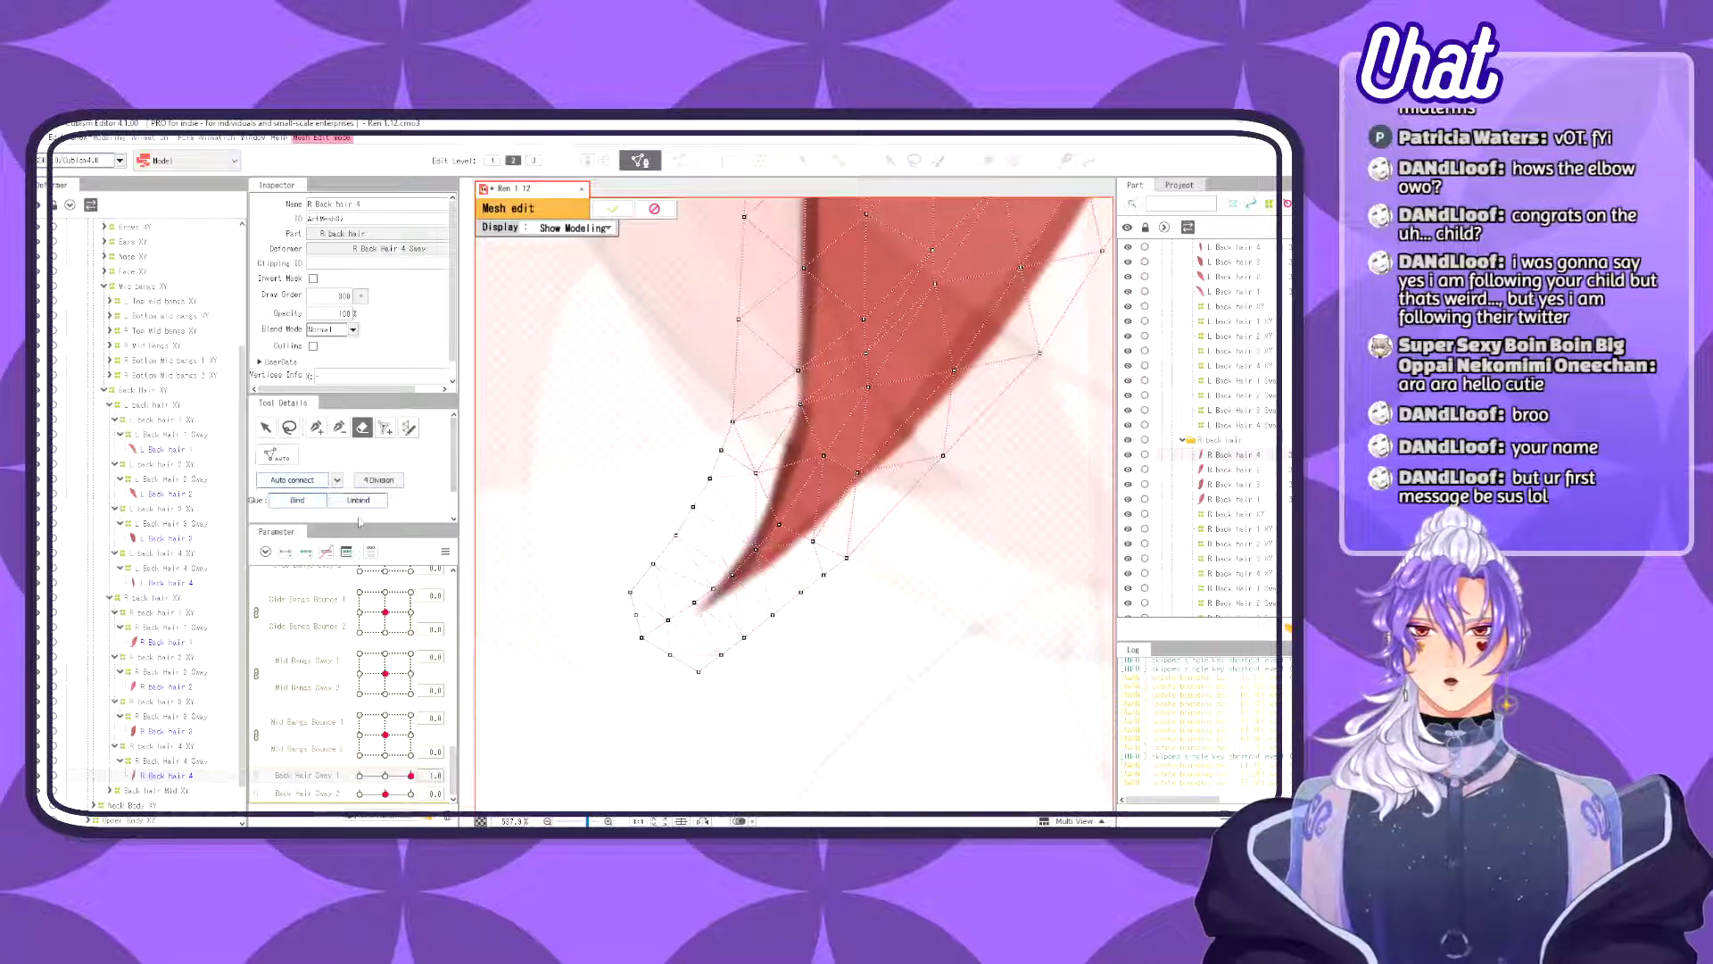
{"action": "left_click", "coordinate": [617, 209]}
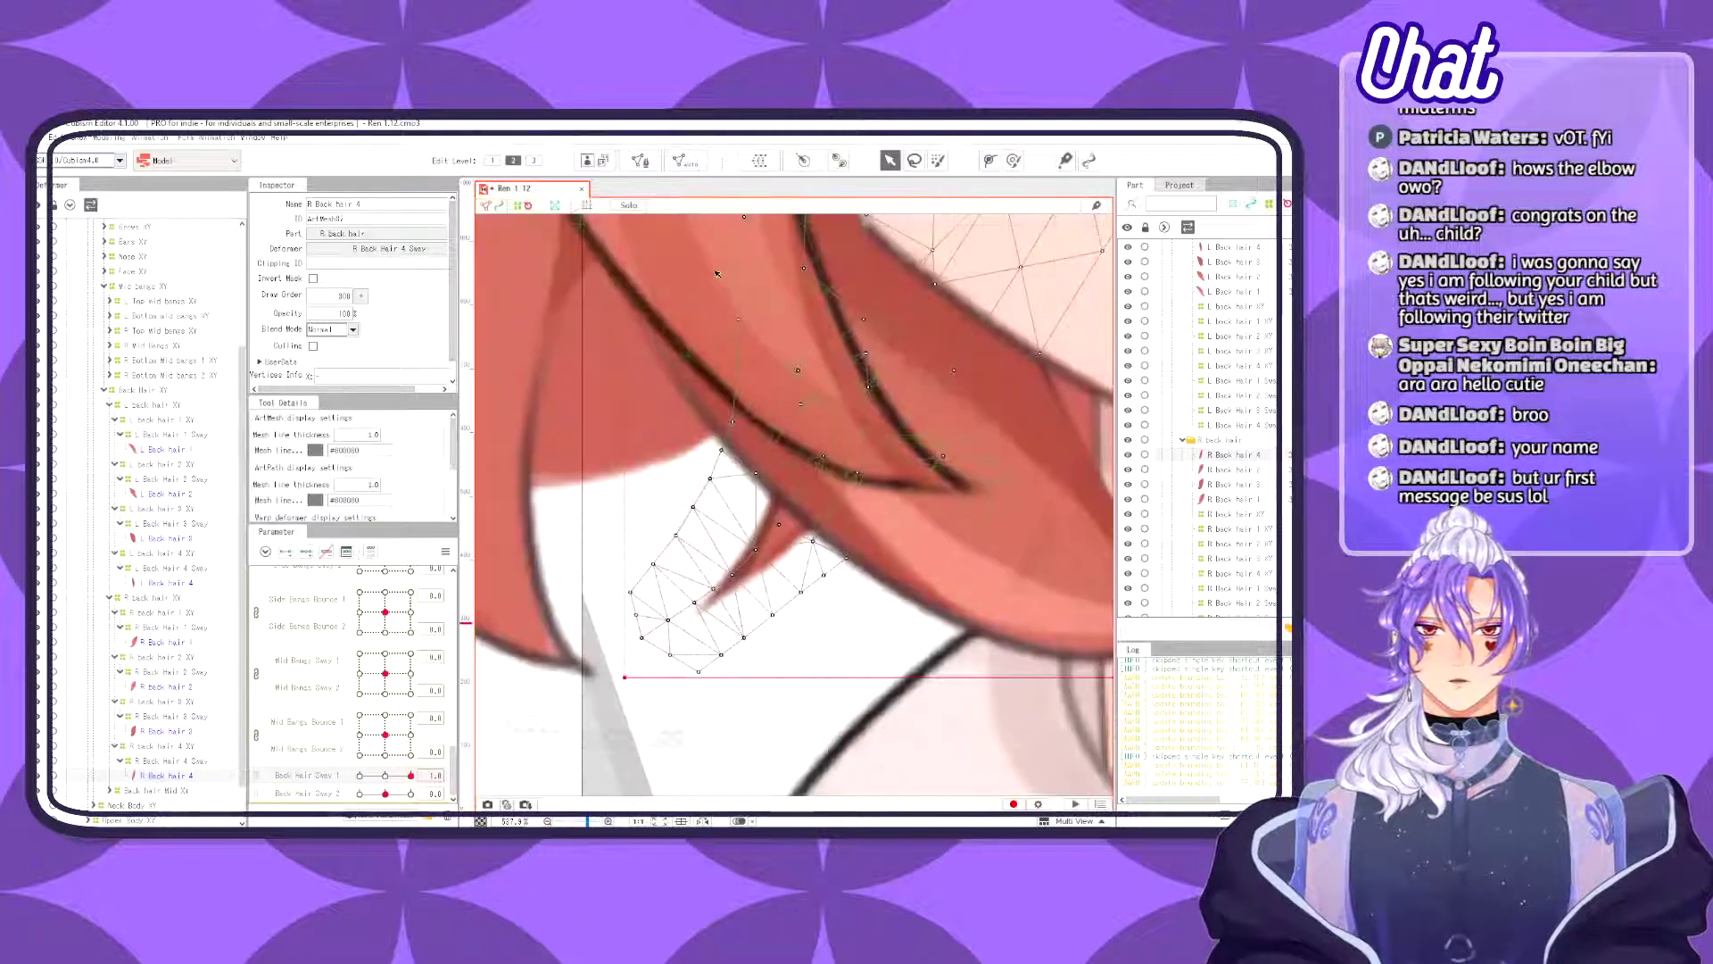
{"action": "scroll", "coordinate": [748, 296], "scroll_direction": "down", "scroll_amount": 10}
{"action": "scroll", "coordinate": [733, 555], "scroll_direction": "up", "scroll_amount": 4}
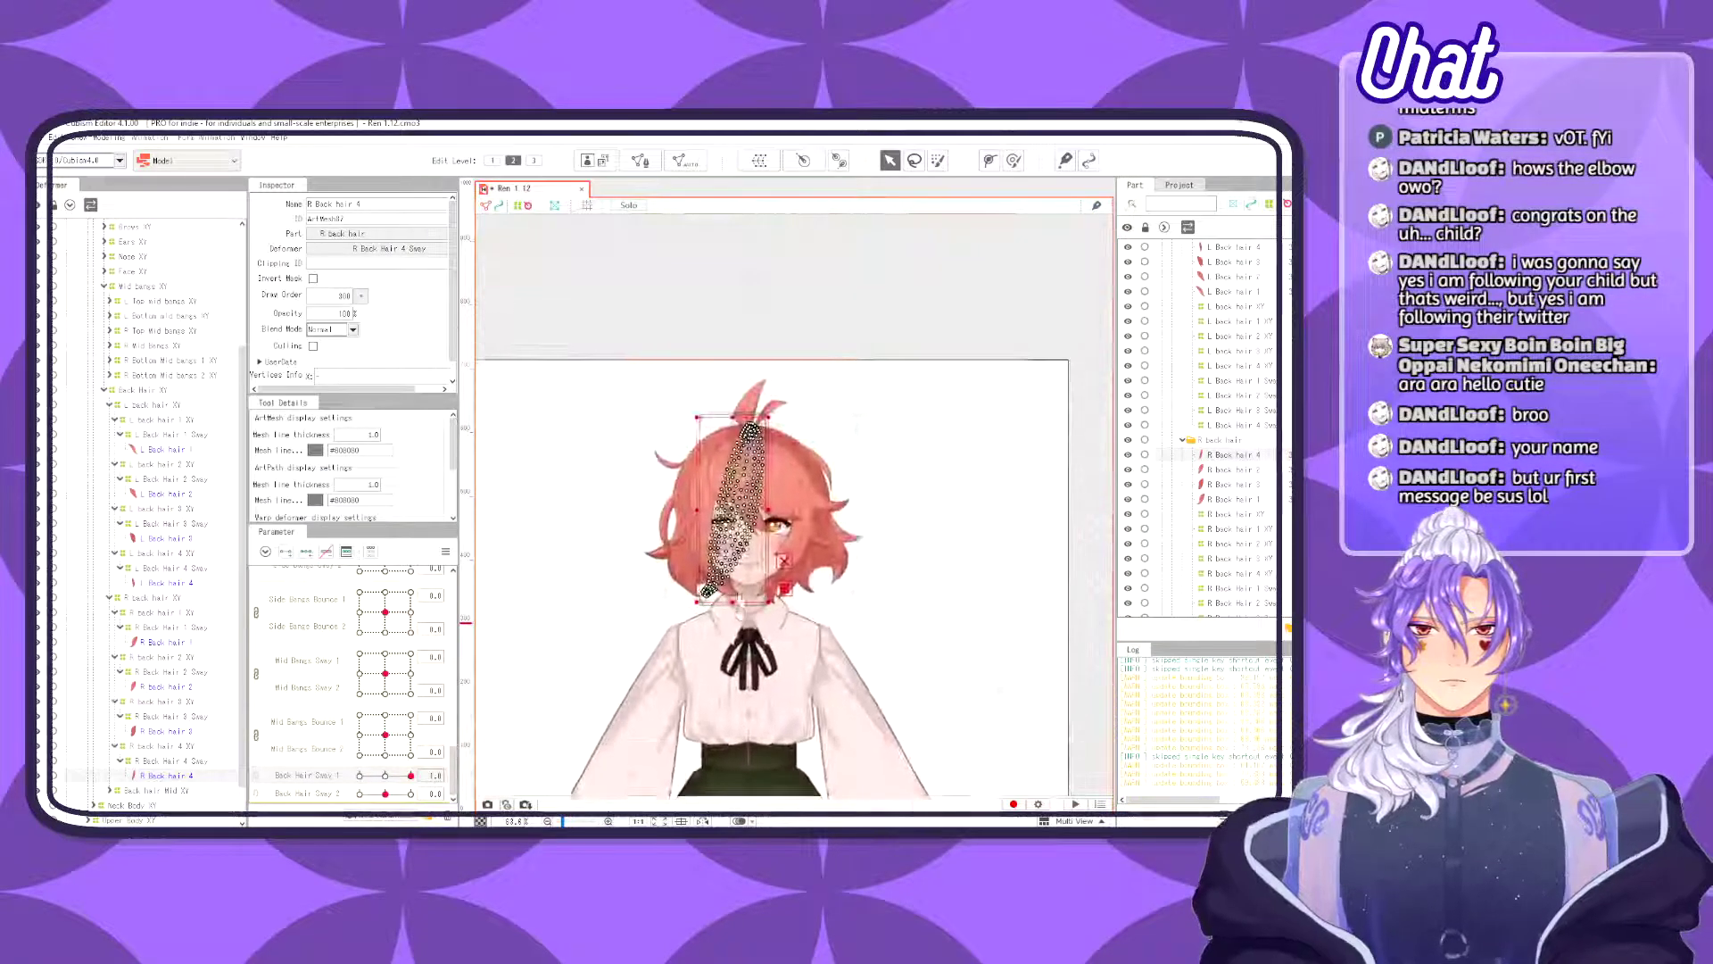
{"action": "scroll", "coordinate": [796, 616], "scroll_direction": "down", "scroll_amount": 2}
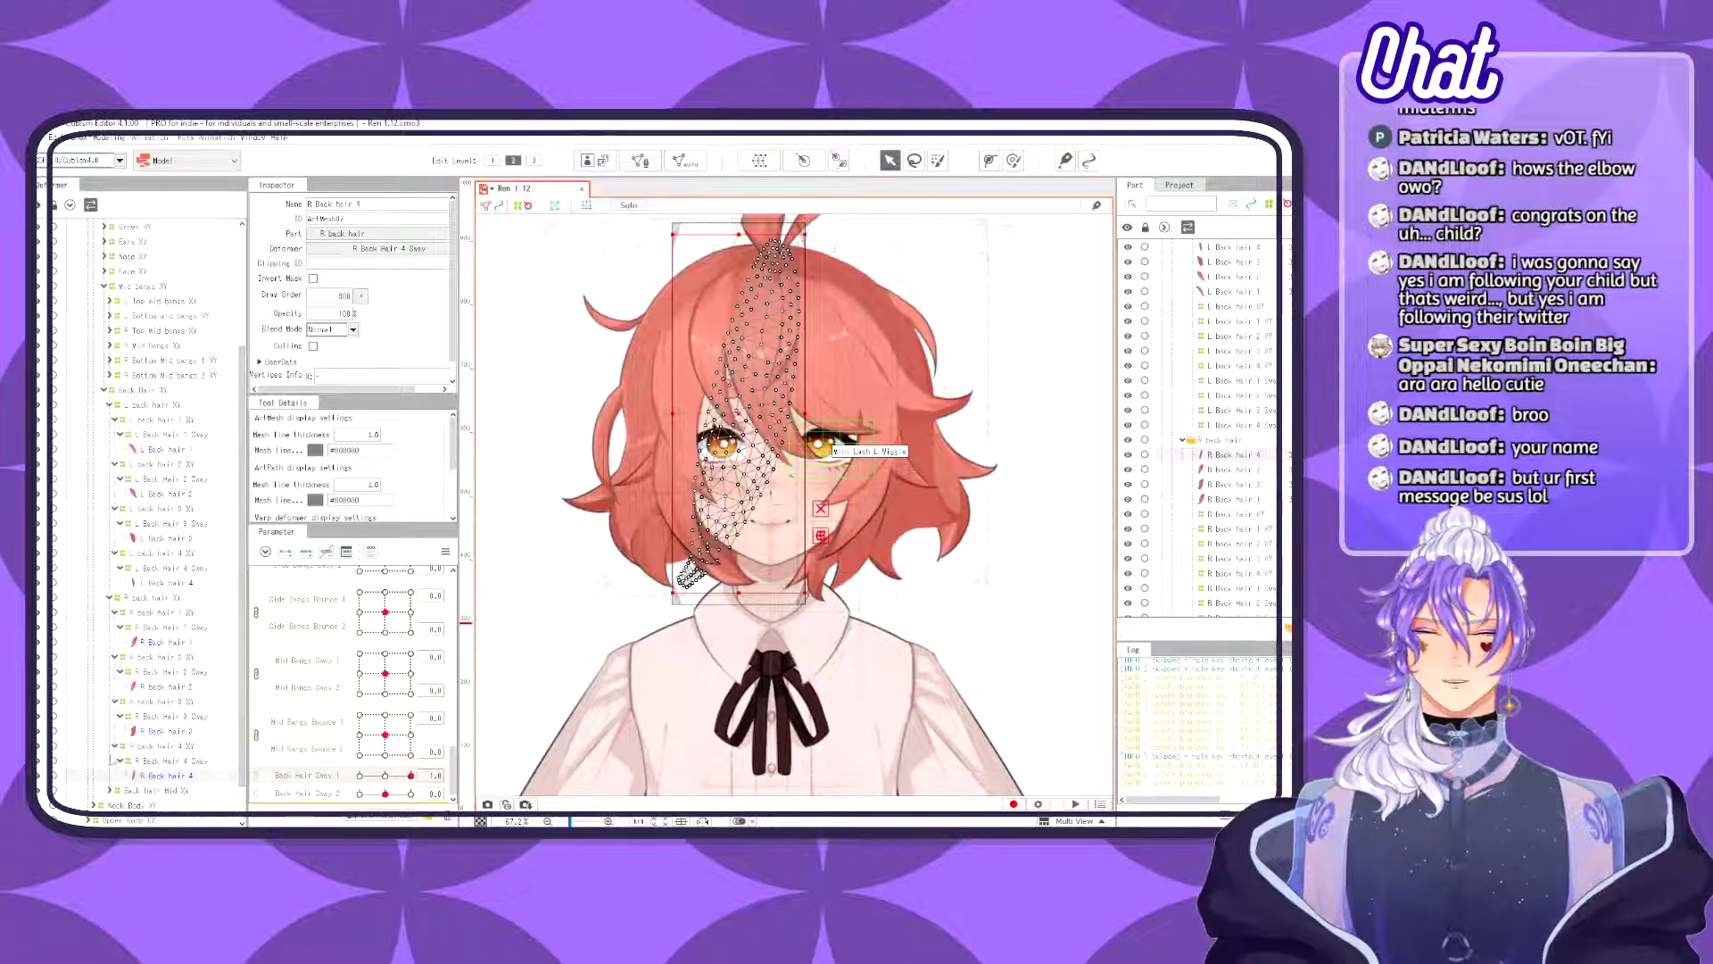
- Collapse the sway deformers of the R and L back hair strands in the deformer tree and select L Back Hair 1 Sway
{"action": "left_click", "coordinate": [119, 760]}
{"action": "left_click", "coordinate": [119, 716]}
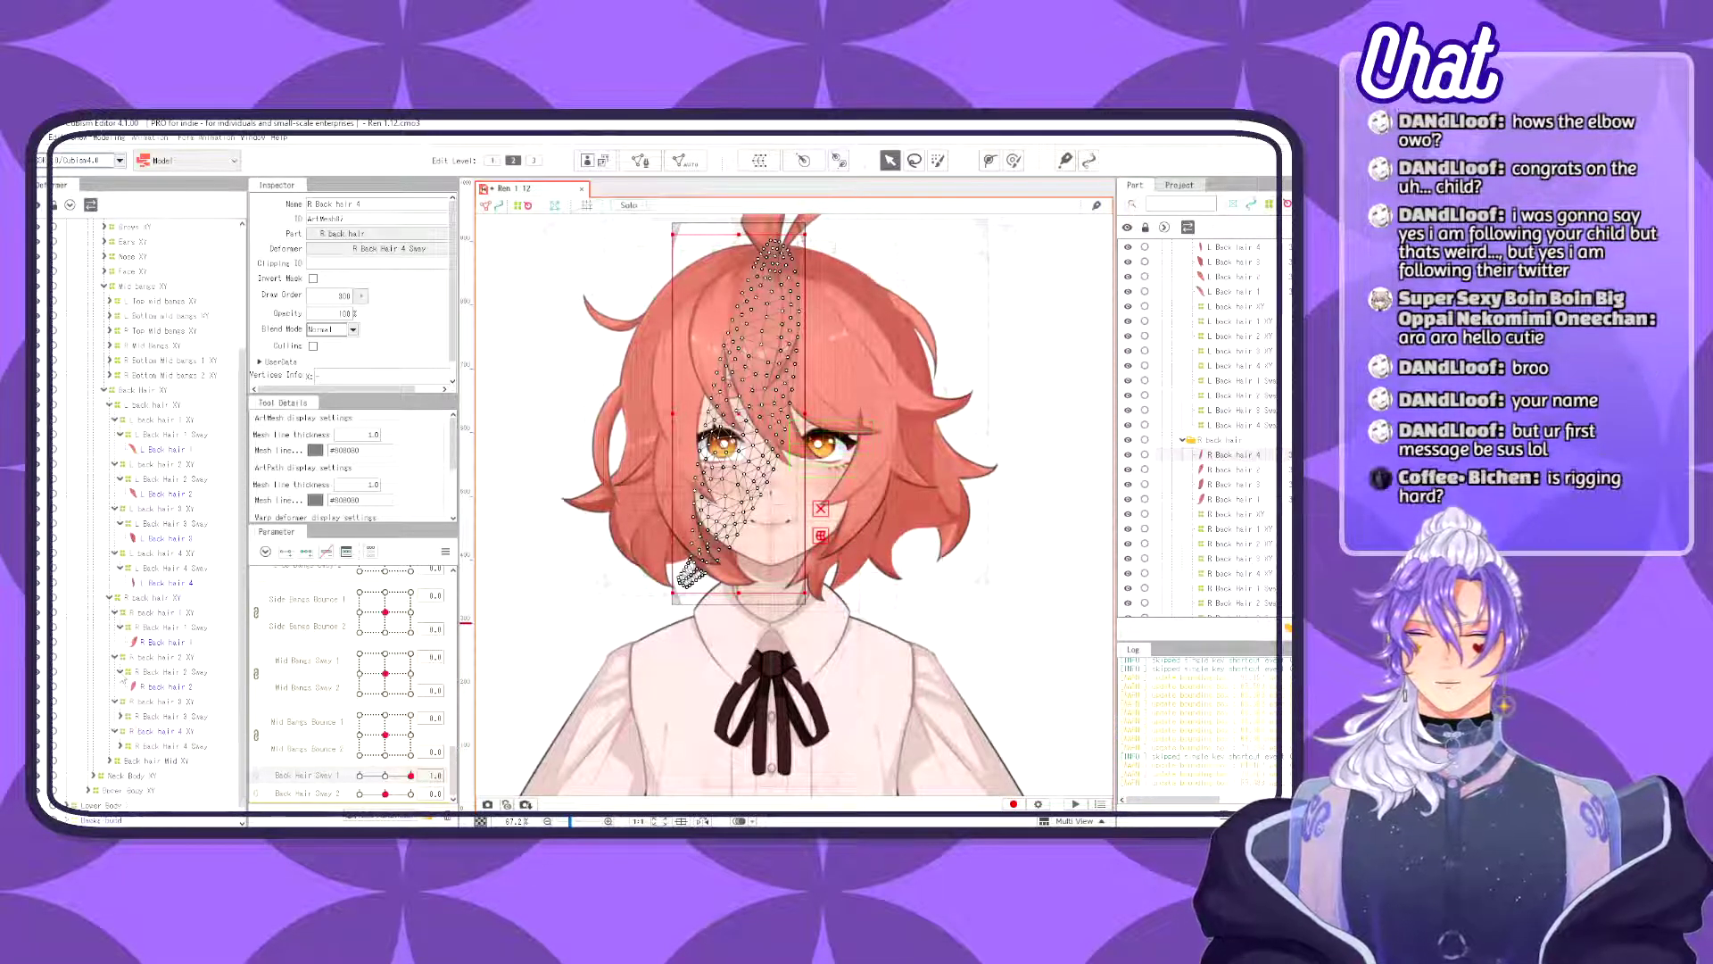
{"action": "left_click", "coordinate": [120, 671]}
{"action": "left_click", "coordinate": [119, 627]}
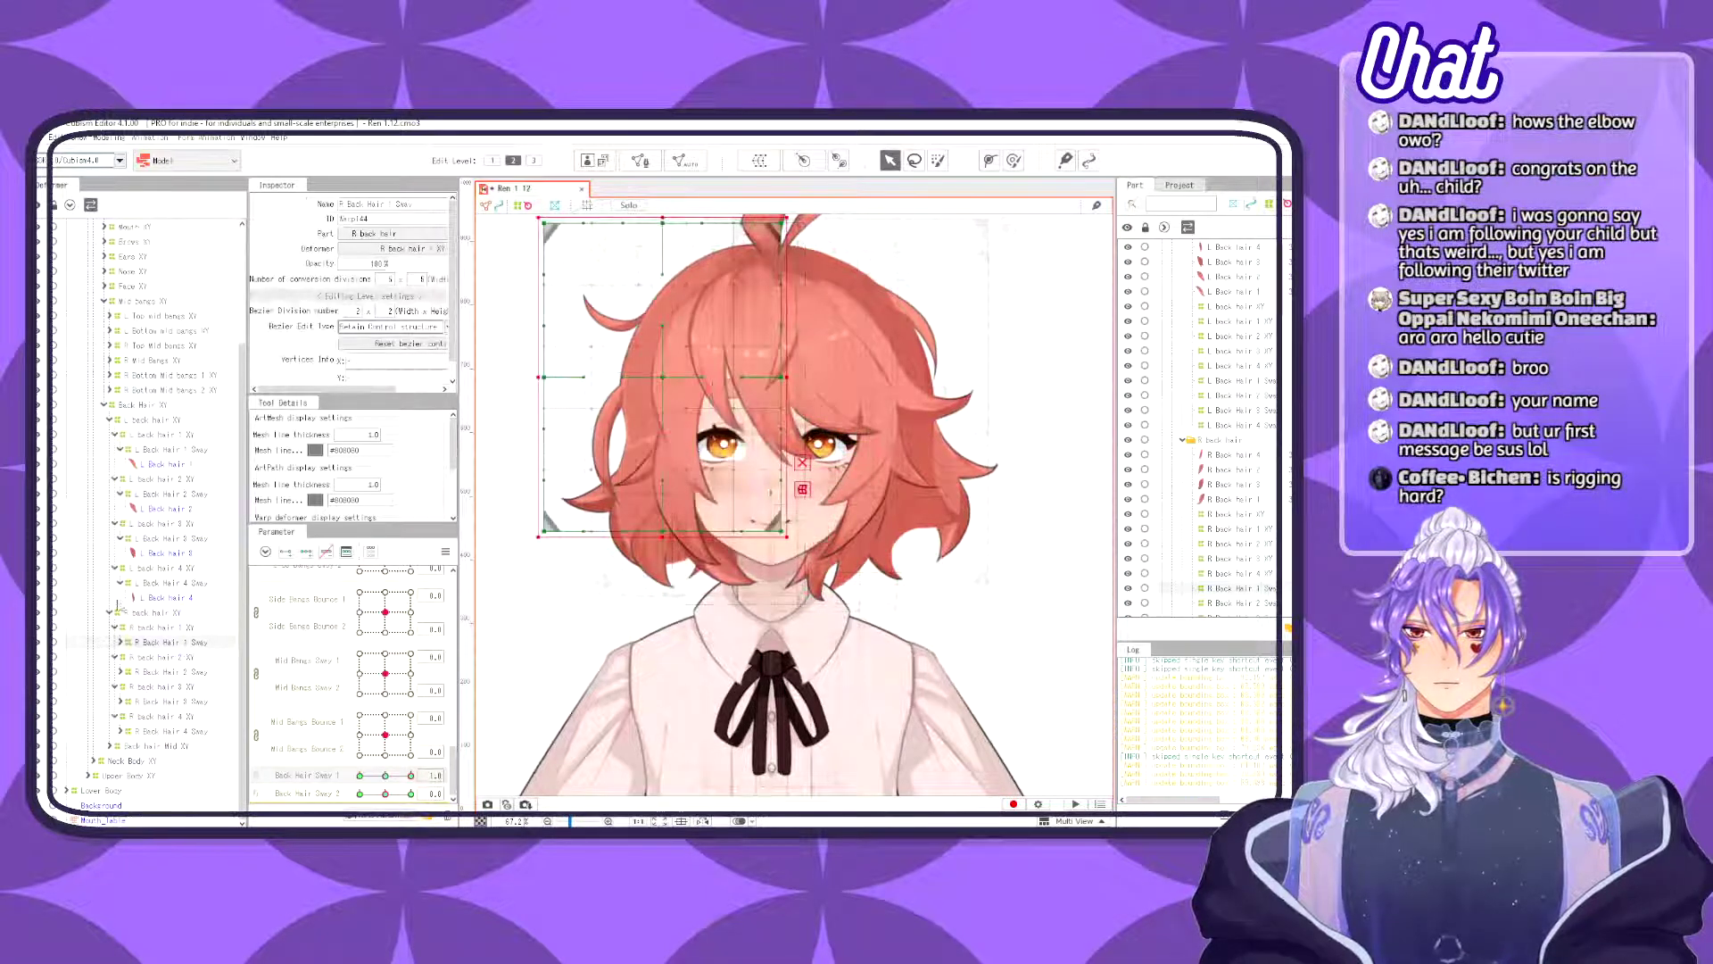
{"action": "left_click", "coordinate": [119, 583]}
{"action": "left_click", "coordinate": [119, 554]}
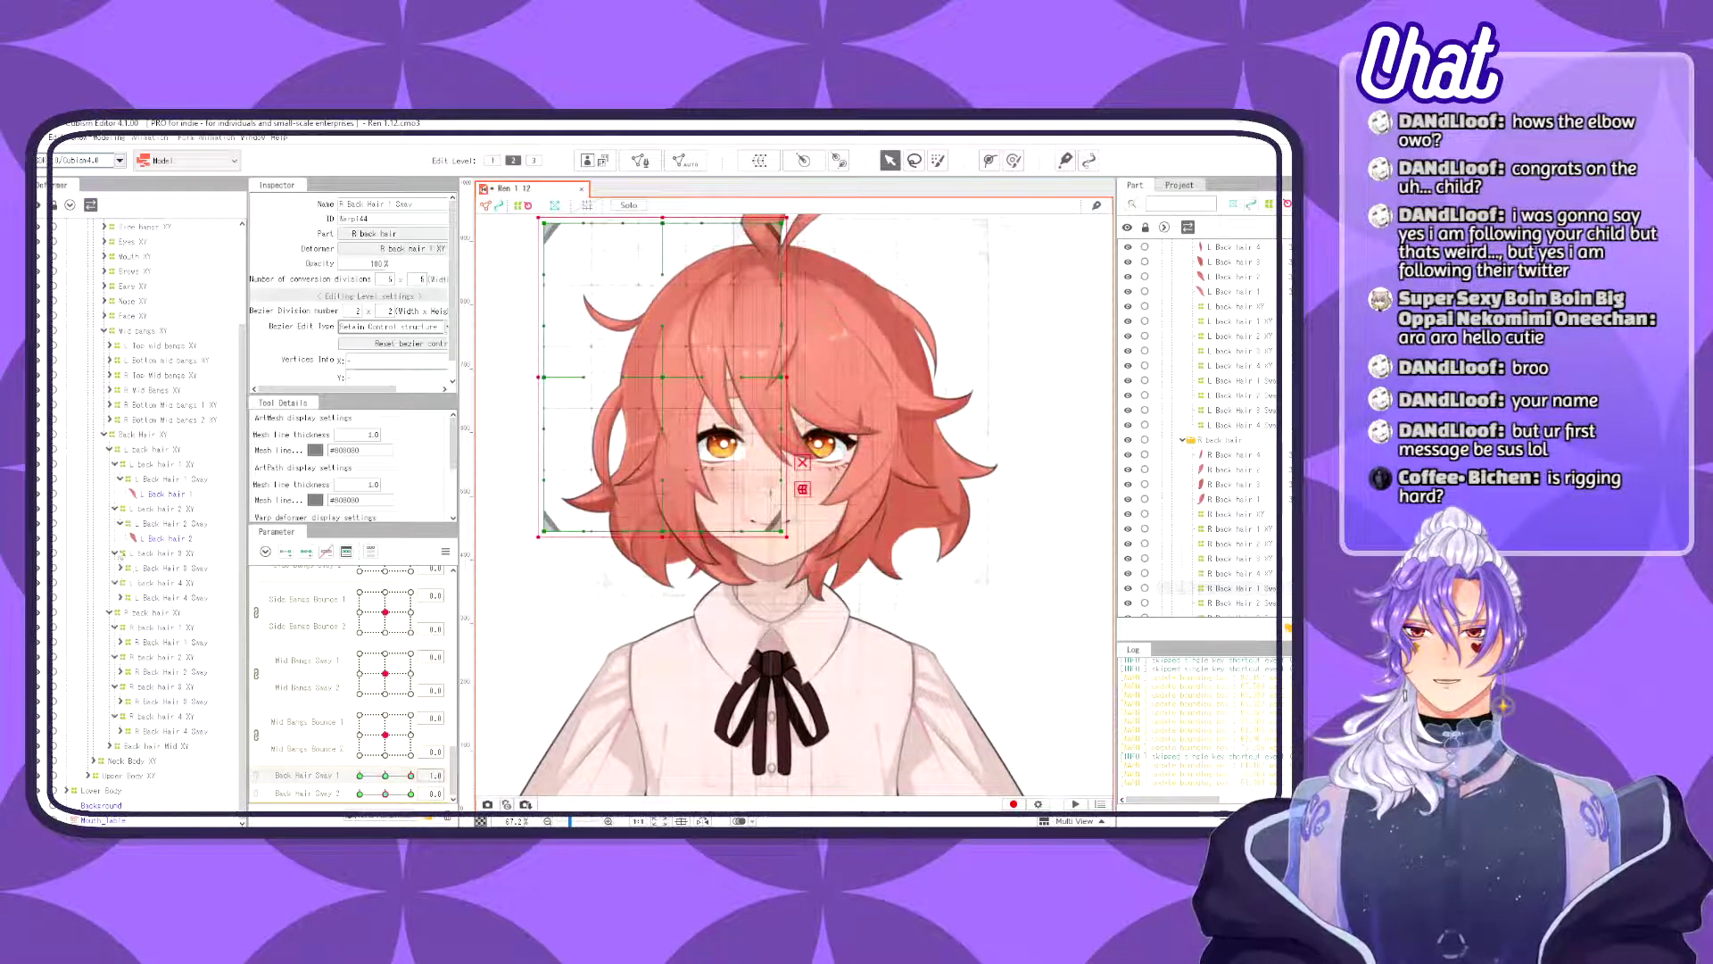
{"action": "left_click", "coordinate": [119, 523]}
{"action": "left_click", "coordinate": [120, 494]}
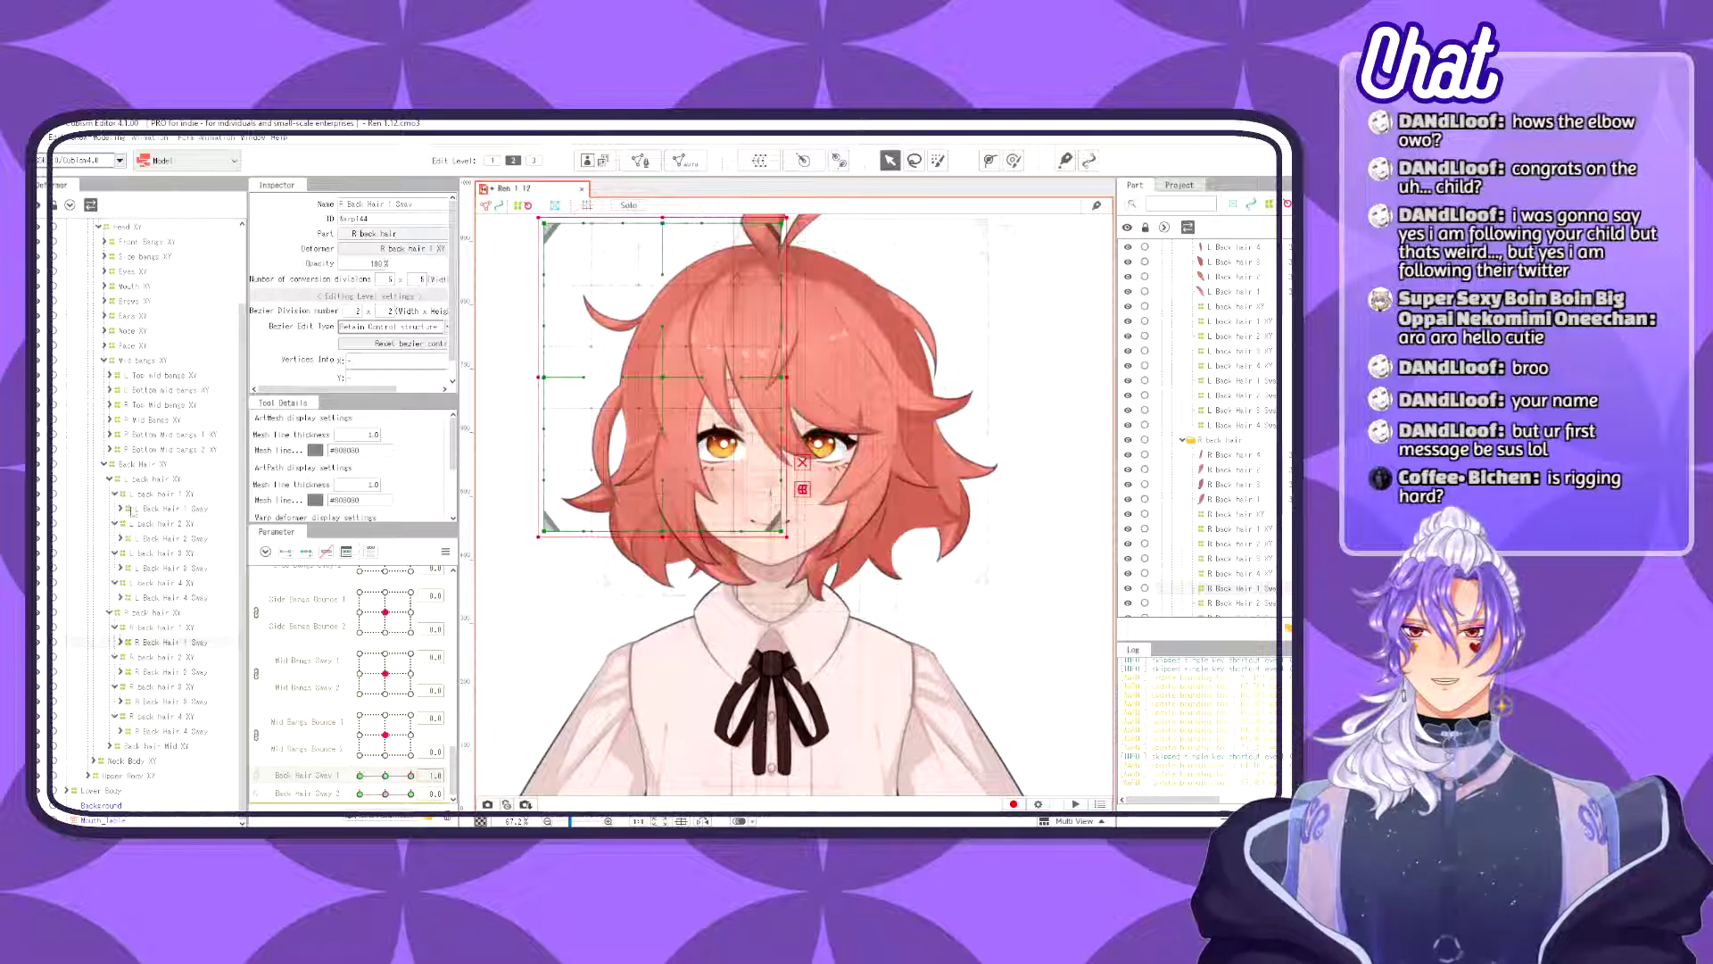
{"action": "left_click", "coordinate": [155, 509]}
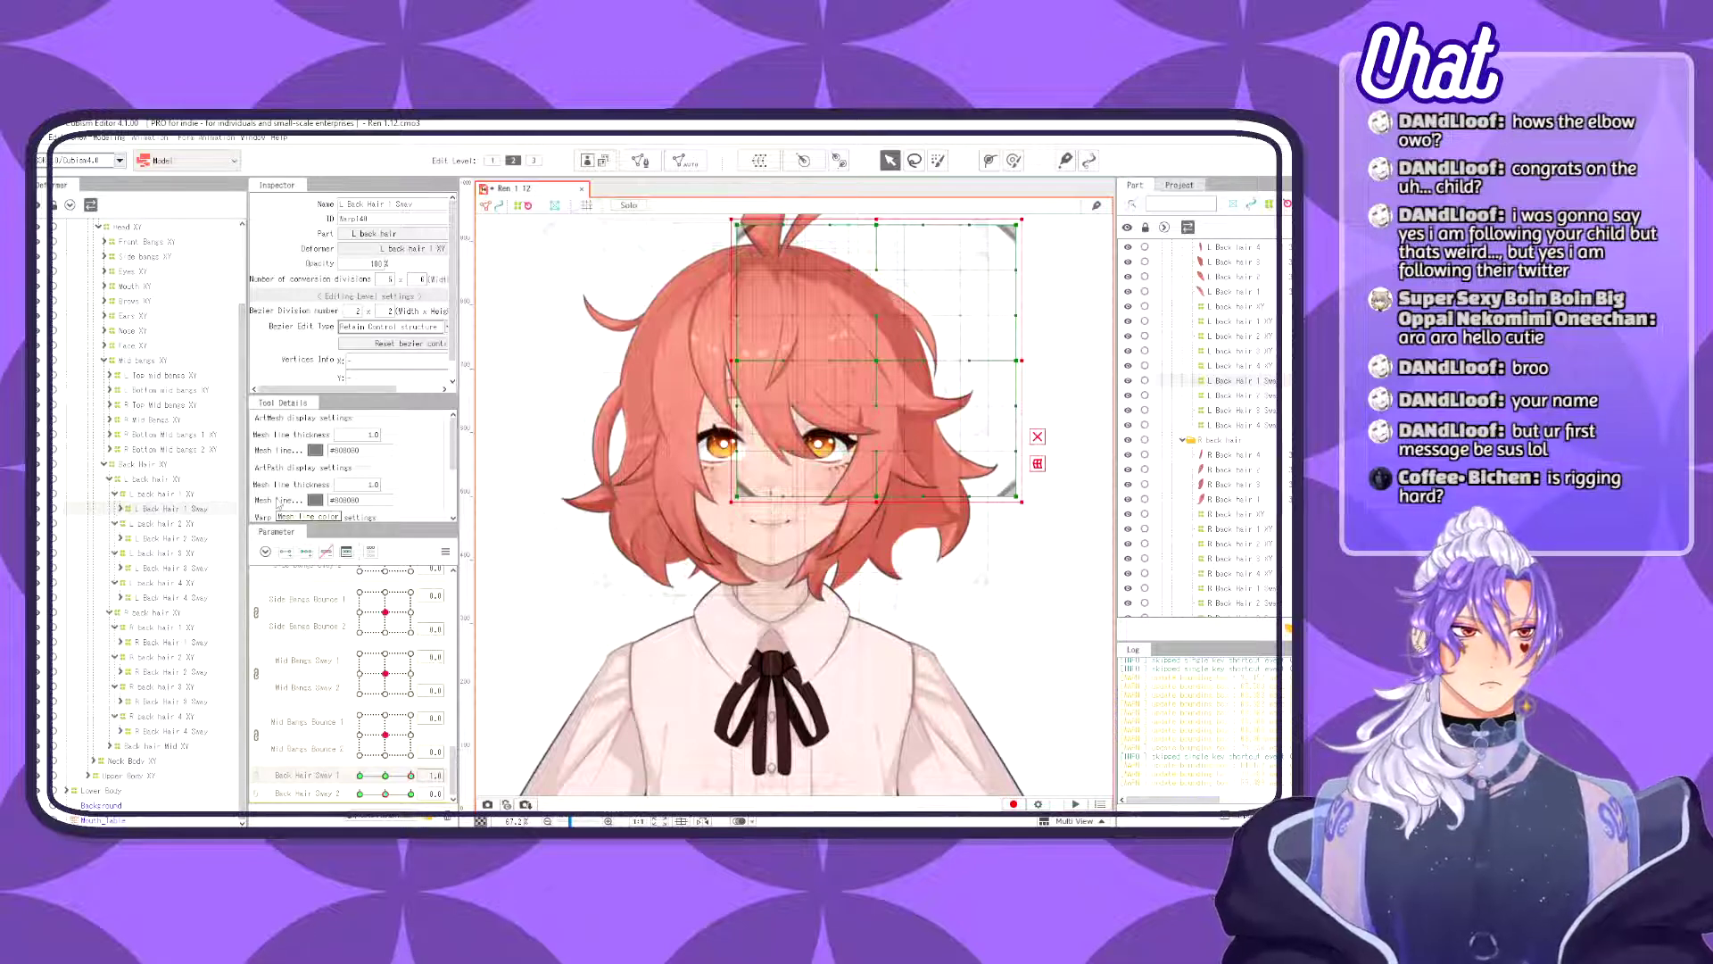
- Open the physics and scene blending settings to view the existing physics group, and return to the model
{"action": "left_click", "coordinate": [109, 137]}
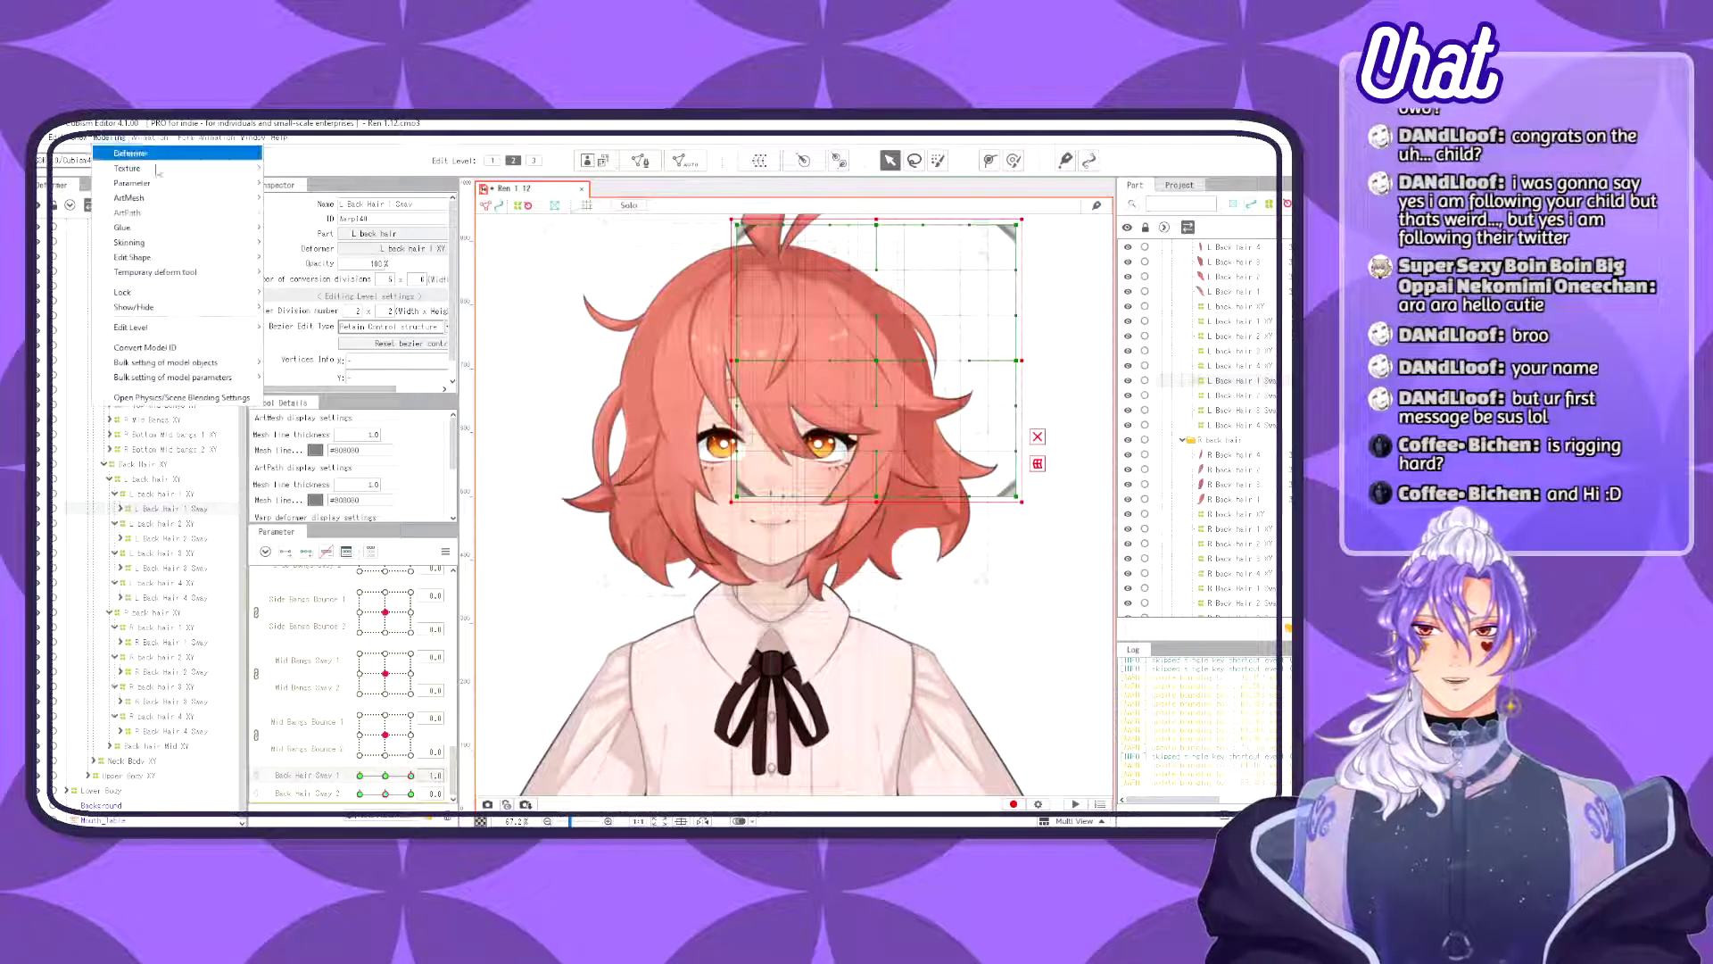
{"action": "left_click", "coordinate": [161, 397]}
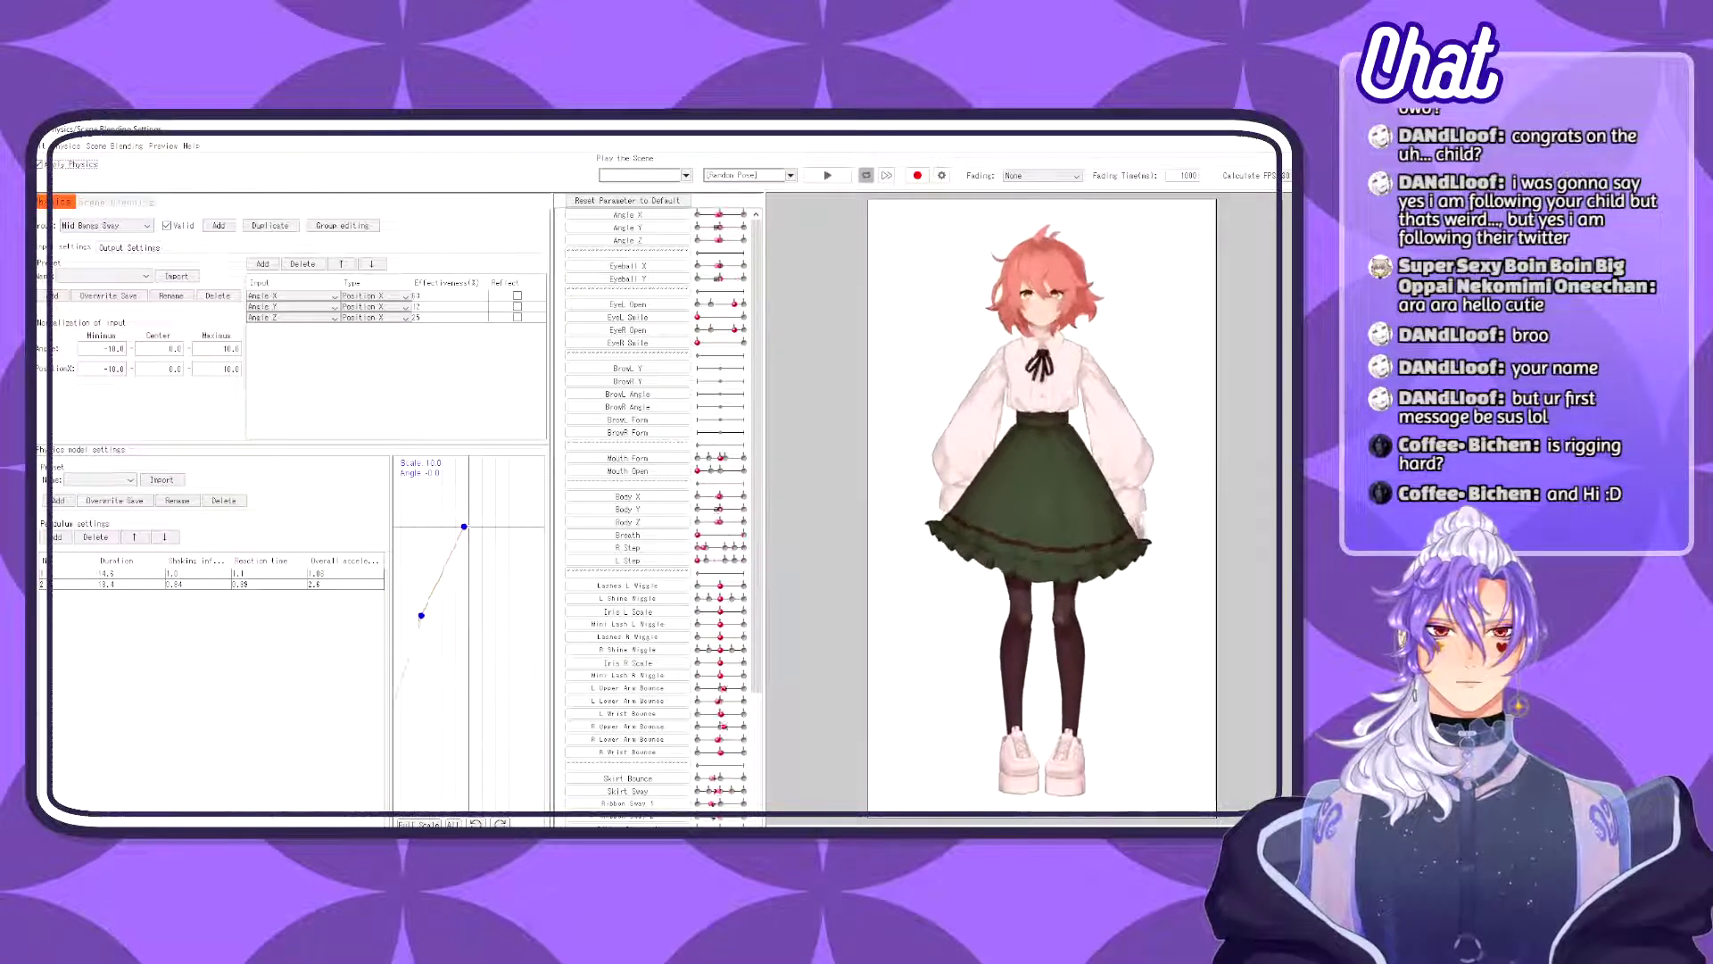
{"action": "left_click", "coordinate": [1286, 127]}
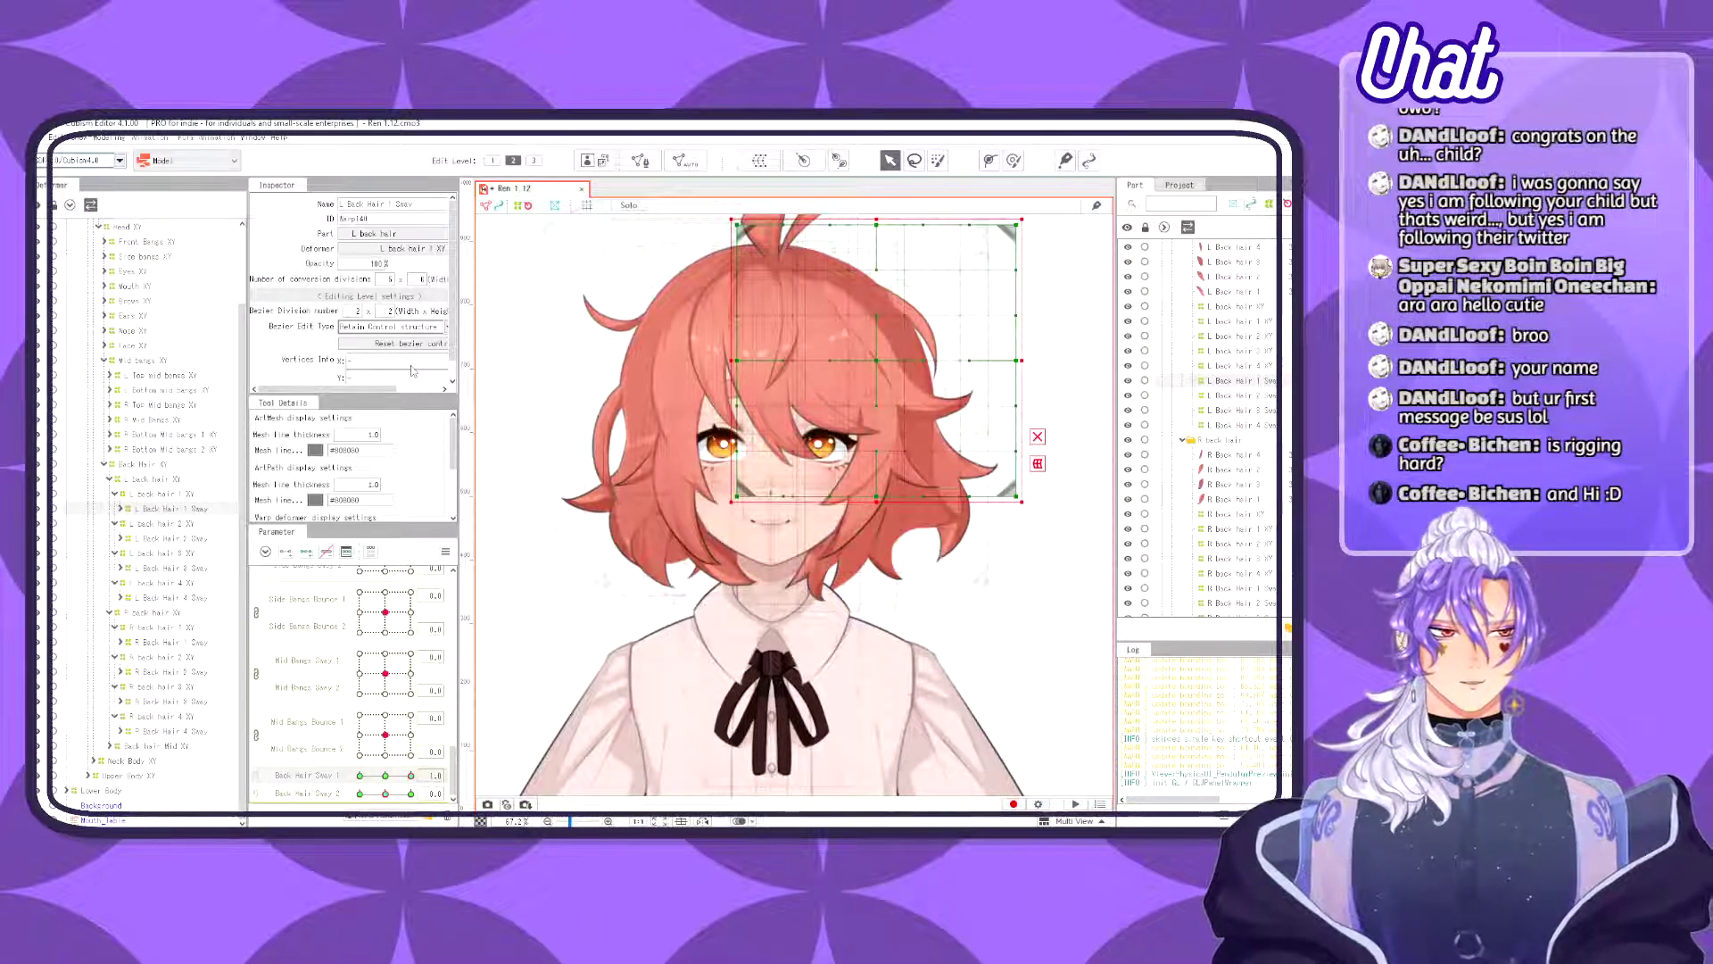
{"action": "left_click", "coordinate": [109, 137]}
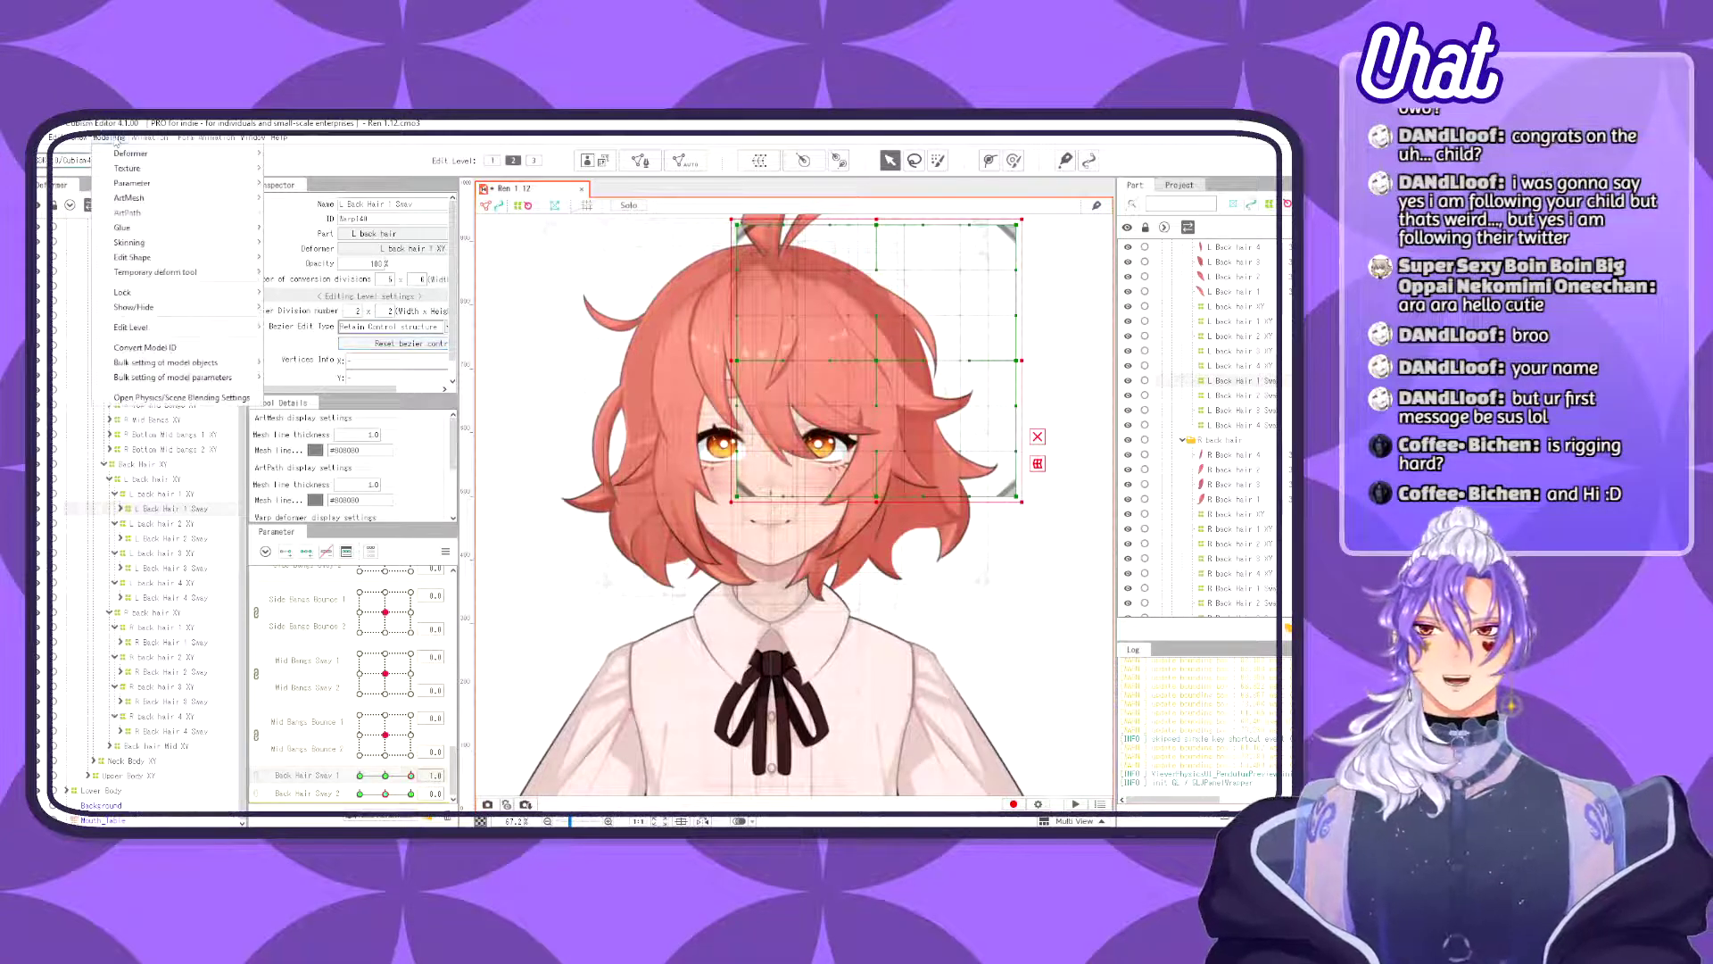
{"action": "left_click", "coordinate": [243, 124]}
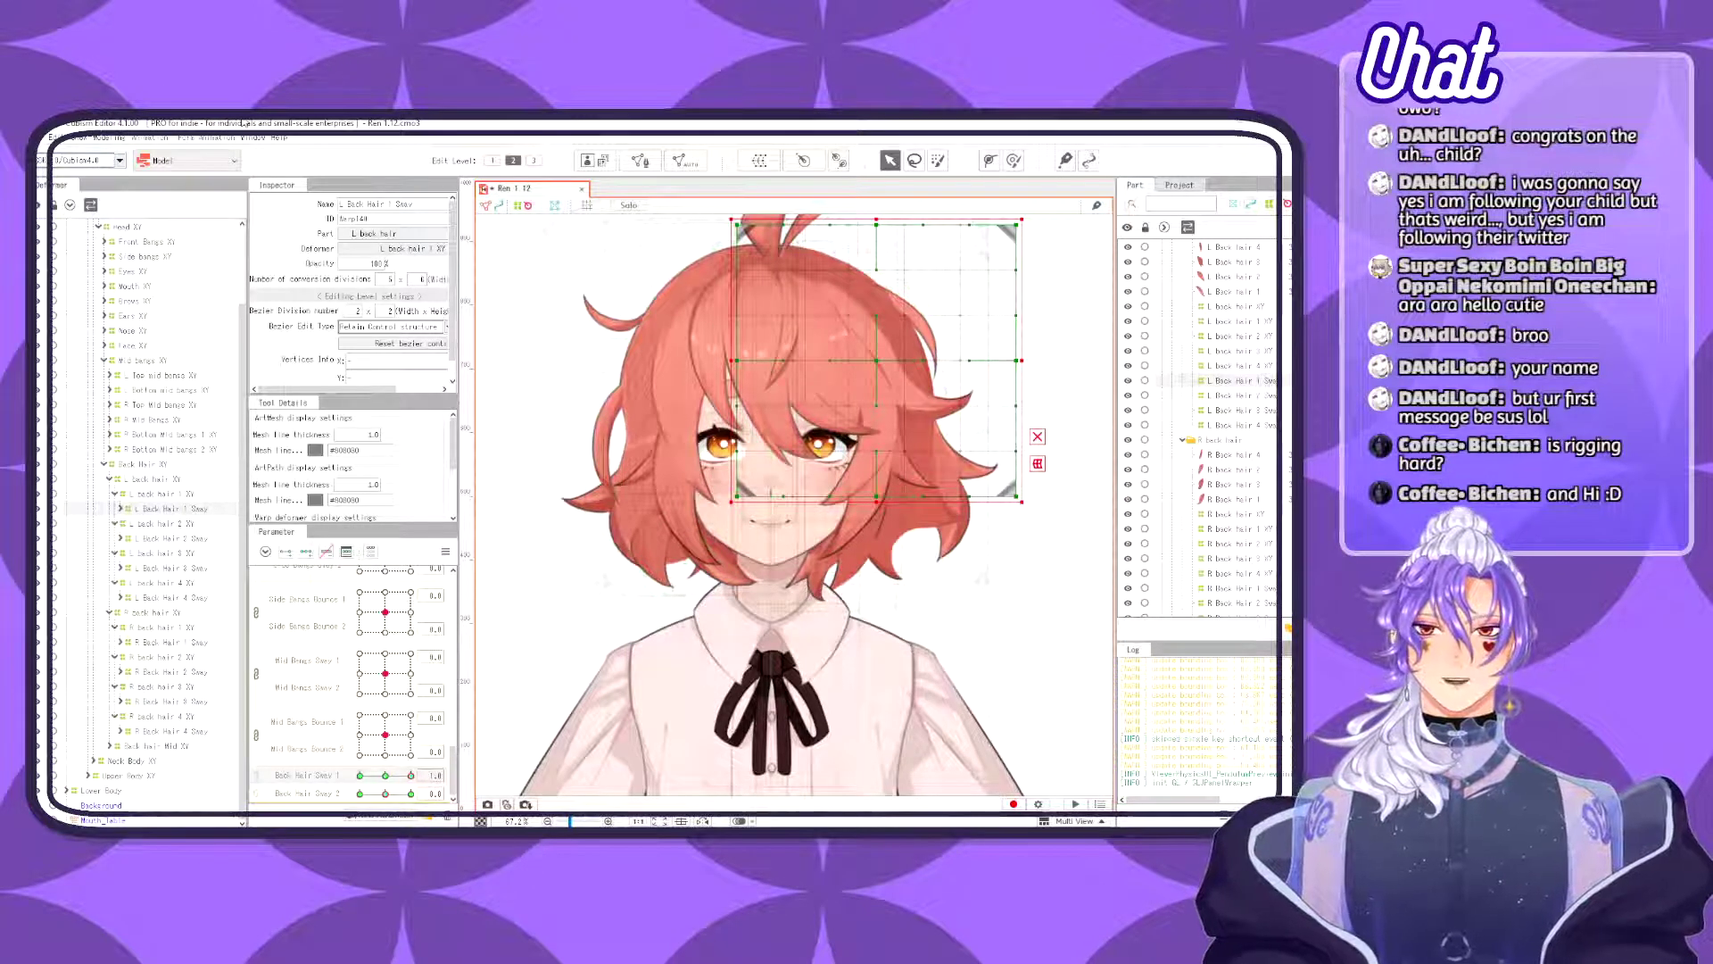
- Reopen the physics and scene blending settings to review them and return to the model
{"action": "left_click", "coordinate": [99, 140]}
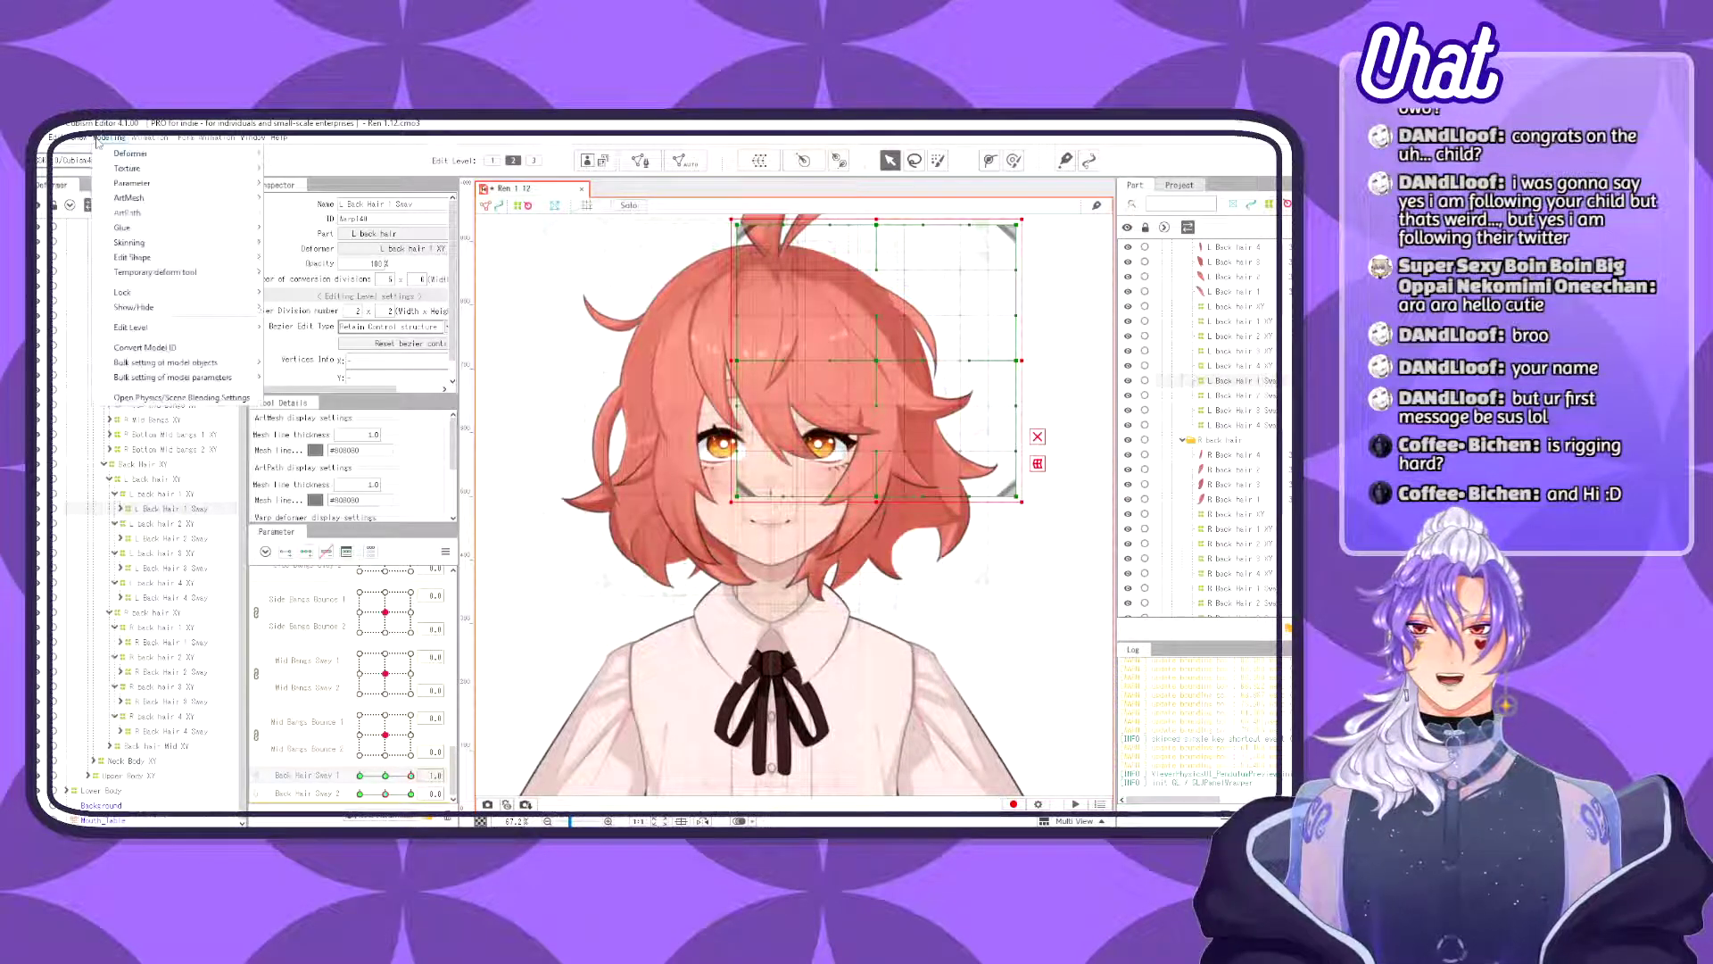
{"action": "left_click", "coordinate": [265, 122]}
{"action": "left_click", "coordinate": [123, 138]}
{"action": "left_click", "coordinate": [240, 124]}
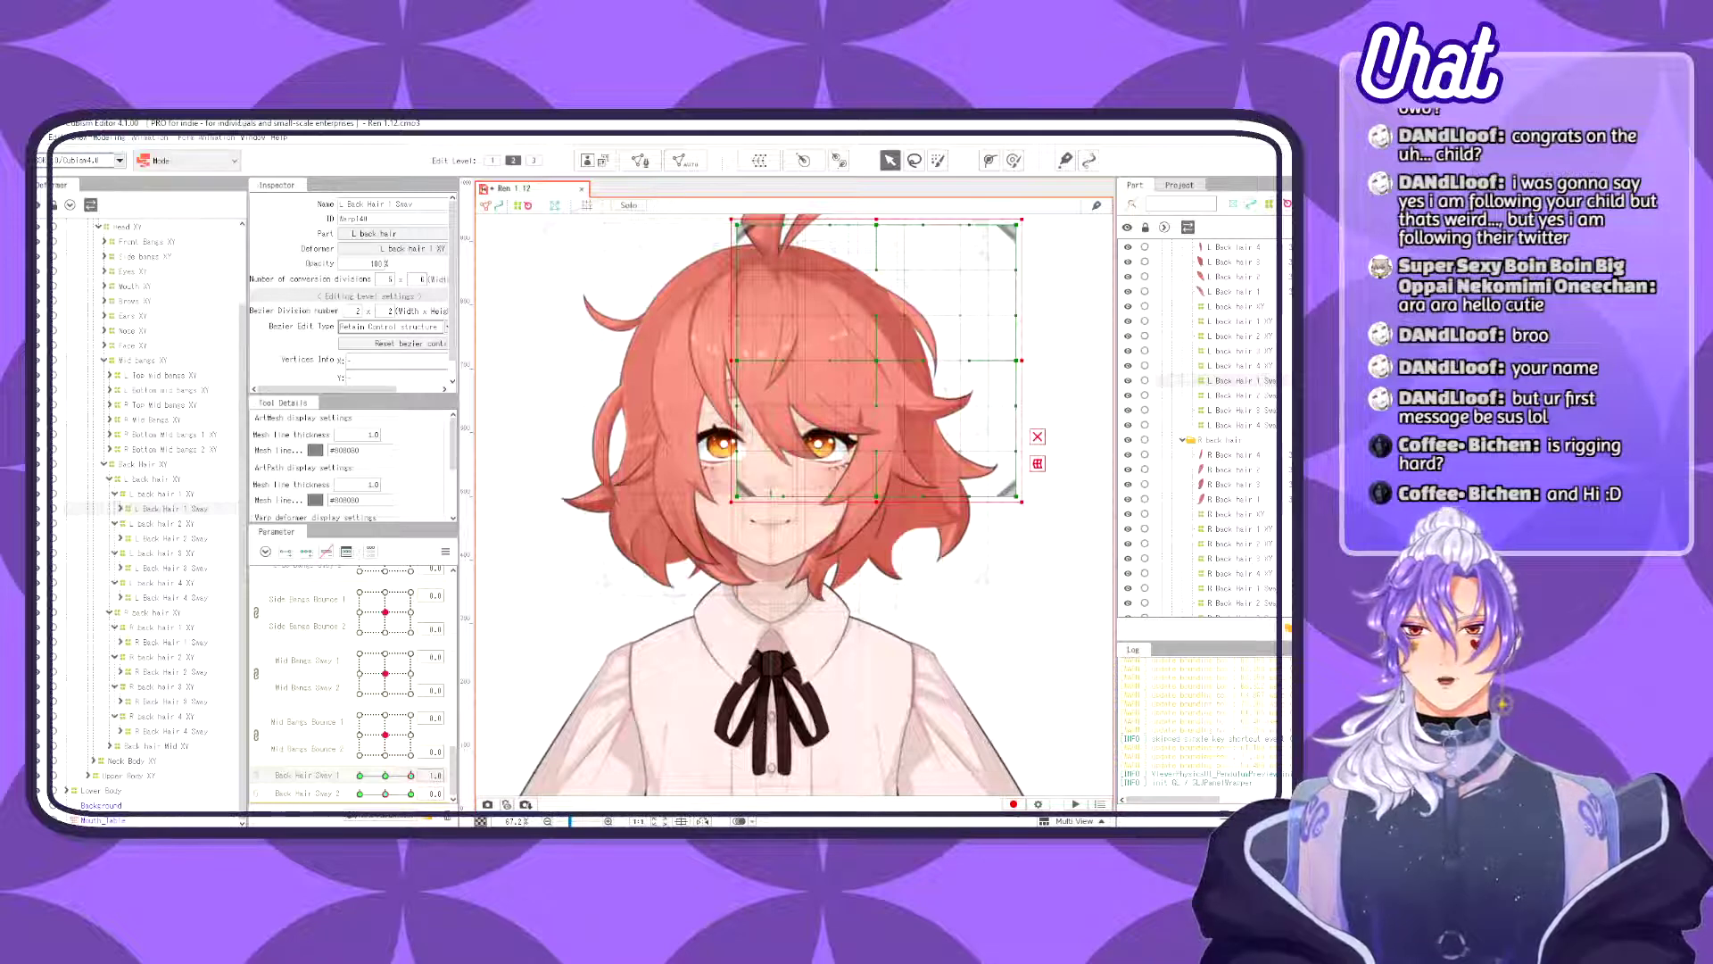
{"action": "left_click", "coordinate": [122, 140]}
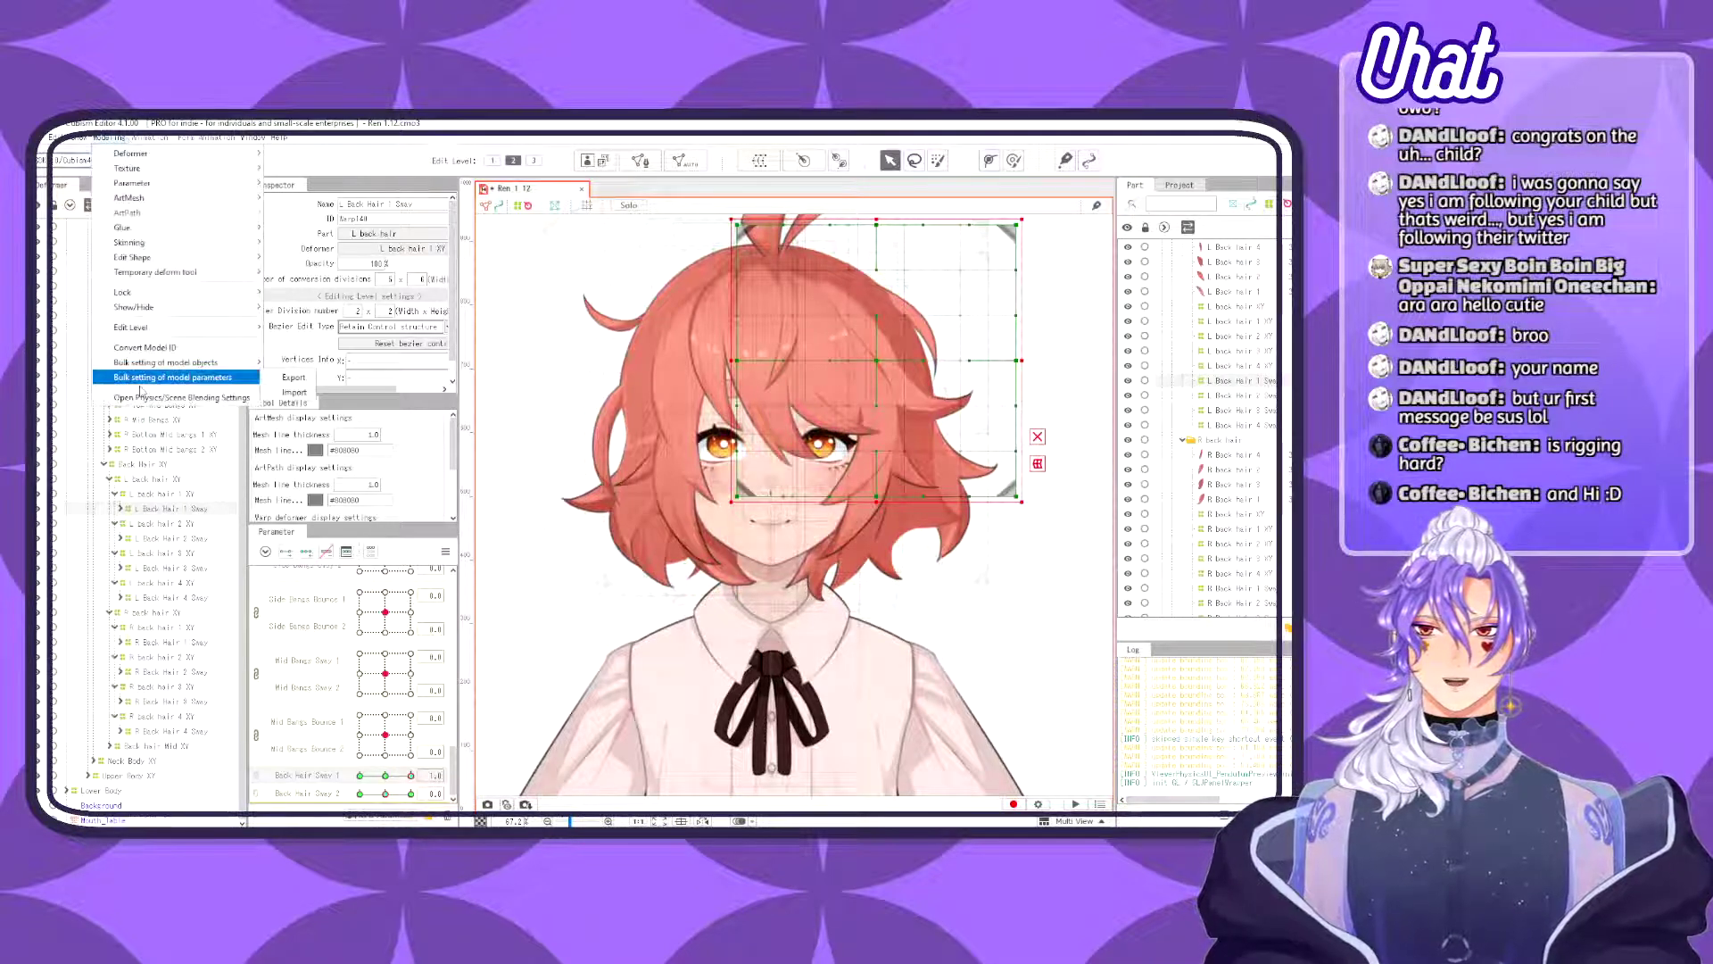
{"action": "left_click", "coordinate": [138, 399]}
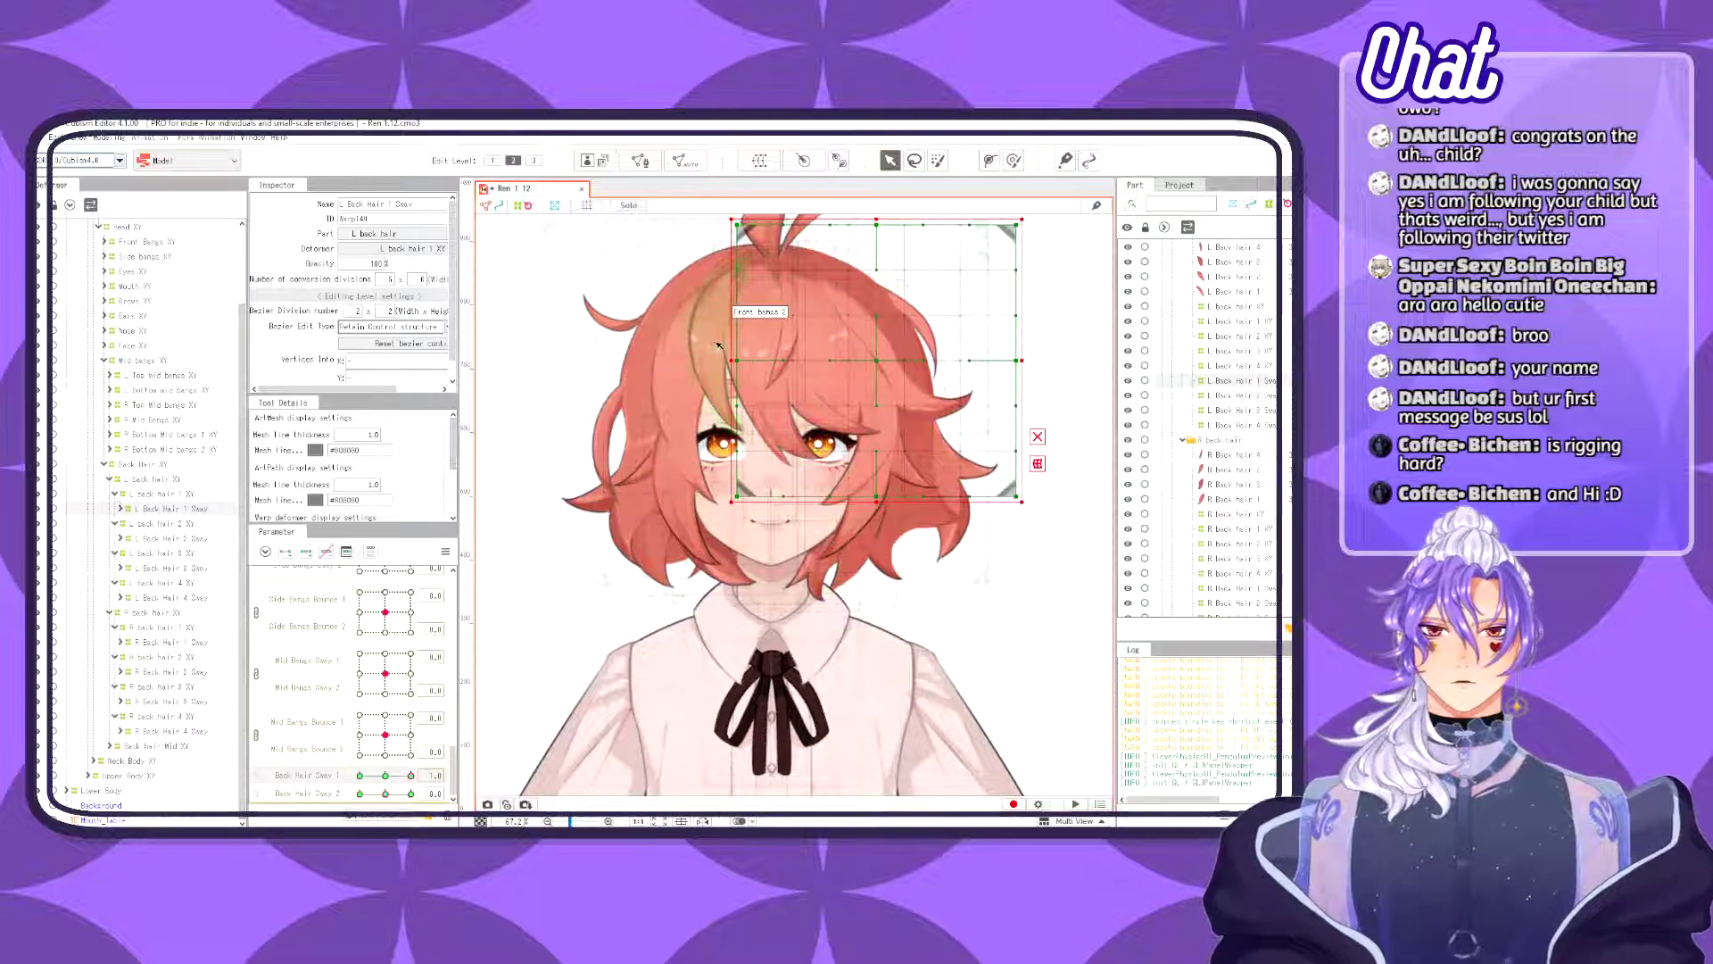
- Rotate the lower control points of L Back Hair 1 Sway counterclockwise and shift them outward for Back Hair Sway 1 at 1.0, and scrub the parameter
{"action": "left_click_drag", "start_coordinate": [1042, 525], "coordinate": [682, 298]}
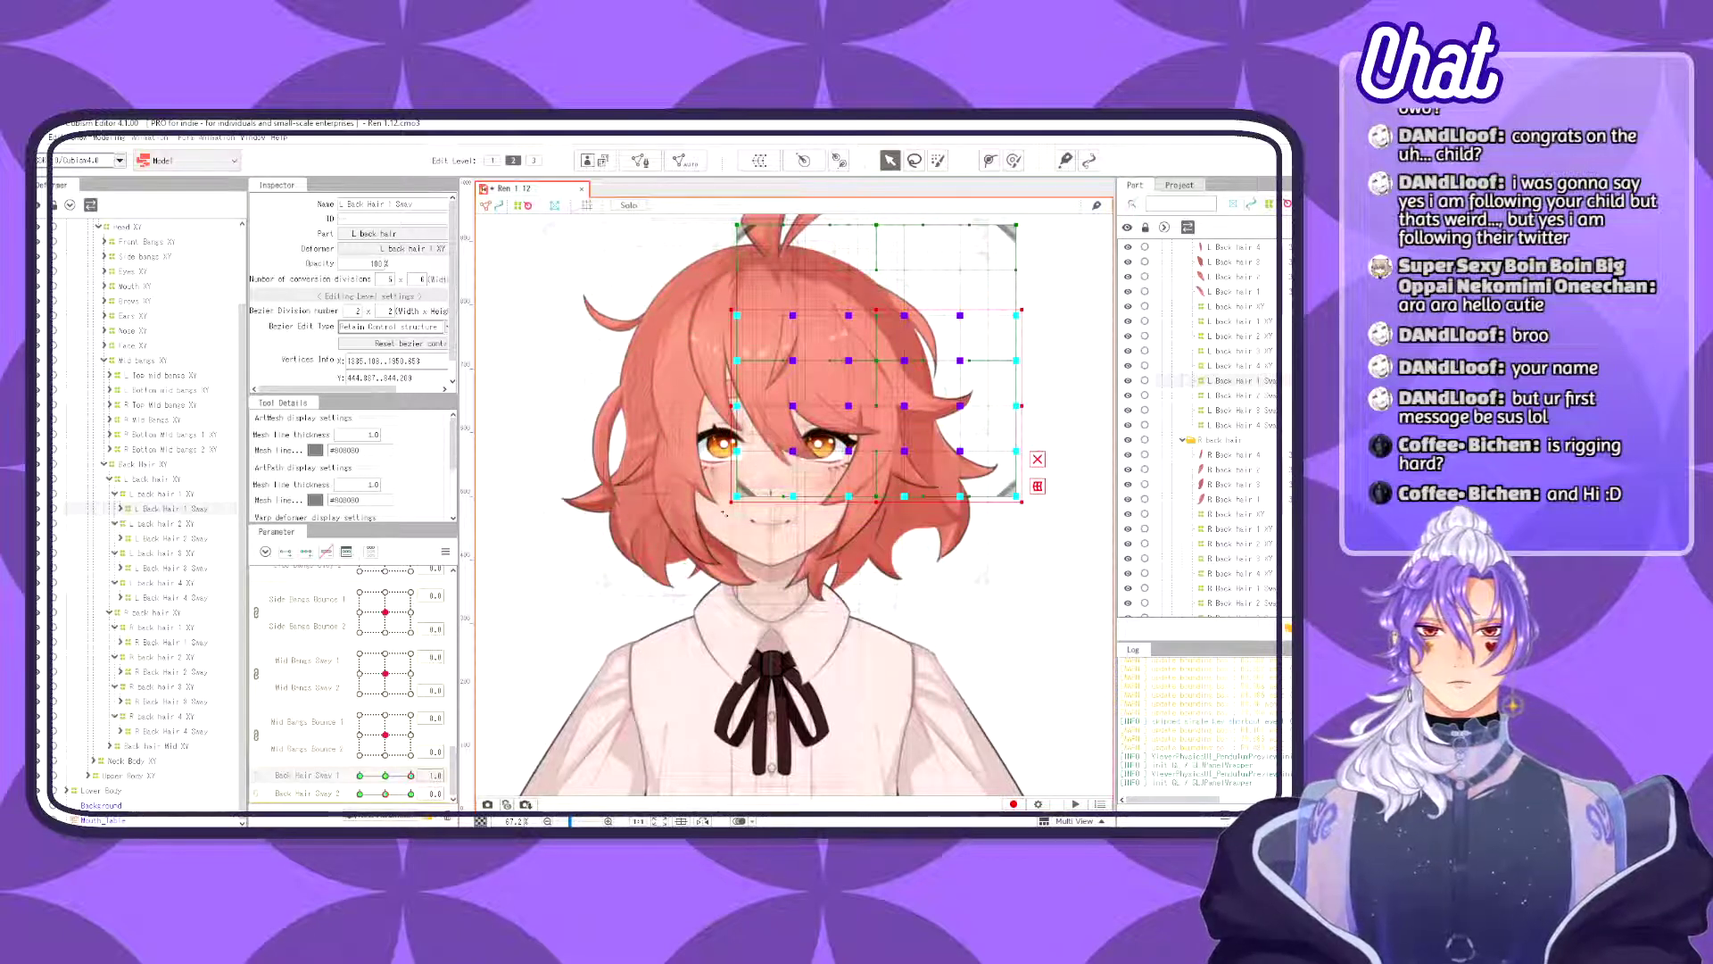
{"action": "left_click_drag", "start_coordinate": [724, 514], "coordinate": [750, 540]}
{"action": "left_click_drag", "start_coordinate": [876, 407], "coordinate": [900, 405]}
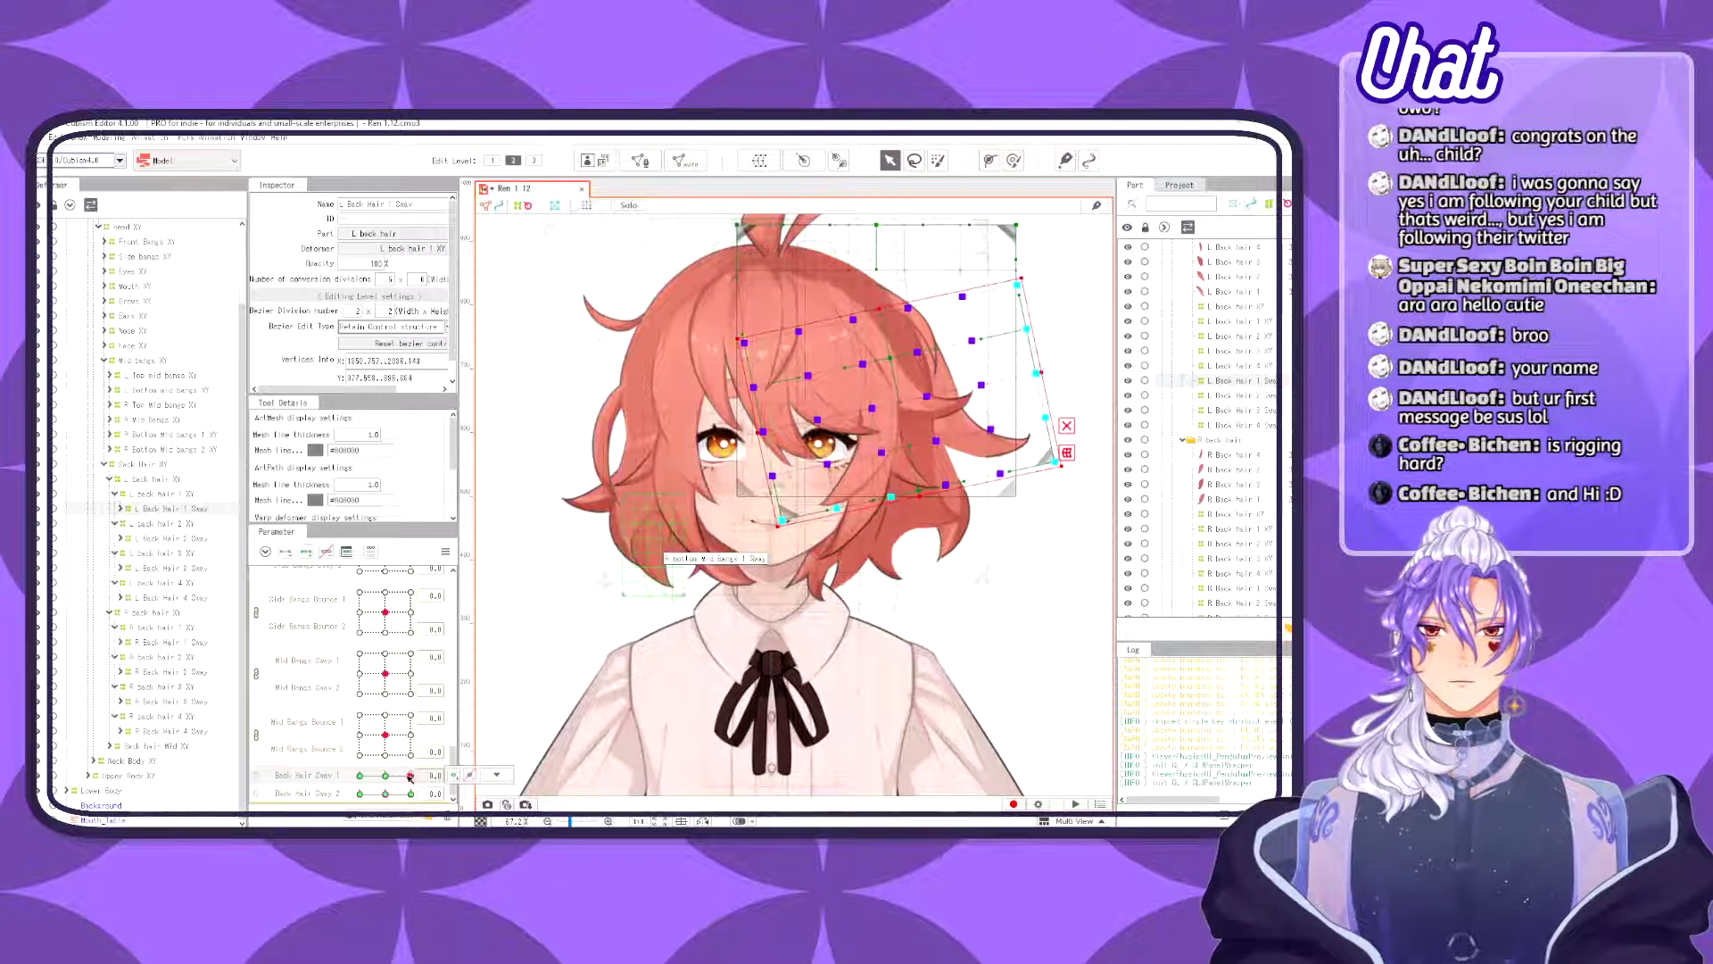
{"action": "left_click_drag", "start_coordinate": [409, 775], "coordinate": [374, 775]}
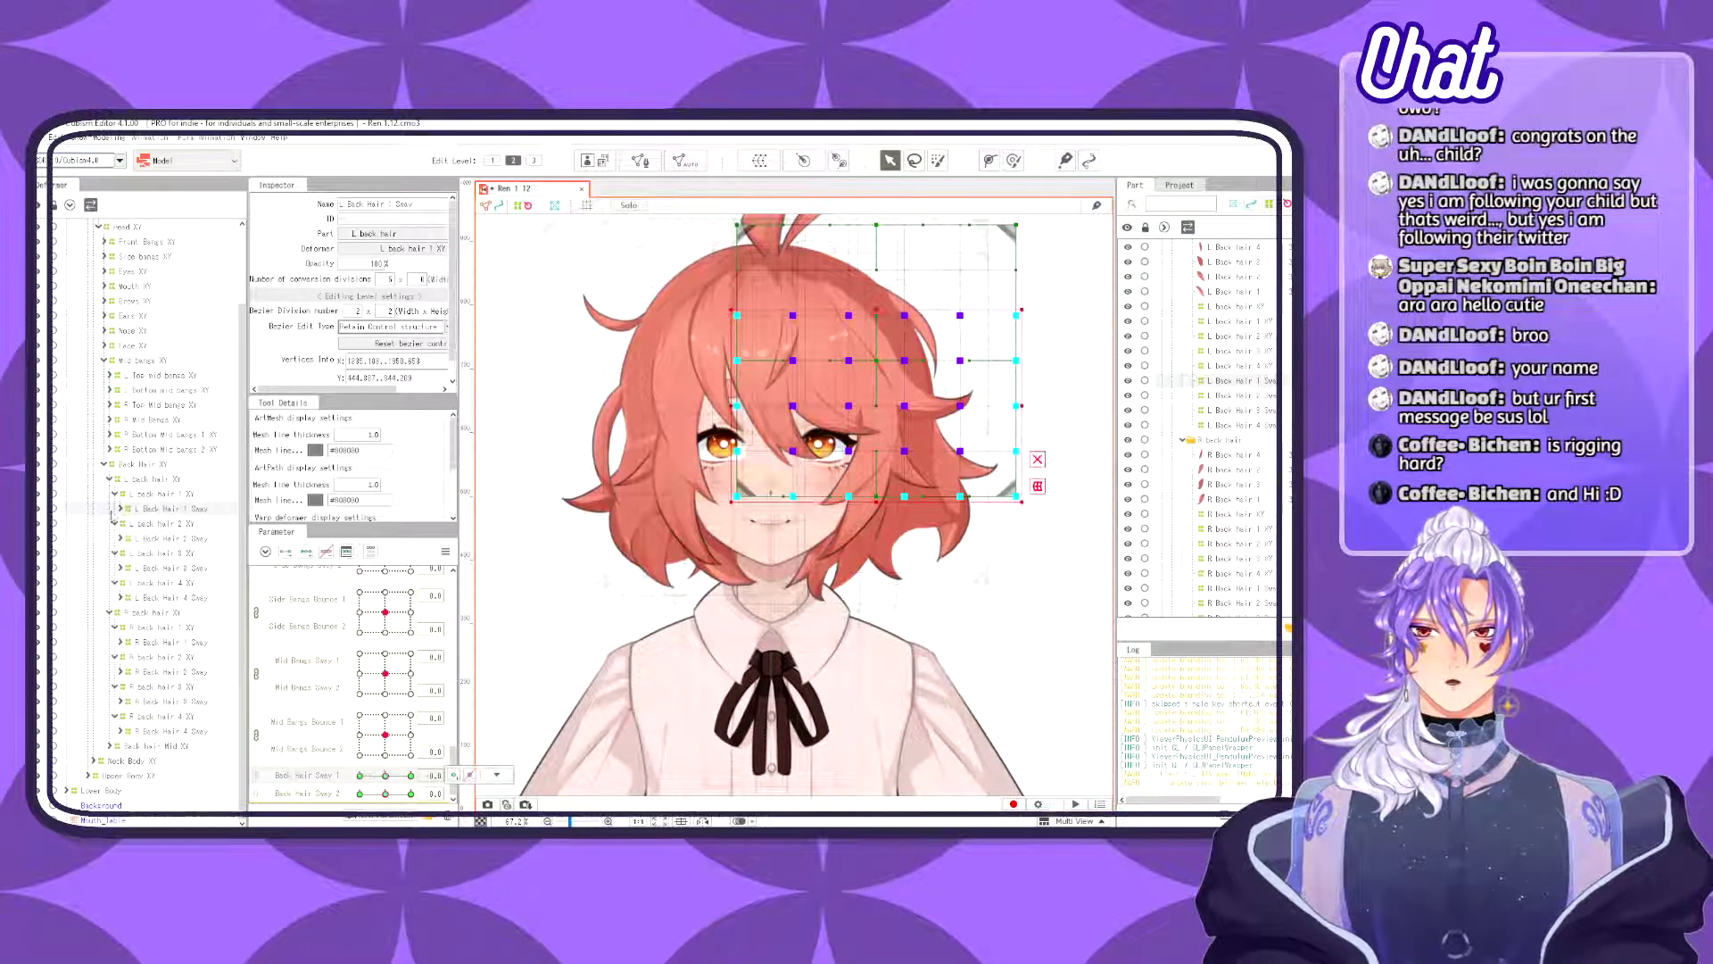
- Try a deform path along the L Back Hair 1 mesh from crown to tip, pull its lower end outward and undo the bend
{"action": "left_click", "coordinate": [120, 507]}
{"action": "left_click", "coordinate": [165, 523]}
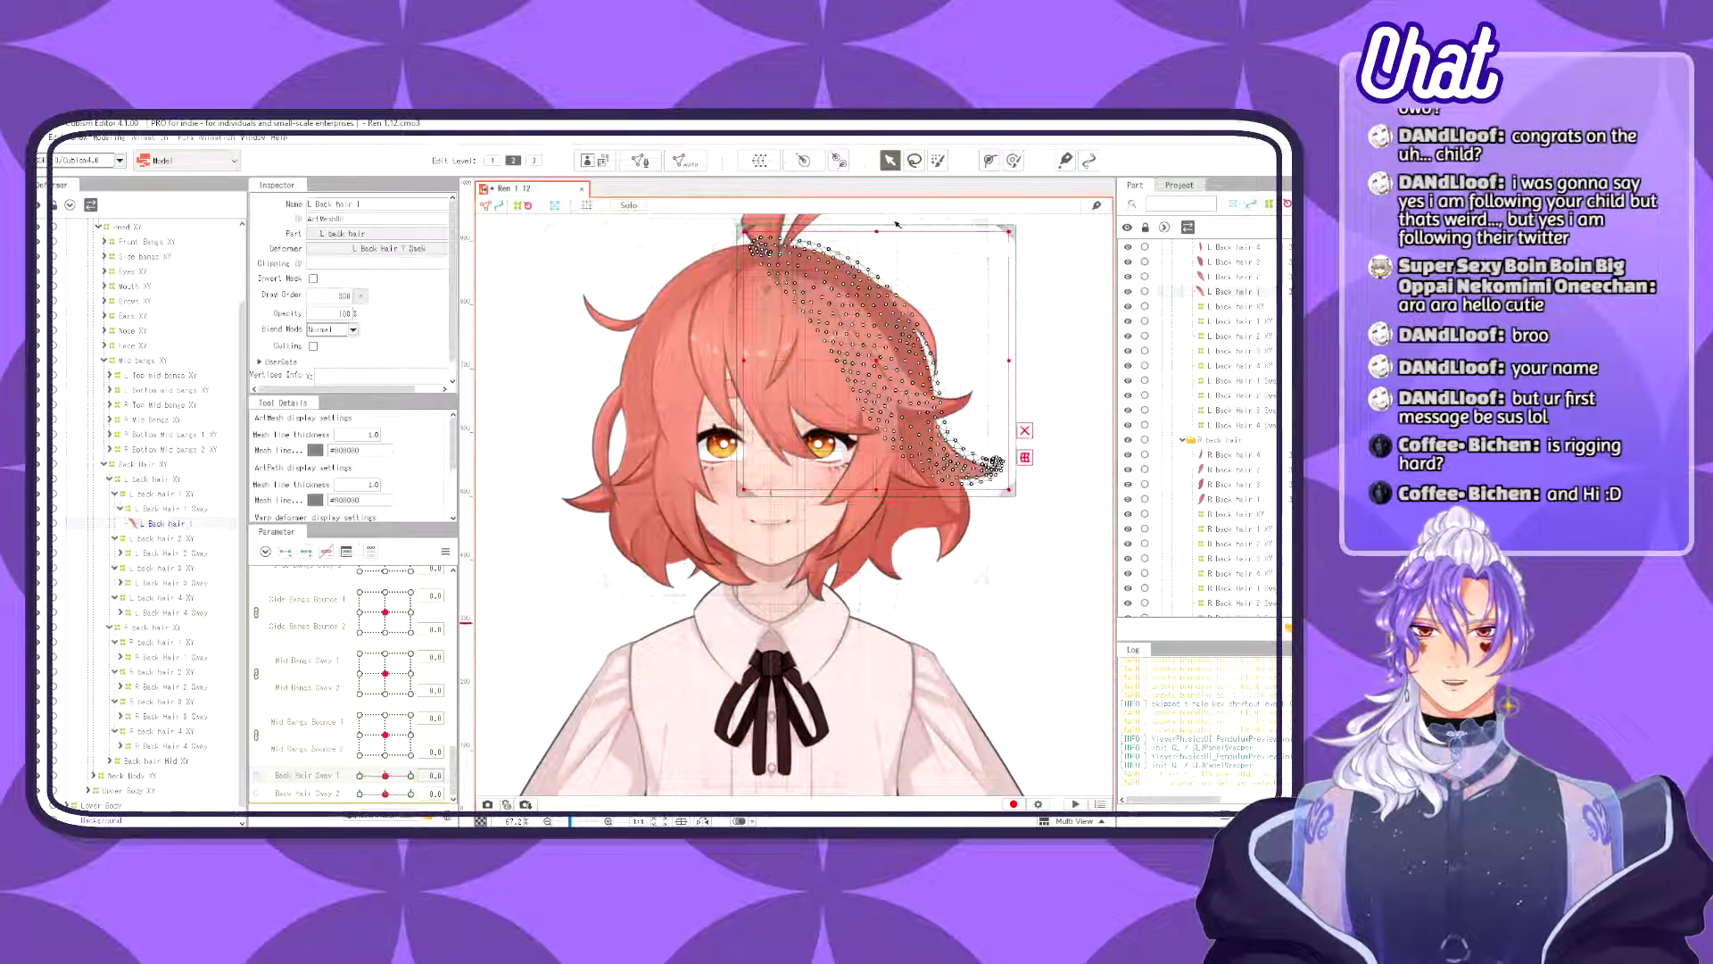
{"action": "left_click", "coordinate": [992, 161]}
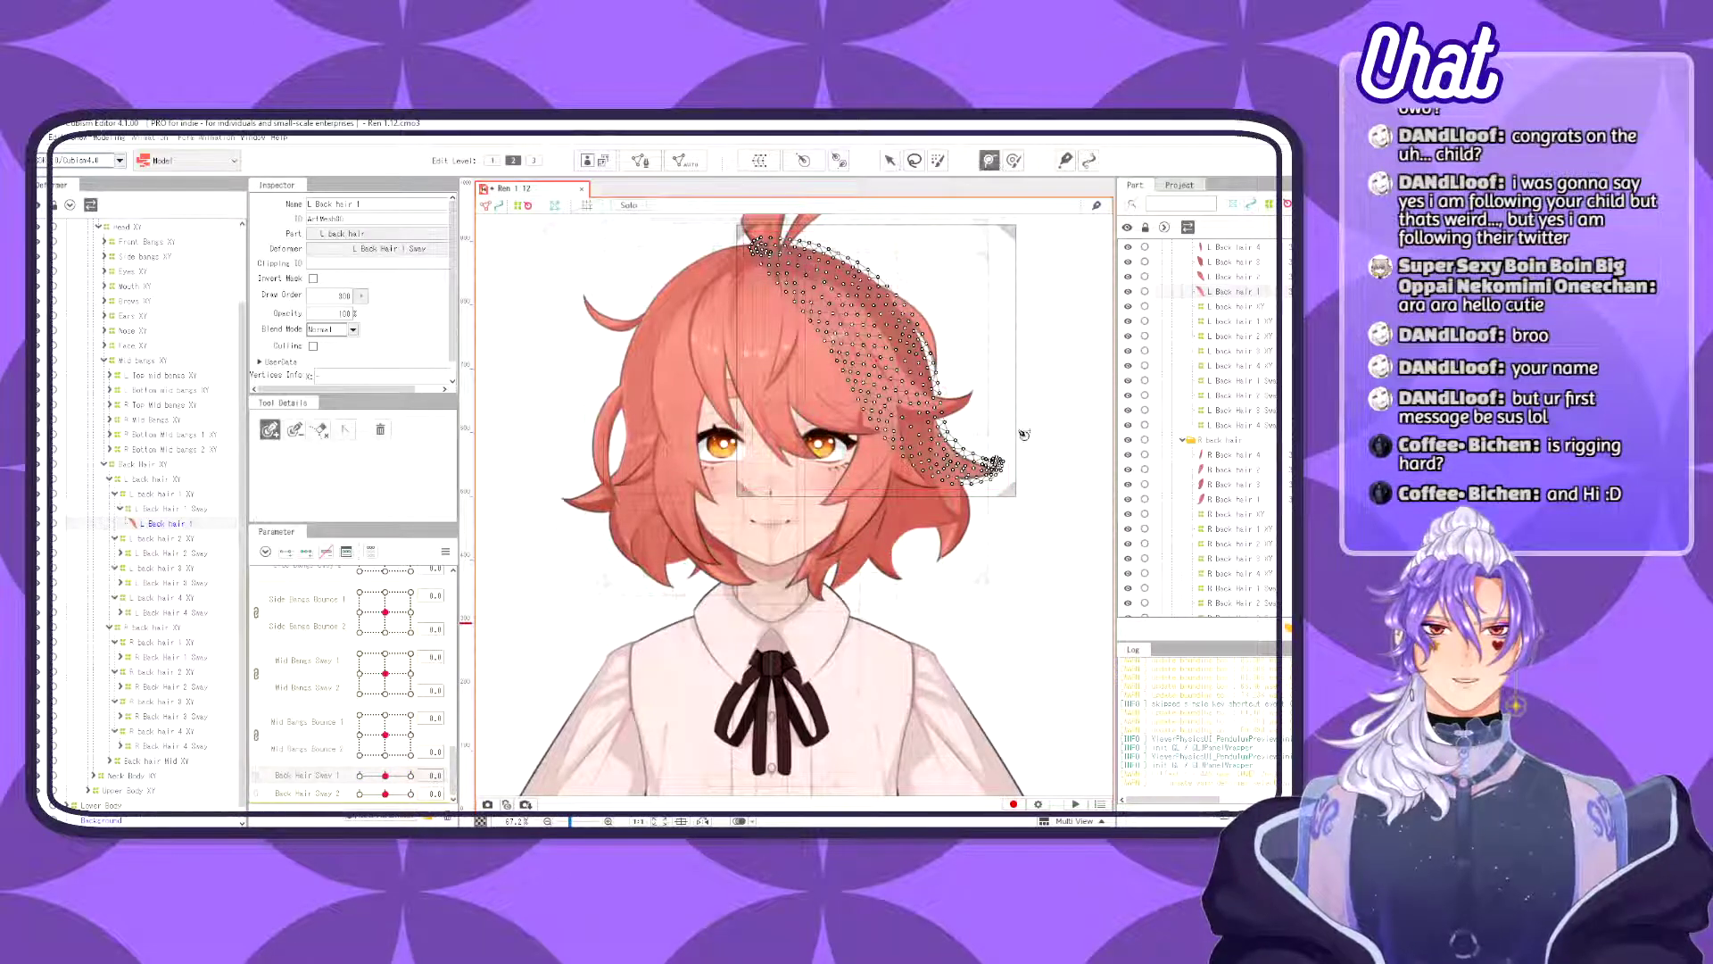
{"action": "left_click", "coordinate": [781, 256]}
{"action": "left_click", "coordinate": [849, 313]}
{"action": "left_click", "coordinate": [898, 391]}
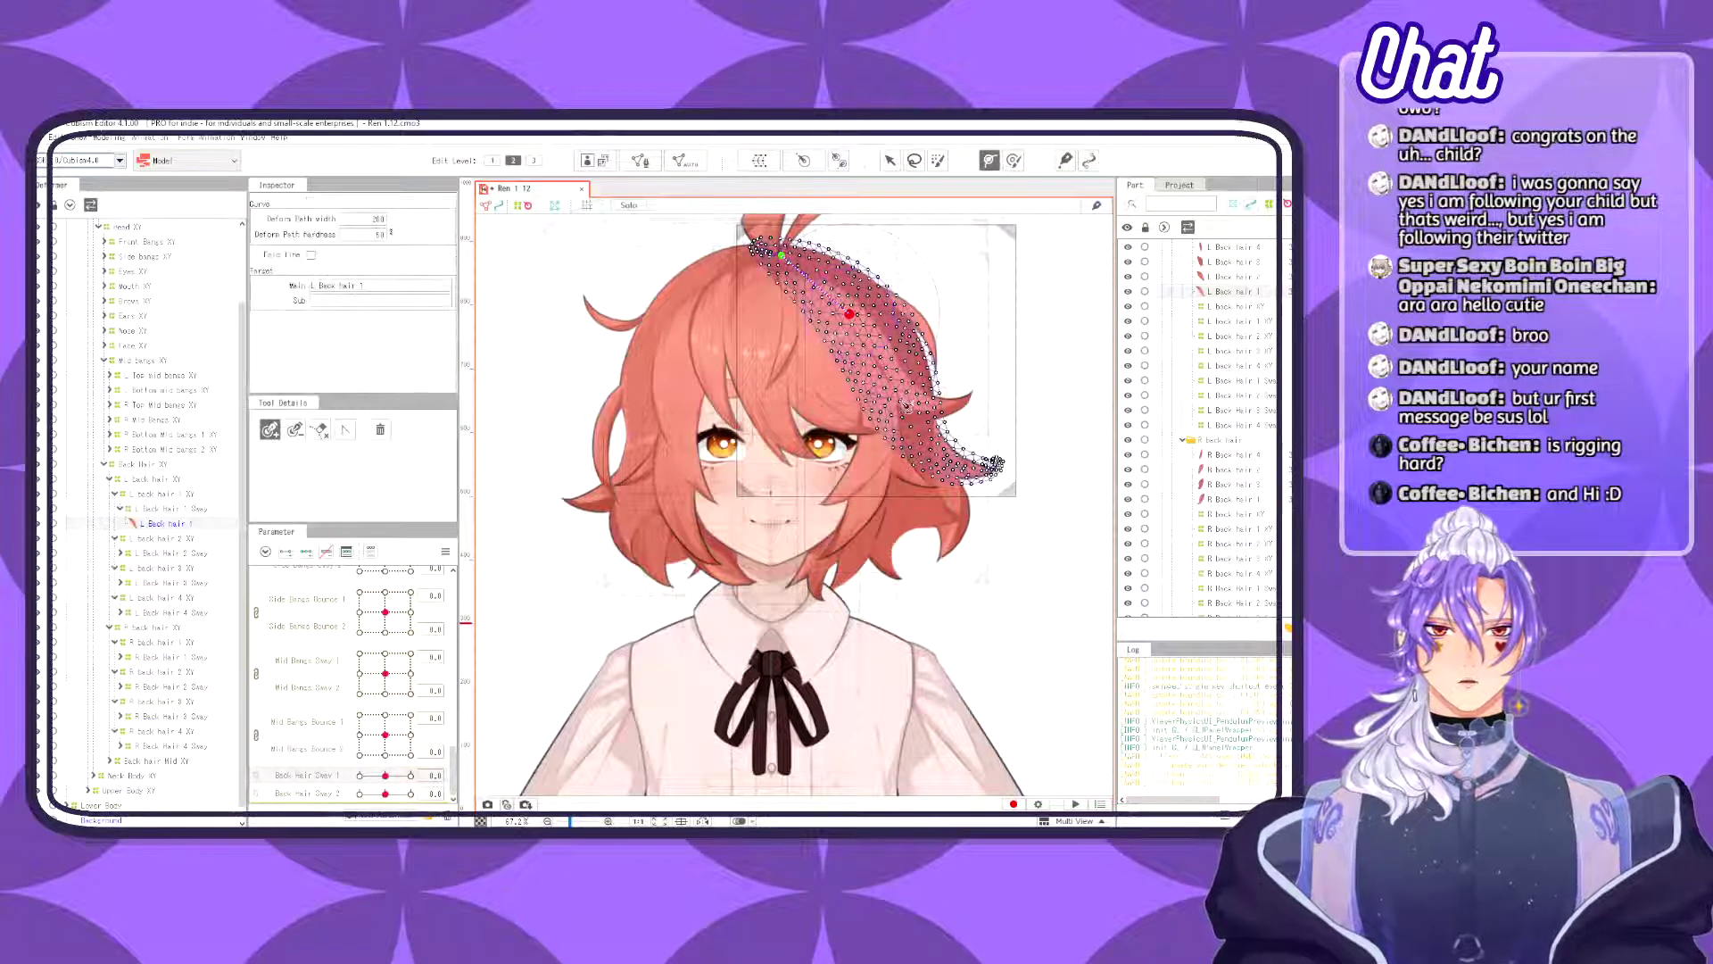
{"action": "left_click", "coordinate": [890, 160]}
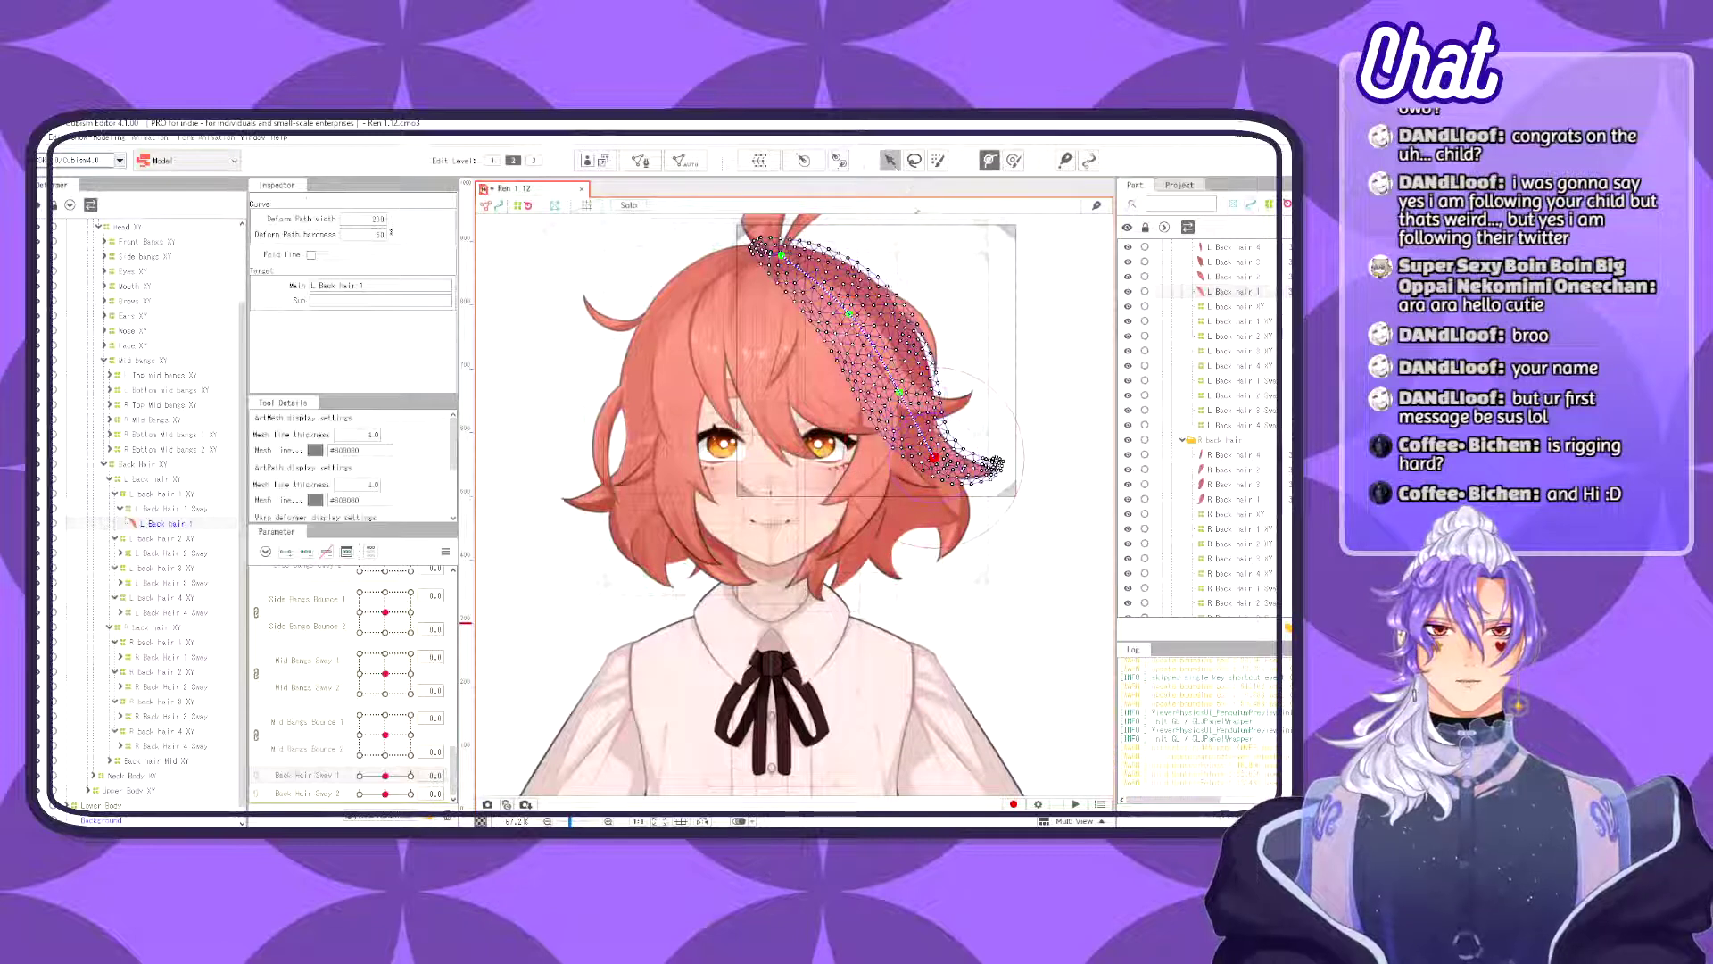
{"action": "left_click_drag", "start_coordinate": [935, 458], "coordinate": [1022, 505]}
{"action": "key", "text": "ctrl+z"}
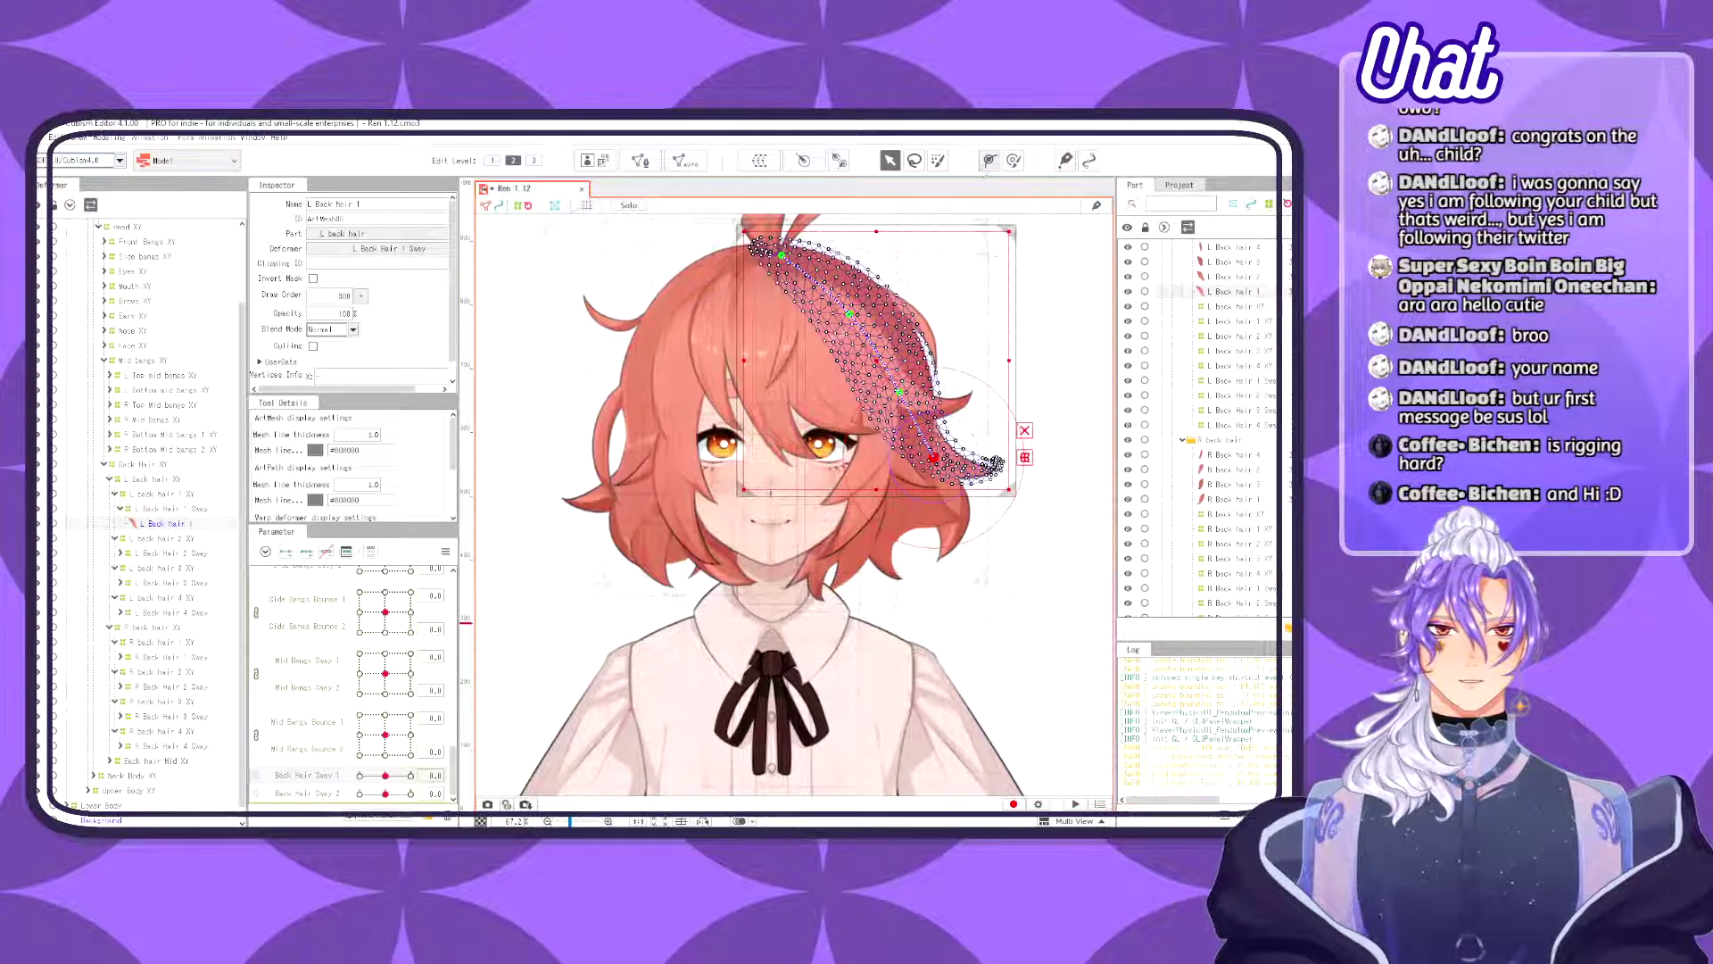
- Reposition the deform path points on L Back Hair 1, try swinging the tip upward, and undo the deform path edits
{"action": "left_click", "coordinate": [989, 161]}
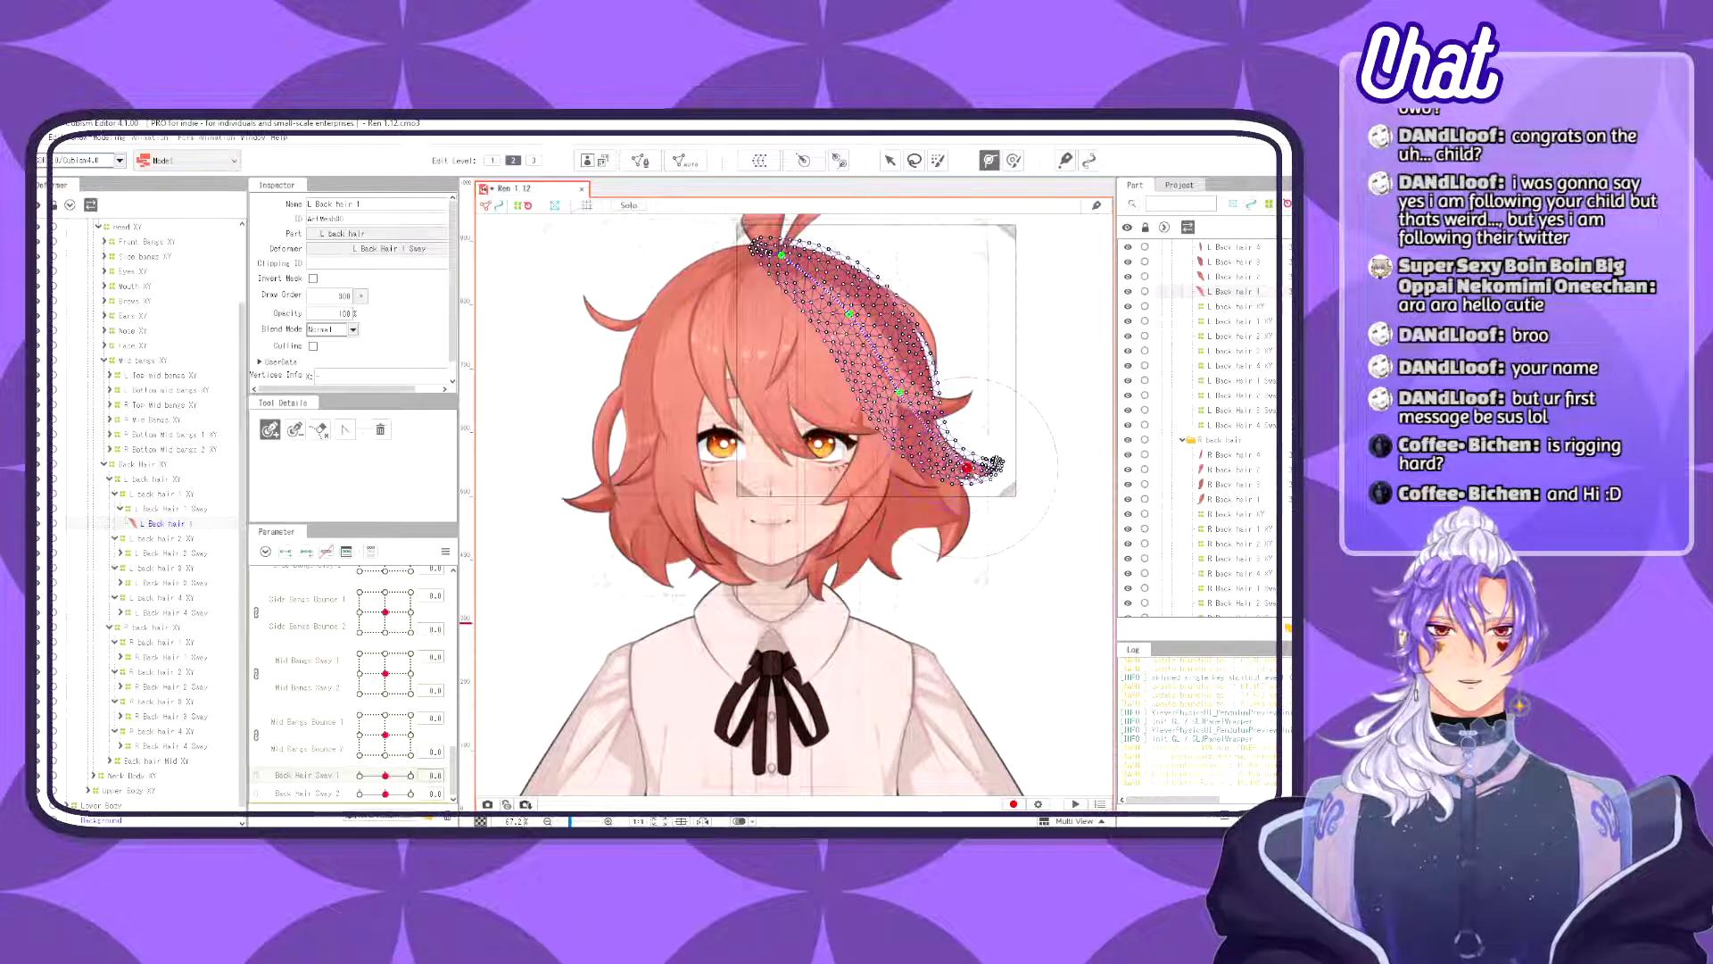
{"action": "left_click_drag", "start_coordinate": [966, 467], "coordinate": [960, 468]}
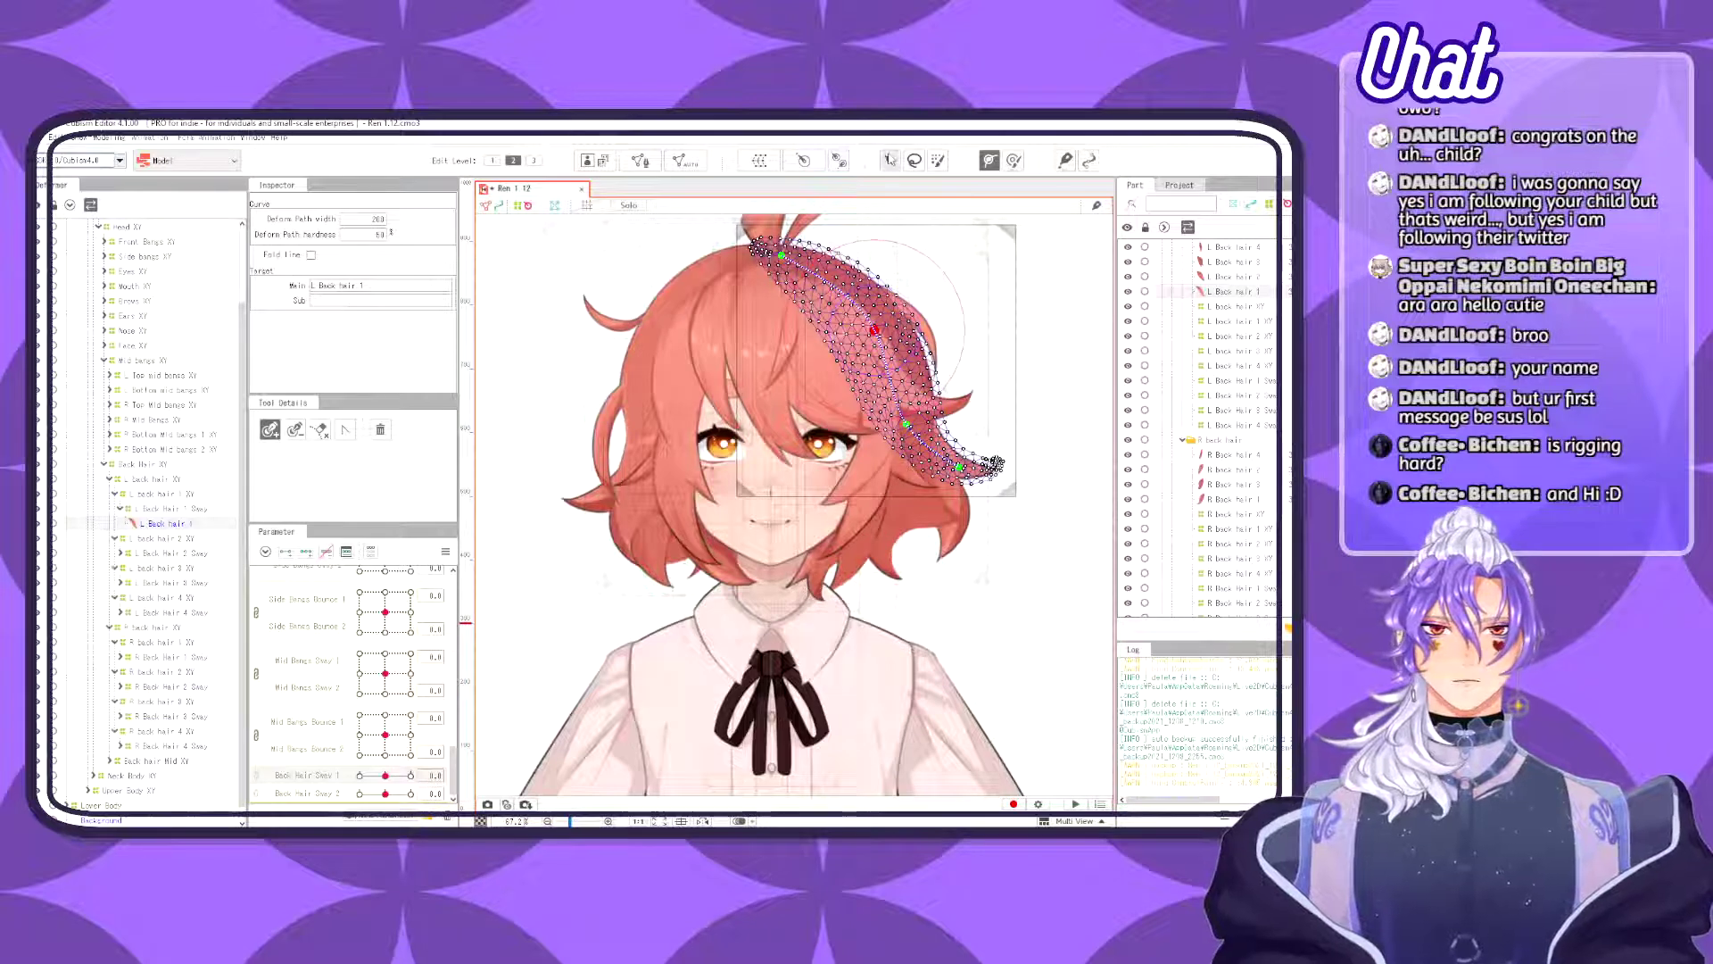
{"action": "left_click", "coordinate": [889, 160]}
{"action": "left_click_drag", "start_coordinate": [960, 467], "coordinate": [1003, 401]}
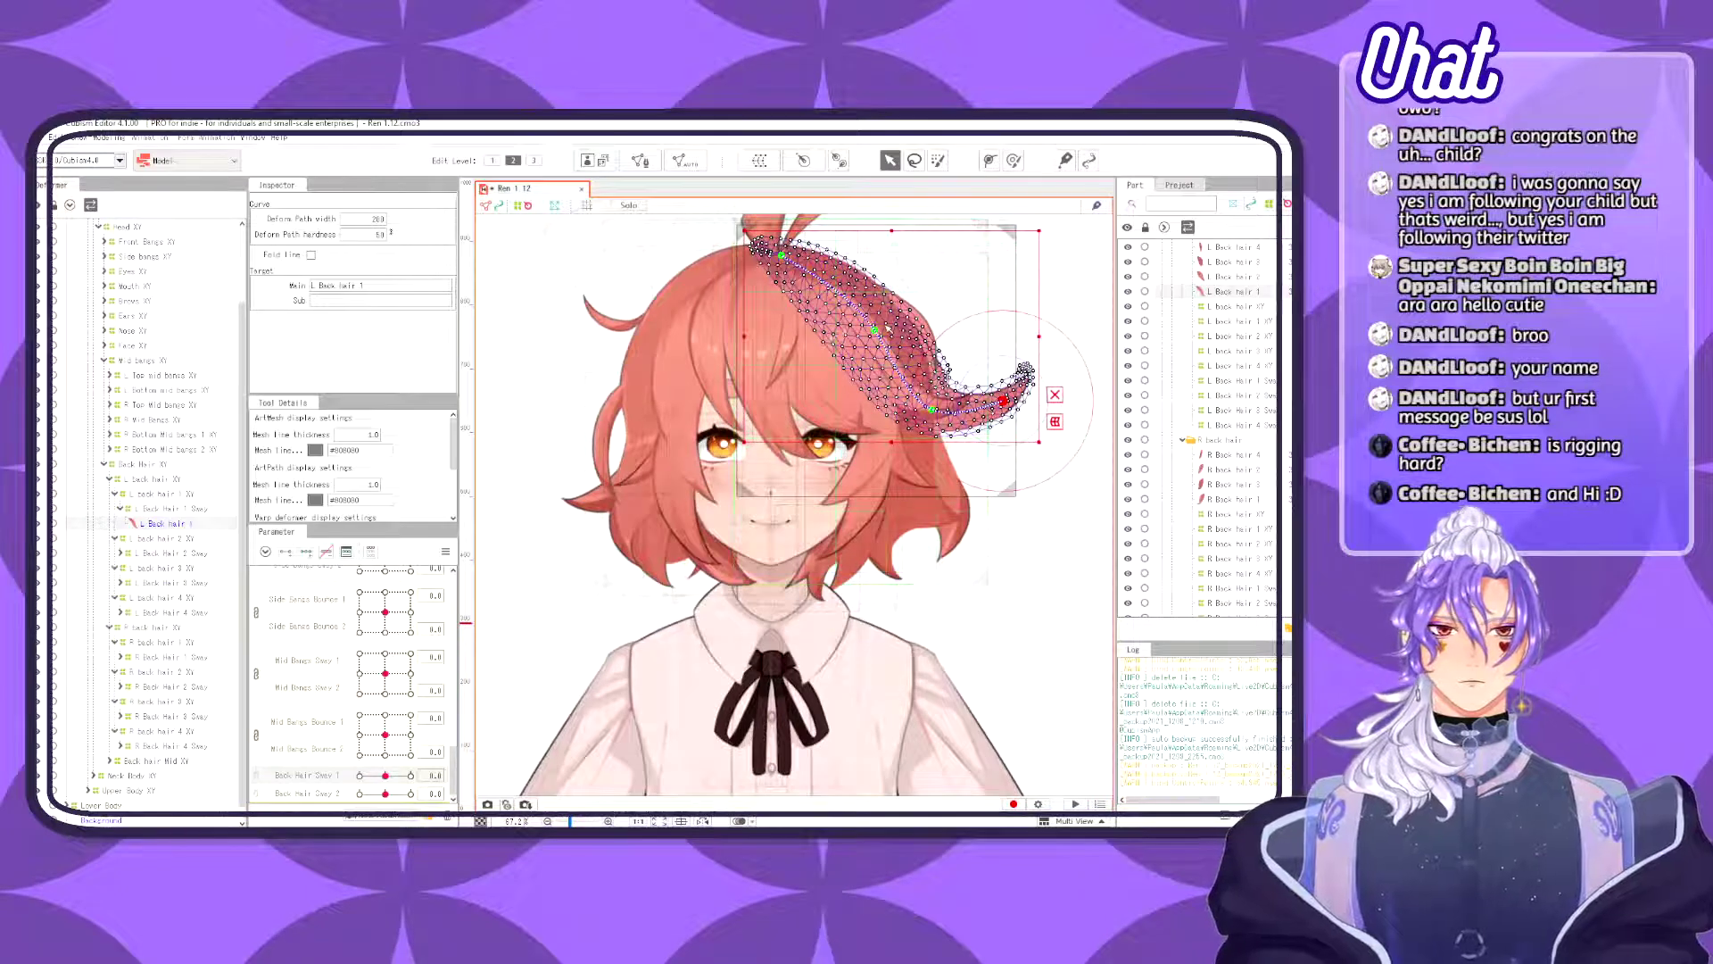
{"action": "key", "text": "ctrl+z"}
{"action": "key", "text": "ctrl+z"}
{"action": "key", "text": "ctrl+z"}
{"action": "key", "text": "ctrl+z"}
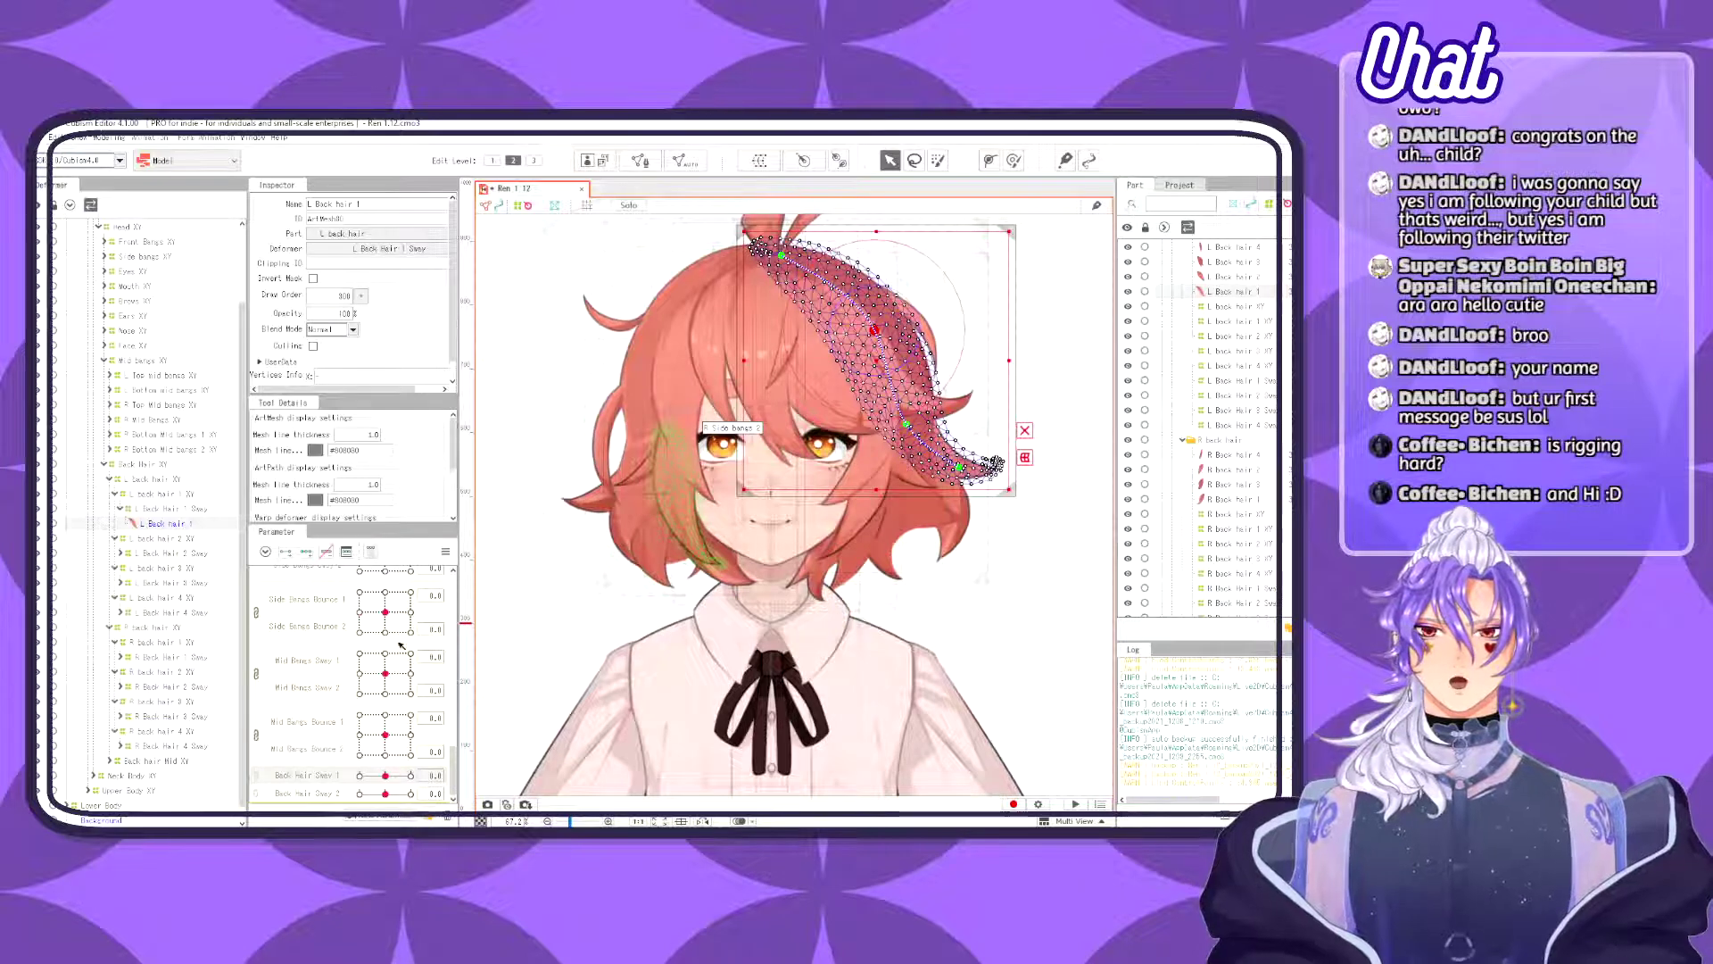
{"action": "scroll", "coordinate": [333, 677], "scroll_direction": "up", "scroll_amount": 3}
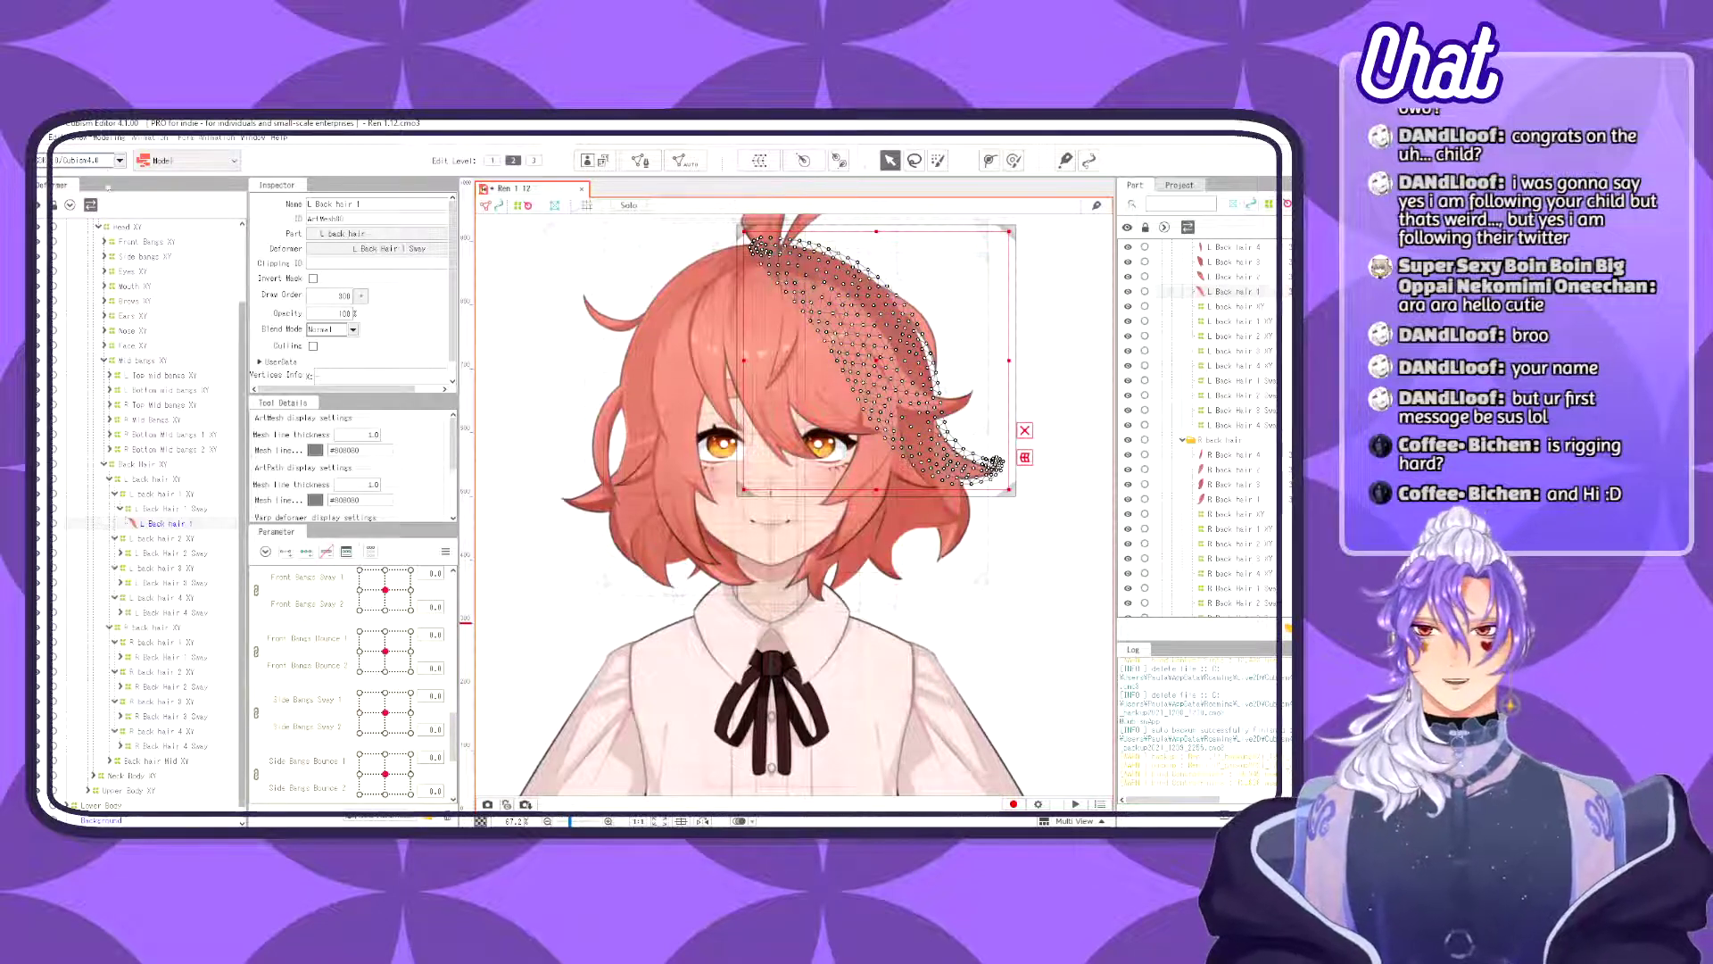
{"action": "left_click", "coordinate": [109, 138]}
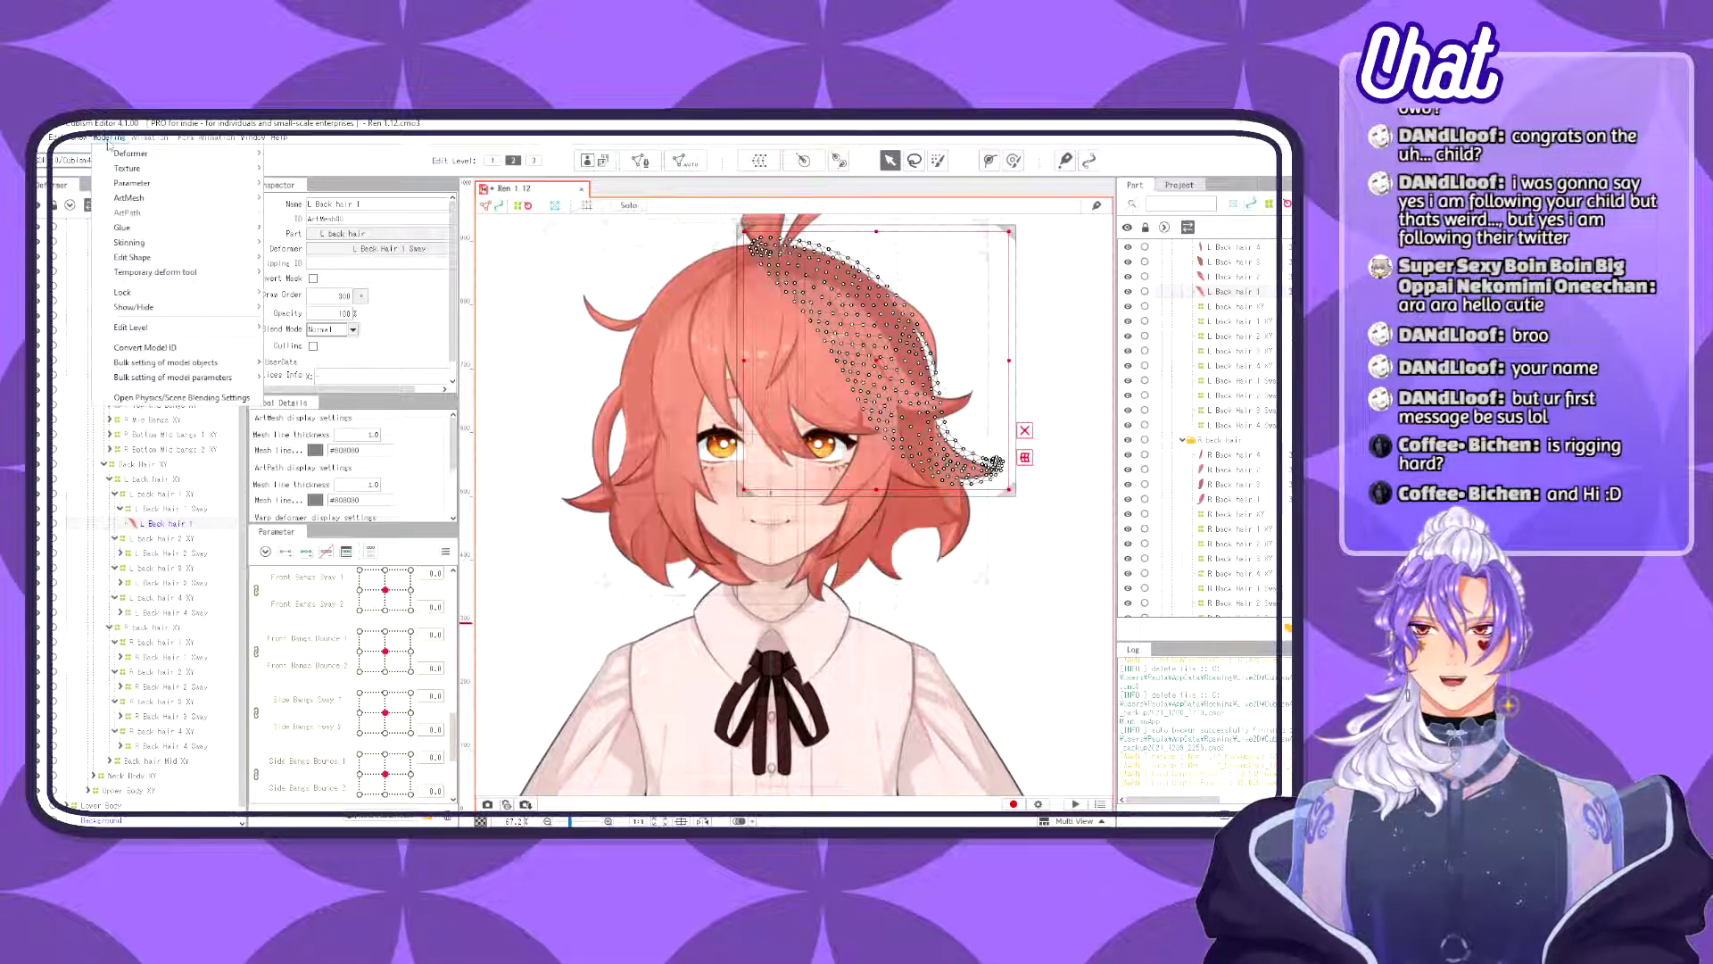
{"action": "left_click", "coordinate": [107, 141]}
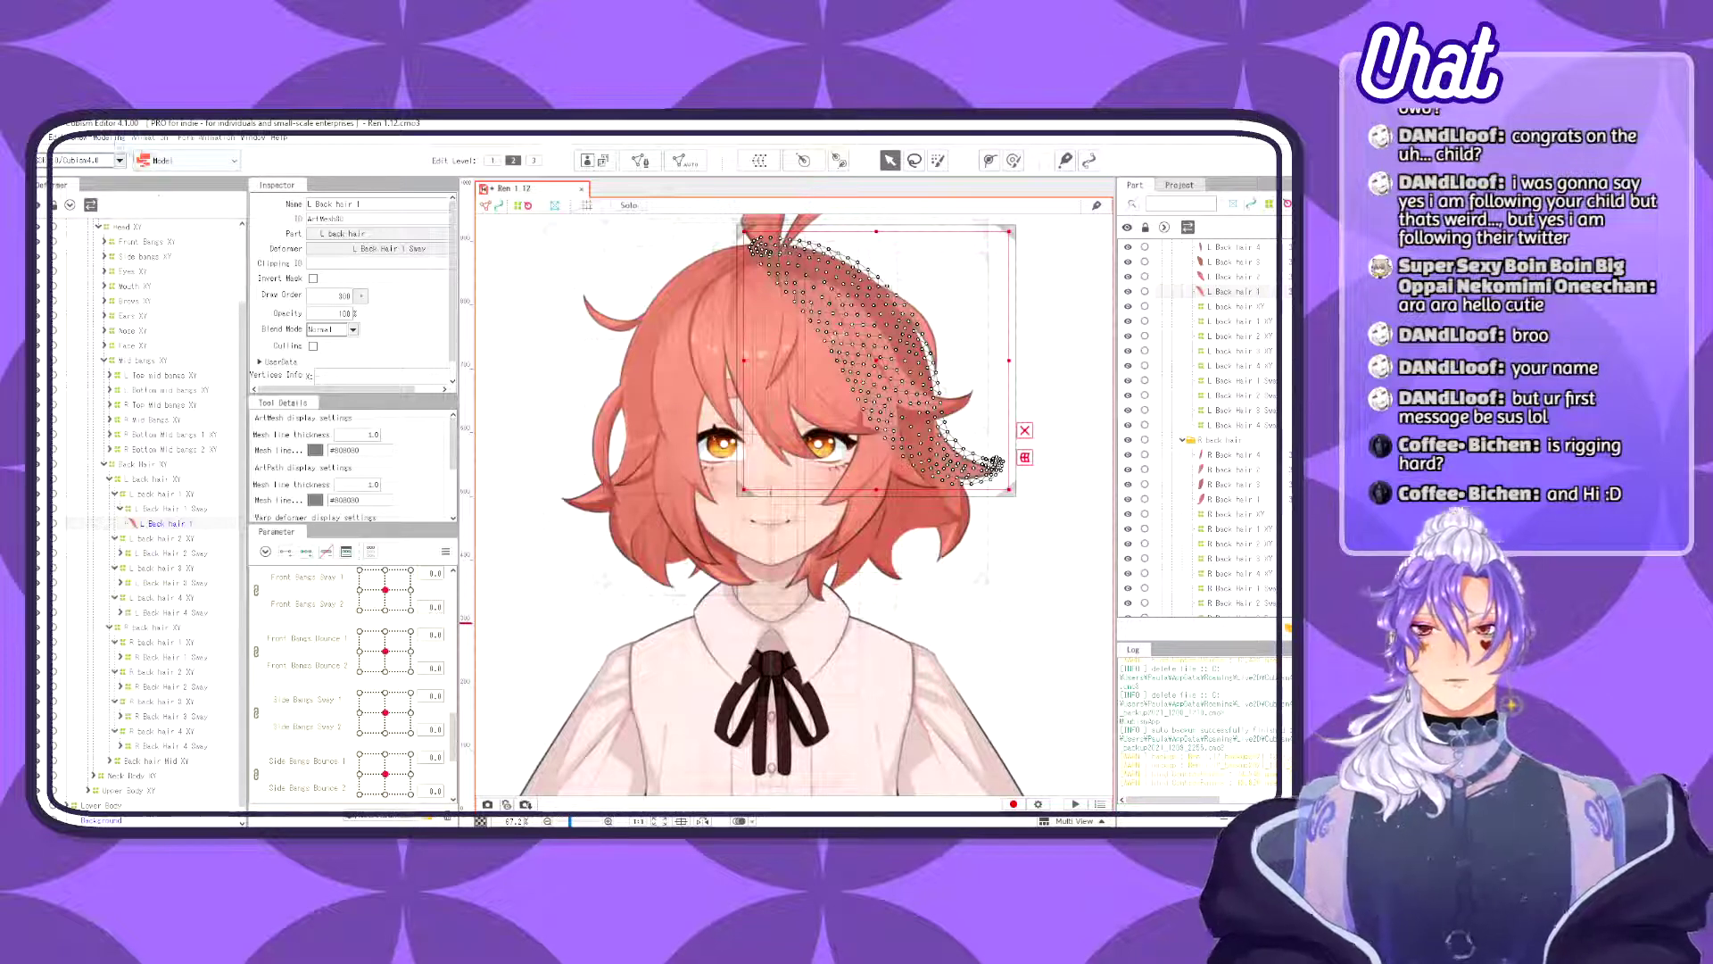
{"action": "left_click", "coordinate": [107, 140]}
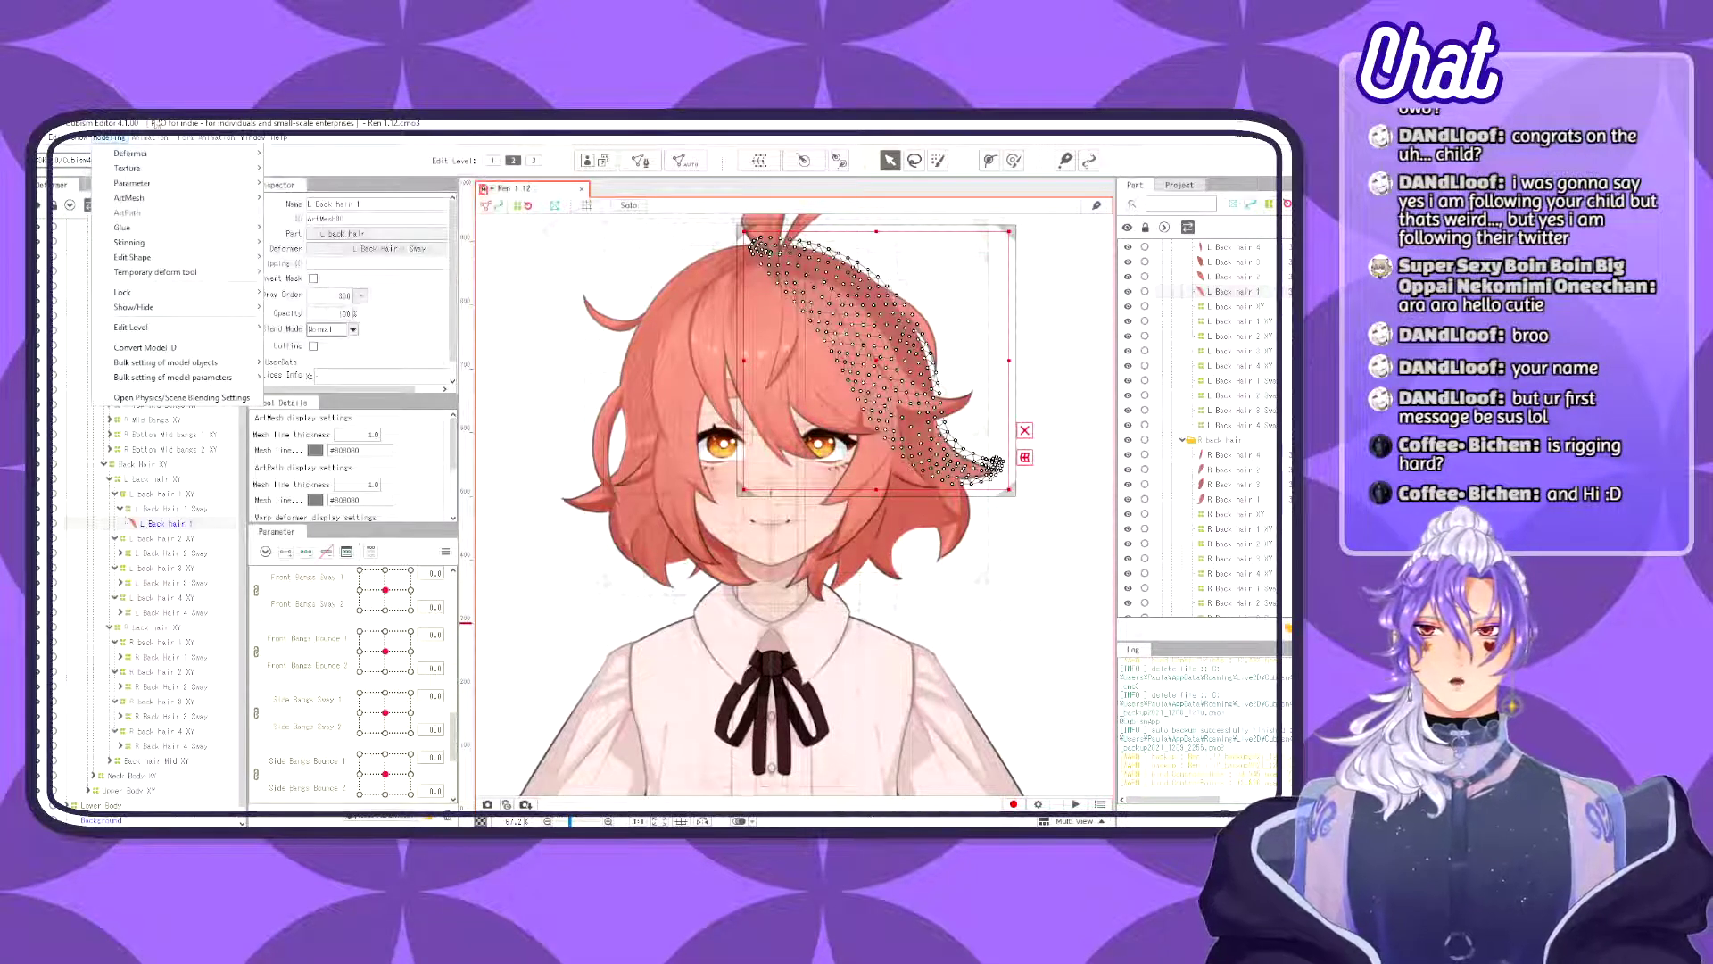
{"action": "left_click", "coordinate": [107, 140]}
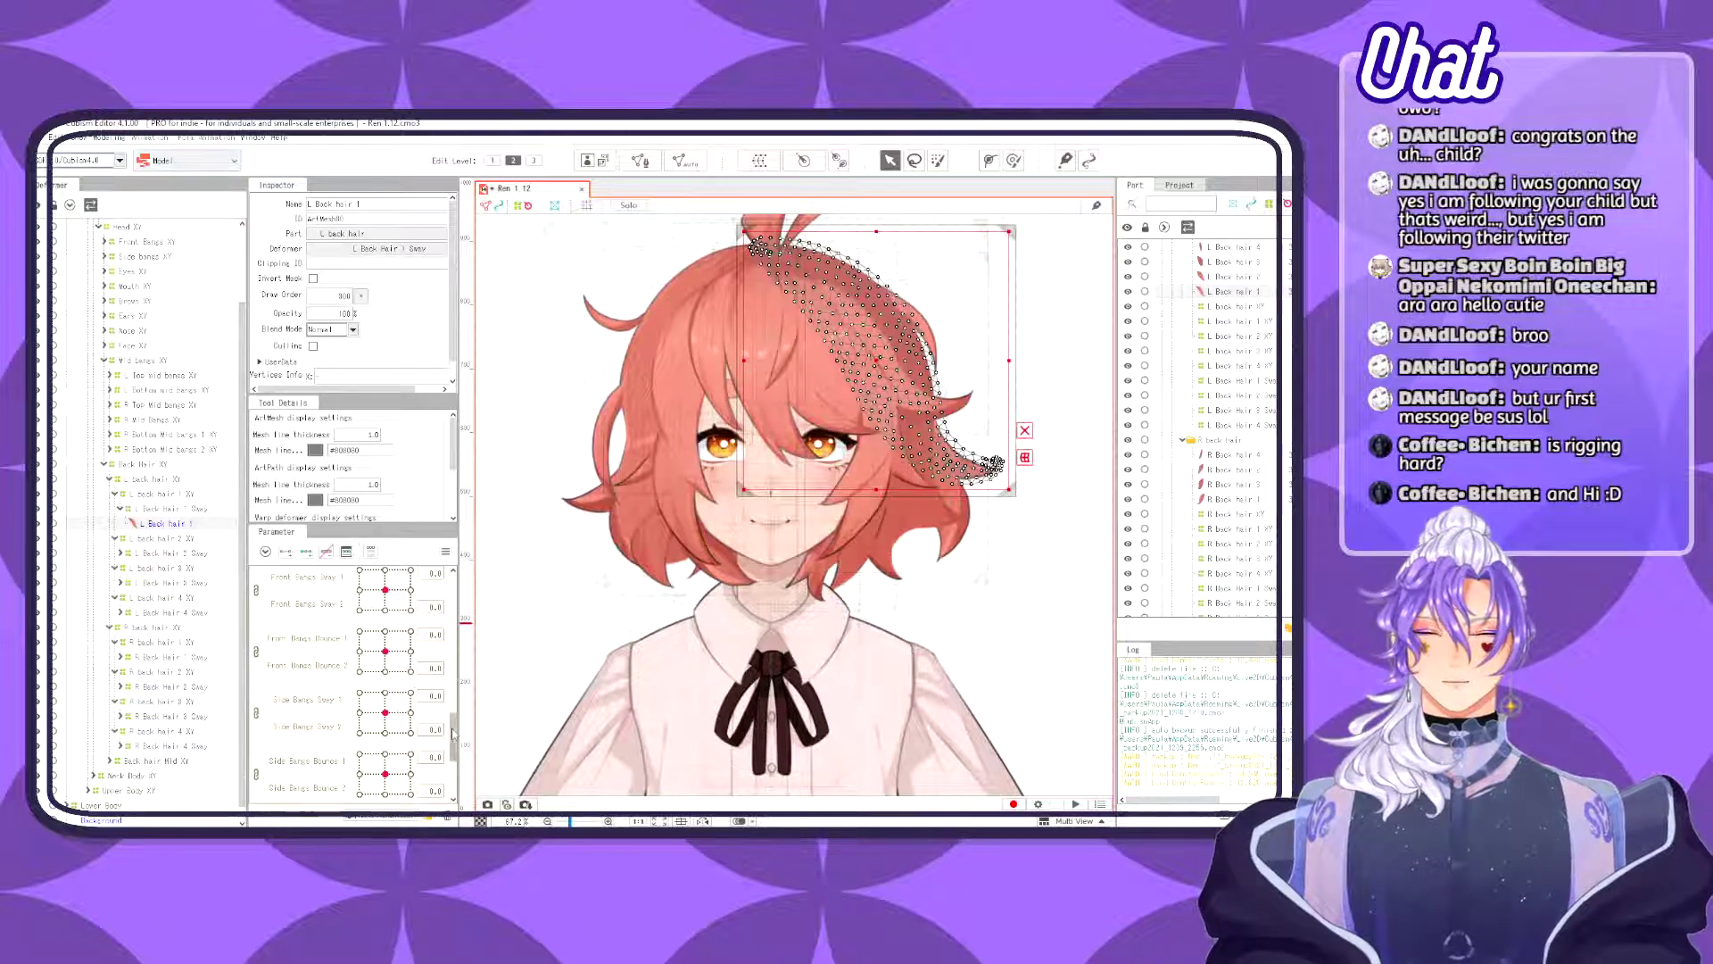
- Select the L Back Hair 1 Sway deformer and preview its motion by scrubbing Back Hair Sway 1, ending at 1.0
{"action": "scroll", "coordinate": [382, 785], "scroll_direction": "down", "scroll_amount": 3}
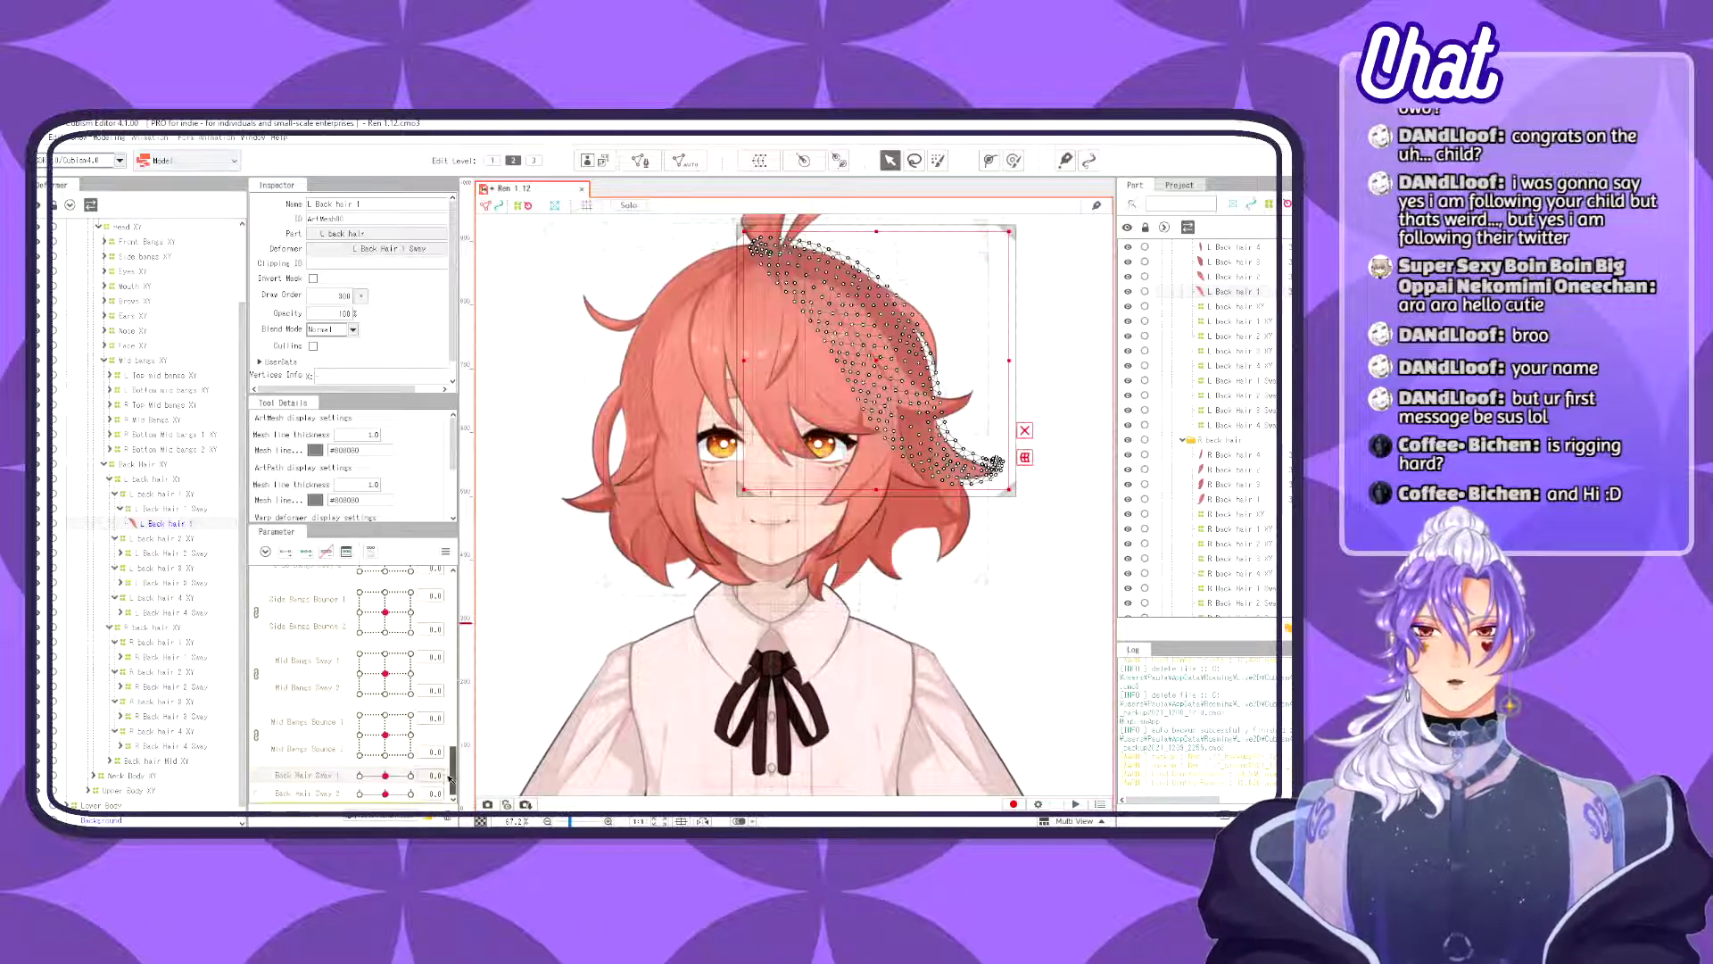
{"action": "left_click", "coordinate": [171, 509]}
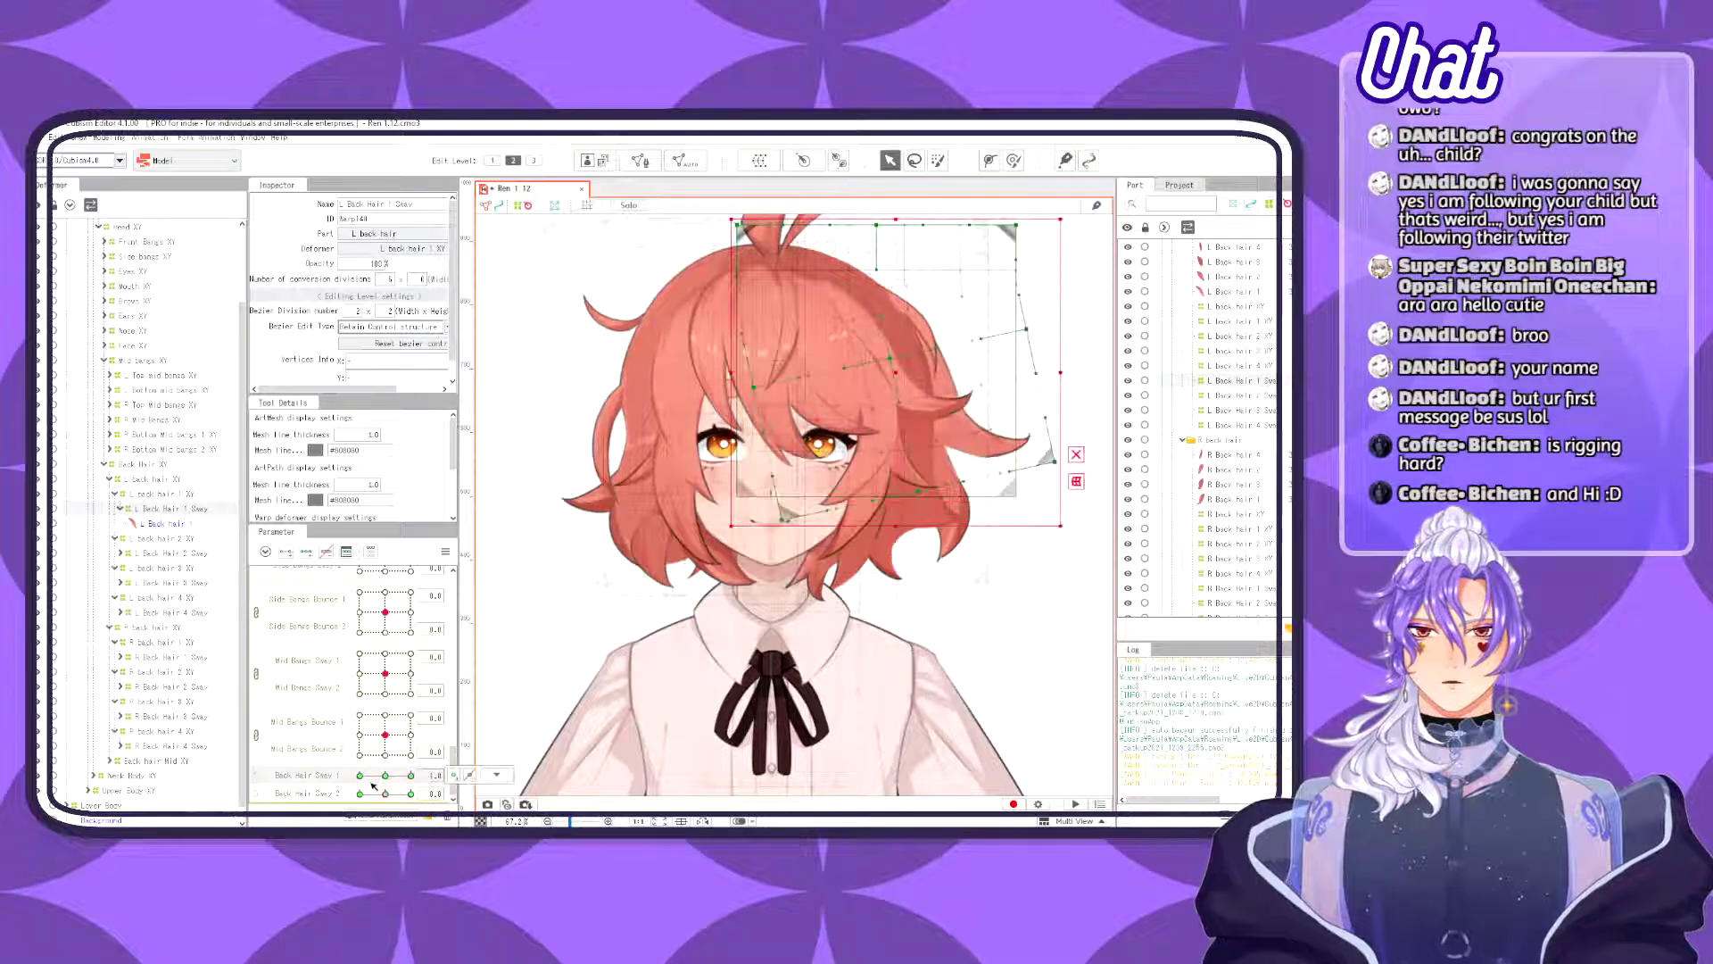
{"action": "mouse_move", "coordinate": [373, 784]}
{"action": "left_mouse_down"}
{"action": "mouse_move", "coordinate": [411, 775]}
{"action": "mouse_move", "coordinate": [386, 776]}
{"action": "left_mouse_up"}
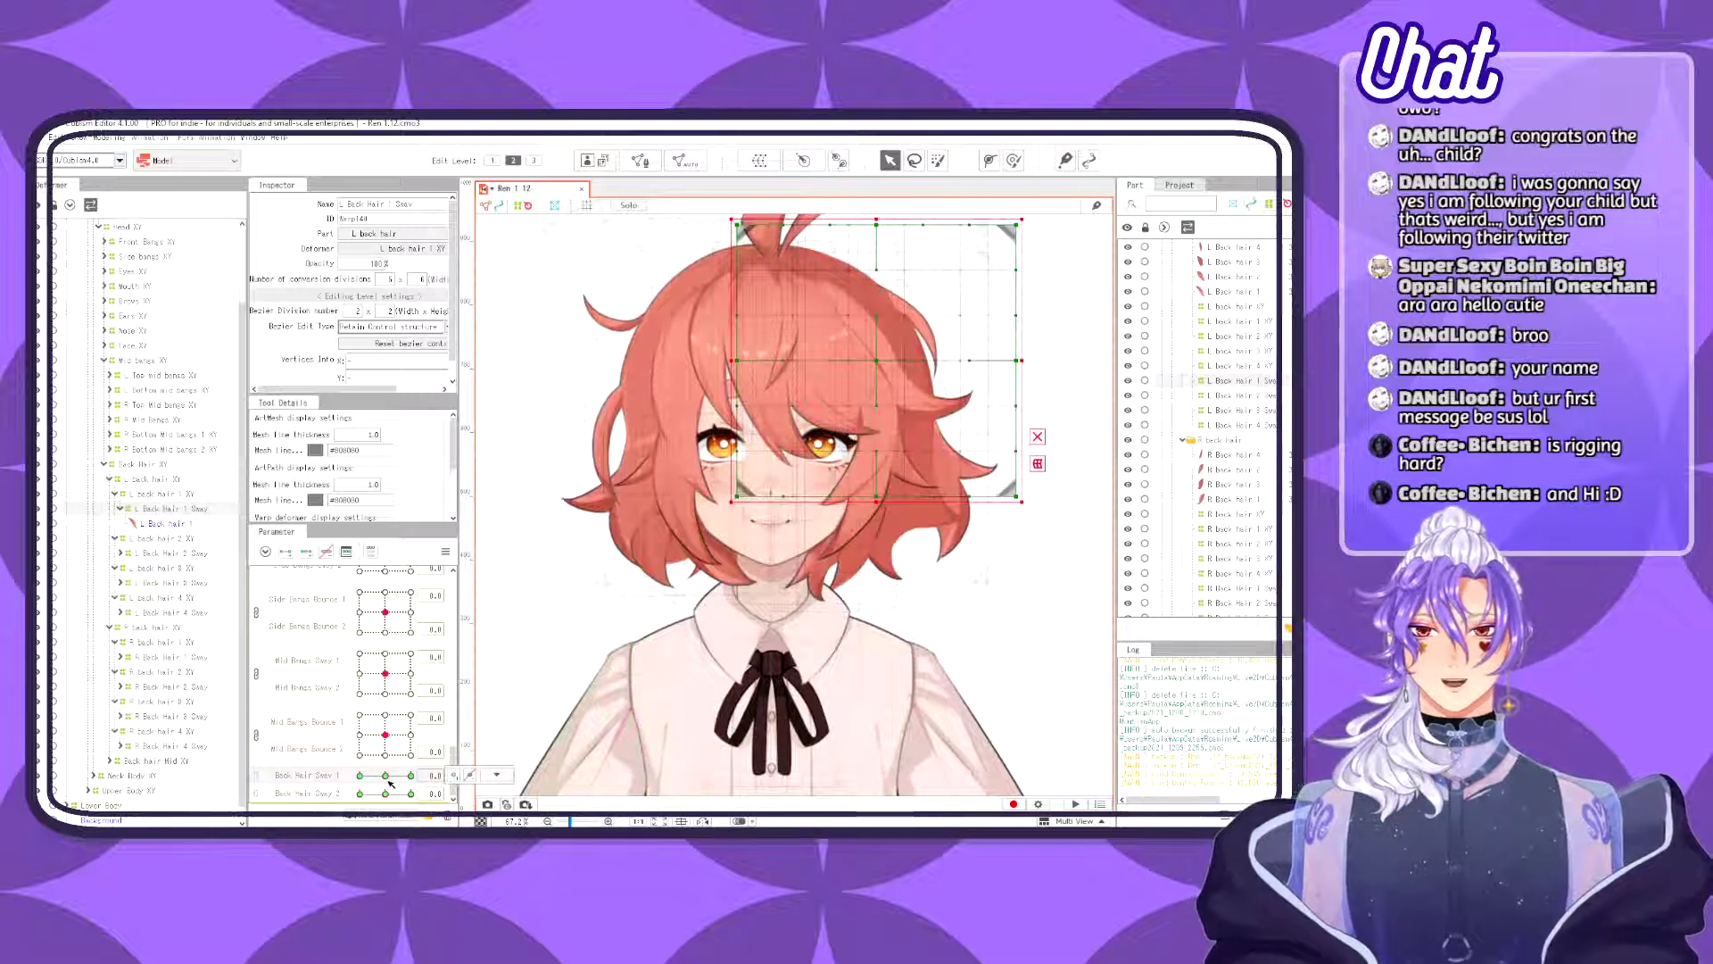
{"action": "mouse_move", "coordinate": [385, 774]}
{"action": "left_mouse_down"}
{"action": "mouse_move", "coordinate": [413, 775]}
{"action": "mouse_move", "coordinate": [368, 774]}
{"action": "mouse_move", "coordinate": [388, 778]}
{"action": "left_mouse_up"}
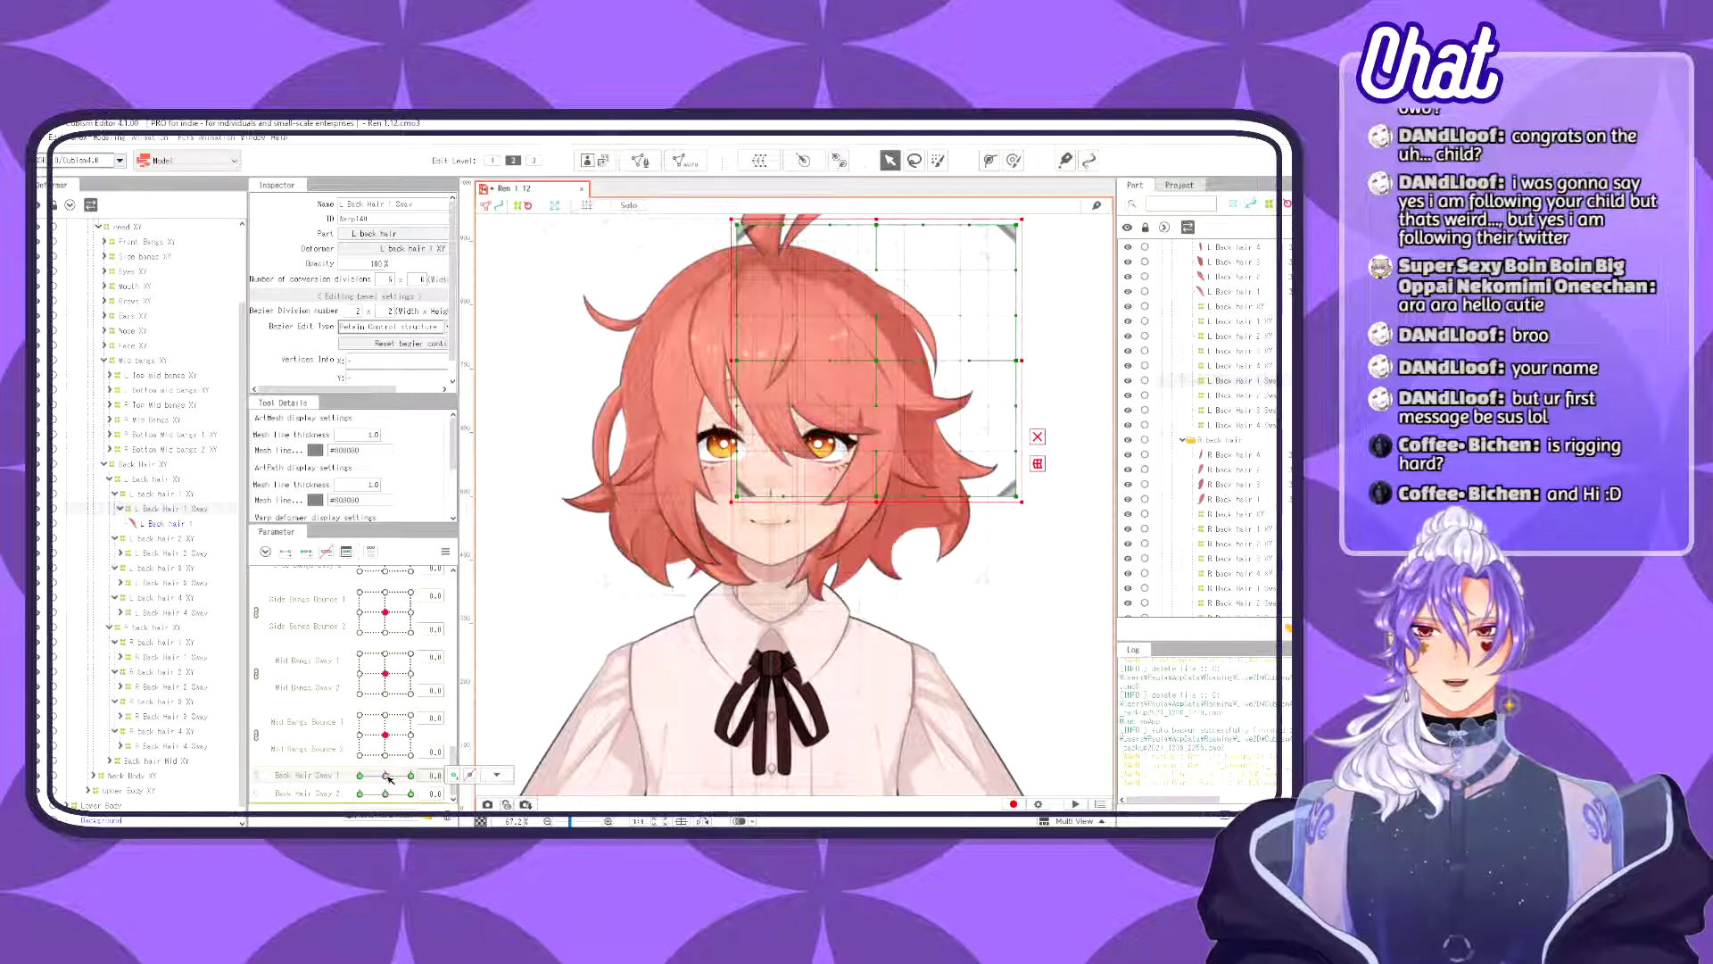
{"action": "left_click_drag", "start_coordinate": [389, 778], "coordinate": [426, 768]}
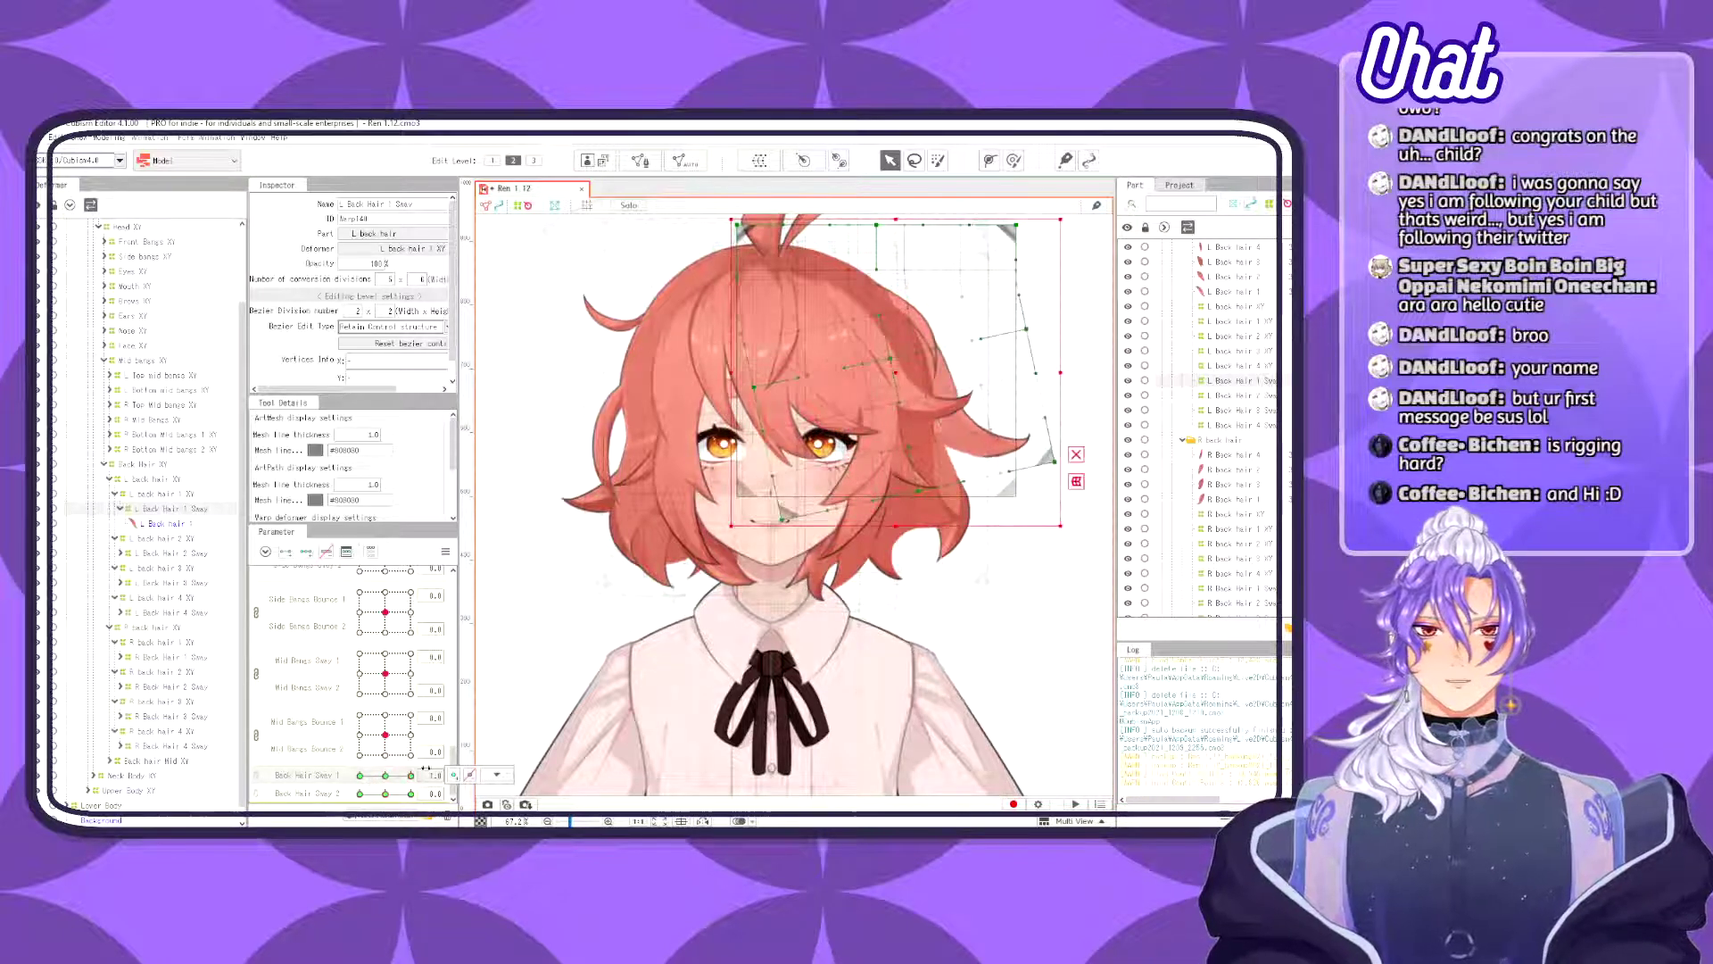
{"action": "left_click", "coordinate": [496, 773]}
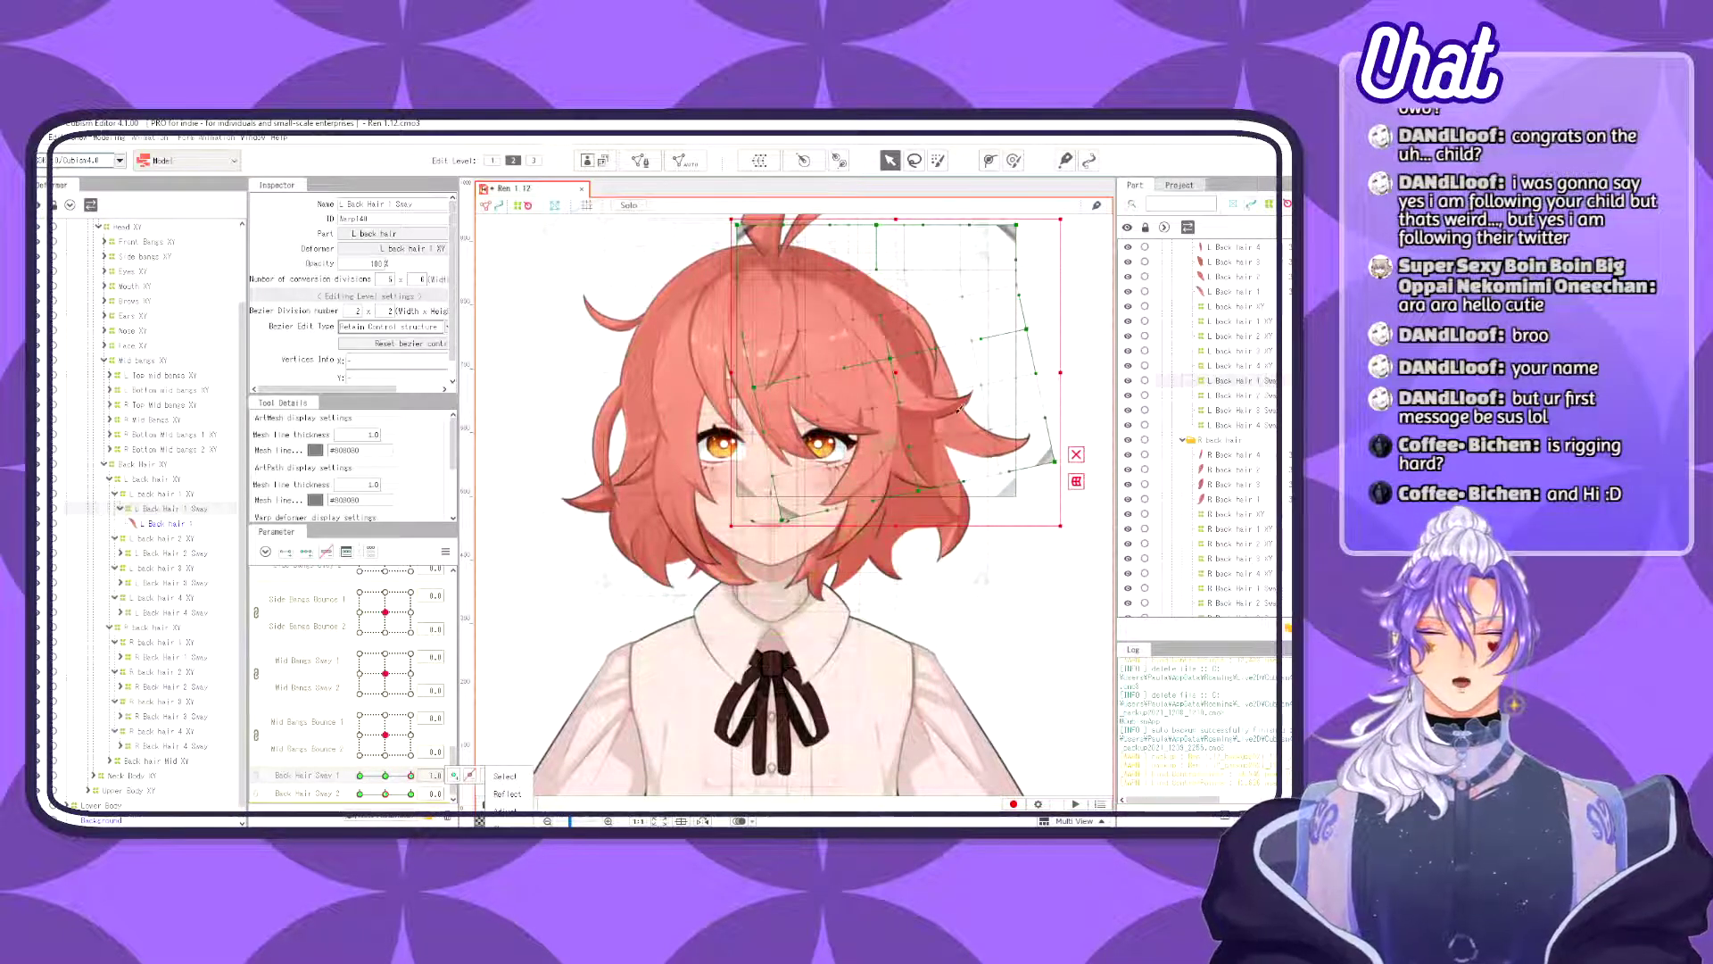
- Brush-select the lower control points of L Back Hair 1 Sway, leaving its top edge out, and undo a trial clockwise rotation
{"action": "key", "text": "b"}
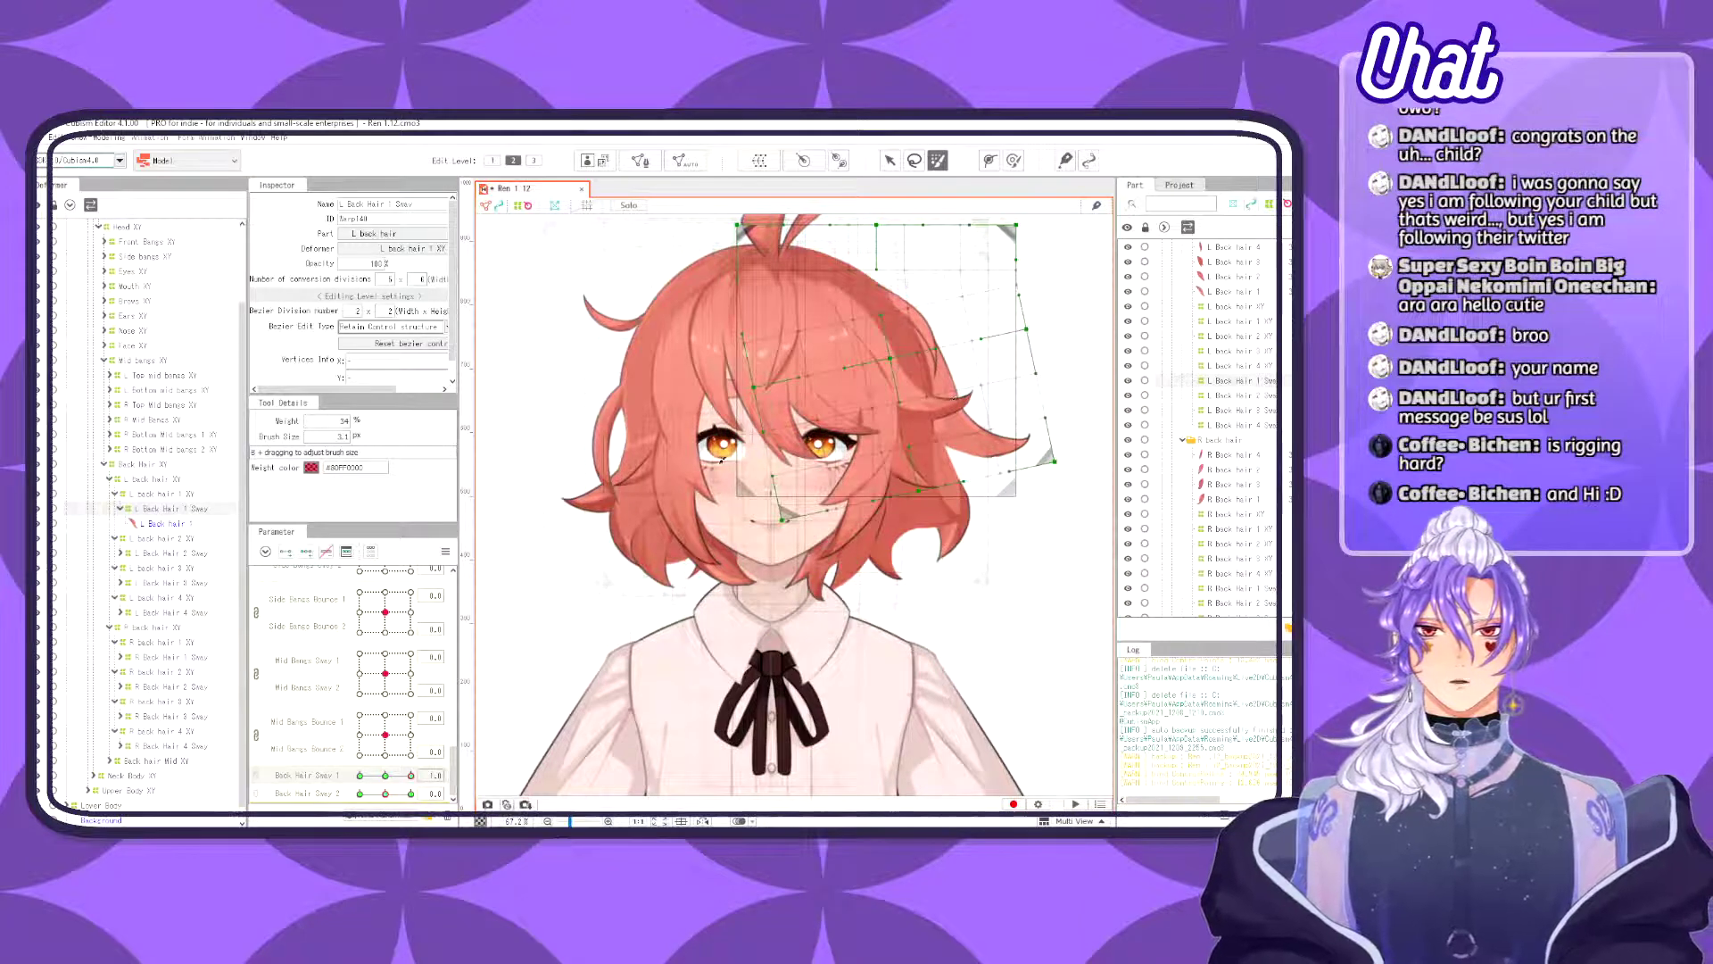
{"action": "key", "text": "b"}
{"action": "left_click_drag", "start_coordinate": [773, 450], "coordinate": [876, 429]}
{"action": "mouse_move", "coordinate": [789, 364]}
{"action": "left_mouse_down"}
{"action": "mouse_move", "coordinate": [1007, 310]}
{"action": "mouse_move", "coordinate": [987, 325]}
{"action": "mouse_move", "coordinate": [1047, 372]}
{"action": "mouse_move", "coordinate": [803, 388]}
{"action": "mouse_move", "coordinate": [1002, 361]}
{"action": "mouse_move", "coordinate": [819, 366]}
{"action": "mouse_move", "coordinate": [973, 368]}
{"action": "mouse_move", "coordinate": [776, 422]}
{"action": "mouse_move", "coordinate": [973, 408]}
{"action": "mouse_move", "coordinate": [779, 470]}
{"action": "mouse_move", "coordinate": [1012, 449]}
{"action": "mouse_move", "coordinate": [956, 449]}
{"action": "mouse_move", "coordinate": [786, 512]}
{"action": "mouse_move", "coordinate": [965, 442]}
{"action": "mouse_move", "coordinate": [794, 511]}
{"action": "mouse_move", "coordinate": [1019, 419]}
{"action": "mouse_move", "coordinate": [749, 438]}
{"action": "mouse_move", "coordinate": [851, 313]}
{"action": "mouse_move", "coordinate": [1014, 328]}
{"action": "left_mouse_up"}
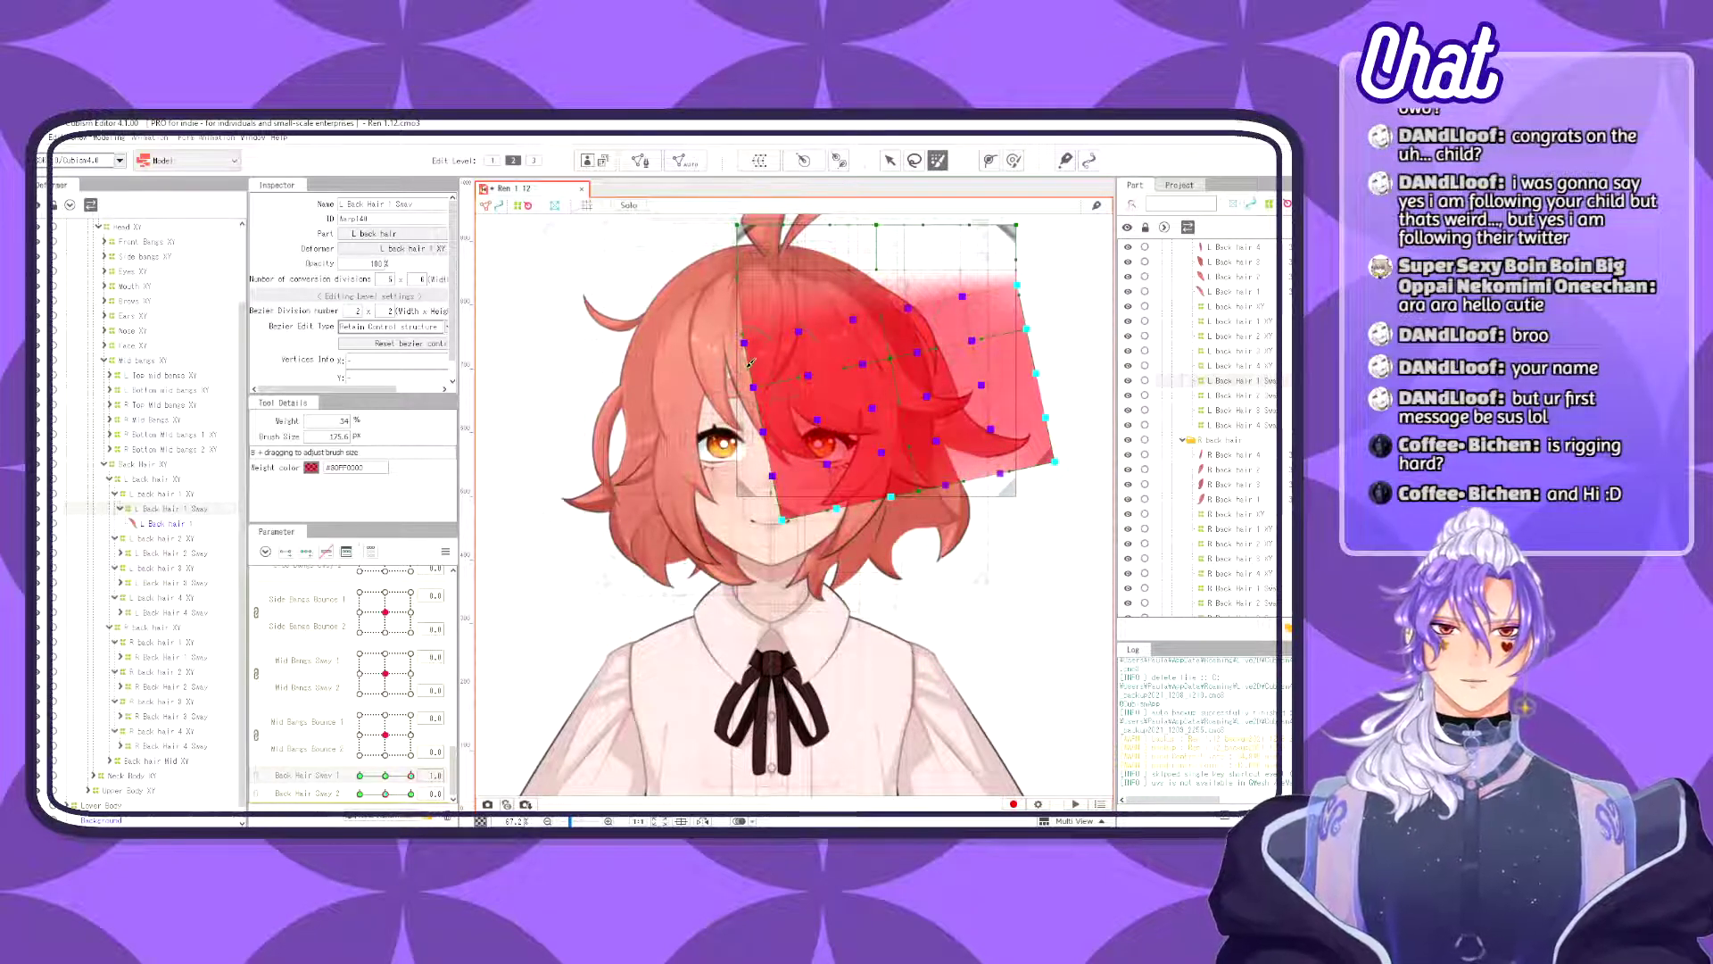
{"action": "key", "text": "a"}
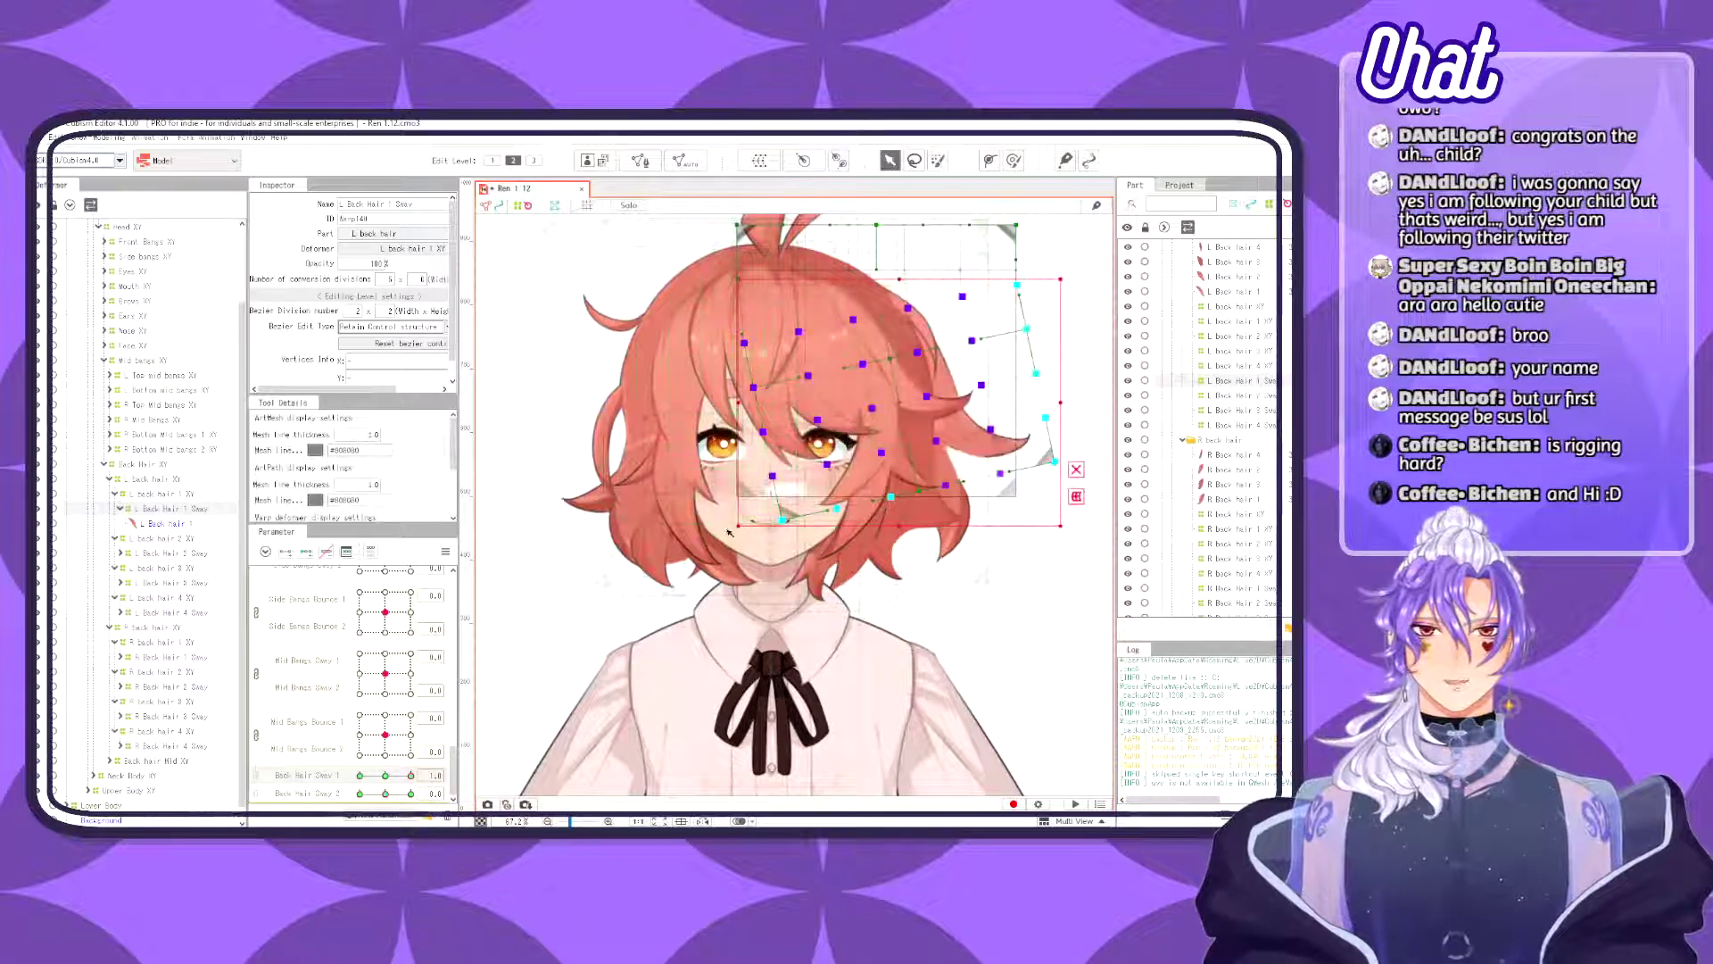
{"action": "left_click_drag", "start_coordinate": [730, 529], "coordinate": [680, 459]}
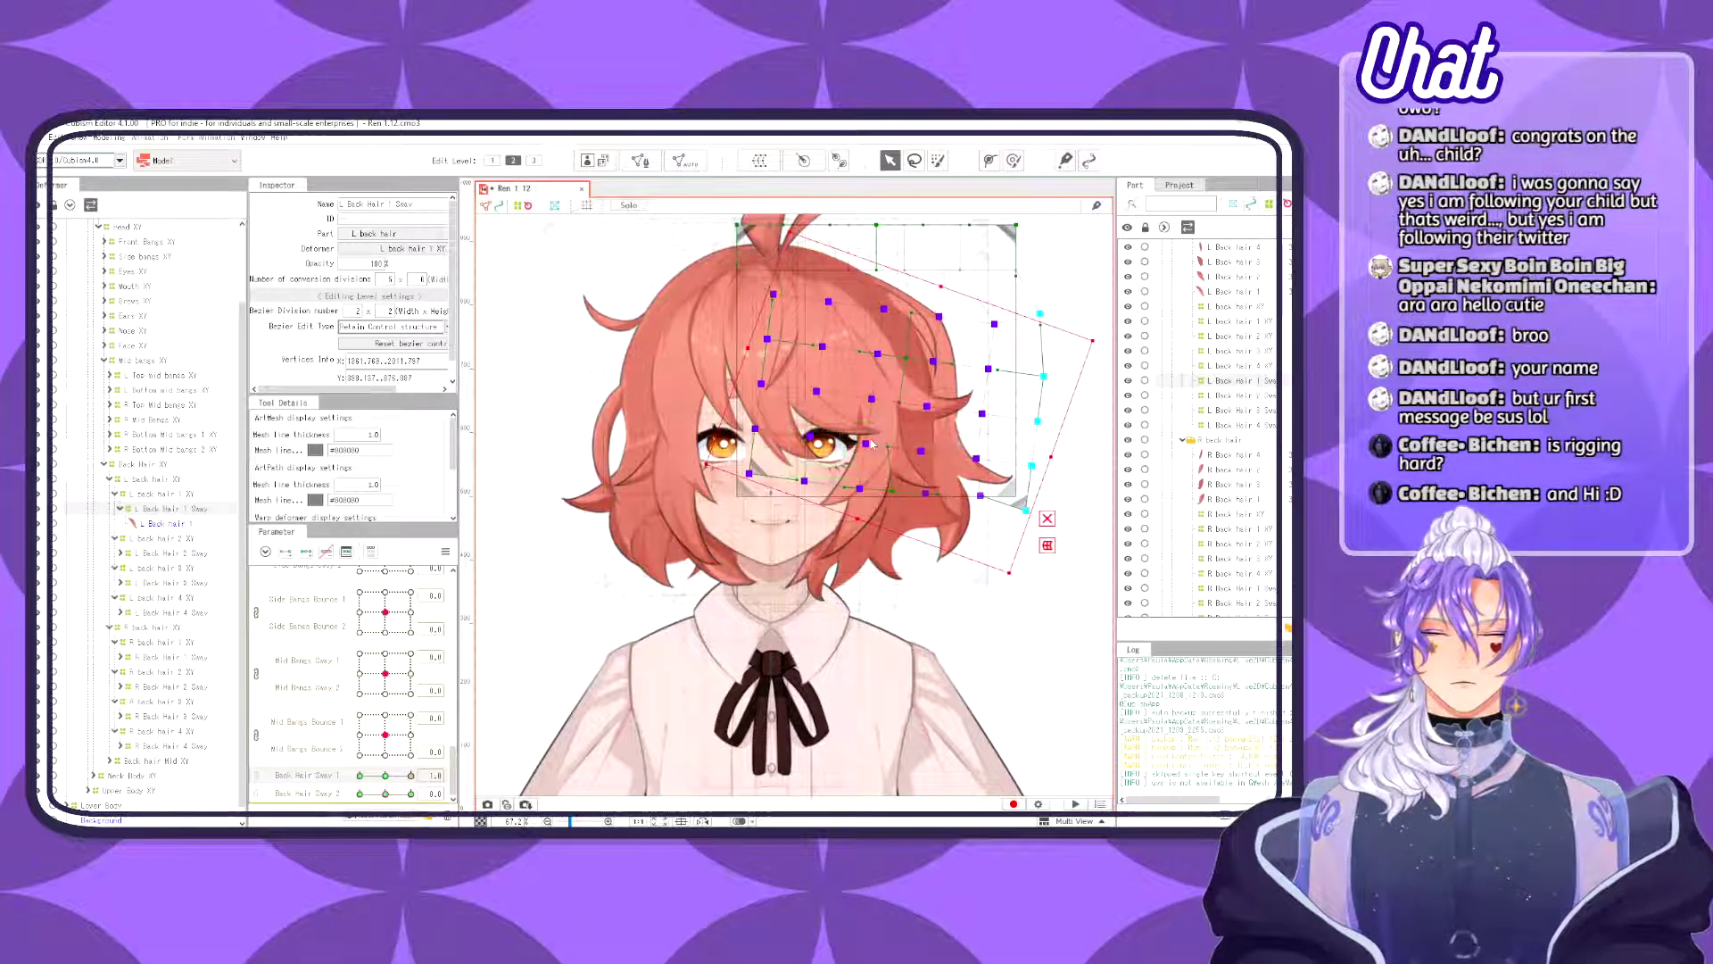
{"action": "key", "text": "ctrl+z"}
- Rotate the selected lower points of L Back Hair 1 Sway clockwise at Back Hair Sway 1 = 1.0 and shift them inward toward the face
{"action": "key", "text": "b"}
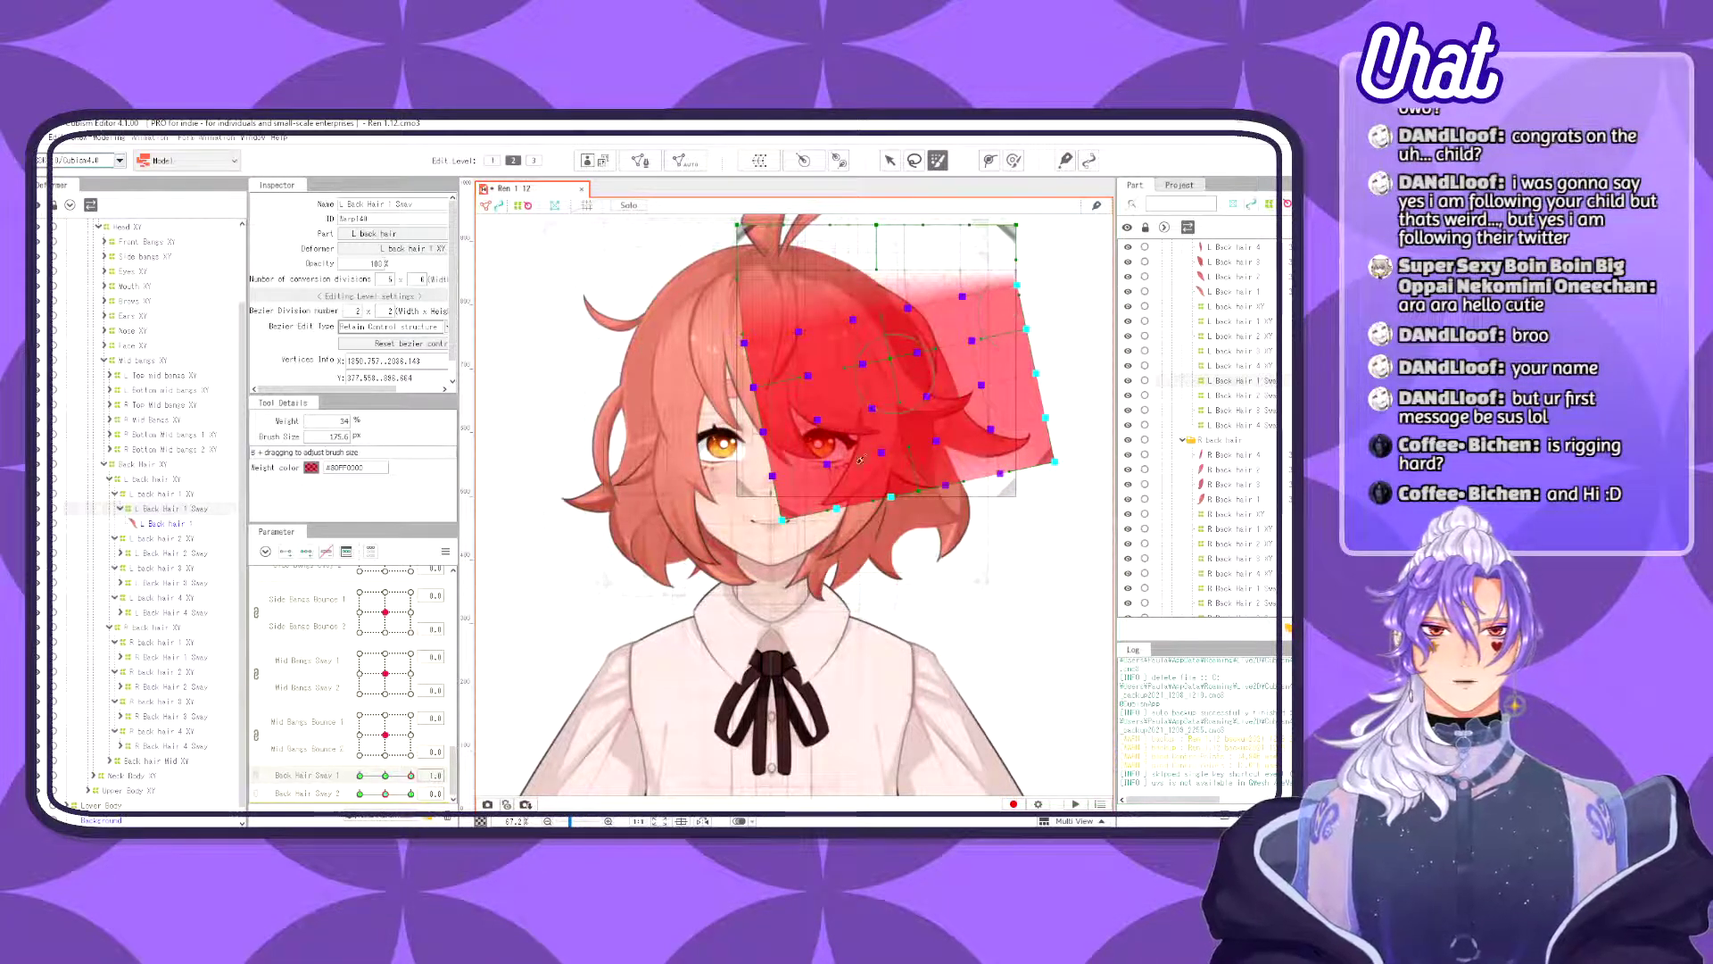
{"action": "key", "text": "v"}
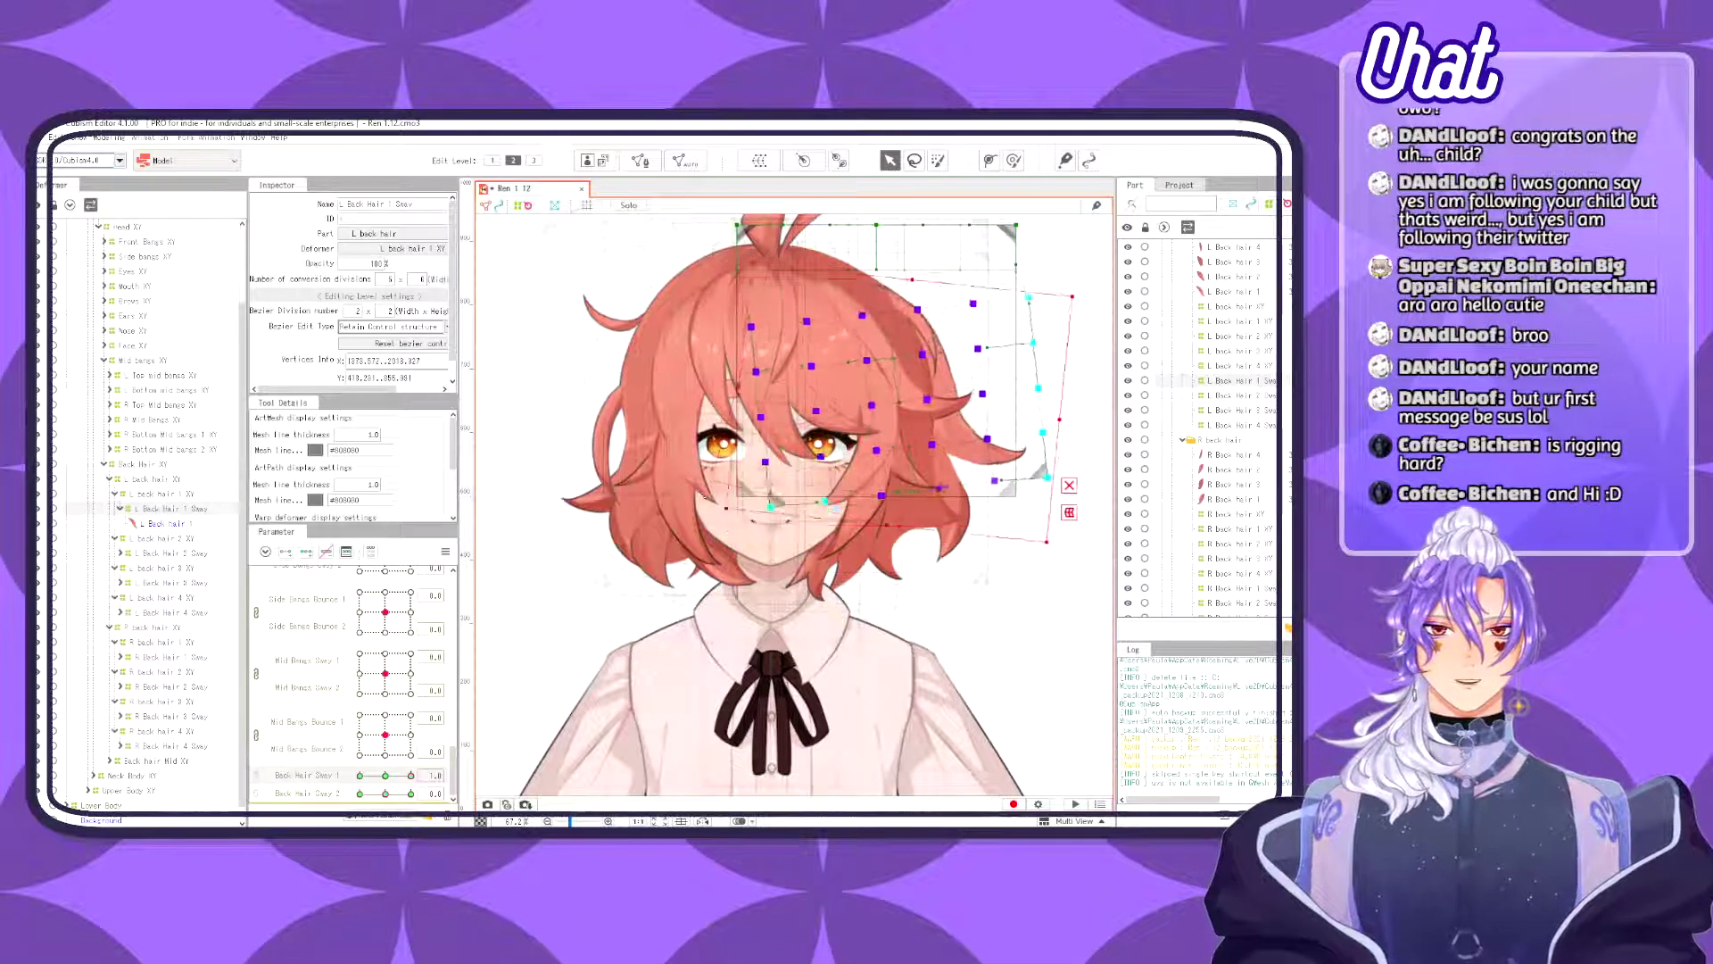
{"action": "left_click_drag", "start_coordinate": [1077, 290], "coordinate": [1099, 345]}
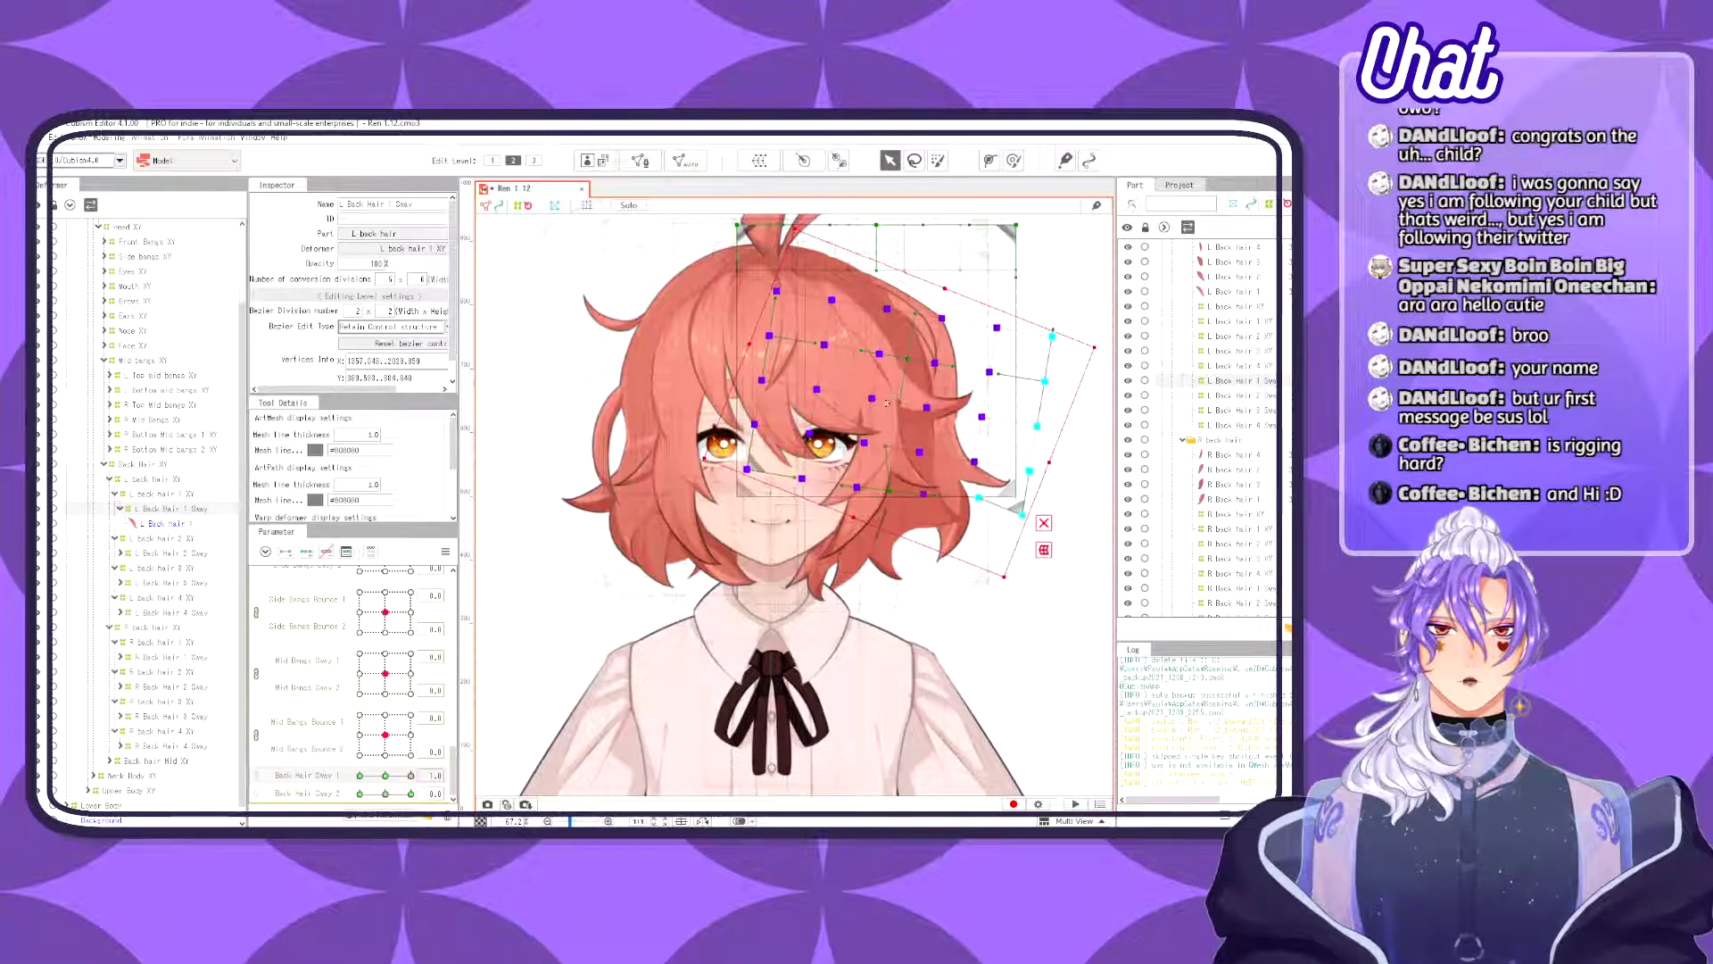
{"action": "left_click_drag", "start_coordinate": [887, 403], "coordinate": [855, 394]}
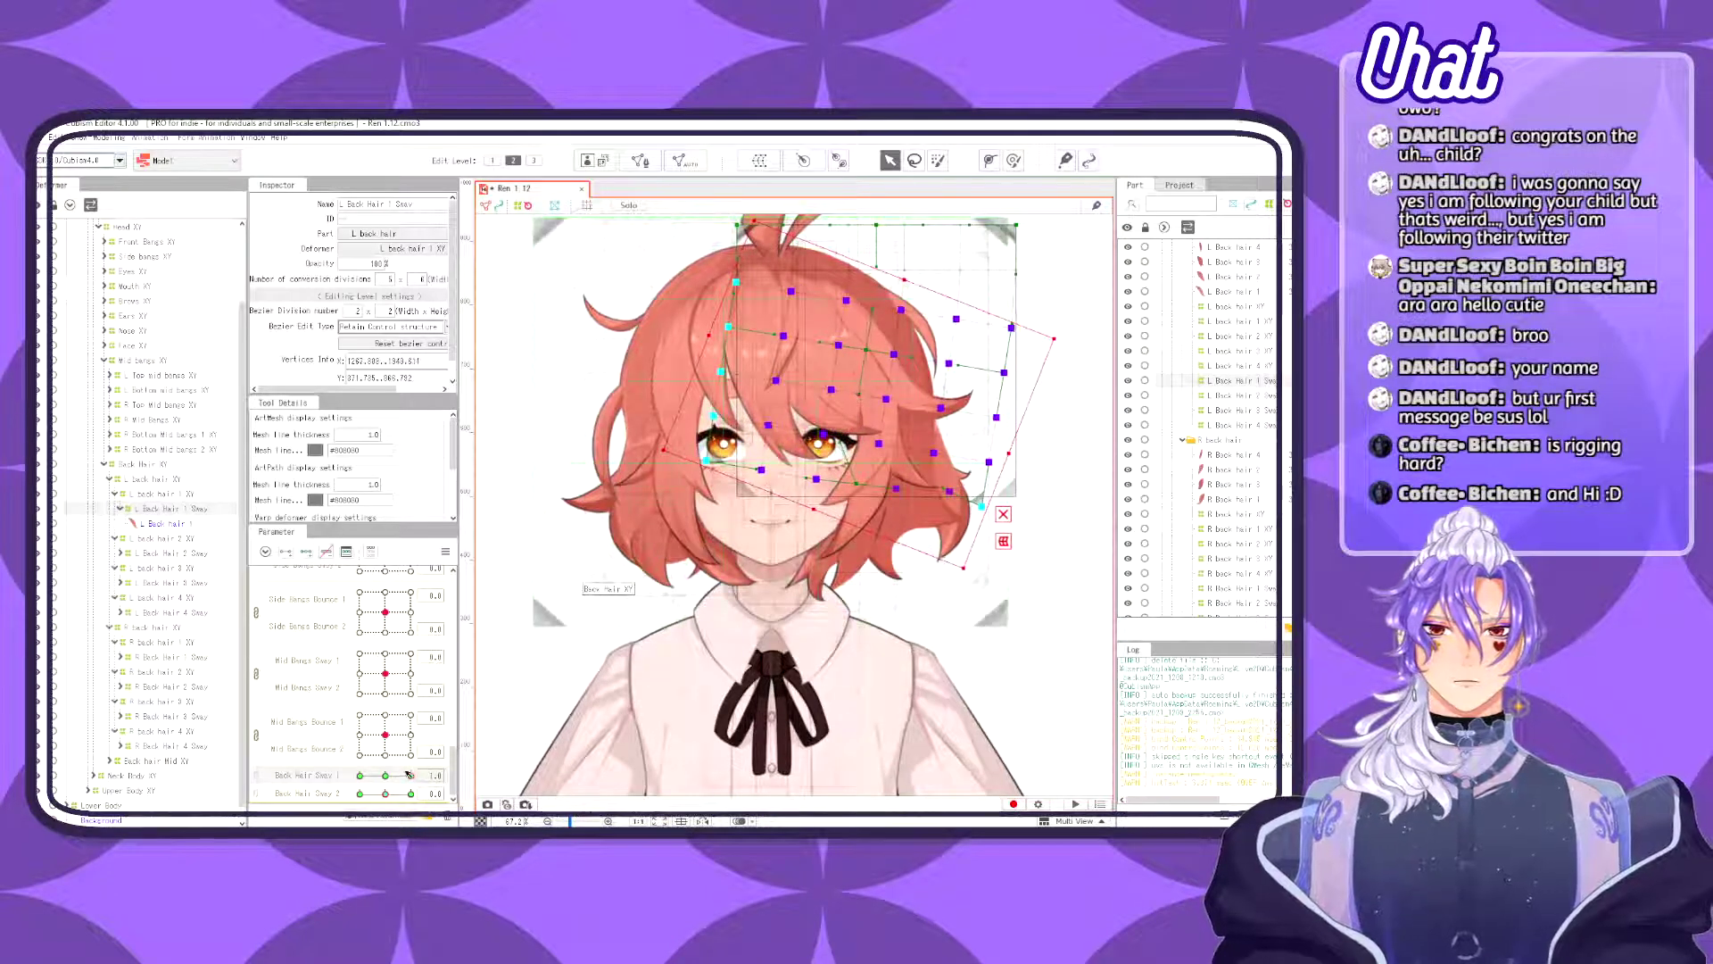
- Undo the last clockwise rotation and inward shift of L Back Hair 1 Sway's lower points at Back Hair Sway 1 = 1.0
{"action": "key", "text": "ctrl+z"}
{"action": "key", "text": "ctrl+z"}
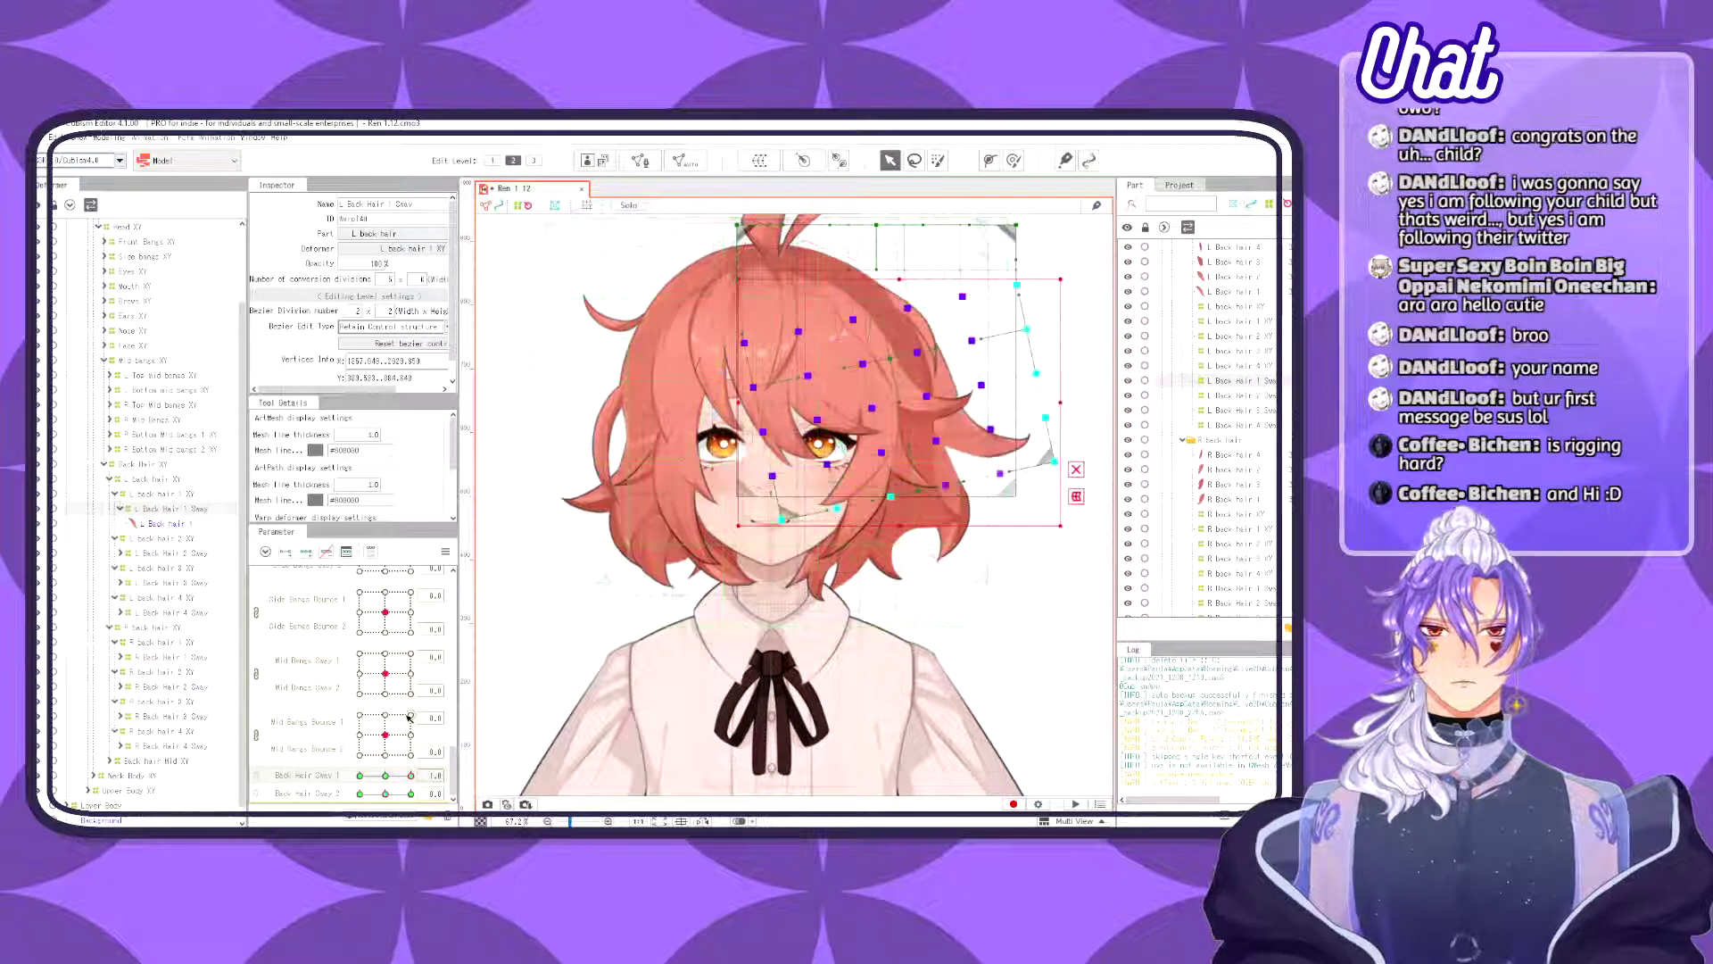
- At Back Hair Sway 1 = -1.0, rotate the lower control points of L Back Hair 1 Sway clockwise and nudge them slightly outward
{"action": "left_click", "coordinate": [358, 775]}
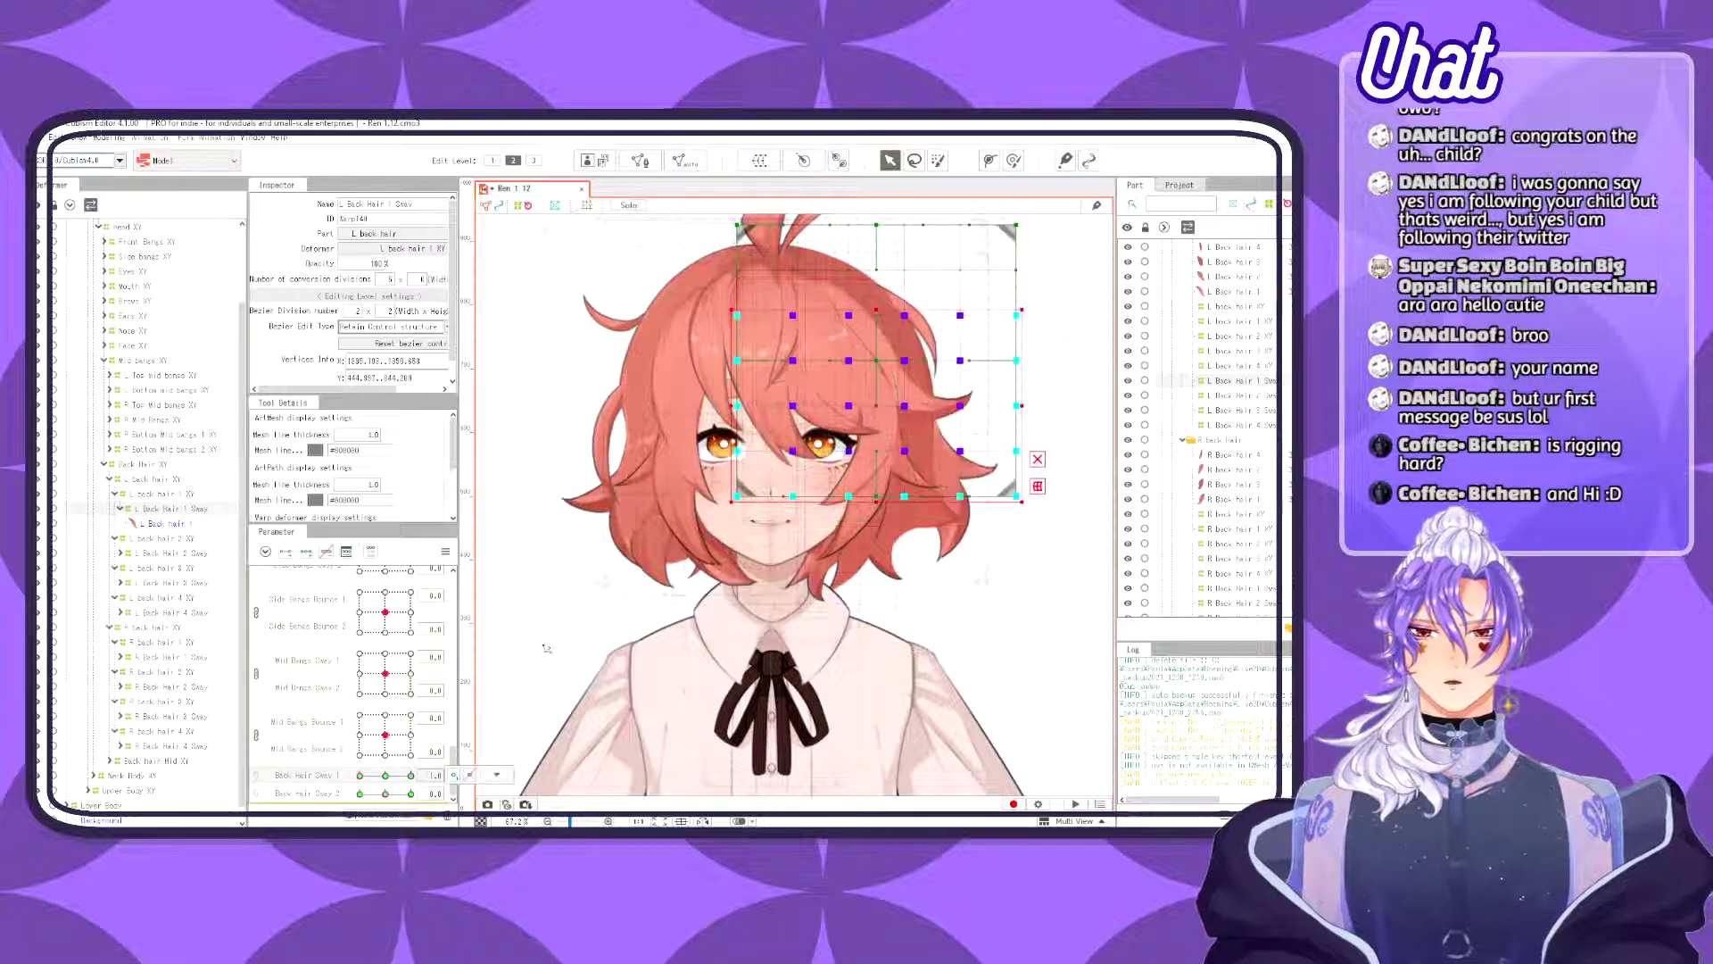
{"action": "left_click", "coordinate": [704, 470]}
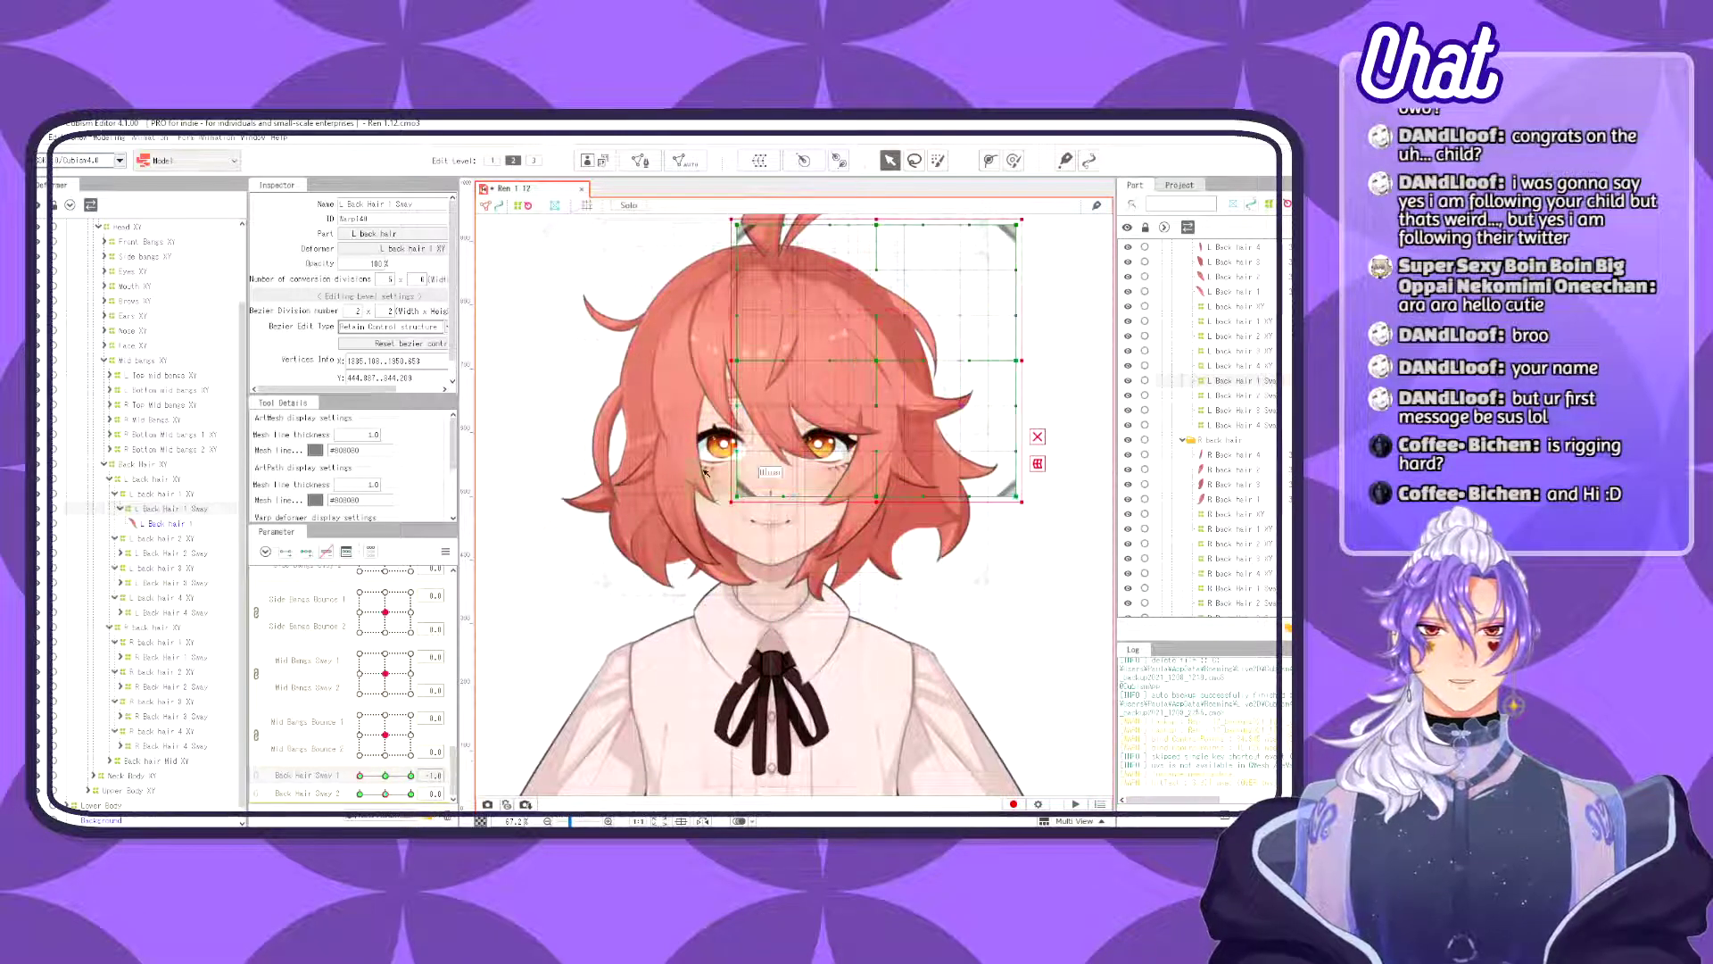
{"action": "left_click_drag", "start_coordinate": [700, 452], "coordinate": [697, 443]}
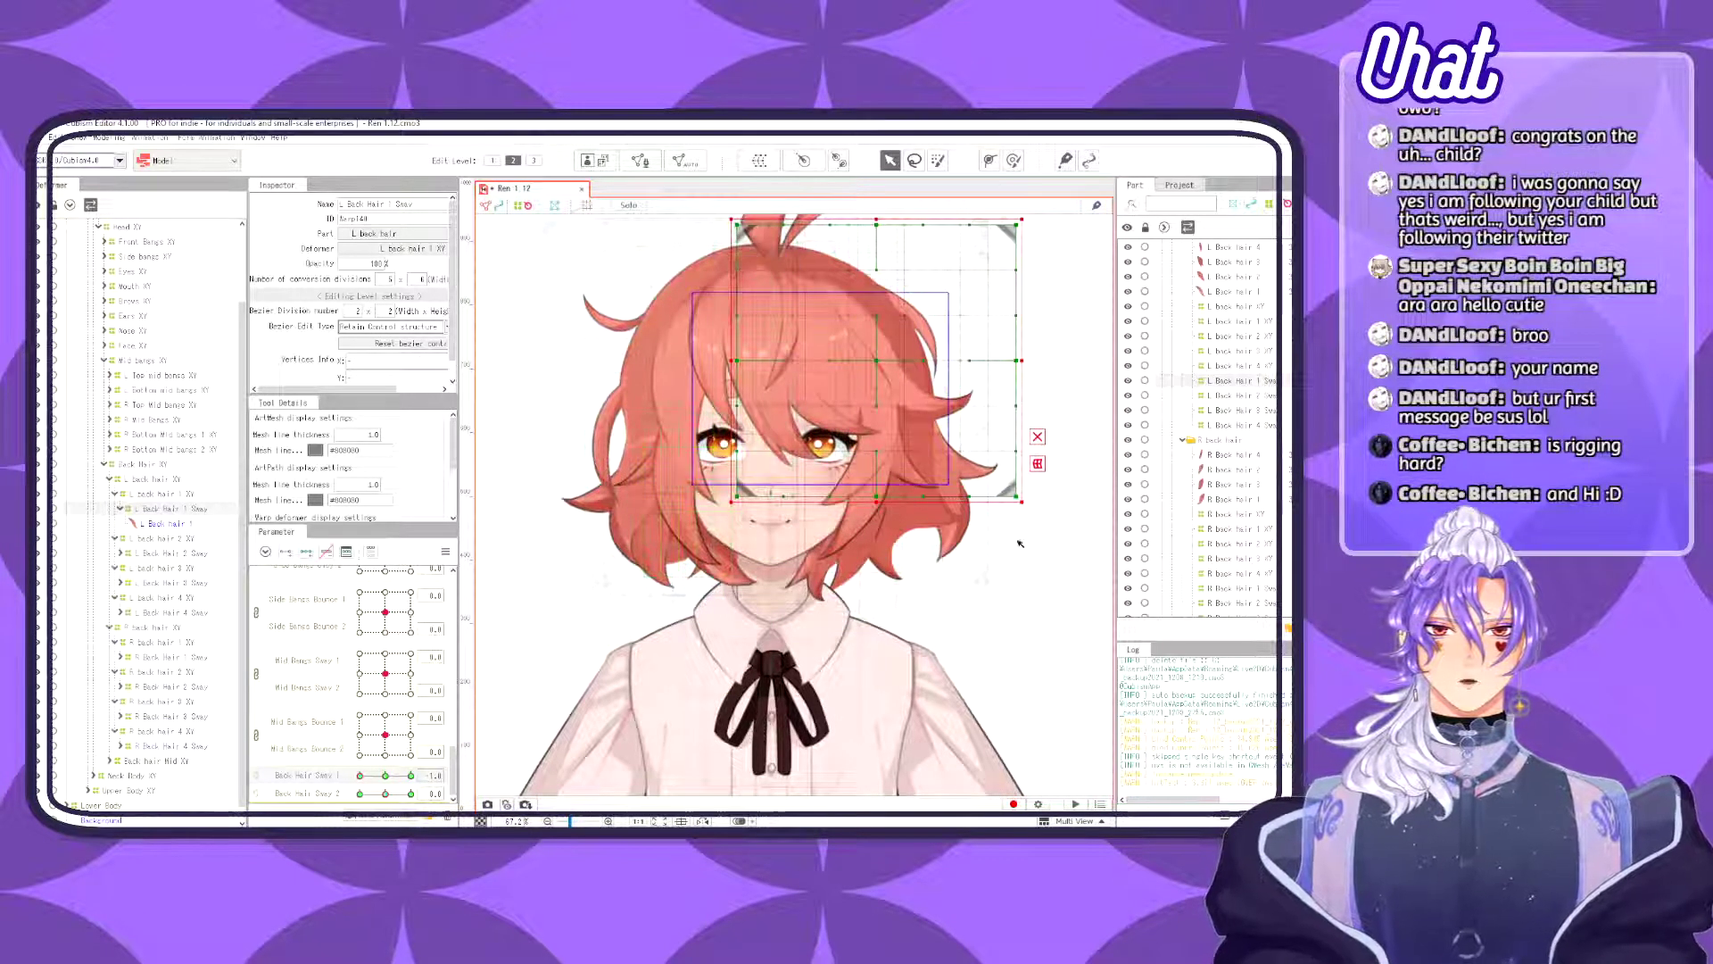
{"action": "left_click_drag", "start_coordinate": [1020, 542], "coordinate": [724, 301]}
{"action": "left_click_drag", "start_coordinate": [720, 501], "coordinate": [706, 470]}
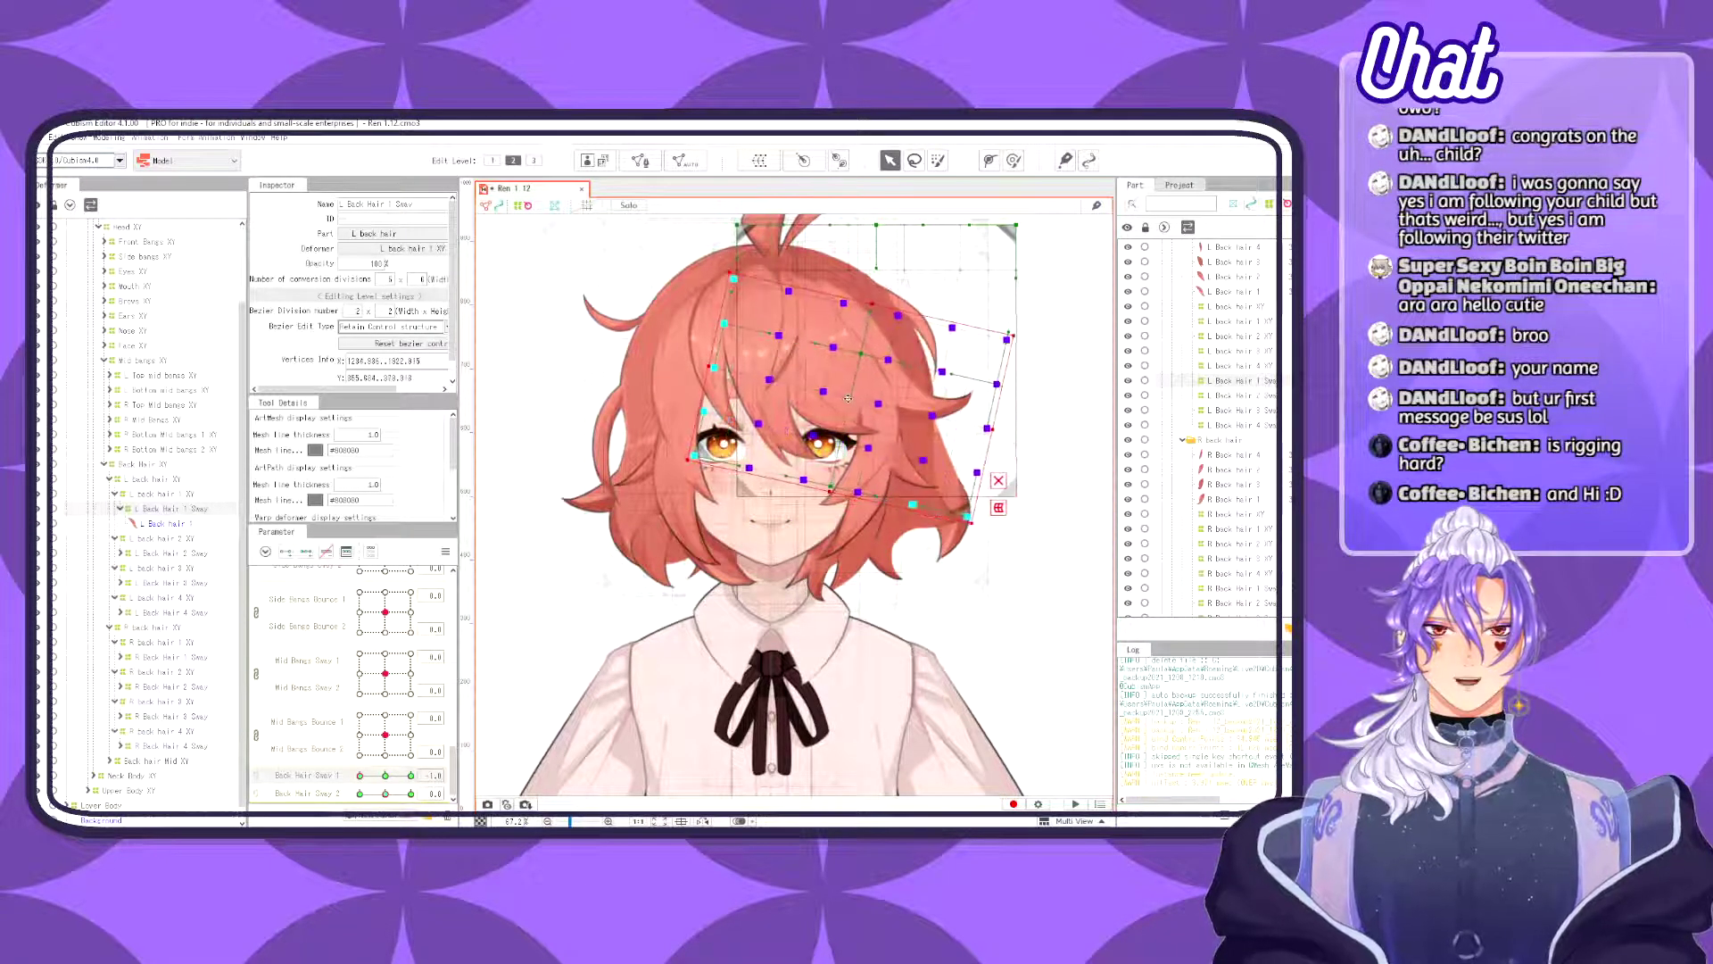
{"action": "left_click_drag", "start_coordinate": [848, 398], "coordinate": [850, 399]}
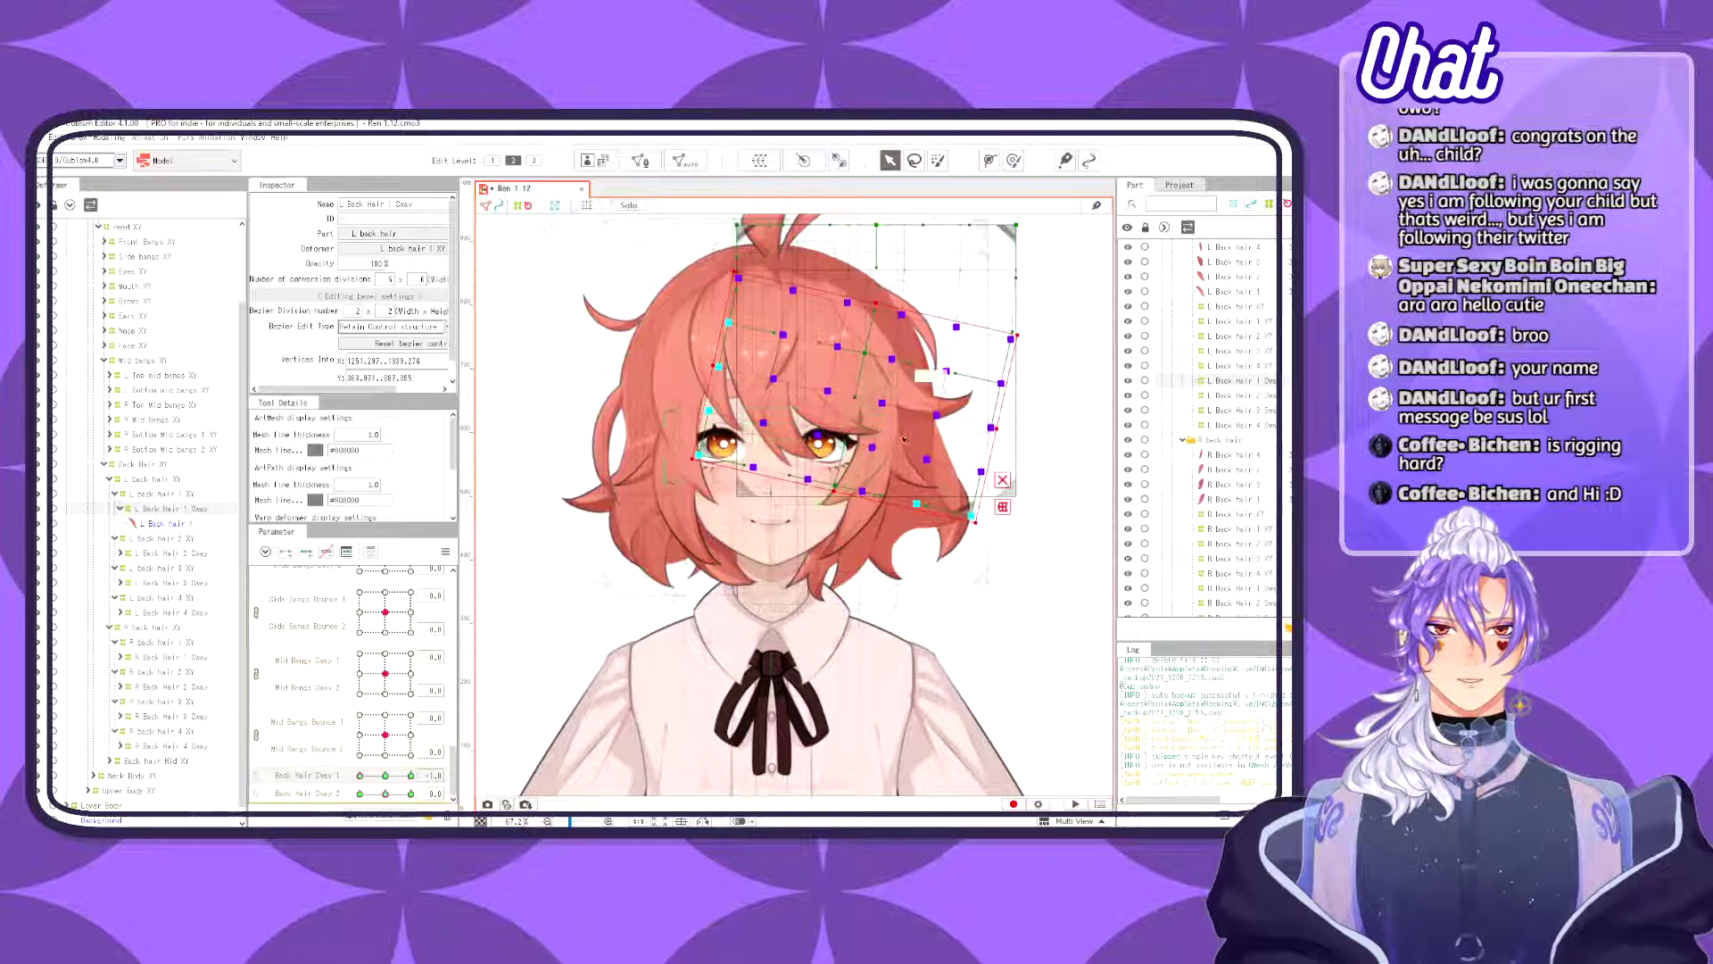
- Preview the L Back Hair 1 Sway motion across Back Hair Sway 1 and inspect the neighbouring left back hair deformers
{"action": "left_click_drag", "start_coordinate": [362, 779], "coordinate": [423, 733]}
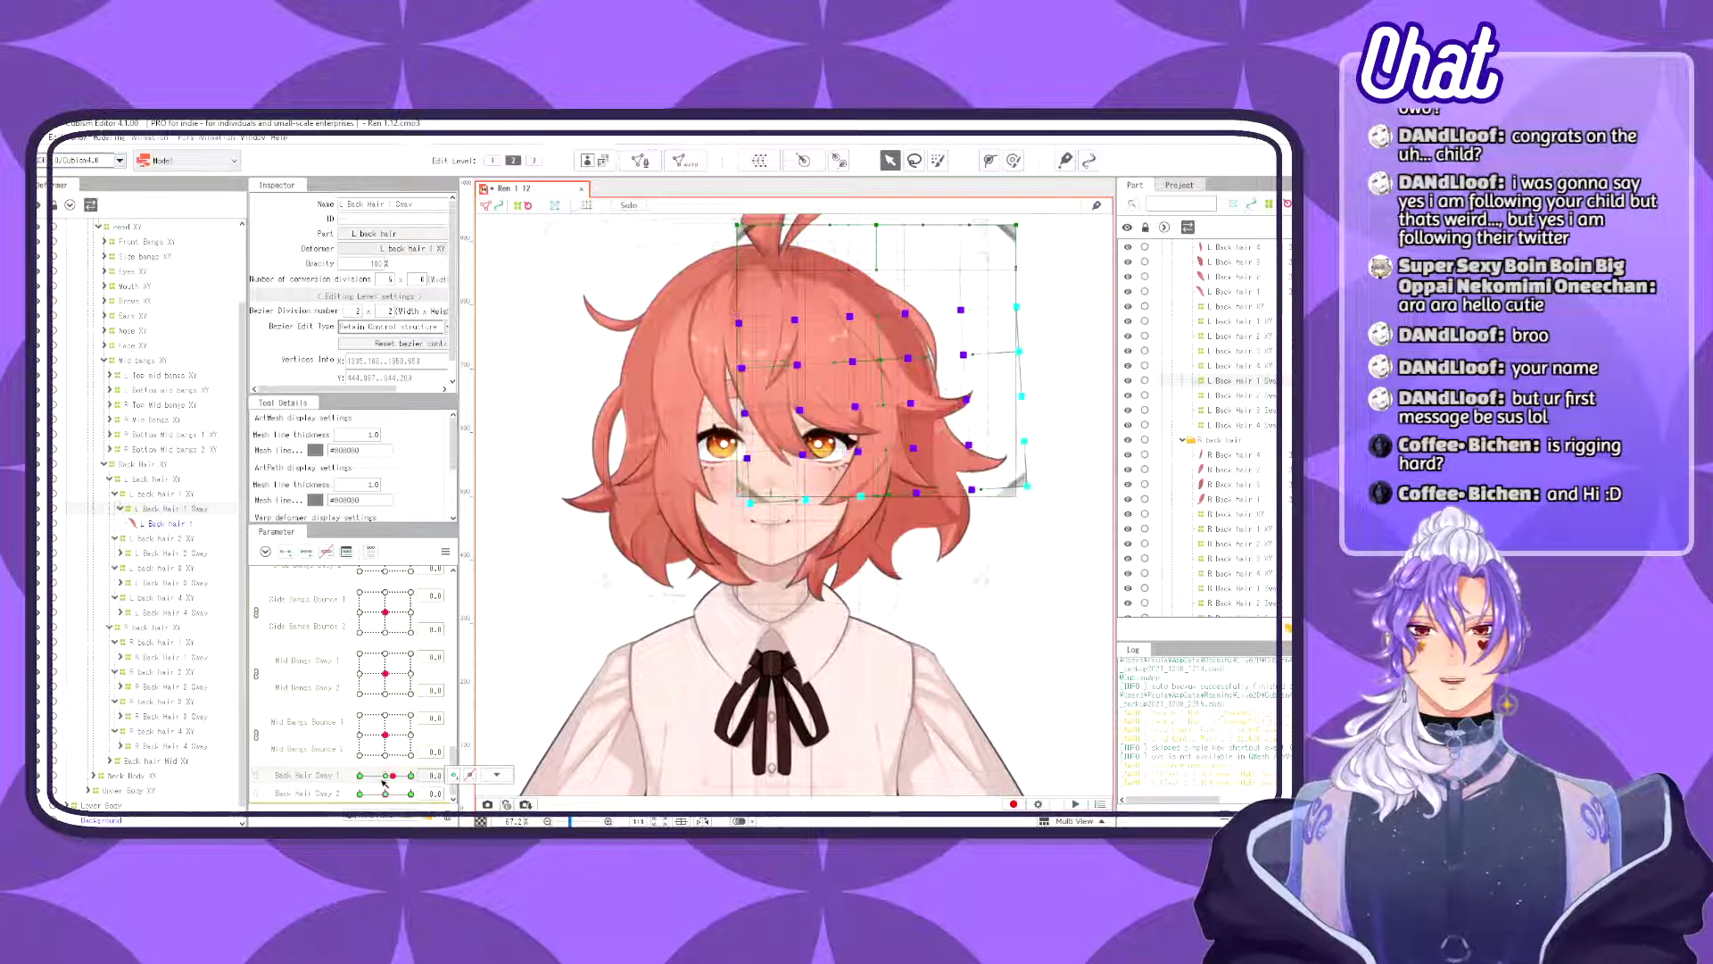
{"action": "left_click", "coordinate": [384, 775]}
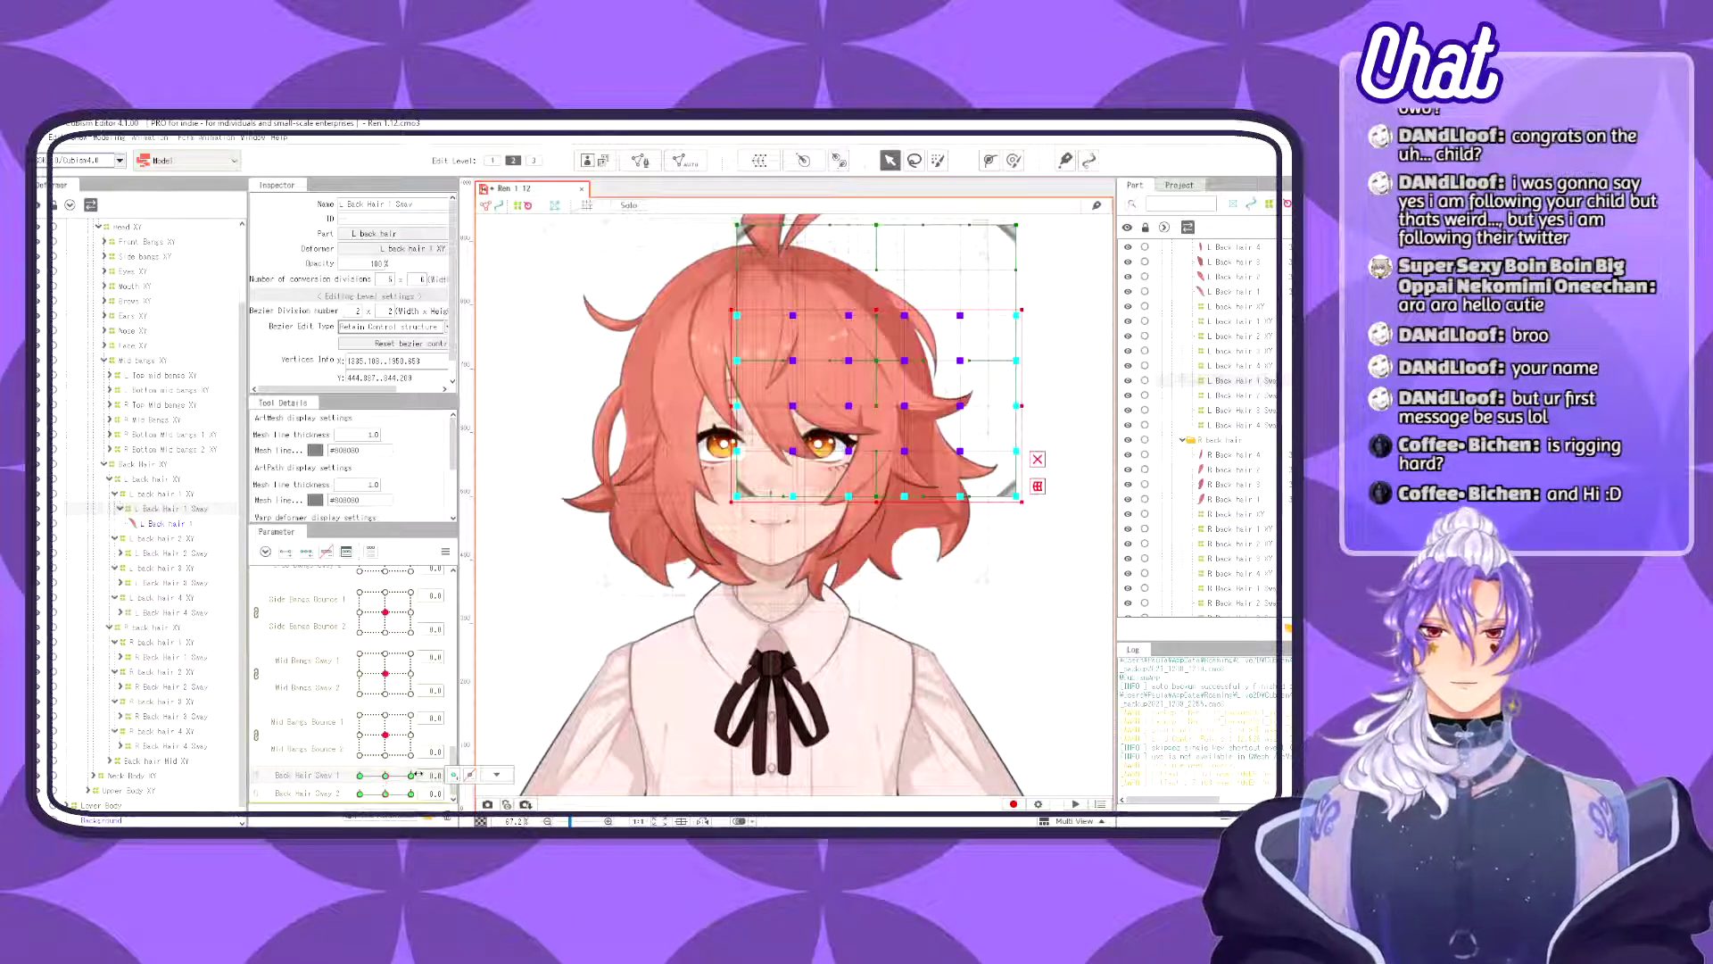
{"action": "left_click", "coordinate": [411, 775]}
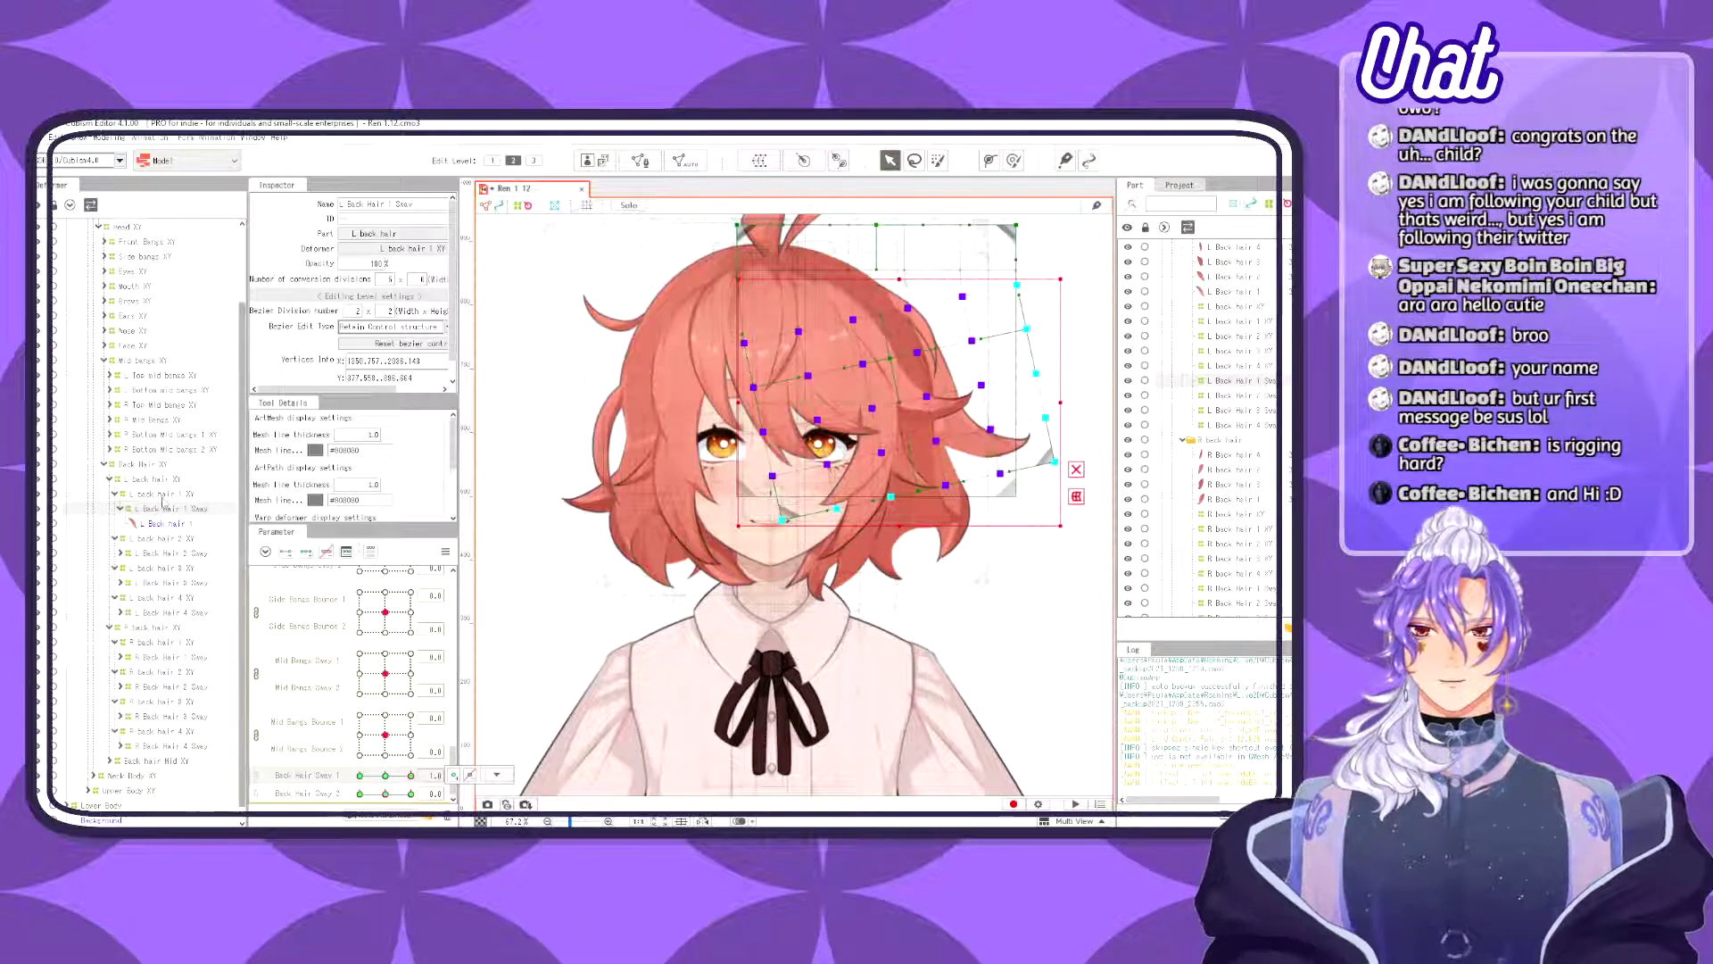
{"action": "left_click", "coordinate": [158, 480]}
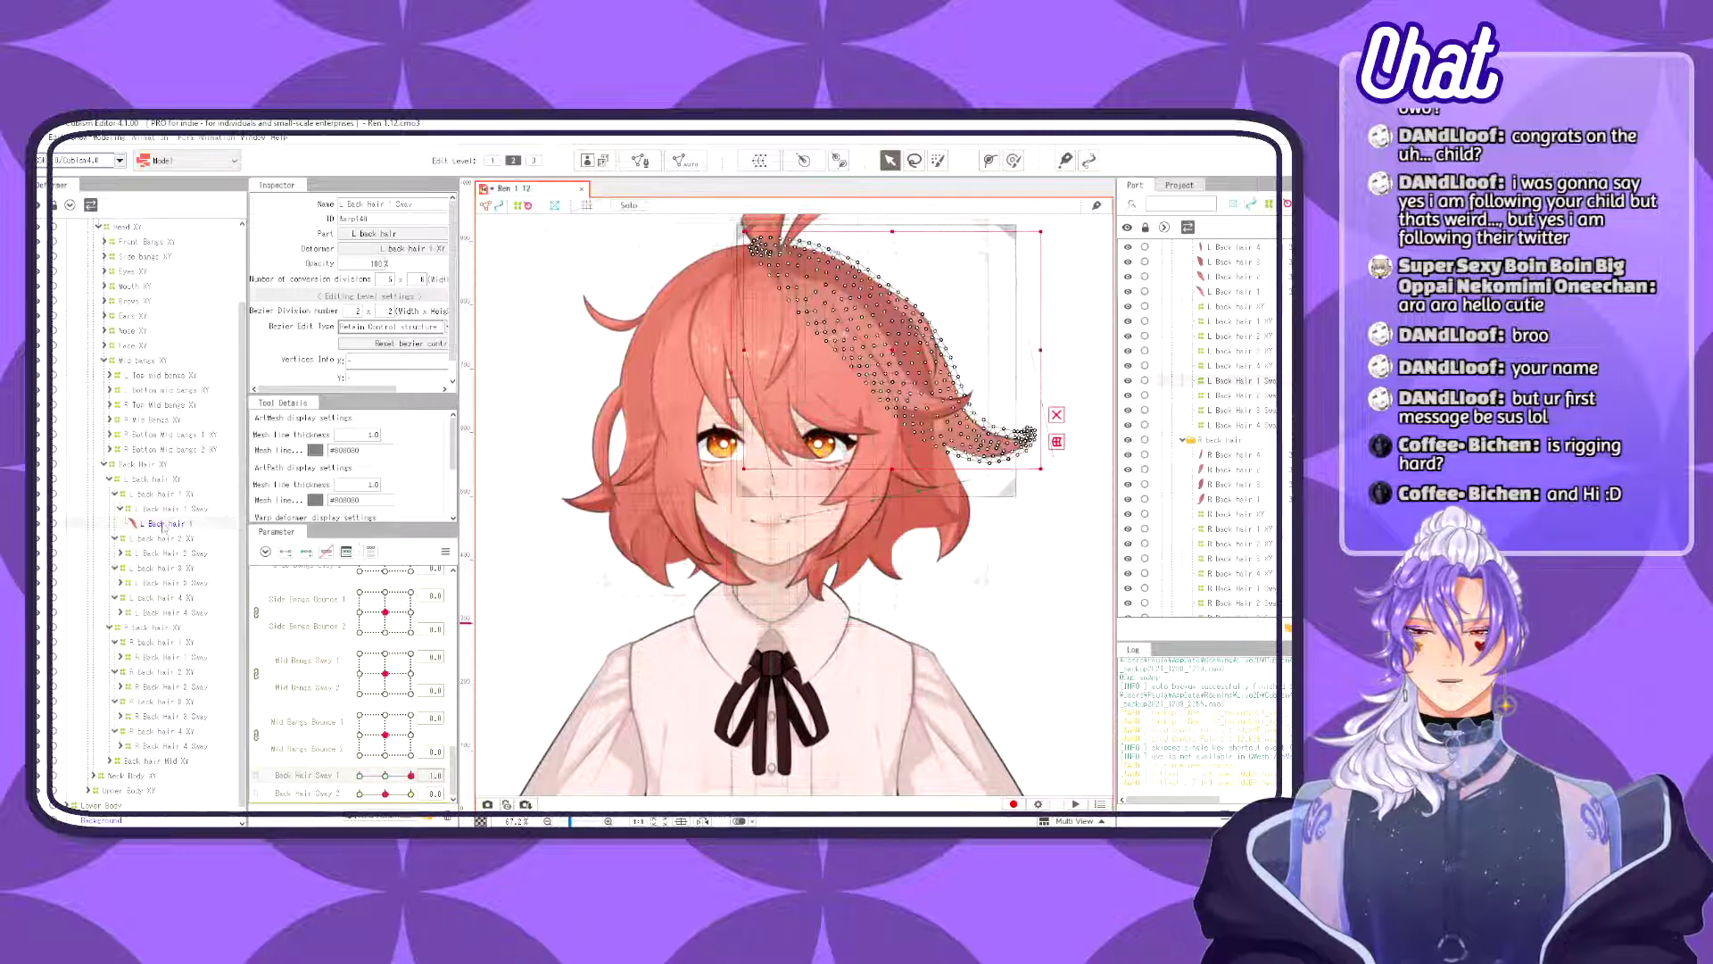
{"action": "left_click", "coordinate": [171, 523]}
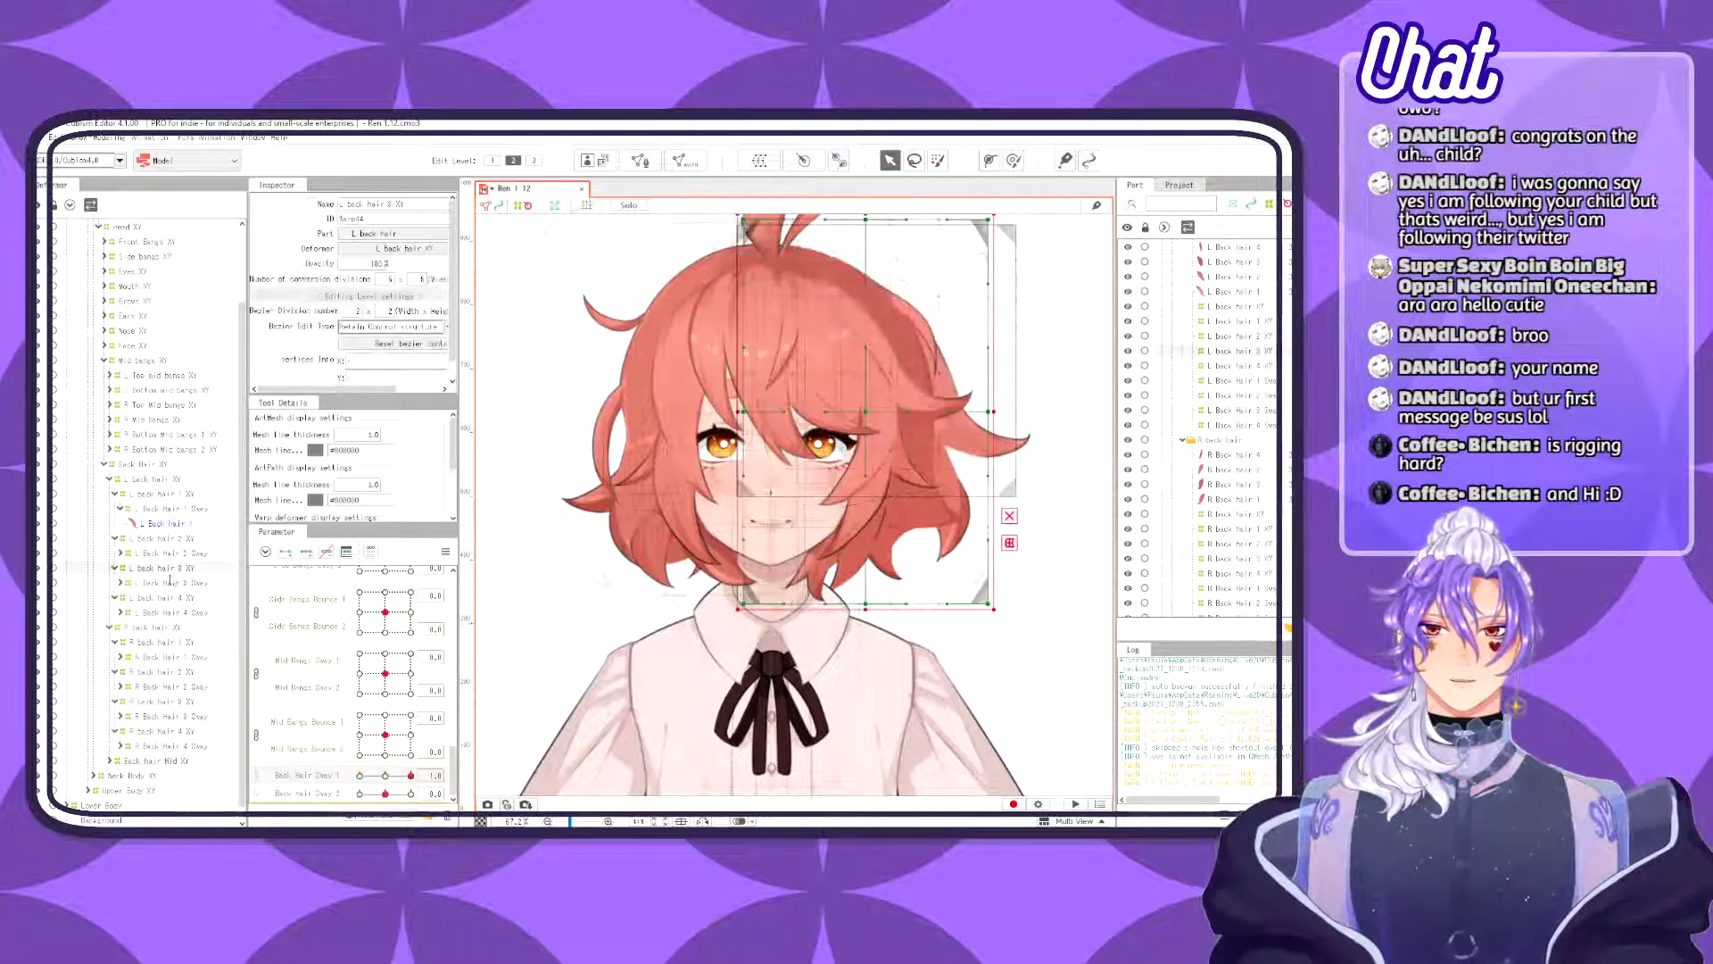
{"action": "left_click", "coordinate": [183, 553]}
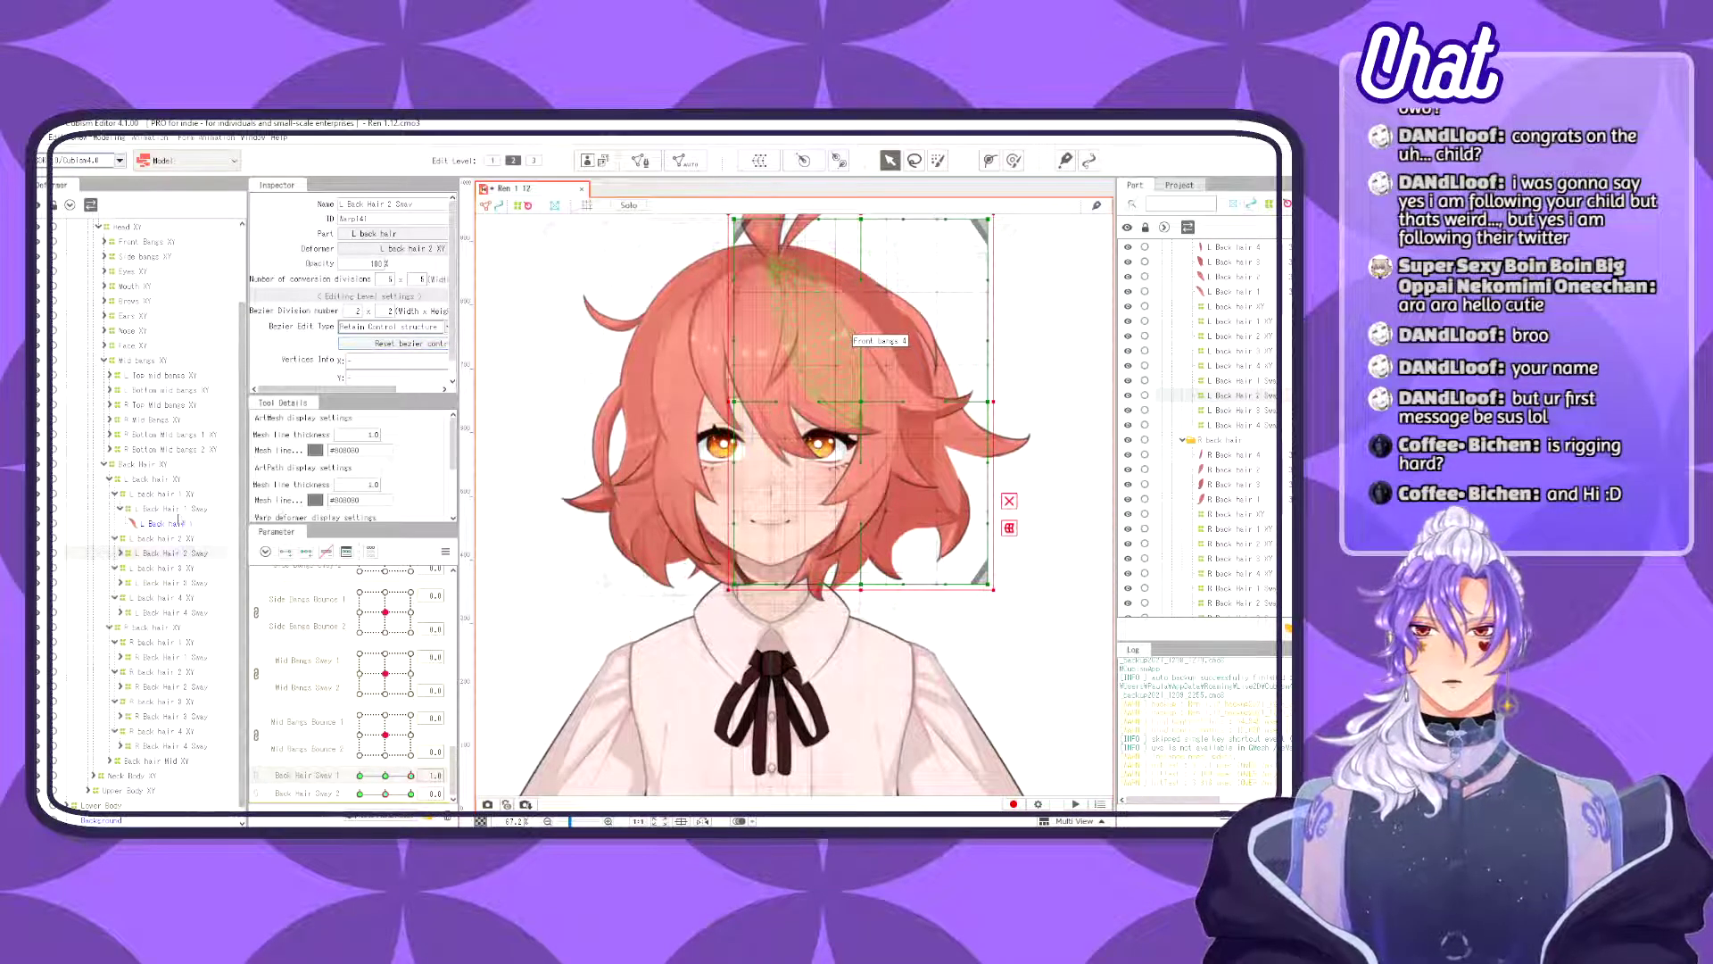
{"action": "left_click", "coordinate": [174, 509]}
{"action": "left_click_drag", "start_coordinate": [411, 776], "coordinate": [476, 761]}
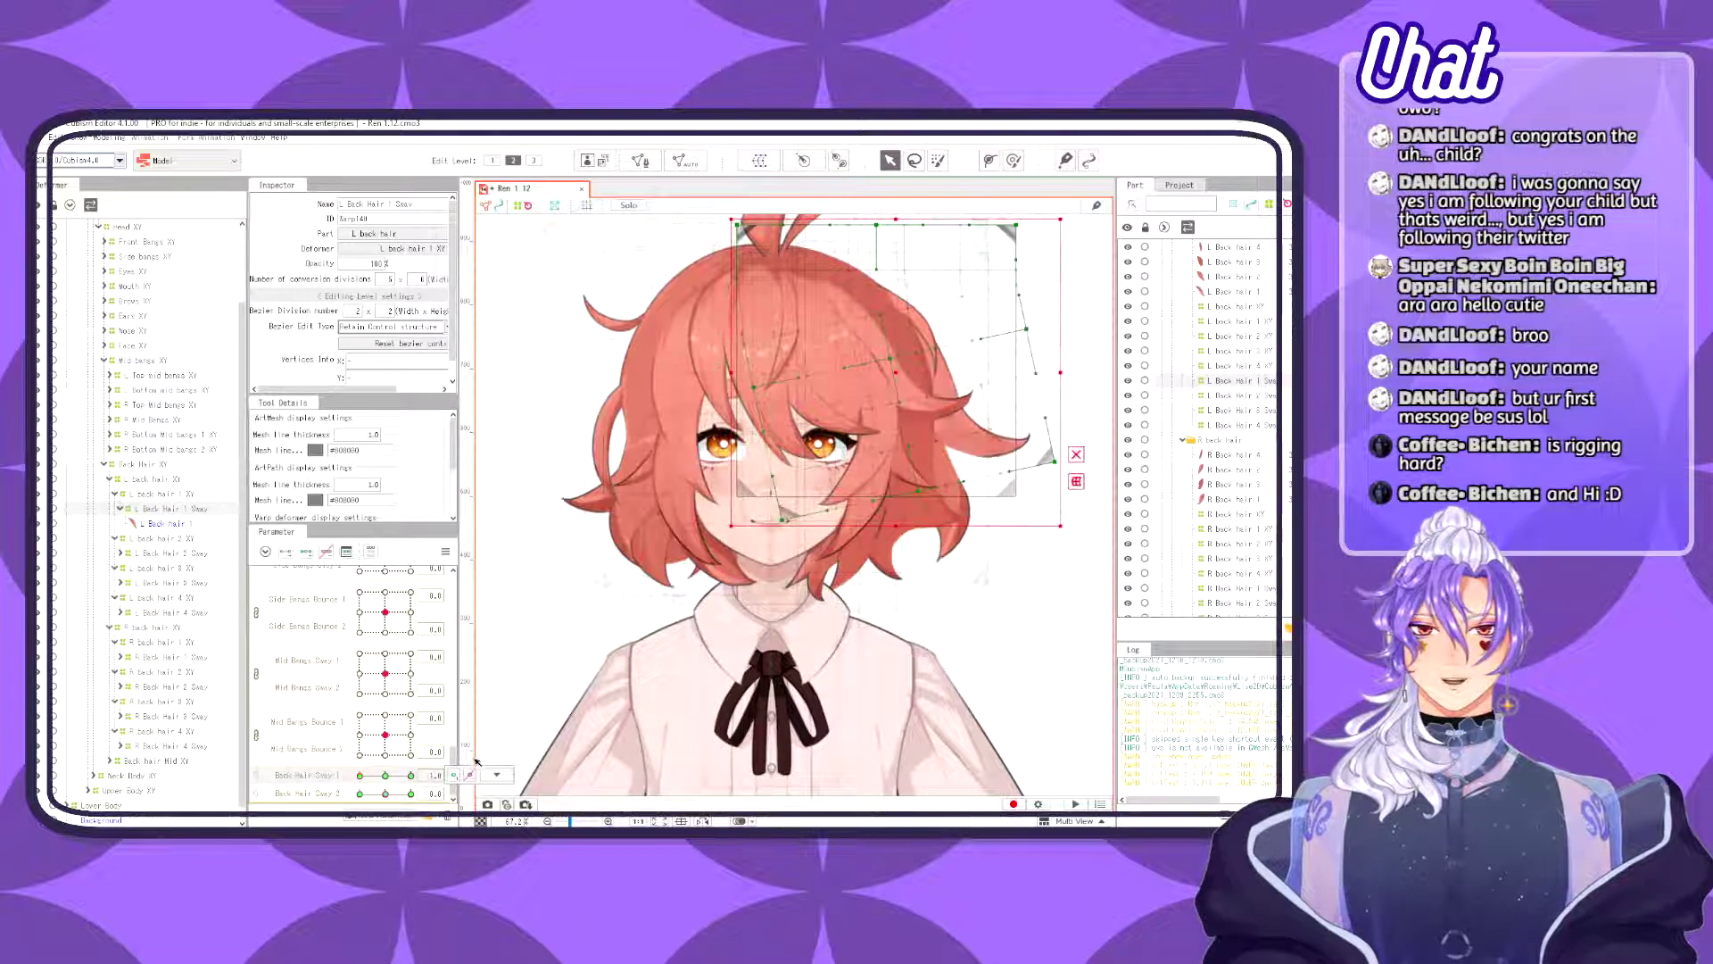
- At Back Hair Sway 1 = 1.0, rotate the lower control points of L Back Hair 2 Sway counterclockwise and shift them outward
{"action": "left_click", "coordinate": [705, 485]}
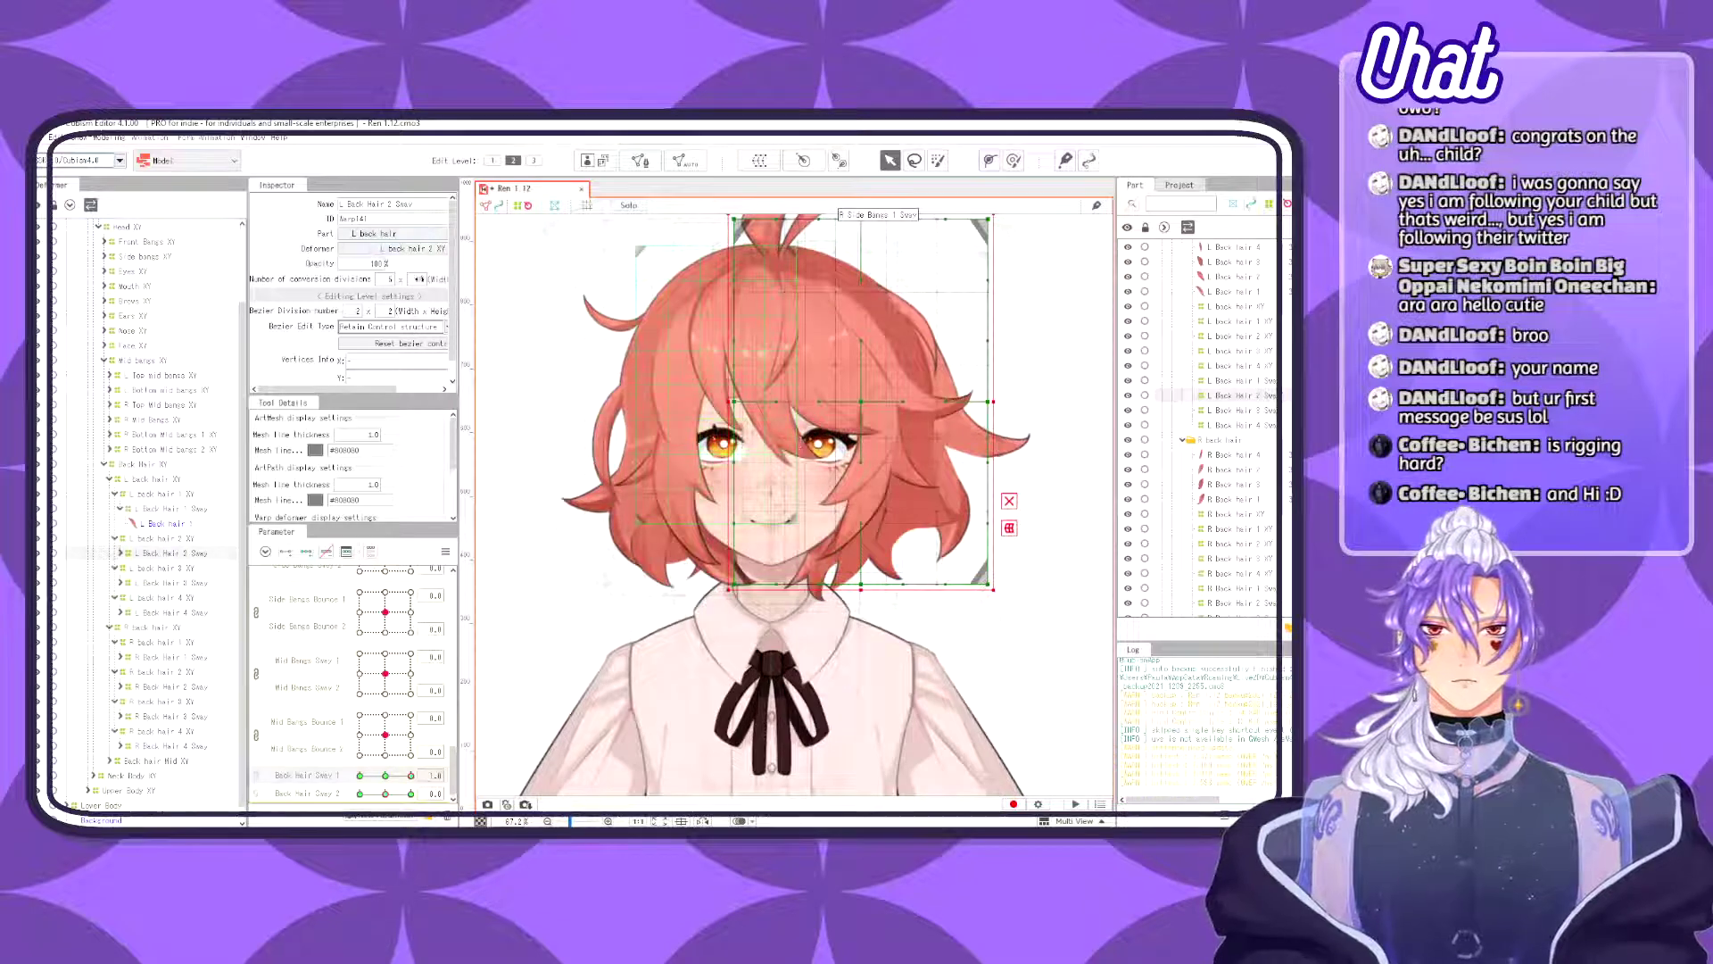
{"action": "left_click_drag", "start_coordinate": [1055, 680], "coordinate": [630, 307]}
{"action": "left_click_drag", "start_coordinate": [721, 589], "coordinate": [760, 619]}
{"action": "left_click_drag", "start_coordinate": [867, 461], "coordinate": [889, 448]}
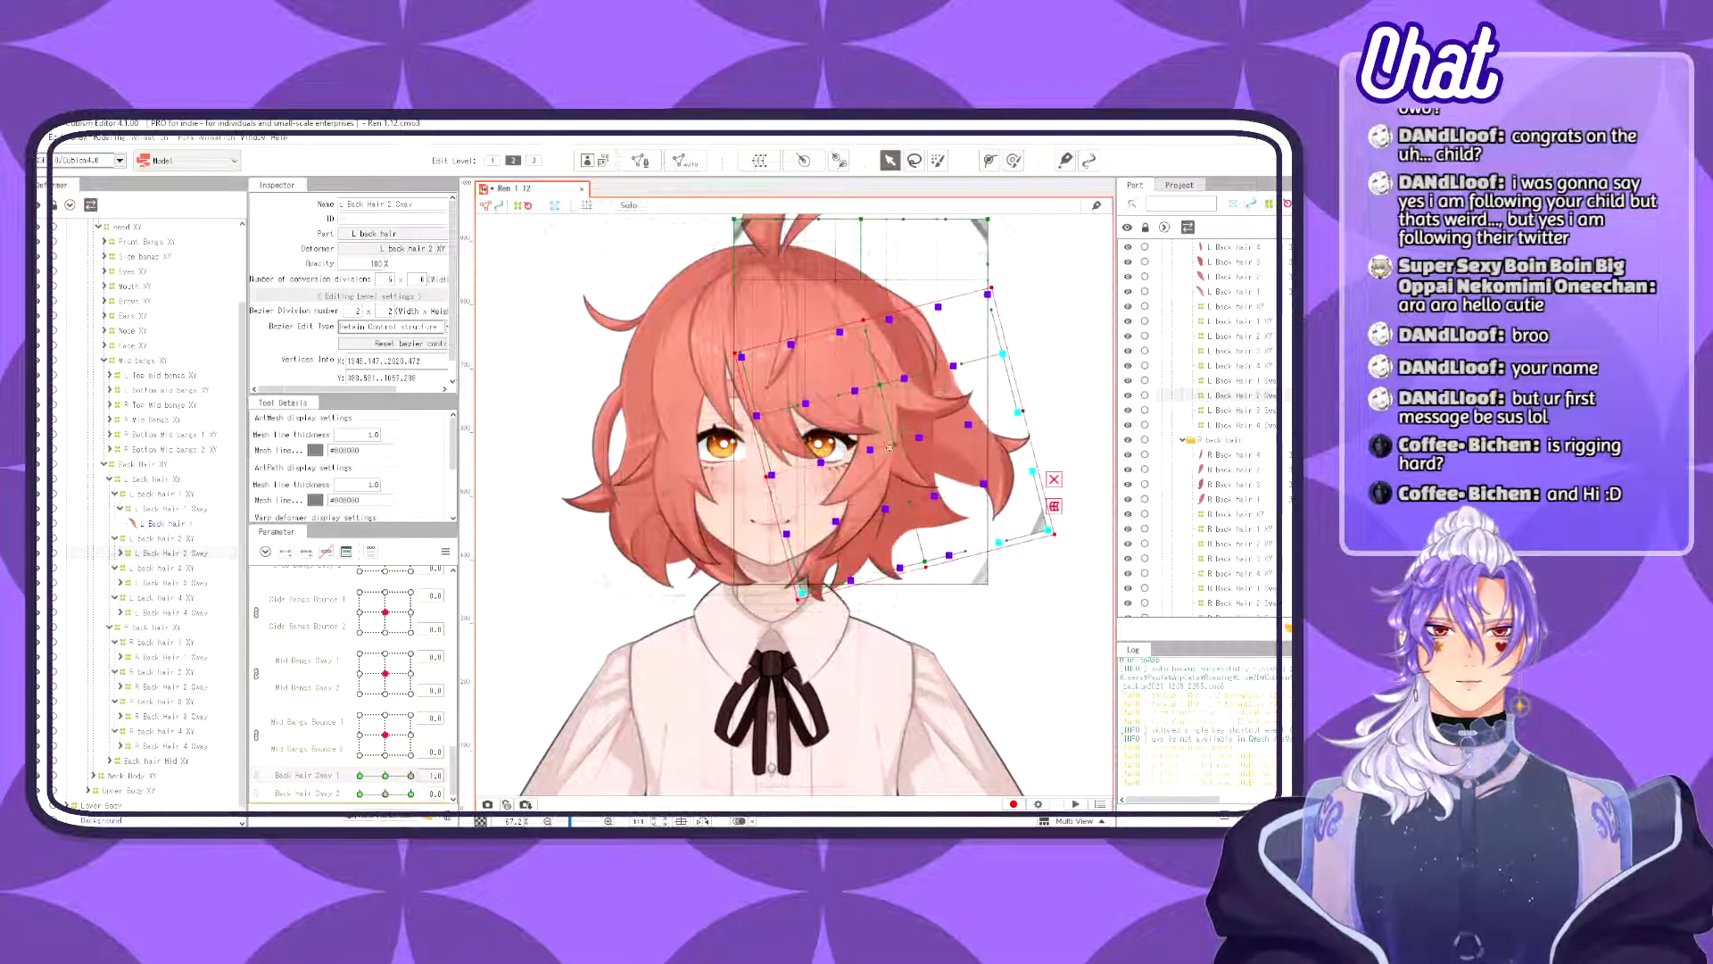
- Preview the L Back Hair 2 Sway swing, then ease its lower points back slightly clockwise and inward at 1.0
{"action": "mouse_move", "coordinate": [410, 776]}
{"action": "left_mouse_down"}
{"action": "mouse_move", "coordinate": [385, 776]}
{"action": "mouse_move", "coordinate": [465, 756]}
{"action": "mouse_move", "coordinate": [381, 773]}
{"action": "mouse_move", "coordinate": [428, 750]}
{"action": "left_mouse_up"}
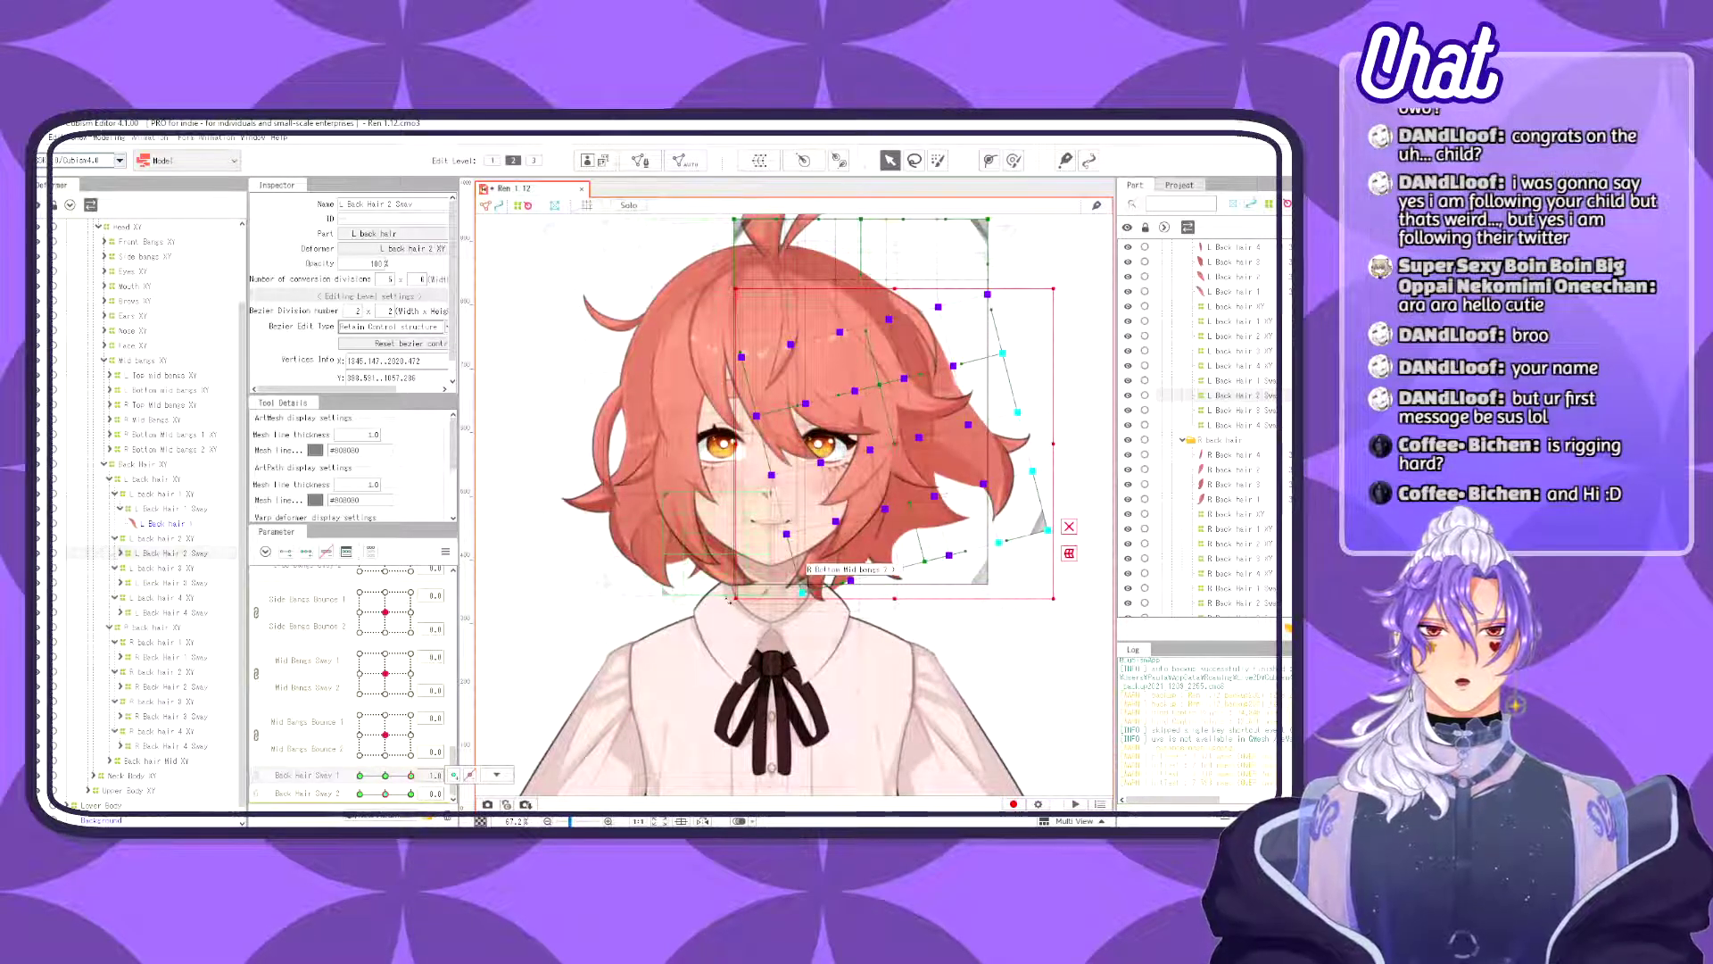
{"action": "left_click_drag", "start_coordinate": [1058, 604], "coordinate": [1048, 614]}
{"action": "left_click_drag", "start_coordinate": [885, 447], "coordinate": [870, 443]}
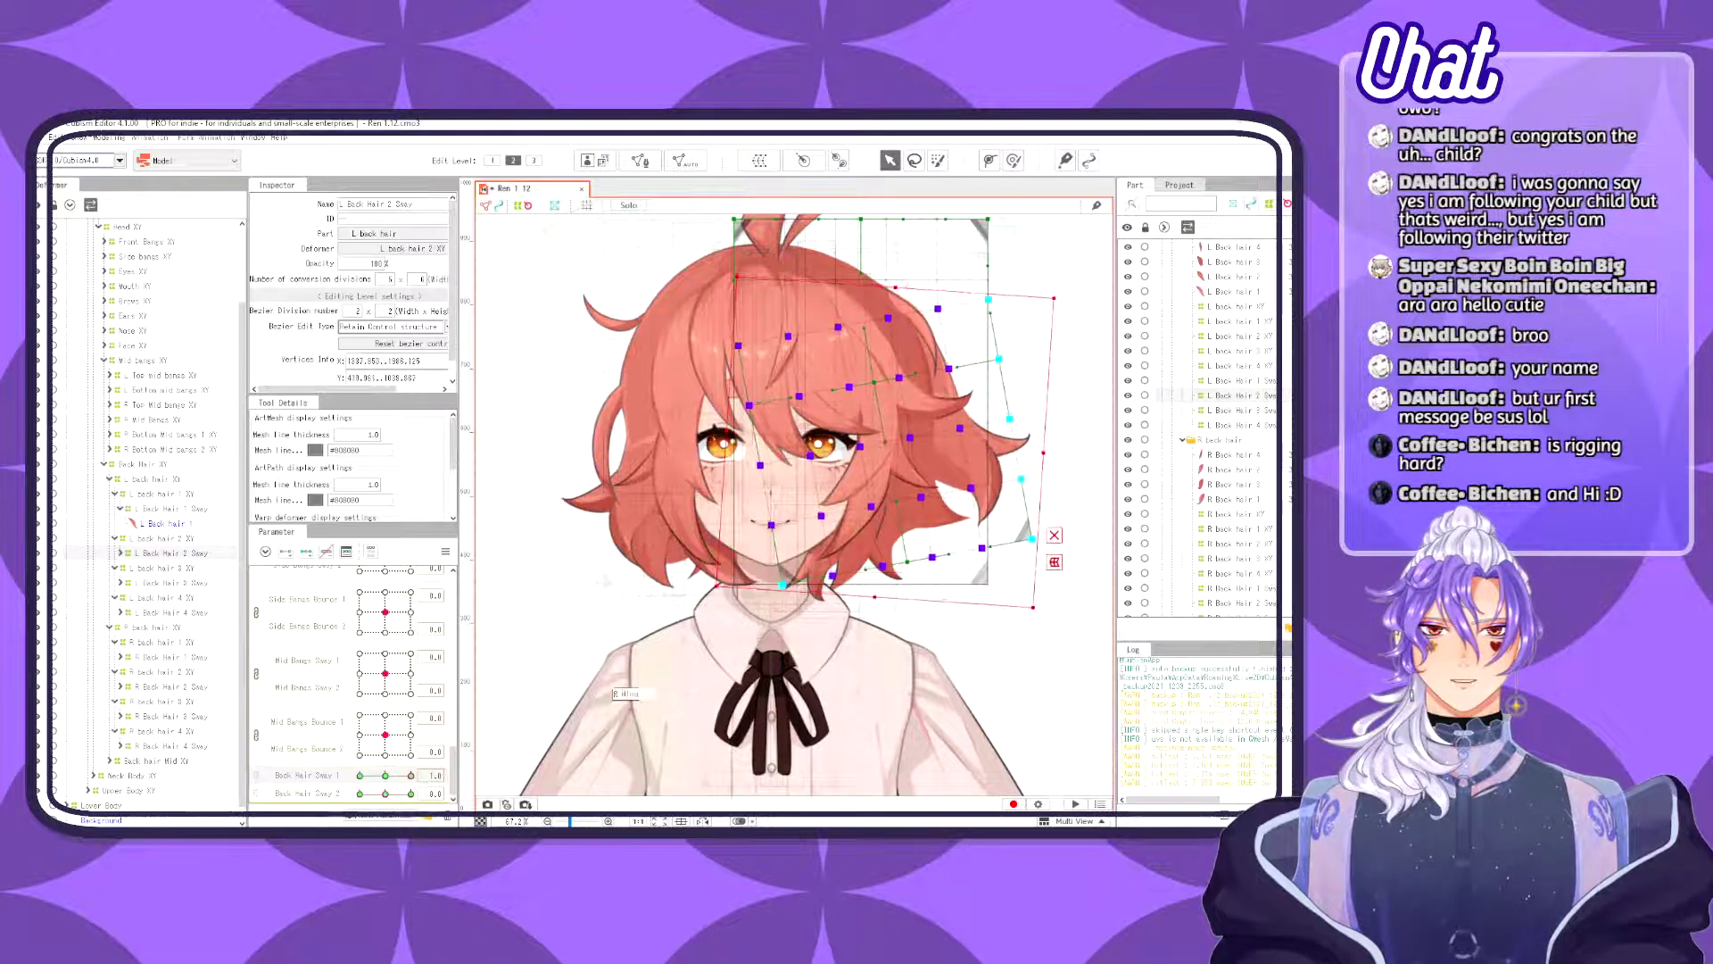
{"action": "mouse_move", "coordinate": [410, 775]}
{"action": "left_mouse_down"}
{"action": "mouse_move", "coordinate": [371, 774]}
{"action": "mouse_move", "coordinate": [411, 775]}
{"action": "left_mouse_up"}
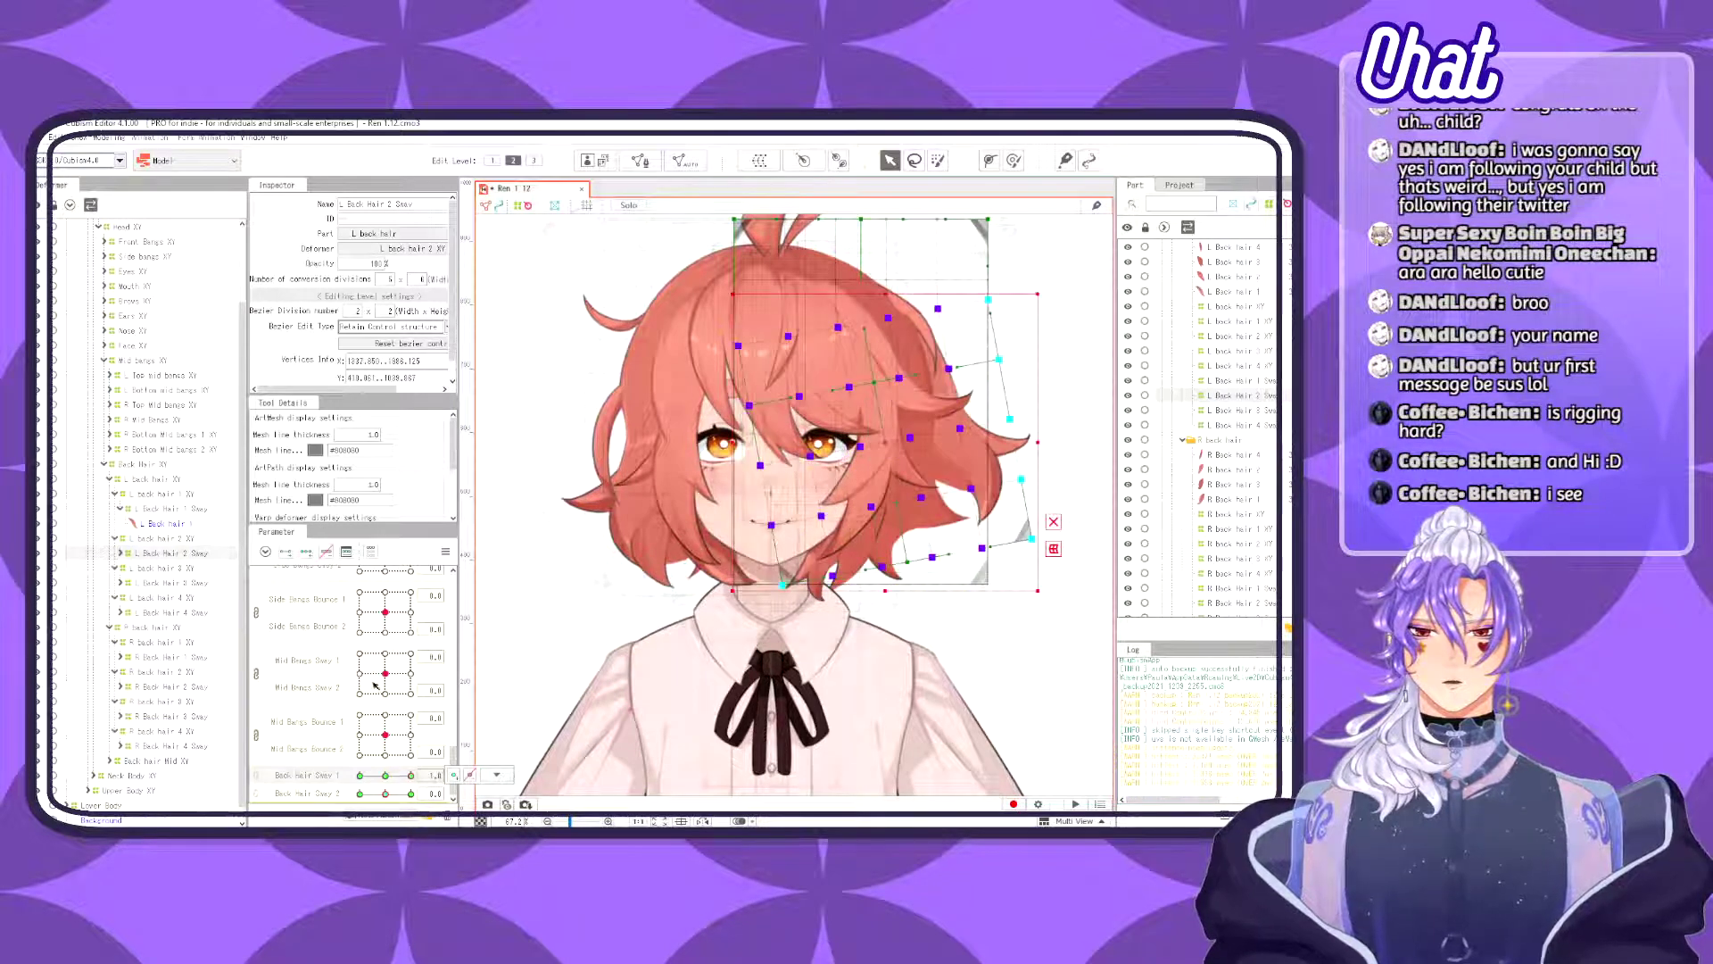
- Reflect the L Back Hair 2 Sway motion horizontally from Back Hair Sway 1 = 1.0 to -1.0 and check the swing
{"action": "left_click", "coordinate": [446, 553]}
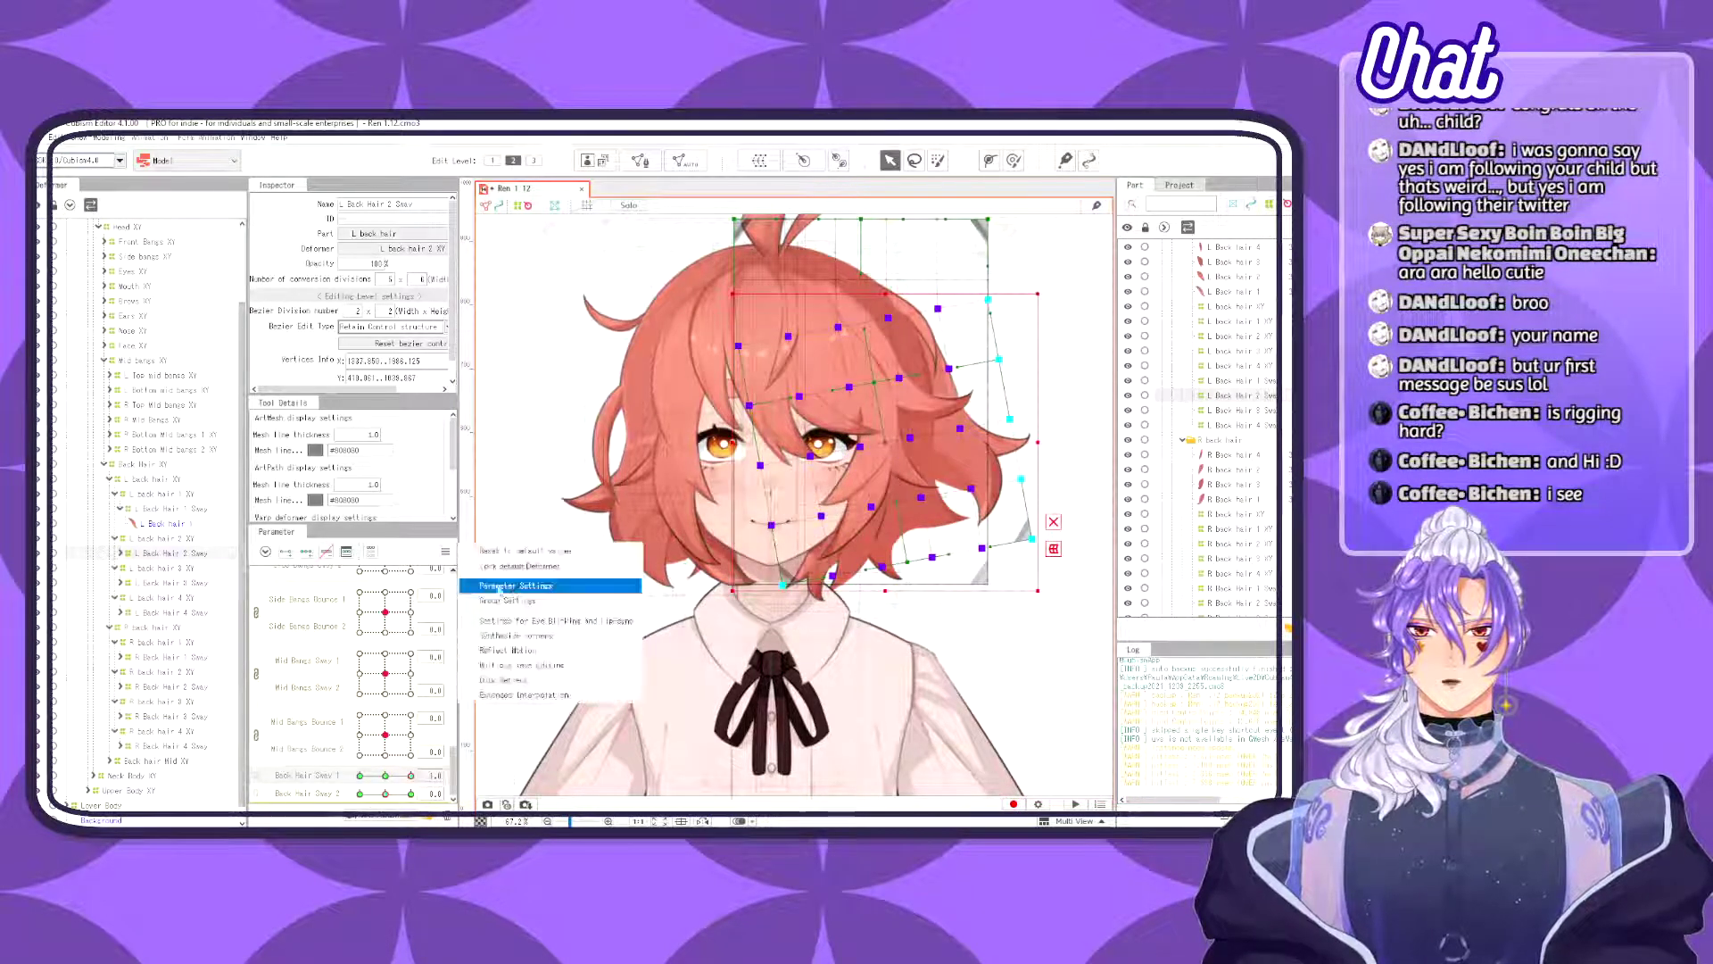
{"action": "left_click", "coordinate": [507, 650]}
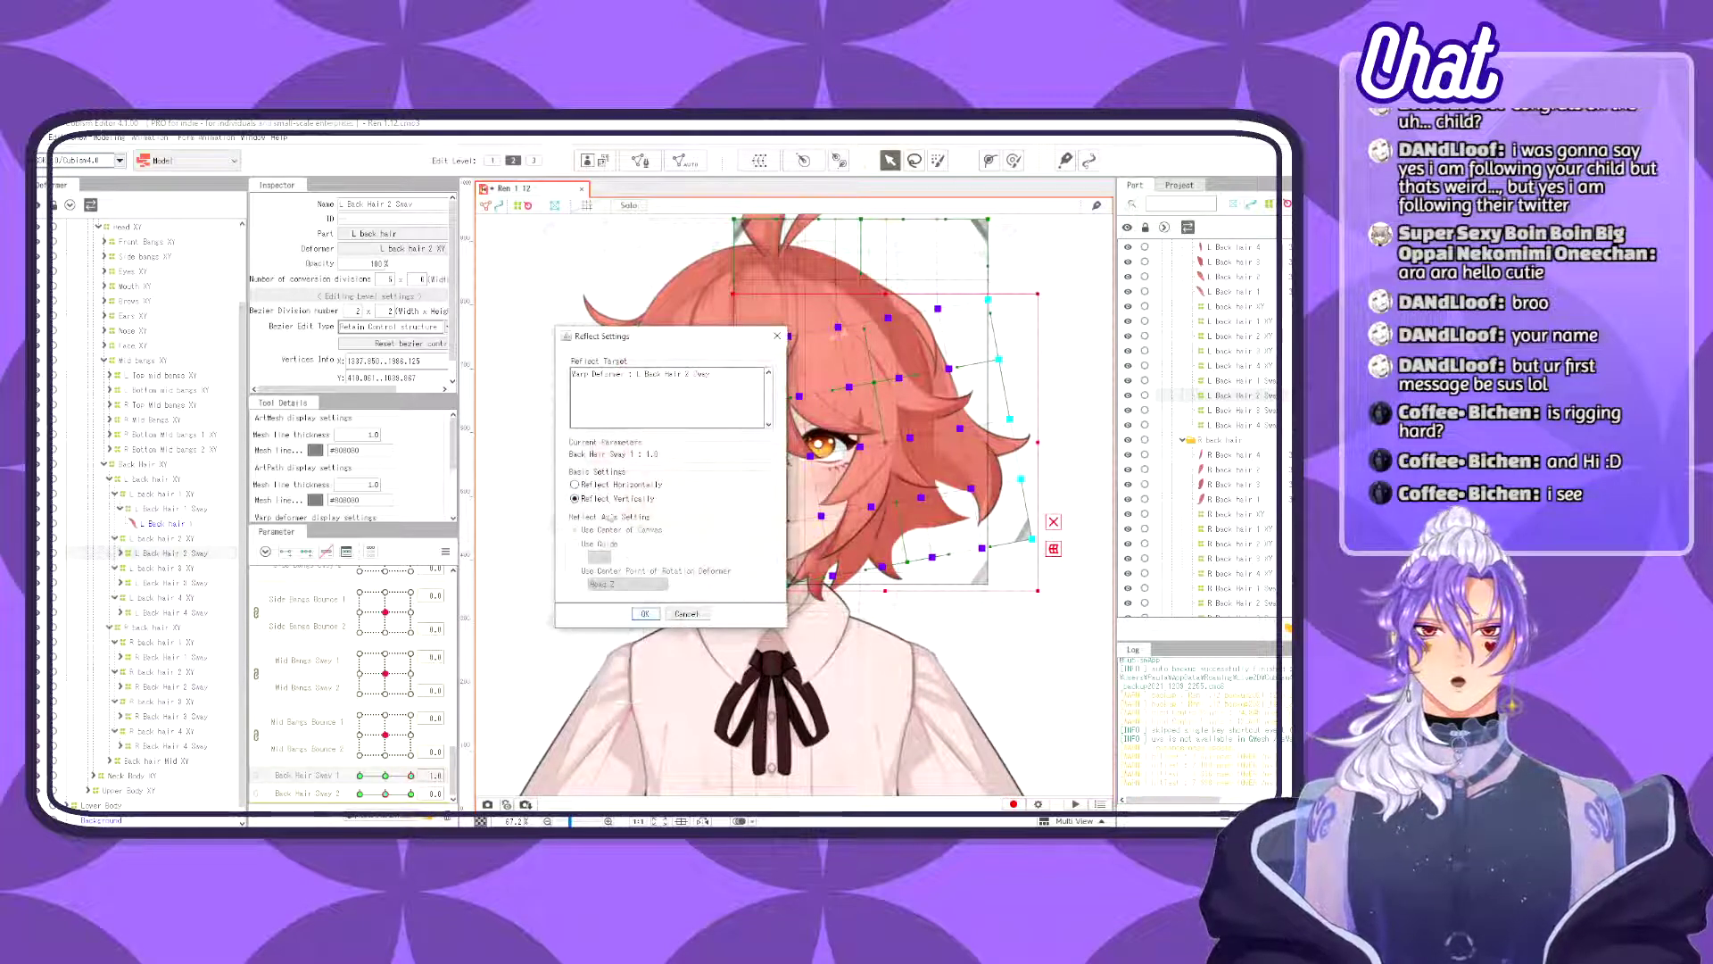
{"action": "left_click", "coordinate": [644, 614]}
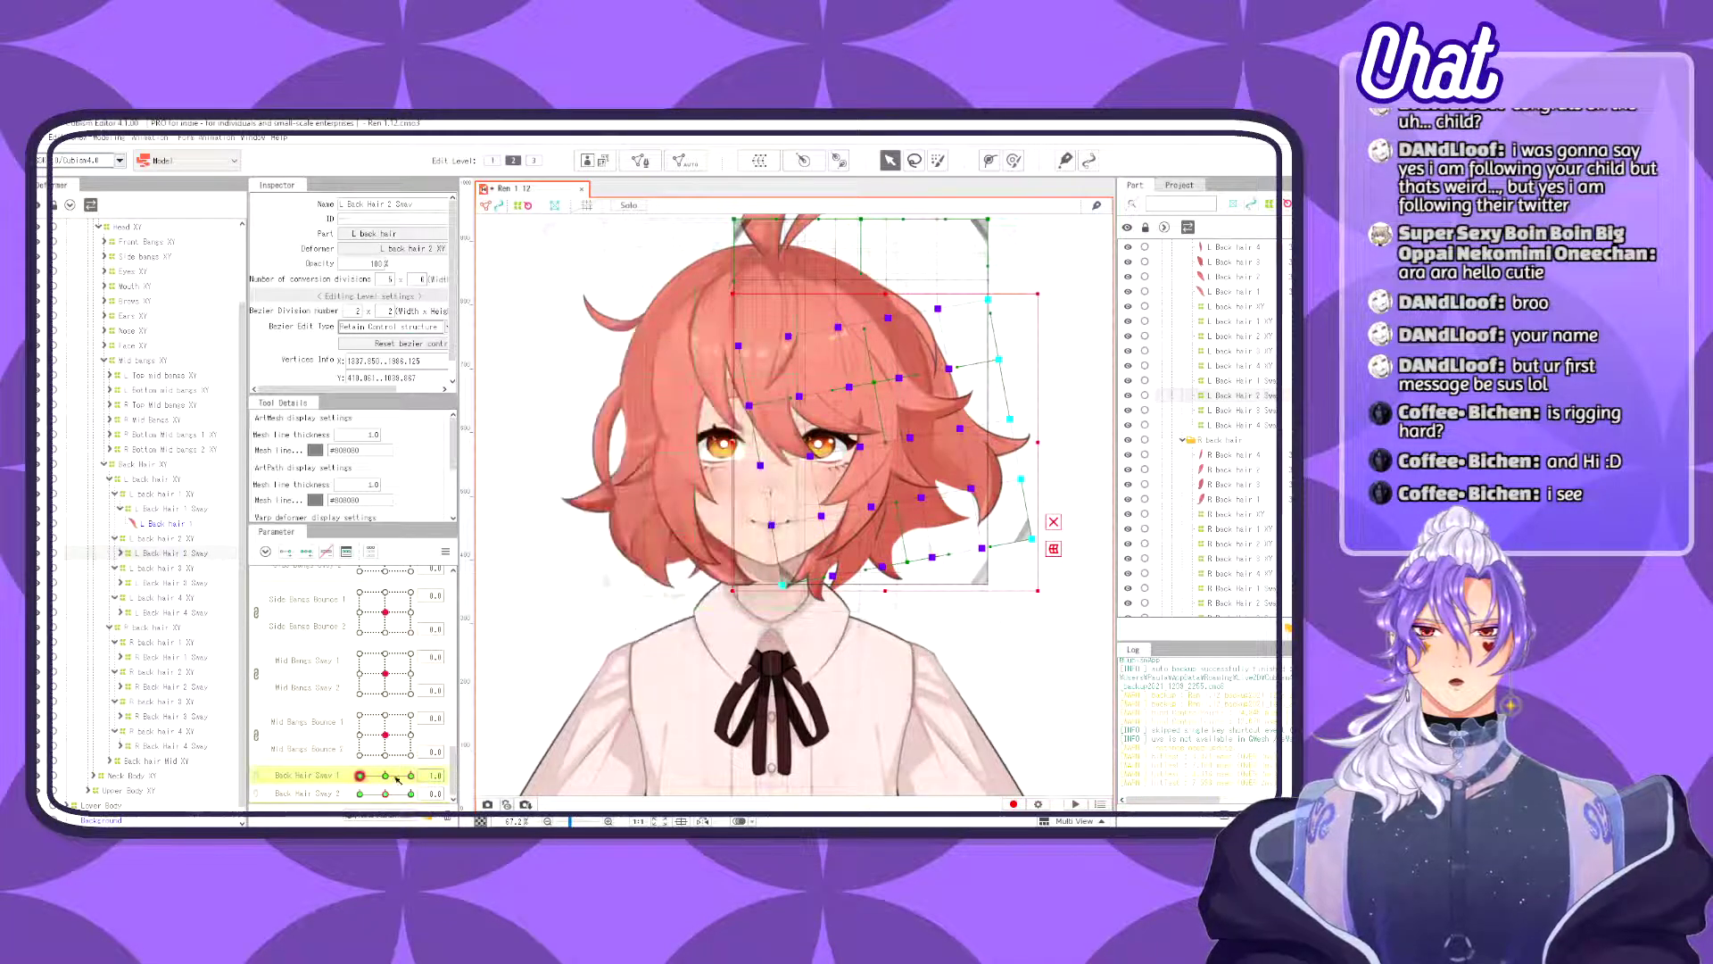
{"action": "left_click", "coordinate": [359, 775]}
{"action": "mouse_move", "coordinate": [289, 777]}
{"action": "left_mouse_down"}
{"action": "mouse_move", "coordinate": [444, 756]}
{"action": "mouse_move", "coordinate": [294, 762]}
{"action": "mouse_move", "coordinate": [429, 771]}
{"action": "mouse_move", "coordinate": [322, 782]}
{"action": "left_mouse_up"}
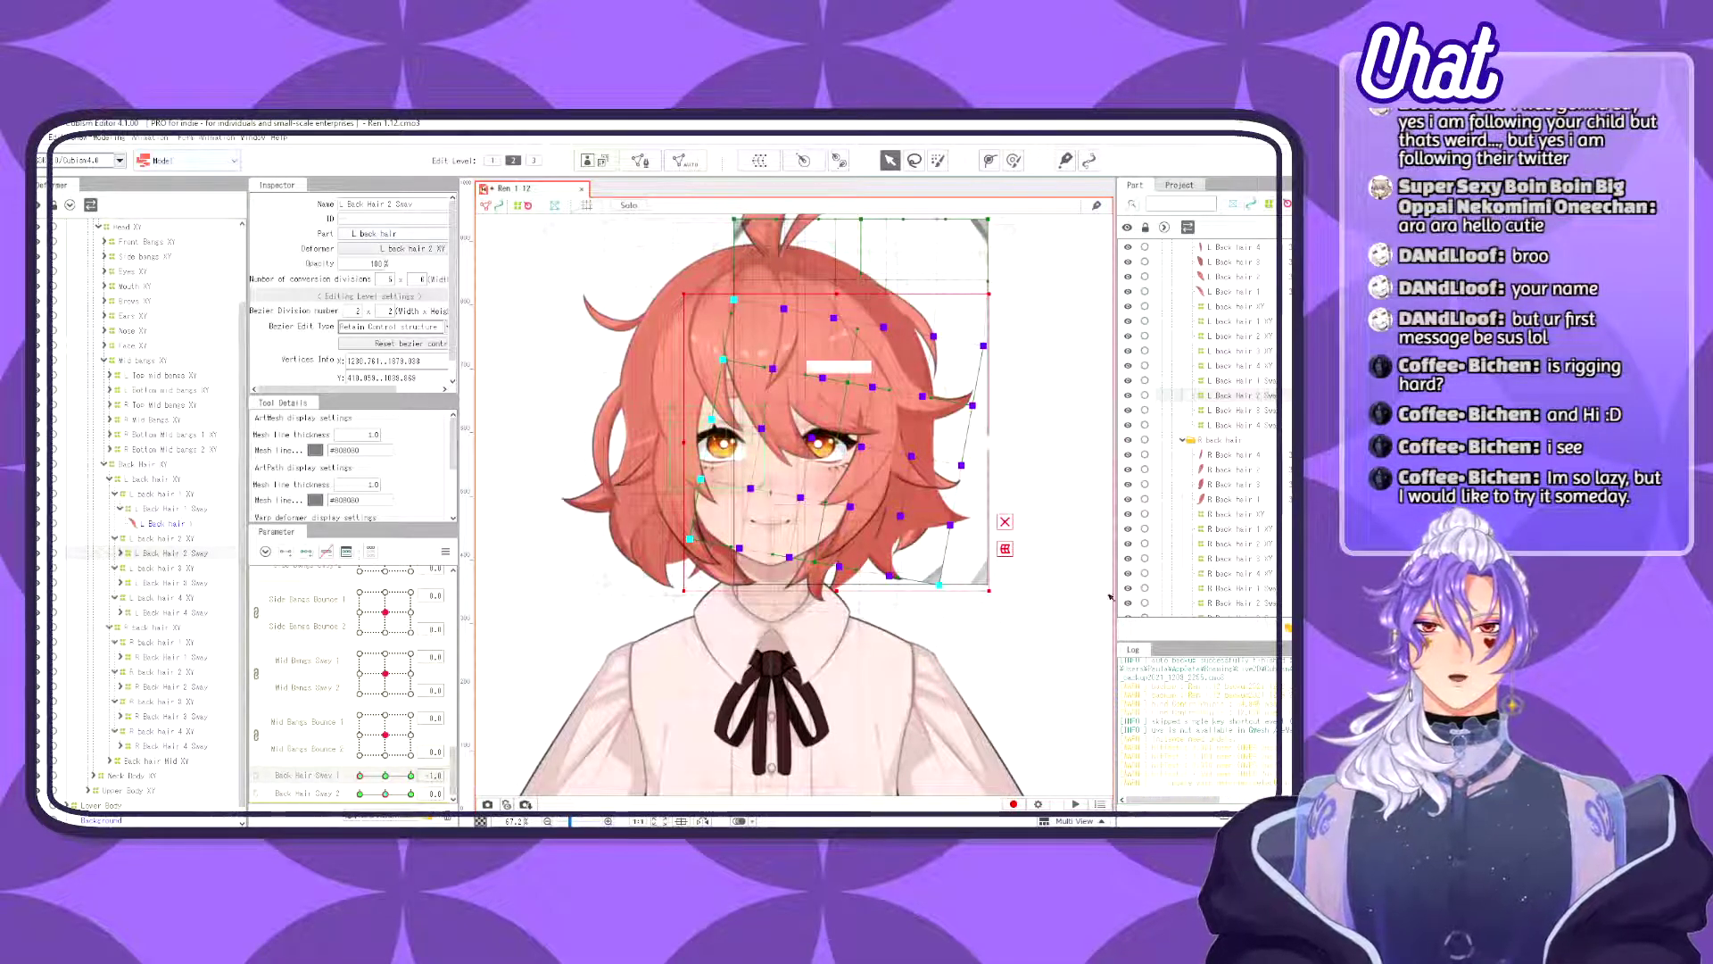
{"action": "left_click", "coordinate": [110, 138]}
{"action": "left_click", "coordinate": [110, 138]}
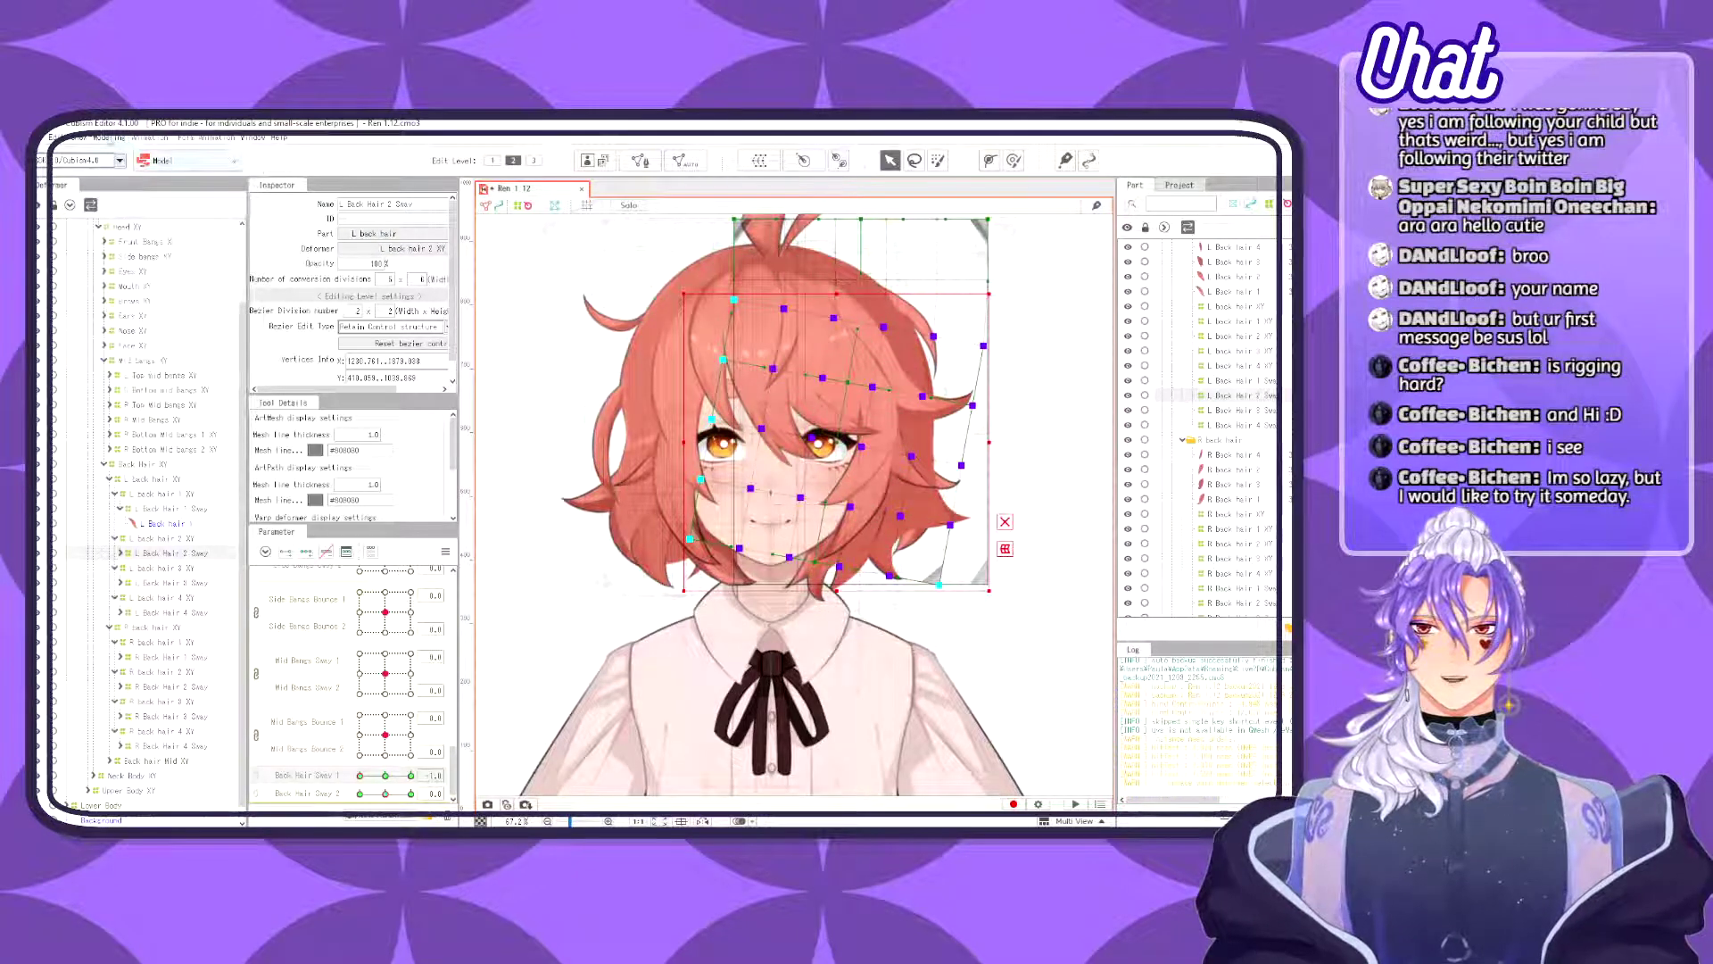
{"action": "left_click", "coordinate": [110, 139]}
{"action": "left_click", "coordinate": [134, 390]}
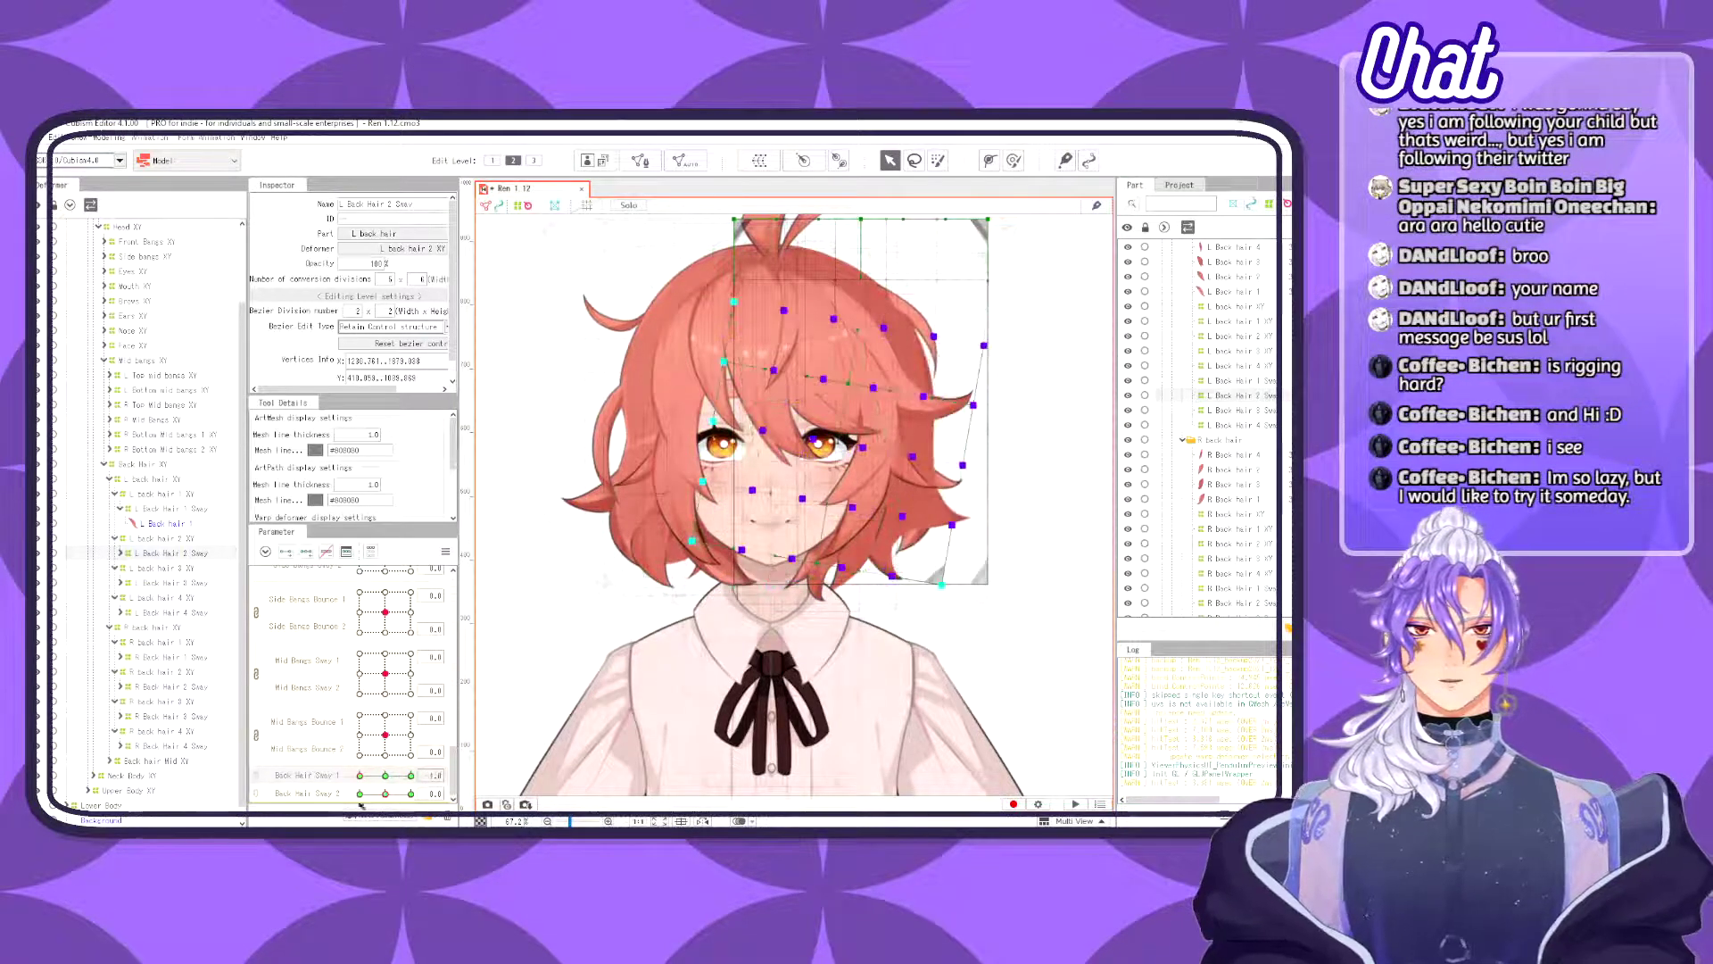
- At Back Hair Sway 1 = 1.0, rotate the lower control points of L Back Hair 3 Sway counterclockwise and shift them outward
{"action": "left_click", "coordinate": [204, 583]}
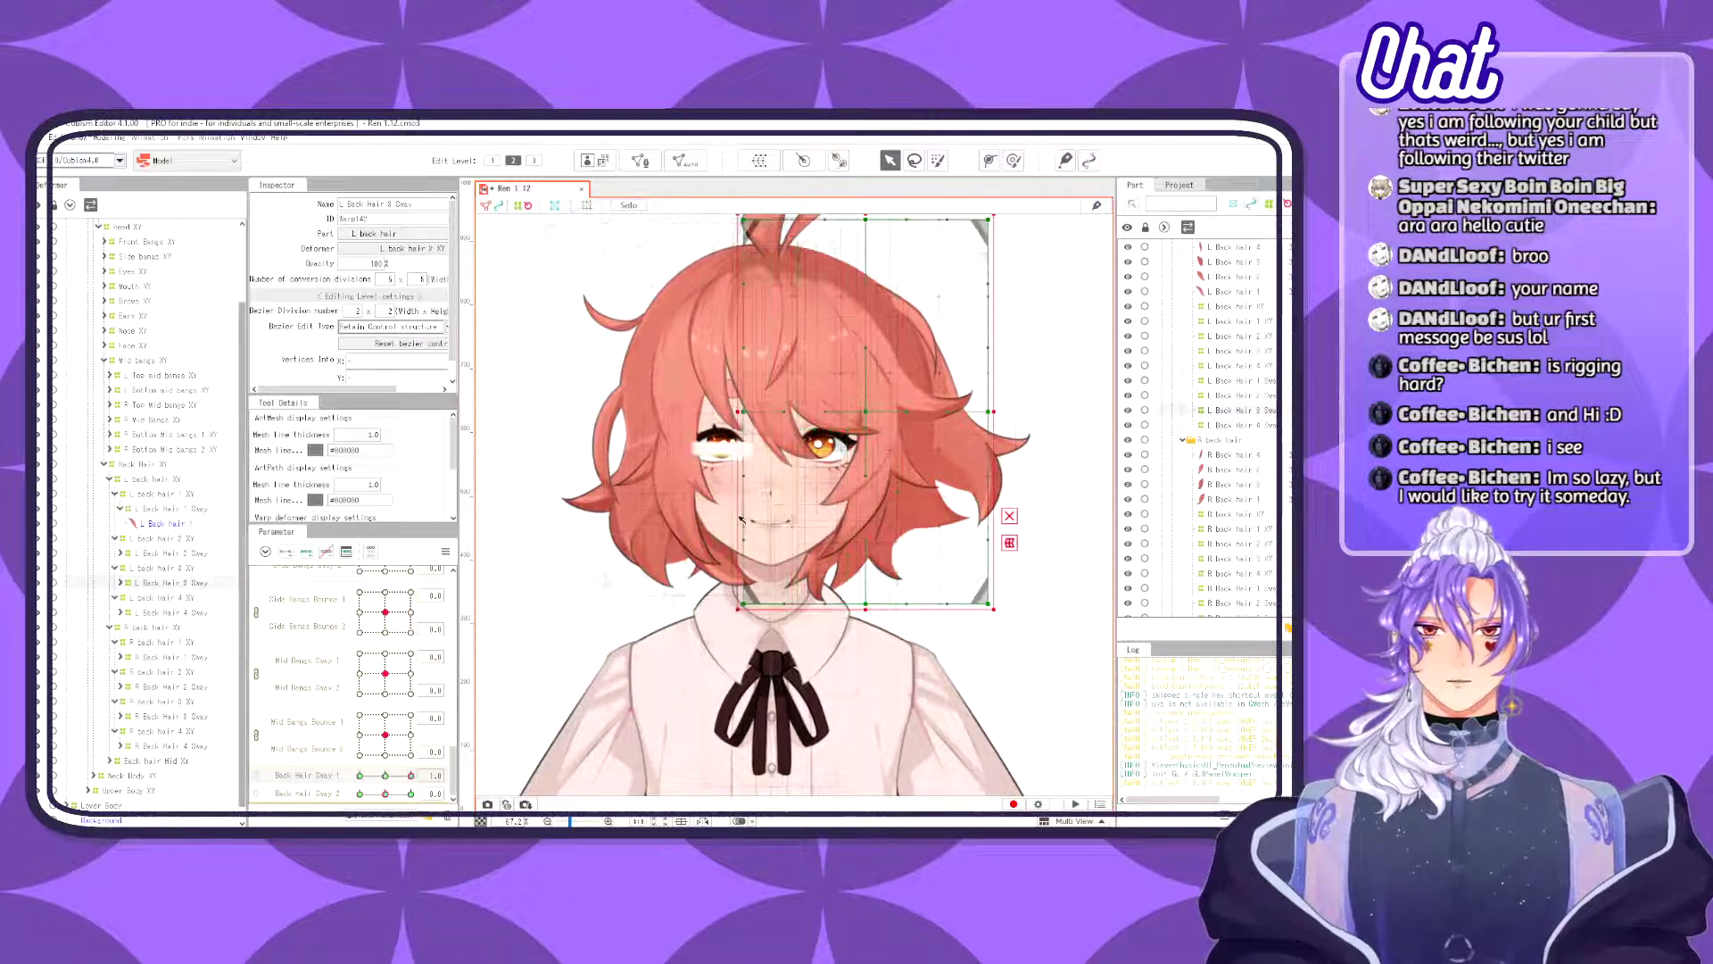
{"action": "left_click_drag", "start_coordinate": [660, 679], "coordinate": [1035, 337]}
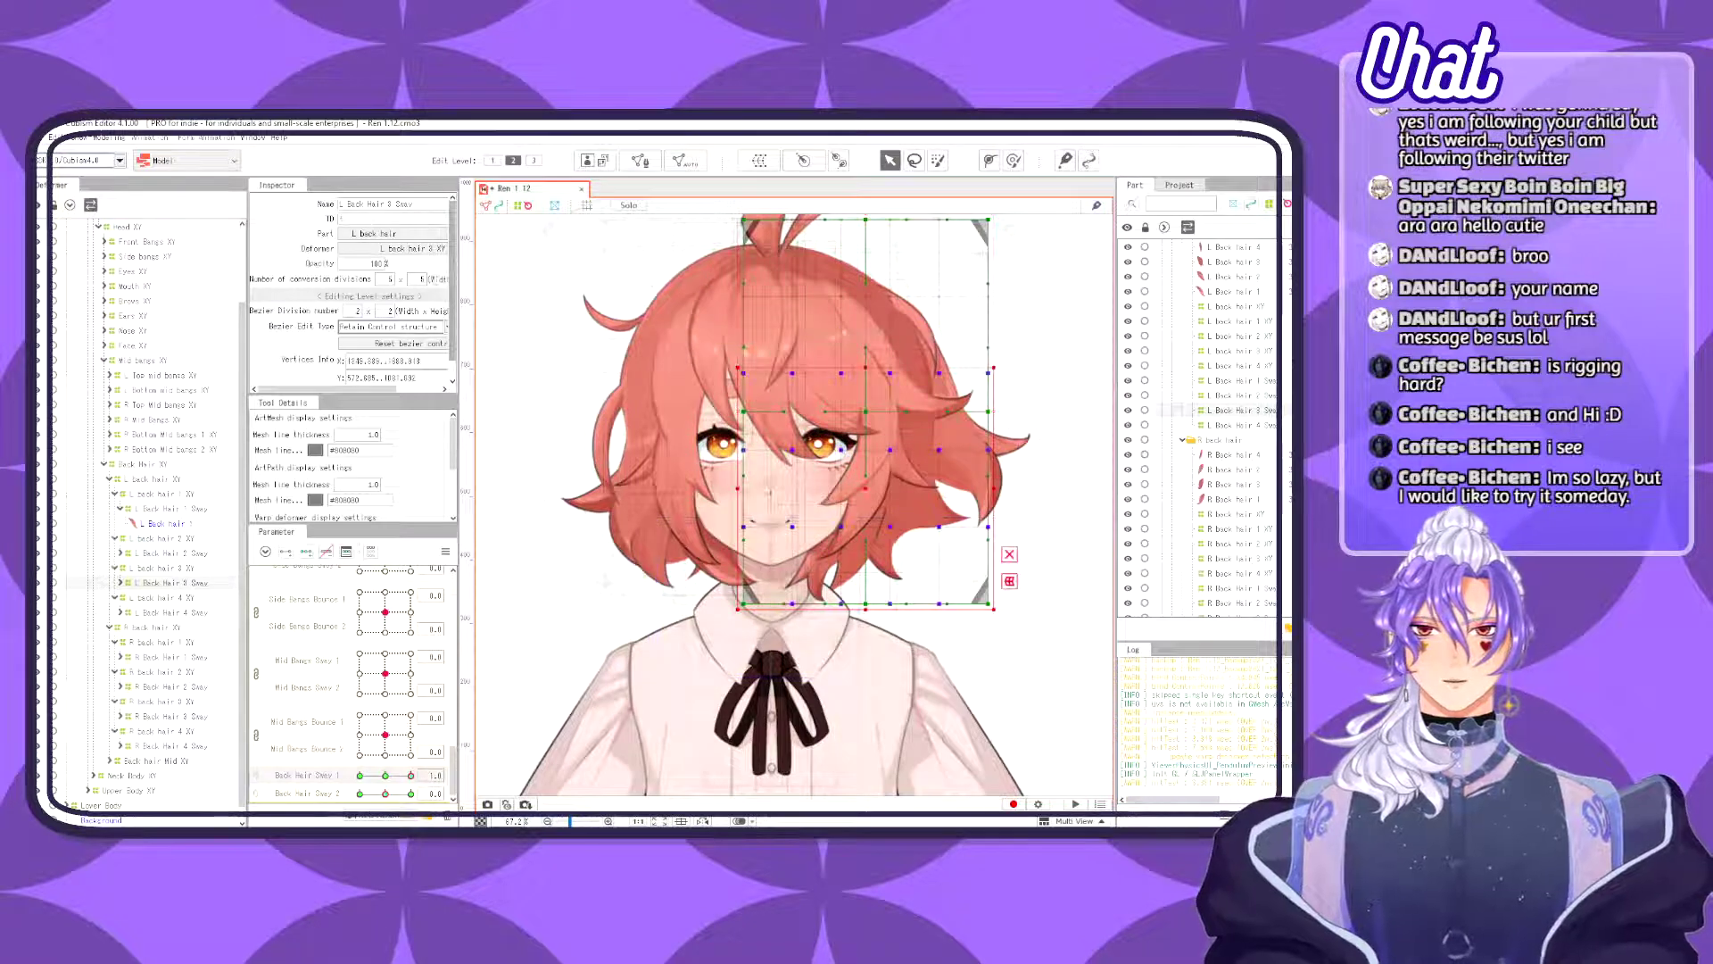
{"action": "key", "text": "Escape"}
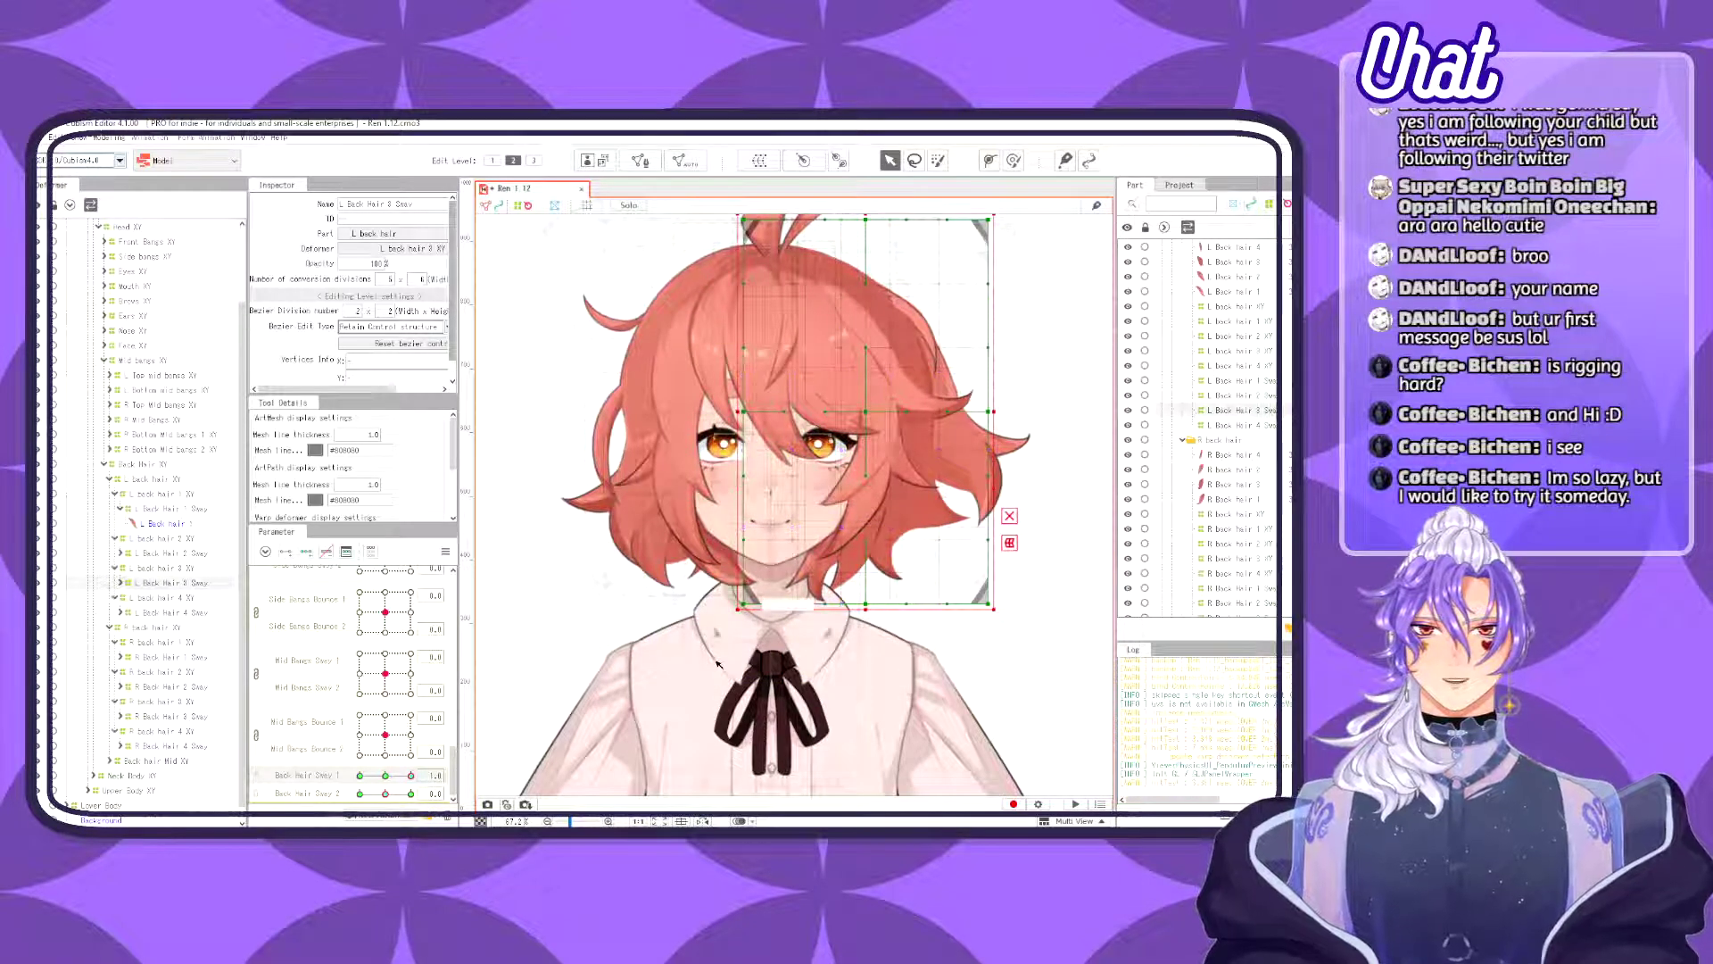
{"action": "left_click_drag", "start_coordinate": [651, 678], "coordinate": [1069, 318]}
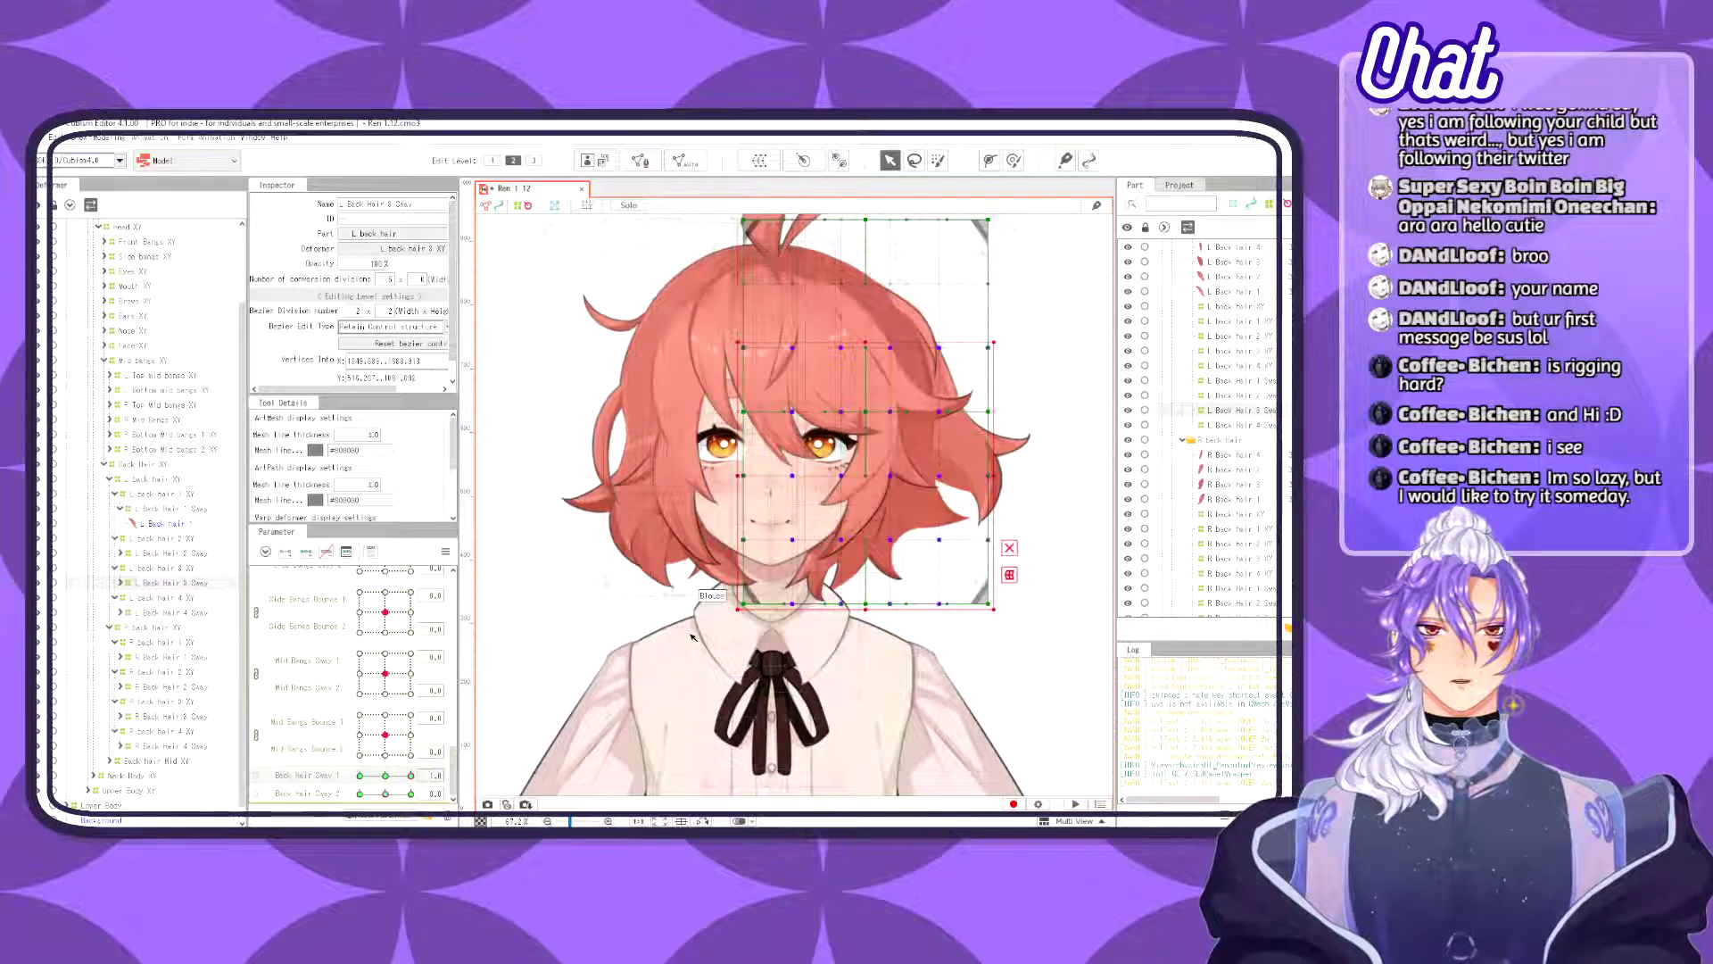
{"action": "left_click_drag", "start_coordinate": [728, 609], "coordinate": [759, 630]}
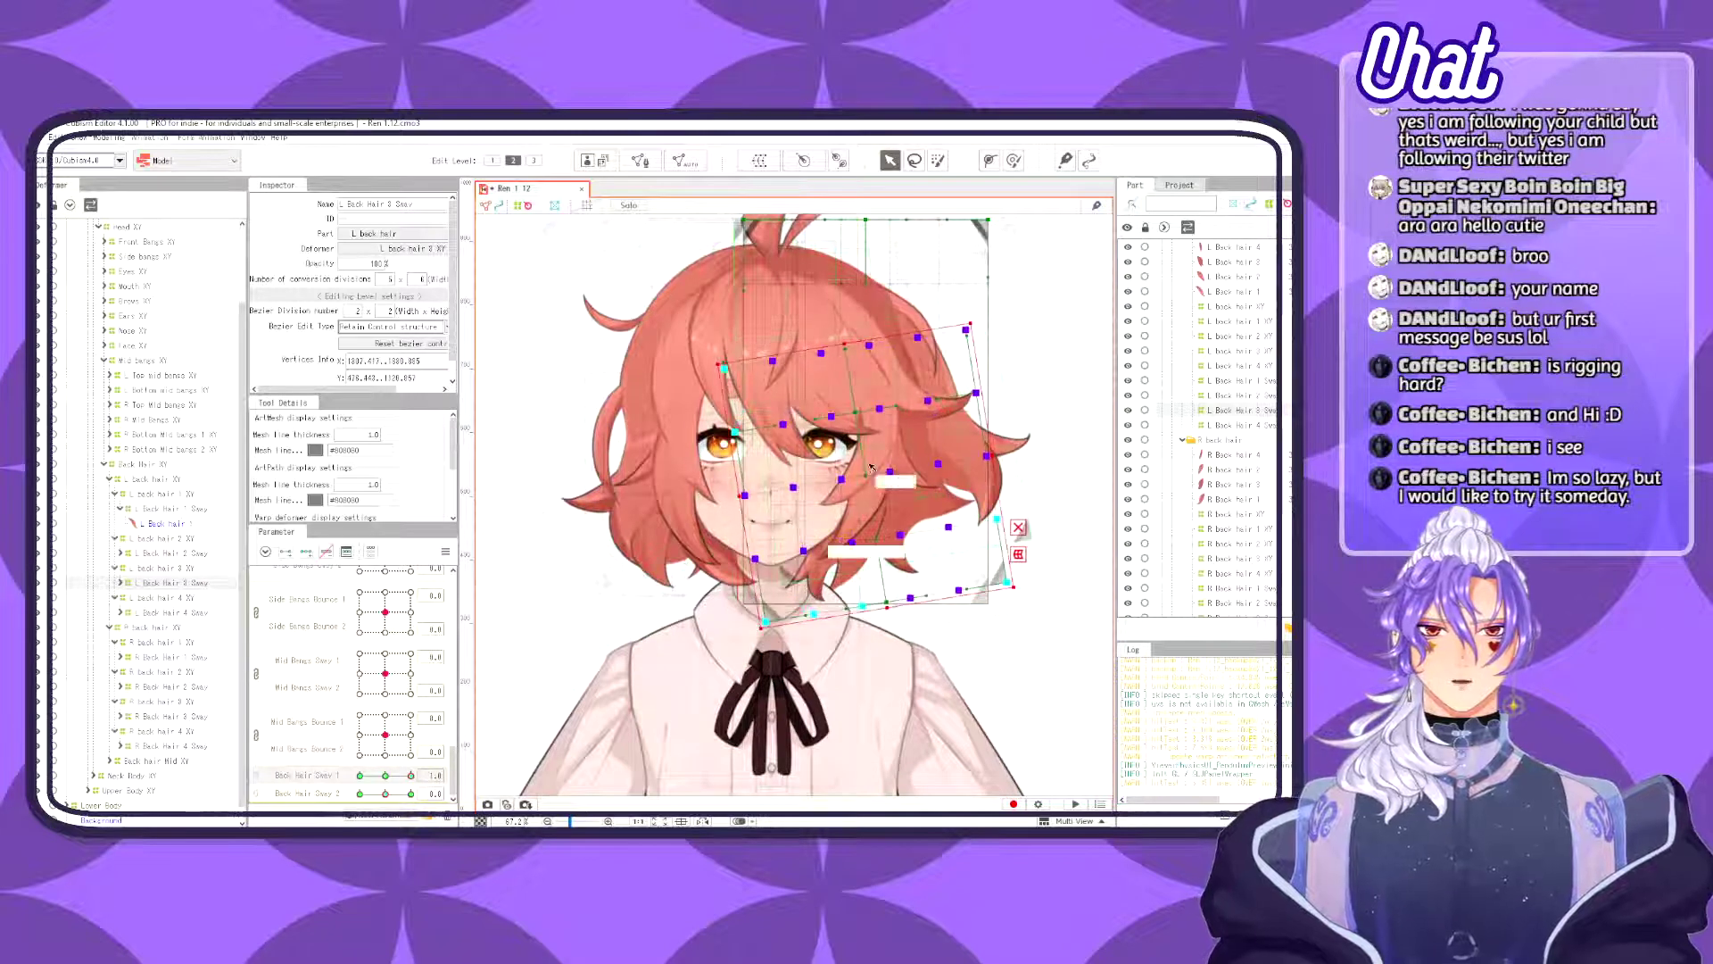
{"action": "left_click_drag", "start_coordinate": [865, 475], "coordinate": [885, 467]}
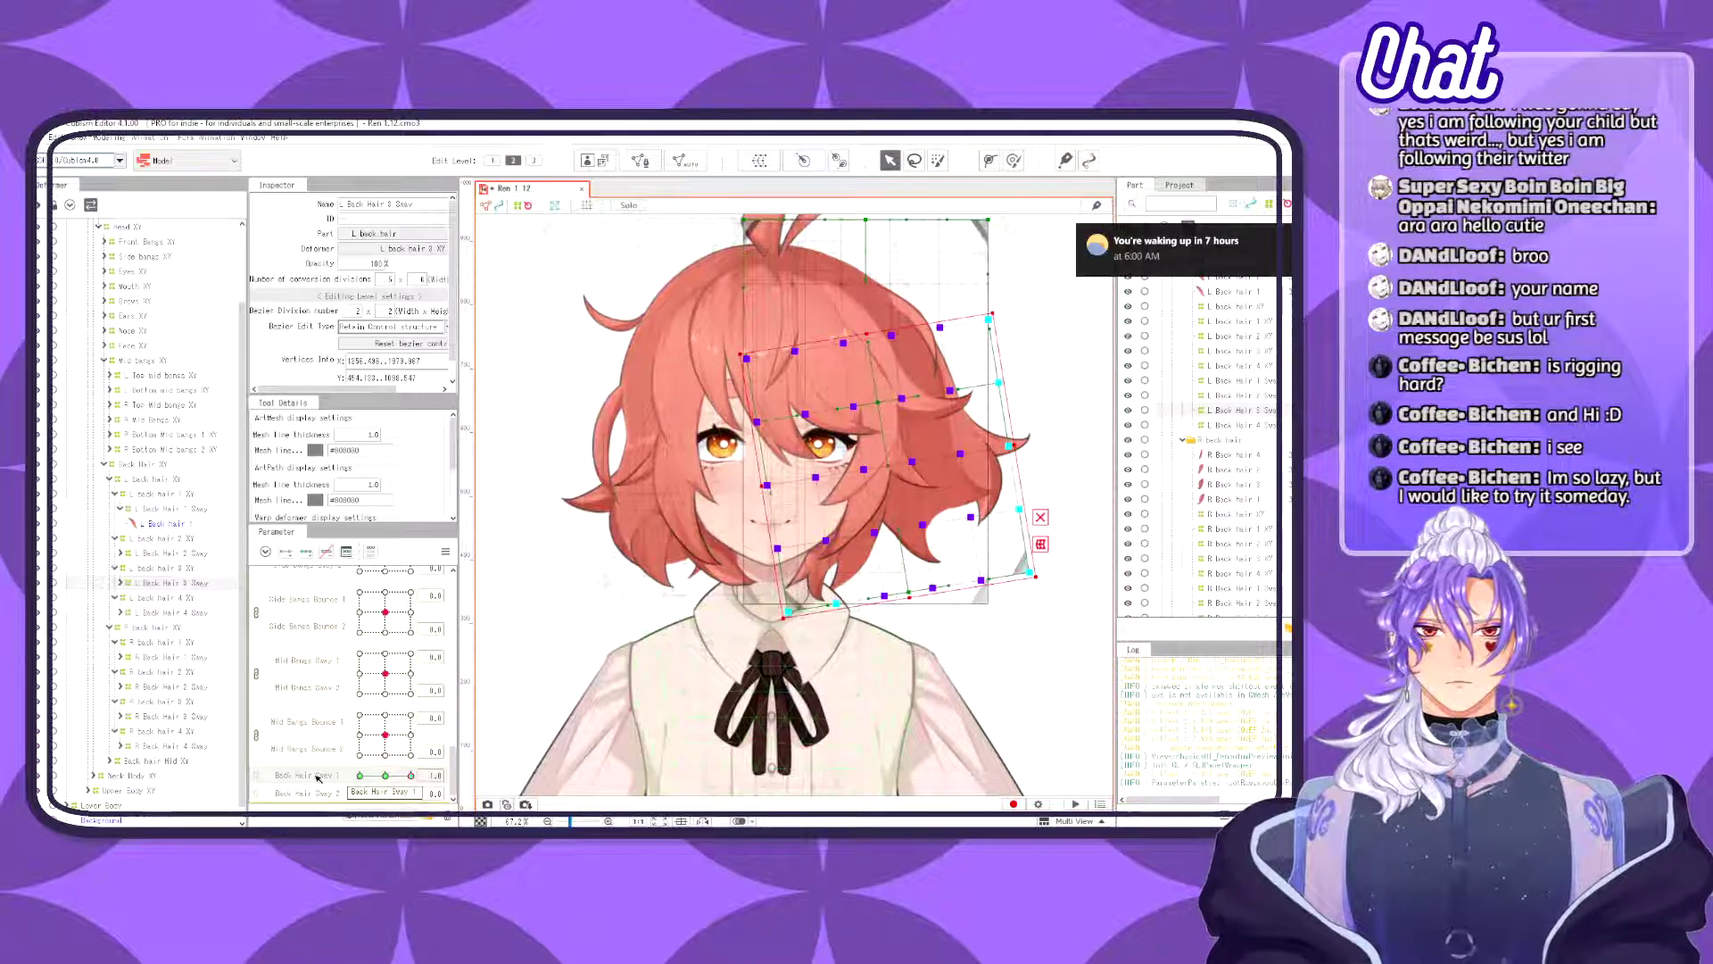
- Reflect the L Back Hair 3 Sway motion horizontally from Back Hair Sway 1 = 1.0 to the opposite key at -1.0
{"action": "left_click_drag", "start_coordinate": [409, 779], "coordinate": [360, 775]}
{"action": "left_click", "coordinate": [496, 774]}
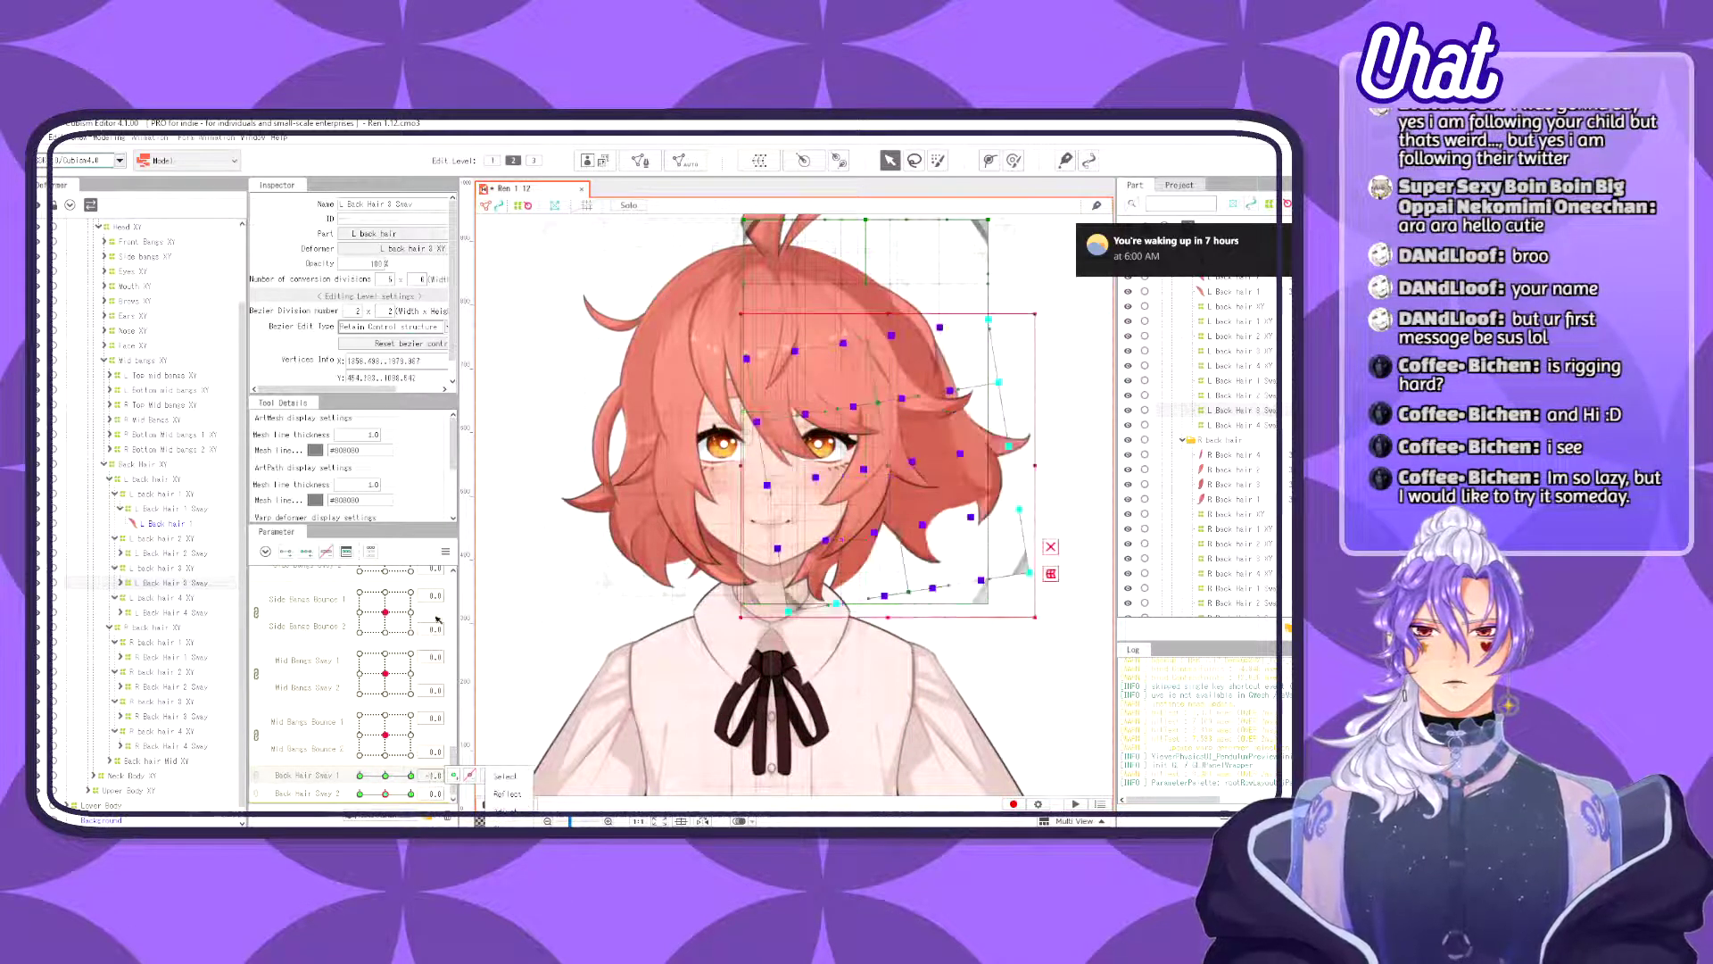
{"action": "left_click", "coordinate": [445, 552]}
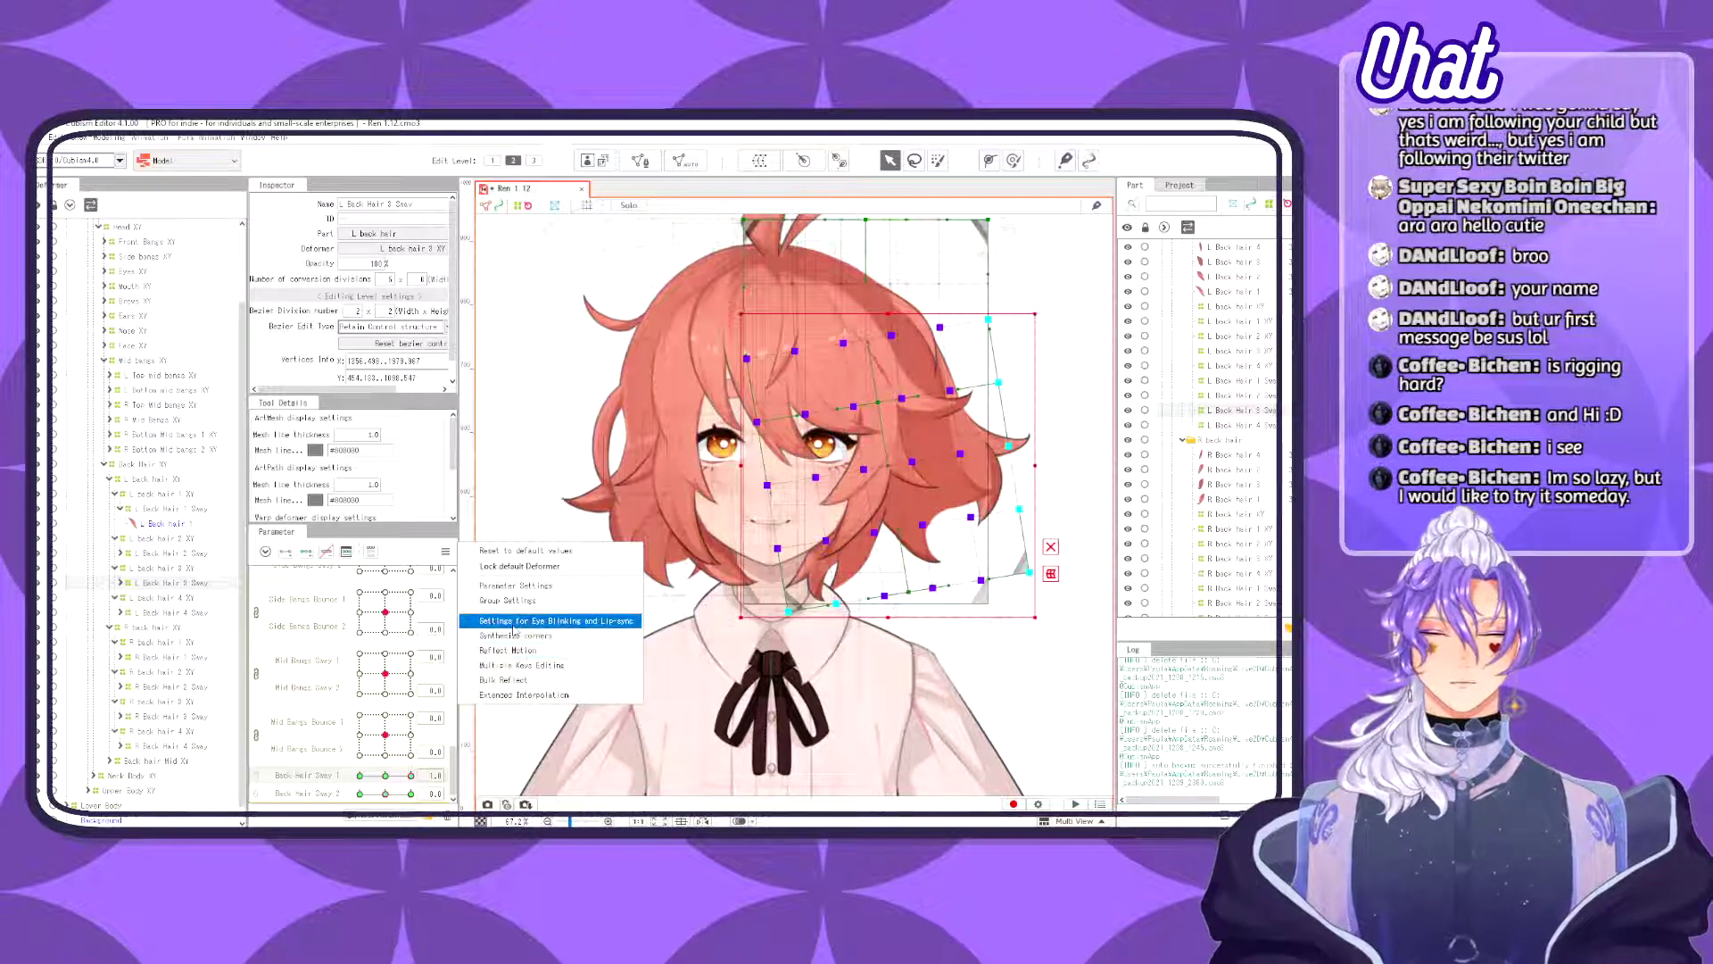
{"action": "left_click", "coordinate": [513, 650]}
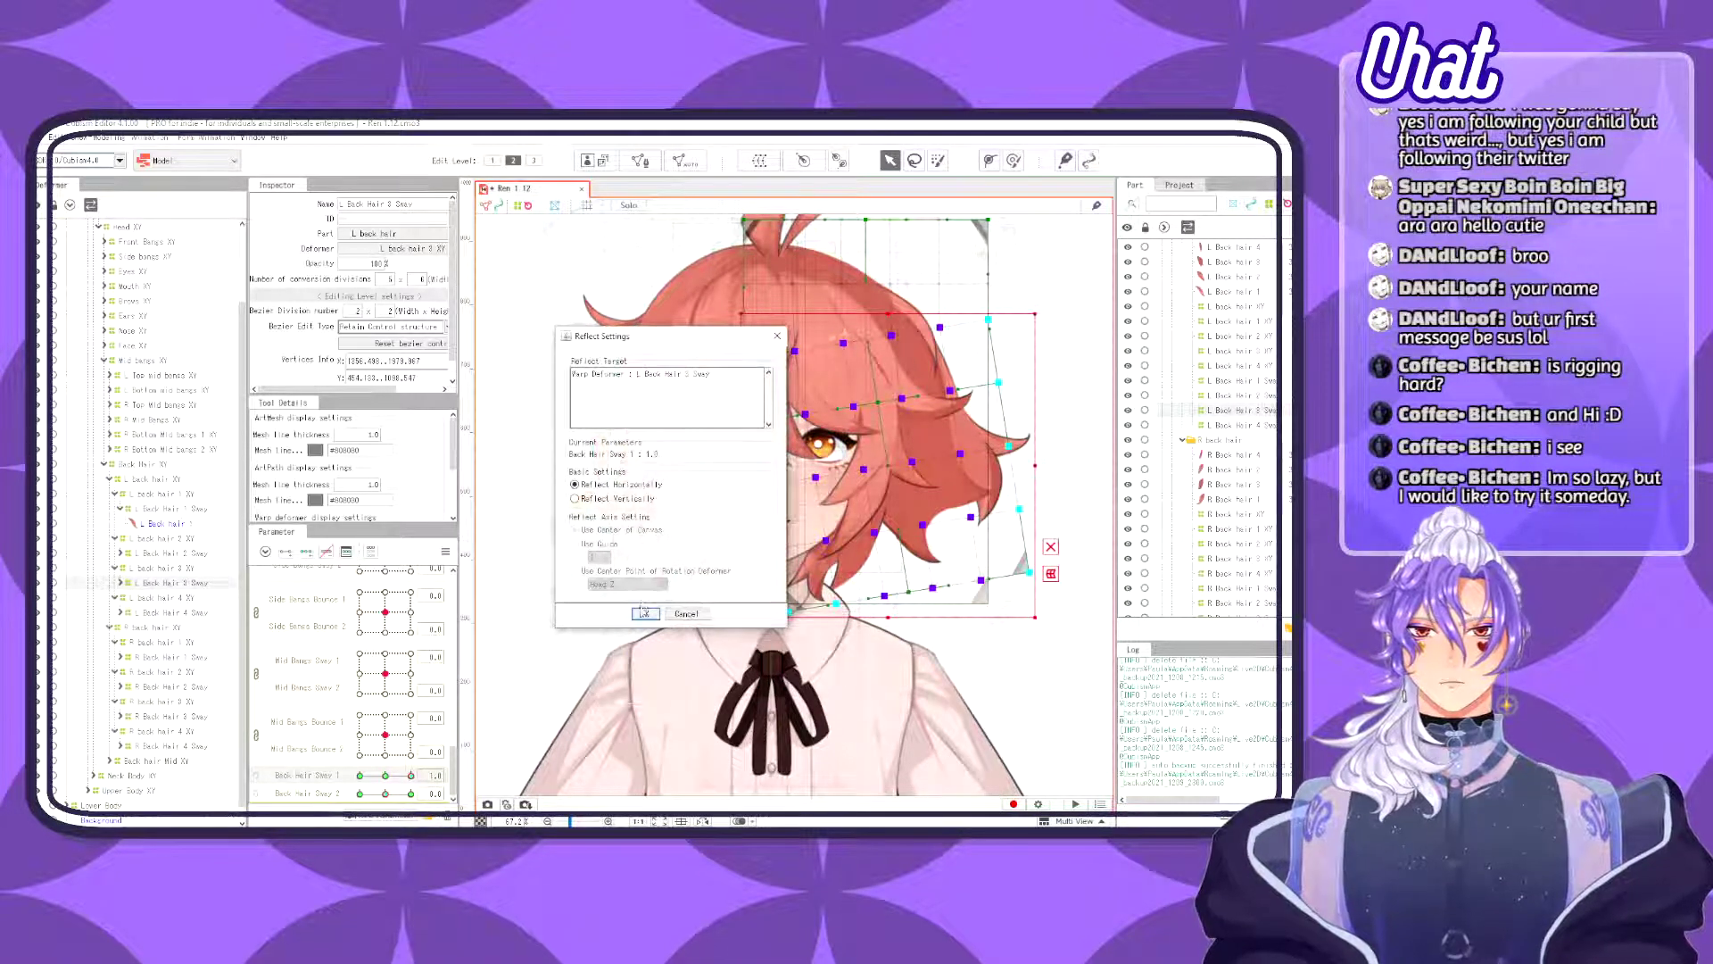
{"action": "left_click", "coordinate": [644, 609]}
- At Back Hair Sway 1 = -1.0, rotate the lower control points of L Back Hair 3 Sway slightly clockwise and move them slightly up and inward
{"action": "left_click_drag", "start_coordinate": [409, 775], "coordinate": [364, 802]}
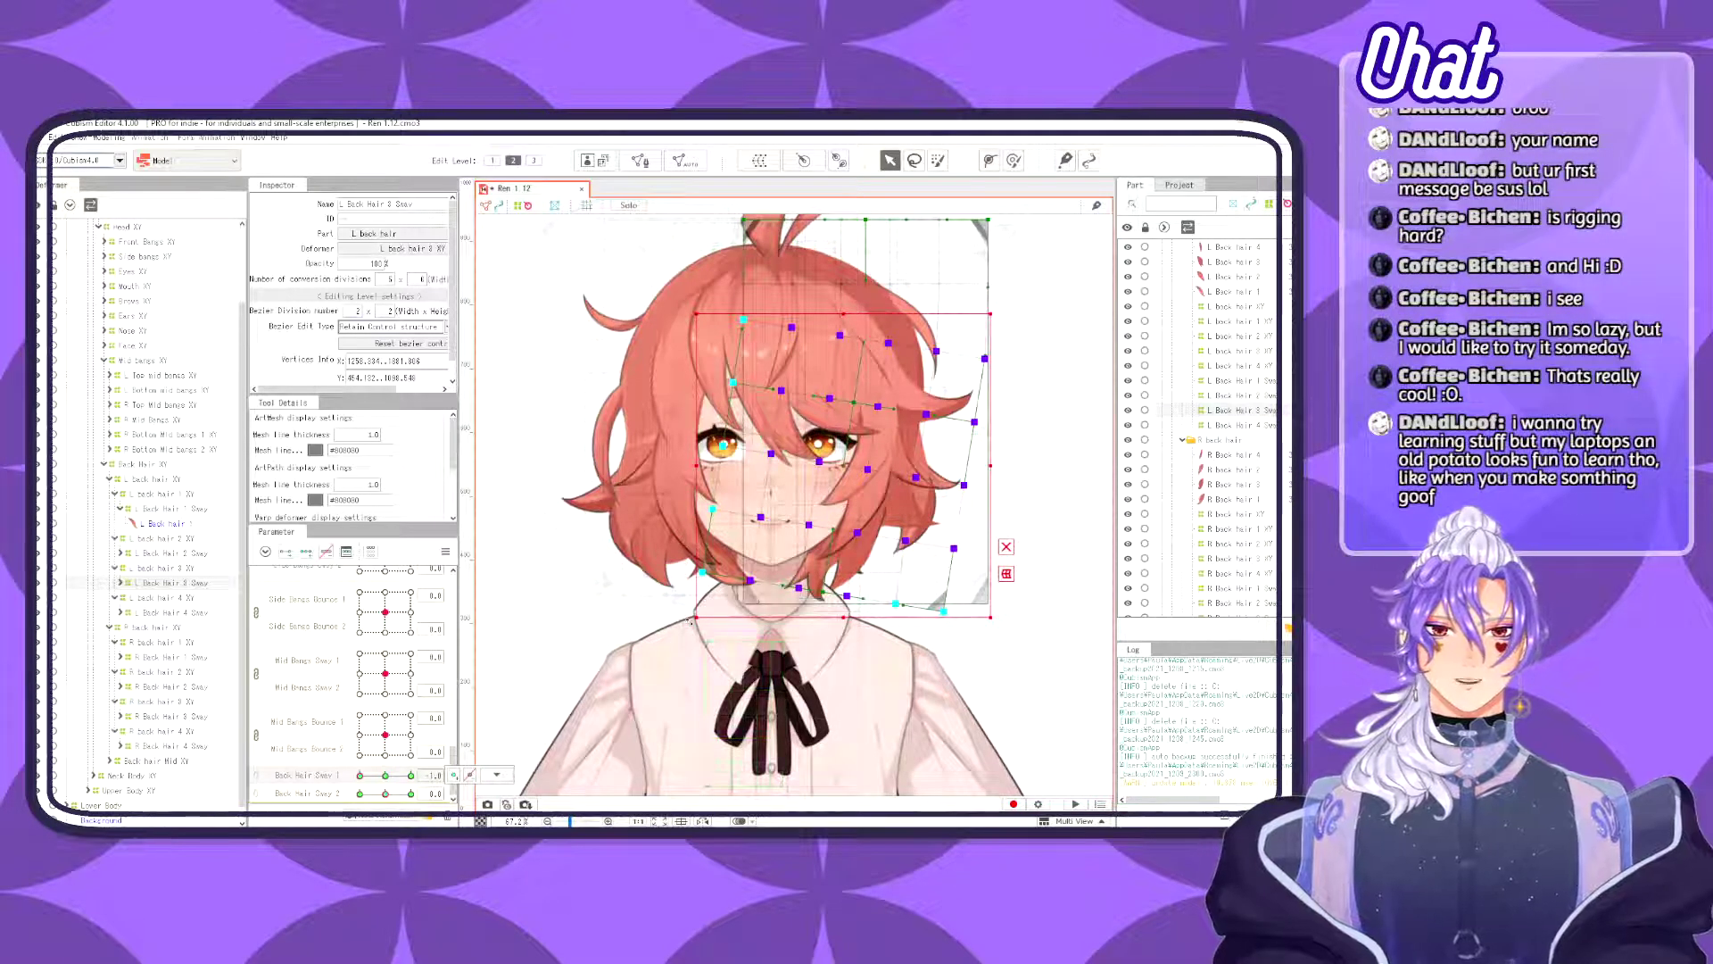
{"action": "left_click_drag", "start_coordinate": [689, 622], "coordinate": [683, 614]}
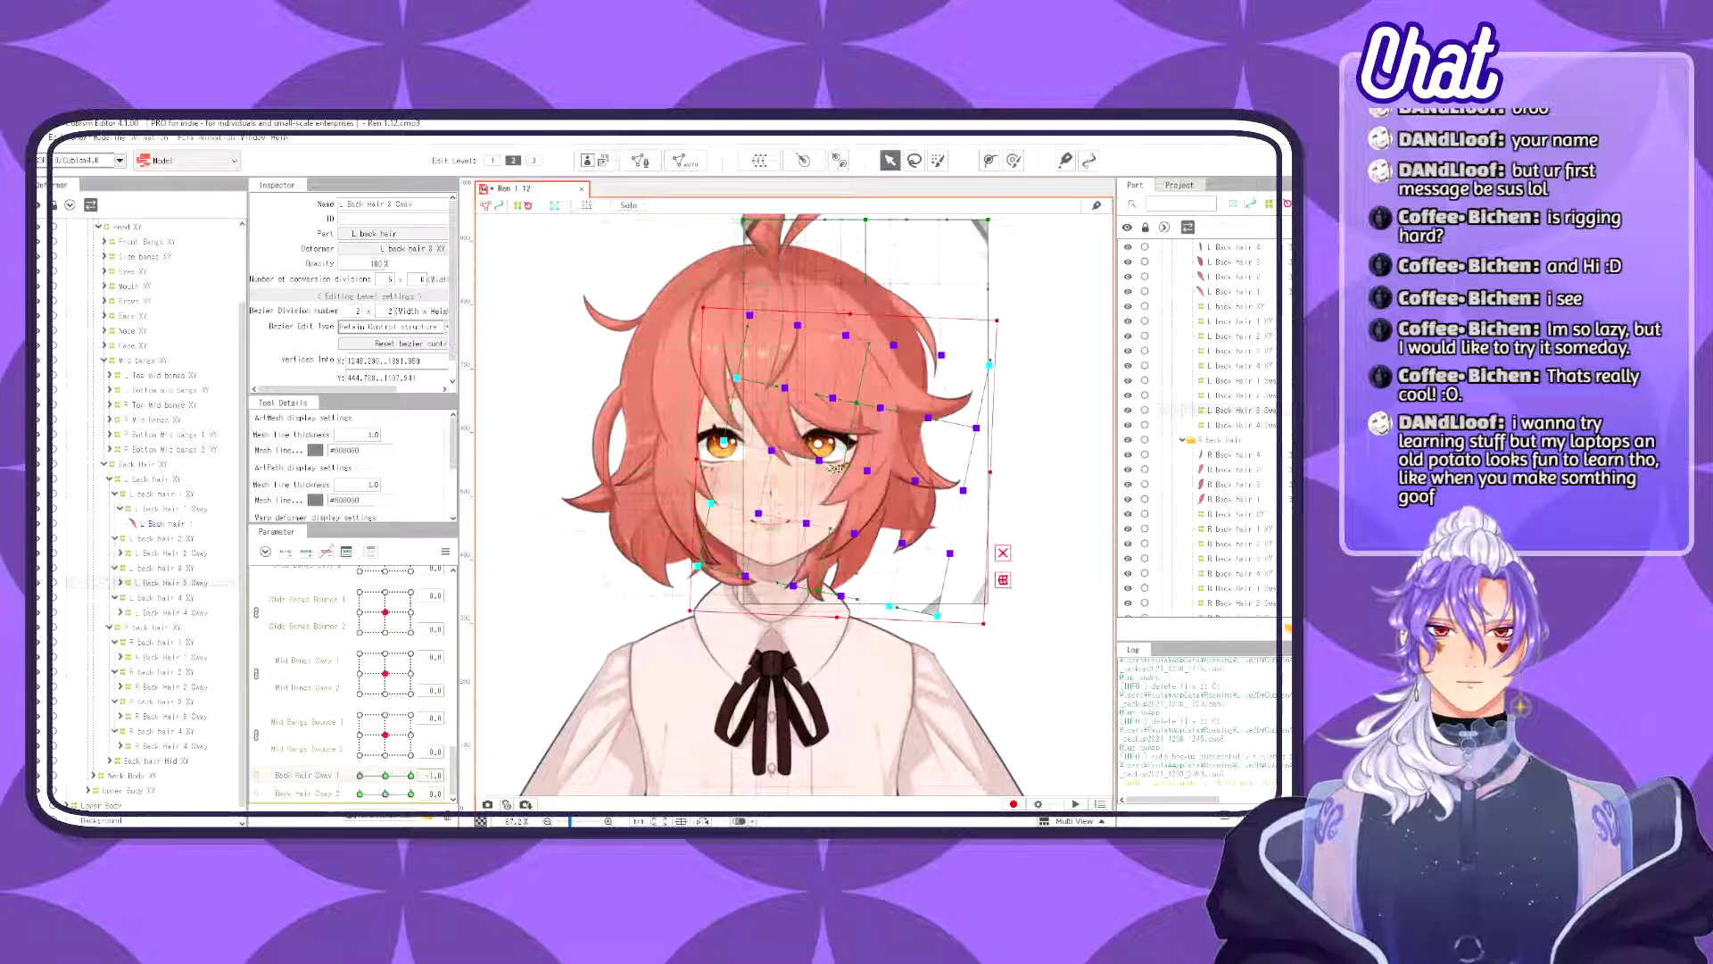
{"action": "left_click_drag", "start_coordinate": [832, 467], "coordinate": [828, 459]}
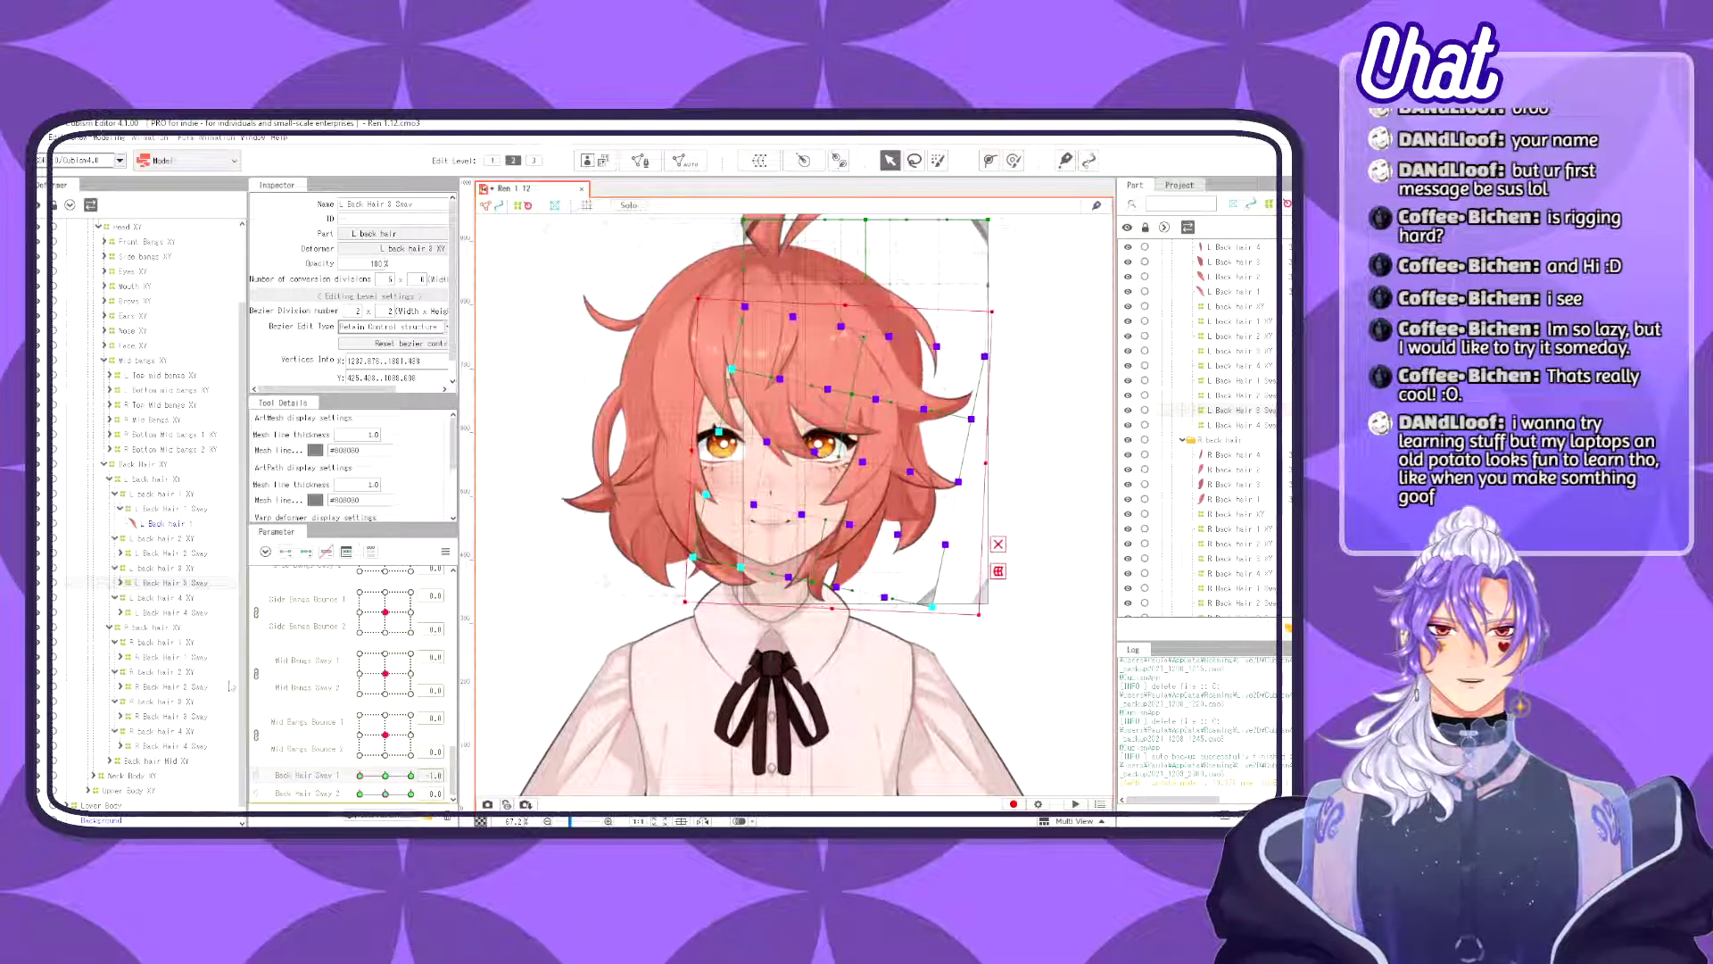
- Preview the L Back Hair 3 Sway swing across Back Hair Sway 1 between -1.0 and 1.0
{"action": "left_click_drag", "start_coordinate": [360, 776], "coordinate": [416, 775]}
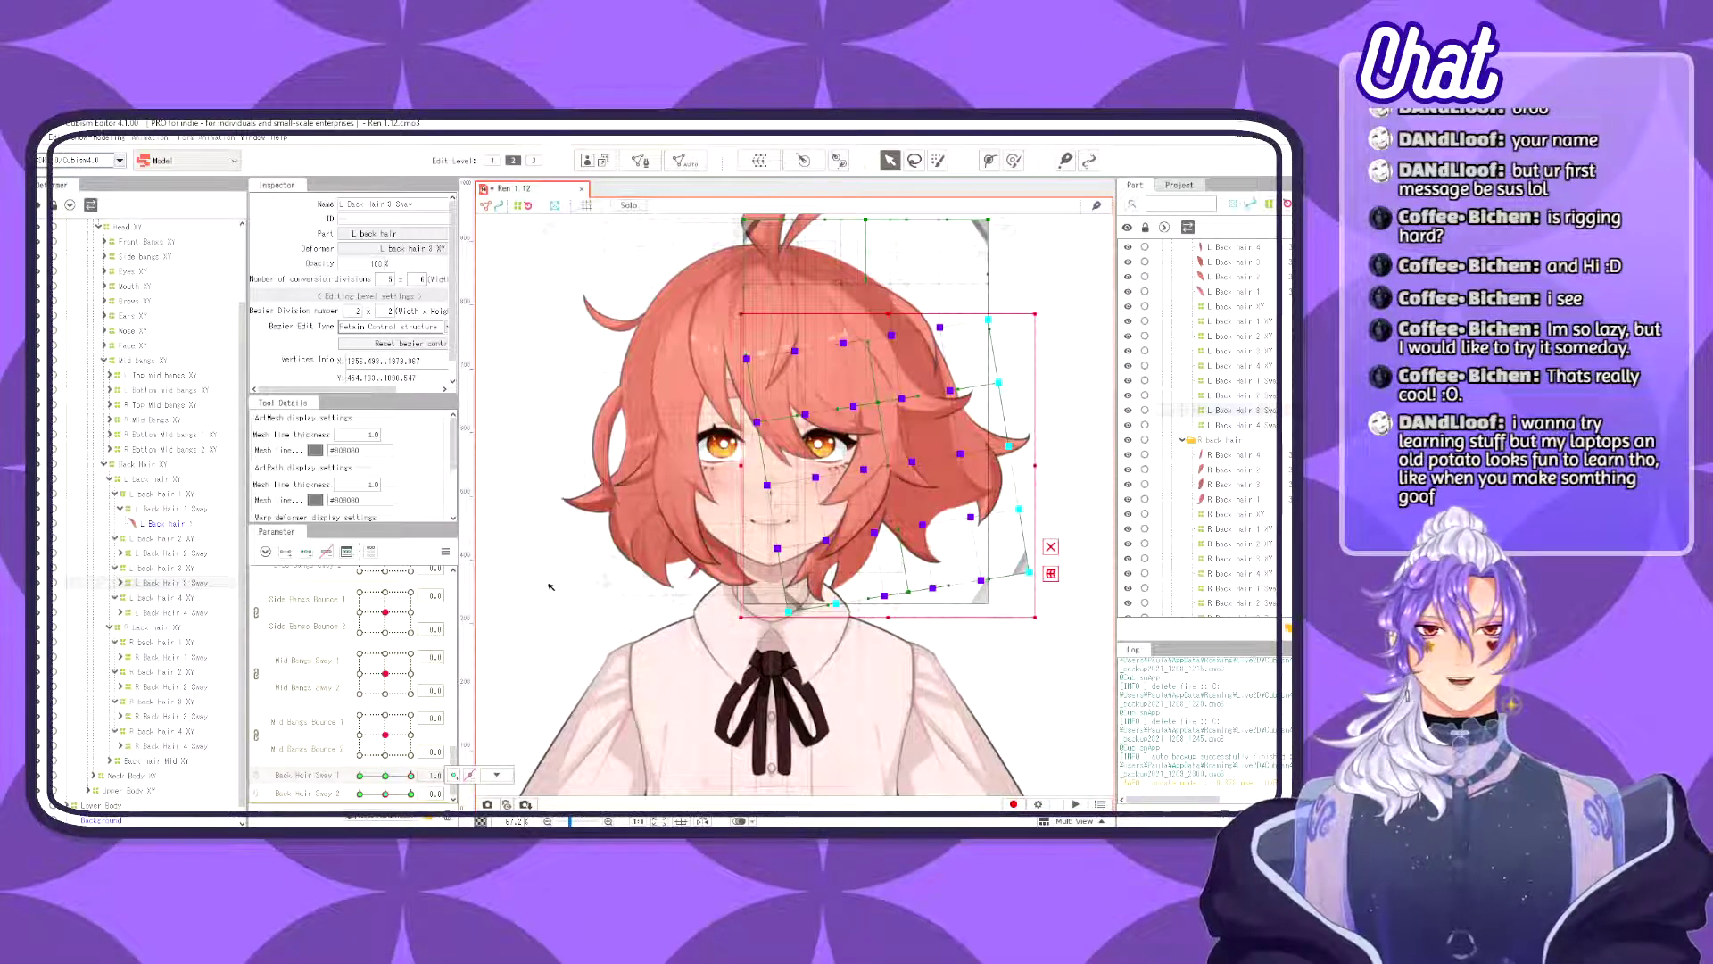
{"action": "left_click", "coordinate": [109, 138]}
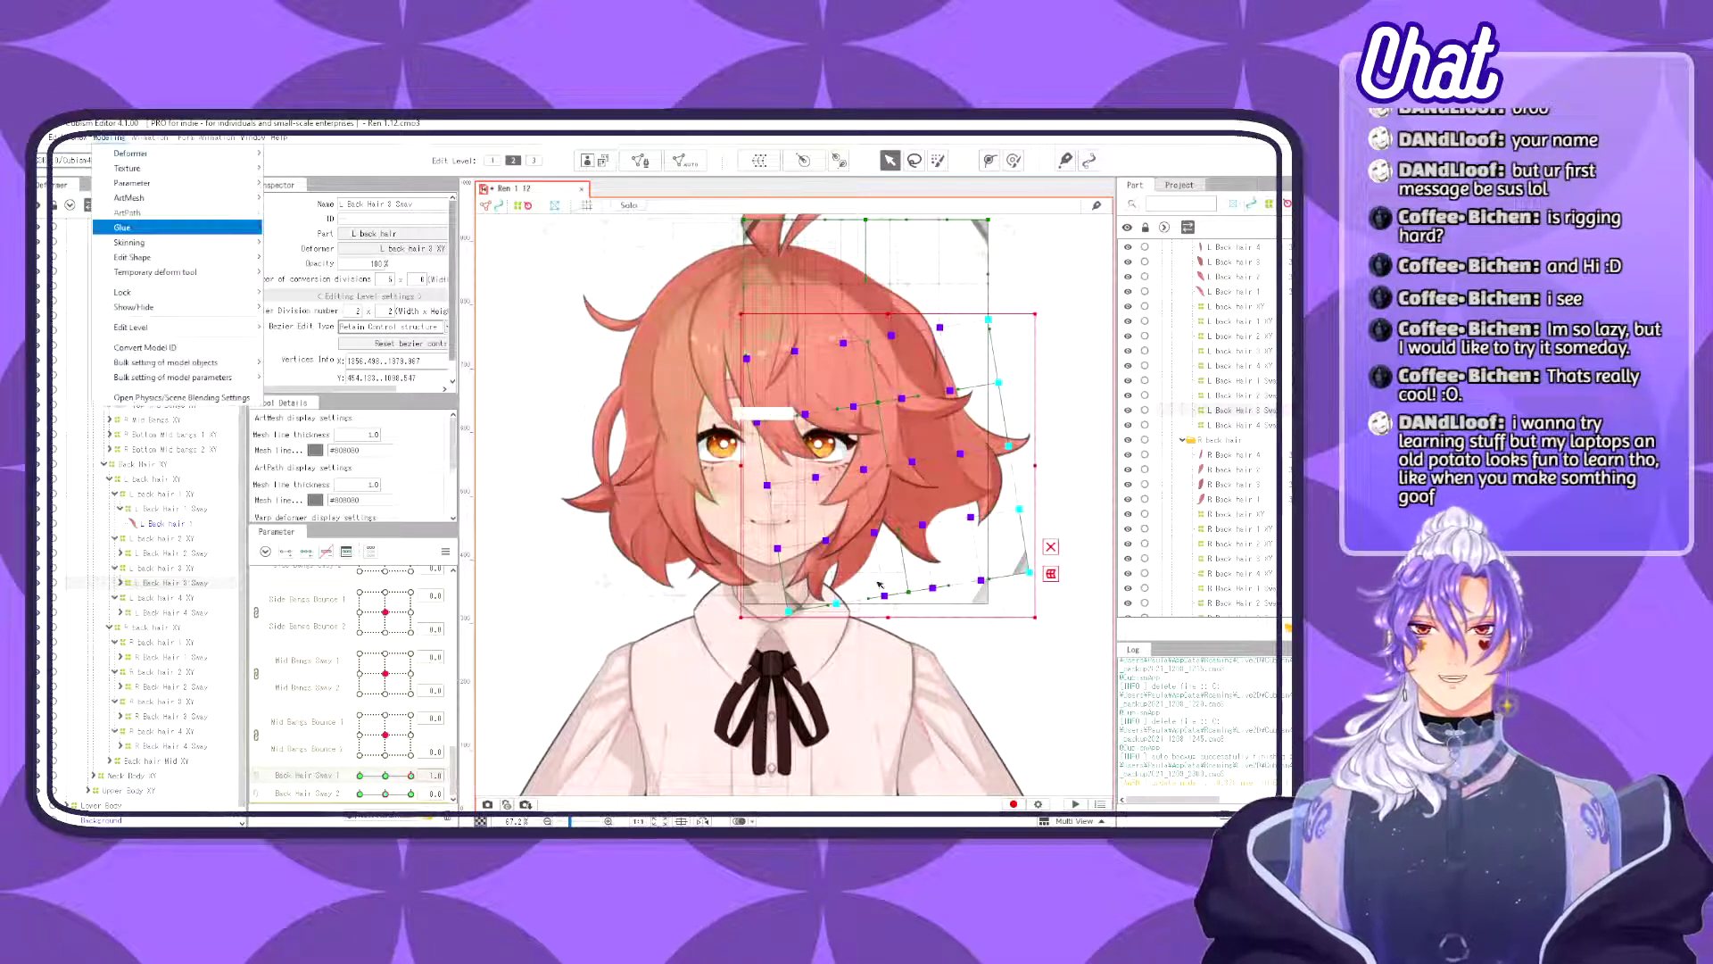
{"action": "left_click", "coordinate": [170, 398]}
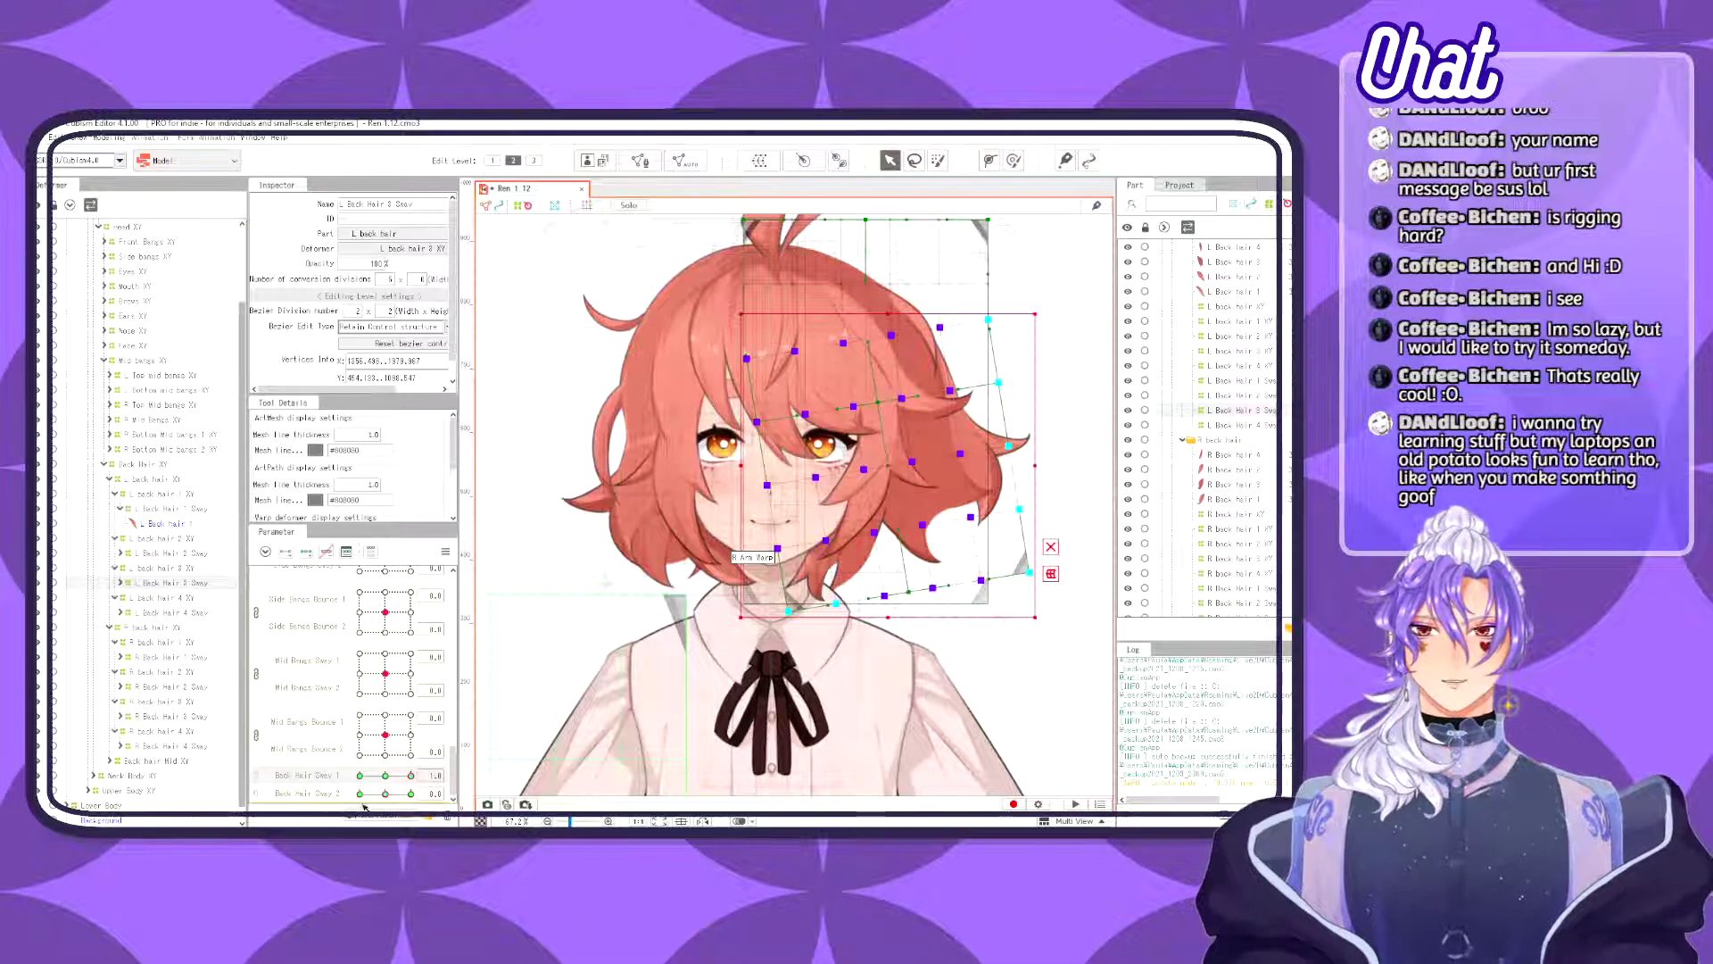
{"action": "mouse_move", "coordinate": [413, 783]}
{"action": "left_mouse_down"}
{"action": "mouse_move", "coordinate": [360, 782]}
{"action": "mouse_move", "coordinate": [443, 787]}
{"action": "mouse_move", "coordinate": [360, 789]}
{"action": "mouse_move", "coordinate": [409, 796]}
{"action": "left_mouse_up"}
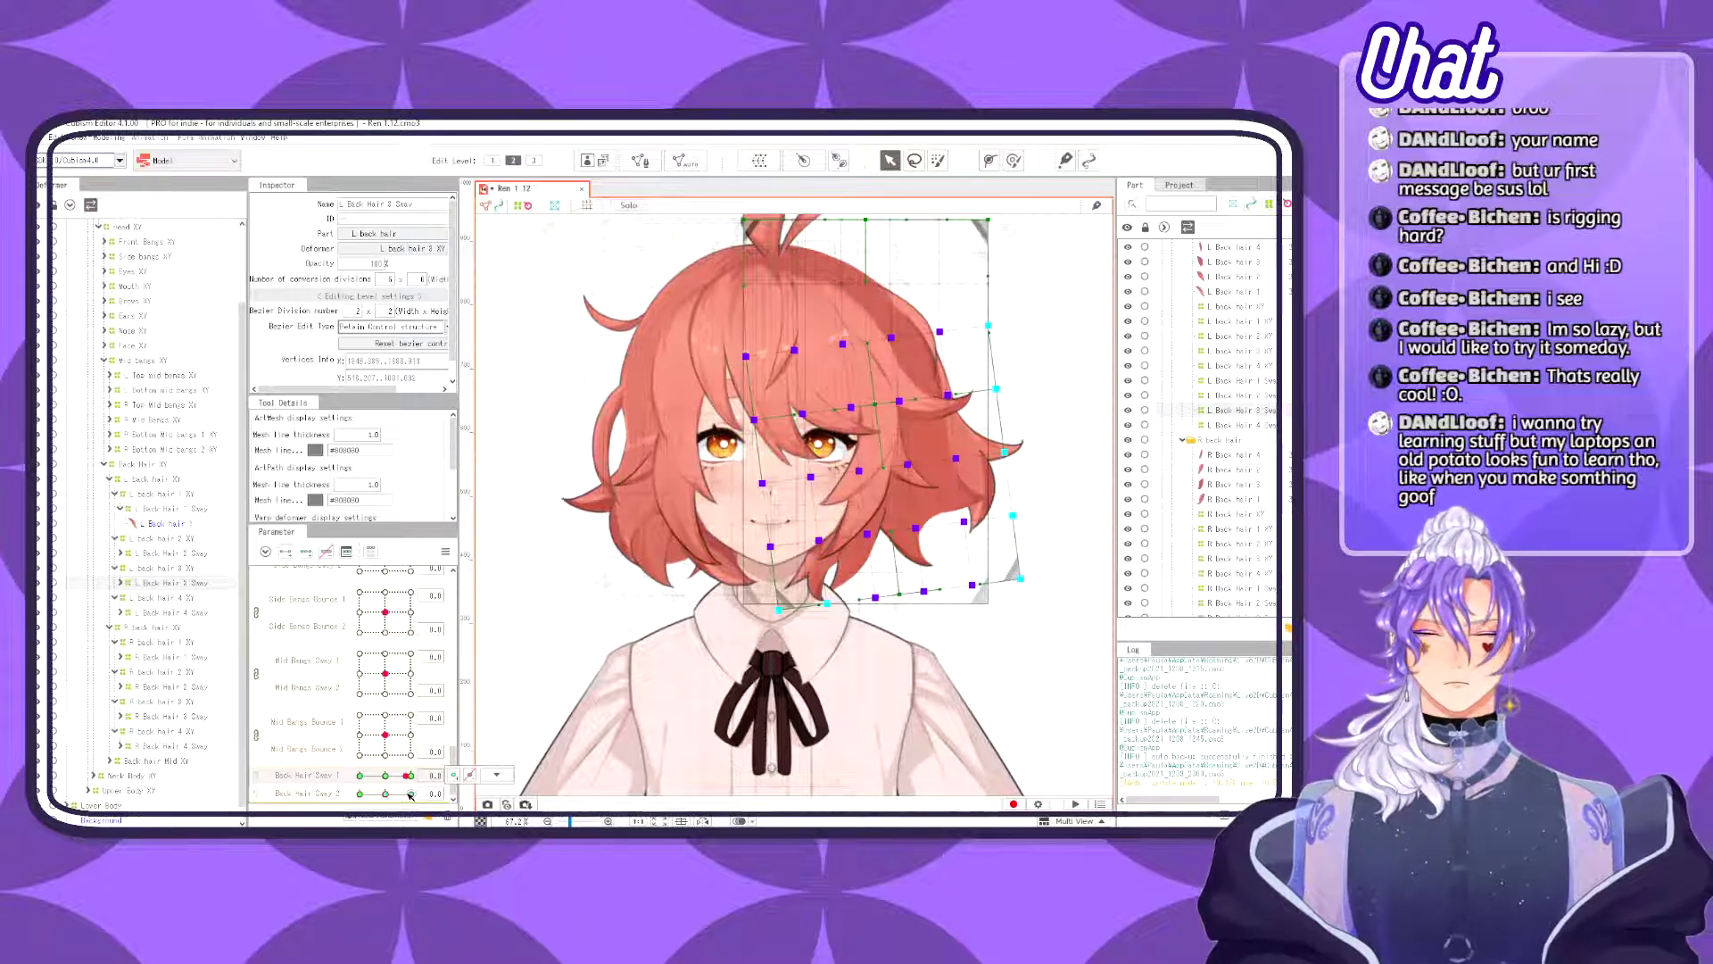
{"action": "left_click", "coordinate": [411, 774]}
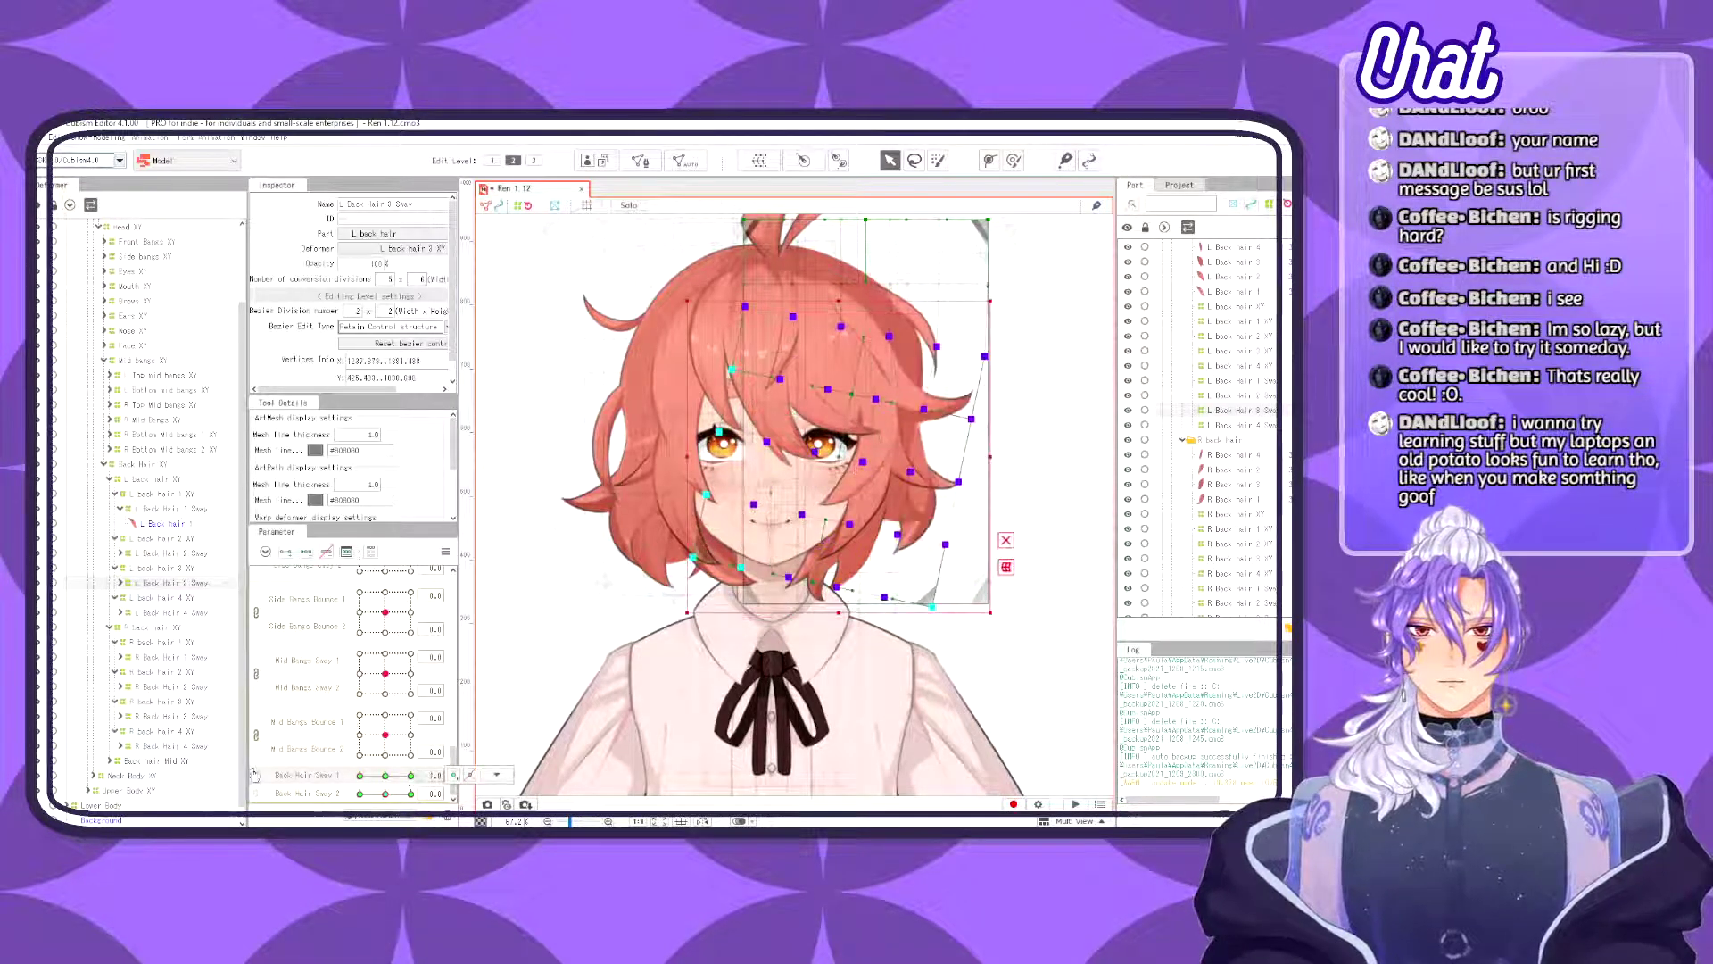
{"action": "left_click_drag", "start_coordinate": [373, 800], "coordinate": [446, 808]}
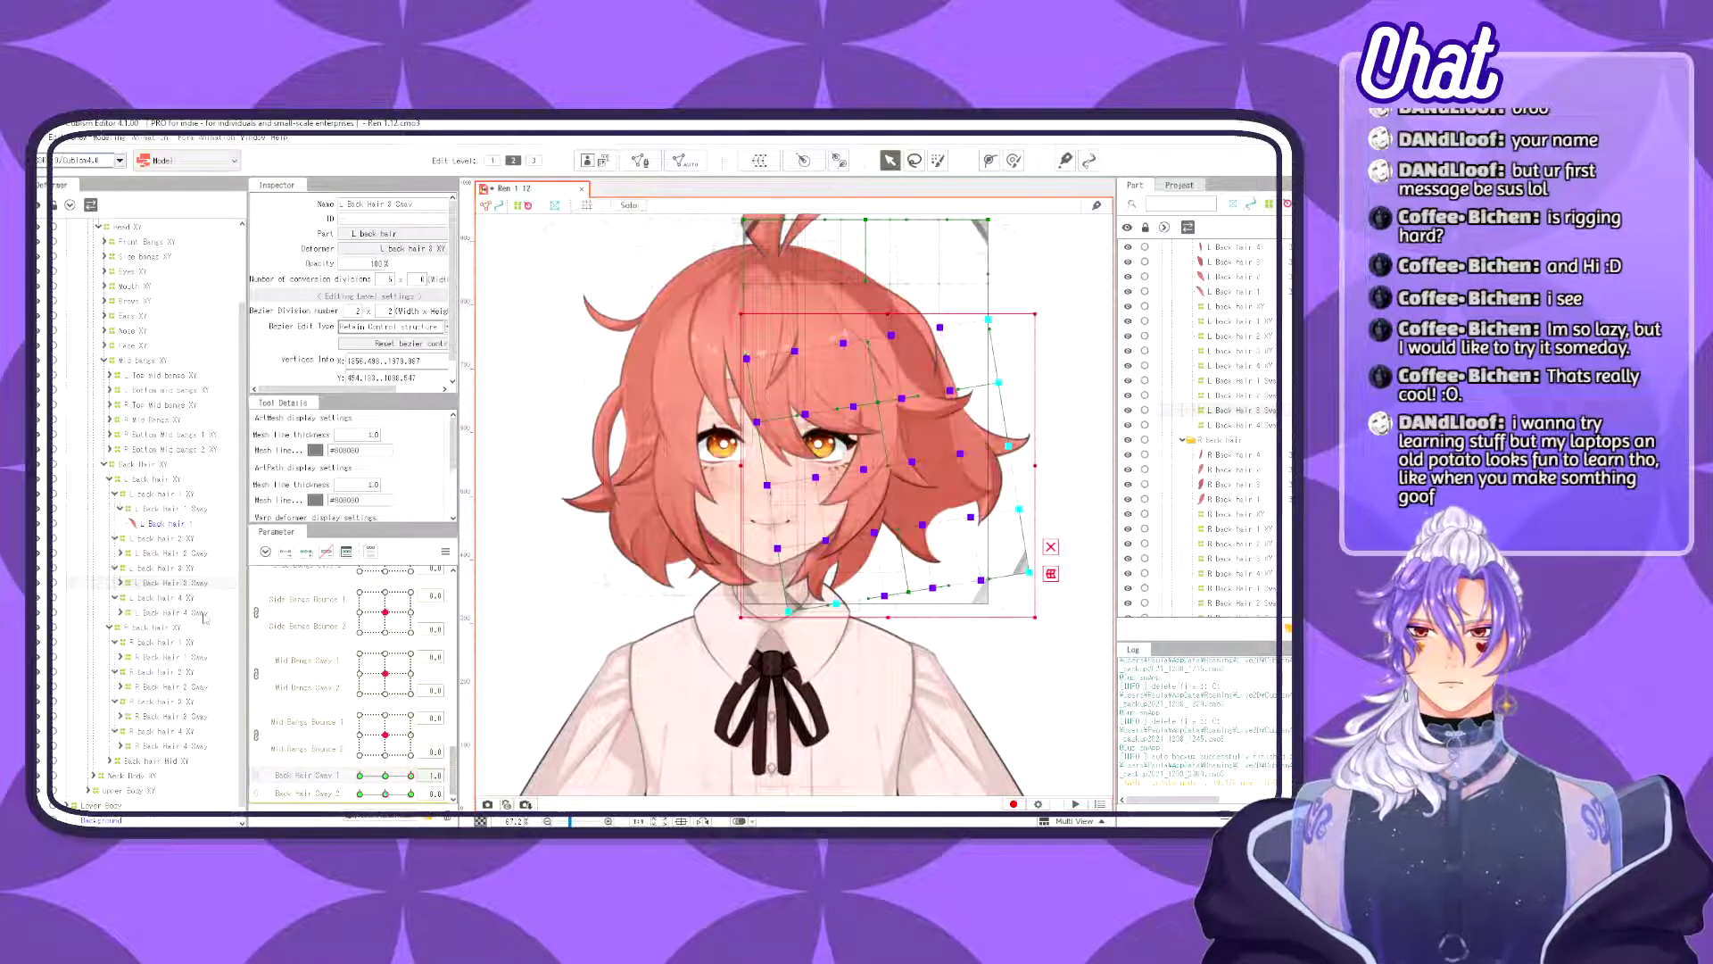
- At Back Hair Sway 1 = 1.0, rotate the lower control points of L Back Hair 4 Sway counterclockwise and shift them outward
{"action": "left_click", "coordinate": [176, 612]}
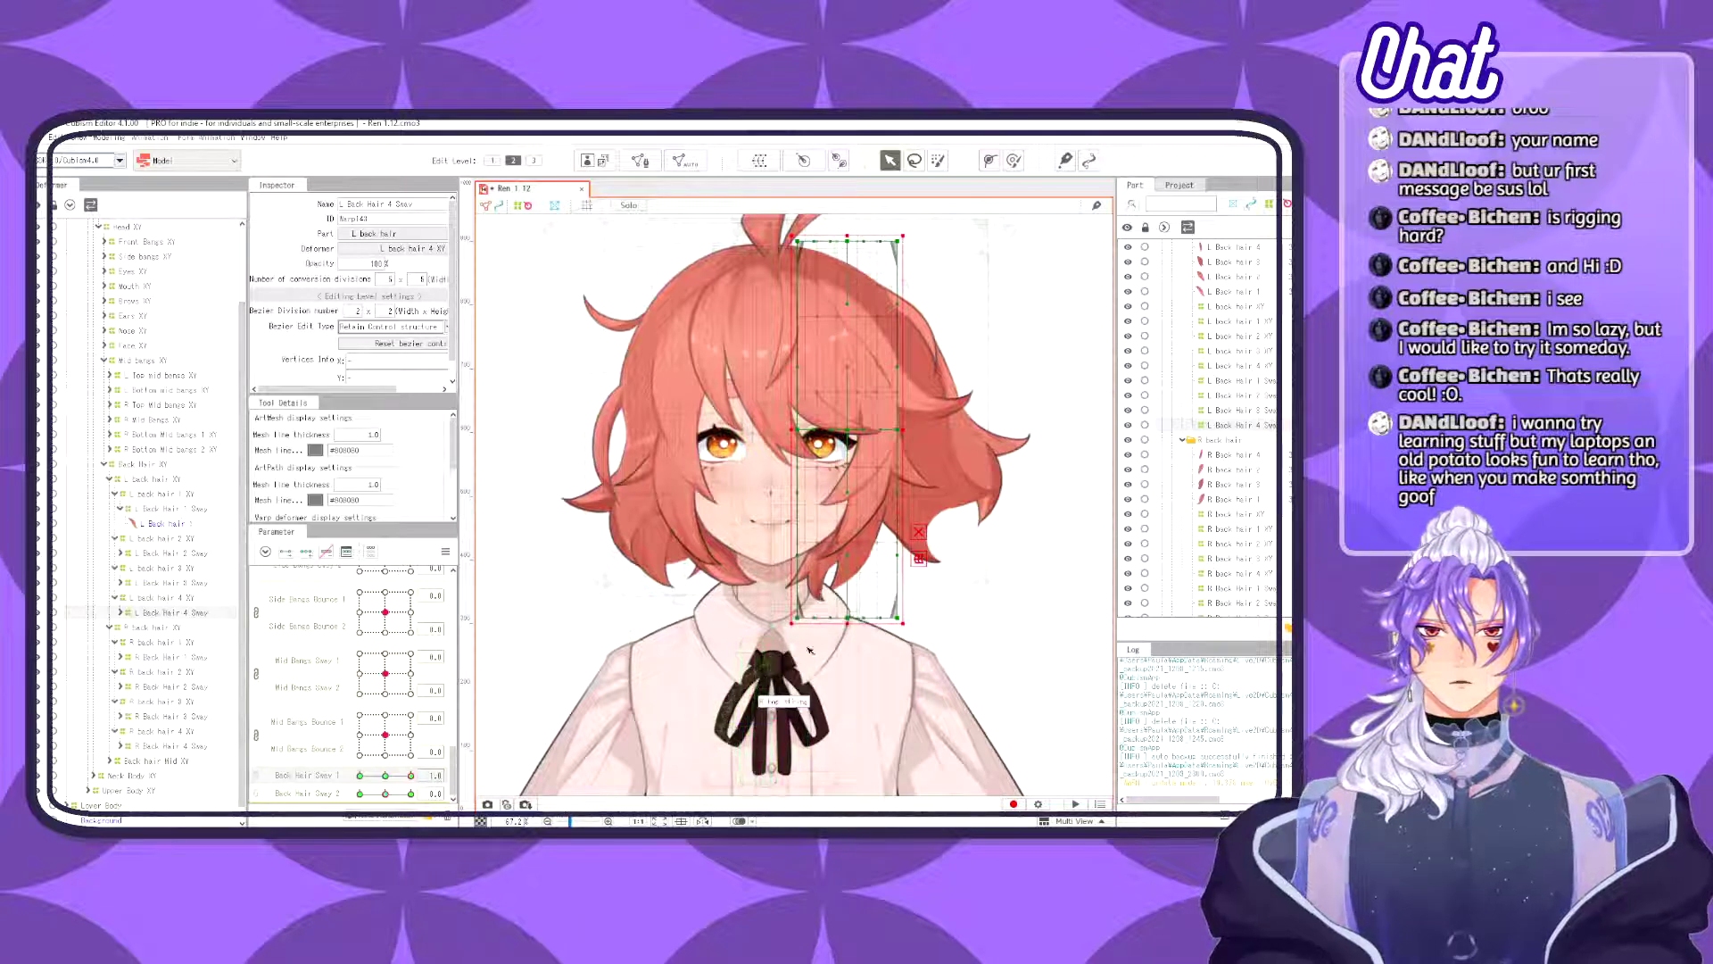
{"action": "left_click_drag", "start_coordinate": [723, 724], "coordinate": [973, 369]}
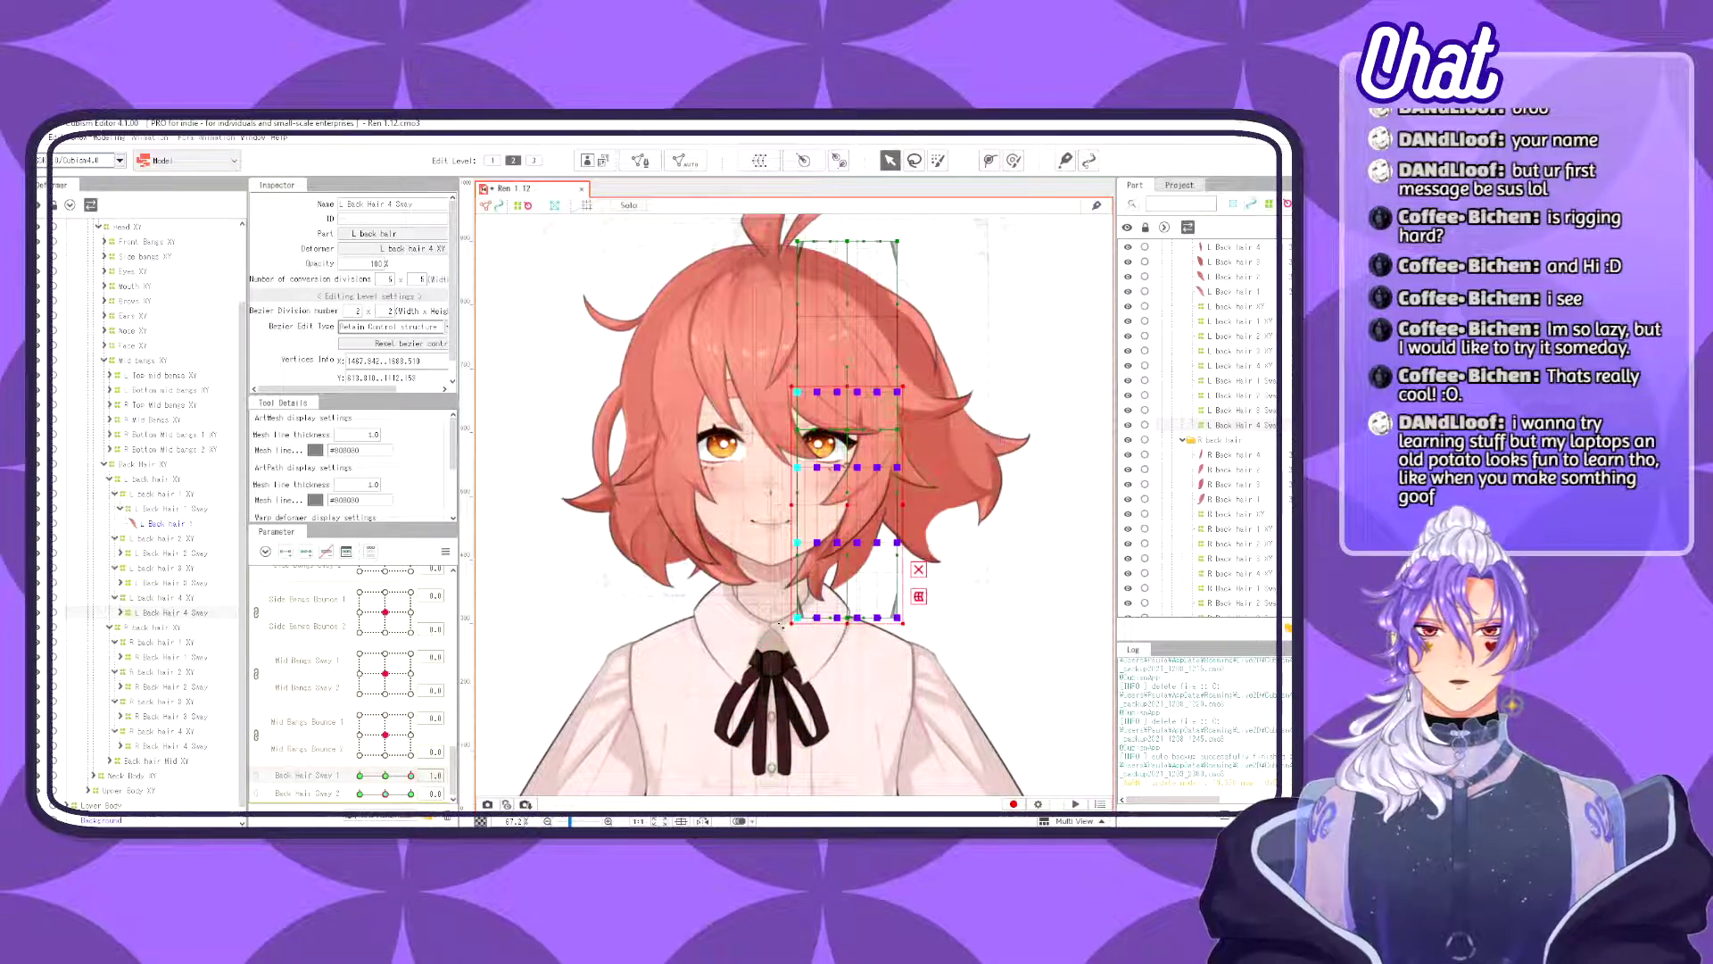
{"action": "left_click_drag", "start_coordinate": [784, 630], "coordinate": [829, 633]}
{"action": "left_click_drag", "start_coordinate": [844, 501], "coordinate": [879, 475]}
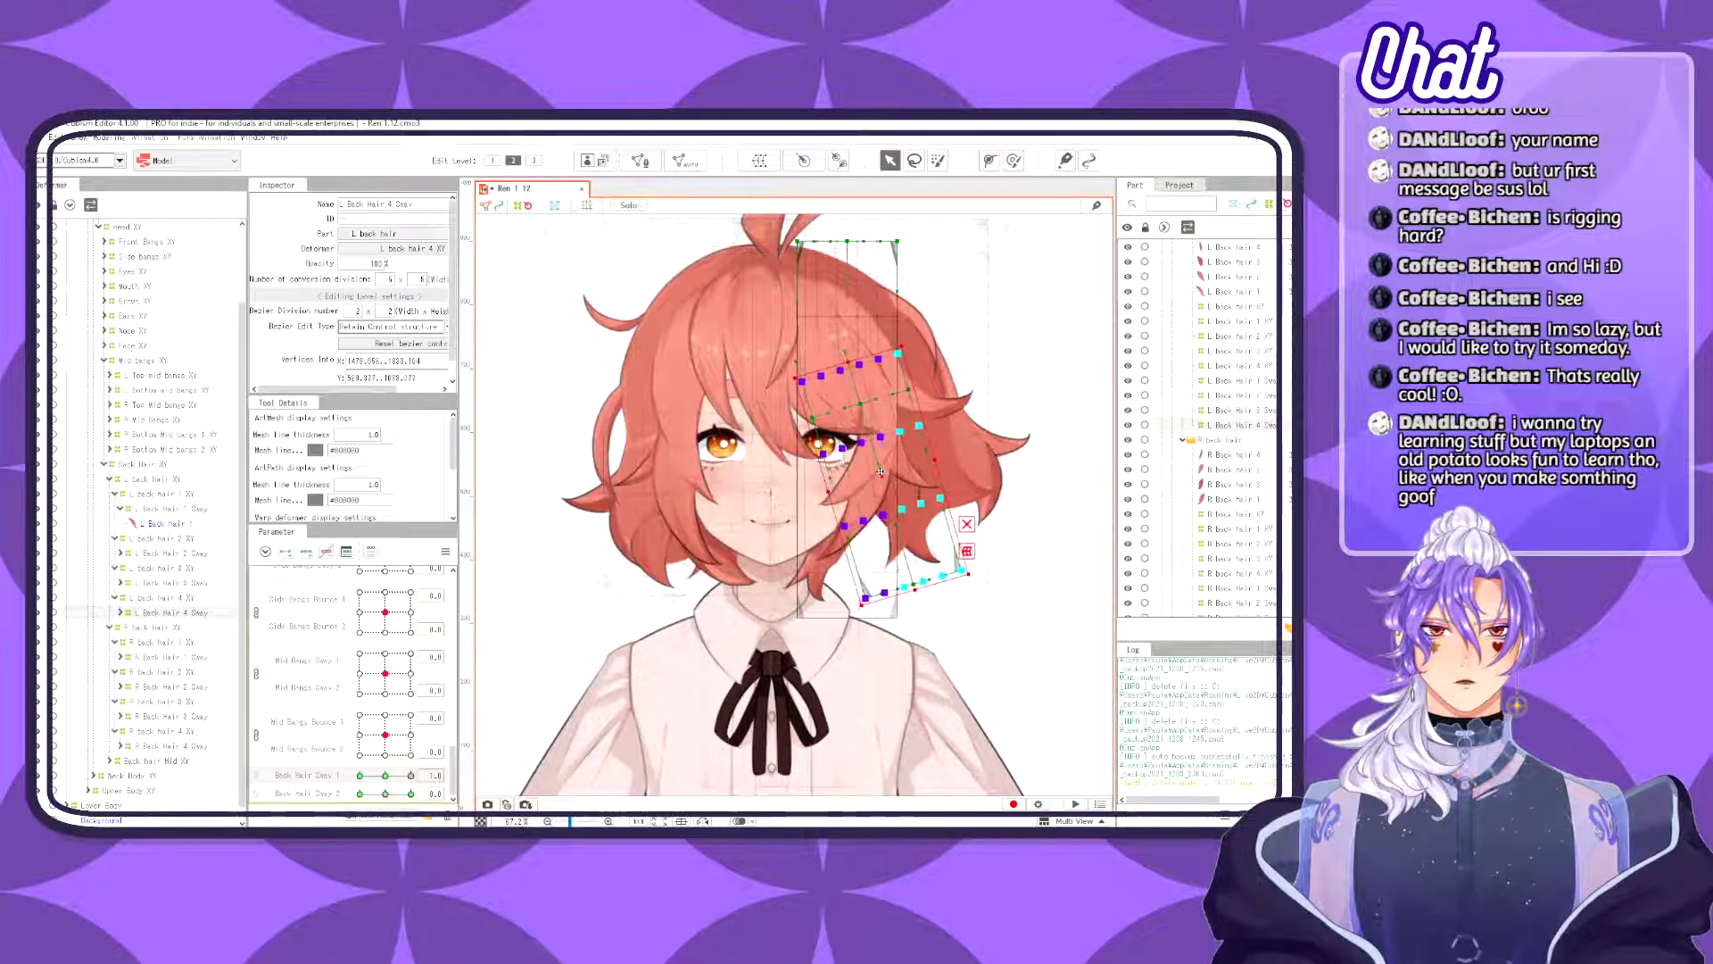
- Try rotating the L Back Hair 4 Sway points further counterclockwise and outward, preview the swing, and undo those changes
{"action": "mouse_move", "coordinate": [412, 776]}
{"action": "left_mouse_down"}
{"action": "mouse_move", "coordinate": [341, 779]}
{"action": "mouse_move", "coordinate": [465, 748]}
{"action": "mouse_move", "coordinate": [360, 776]}
{"action": "mouse_move", "coordinate": [418, 774]}
{"action": "left_mouse_up"}
{"action": "left_click_drag", "start_coordinate": [834, 623], "coordinate": [851, 627]}
{"action": "left_click_drag", "start_coordinate": [884, 473], "coordinate": [897, 473]}
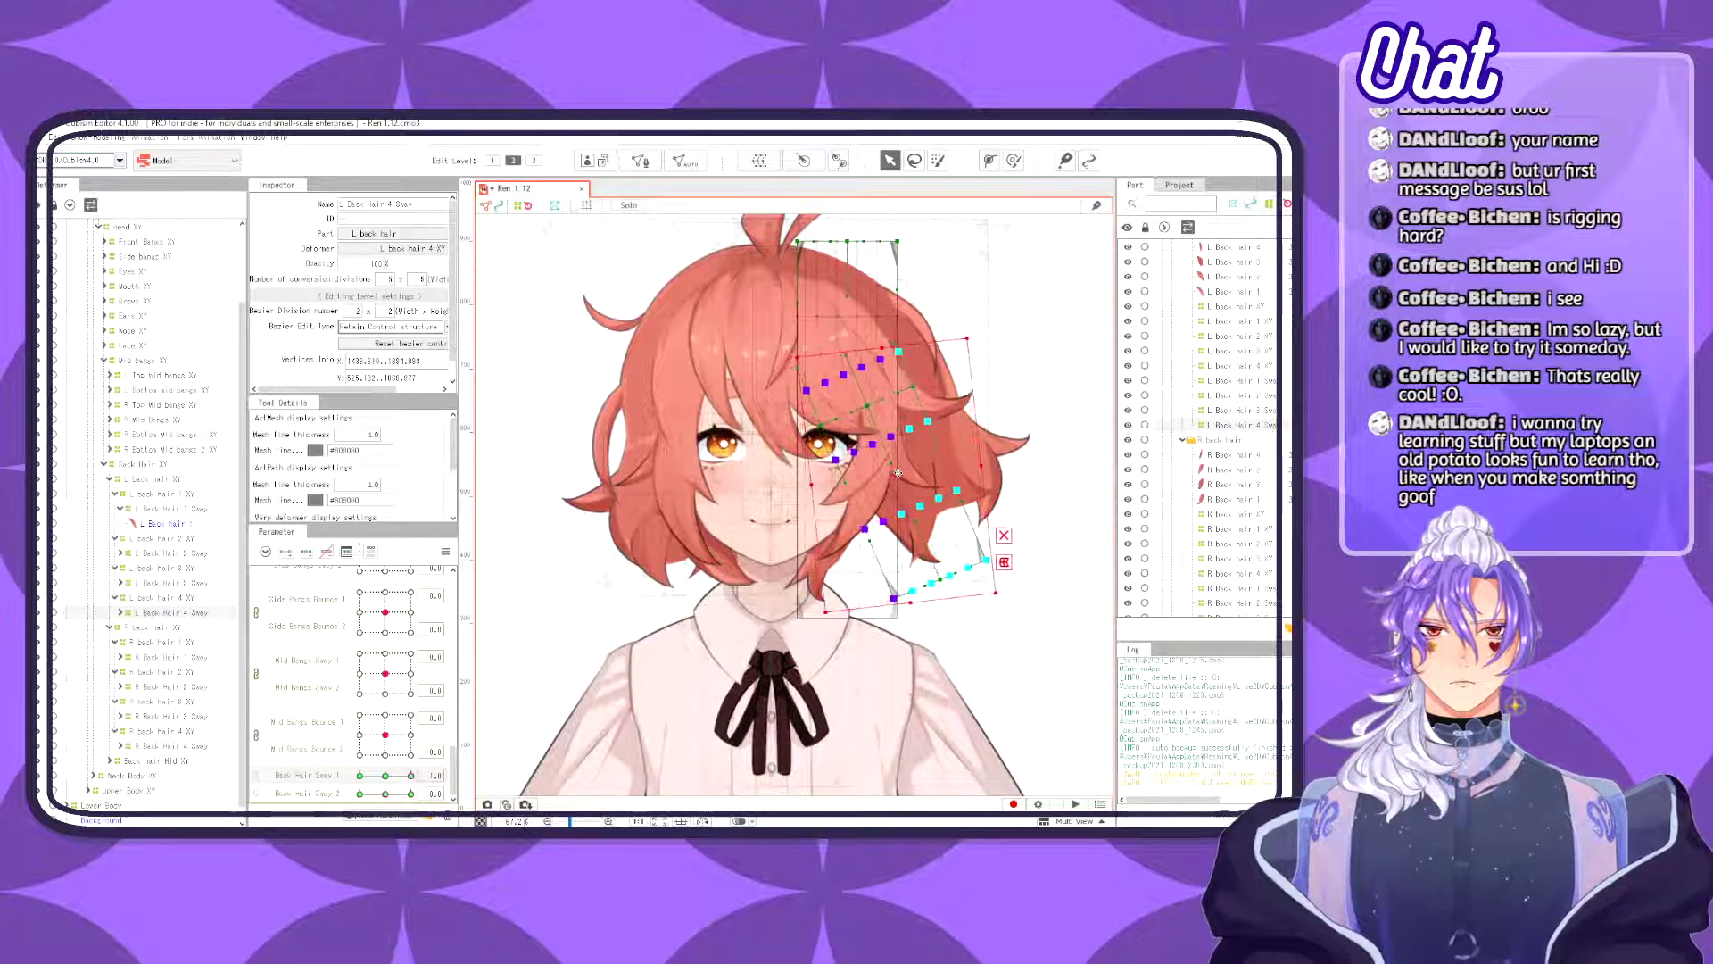
{"action": "left_click_drag", "start_coordinate": [410, 775], "coordinate": [458, 767]}
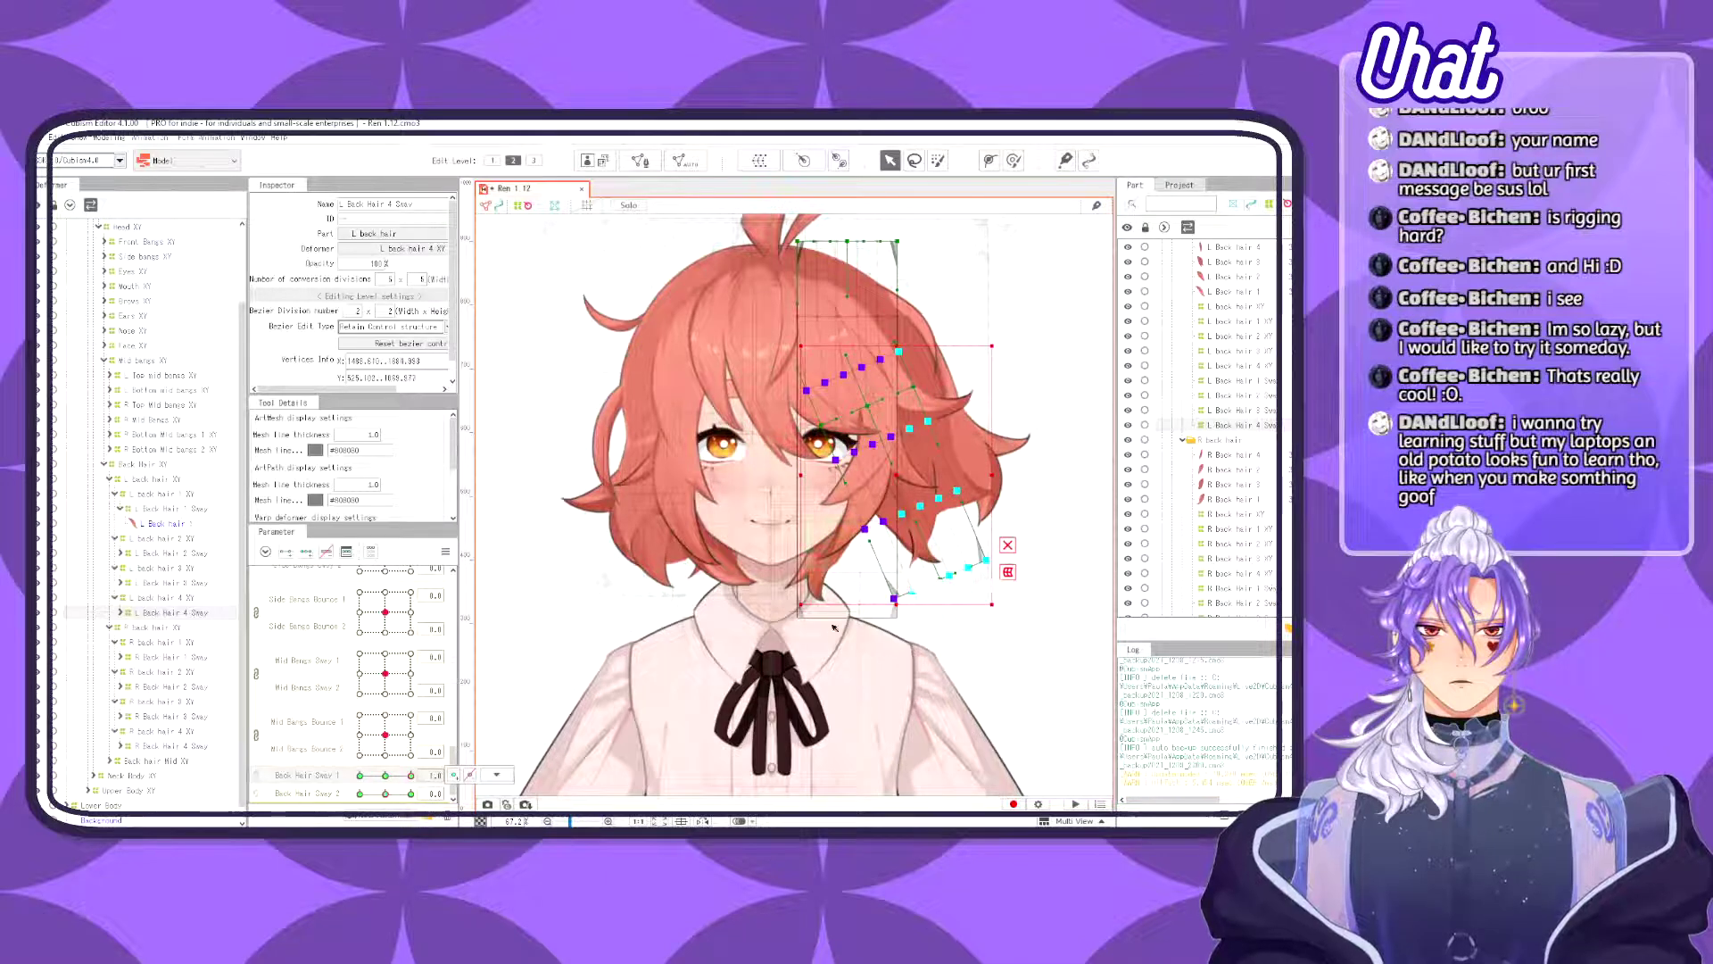
{"action": "key", "text": "ctrl+z"}
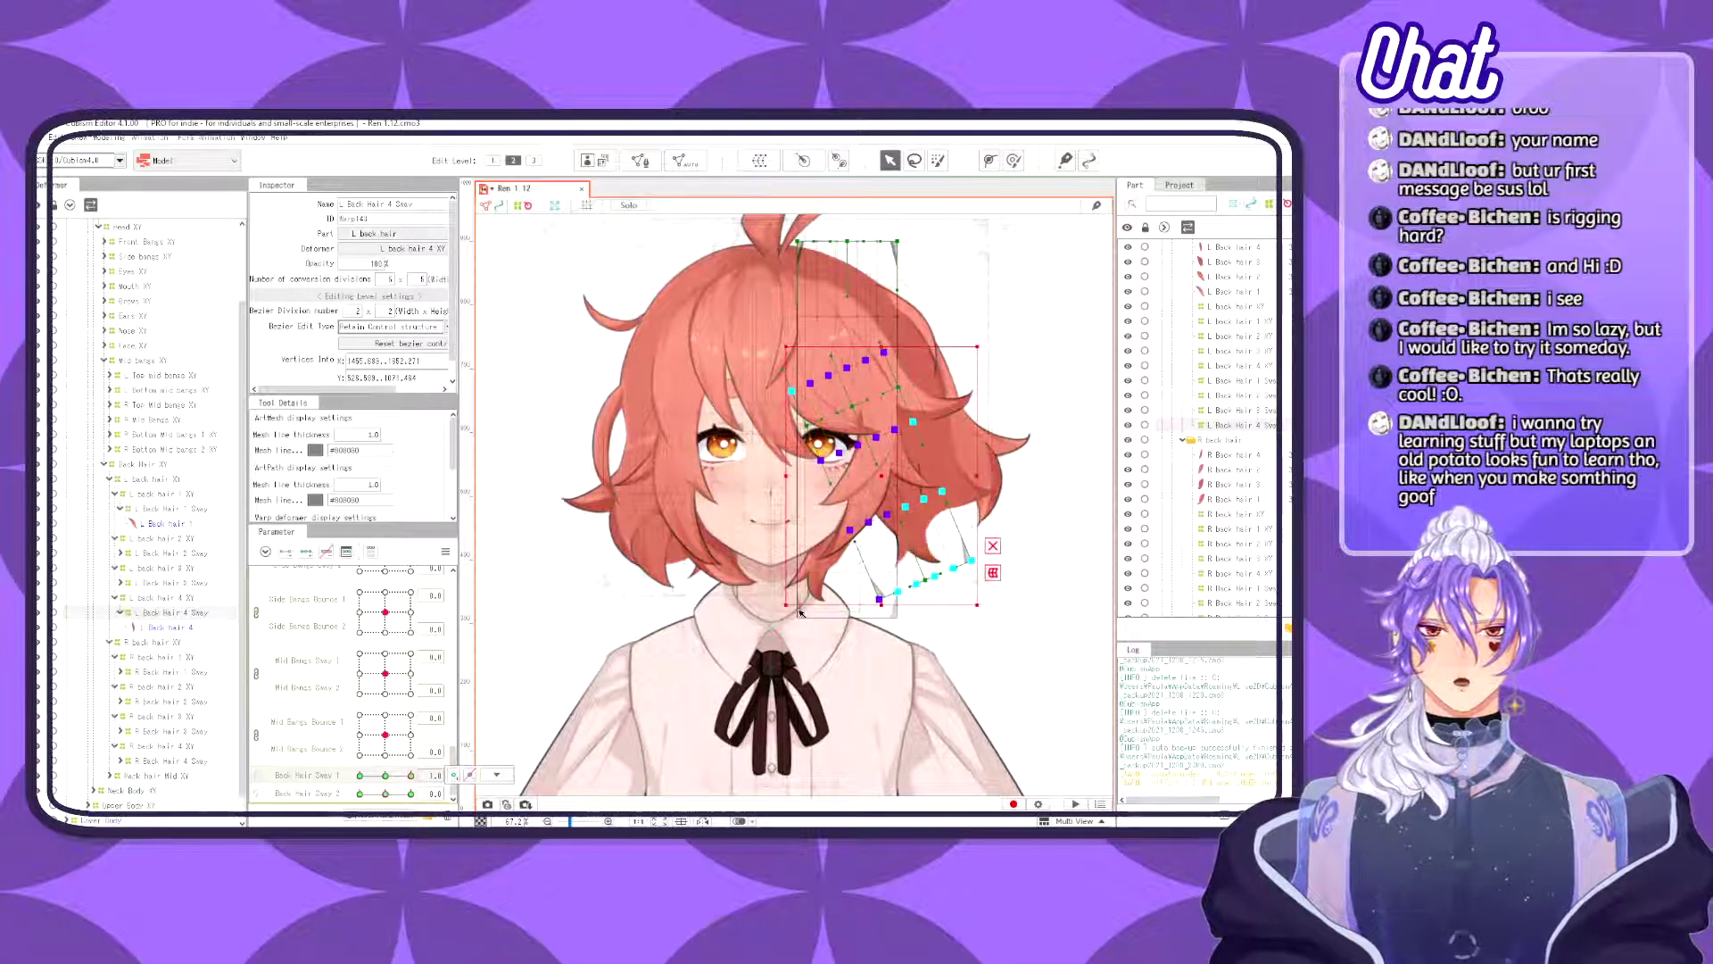
{"action": "key", "text": "ctrl+z"}
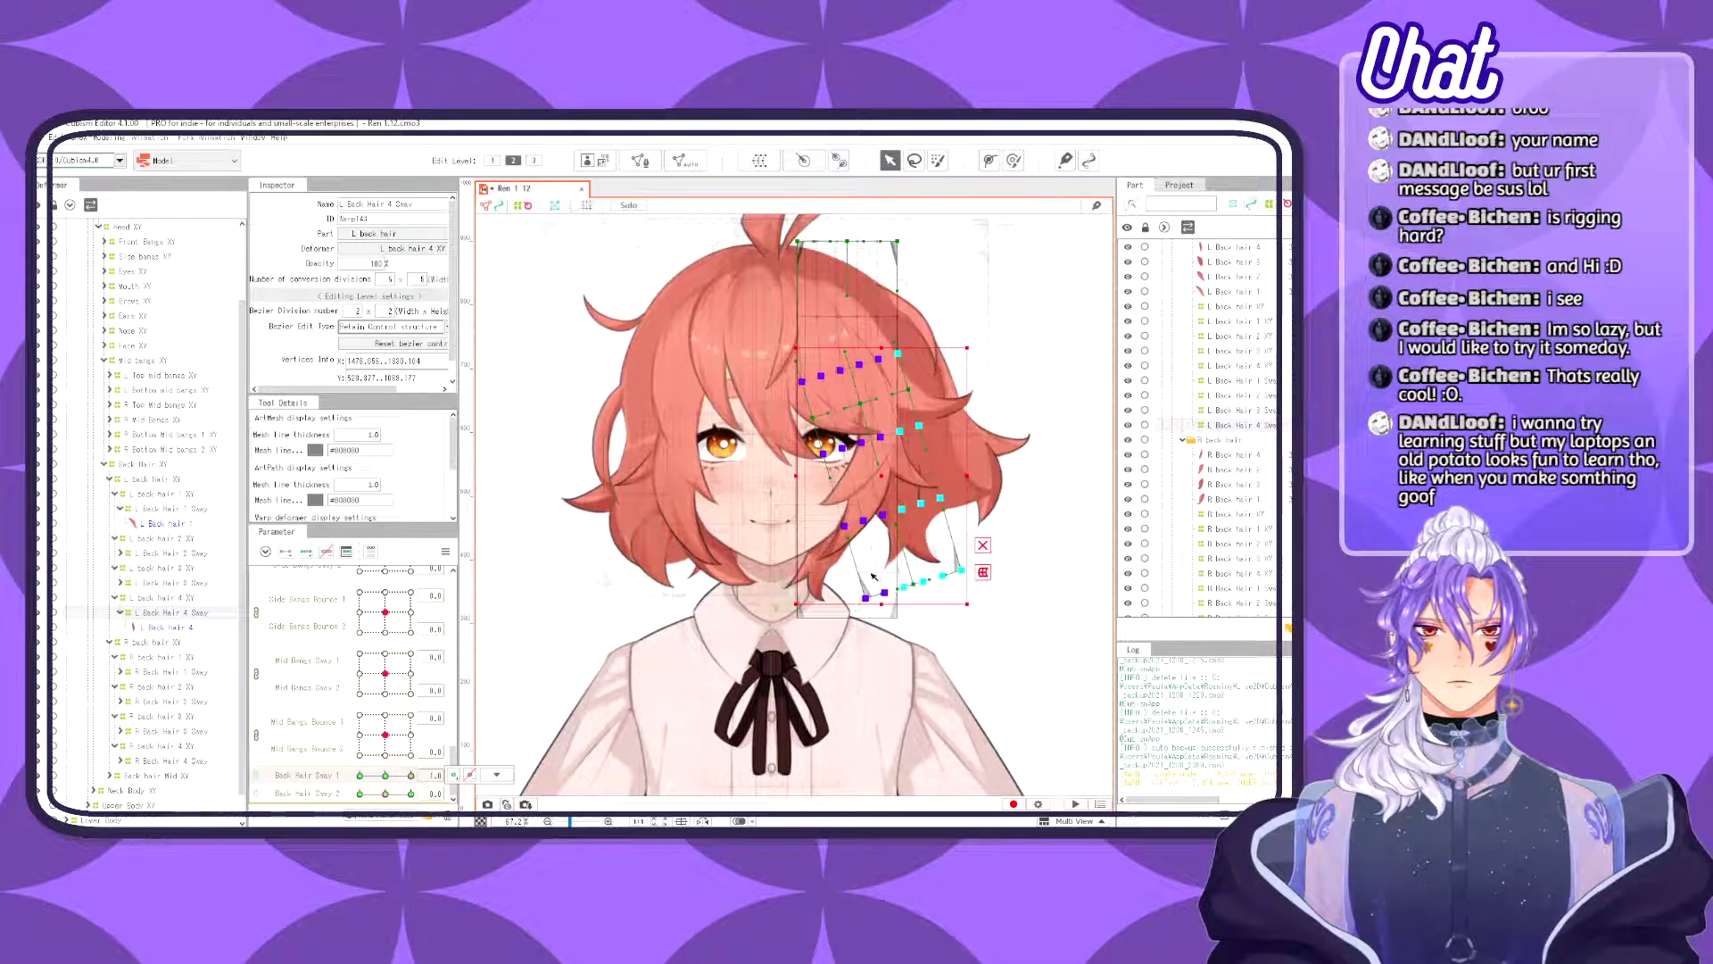
- Ease the lower points of L Back Hair 4 Sway back slightly clockwise and inward at Back Hair Sway 1 = 1.0
{"action": "left_click_drag", "start_coordinate": [889, 473], "coordinate": [885, 473]}
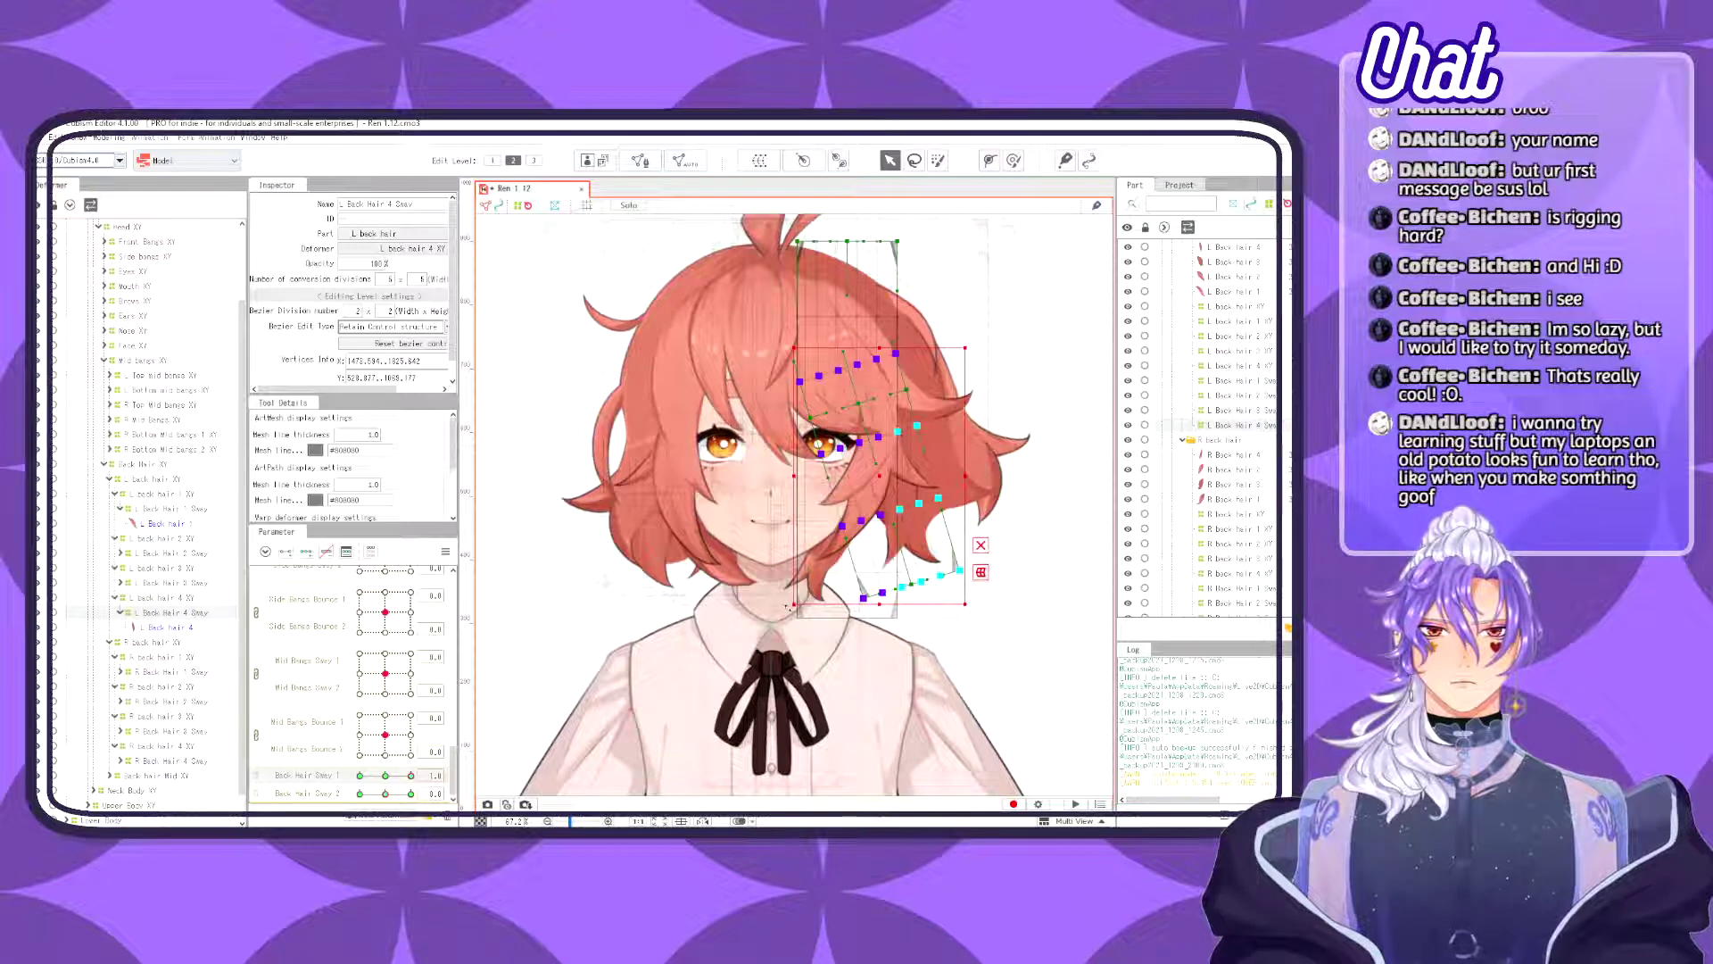
{"action": "left_click_drag", "start_coordinate": [788, 608], "coordinate": [779, 601]}
{"action": "left_click_drag", "start_coordinate": [883, 475], "coordinate": [876, 478]}
{"action": "mouse_move", "coordinate": [413, 776]}
{"action": "left_mouse_down"}
{"action": "mouse_move", "coordinate": [383, 776]}
{"action": "mouse_move", "coordinate": [412, 775]}
{"action": "left_mouse_up"}
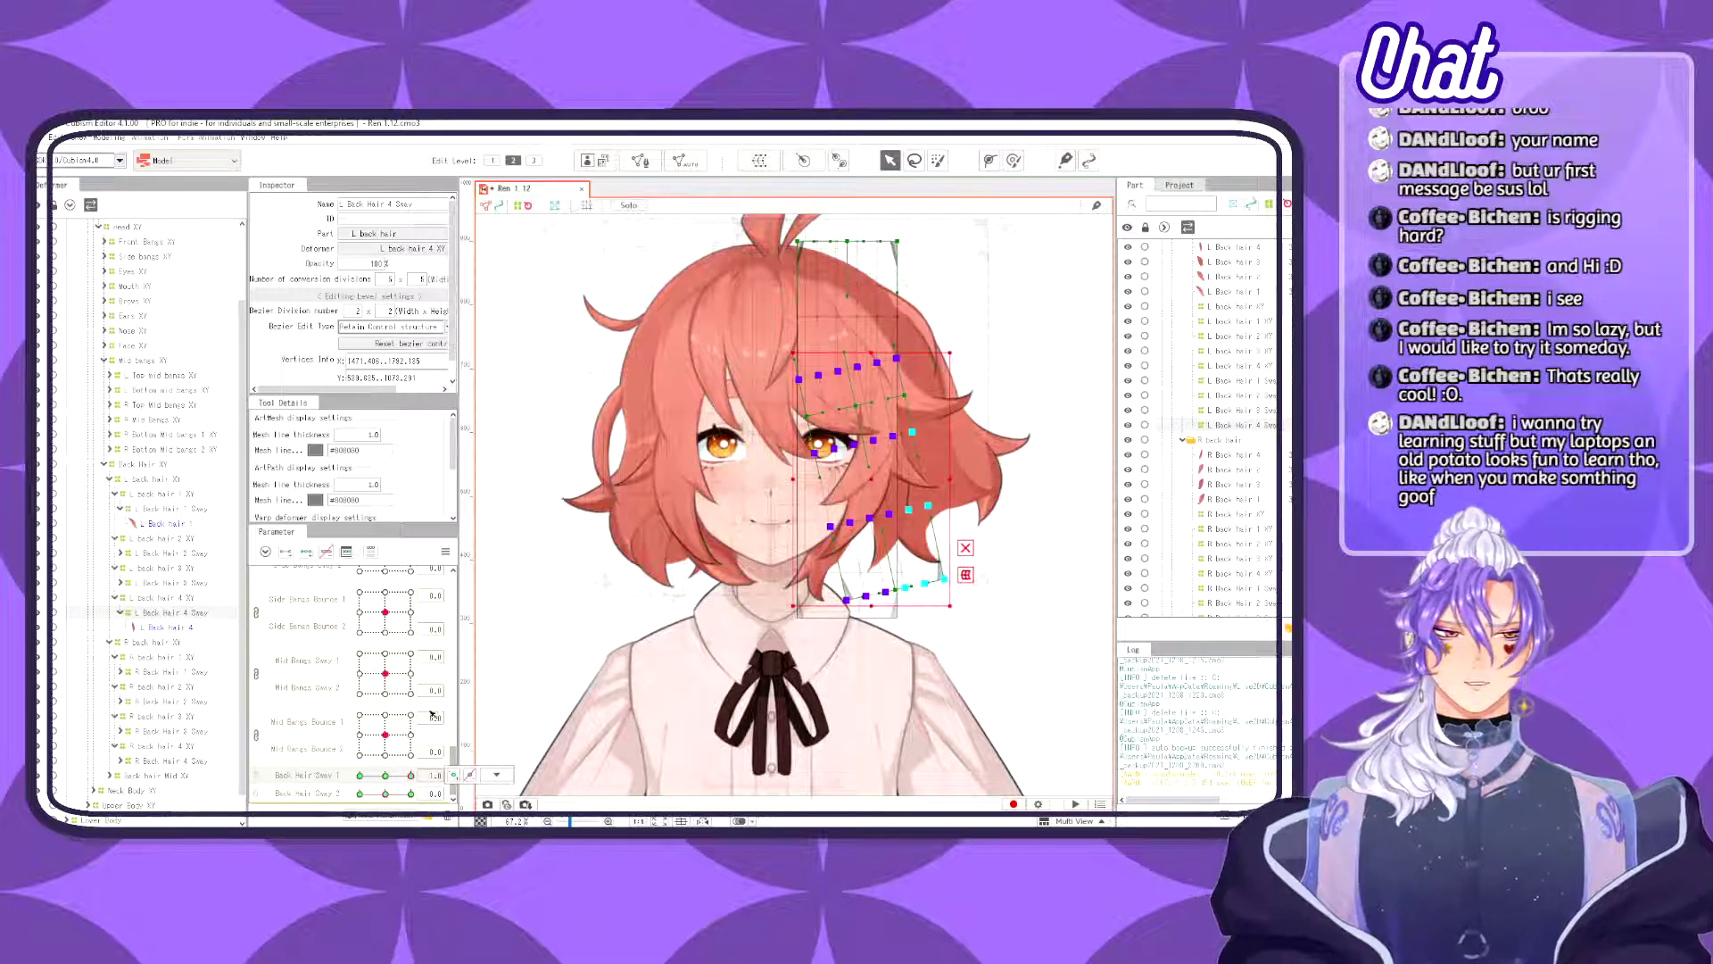
- Compare the L Back Hair 4 Sway shape before and after its edits by repeatedly undoing and redoing them
{"action": "key", "text": "ctrl+z"}
{"action": "key", "text": "ctrl+z"}
{"action": "key", "text": "ctrl+z"}
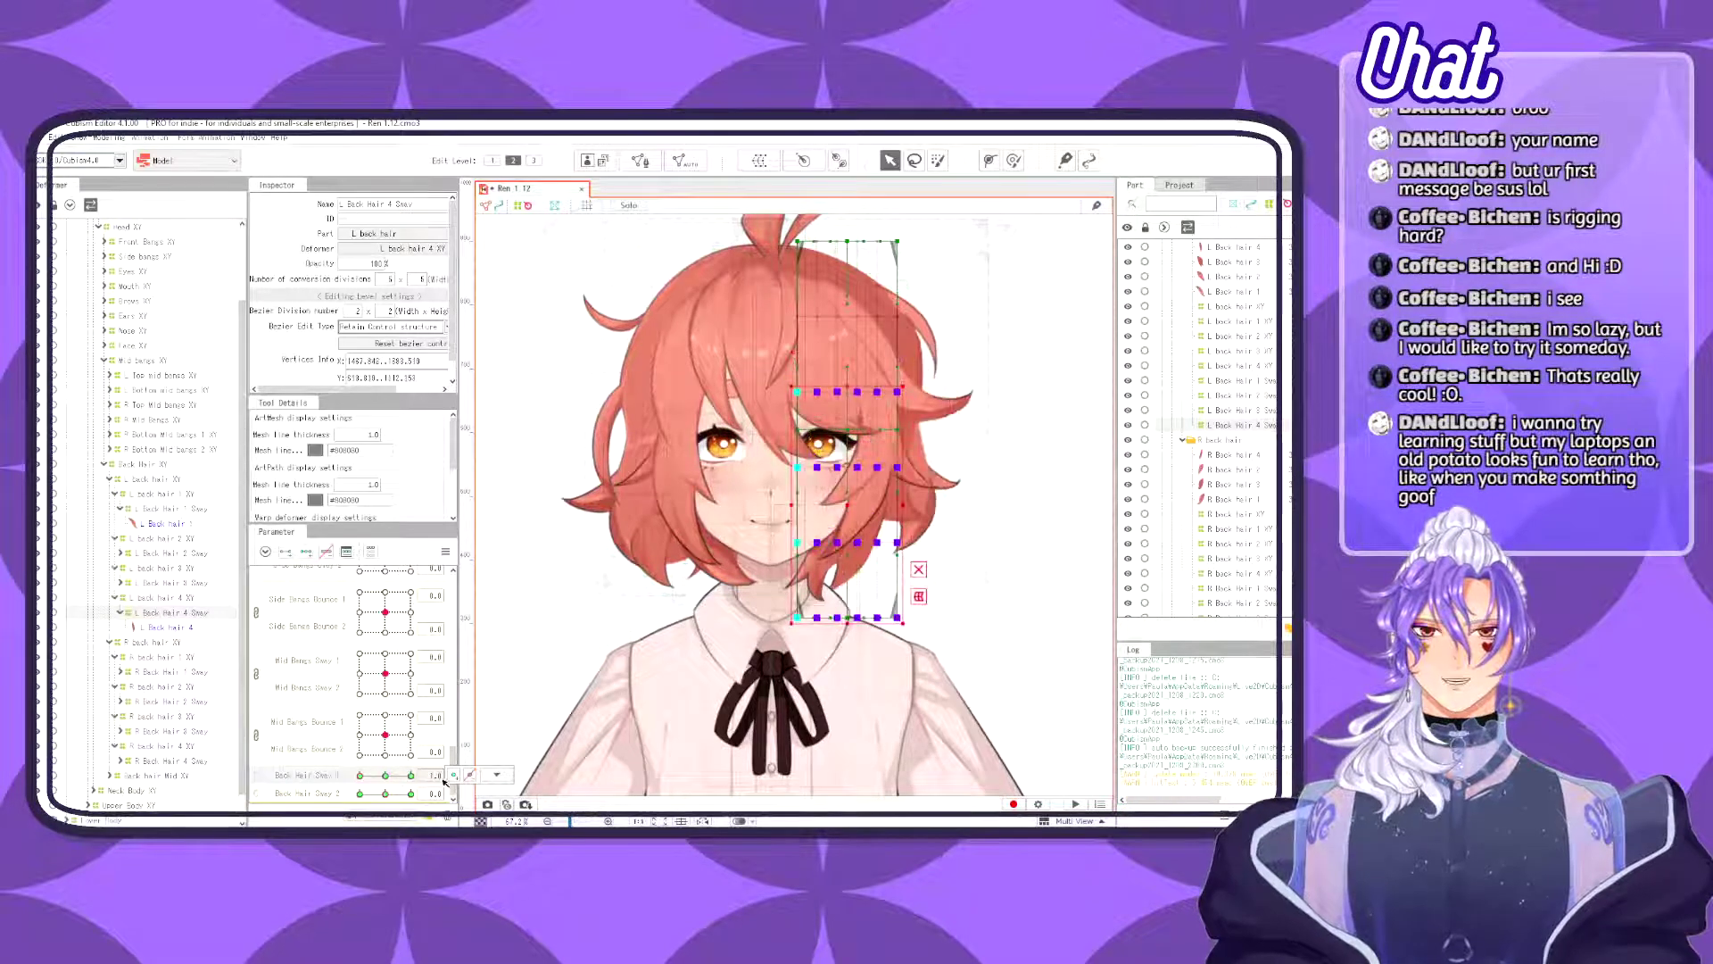
{"action": "key", "text": "ctrl+y"}
{"action": "key", "text": "ctrl+y"}
{"action": "key", "text": "ctrl+y"}
{"action": "key", "text": "ctrl+y"}
{"action": "key", "text": "ctrl+z"}
{"action": "key", "text": "ctrl+z"}
{"action": "key", "text": "ctrl+z"}
{"action": "key", "text": "ctrl+z"}
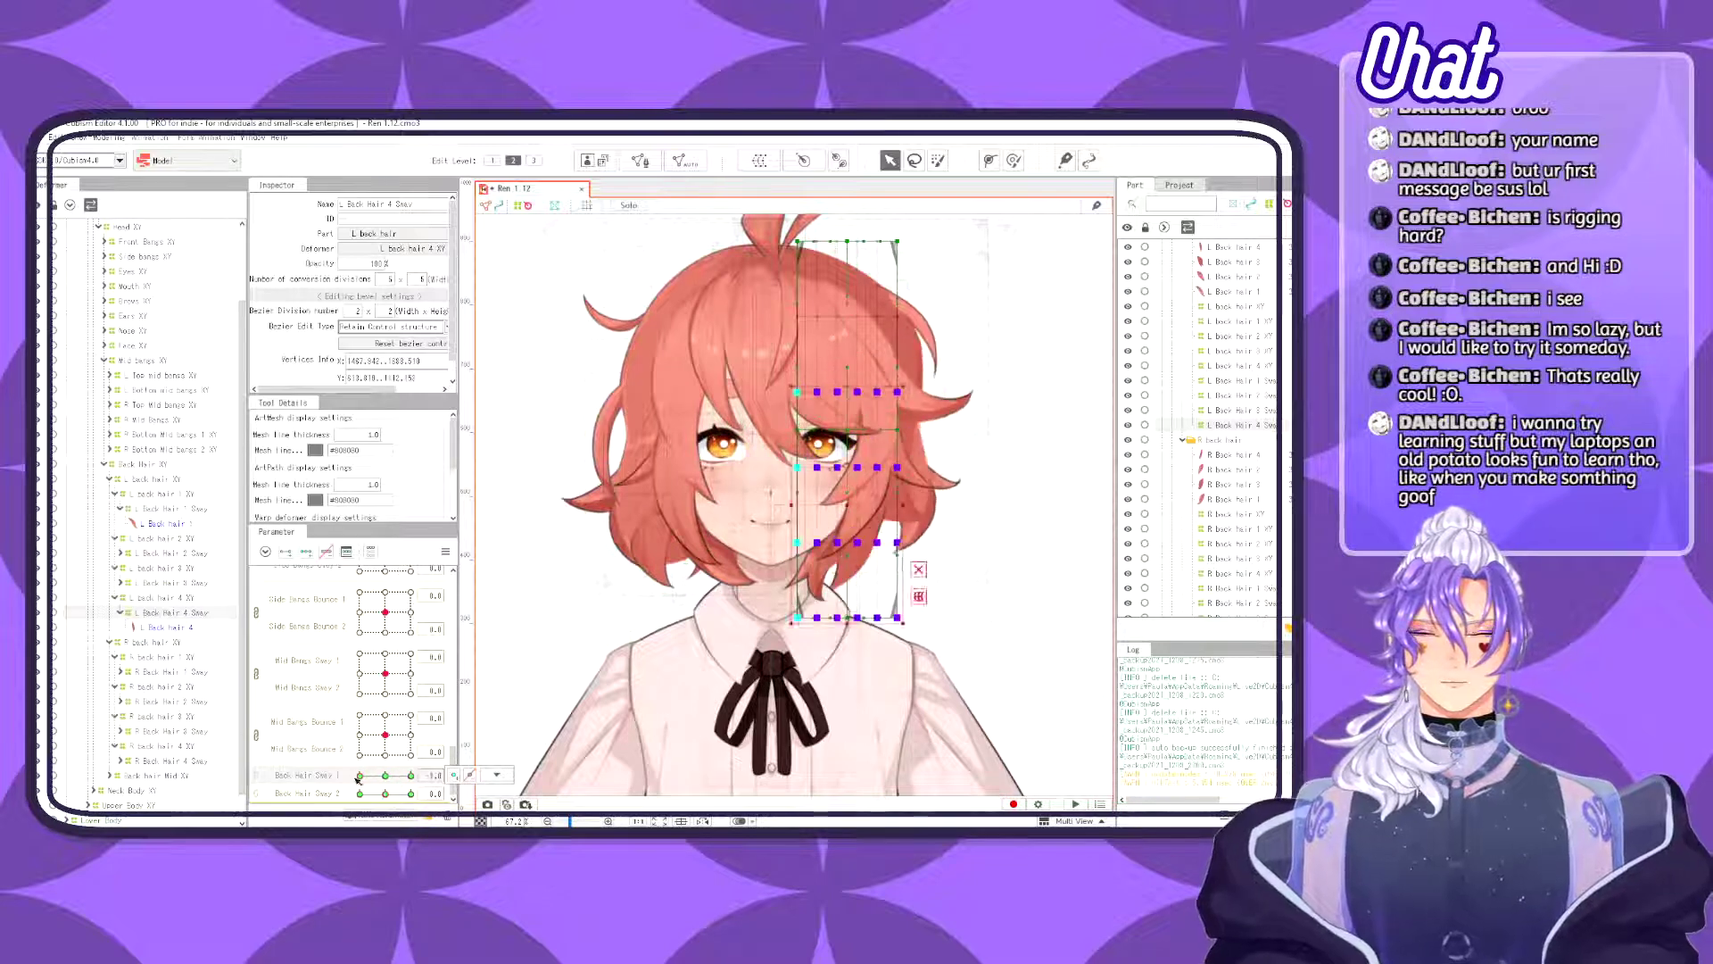
{"action": "key", "text": "ctrl+y"}
{"action": "key", "text": "ctrl+y"}
{"action": "key", "text": "ctrl+y"}
{"action": "key", "text": "ctrl+y"}
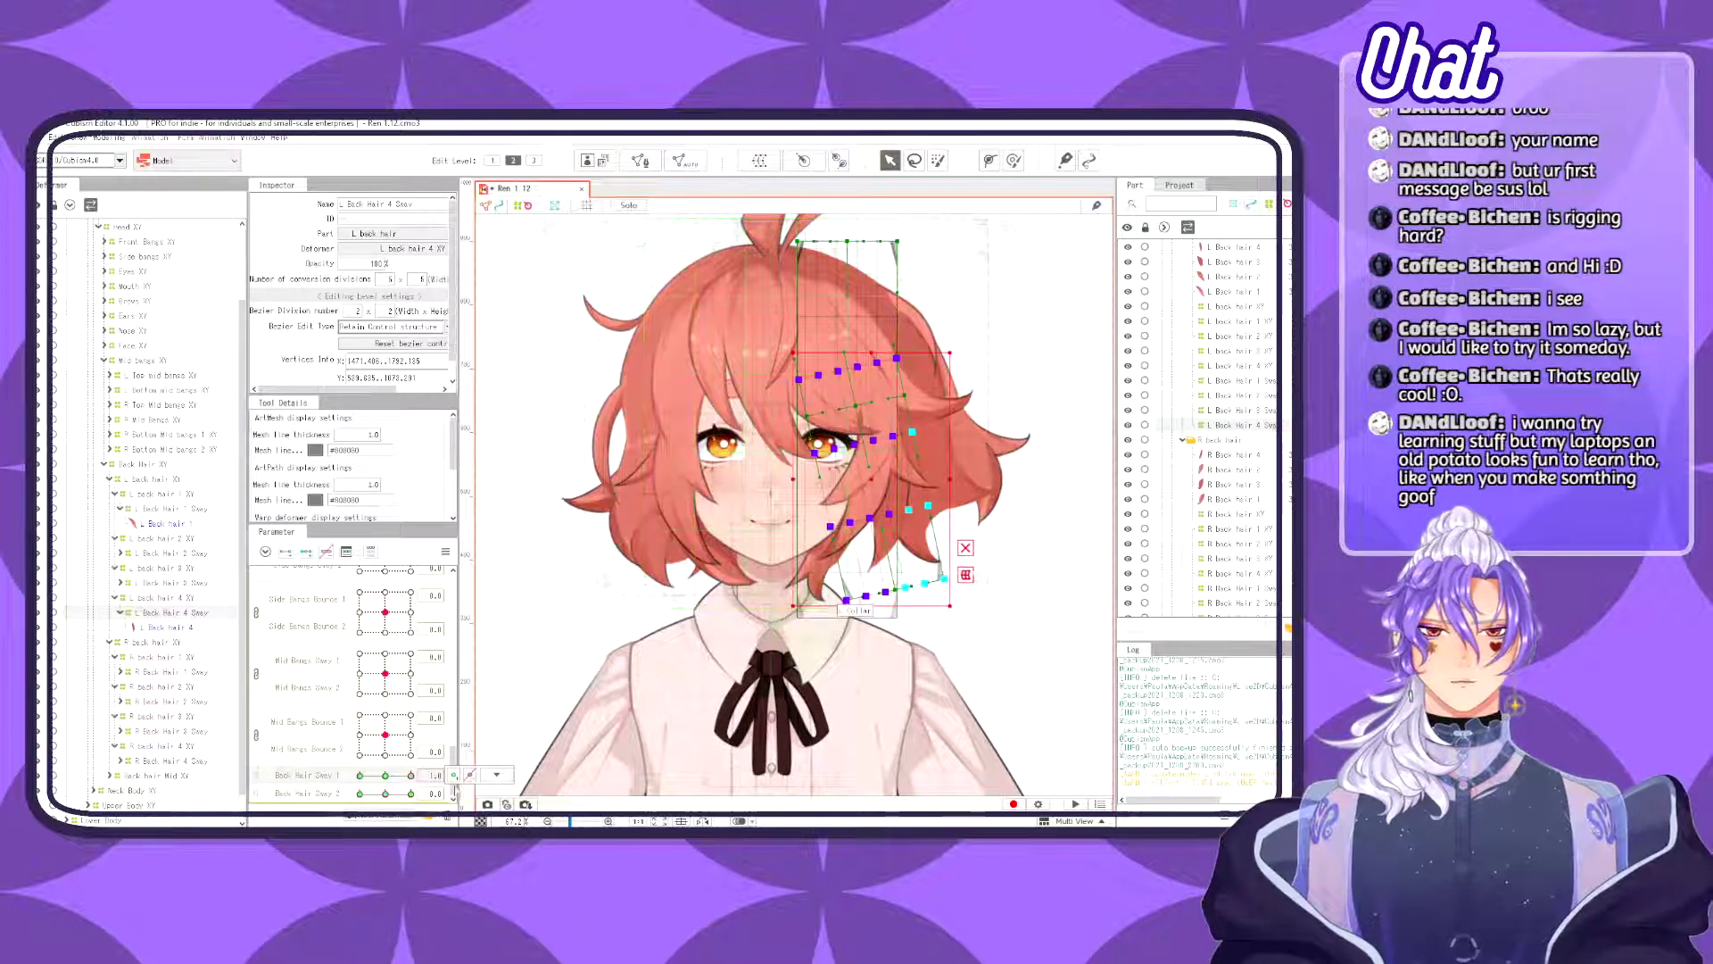
- Preview the swing of the edited L Back Hair 4 Sway by varying Back Hair Sway 1 from 1.0 down and back
{"action": "left_click", "coordinate": [497, 774]}
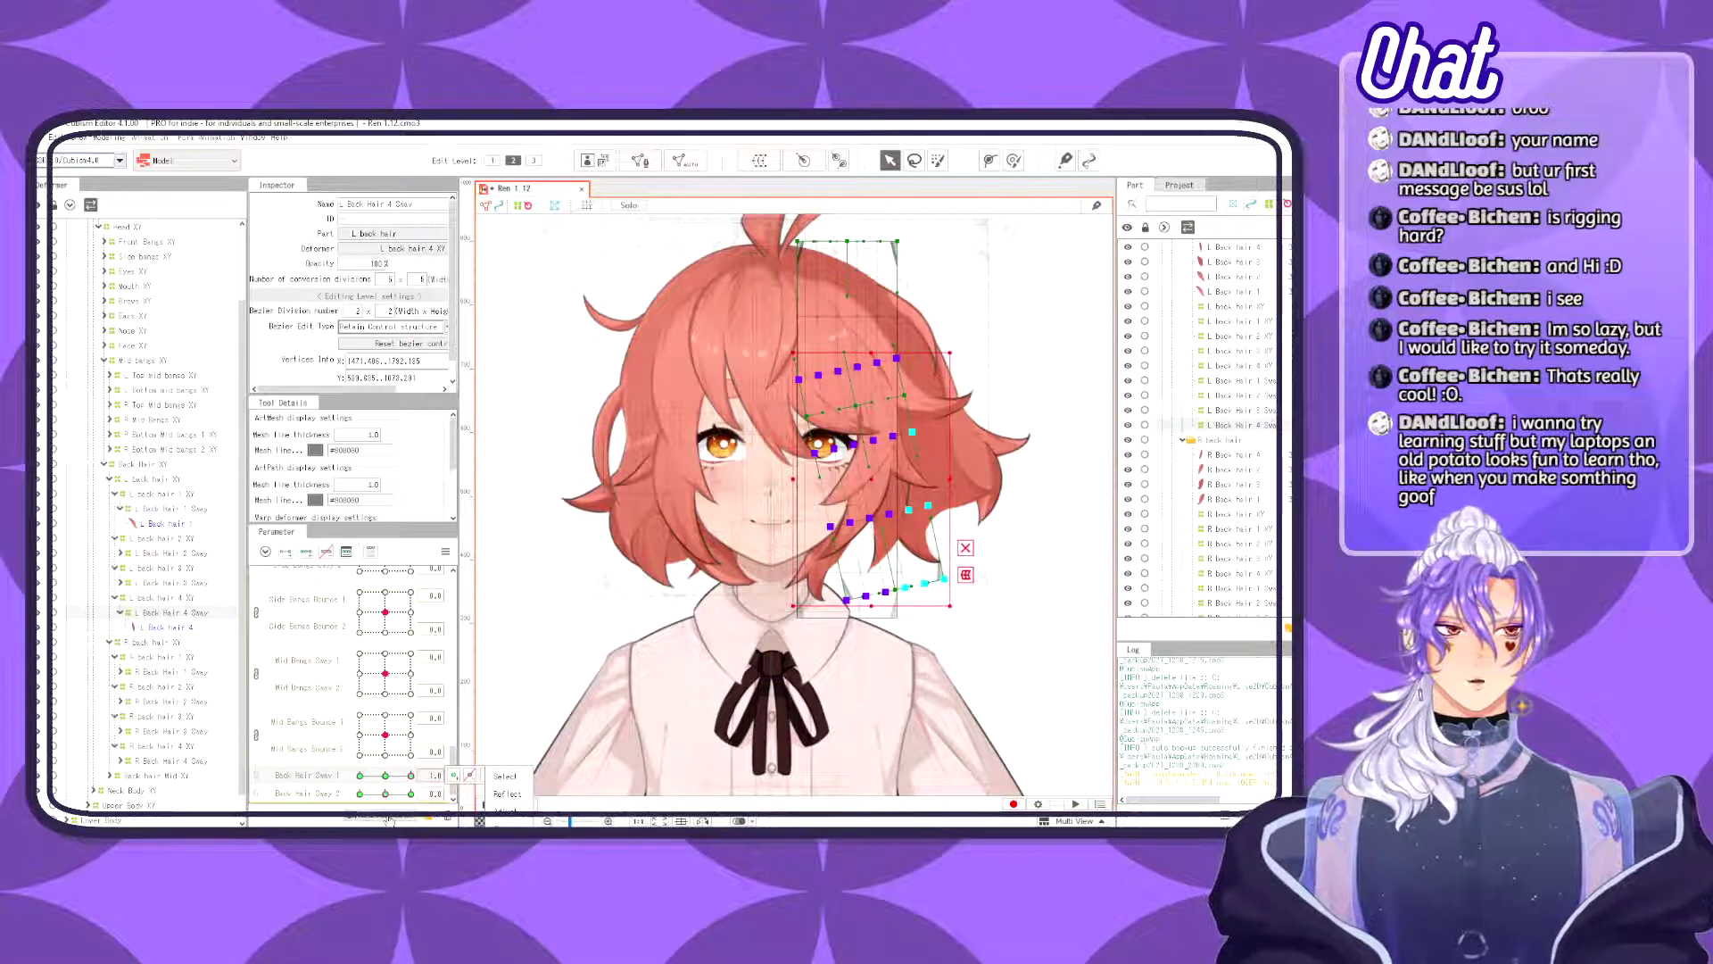
{"action": "mouse_move", "coordinate": [384, 826]}
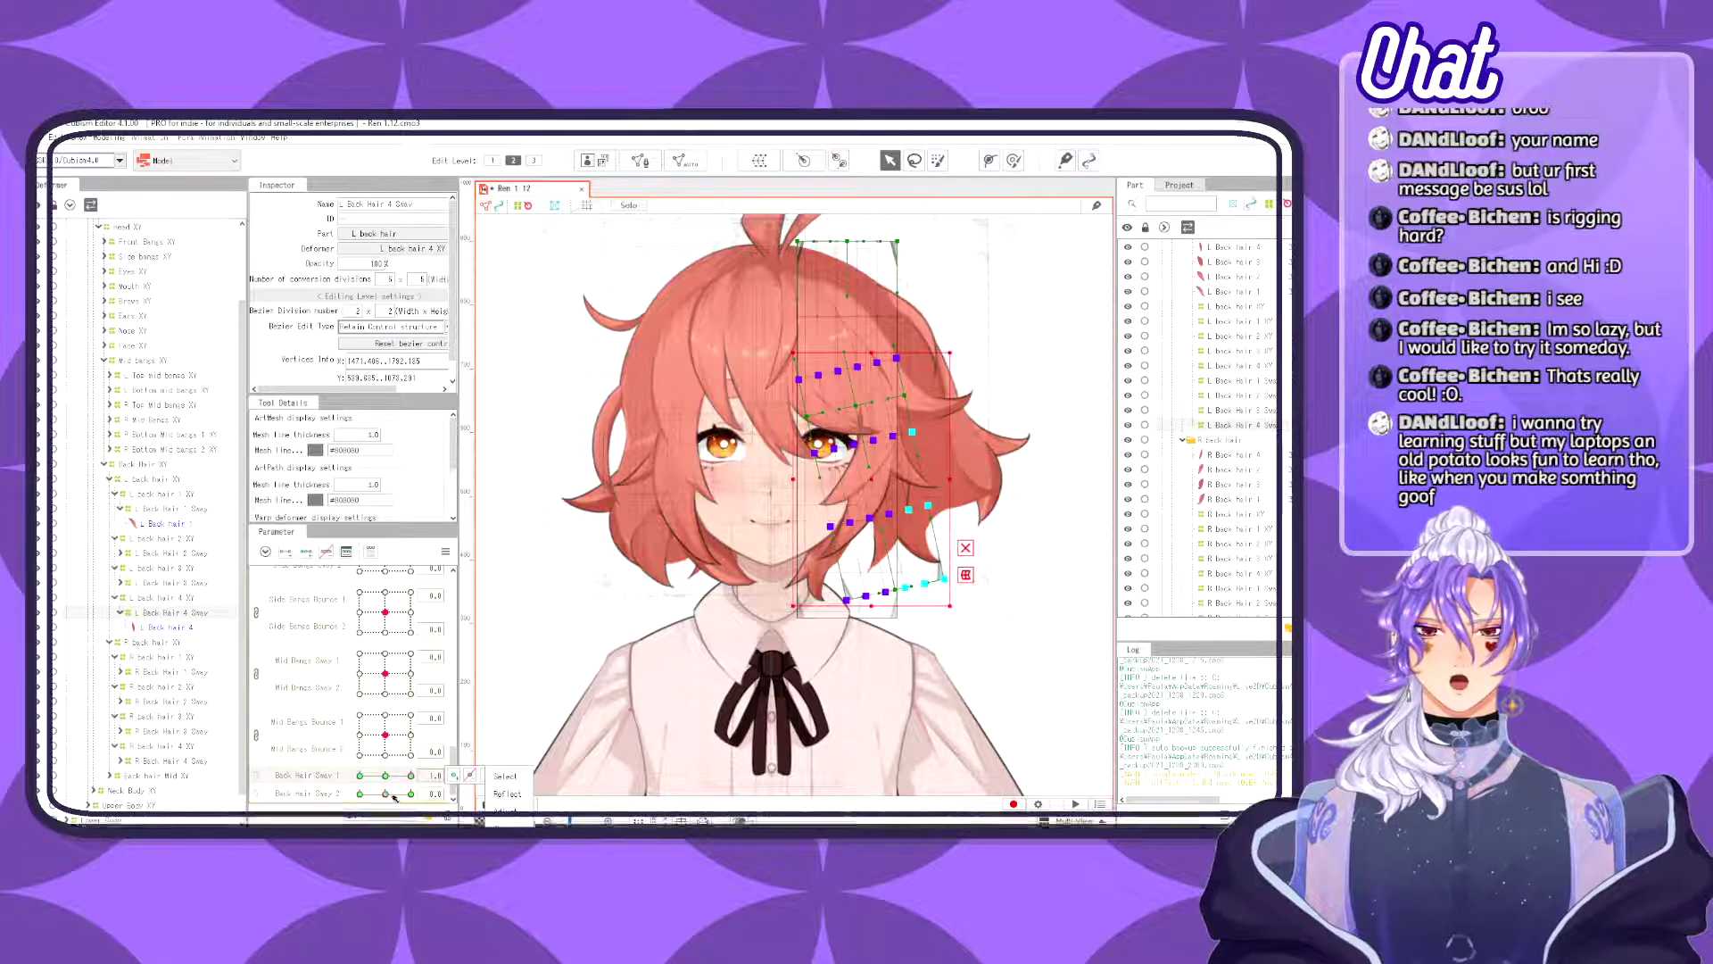
{"action": "mouse_move", "coordinate": [410, 776]}
{"action": "left_mouse_down"}
{"action": "mouse_move", "coordinate": [336, 779]}
{"action": "mouse_move", "coordinate": [465, 780]}
{"action": "mouse_move", "coordinate": [383, 785]}
{"action": "left_mouse_up"}
{"action": "left_click_drag", "start_coordinate": [384, 785], "coordinate": [424, 777]}
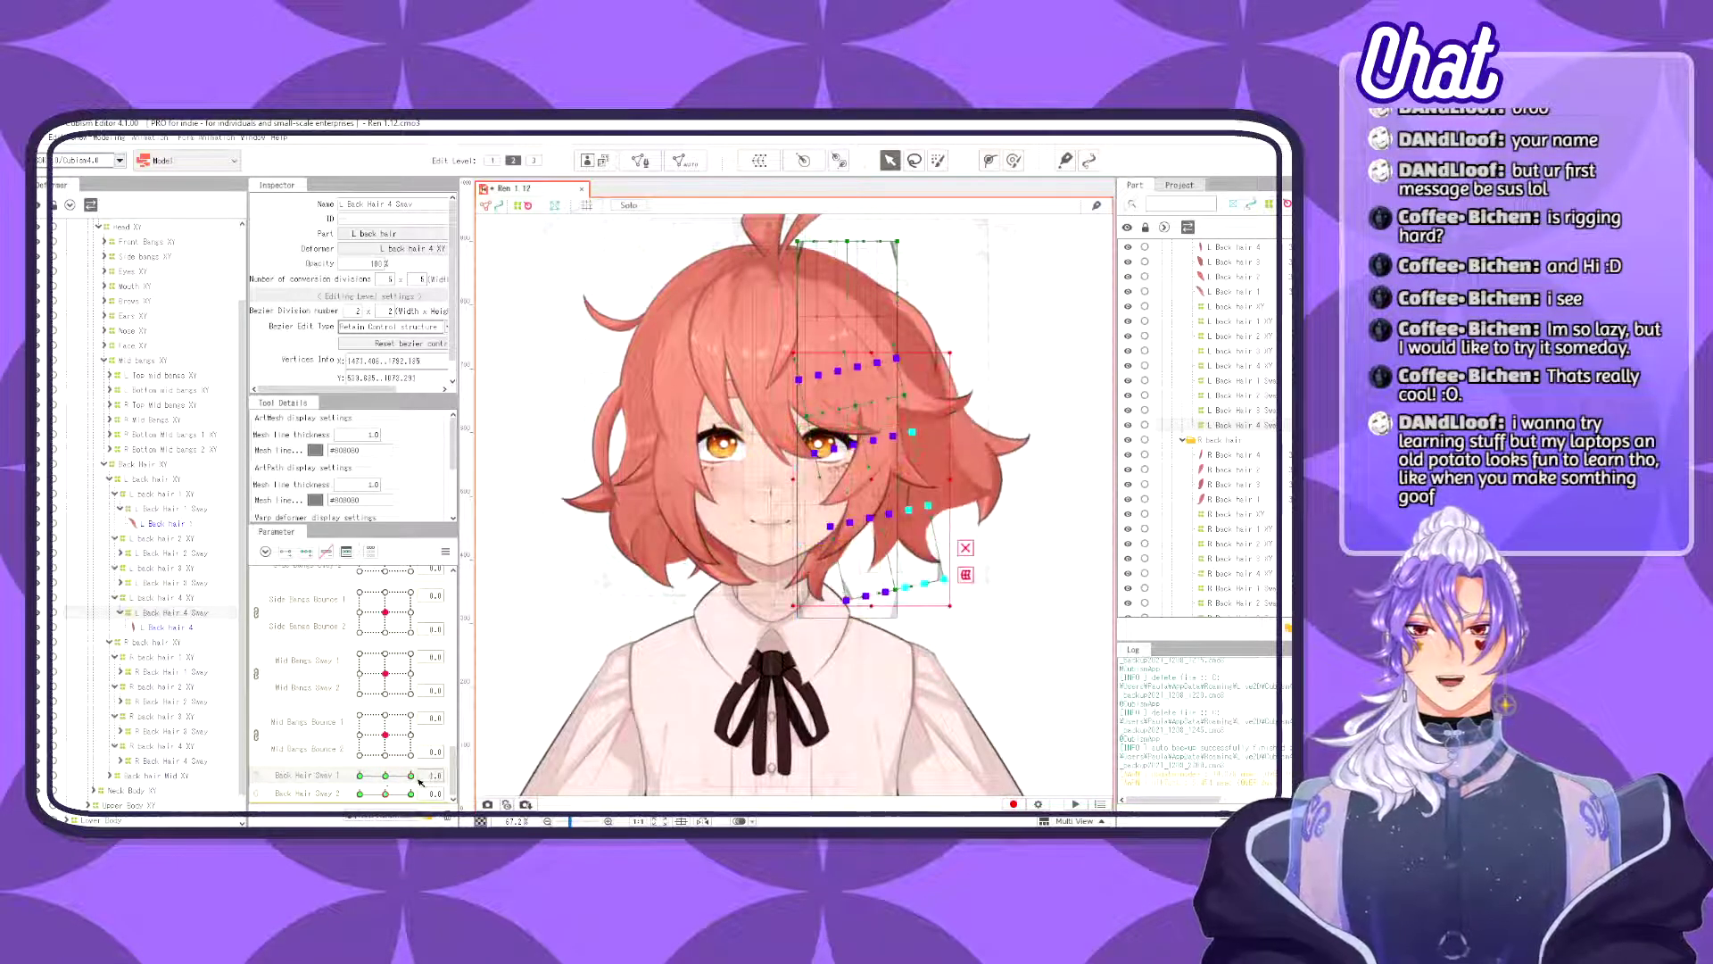
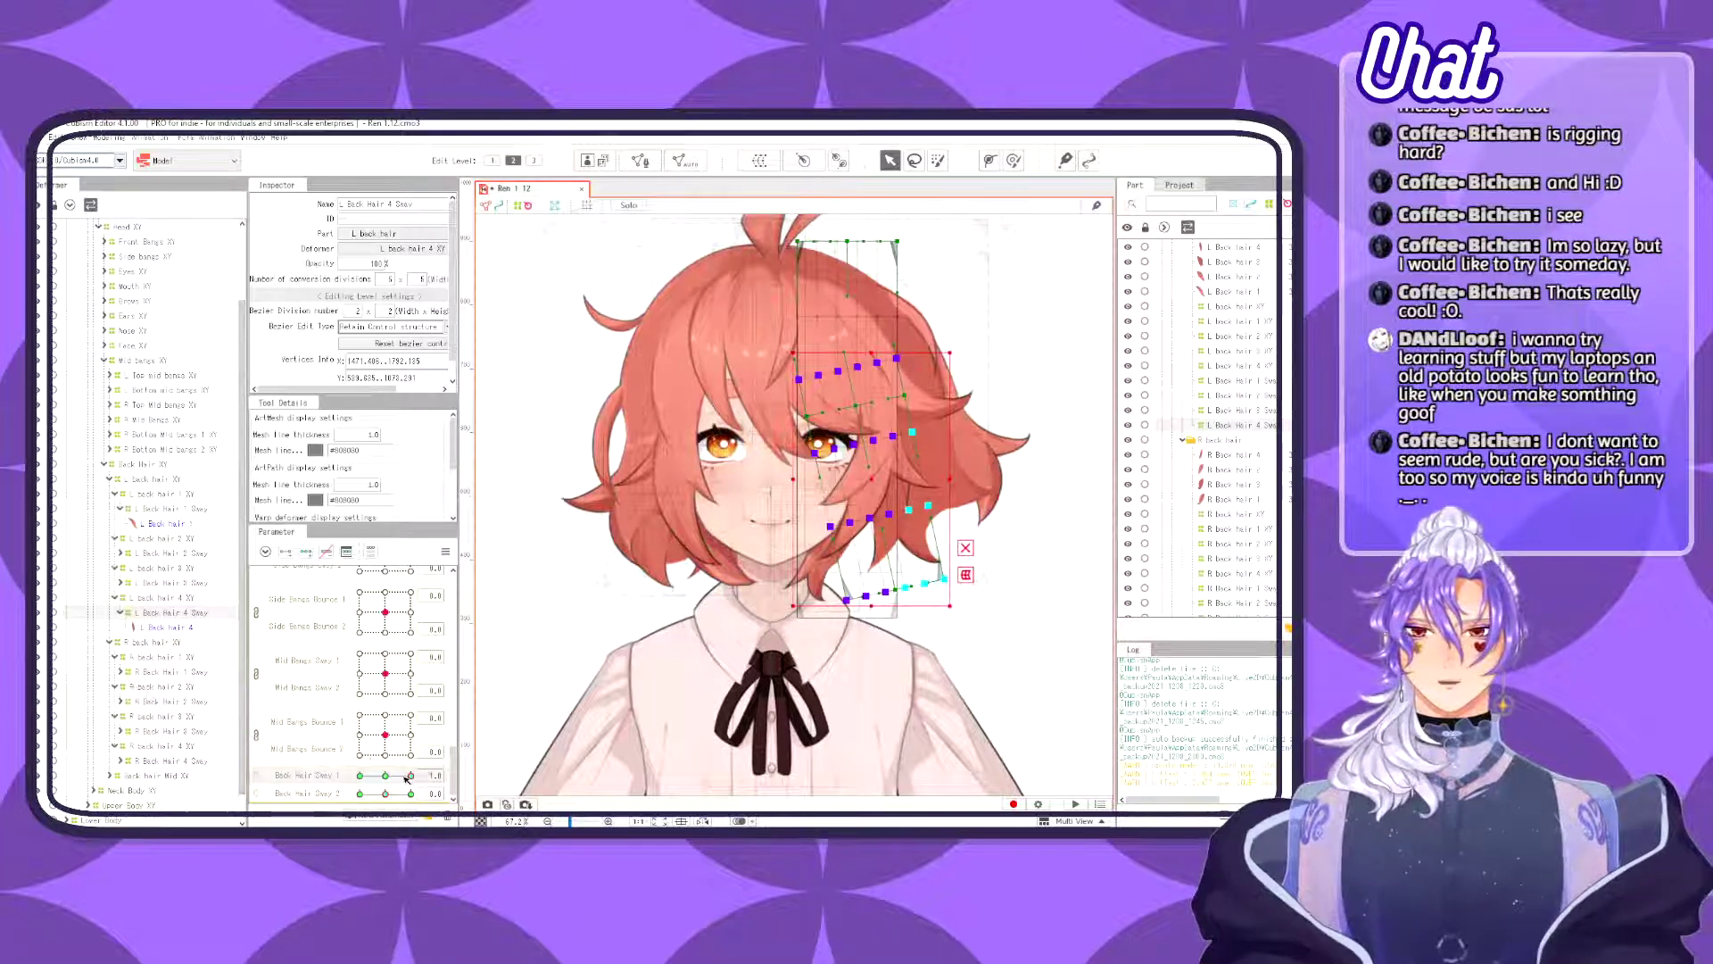
{"action": "left_click_drag", "start_coordinate": [406, 776], "coordinate": [356, 794]}
{"action": "left_click_drag", "start_coordinate": [359, 793], "coordinate": [444, 784]}
- Reflect the L Back Hair 4 Sway motion horizontally from Back Hair Sway 1 = 1.0 to -1.0 and check both extremes
{"action": "left_click", "coordinate": [444, 551]}
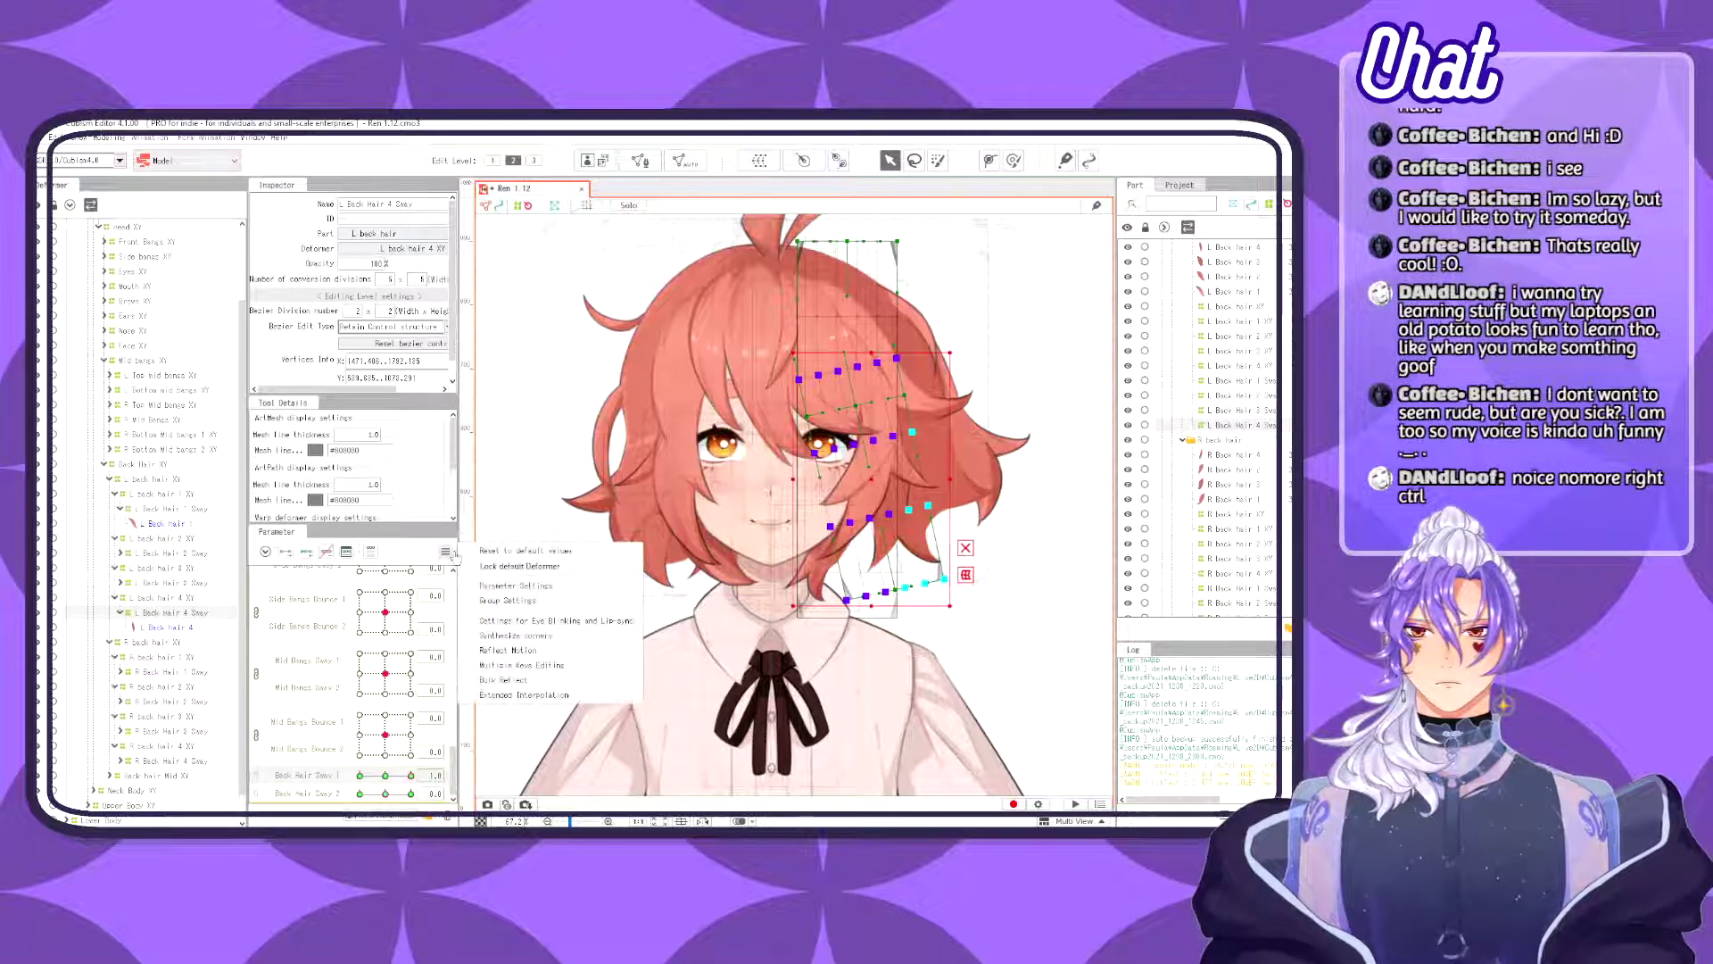
{"action": "left_click", "coordinate": [544, 652]}
{"action": "left_click", "coordinate": [692, 614]}
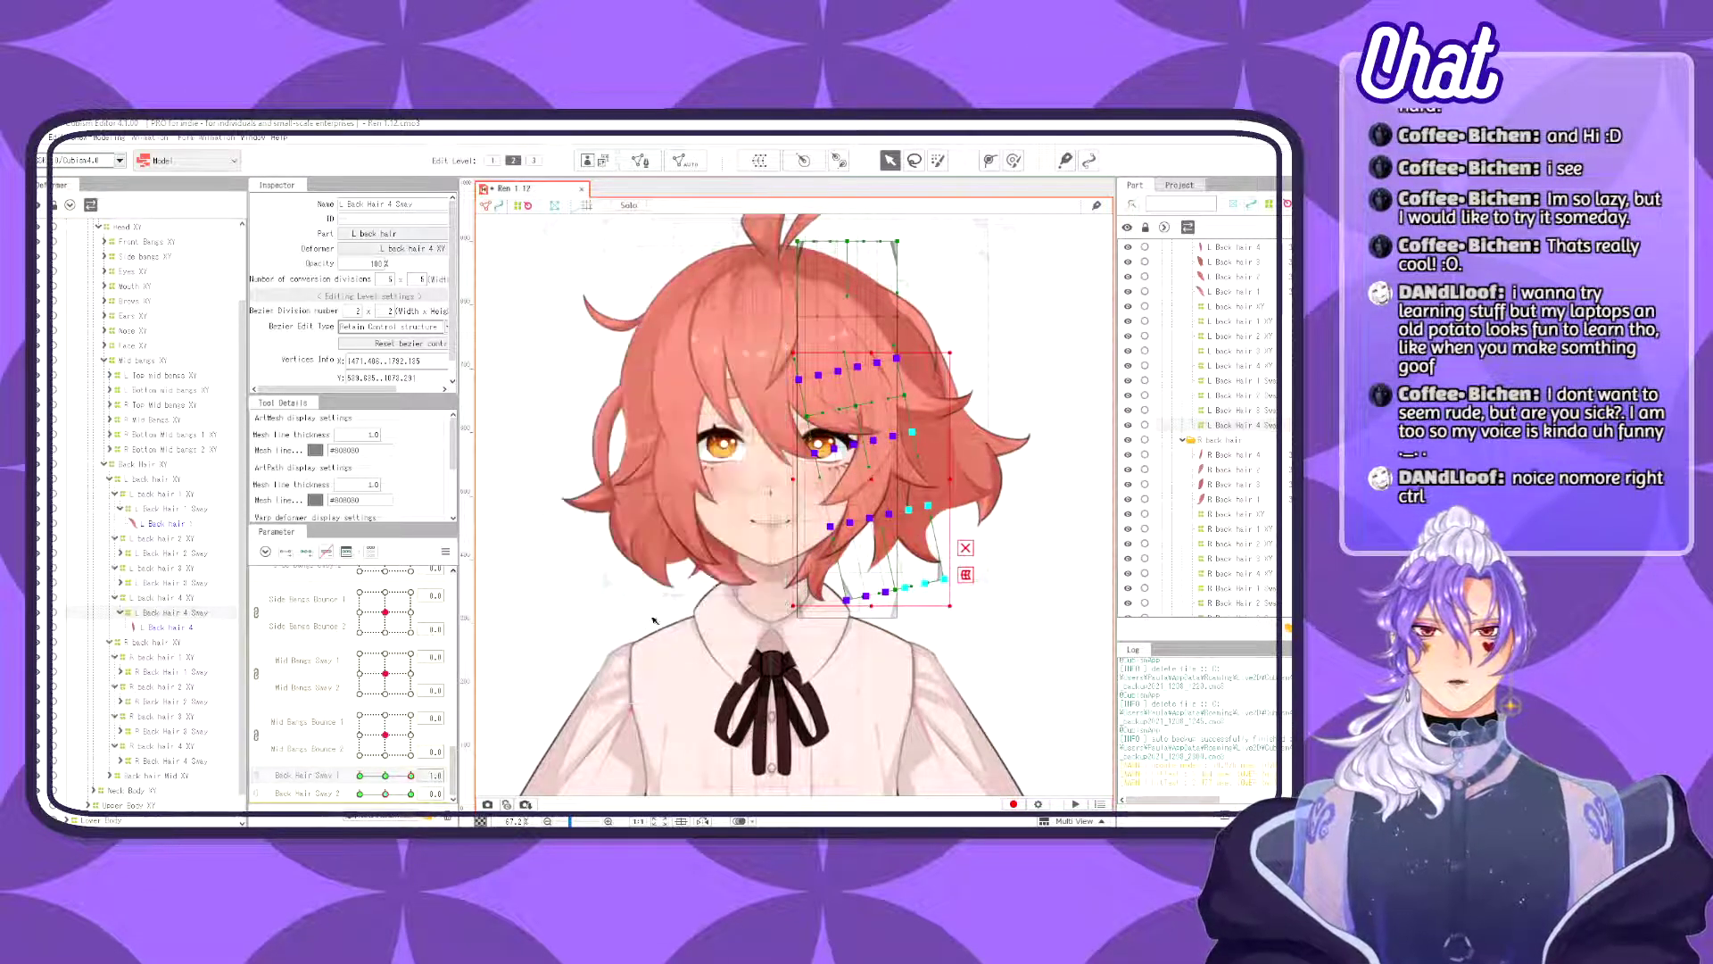
{"action": "left_click_drag", "start_coordinate": [421, 782], "coordinate": [330, 781]}
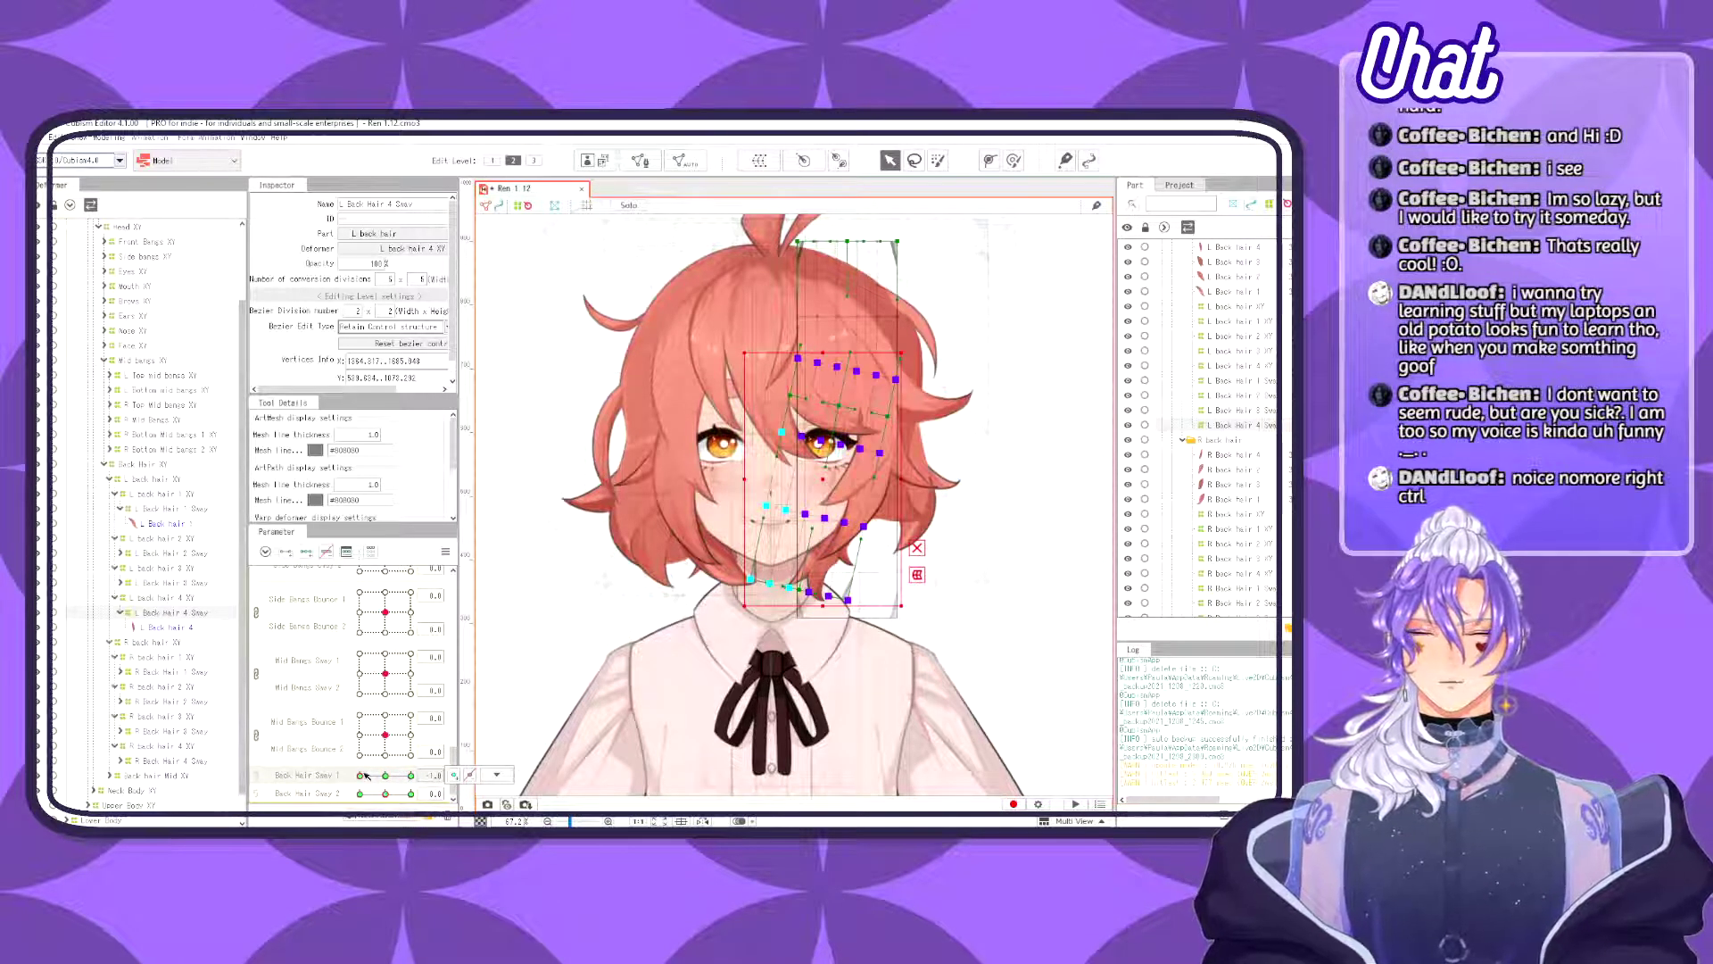
{"action": "left_click_drag", "start_coordinate": [359, 776], "coordinate": [446, 765]}
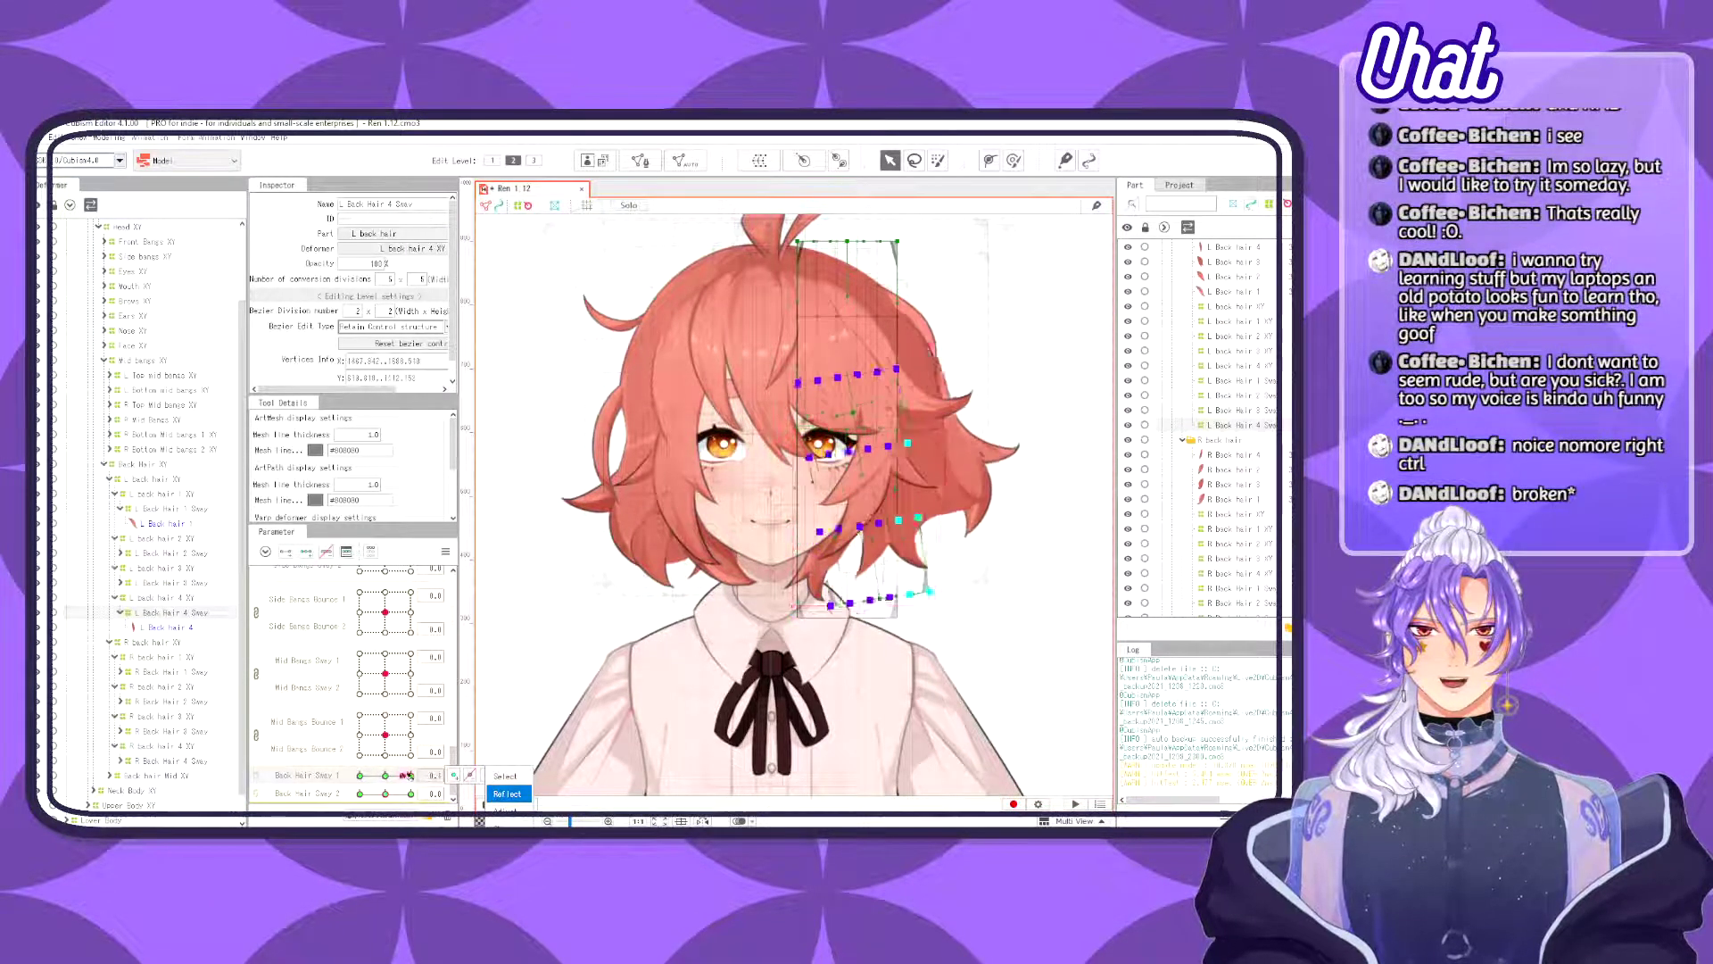
{"action": "left_click", "coordinate": [506, 793]}
- Pose the head at minimum Angle X and maximum Angle Y and check the back hair sway in that pose
{"action": "scroll", "coordinate": [355, 642], "scroll_direction": "up", "scroll_amount": 5}
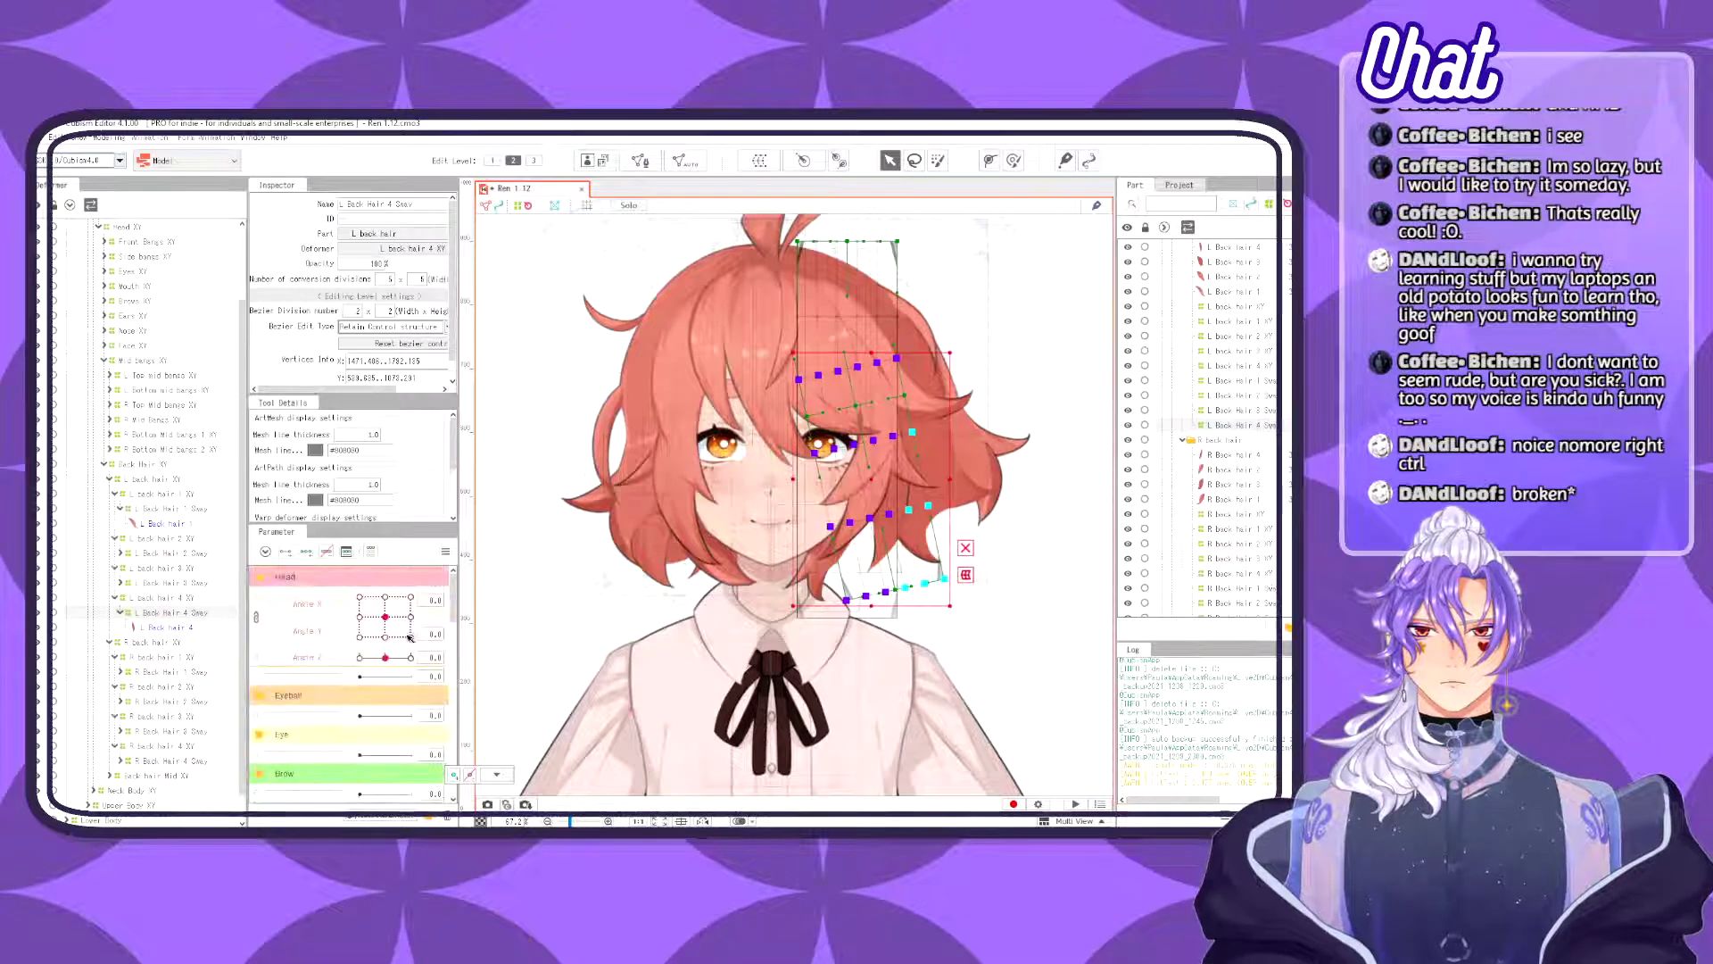
{"action": "left_click_drag", "start_coordinate": [408, 636], "coordinate": [326, 572]}
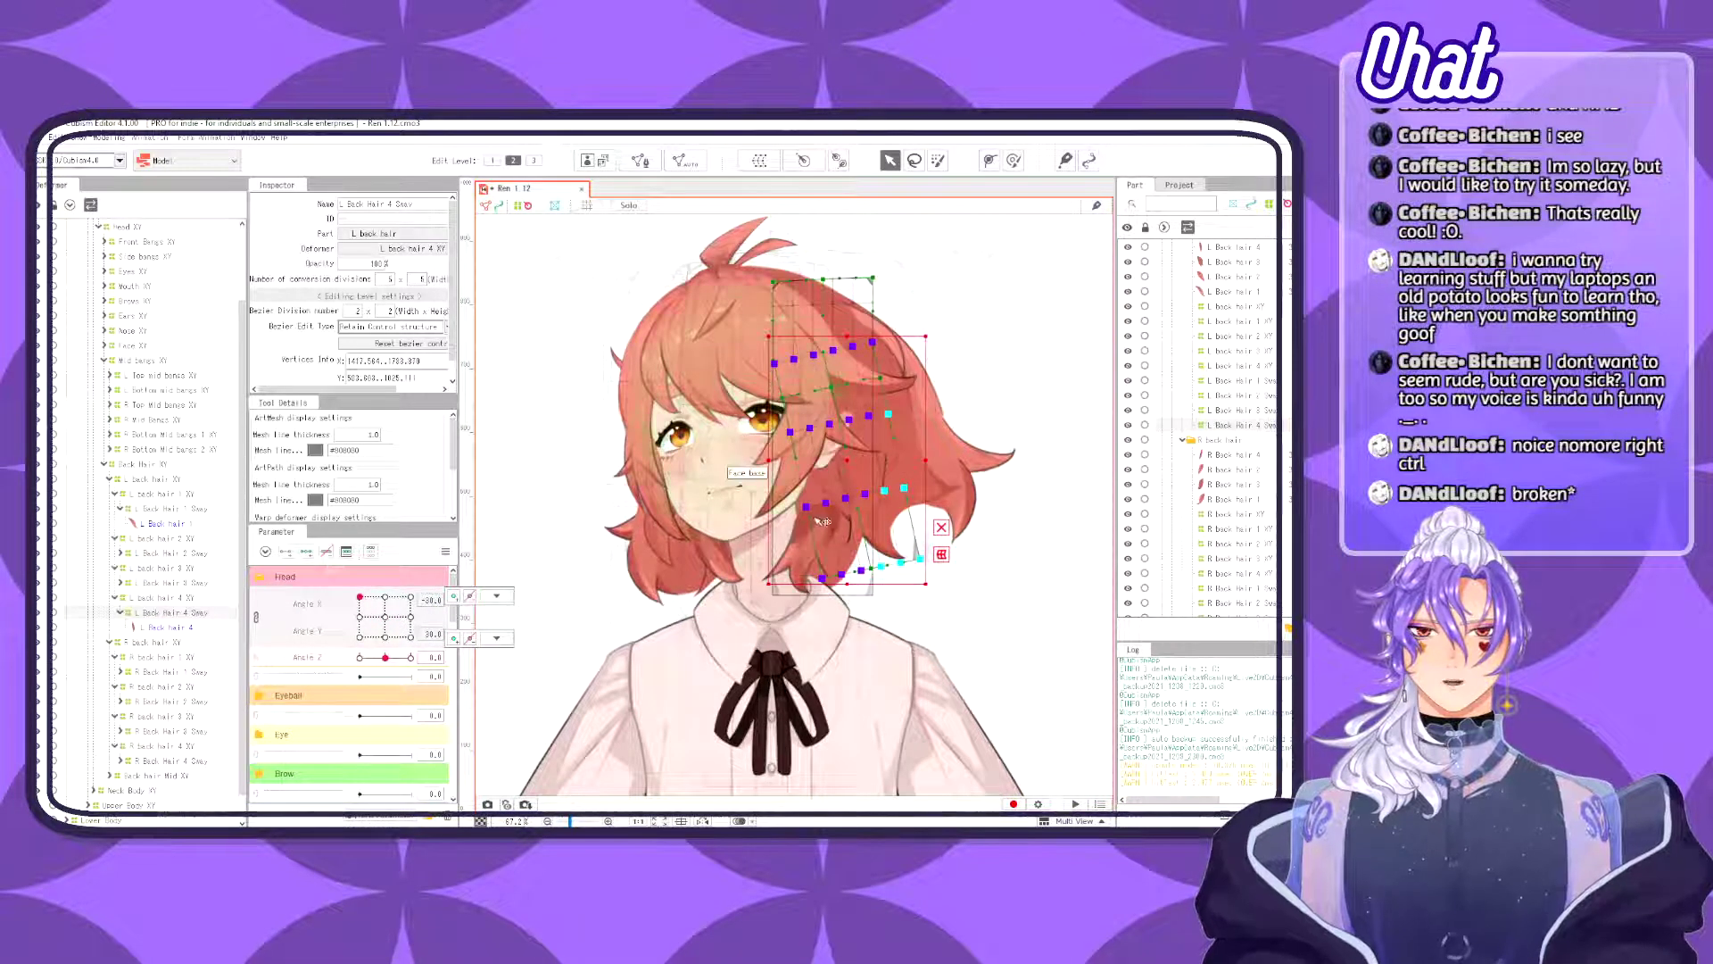
{"action": "scroll", "coordinate": [379, 760], "scroll_direction": "down", "scroll_amount": 5}
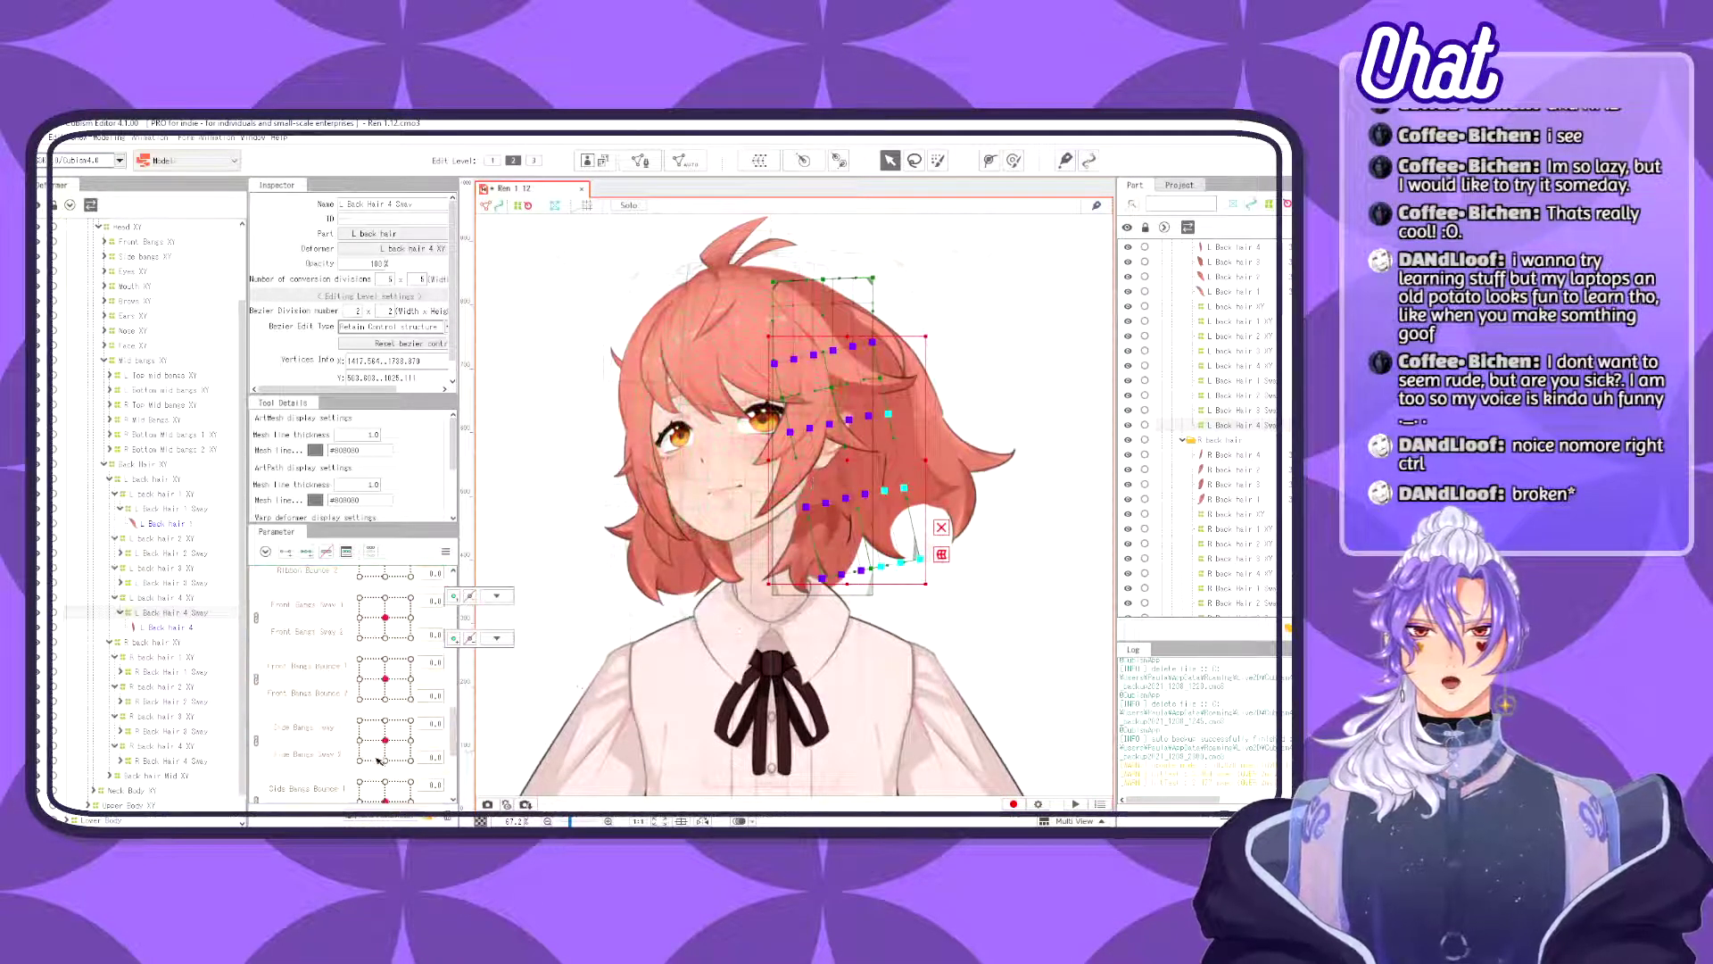
{"action": "scroll", "coordinate": [378, 761], "scroll_direction": "down", "scroll_amount": 3}
{"action": "mouse_move", "coordinate": [410, 776]}
{"action": "left_mouse_down"}
{"action": "mouse_move", "coordinate": [326, 778]}
{"action": "mouse_move", "coordinate": [446, 795]}
{"action": "mouse_move", "coordinate": [386, 775]}
{"action": "left_mouse_up"}
{"action": "left_click", "coordinate": [496, 775]}
- Return the head to its neutral pose by resetting Angle X and Angle Y
{"action": "scroll", "coordinate": [387, 645], "scroll_direction": "up", "scroll_amount": 8}
{"action": "scroll", "coordinate": [389, 636], "scroll_direction": "up", "scroll_amount": 3}
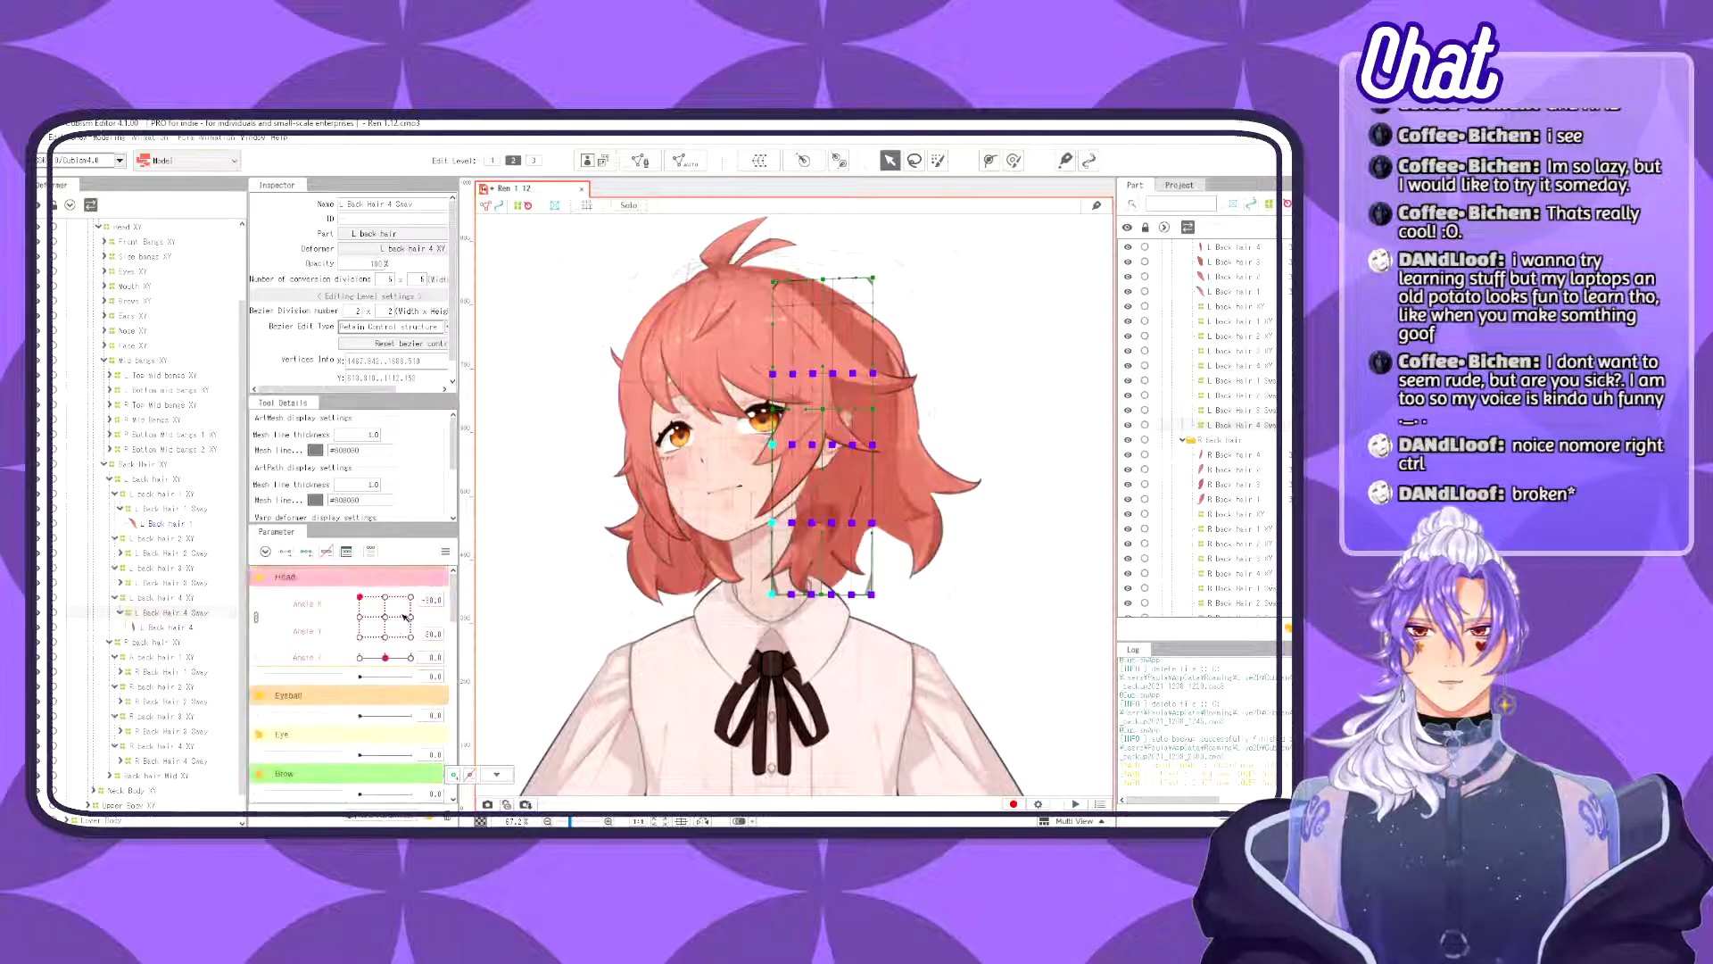
{"action": "left_click", "coordinate": [387, 598]}
{"action": "scroll", "coordinate": [413, 771], "scroll_direction": "down", "scroll_amount": 10}
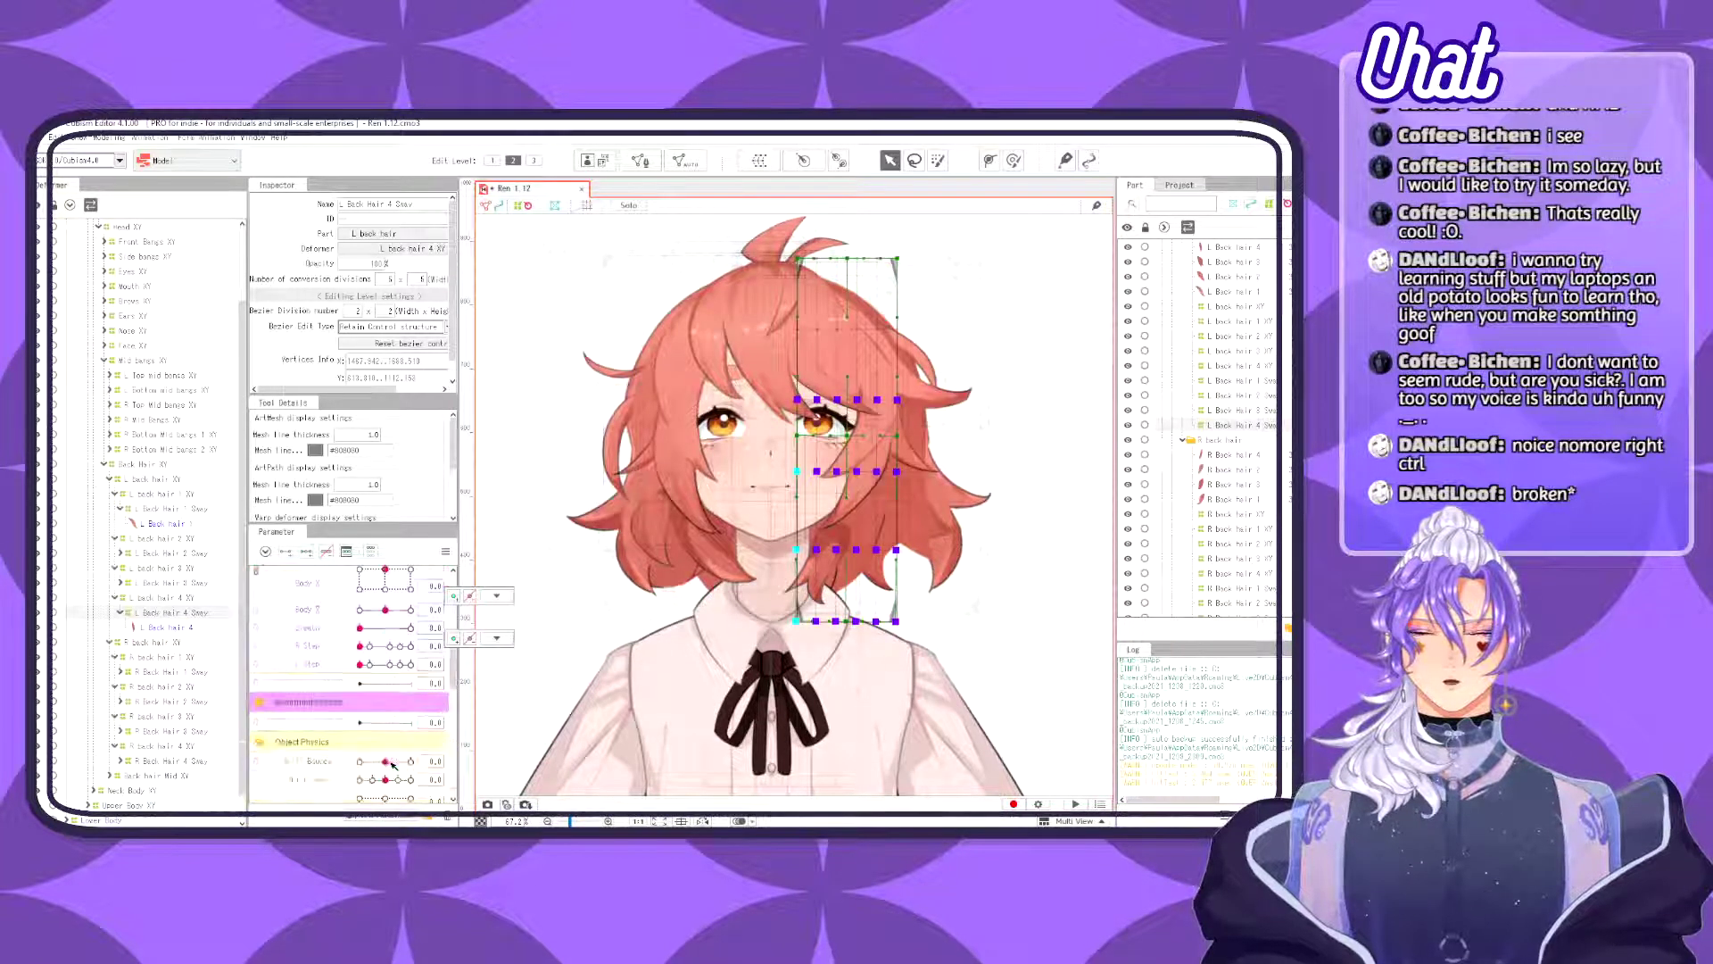
- Select the L Bottom Mid Bangs mesh and collapse its Bounce and Sway branches in the deformer tree
{"action": "left_click", "coordinate": [497, 637]}
{"action": "left_click", "coordinate": [849, 544]}
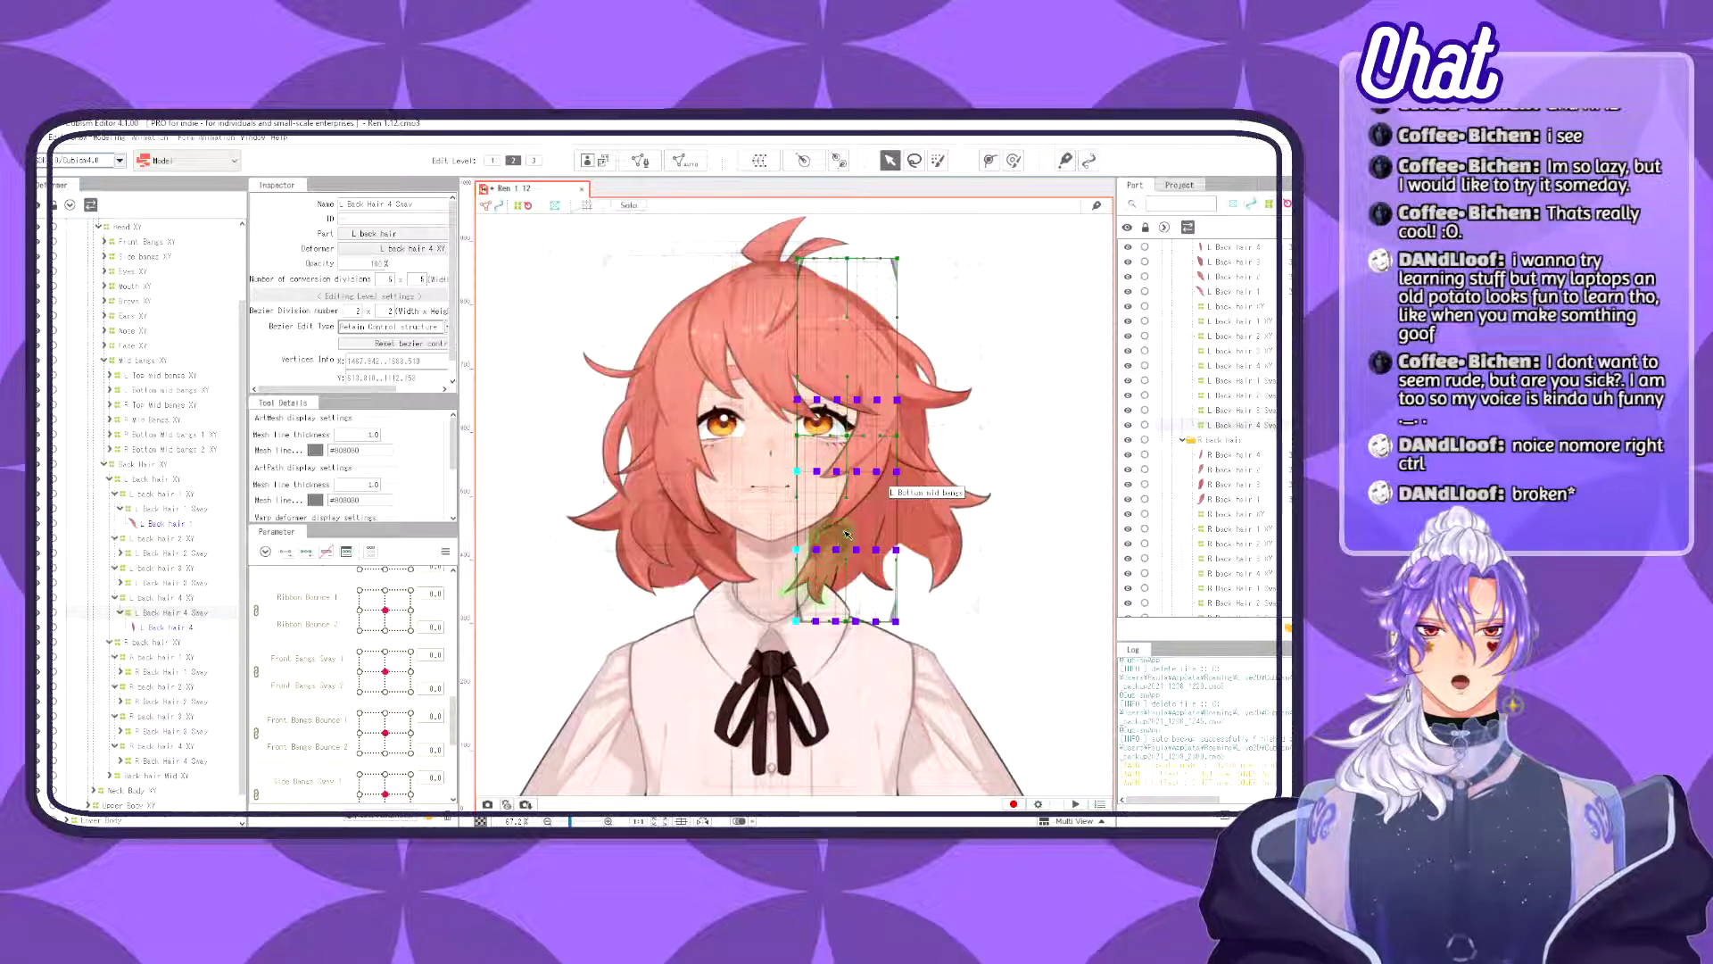
{"action": "left_click", "coordinate": [838, 535]}
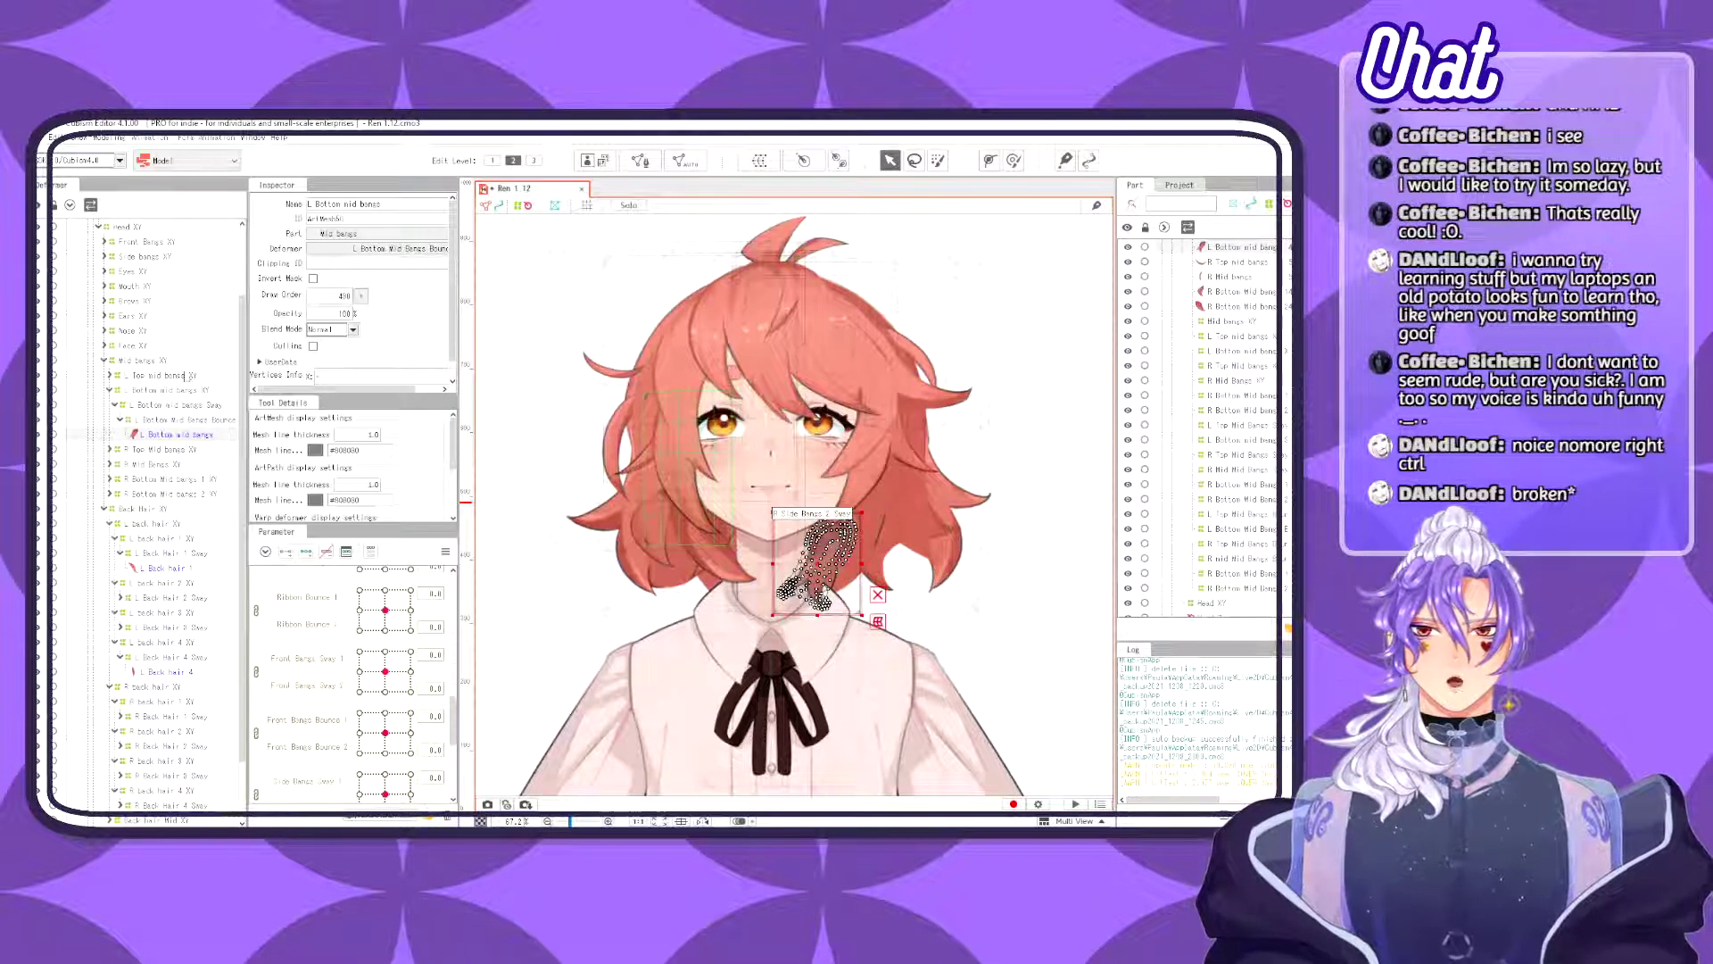
{"action": "left_click", "coordinate": [120, 421]}
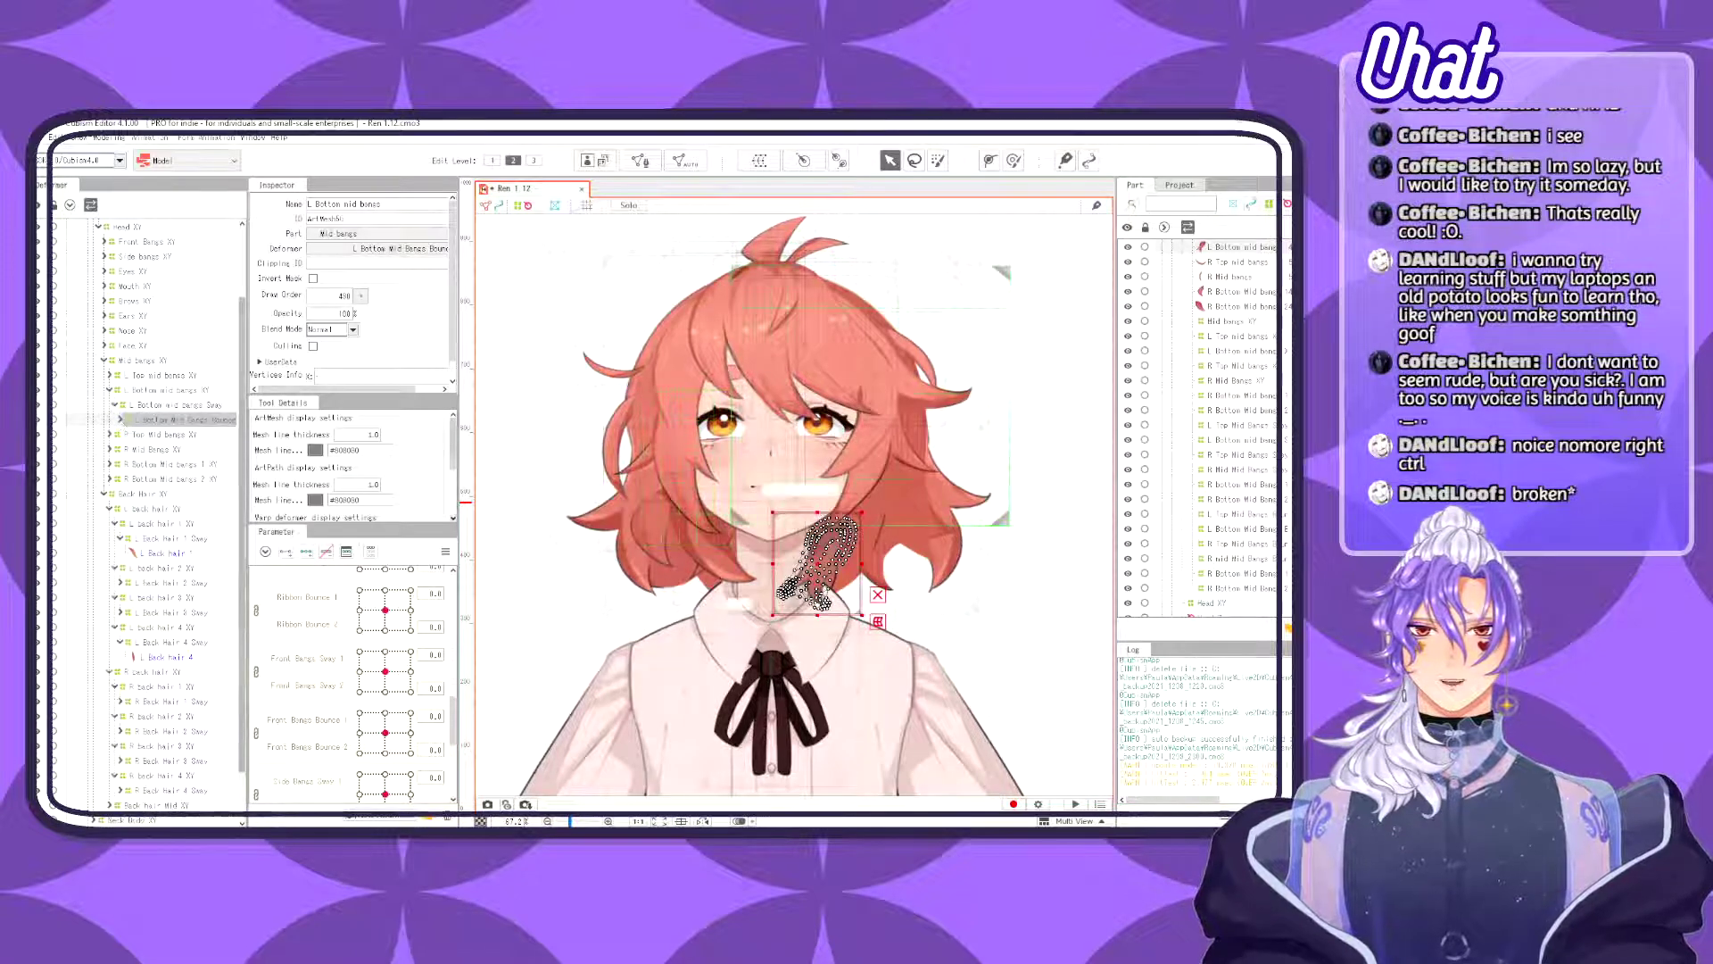
{"action": "left_click", "coordinate": [116, 406]}
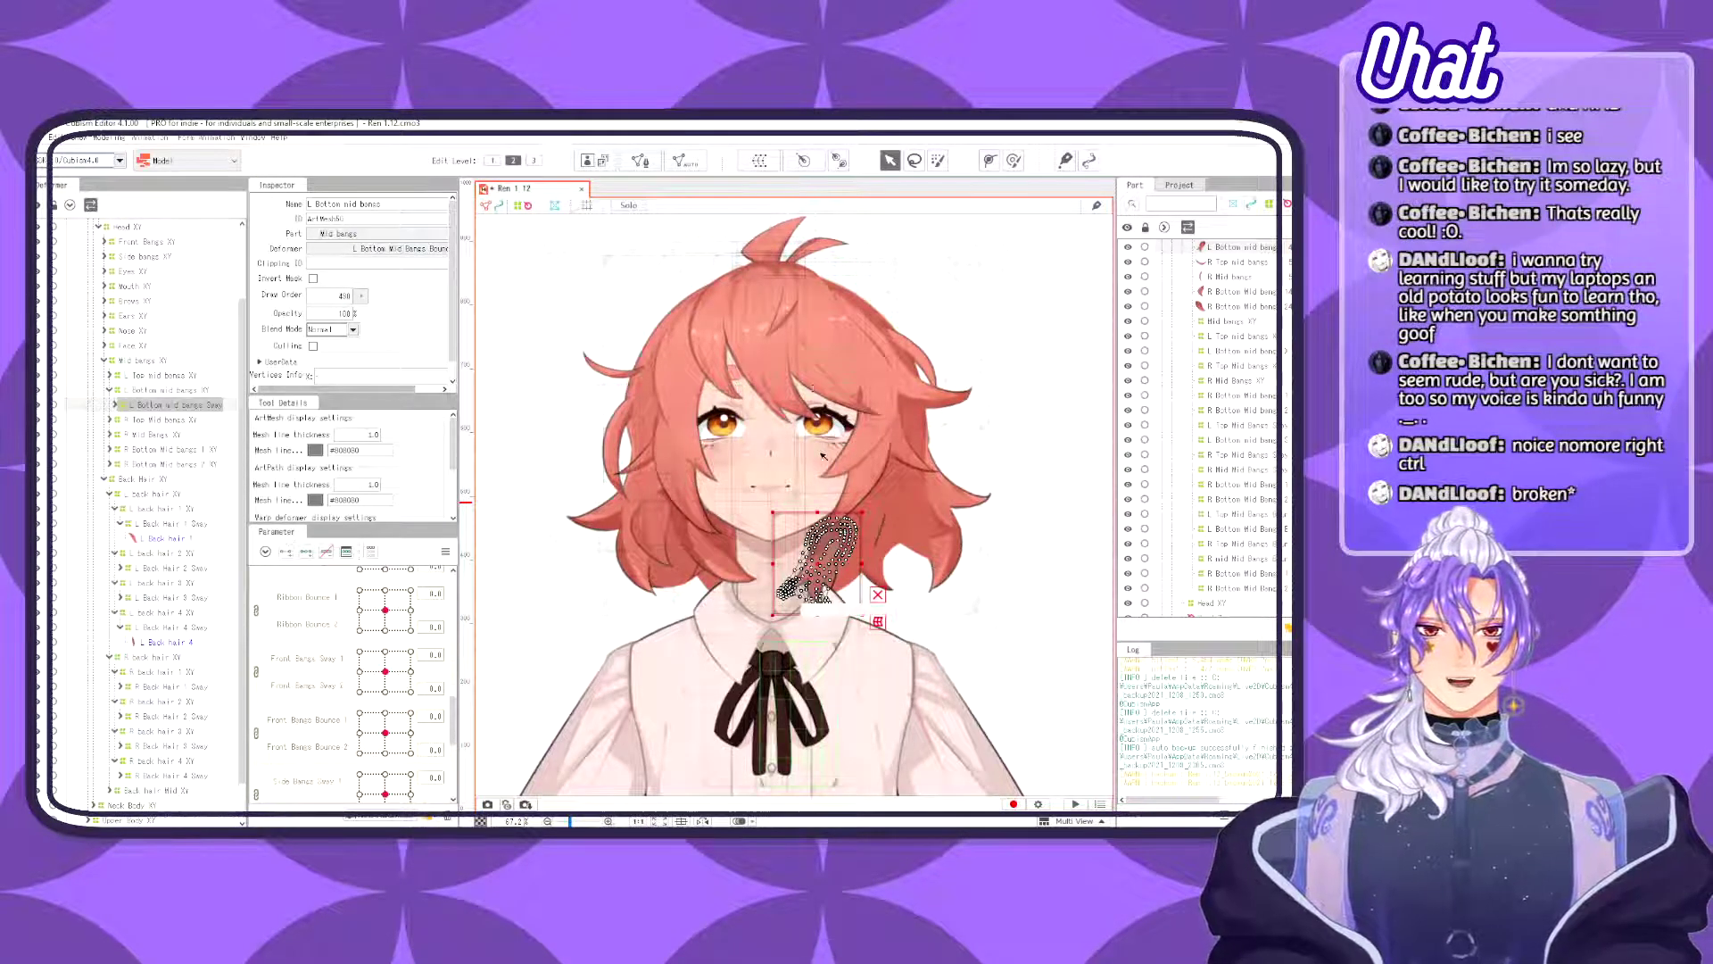
{"action": "scroll", "coordinate": [177, 584], "scroll_direction": "down", "scroll_amount": 1}
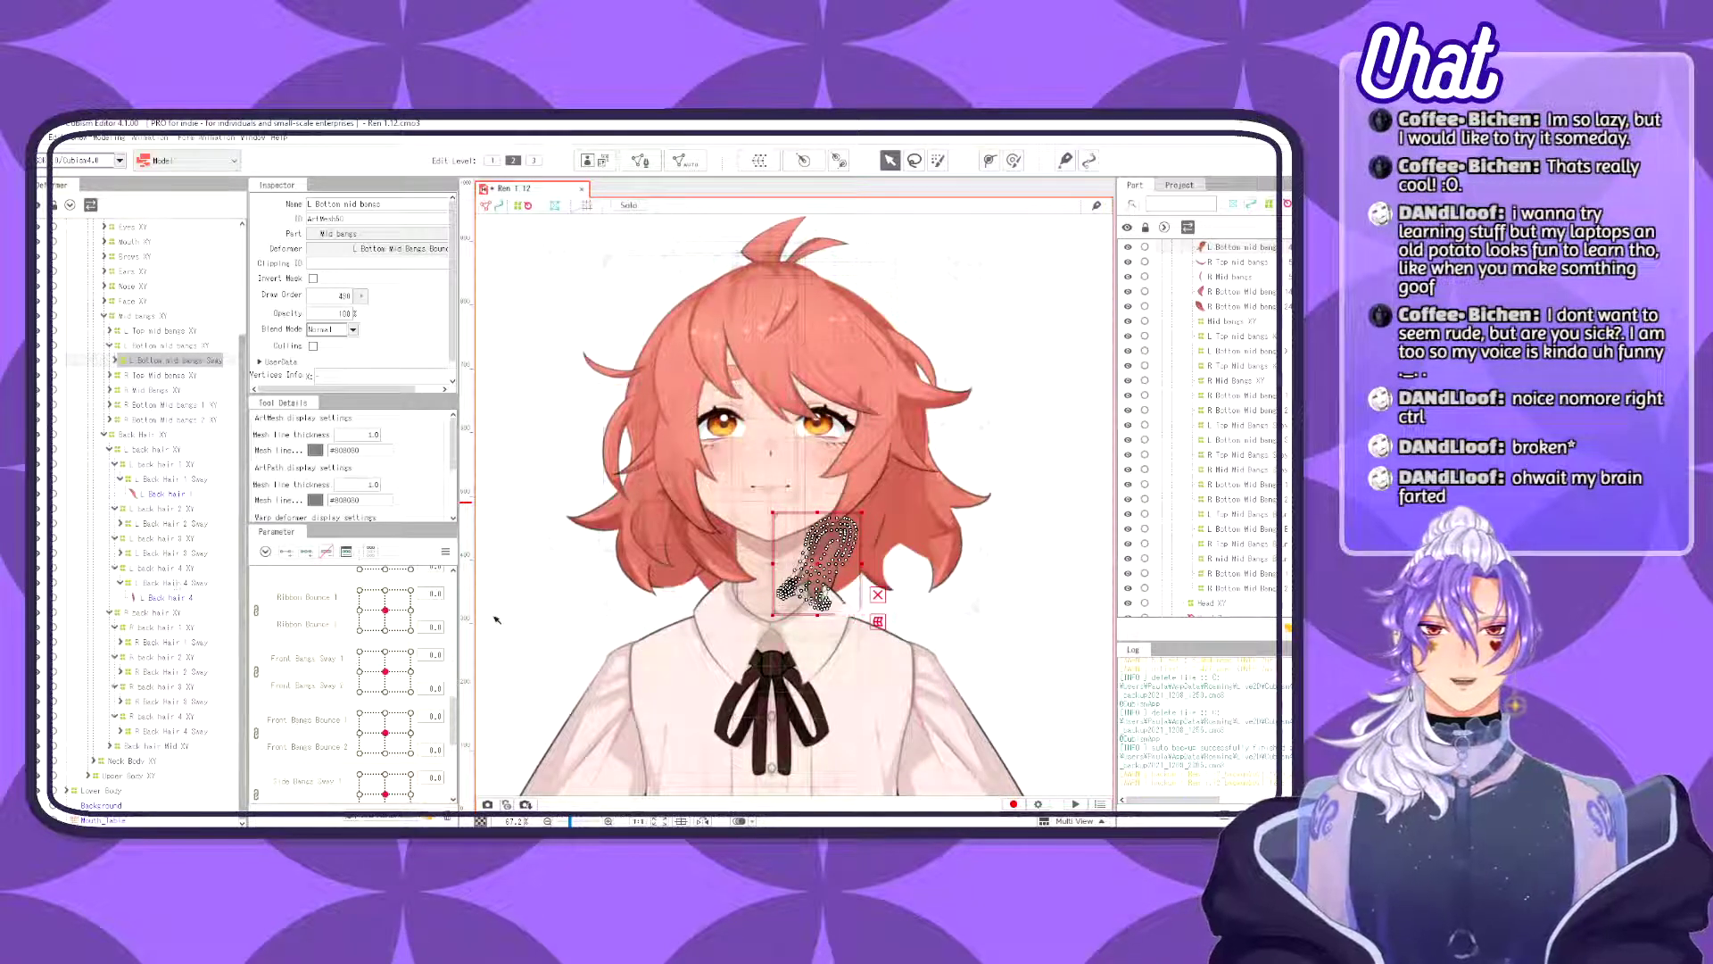
- Select the L Back Hair 4 Sway deformer and set Back Hair Sway 1 to 1.0
{"action": "left_click", "coordinate": [171, 582]}
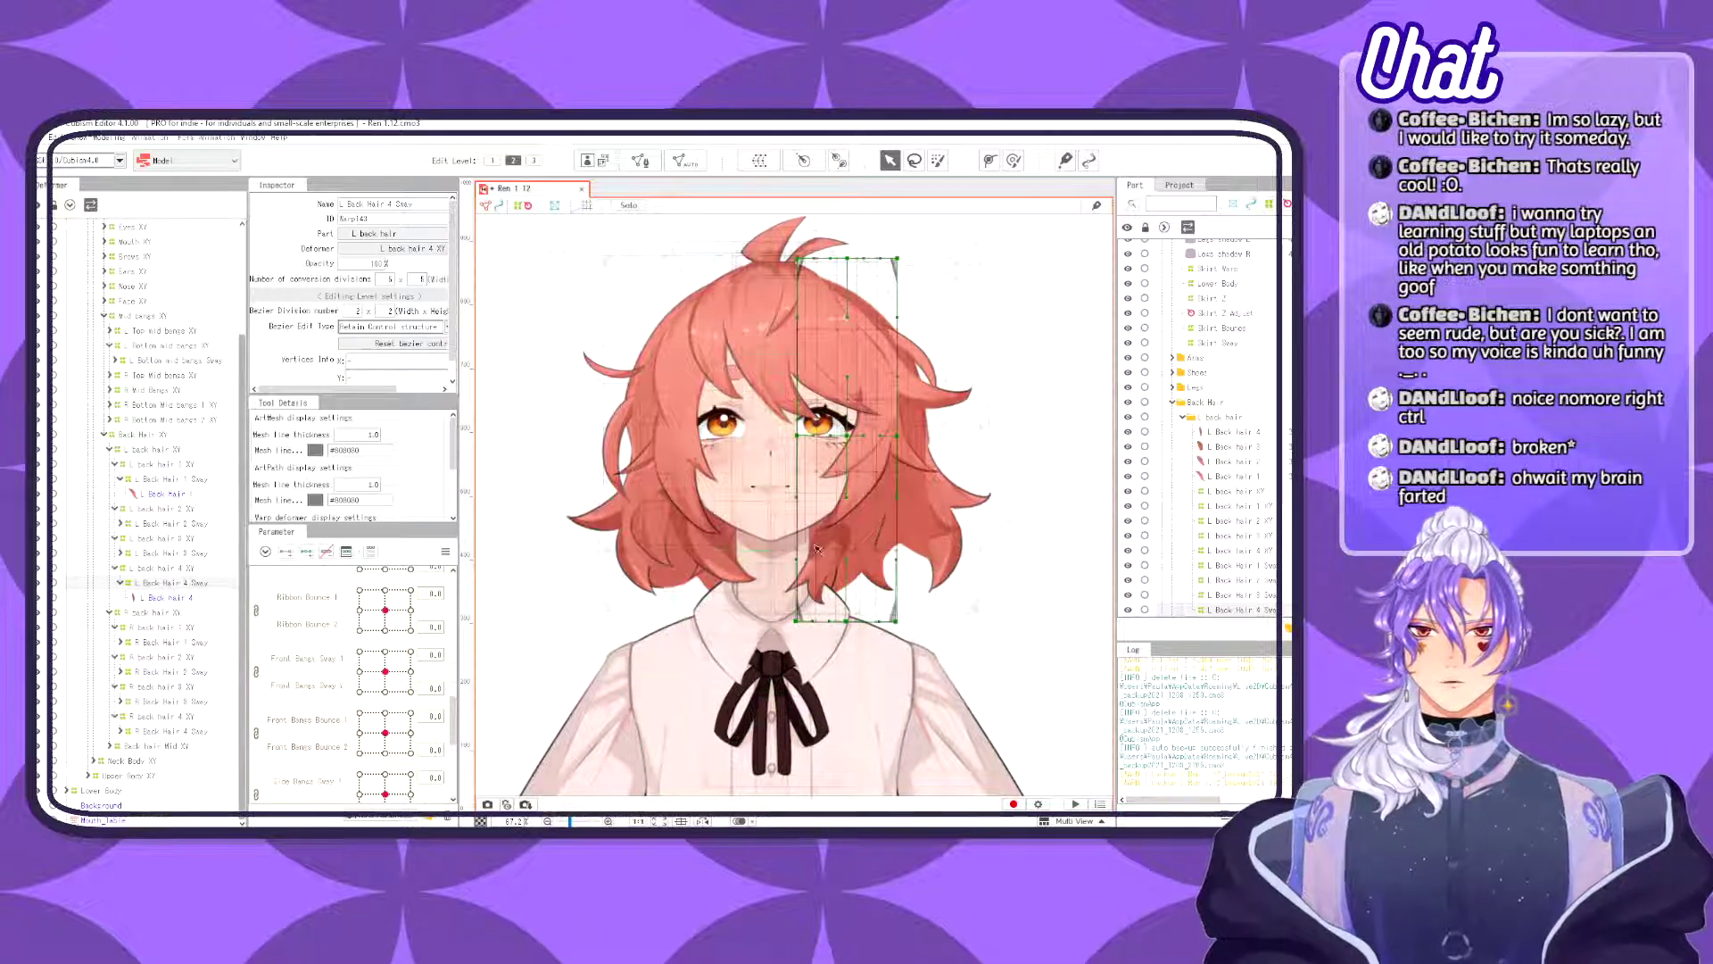
{"action": "scroll", "coordinate": [373, 717], "scroll_direction": "down", "scroll_amount": 3}
{"action": "left_click_drag", "start_coordinate": [386, 775], "coordinate": [459, 777]}
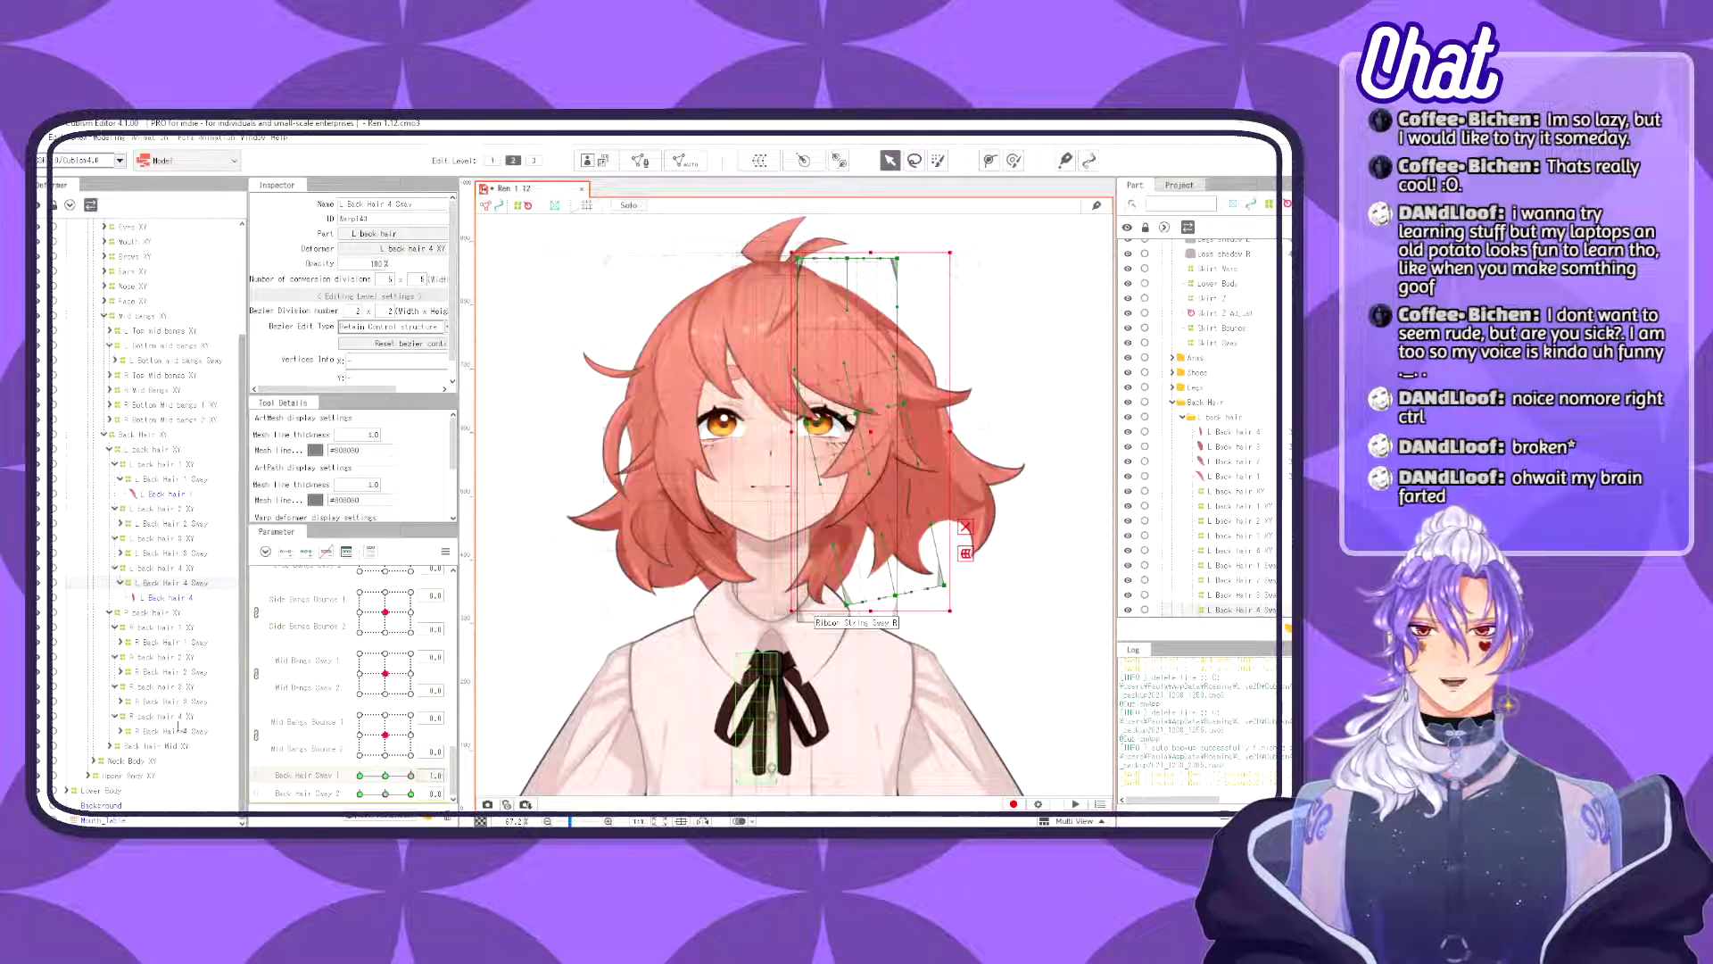
{"action": "left_click", "coordinate": [807, 616]}
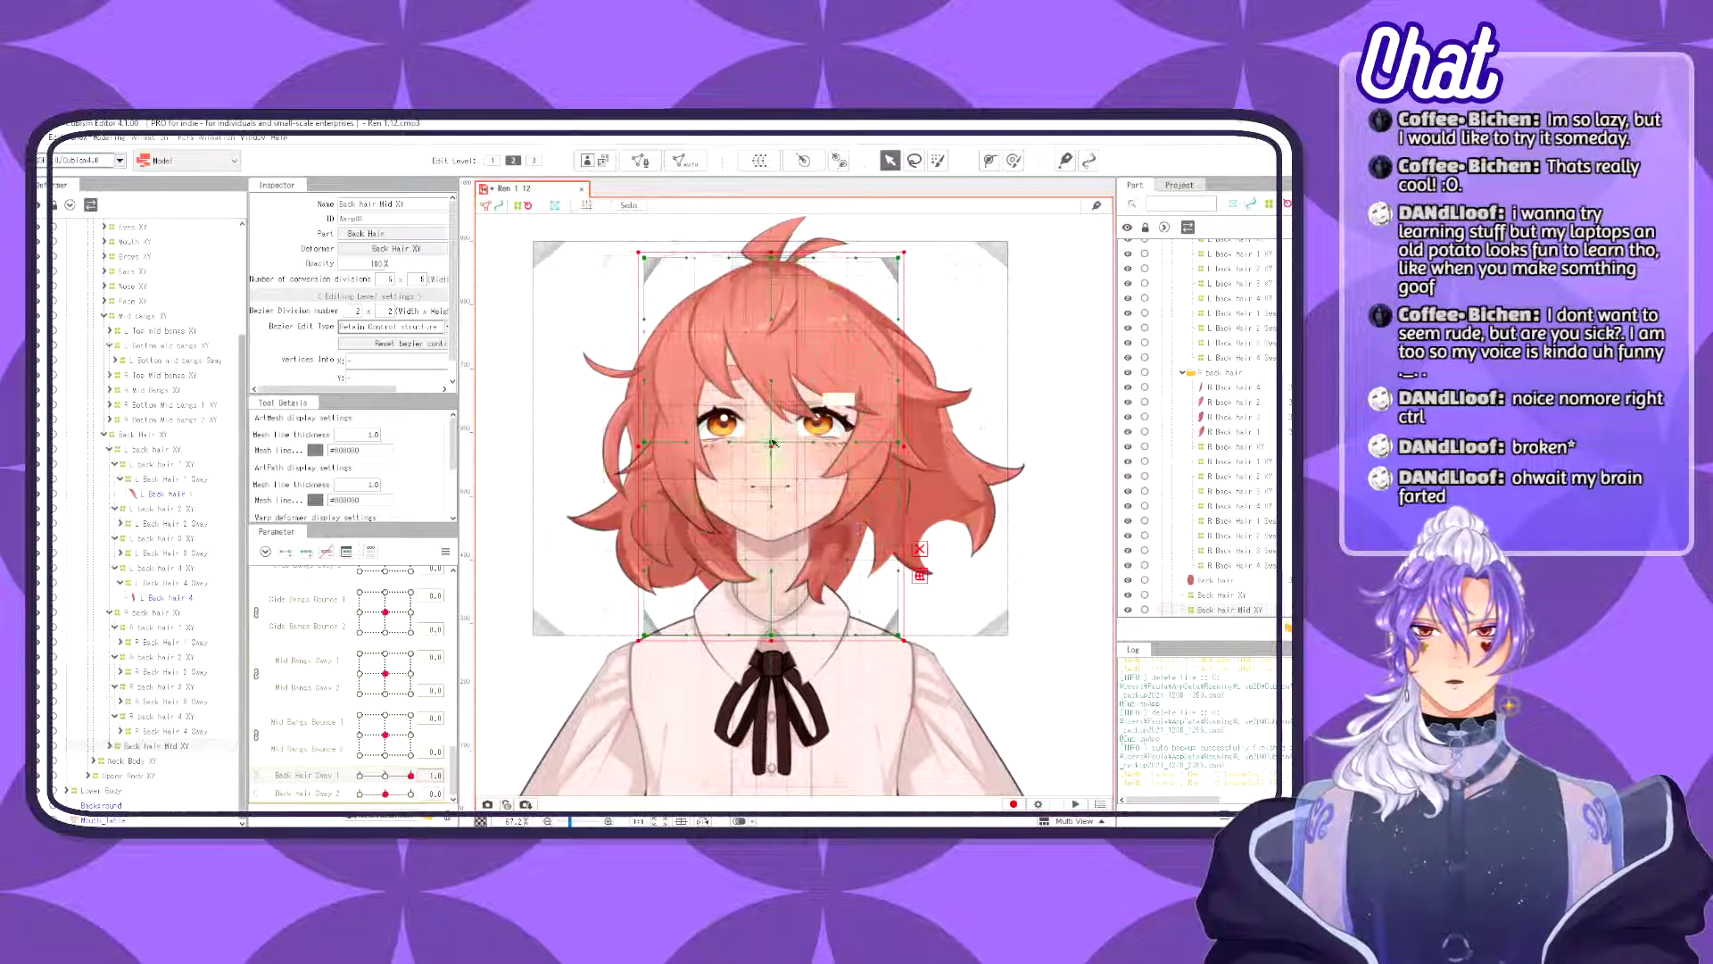
{"action": "left_click_drag", "start_coordinate": [773, 444], "coordinate": [791, 517]}
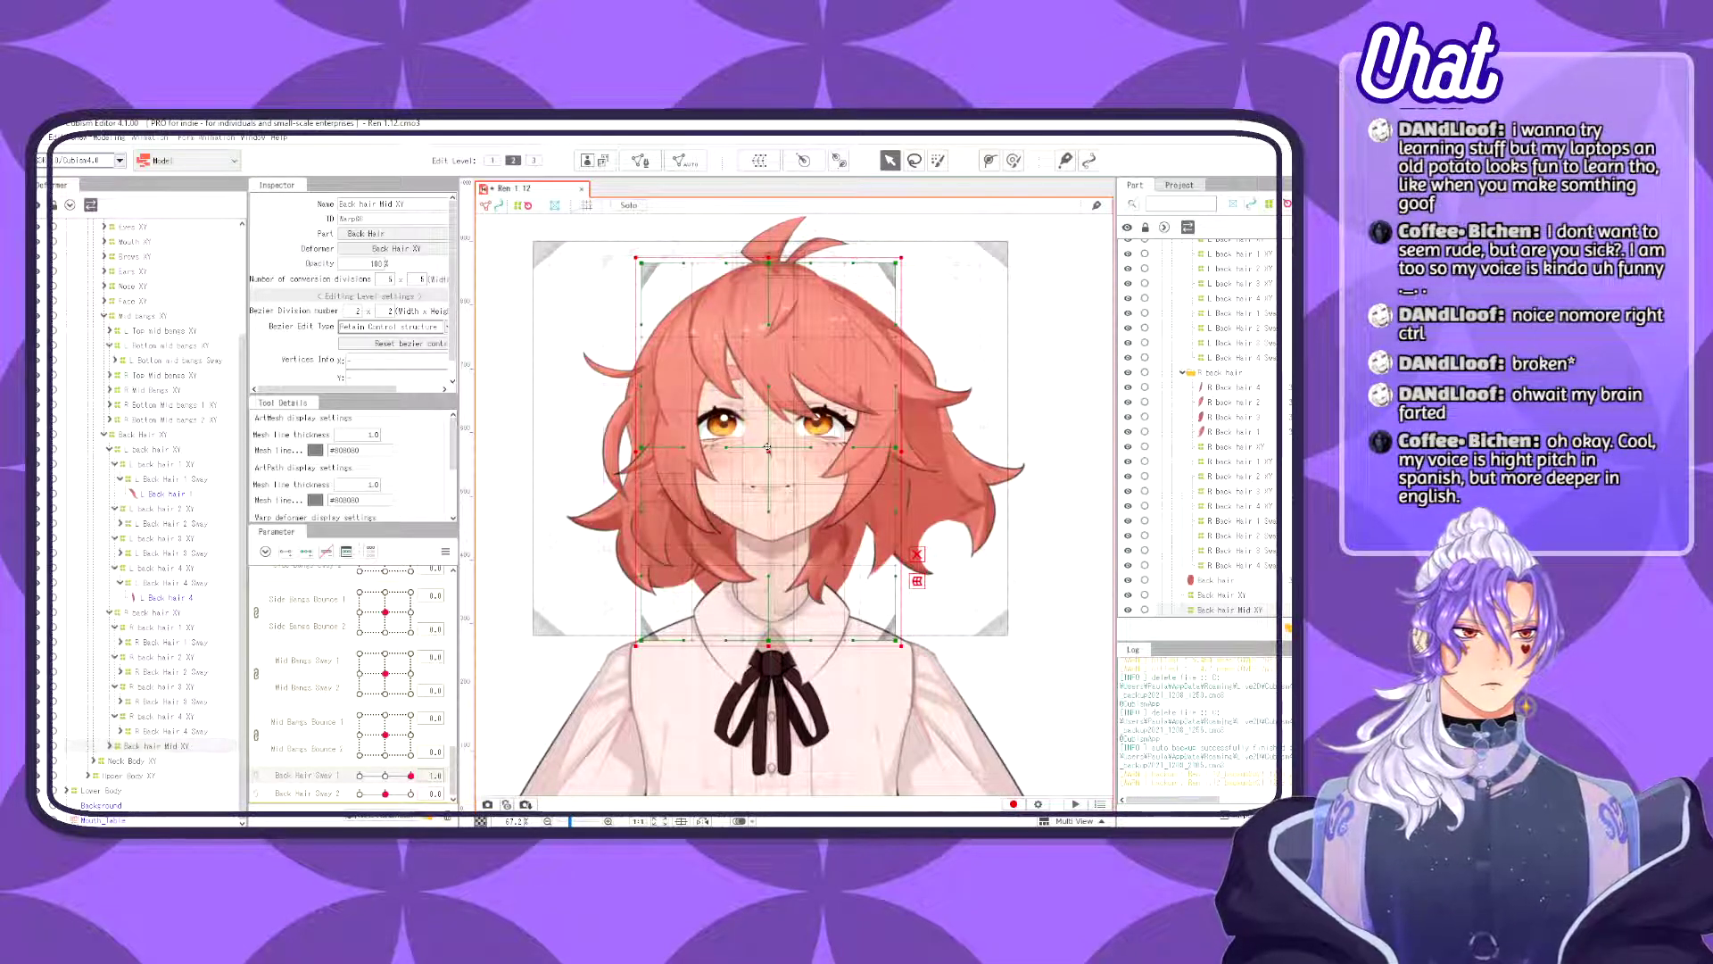
{"action": "key", "text": "ctrl+z"}
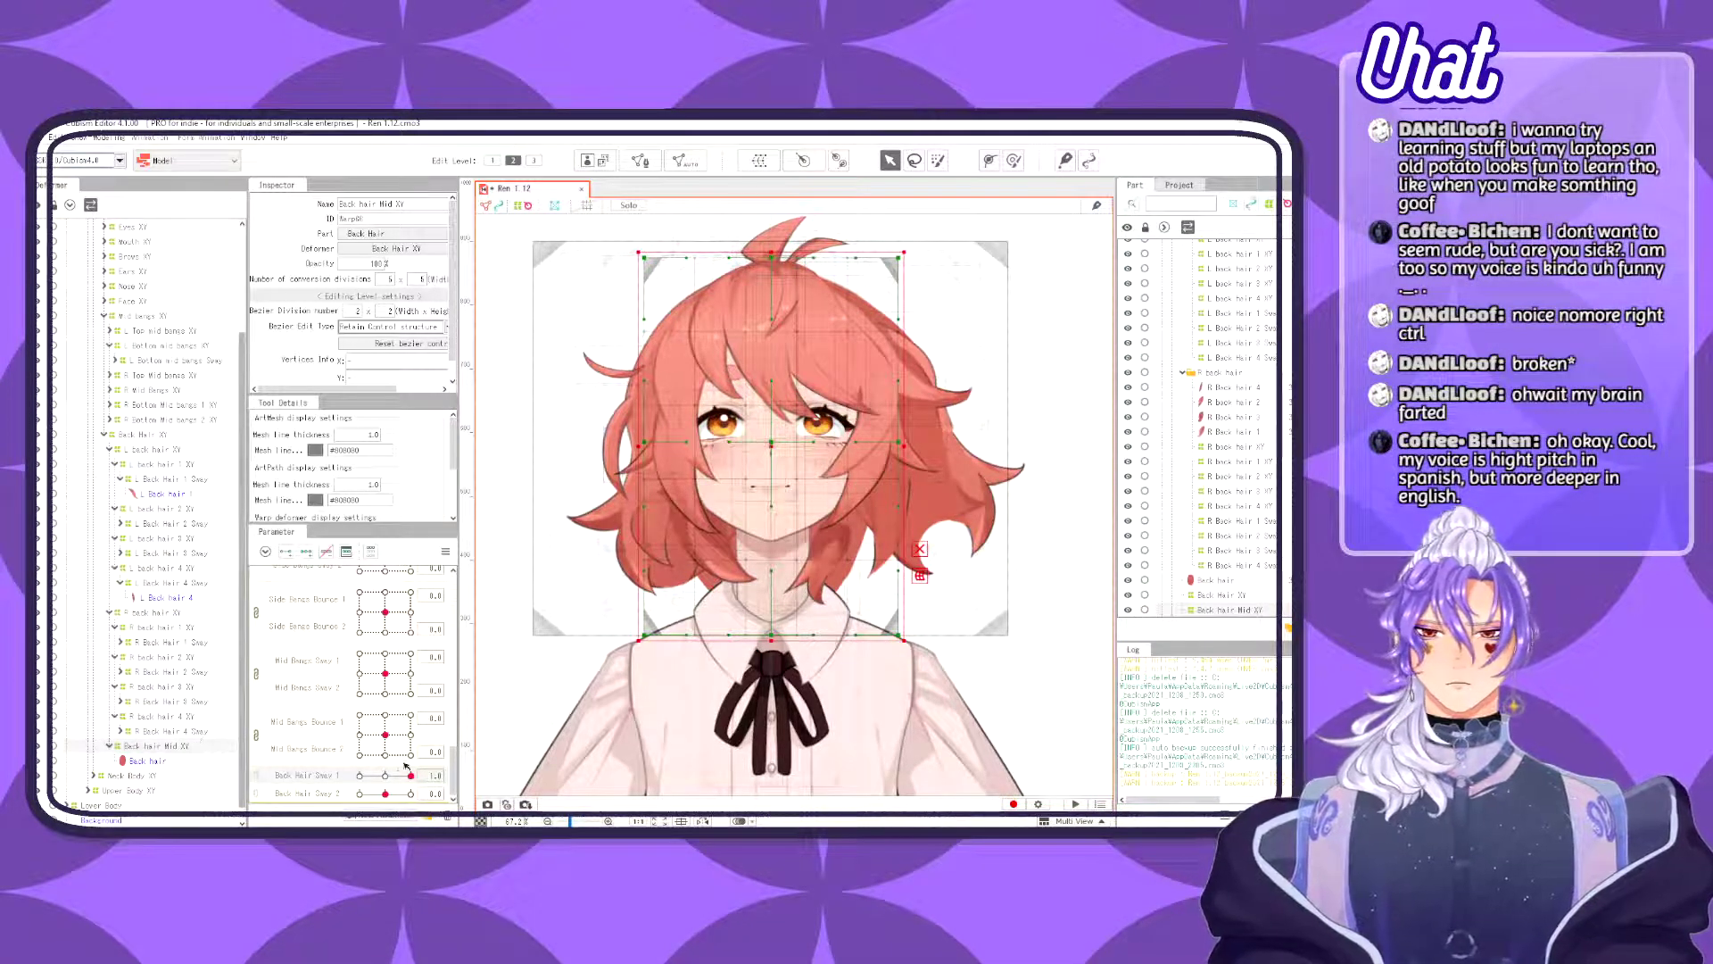
- Select R Back Hair 4 Sway and preview the hair by varying Back Hair Sway 1 between its minimum and 1.0
{"action": "left_click", "coordinate": [165, 730]}
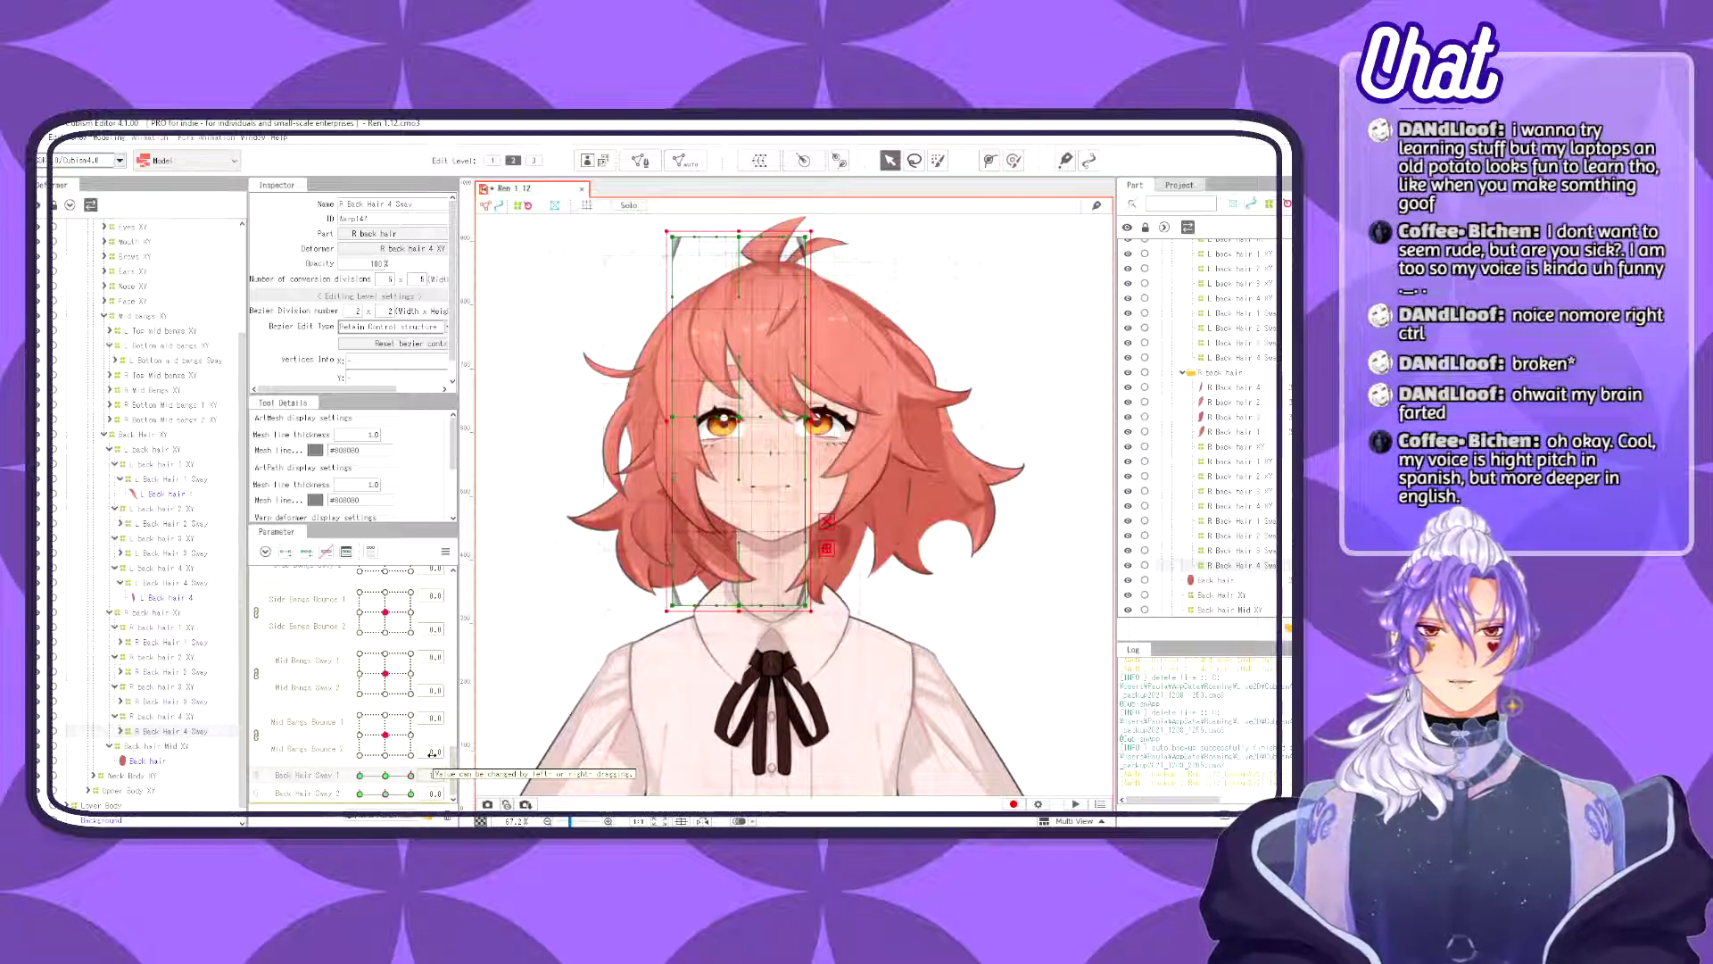
{"action": "left_click", "coordinate": [371, 777]}
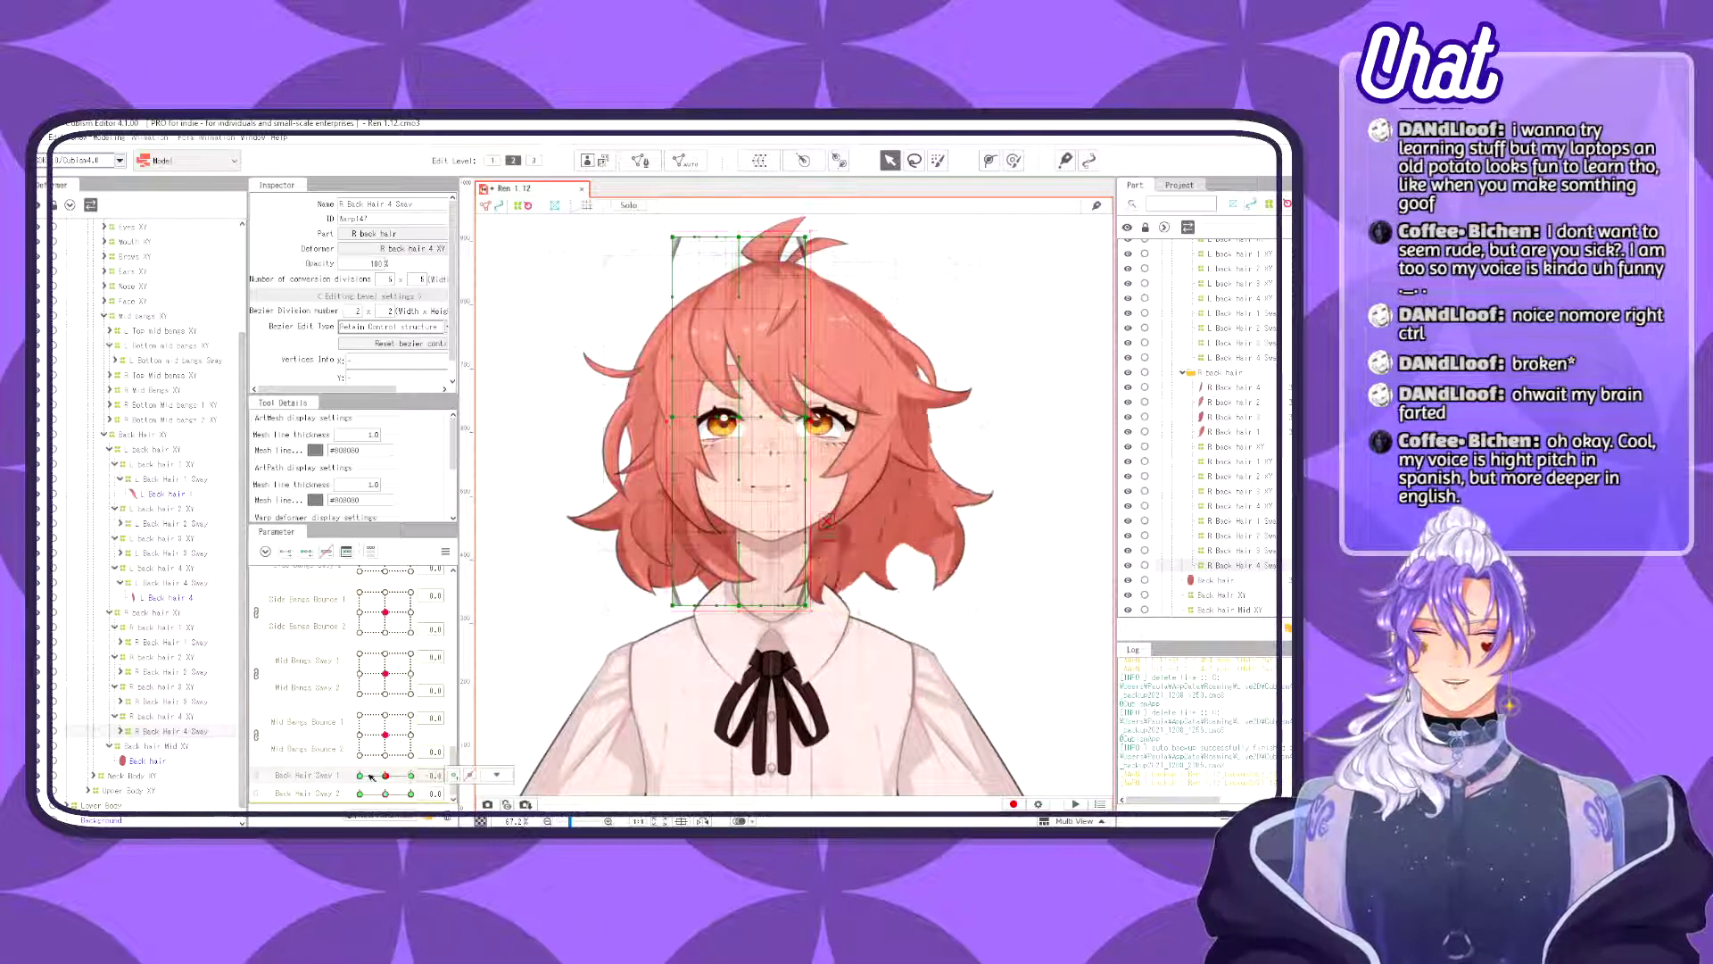
{"action": "left_click_drag", "start_coordinate": [371, 777], "coordinate": [491, 776]}
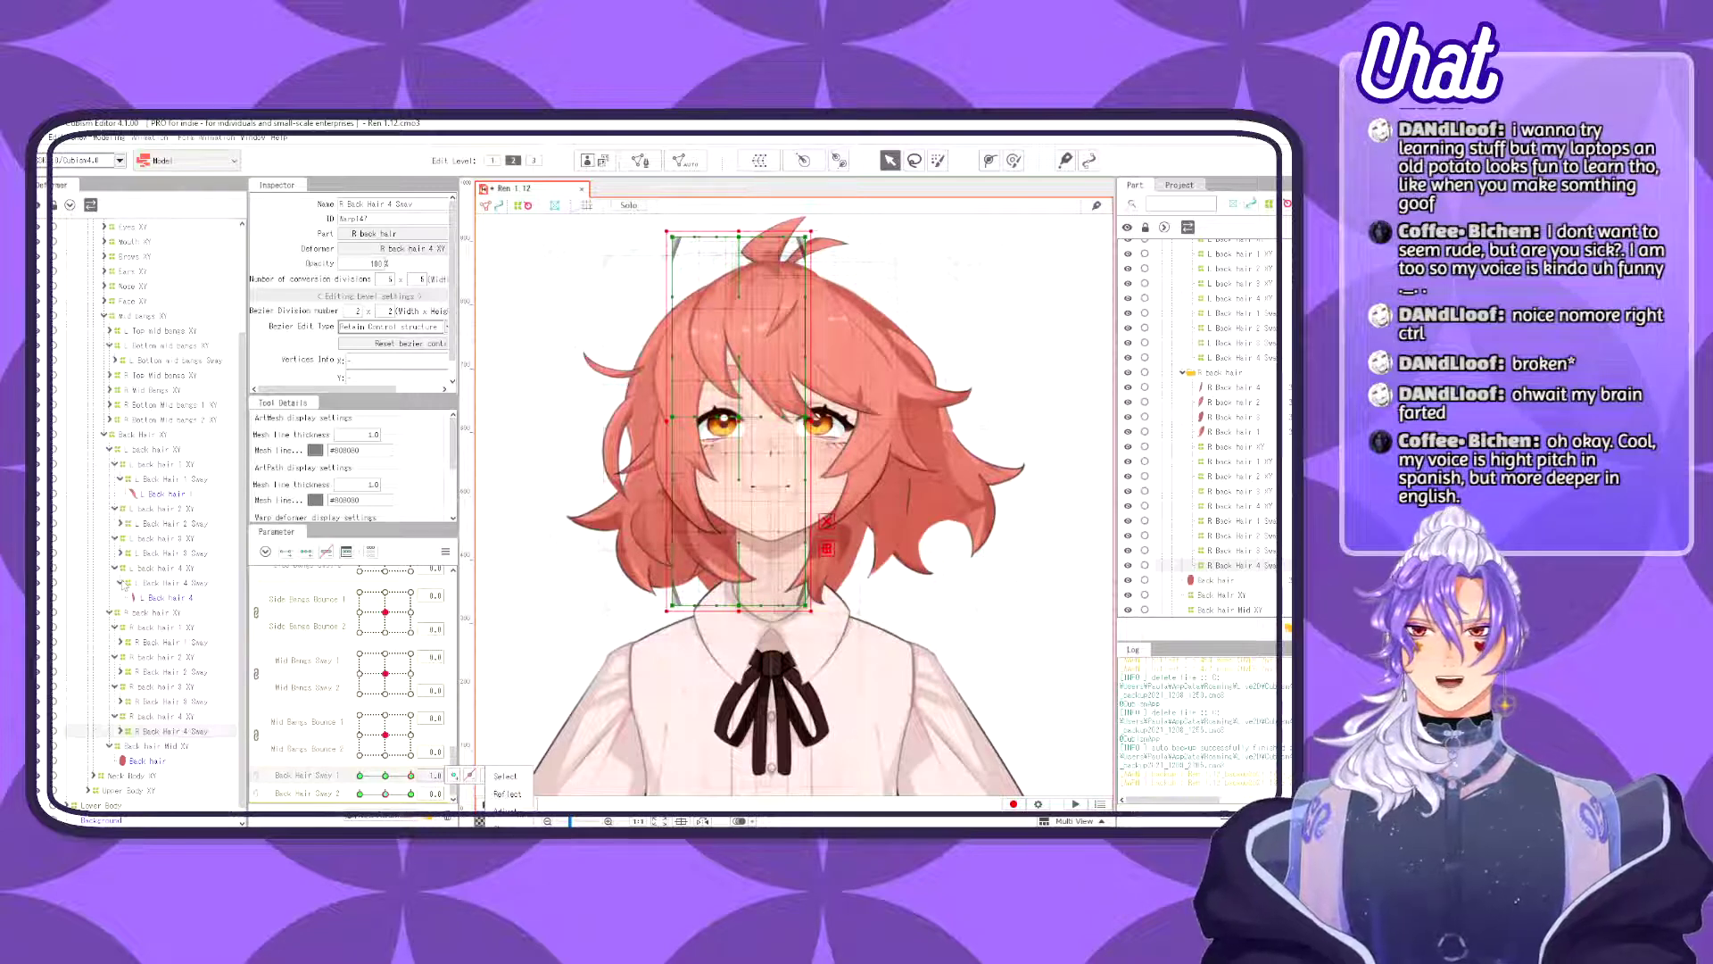
- Collapse the open L Back Hair 4 and 1 Sway branches and check R Back Hair 1 Sway at Back Hair Sway 1 = 1.0
{"action": "left_click", "coordinate": [123, 583]}
{"action": "left_click", "coordinate": [123, 583]}
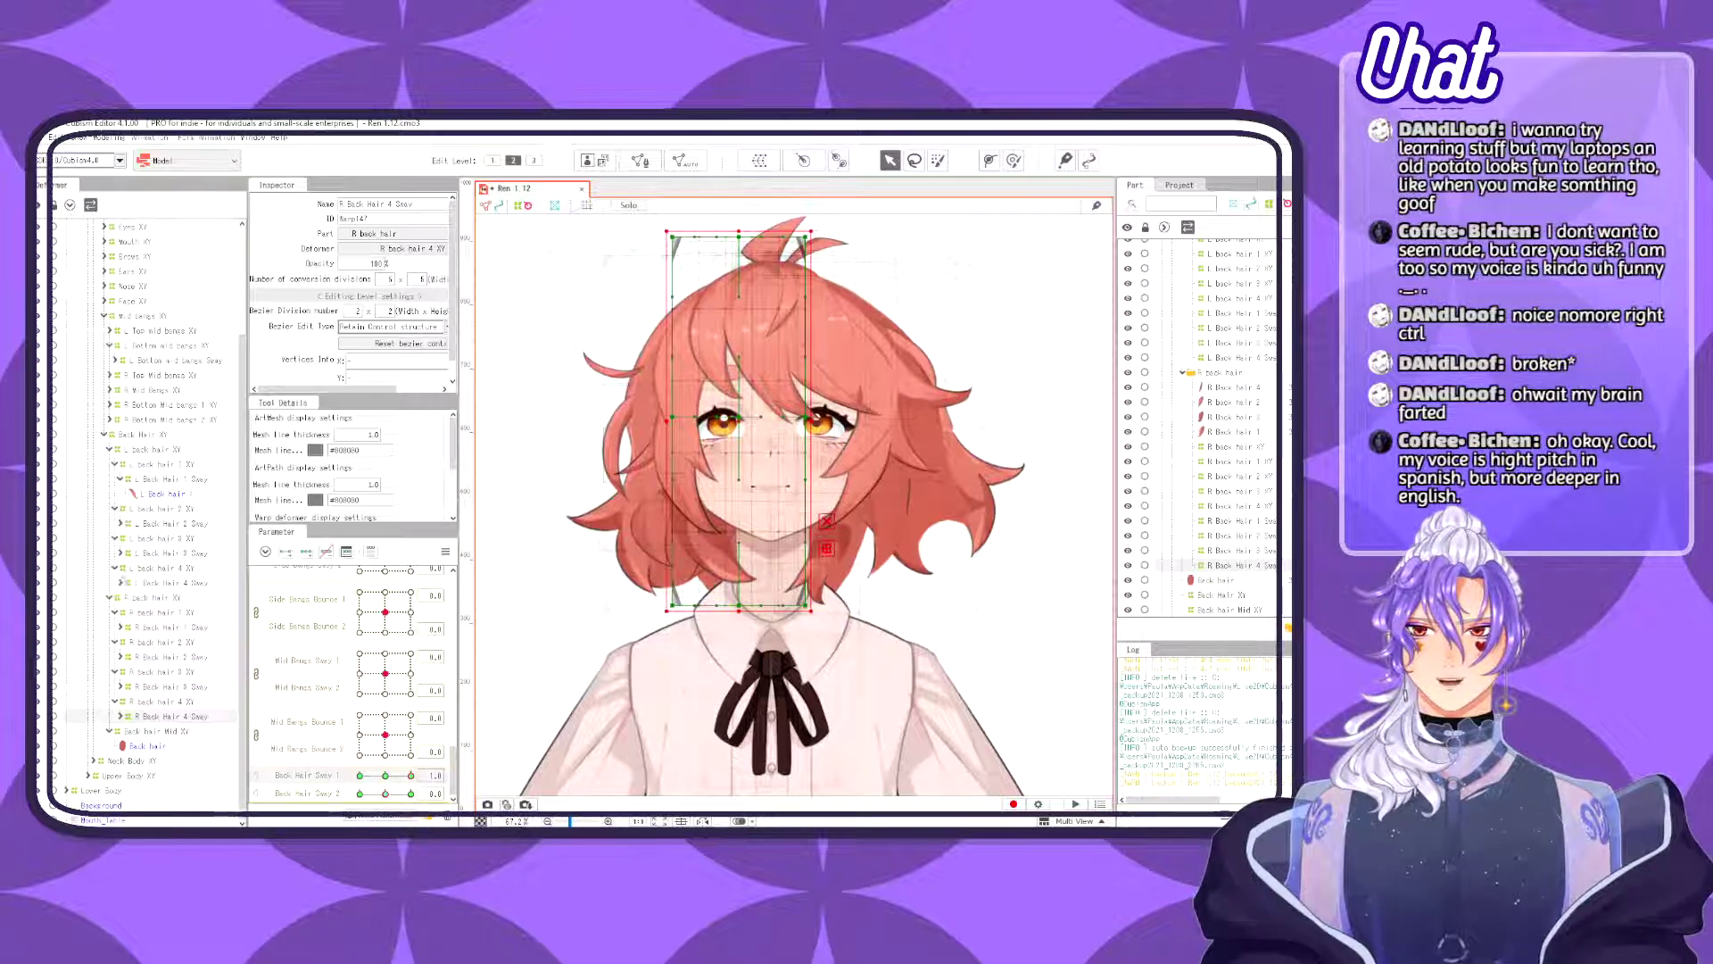
{"action": "left_click", "coordinate": [122, 479]}
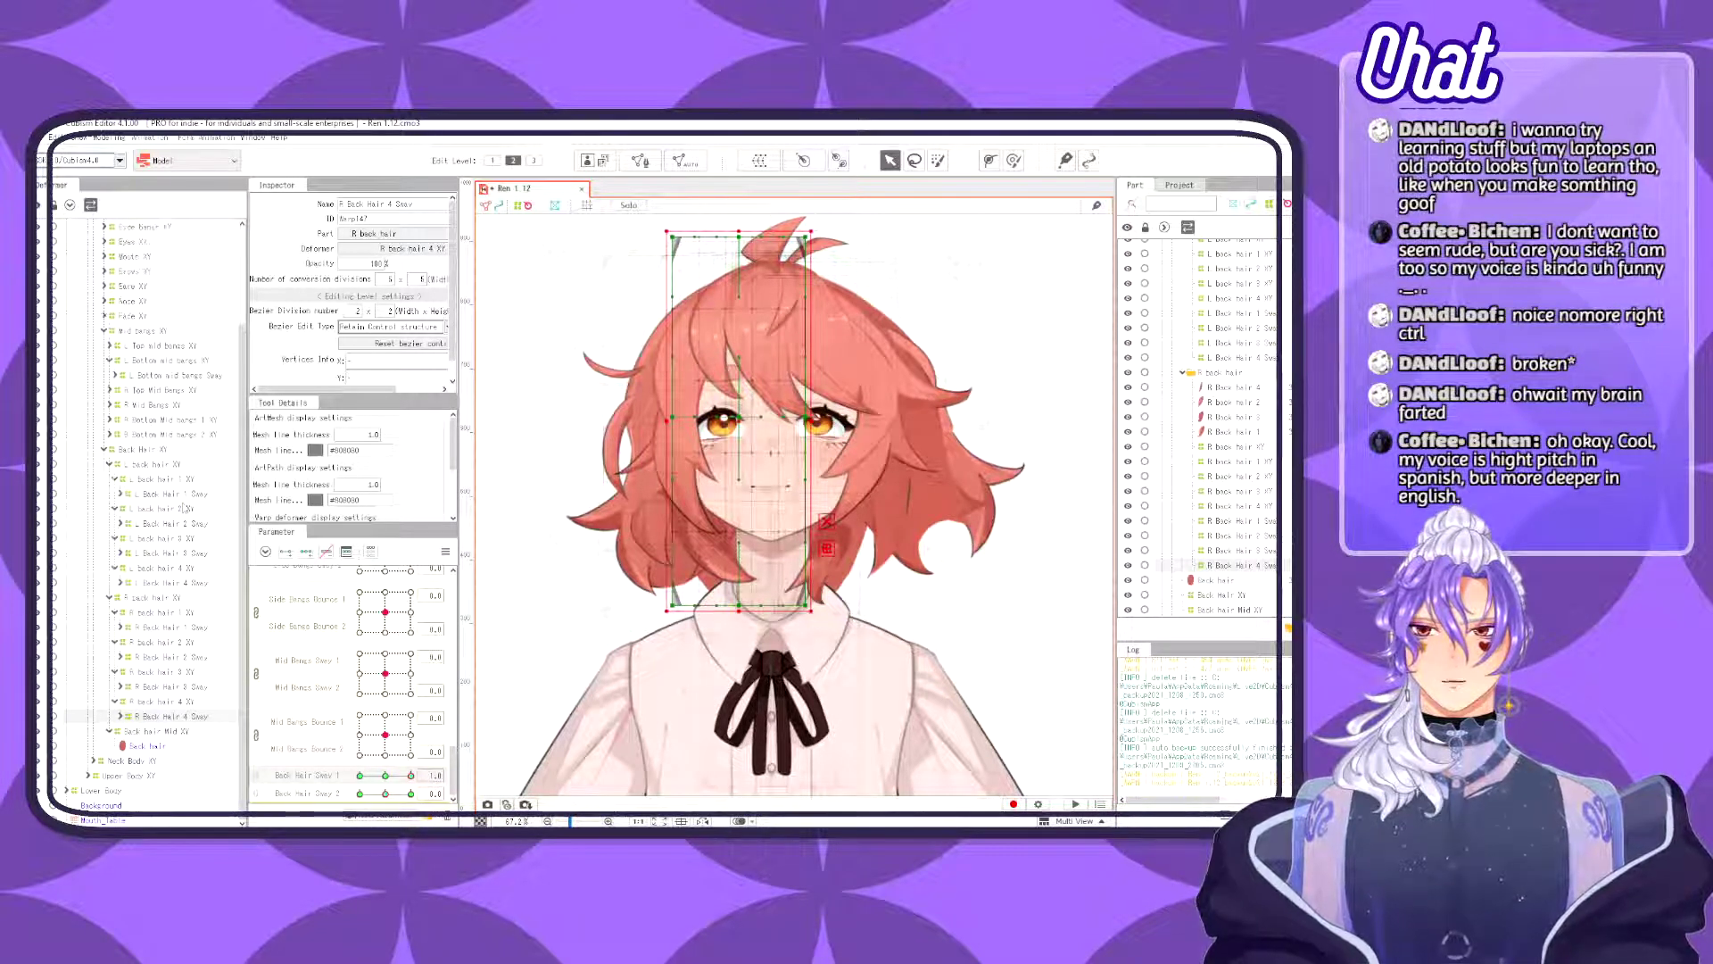
{"action": "left_click", "coordinate": [163, 627]}
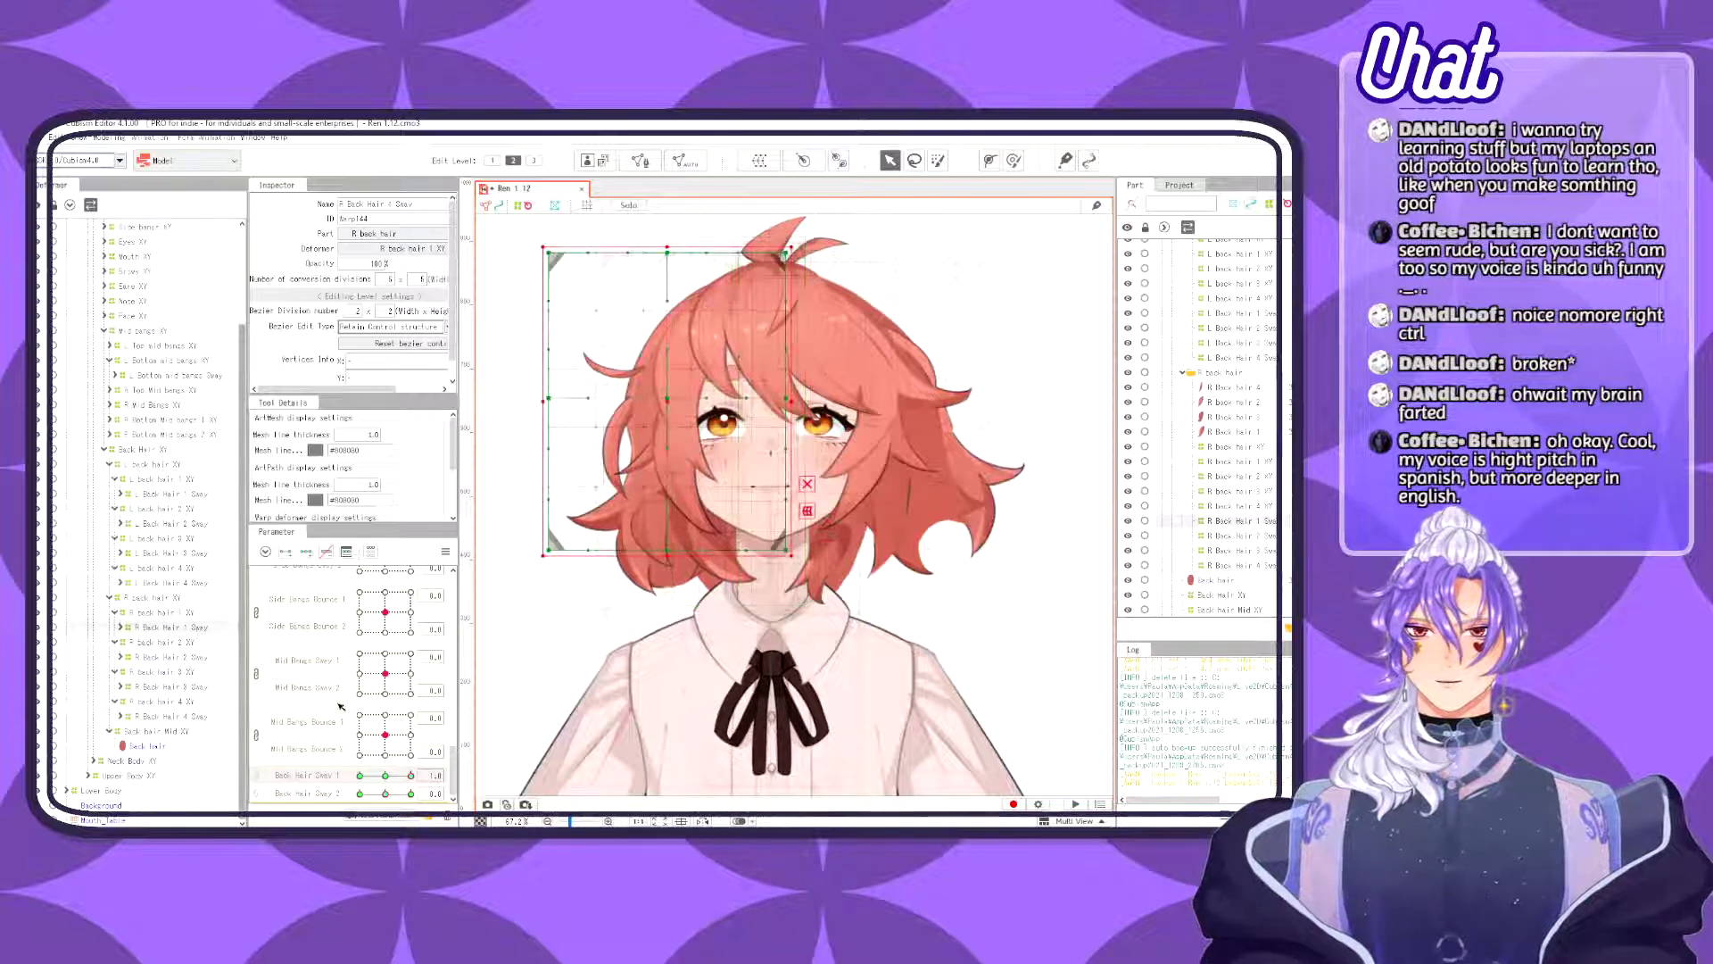
{"action": "left_click_drag", "start_coordinate": [398, 779], "coordinate": [454, 773]}
- Create a warp deformer named Back Hair Sway as the parent of the central Back Hair mesh
{"action": "left_click", "coordinate": [144, 745]}
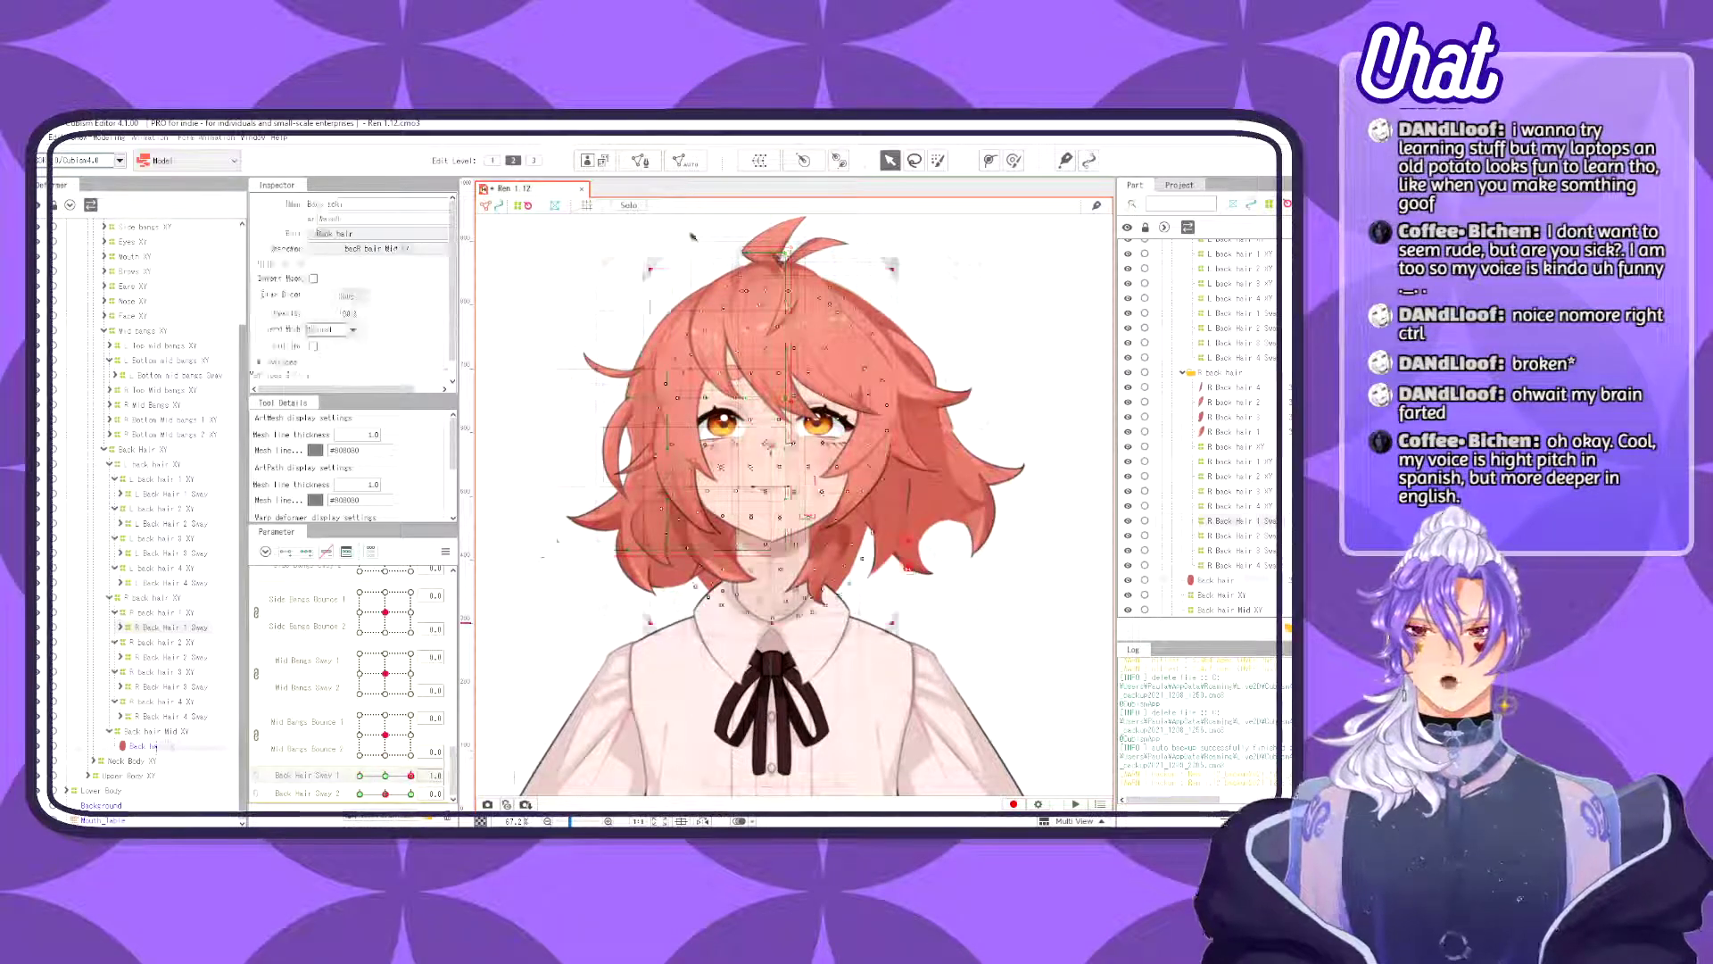
{"action": "left_click", "coordinate": [757, 161]}
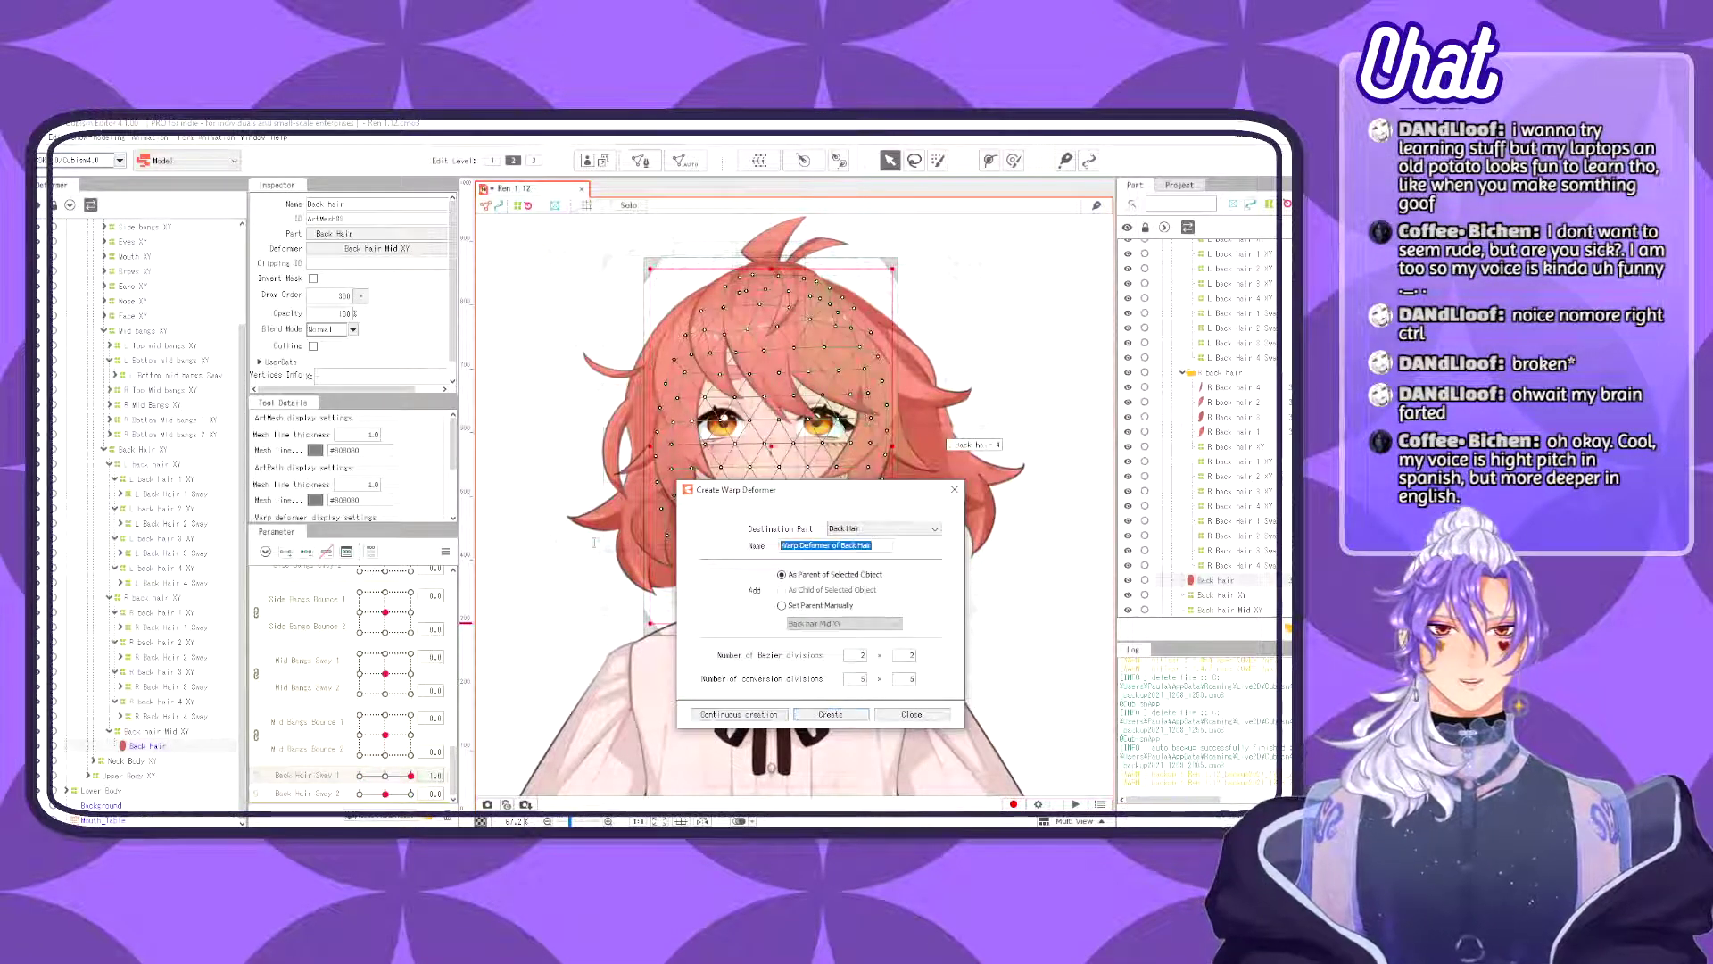
{"action": "type", "text": "Back hai"}
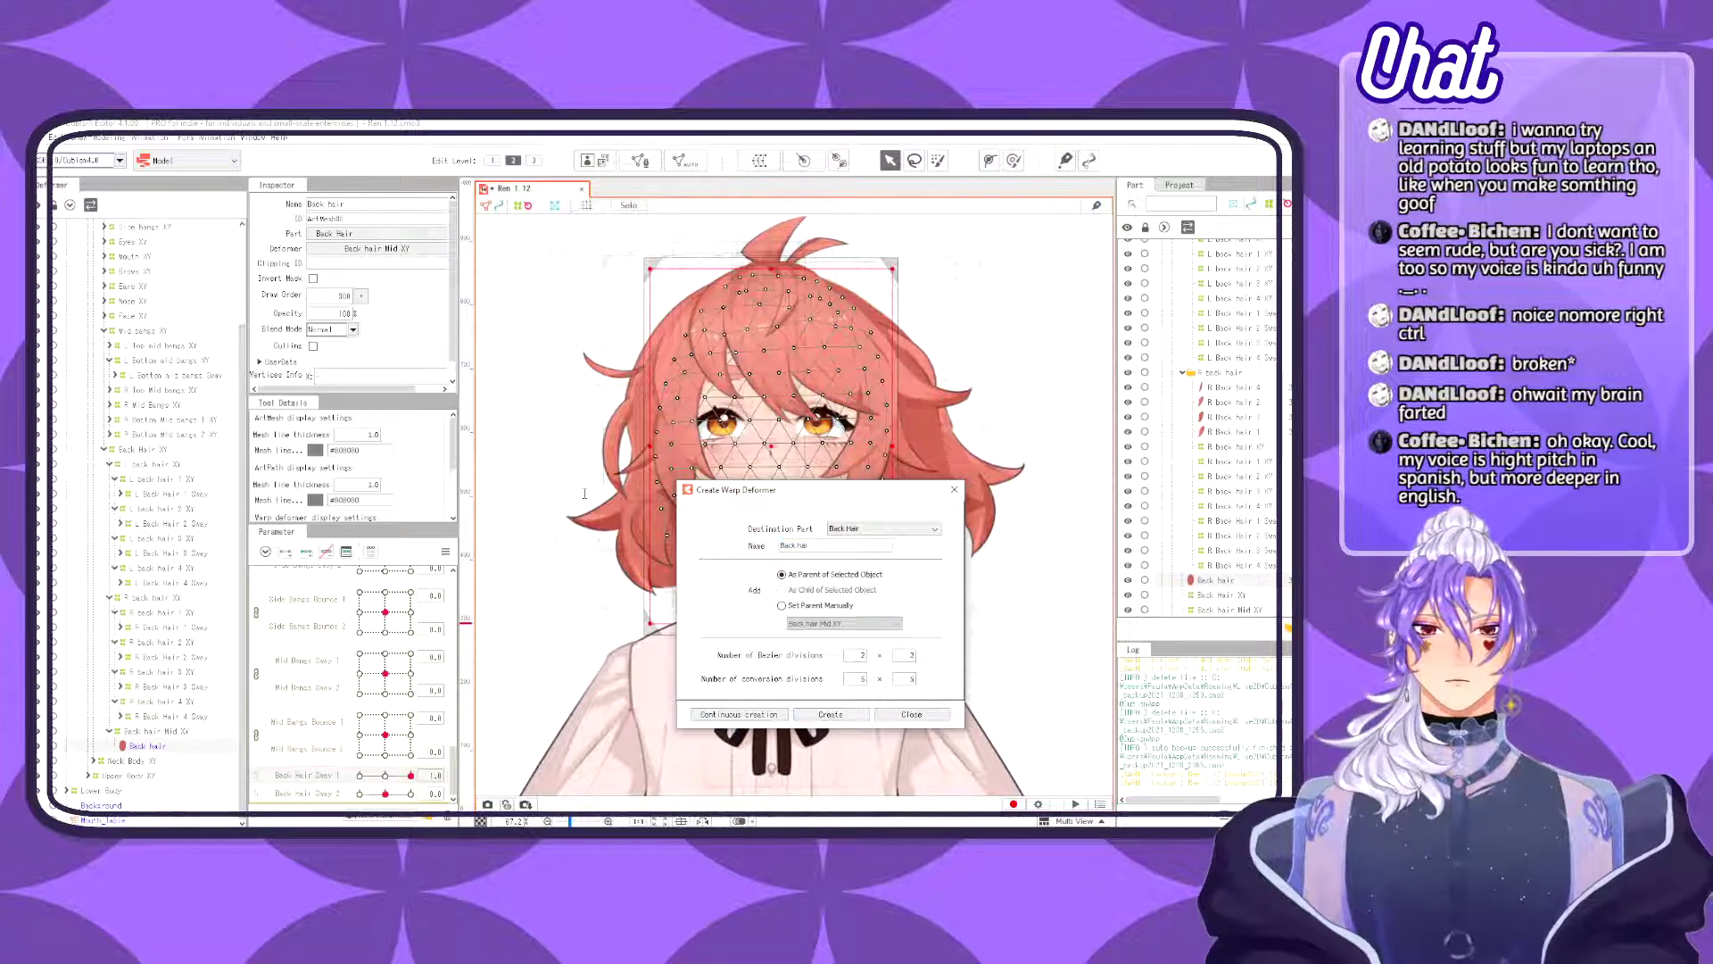
{"action": "type", "text": "r Sway"}
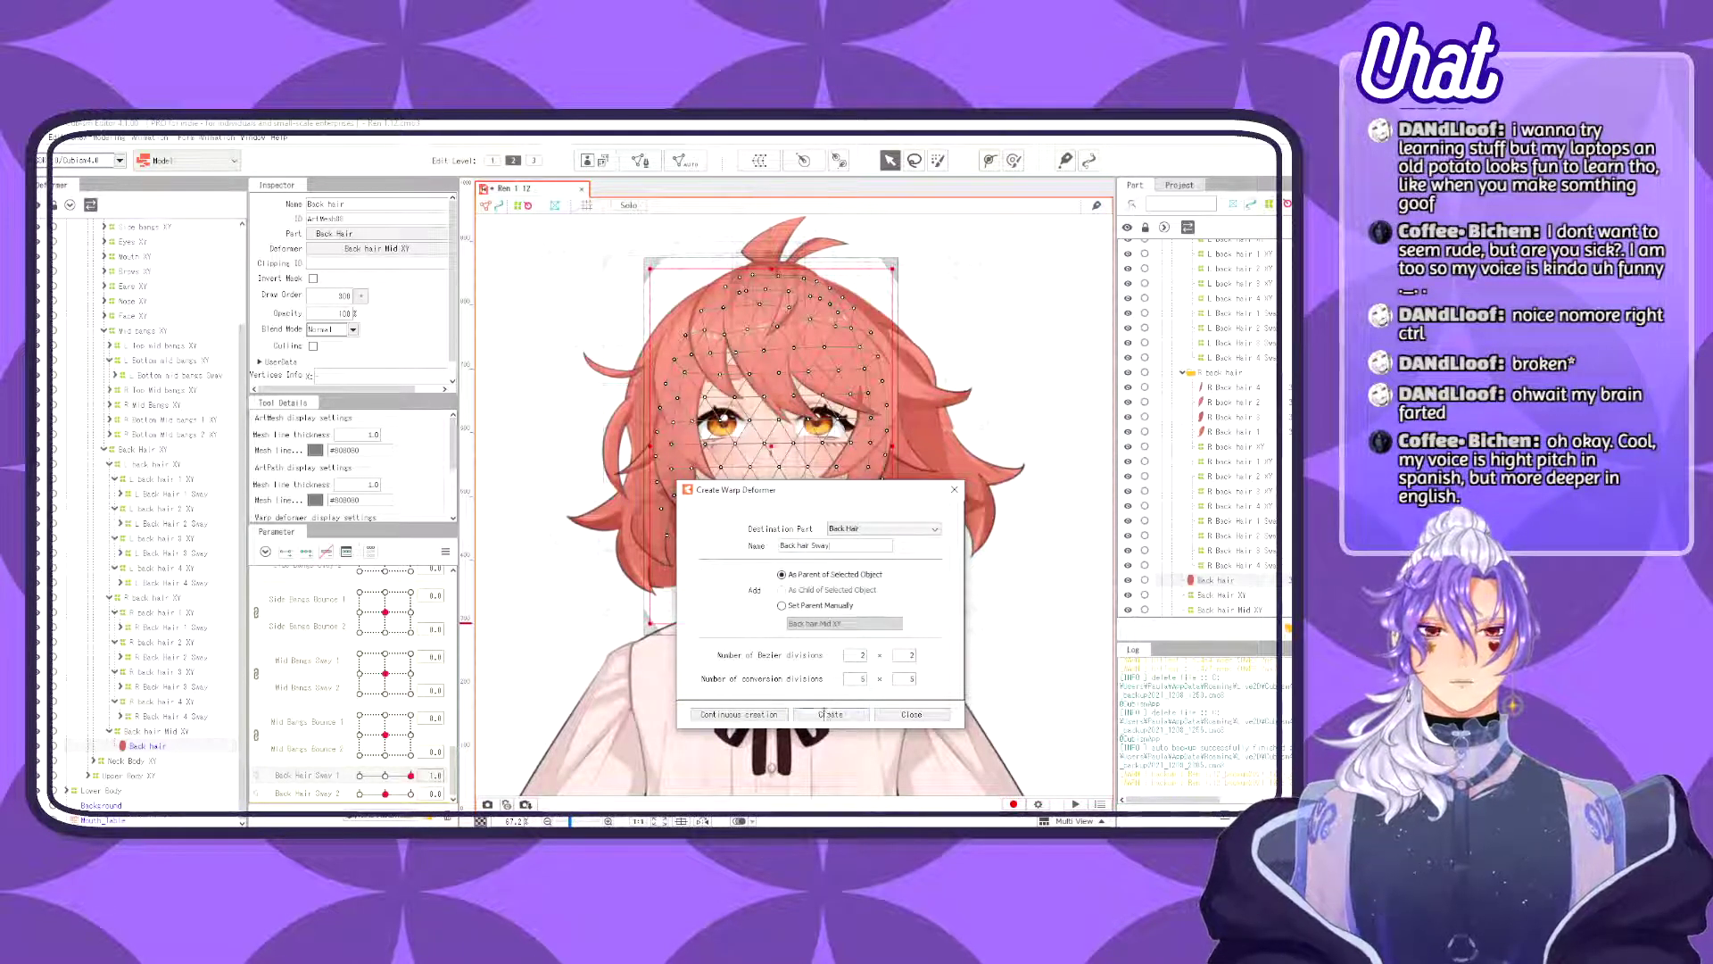
{"action": "left_click", "coordinate": [825, 714]}
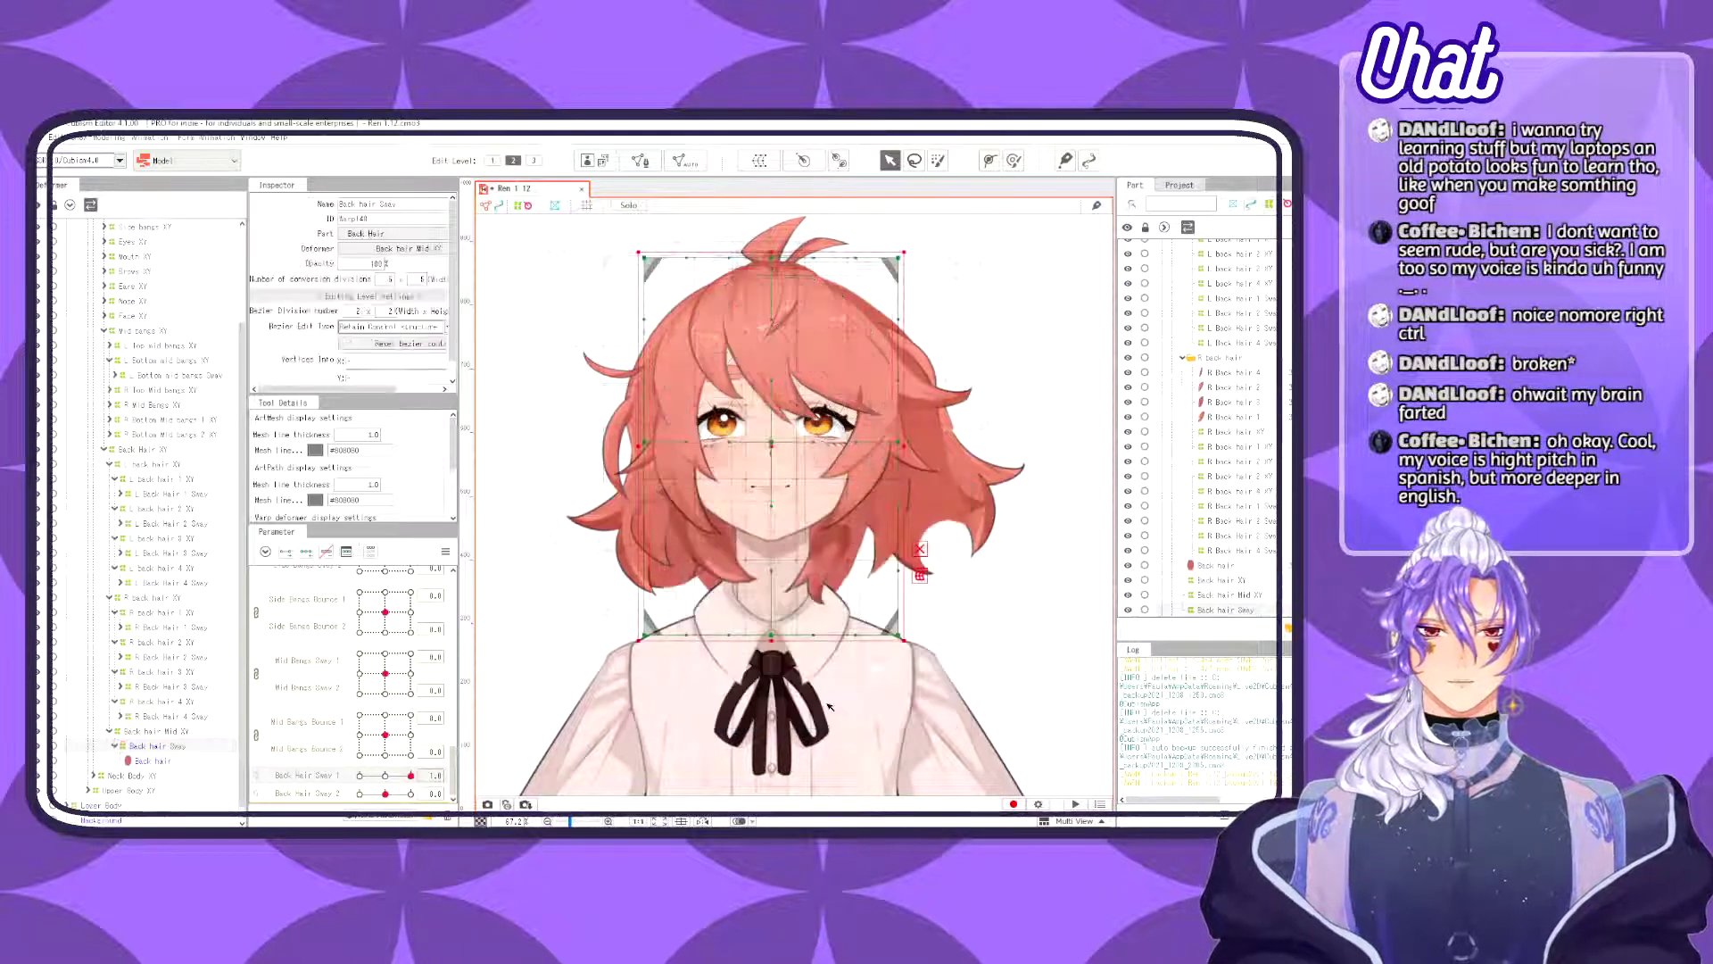
- Add three keys on Back Hair Sway 1 and 2 to the Back Hair Sway deformer, then tilt and shift its lower points at Sway 1 = 1.0
{"action": "left_click", "coordinate": [317, 783]}
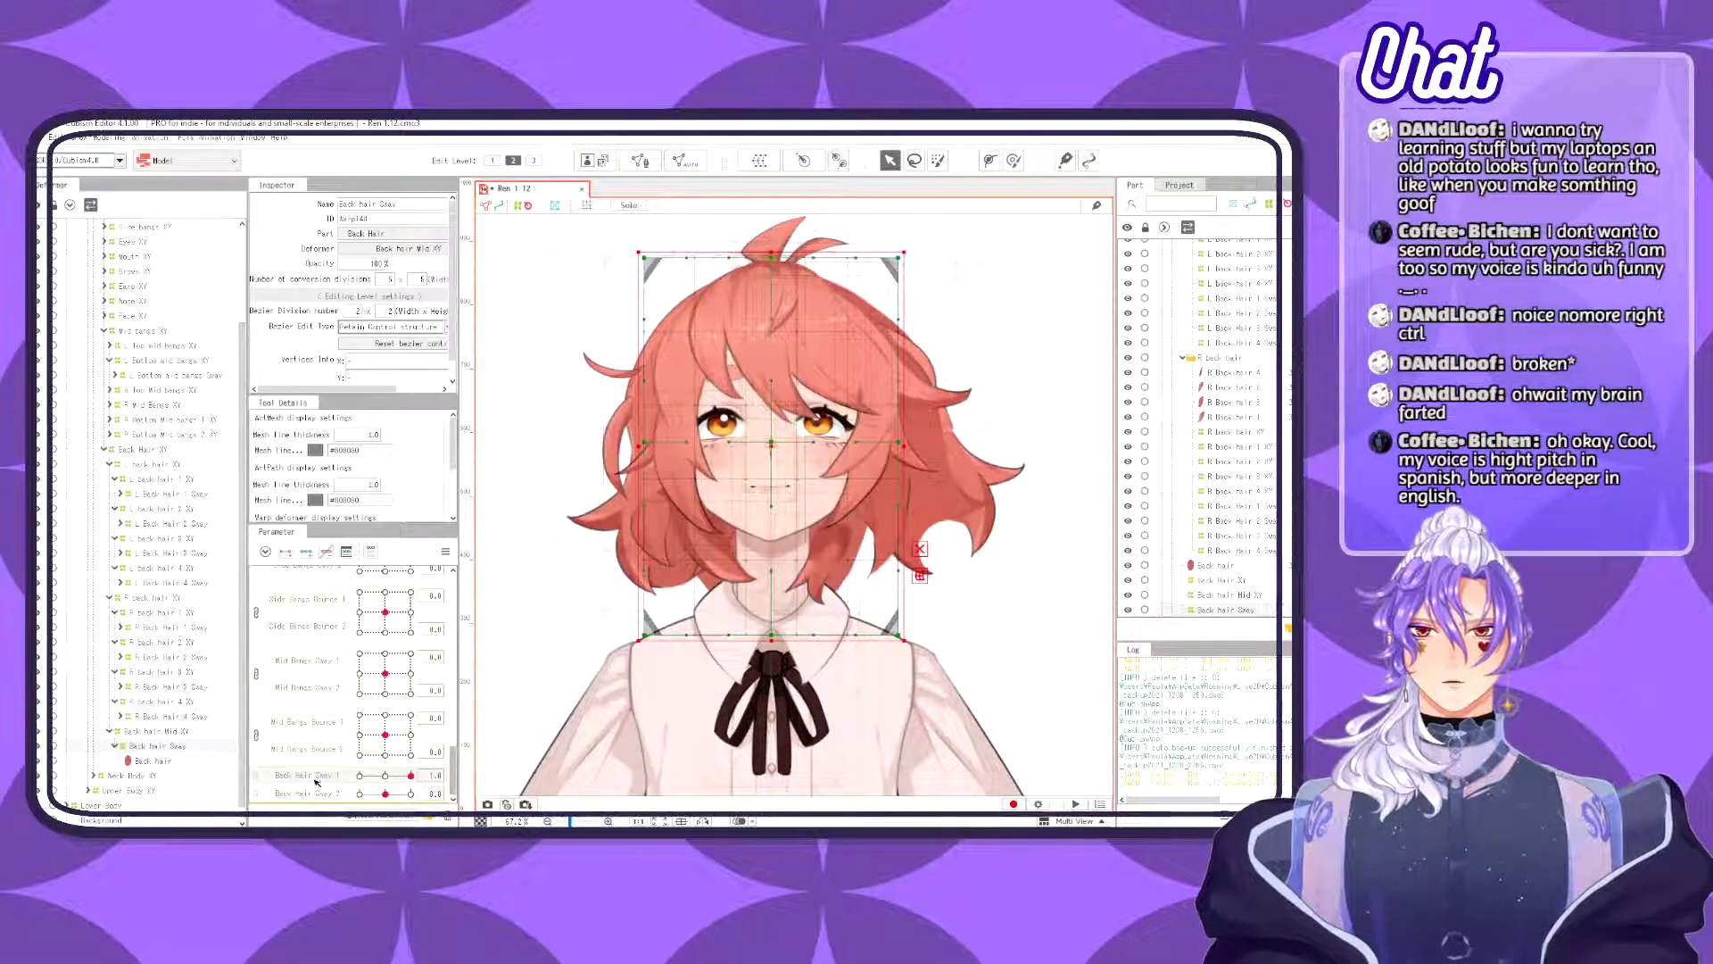
{"action": "left_click", "coordinate": [303, 797], "text": "ctrl"}
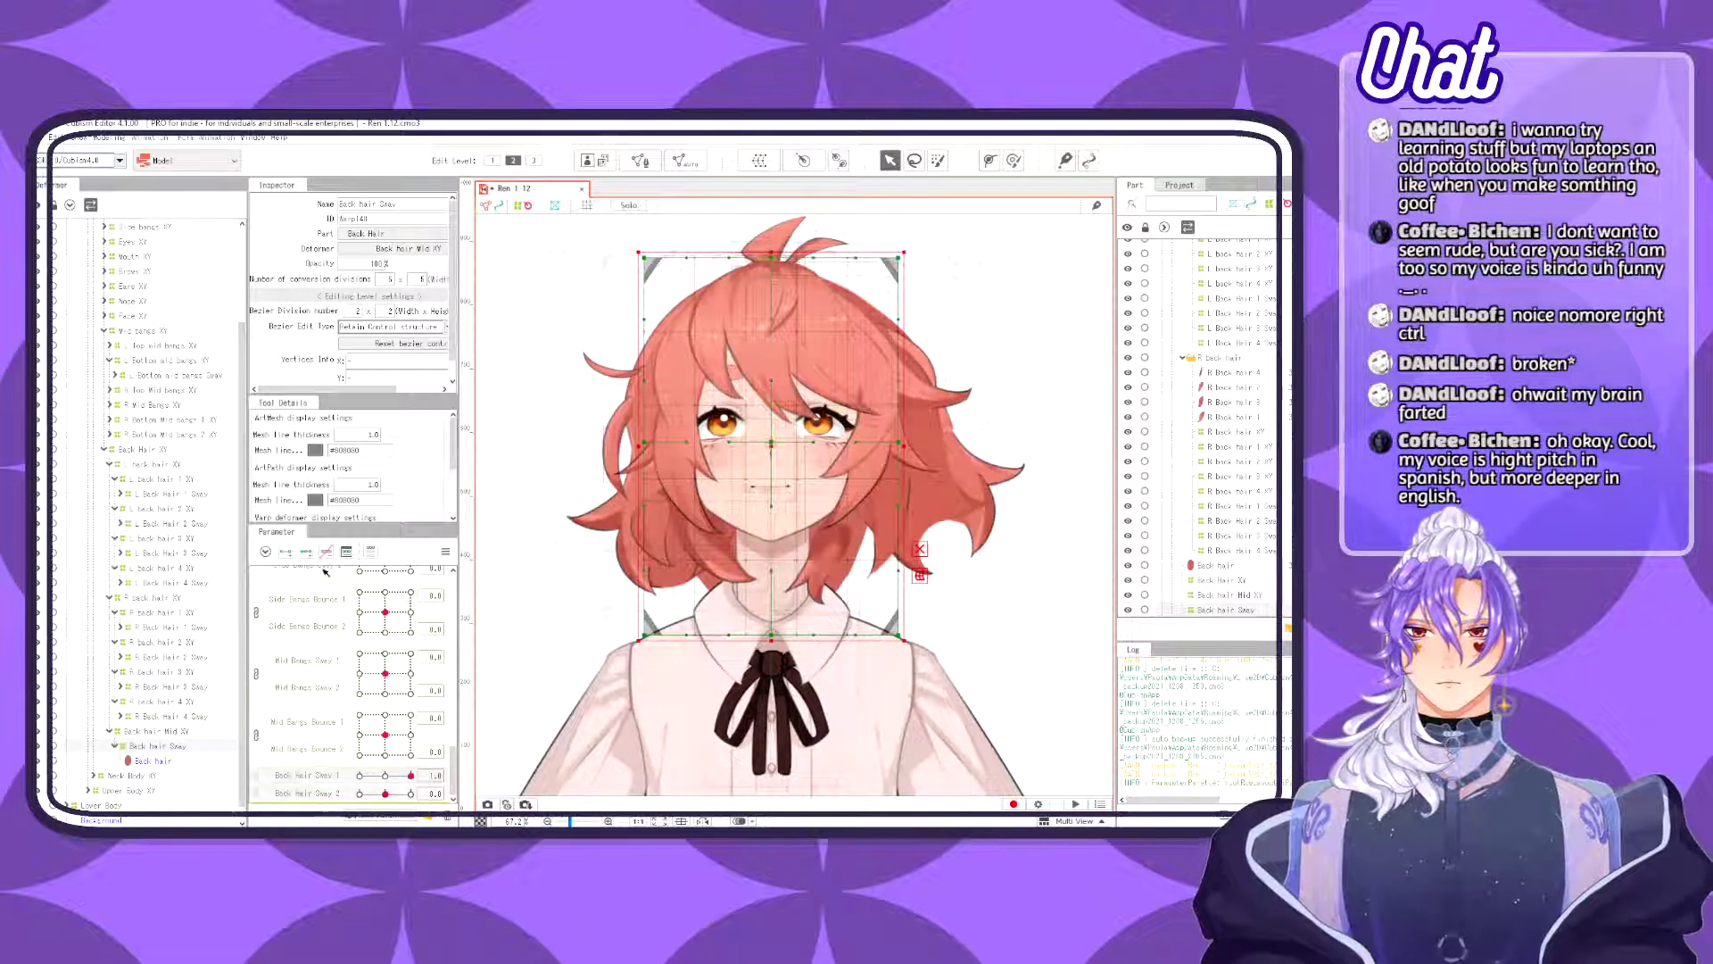
{"action": "left_click_drag", "start_coordinate": [597, 700], "coordinate": [934, 373]}
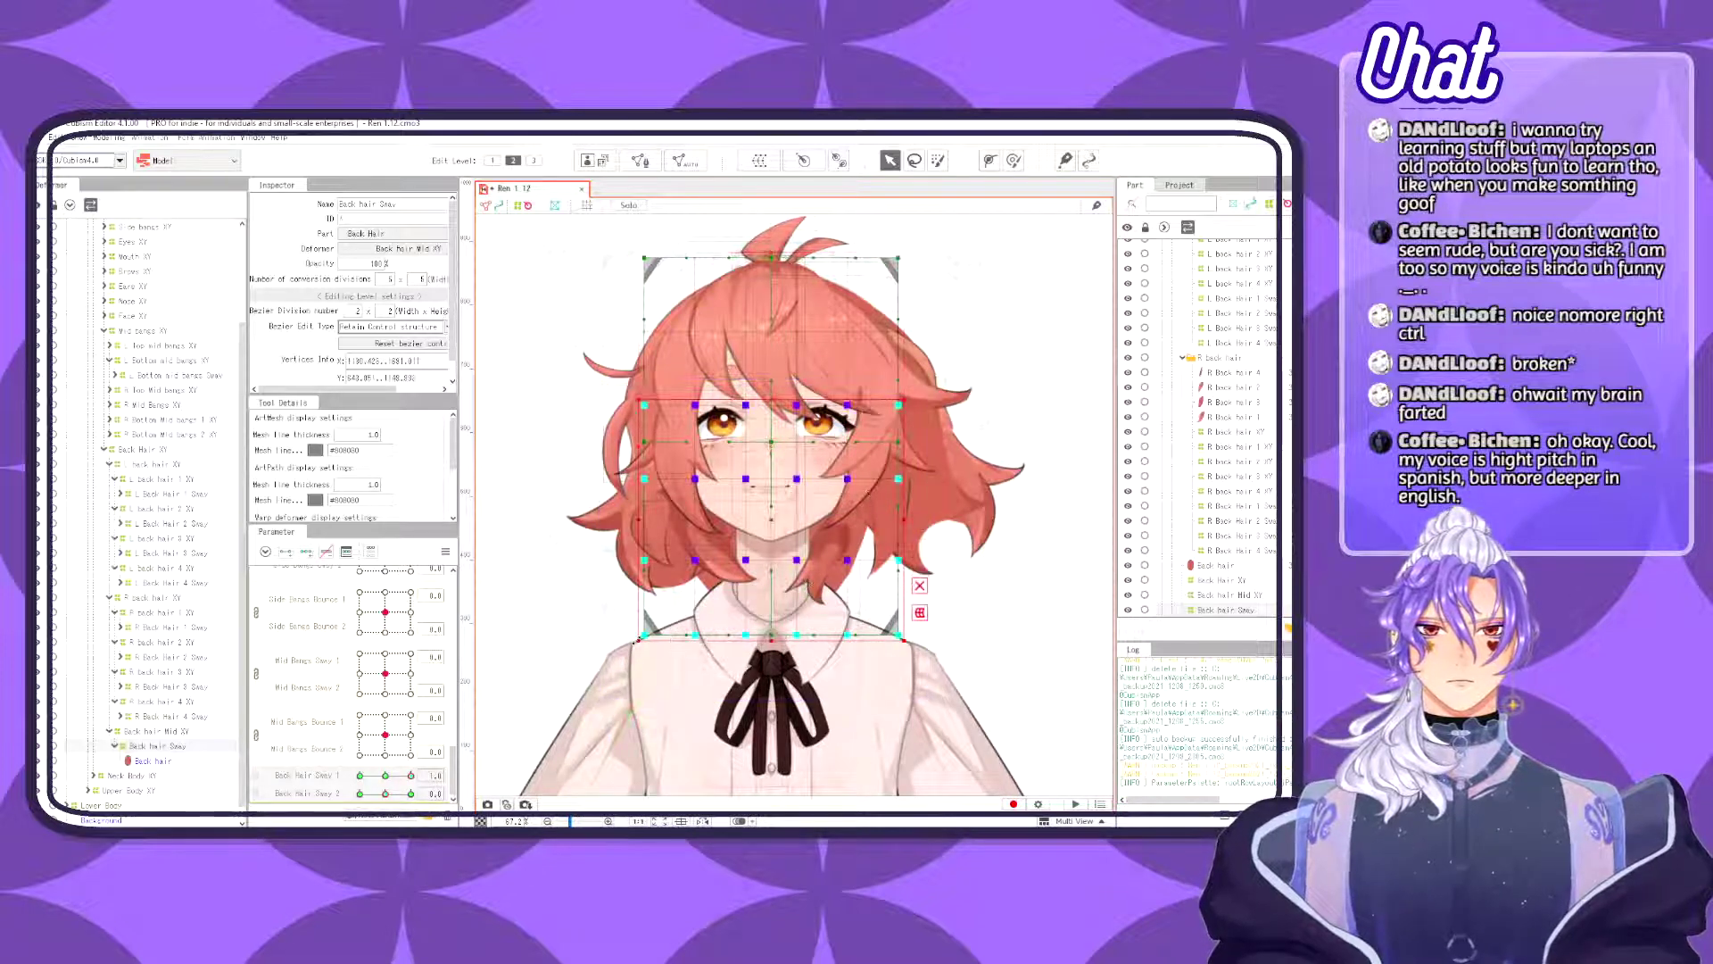
{"action": "left_click_drag", "start_coordinate": [631, 644], "coordinate": [648, 660]}
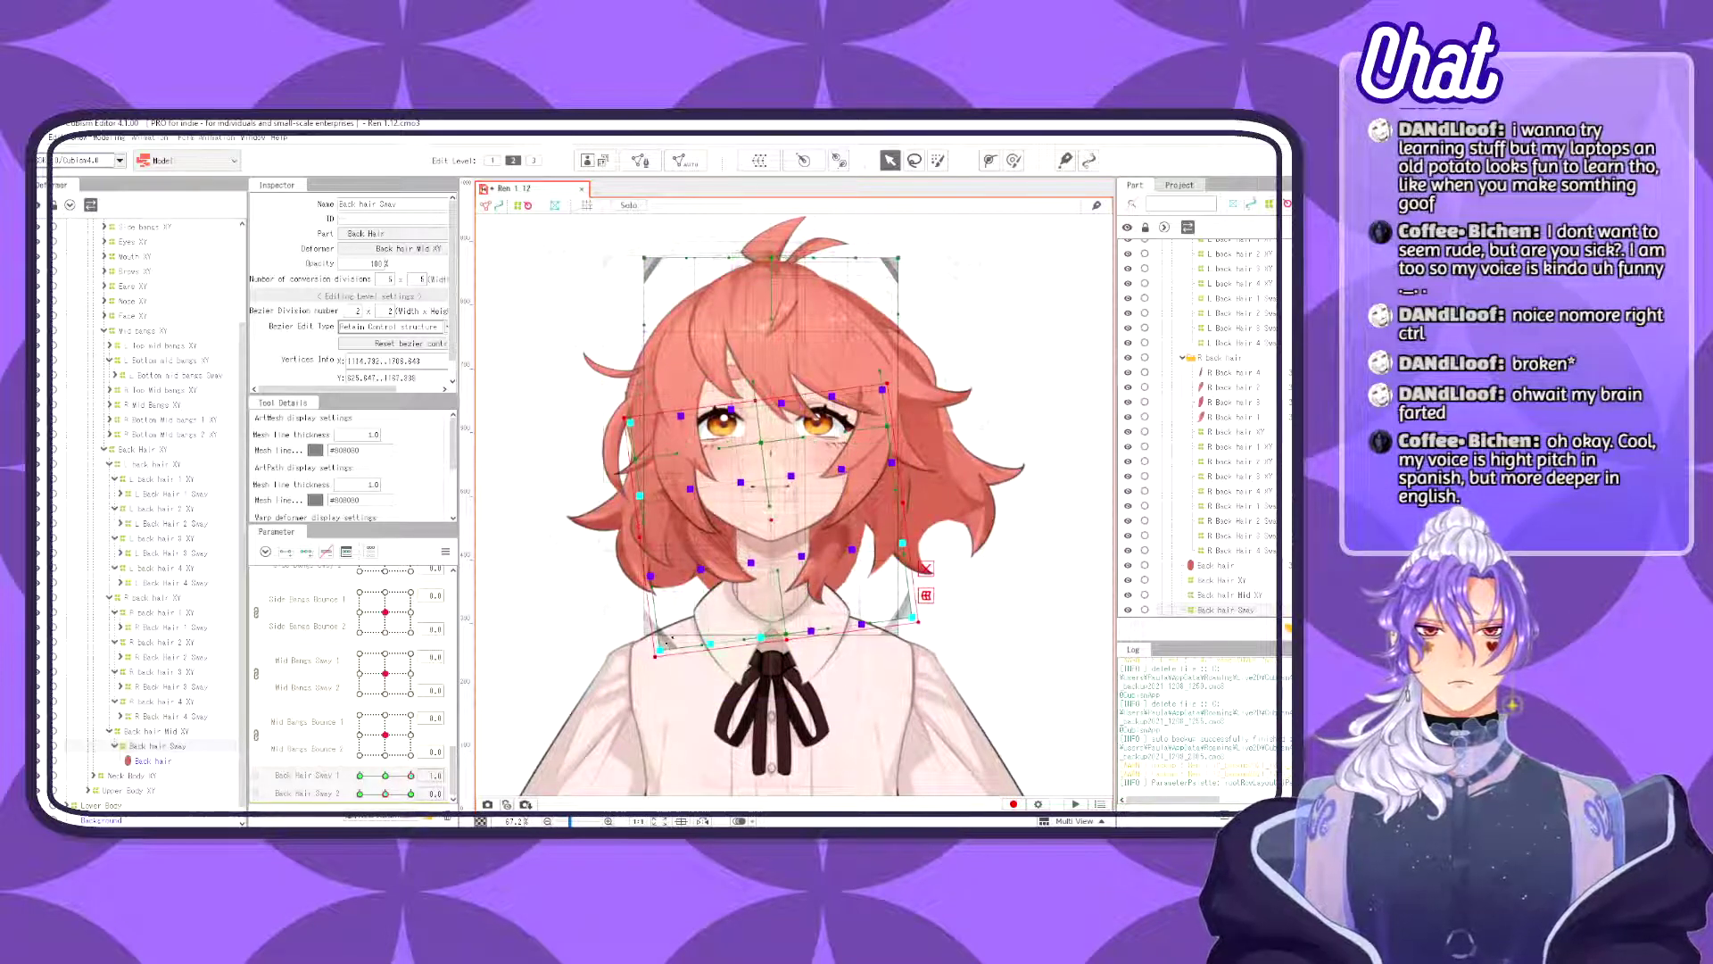
{"action": "left_click_drag", "start_coordinate": [774, 518], "coordinate": [794, 510]}
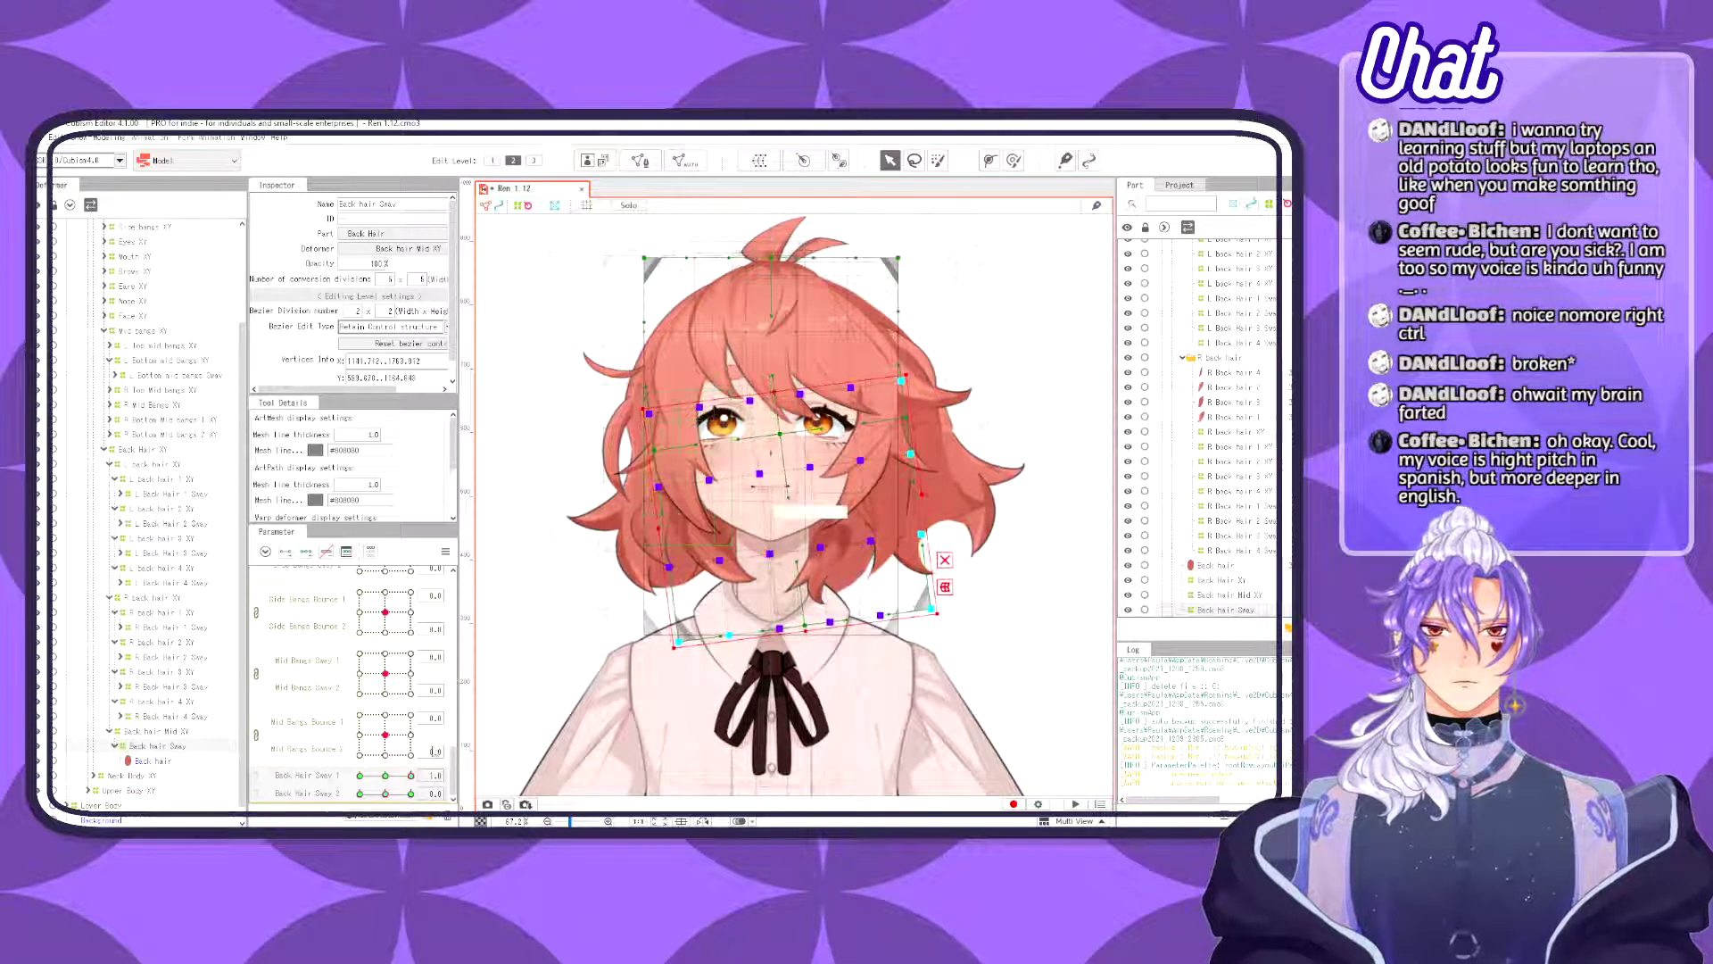
- Preview the swing of the central Back Hair Sway deformer across Back Hair Sway 1 and return to 1.0
{"action": "left_click_drag", "start_coordinate": [411, 775], "coordinate": [429, 808]}
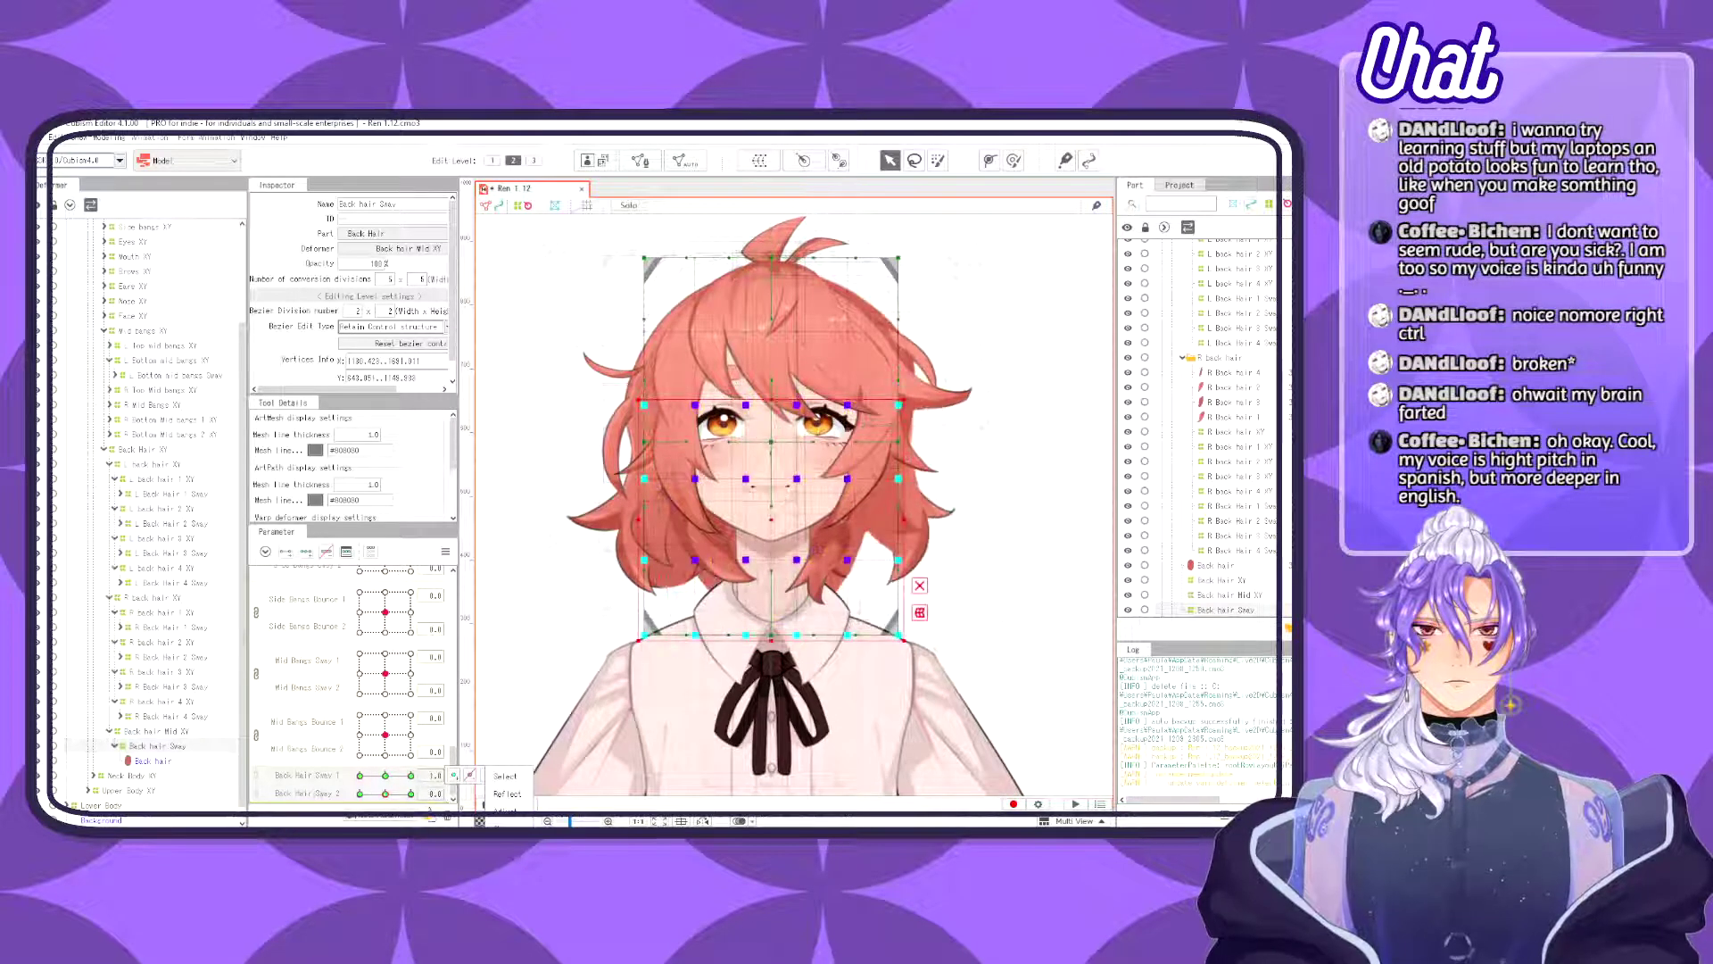
{"action": "left_click", "coordinate": [411, 775]}
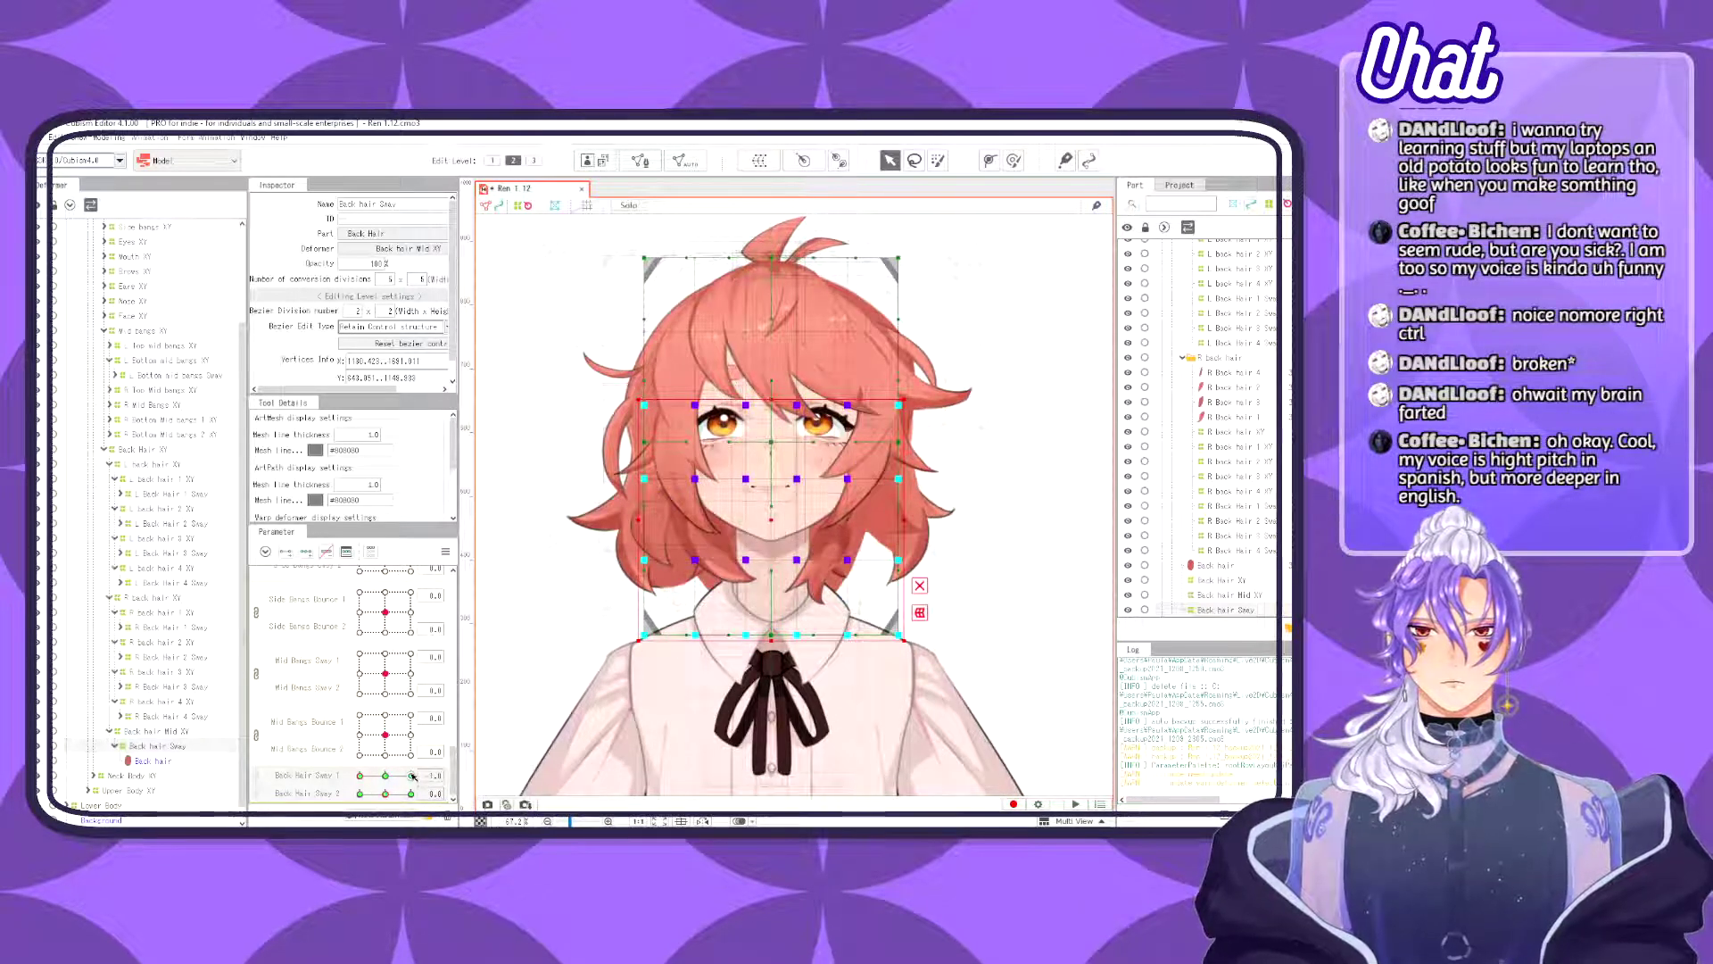
{"action": "left_click", "coordinate": [412, 776]}
- Reflect the central Back Hair Sway motion horizontally to Back Hair Sway 1 = -1.0, check it and reset the parameter to 0
{"action": "left_click", "coordinate": [446, 552]}
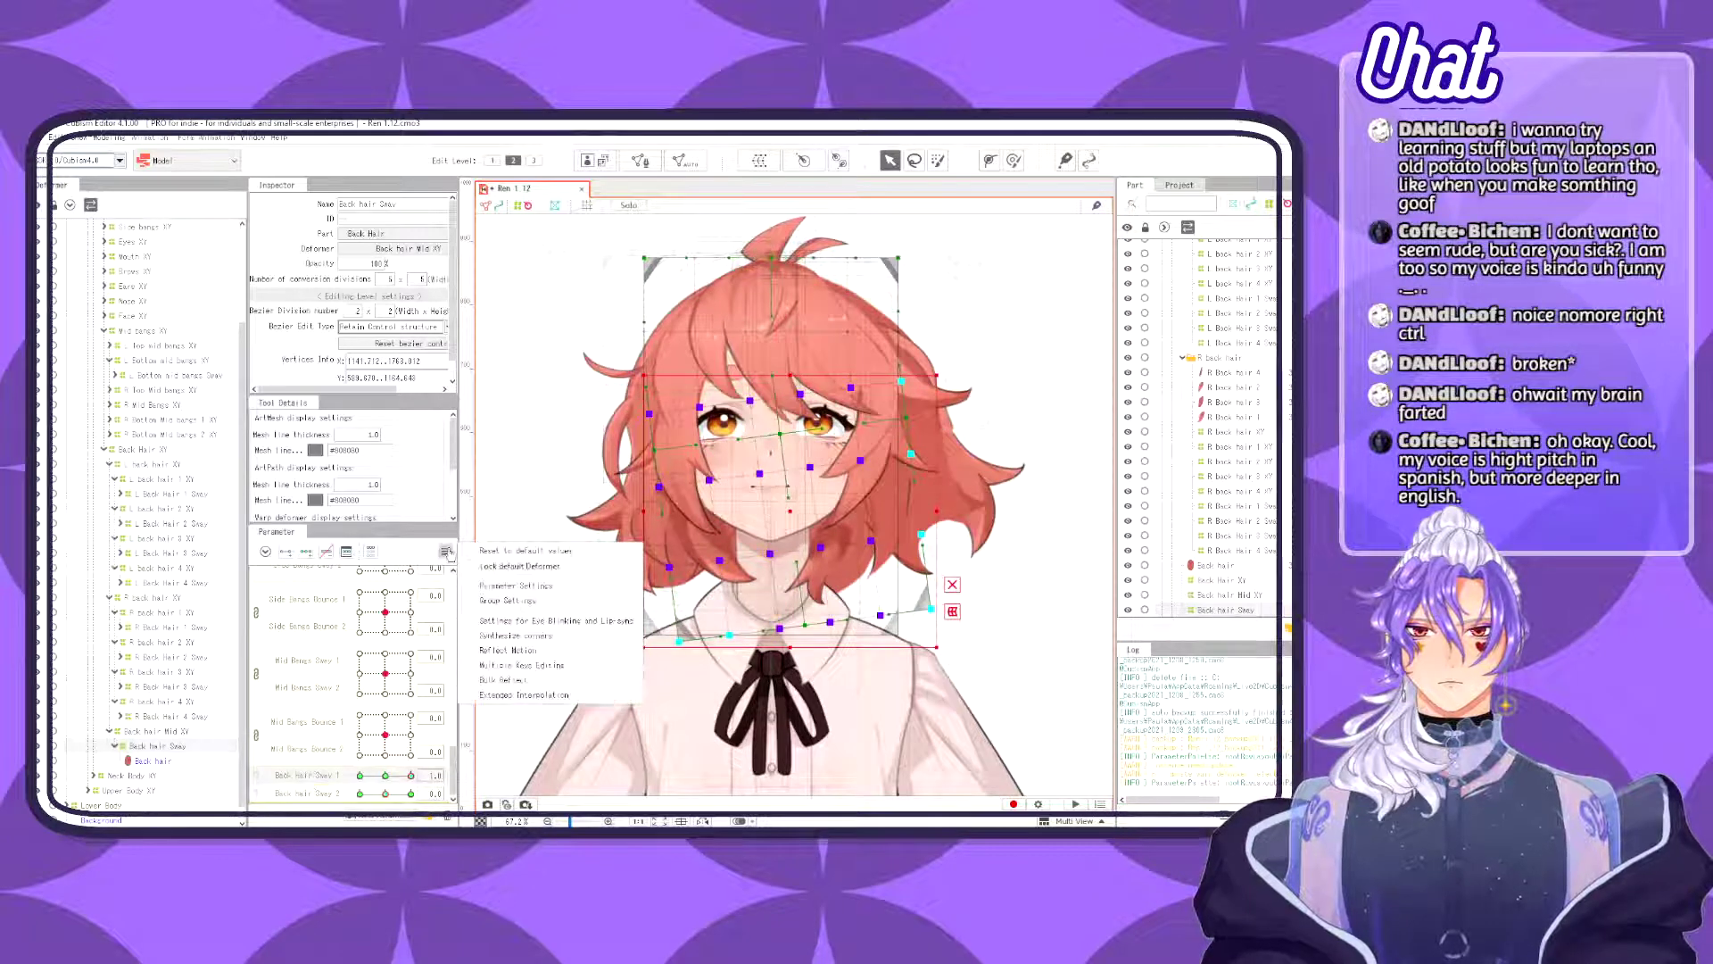
{"action": "left_click", "coordinate": [487, 651]}
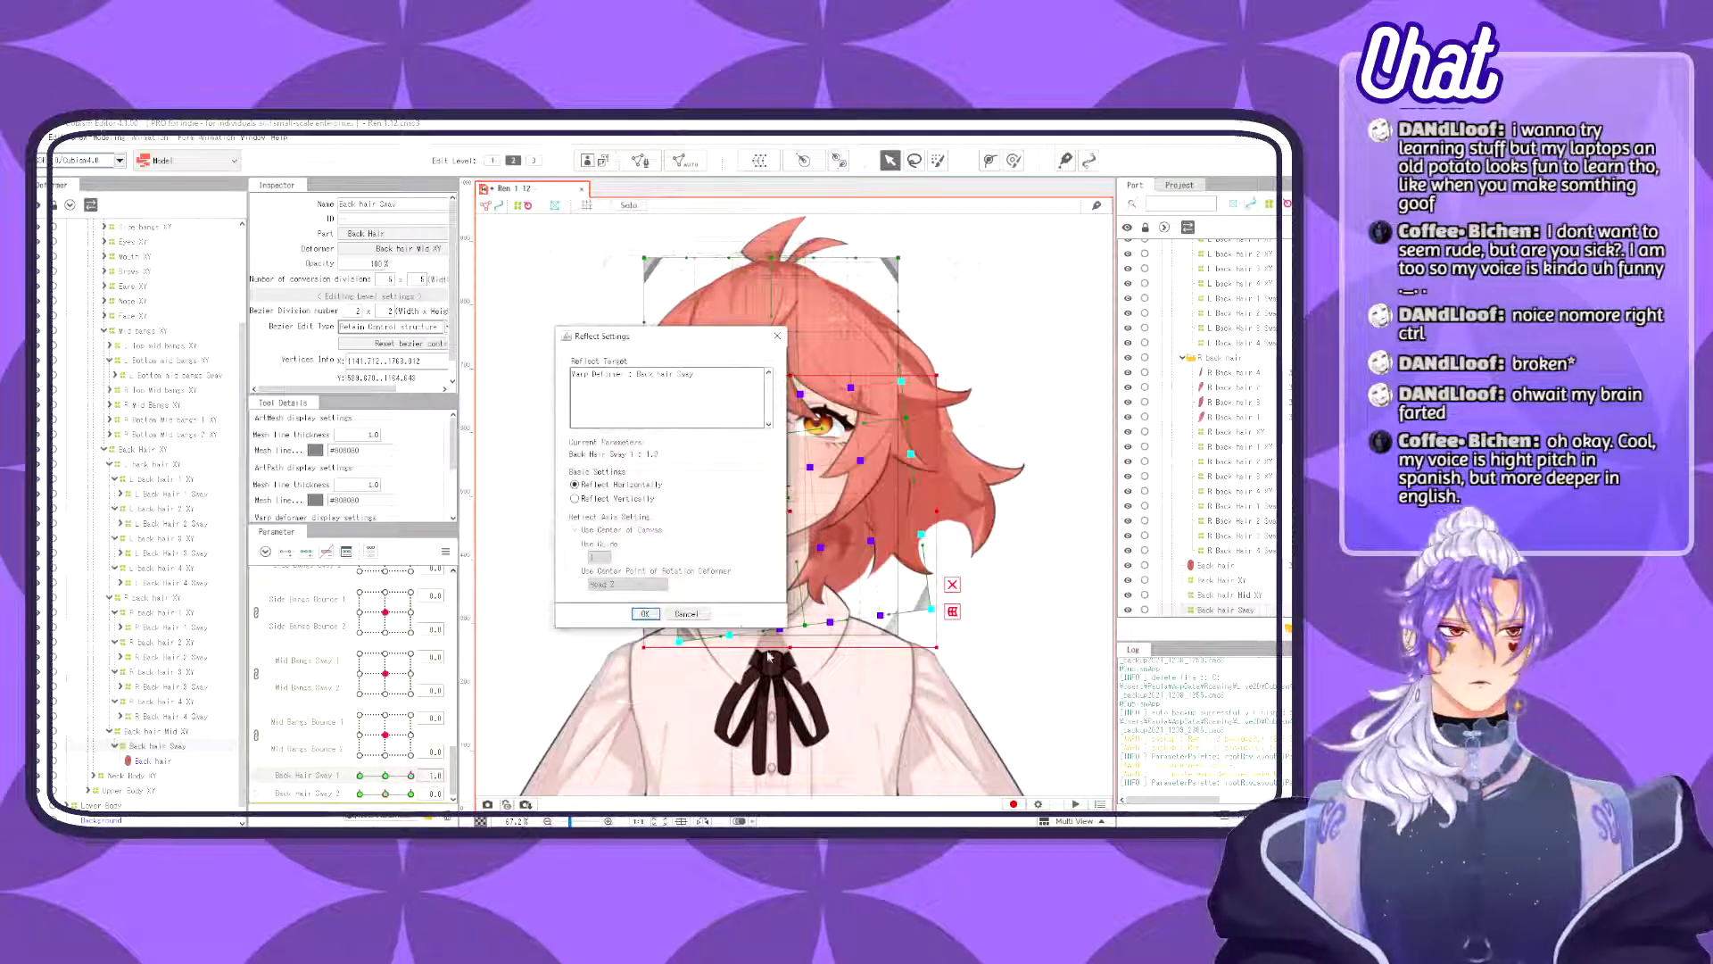
{"action": "left_click", "coordinate": [642, 614]}
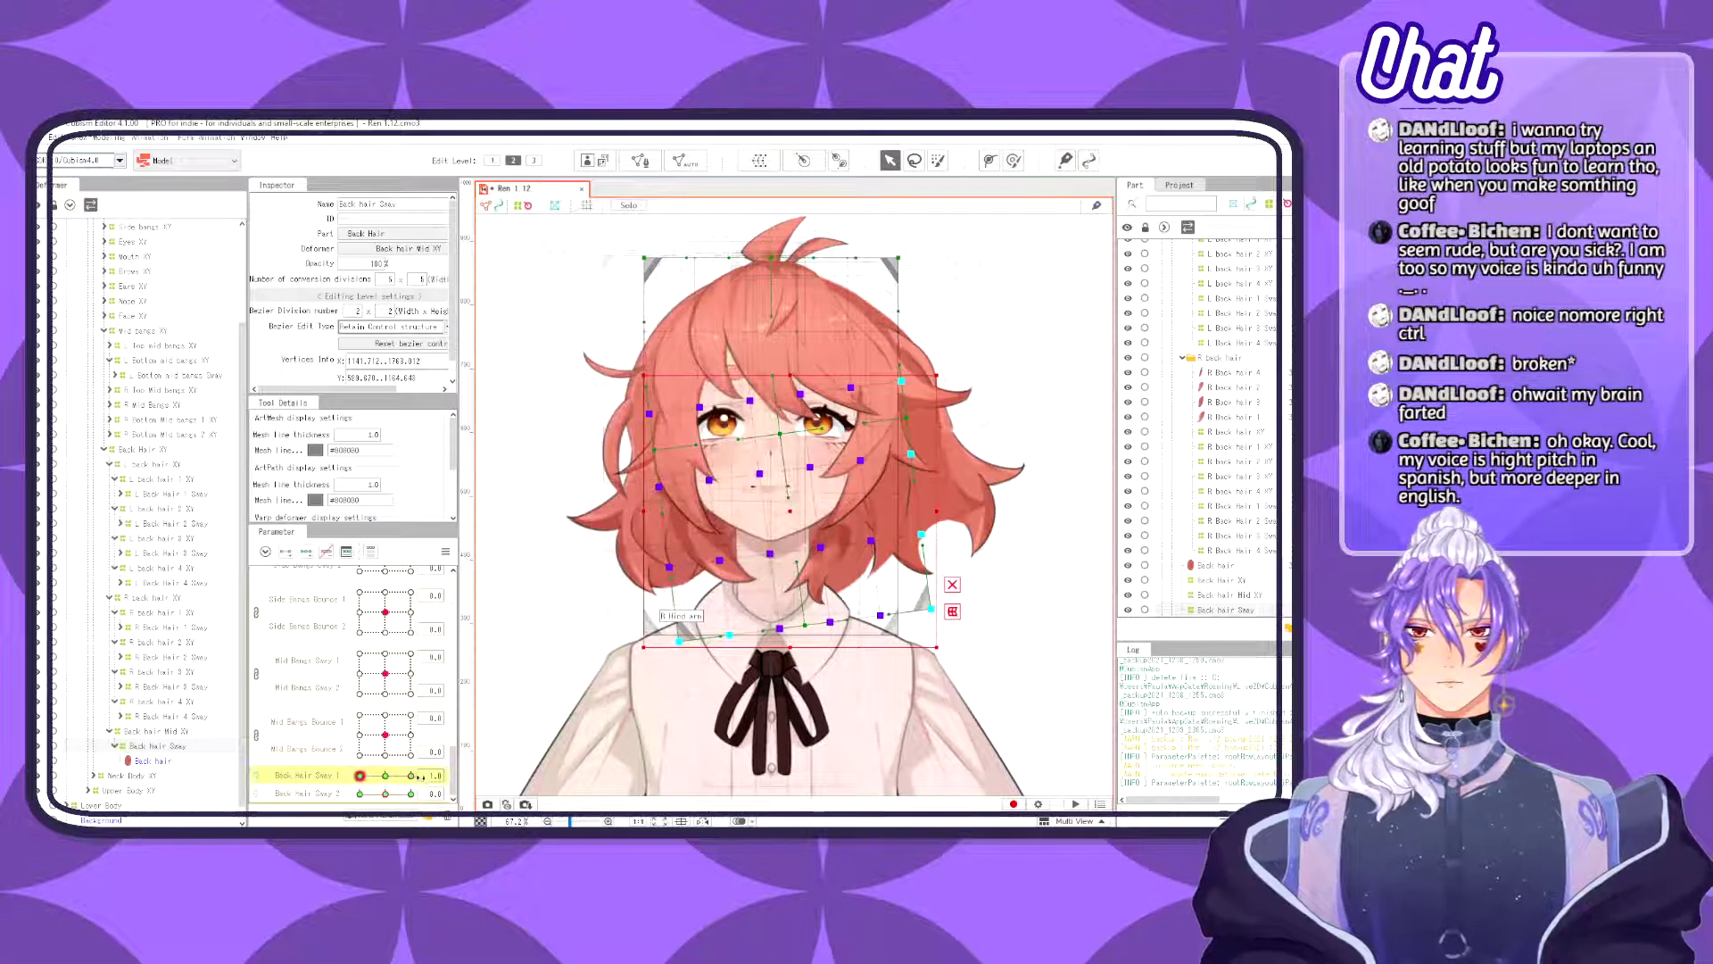
{"action": "left_click_drag", "start_coordinate": [410, 775], "coordinate": [343, 777]}
{"action": "left_click", "coordinate": [386, 774]}
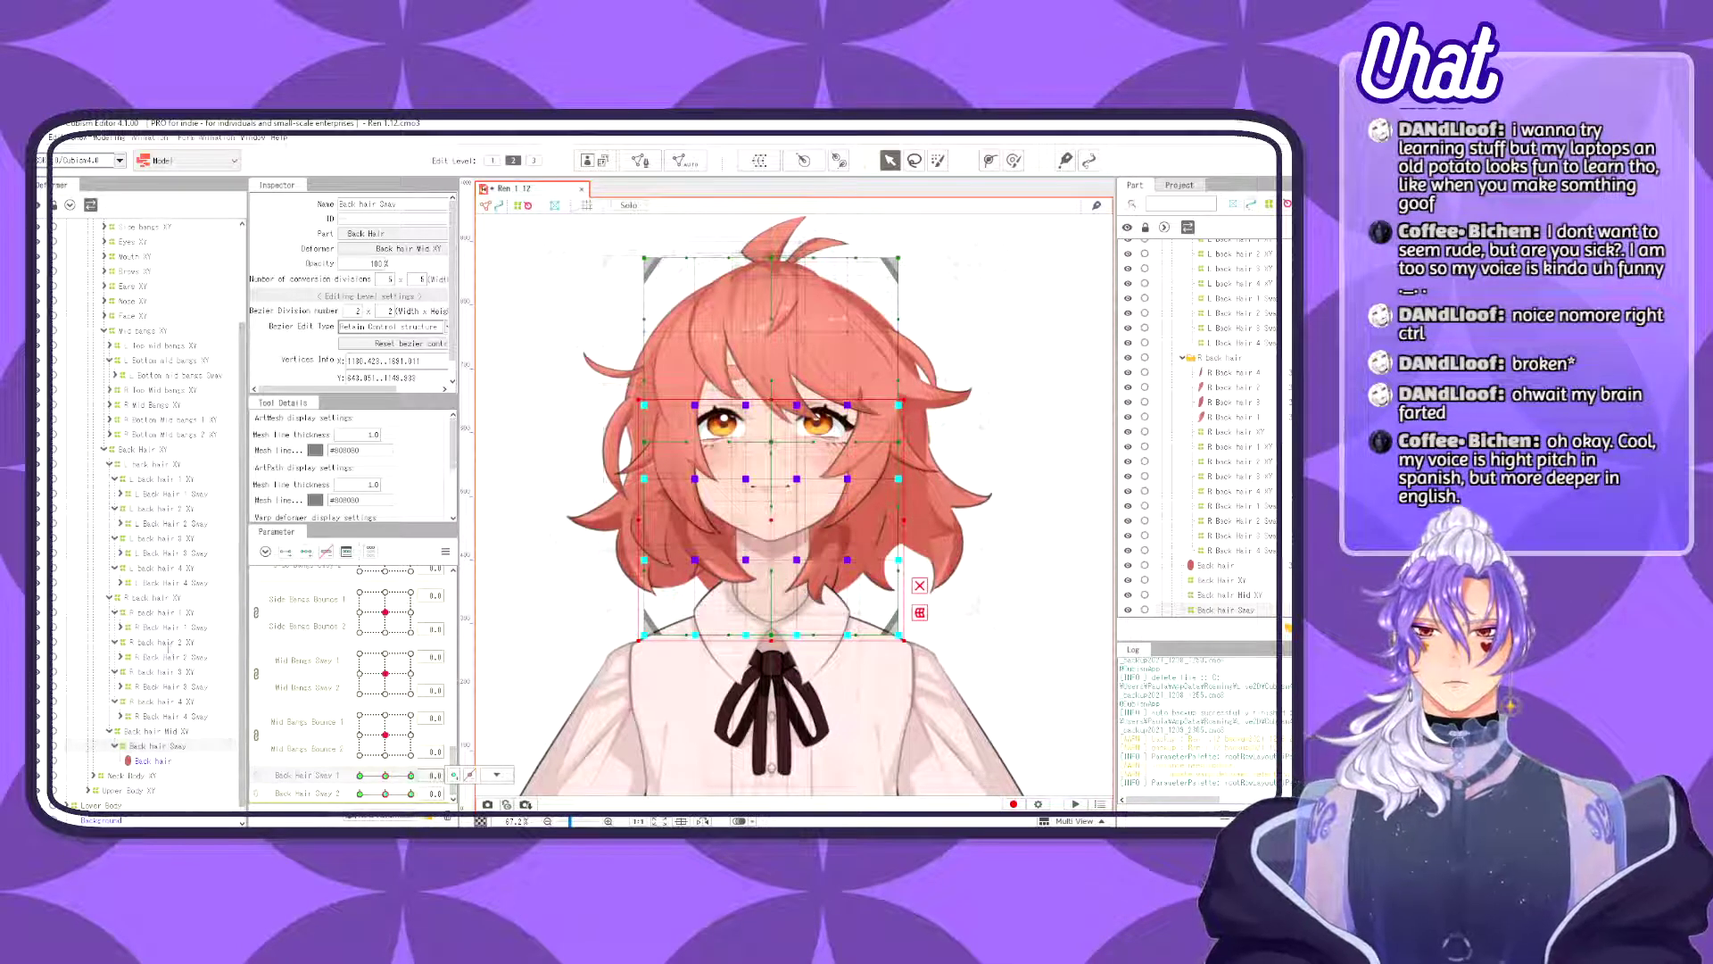
- Set Back Hair Sway 1 to 1.0 with the R Back Hair 1 Sway deformer active and select its lower control points
{"action": "left_click", "coordinate": [169, 614]}
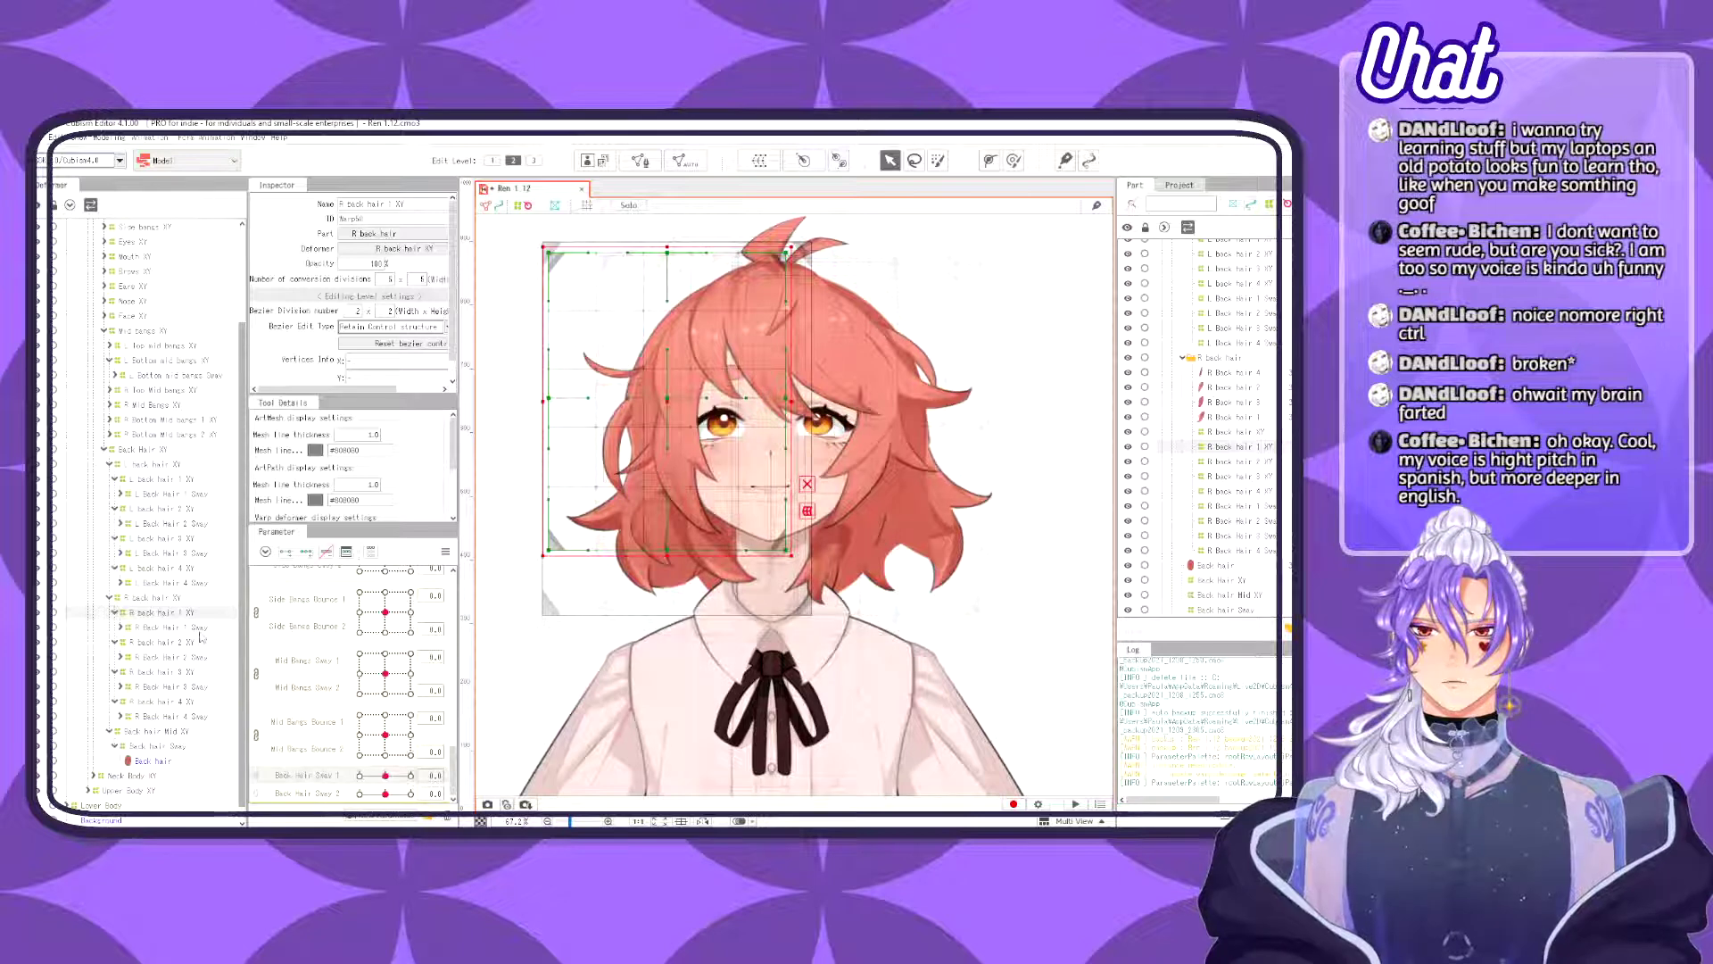
{"action": "key", "text": "Down"}
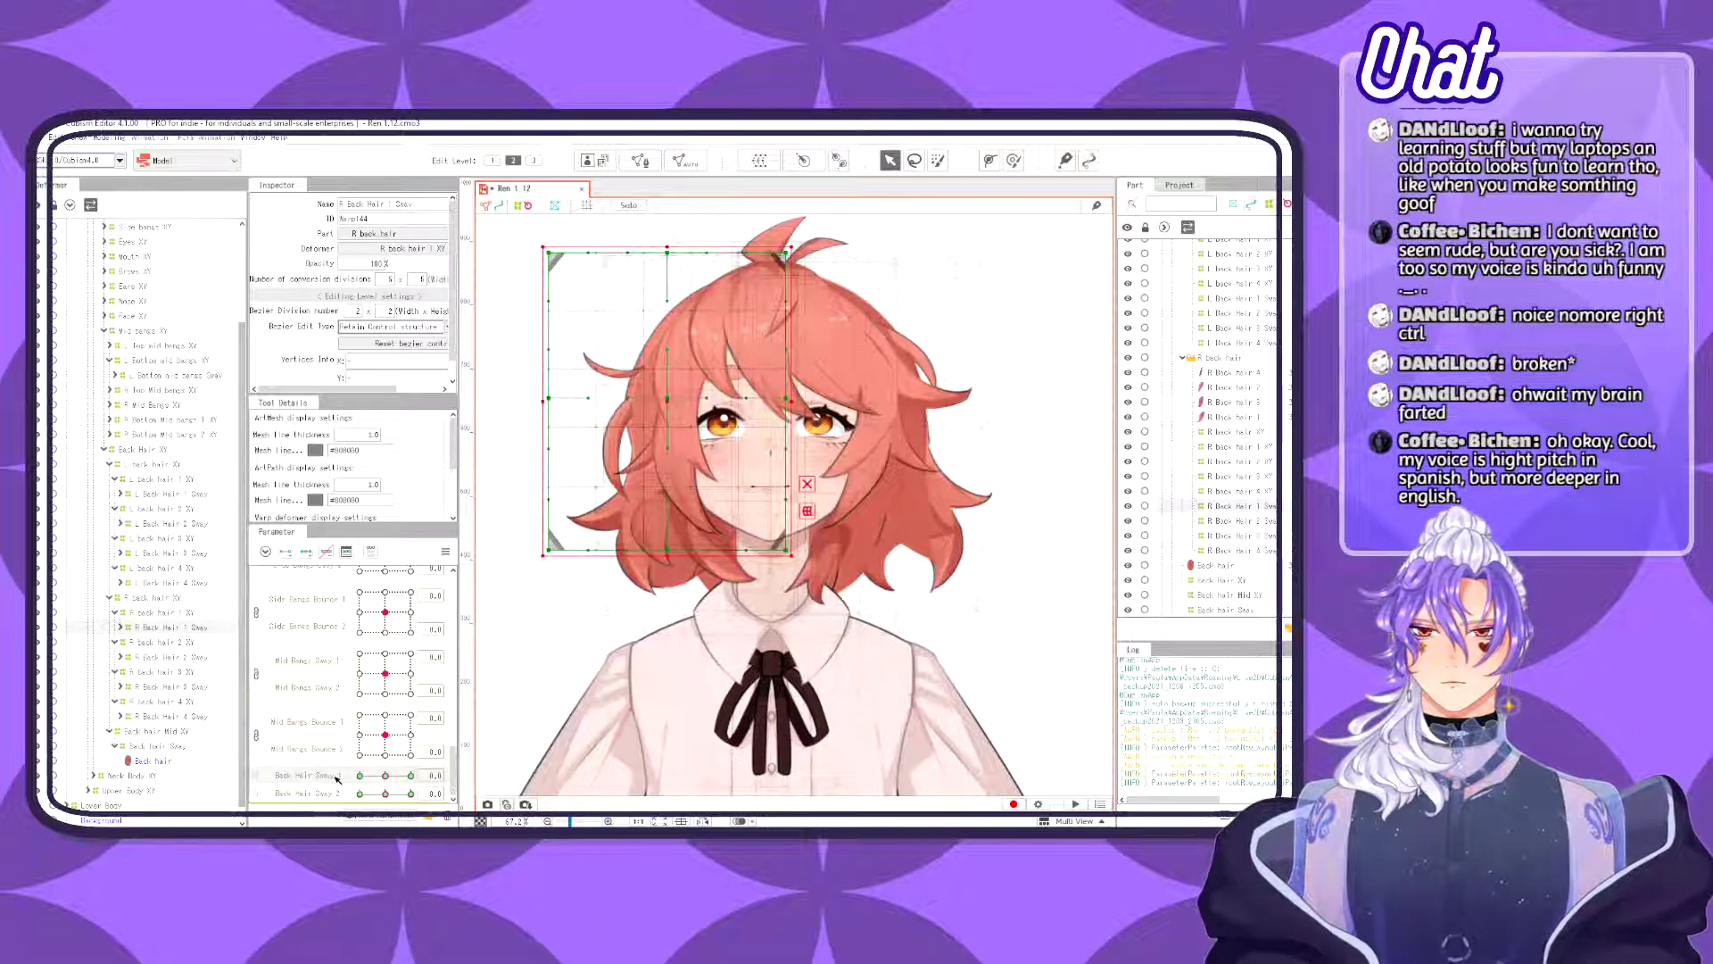
{"action": "left_click", "coordinate": [412, 776]}
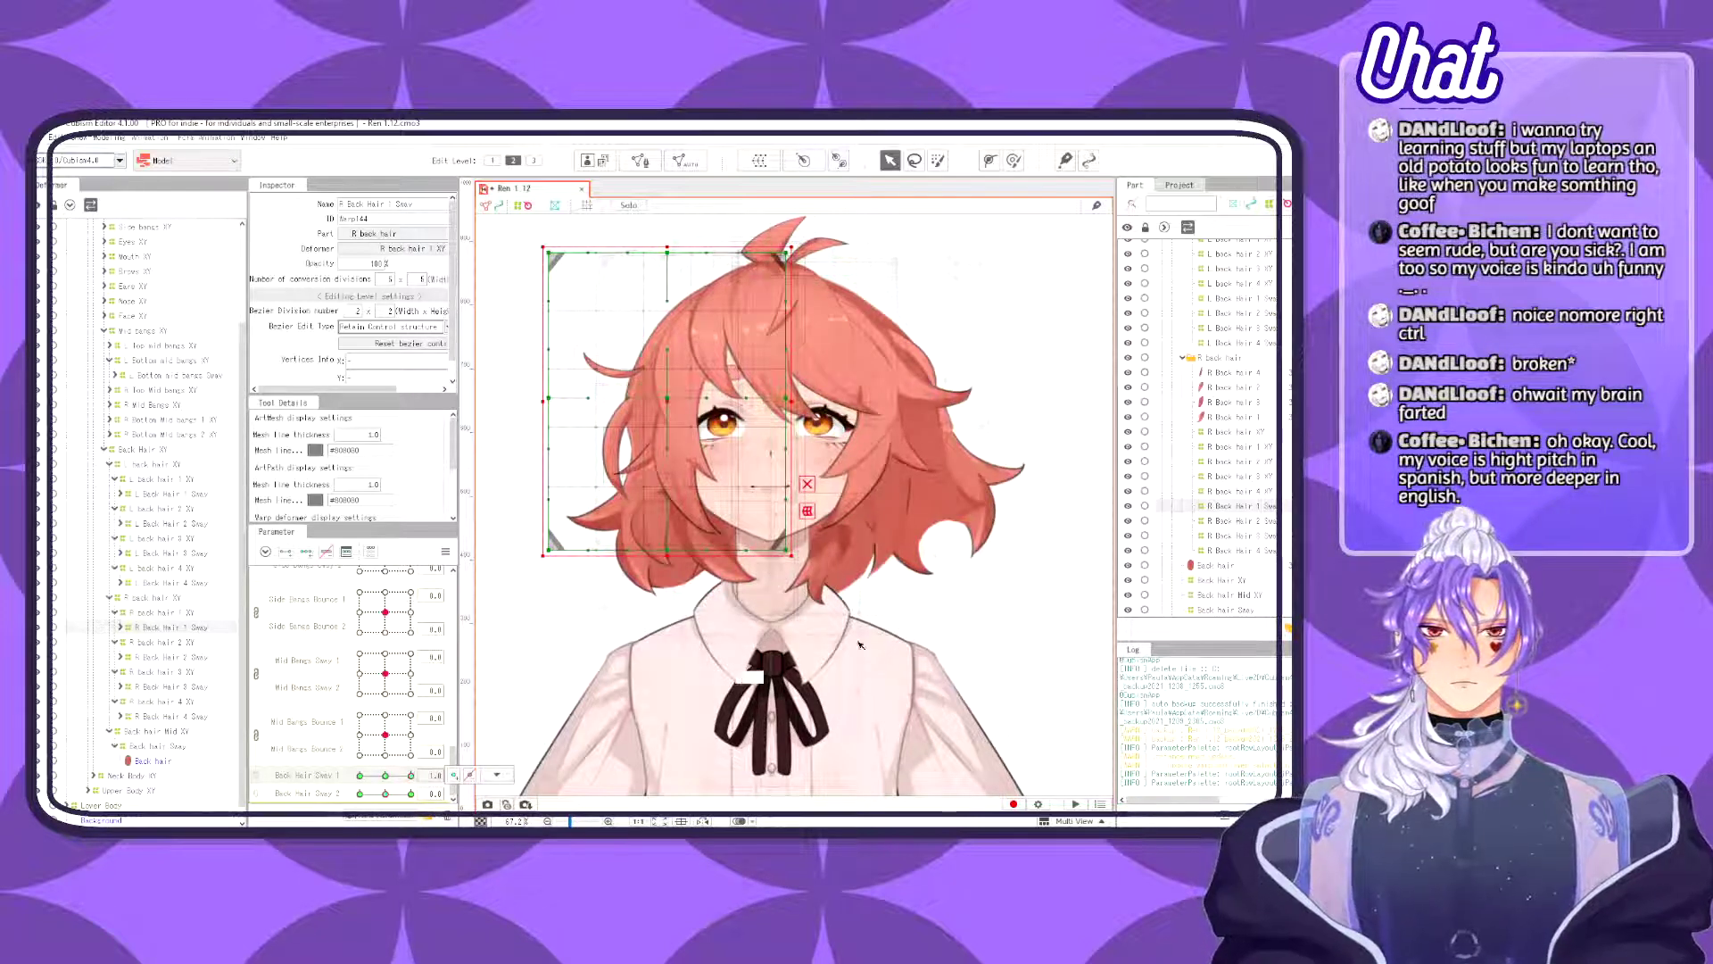
{"action": "left_click", "coordinate": [532, 600]}
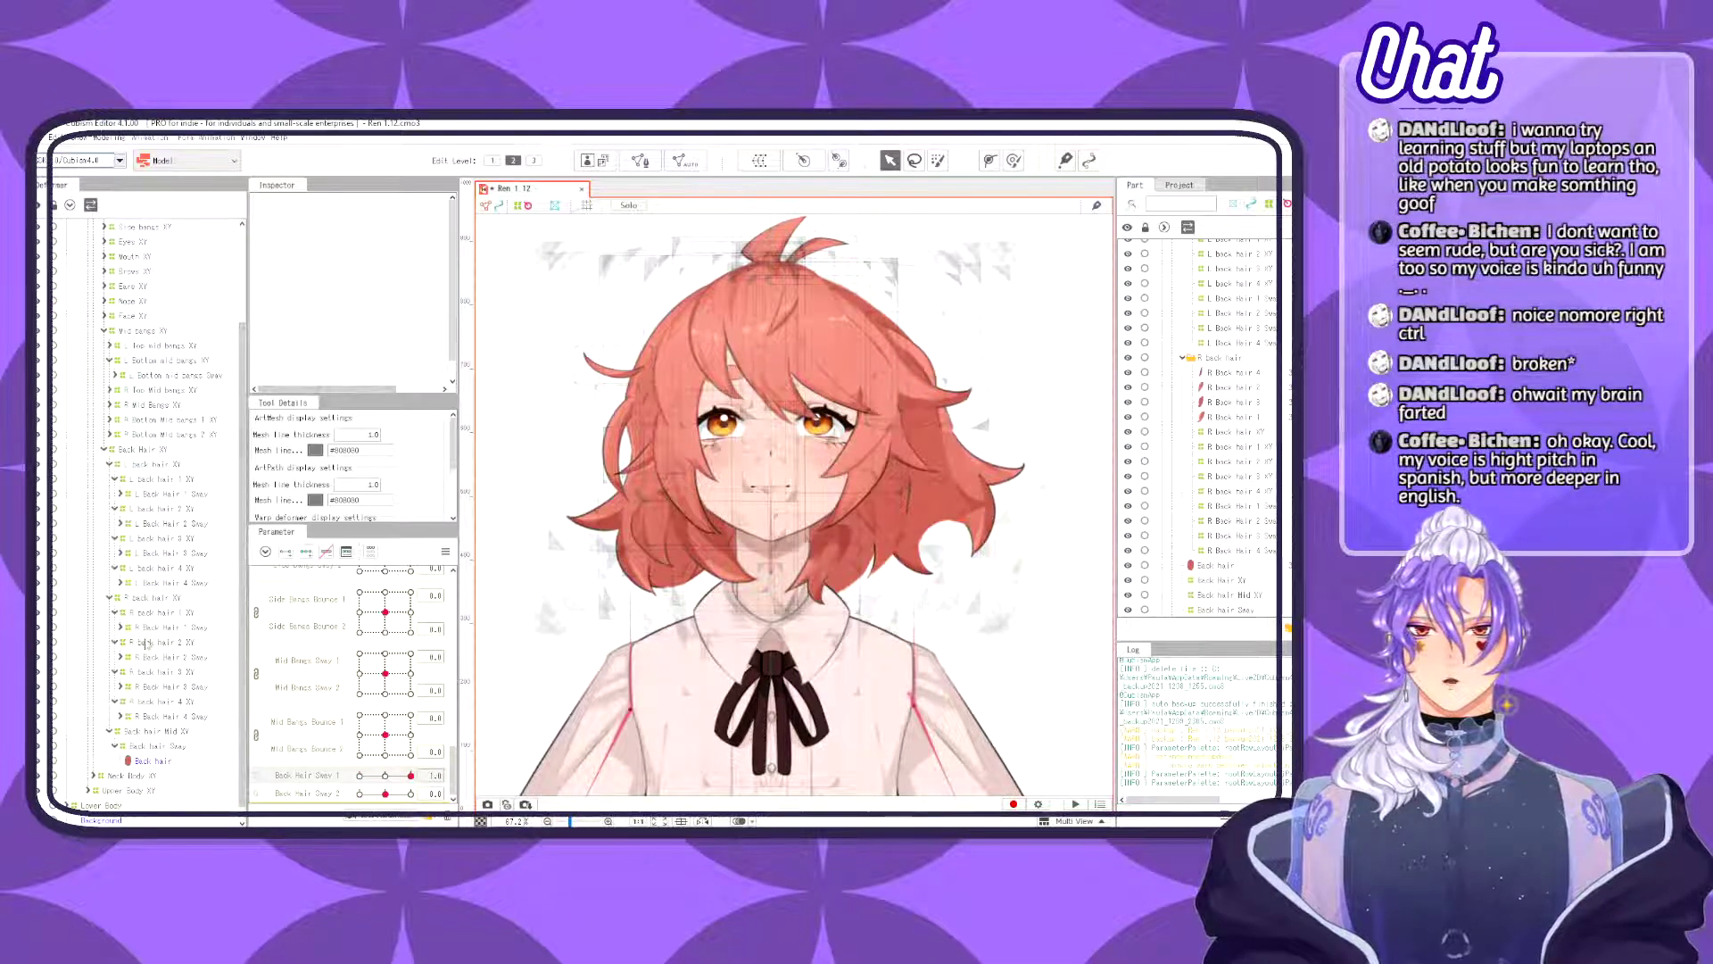
{"action": "left_click", "coordinate": [176, 627]}
{"action": "left_click_drag", "start_coordinate": [485, 645], "coordinate": [852, 348]}
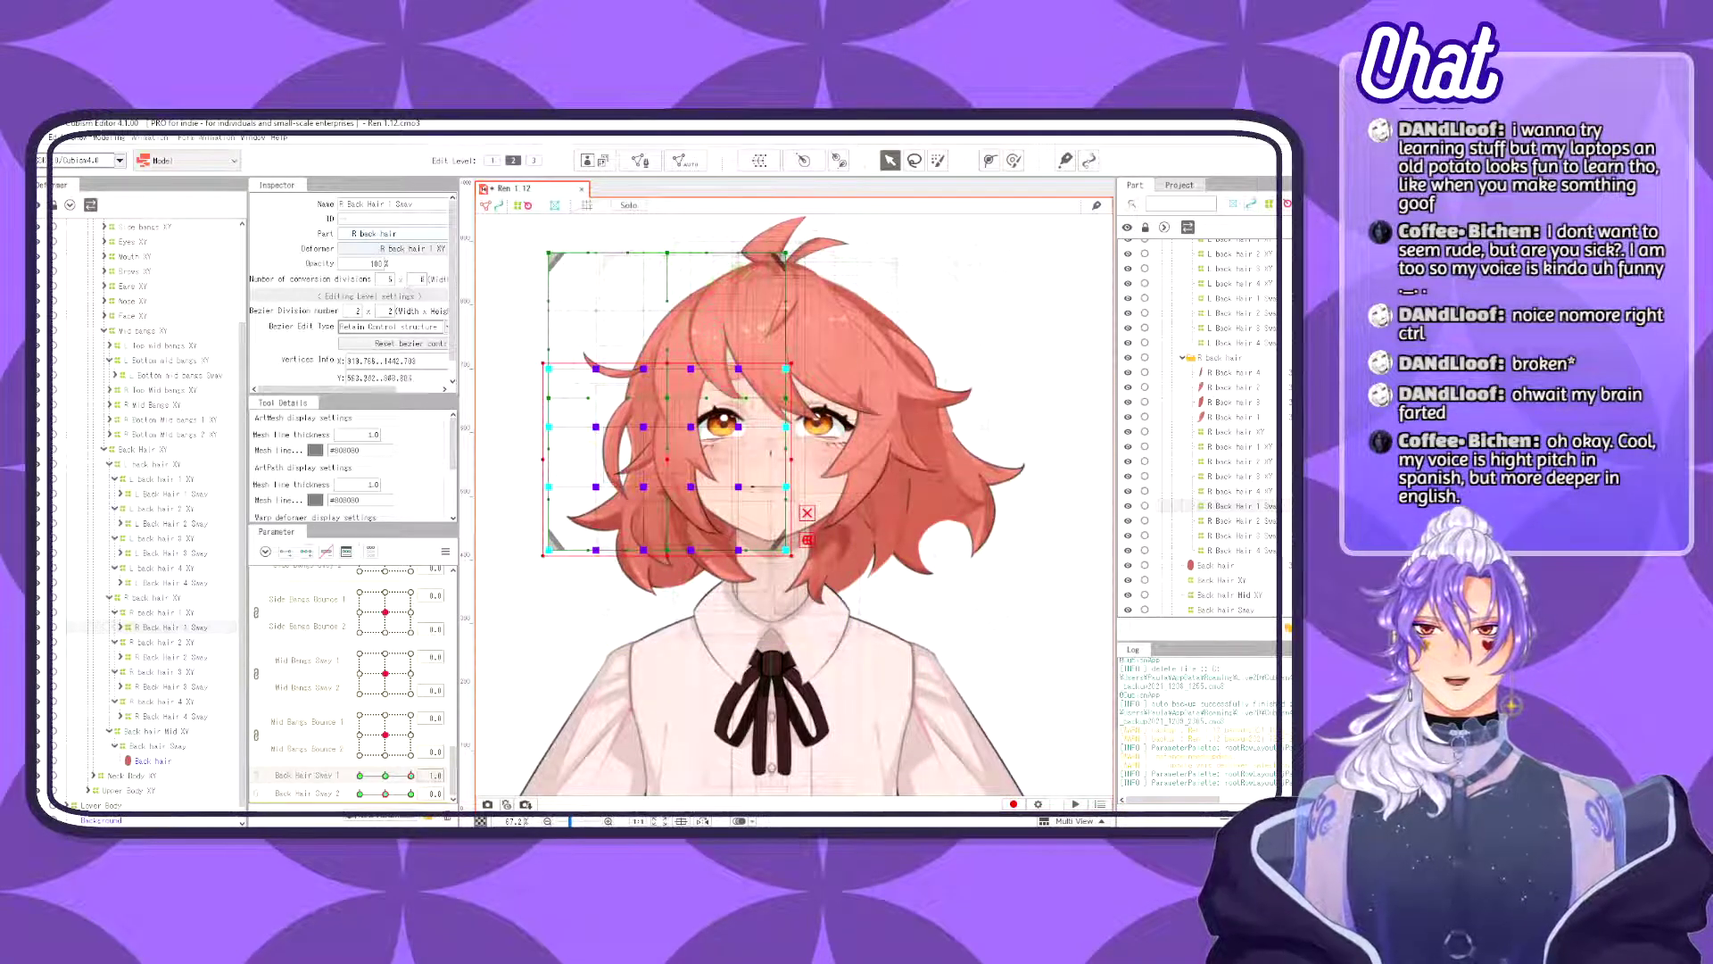
{"action": "key", "text": "ctrl+z"}
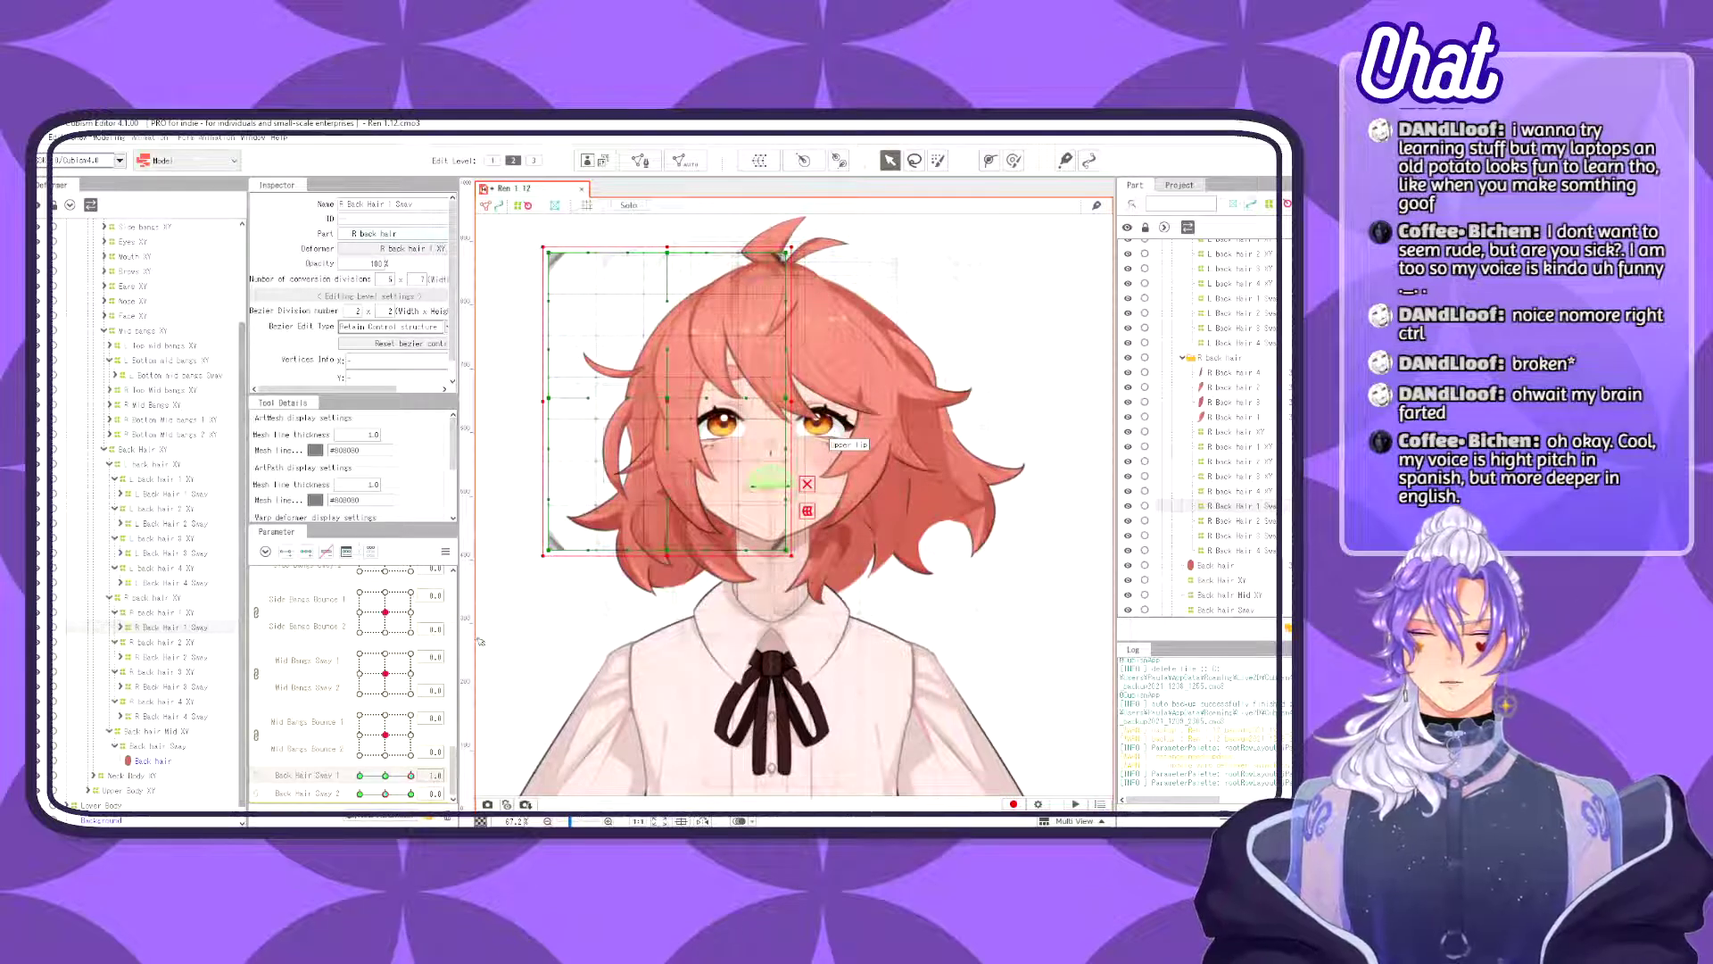
{"action": "left_click_drag", "start_coordinate": [506, 638], "coordinate": [827, 373]}
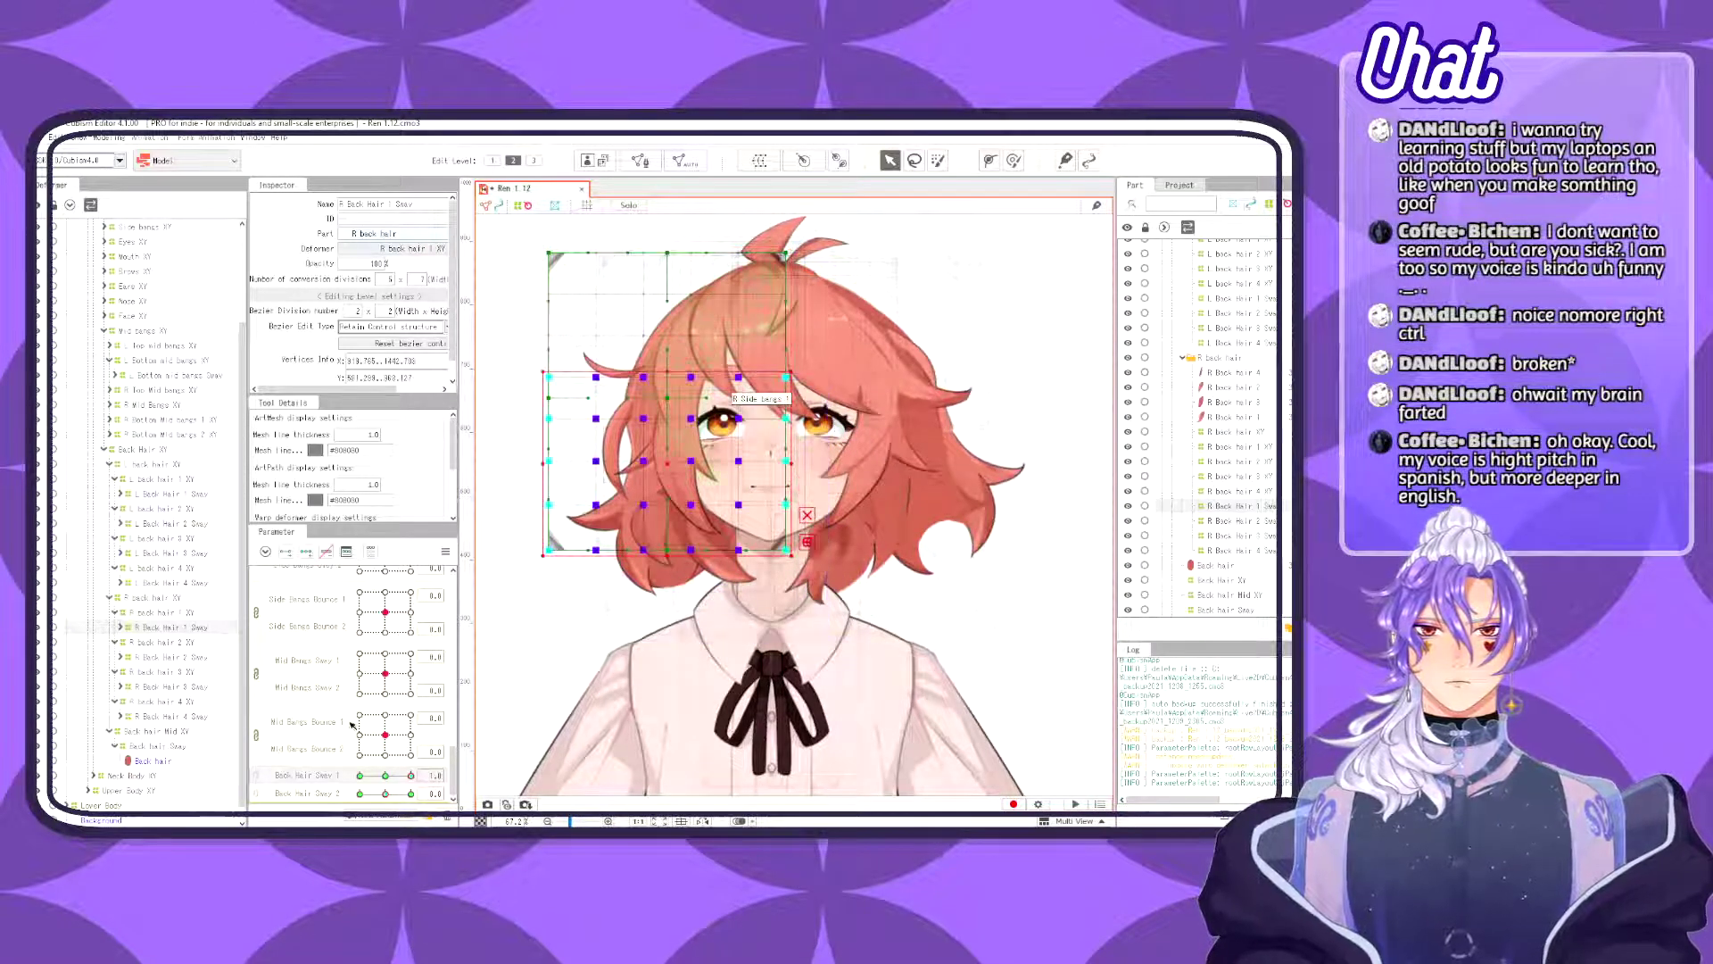
- Try tilting and shifting the lower points of R Back Hair 1 Sway at Back Hair Sway 1 = 1.0, then undo the deformation
{"action": "left_click_drag", "start_coordinate": [532, 559], "coordinate": [594, 574]}
{"action": "left_click_drag", "start_coordinate": [688, 461], "coordinate": [692, 461]}
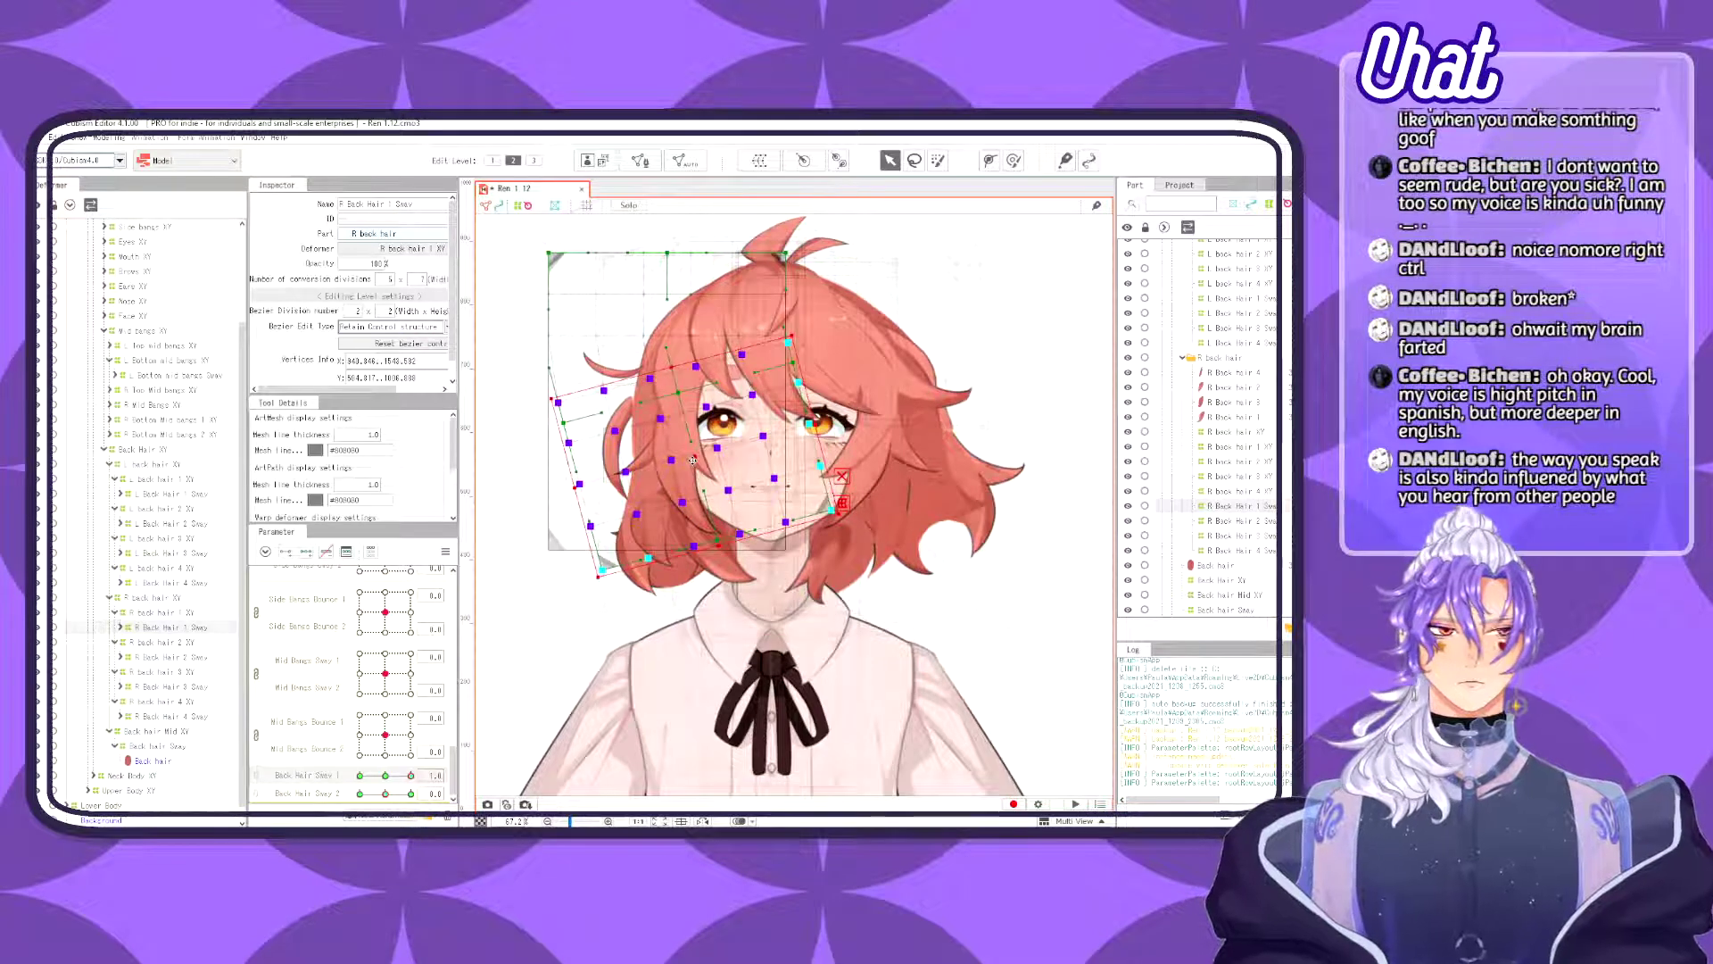
{"action": "left_click_drag", "start_coordinate": [693, 461], "coordinate": [690, 459]}
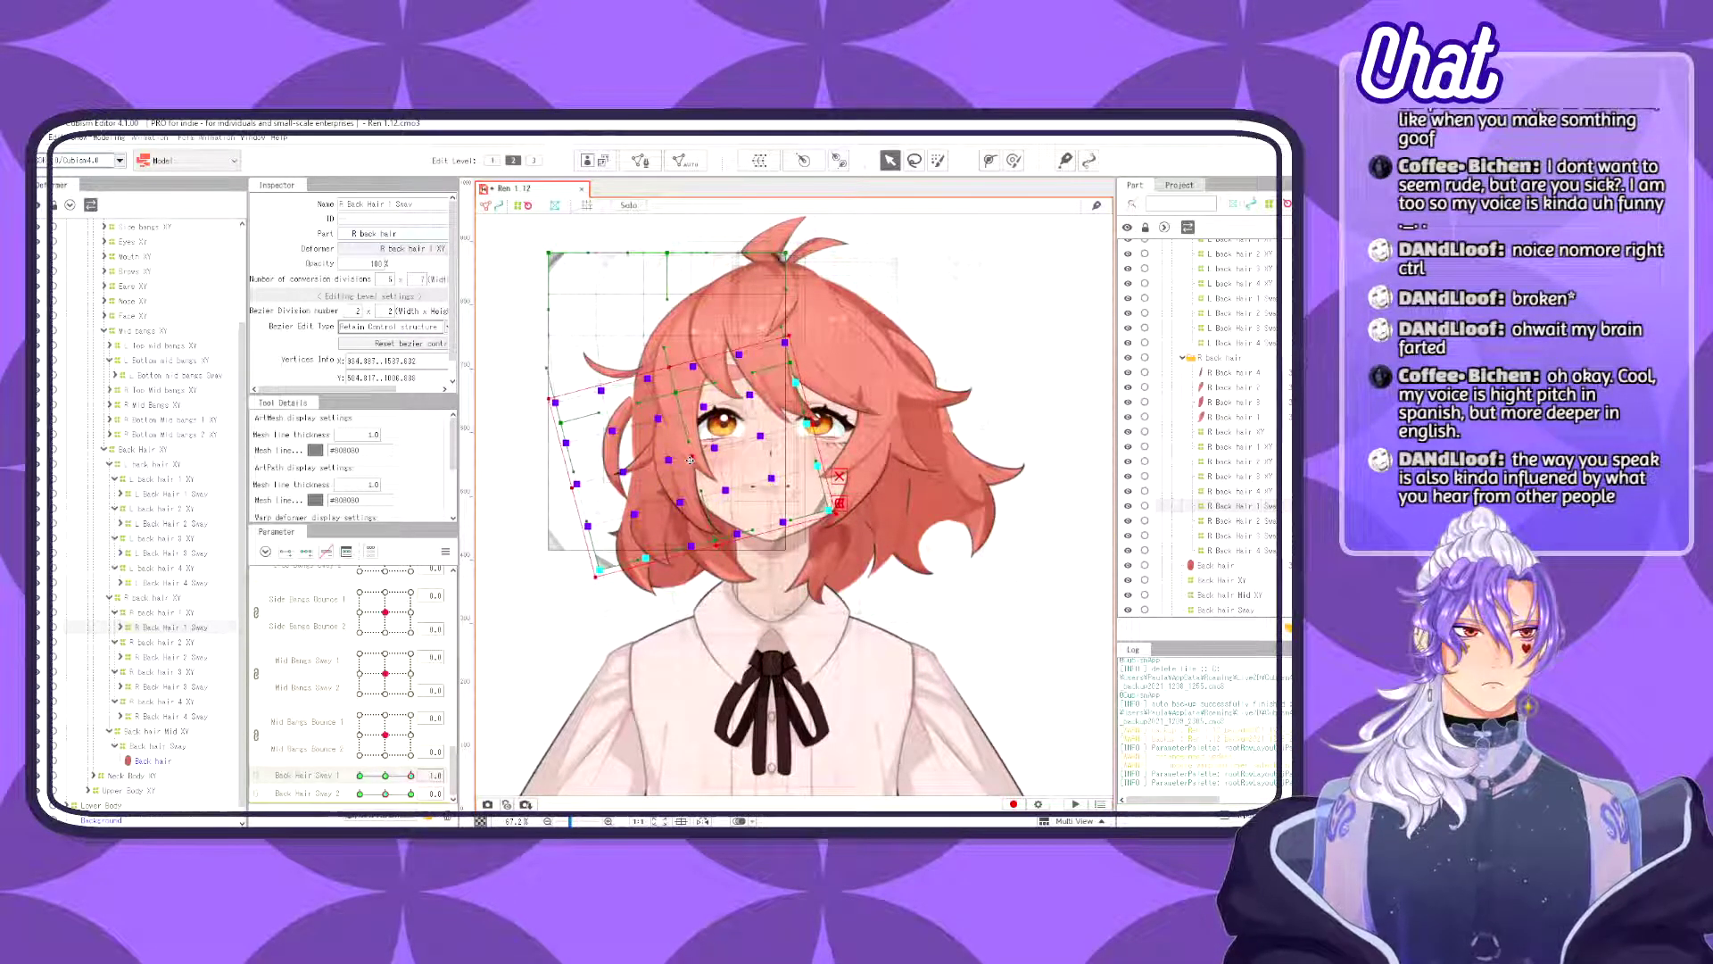
{"action": "left_click_drag", "start_coordinate": [690, 461], "coordinate": [691, 470]}
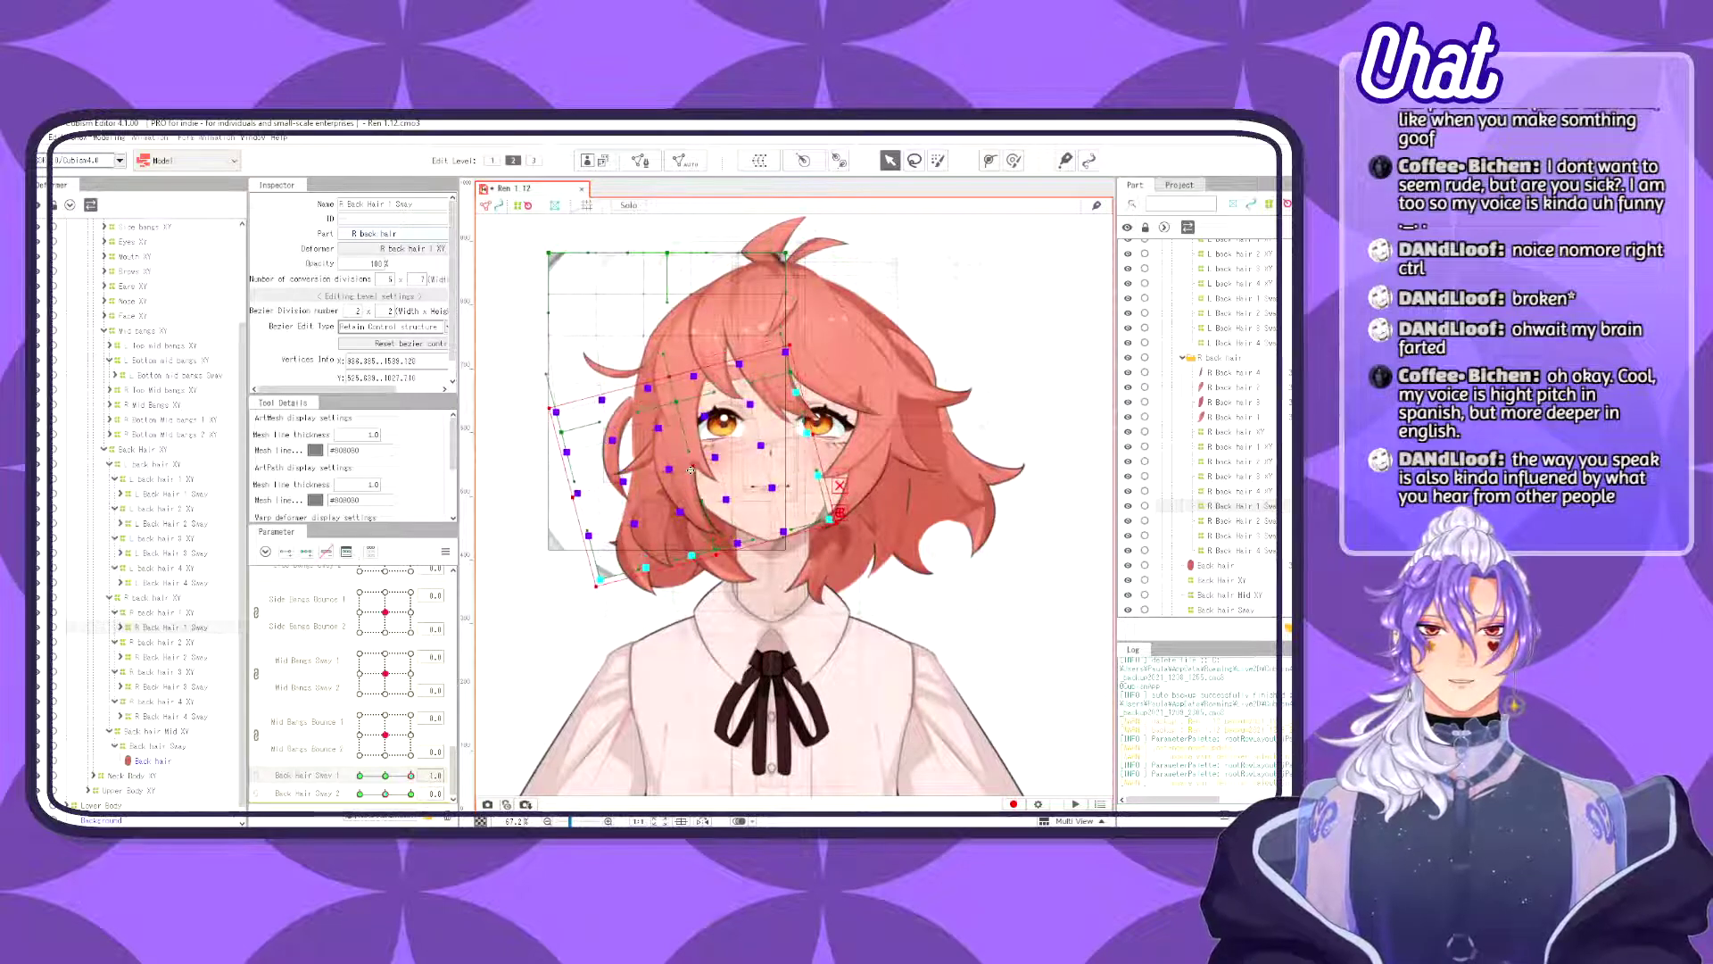
{"action": "left_click_drag", "start_coordinate": [406, 782], "coordinate": [446, 765]}
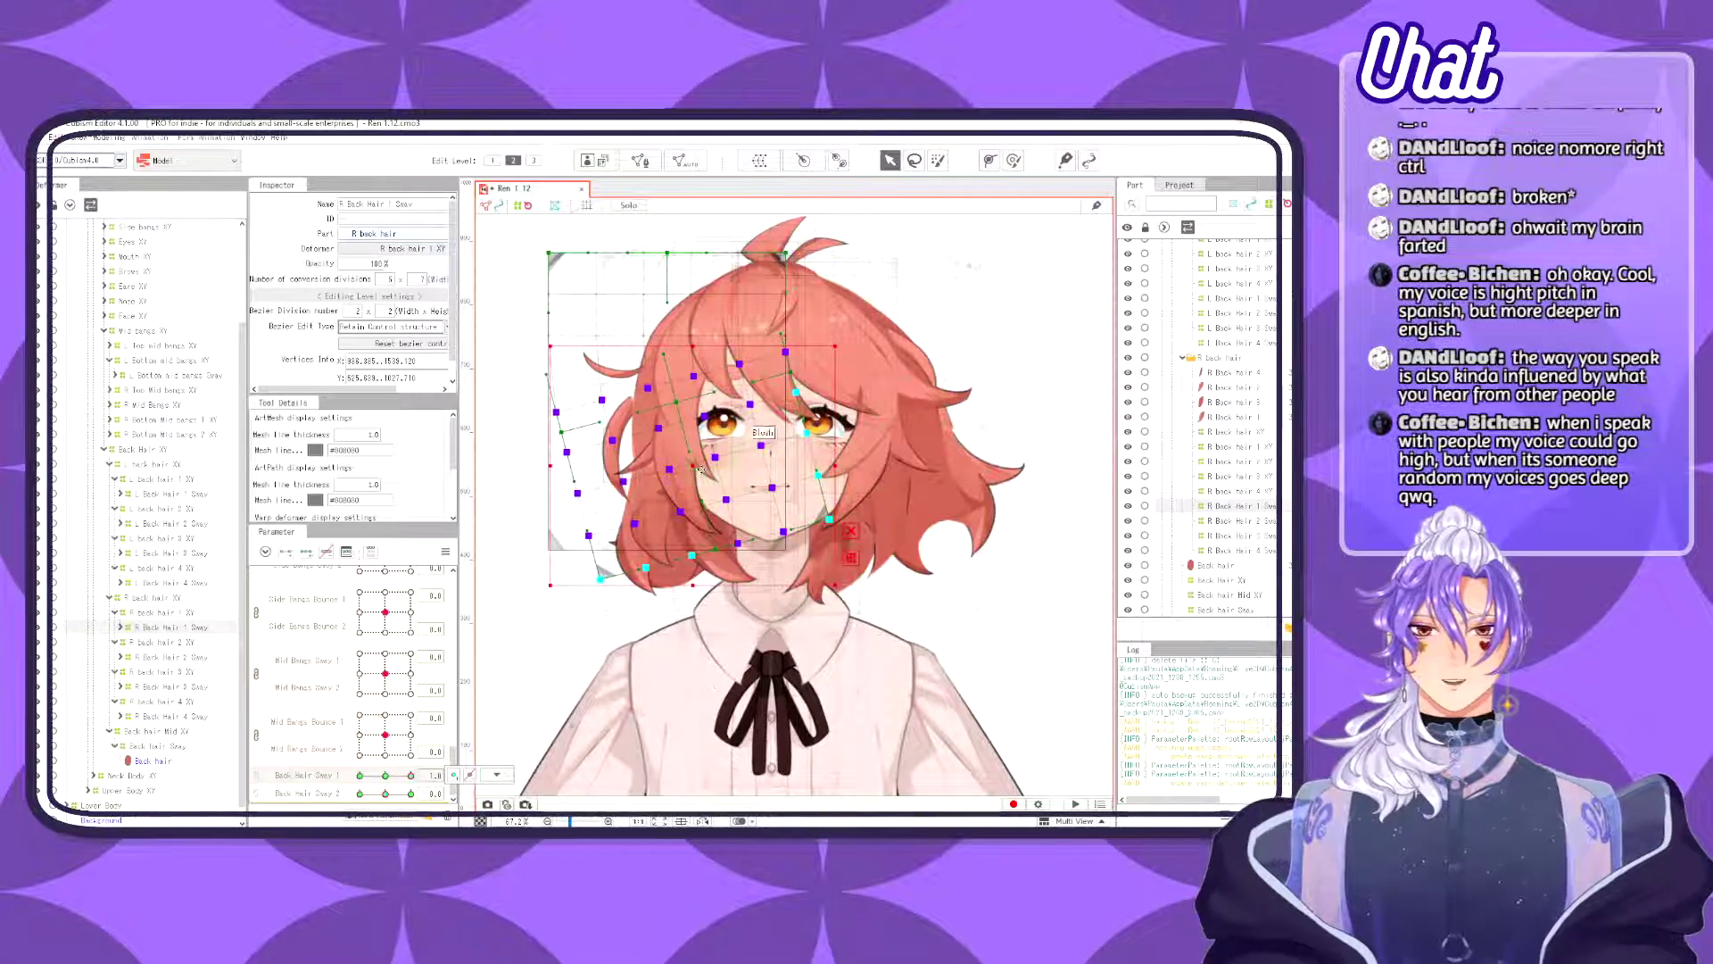
{"action": "left_click_drag", "start_coordinate": [699, 465], "coordinate": [698, 466]}
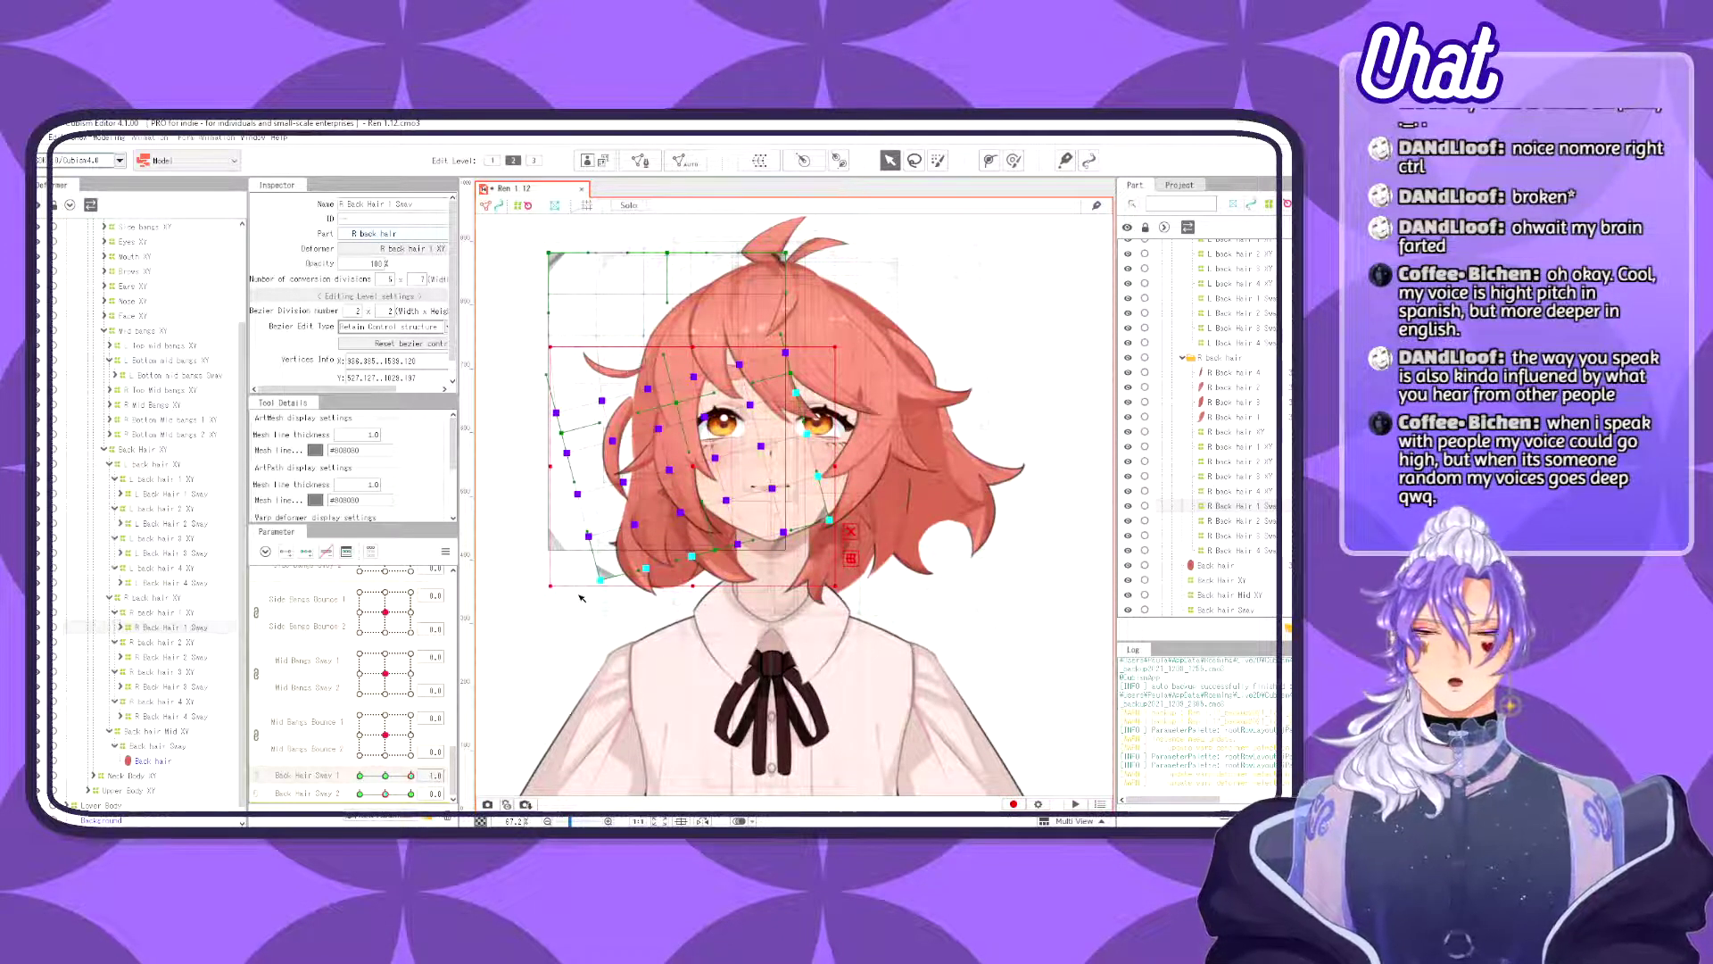
{"action": "left_click_drag", "start_coordinate": [625, 533], "coordinate": [599, 531]}
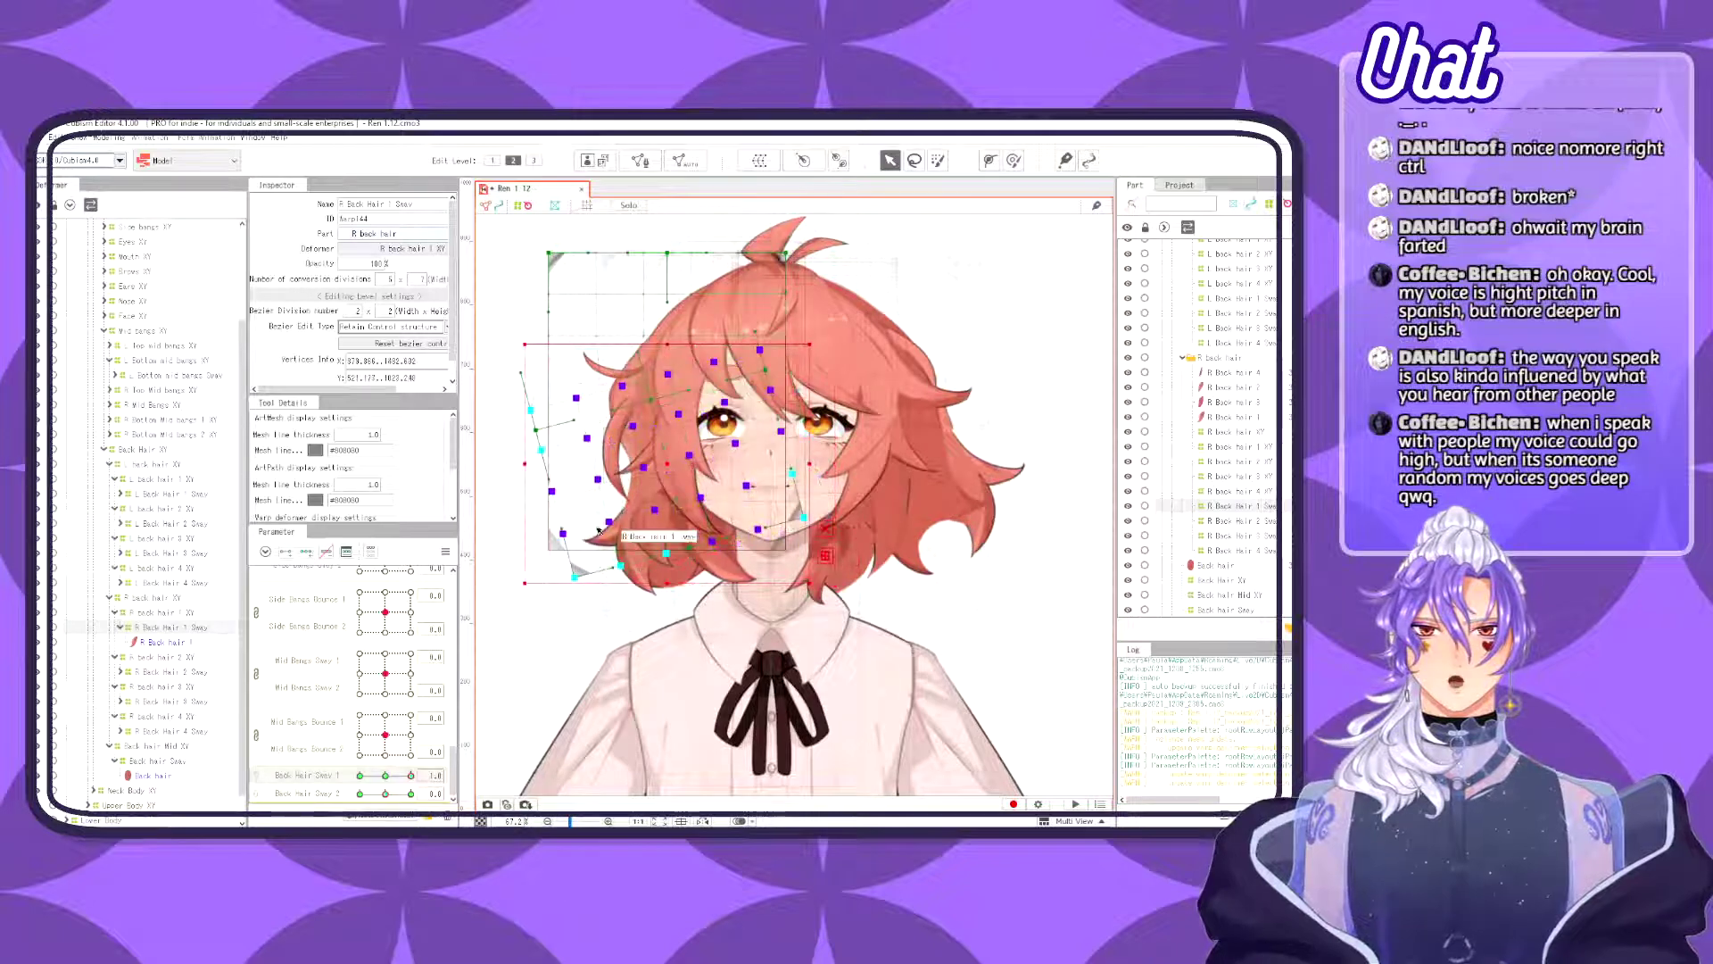
{"action": "key", "text": "ctrl+z"}
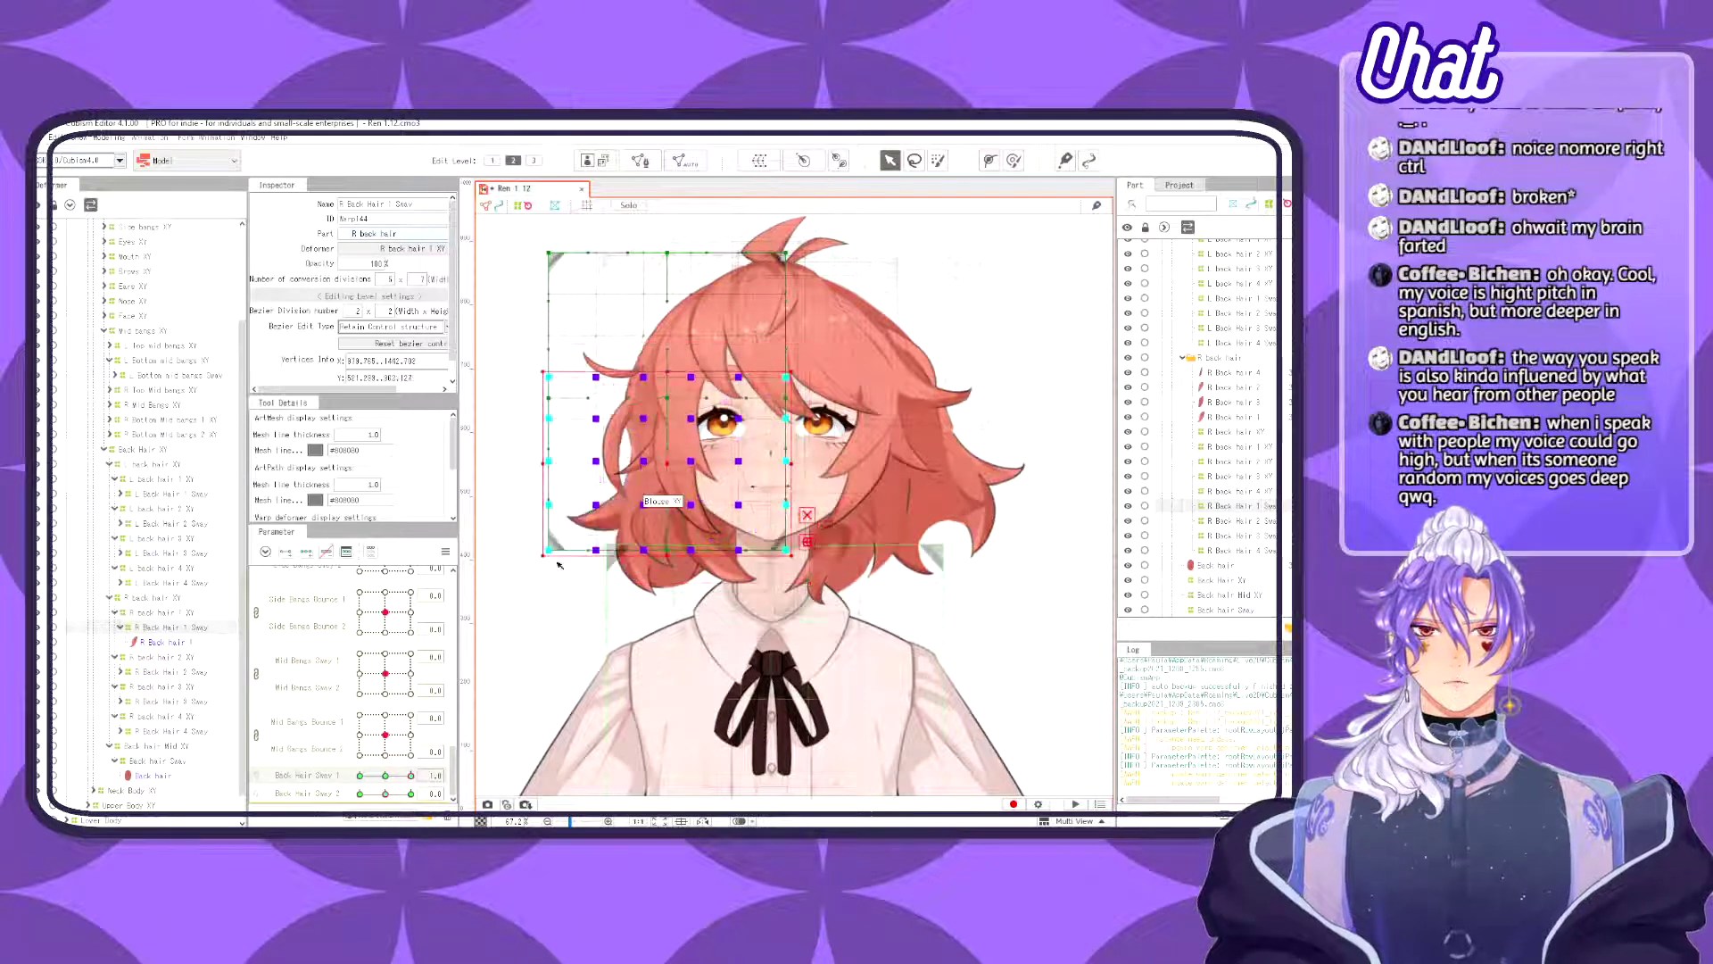
- Try a gentler tilt and shift of R Back Hair 1 Sway's lower points, previewing the swing between adjustments
{"action": "left_click_drag", "start_coordinate": [536, 558], "coordinate": [548, 572]}
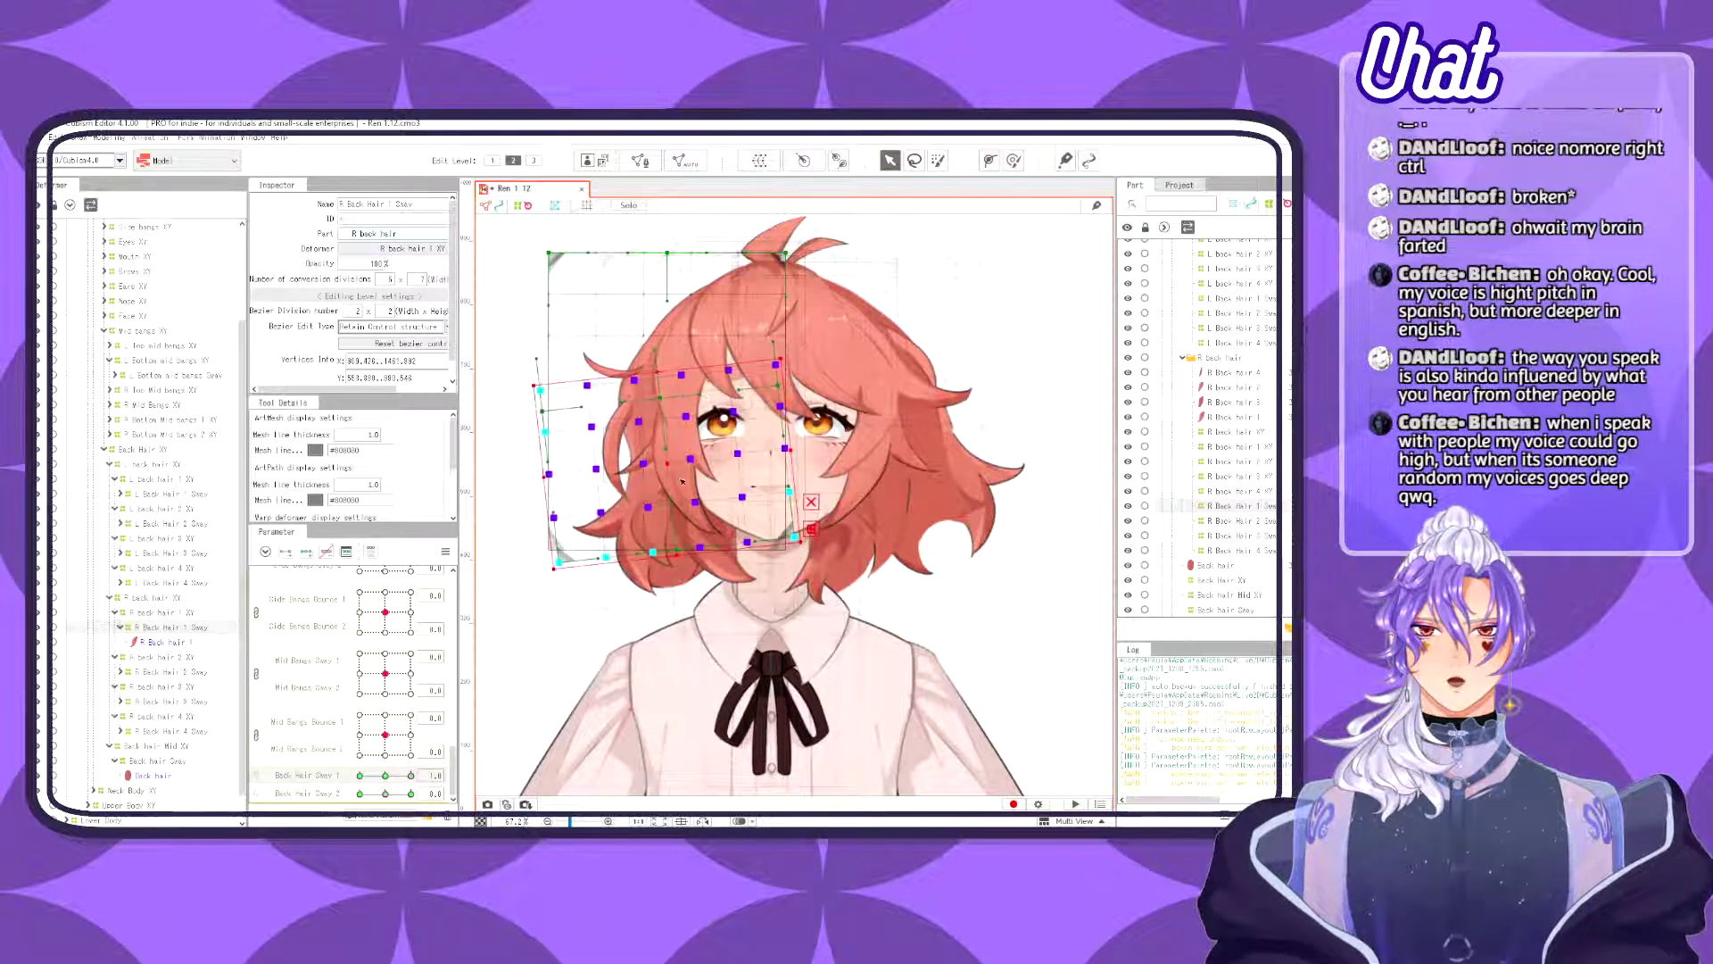
{"action": "left_click_drag", "start_coordinate": [665, 466], "coordinate": [676, 464]}
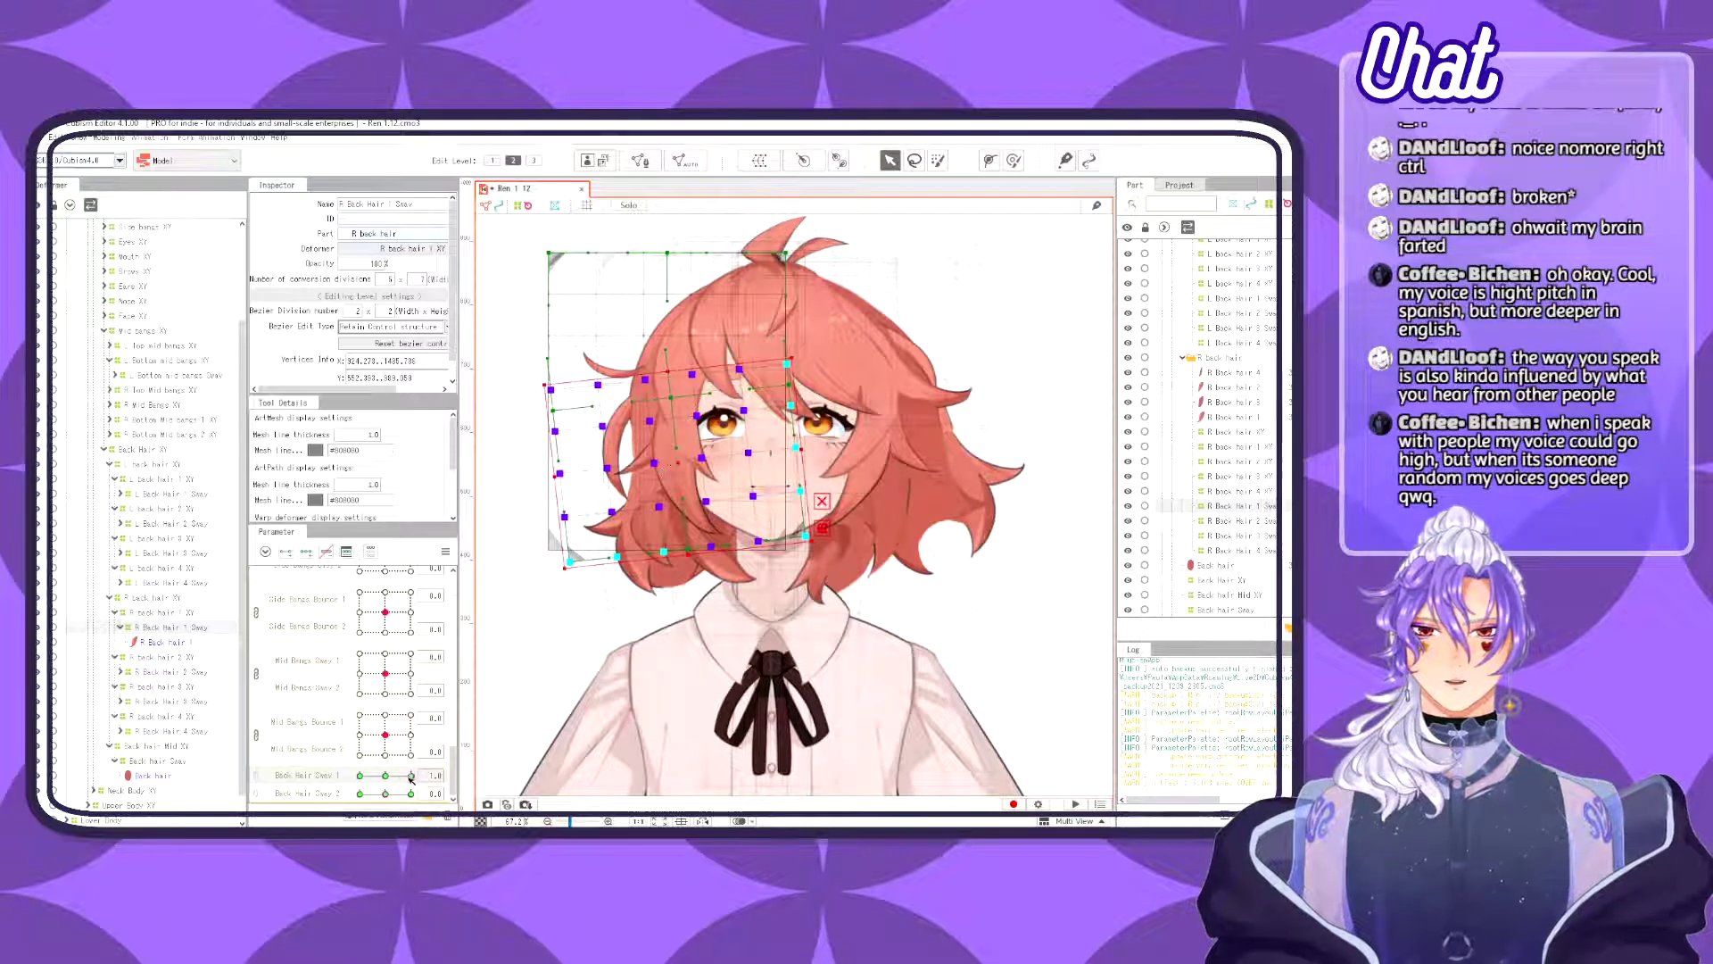
{"action": "left_click_drag", "start_coordinate": [411, 779], "coordinate": [482, 774]}
{"action": "left_click_drag", "start_coordinate": [534, 574], "coordinate": [551, 589]}
{"action": "left_click_drag", "start_coordinate": [677, 464], "coordinate": [683, 460]}
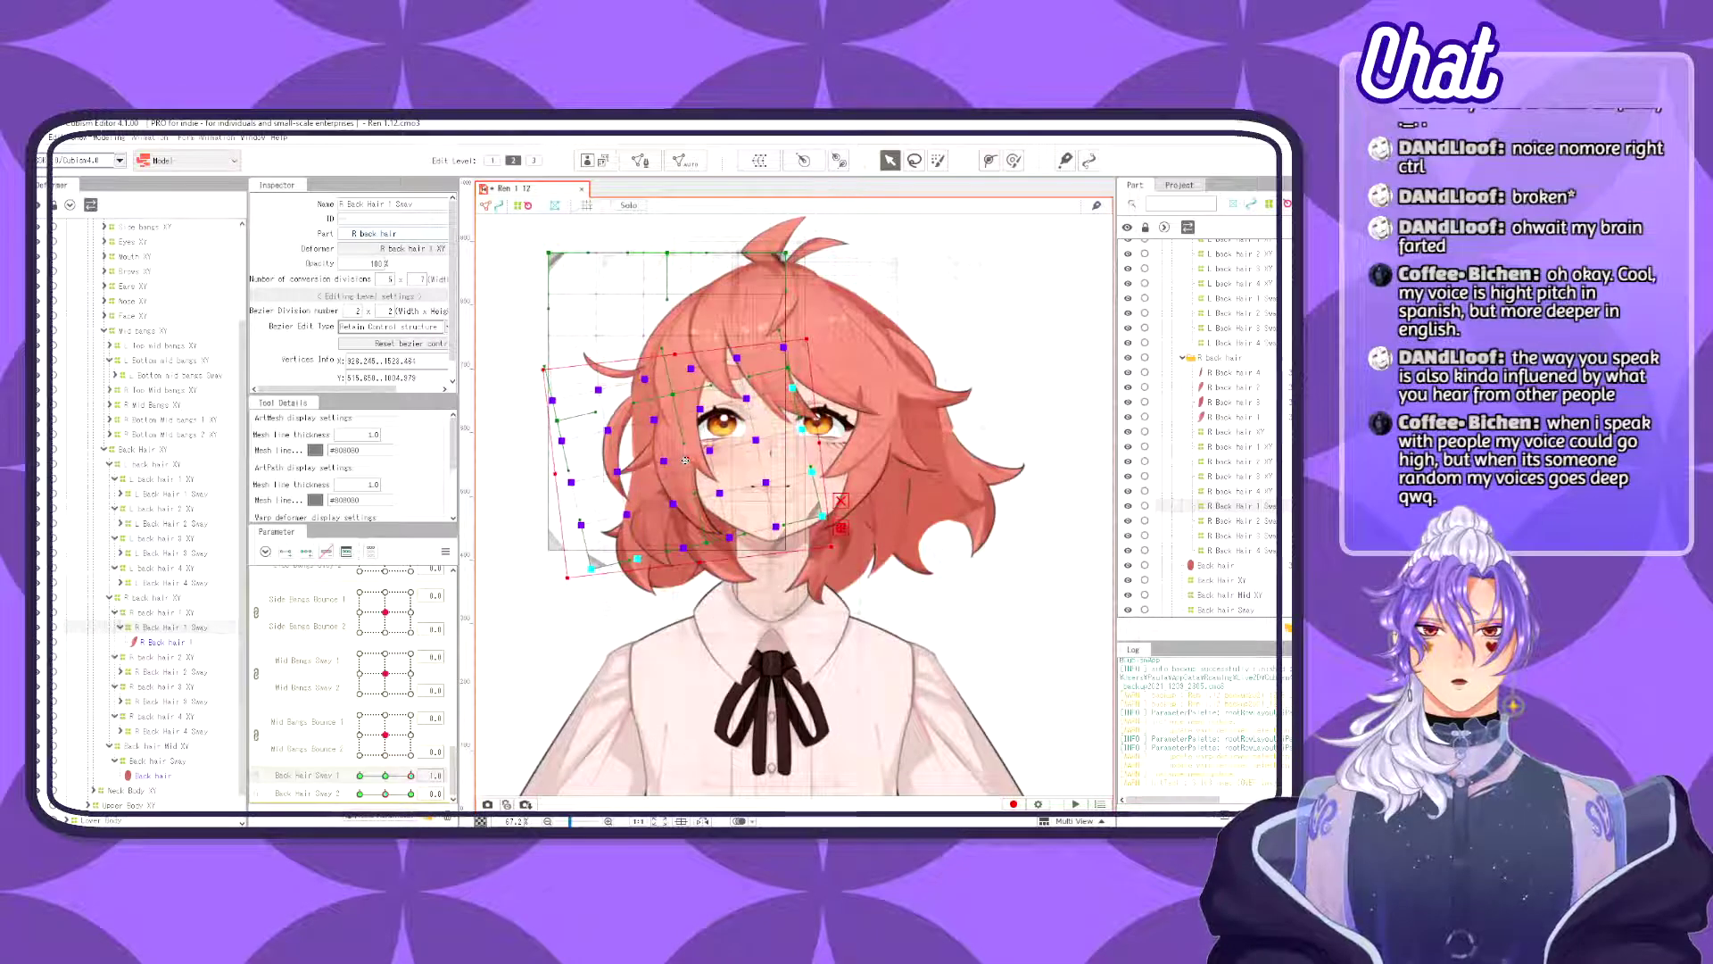
{"action": "left_click_drag", "start_coordinate": [410, 775], "coordinate": [297, 819]}
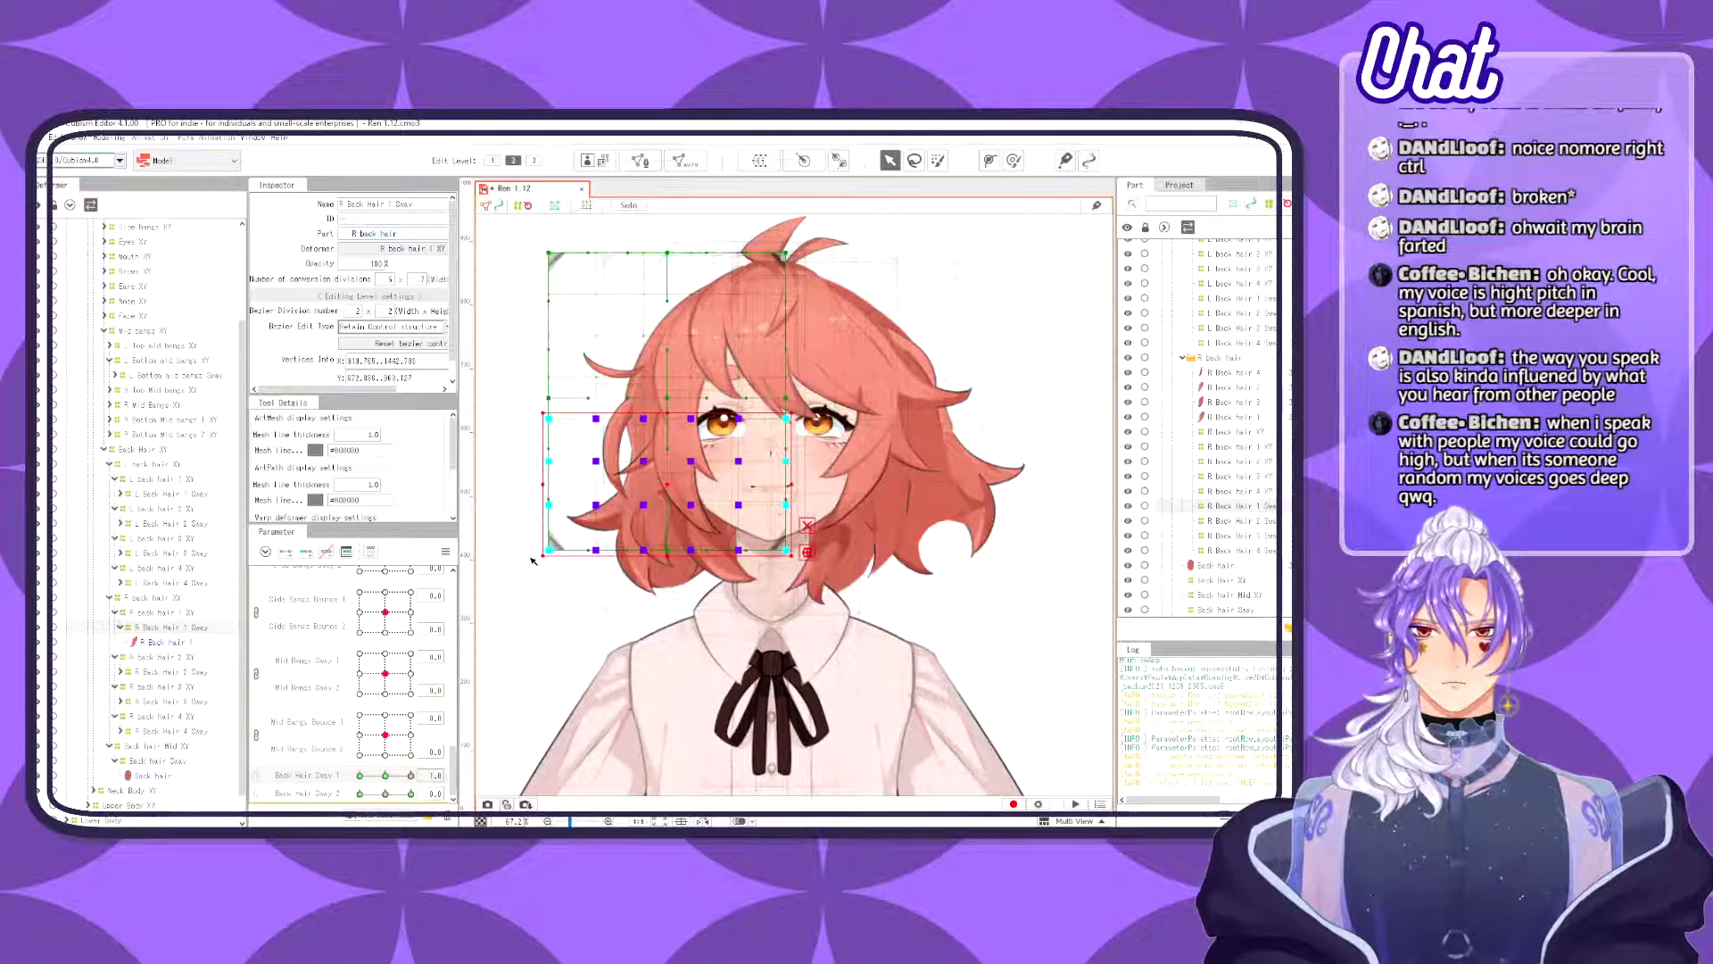
- Tilt and shift only the lowest rows of R Back Hair 1 Sway toward the face at Back Hair Sway 1 = 1.0 and preview the swing
{"action": "left_click_drag", "start_coordinate": [535, 558], "coordinate": [563, 591]}
{"action": "mouse_move", "coordinate": [668, 485]}
{"action": "left_mouse_down"}
{"action": "mouse_move", "coordinate": [704, 483]}
{"action": "mouse_move", "coordinate": [689, 490]}
{"action": "left_mouse_up"}
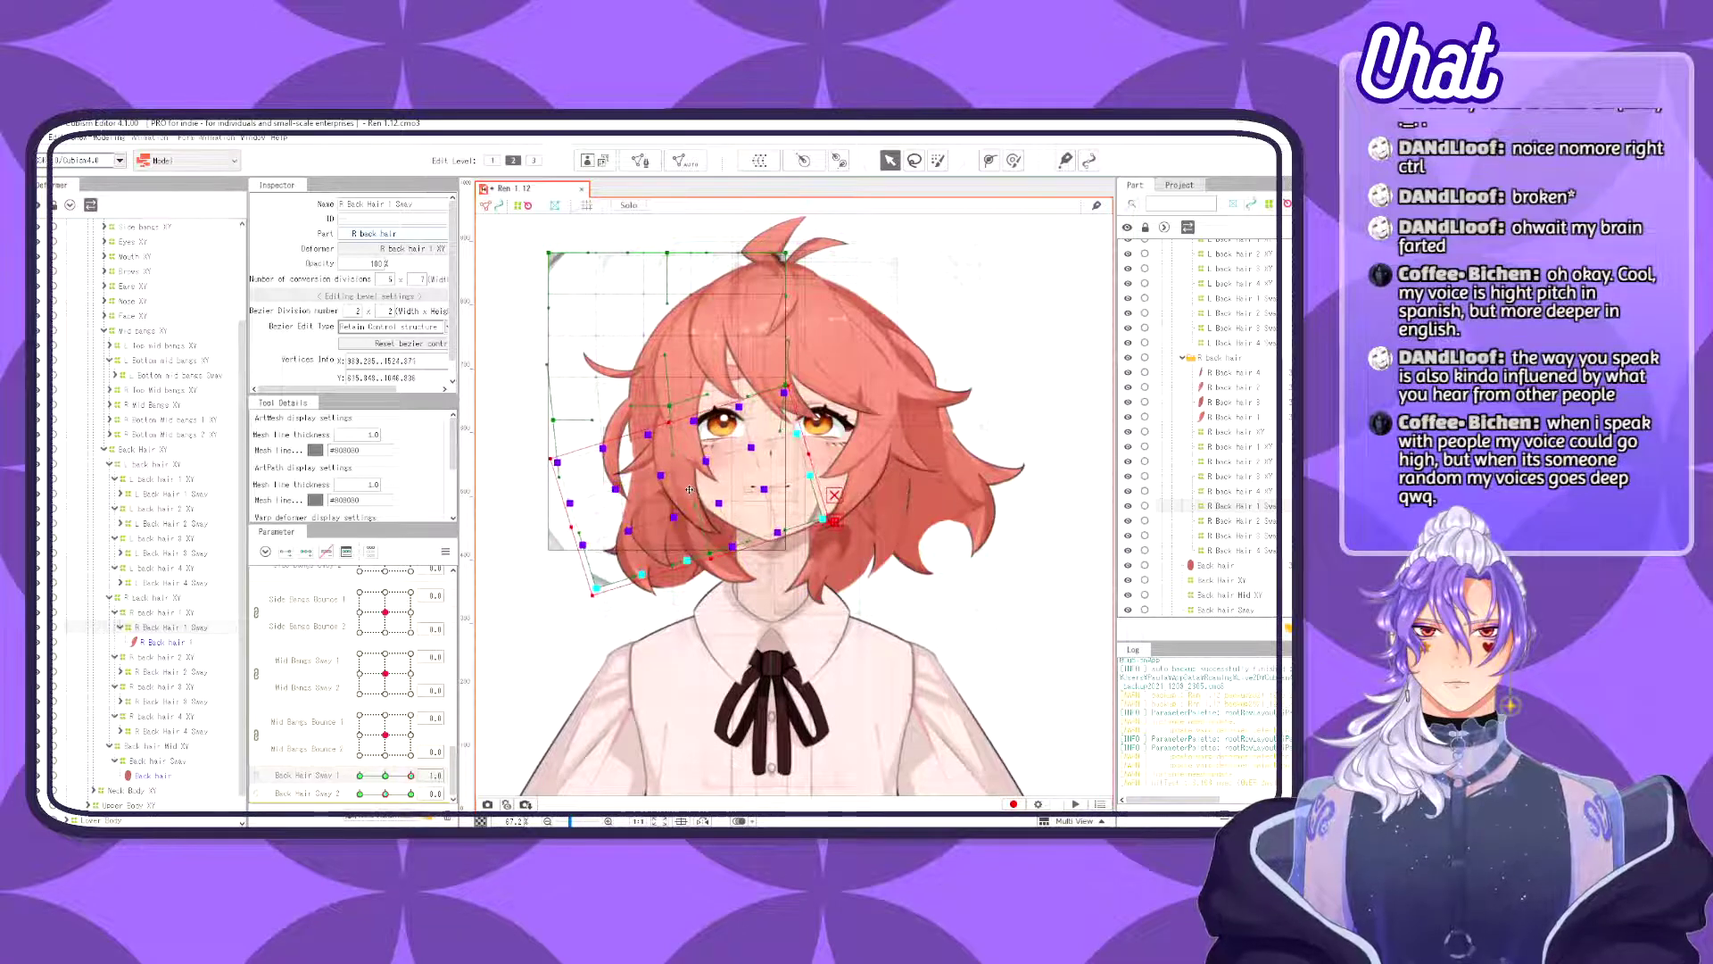
{"action": "left_click_drag", "start_coordinate": [412, 775], "coordinate": [466, 772]}
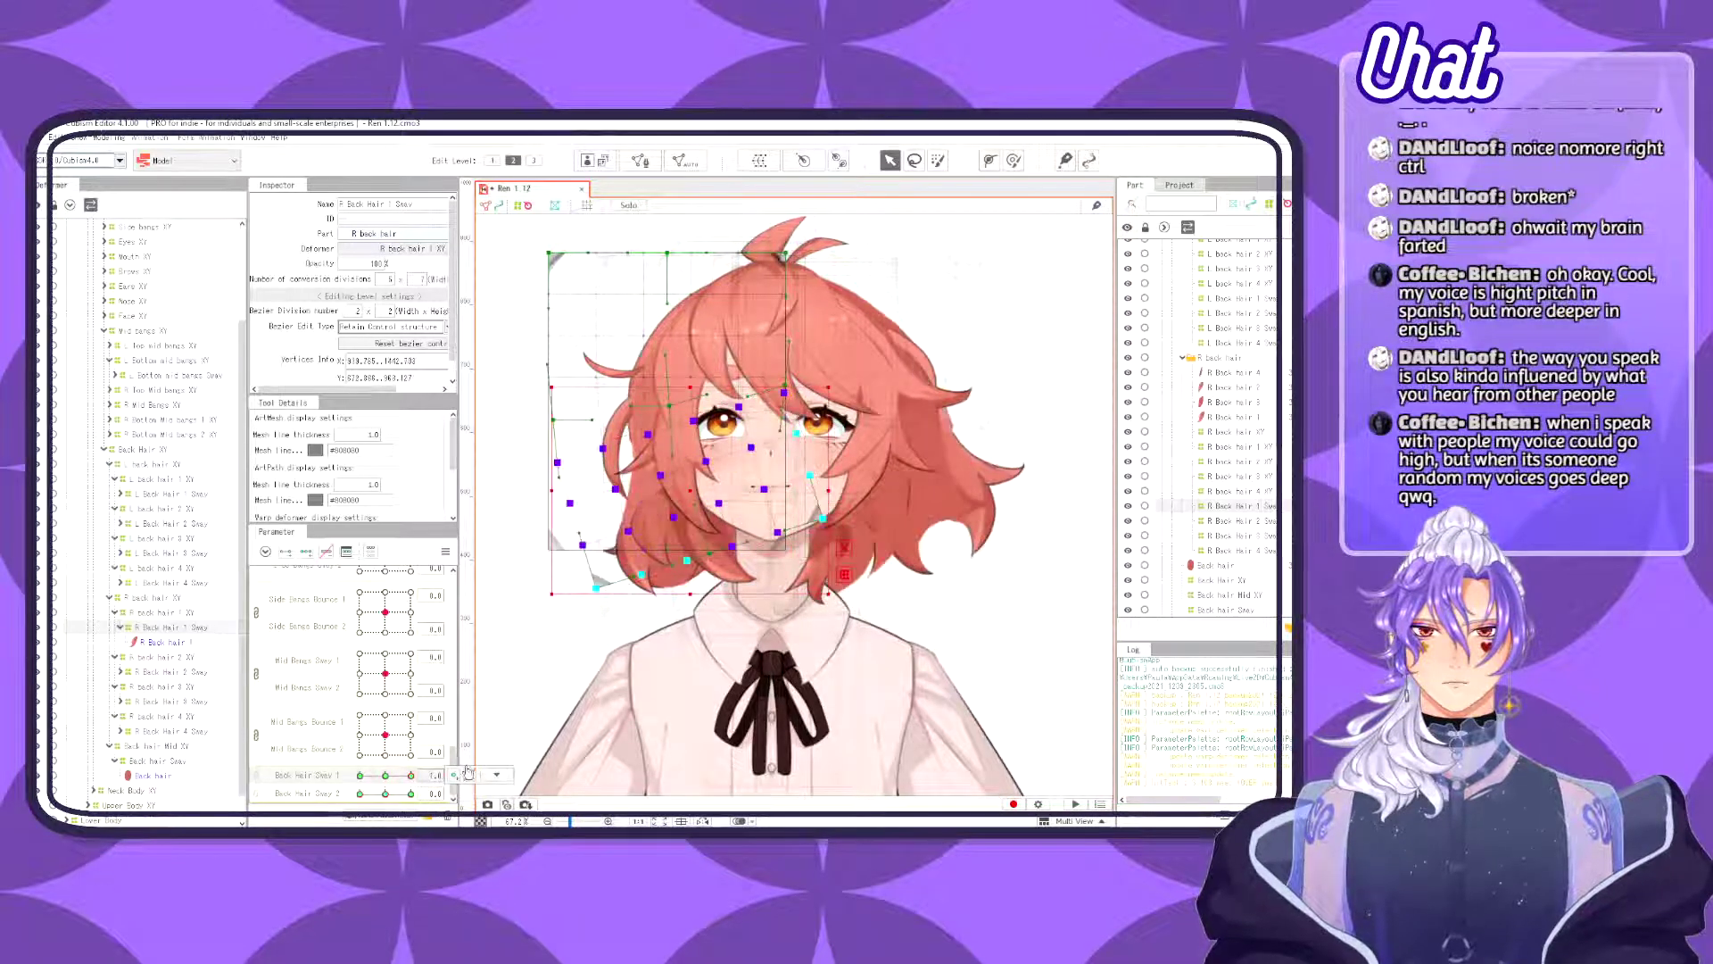
{"action": "left_click", "coordinate": [468, 774]}
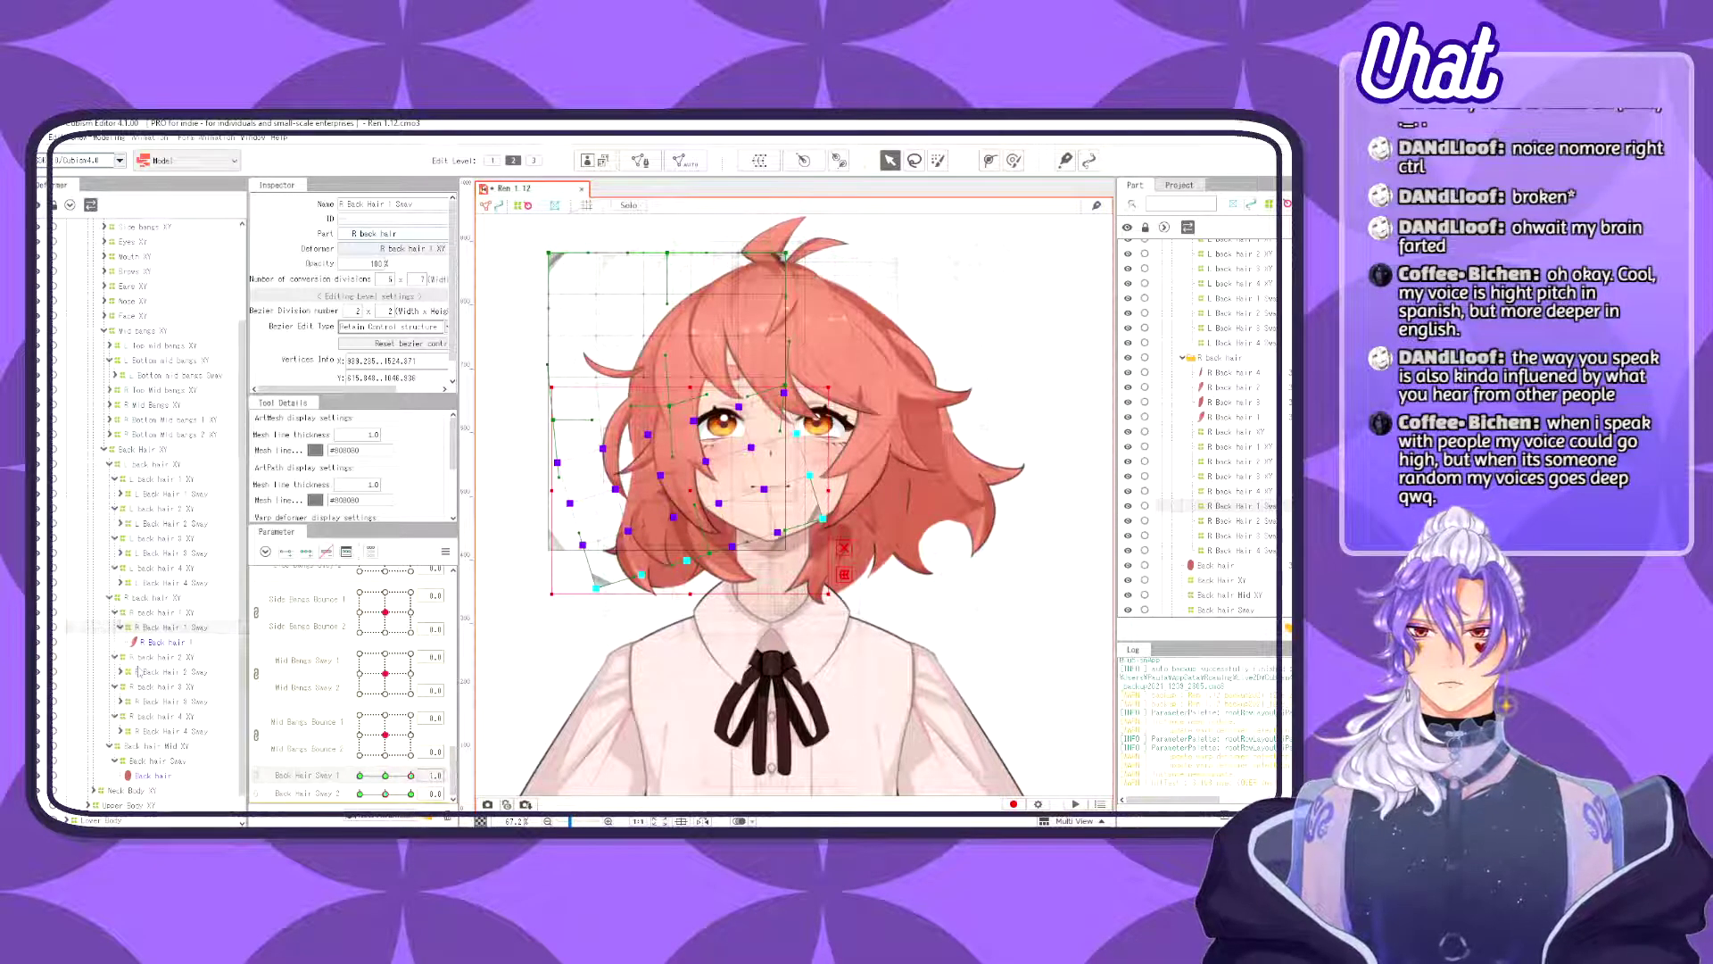
- Tilt and shift the lower points of R Back Hair 2 Sway toward the neck at Back Hair Sway 1 = 1.0 and preview the swing
{"action": "left_click", "coordinate": [584, 625]}
{"action": "left_click_drag", "start_coordinate": [570, 704], "coordinate": [853, 451]}
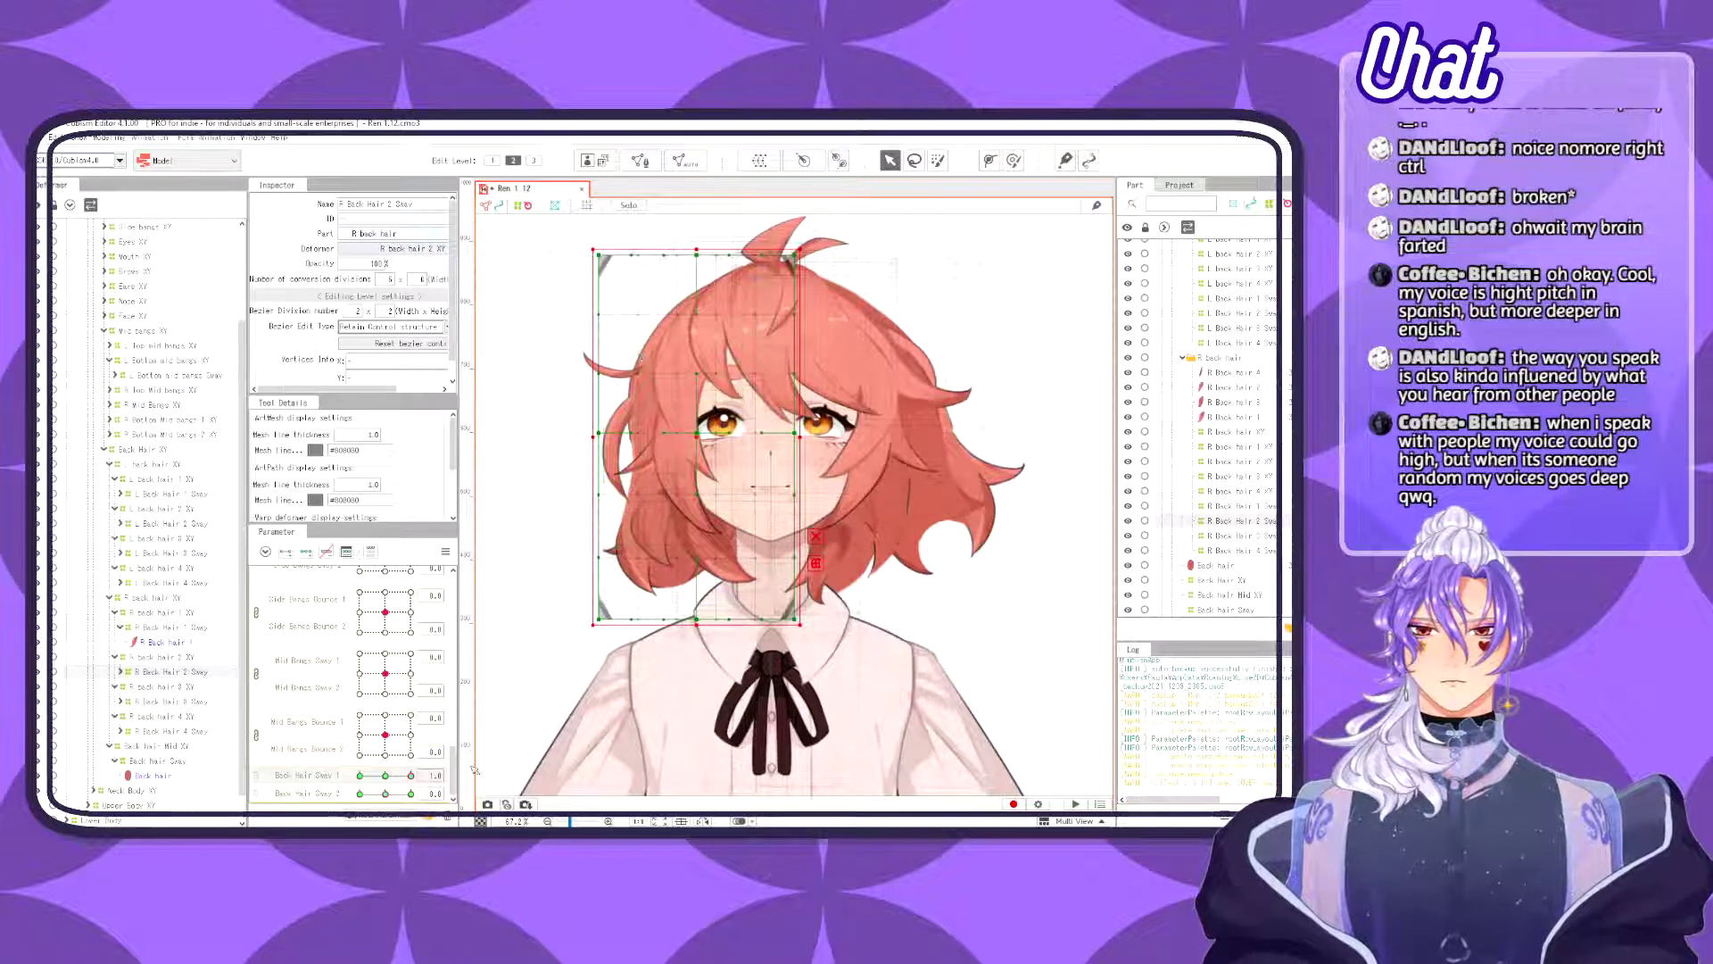
{"action": "left_click_drag", "start_coordinate": [562, 676], "coordinate": [830, 473]}
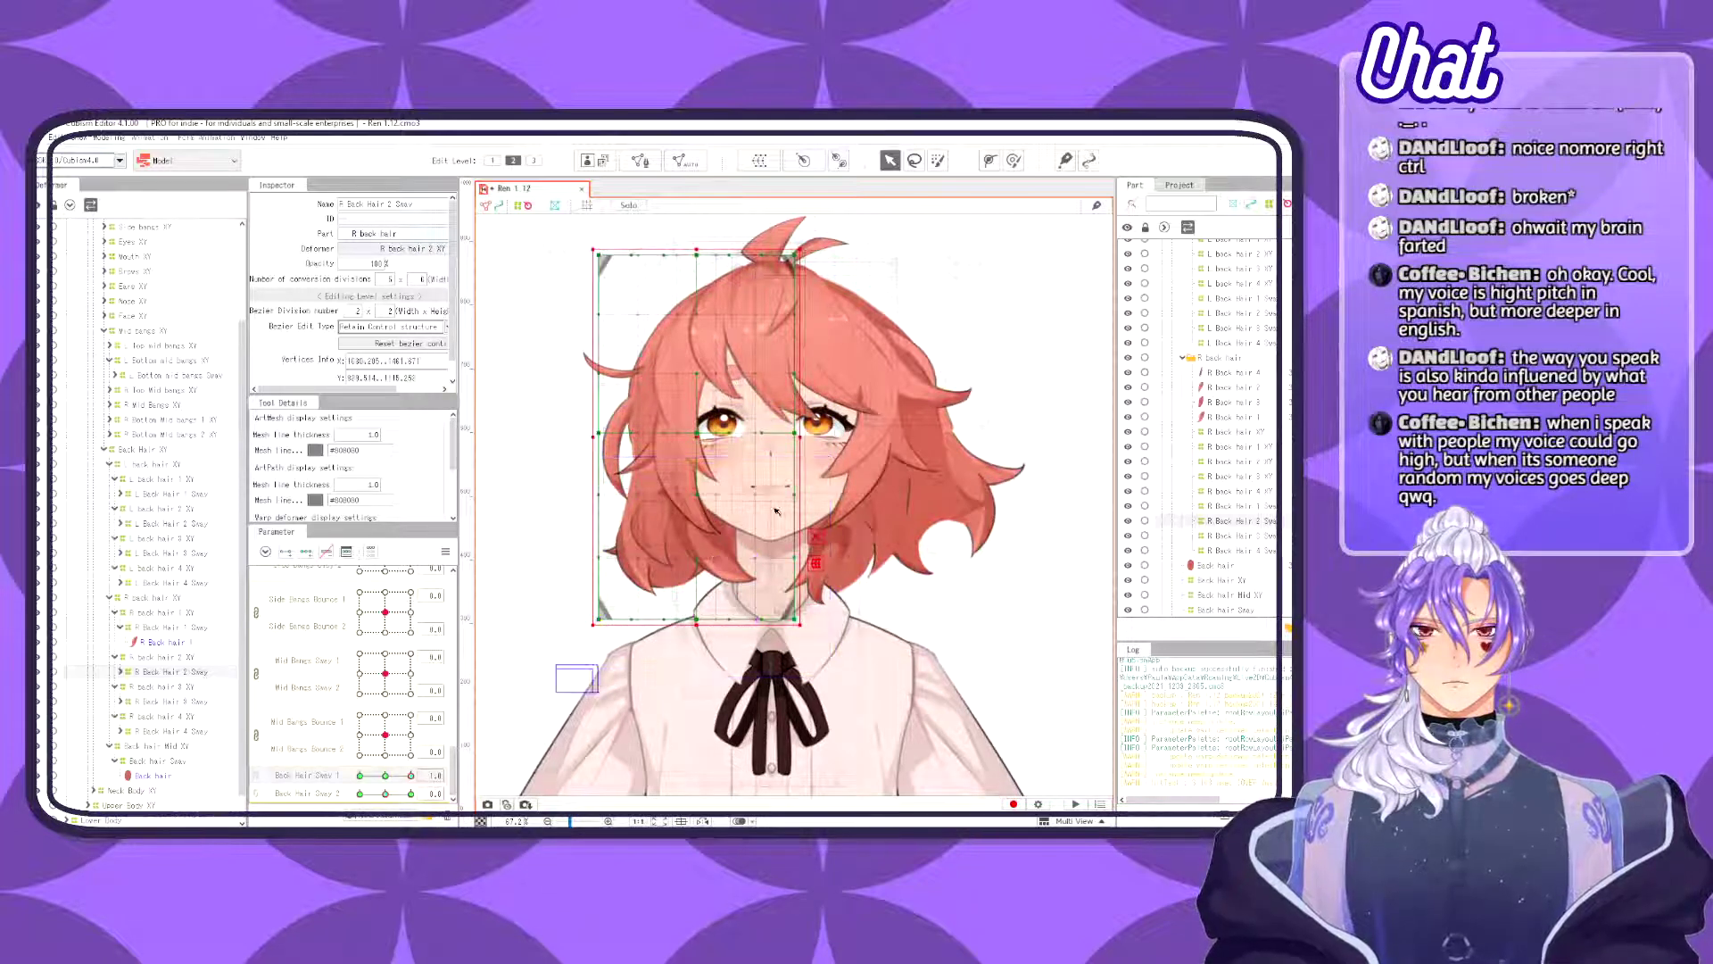
{"action": "left_click_drag", "start_coordinate": [597, 665], "coordinate": [856, 402]}
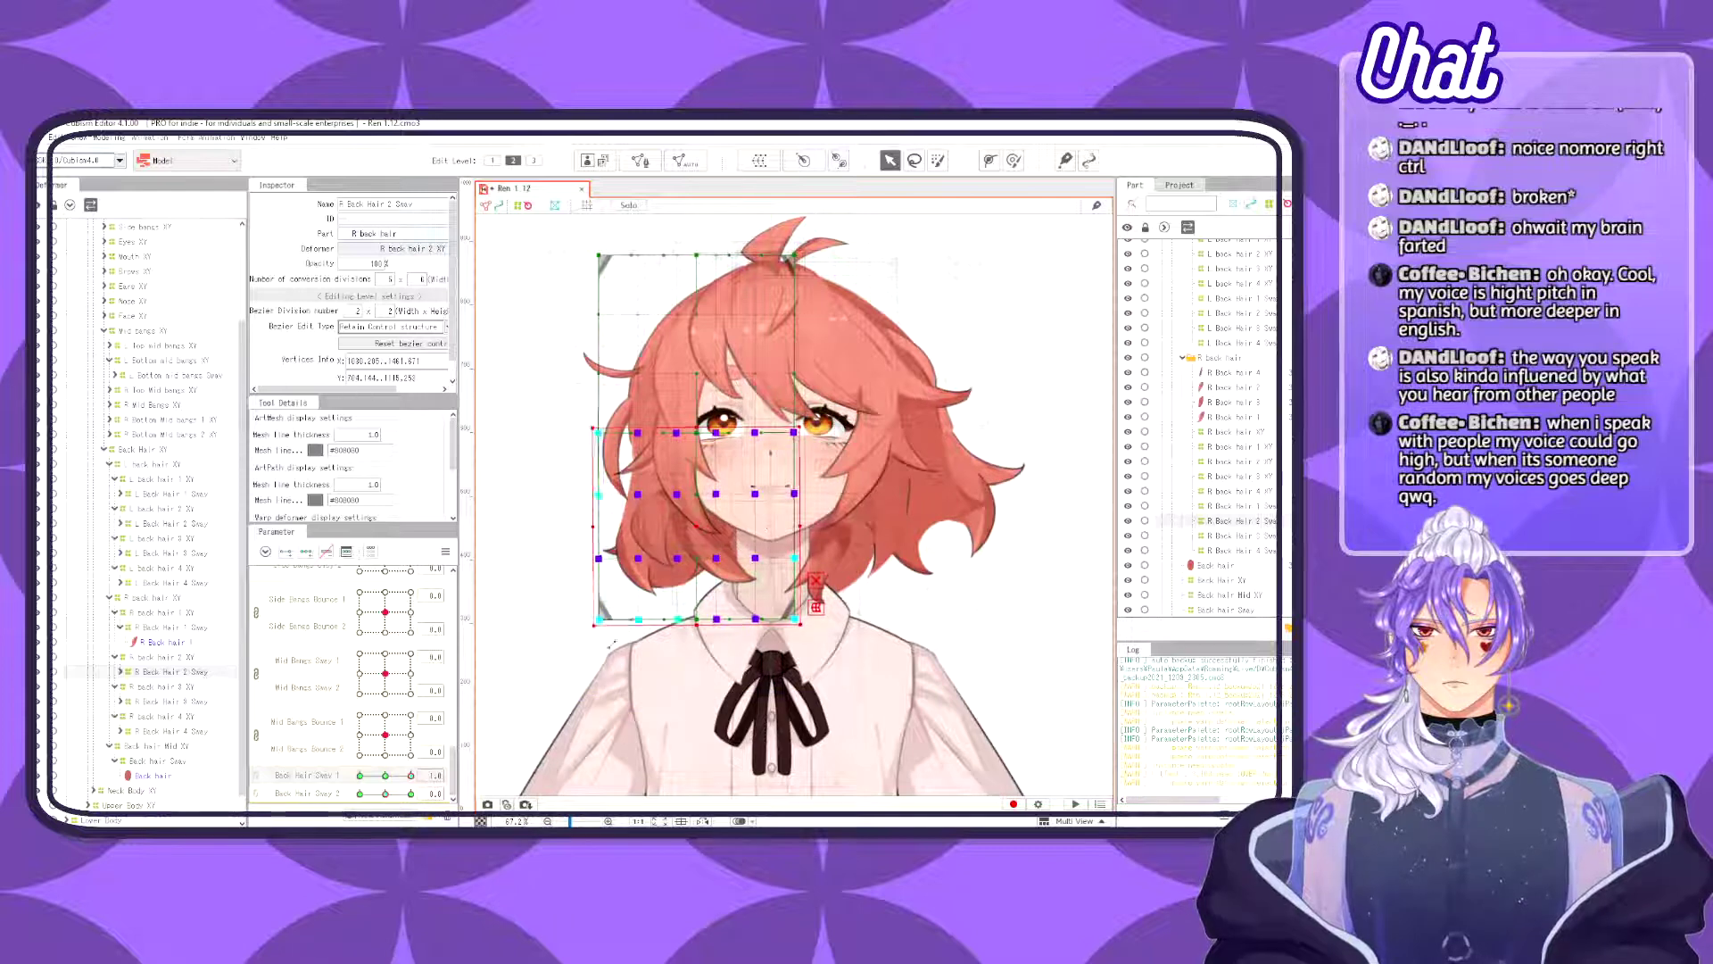
{"action": "left_click_drag", "start_coordinate": [612, 643], "coordinate": [639, 660]}
{"action": "left_click_drag", "start_coordinate": [706, 522], "coordinate": [725, 518]}
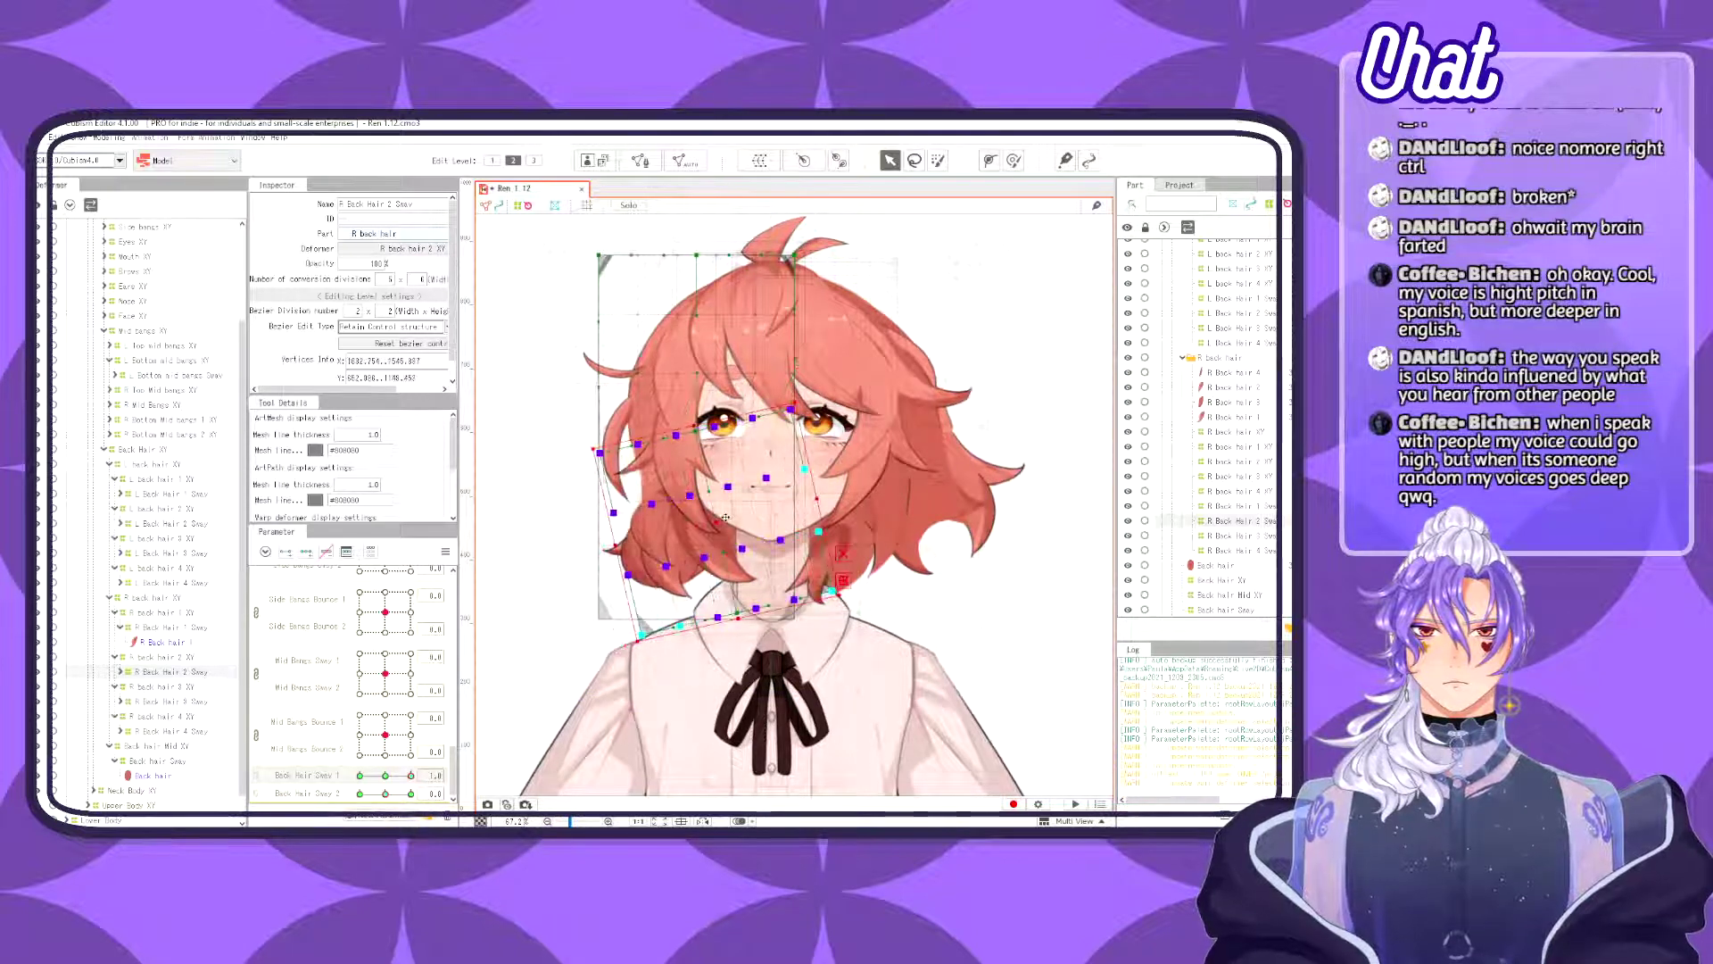
{"action": "mouse_move", "coordinate": [409, 775]}
{"action": "left_mouse_down"}
{"action": "mouse_move", "coordinate": [384, 776]}
{"action": "mouse_move", "coordinate": [411, 775]}
{"action": "left_mouse_up"}
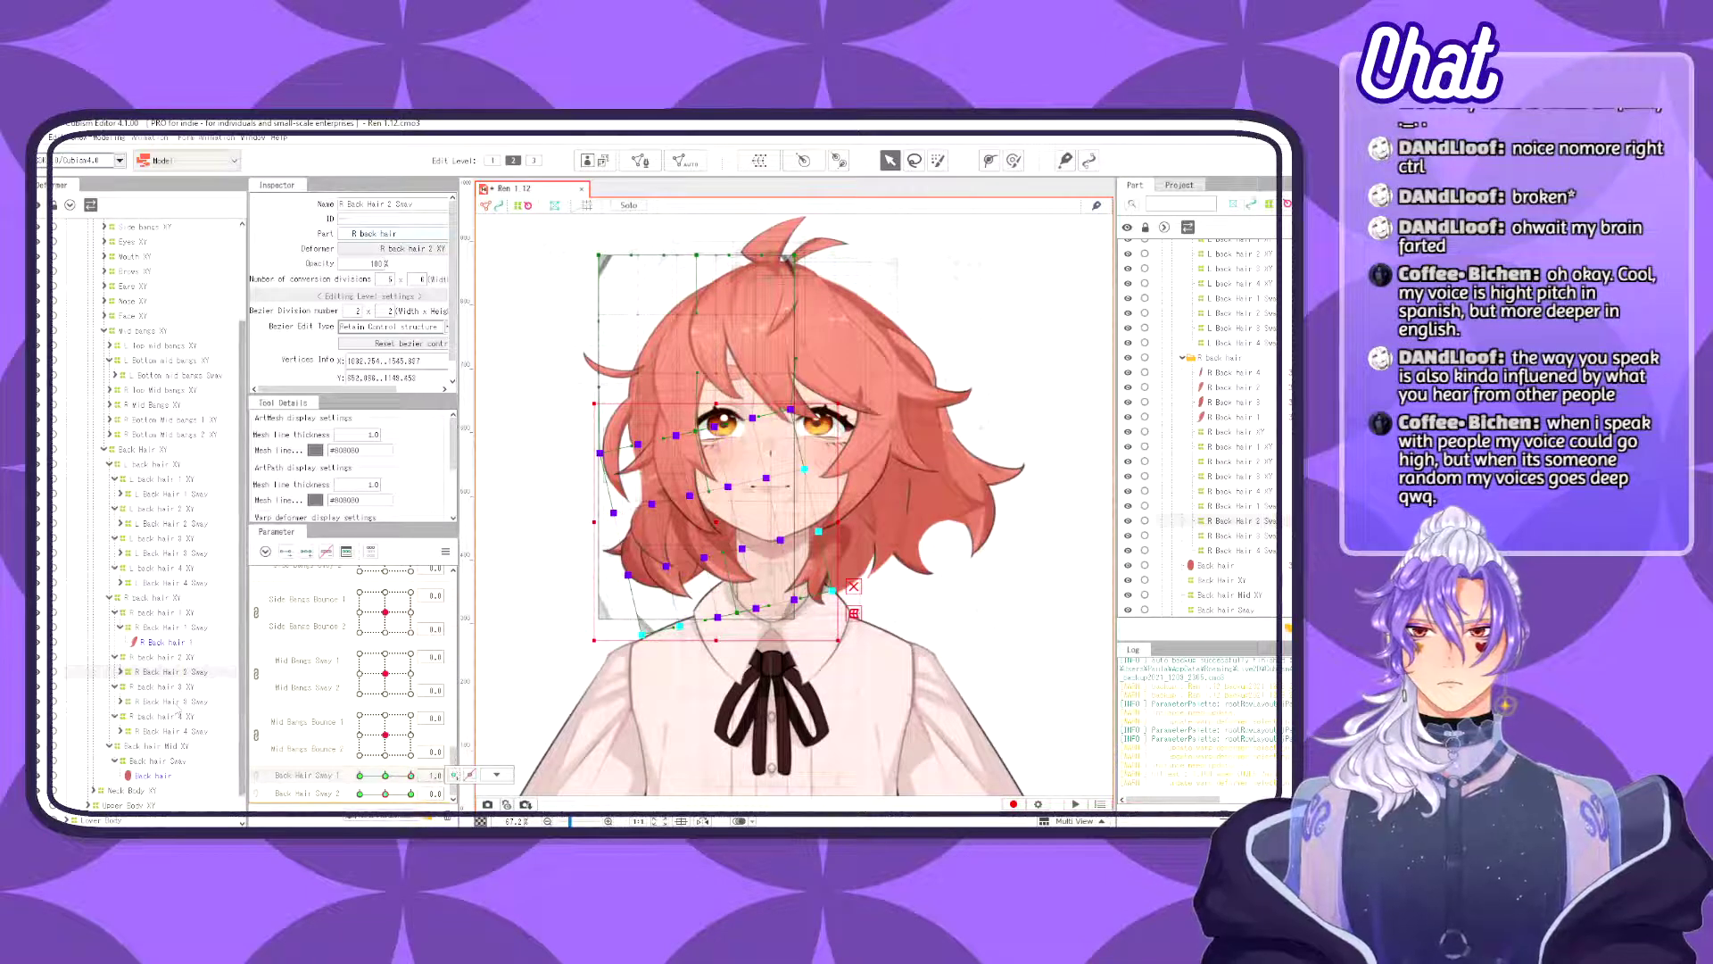
- Change the vertical conversion divisions of R Back Hair 3 Sway, then tilt and shift its lower points at Back Hair Sway 1 = 1.0
{"action": "left_click", "coordinate": [169, 701]}
{"action": "left_click_drag", "start_coordinate": [513, 699], "coordinate": [855, 434]}
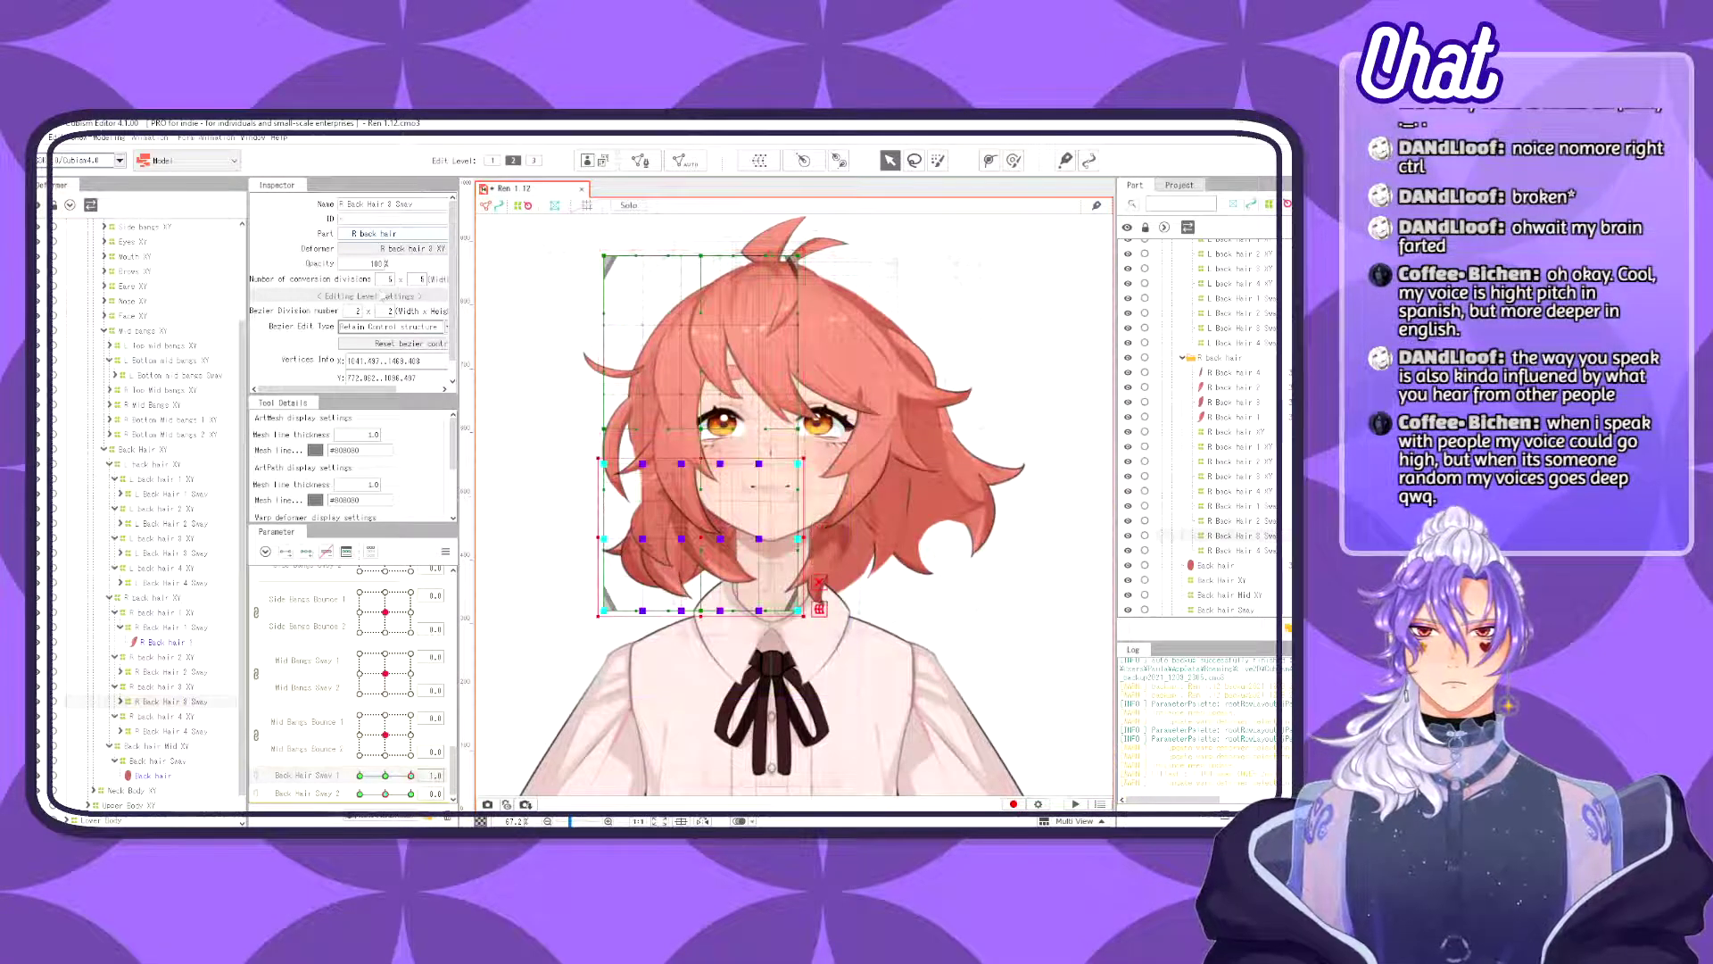
{"action": "left_click_drag", "start_coordinate": [408, 281], "coordinate": [424, 280]}
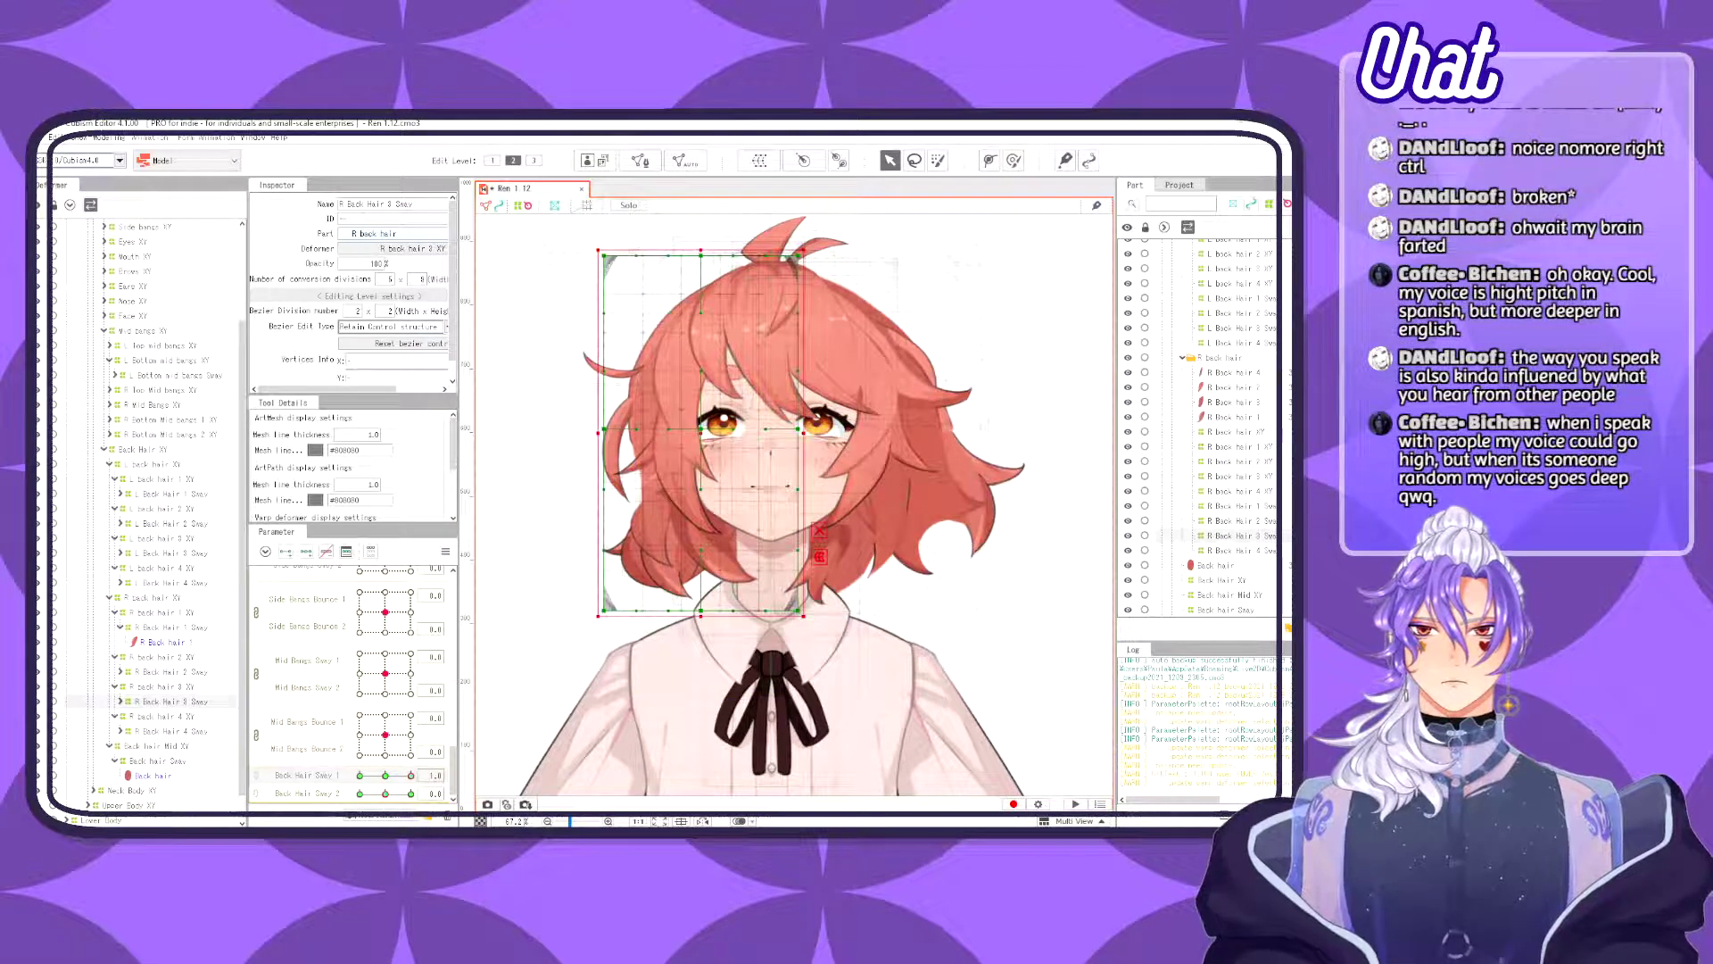
{"action": "left_click_drag", "start_coordinate": [576, 669], "coordinate": [862, 430]}
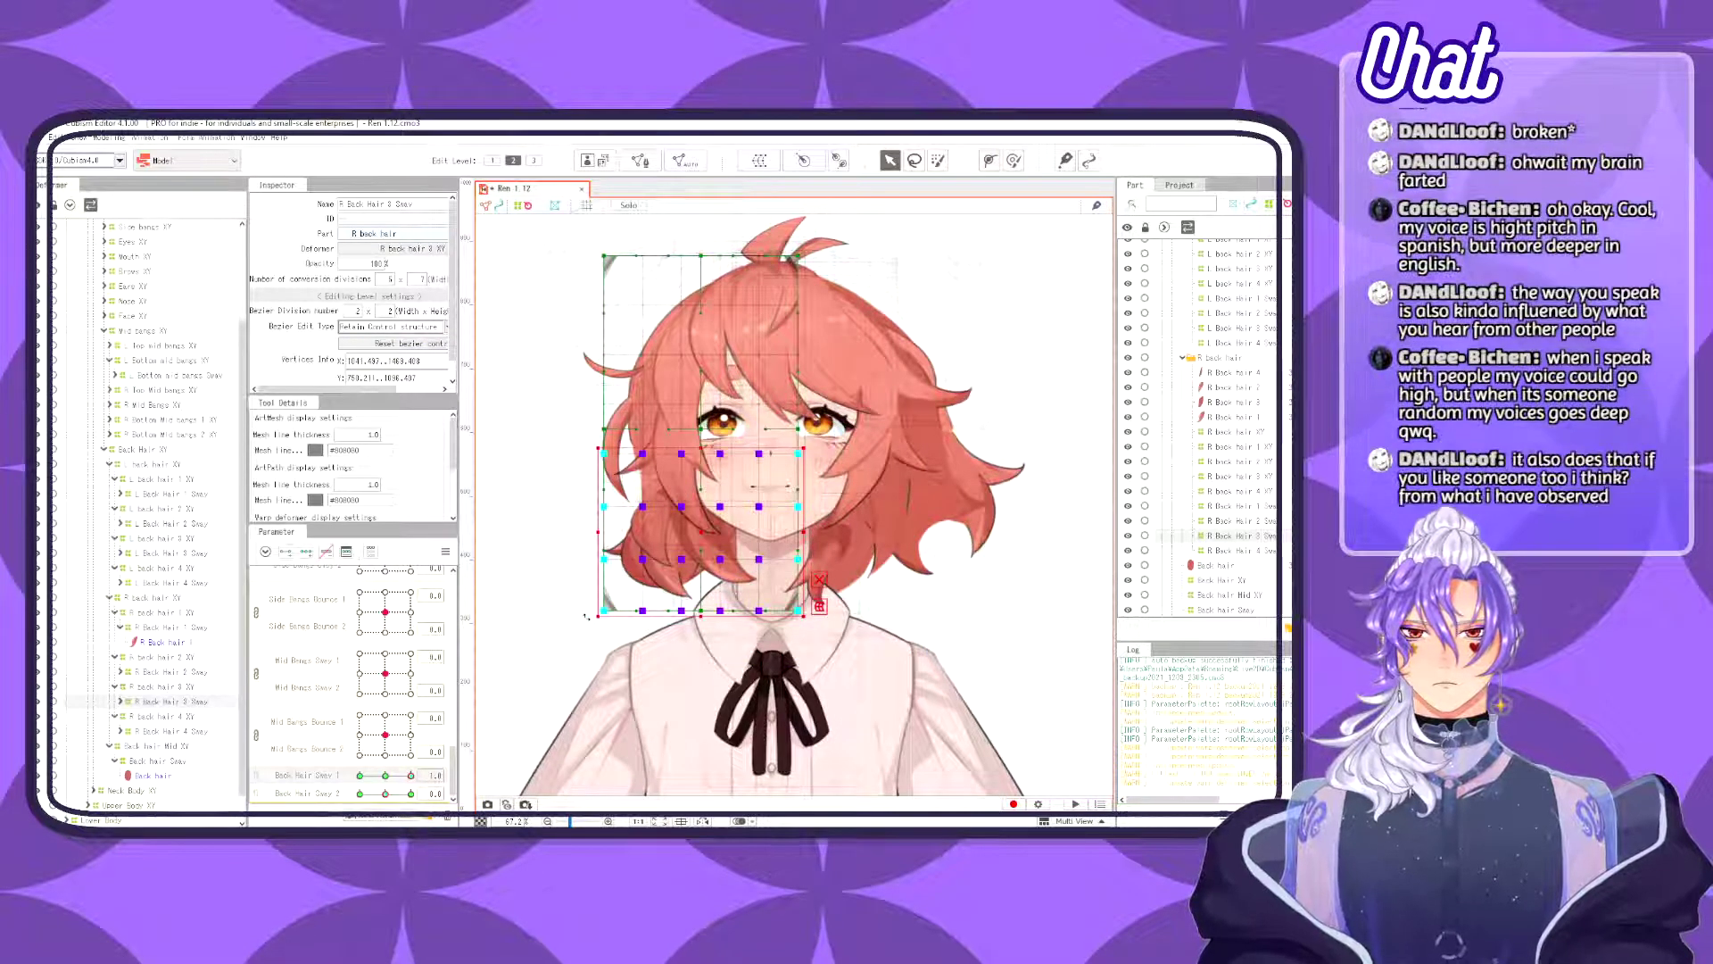
{"action": "left_click_drag", "start_coordinate": [589, 622], "coordinate": [606, 639]}
{"action": "left_click_drag", "start_coordinate": [700, 525], "coordinate": [707, 519]}
{"action": "left_click_drag", "start_coordinate": [411, 775], "coordinate": [305, 818]}
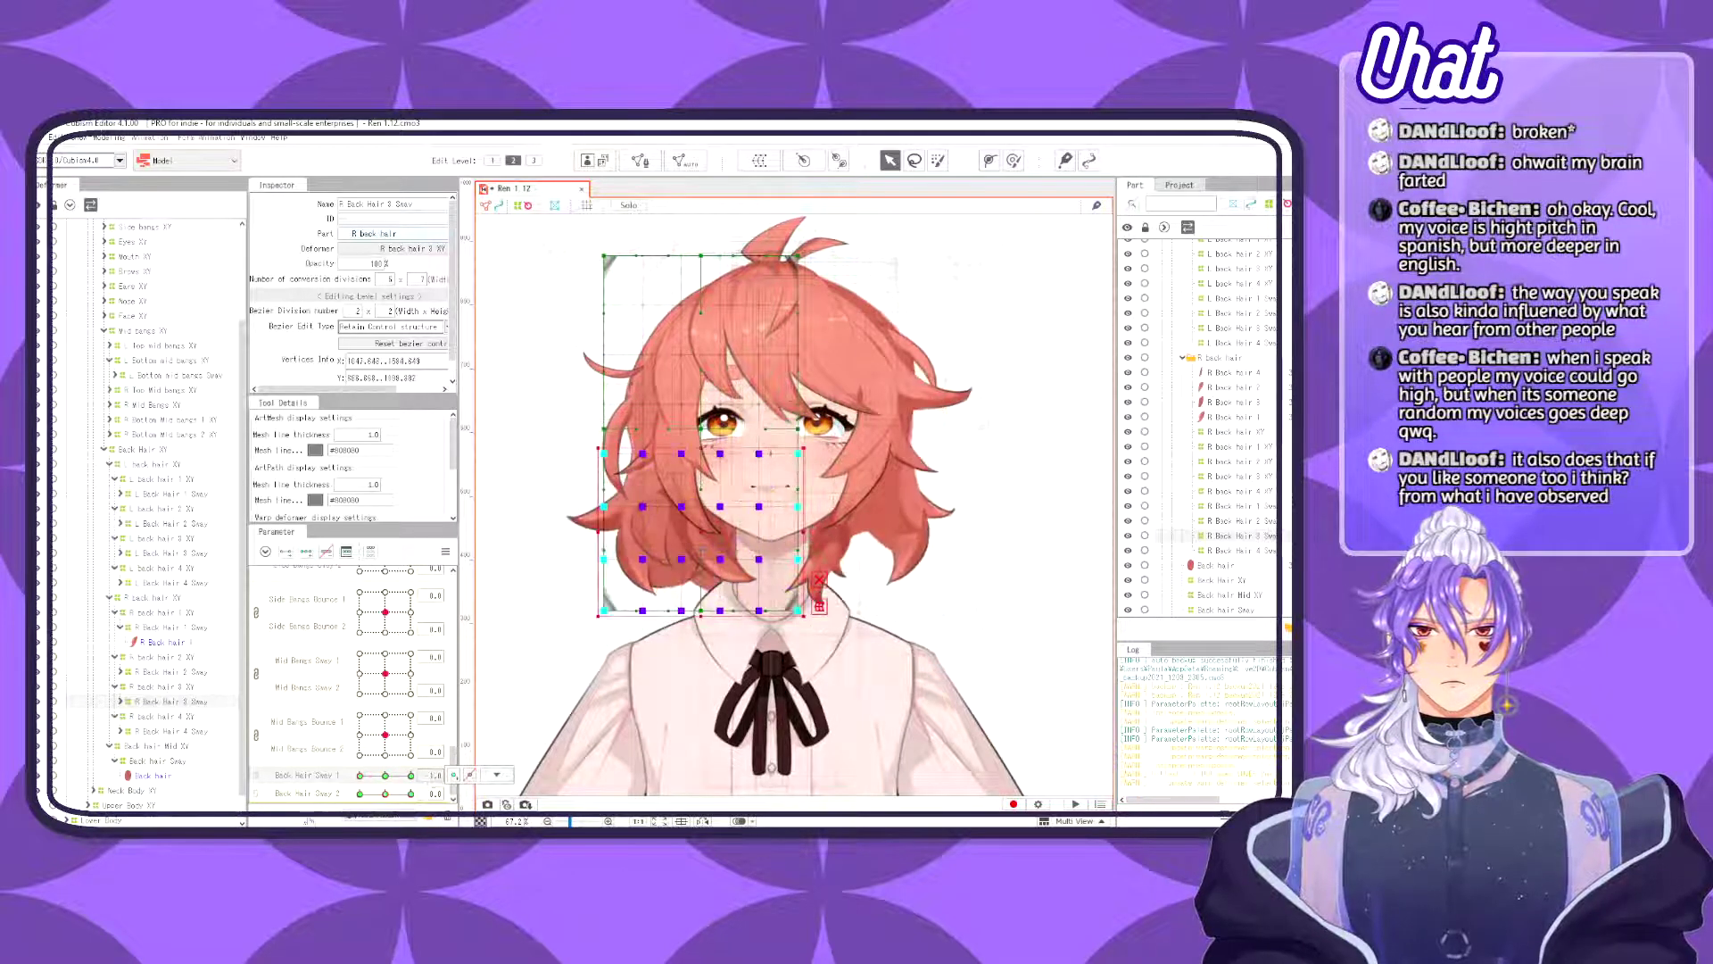
- Return Back Hair Sway 1 to 1.0, increase the tilt and shift of R Back Hair 3 Sway's lower points and preview the swing
{"action": "mouse_move", "coordinate": [411, 792]}
{"action": "left_mouse_down"}
{"action": "mouse_move", "coordinate": [428, 778]}
{"action": "mouse_move", "coordinate": [406, 776]}
{"action": "mouse_move", "coordinate": [429, 775]}
{"action": "left_mouse_up"}
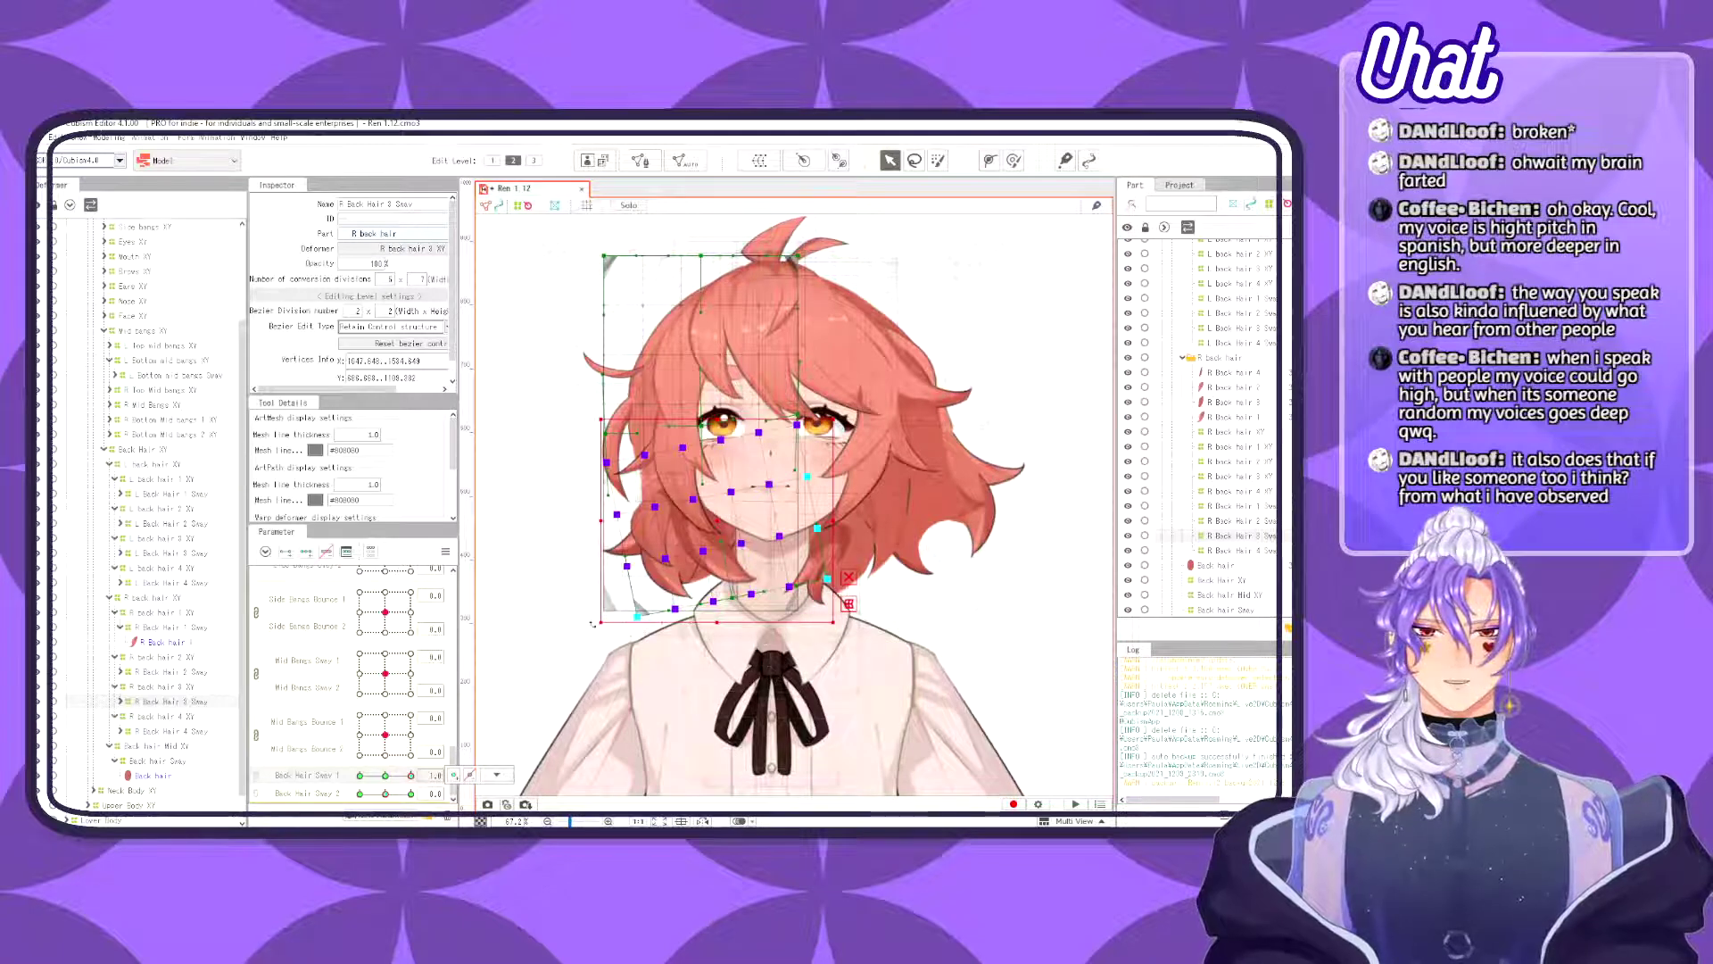
{"action": "left_click_drag", "start_coordinate": [596, 624], "coordinate": [603, 632]}
{"action": "left_click_drag", "start_coordinate": [719, 523], "coordinate": [722, 524]}
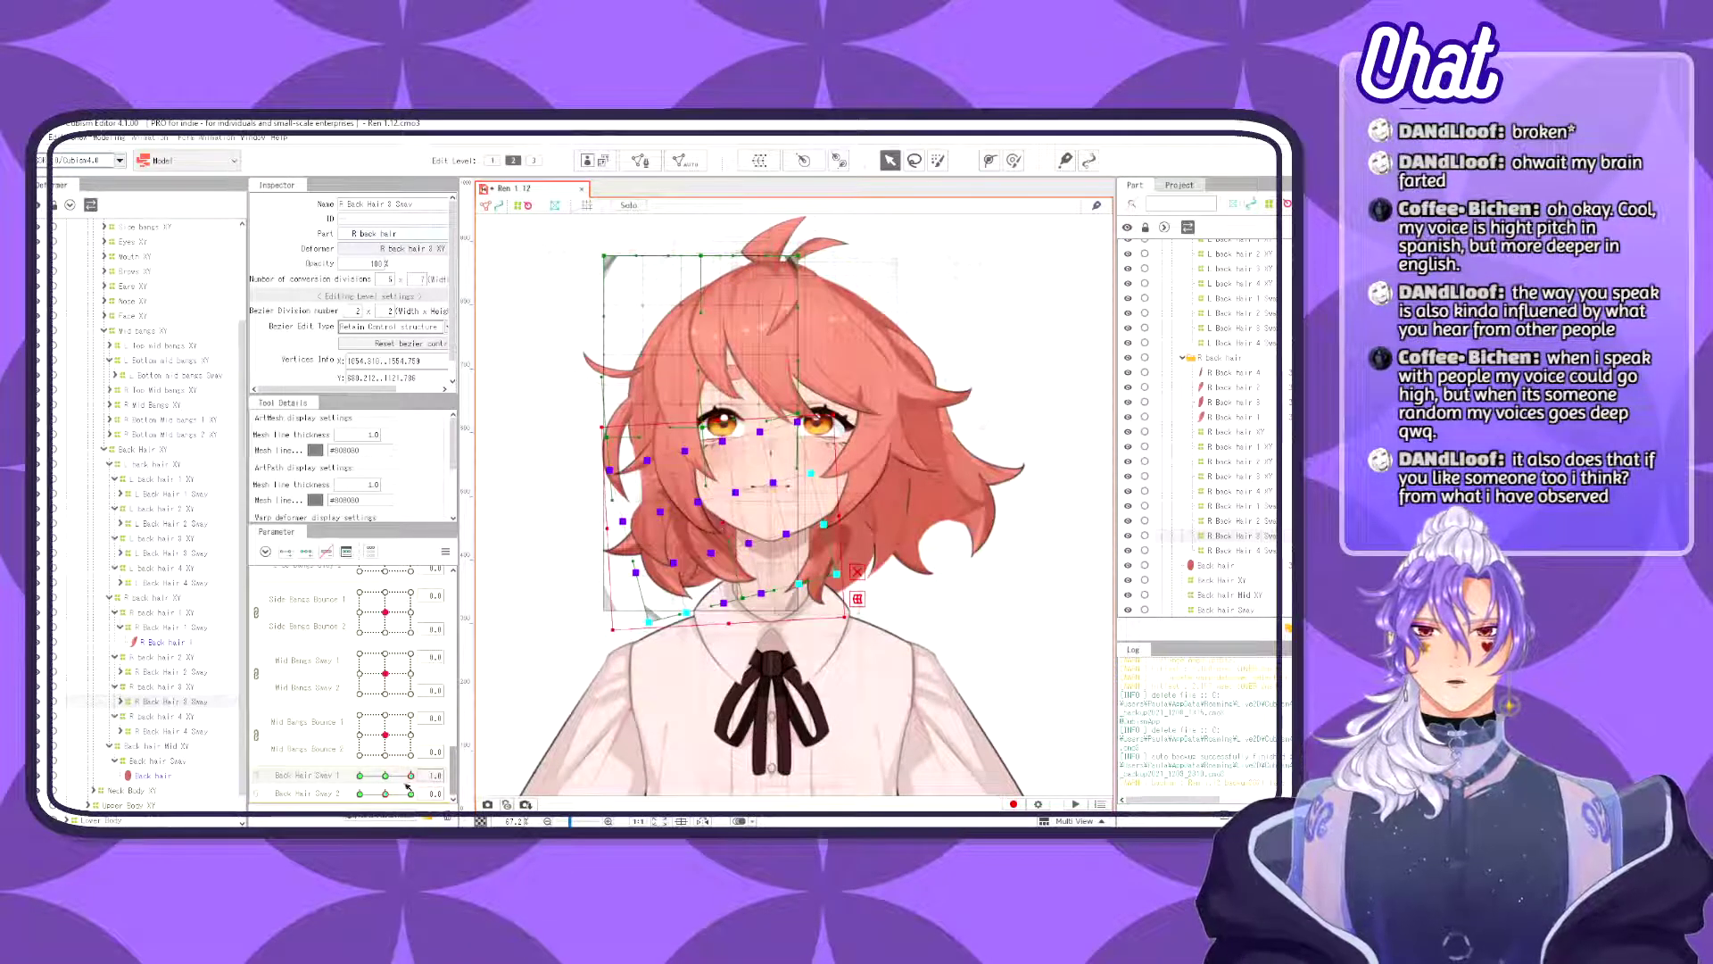
{"action": "mouse_move", "coordinate": [411, 775]}
{"action": "left_mouse_down"}
{"action": "mouse_move", "coordinate": [379, 775]}
{"action": "mouse_move", "coordinate": [432, 778]}
{"action": "left_mouse_up"}
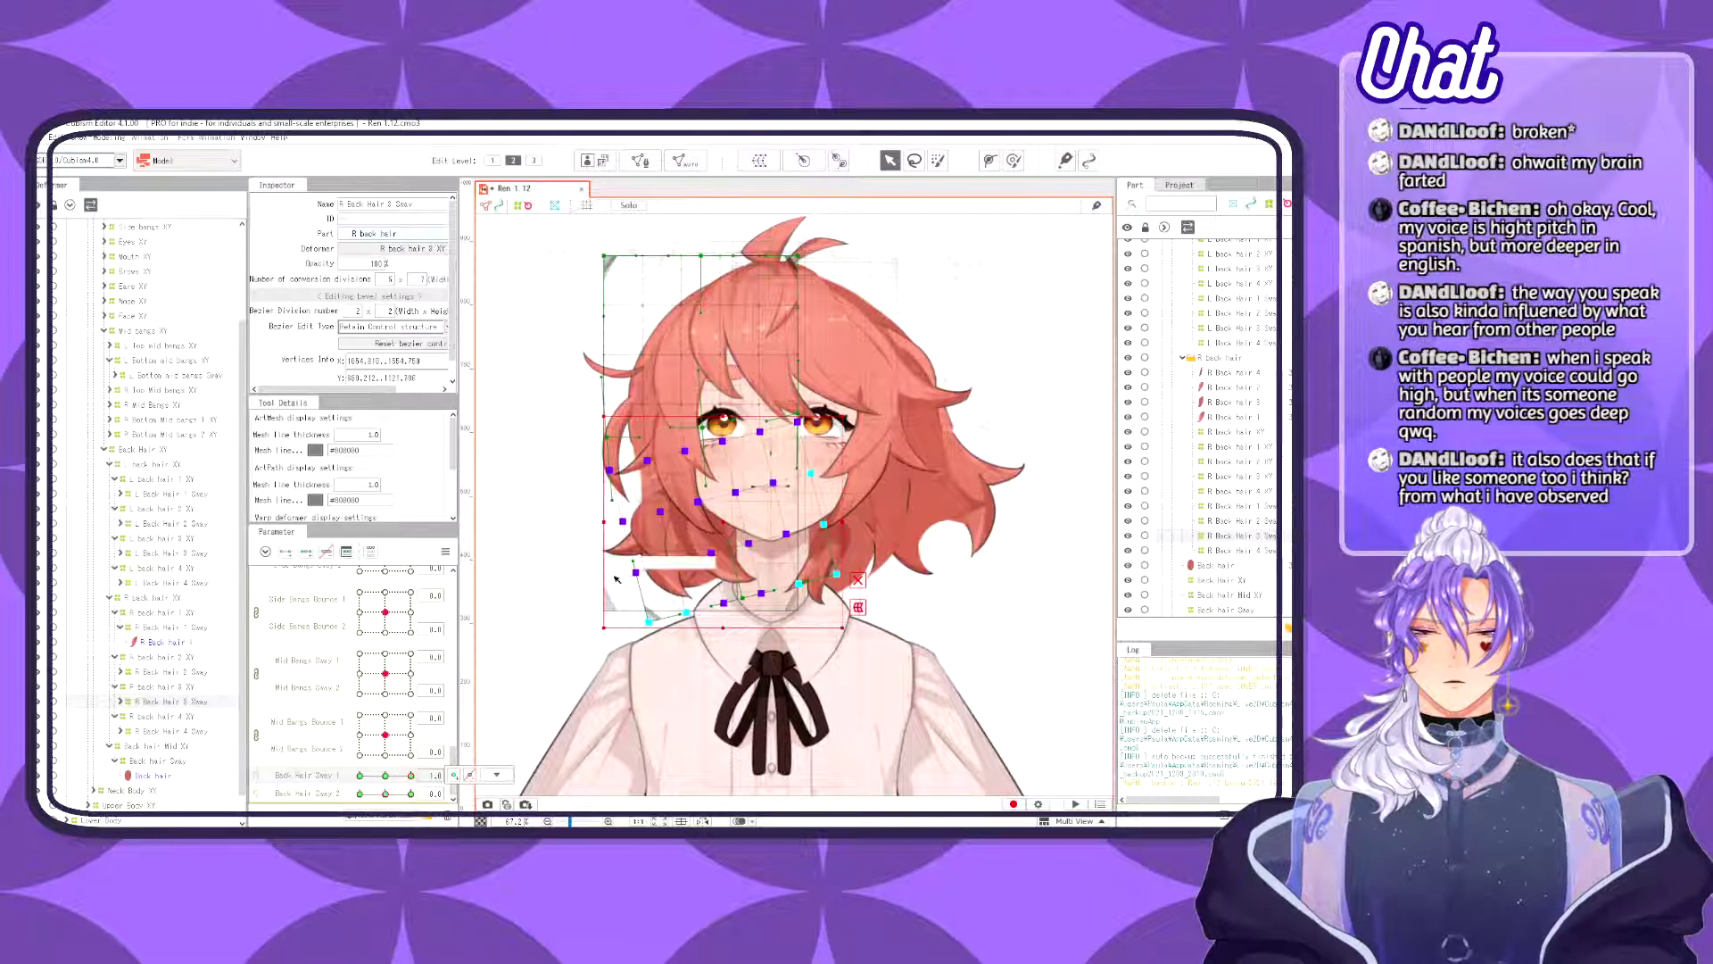
{"action": "left_click", "coordinate": [384, 775]}
{"action": "left_click_drag", "start_coordinate": [383, 775], "coordinate": [430, 771]}
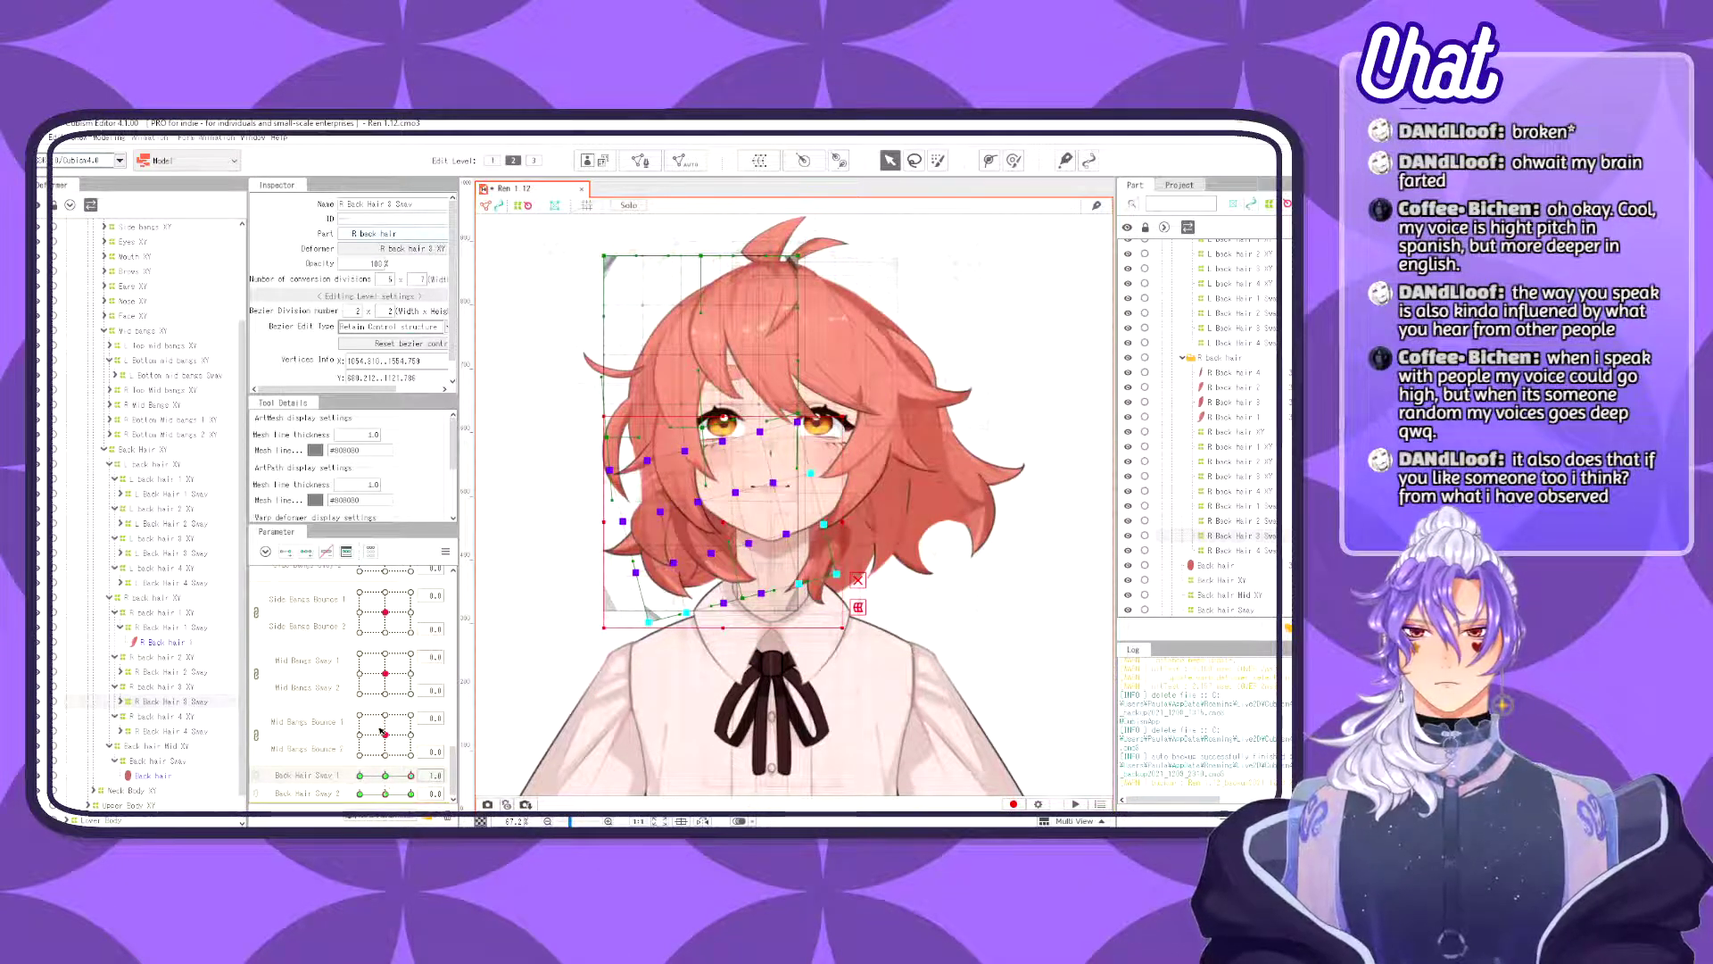
{"action": "left_click", "coordinate": [330, 676]}
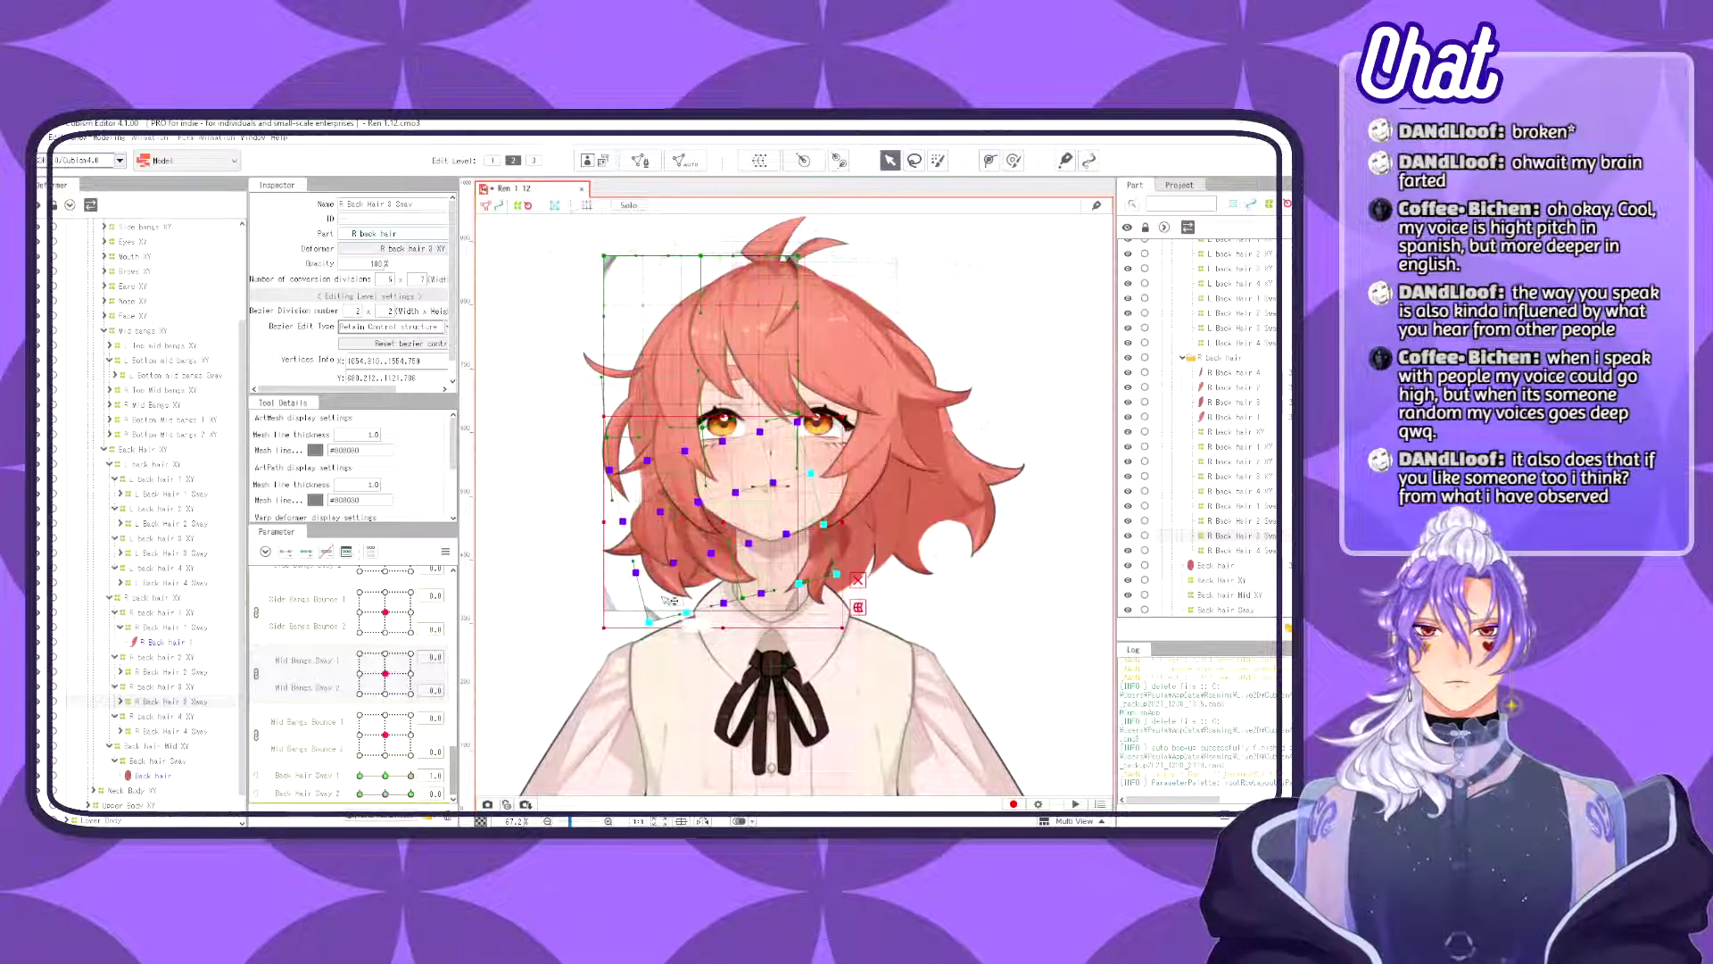
- Rotate the lower control points of the R Back Hair 3 Sway deformer slightly clockwise and nudge them left at Back Hair Sway 1 = 1.0
{"action": "left_click_drag", "start_coordinate": [596, 631], "coordinate": [587, 620]}
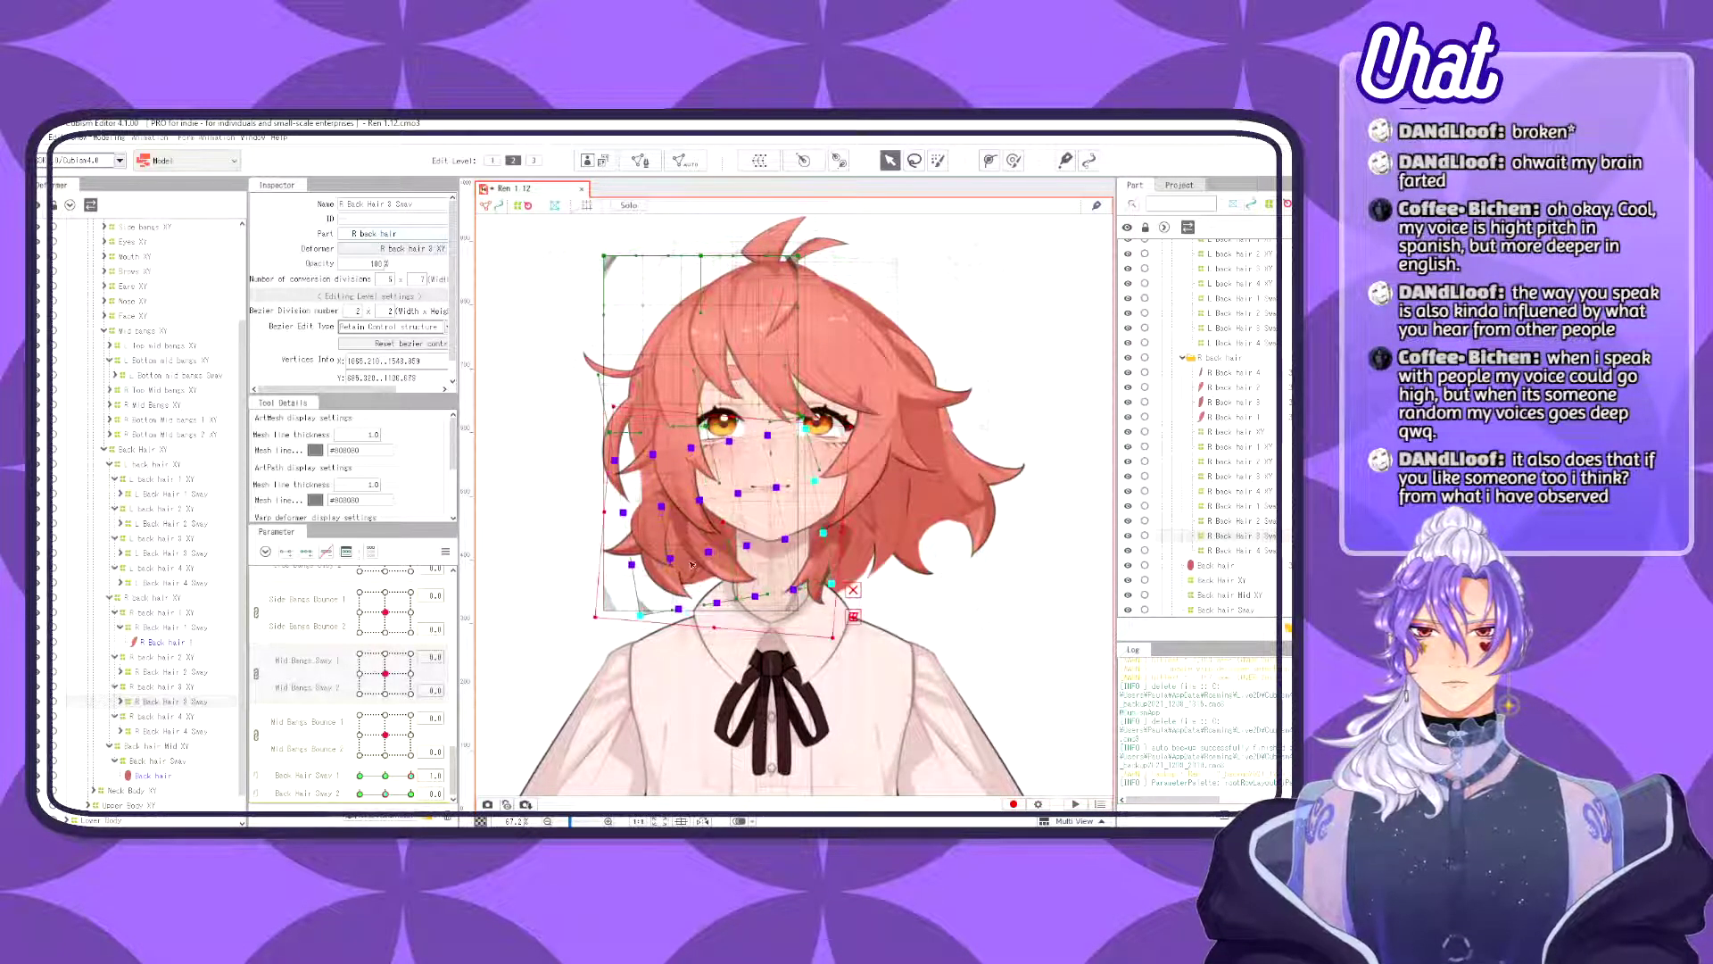
{"action": "key", "text": "ctrl+z"}
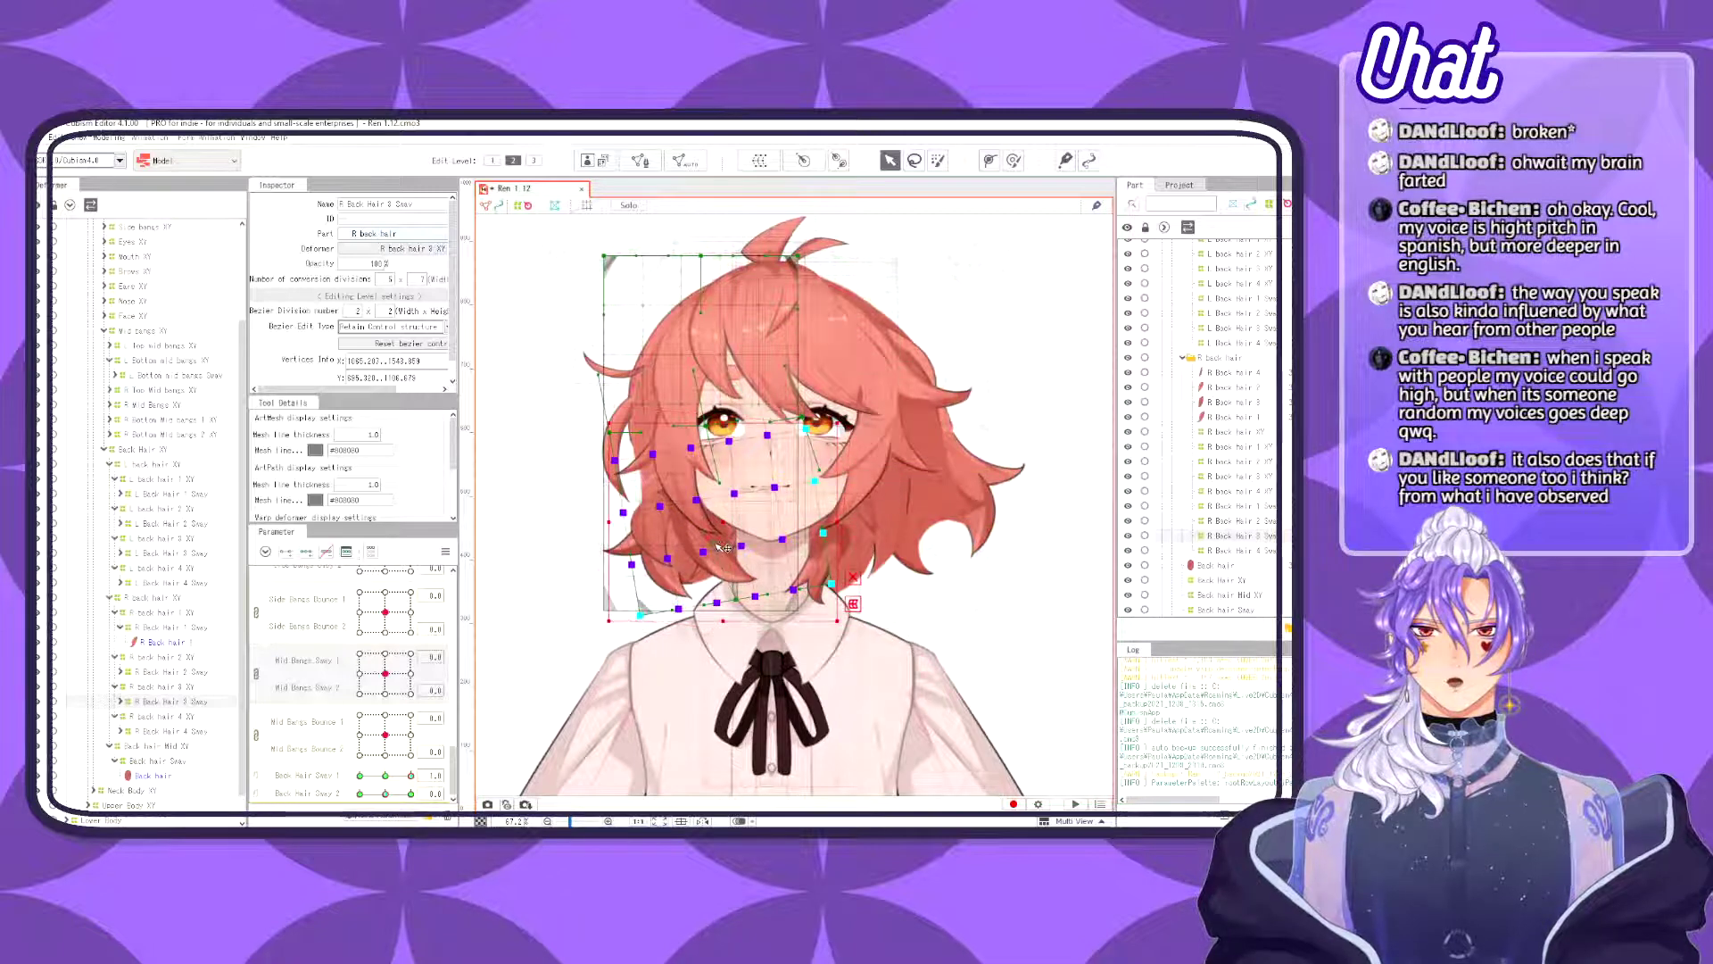
{"action": "key", "text": "ctrl+z"}
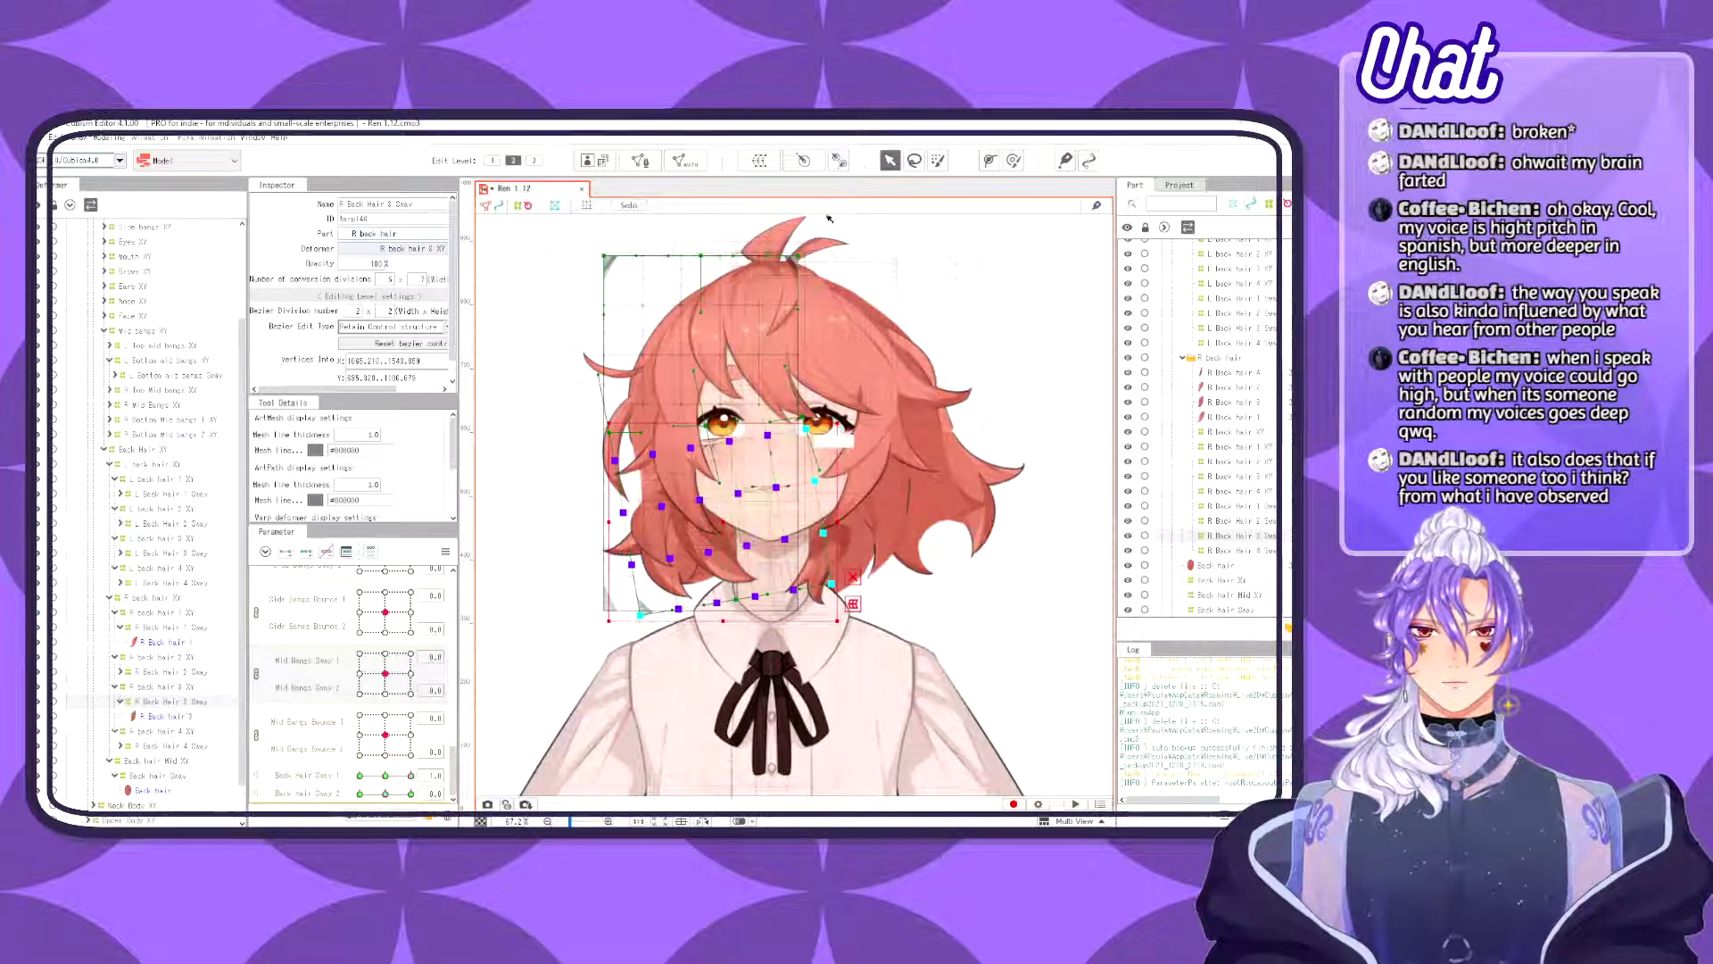
{"action": "left_click_drag", "start_coordinate": [725, 528], "coordinate": [717, 527]}
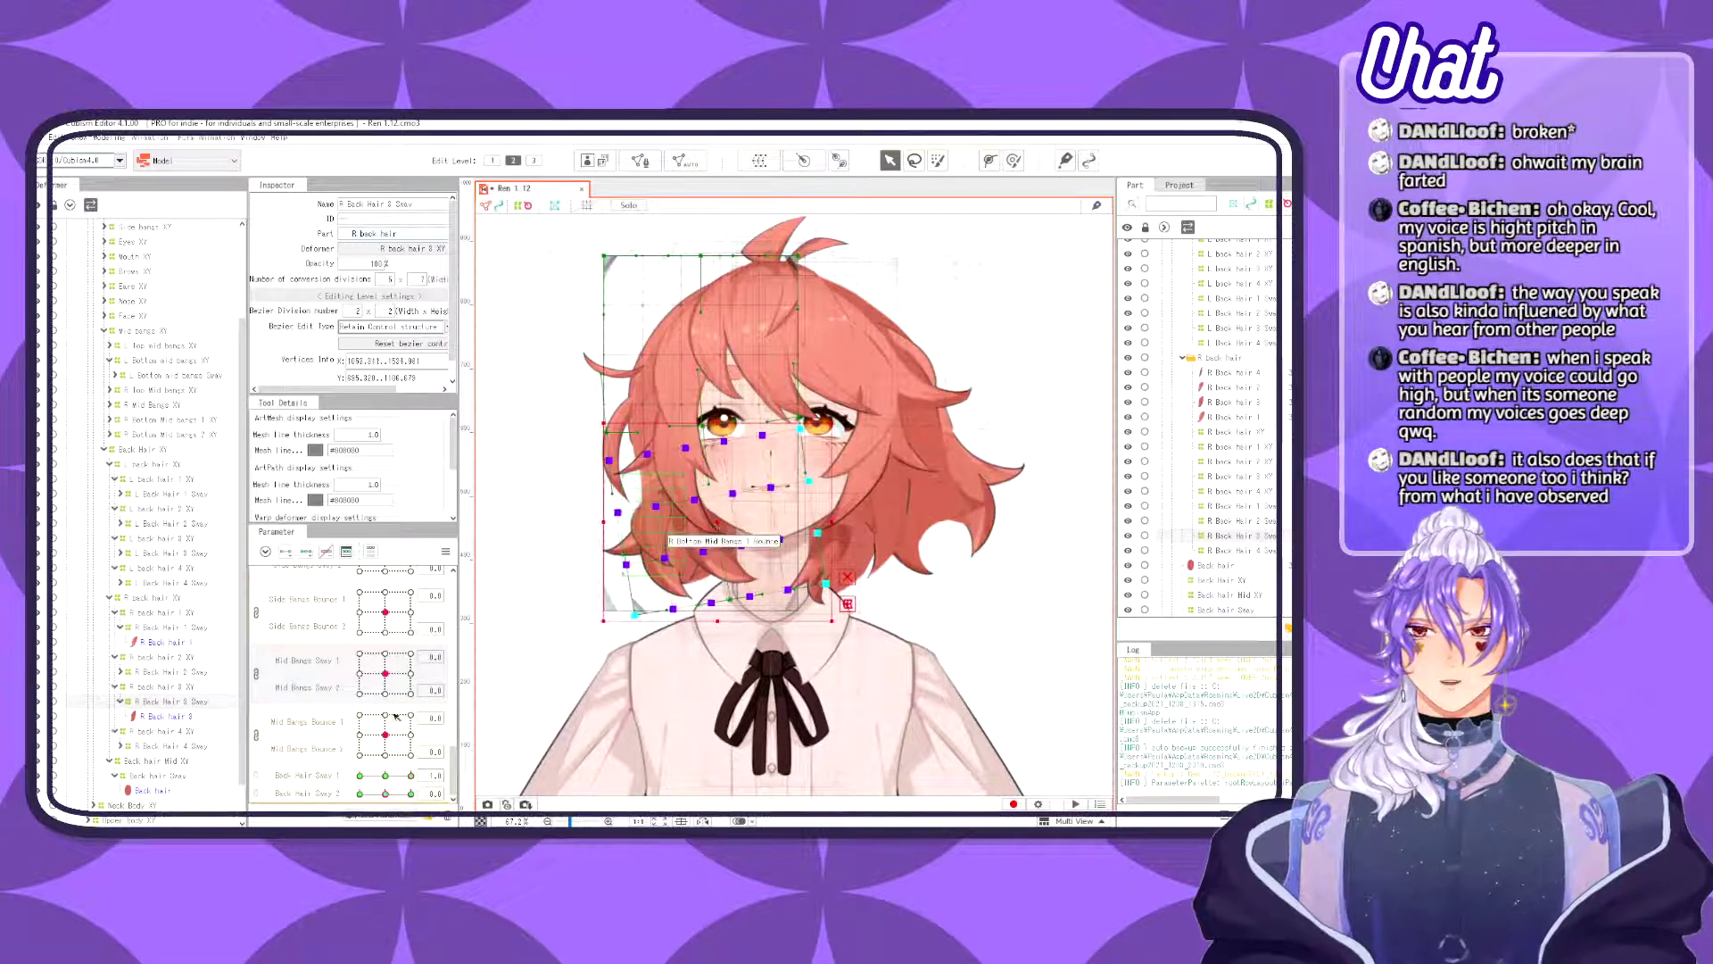
- Try nudging the lower control points of the R Back Hair 2 Sway deformer left while checking Back Hair Sway 1
{"action": "left_click", "coordinate": [201, 672]}
{"action": "left_click_drag", "start_coordinate": [558, 707], "coordinate": [812, 515]}
{"action": "left_click_drag", "start_coordinate": [754, 611], "coordinate": [722, 690]}
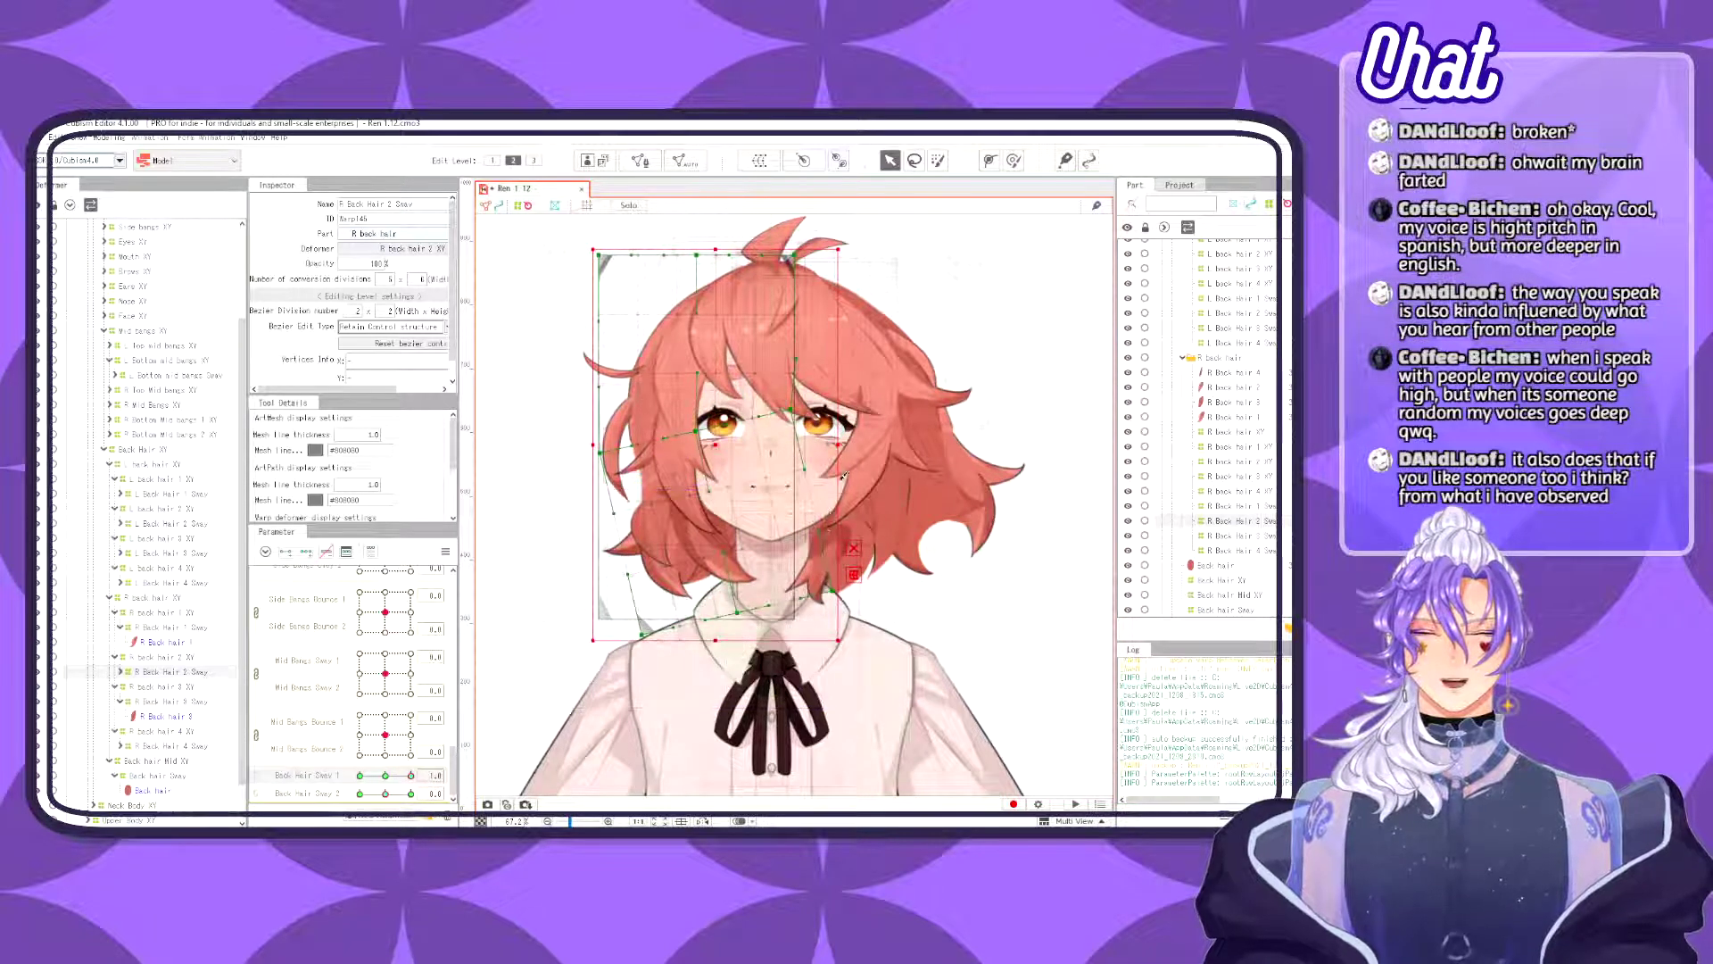
{"action": "key", "text": "b"}
{"action": "mouse_move", "coordinate": [575, 554]}
{"action": "left_mouse_down"}
{"action": "mouse_move", "coordinate": [625, 559]}
{"action": "mouse_move", "coordinate": [660, 596]}
{"action": "mouse_move", "coordinate": [789, 589]}
{"action": "mouse_move", "coordinate": [617, 581]}
{"action": "mouse_move", "coordinate": [758, 469]}
{"action": "mouse_move", "coordinate": [705, 638]}
{"action": "mouse_move", "coordinate": [589, 558]}
{"action": "mouse_move", "coordinate": [720, 732]}
{"action": "left_mouse_up"}
{"action": "key", "text": "v"}
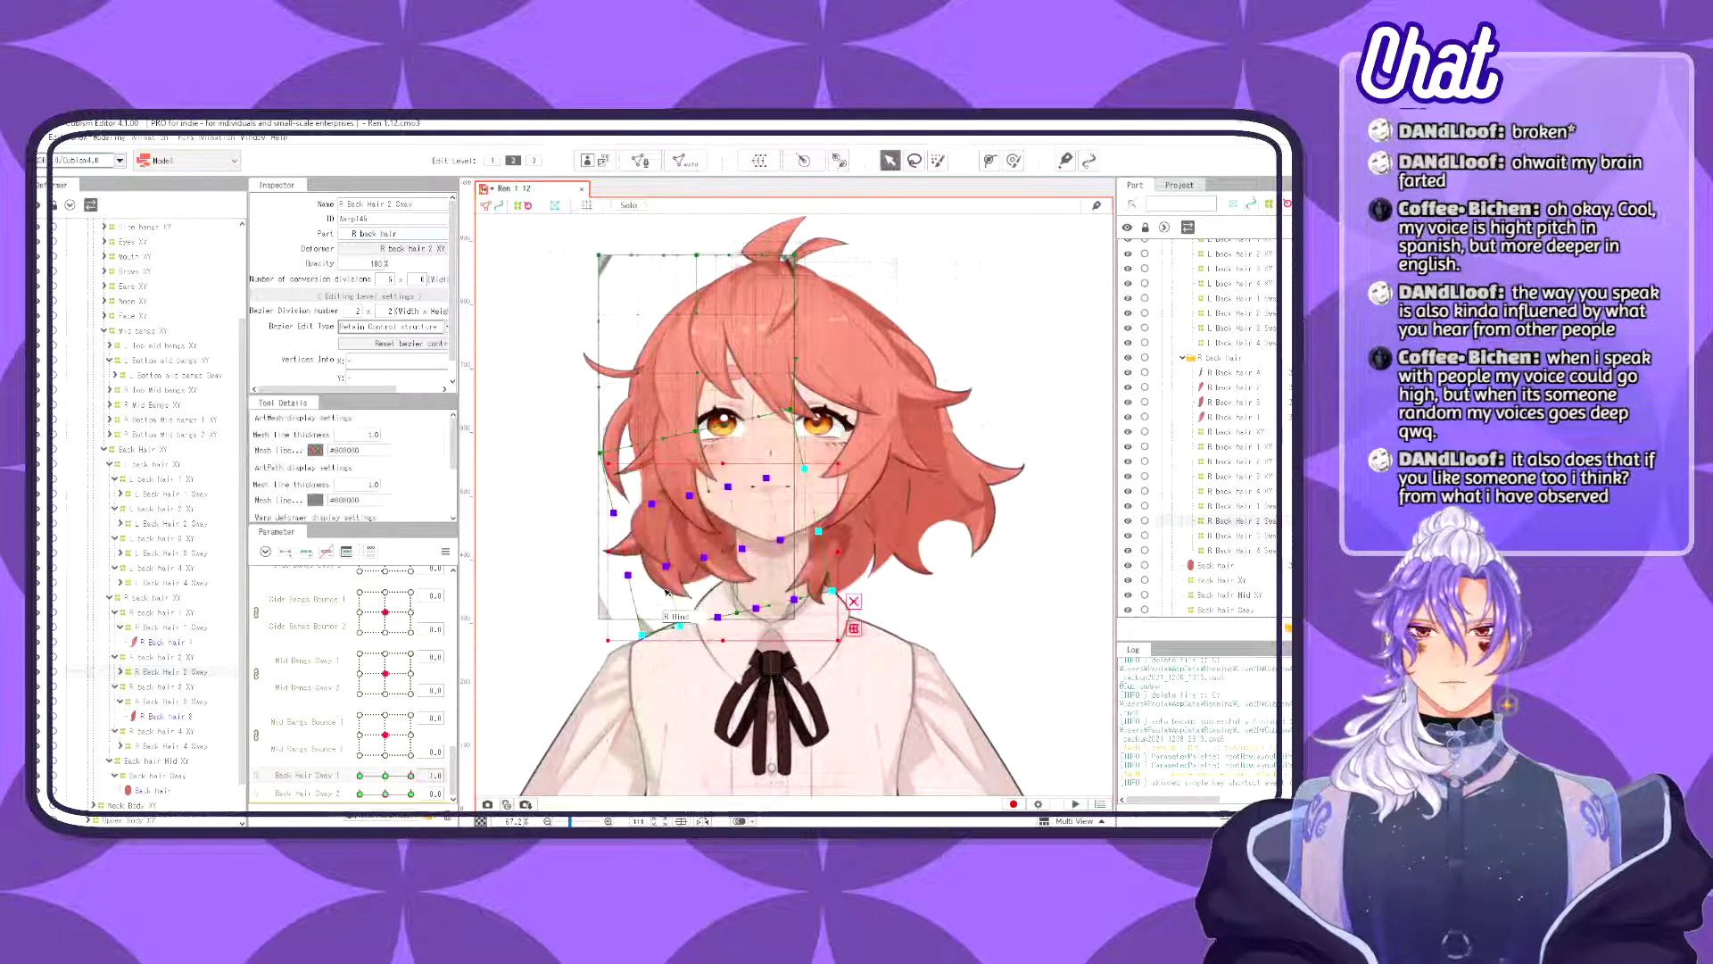
{"action": "left_click_drag", "start_coordinate": [716, 554], "coordinate": [714, 553]}
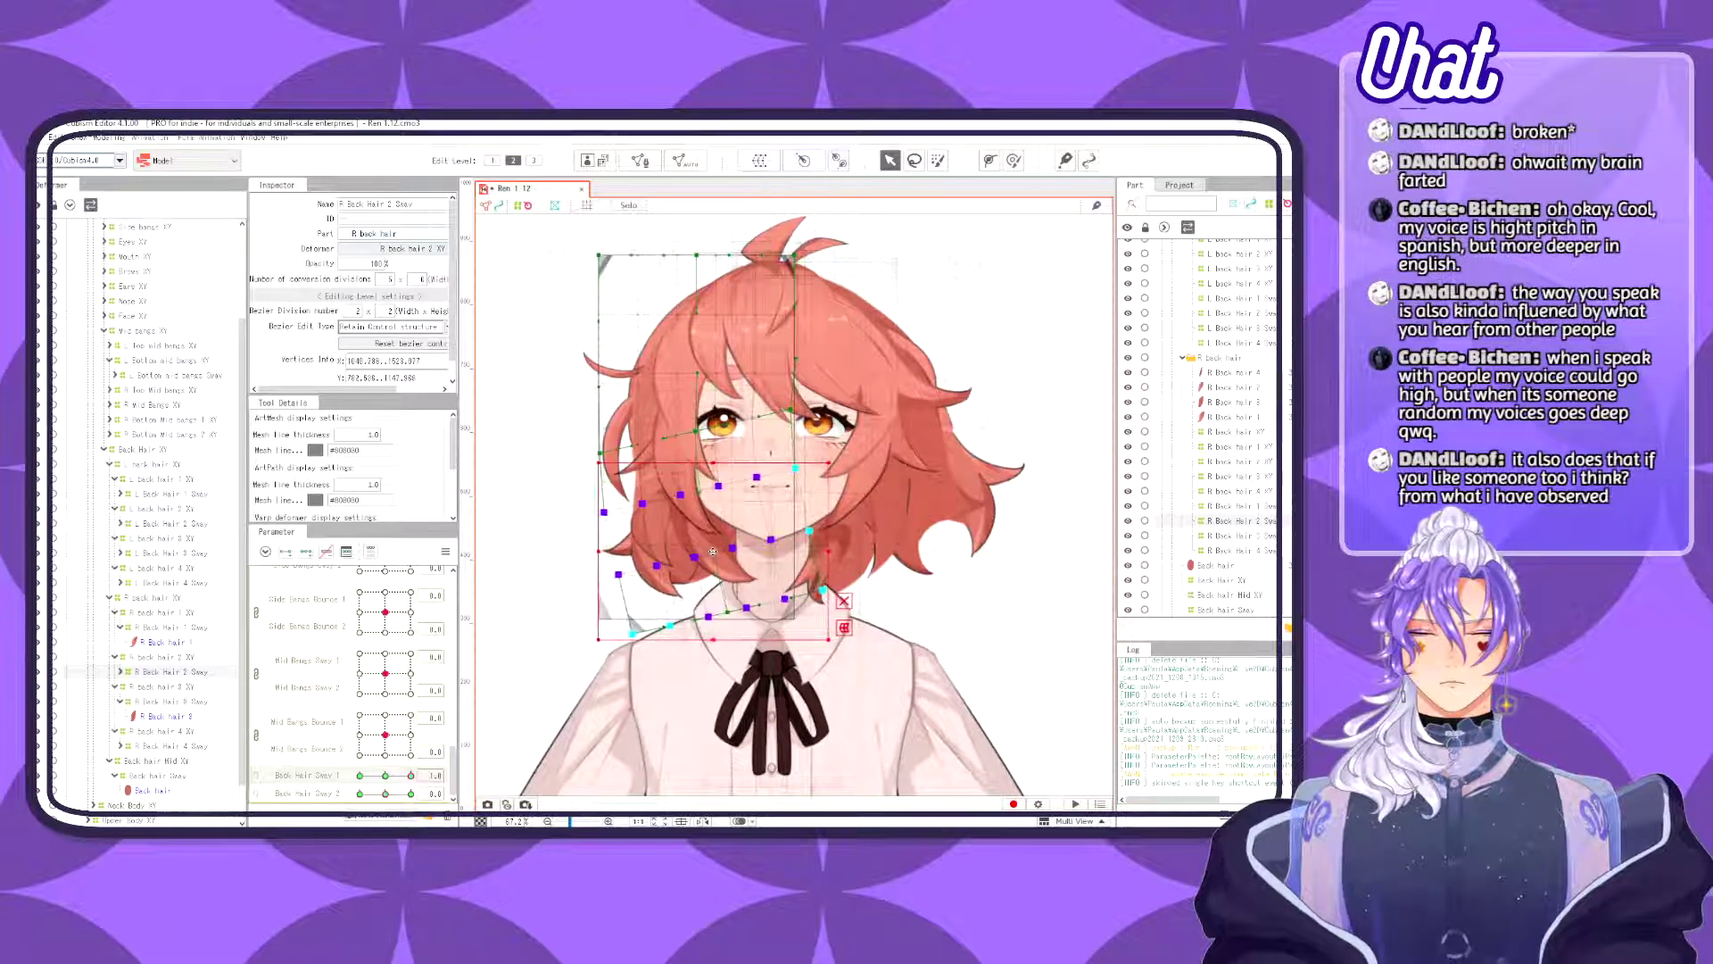
{"action": "mouse_move", "coordinate": [413, 780]}
{"action": "left_mouse_down"}
{"action": "mouse_move", "coordinate": [335, 787]}
{"action": "mouse_move", "coordinate": [412, 775]}
{"action": "left_mouse_up"}
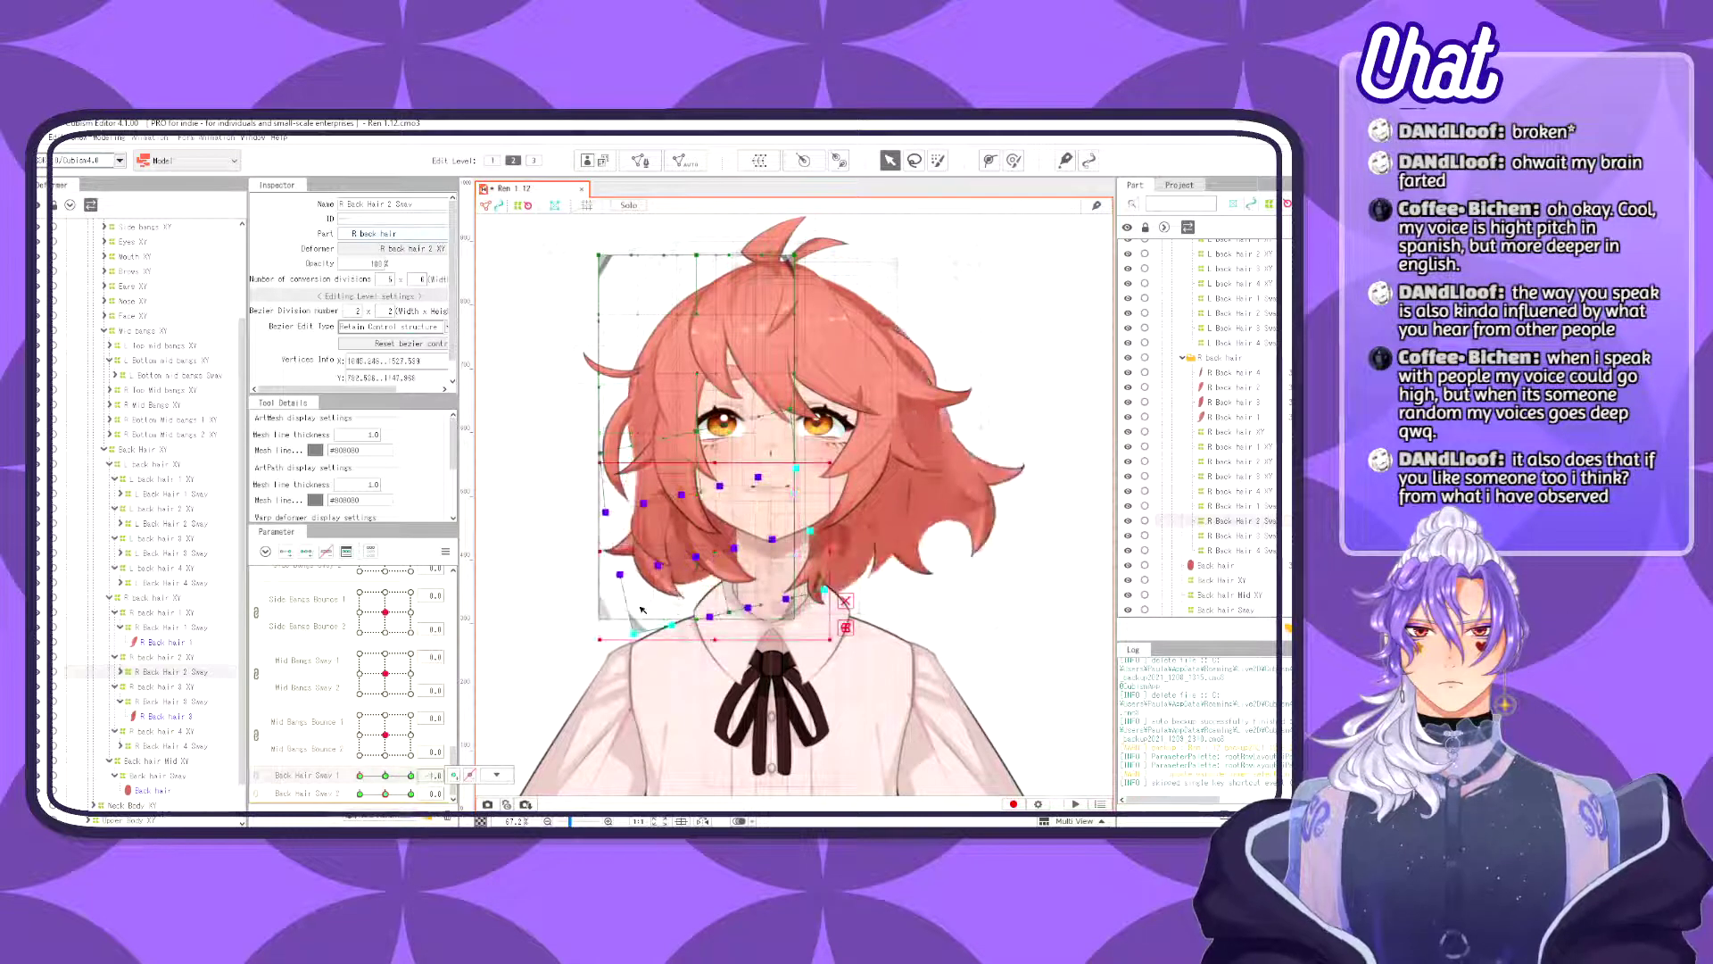
{"action": "left_click_drag", "start_coordinate": [588, 634], "coordinate": [598, 636]}
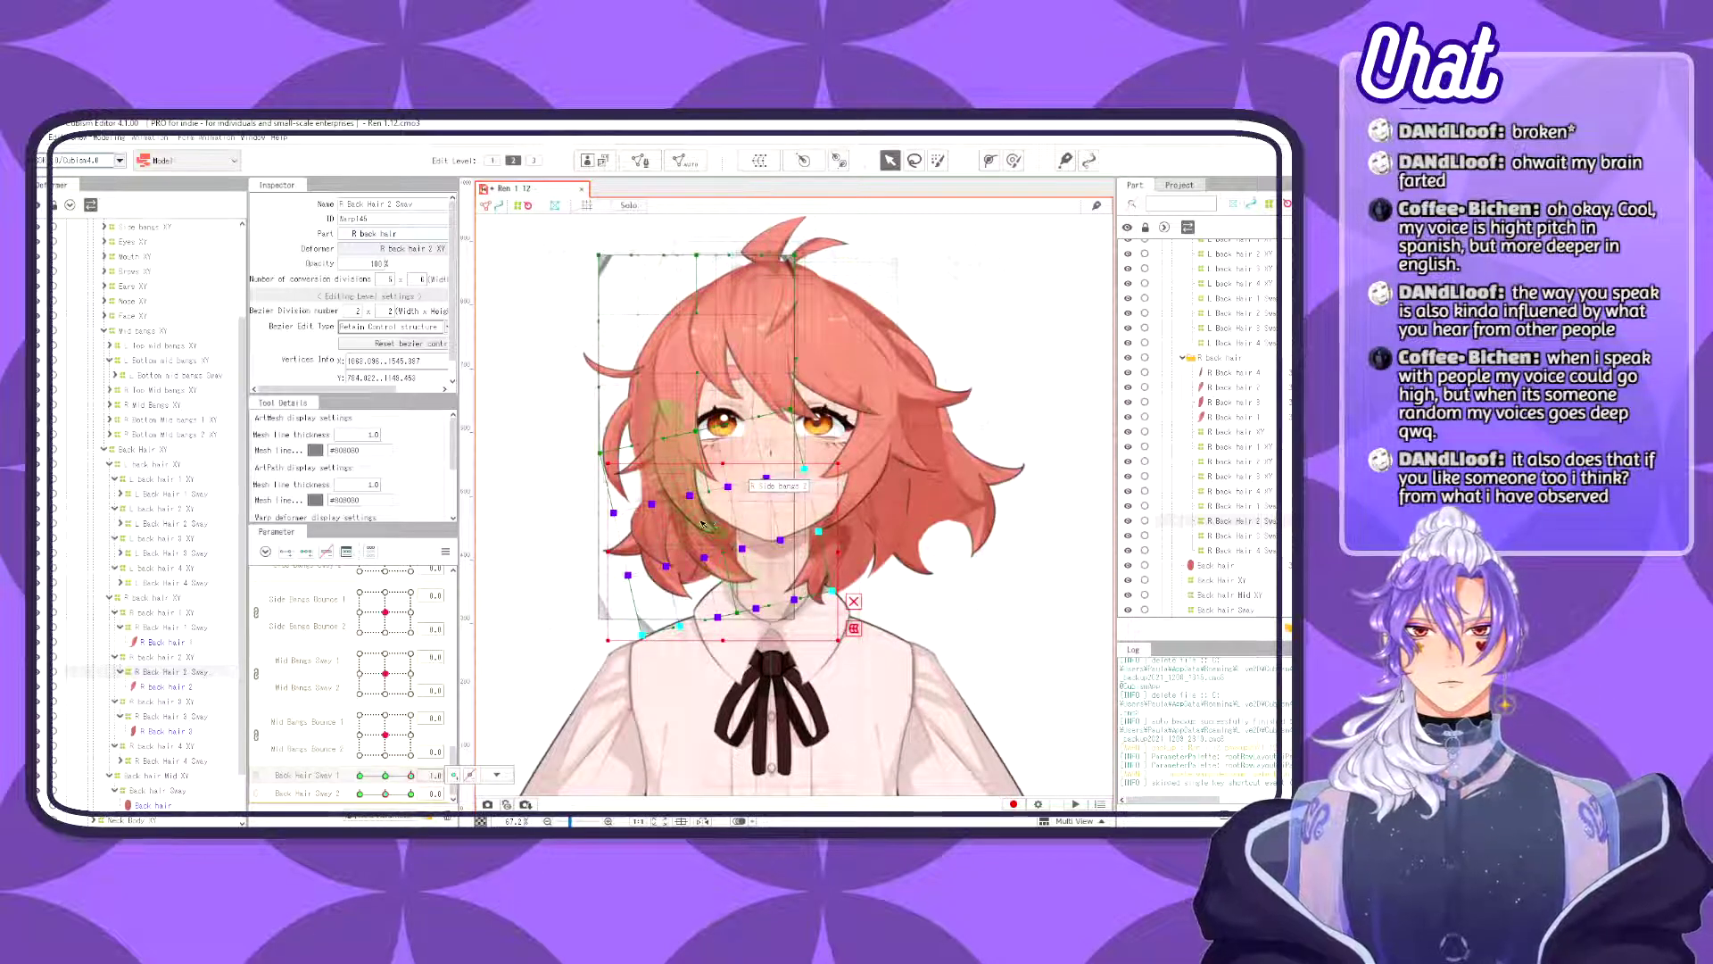
{"action": "mouse_move", "coordinate": [411, 775]}
{"action": "left_mouse_down"}
{"action": "mouse_move", "coordinate": [353, 779]}
{"action": "mouse_move", "coordinate": [412, 781]}
{"action": "mouse_move", "coordinate": [359, 793]}
{"action": "mouse_move", "coordinate": [411, 774]}
{"action": "mouse_move", "coordinate": [361, 775]}
{"action": "mouse_move", "coordinate": [433, 769]}
{"action": "left_mouse_up"}
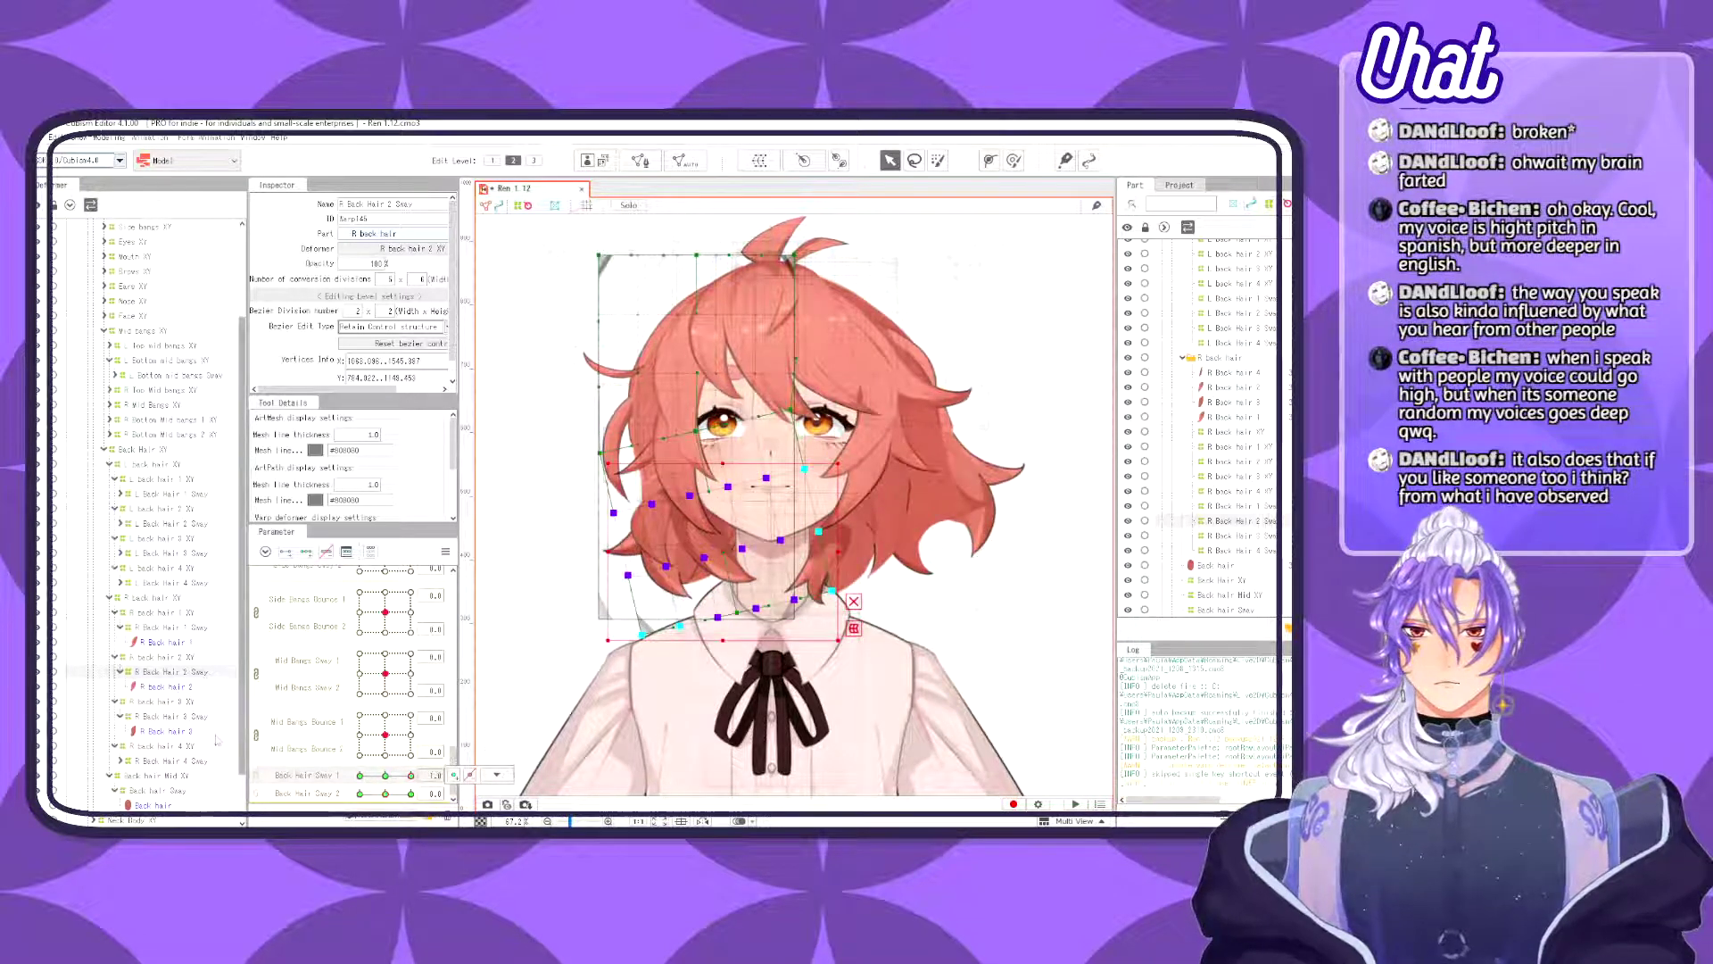
- Rotate the lower control points of the R Back Hair 4 Sway deformer counterclockwise and shift them right at Back Hair Sway 1 = 1.0
{"action": "left_click", "coordinate": [198, 760]}
{"action": "left_click_drag", "start_coordinate": [660, 690], "coordinate": [852, 406]}
{"action": "key", "text": "ctrl+z"}
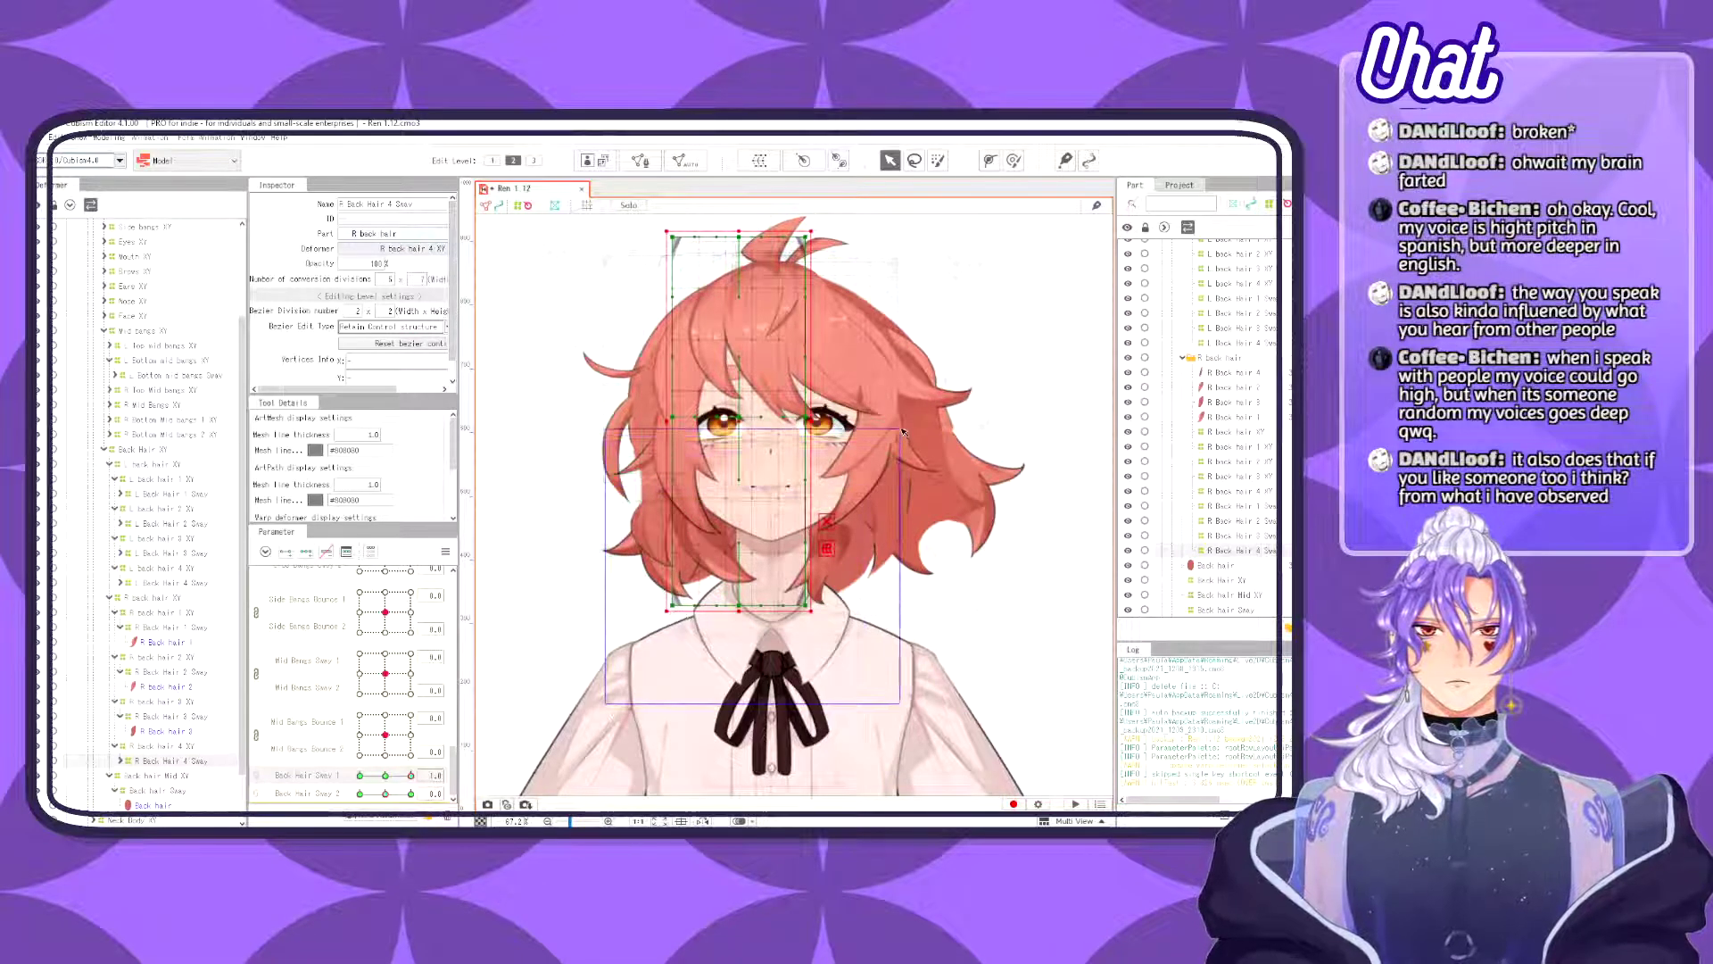
{"action": "left_click", "coordinate": [836, 479]}
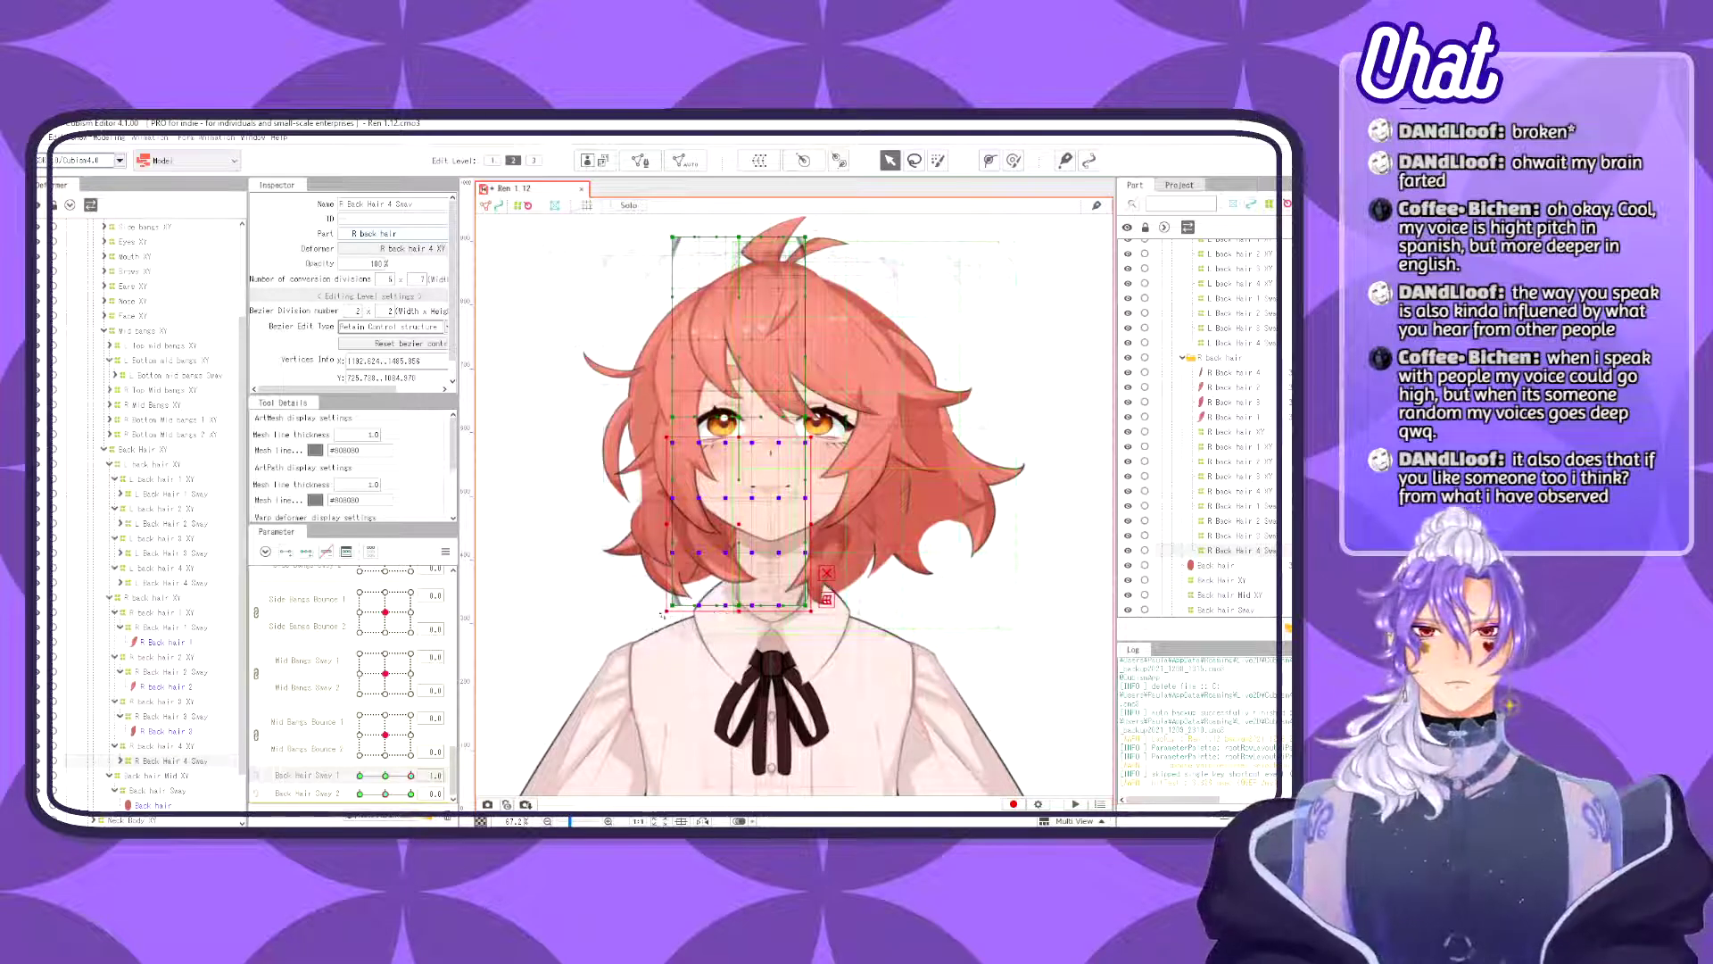
{"action": "left_click_drag", "start_coordinate": [738, 616], "coordinate": [722, 608]}
{"action": "key", "text": "ctrl+z"}
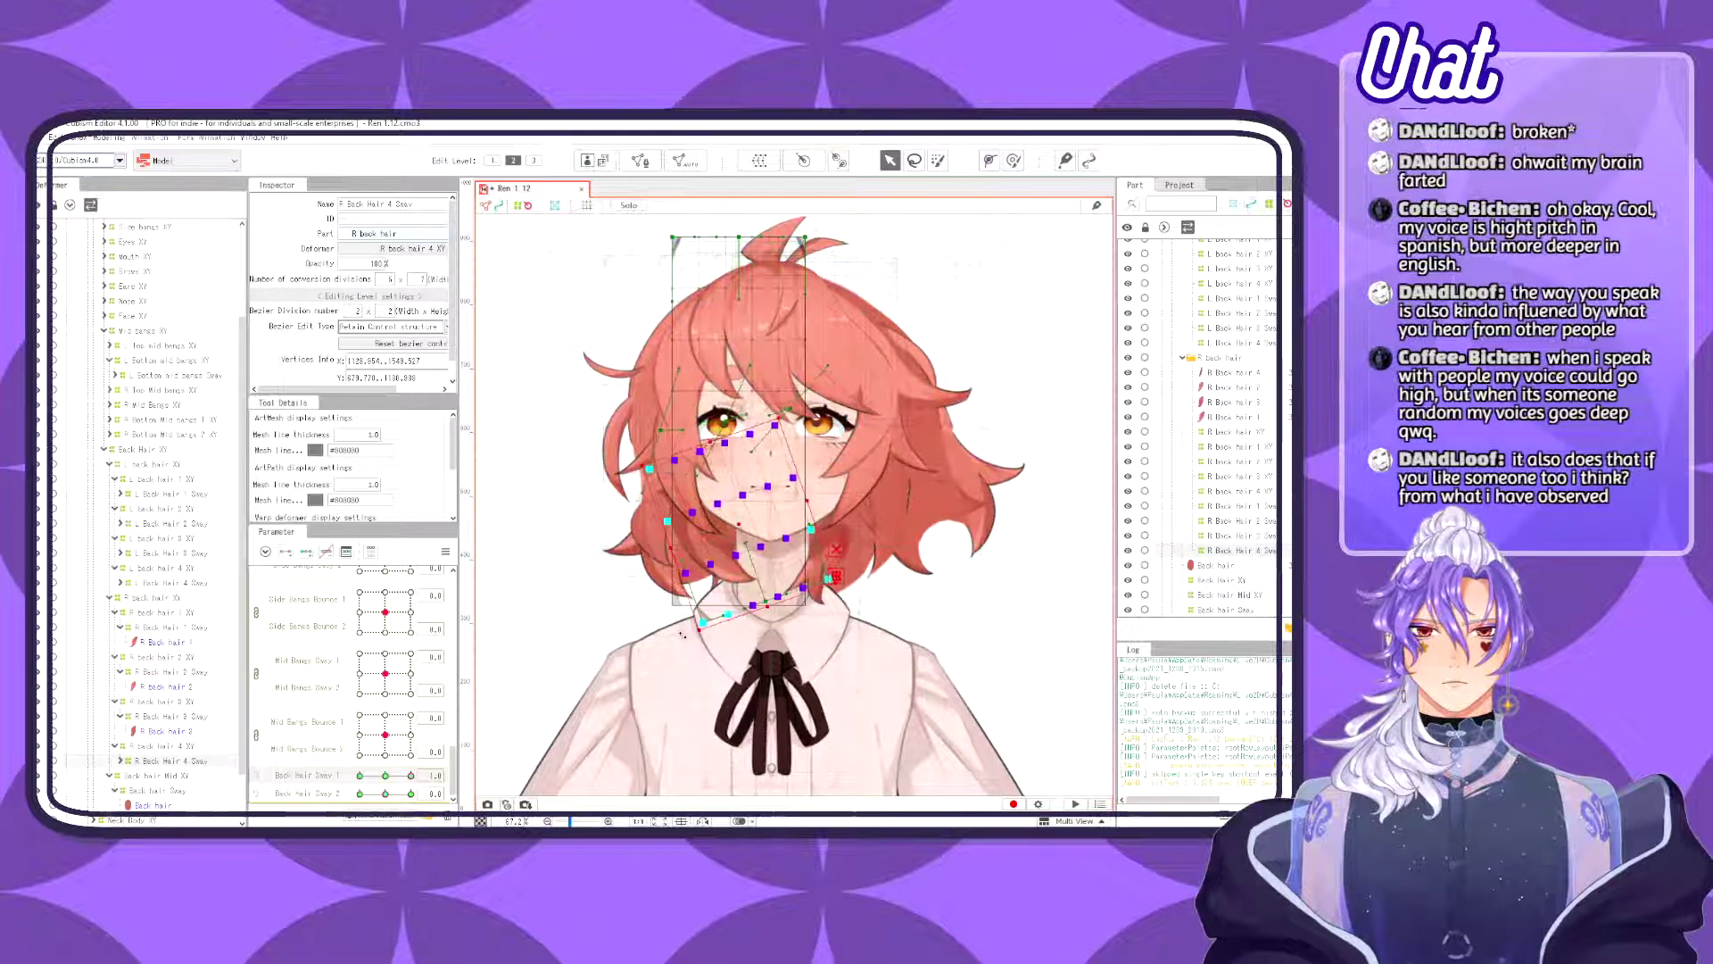
{"action": "left_click_drag", "start_coordinate": [759, 563], "coordinate": [757, 514]}
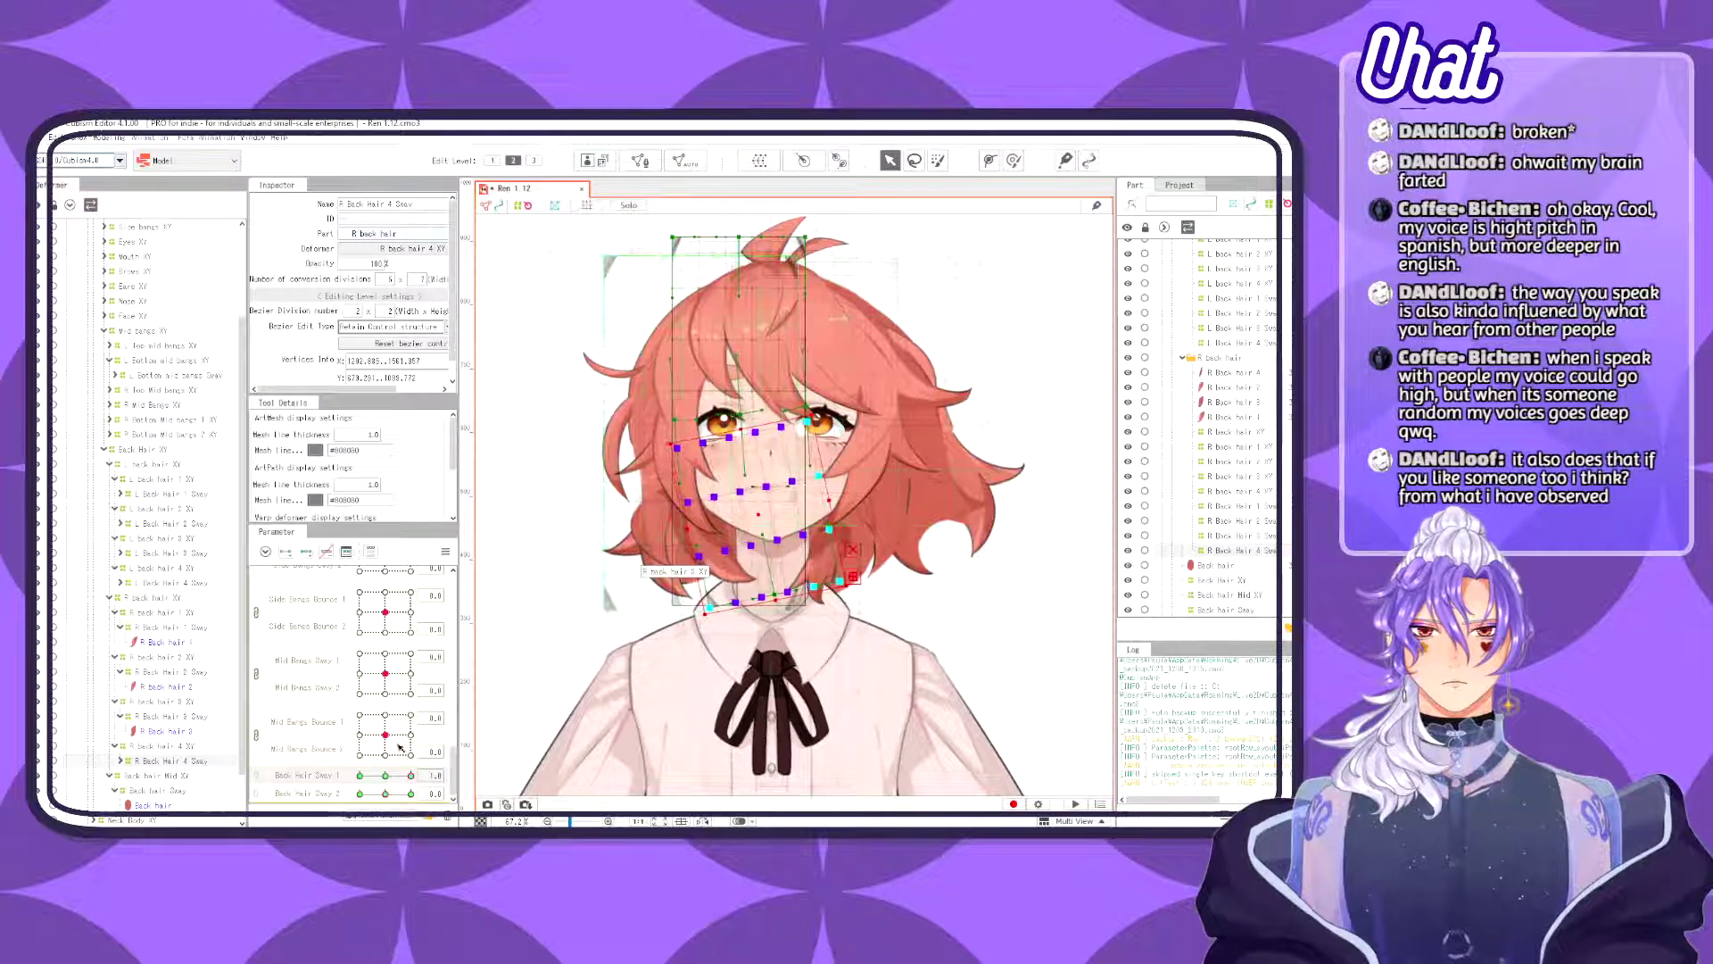
{"action": "mouse_move", "coordinate": [411, 776]}
{"action": "left_mouse_down"}
{"action": "mouse_move", "coordinate": [243, 791]}
{"action": "mouse_move", "coordinate": [418, 778]}
{"action": "left_mouse_up"}
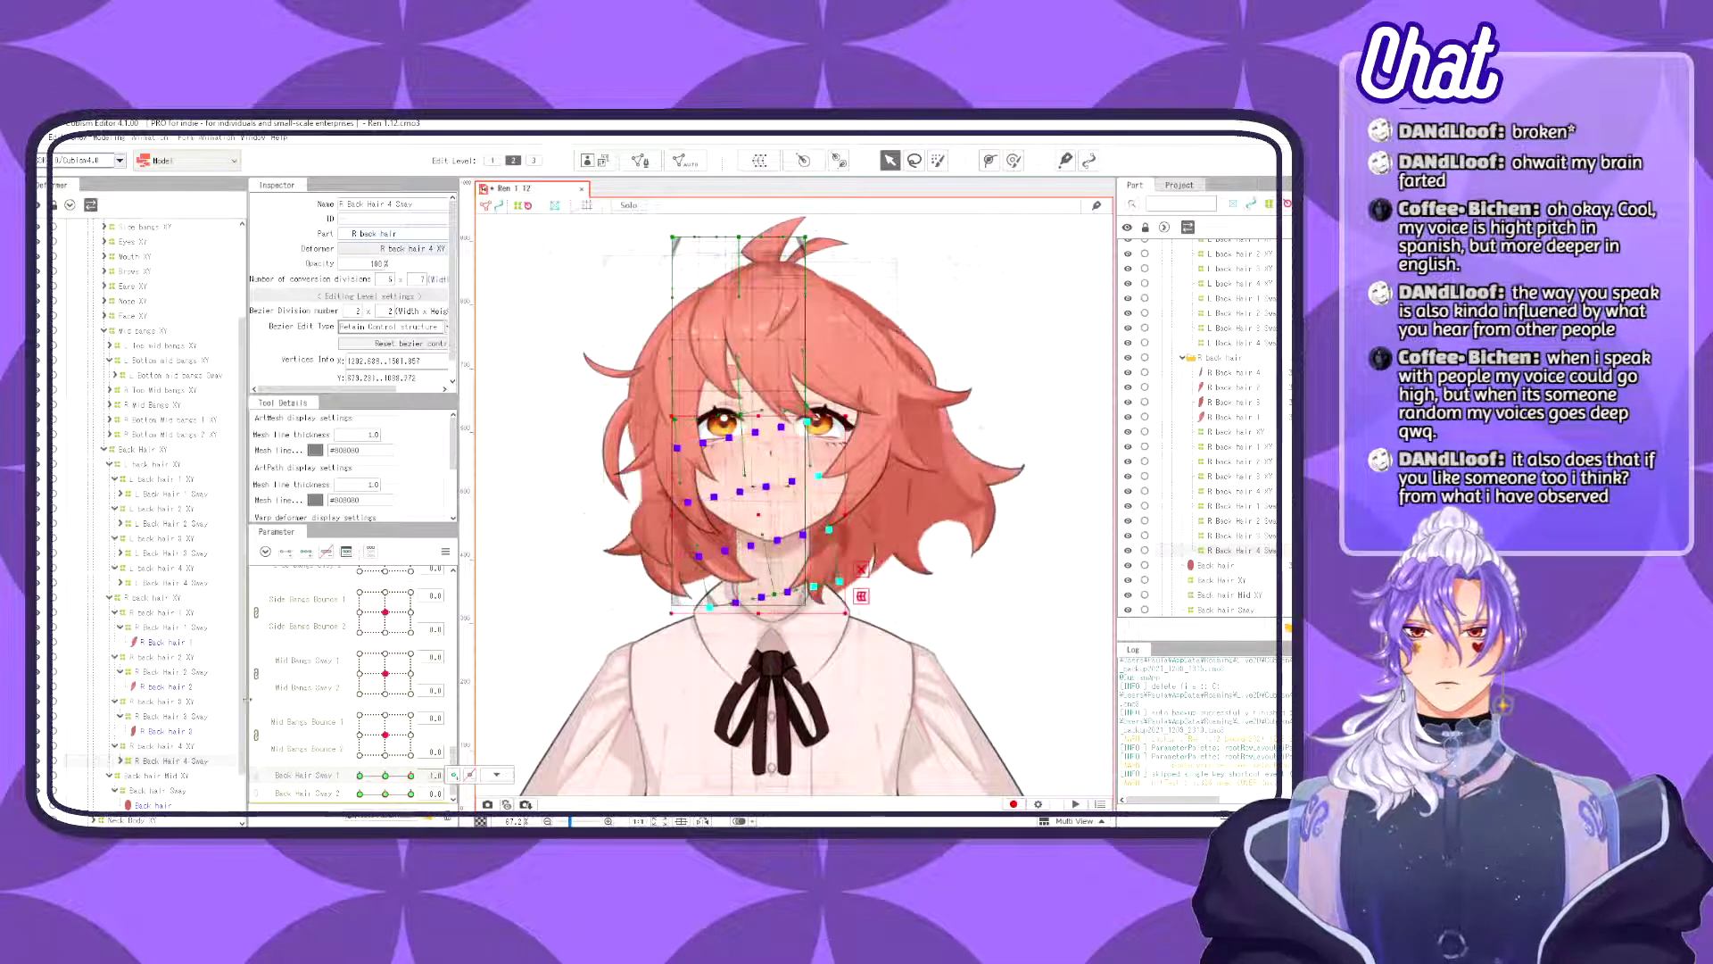
- Reflect the Back Hair Sway 1 motion horizontally for the R Back Hair 1, 2, 3 and 4 Sway deformers
{"action": "left_click", "coordinate": [198, 627]}
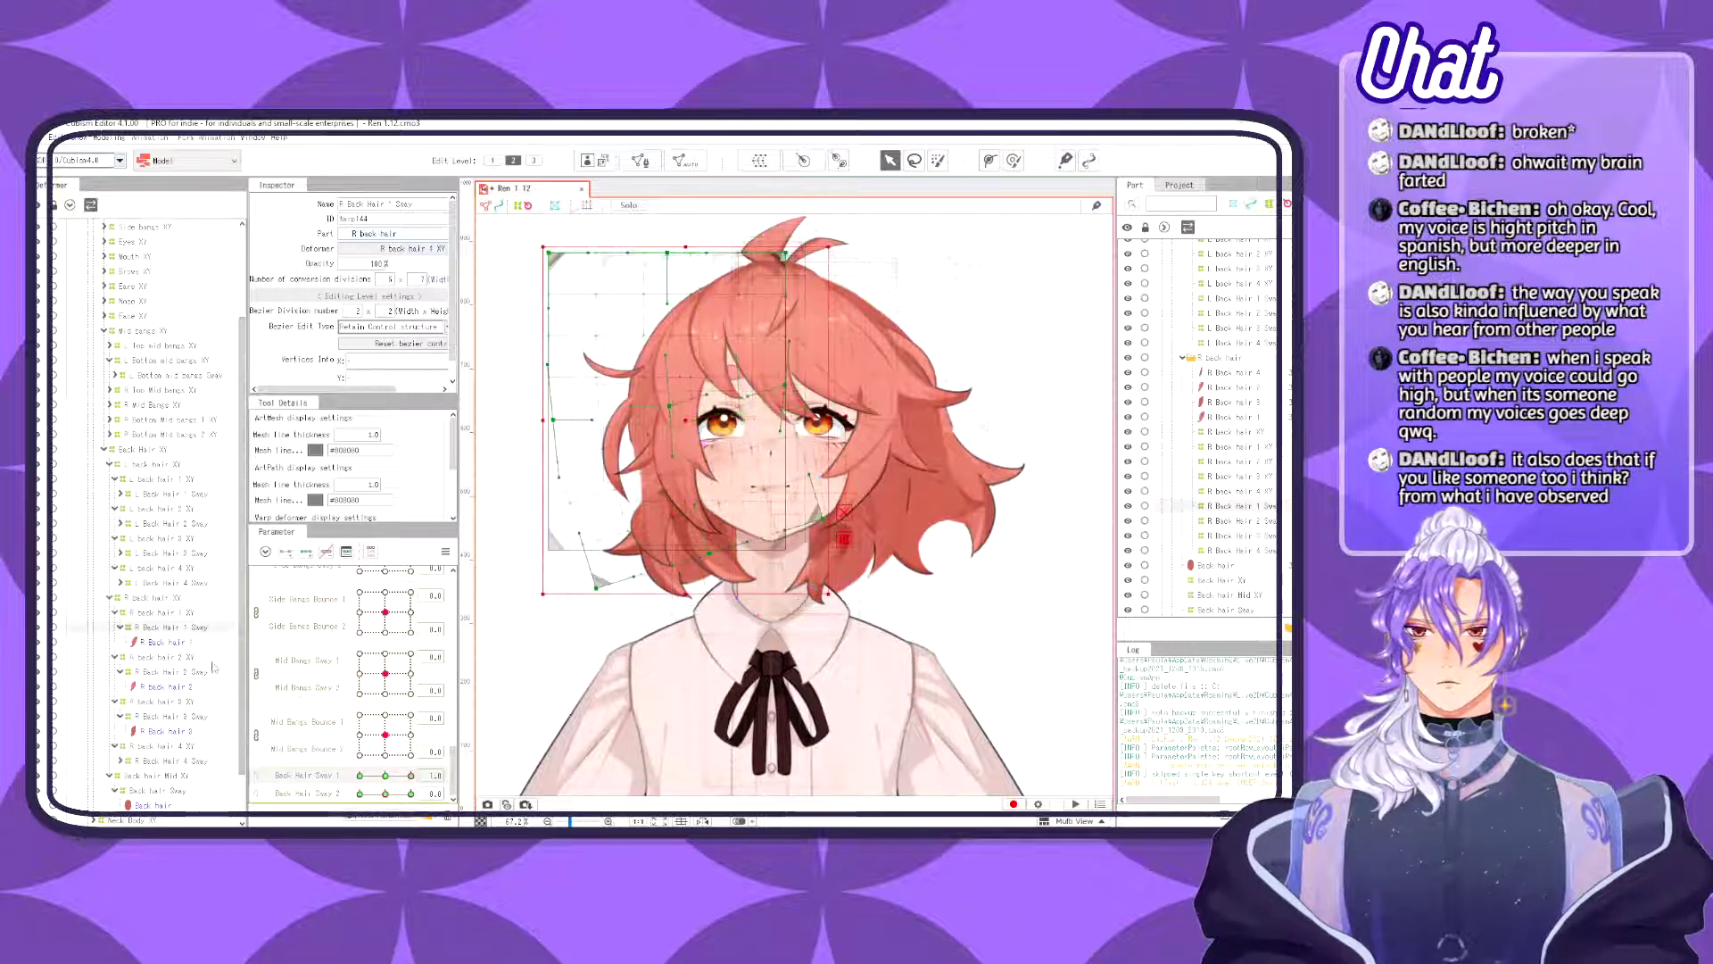
{"action": "left_click", "coordinate": [198, 671], "text": "ctrl"}
{"action": "left_click", "coordinate": [198, 716], "text": "ctrl"}
{"action": "left_click", "coordinate": [198, 761], "text": "shift"}
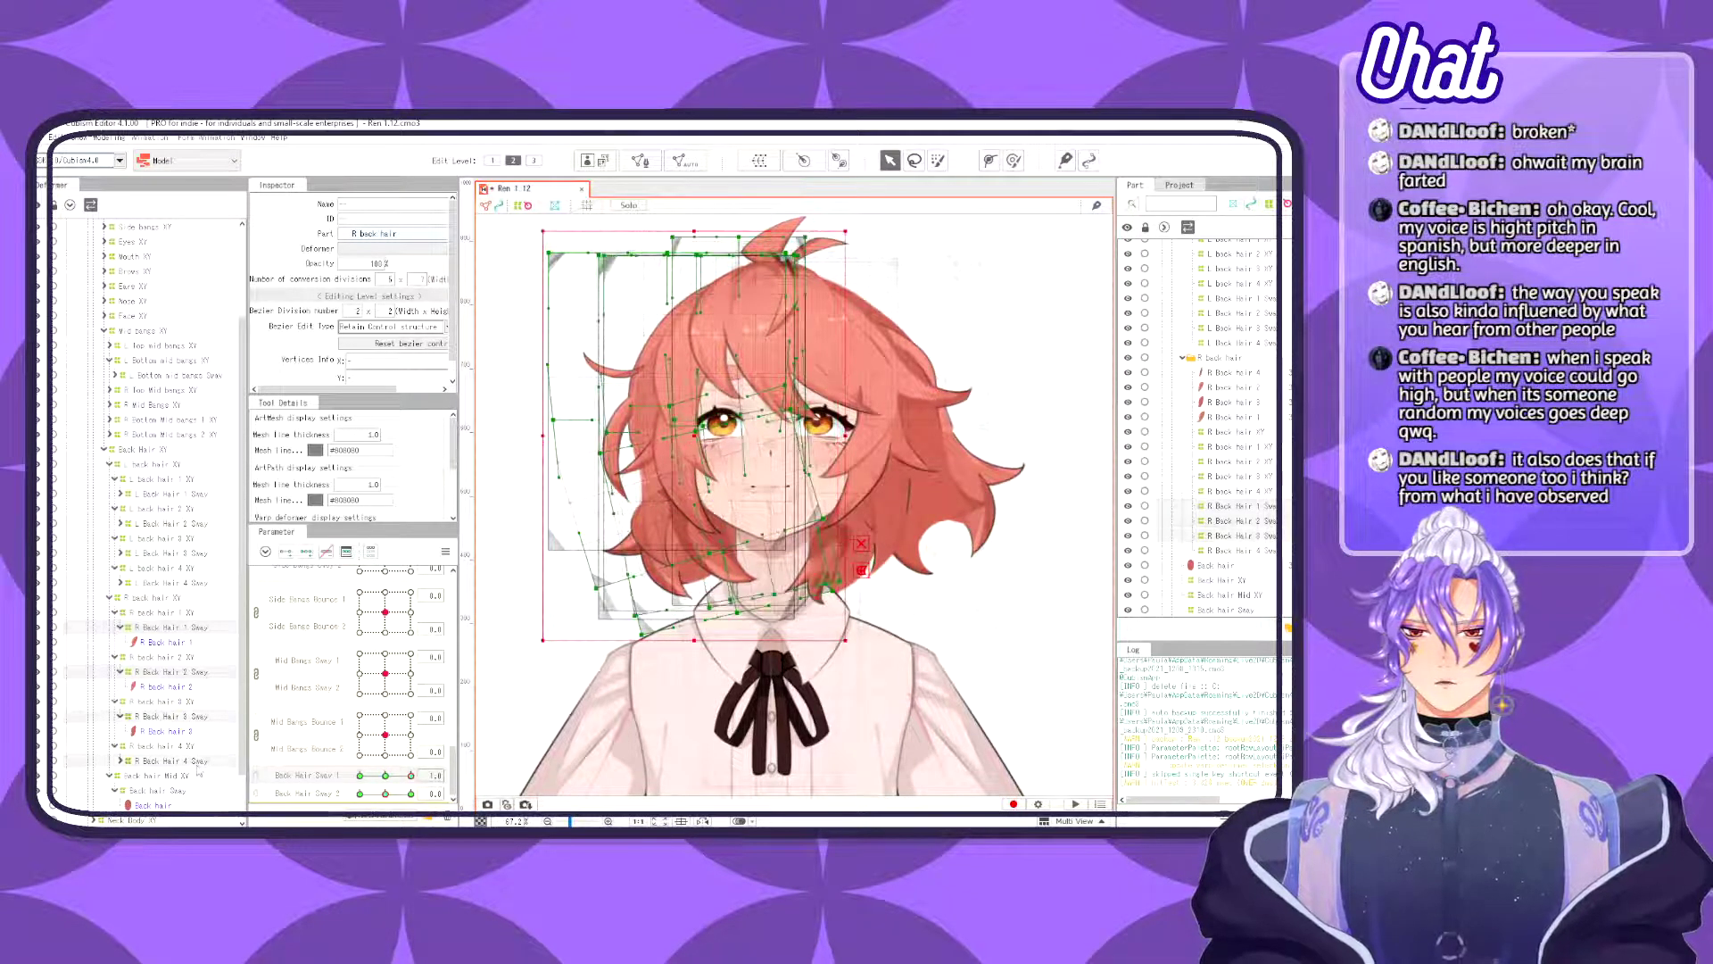
{"action": "left_click", "coordinate": [445, 551]}
{"action": "left_click", "coordinate": [504, 652]}
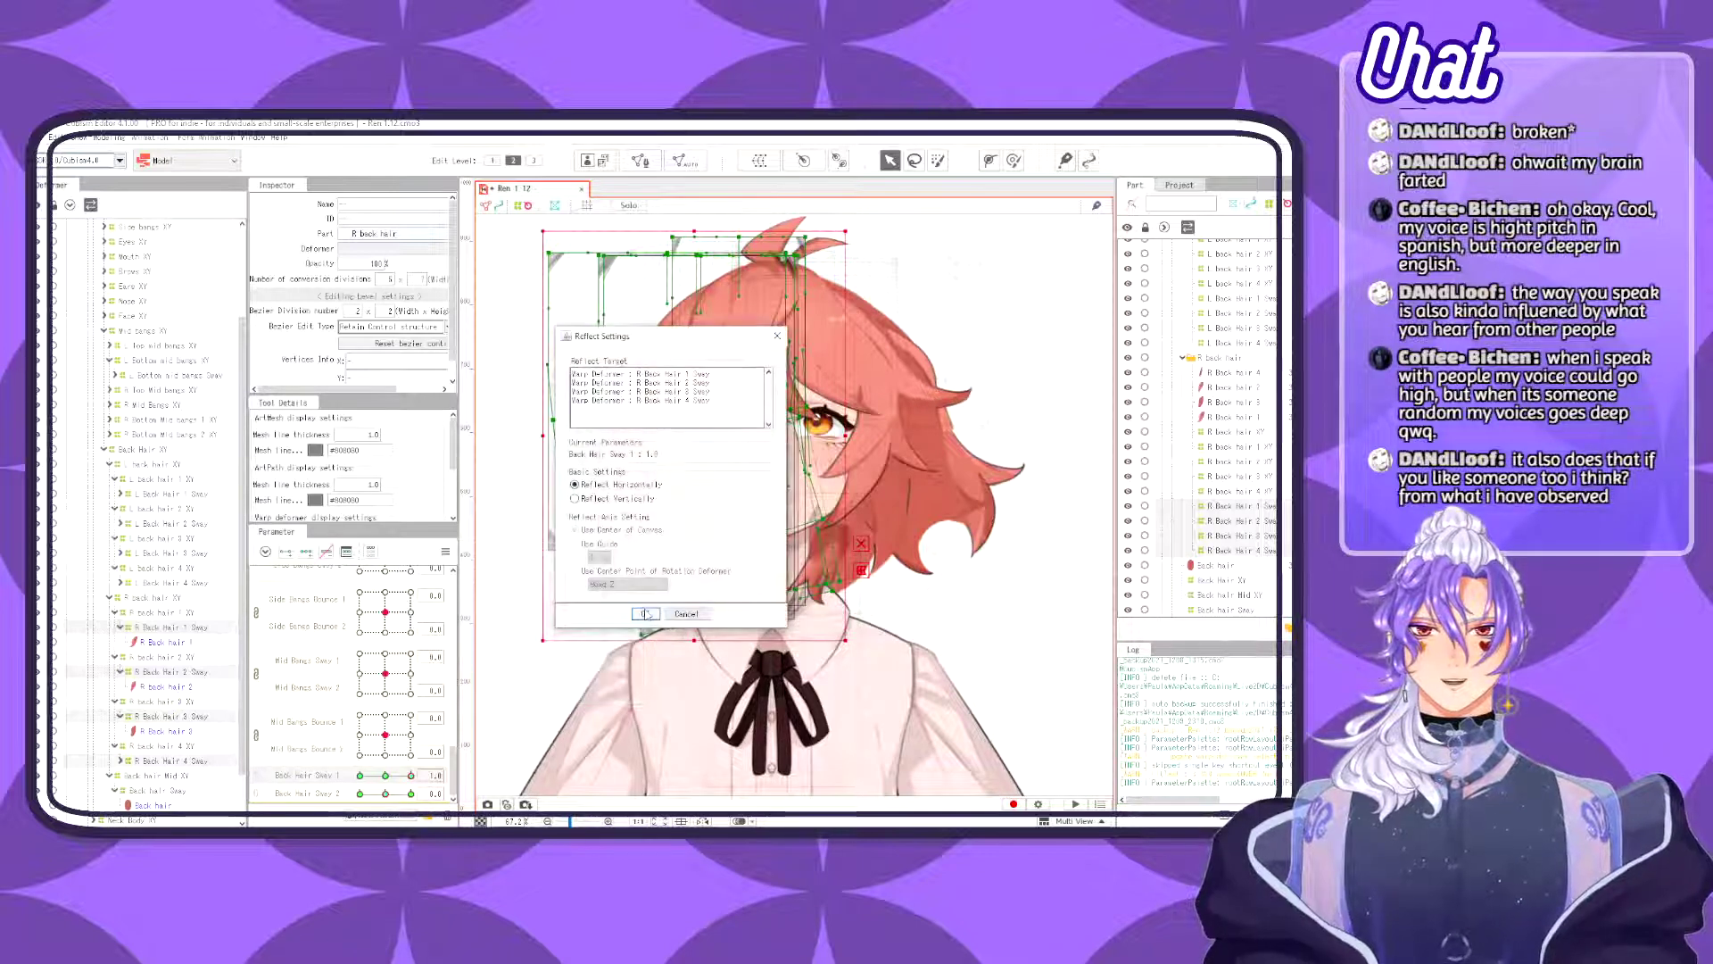
{"action": "left_click", "coordinate": [649, 612]}
- Reset the head's X and Y angles to 0 and preview the back hair swaying across Back Hair Sway 1
{"action": "mouse_move", "coordinate": [359, 776]}
{"action": "left_mouse_down"}
{"action": "mouse_move", "coordinate": [410, 775]}
{"action": "mouse_move", "coordinate": [296, 772]}
{"action": "mouse_move", "coordinate": [410, 783]}
{"action": "mouse_move", "coordinate": [386, 772]}
{"action": "left_mouse_up"}
{"action": "scroll", "coordinate": [384, 696], "scroll_direction": "up", "scroll_amount": 15}
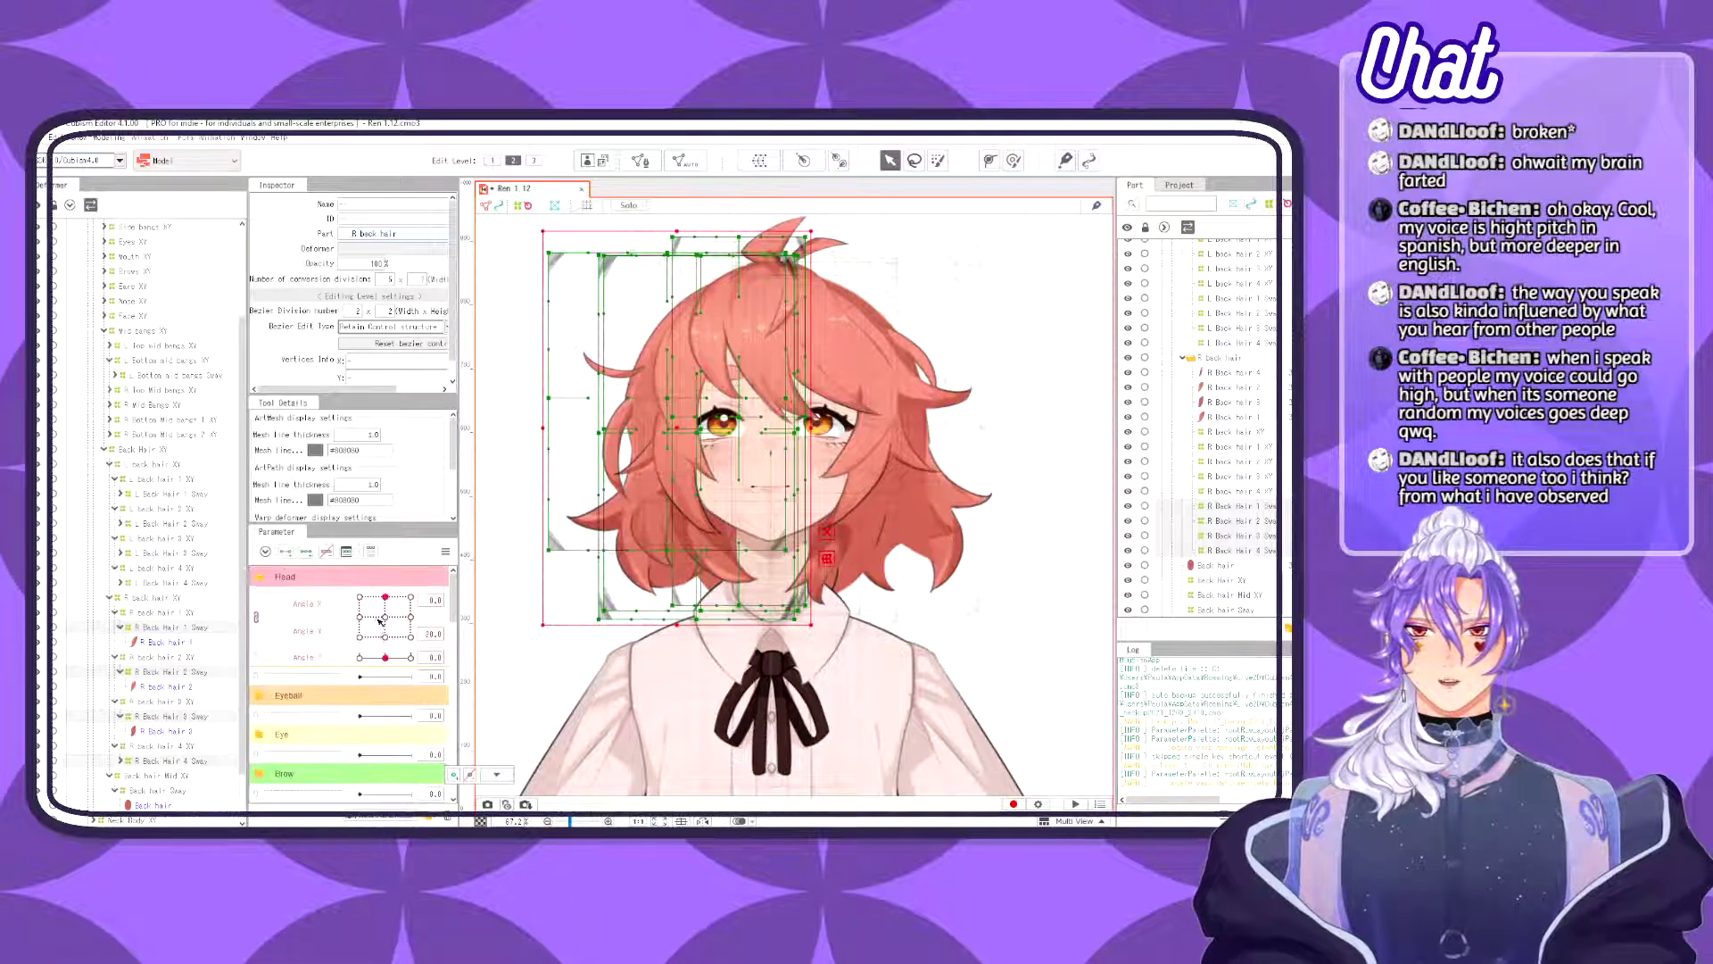
{"action": "left_click", "coordinate": [386, 617]}
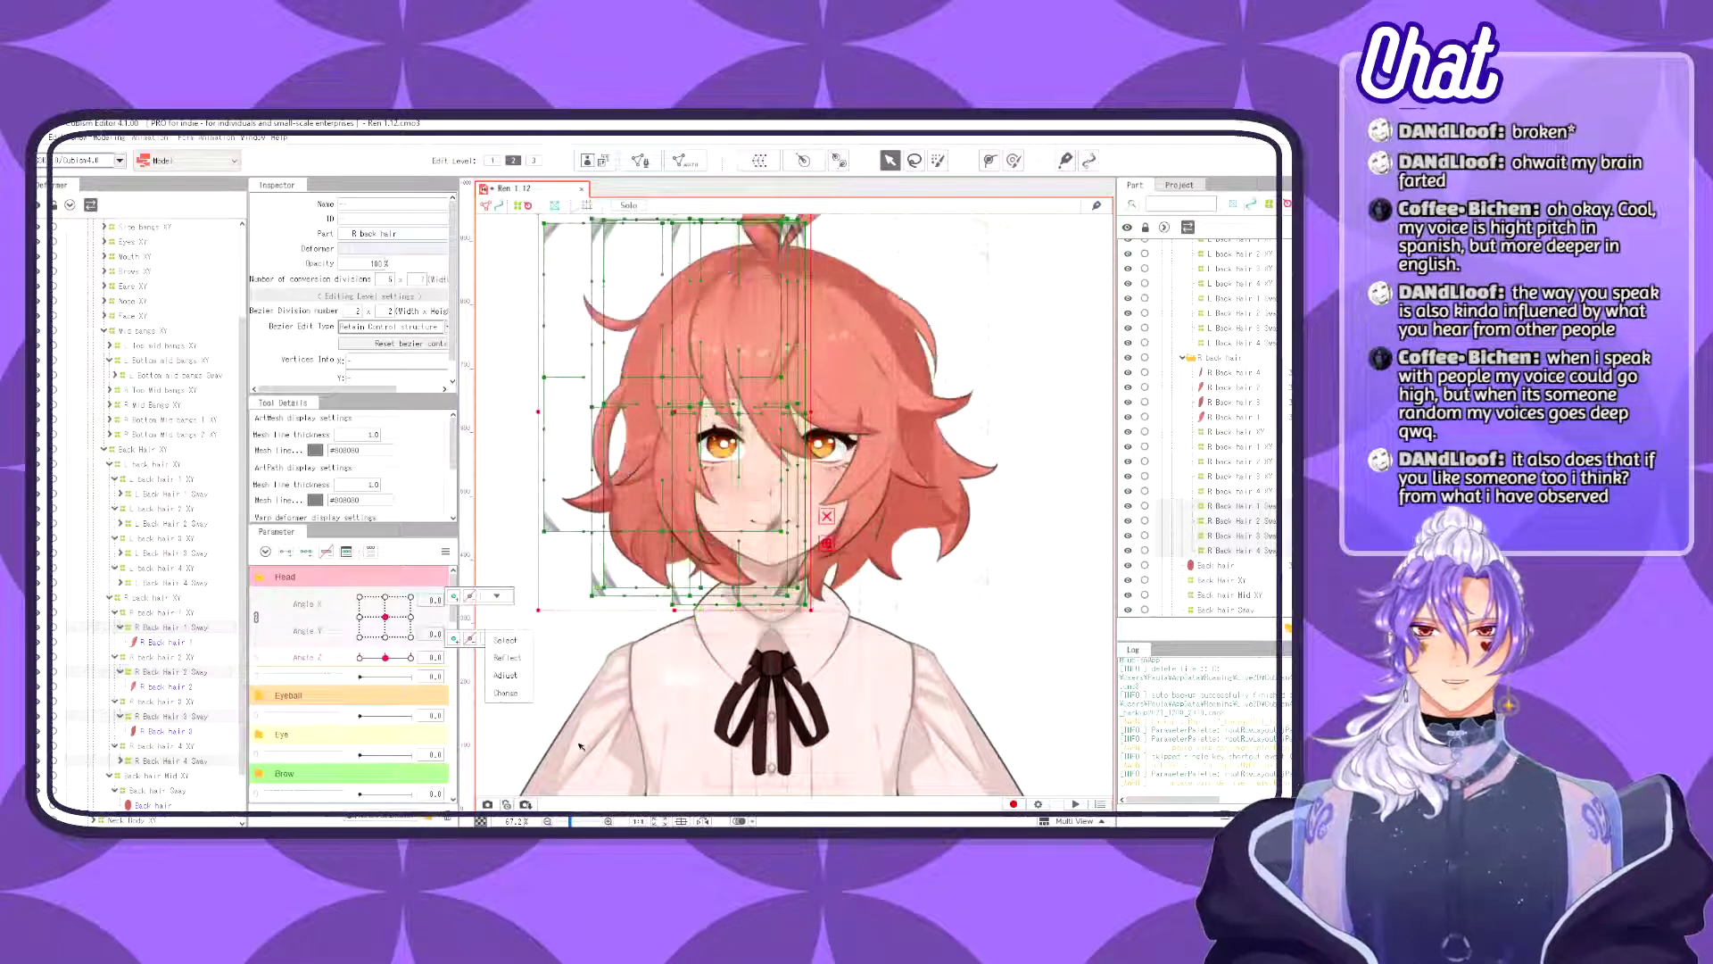
{"action": "scroll", "coordinate": [366, 678], "scroll_direction": "down", "scroll_amount": 5}
{"action": "scroll", "coordinate": [367, 678], "scroll_direction": "down", "scroll_amount": 10}
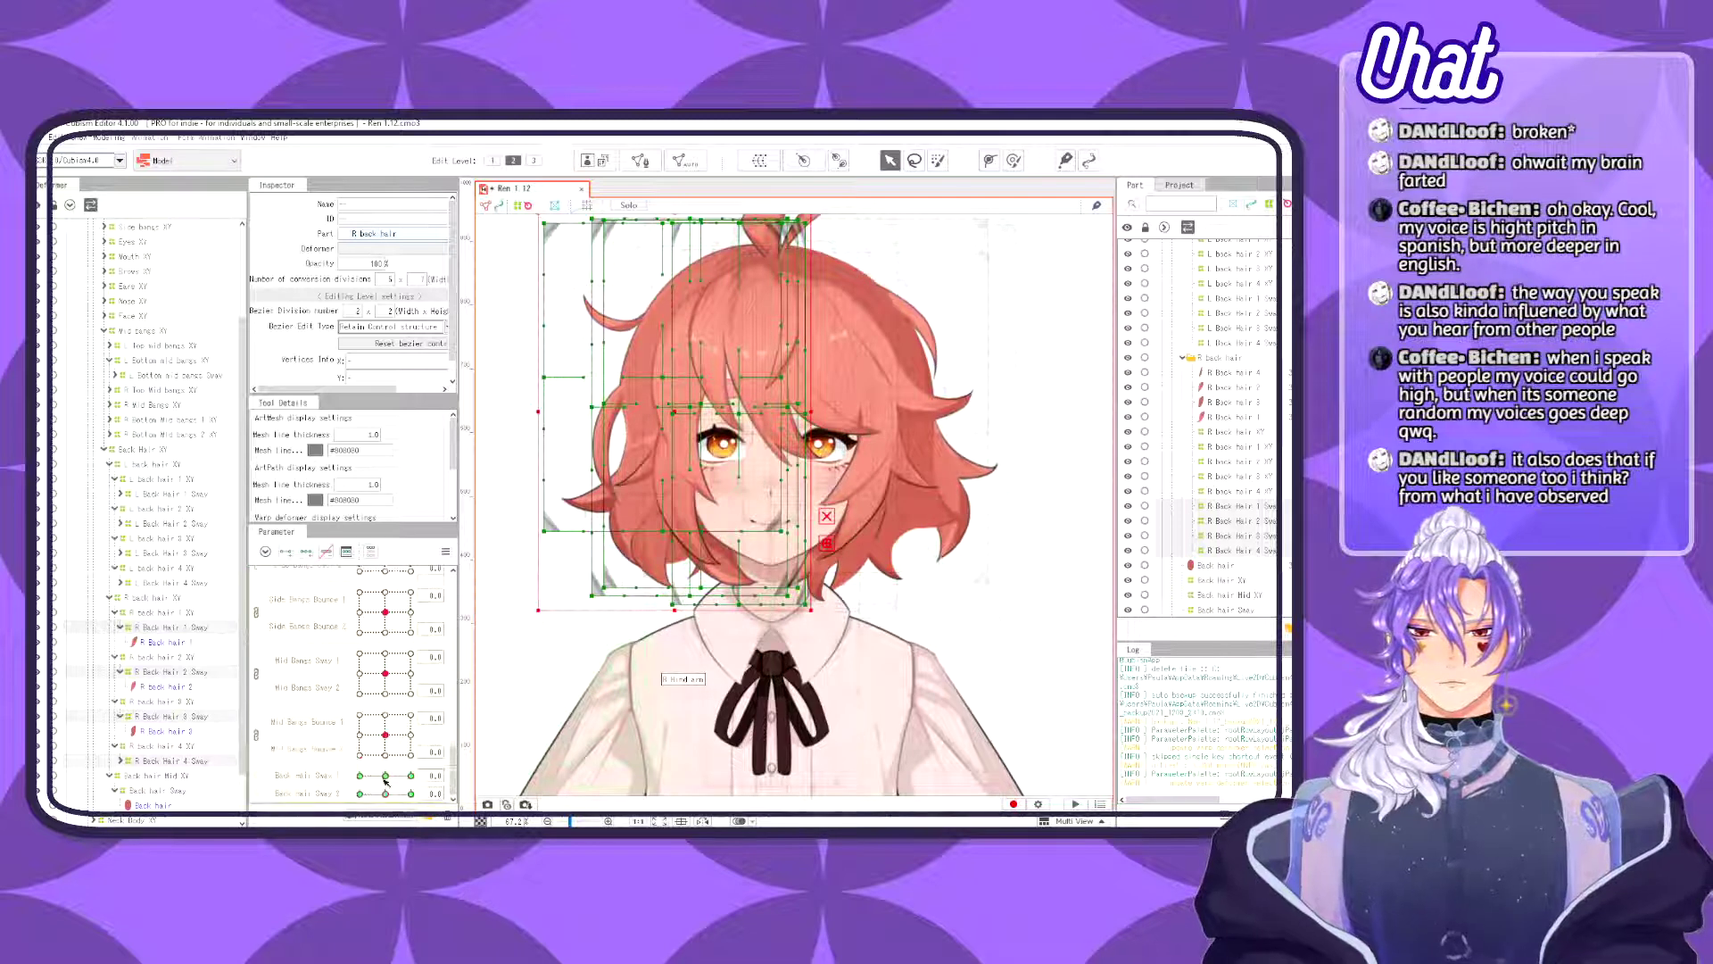
{"action": "left_click_drag", "start_coordinate": [386, 775], "coordinate": [467, 759]}
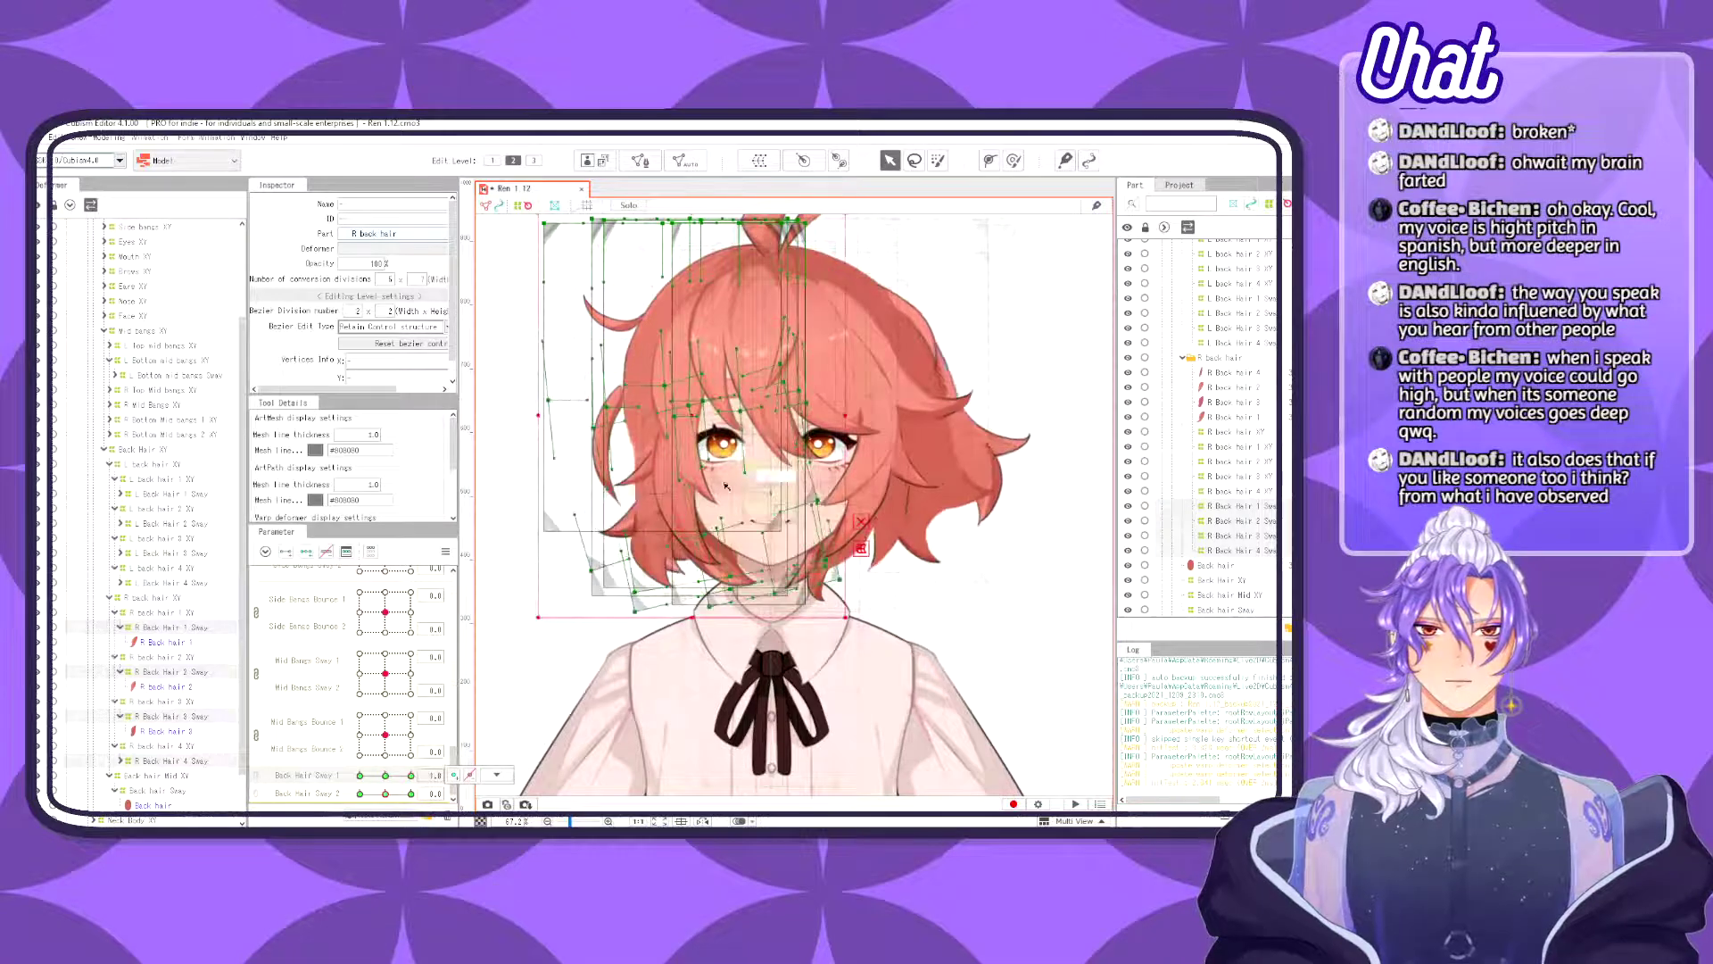
- Compare the right mid bangs' sway at both extremes of Mid Bangs Sway 1 with the back hair's sway at both extremes
{"action": "left_click", "coordinate": [624, 399]}
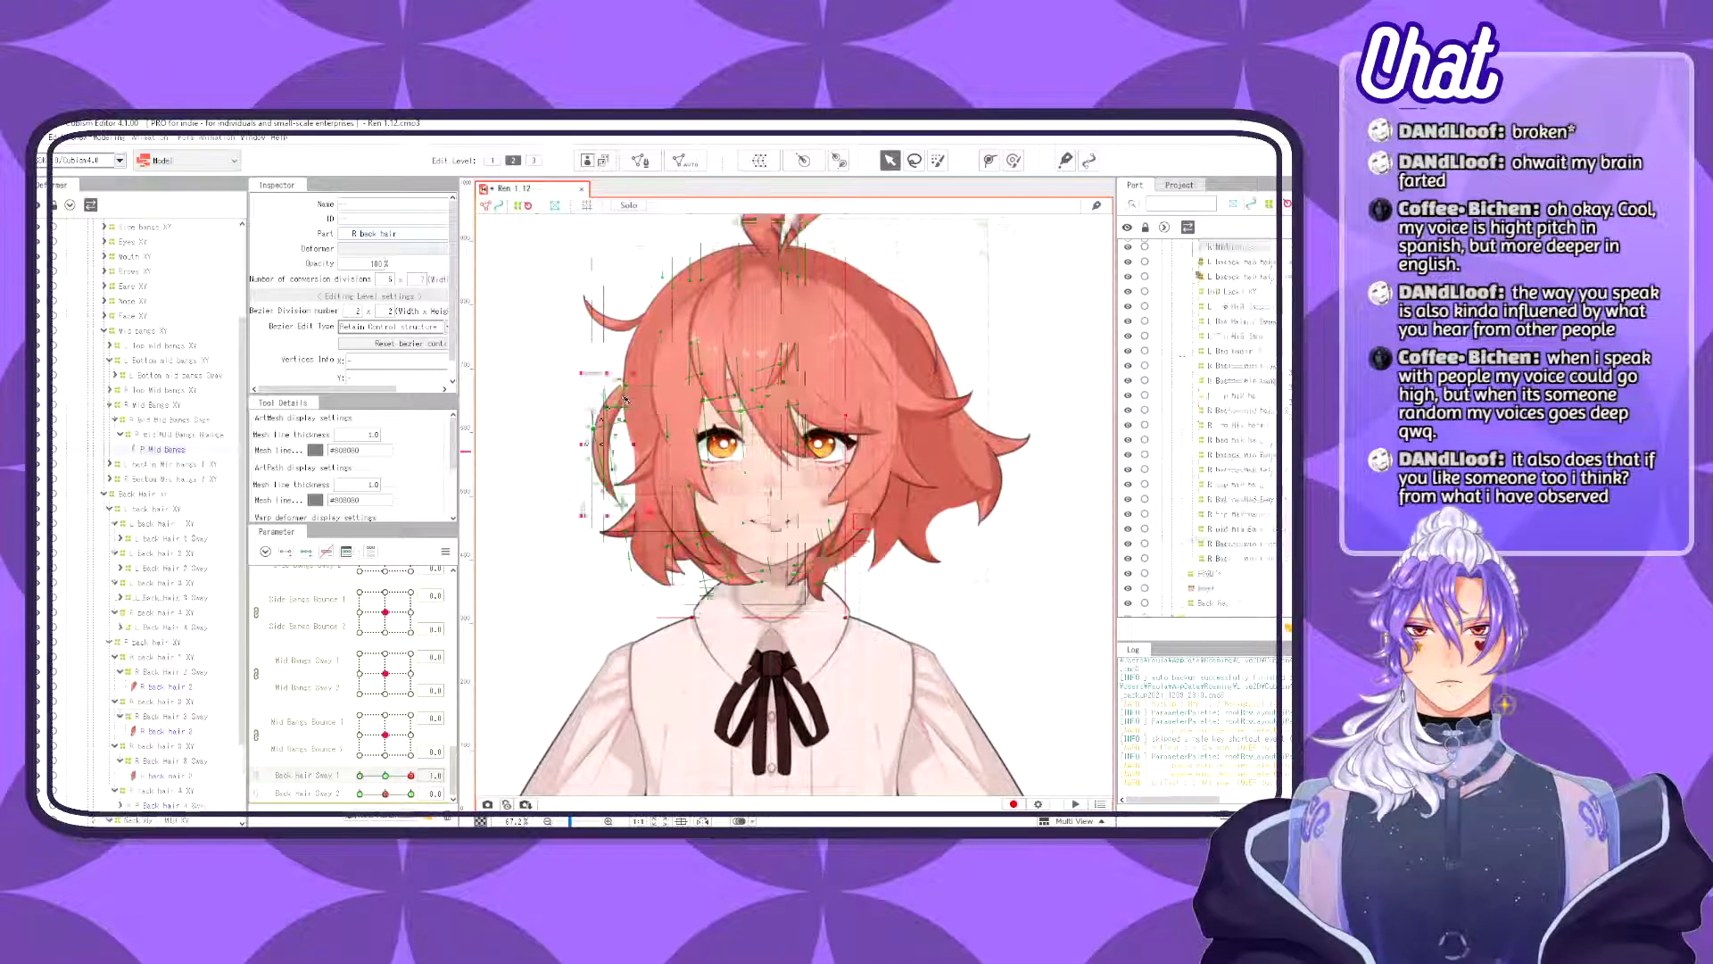
{"action": "left_click", "coordinate": [208, 421]}
{"action": "left_click", "coordinate": [411, 674]}
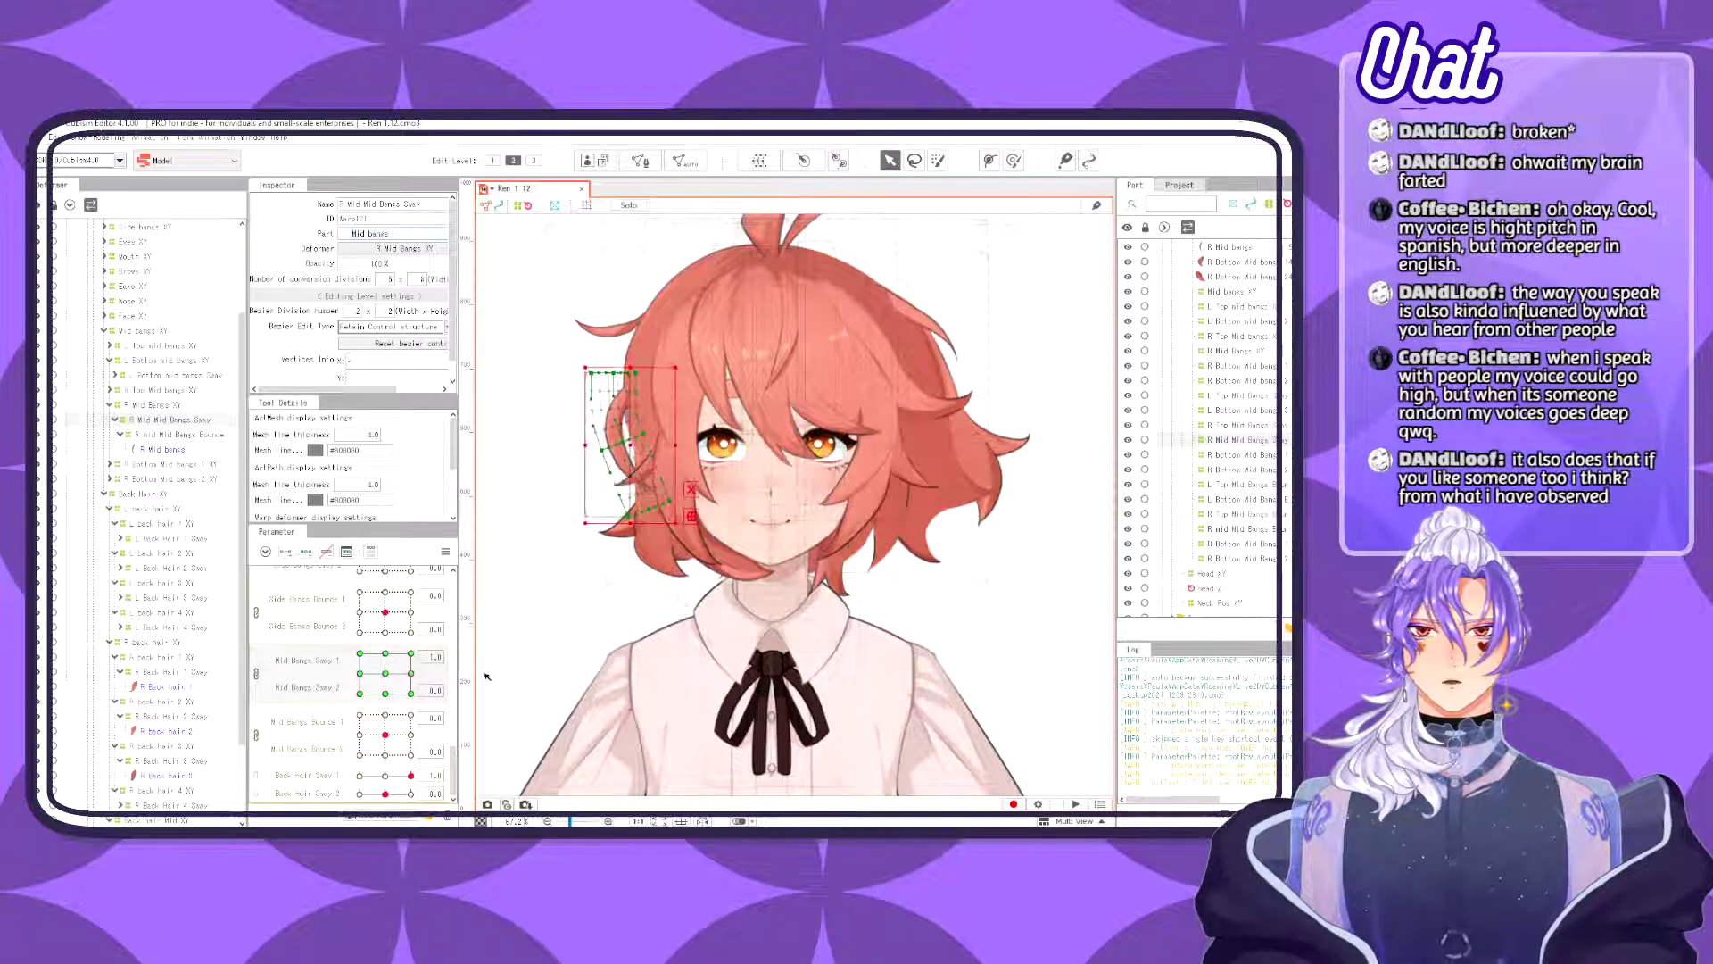
{"action": "left_click", "coordinate": [360, 671]}
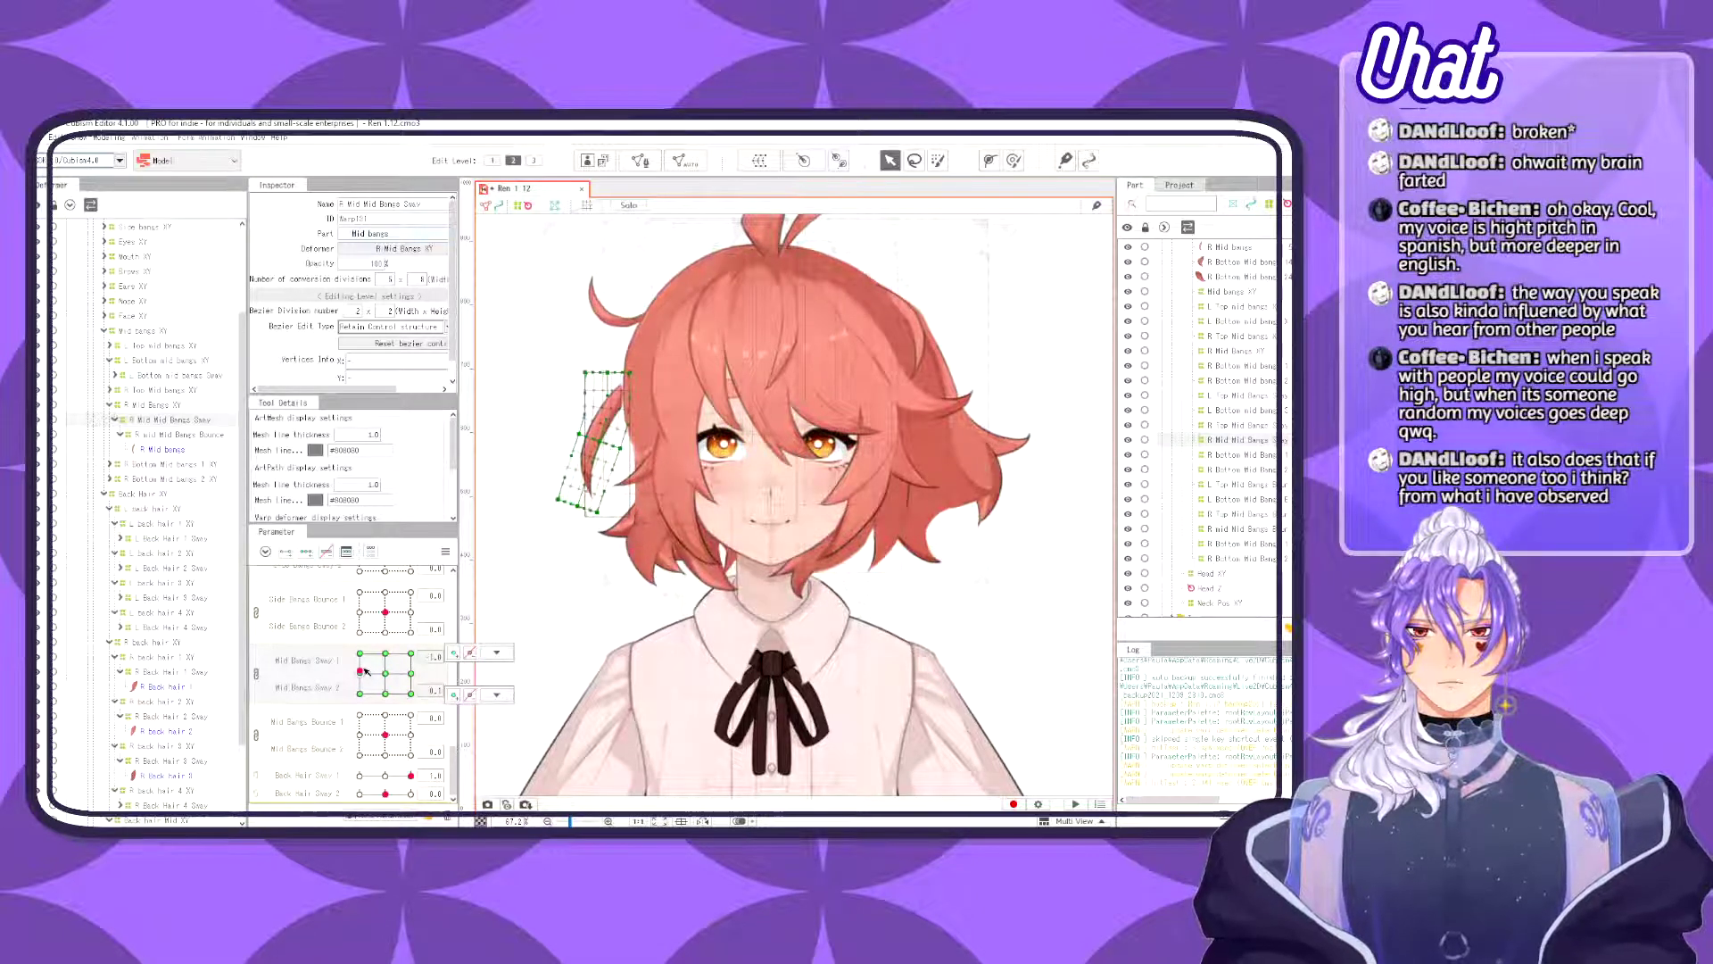
{"action": "left_click_drag", "start_coordinate": [364, 669], "coordinate": [361, 674]}
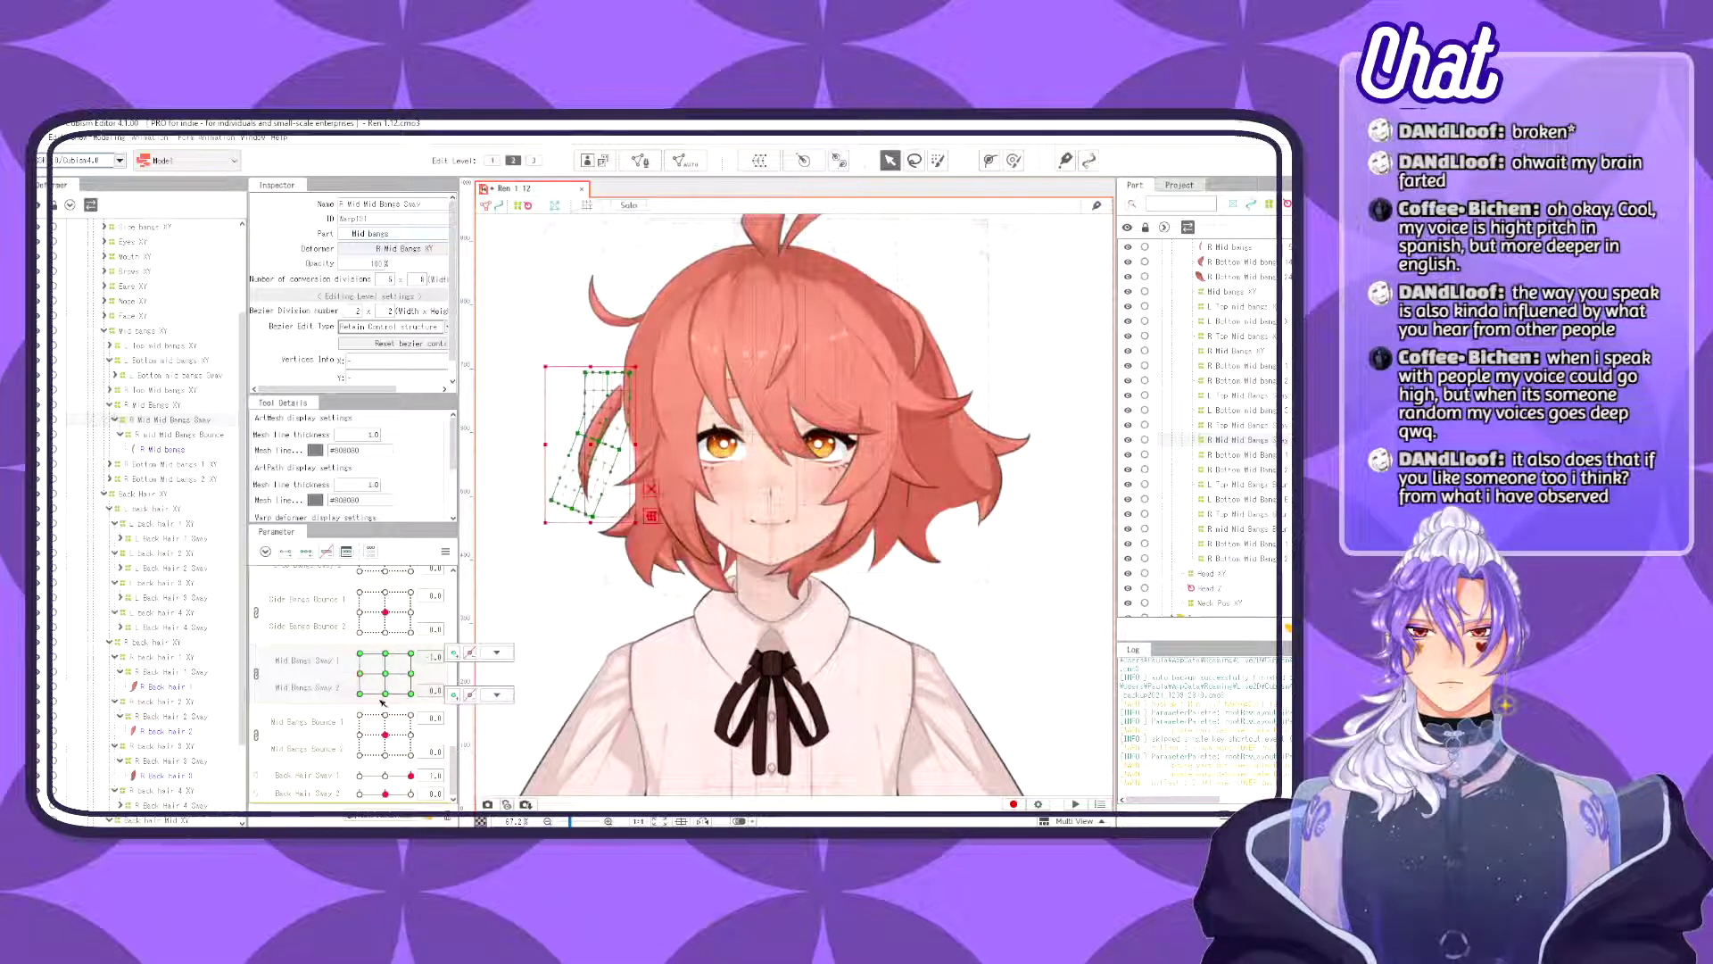
{"action": "left_click", "coordinate": [359, 774]}
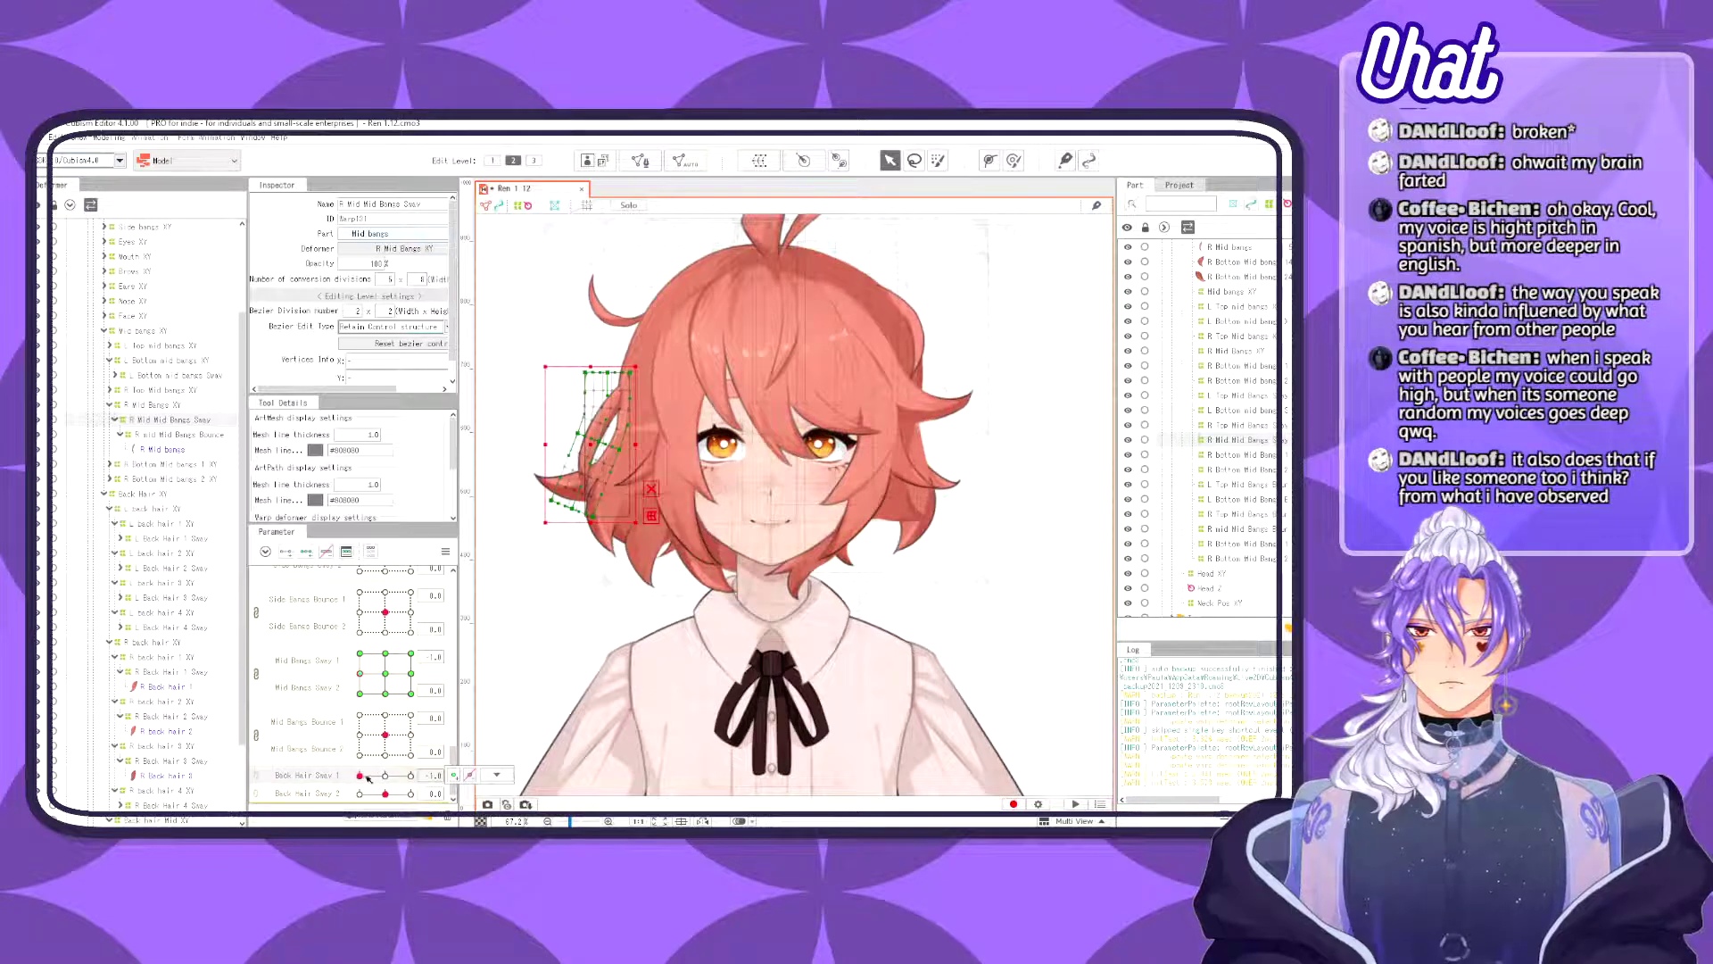
{"action": "left_click", "coordinate": [411, 774]}
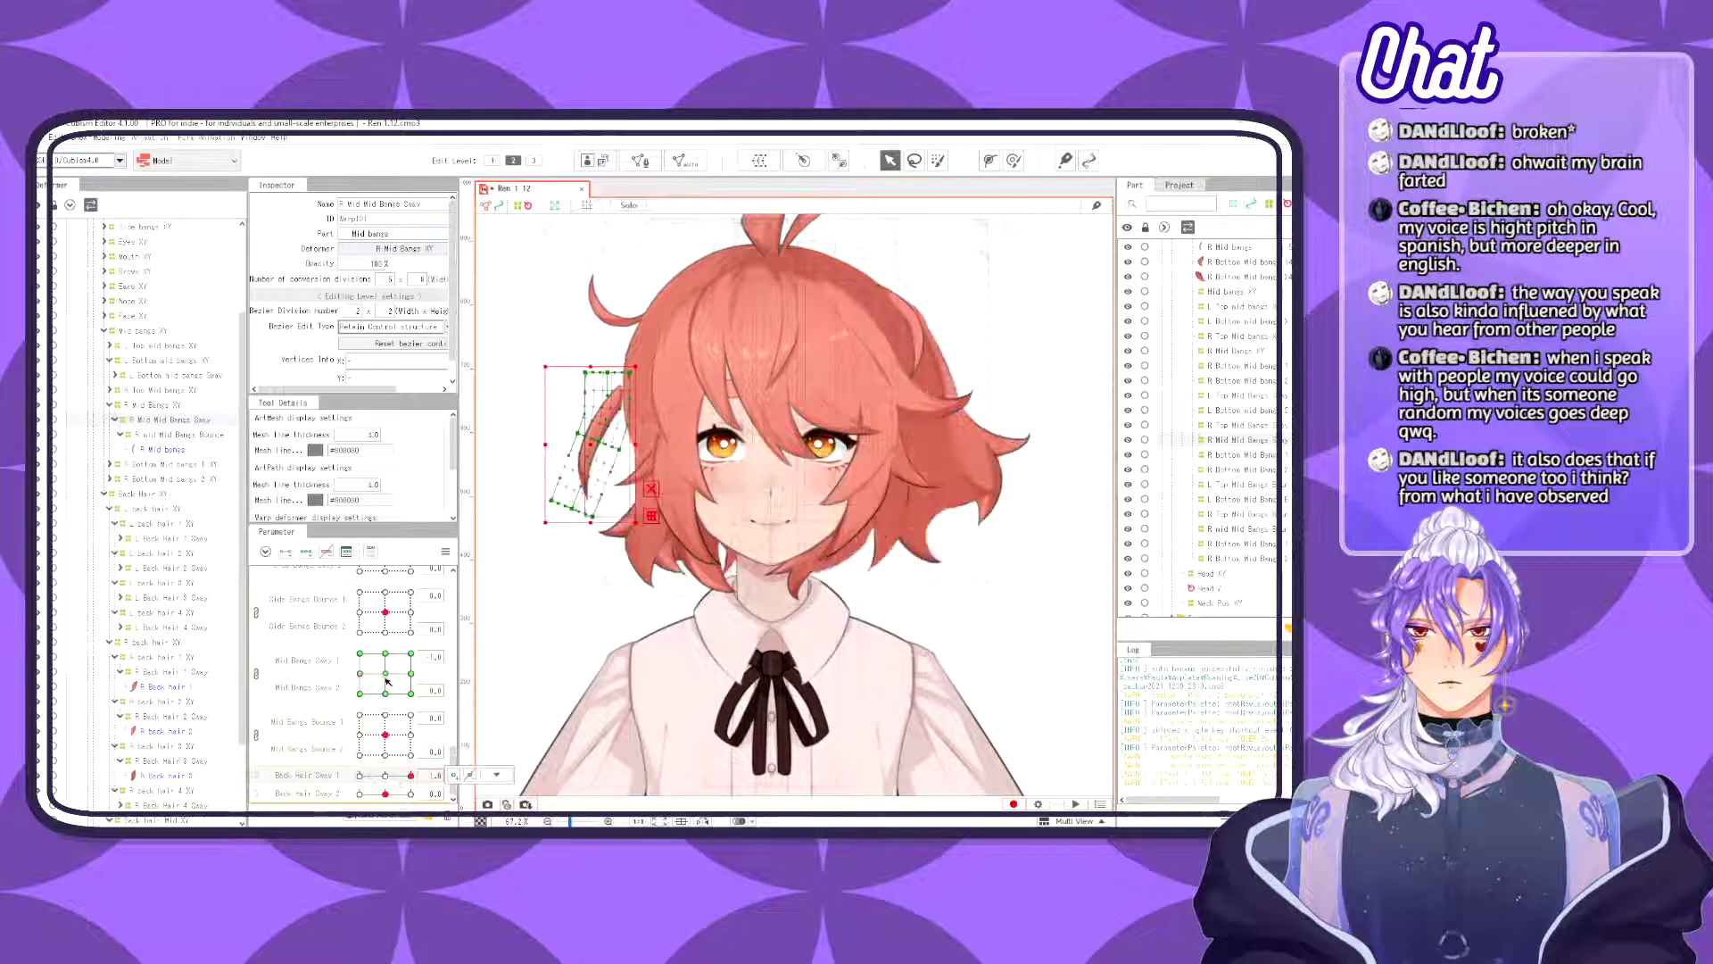
- Nudge the right mid bangs' sway deformer slightly right with Mid Bangs Sway 1 and Mid Bangs Sway 2 at 1.0
{"action": "mouse_move", "coordinate": [386, 680]}
{"action": "left_mouse_down"}
{"action": "mouse_move", "coordinate": [449, 676]}
{"action": "mouse_move", "coordinate": [411, 672]}
{"action": "left_mouse_up"}
{"action": "left_click", "coordinate": [411, 654]}
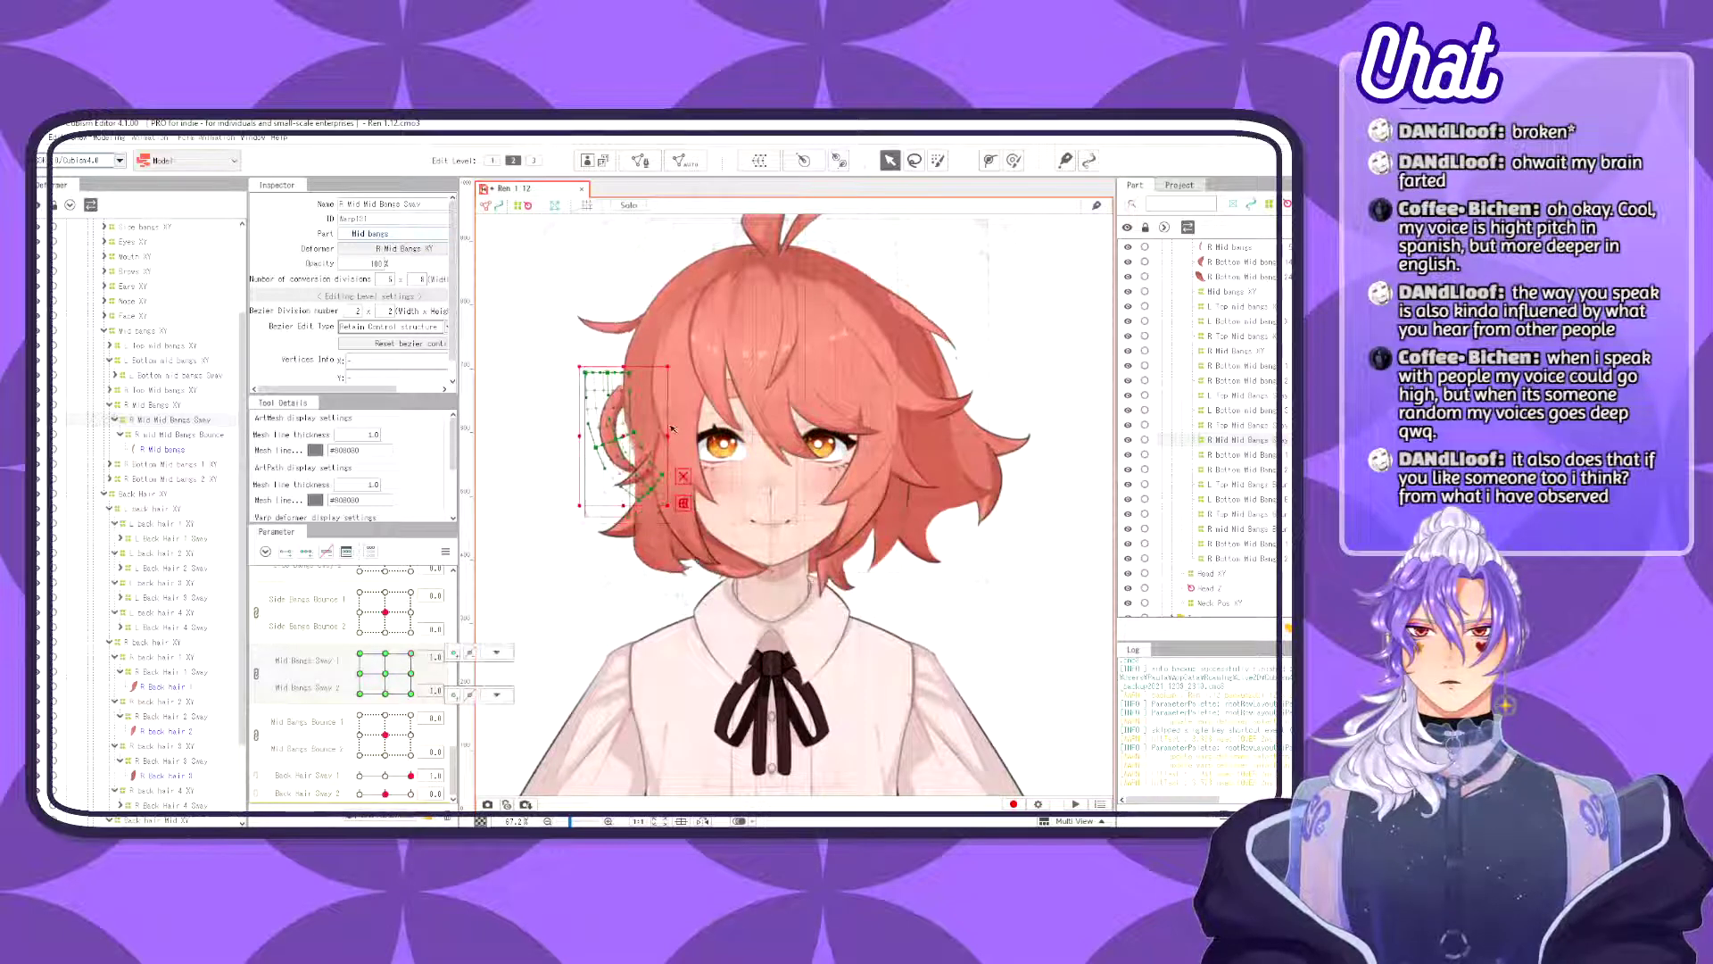
{"action": "left_click_drag", "start_coordinate": [621, 438], "coordinate": [626, 438]}
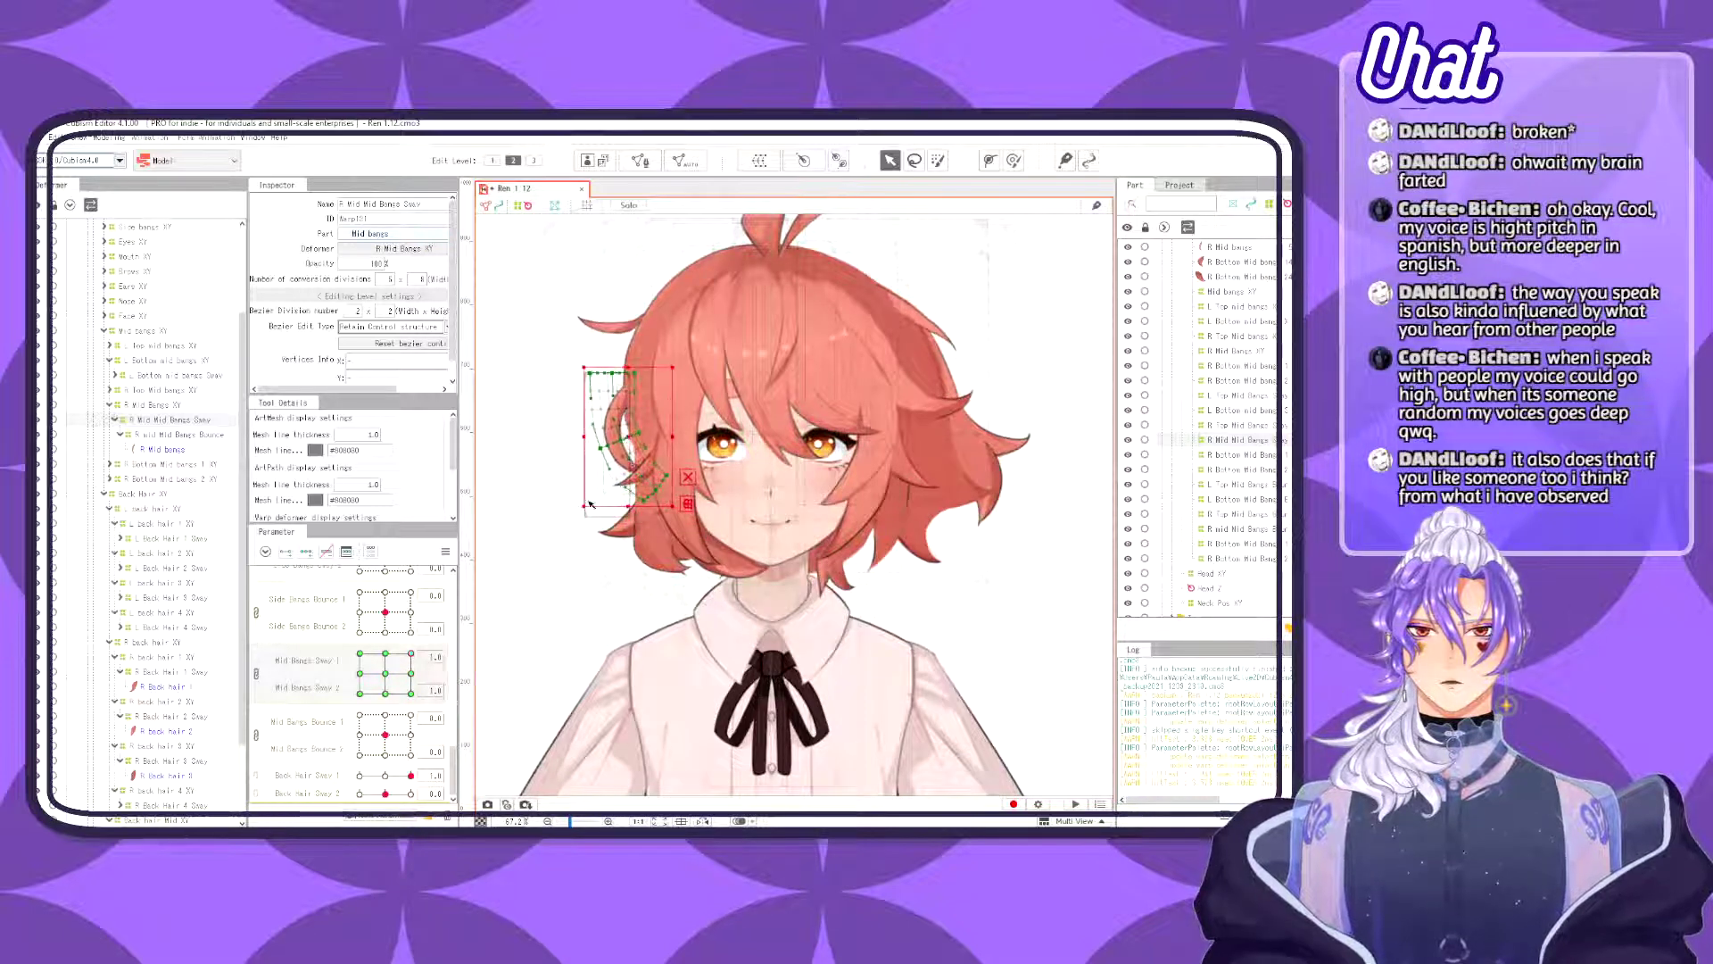
- Preview the right mid bangs at the other sway combinations, and return the Mid Bangs Sway parameters and Back Hair Sway 1 to 0
{"action": "left_click", "coordinate": [412, 694]}
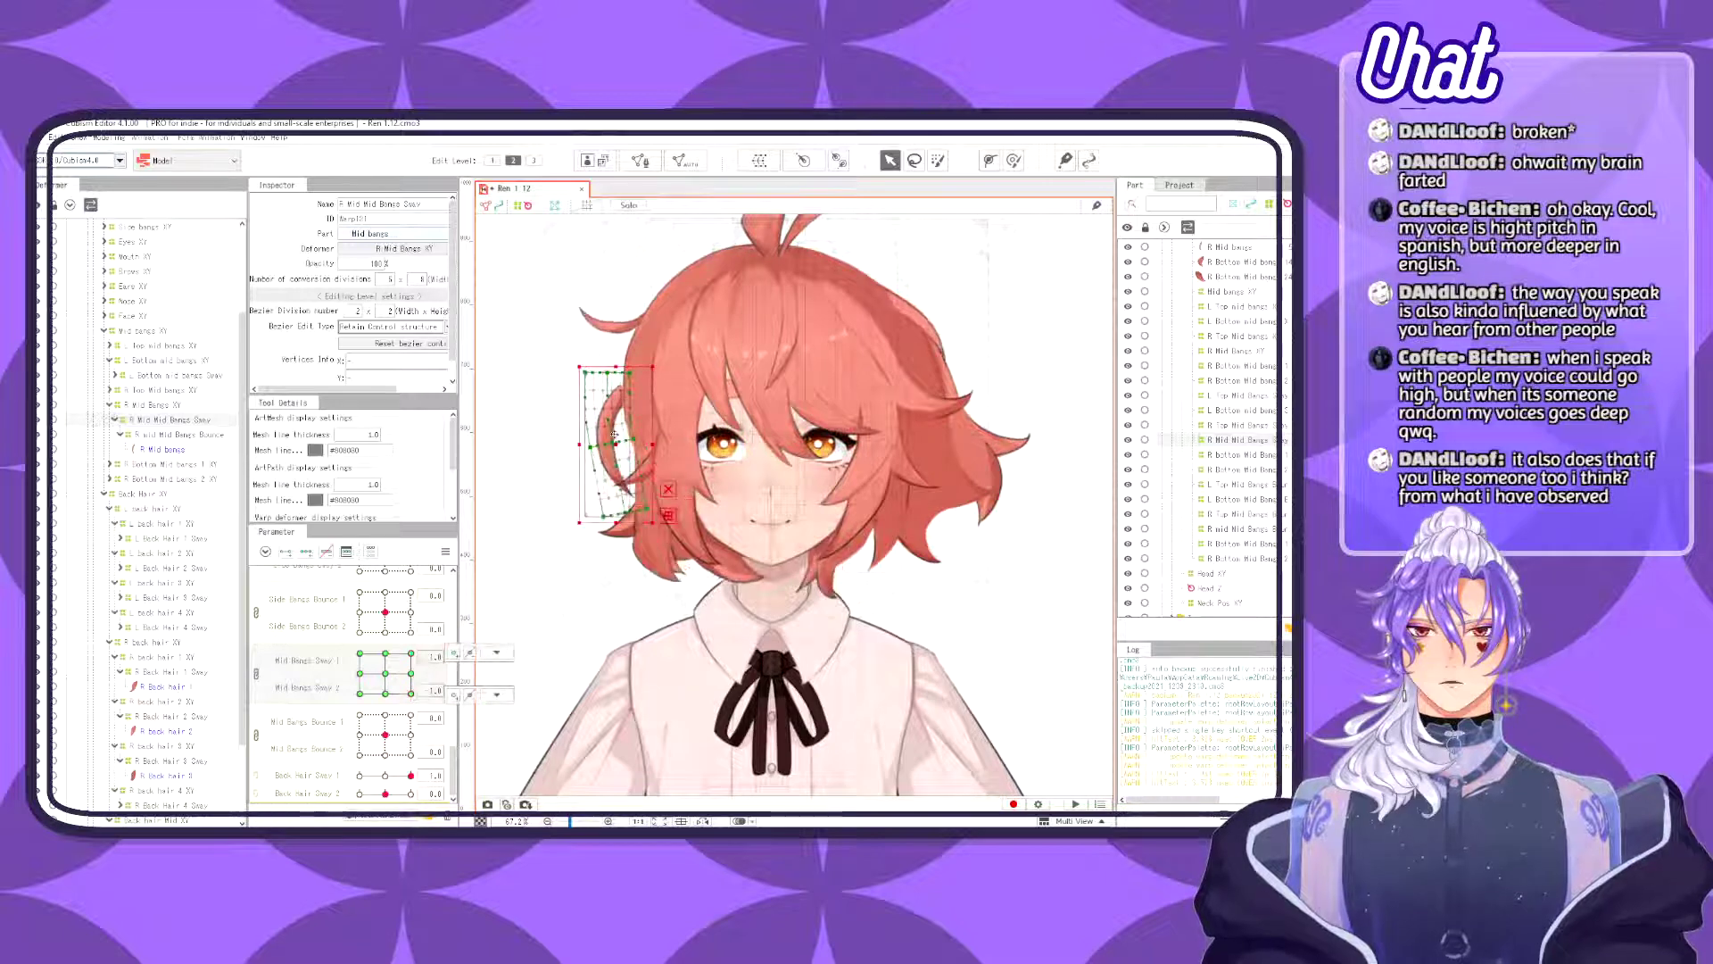
{"action": "left_click_drag", "start_coordinate": [413, 693], "coordinate": [340, 657]}
{"action": "left_click", "coordinate": [361, 692]}
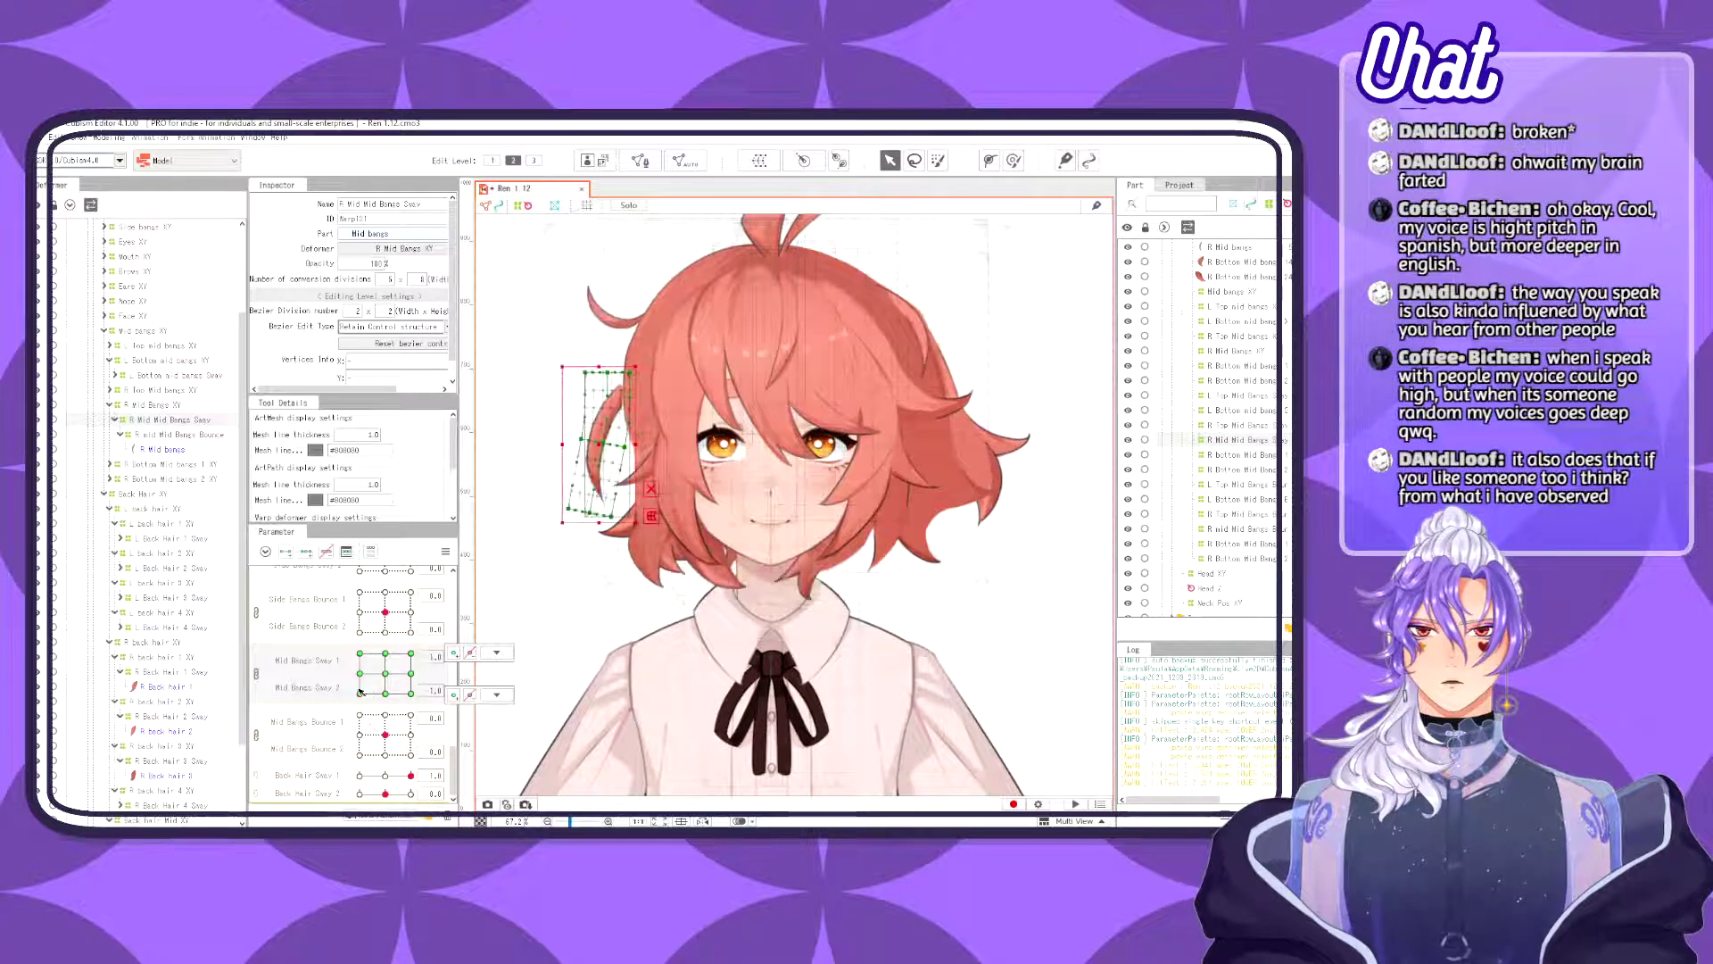
{"action": "left_click", "coordinate": [386, 674]}
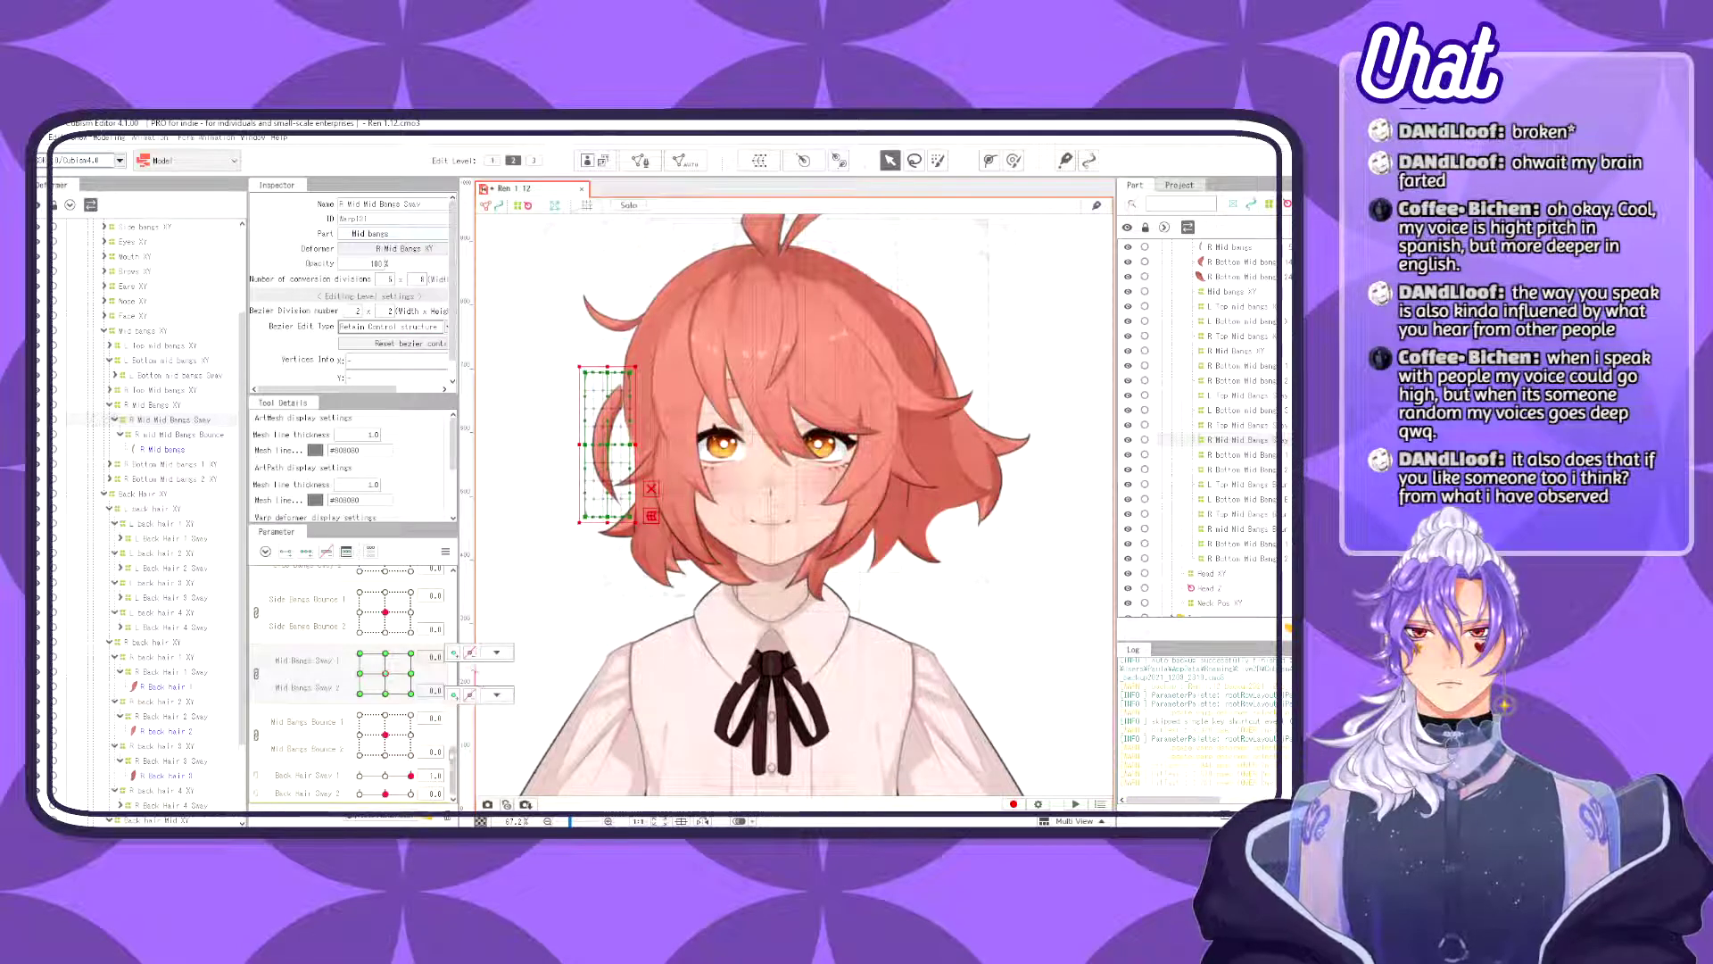
{"action": "left_click", "coordinate": [385, 774]}
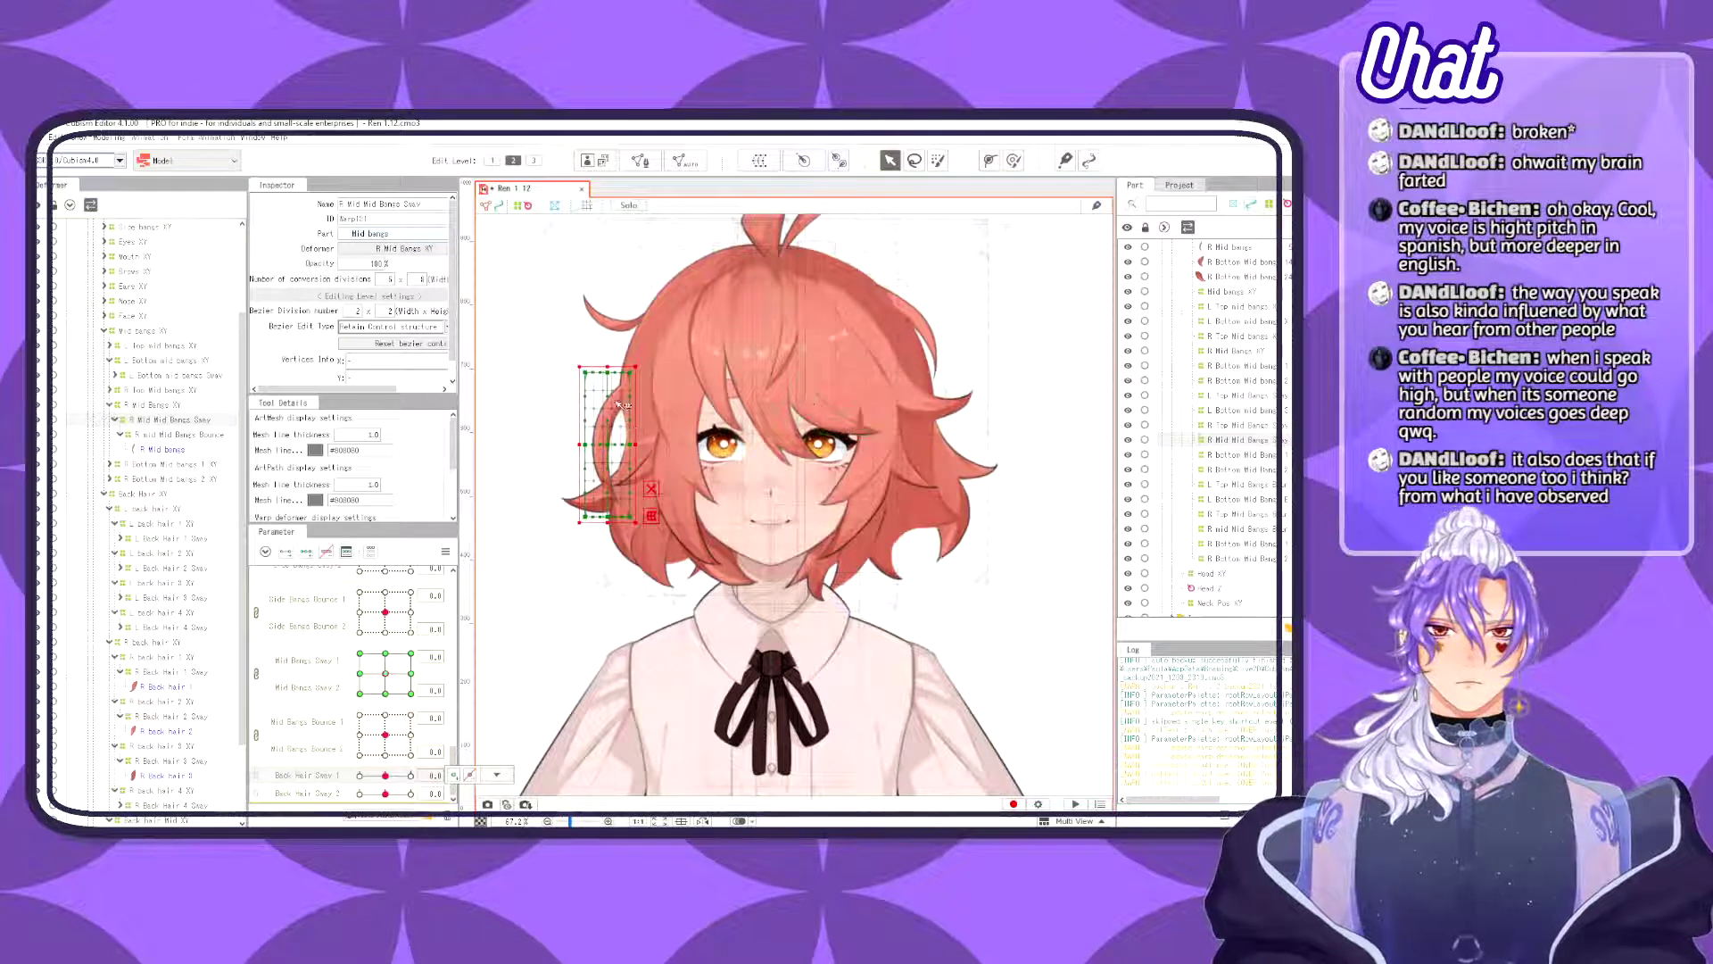
{"action": "scroll", "coordinate": [622, 405], "scroll_direction": "up", "scroll_amount": 5}
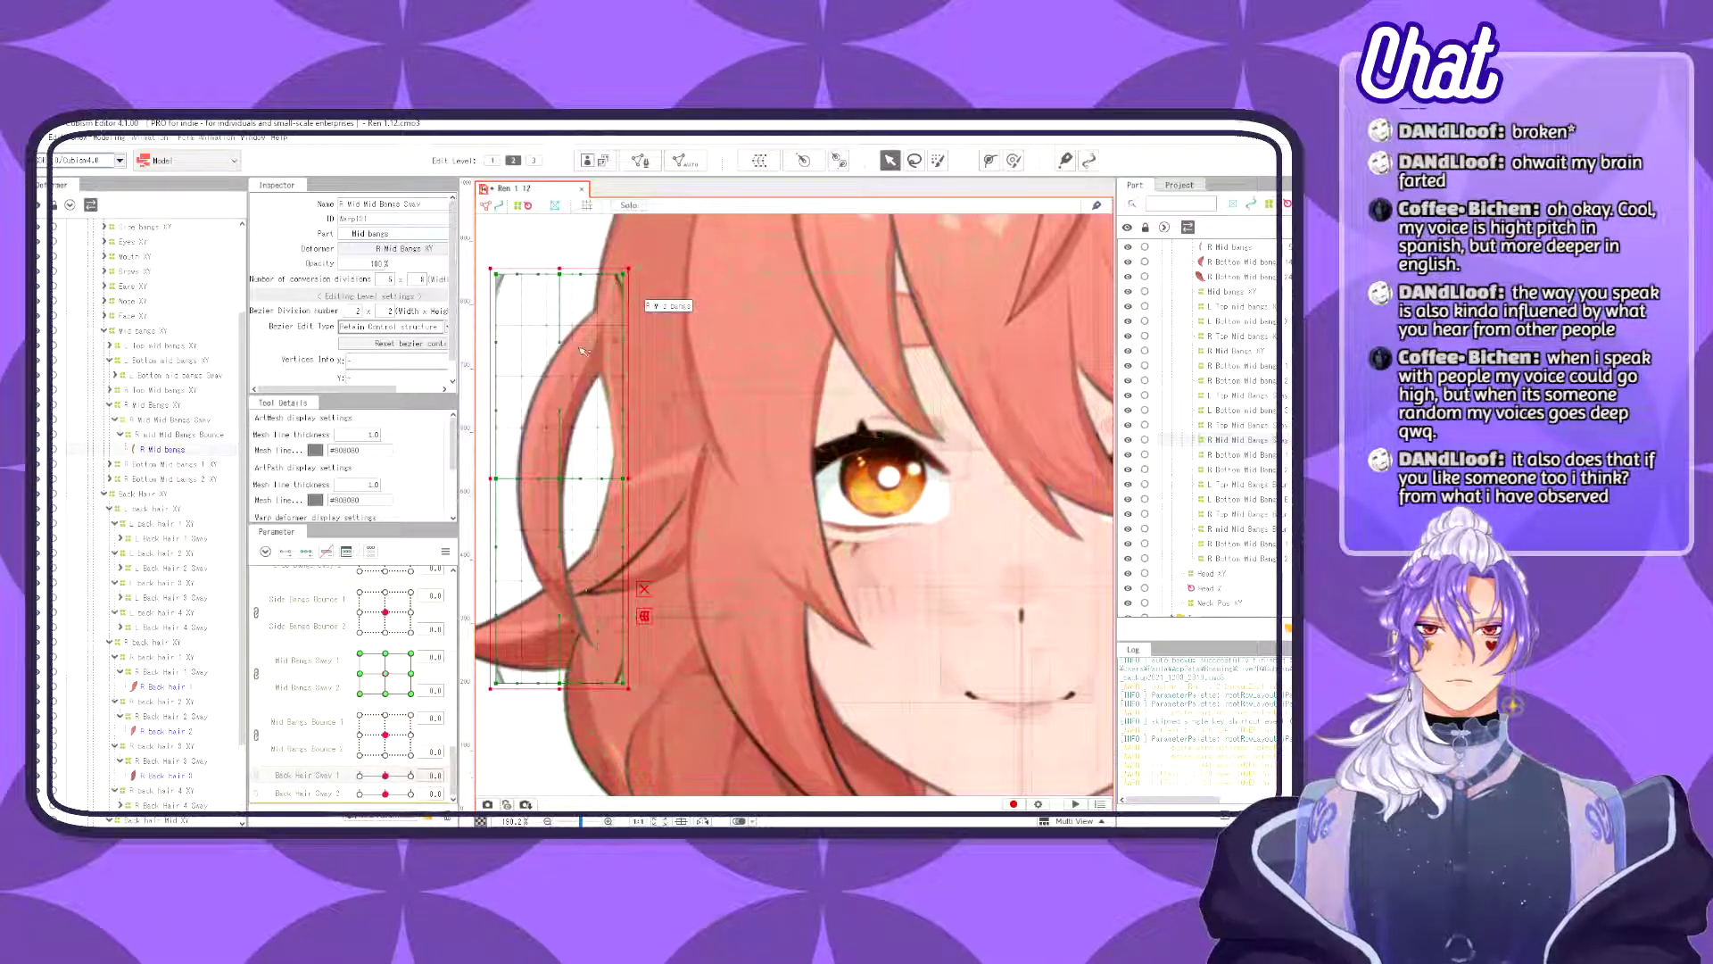
{"action": "left_click", "coordinate": [565, 382]}
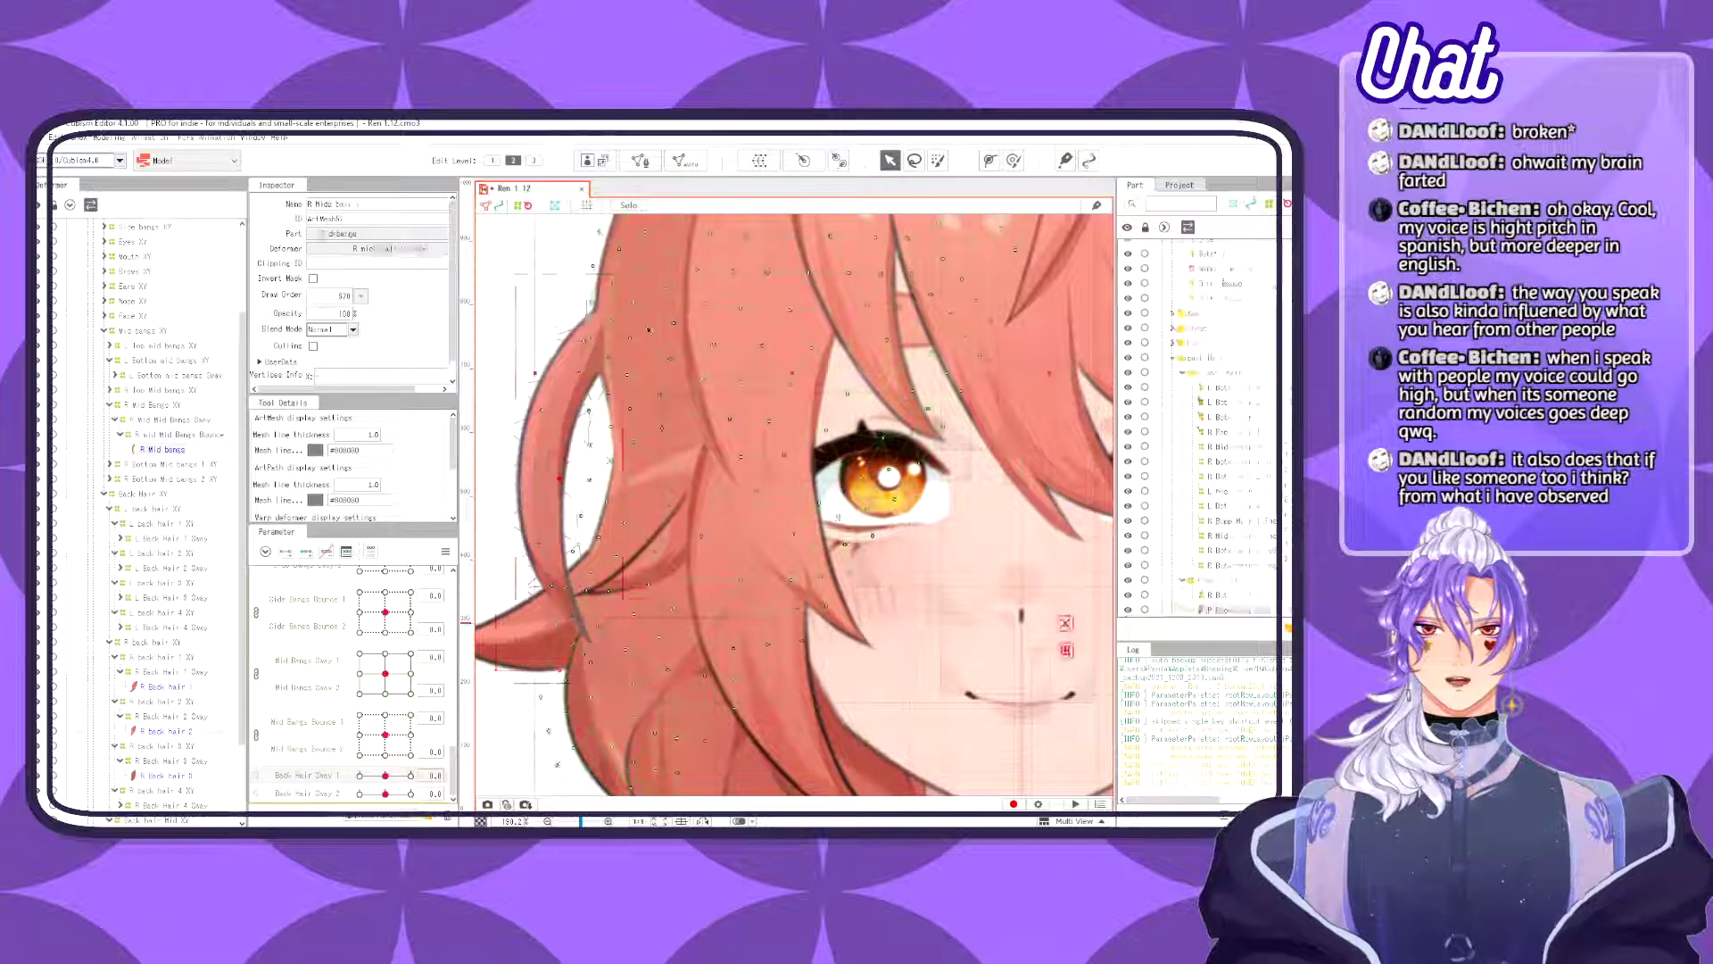
{"action": "left_click", "coordinate": [564, 382]}
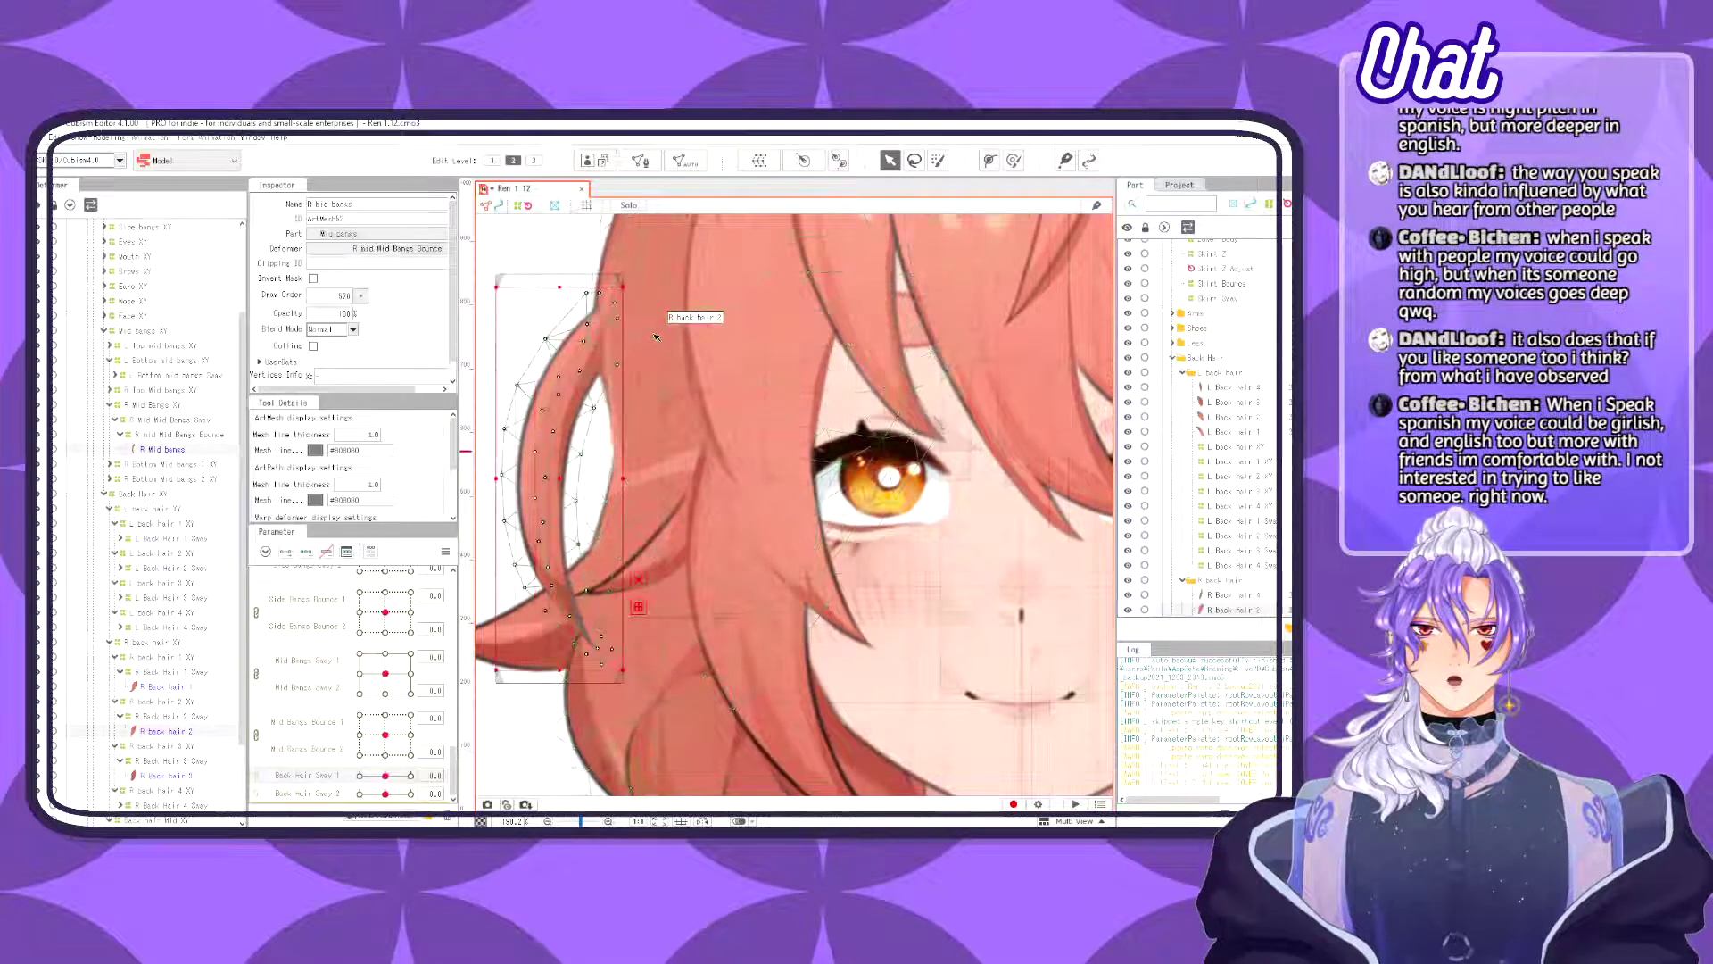
{"action": "key", "text": "ctrl+a"}
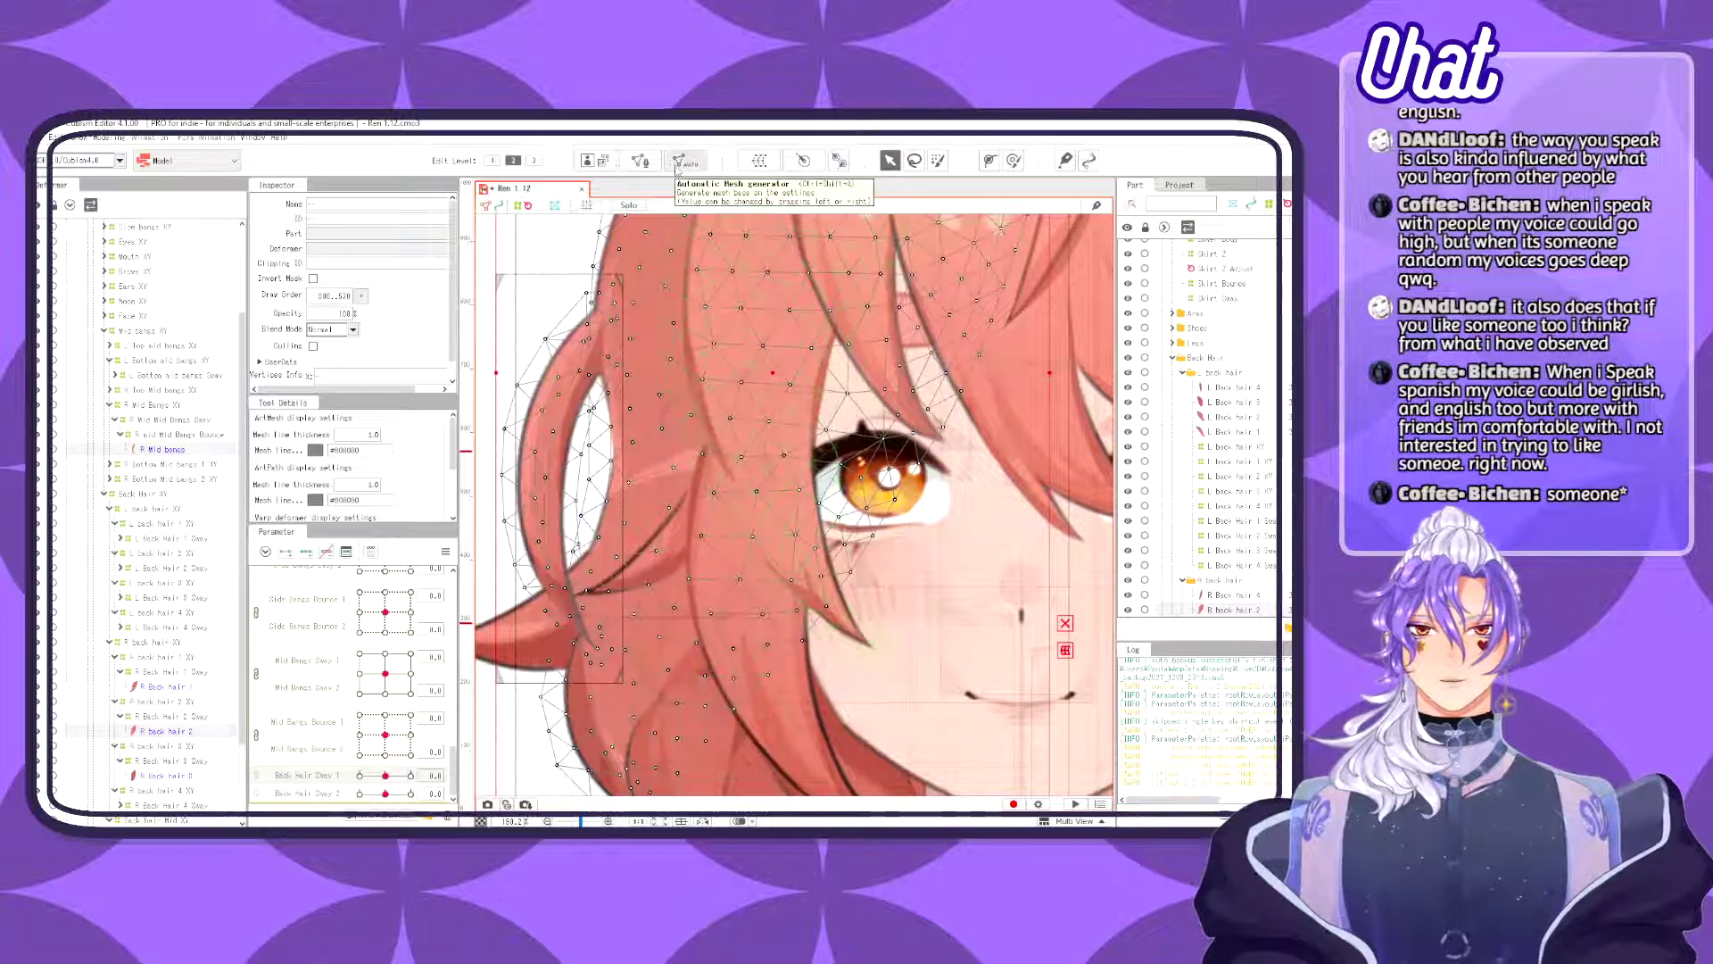
{"action": "left_click", "coordinate": [640, 160]}
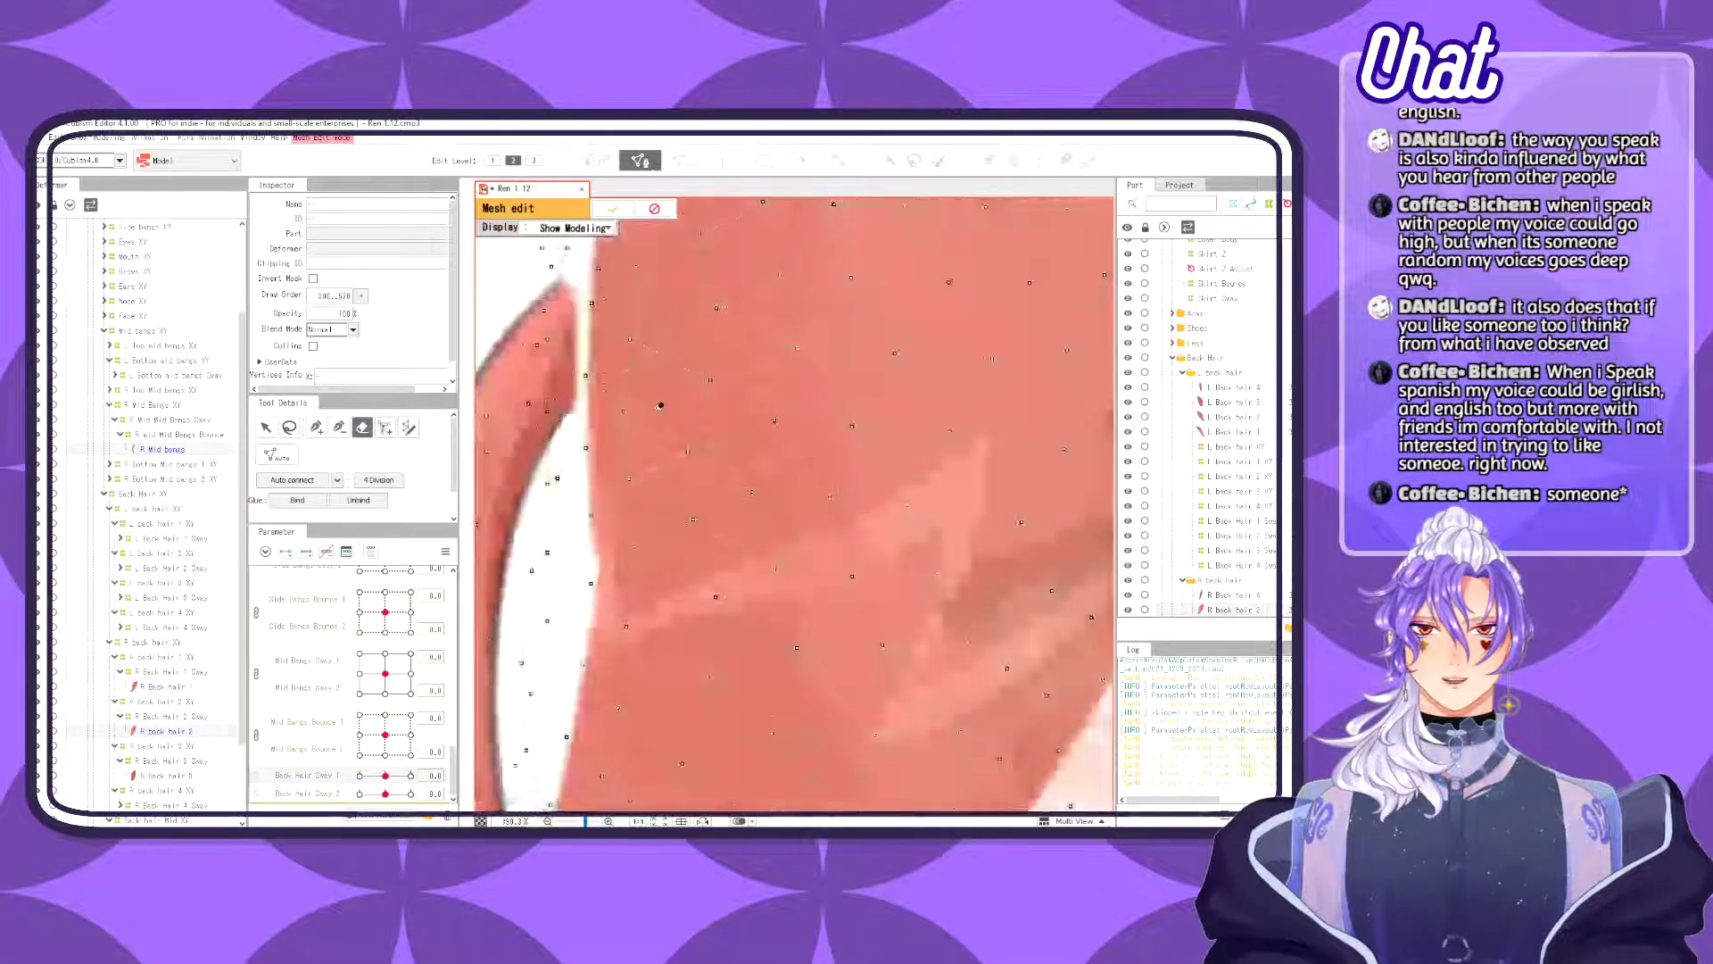
{"action": "scroll", "coordinate": [658, 404], "scroll_direction": "down", "scroll_amount": 3}
{"action": "left_click_drag", "start_coordinate": [661, 410], "coordinate": [779, 547]}
{"action": "scroll", "coordinate": [784, 551], "scroll_direction": "up", "scroll_amount": 3}
{"action": "scroll", "coordinate": [783, 551], "scroll_direction": "down", "scroll_amount": 2}
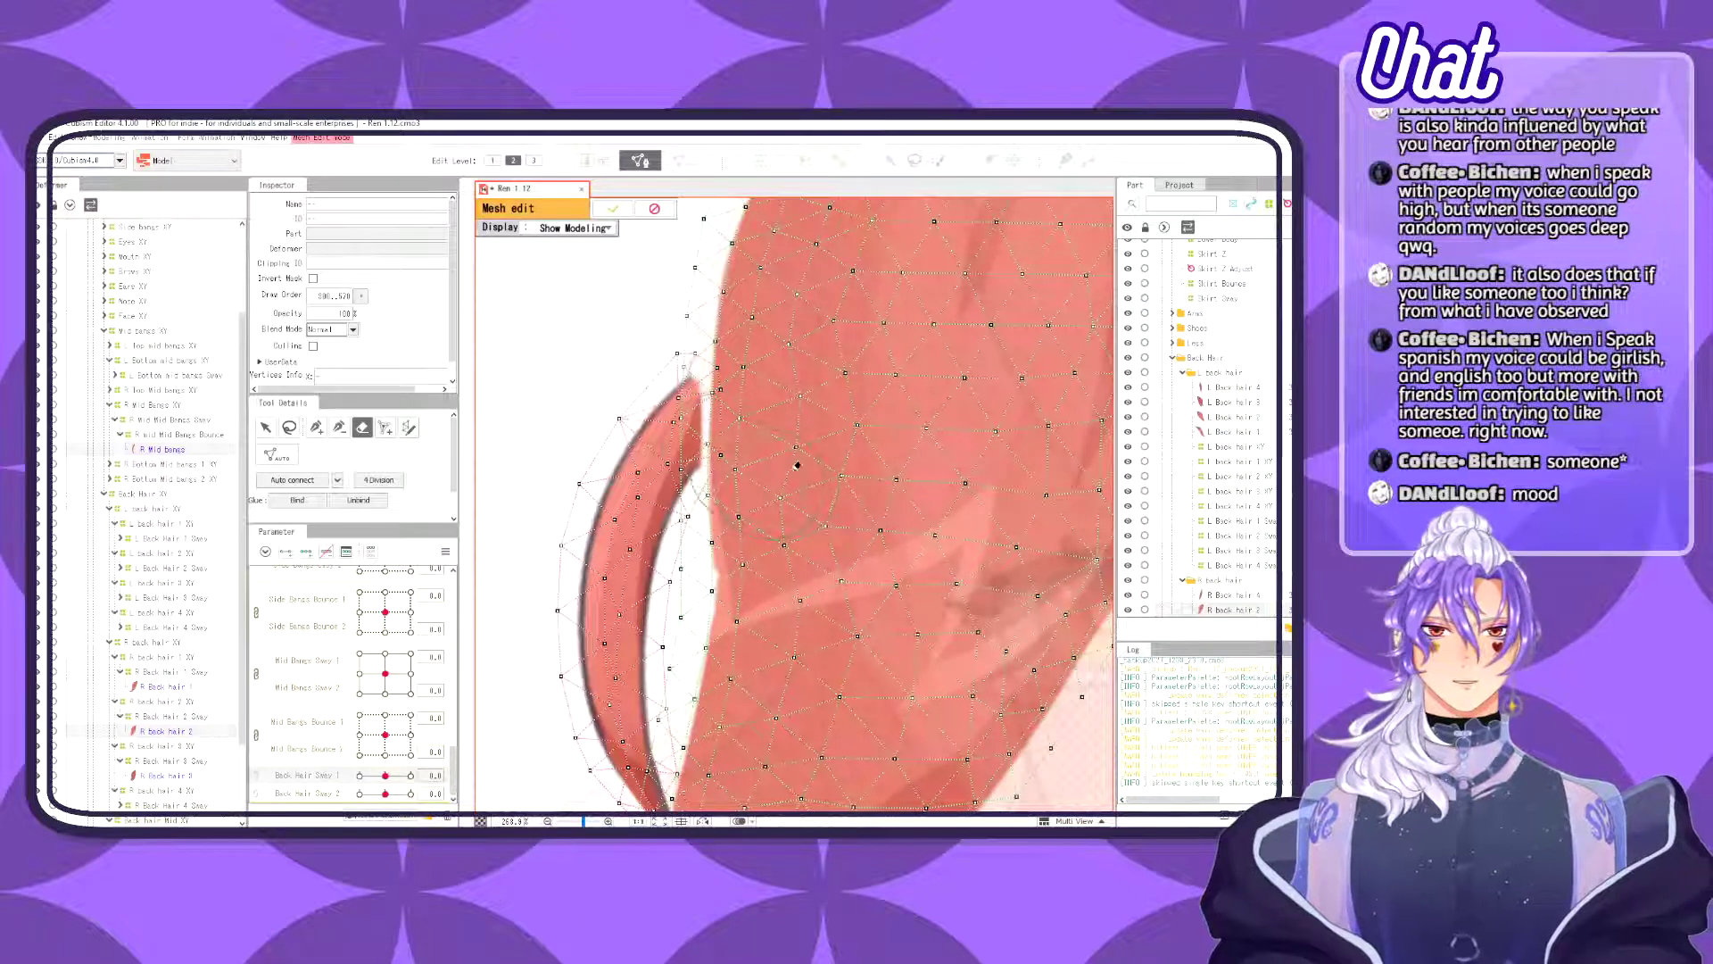
{"action": "left_click_drag", "start_coordinate": [799, 463], "coordinate": [743, 460]}
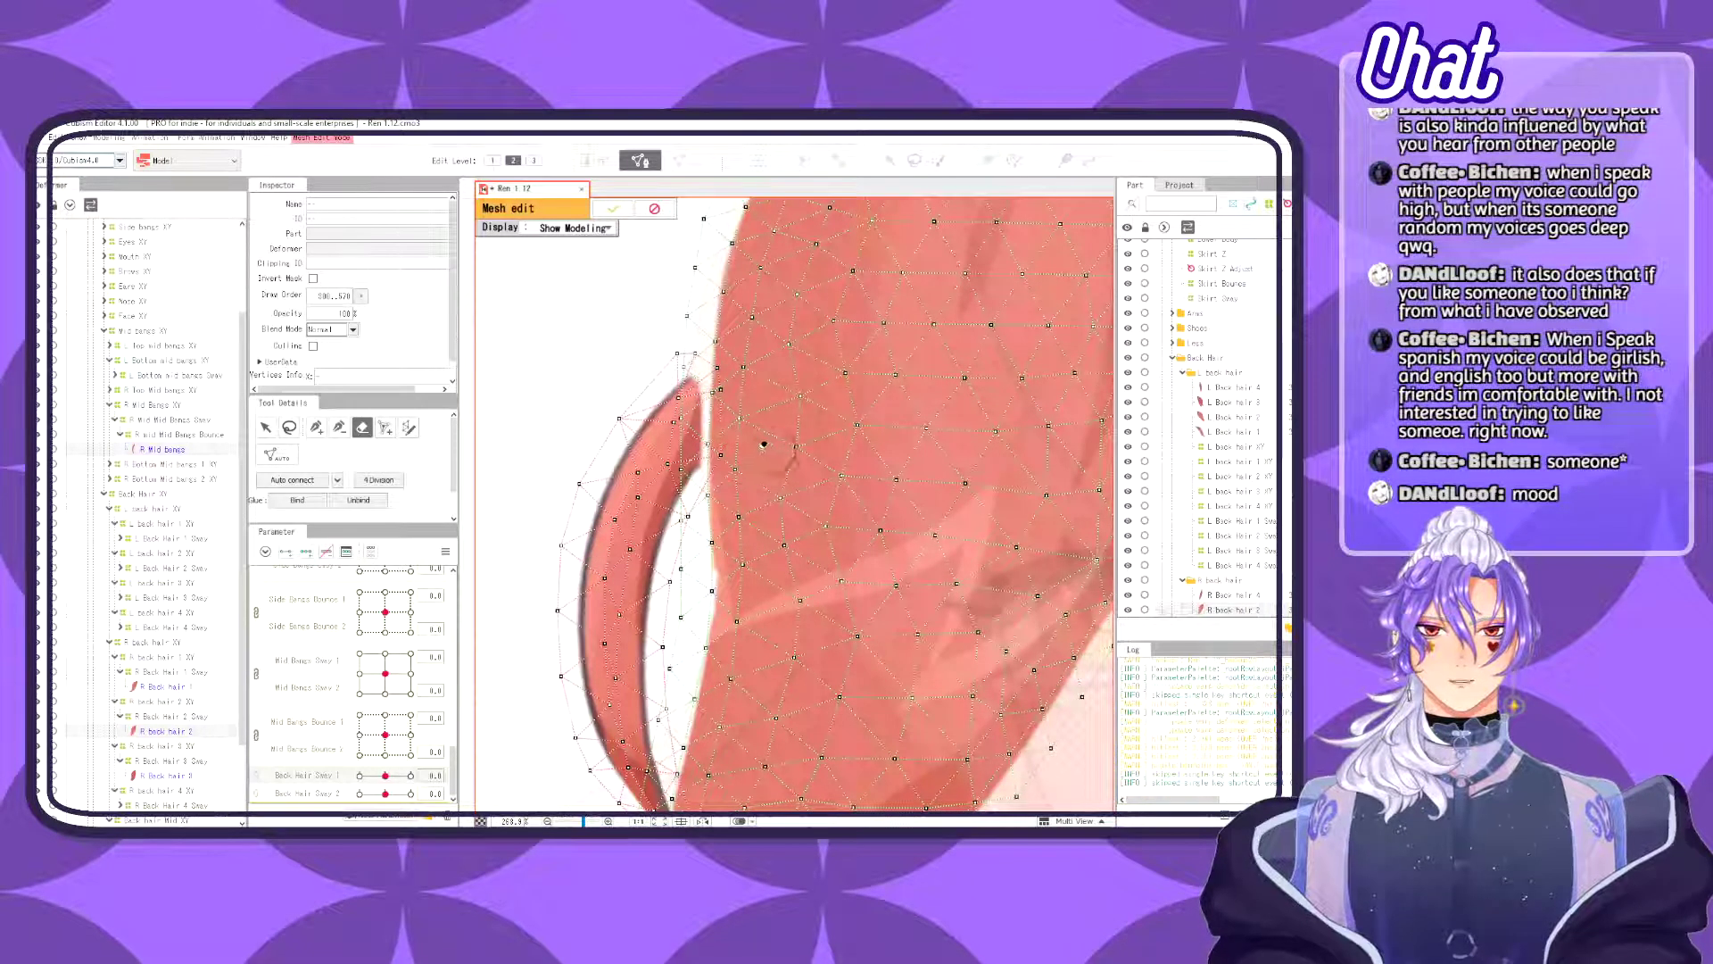
{"action": "key", "text": "b"}
{"action": "mouse_move", "coordinate": [701, 361]}
{"action": "left_mouse_down"}
{"action": "mouse_move", "coordinate": [680, 348]}
{"action": "mouse_move", "coordinate": [693, 508]}
{"action": "mouse_move", "coordinate": [711, 393]}
{"action": "mouse_move", "coordinate": [704, 370]}
{"action": "mouse_move", "coordinate": [696, 493]}
{"action": "left_mouse_up"}
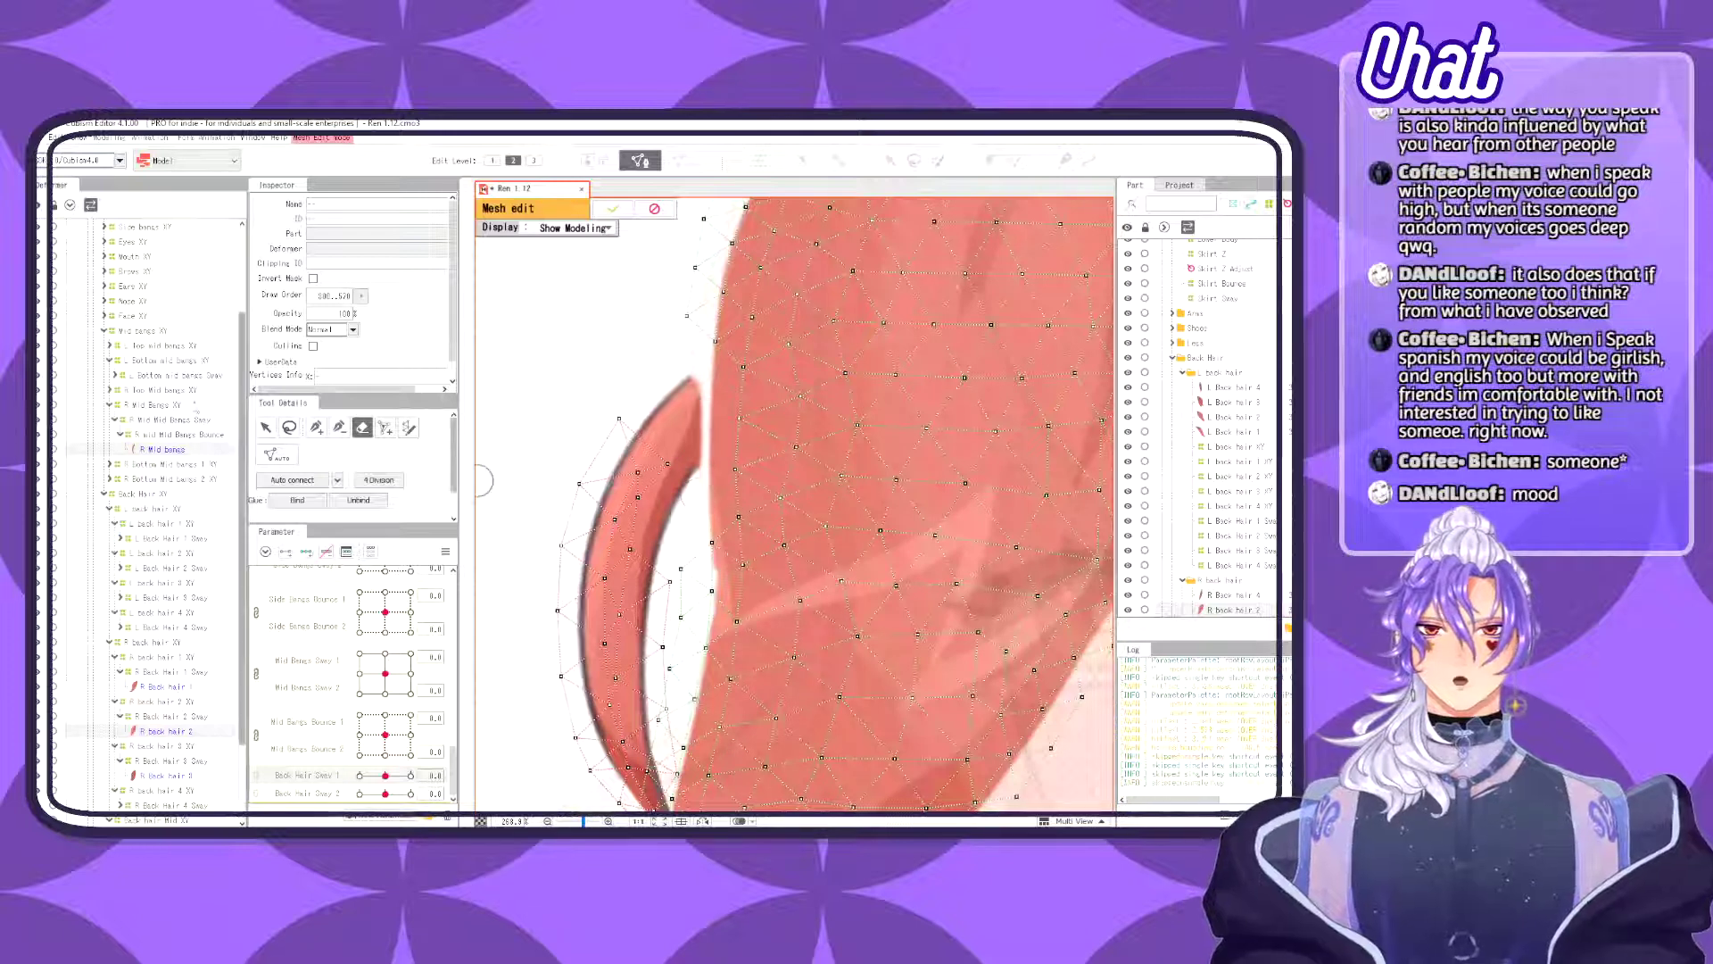
{"action": "left_click", "coordinate": [315, 427]}
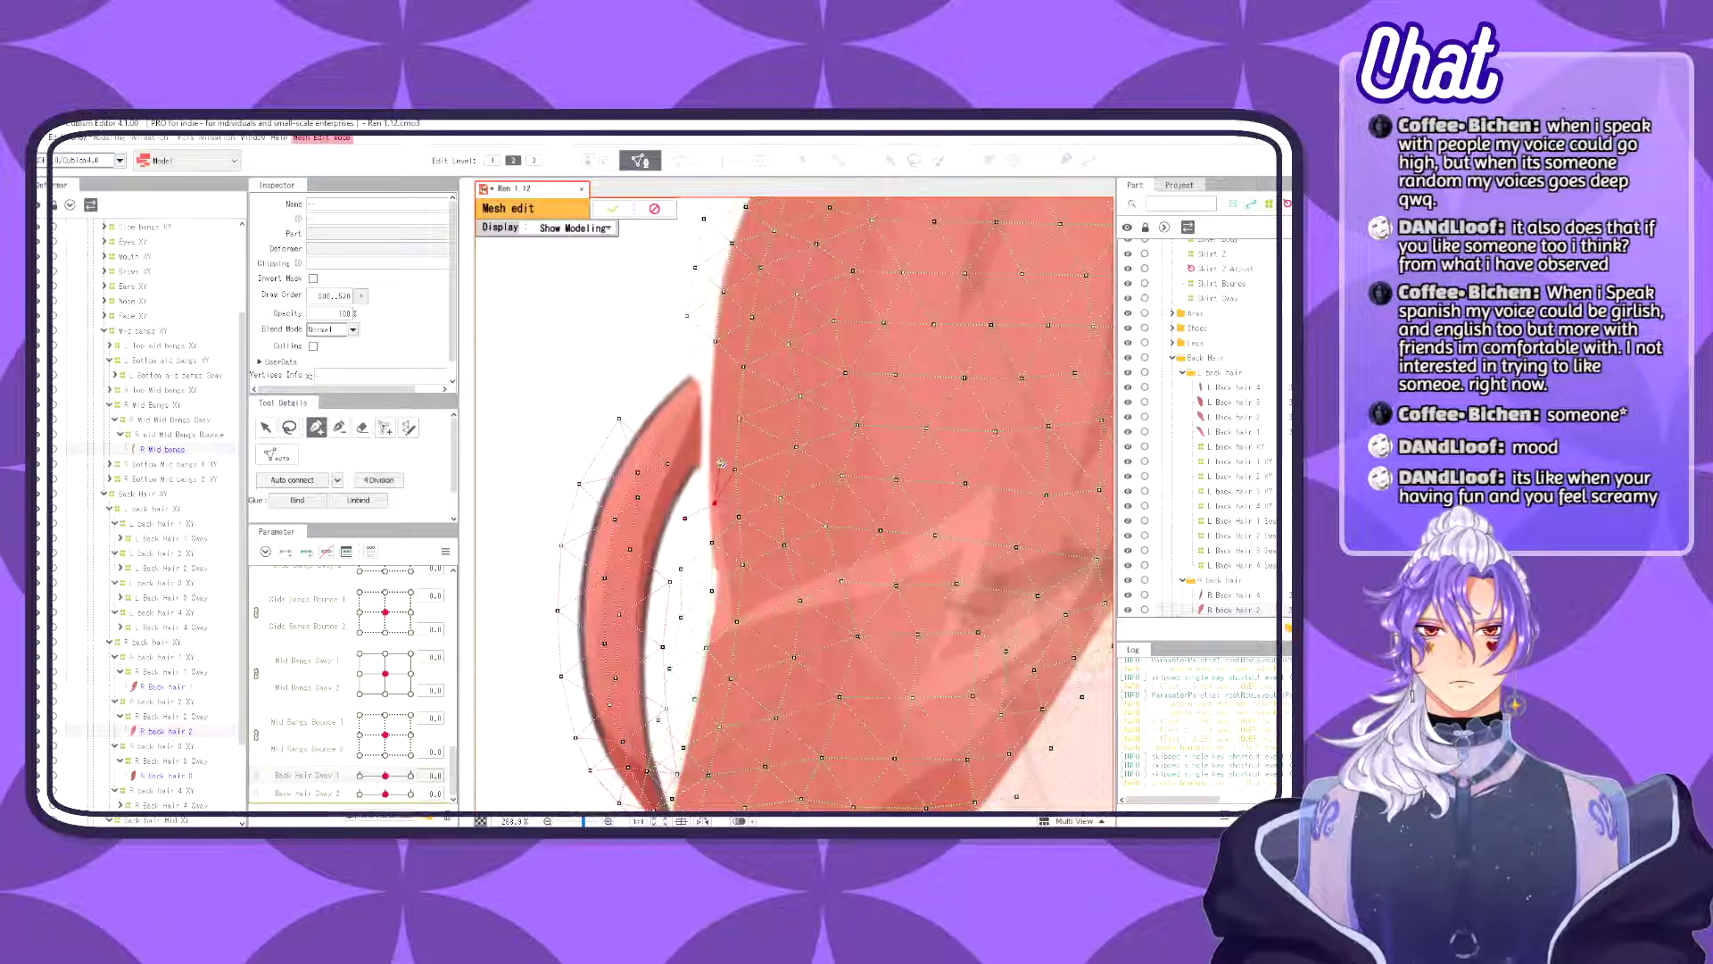
{"action": "left_click", "coordinate": [735, 469]}
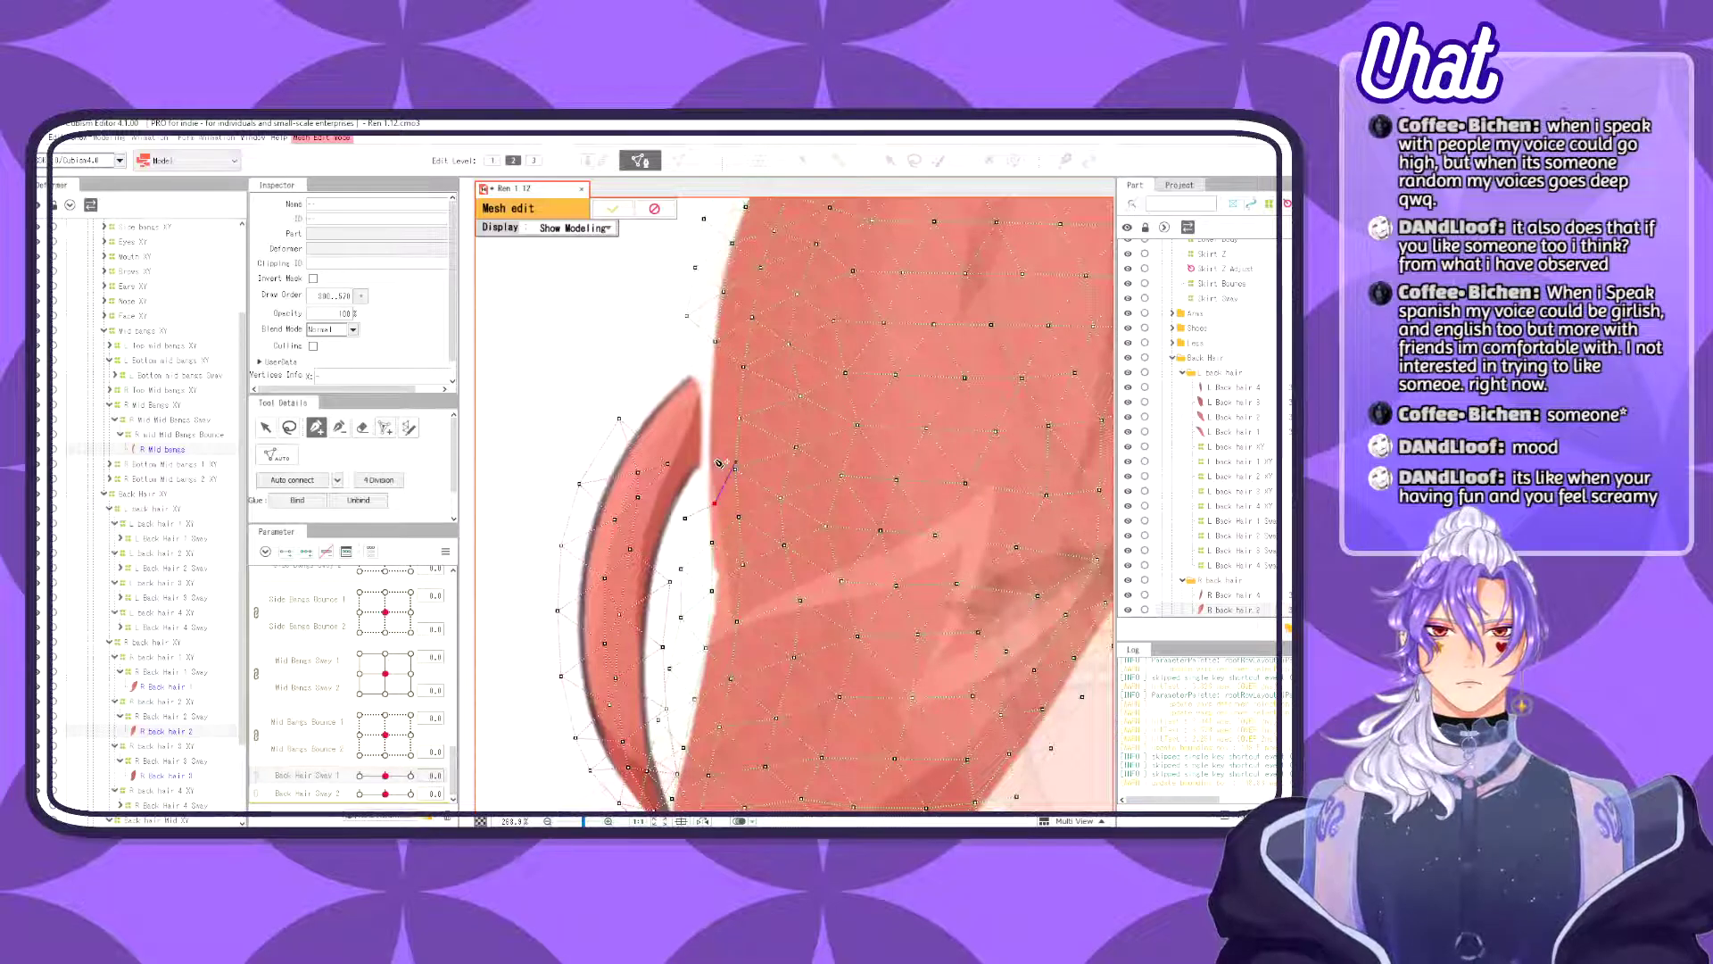
{"action": "left_click", "coordinate": [651, 210]}
{"action": "left_click", "coordinate": [696, 501]}
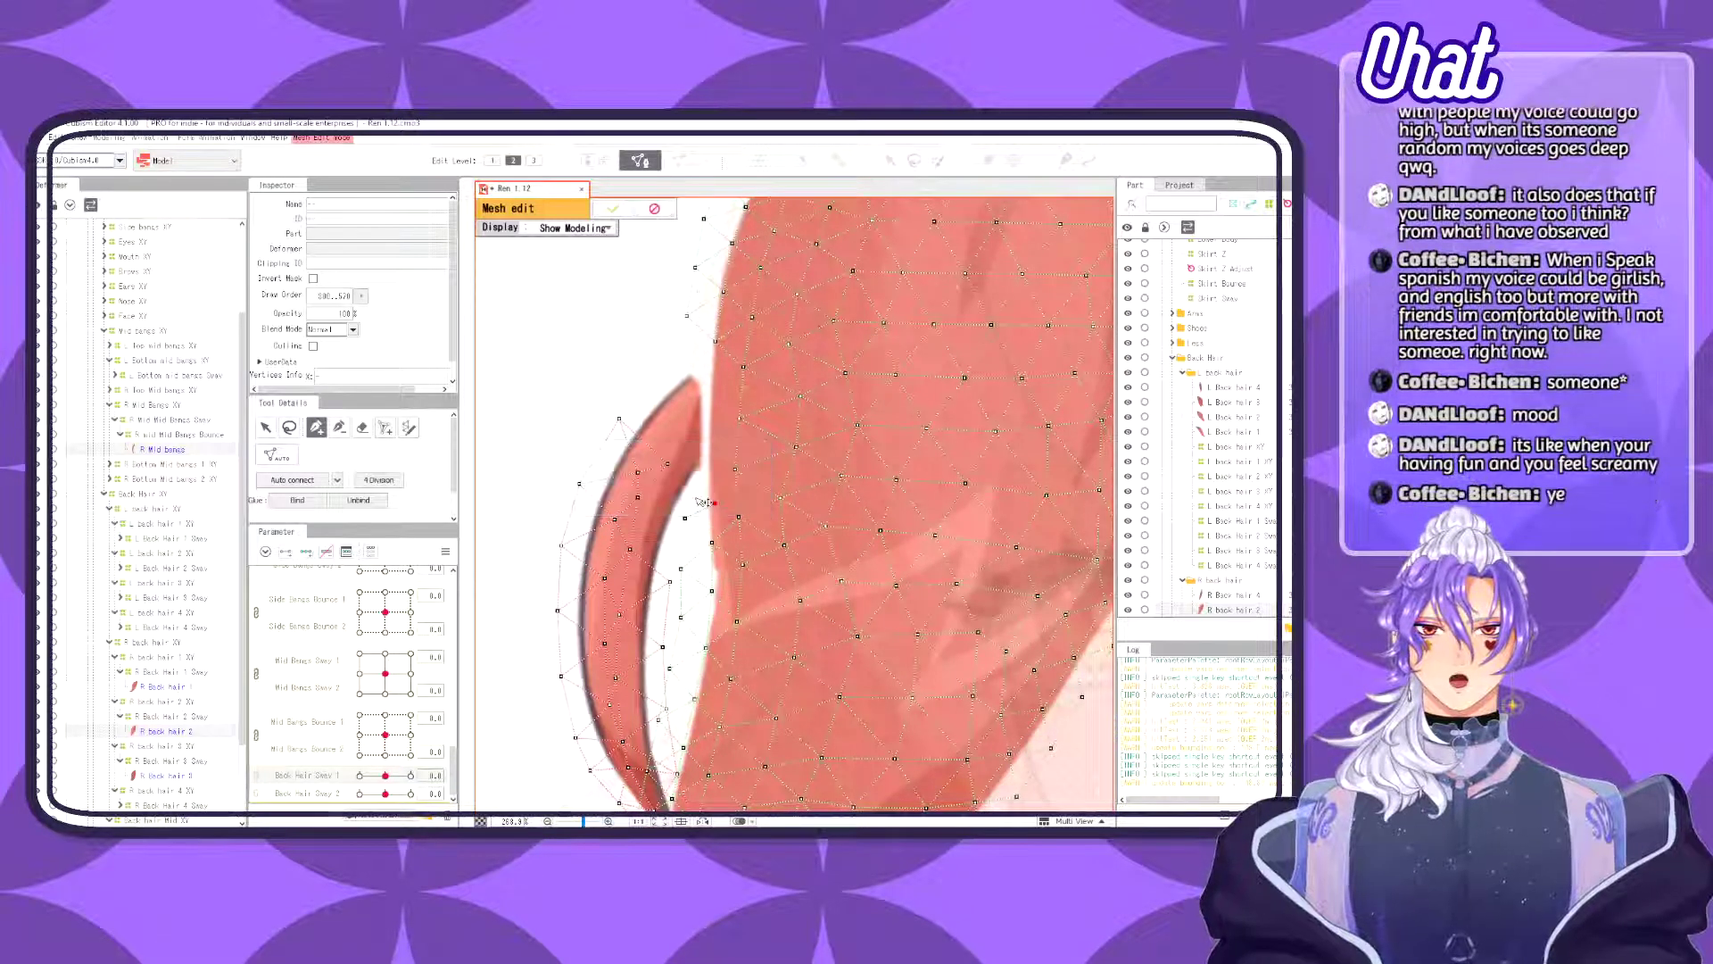
{"action": "left_click", "coordinate": [660, 209]}
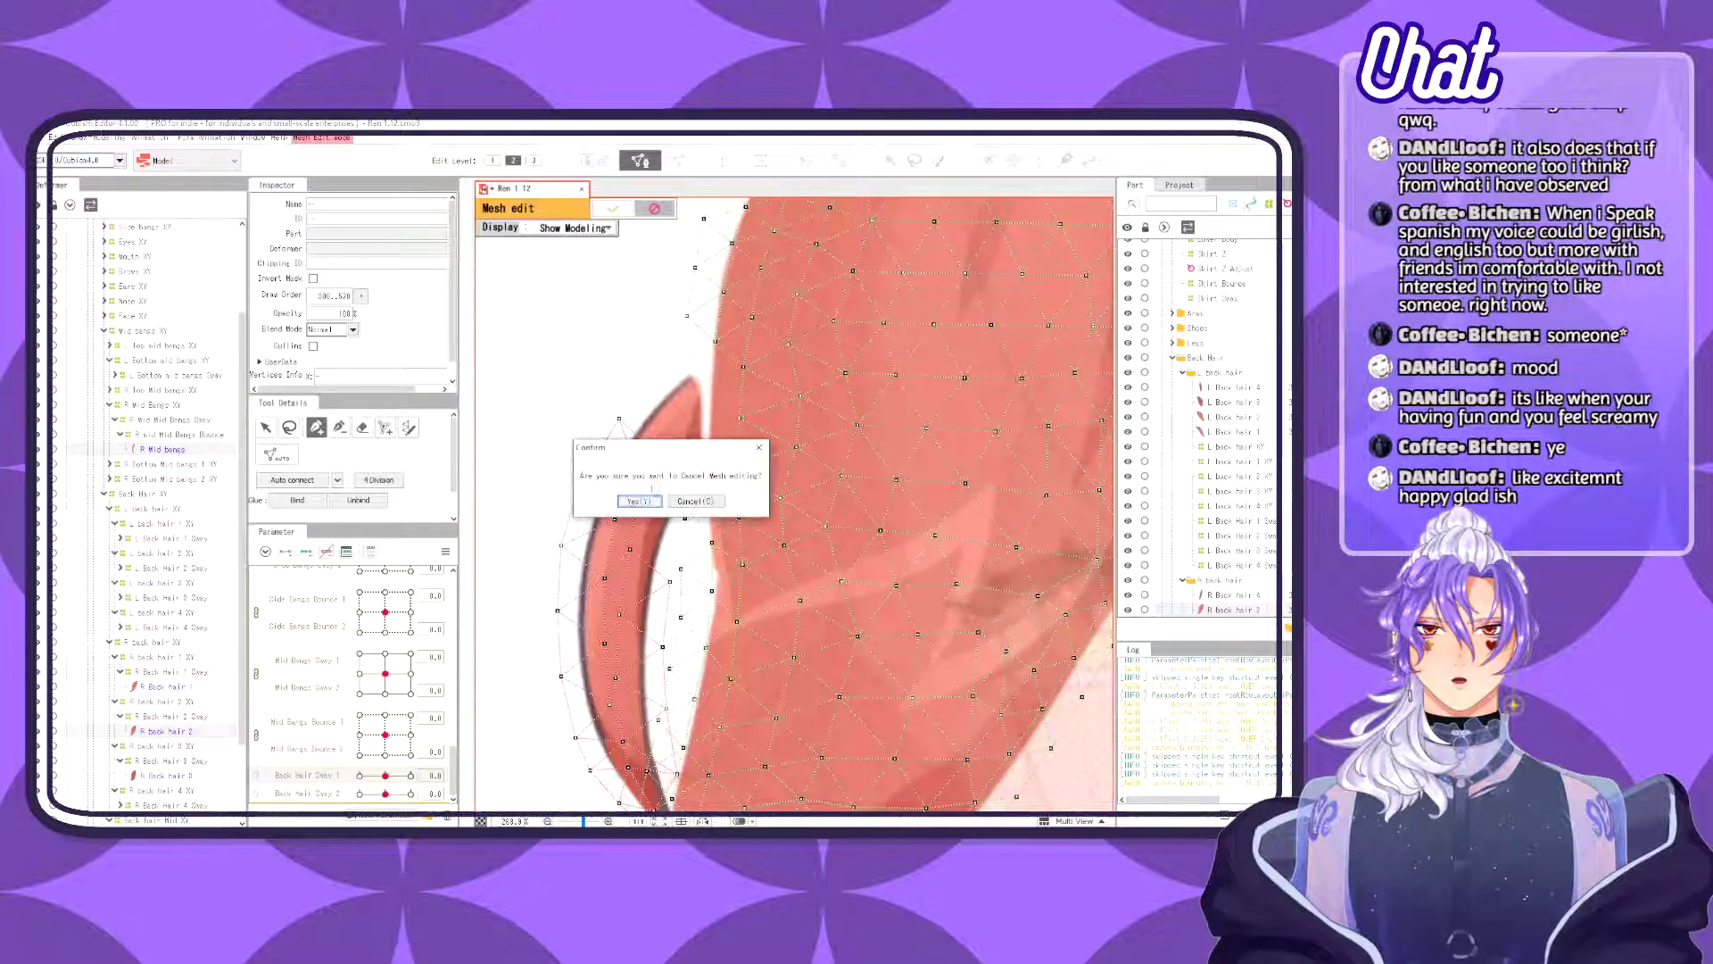
{"action": "key", "text": "Return"}
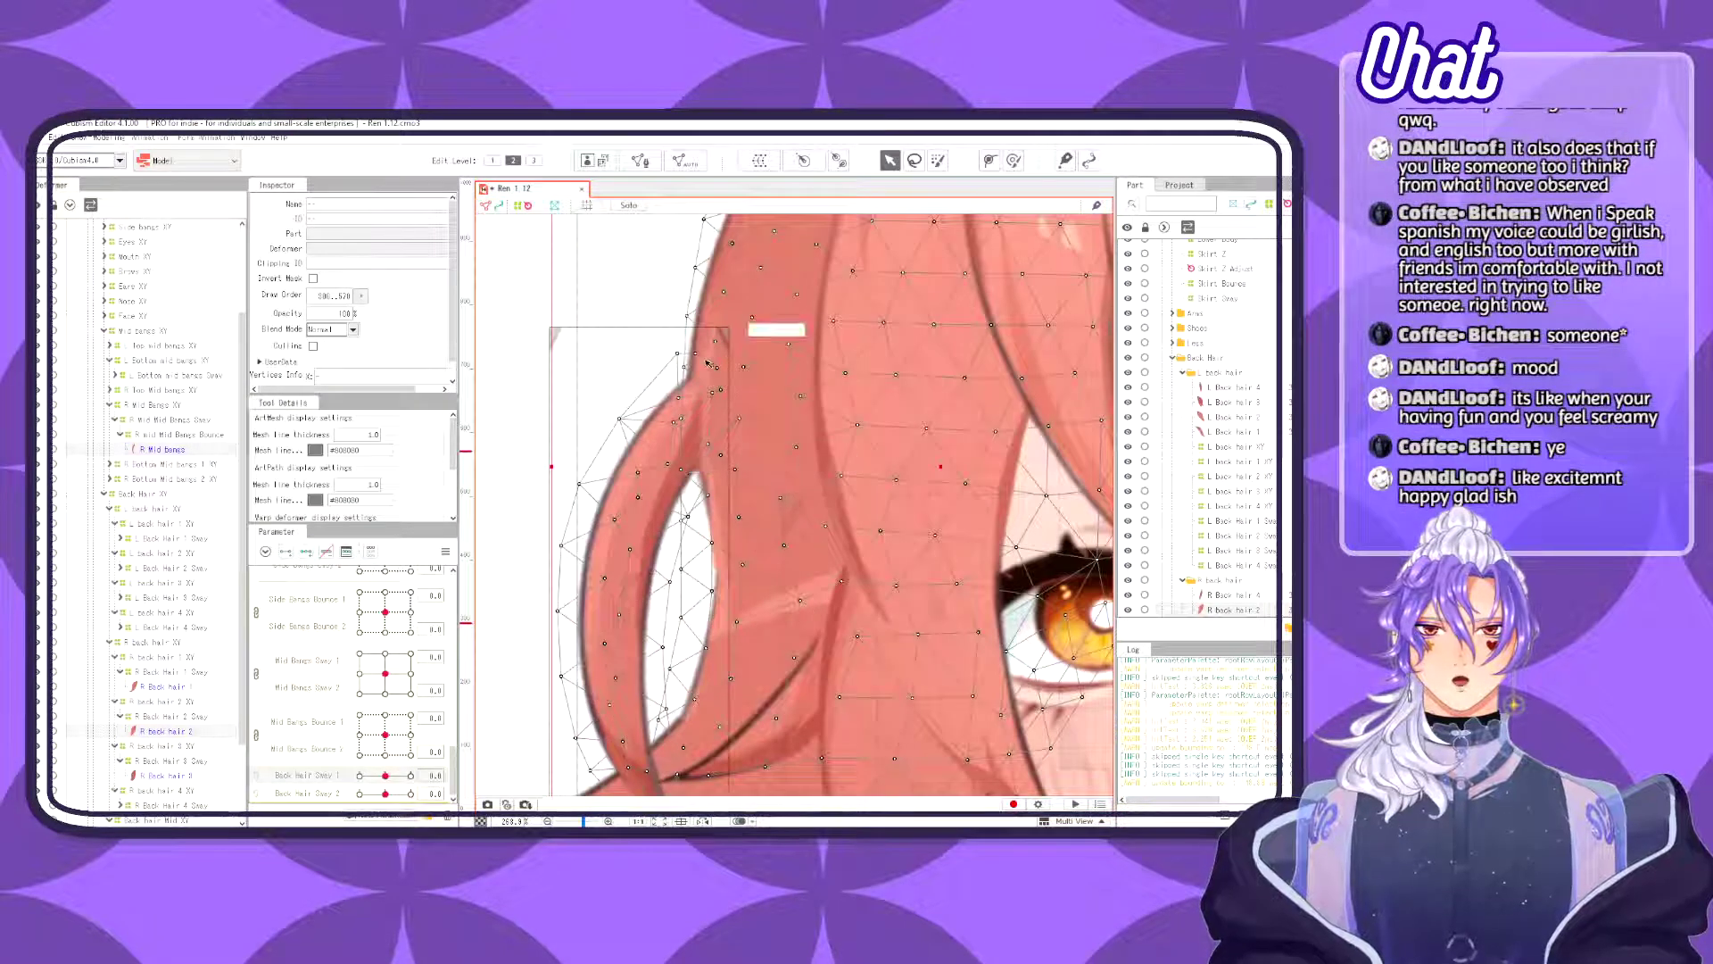
- Edit the R Mid Bangs and R Back Hair 1 meshes together, erasing the vertices where the bangs strand overlaps the back hair
{"action": "left_click", "coordinate": [179, 453]}
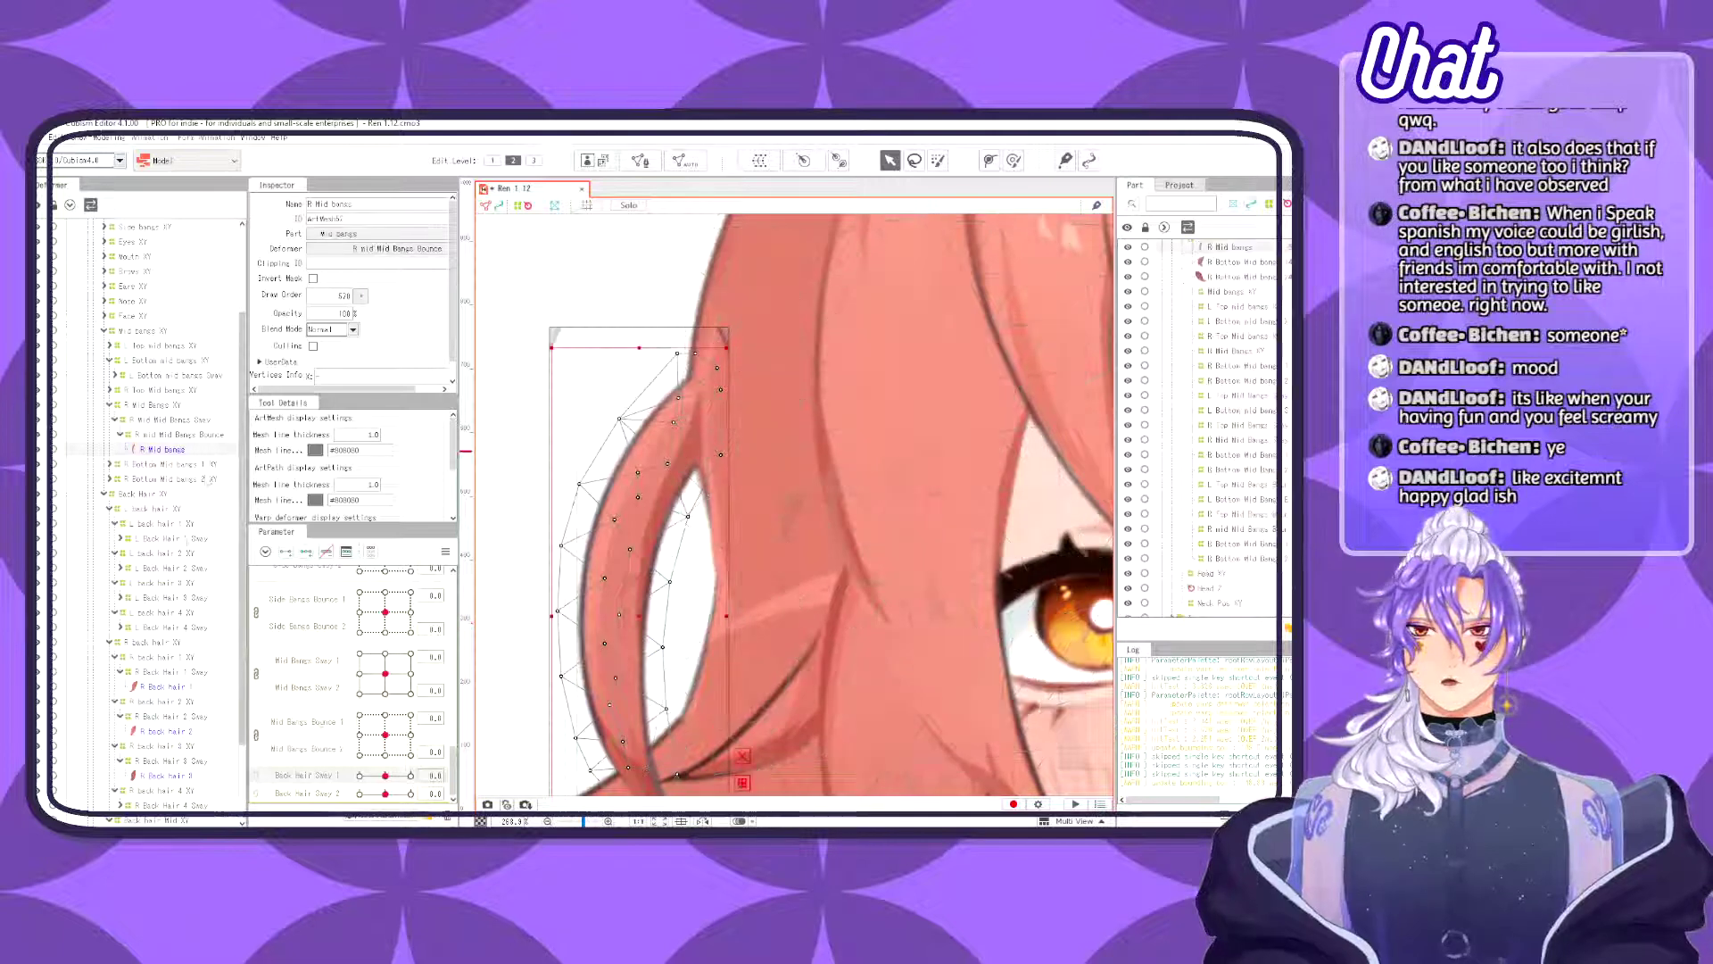
{"action": "left_click", "coordinate": [186, 689], "text": "ctrl"}
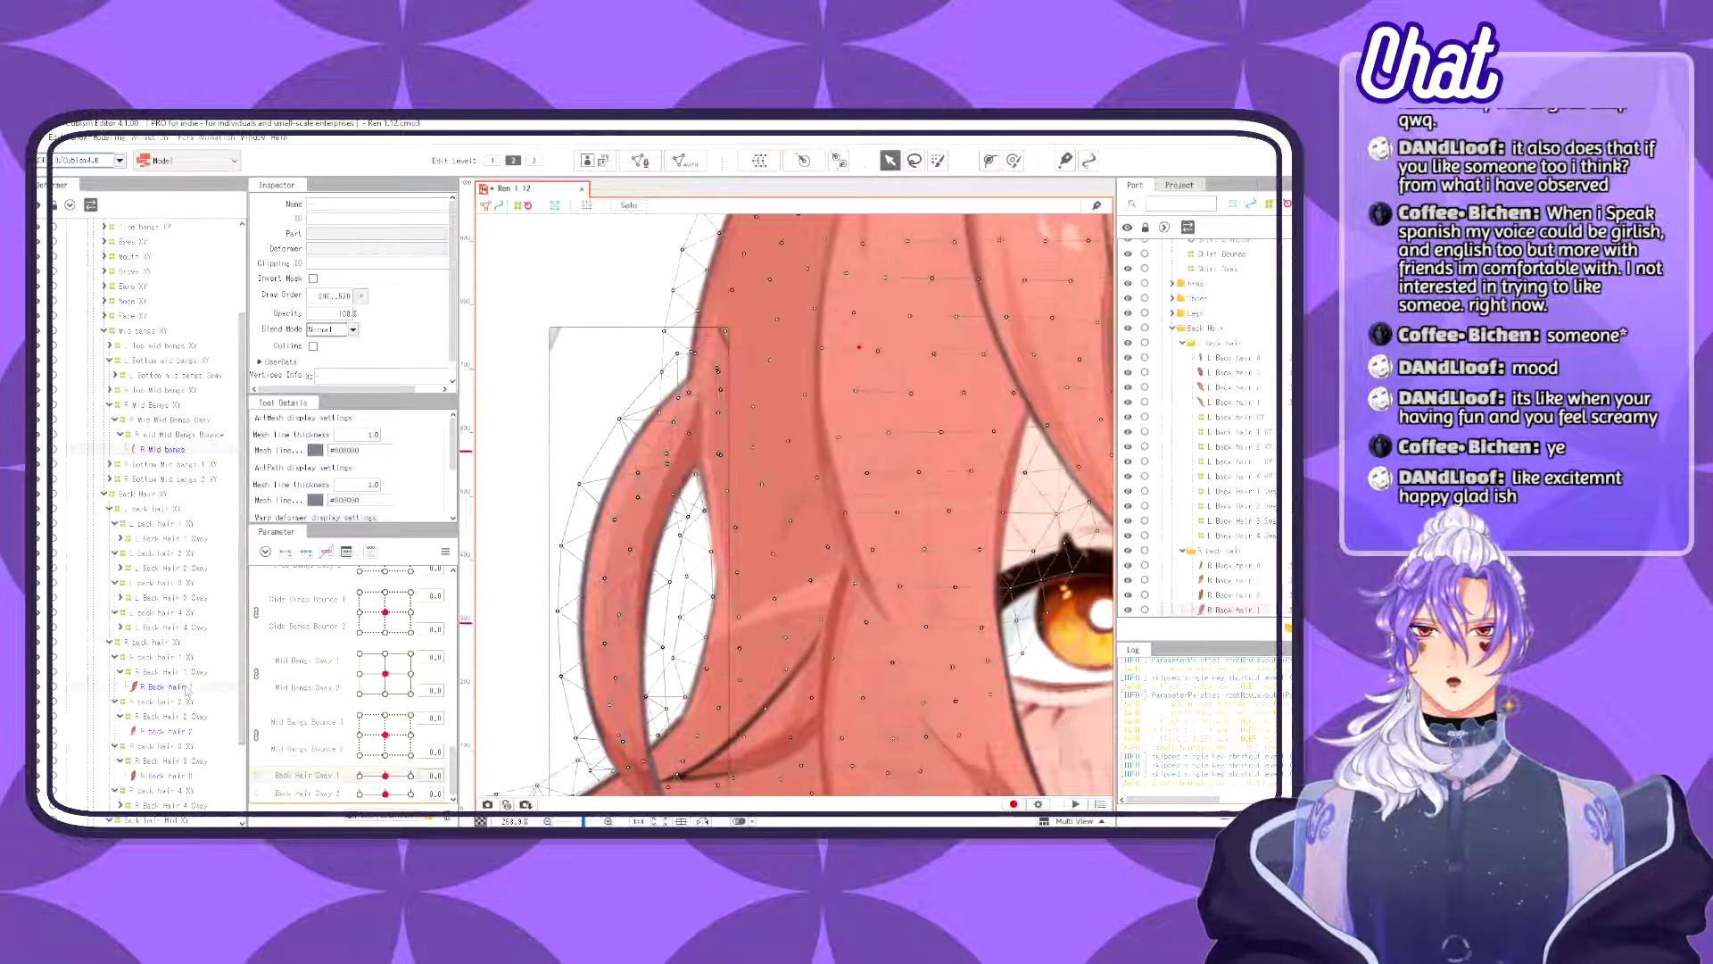
{"action": "left_click", "coordinate": [641, 162]}
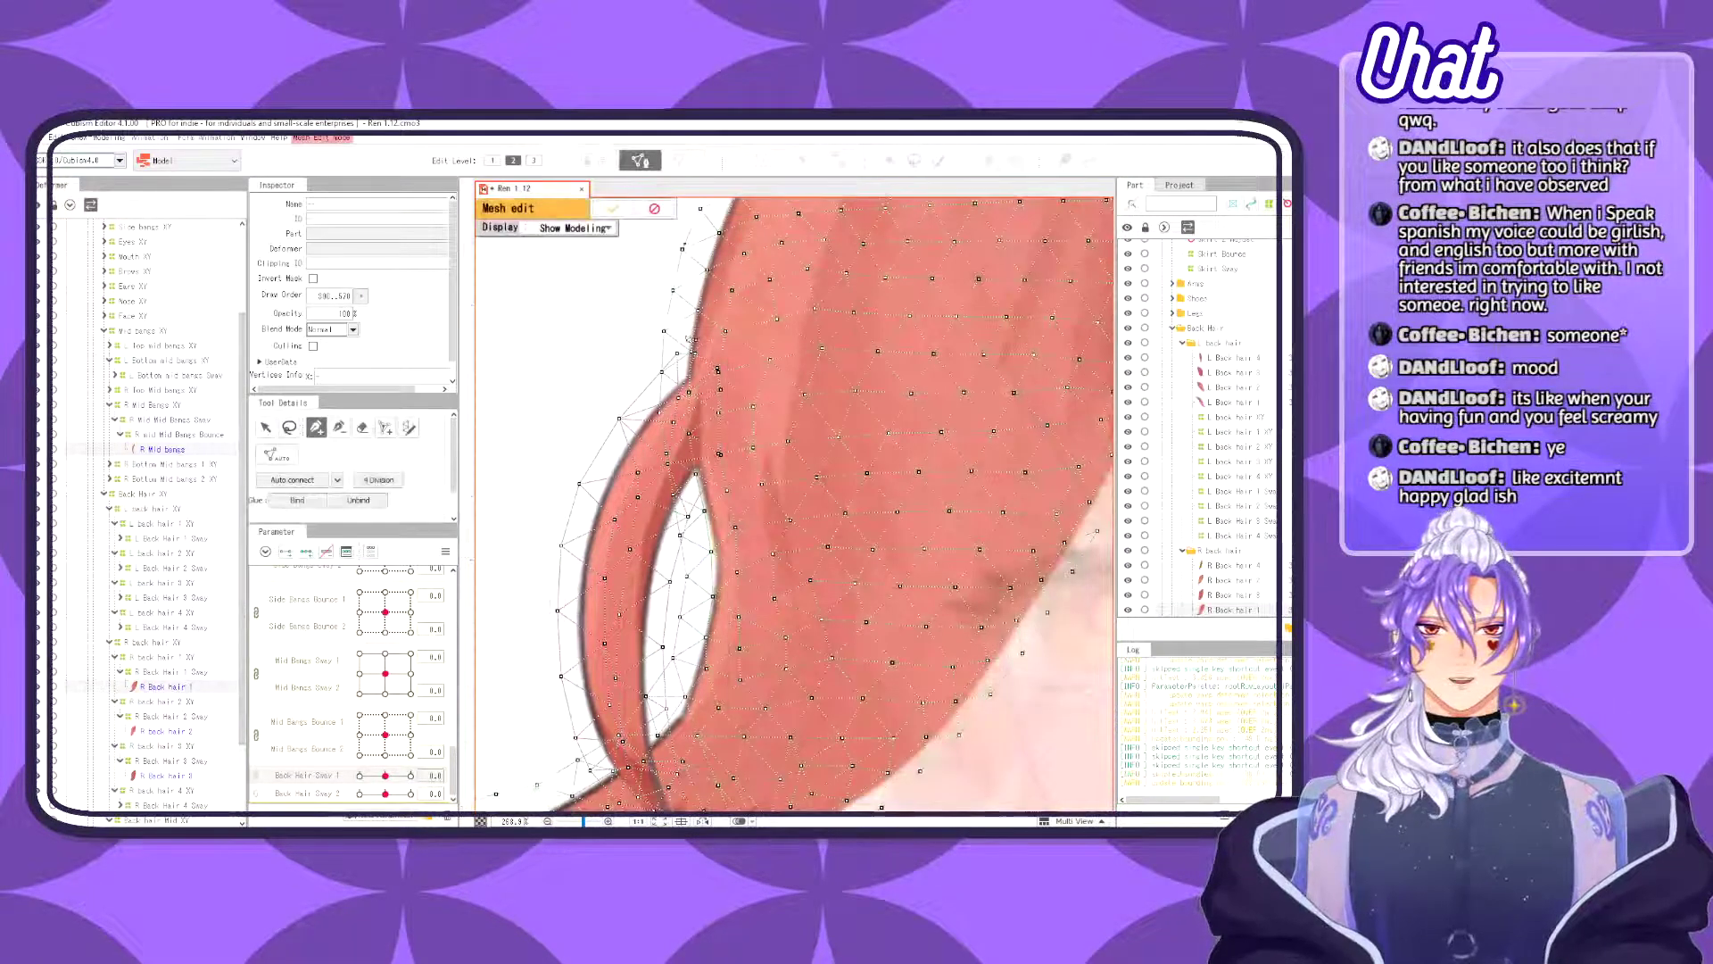
{"action": "scroll", "coordinate": [694, 422], "scroll_direction": "up", "scroll_amount": 2}
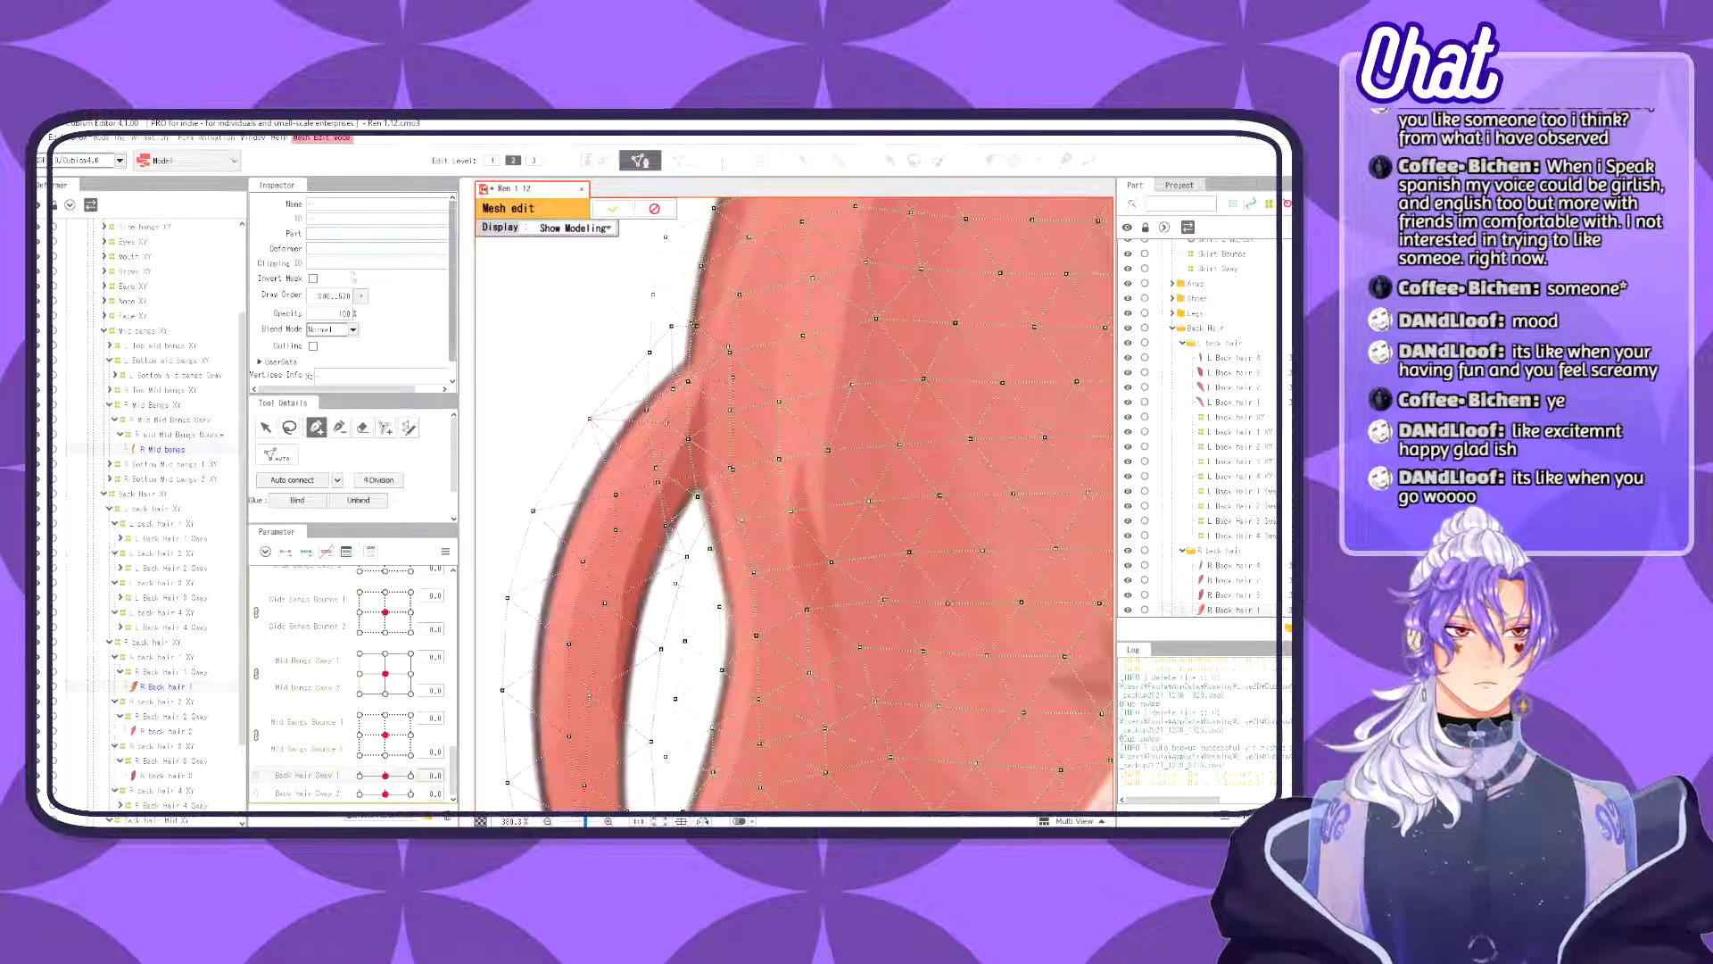
{"action": "left_click", "coordinate": [362, 428]}
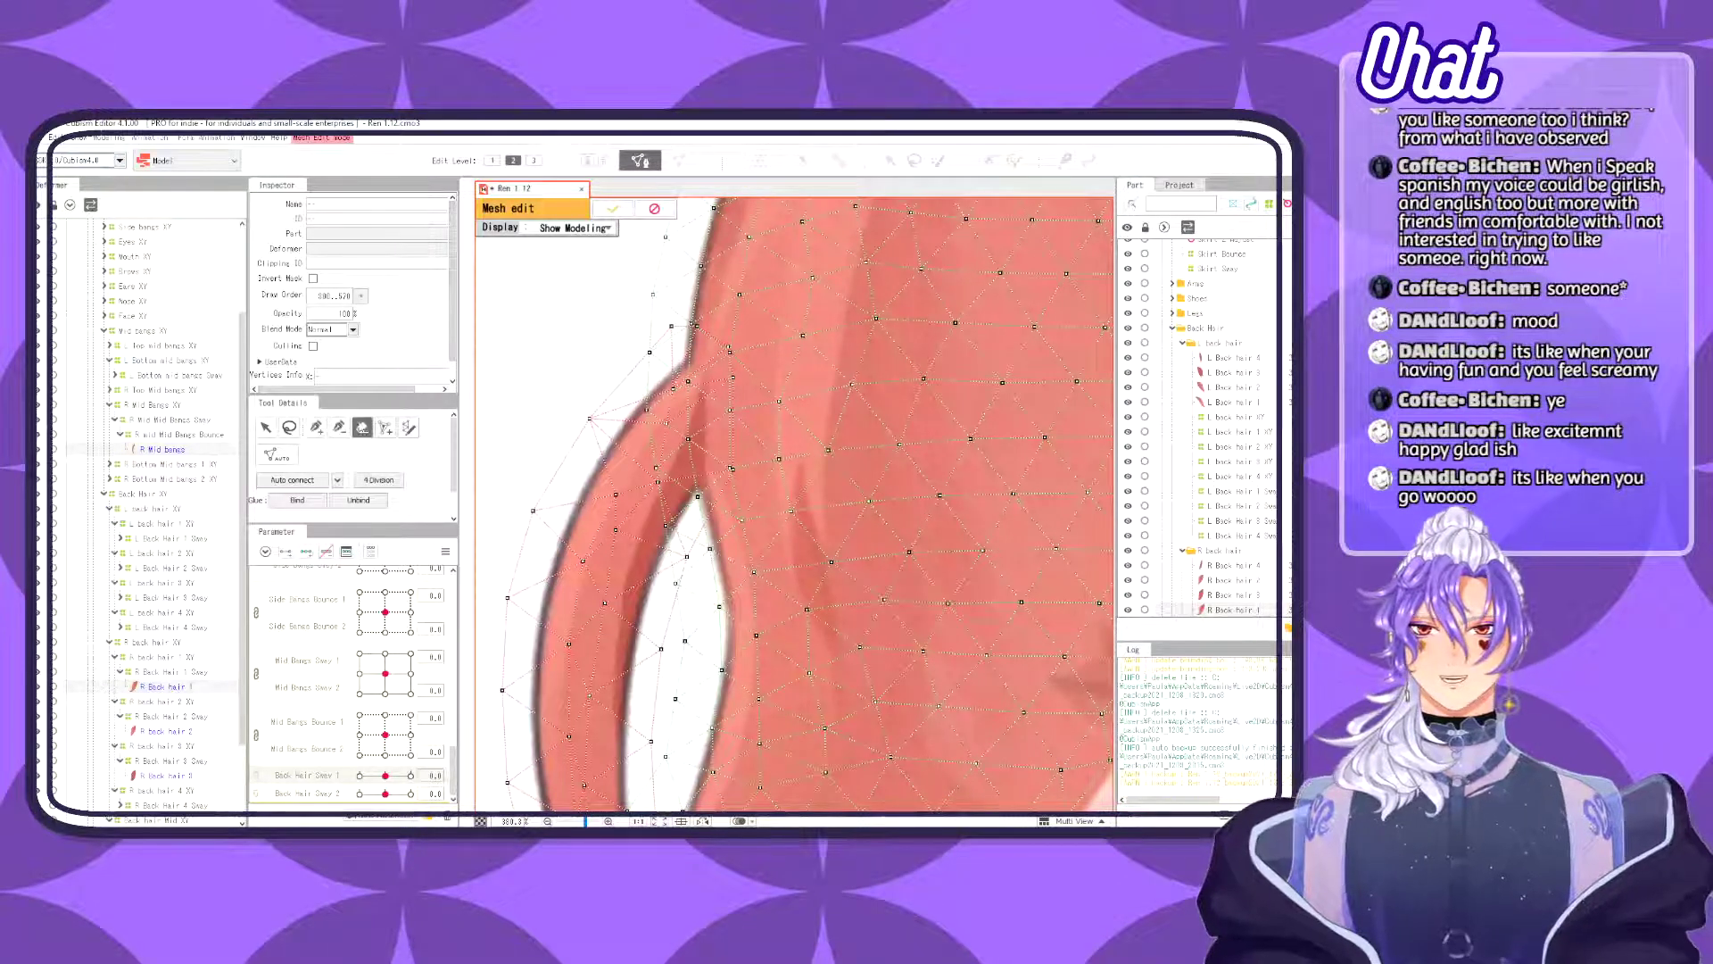
{"action": "left_click_drag", "start_coordinate": [678, 337], "coordinate": [701, 337]}
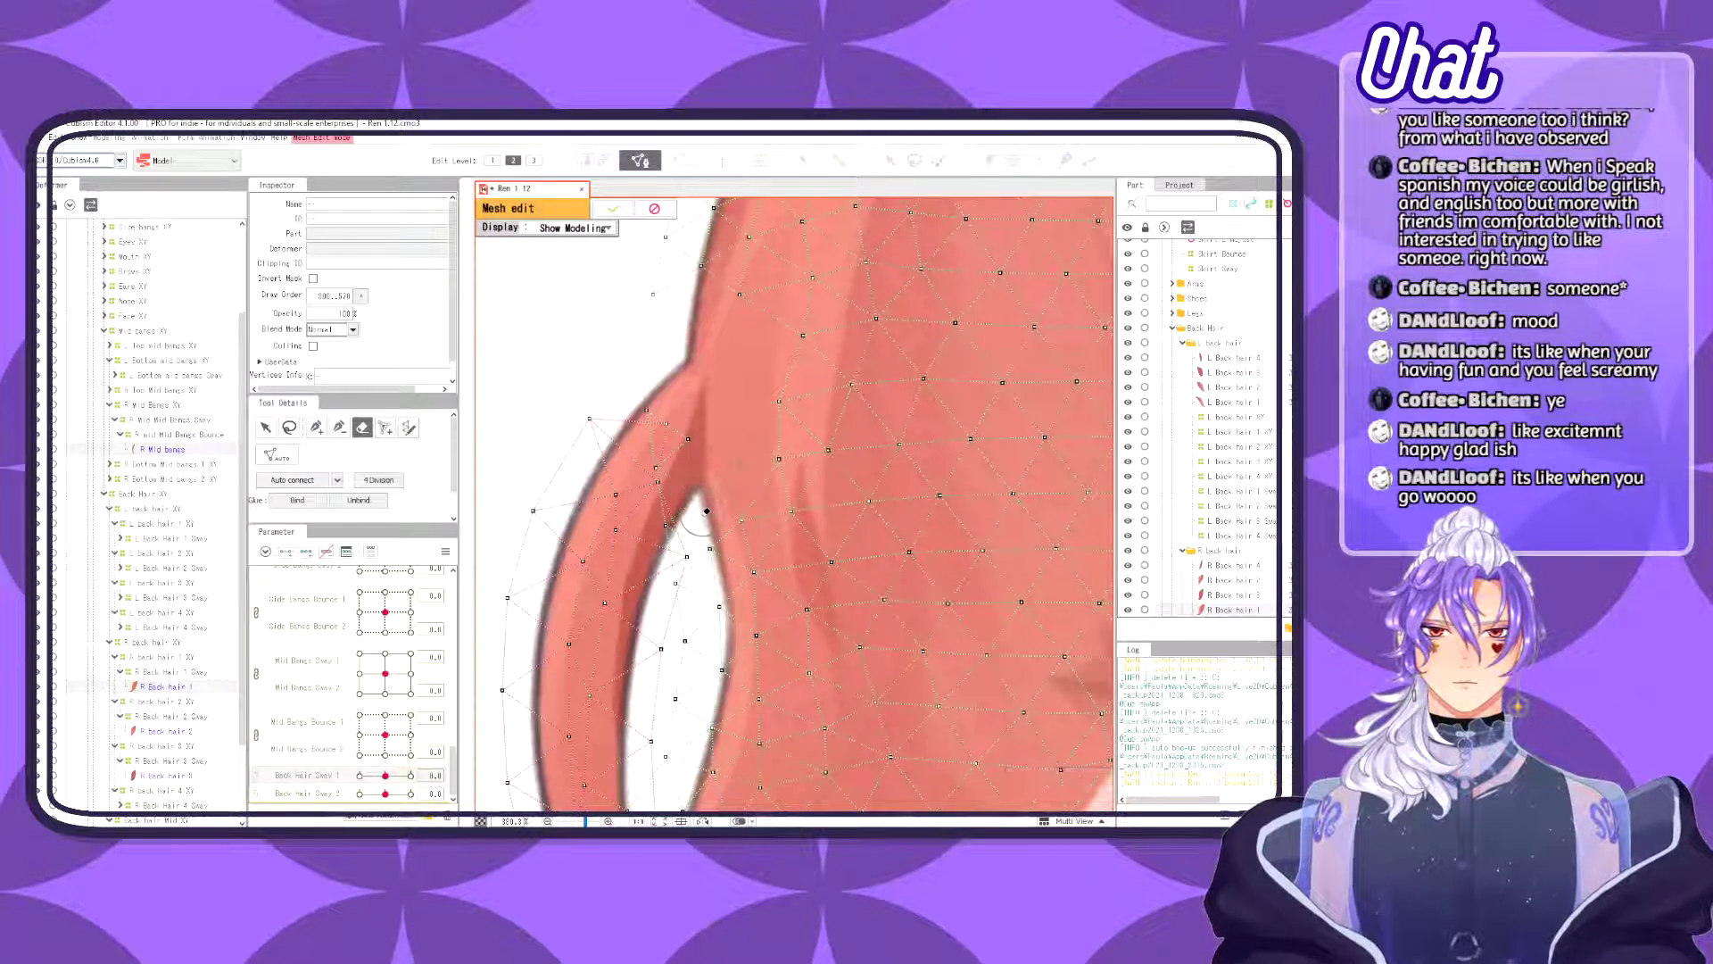
{"action": "left_click_drag", "start_coordinate": [706, 511], "coordinate": [676, 416]}
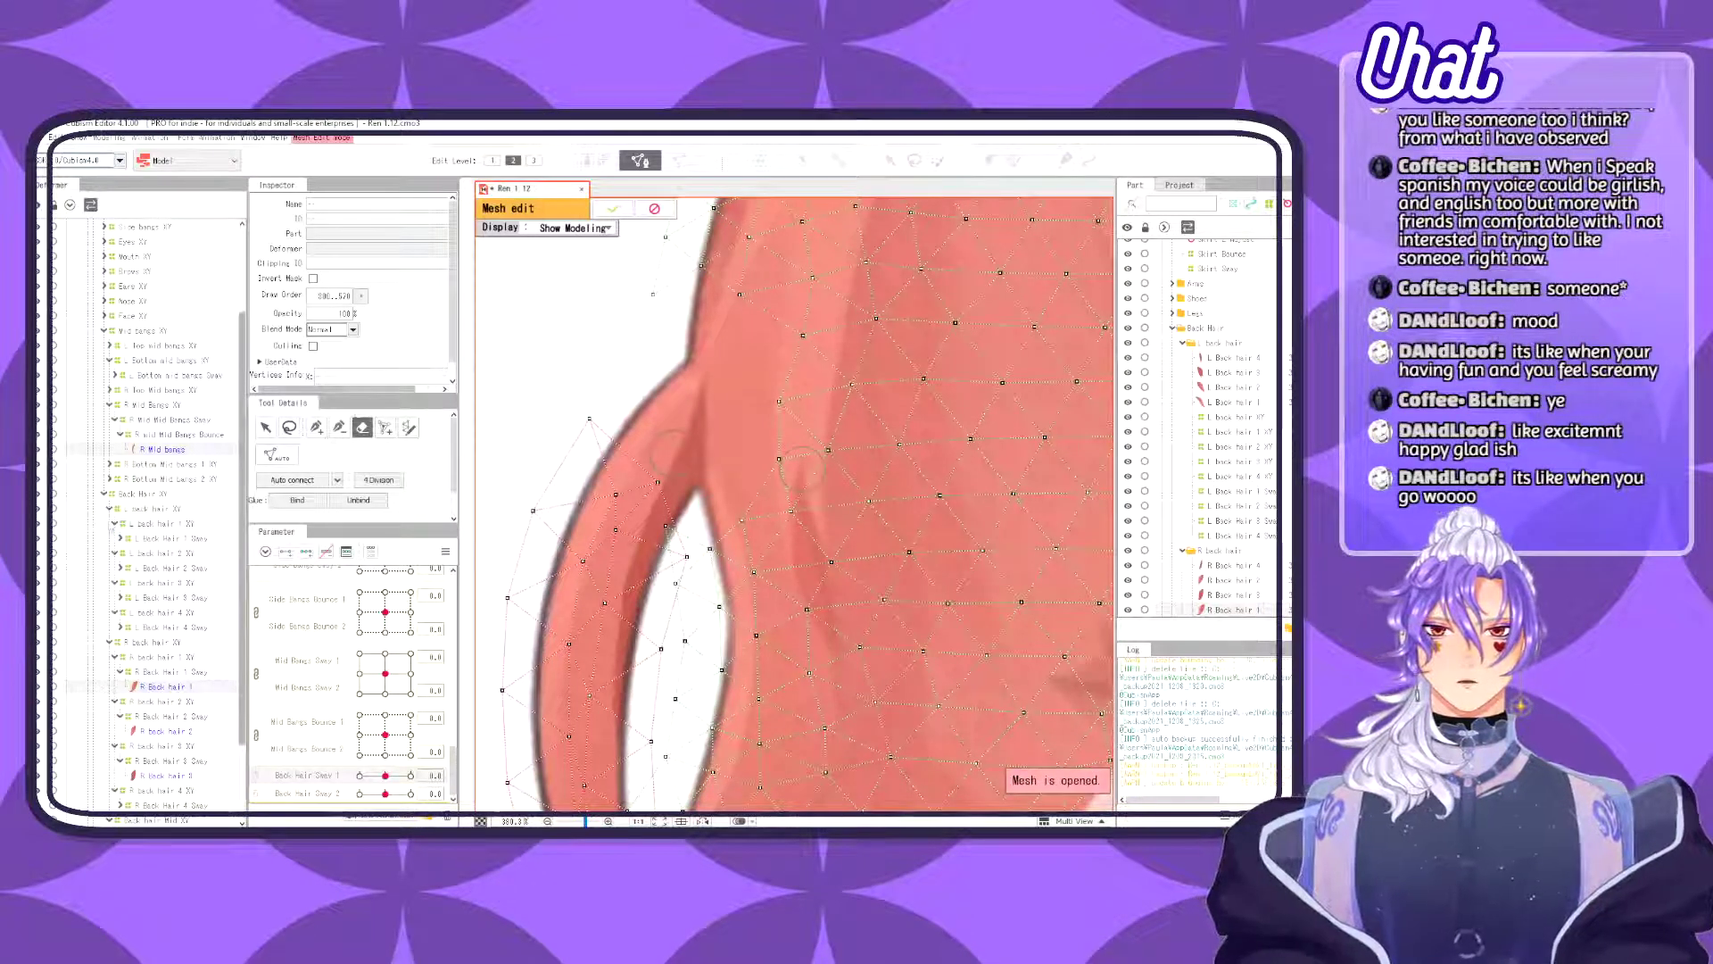
- Add a connected column of mesh vertices along the seam between the mid bangs strand and the back hair, down past the gap's tip
{"action": "left_click", "coordinate": [316, 428]}
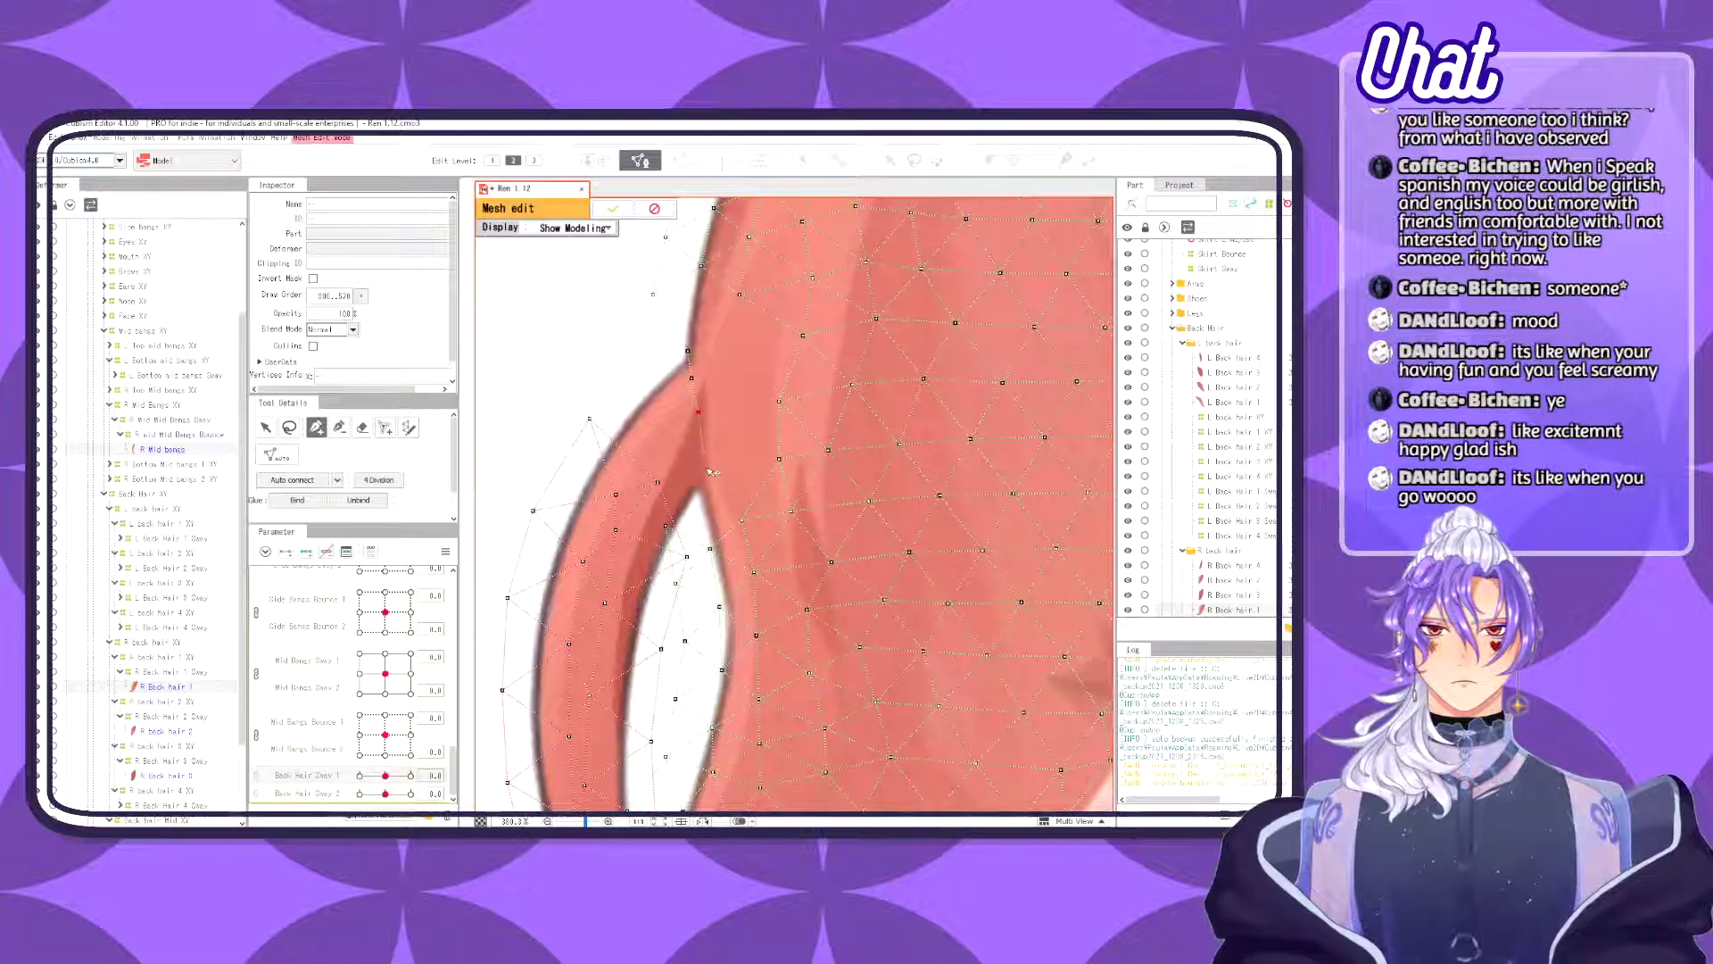
{"action": "left_click", "coordinate": [704, 455]}
{"action": "left_click", "coordinate": [706, 487]}
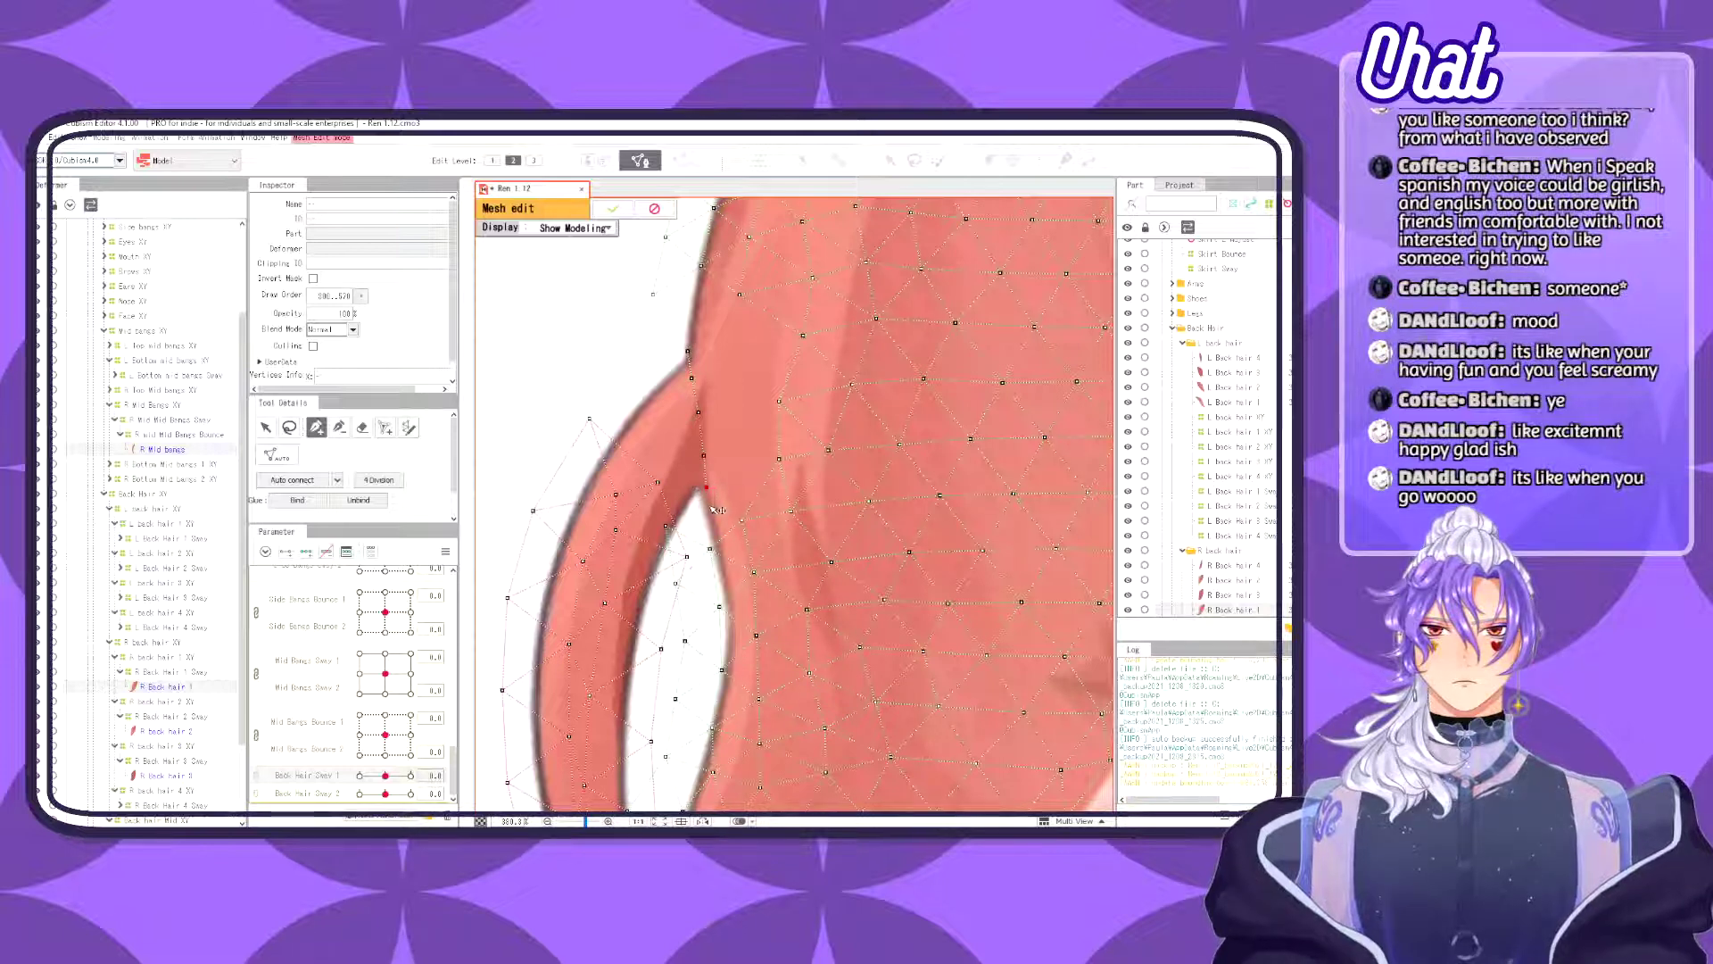
{"action": "left_click", "coordinate": [707, 513]}
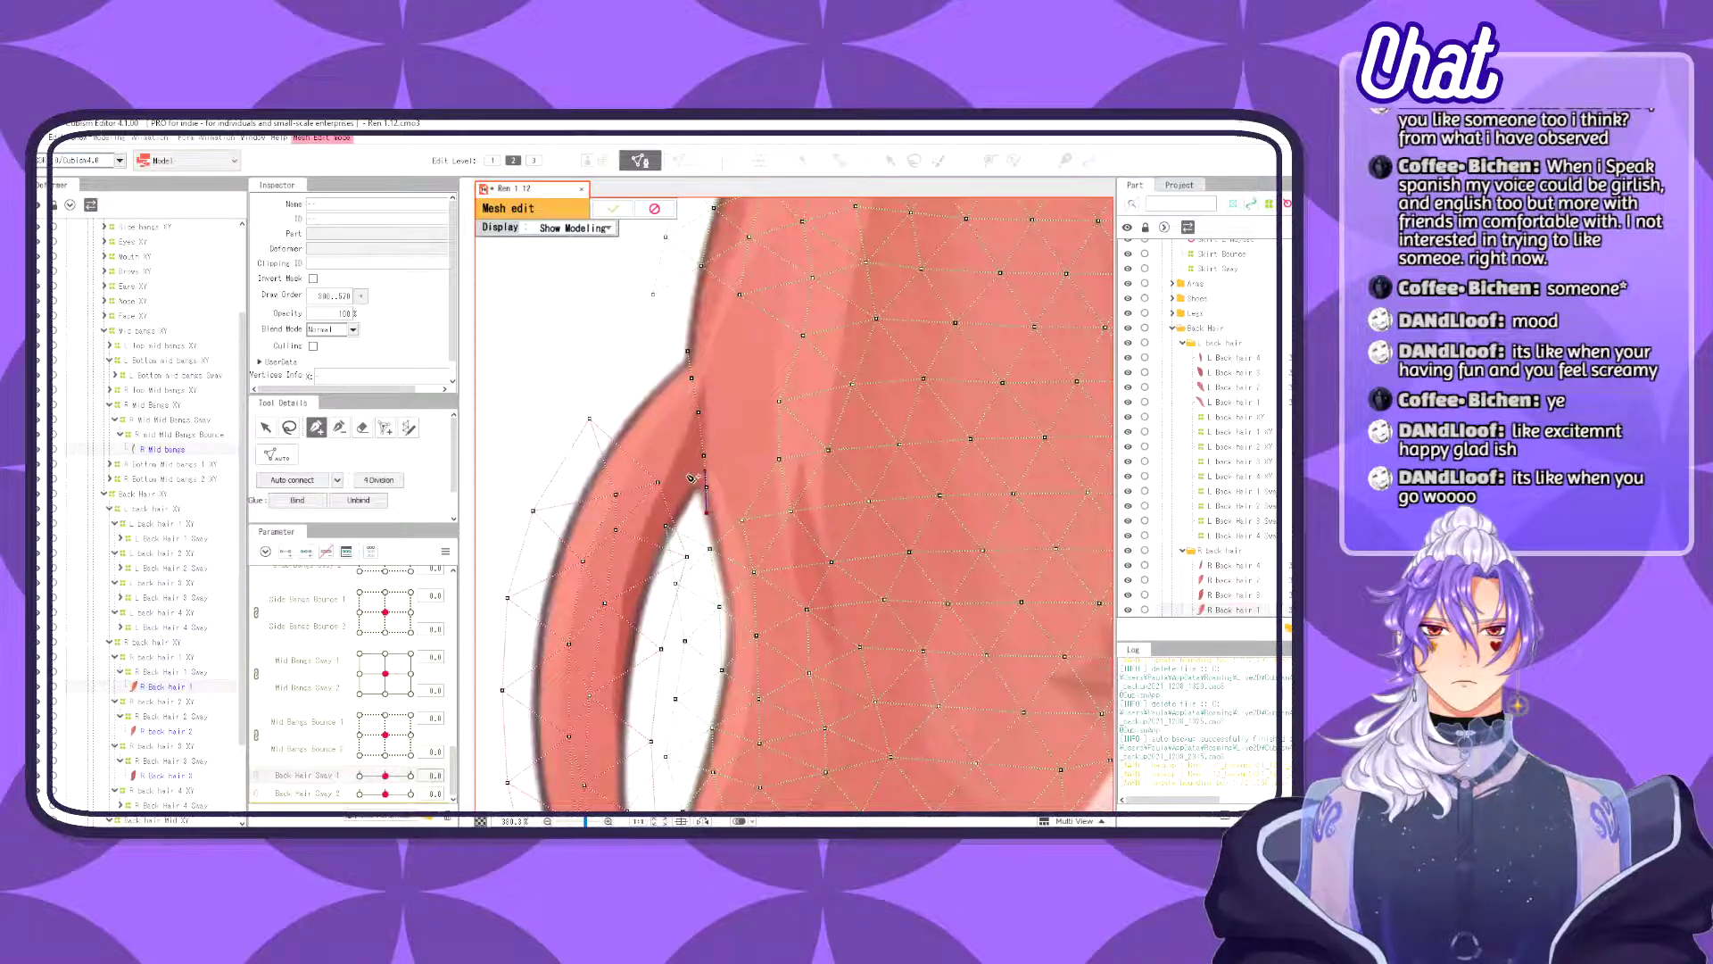
- Add a parallel column of vertices on the back hair side of the seam, working upward past the top of the strand
{"action": "scroll", "coordinate": [719, 489], "scroll_direction": "up", "scroll_amount": 4}
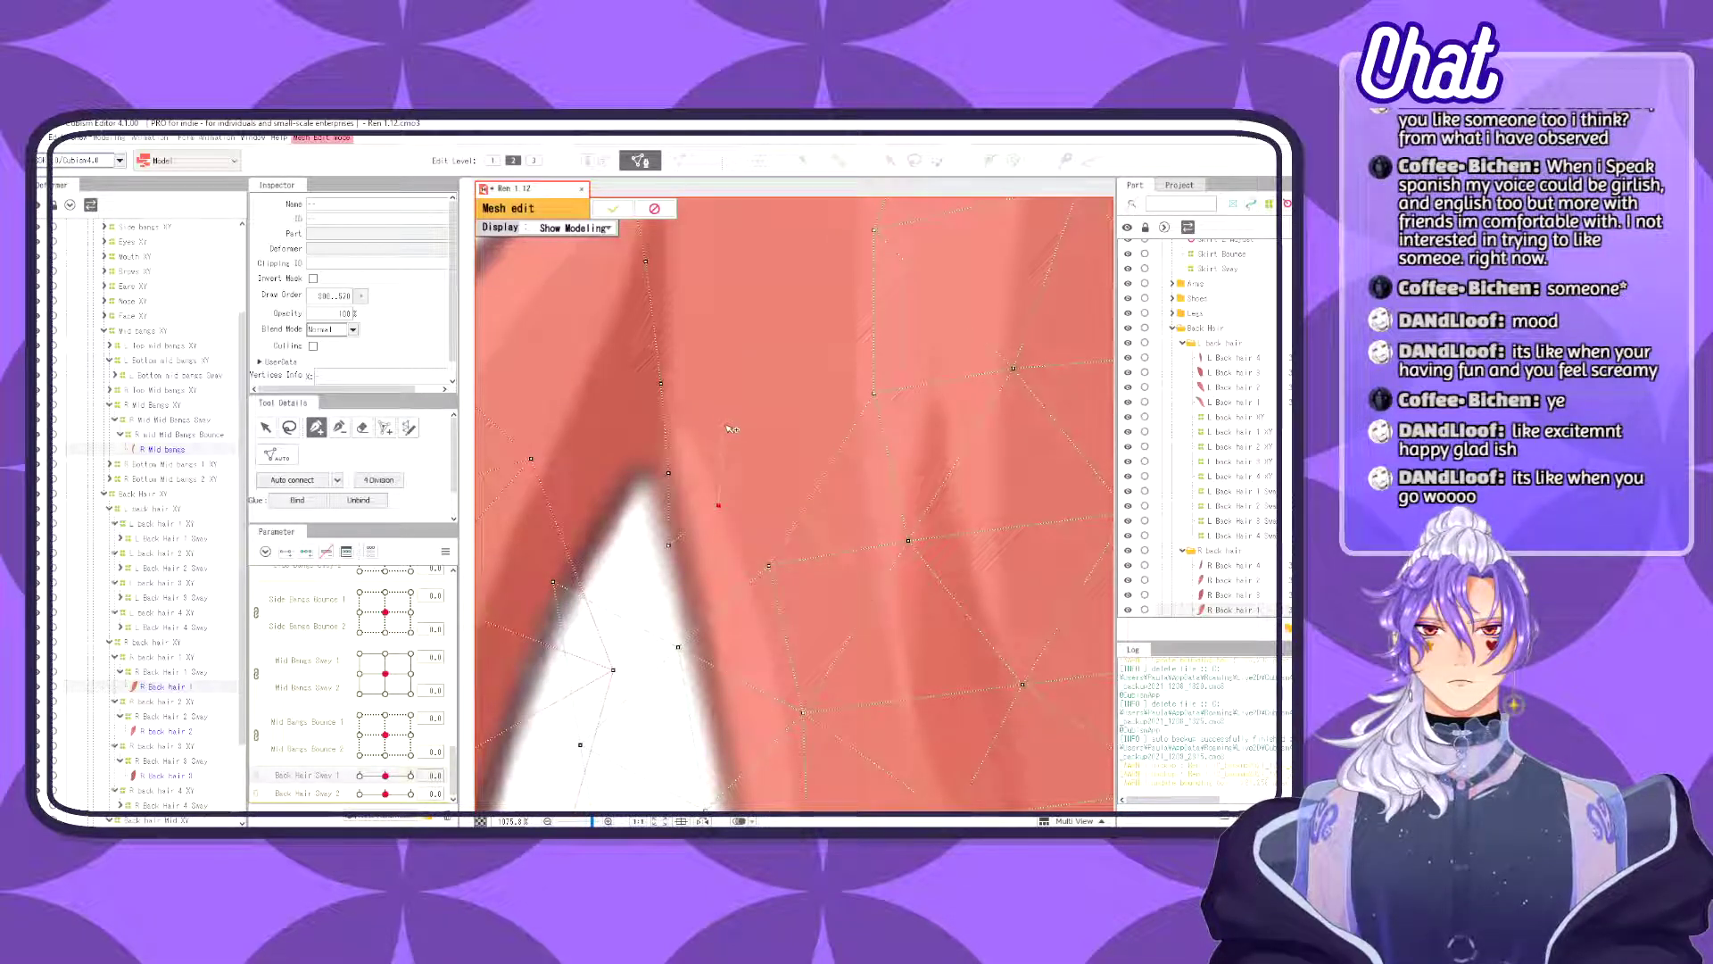
{"action": "left_click_drag", "start_coordinate": [730, 386], "coordinate": [776, 539]}
{"action": "left_click", "coordinate": [762, 470]}
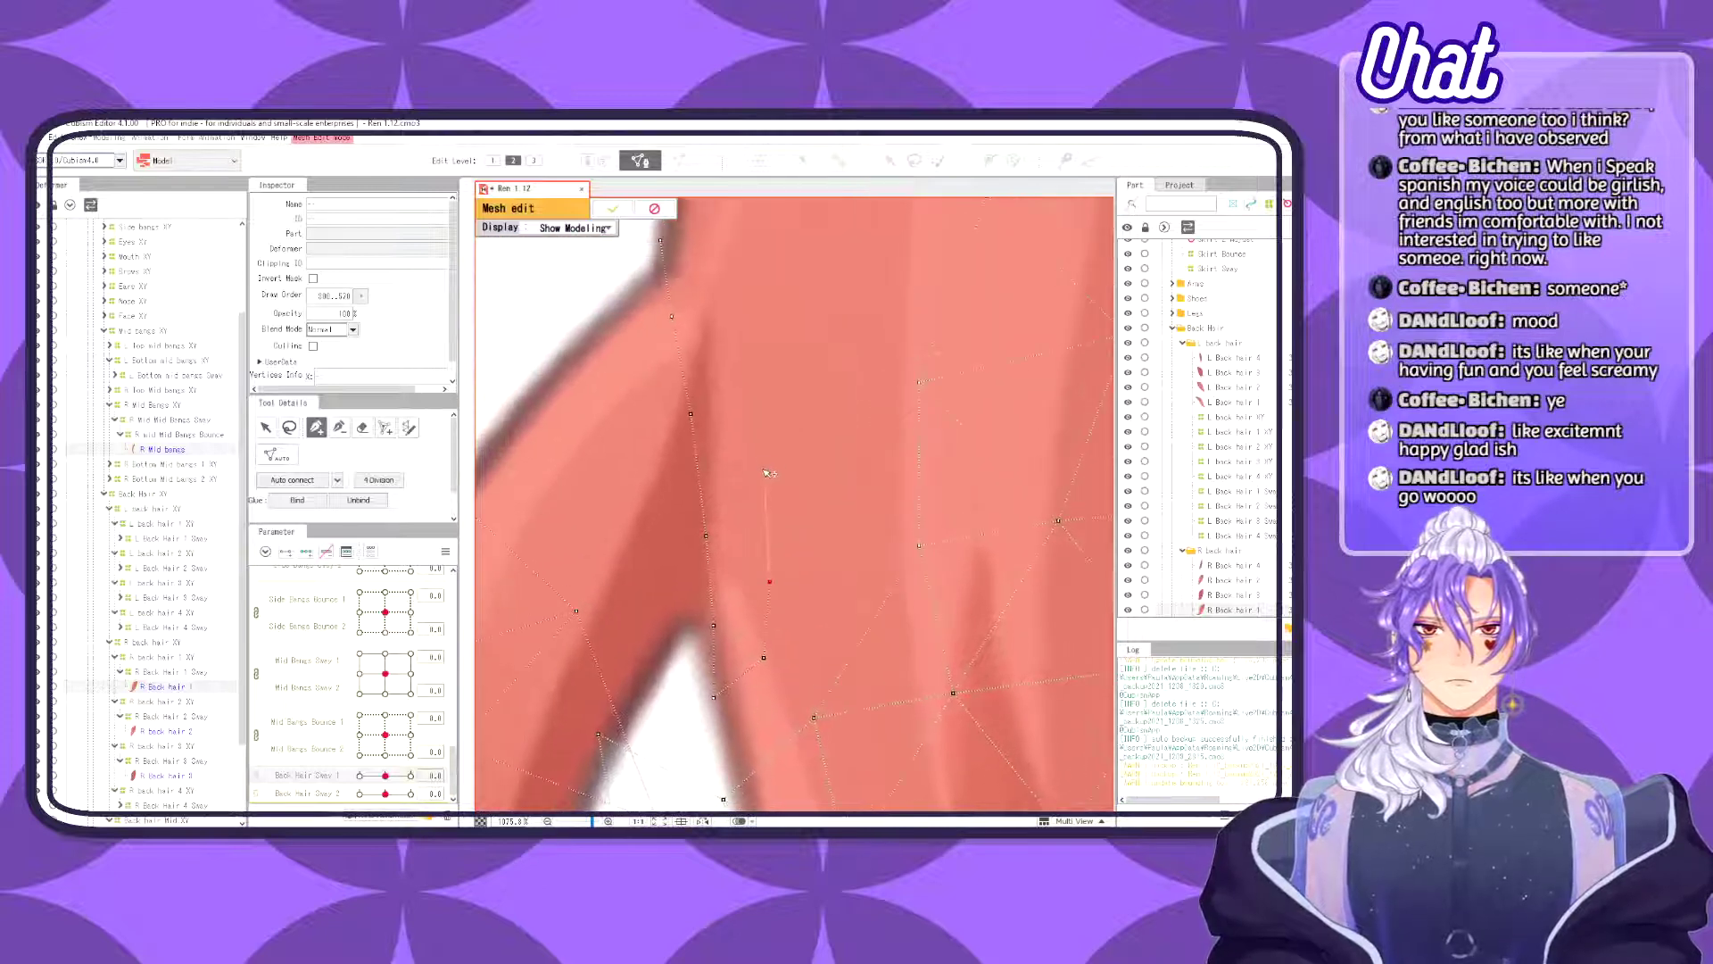
{"action": "left_click", "coordinate": [747, 350]}
{"action": "left_click_drag", "start_coordinate": [734, 302], "coordinate": [772, 473]}
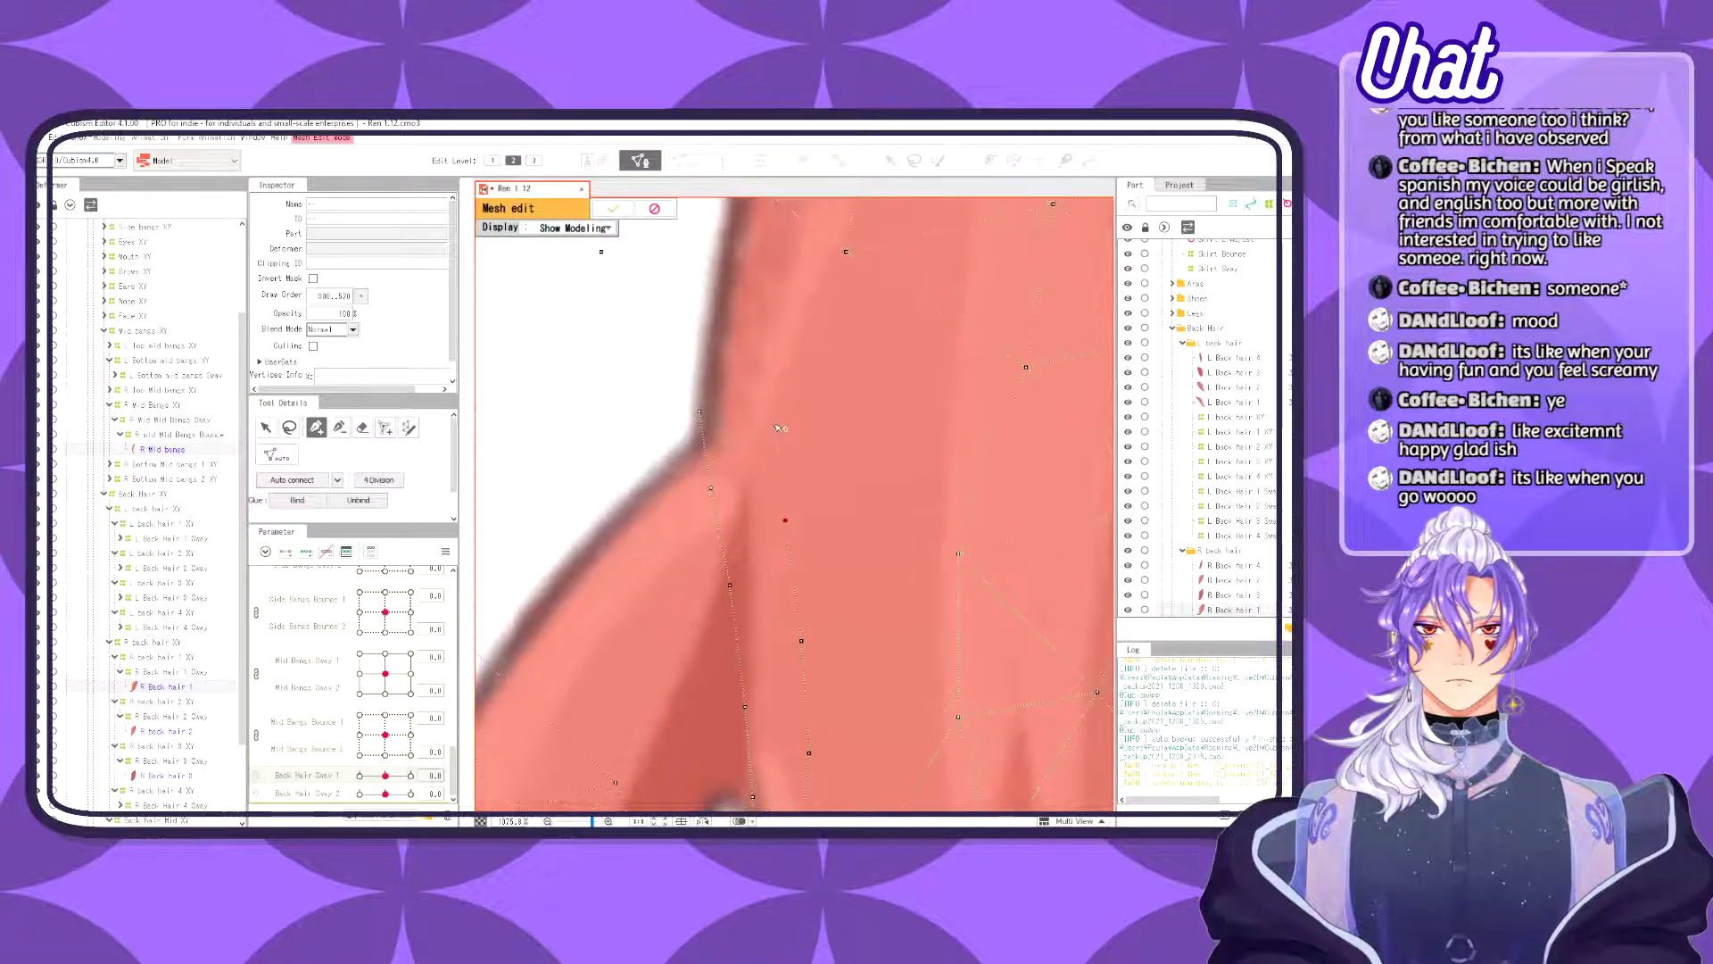
{"action": "left_click", "coordinate": [771, 433]}
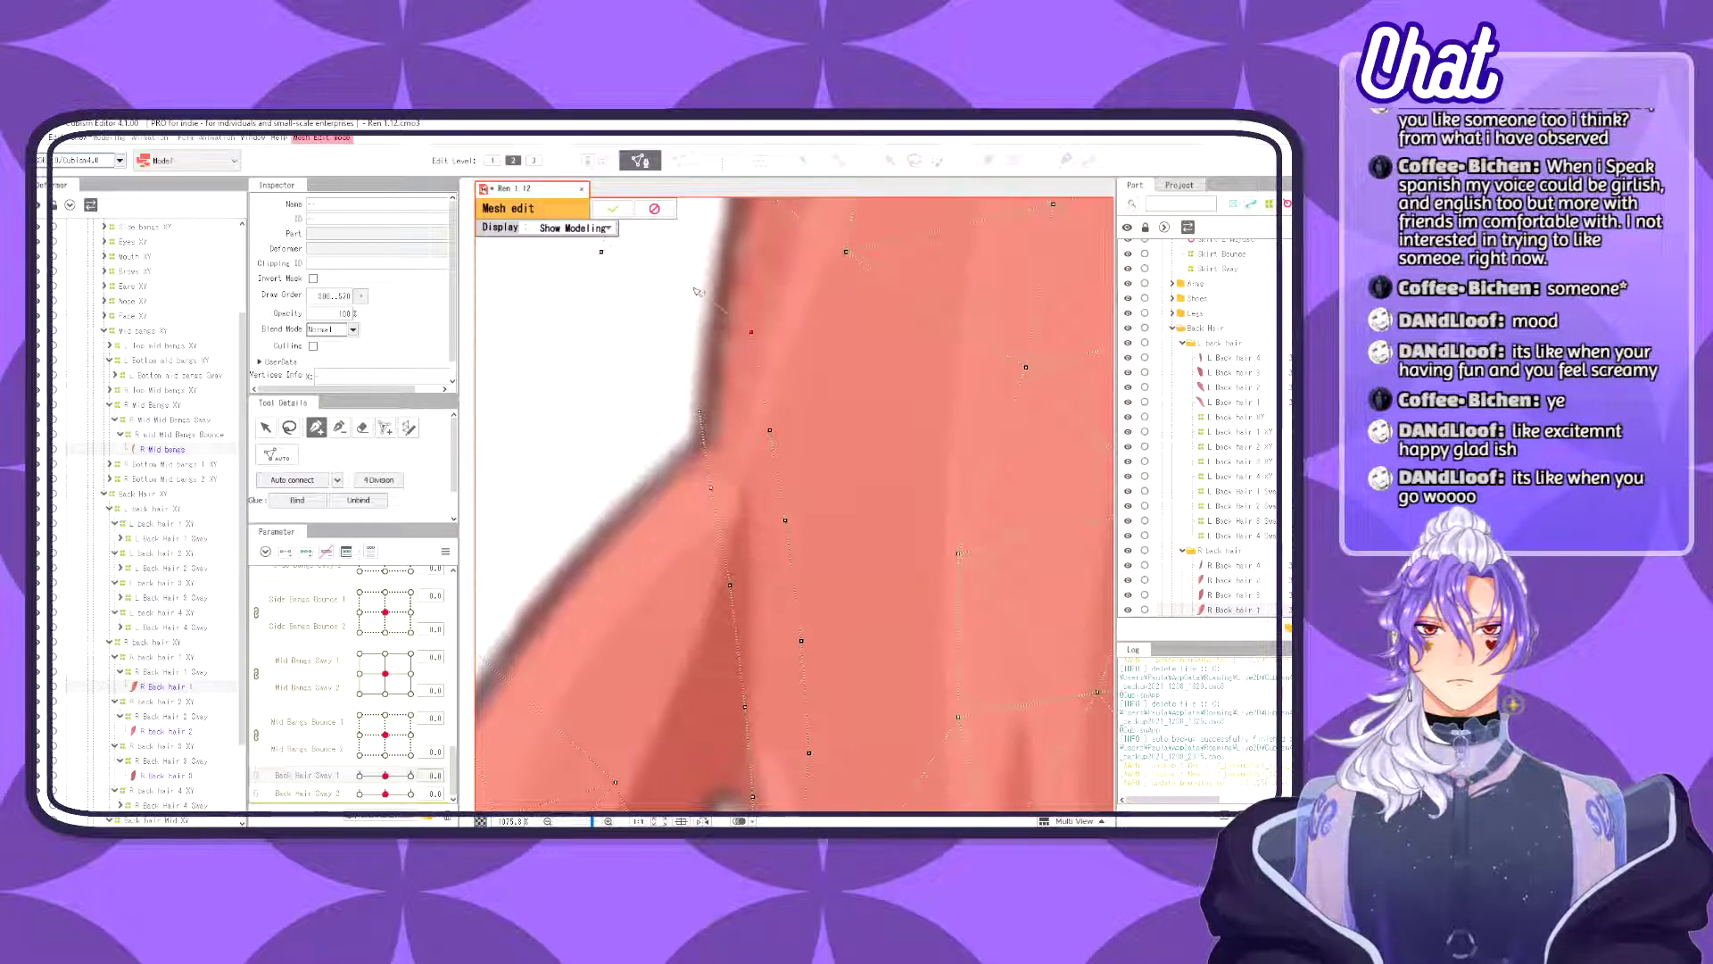
- Add a matching column of vertices on the bangs side of the seam and join its lower end to the central column's bottom vertex
{"action": "left_click", "coordinate": [697, 410]}
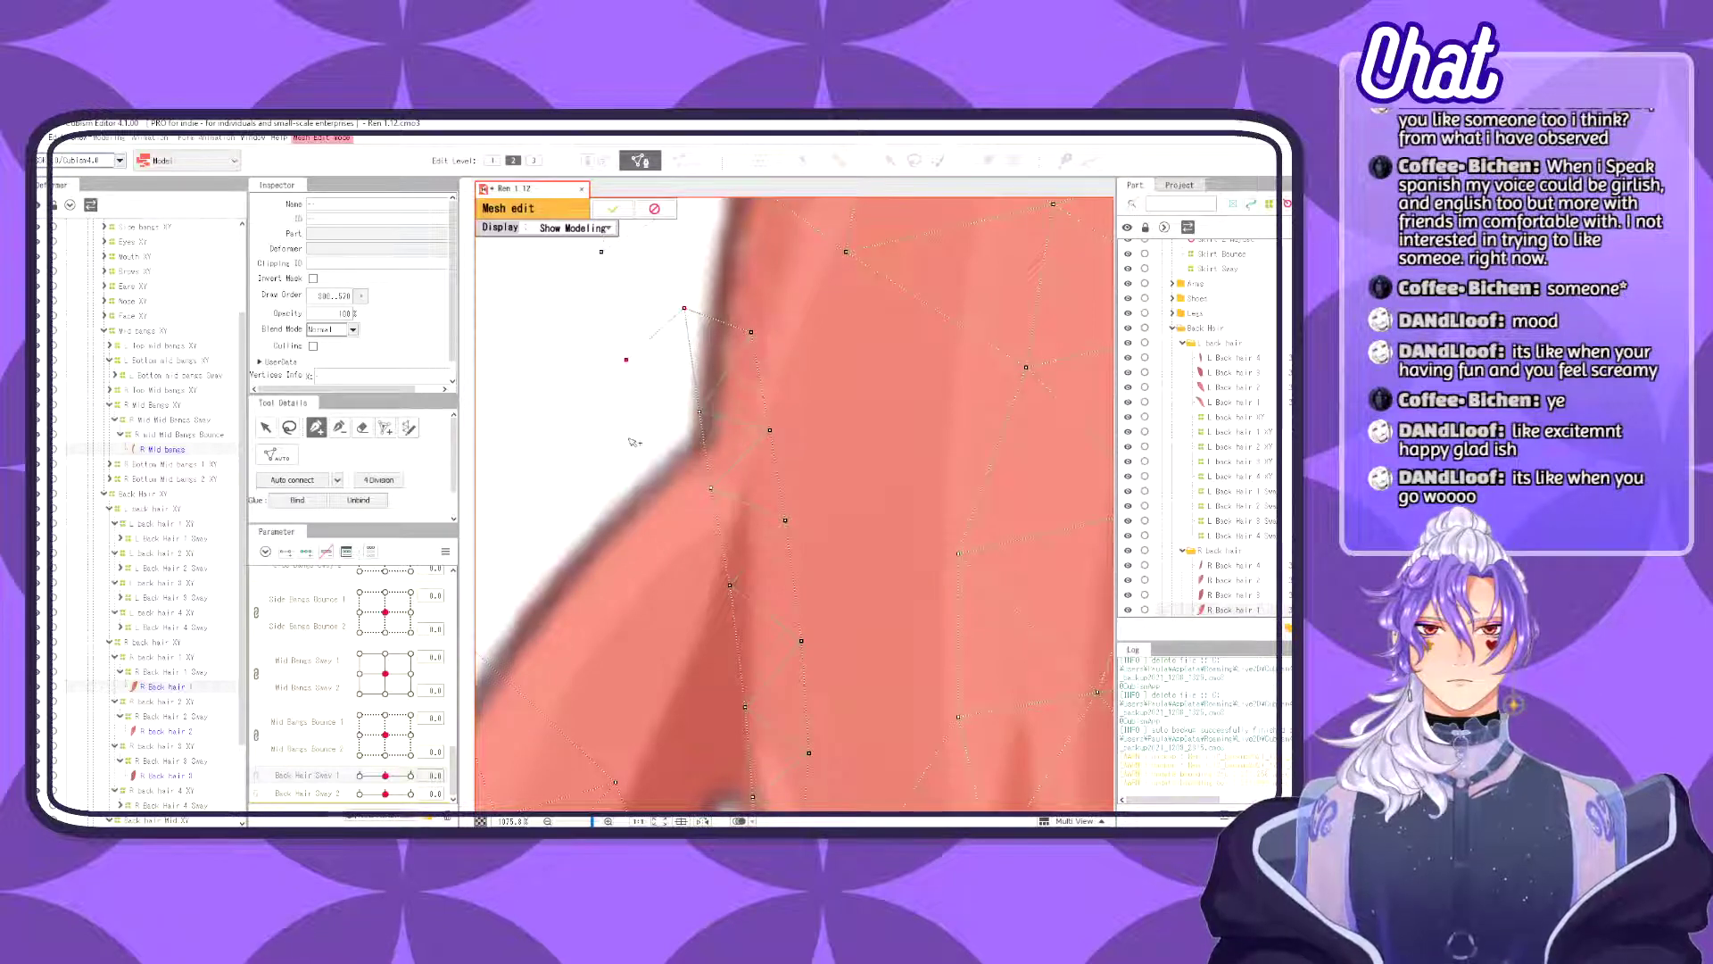
{"action": "left_click", "coordinate": [660, 558]}
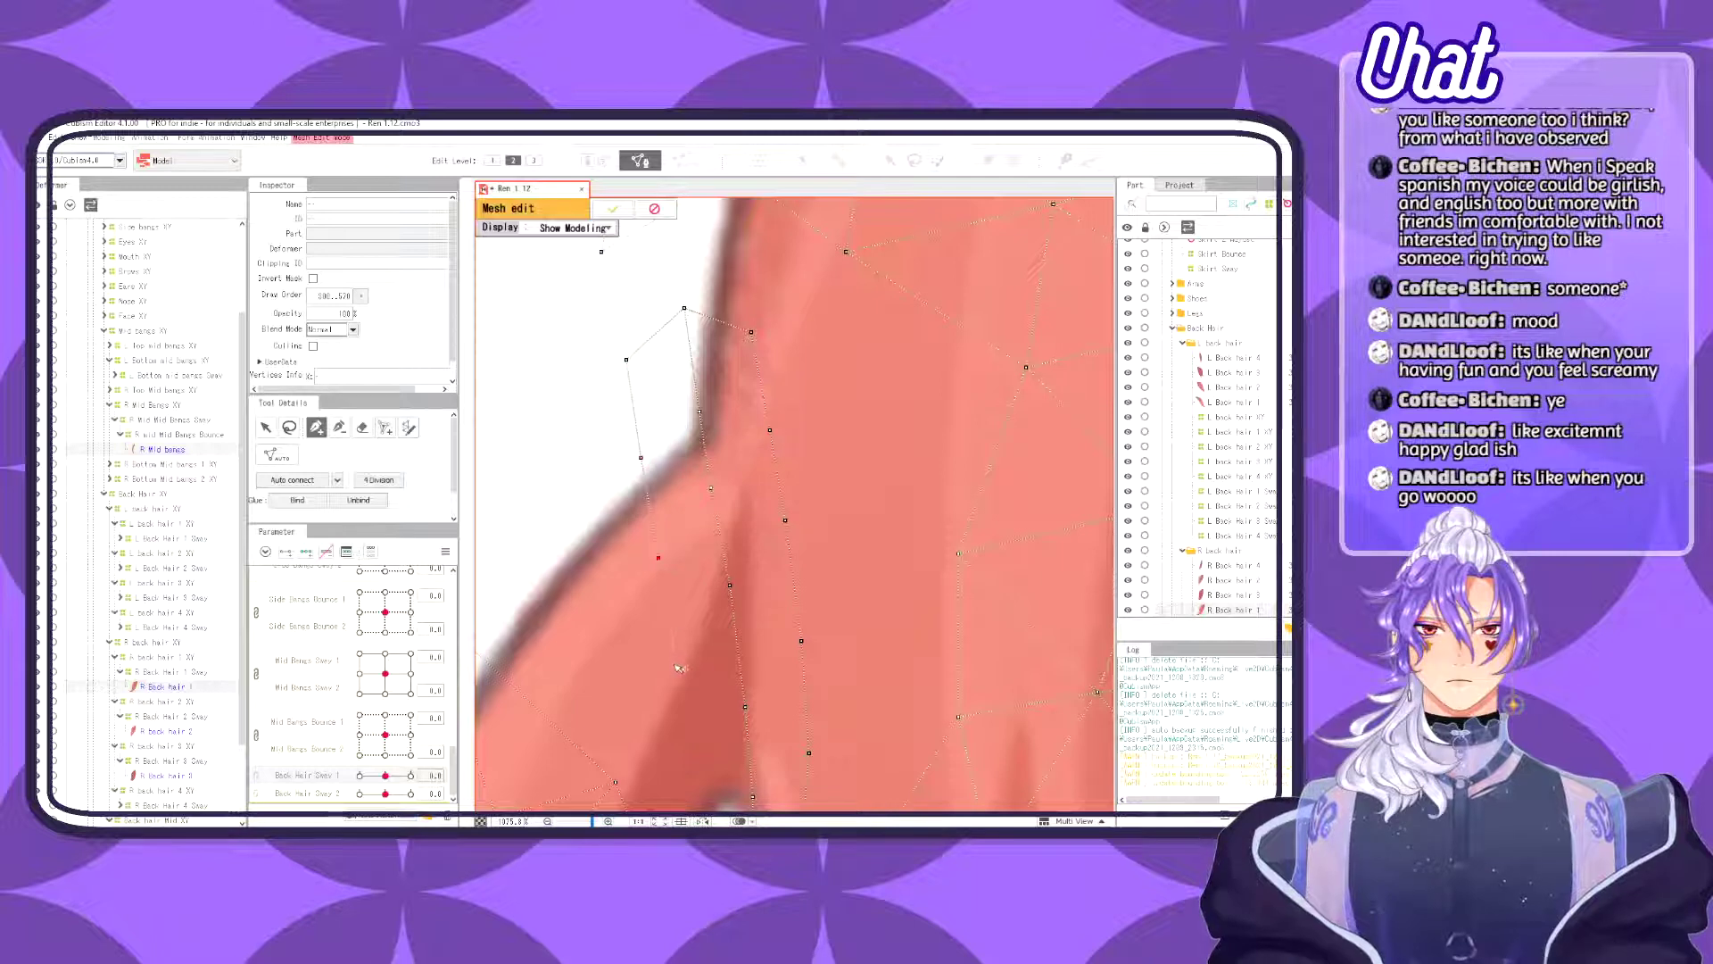
{"action": "left_click_drag", "start_coordinate": [719, 751], "coordinate": [695, 446]}
{"action": "left_click", "coordinate": [646, 362]}
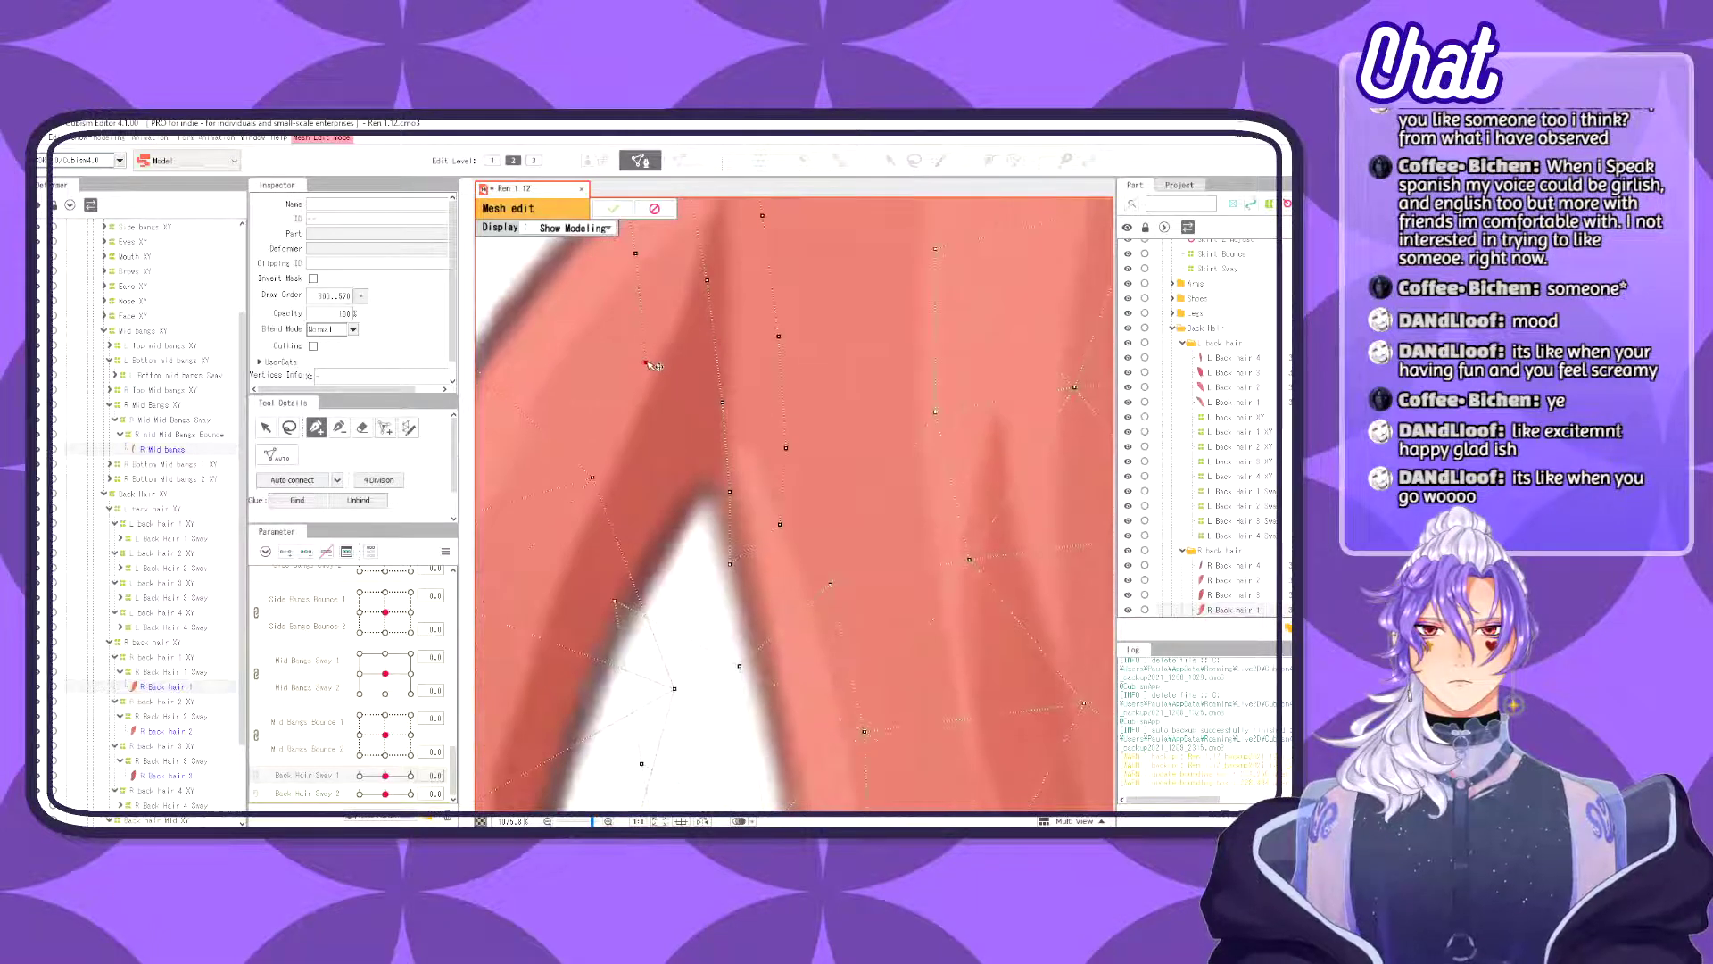
{"action": "left_click_drag", "start_coordinate": [647, 362], "coordinate": [655, 362]}
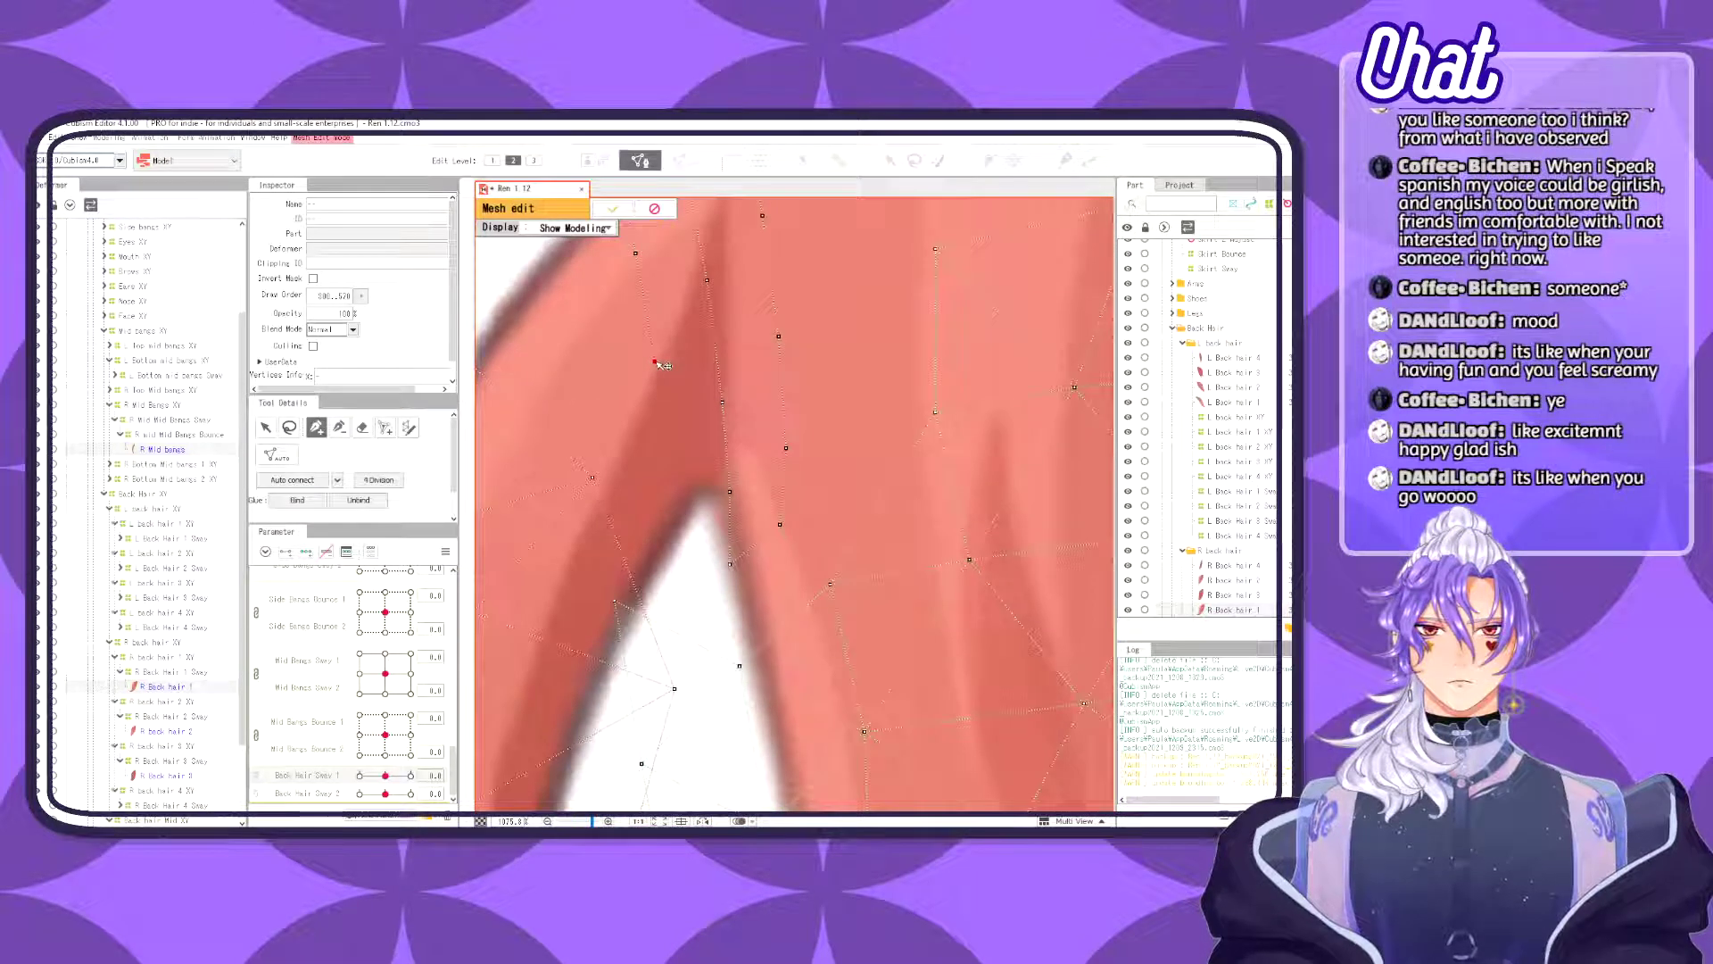
{"action": "left_click", "coordinate": [678, 455]}
{"action": "left_click", "coordinate": [687, 534]}
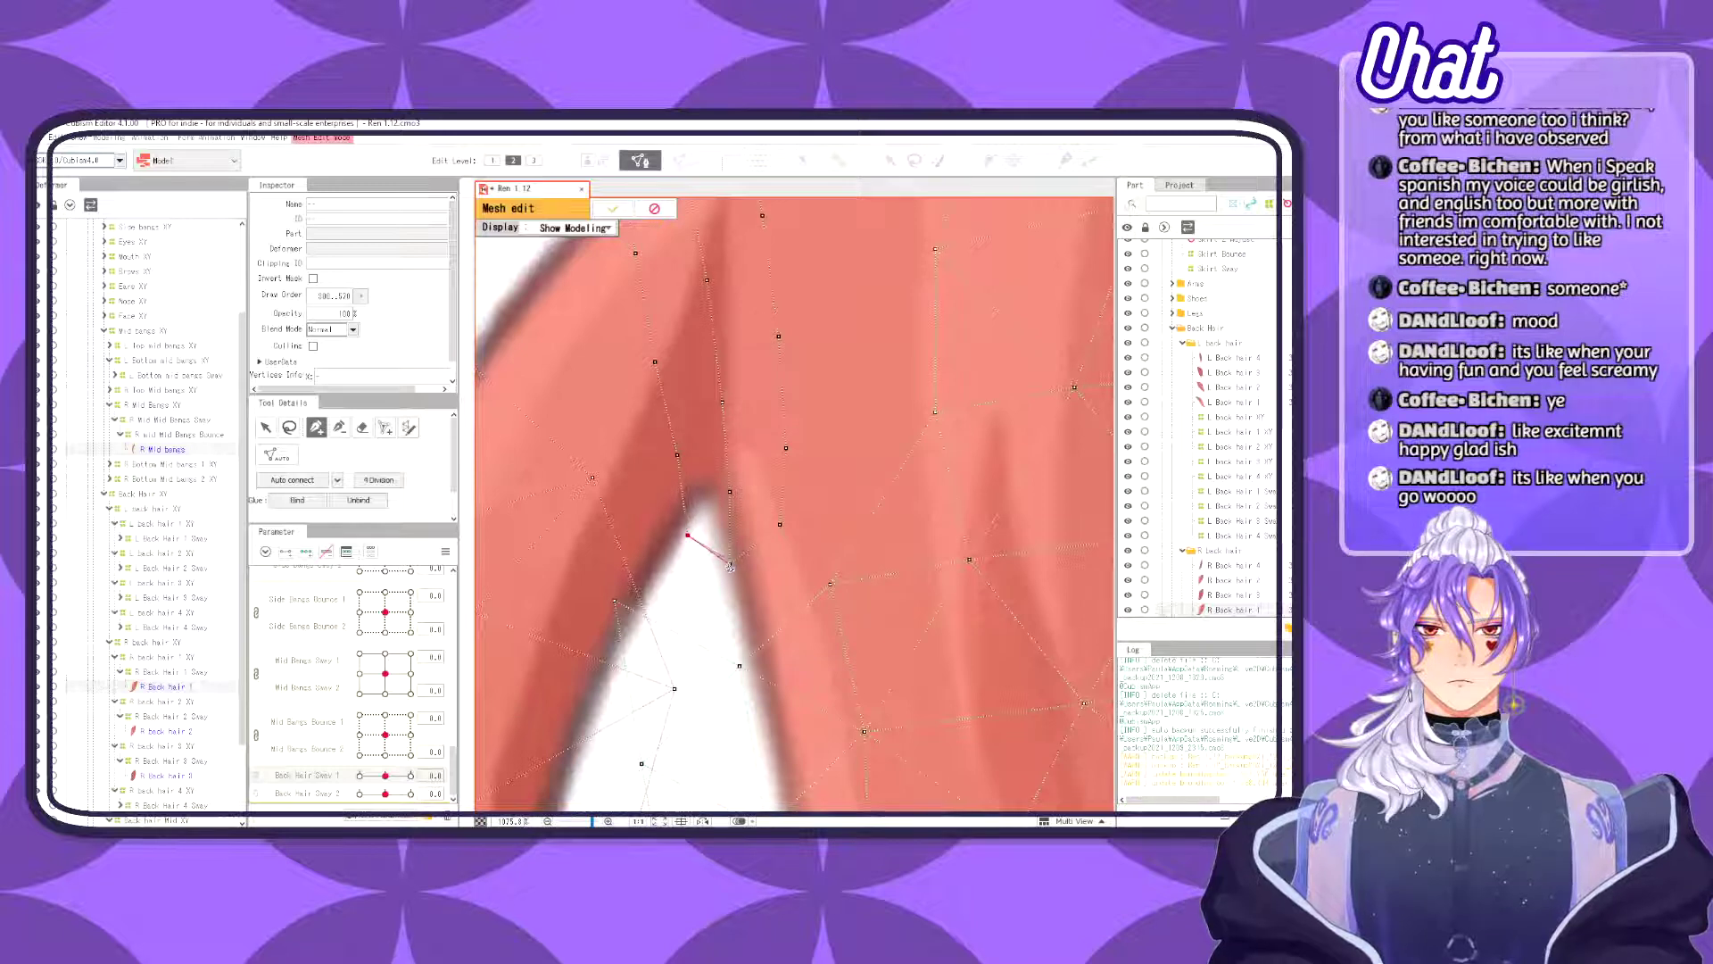
{"action": "left_click", "coordinate": [730, 565]}
- Auto-connect the edited mesh and work over the bangs-side vertices around the gap's tip
{"action": "left_click", "coordinate": [293, 479]}
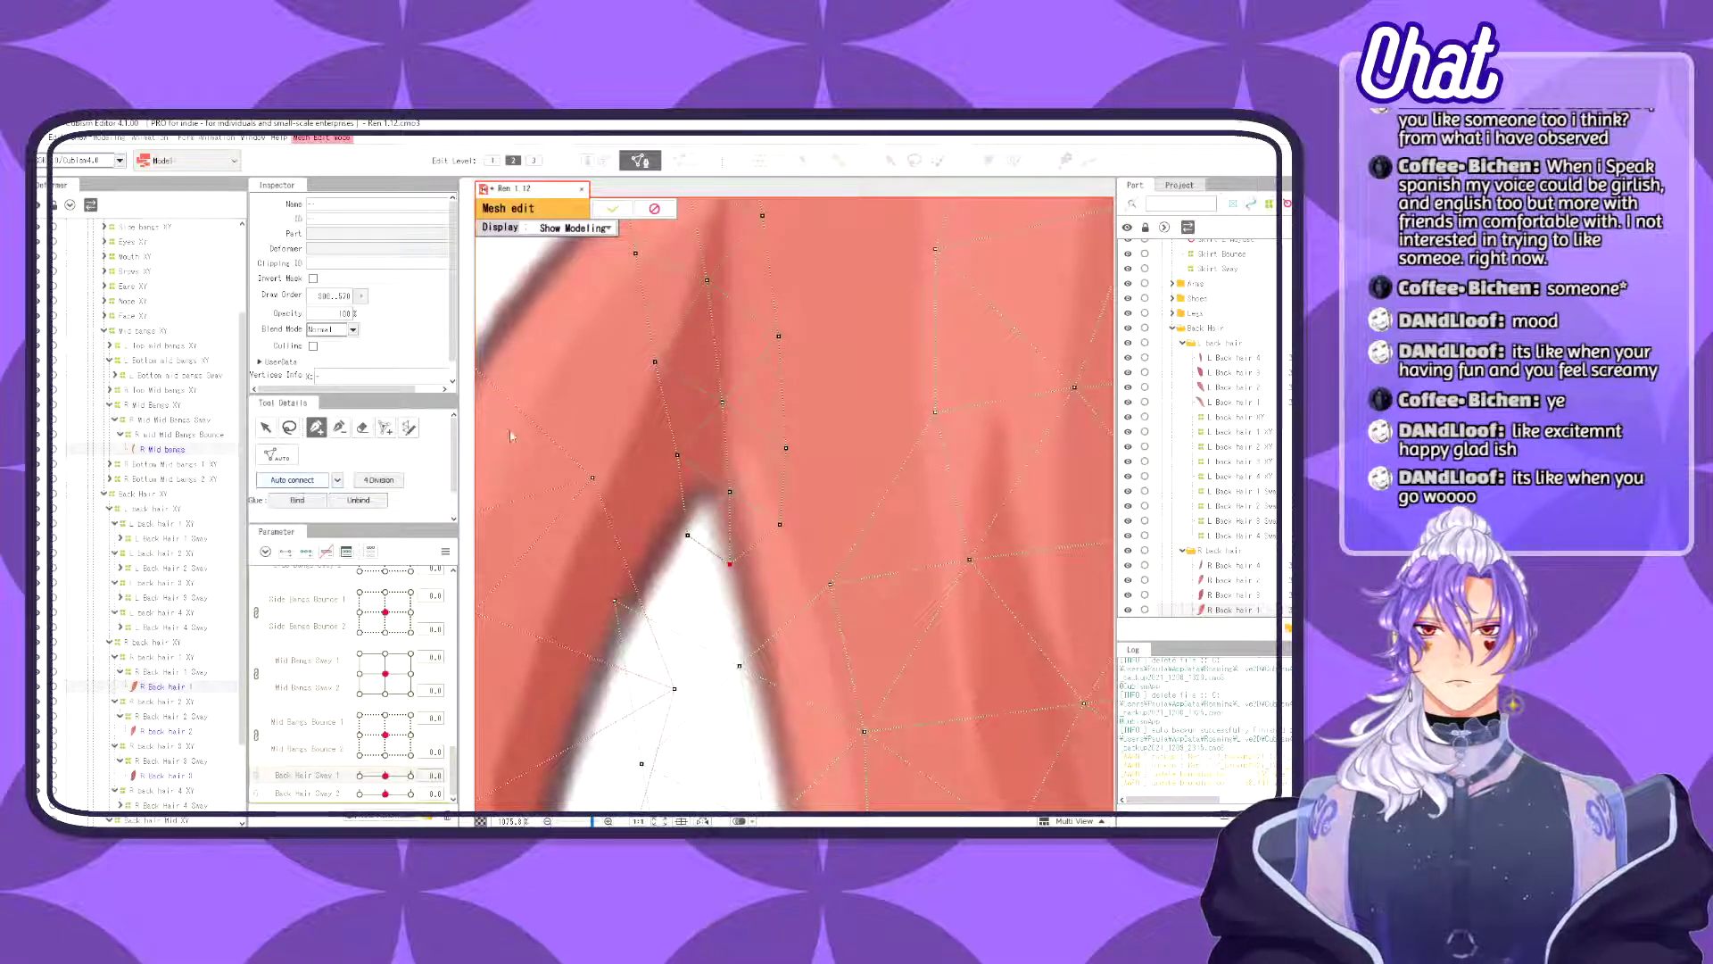
{"action": "scroll", "coordinate": [721, 586], "scroll_direction": "down", "scroll_amount": 2}
{"action": "scroll", "coordinate": [721, 586], "scroll_direction": "up", "scroll_amount": 2}
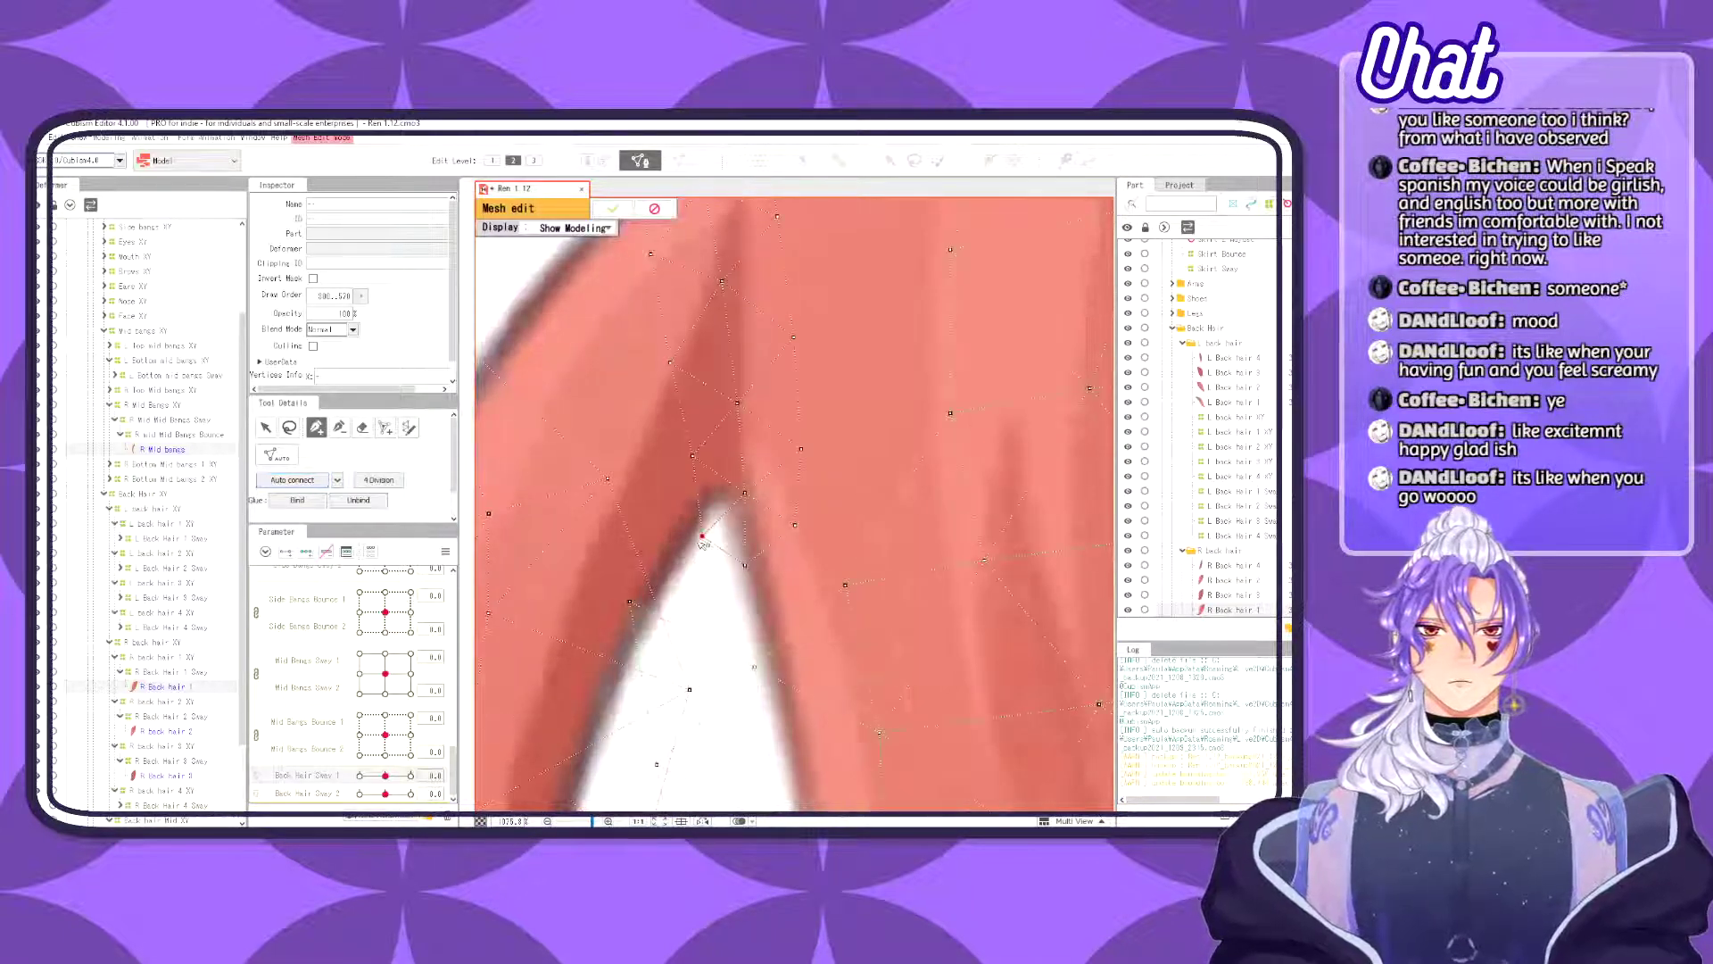
{"action": "left_click", "coordinate": [631, 602]}
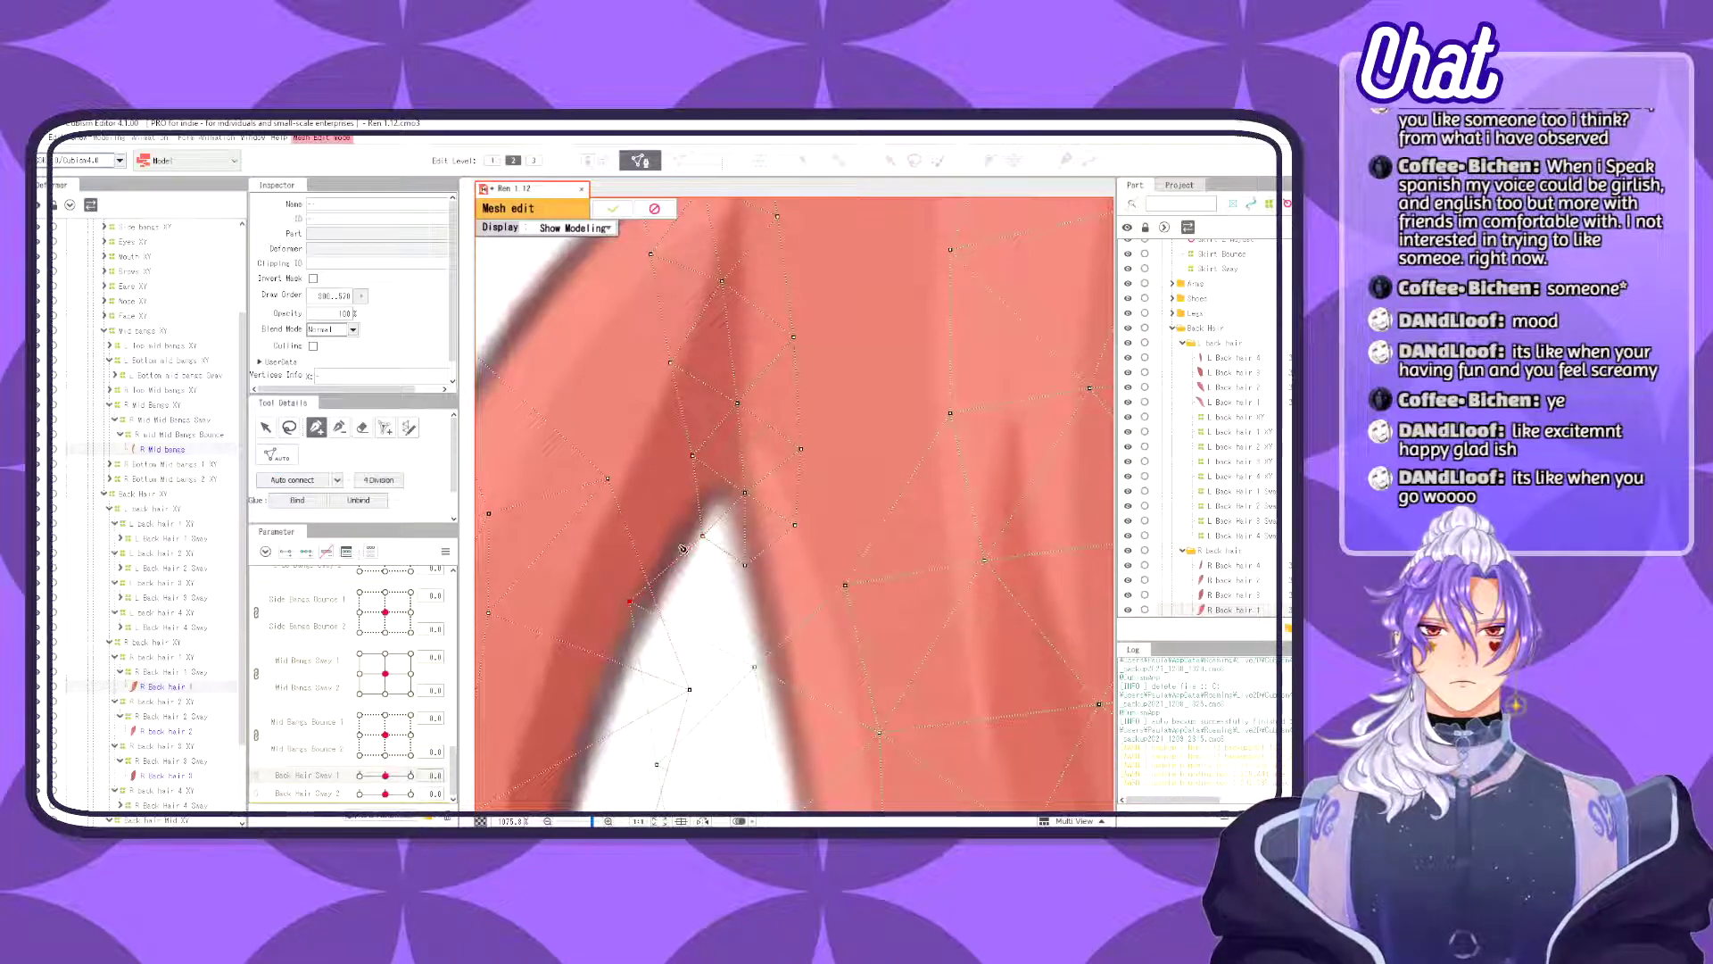
{"action": "left_click", "coordinate": [690, 688]}
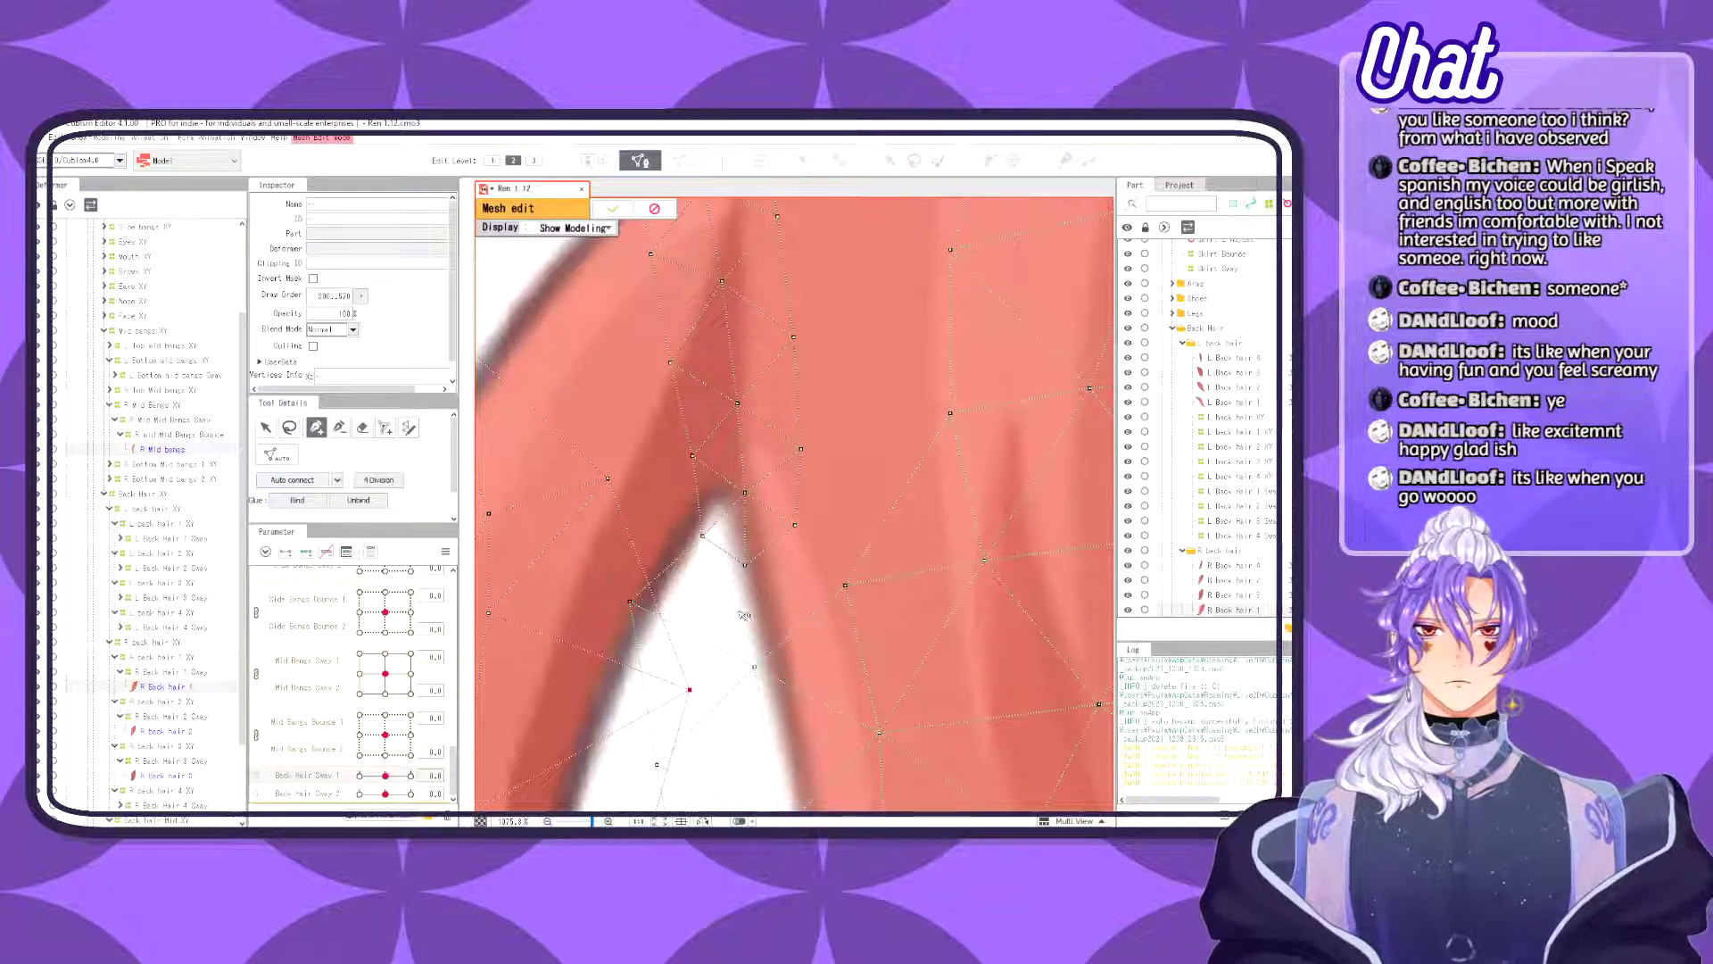
{"action": "scroll", "coordinate": [747, 569], "scroll_direction": "down", "scroll_amount": 2}
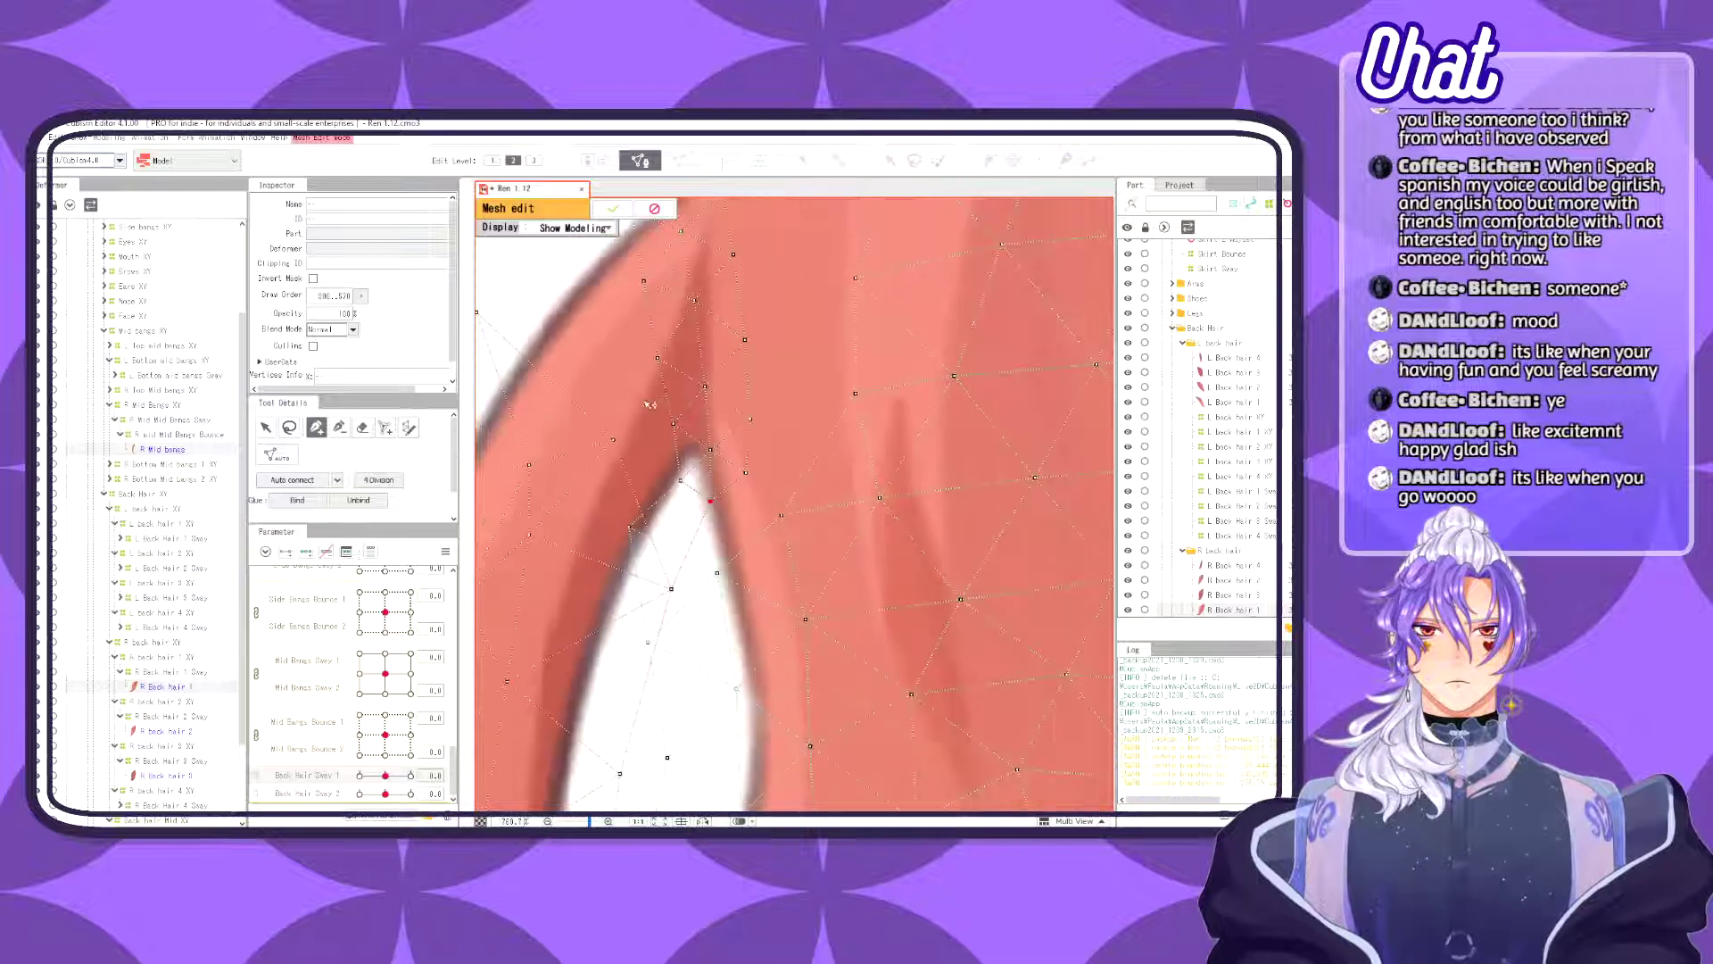
- Connect the outer mesh vertices beside the top of the mid bangs strand, from the strand's outer edge up toward the back hair
{"action": "left_click_drag", "start_coordinate": [628, 407], "coordinate": [711, 656]}
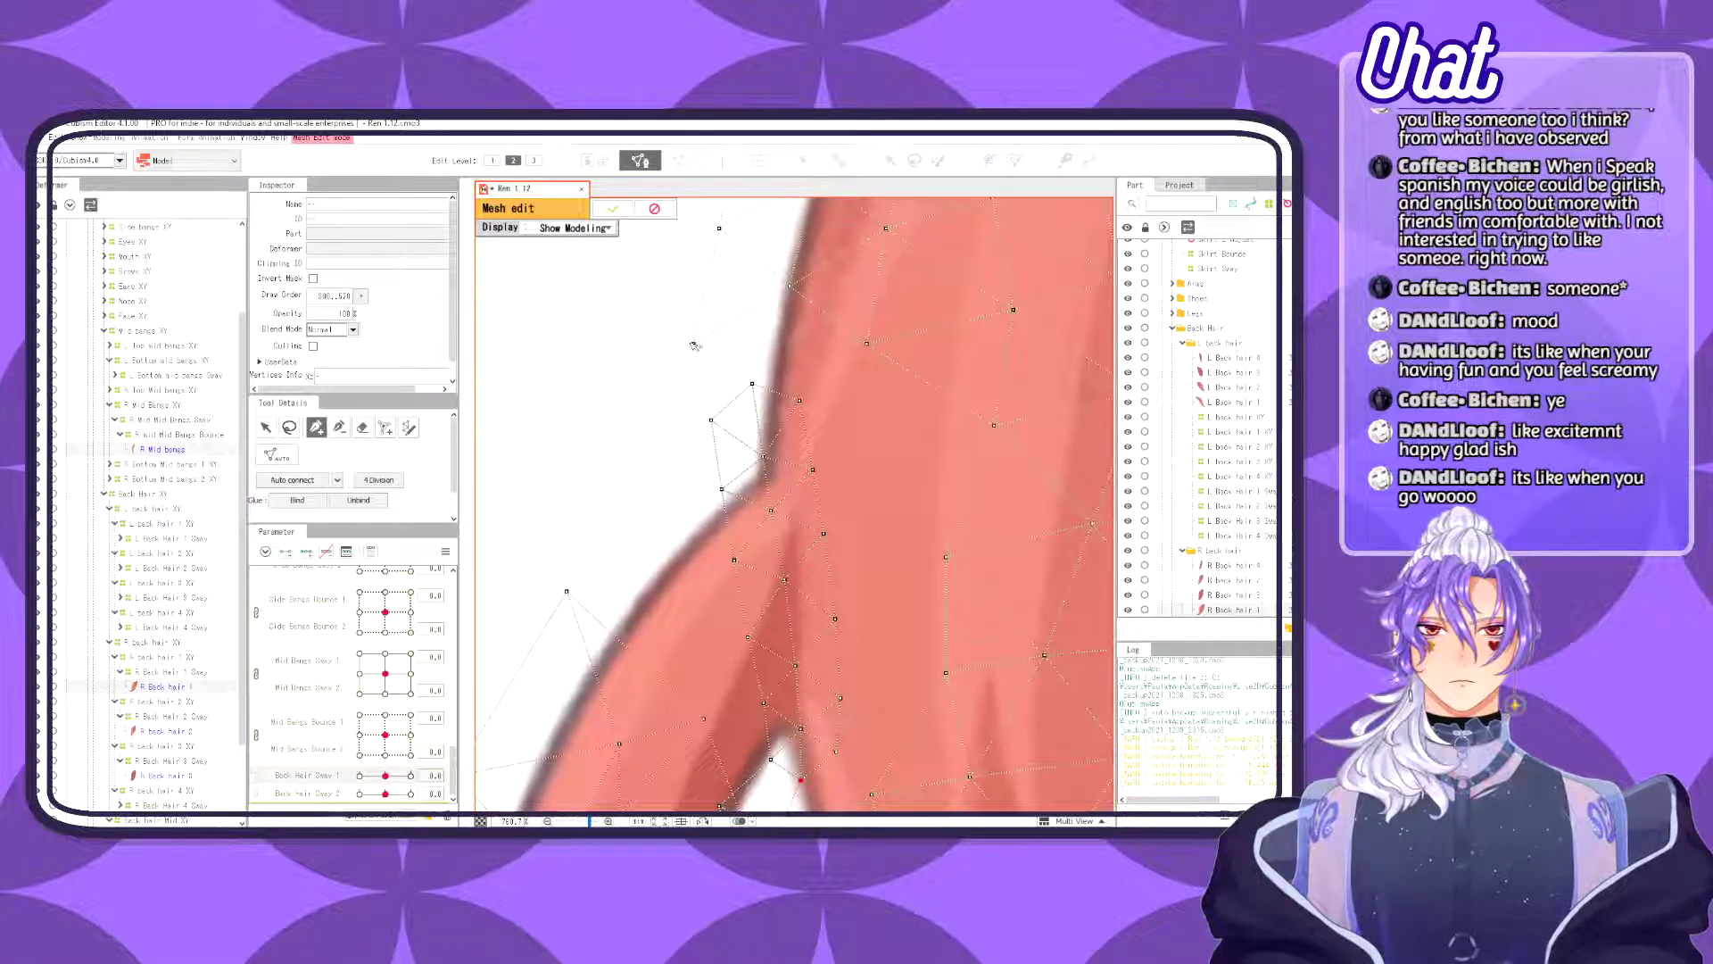
{"action": "left_click", "coordinate": [693, 344]}
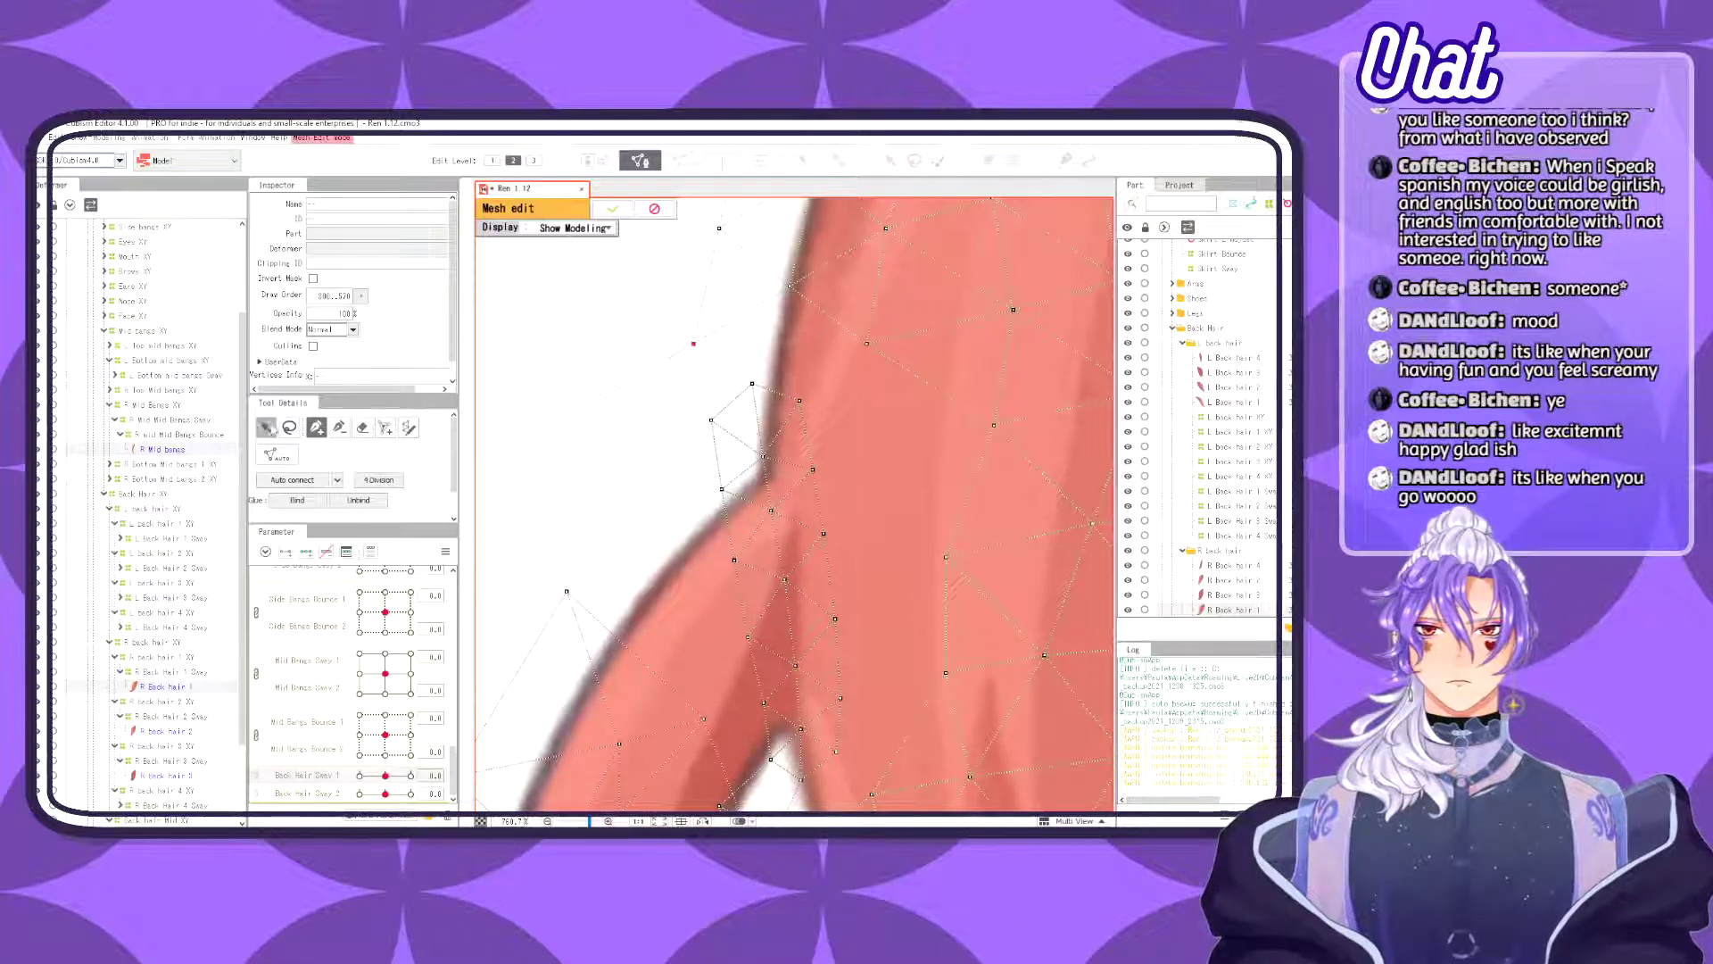
{"action": "left_click", "coordinate": [265, 428]}
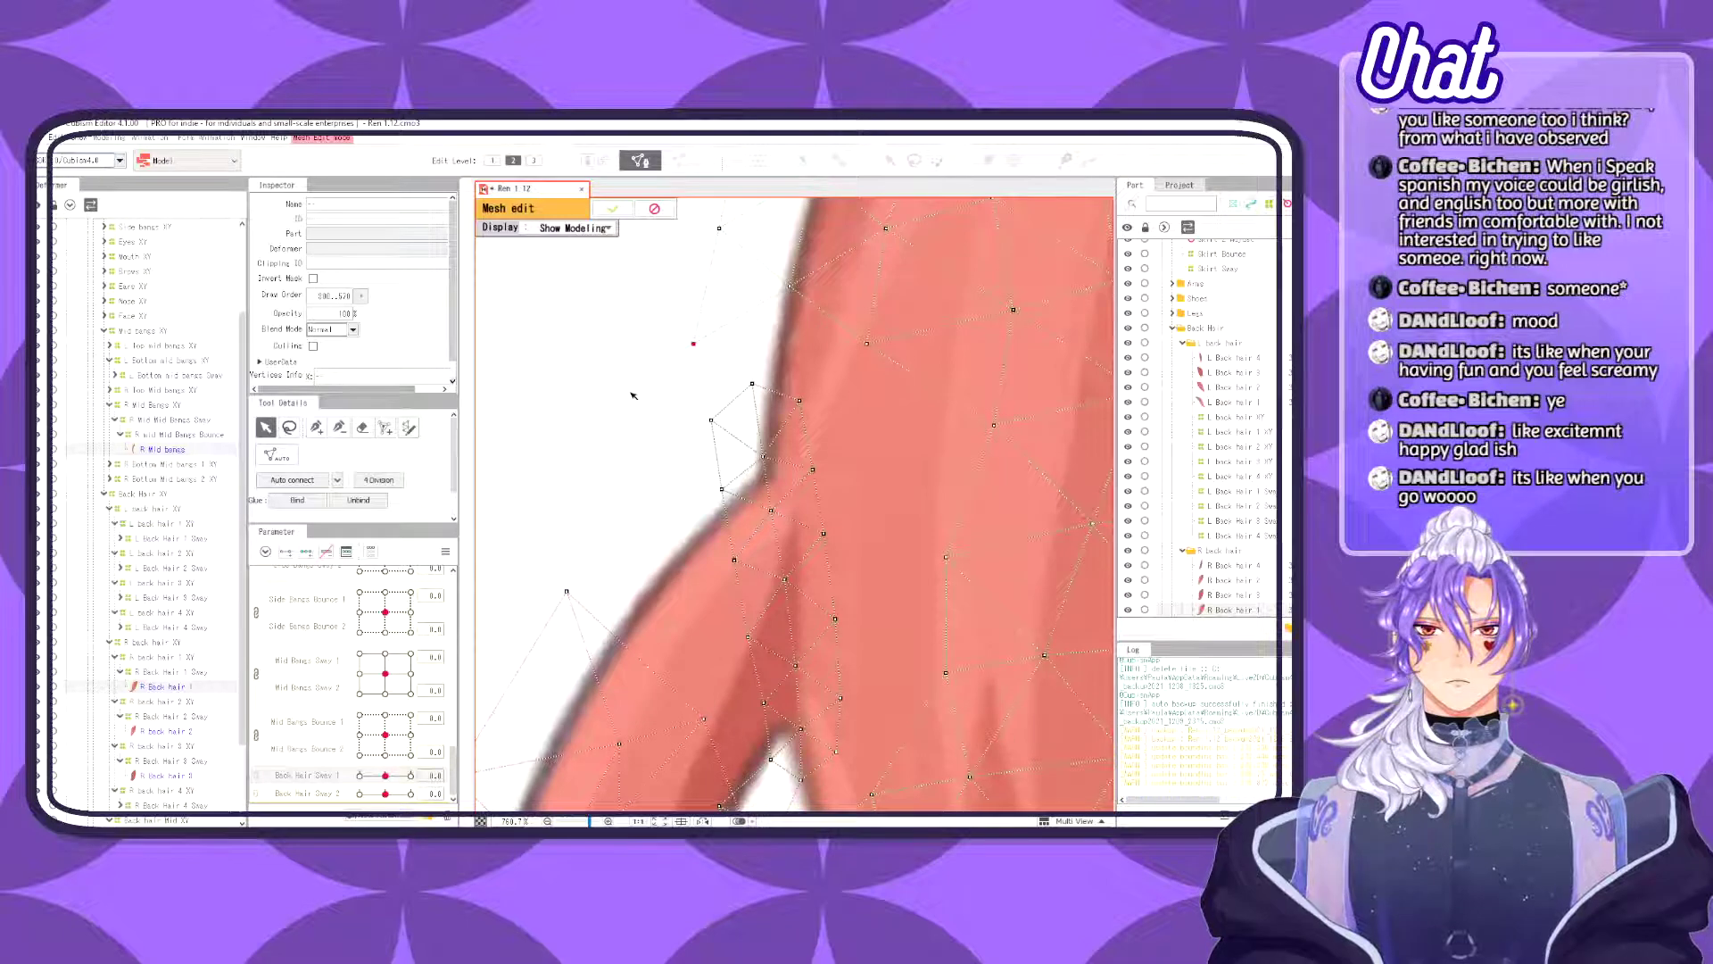
{"action": "left_click", "coordinate": [711, 420]}
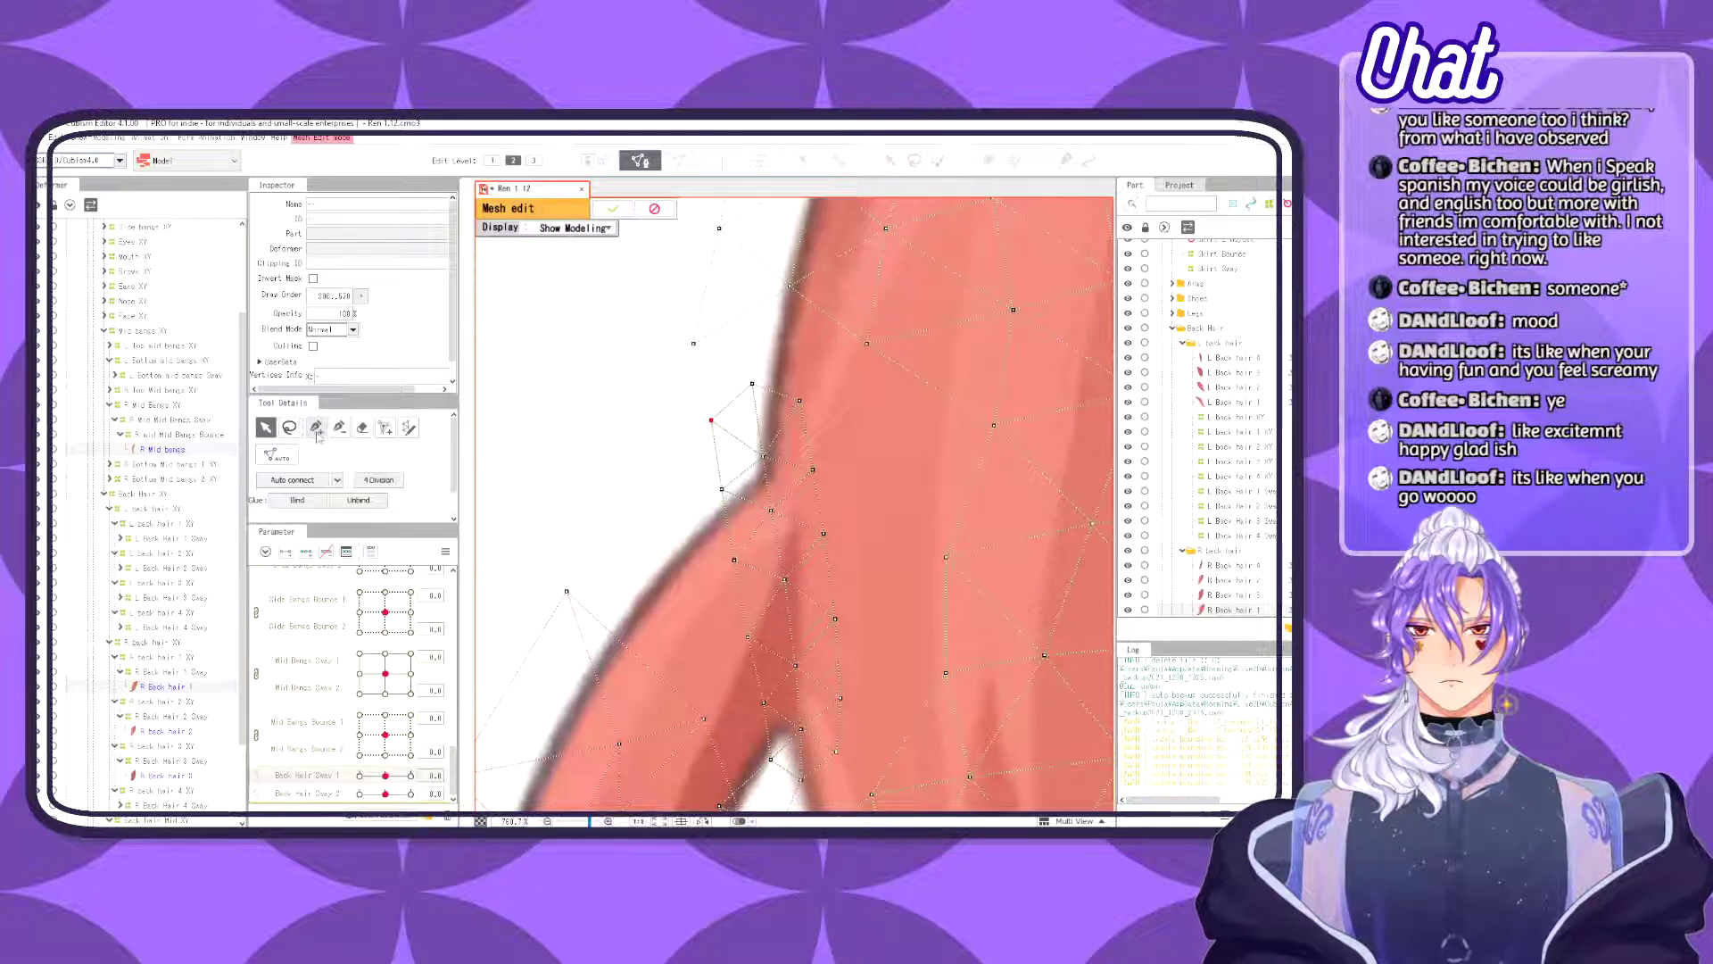
{"action": "left_click", "coordinate": [316, 426]}
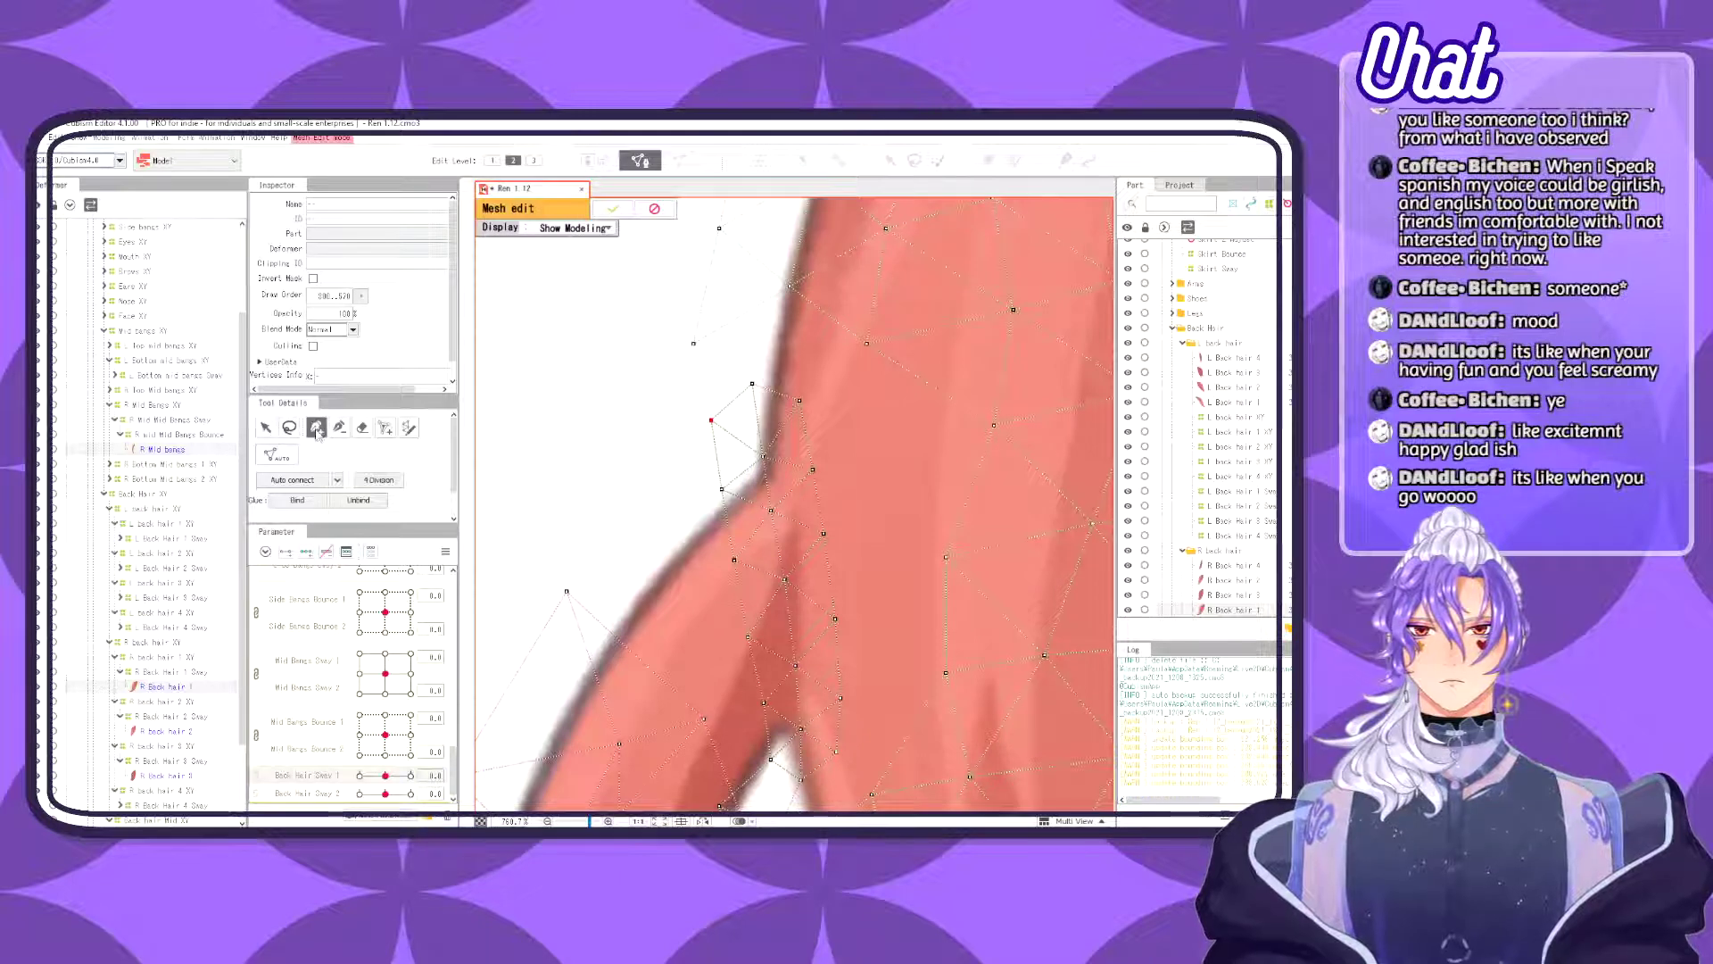
{"action": "left_click", "coordinate": [567, 590]}
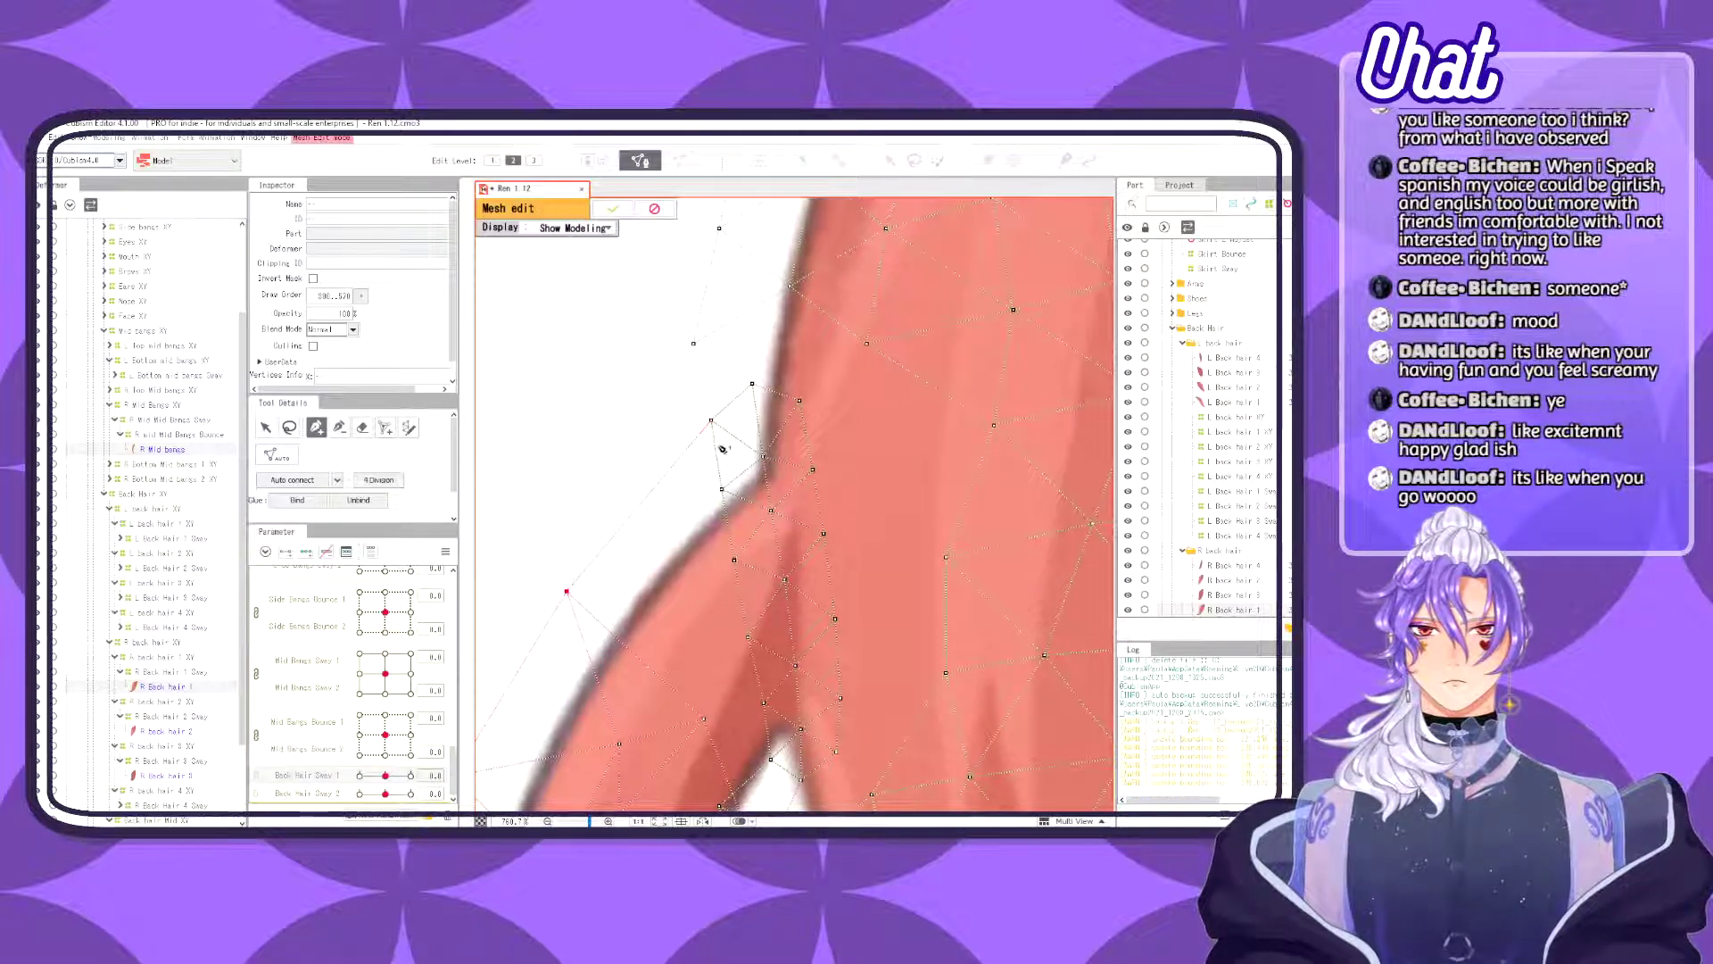
{"action": "left_click", "coordinate": [712, 419]}
{"action": "left_click", "coordinate": [693, 344]}
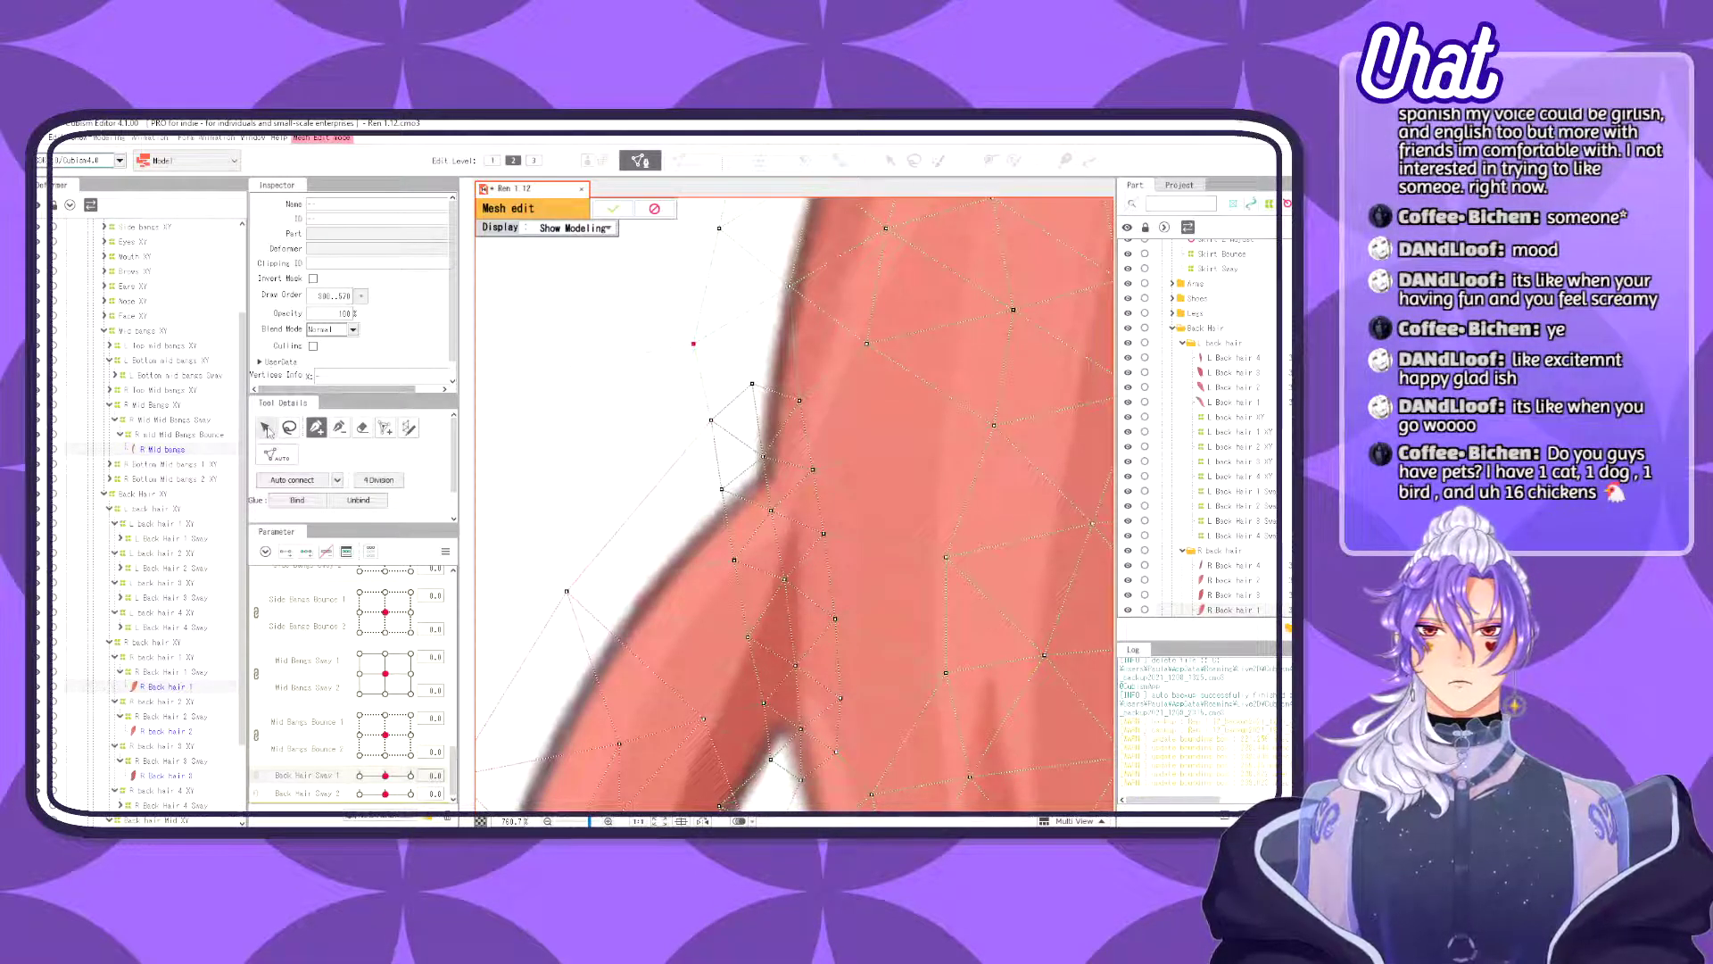
- Add vertices inside and around the upper mid bangs strand on its own mesh, down to the gap, and auto-connect them
{"action": "left_click", "coordinate": [265, 427]}
{"action": "left_click", "coordinate": [669, 590]}
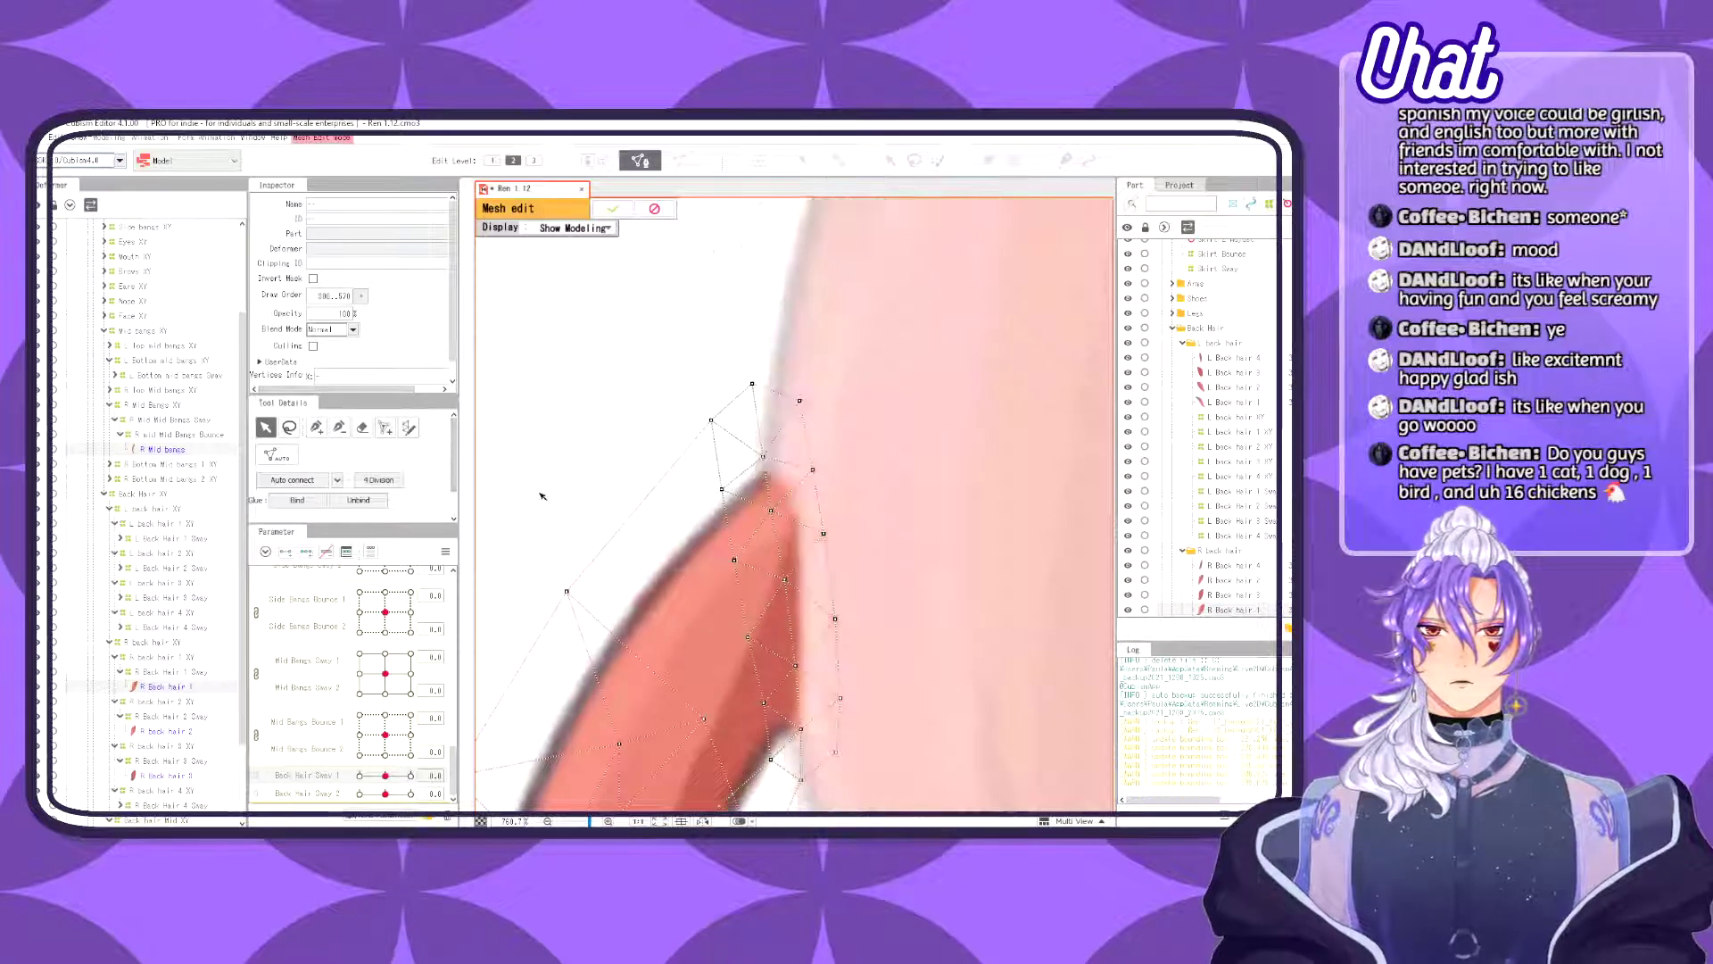
{"action": "left_click", "coordinate": [317, 427]}
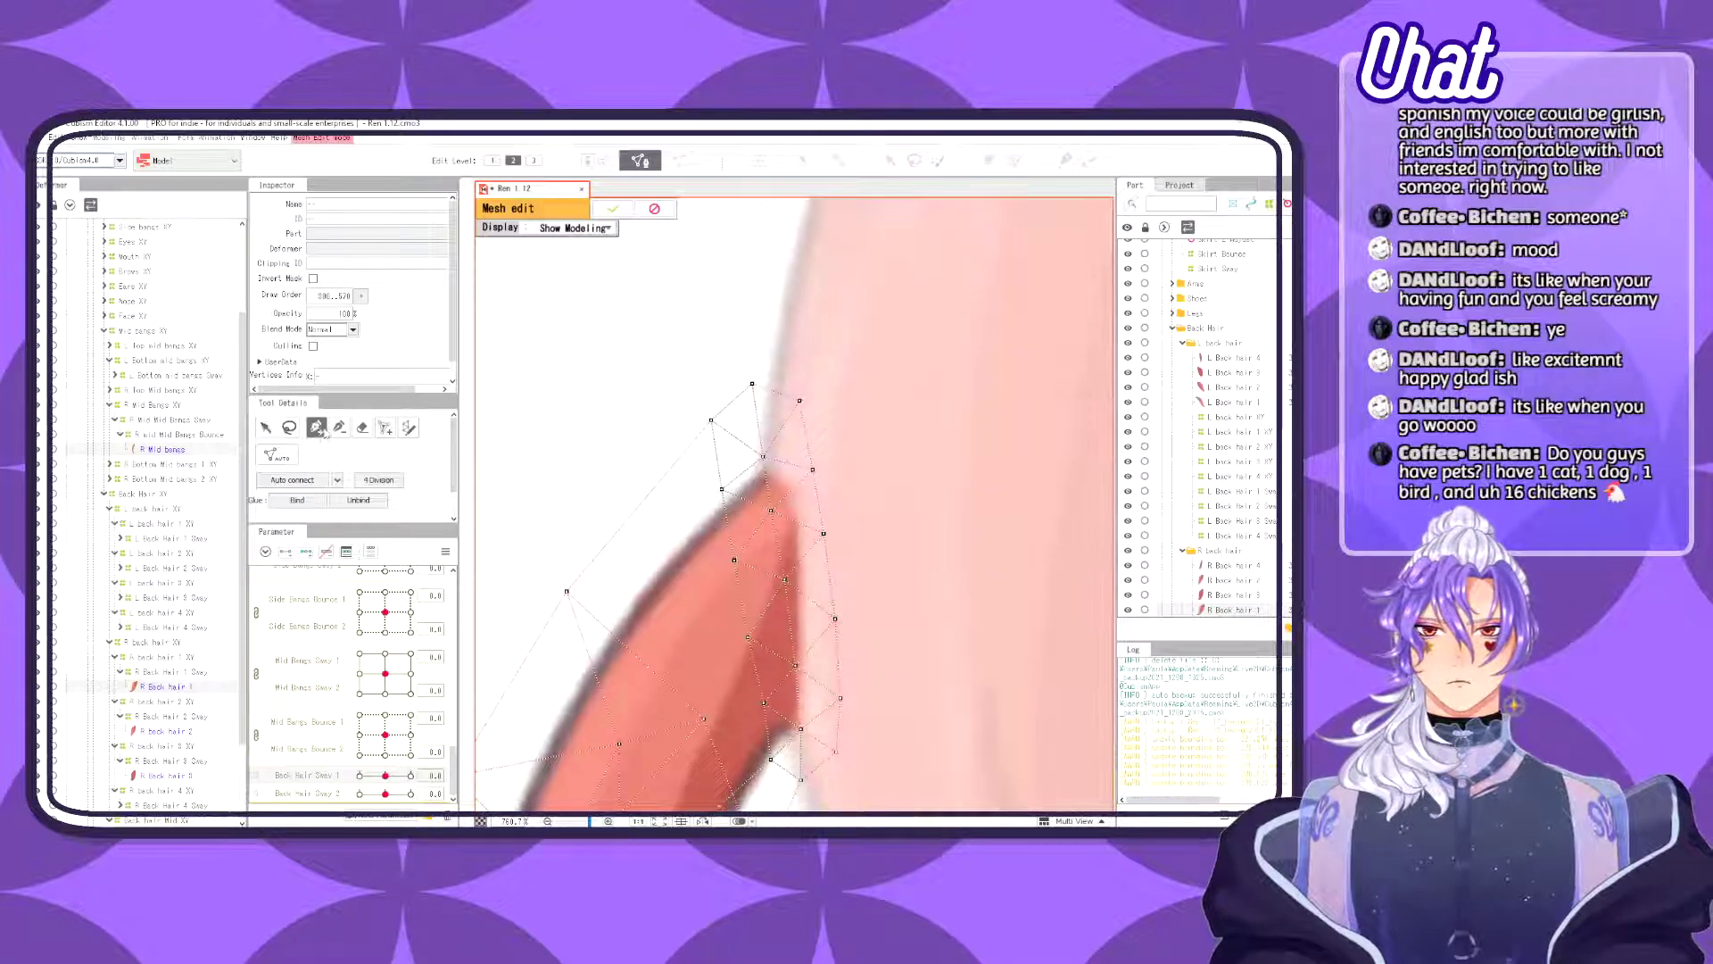
{"action": "left_click", "coordinate": [697, 641]}
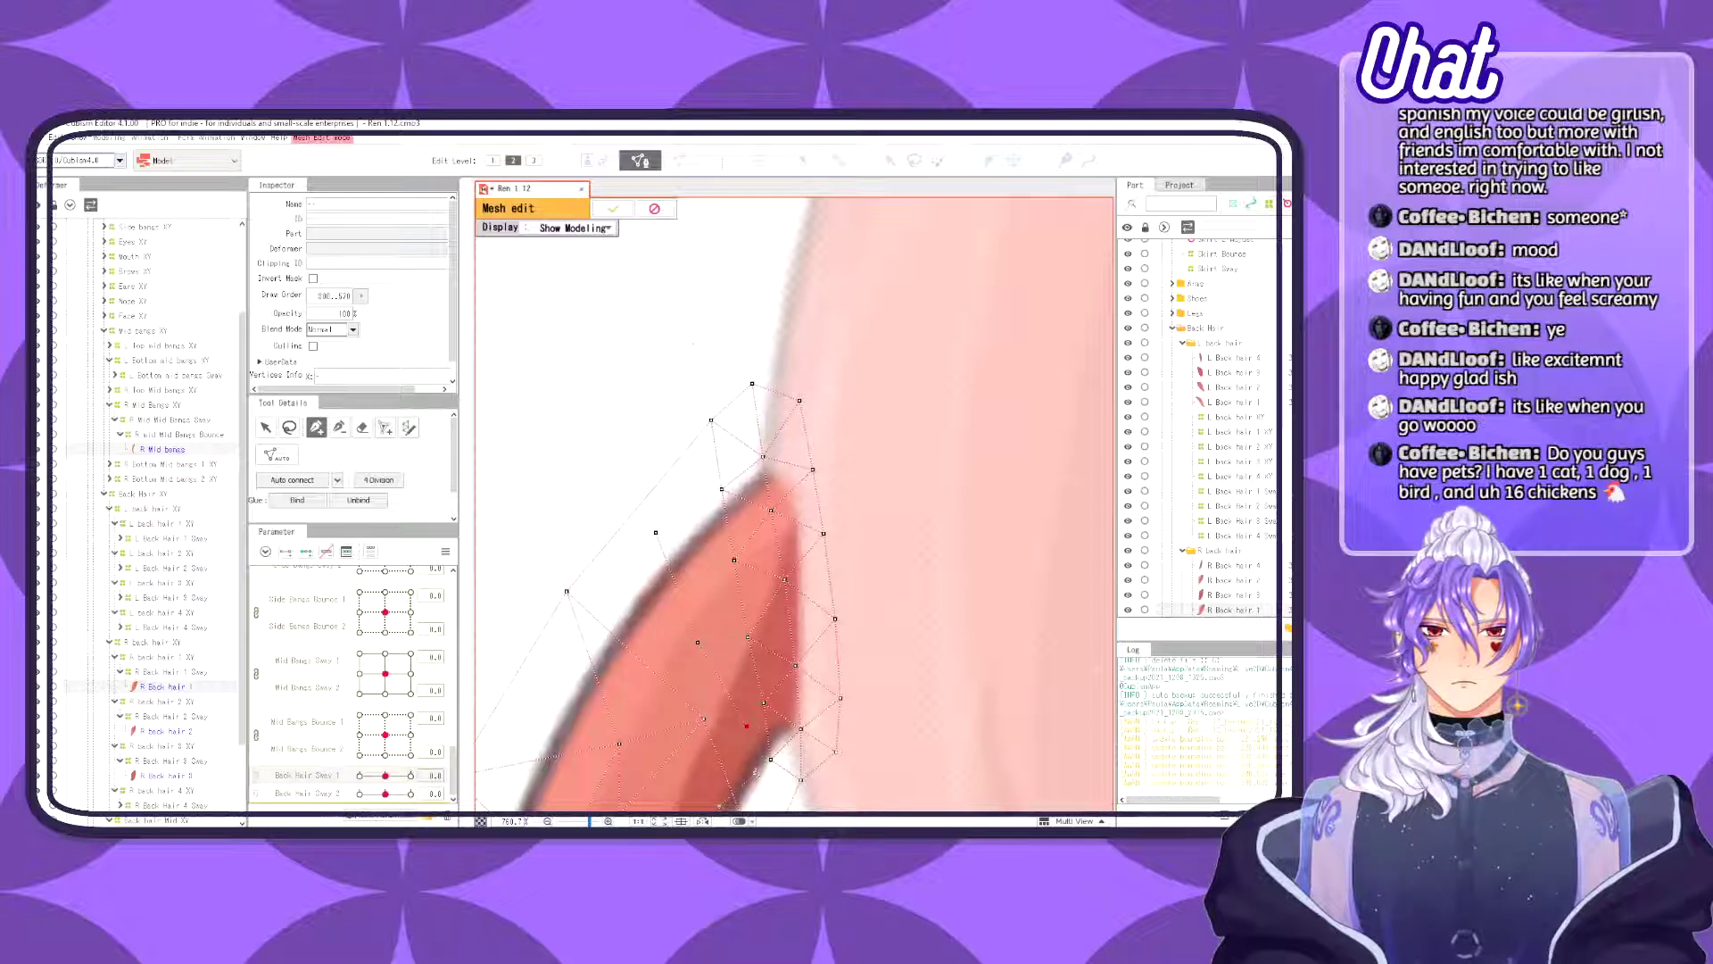
{"action": "left_click_drag", "start_coordinate": [757, 773], "coordinate": [750, 655]}
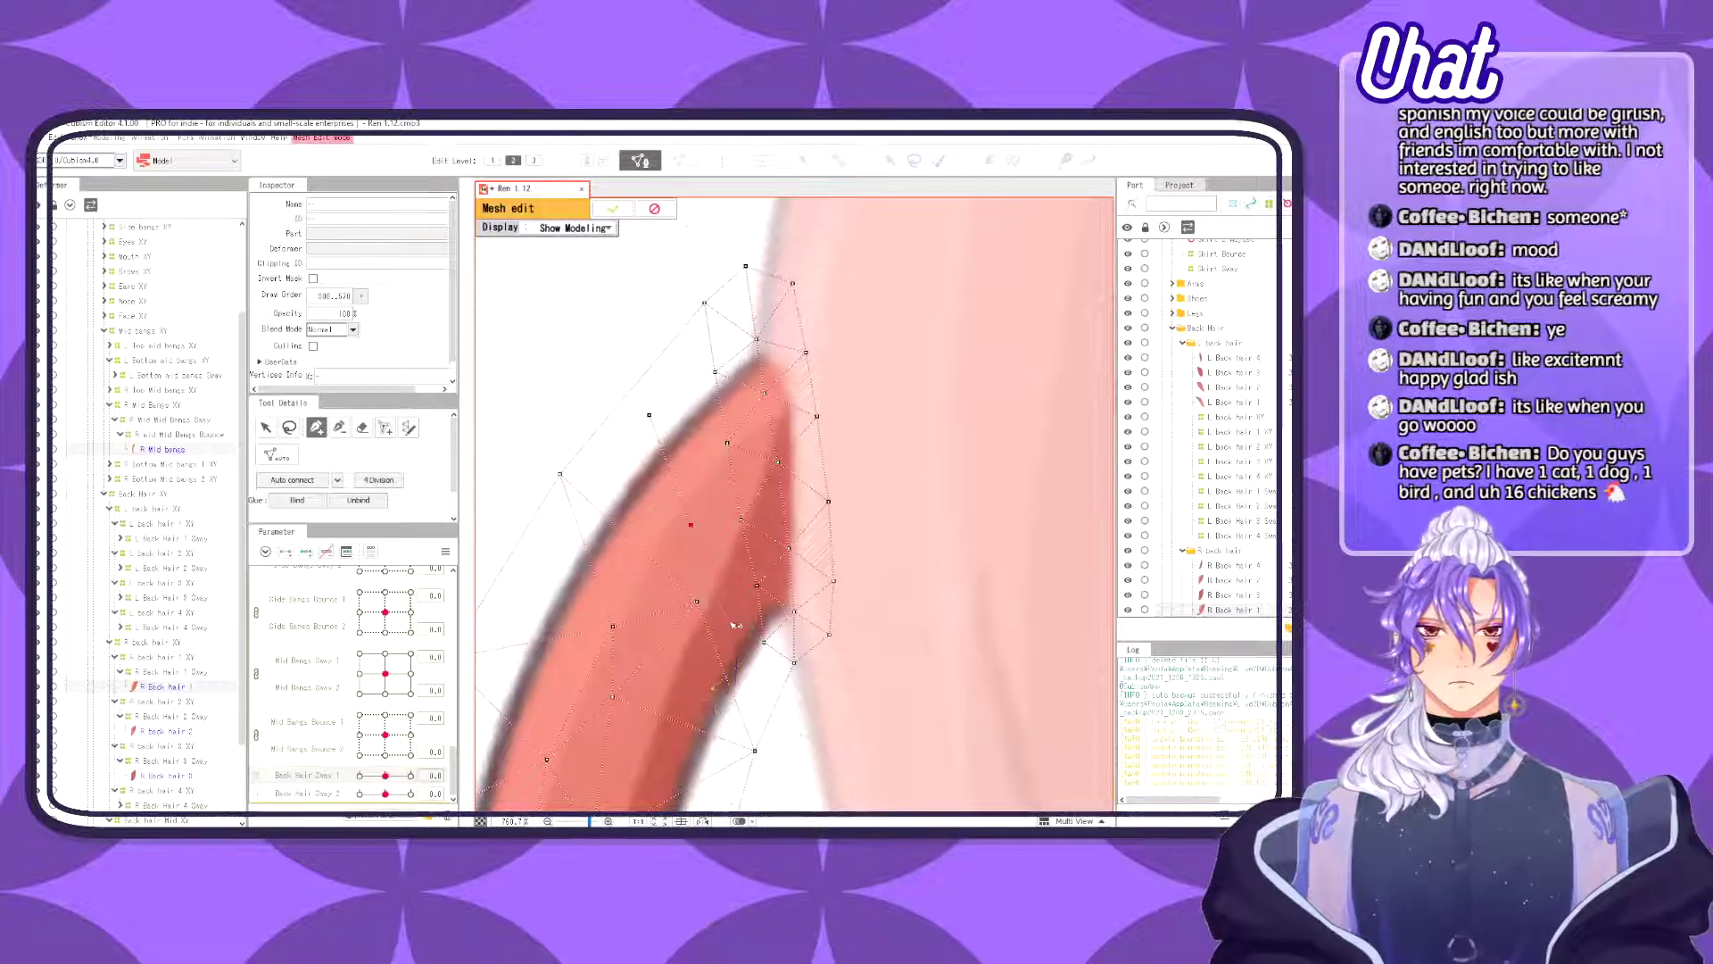
{"action": "left_click", "coordinate": [738, 625]}
{"action": "left_click", "coordinate": [754, 692]}
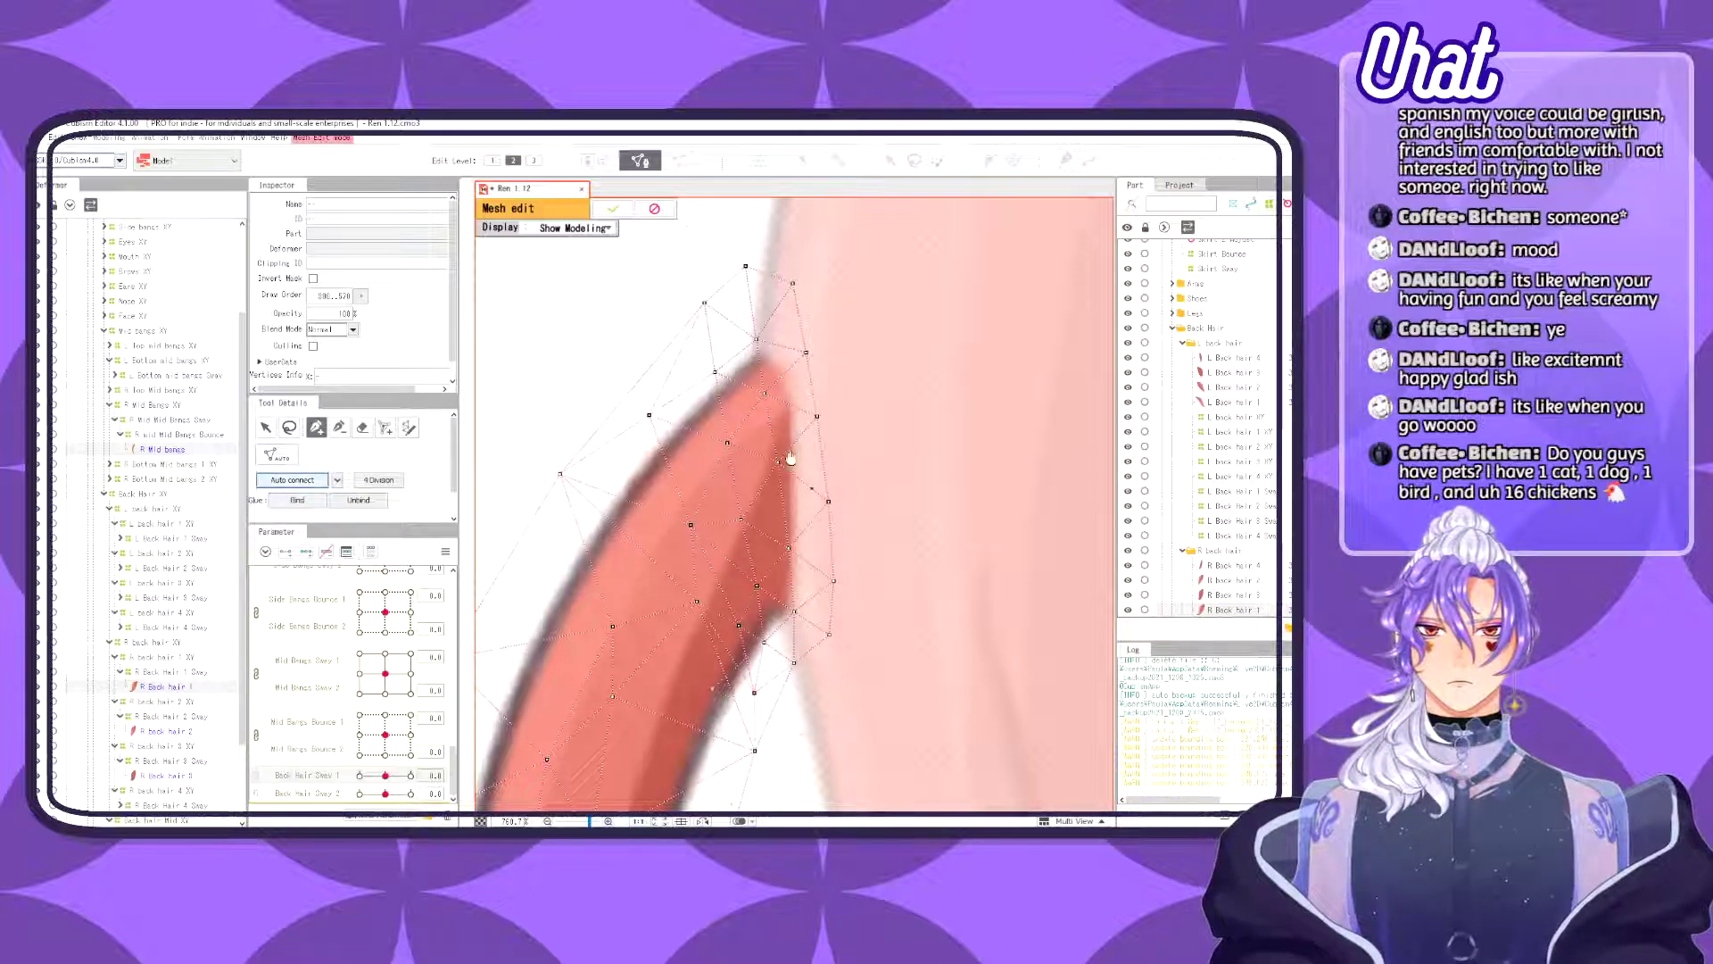
{"action": "left_click_drag", "start_coordinate": [789, 455], "coordinate": [794, 501]}
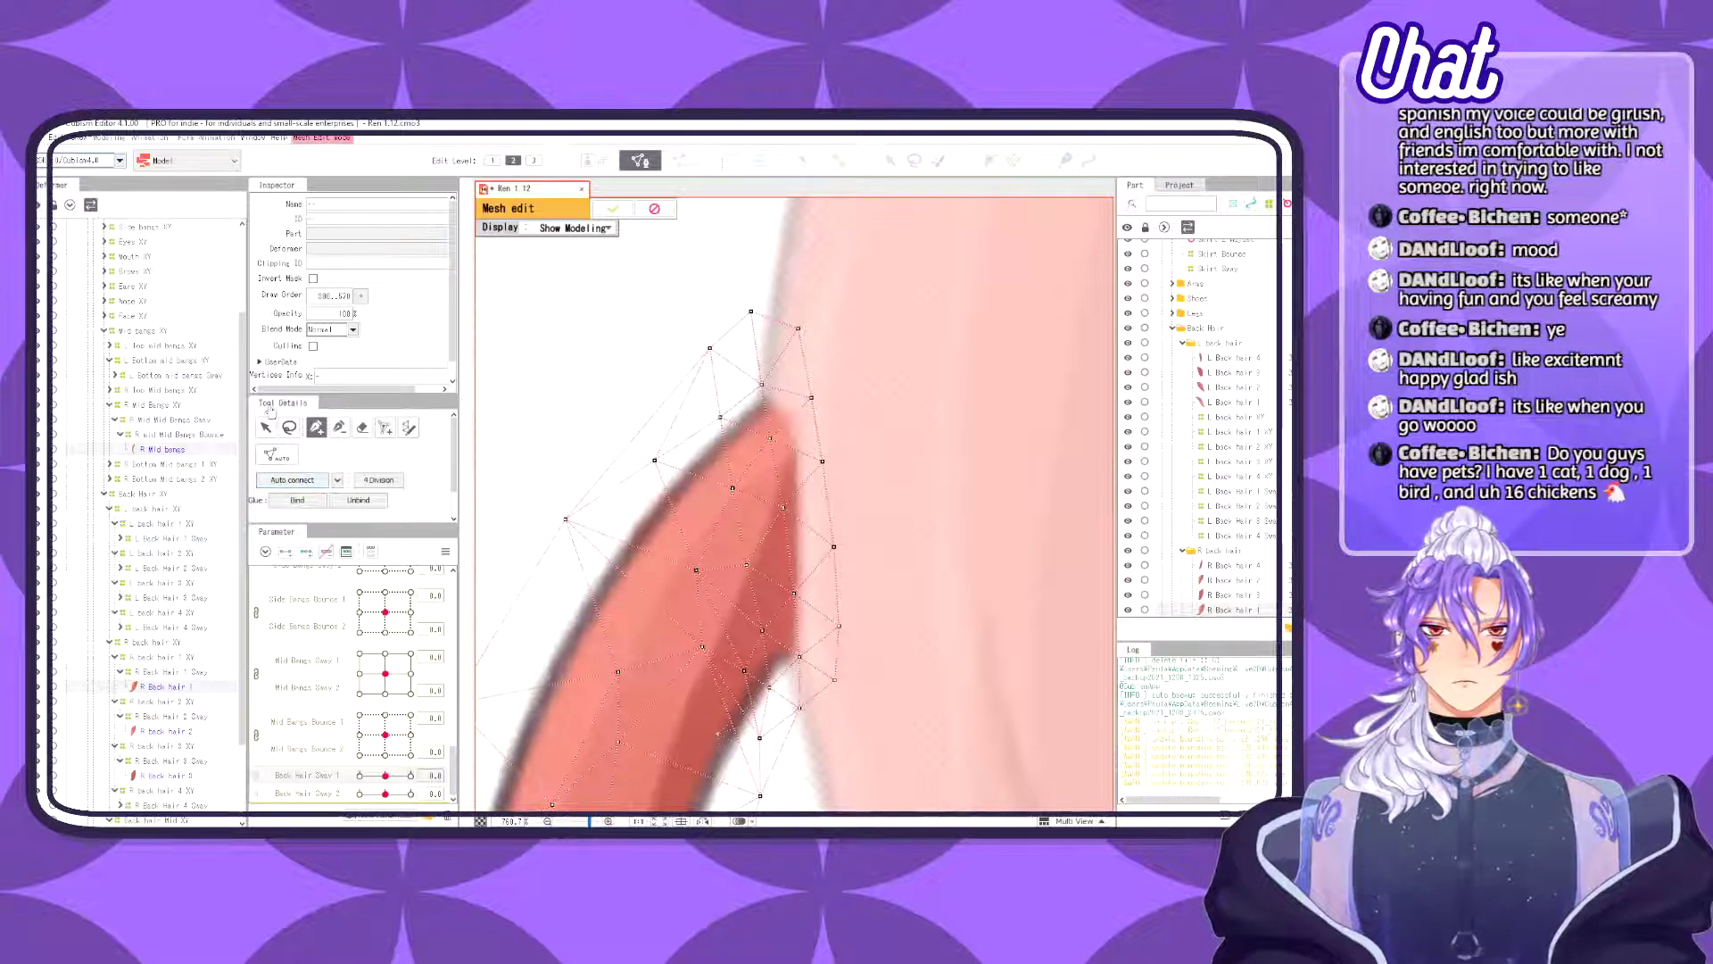
- Switch to the R Back Hair 1 mesh, add a vertex at the gap's tip and rework the neighbouring vertices beside the seam
{"action": "left_click", "coordinate": [266, 427]}
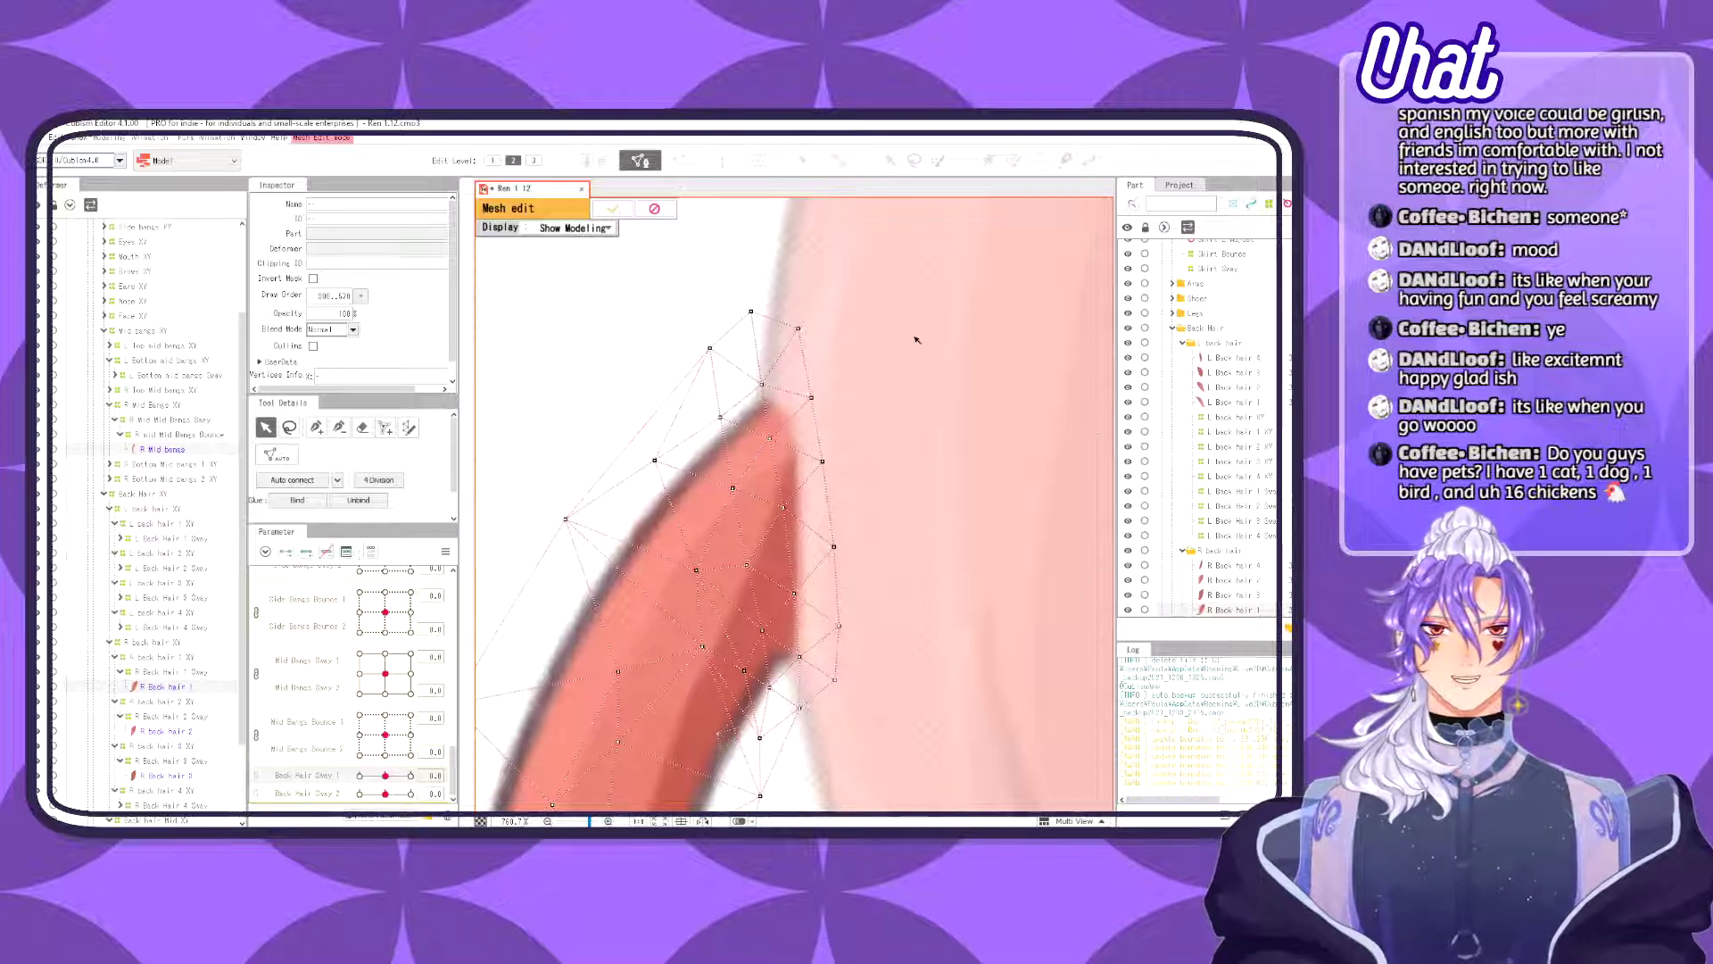
{"action": "left_click", "coordinate": [794, 382]}
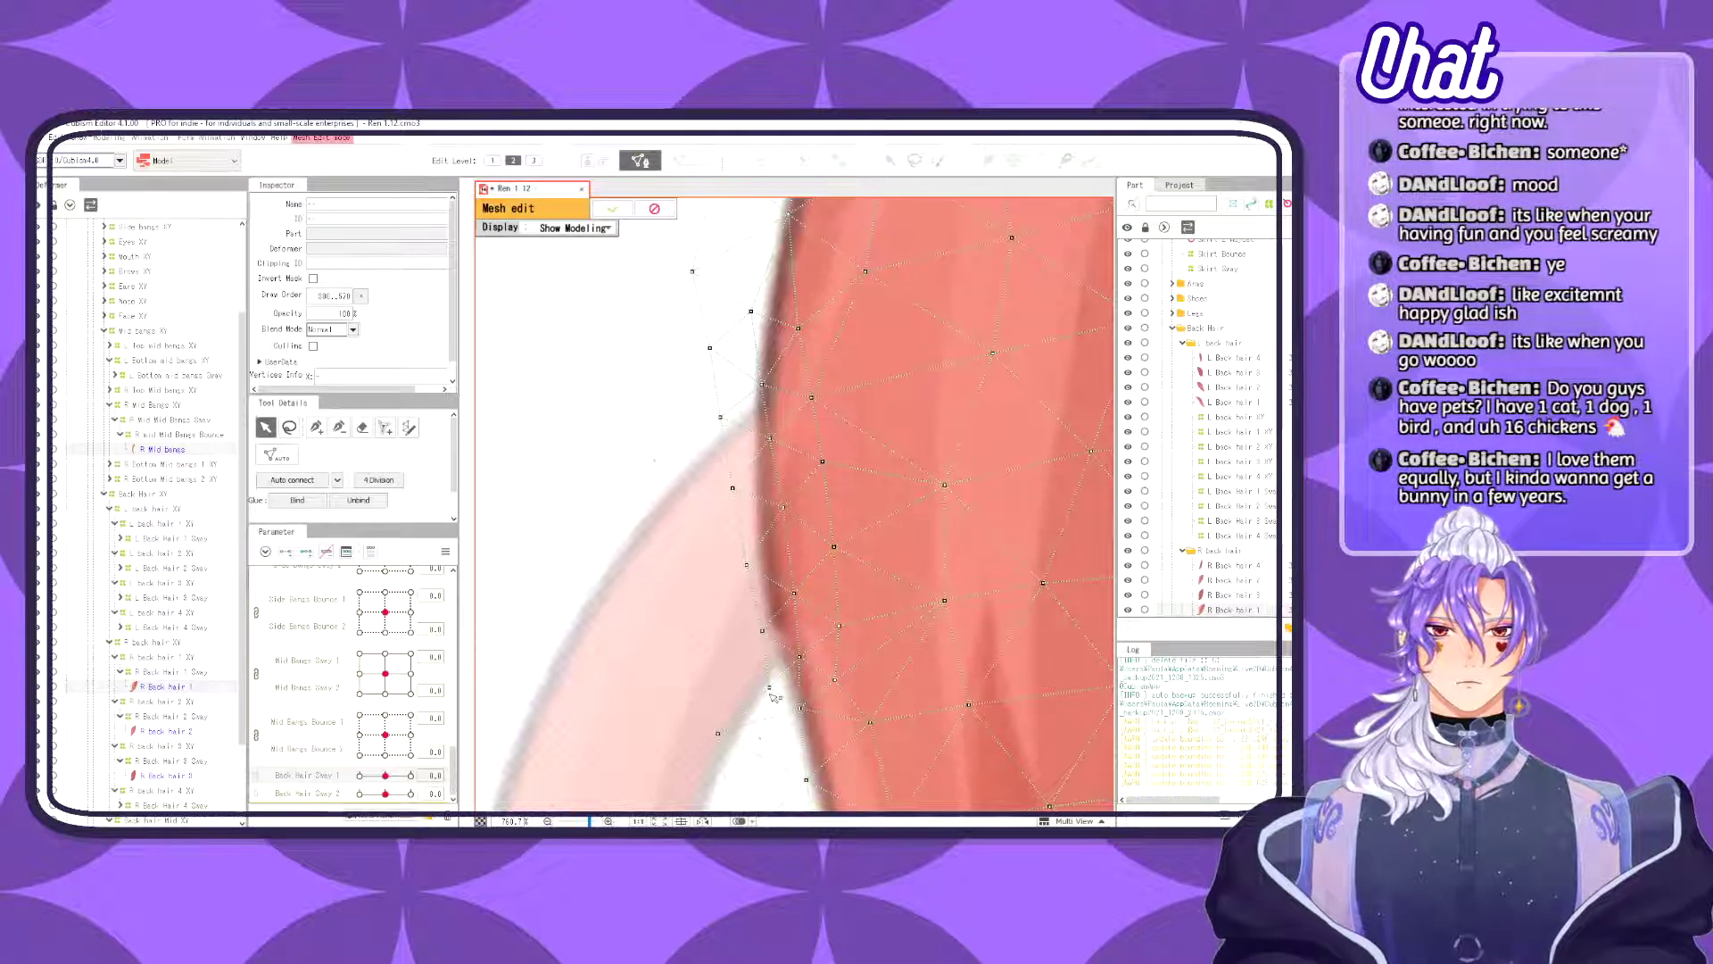
{"action": "scroll", "coordinate": [767, 368], "scroll_direction": "up", "scroll_amount": 5}
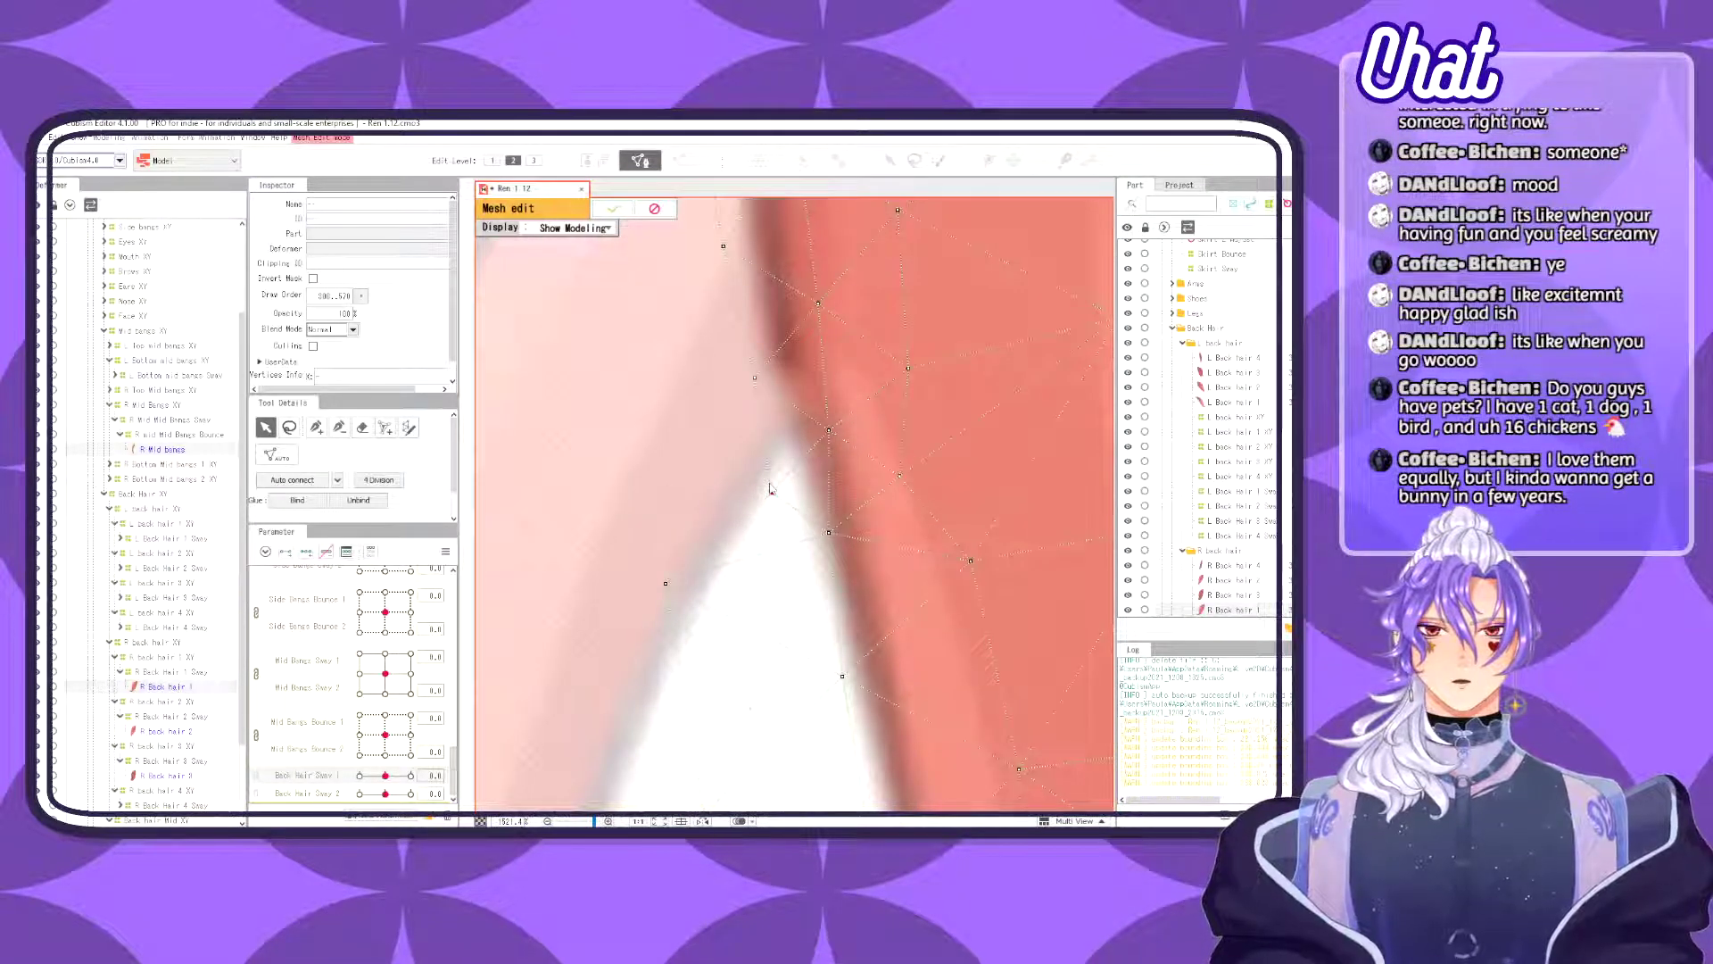
{"action": "left_click", "coordinate": [316, 427]}
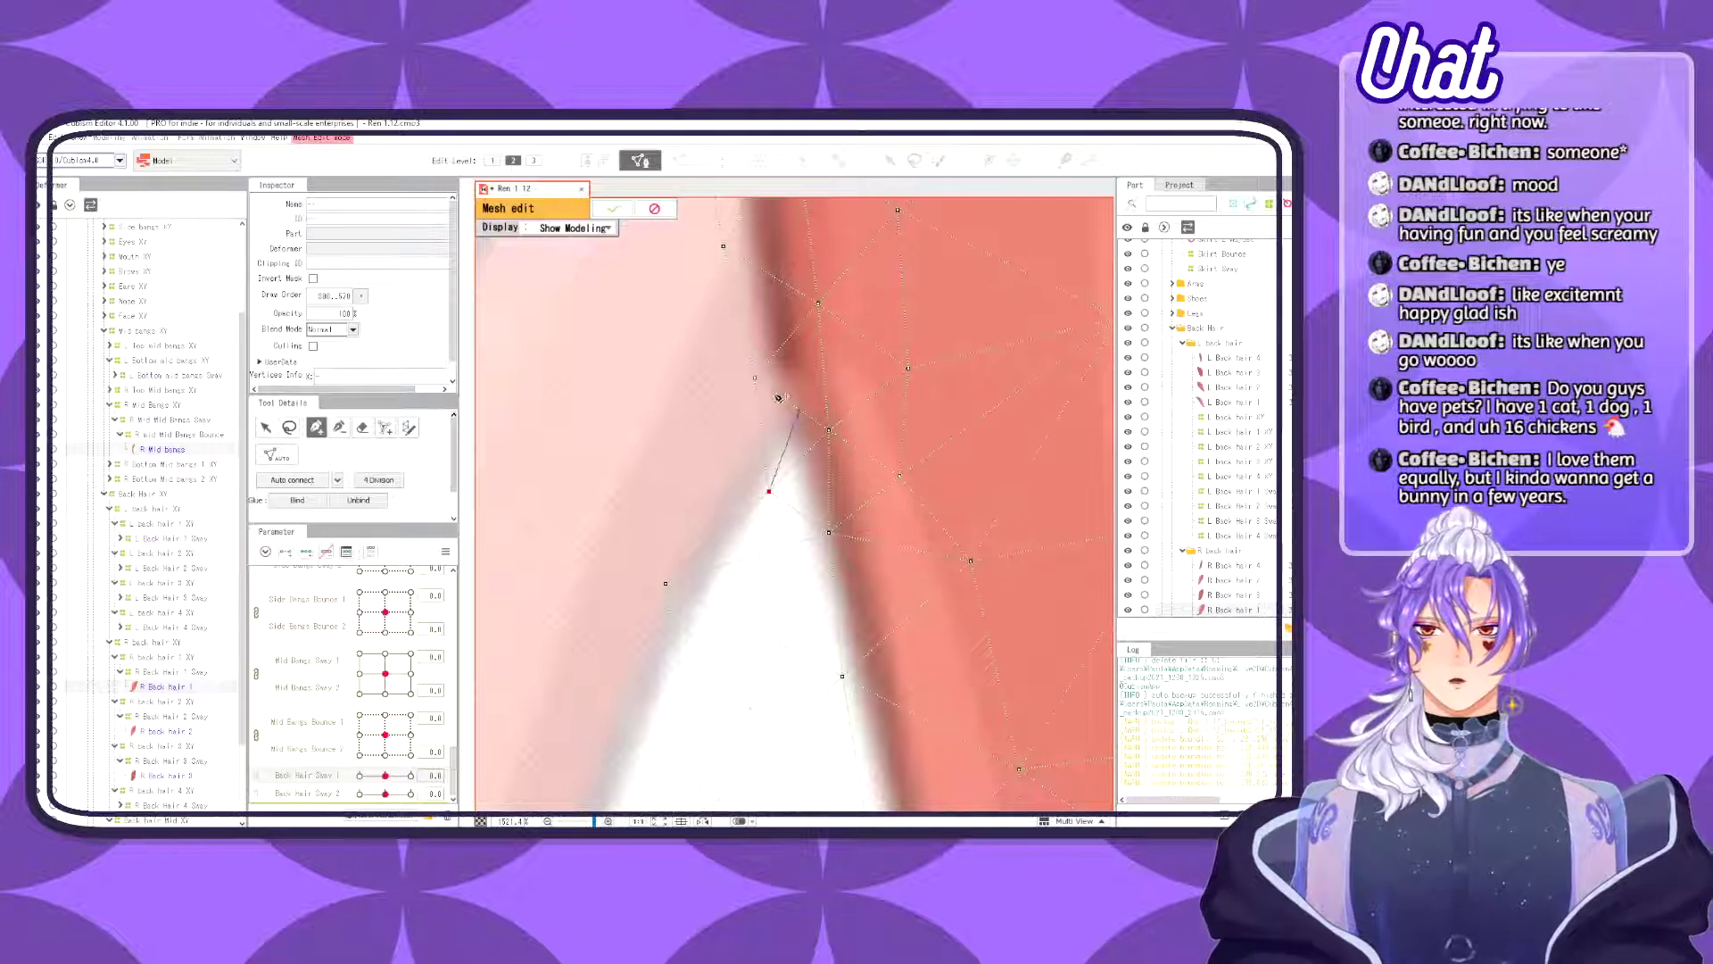
{"action": "left_click", "coordinate": [755, 379]}
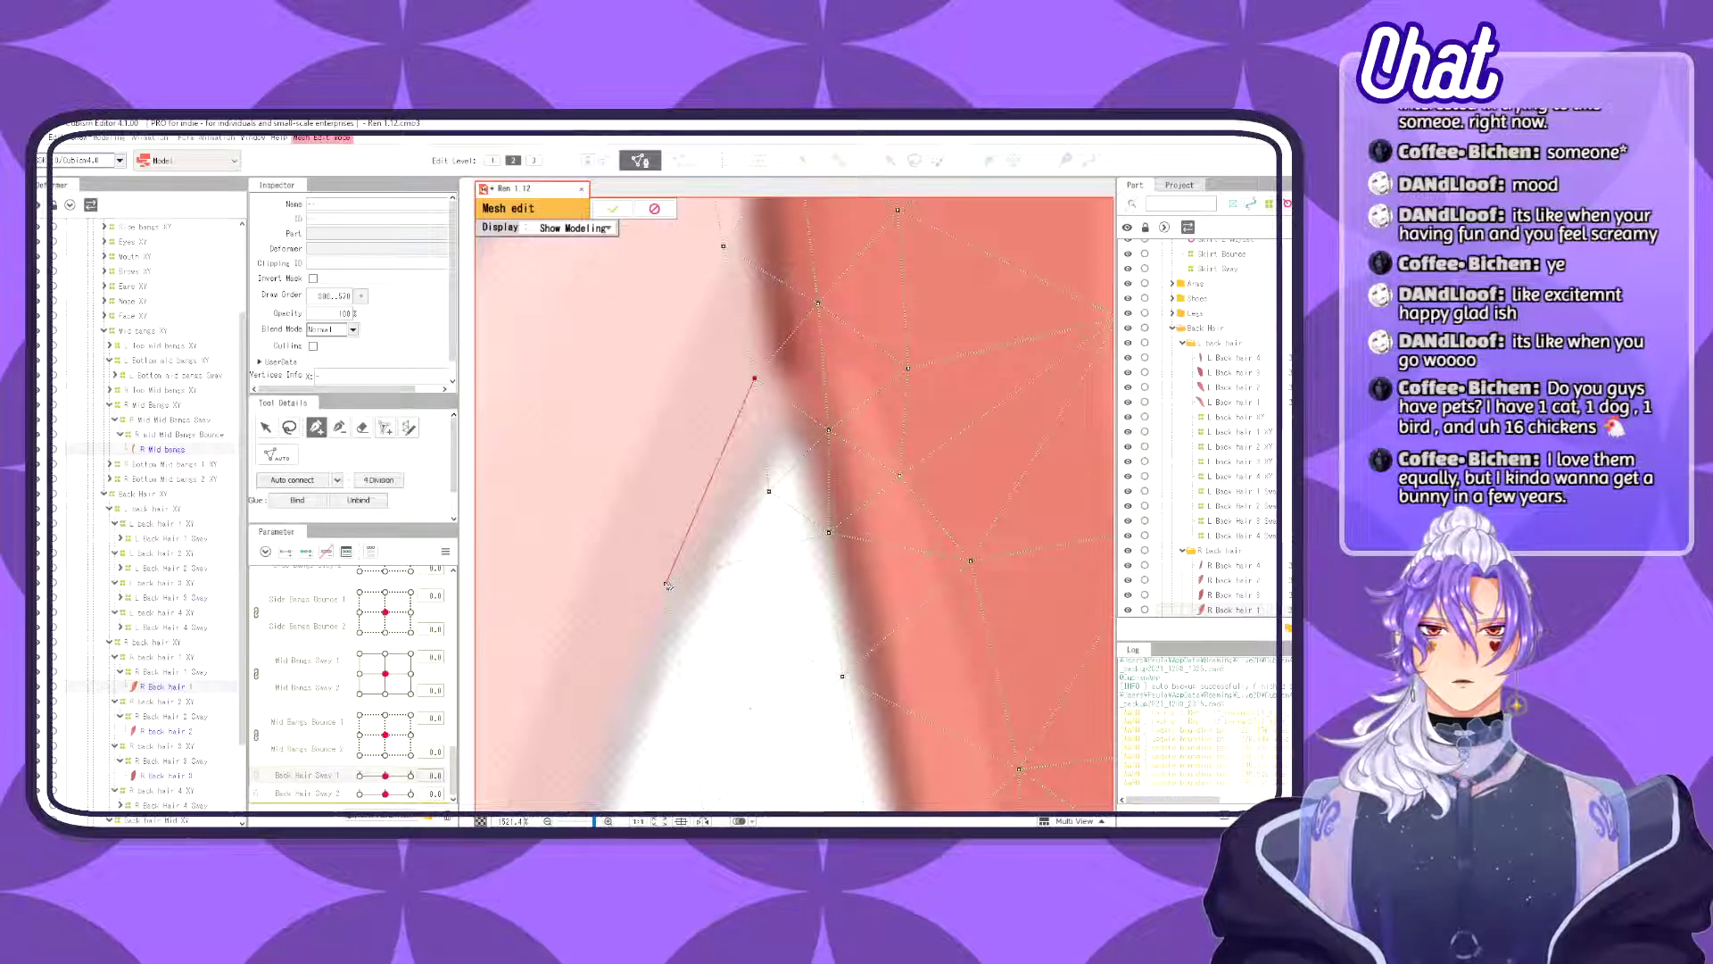
{"action": "left_click", "coordinate": [666, 584]}
{"action": "scroll", "coordinate": [877, 430], "scroll_direction": "down", "scroll_amount": 3}
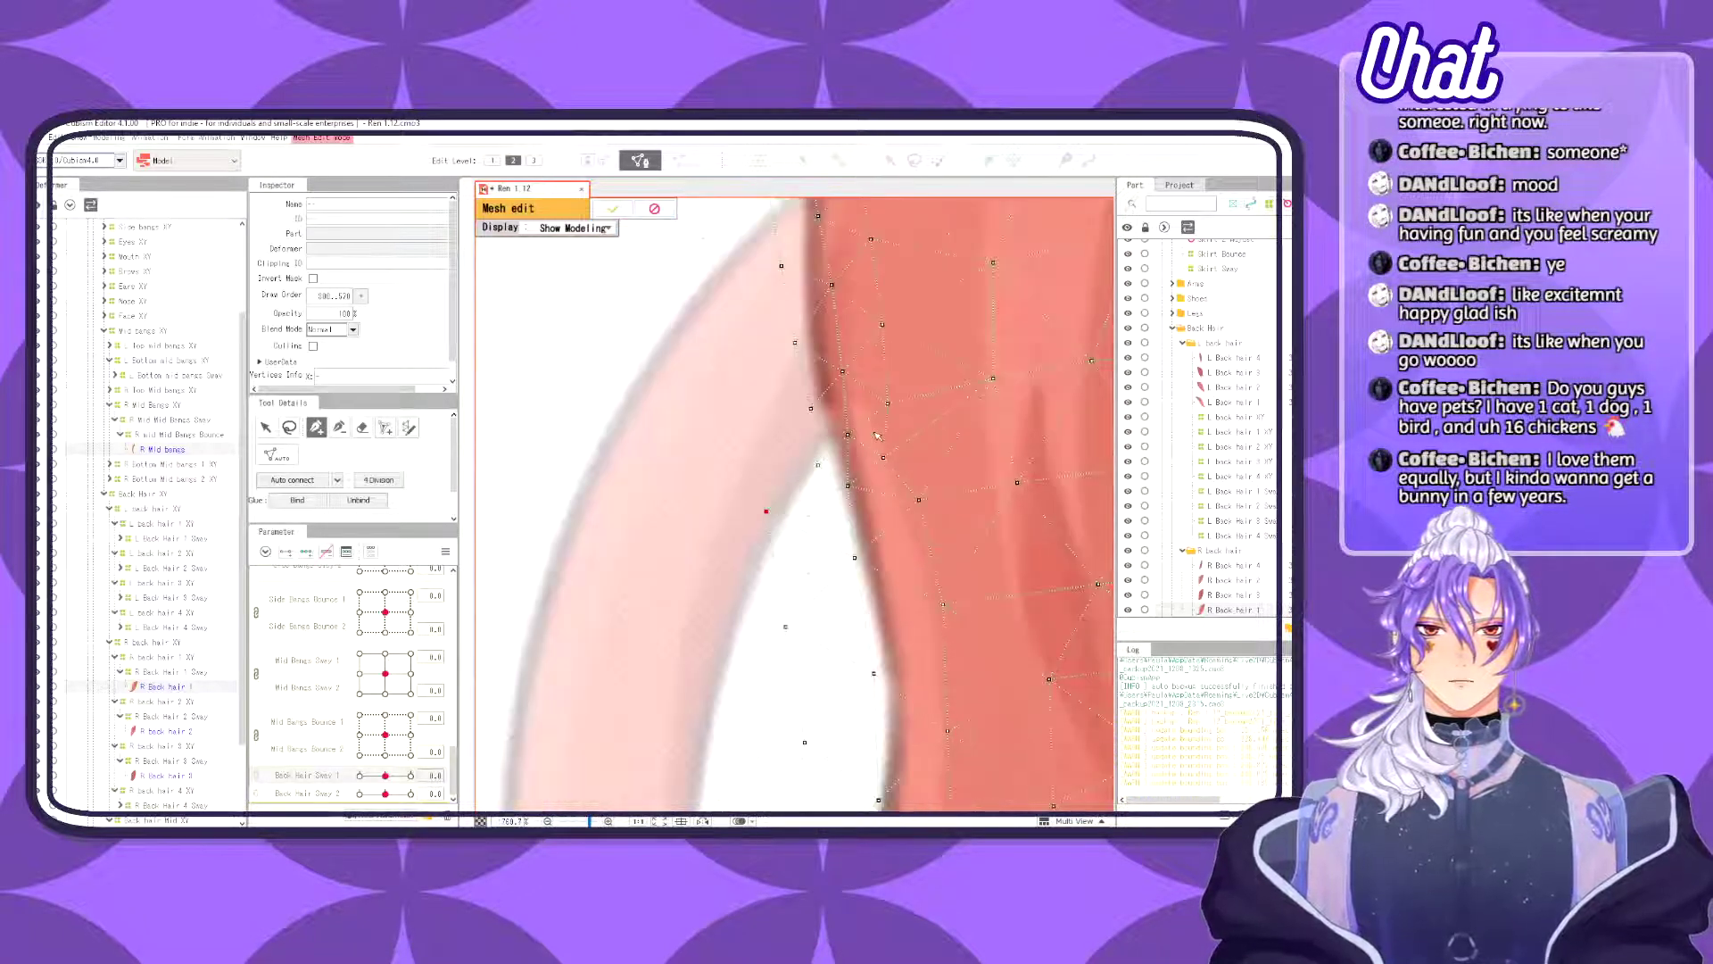
{"action": "left_click_drag", "start_coordinate": [862, 529], "coordinate": [785, 736]}
{"action": "scroll", "coordinate": [808, 560], "scroll_direction": "down", "scroll_amount": 2}
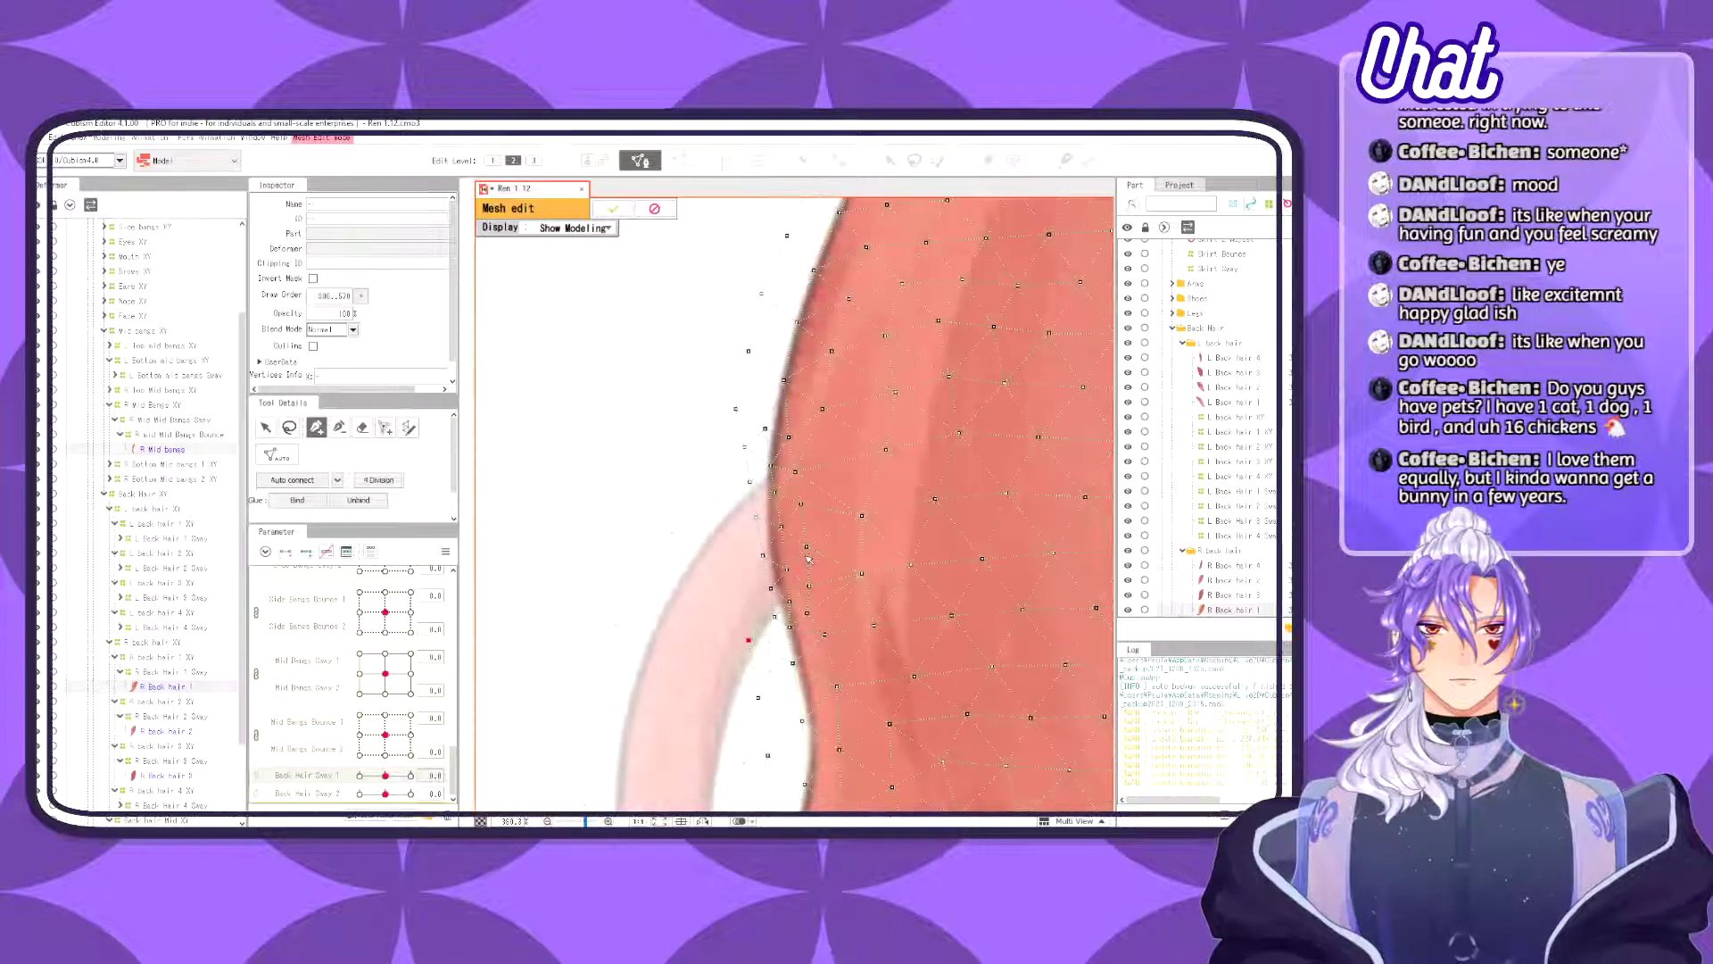
{"action": "scroll", "coordinate": [807, 560], "scroll_direction": "up", "scroll_amount": 1}
{"action": "scroll", "coordinate": [808, 560], "scroll_direction": "down", "scroll_amount": 1}
{"action": "scroll", "coordinate": [808, 558], "scroll_direction": "up", "scroll_amount": 2}
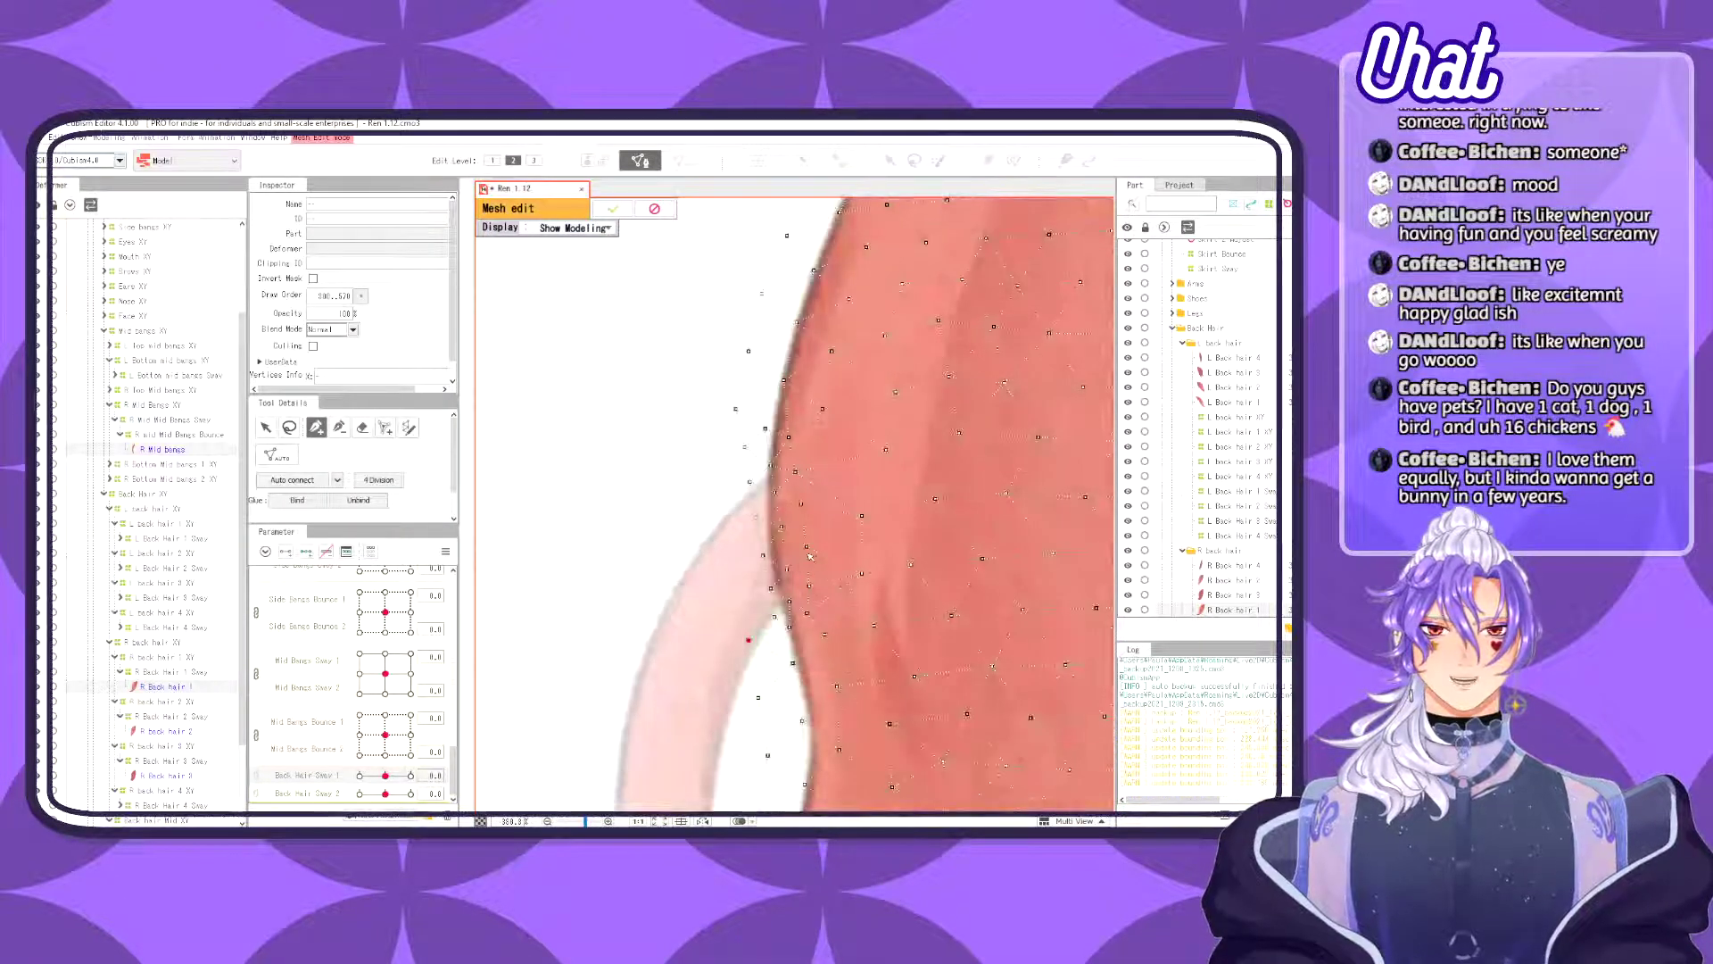
{"action": "scroll", "coordinate": [810, 557], "scroll_direction": "down", "scroll_amount": 2}
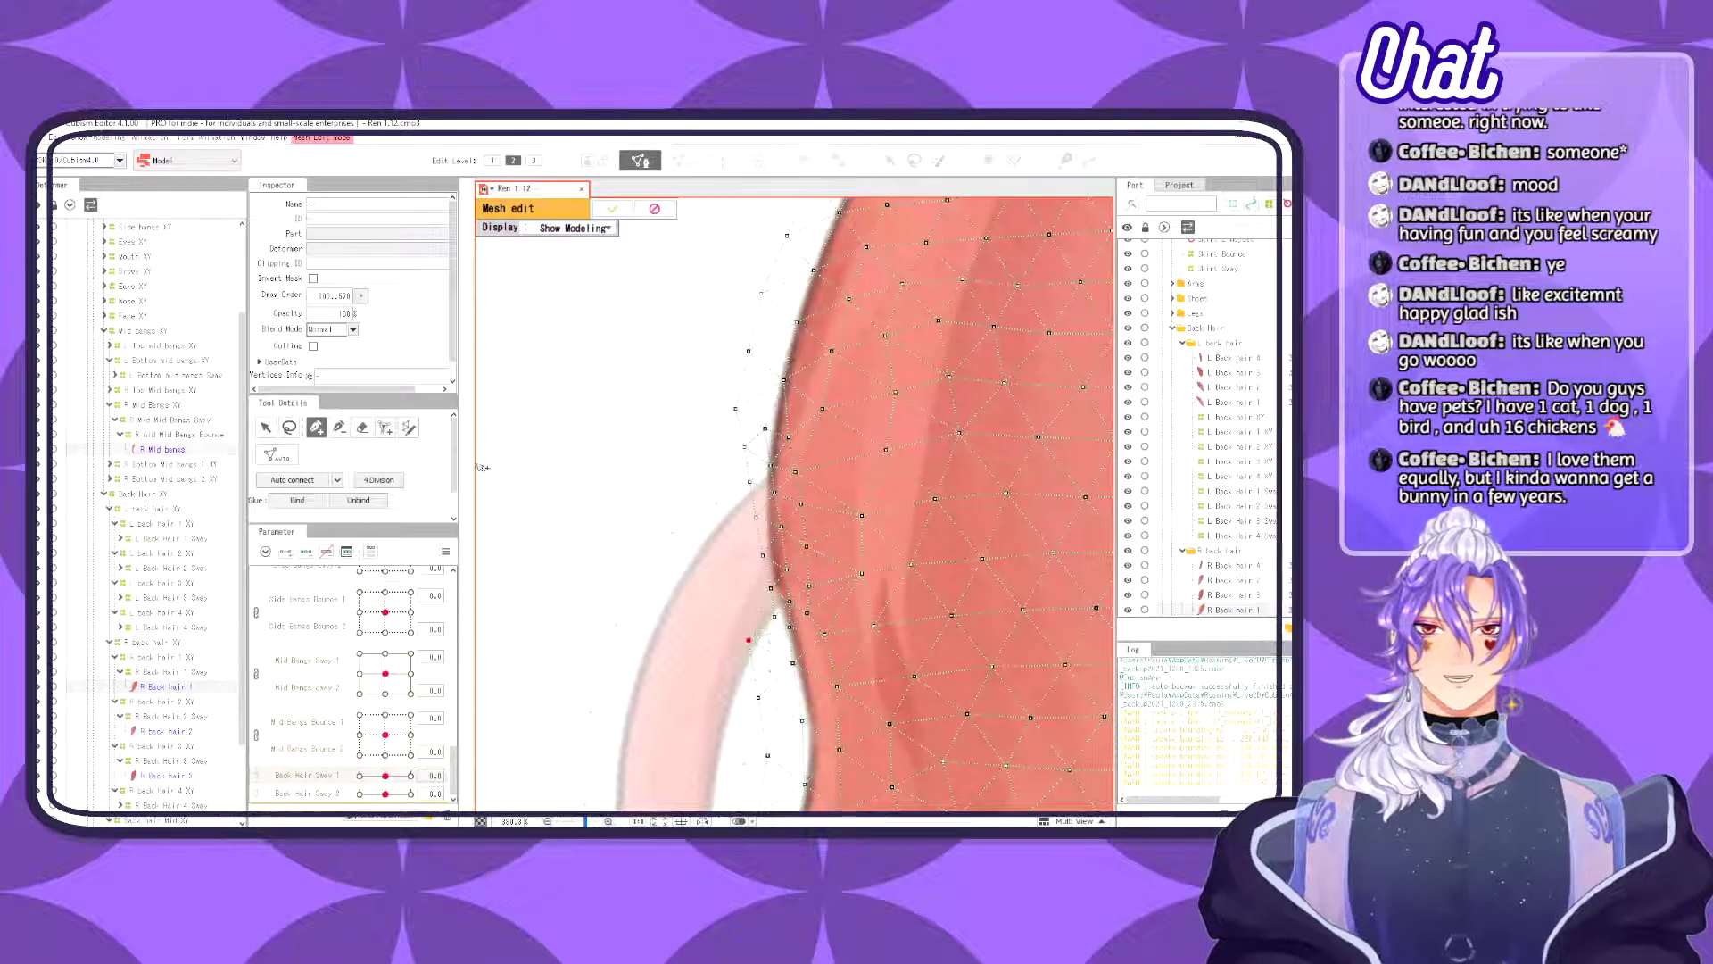
- Bind the R Mid Bangs and R Back Hair 1 vertices around the shared seam with Glue and apply the mesh edit
{"action": "left_click", "coordinate": [266, 427]}
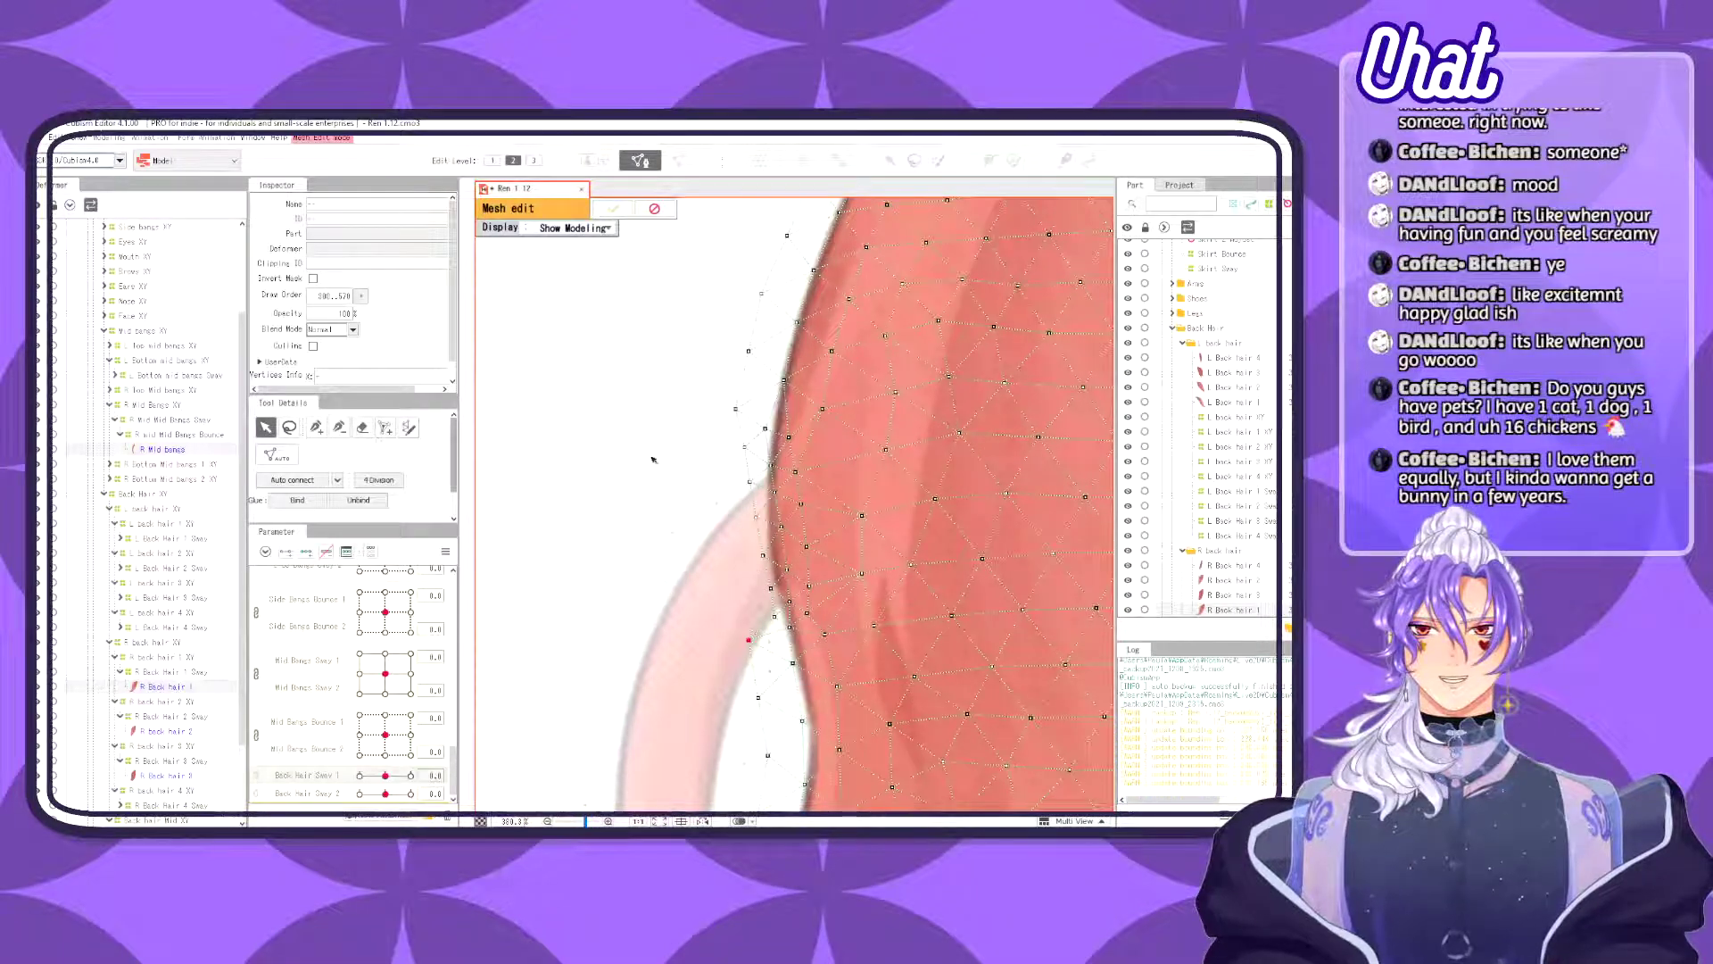
{"action": "left_click", "coordinate": [729, 589]}
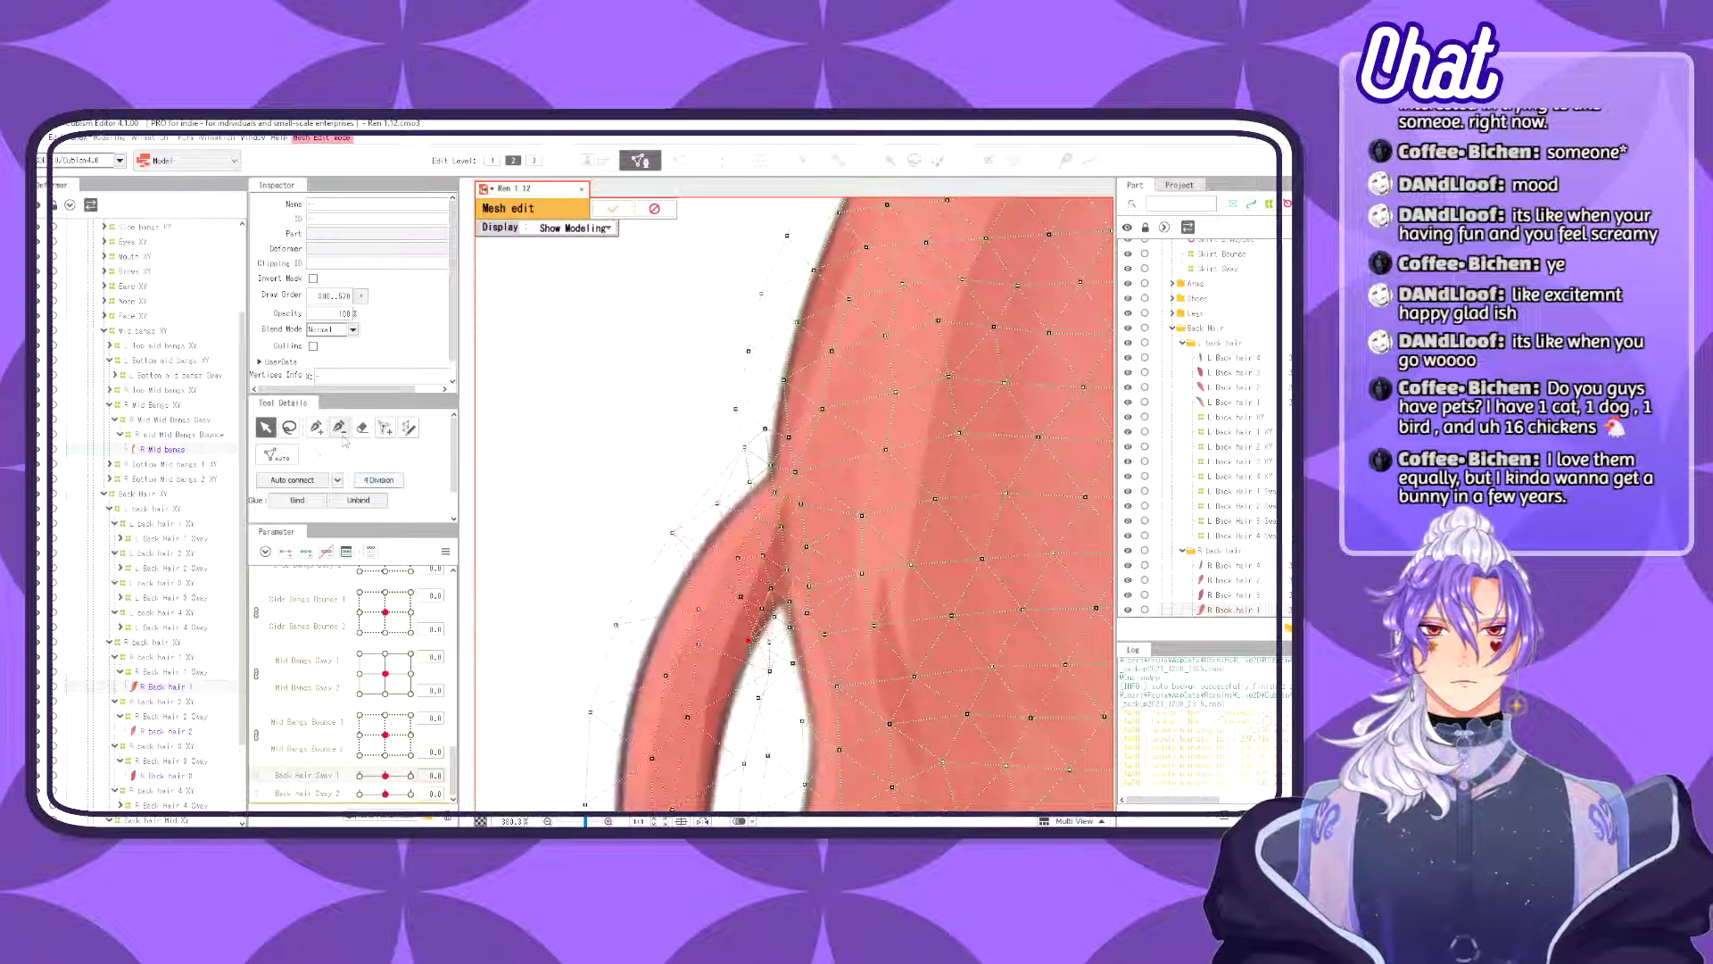
{"action": "left_click", "coordinate": [290, 427]}
{"action": "mouse_move", "coordinate": [759, 378]}
{"action": "left_mouse_down"}
{"action": "mouse_move", "coordinate": [678, 517]}
{"action": "mouse_move", "coordinate": [879, 419]}
{"action": "left_mouse_up"}
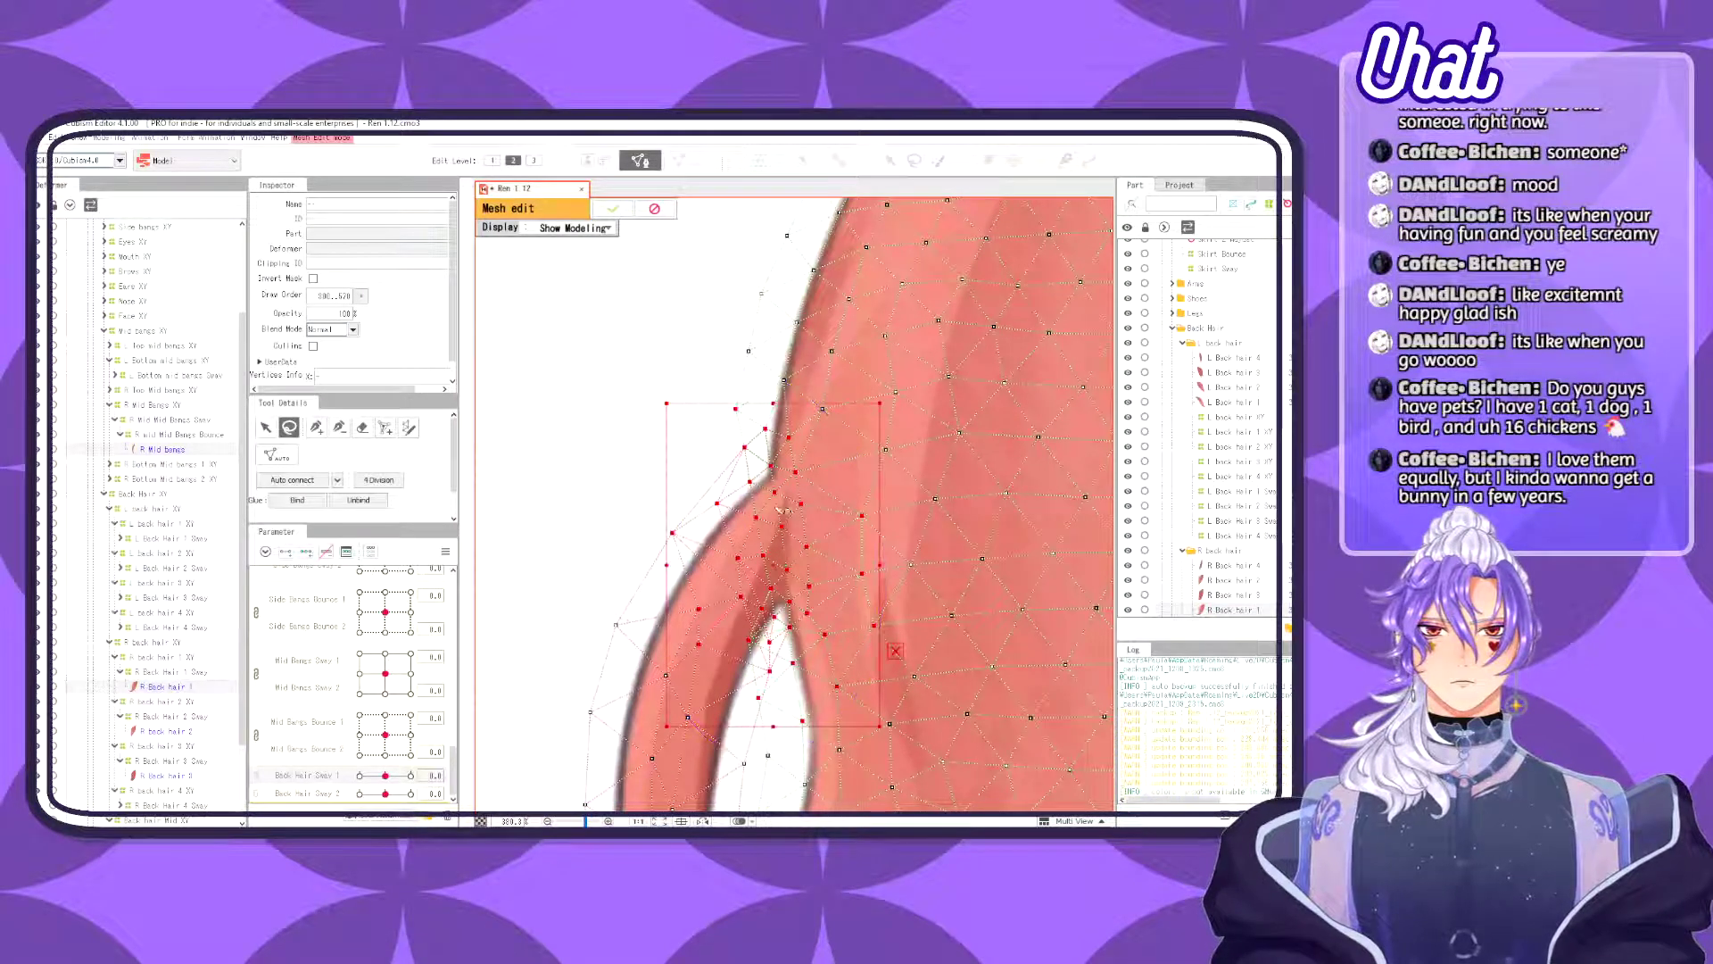
{"action": "left_click", "coordinate": [297, 500]}
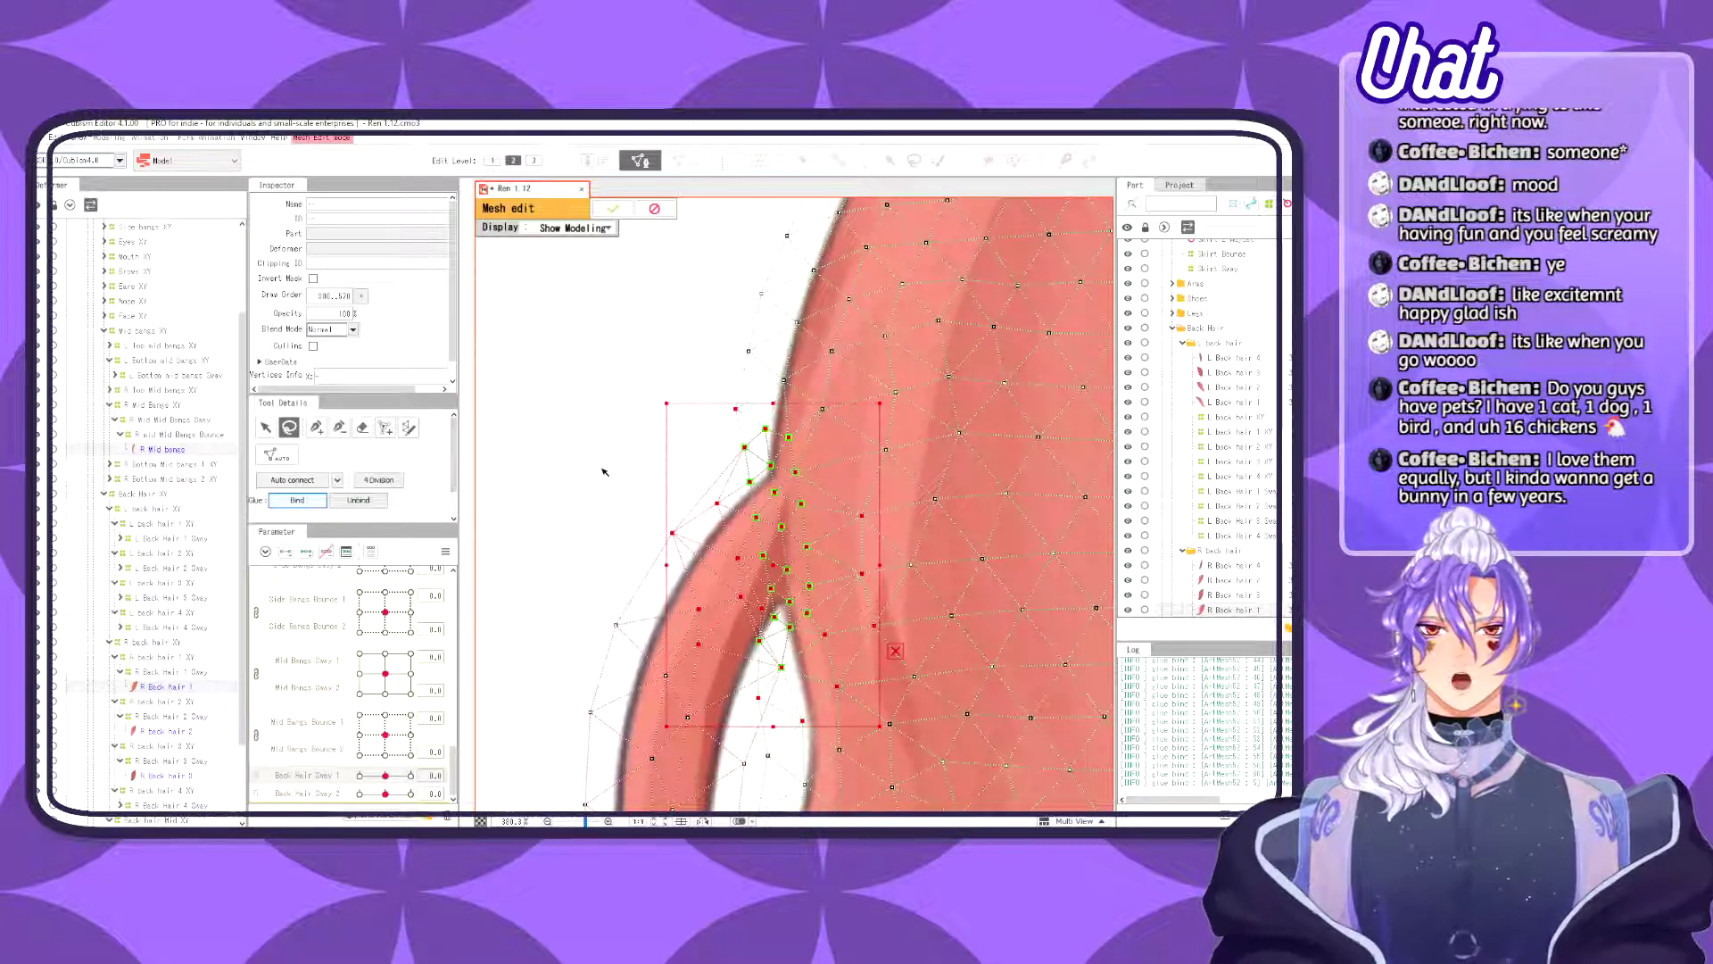
{"action": "left_click", "coordinate": [614, 209]}
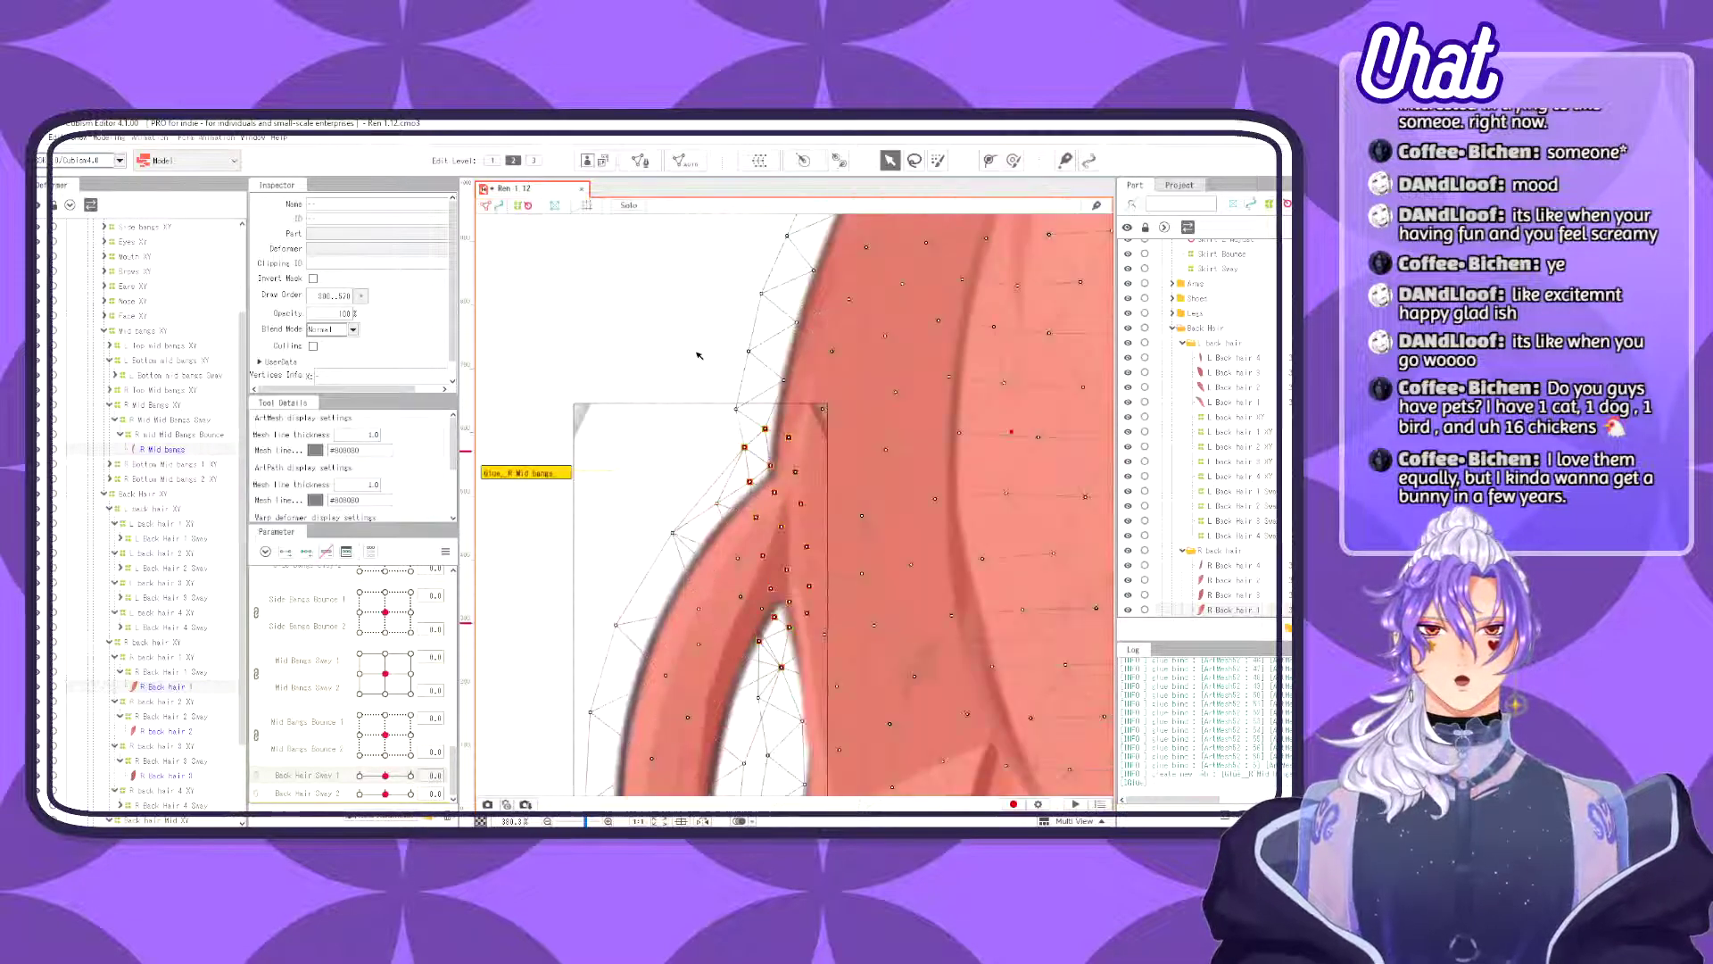
- Paint the glue weight along the R Mid Bangs and R Back Hair 1 seam toward the mid bangs strand, down to the gap
{"action": "left_click", "coordinate": [1065, 160]}
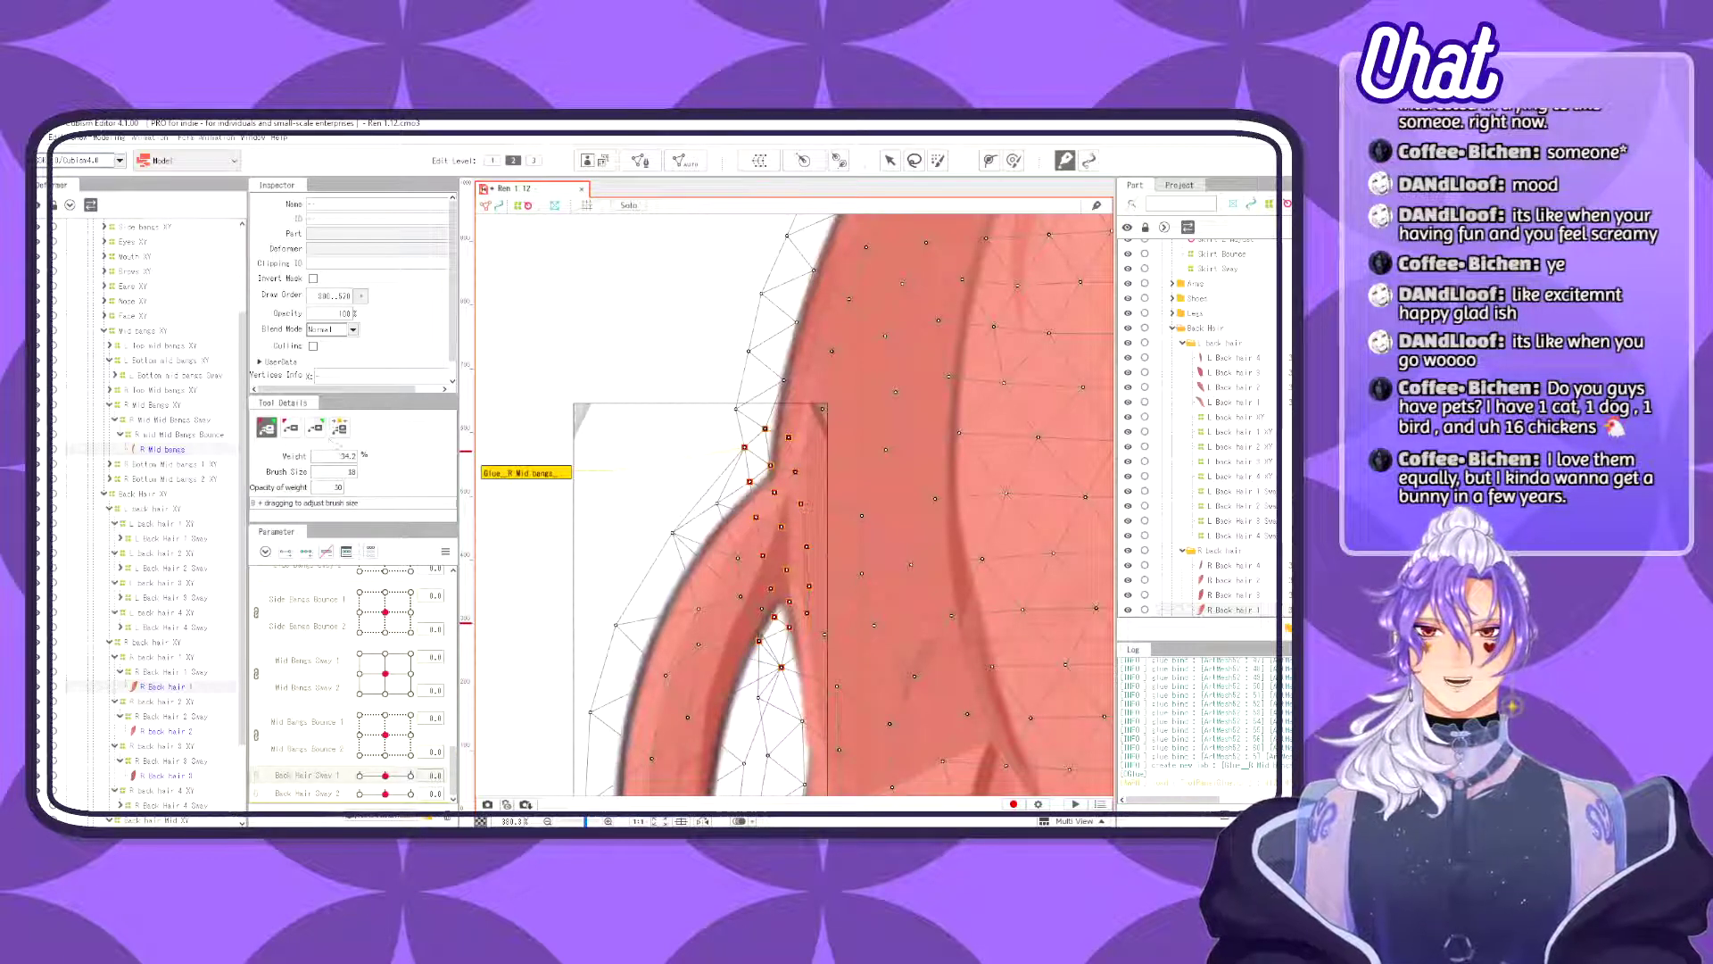
{"action": "left_click", "coordinate": [546, 474]}
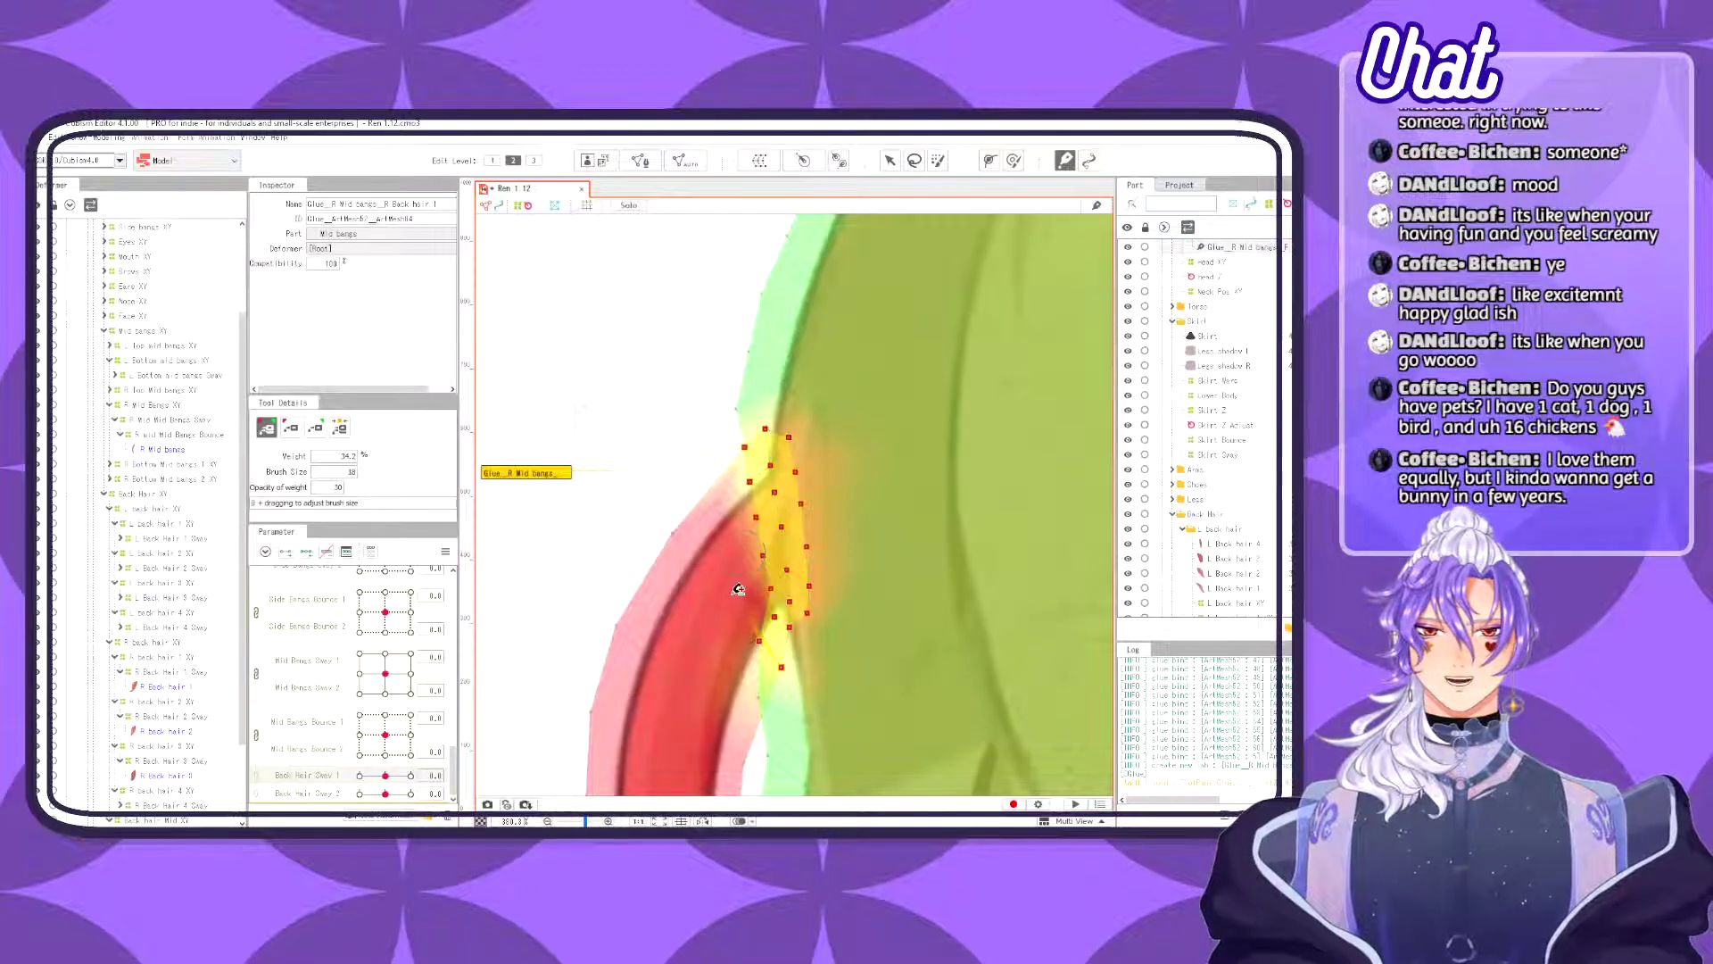
{"action": "mouse_move", "coordinate": [727, 500]}
{"action": "left_mouse_down"}
{"action": "mouse_move", "coordinate": [765, 566]}
{"action": "mouse_move", "coordinate": [748, 487]}
{"action": "left_mouse_up"}
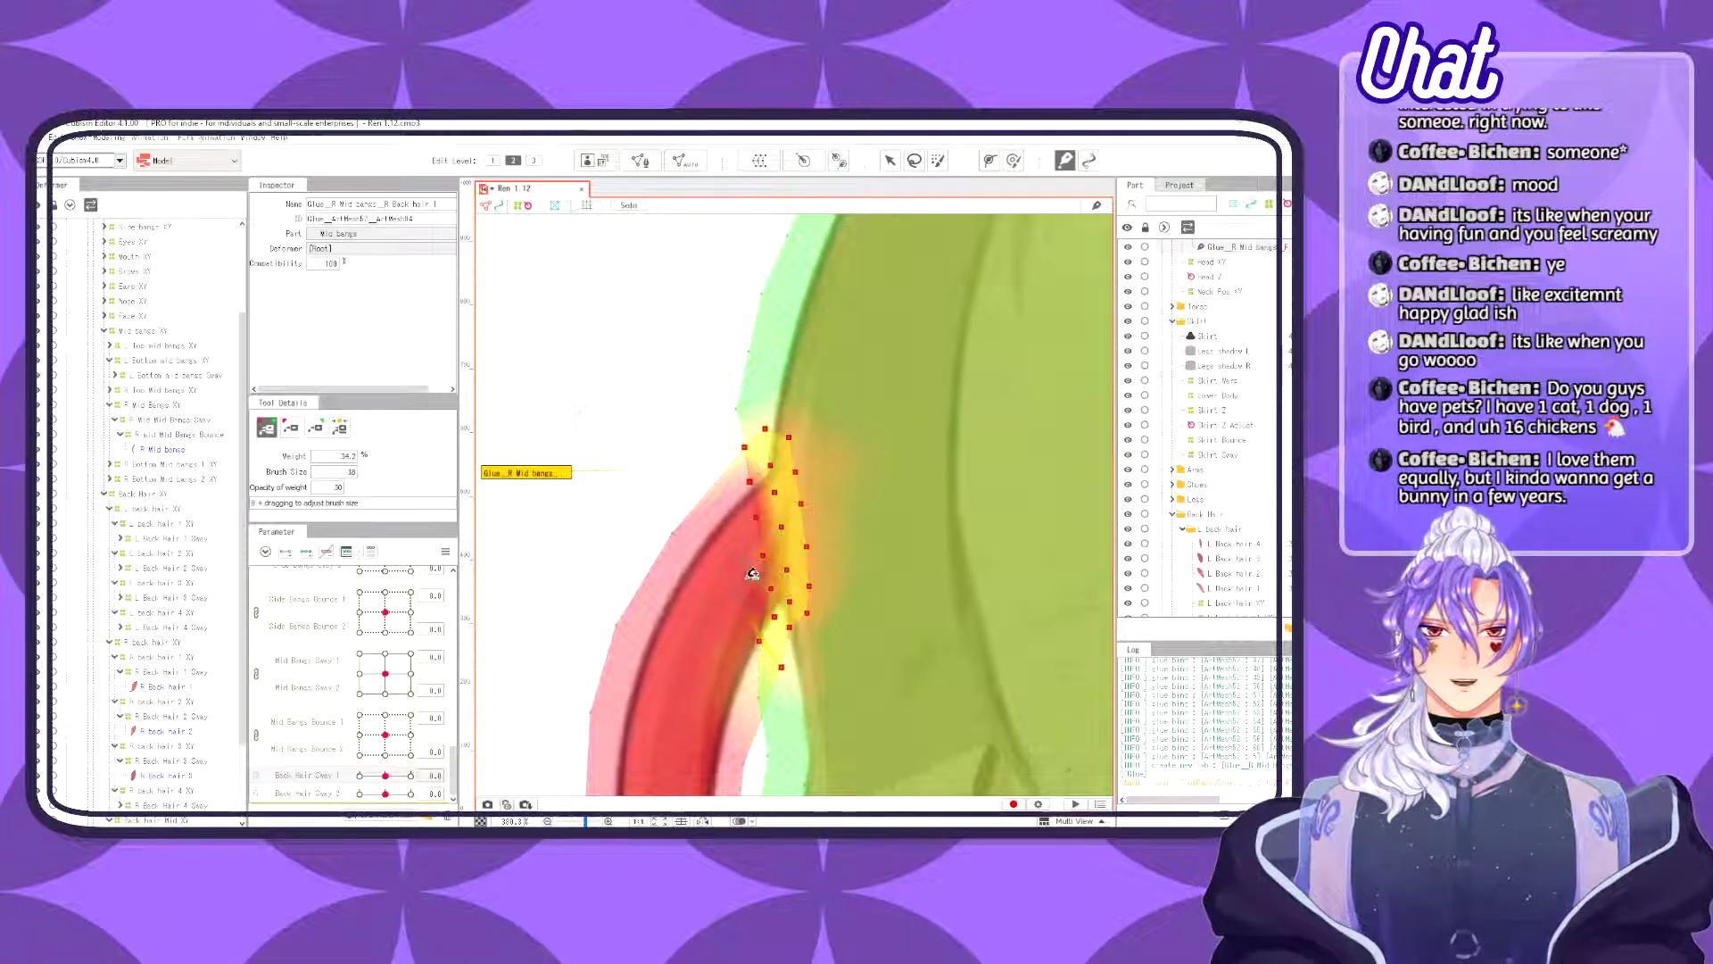
{"action": "left_click_drag", "start_coordinate": [752, 573], "coordinate": [744, 699]}
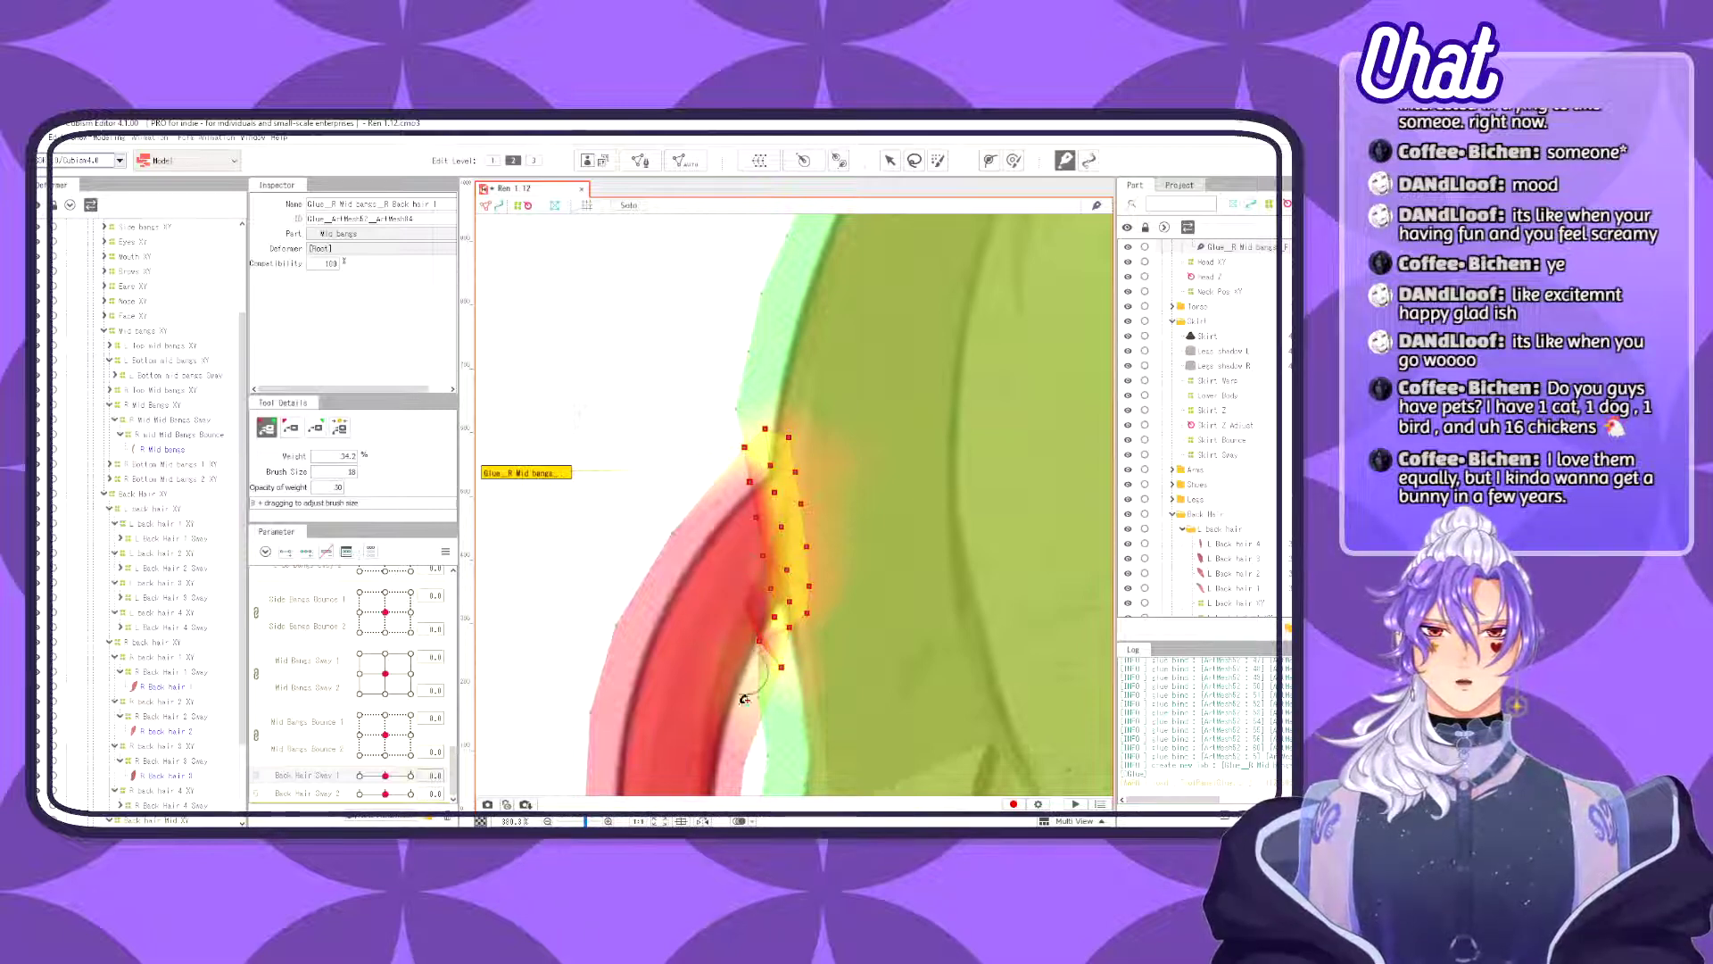
{"action": "mouse_move", "coordinate": [732, 506]}
{"action": "left_mouse_down"}
{"action": "mouse_move", "coordinate": [749, 463]}
{"action": "mouse_move", "coordinate": [767, 529]}
{"action": "mouse_move", "coordinate": [768, 483]}
{"action": "mouse_move", "coordinate": [780, 551]}
{"action": "mouse_move", "coordinate": [777, 519]}
{"action": "mouse_move", "coordinate": [765, 646]}
{"action": "mouse_move", "coordinate": [752, 464]}
{"action": "left_mouse_up"}
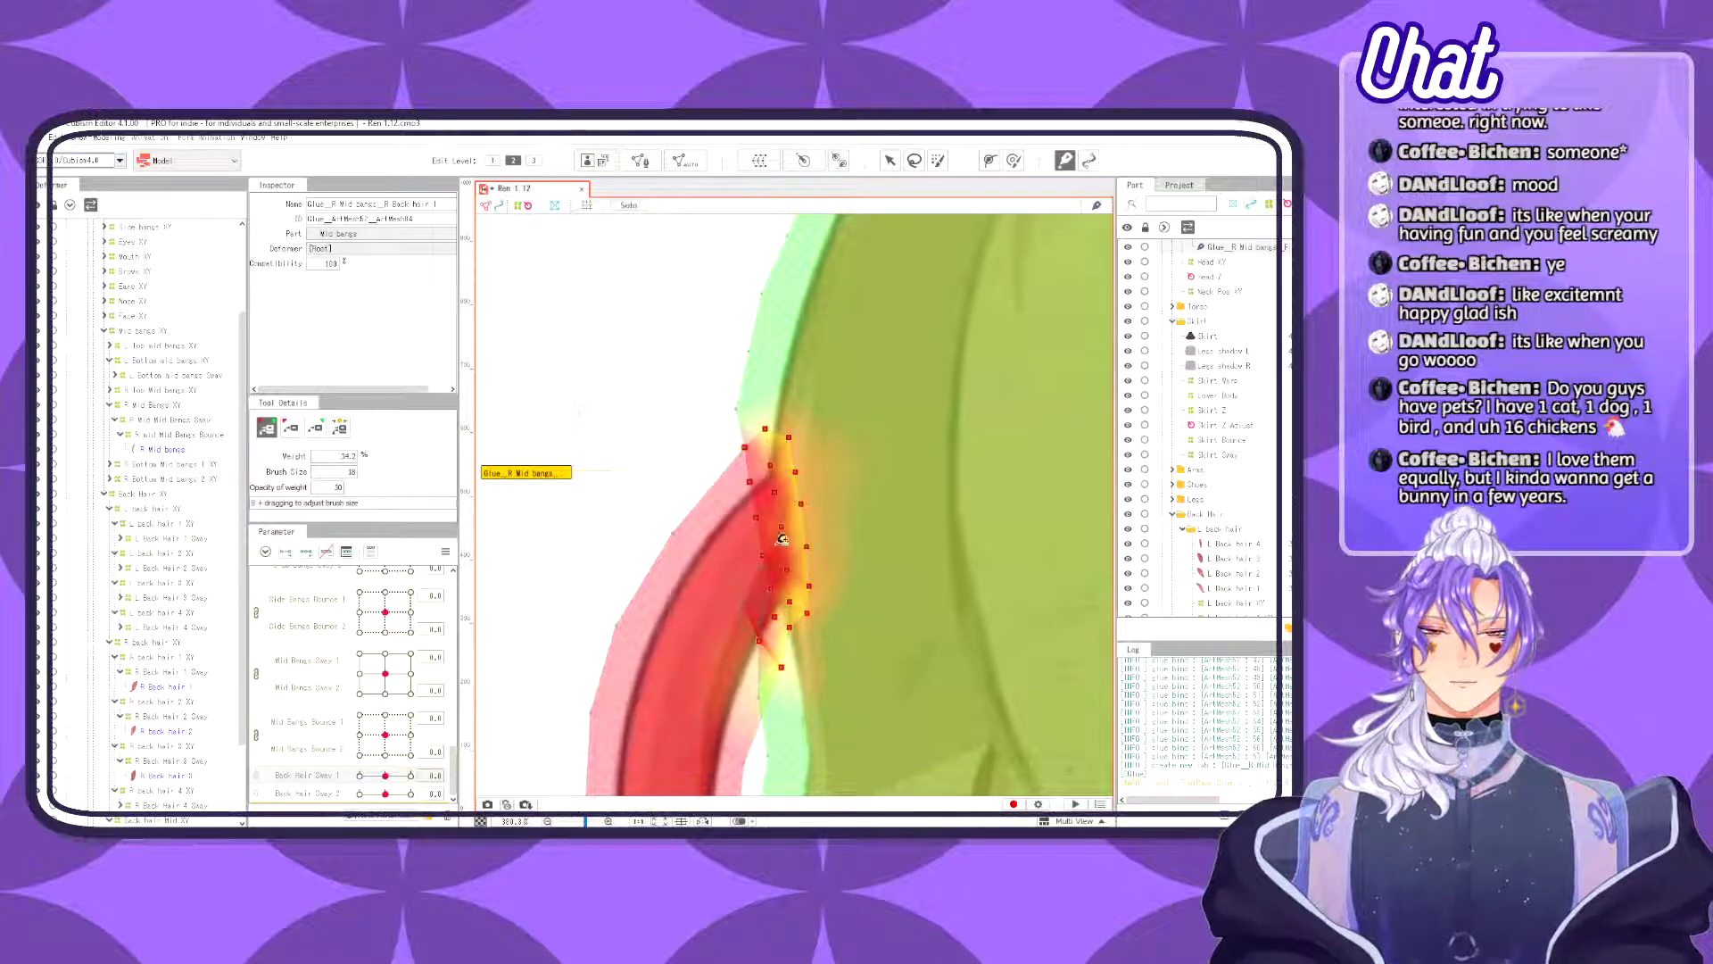
{"action": "mouse_move", "coordinate": [783, 393]}
{"action": "left_mouse_down"}
{"action": "mouse_move", "coordinate": [775, 446]}
{"action": "mouse_move", "coordinate": [797, 457]}
{"action": "mouse_move", "coordinate": [823, 547]}
{"action": "left_mouse_up"}
{"action": "mouse_move", "coordinate": [810, 609]}
{"action": "left_mouse_down"}
{"action": "mouse_move", "coordinate": [807, 580]}
{"action": "mouse_move", "coordinate": [795, 649]}
{"action": "mouse_move", "coordinate": [785, 624]}
{"action": "left_mouse_up"}
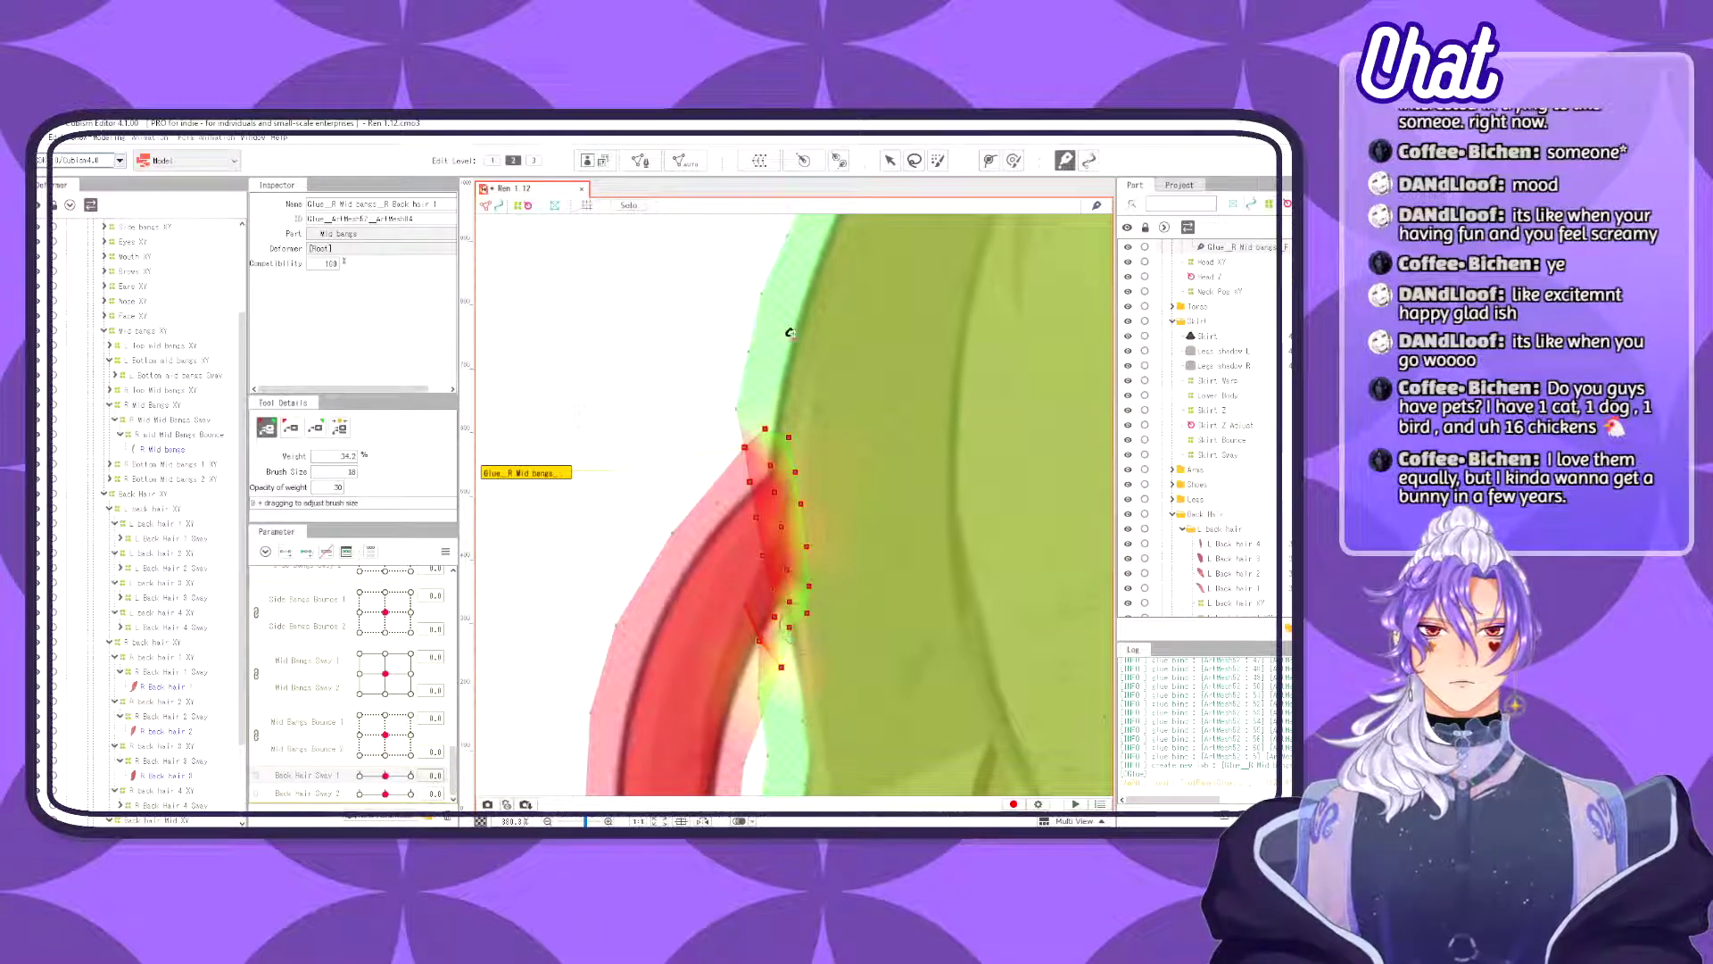
- Check the reweighted seam on the whole head with the Back Hair Sway 1 parameter, and examine the glued vertices up close
{"action": "left_click", "coordinate": [890, 160]}
{"action": "left_click", "coordinate": [584, 335]}
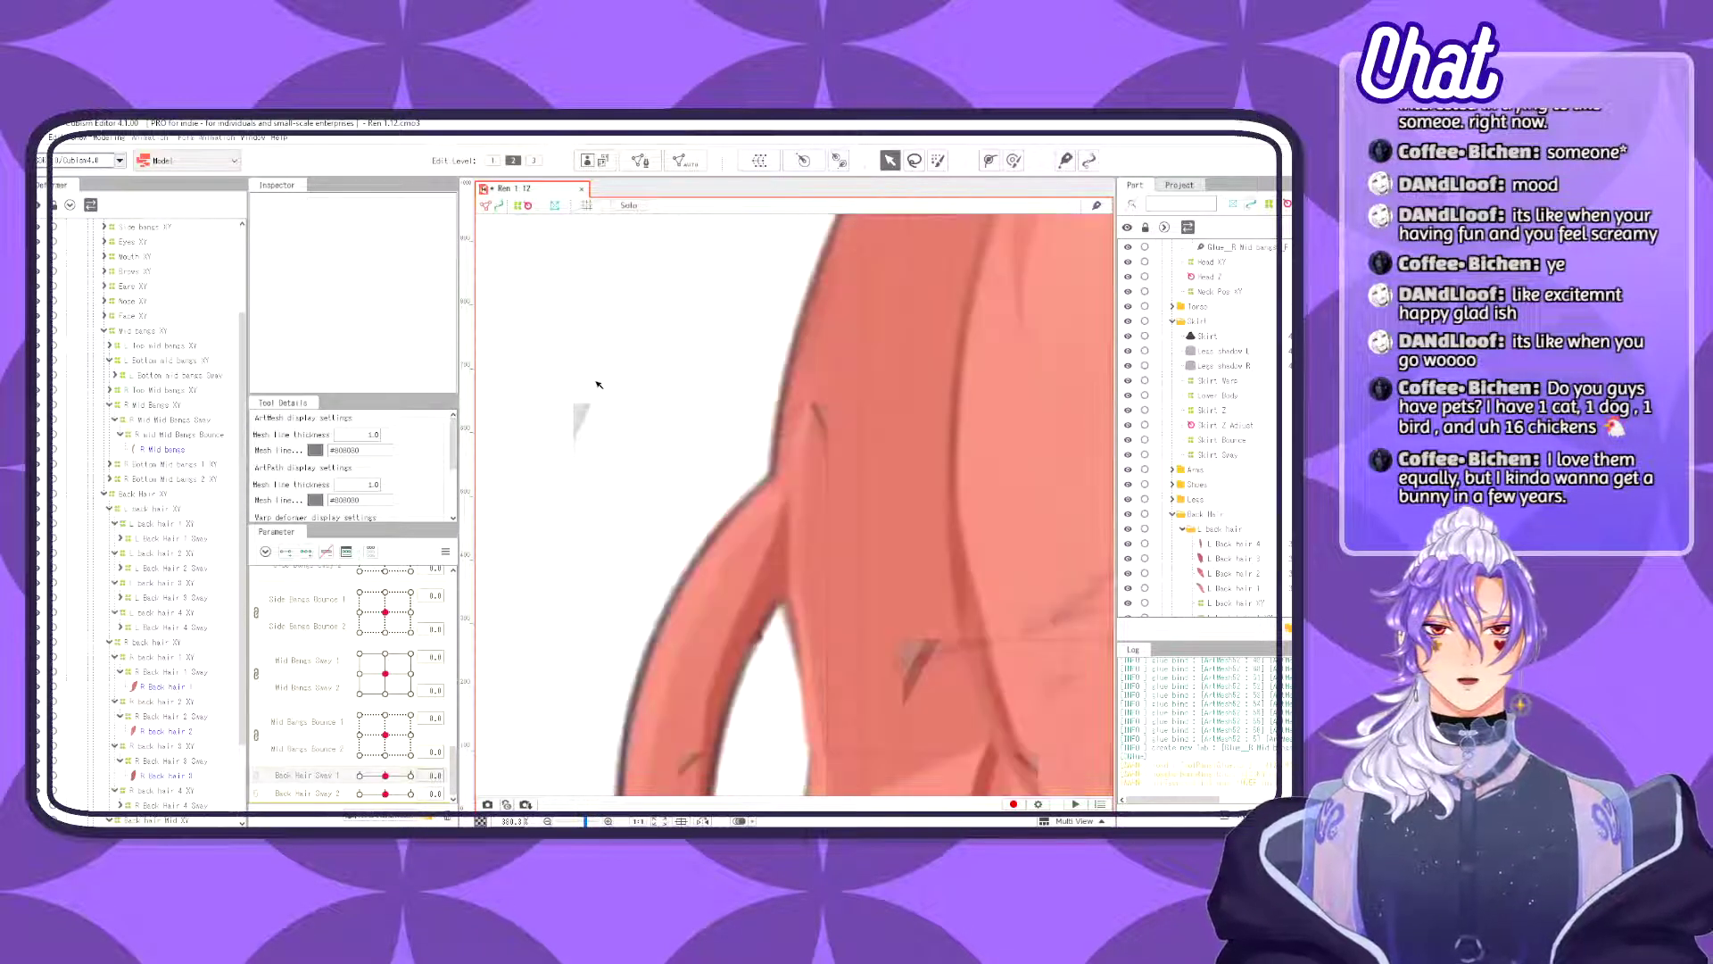
{"action": "scroll", "coordinate": [808, 518], "scroll_direction": "down", "scroll_amount": 10}
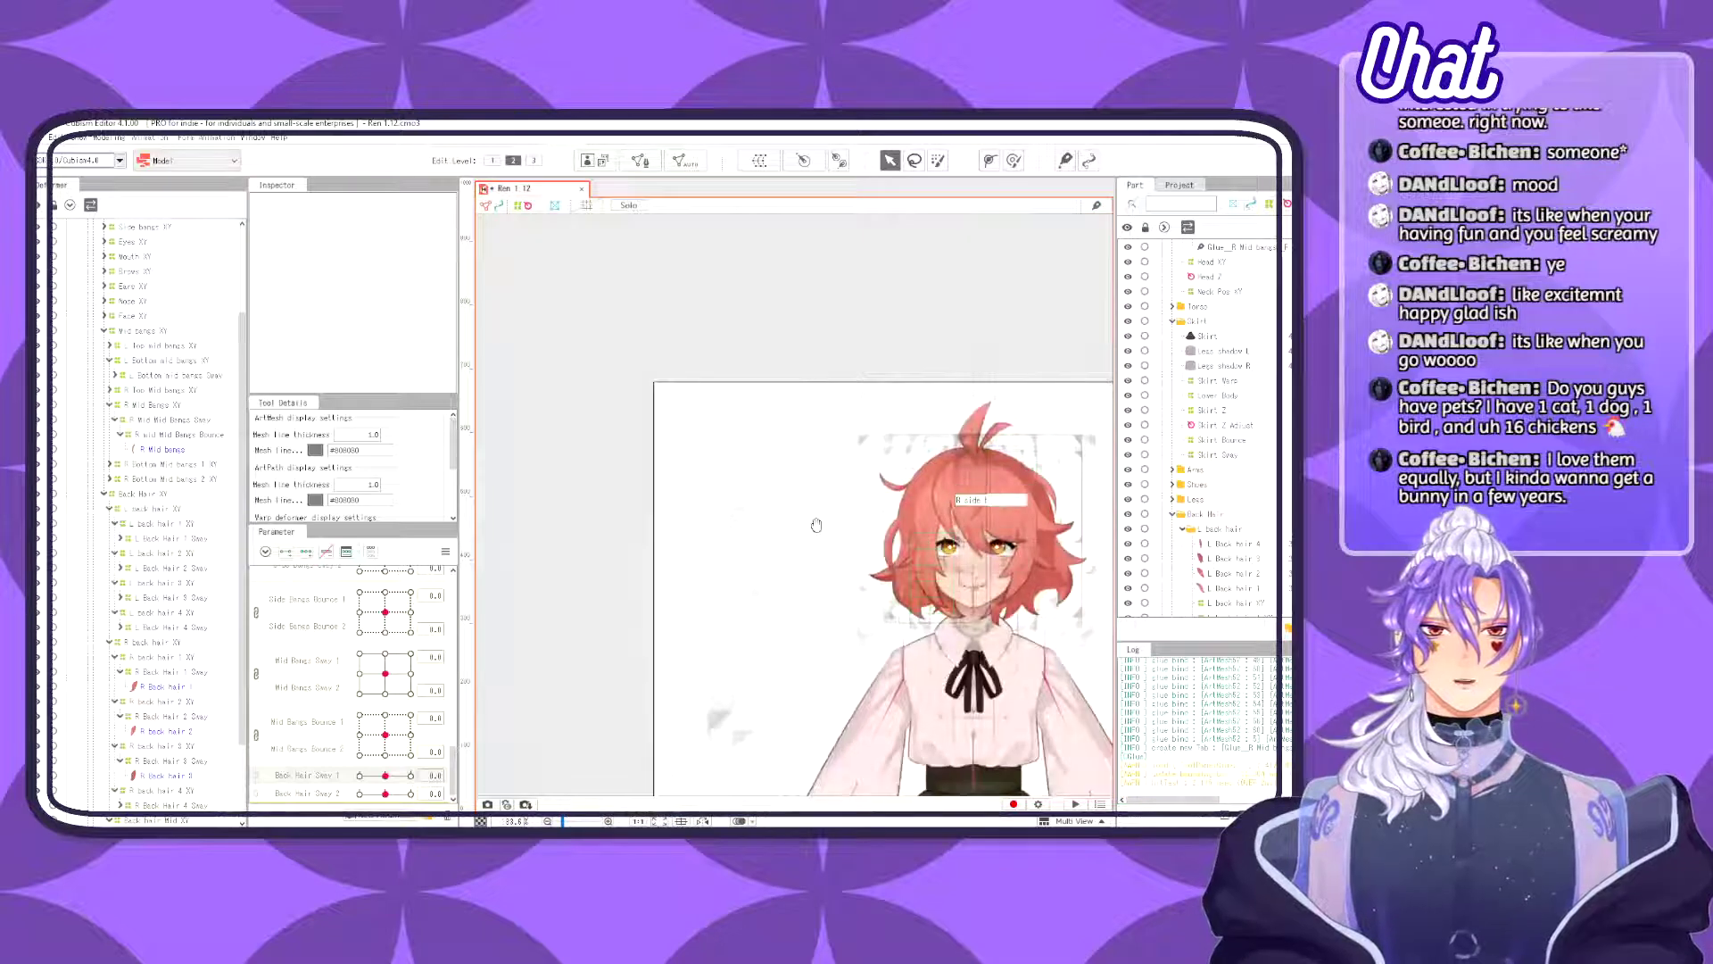
{"action": "left_click_drag", "start_coordinate": [816, 525], "coordinate": [719, 516]}
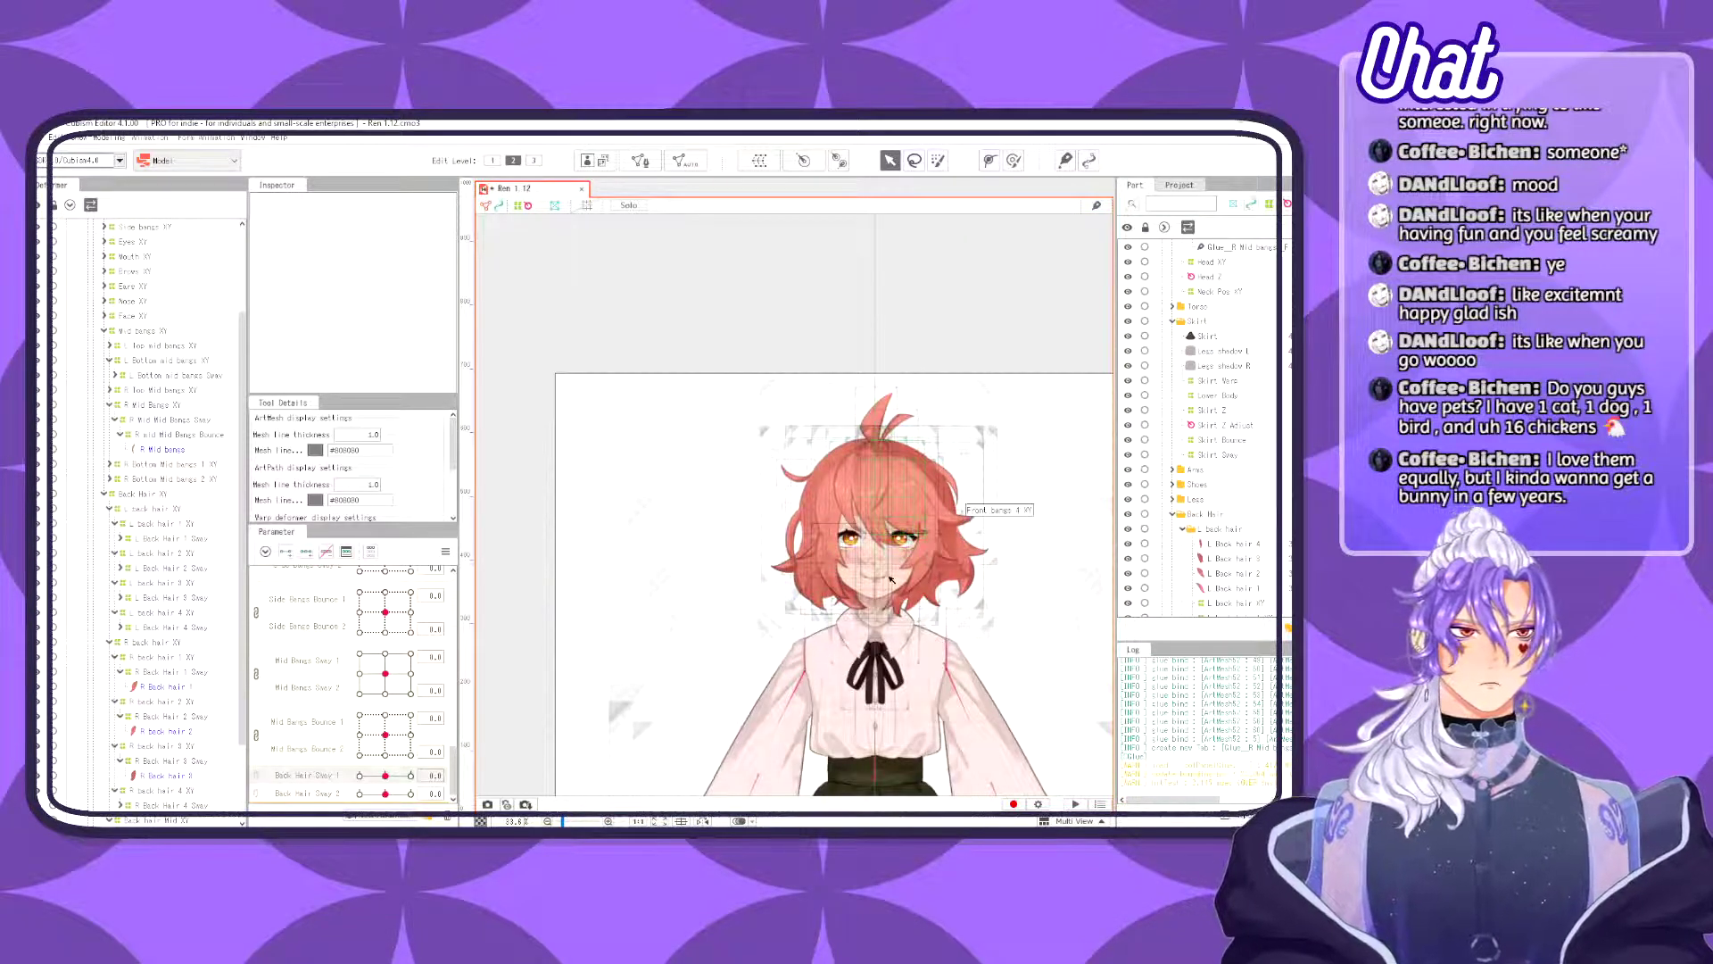
{"action": "scroll", "coordinate": [890, 578], "scroll_direction": "up", "scroll_amount": 4}
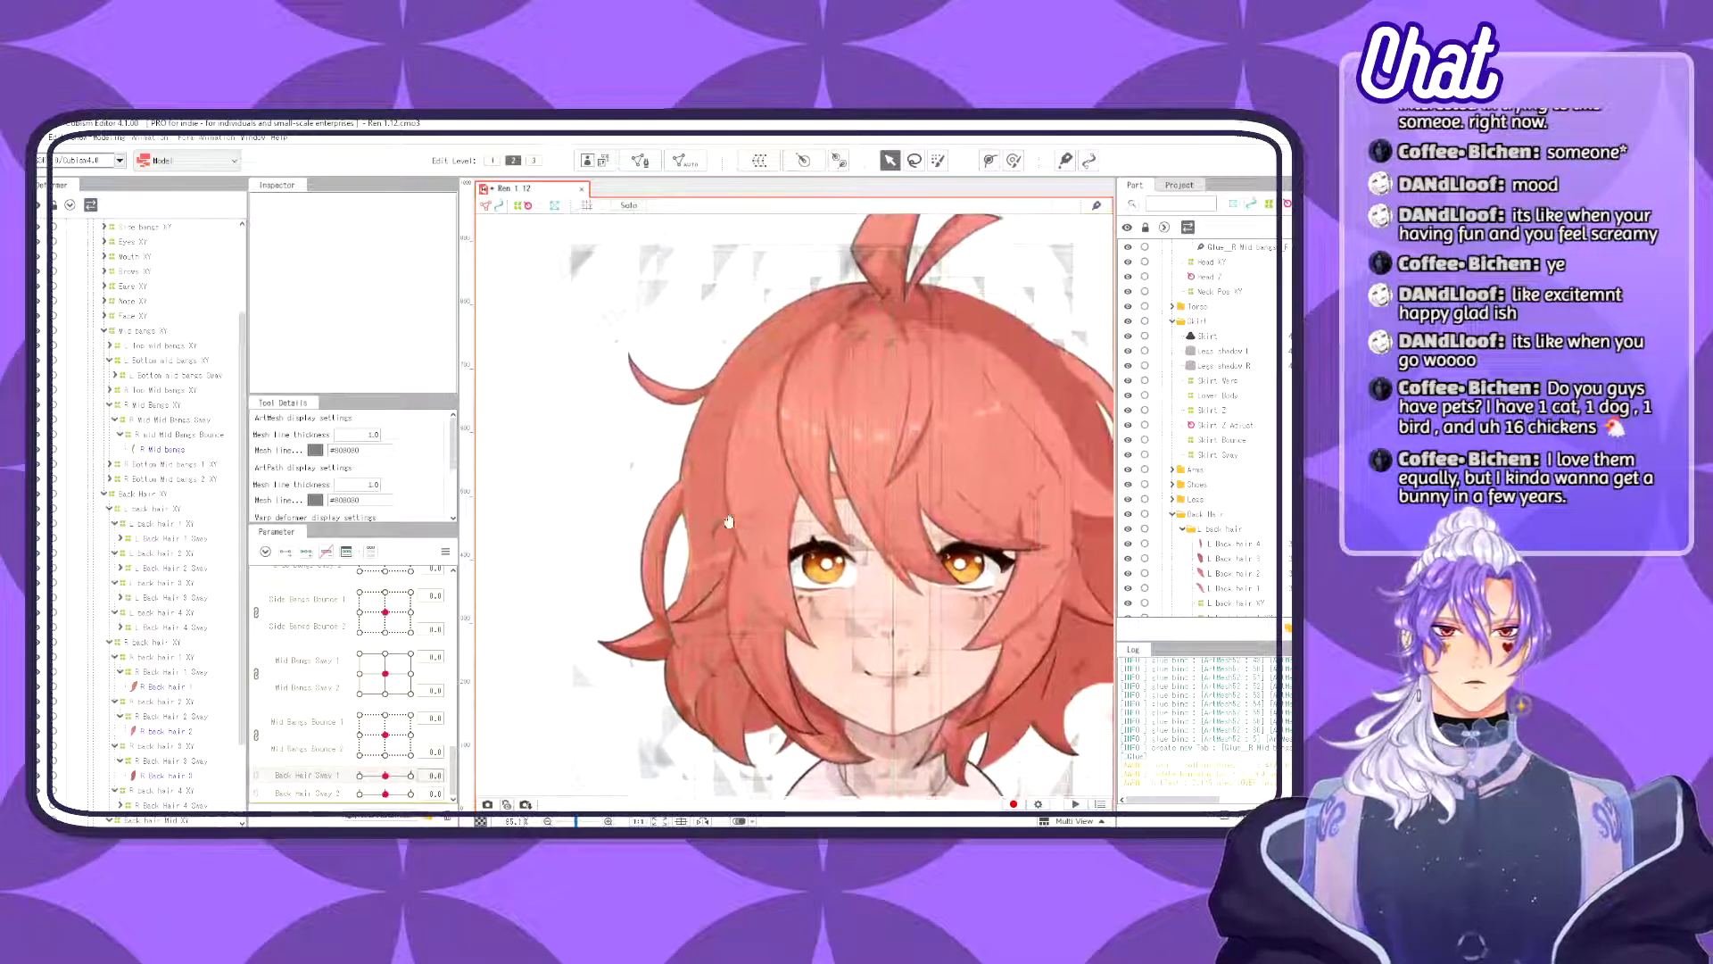
{"action": "left_click_drag", "start_coordinate": [729, 521], "coordinate": [688, 535]}
{"action": "mouse_move", "coordinate": [385, 774]}
{"action": "left_mouse_down"}
{"action": "mouse_move", "coordinate": [434, 774]}
{"action": "mouse_move", "coordinate": [368, 776]}
{"action": "mouse_move", "coordinate": [463, 760]}
{"action": "mouse_move", "coordinate": [385, 774]}
{"action": "left_mouse_up"}
{"action": "scroll", "coordinate": [671, 525], "scroll_direction": "up", "scroll_amount": 6}
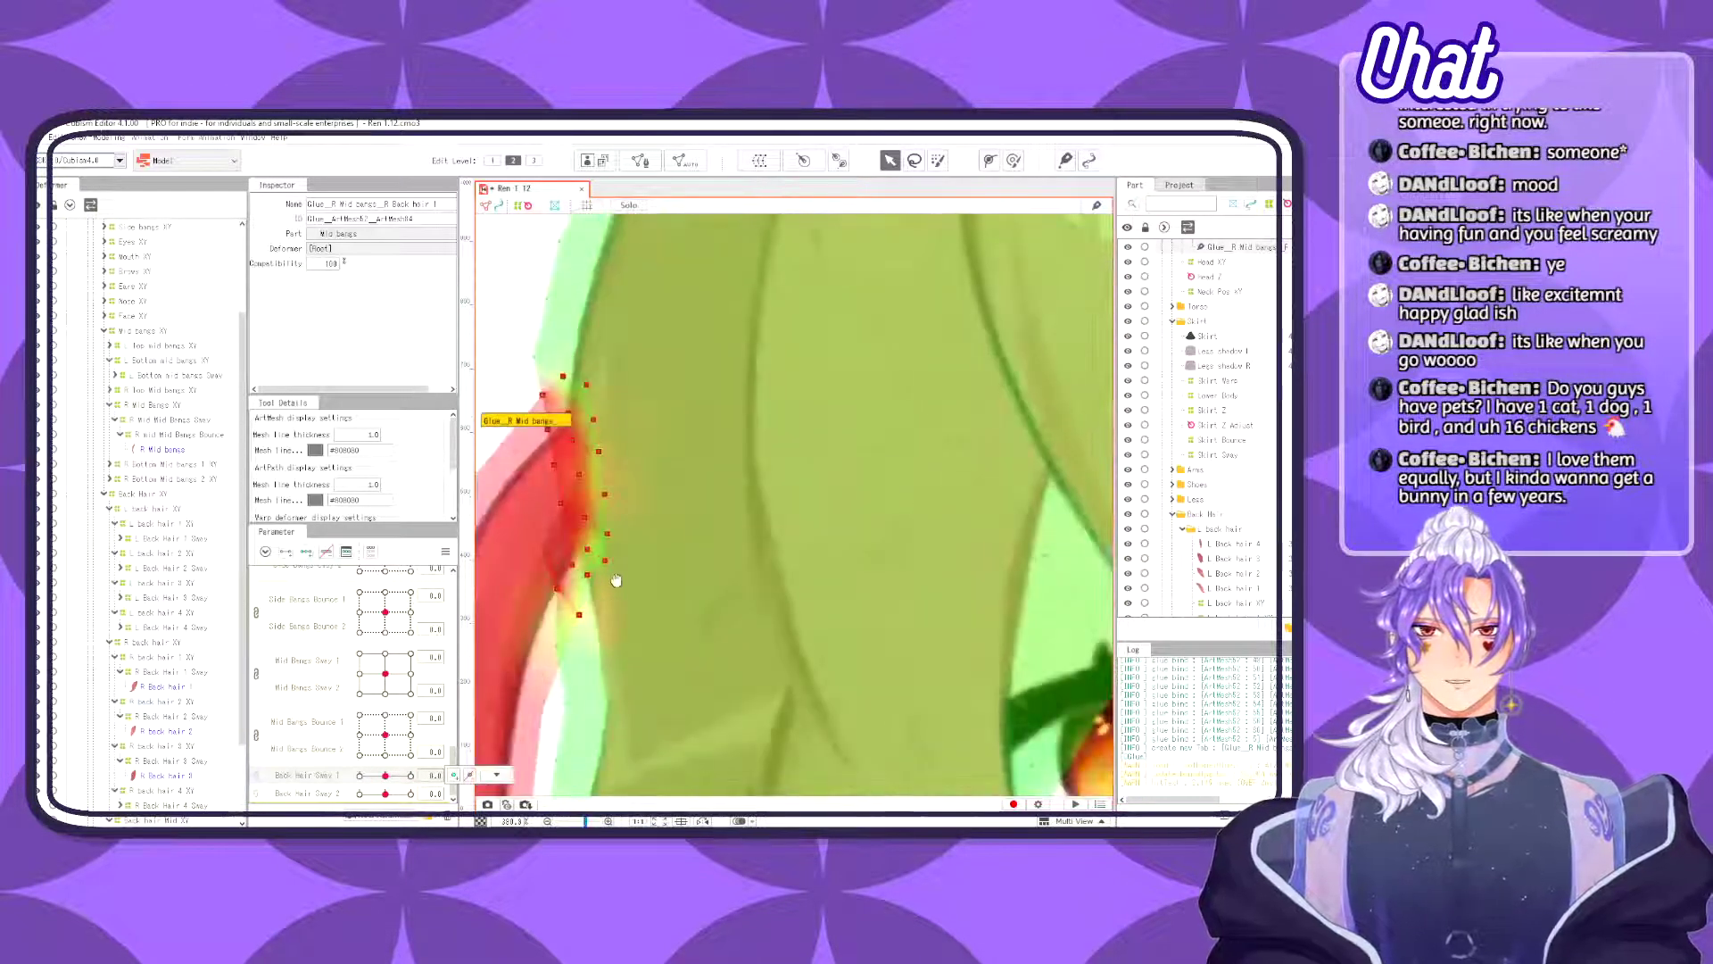
{"action": "left_click_drag", "start_coordinate": [616, 580], "coordinate": [818, 528]}
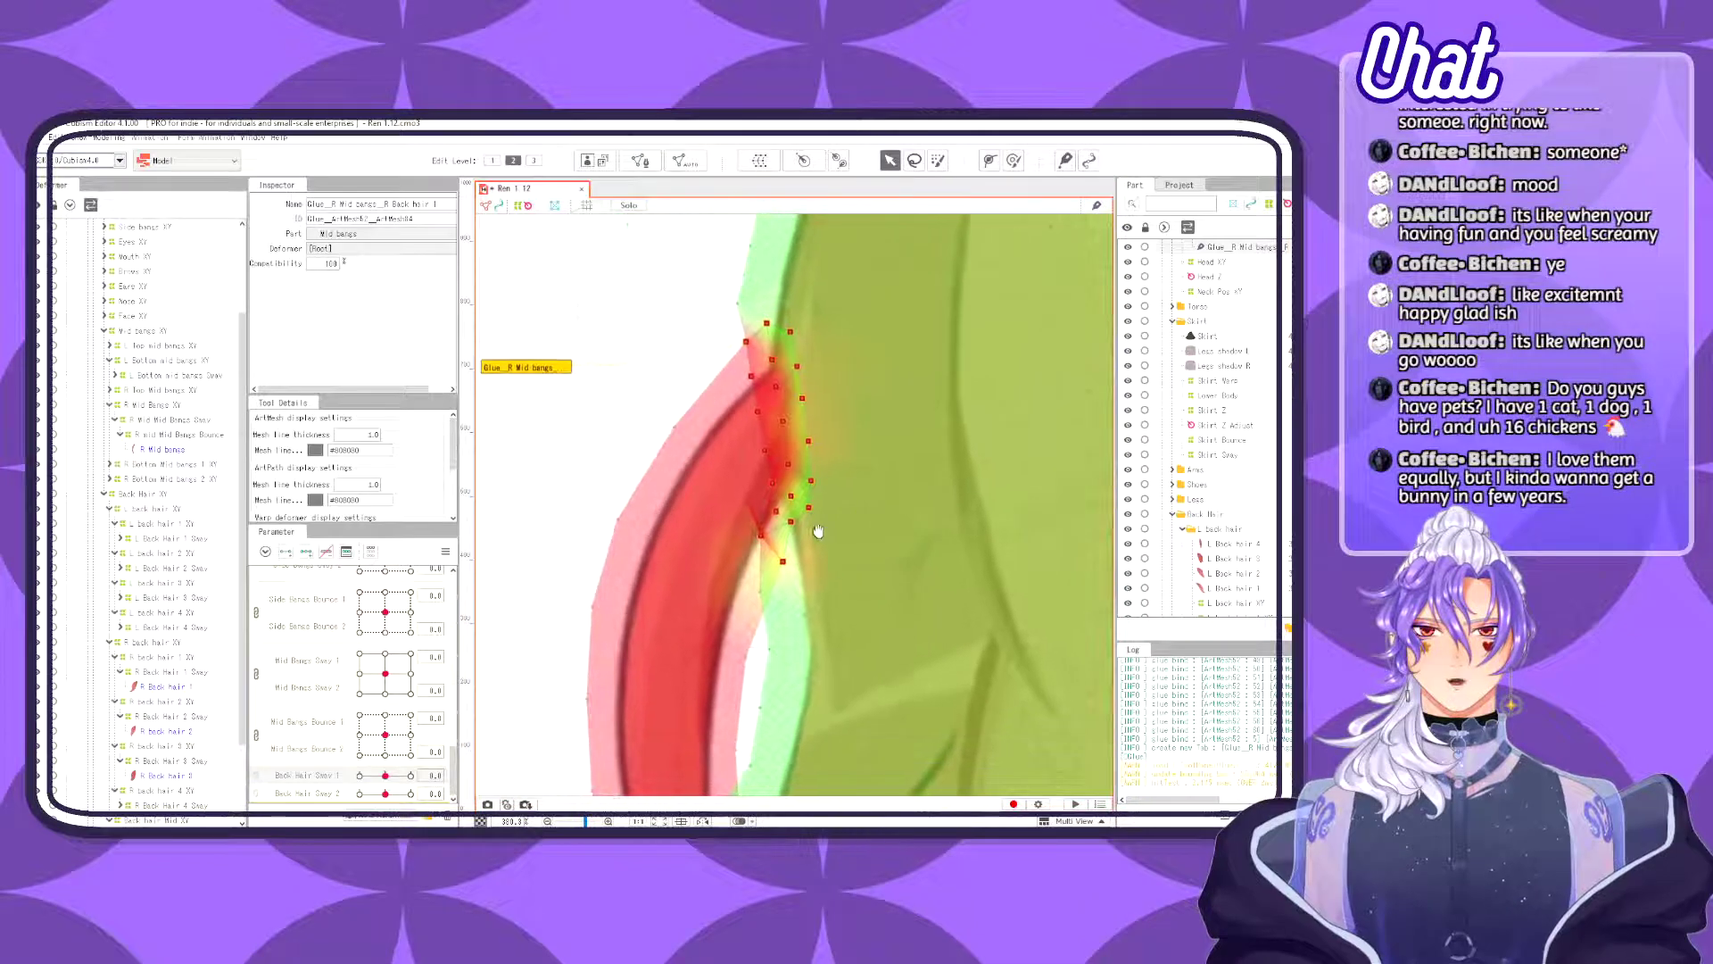
{"action": "left_click", "coordinate": [1063, 162]}
{"action": "left_click", "coordinate": [890, 160]}
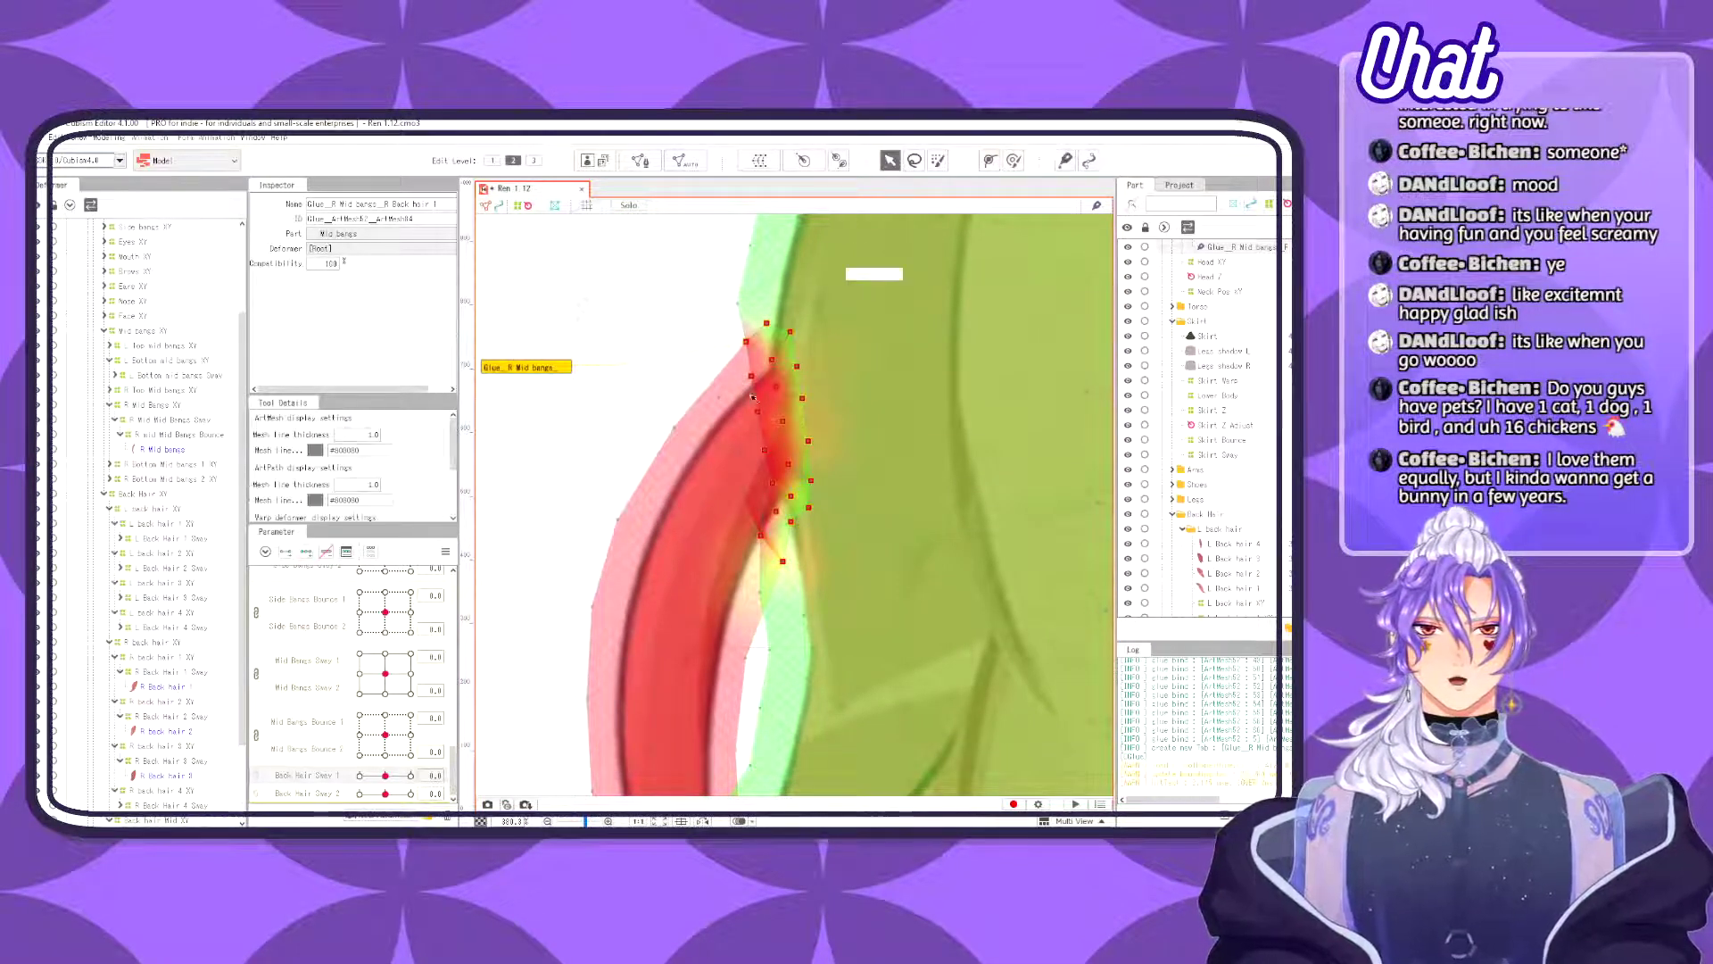
{"action": "left_click", "coordinate": [771, 477]}
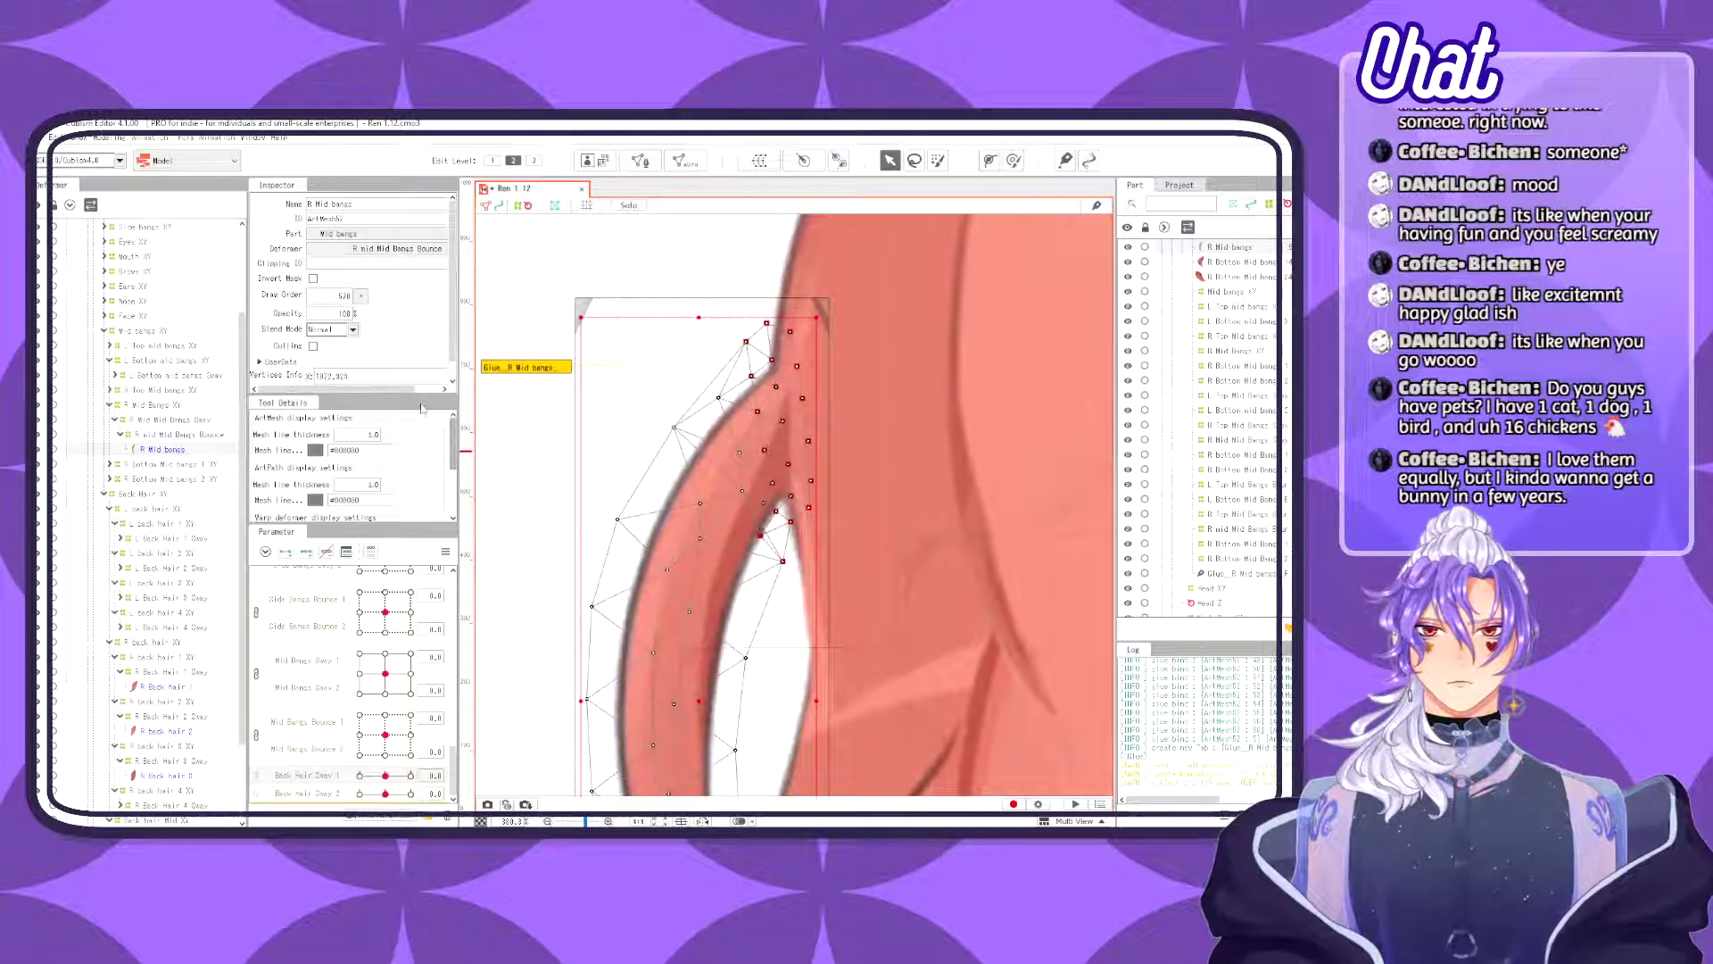
{"action": "left_click", "coordinate": [639, 161]}
{"action": "left_click", "coordinate": [761, 535]}
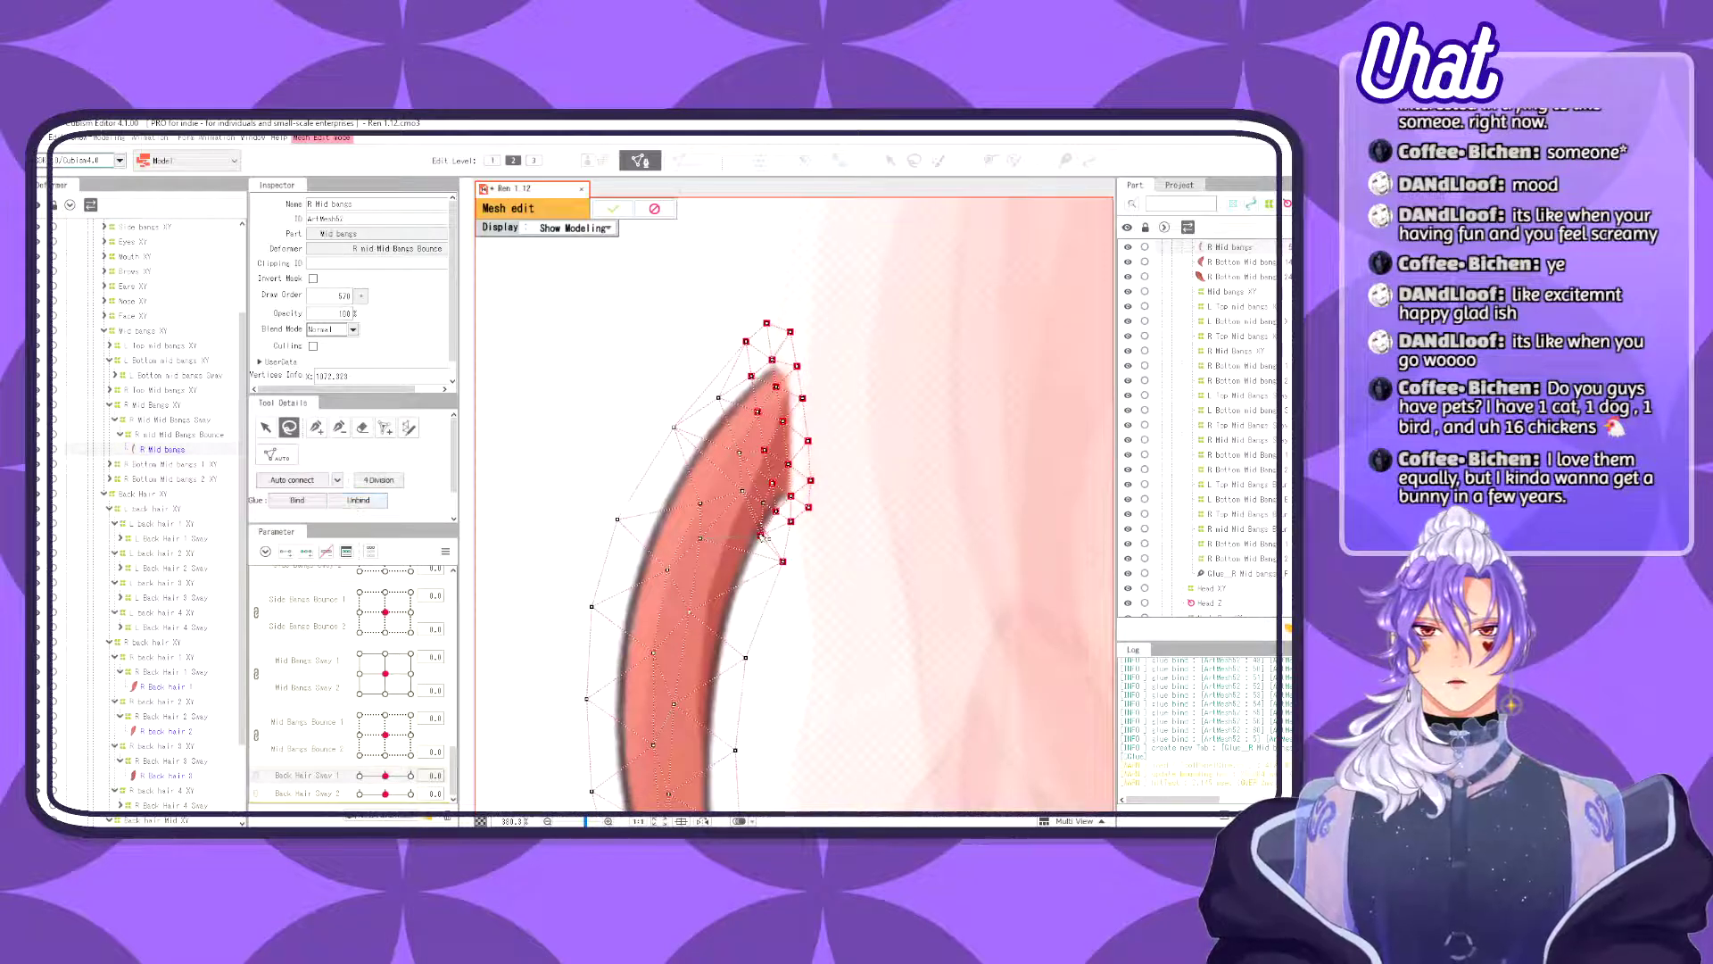
{"action": "left_click", "coordinate": [555, 539]}
{"action": "left_click", "coordinate": [376, 503]}
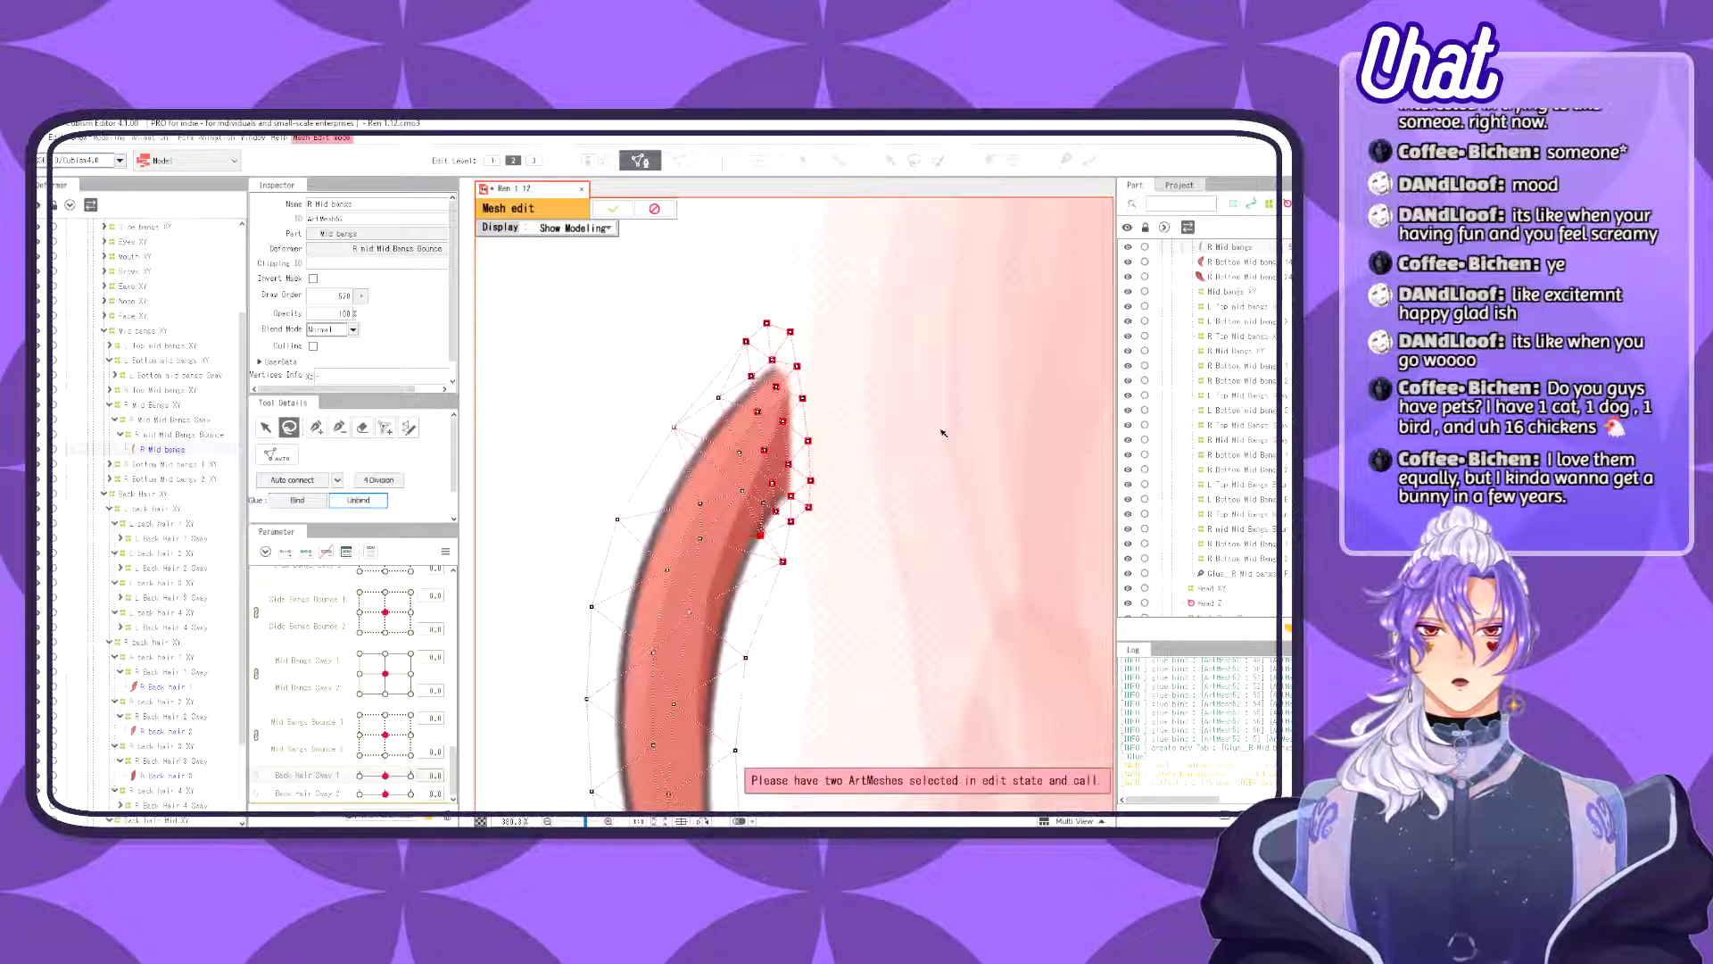
{"action": "left_click", "coordinate": [654, 209]}
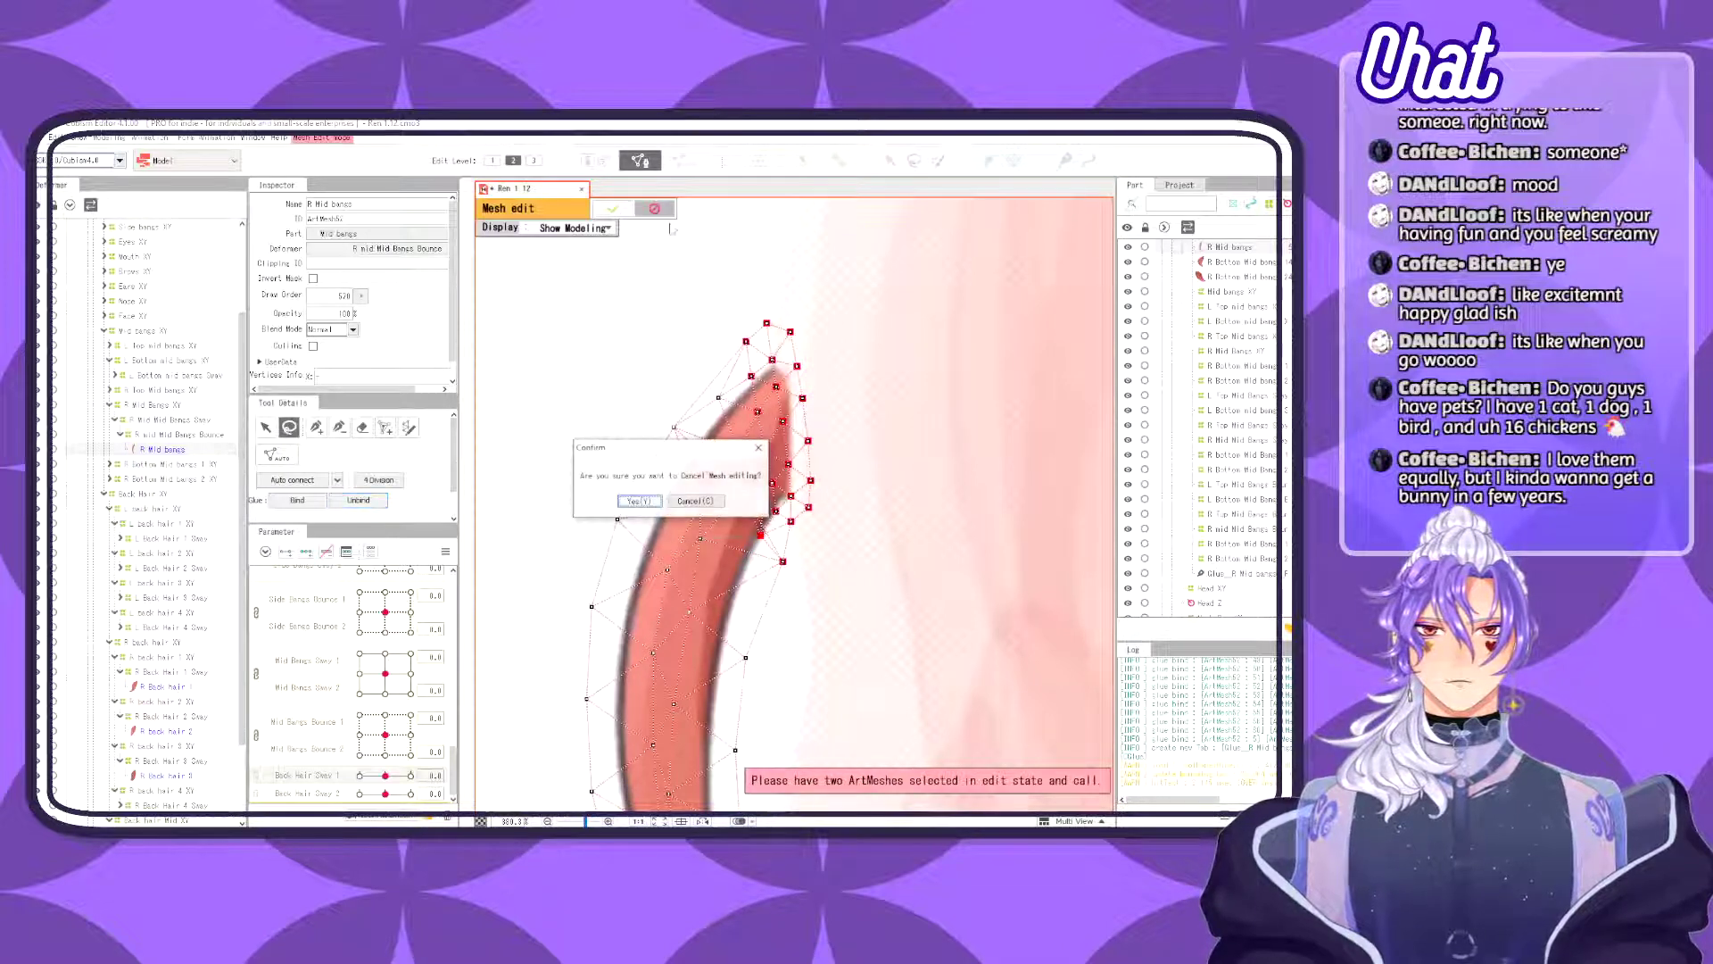
{"action": "left_click", "coordinate": [640, 512]}
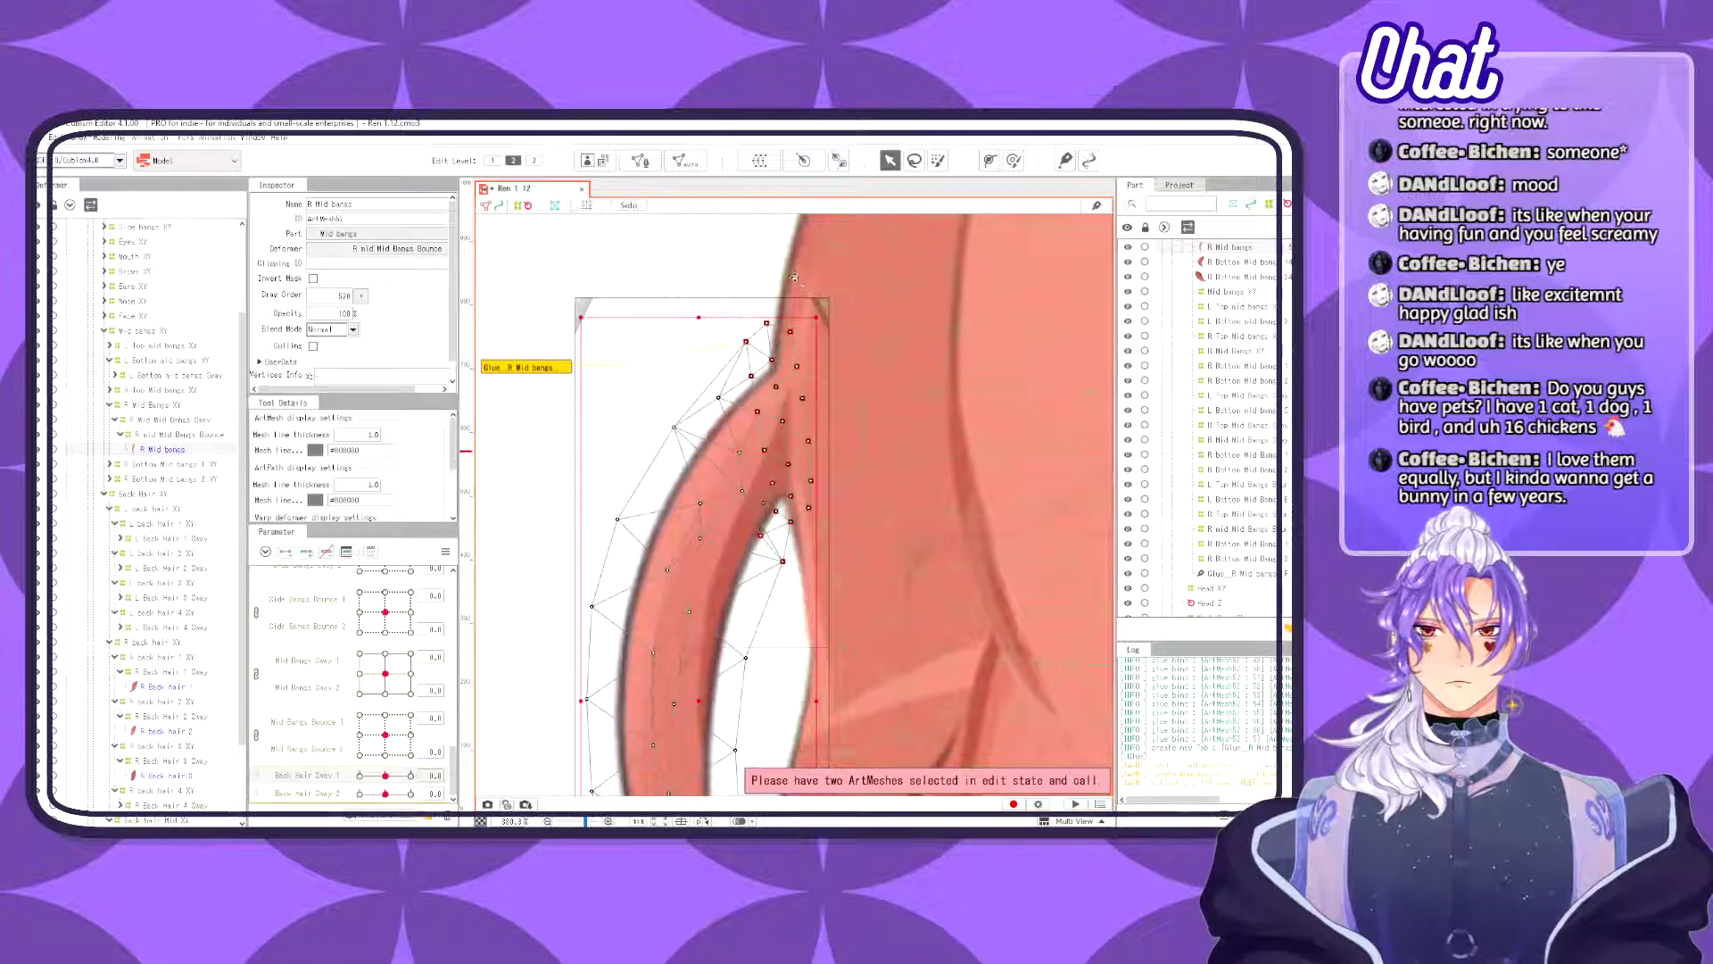
- Edit the R Back Hair 1 and R Mid Bangs meshes together, unbind the glued vertex on the strand's inner edge beside the gap and apply
{"action": "left_click", "coordinate": [798, 281]}
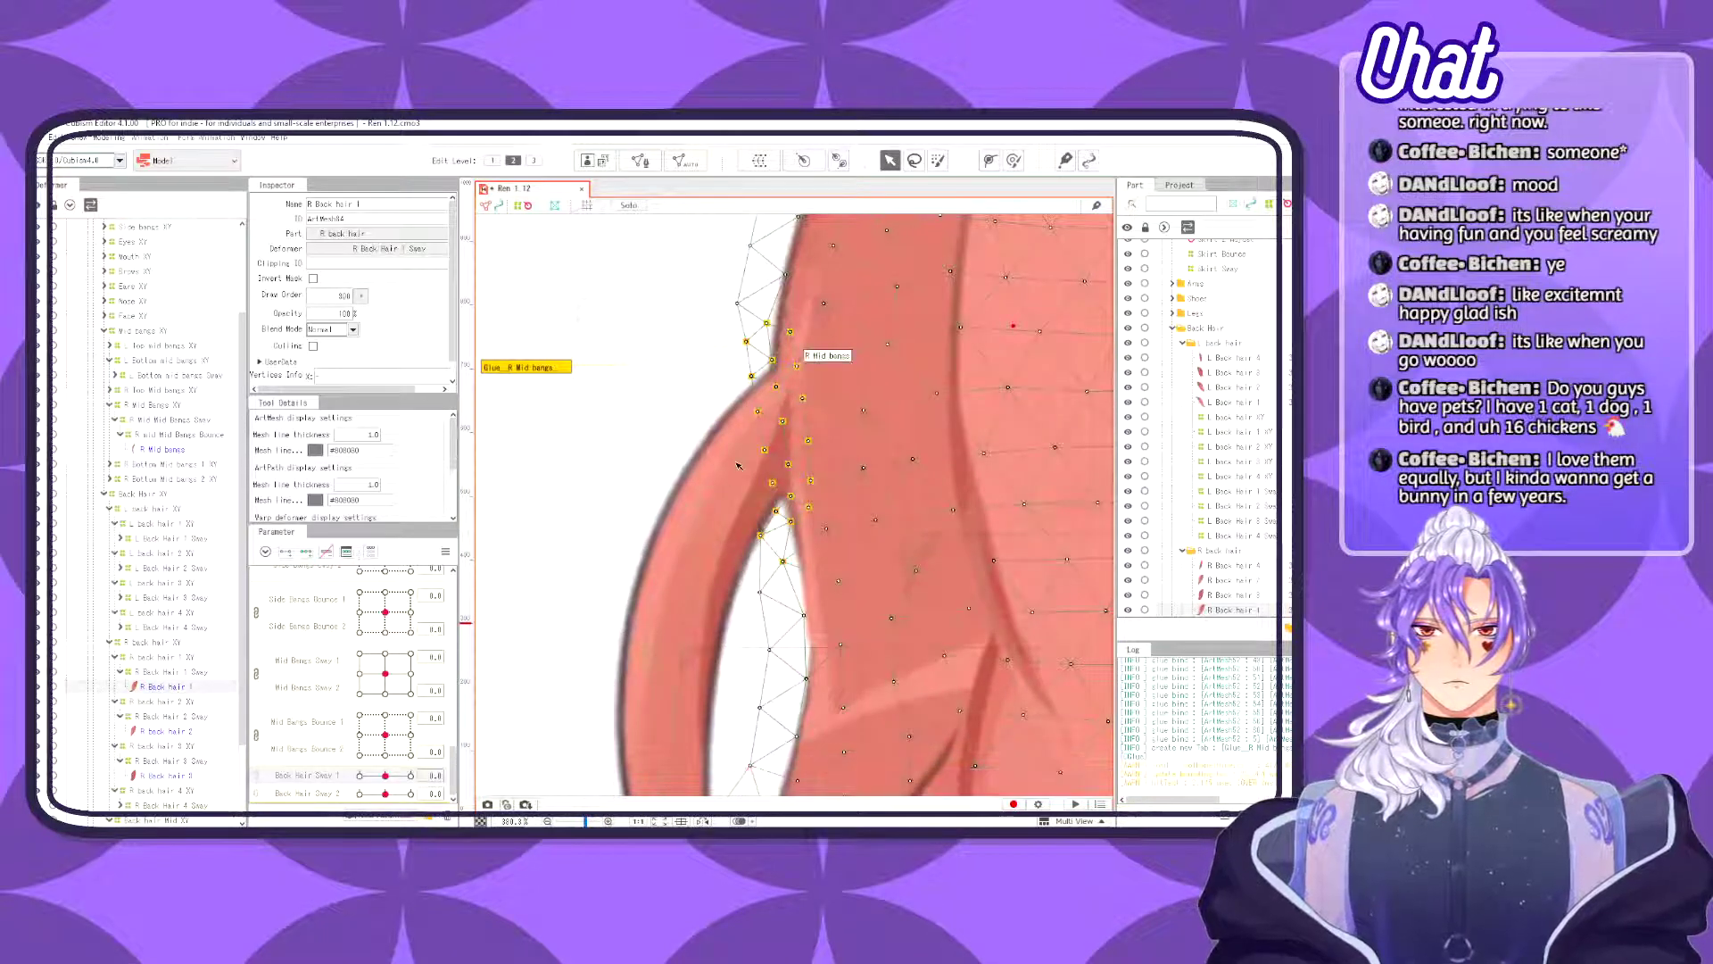
{"action": "left_click", "coordinate": [738, 465], "text": "shift"}
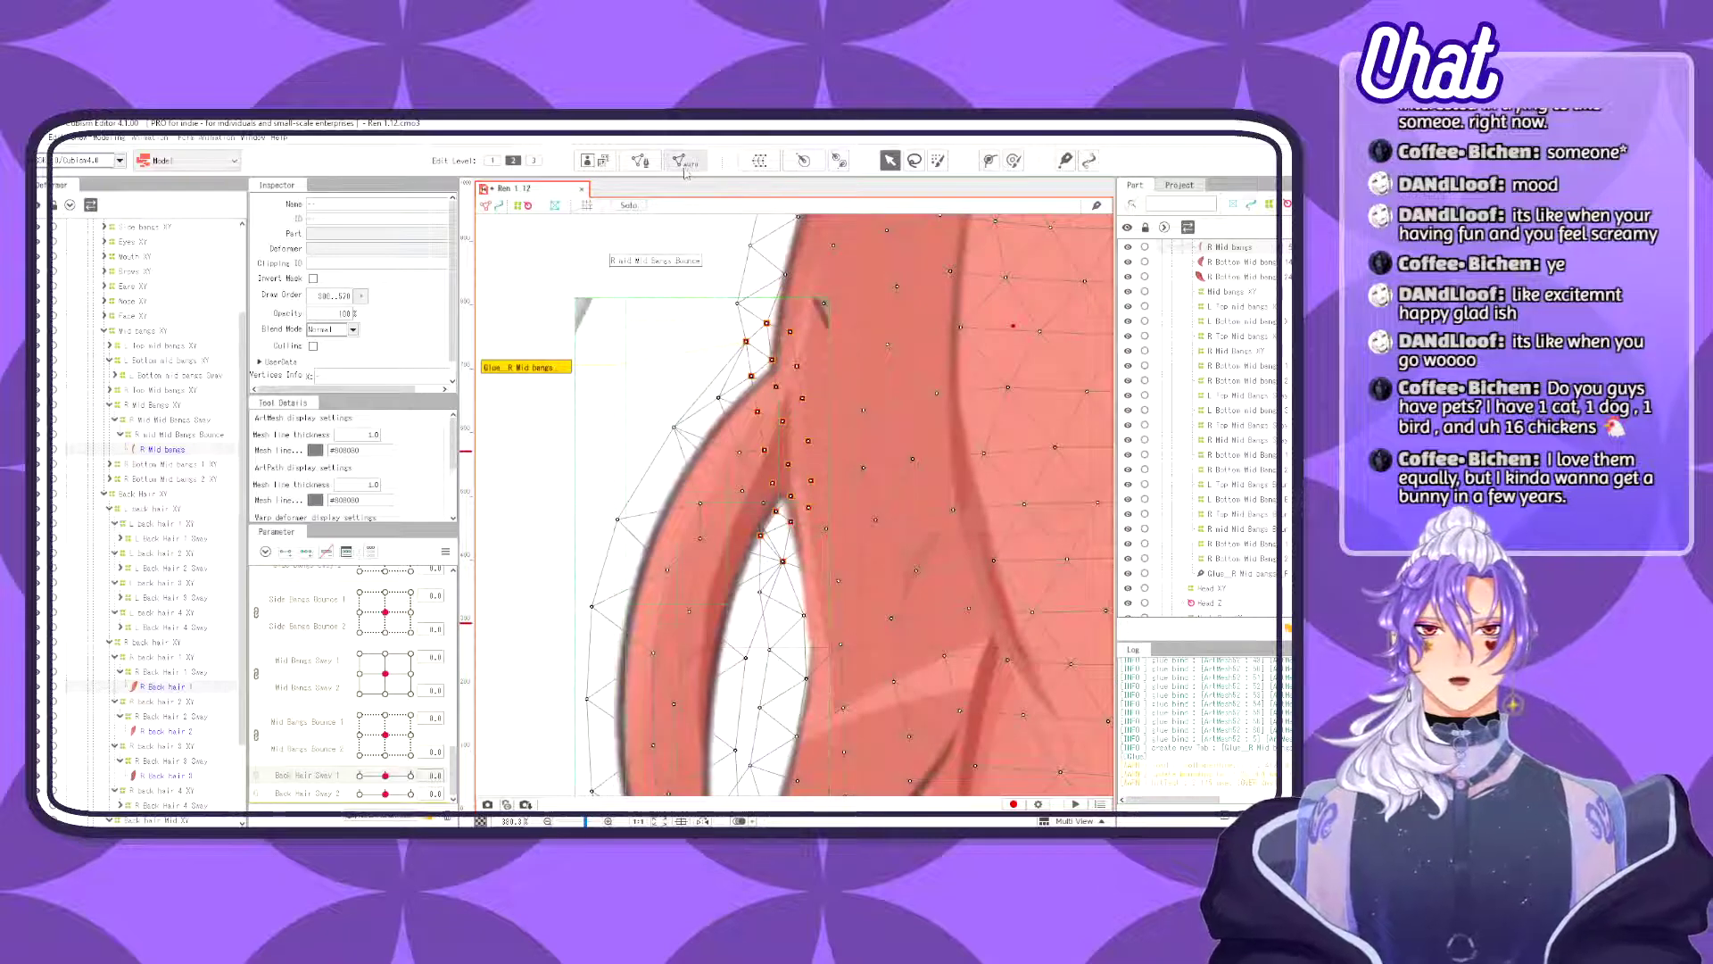
{"action": "left_click", "coordinate": [640, 162]}
{"action": "scroll", "coordinate": [745, 510], "scroll_direction": "up", "scroll_amount": 10}
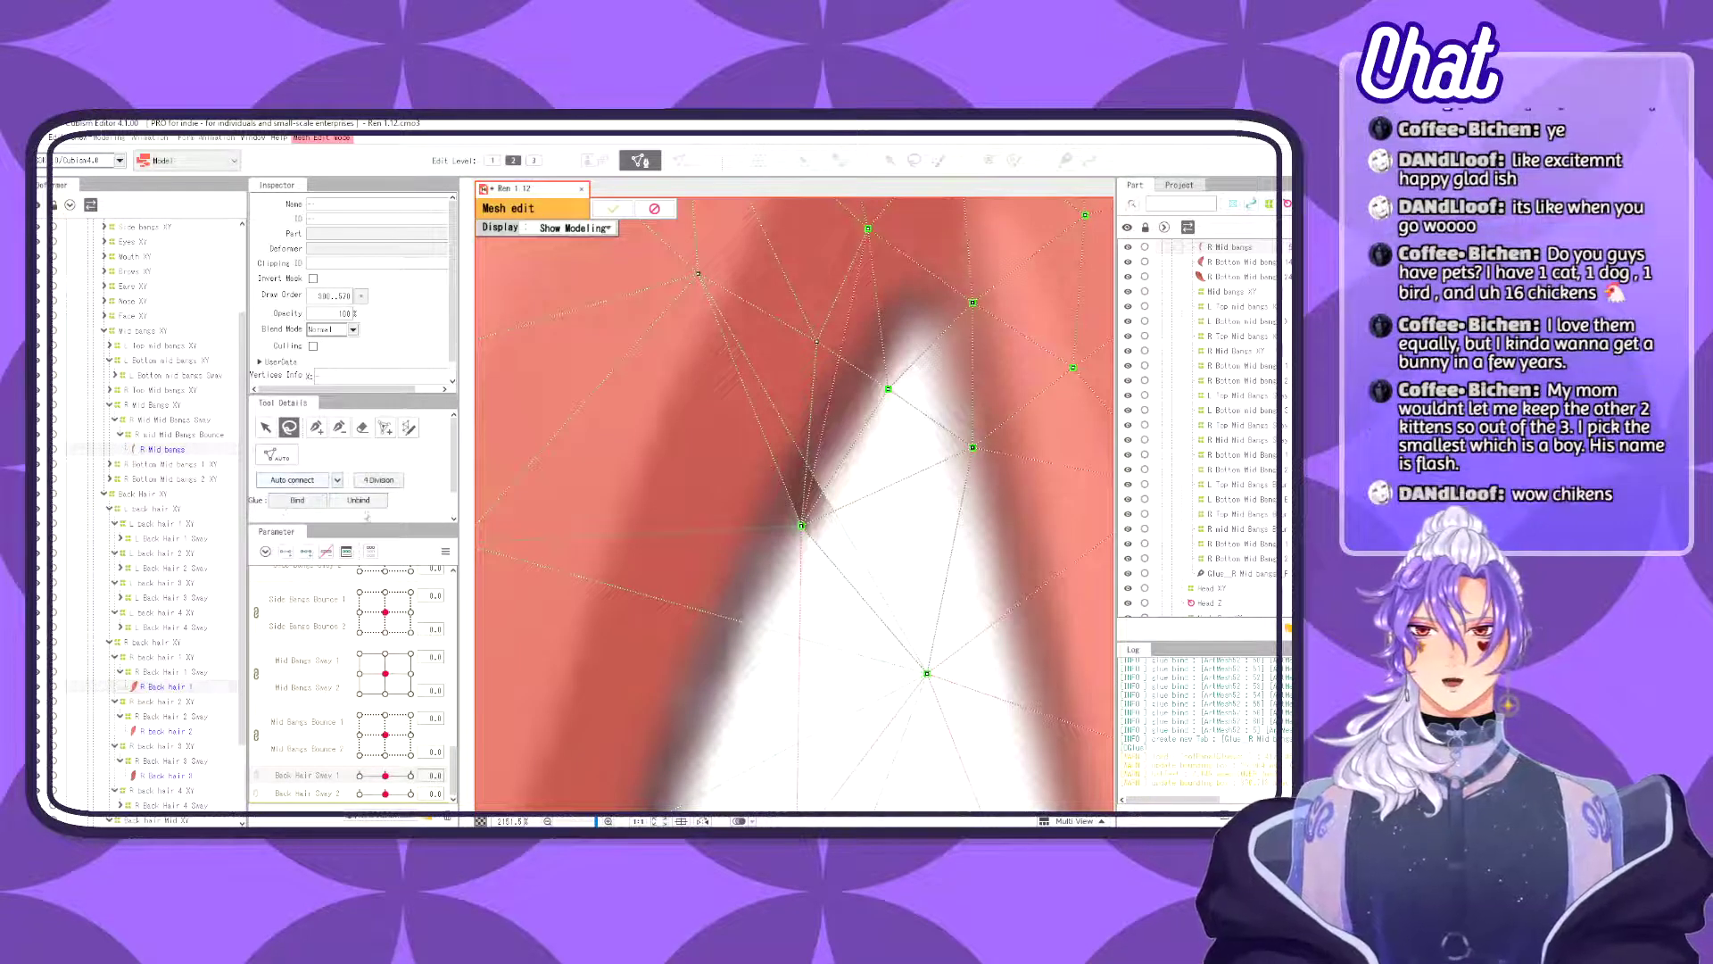
{"action": "mouse_move", "coordinate": [749, 435]}
{"action": "left_mouse_down"}
{"action": "mouse_move", "coordinate": [806, 601]}
{"action": "mouse_move", "coordinate": [832, 432]}
{"action": "mouse_move", "coordinate": [798, 430]}
{"action": "left_mouse_up"}
{"action": "scroll", "coordinate": [844, 506], "scroll_direction": "down", "scroll_amount": 8}
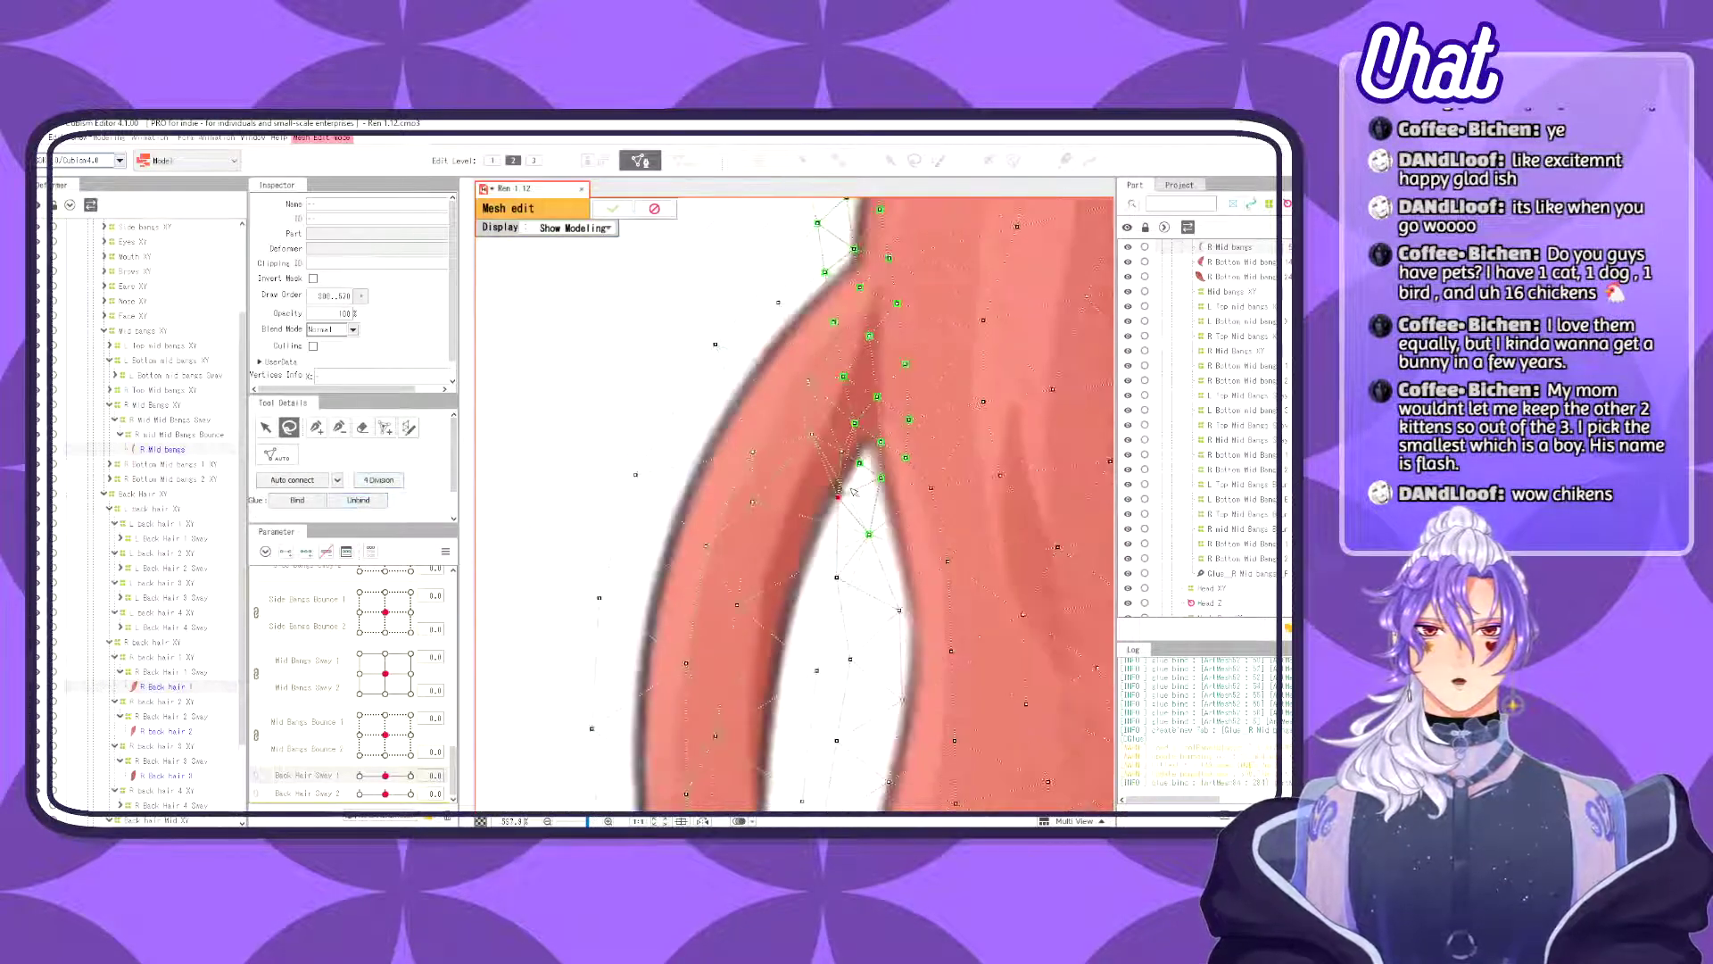
{"action": "left_click_drag", "start_coordinate": [843, 505], "coordinate": [740, 567]}
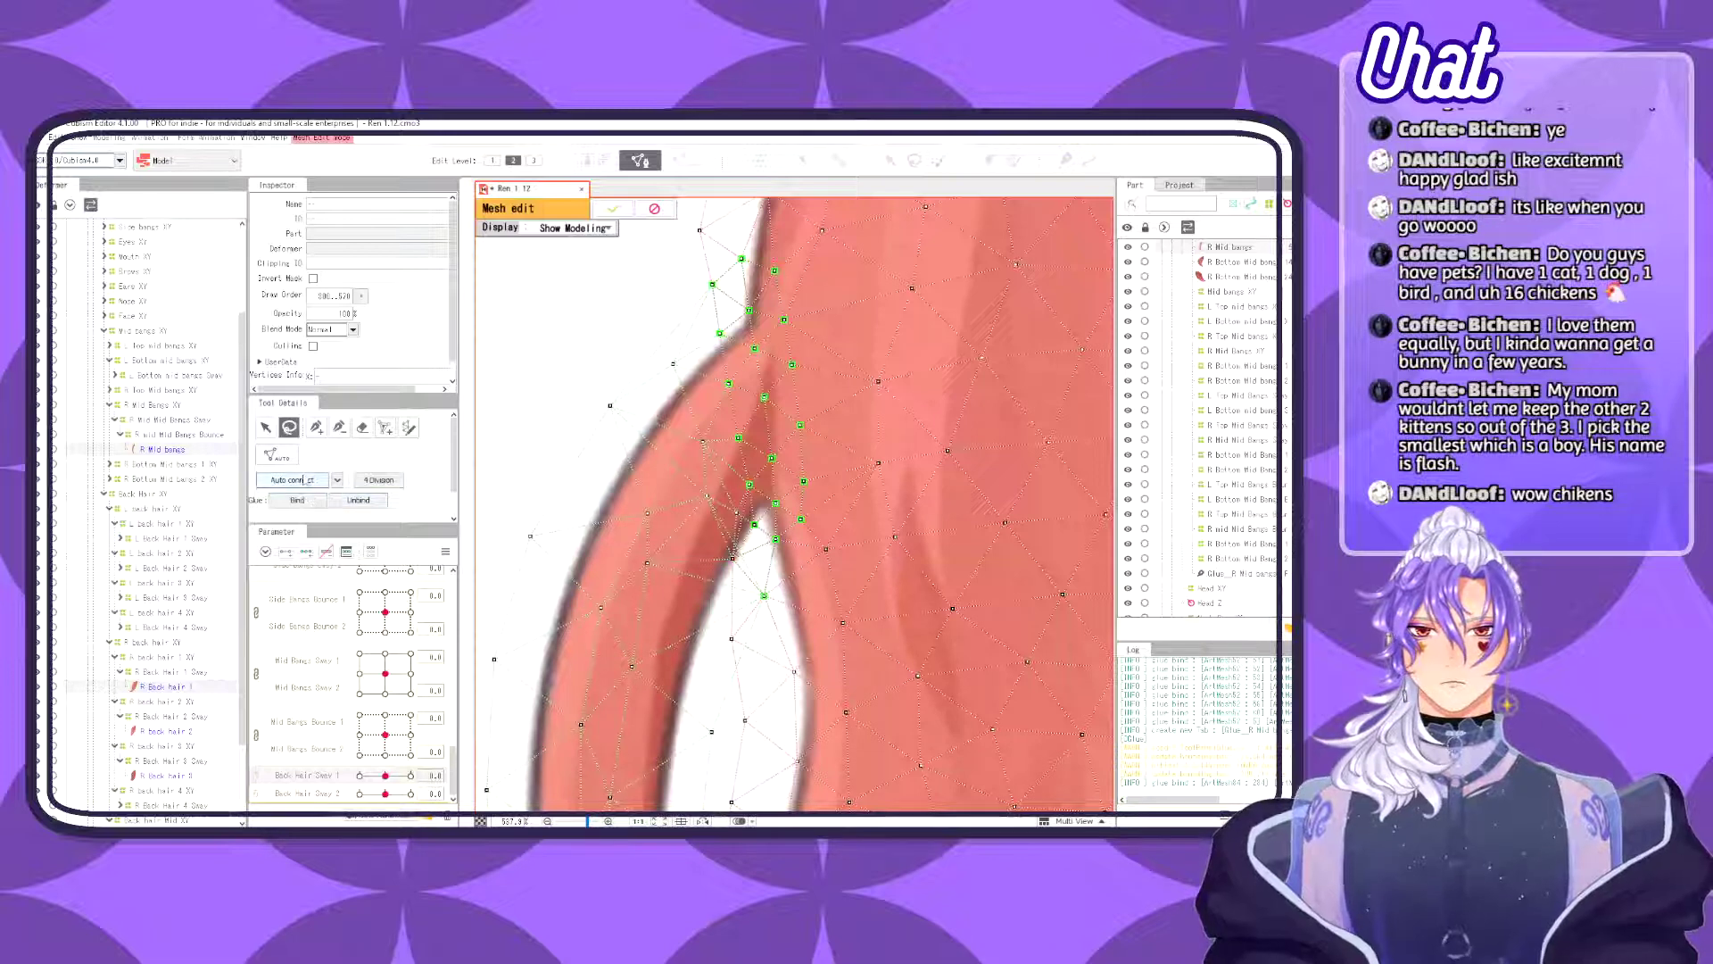
{"action": "left_click", "coordinate": [612, 208]}
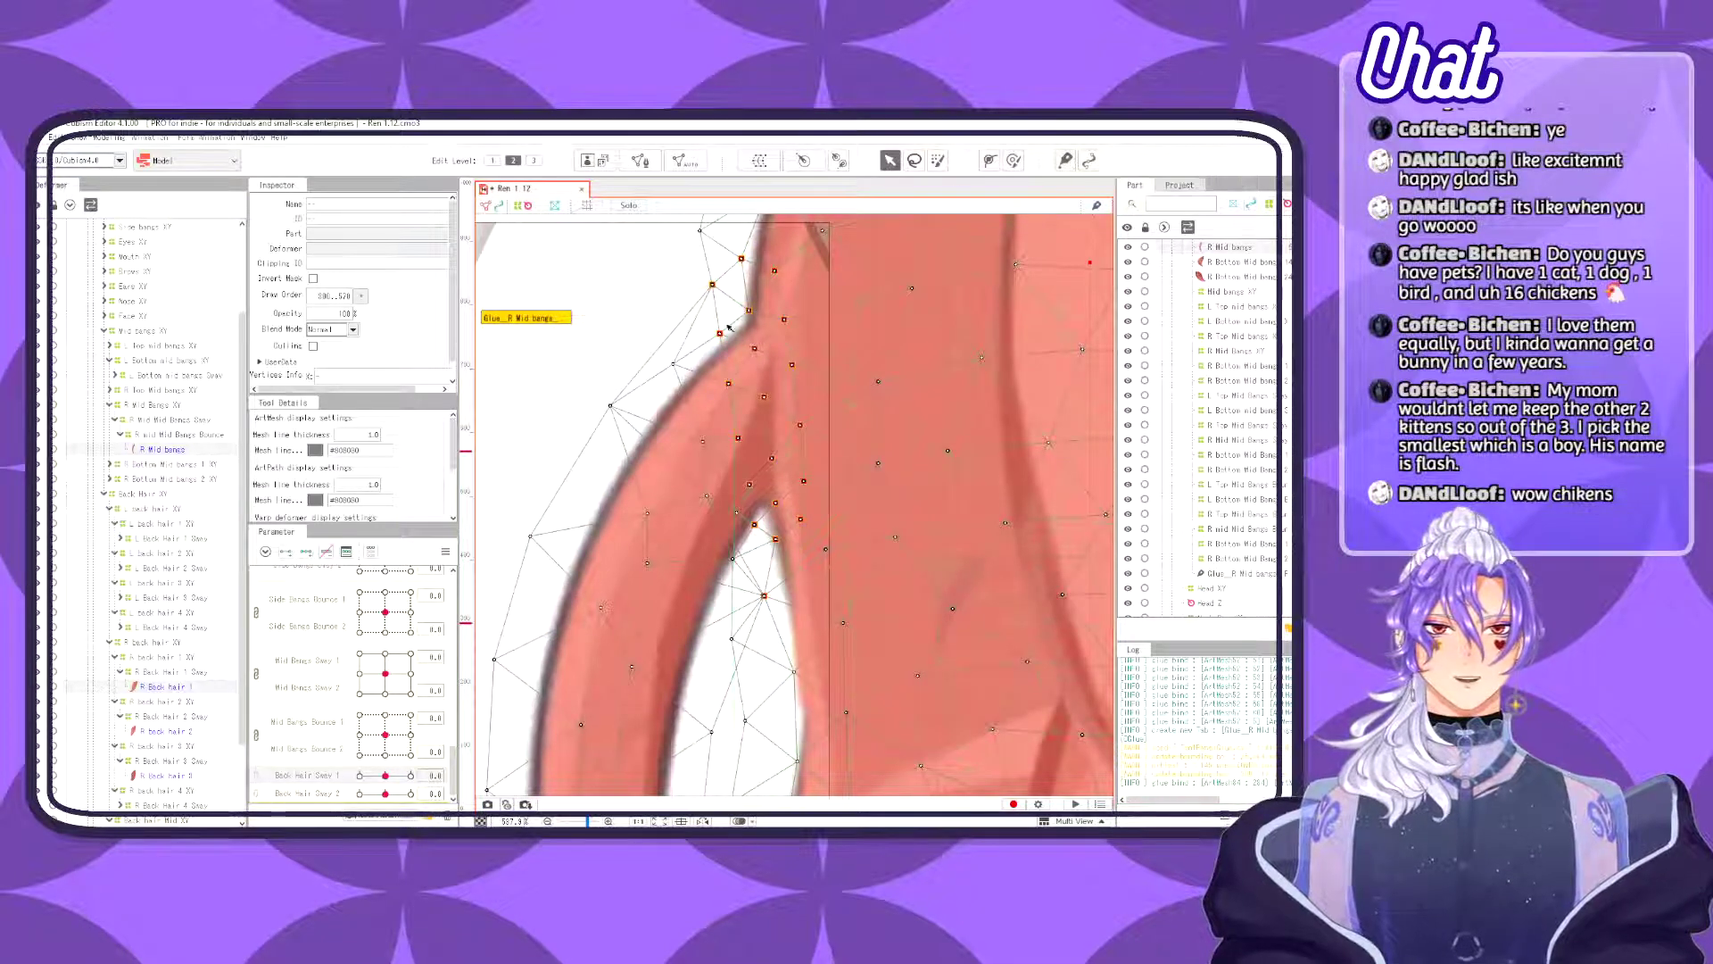
- Reopen both meshes for editing, unbind the lowest glued vertex inside the gap below the seam and apply the mesh edit
{"action": "left_click", "coordinate": [641, 161]}
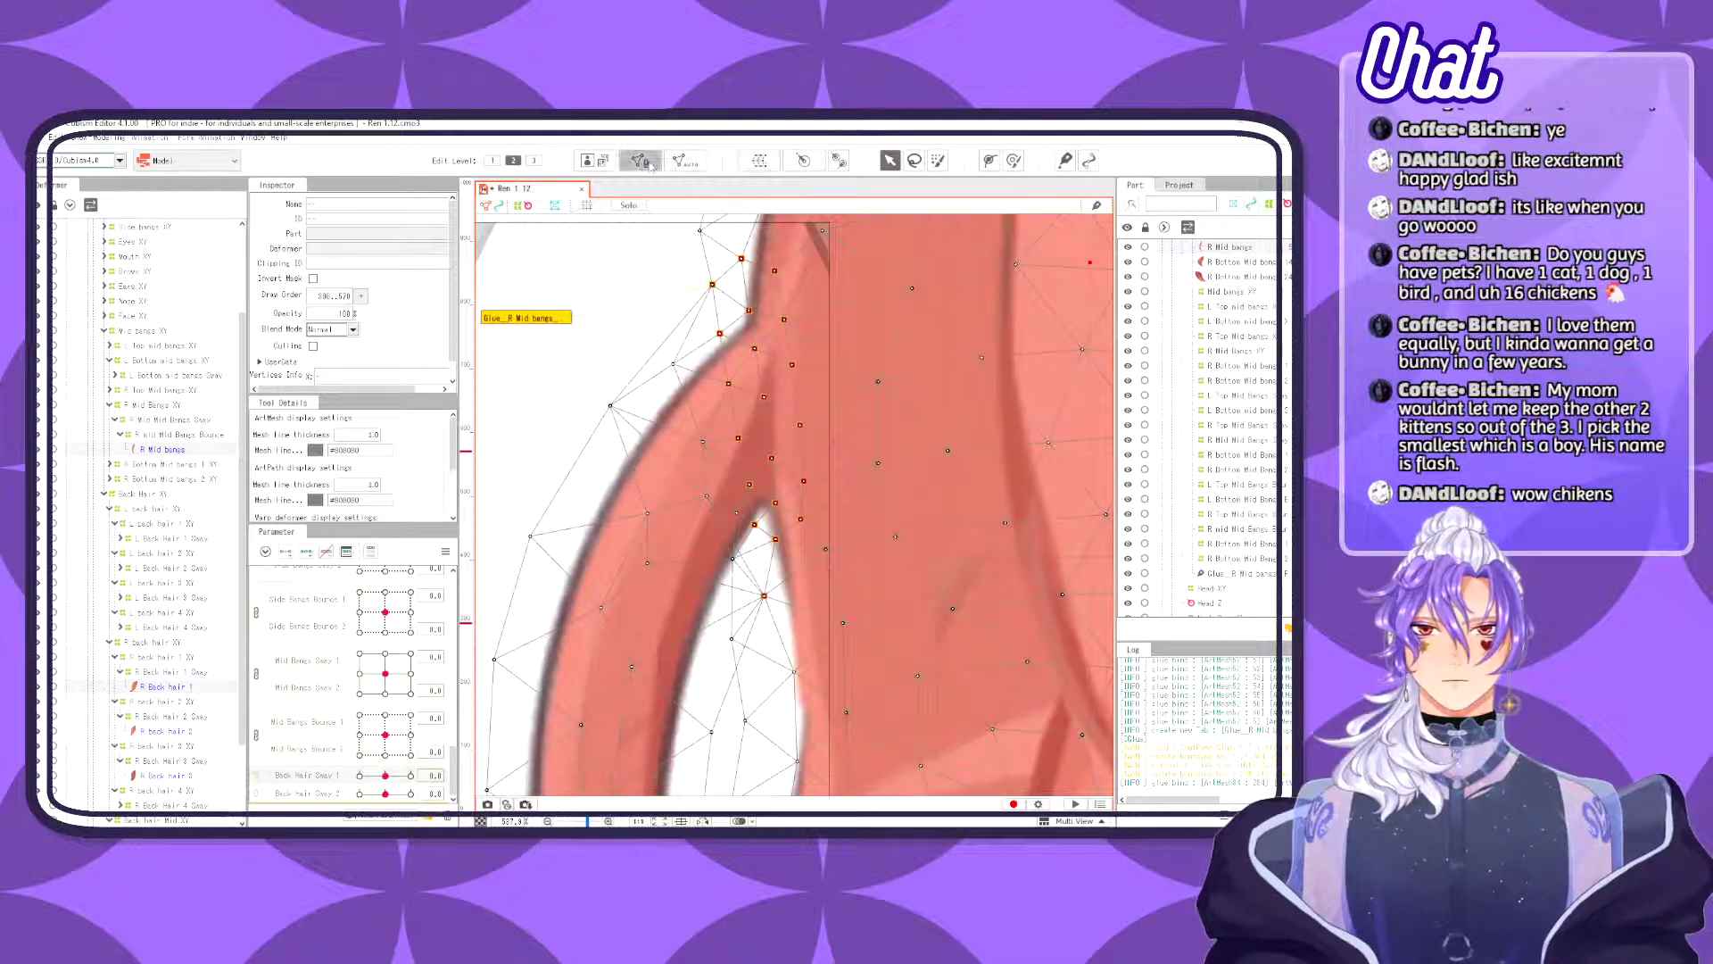
{"action": "mouse_move", "coordinate": [732, 558]}
{"action": "left_mouse_down"}
{"action": "mouse_move", "coordinate": [762, 631]}
{"action": "mouse_move", "coordinate": [768, 598]}
{"action": "mouse_move", "coordinate": [750, 580]}
{"action": "mouse_move", "coordinate": [794, 624]}
{"action": "mouse_move", "coordinate": [741, 629]}
{"action": "mouse_move", "coordinate": [738, 575]}
{"action": "mouse_move", "coordinate": [792, 573]}
{"action": "mouse_move", "coordinate": [741, 589]}
{"action": "left_mouse_up"}
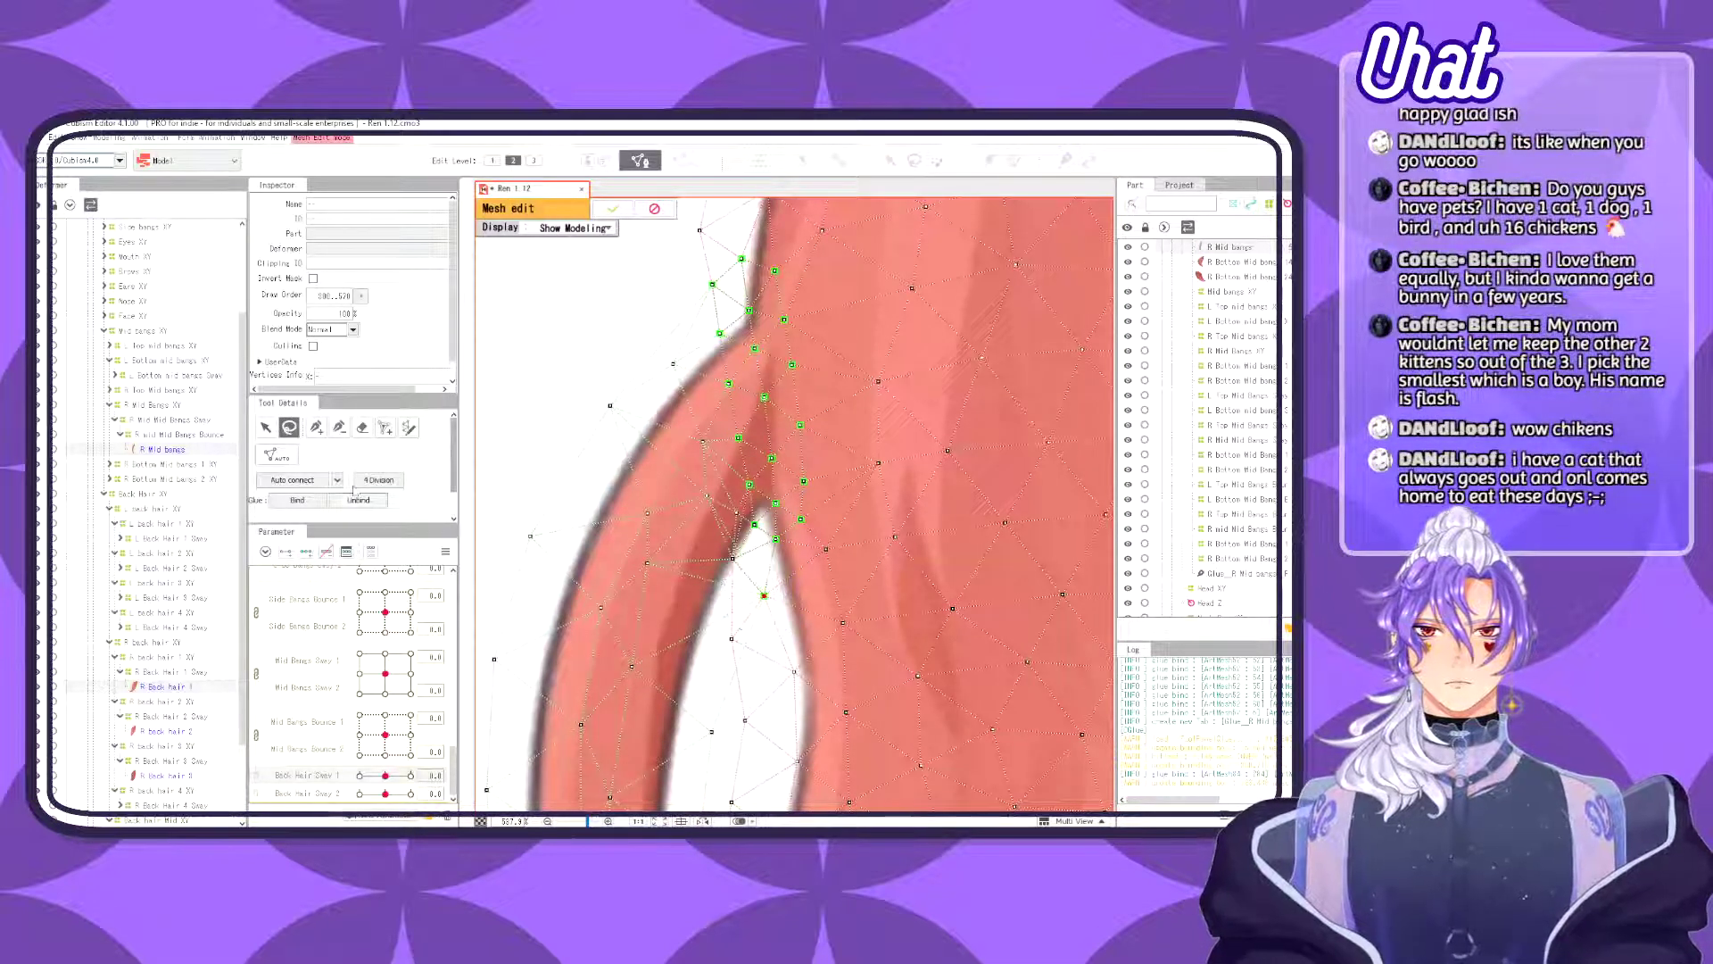
{"action": "left_click", "coordinate": [357, 499]}
{"action": "left_click", "coordinate": [612, 208]}
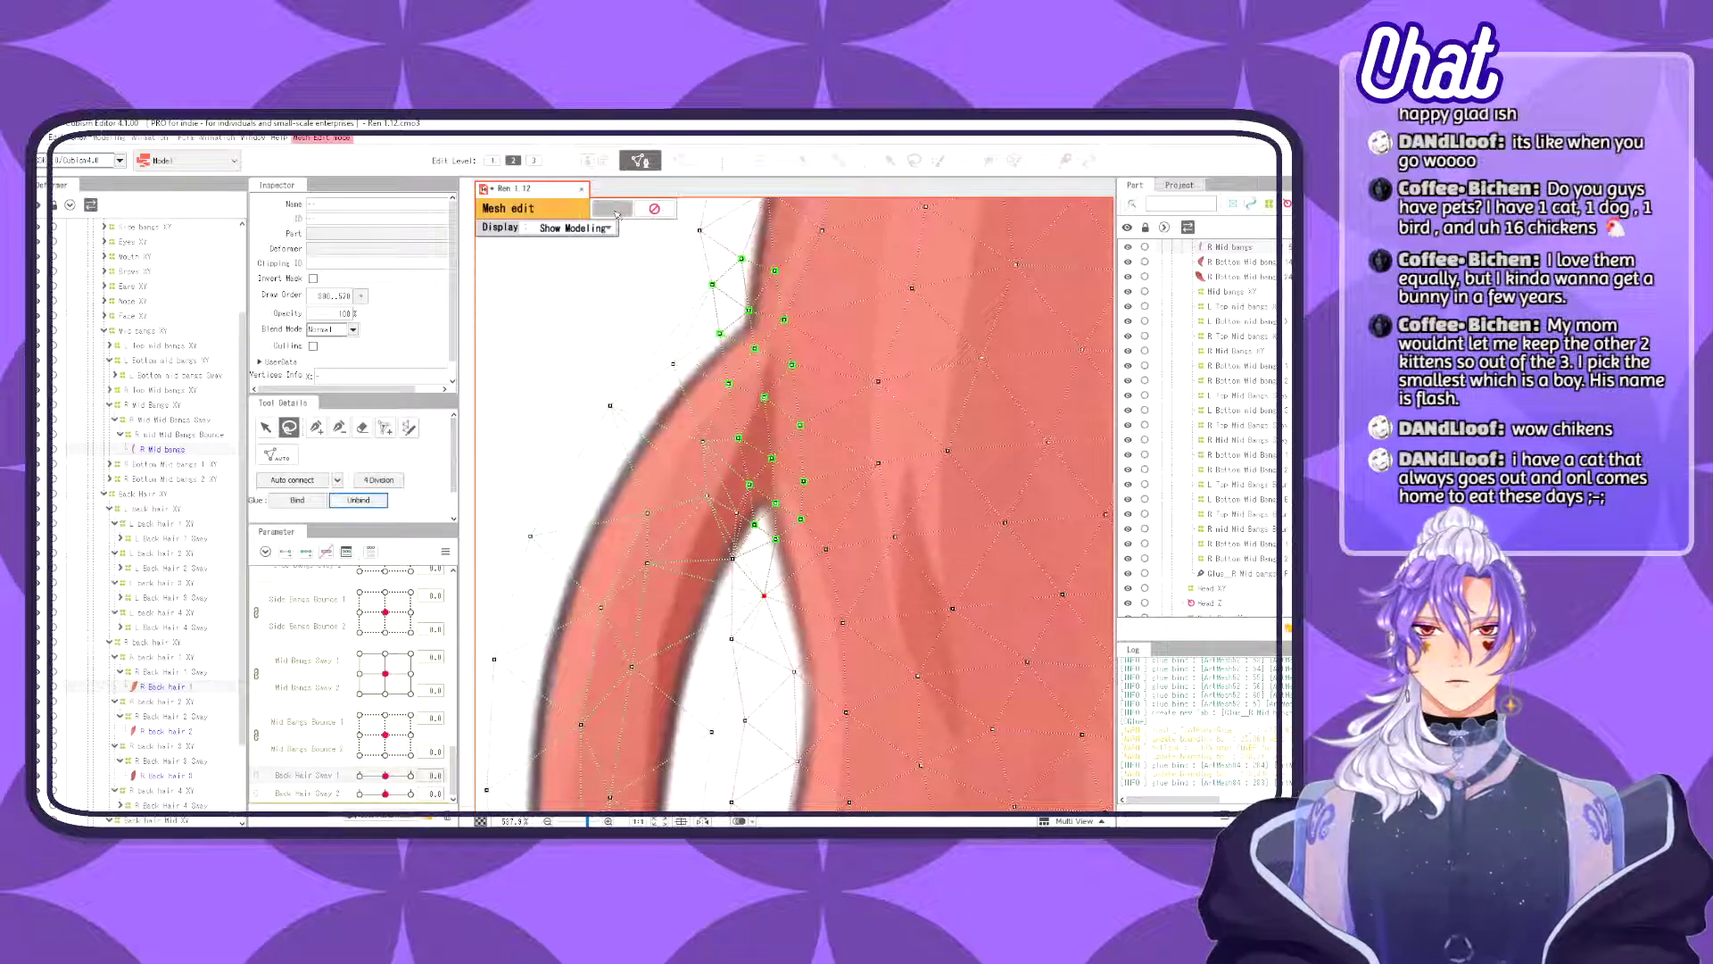
{"action": "scroll", "coordinate": [794, 500], "scroll_direction": "down", "scroll_amount": 3}
{"action": "scroll", "coordinate": [830, 357], "scroll_direction": "up", "scroll_amount": 4}
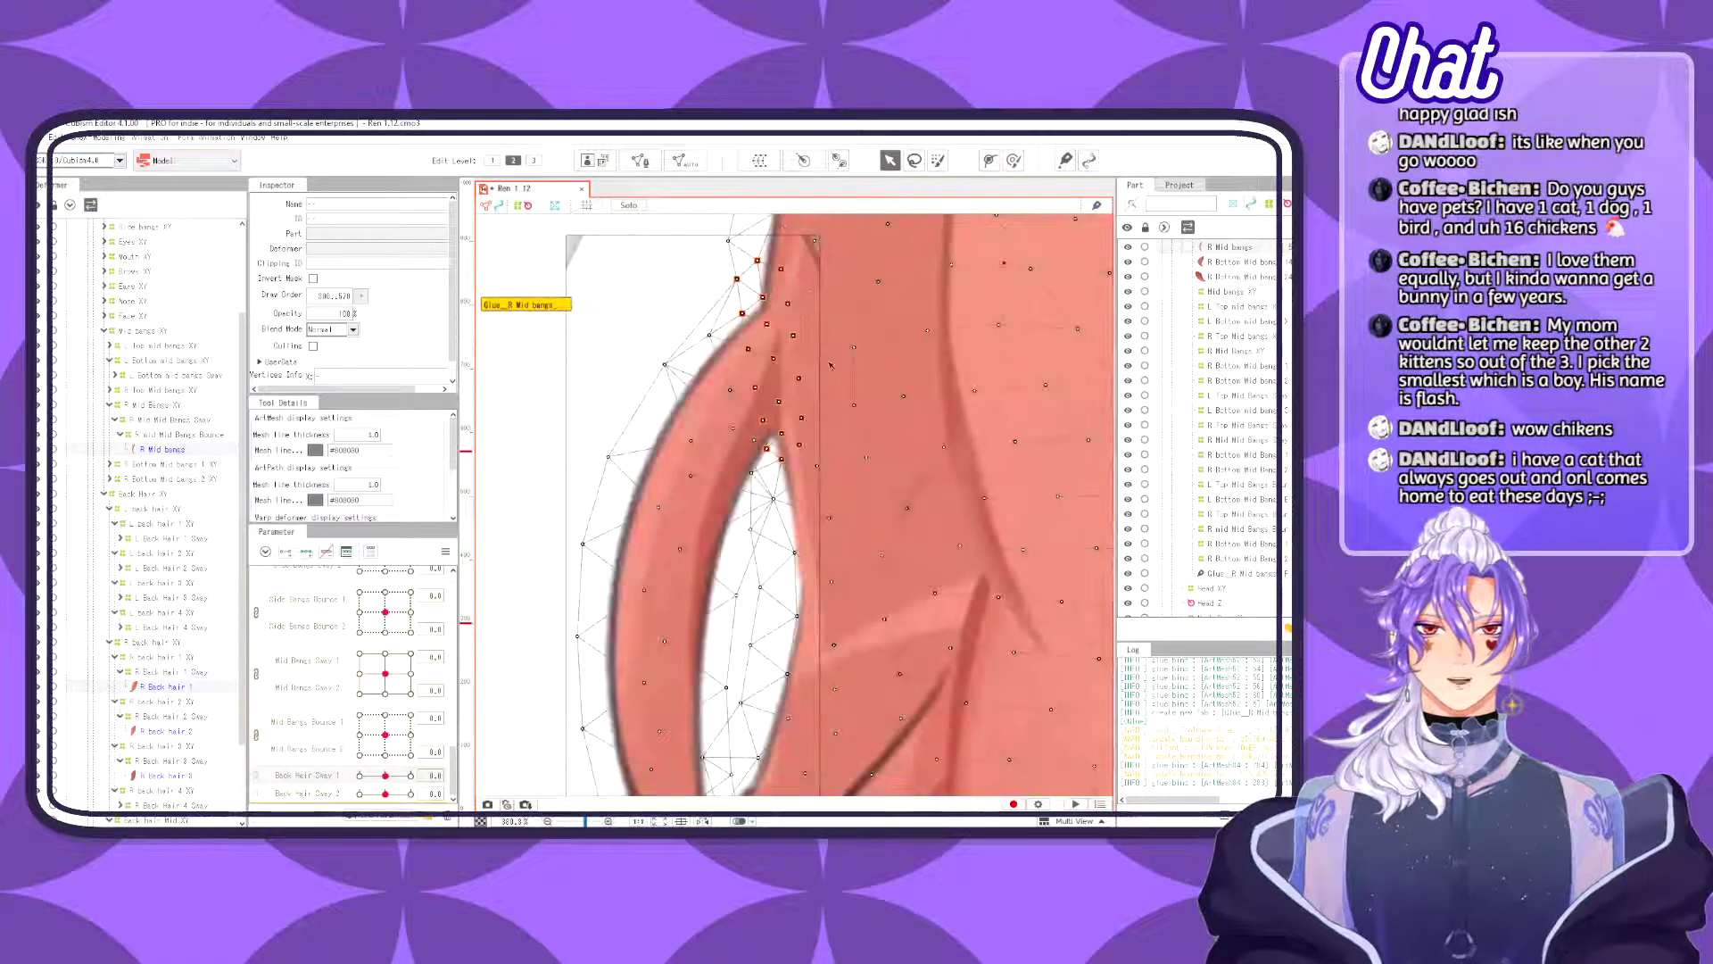
- Set Back Hair Sway 1 to 1.0 and examine how the glued seam follows on the head
{"action": "left_click_drag", "start_coordinate": [808, 376], "coordinate": [784, 502]}
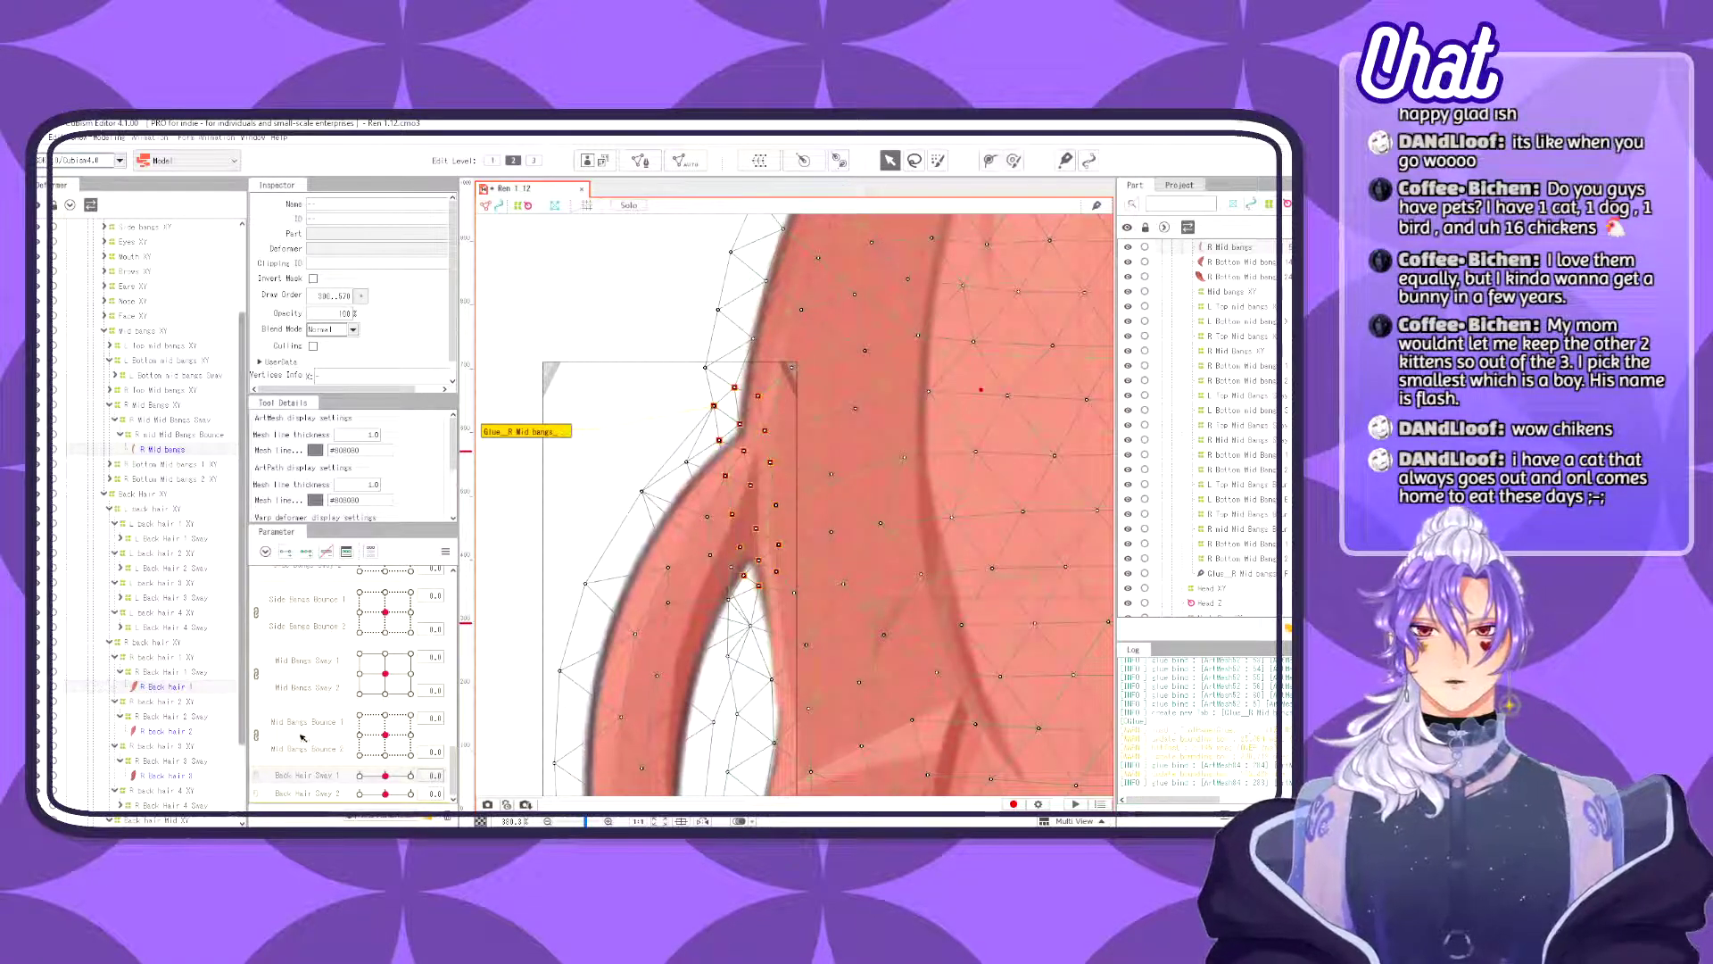
{"action": "left_click_drag", "start_coordinate": [386, 776], "coordinate": [433, 786]}
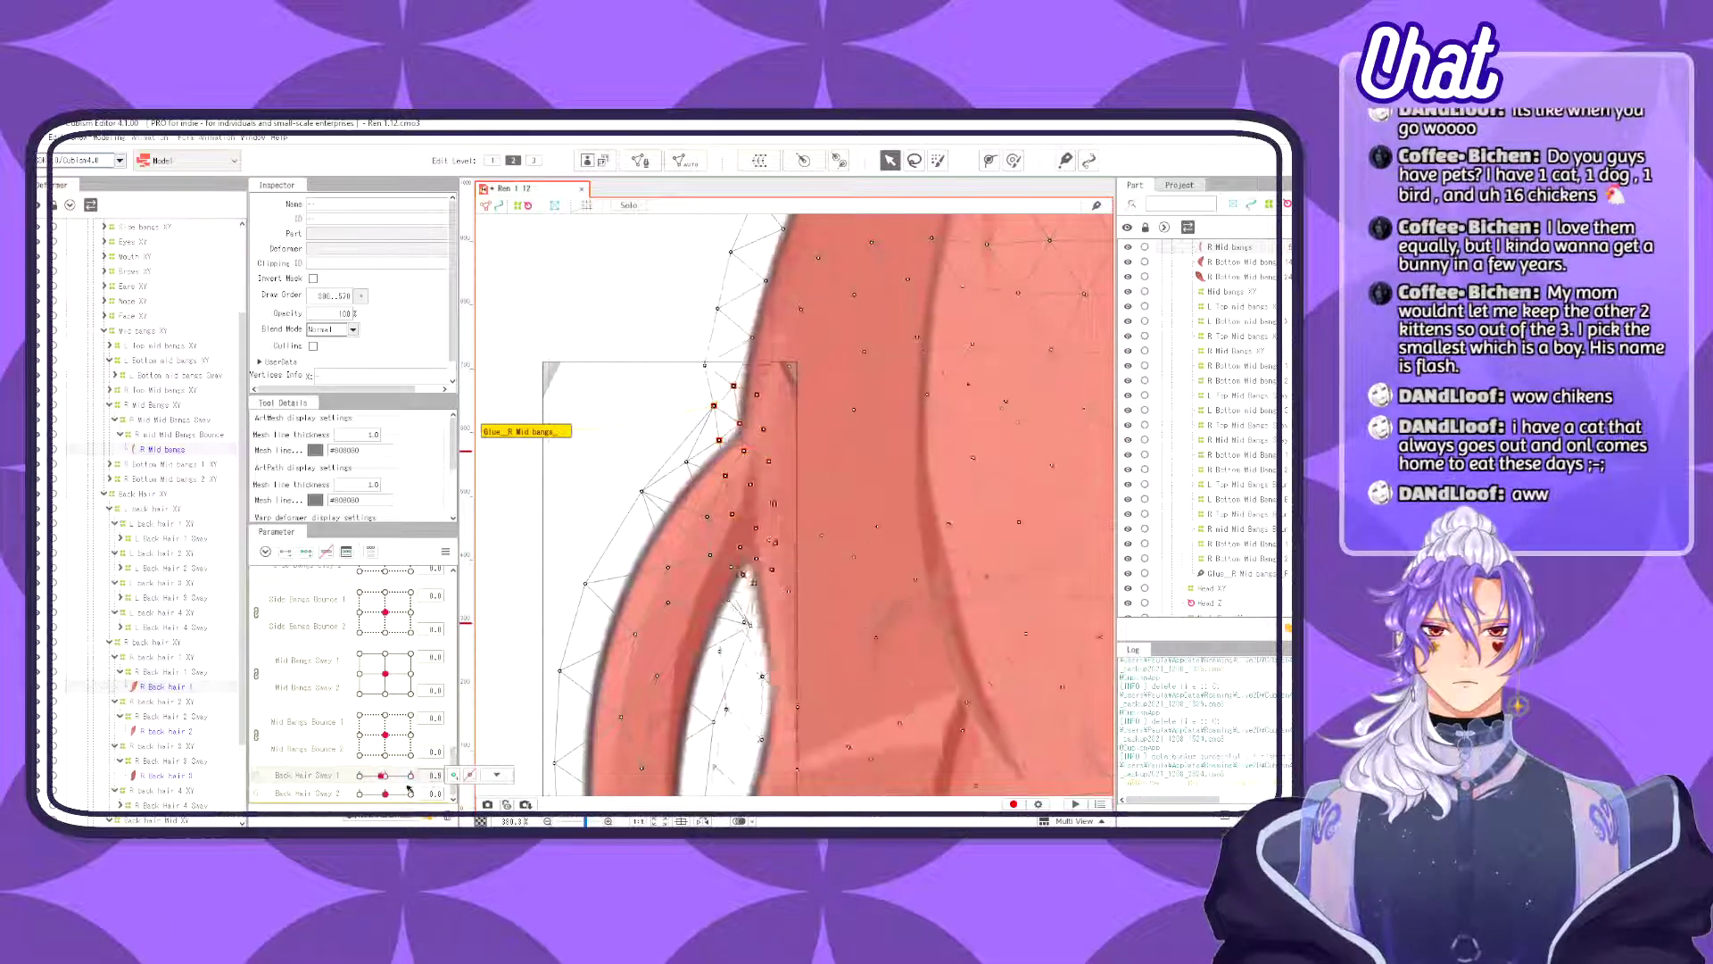
{"action": "scroll", "coordinate": [902, 567], "scroll_direction": "down", "scroll_amount": 8}
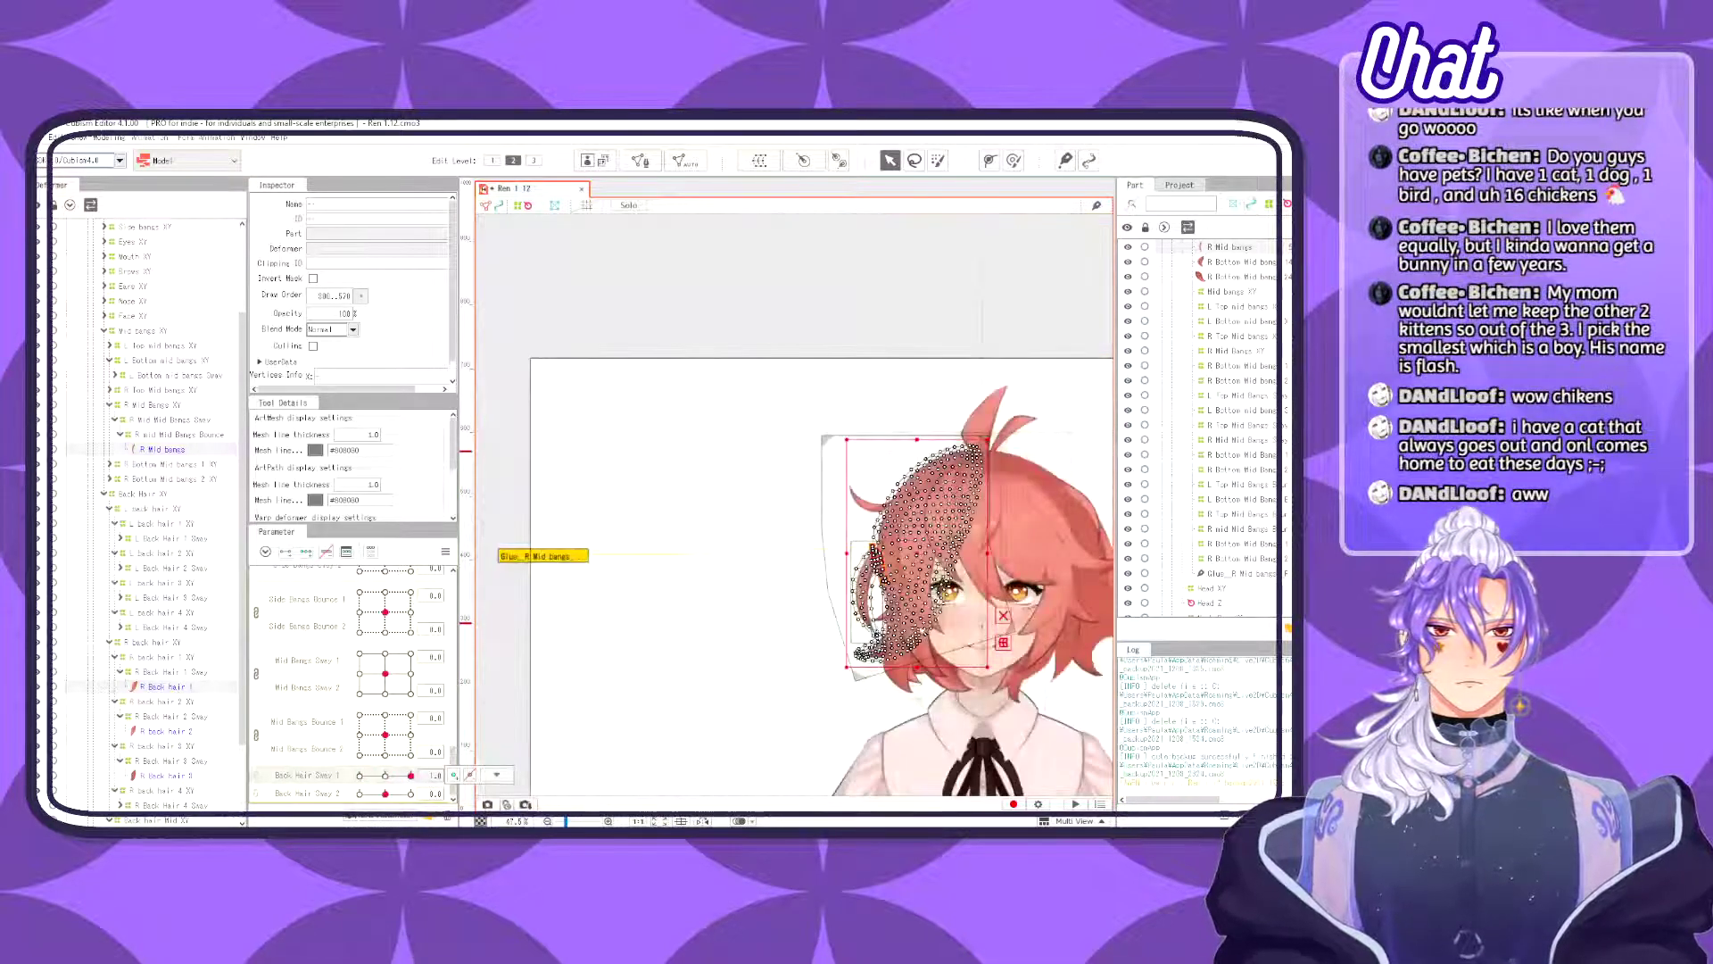
{"action": "scroll", "coordinate": [902, 567], "scroll_direction": "up", "scroll_amount": 3}
{"action": "scroll", "coordinate": [902, 562], "scroll_direction": "up", "scroll_amount": 4}
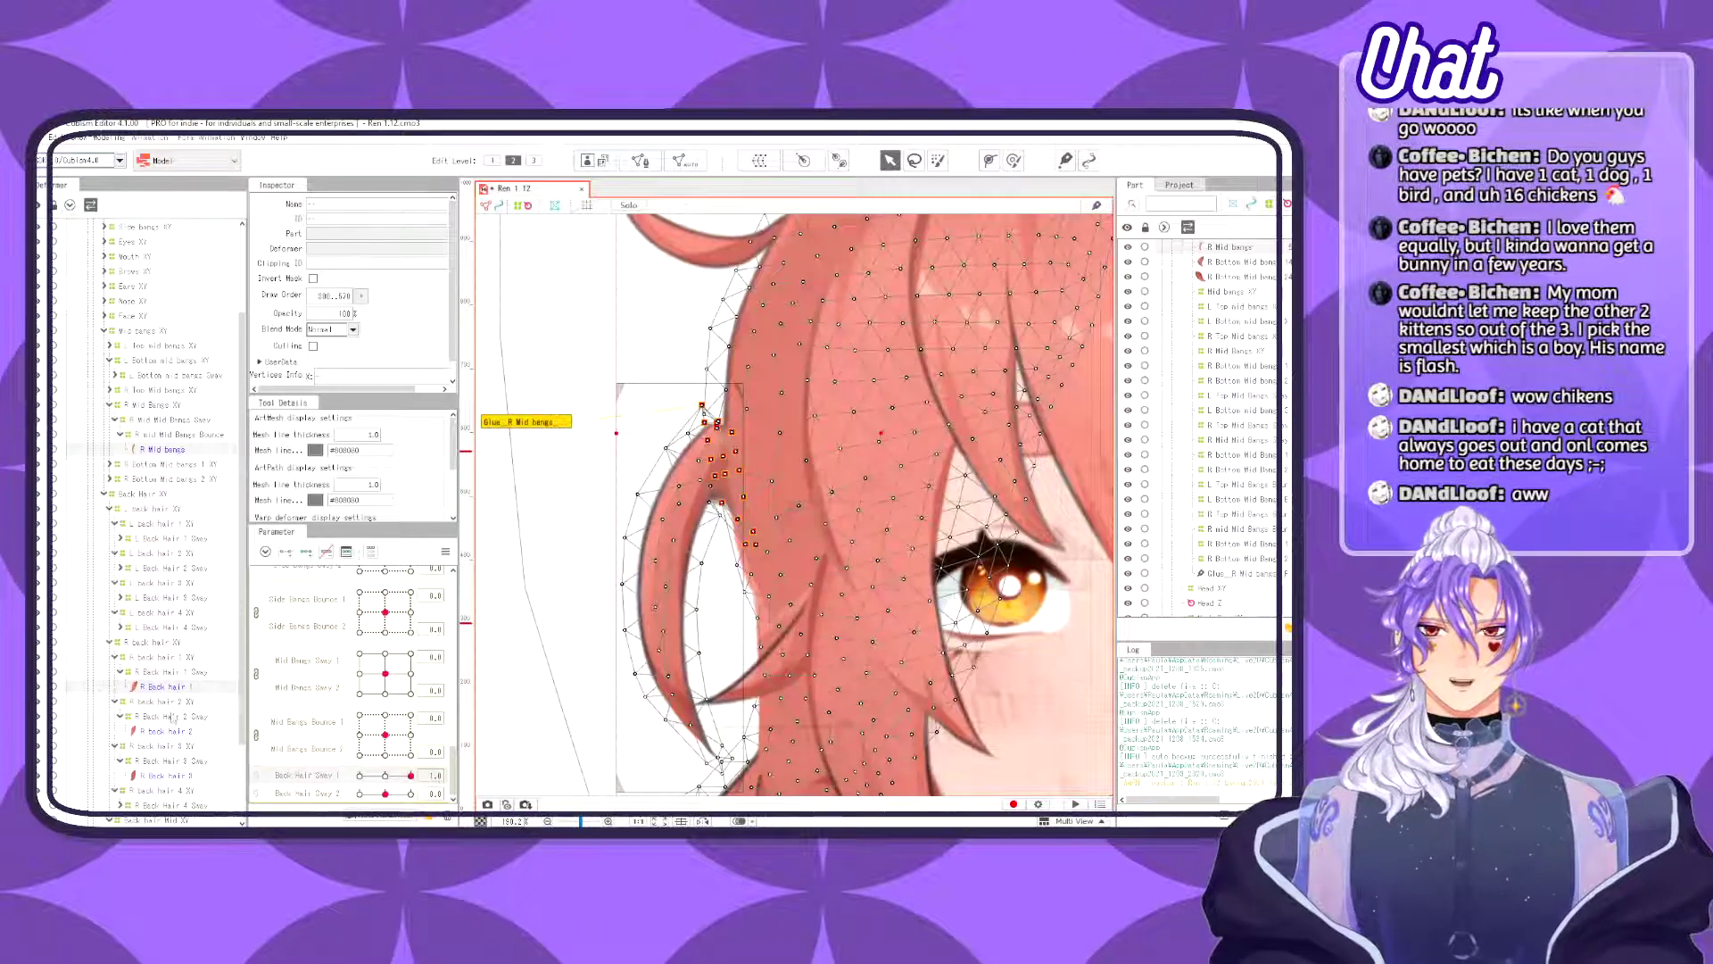
- Brush-select the middle row of the R Back Hair 1 Sway deformer and shift its points slightly upward
{"action": "left_click", "coordinate": [165, 671]}
{"action": "scroll", "coordinate": [794, 535], "scroll_direction": "down", "scroll_amount": 6}
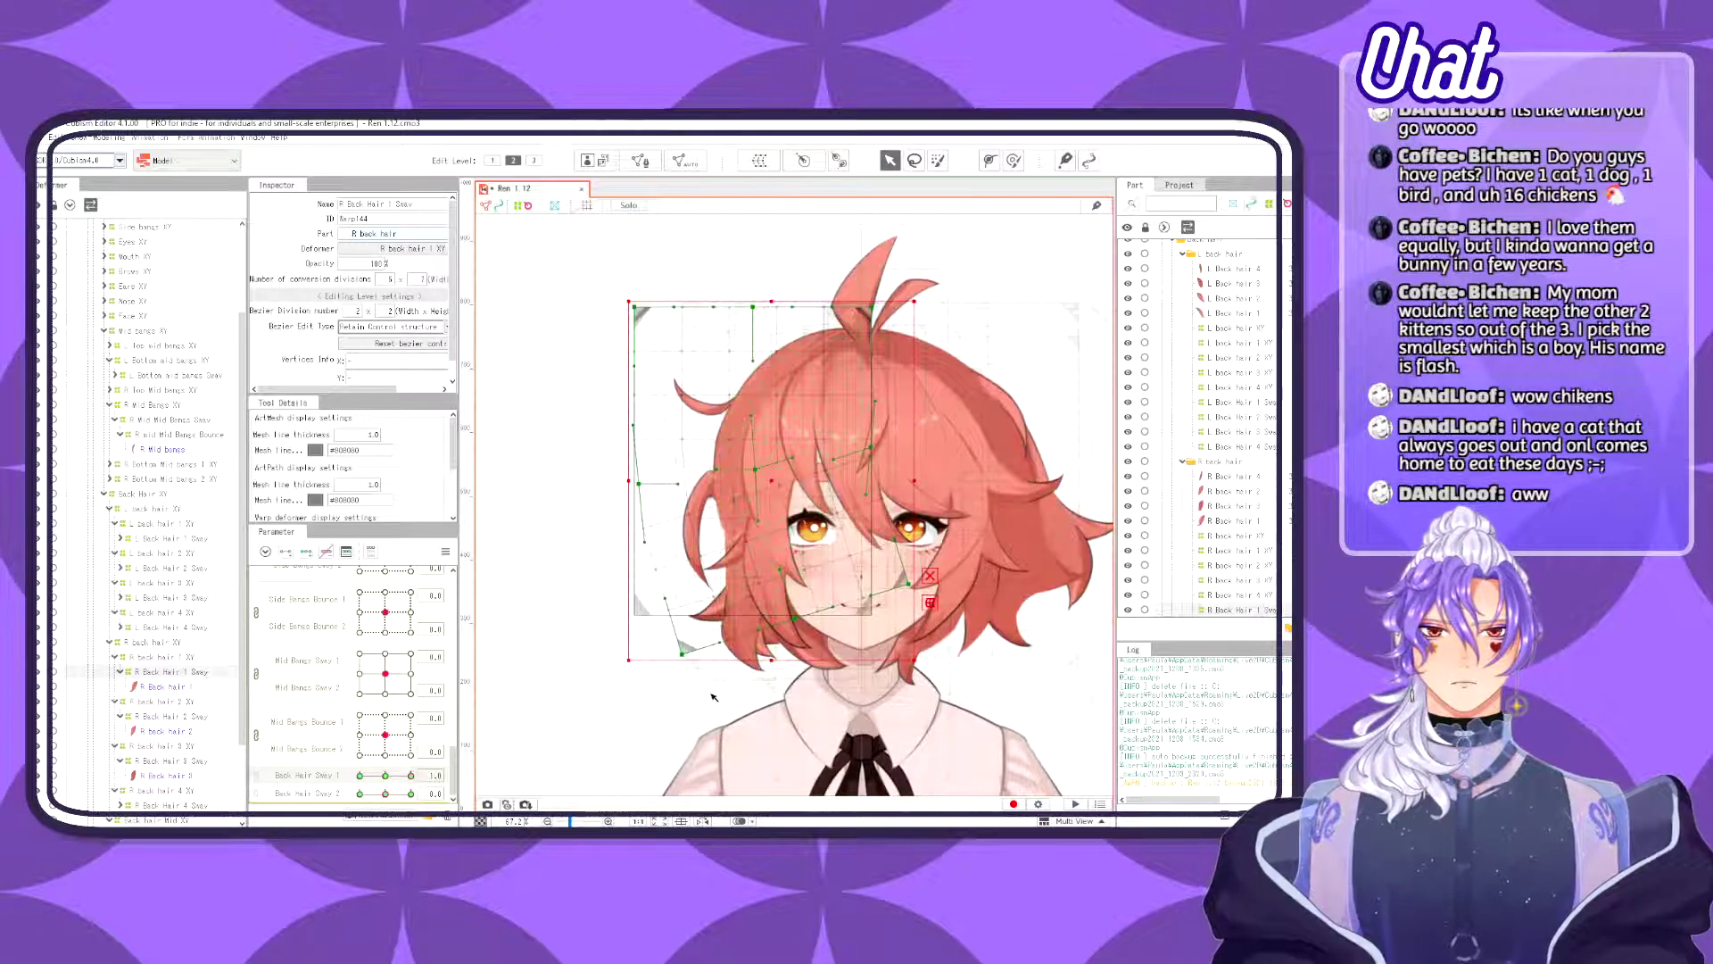
{"action": "key", "text": "b"}
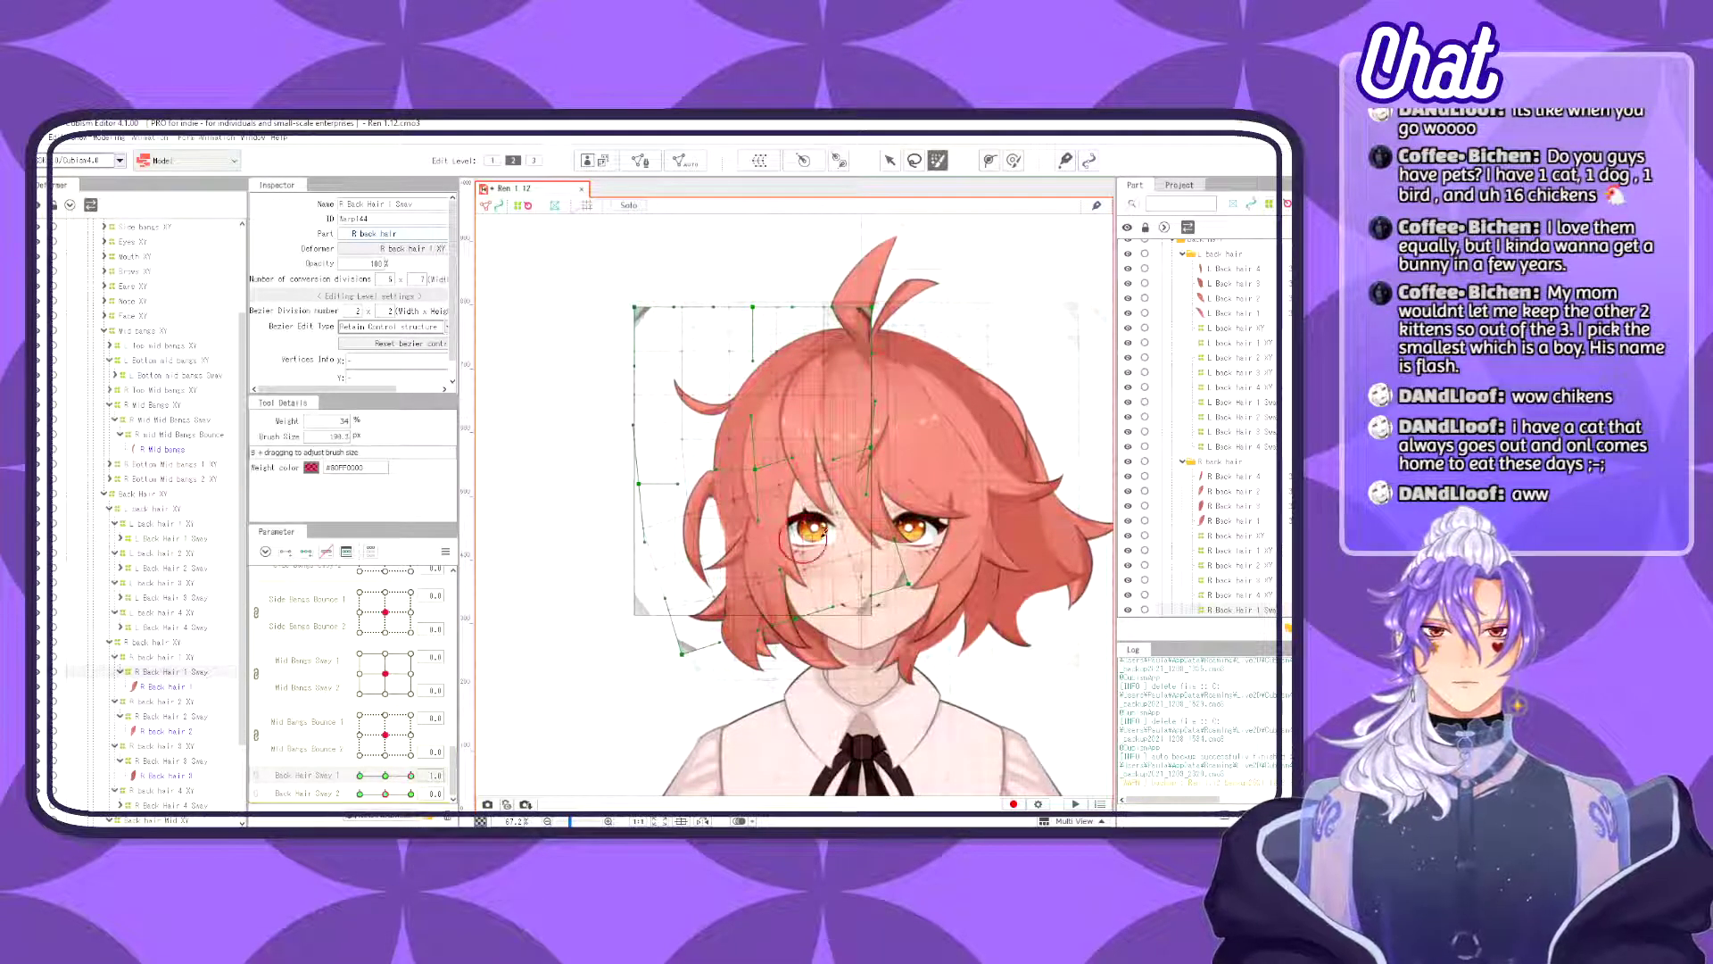
{"action": "key", "text": "b"}
{"action": "mouse_move", "coordinate": [841, 522]}
{"action": "left_mouse_down"}
{"action": "mouse_move", "coordinate": [863, 478]}
{"action": "mouse_move", "coordinate": [666, 545]}
{"action": "mouse_move", "coordinate": [669, 504]}
{"action": "mouse_move", "coordinate": [635, 588]}
{"action": "left_mouse_up"}
{"action": "mouse_move", "coordinate": [758, 489]}
{"action": "left_mouse_down"}
{"action": "mouse_move", "coordinate": [666, 514]}
{"action": "mouse_move", "coordinate": [713, 512]}
{"action": "left_mouse_up"}
{"action": "key", "text": "v"}
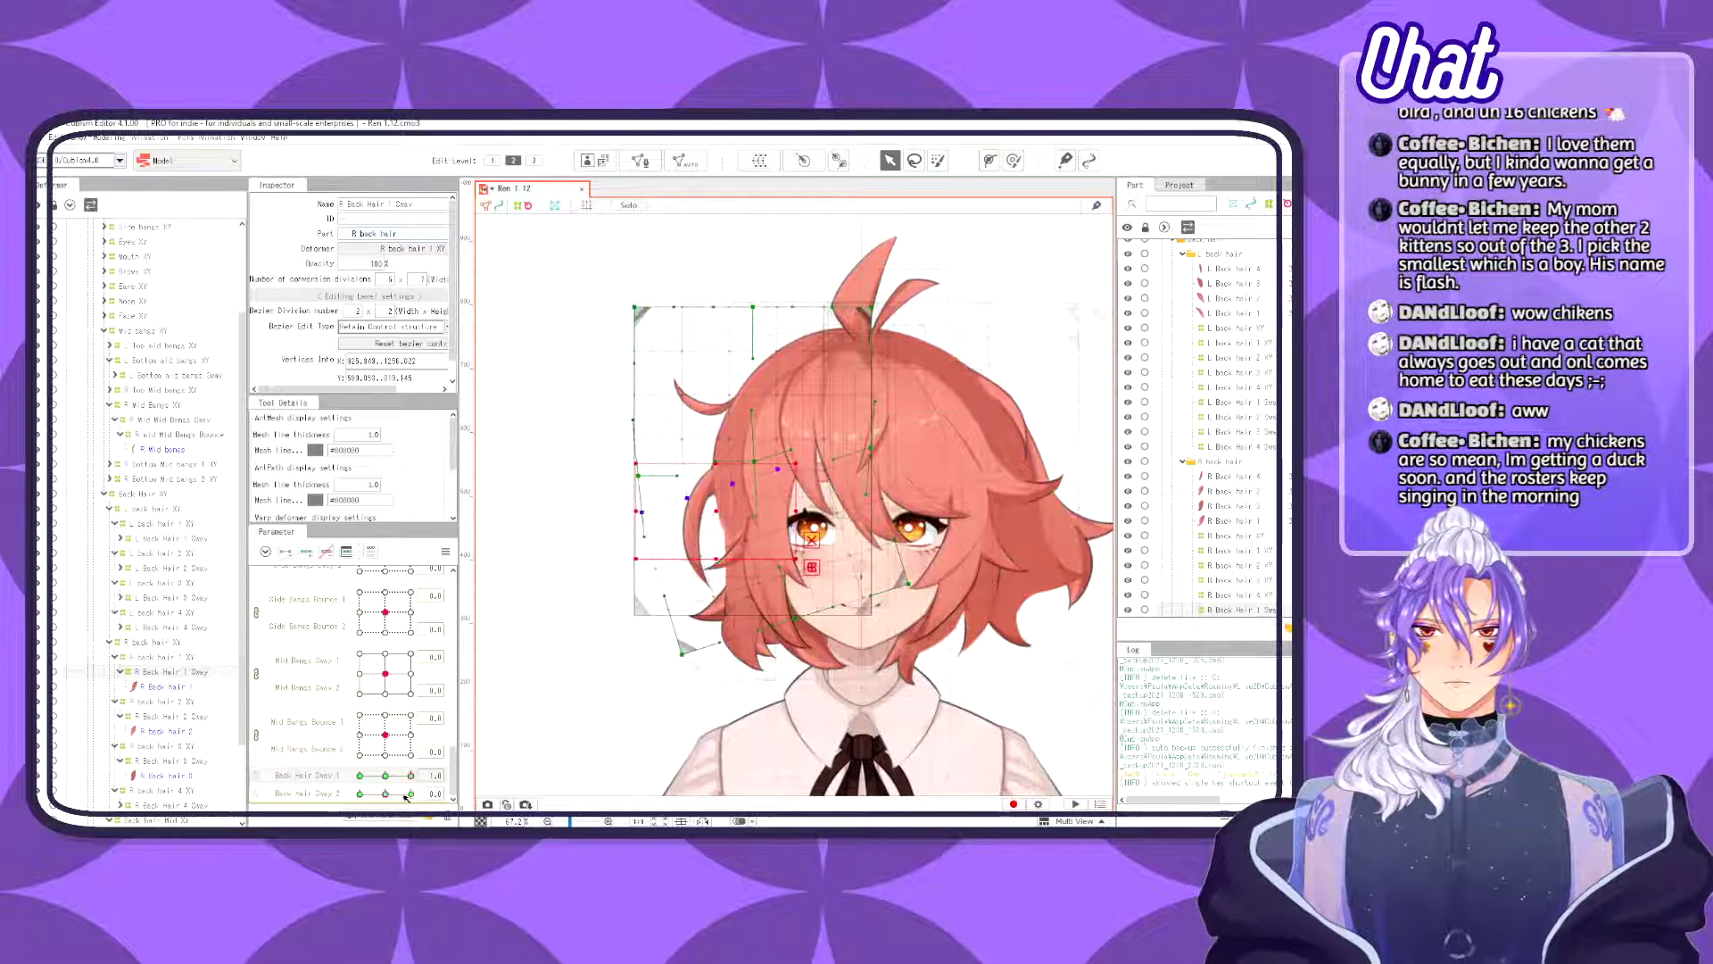
- Scrub Back Hair Sway 1 across its range, examine how the right back hair follows, and return the parameter to 0
{"action": "left_click_drag", "start_coordinate": [411, 774], "coordinate": [371, 746]}
{"action": "left_click", "coordinate": [386, 776]}
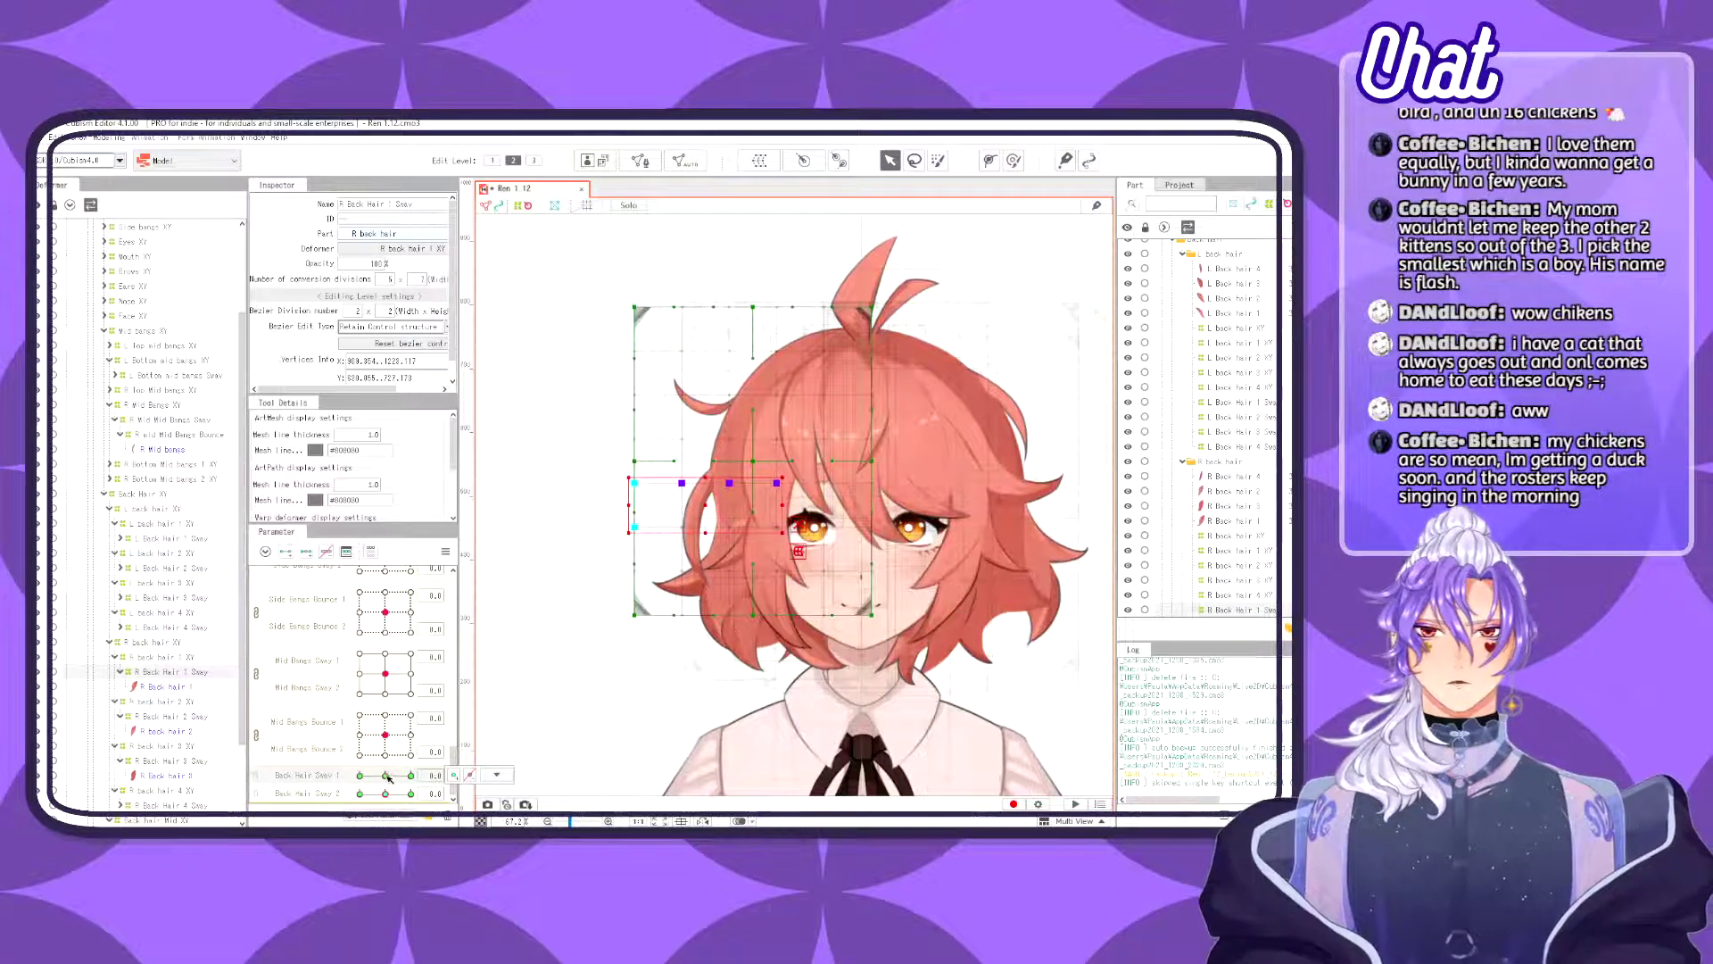
{"action": "left_click_drag", "start_coordinate": [388, 778], "coordinate": [414, 819]}
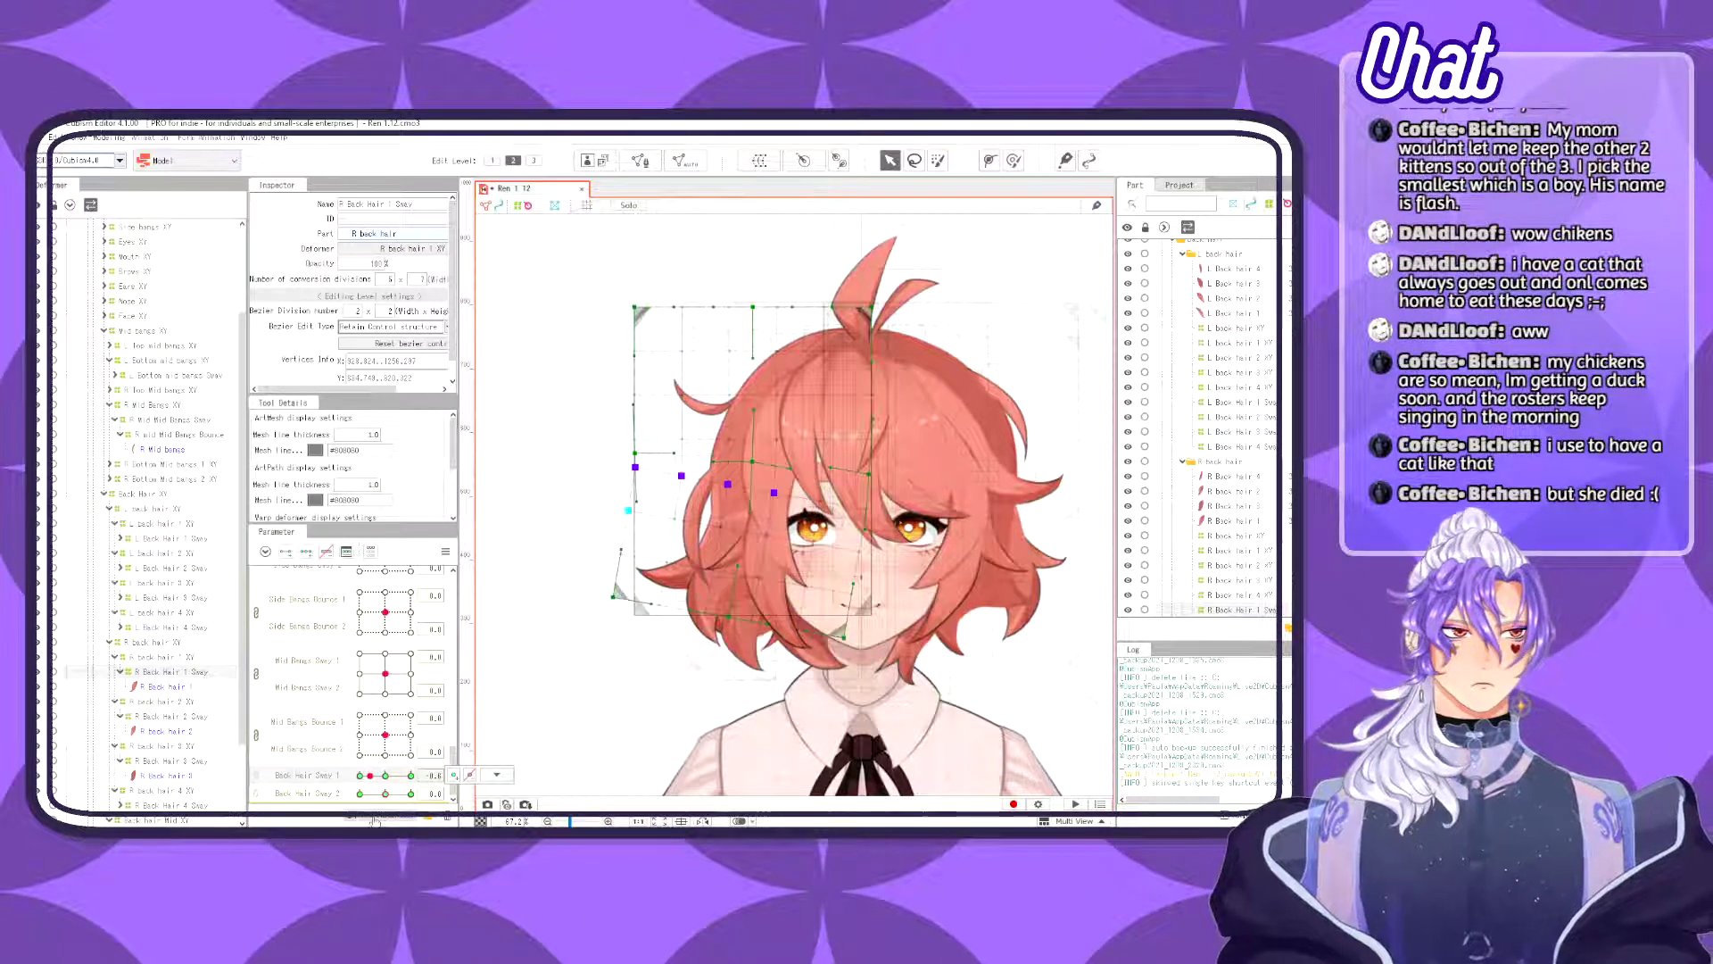
{"action": "left_click", "coordinate": [363, 820]}
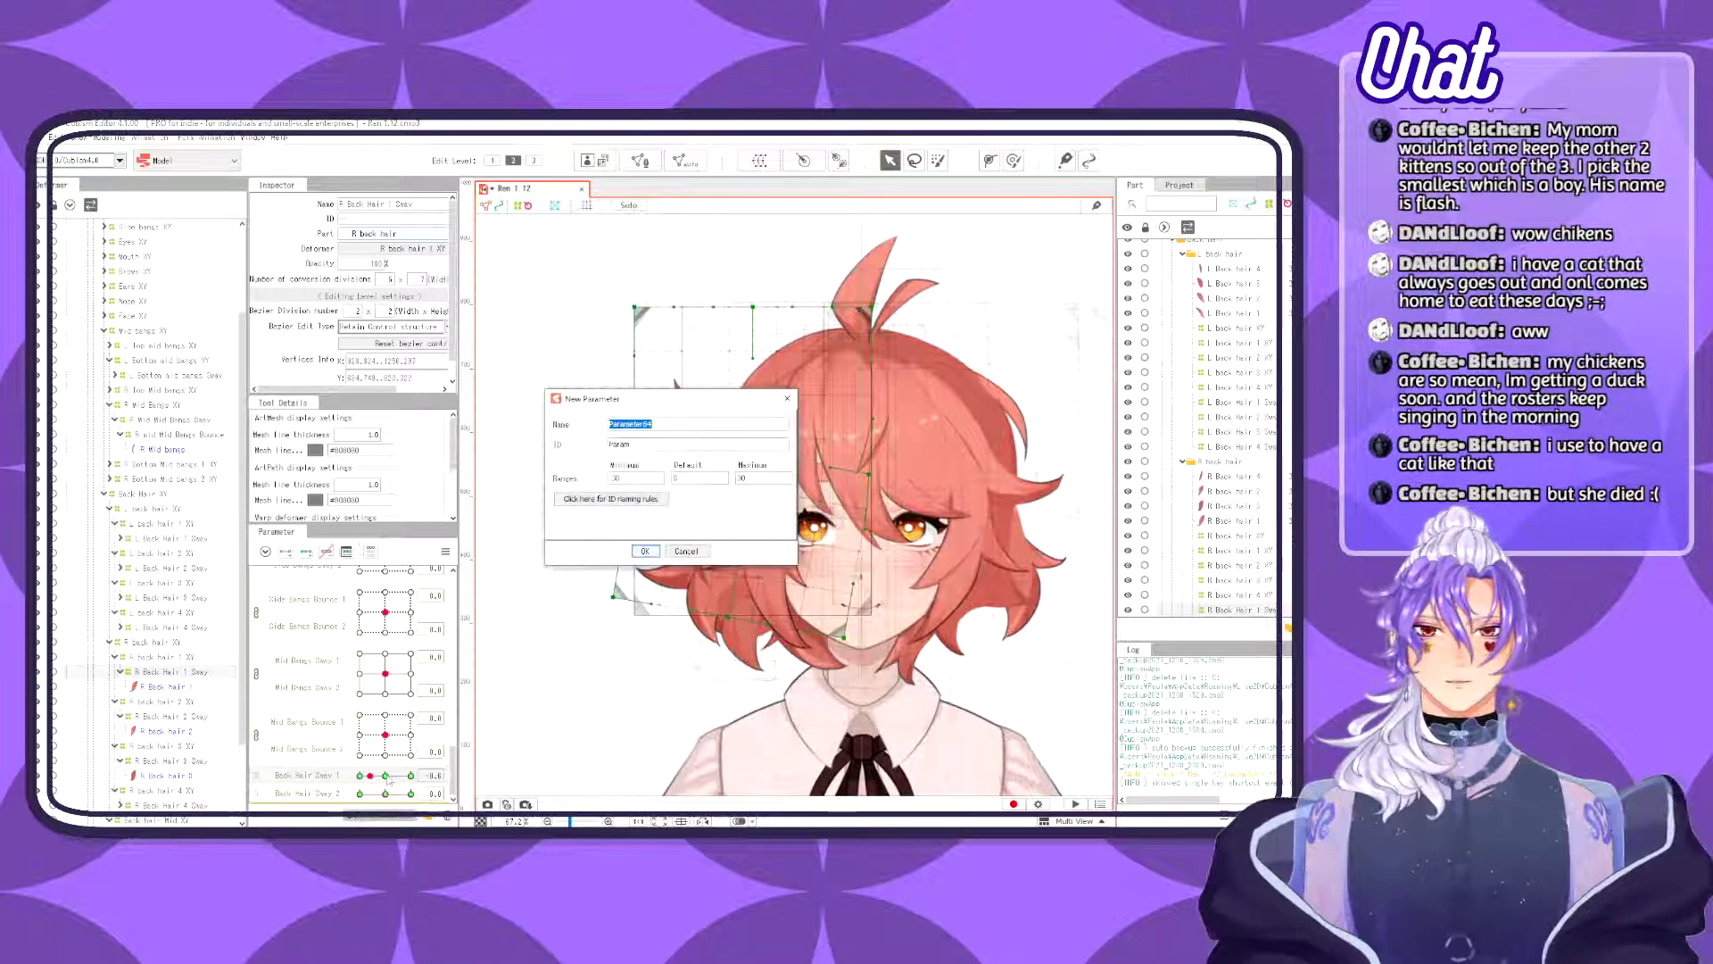
{"action": "left_click", "coordinate": [690, 553]}
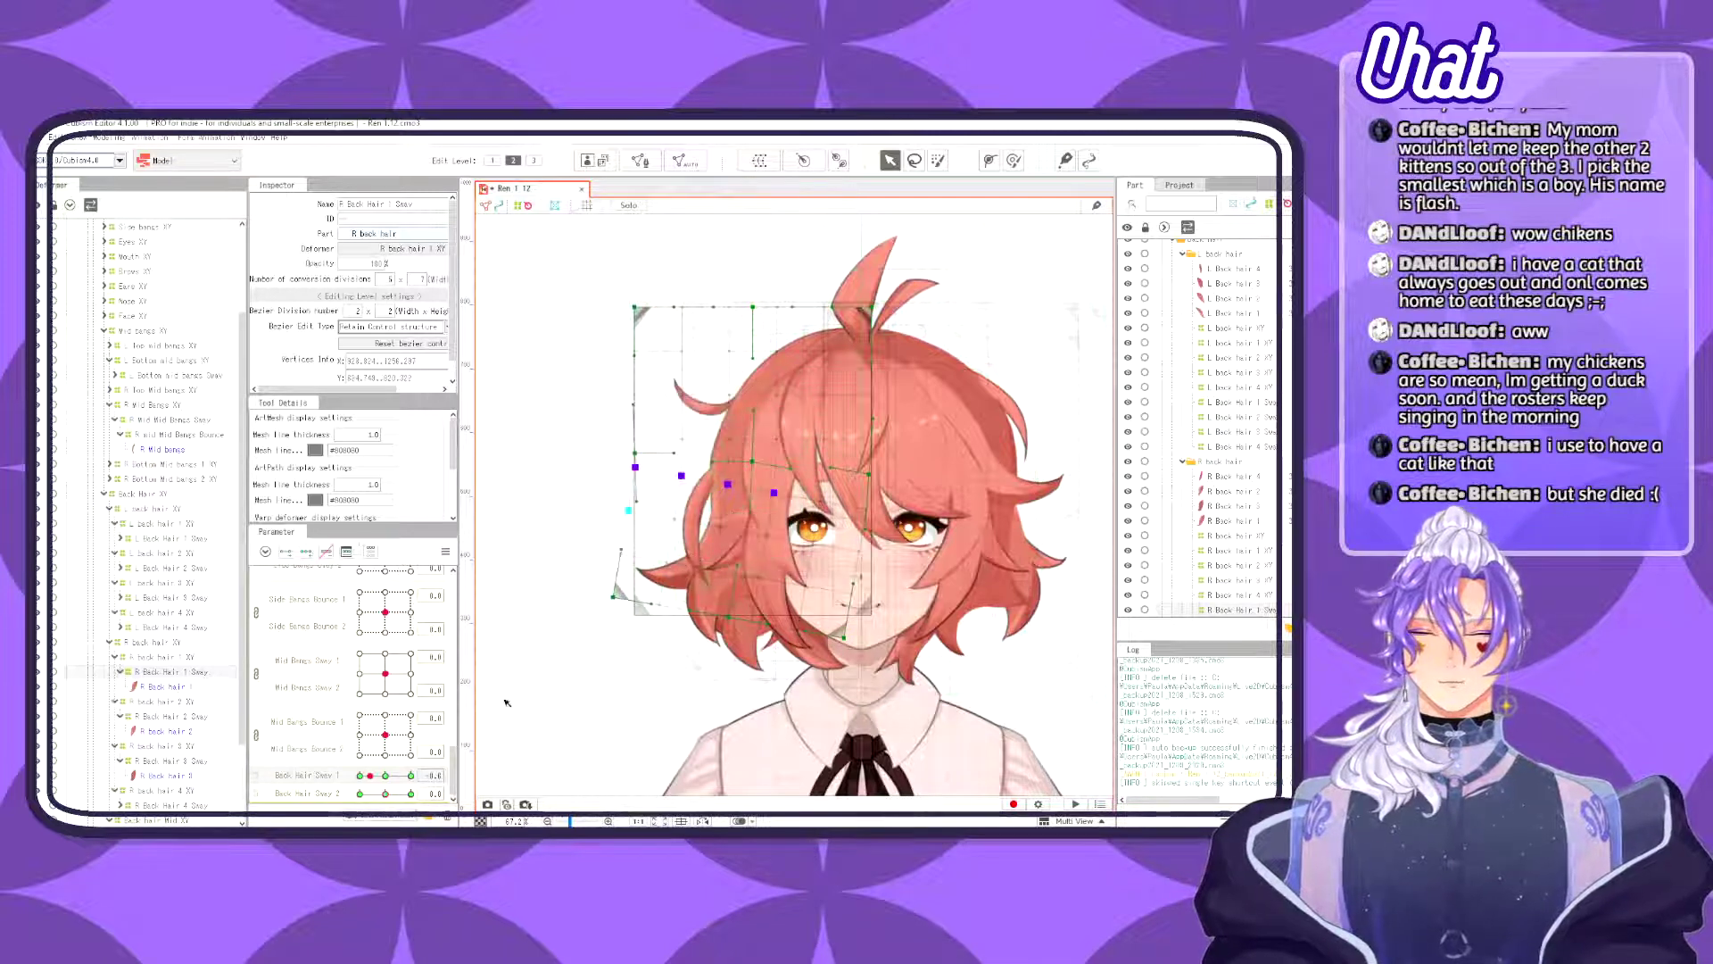
{"action": "left_click", "coordinate": [385, 779]}
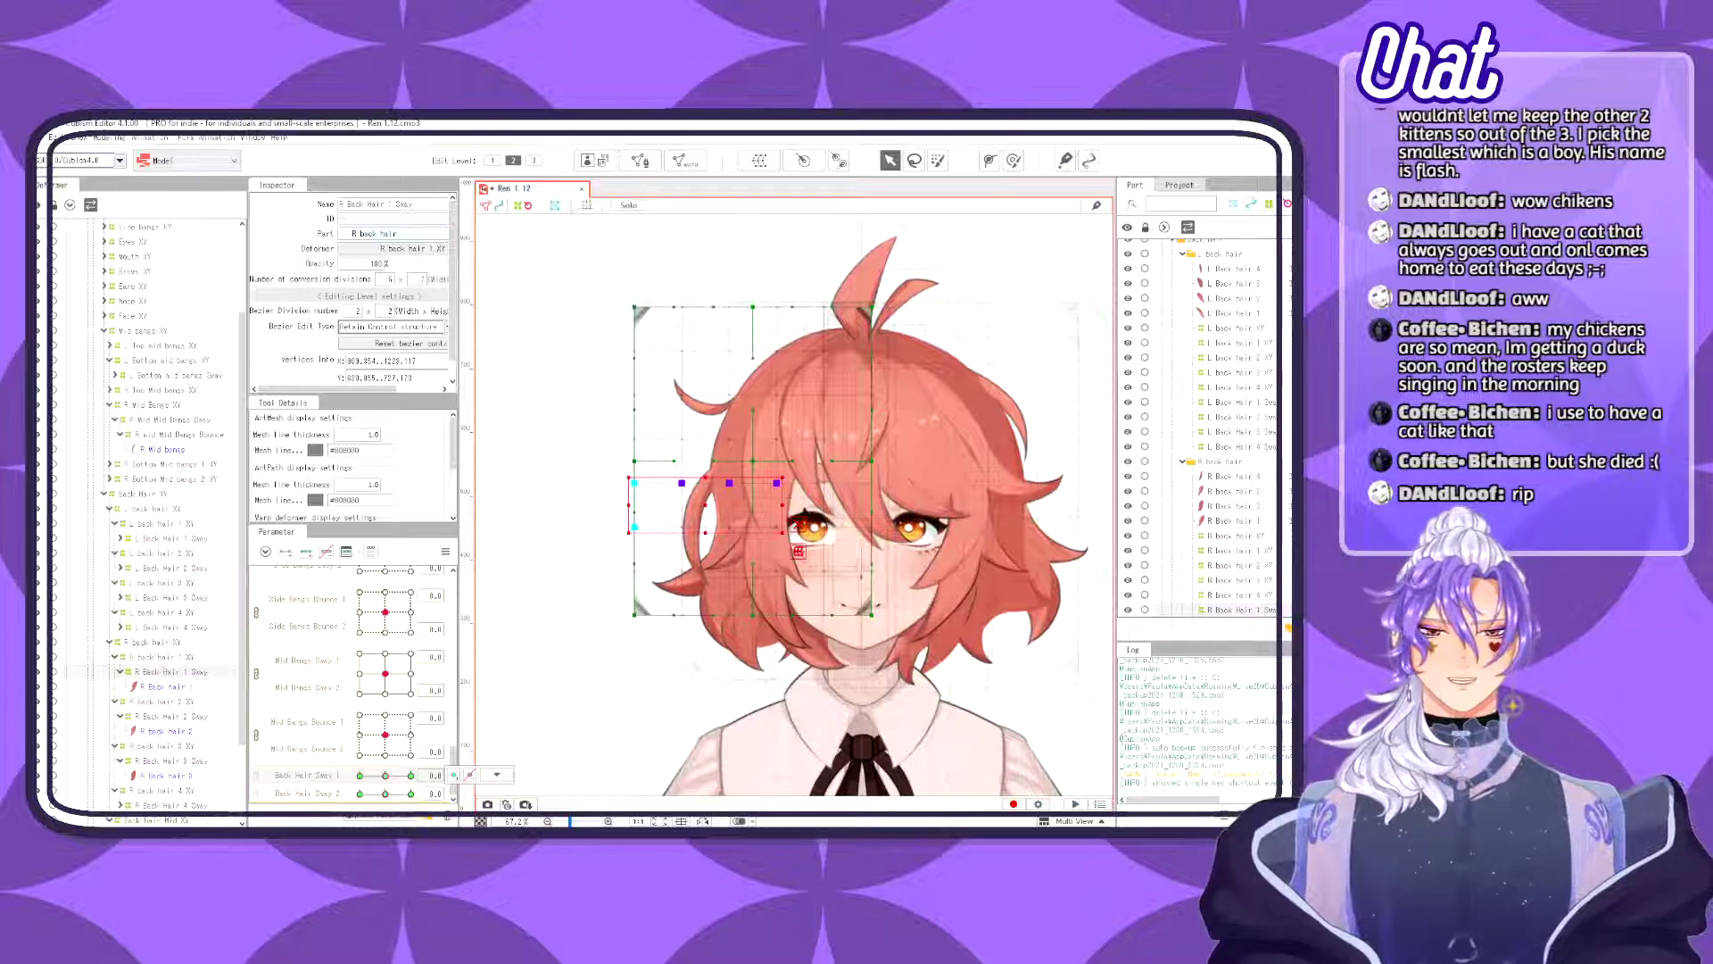
{"action": "mouse_move", "coordinate": [385, 776]}
{"action": "left_mouse_down"}
{"action": "mouse_move", "coordinate": [355, 778]}
{"action": "mouse_move", "coordinate": [435, 769]}
{"action": "mouse_move", "coordinate": [352, 778]}
{"action": "mouse_move", "coordinate": [420, 777]}
{"action": "mouse_move", "coordinate": [362, 785]}
{"action": "mouse_move", "coordinate": [399, 797]}
{"action": "mouse_move", "coordinate": [362, 786]}
{"action": "mouse_move", "coordinate": [394, 782]}
{"action": "left_mouse_up"}
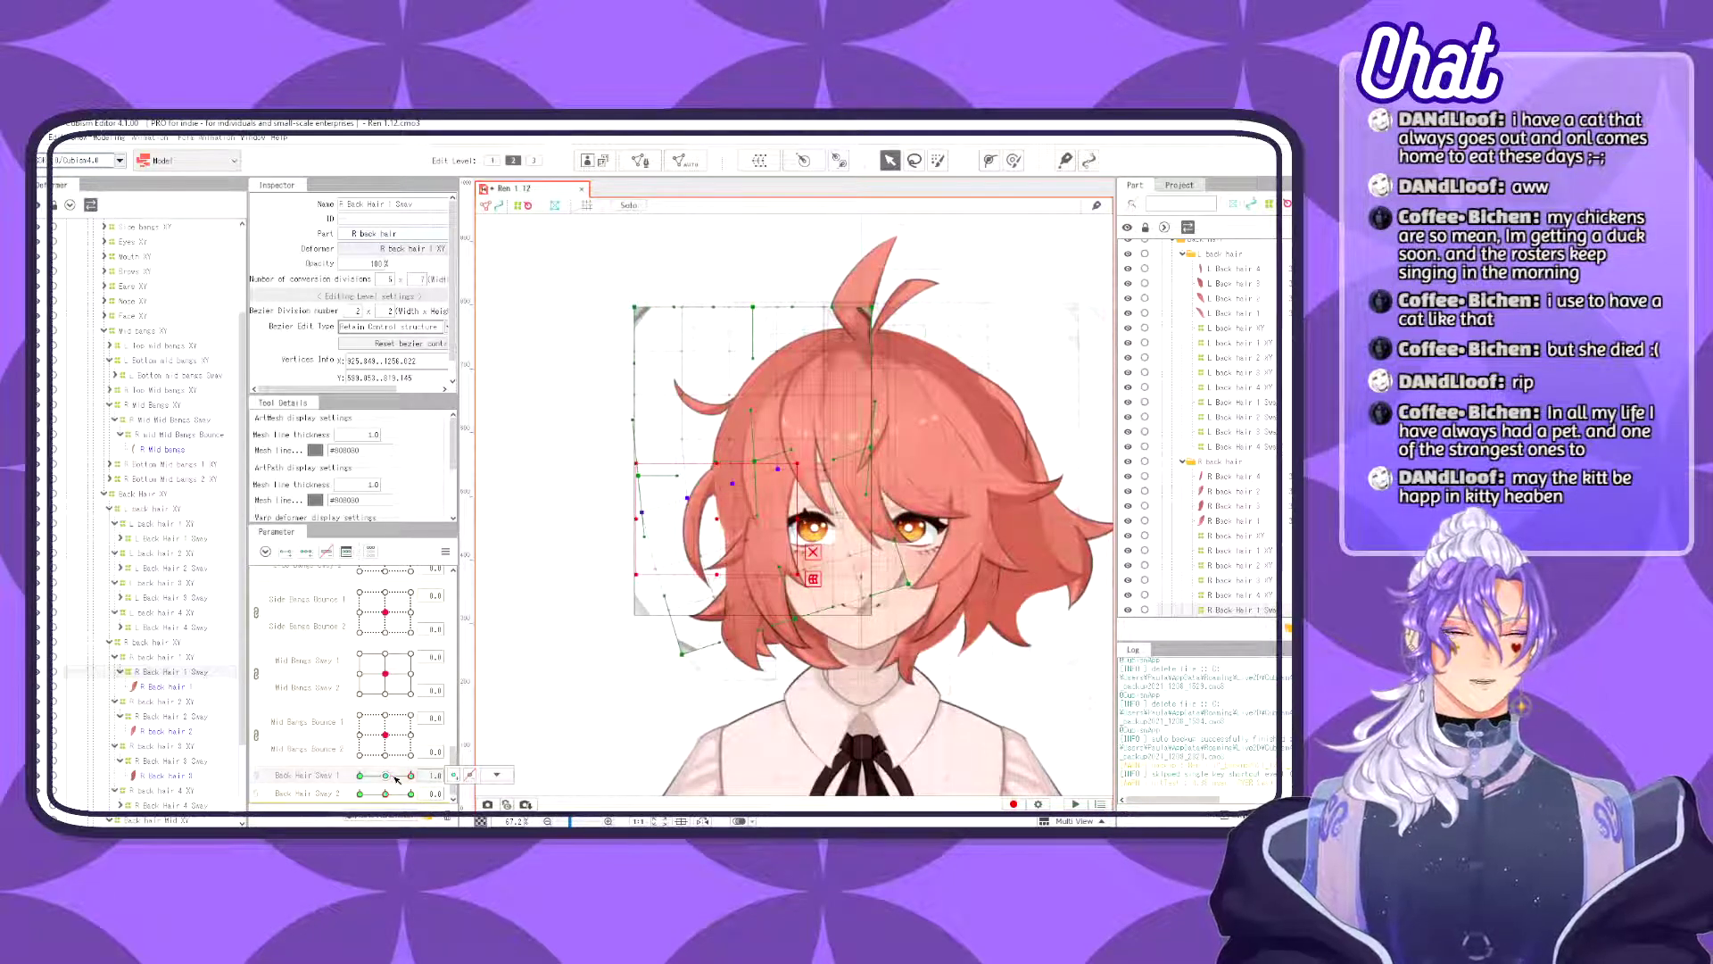
{"action": "mouse_move", "coordinate": [399, 776]}
{"action": "left_mouse_down"}
{"action": "mouse_move", "coordinate": [375, 776]}
{"action": "mouse_move", "coordinate": [411, 775]}
{"action": "left_mouse_up"}
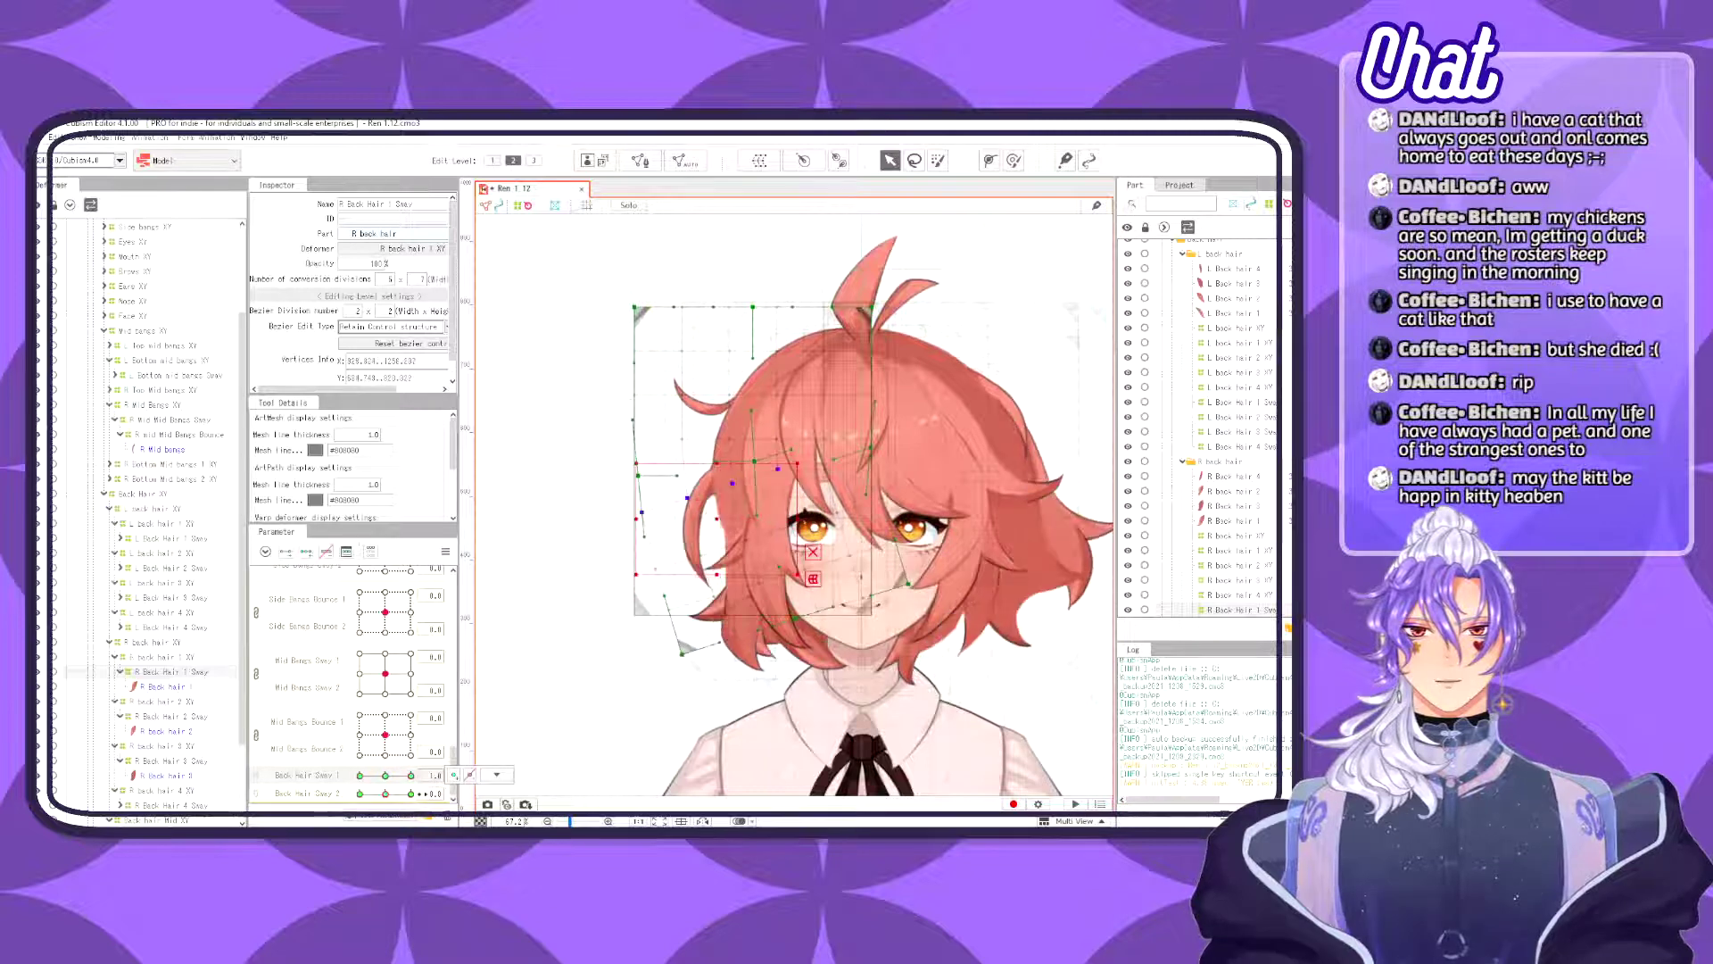
{"action": "left_click", "coordinate": [497, 774]}
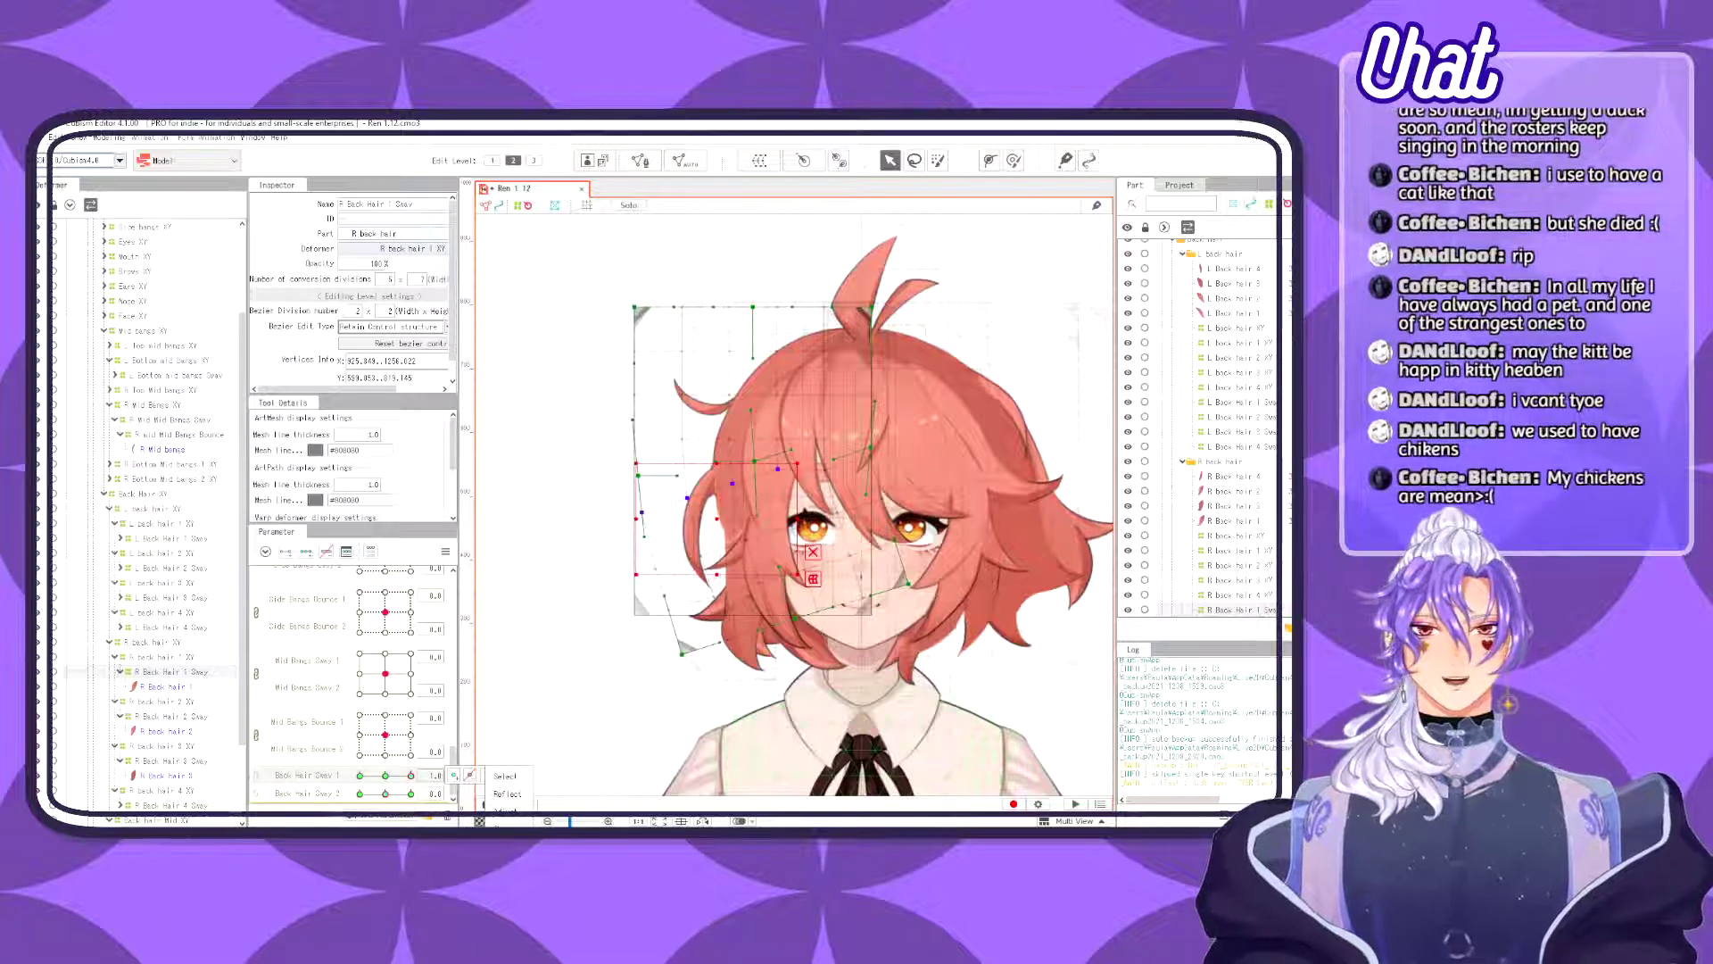
{"action": "mouse_move", "coordinate": [412, 777]}
{"action": "left_mouse_down"}
{"action": "mouse_move", "coordinate": [352, 767]}
{"action": "mouse_move", "coordinate": [444, 775]}
{"action": "mouse_move", "coordinate": [329, 784]}
{"action": "mouse_move", "coordinate": [386, 778]}
{"action": "left_mouse_up"}
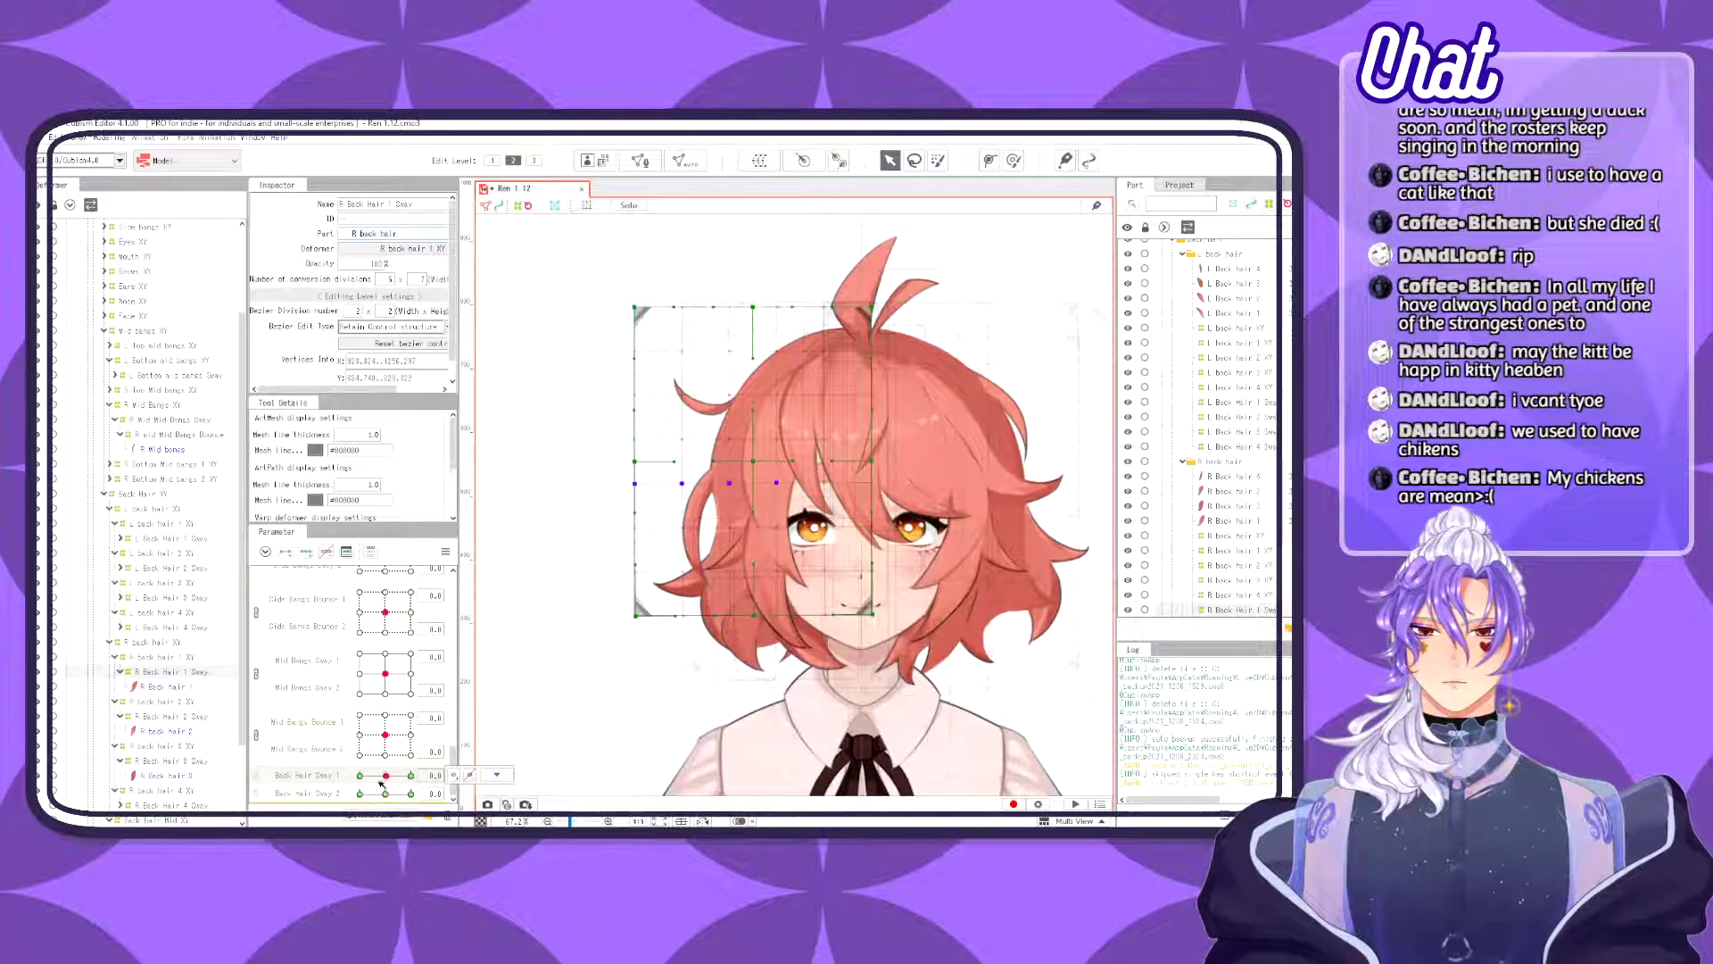
- Collapse the back hair deformer branches and select all back hair sway deformers together to check their Back Hair Sway 1 and 2 keys
{"action": "left_click", "coordinate": [120, 671]}
{"action": "left_click", "coordinate": [120, 701]}
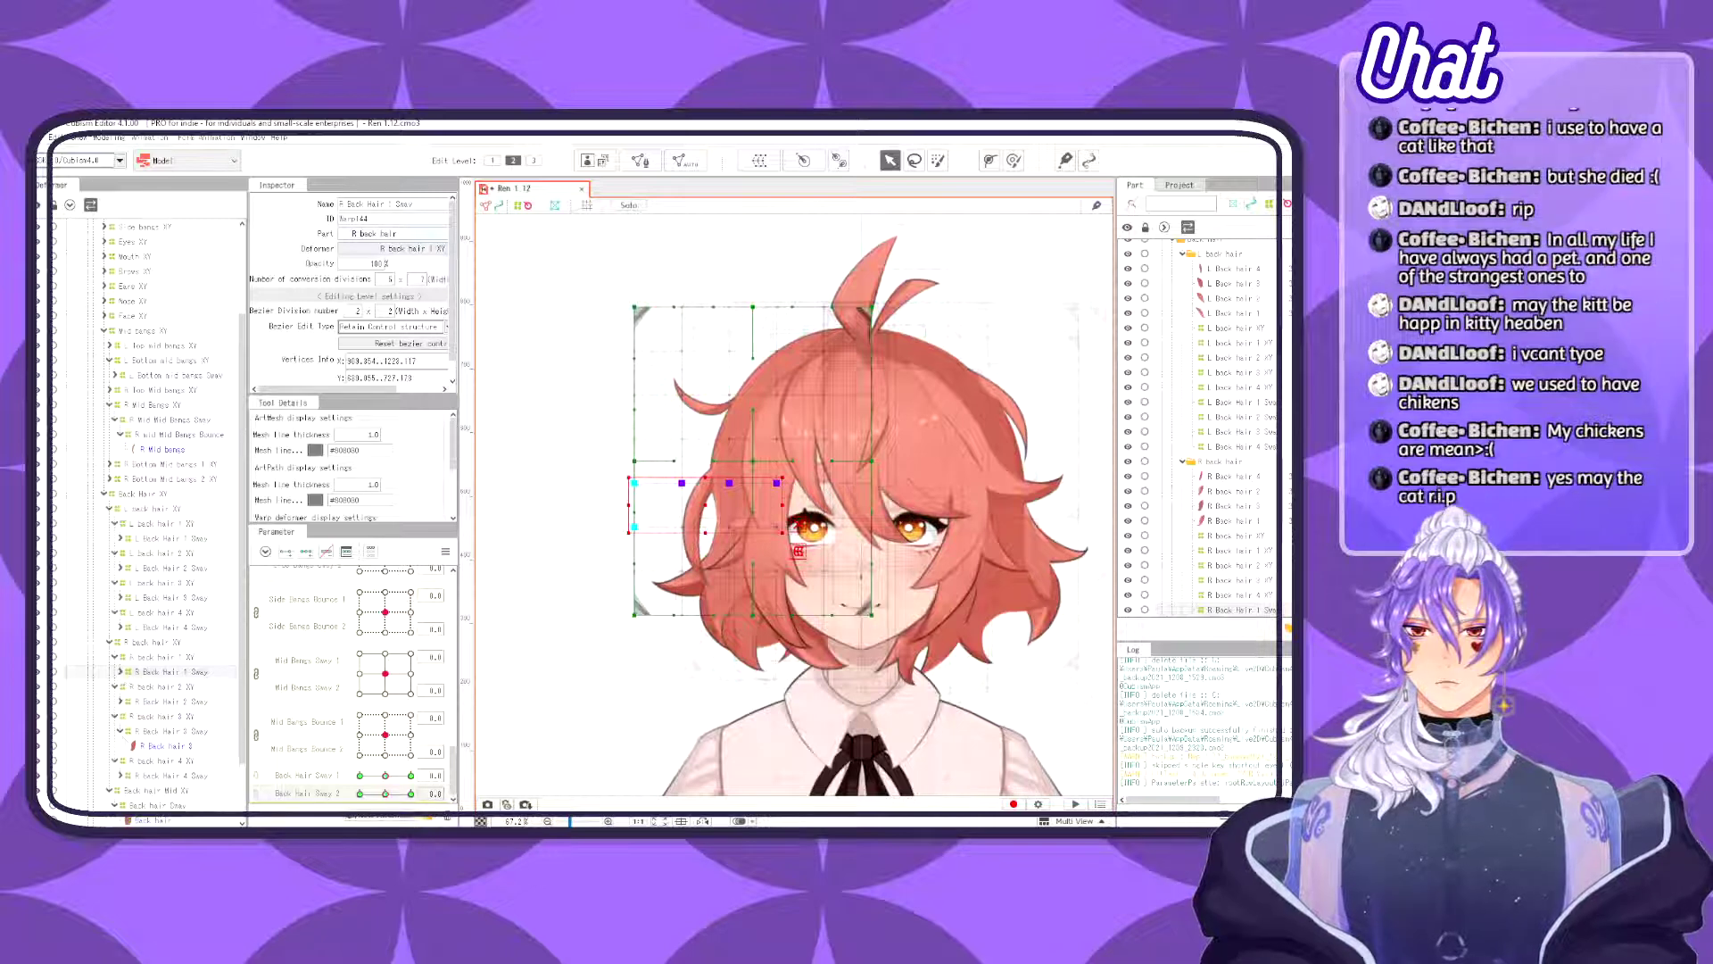
{"action": "left_click", "coordinate": [120, 731]}
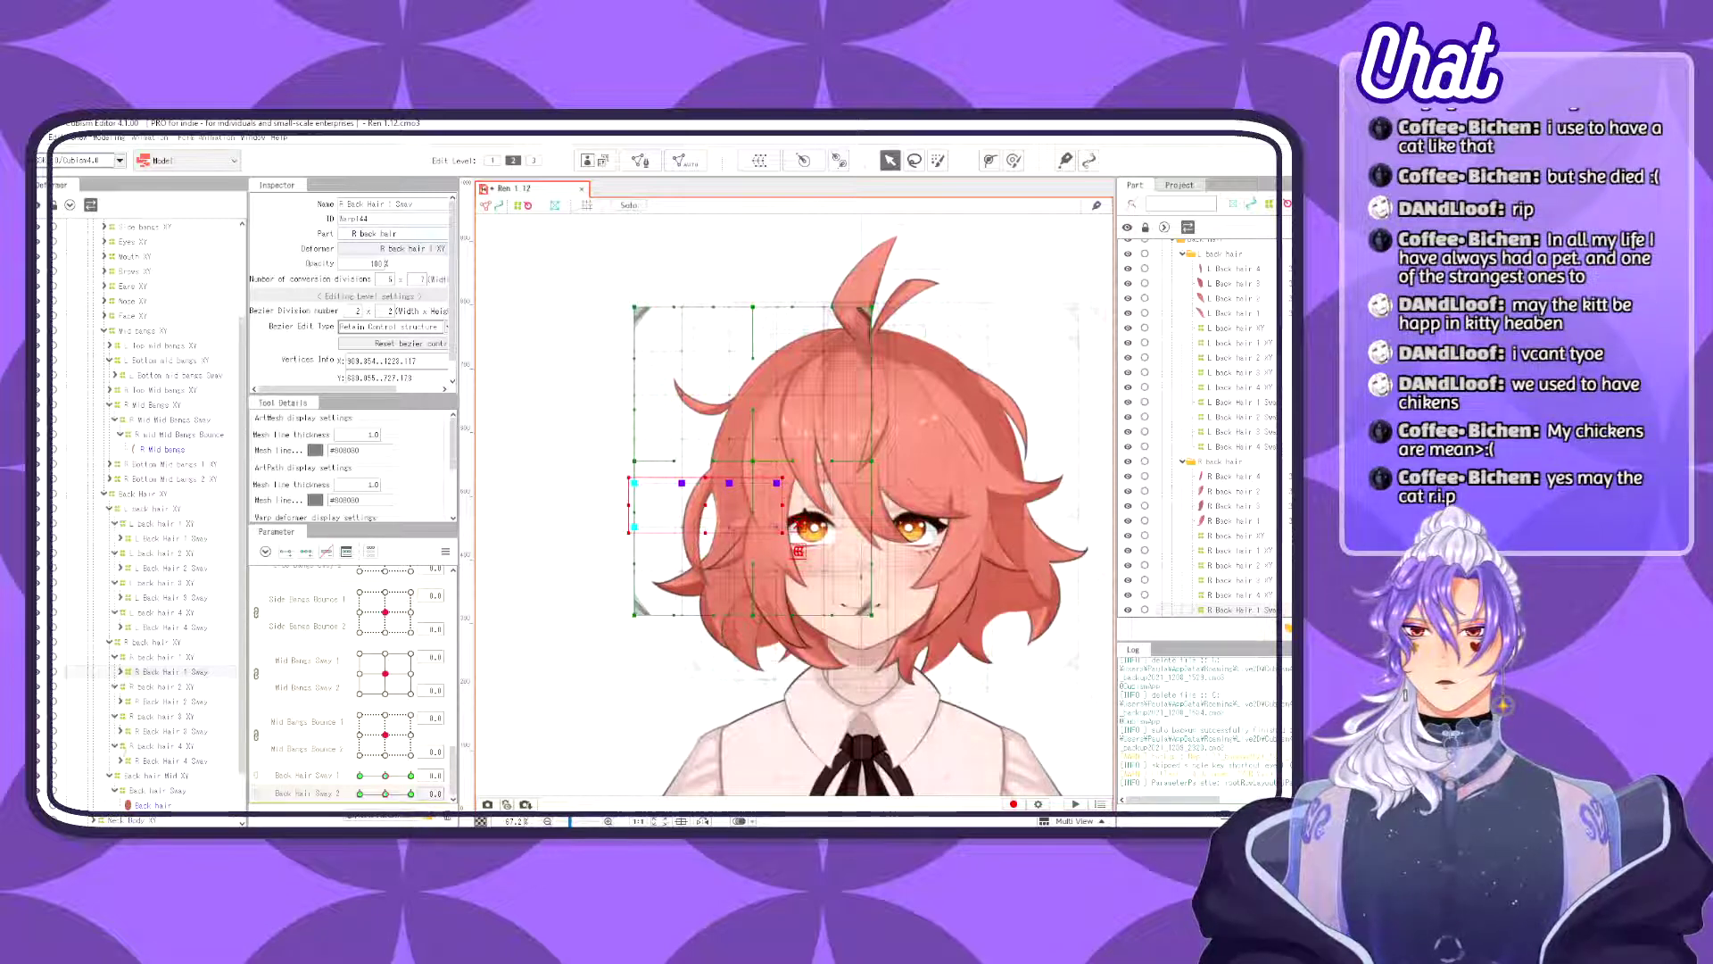
{"action": "left_click", "coordinate": [114, 791]}
{"action": "left_click", "coordinate": [151, 791]}
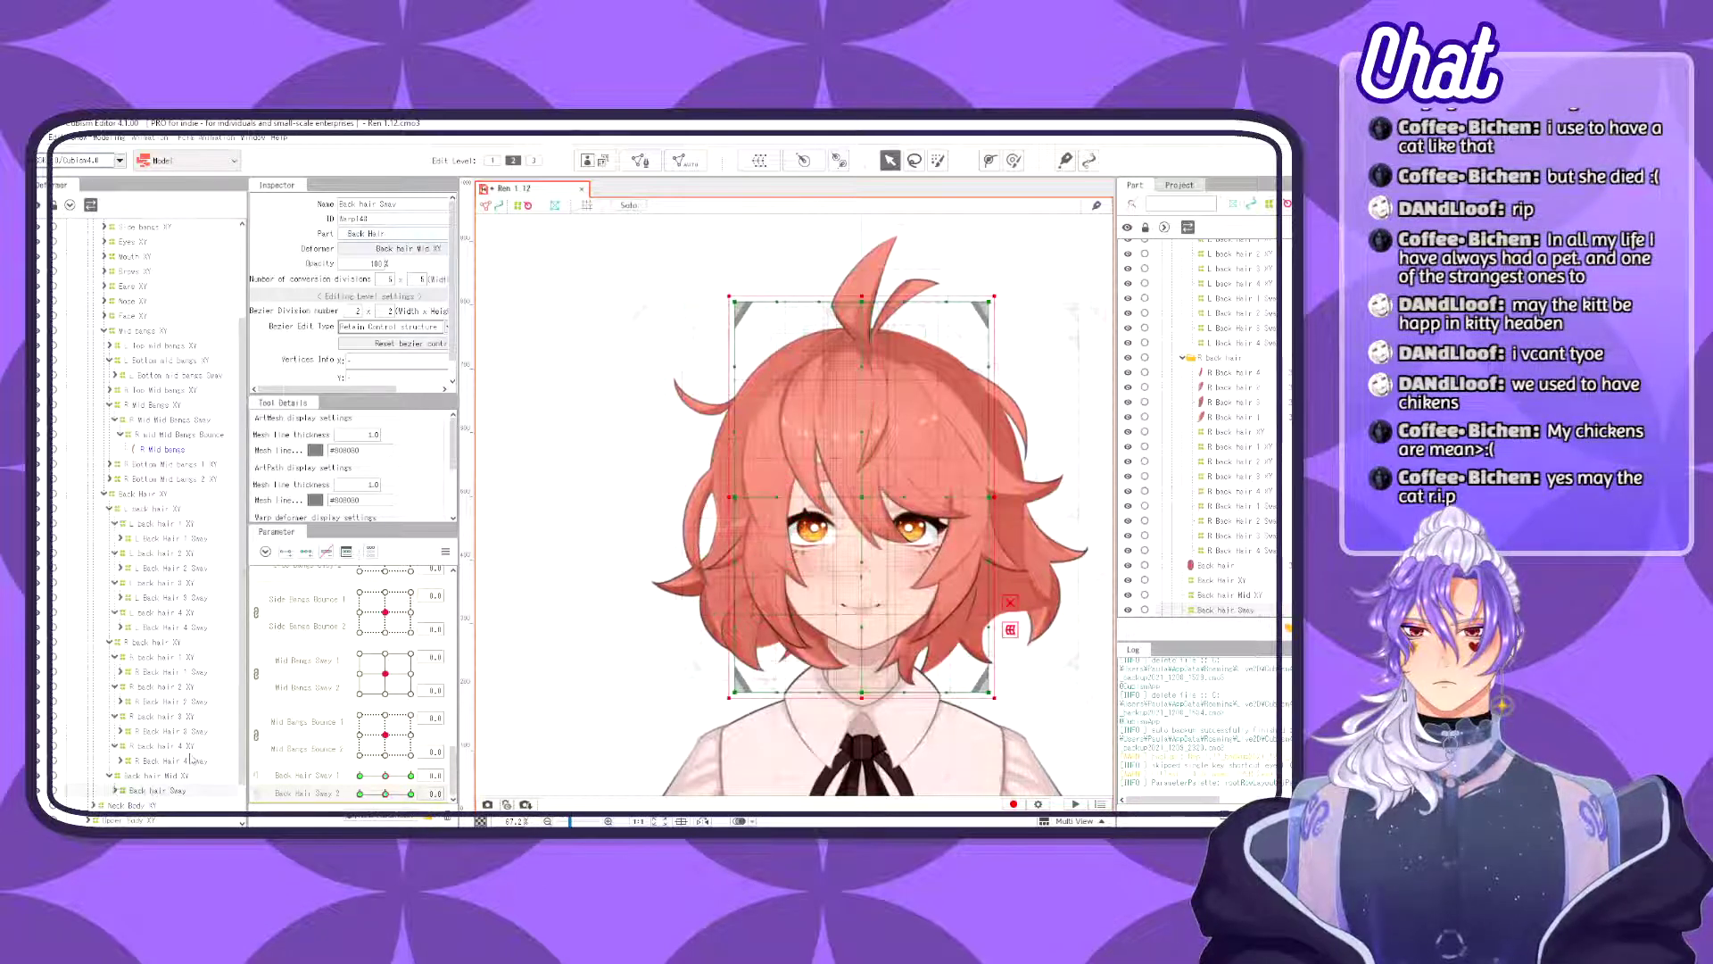
{"action": "left_click", "coordinate": [184, 760], "text": "ctrl"}
{"action": "left_click", "coordinate": [188, 731], "text": "ctrl"}
{"action": "left_click", "coordinate": [191, 702], "text": "ctrl"}
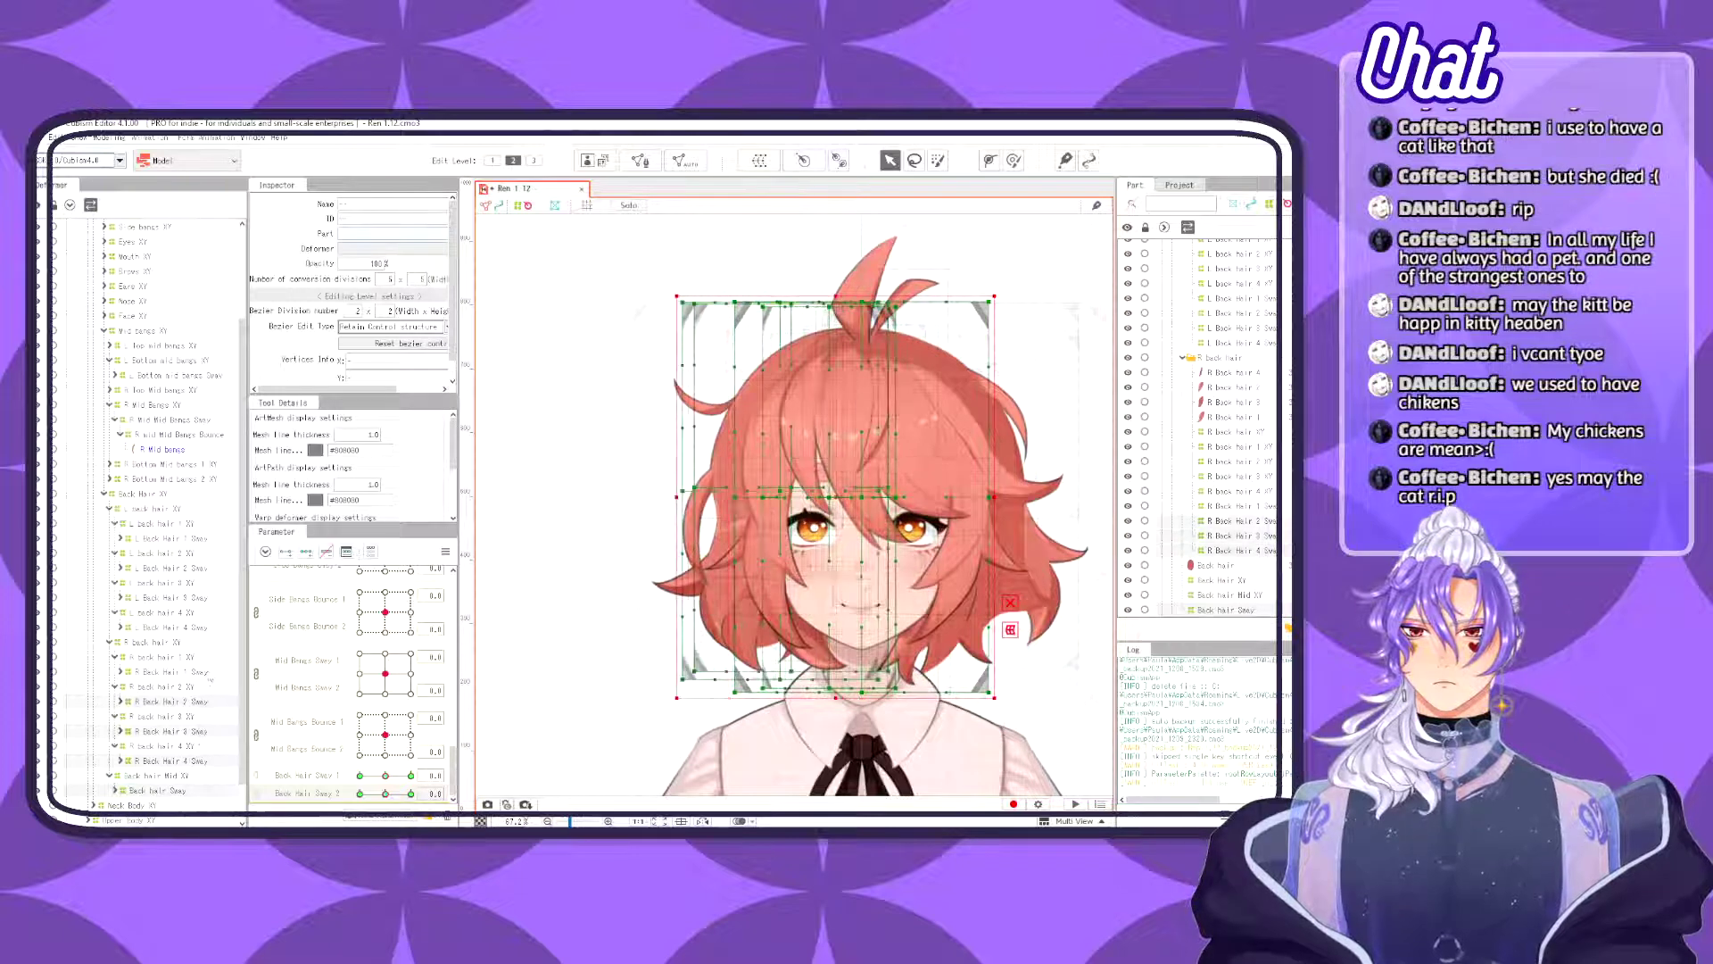
{"action": "left_click", "coordinate": [197, 671], "text": "ctrl"}
{"action": "left_click", "coordinate": [207, 628], "text": "ctrl"}
{"action": "left_click", "coordinate": [200, 597], "text": "ctrl"}
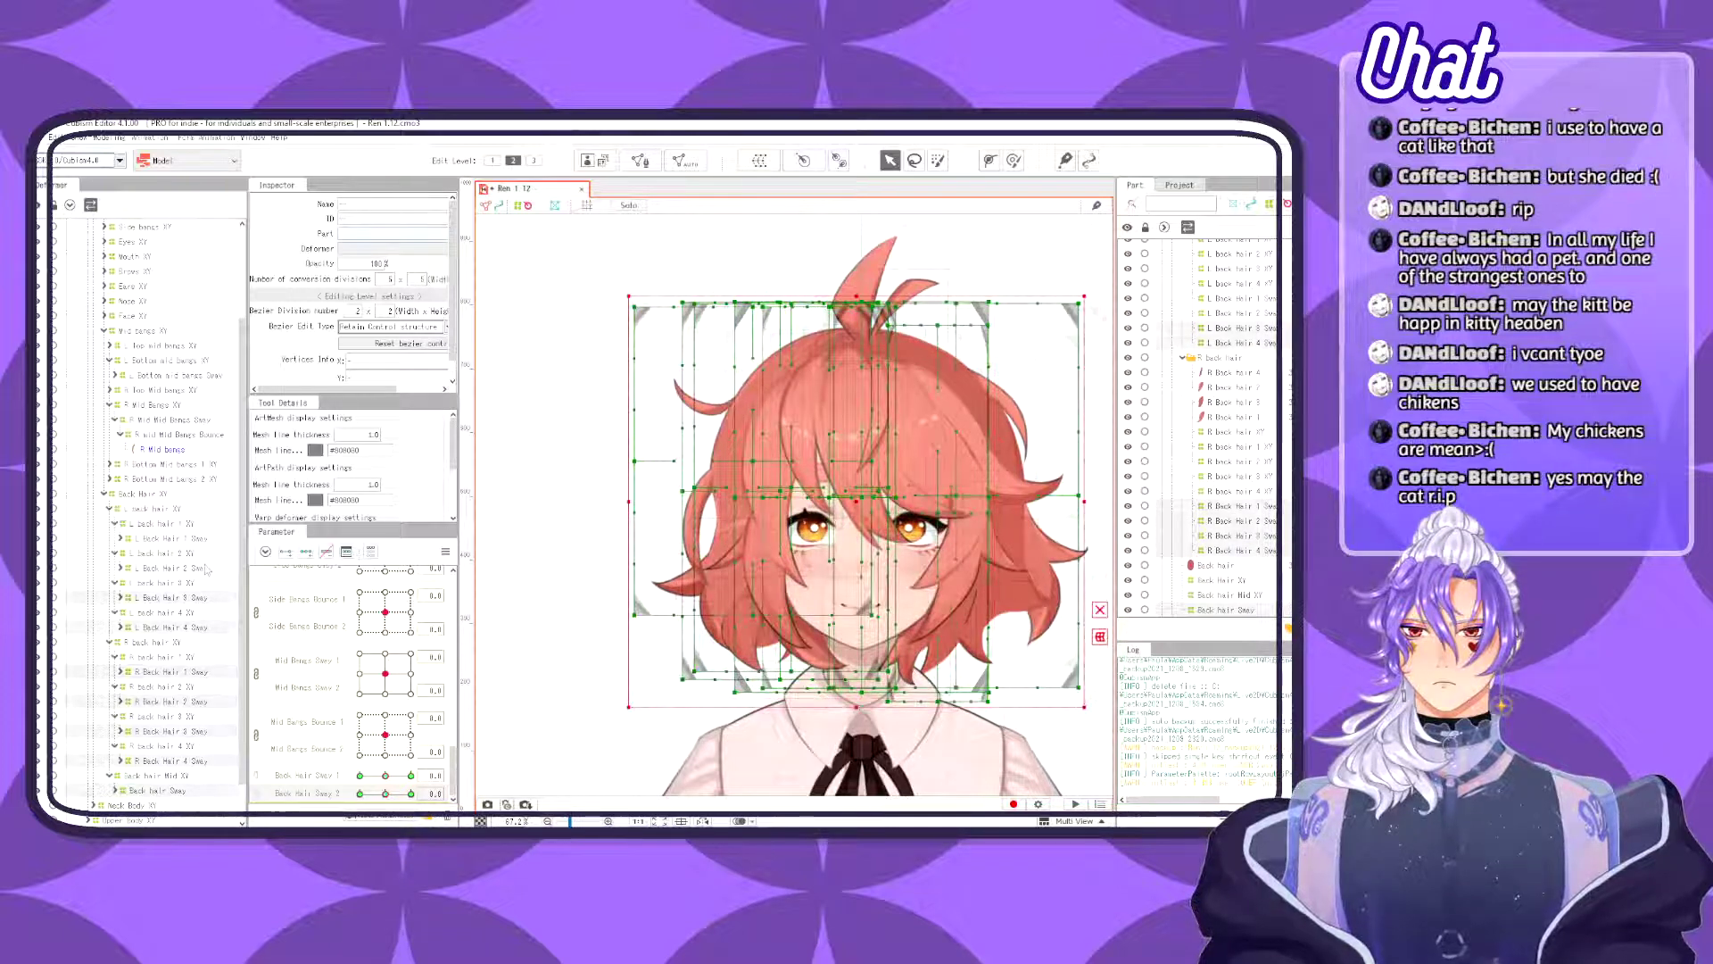
{"action": "left_click", "coordinate": [198, 568], "text": "ctrl"}
{"action": "left_click", "coordinate": [201, 539], "text": "ctrl"}
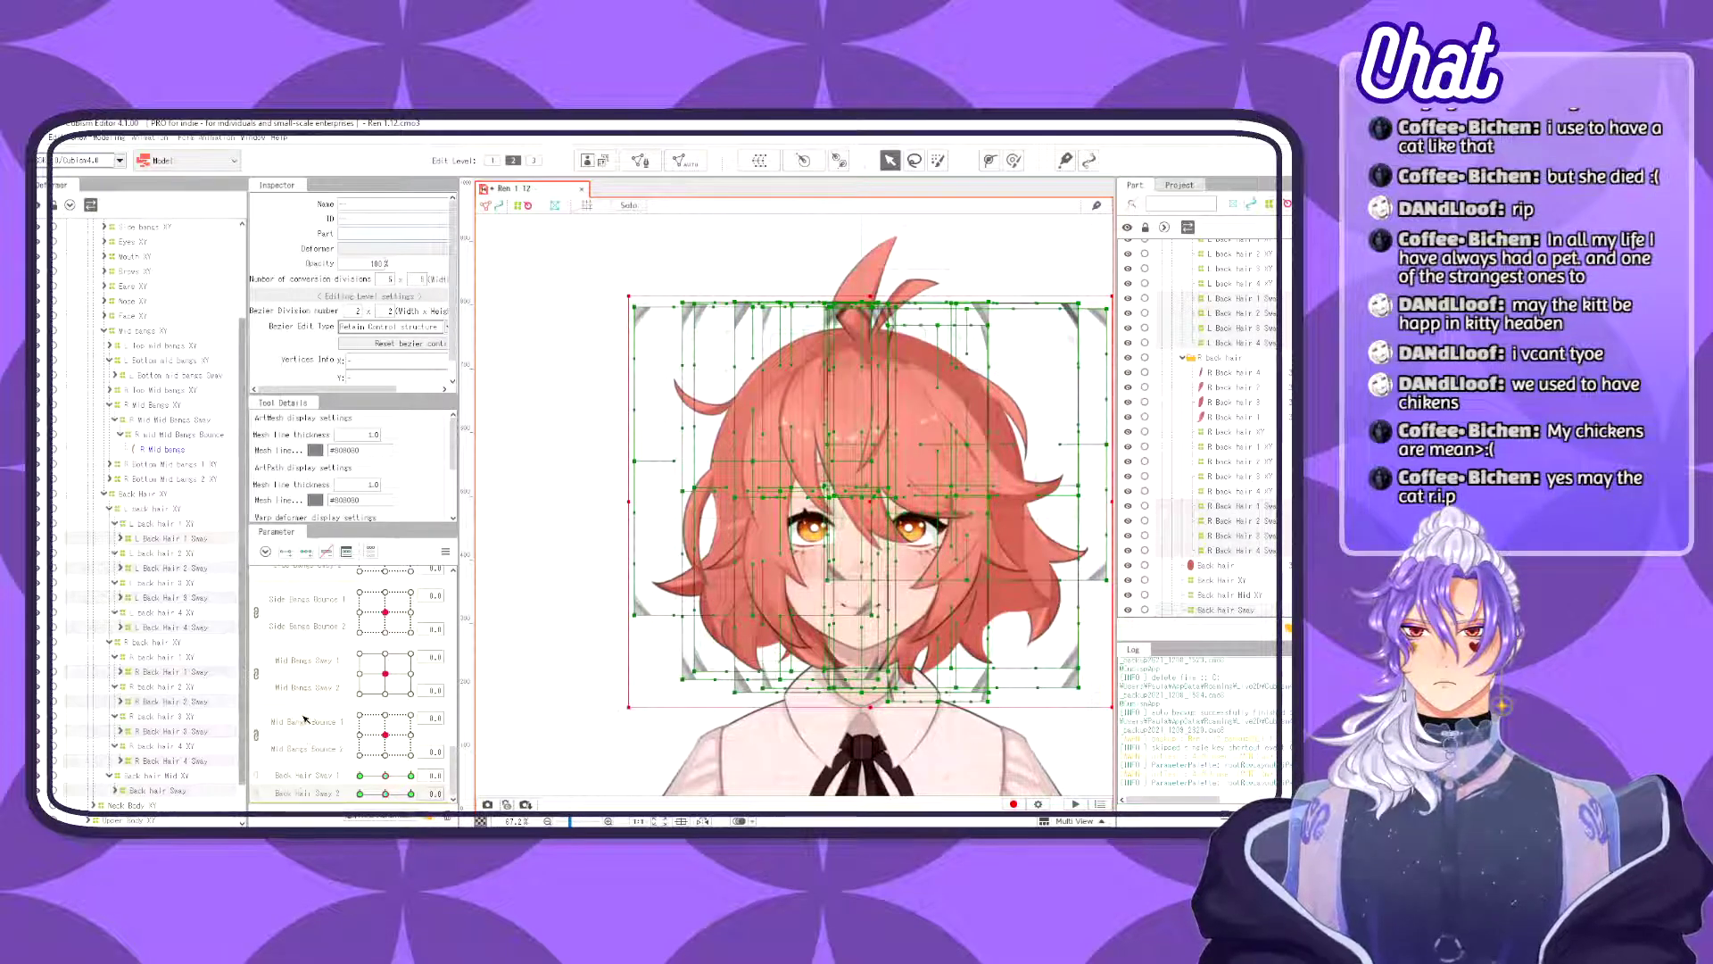
- Select the L Back Hair 1 Sway deformer, set Back Hair Sway 2 to 1.0 and set its horizontal conversion divisions to 7
{"action": "left_click", "coordinate": [201, 538]}
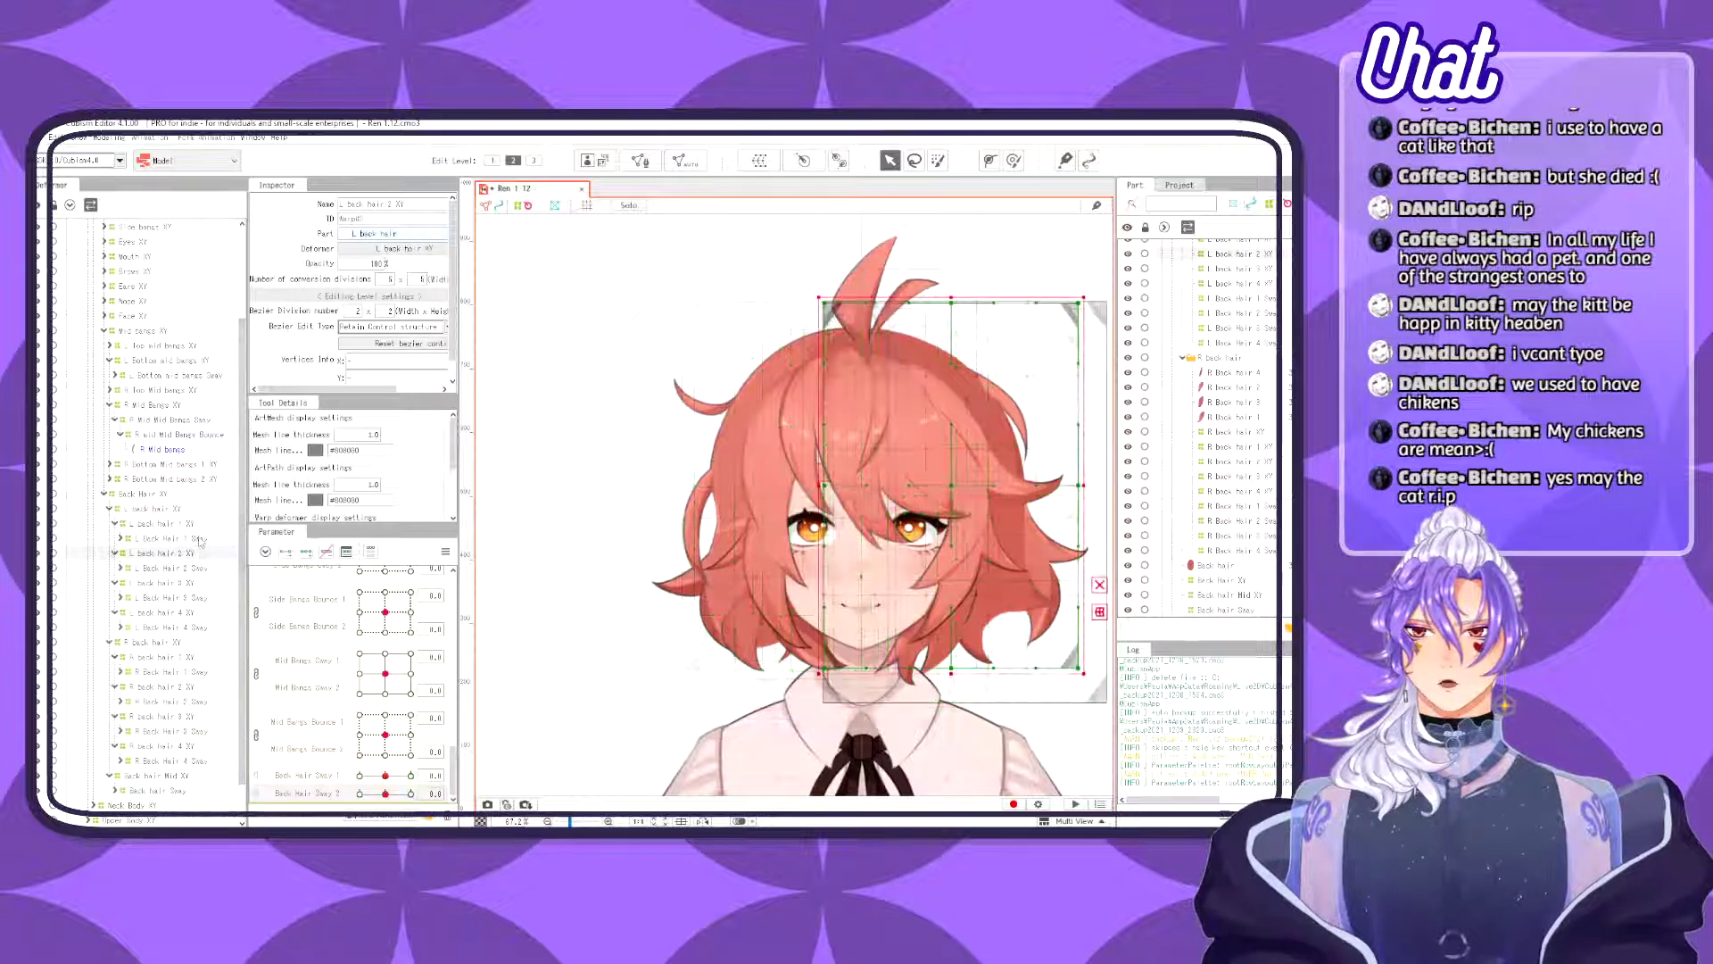
{"action": "left_click", "coordinate": [411, 793]}
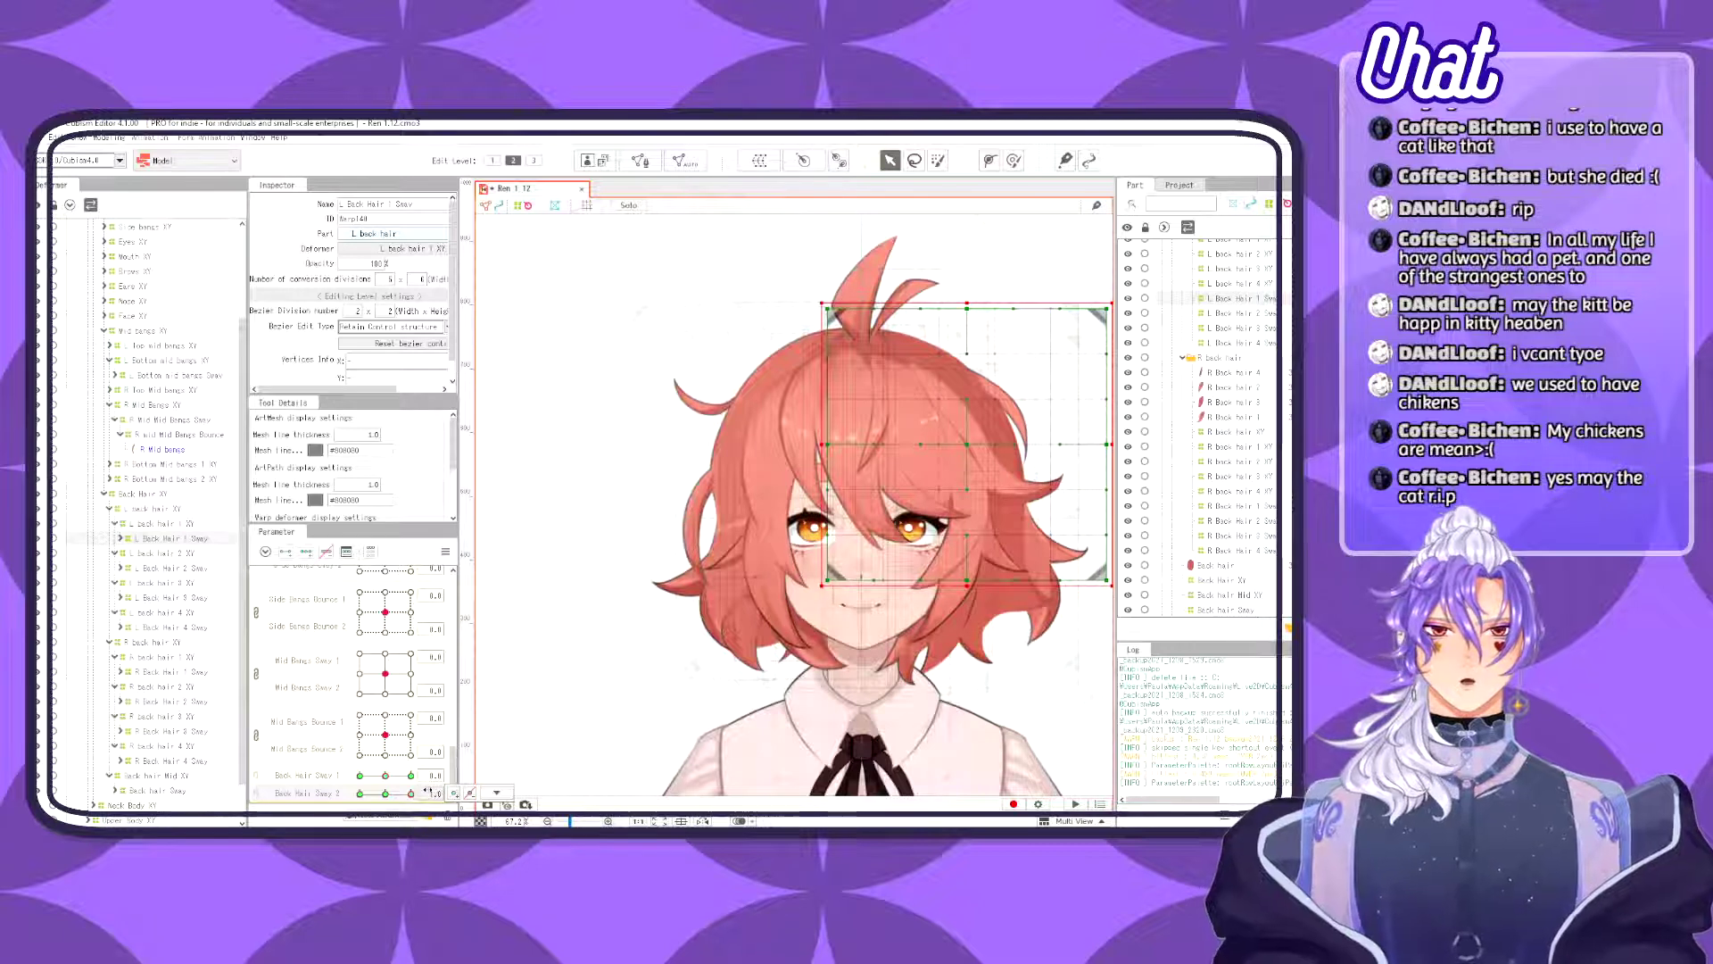
{"action": "left_click_drag", "start_coordinate": [958, 643], "coordinate": [640, 680]}
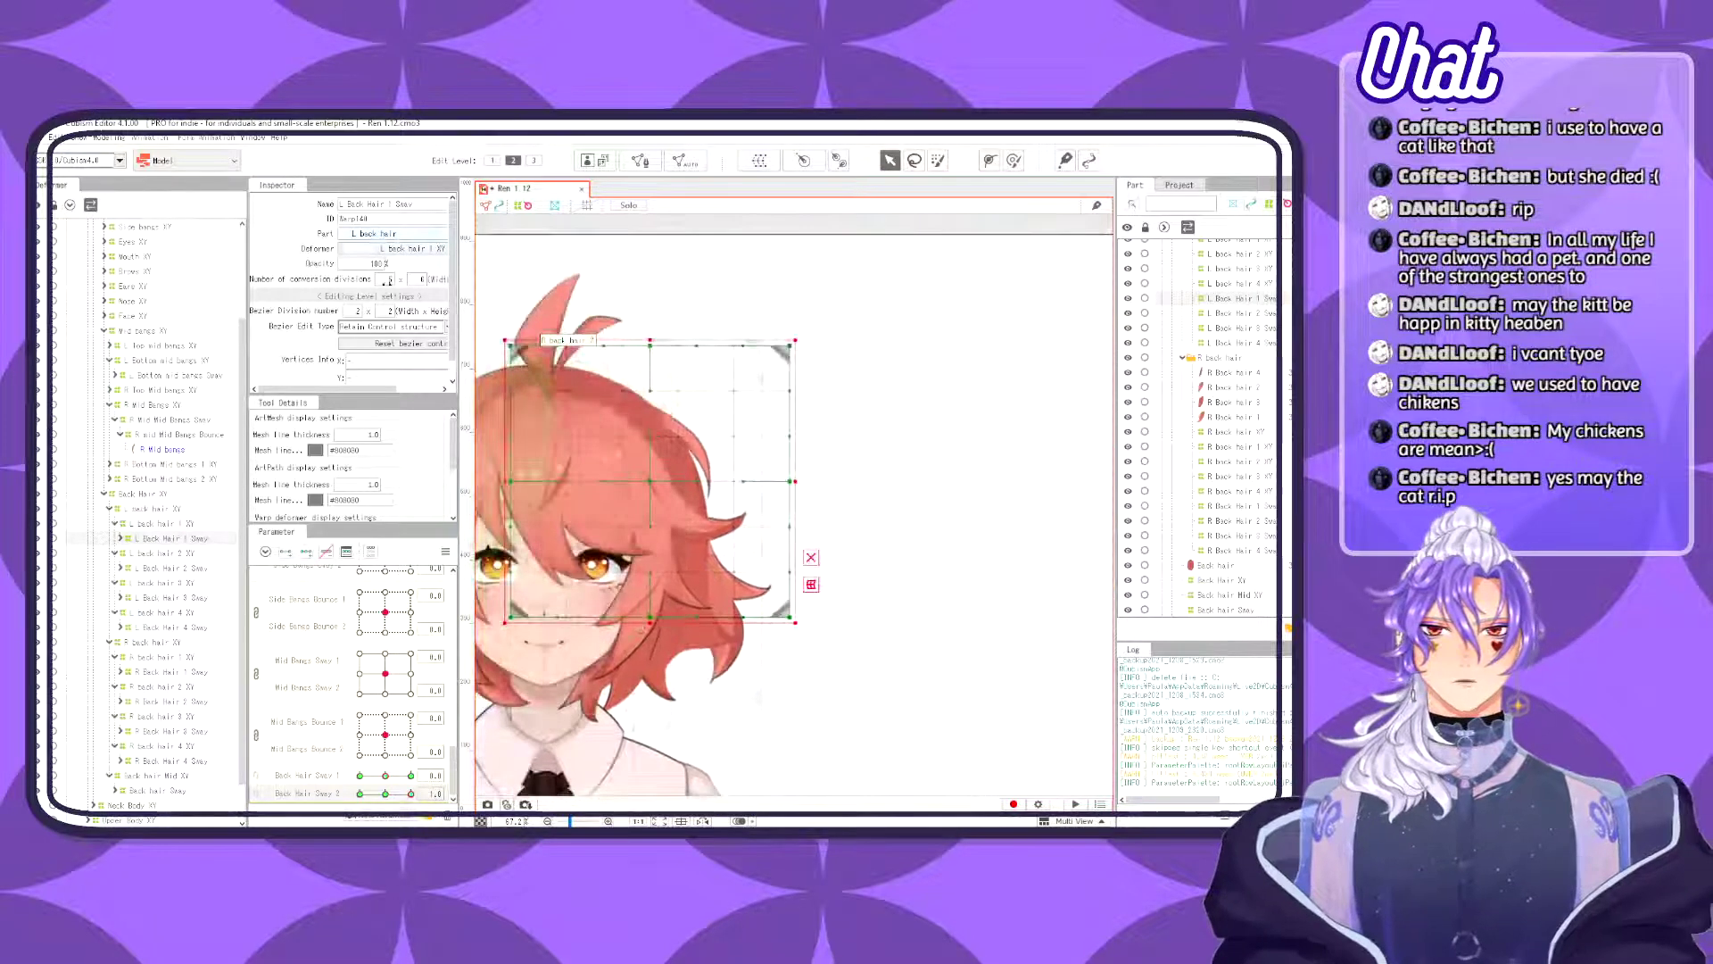
{"action": "left_click_drag", "start_coordinate": [389, 279], "coordinate": [408, 279]}
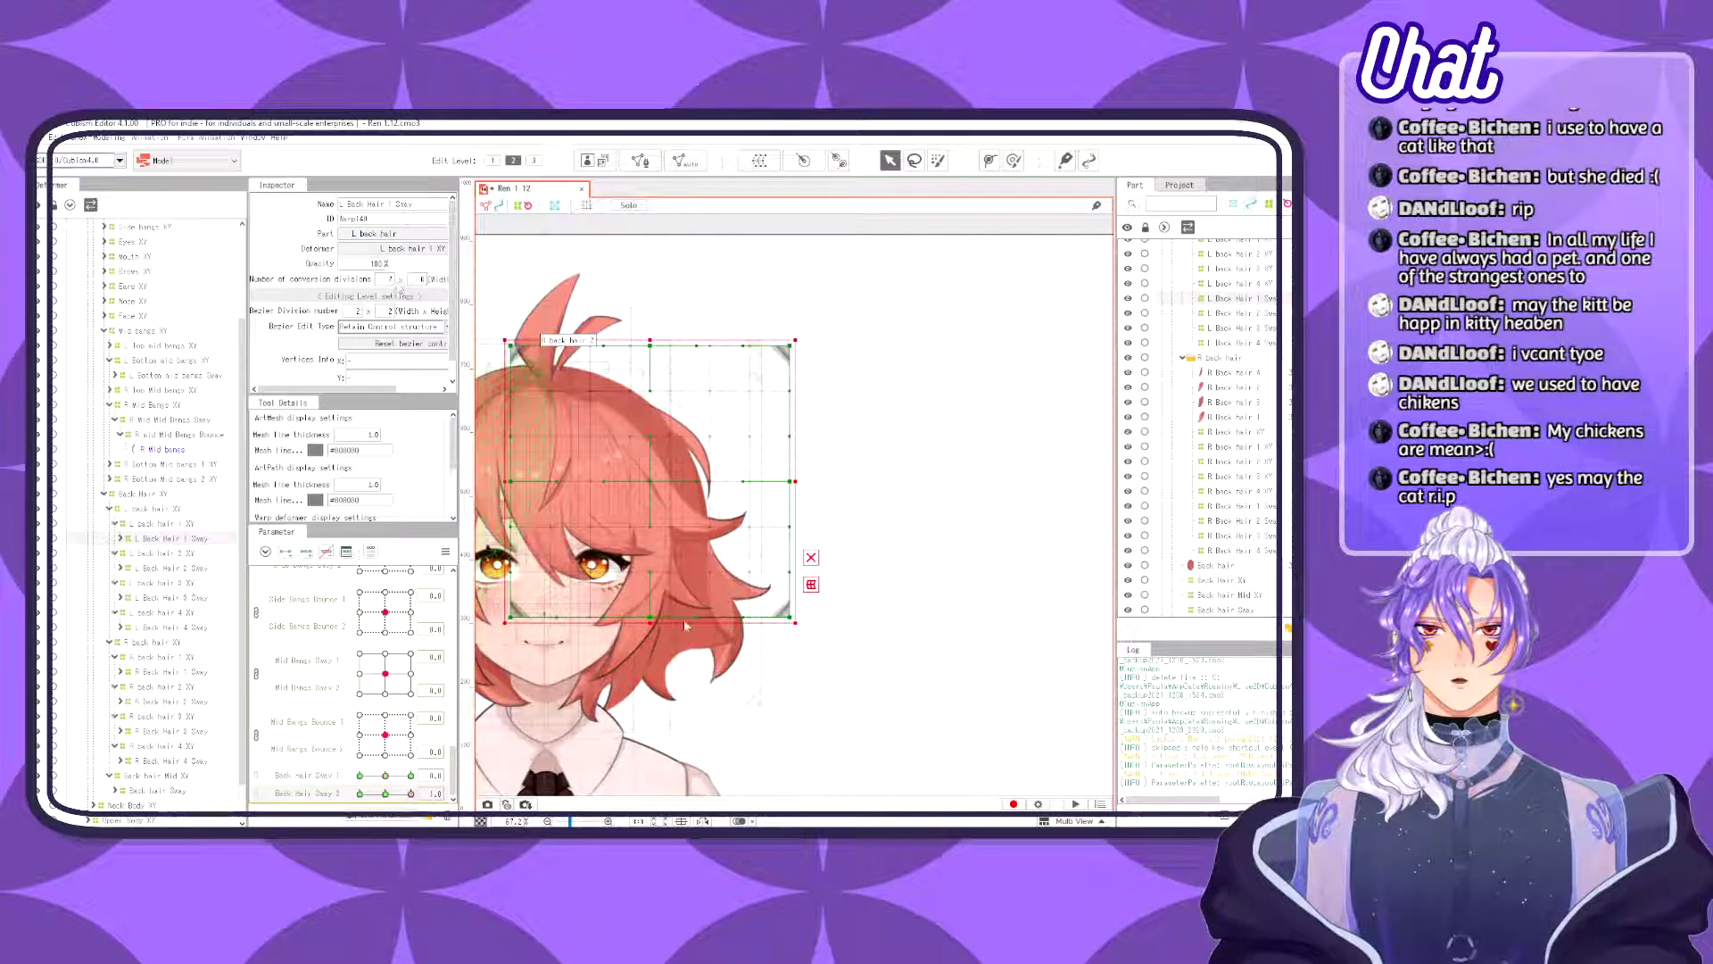
- Narrow the selection to the lower outer points of the L Back Hair 1 Sway deformer, rotate them upward and nudge them slightly outward
{"action": "left_click_drag", "start_coordinate": [662, 515], "coordinate": [795, 586]}
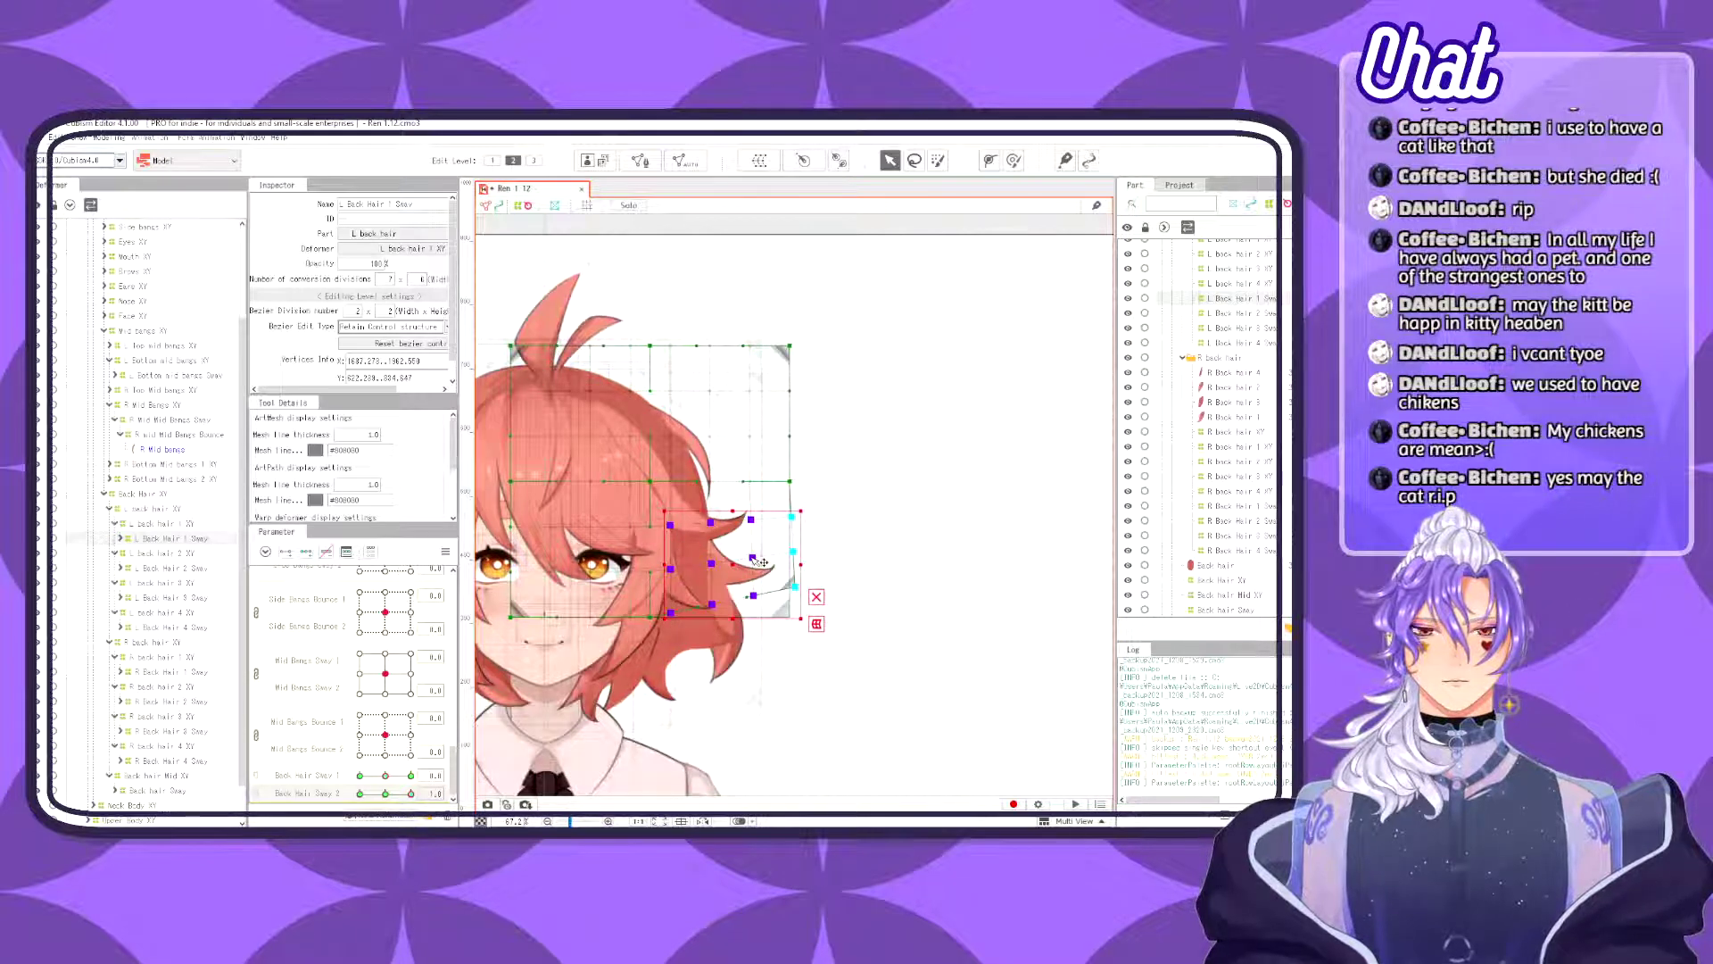
{"action": "key", "text": "b"}
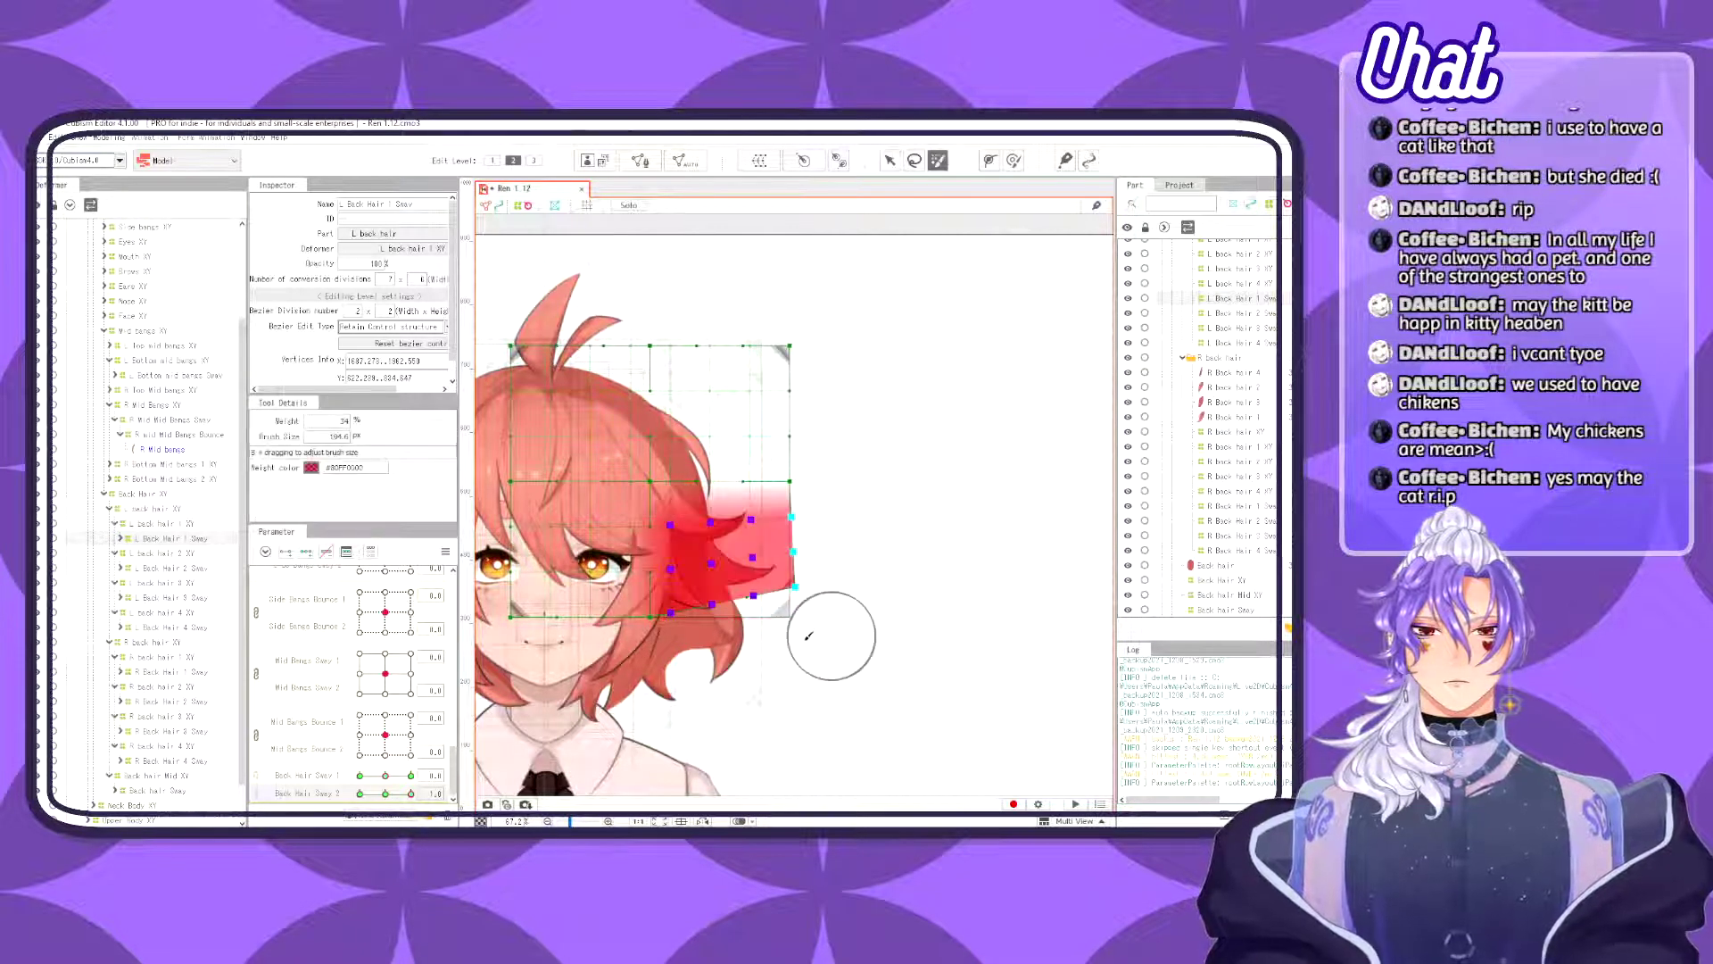
{"action": "mouse_move", "coordinate": [782, 578]}
{"action": "left_mouse_down"}
{"action": "mouse_move", "coordinate": [759, 557]}
{"action": "mouse_move", "coordinate": [777, 534]}
{"action": "left_mouse_up"}
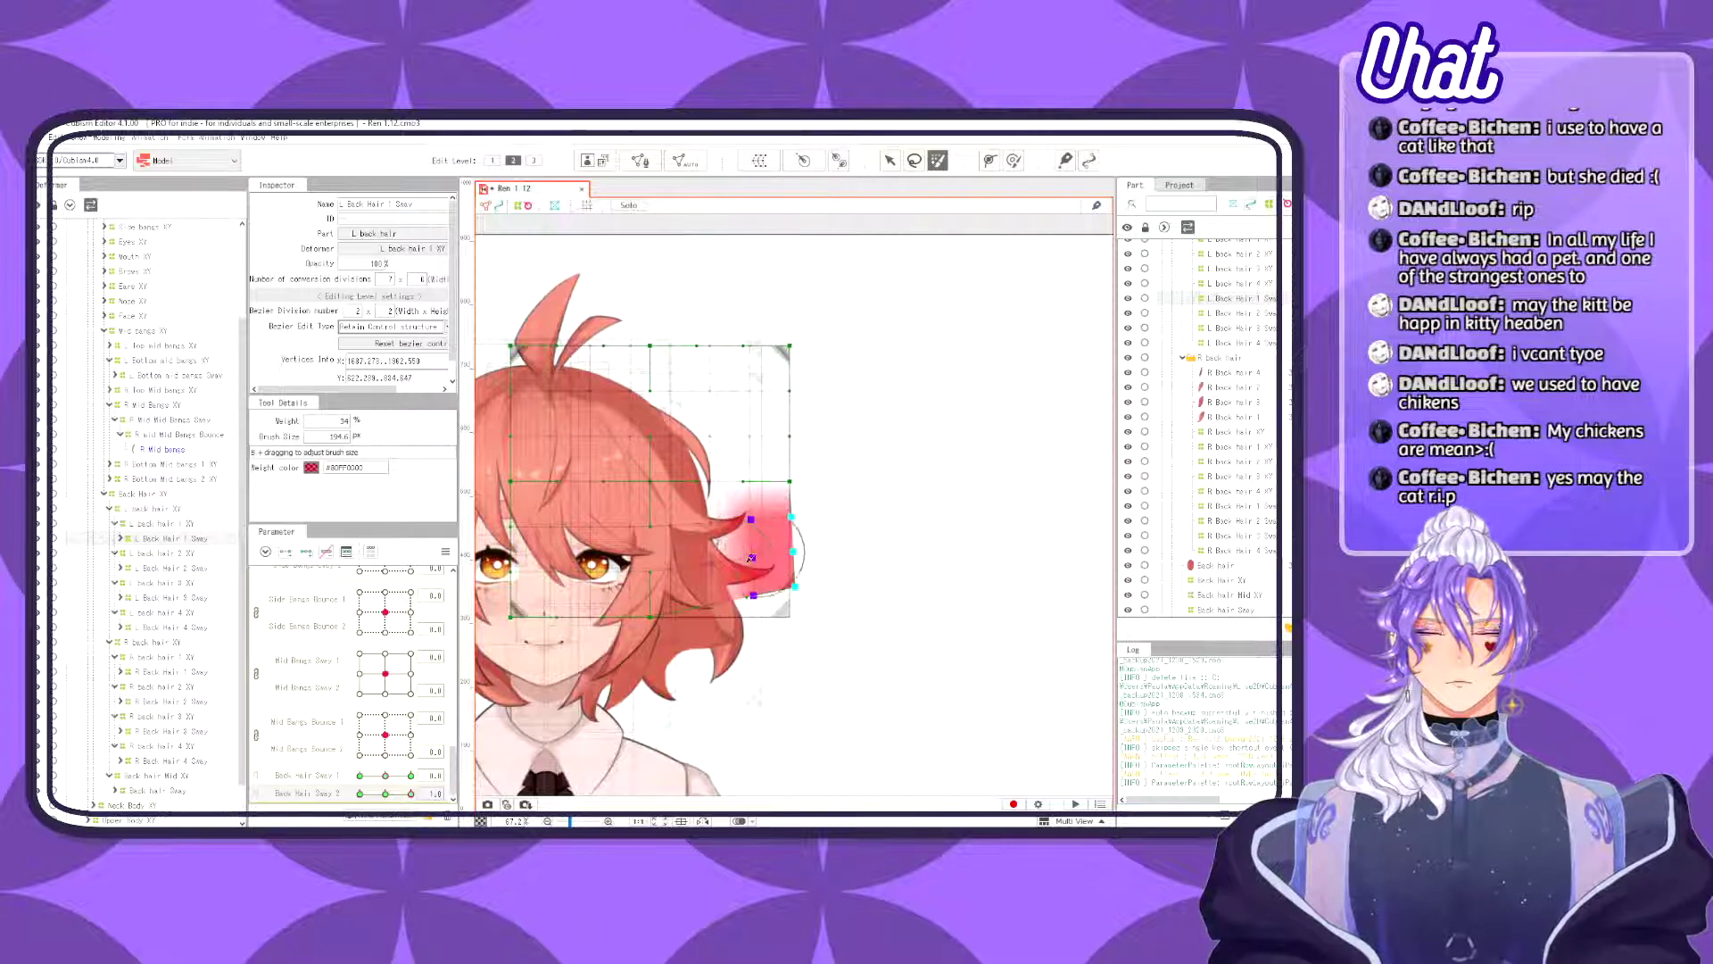
{"action": "key", "text": "v"}
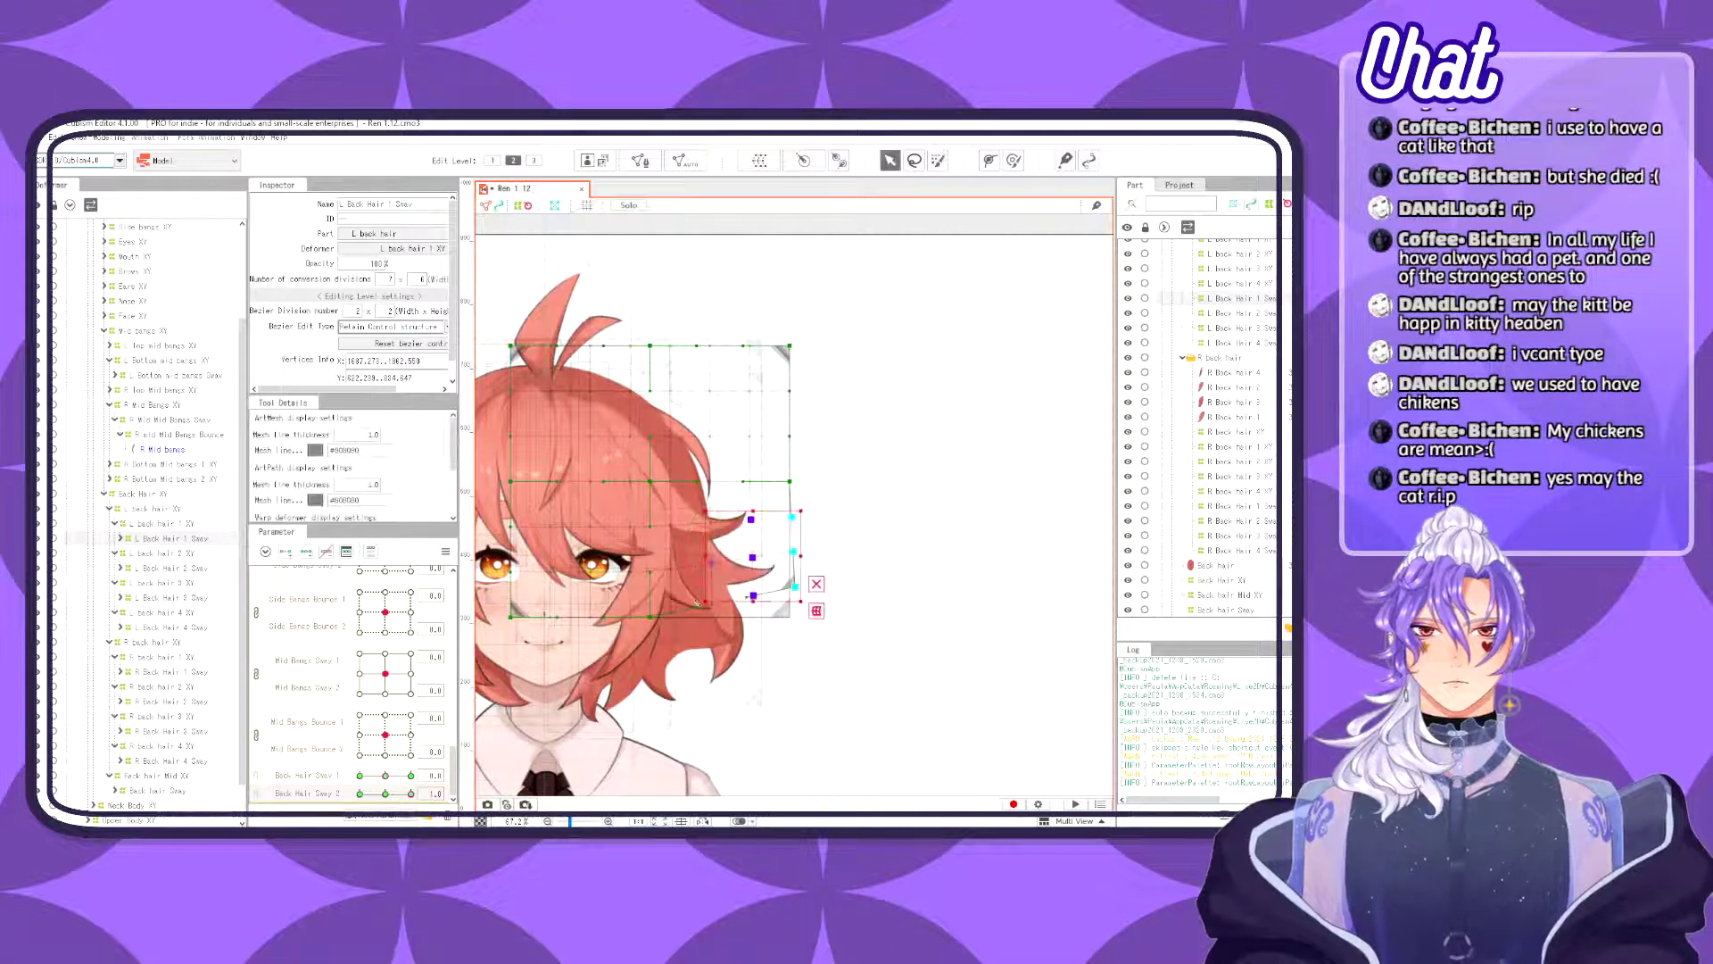
{"action": "left_click_drag", "start_coordinate": [804, 605], "coordinate": [746, 546]}
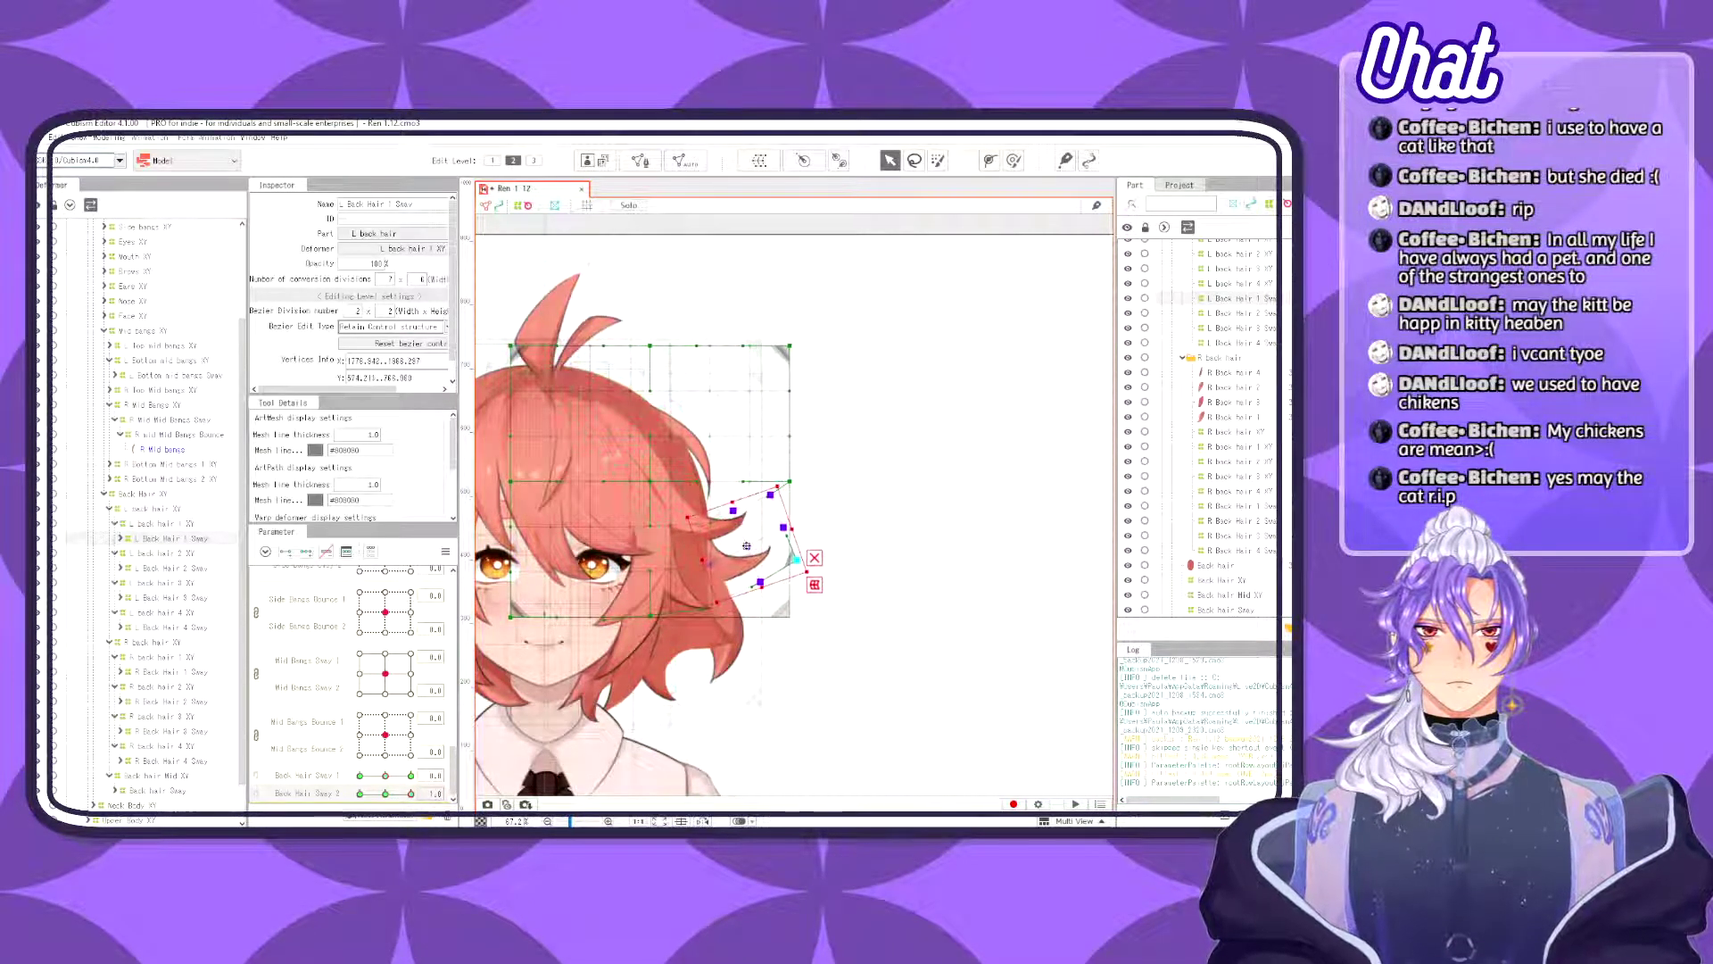
{"action": "left_click", "coordinate": [411, 794]}
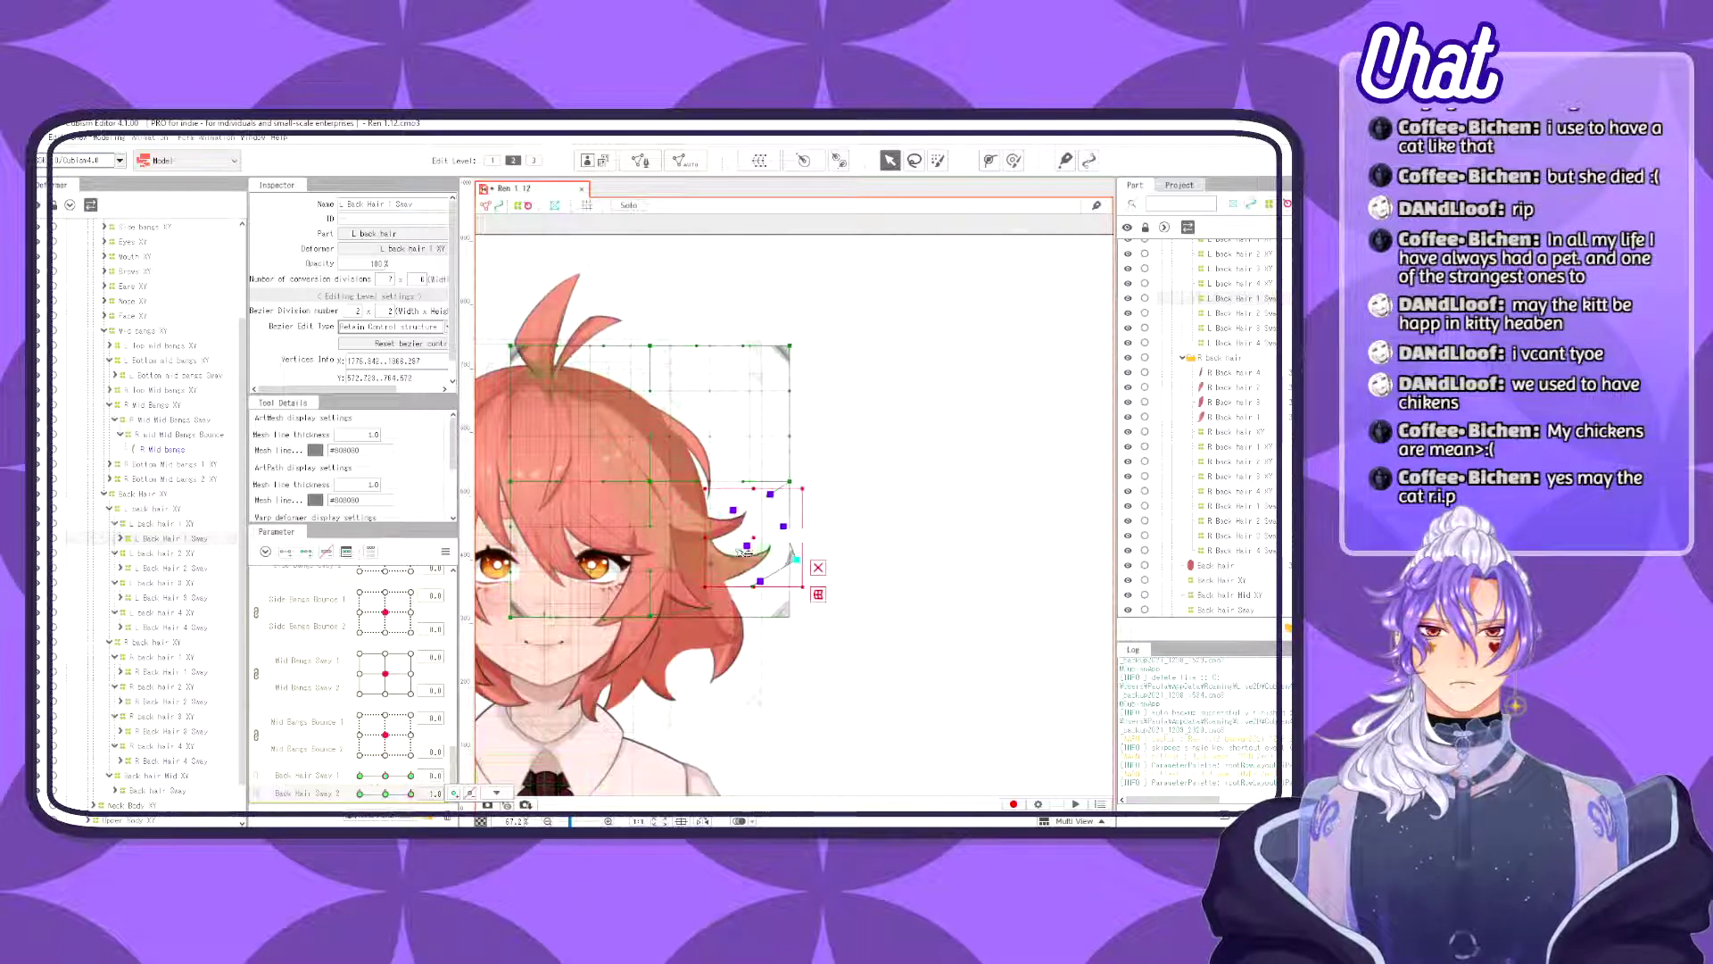
{"action": "left_click_drag", "start_coordinate": [749, 538], "coordinate": [753, 539]}
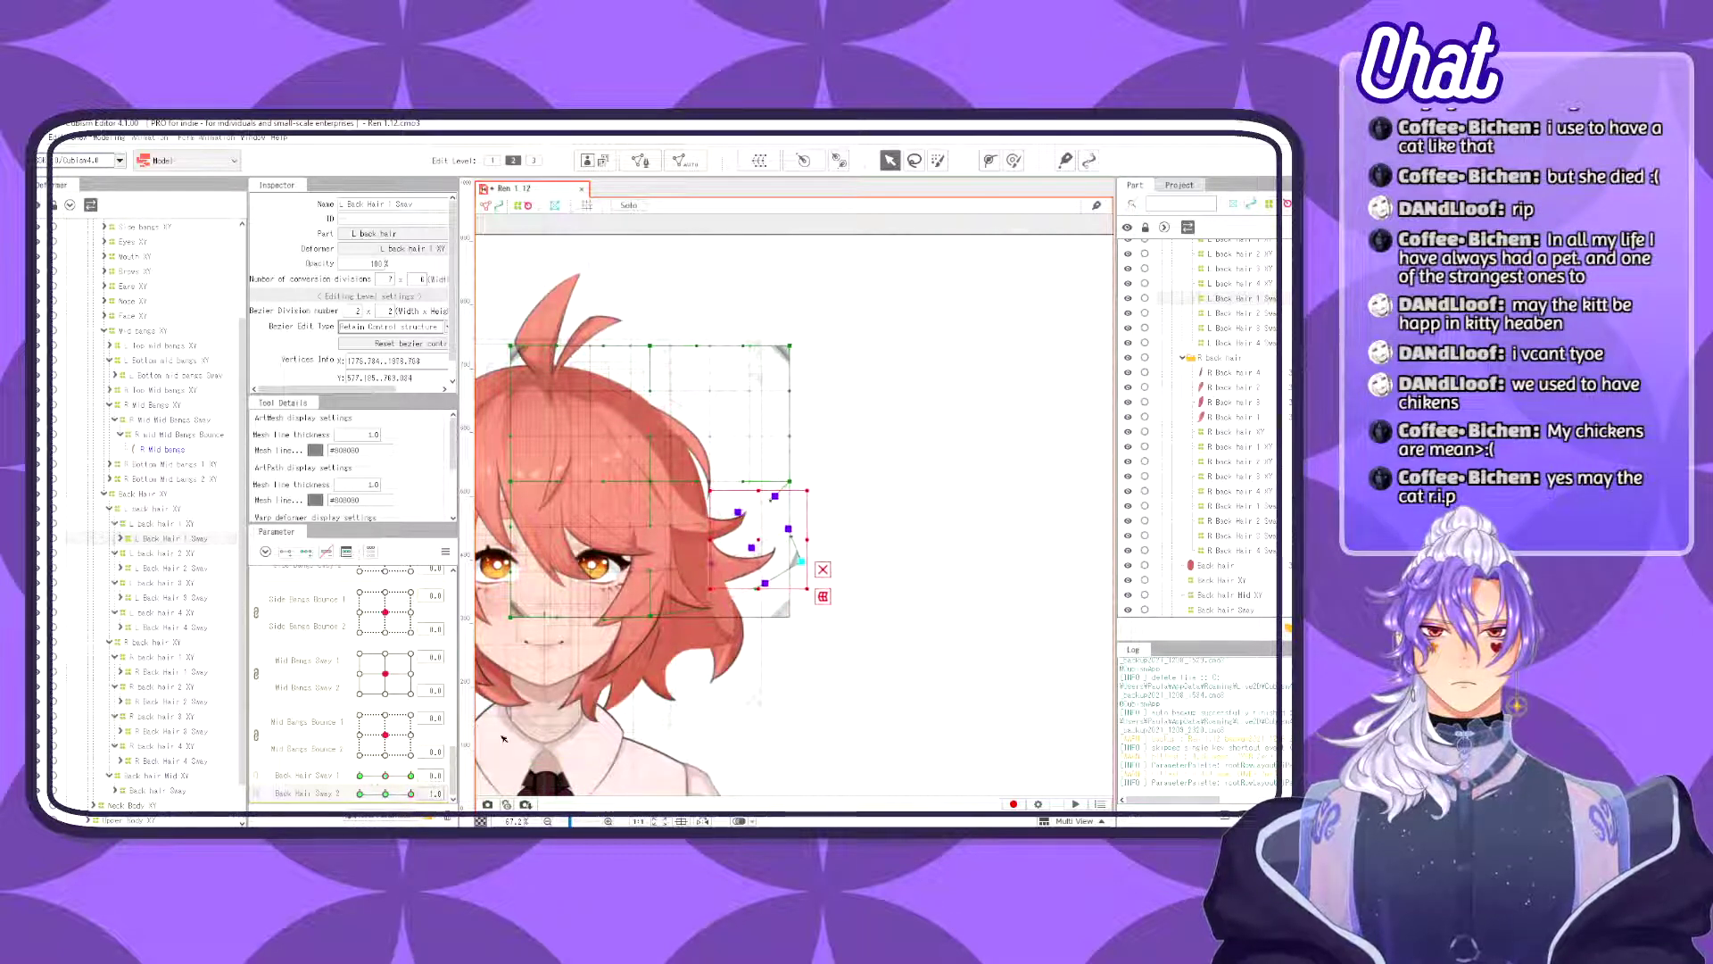
{"action": "left_click", "coordinate": [408, 794]}
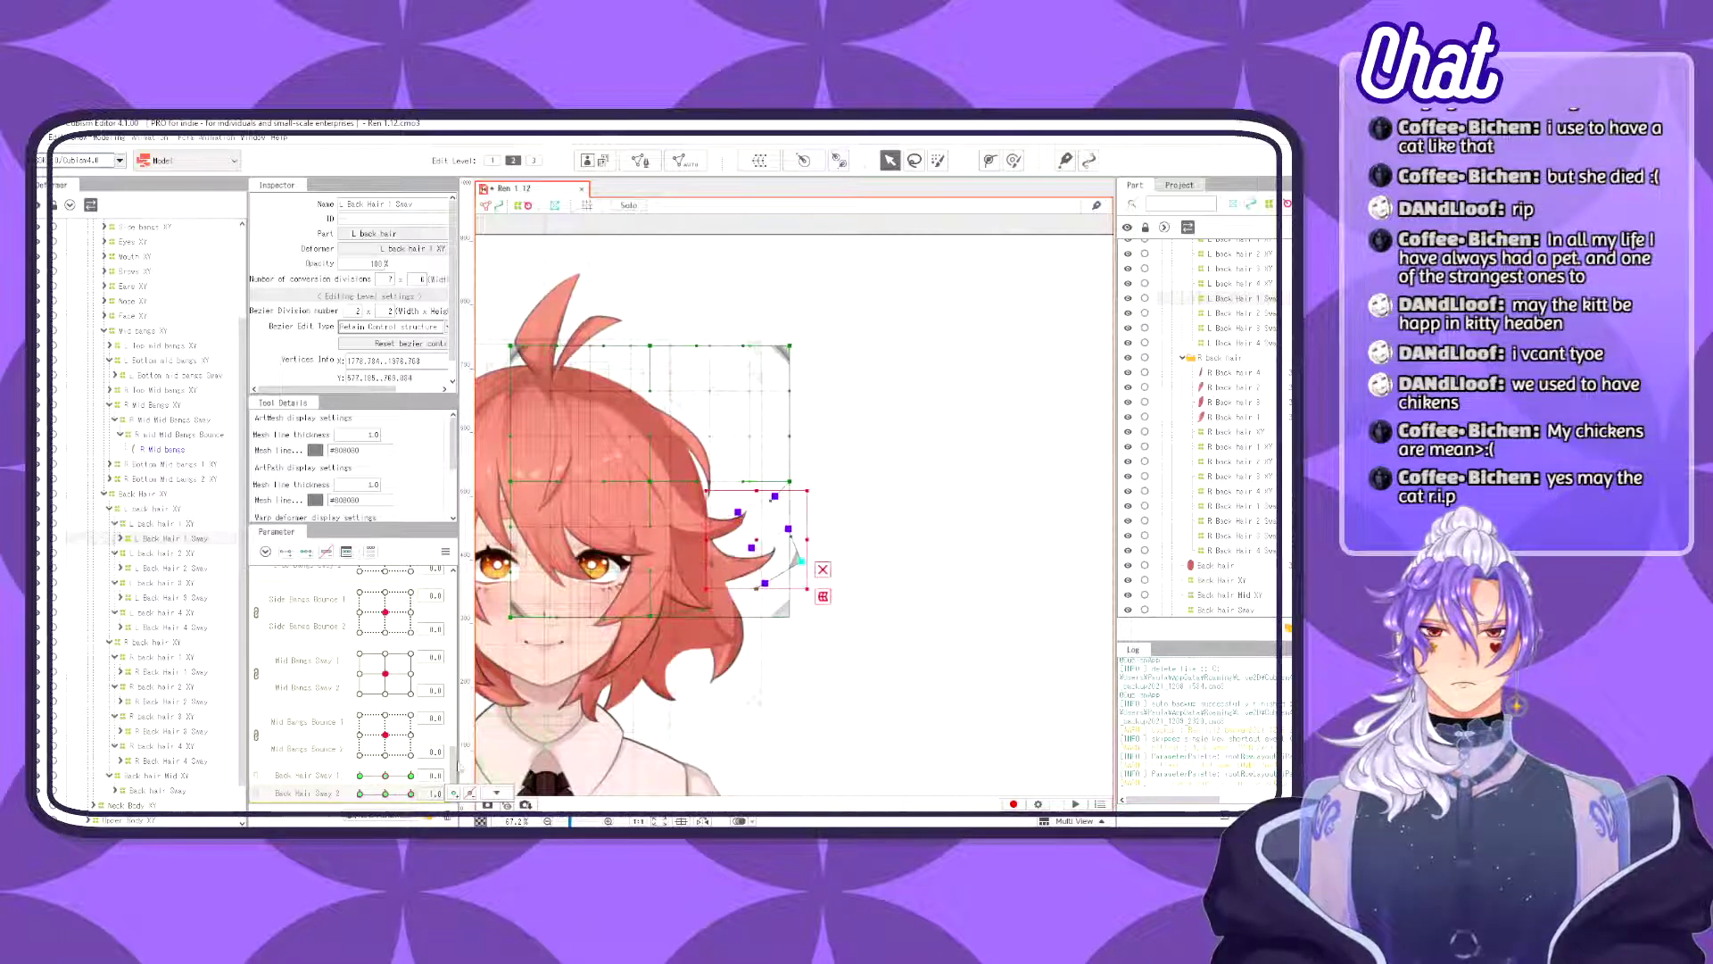
- Select the upper outer points of the L Back Hair 1 Sway deformer, tilt them counterclockwise and shift them slightly inward
{"action": "mouse_move", "coordinate": [781, 500]}
{"action": "left_mouse_down"}
{"action": "mouse_move", "coordinate": [754, 538]}
{"action": "mouse_move", "coordinate": [785, 505]}
{"action": "mouse_move", "coordinate": [766, 369]}
{"action": "mouse_move", "coordinate": [769, 428]}
{"action": "mouse_move", "coordinate": [740, 475]}
{"action": "mouse_move", "coordinate": [721, 444]}
{"action": "left_mouse_up"}
{"action": "key", "text": "b"}
{"action": "key", "text": "v"}
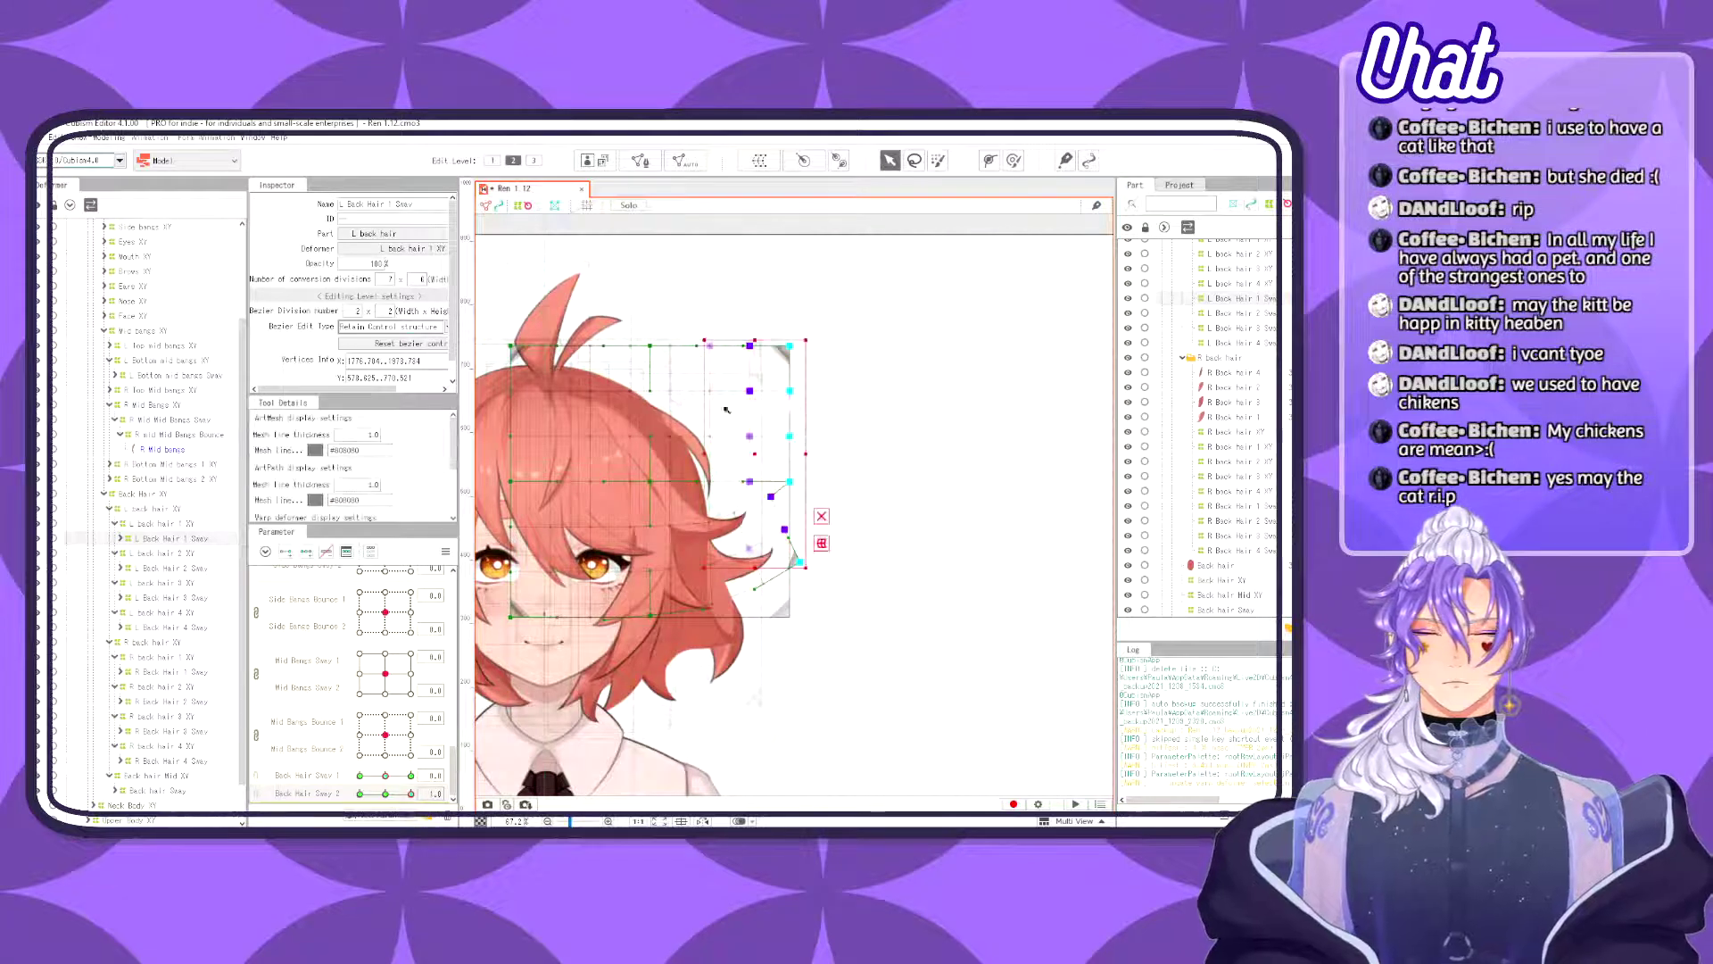
{"action": "left_click_drag", "start_coordinate": [700, 329], "coordinate": [675, 345]}
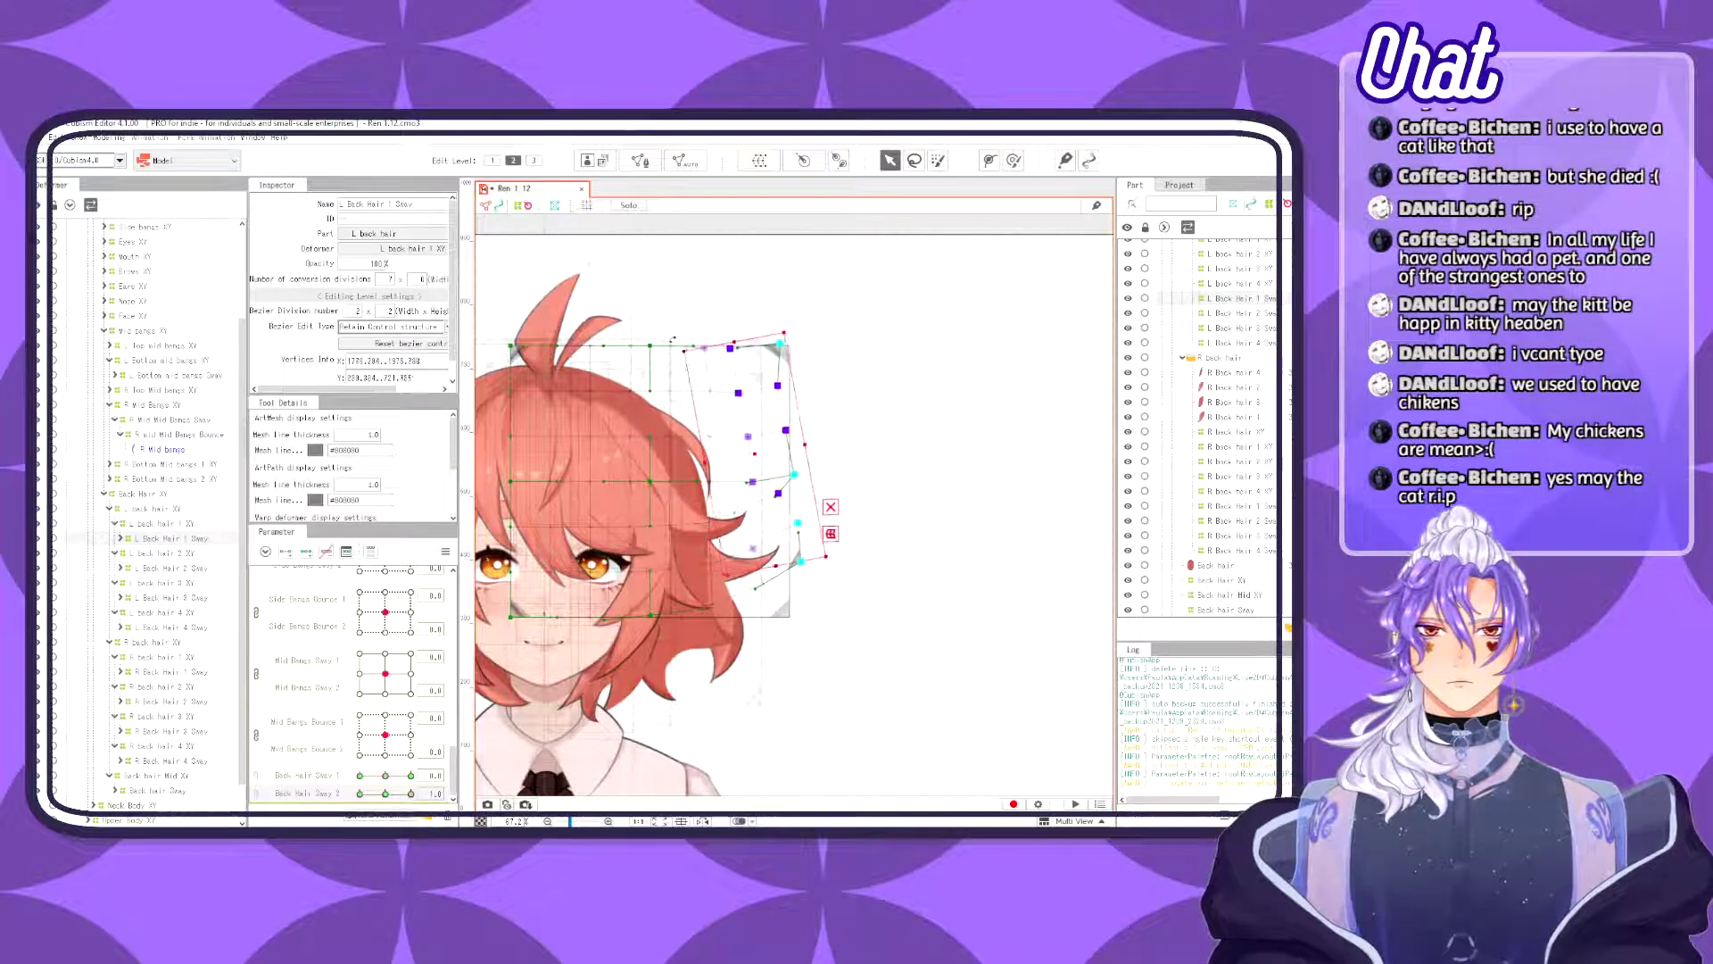
{"action": "left_click_drag", "start_coordinate": [752, 449], "coordinate": [735, 447]}
{"action": "mouse_move", "coordinate": [410, 793]}
{"action": "left_mouse_down"}
{"action": "mouse_move", "coordinate": [372, 792]}
{"action": "mouse_move", "coordinate": [410, 793]}
{"action": "left_mouse_up"}
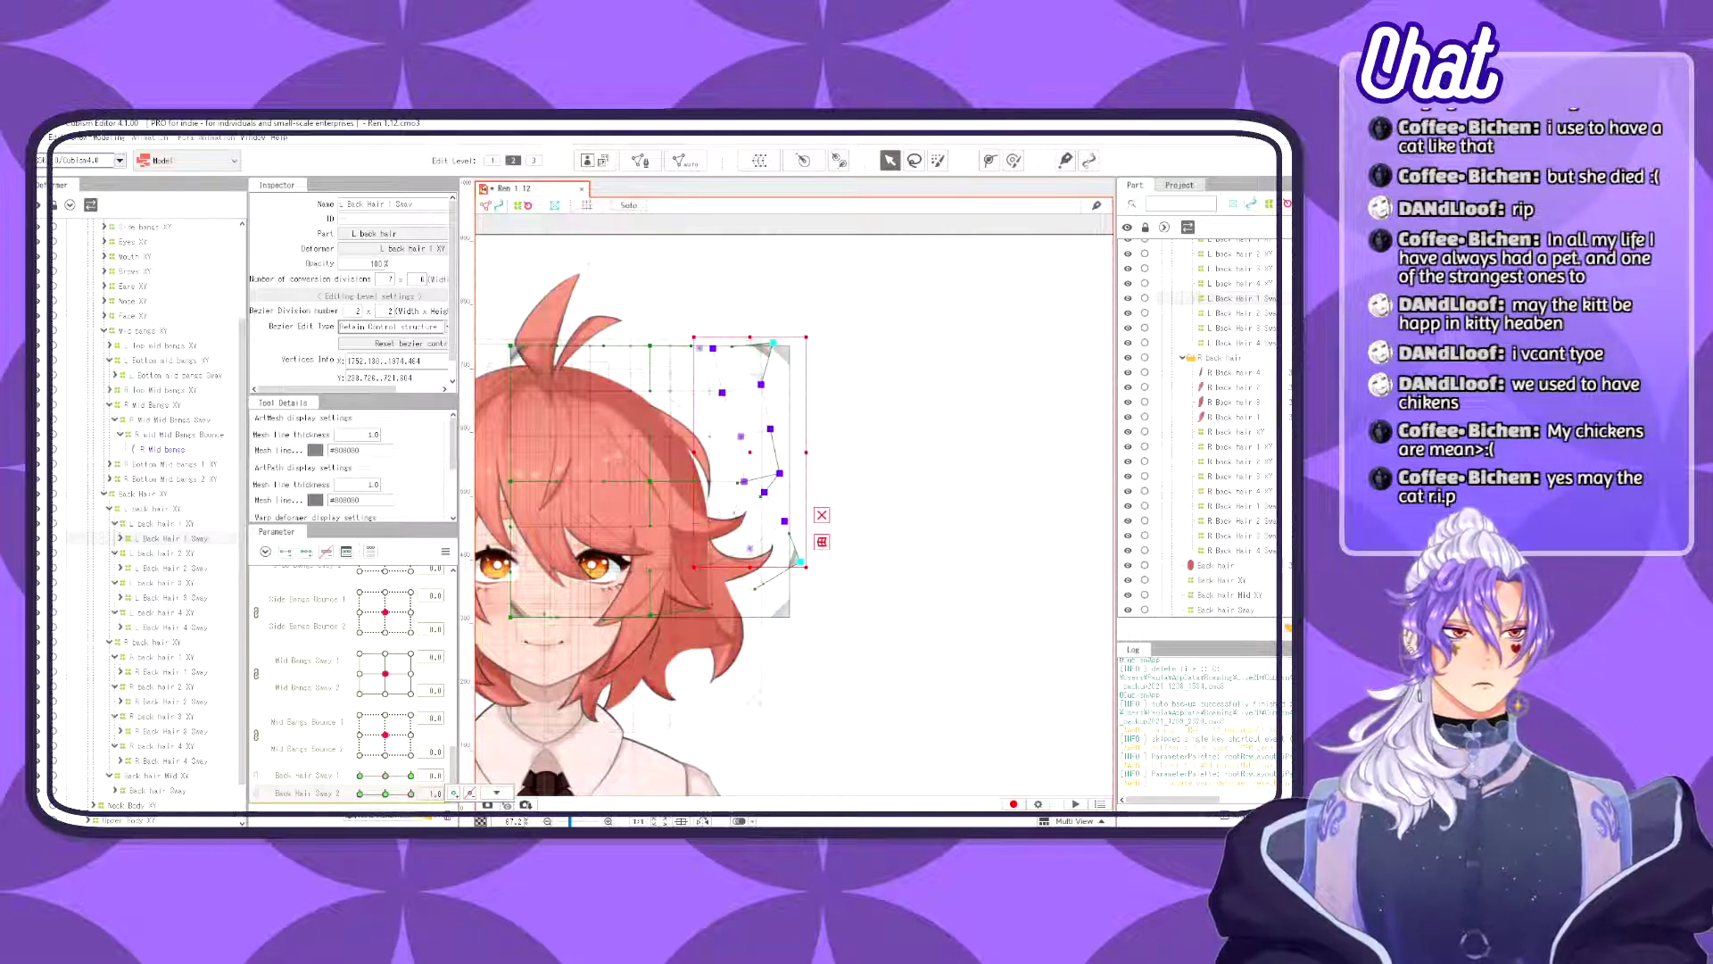
- Try rotating and shifting the lower rows of the L Back Hair 2 Sway deformer at Back Hair Sway 2 1.0, and undo it
{"action": "left_click", "coordinate": [179, 569]}
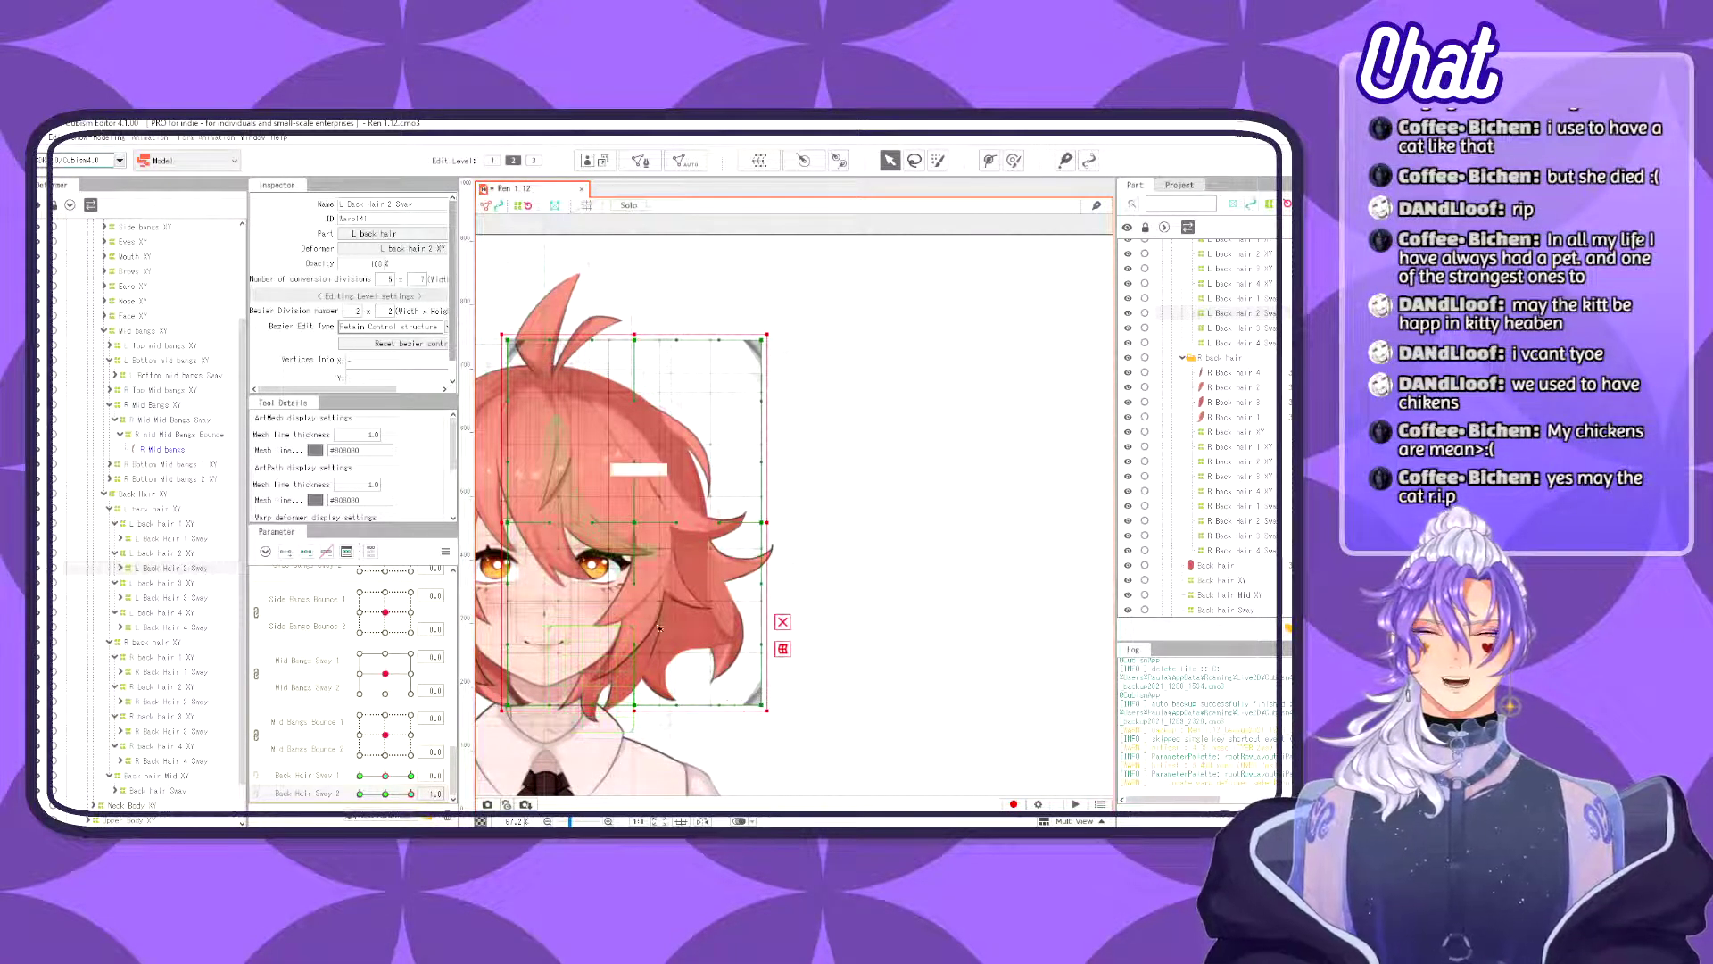
{"action": "left_click_drag", "start_coordinate": [717, 663], "coordinate": [873, 577]}
{"action": "left_click_drag", "start_coordinate": [947, 468], "coordinate": [639, 662]}
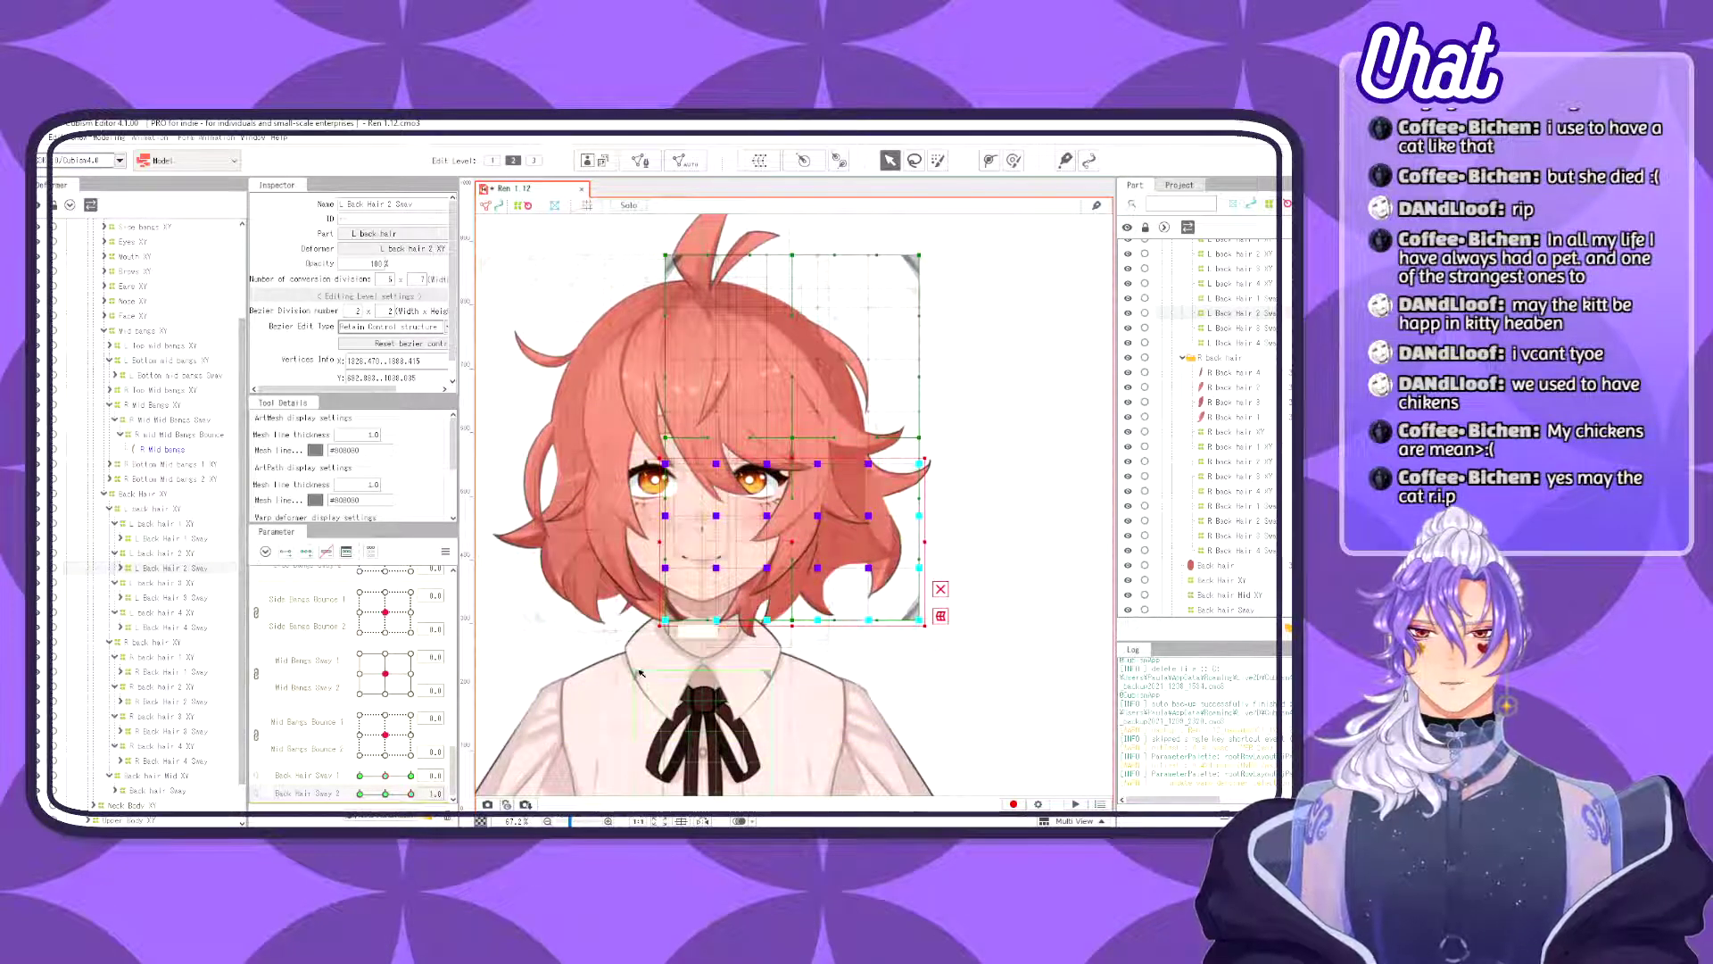
{"action": "left_click_drag", "start_coordinate": [667, 630], "coordinate": [684, 641]}
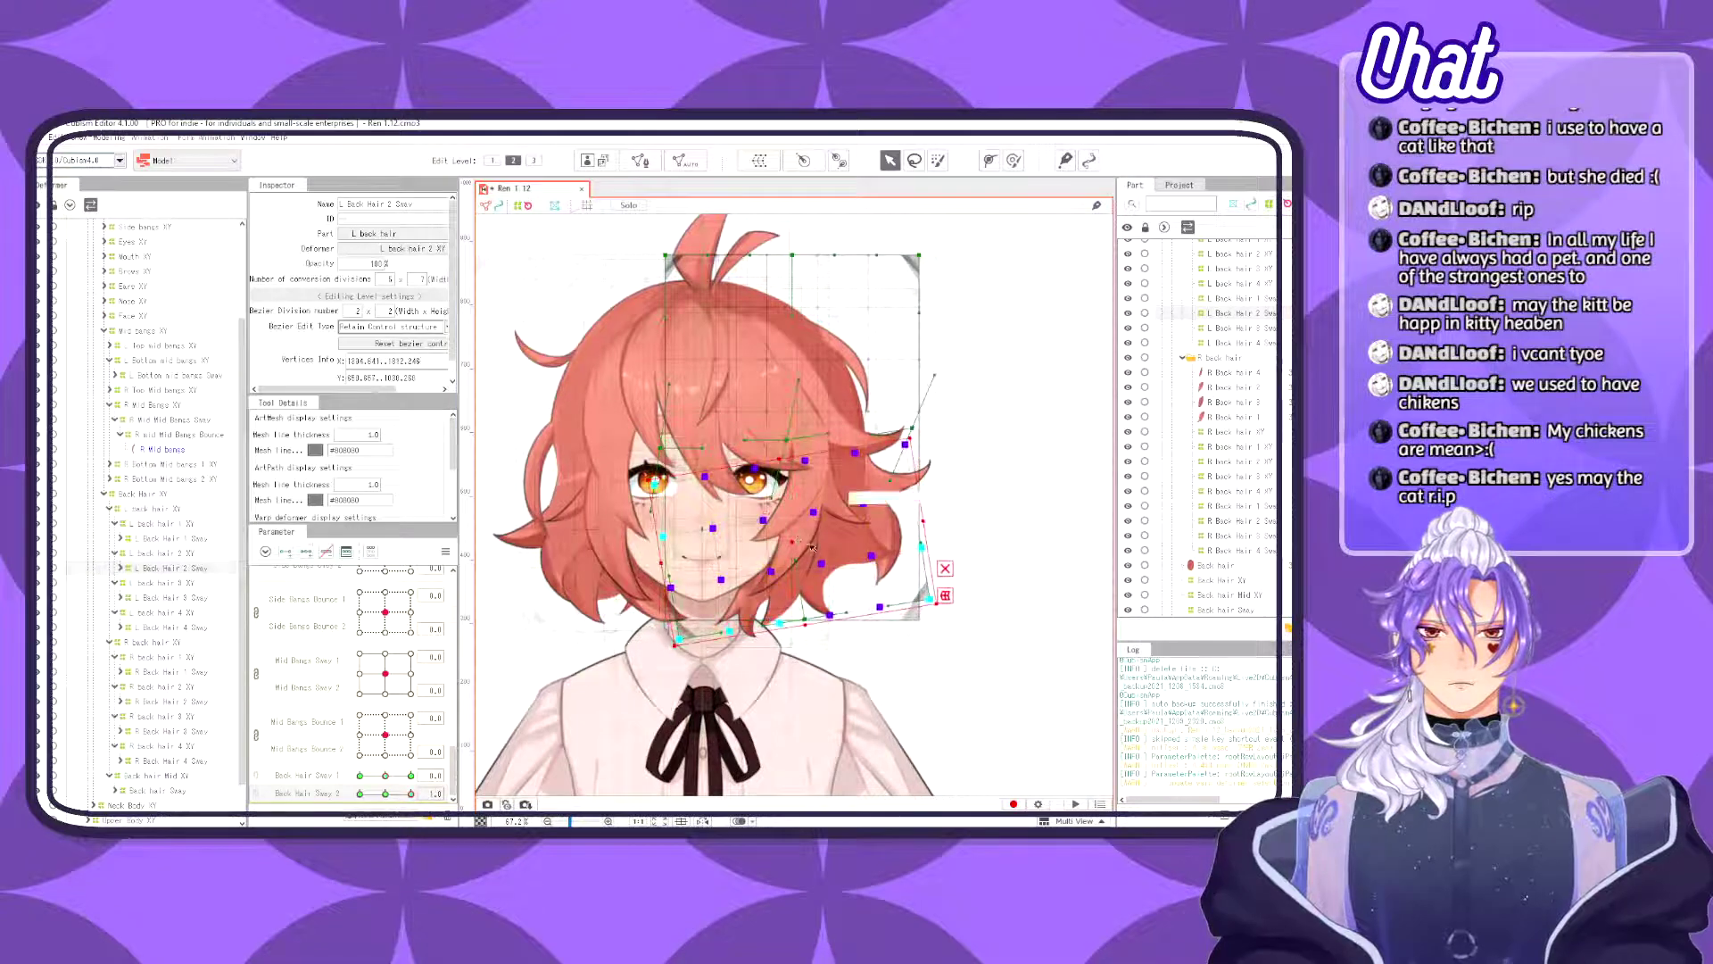
{"action": "left_click_drag", "start_coordinate": [912, 492], "coordinate": [933, 485]}
{"action": "left_click_drag", "start_coordinate": [813, 536], "coordinate": [808, 537]}
{"action": "key", "text": "ctrl+z"}
{"action": "key", "text": "ctrl+z"}
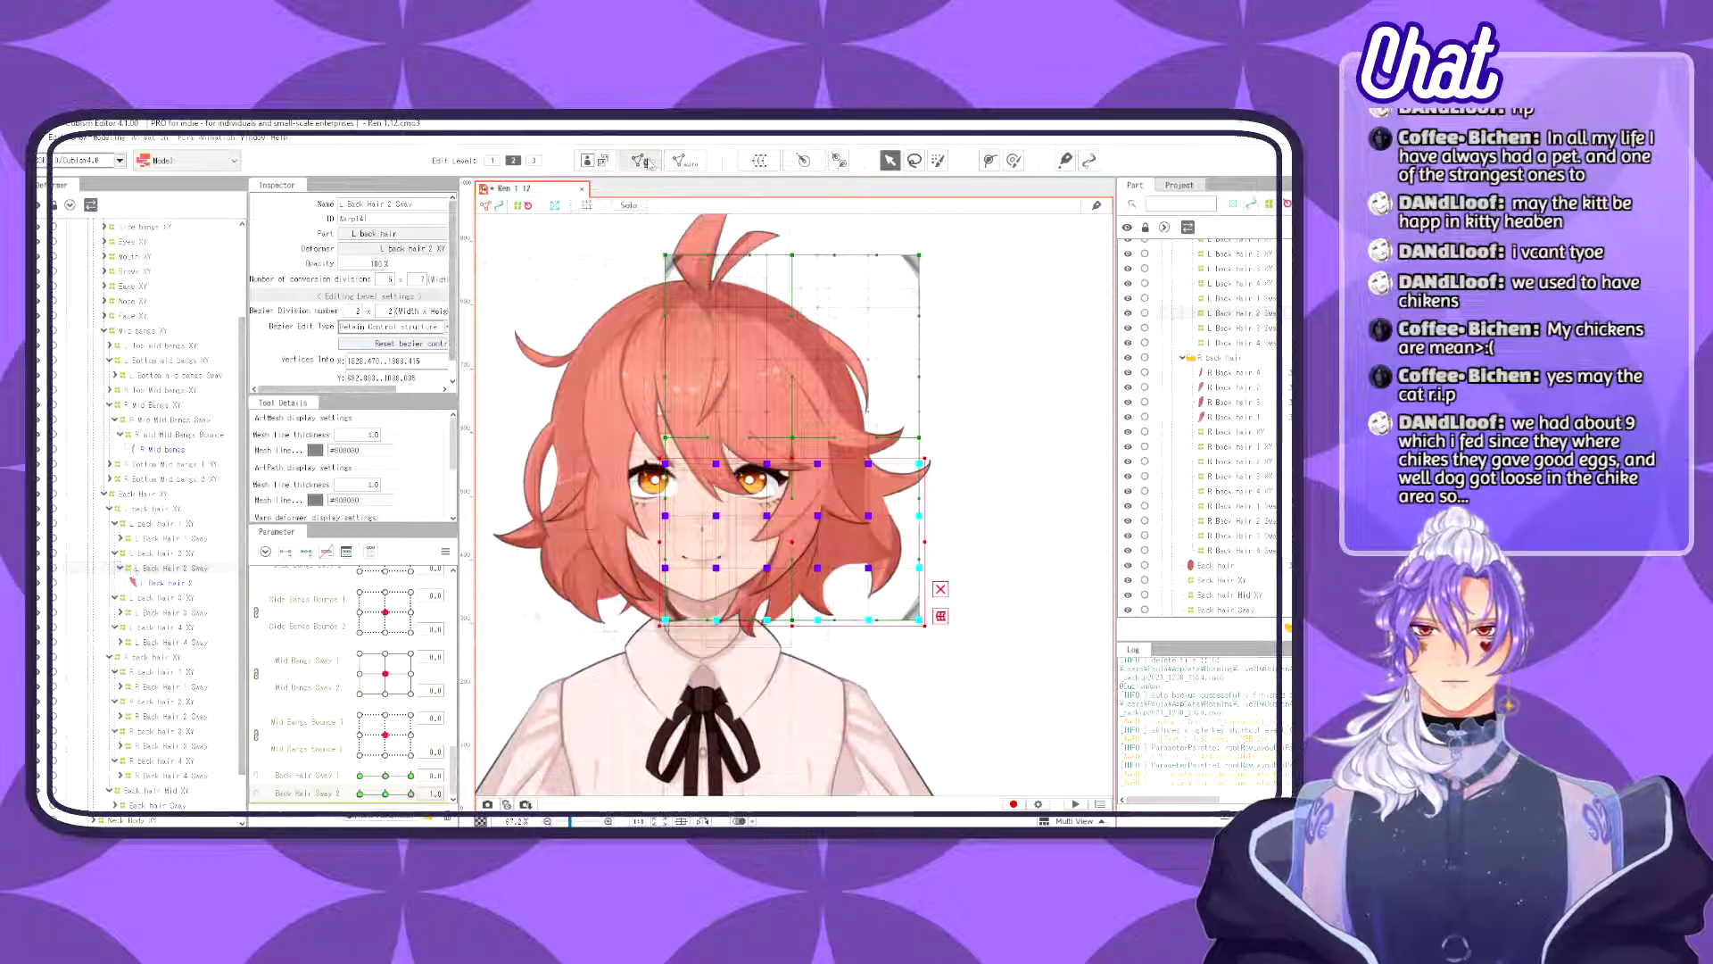
- Set the L Back Hair 2 Sway deformer's vertical conversion divisions to 9, then rotate its lower point rows counterclockwise and shift them outward
{"action": "left_click_drag", "start_coordinate": [412, 278], "coordinate": [421, 278]}
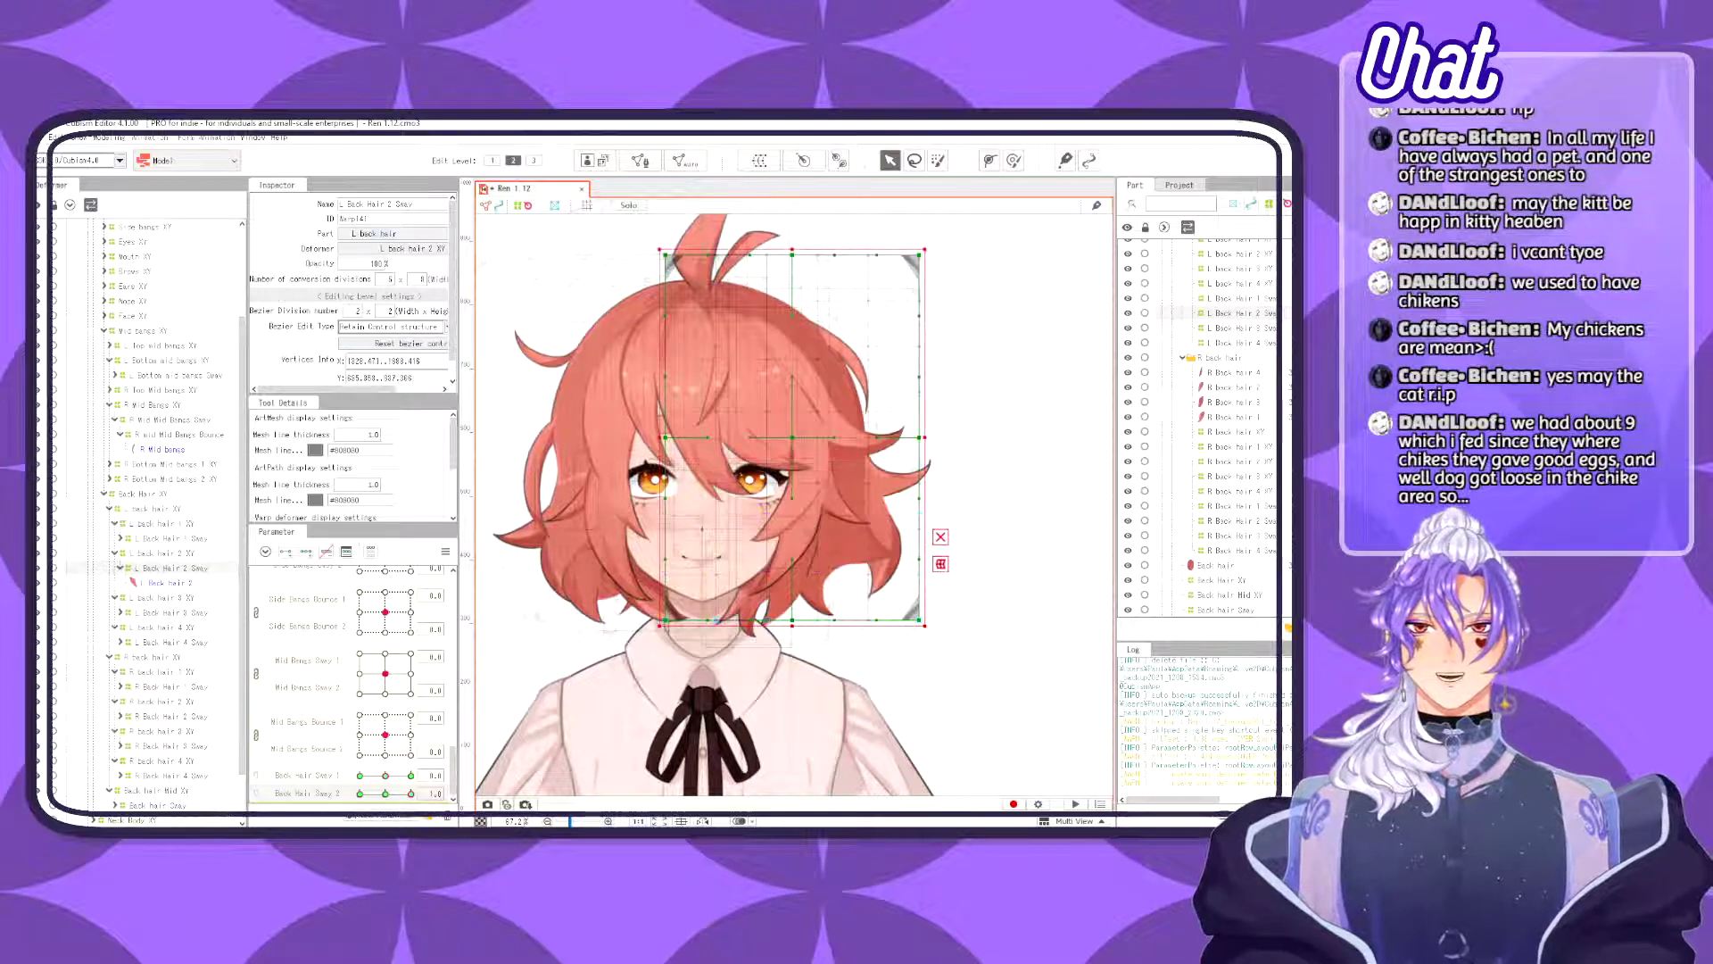
{"action": "left_click_drag", "start_coordinate": [576, 710], "coordinate": [994, 484]}
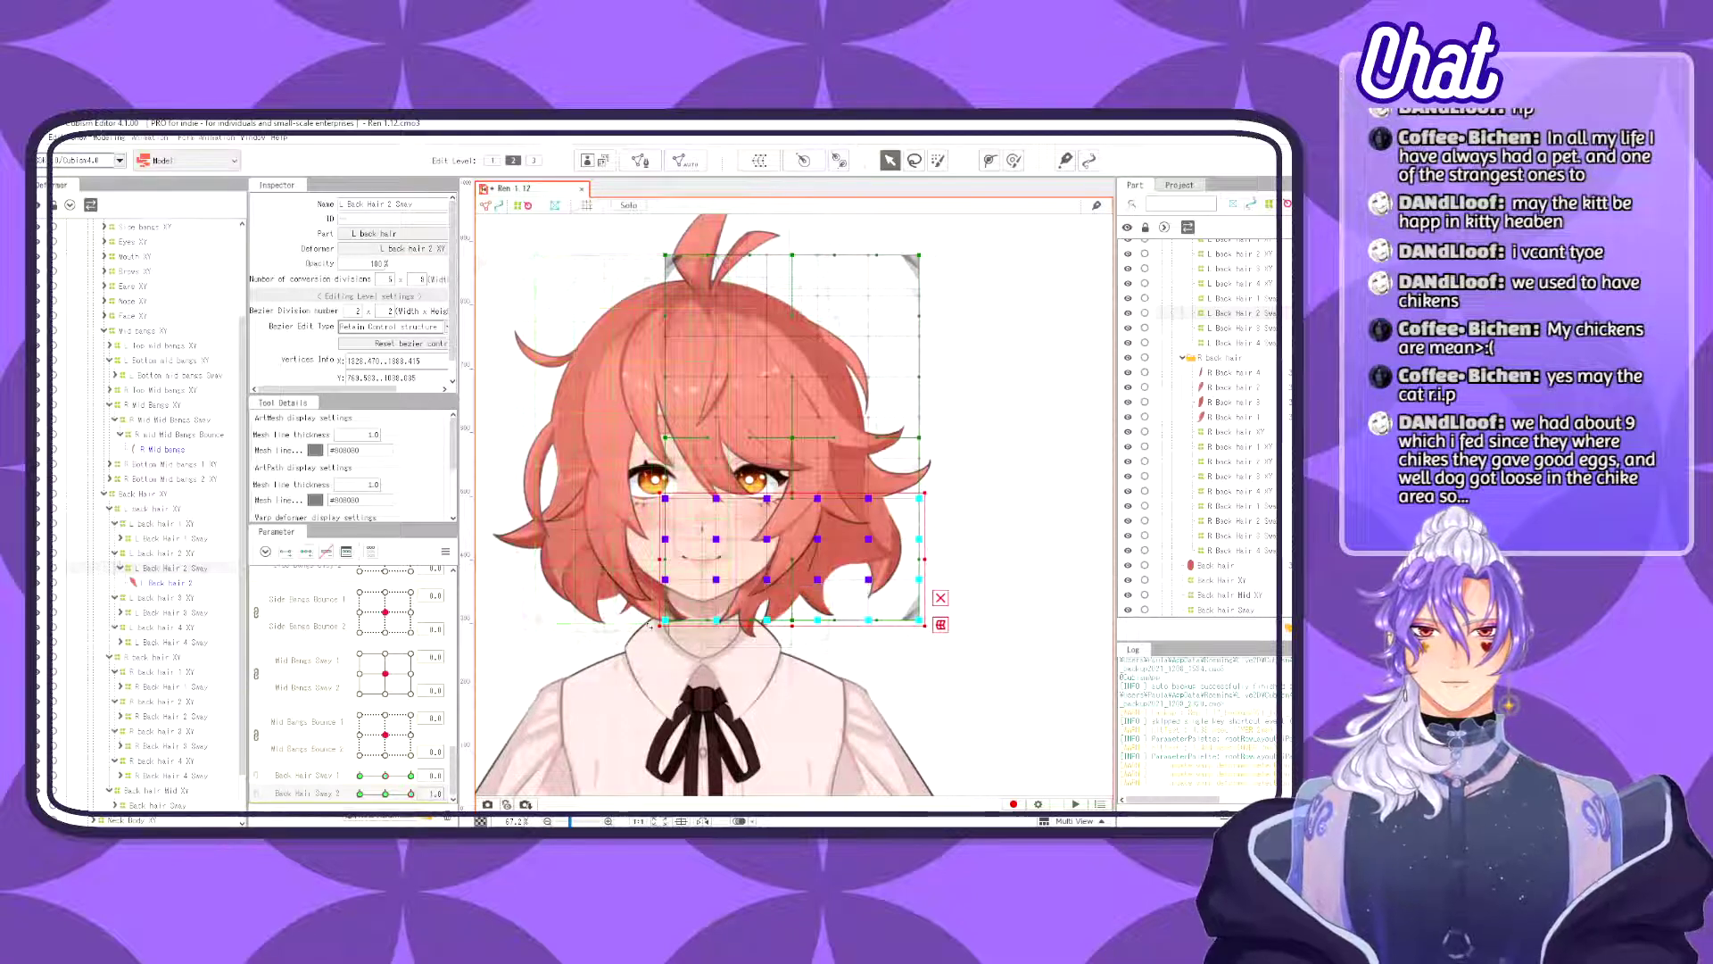
{"action": "left_click_drag", "start_coordinate": [645, 632], "coordinate": [678, 670]}
{"action": "mouse_move", "coordinate": [820, 551]}
{"action": "left_mouse_down"}
{"action": "mouse_move", "coordinate": [930, 533]}
{"action": "mouse_move", "coordinate": [732, 597]}
{"action": "mouse_move", "coordinate": [804, 605]}
{"action": "left_mouse_up"}
- Trim the uppermost points from the L Back Hair 2 Sway selection with the brush, then rotate the rest further counterclockwise and nudge them outward
{"action": "left_click", "coordinate": [936, 159]}
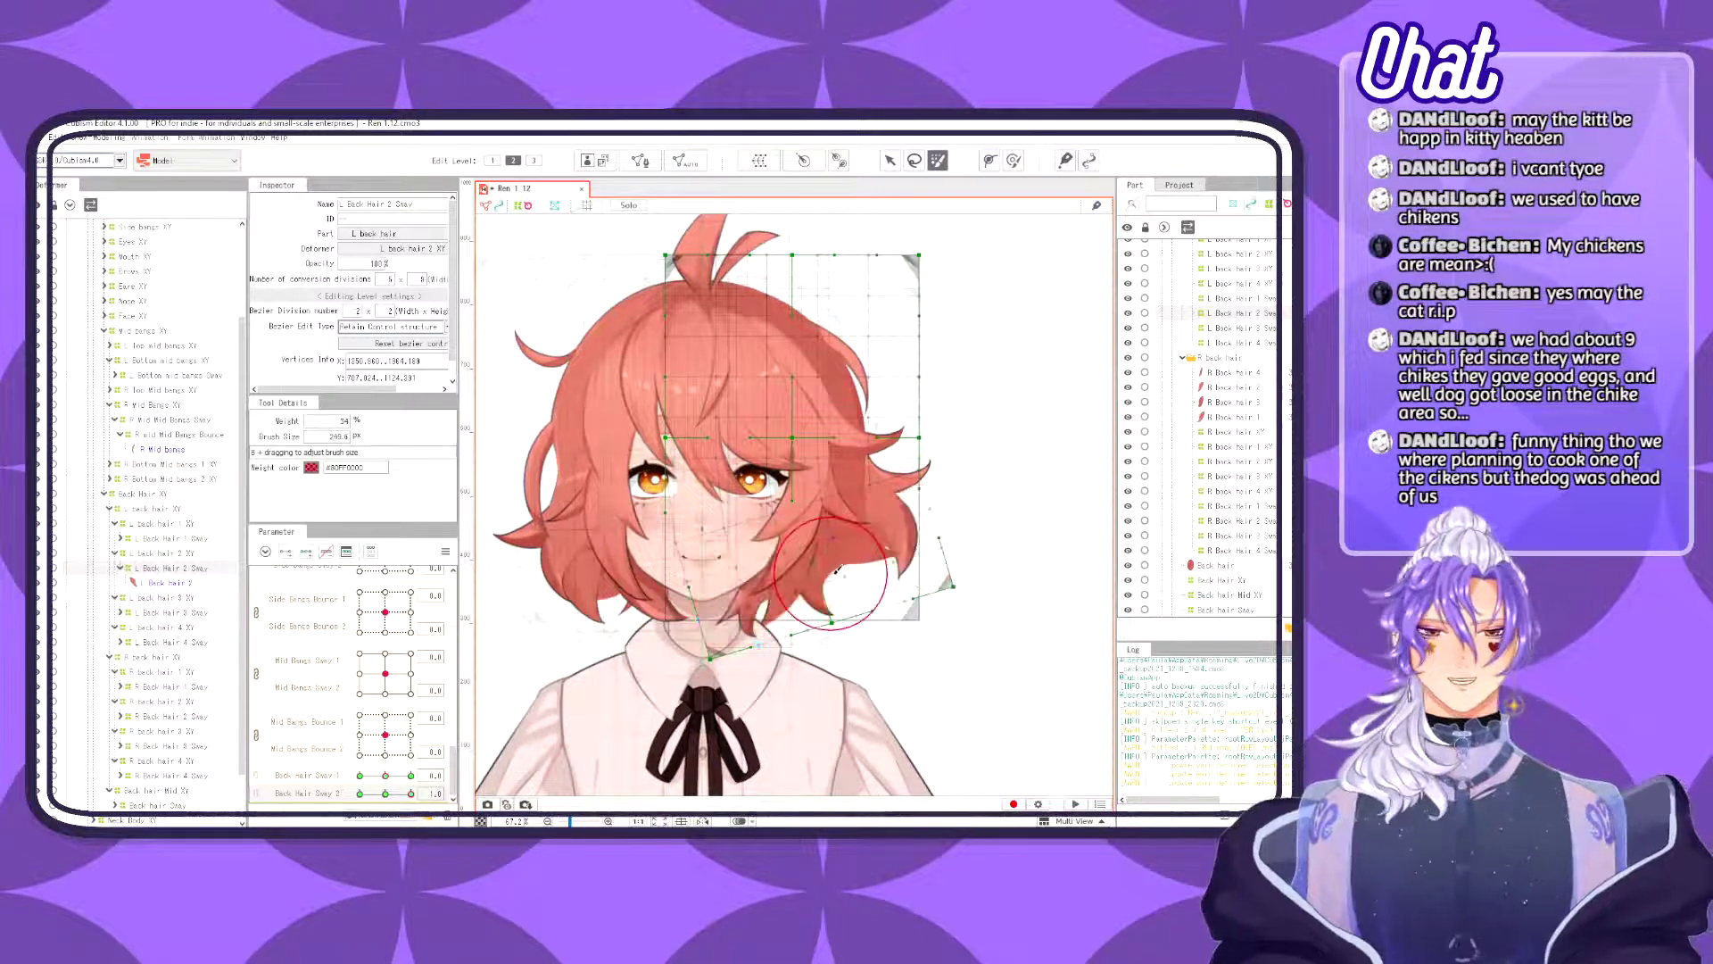
{"action": "mouse_move", "coordinate": [837, 571]}
{"action": "left_mouse_down"}
{"action": "mouse_move", "coordinate": [898, 547]}
{"action": "mouse_move", "coordinate": [944, 564]}
{"action": "left_mouse_up"}
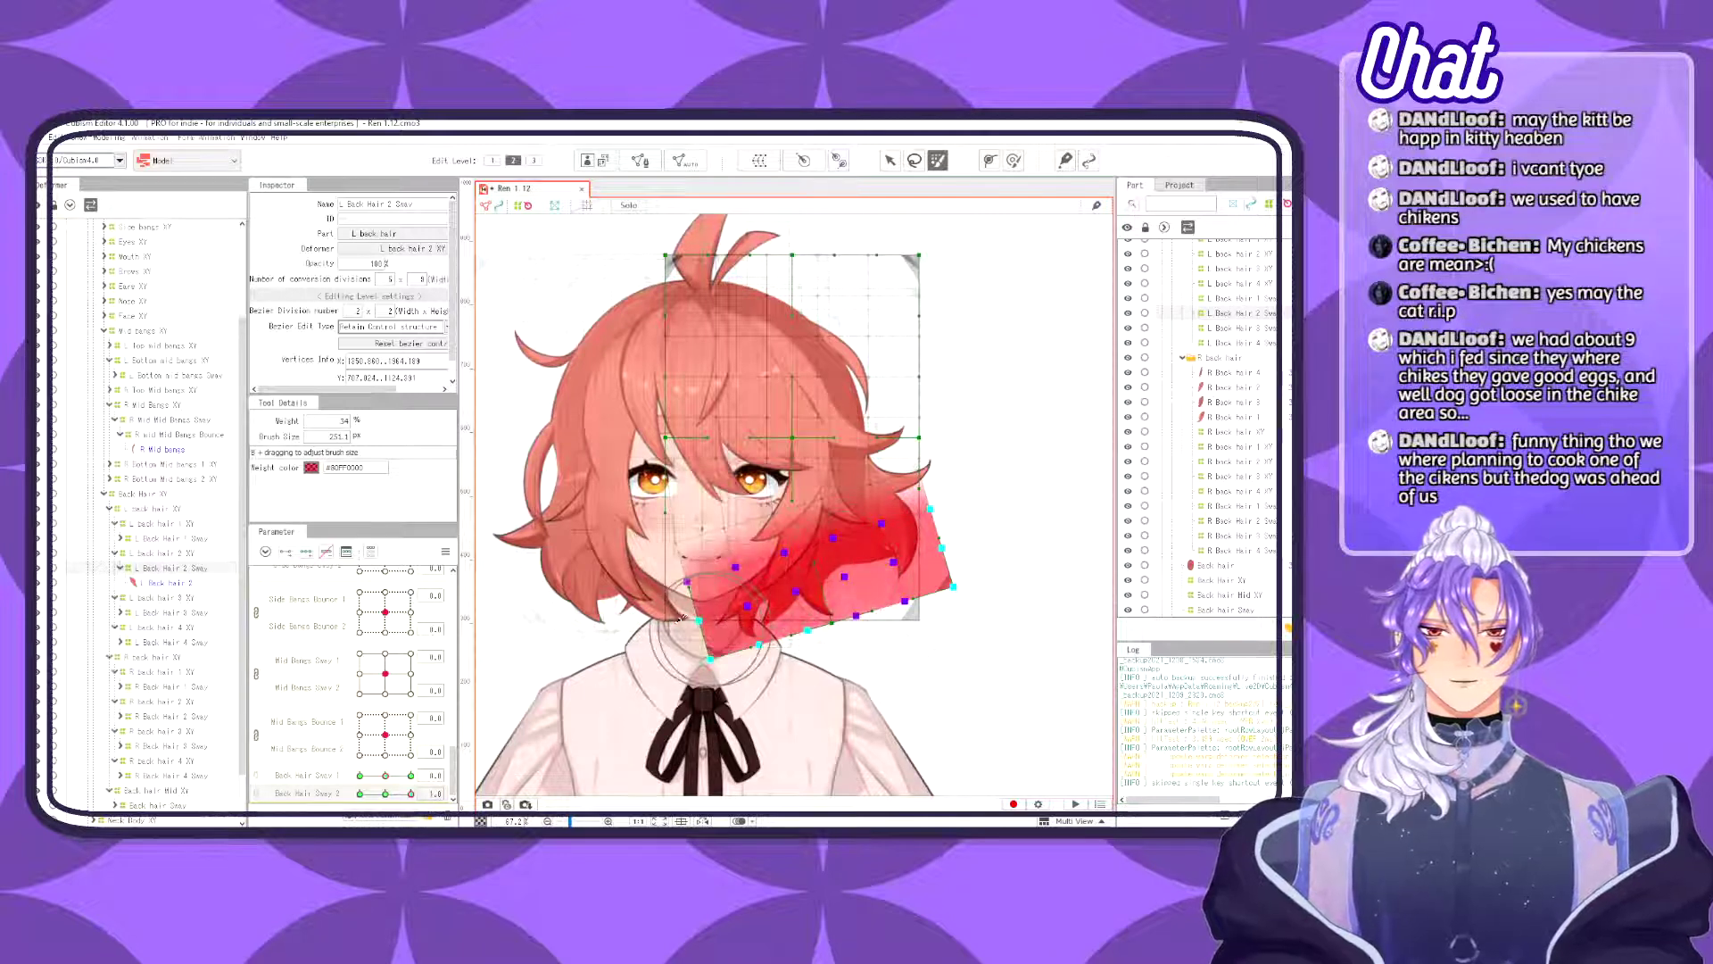
{"action": "key", "text": "v"}
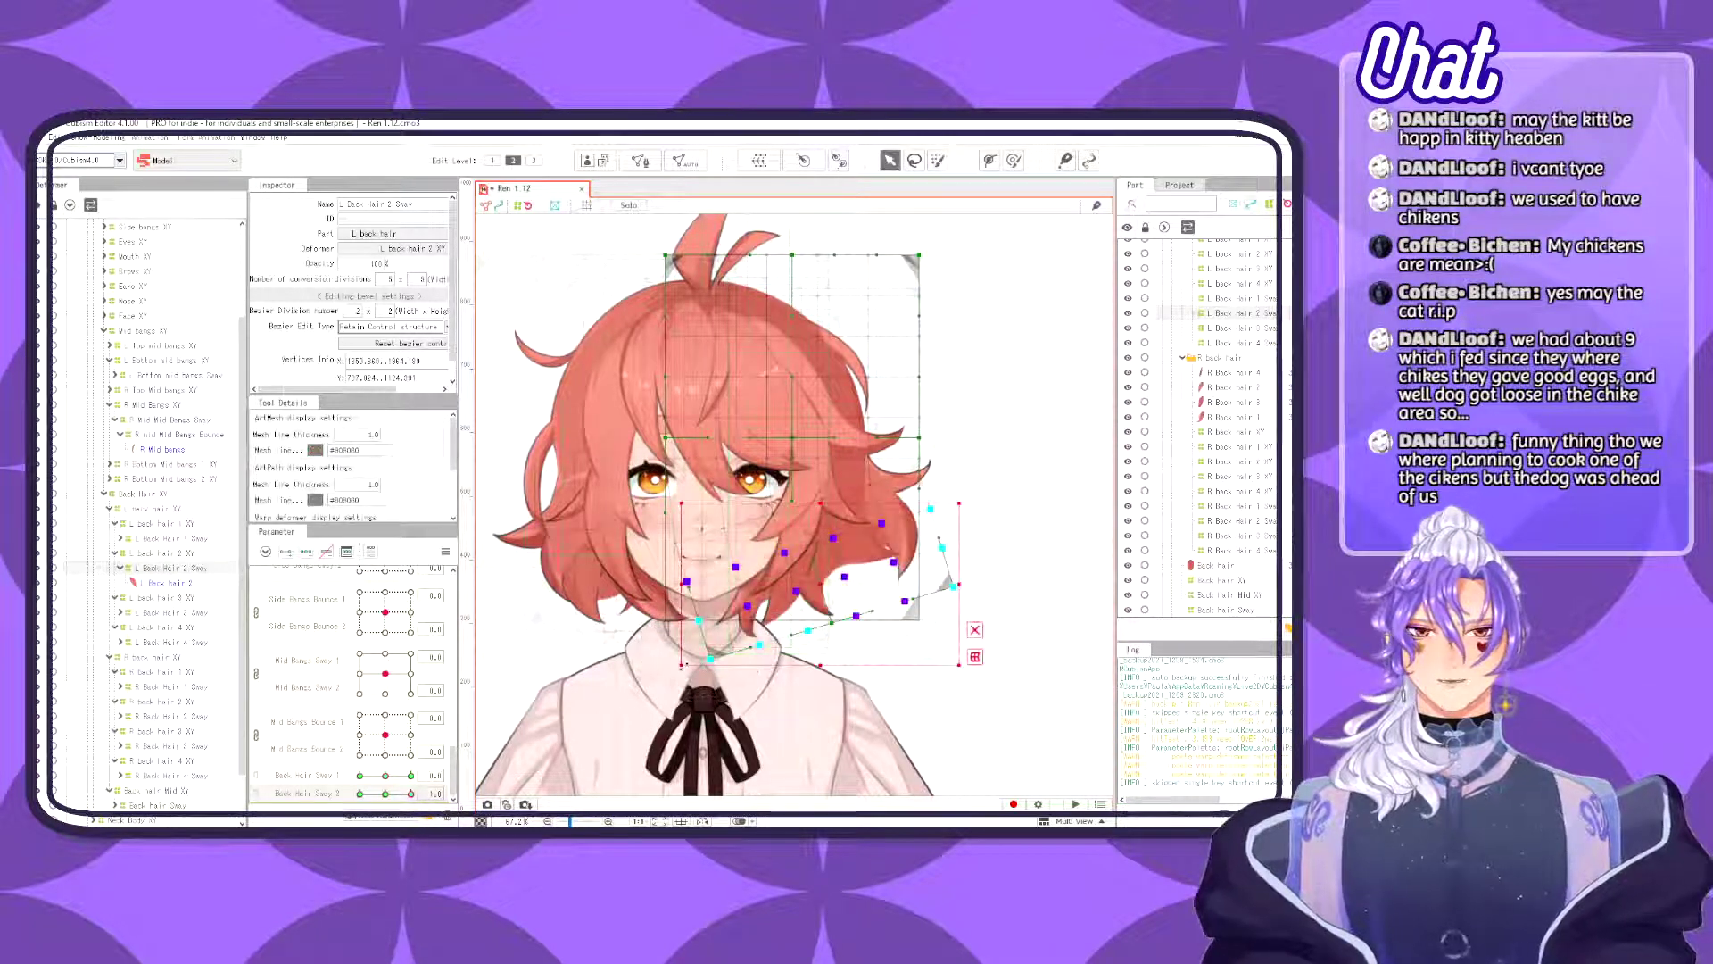
{"action": "left_click_drag", "start_coordinate": [668, 664], "coordinate": [683, 687]}
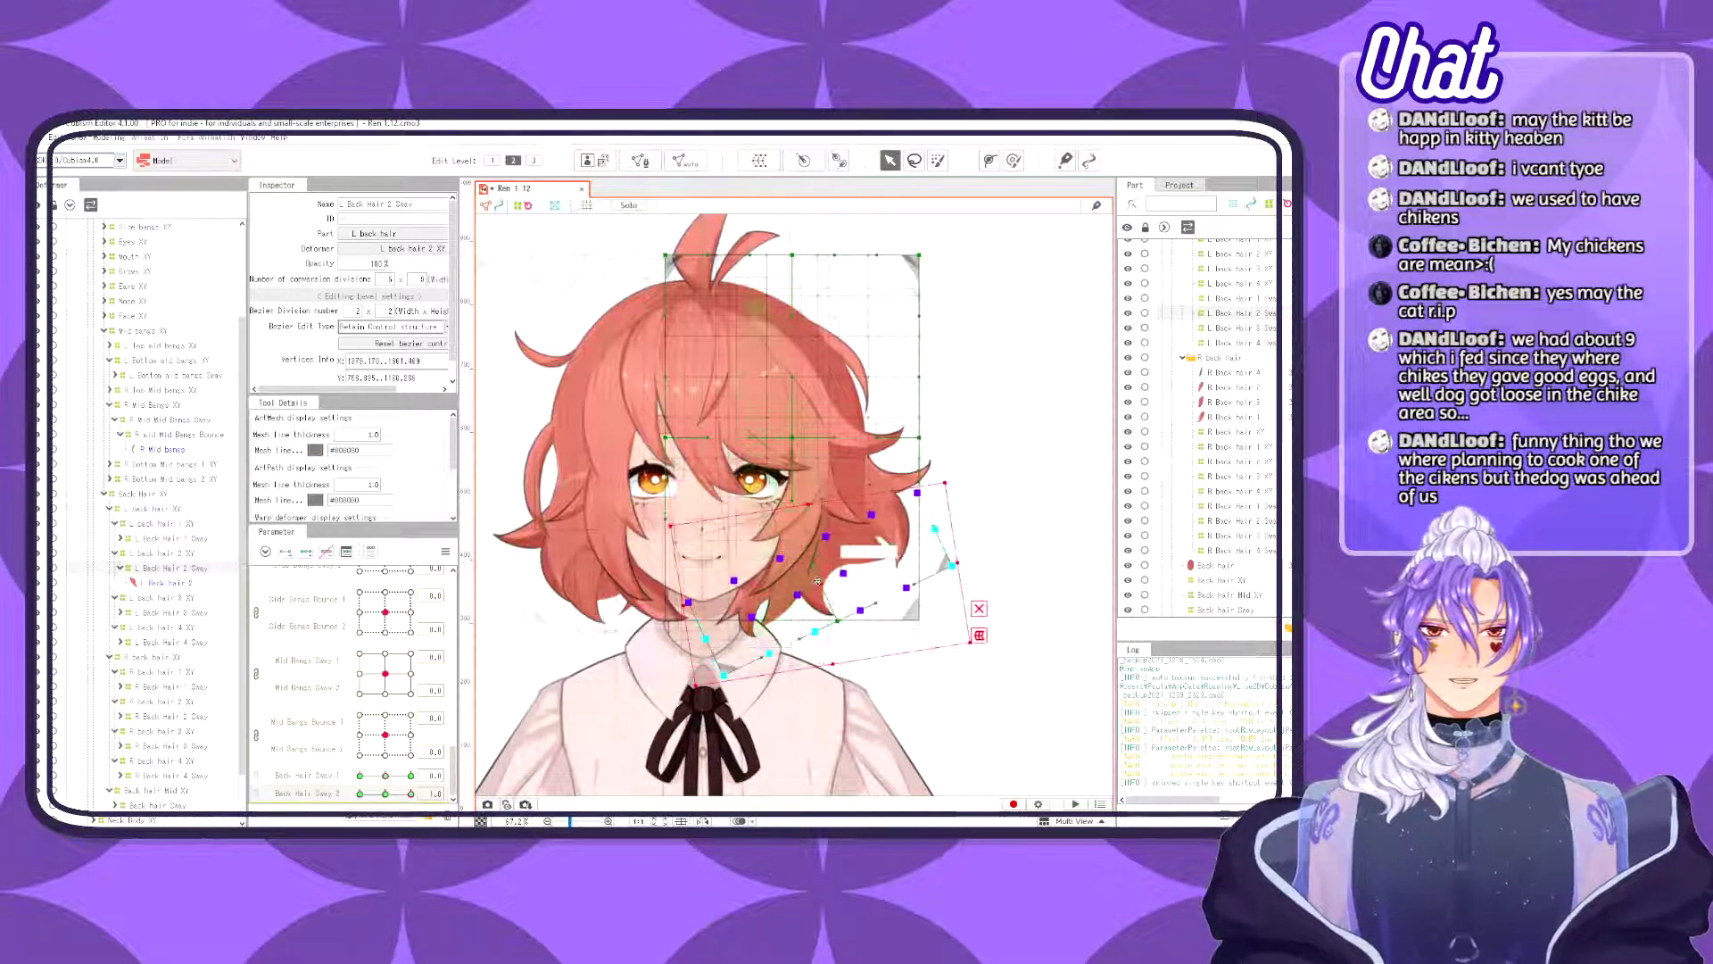
{"action": "left_click_drag", "start_coordinate": [836, 578], "coordinate": [826, 578]}
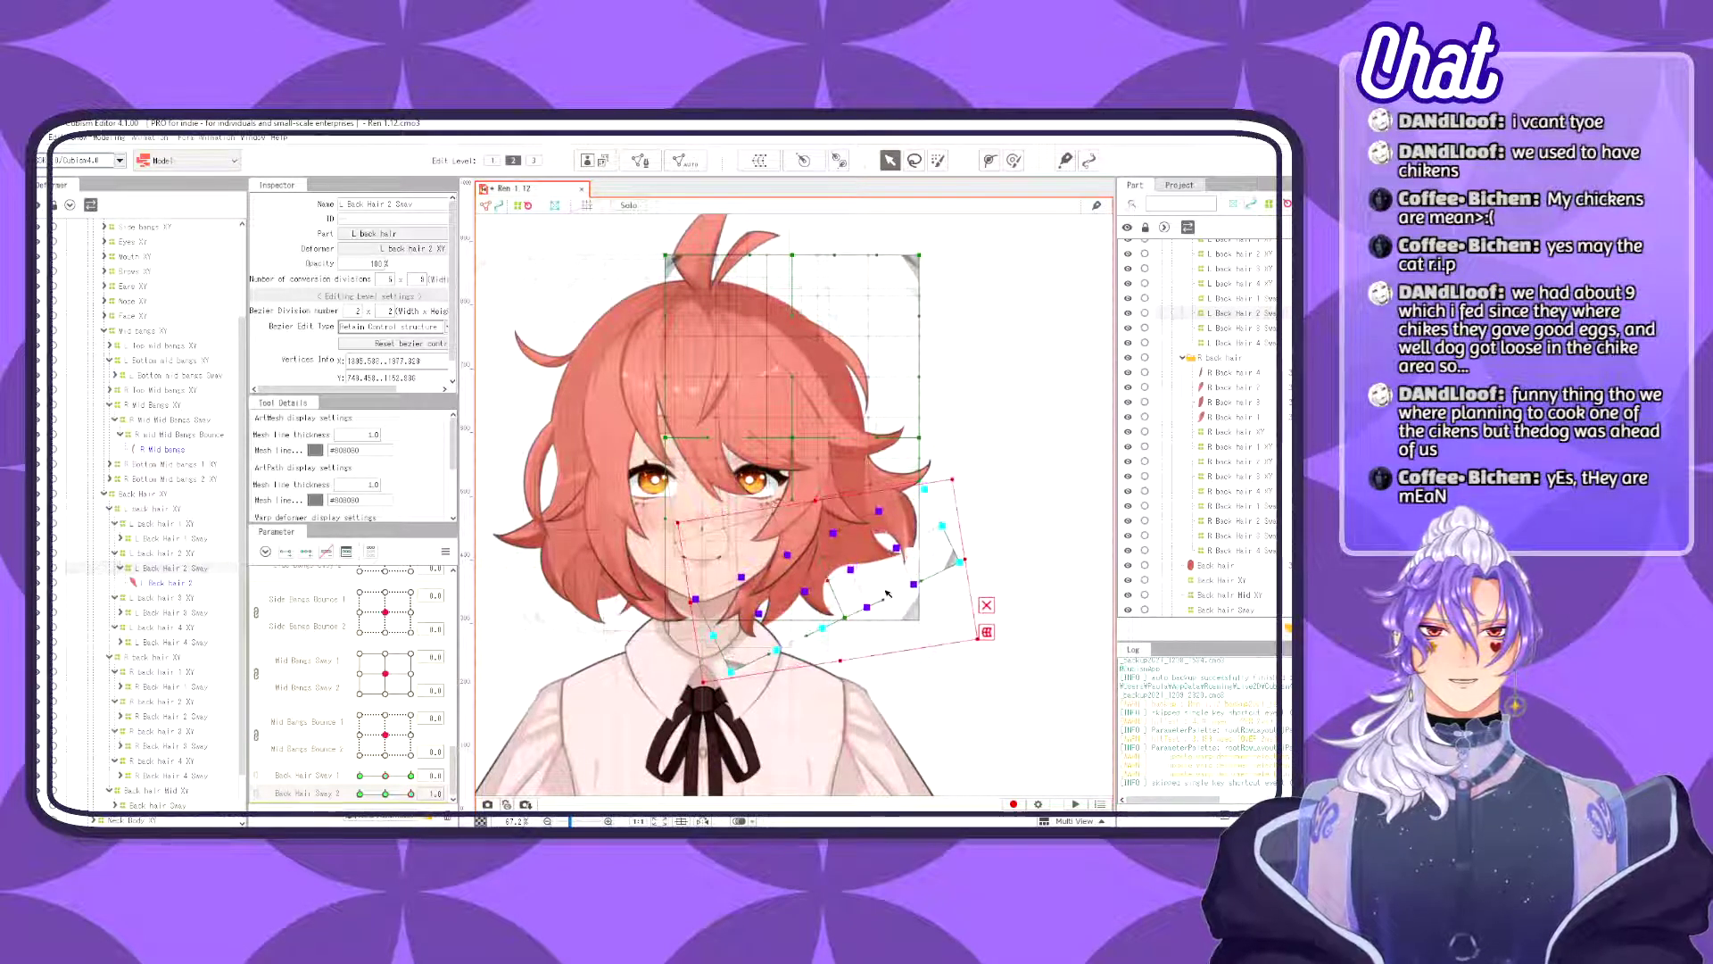
- Narrow the L Back Hair 2 Sway selection to its lowest rows, bend them further counterclockwise and shift them slightly outward
{"action": "key", "text": "b"}
{"action": "left_click_drag", "start_coordinate": [925, 554], "coordinate": [751, 649]}
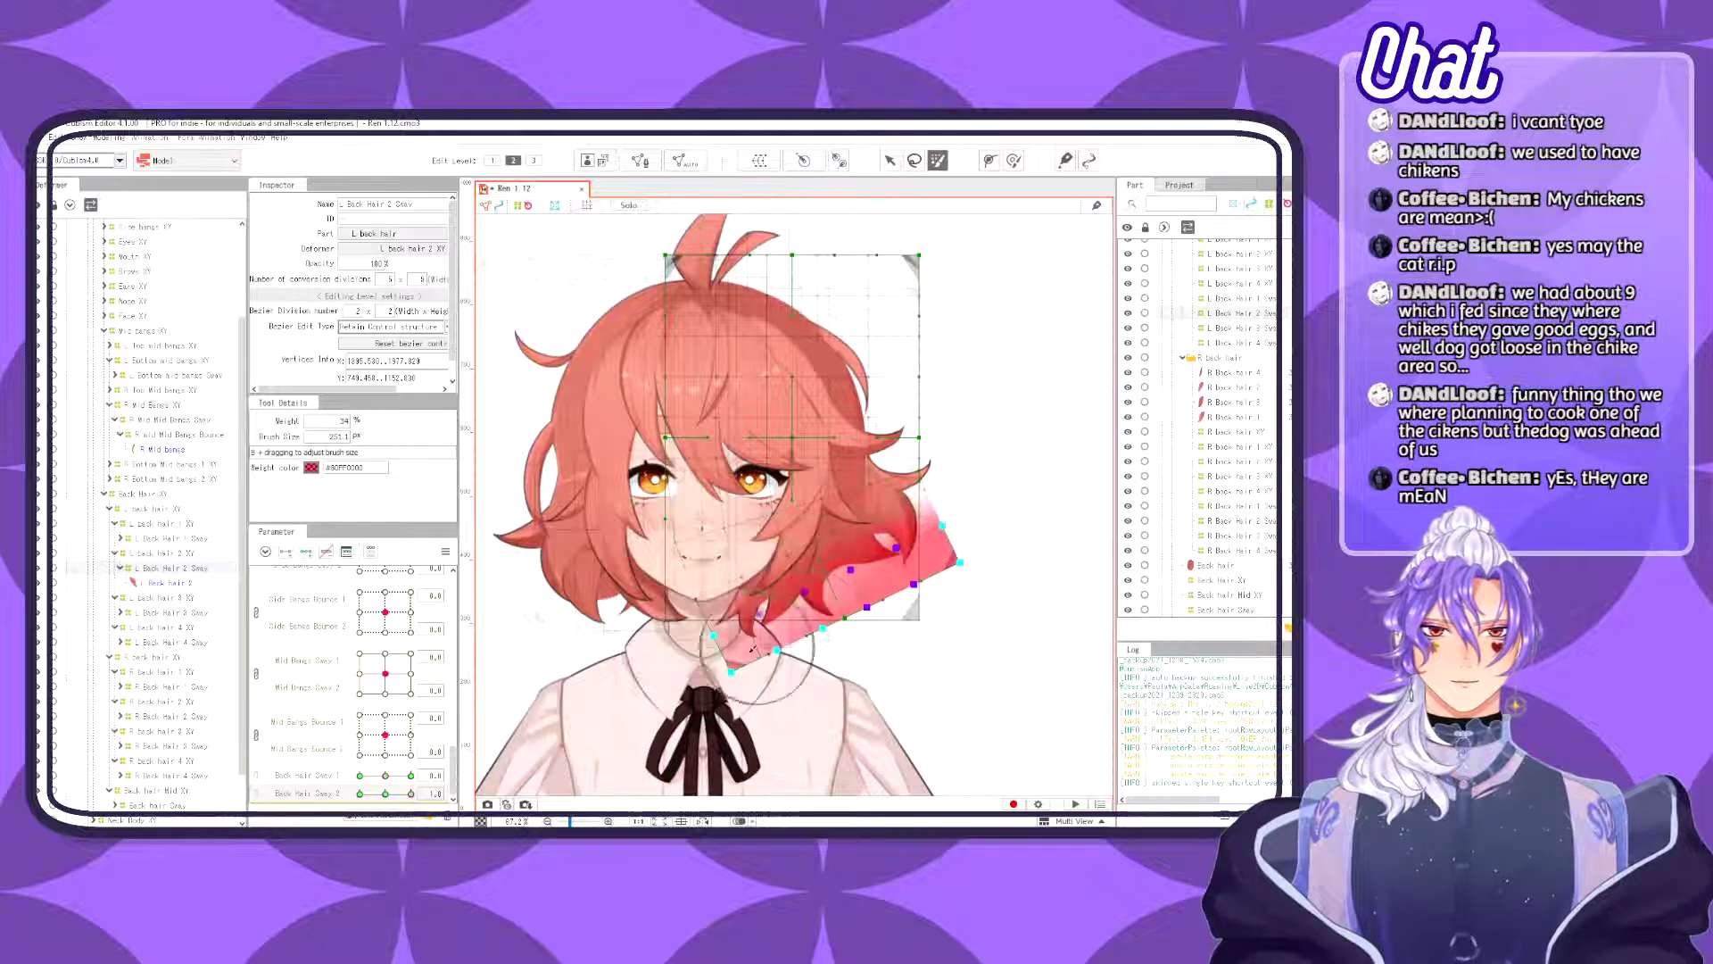
{"action": "key", "text": "v"}
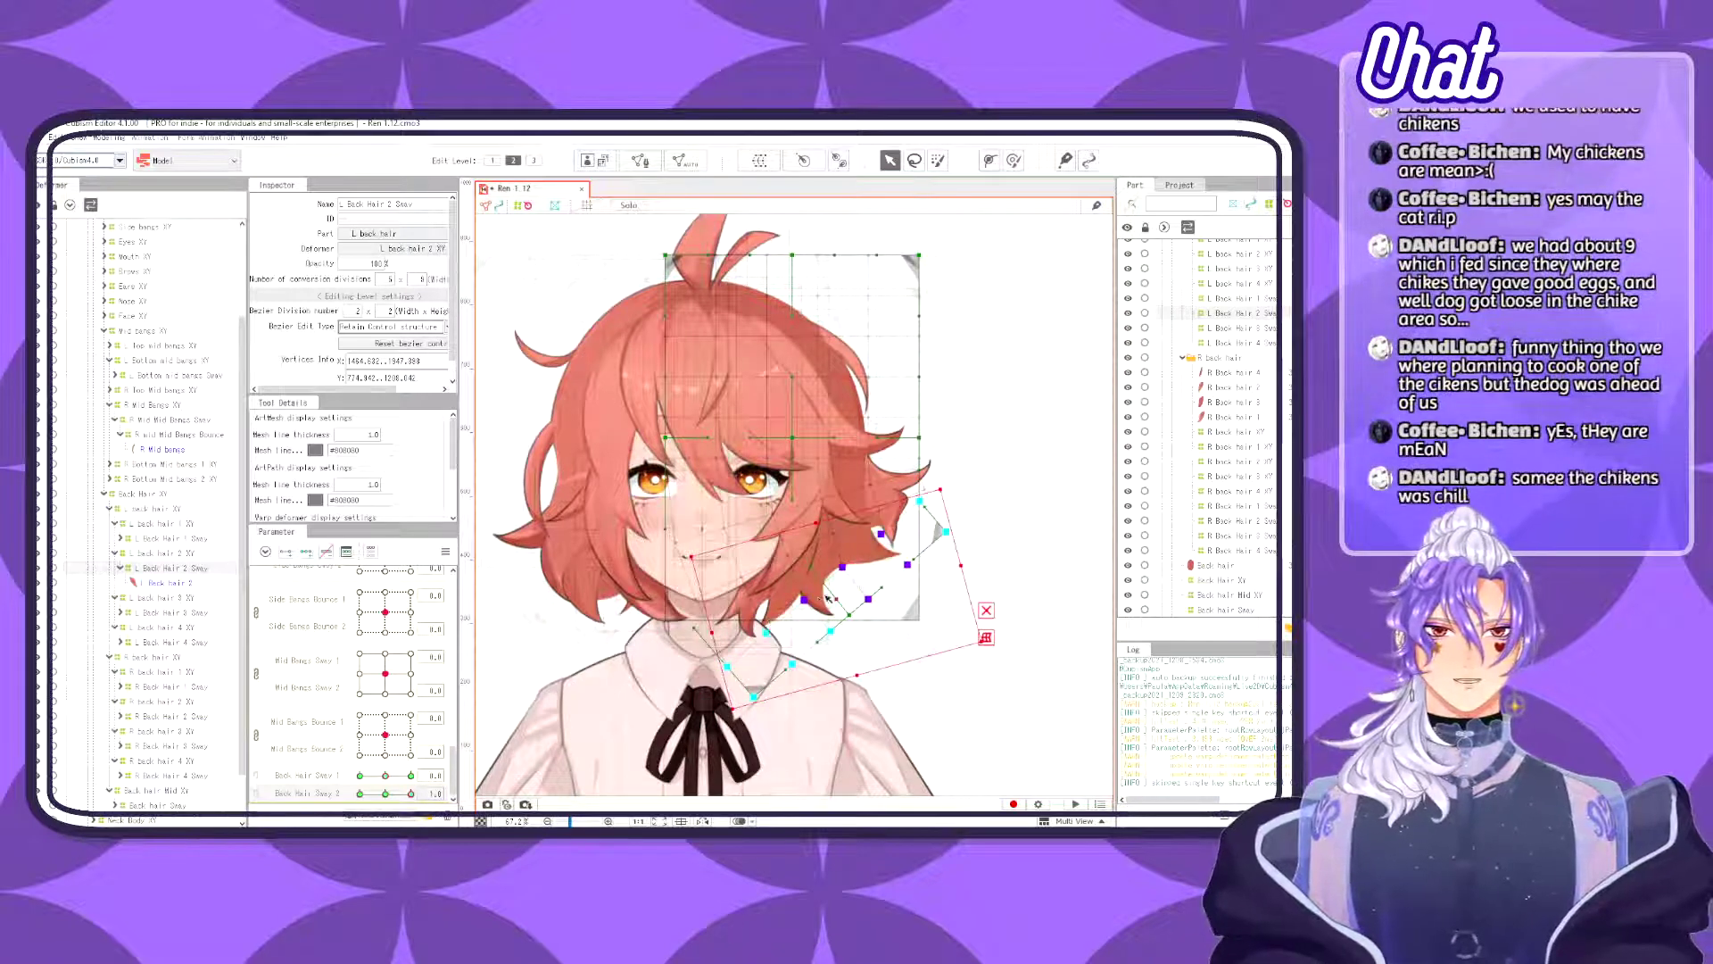
{"action": "left_click_drag", "start_coordinate": [835, 598], "coordinate": [850, 594]}
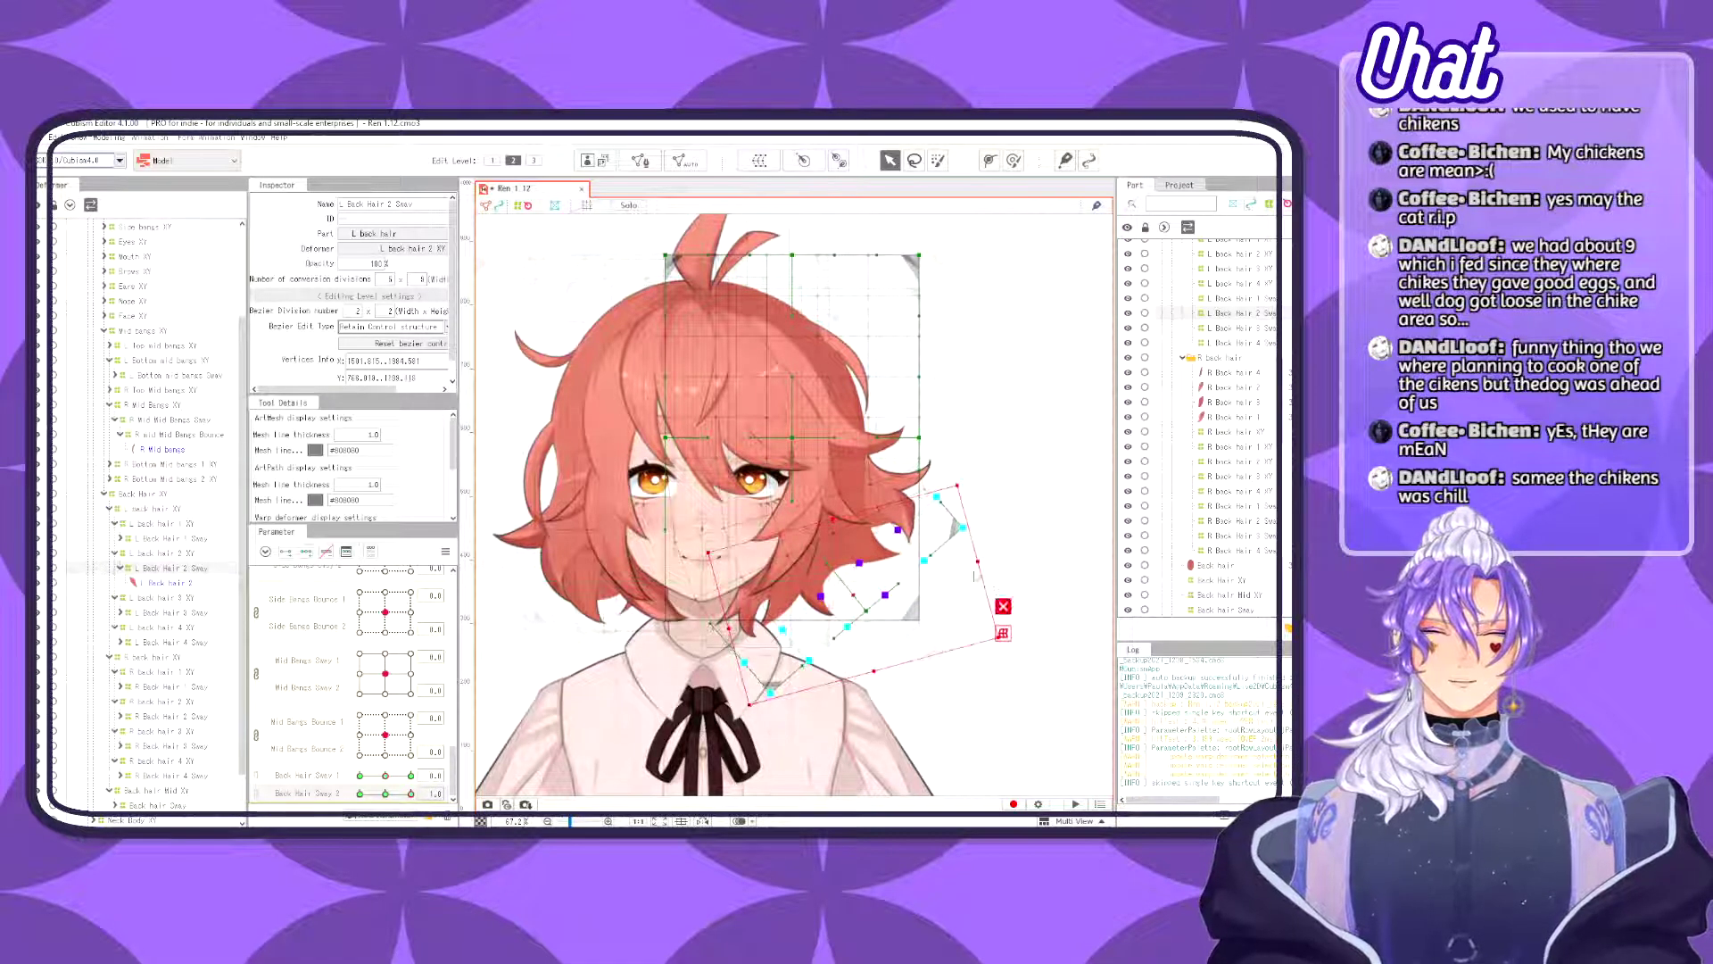
- Limit the L Back Hair 2 Sway selection to the bottom-edge points, rotate them further counterclockwise and move them up and outward
{"action": "key", "text": "b"}
{"action": "left_click_drag", "start_coordinate": [984, 562], "coordinate": [782, 724]}
{"action": "key", "text": "v"}
{"action": "left_click_drag", "start_coordinate": [867, 609], "coordinate": [883, 595]}
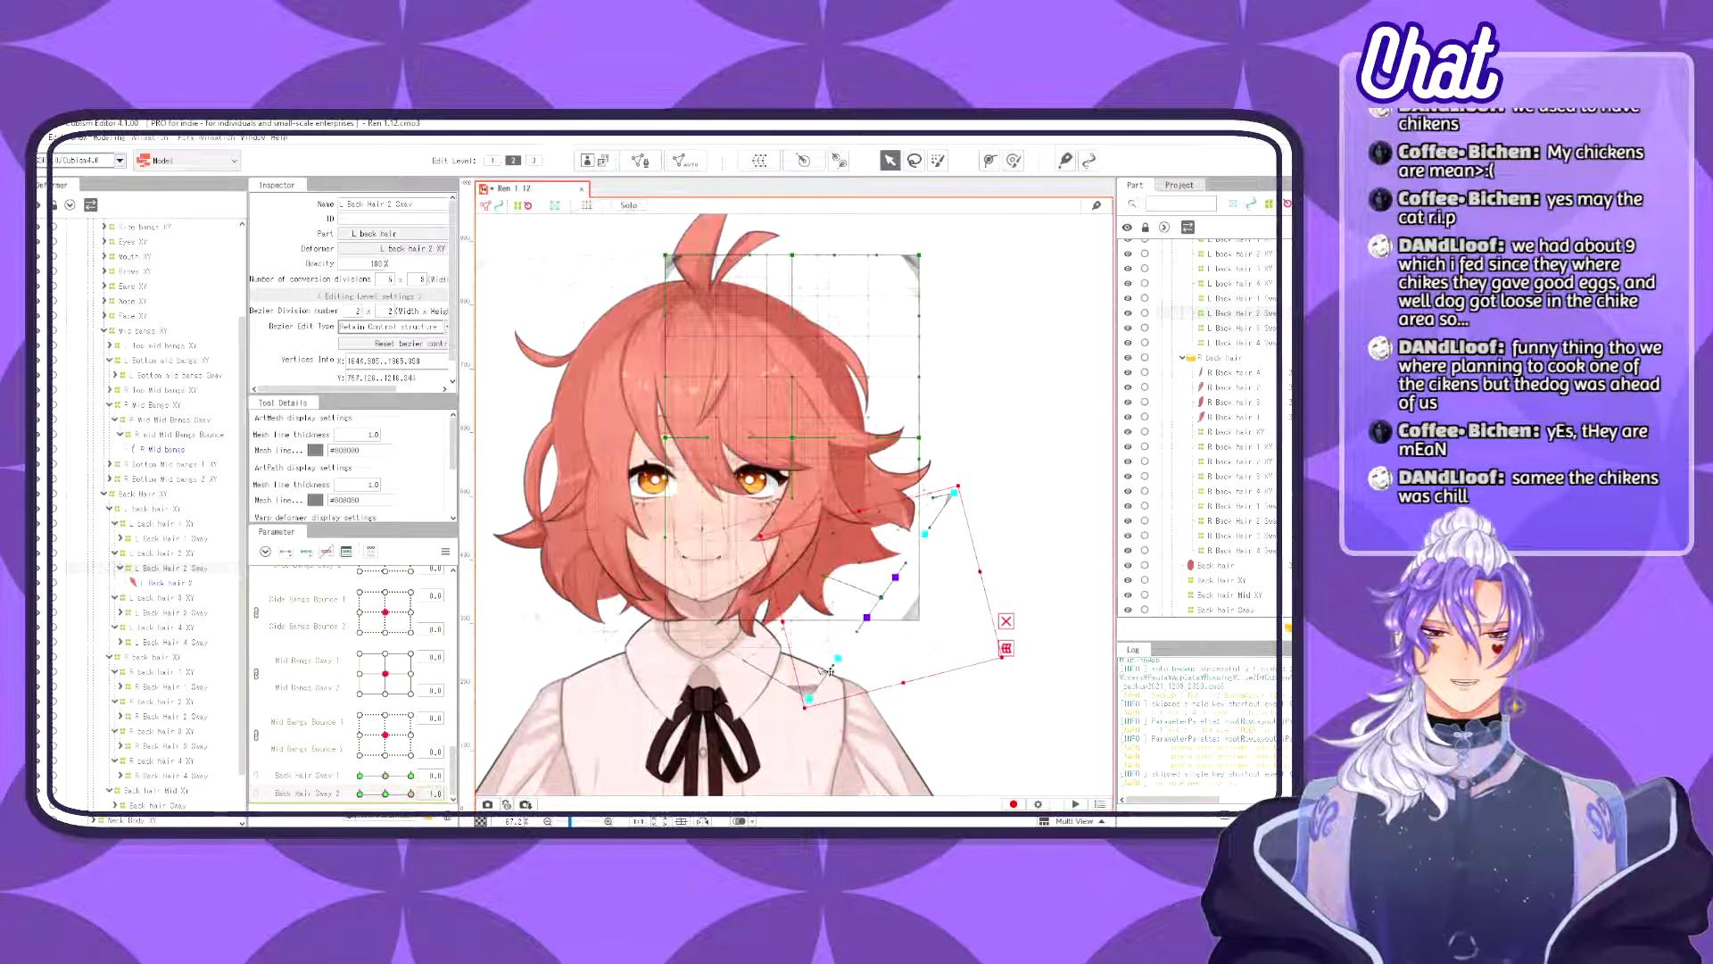
- Pull the bottom-edge points of the L Back Hair 2 Sway deformer closer together, check Back Hair Sway 2, and nudge them down and outward
{"action": "left_click_drag", "start_coordinate": [830, 658], "coordinate": [836, 653]}
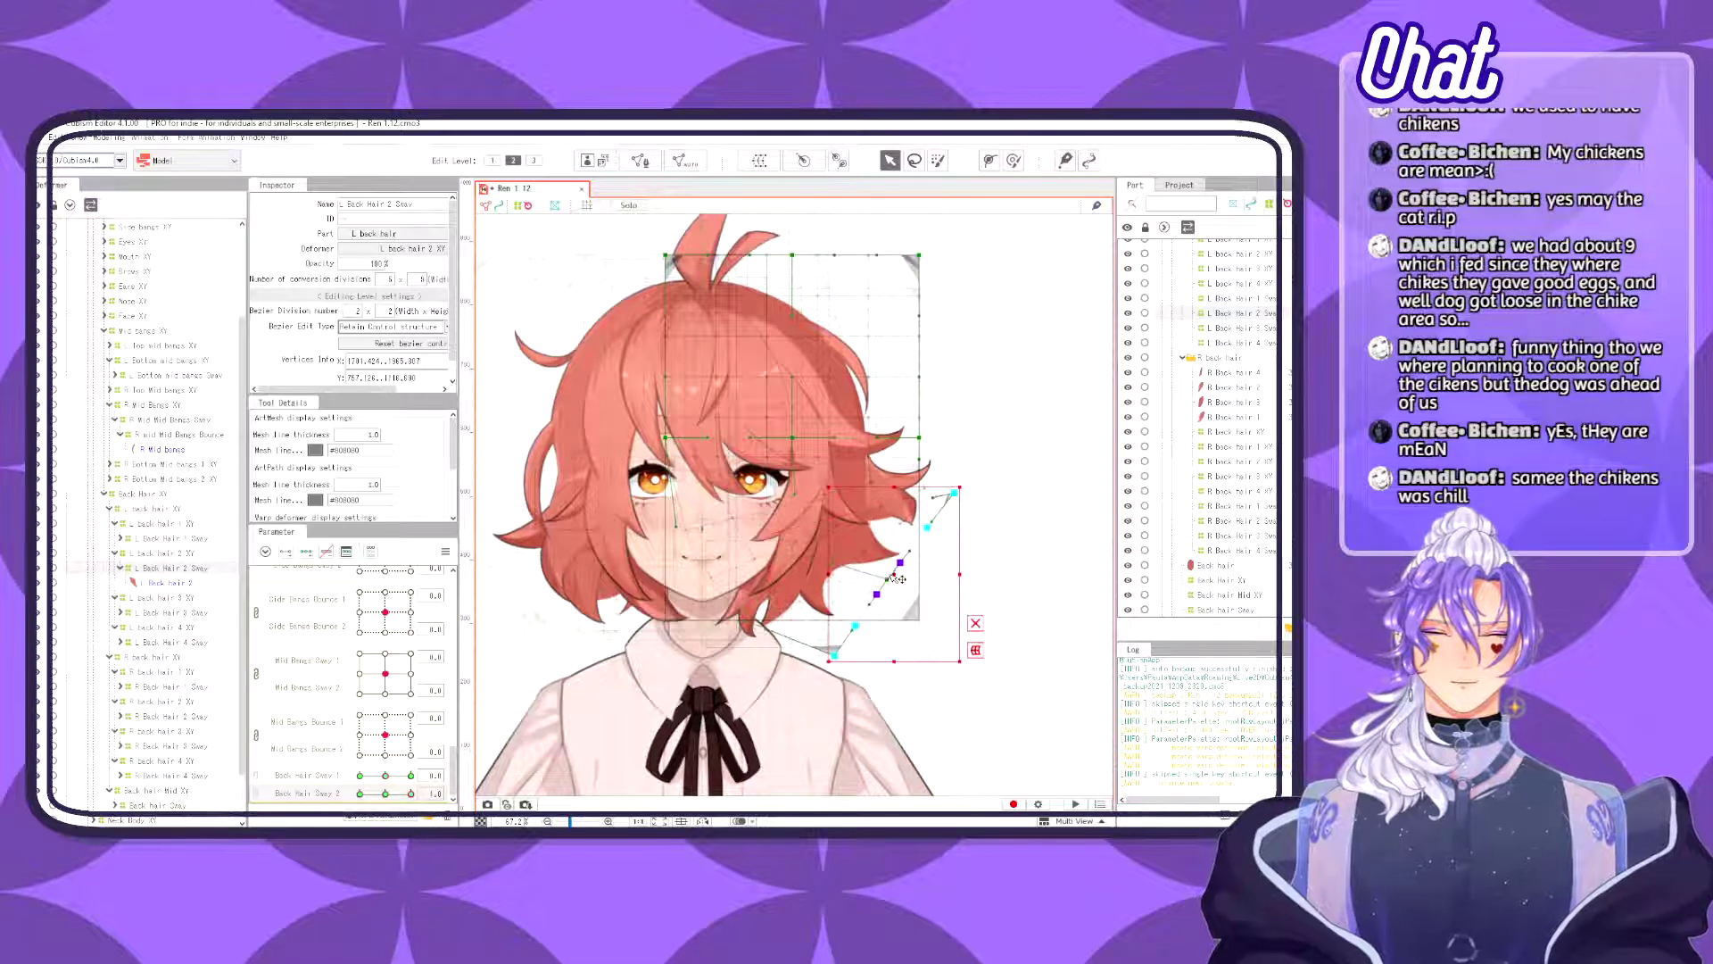
{"action": "left_click_drag", "start_coordinate": [936, 496], "coordinate": [932, 492]}
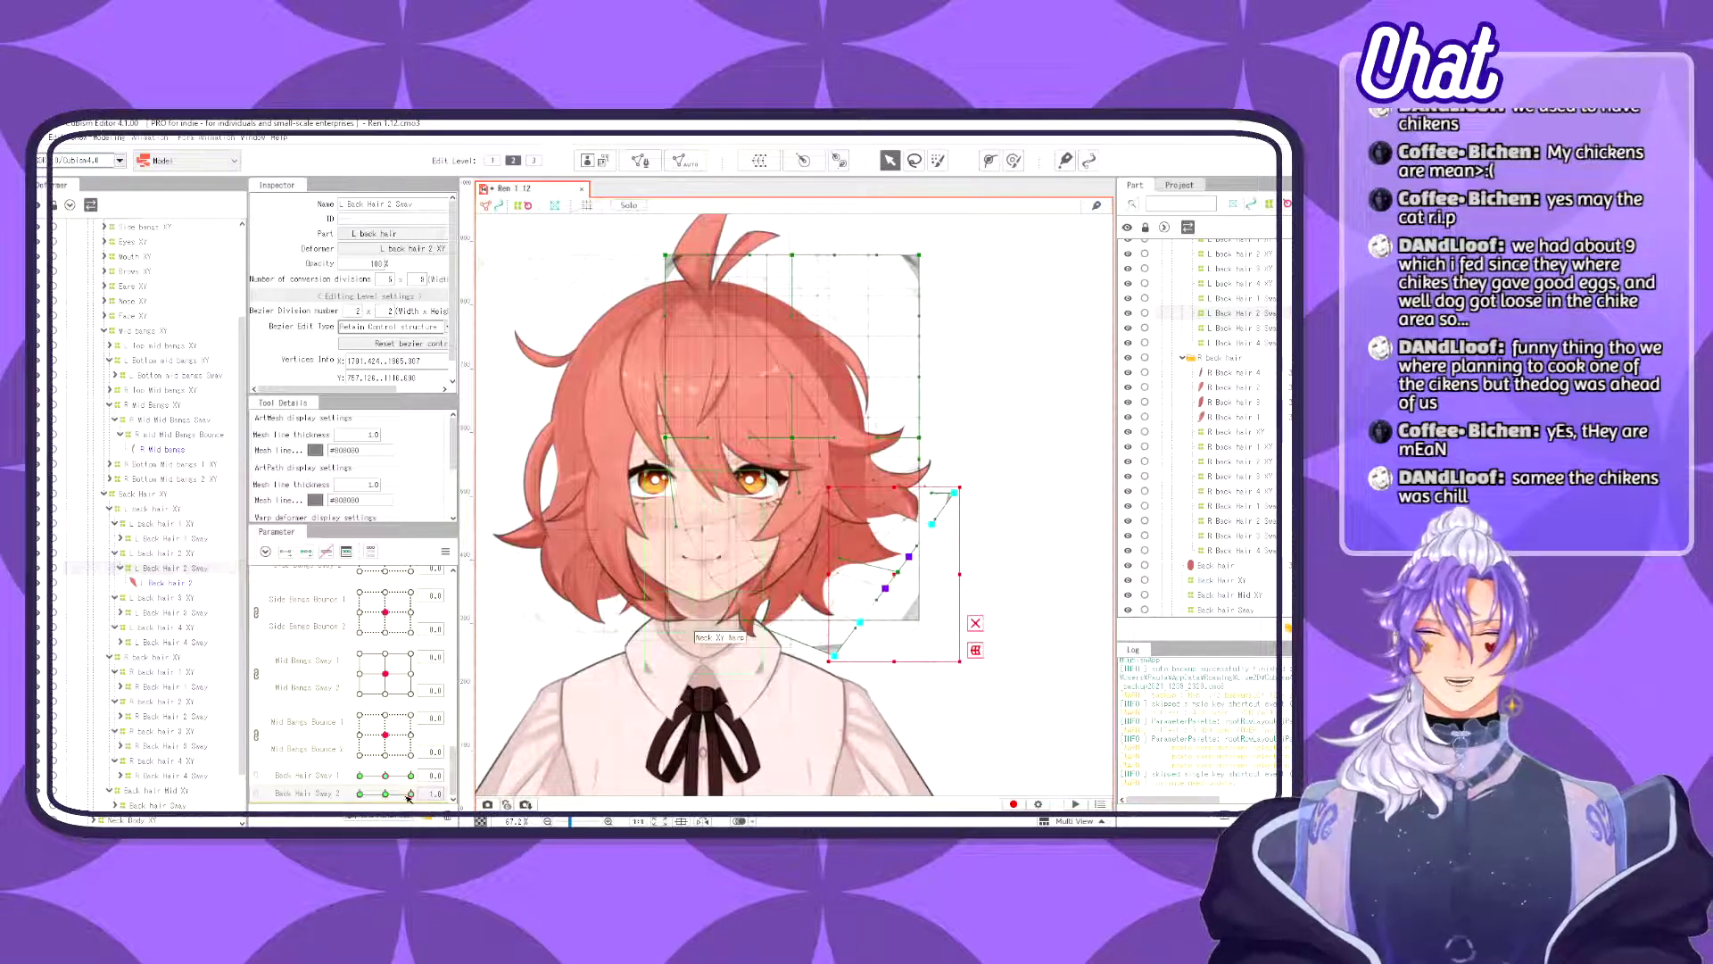
{"action": "mouse_move", "coordinate": [407, 797]}
{"action": "left_mouse_down"}
{"action": "mouse_move", "coordinate": [374, 793]}
{"action": "mouse_move", "coordinate": [410, 793]}
{"action": "left_mouse_up"}
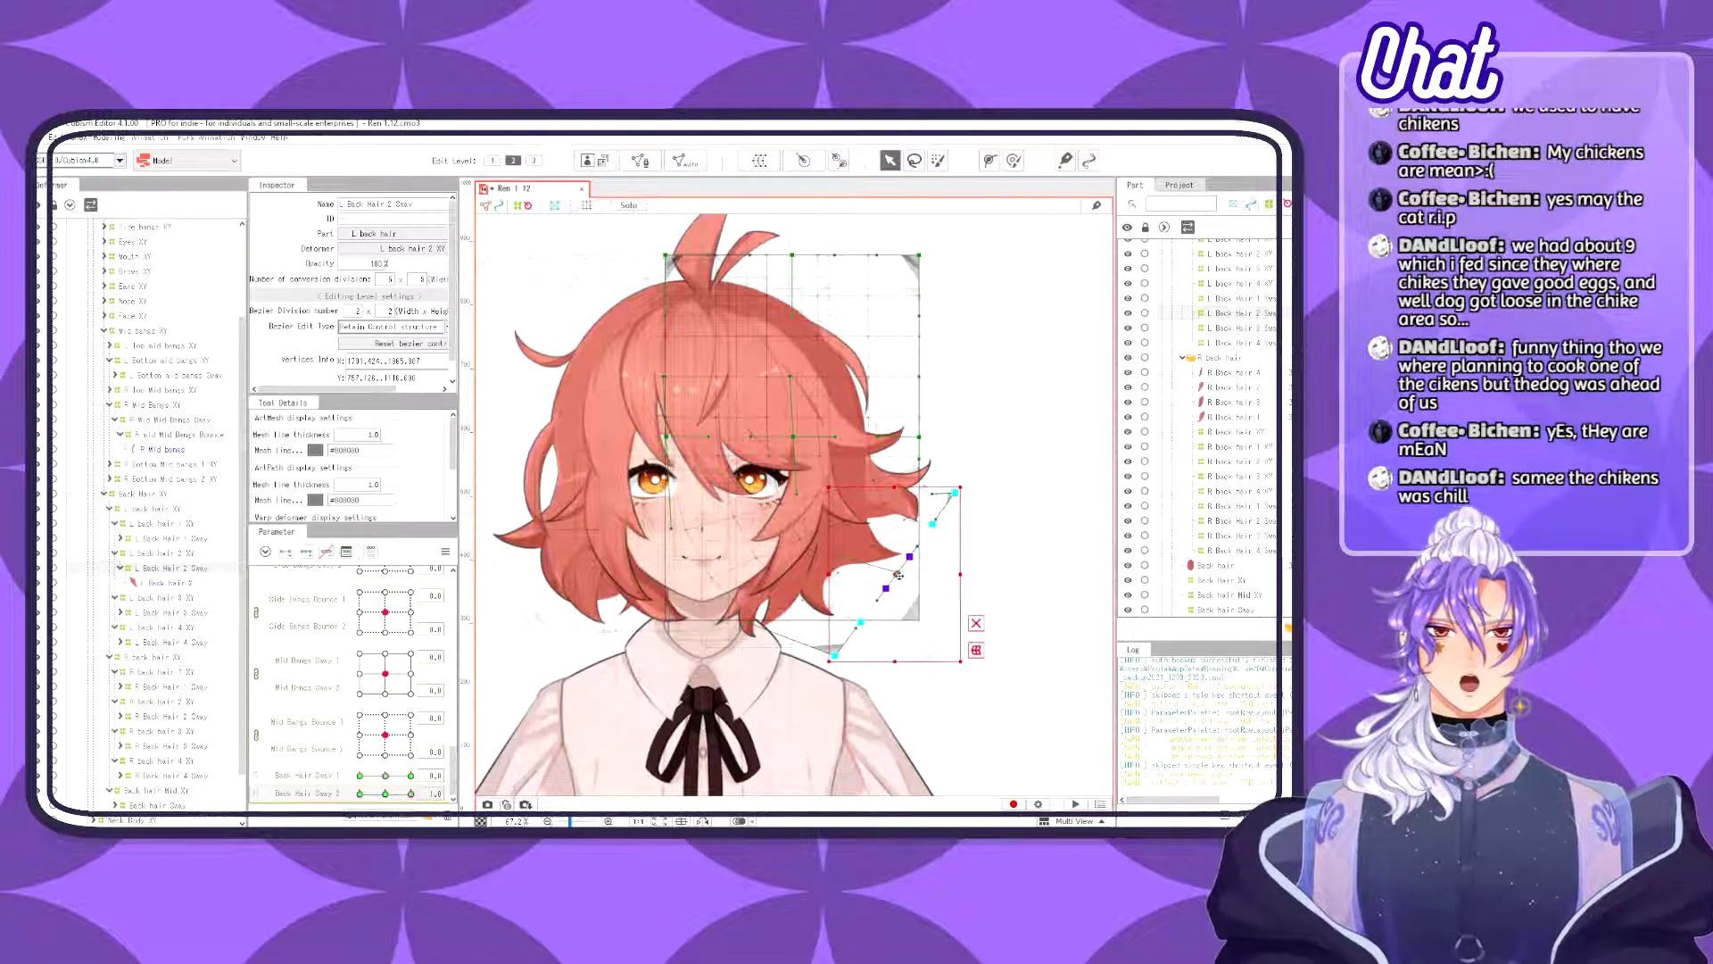
{"action": "left_click_drag", "start_coordinate": [895, 571], "coordinate": [901, 580]}
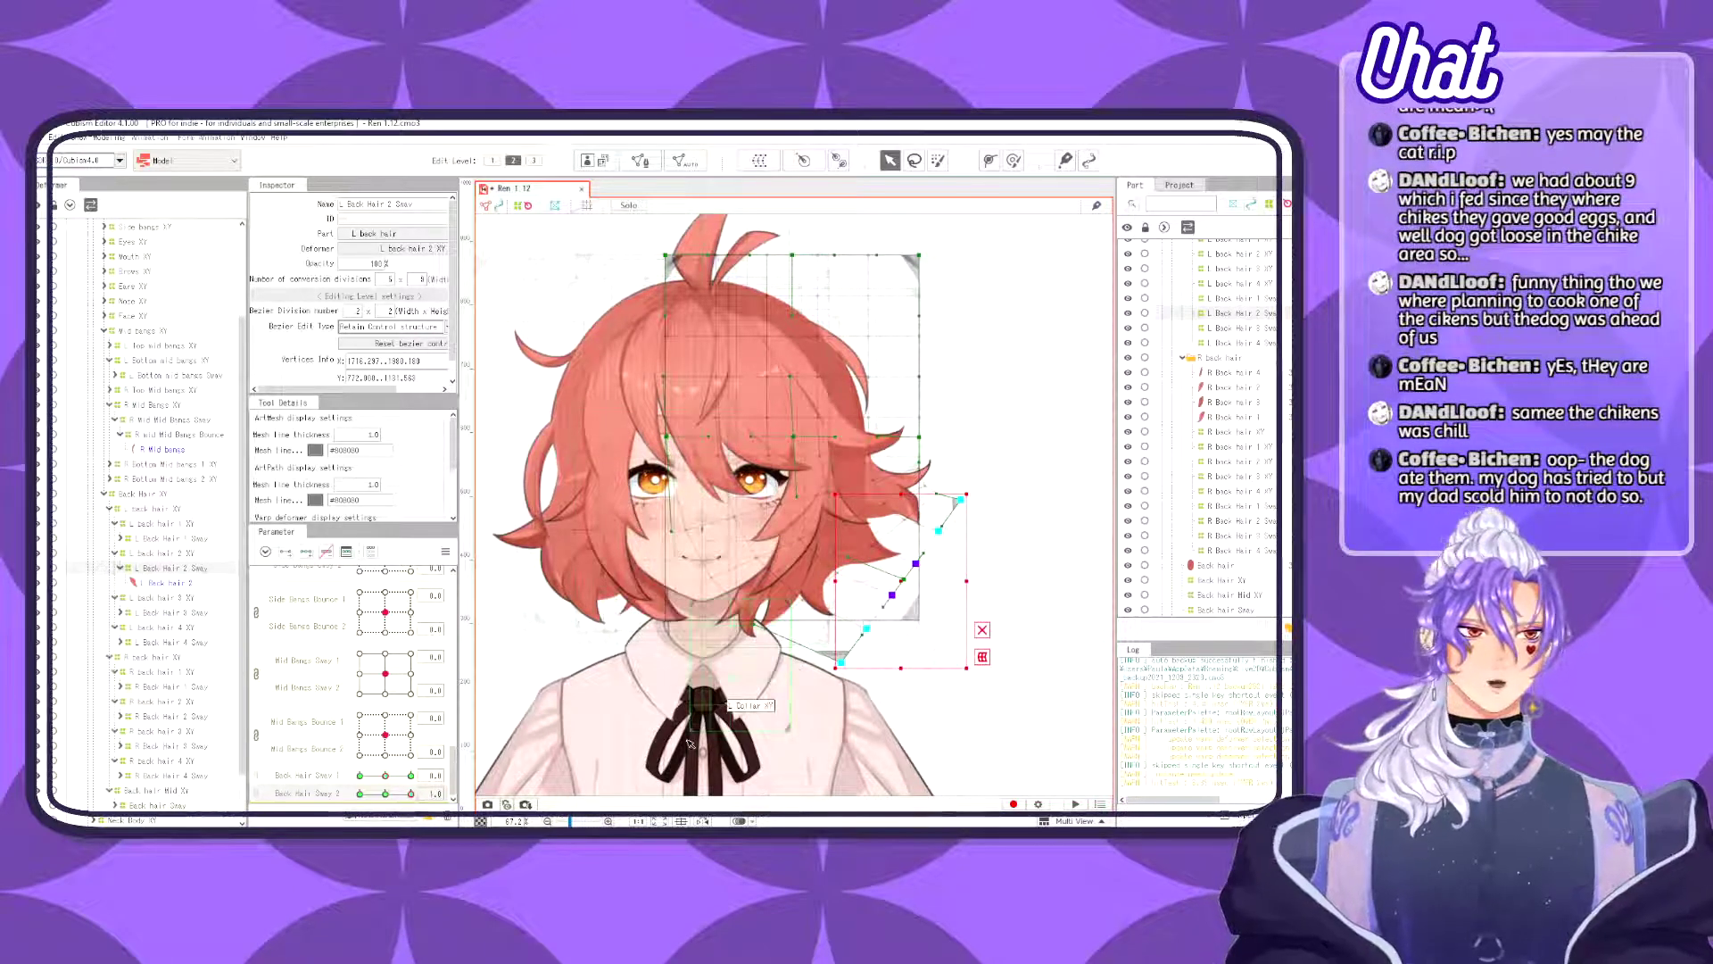
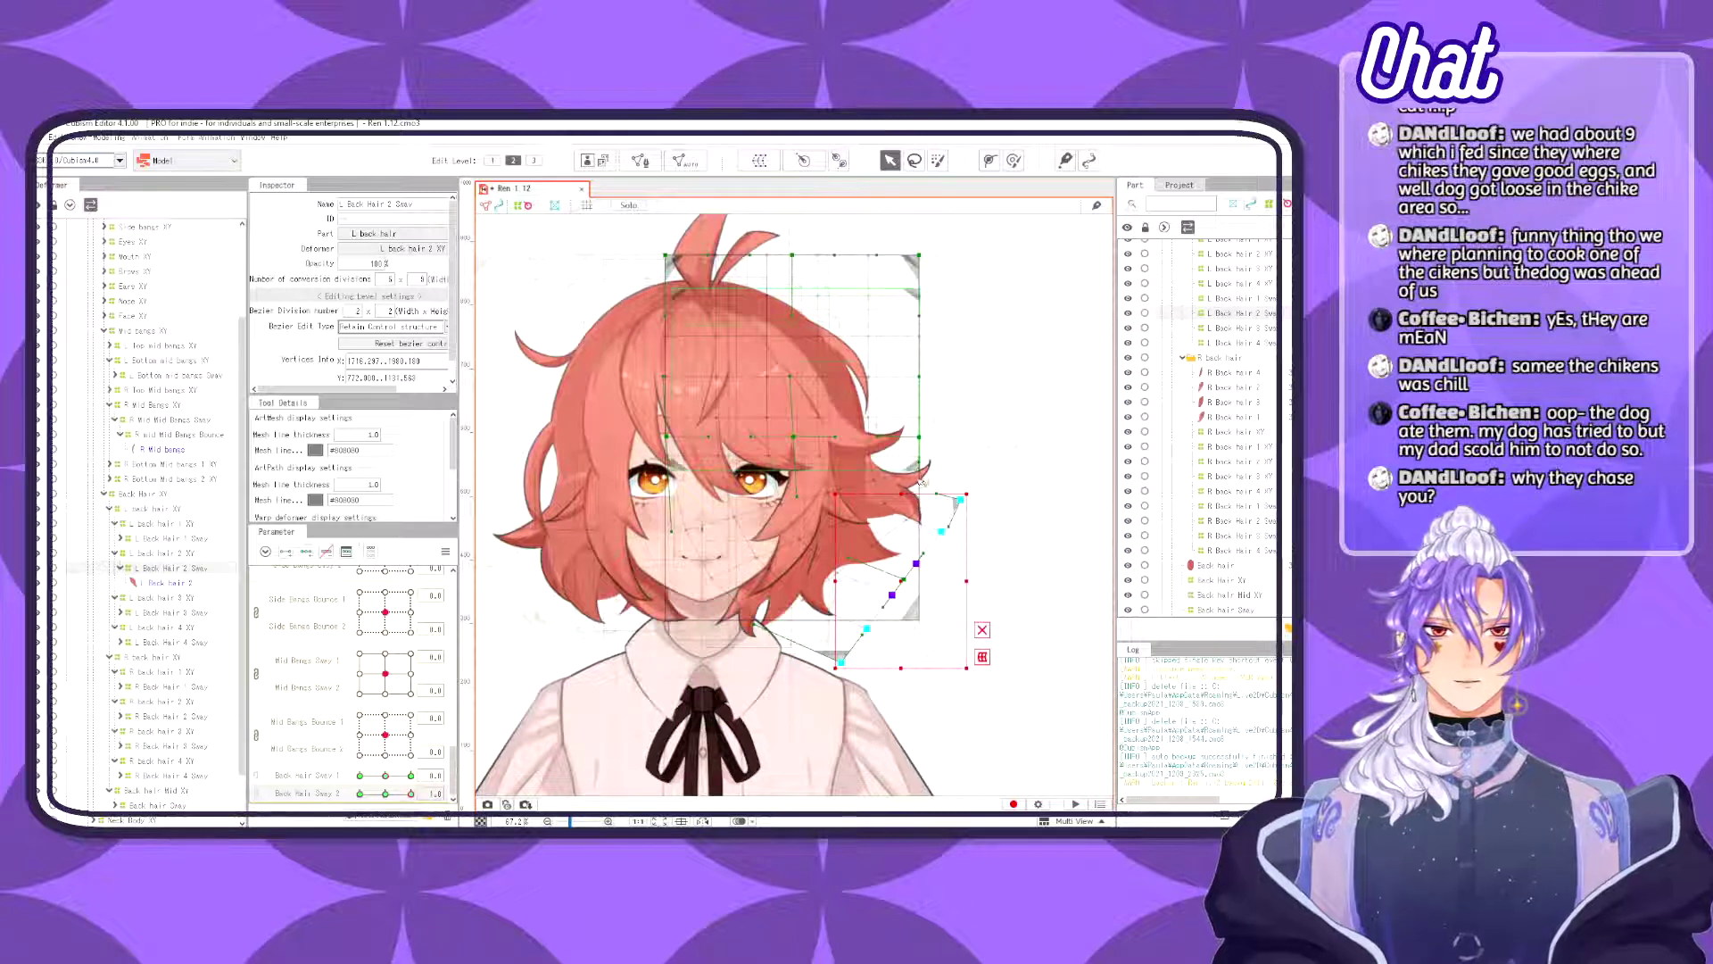
- Pull the bottom outer corner and bottom middle control points of the L Back Hair 2 Sway deformer outward, testing the sway with Back Hair Sway 2
{"action": "left_click", "coordinate": [903, 520]}
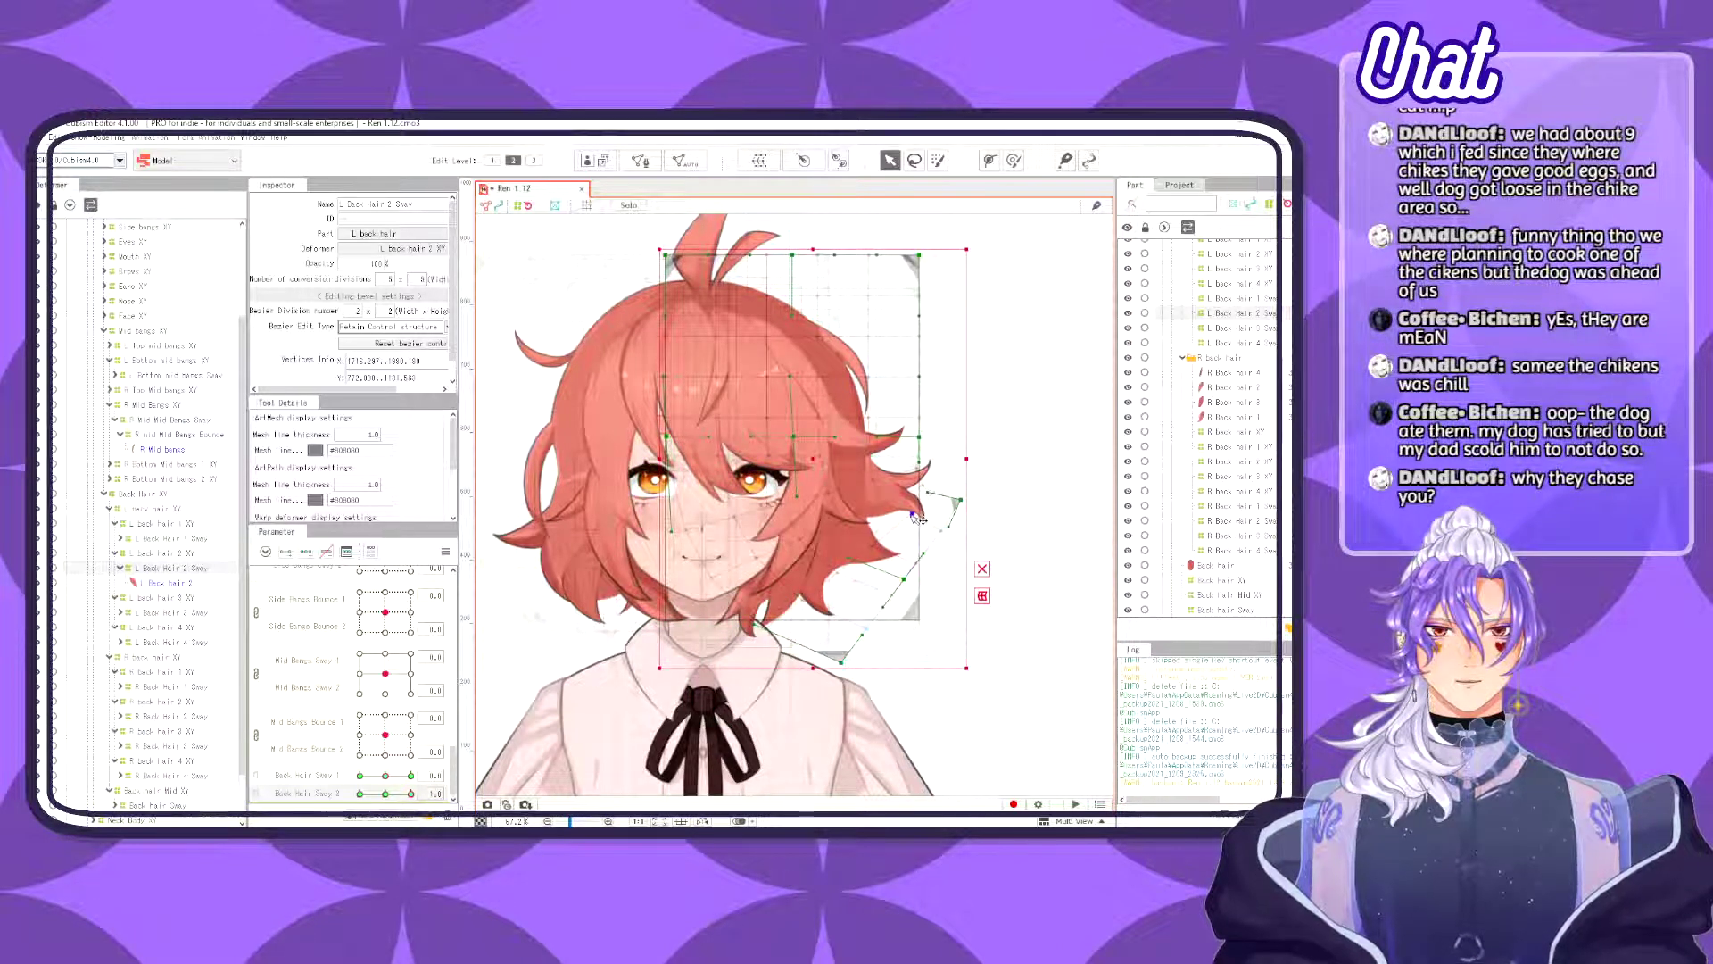
{"action": "left_click", "coordinate": [385, 793]}
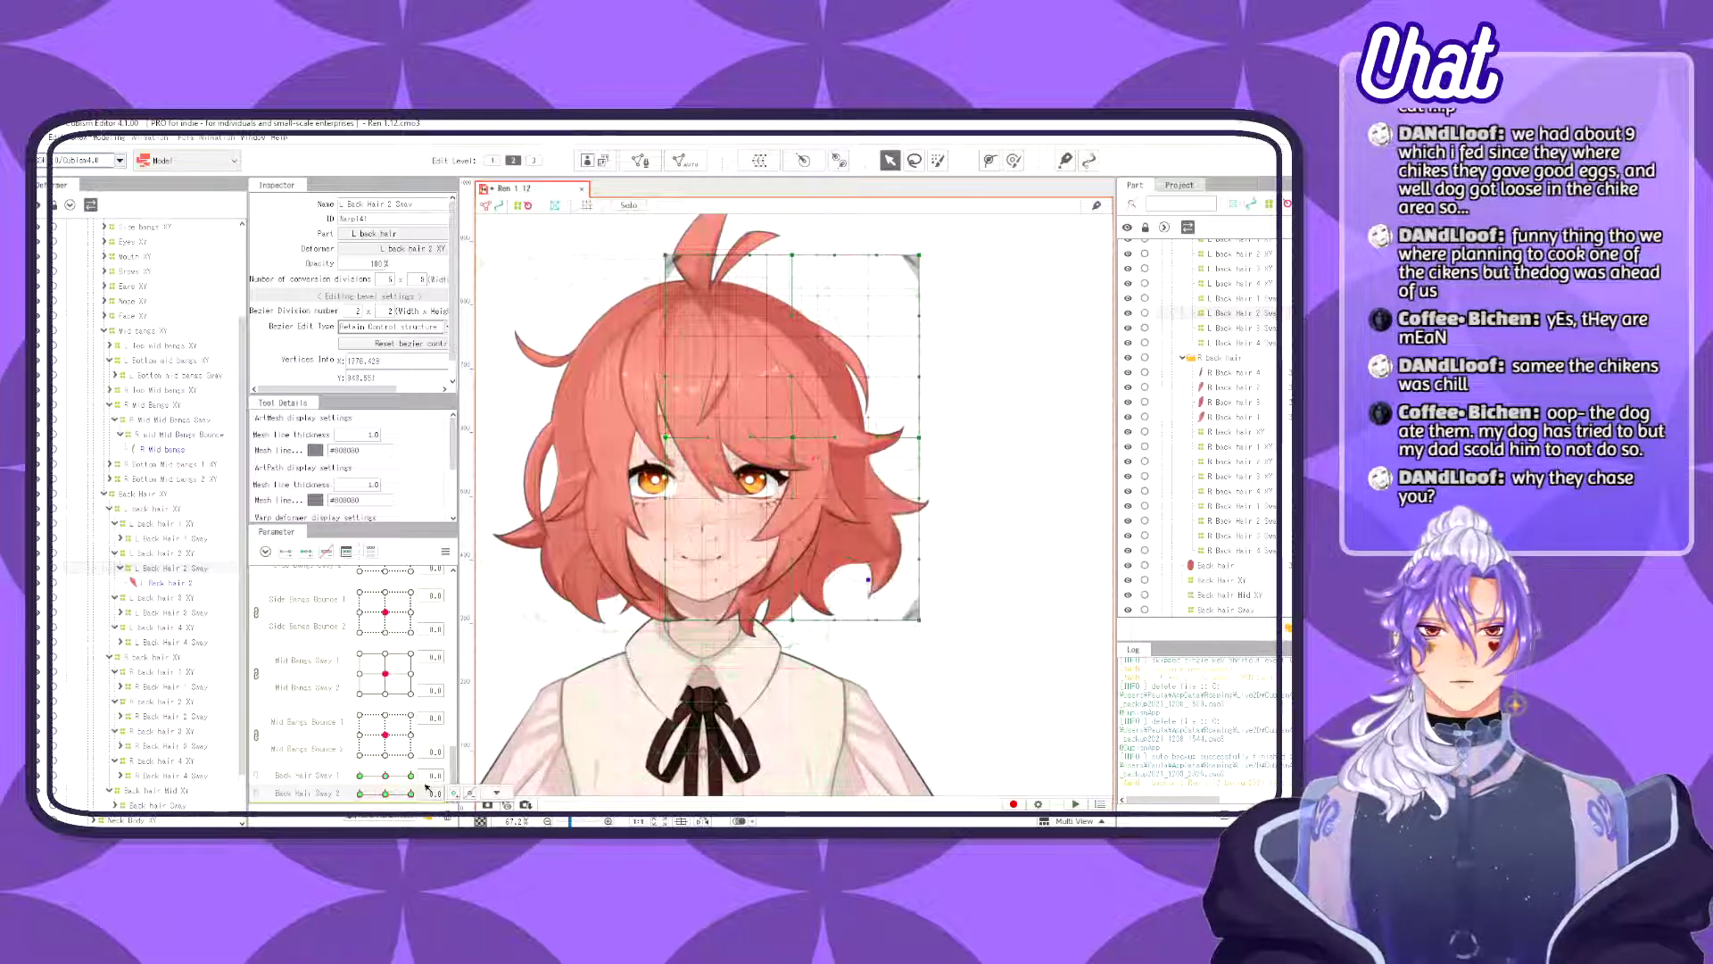
{"action": "mouse_move", "coordinate": [426, 786]}
{"action": "left_mouse_down"}
{"action": "mouse_move", "coordinate": [361, 805]}
{"action": "mouse_move", "coordinate": [412, 793]}
{"action": "left_mouse_up"}
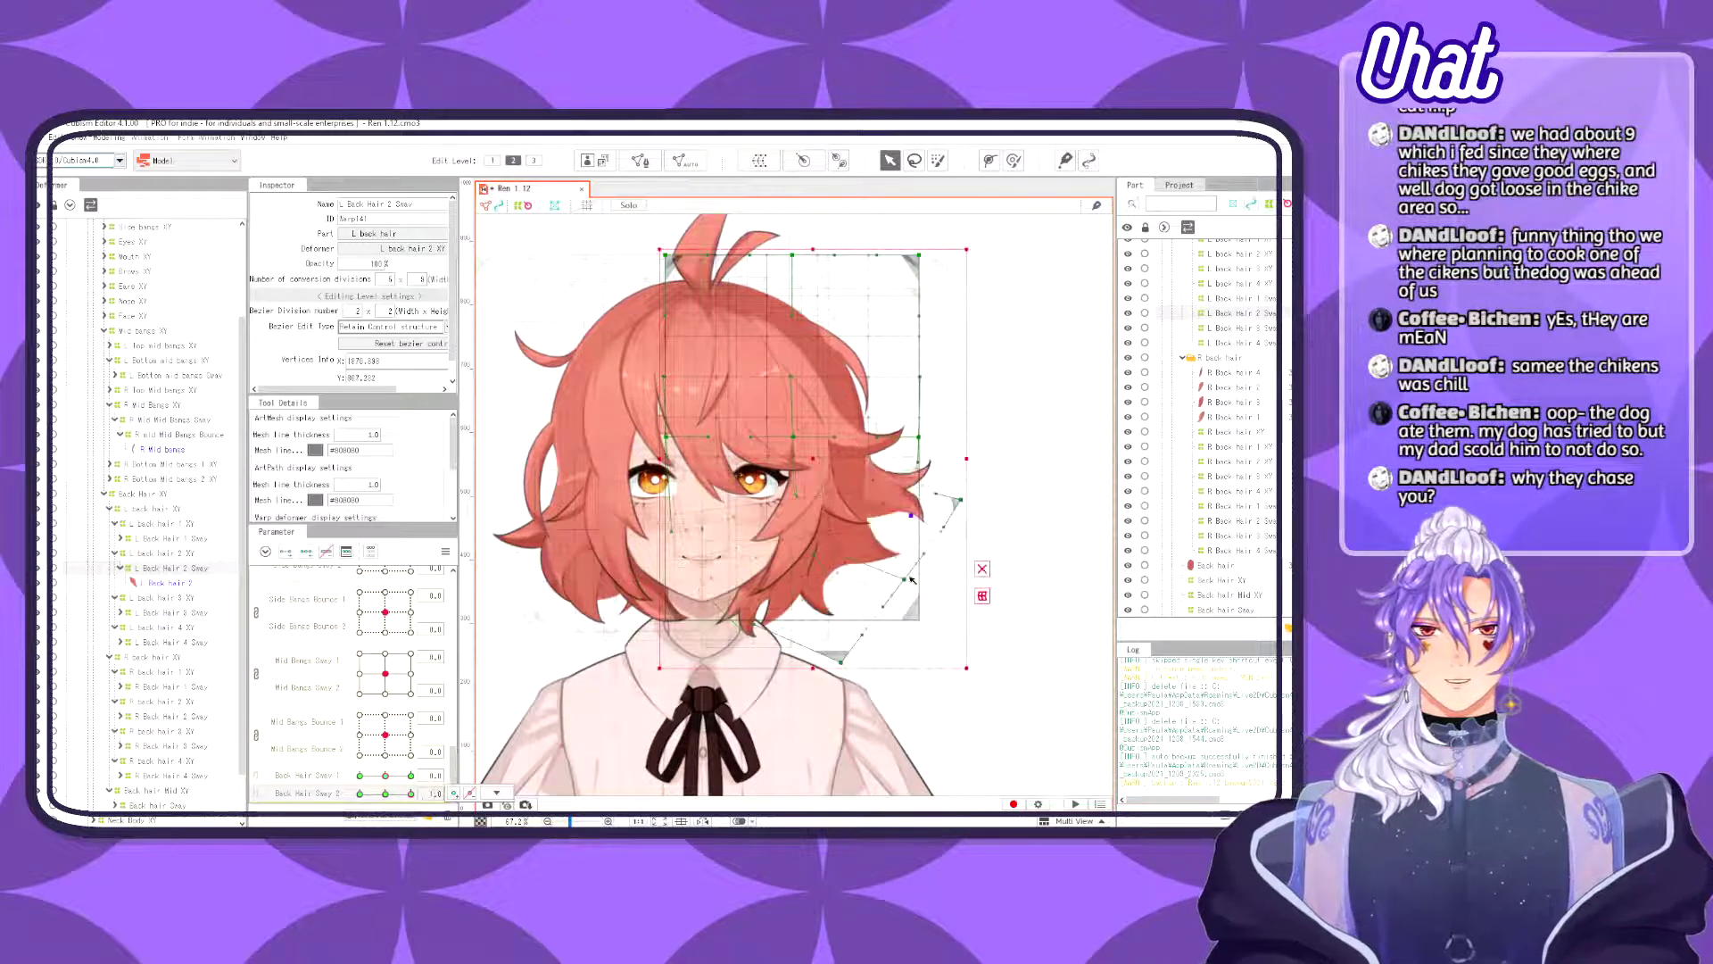
{"action": "left_click_drag", "start_coordinate": [961, 500], "coordinate": [972, 501]}
{"action": "left_click_drag", "start_coordinate": [905, 579], "coordinate": [922, 588]}
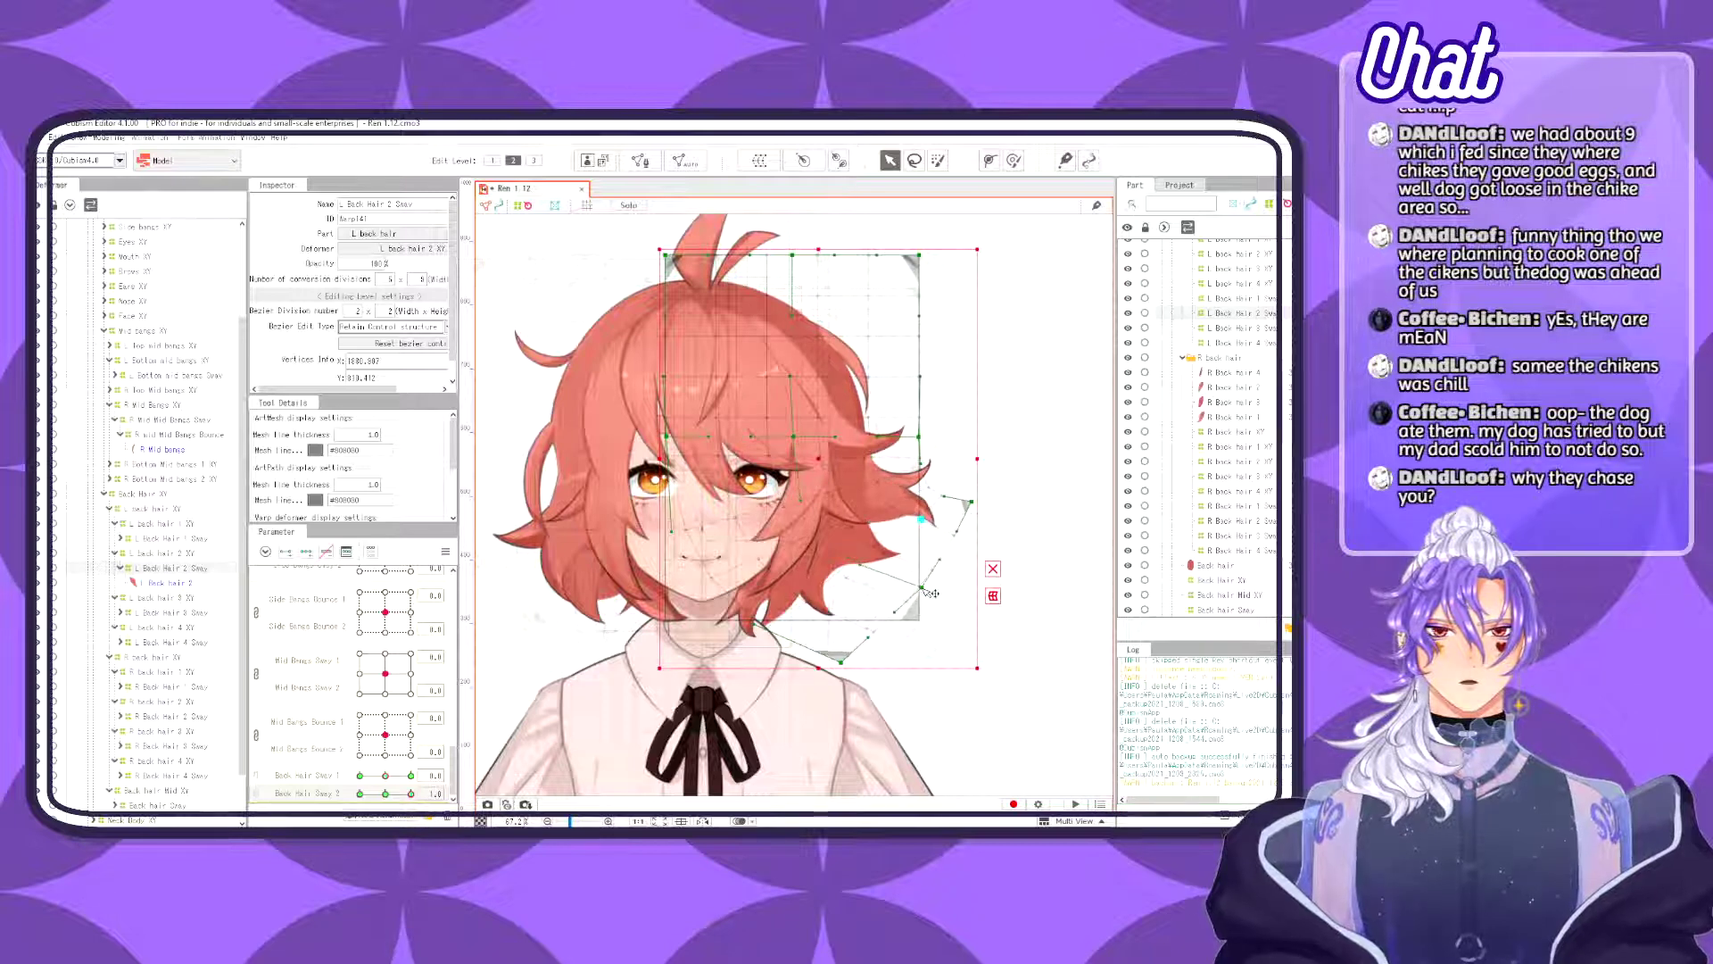
{"action": "mouse_move", "coordinate": [411, 793]}
{"action": "left_mouse_down"}
{"action": "mouse_move", "coordinate": [371, 795]}
{"action": "mouse_move", "coordinate": [425, 793]}
{"action": "left_mouse_up"}
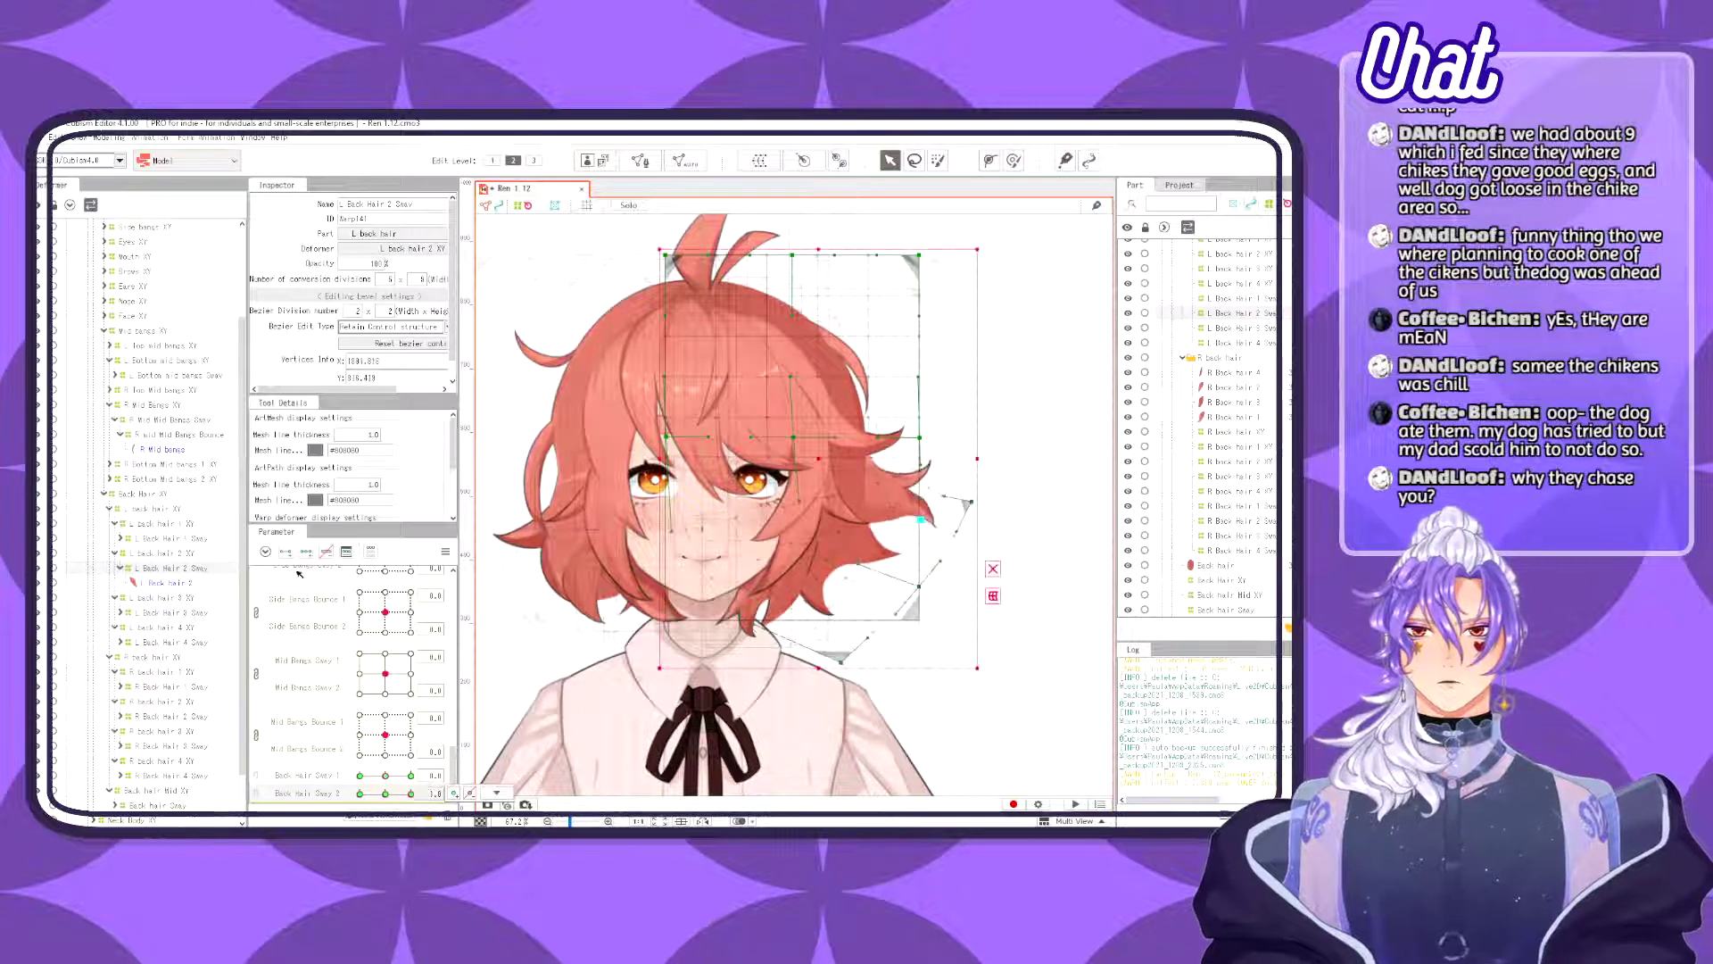
- Select the L Back Hair 3 Sway deformer and set its horizontal conversion divisions to 7
{"action": "left_click", "coordinate": [176, 613]}
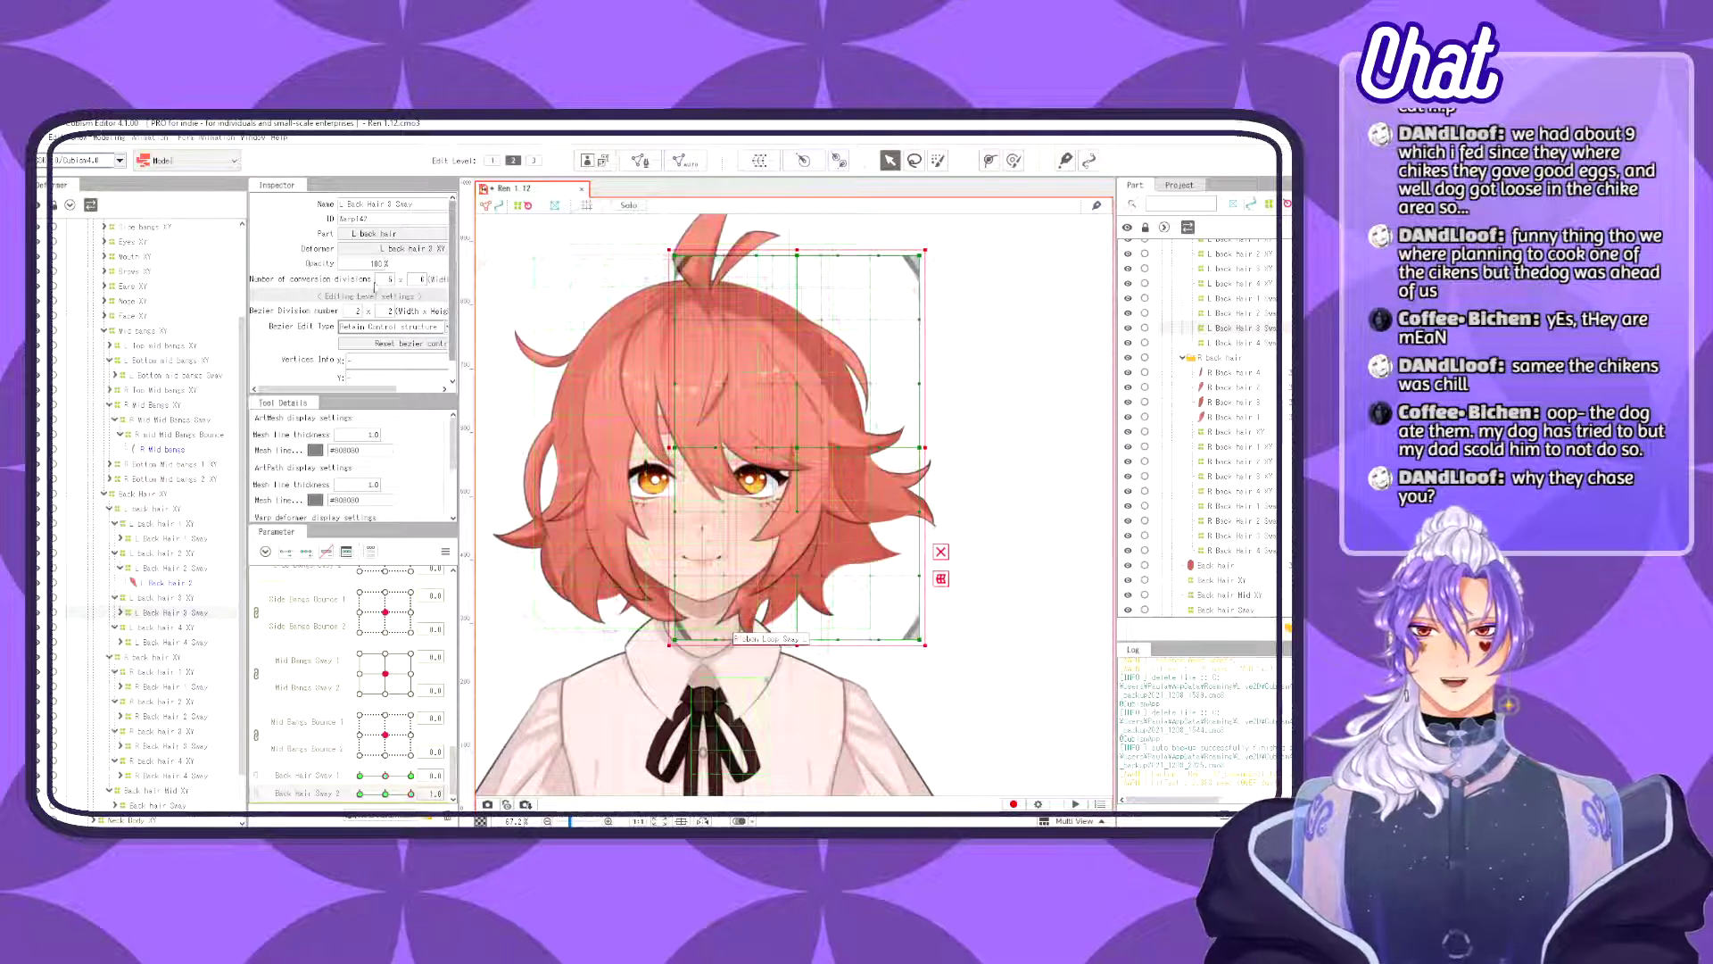
{"action": "type", "text": "7"}
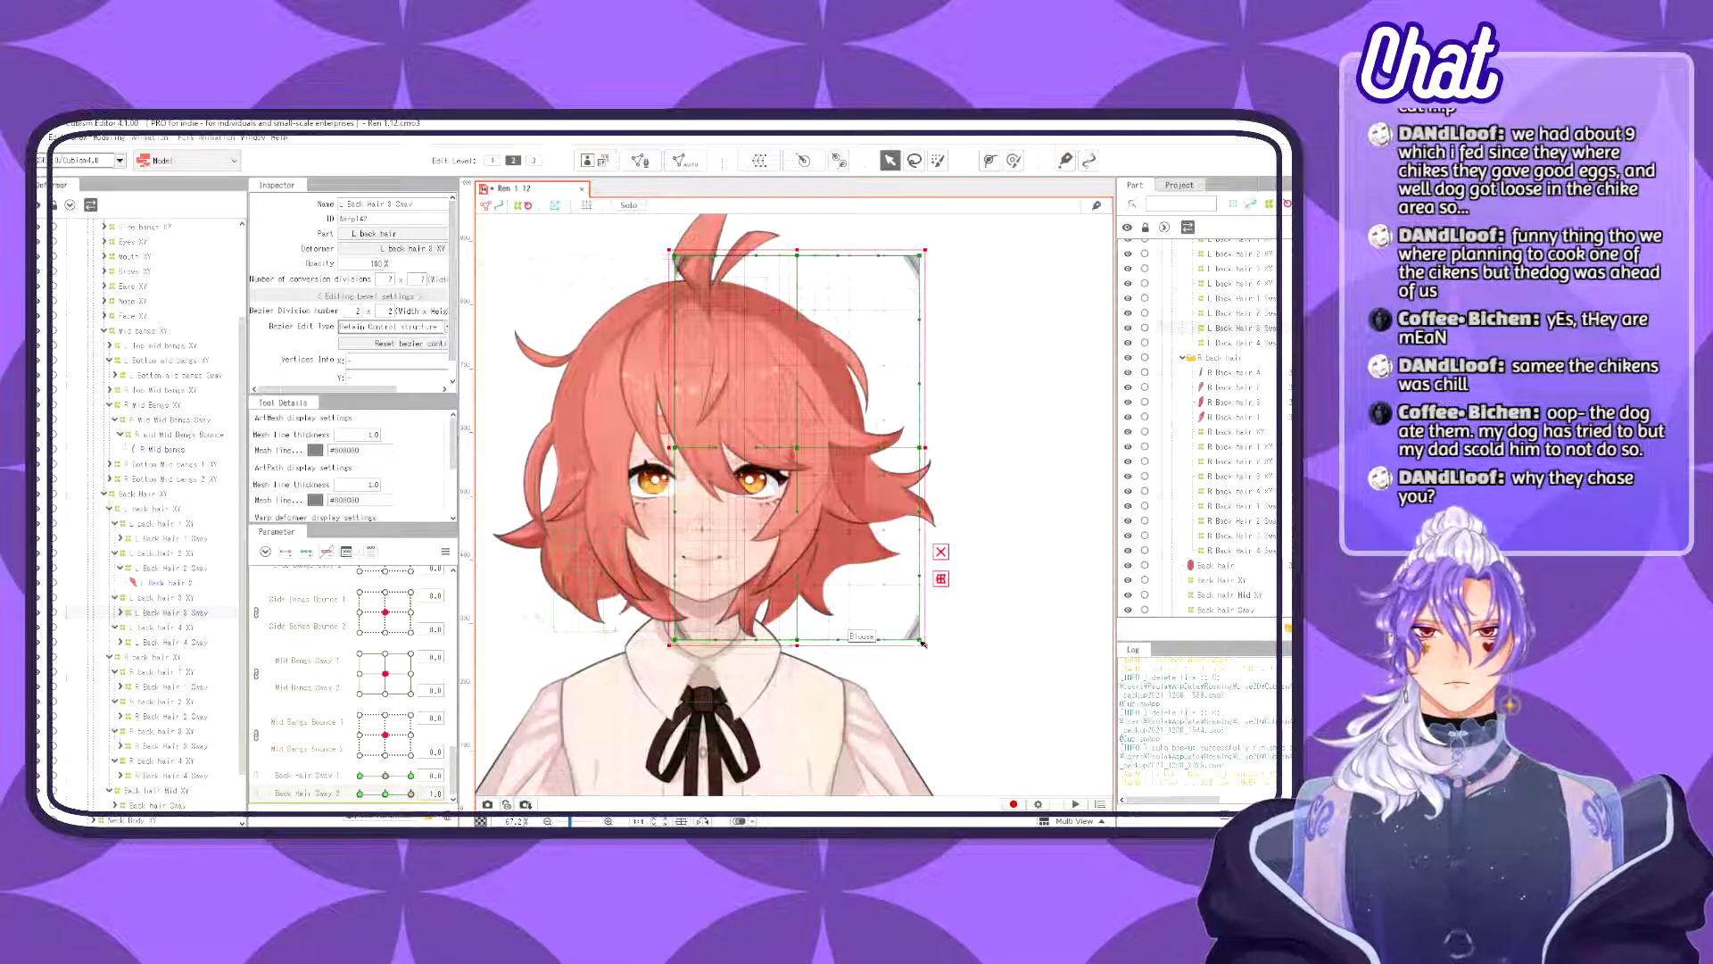
- Try rotating the lower point rows of the L Back Hair 3 Sway deformer counterclockwise, and undo it
{"action": "left_click_drag", "start_coordinate": [928, 638], "coordinate": [951, 610]}
{"action": "key", "text": "ctrl+z"}
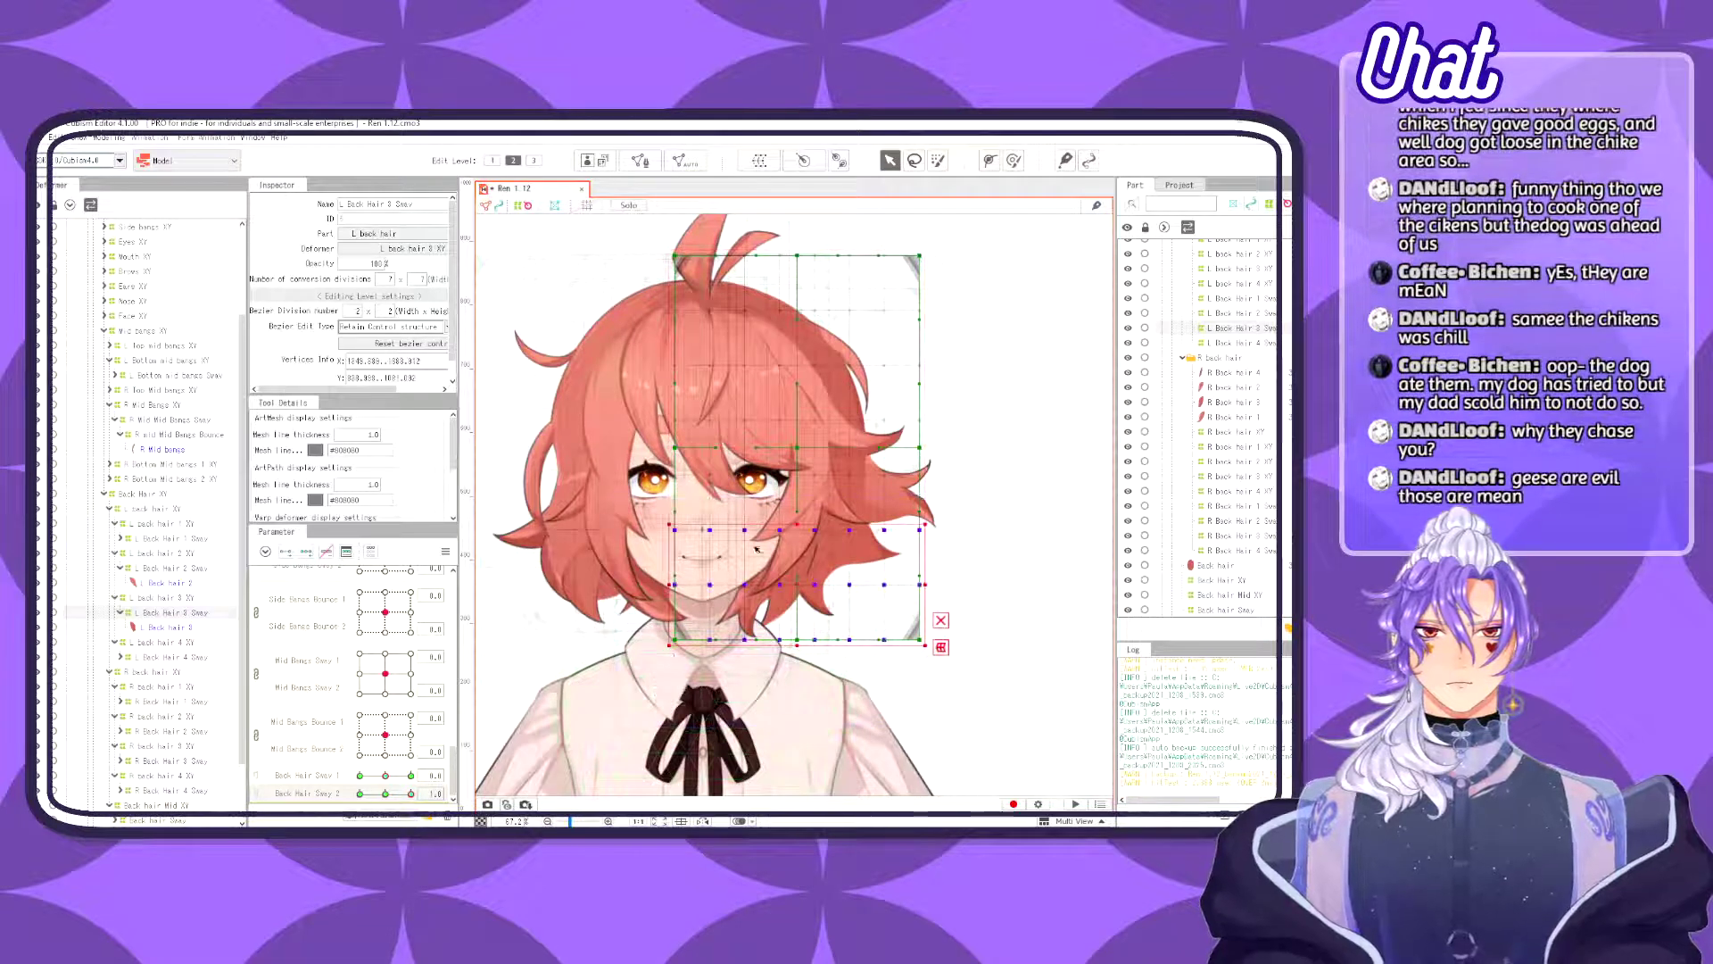
{"action": "left_click_drag", "start_coordinate": [653, 660], "coordinate": [712, 654]}
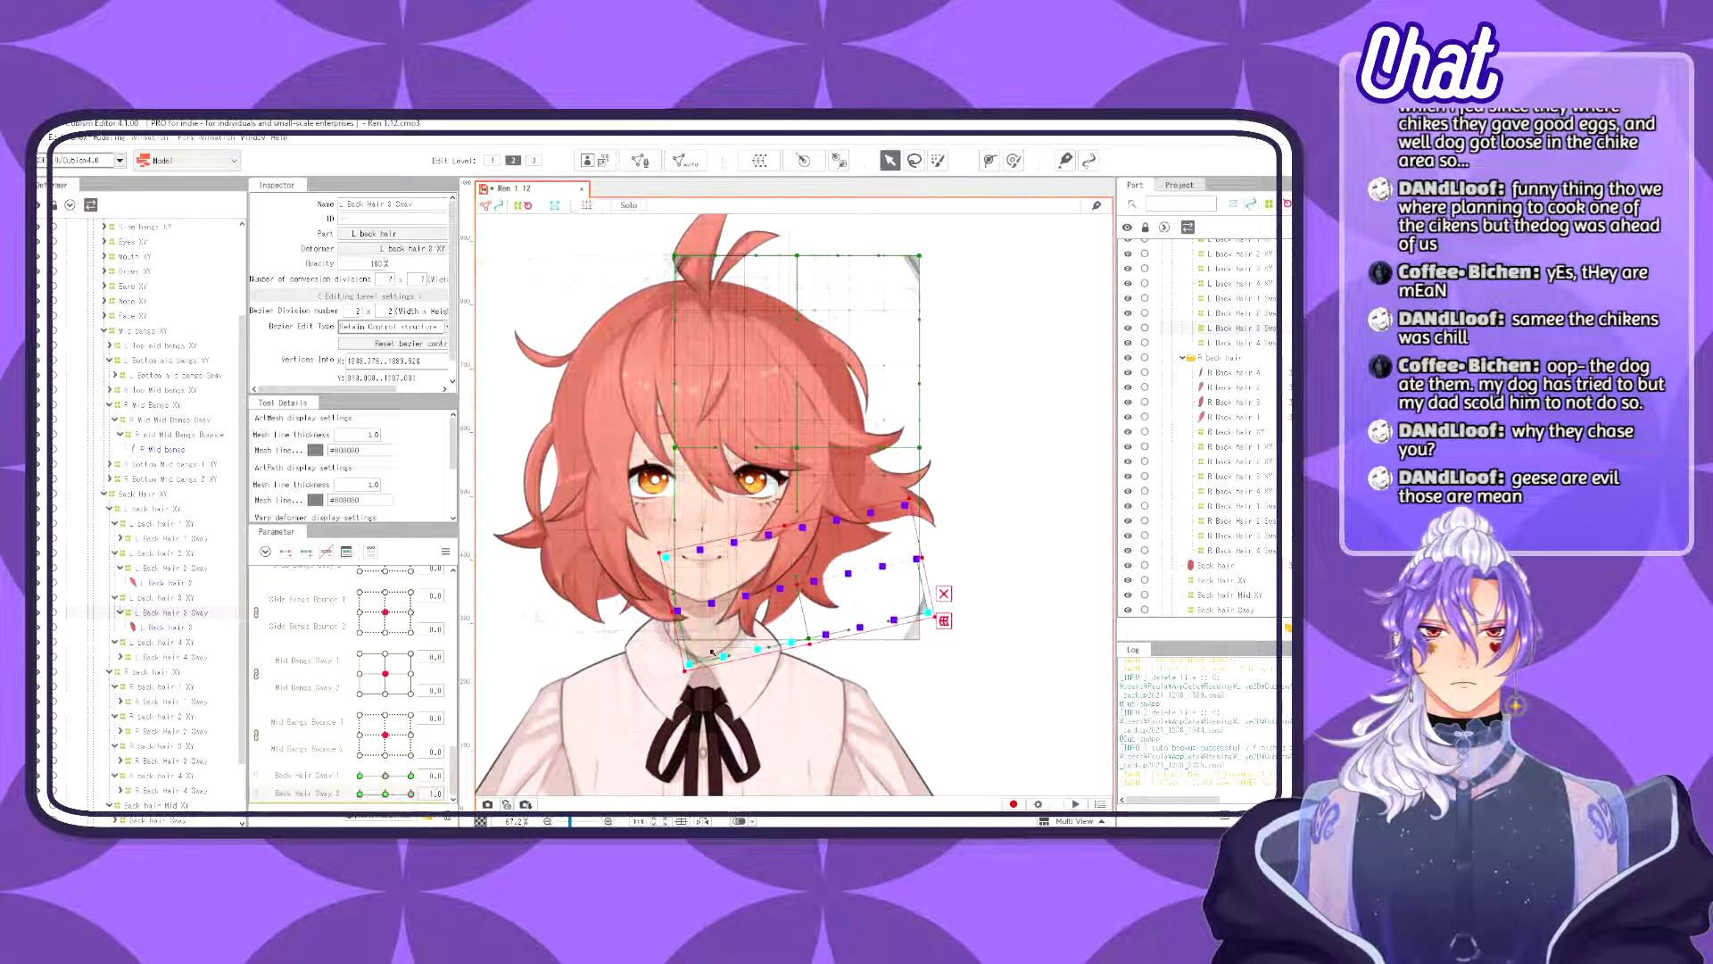
{"action": "key", "text": "ctrl+z"}
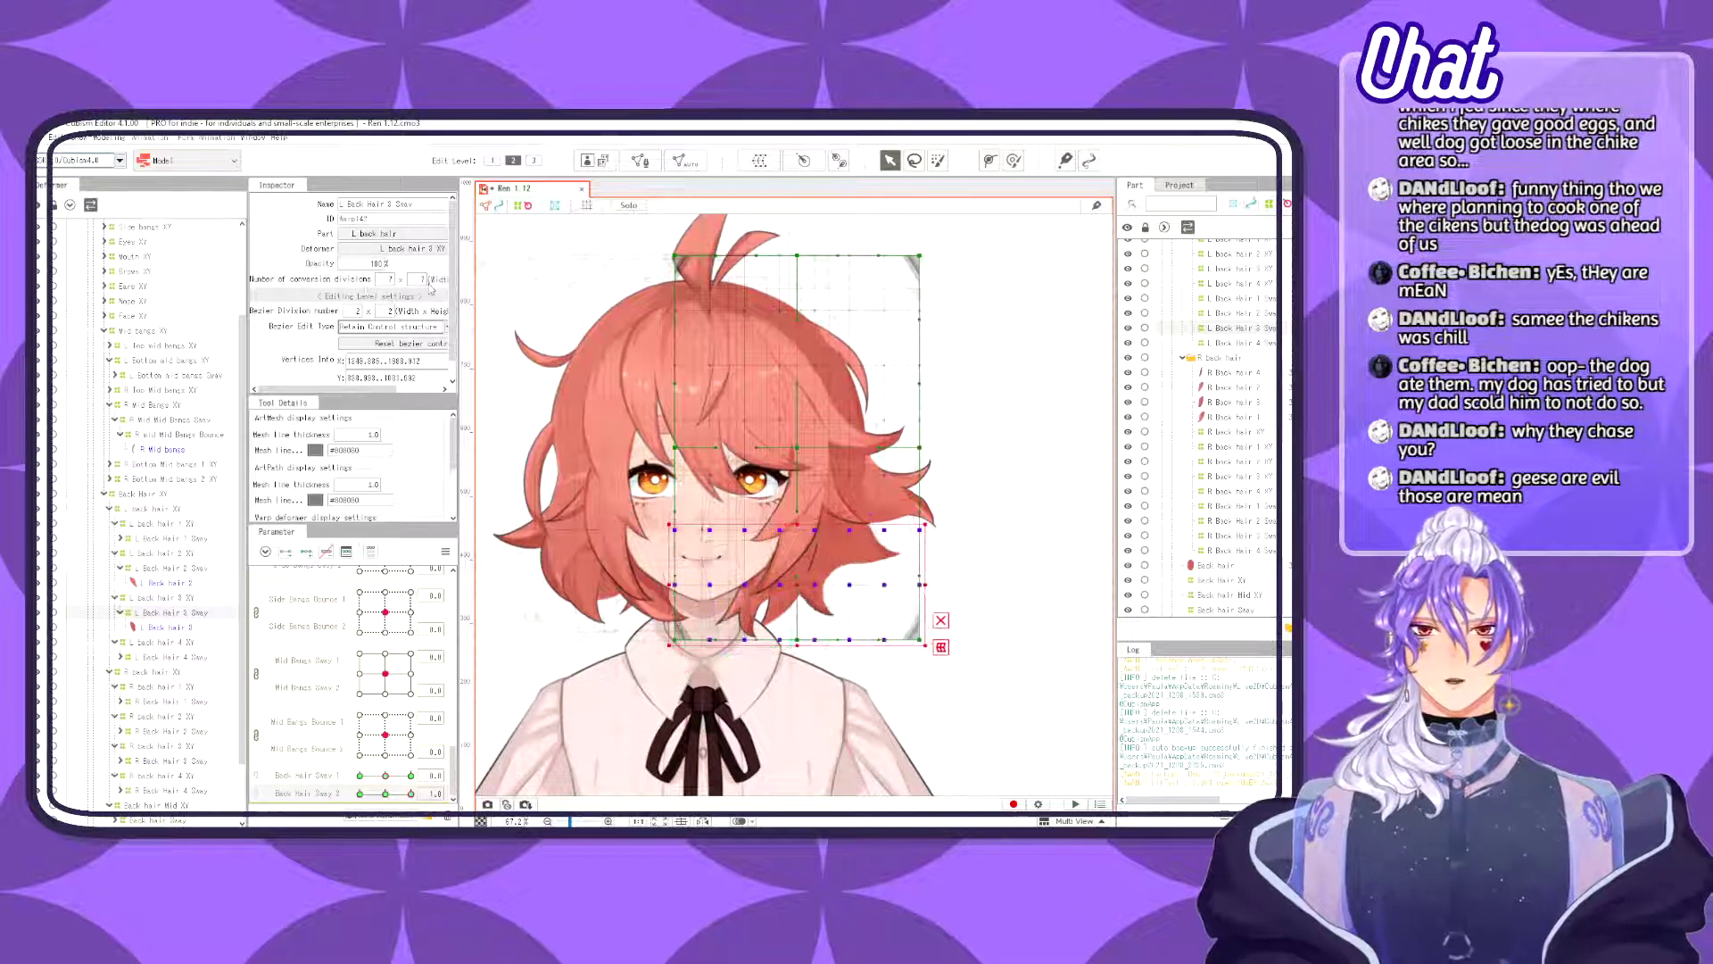
- Set the L Back Hair 3 Sway deformer's vertical conversion divisions to 10, then rotate its lower four point rows counterclockwise and shift them slightly outward
{"action": "left_click_drag", "start_coordinate": [428, 284], "coordinate": [472, 281]}
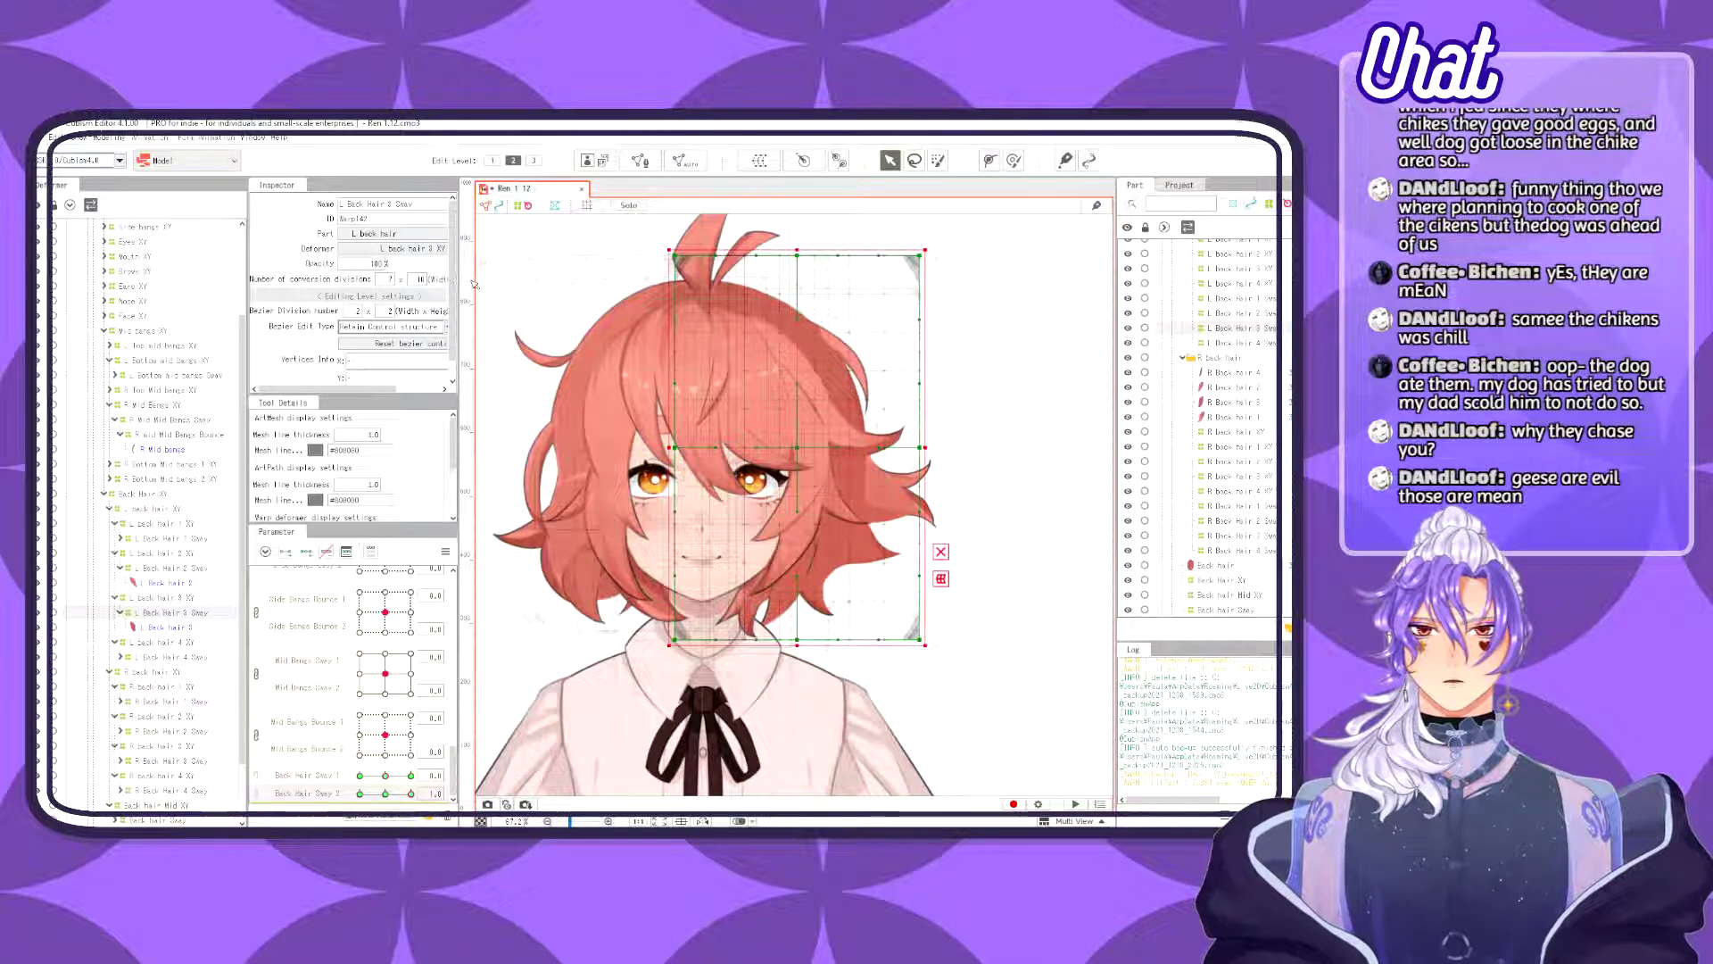
{"action": "left_click_drag", "start_coordinate": [616, 748], "coordinate": [941, 493]}
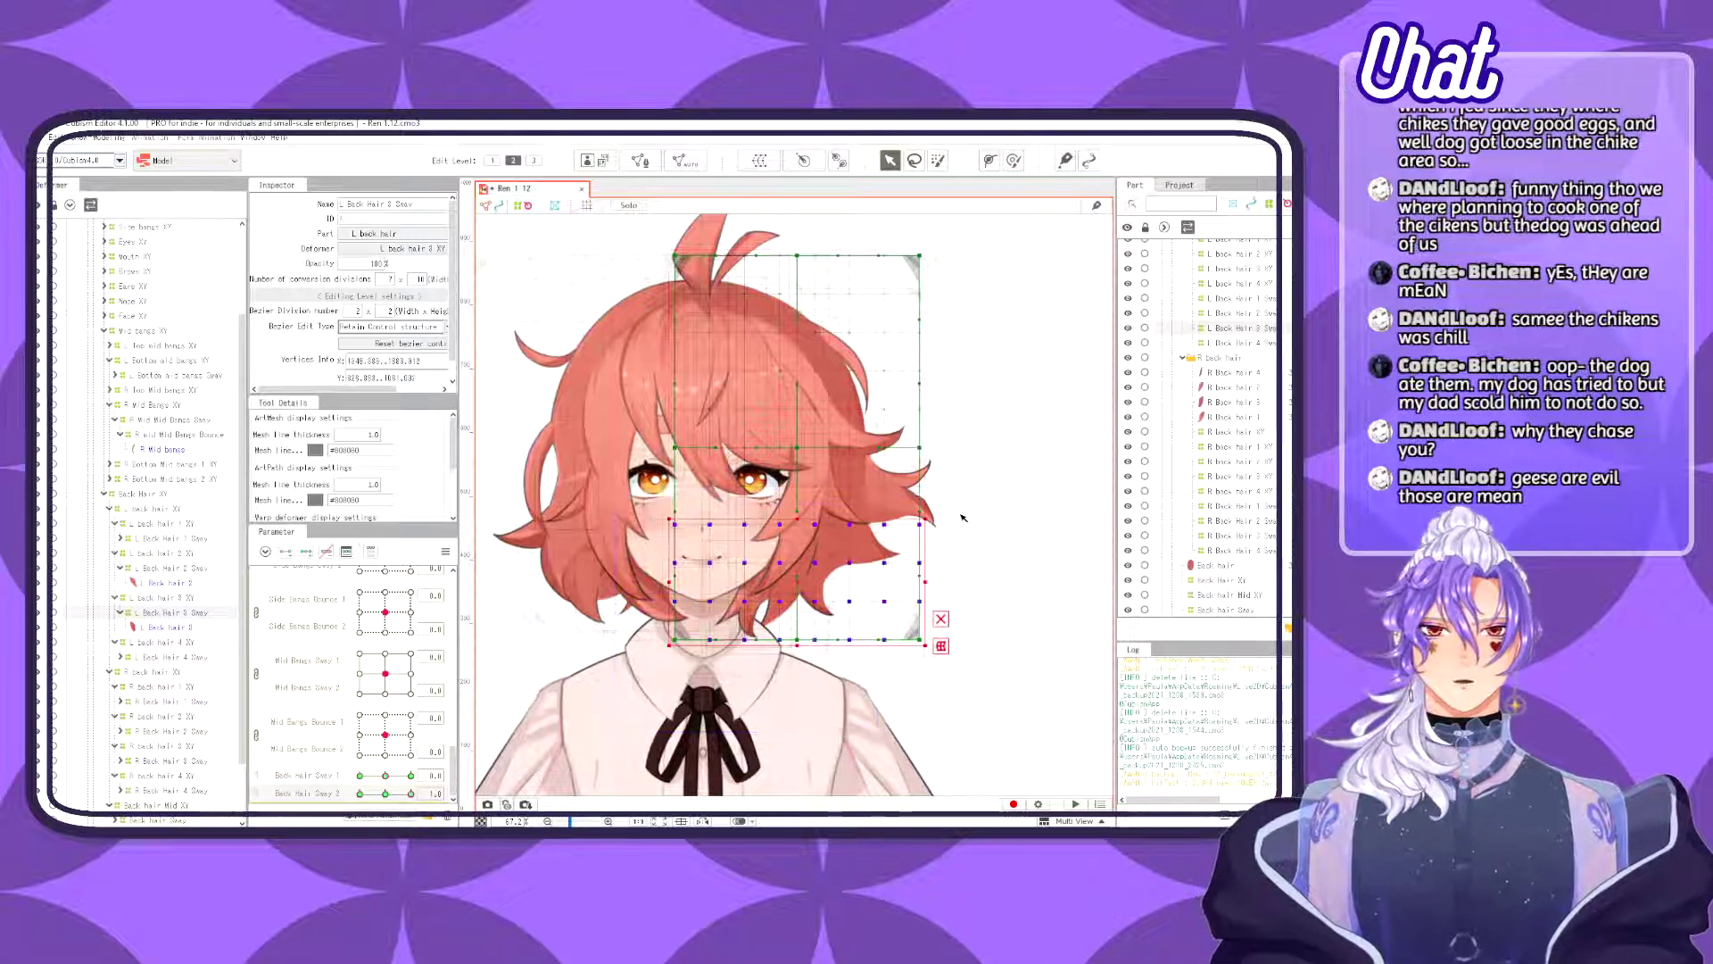
{"action": "left_click_drag", "start_coordinate": [661, 639], "coordinate": [676, 662]}
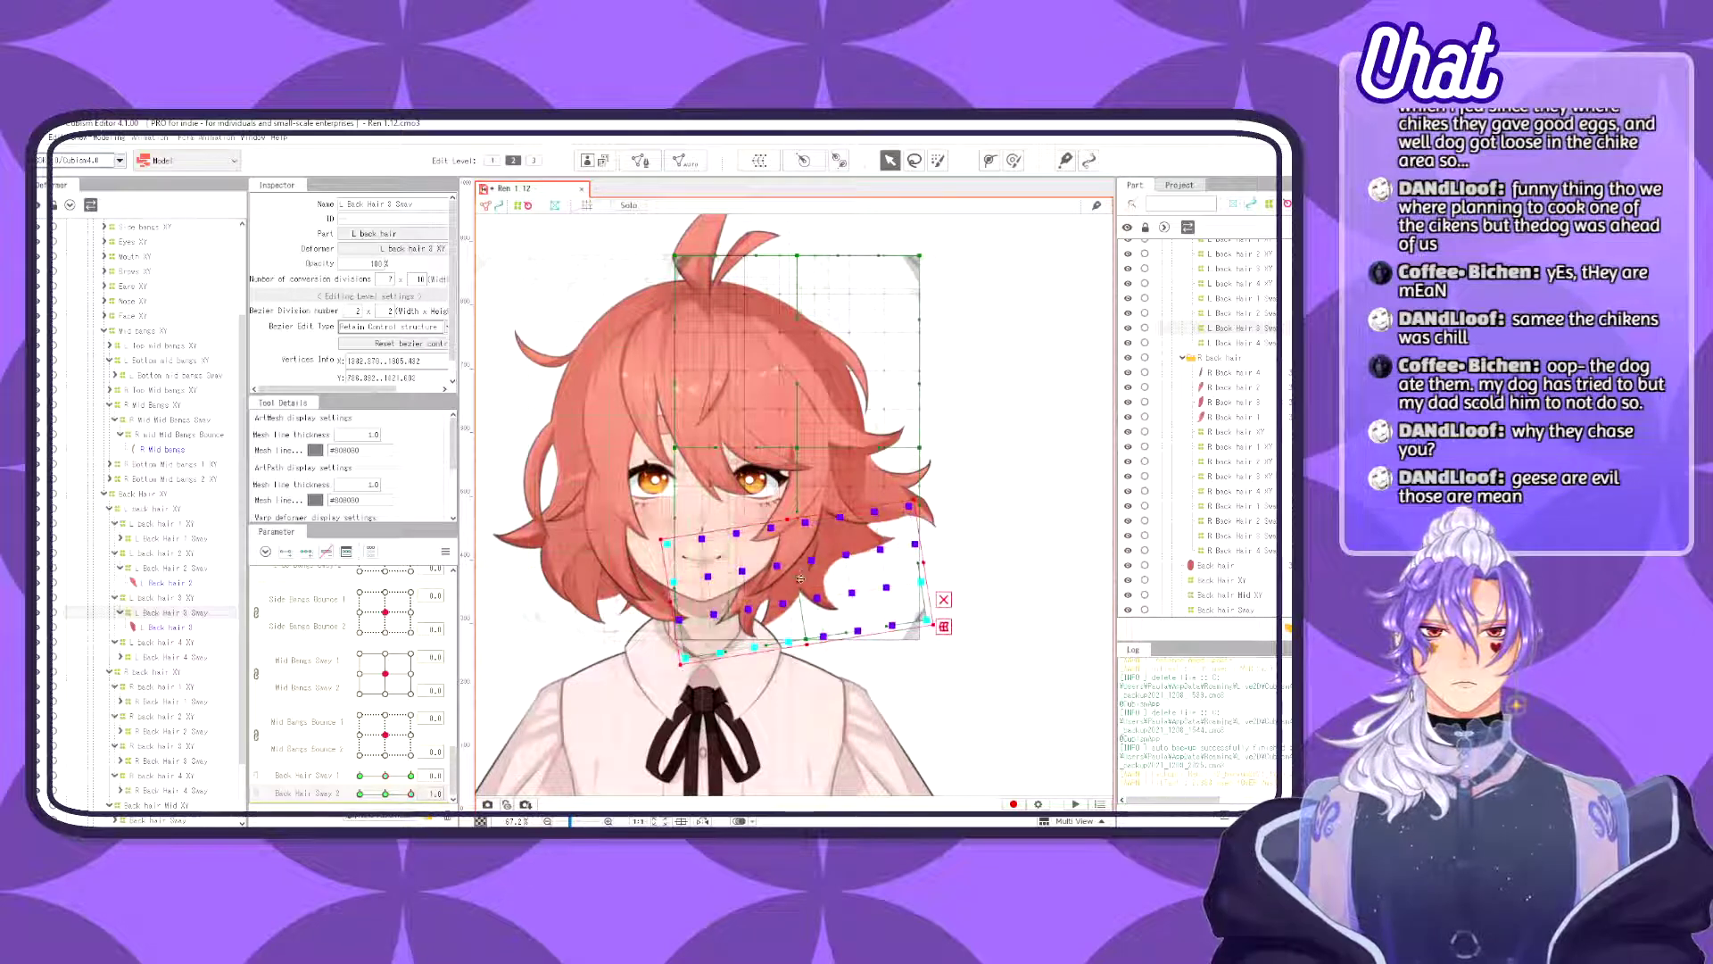
{"action": "left_click_drag", "start_coordinate": [801, 585], "coordinate": [812, 580]}
- Drop the top row from the L Back Hair 3 Sway selection, then rotate the remaining points further counterclockwise and shift them outward
{"action": "key", "text": "b"}
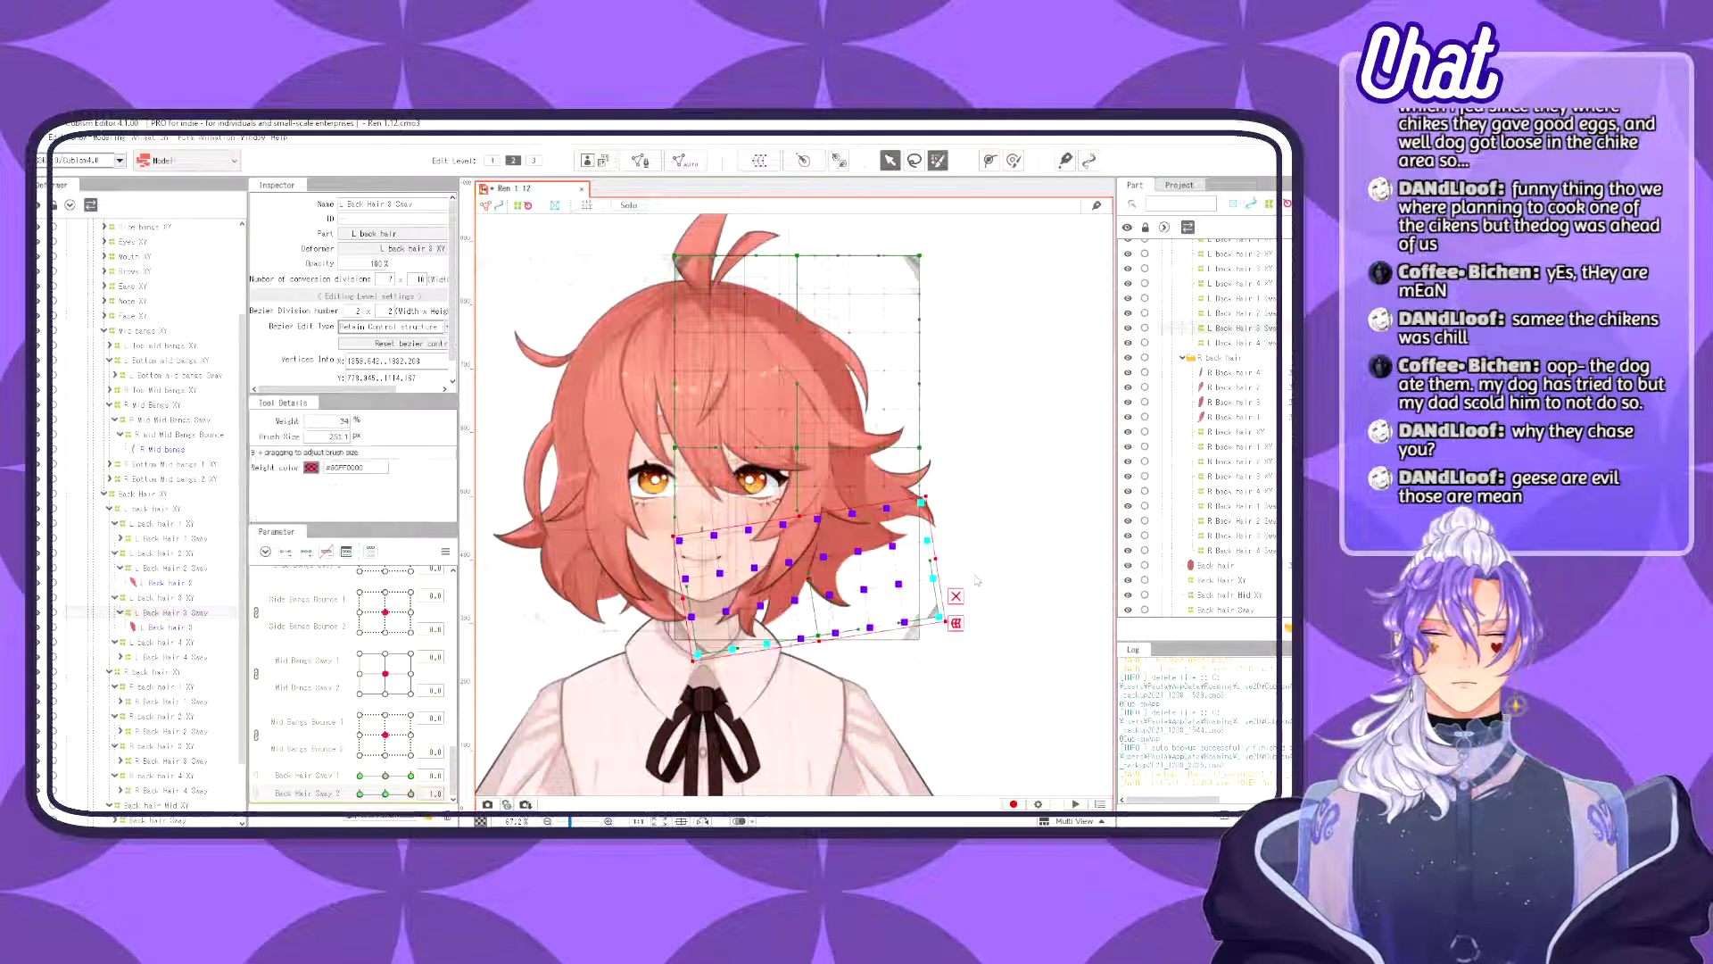
{"action": "left_click_drag", "start_coordinate": [933, 580], "coordinate": [847, 575]}
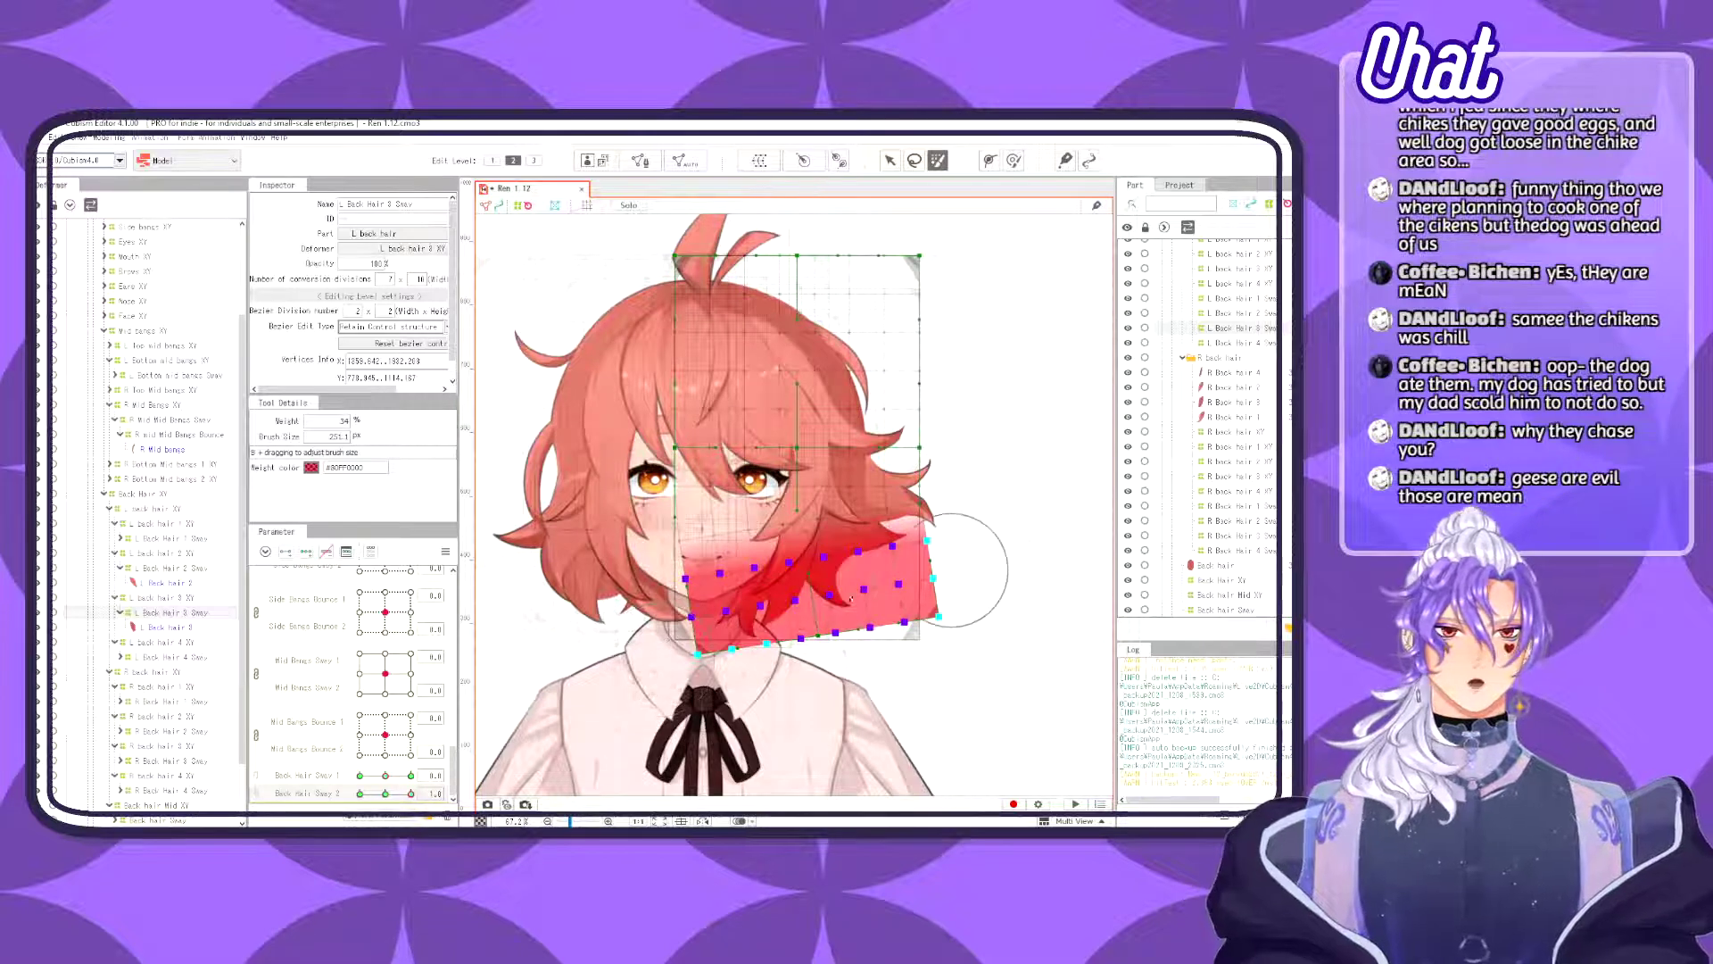
{"action": "key", "text": "v"}
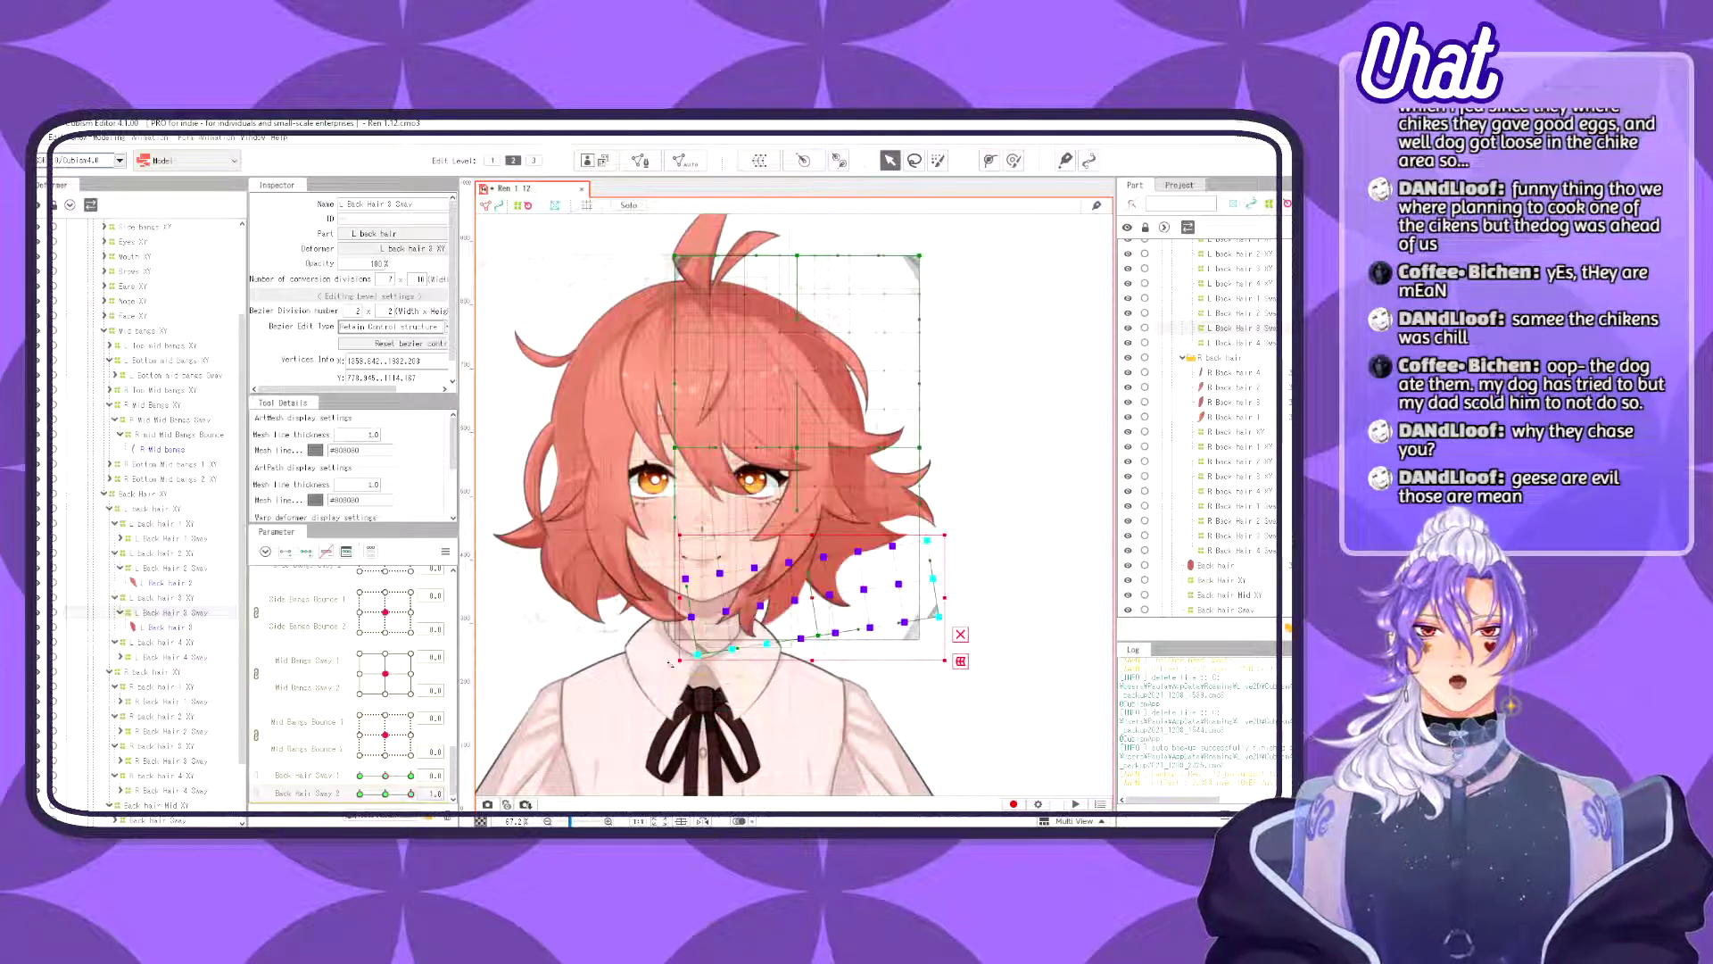
{"action": "left_click_drag", "start_coordinate": [666, 668], "coordinate": [684, 696]}
{"action": "left_click_drag", "start_coordinate": [806, 601], "coordinate": [828, 591]}
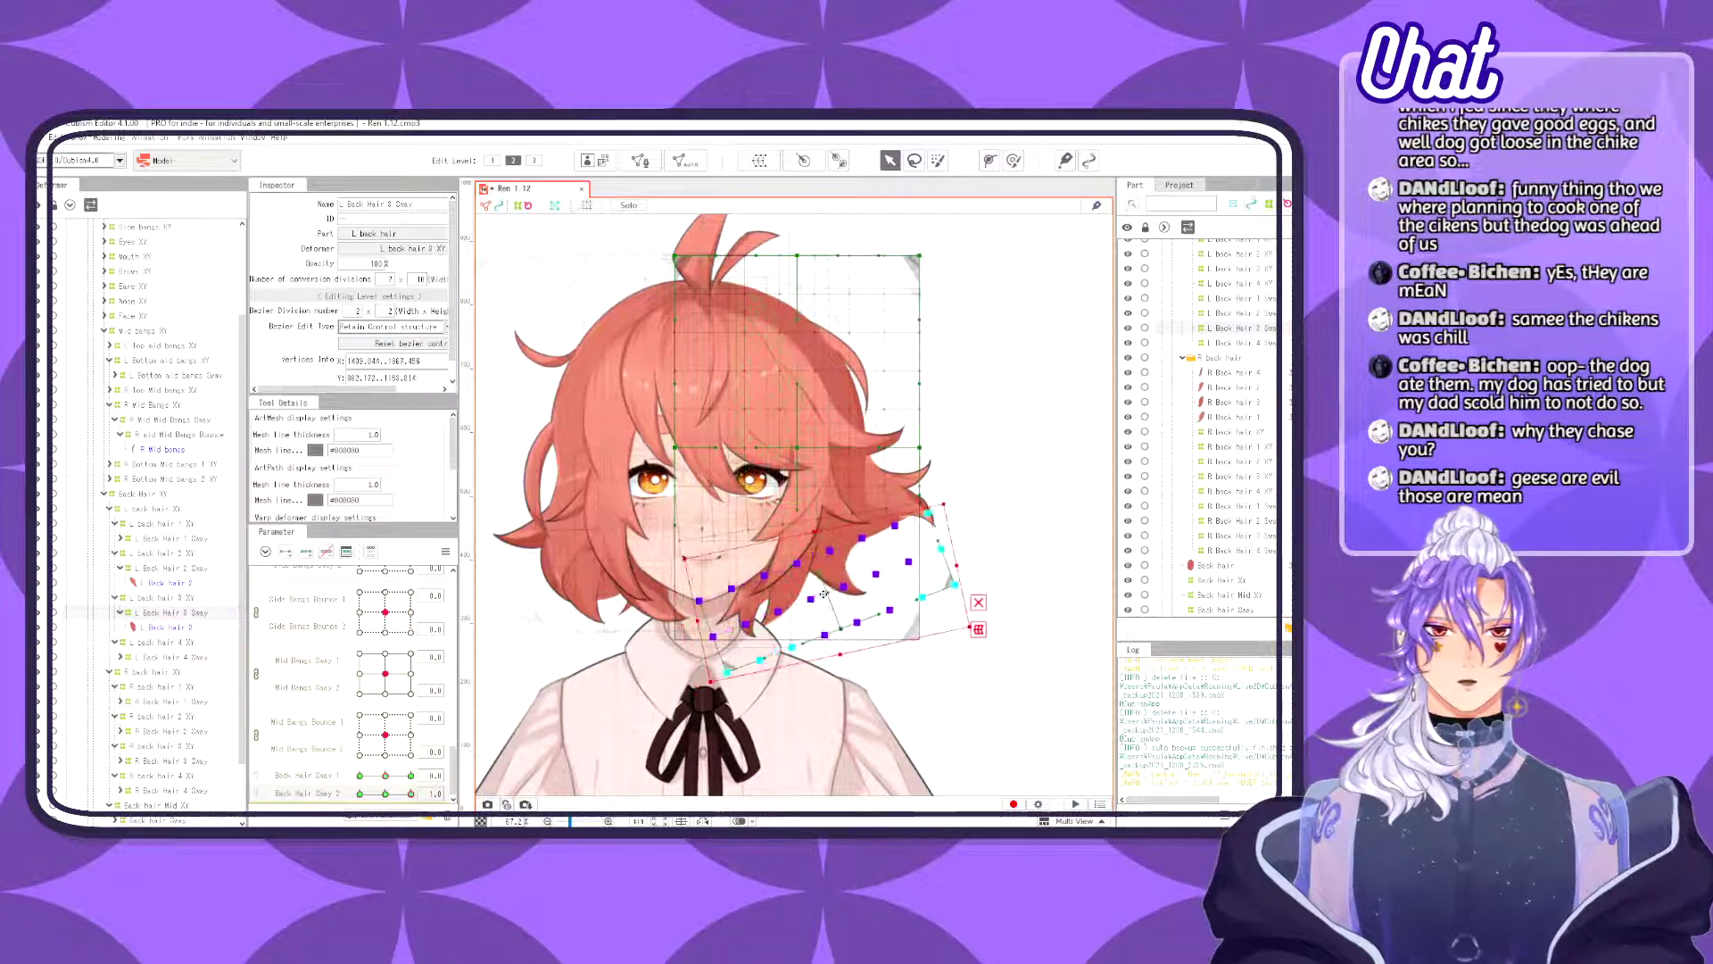
- Narrow the L Back Hair 3 Sway selection to the lowest rows and bend them further counterclockwise and outward
{"action": "key", "text": "b"}
{"action": "left_click_drag", "start_coordinate": [948, 568], "coordinate": [710, 675]}
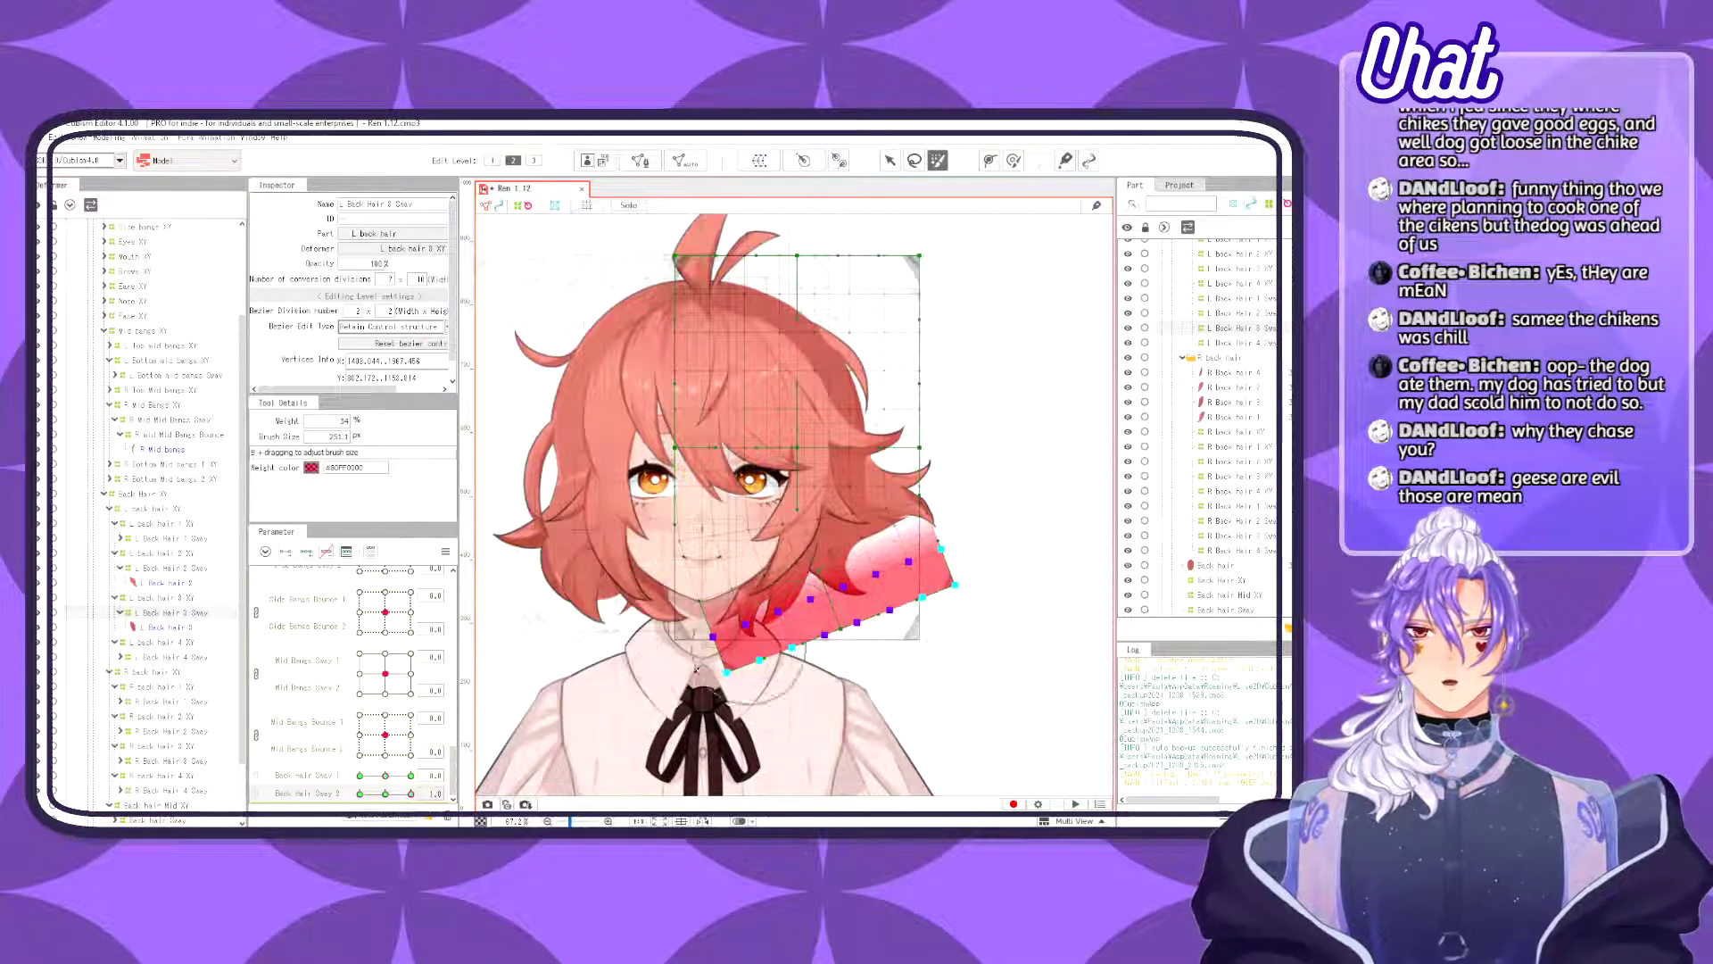
{"action": "key", "text": "v"}
{"action": "left_click_drag", "start_coordinate": [699, 678], "coordinate": [733, 691]}
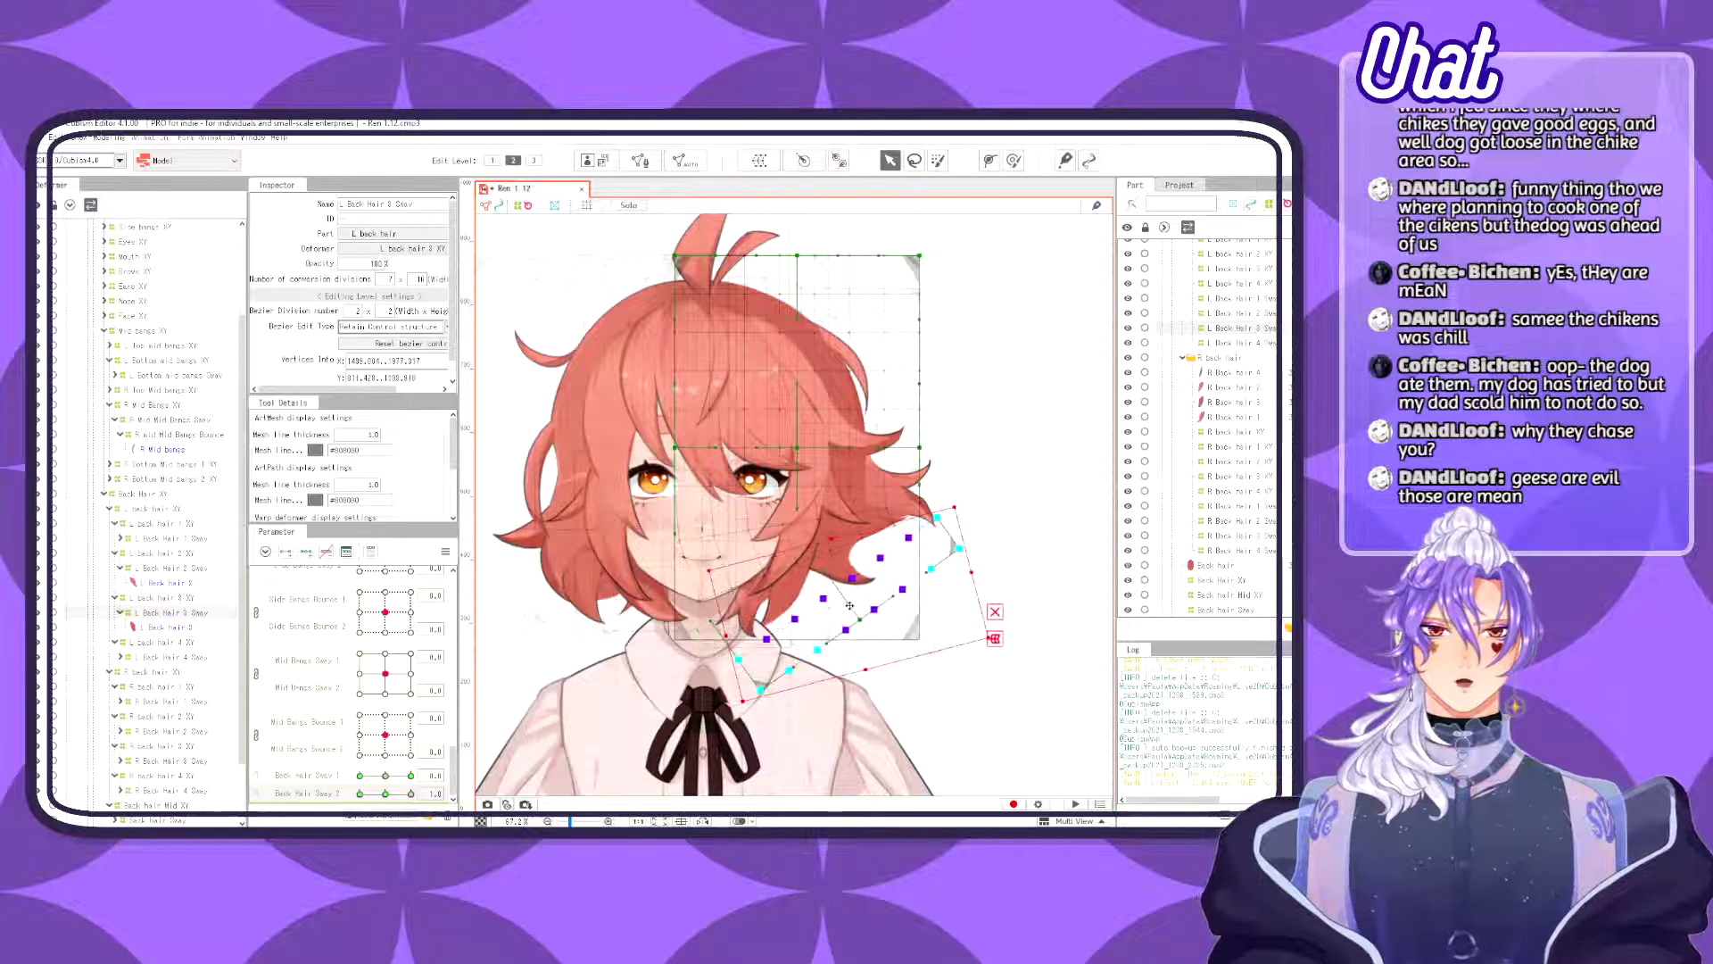
- Brush-select the bottom point rows of the L Back Hair 3 Sway deformer, then rotate them further counterclockwise and shift them slightly outward
{"action": "key", "text": "b"}
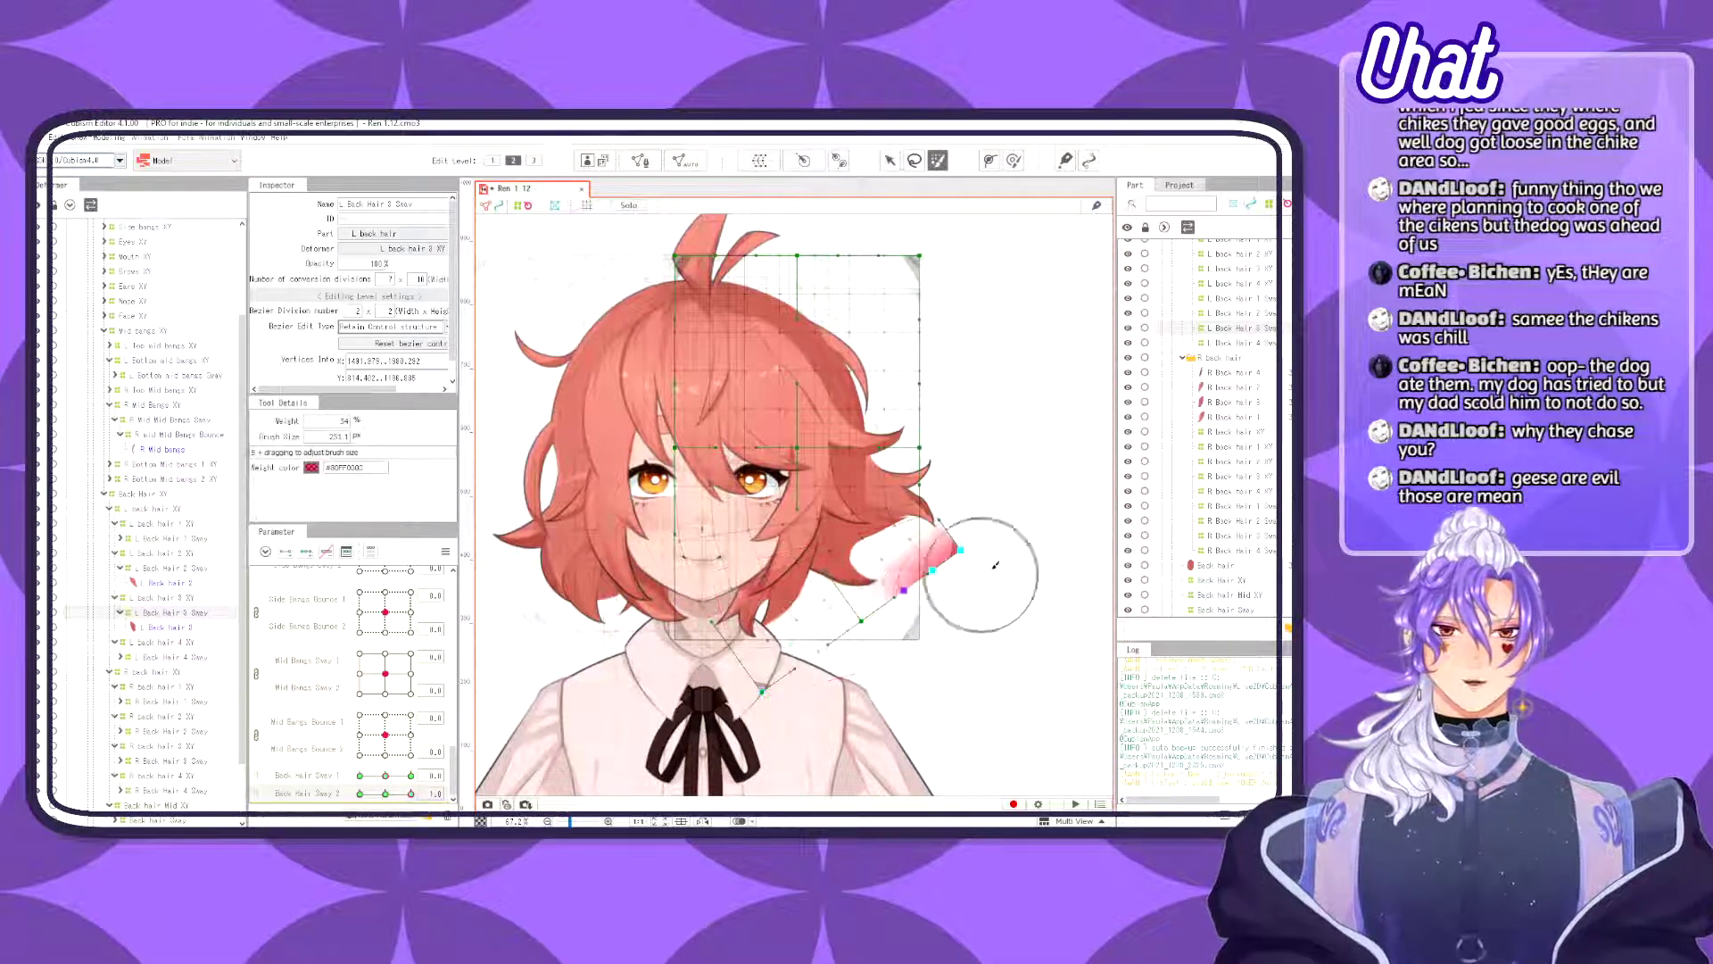
{"action": "left_click_drag", "start_coordinate": [933, 607], "coordinate": [799, 685]}
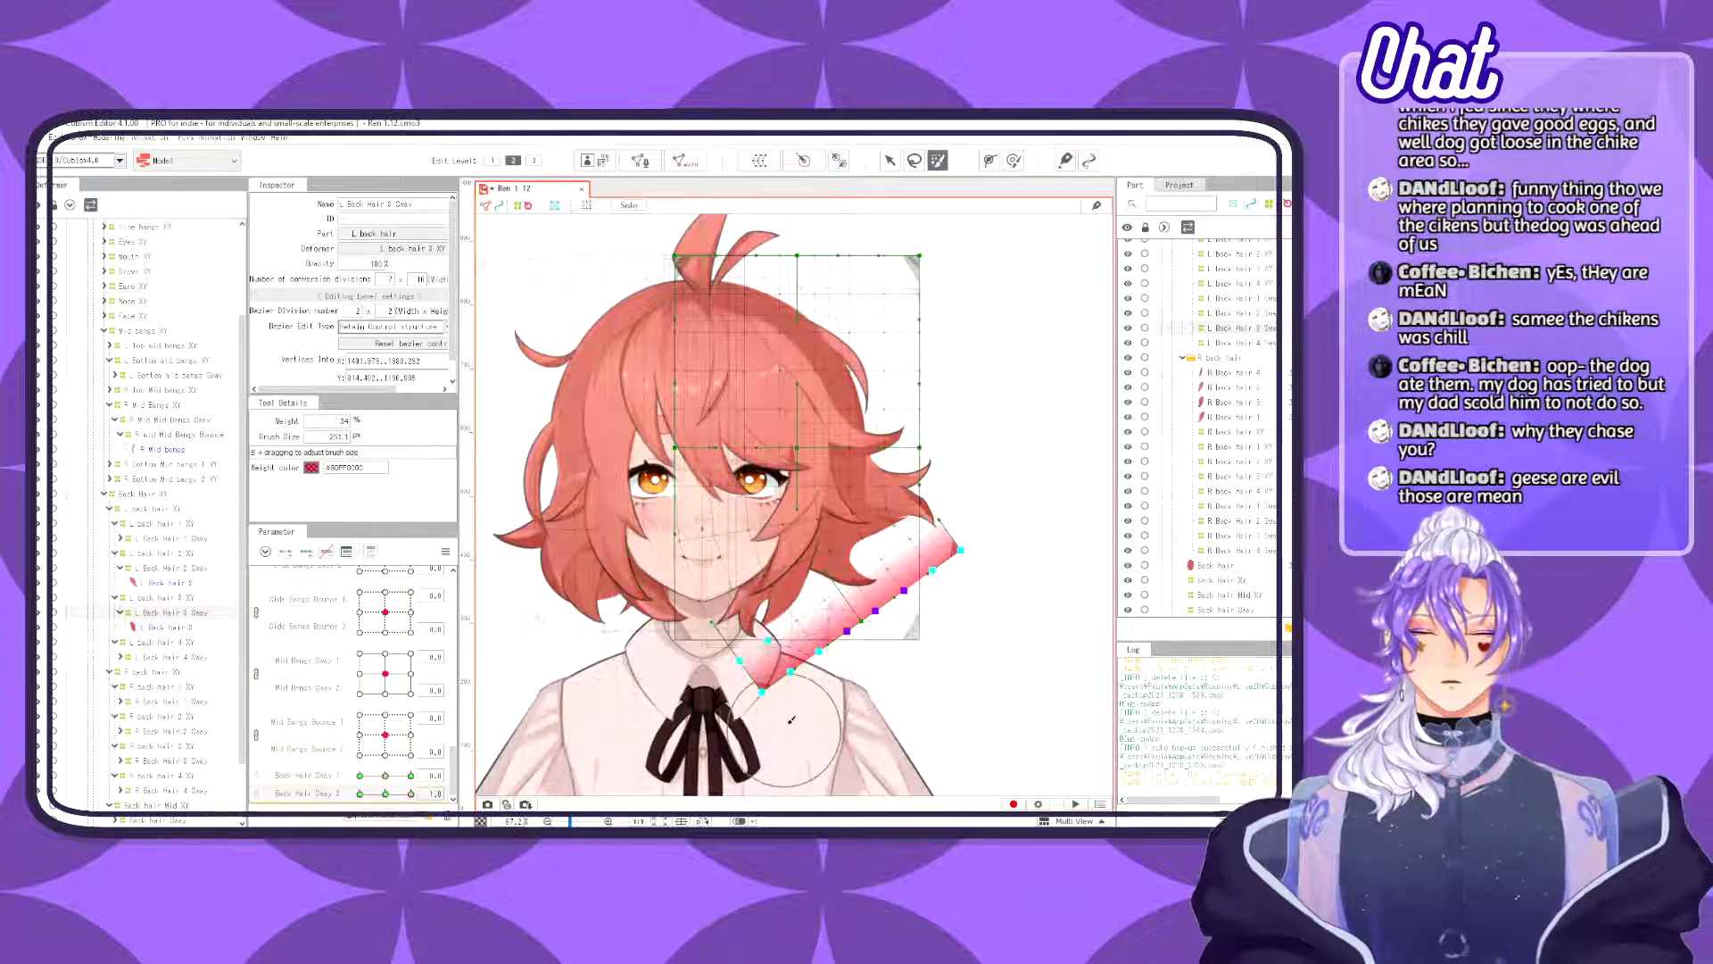
{"action": "key", "text": "v"}
{"action": "left_click_drag", "start_coordinate": [721, 698], "coordinate": [747, 726]}
{"action": "left_click_drag", "start_coordinate": [850, 624], "coordinate": [860, 620]}
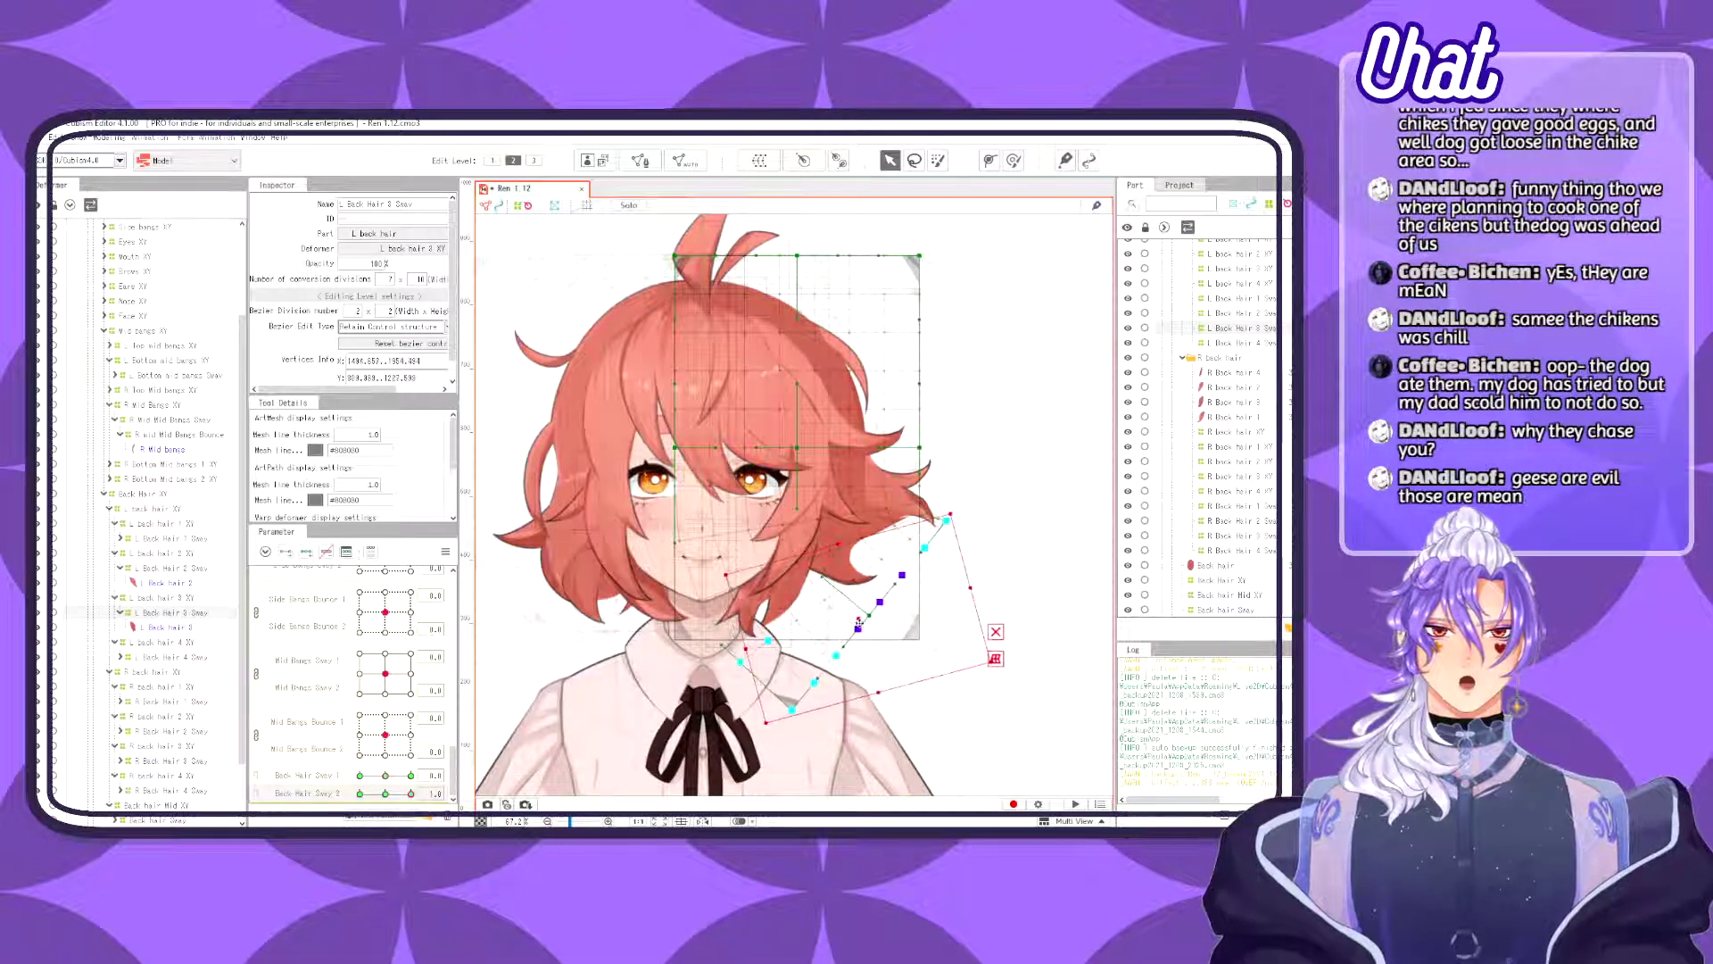
- Refine the bottom edge of the L Back Hair 3 Sway deformer with small point shifts, checking the bend with Back Hair Sway 2
{"action": "left_click_drag", "start_coordinate": [801, 711], "coordinate": [899, 595]}
{"action": "left_click_drag", "start_coordinate": [959, 527], "coordinate": [979, 535]}
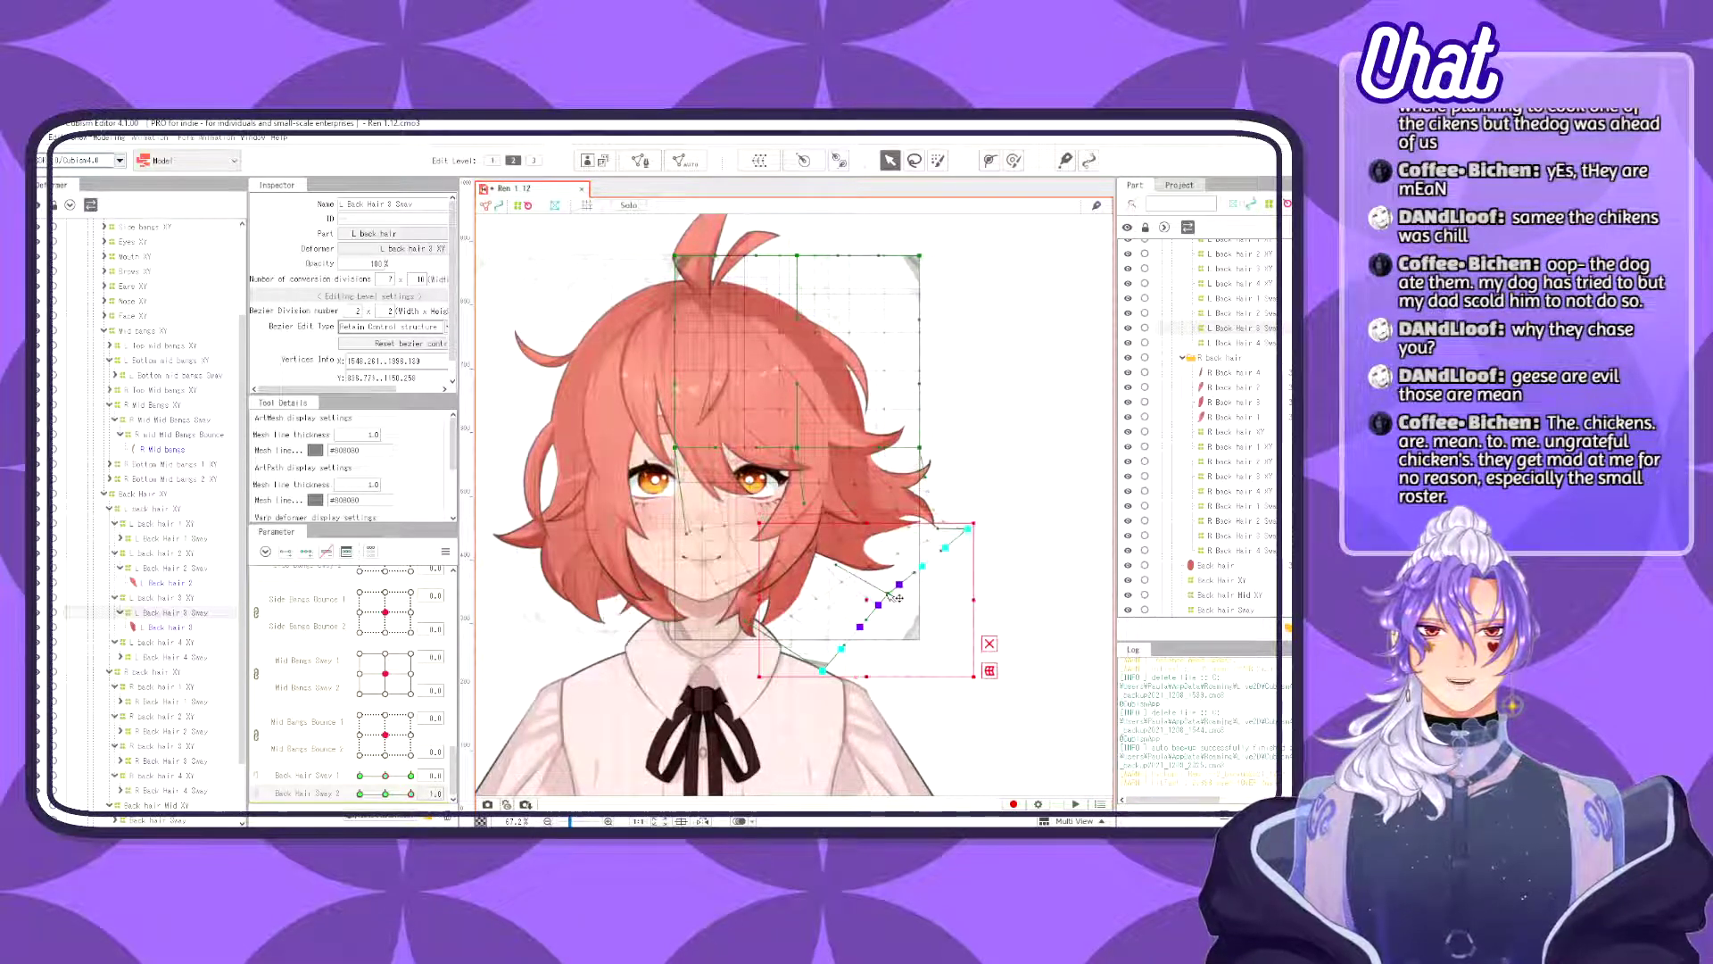
{"action": "left_click_drag", "start_coordinate": [888, 594], "coordinate": [899, 598]}
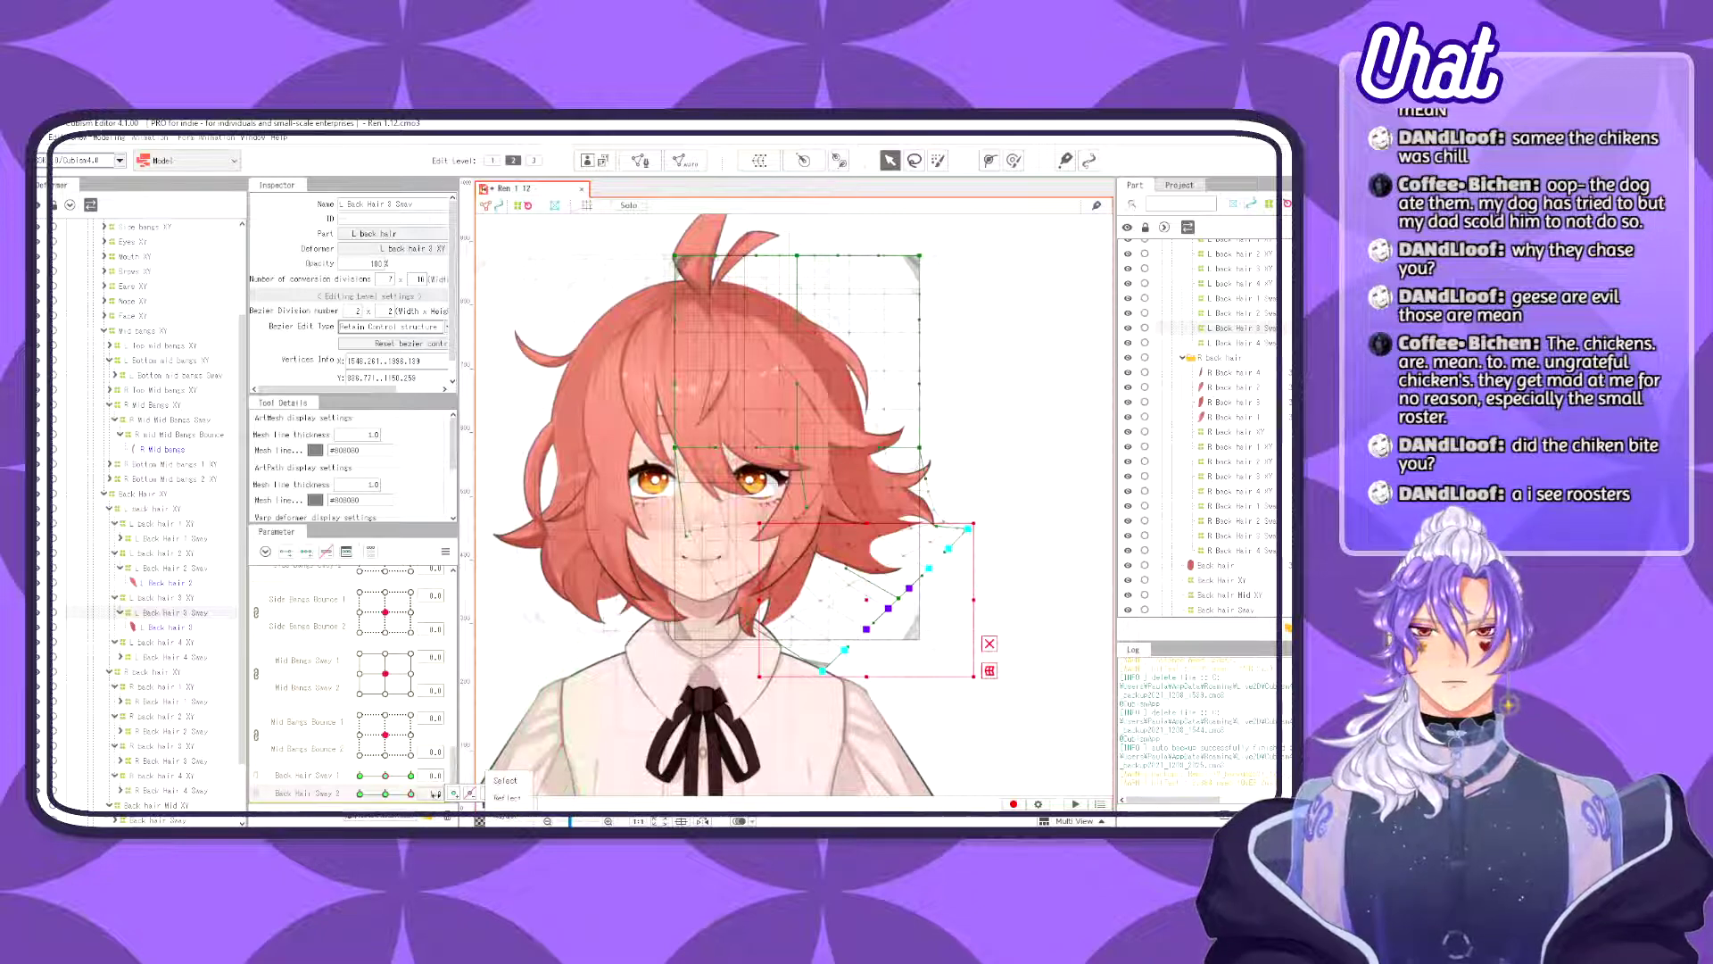
{"action": "mouse_move", "coordinate": [410, 792]}
{"action": "left_mouse_down"}
{"action": "mouse_move", "coordinate": [386, 792]}
{"action": "mouse_move", "coordinate": [434, 789]}
{"action": "left_mouse_up"}
{"action": "left_click_drag", "start_coordinate": [903, 649], "coordinate": [908, 608]}
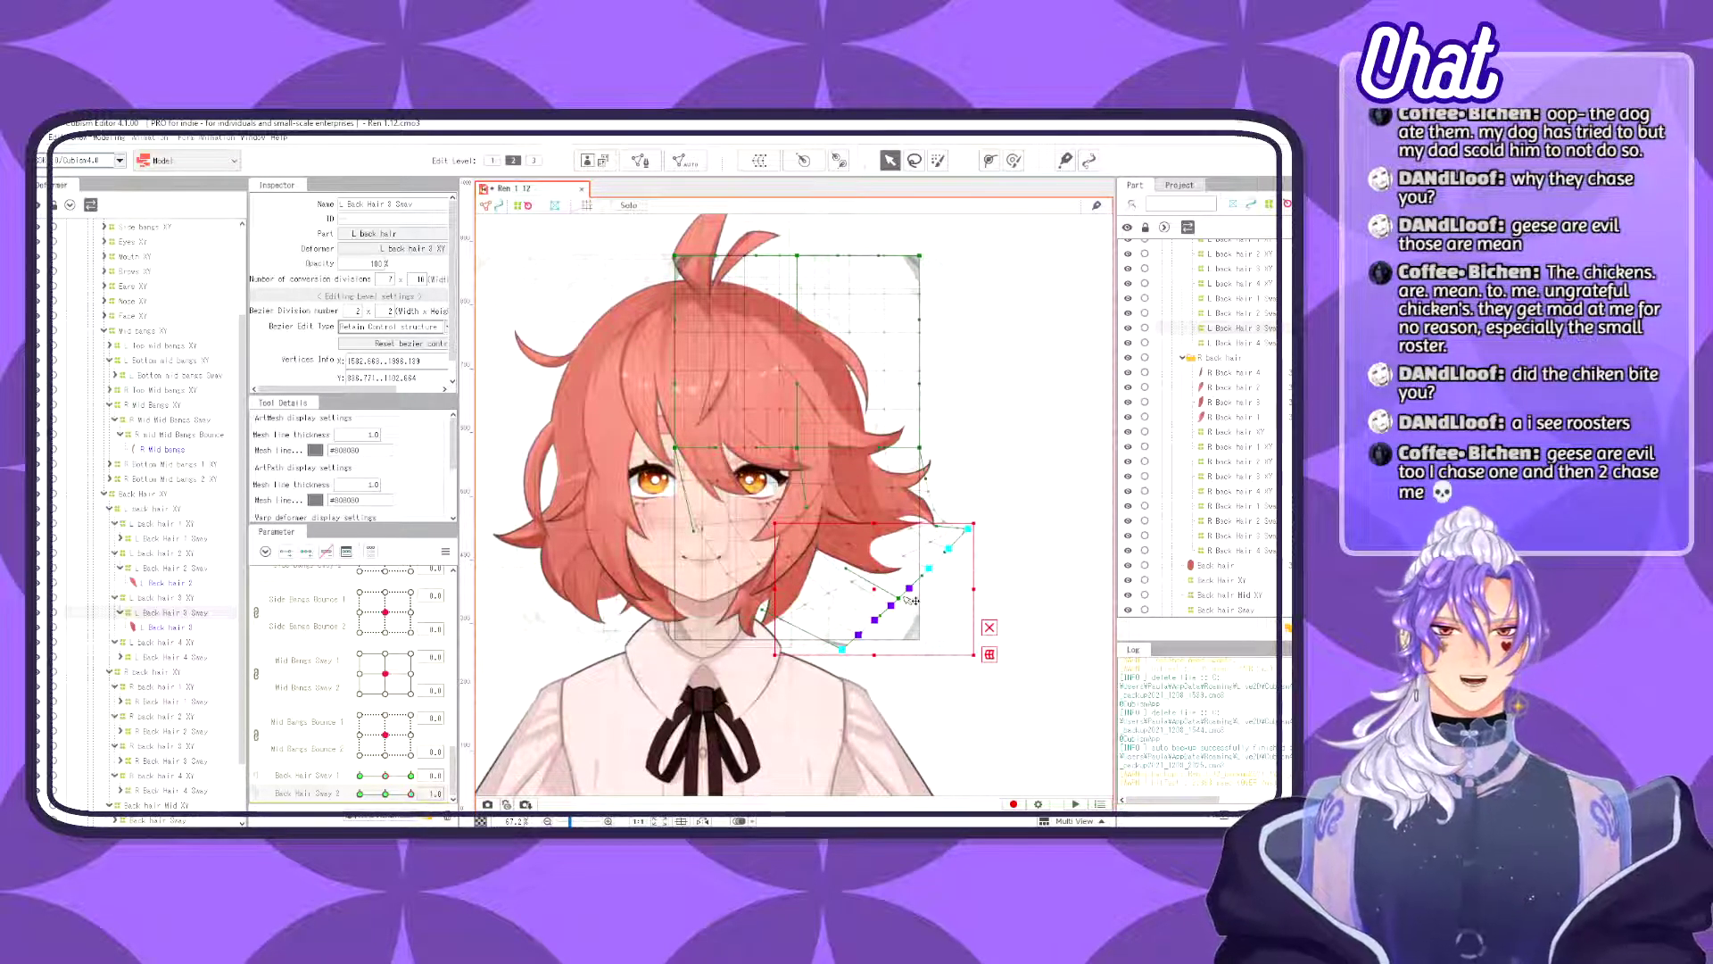
{"action": "left_click_drag", "start_coordinate": [909, 603], "coordinate": [914, 598]}
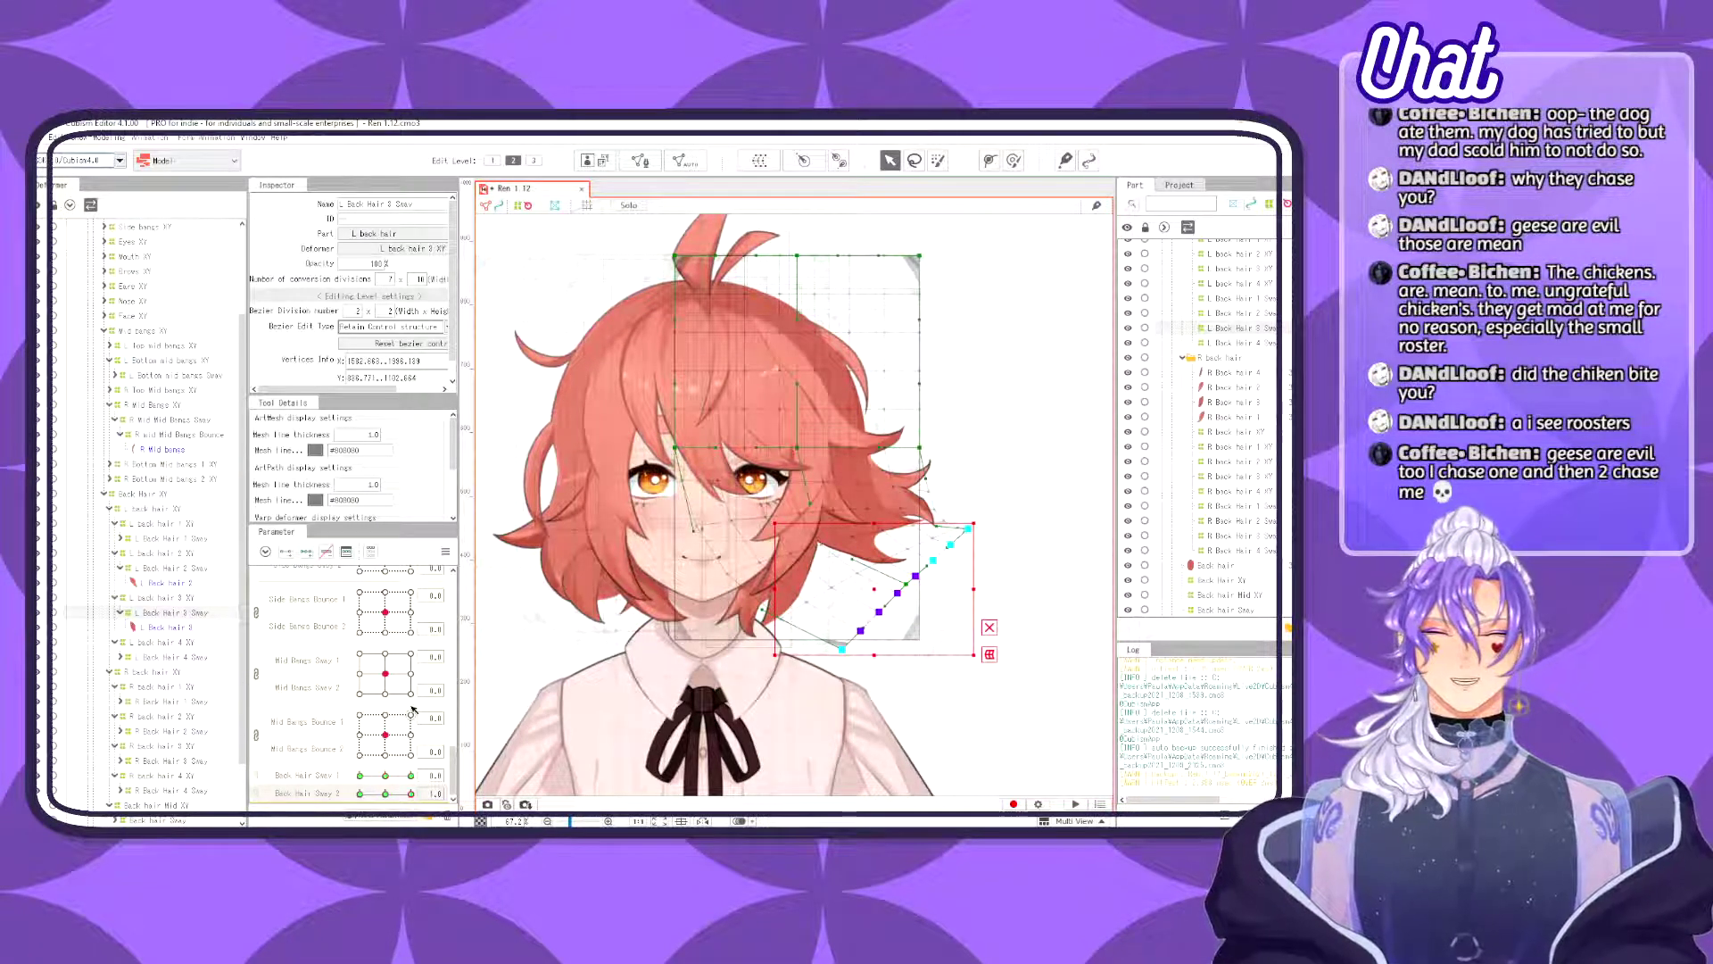
{"action": "mouse_move", "coordinate": [412, 797]}
{"action": "left_mouse_down"}
{"action": "mouse_move", "coordinate": [393, 796]}
{"action": "mouse_move", "coordinate": [412, 795]}
{"action": "left_mouse_up"}
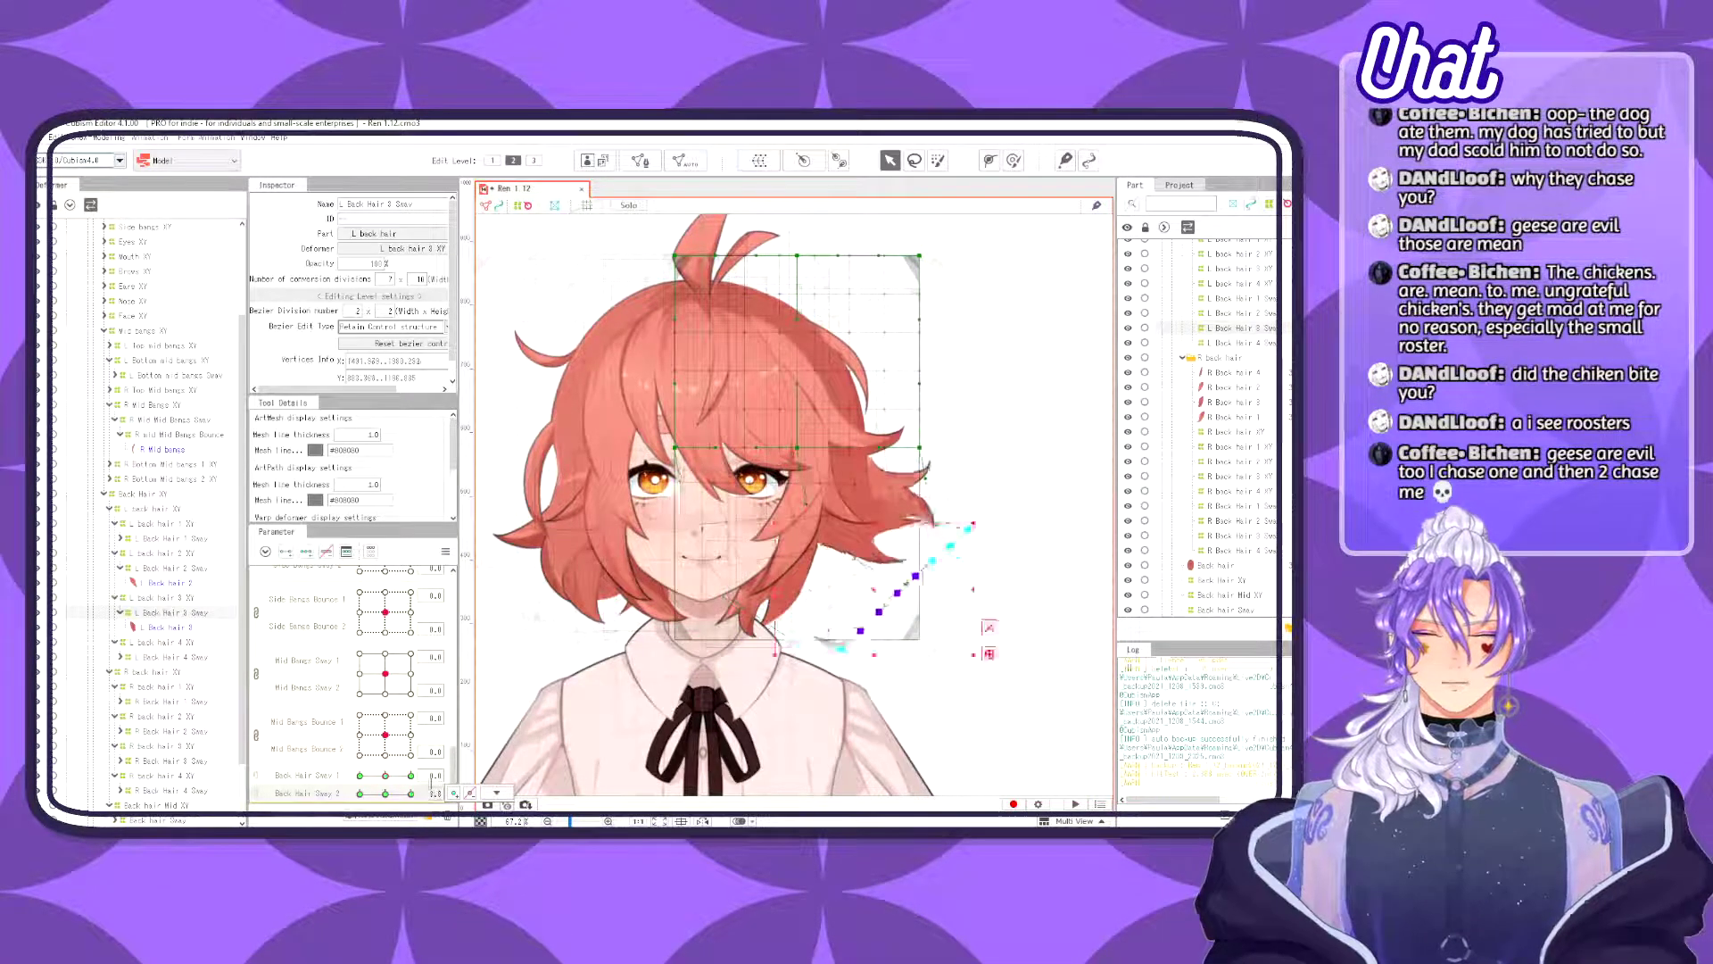
- Rotate the lower point rows of the L Back Hair 4 Sway deformer counterclockwise and shift them outward
{"action": "left_click", "coordinate": [176, 657]}
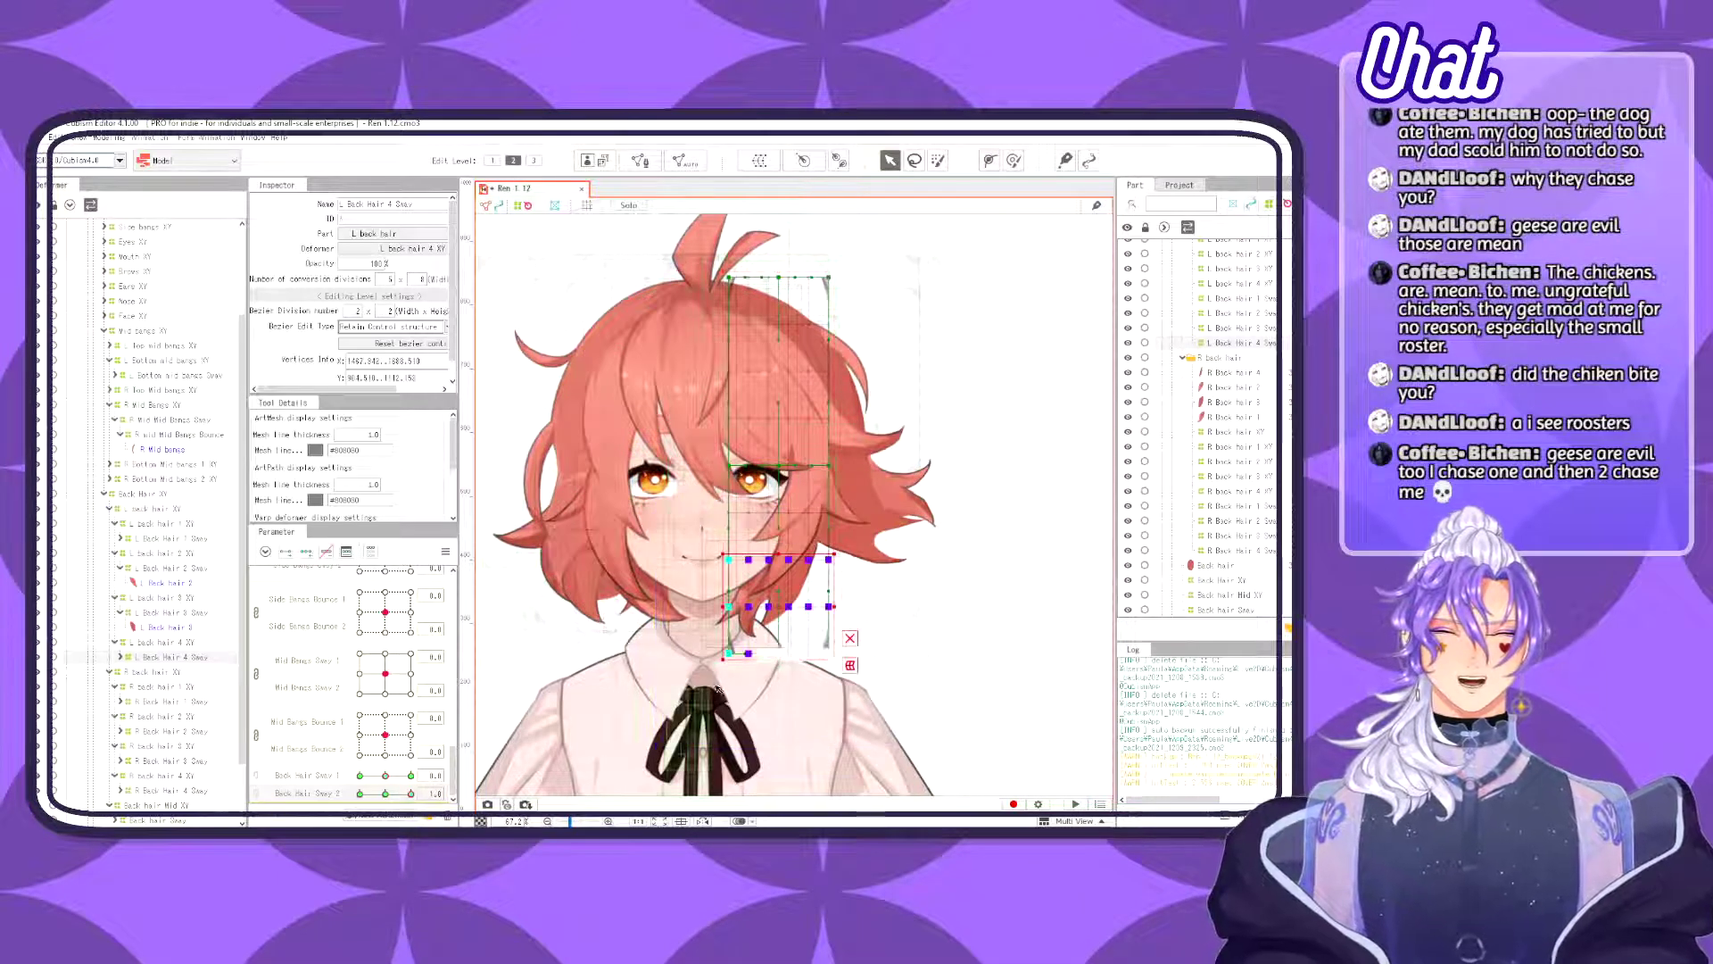
{"action": "left_click", "coordinate": [778, 612]}
{"action": "left_click_drag", "start_coordinate": [780, 603], "coordinate": [833, 634]}
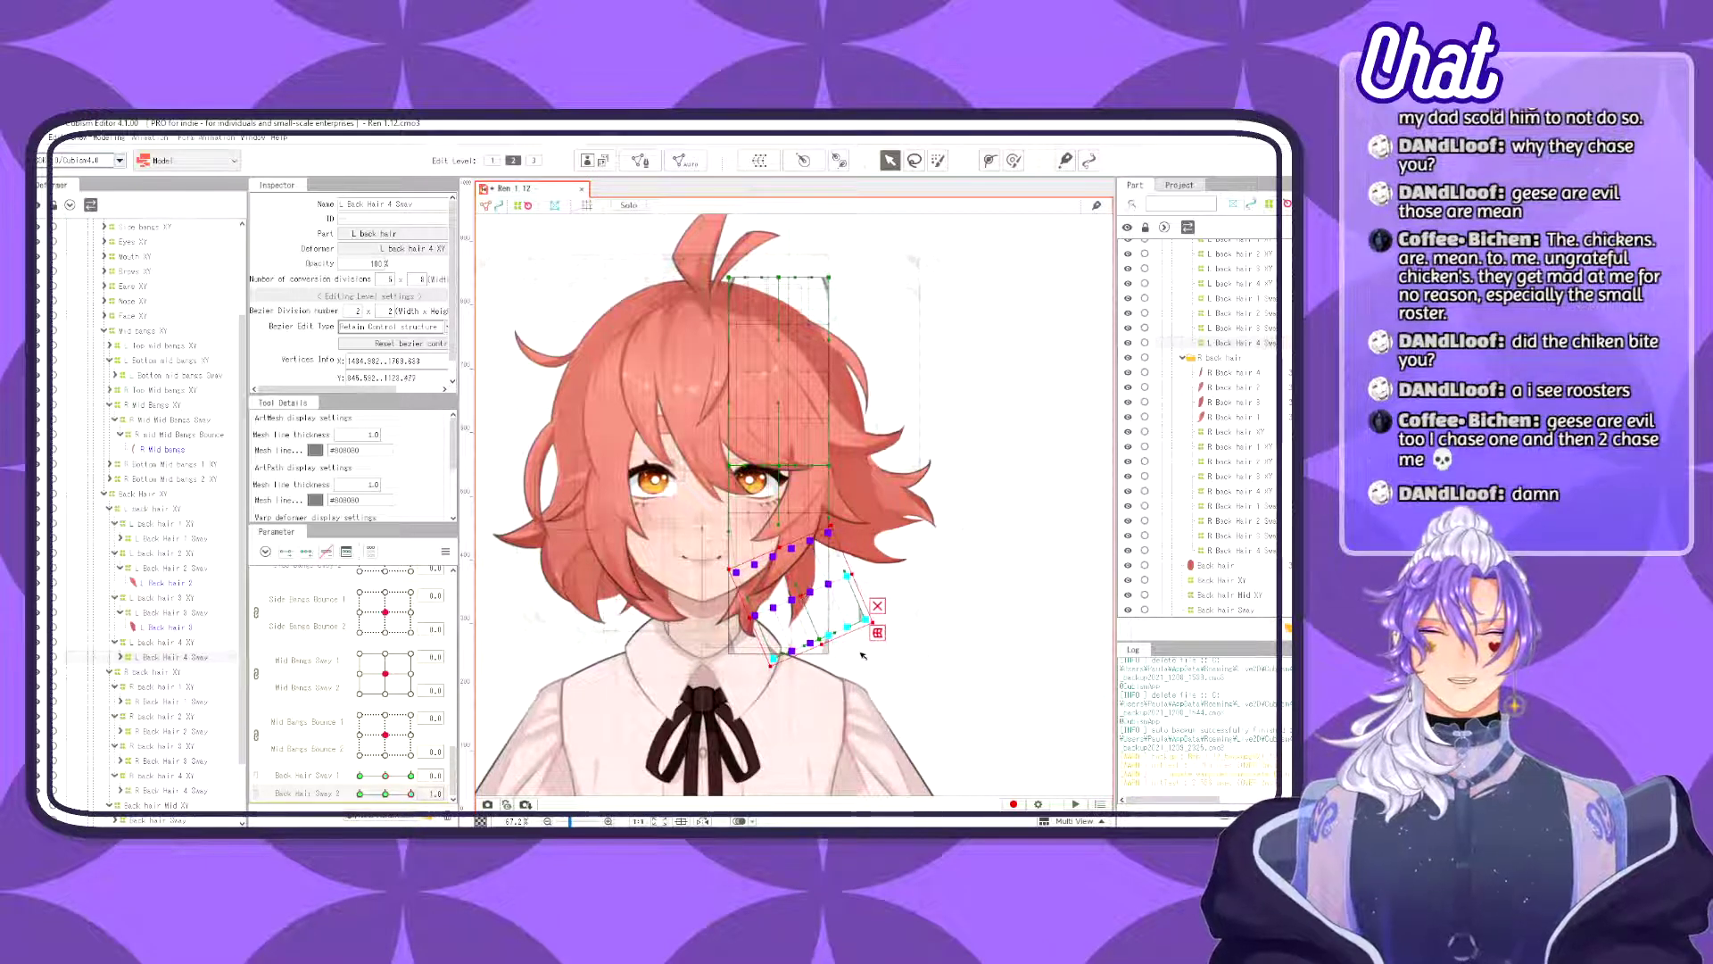
- Narrow the L Back Hair 4 Sway selection toward the bottom row in stages, bending the remaining points further counterclockwise and outward
{"action": "key", "text": "b"}
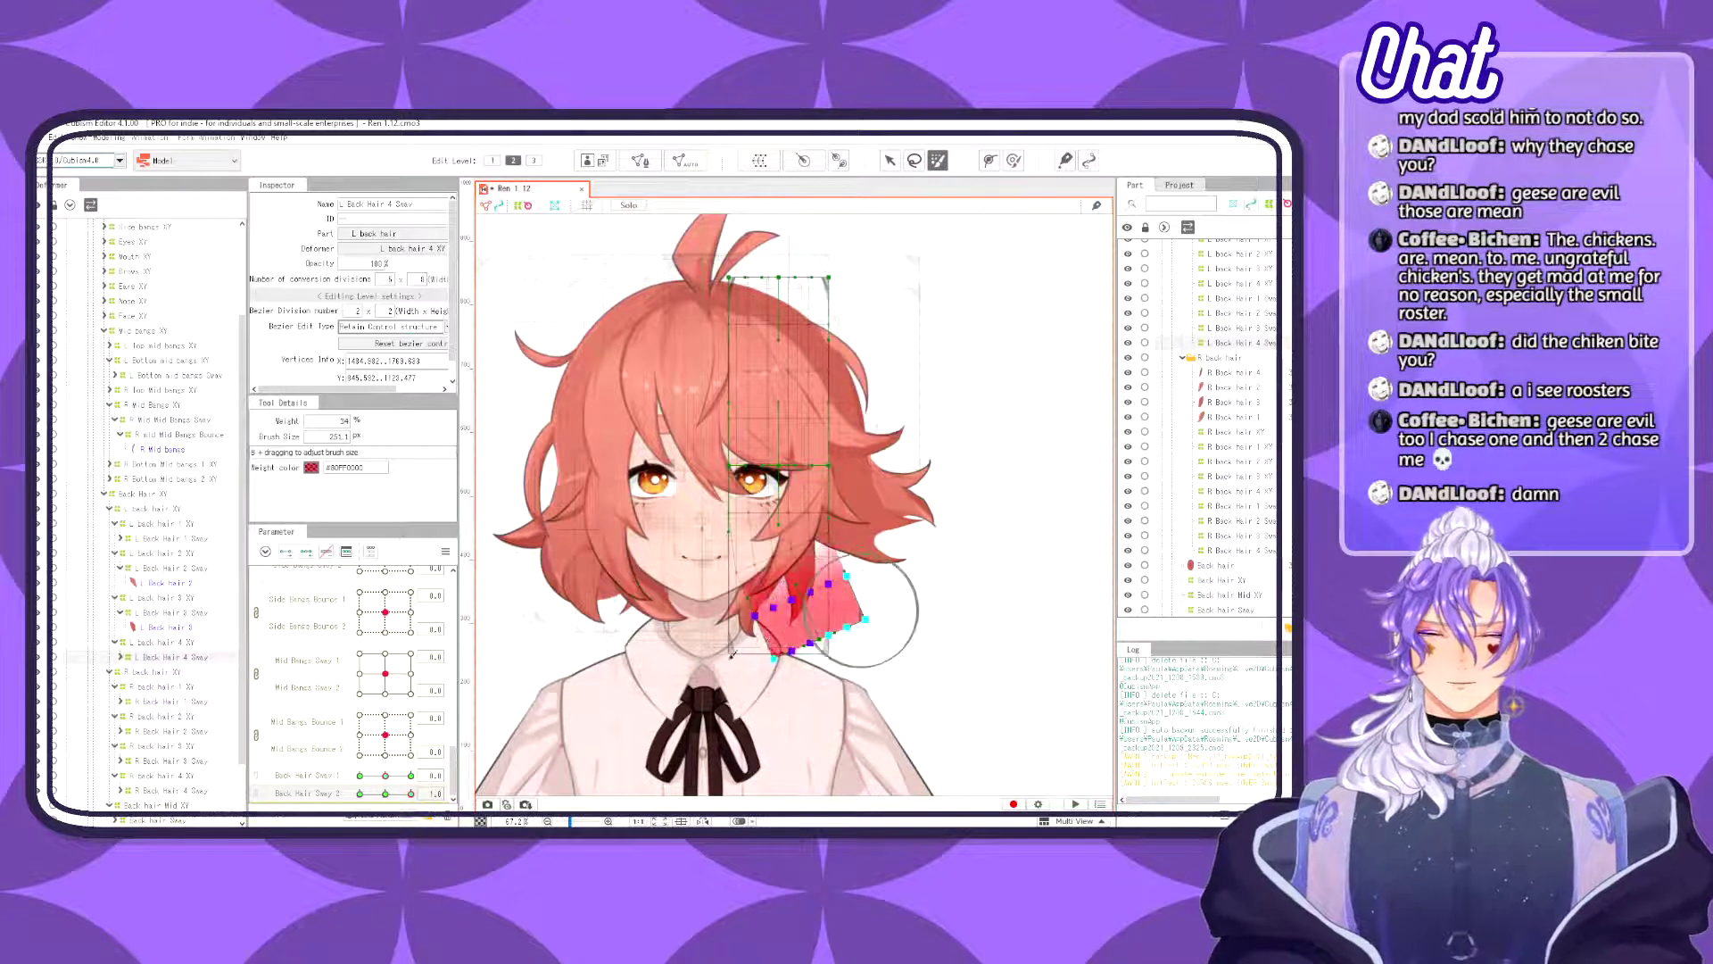
{"action": "key", "text": "v"}
{"action": "left_click_drag", "start_coordinate": [740, 669], "coordinate": [769, 689]}
{"action": "left_click_drag", "start_coordinate": [813, 622], "coordinate": [831, 609]}
{"action": "key", "text": "b"}
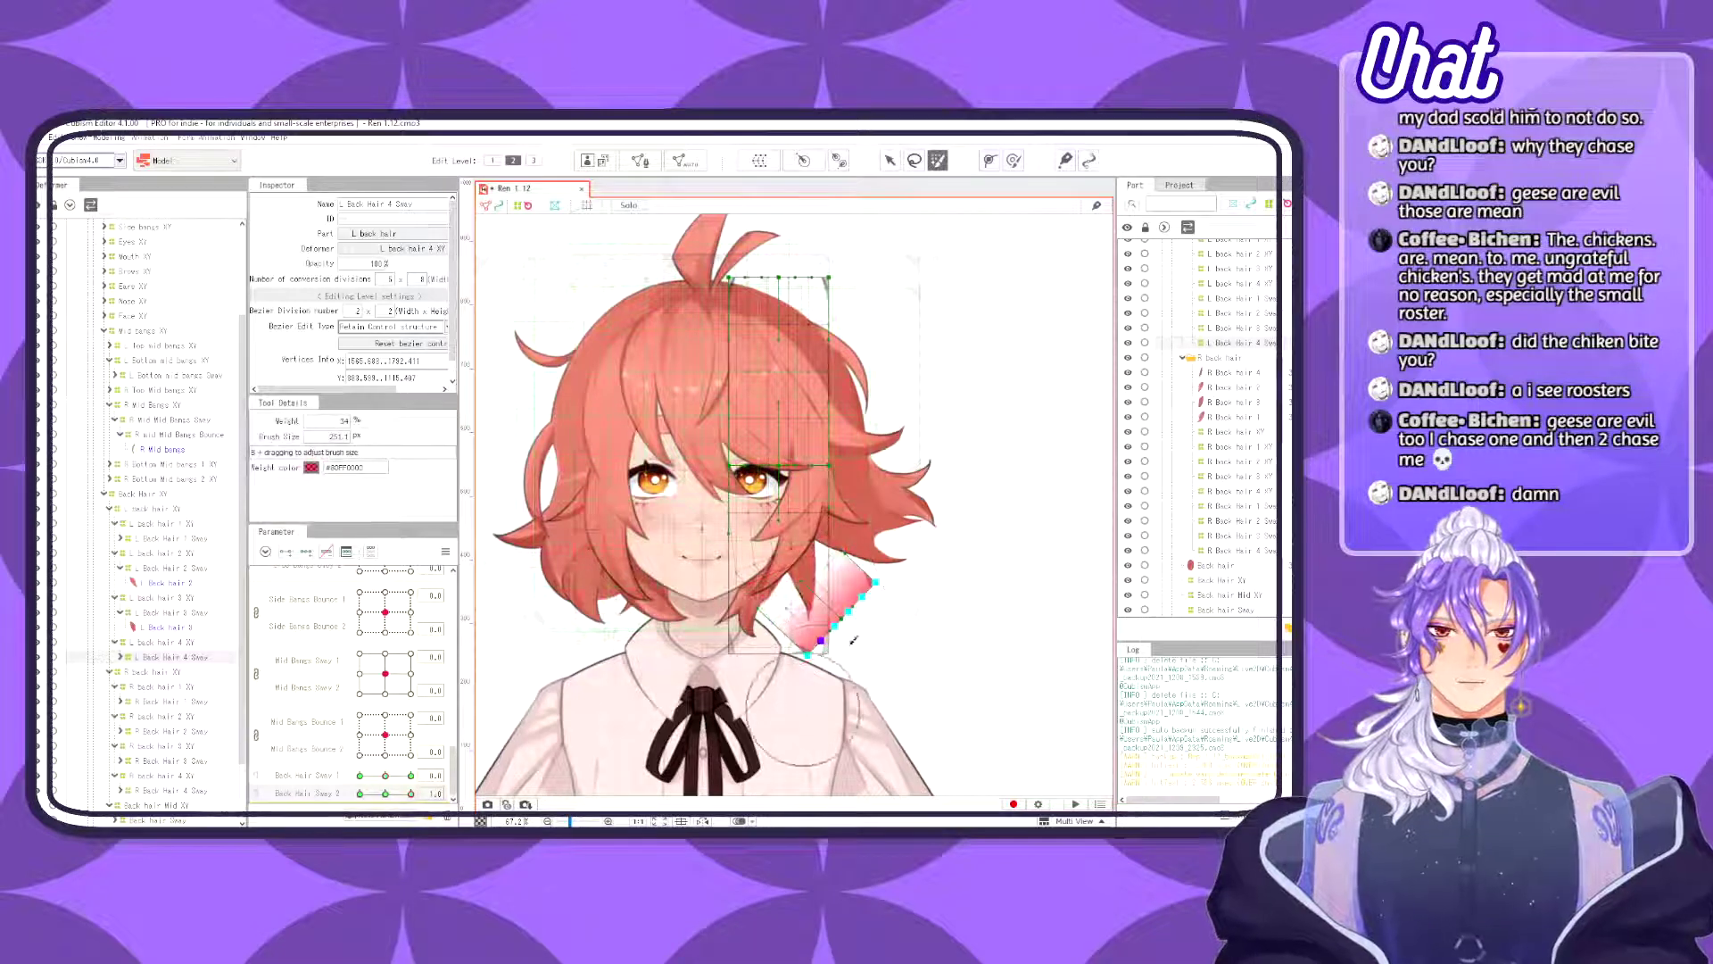
{"action": "key", "text": "v"}
{"action": "left_click_drag", "start_coordinate": [789, 665], "coordinate": [842, 606]}
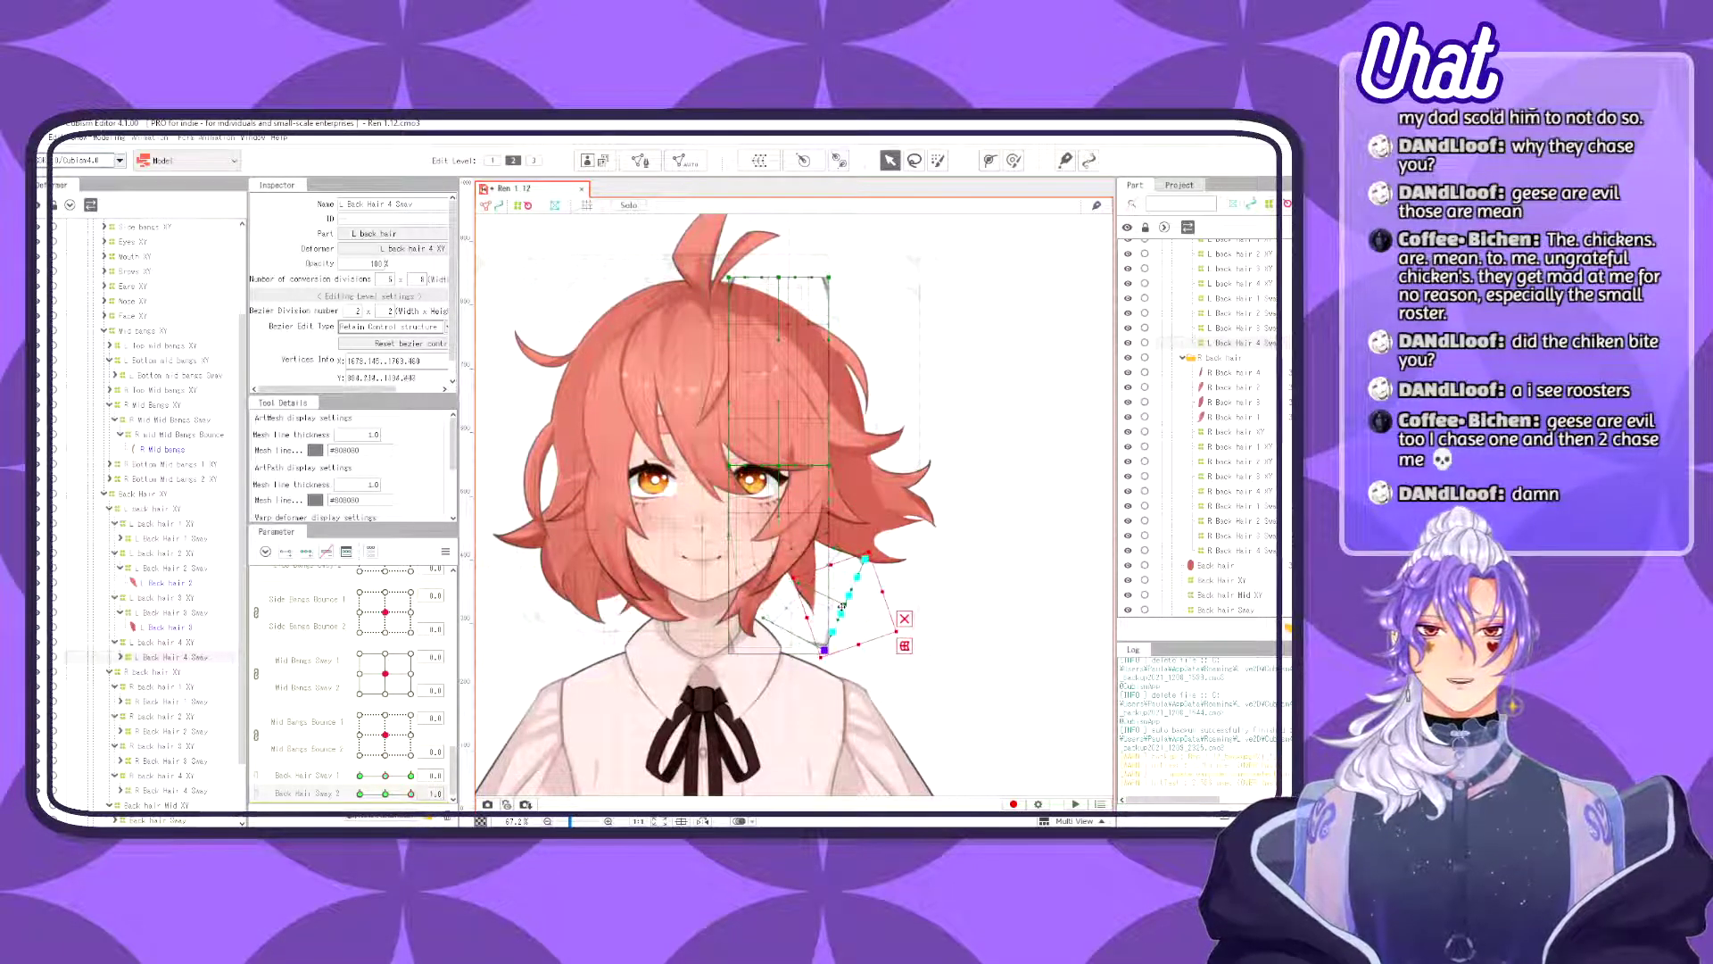
- Scrub Back Hair Sway 2 through its range and examine the keyforms of the left back hair sway deformers
{"action": "mouse_move", "coordinate": [411, 792]}
{"action": "left_mouse_down"}
{"action": "mouse_move", "coordinate": [384, 793]}
{"action": "mouse_move", "coordinate": [427, 784]}
{"action": "left_mouse_up"}
{"action": "left_click", "coordinate": [412, 792]}
{"action": "mouse_move", "coordinate": [347, 775]}
{"action": "left_mouse_down"}
{"action": "mouse_move", "coordinate": [415, 774]}
{"action": "mouse_move", "coordinate": [348, 787]}
{"action": "mouse_move", "coordinate": [413, 790]}
{"action": "mouse_move", "coordinate": [387, 798]}
{"action": "left_mouse_up"}
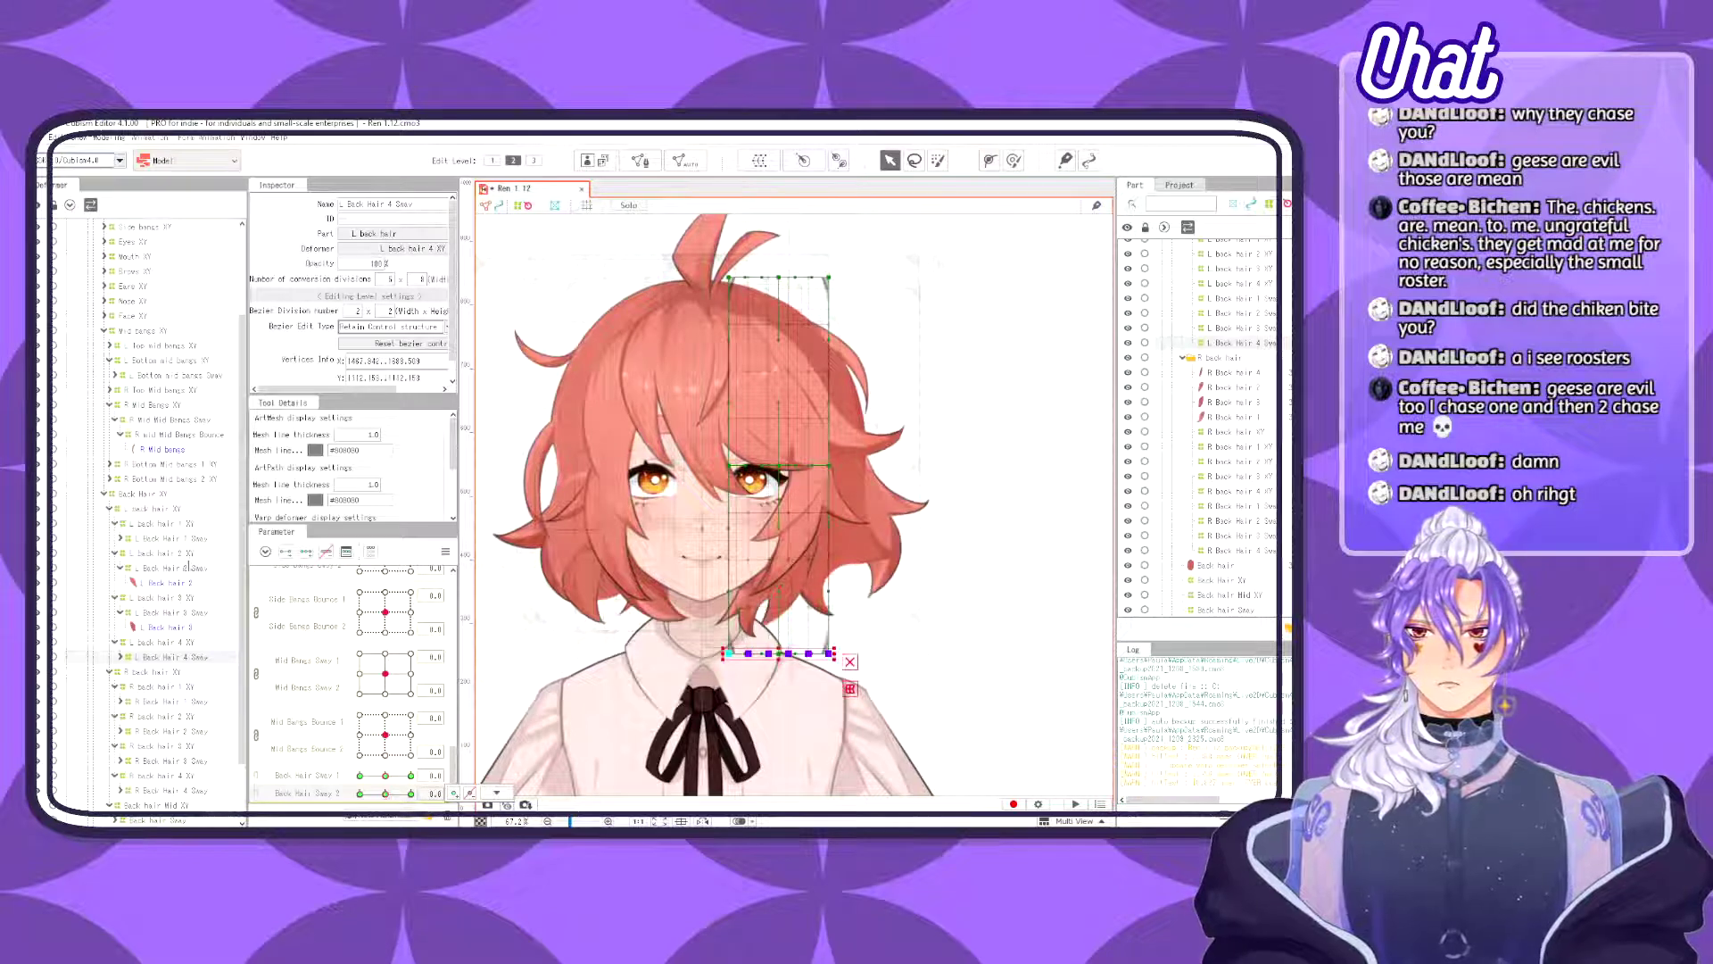
{"action": "left_click", "coordinate": [188, 569]}
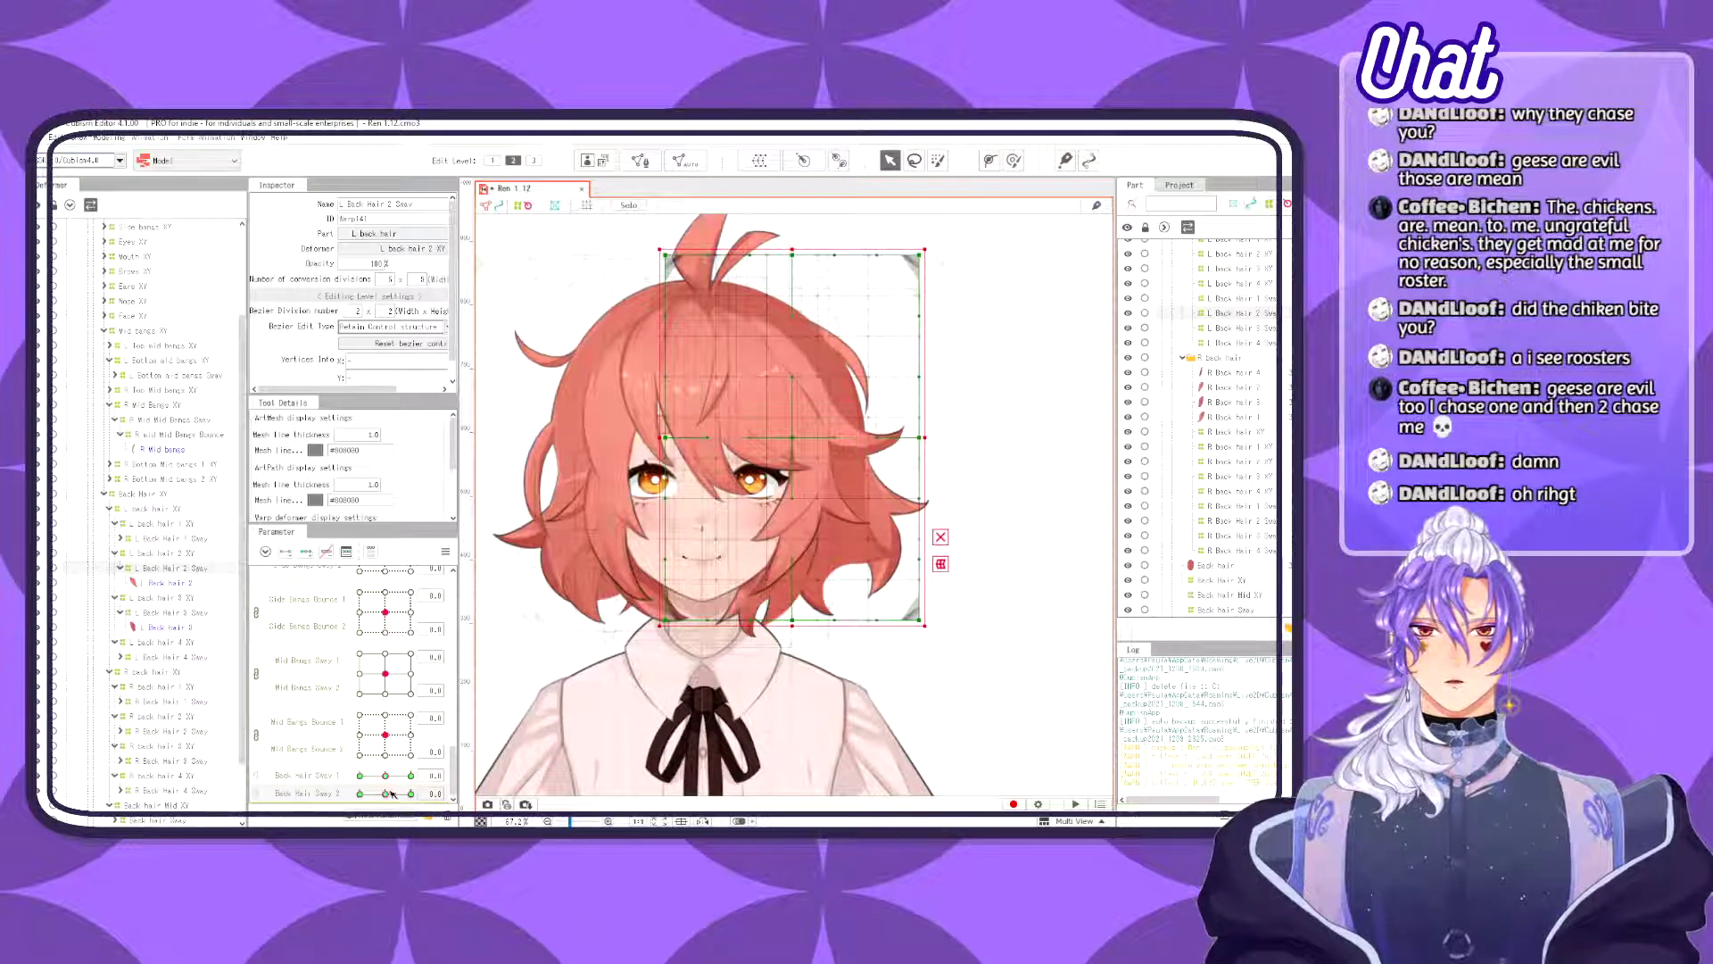
{"action": "left_click", "coordinate": [171, 539]}
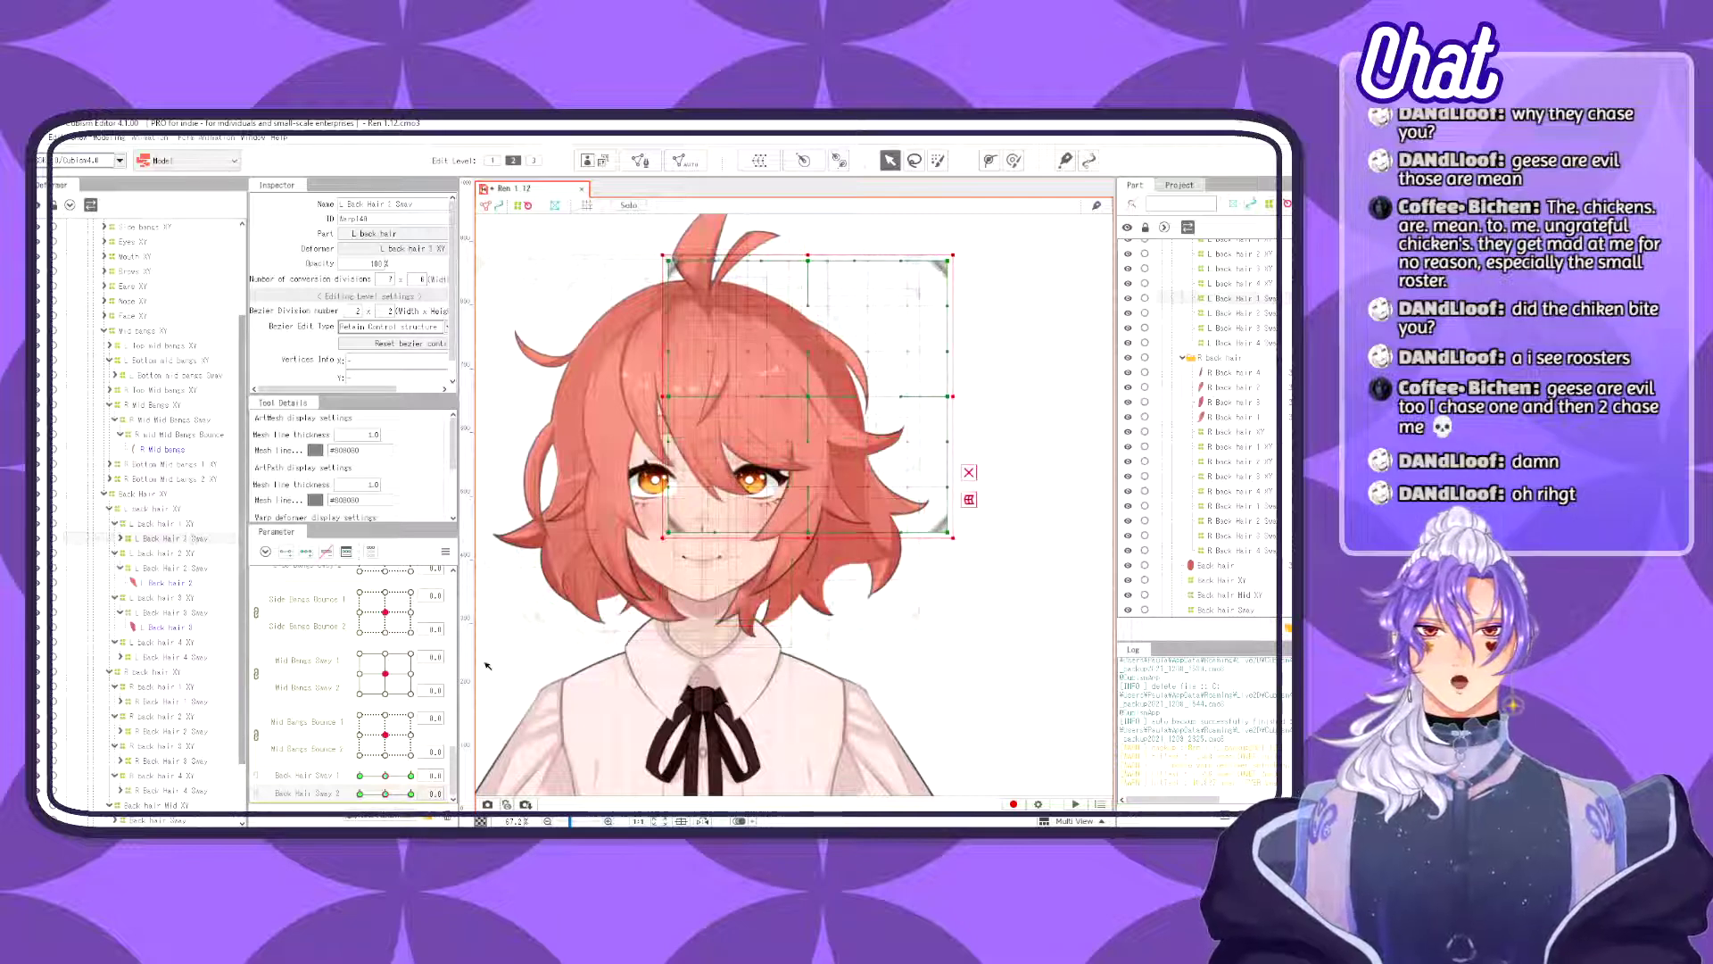
{"action": "left_click_drag", "start_coordinate": [386, 776], "coordinate": [450, 795]}
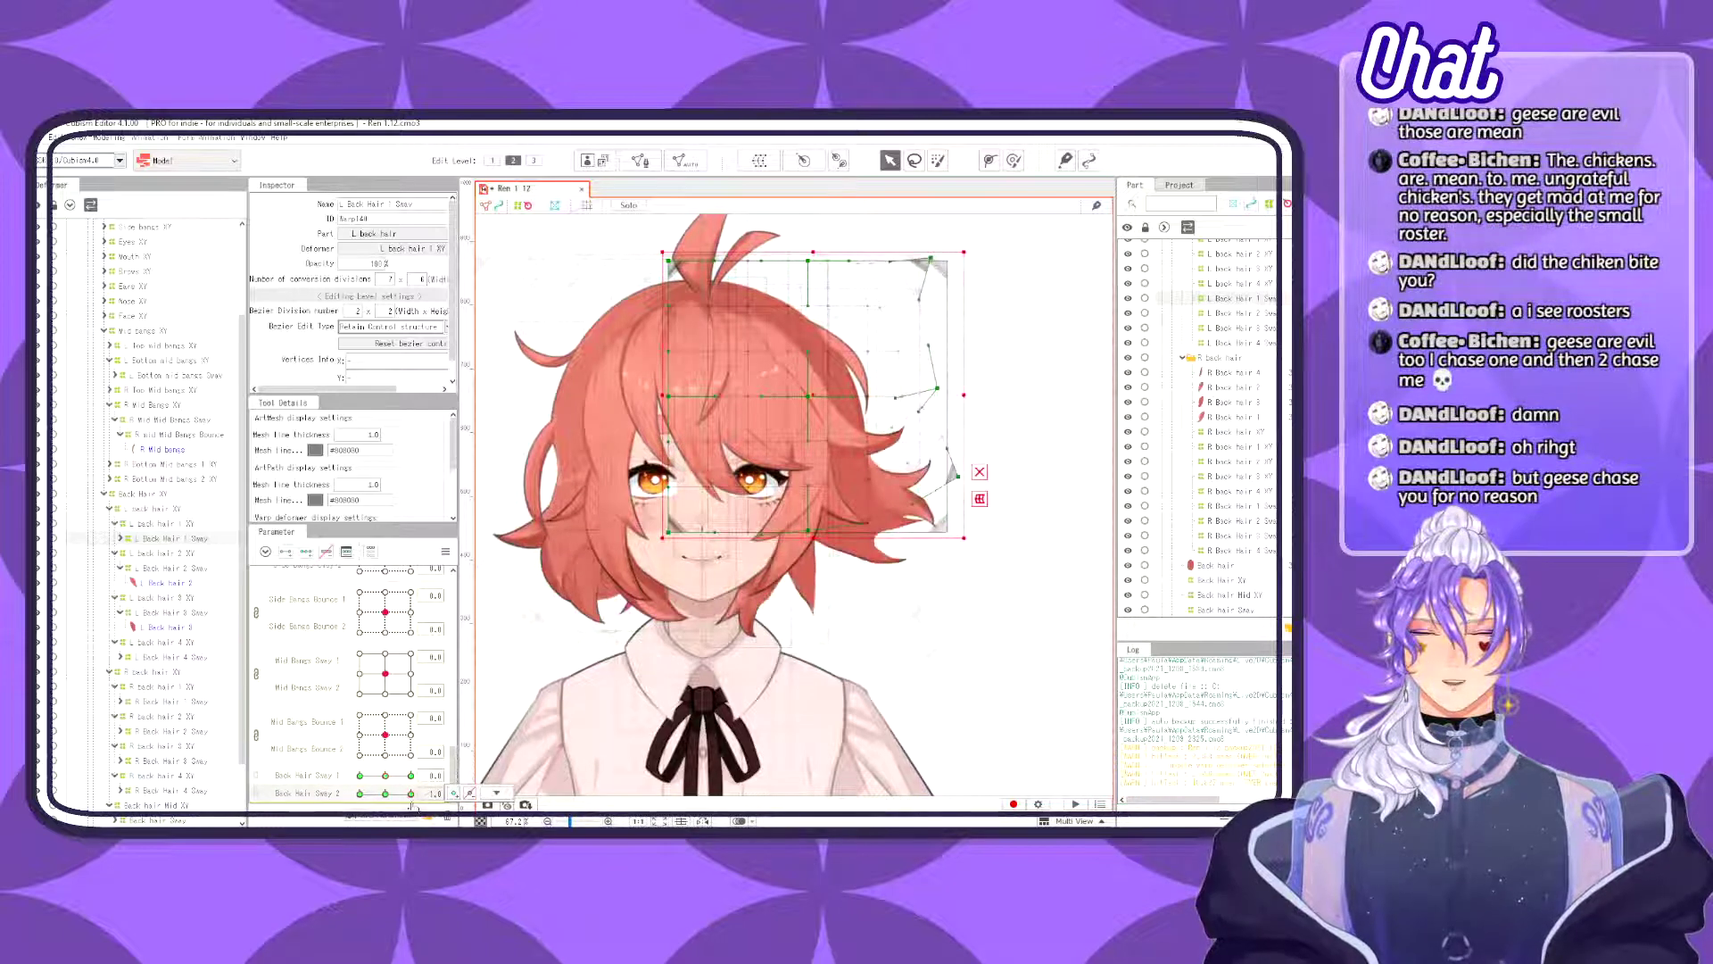
{"action": "left_click", "coordinate": [386, 792]}
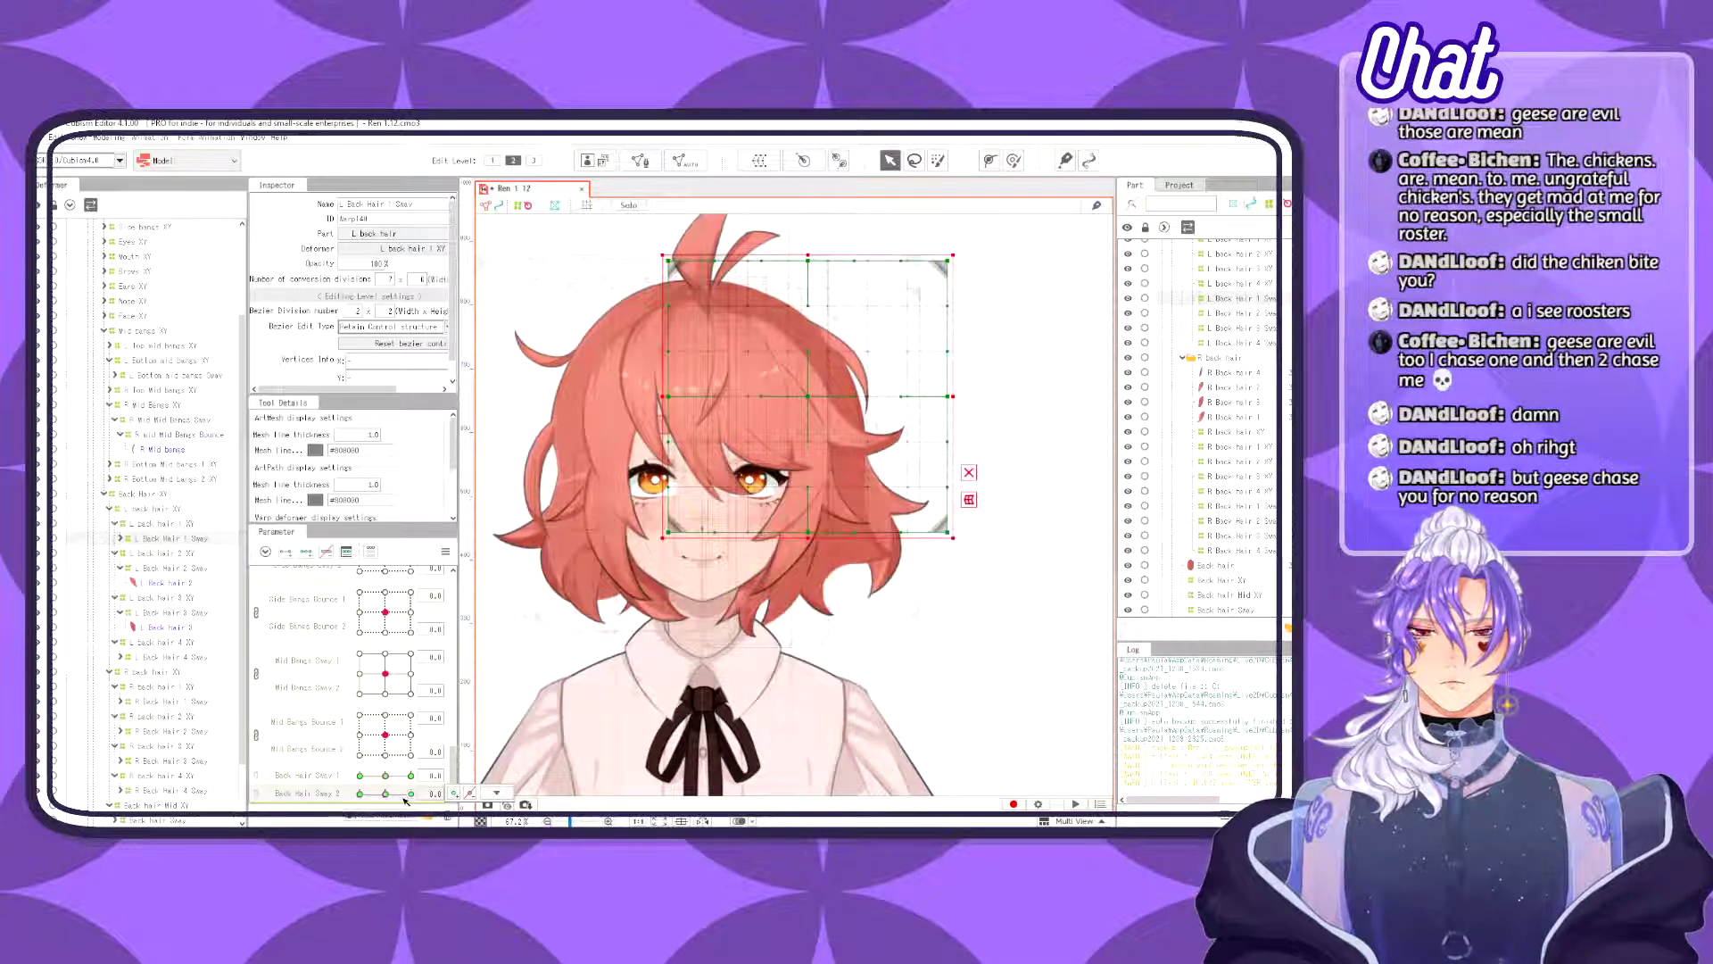
{"action": "left_click", "coordinate": [169, 582]}
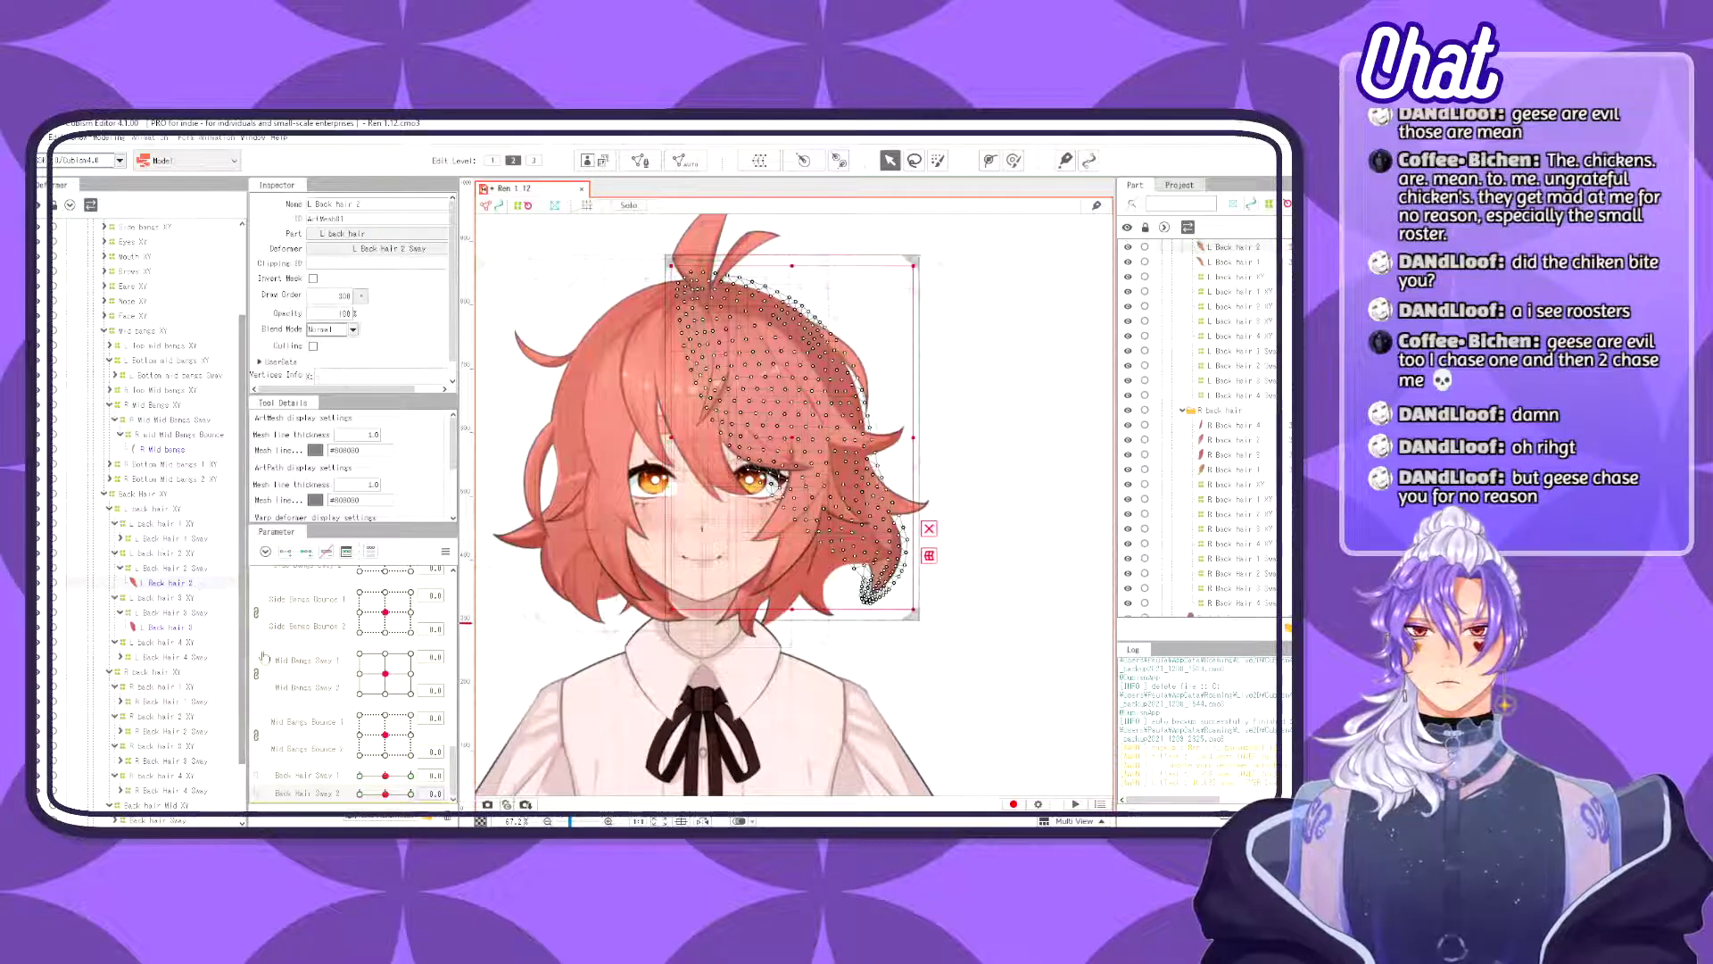
{"action": "left_click", "coordinate": [198, 567]}
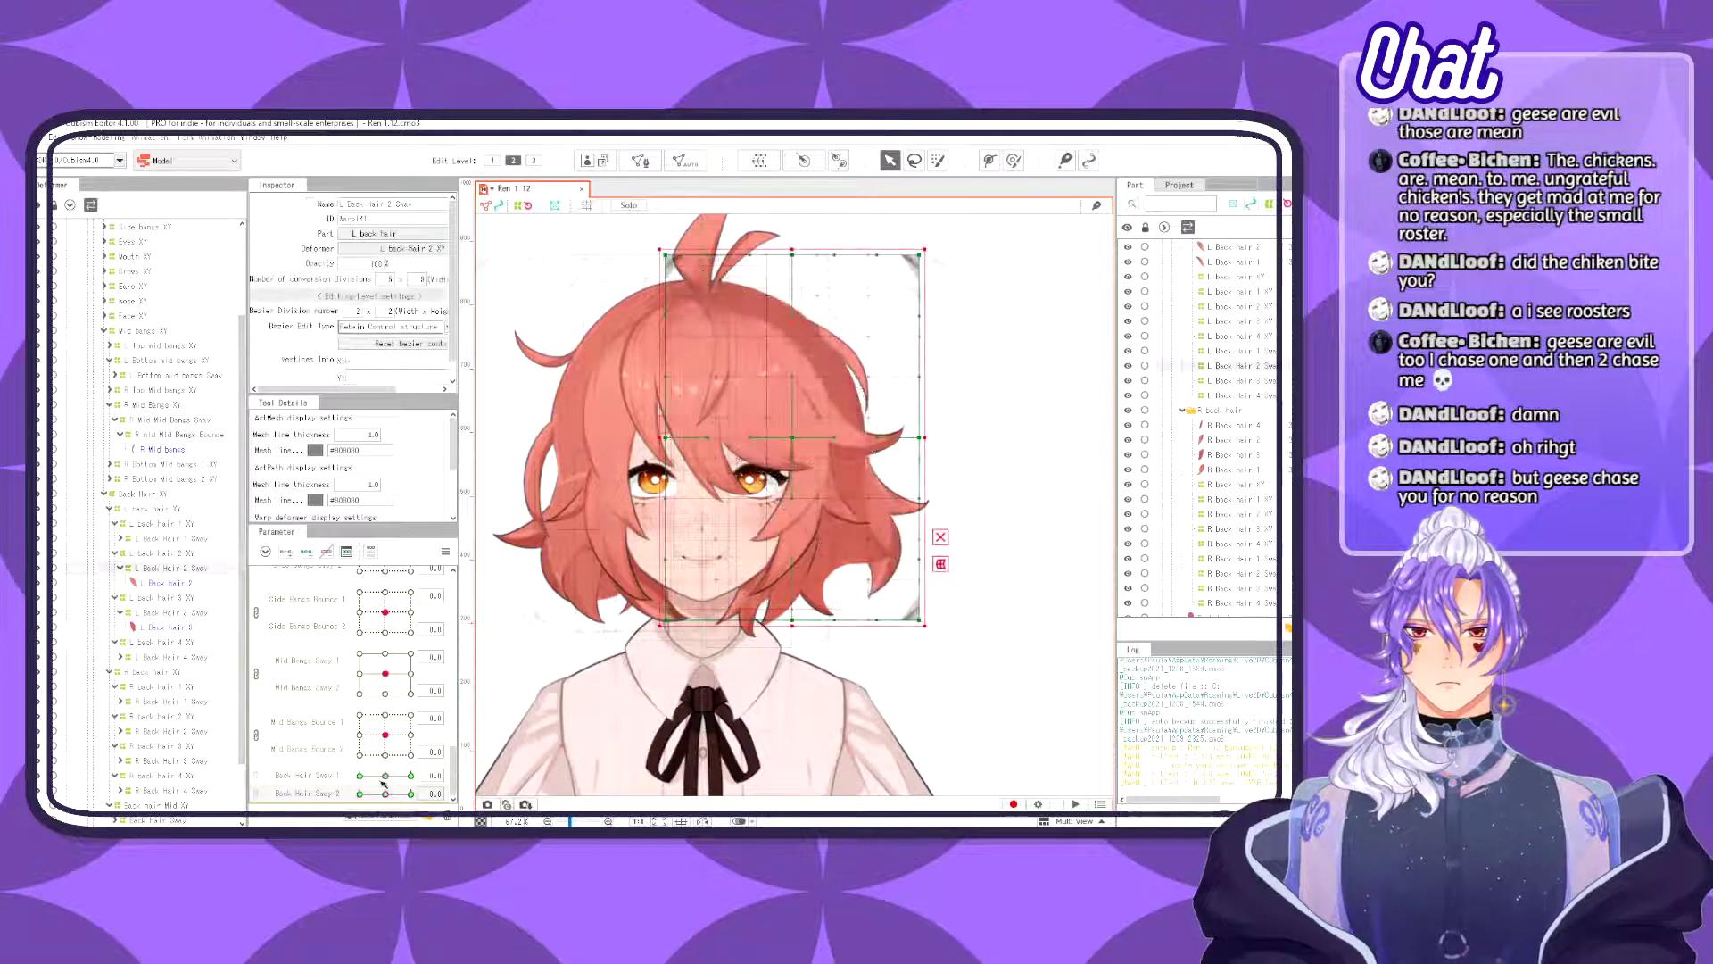
{"action": "mouse_move", "coordinate": [386, 794]}
{"action": "left_mouse_down"}
{"action": "mouse_move", "coordinate": [450, 796]}
{"action": "mouse_move", "coordinate": [358, 794]}
{"action": "left_mouse_up"}
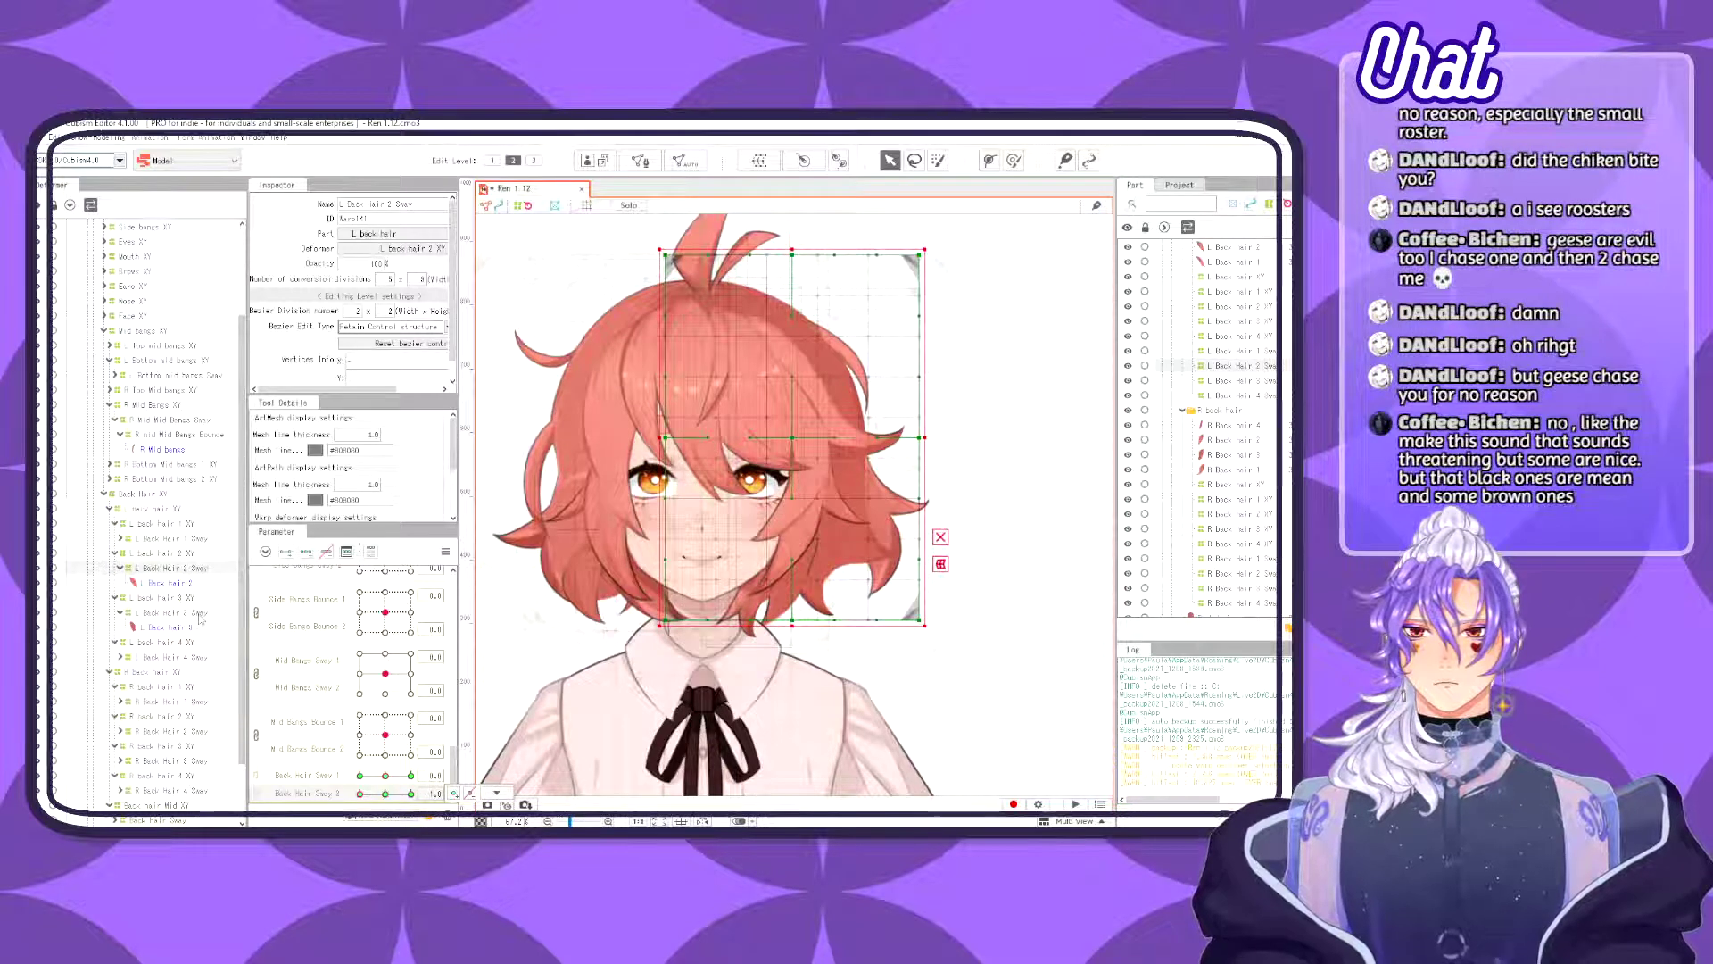
- Try to reflect the Back Hair Sway 2 motion for the L Back Hair 2, 3 and 4 Sway deformers together
{"action": "left_click", "coordinate": [170, 612], "text": "ctrl"}
{"action": "left_click", "coordinate": [210, 658], "text": "ctrl"}
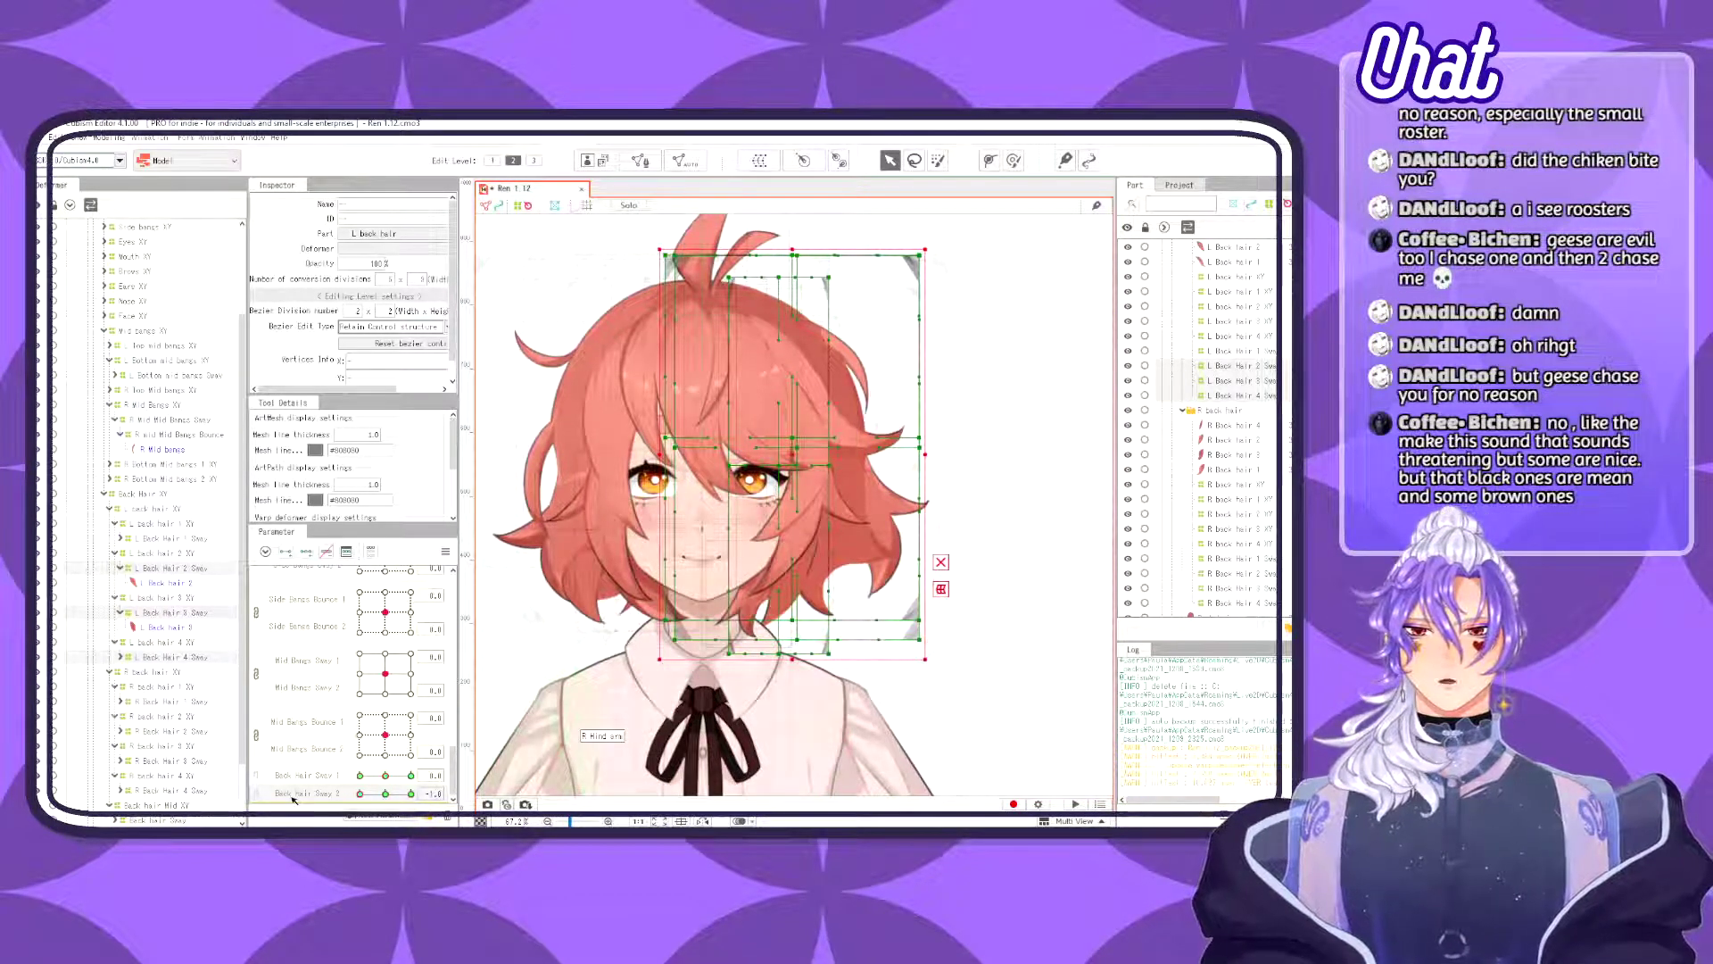
{"action": "left_click", "coordinate": [411, 793]}
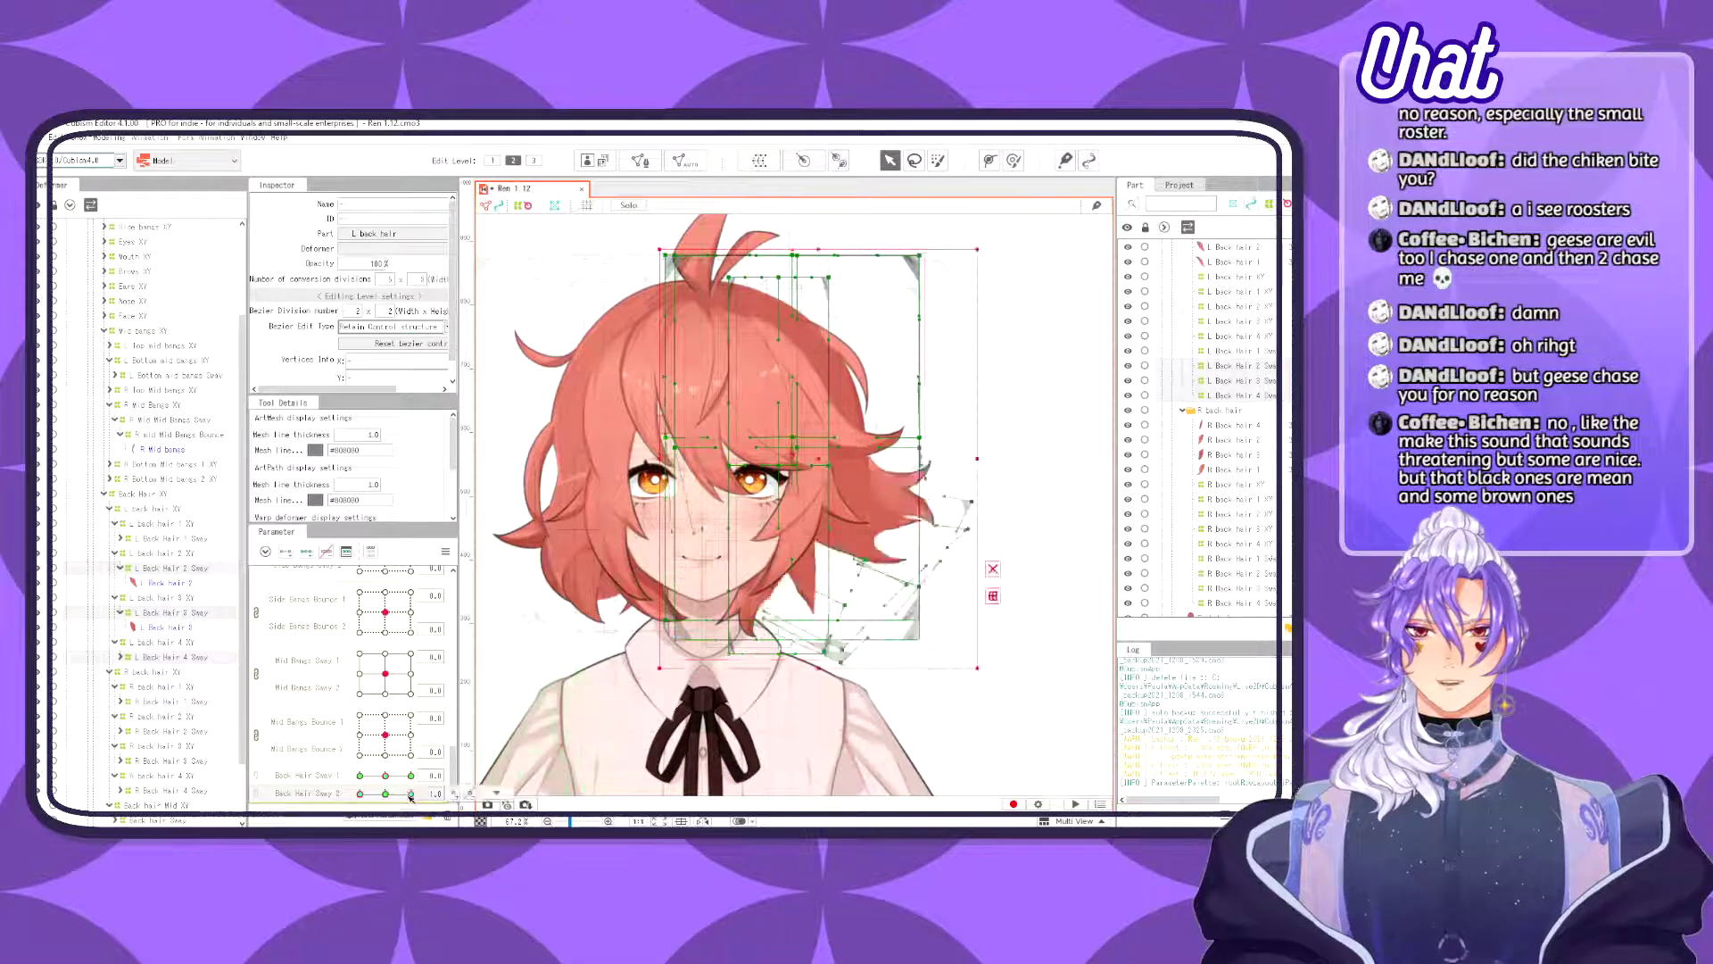
{"action": "left_click", "coordinate": [445, 551]}
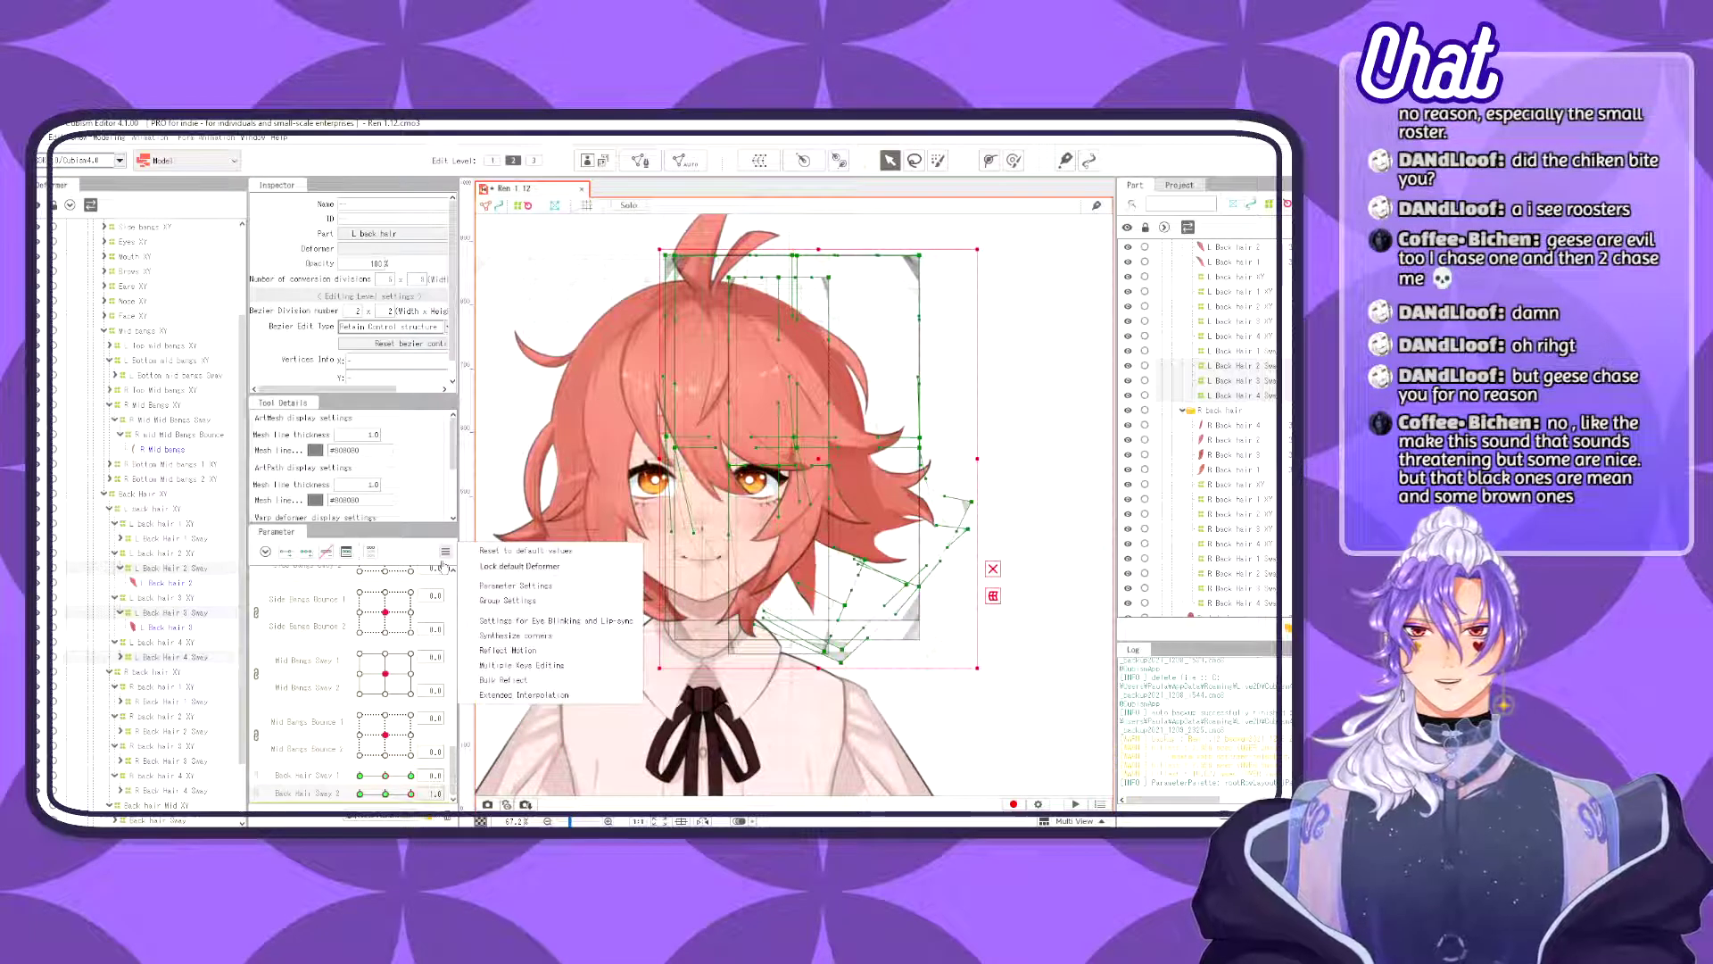
{"action": "left_click", "coordinate": [545, 678]}
{"action": "left_click", "coordinate": [644, 614]}
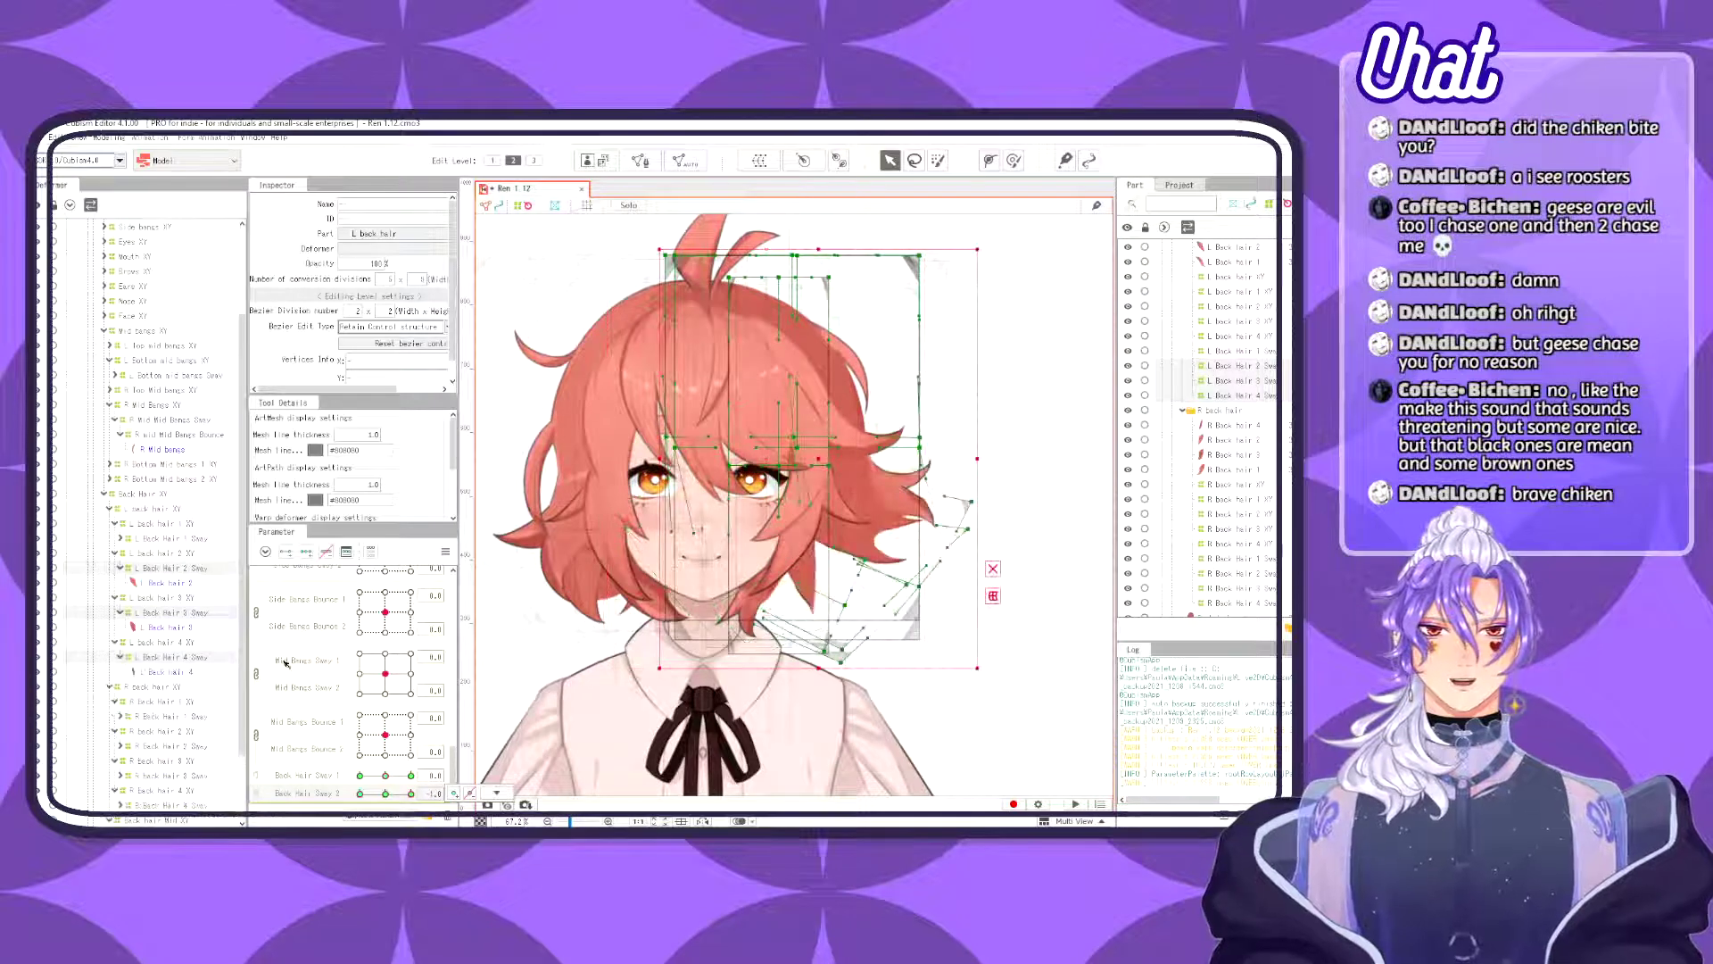
- At Back Hair Sway 2 of -1.0, rotate the lower outer points of the L Back Hair 1 Sway deformer clockwise and shift them inward
{"action": "left_click", "coordinate": [119, 657]}
{"action": "left_click", "coordinate": [217, 571]}
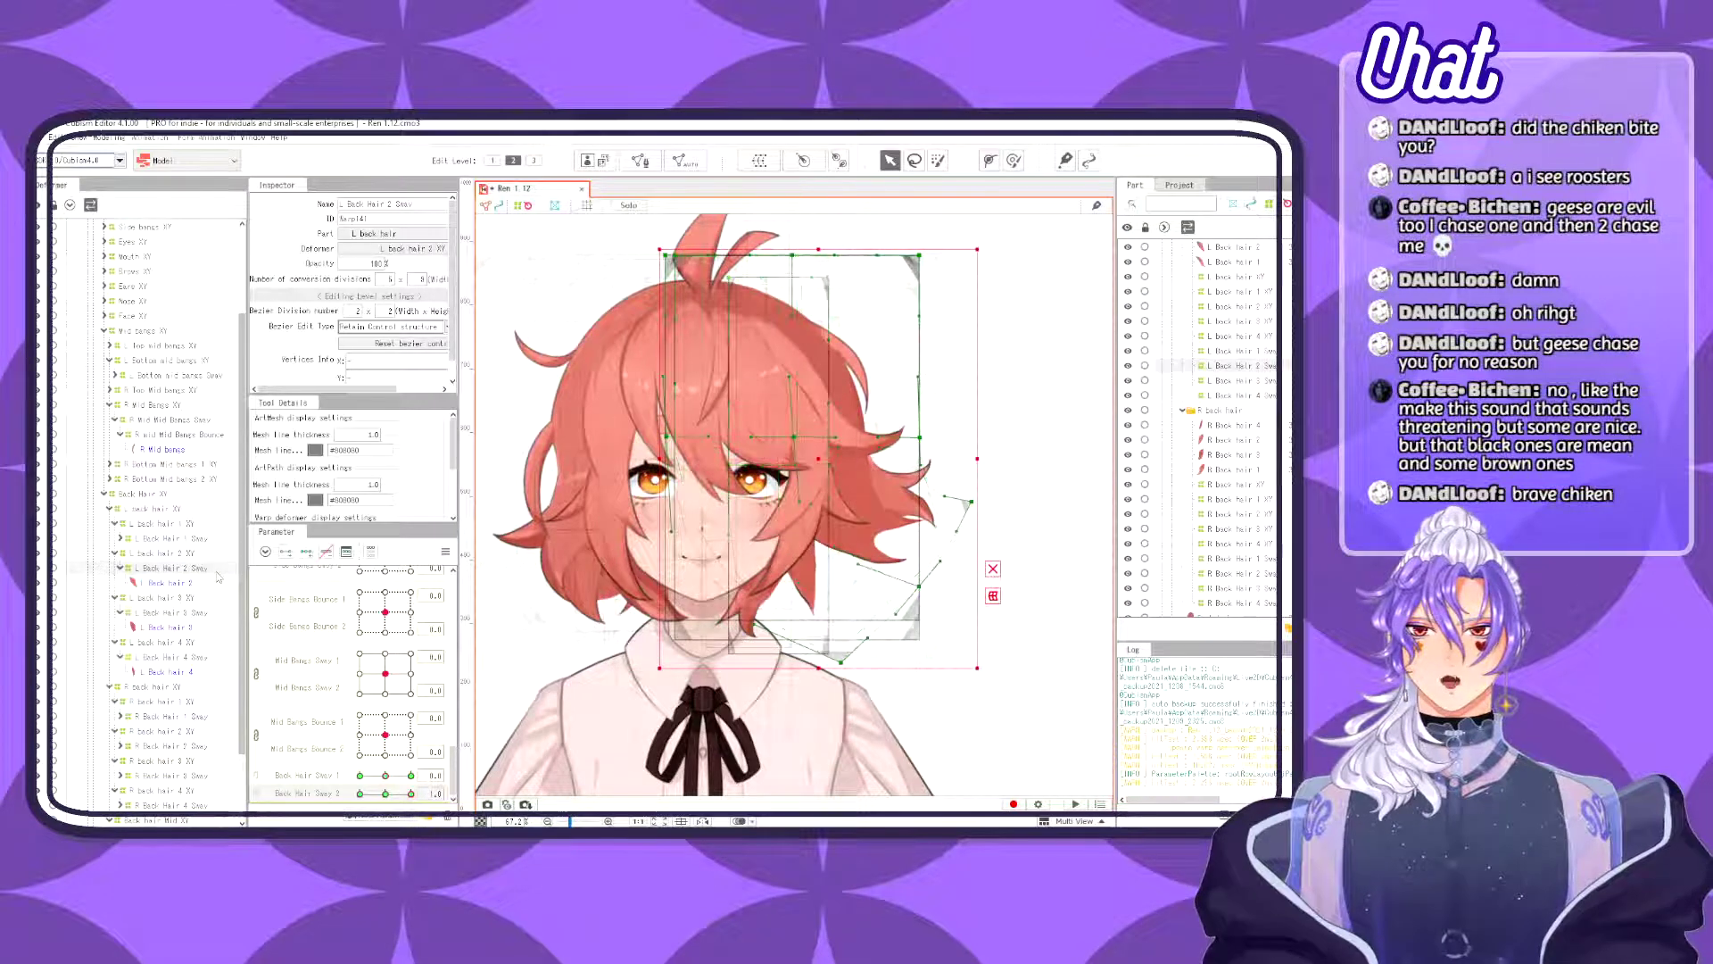
{"action": "left_click", "coordinate": [359, 794]}
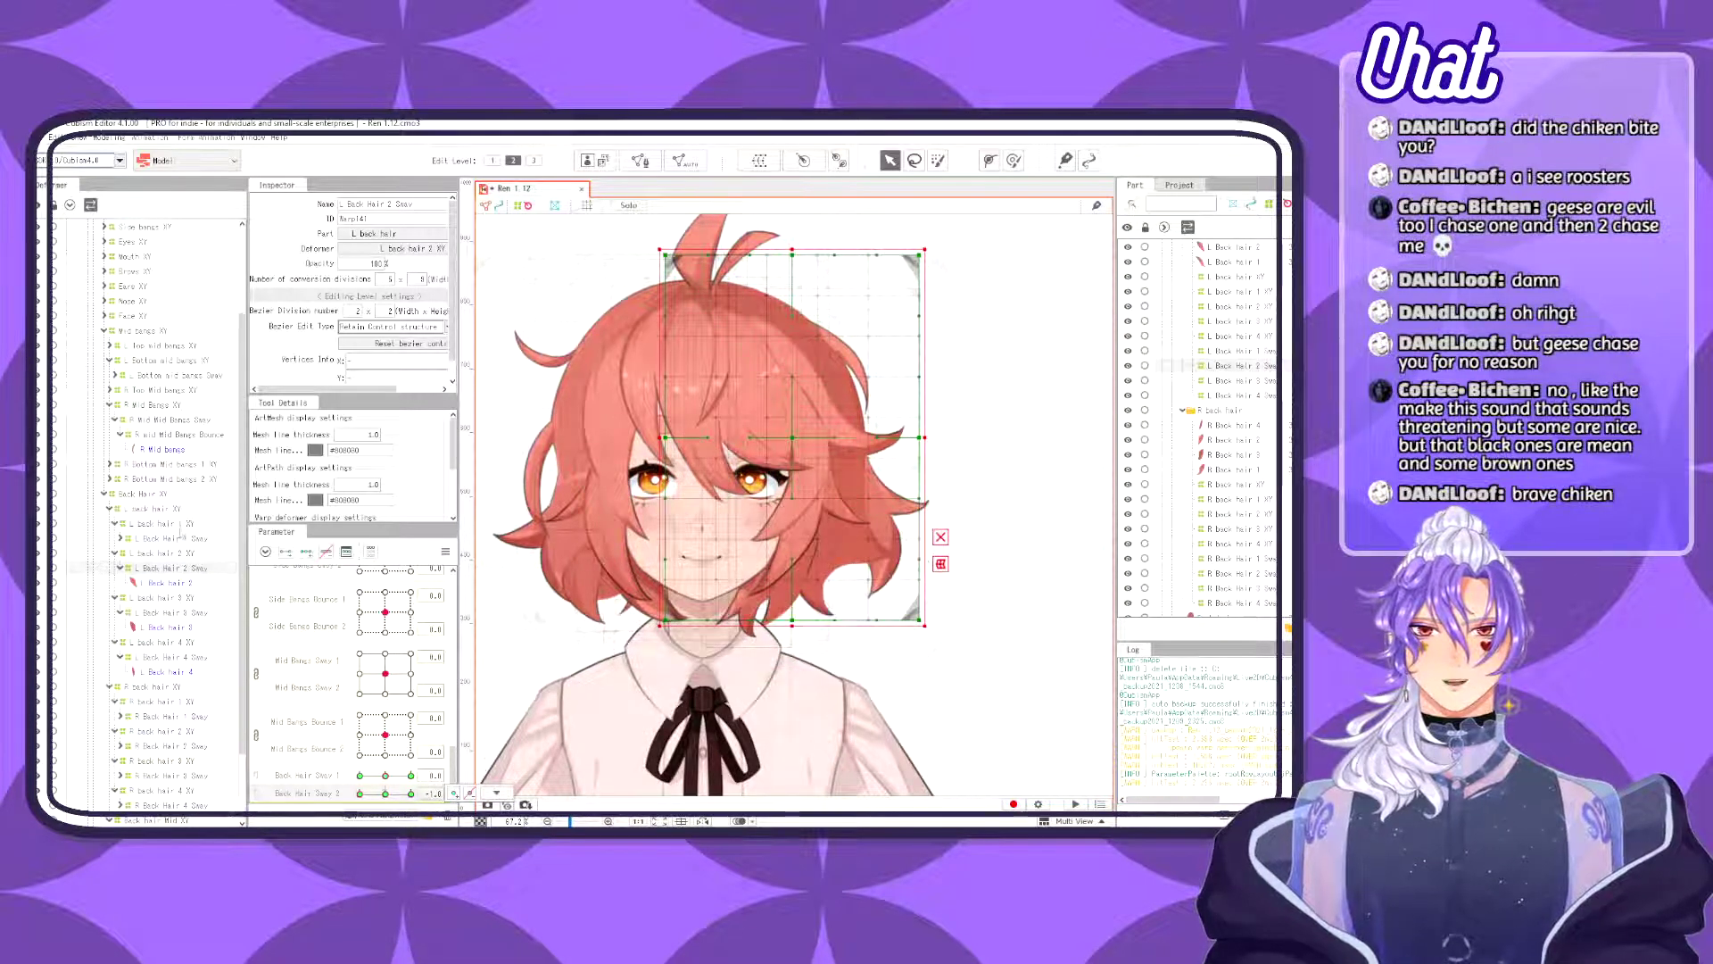
{"action": "left_click", "coordinate": [178, 538]}
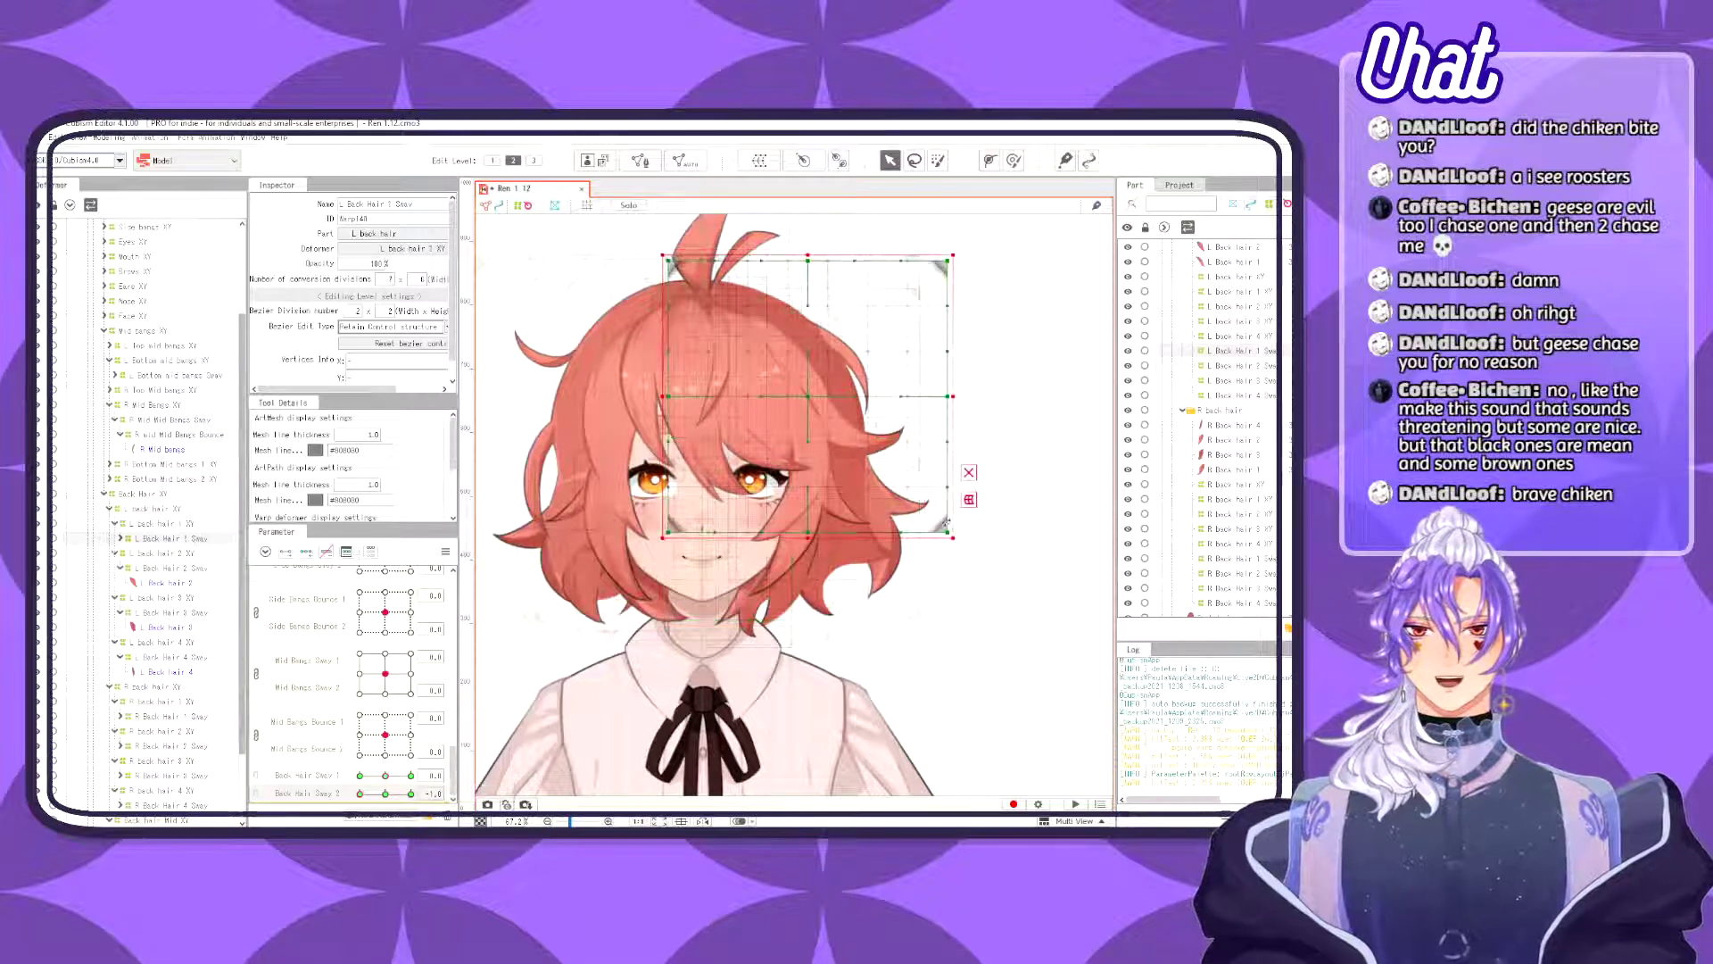
{"action": "left_click_drag", "start_coordinate": [833, 640], "coordinate": [1017, 417]}
{"action": "left_click_drag", "start_coordinate": [953, 536], "coordinate": [802, 516]}
{"action": "left_click_drag", "start_coordinate": [874, 561], "coordinate": [860, 565]}
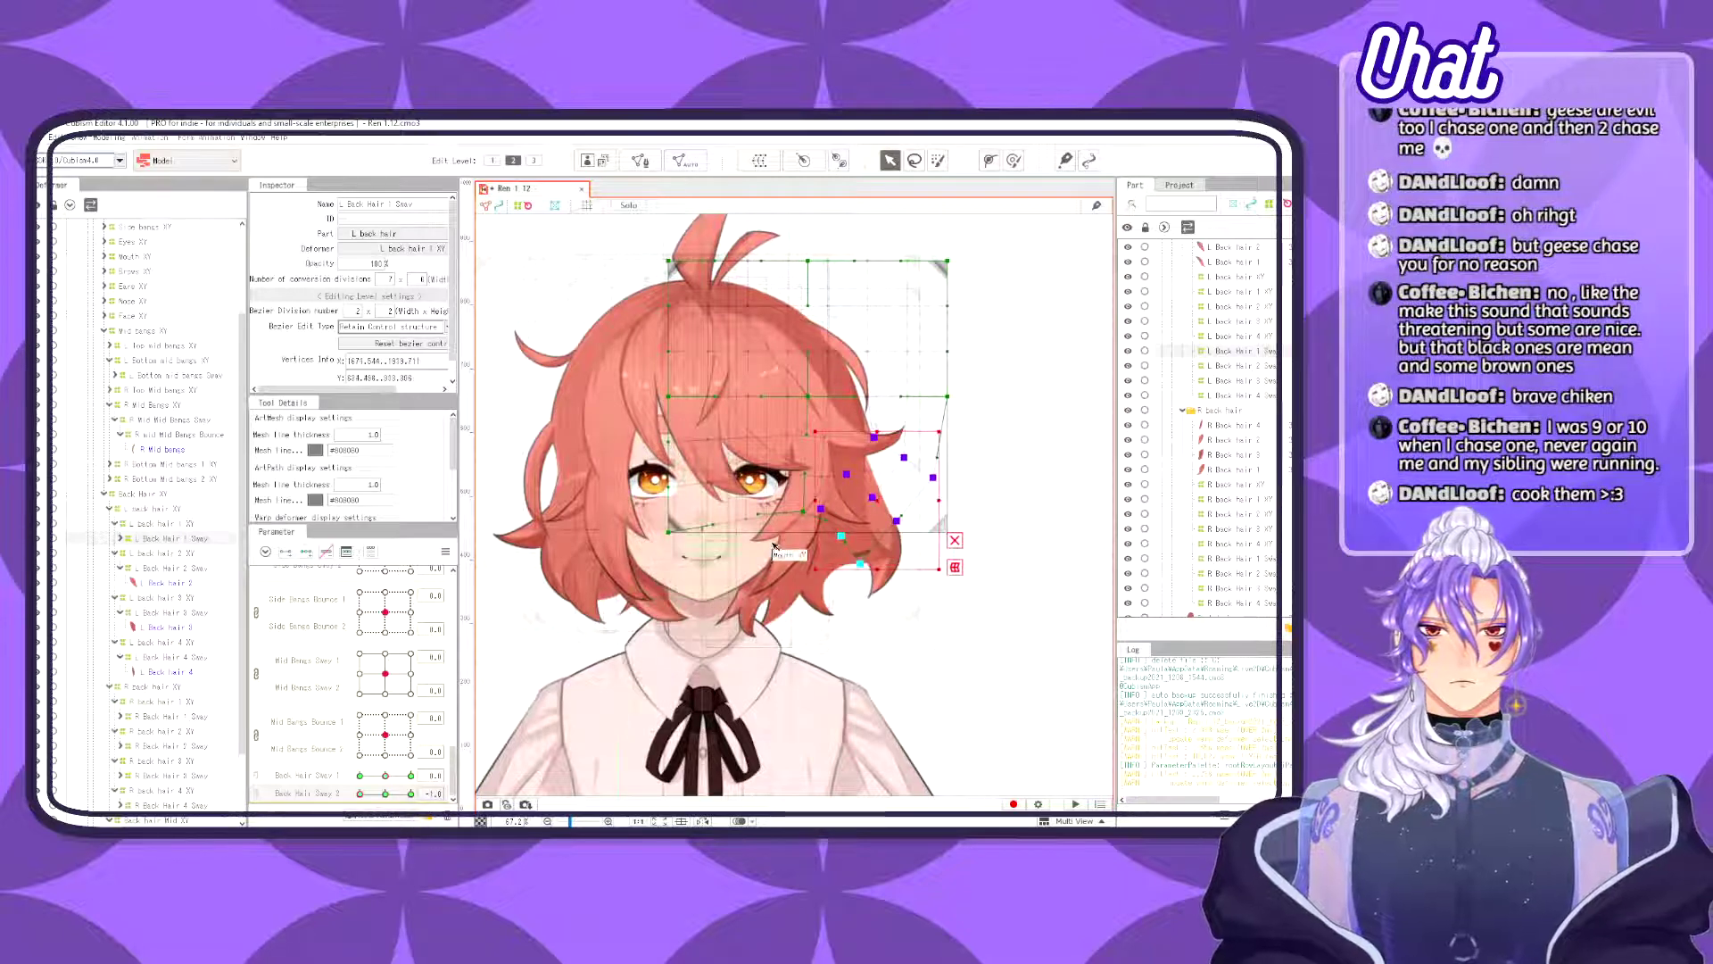
- Adjust the lower control points of the L Back Hair 1 Sway deformer and pull its outer middle point down and inward
{"action": "left_click", "coordinate": [819, 463]}
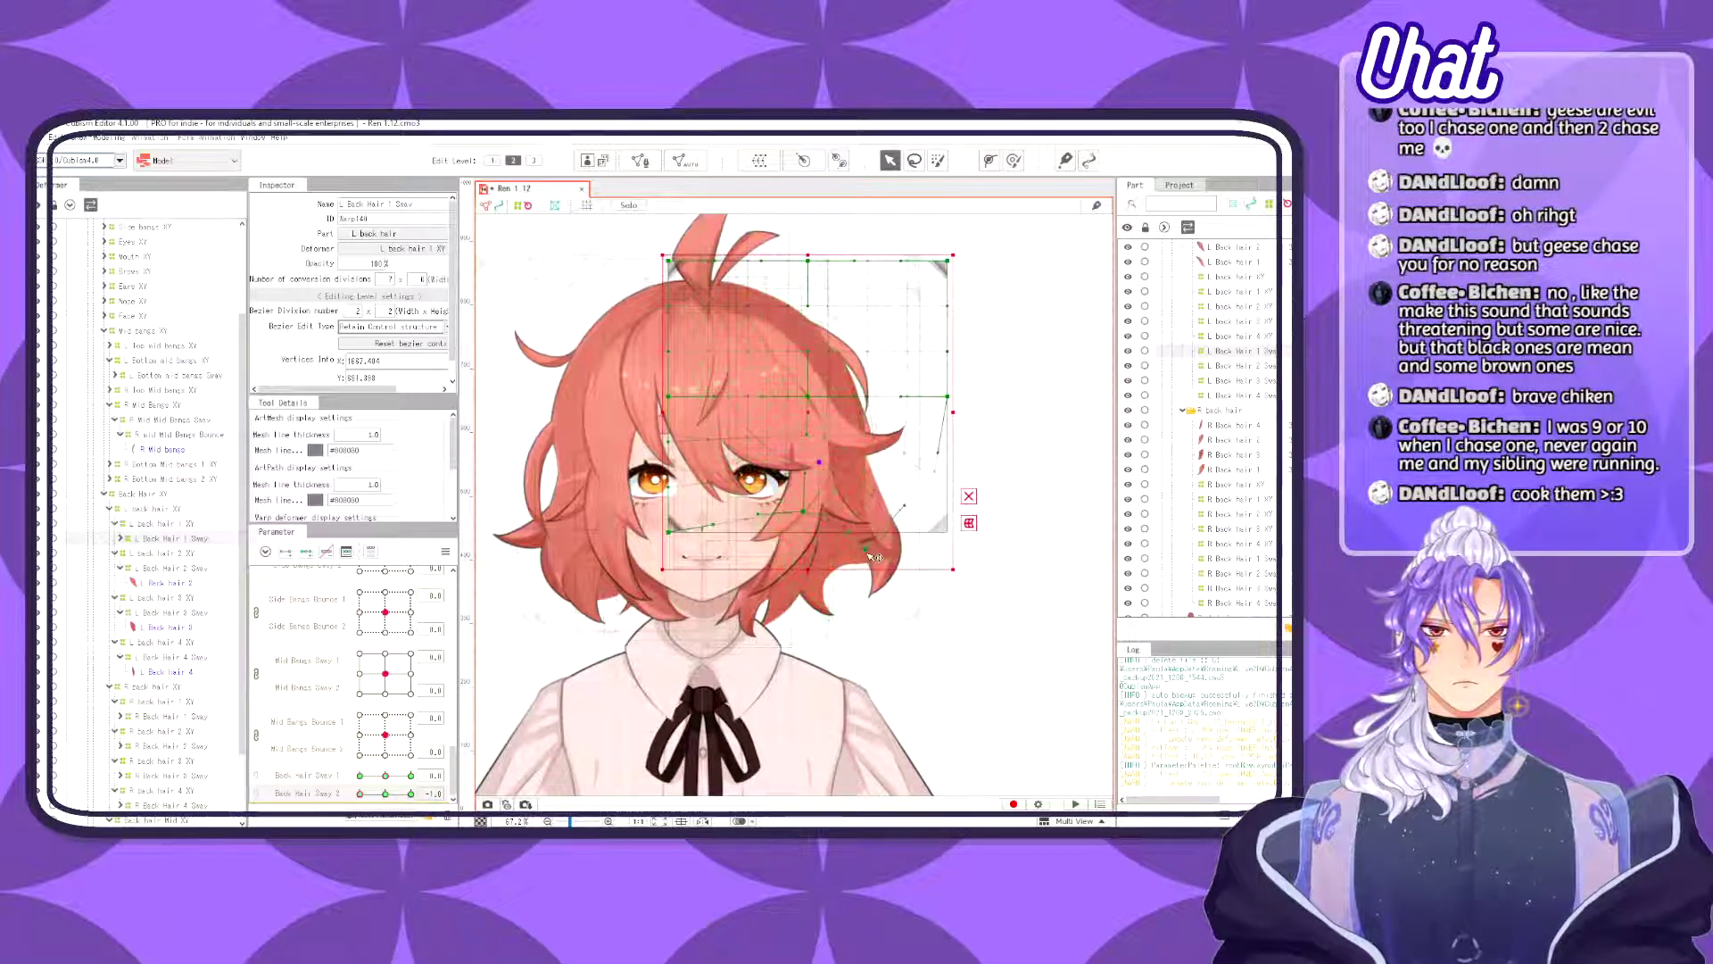
{"action": "left_click_drag", "start_coordinate": [868, 559], "coordinate": [868, 563]}
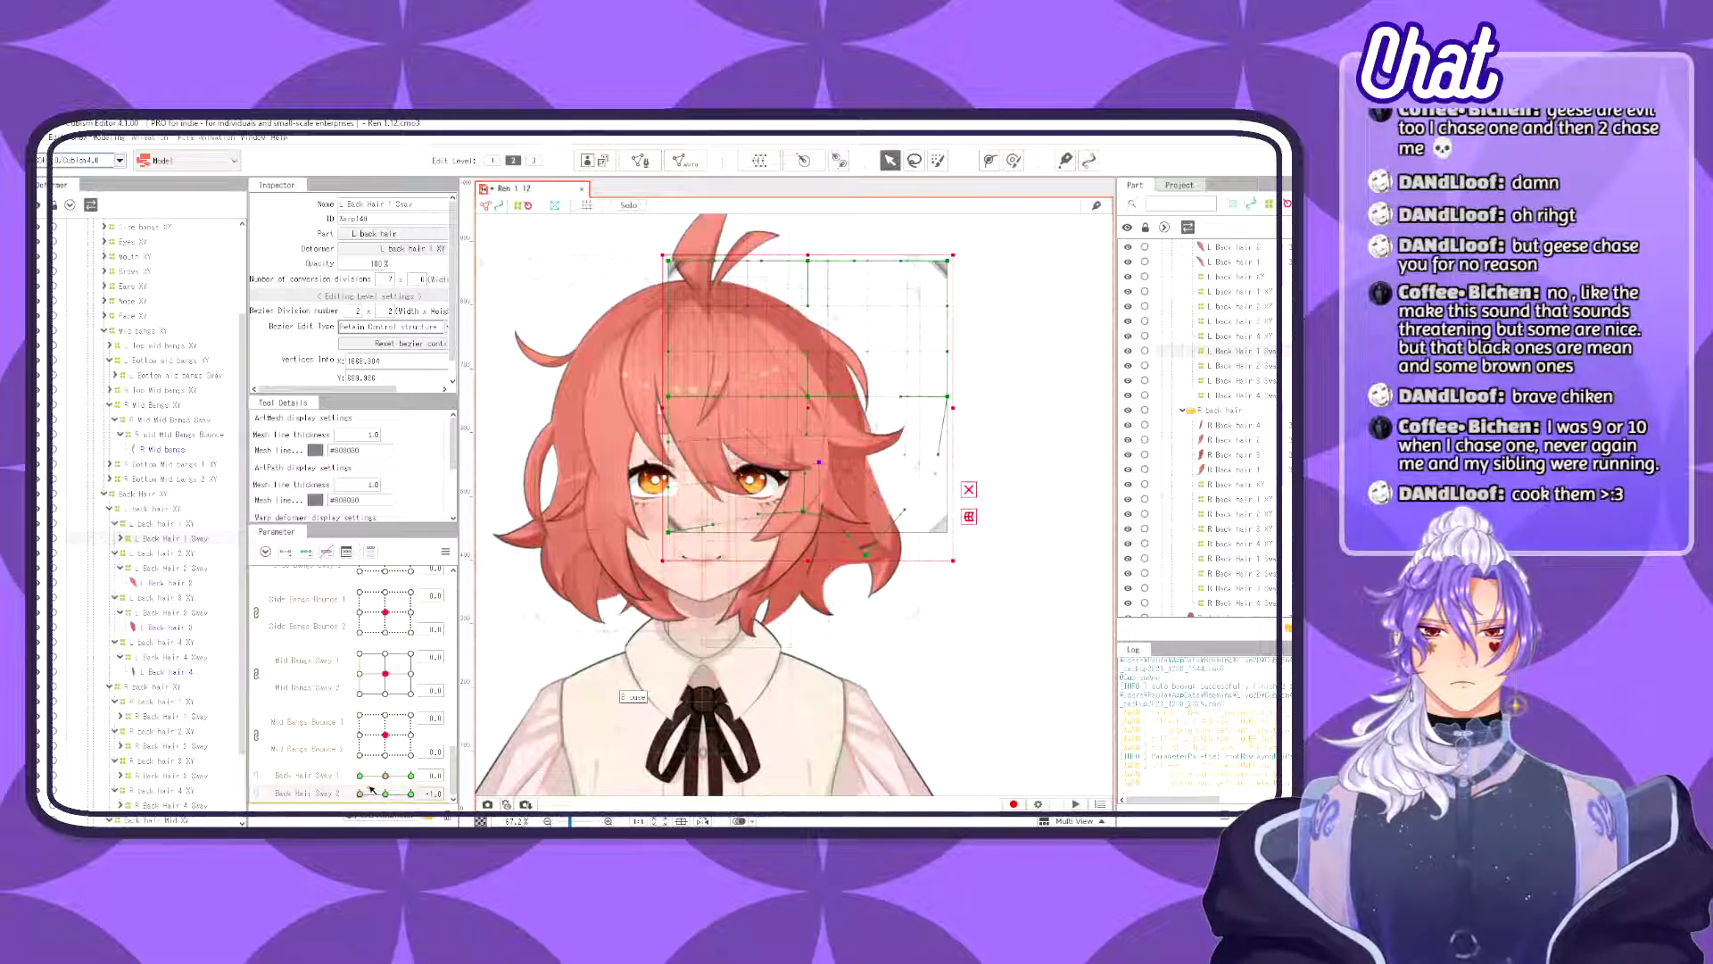
{"action": "left_click_drag", "start_coordinate": [361, 793], "coordinate": [312, 820]}
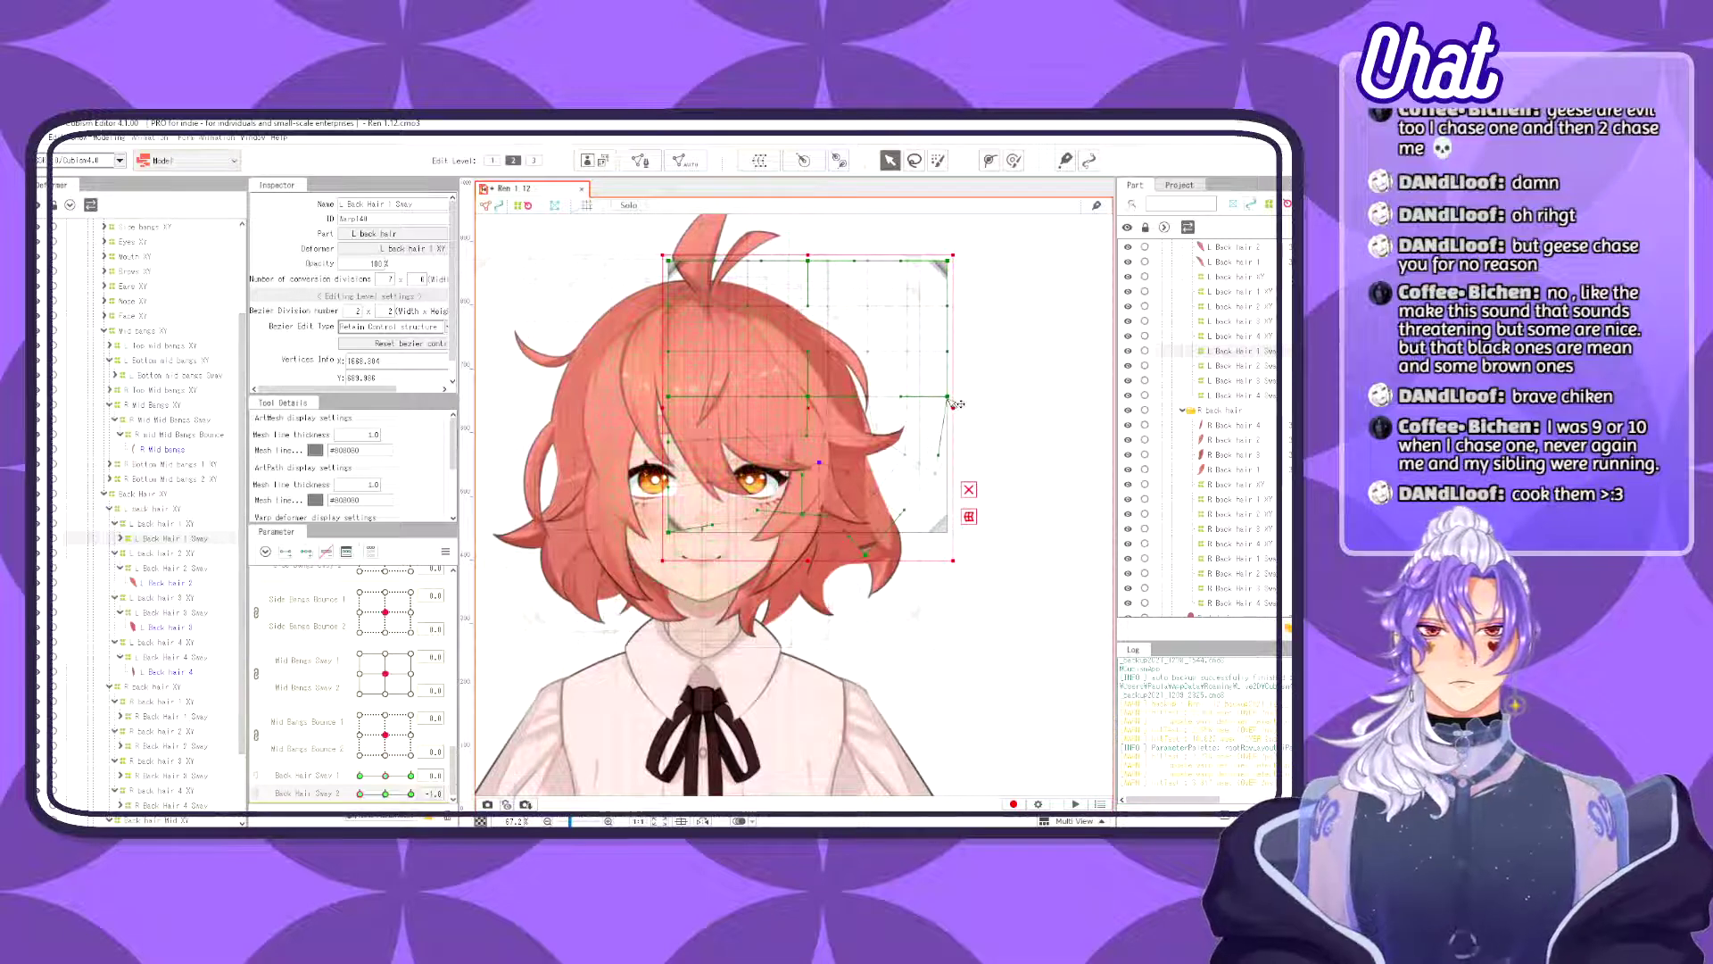
{"action": "left_click_drag", "start_coordinate": [947, 397], "coordinate": [926, 419]}
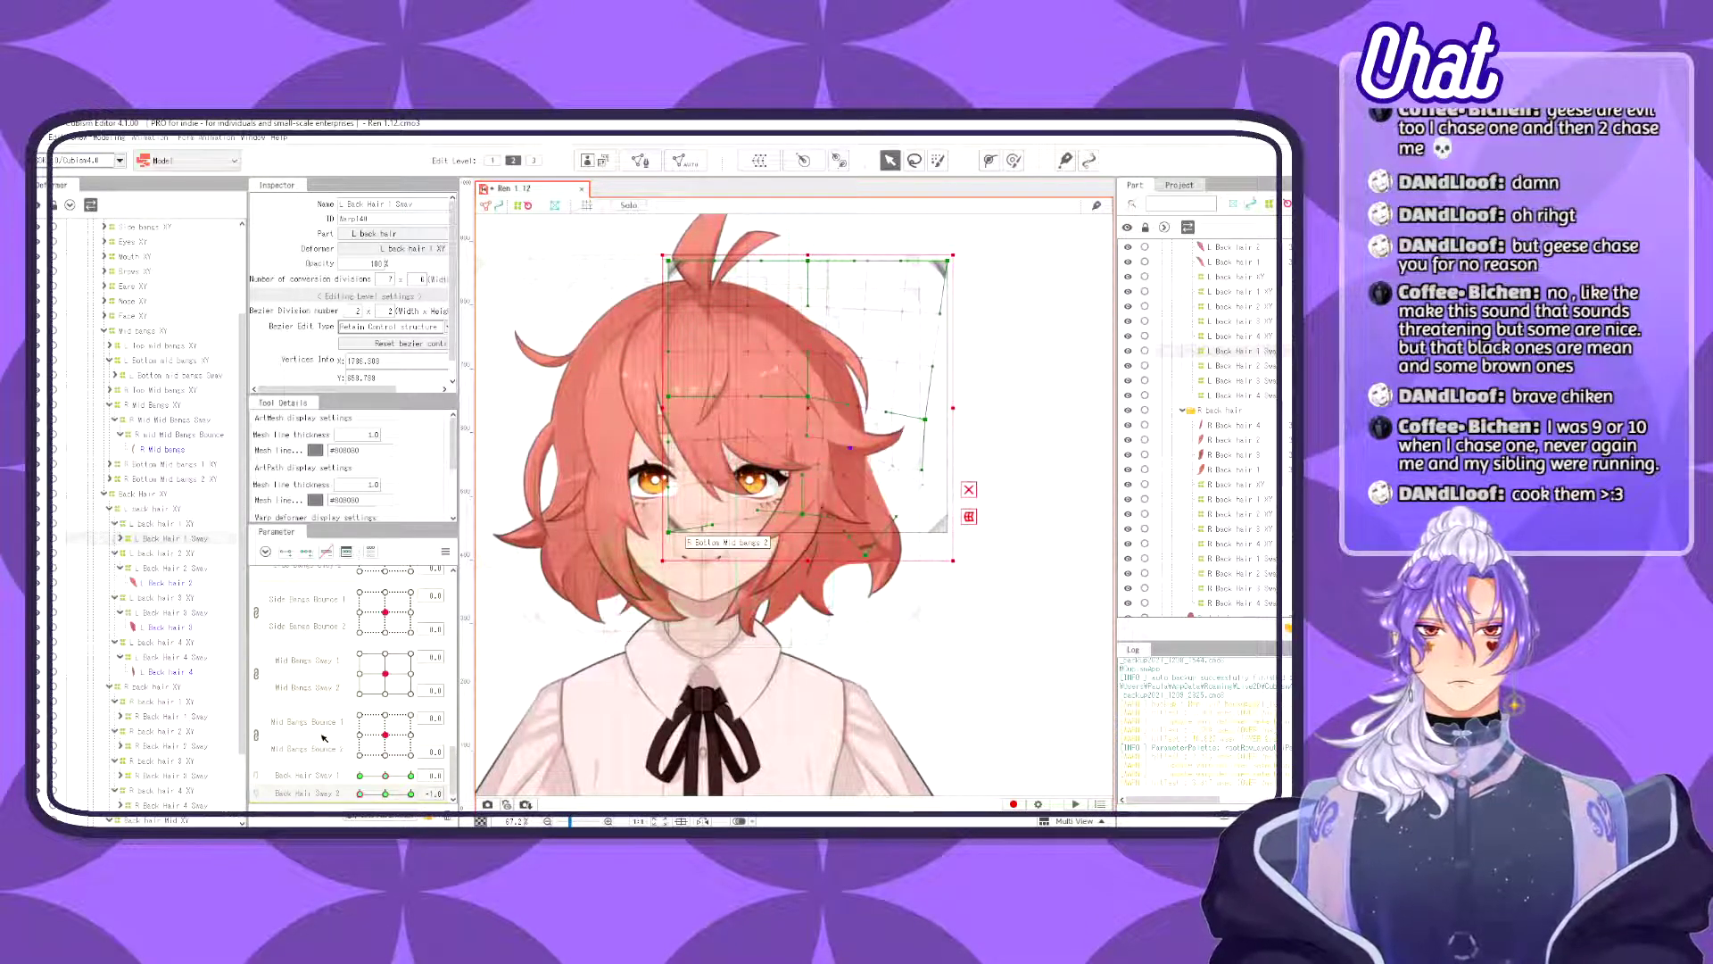
- At Back Hair Sway 2 of -1.0, rotate the lower points of the L Back Hair 2 Sway deformer clockwise and curve its bottom corners inward
{"action": "left_click", "coordinate": [178, 569]}
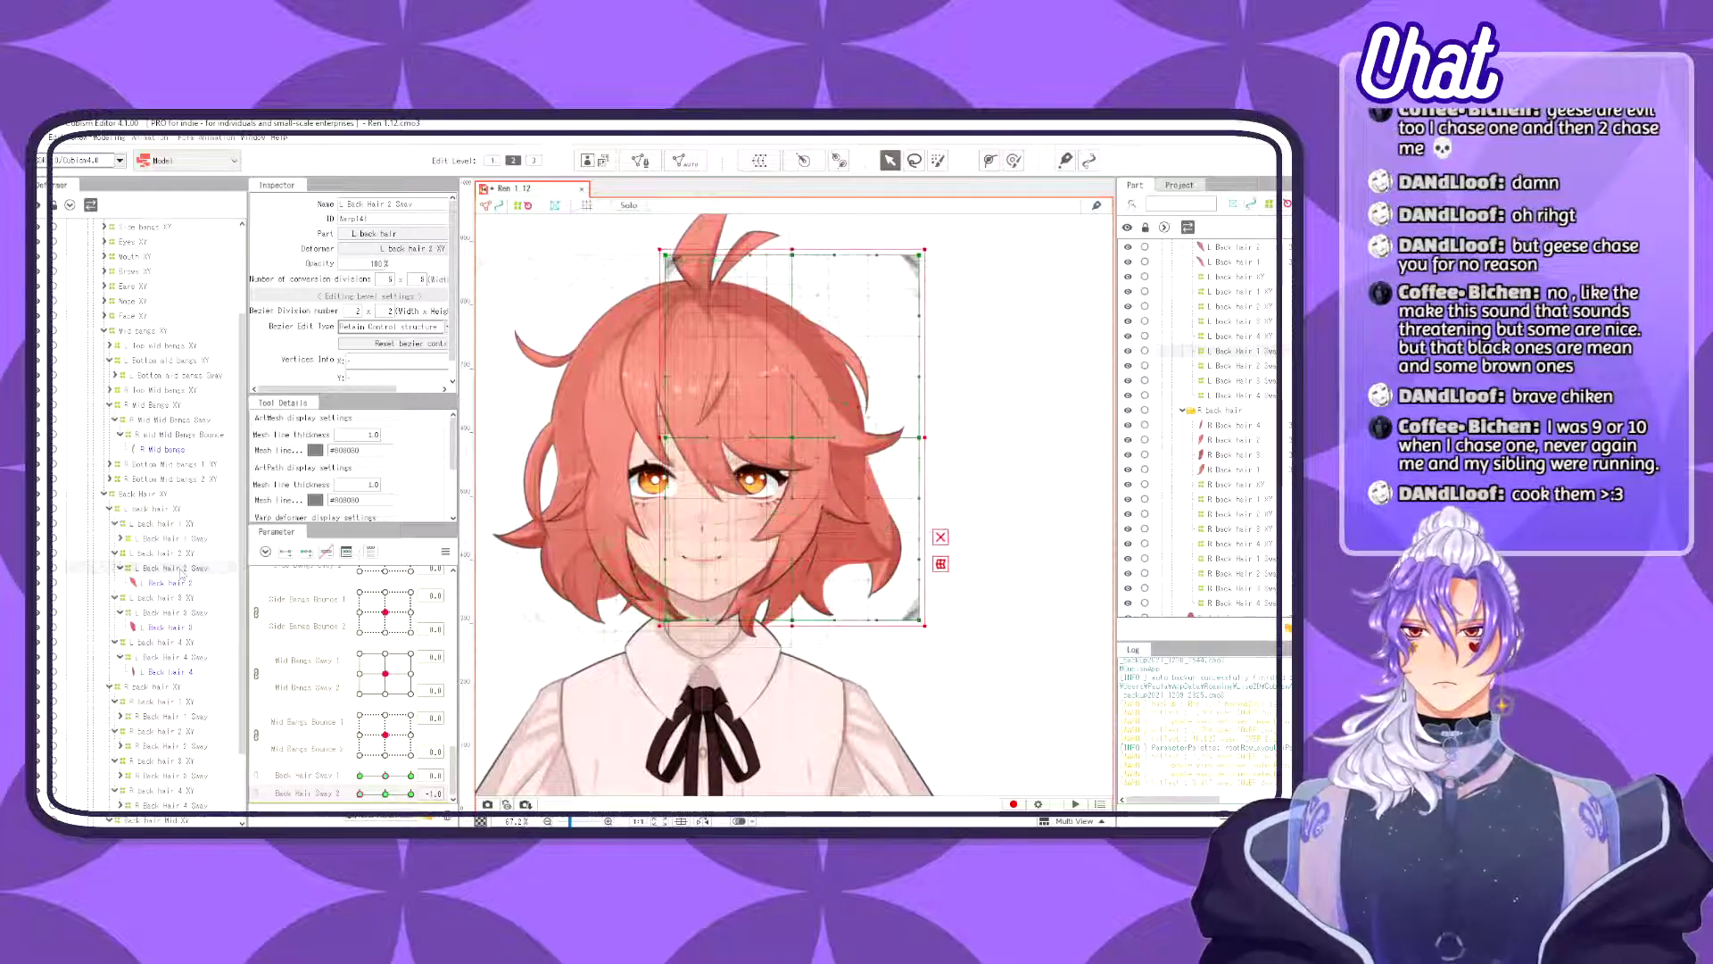
{"action": "left_click_drag", "start_coordinate": [991, 463], "coordinate": [589, 730]}
{"action": "left_click_drag", "start_coordinate": [649, 628], "coordinate": [637, 598]}
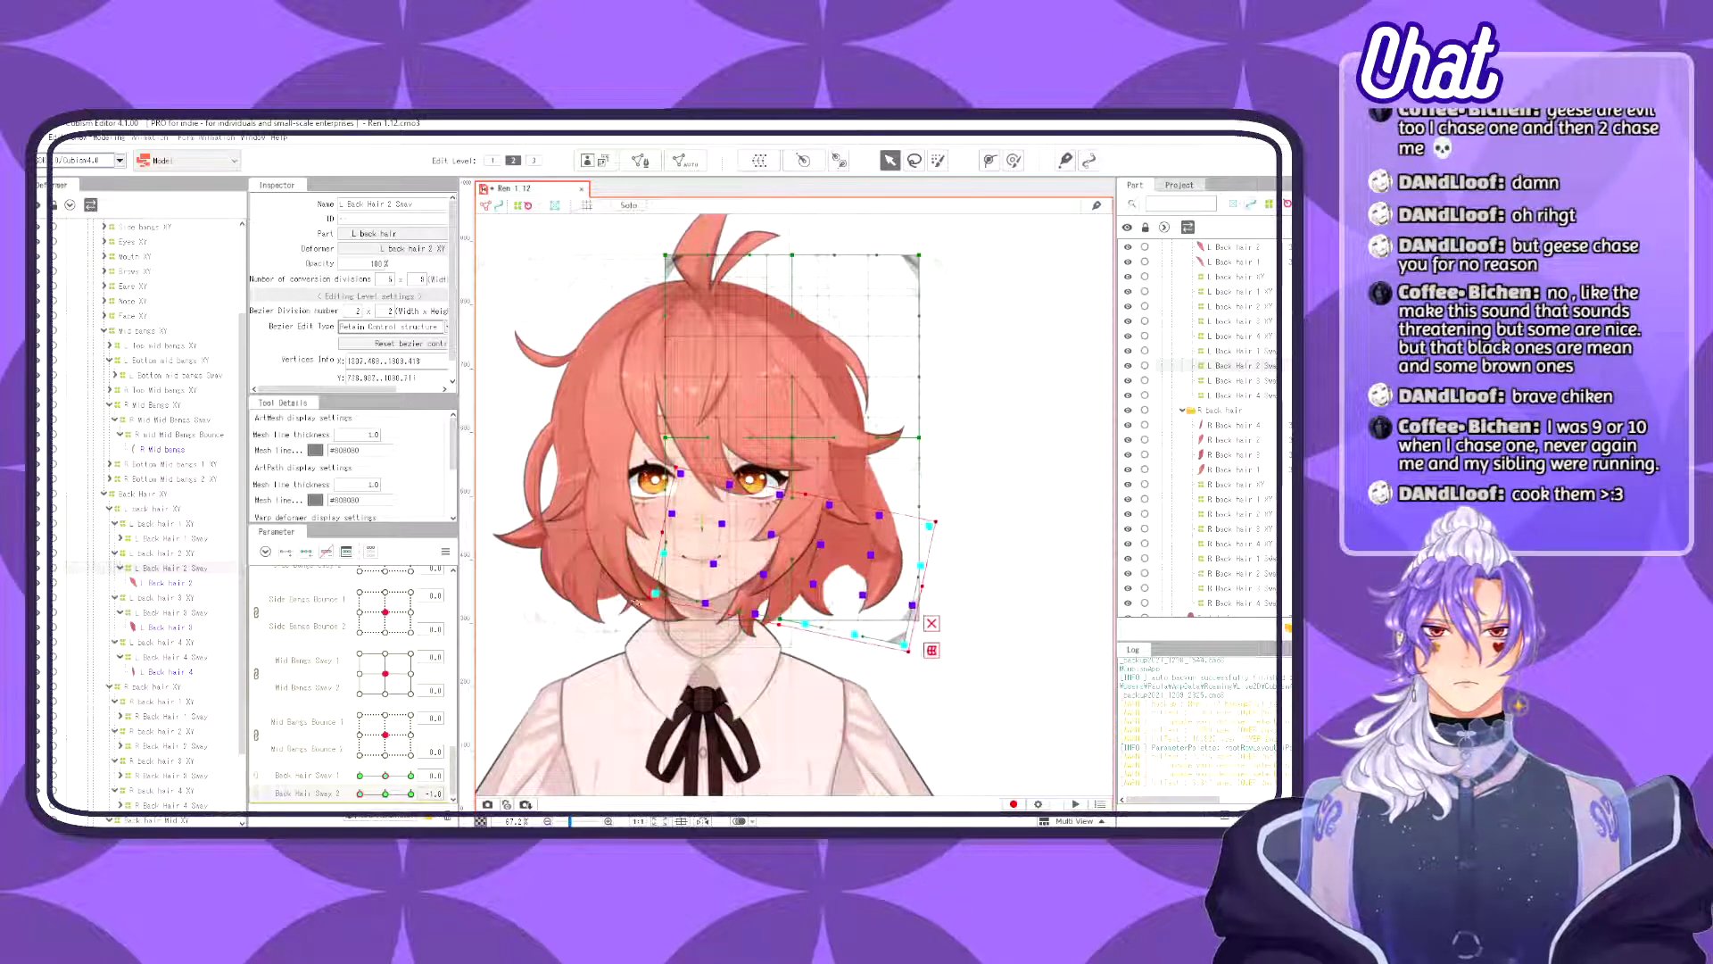
{"action": "left_click_drag", "start_coordinate": [793, 562], "coordinate": [863, 627]}
{"action": "left_click_drag", "start_coordinate": [639, 587], "coordinate": [650, 552]}
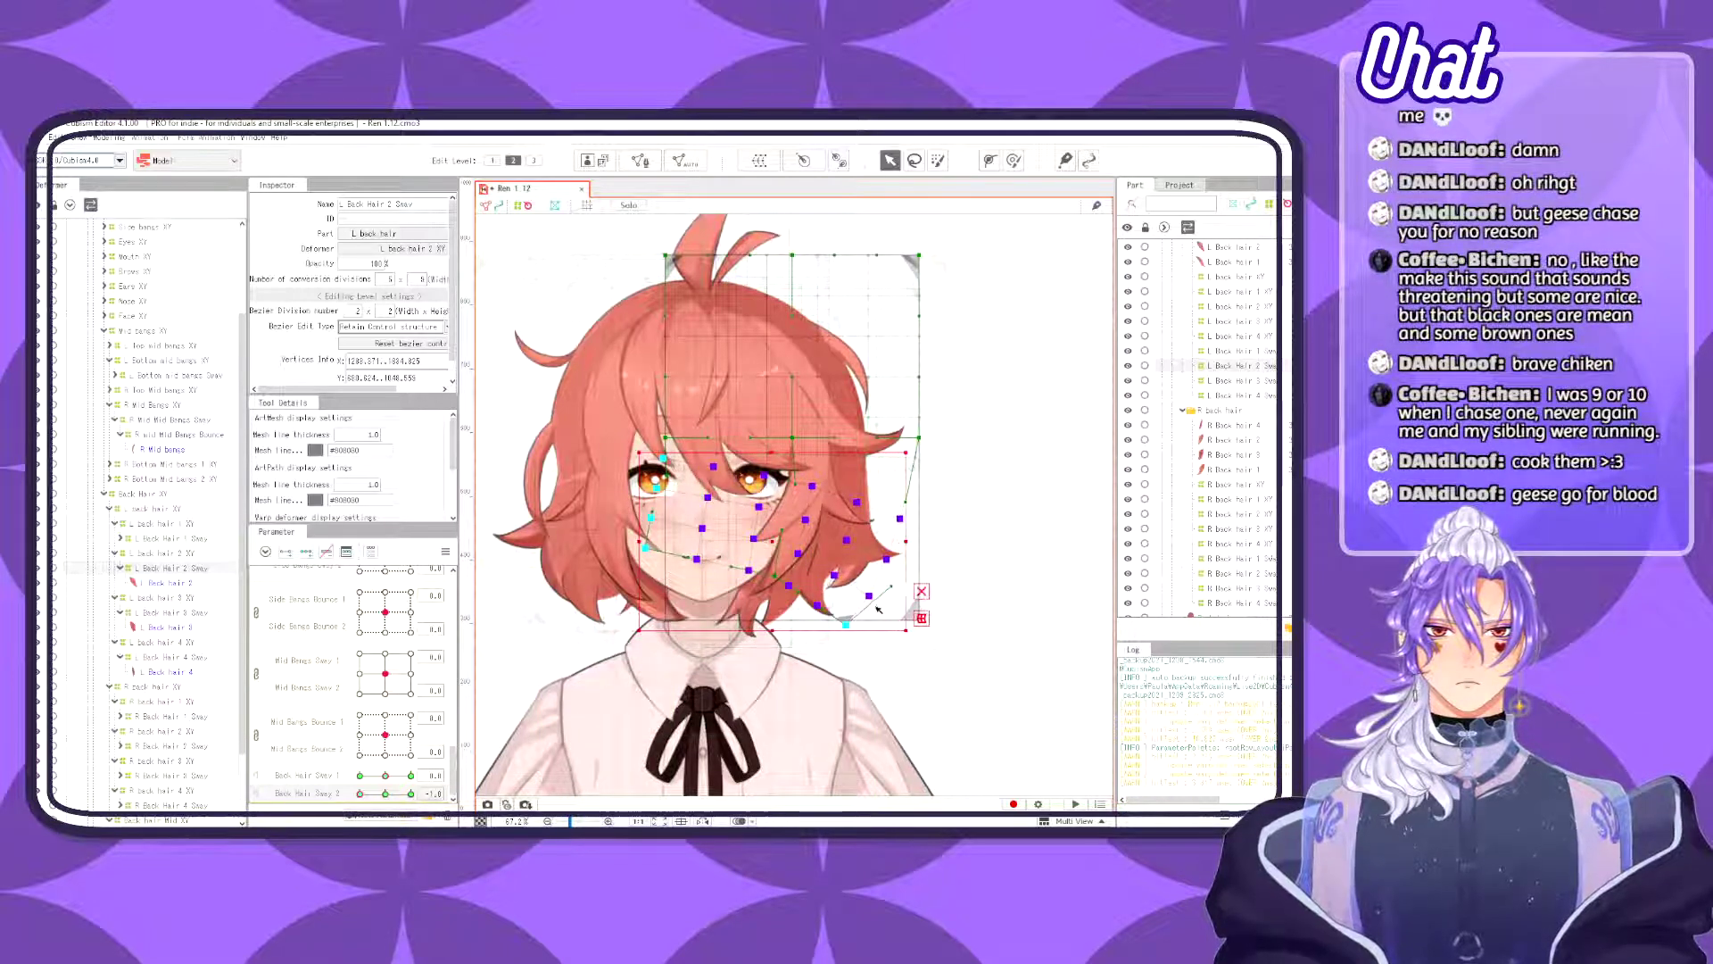
{"action": "mouse_move", "coordinate": [361, 794]}
{"action": "left_mouse_down"}
{"action": "mouse_move", "coordinate": [404, 781]}
{"action": "mouse_move", "coordinate": [388, 802]}
{"action": "left_mouse_up"}
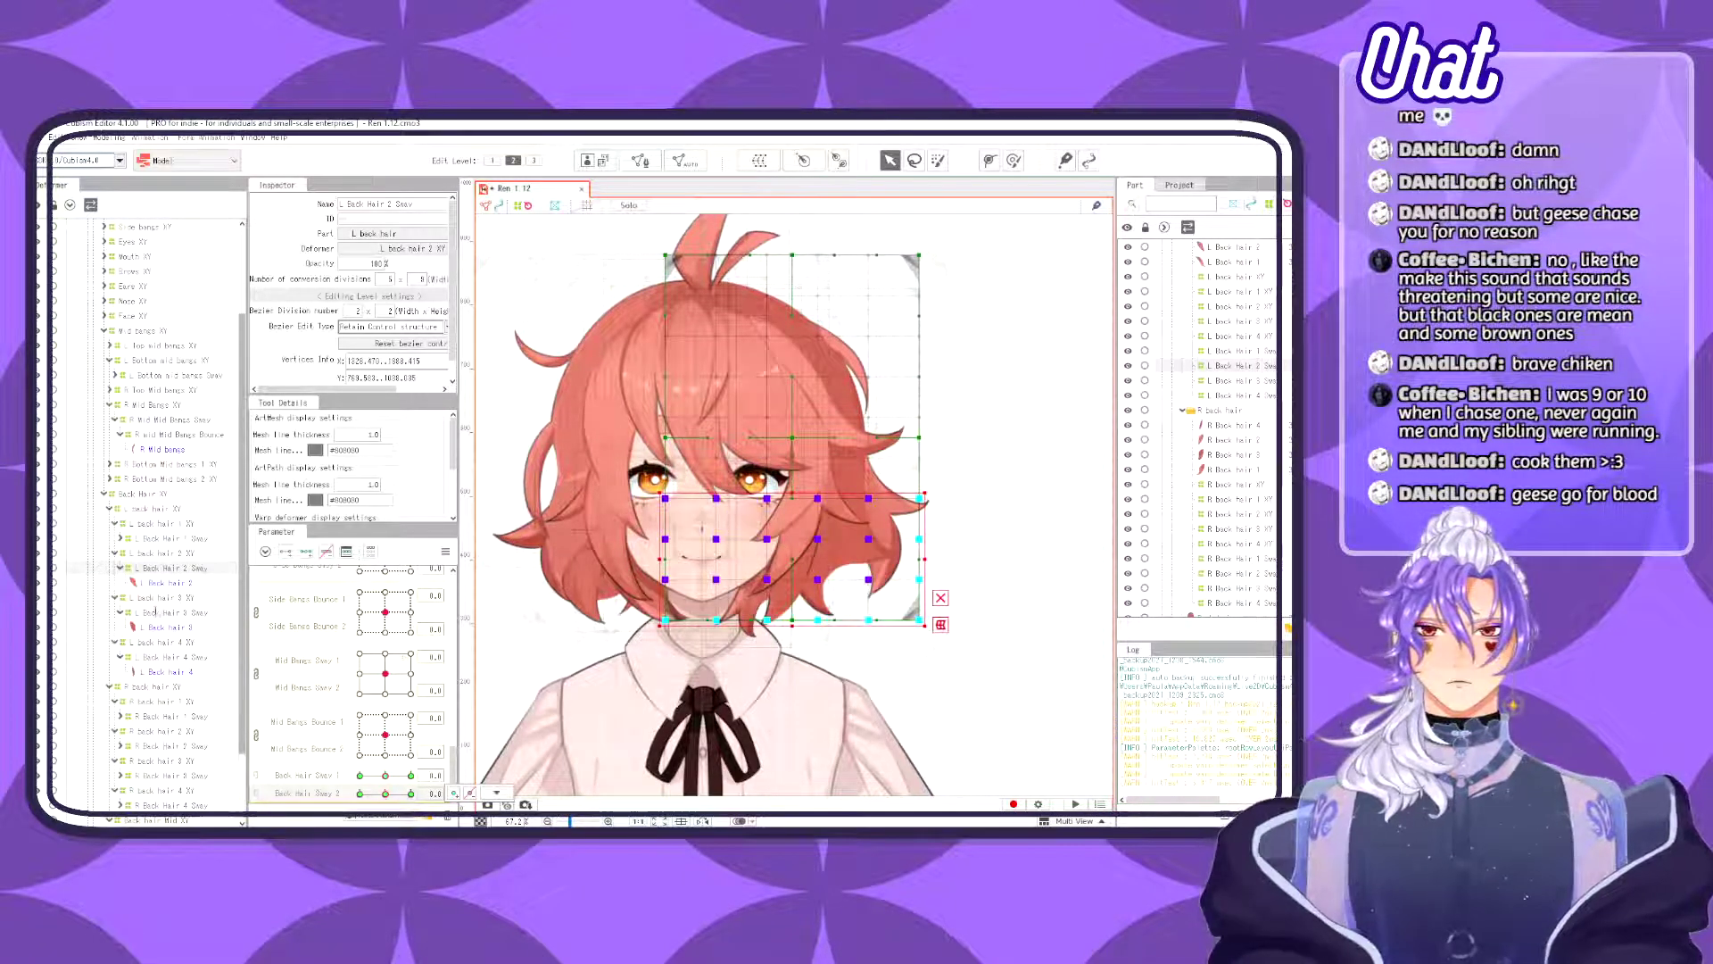
- At Back Hair Sway 2 of -1.0, rotate the L Back Hair 3 Sway deformer's lower points clockwise and pull its bottom corners inward
{"action": "left_click", "coordinate": [171, 612]}
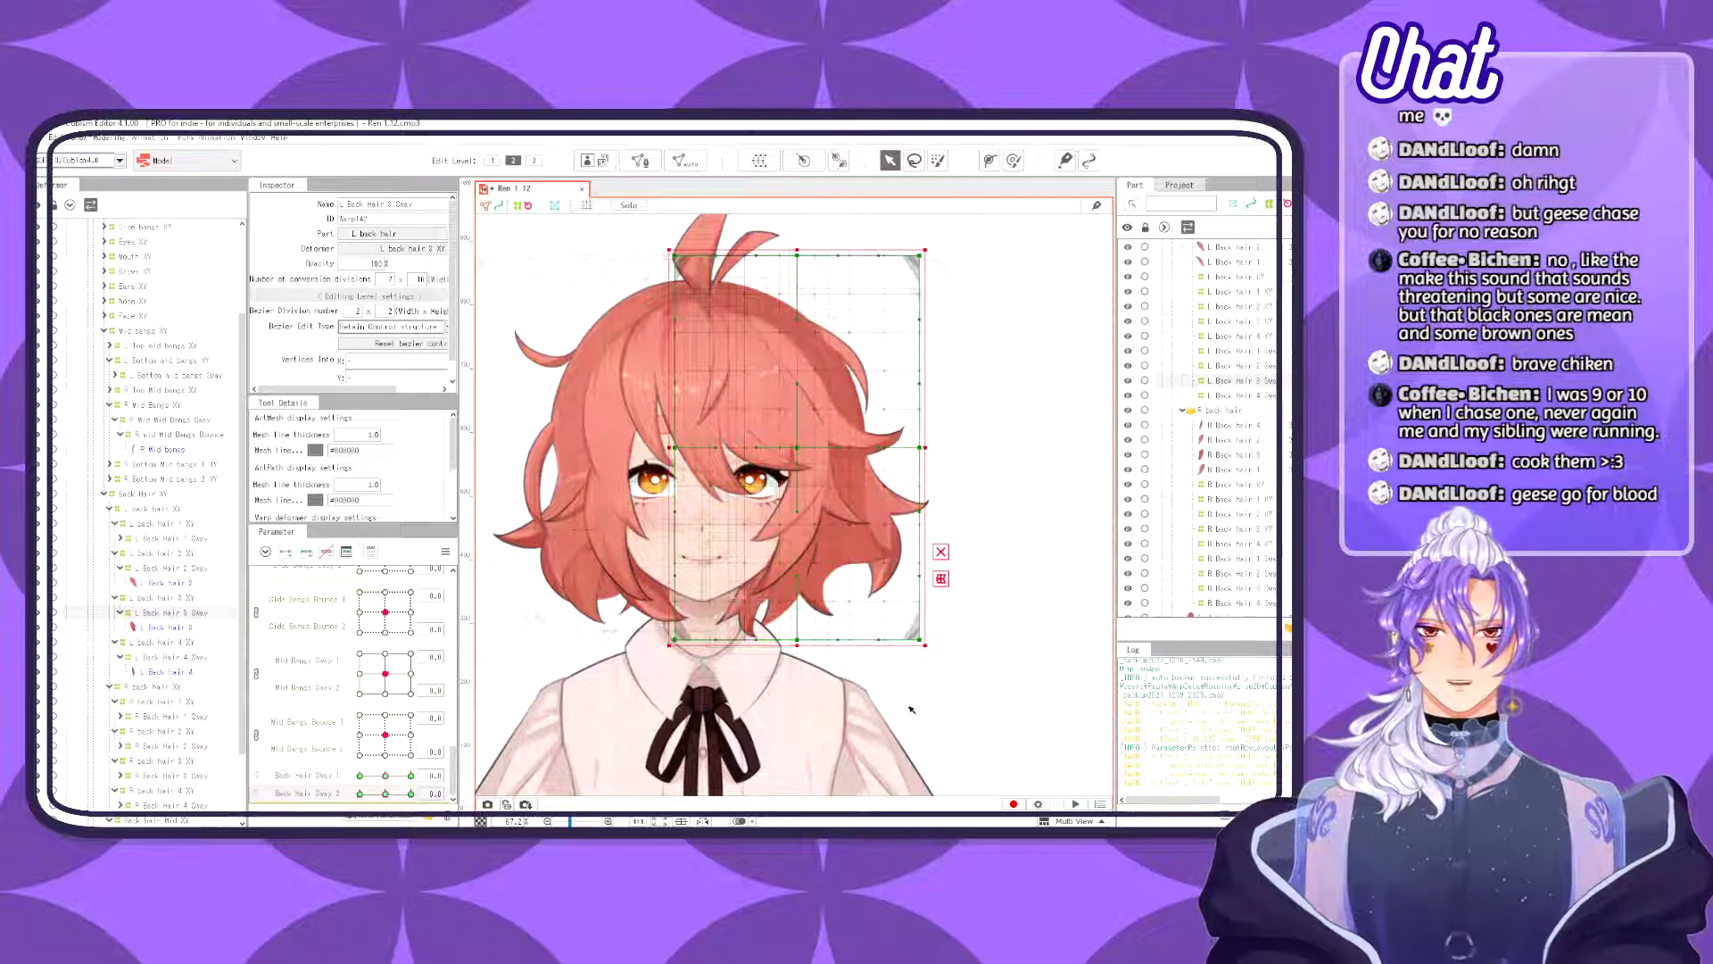
{"action": "left_click_drag", "start_coordinate": [955, 755], "coordinate": [623, 498]}
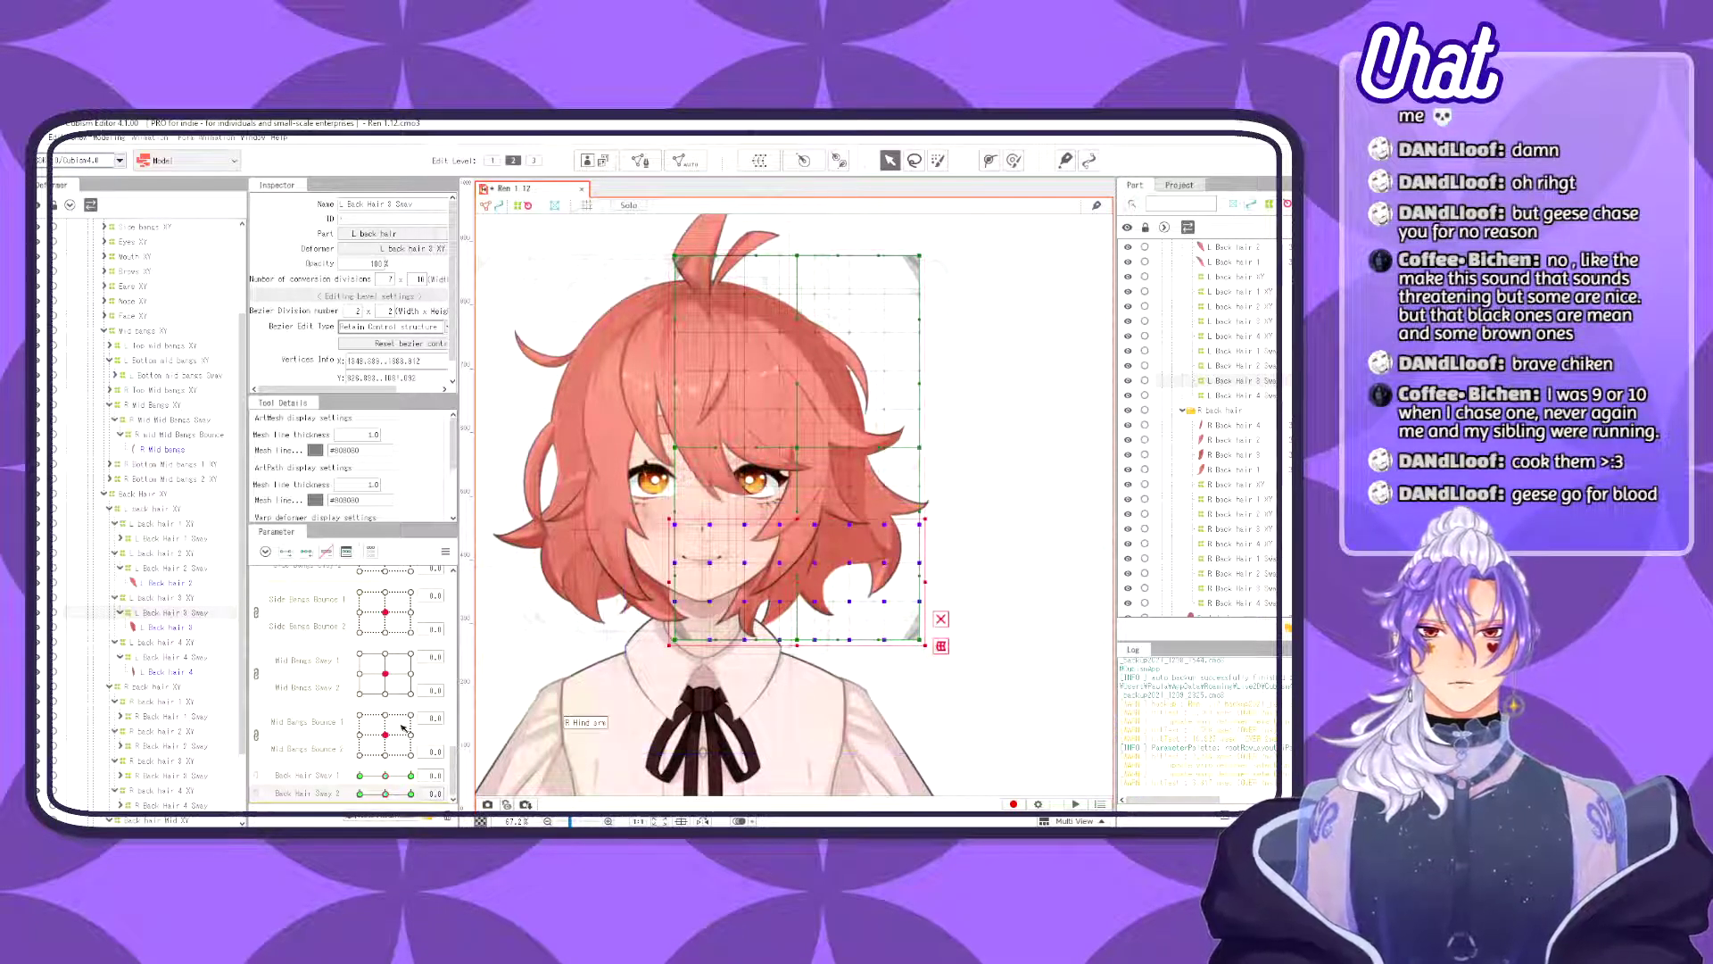
{"action": "left_click_drag", "start_coordinate": [385, 794], "coordinate": [326, 795]}
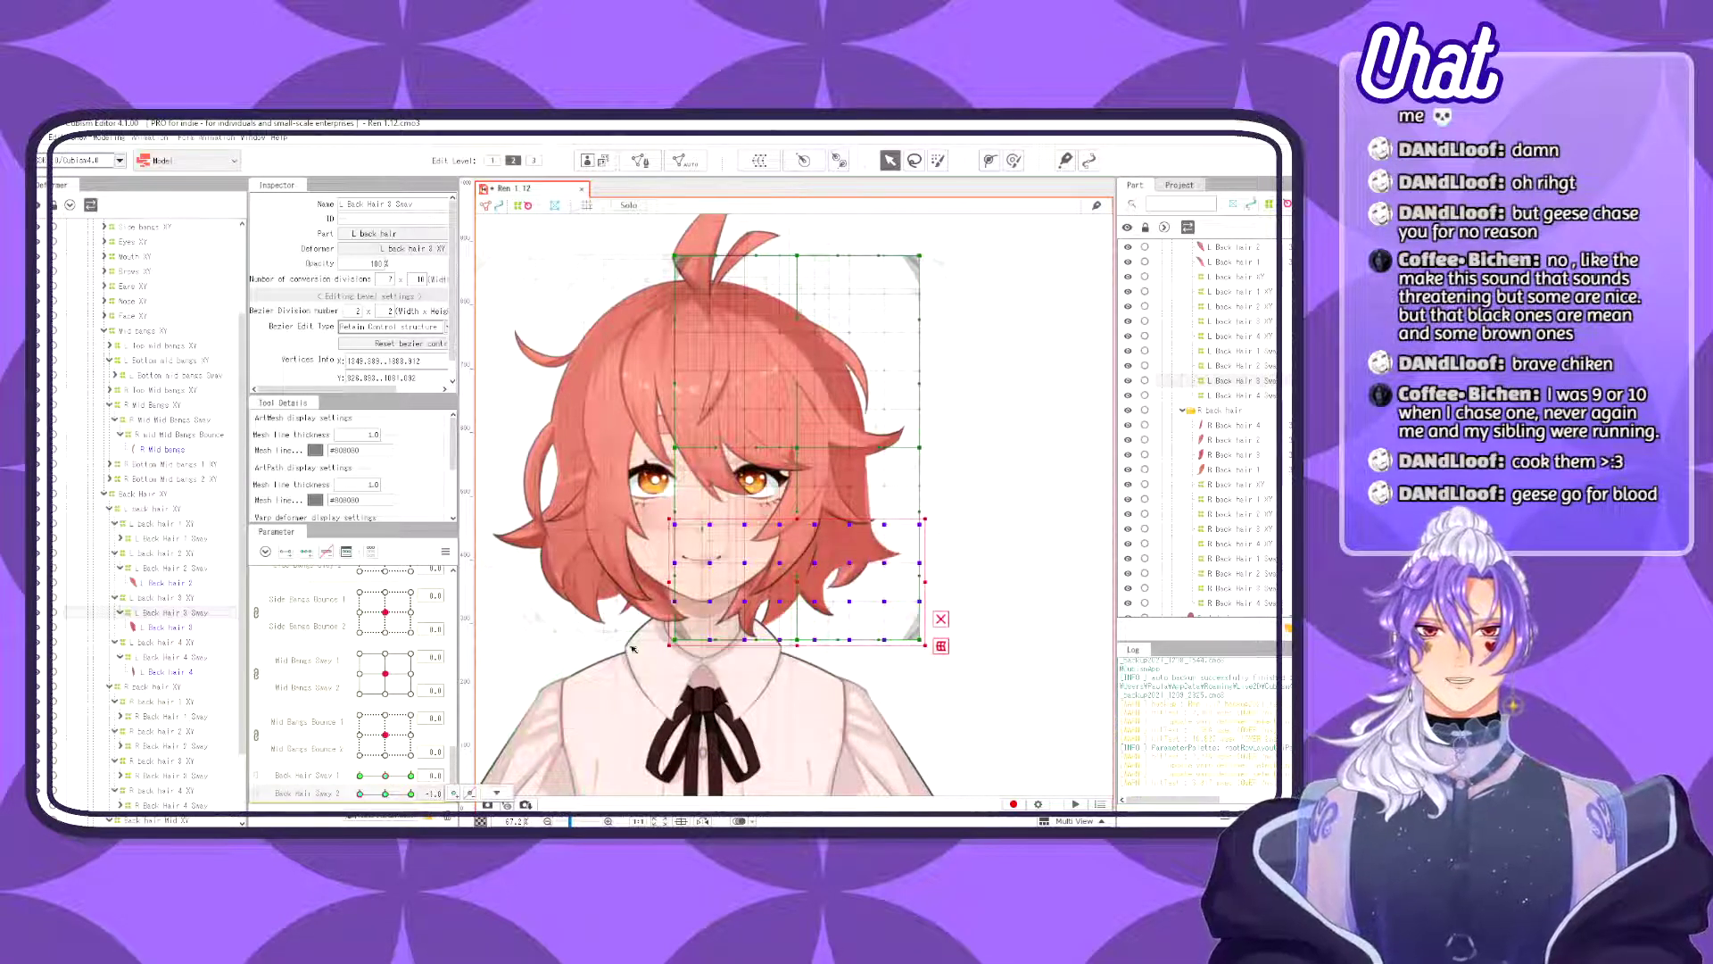
{"action": "left_click_drag", "start_coordinate": [658, 650], "coordinate": [641, 620]}
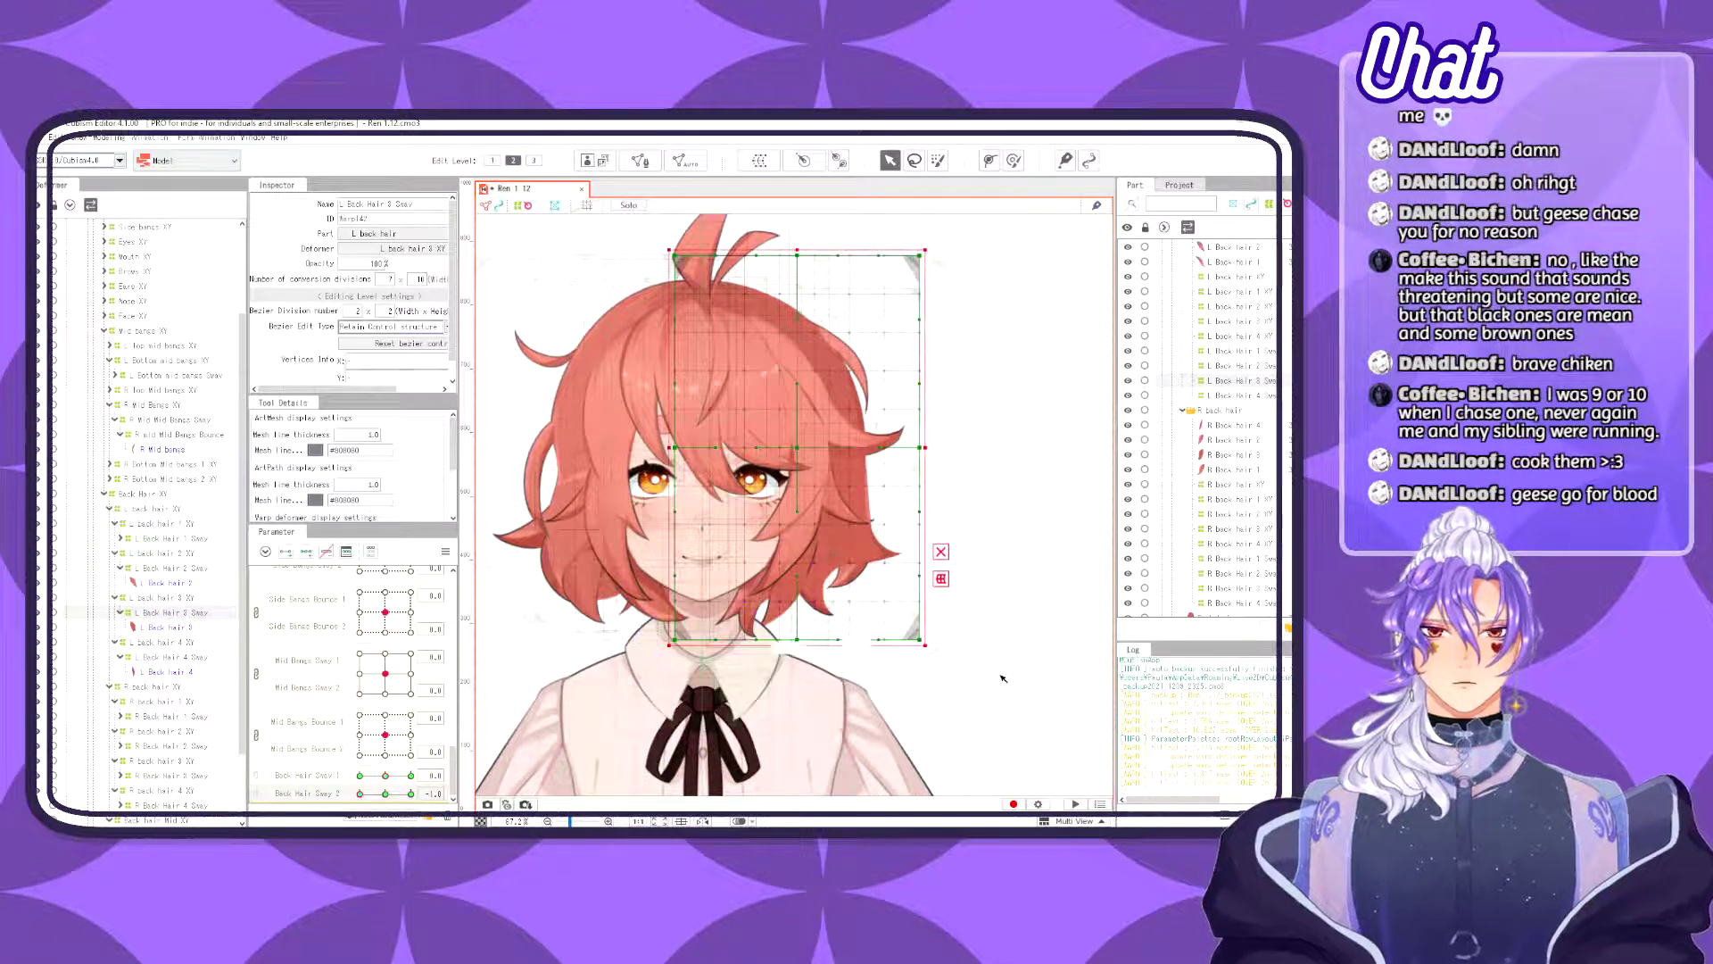
{"action": "left_click_drag", "start_coordinate": [1009, 712], "coordinate": [605, 488]}
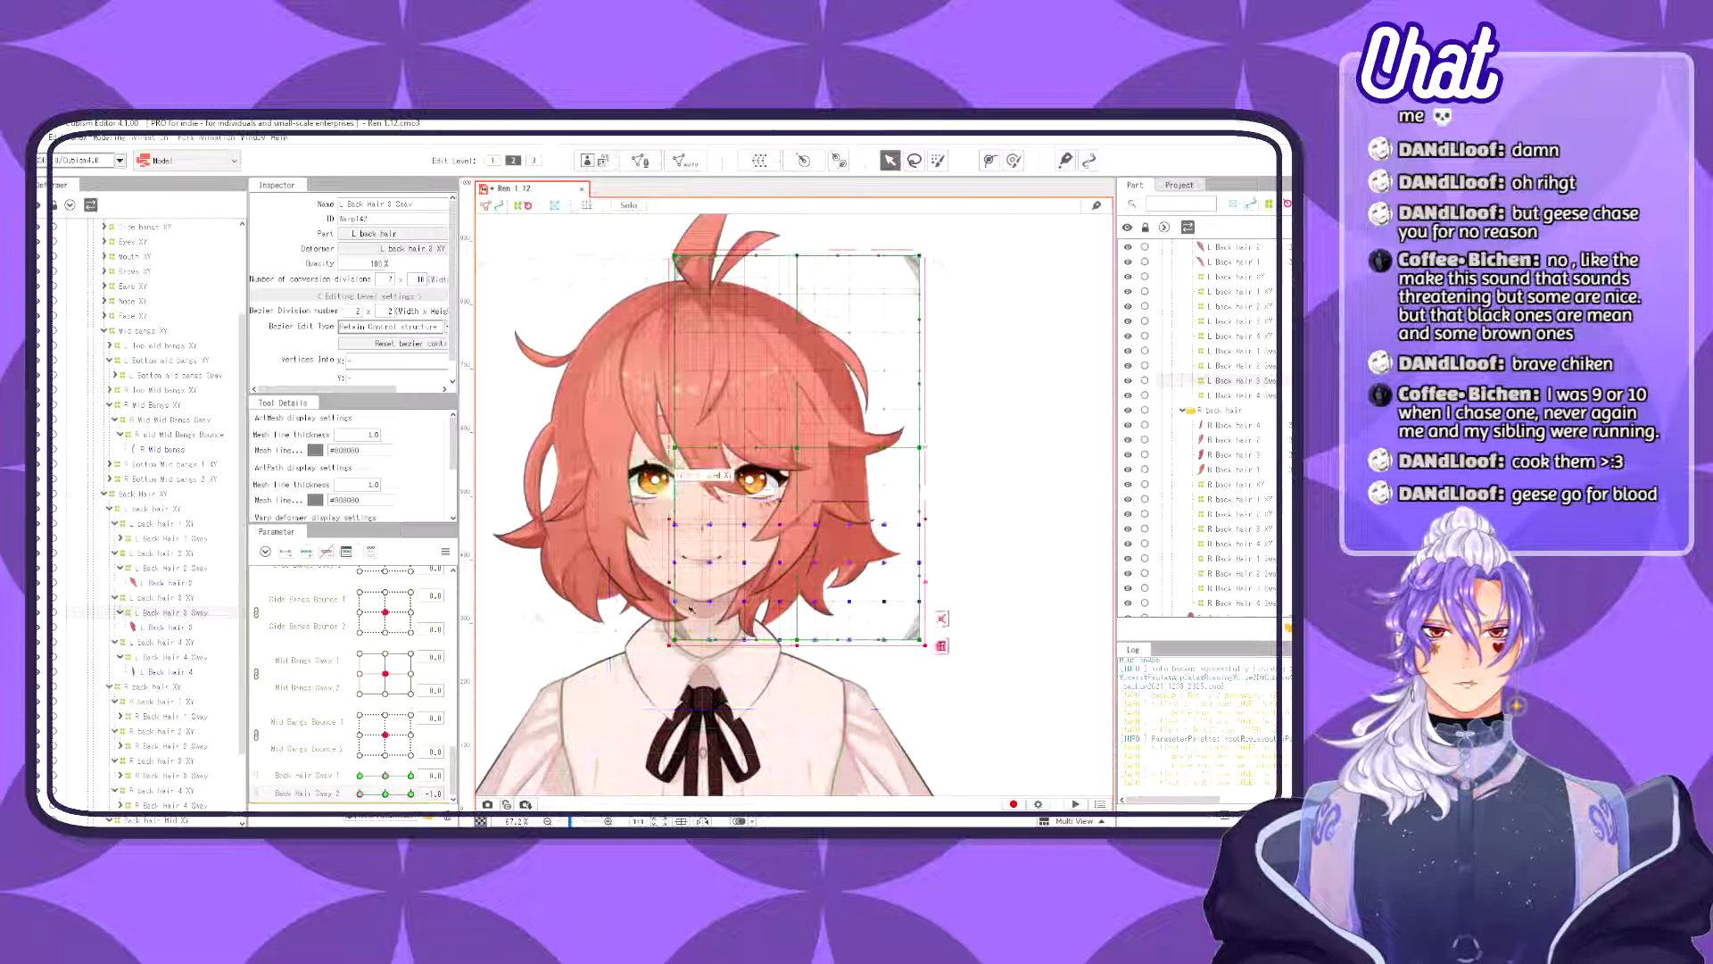
{"action": "left_click", "coordinate": [658, 650]}
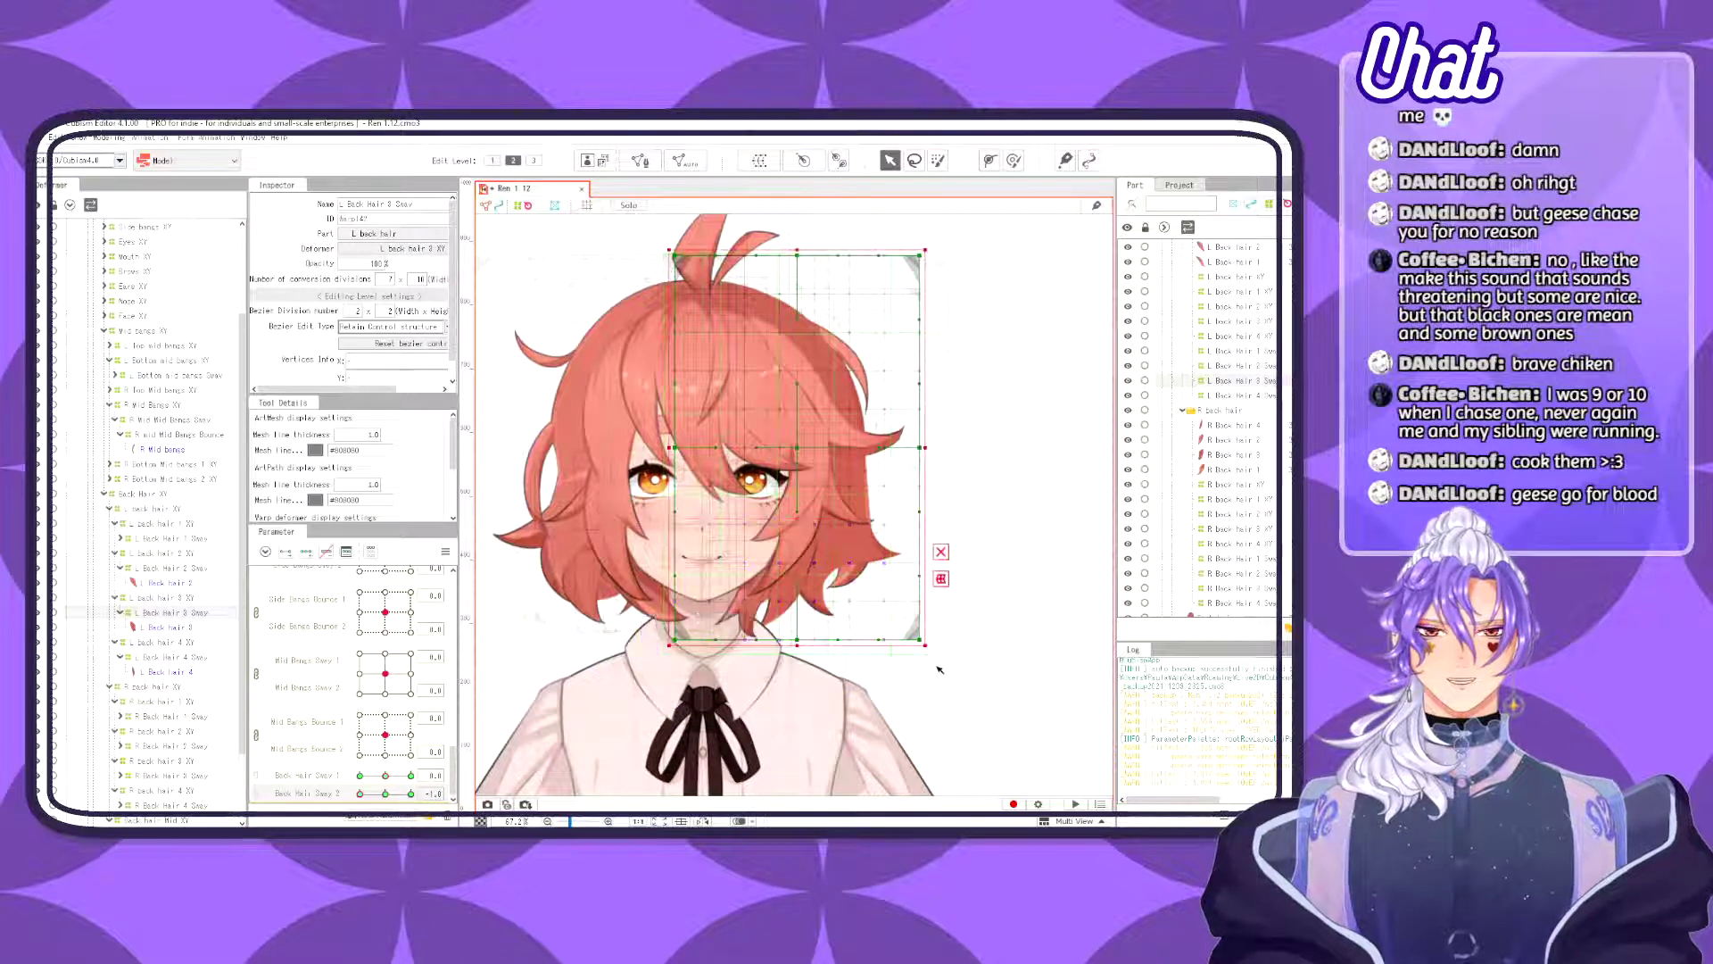
{"action": "left_click_drag", "start_coordinate": [1014, 731], "coordinate": [602, 505]}
{"action": "left_click_drag", "start_coordinate": [761, 637], "coordinate": [777, 585]}
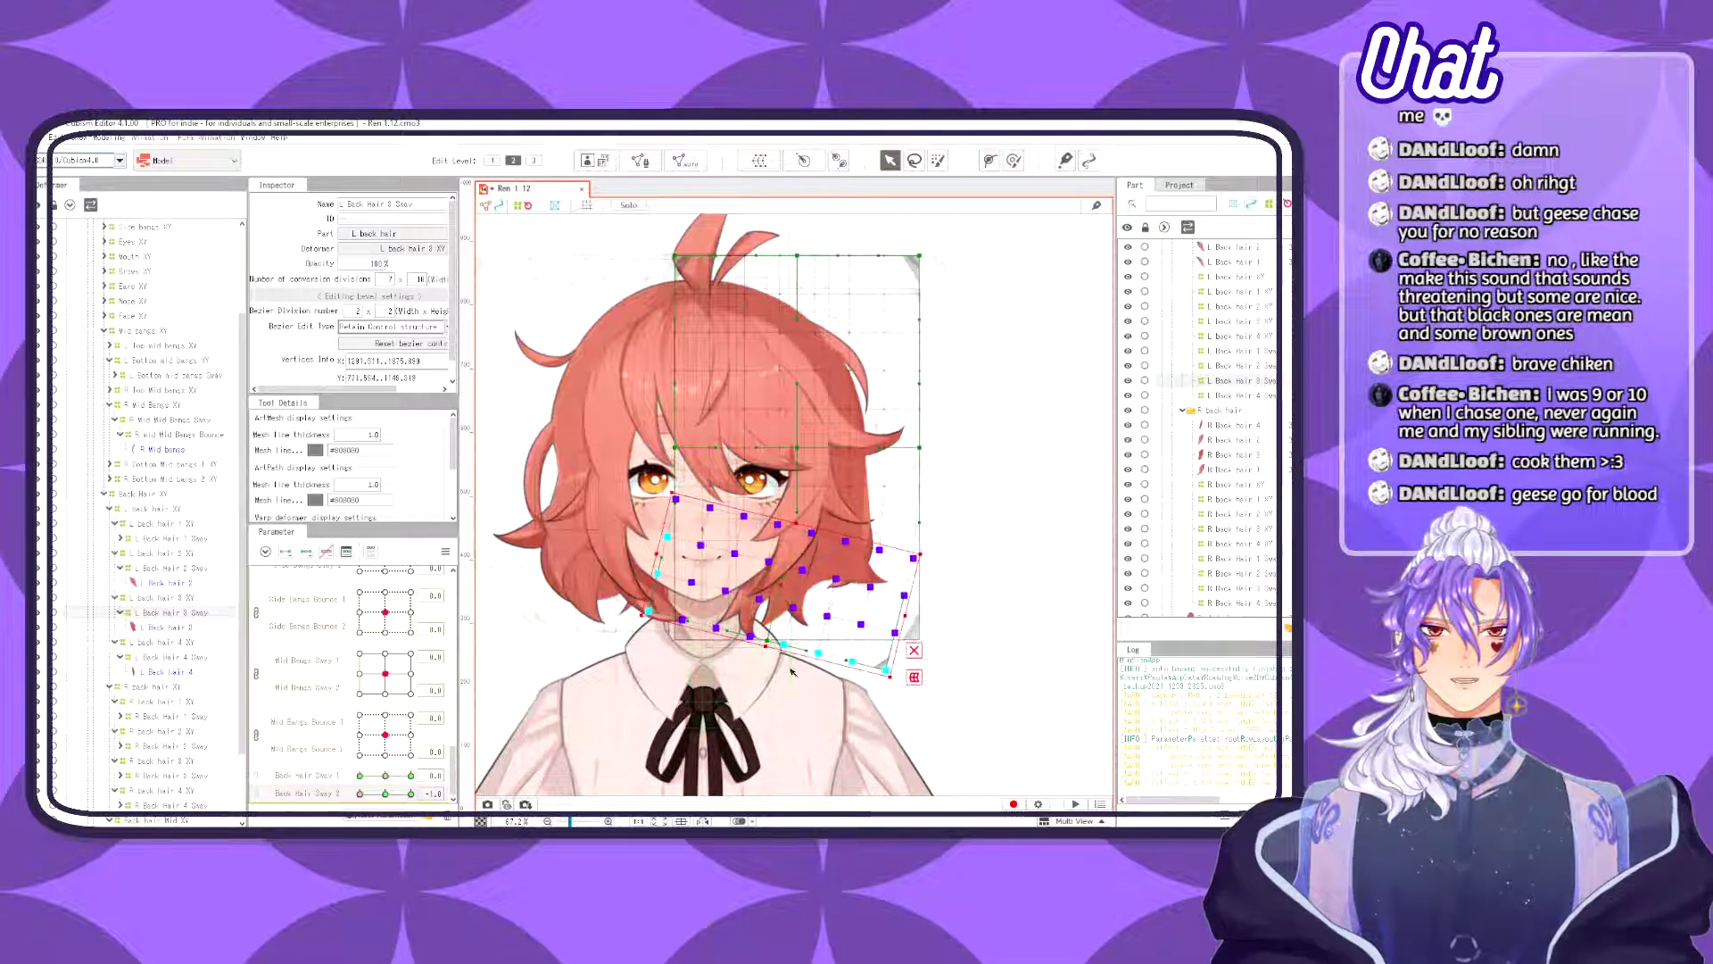
{"action": "left_click_drag", "start_coordinate": [887, 670], "coordinate": [829, 670]}
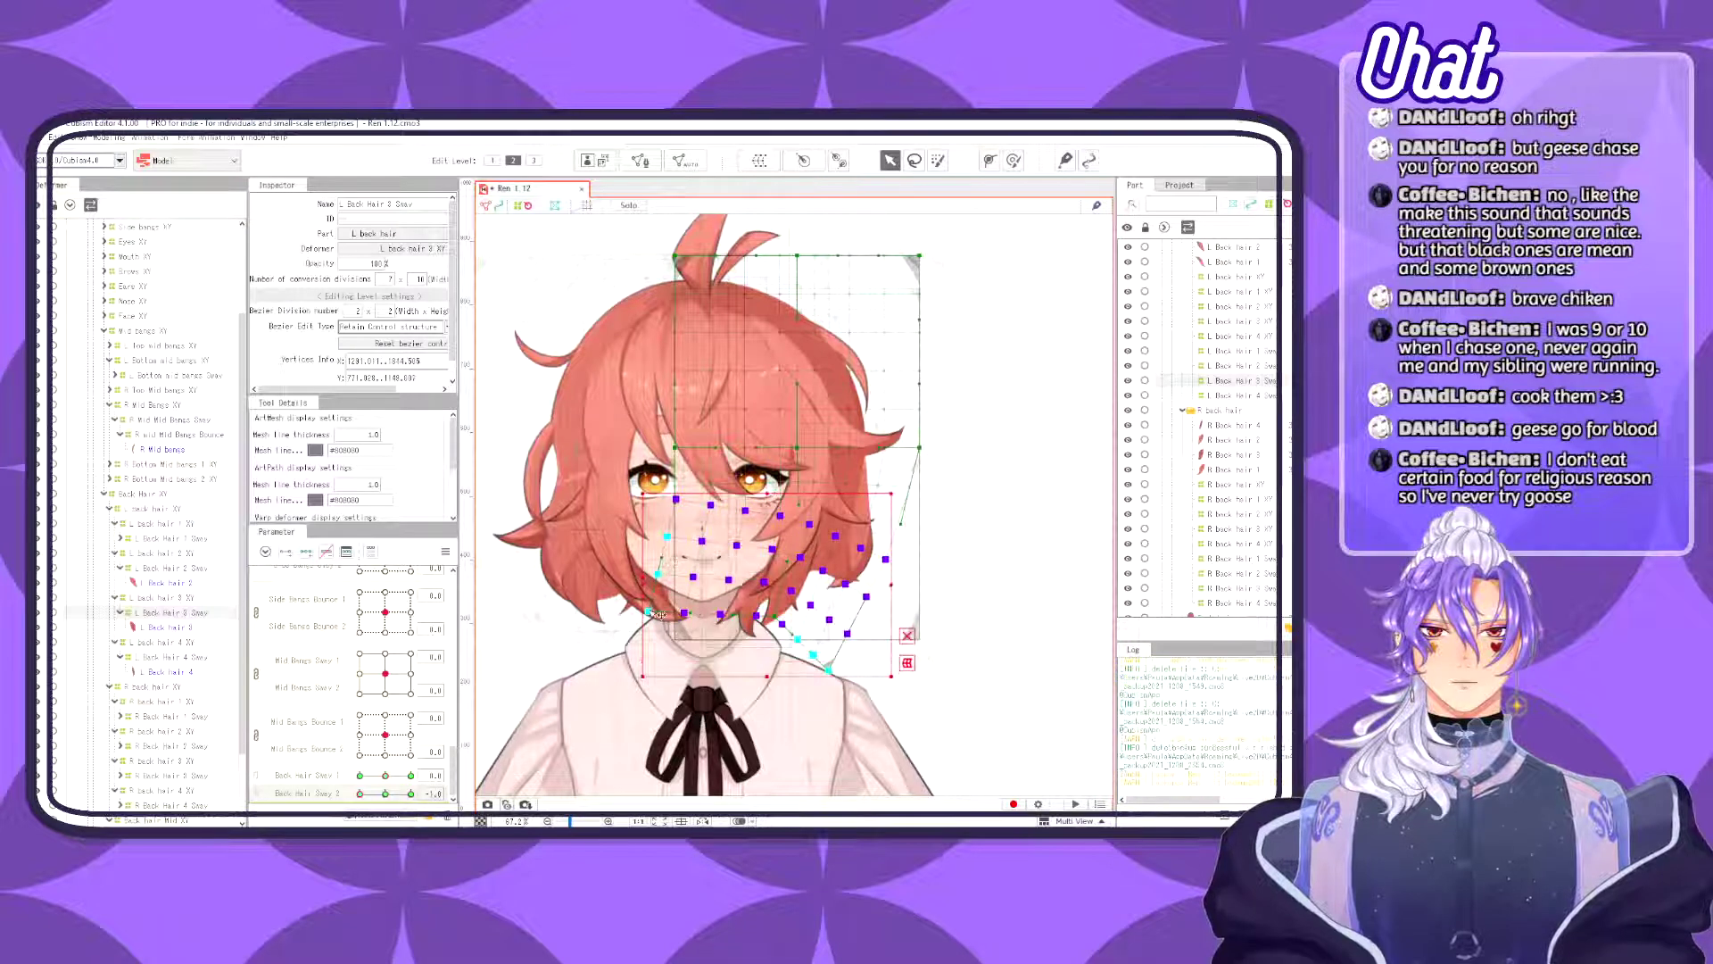
{"action": "left_click_drag", "start_coordinate": [650, 611], "coordinate": [666, 577]}
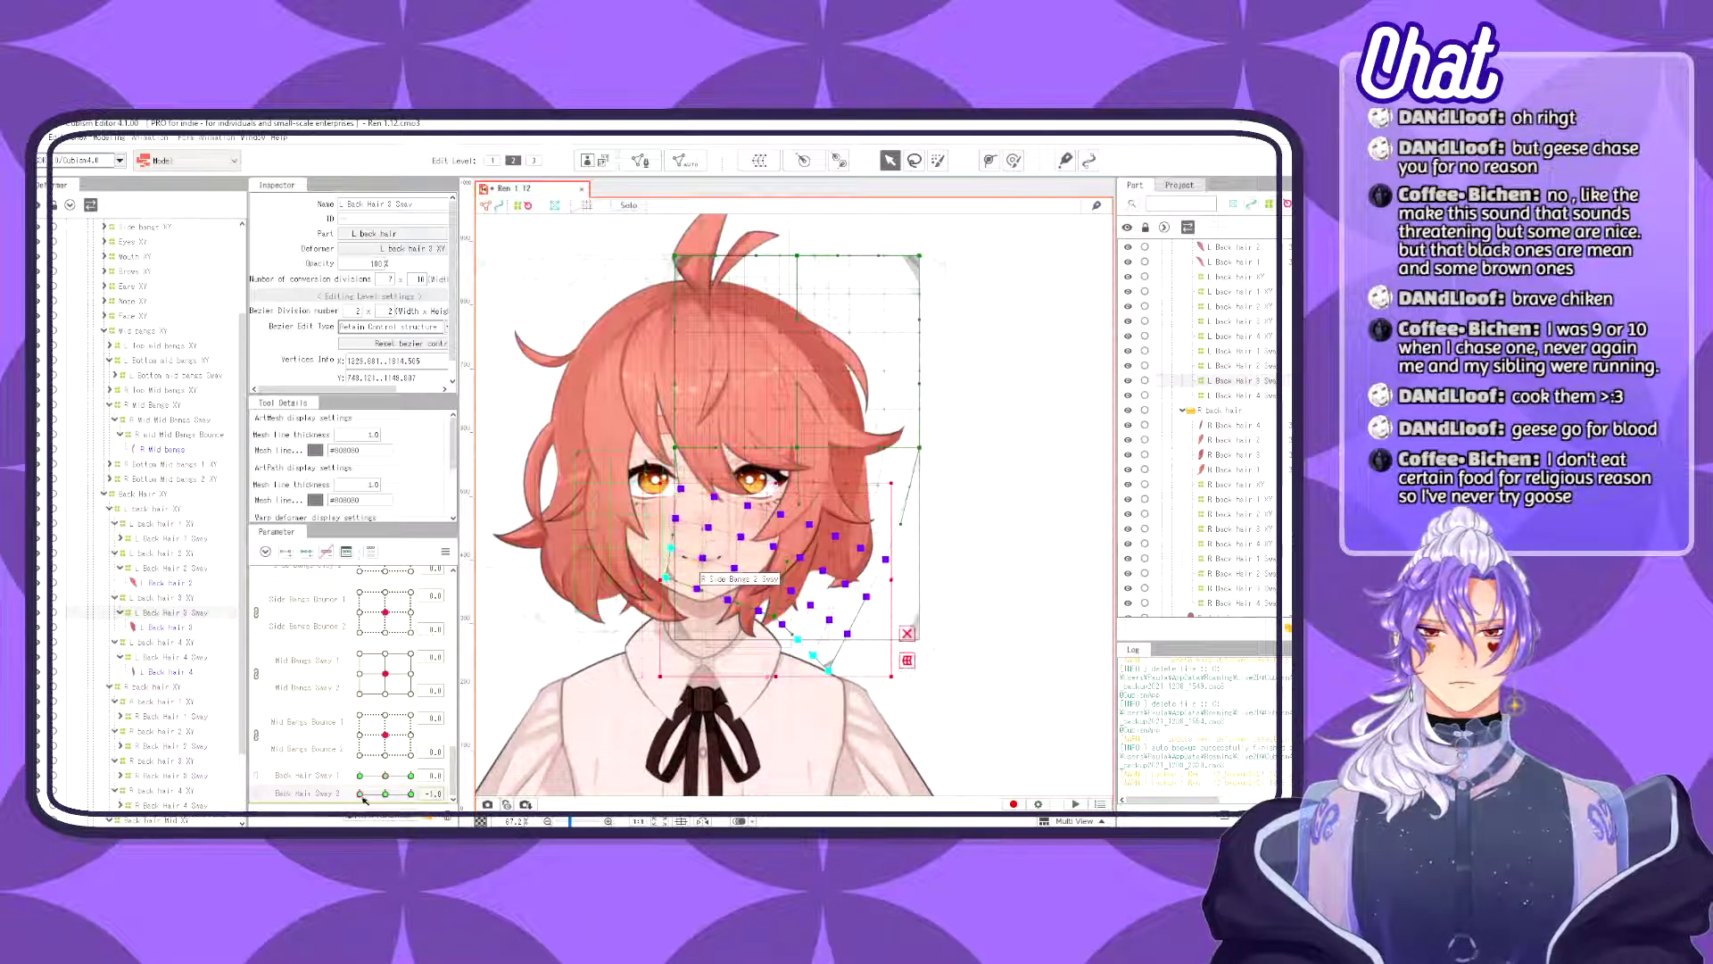
- Raise the outer middle point of the L Back Hair 3 Sway deformer and scrub Back Hair Sway 2 to check the bend
{"action": "left_click_drag", "start_coordinate": [360, 793], "coordinate": [323, 792]}
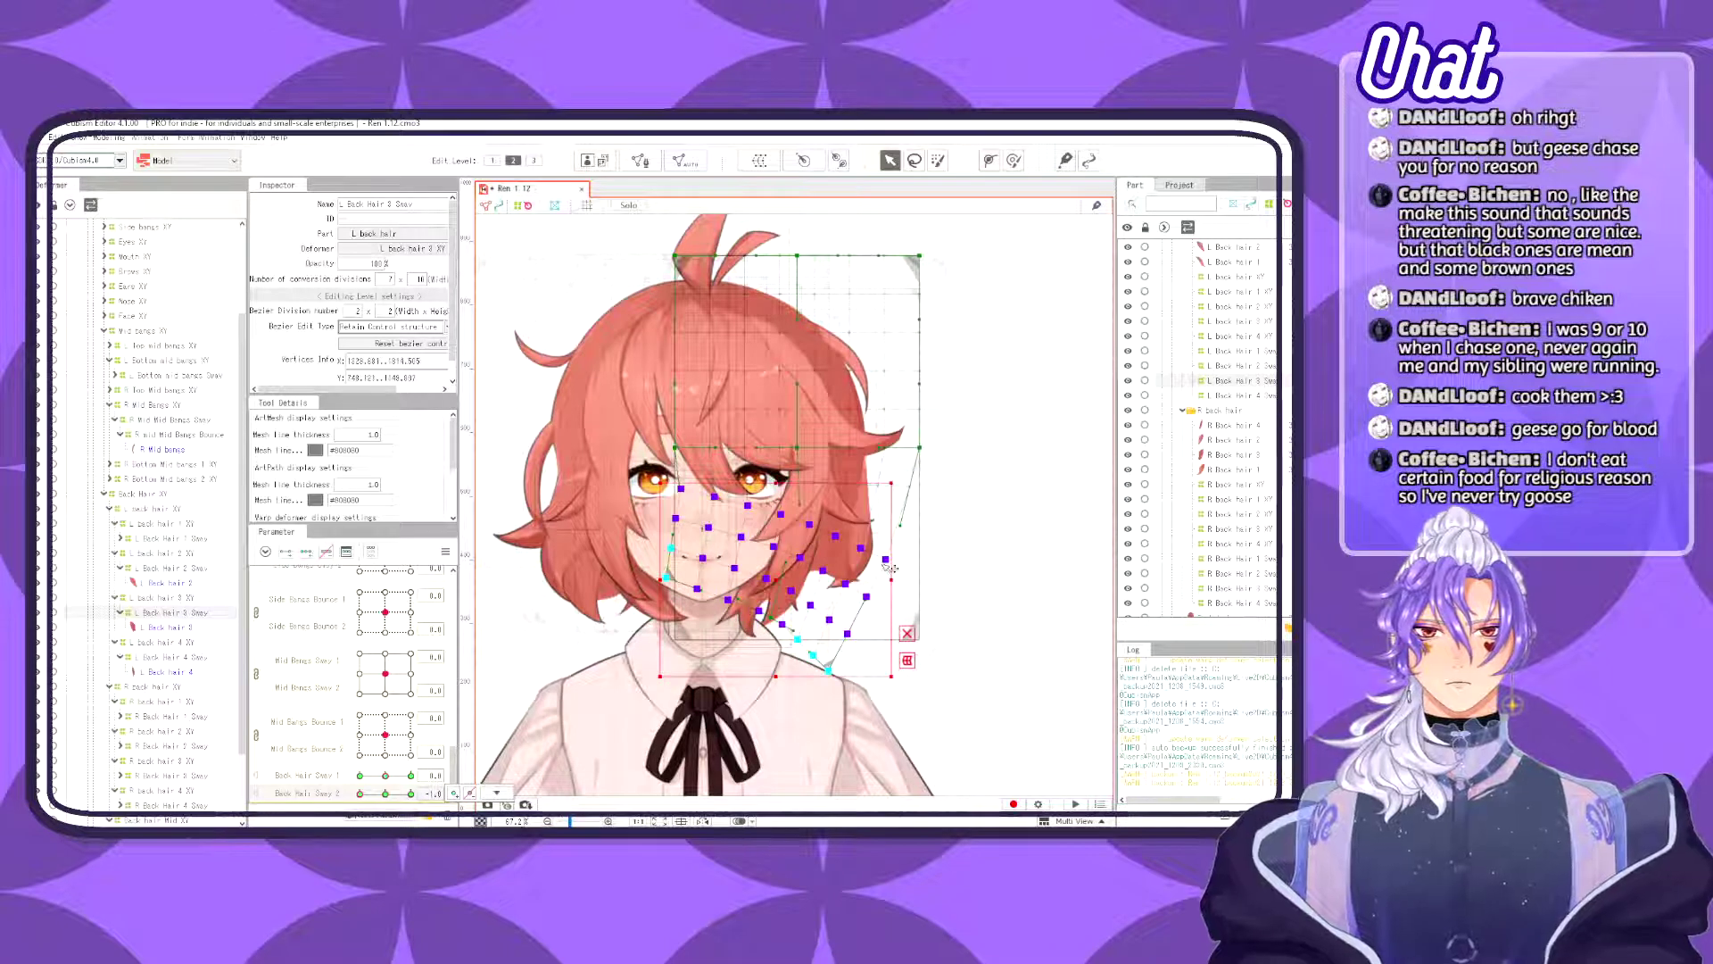
{"action": "left_click_drag", "start_coordinate": [911, 529], "coordinate": [912, 485]}
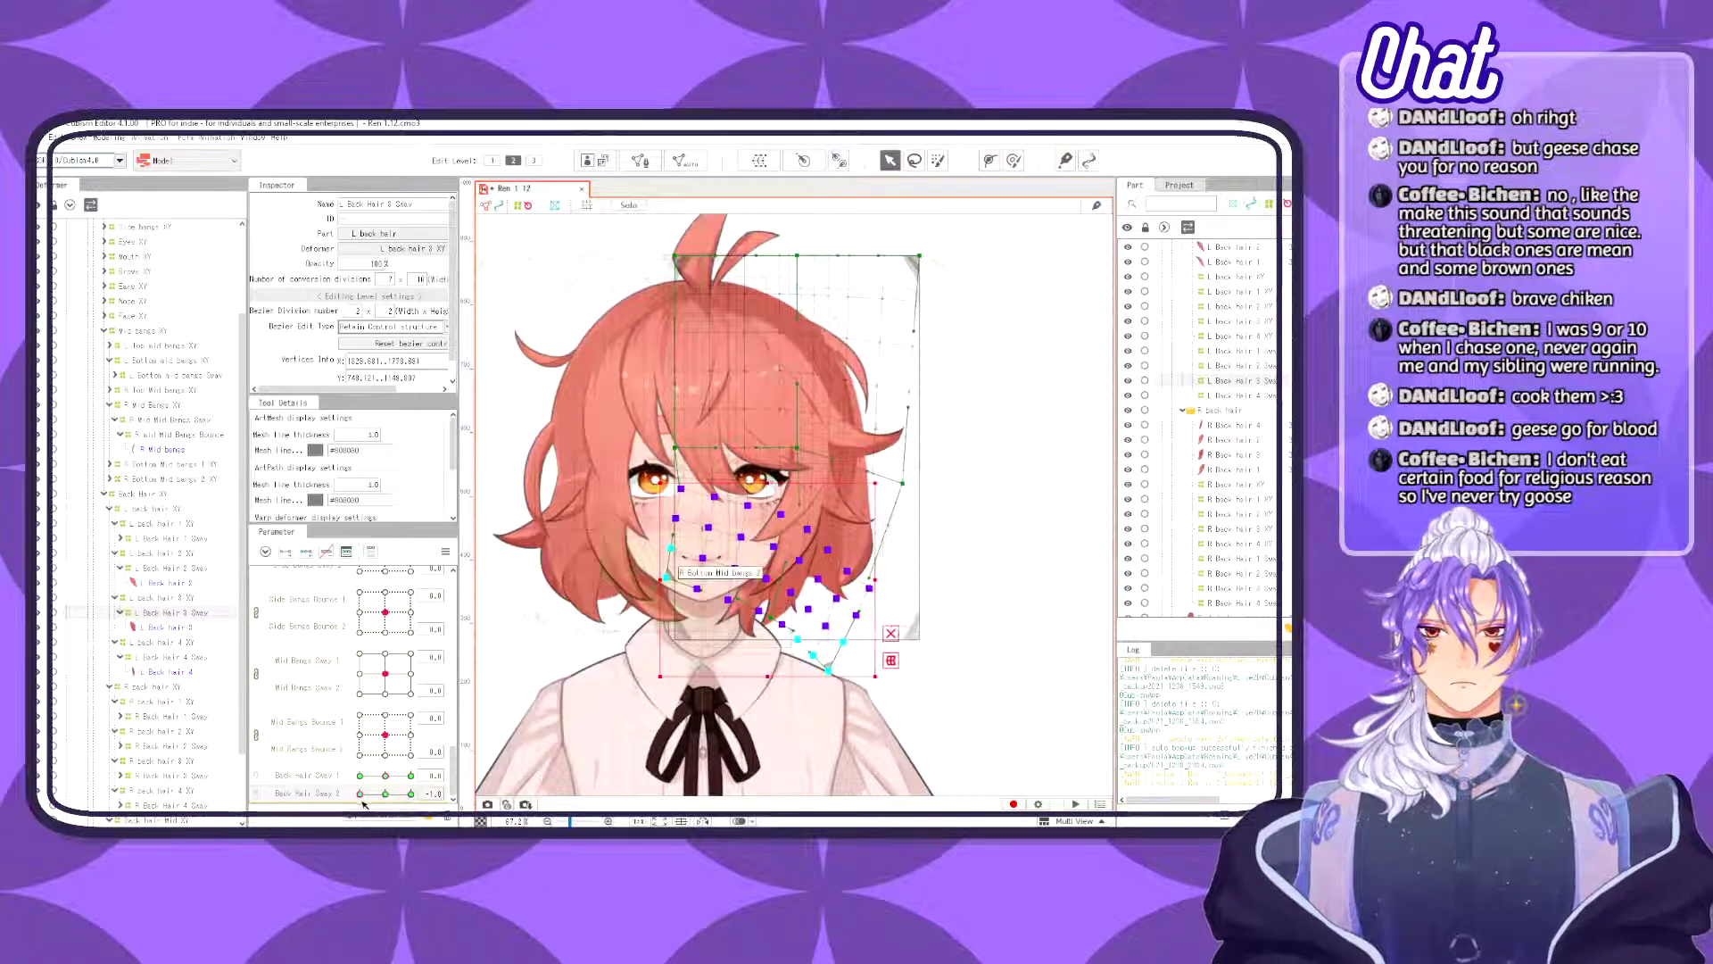
{"action": "mouse_move", "coordinate": [360, 795]}
{"action": "left_mouse_down"}
{"action": "mouse_move", "coordinate": [401, 795]}
{"action": "mouse_move", "coordinate": [344, 791]}
{"action": "left_mouse_up"}
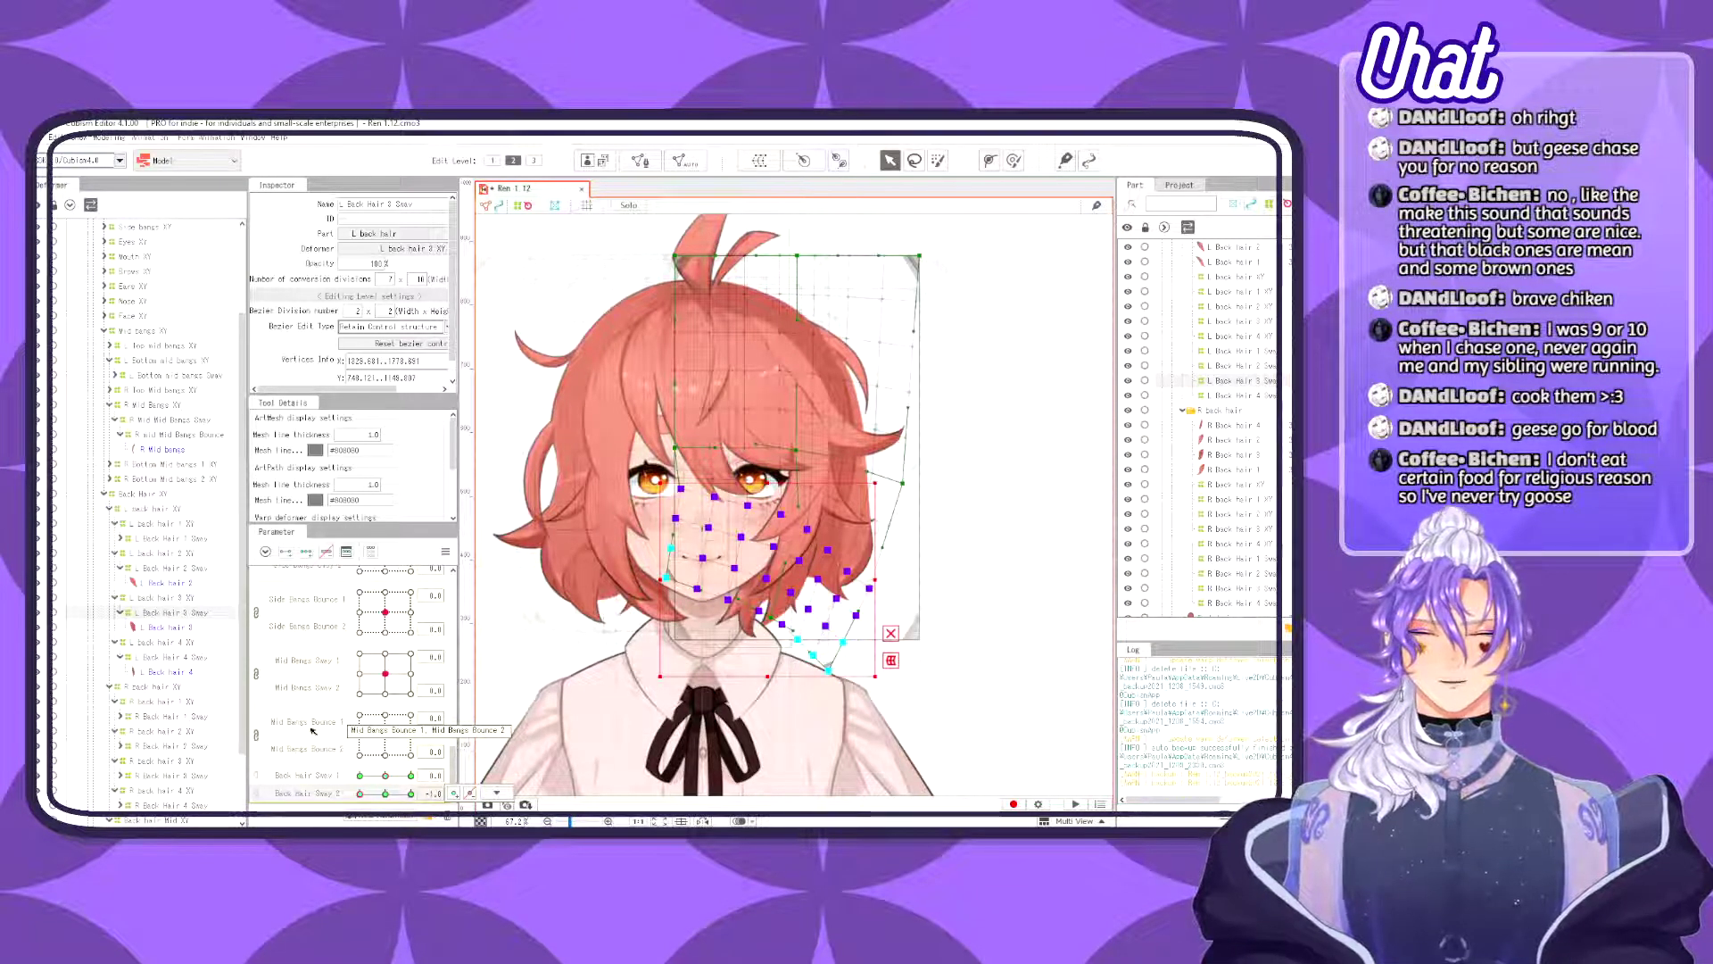
- At Back Hair Sway 2 of -1.0, rotate the lower points of the L Back Hair 4 Sway deformer clockwise and shift them inward
{"action": "left_click", "coordinate": [200, 659]}
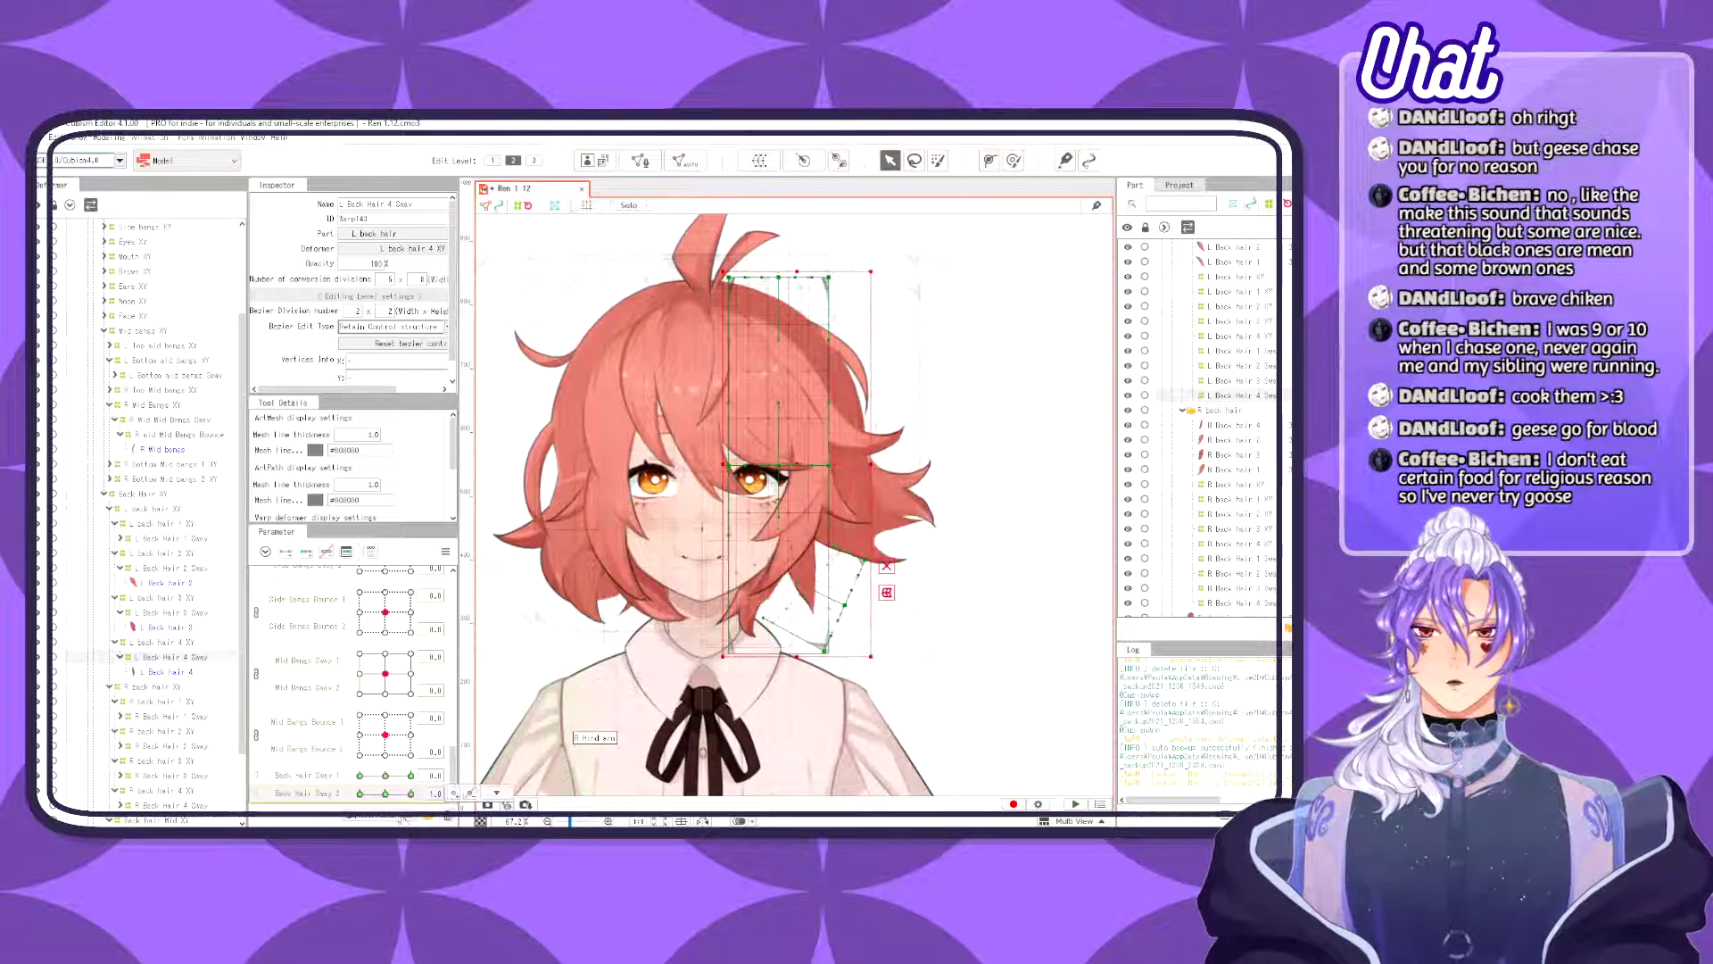
{"action": "left_click_drag", "start_coordinate": [904, 711], "coordinate": [675, 490]}
{"action": "left_click_drag", "start_coordinate": [713, 665], "coordinate": [687, 635]}
{"action": "left_click_drag", "start_coordinate": [779, 582], "coordinate": [748, 573]}
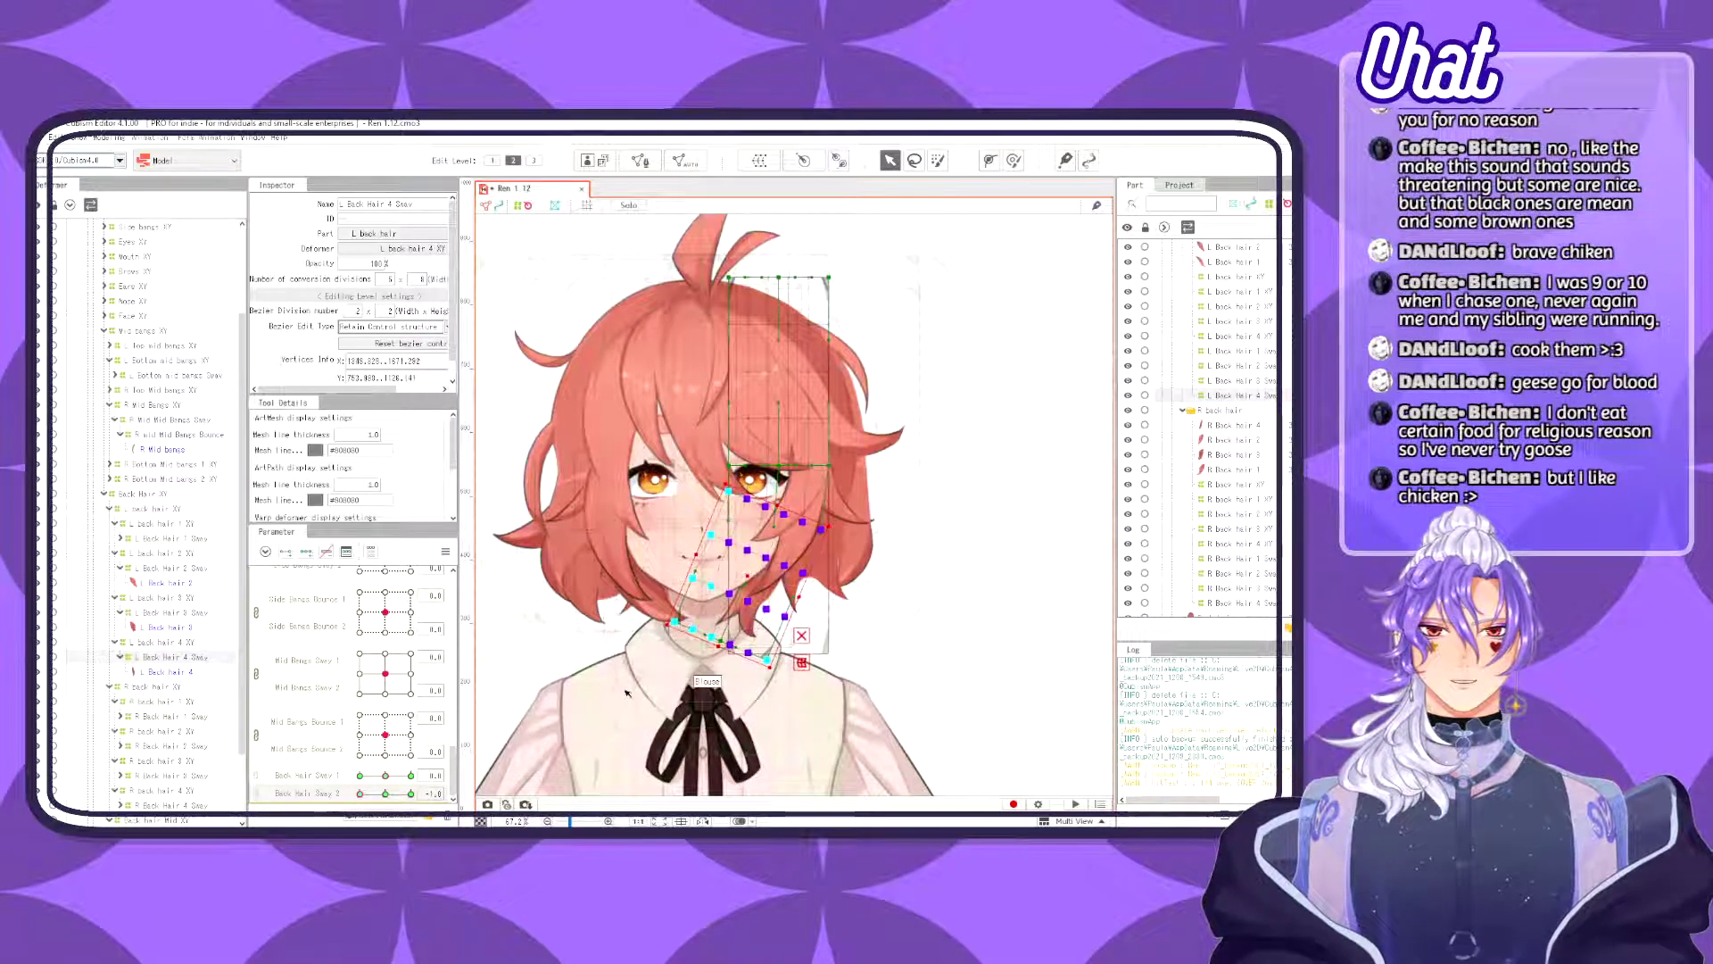
{"action": "key", "text": "b"}
{"action": "mouse_move", "coordinate": [625, 659]}
{"action": "left_mouse_down"}
{"action": "mouse_move", "coordinate": [749, 603]}
{"action": "mouse_move", "coordinate": [672, 612]}
{"action": "left_mouse_up"}
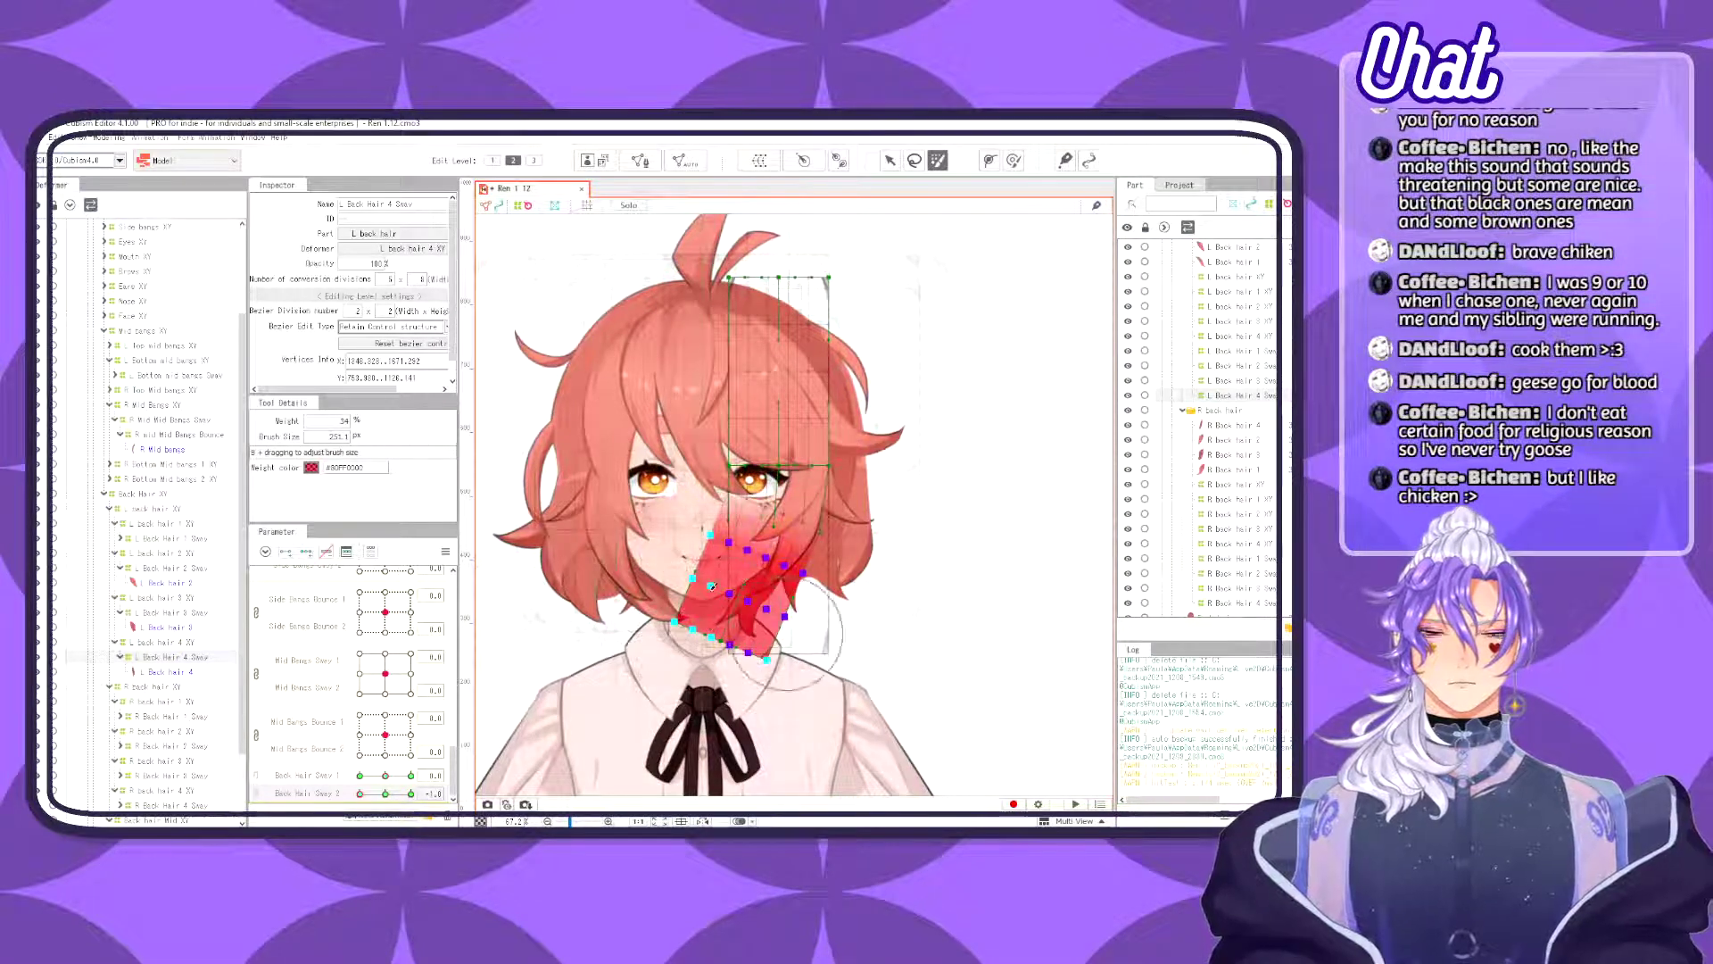
{"action": "key", "text": "v"}
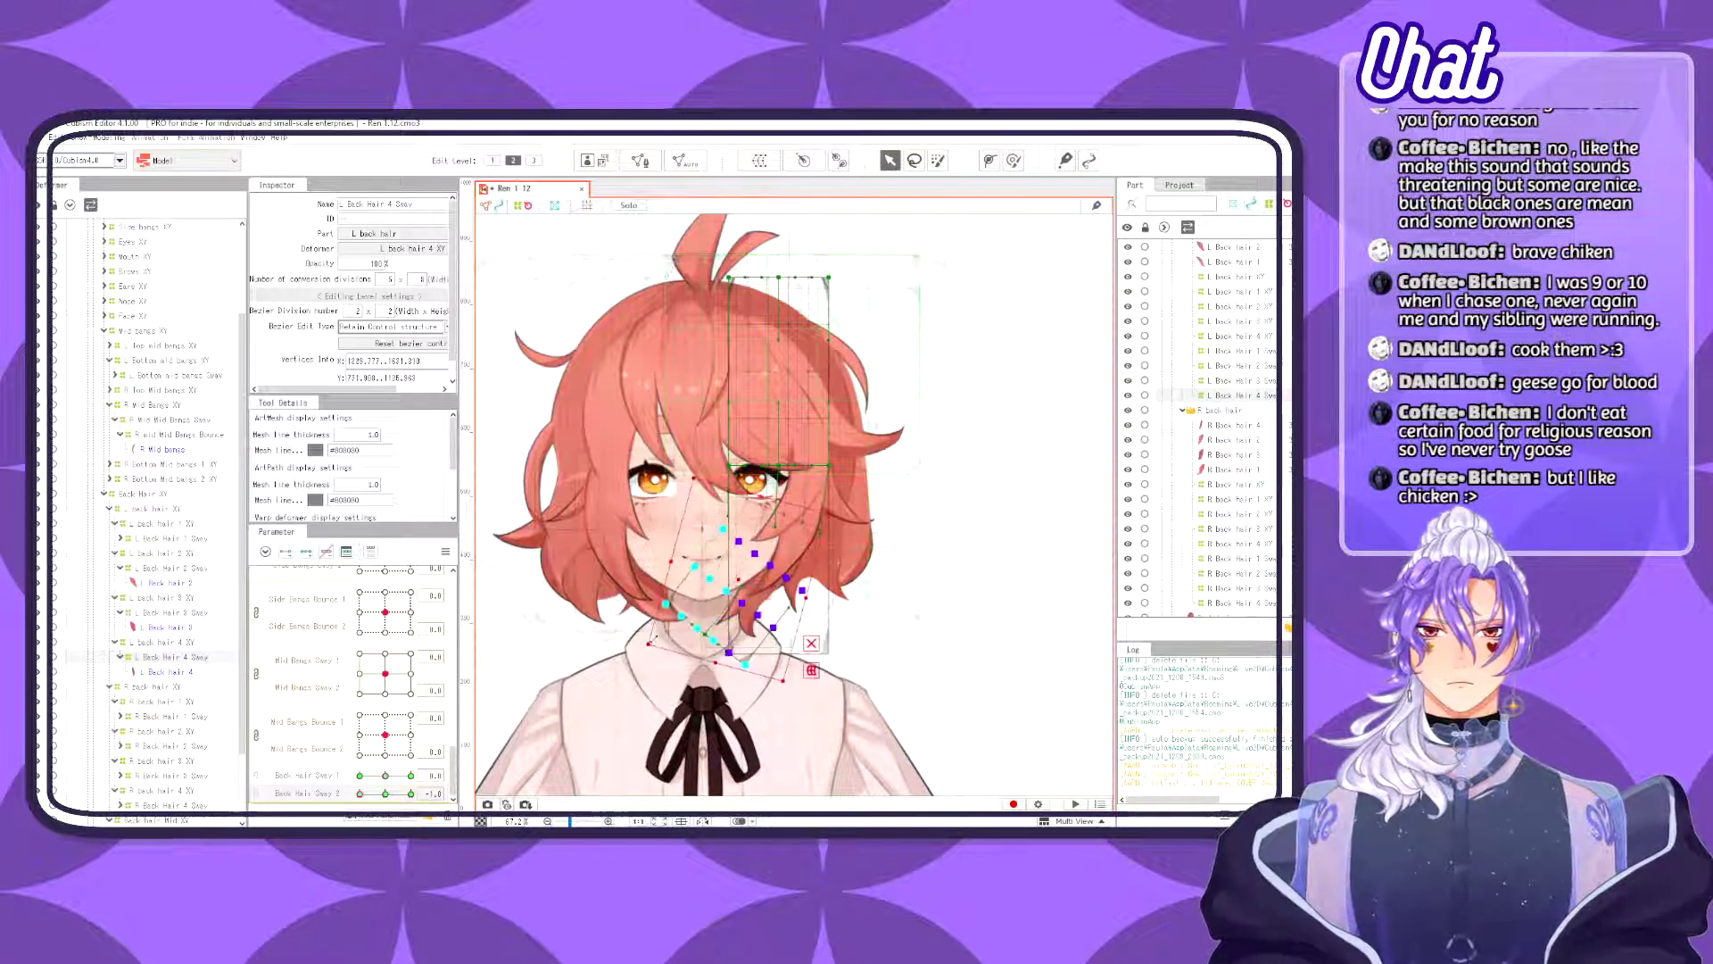
{"action": "left_click_drag", "start_coordinate": [727, 565], "coordinate": [734, 570]}
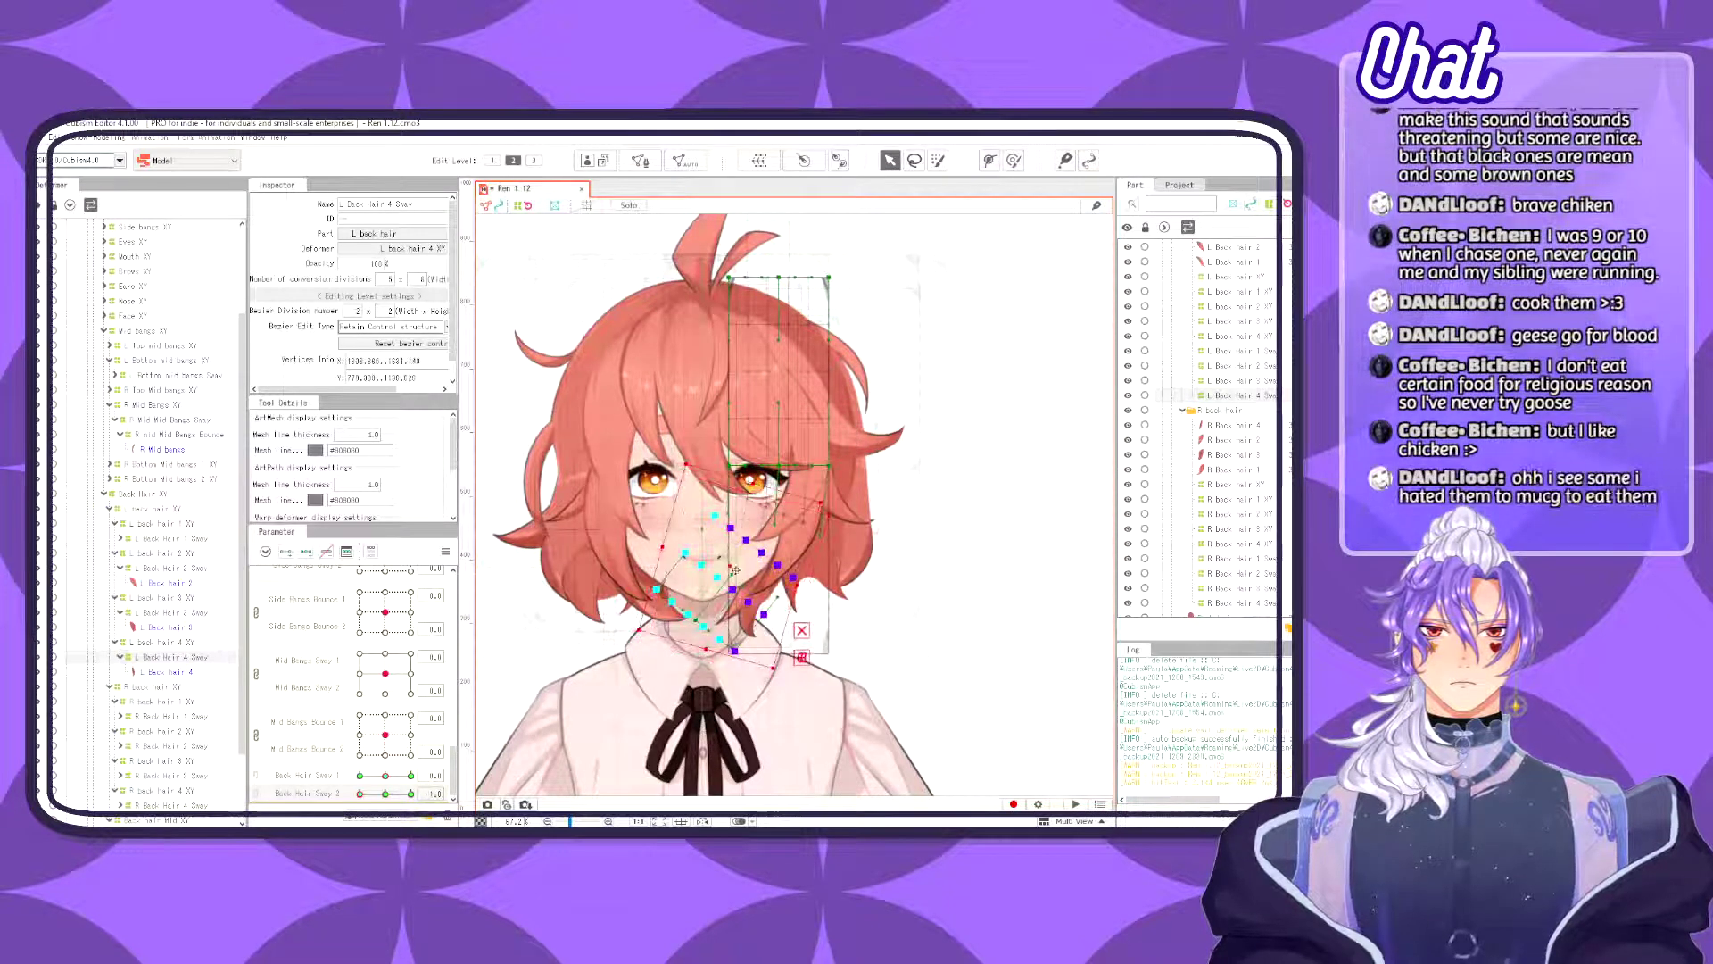
- Narrow the point selection toward the tip of the L Back Hair 4 Sway deformer and rotate those points further clockwise in stages to curl it
{"action": "key", "text": "b"}
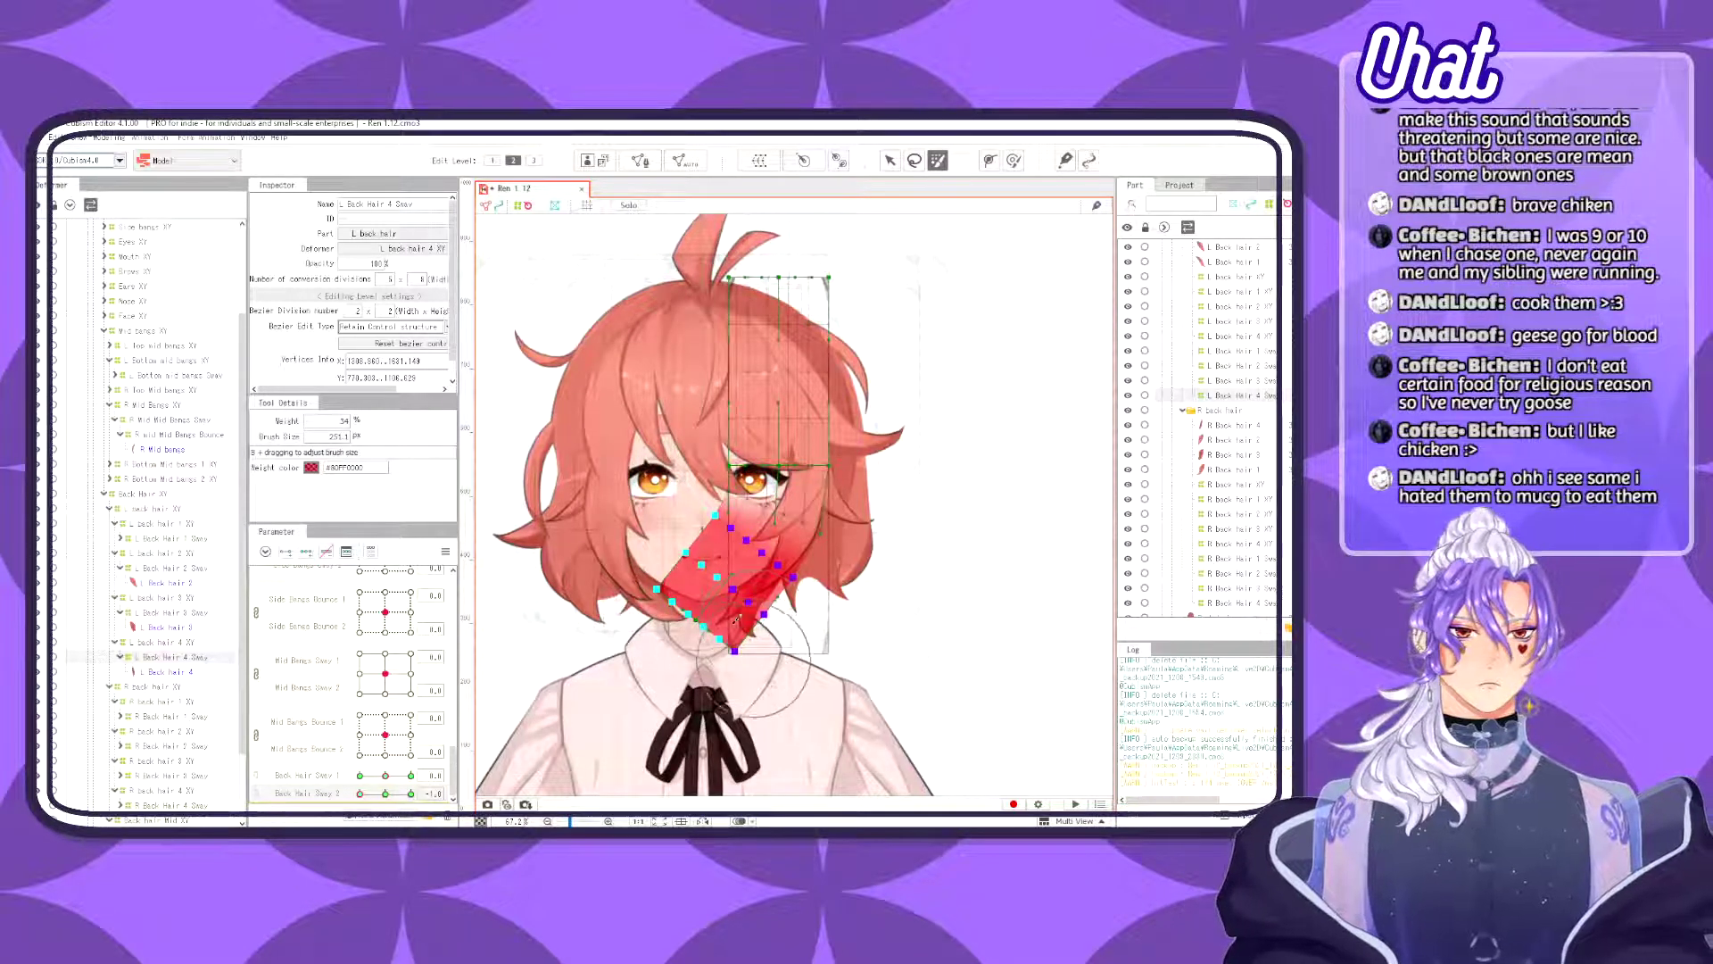
{"action": "left_click_drag", "start_coordinate": [737, 618], "coordinate": [709, 603]}
{"action": "key", "text": "v"}
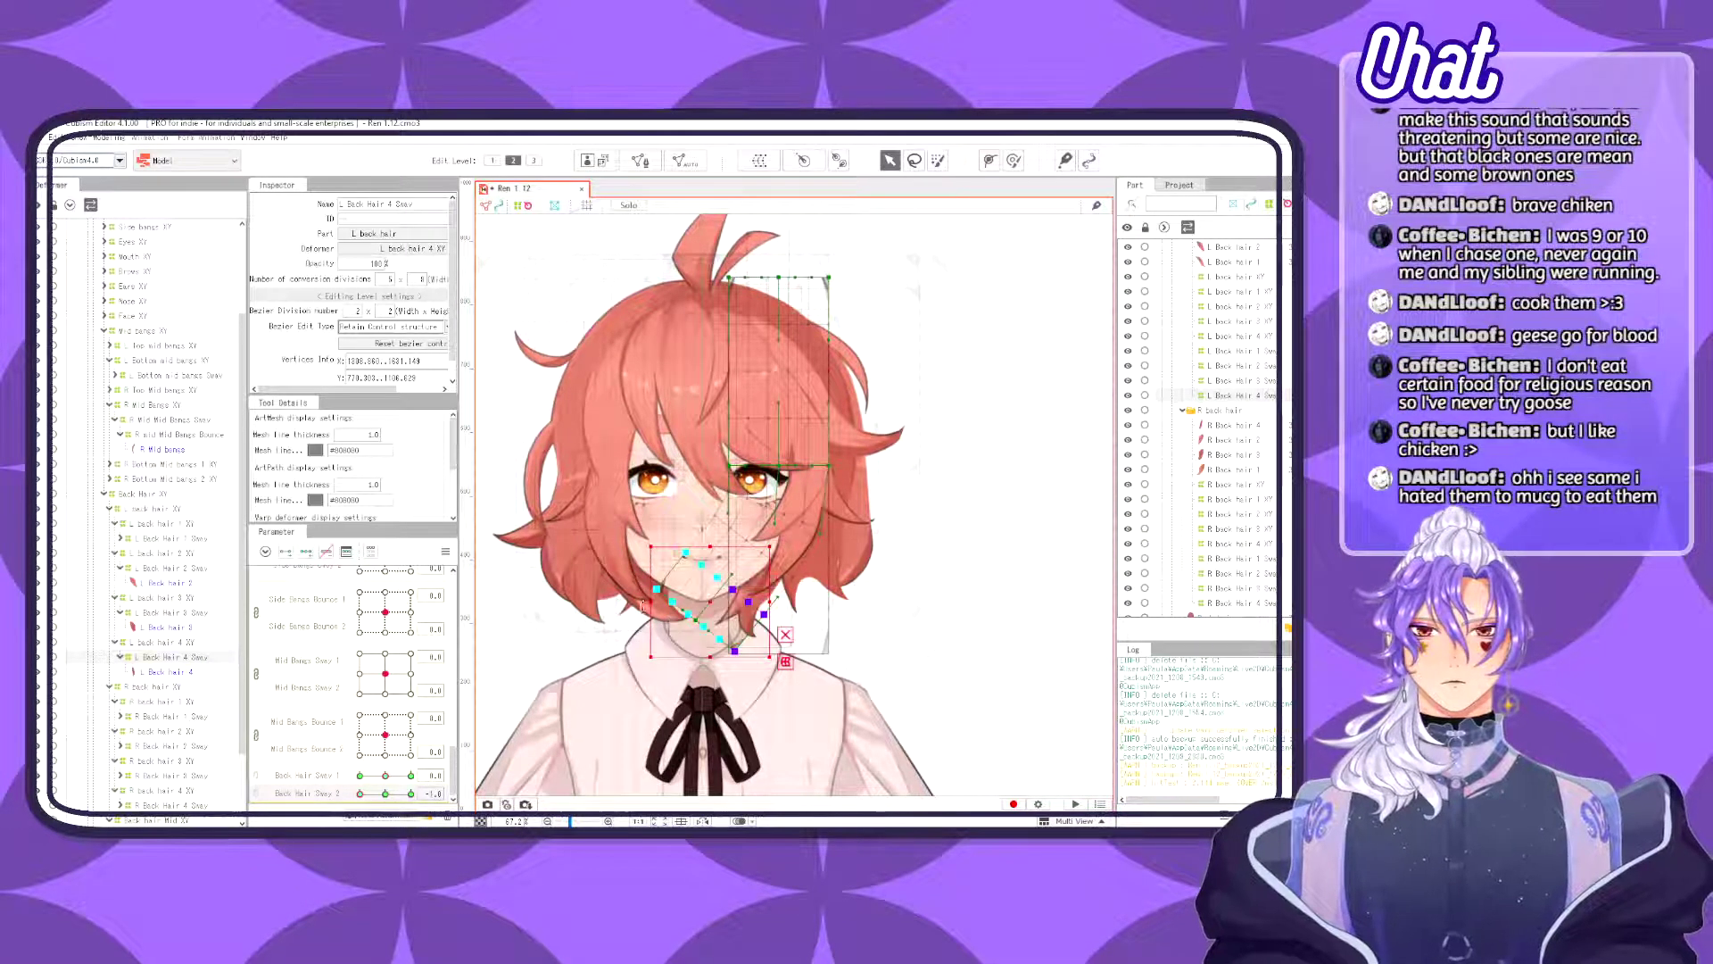
{"action": "left_click_drag", "start_coordinate": [640, 662], "coordinate": [623, 630]}
{"action": "left_click_drag", "start_coordinate": [713, 600], "coordinate": [704, 585]}
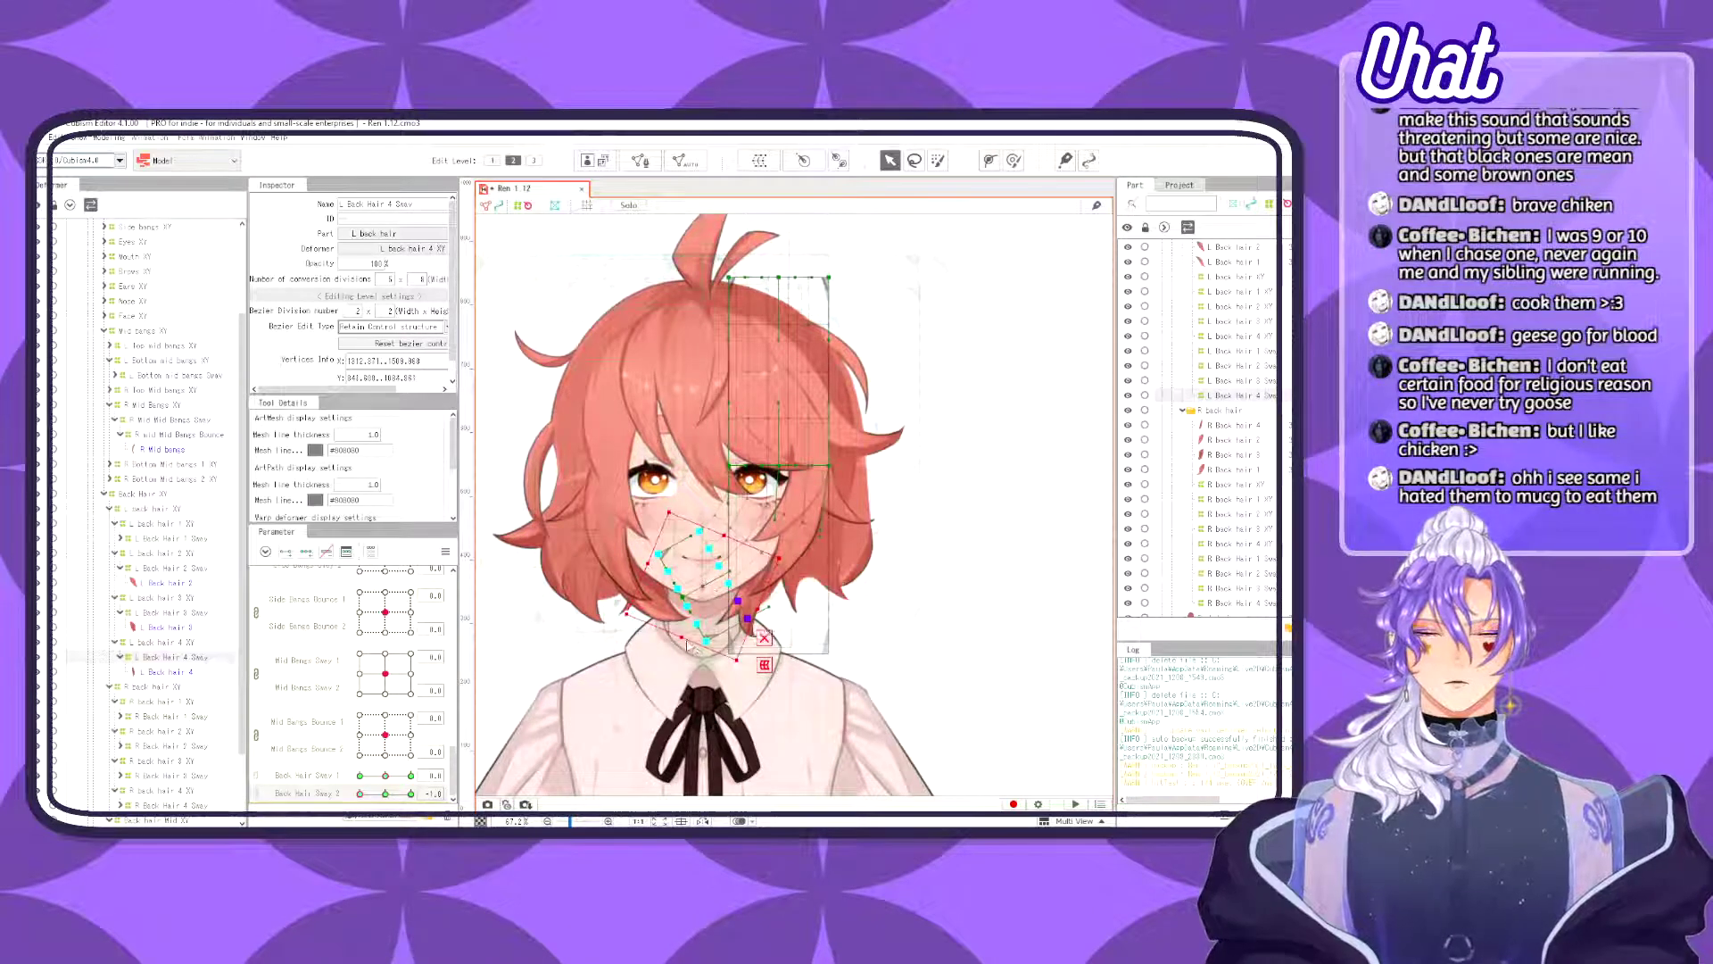
{"action": "key", "text": "b"}
{"action": "key", "text": "v"}
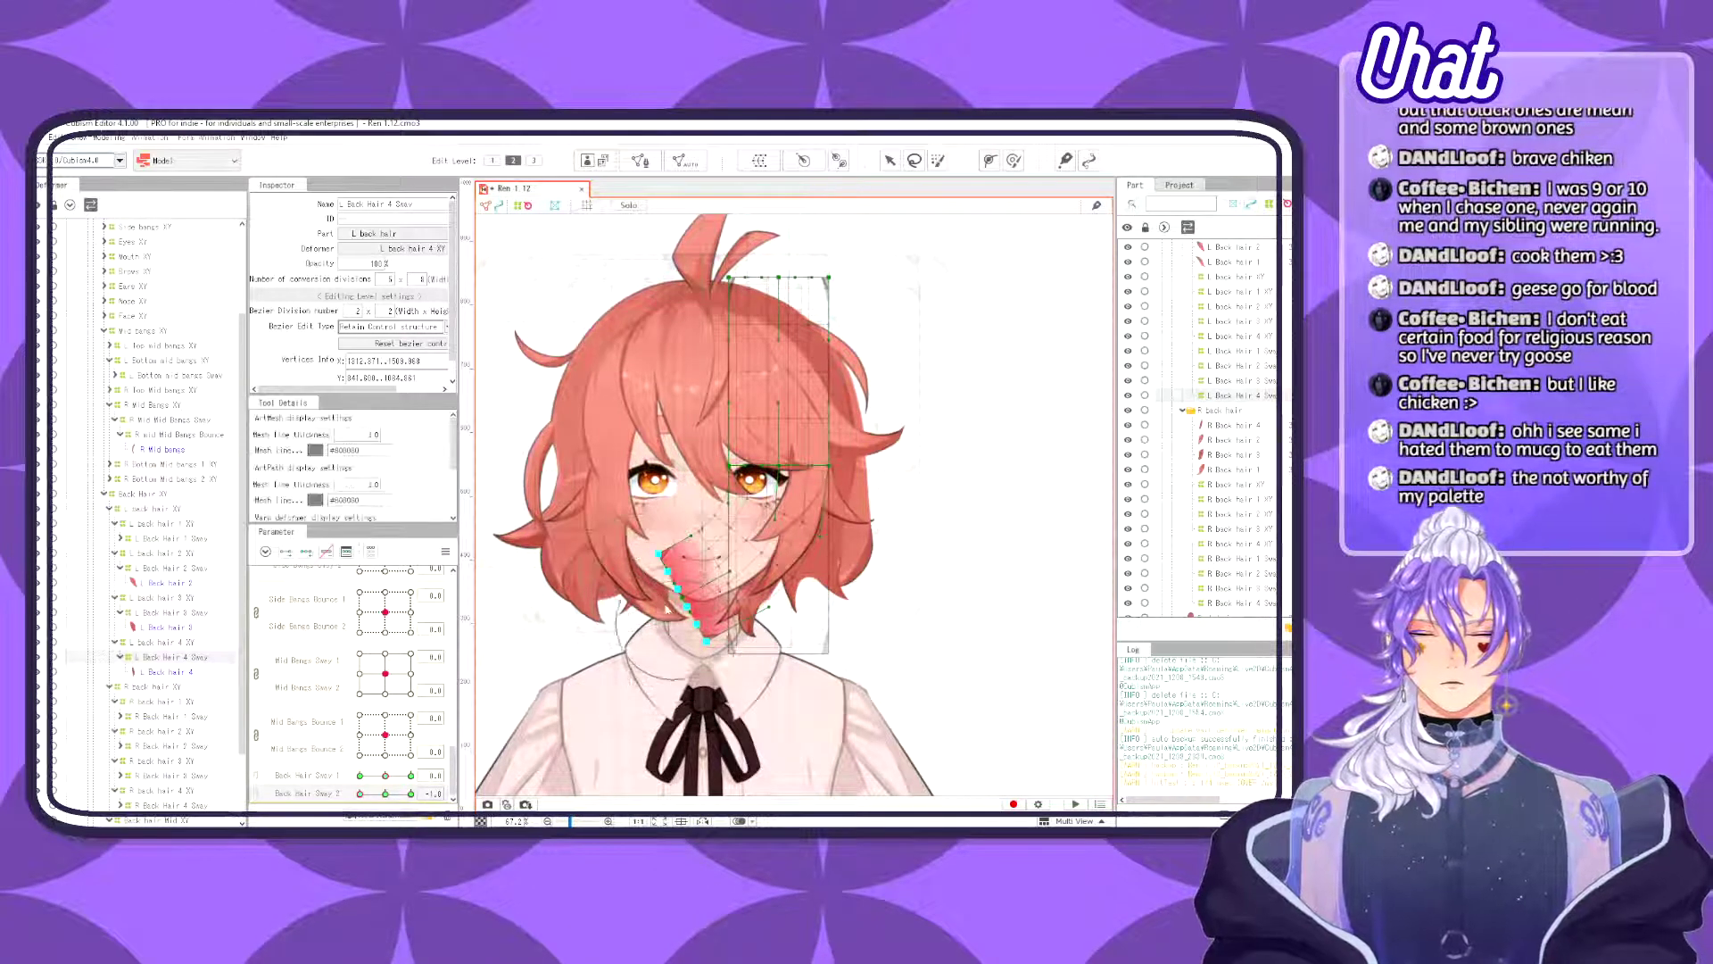
{"action": "left_click_drag", "start_coordinate": [645, 653], "coordinate": [683, 589]}
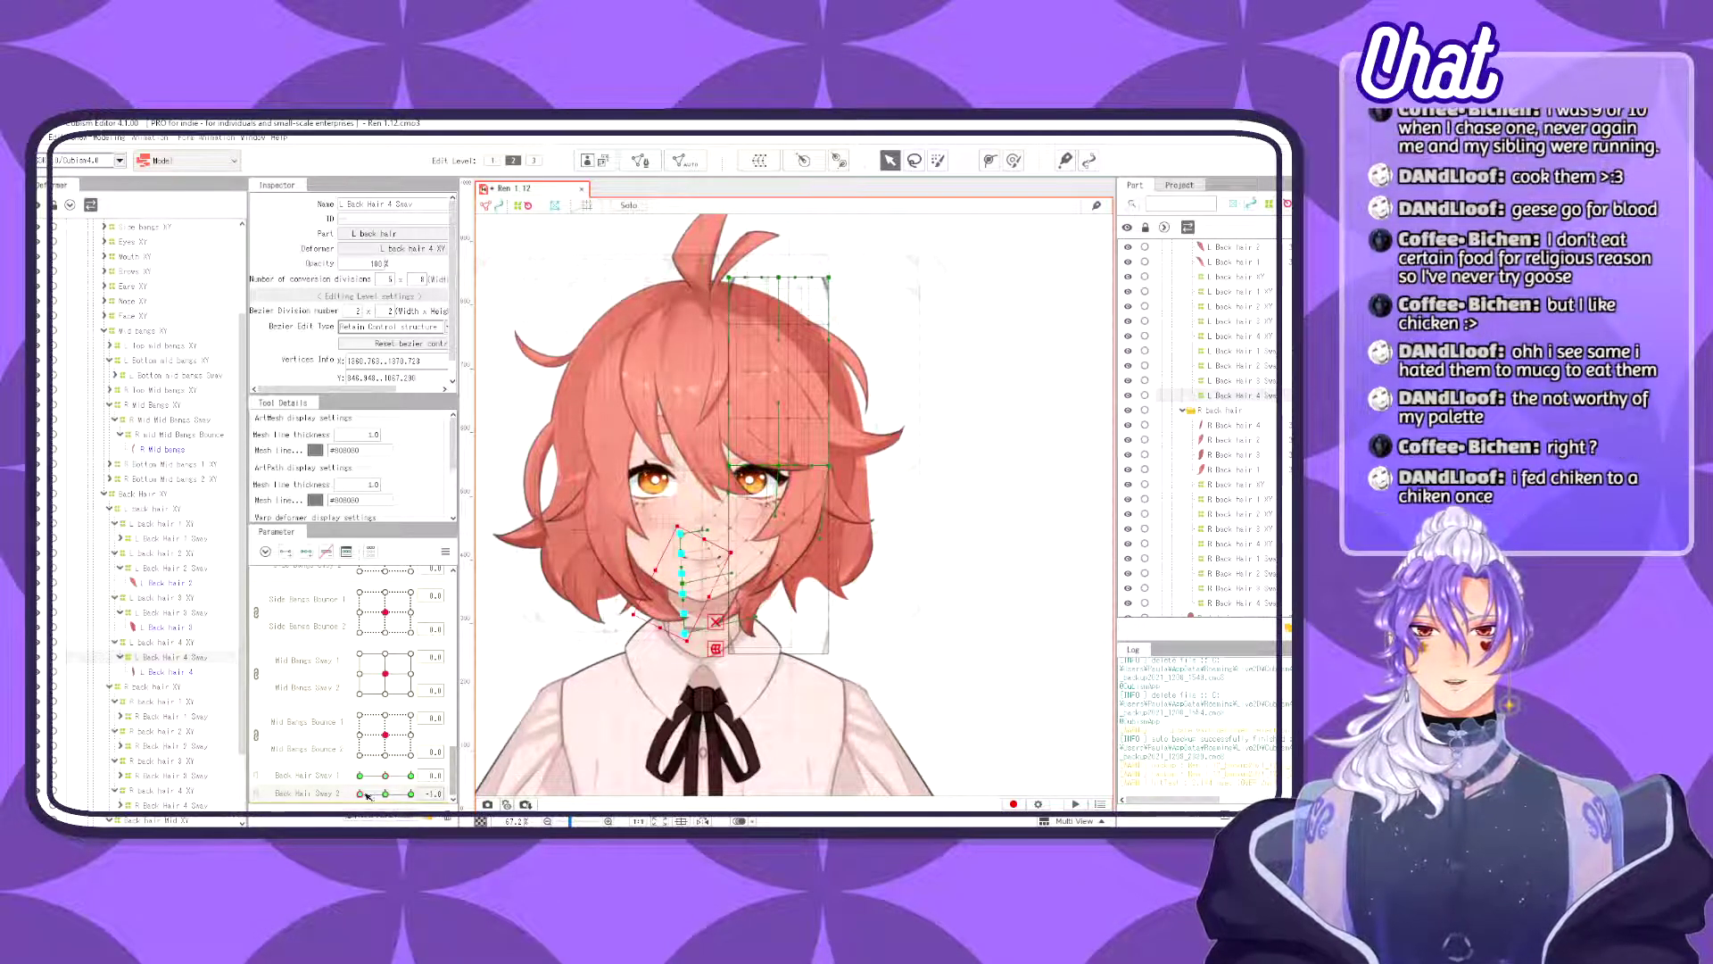
- Scrub Back Hair Sway 2 to check the L Back Hair 4 Sway bend, try shifting its tip points outward, and undo that shift
{"action": "left_click_drag", "start_coordinate": [388, 795], "coordinate": [323, 794]}
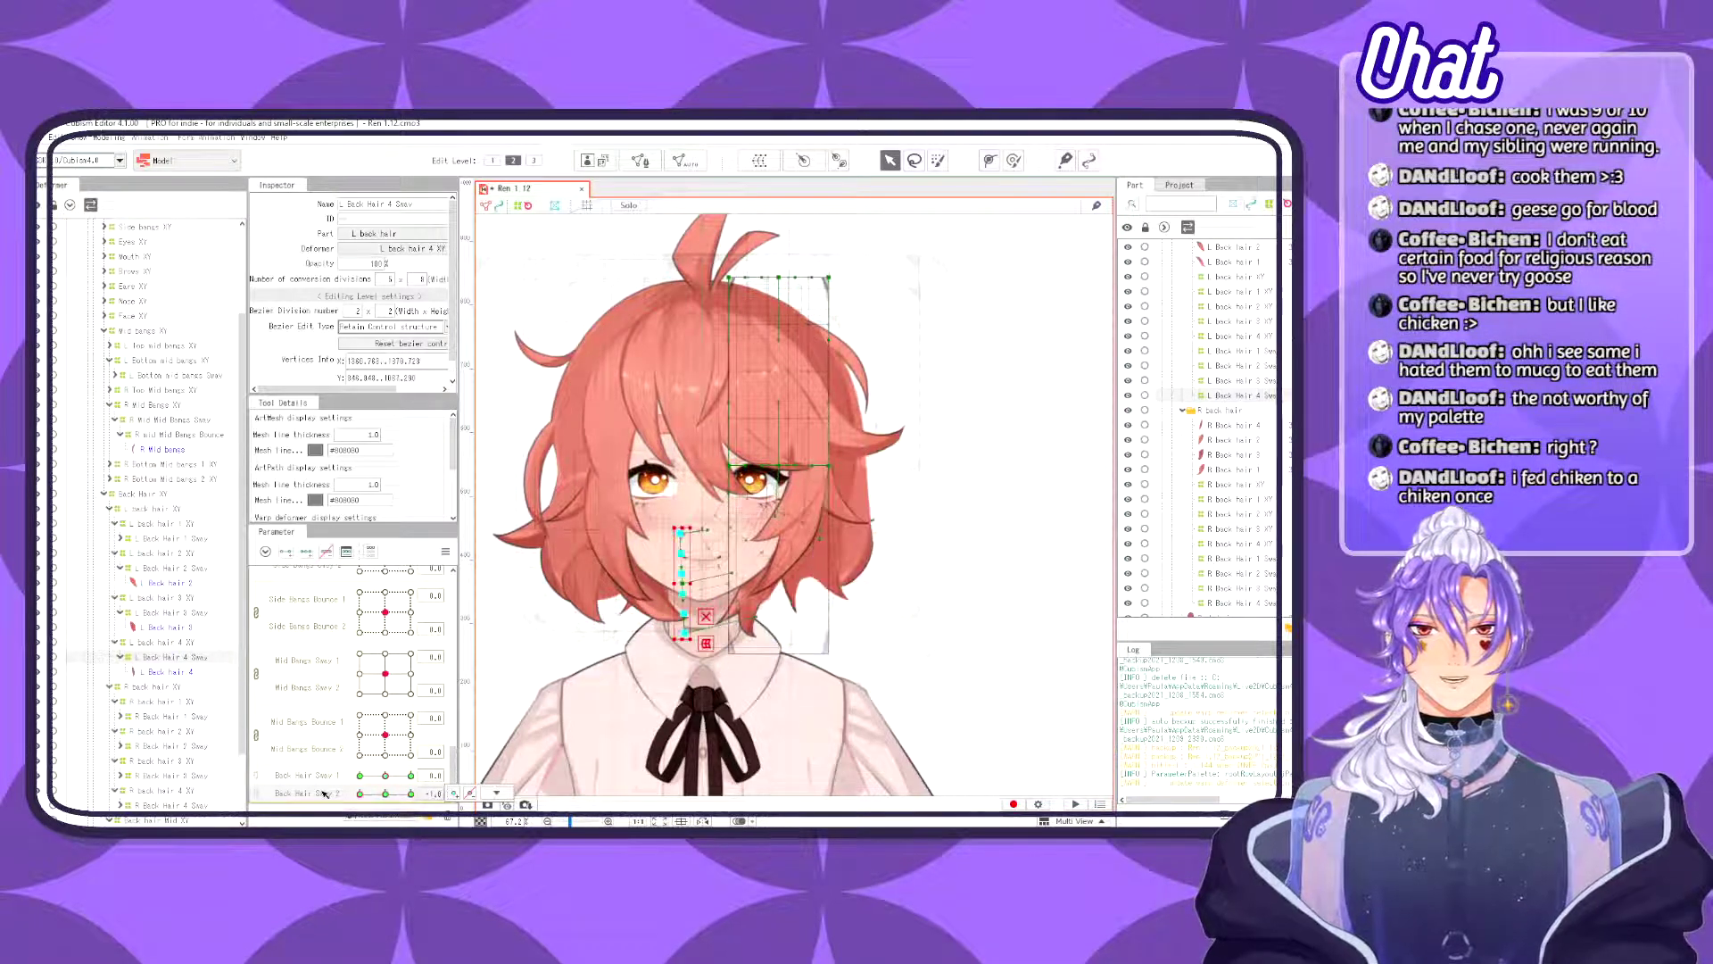
{"action": "left_click_drag", "start_coordinate": [684, 632], "coordinate": [715, 635]}
{"action": "key", "text": "ctrl+z"}
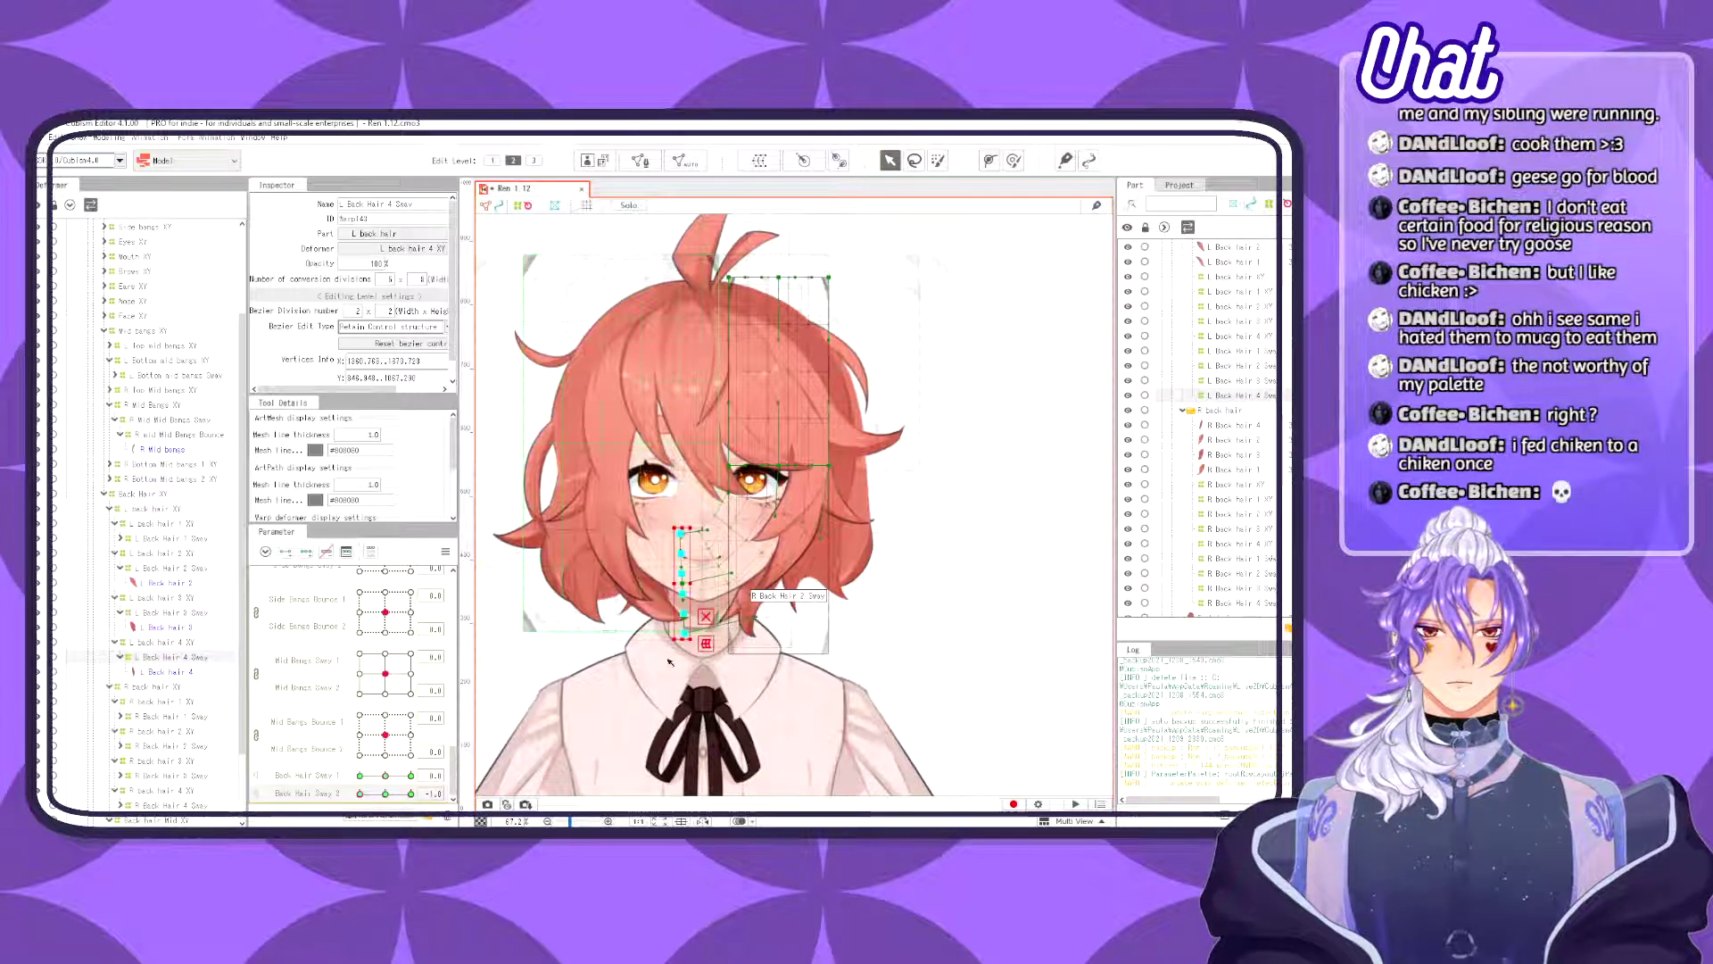
{"action": "left_click_drag", "start_coordinate": [361, 793], "coordinate": [319, 775]}
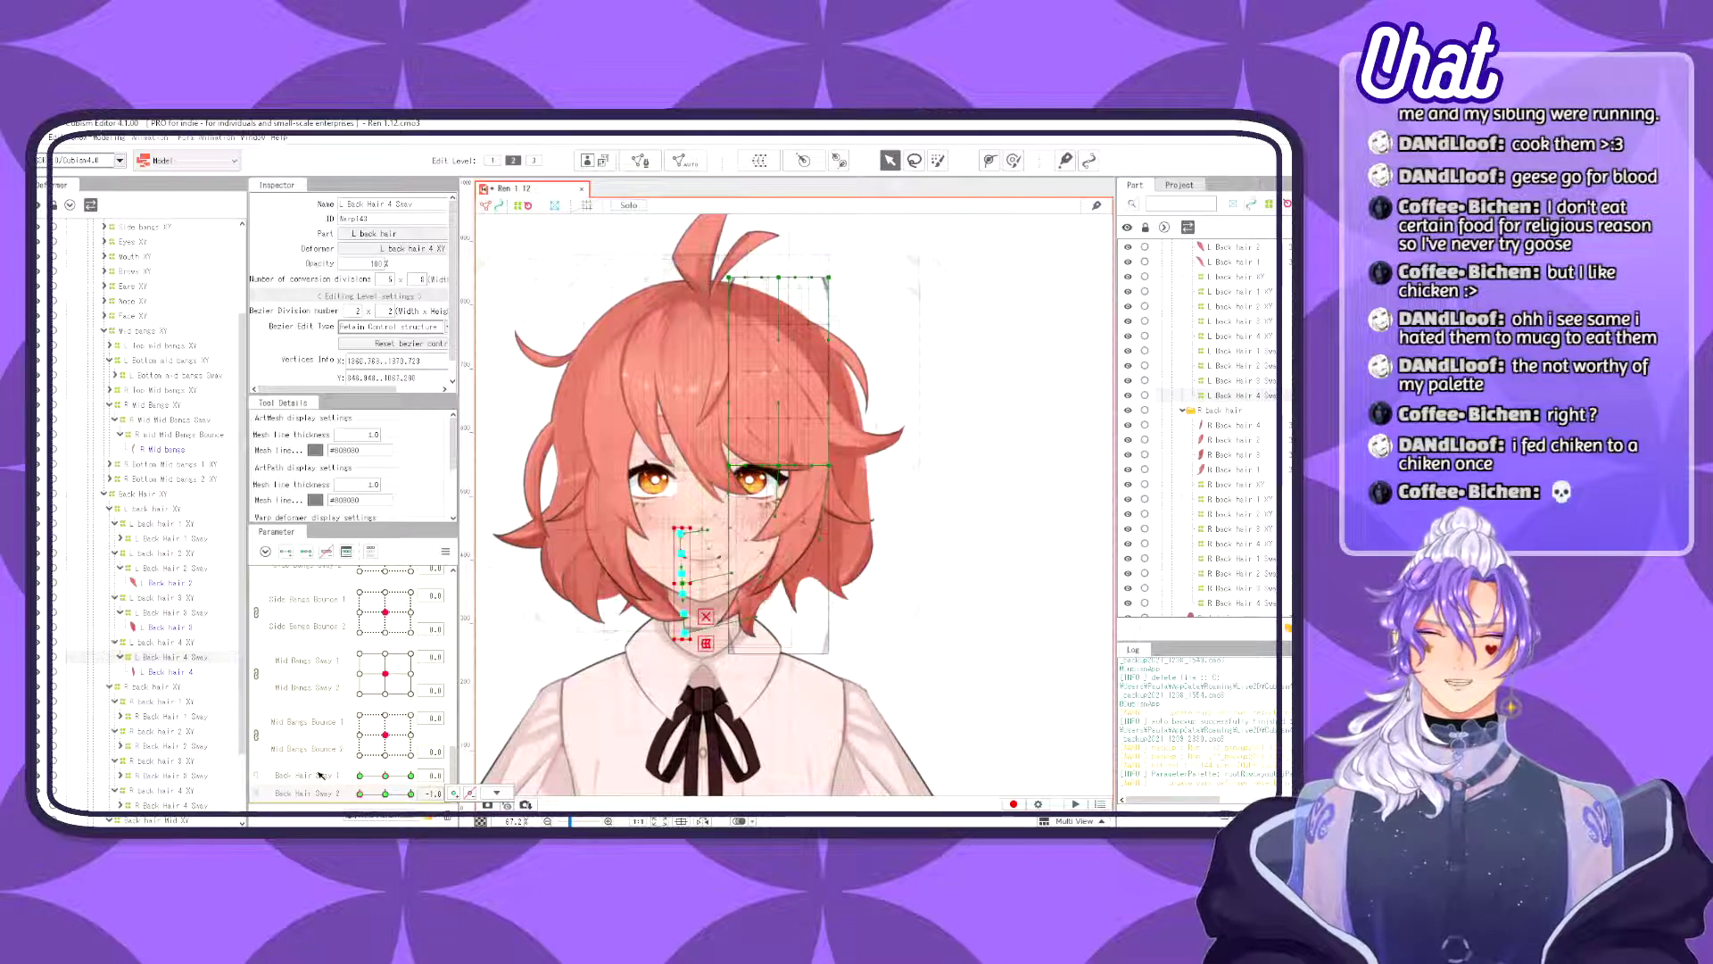
- At Back Hair Sway 2 of 1.0, rotate the lower outer points of the R Back Hair 1 Sway deformer counterclockwise and shift them inward
{"action": "left_click", "coordinate": [167, 717]}
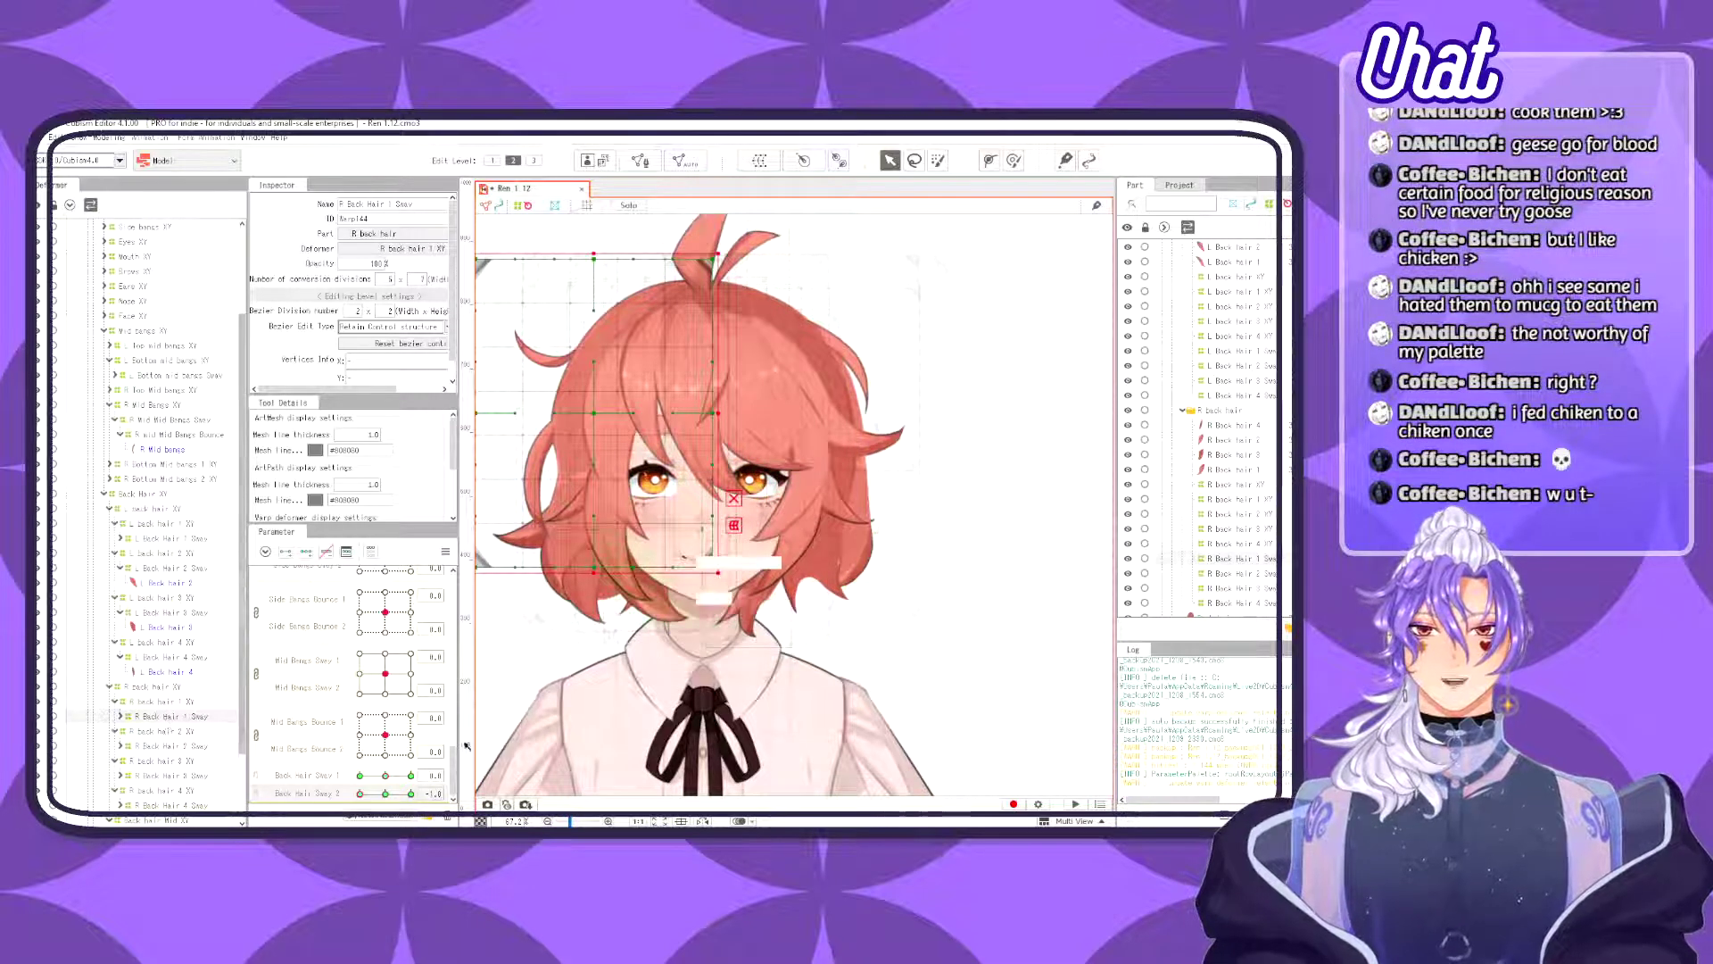
{"action": "left_click_drag", "start_coordinate": [360, 793], "coordinate": [410, 792]}
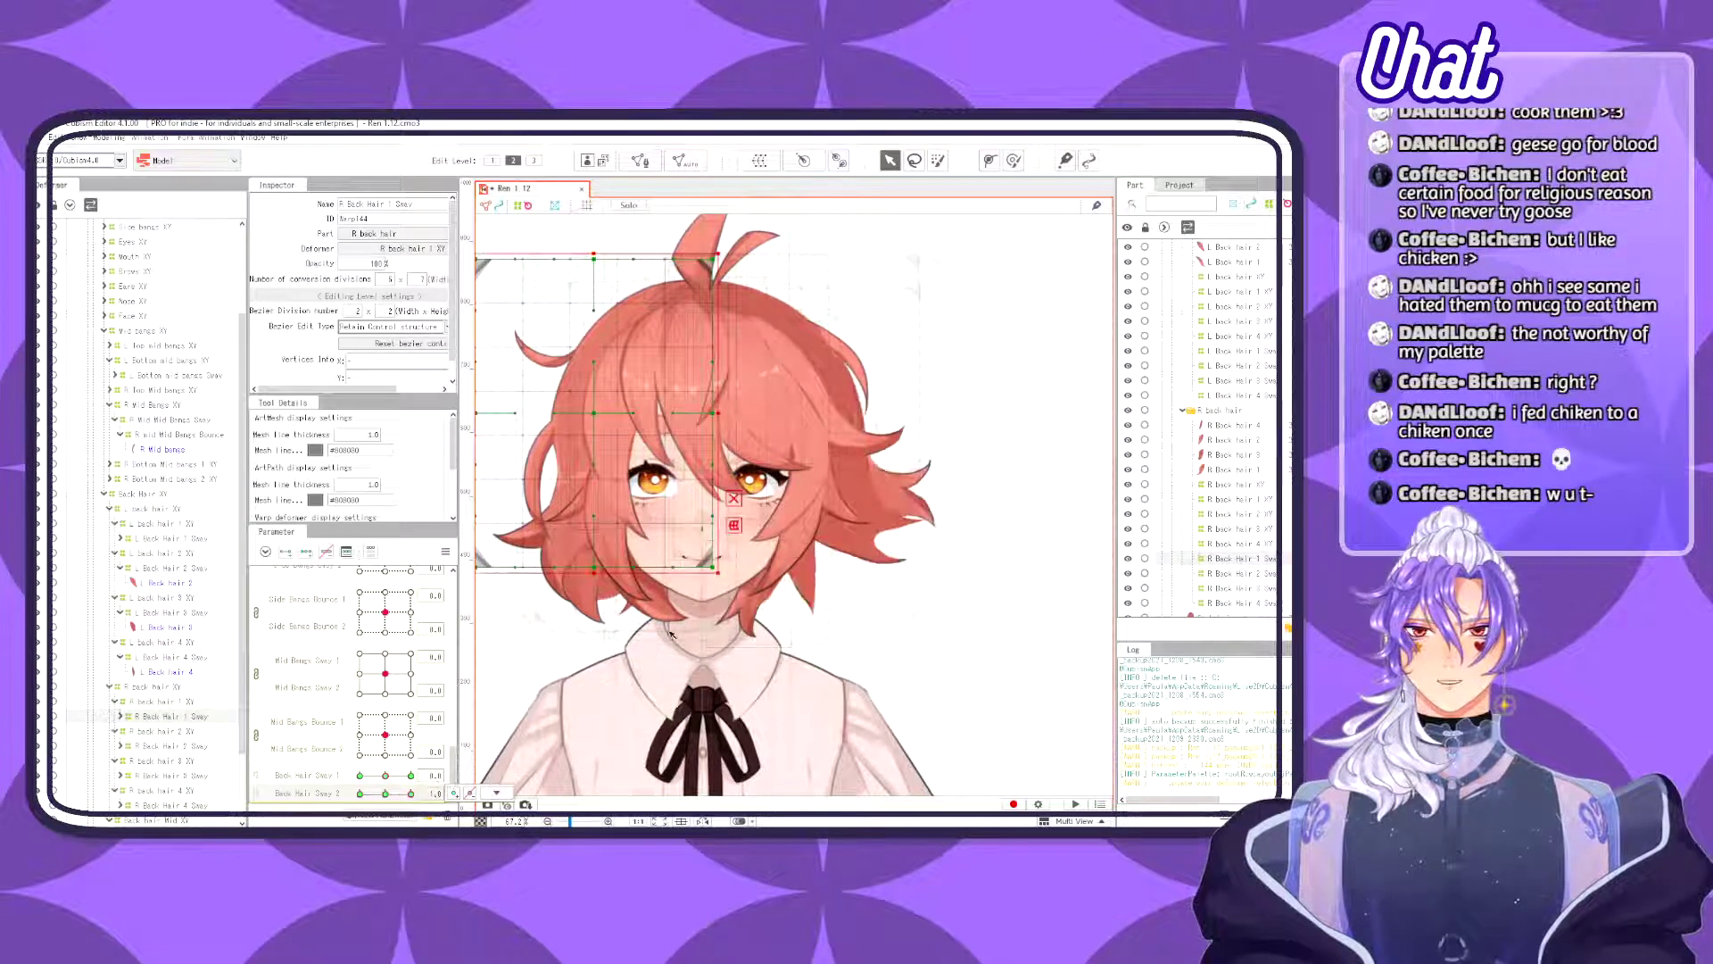
{"action": "left_click_drag", "start_coordinate": [681, 678], "coordinate": [782, 748]}
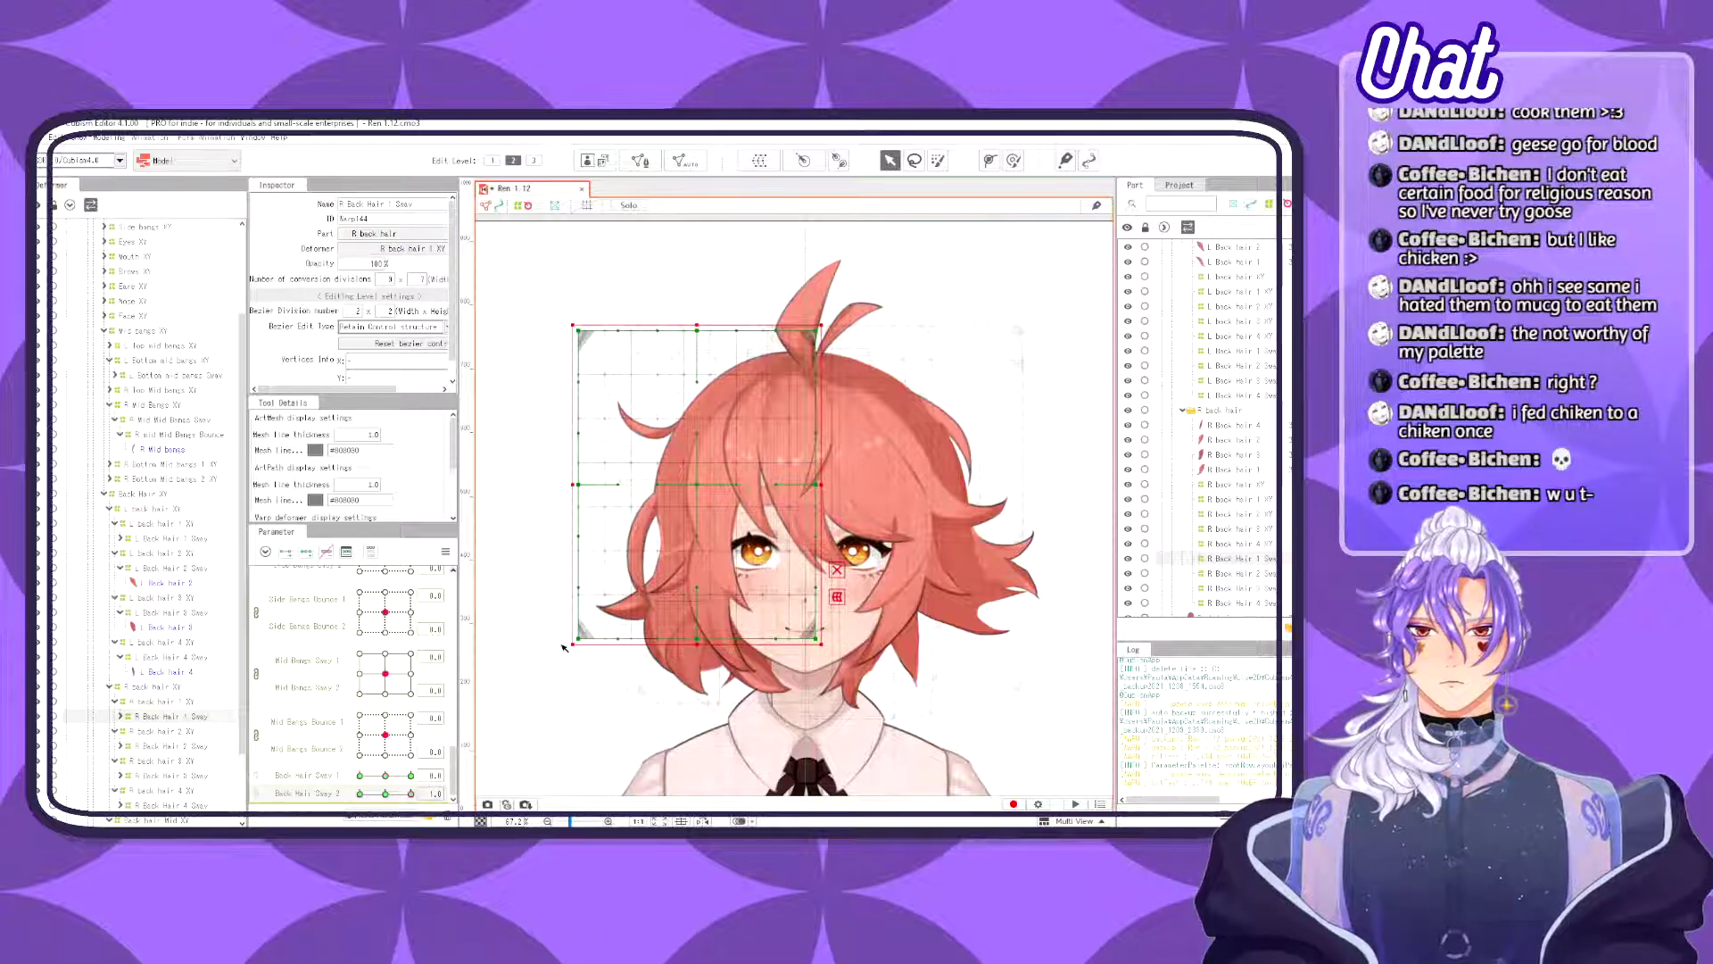
{"action": "left_click_drag", "start_coordinate": [544, 680], "coordinate": [677, 527]}
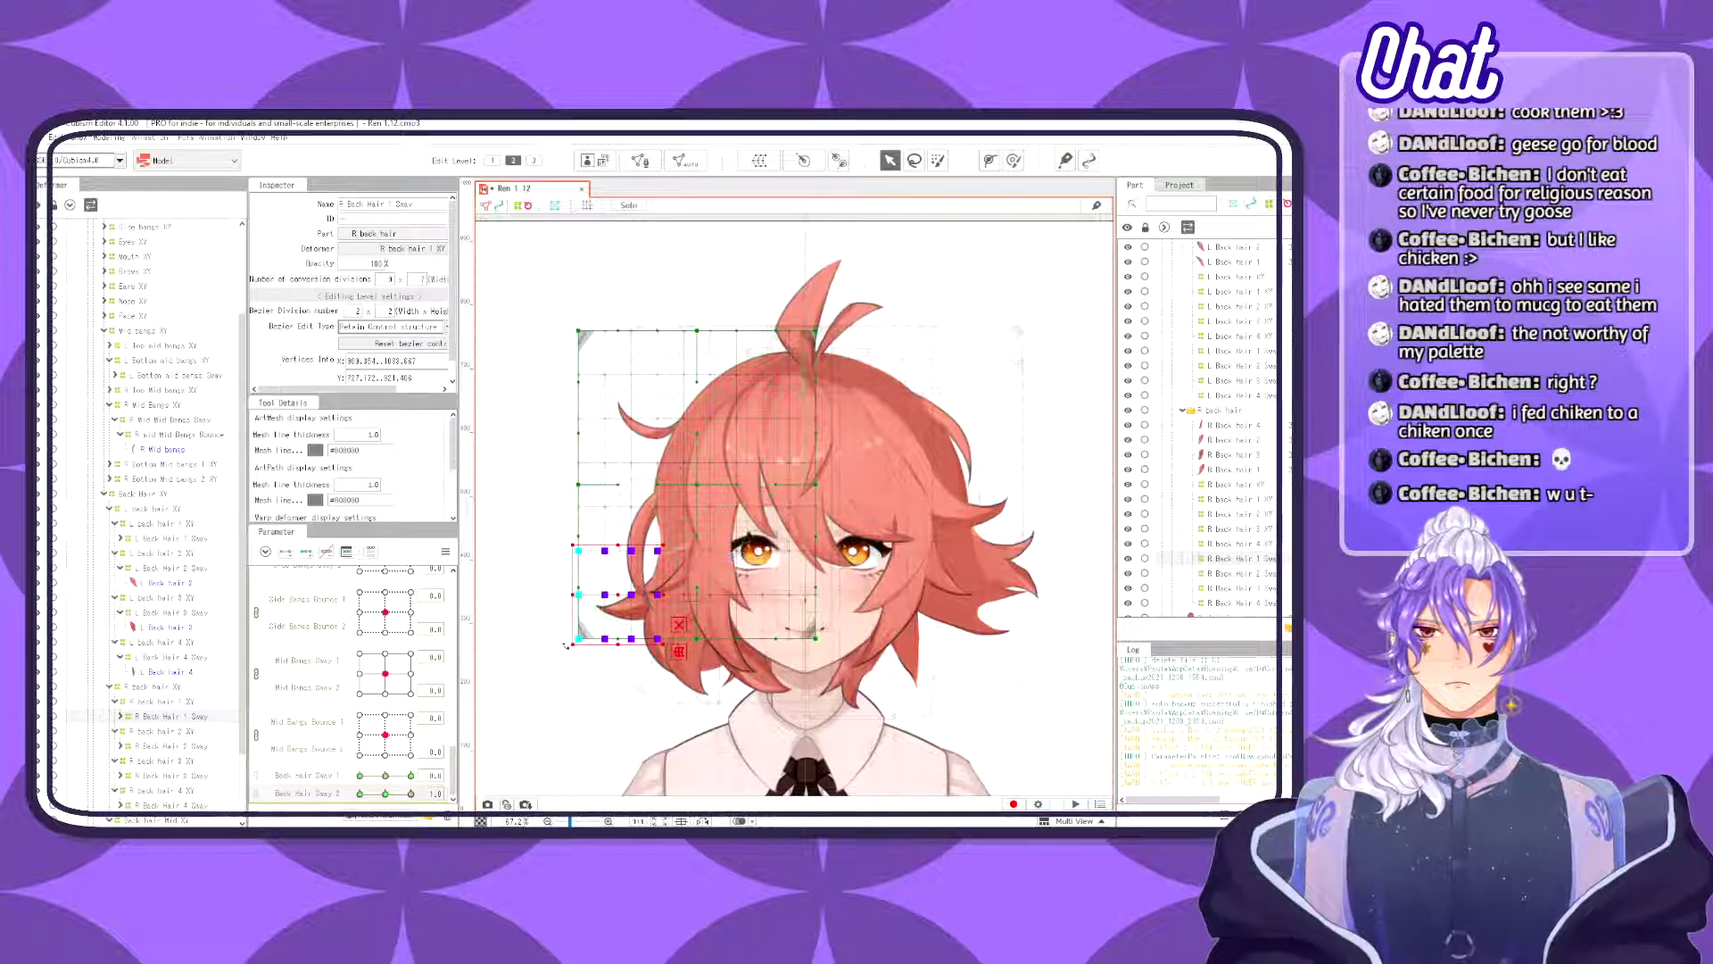
{"action": "left_click_drag", "start_coordinate": [566, 646], "coordinate": [593, 662]}
{"action": "left_click_drag", "start_coordinate": [616, 599], "coordinate": [634, 606]}
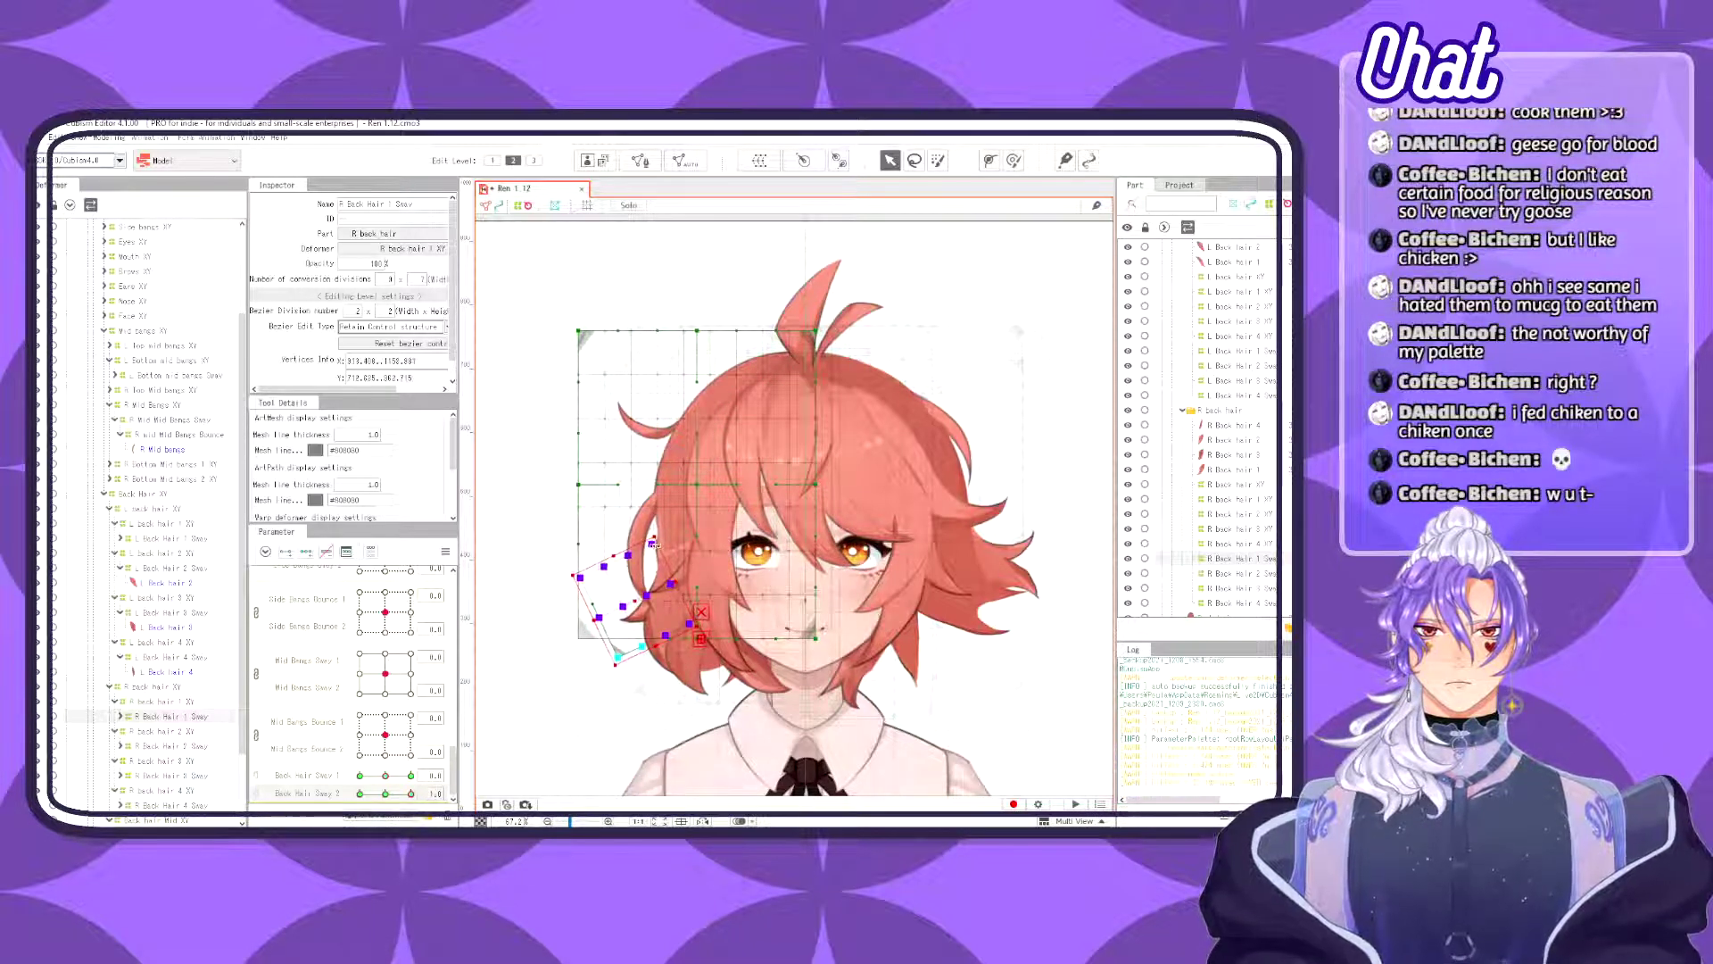
{"action": "left_click_drag", "start_coordinate": [652, 543], "coordinate": [658, 549]}
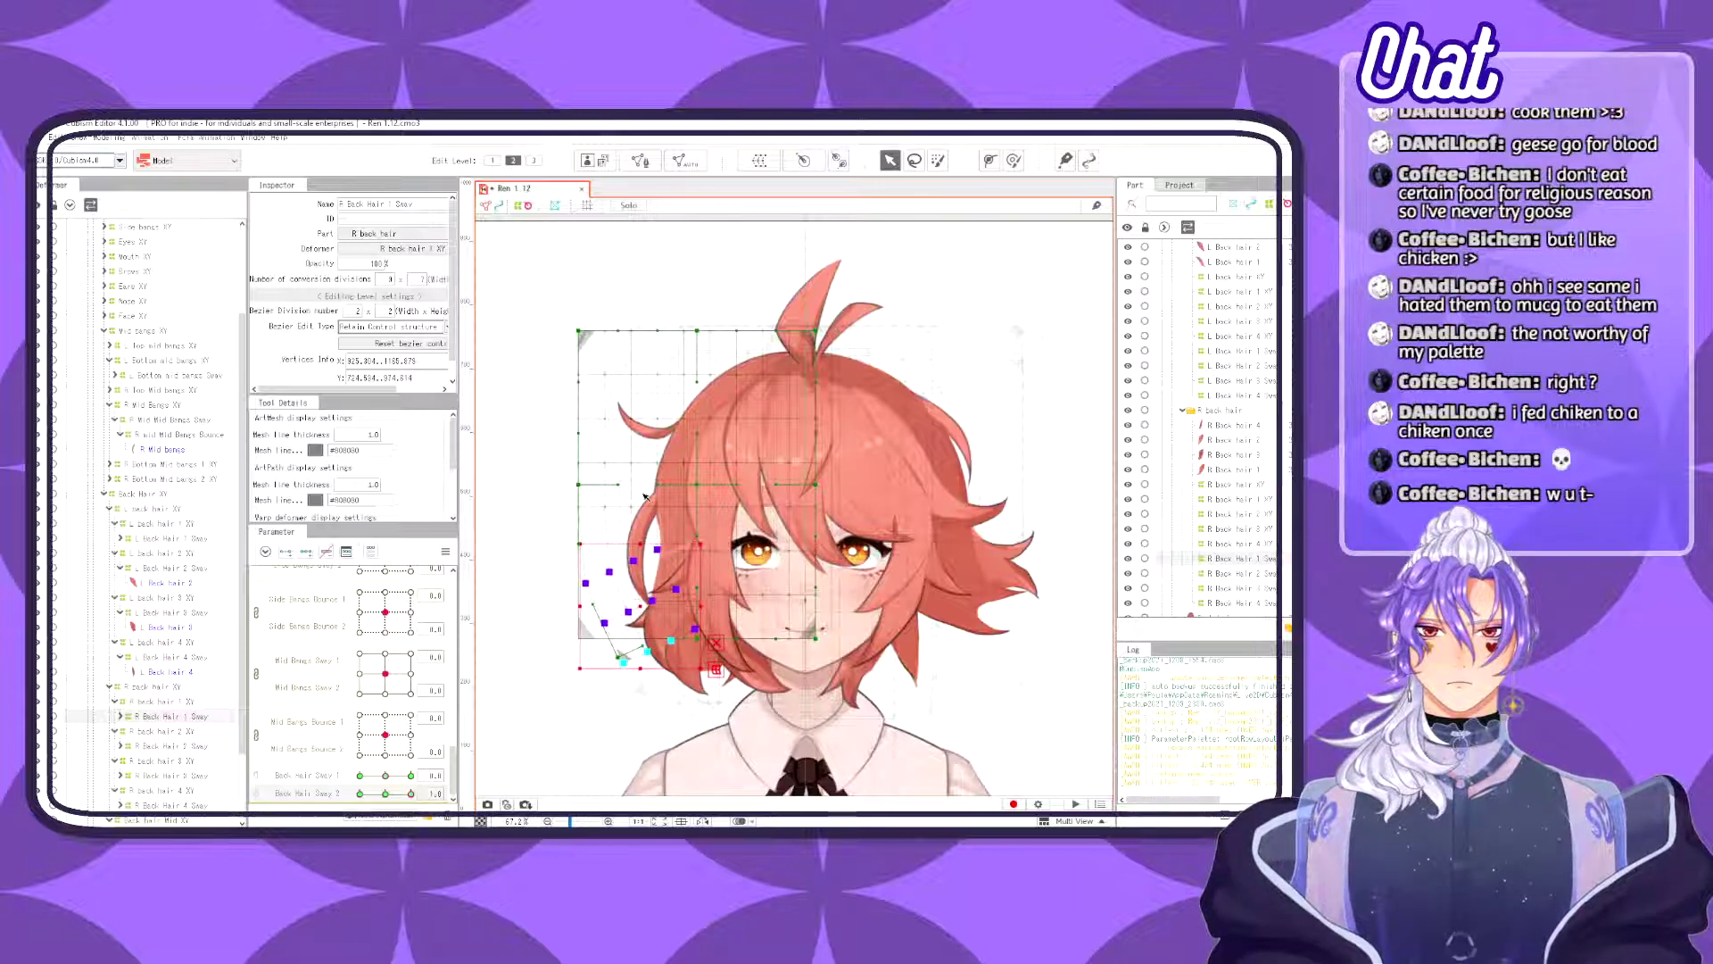
- Undo the last shift of the R Back Hair 1 Sway deformer's lower outer points, try a slight nudge inward, and undo it
{"action": "key", "text": "ctrl+z"}
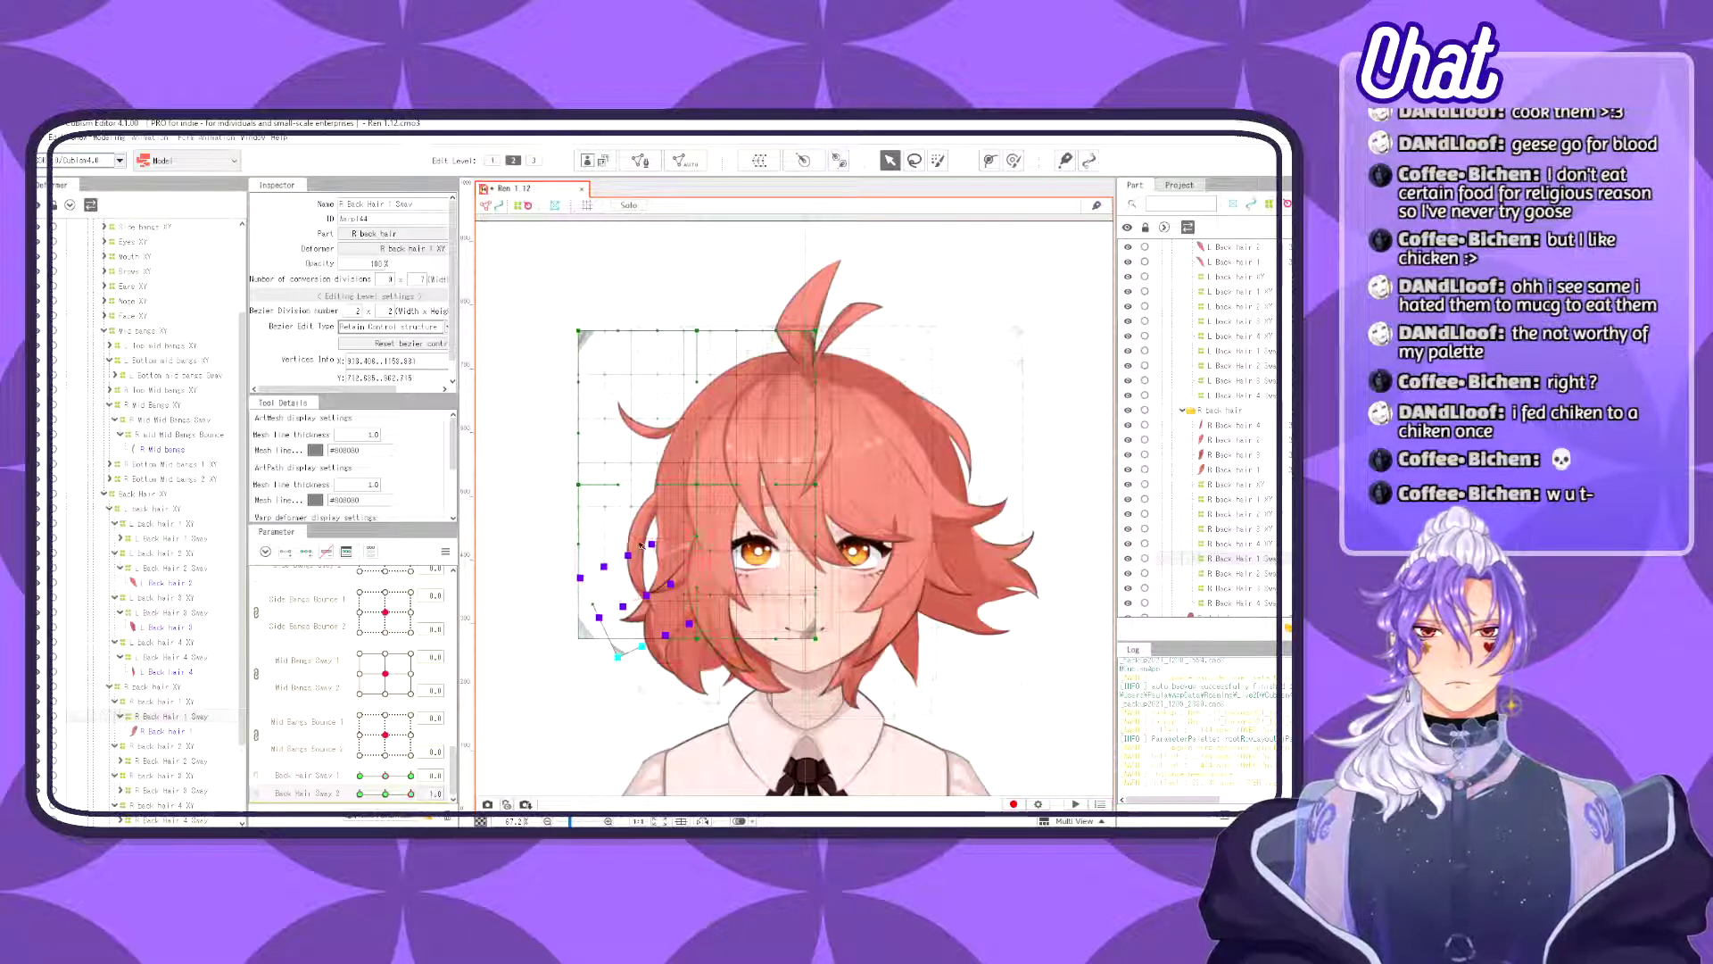
{"action": "left_click_drag", "start_coordinate": [654, 544], "coordinate": [657, 546]}
{"action": "key", "text": "ctrl+z"}
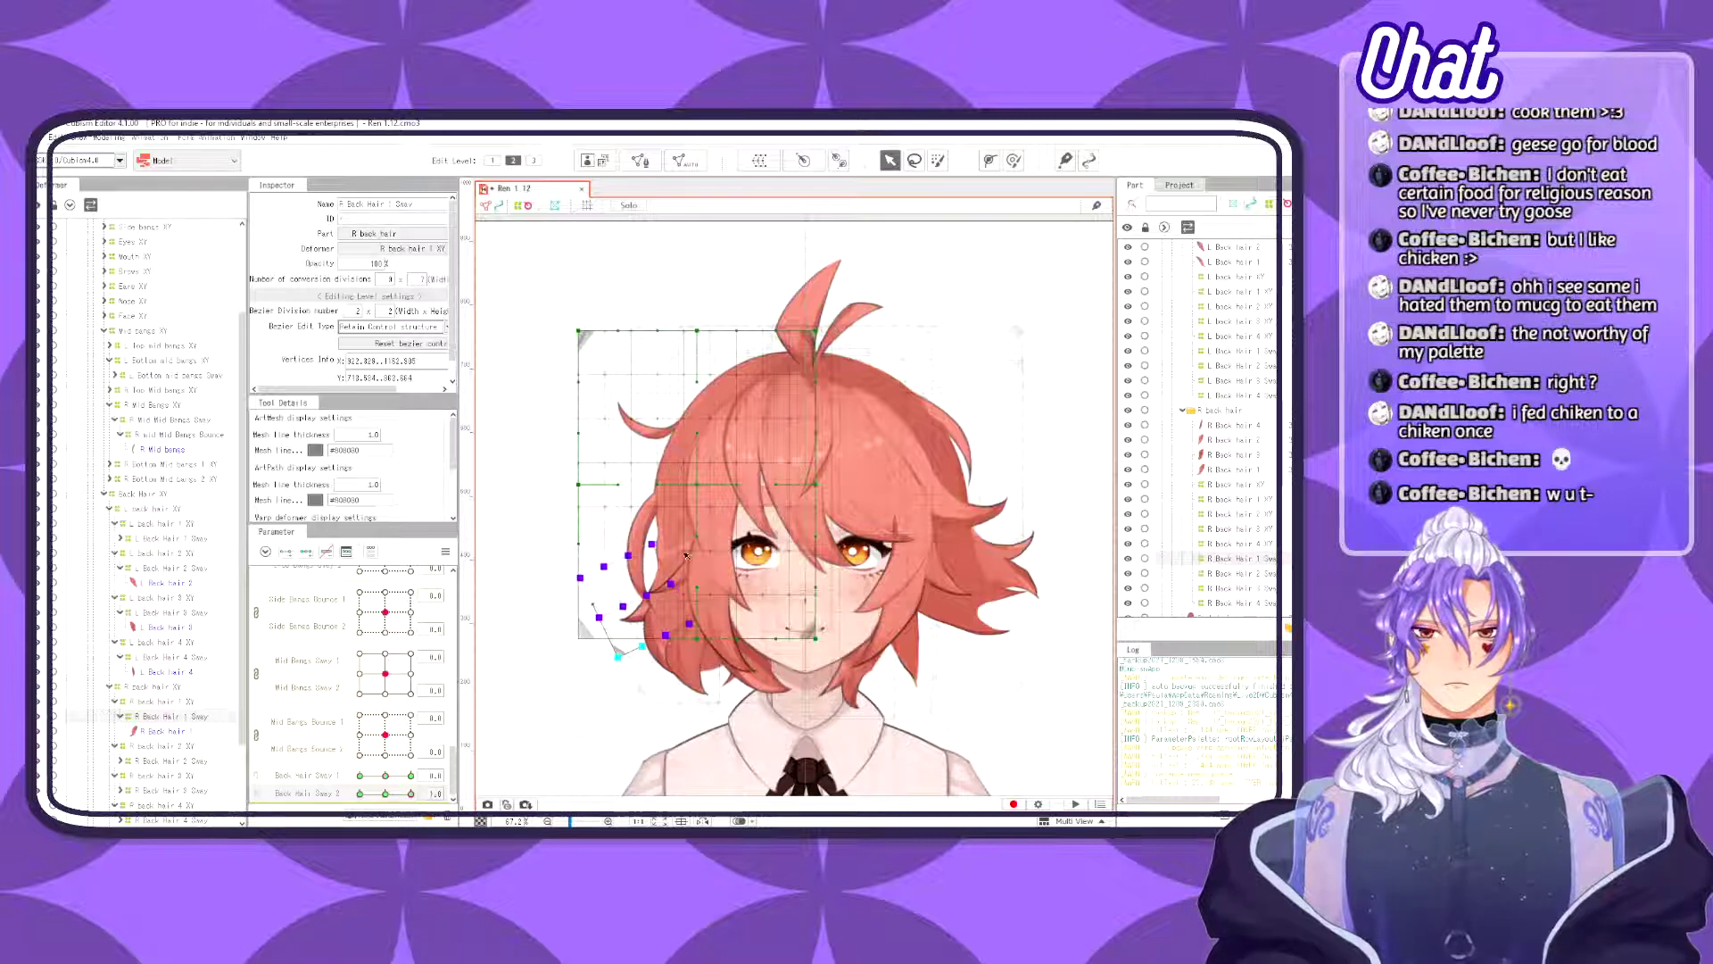
- Narrow the selection to the tip points of the R Back Hair 1 Sway deformer, rotate them further counterclockwise, and shift them inward
{"action": "left_click", "coordinate": [682, 550]}
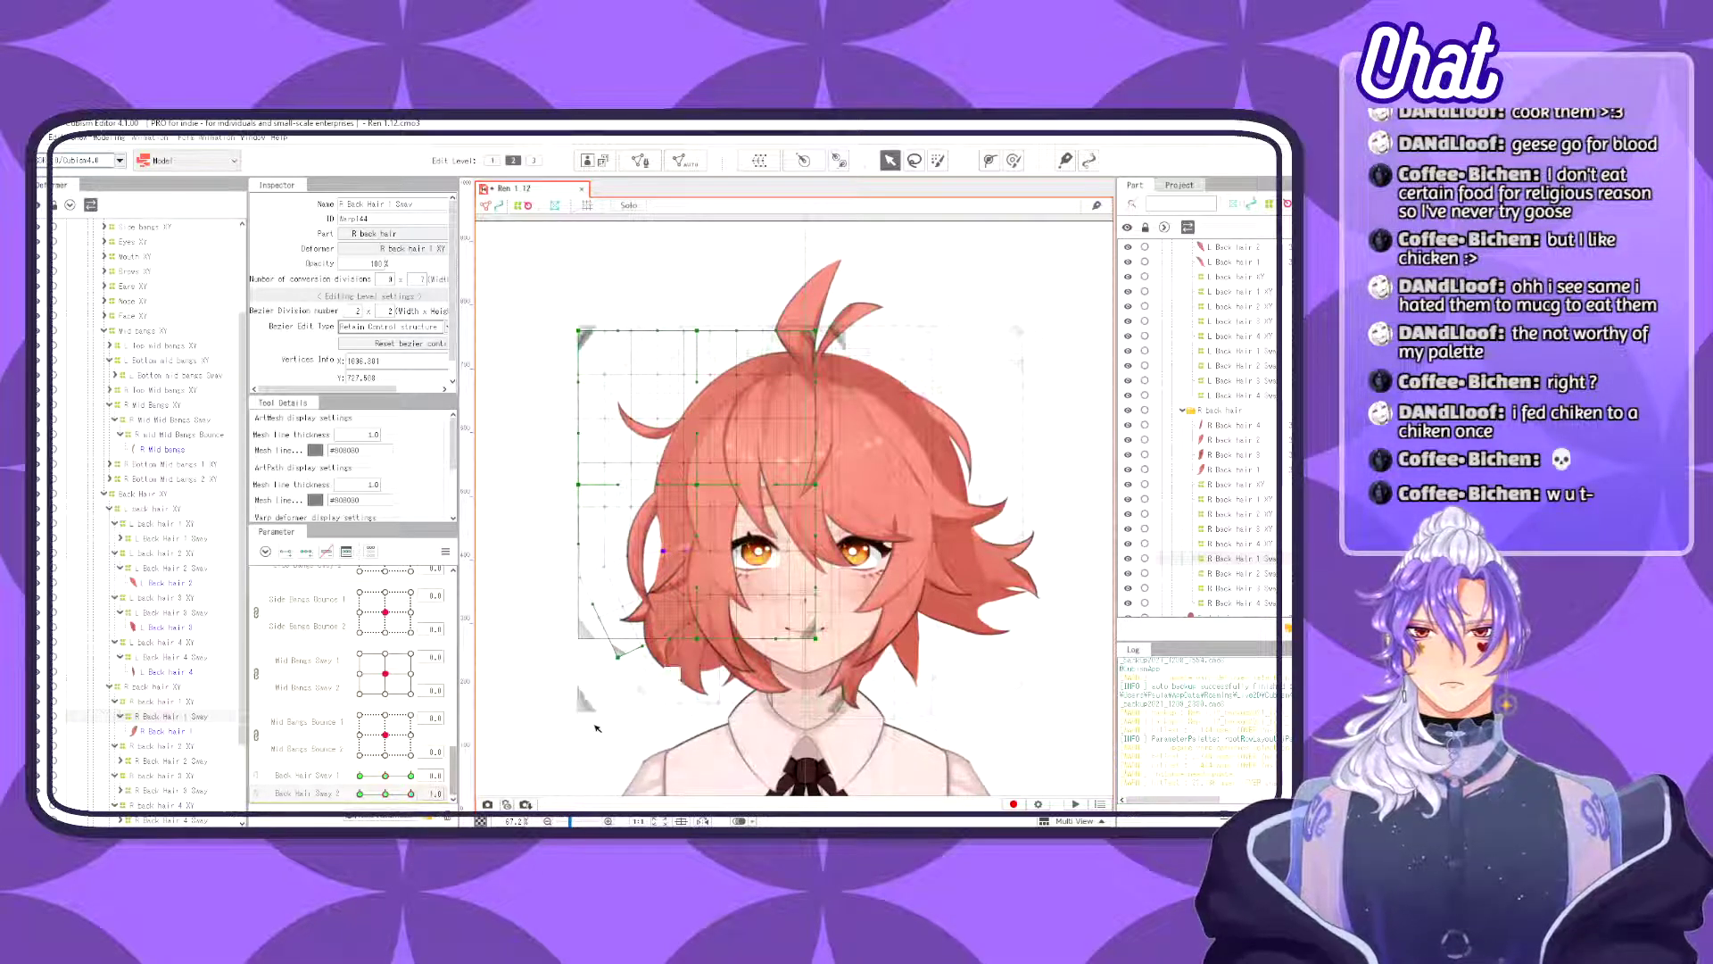
{"action": "left_click_drag", "start_coordinate": [591, 725], "coordinate": [663, 596]}
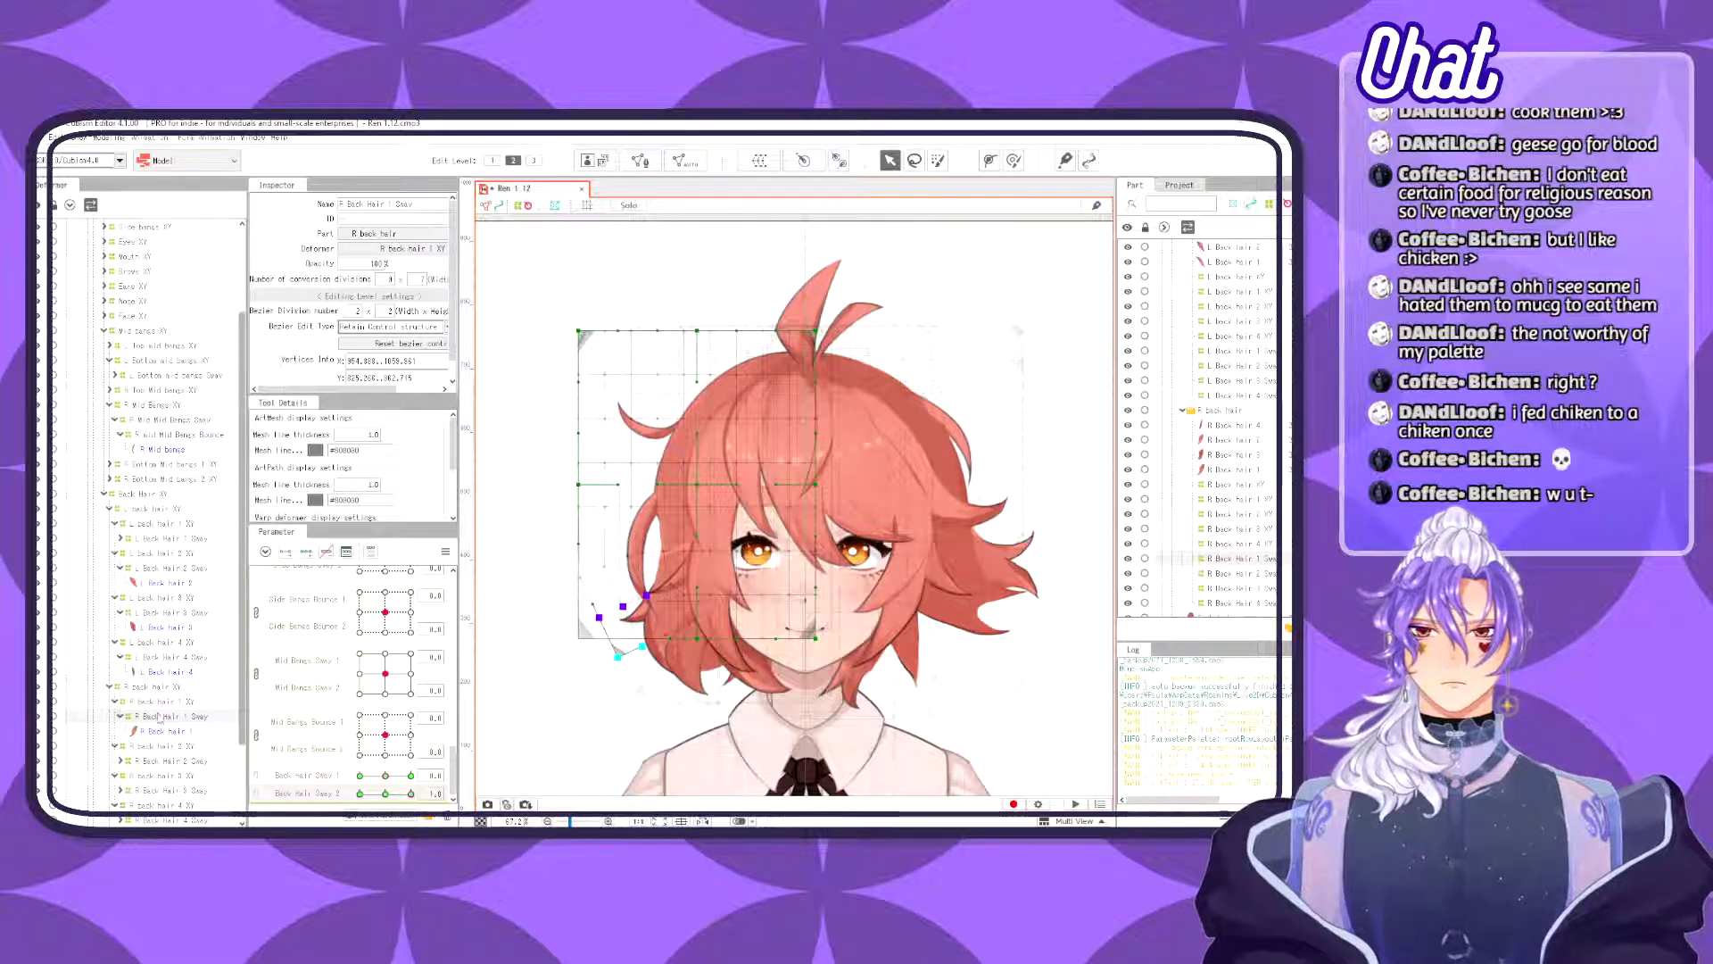
{"action": "left_click", "coordinate": [623, 719]}
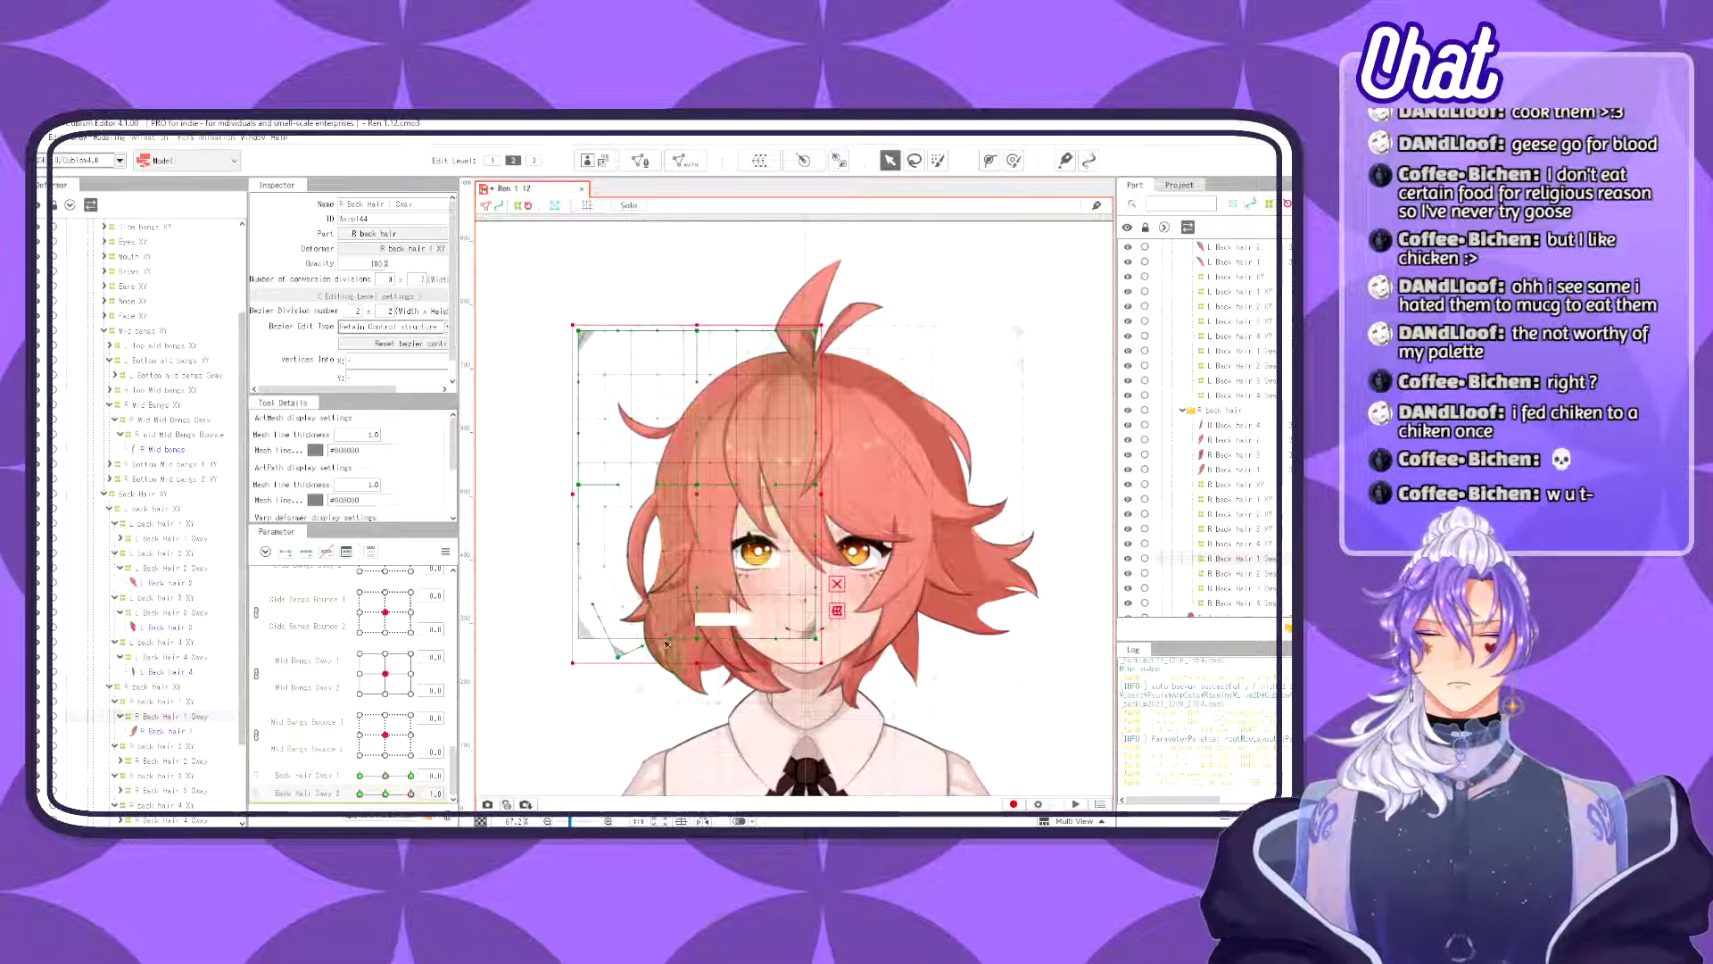
{"action": "key", "text": "b"}
{"action": "mouse_move", "coordinate": [594, 651]}
{"action": "left_mouse_down"}
{"action": "mouse_move", "coordinate": [616, 631]}
{"action": "mouse_move", "coordinate": [613, 650]}
{"action": "left_mouse_up"}
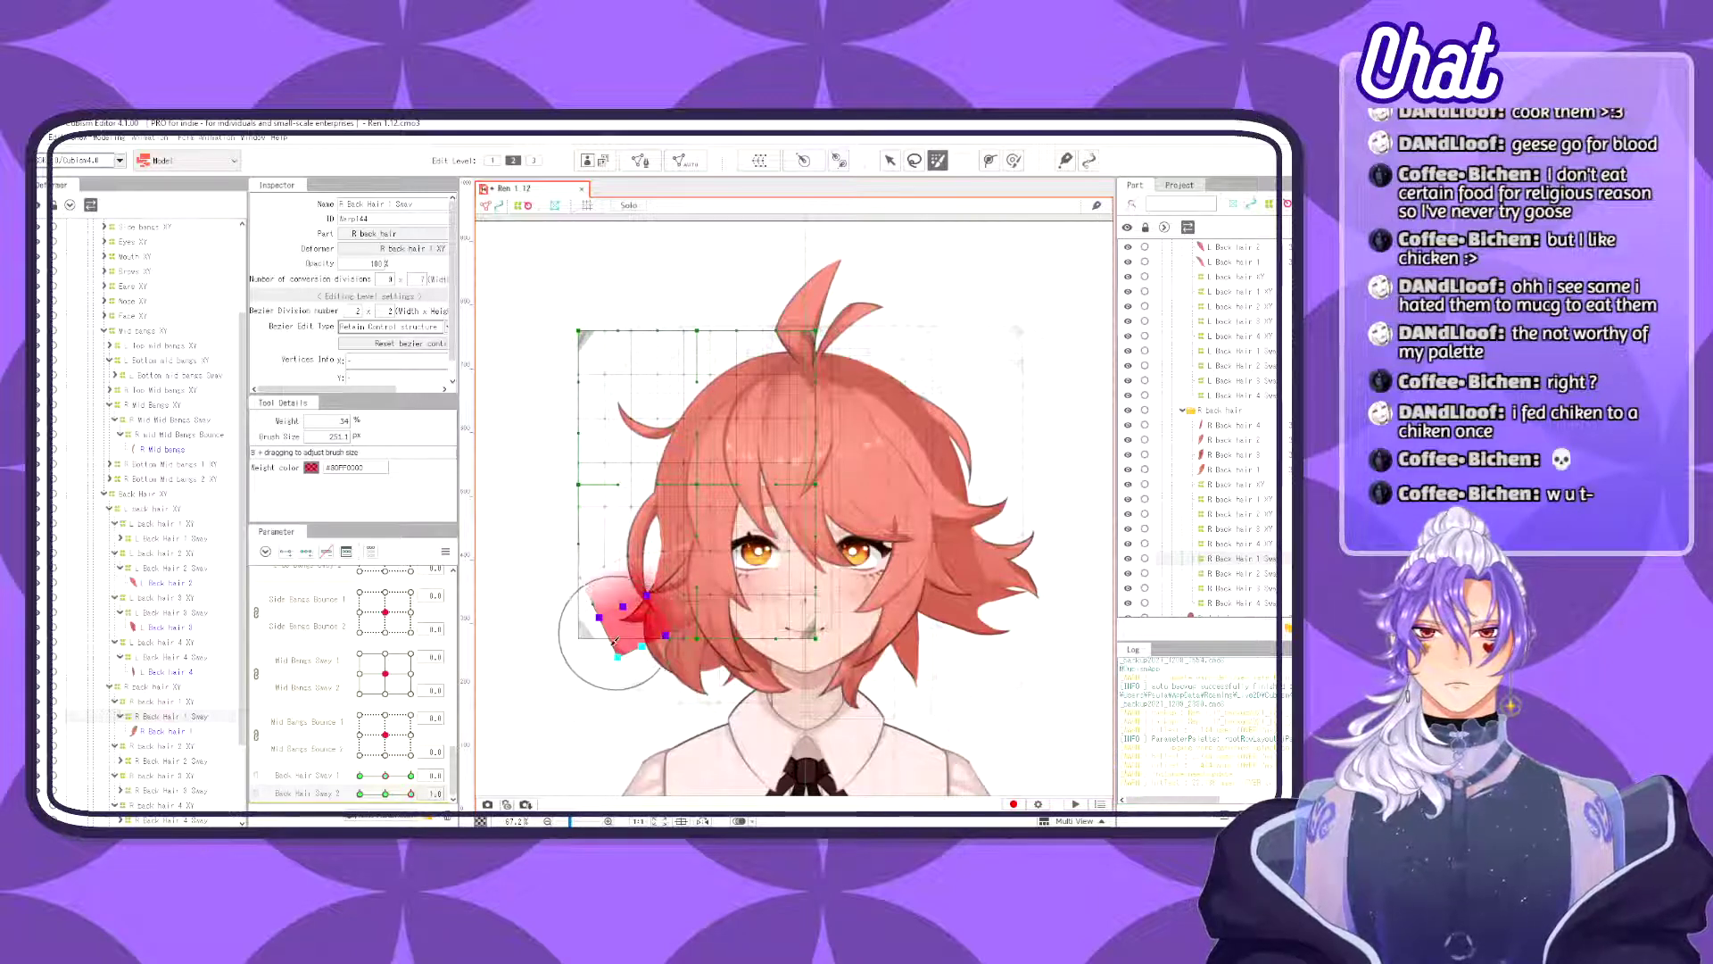
{"action": "key", "text": "v"}
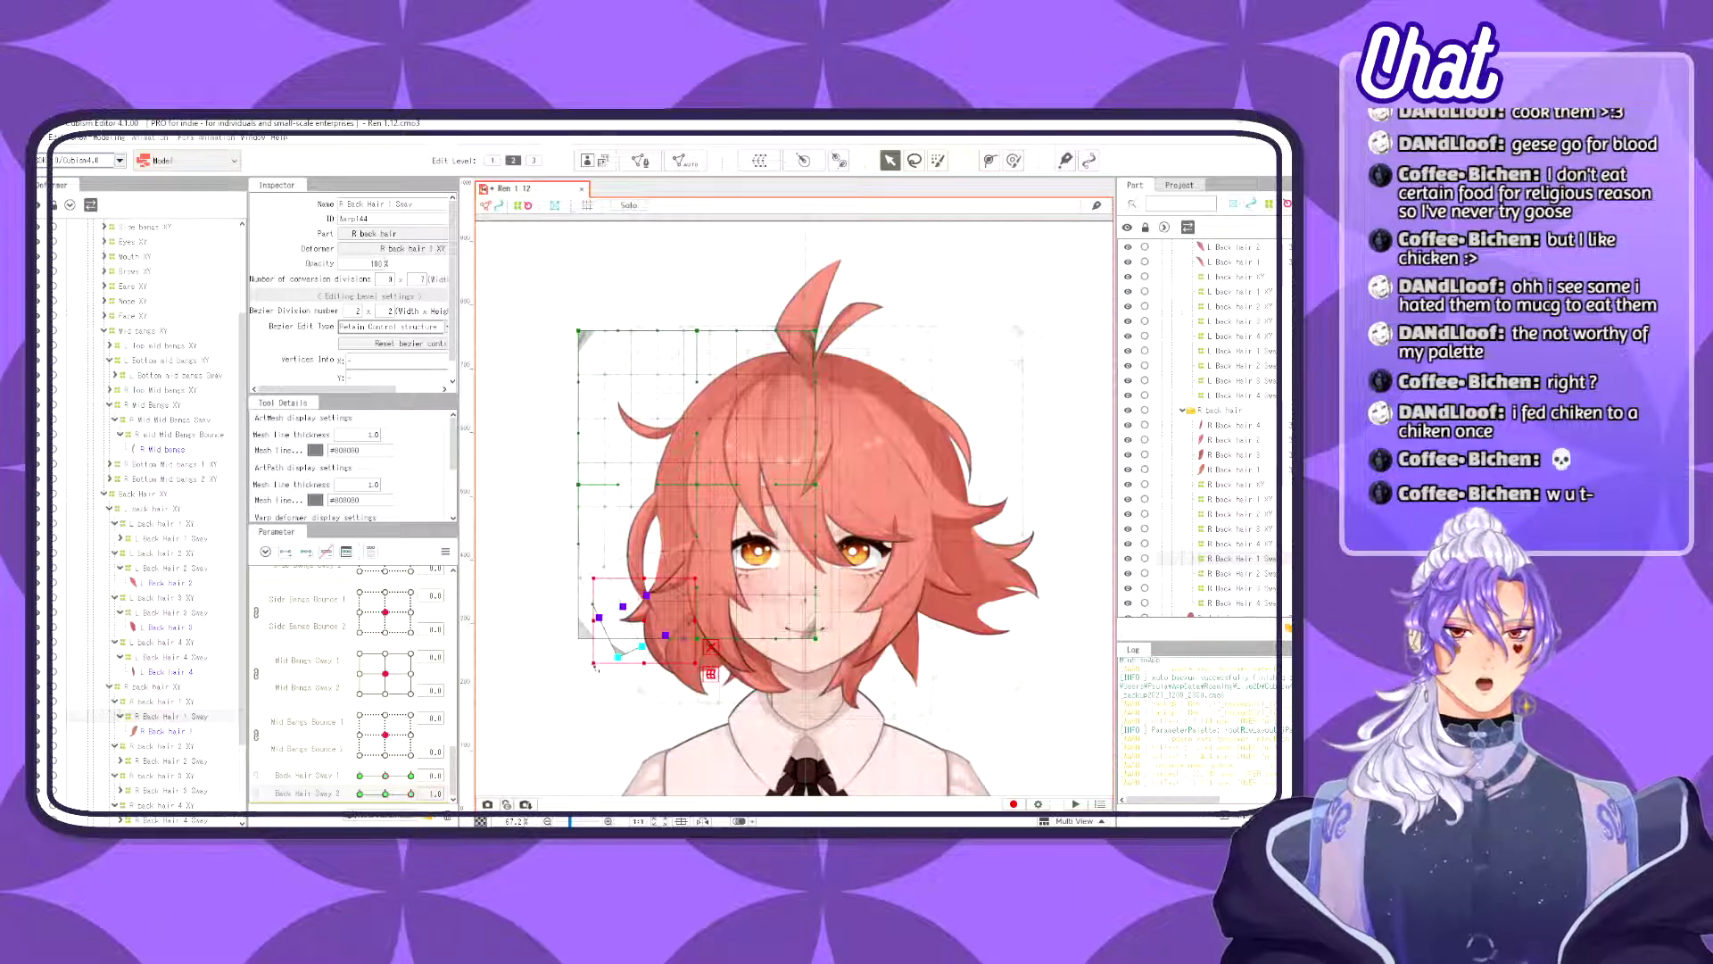
{"action": "left_click_drag", "start_coordinate": [588, 671], "coordinate": [607, 692]}
{"action": "left_click_drag", "start_coordinate": [636, 606], "coordinate": [644, 608]}
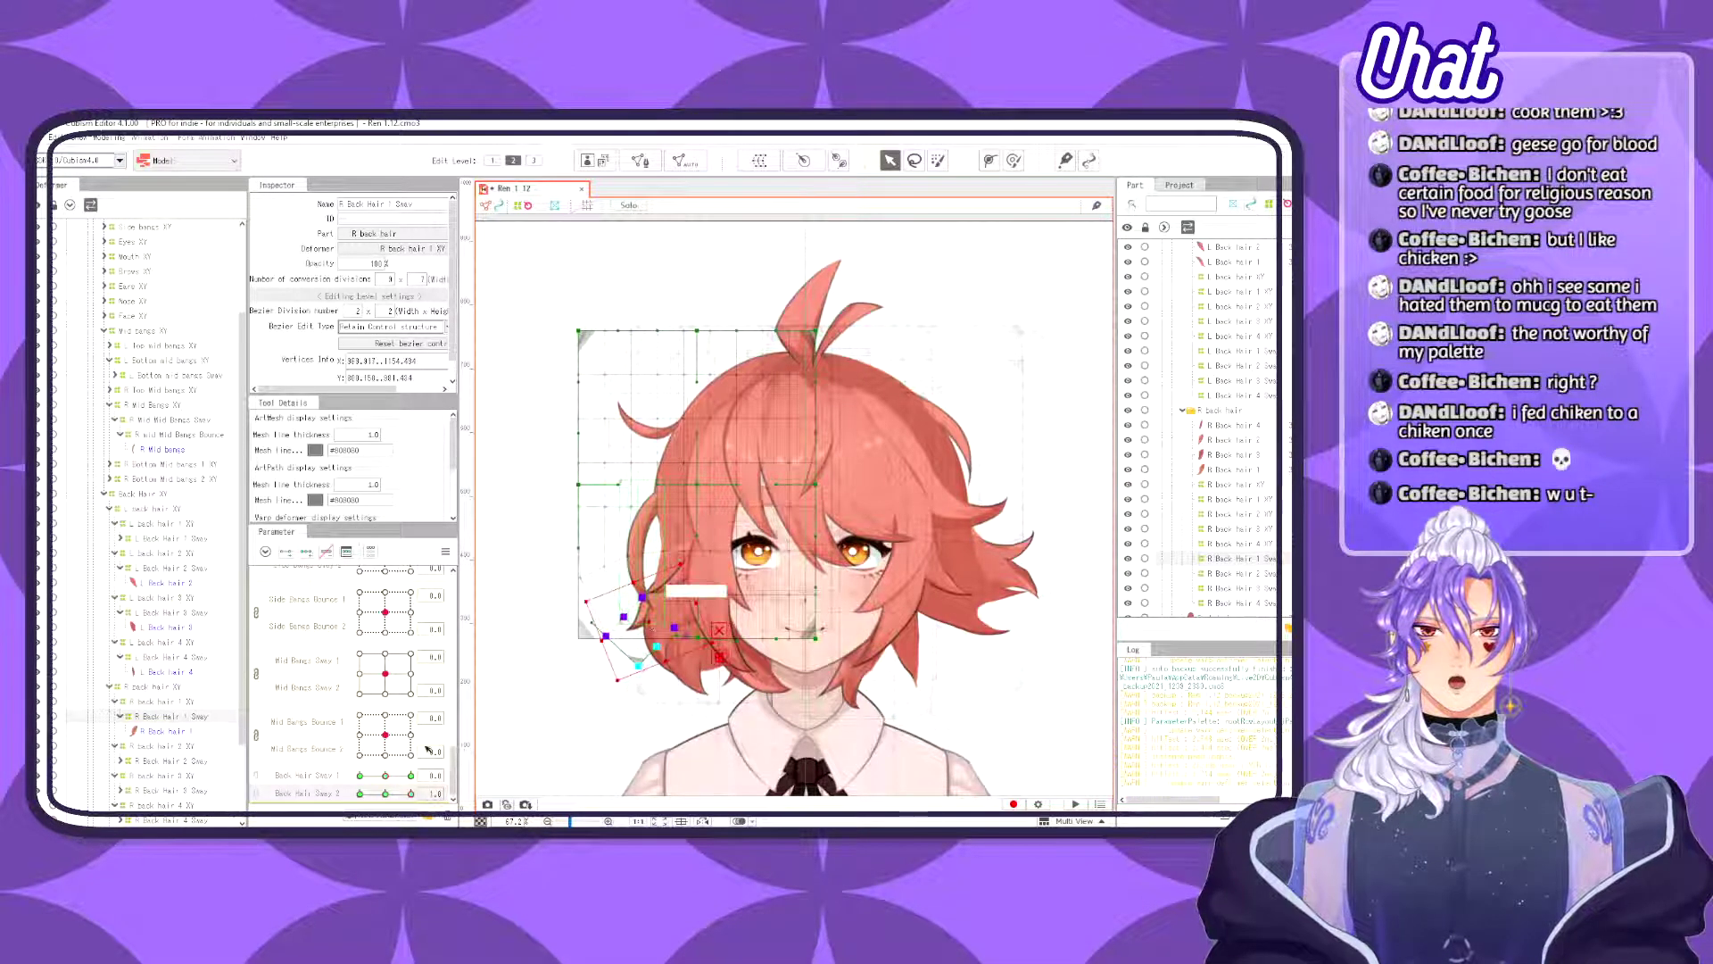
- At Back Hair Sway 2 of -1.0, rotate the lower outer points of the R Back Hair 1 Sway deformer clockwise and shift them outward
{"action": "left_click_drag", "start_coordinate": [410, 793], "coordinate": [350, 780]}
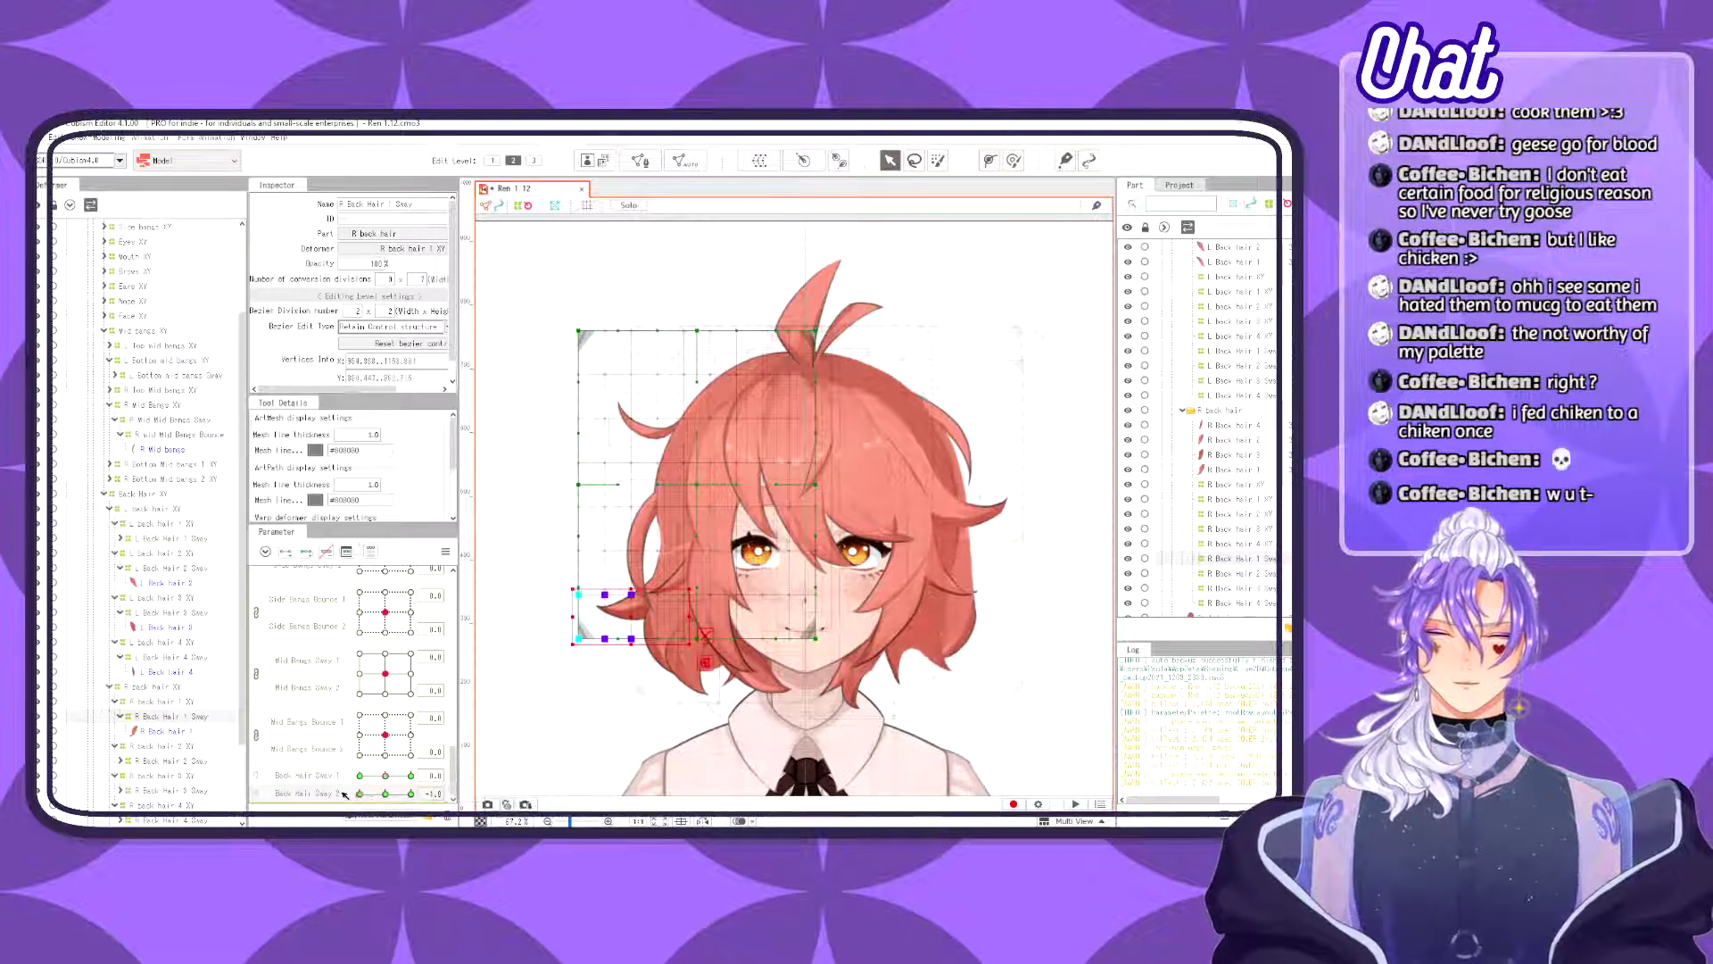
{"action": "left_click_drag", "start_coordinate": [399, 801], "coordinate": [364, 791]}
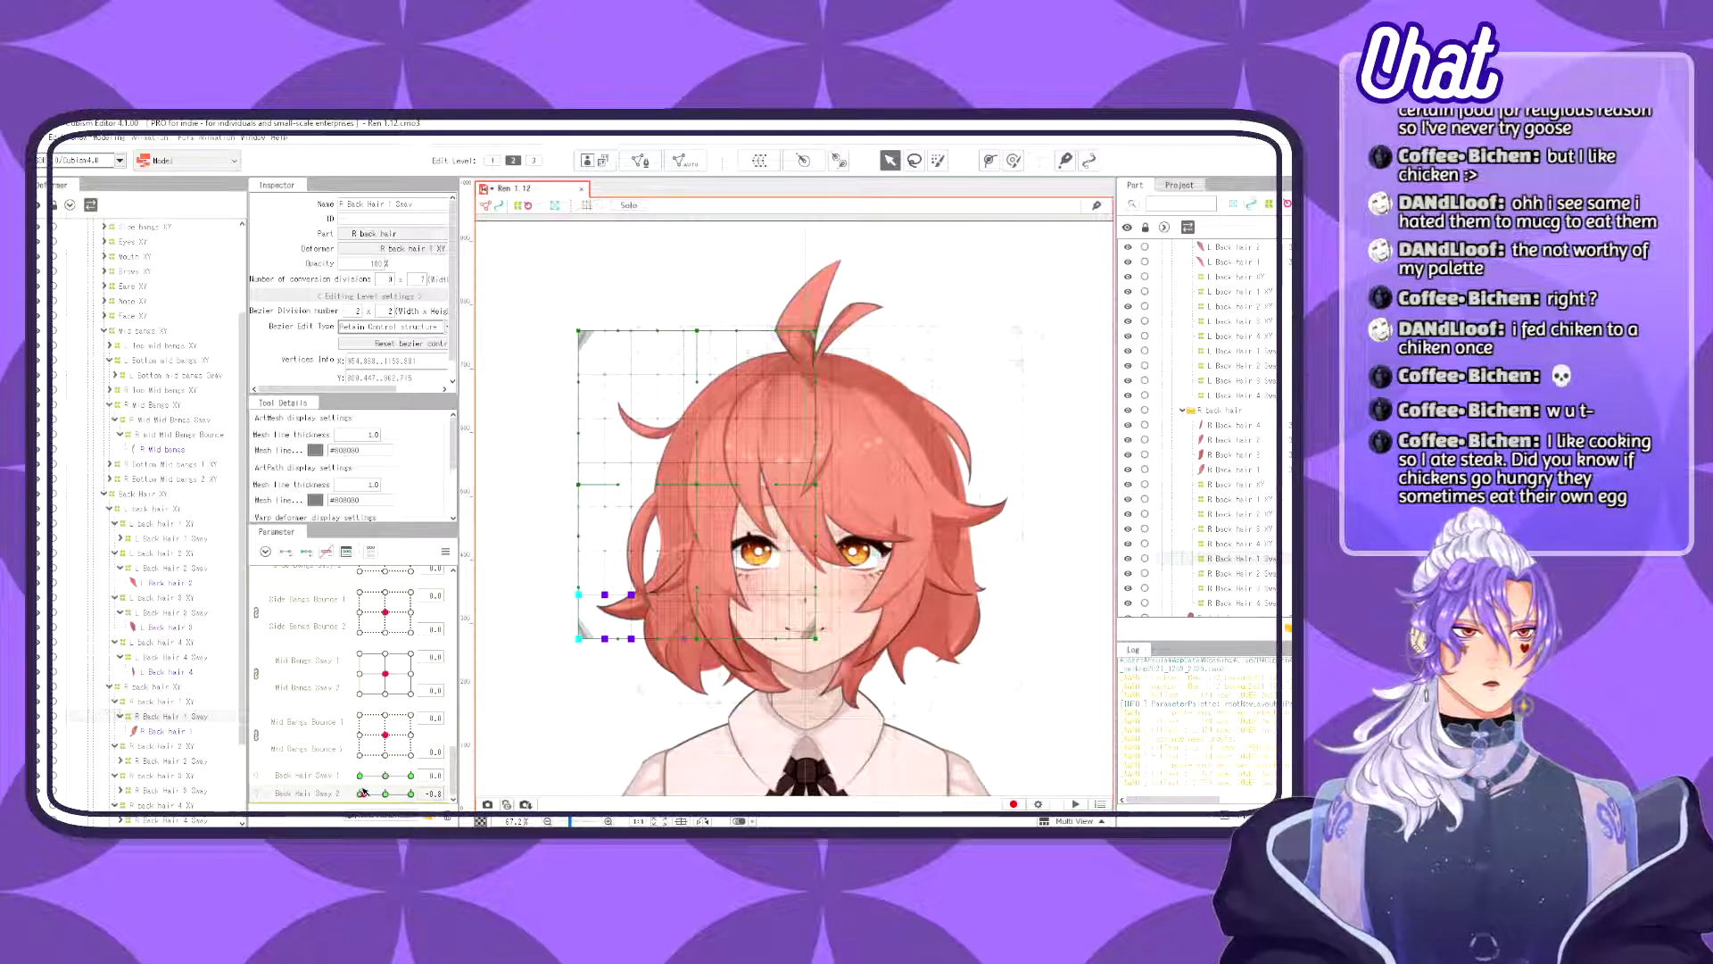
{"action": "left_click_drag", "start_coordinate": [364, 791], "coordinate": [318, 770]}
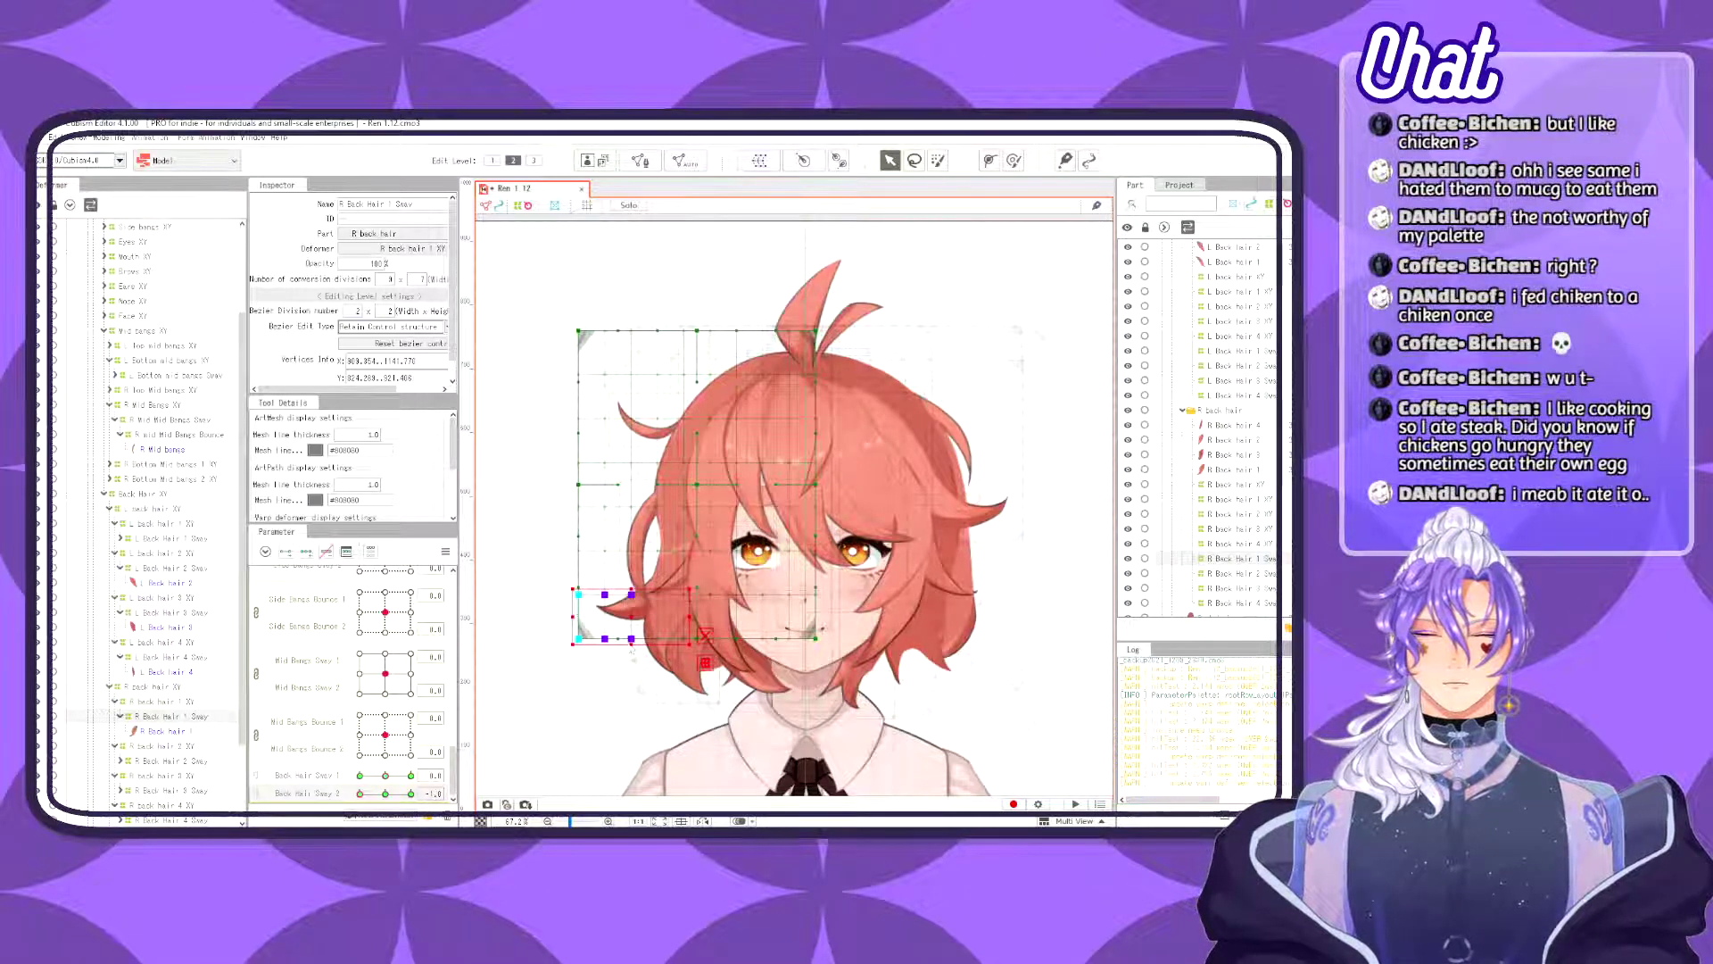
{"action": "key", "text": "b"}
{"action": "mouse_move", "coordinate": [595, 622]}
{"action": "left_mouse_down"}
{"action": "mouse_move", "coordinate": [637, 587]}
{"action": "mouse_move", "coordinate": [609, 625]}
{"action": "mouse_move", "coordinate": [592, 595]}
{"action": "mouse_move", "coordinate": [593, 638]}
{"action": "mouse_move", "coordinate": [553, 620]}
{"action": "mouse_move", "coordinate": [624, 581]}
{"action": "left_mouse_up"}
{"action": "key", "text": "v"}
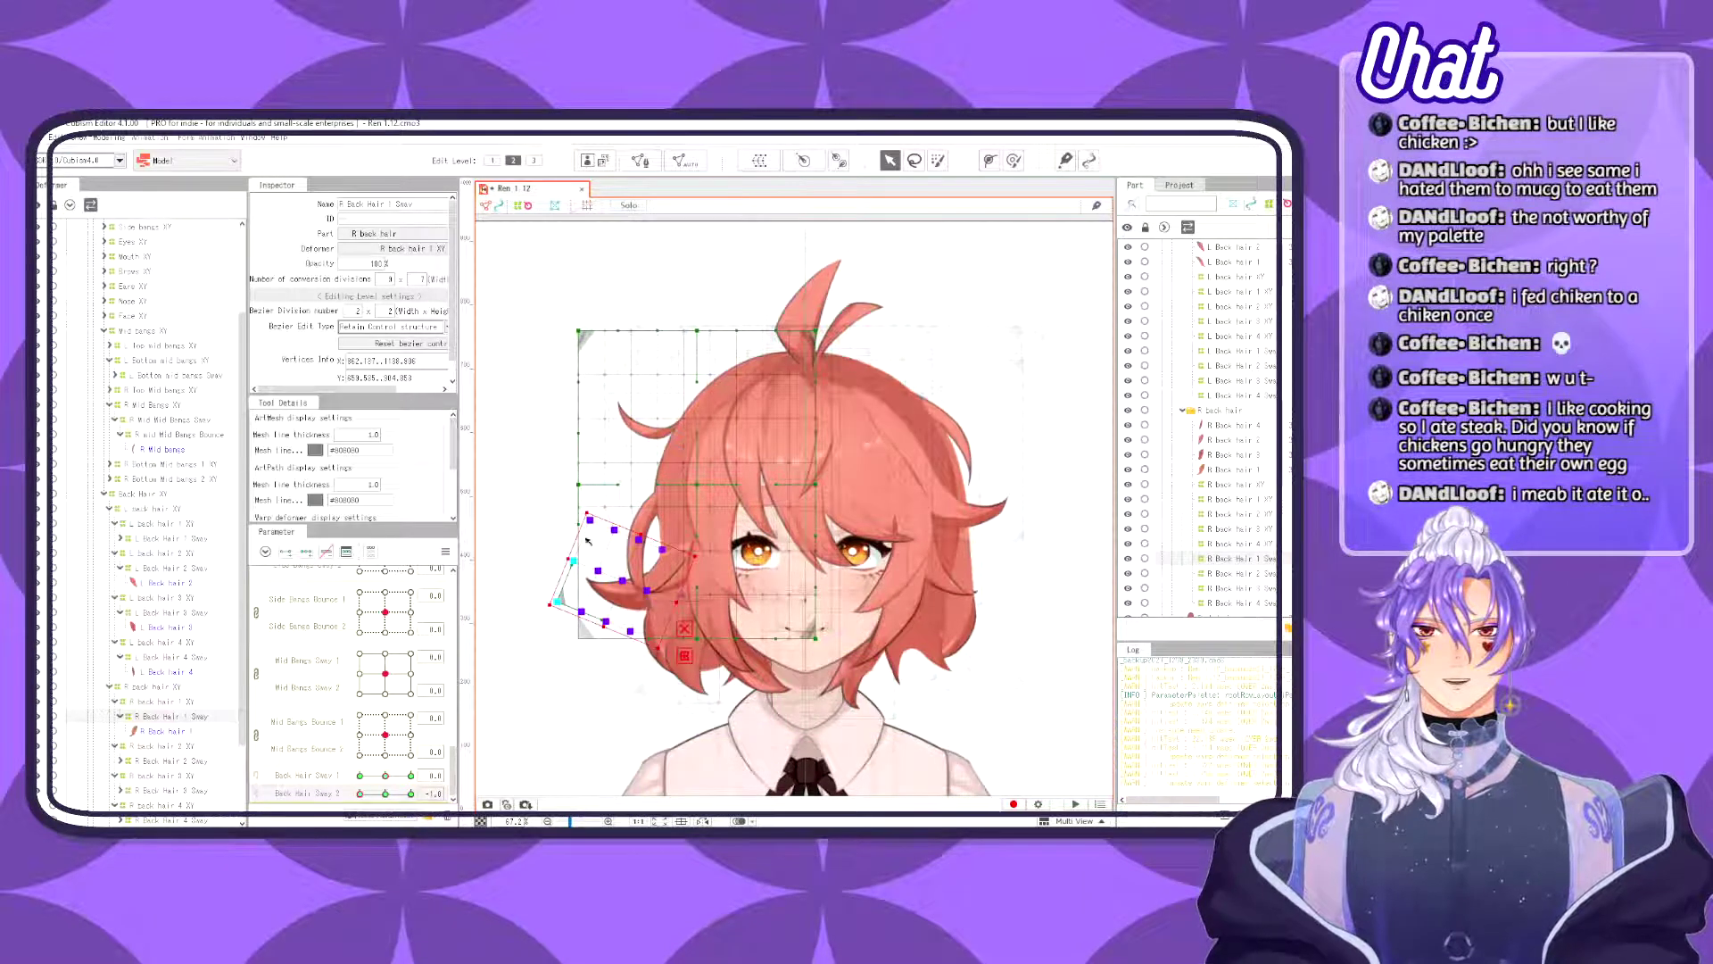
- Rotate only the tip points of the R Back Hair 1 Sway deformer further clockwise and scrub Back Hair Sway 2 to check the bend
{"action": "key", "text": "b"}
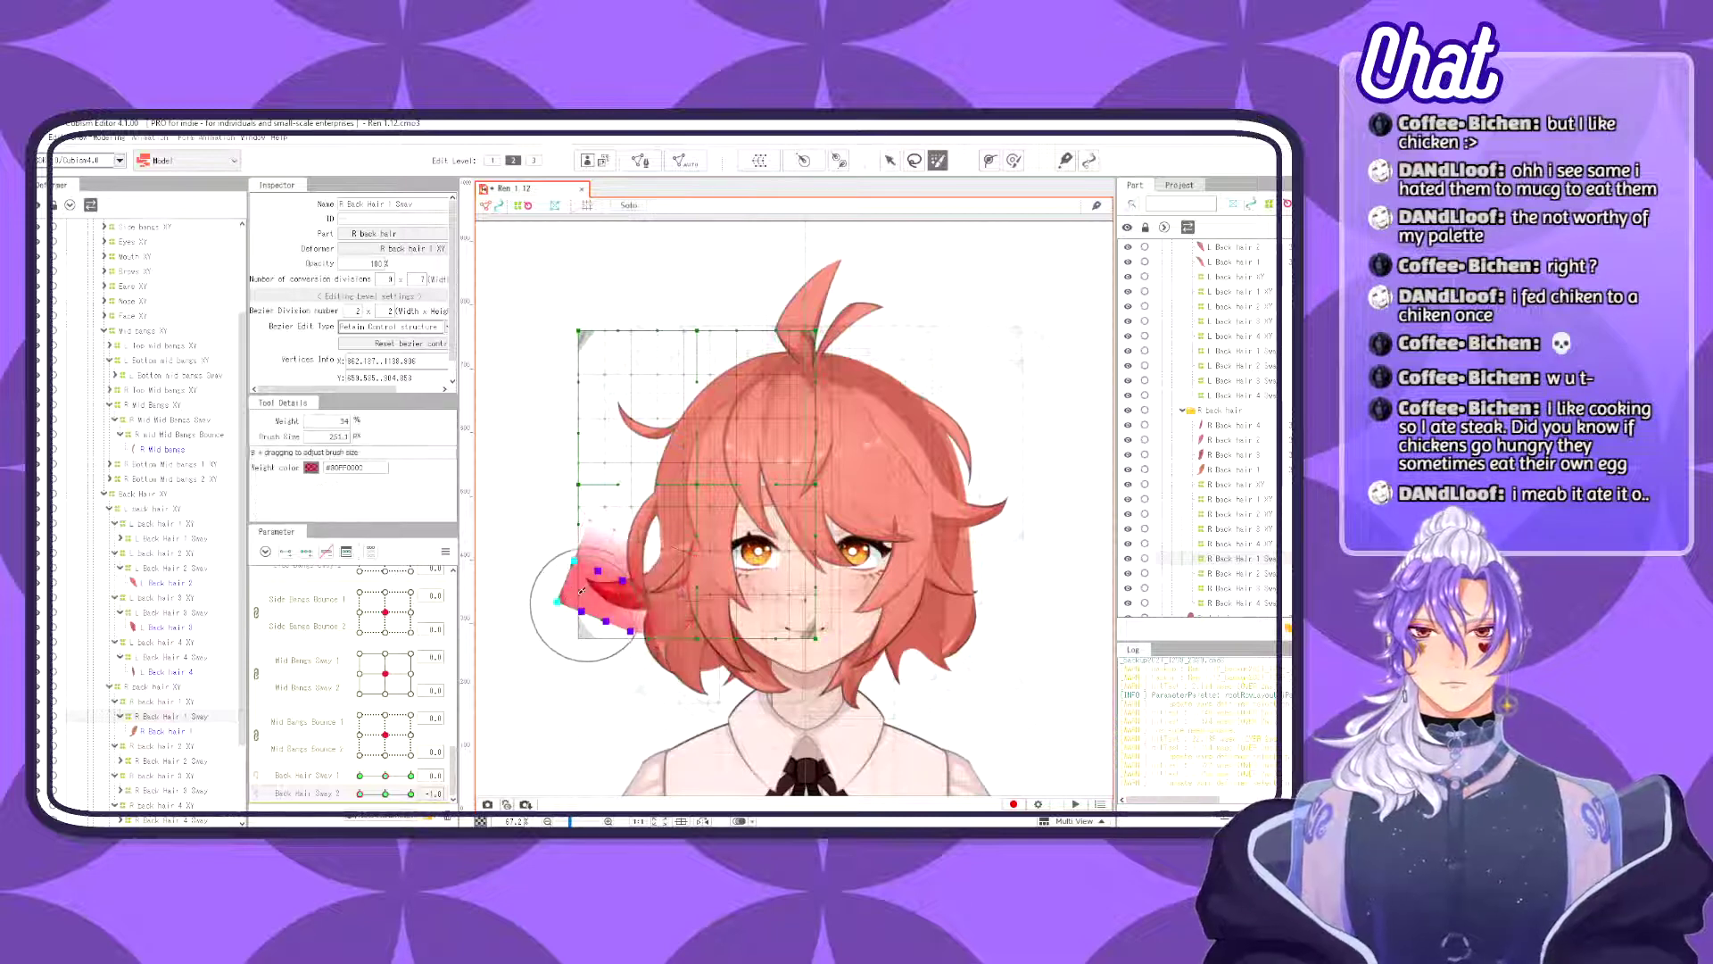
{"action": "key", "text": "v"}
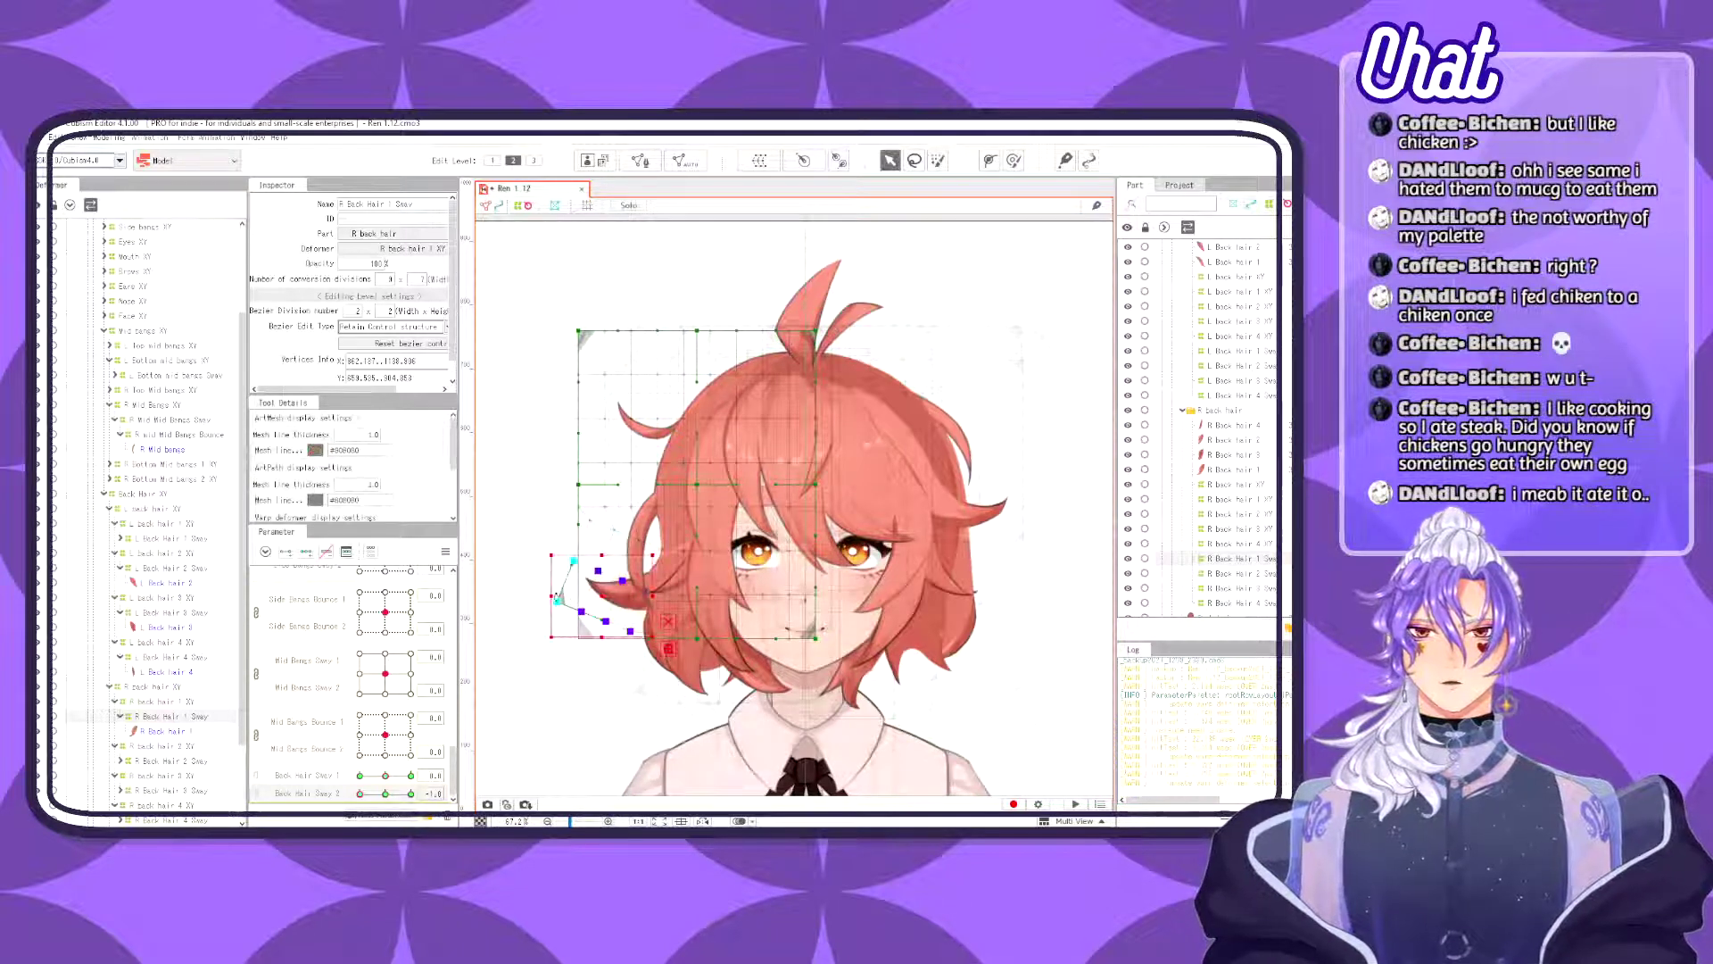
{"action": "left_click_drag", "start_coordinate": [562, 596], "coordinate": [566, 607]}
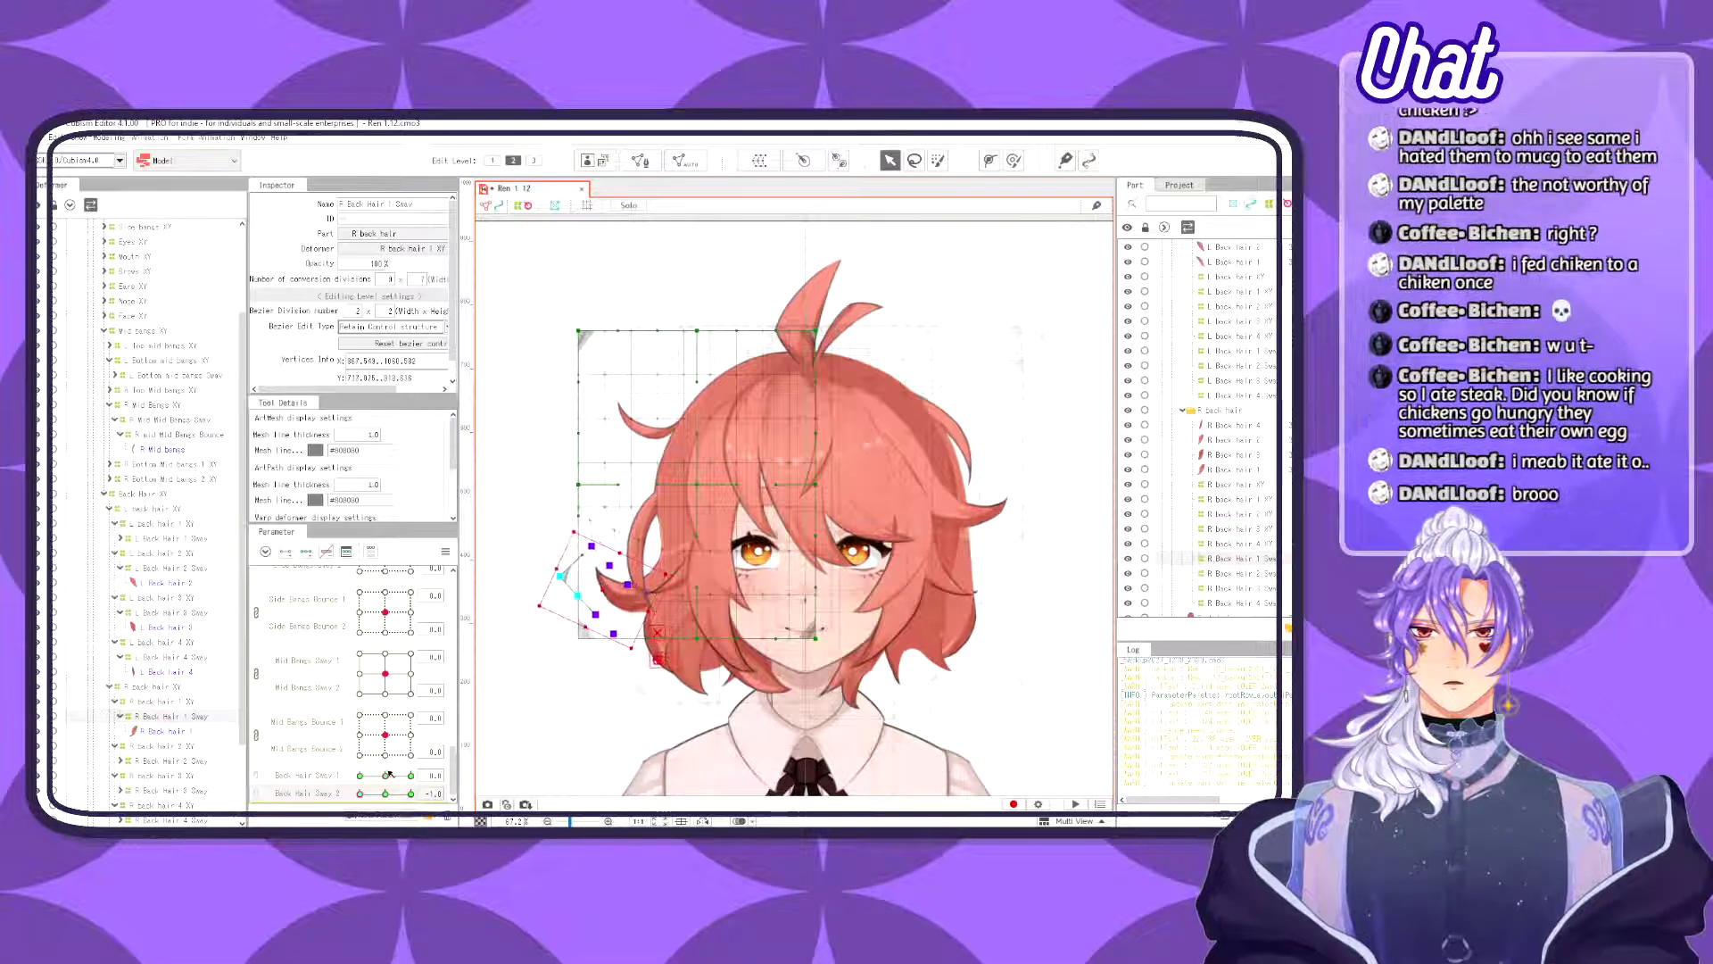
{"action": "mouse_move", "coordinate": [361, 793]}
{"action": "left_mouse_down"}
{"action": "mouse_move", "coordinate": [425, 785]}
{"action": "mouse_move", "coordinate": [357, 785]}
{"action": "left_mouse_up"}
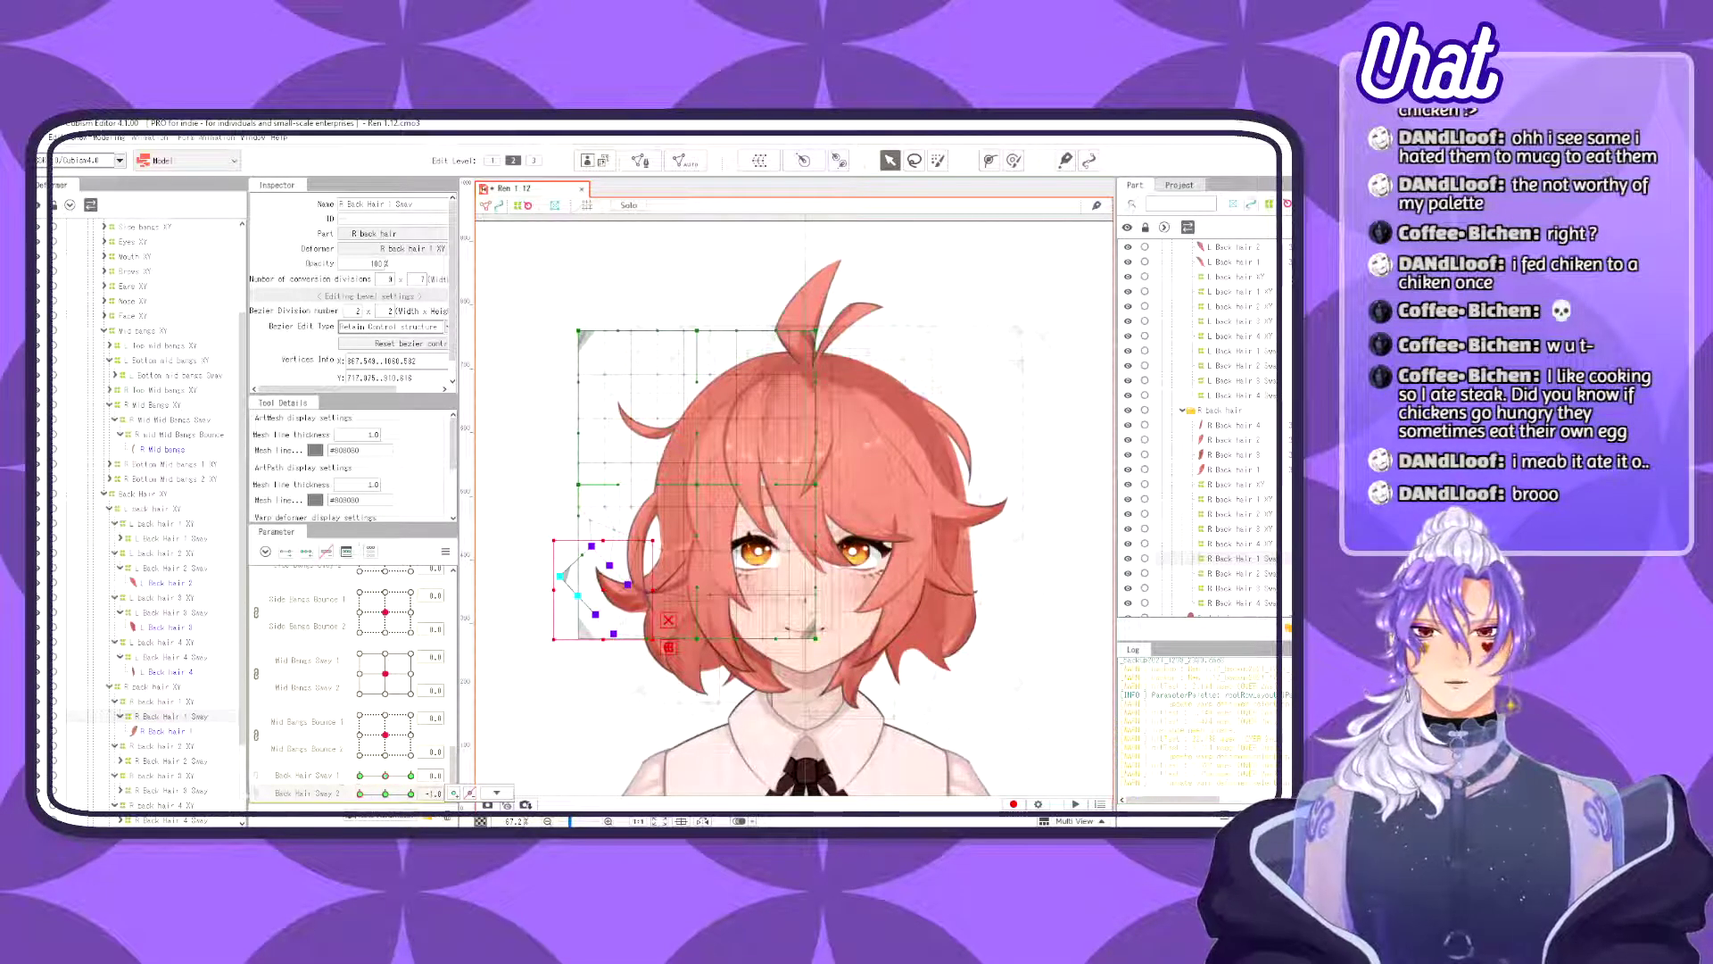
- Select the R Back Hair 2 Sway deformer and set its conversion divisions to 7 by 8
{"action": "left_click", "coordinate": [705, 707]}
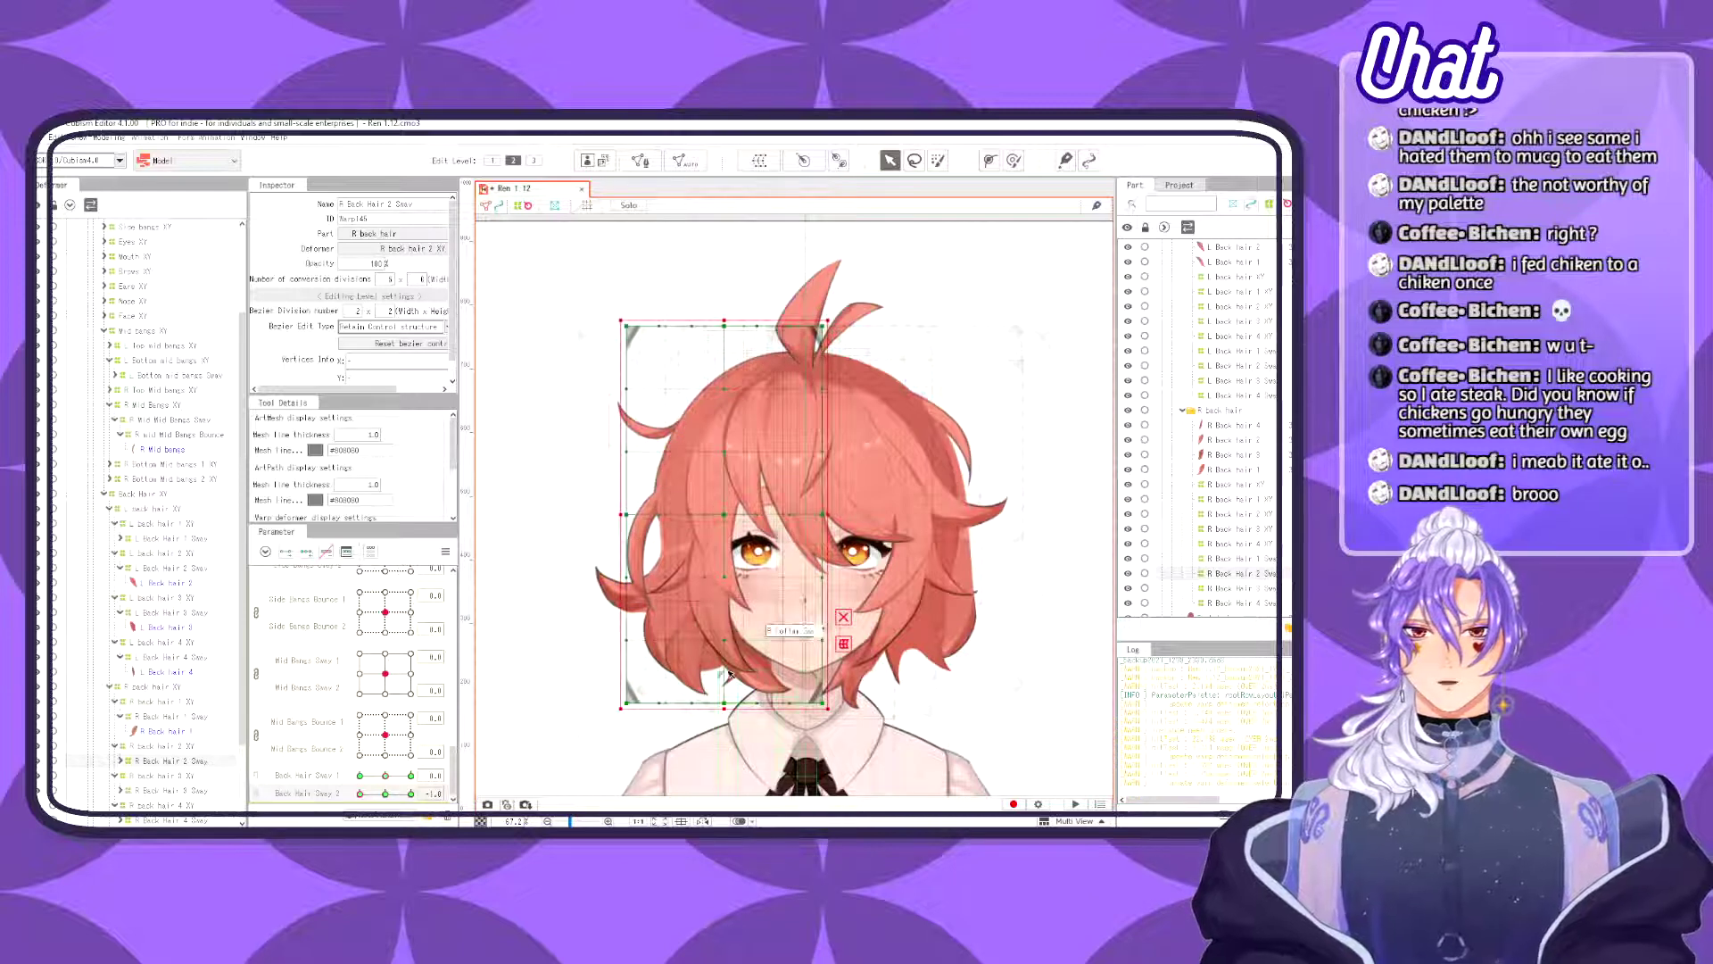
{"action": "key", "text": "b"}
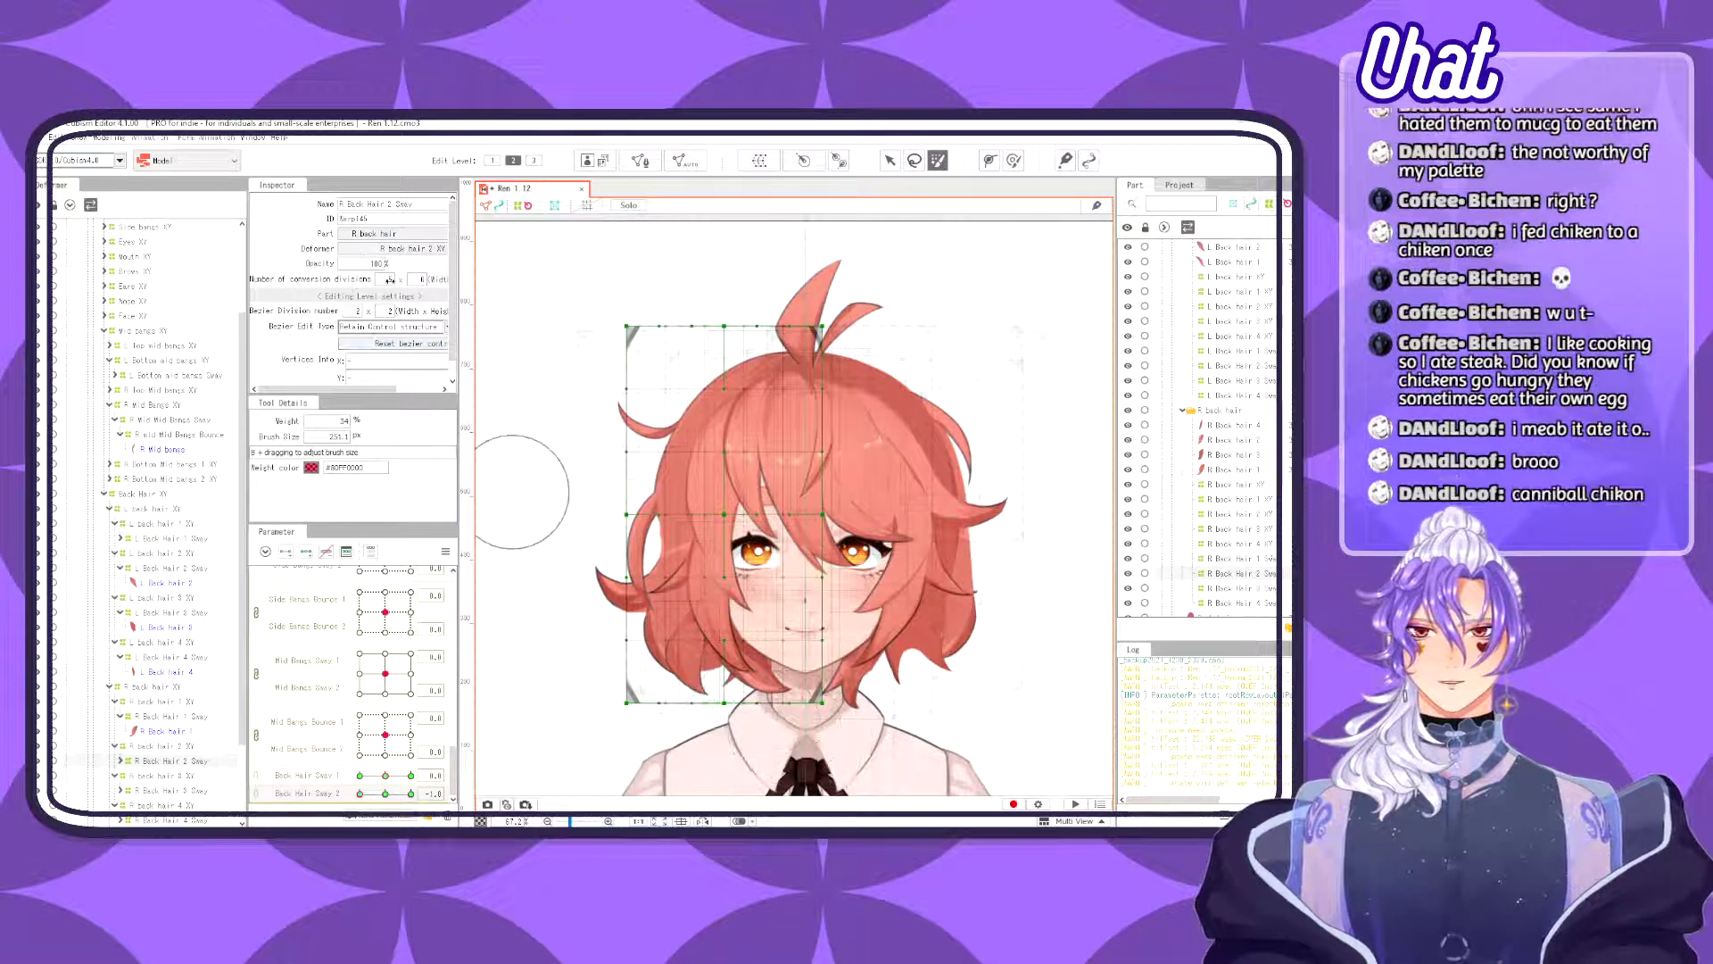
{"action": "left_click_drag", "start_coordinate": [401, 278], "coordinate": [427, 278]}
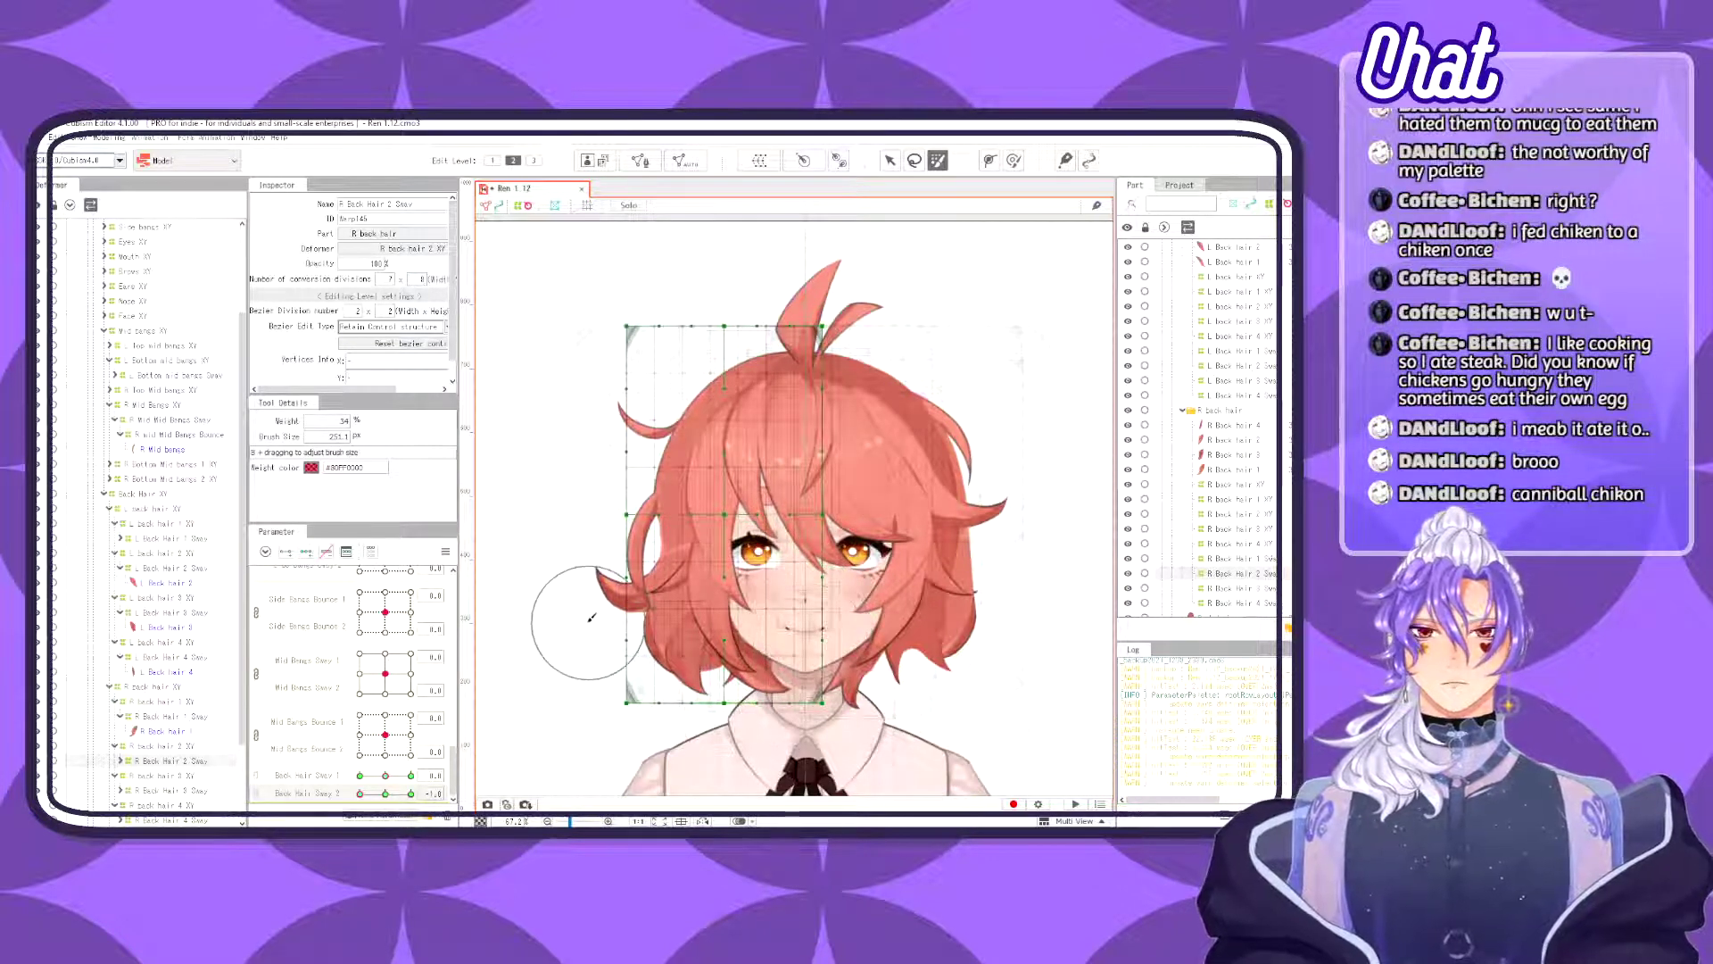
- At Back Hair Sway 2 of -1.0, rotate the lower three rows of R Back Hair 2 Sway points clockwise, then the lower ones further
{"action": "key", "text": "v"}
{"action": "left_click_drag", "start_coordinate": [613, 581], "coordinate": [852, 759]}
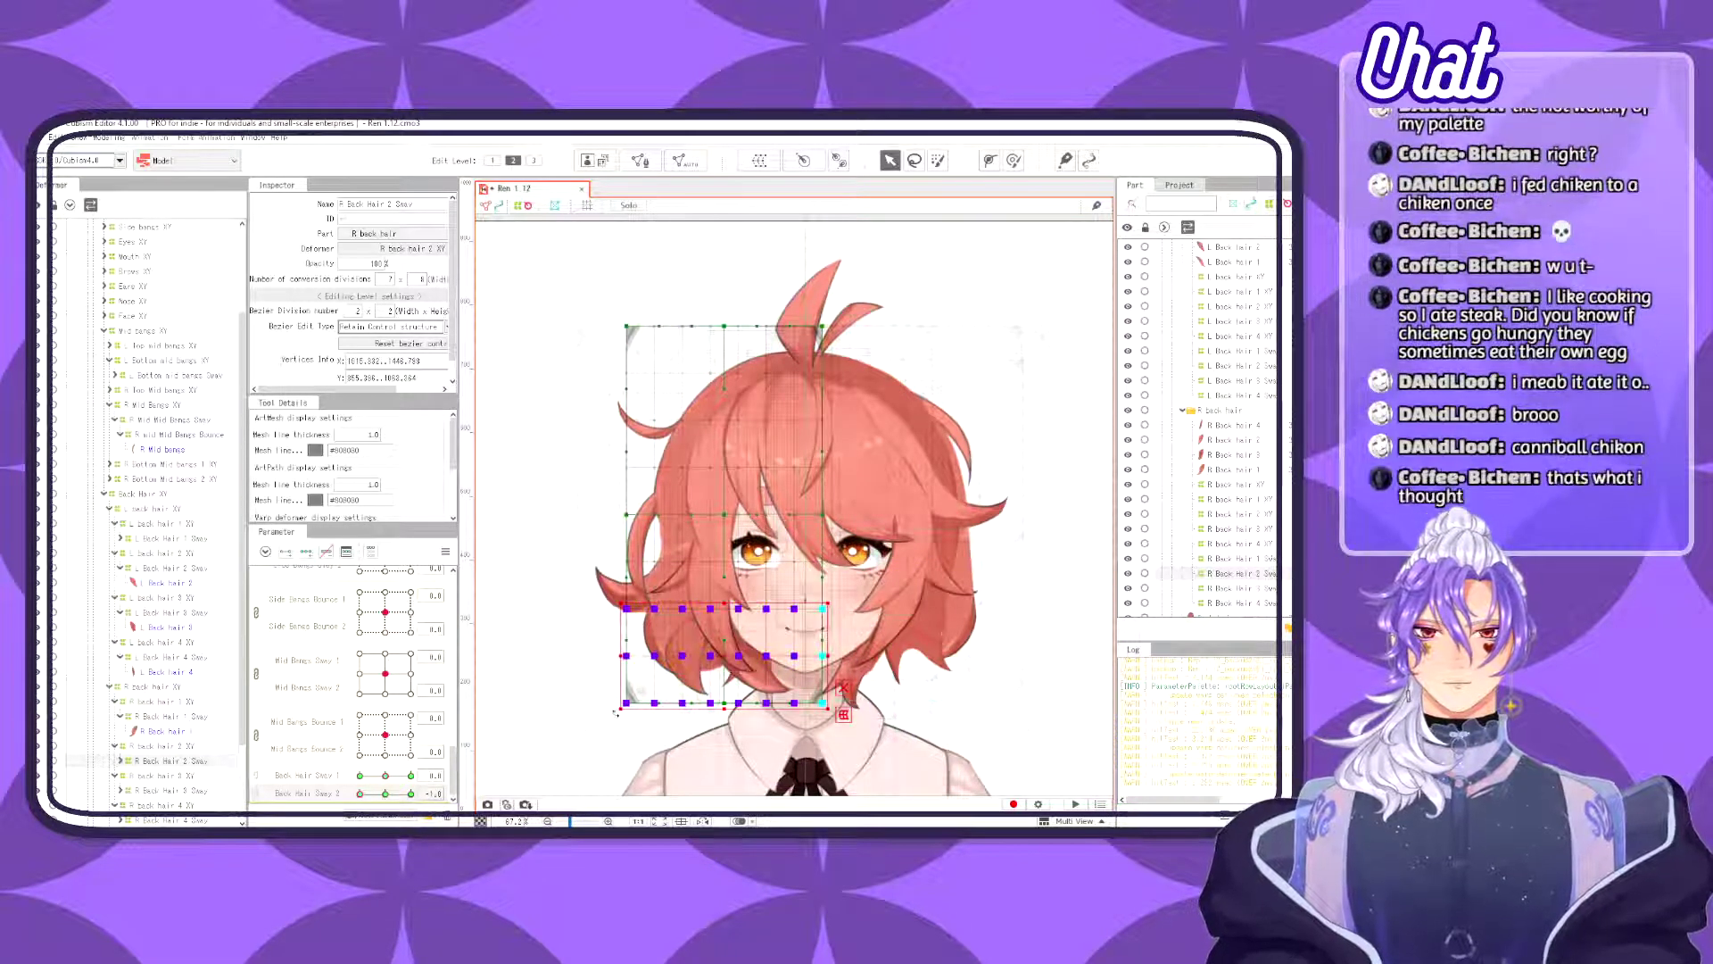
{"action": "left_click_drag", "start_coordinate": [634, 707], "coordinate": [710, 655]}
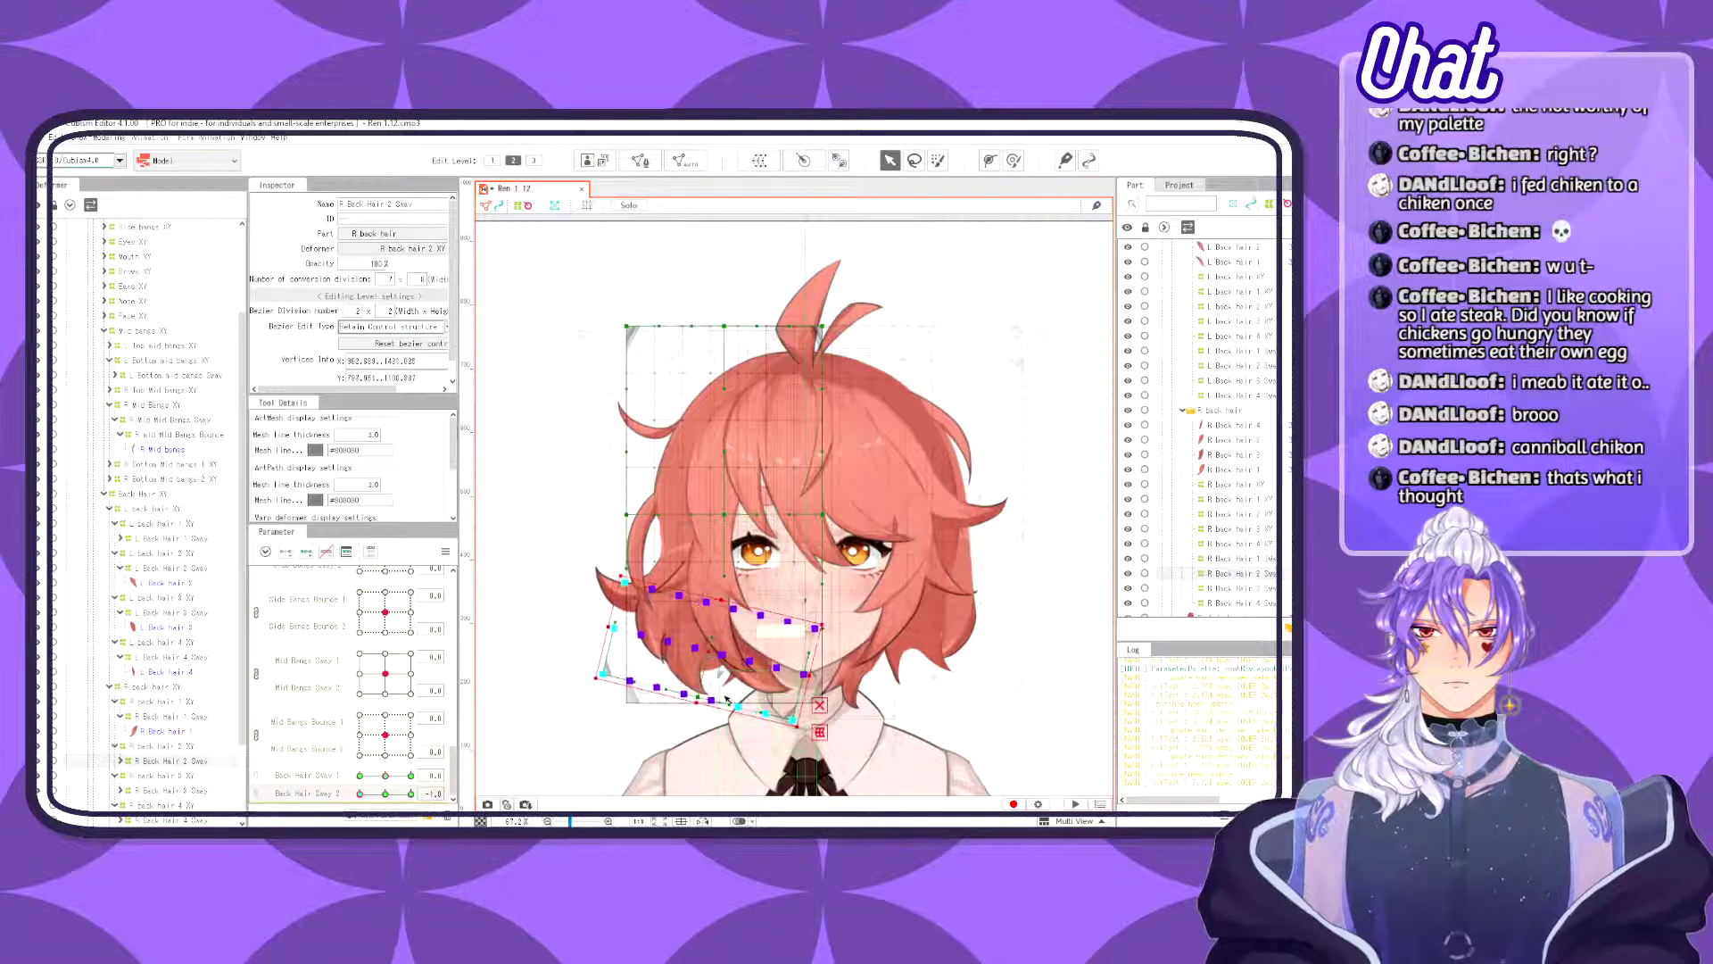
{"action": "key", "text": "b"}
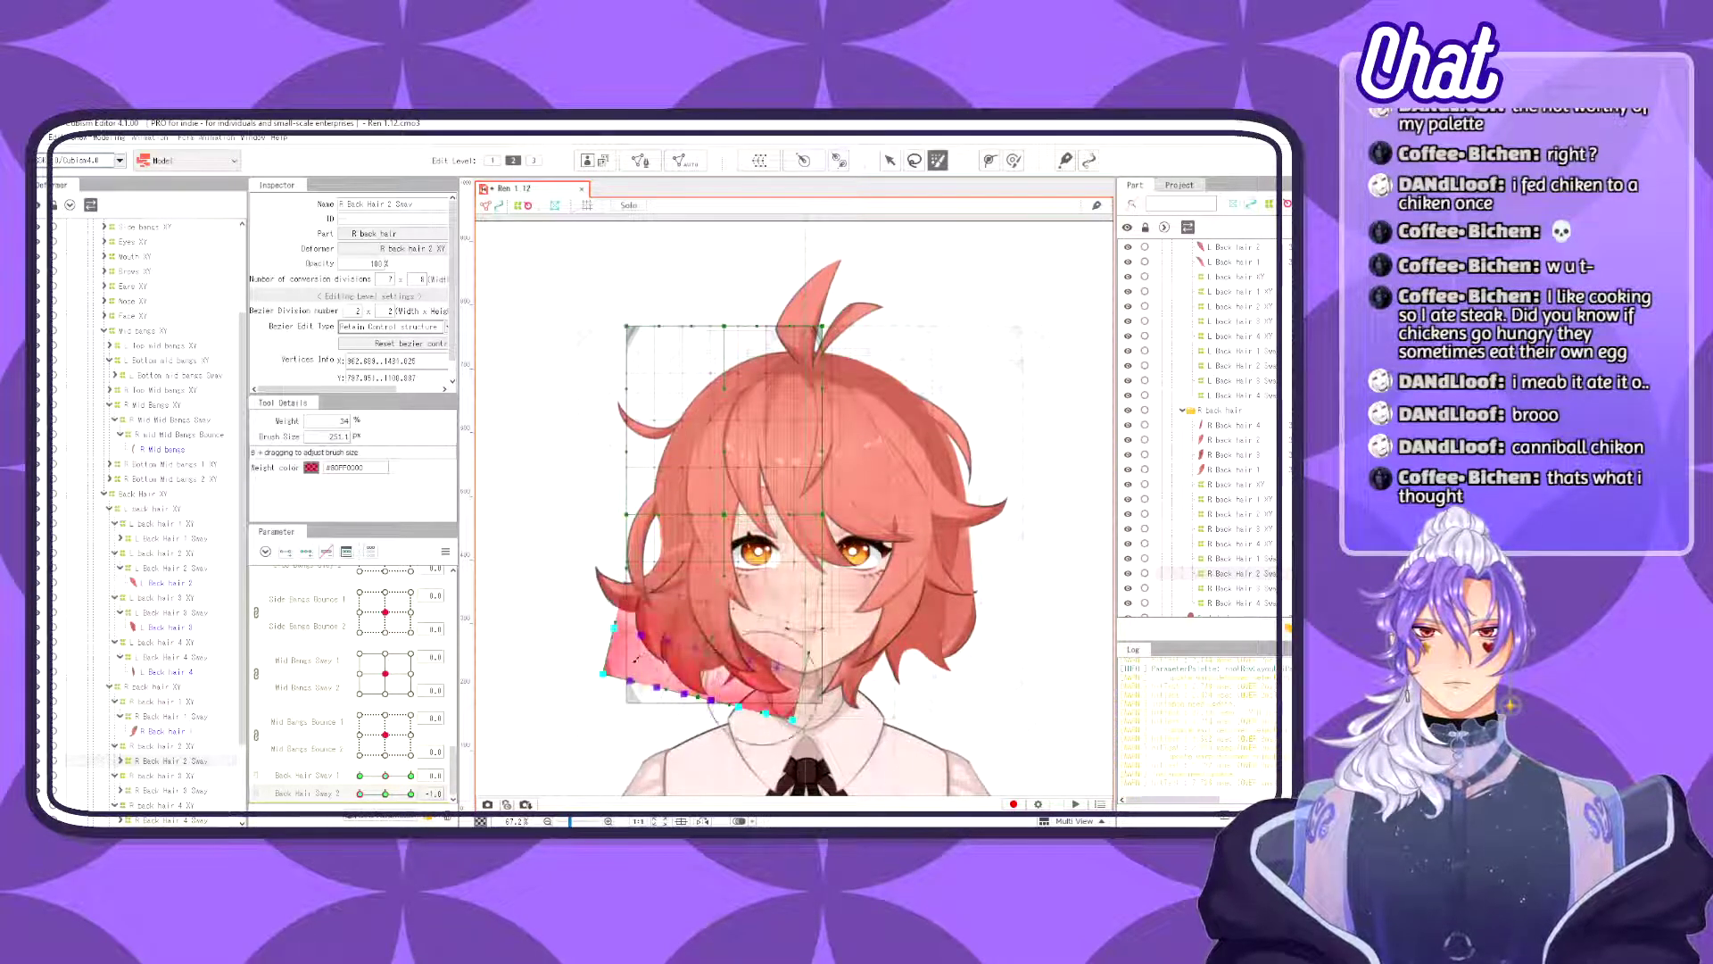
{"action": "left_click_drag", "start_coordinate": [812, 694], "coordinate": [630, 650]}
{"action": "key", "text": "v"}
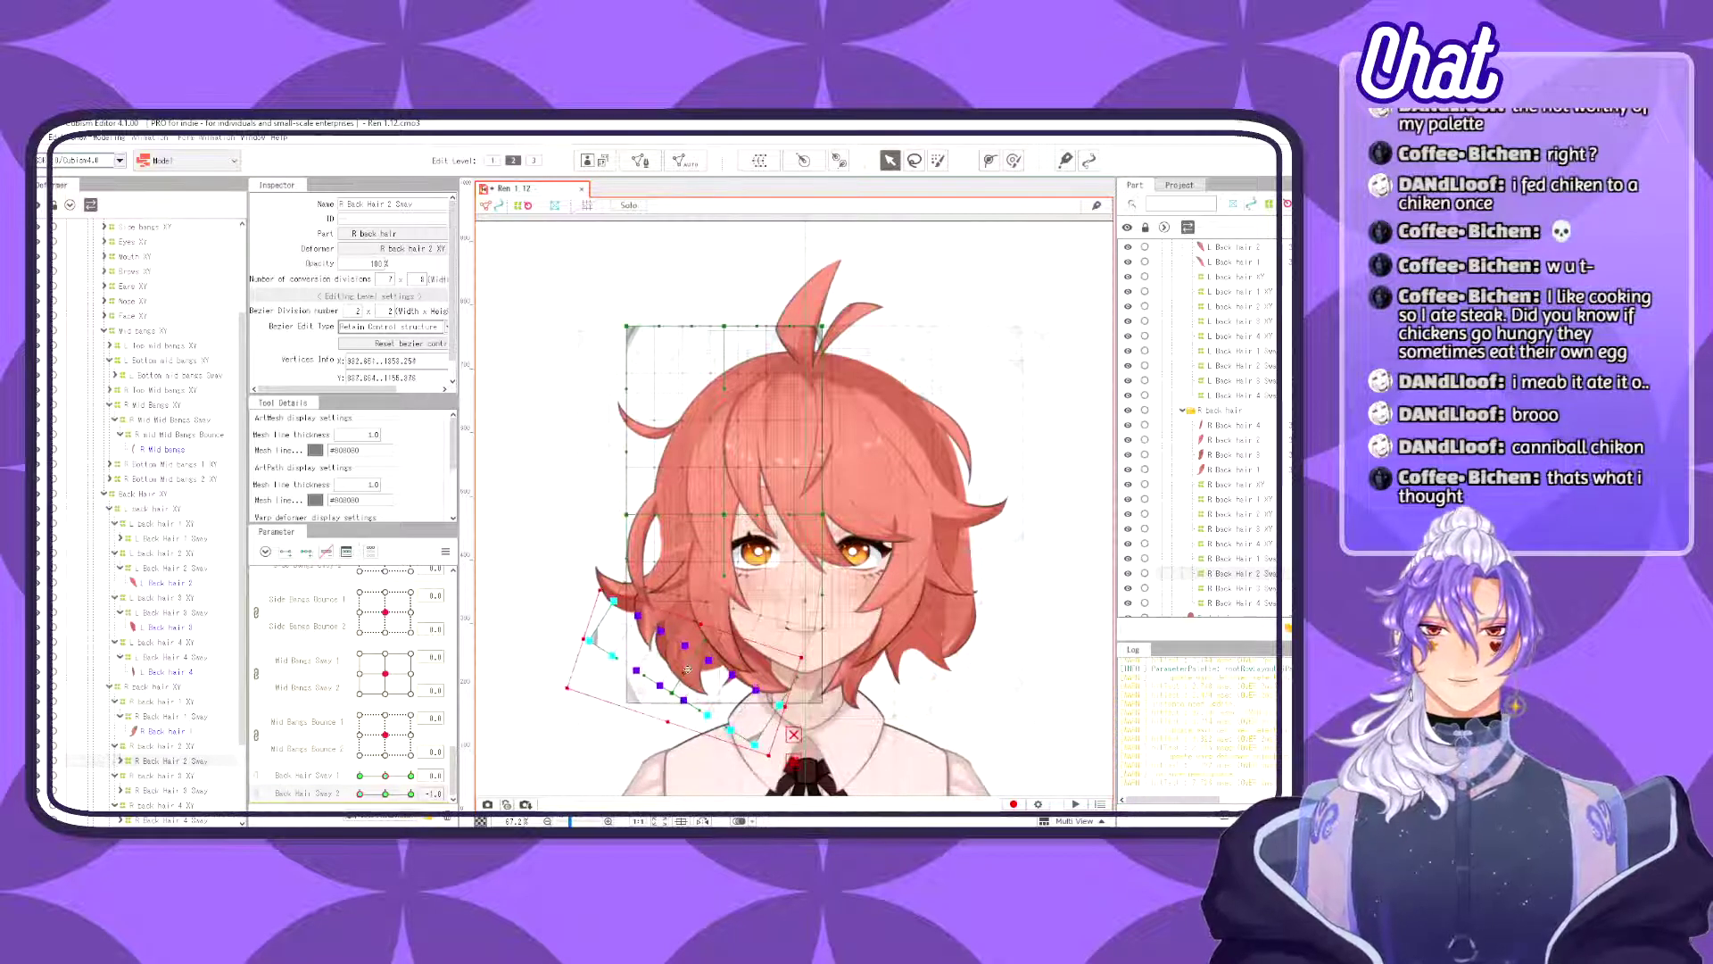
- Narrow the selection to the bottom edge points of the R Back Hair 2 Sway deformer, rotate them further clockwise, and clear the selection
{"action": "key", "text": "b"}
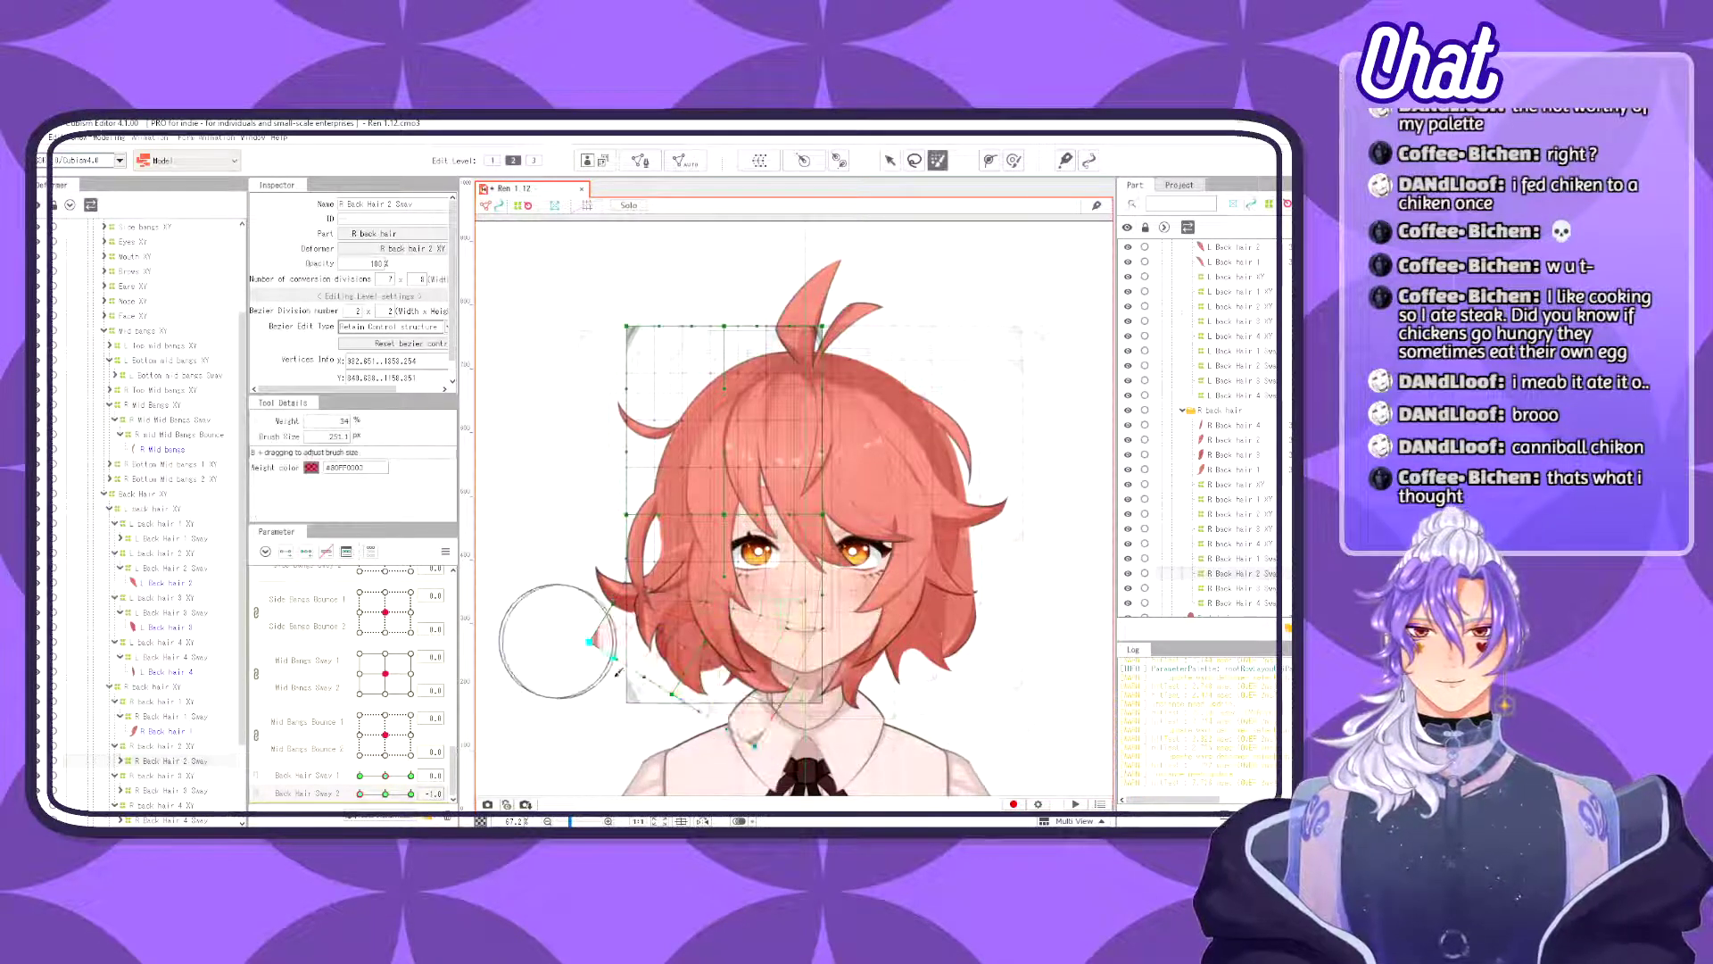
{"action": "mouse_move", "coordinate": [617, 674]}
{"action": "left_mouse_down"}
{"action": "mouse_move", "coordinate": [669, 705]}
{"action": "mouse_move", "coordinate": [543, 651]}
{"action": "left_mouse_up"}
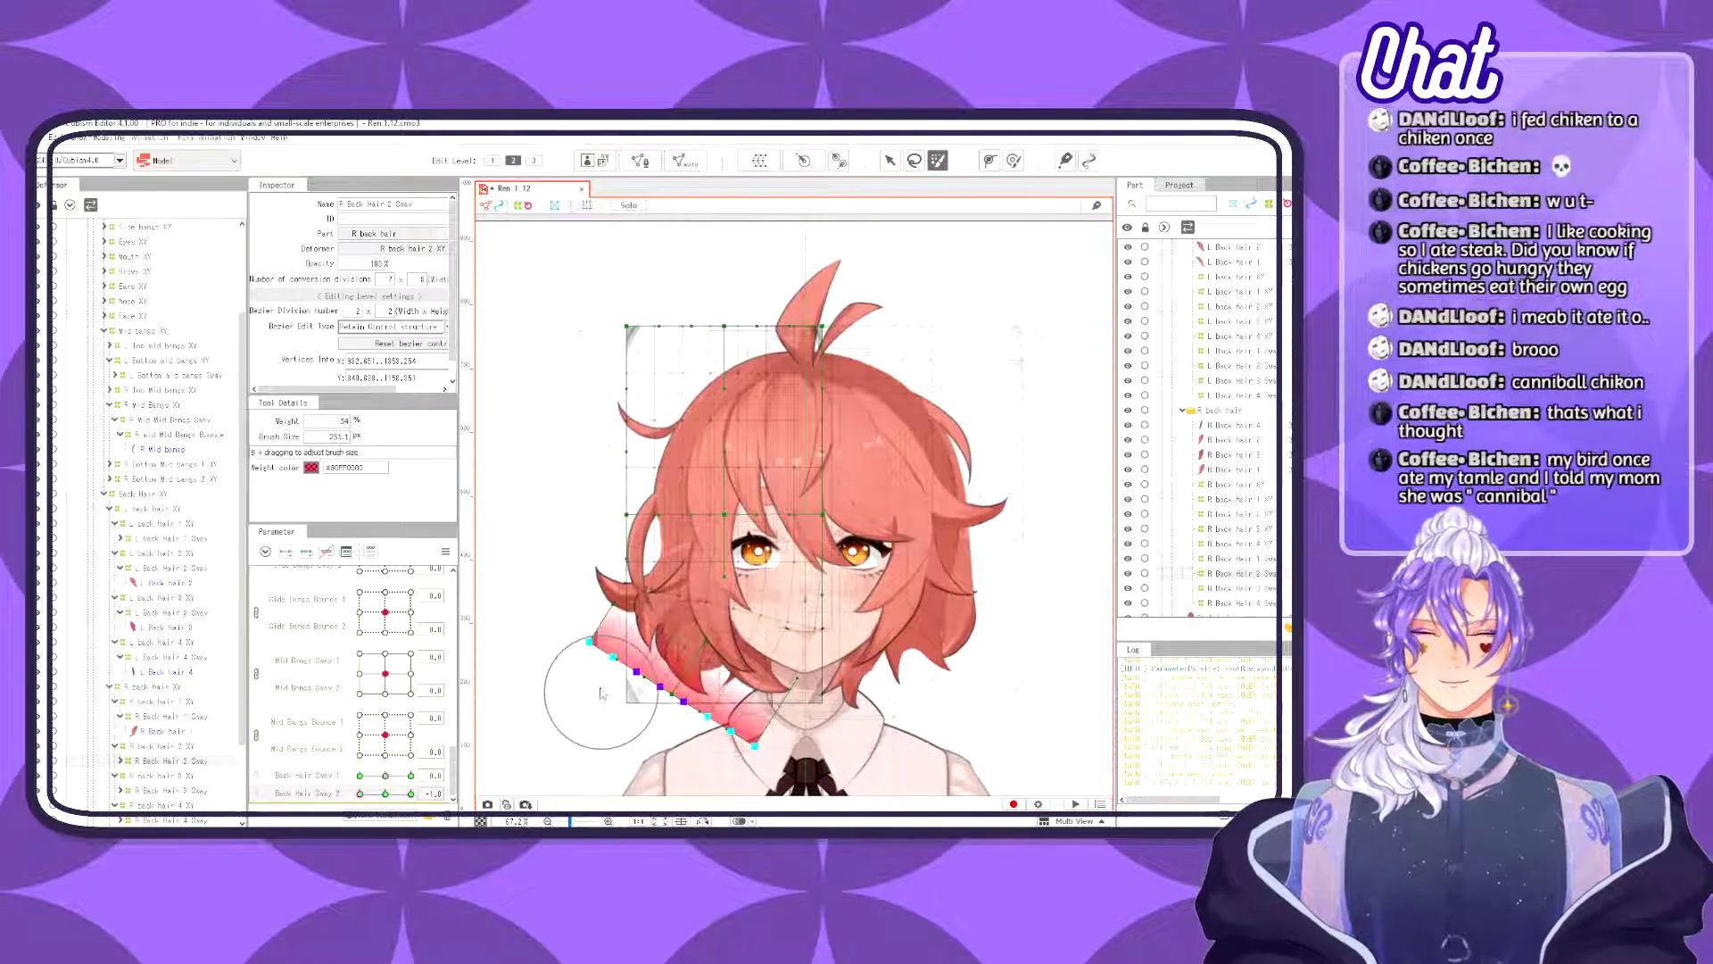
{"action": "key", "text": "v"}
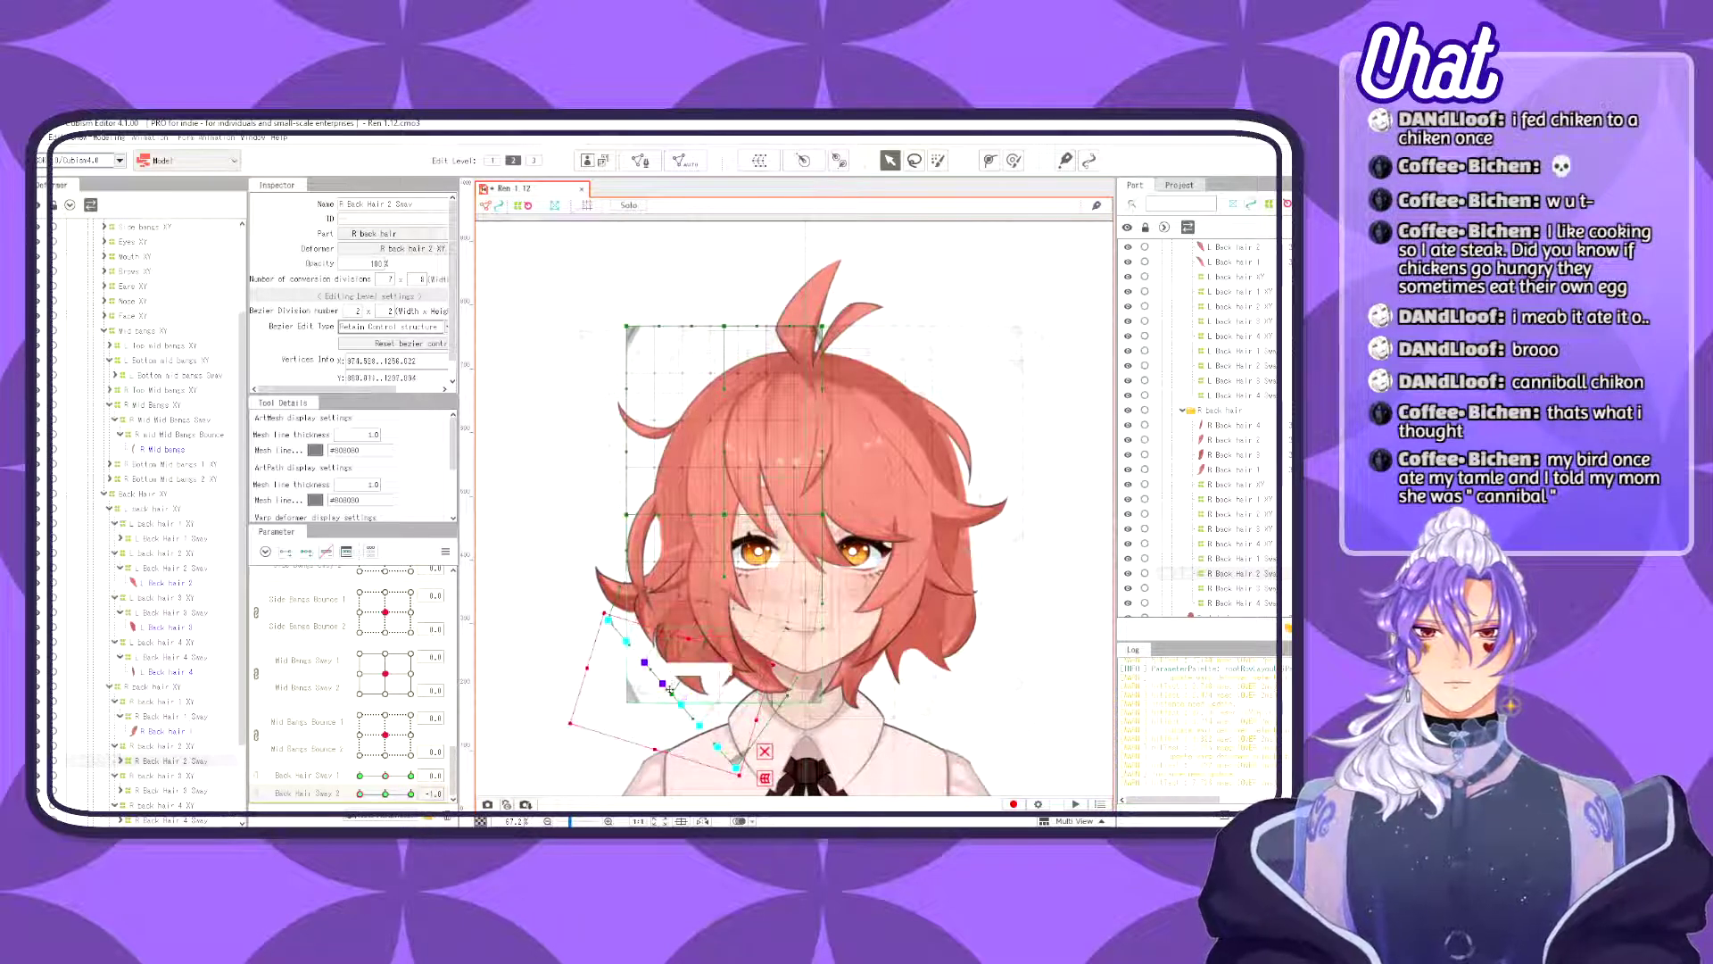
{"action": "left_click_drag", "start_coordinate": [658, 690], "coordinate": [661, 675]}
{"action": "left_click", "coordinate": [633, 615]}
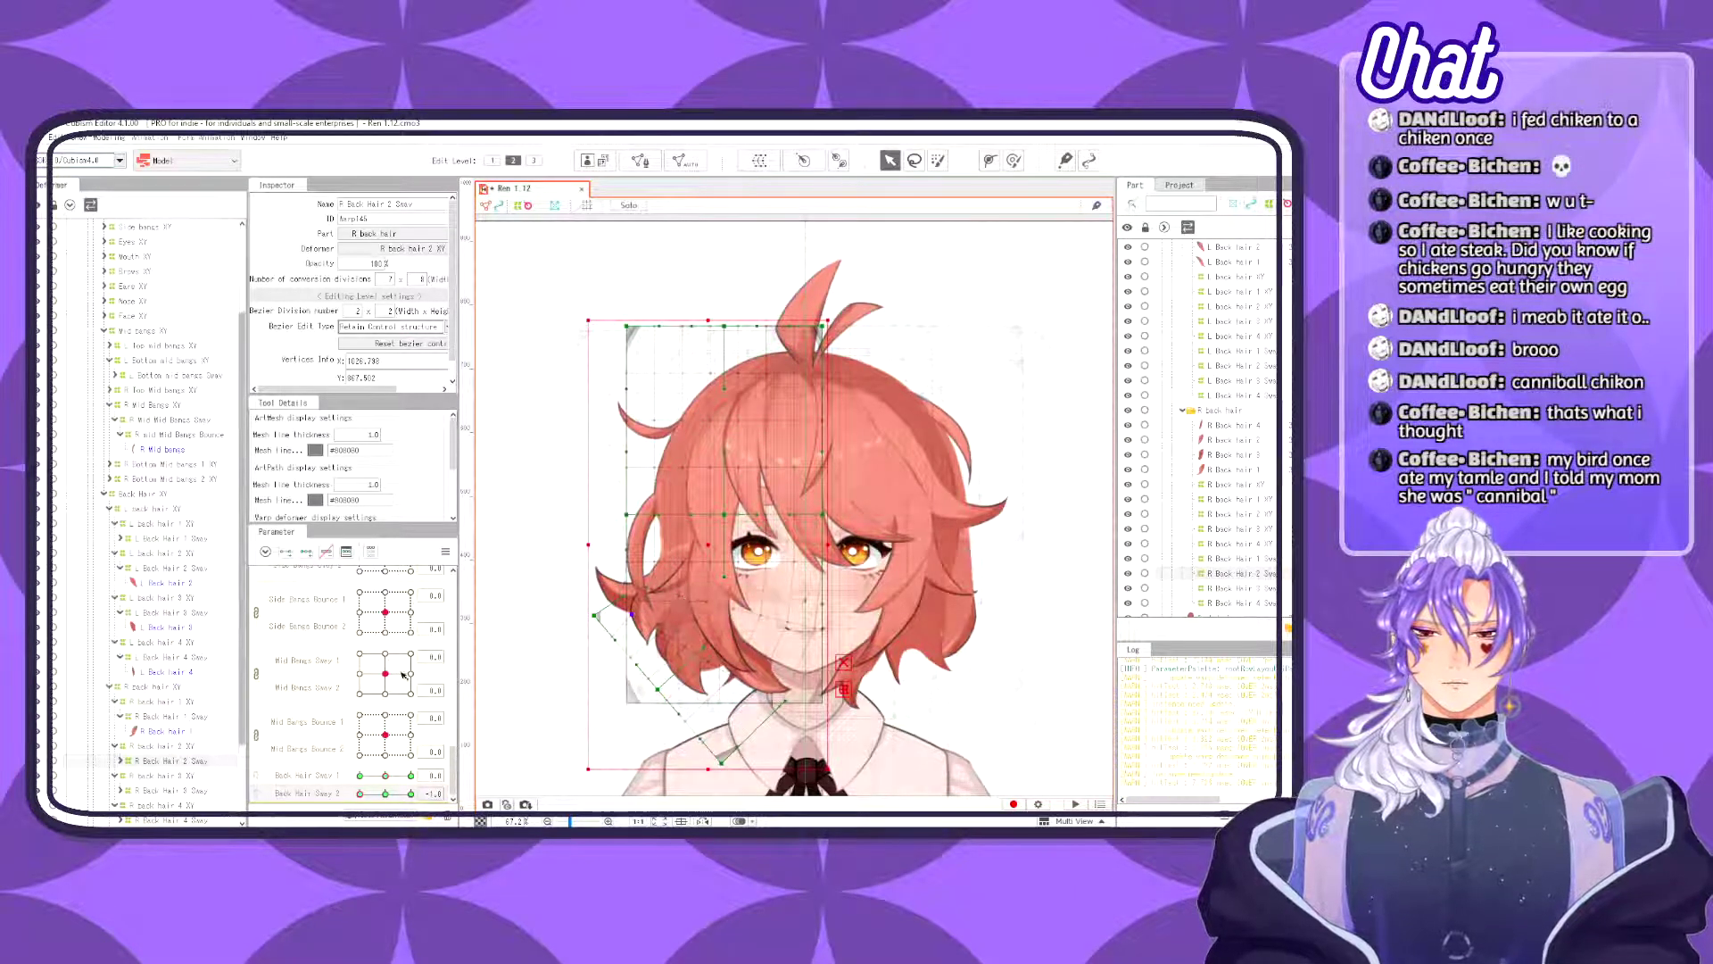
- At Back Hair Sway 2 of 1.0, rotate the lower three rows of R Back Hair 2 Sway points counterclockwise and shift them inward
{"action": "left_click_drag", "start_coordinate": [361, 793], "coordinate": [438, 775]}
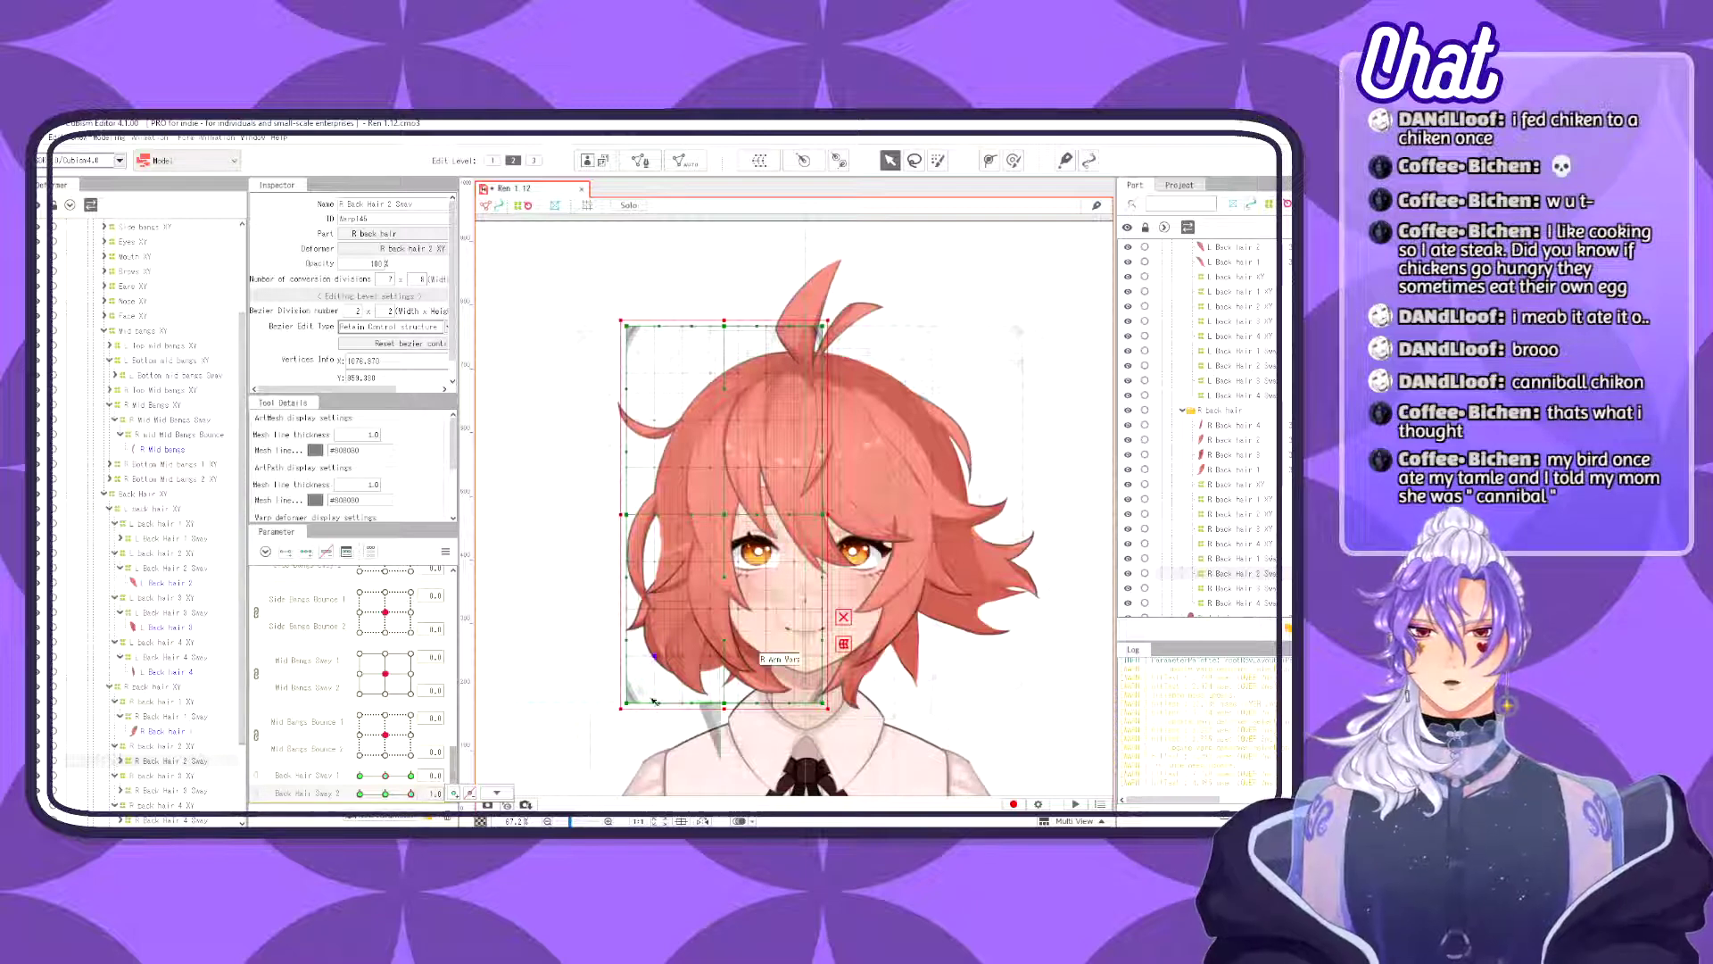
{"action": "left_click_drag", "start_coordinate": [566, 590], "coordinate": [888, 785]}
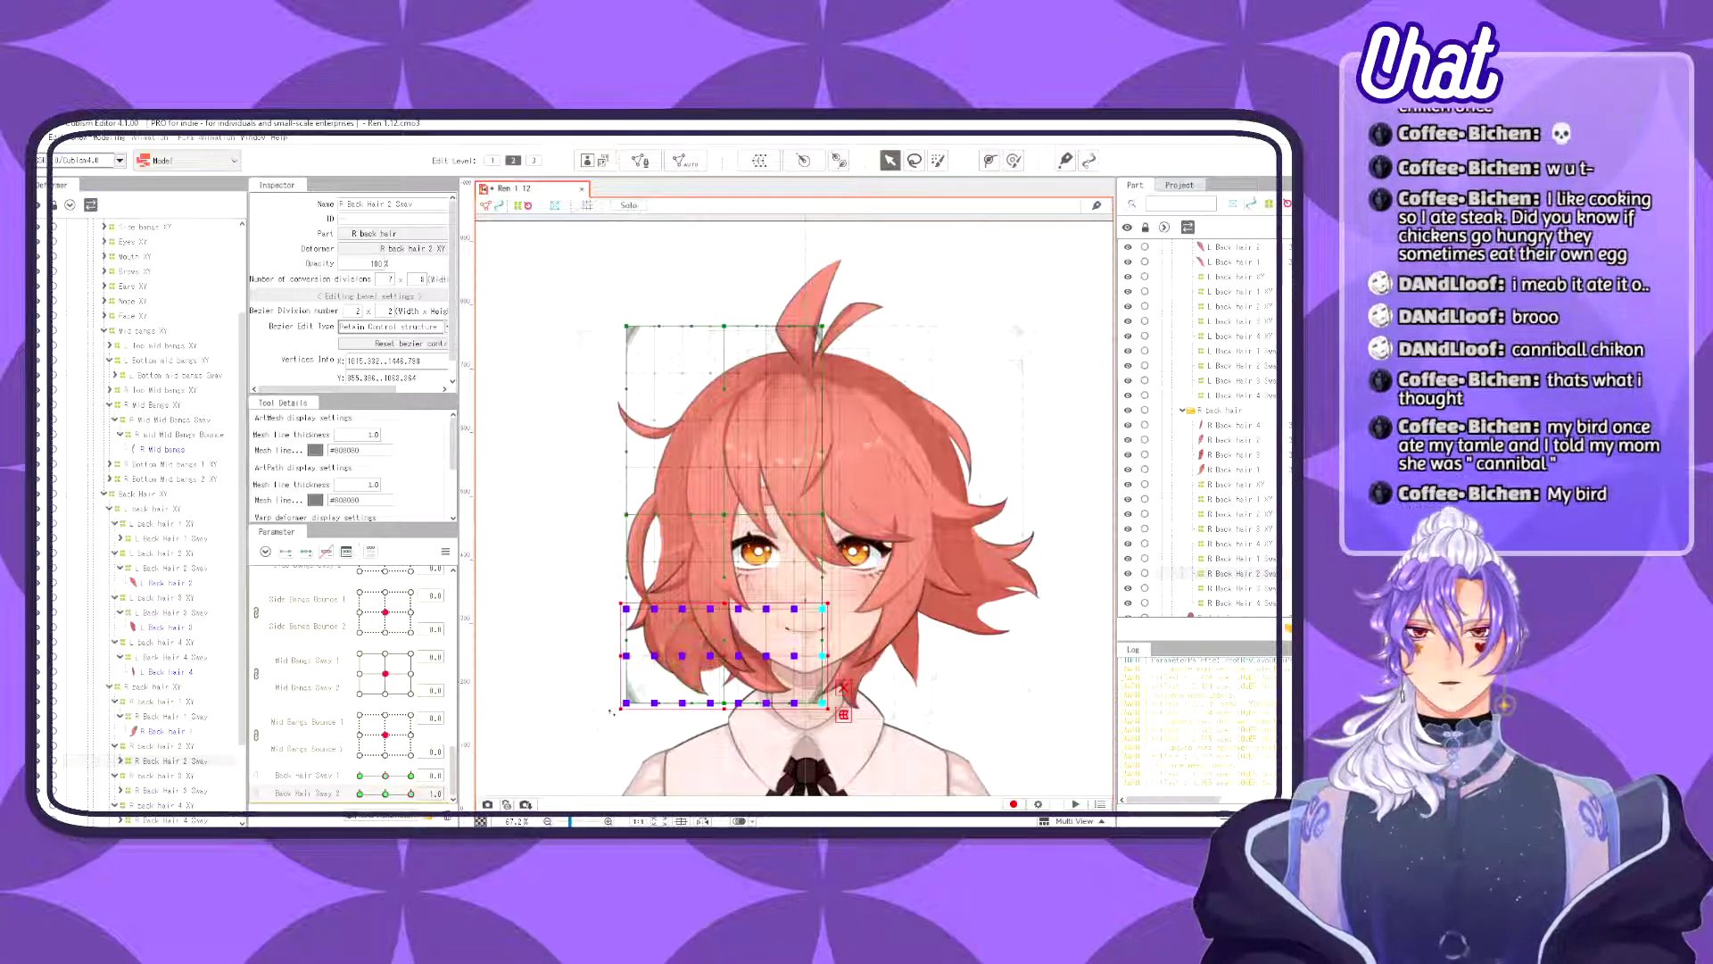
{"action": "left_click_drag", "start_coordinate": [723, 658], "coordinate": [859, 647]}
- Narrow the selection to the lower two rows of R Back Hair 2 Sway points, rotate them counterclockwise, and pull the outer bottom corner inward
{"action": "key", "text": "b"}
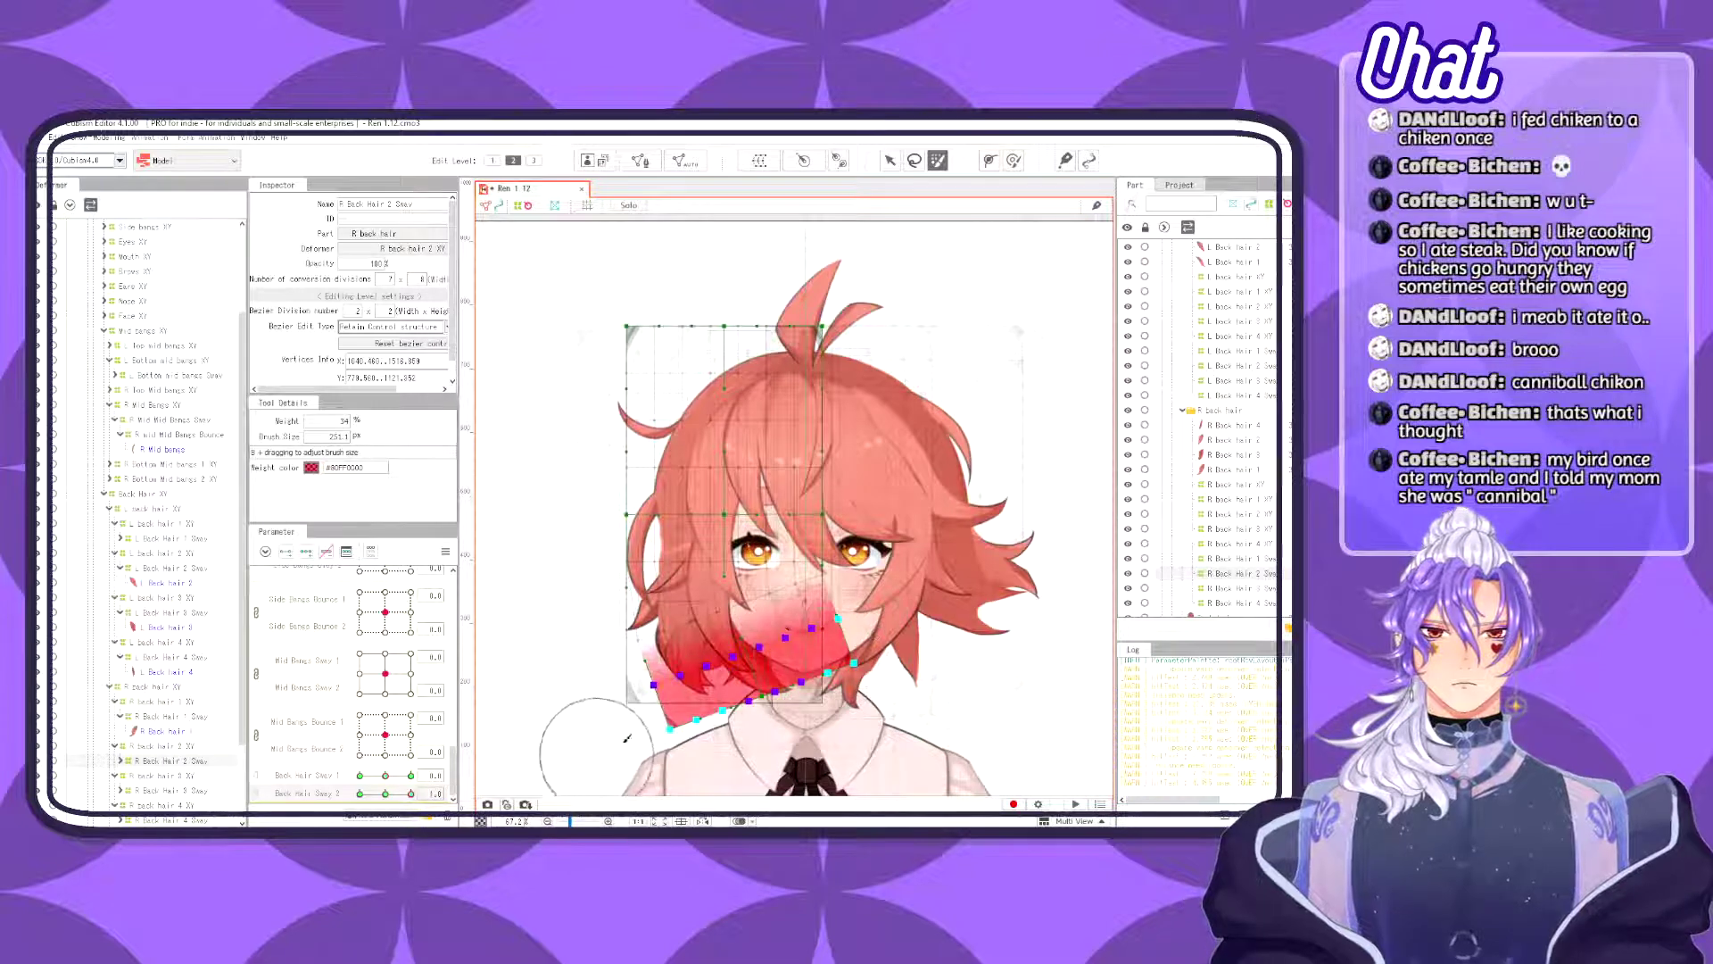
{"action": "key", "text": "v"}
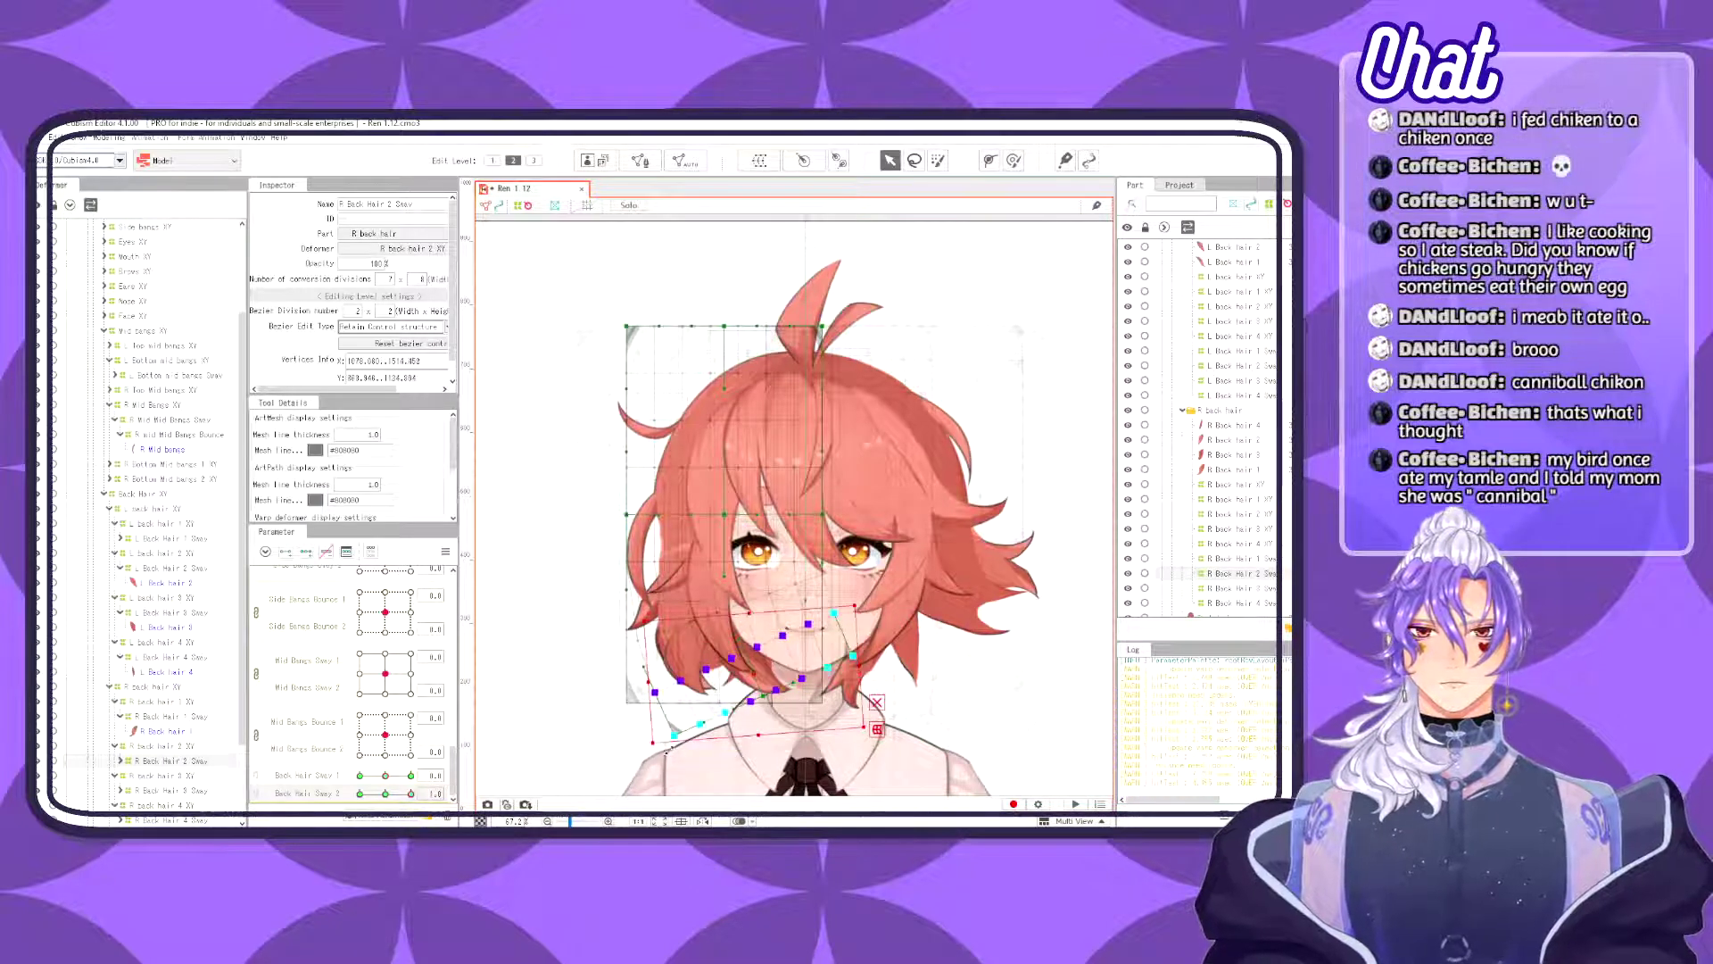
{"action": "left_click_drag", "start_coordinate": [667, 751], "coordinate": [763, 662]}
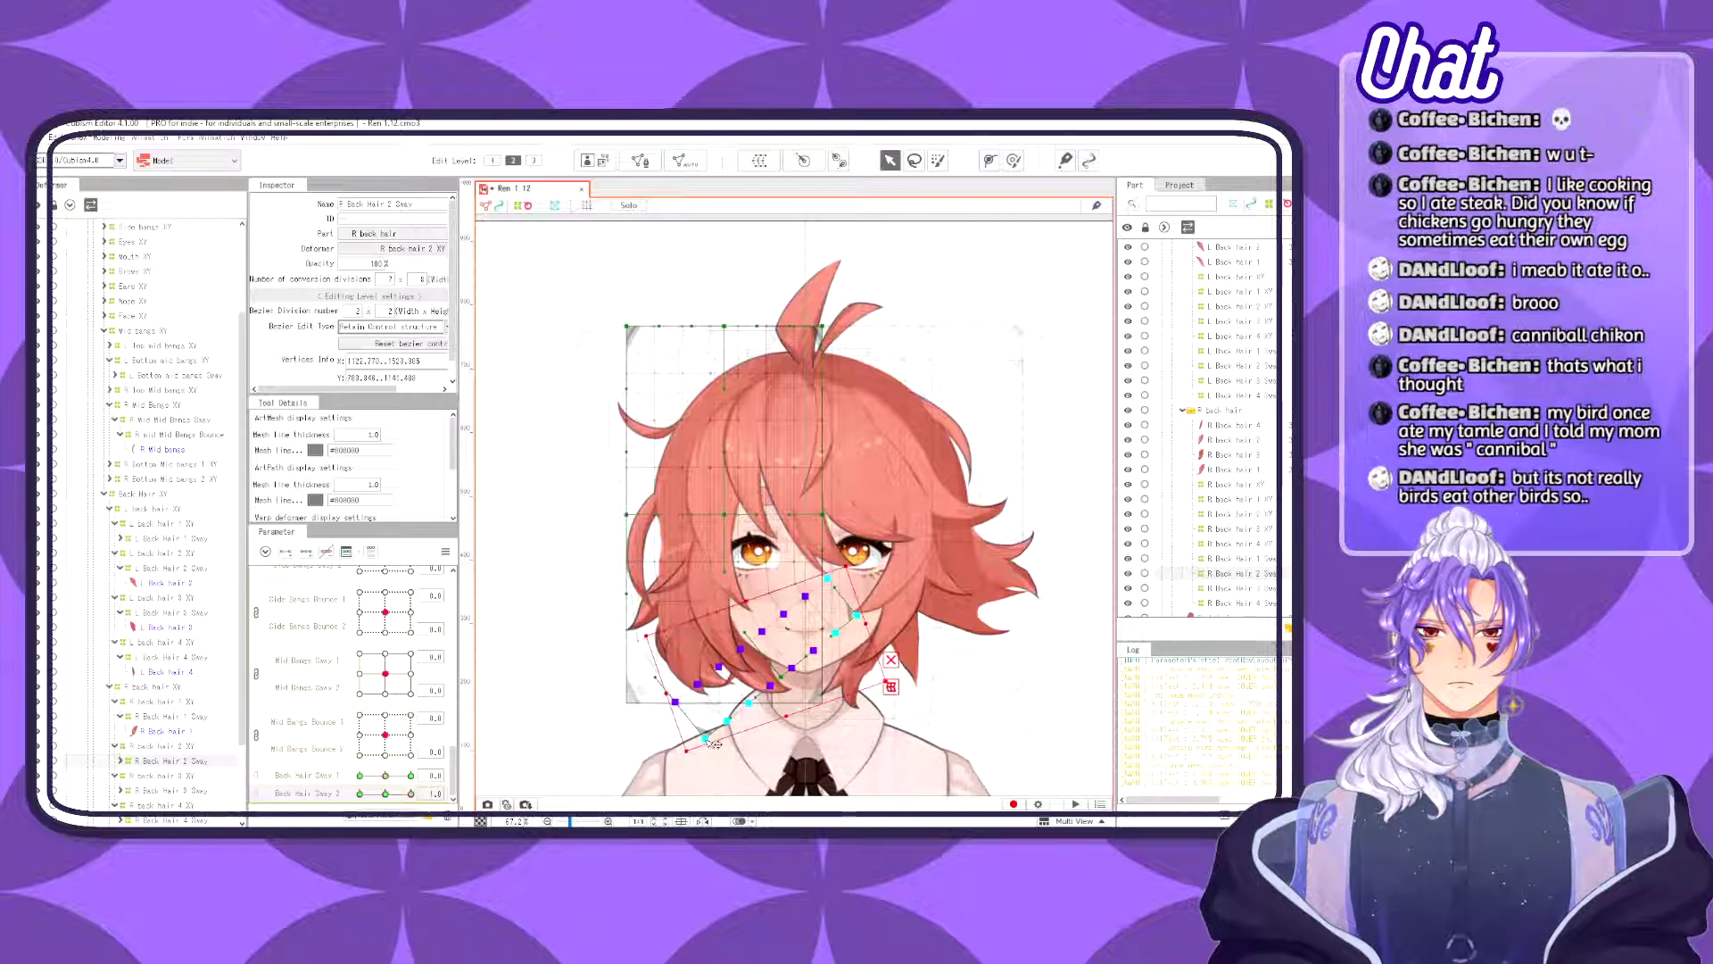
{"action": "left_click", "coordinate": [733, 719]}
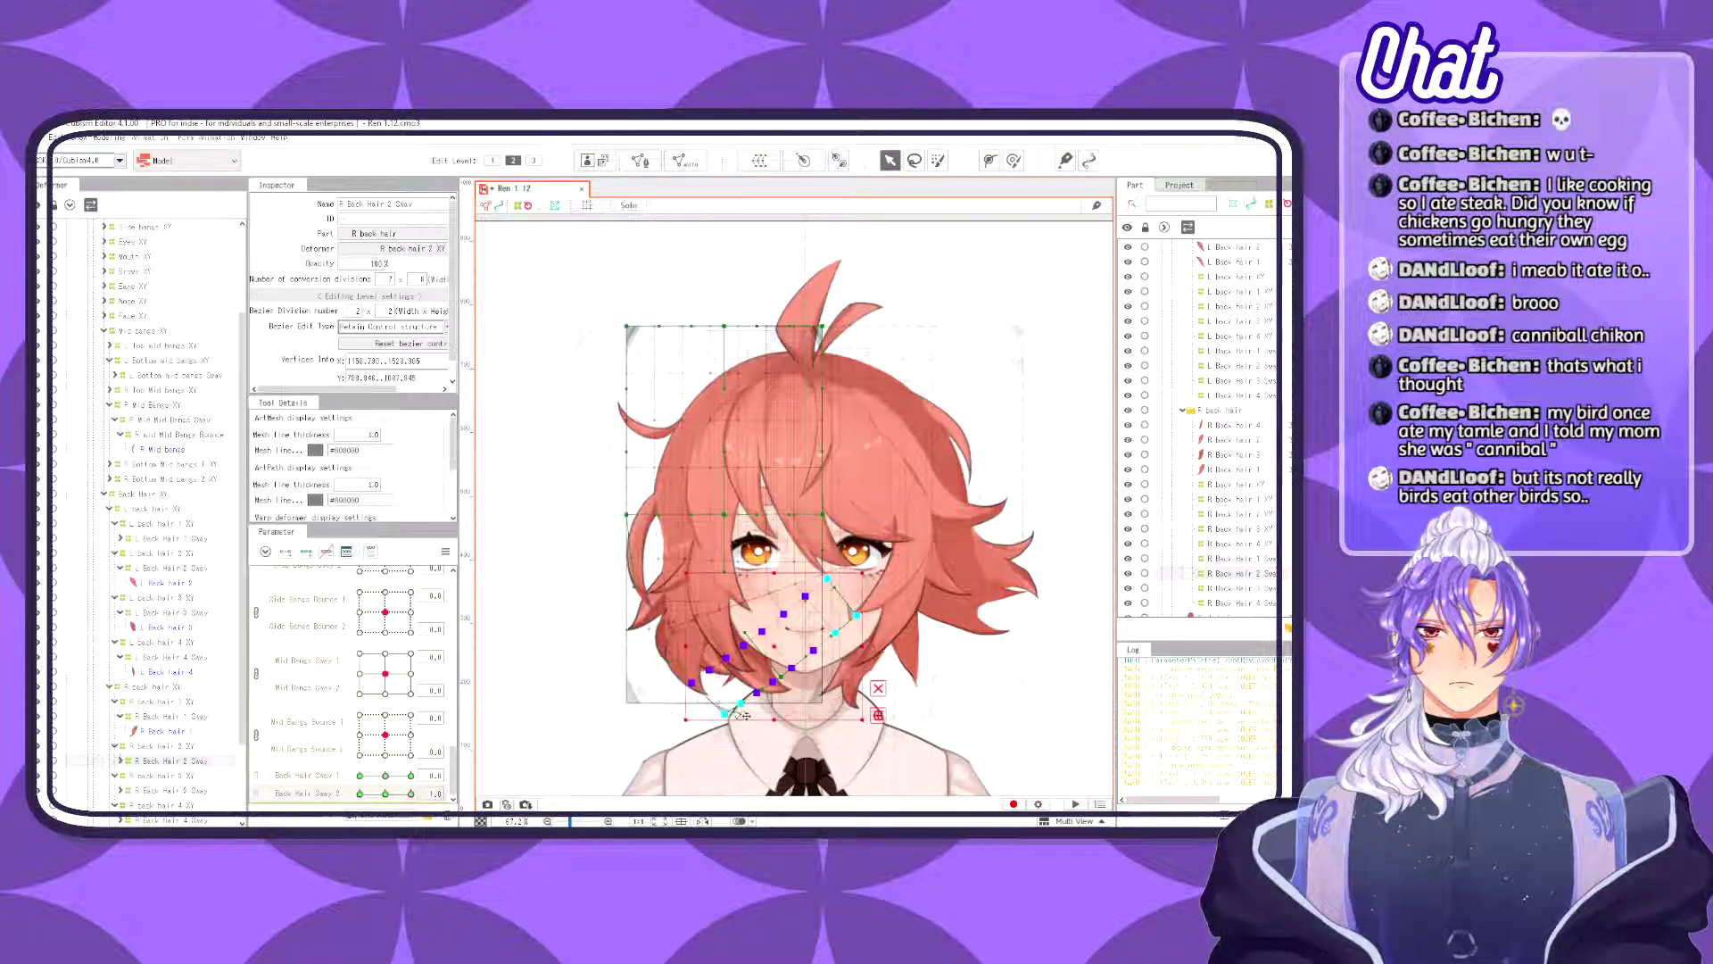
- Narrow the selection to R Back Hair 2 Sway's bottom edge points, rotate them further counterclockwise, shift them slightly inward, and preview Back Hair Sway 2
{"action": "key", "text": "b"}
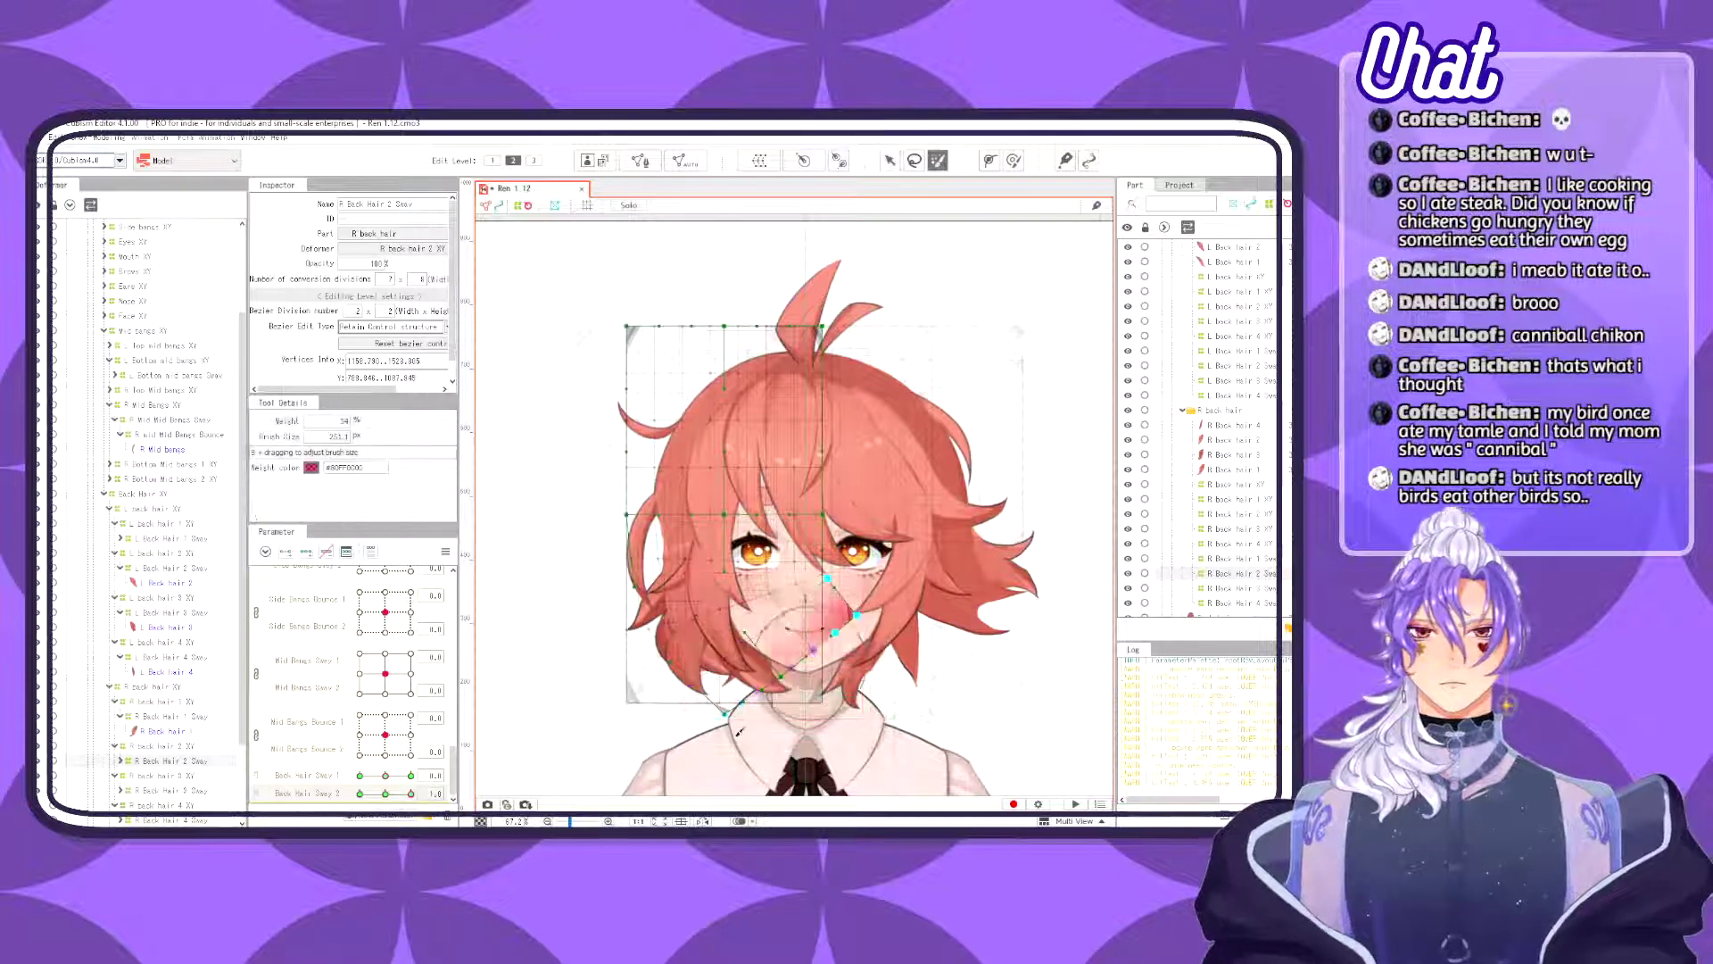
{"action": "key", "text": "v"}
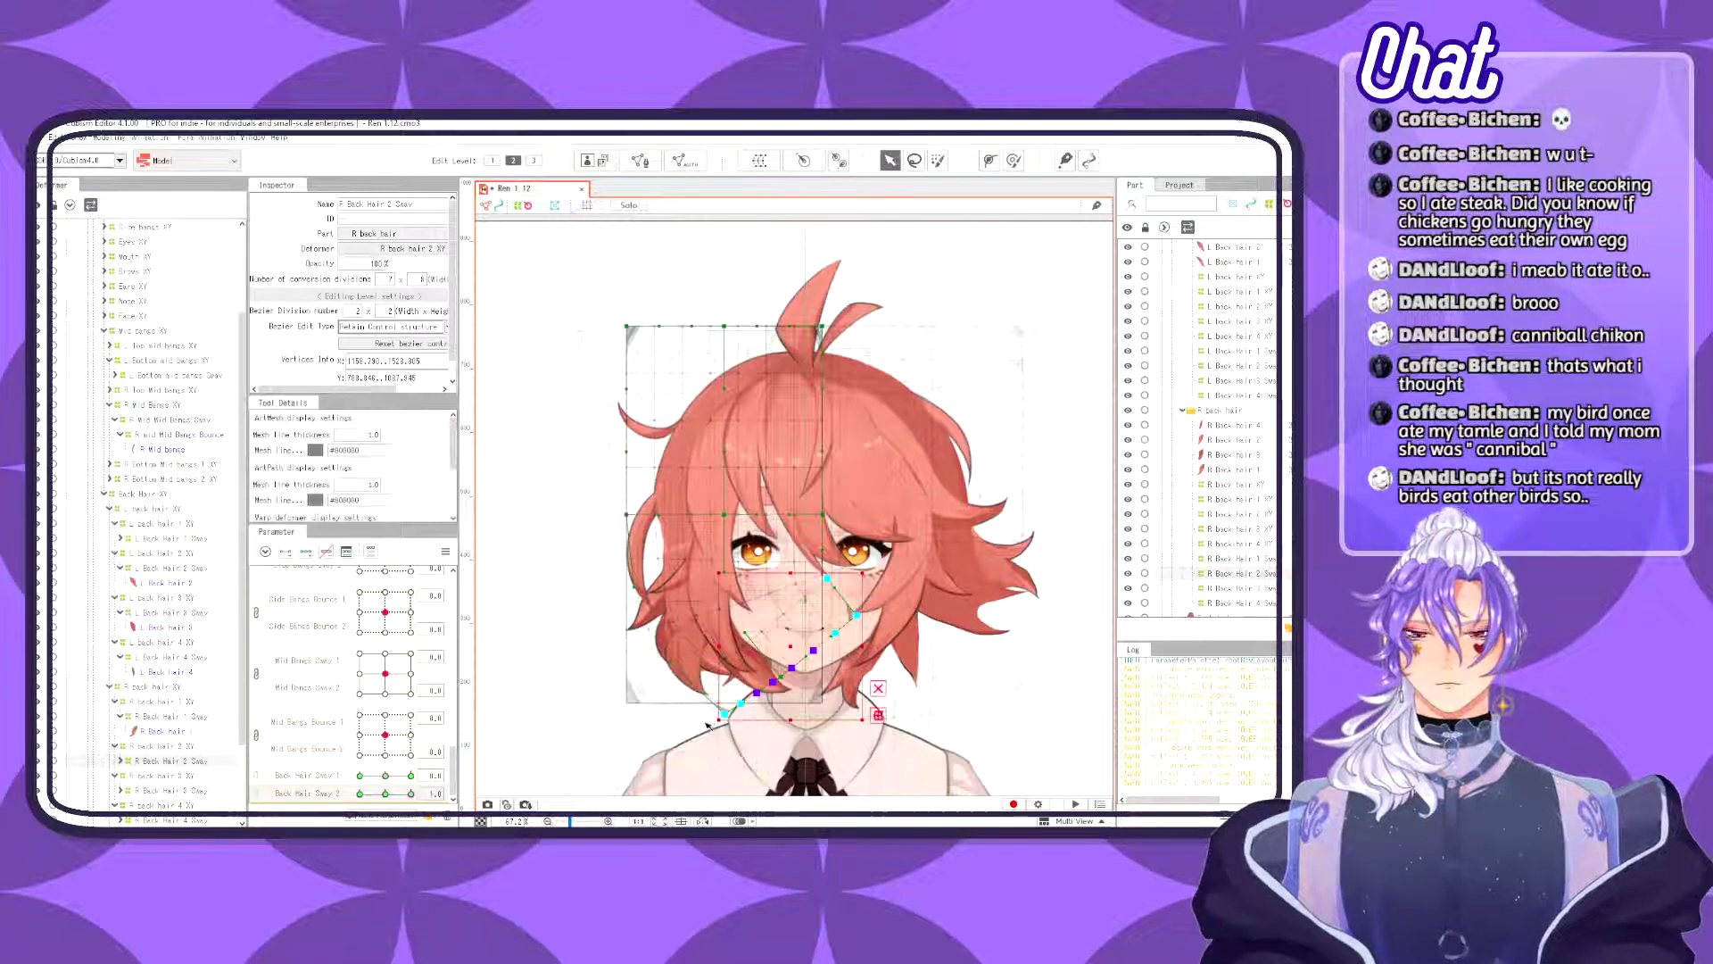
{"action": "left_click_drag", "start_coordinate": [711, 725], "coordinate": [735, 736]}
{"action": "left_click_drag", "start_coordinate": [790, 659], "coordinate": [794, 649]}
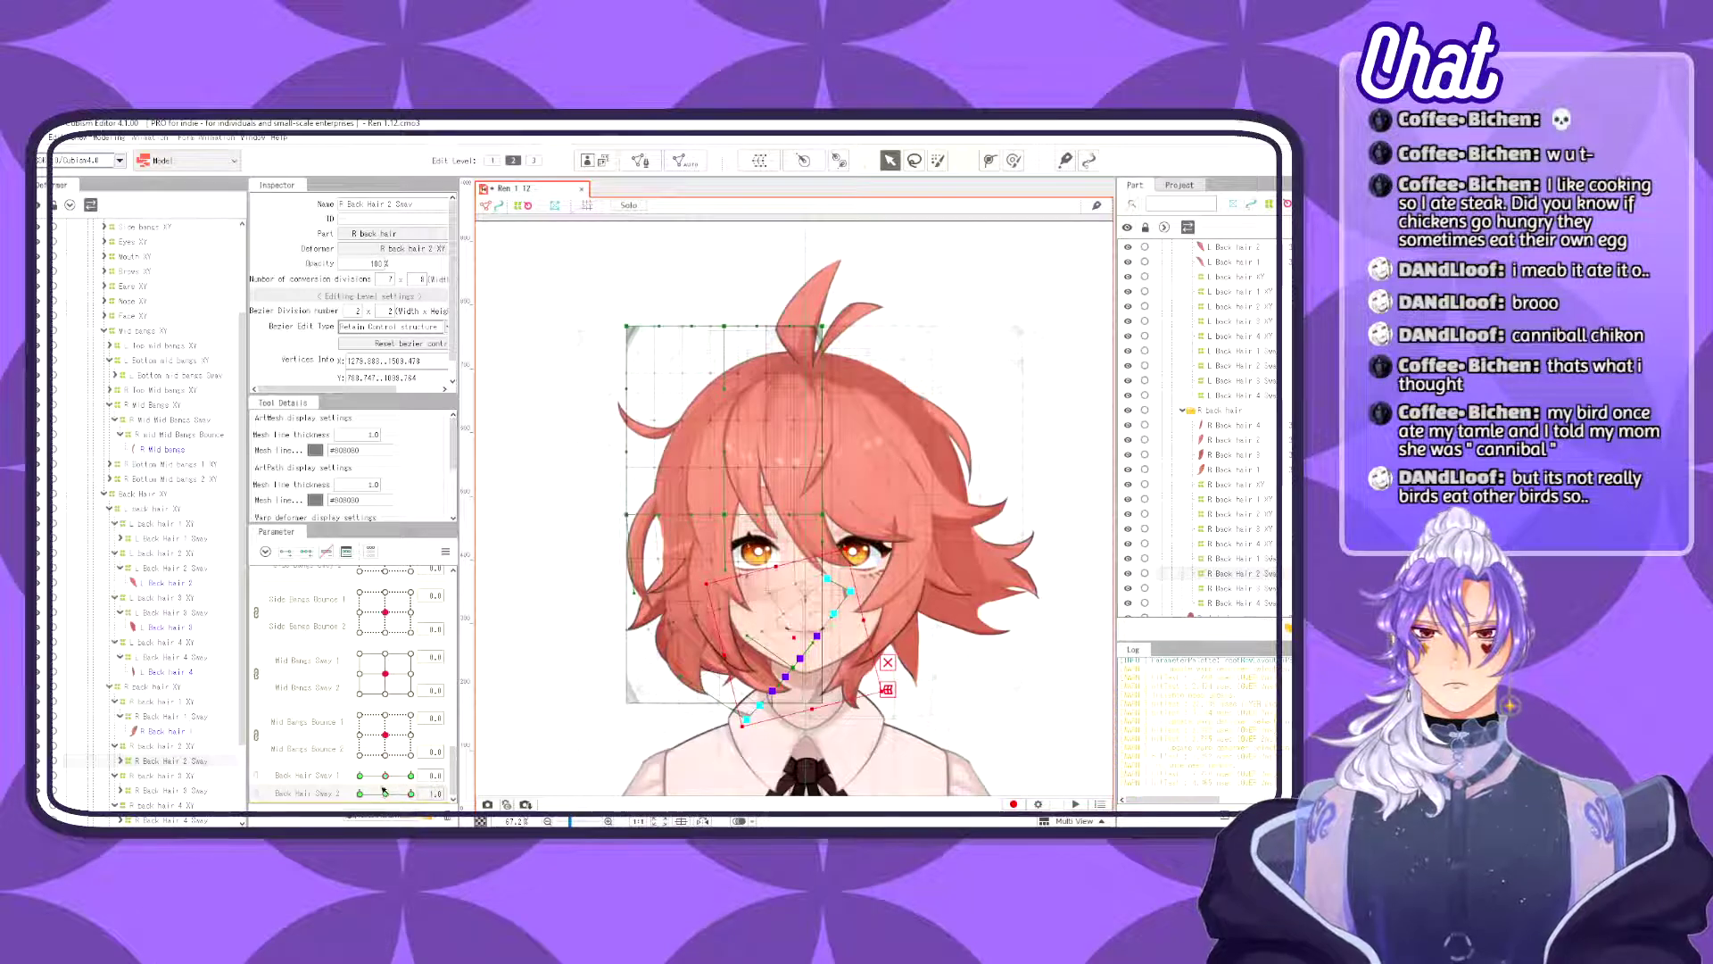
{"action": "left_click_drag", "start_coordinate": [408, 800], "coordinate": [451, 774]}
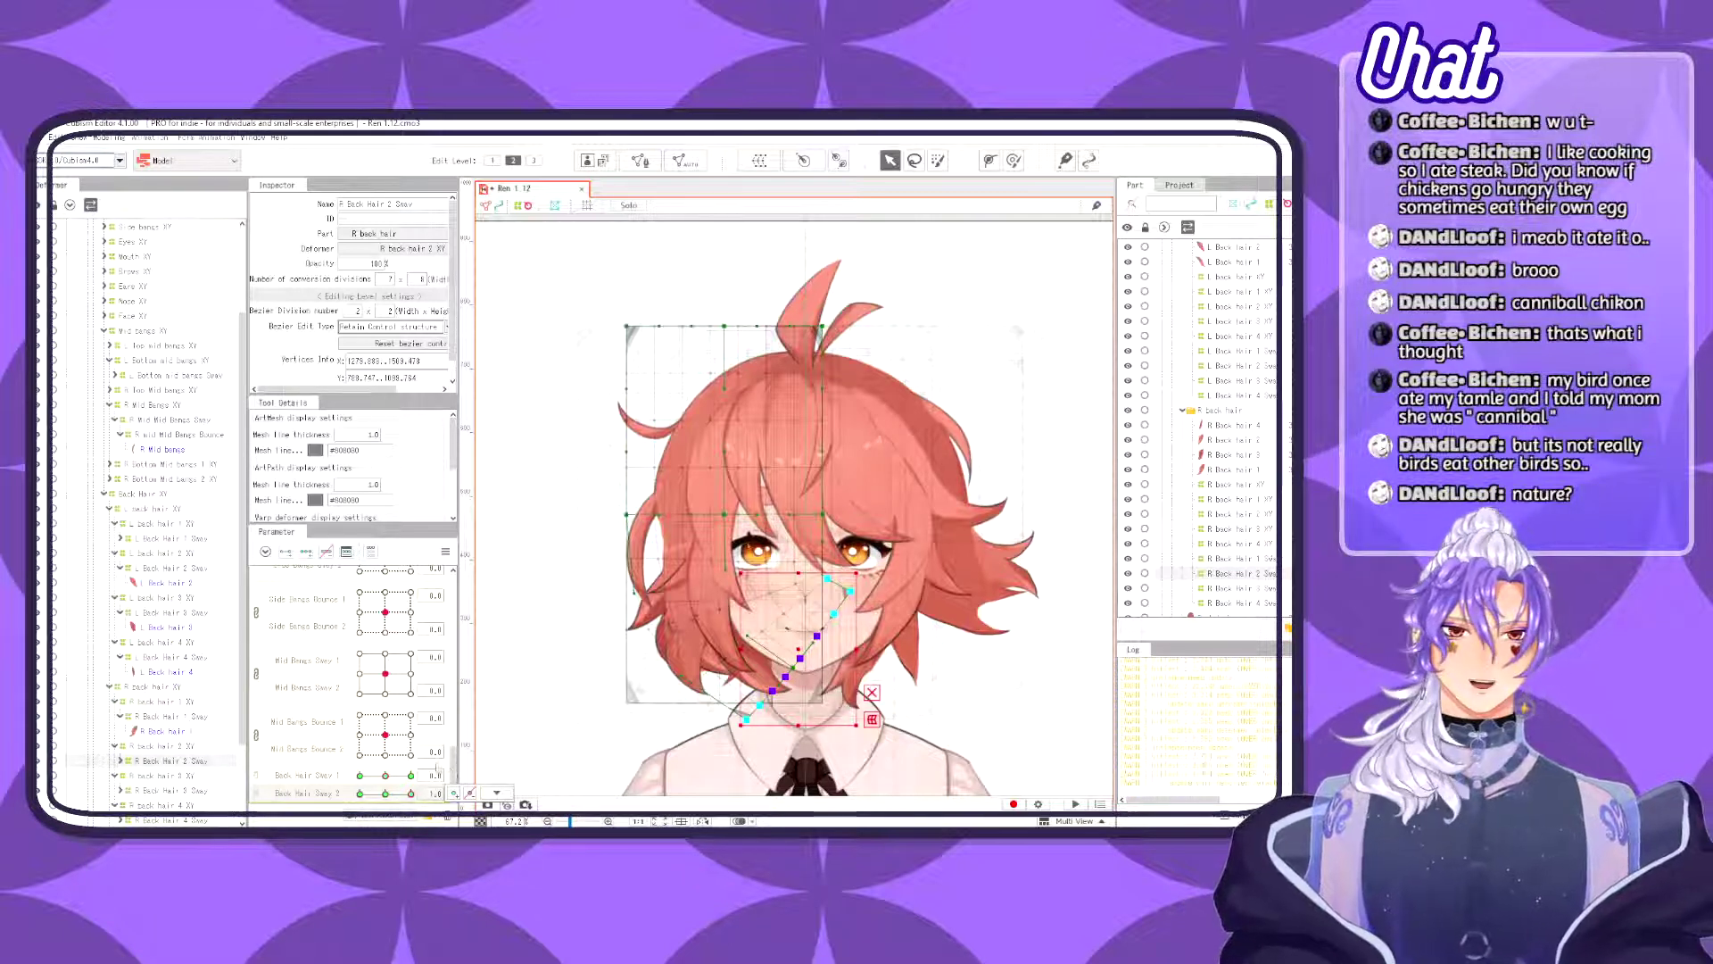
{"action": "mouse_move", "coordinate": [411, 794]}
{"action": "left_mouse_down"}
{"action": "mouse_move", "coordinate": [359, 793]}
{"action": "mouse_move", "coordinate": [411, 793]}
{"action": "left_mouse_up"}
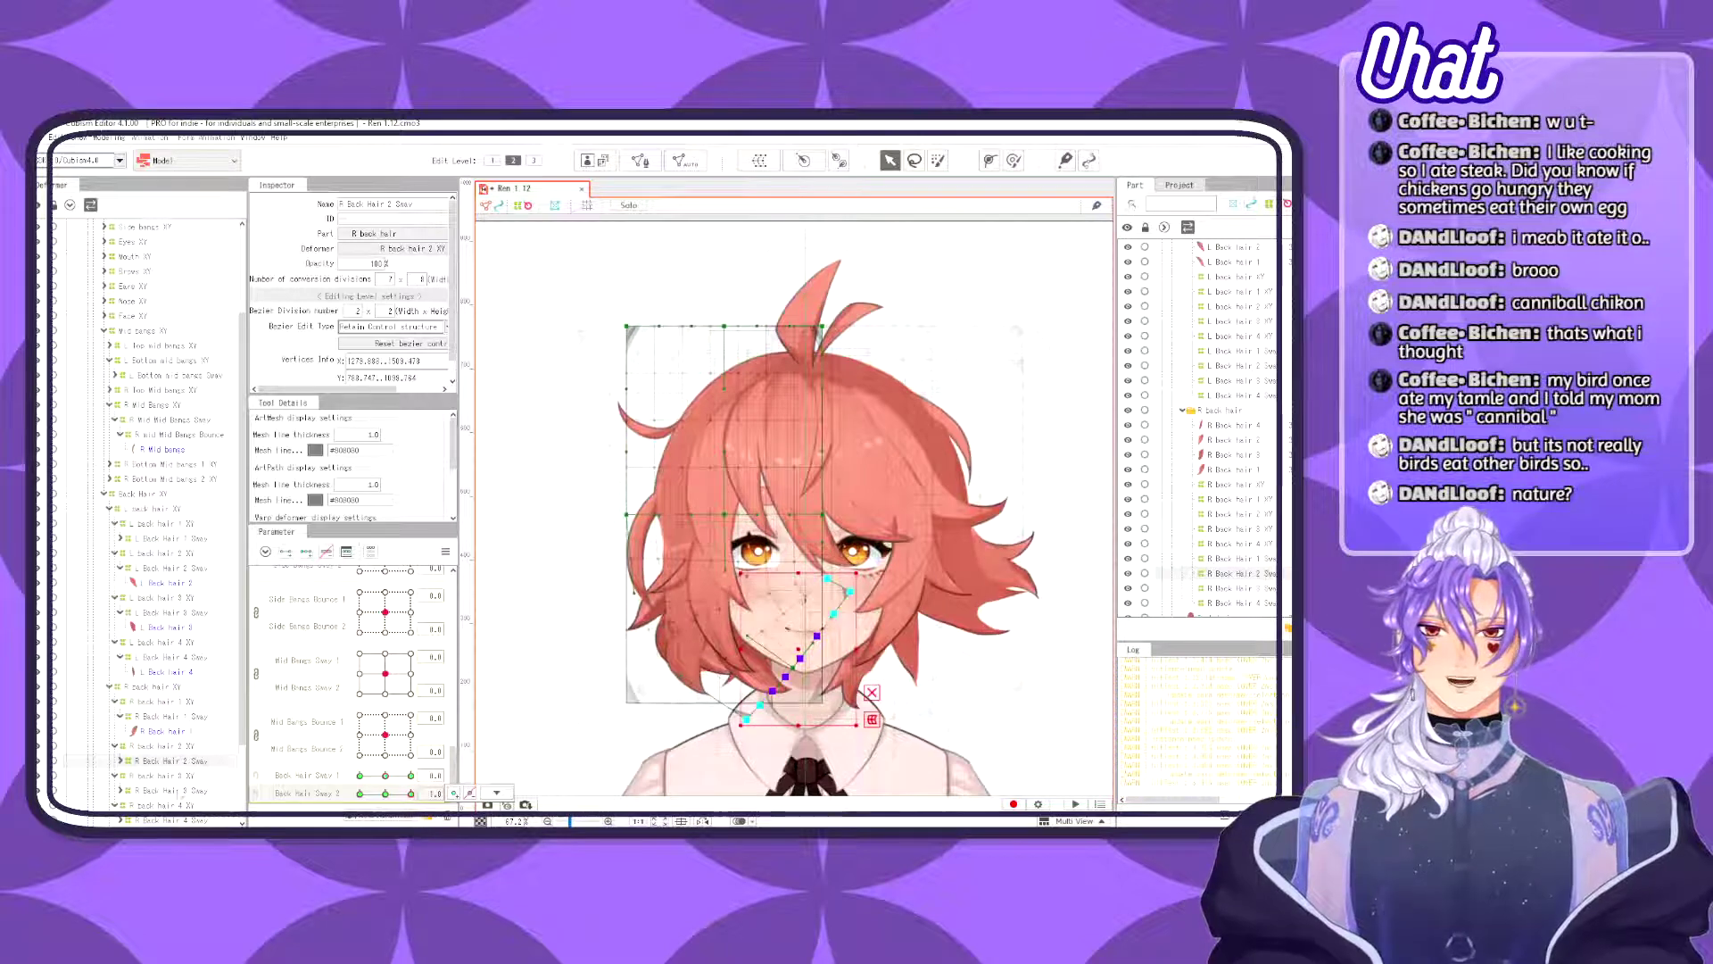
- Select the R Back Hair 3 Sway deformer and set its conversion divisions to 6 by 8
{"action": "left_click_drag", "start_coordinate": [241, 723], "coordinate": [239, 754]}
{"action": "left_click", "coordinate": [214, 752]}
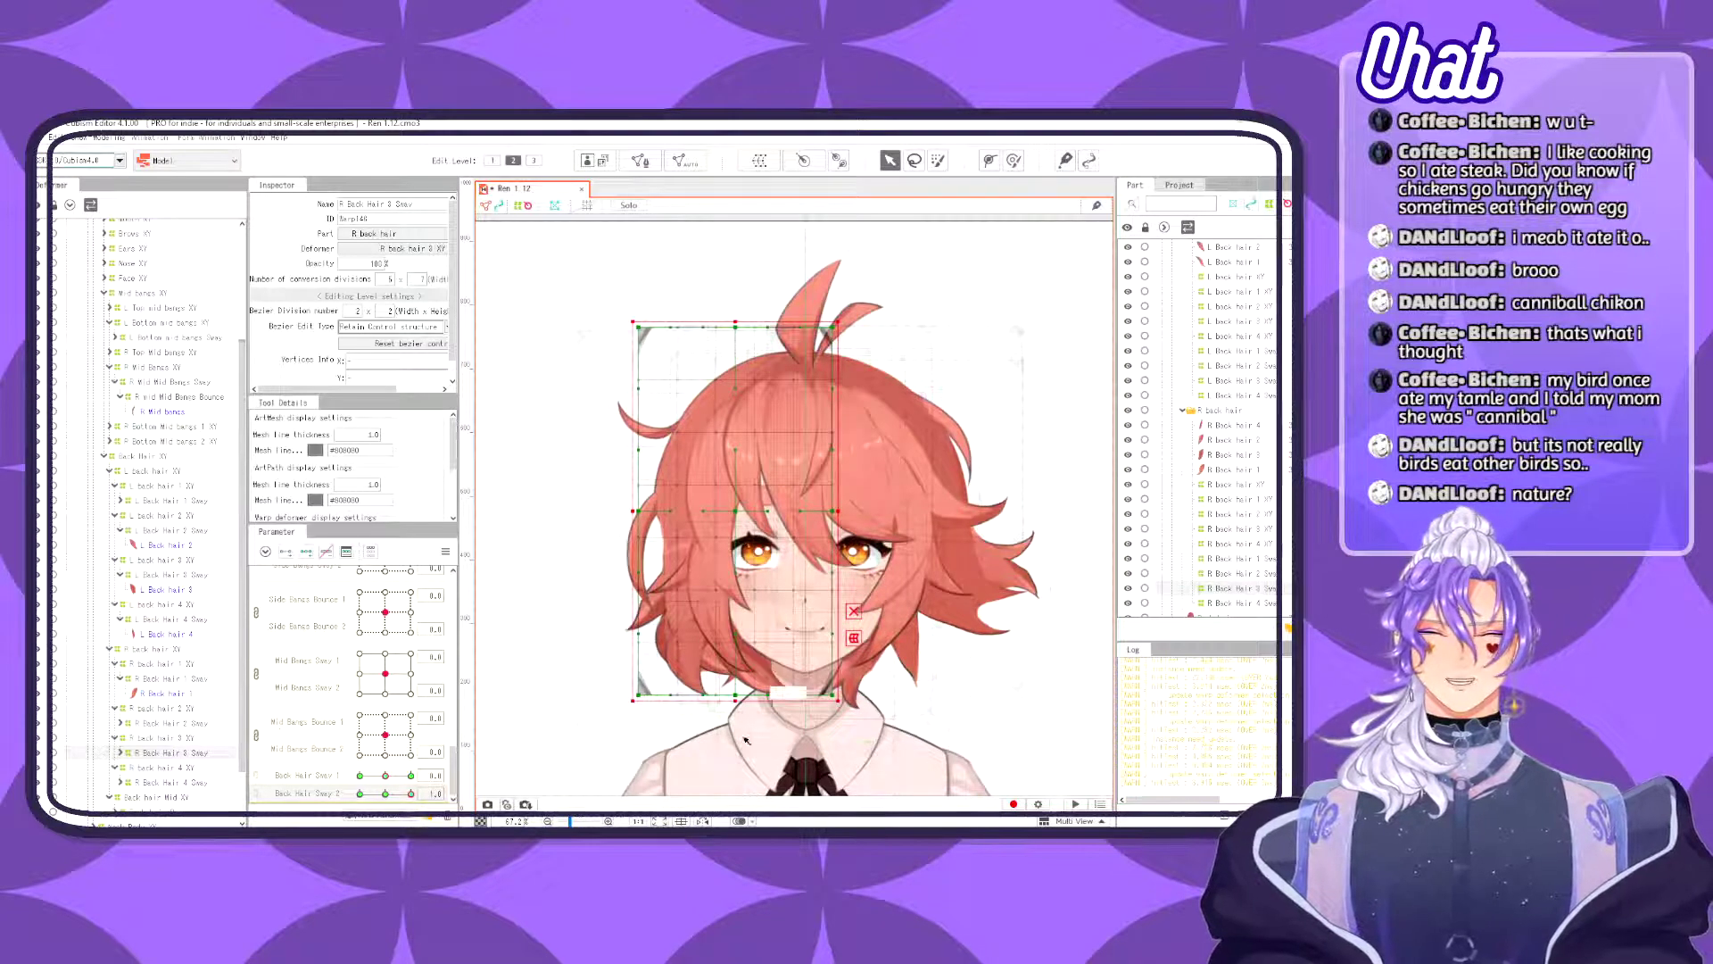
{"action": "key", "text": "b"}
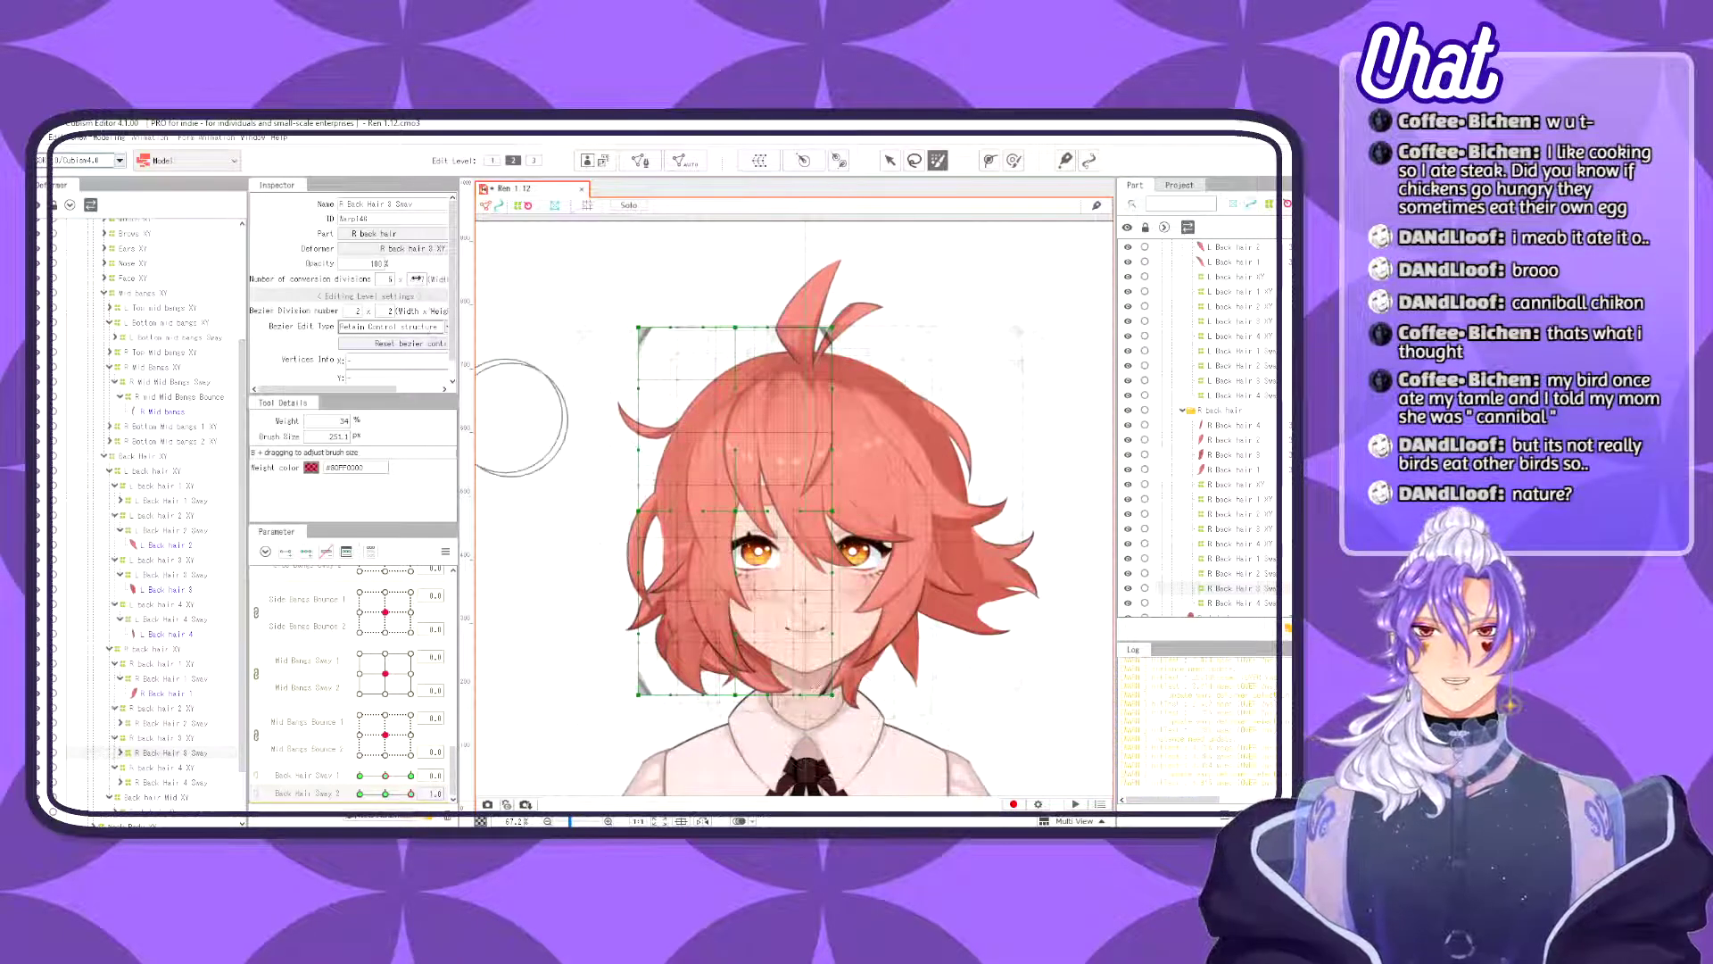
{"action": "left_click_drag", "start_coordinate": [419, 281], "coordinate": [403, 281]}
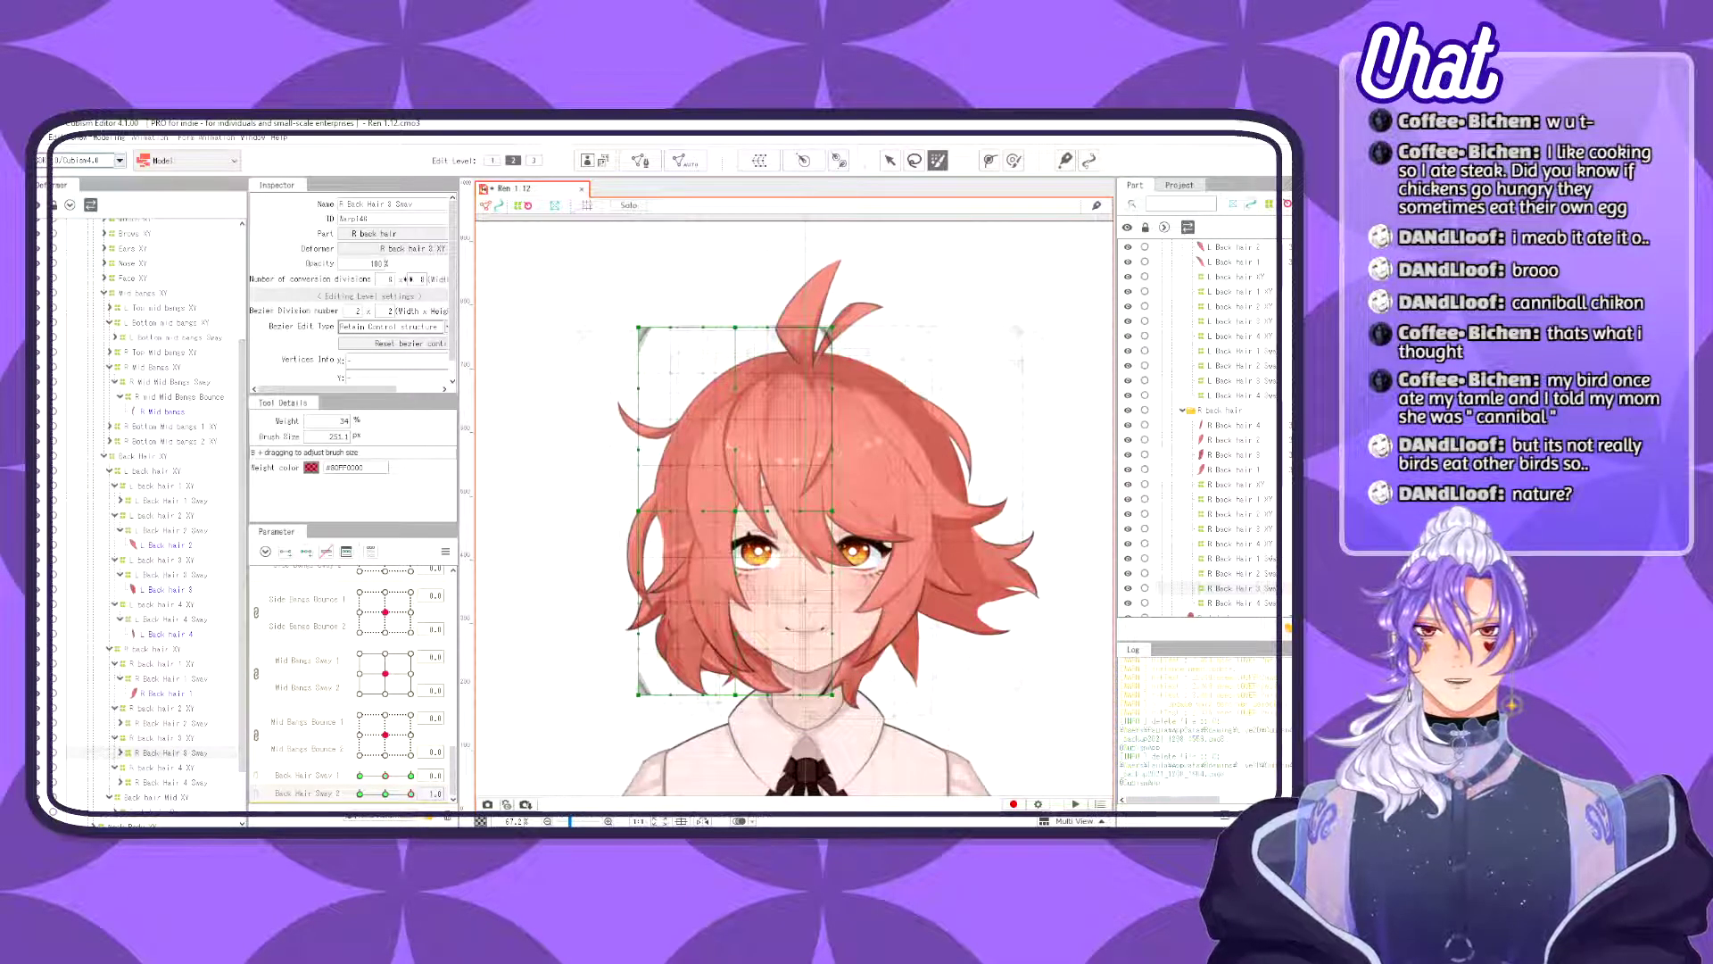
{"action": "key", "text": "v"}
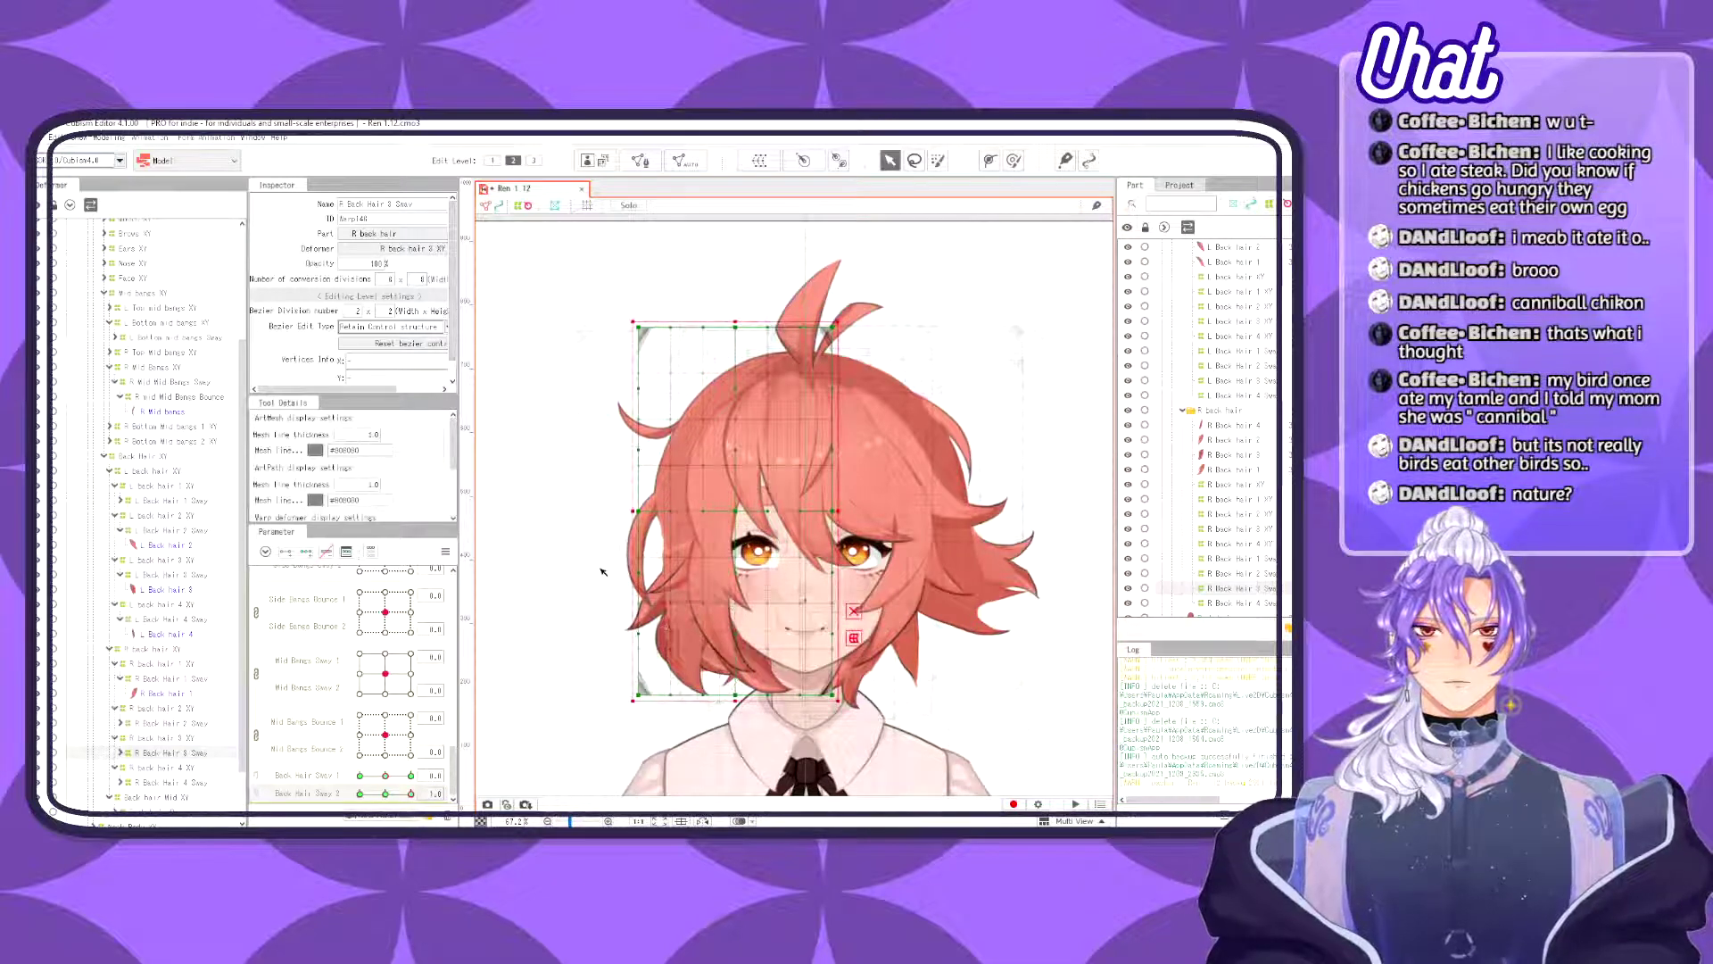
- At Back Hair Sway 2 of 1.0, select the lower three rows of R Back Hair 3 Sway points, rotate them counterclockwise and shift them inward
{"action": "left_click_drag", "start_coordinate": [602, 571], "coordinate": [982, 797]}
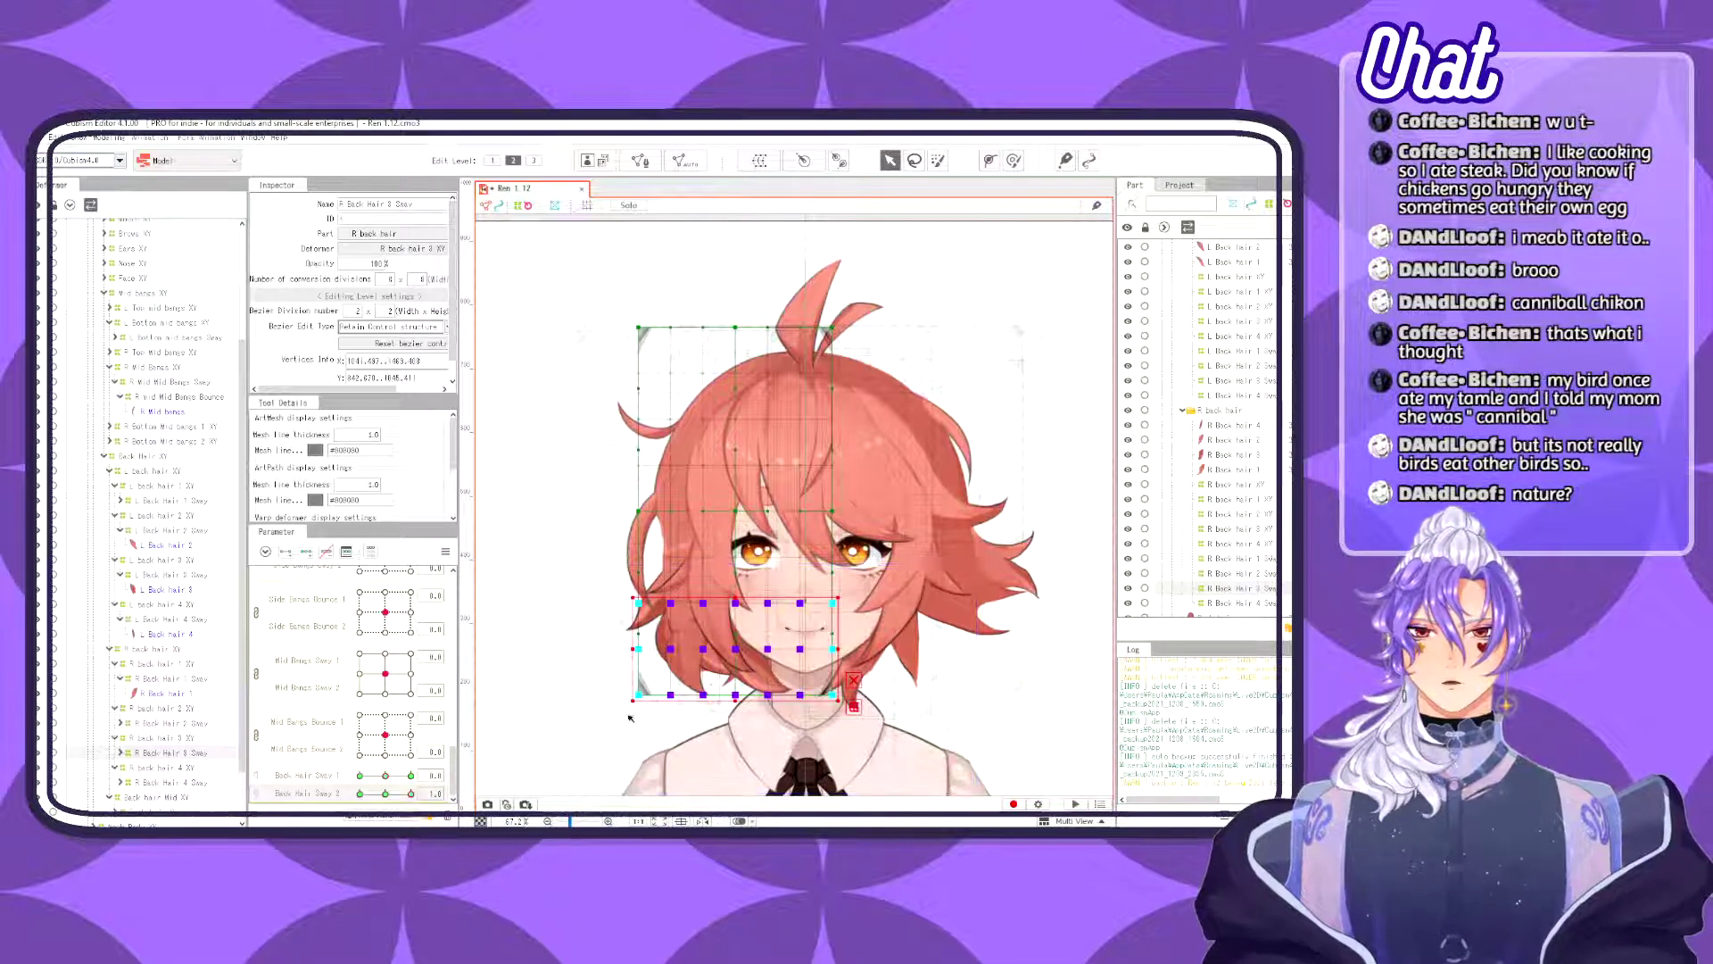
{"action": "left_click_drag", "start_coordinate": [624, 702], "coordinate": [685, 711]}
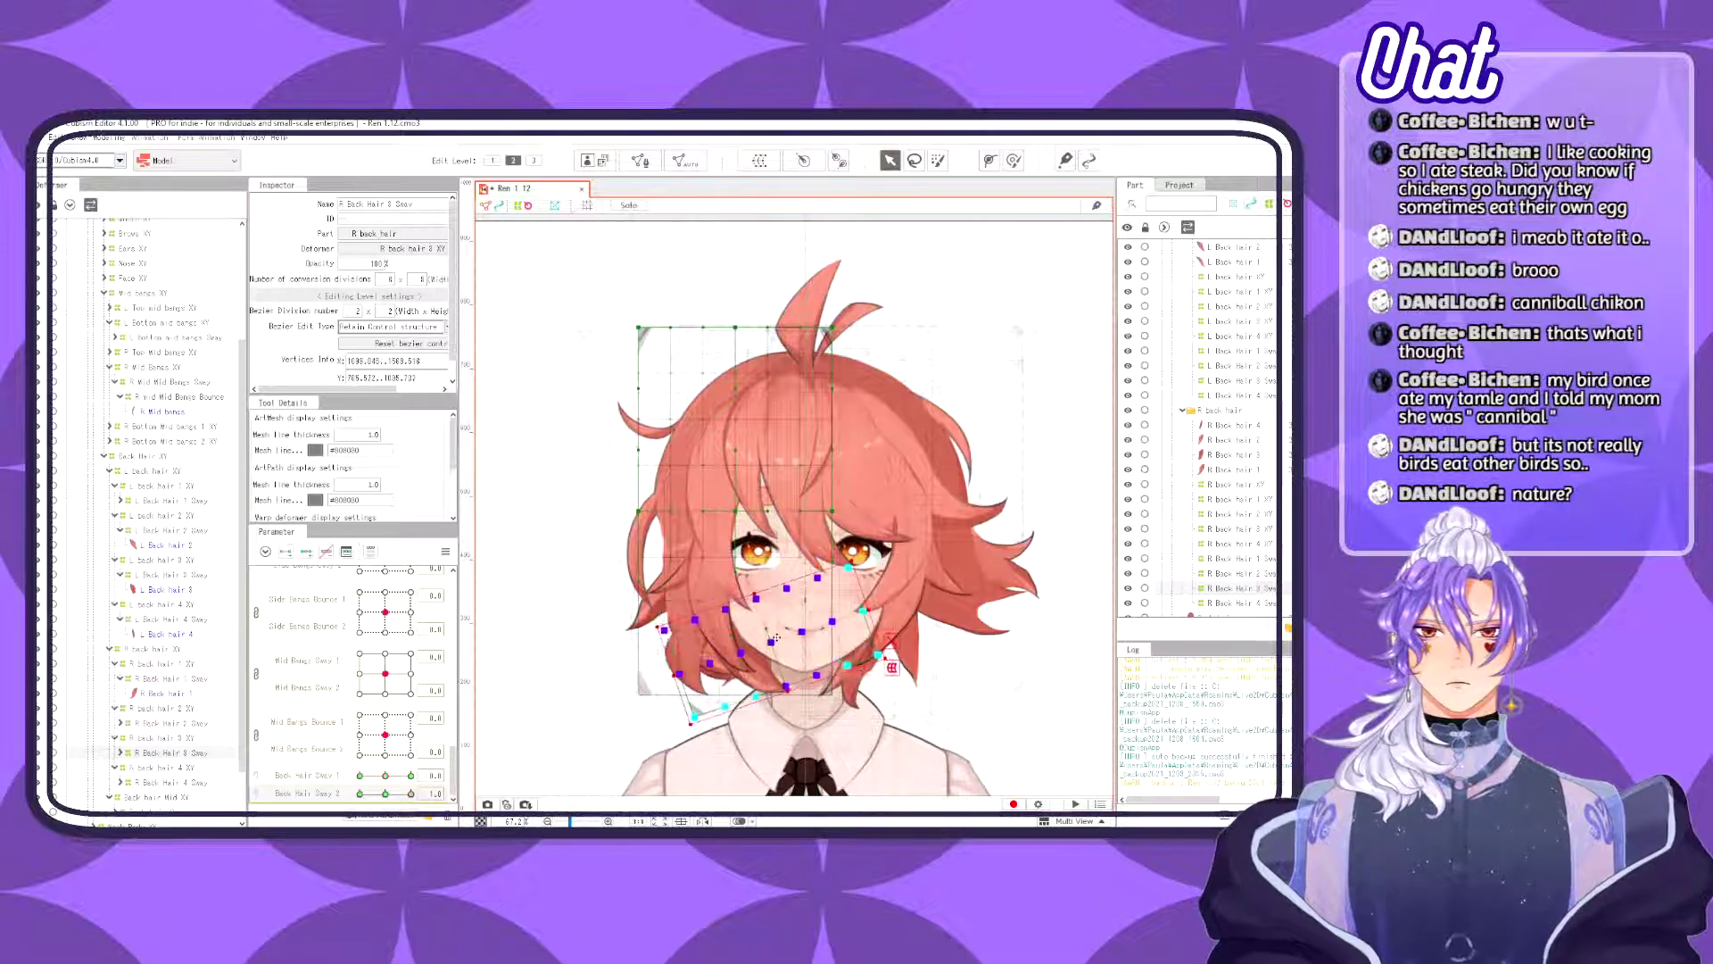
{"action": "left_click_drag", "start_coordinate": [880, 654], "coordinate": [883, 660]}
- Narrow the selection to the lower two rows of R Back Hair 3 Sway points, rotate them further counterclockwise and move them inward
{"action": "key", "text": "b"}
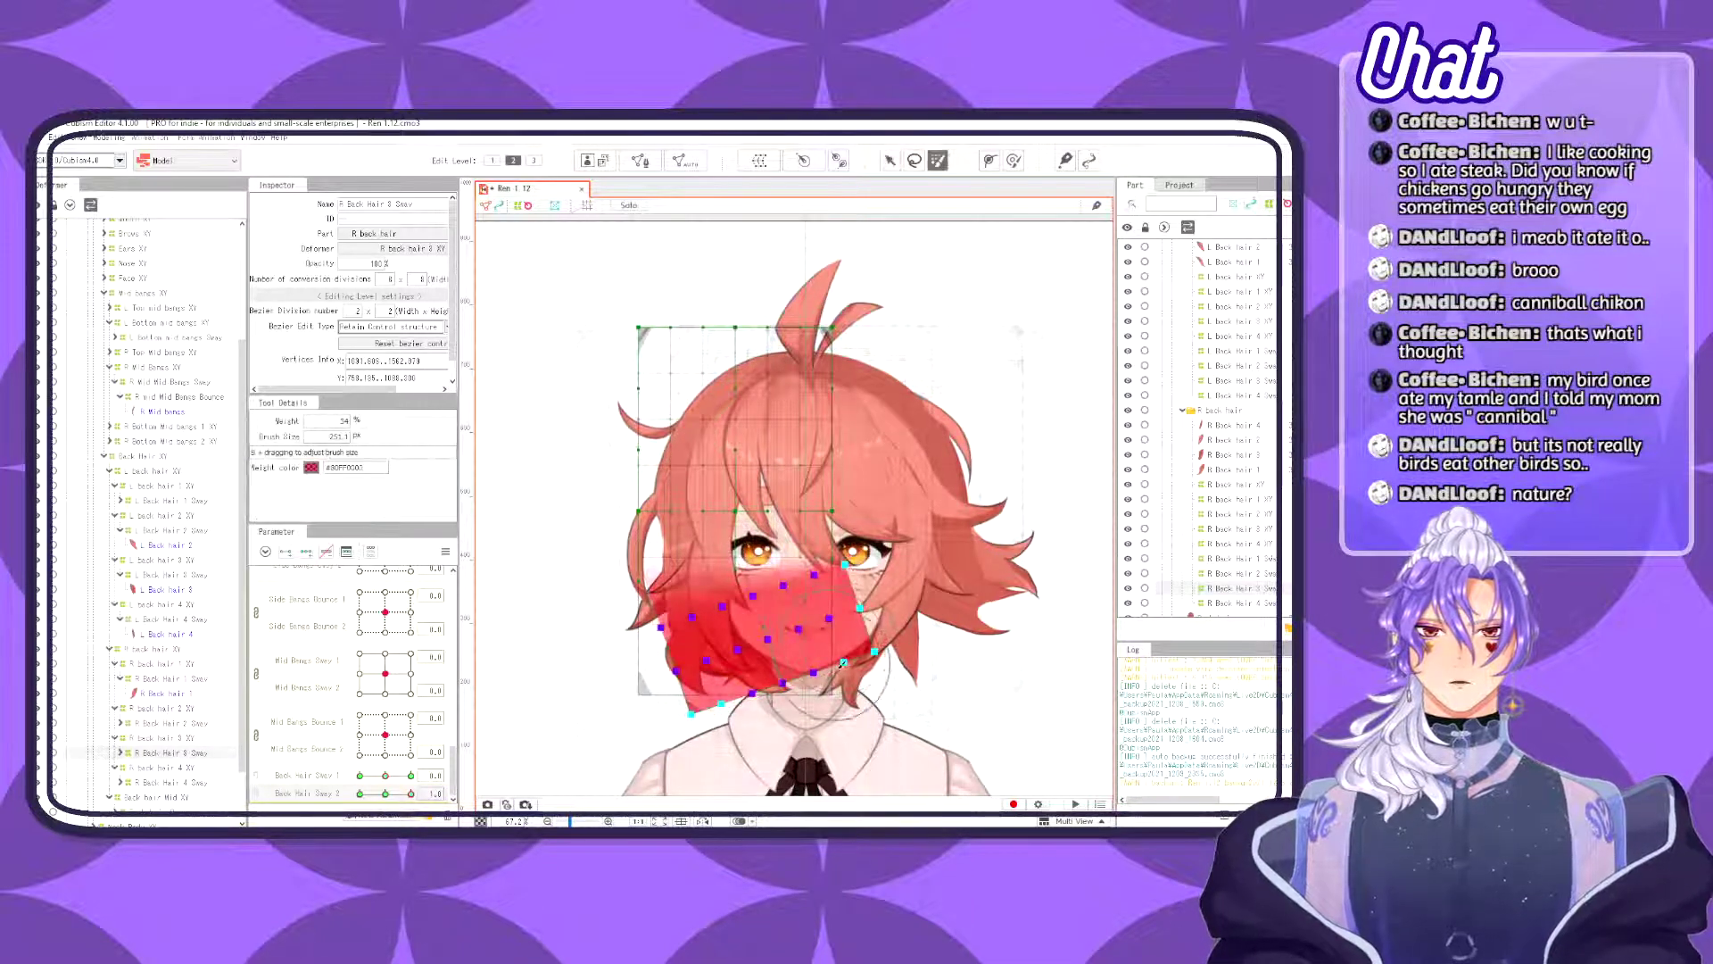
{"action": "left_click_drag", "start_coordinate": [868, 582], "coordinate": [674, 607]}
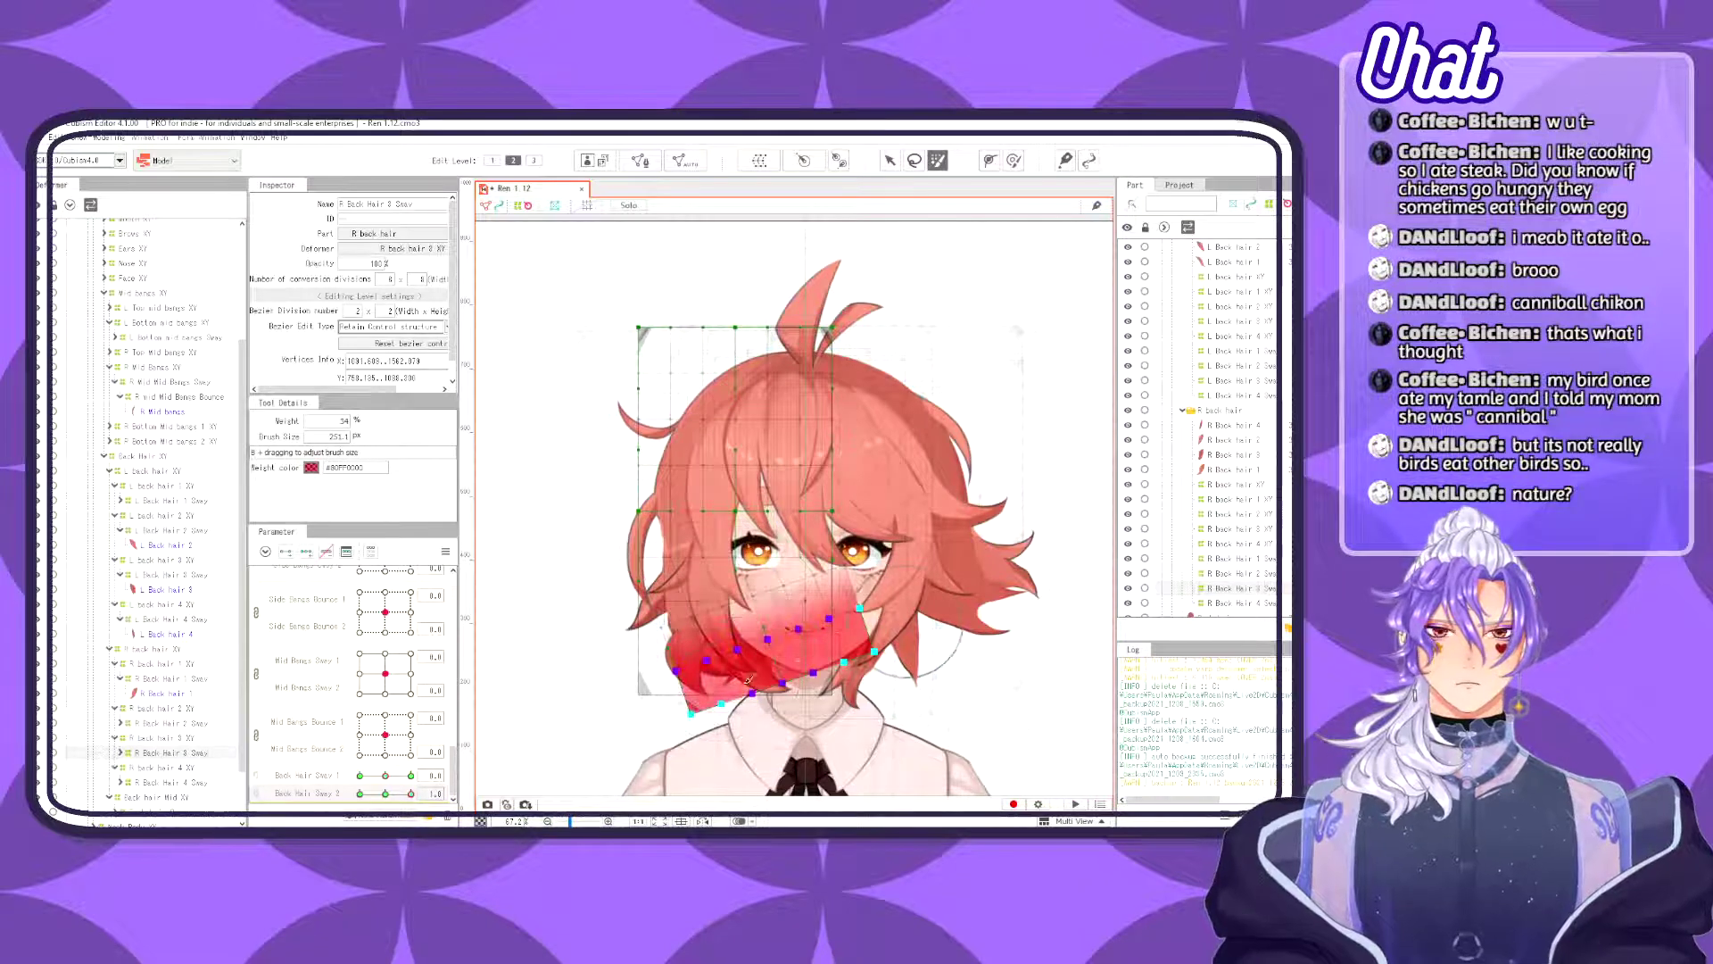
{"action": "key", "text": "v"}
{"action": "left_click_drag", "start_coordinate": [661, 720], "coordinate": [690, 756]}
{"action": "left_click_drag", "start_coordinate": [775, 668], "coordinate": [795, 654]}
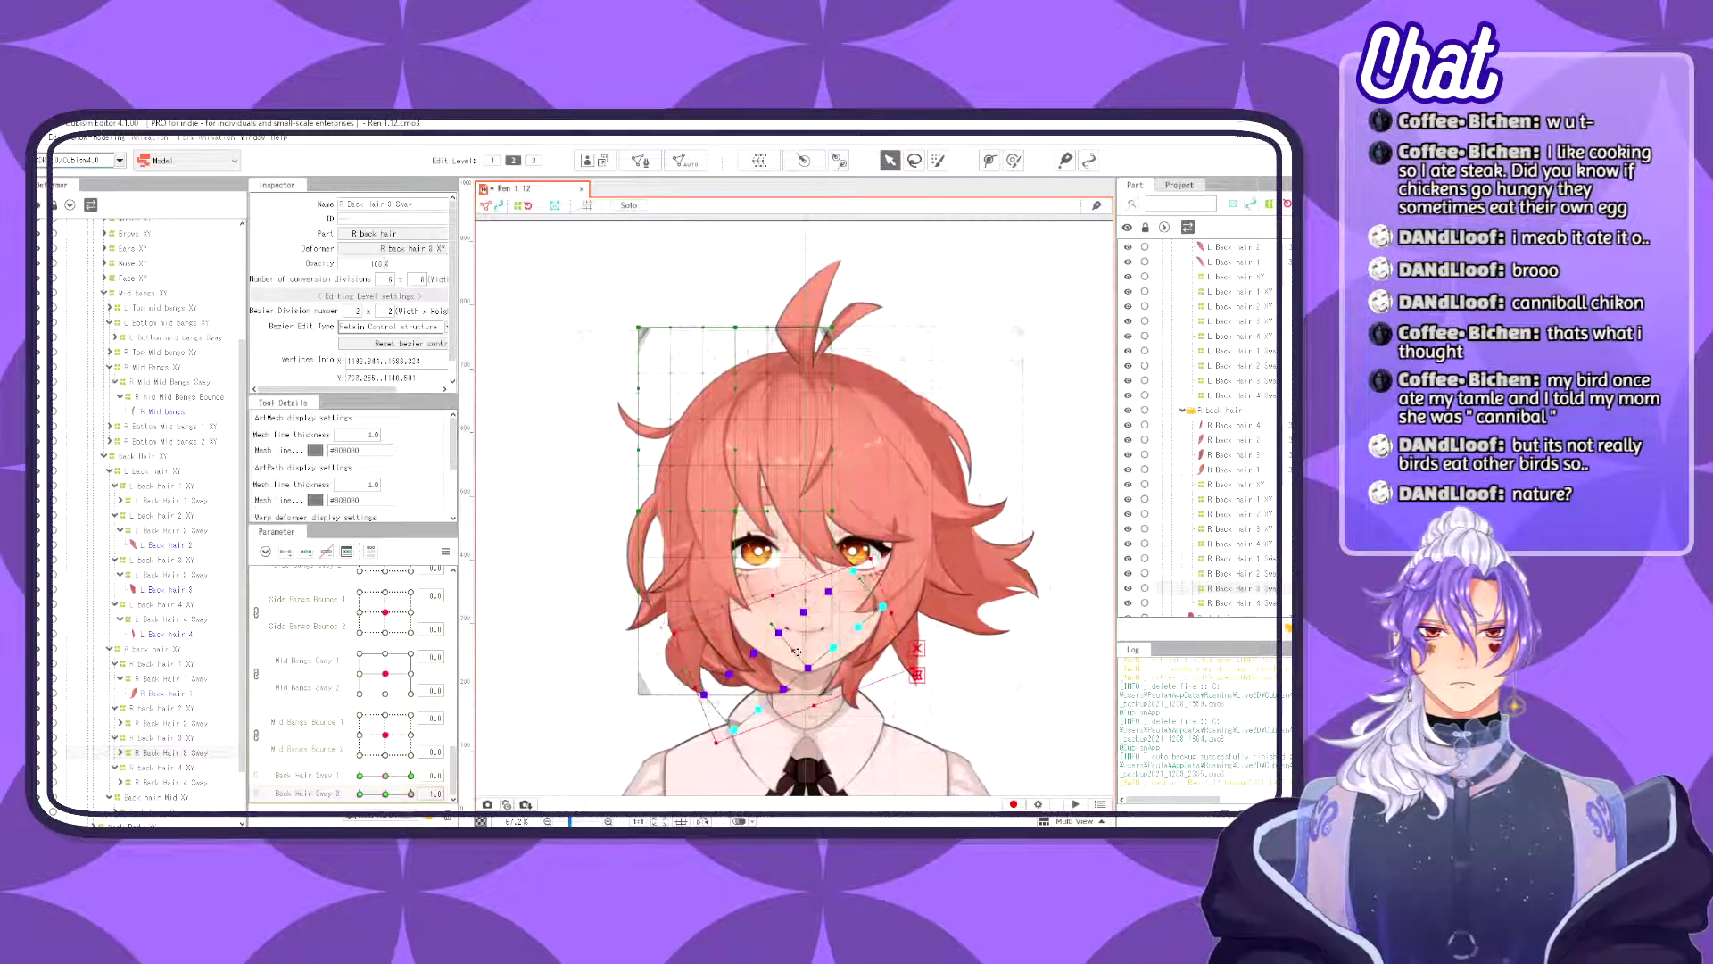
- Narrow the selection to the bottom edge points of the R Back Hair 3 Sway deformer and adjust them to extend the bend
{"action": "key", "text": "b"}
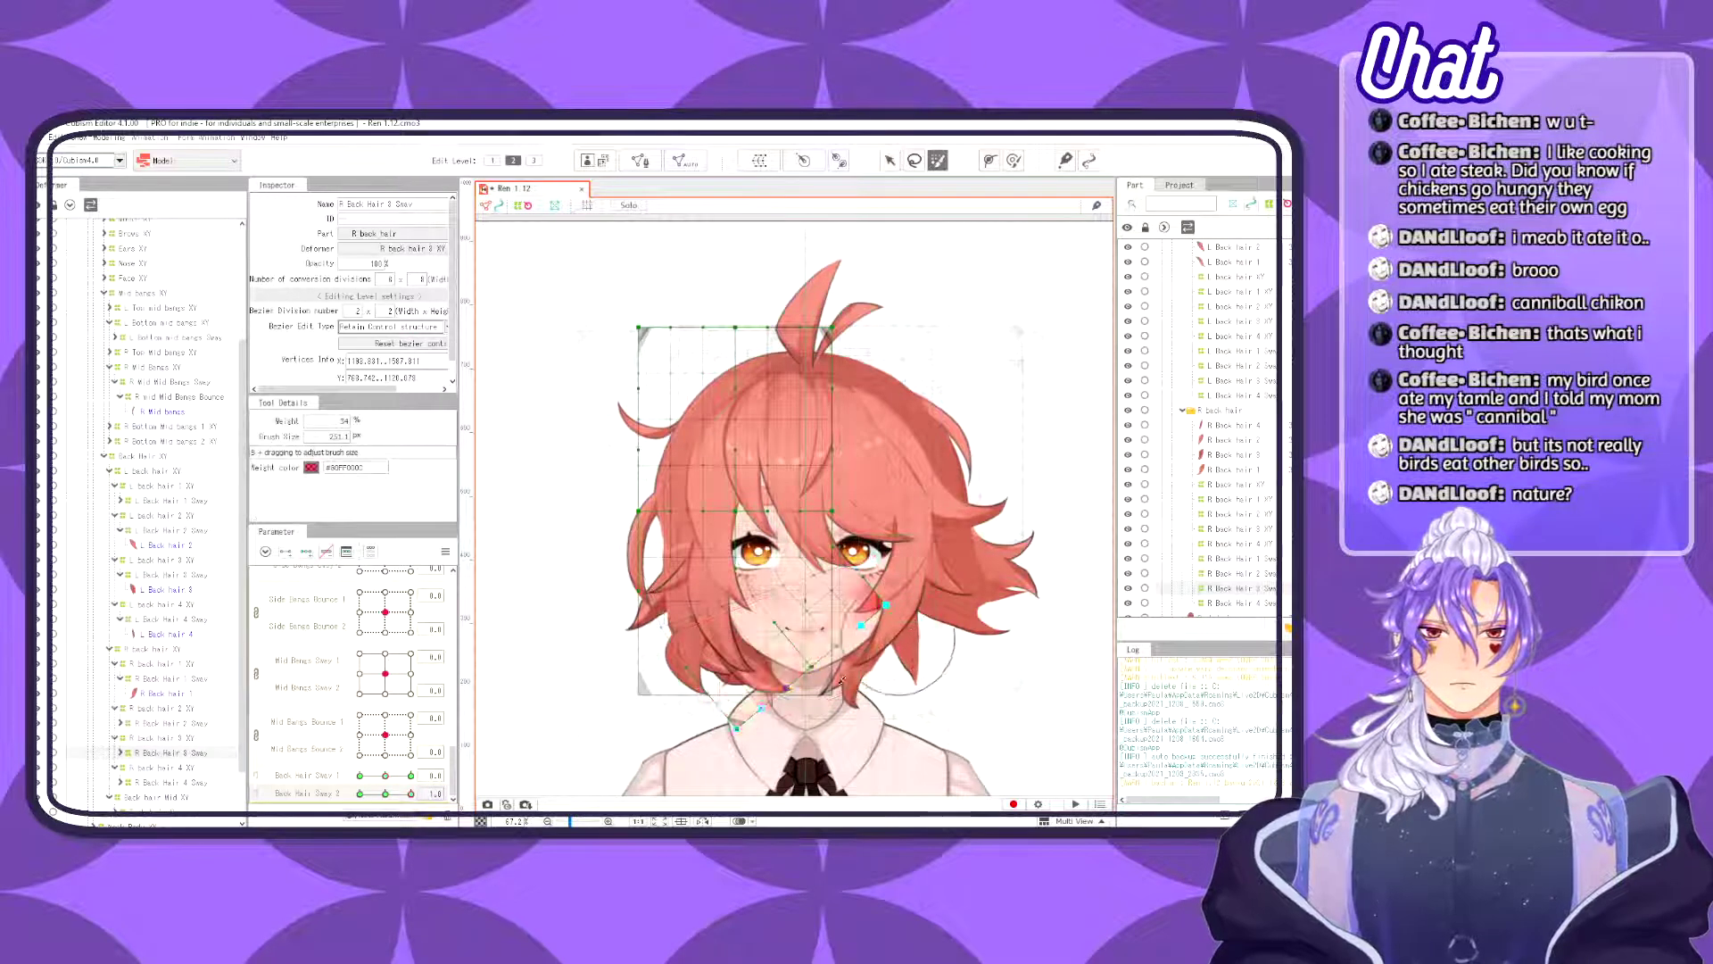
{"action": "key", "text": "v"}
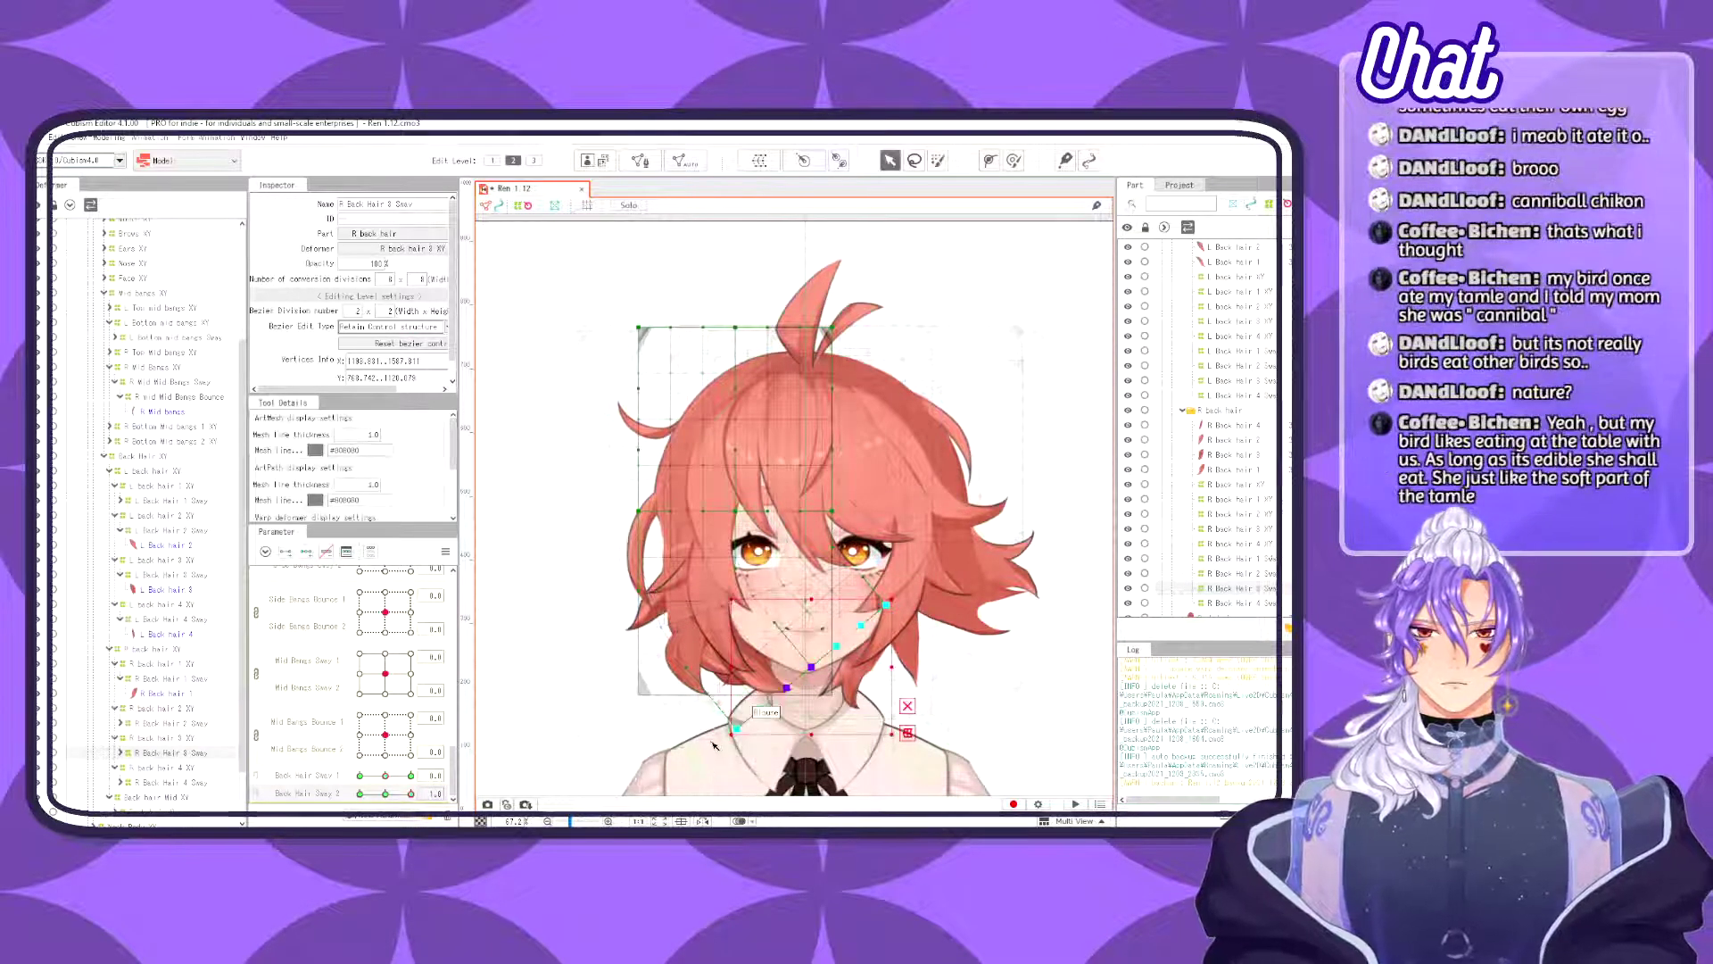
{"action": "left_click_drag", "start_coordinate": [819, 658], "coordinate": [769, 664]}
- At Back Hair Sway 2 of -1.0, select the lower three rows of R Back Hair 3 Sway points, rotate them clockwise and shift them outward
{"action": "left_click_drag", "start_coordinate": [388, 796], "coordinate": [282, 766]}
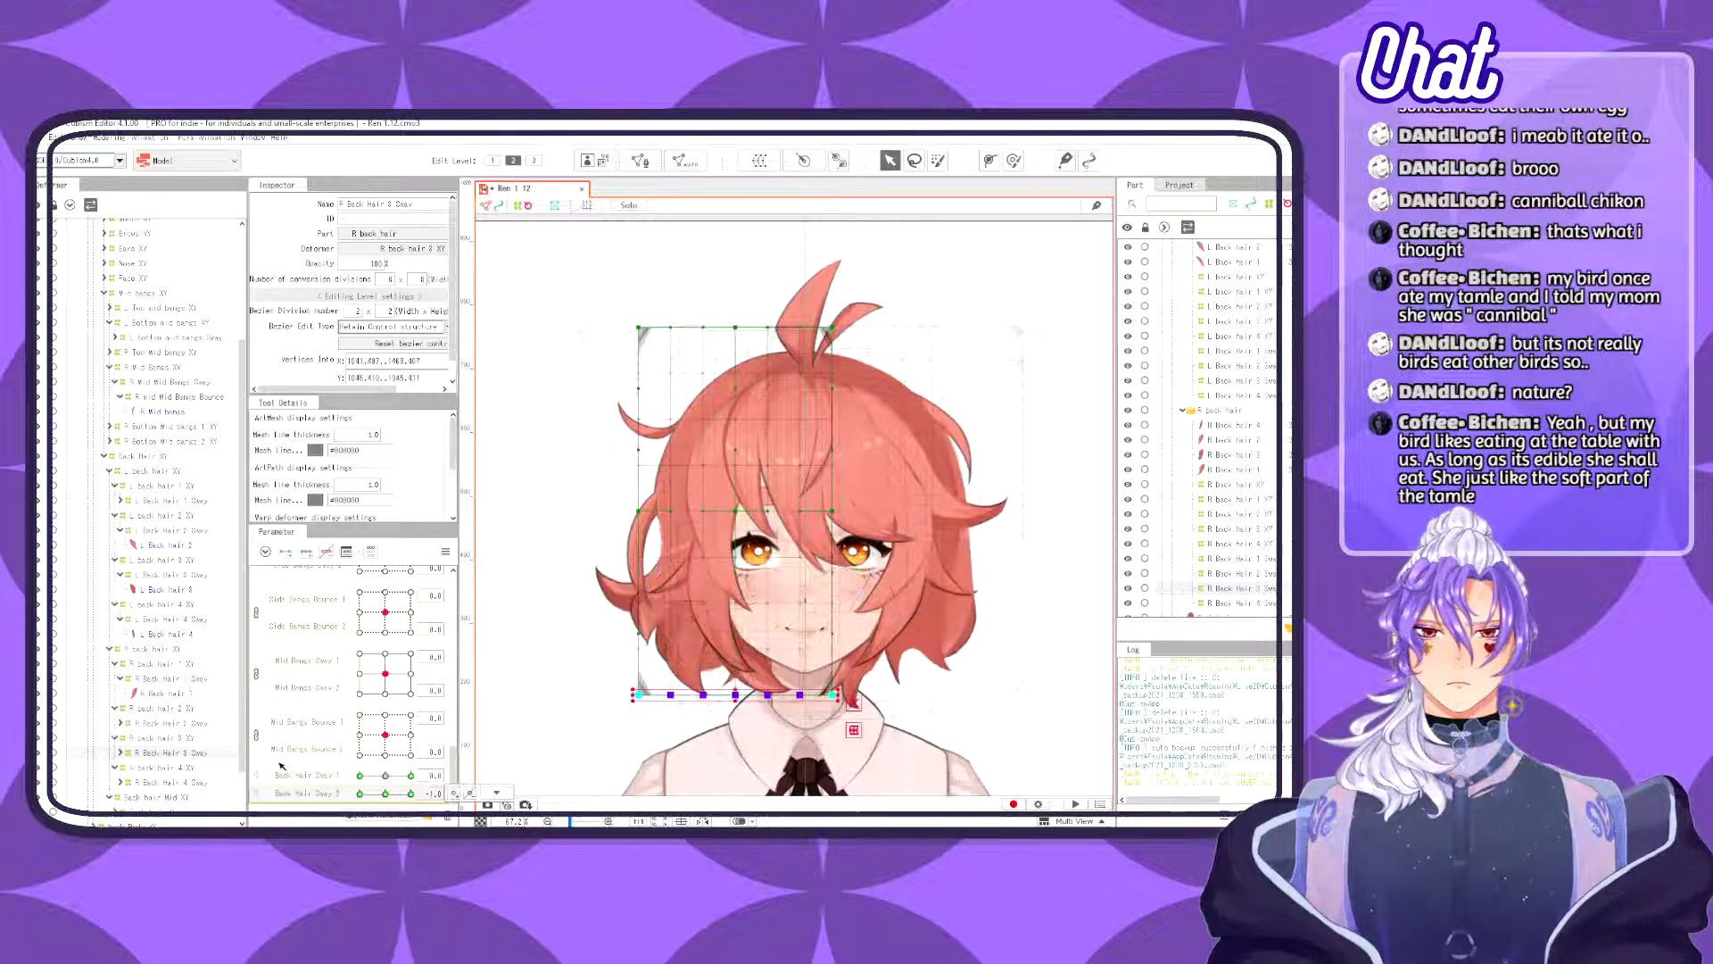
{"action": "key", "text": "b"}
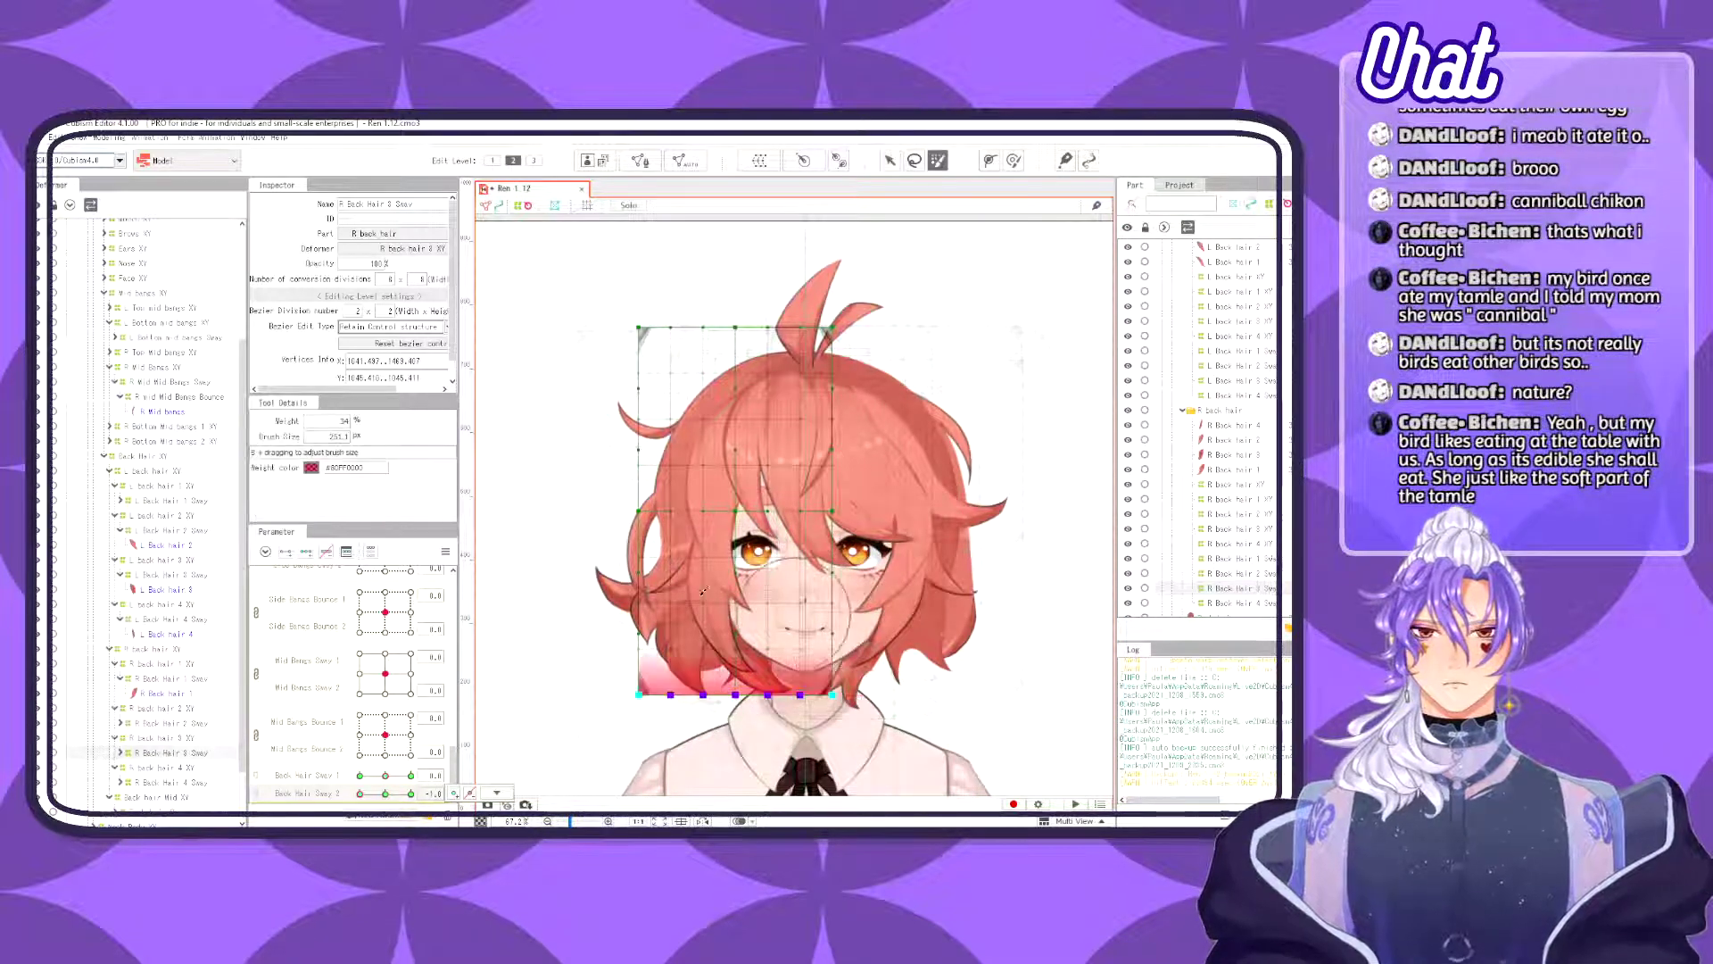
{"action": "mouse_move", "coordinate": [606, 625]}
{"action": "left_mouse_down"}
{"action": "mouse_move", "coordinate": [838, 656]}
{"action": "mouse_move", "coordinate": [627, 668]}
{"action": "mouse_move", "coordinate": [710, 651]}
{"action": "mouse_move", "coordinate": [875, 687]}
{"action": "mouse_move", "coordinate": [835, 687]}
{"action": "left_mouse_up"}
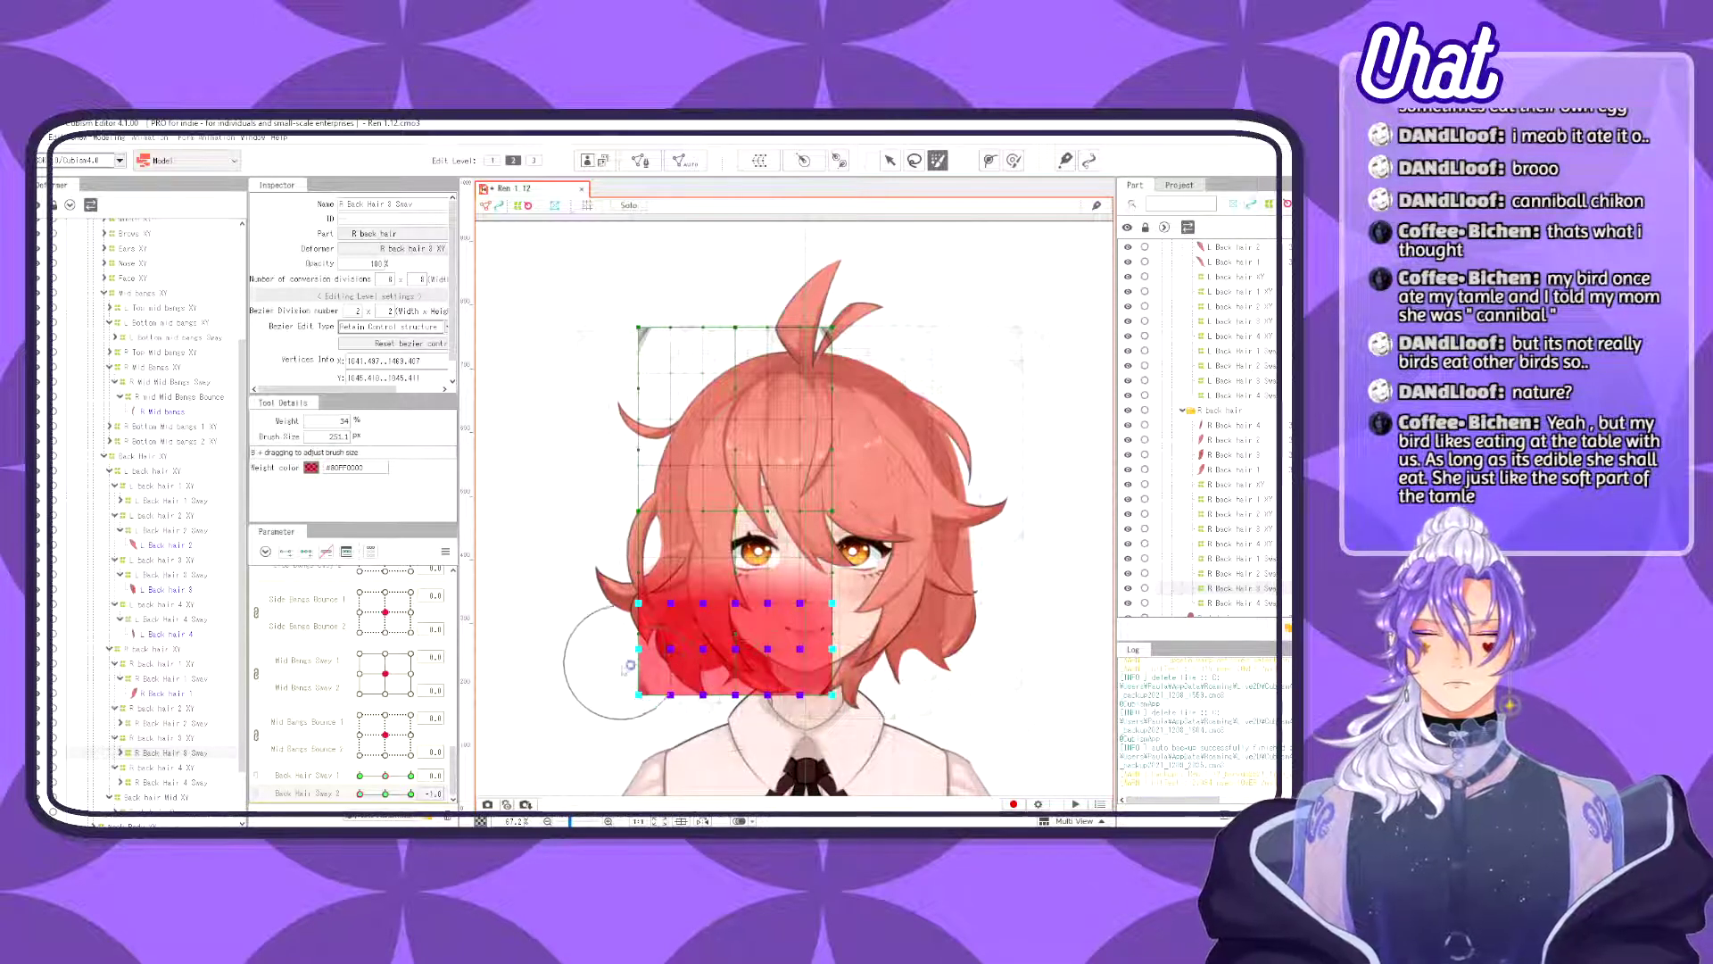
{"action": "key", "text": "v"}
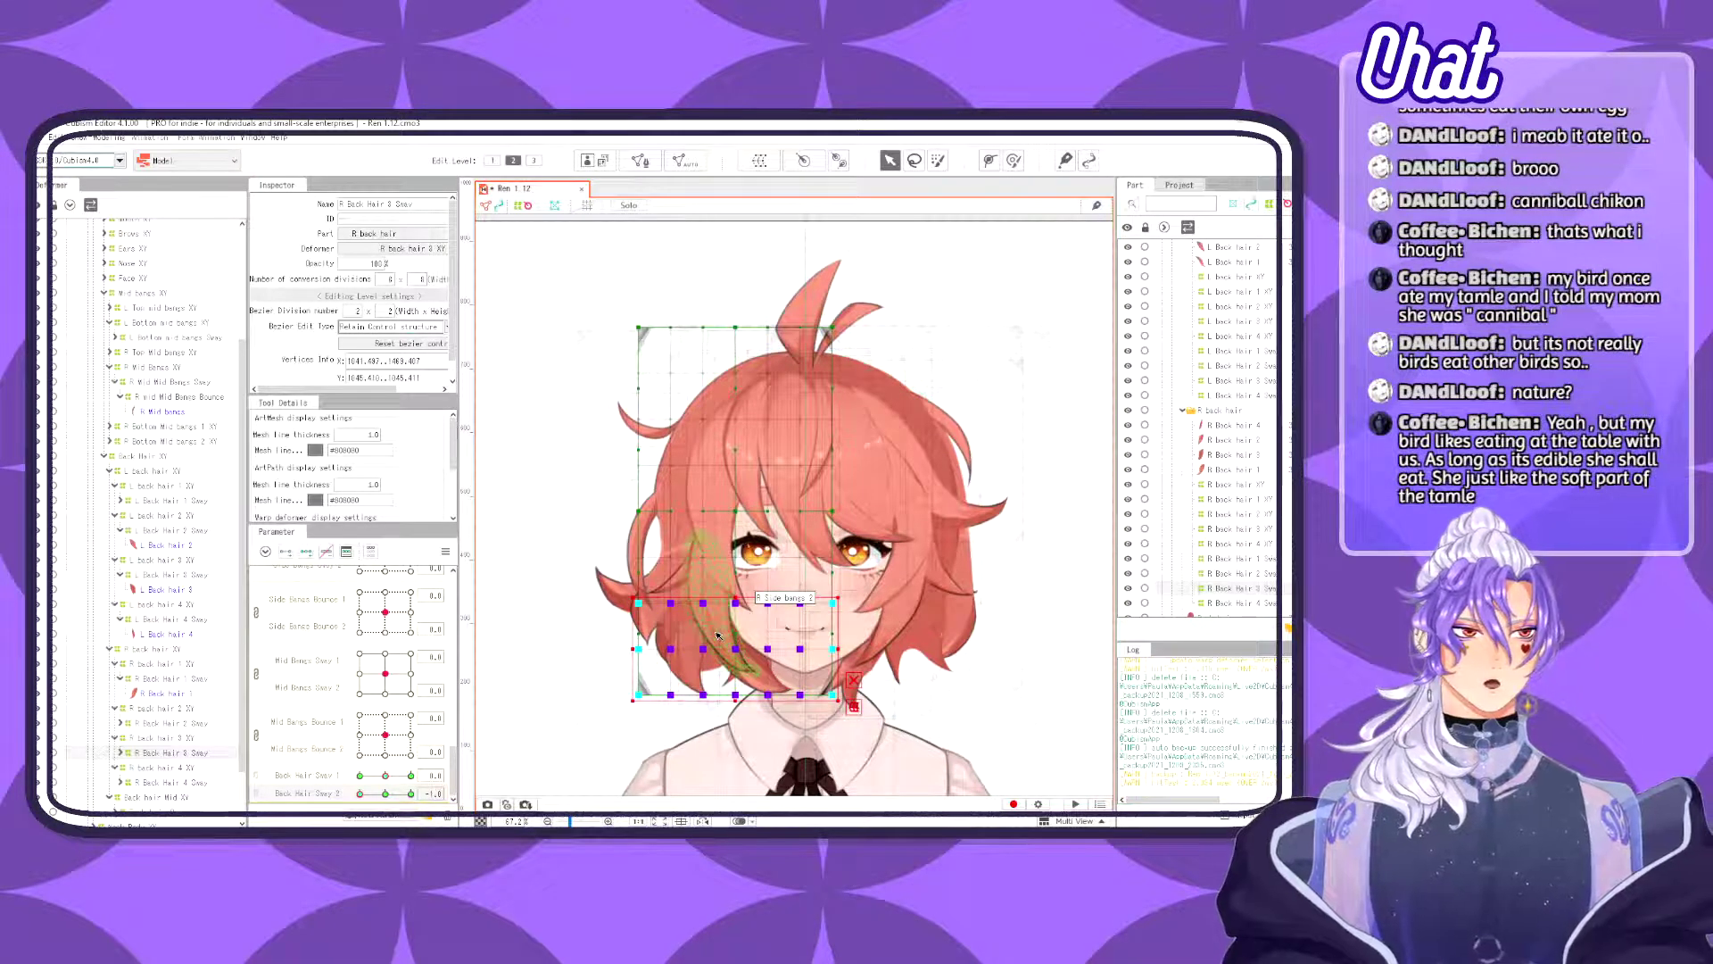
{"action": "left_click_drag", "start_coordinate": [607, 724], "coordinate": [589, 689]}
{"action": "left_click_drag", "start_coordinate": [737, 648], "coordinate": [711, 647]}
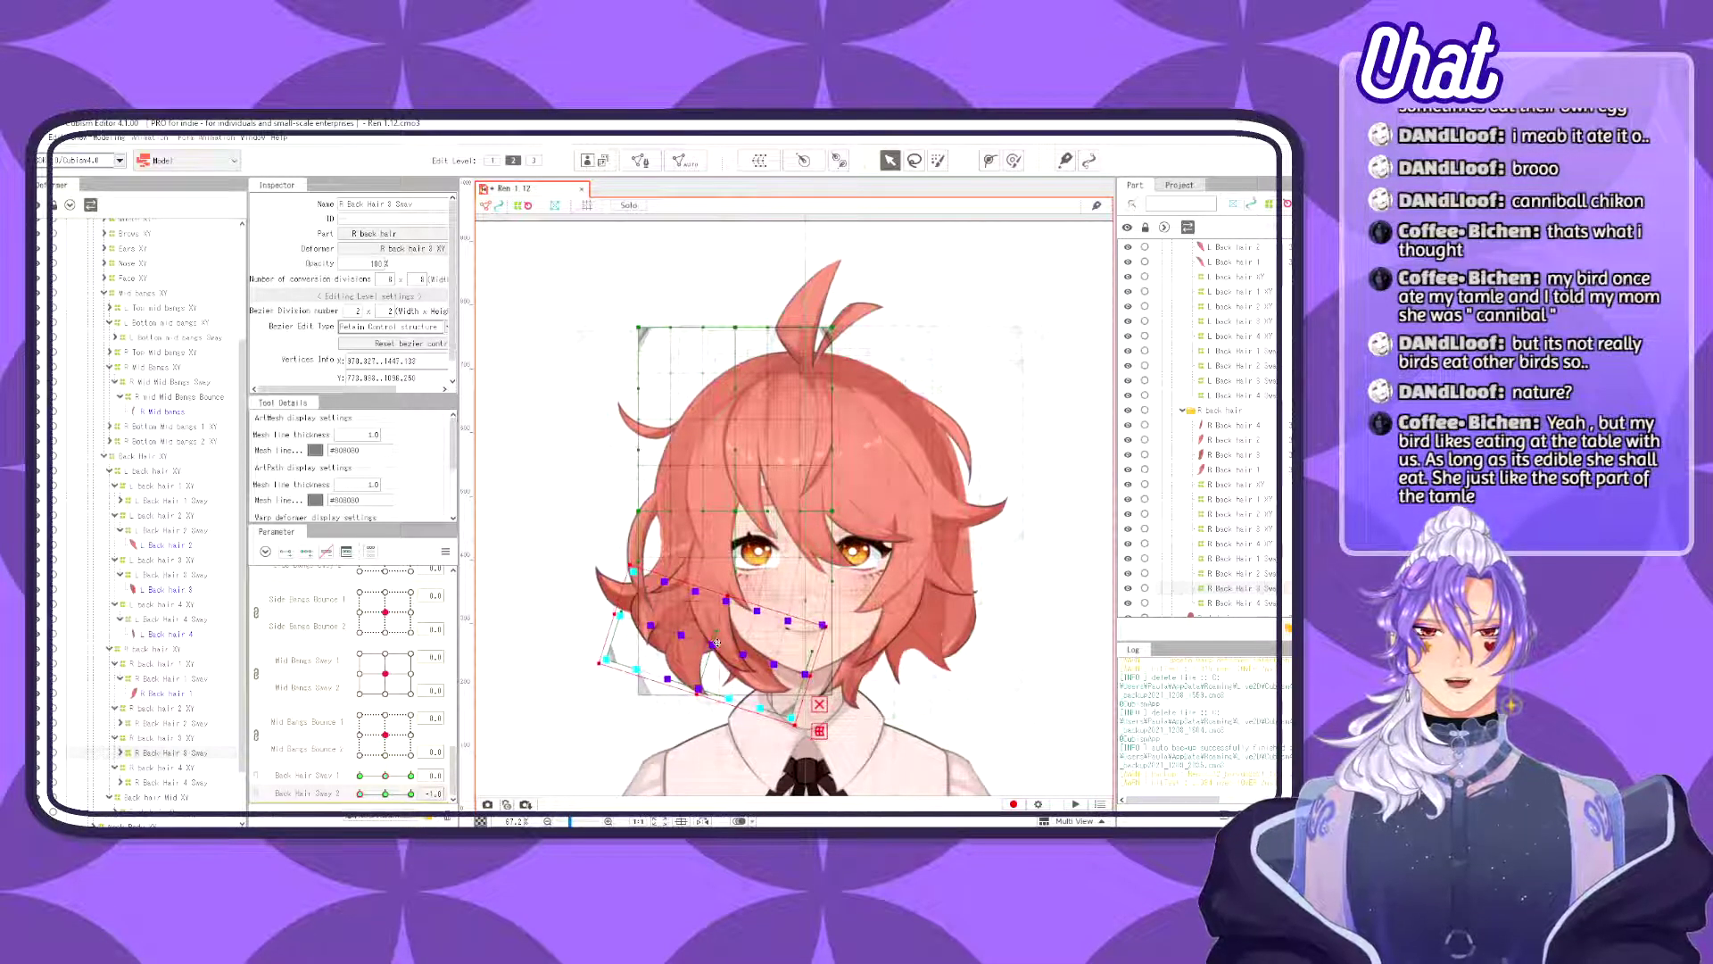
- Narrow the selection to the lower two rows of R Back Hair 3 Sway points, rotate them further clockwise and move them outward
{"action": "key", "text": "b"}
{"action": "left_click_drag", "start_coordinate": [794, 580], "coordinate": [638, 562]}
{"action": "key", "text": "v"}
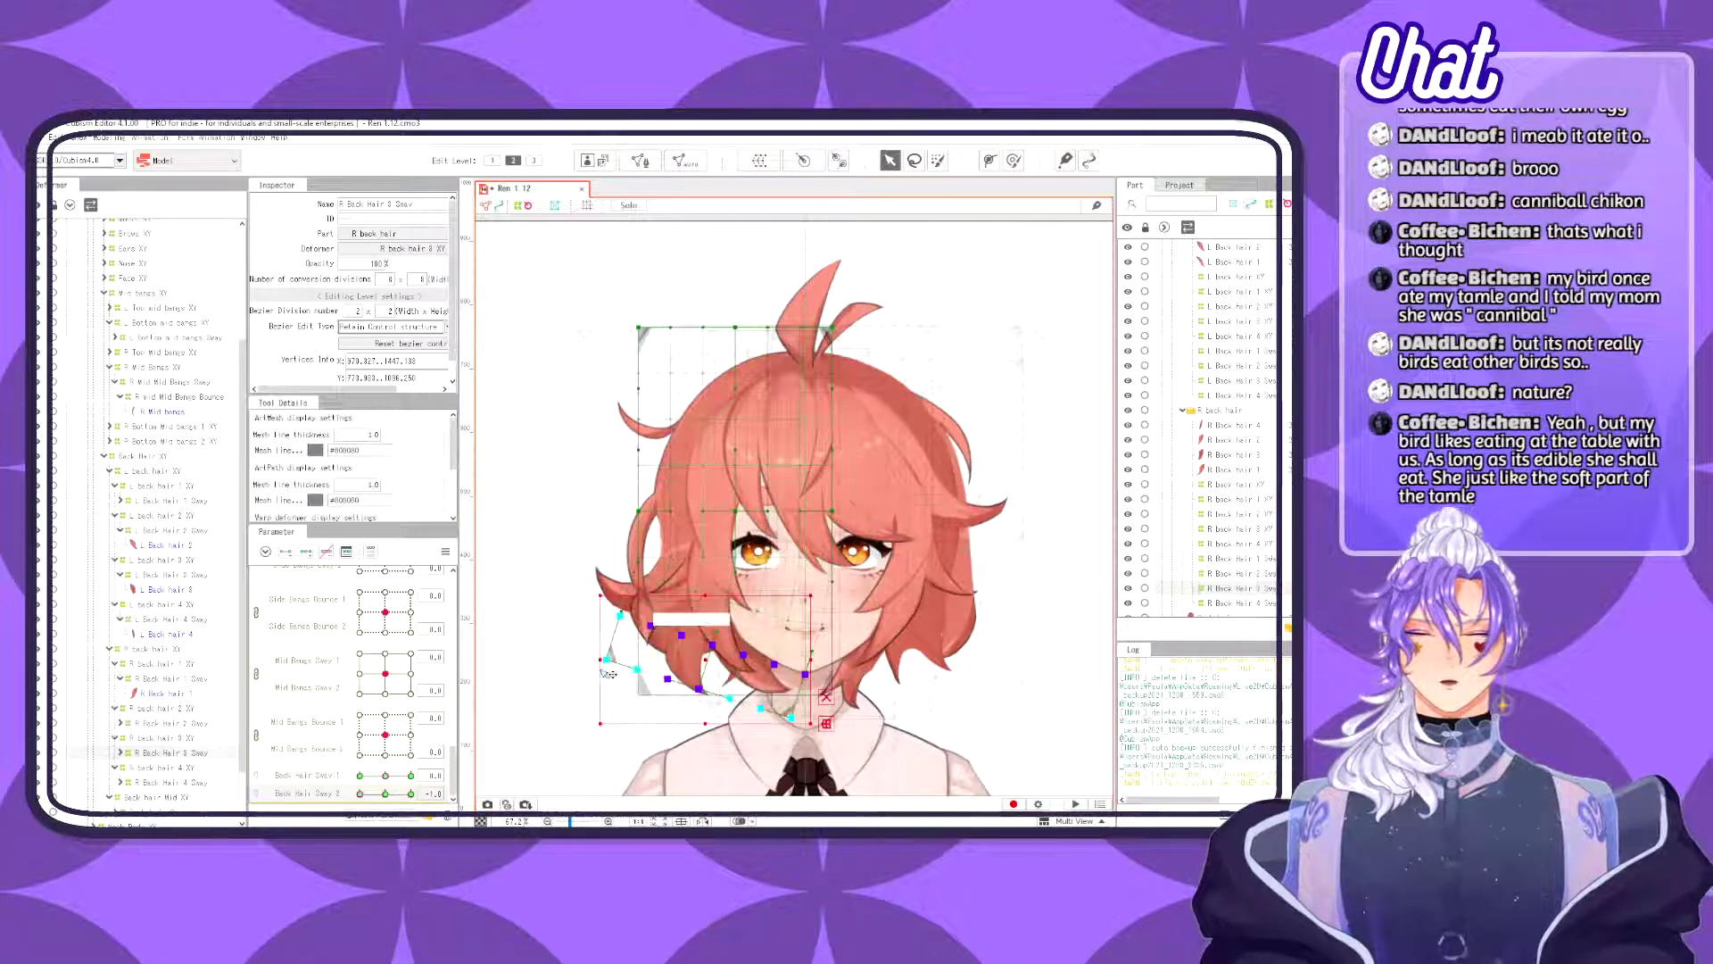
{"action": "left_click_drag", "start_coordinate": [589, 729], "coordinate": [576, 699]}
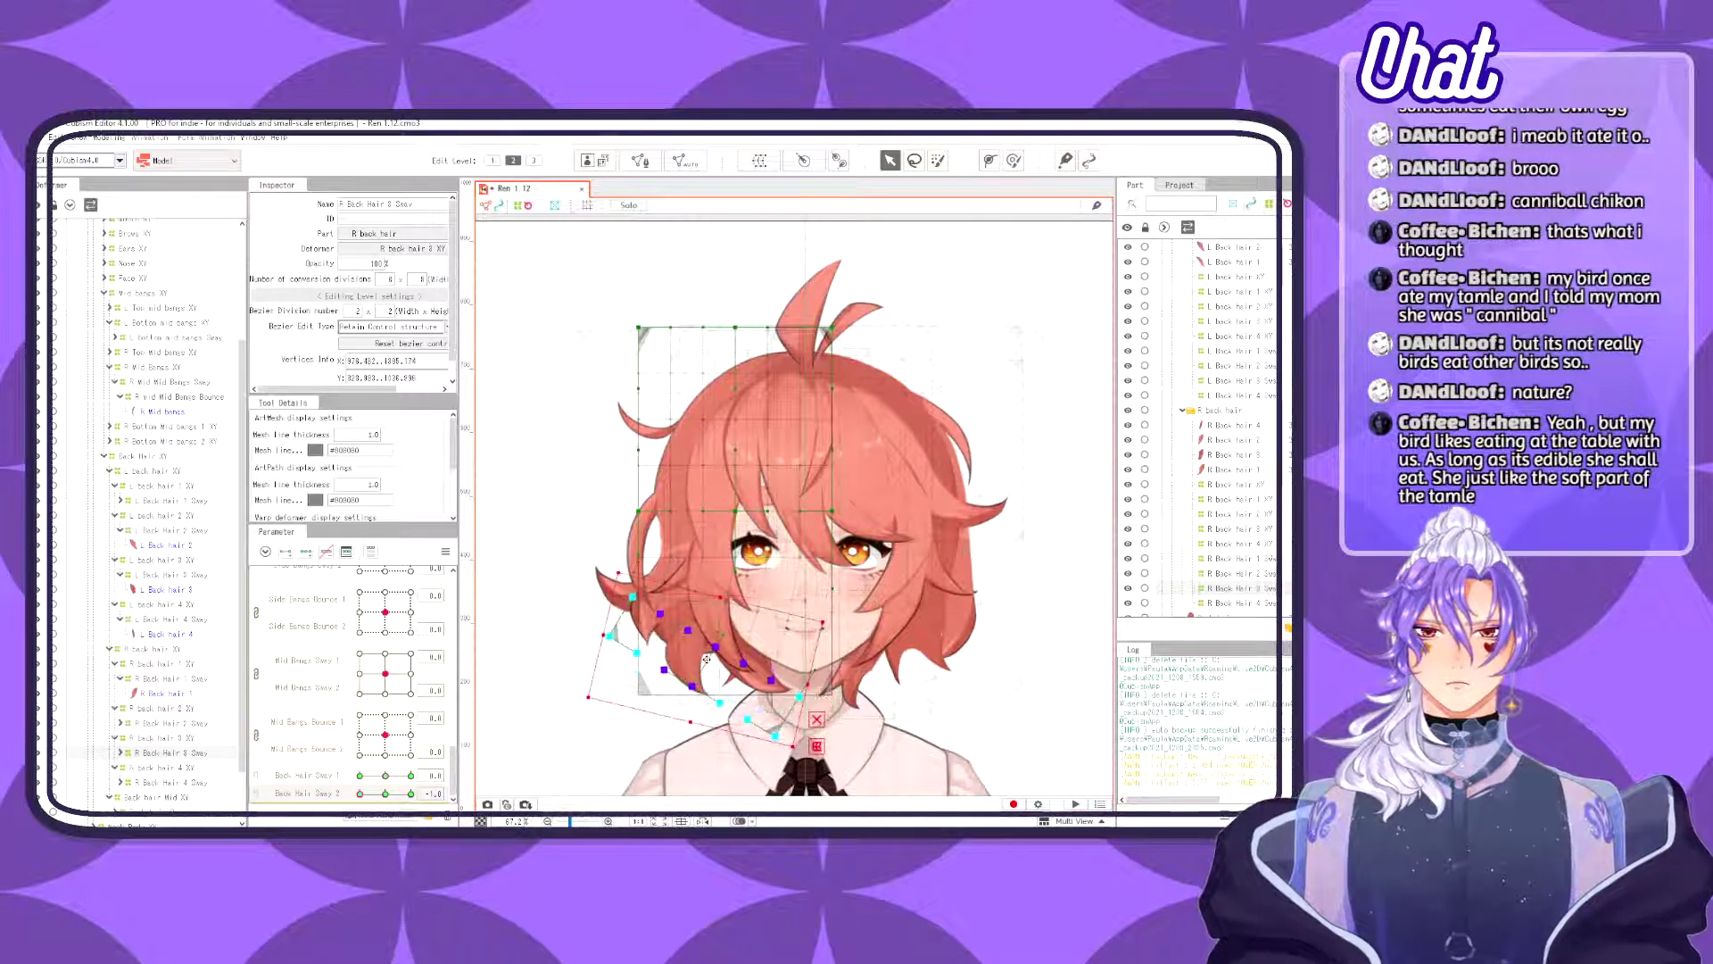
{"action": "left_click_drag", "start_coordinate": [707, 658], "coordinate": [692, 654]}
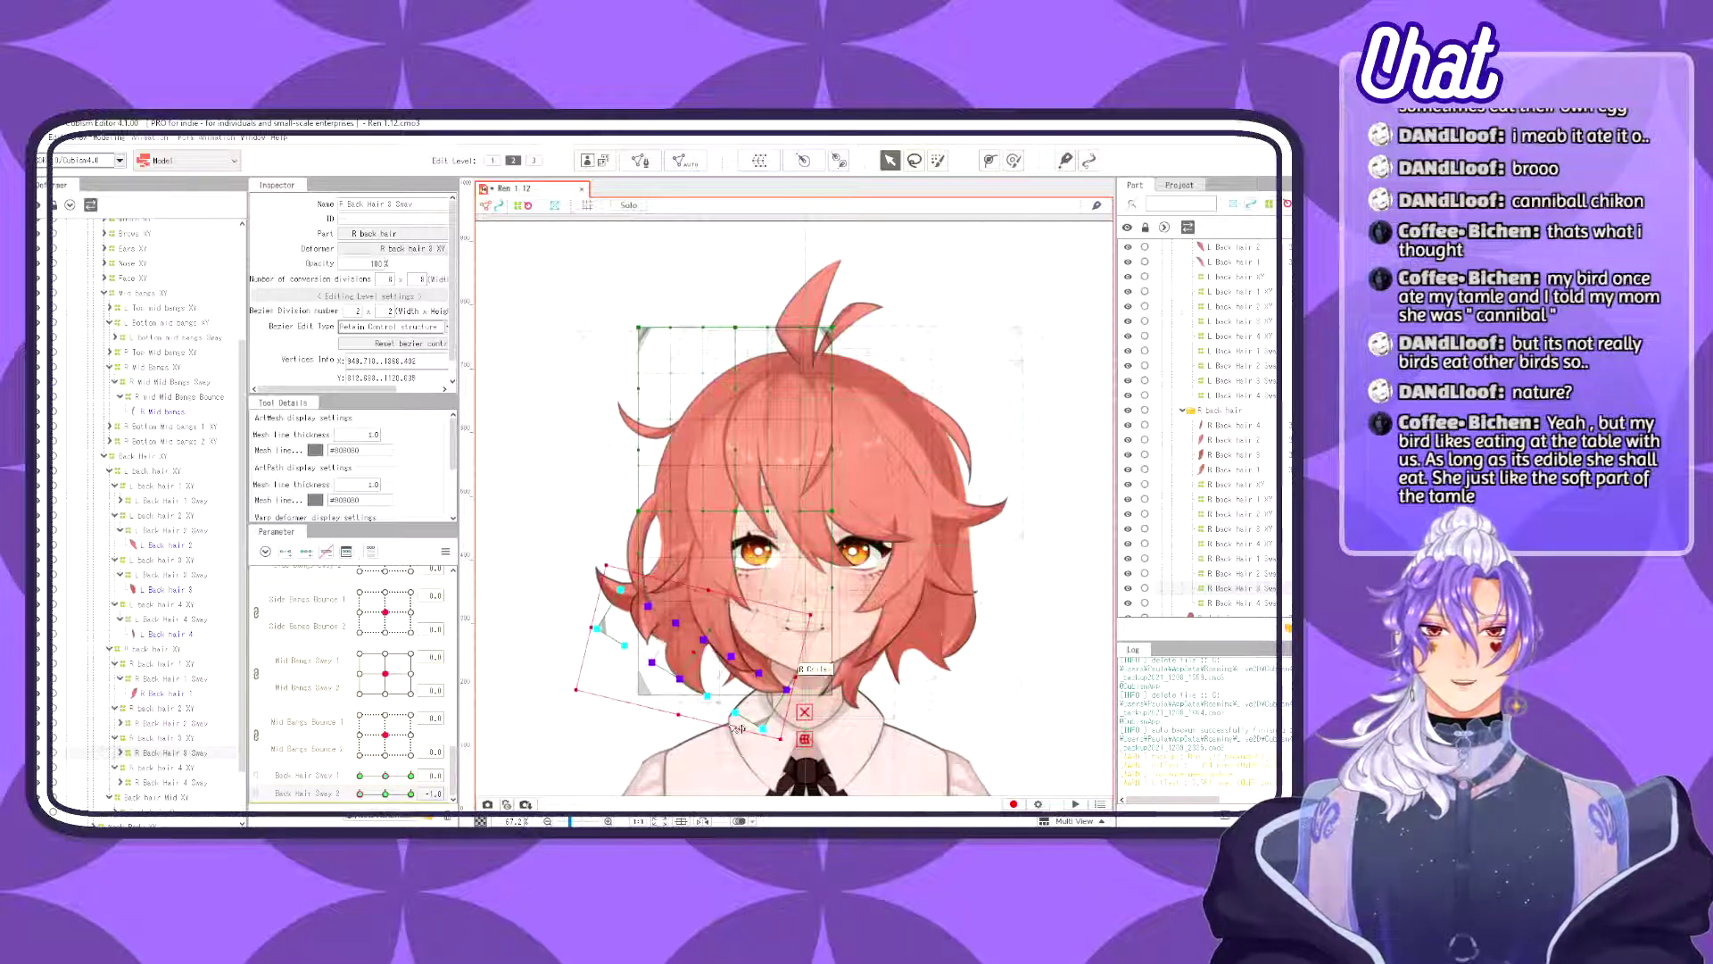
- Narrow the selection to R Back Hair 3 Sway's bottom edge points, adjust them into a tighter outward bend, and preview Back Hair Sway 2
{"action": "key", "text": "b"}
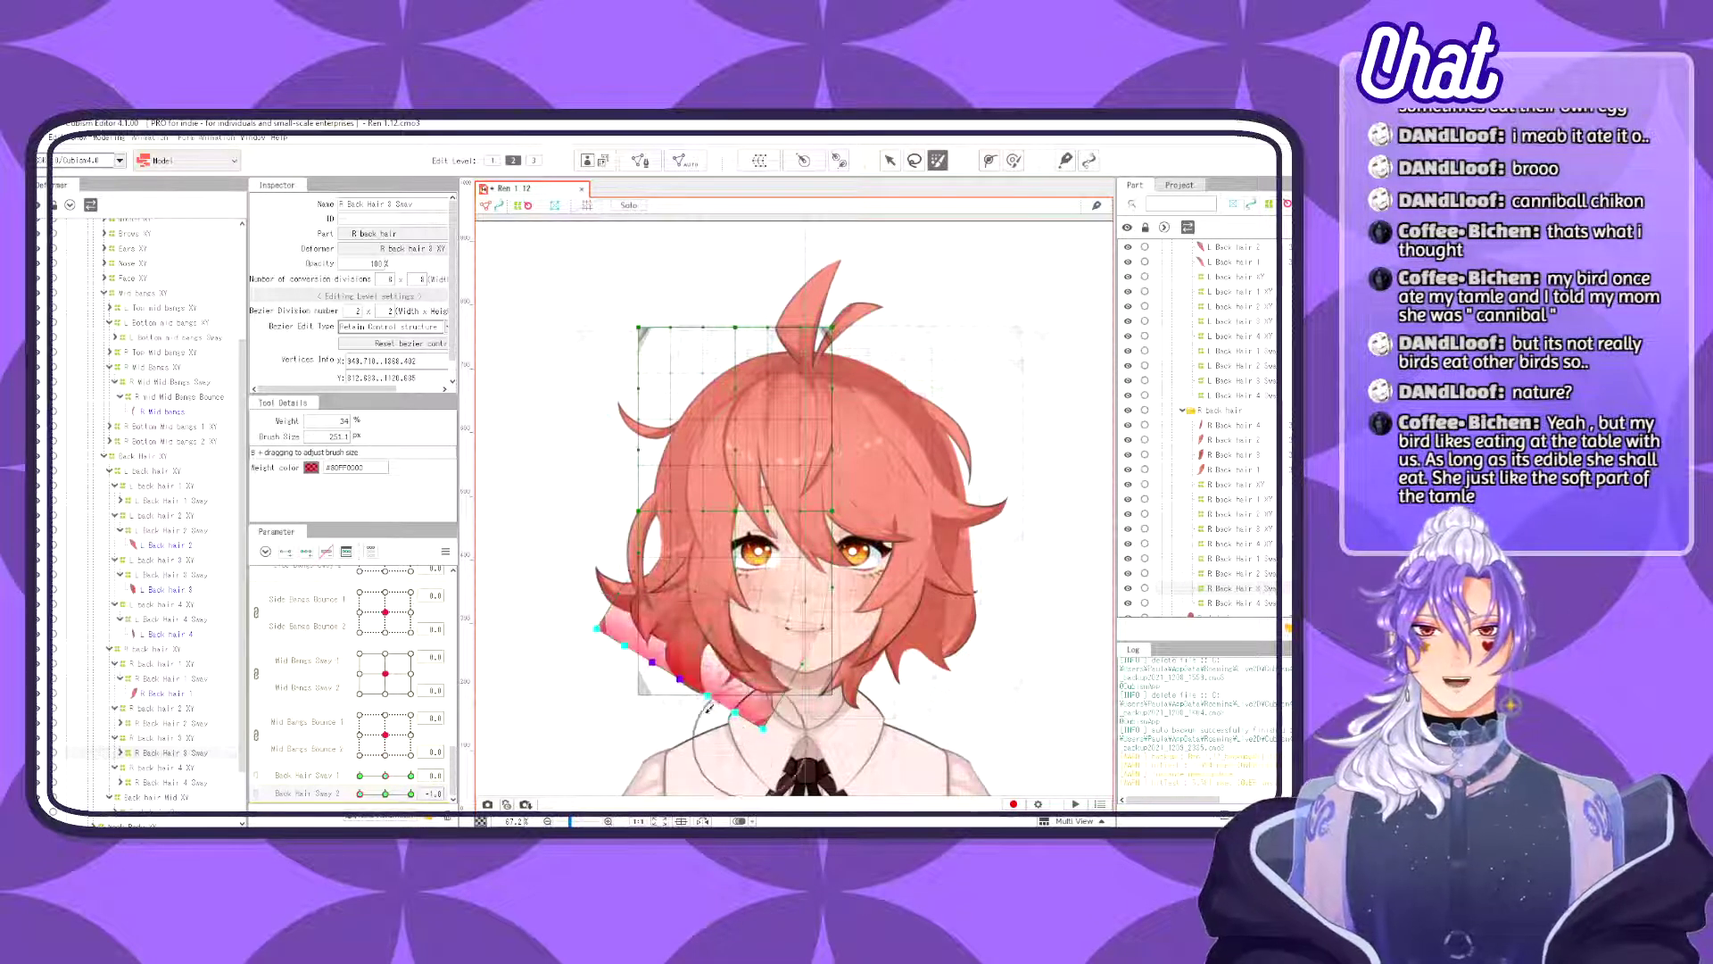
{"action": "key", "text": "v"}
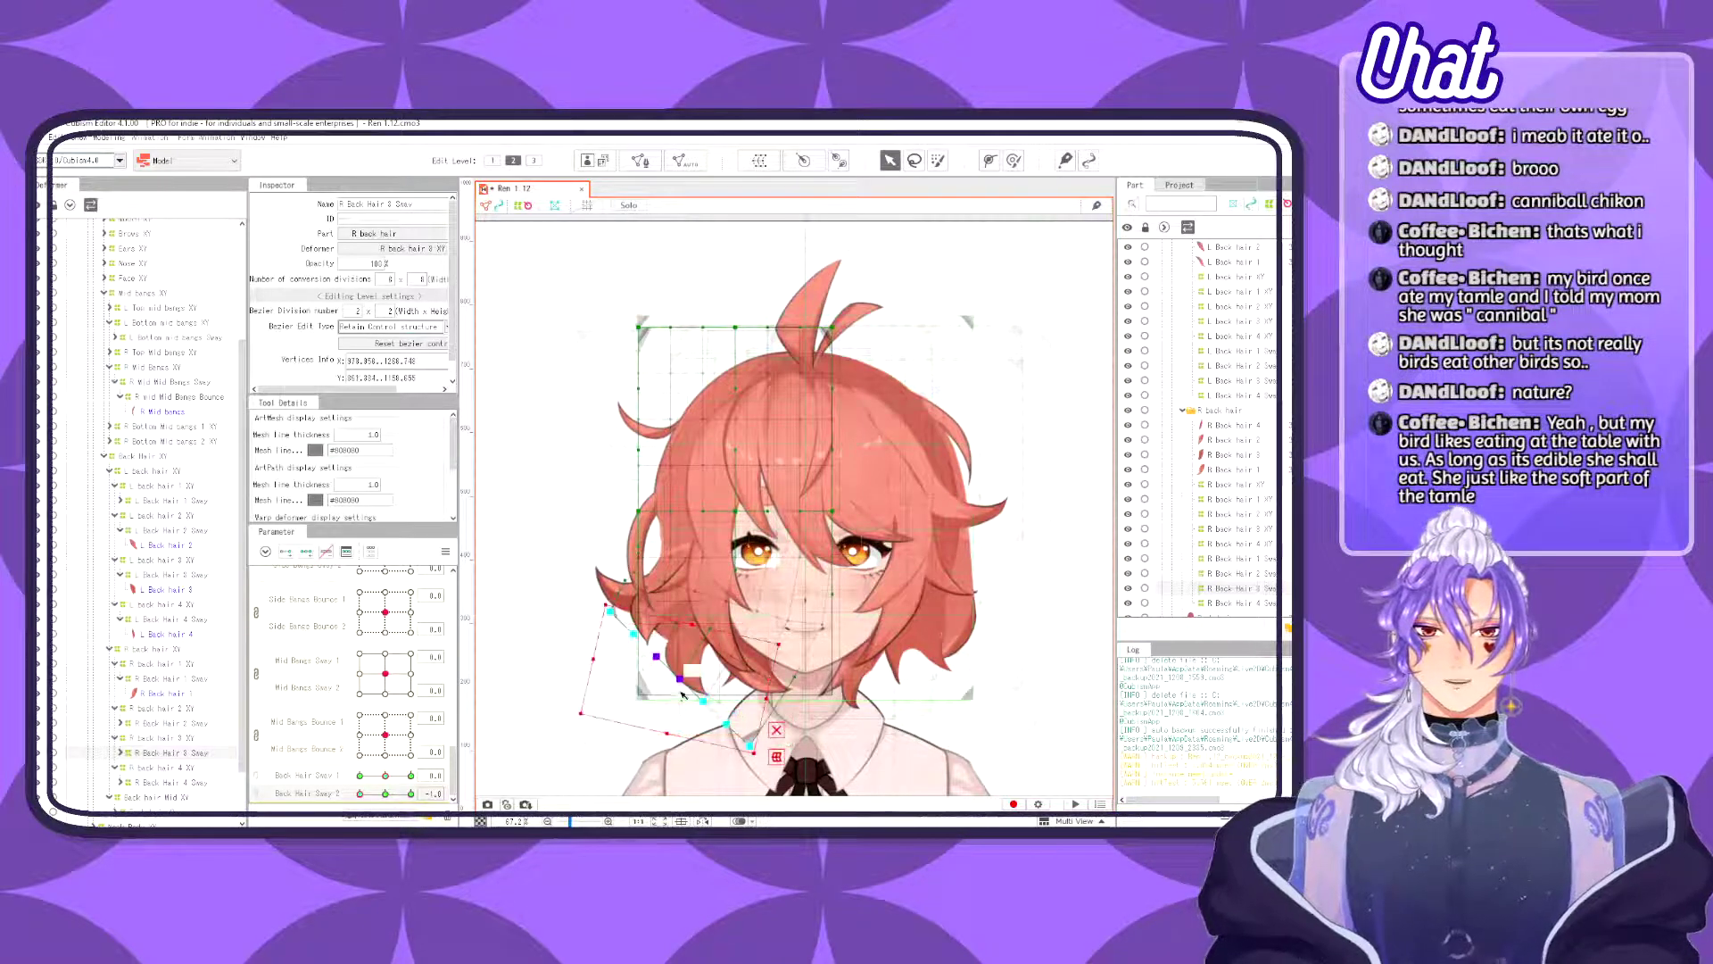
{"action": "left_click_drag", "start_coordinate": [777, 748], "coordinate": [739, 765]}
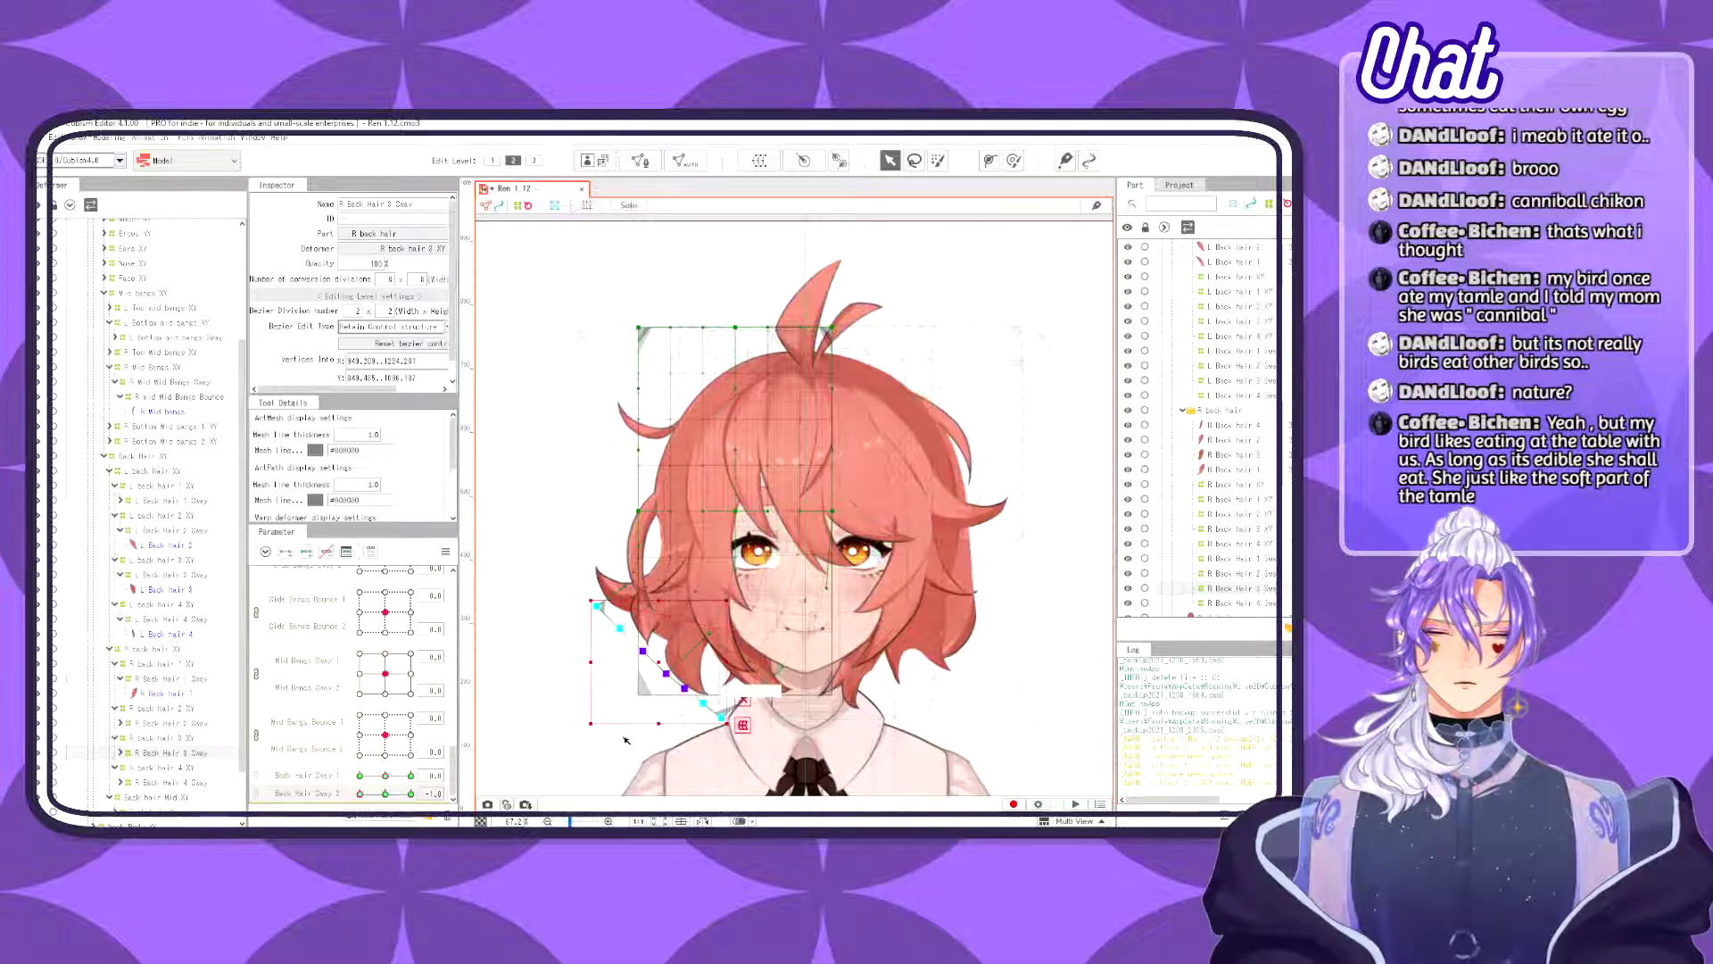
{"action": "mouse_move", "coordinate": [359, 792]}
{"action": "left_mouse_down"}
{"action": "mouse_move", "coordinate": [406, 786]}
{"action": "mouse_move", "coordinate": [346, 785]}
{"action": "left_mouse_up"}
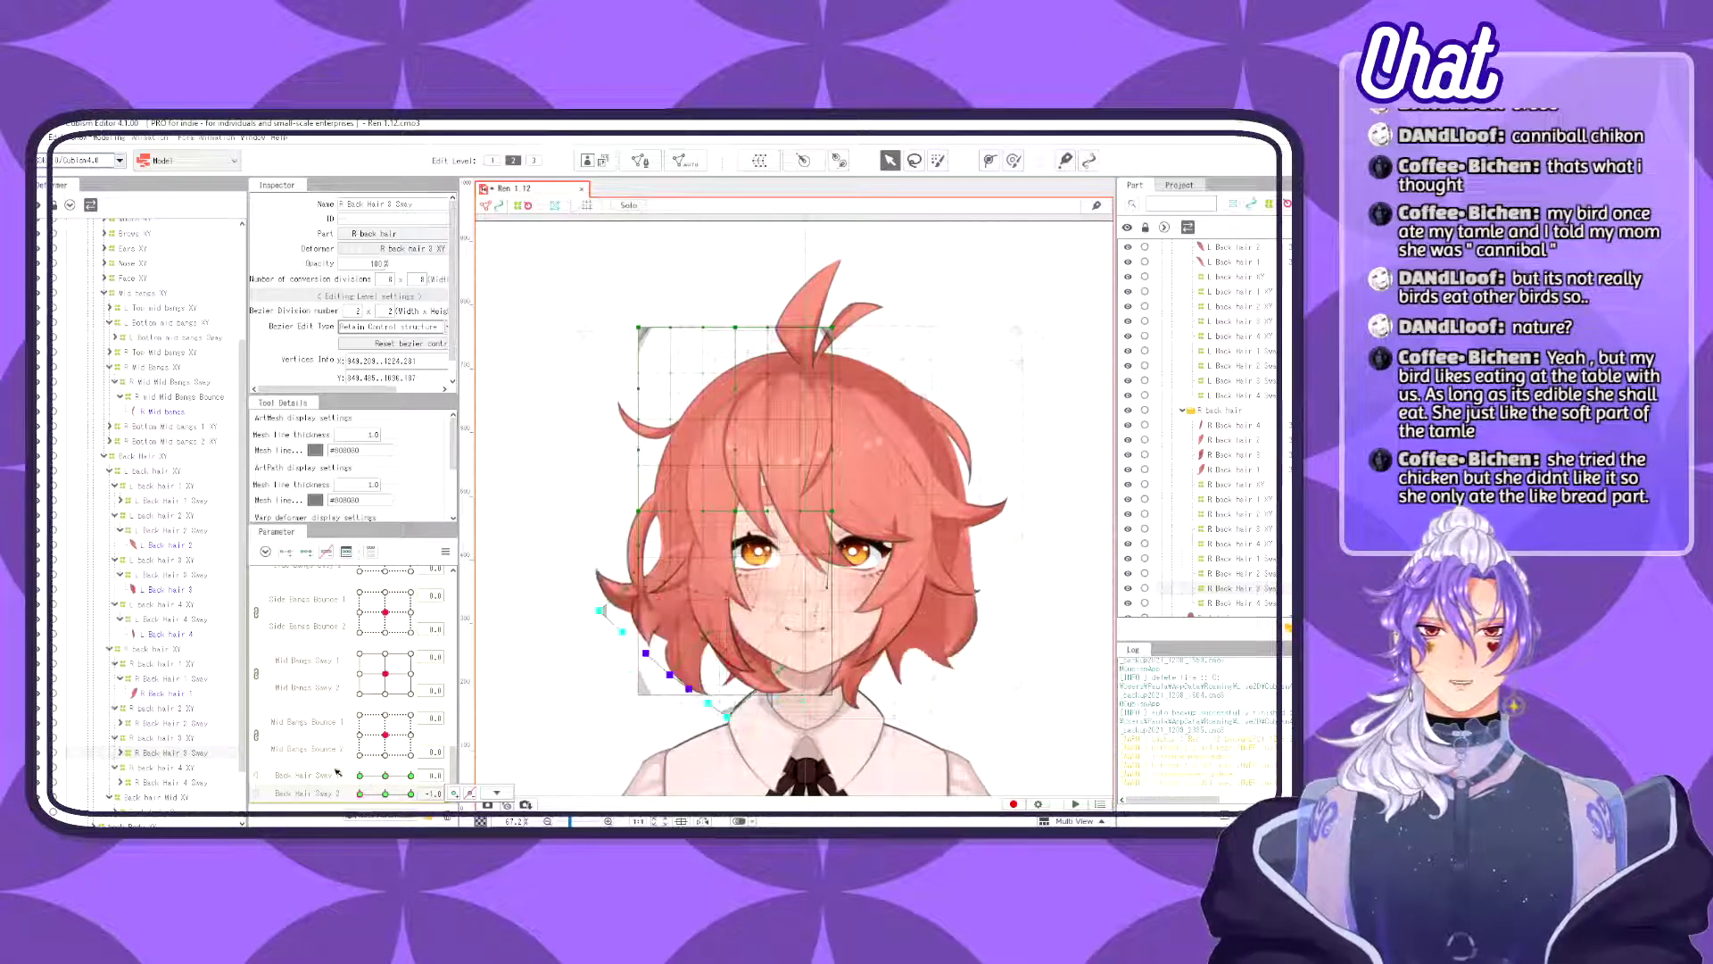
- Nudge the end and middle points of R Back Hair 3 Sway's bottom edge to smooth the curve, and return Back Hair Sway 2 to 0
{"action": "left_click_drag", "start_coordinate": [600, 607], "coordinate": [592, 611]}
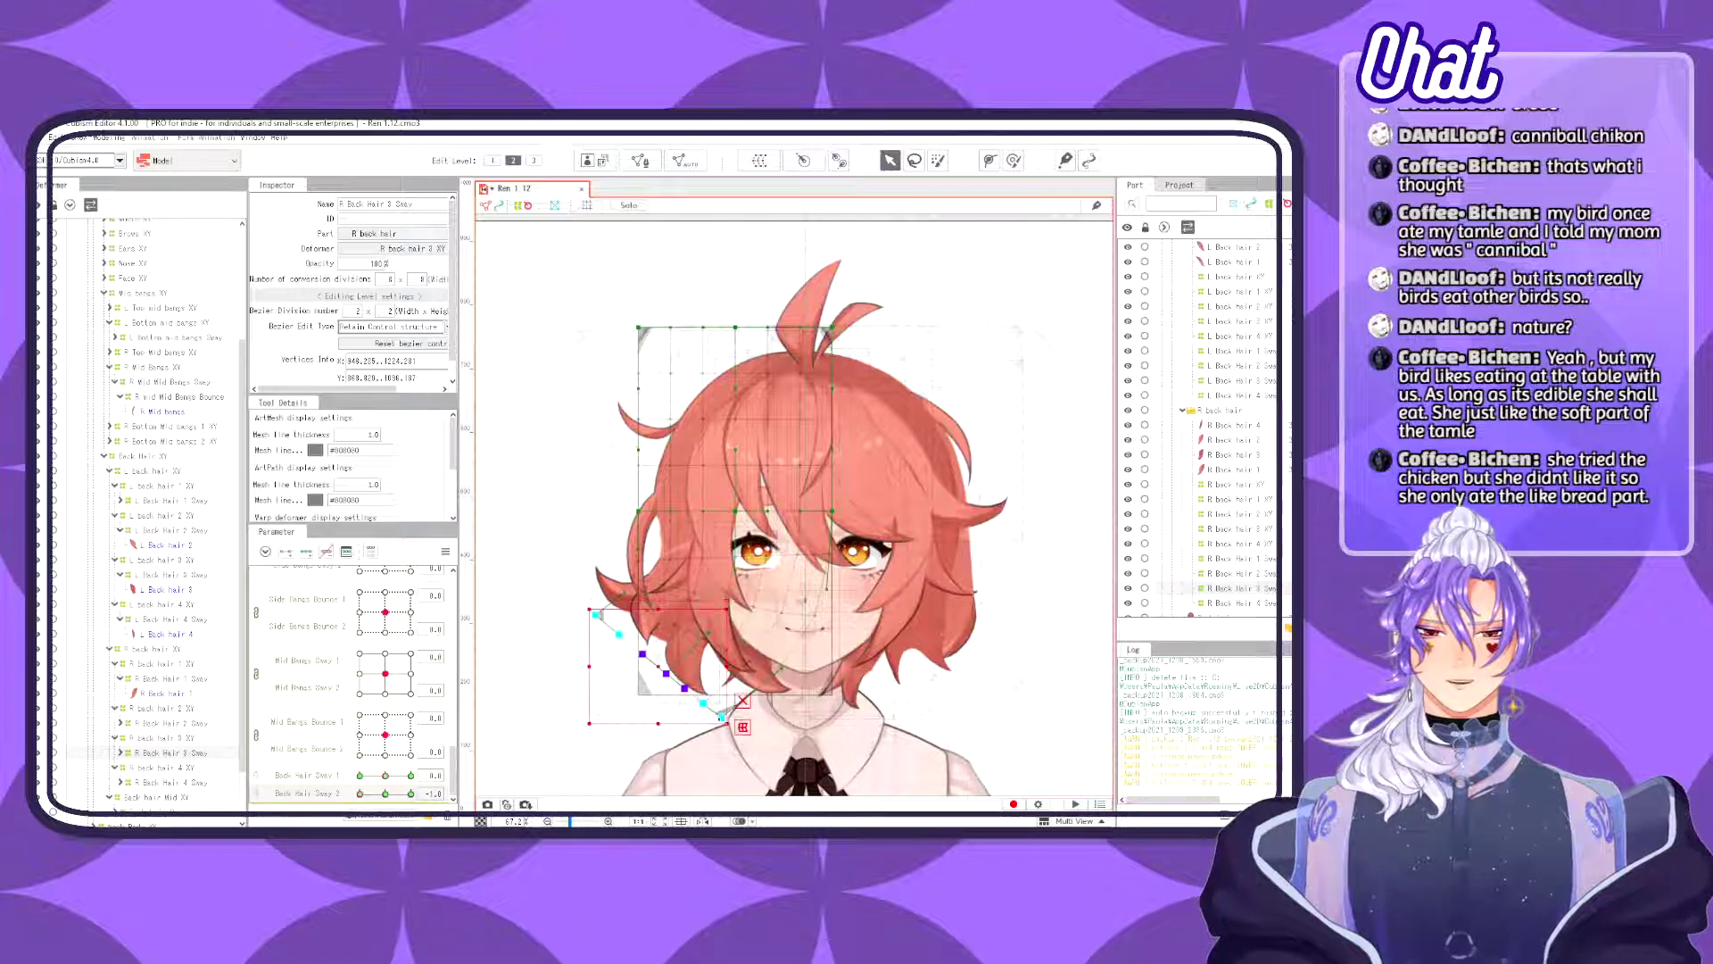
{"action": "left_click", "coordinate": [742, 702]}
{"action": "left_click_drag", "start_coordinate": [708, 731], "coordinate": [711, 727]}
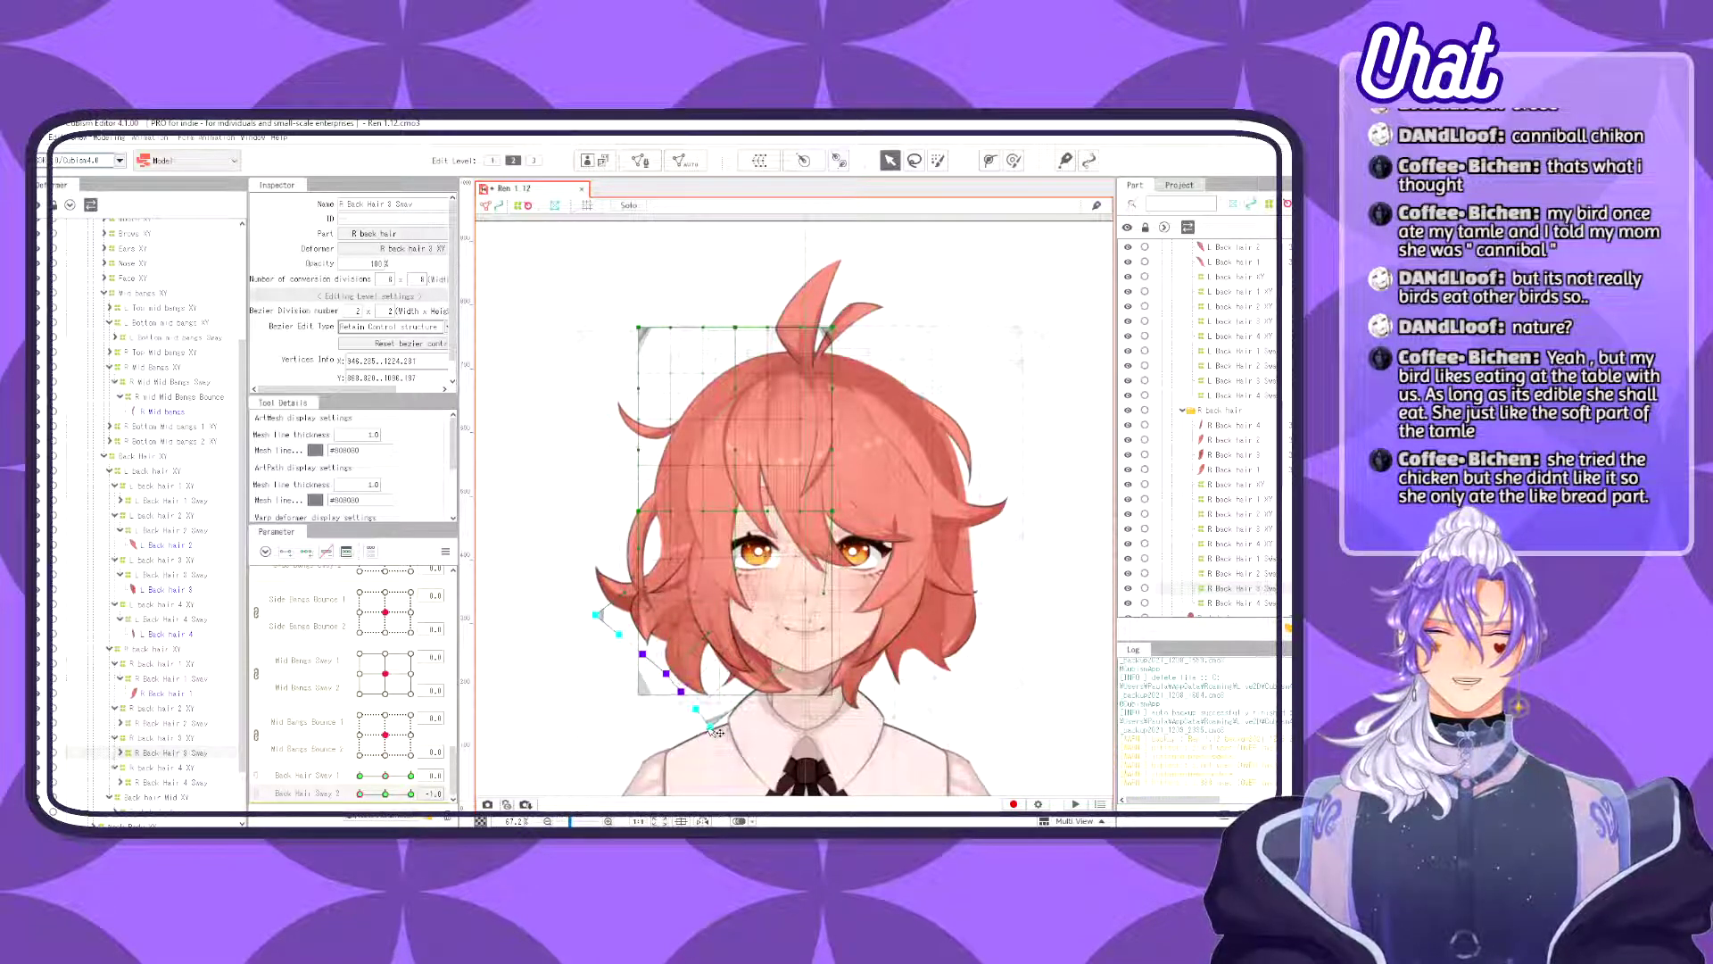
{"action": "left_click", "coordinate": [680, 680]}
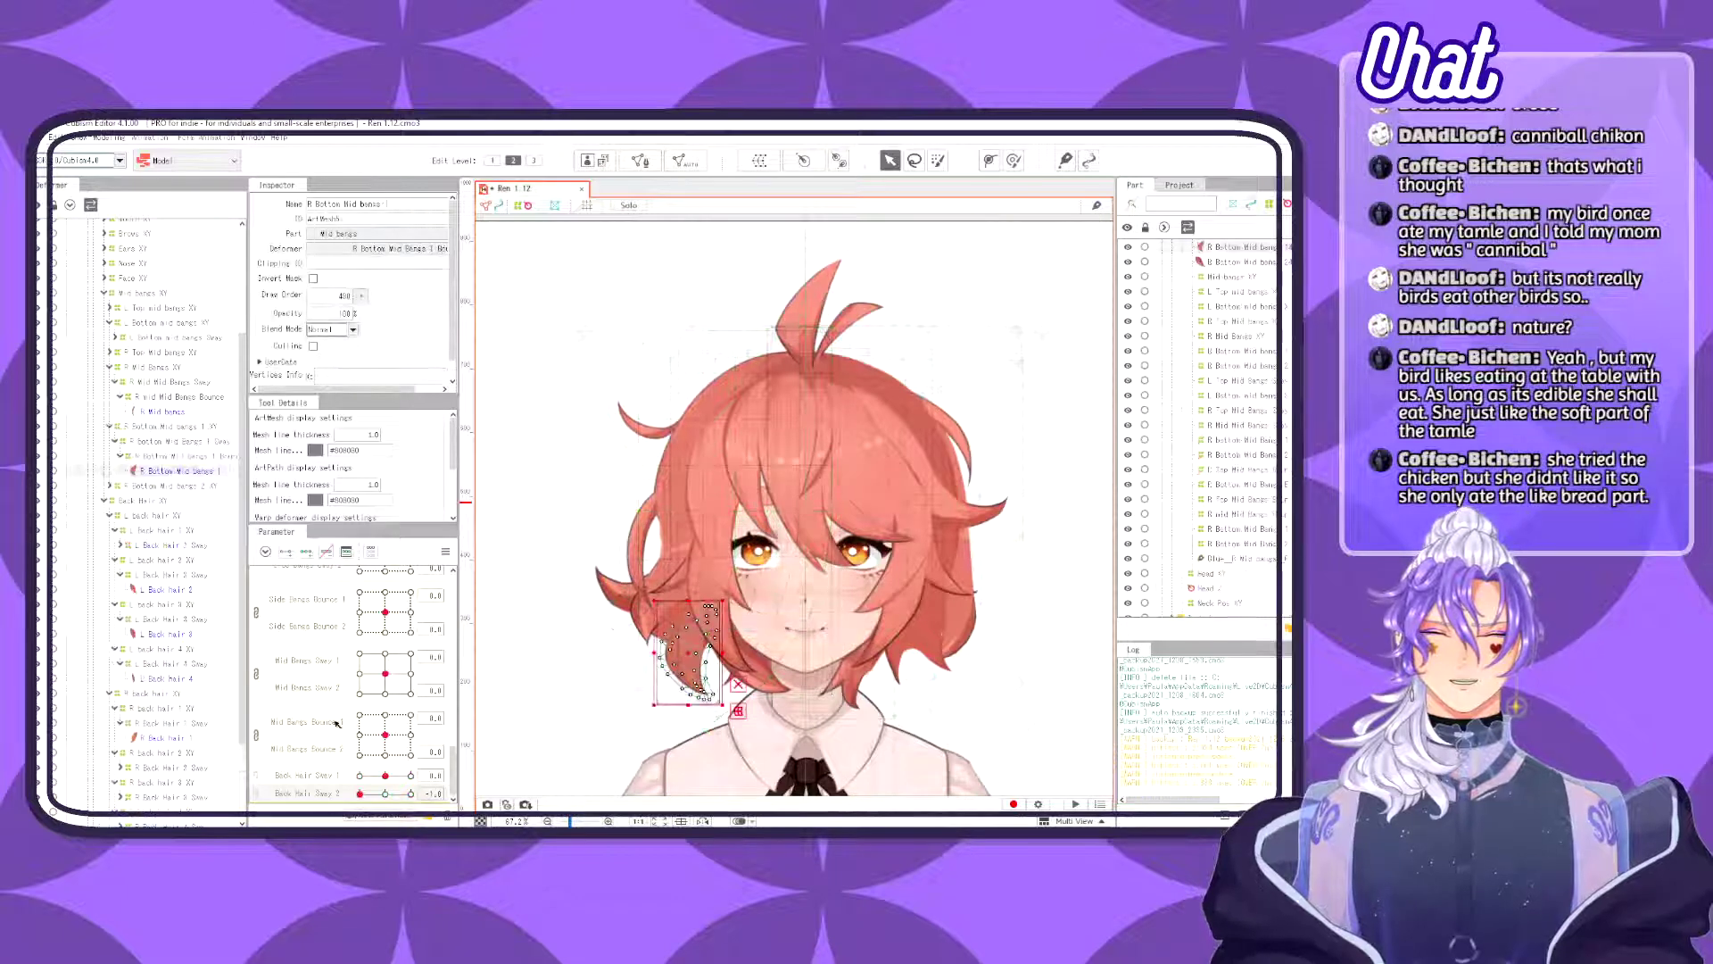
{"action": "left_click", "coordinate": [655, 678]}
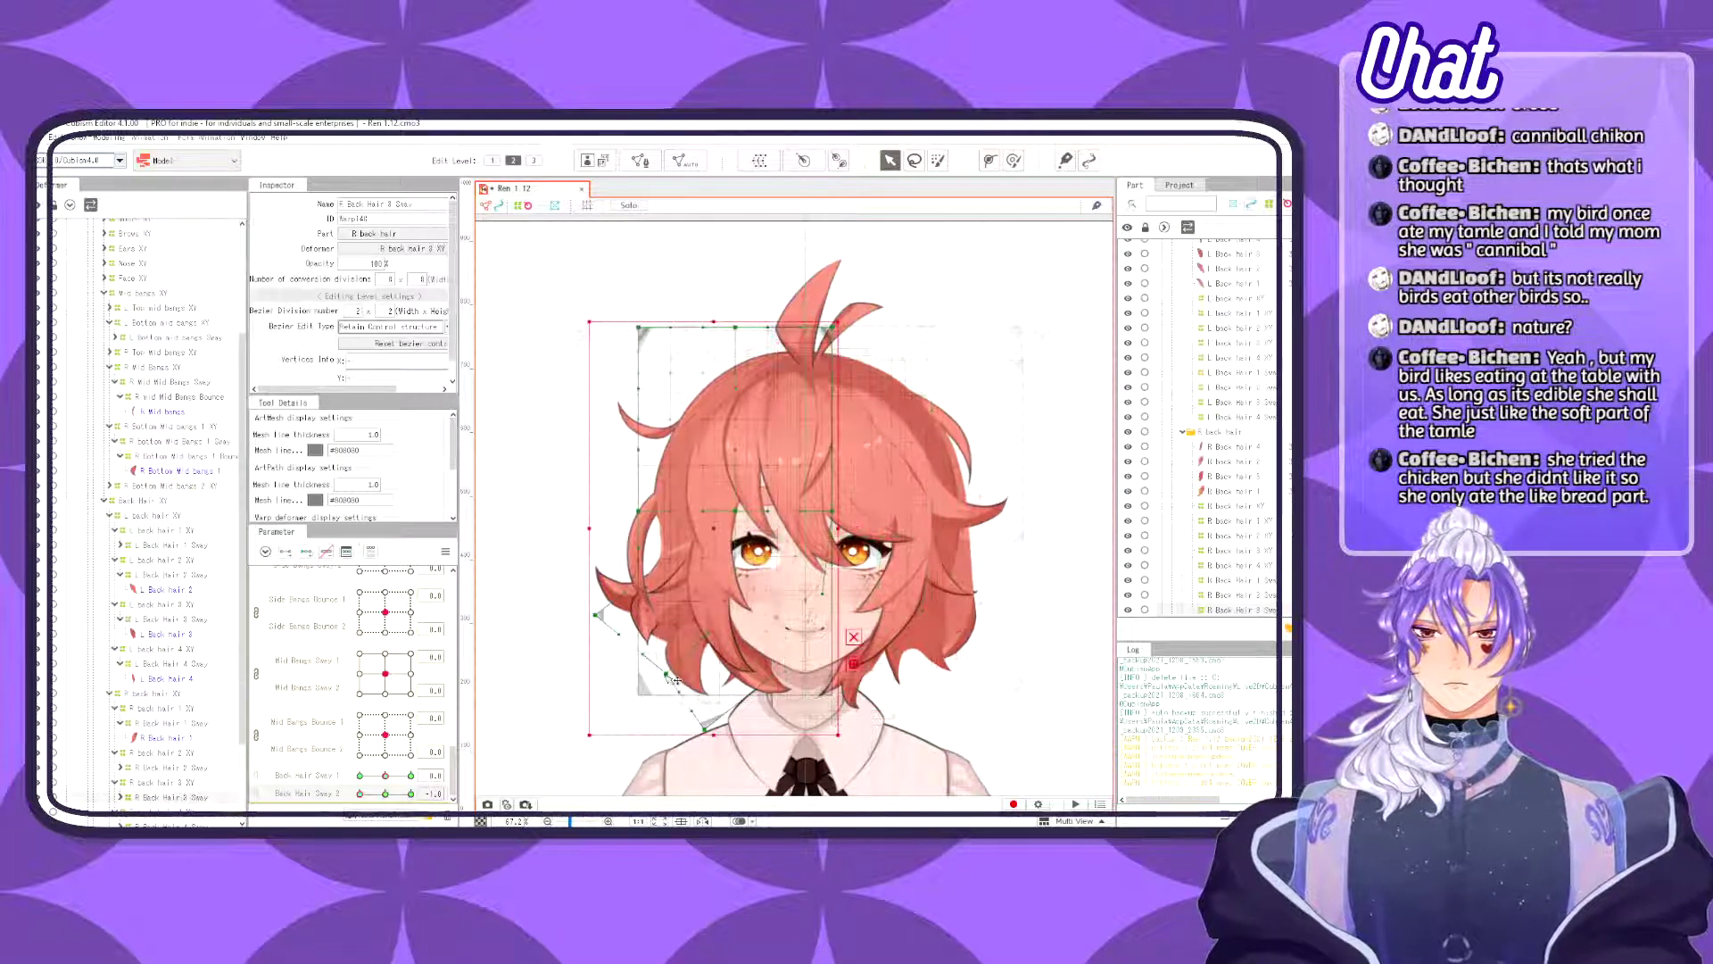
{"action": "left_click_drag", "start_coordinate": [667, 675], "coordinate": [651, 679]}
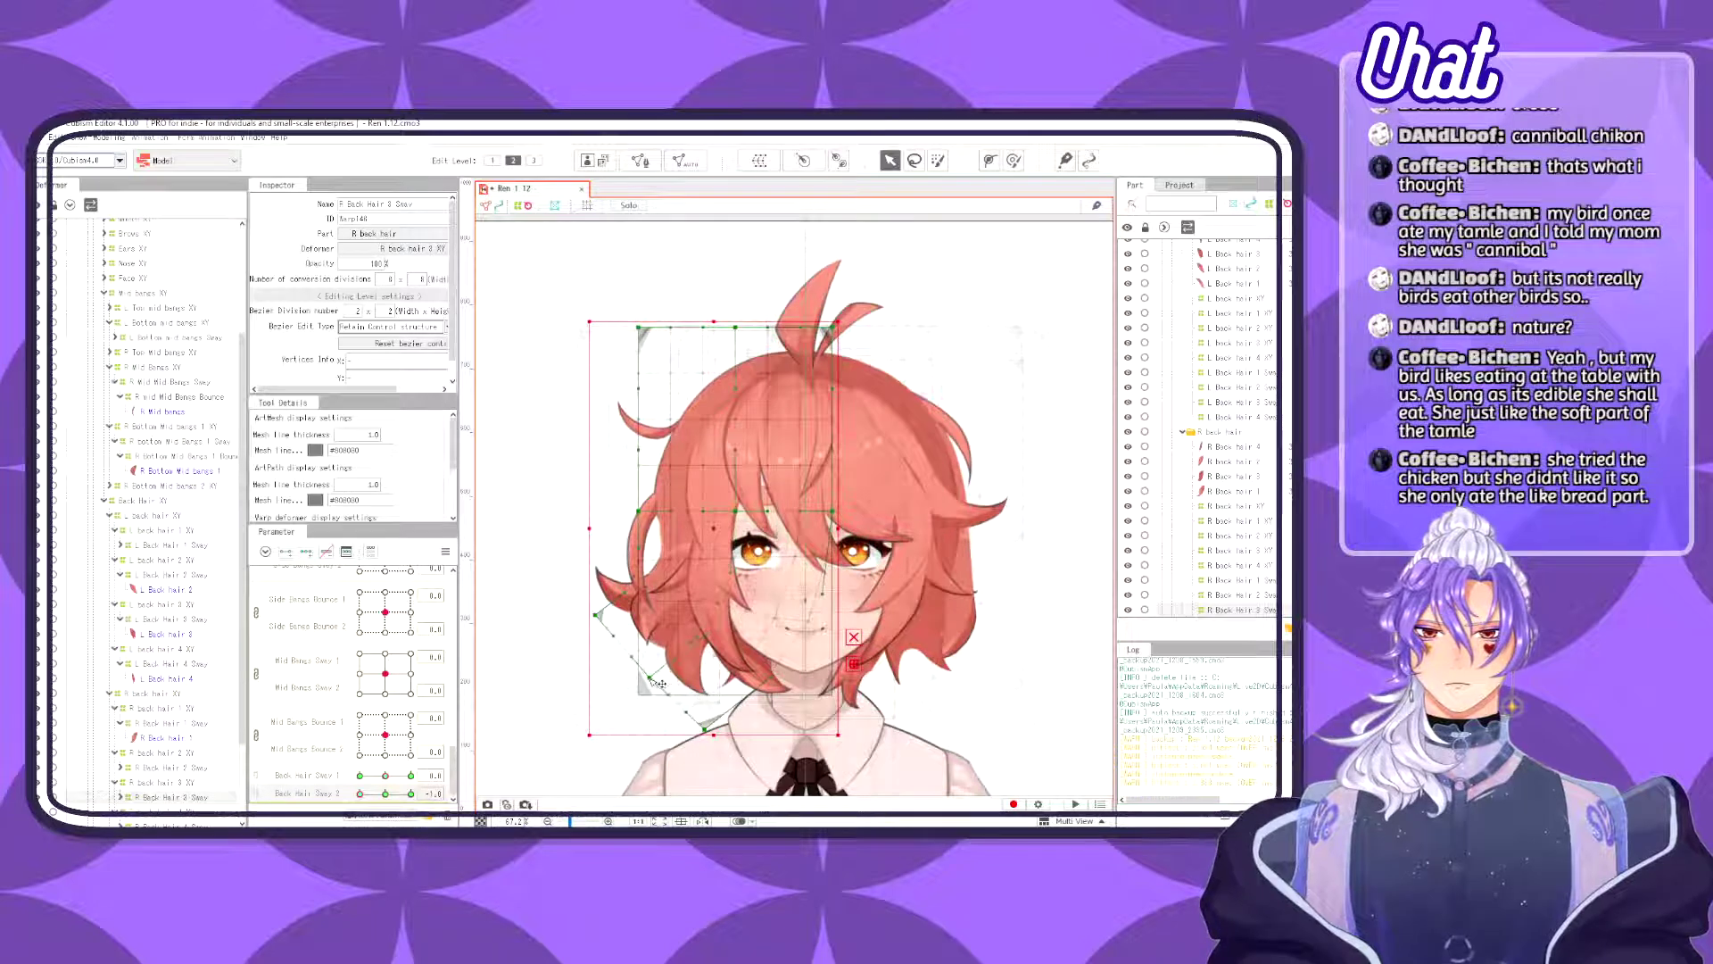
{"action": "left_click_drag", "start_coordinate": [361, 792], "coordinate": [326, 804]}
{"action": "left_click", "coordinate": [385, 792]}
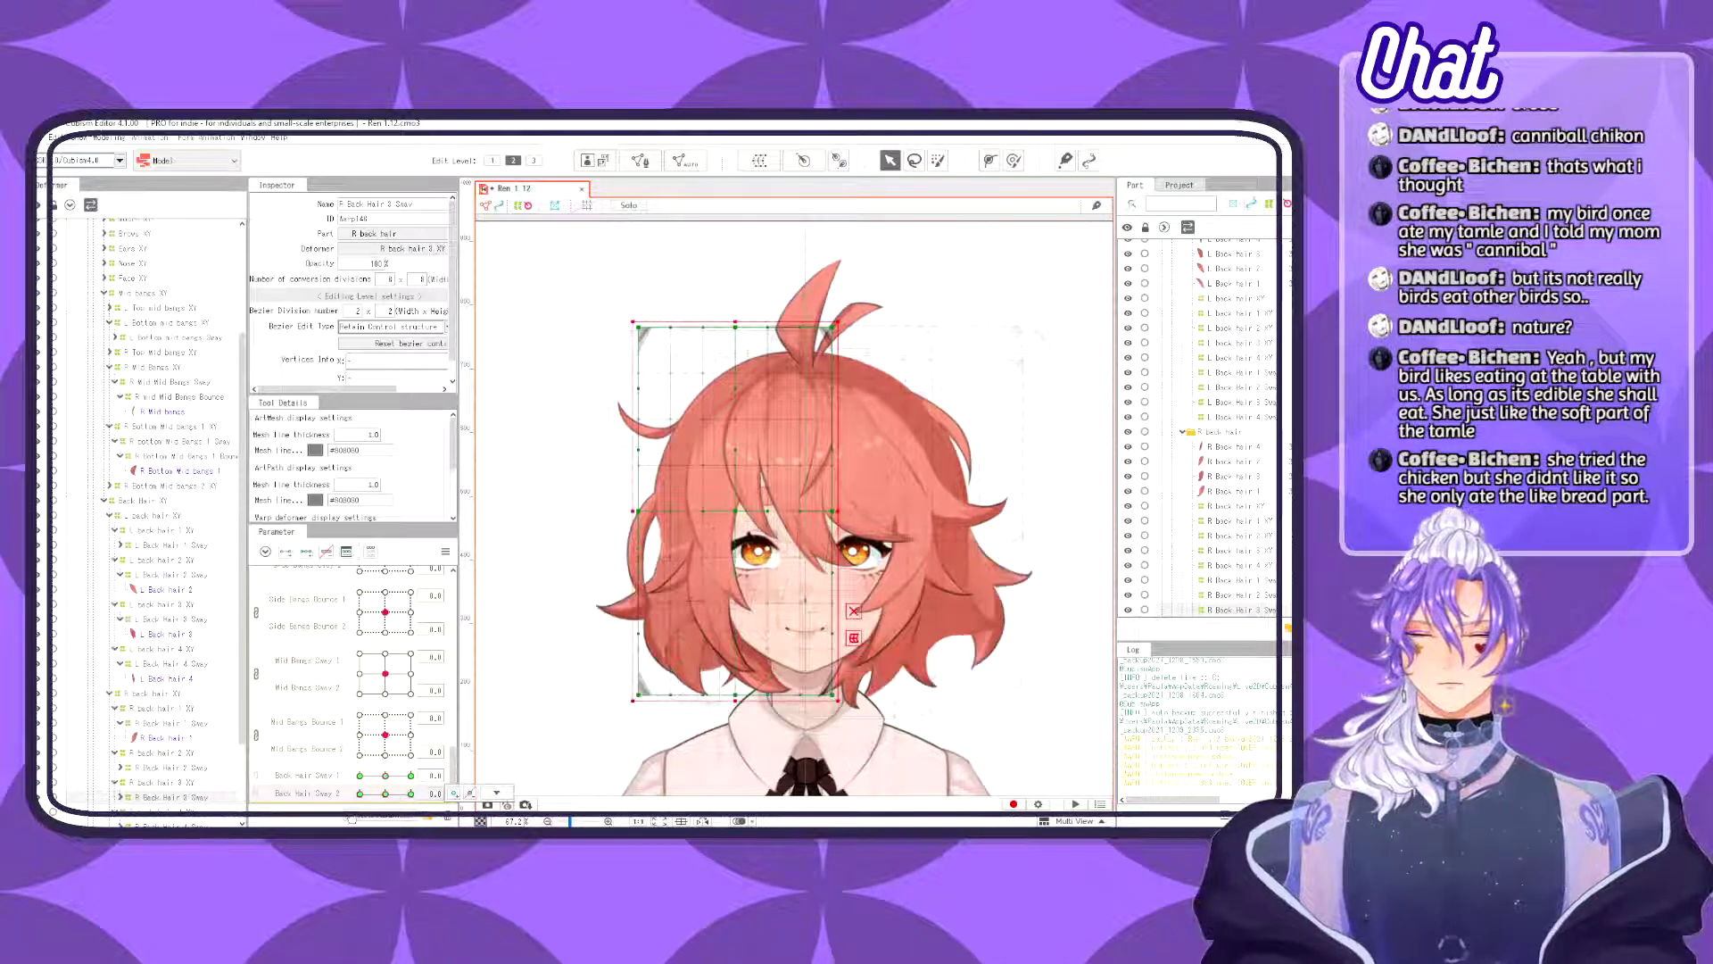
- Select the R Back Hair 4 Sway deformer and the lower three rows of its points
{"action": "scroll", "coordinate": [231, 791], "scroll_direction": "down", "scroll_amount": 1}
{"action": "left_click", "coordinate": [187, 773]}
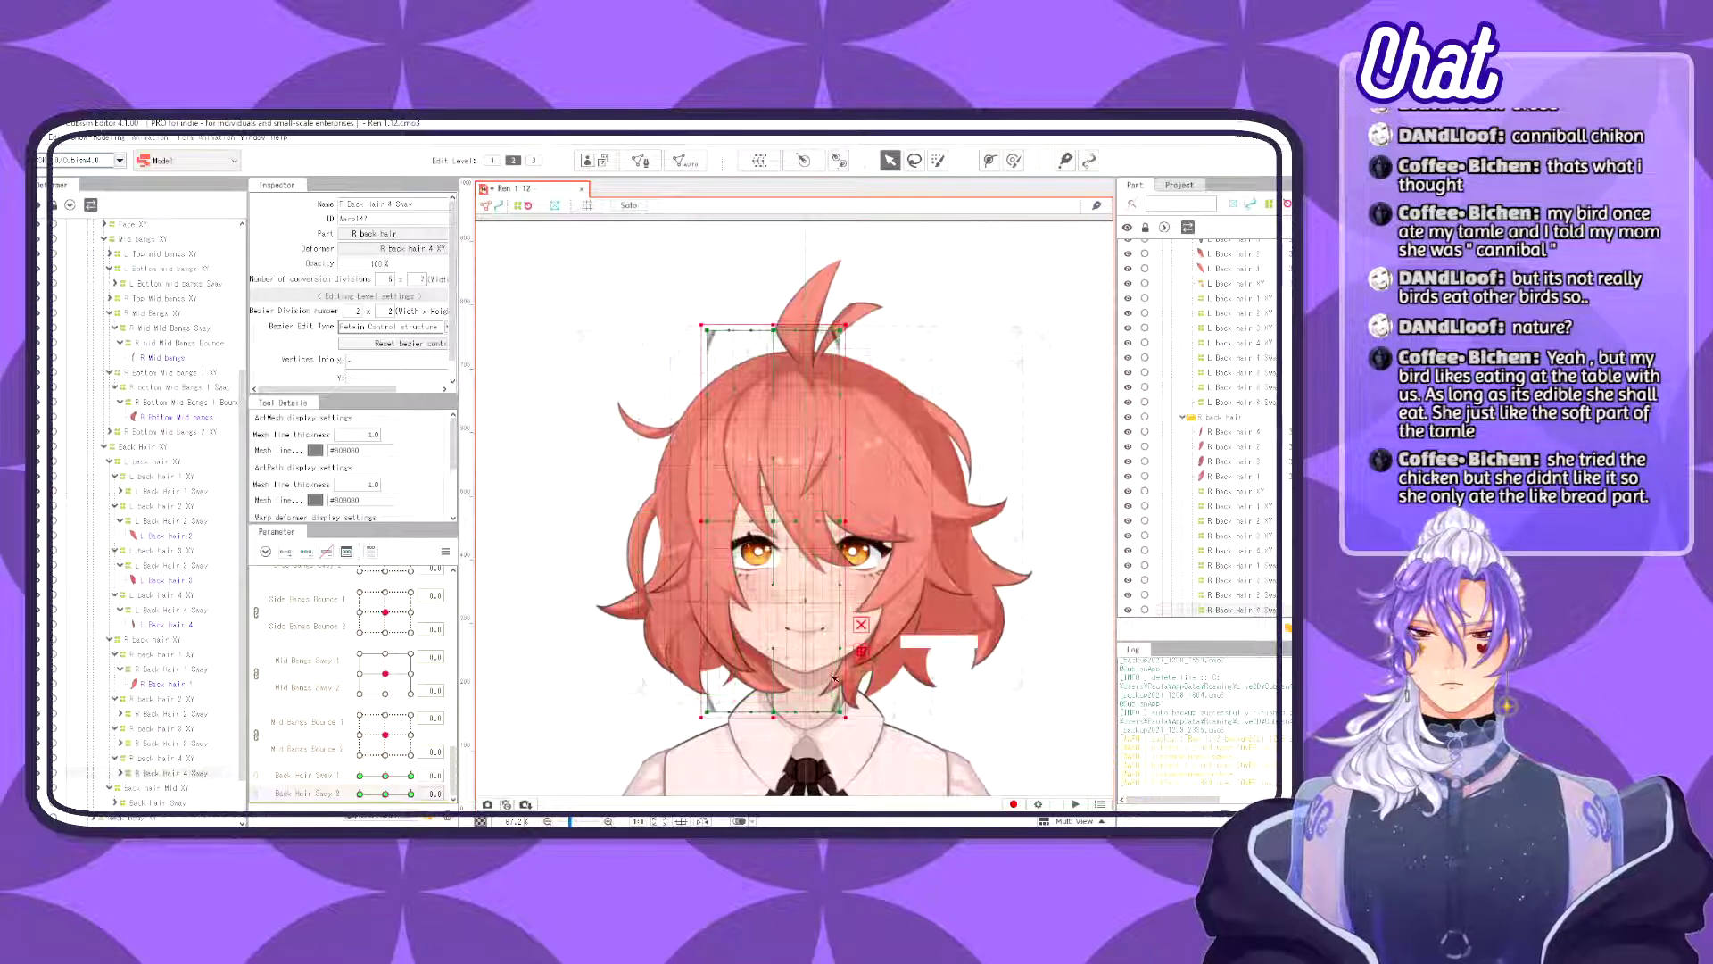
{"action": "left_click_drag", "start_coordinate": [864, 777], "coordinate": [646, 557]}
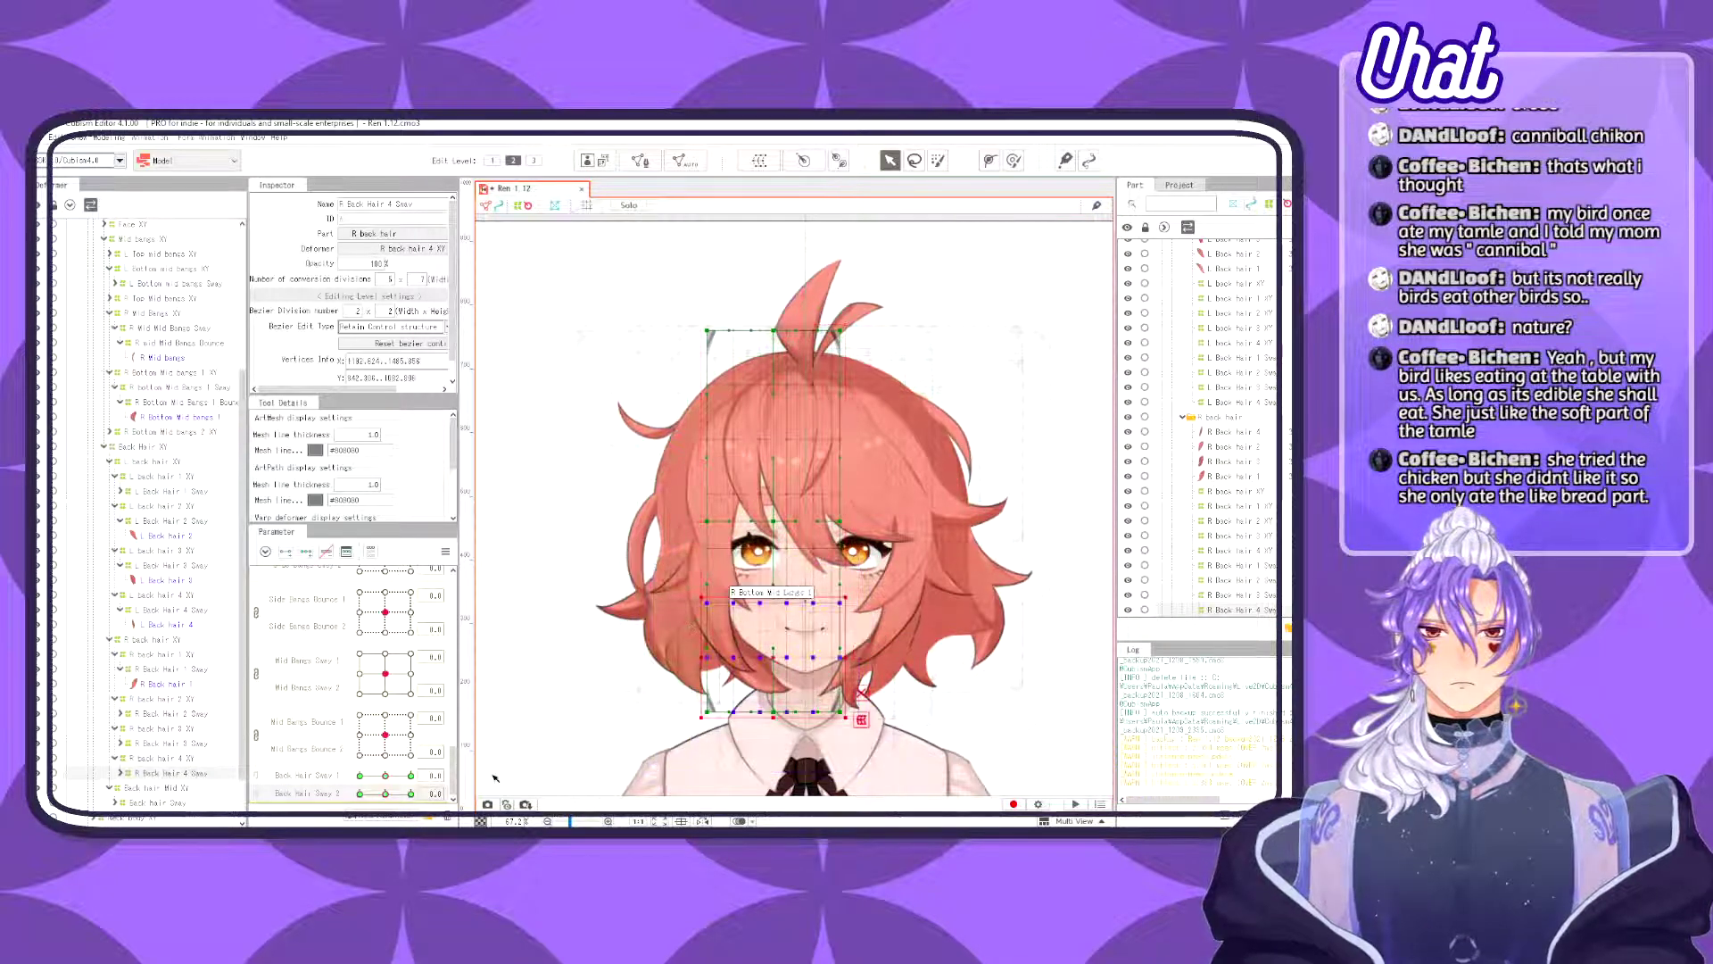
- Set Back Hair Sway 2 to 1.0 and try rotating the lower control points of the R Back Hair 4 Sway deformer counterclockwise
{"action": "left_click", "coordinate": [411, 793]}
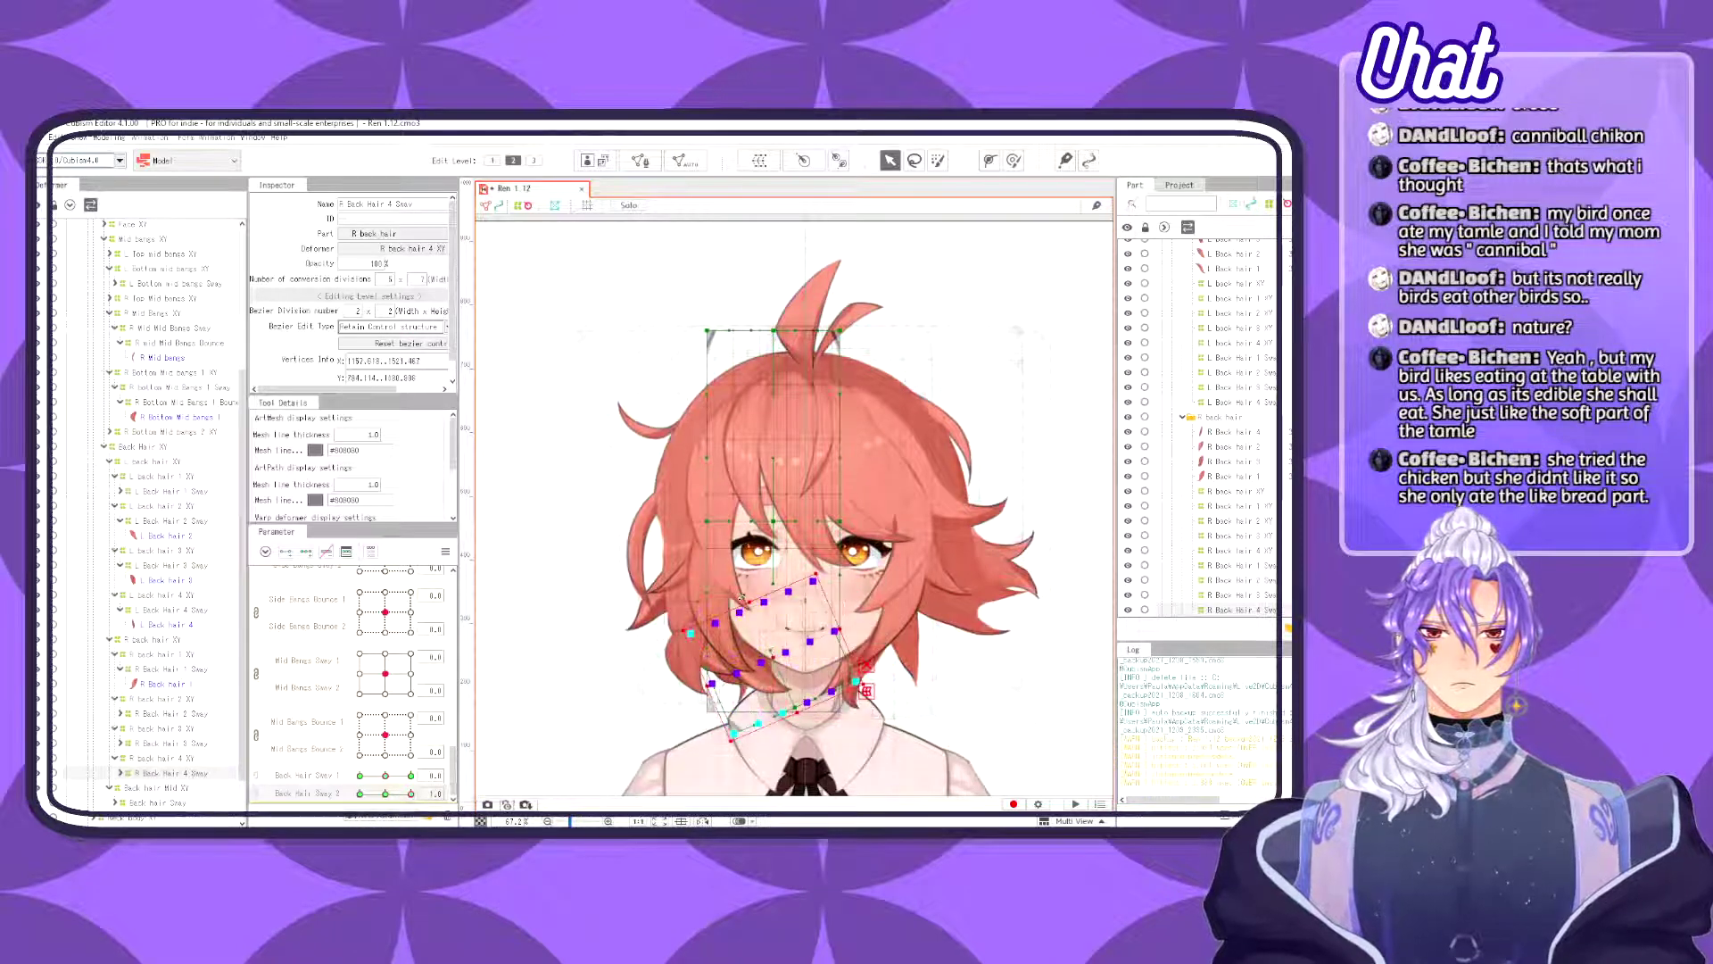
{"action": "key", "text": "ctrl+z"}
{"action": "left_click_drag", "start_coordinate": [417, 277], "coordinate": [448, 284]}
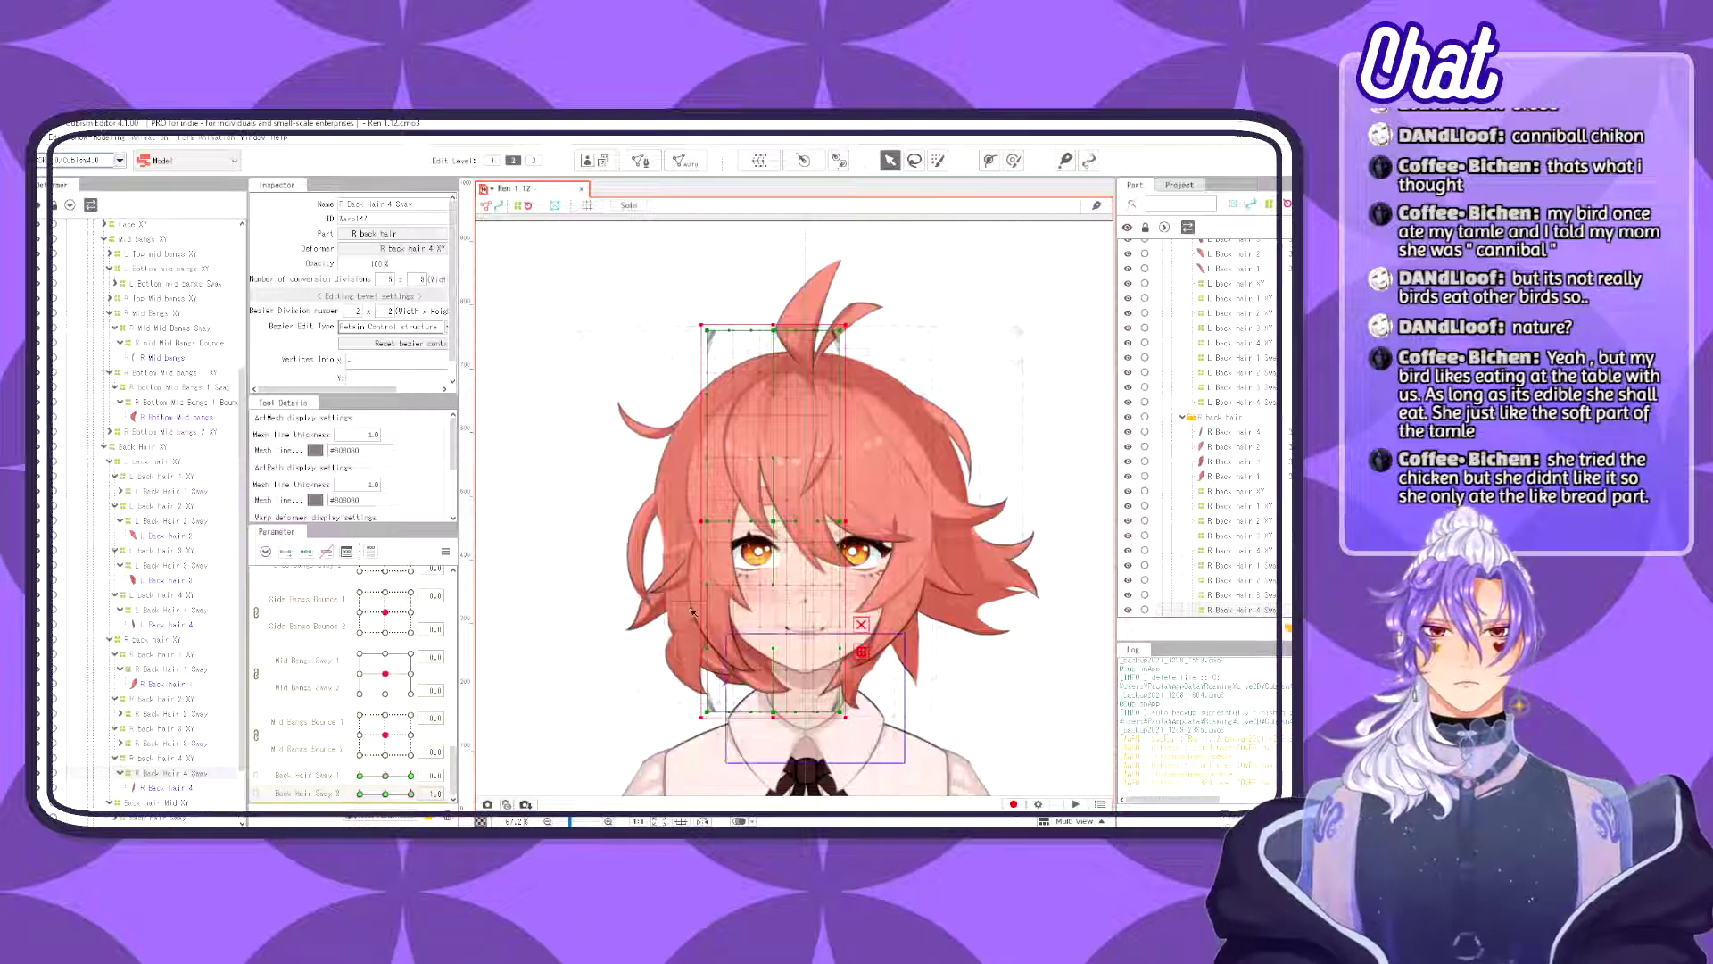
{"action": "left_click_drag", "start_coordinate": [903, 571], "coordinate": [720, 729]}
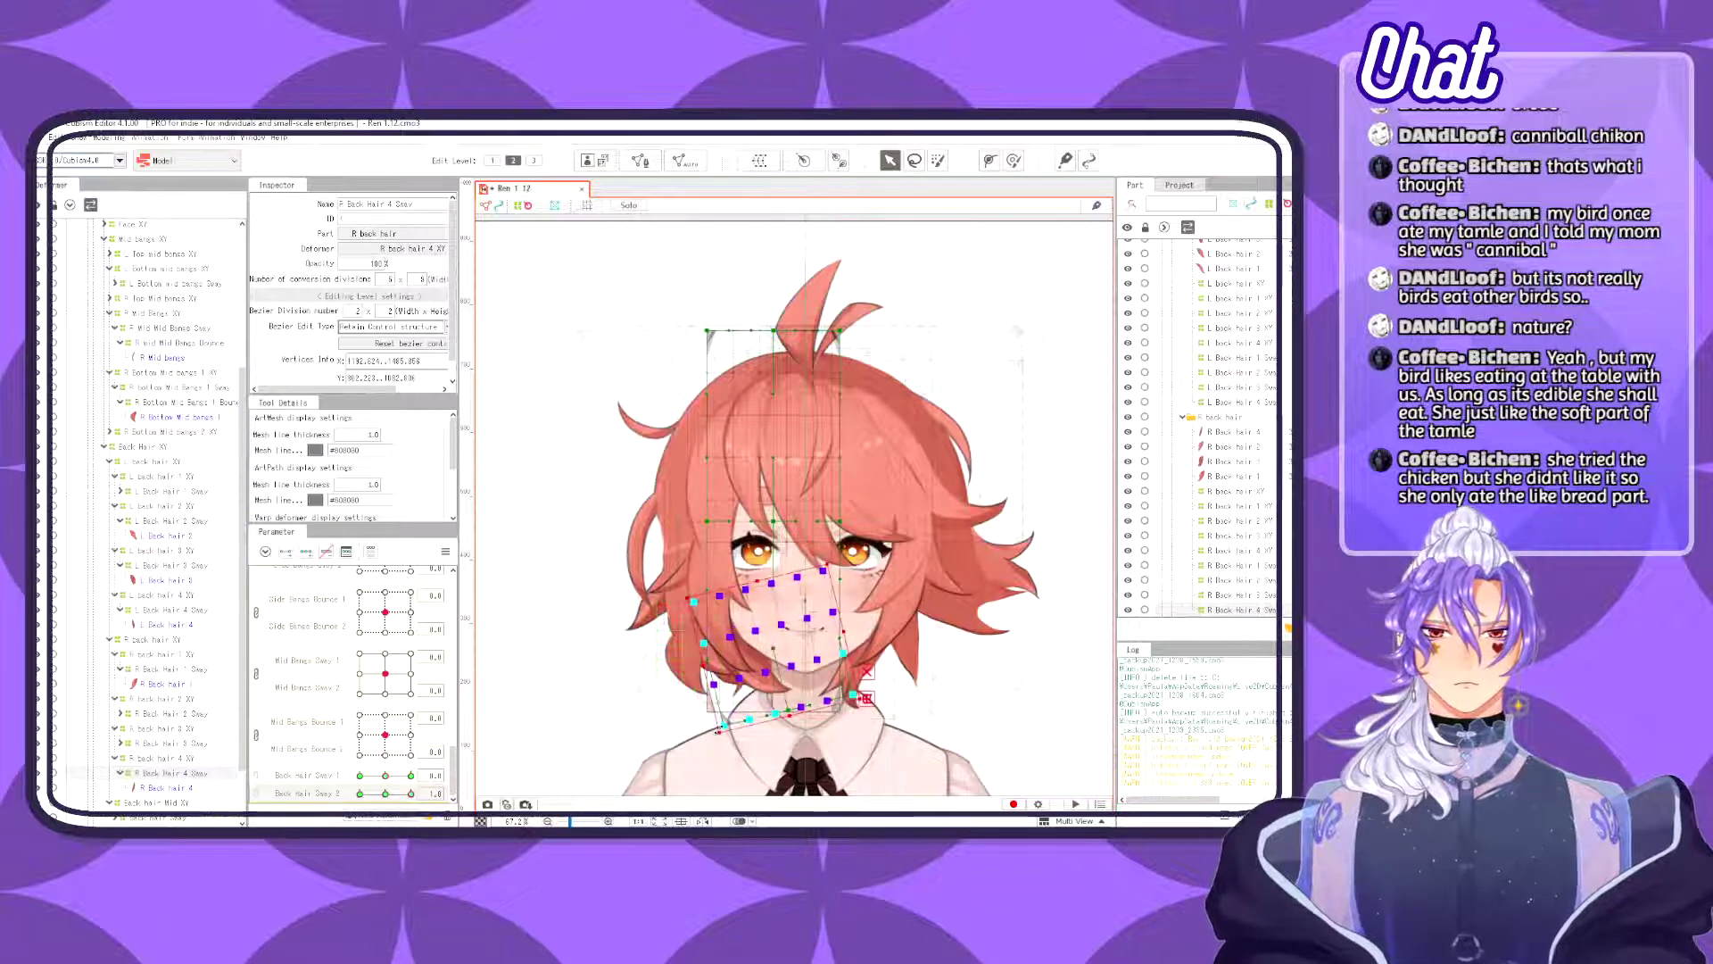
{"action": "key", "text": "ctrl+z"}
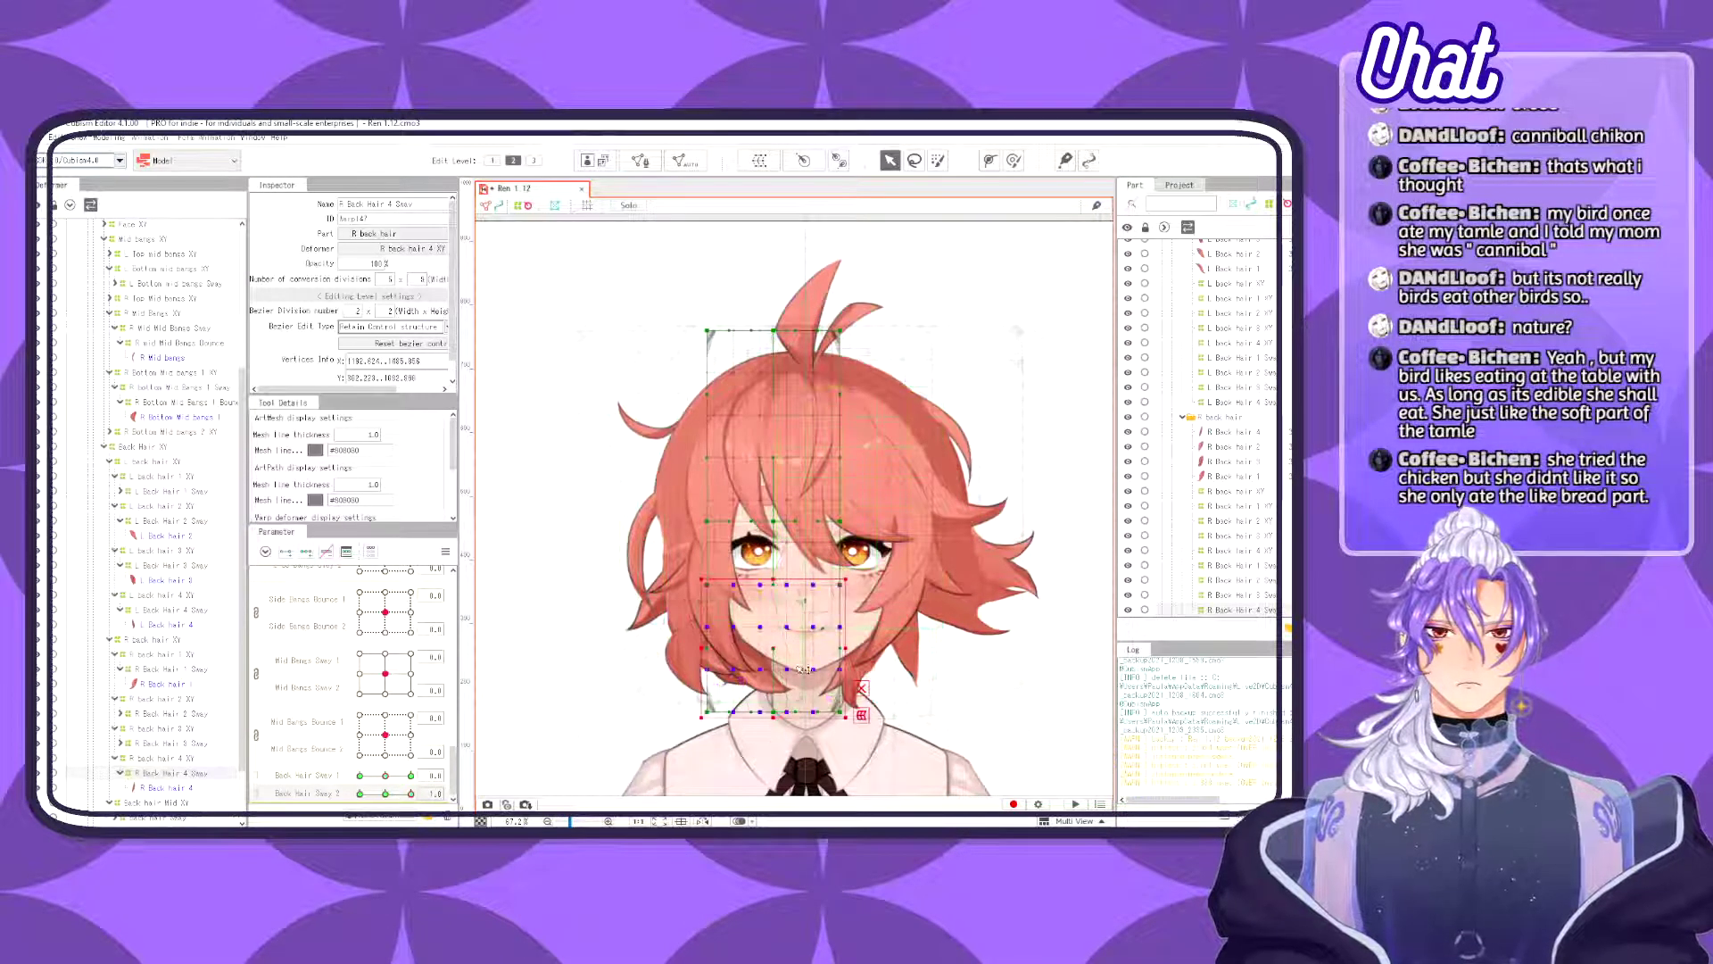
- Rotate the lower rows of the R Back Hair 4 Sway deformer counterclockwise, narrowing the selection toward the tip for more bend
{"action": "left_click_drag", "start_coordinate": [870, 750], "coordinate": [631, 614]}
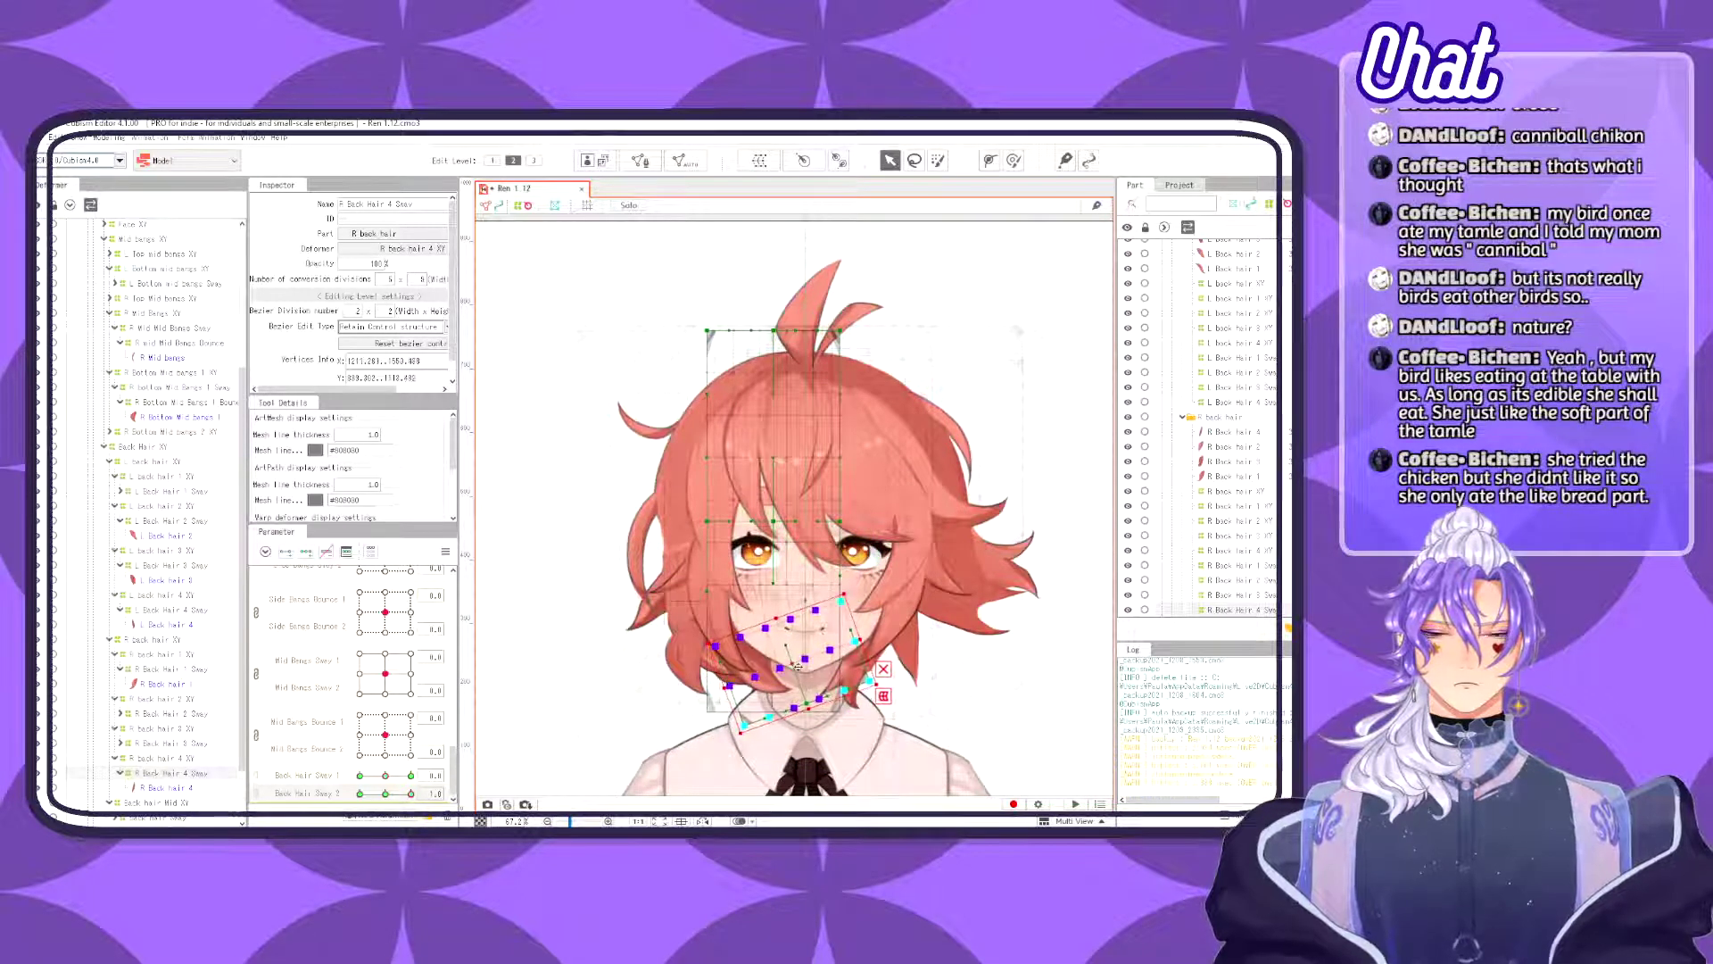
{"action": "key", "text": "b"}
{"action": "mouse_move", "coordinate": [861, 659]}
{"action": "left_mouse_down"}
{"action": "mouse_move", "coordinate": [704, 727]}
{"action": "mouse_move", "coordinate": [888, 647]}
{"action": "mouse_move", "coordinate": [700, 730]}
{"action": "mouse_move", "coordinate": [891, 661]}
{"action": "mouse_move", "coordinate": [697, 713]}
{"action": "mouse_move", "coordinate": [723, 706]}
{"action": "mouse_move", "coordinate": [742, 733]}
{"action": "mouse_move", "coordinate": [714, 736]}
{"action": "mouse_move", "coordinate": [764, 766]}
{"action": "left_mouse_up"}
{"action": "key", "text": "v"}
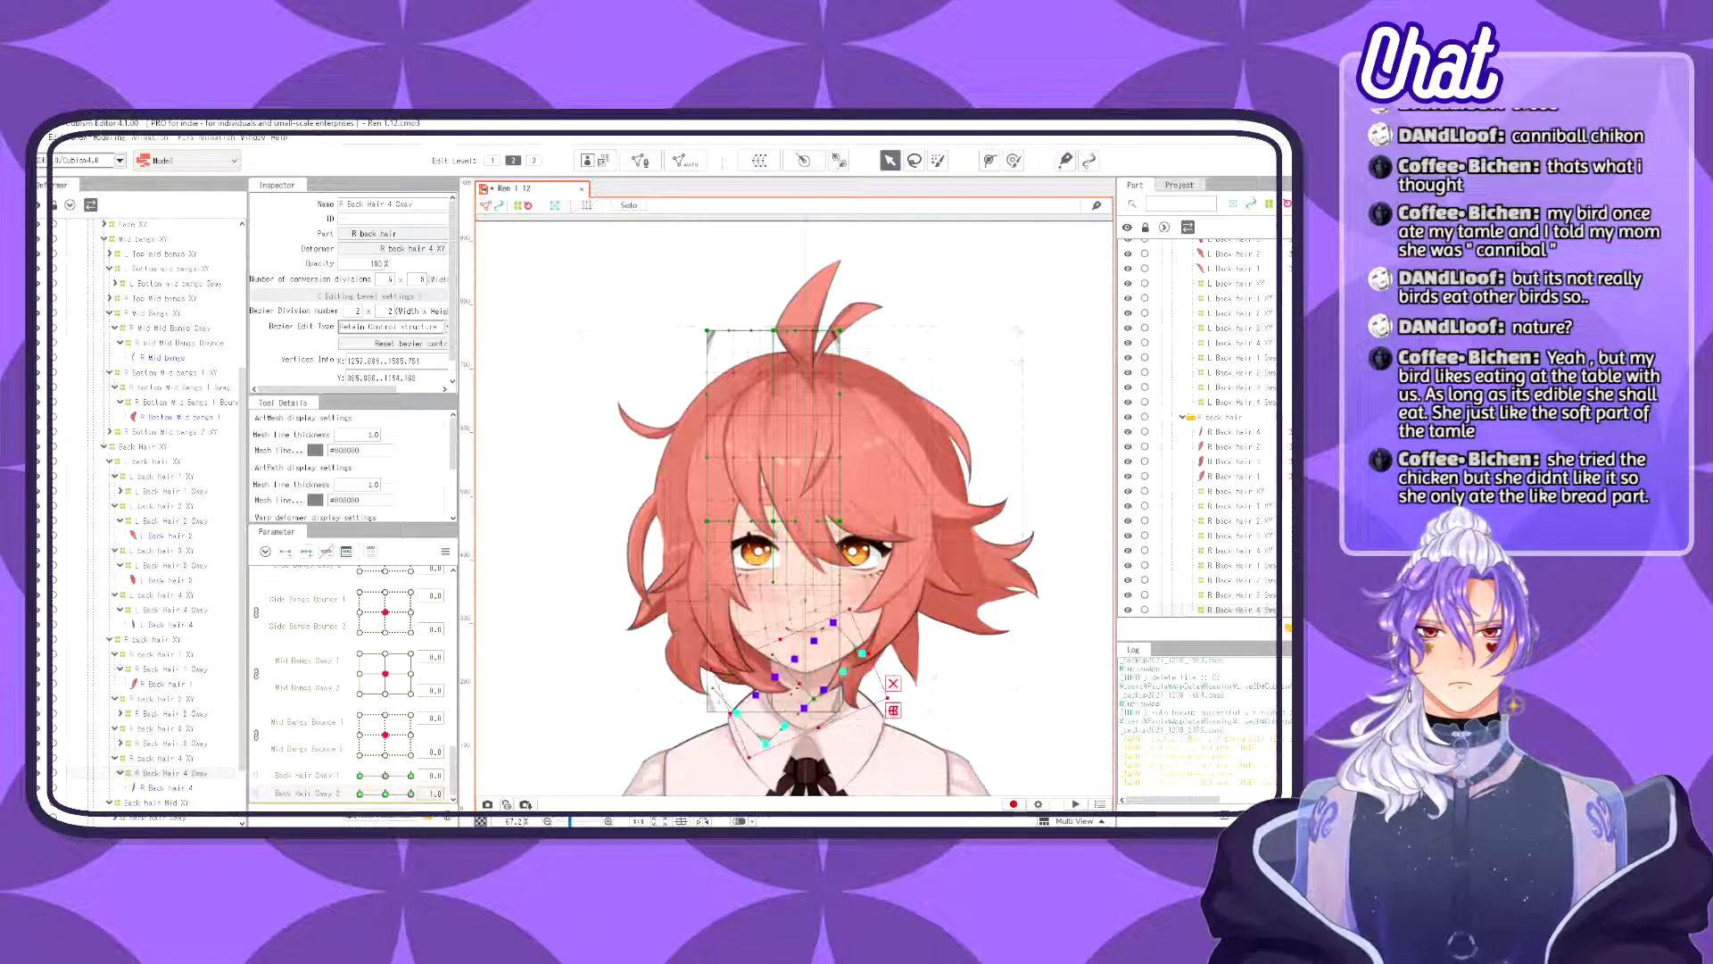
{"action": "left_click_drag", "start_coordinate": [818, 681], "coordinate": [806, 666]}
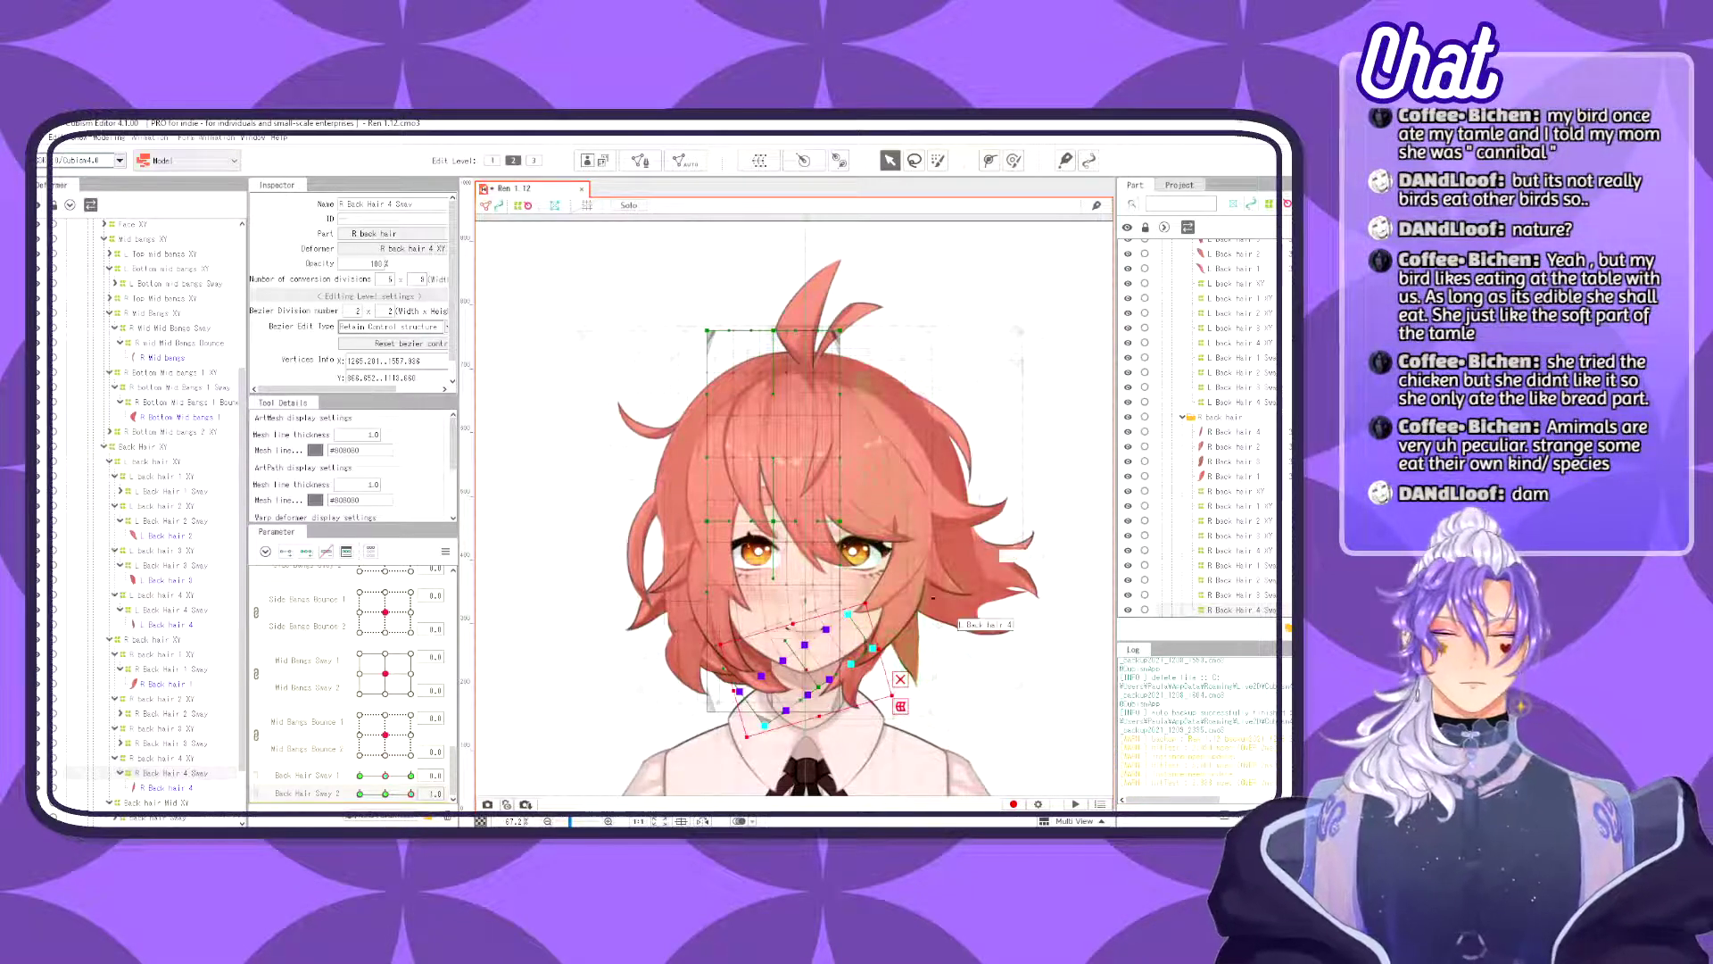
- Limit the selection to the bottom points of the R Back Hair 4 Sway deformer and rotate and shift the tip further counterclockwise
{"action": "left_click", "coordinate": [937, 161]}
{"action": "mouse_move", "coordinate": [769, 725]}
{"action": "left_mouse_down"}
{"action": "mouse_move", "coordinate": [845, 644]}
{"action": "mouse_move", "coordinate": [817, 709]}
{"action": "mouse_move", "coordinate": [837, 703]}
{"action": "left_mouse_up"}
{"action": "key", "text": "v"}
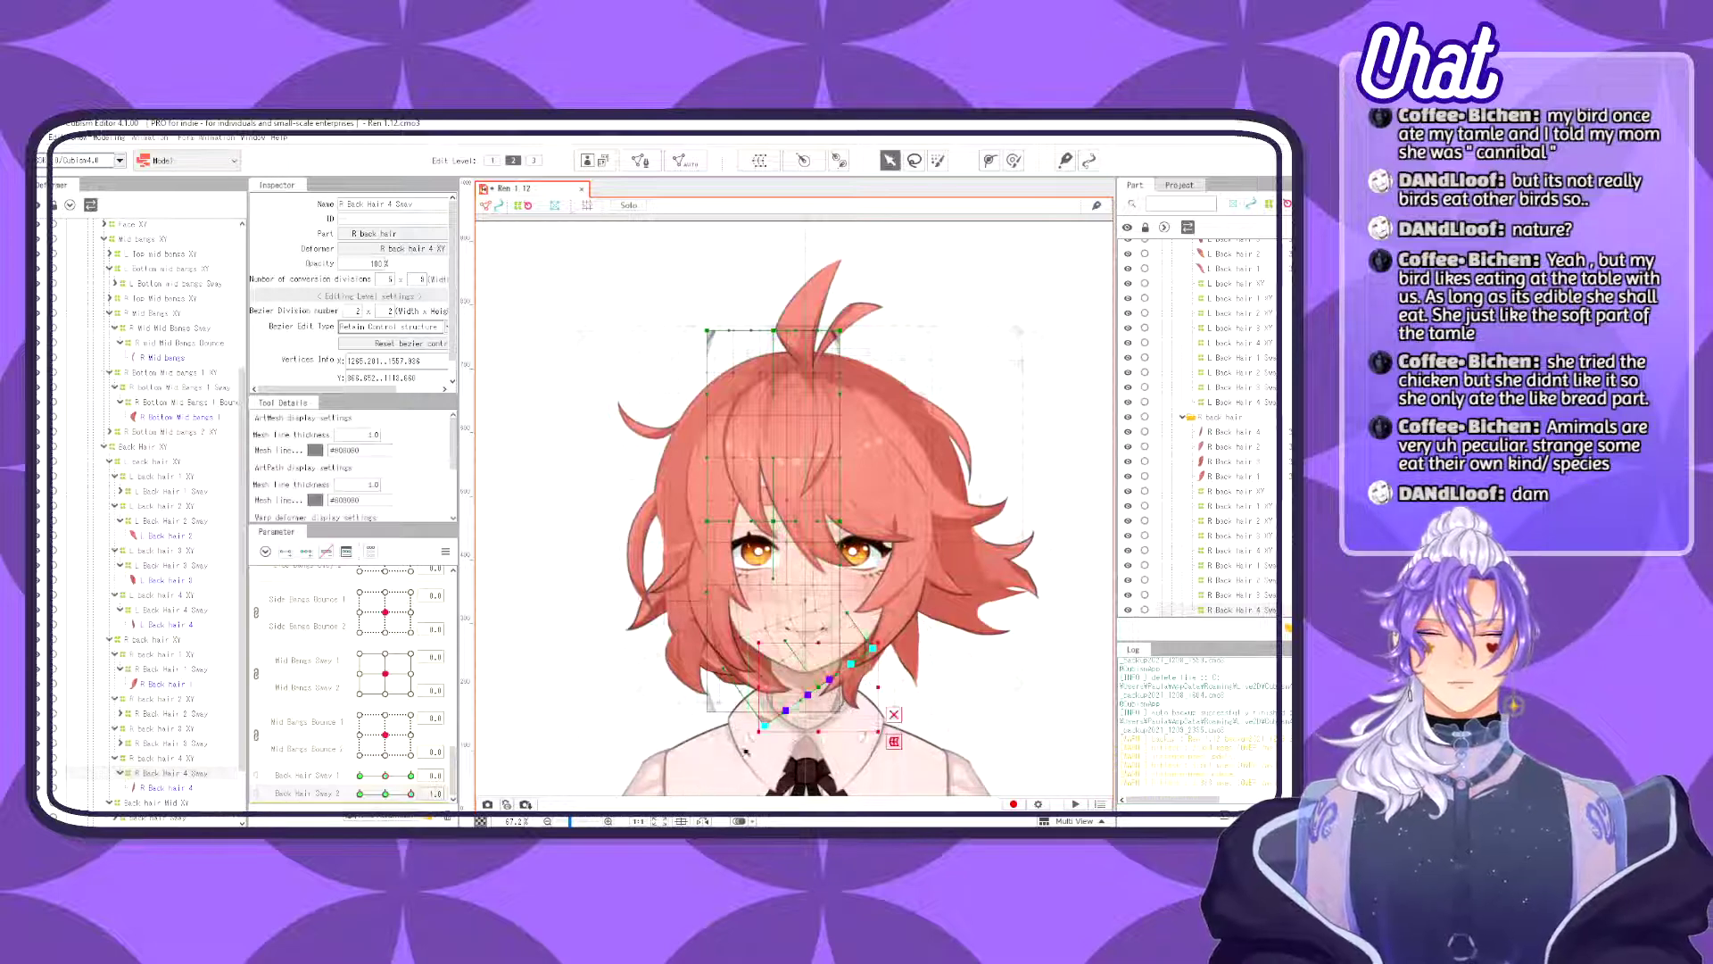
{"action": "left_click_drag", "start_coordinate": [758, 737], "coordinate": [773, 755]}
{"action": "left_click_drag", "start_coordinate": [818, 686], "coordinate": [824, 681]}
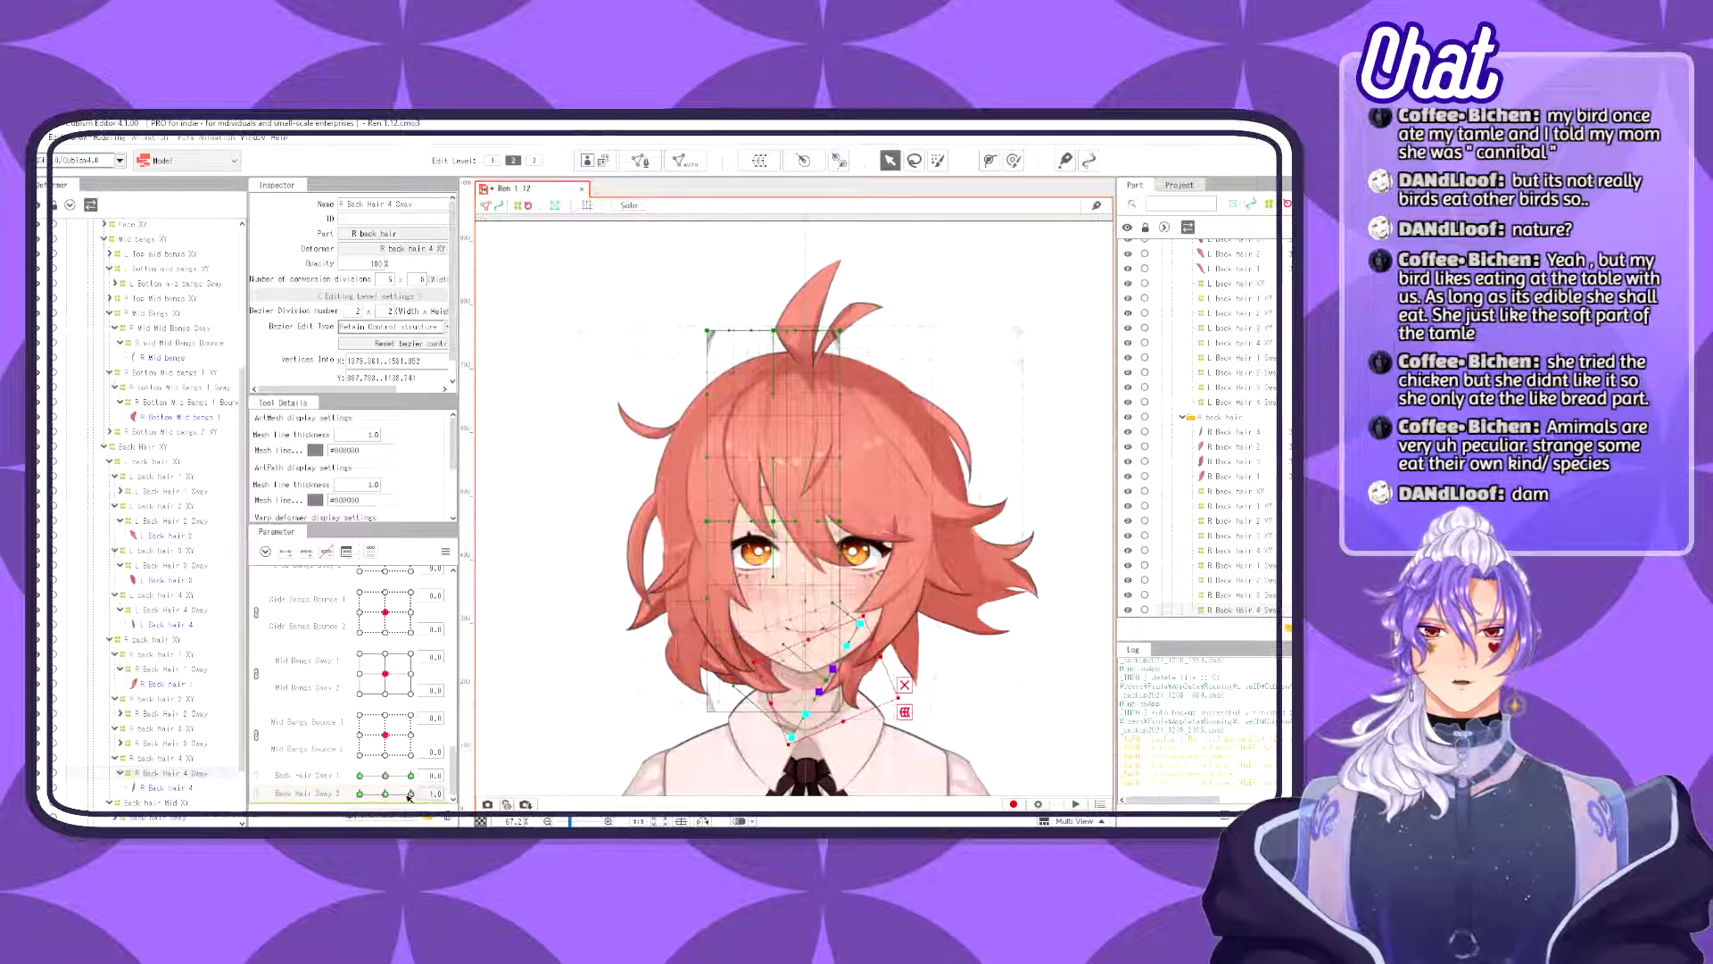
- Set Back Hair Sway 2 to -1.0 and rotate the lower rows of the R Back Hair 4 Sway deformer clockwise in stages
{"action": "left_click_drag", "start_coordinate": [411, 793], "coordinate": [354, 793]}
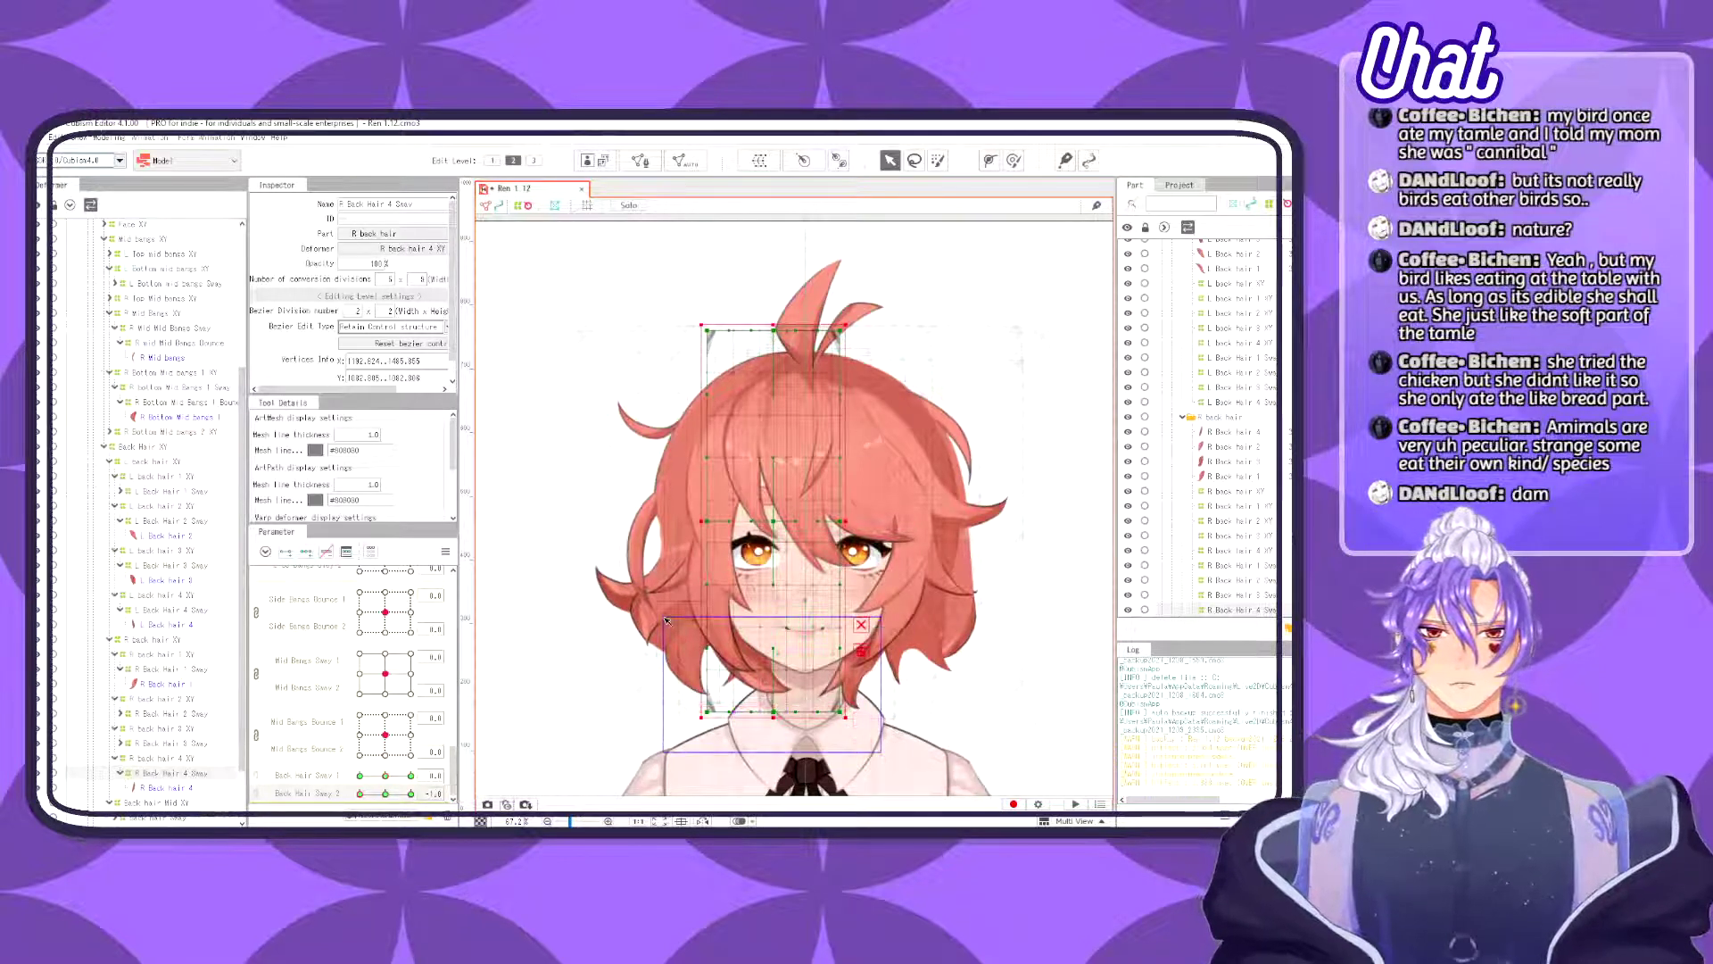
{"action": "left_click_drag", "start_coordinate": [858, 614], "coordinate": [700, 721]}
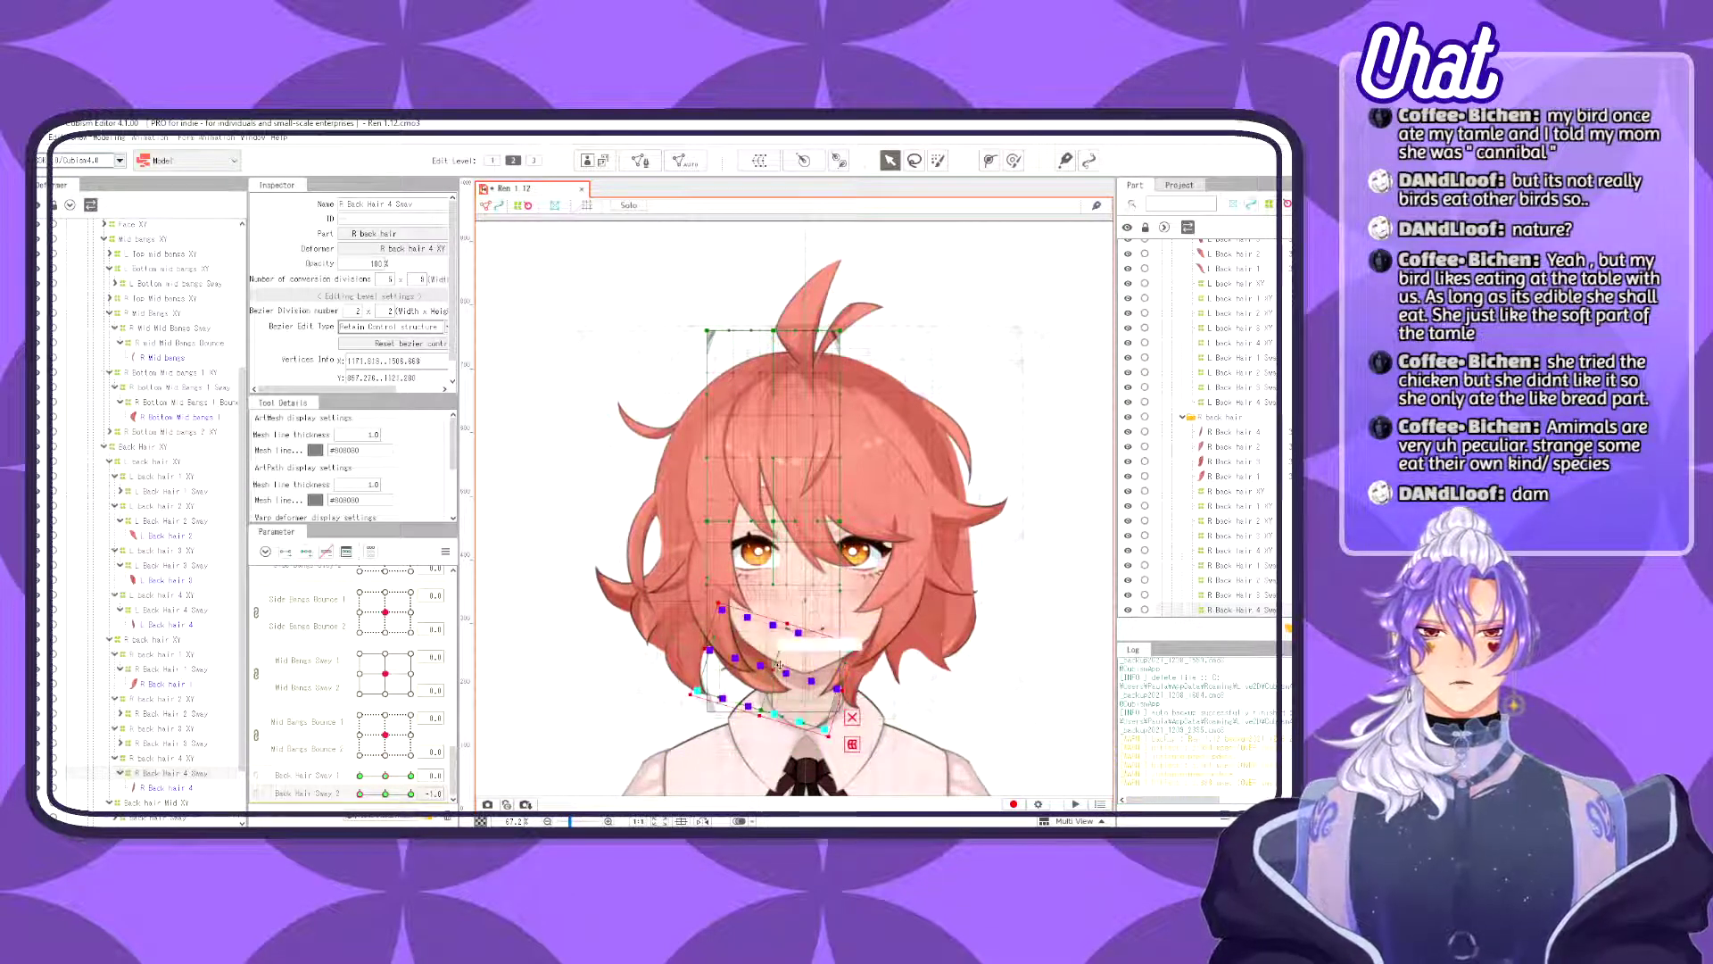
{"action": "left_click_drag", "start_coordinate": [754, 663], "coordinate": [753, 663]}
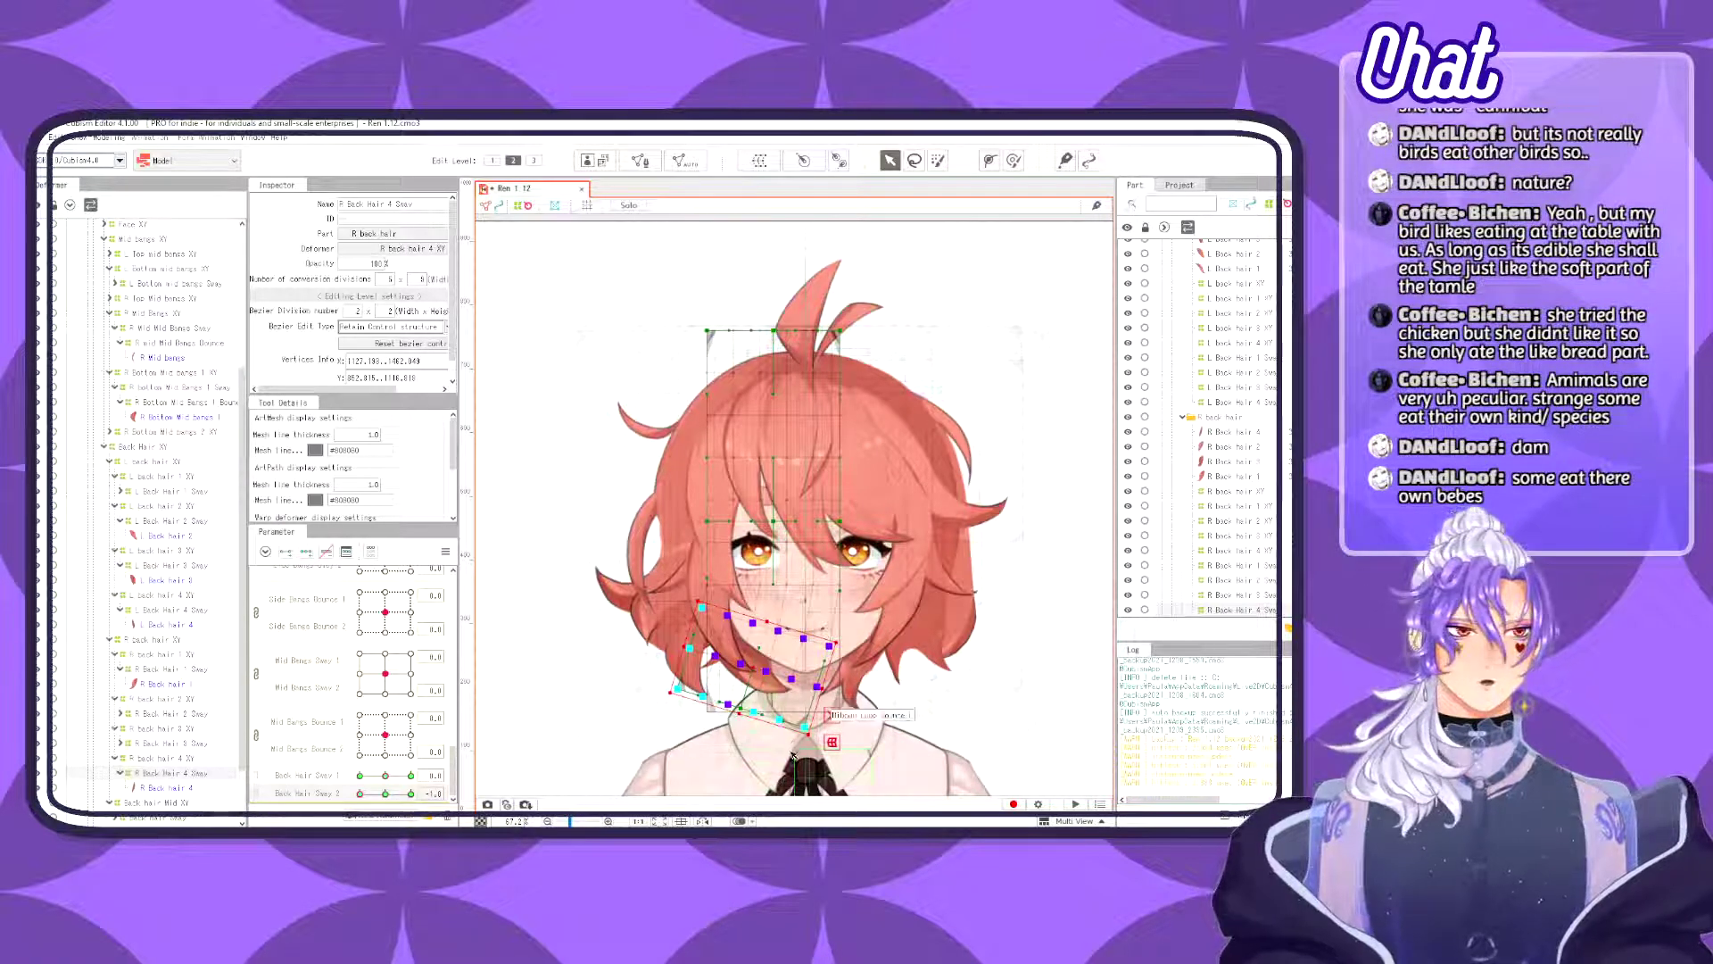
{"action": "key", "text": "b"}
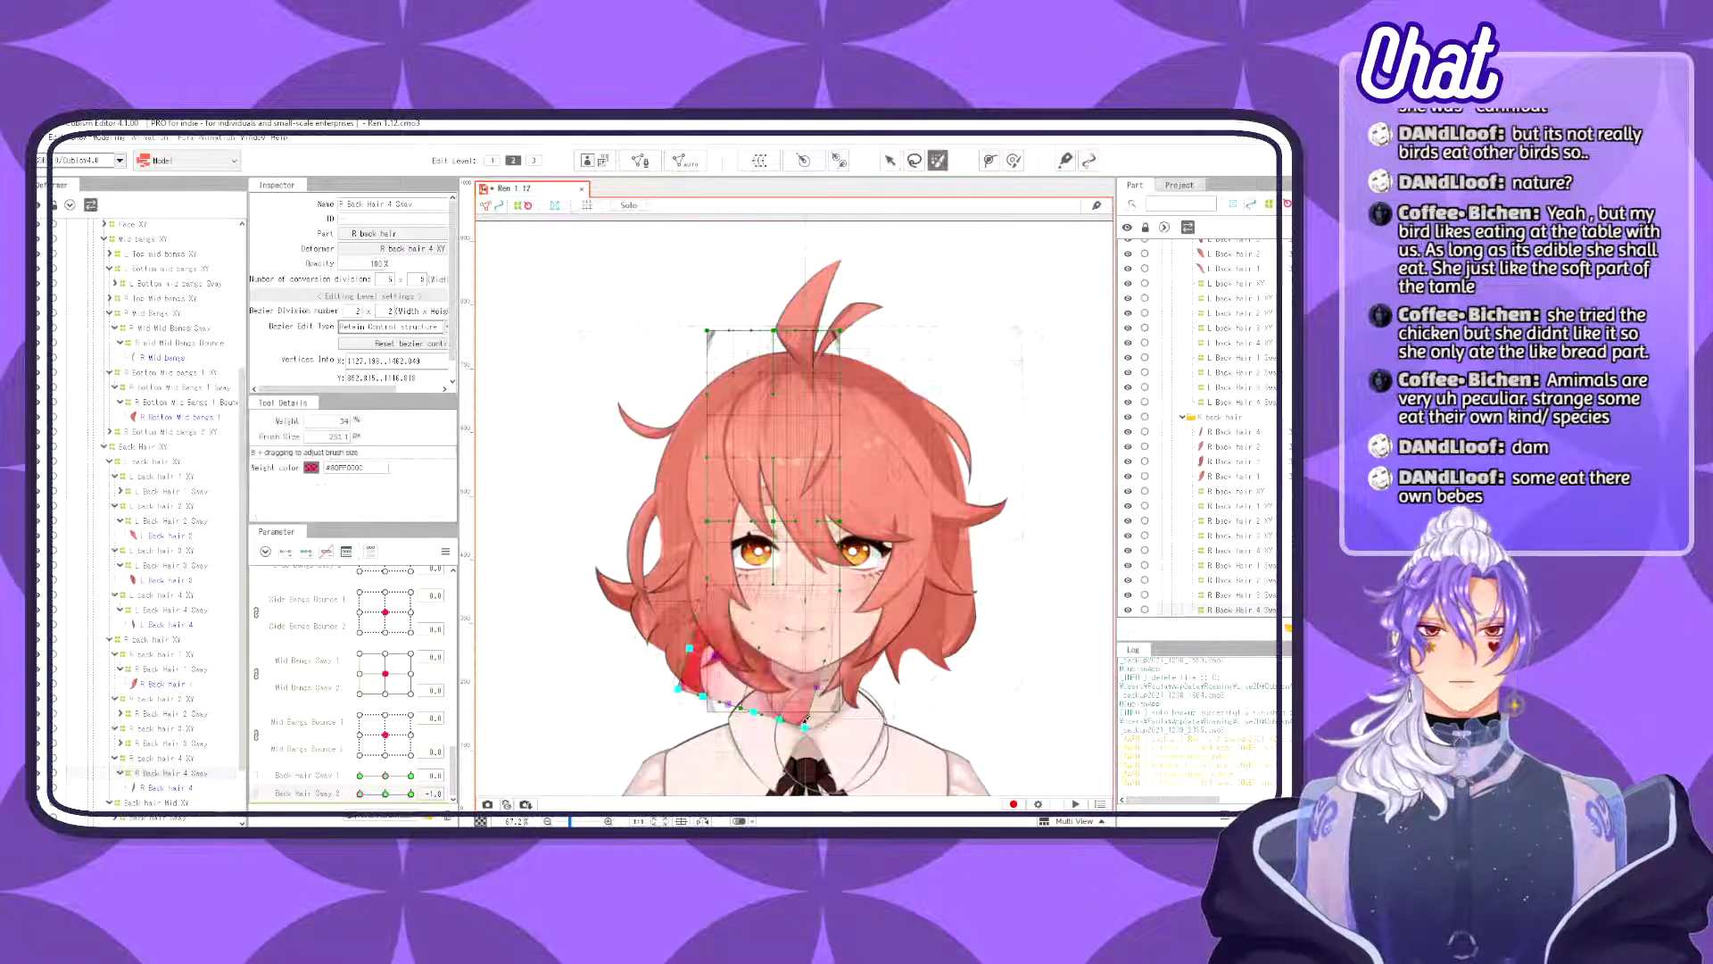
{"action": "key", "text": "v"}
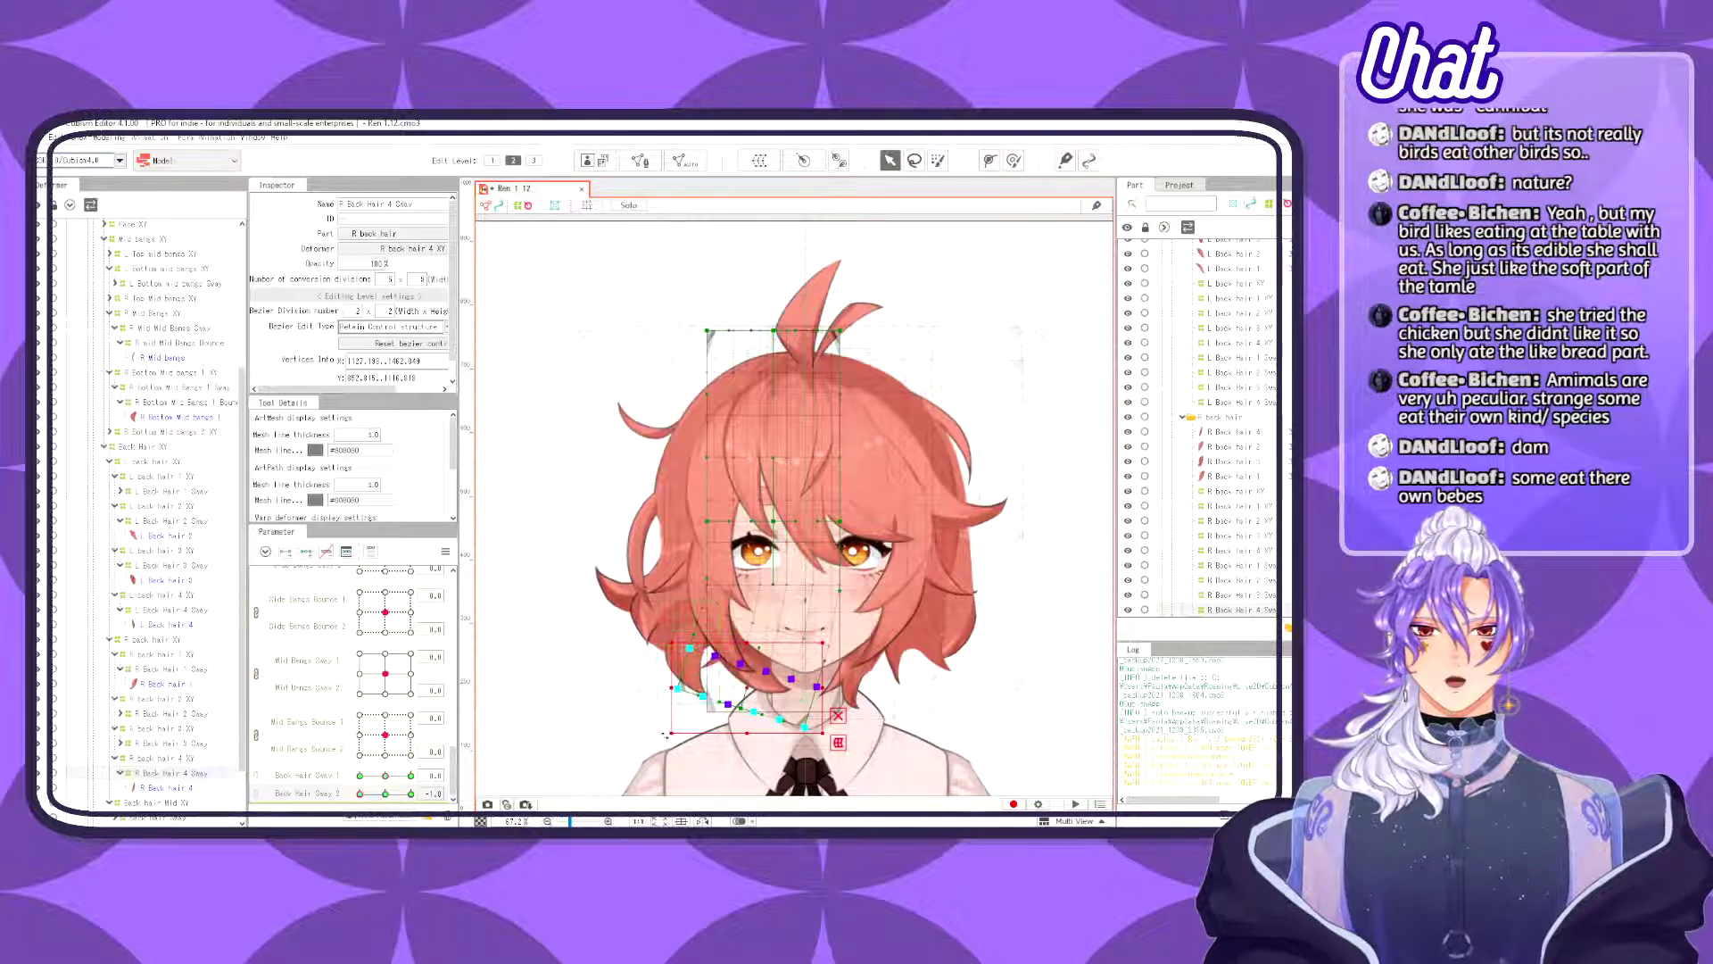
{"action": "left_click_drag", "start_coordinate": [663, 733], "coordinate": [745, 676]}
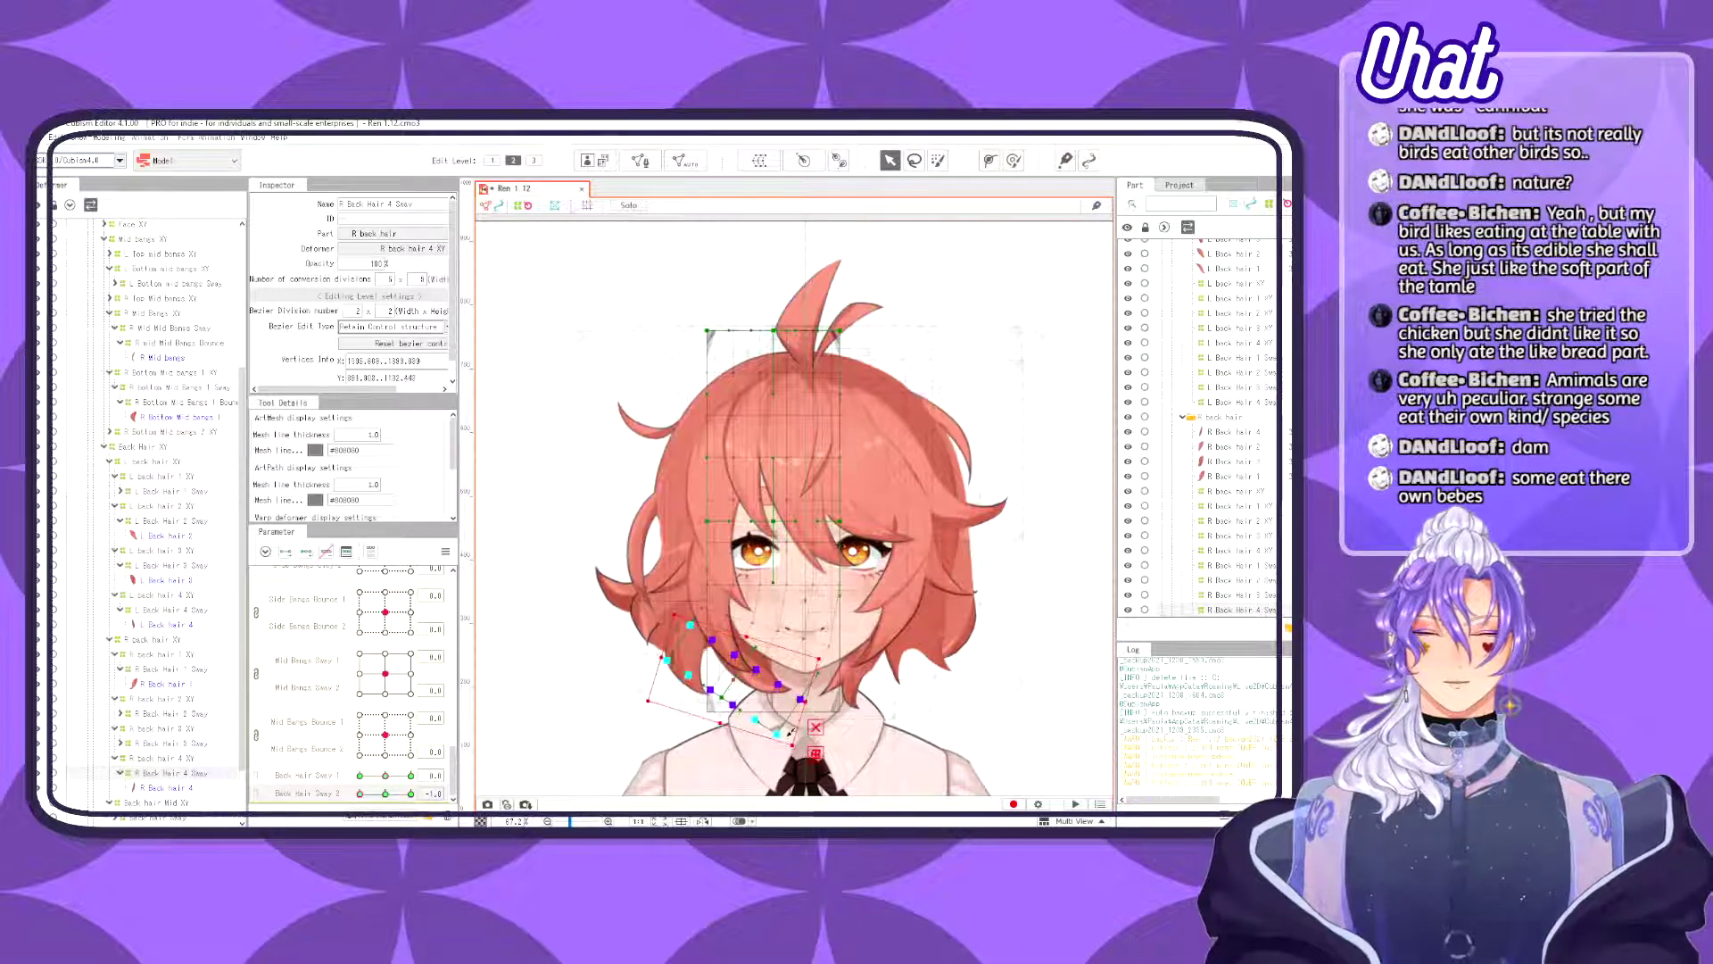
- Deselect the upper points and rotate the tip of the R Back Hair 4 Sway deformer further clockwise to finish the opposite bend
{"action": "key", "text": "b"}
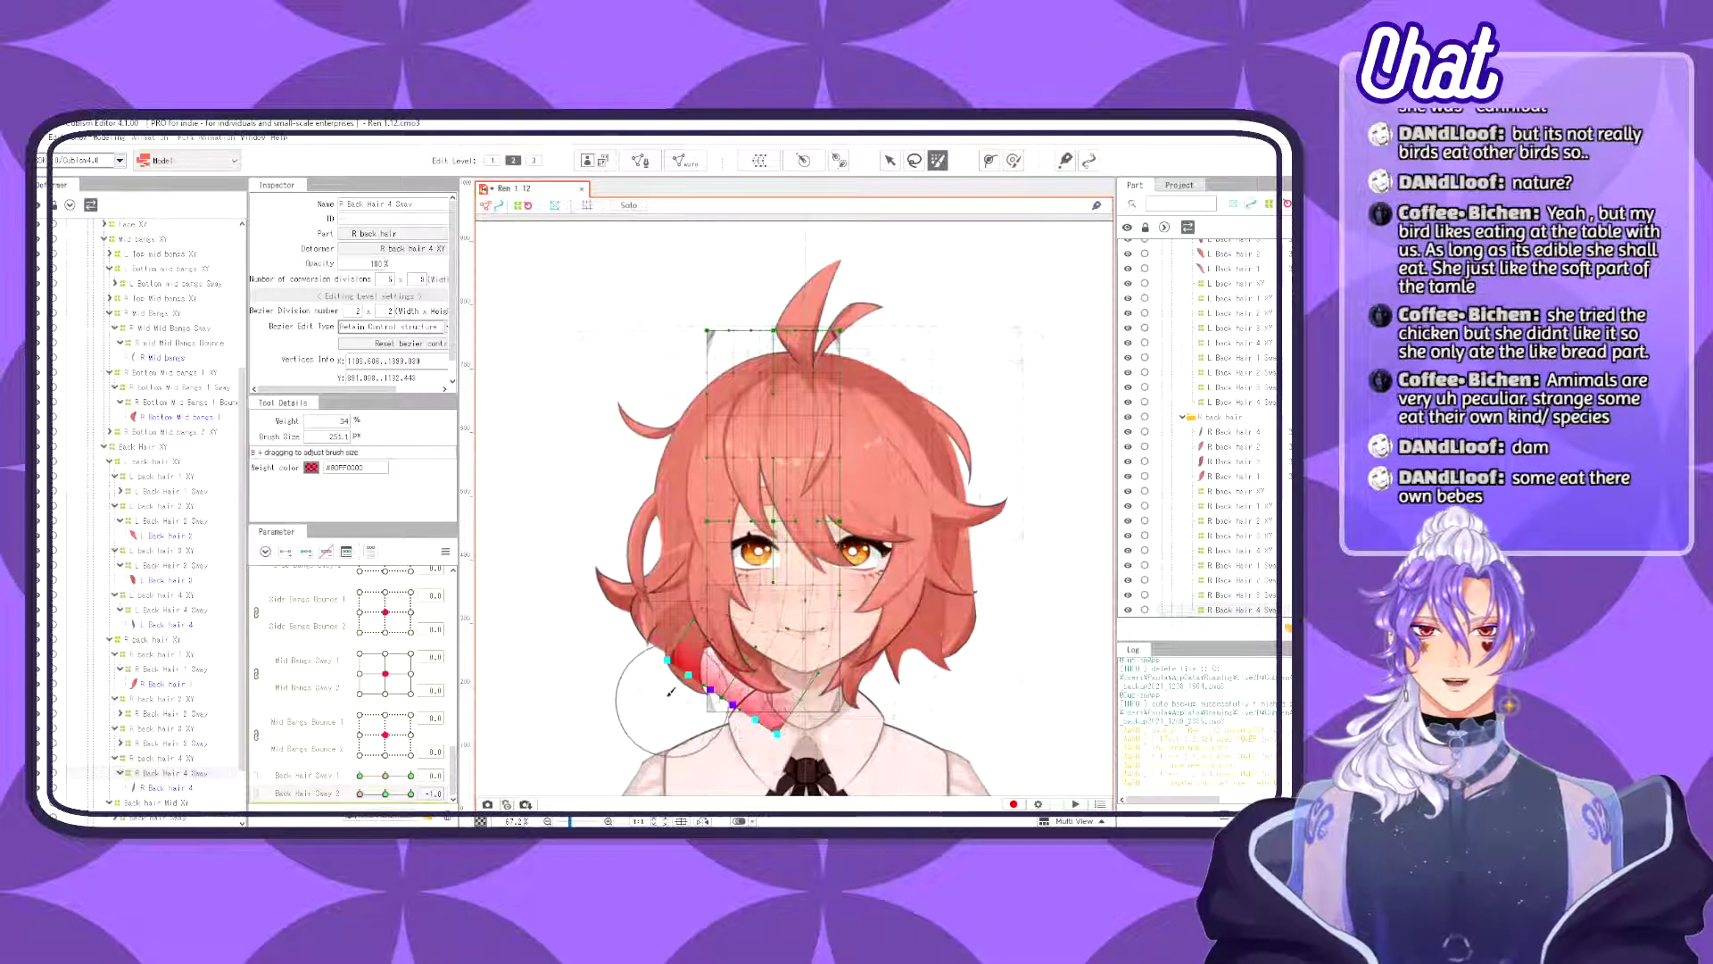
{"action": "key", "text": "v"}
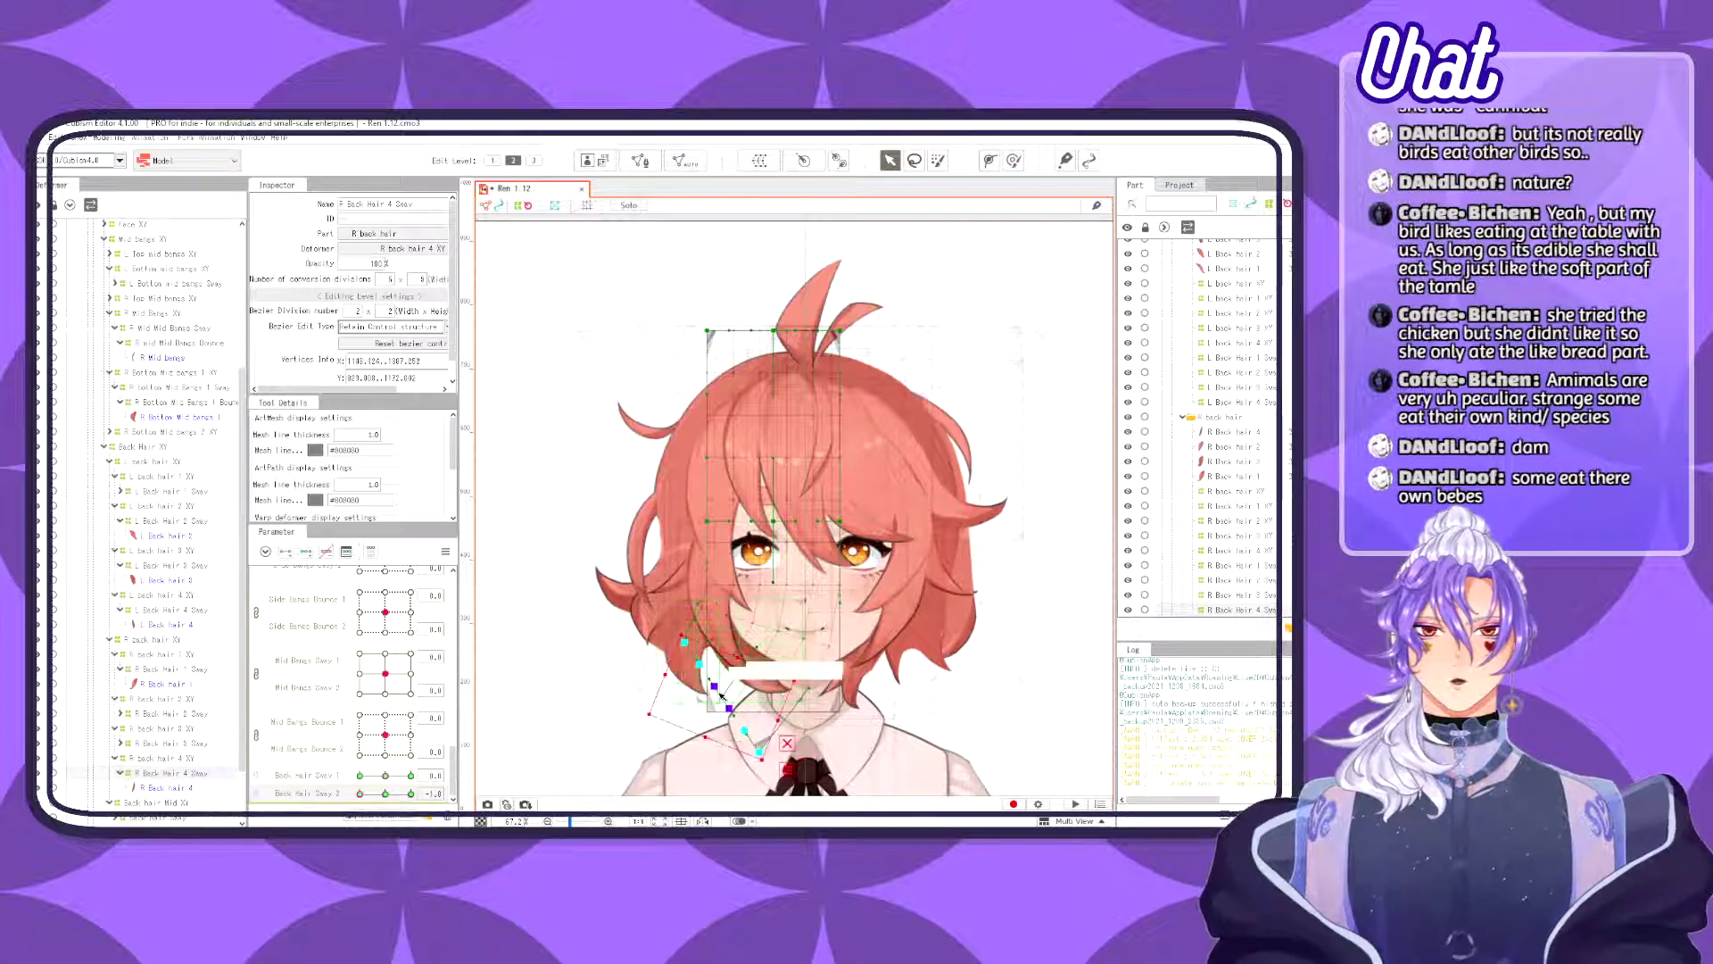
{"action": "left_click_drag", "start_coordinate": [721, 694], "coordinate": [711, 687]}
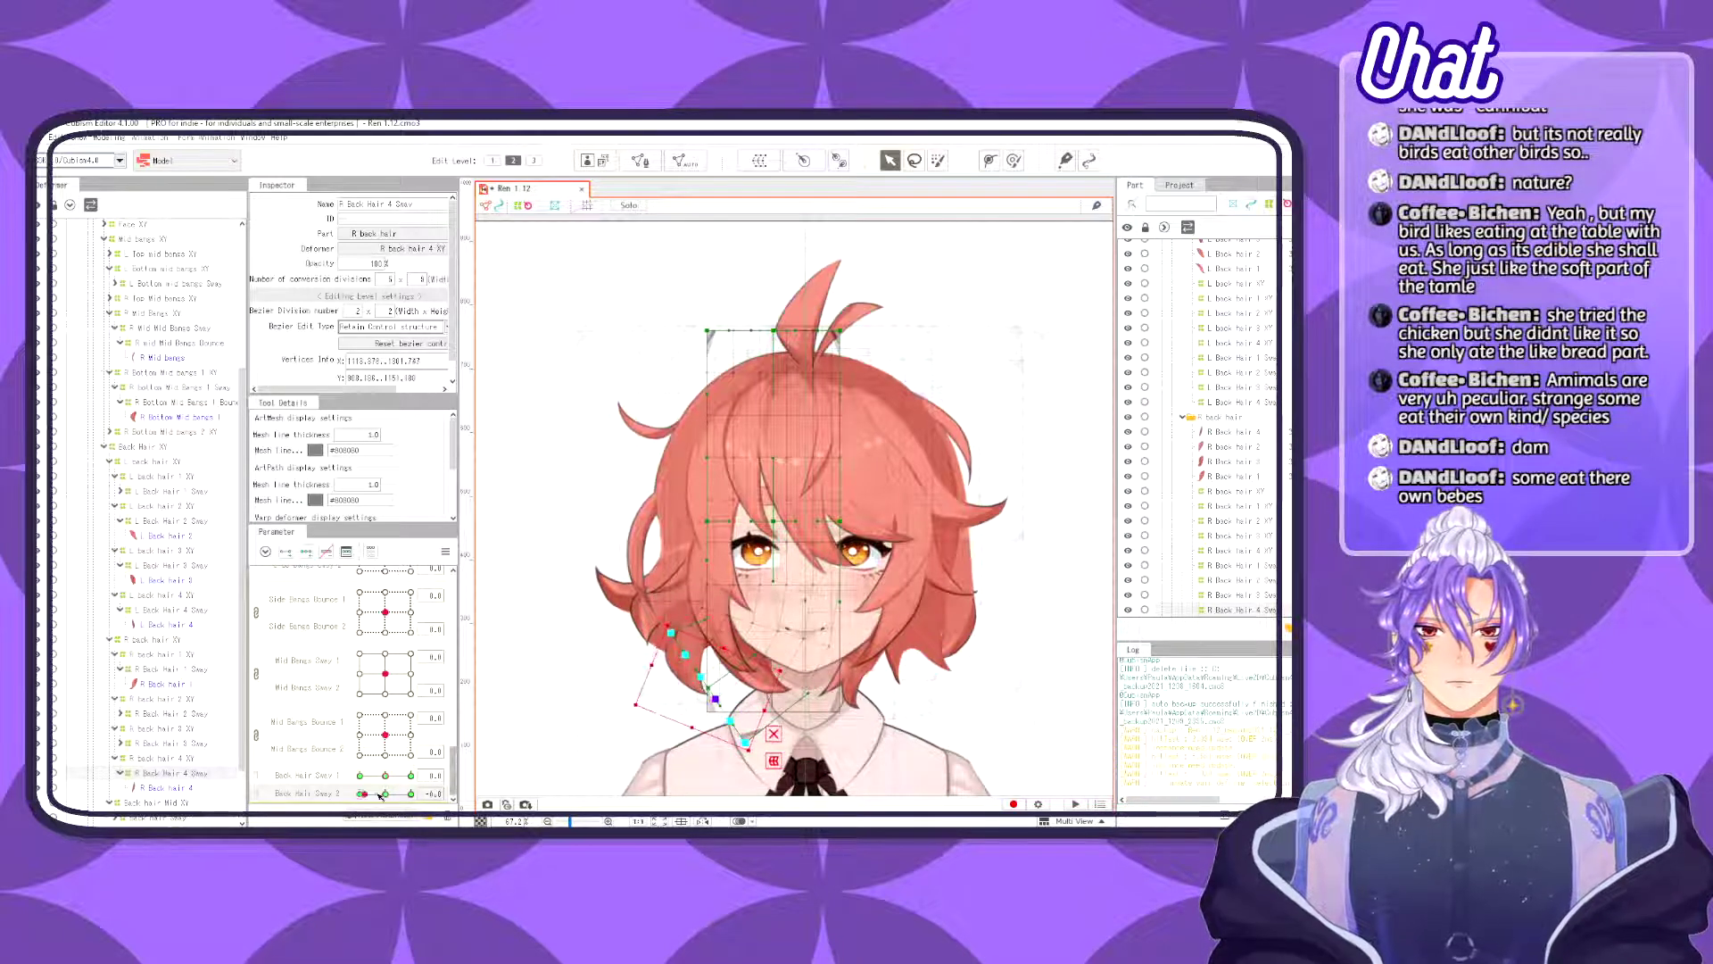
- Return Back Hair Sway 2 to 0 and scrub the Back Hair Sway parameters to check the hair's movement
{"action": "mouse_move", "coordinate": [380, 795]}
{"action": "left_mouse_down"}
{"action": "mouse_move", "coordinate": [404, 795]}
{"action": "mouse_move", "coordinate": [385, 793]}
{"action": "left_mouse_up"}
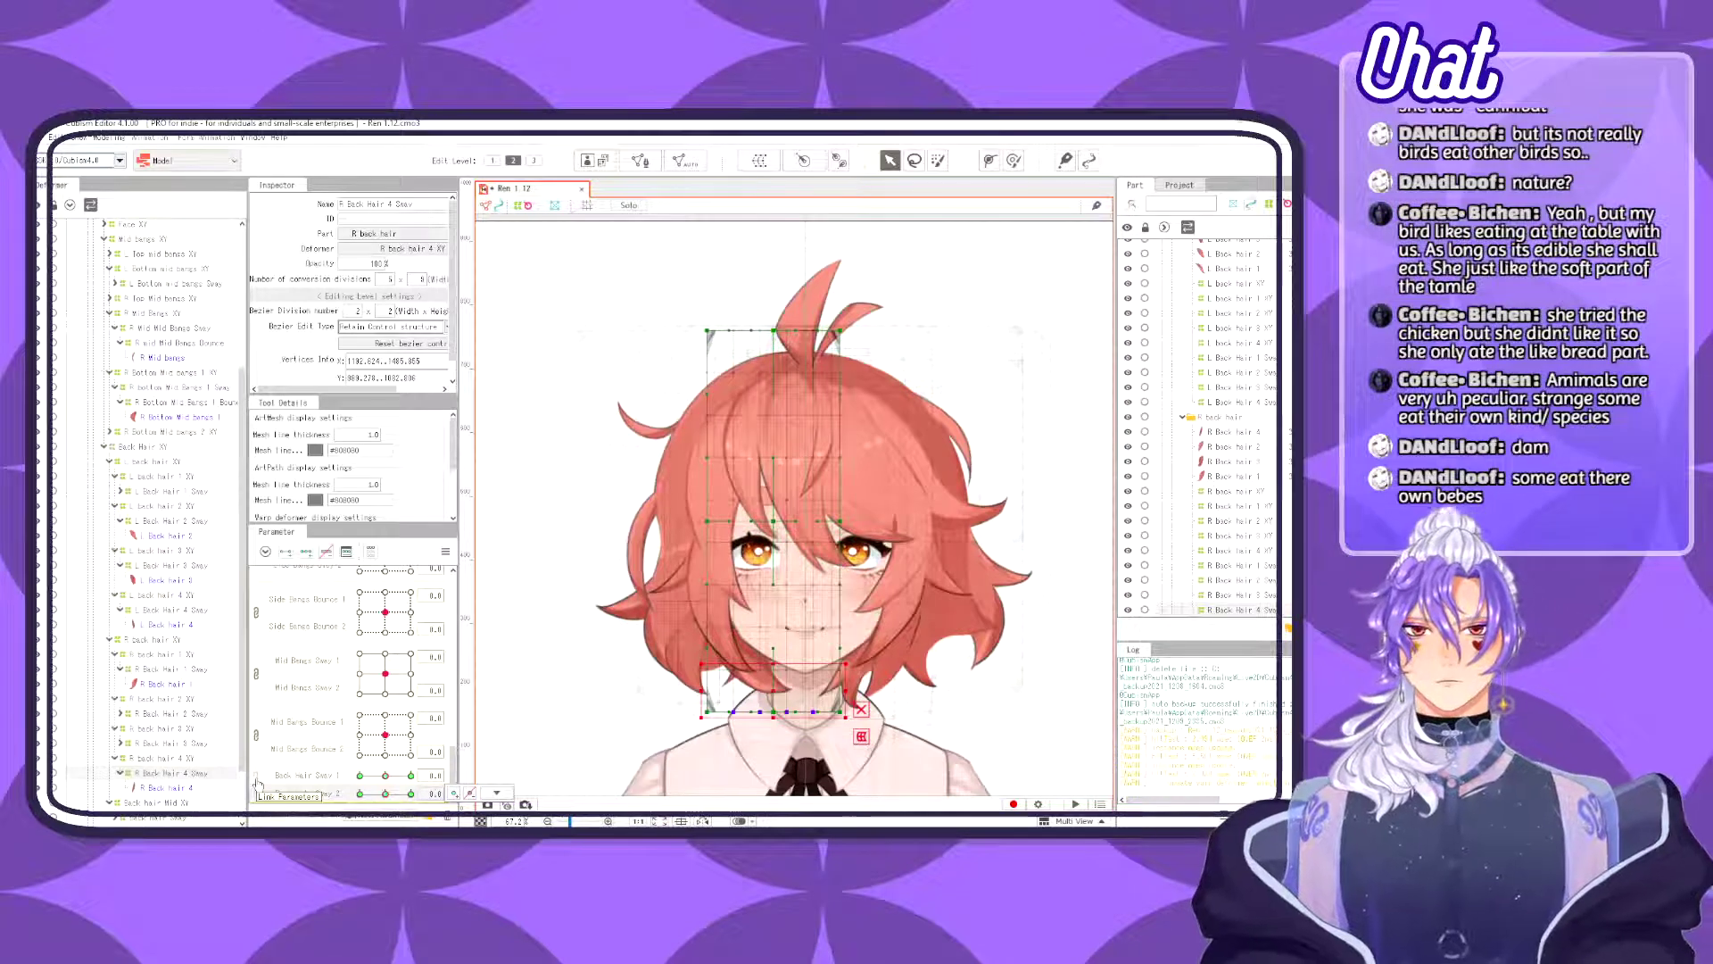
{"action": "mouse_move", "coordinate": [386, 776]}
{"action": "left_mouse_down"}
{"action": "mouse_move", "coordinate": [401, 776]}
{"action": "mouse_move", "coordinate": [337, 775]}
{"action": "mouse_move", "coordinate": [413, 776]}
{"action": "mouse_move", "coordinate": [287, 772]}
{"action": "mouse_move", "coordinate": [461, 768]}
{"action": "mouse_move", "coordinate": [336, 781]}
{"action": "mouse_move", "coordinate": [394, 781]}
{"action": "left_mouse_up"}
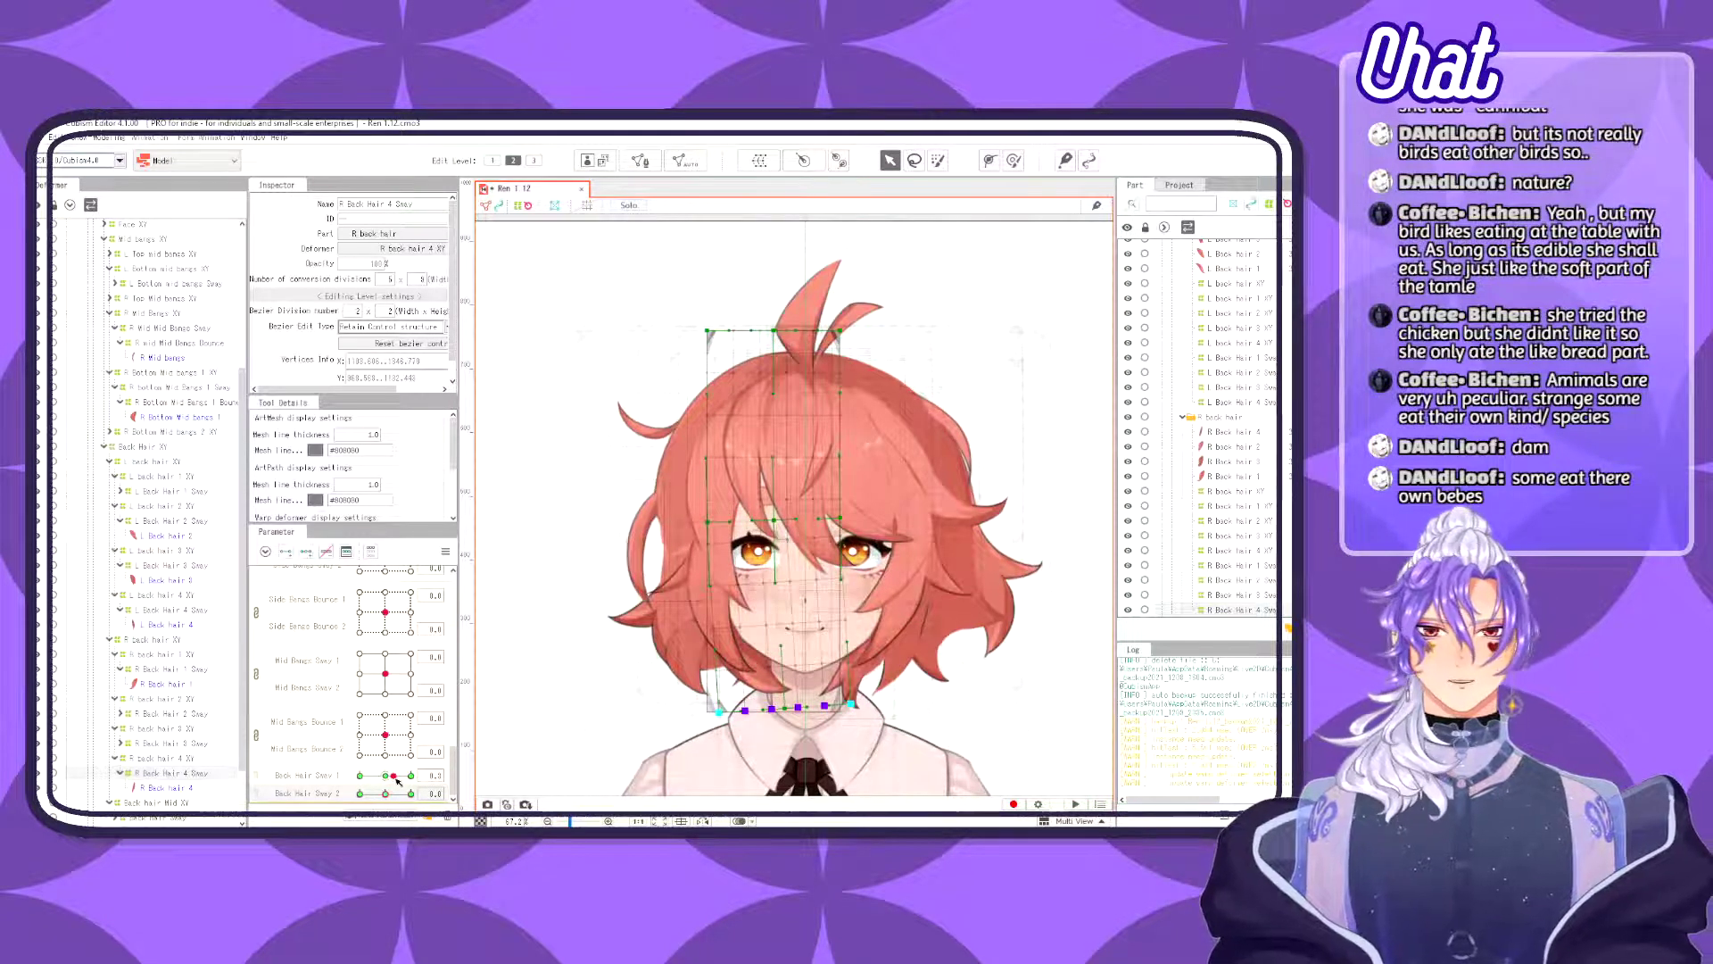
{"action": "left_click", "coordinate": [385, 775]}
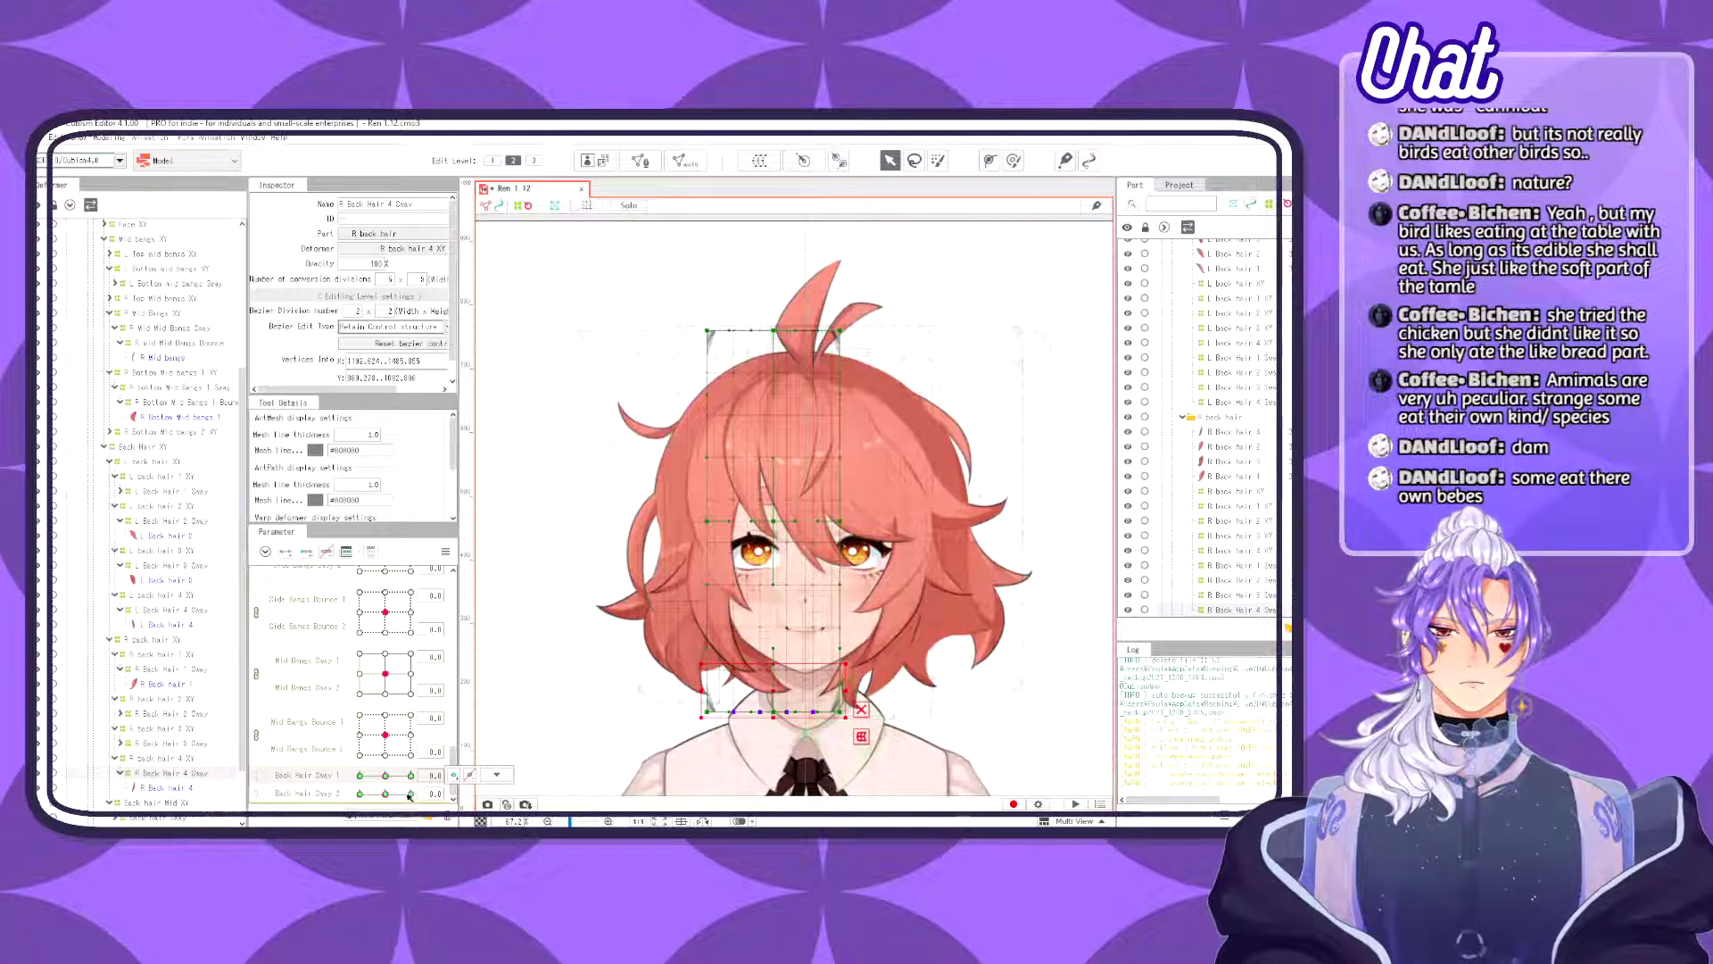
{"action": "left_click_drag", "start_coordinate": [385, 775], "coordinate": [349, 793]}
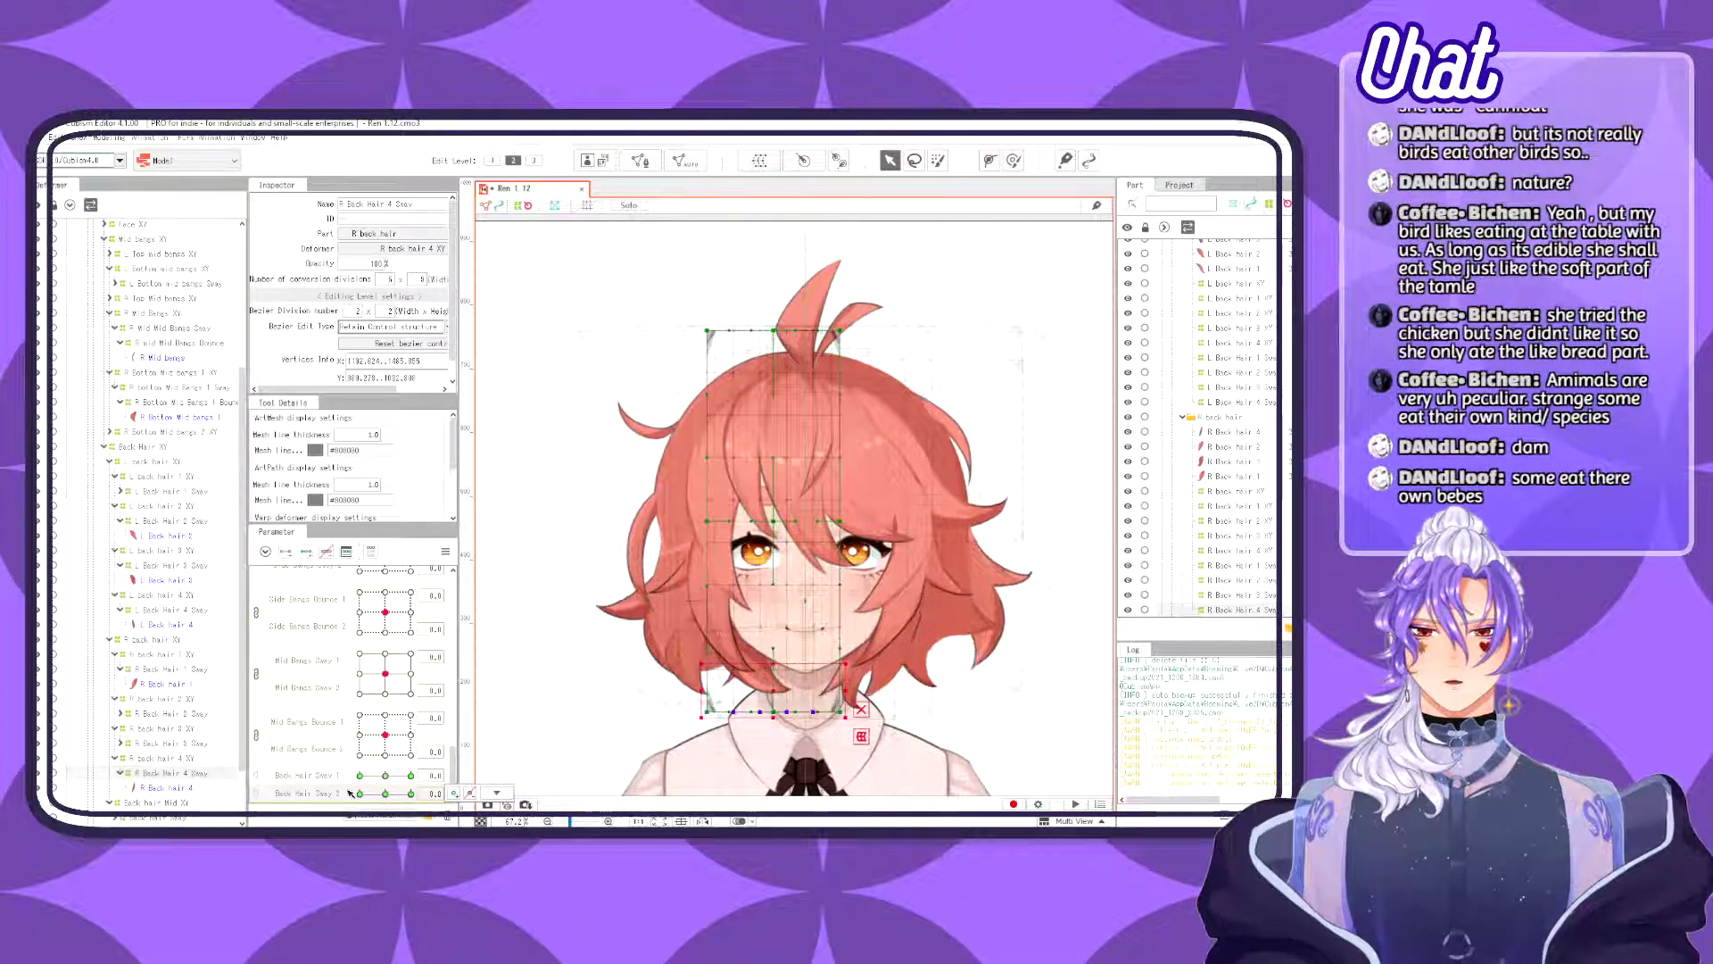
- Combine Back Hair Sway 1 and 2, and pick the Back Hair Sway deformer from the objects keyed to them
{"action": "left_click", "coordinate": [257, 776]}
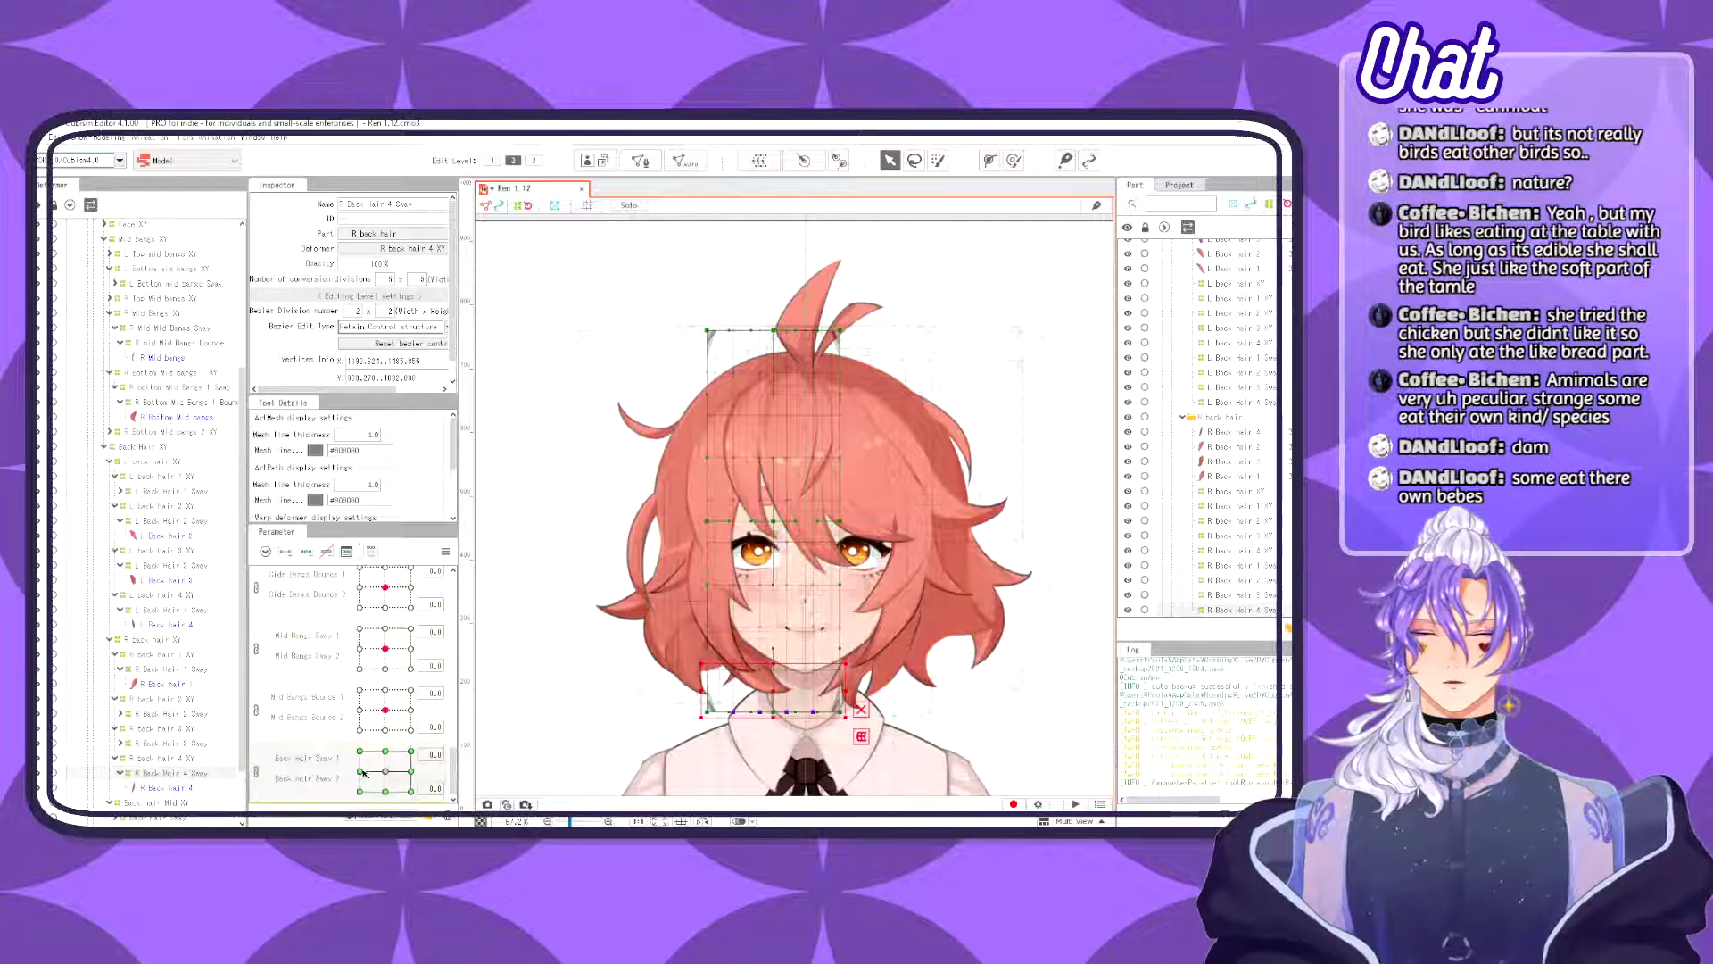
{"action": "left_click", "coordinate": [497, 750]}
{"action": "left_click", "coordinate": [505, 754]}
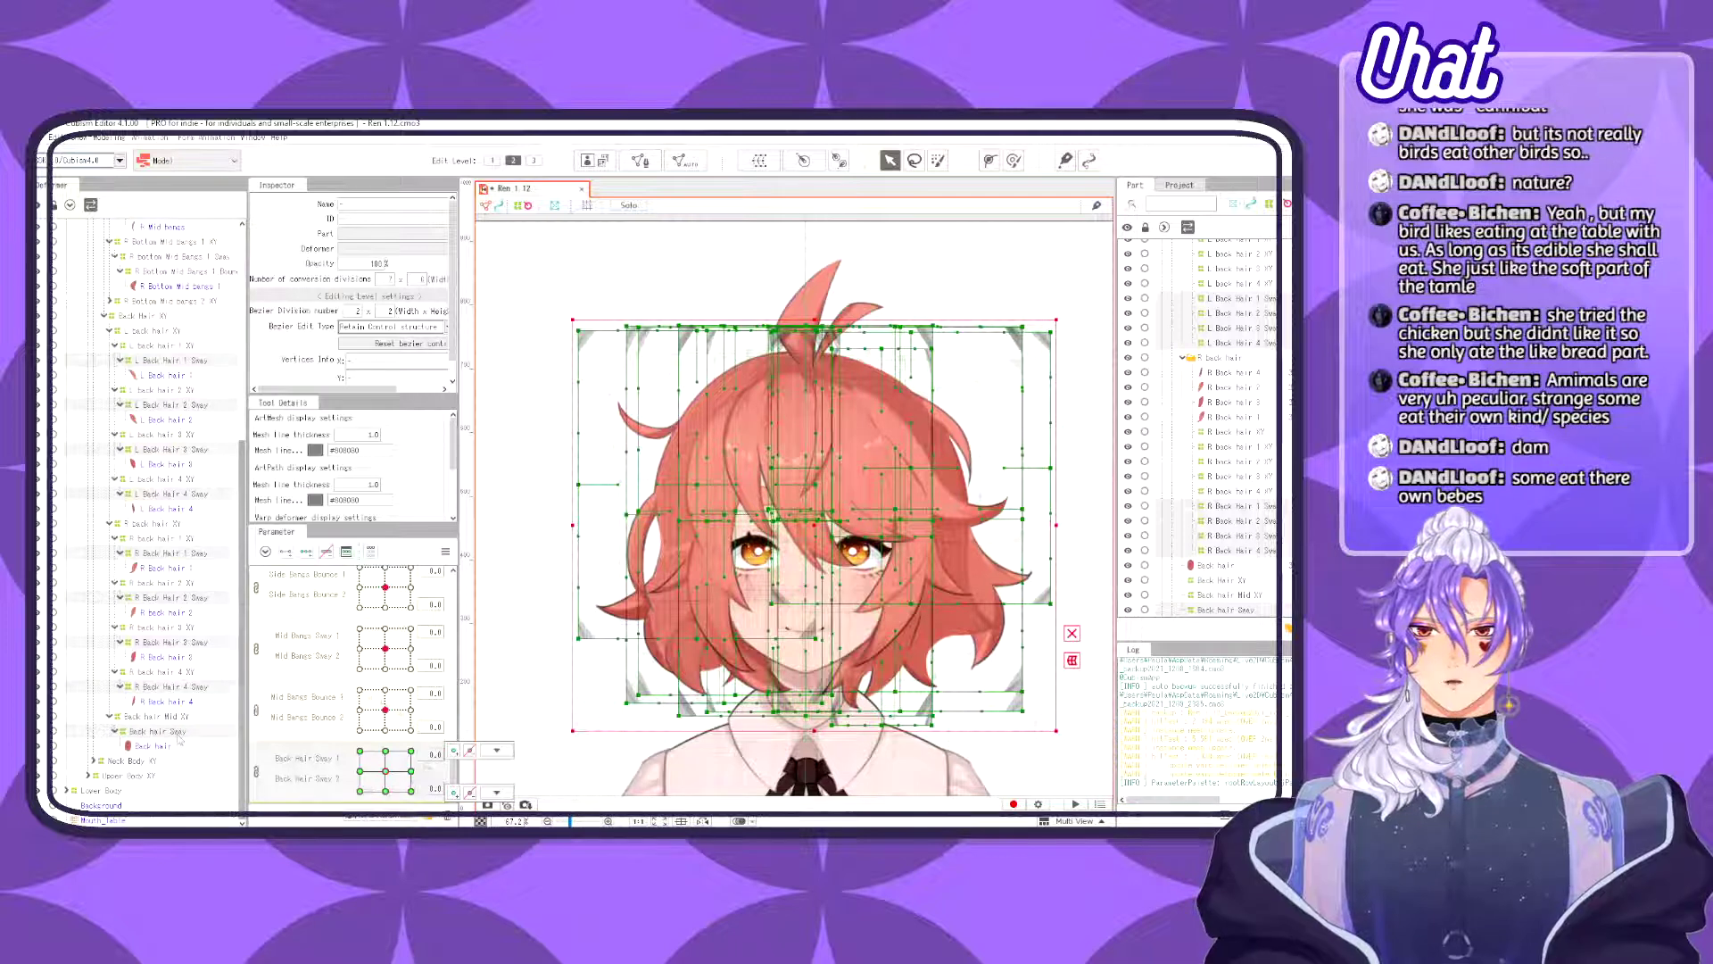
{"action": "left_click", "coordinate": [178, 733]}
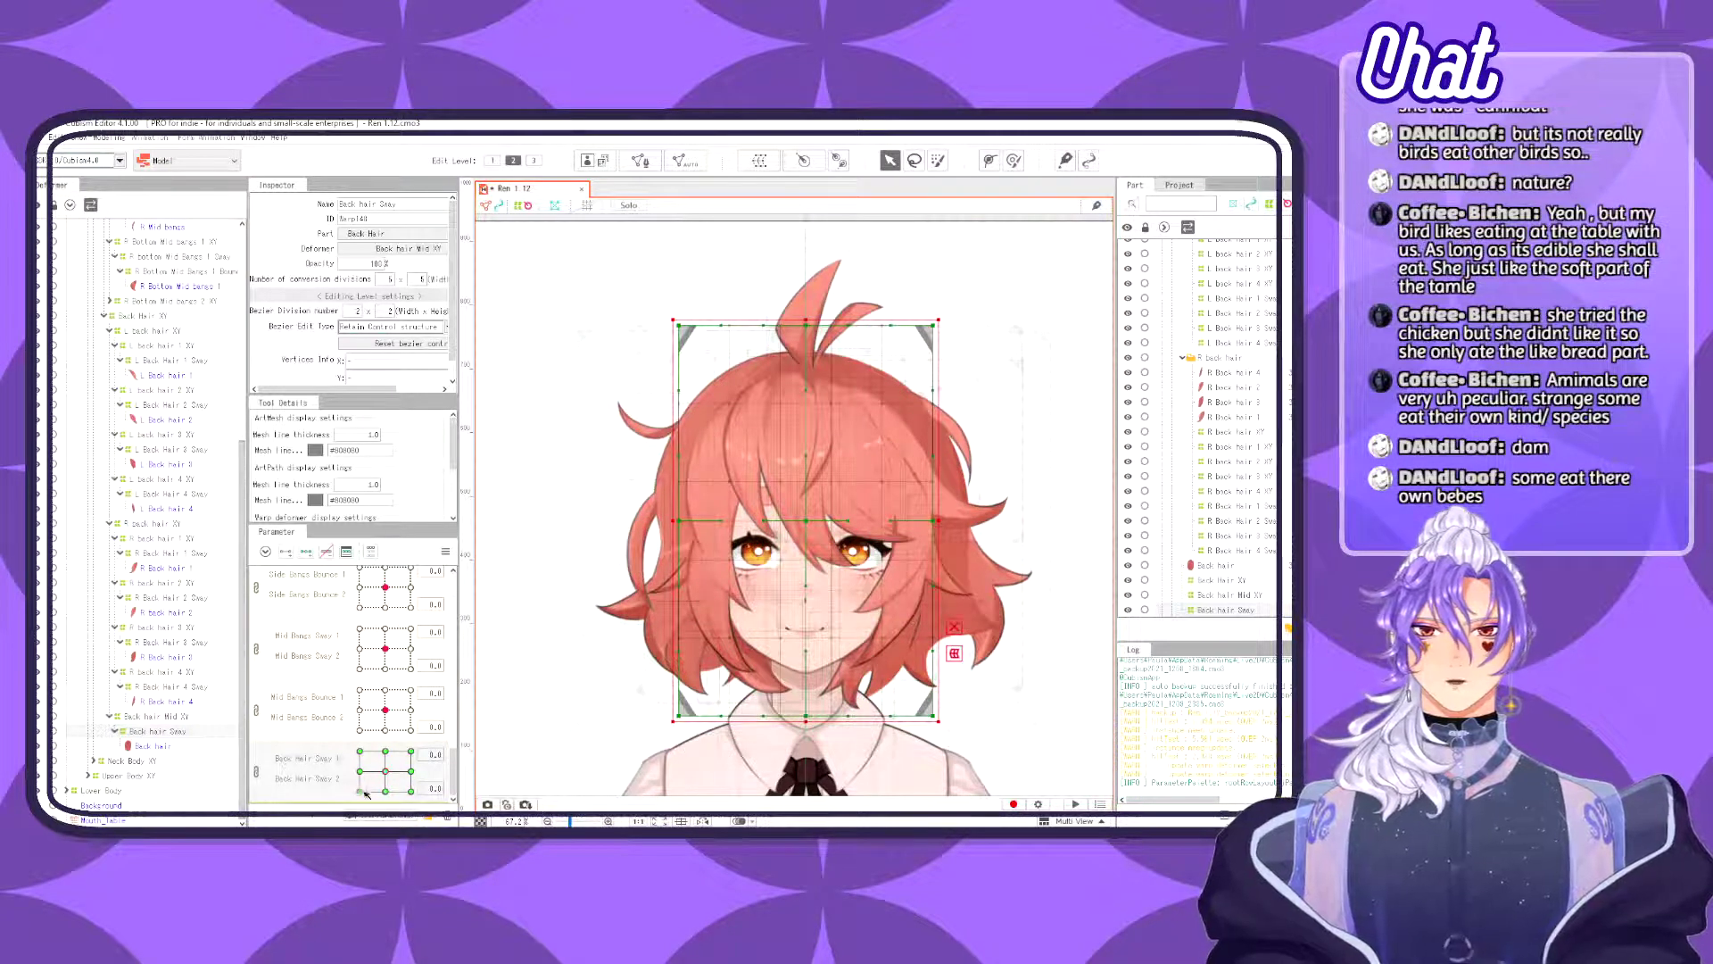
- Separate the combined Back Hair Sway parameters, keeping Back Hair Sway 1 at 0 and setting Back Hair Sway 2 to 1.0
{"action": "mouse_move", "coordinate": [384, 771]}
{"action": "left_mouse_down"}
{"action": "mouse_move", "coordinate": [343, 735]}
{"action": "mouse_move", "coordinate": [357, 790]}
{"action": "mouse_move", "coordinate": [410, 794]}
{"action": "left_mouse_up"}
{"action": "left_click", "coordinate": [254, 771]}
{"action": "left_click", "coordinate": [384, 776]}
{"action": "left_click", "coordinate": [359, 793]}
{"action": "left_click", "coordinate": [496, 792]}
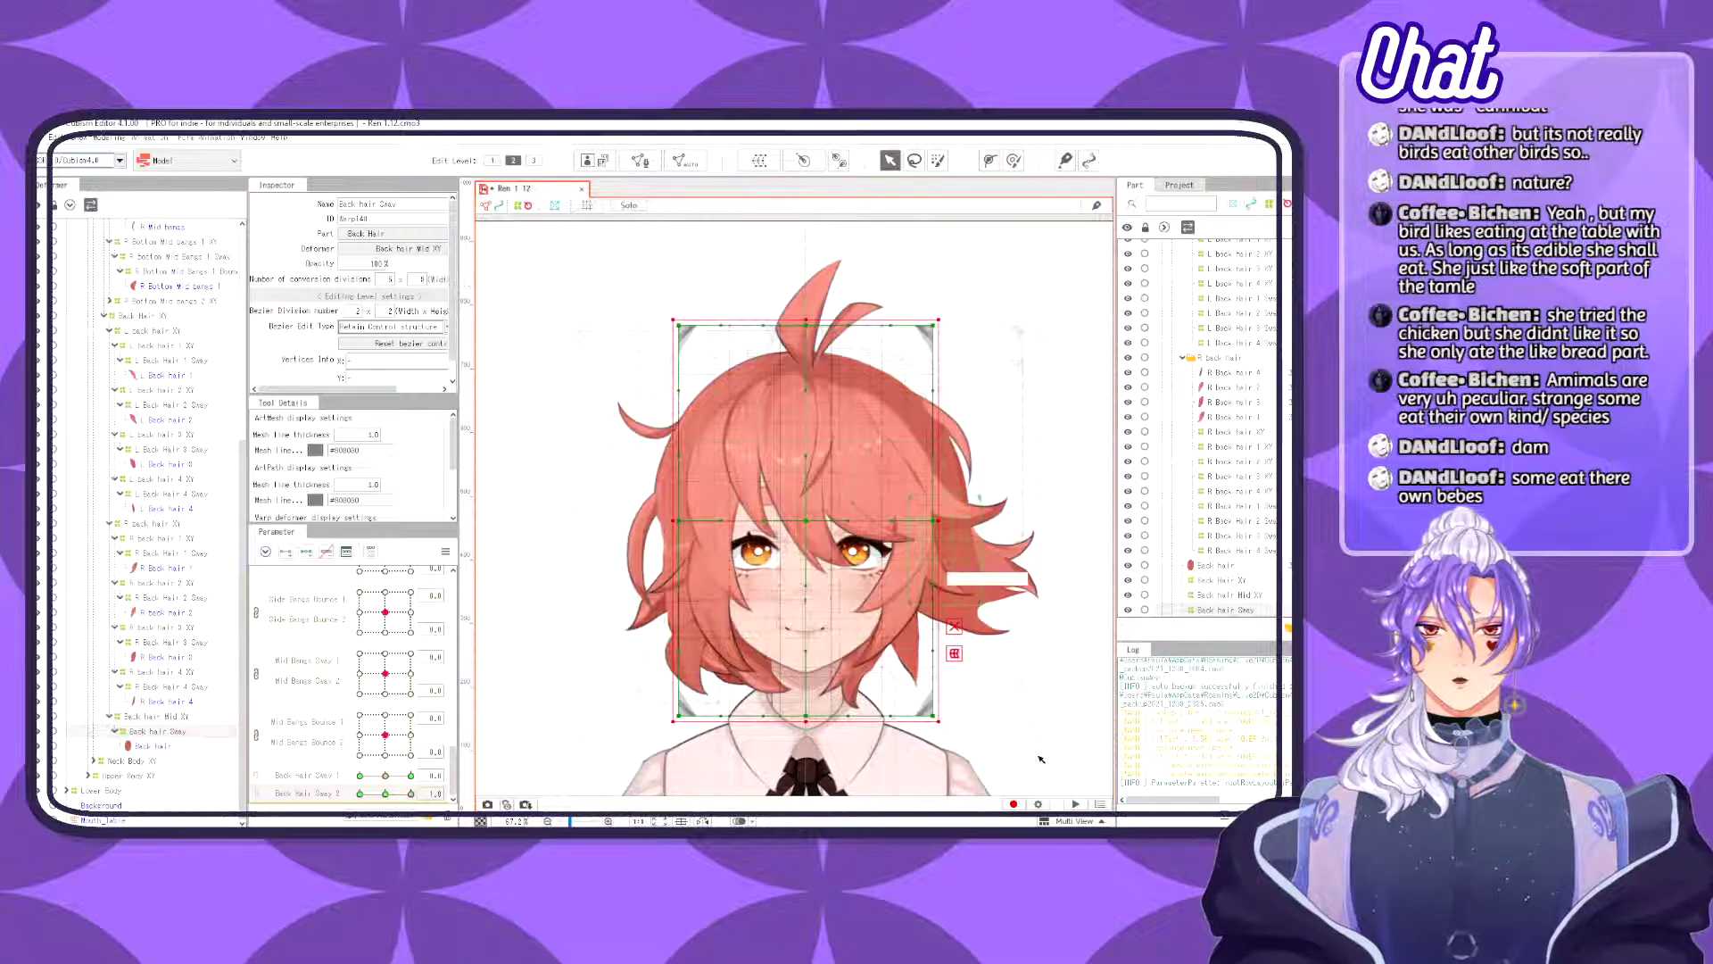
- Rotate the lower rows of the Back Hair Sway deformer counterclockwise, dropping the upper points from the selection before rotating further
{"action": "left_click_drag", "start_coordinate": [1017, 780], "coordinate": [632, 591]}
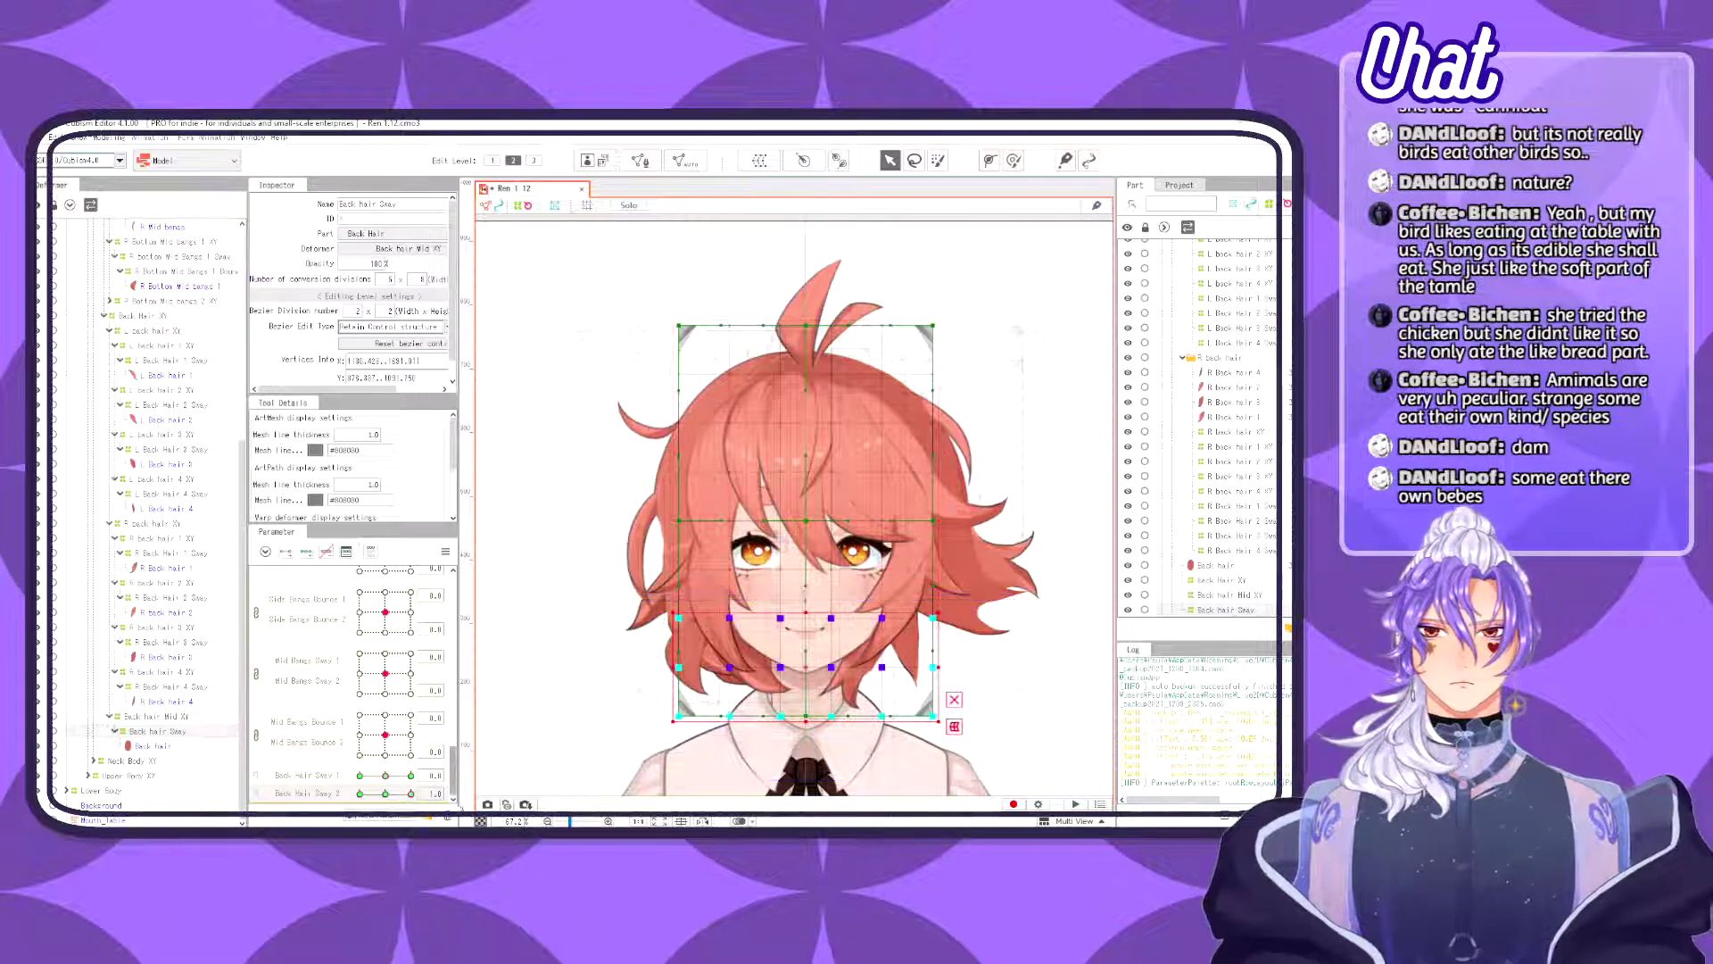
{"action": "mouse_move", "coordinate": [674, 723]}
{"action": "left_mouse_down"}
{"action": "mouse_move", "coordinate": [691, 742]}
{"action": "mouse_move", "coordinate": [933, 689]}
{"action": "mouse_move", "coordinate": [688, 729]}
{"action": "left_mouse_up"}
{"action": "key", "text": "b"}
{"action": "key", "text": "v"}
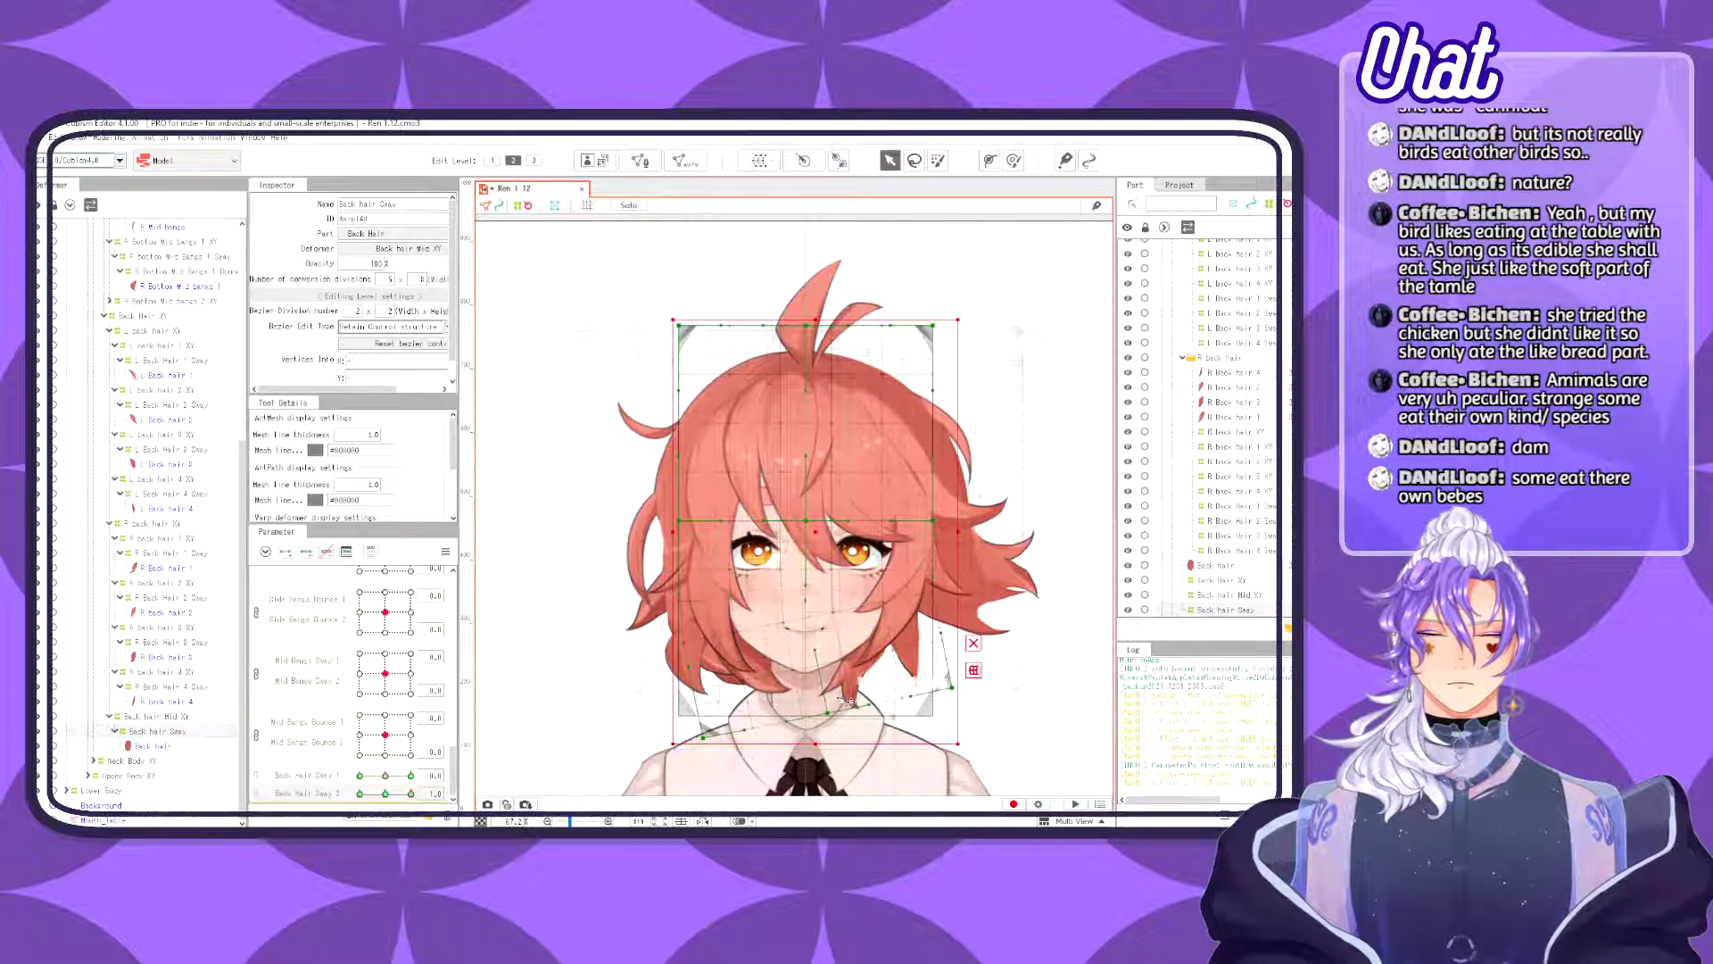
{"action": "key", "text": "b"}
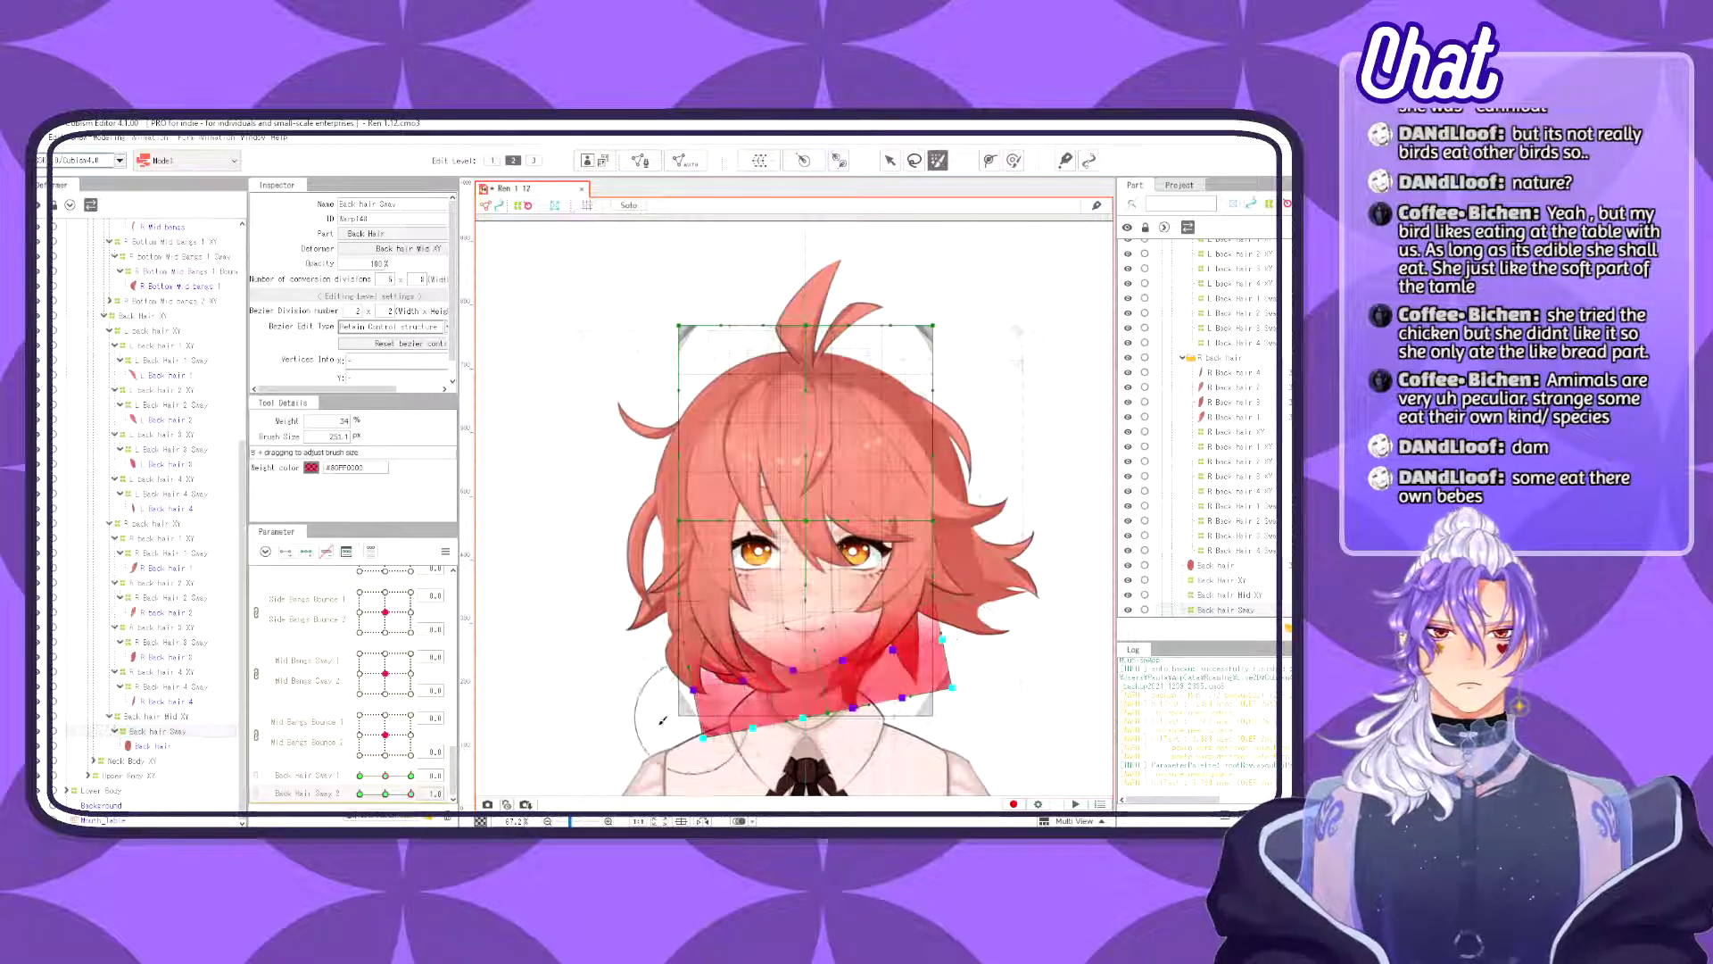
{"action": "key", "text": "v"}
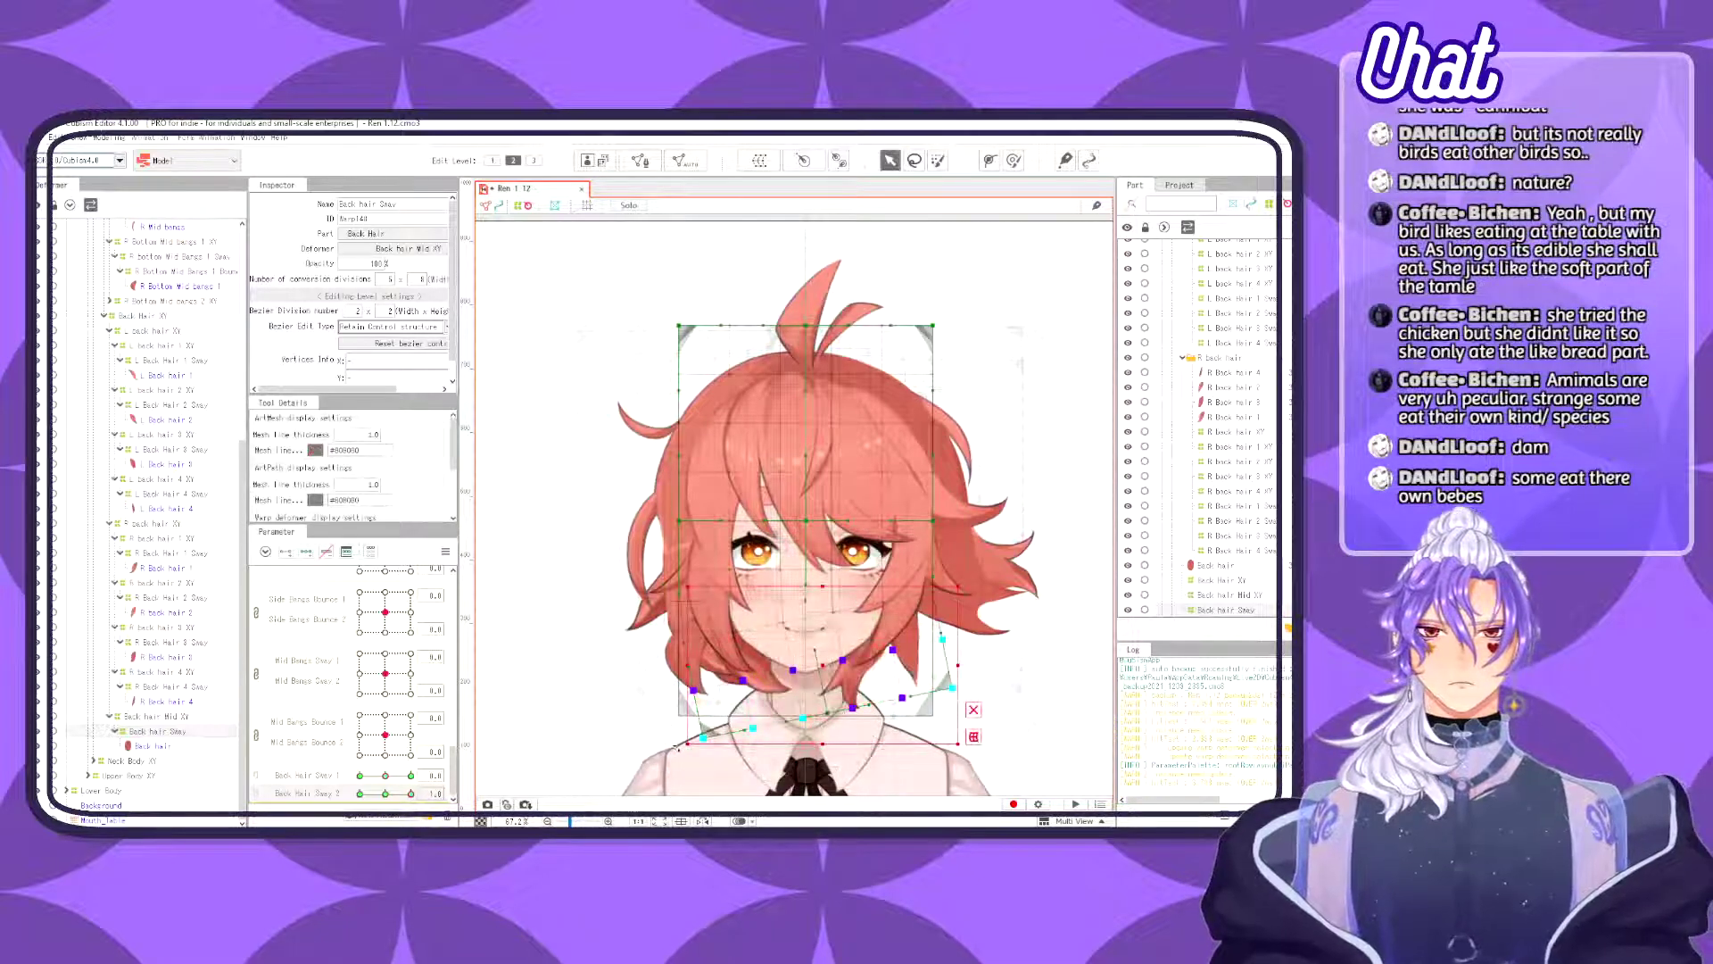
{"action": "left_click_drag", "start_coordinate": [681, 750], "coordinate": [699, 769]}
{"action": "left_click_drag", "start_coordinate": [814, 696], "coordinate": [822, 689]}
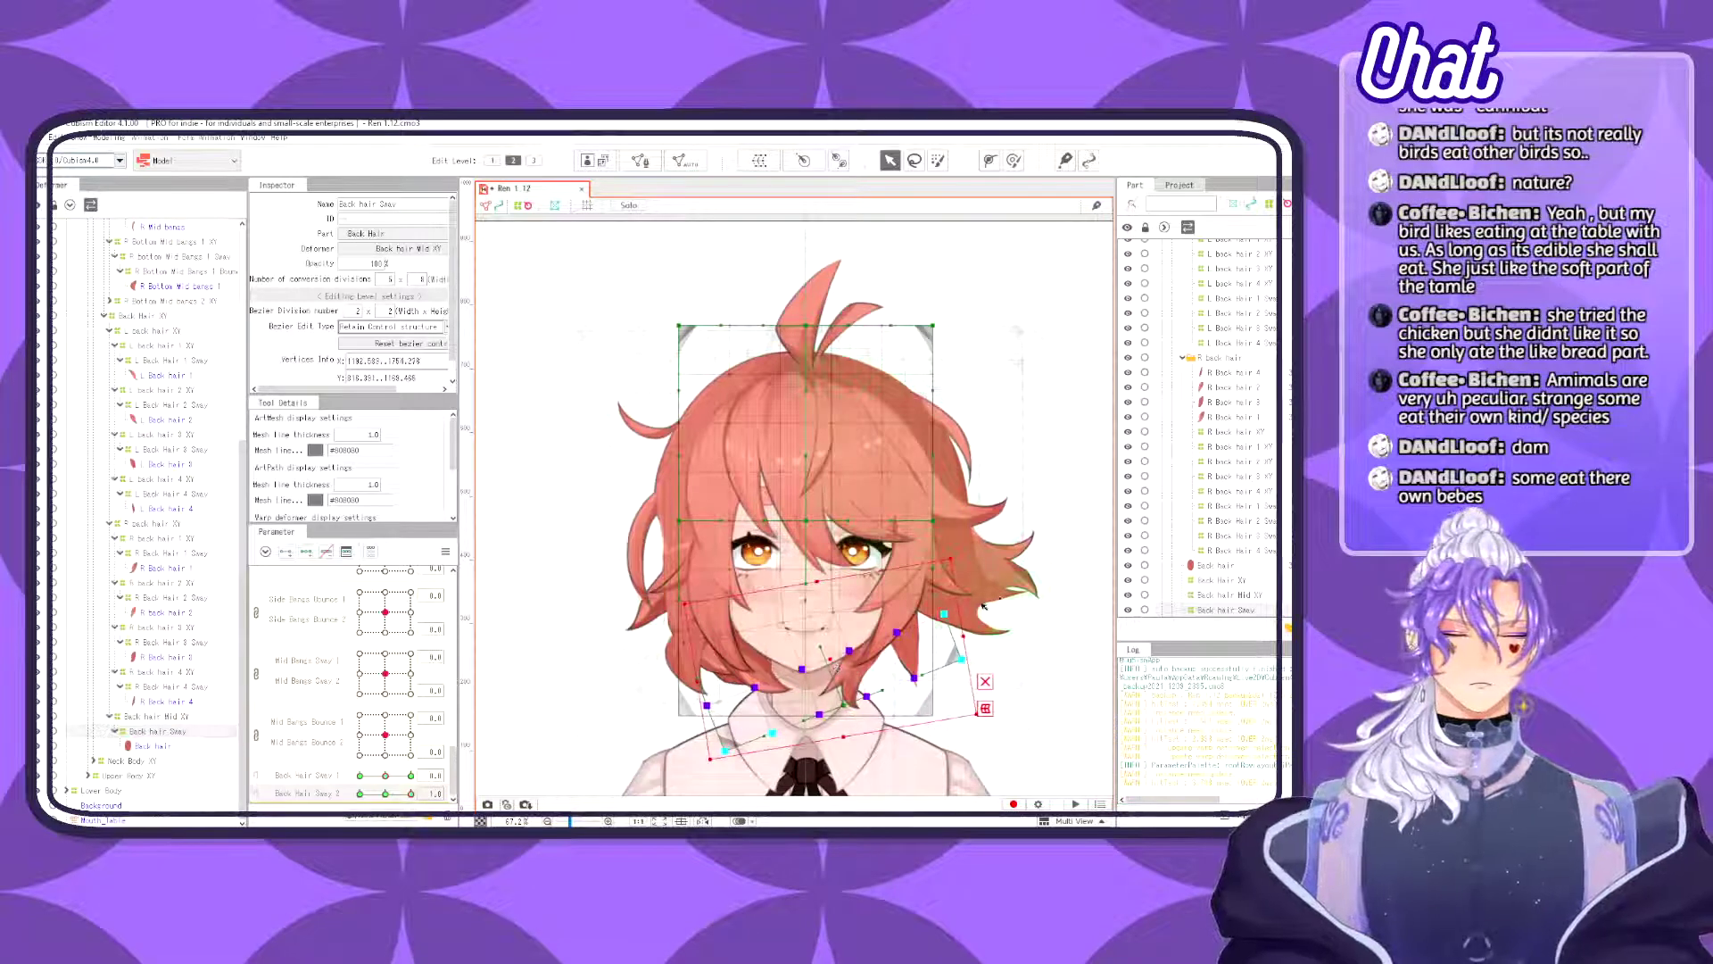
- Limit the selection to the bottom row of the Back Hair Sway deformer and rotate and shift the hair ends further counterclockwise
{"action": "key", "text": "b"}
{"action": "left_click_drag", "start_coordinate": [925, 691], "coordinate": [725, 751]}
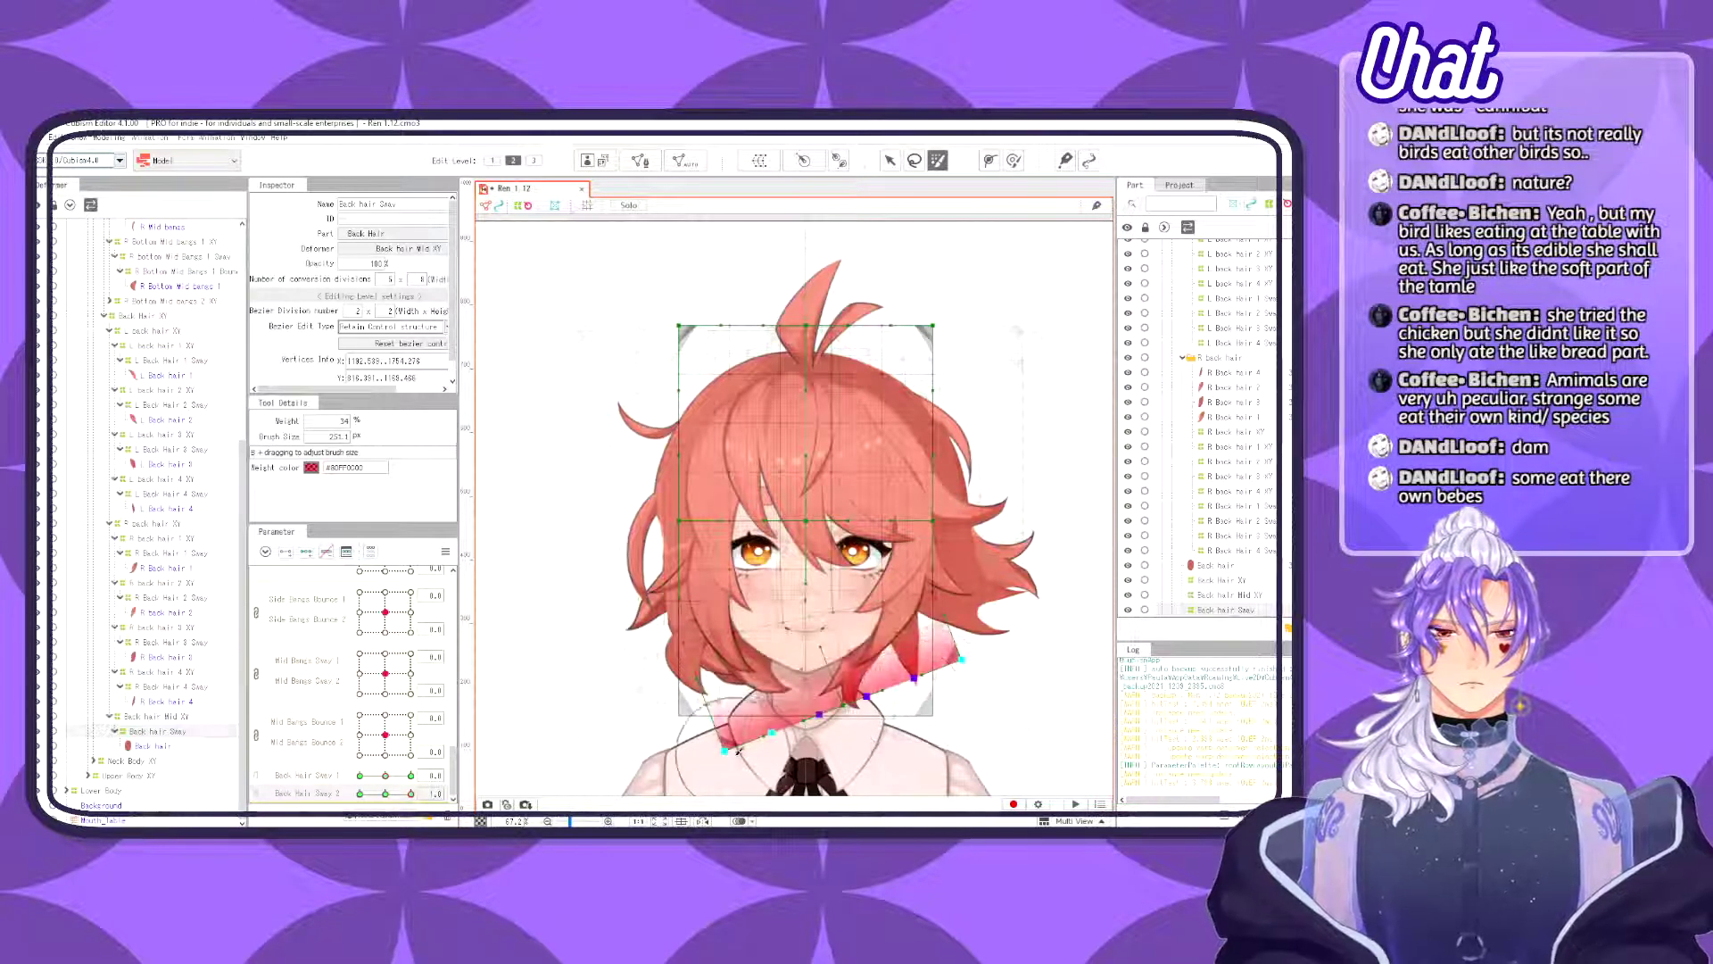
{"action": "key", "text": "v"}
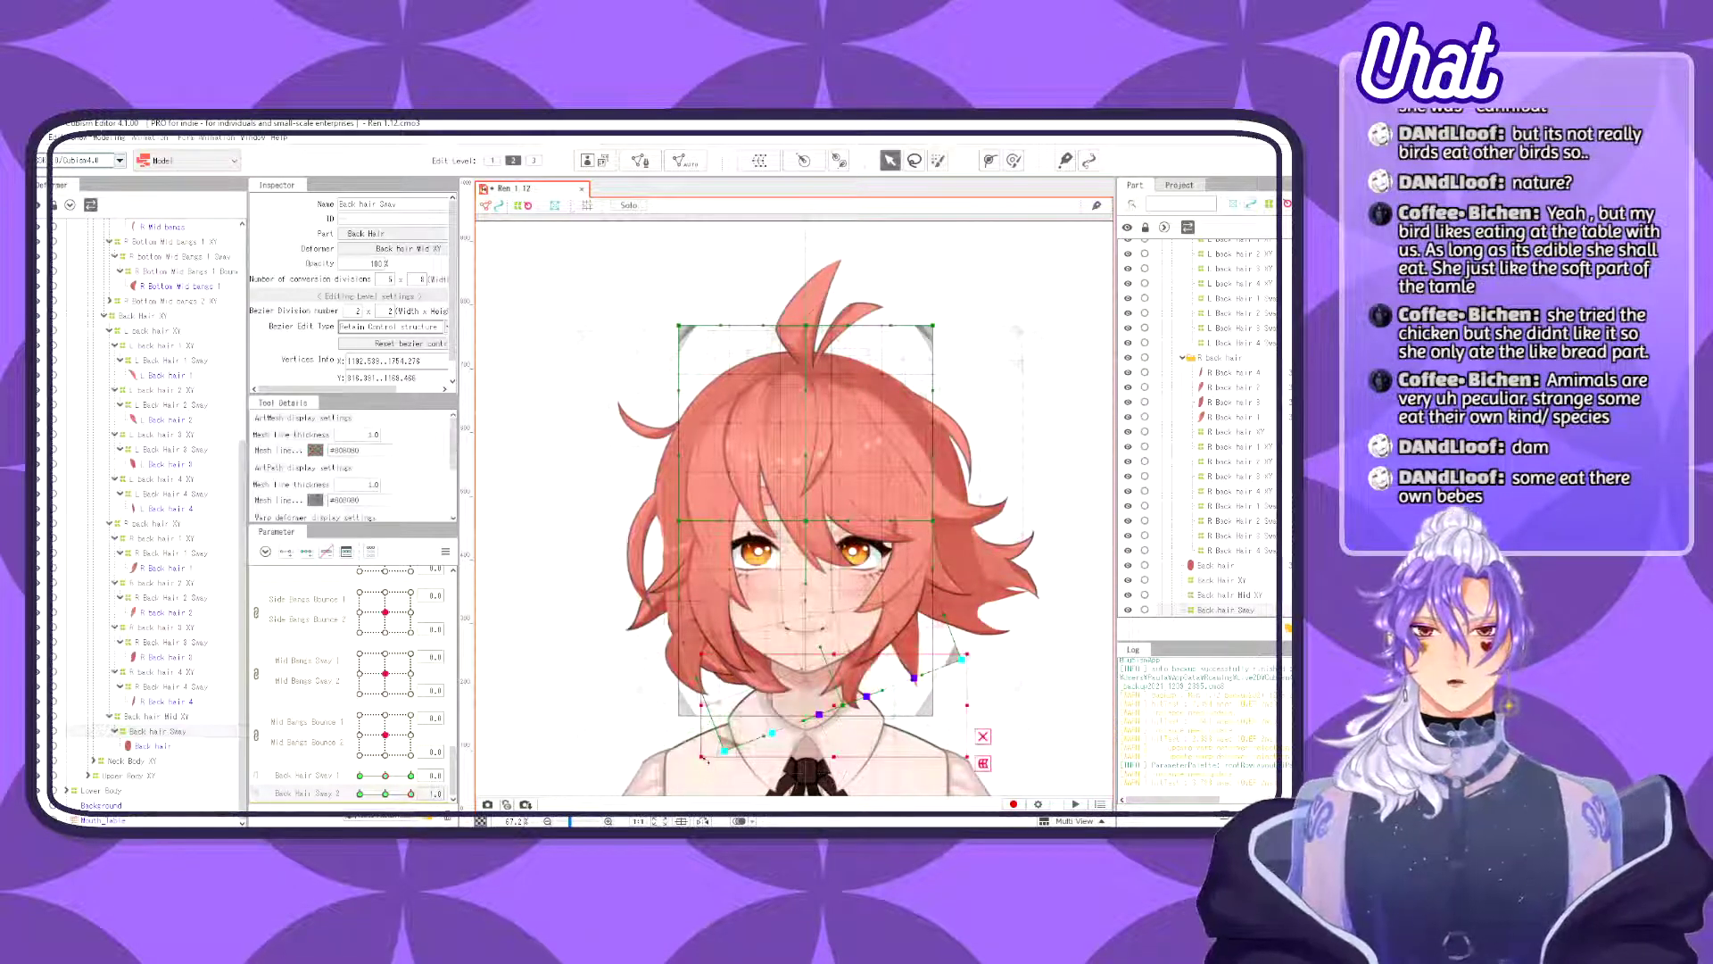
{"action": "left_click_drag", "start_coordinate": [692, 763], "coordinate": [704, 786]}
{"action": "left_click_drag", "start_coordinate": [833, 711], "coordinate": [850, 705]}
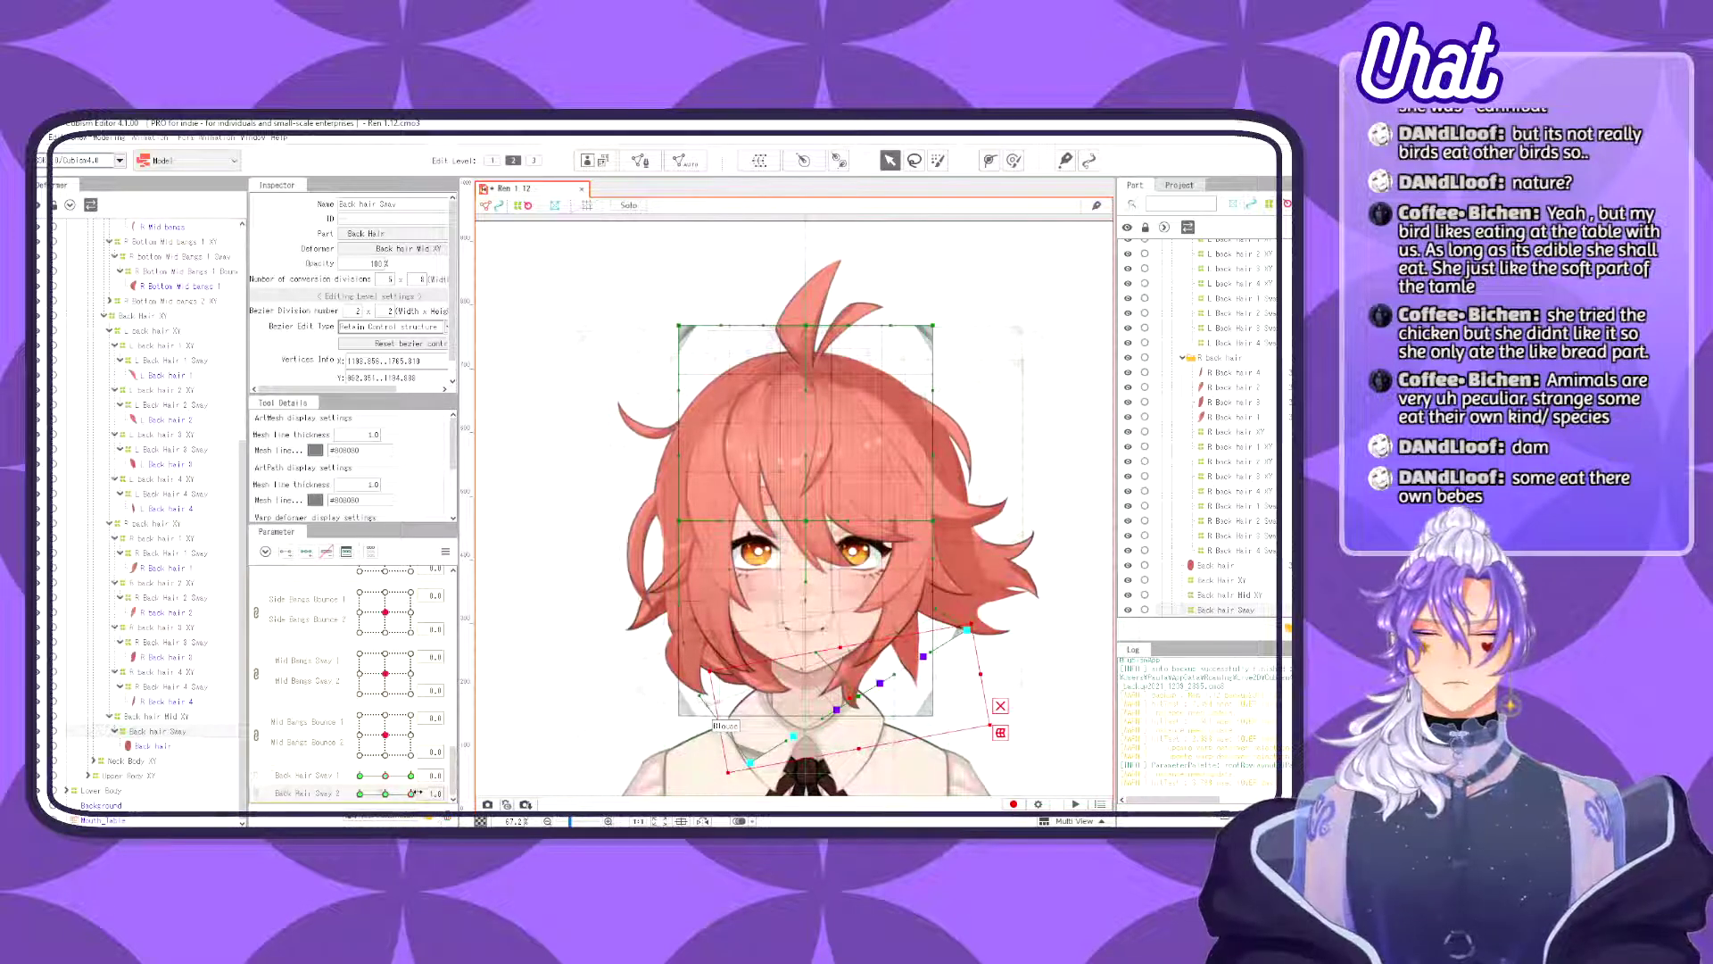
- Reflect the Back Hair Sway deformer's motion onto the opposite extreme of Back Hair Sway 2, check it at -1.0, and return to 0
{"action": "left_click", "coordinate": [445, 551]}
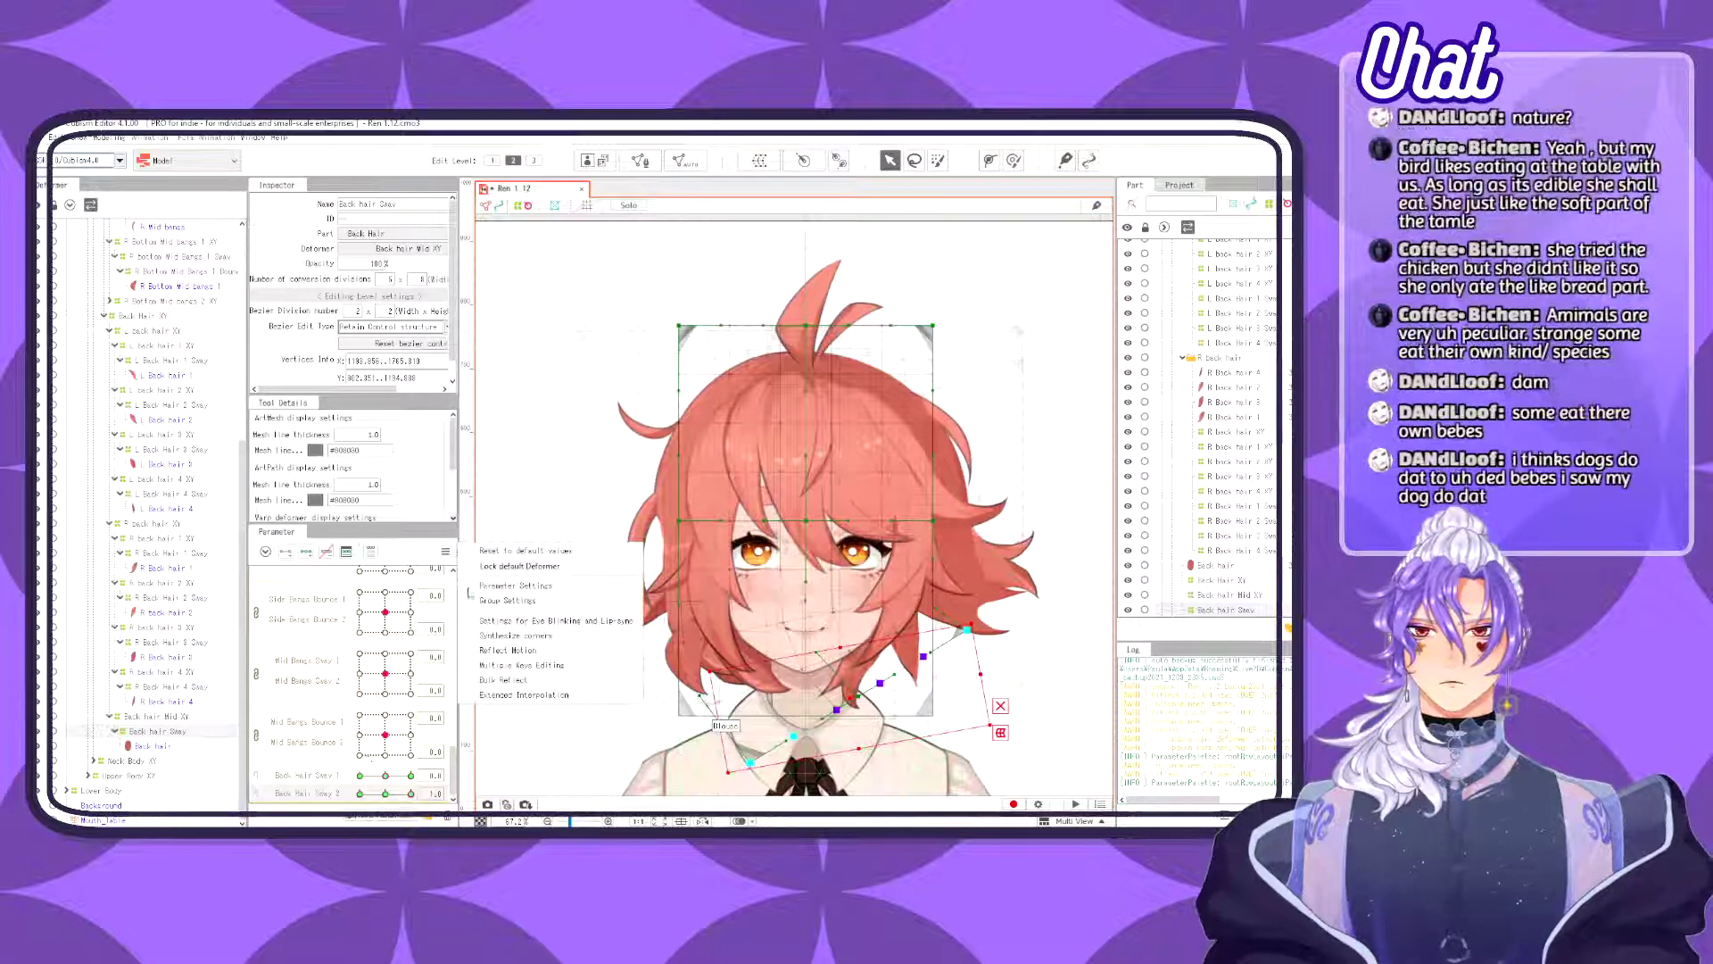
{"action": "left_click", "coordinate": [519, 651]}
{"action": "left_click", "coordinate": [644, 613]}
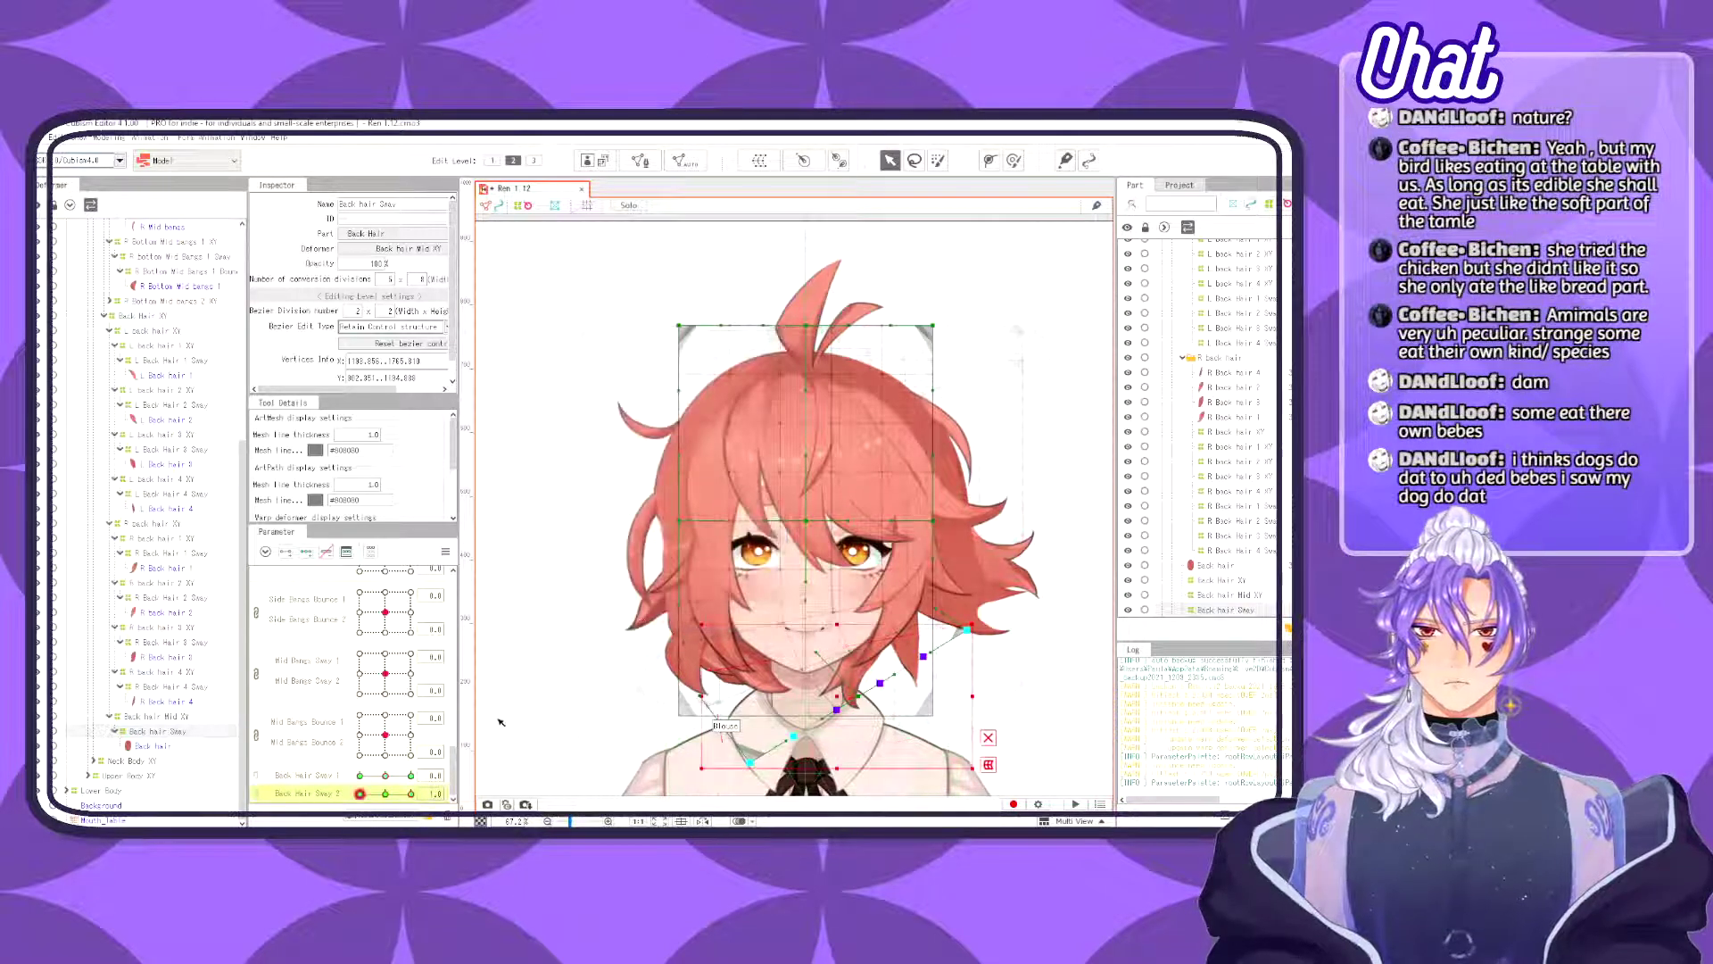
{"action": "left_click_drag", "start_coordinate": [411, 793], "coordinate": [359, 793]}
{"action": "left_click", "coordinate": [385, 794]}
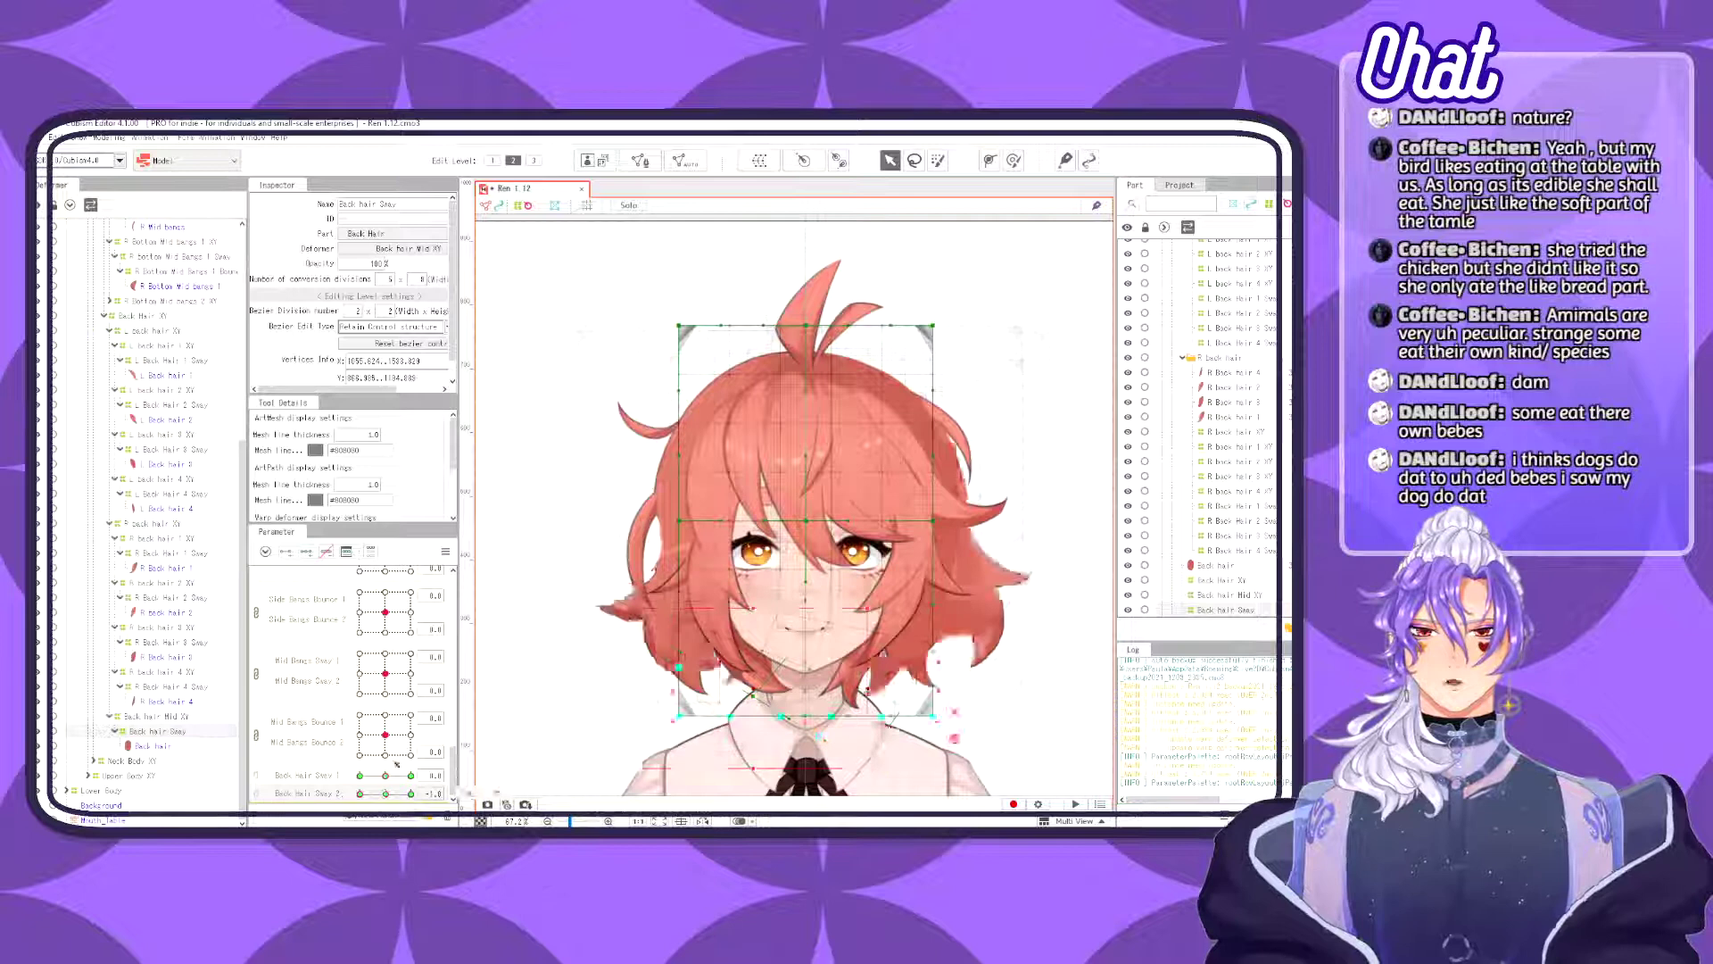
- Combine Back Hair Sway 1 and 2, select all objects keyed to them, and synthesize the corner shapes
{"action": "left_click", "coordinate": [257, 777]}
{"action": "left_click", "coordinate": [431, 777]}
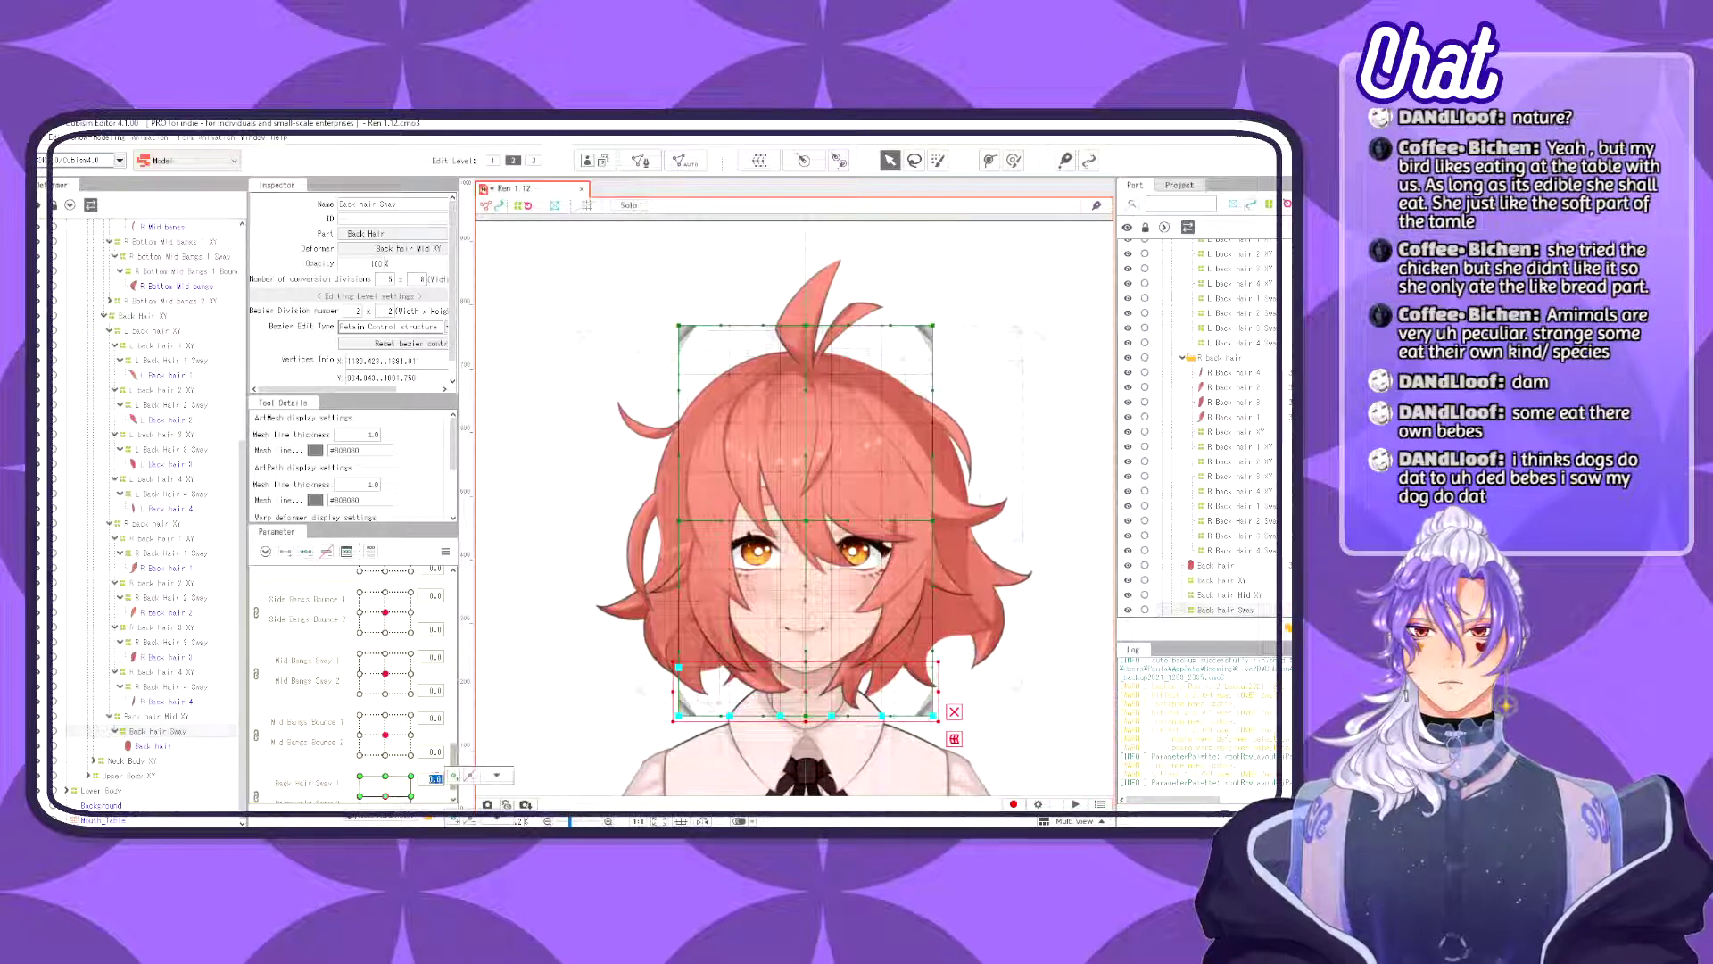
{"action": "left_click", "coordinate": [508, 776]}
{"action": "left_click", "coordinate": [447, 552]}
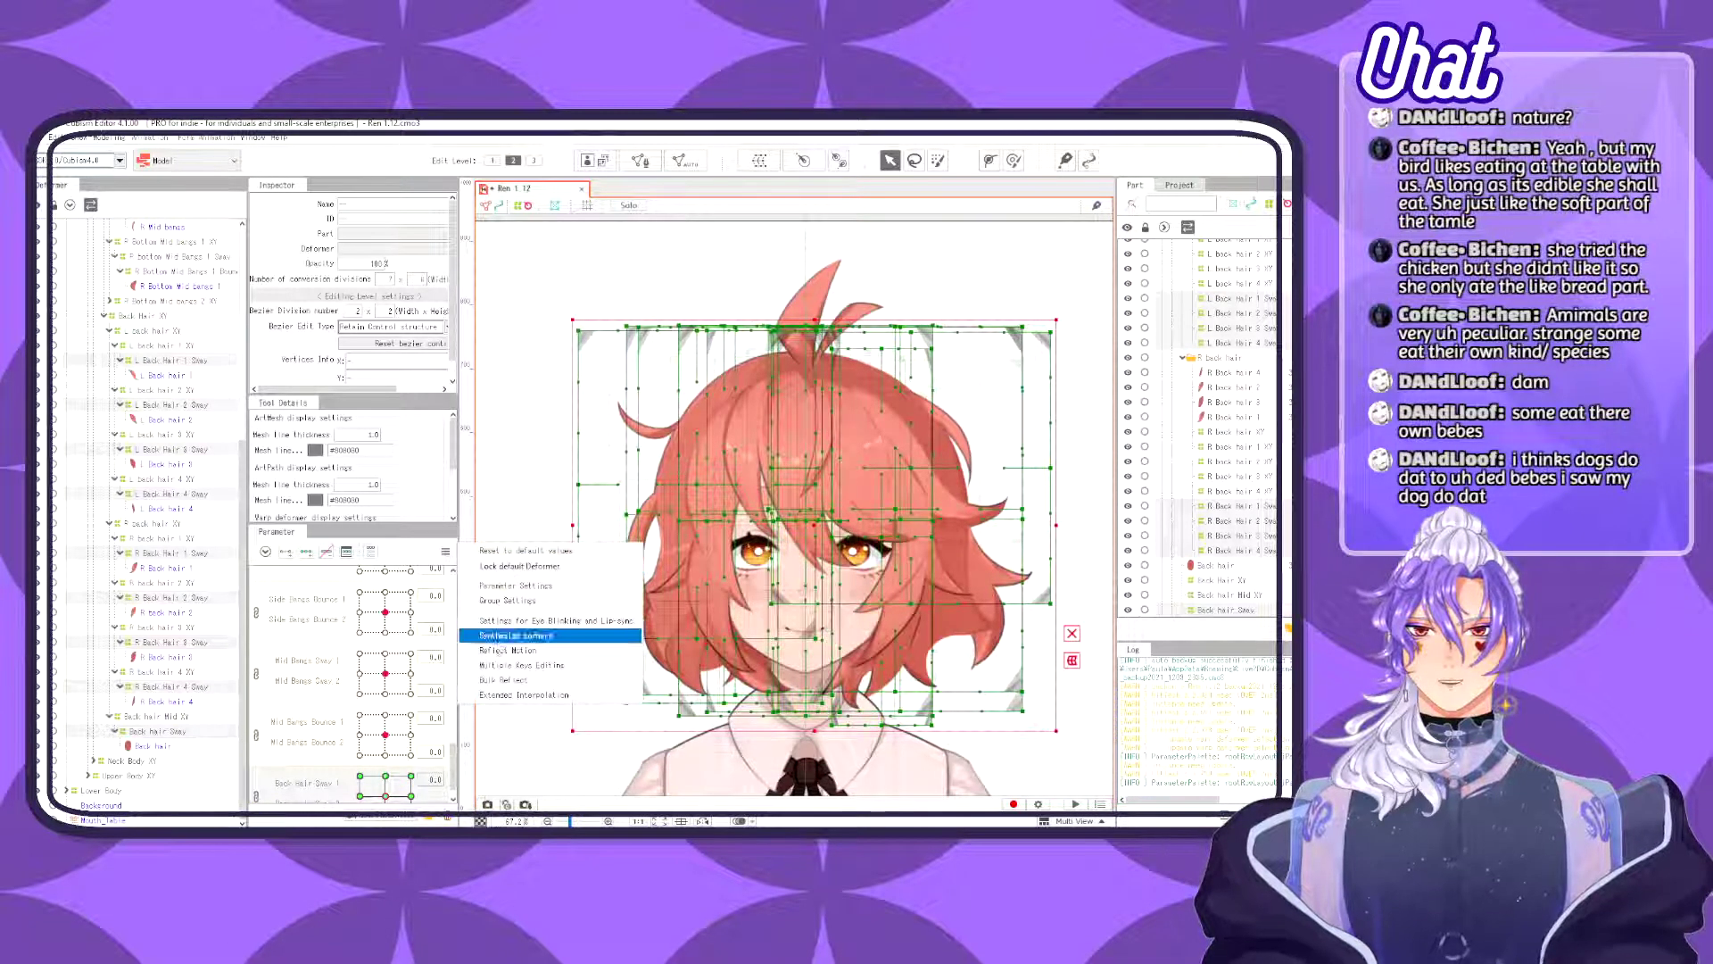
{"action": "left_click", "coordinate": [520, 637]}
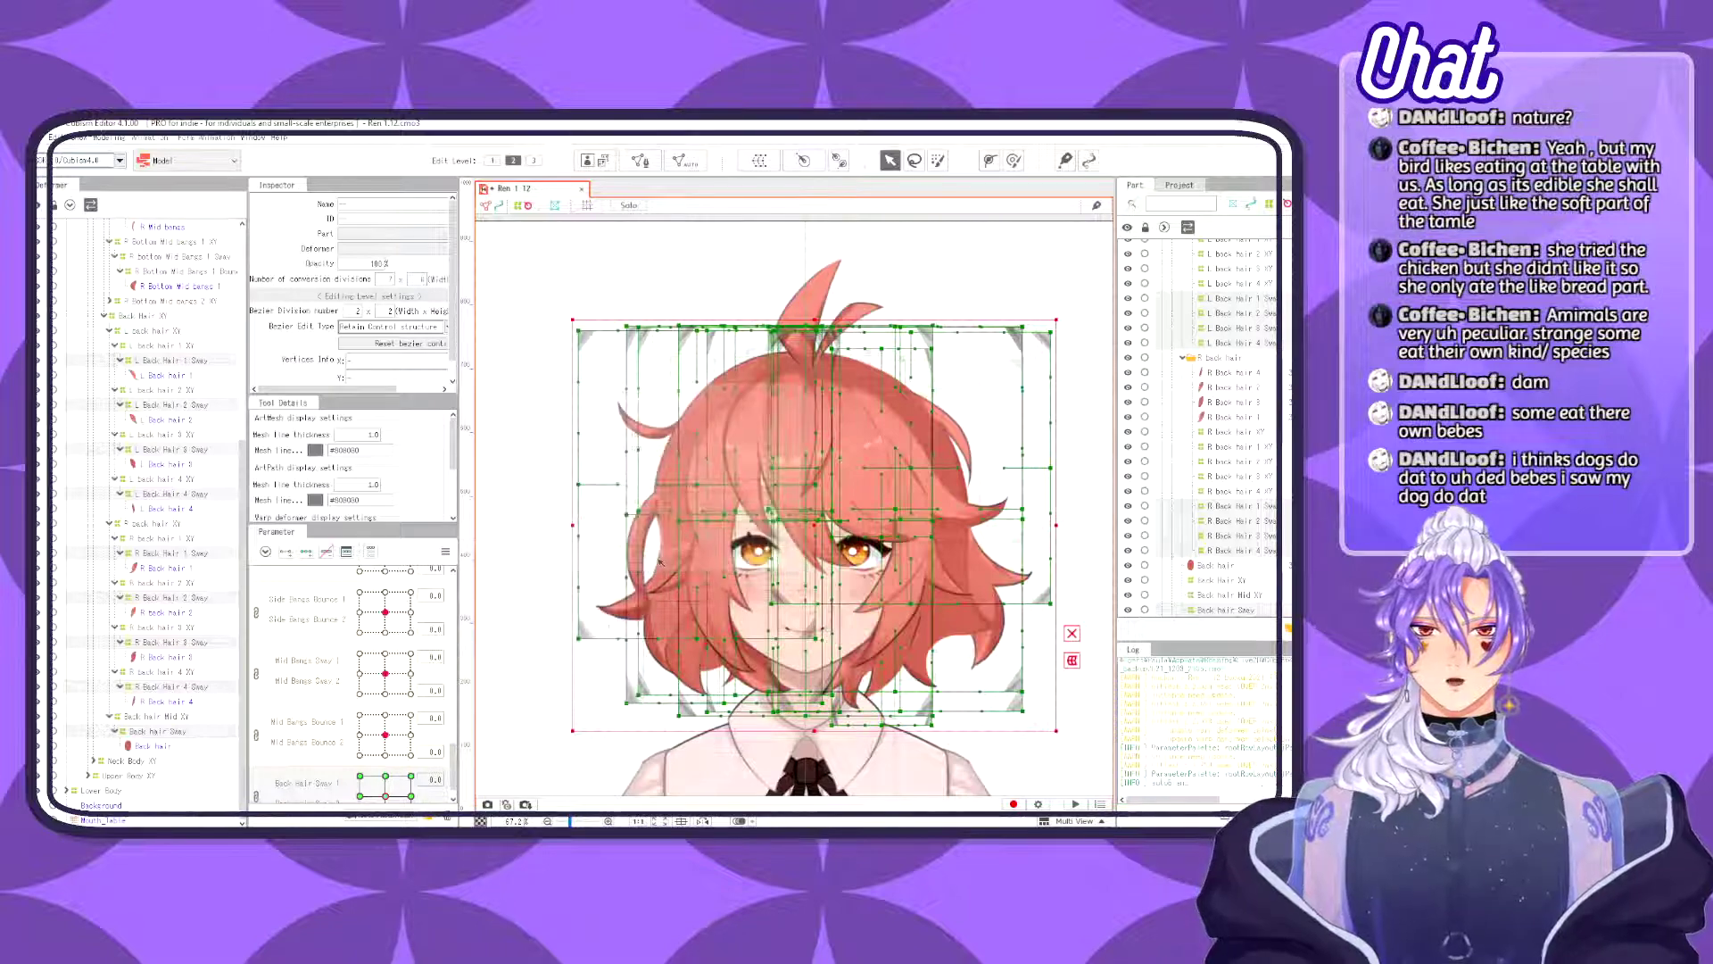
- Examine how the back hair deforms across the combined Back Hair Sway grid, including its corners, and return to the center
{"action": "scroll", "coordinate": [399, 751], "scroll_direction": "down", "scroll_amount": 1}
{"action": "left_click_drag", "start_coordinate": [399, 752], "coordinate": [313, 726]}
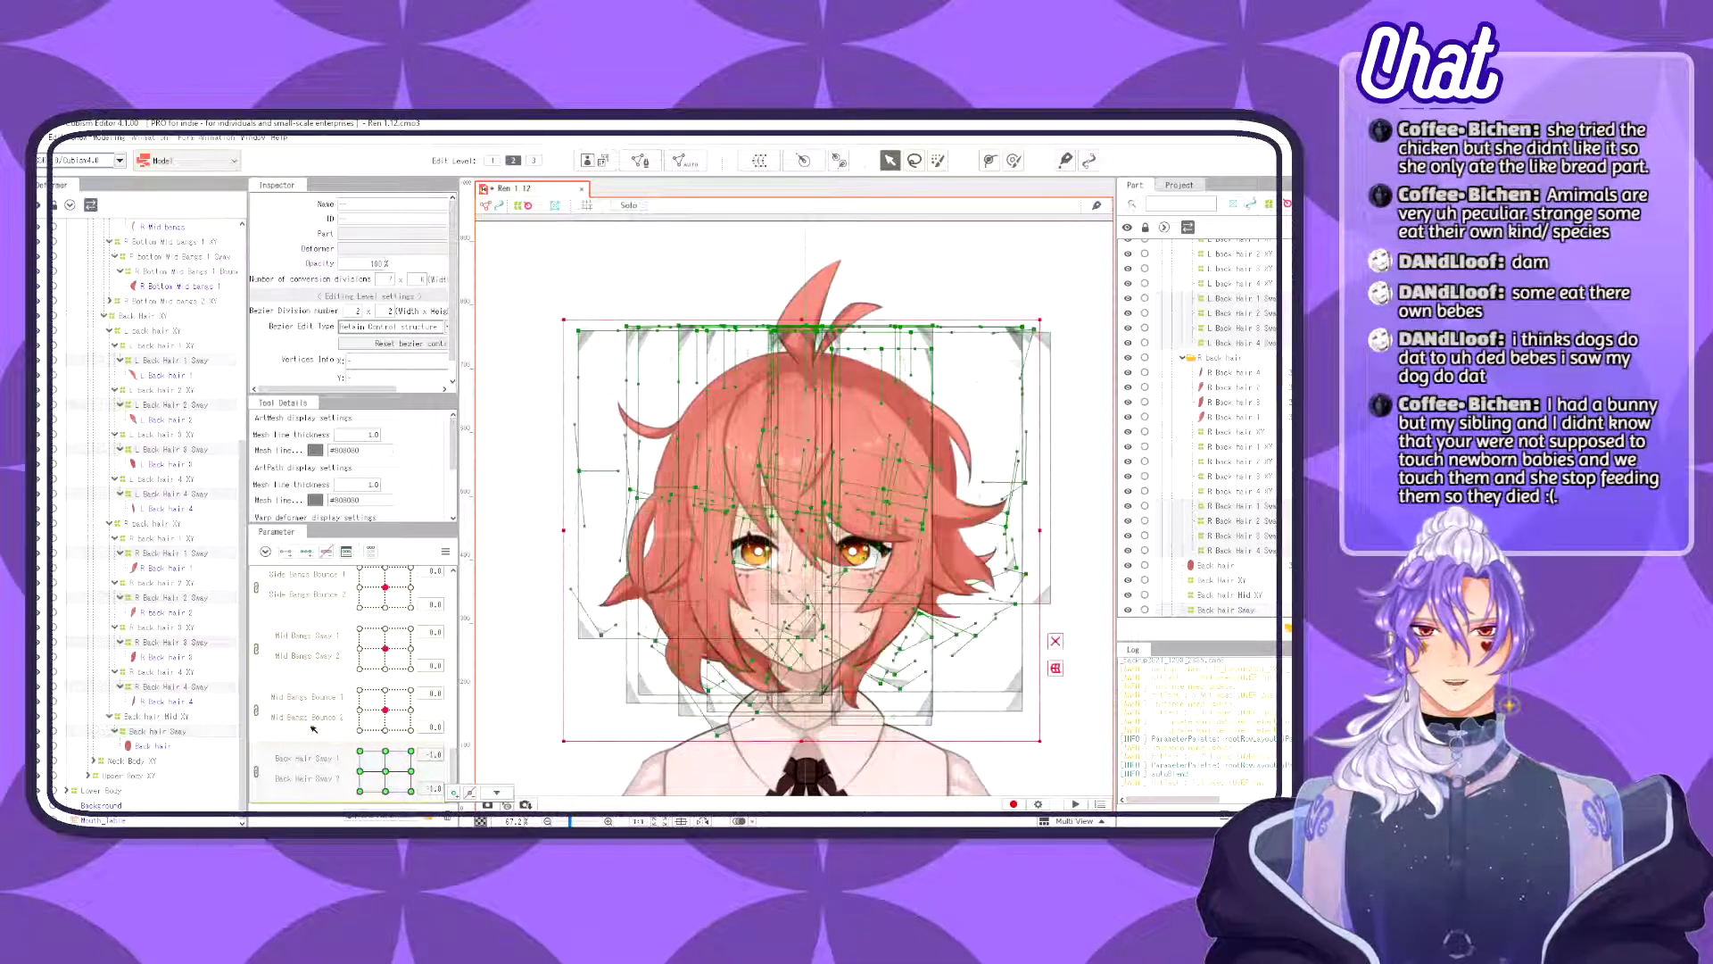
{"action": "left_click_drag", "start_coordinate": [412, 751], "coordinate": [386, 780]}
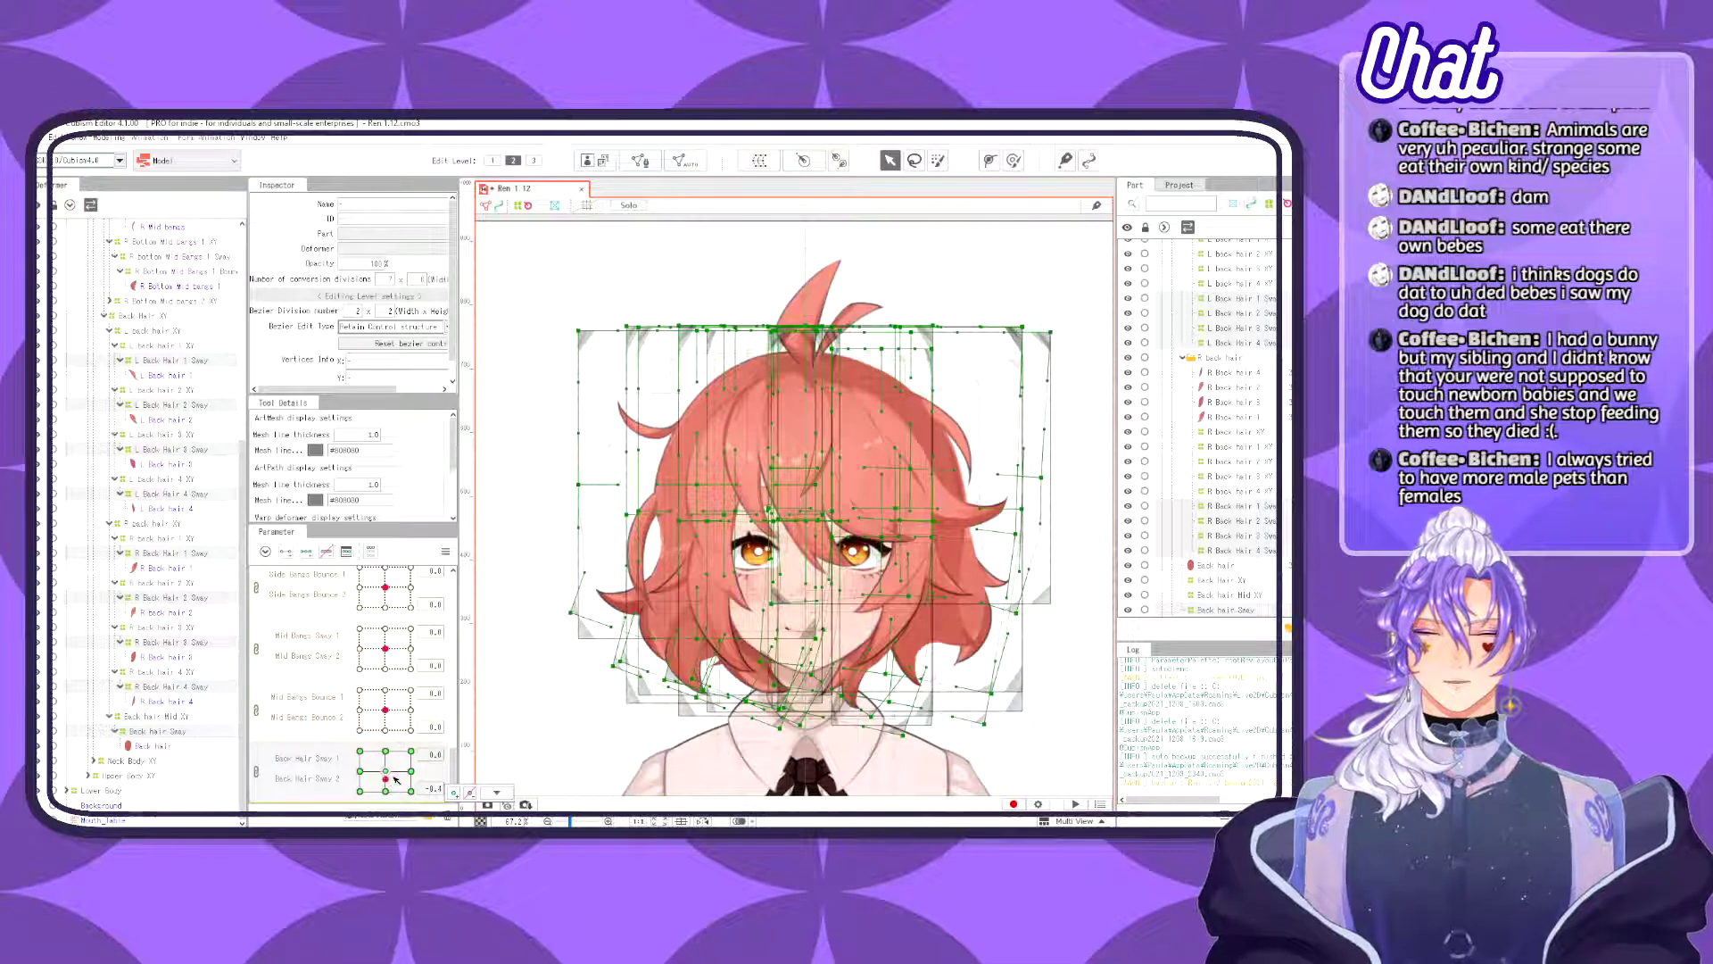
{"action": "left_click", "coordinate": [396, 779]}
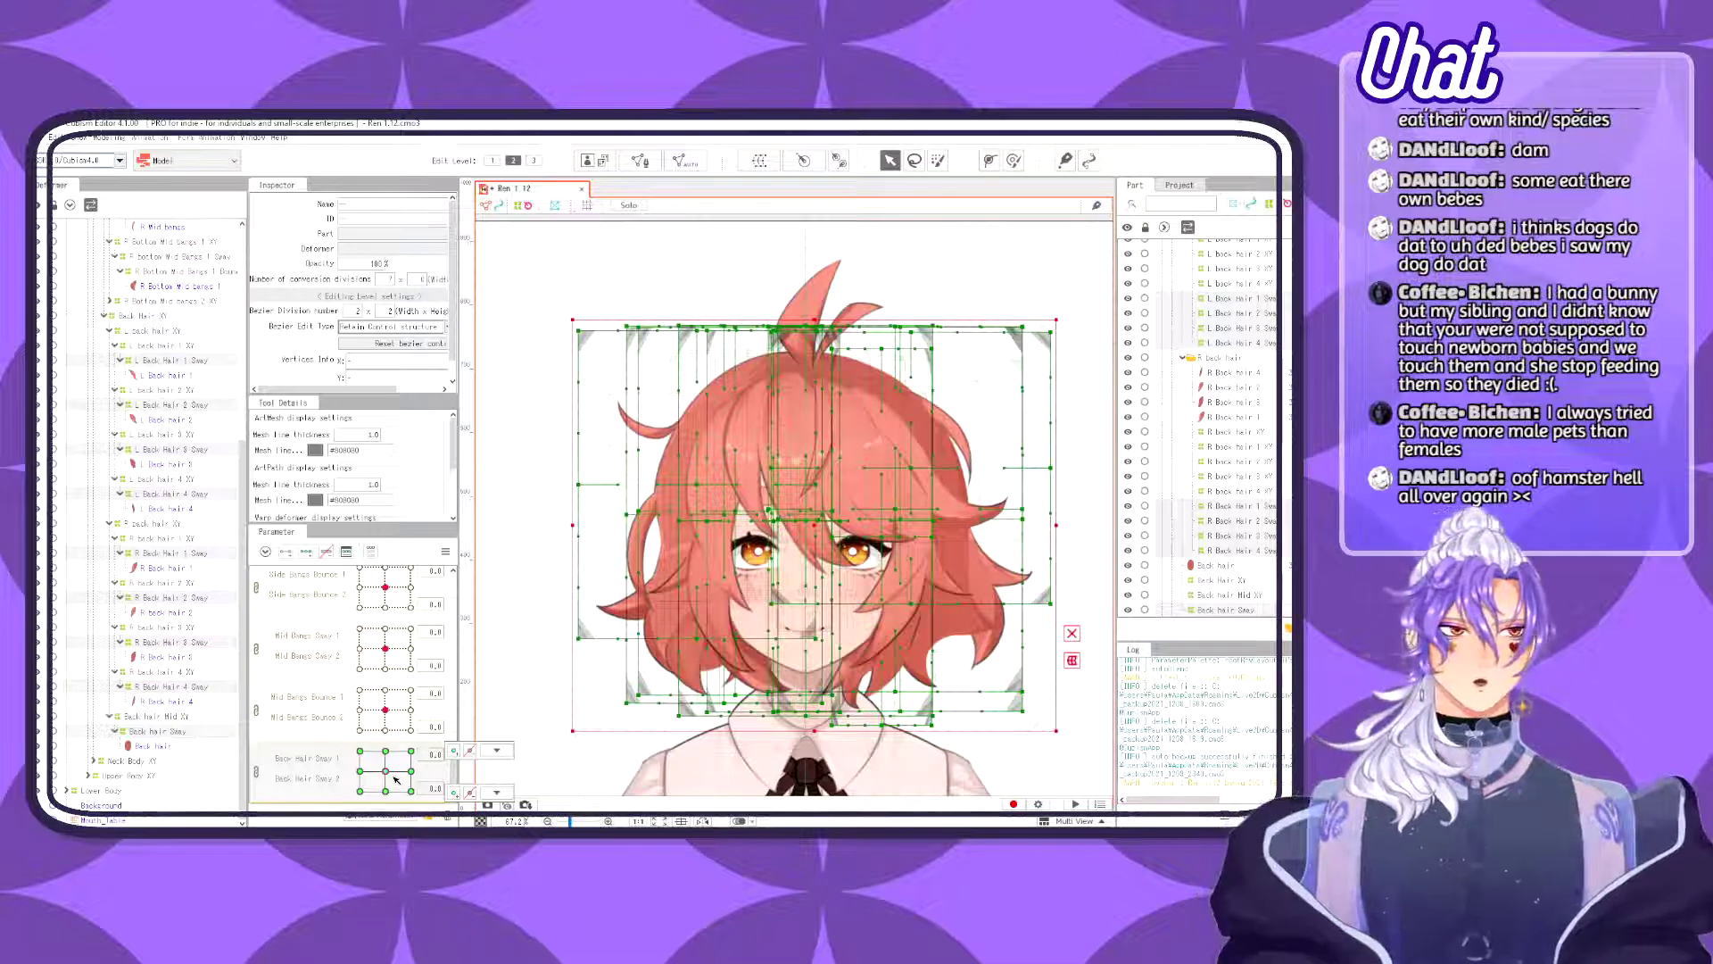
{"action": "mouse_move", "coordinate": [396, 779]}
{"action": "left_mouse_down"}
{"action": "mouse_move", "coordinate": [437, 756]}
{"action": "mouse_move", "coordinate": [377, 794]}
{"action": "mouse_move", "coordinate": [410, 772]}
{"action": "mouse_move", "coordinate": [386, 771]}
{"action": "left_mouse_up"}
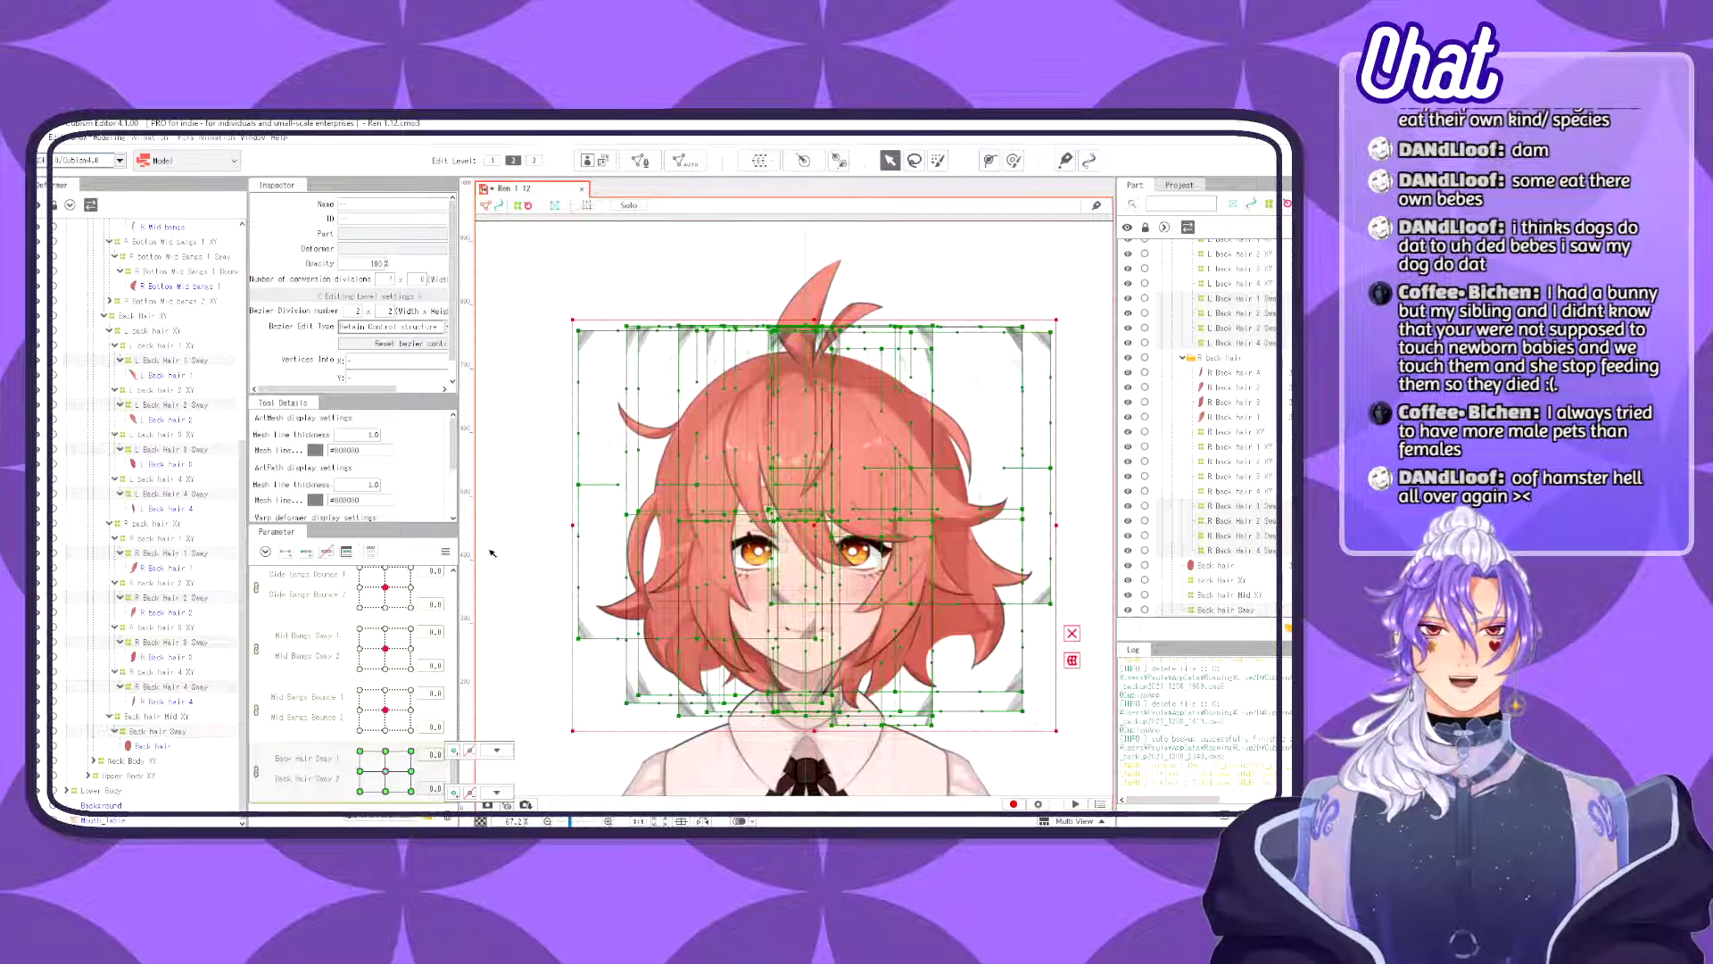
{"action": "mouse_move", "coordinate": [373, 783]}
{"action": "left_mouse_down"}
{"action": "mouse_move", "coordinate": [410, 770]}
{"action": "mouse_move", "coordinate": [359, 790]}
{"action": "mouse_move", "coordinate": [437, 740]}
{"action": "mouse_move", "coordinate": [394, 804]}
{"action": "mouse_move", "coordinate": [424, 753]}
{"action": "mouse_move", "coordinate": [359, 778]}
{"action": "mouse_move", "coordinate": [393, 773]}
{"action": "mouse_move", "coordinate": [367, 719]}
{"action": "mouse_move", "coordinate": [361, 773]}
{"action": "mouse_move", "coordinate": [413, 785]}
{"action": "mouse_move", "coordinate": [419, 746]}
{"action": "mouse_move", "coordinate": [359, 792]}
{"action": "mouse_move", "coordinate": [398, 750]}
{"action": "mouse_move", "coordinate": [408, 769]}
{"action": "mouse_move", "coordinate": [386, 775]}
{"action": "left_mouse_up"}
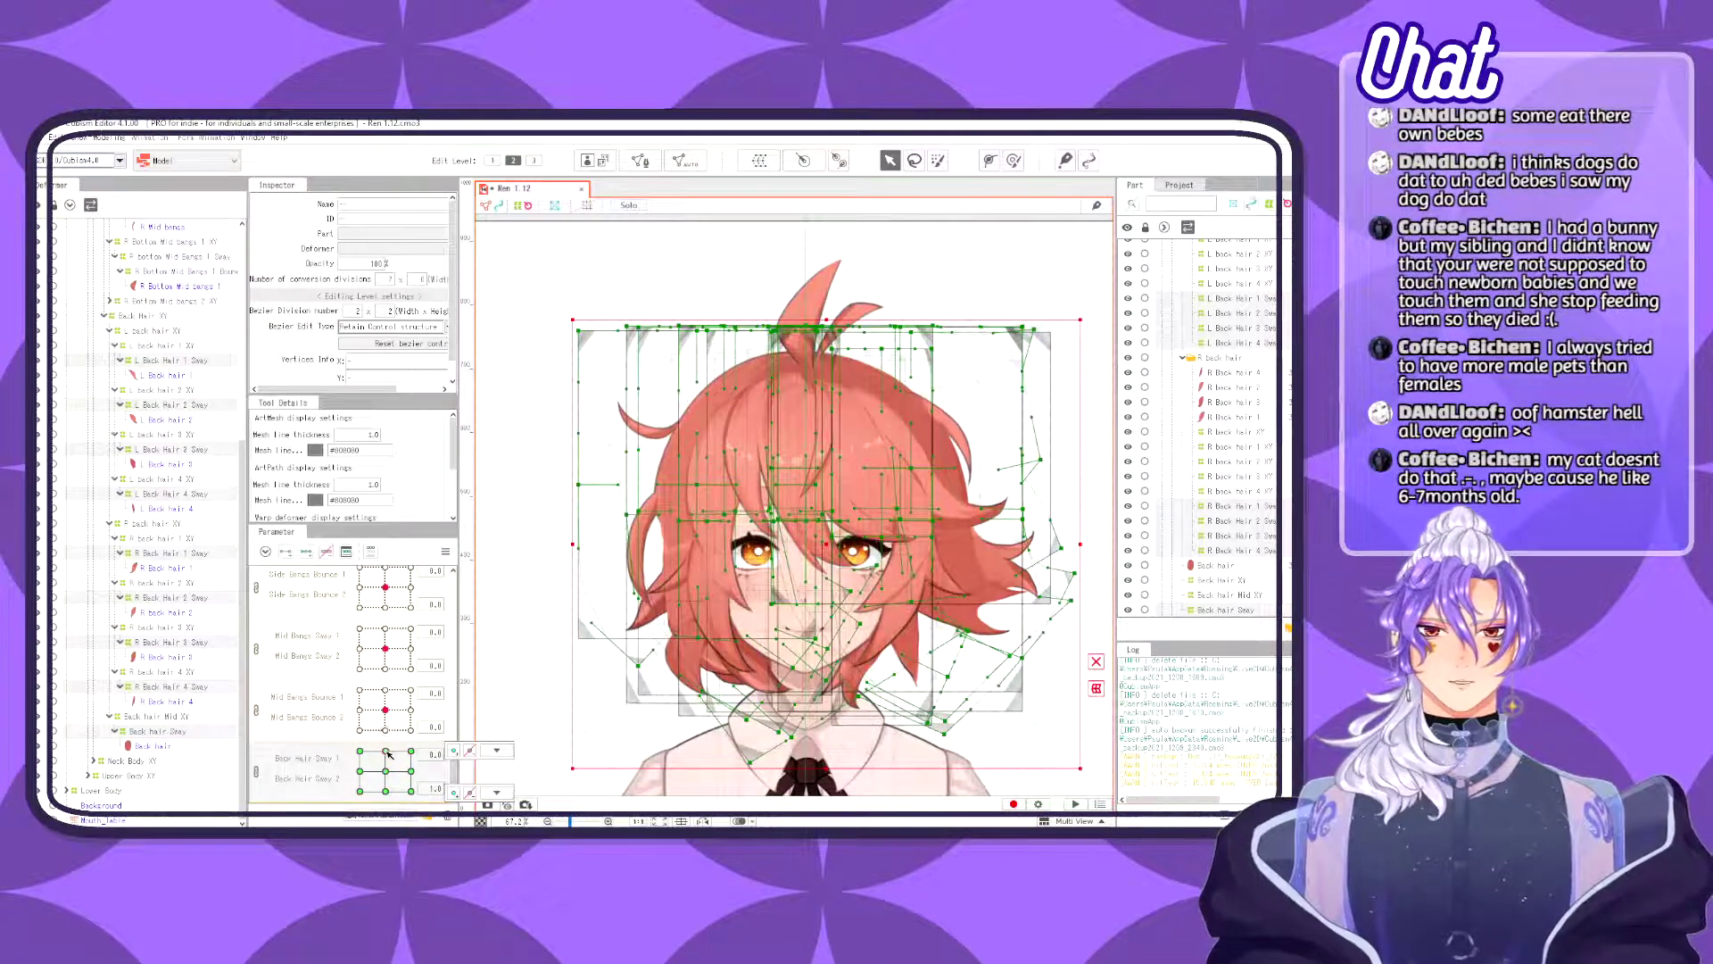
{"action": "mouse_move", "coordinate": [388, 755]}
{"action": "left_mouse_down"}
{"action": "mouse_move", "coordinate": [411, 771]}
{"action": "mouse_move", "coordinate": [362, 773]}
{"action": "left_mouse_up"}
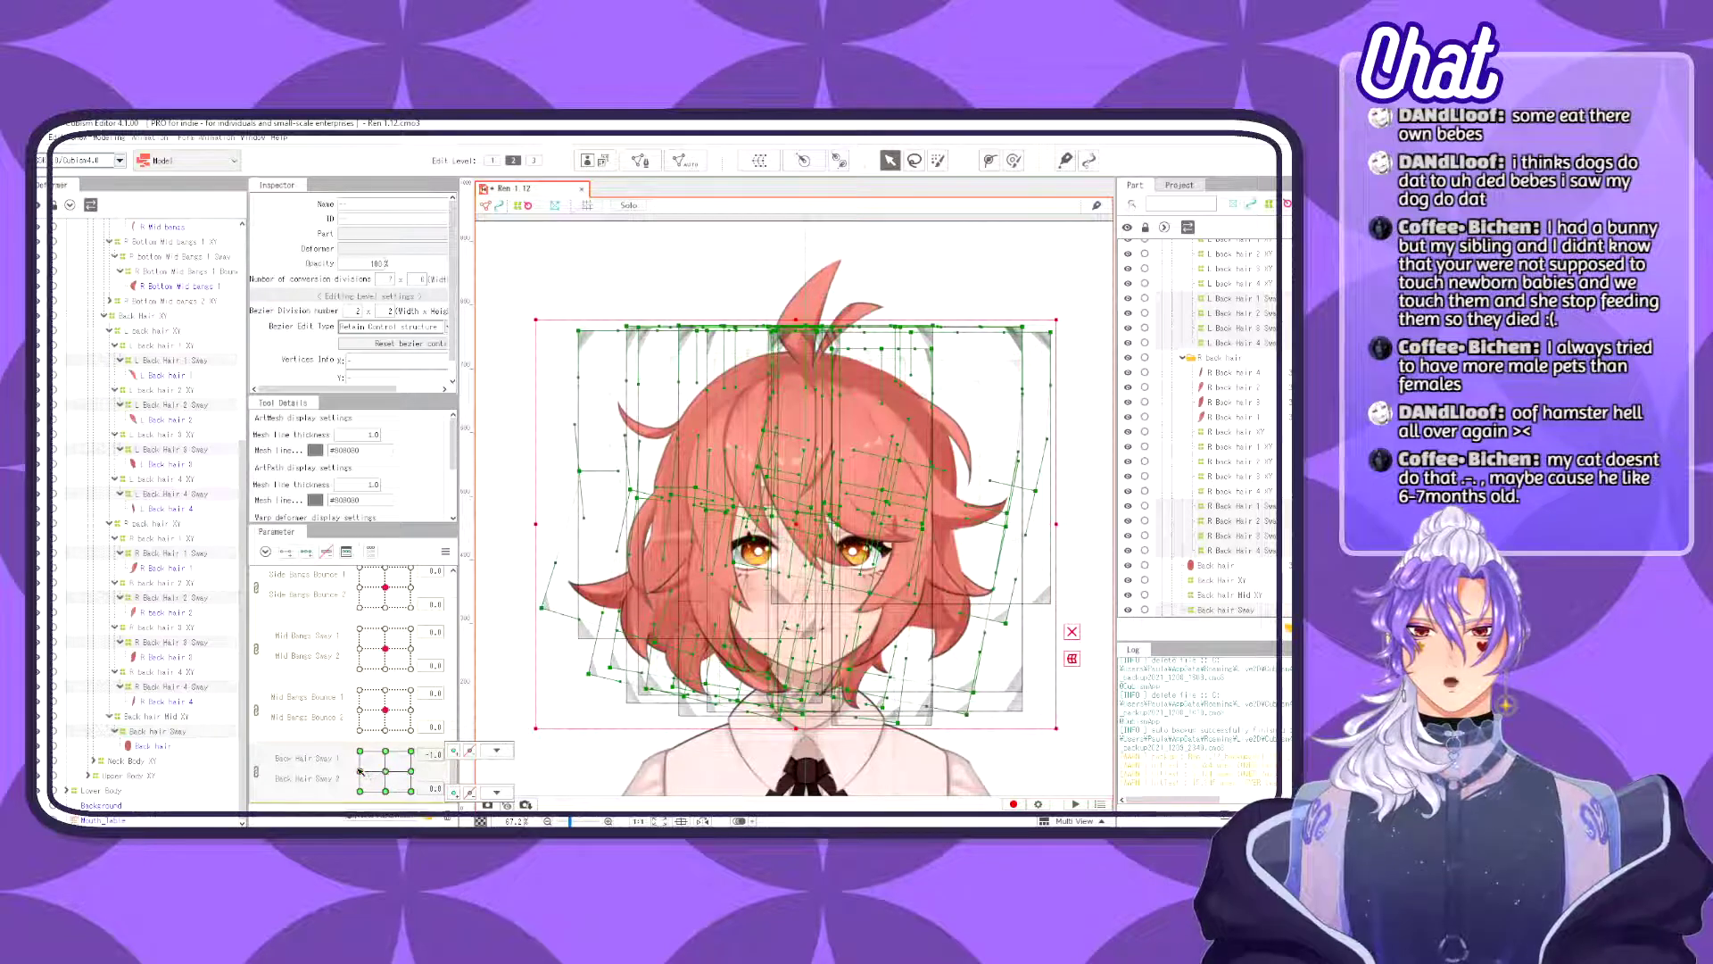
{"action": "left_click", "coordinate": [359, 754]}
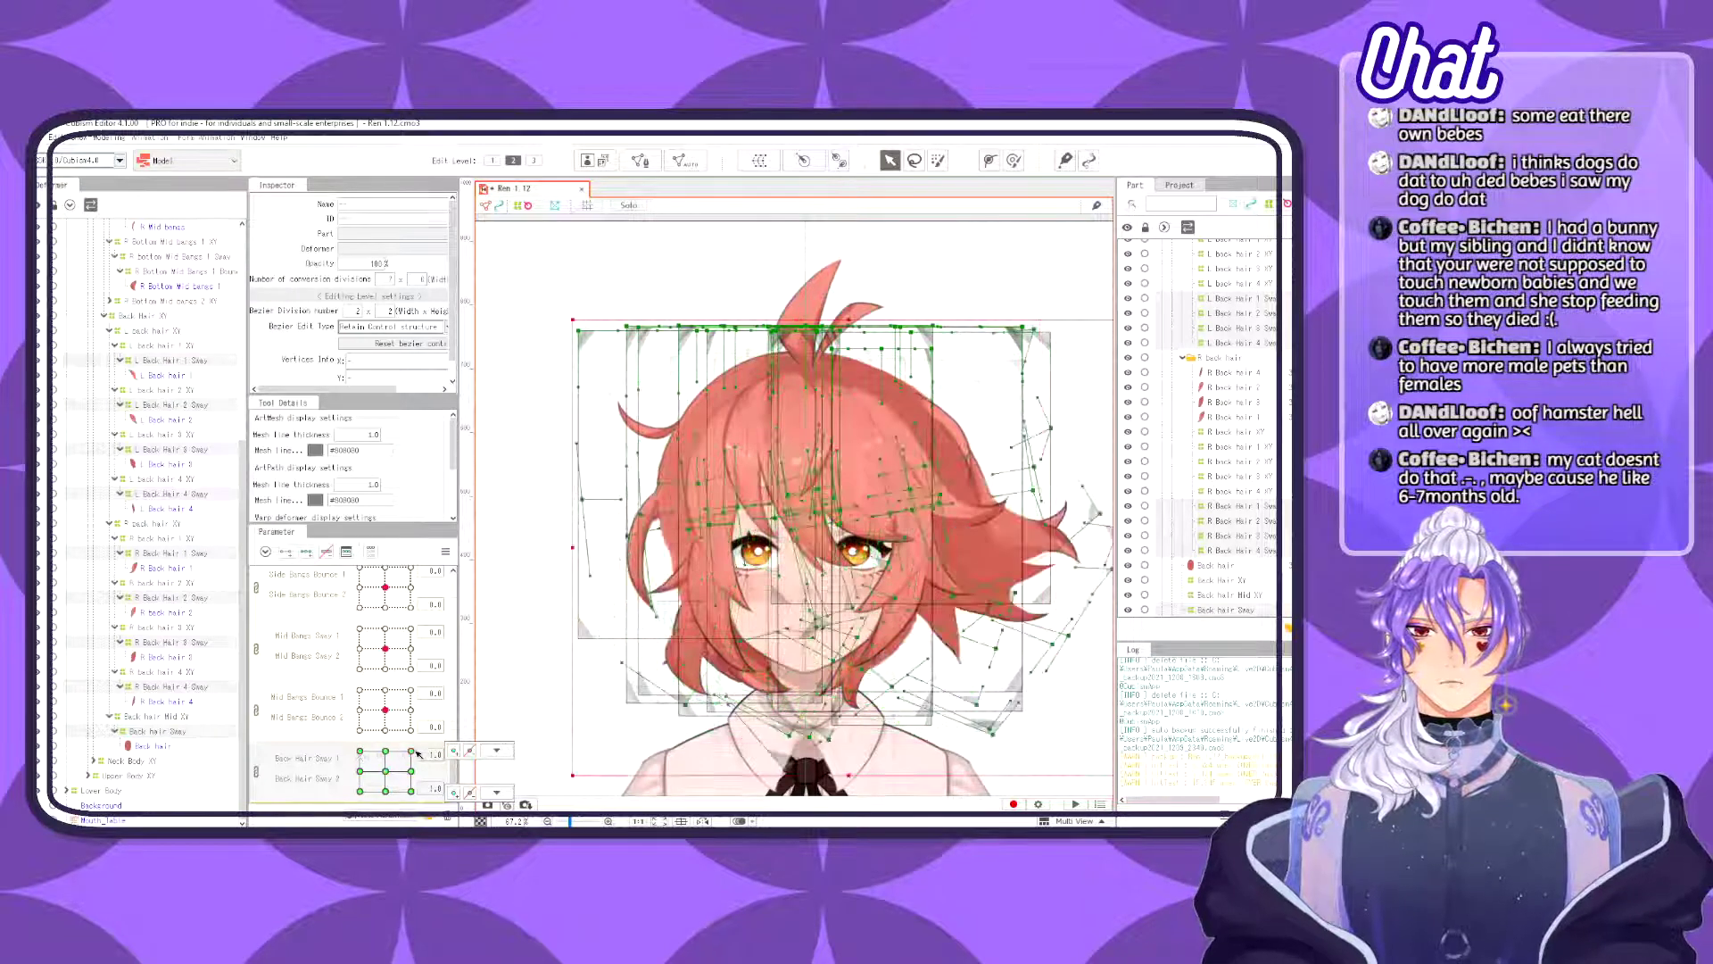
{"action": "left_click", "coordinate": [411, 791]}
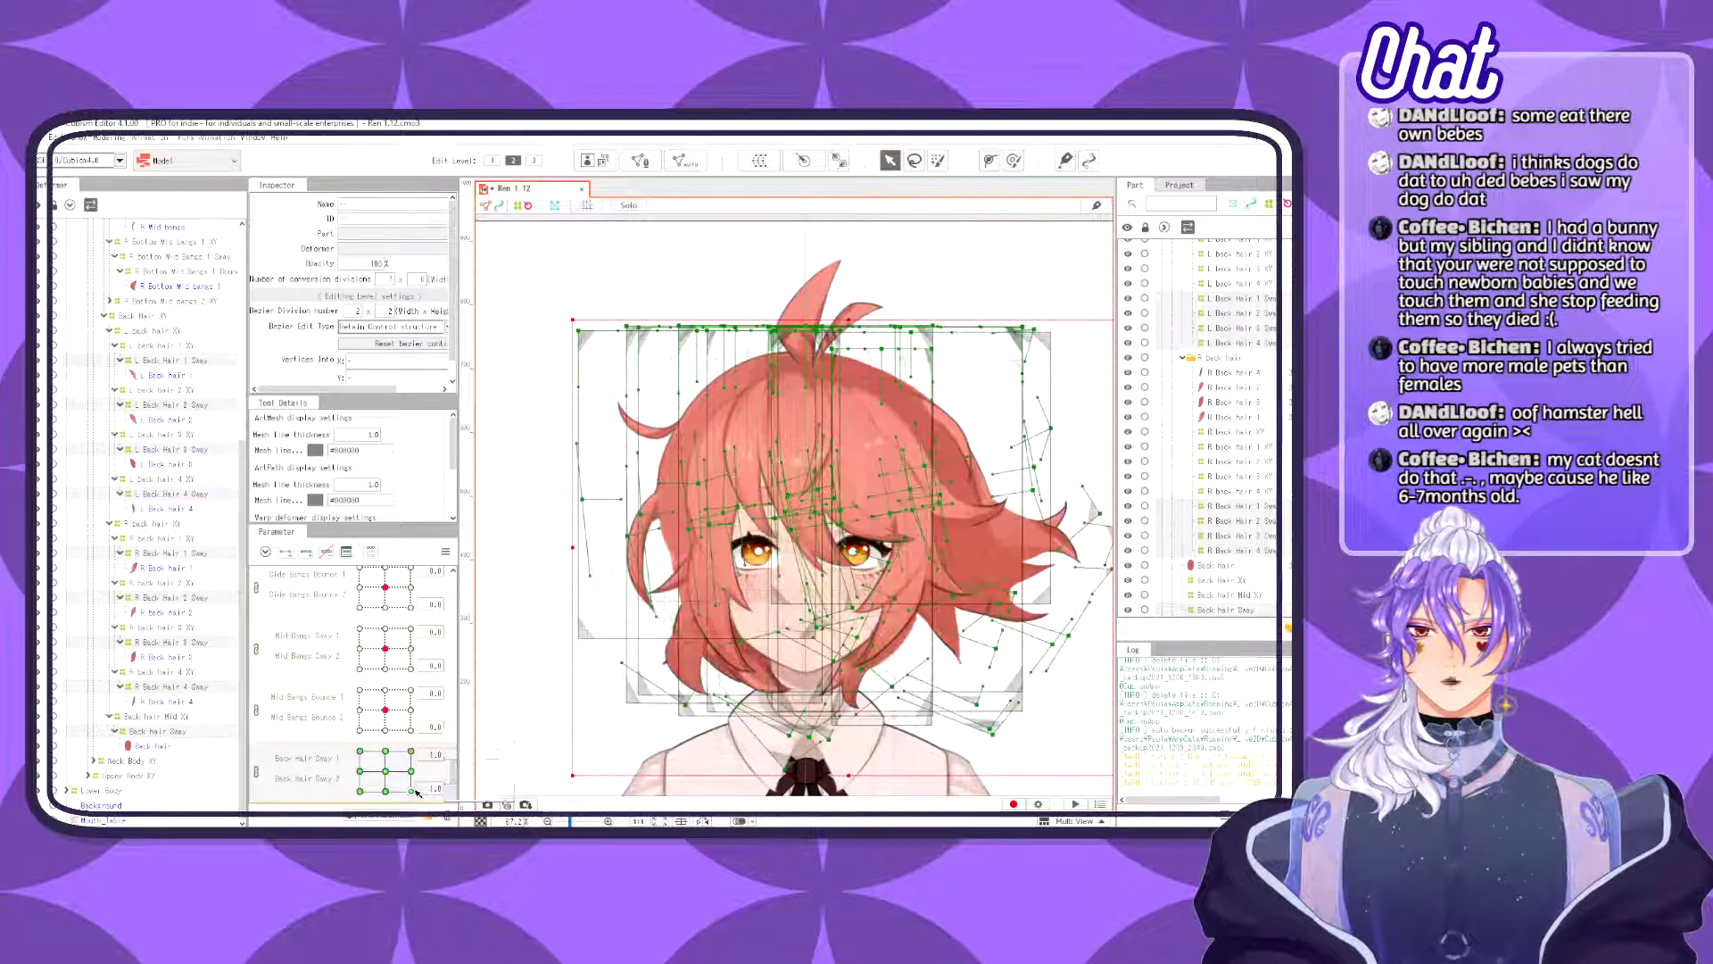
{"action": "left_click", "coordinate": [359, 791]}
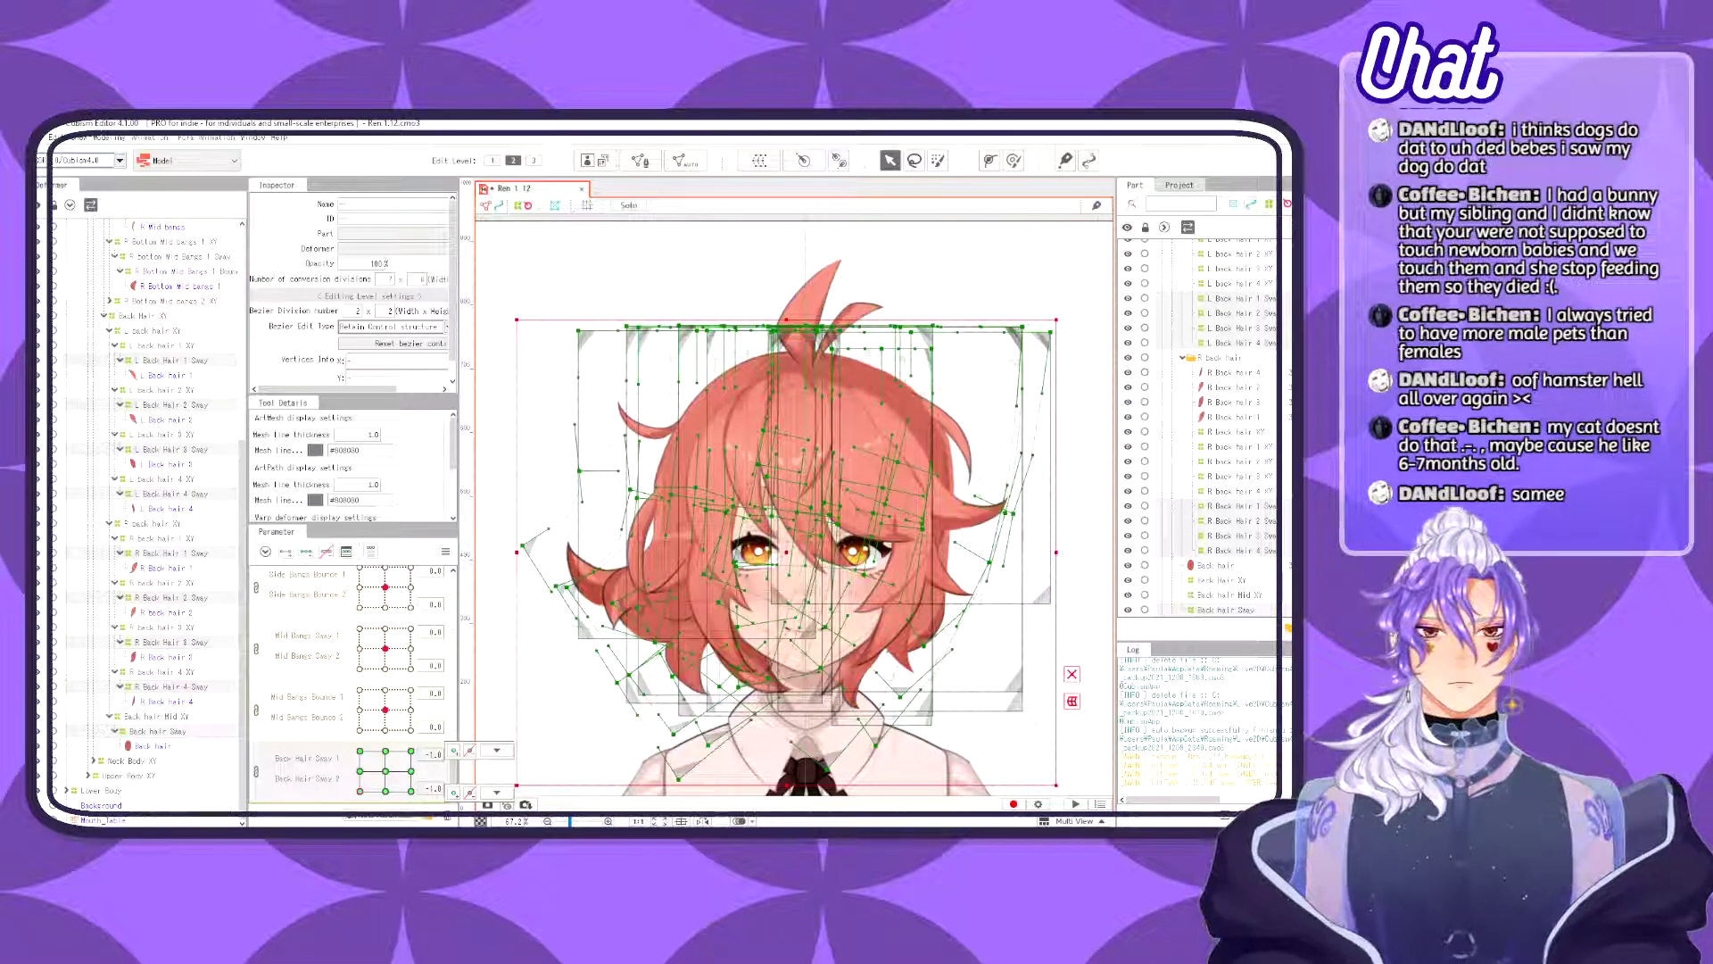
{"action": "left_click", "coordinate": [382, 773]}
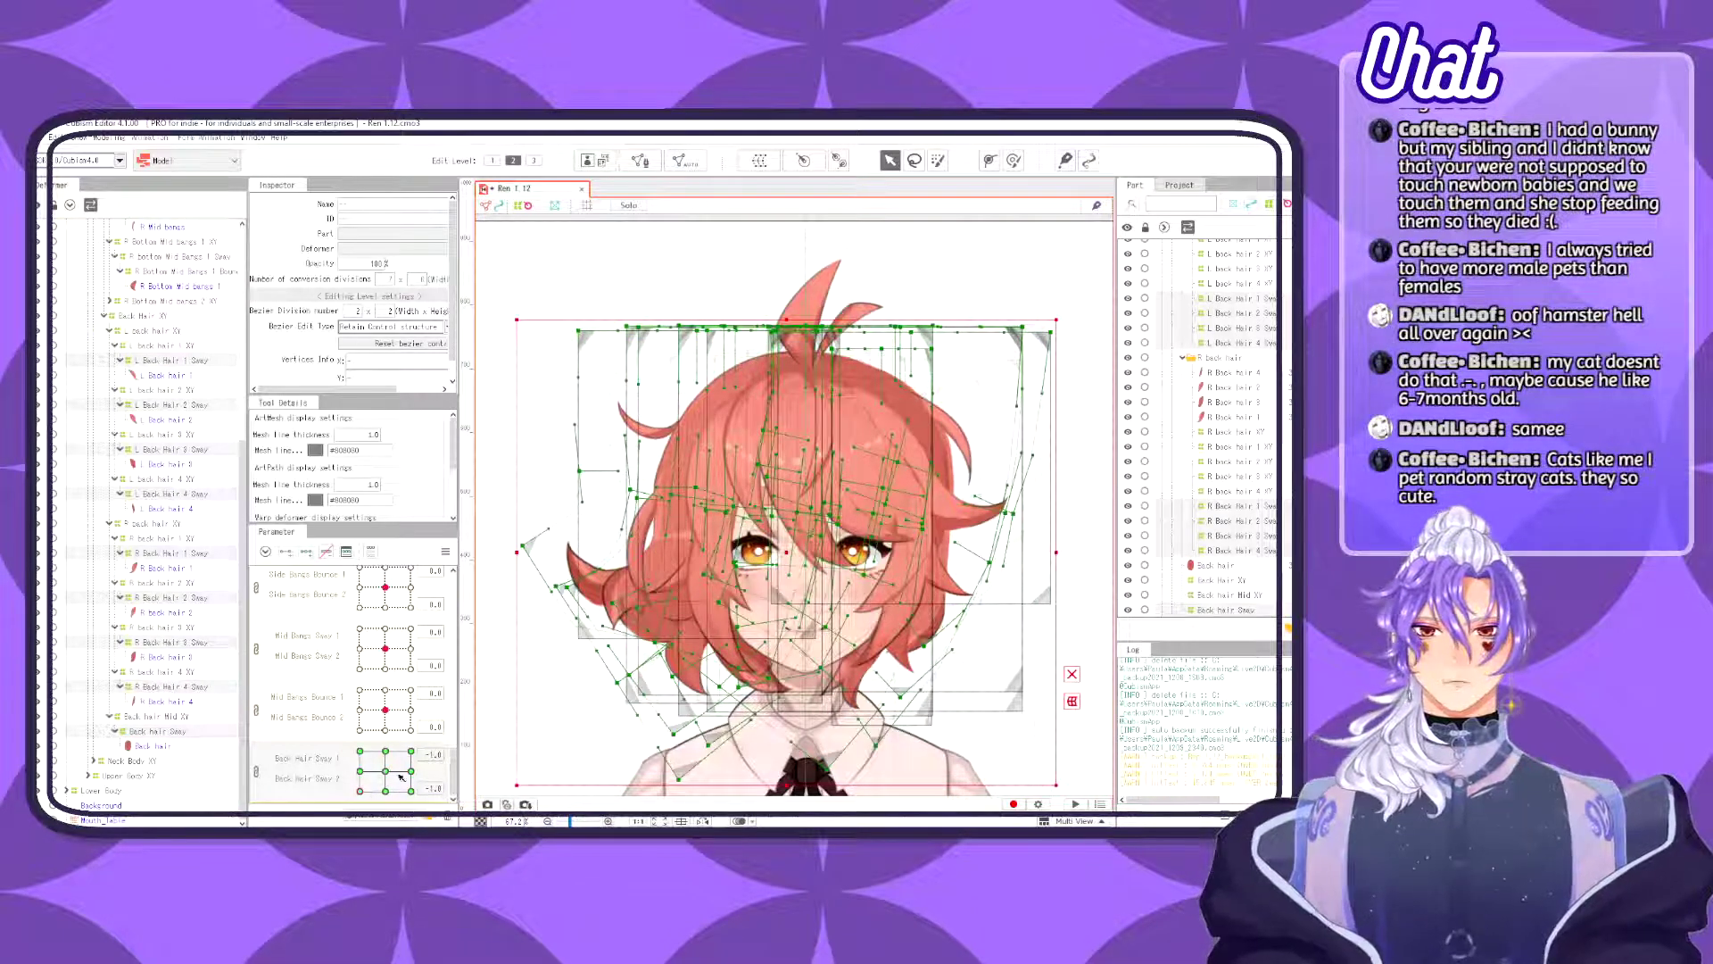
{"action": "left_click", "coordinate": [386, 771]}
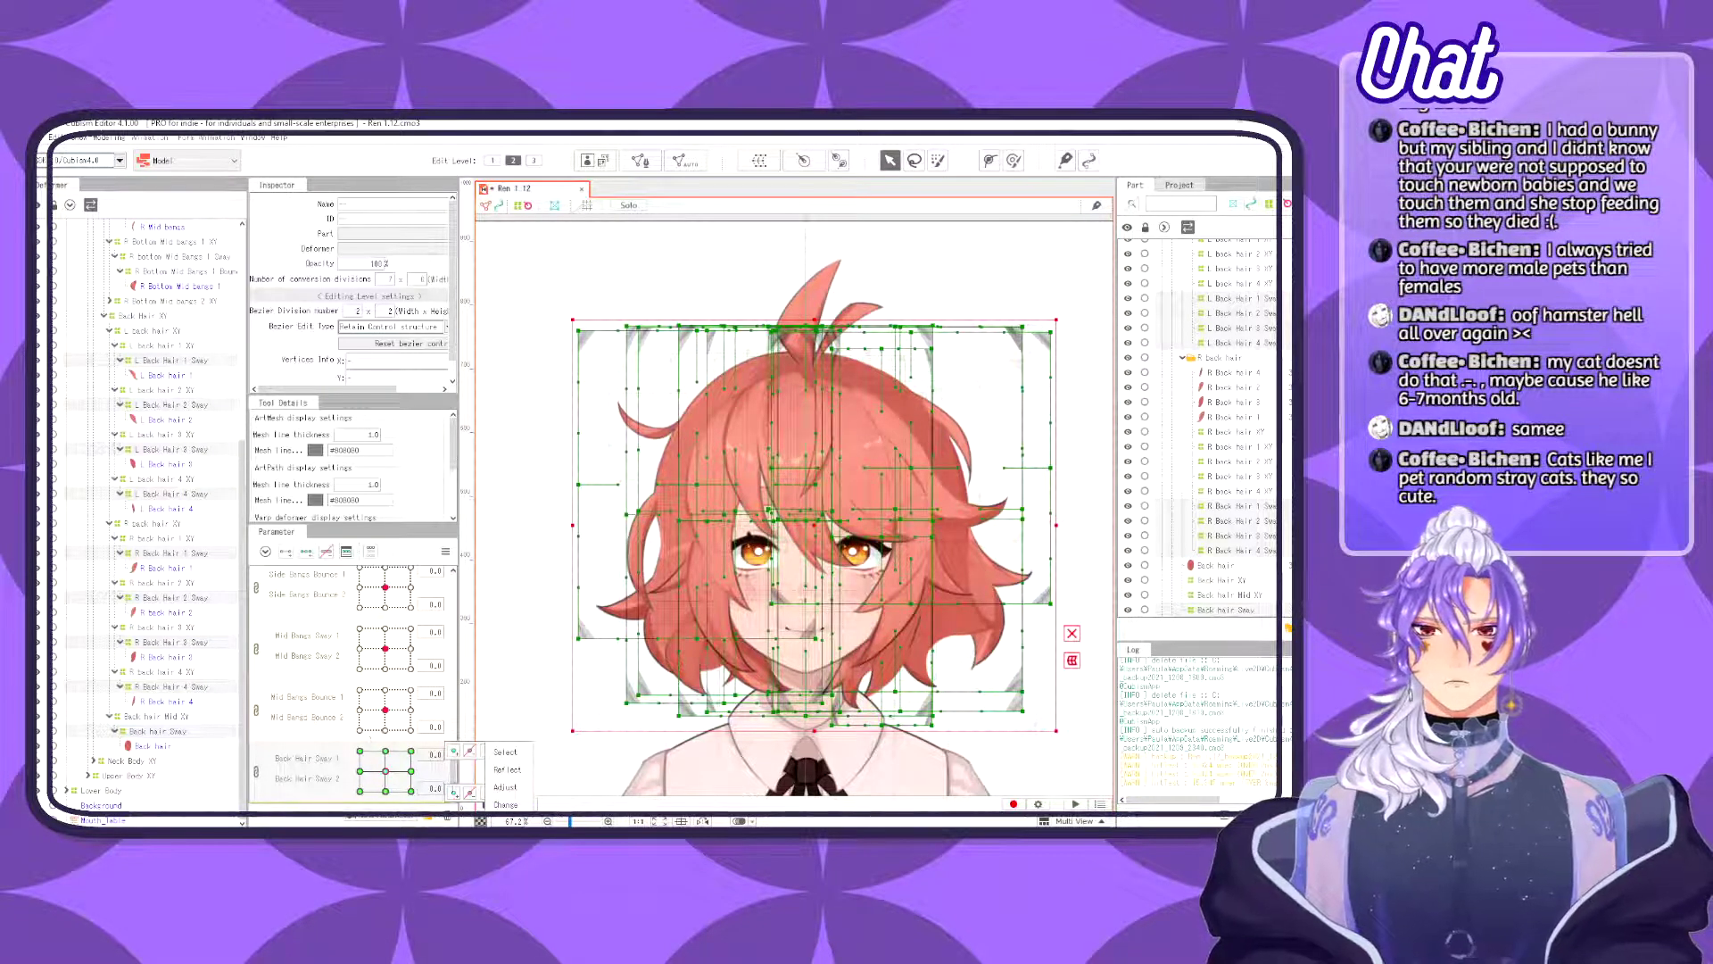
- Separate the combined Back Hair Sway parameters and add keys at -0.5 and 0.5 to Back Hair Sway 1
{"action": "double_click", "coordinate": [336, 756]}
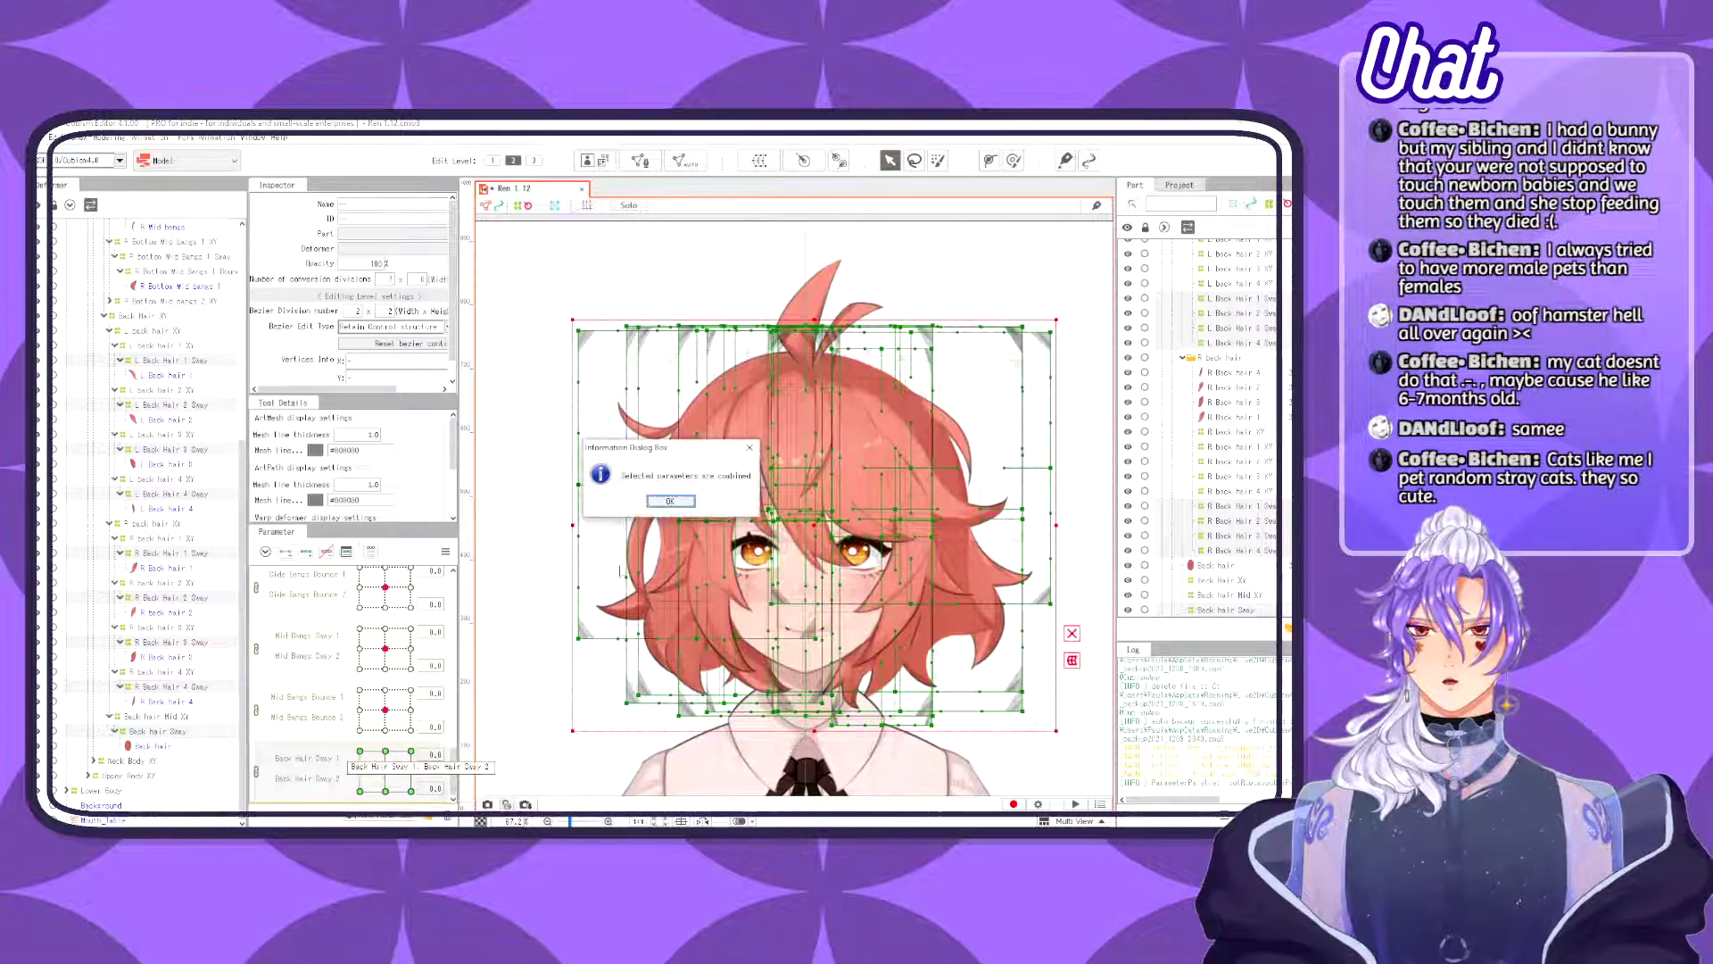
{"action": "left_click", "coordinate": [670, 501]}
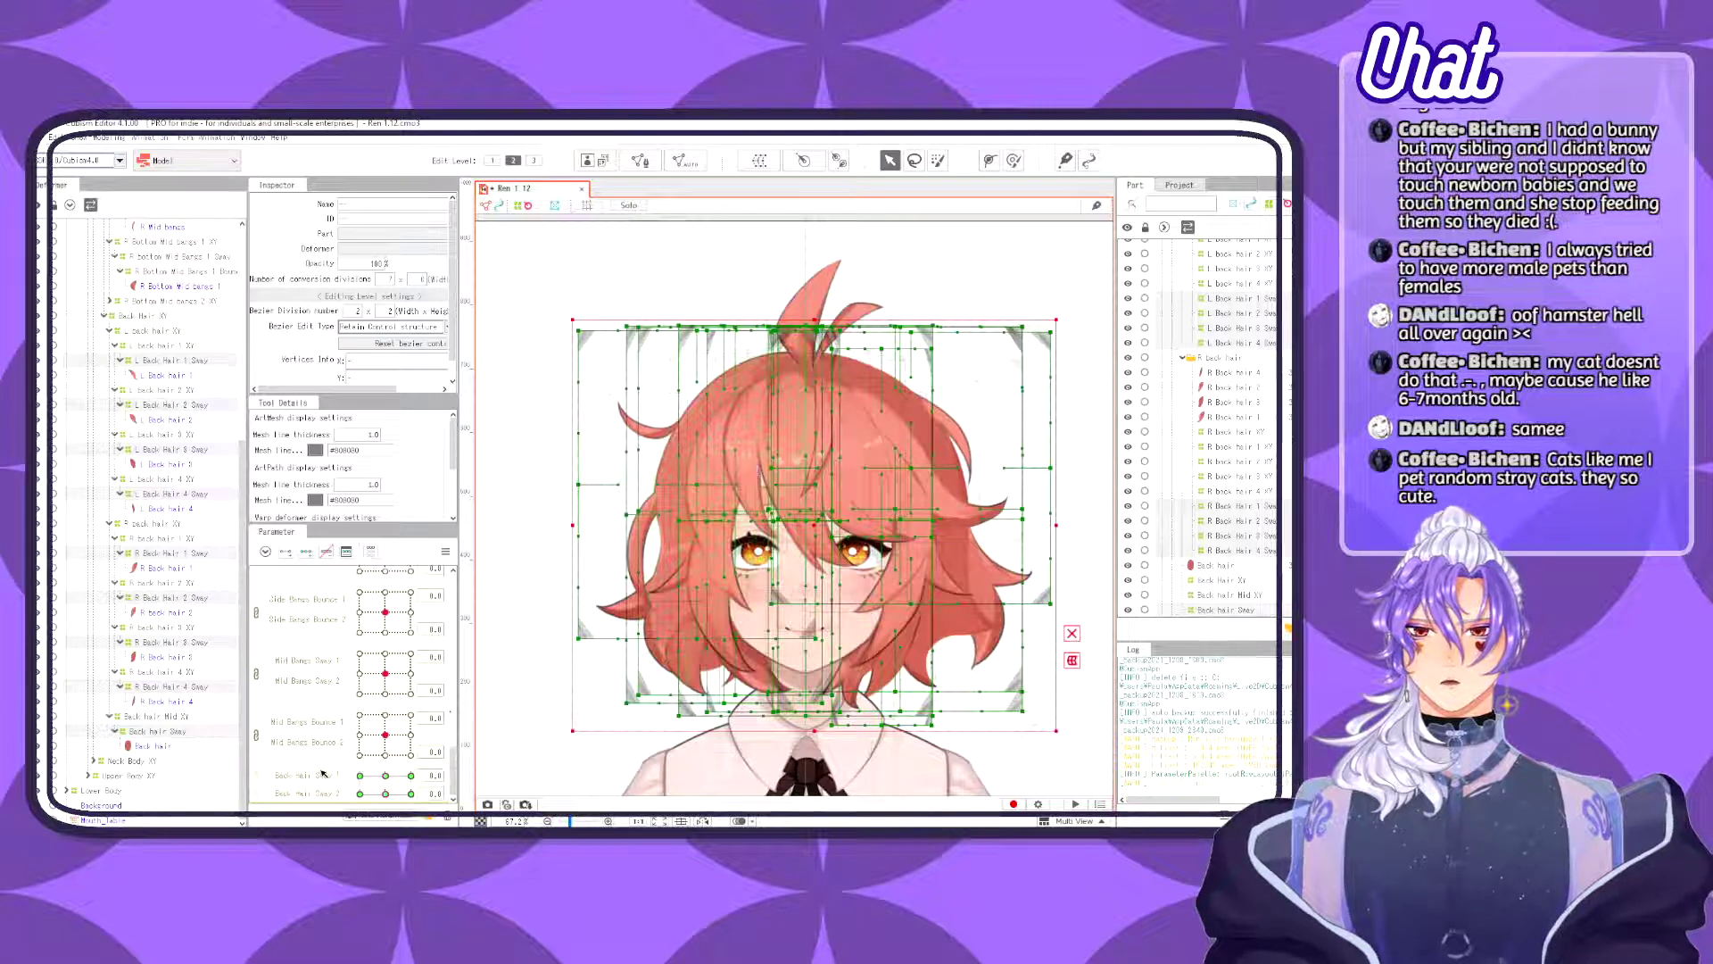
{"action": "double_click", "coordinate": [314, 779]}
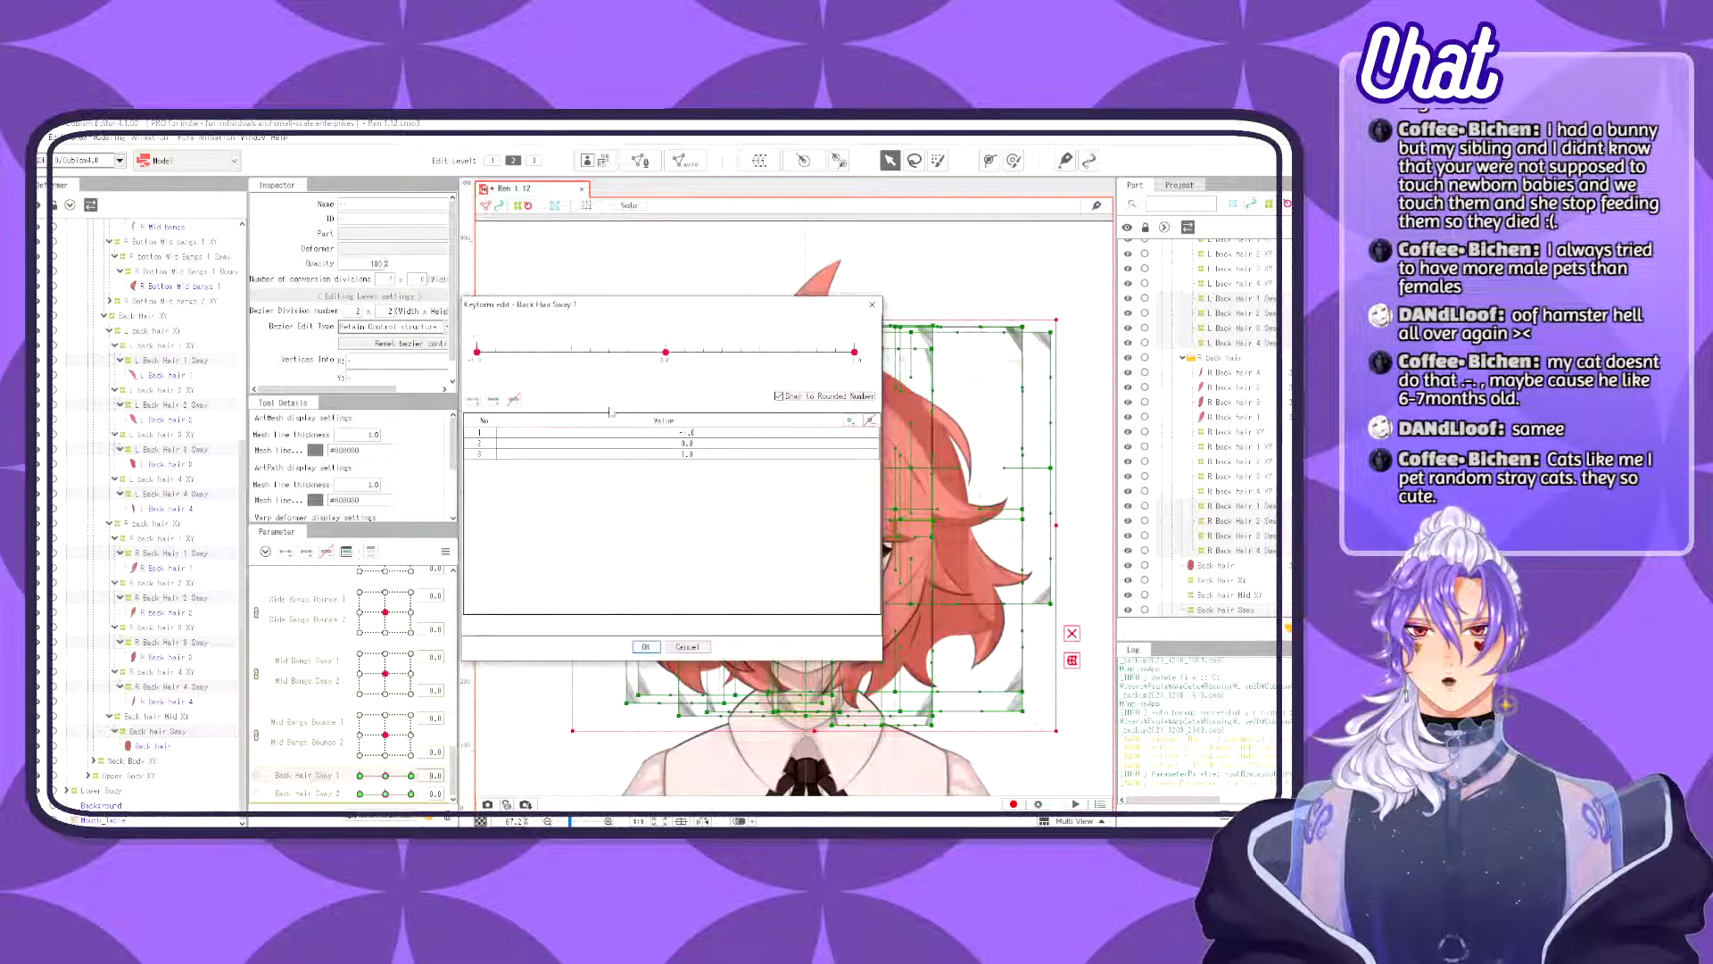
{"action": "left_click", "coordinate": [646, 646]}
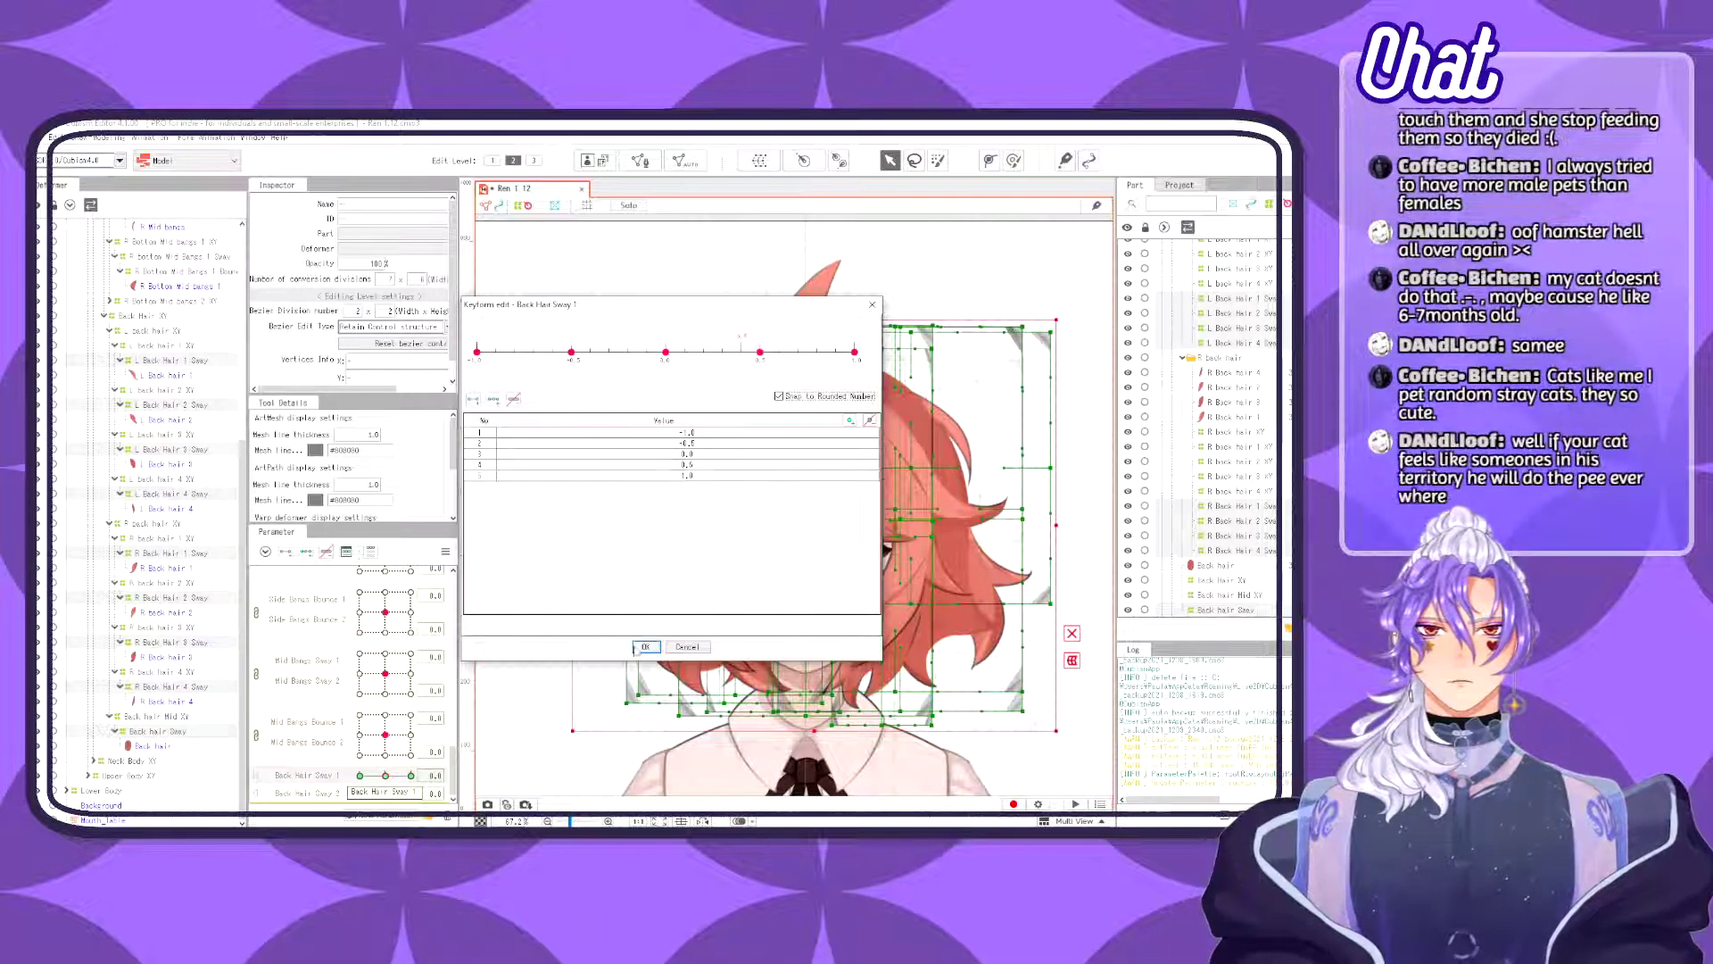
- Add keys at -0.5 and 0.5 to Back Hair Sway 2
{"action": "left_click", "coordinate": [571, 353]}
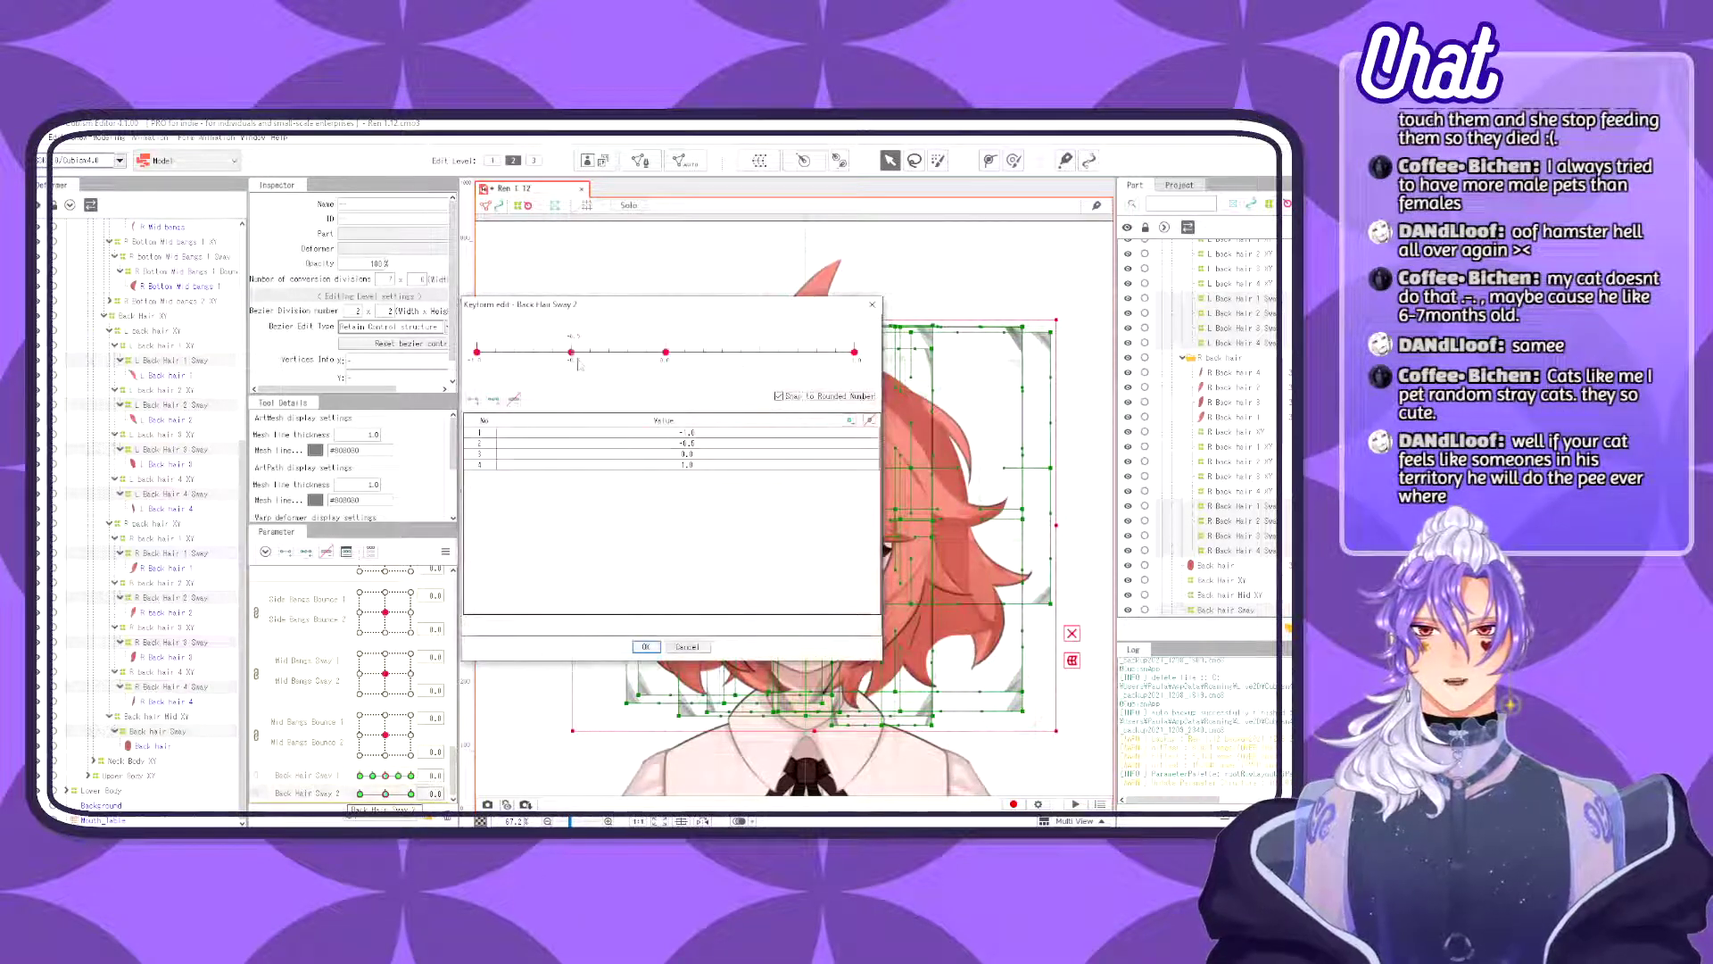
{"action": "left_click", "coordinate": [759, 357]}
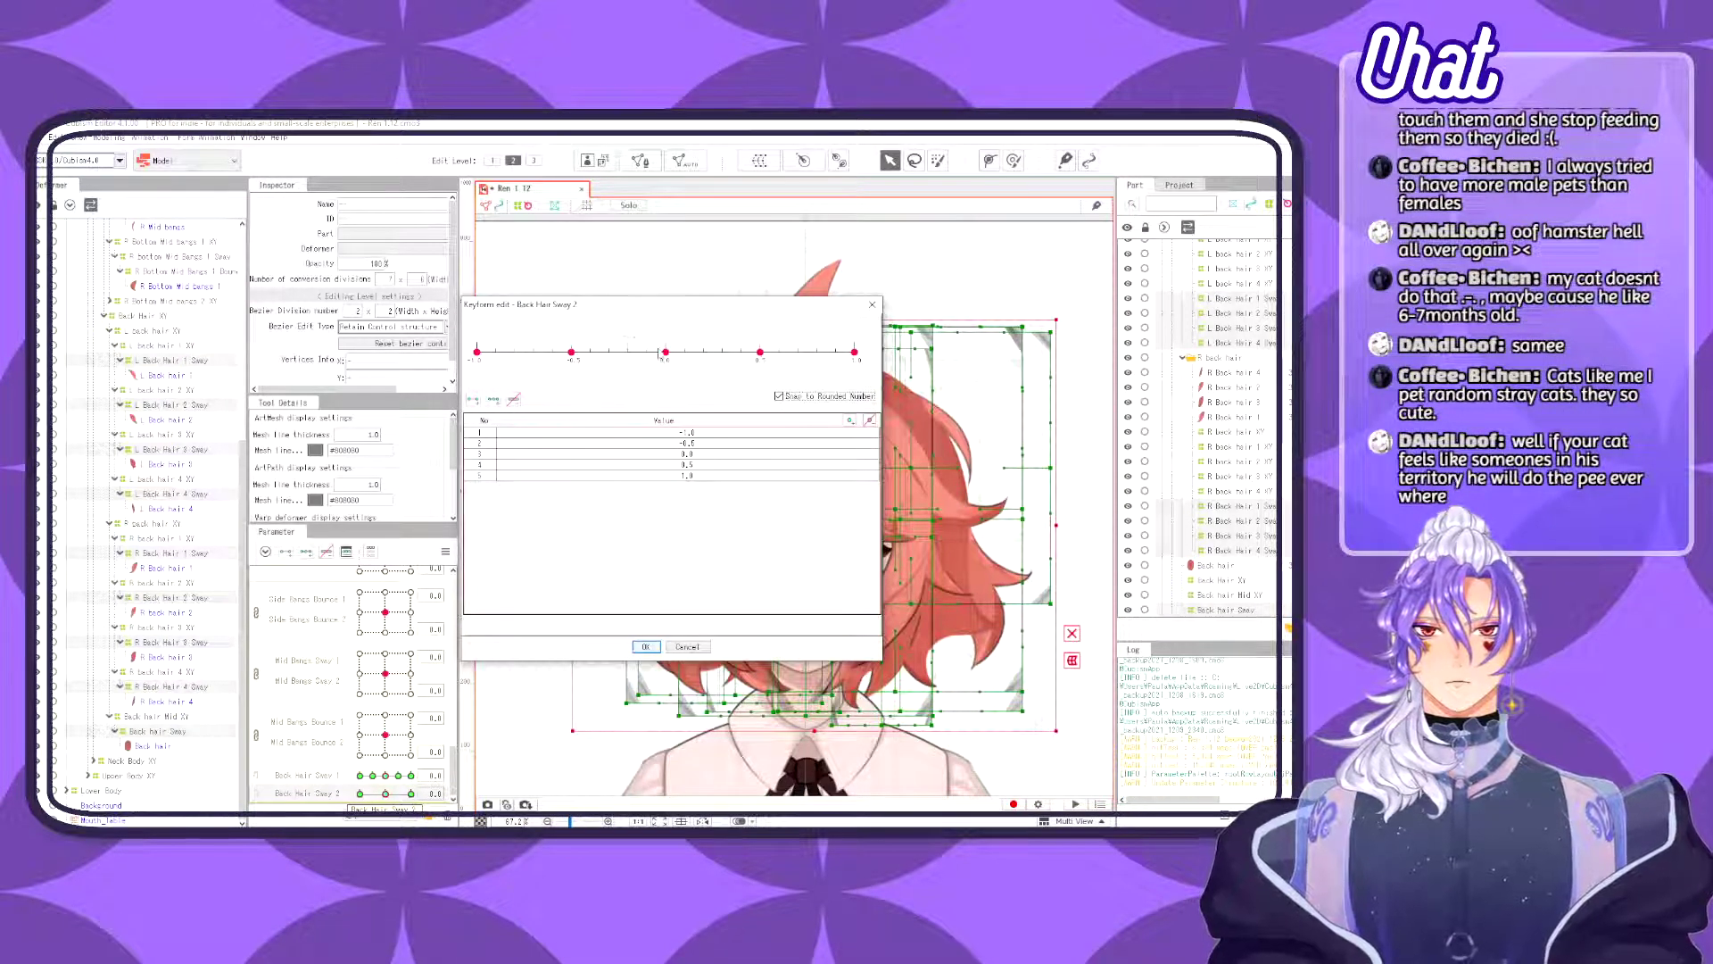
{"action": "left_click", "coordinate": [646, 646]}
- Check the motion of Back Hair Sway 1, return it to 0, and recombine it with Back Hair Sway 2
{"action": "mouse_move", "coordinate": [416, 776]}
{"action": "left_mouse_down"}
{"action": "mouse_move", "coordinate": [360, 776]}
{"action": "mouse_move", "coordinate": [416, 776]}
{"action": "mouse_move", "coordinate": [392, 772]}
{"action": "left_mouse_up"}
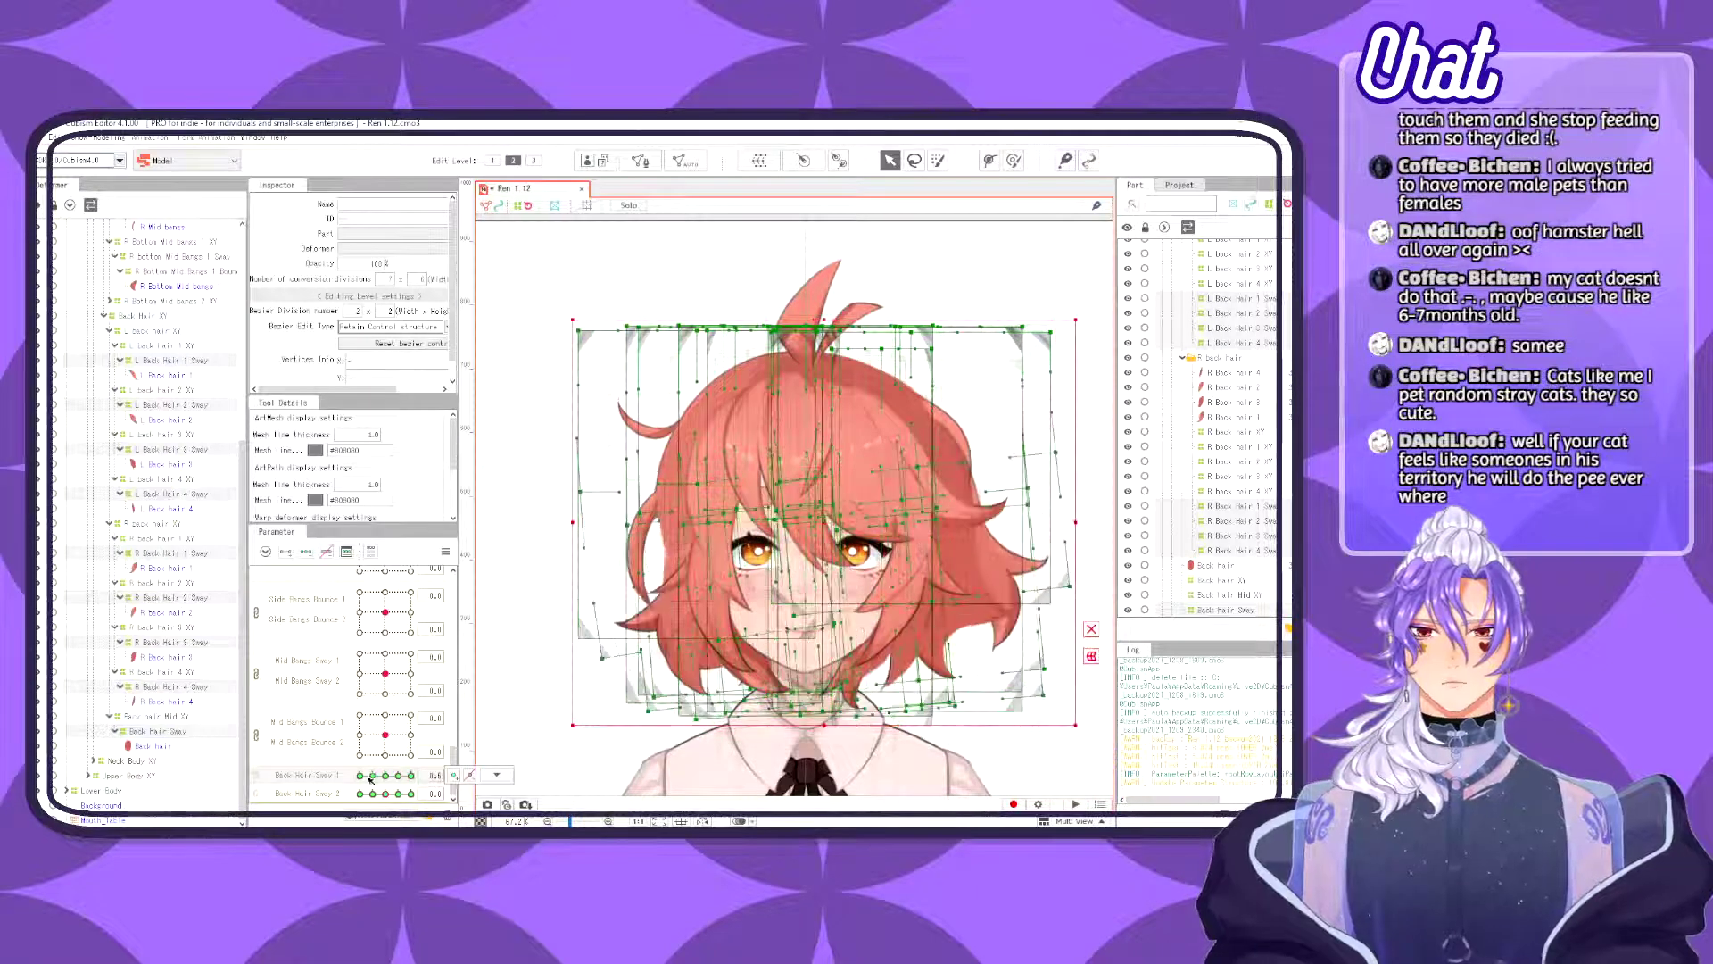
{"action": "left_click", "coordinate": [385, 779]}
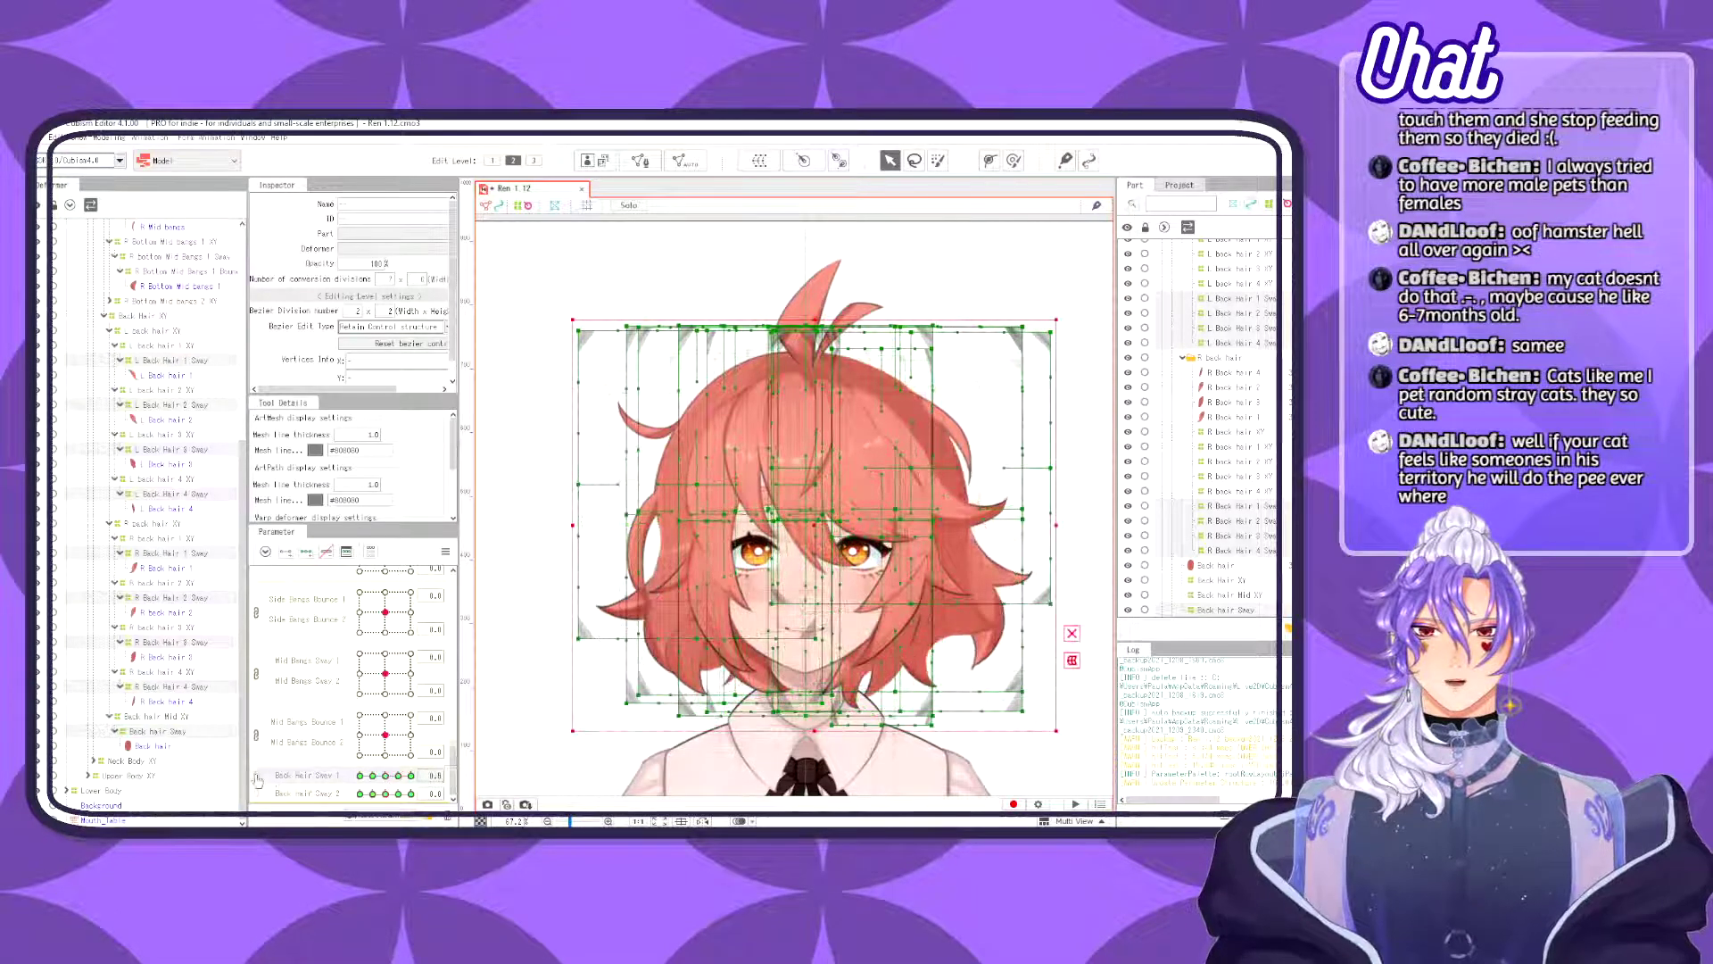
{"action": "left_click", "coordinate": [256, 776]}
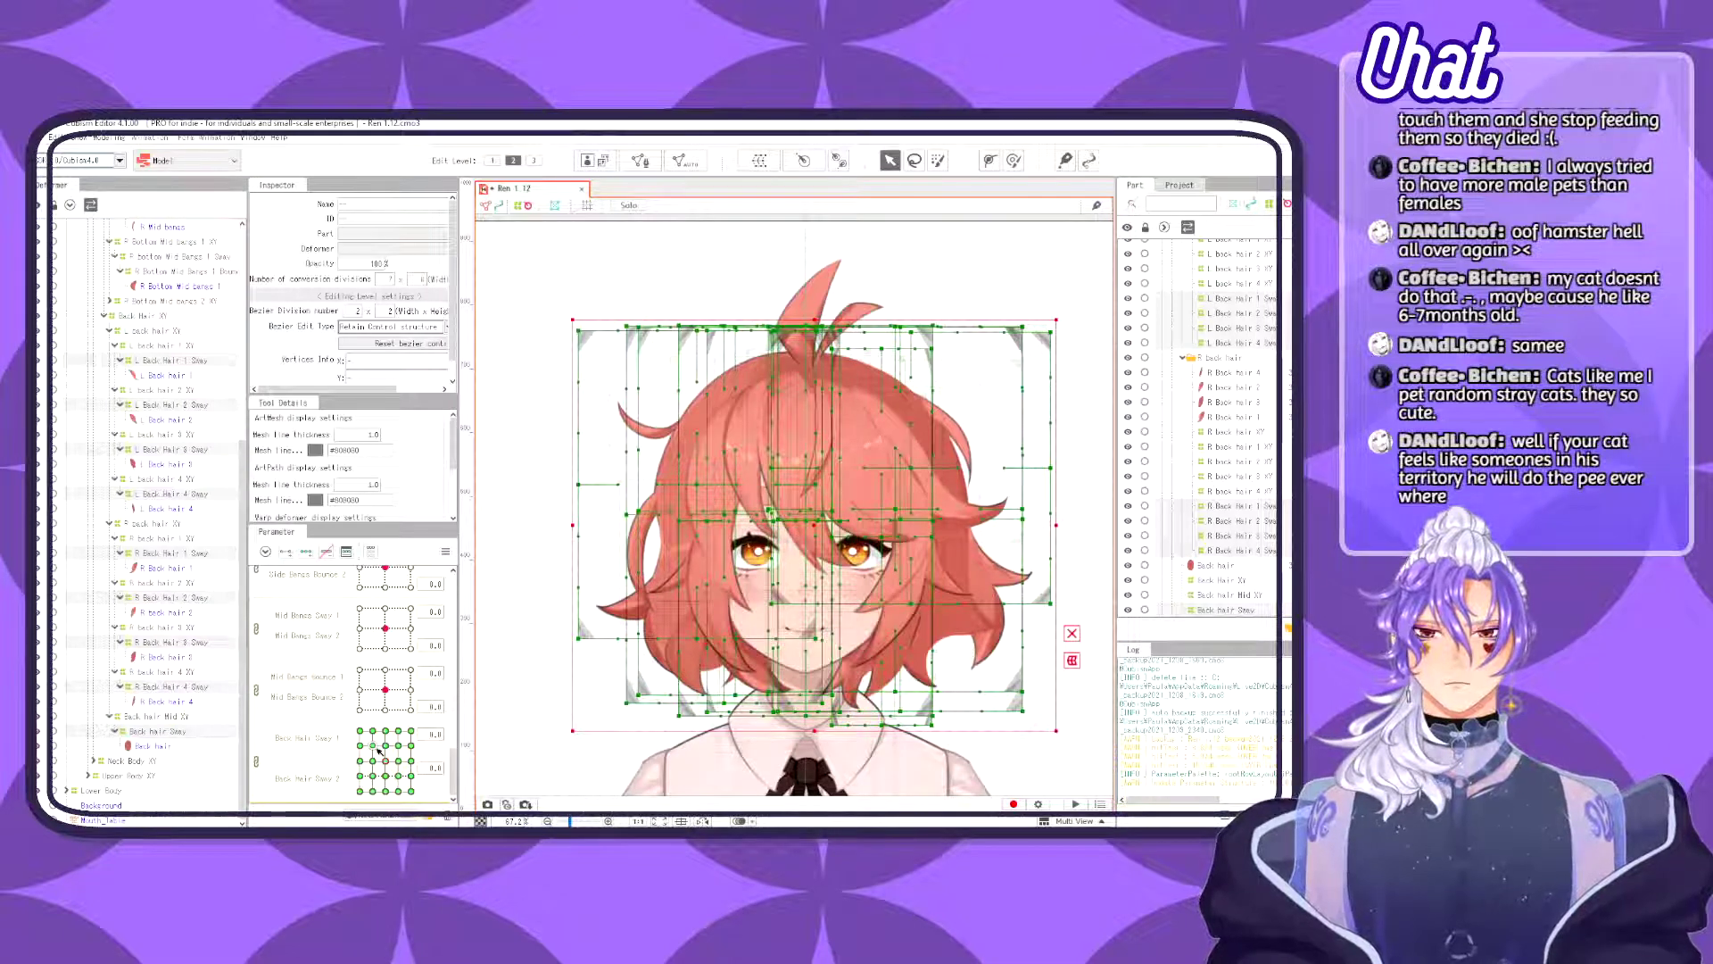
- Widen the parameter area and examine the back hair poses at the inner, edge and corner keys of the combined Back Hair Sway grid
{"action": "mouse_move", "coordinate": [371, 752]}
{"action": "left_mouse_down"}
{"action": "mouse_move", "coordinate": [398, 767]}
{"action": "mouse_move", "coordinate": [398, 746]}
{"action": "mouse_move", "coordinate": [373, 749]}
{"action": "left_mouse_up"}
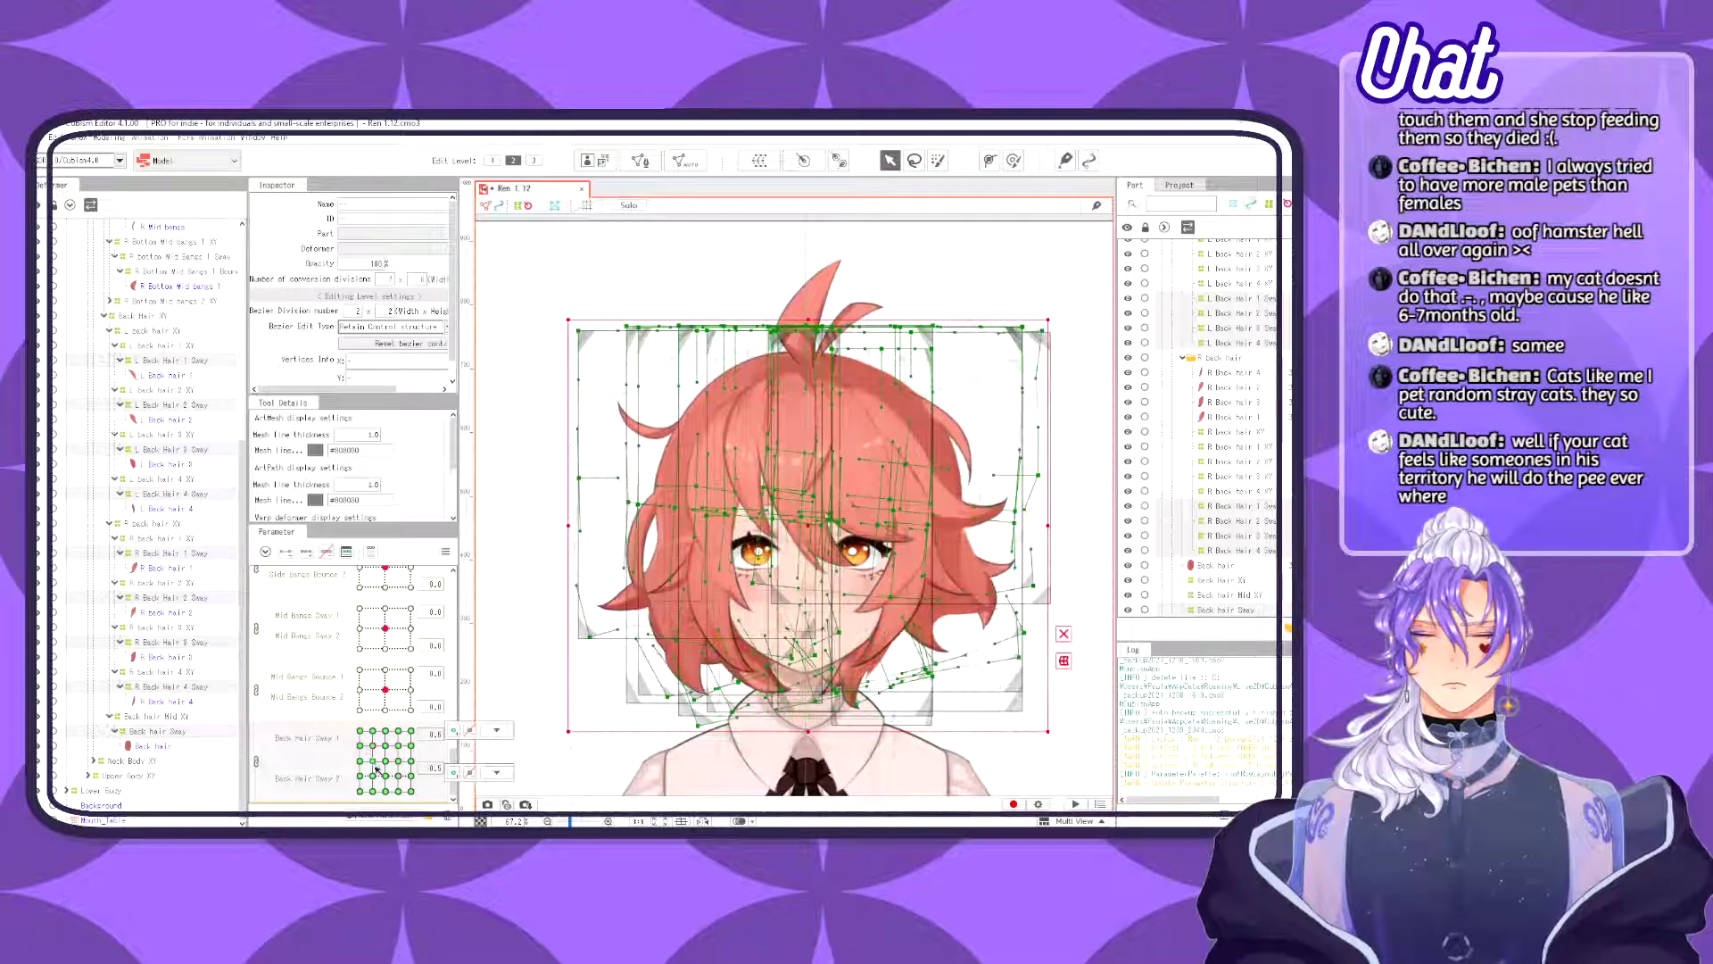
{"action": "left_click_drag", "start_coordinate": [458, 673], "coordinate": [559, 672]}
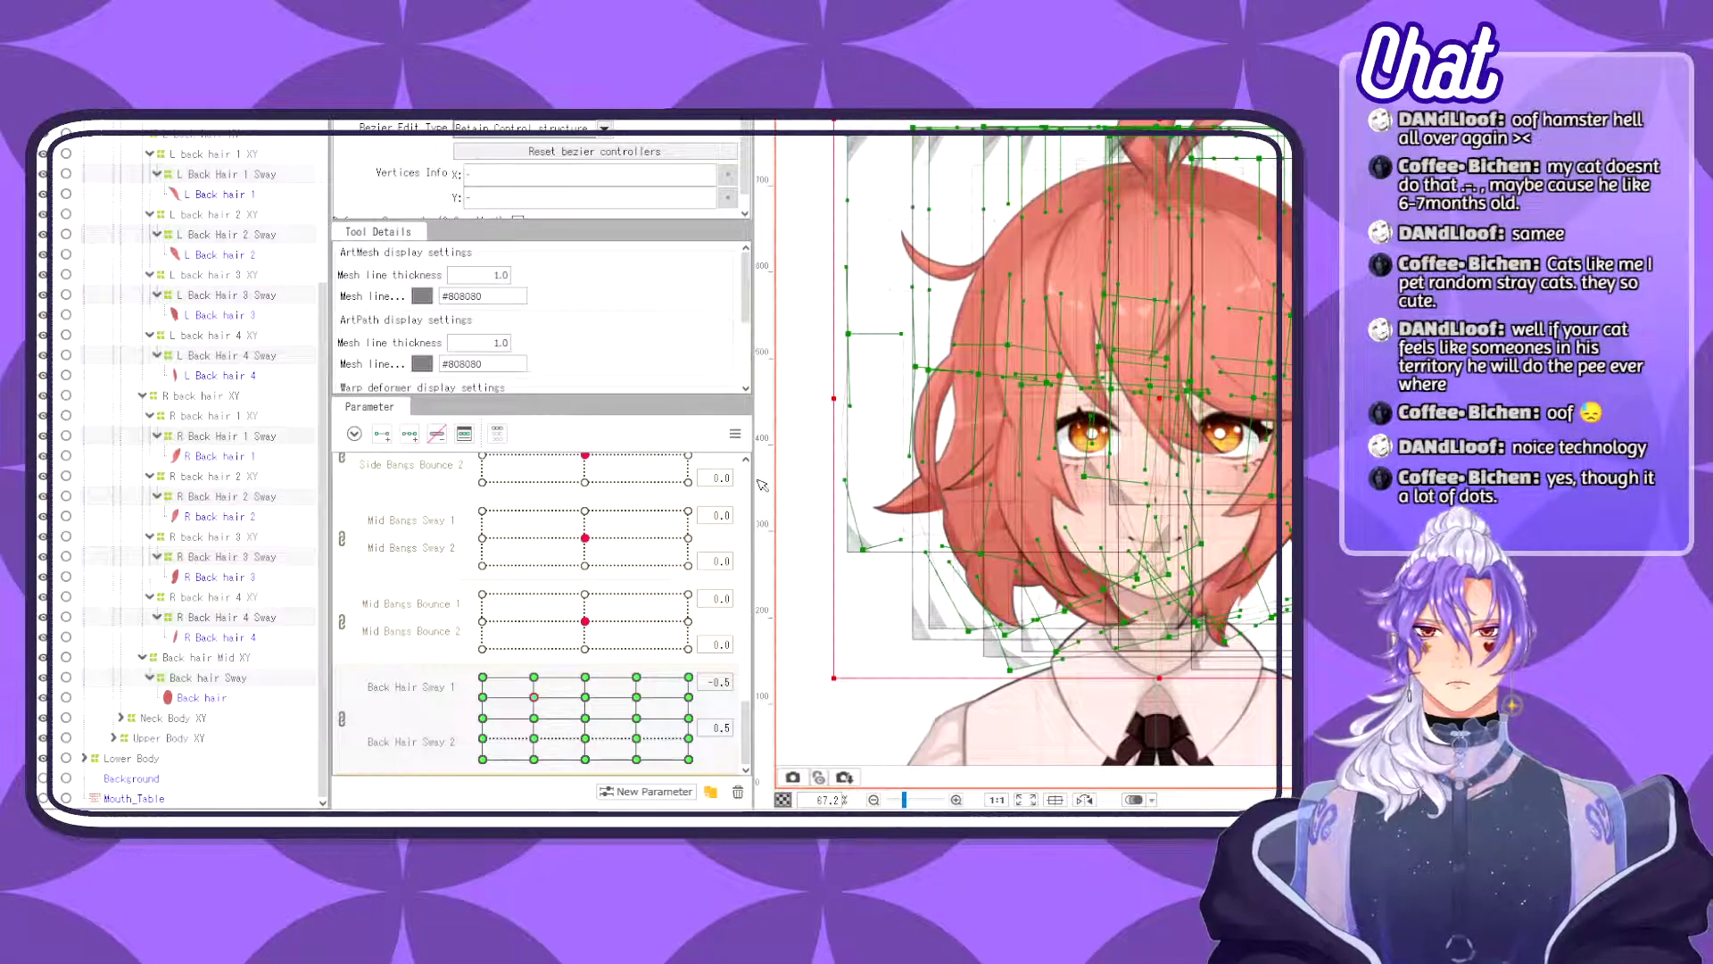
{"action": "left_click_drag", "start_coordinate": [759, 535], "coordinate": [720, 536]}
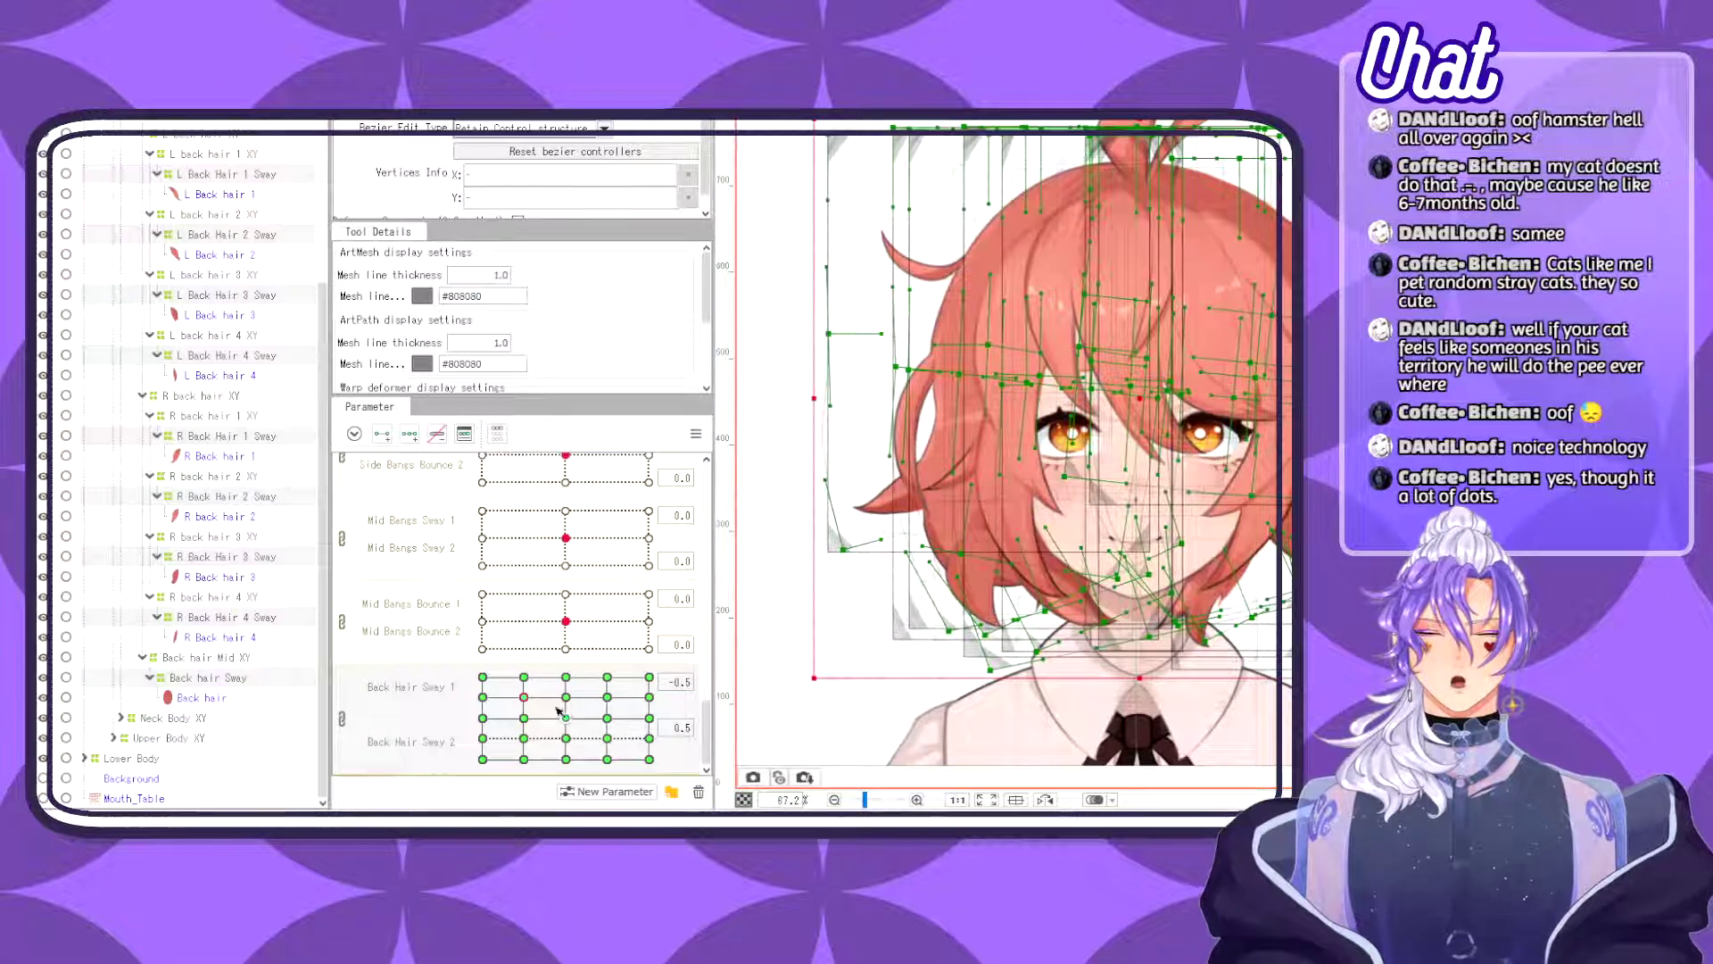
{"action": "left_click", "coordinate": [606, 697]}
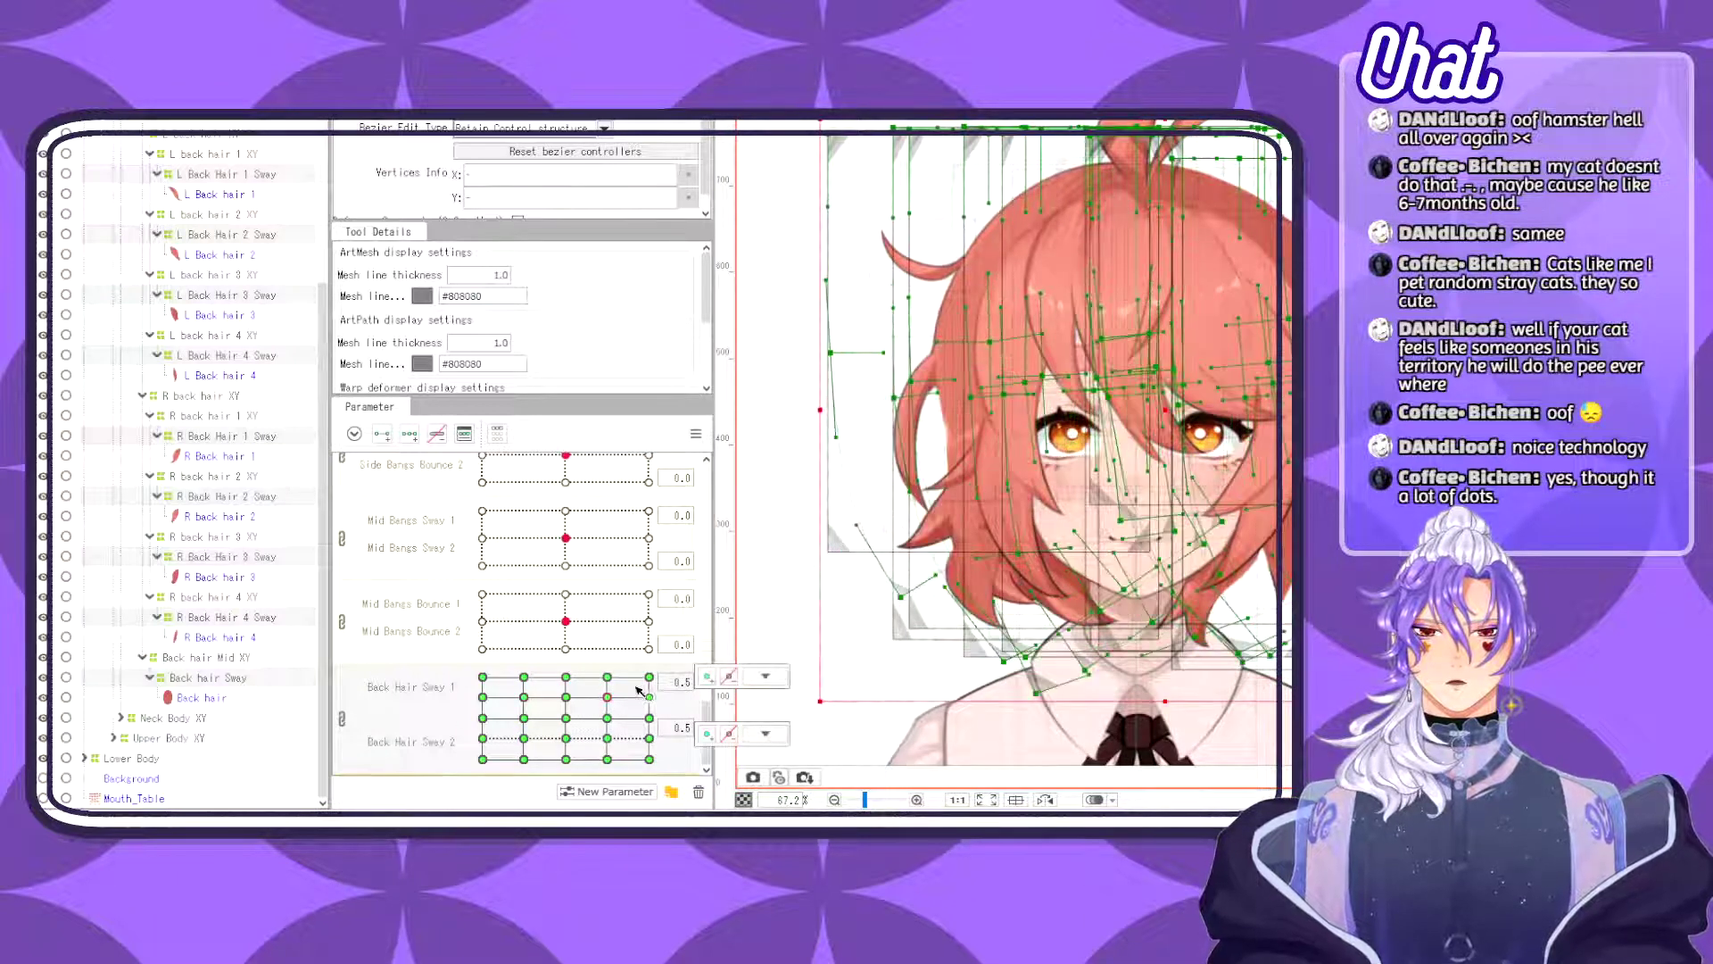
{"action": "left_click", "coordinate": [567, 678]}
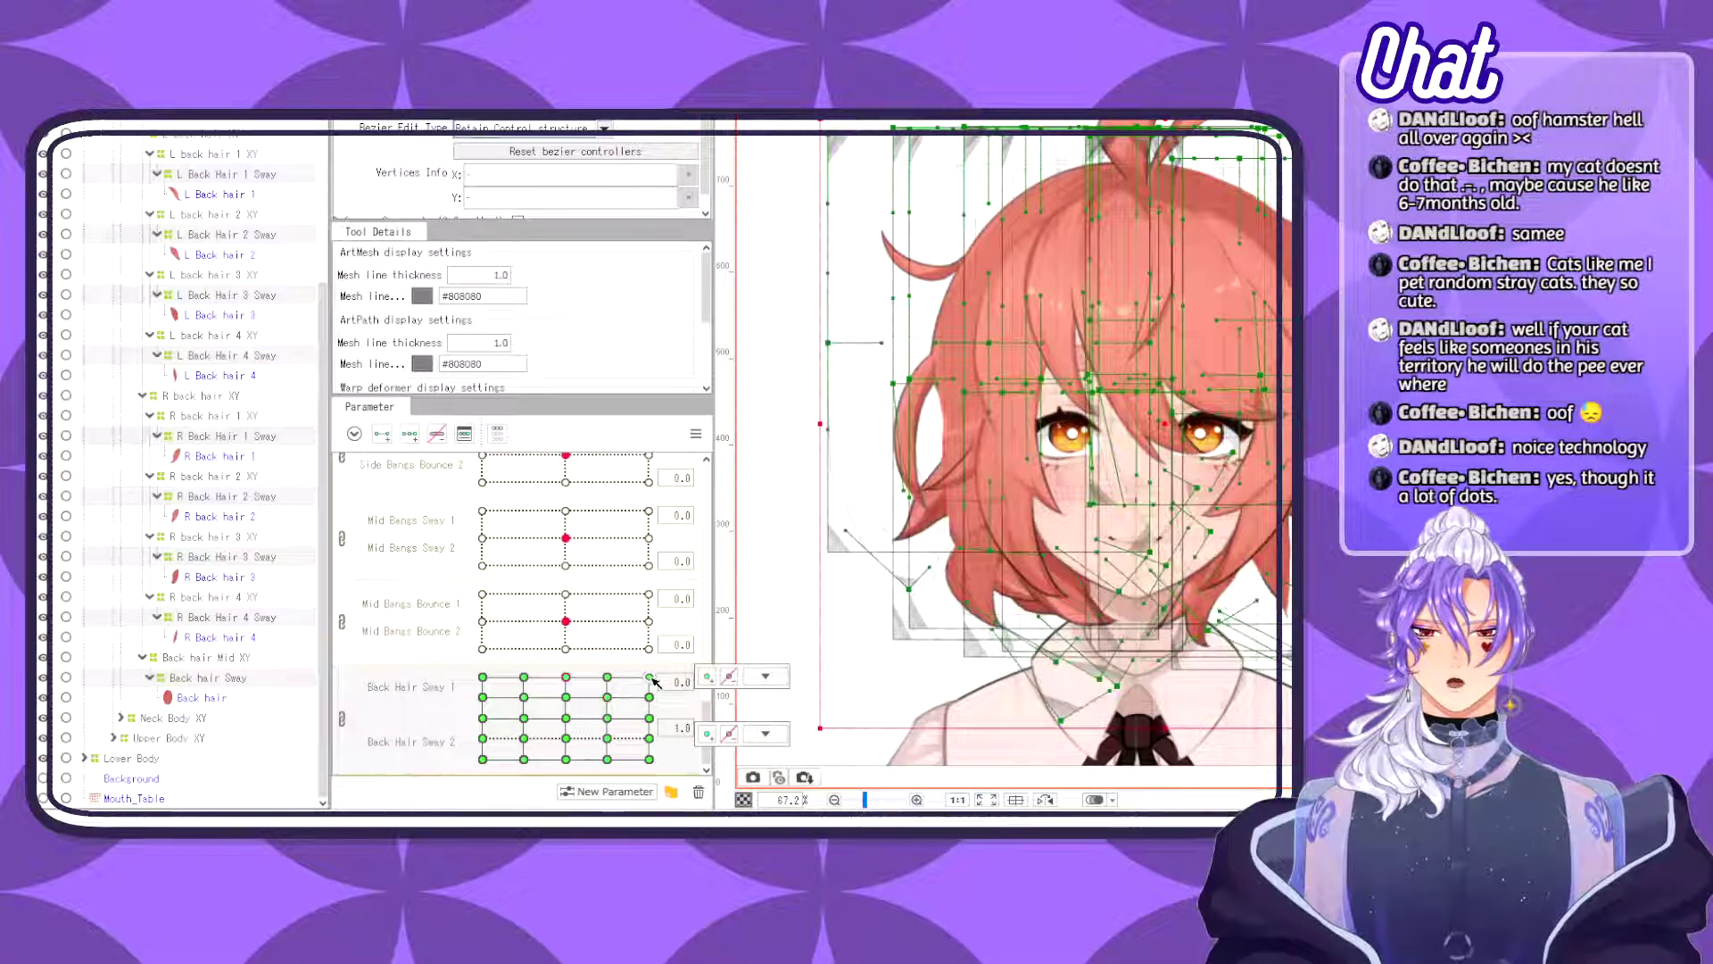
{"action": "left_click", "coordinate": [649, 759]}
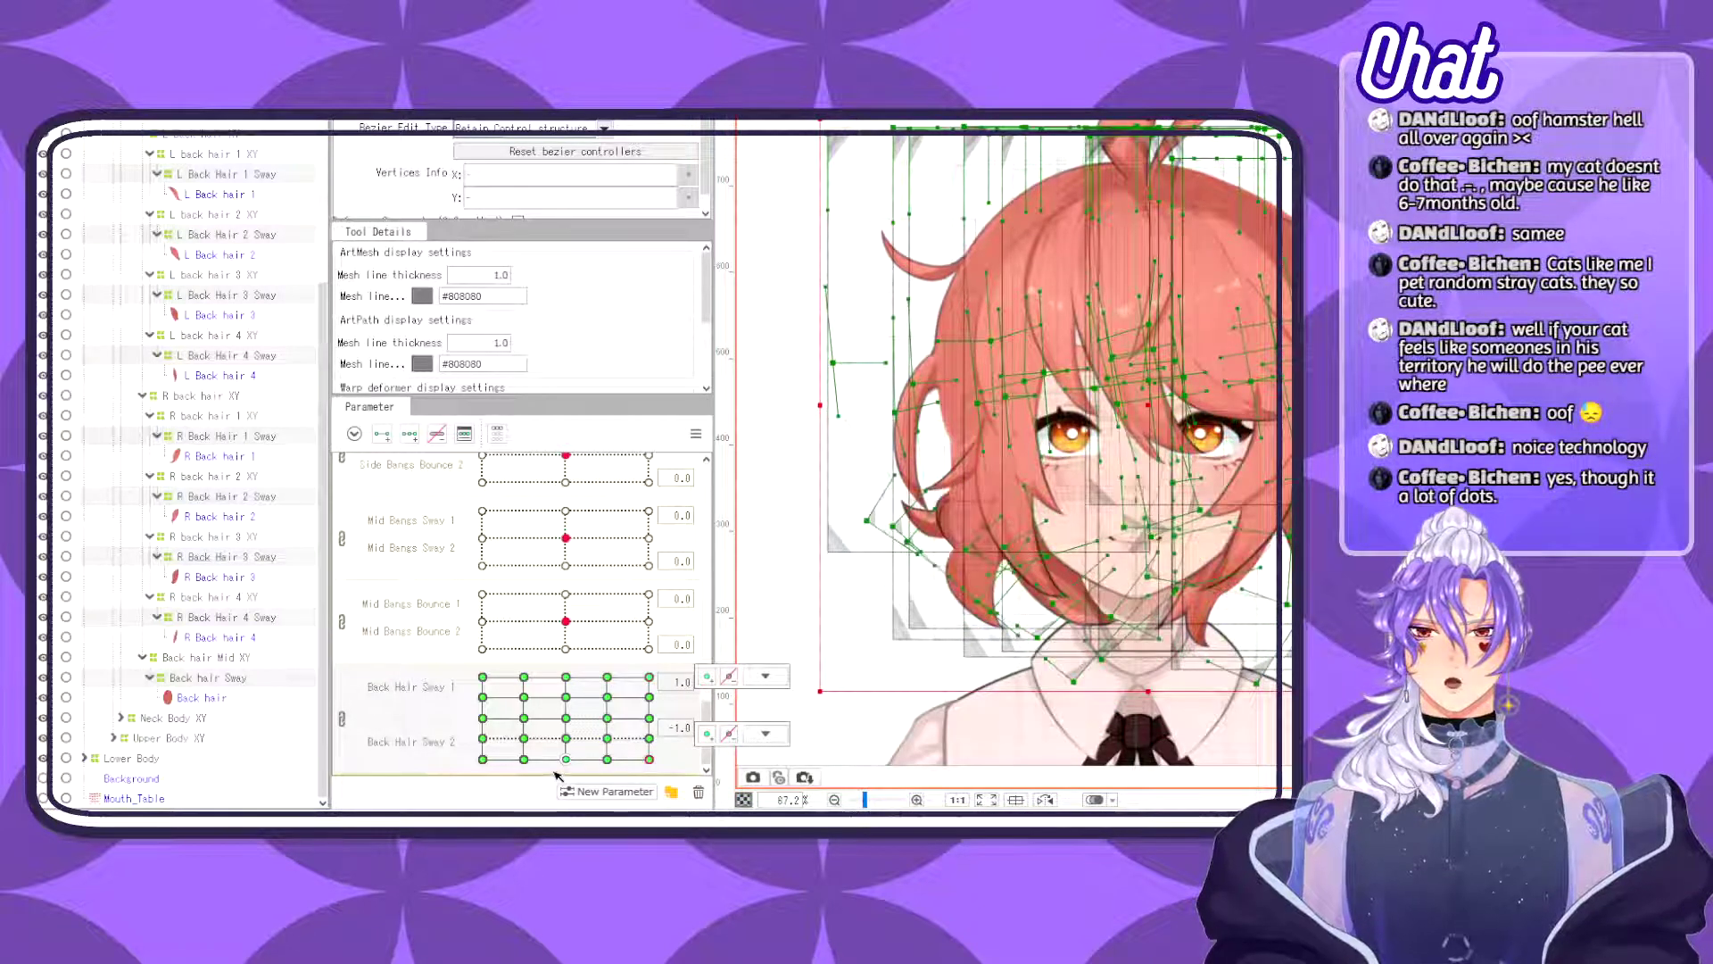
{"action": "left_click", "coordinate": [482, 760]}
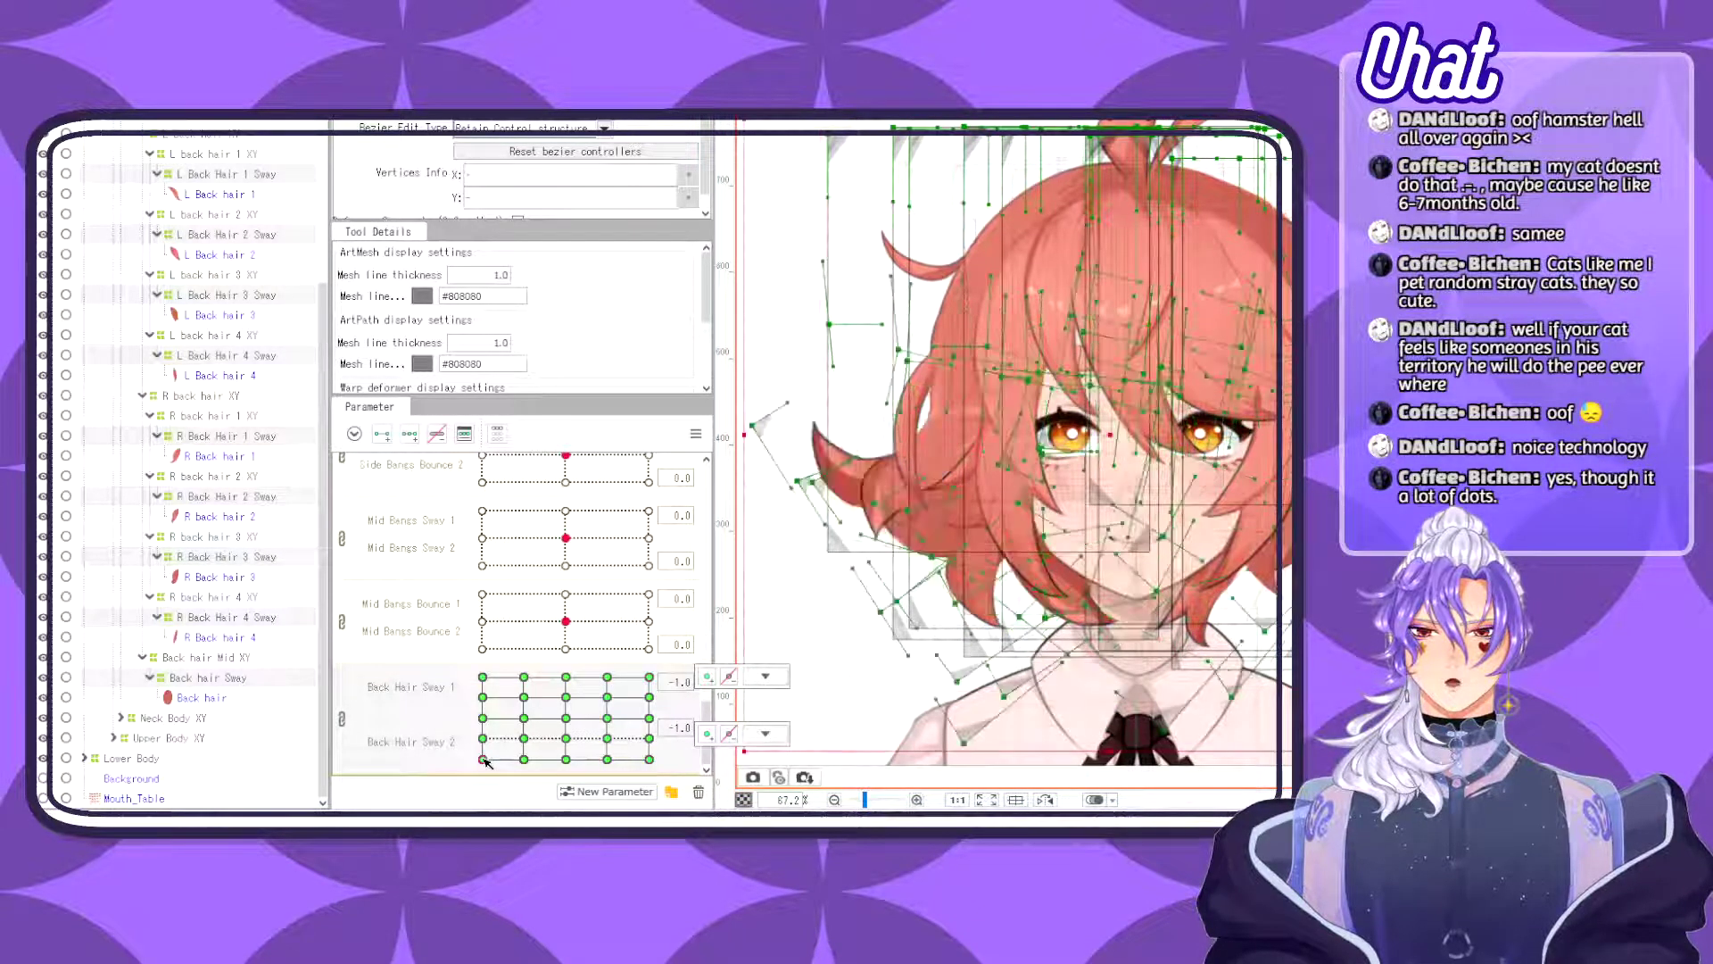
{"action": "left_click", "coordinate": [483, 677]}
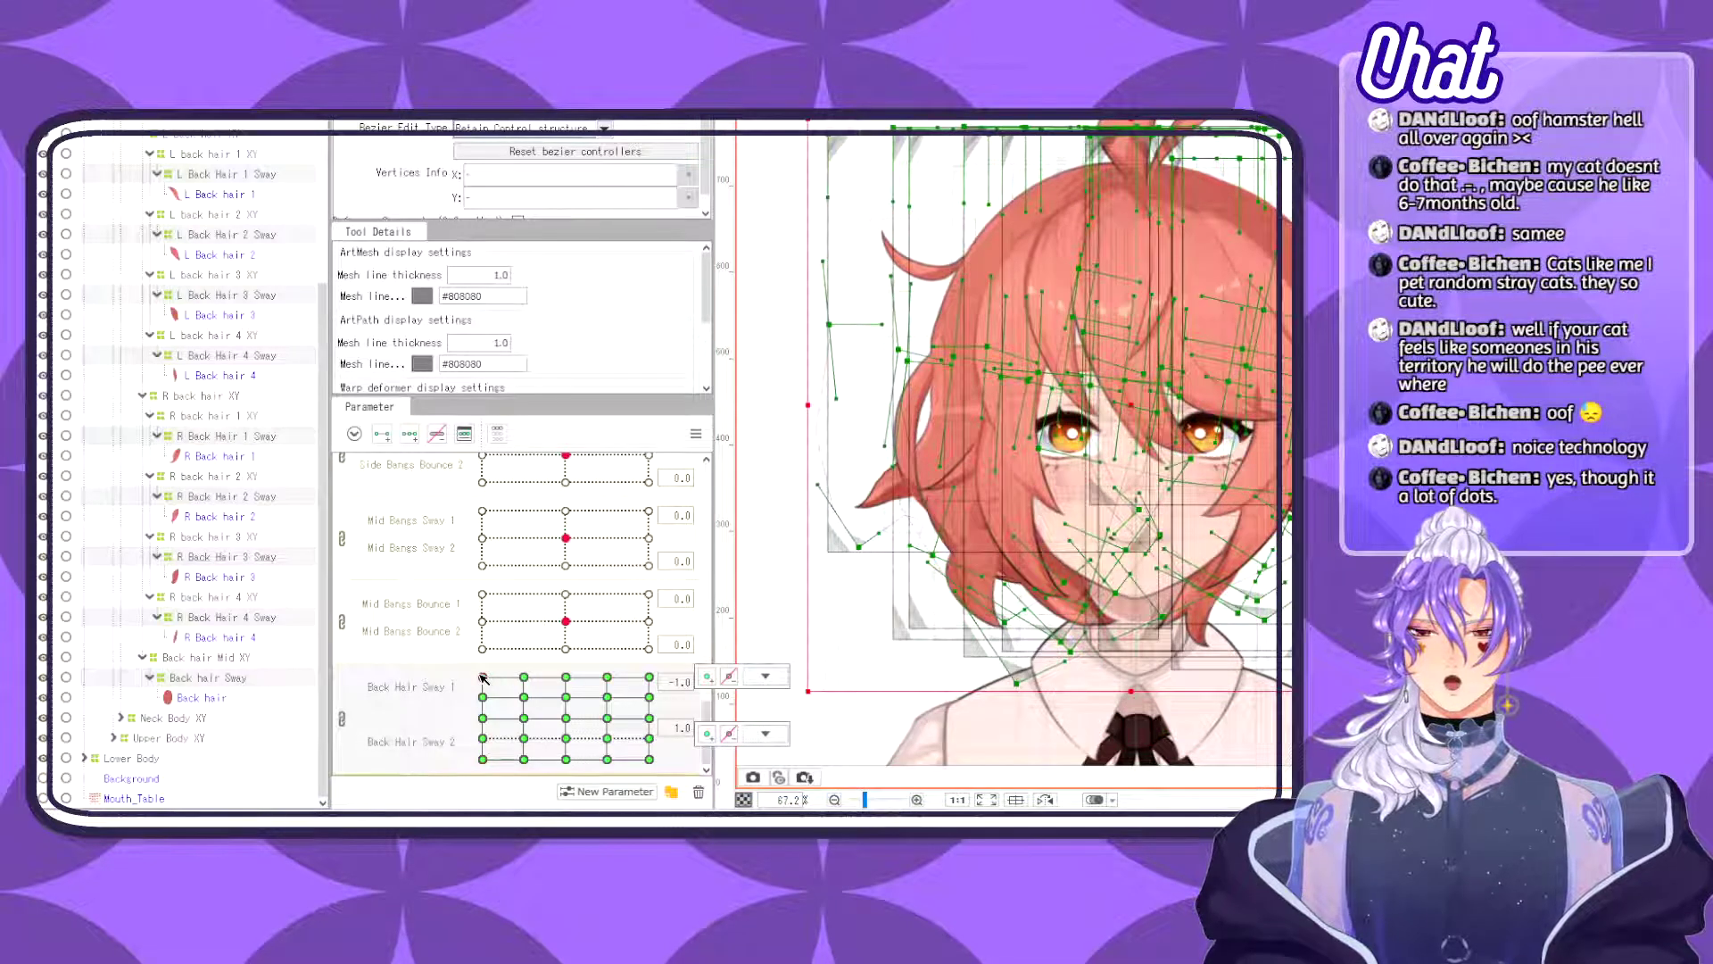
{"action": "left_click", "coordinate": [566, 677]}
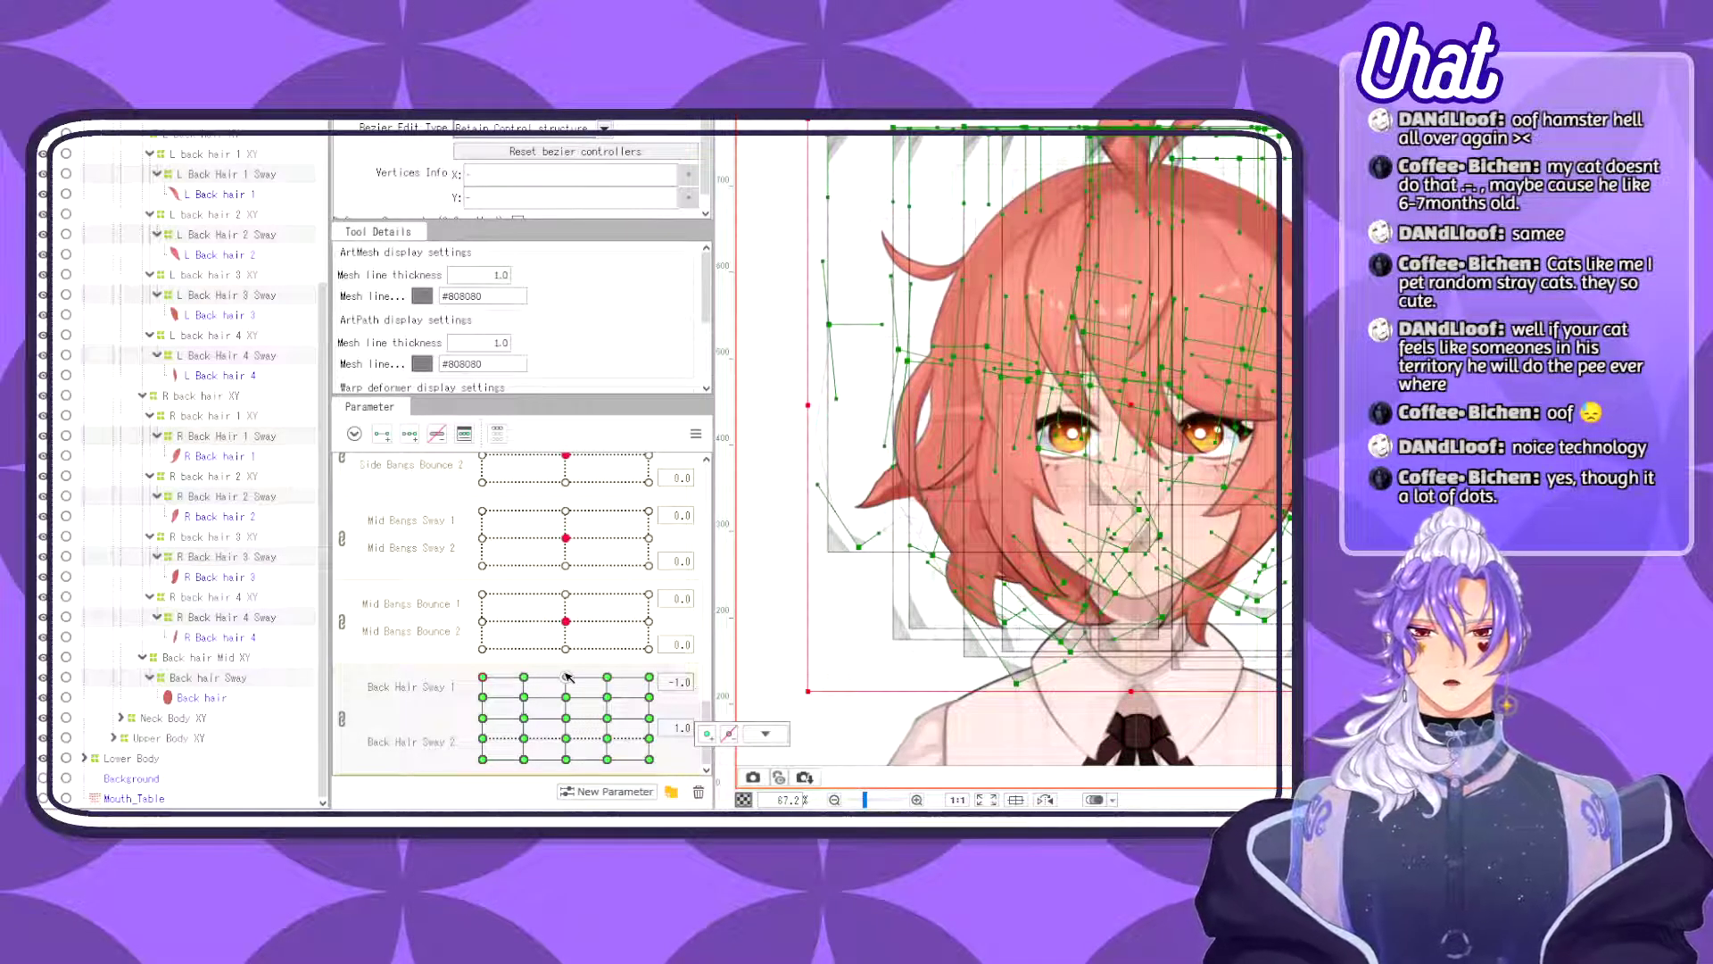
- Compare the back hair poses at the outer corner, edge and -0.5/0.5 keys of the combined Back Hair Sway grid
{"action": "left_click", "coordinate": [522, 677]}
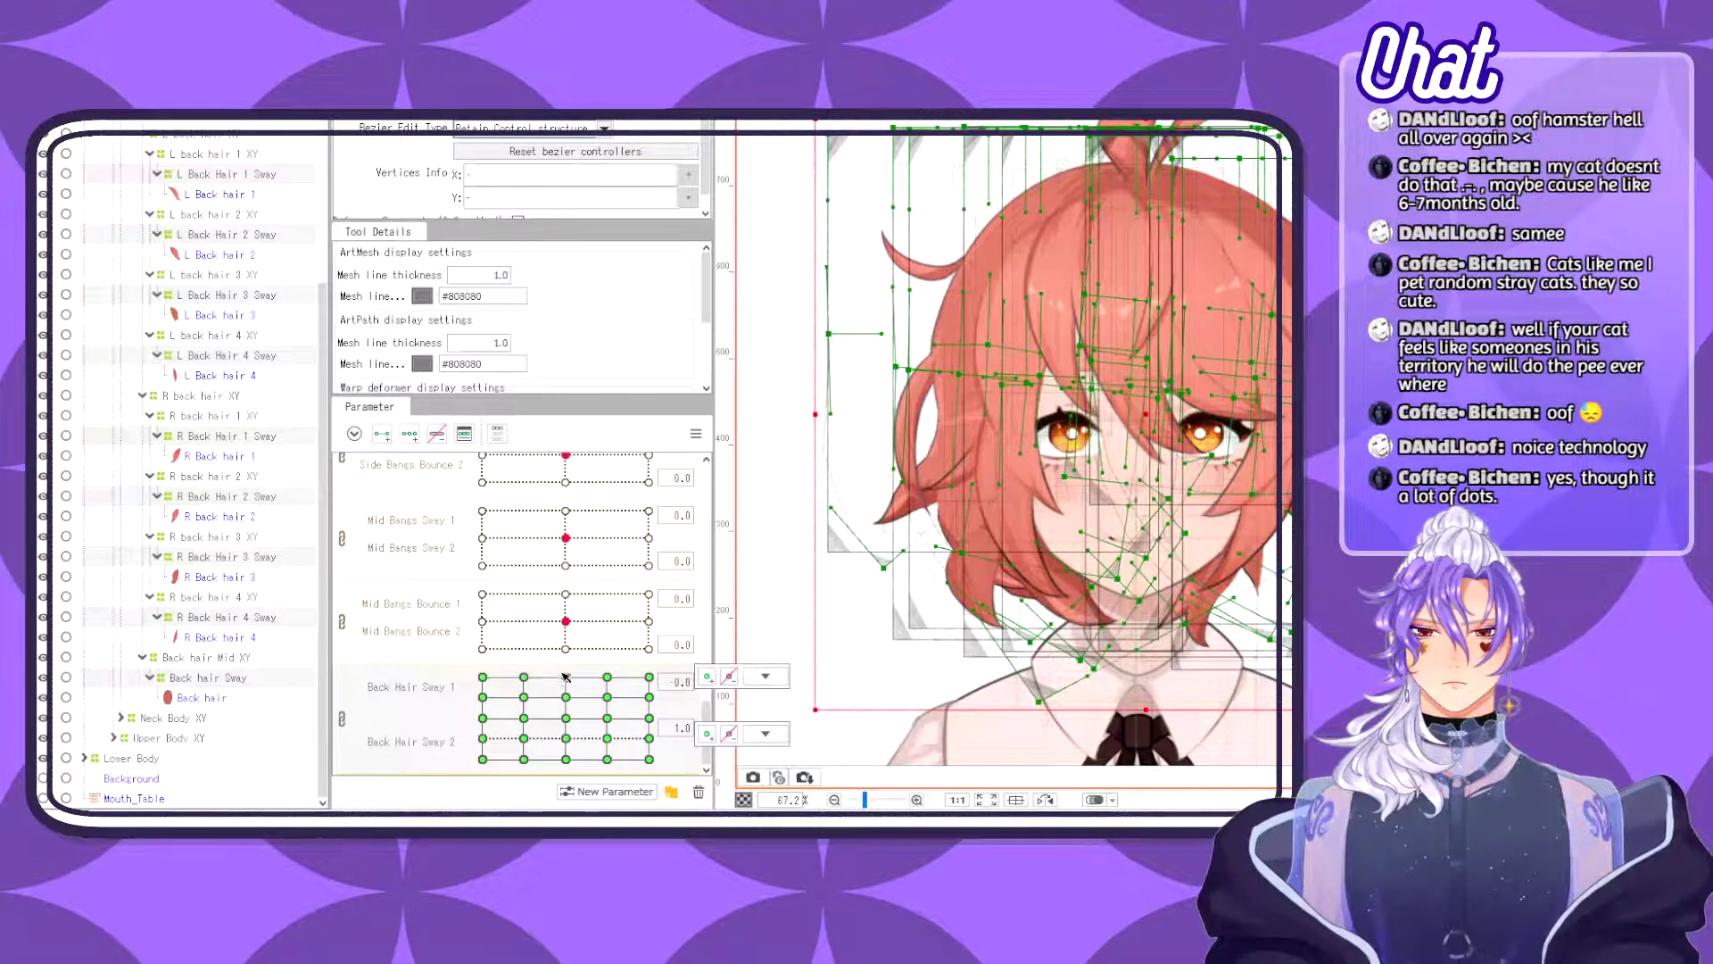
{"action": "left_click", "coordinate": [649, 718]}
{"action": "left_click", "coordinate": [483, 718]}
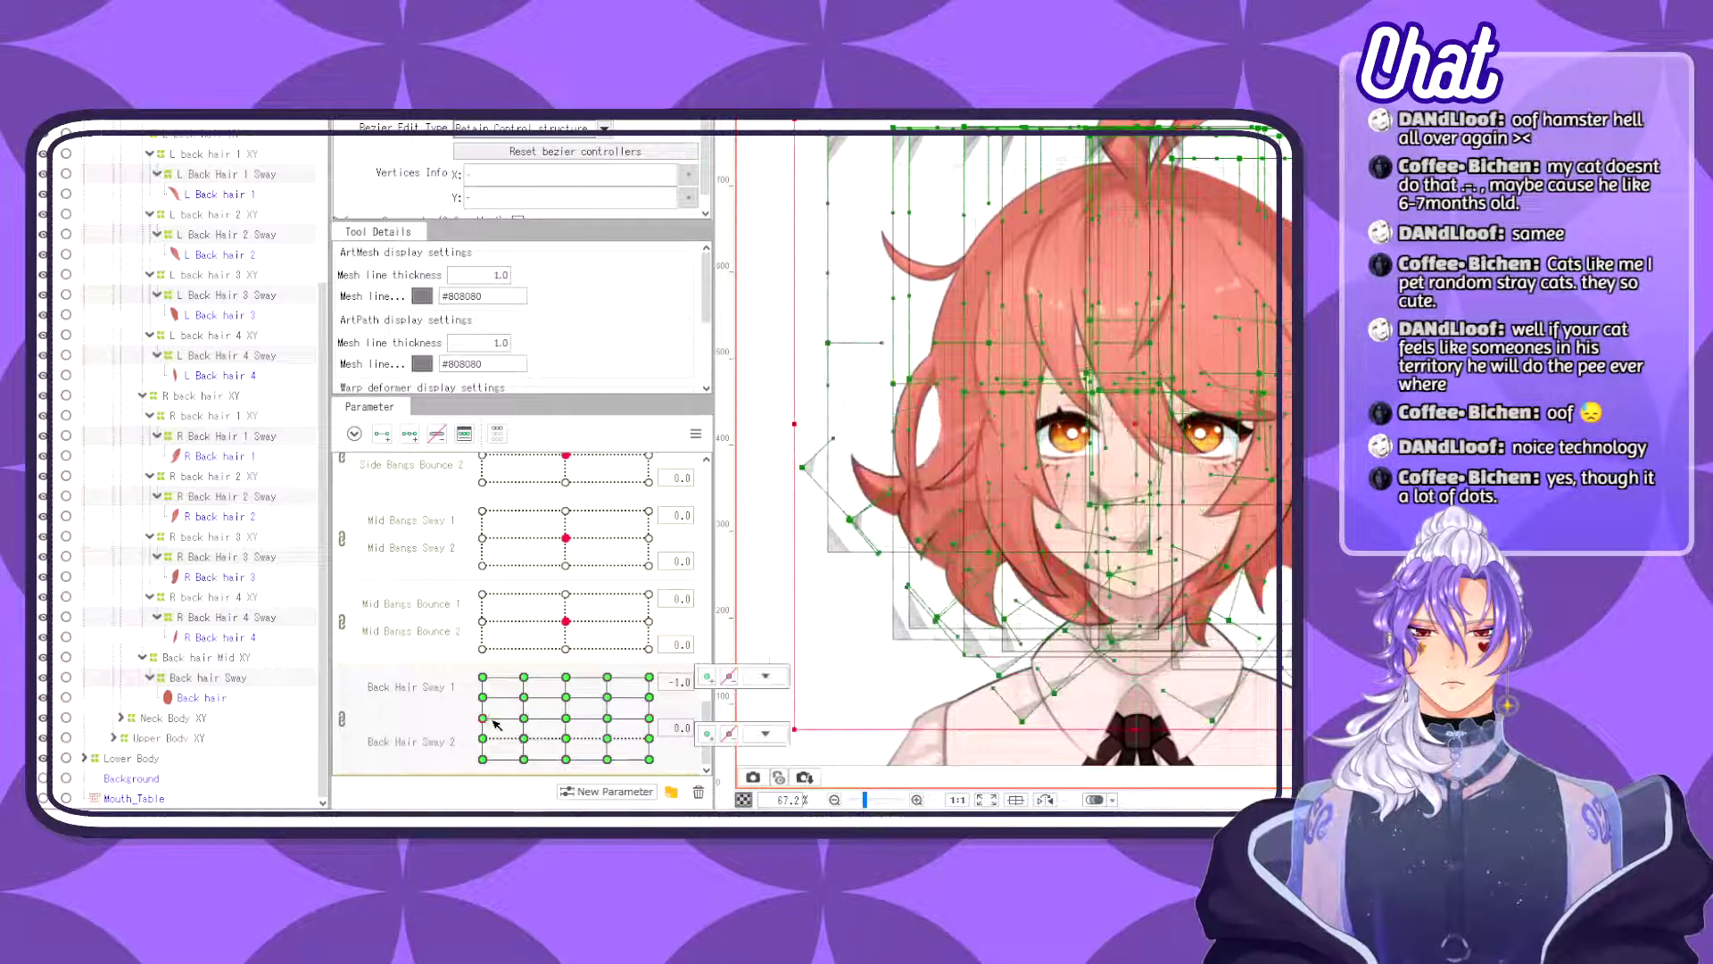
{"action": "left_click", "coordinate": [566, 677]}
{"action": "left_click", "coordinate": [483, 677]}
{"action": "left_click", "coordinate": [649, 677]}
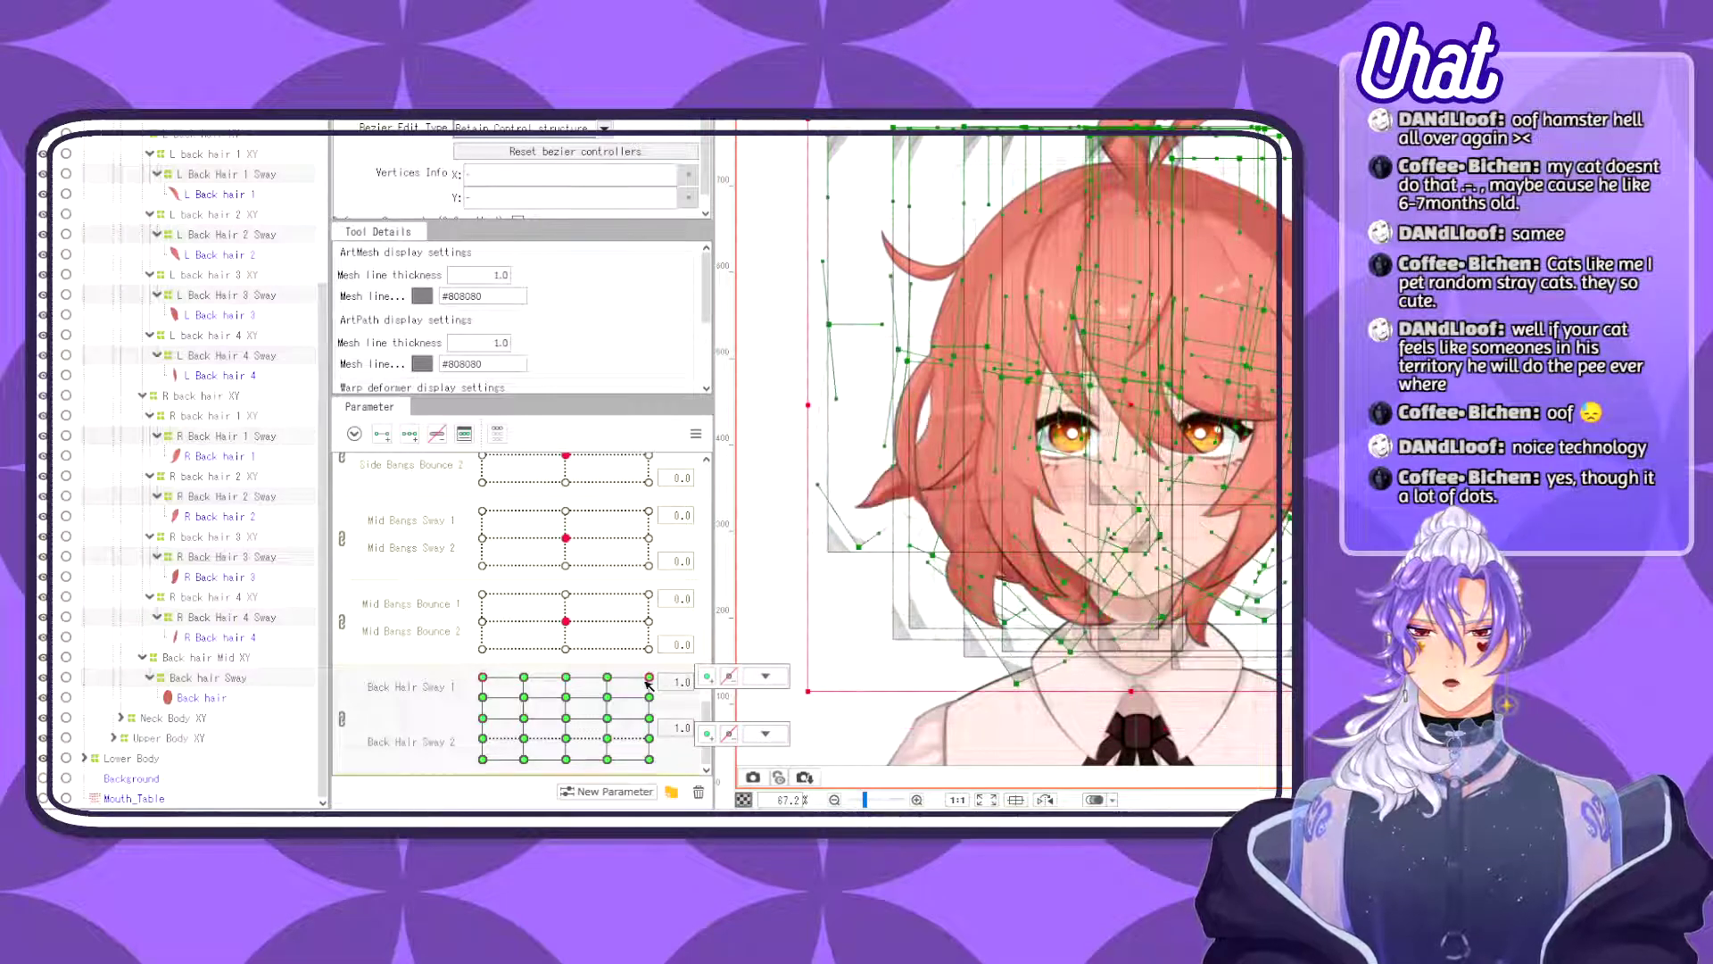
{"action": "left_click", "coordinate": [648, 759]}
{"action": "left_click", "coordinate": [483, 759]}
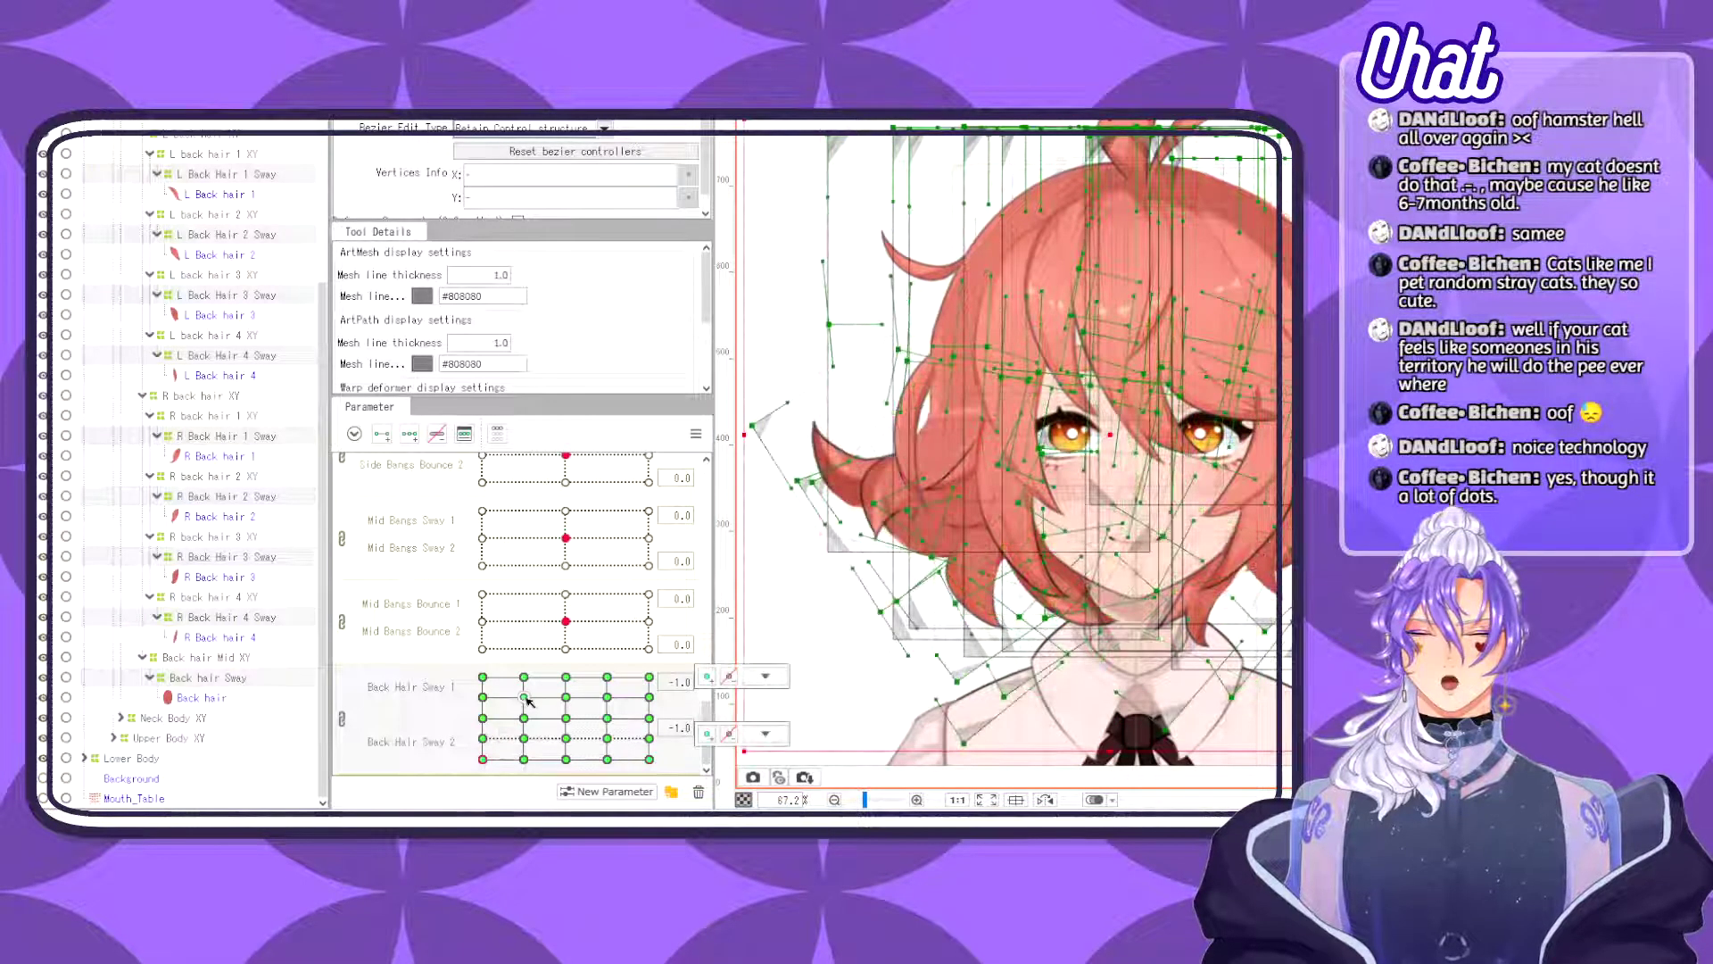
{"action": "left_click", "coordinate": [525, 698]}
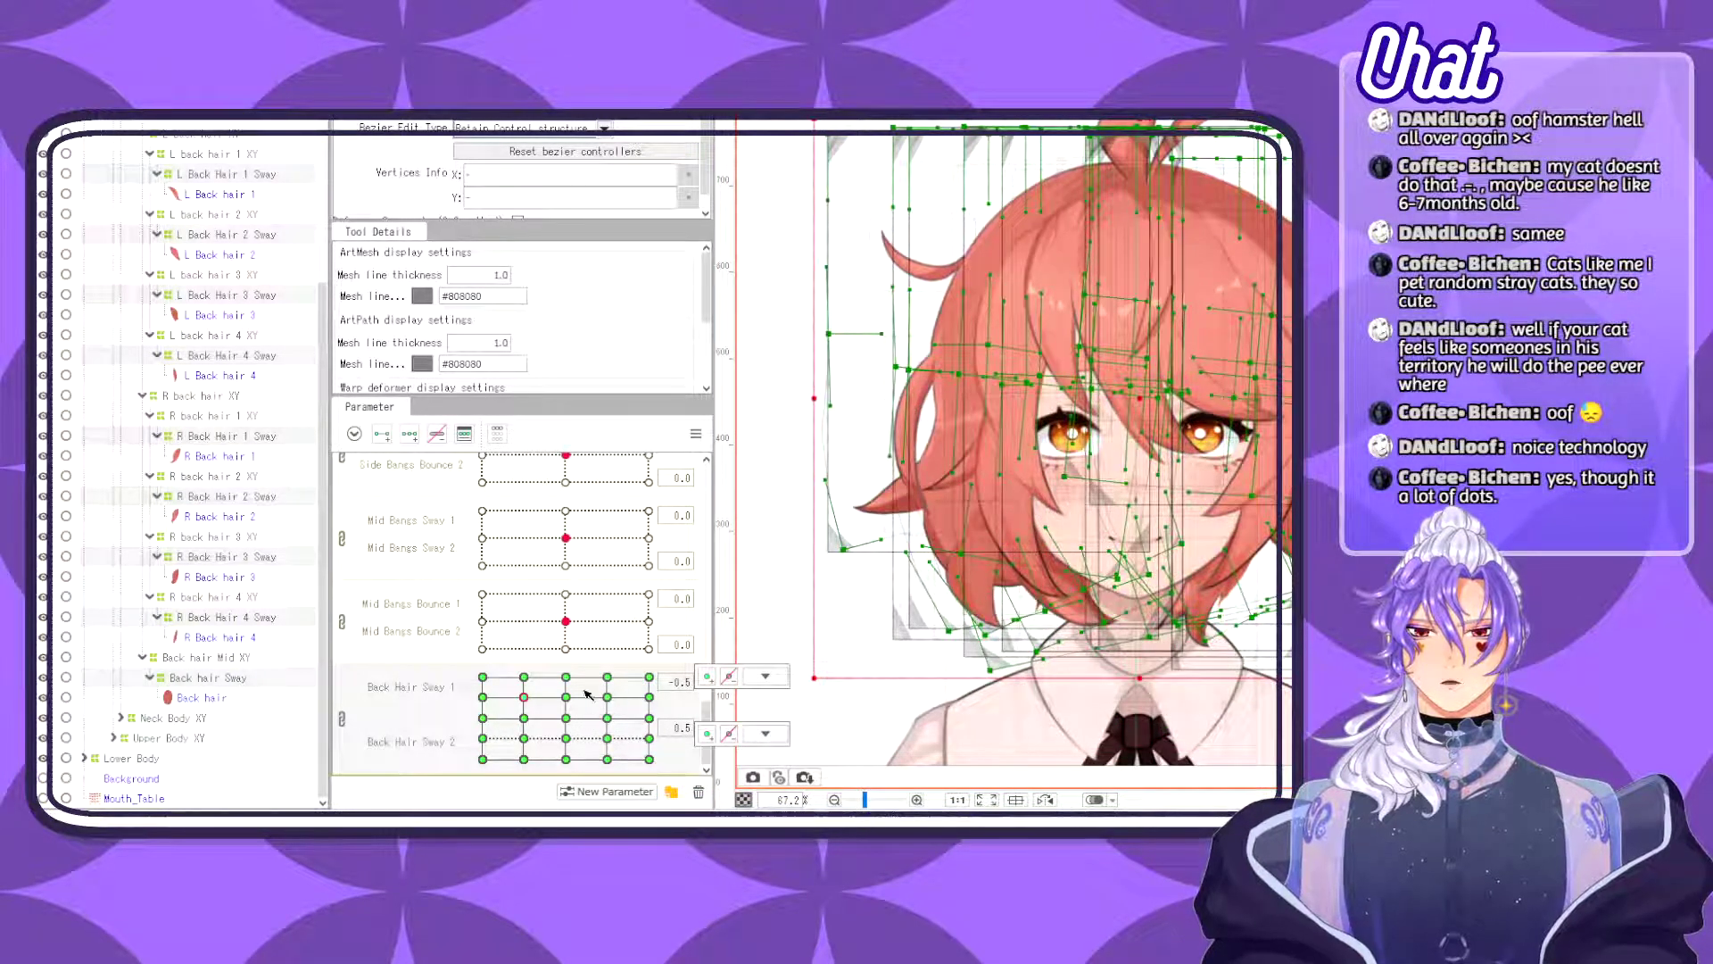
{"action": "left_click", "coordinate": [524, 677]}
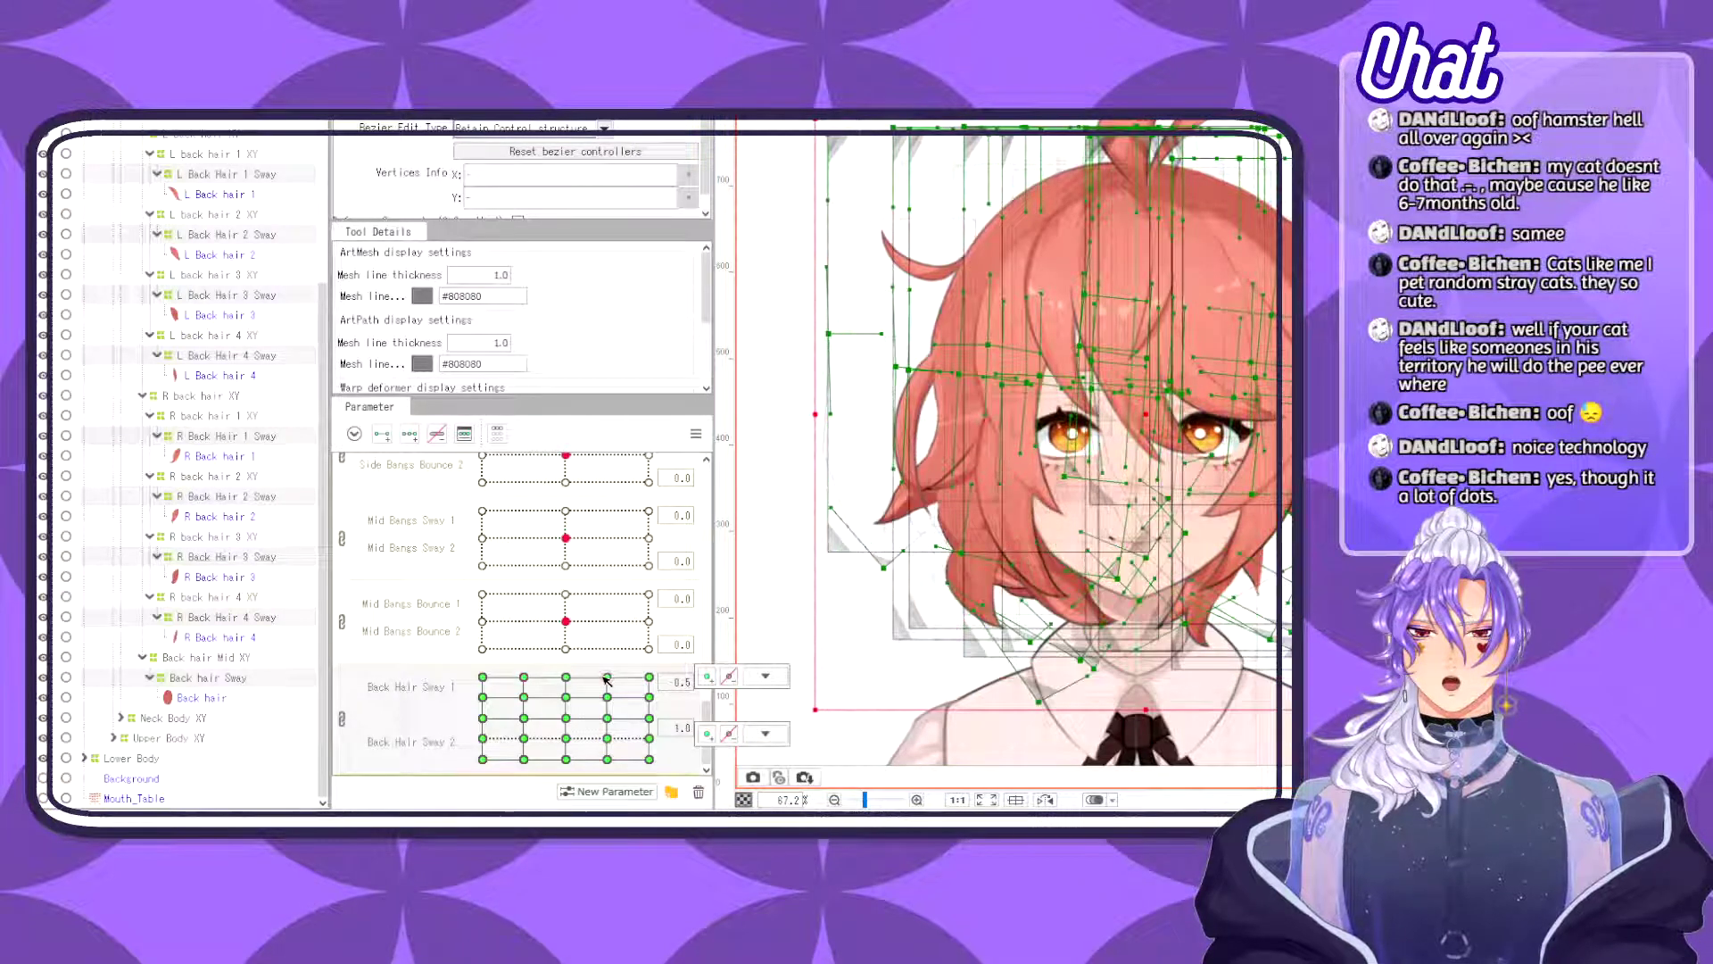
{"action": "left_click", "coordinate": [608, 677]}
{"action": "left_click", "coordinate": [524, 759]}
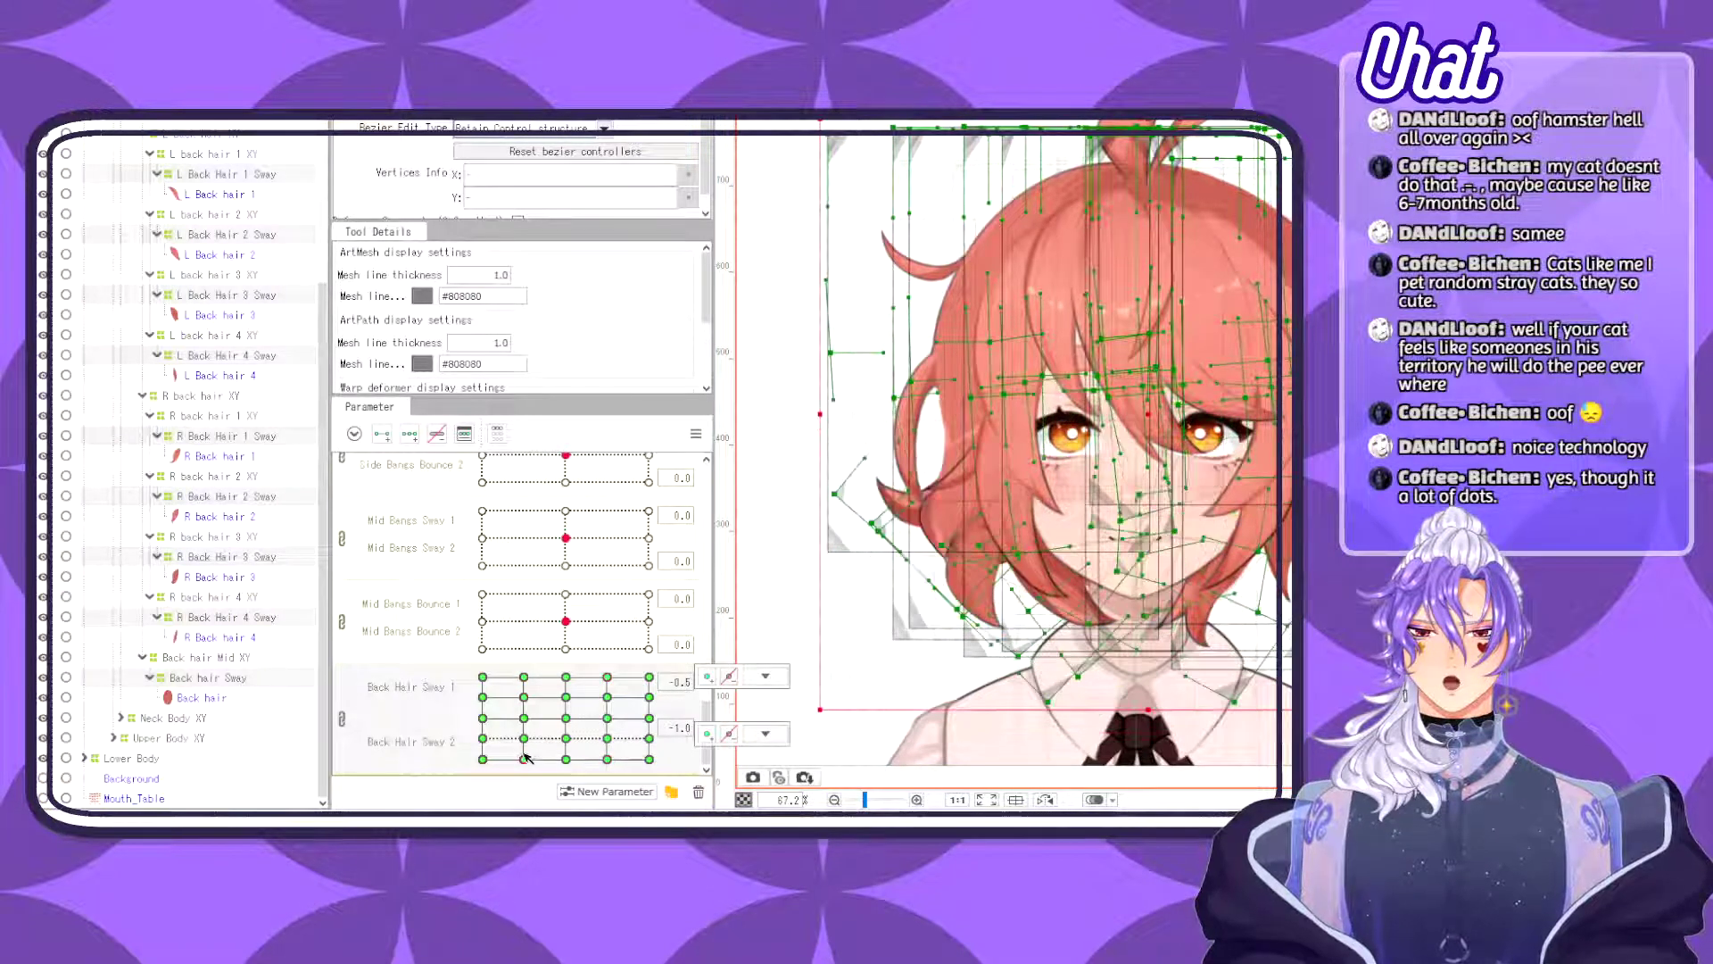
{"action": "left_click", "coordinate": [525, 677]}
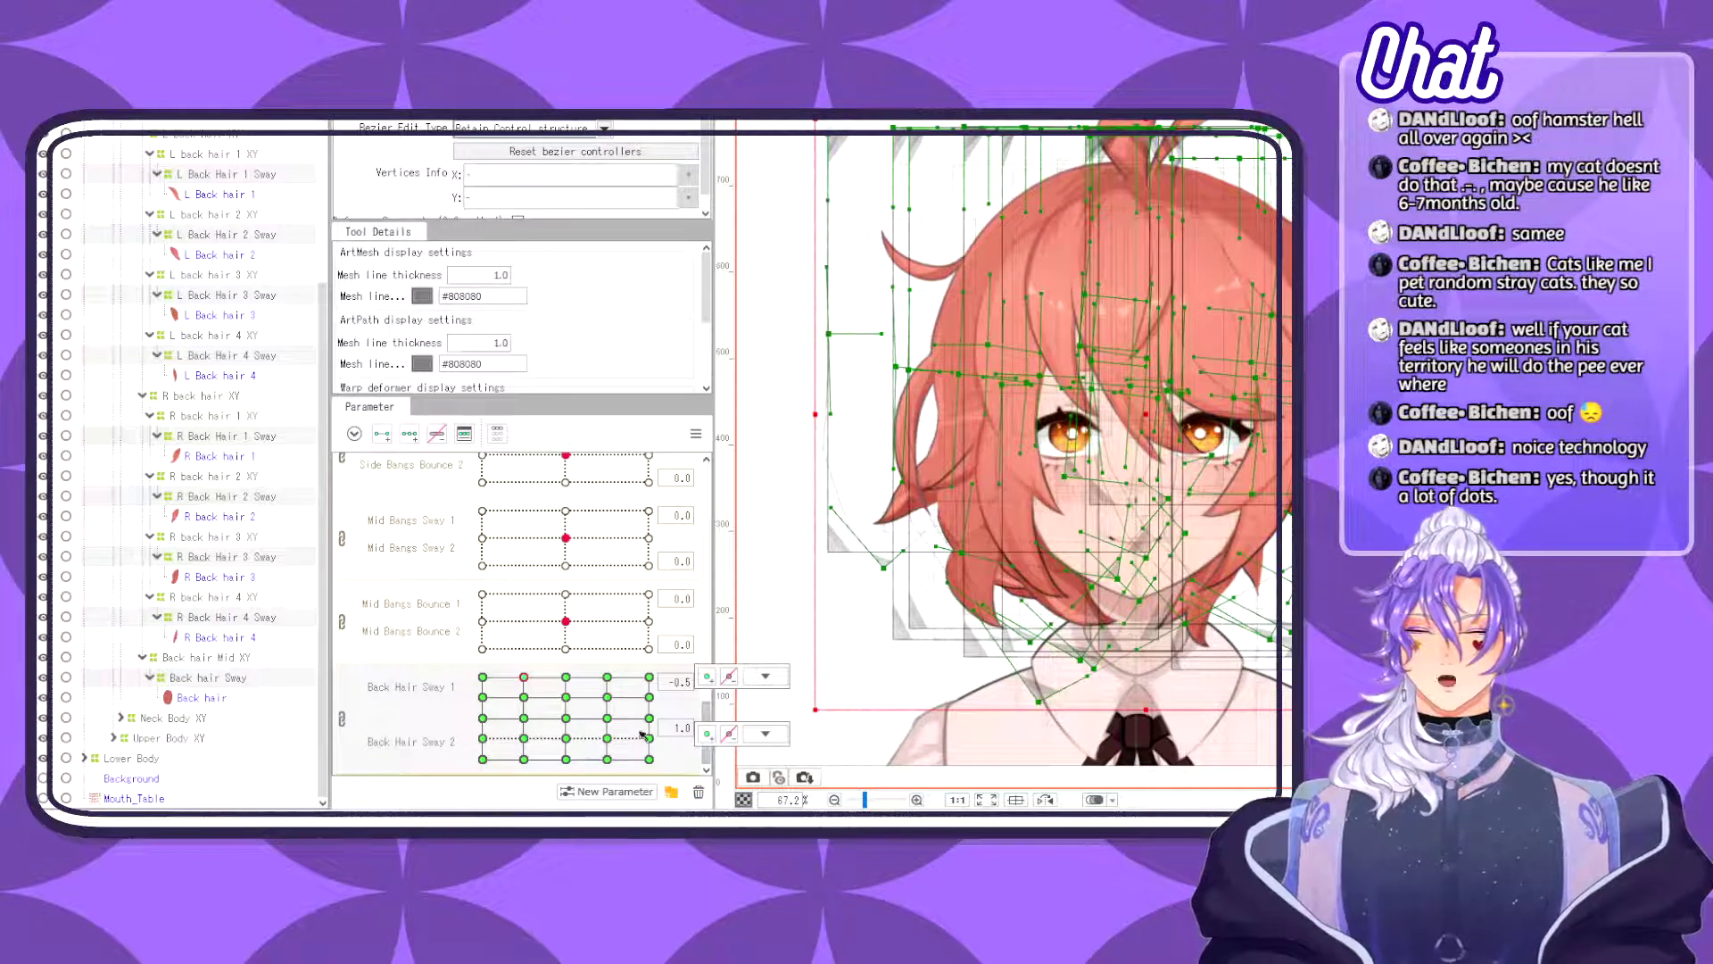
- Copy the back hair pose at Back Hair Sway 1 -0.5, Sway 2 0.5 onto the corner key at -1.0, 1.0
{"action": "left_click", "coordinate": [525, 697]}
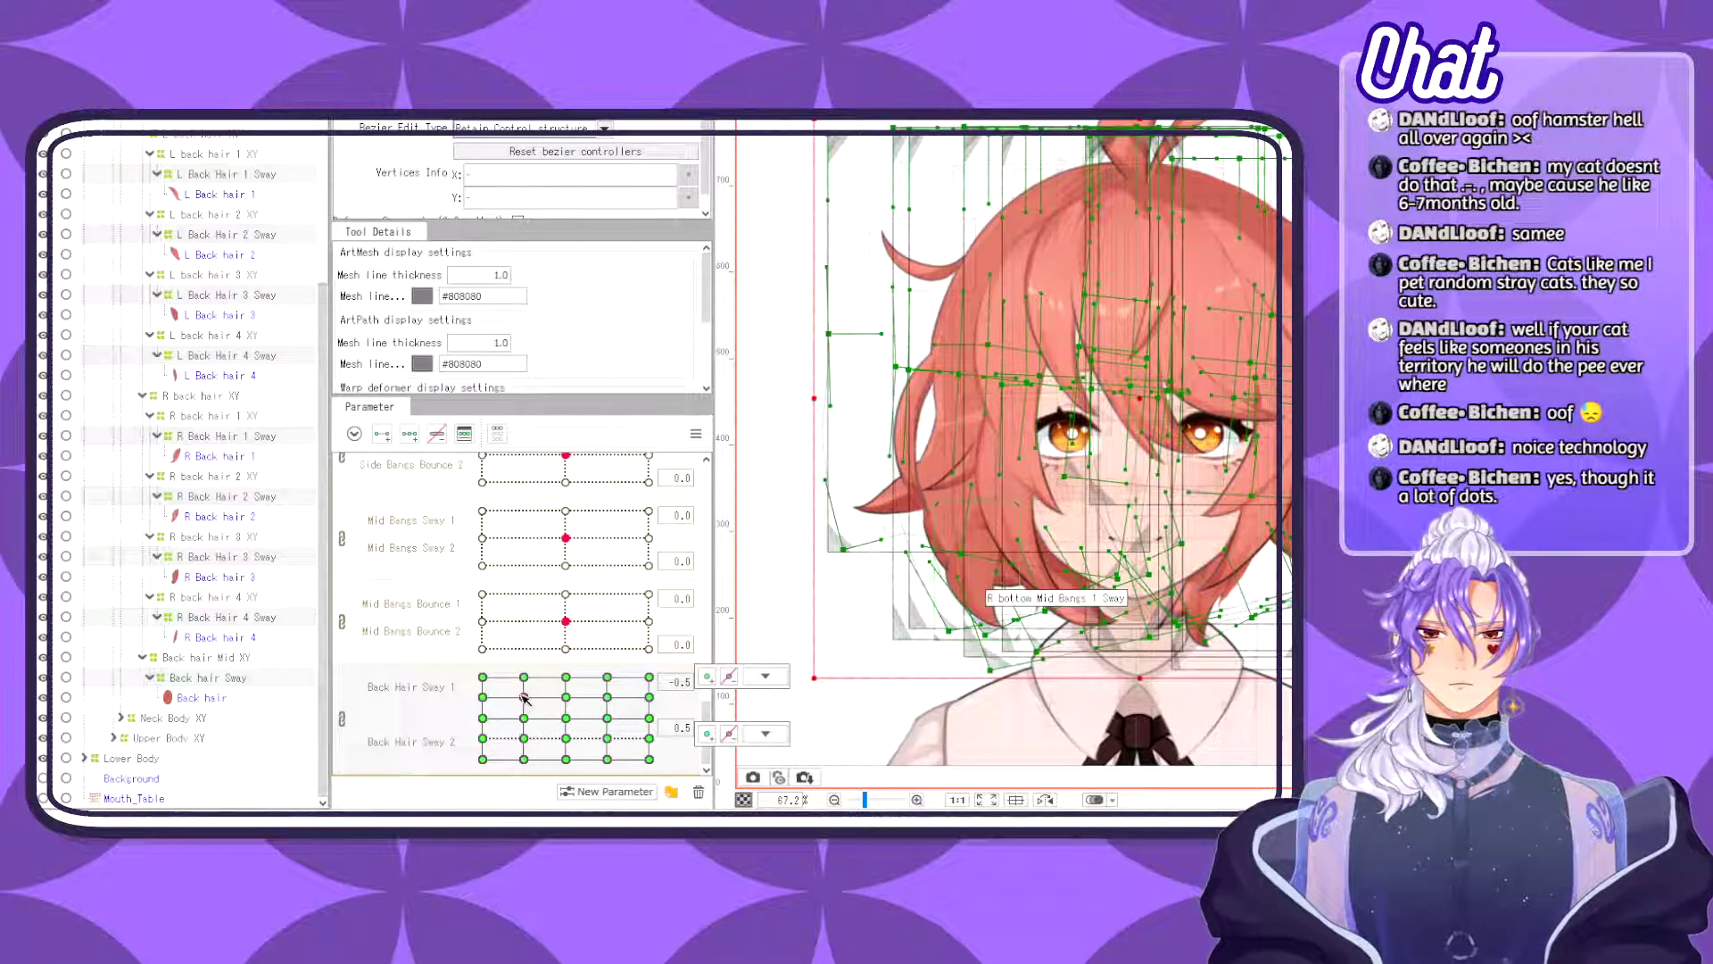
{"action": "left_click", "coordinate": [761, 677]}
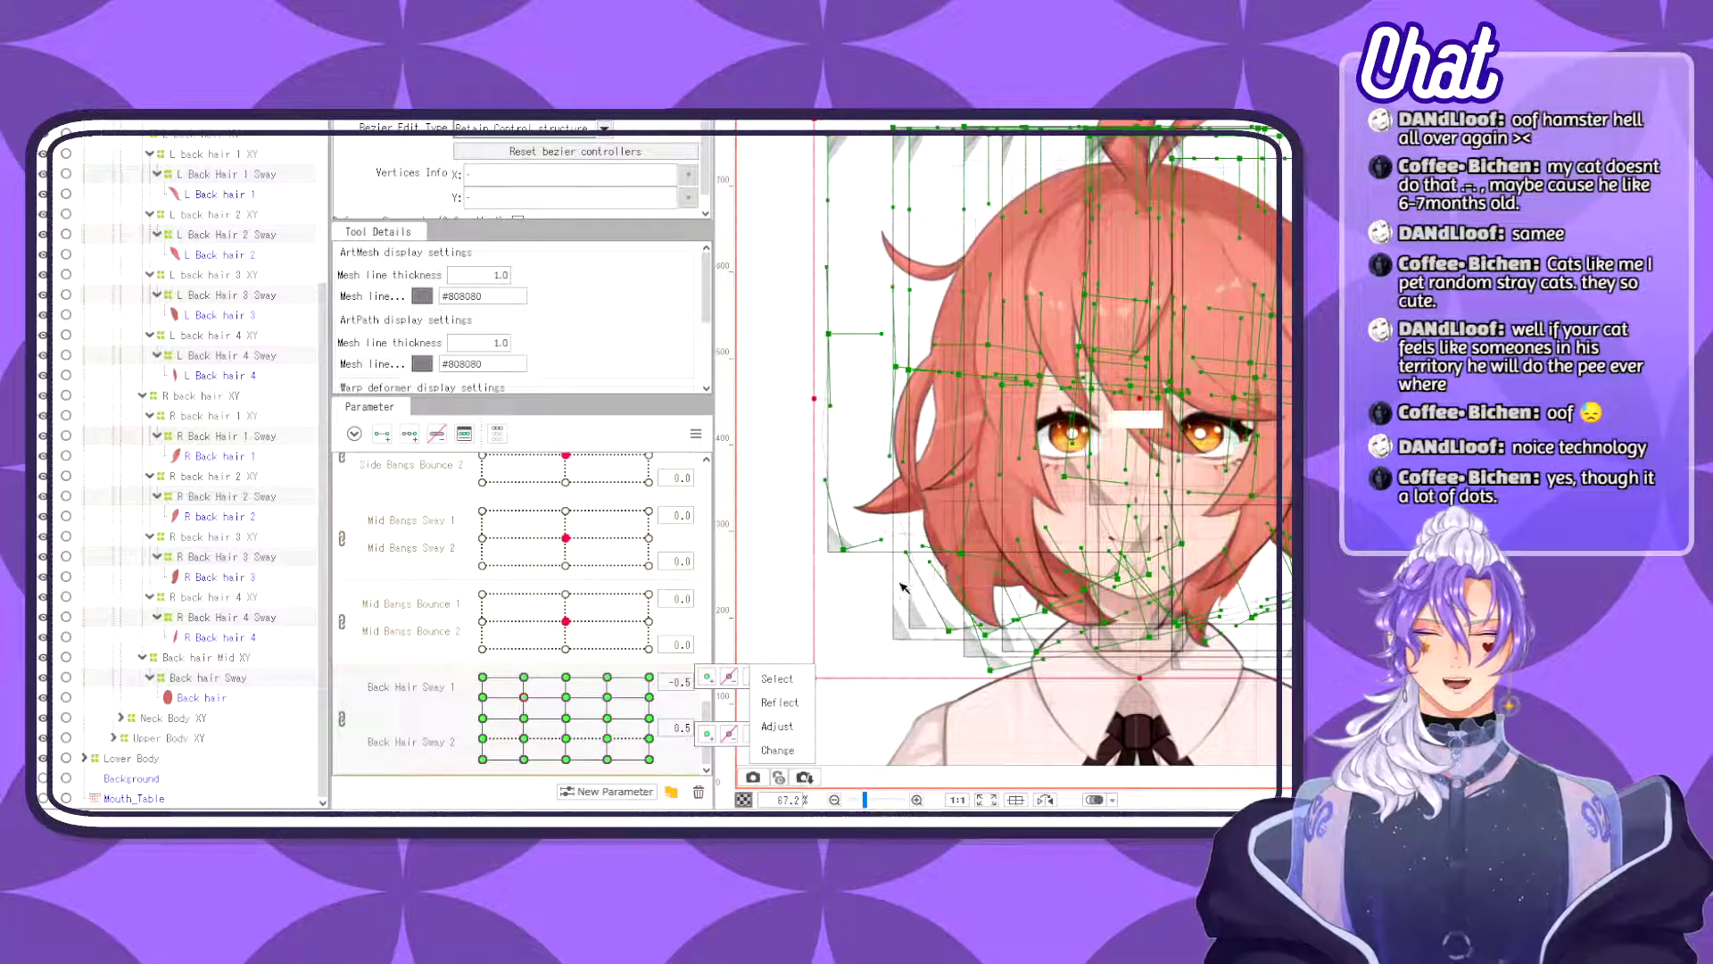
{"action": "left_click", "coordinate": [482, 677]}
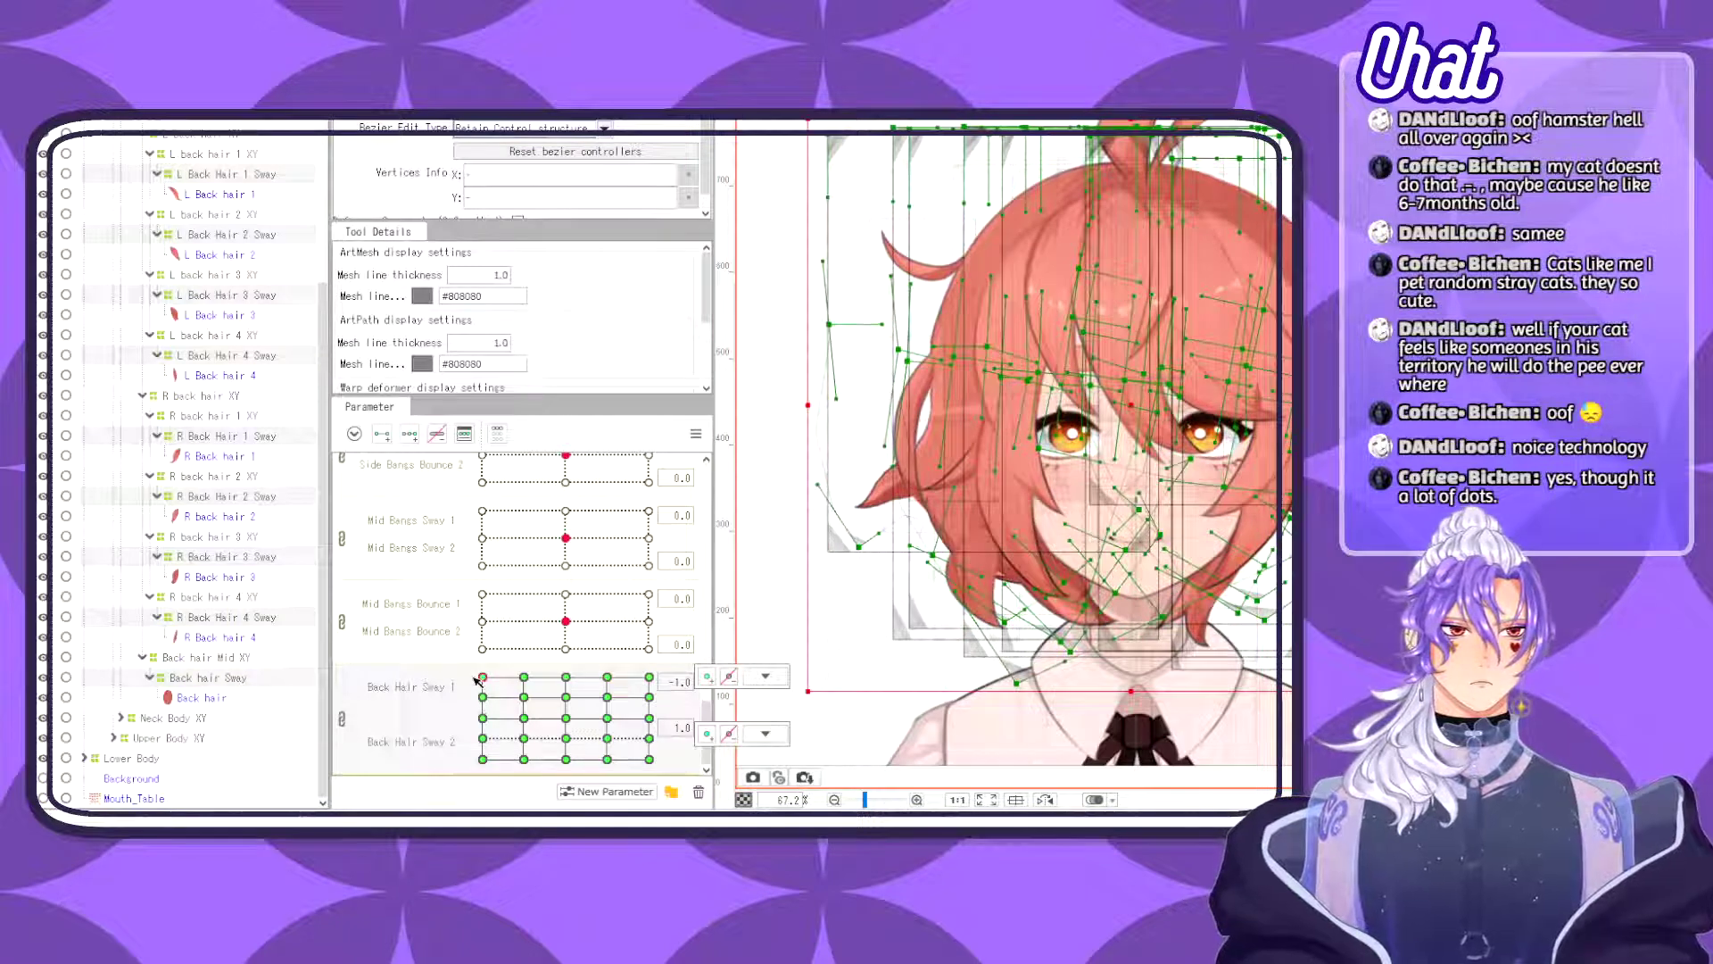
{"action": "left_click", "coordinate": [523, 697]}
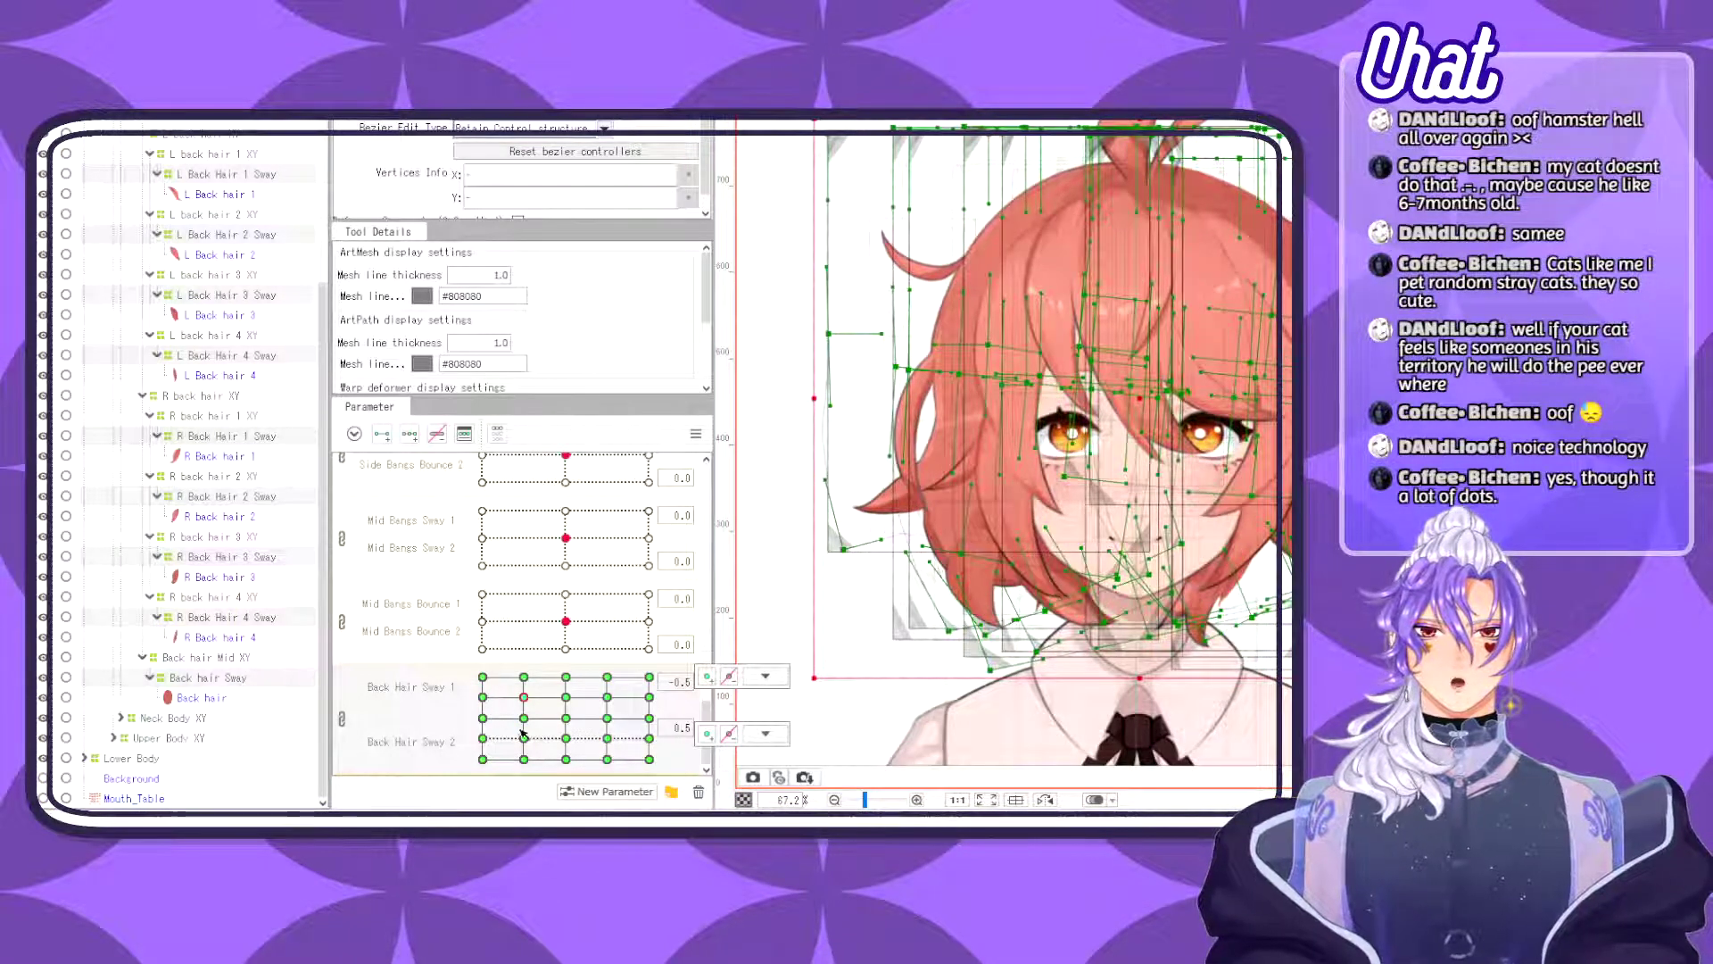
{"action": "left_click", "coordinate": [765, 675]}
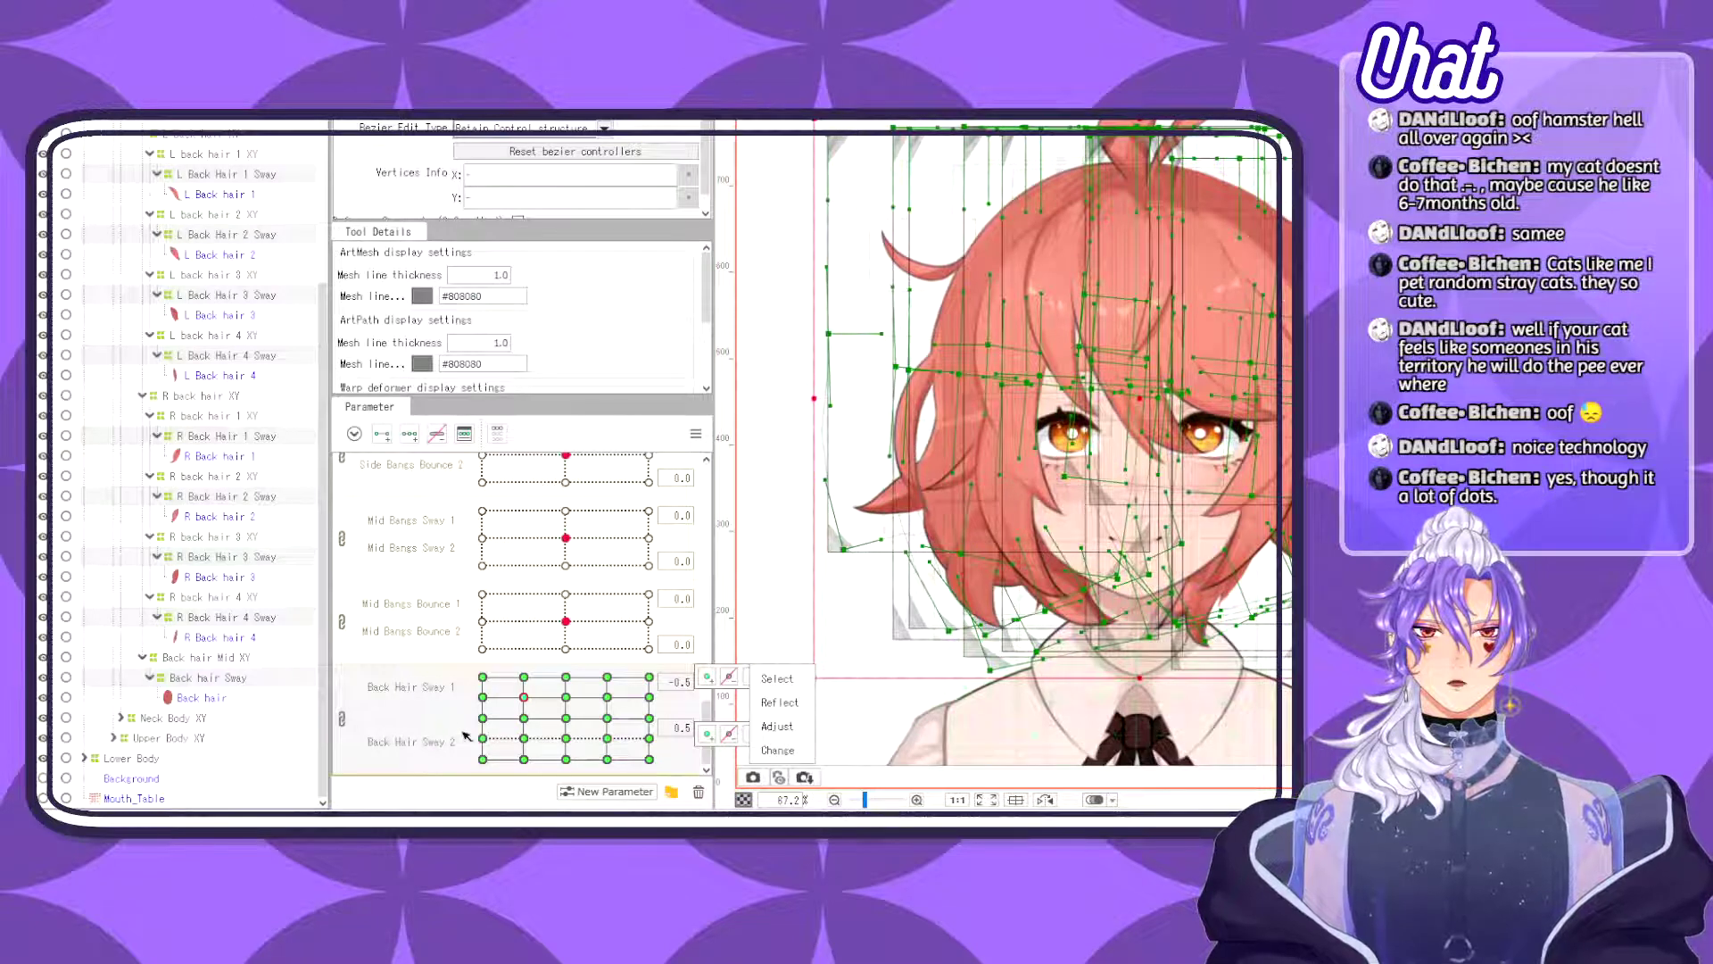
{"action": "left_click", "coordinate": [487, 679]}
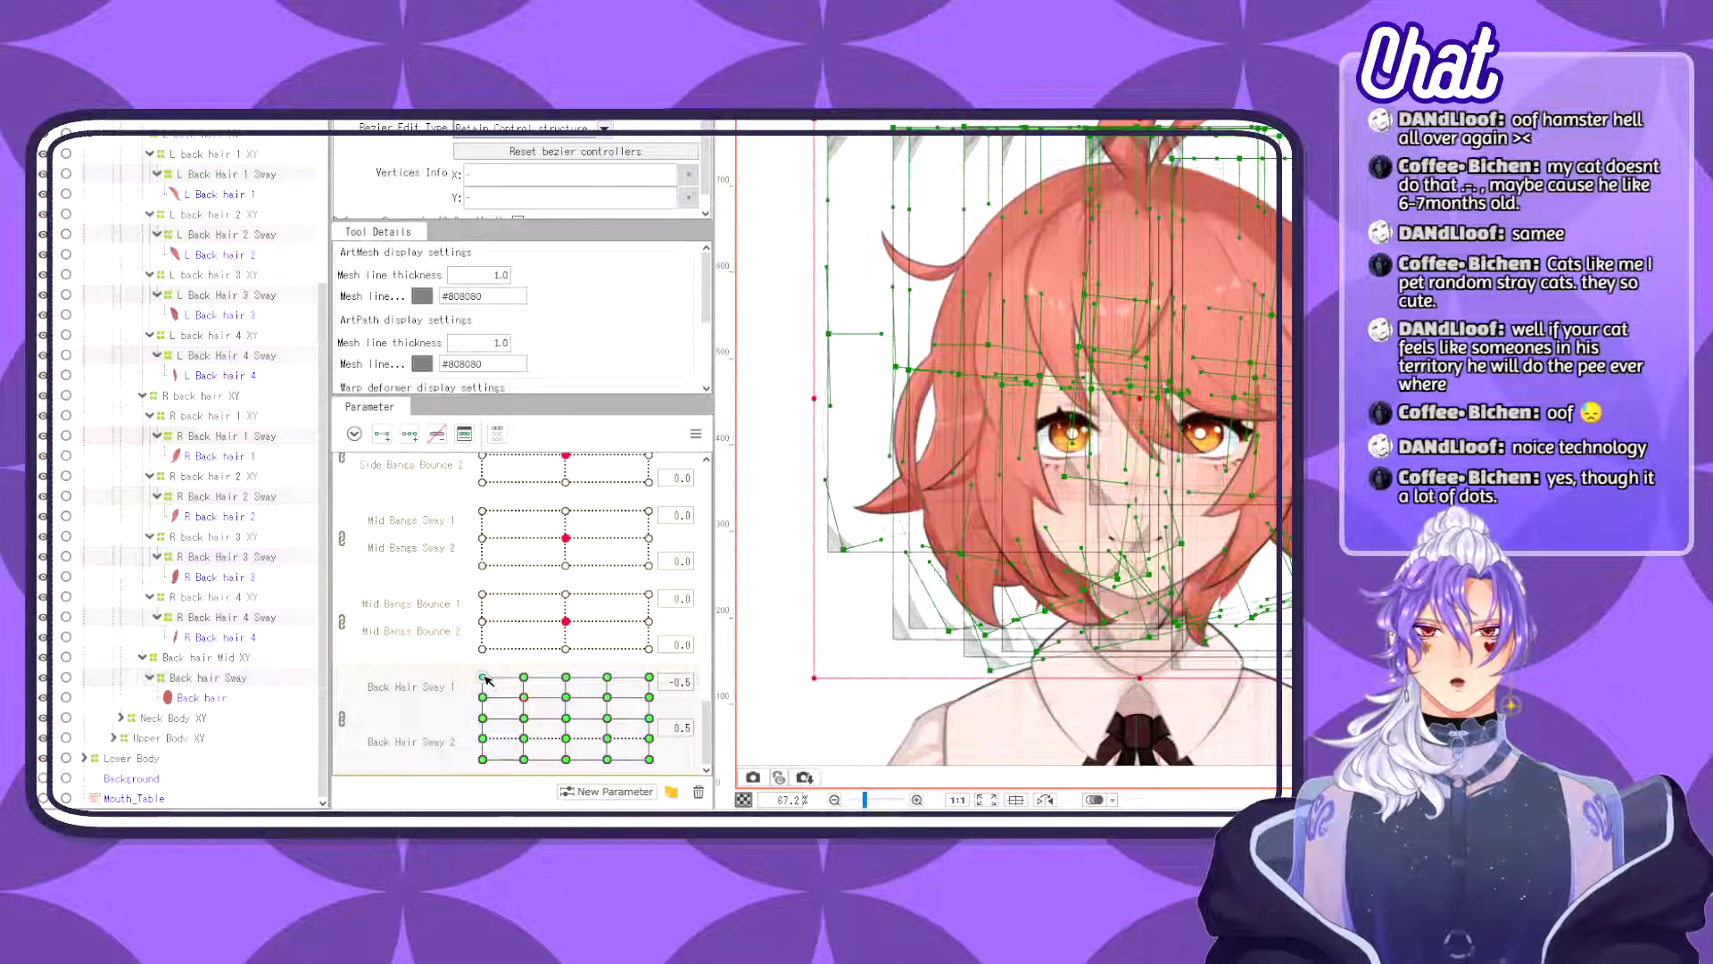
{"action": "left_click", "coordinate": [482, 677]}
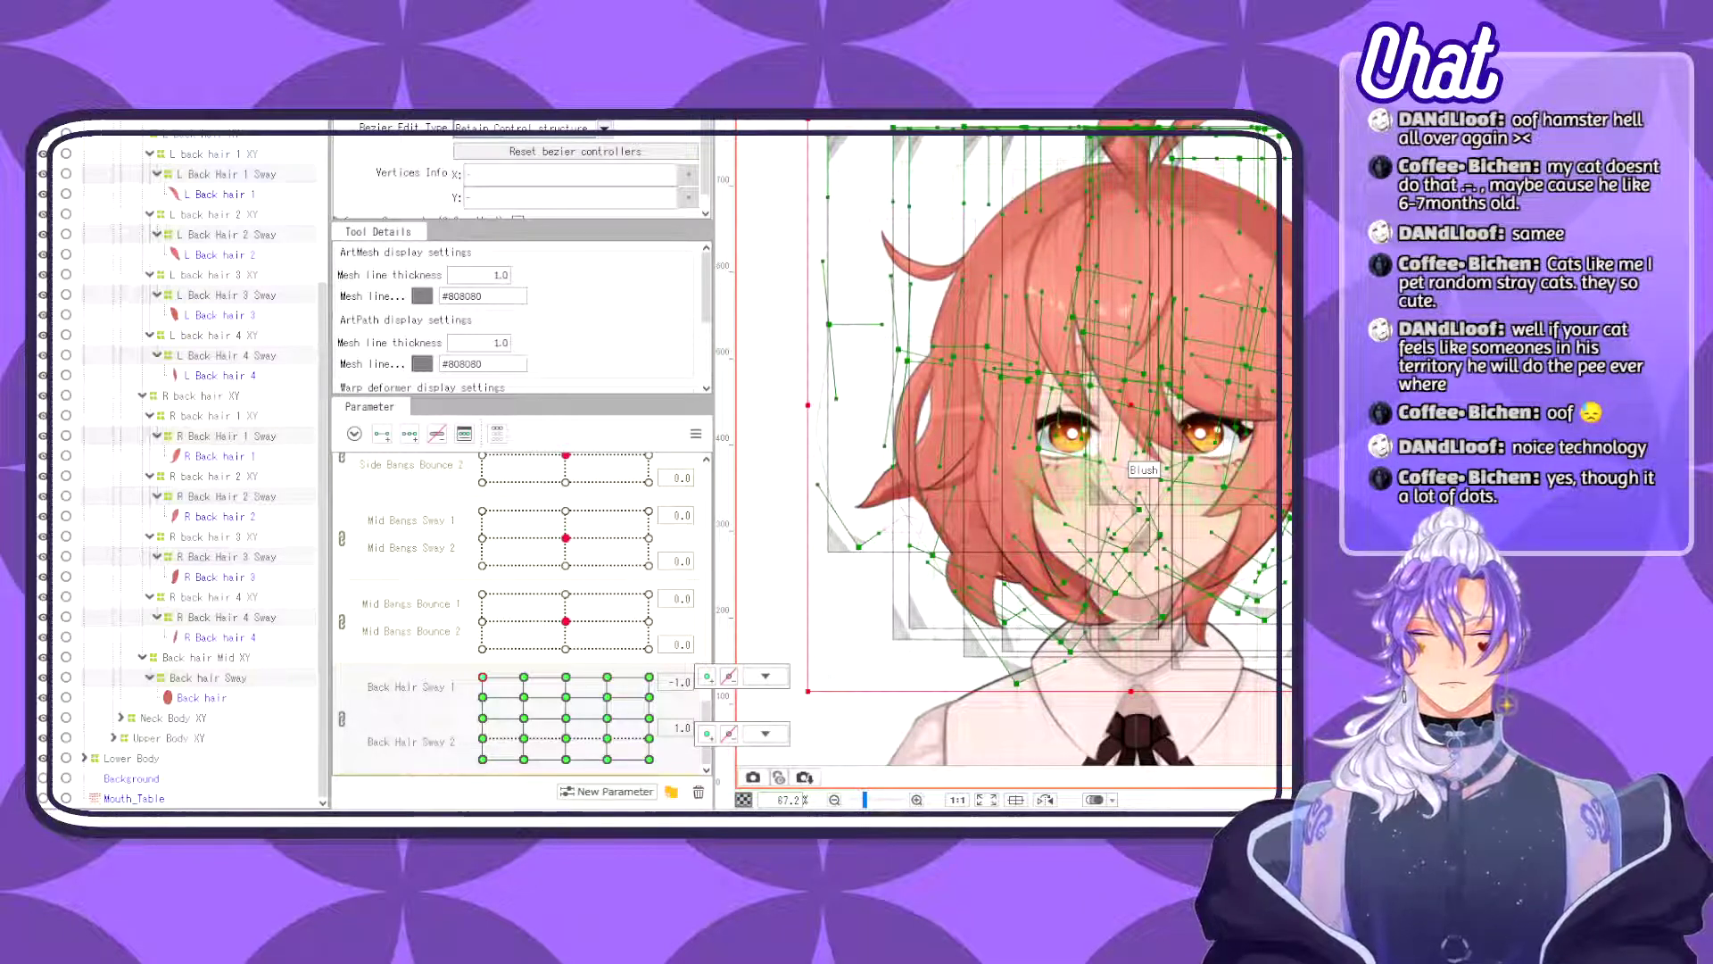
{"action": "key", "text": "ctrl+z"}
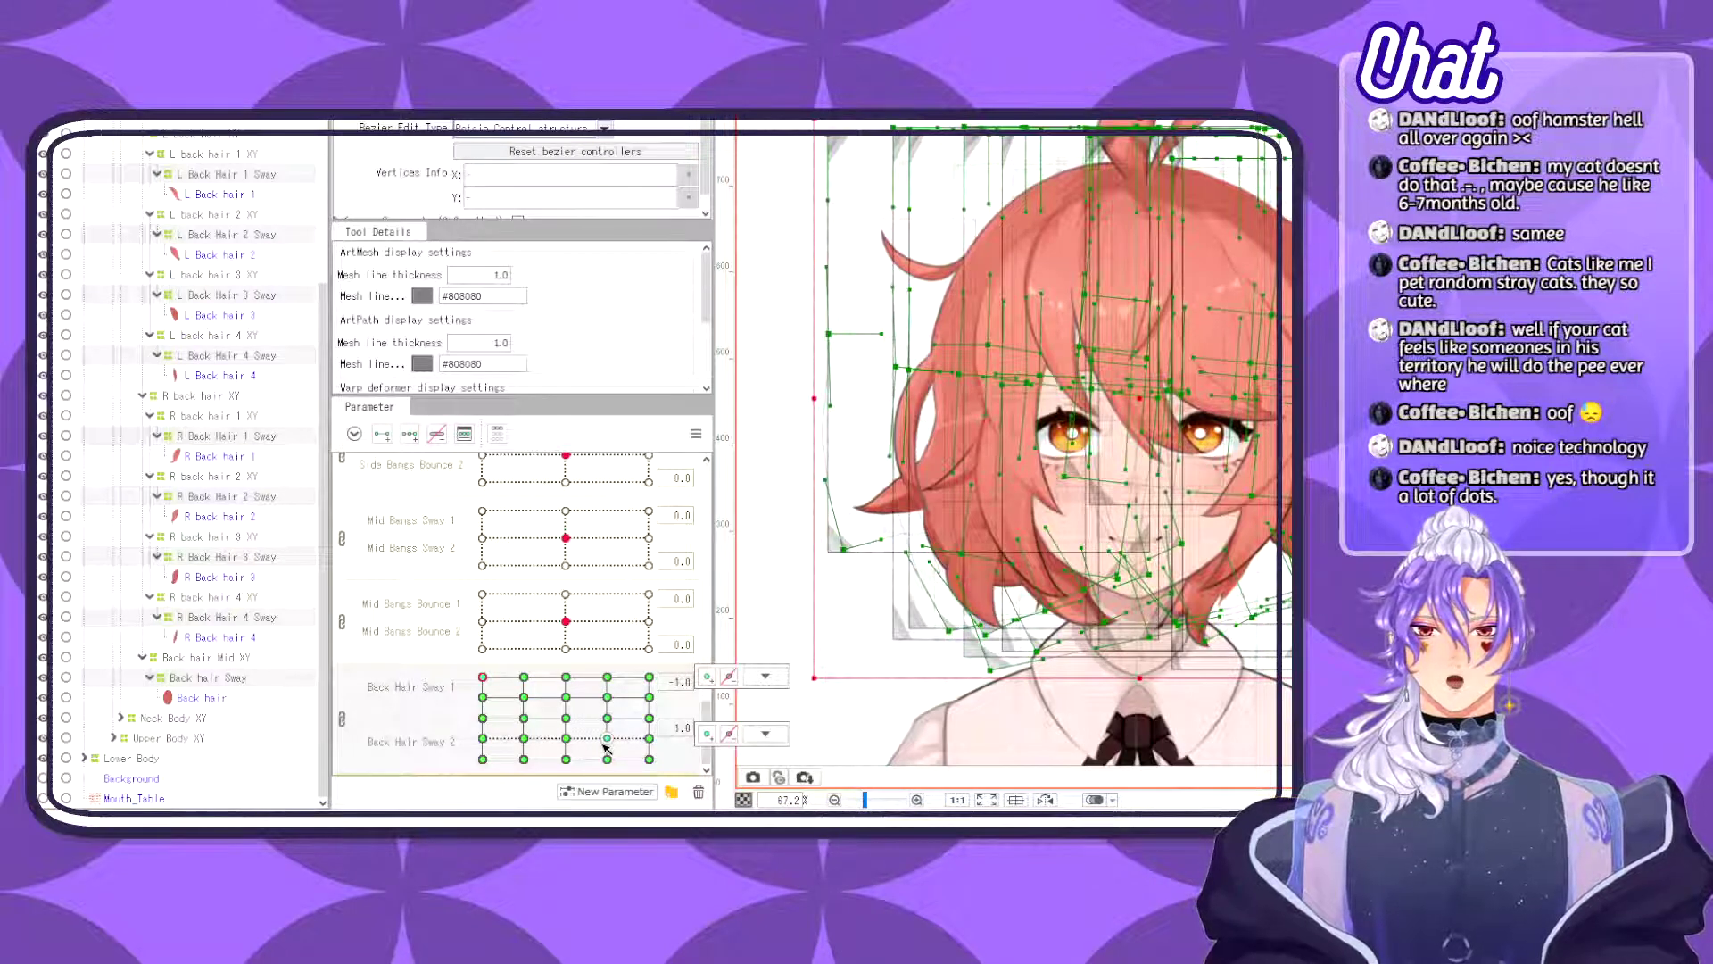
- Copy the inner poses at 0.5/0.5, 0.5/-0.5 and -0.5/-0.5 onto their matching outer corner keys in the Back Hair Sway grid
{"action": "left_click", "coordinate": [607, 697]}
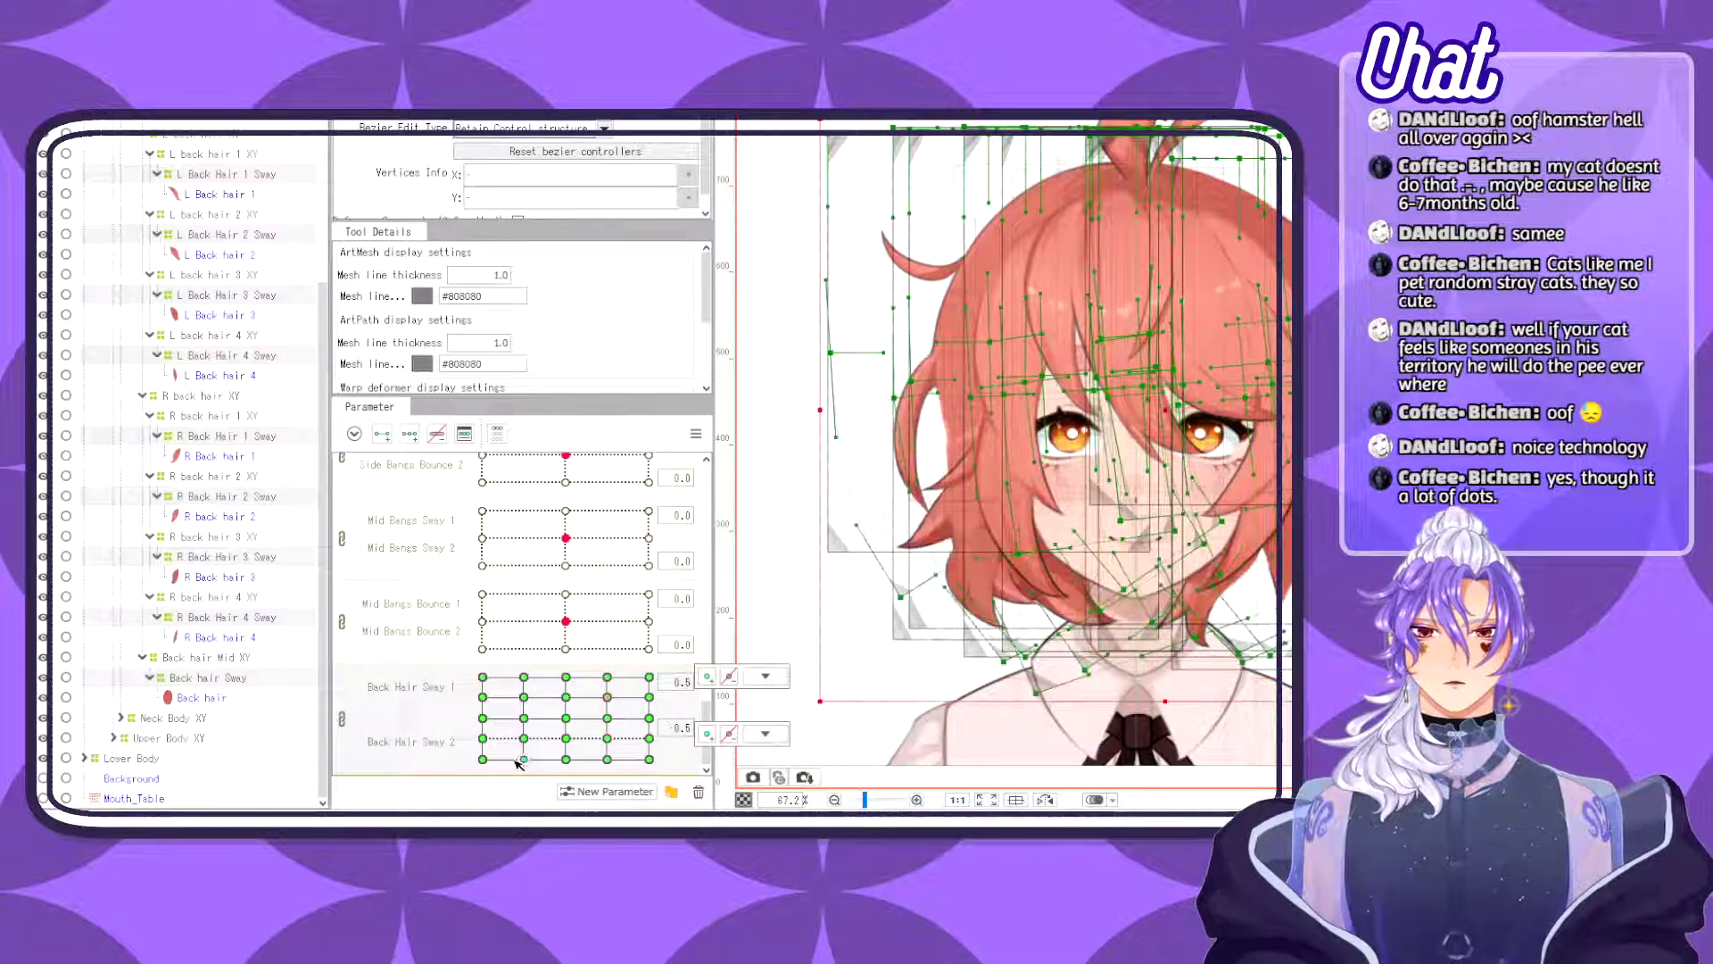
{"action": "left_click", "coordinate": [648, 678]}
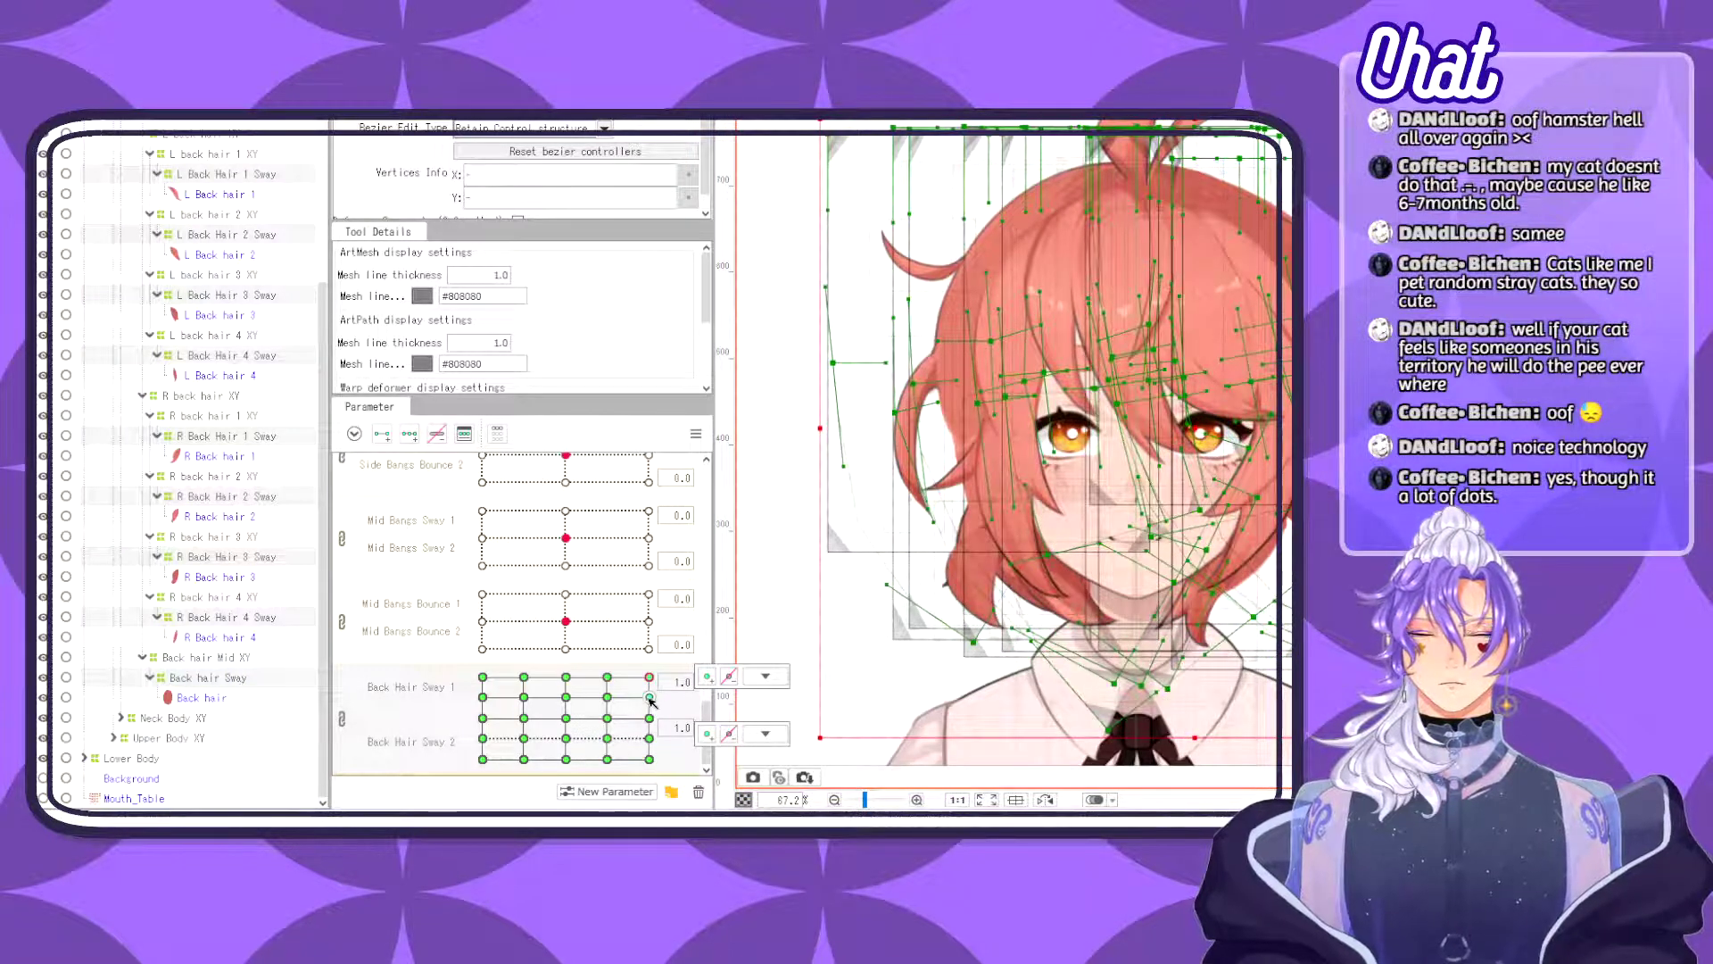
{"action": "left_click", "coordinate": [607, 739]}
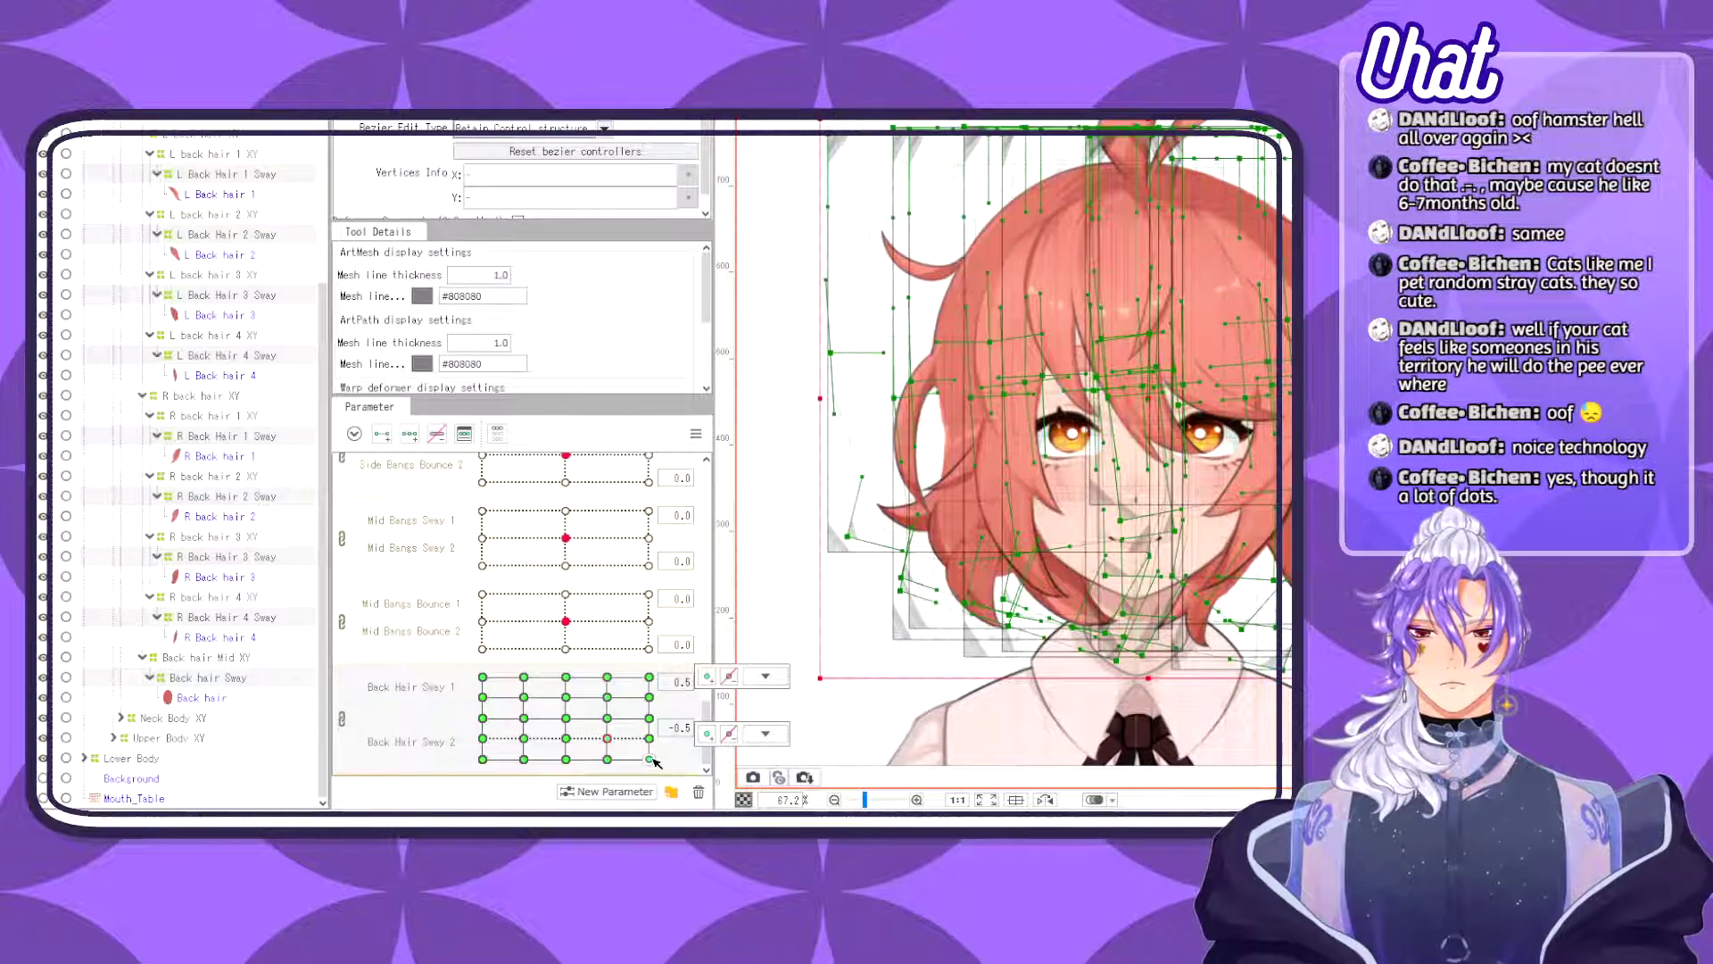
{"action": "left_click", "coordinate": [650, 759]}
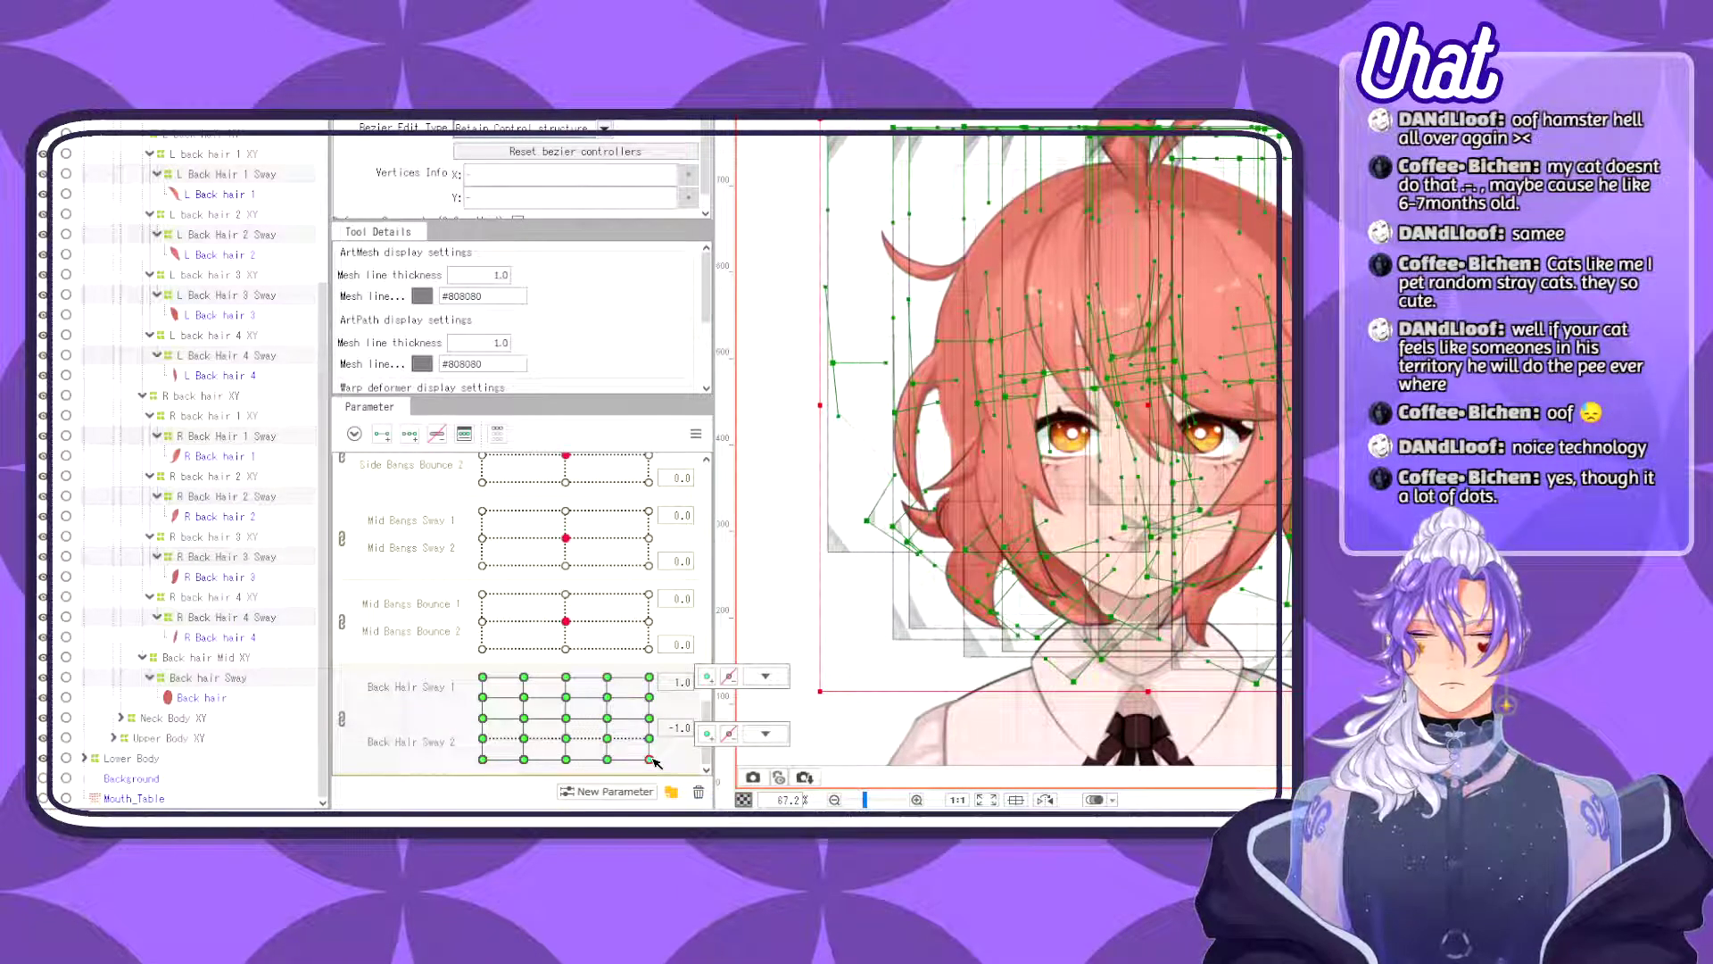
{"action": "key", "text": "ctrl+v"}
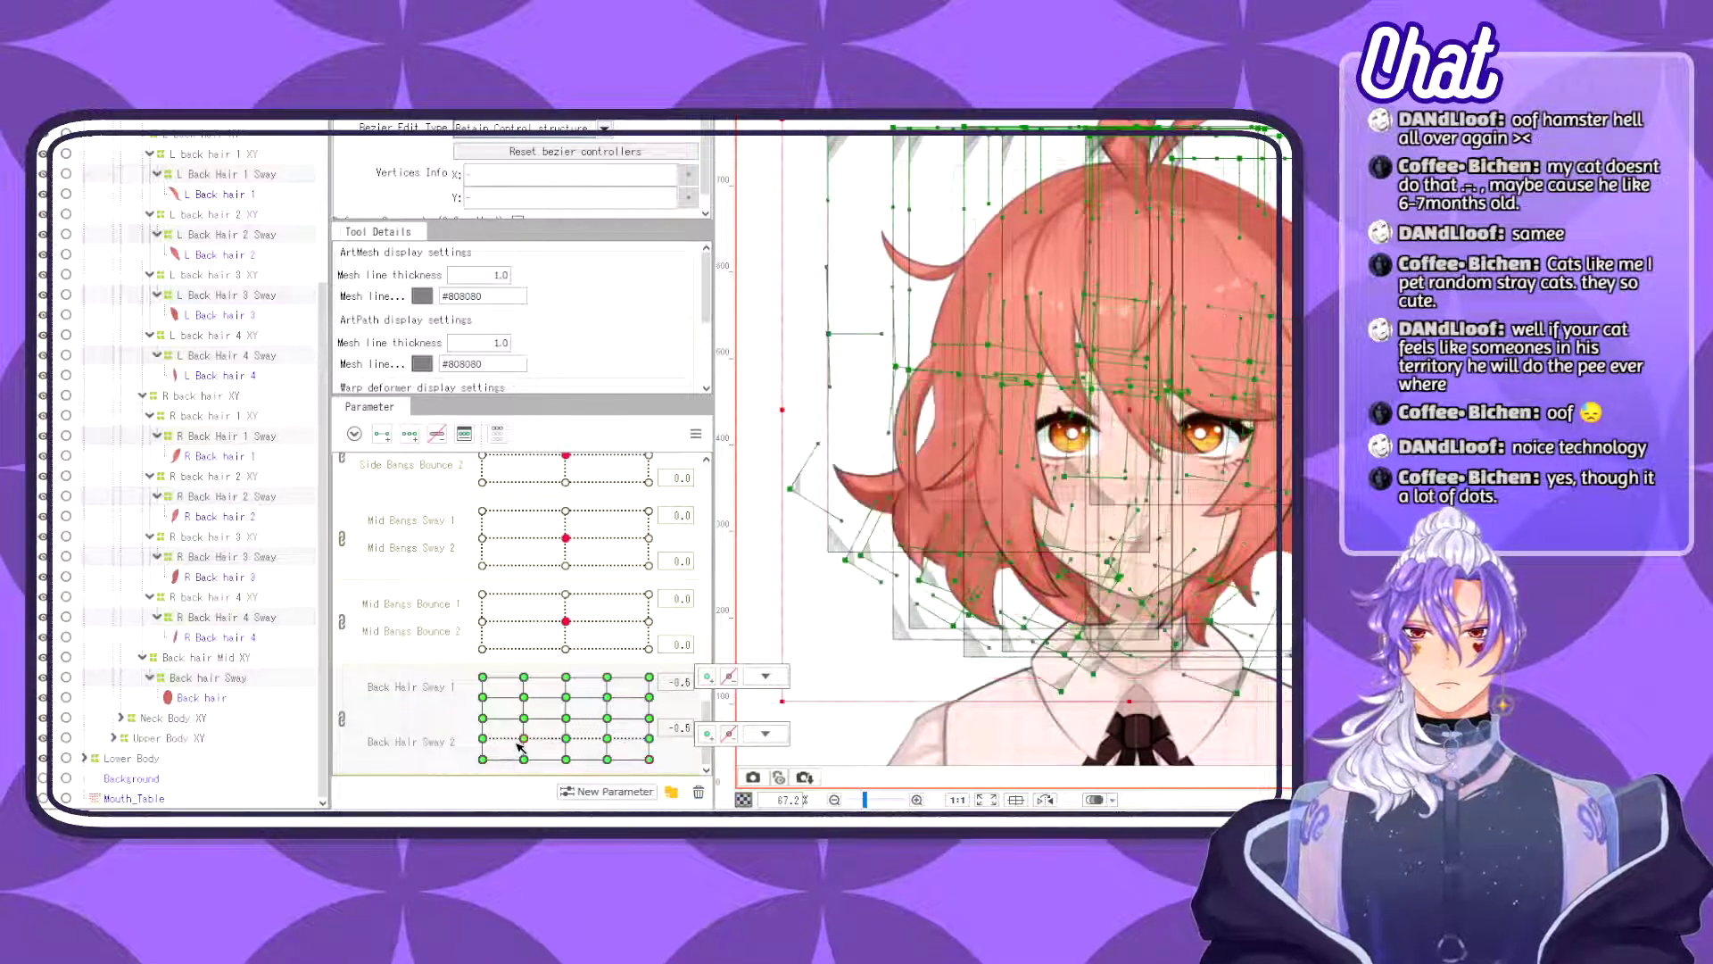
{"action": "left_click", "coordinate": [484, 759]}
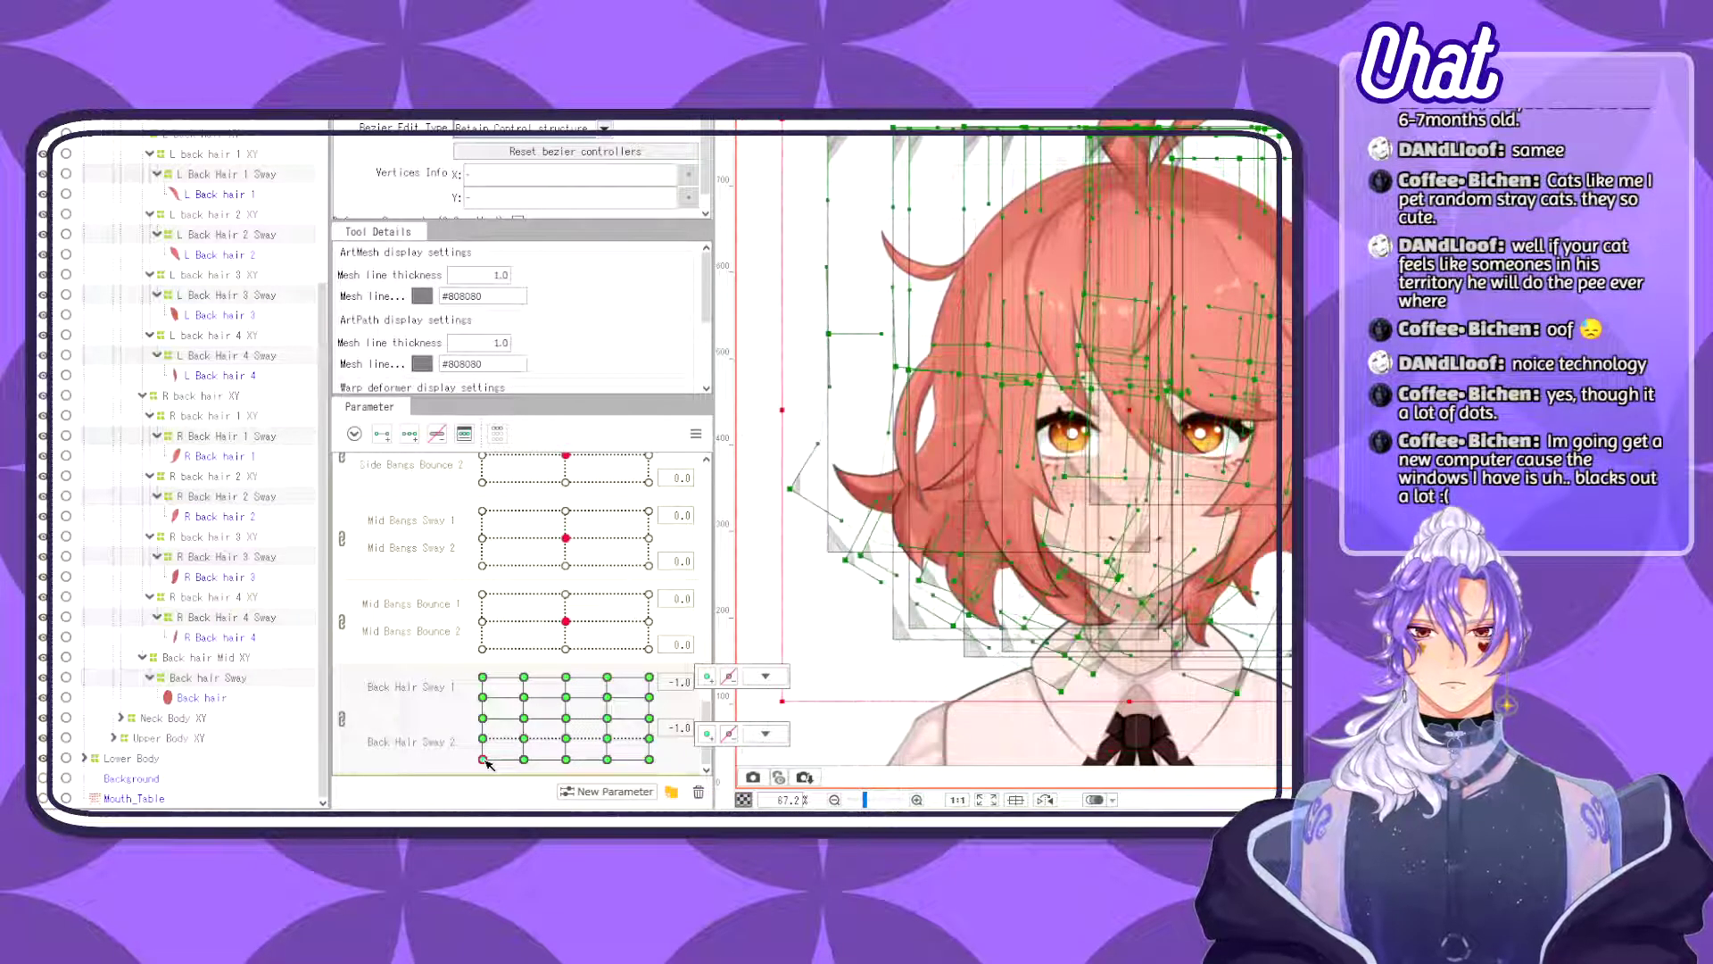
- Separate the combined Back Hair Sway parameters and remove the -0.5 and 0.5 keys from Back Hair Sway 1
{"action": "left_click", "coordinate": [342, 720]}
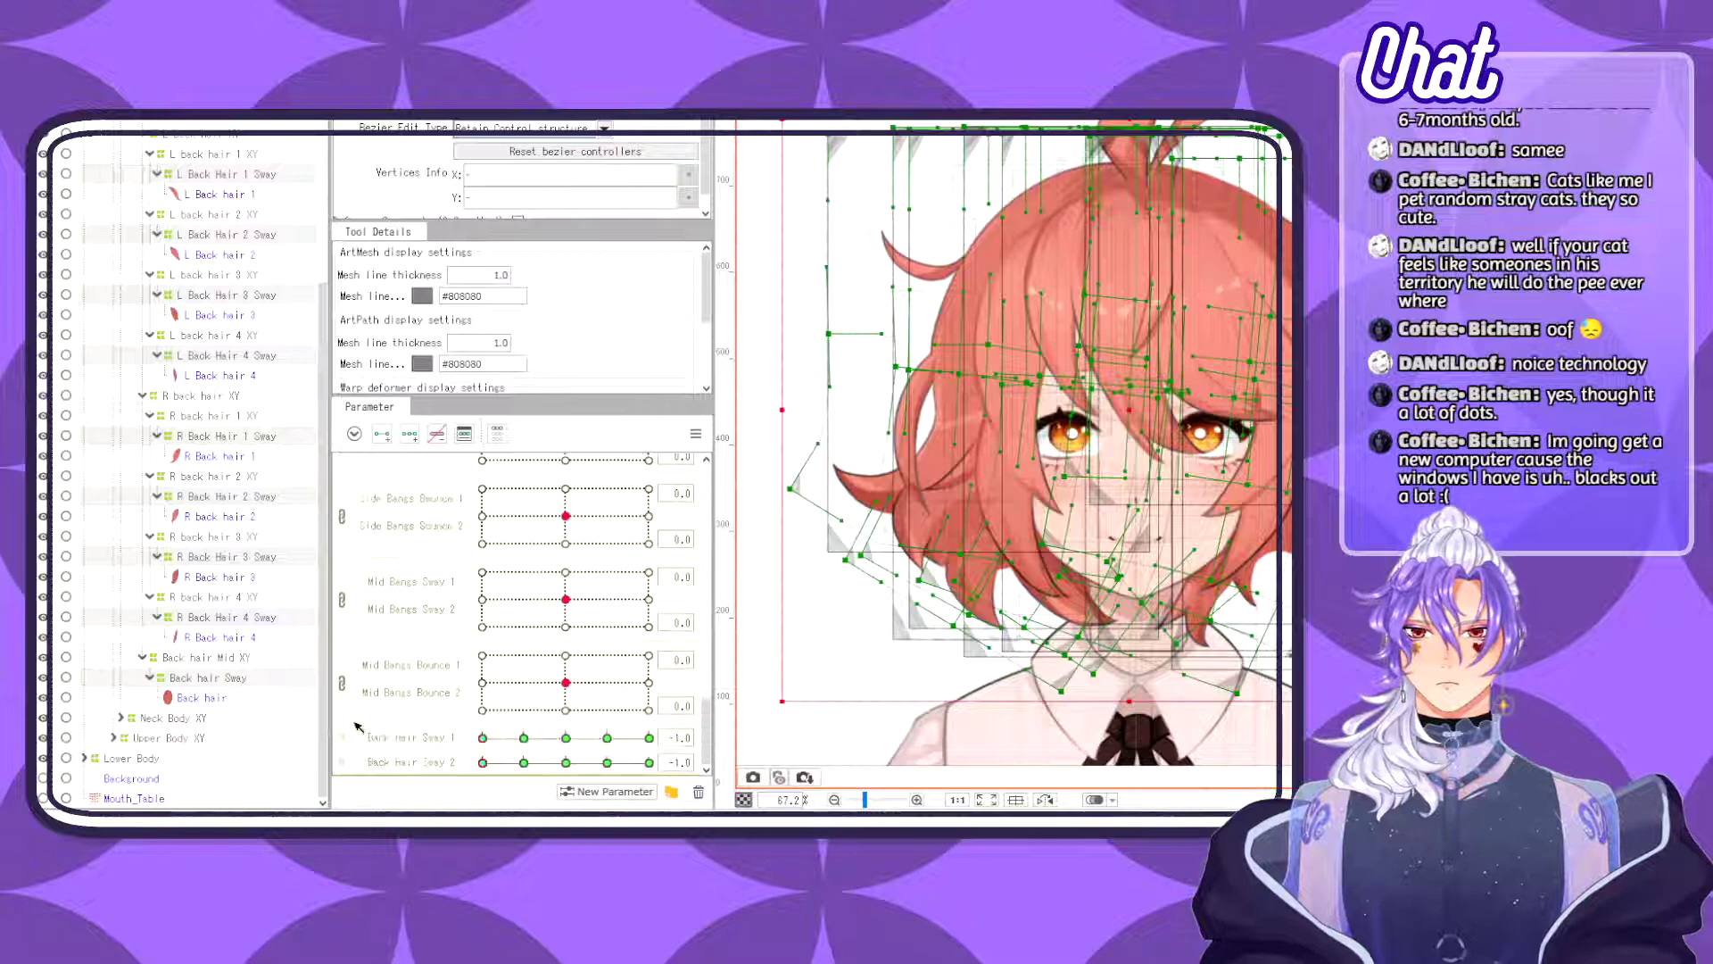
{"action": "double_click", "coordinate": [437, 735]}
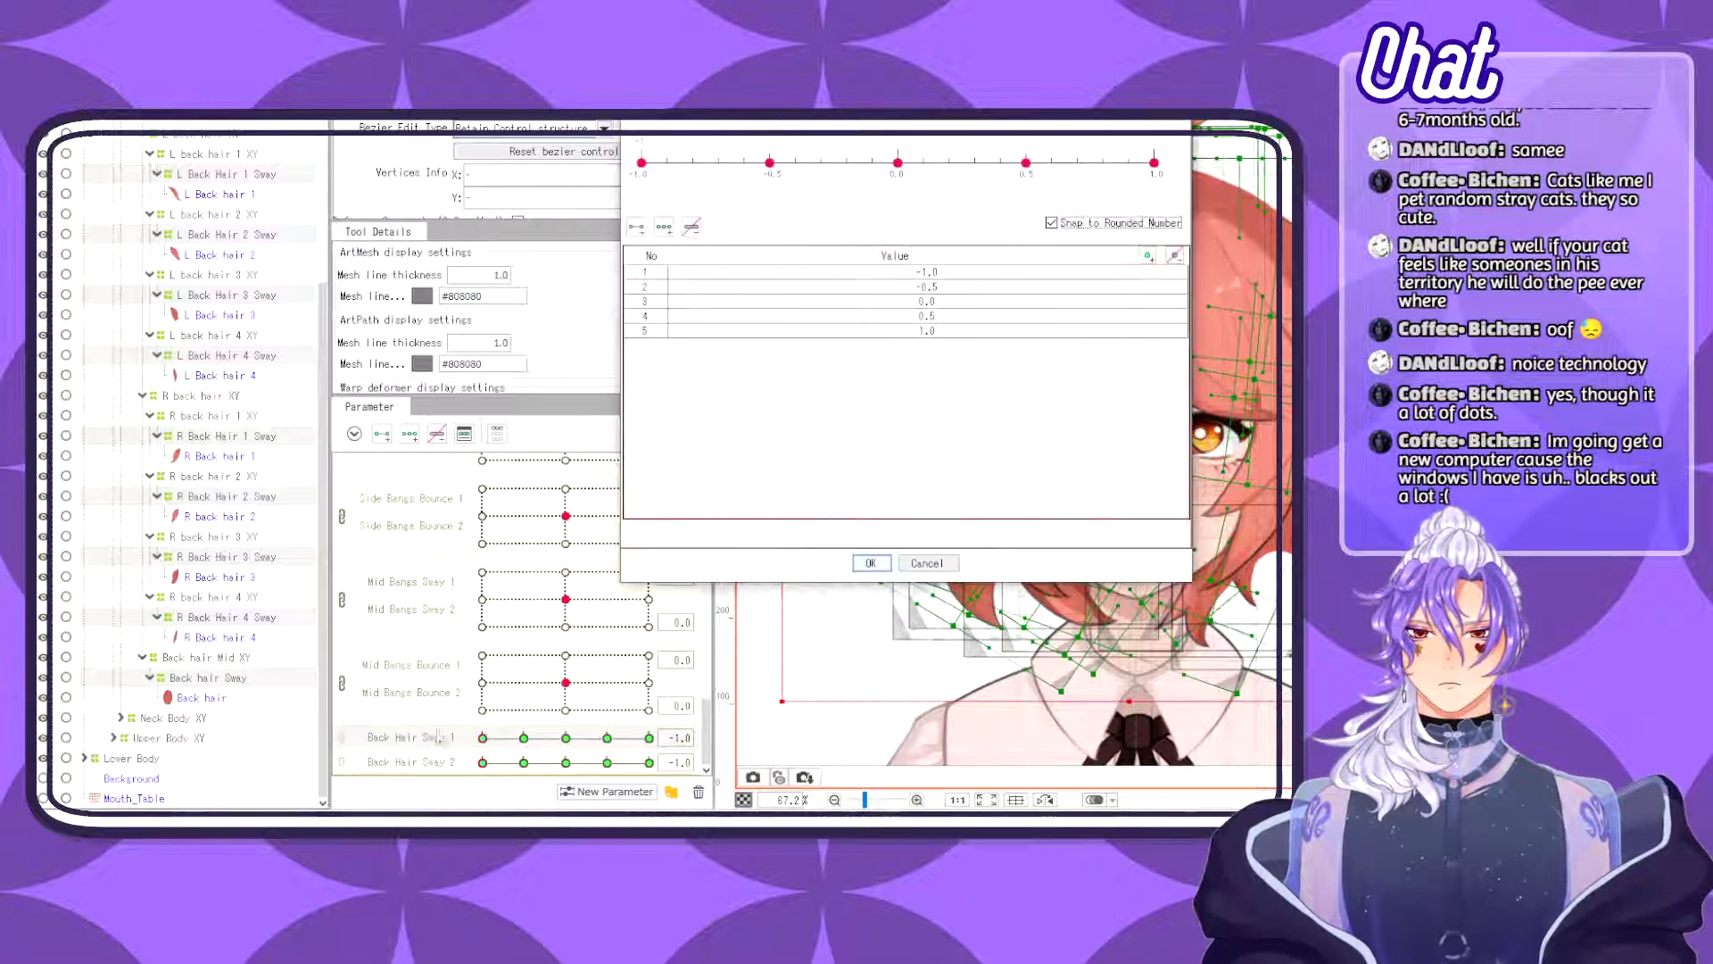
{"action": "left_click", "coordinate": [771, 166]}
{"action": "left_click", "coordinate": [1026, 163]}
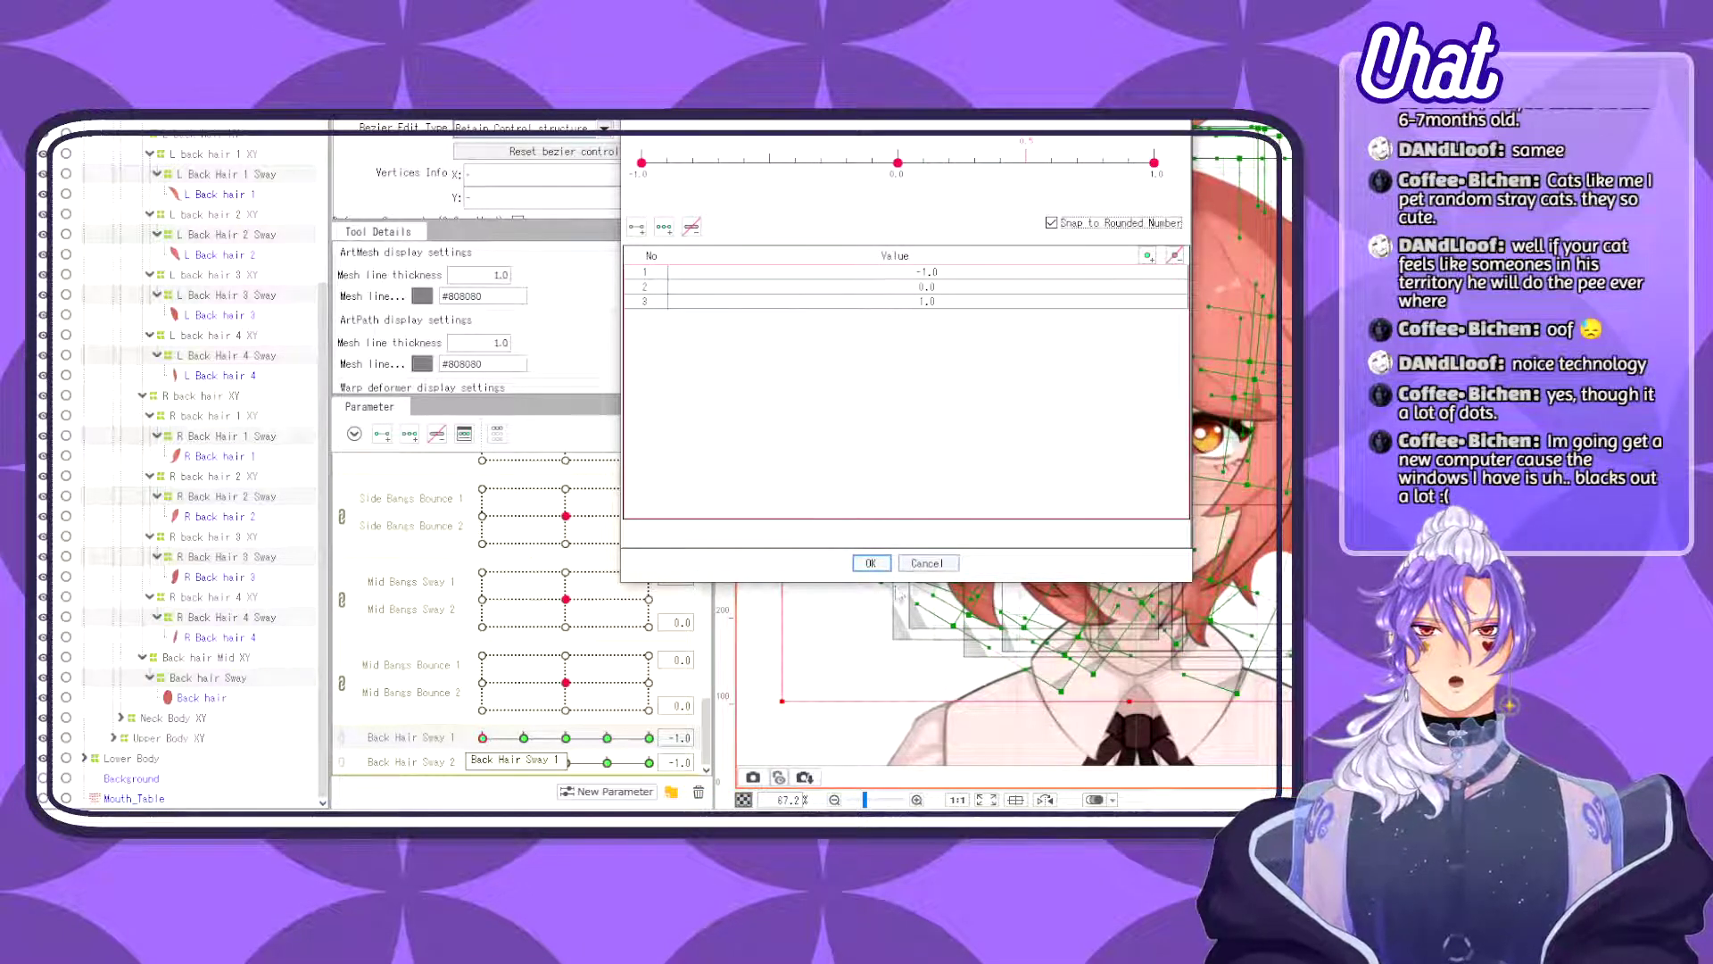
{"action": "left_click", "coordinate": [871, 563]}
- Remove the -0.5 and 0.5 keys from Back Hair Sway 2 and recombine it with Back Hair Sway 1, returned to the centre
{"action": "double_click", "coordinate": [410, 761]}
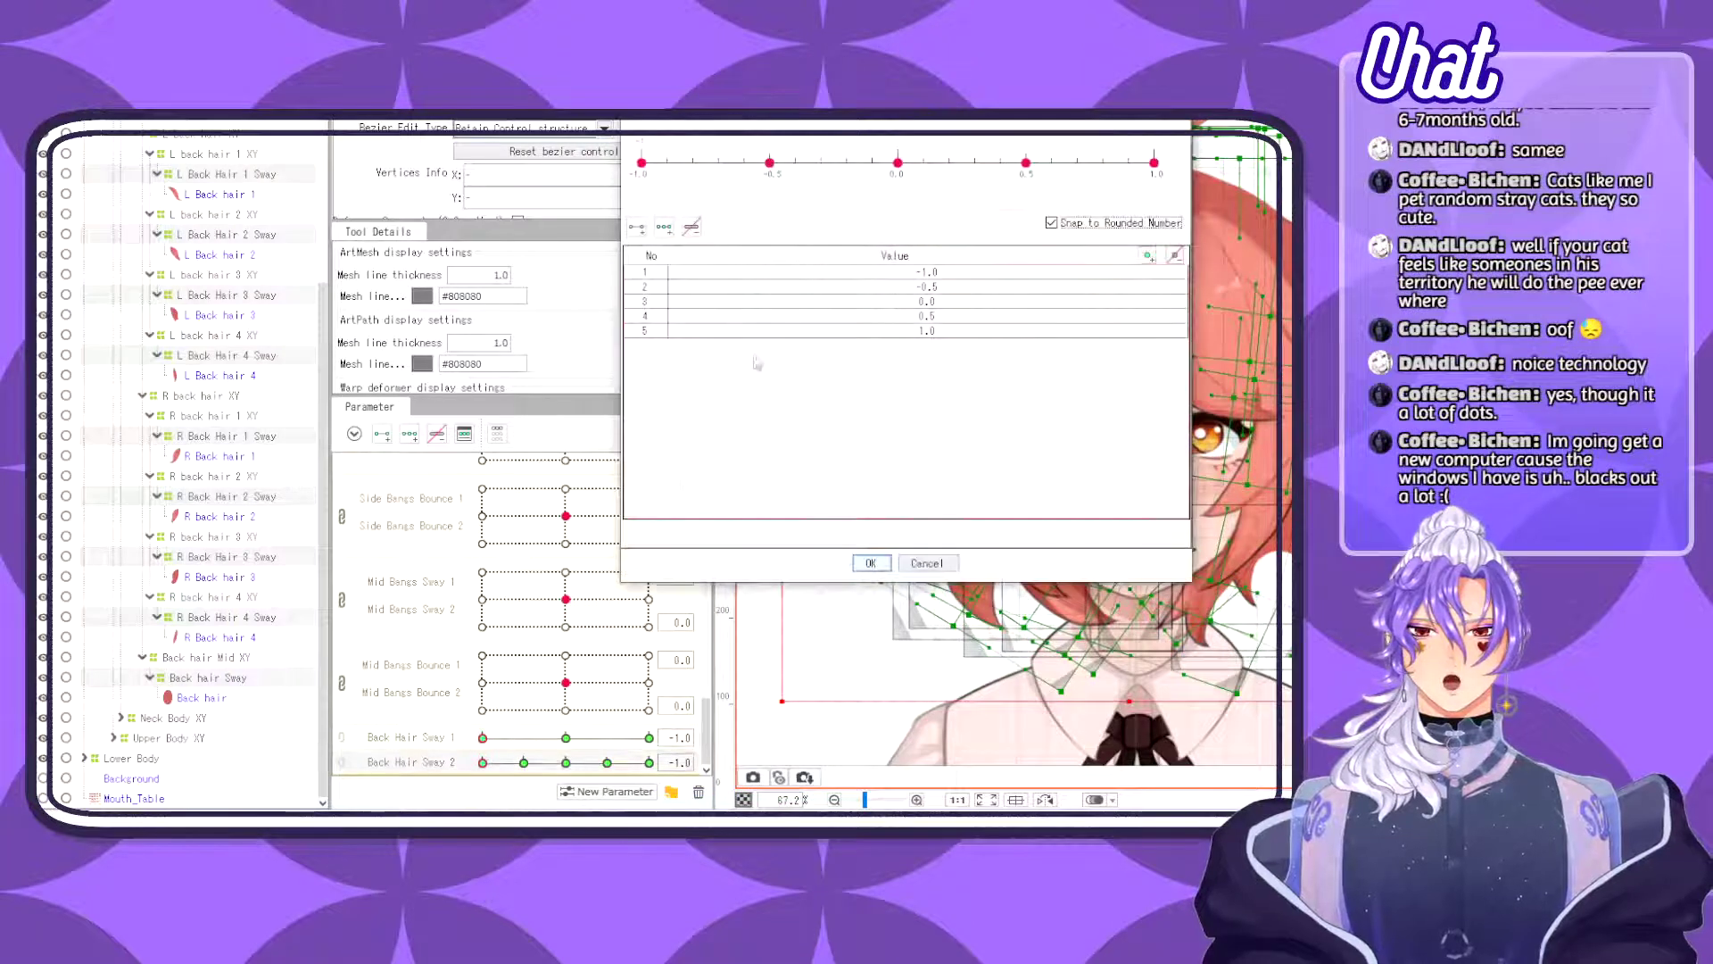
{"action": "left_click", "coordinate": [771, 164]}
{"action": "left_click", "coordinate": [1026, 163]}
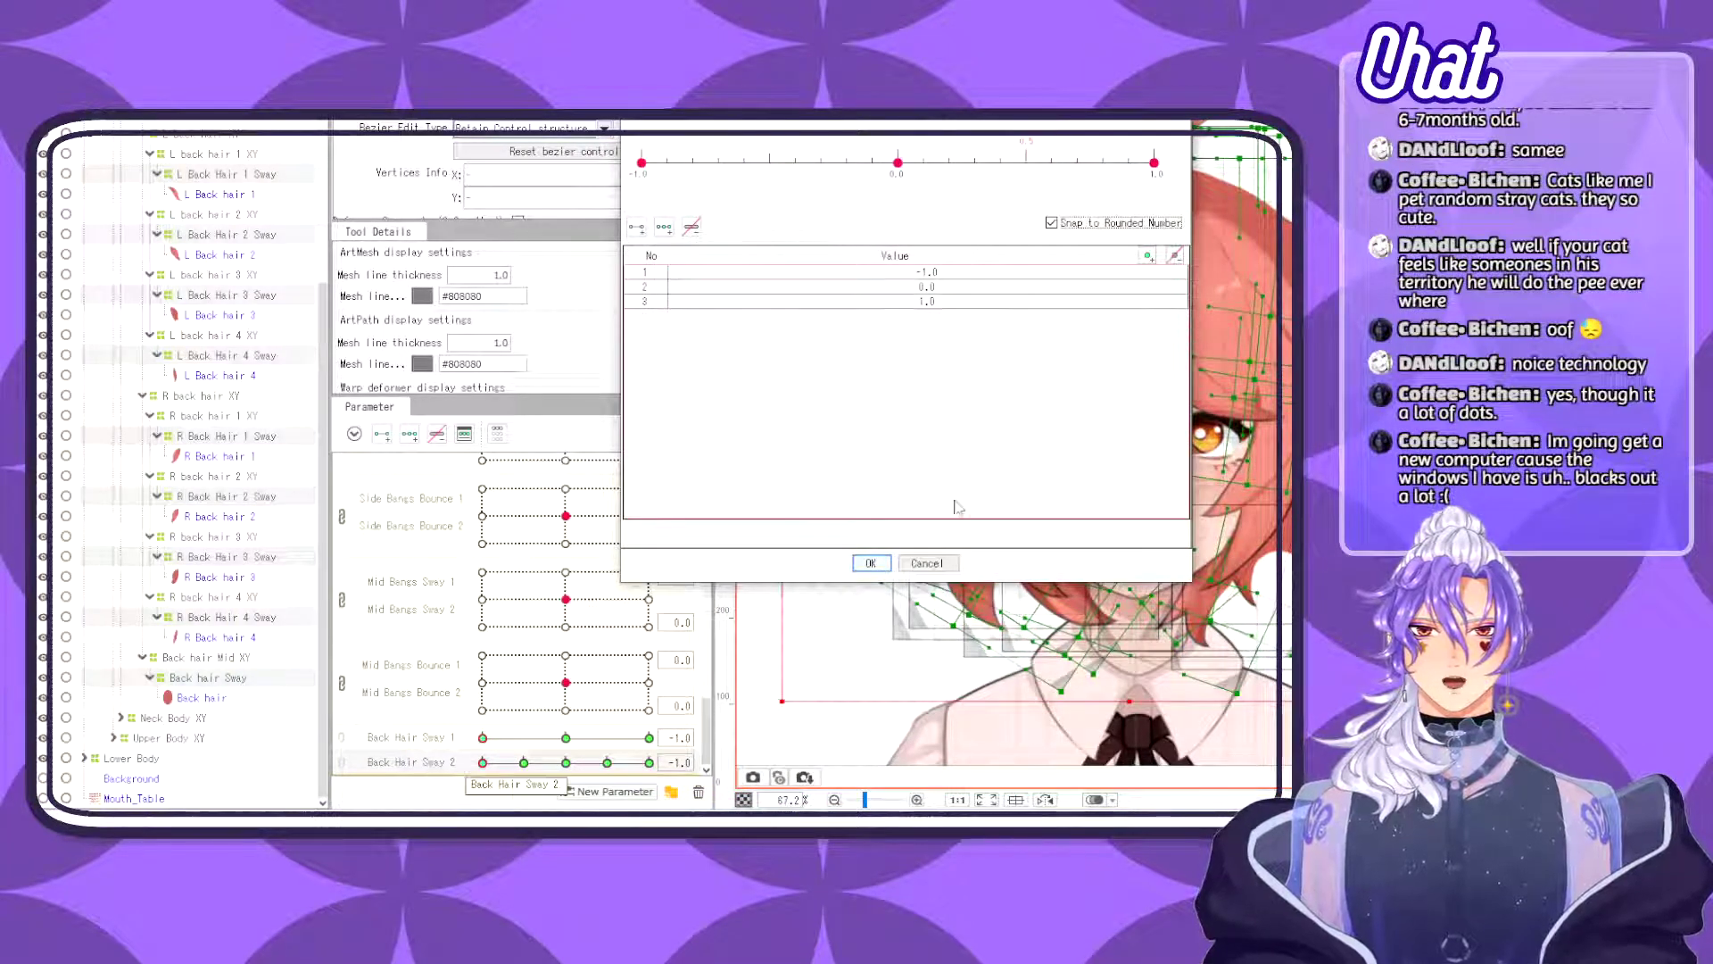
{"action": "left_click", "coordinate": [870, 563]}
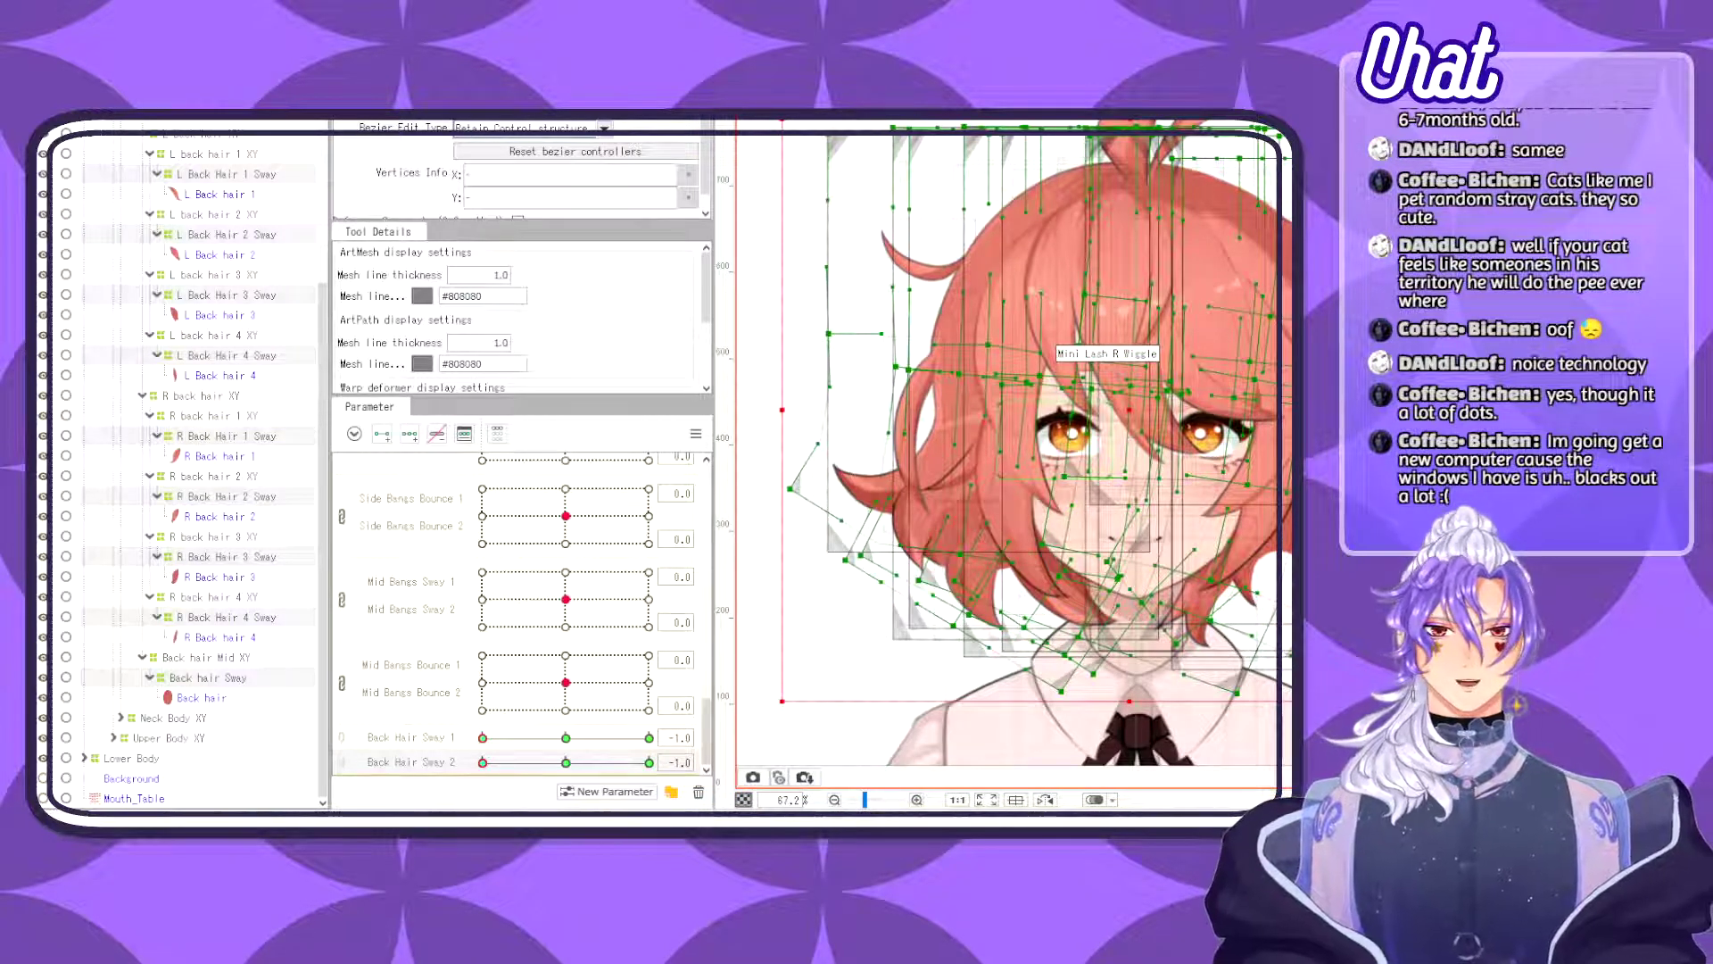
{"action": "left_click", "coordinate": [344, 742]}
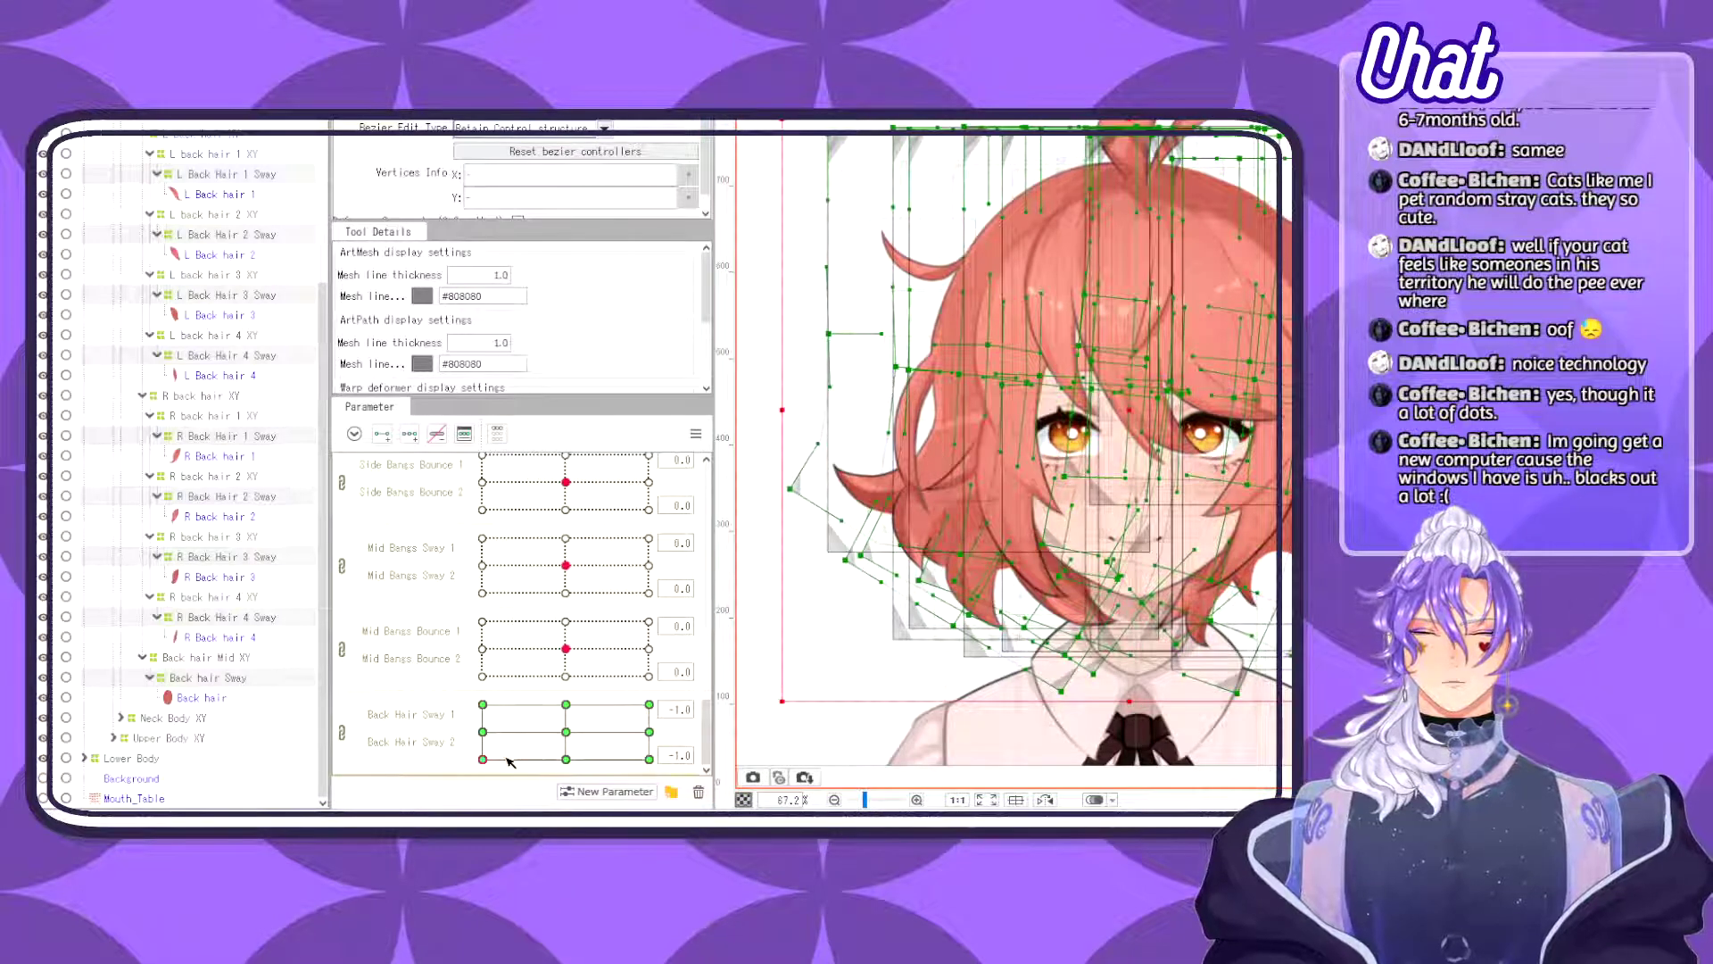
{"action": "left_click_drag", "start_coordinate": [509, 762], "coordinate": [566, 731]}
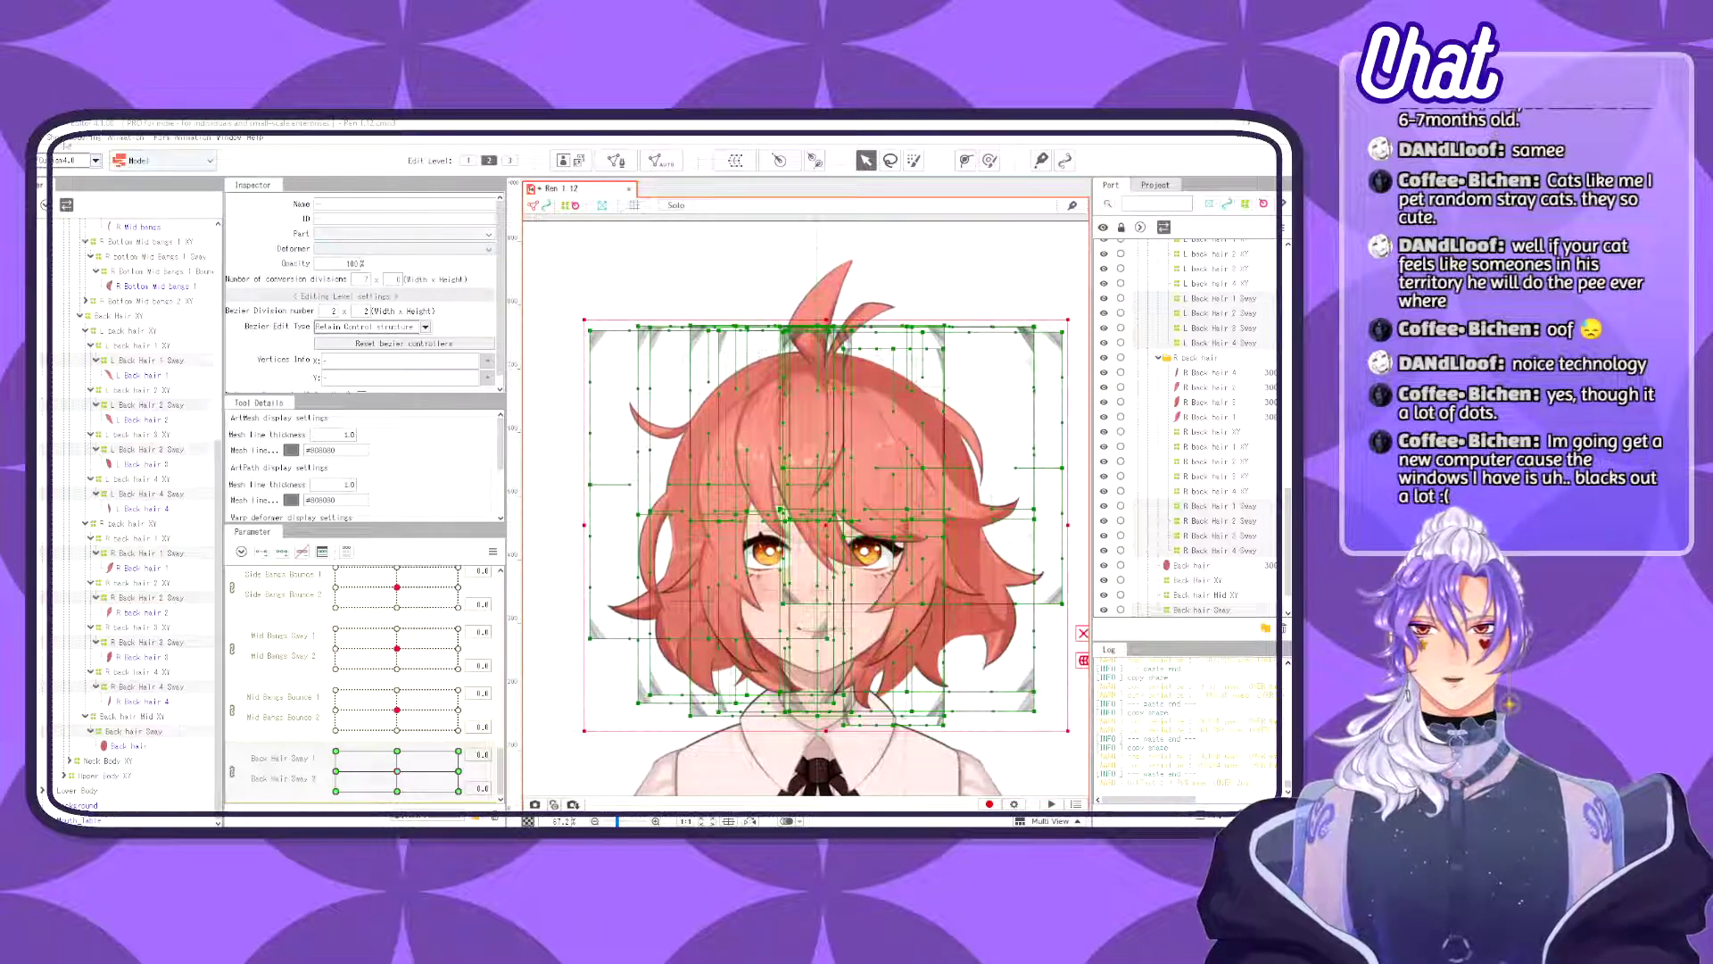
- Open the physics settings and swing the model's head and body in the preview to check the motion
{"action": "left_click", "coordinate": [82, 139]}
{"action": "left_click", "coordinate": [136, 397]}
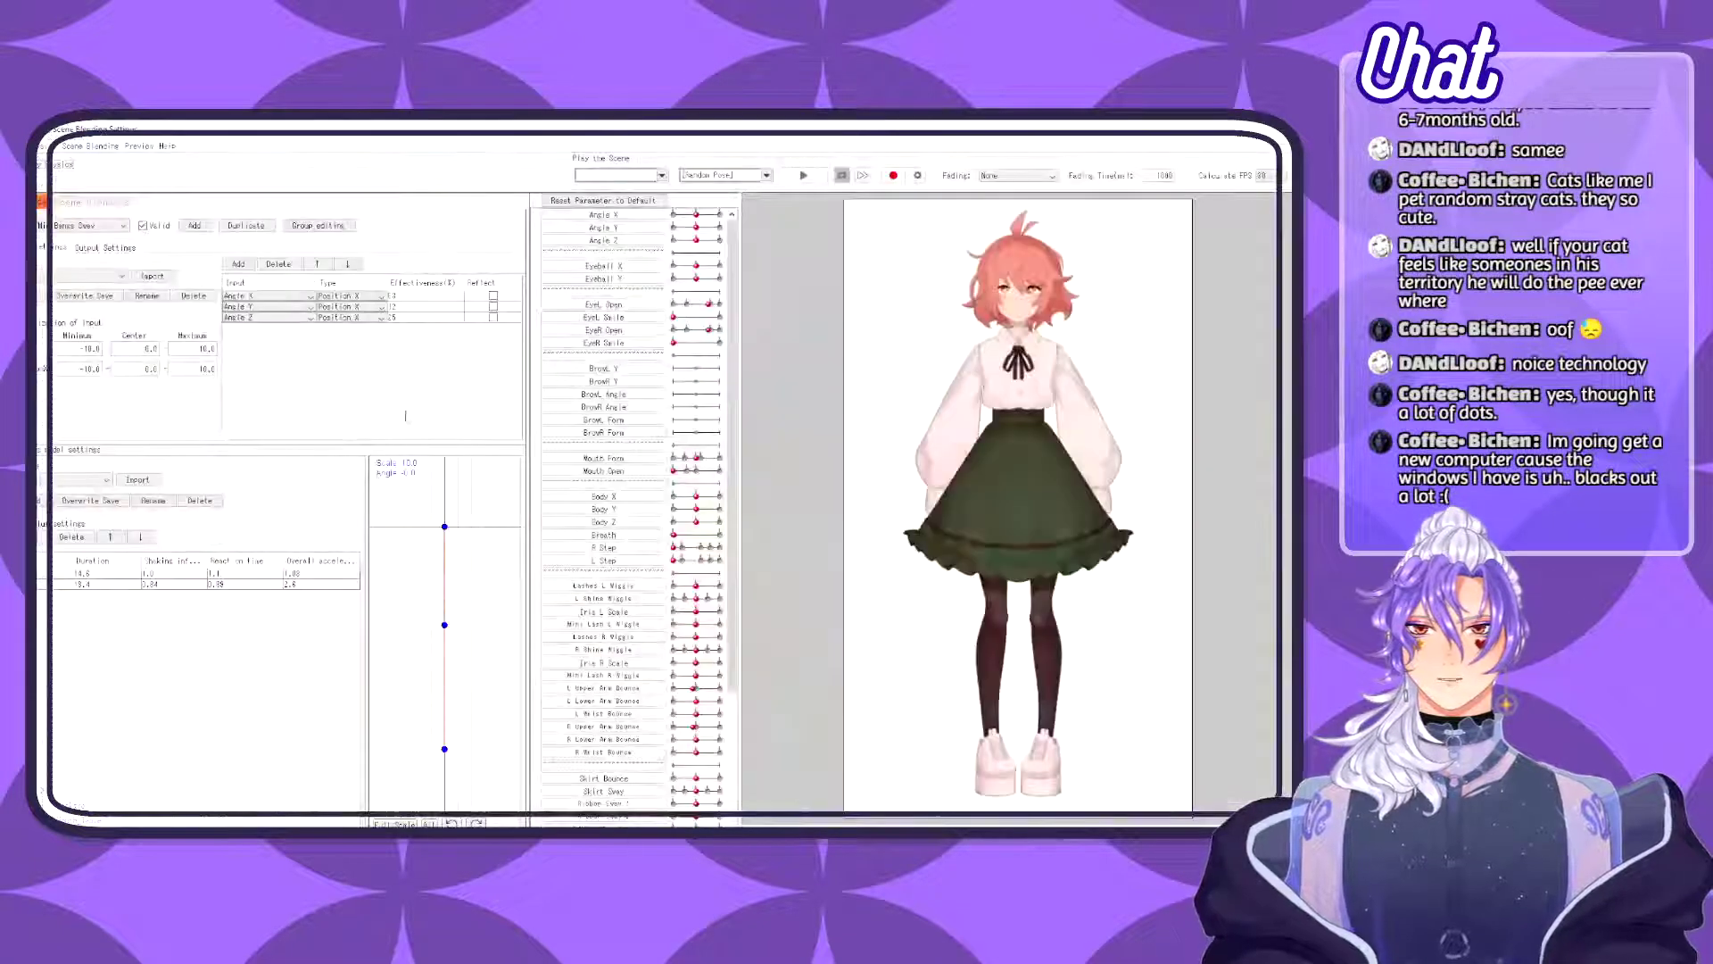
{"action": "left_click_drag", "start_coordinate": [1111, 386], "coordinate": [897, 389]}
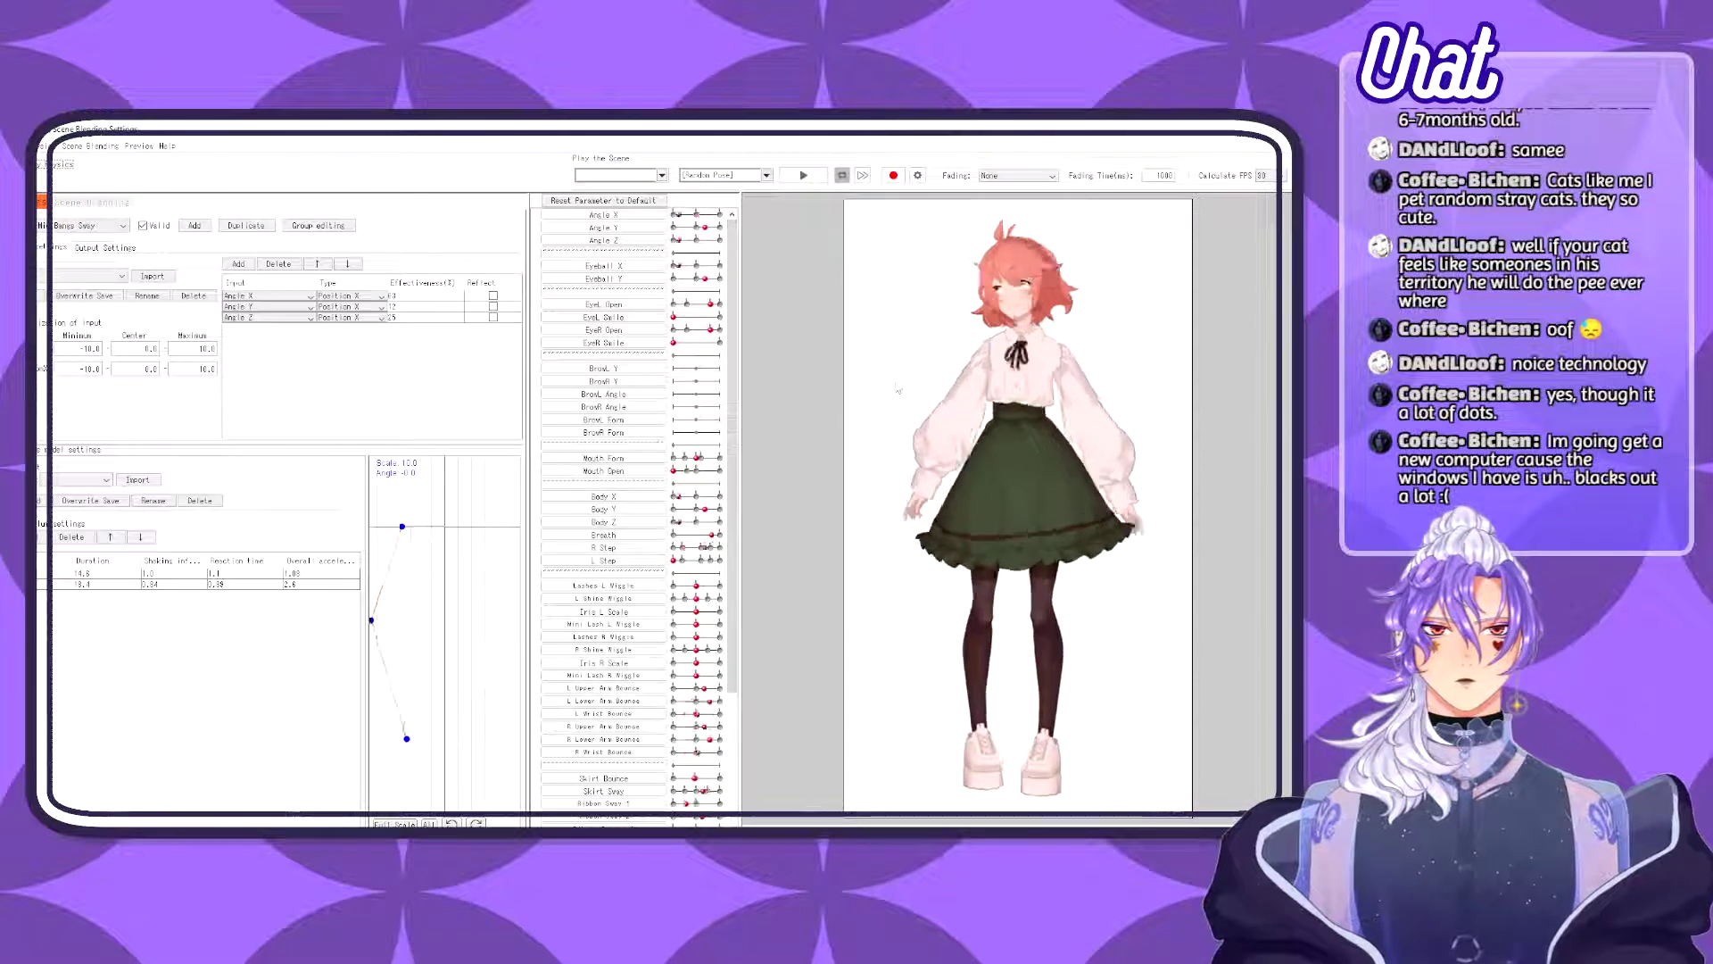
{"action": "left_click_drag", "start_coordinate": [1087, 357], "coordinate": [776, 559]}
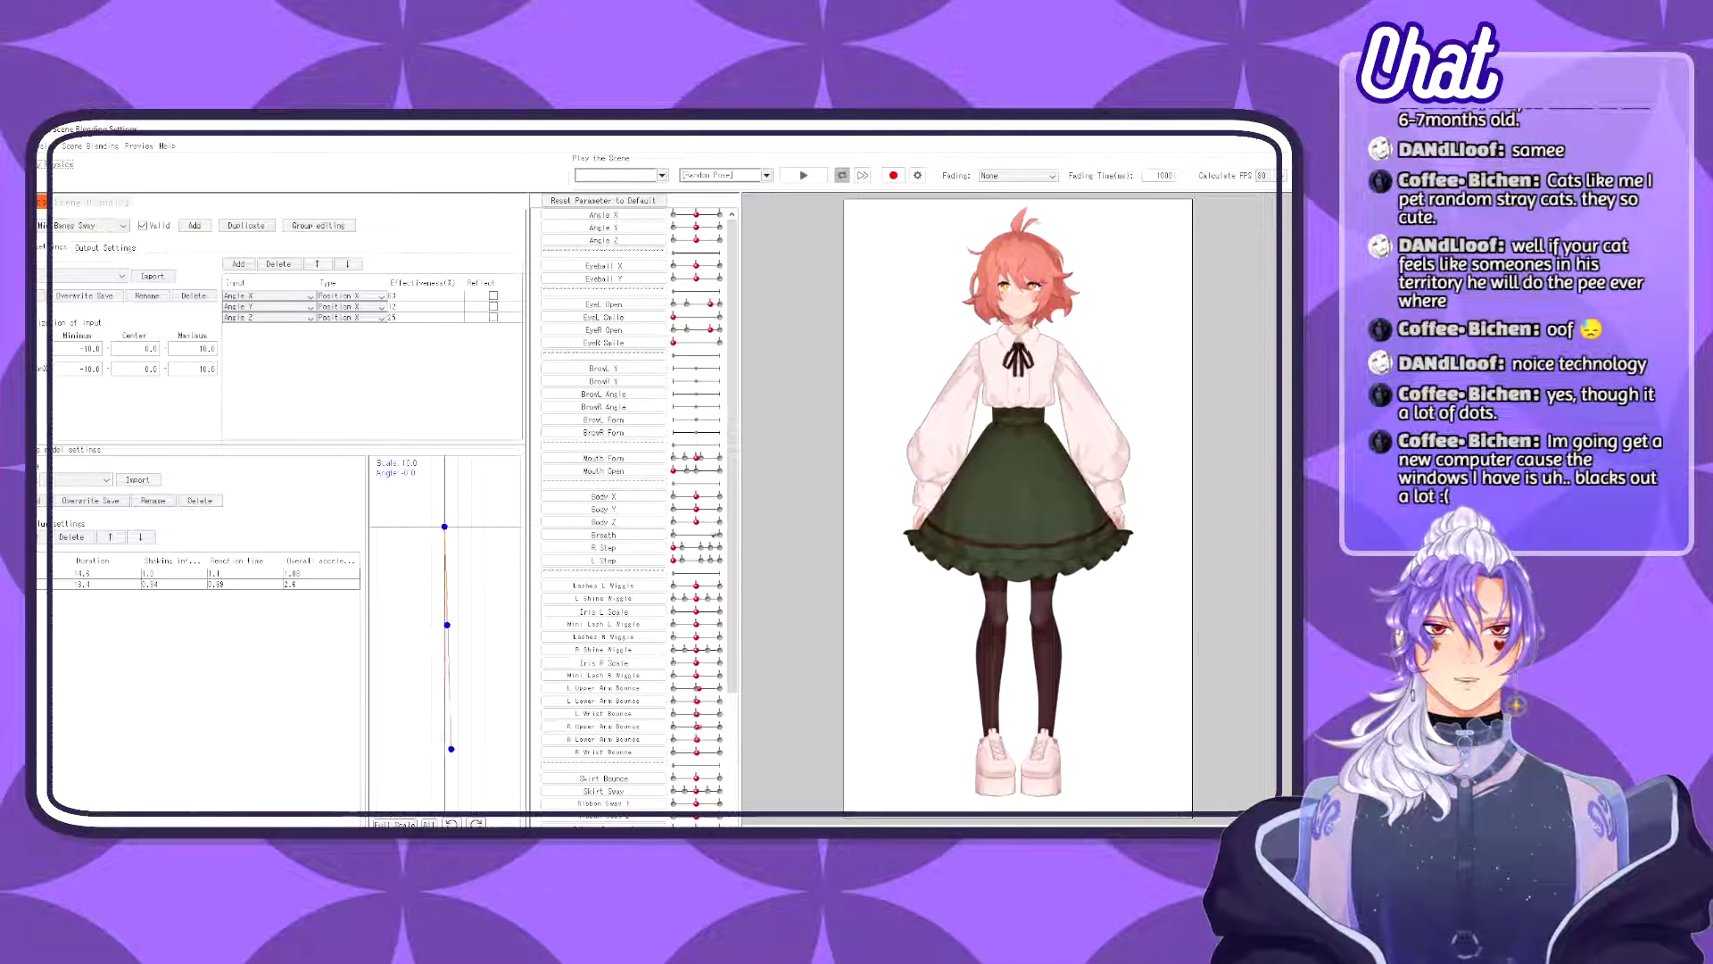
- Duplicate the Side Hair Sway physics group and name the copy Back Hair Sway
{"action": "left_click", "coordinate": [94, 225]}
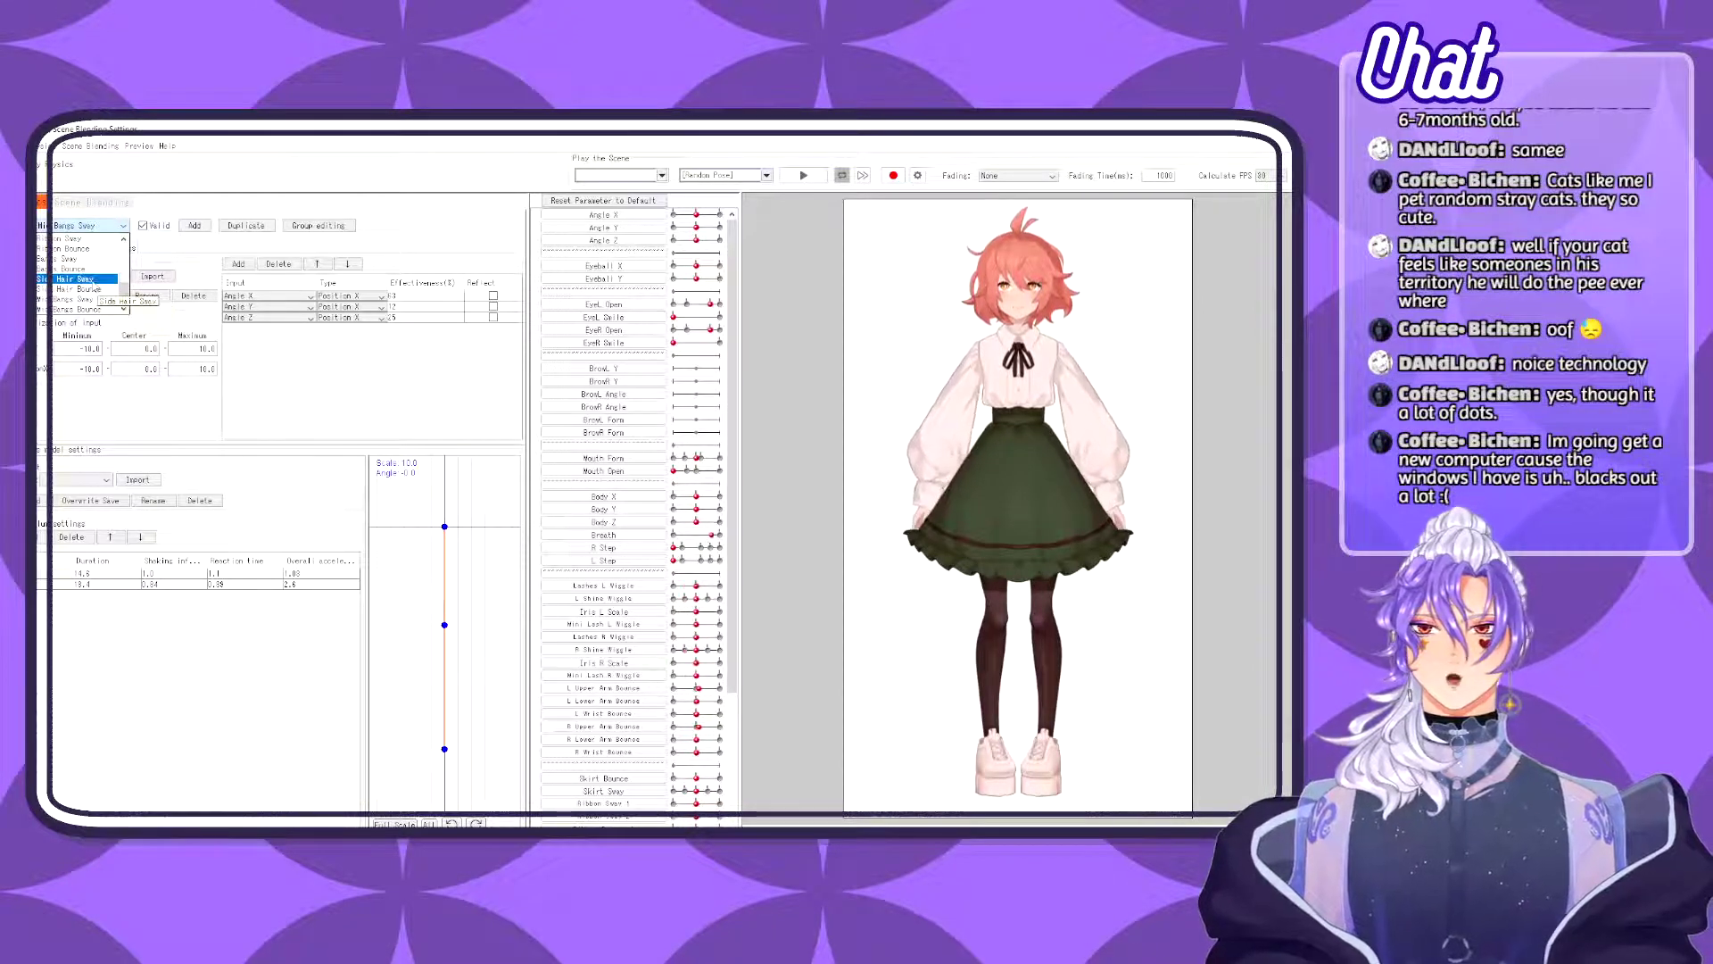
{"action": "left_click", "coordinate": [87, 279]}
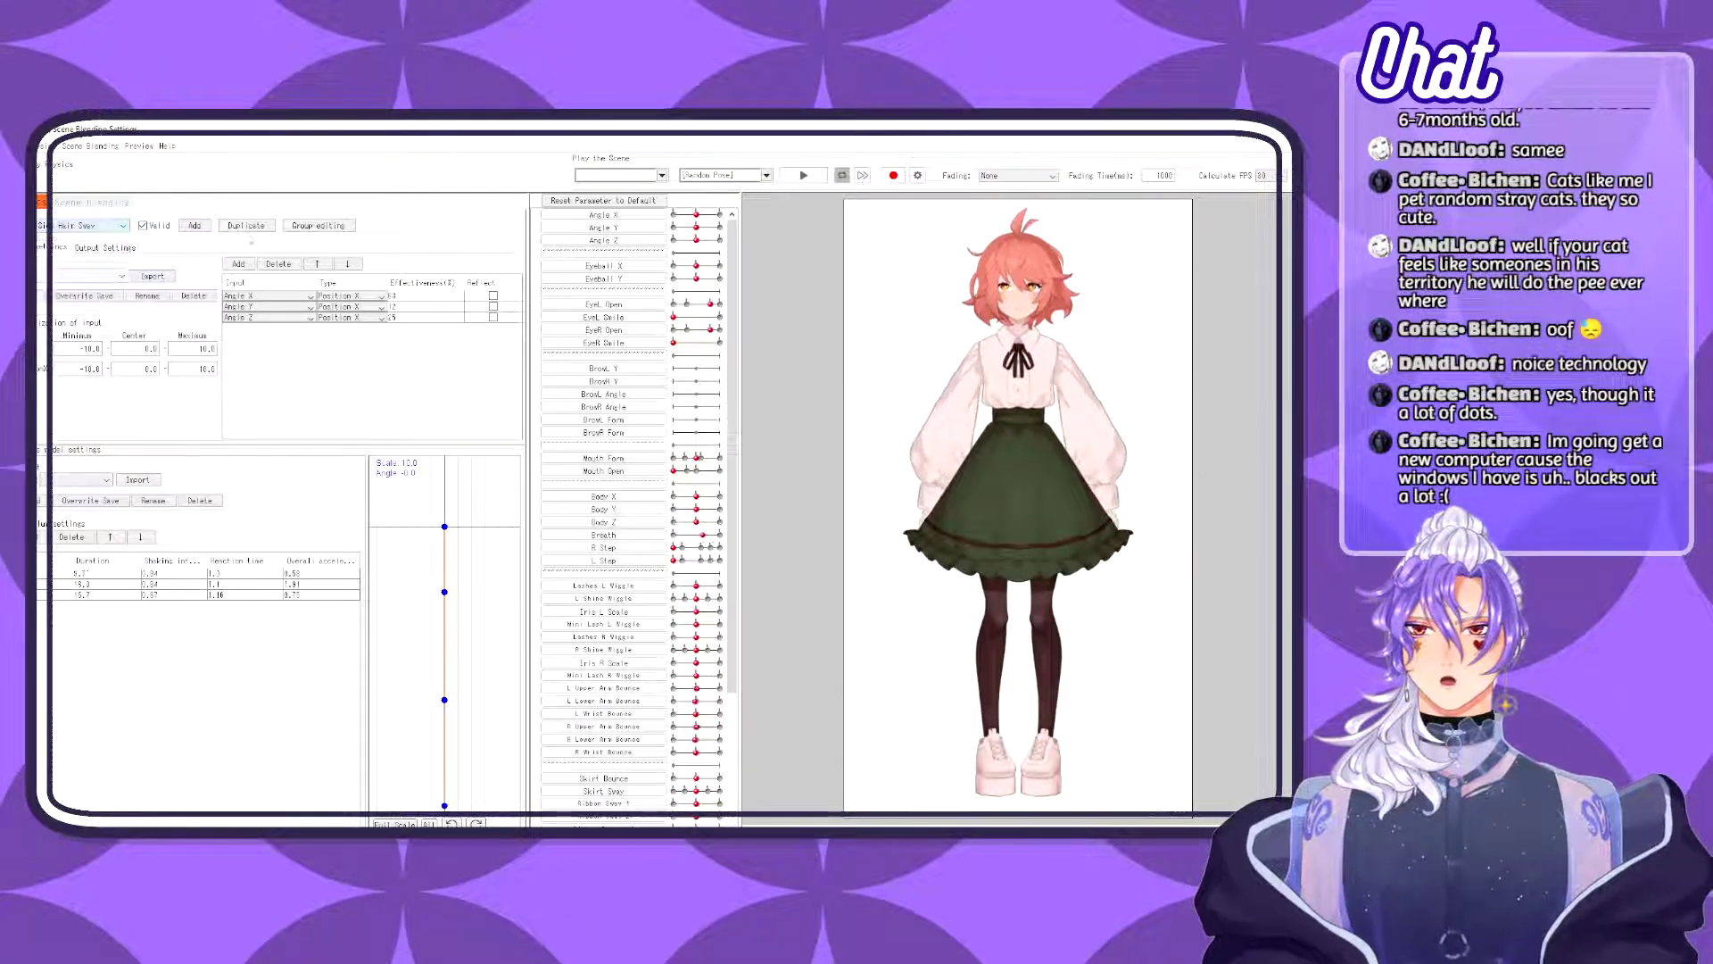
{"action": "left_click", "coordinate": [246, 226]}
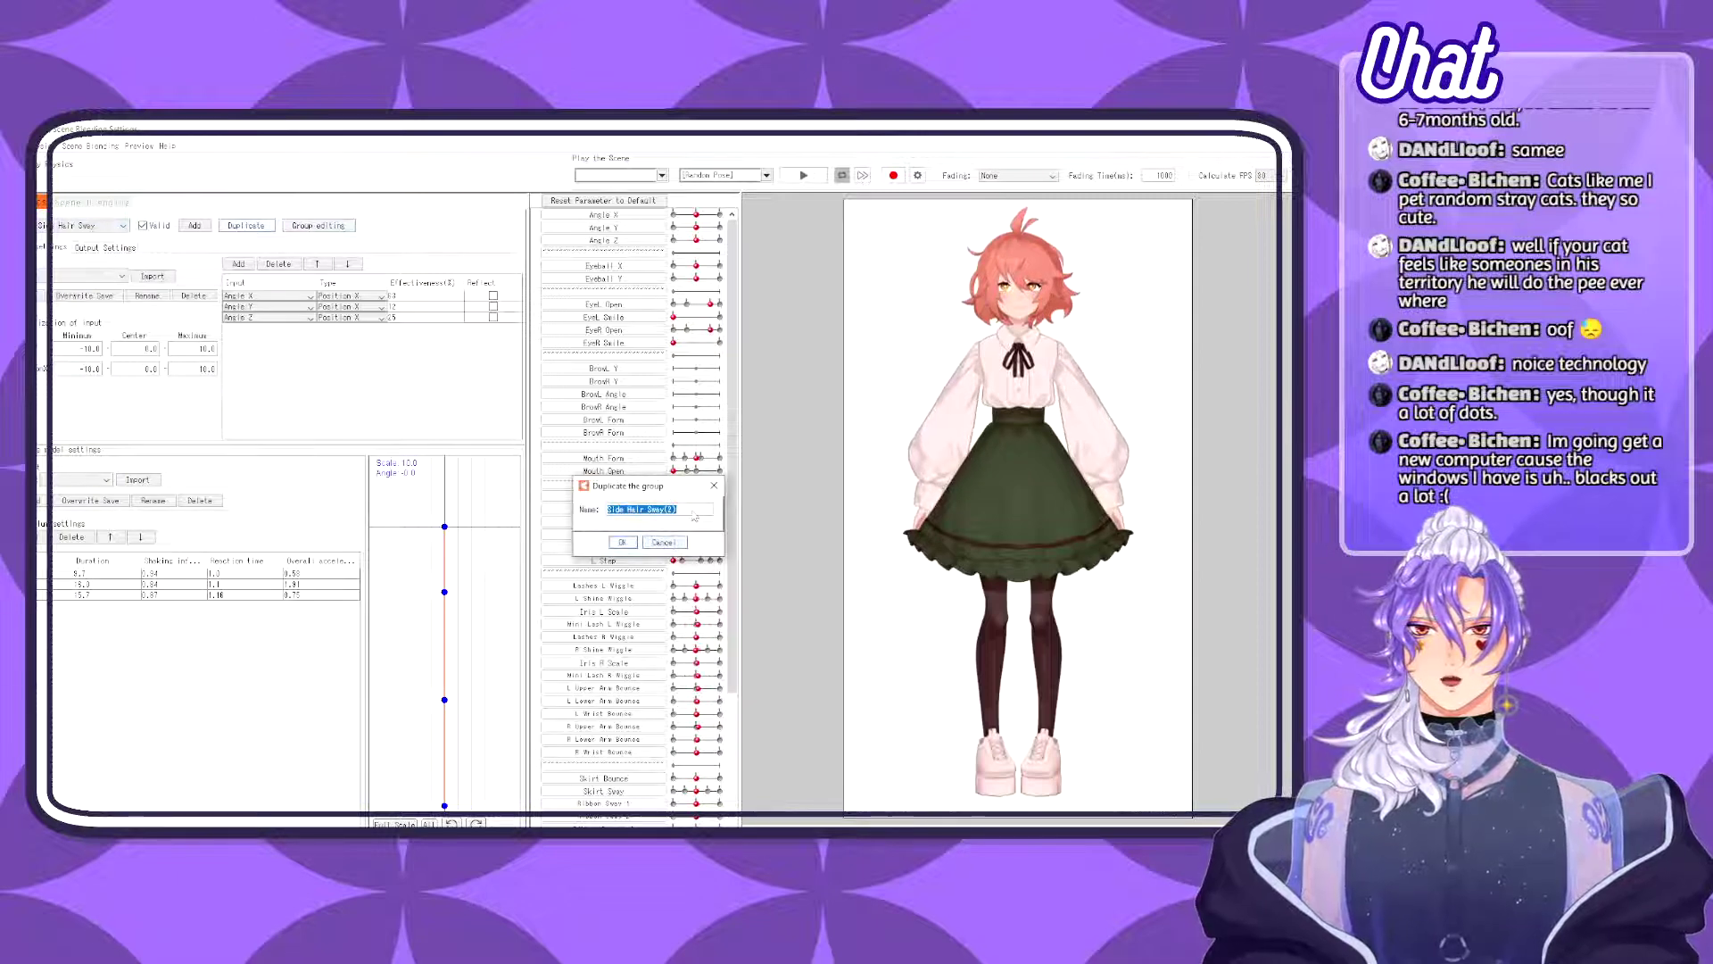
{"action": "type", "text": "B"}
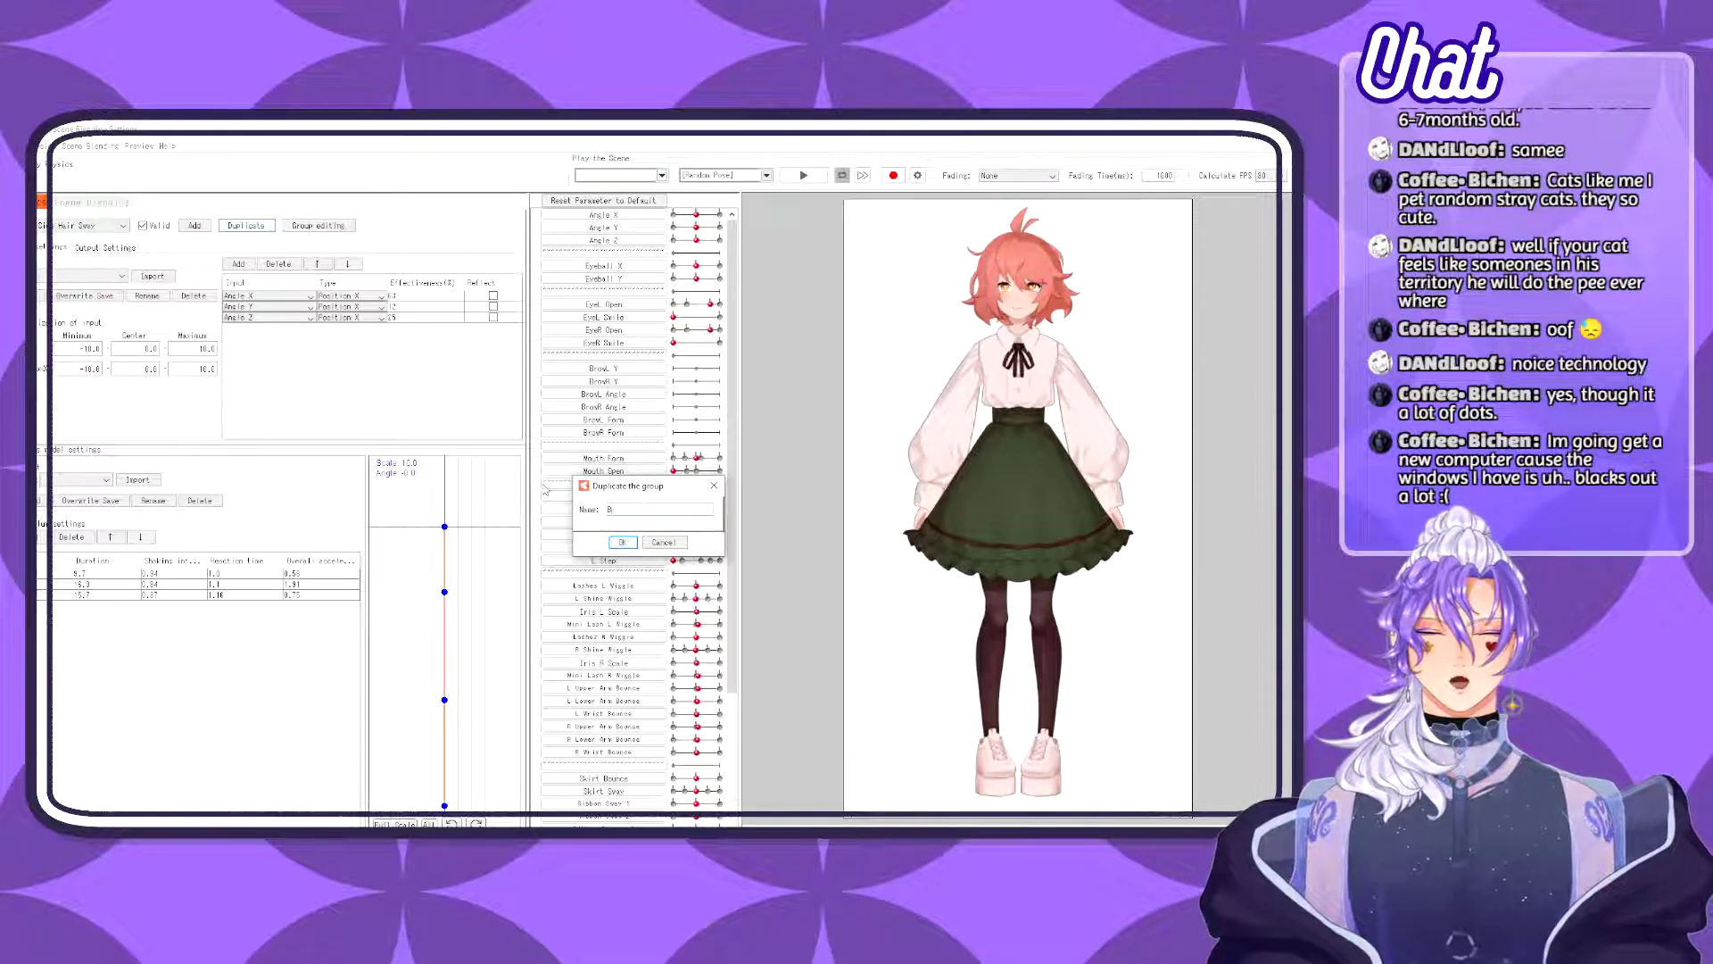
{"action": "type", "text": "ack hair "}
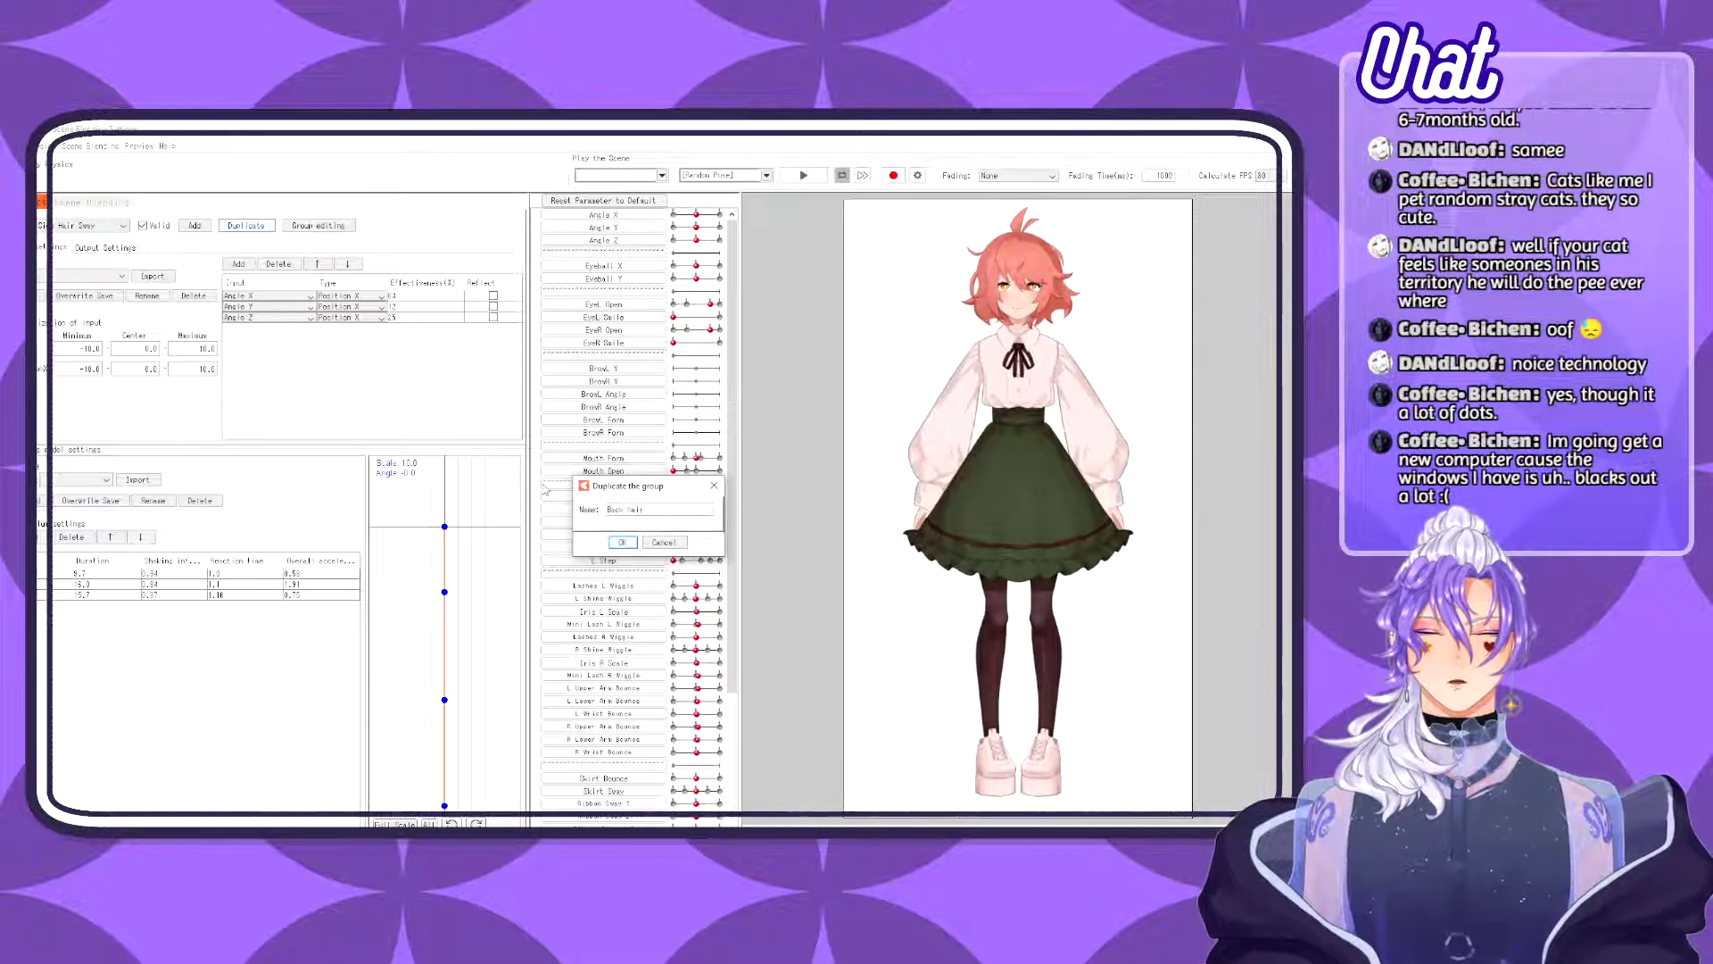
{"action": "type", "text": "Sway"}
{"action": "left_click", "coordinate": [622, 543]}
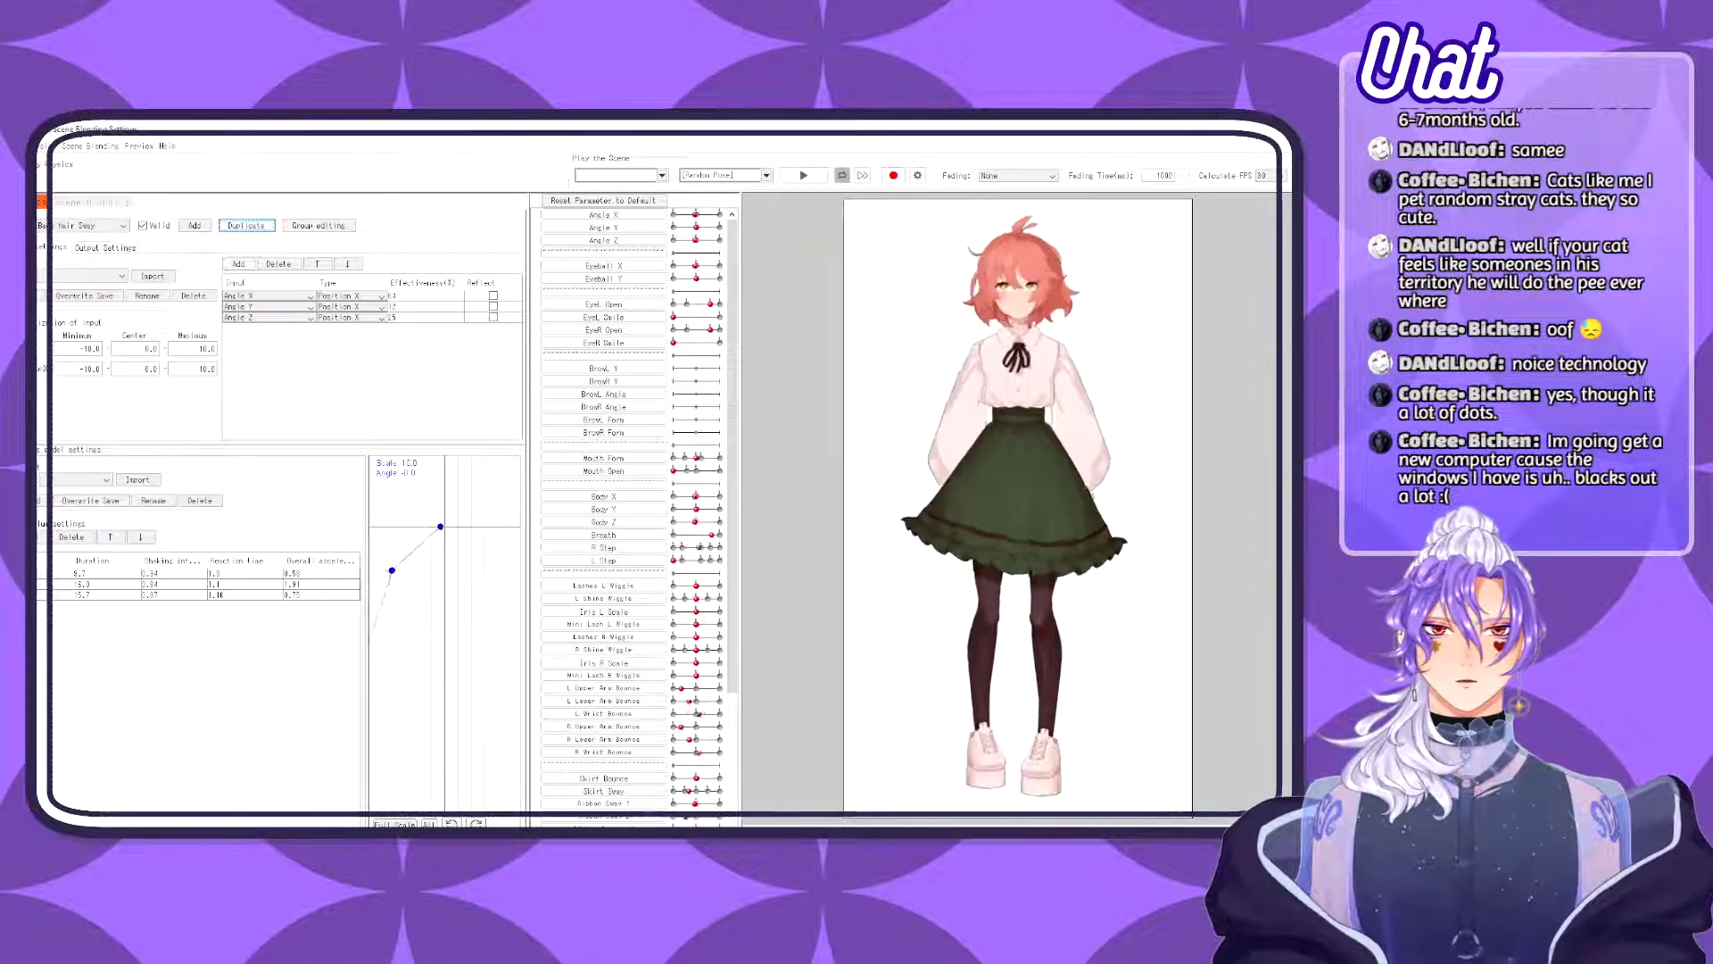
- Replace the copied group's two outputs with Back Hair Sway 1 and Back Hair Sway 2
{"action": "left_click", "coordinate": [104, 247]}
{"action": "left_click", "coordinate": [131, 303]}
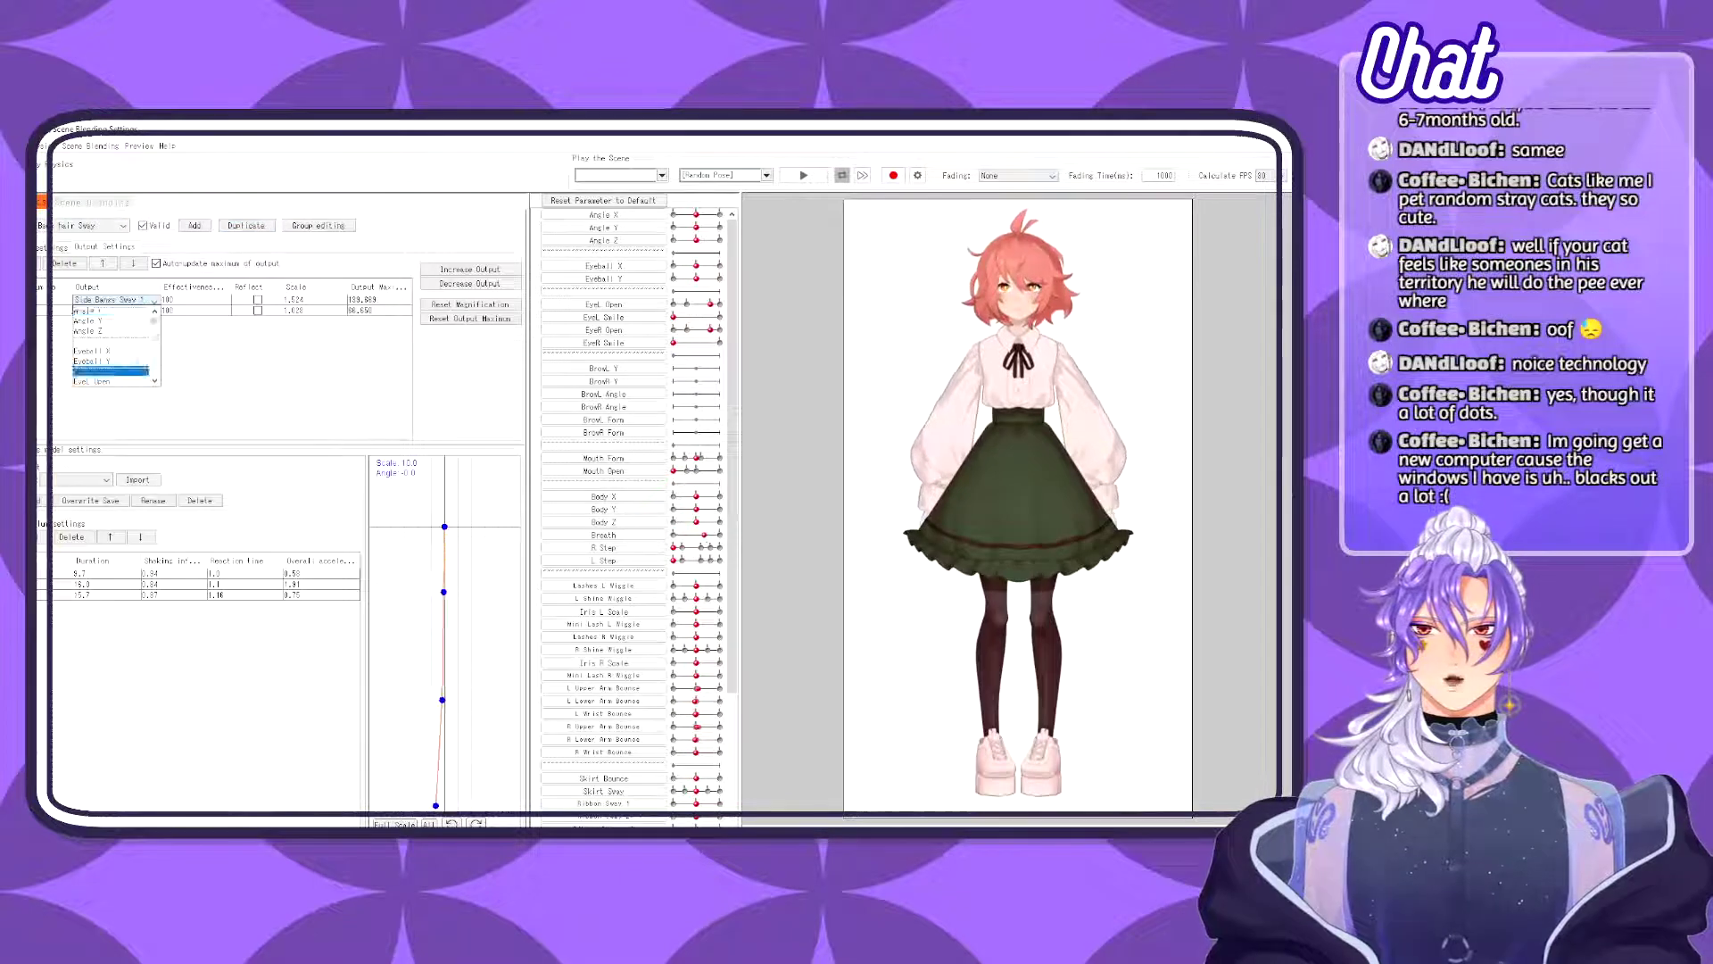
{"action": "left_click", "coordinate": [95, 372]}
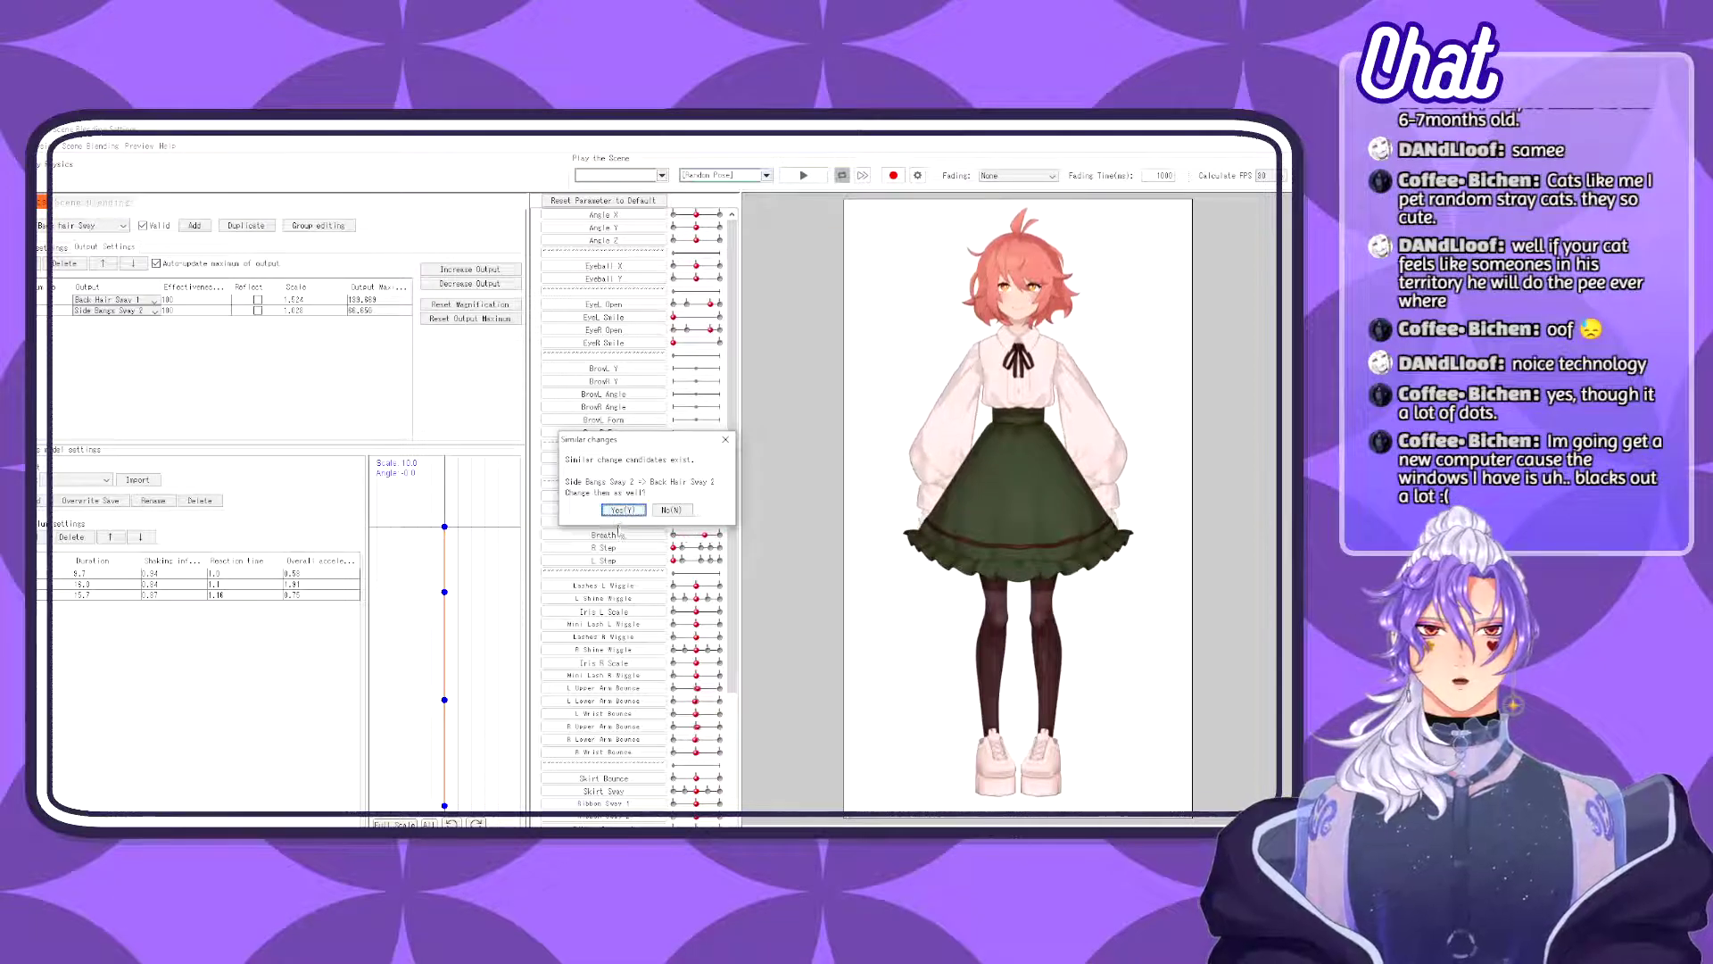
{"action": "left_click", "coordinate": [622, 511]}
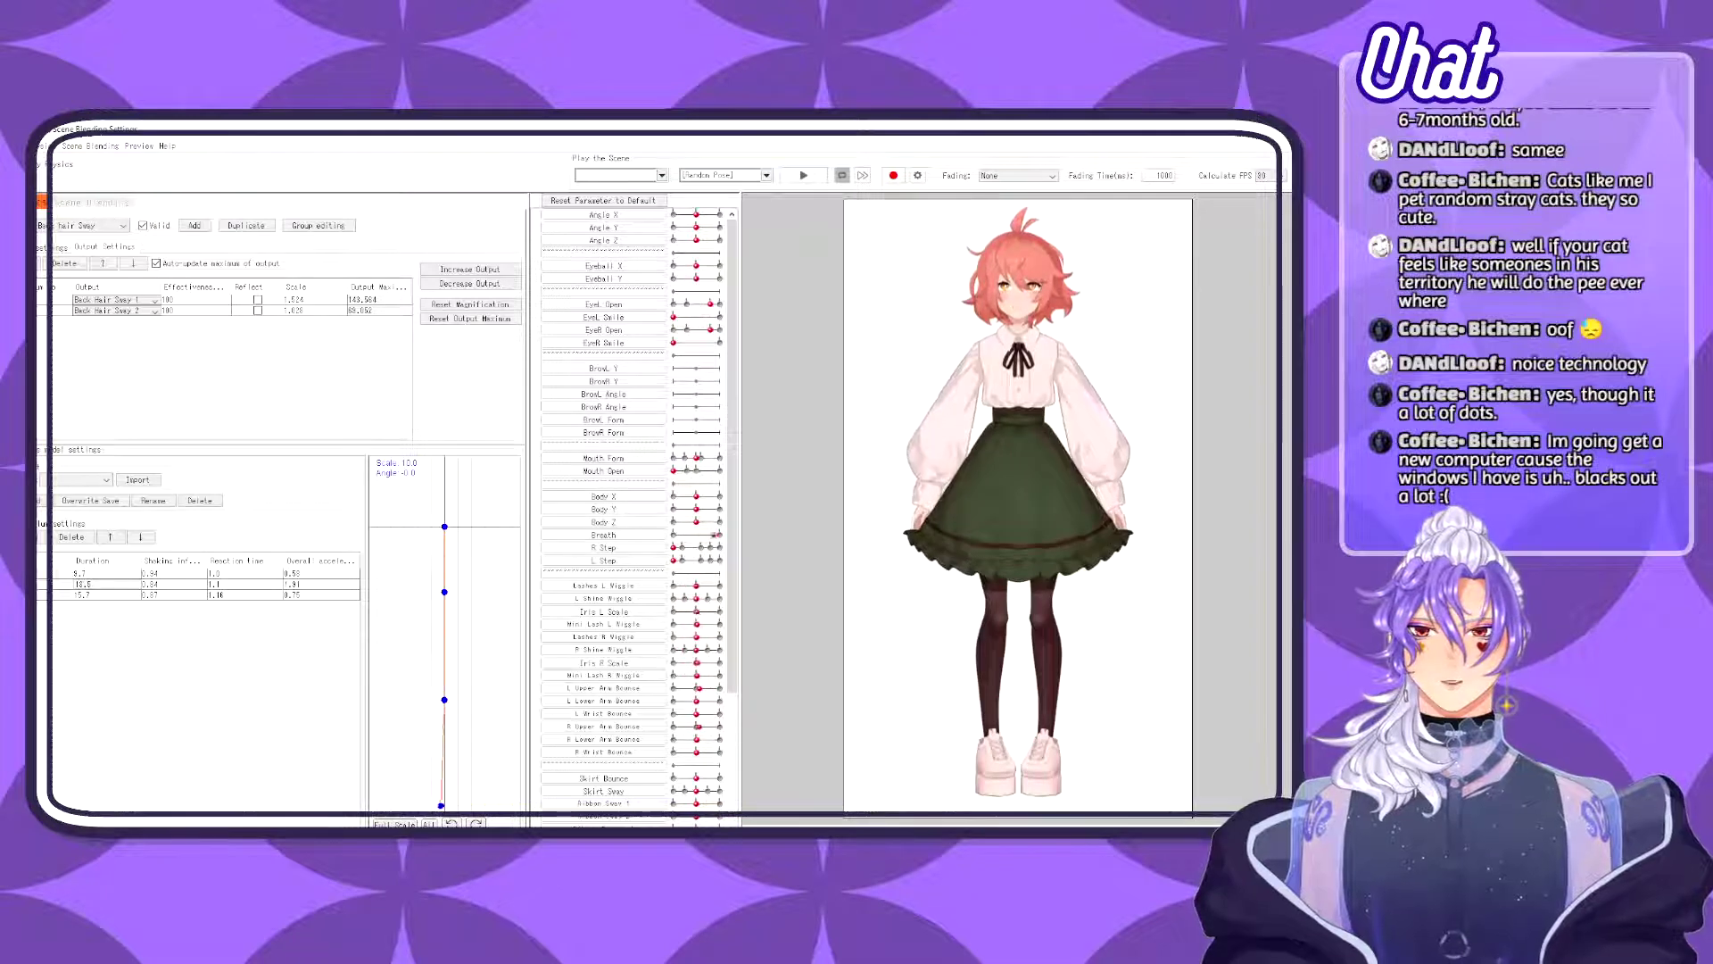
- Shorten the Back Hair Sway pendulum durations, lower the output scale of Back Hair Sway 1 and raise that of Back Hair Sway 2
{"action": "mouse_move", "coordinate": [86, 582]}
{"action": "left_mouse_down"}
{"action": "mouse_move", "coordinate": [55, 582]}
{"action": "mouse_move", "coordinate": [105, 572]}
{"action": "mouse_move", "coordinate": [56, 595]}
{"action": "mouse_move", "coordinate": [119, 594]}
{"action": "mouse_move", "coordinate": [68, 584]}
{"action": "left_mouse_up"}
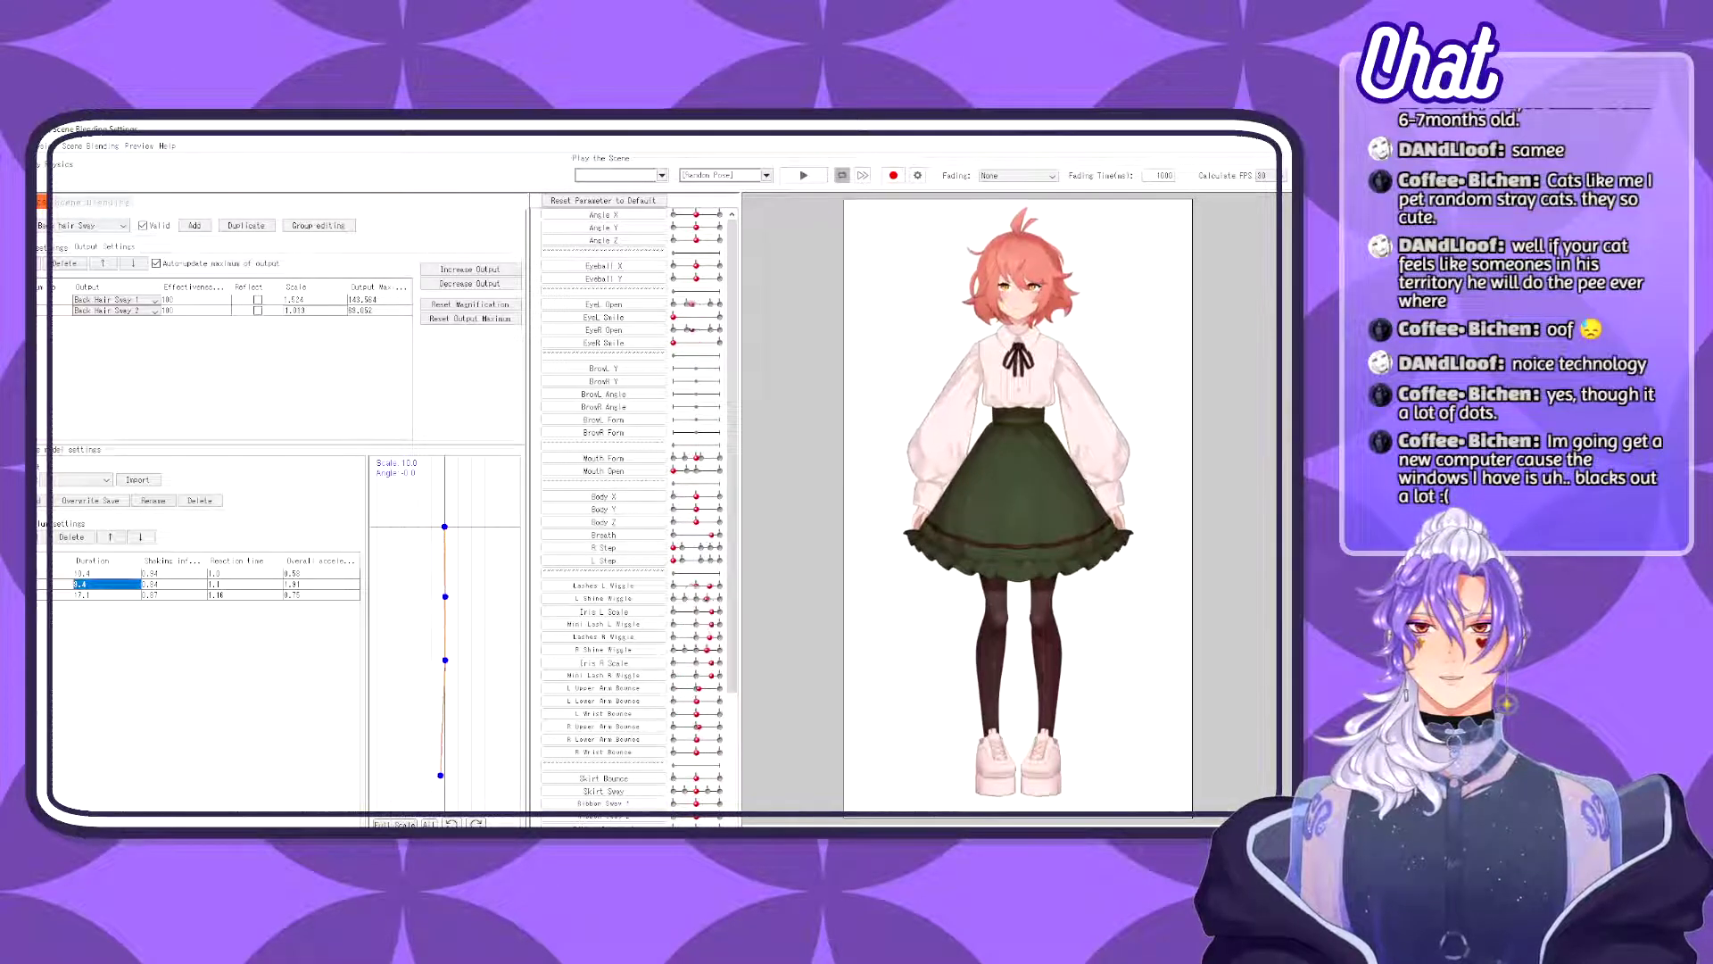
{"action": "left_click", "coordinate": [299, 309]}
{"action": "double_click", "coordinate": [299, 300]}
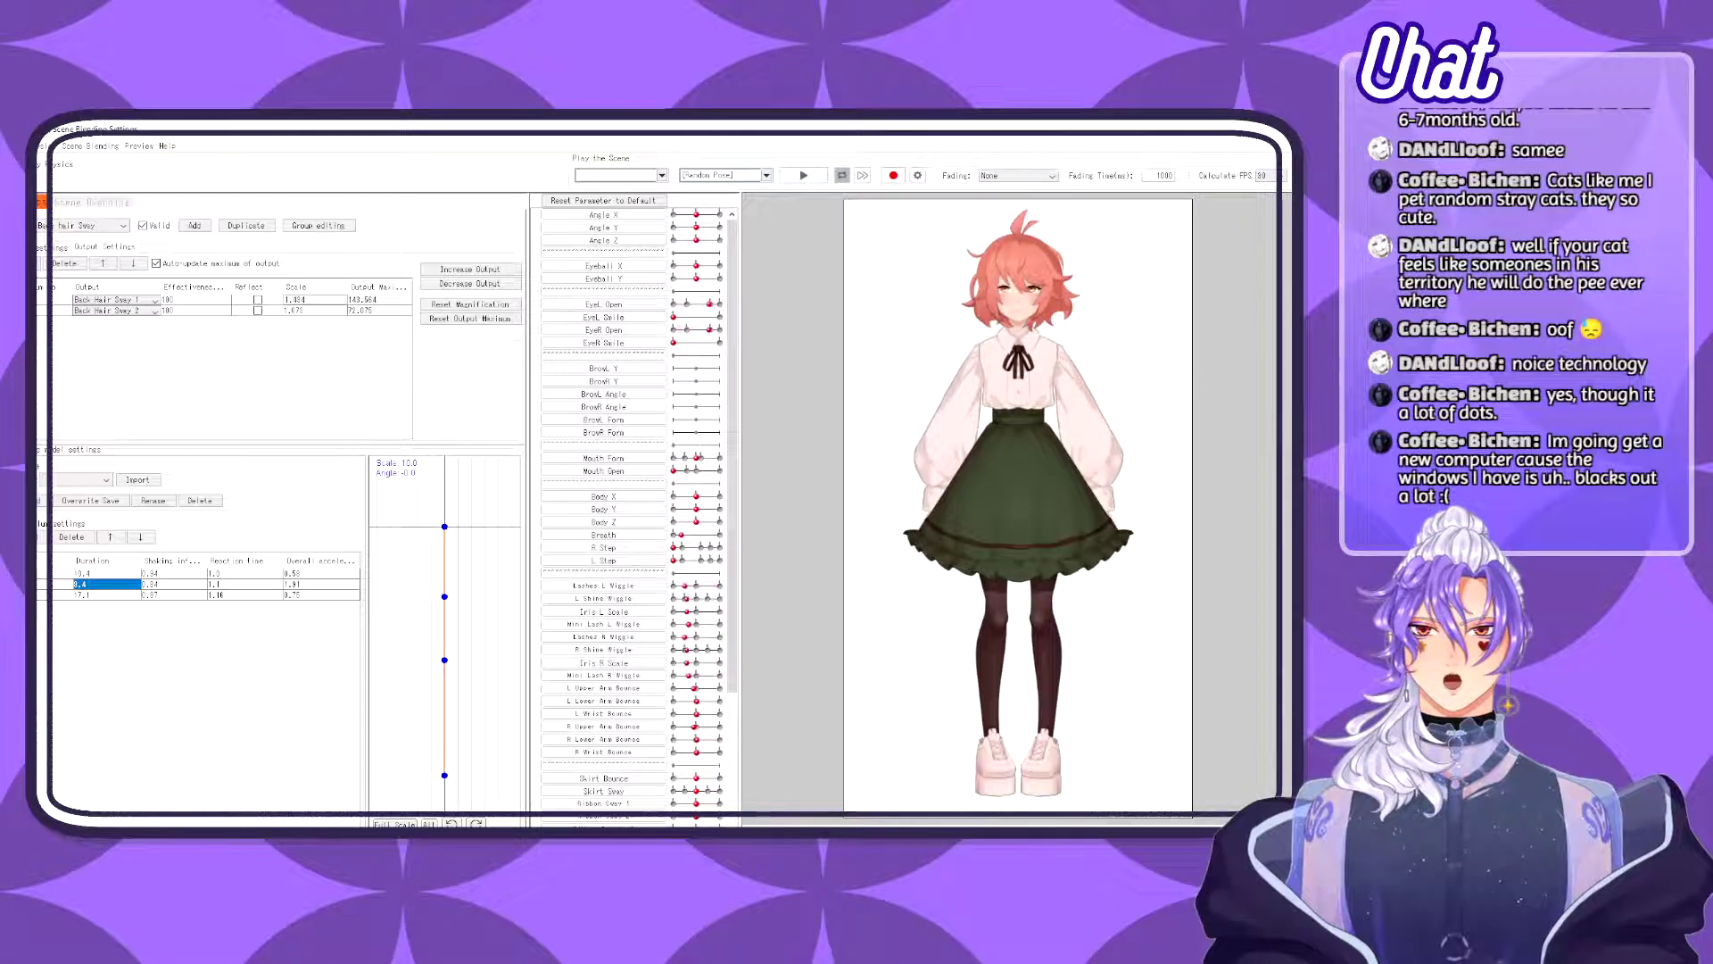
{"action": "left_click_drag", "start_coordinate": [299, 300], "coordinate": [283, 300]}
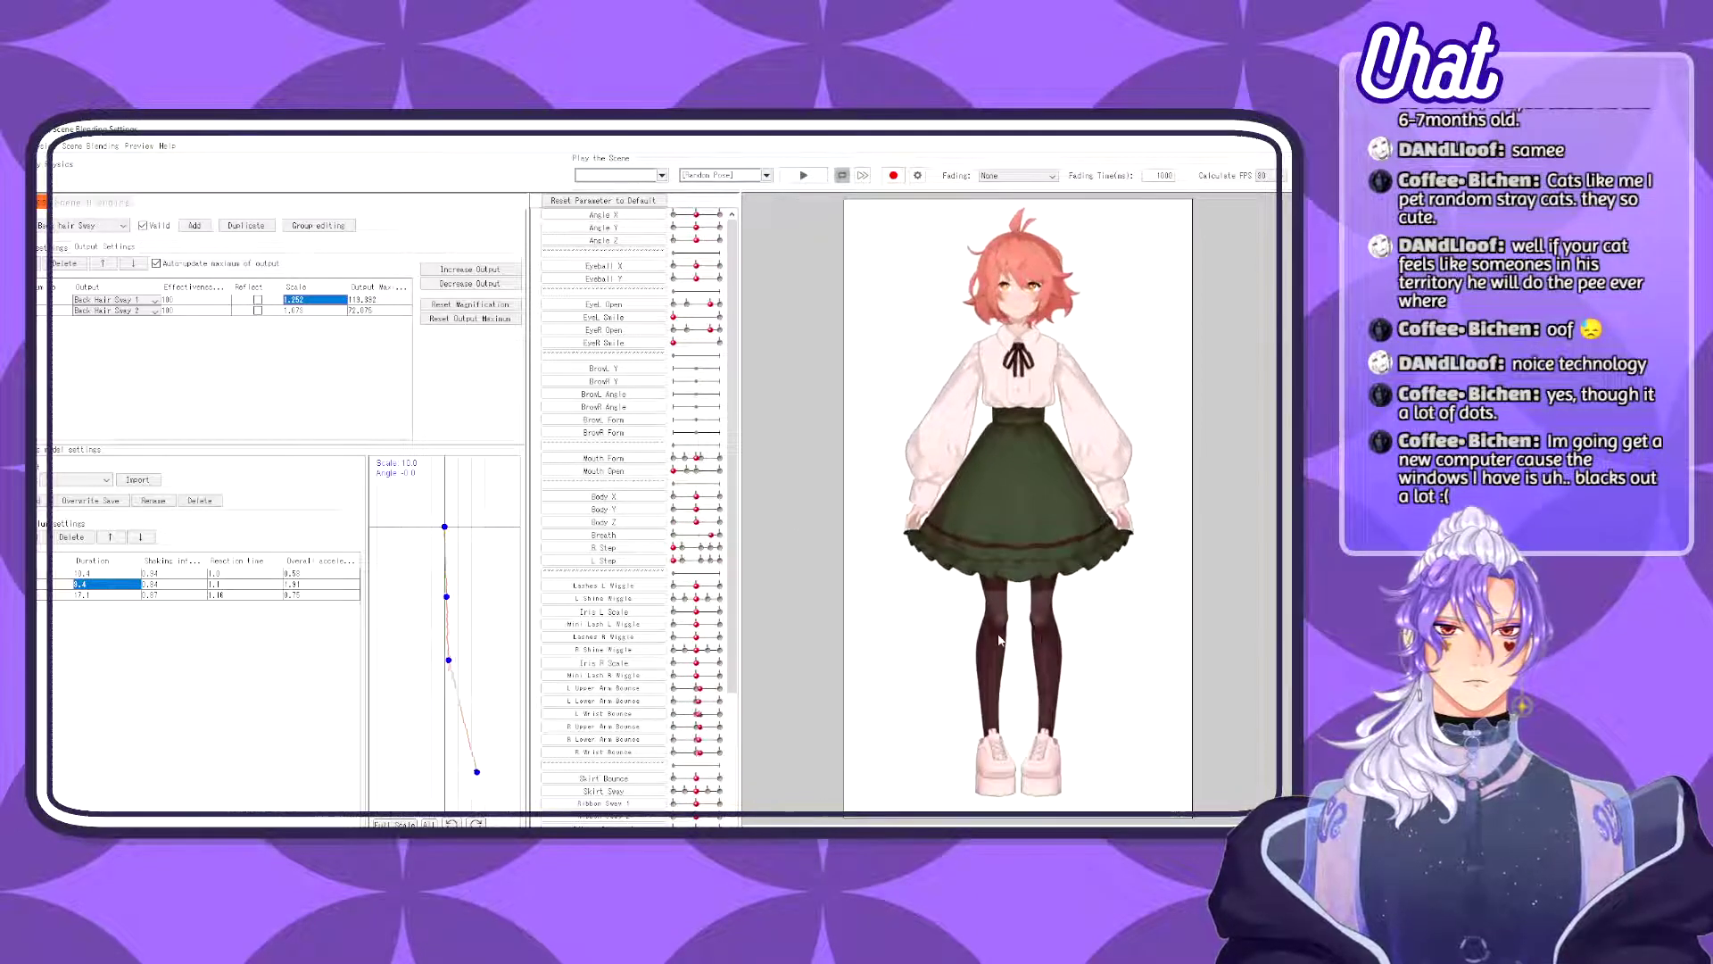
{"action": "left_click_drag", "start_coordinate": [106, 596], "coordinate": [80, 574]}
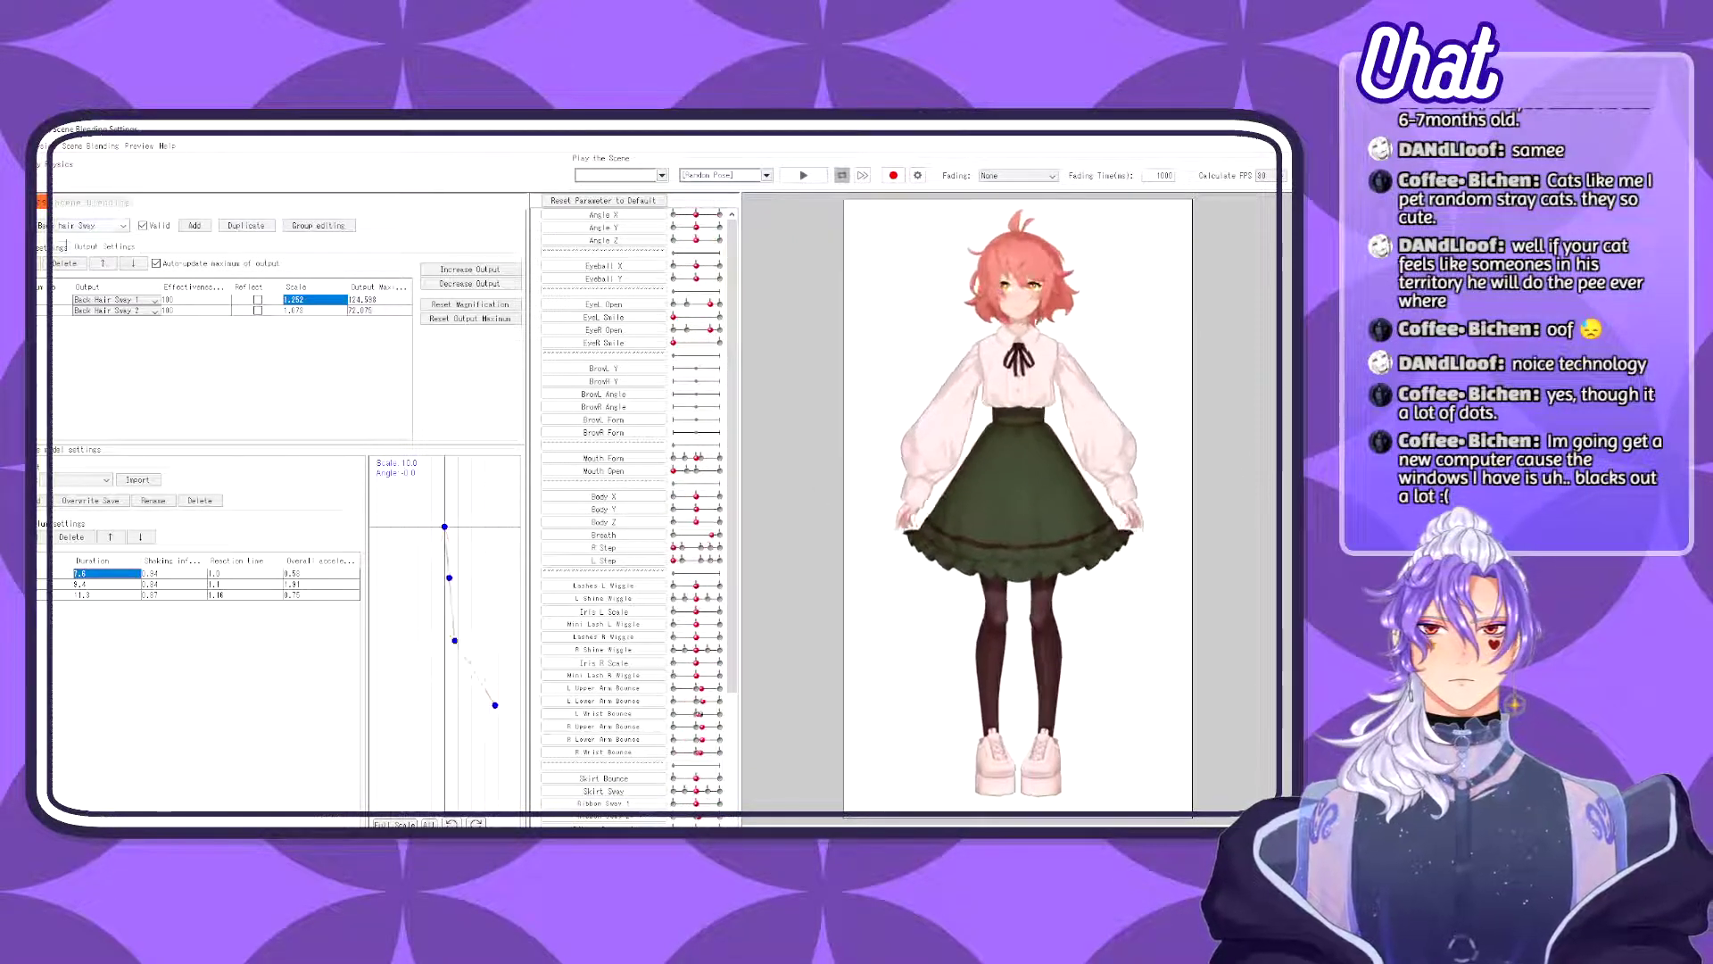
- Try reflecting the Angle X input, restore it, adjust the effectiveness of Angle X and Angle Z, and return to the model
{"action": "left_click", "coordinate": [57, 249]}
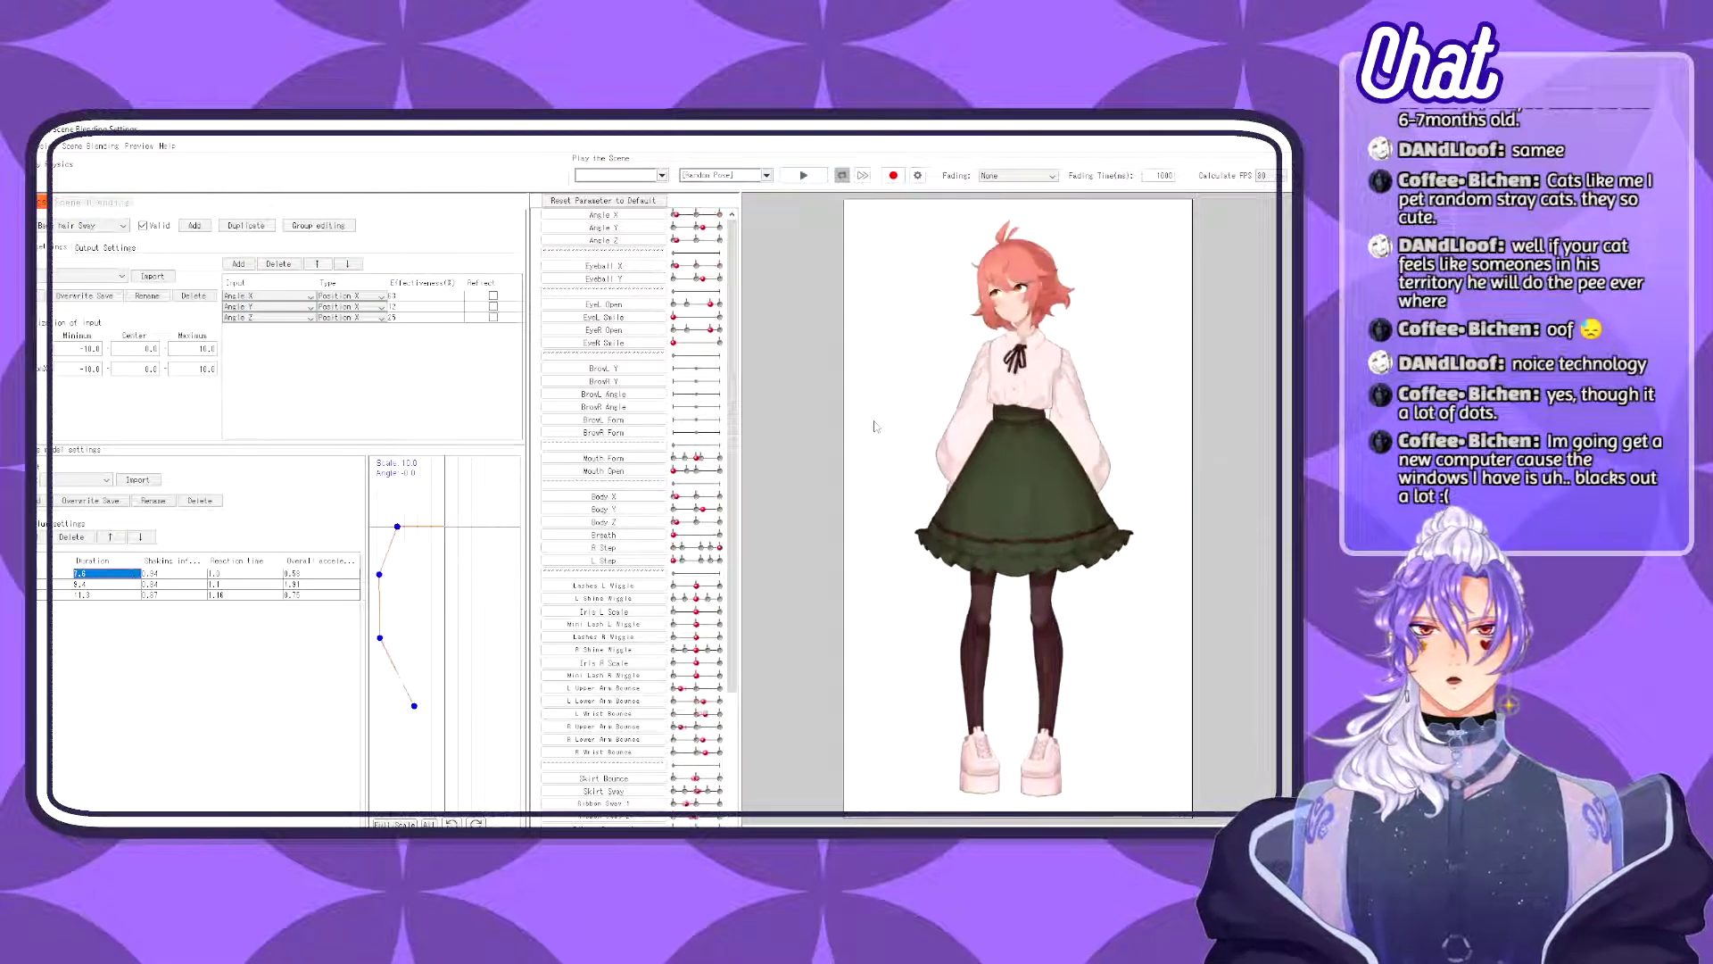
{"action": "left_click", "coordinate": [494, 295]}
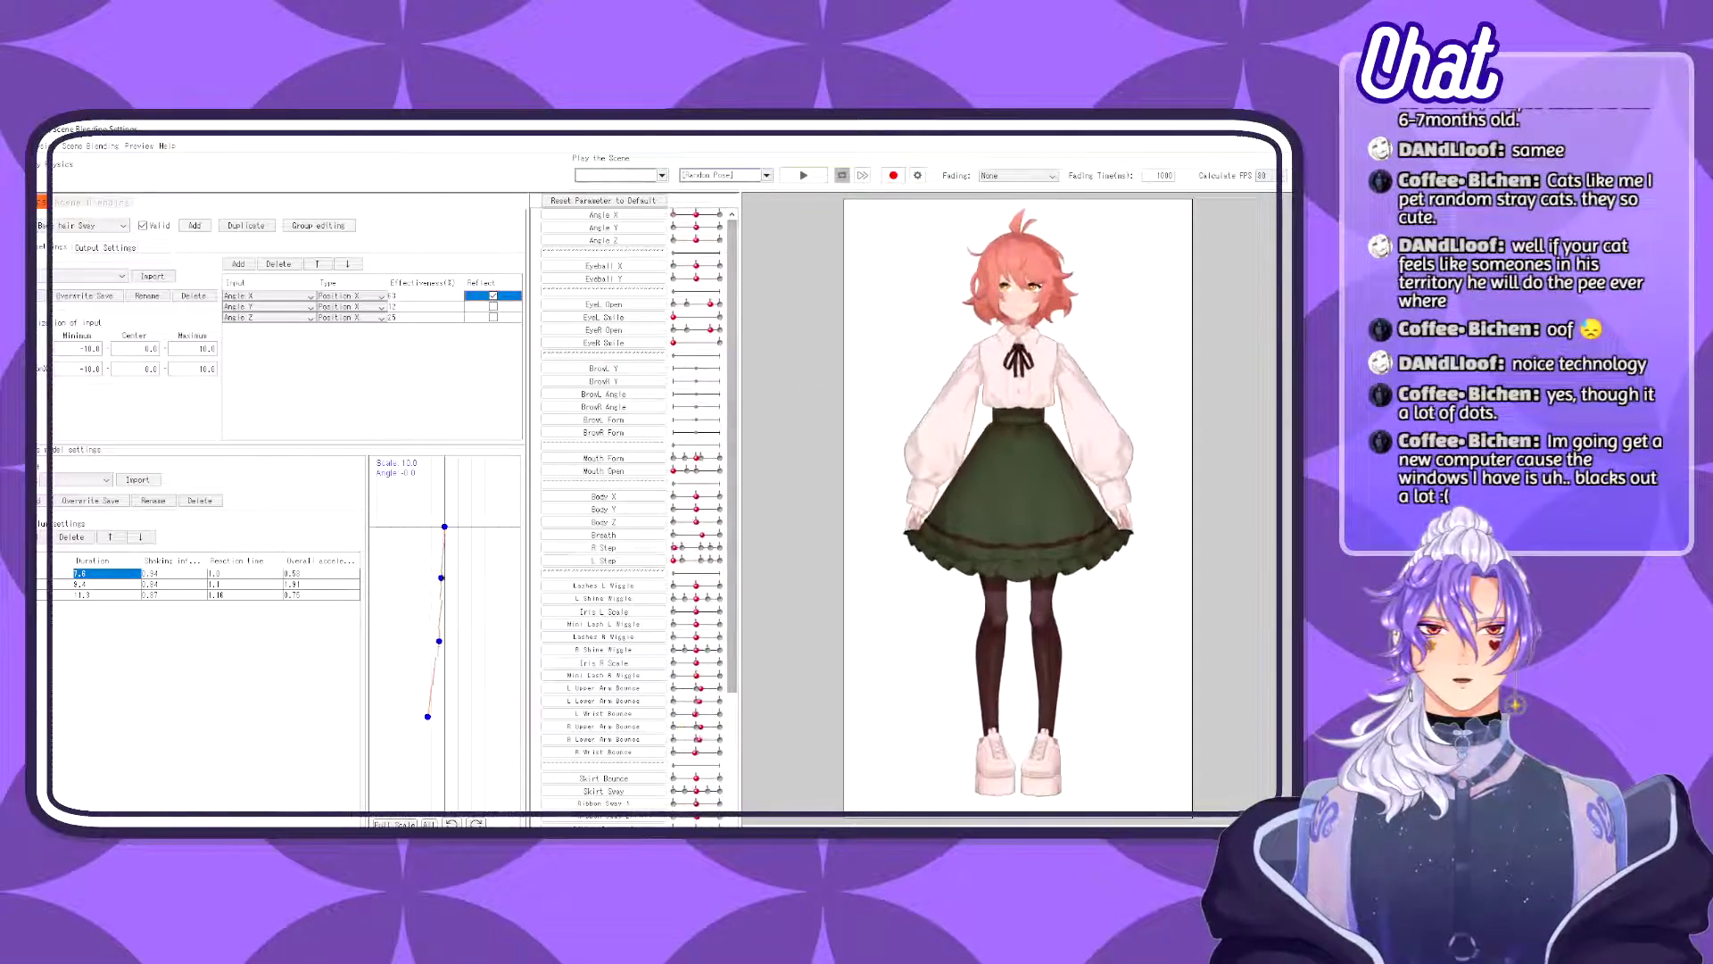
{"action": "left_click", "coordinate": [493, 295]}
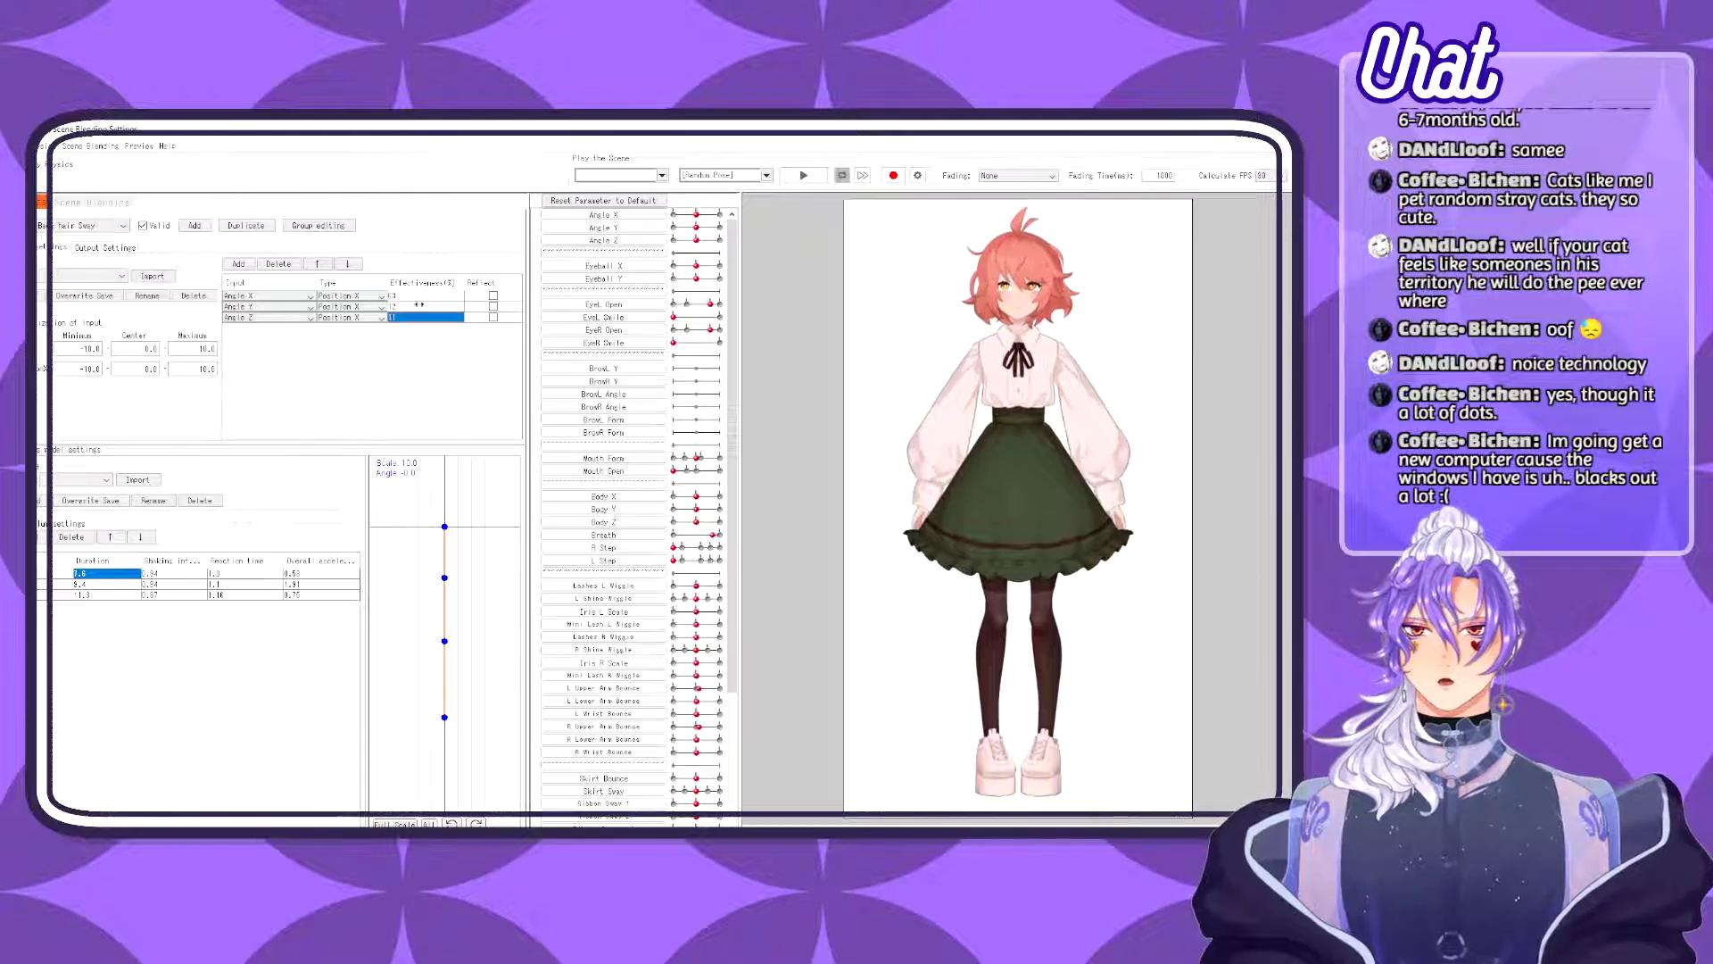
{"action": "left_click", "coordinate": [425, 295]}
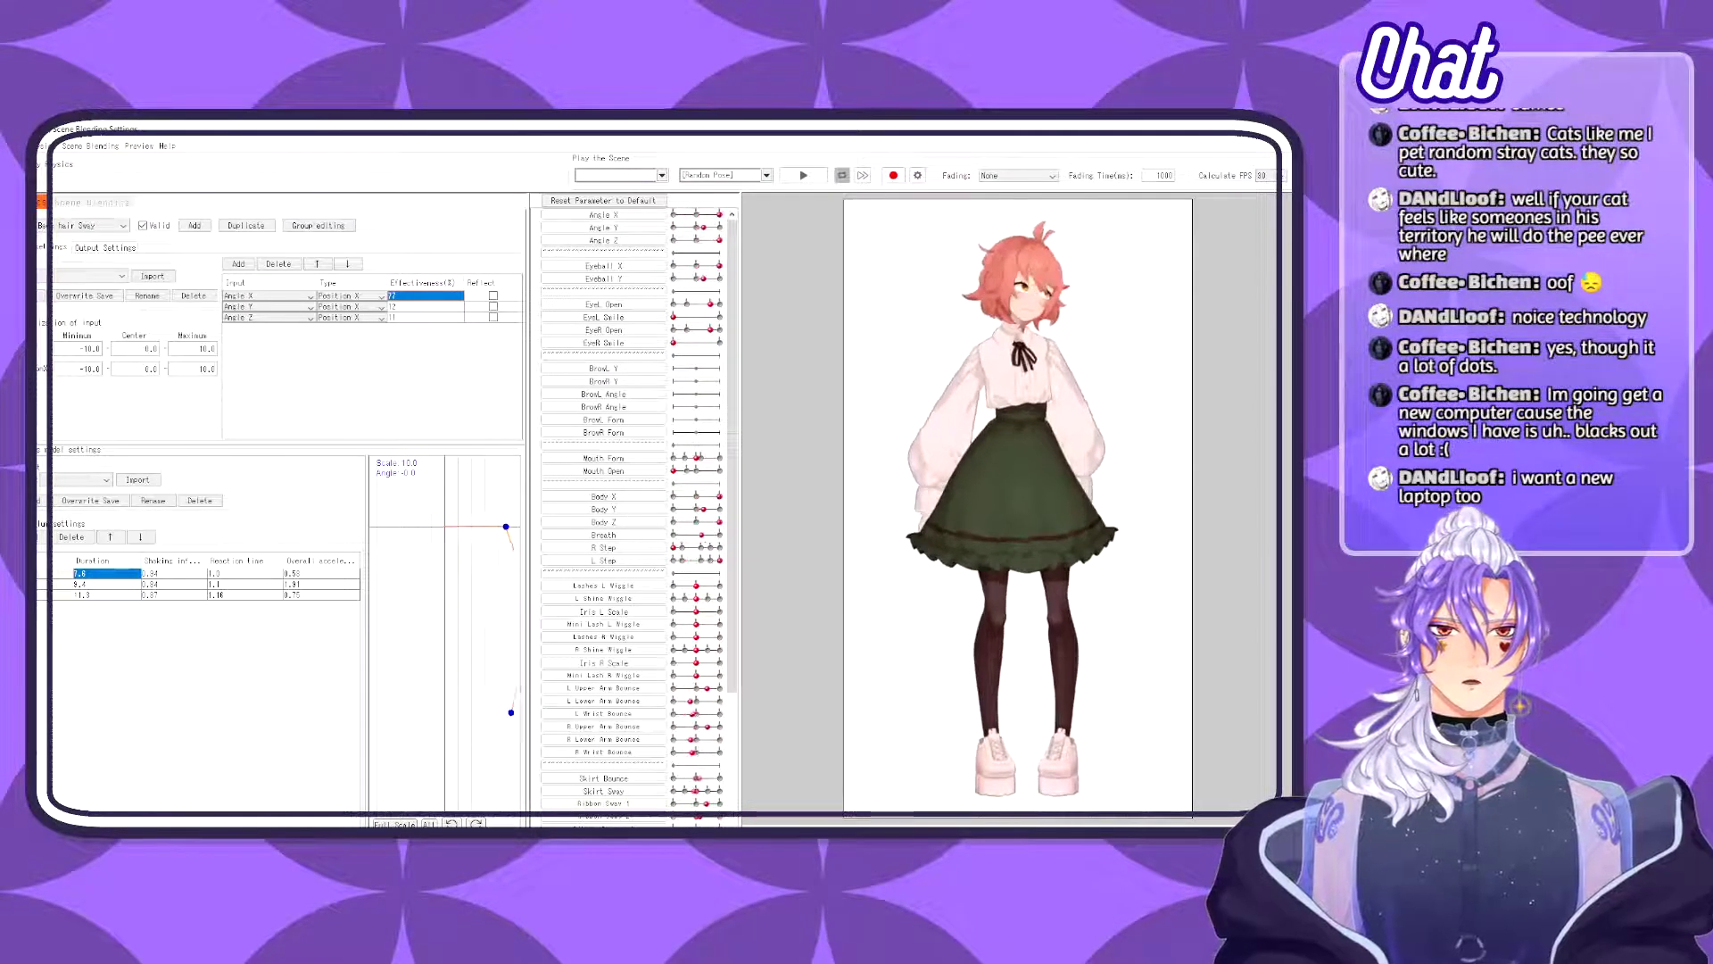
{"action": "left_click", "coordinate": [1268, 127]}
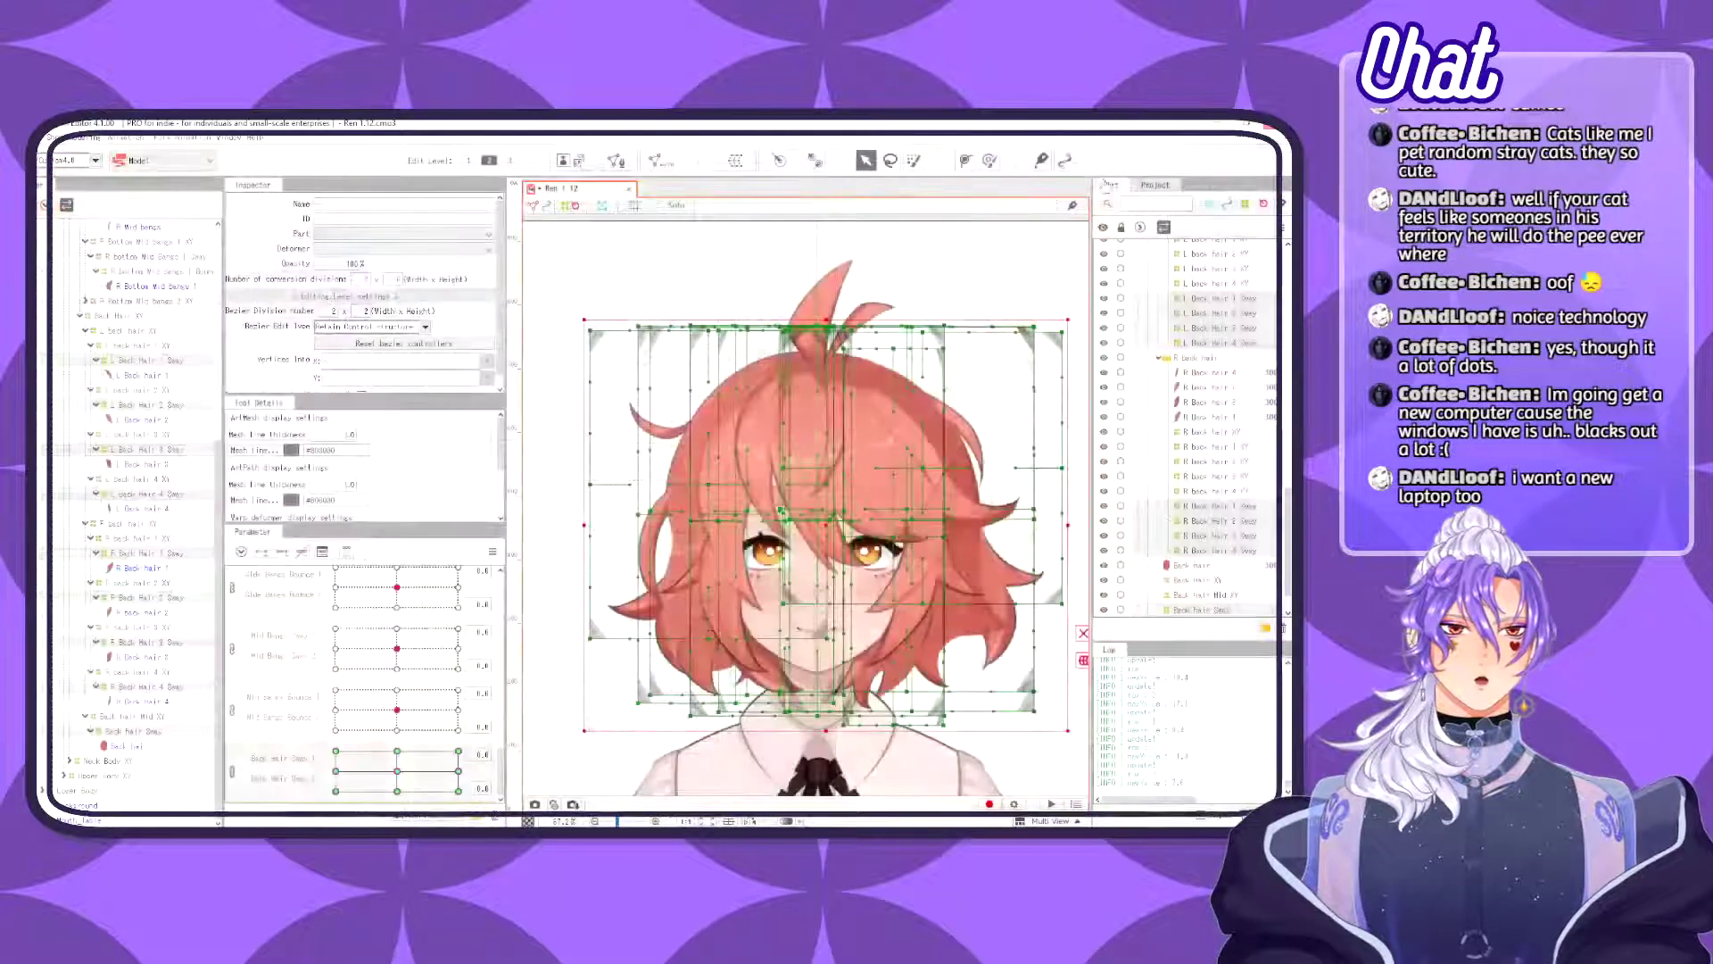
- Edit the meshes of R Mid Bangs and R Back Hair 1 together and unbind their glued points
{"action": "left_click", "coordinate": [666, 512]}
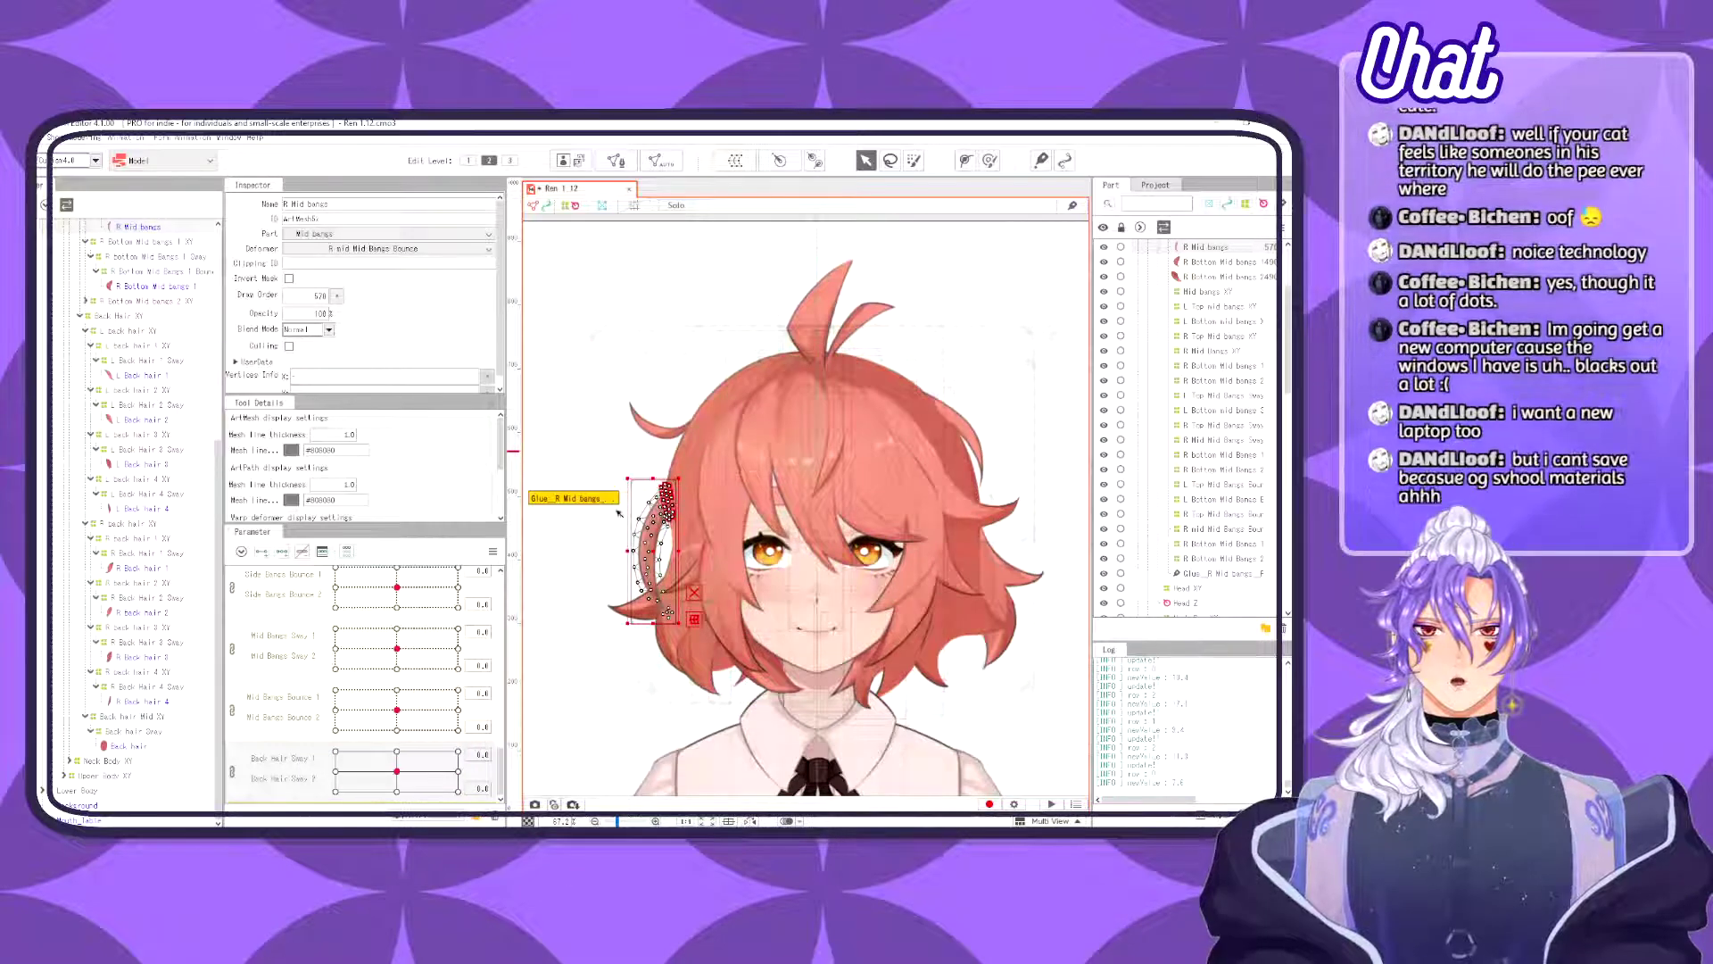
{"action": "left_click", "coordinate": [677, 455]}
{"action": "left_click", "coordinate": [653, 498]}
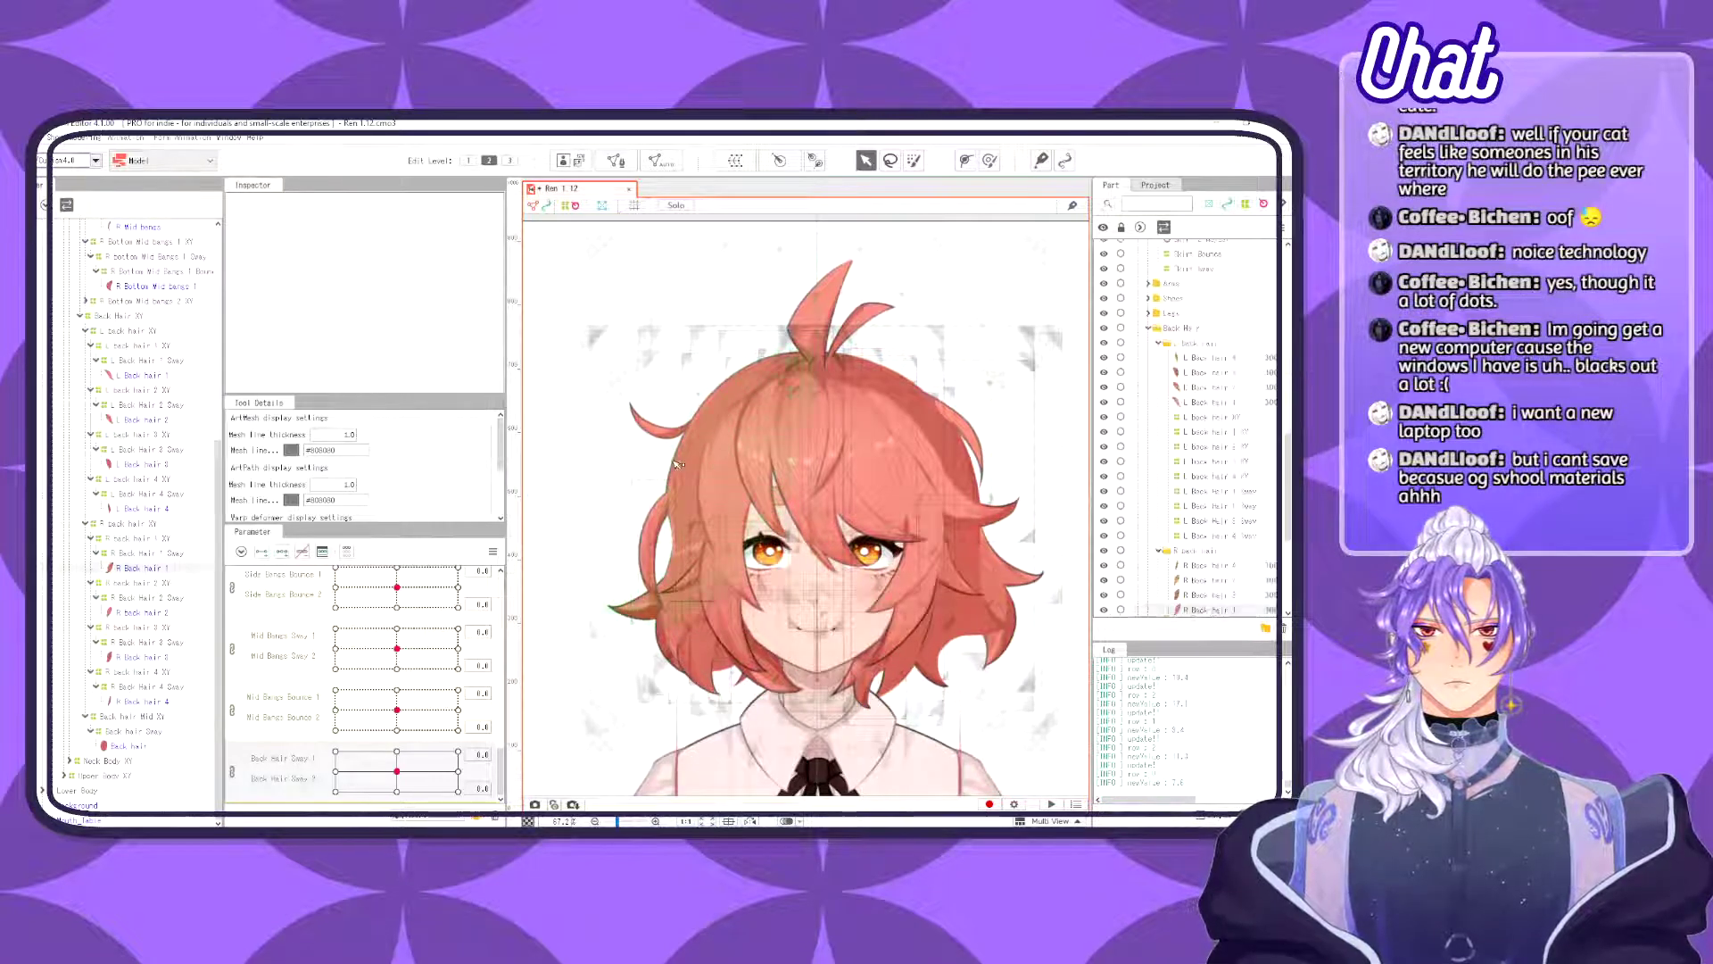
{"action": "left_click", "coordinate": [665, 509], "text": "shift"}
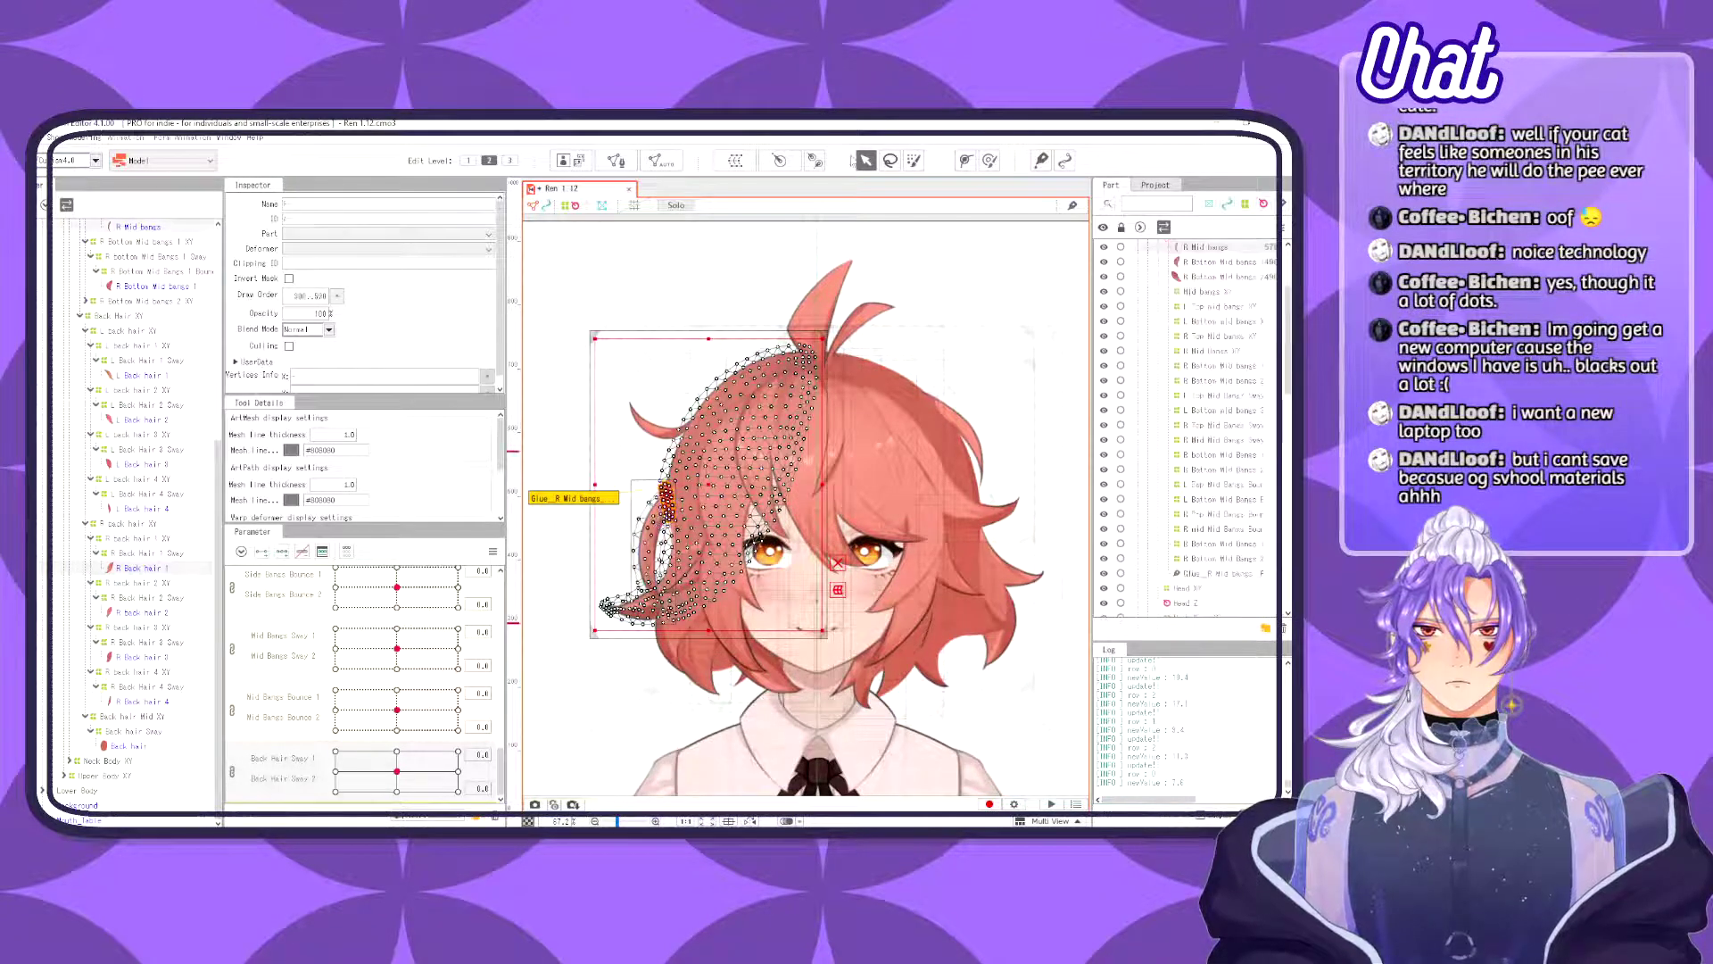
{"action": "left_click", "coordinate": [779, 161]}
{"action": "key", "text": "Return"}
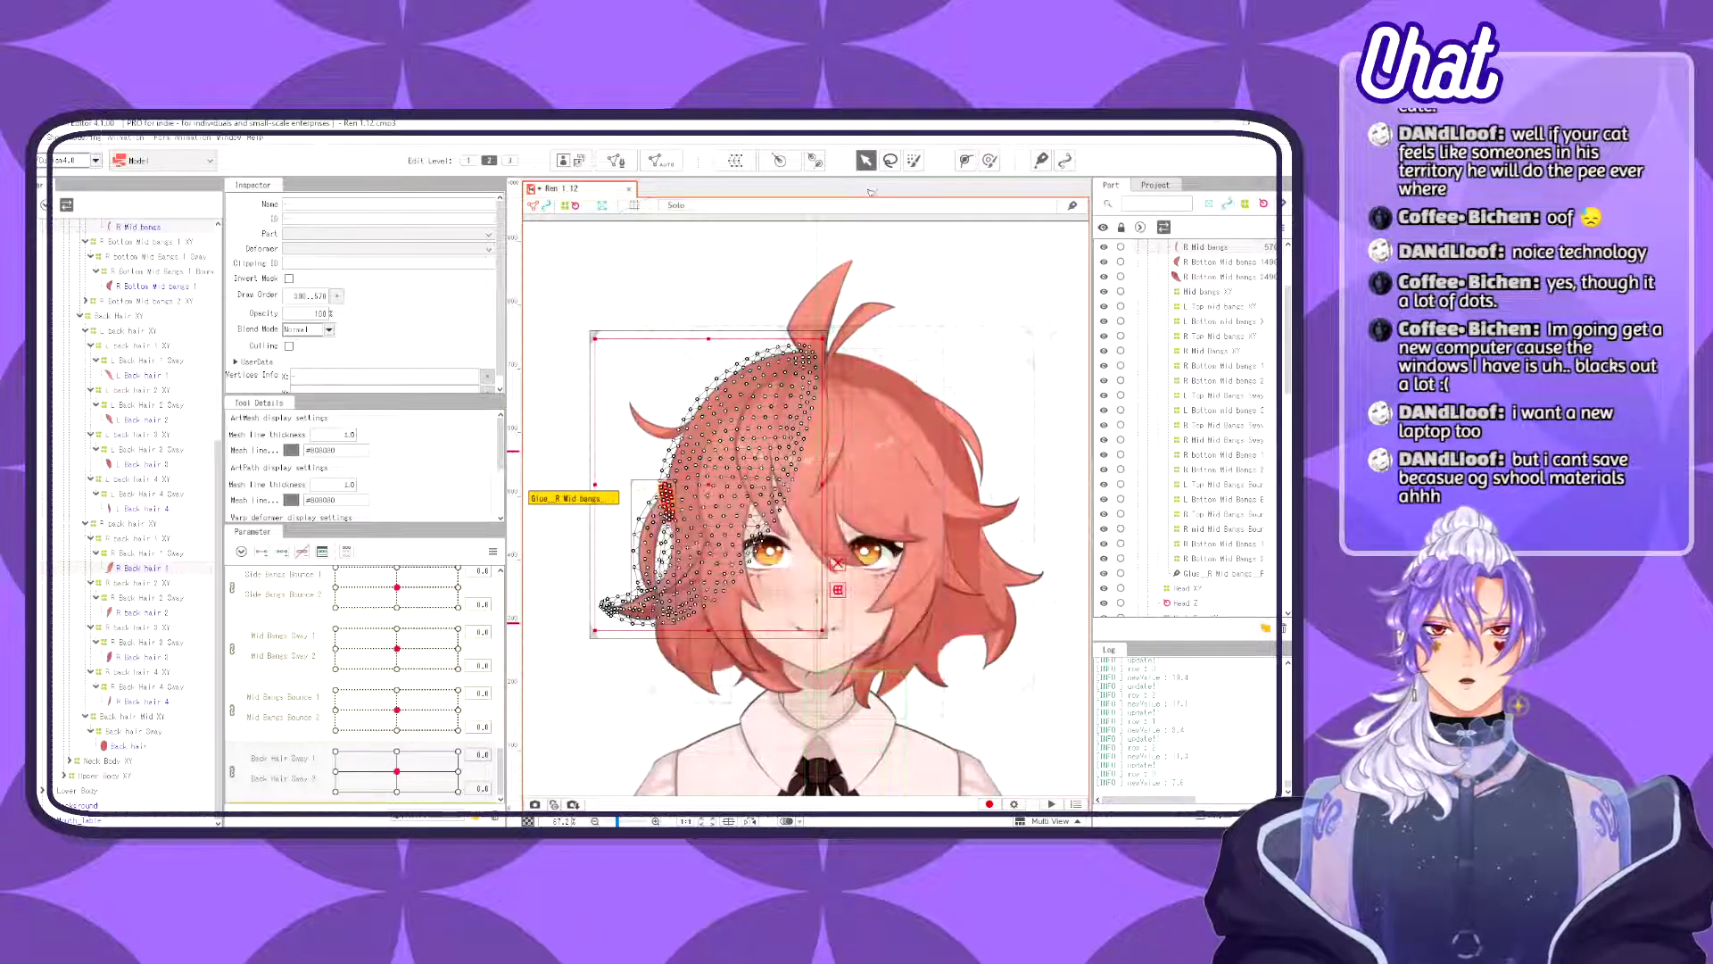
{"action": "left_click", "coordinate": [616, 160]}
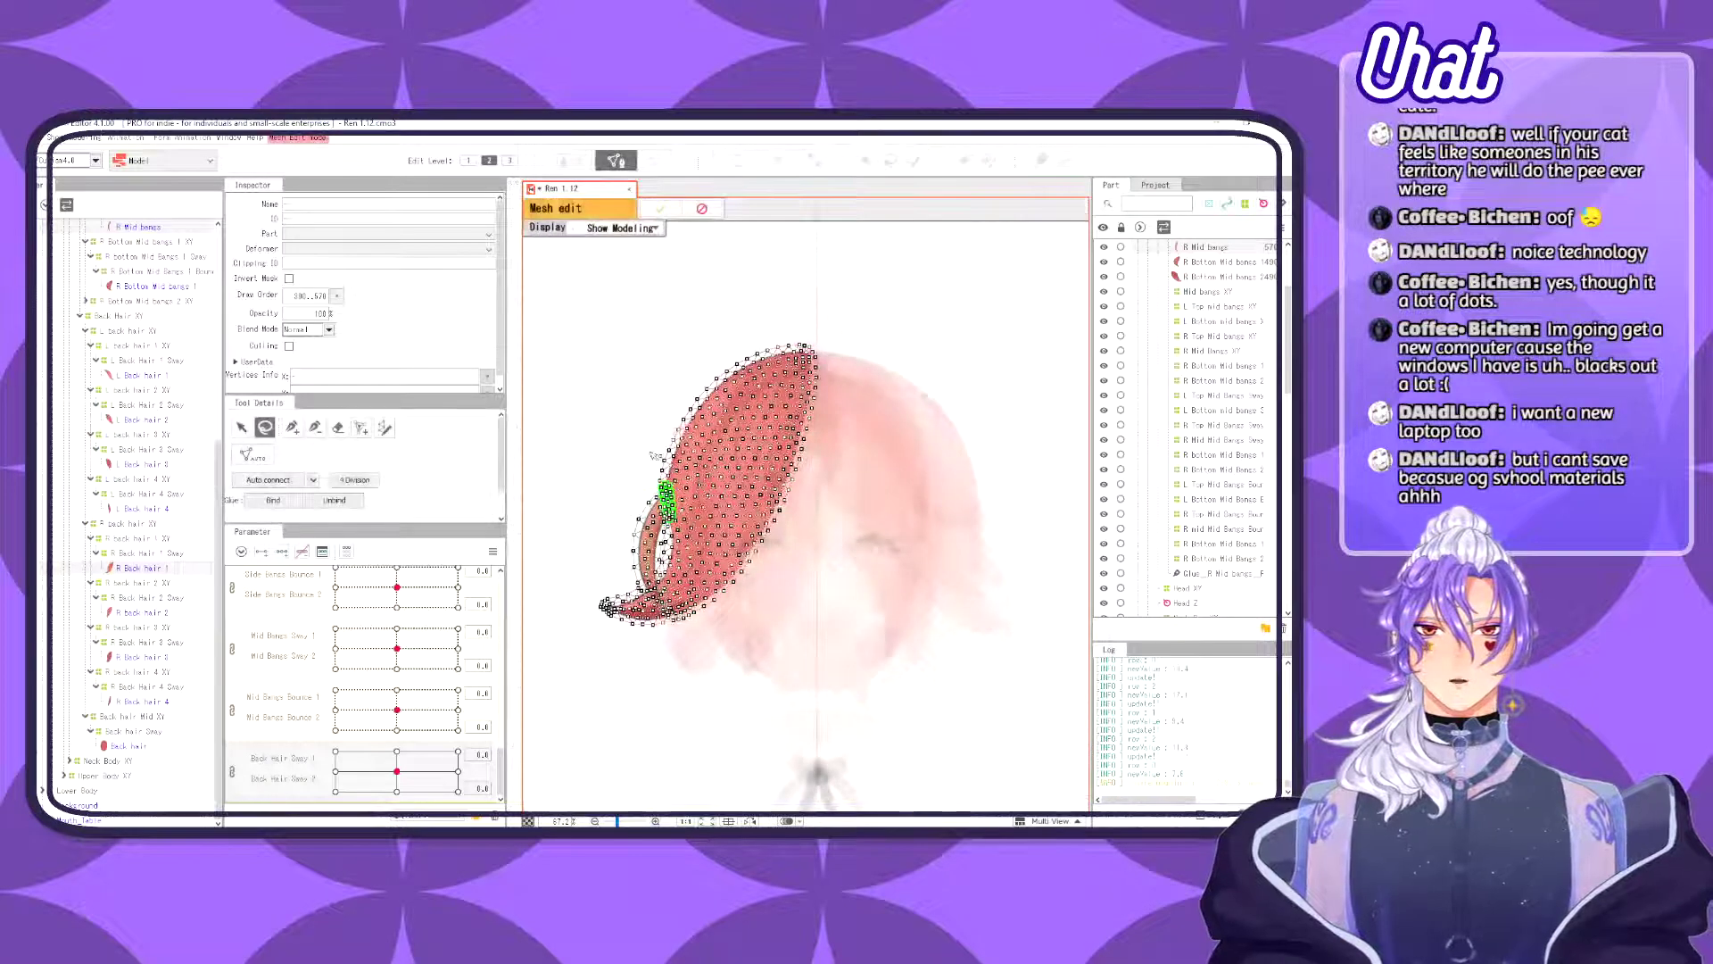
{"action": "scroll", "coordinate": [659, 480], "scroll_direction": "up", "scroll_amount": 2}
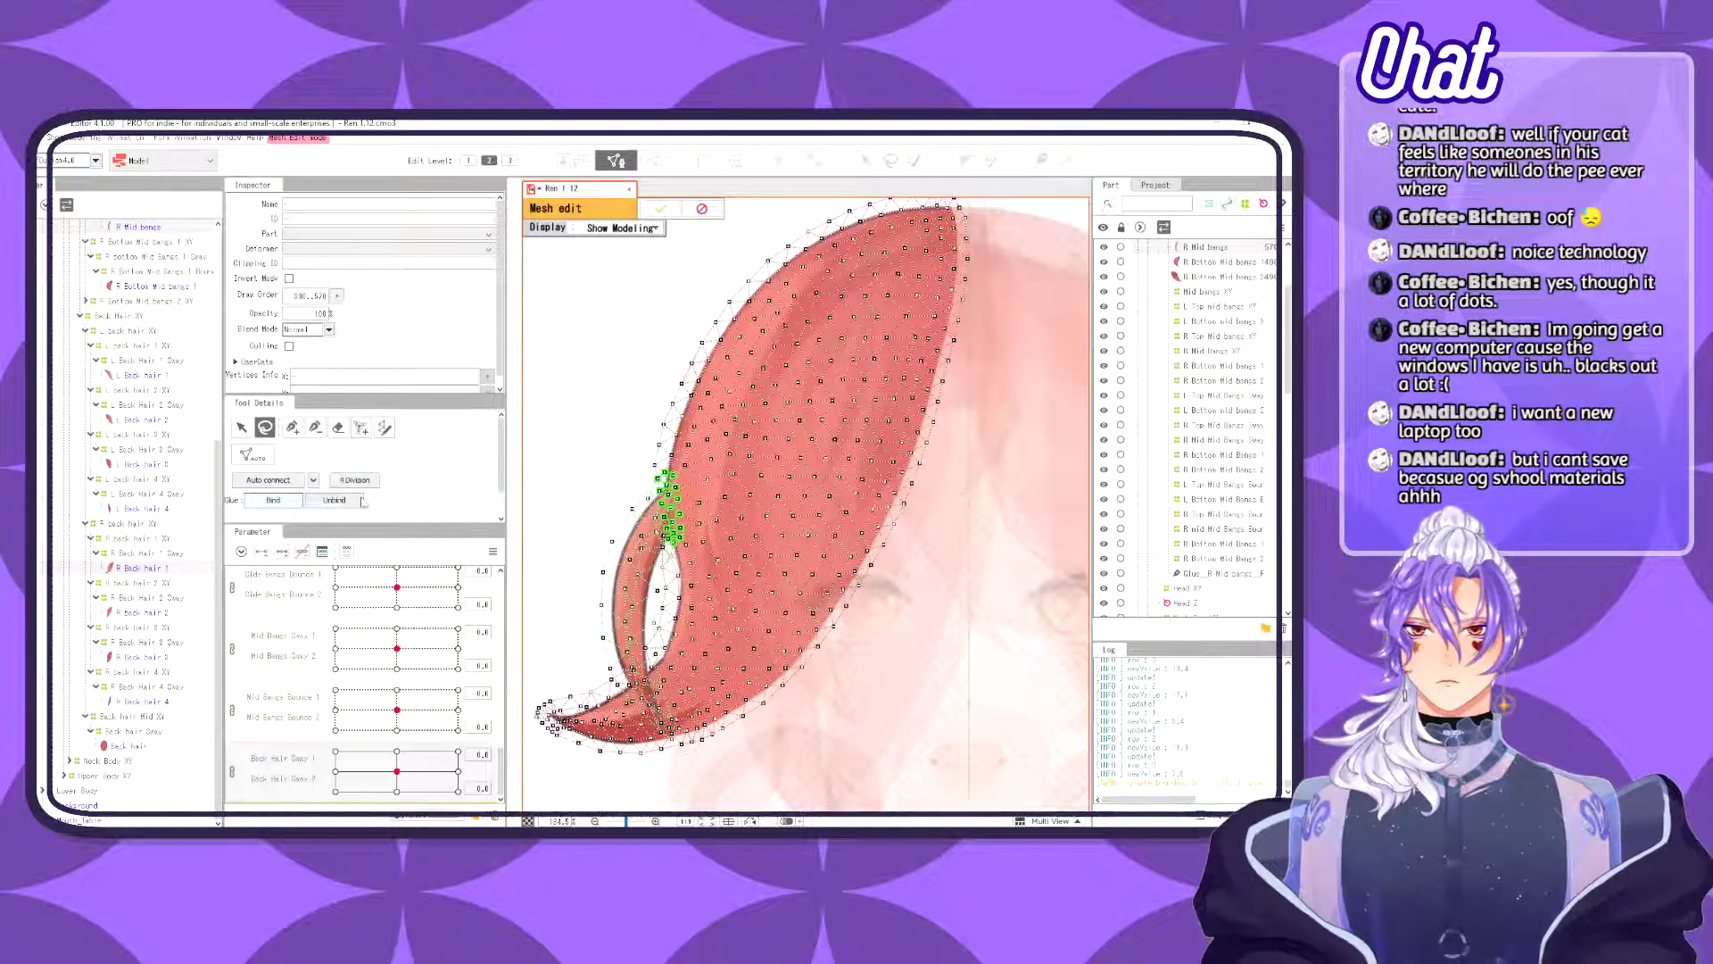
{"action": "left_click", "coordinate": [334, 499]}
{"action": "key", "text": "Return"}
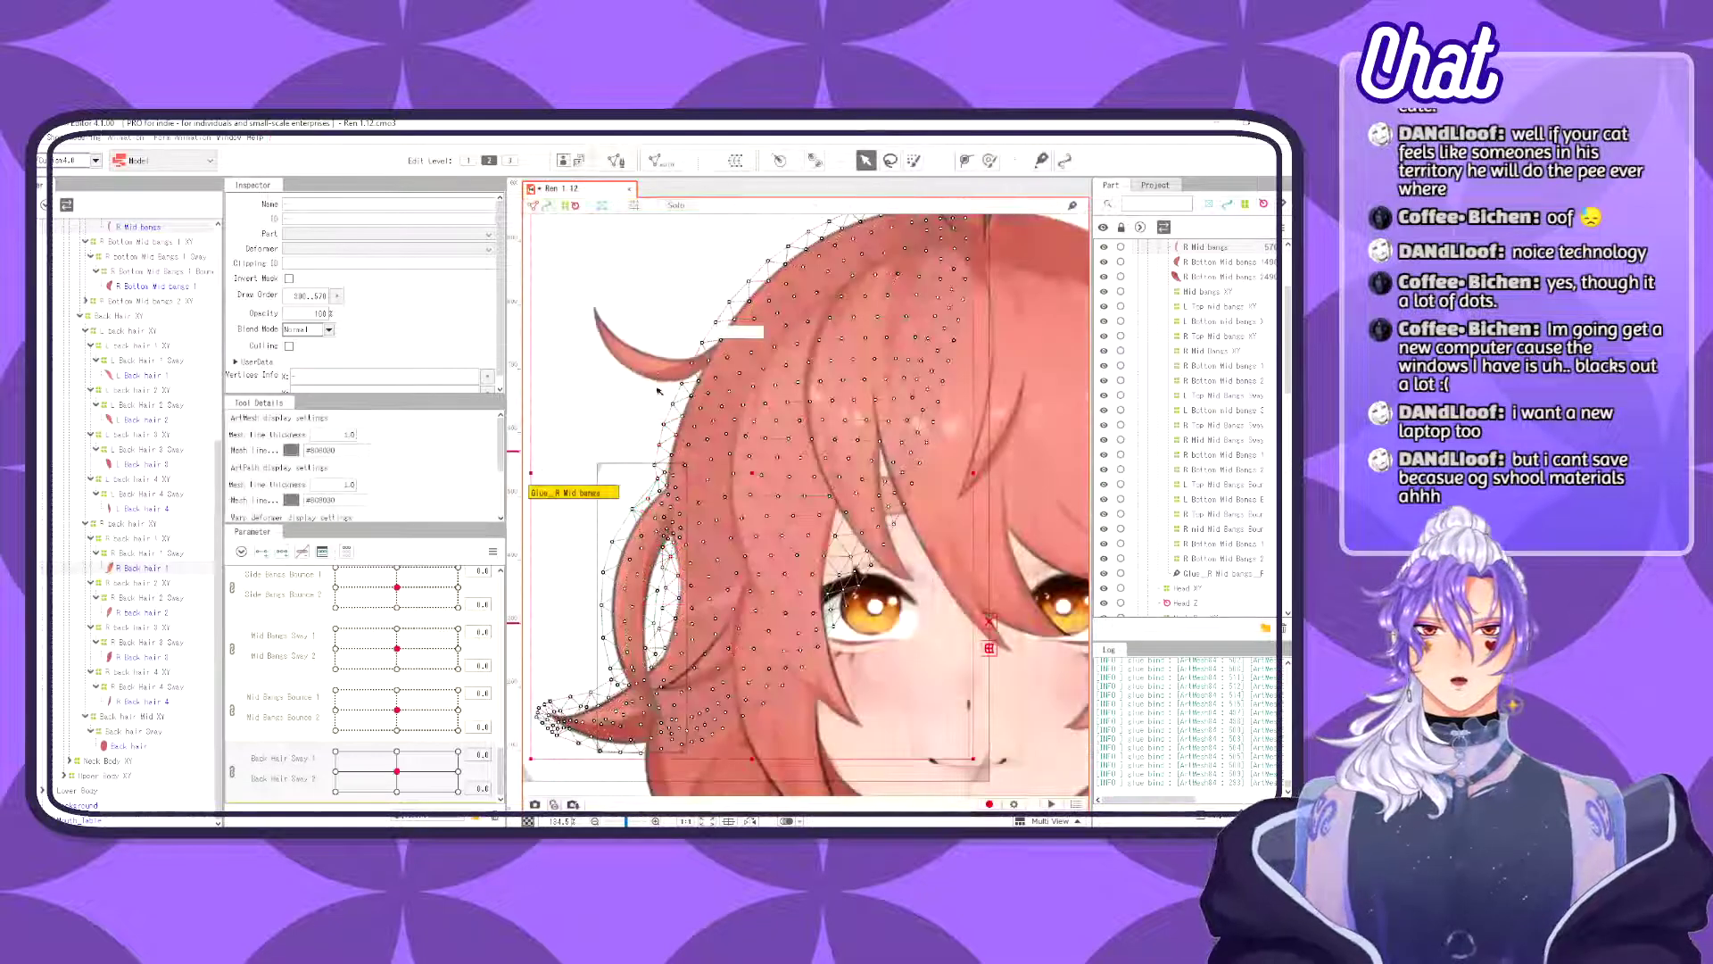
- Reopen the physics settings and lengthen the pendulum durations of the Back Hair Sway group
{"action": "left_click", "coordinate": [85, 138]}
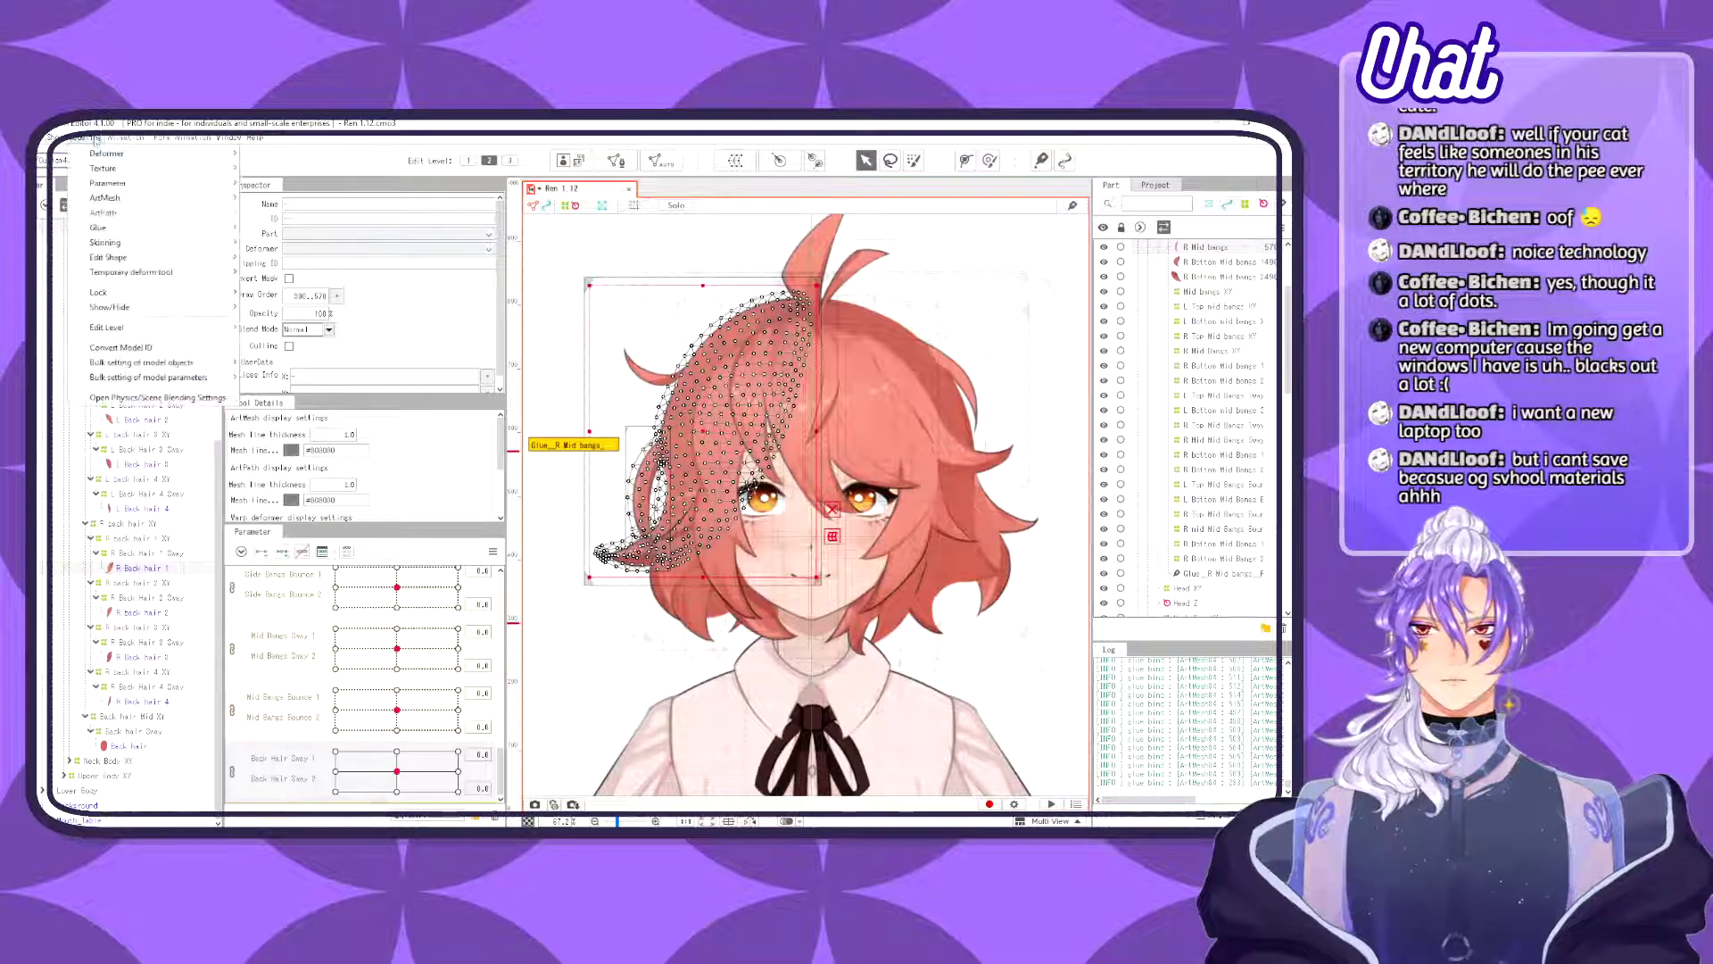
{"action": "left_click", "coordinate": [129, 397]}
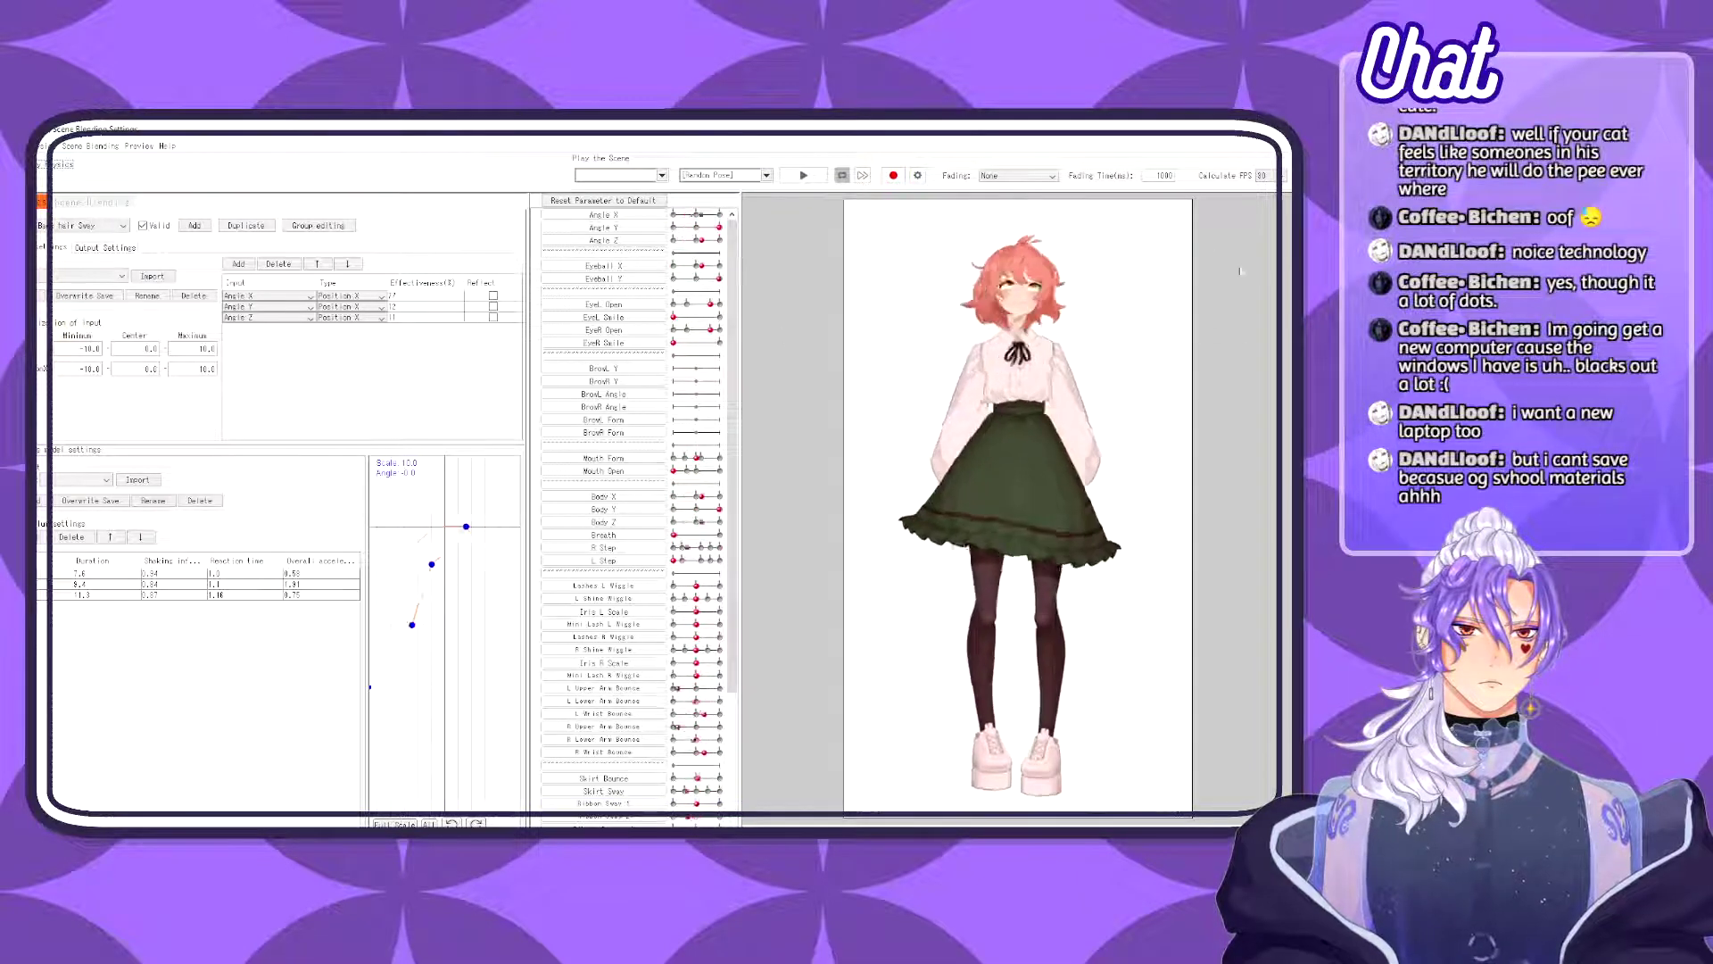
{"action": "left_click", "coordinate": [120, 249]}
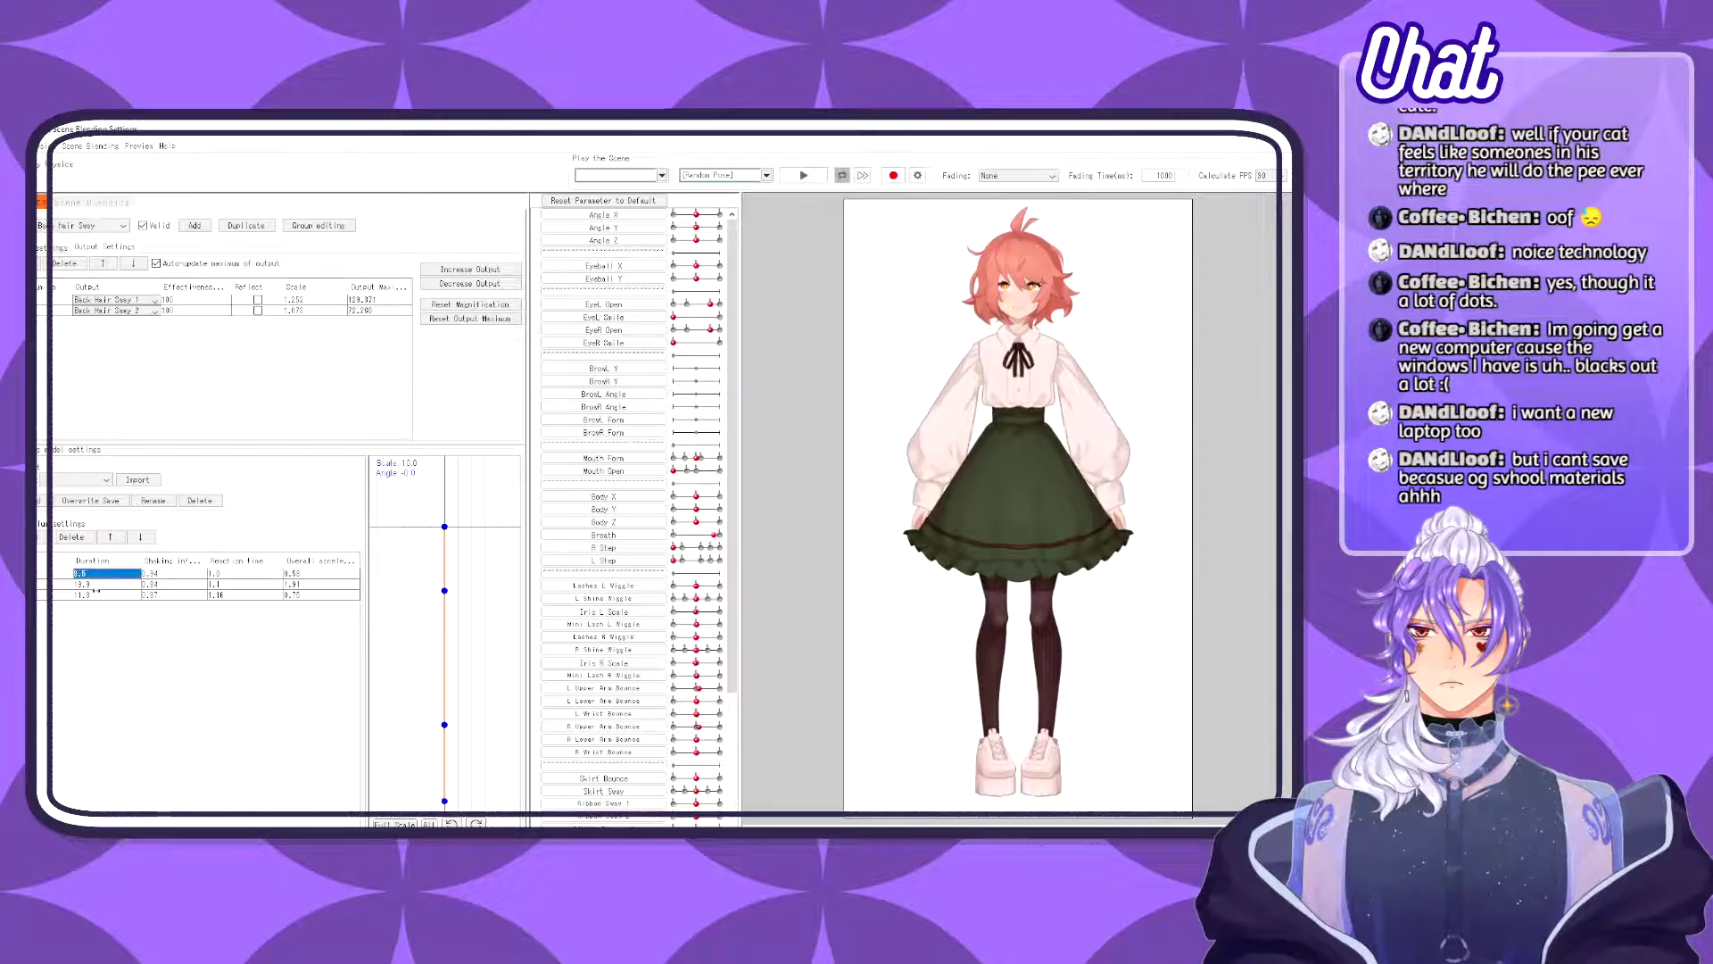
{"action": "left_click_drag", "start_coordinate": [96, 592], "coordinate": [83, 595]}
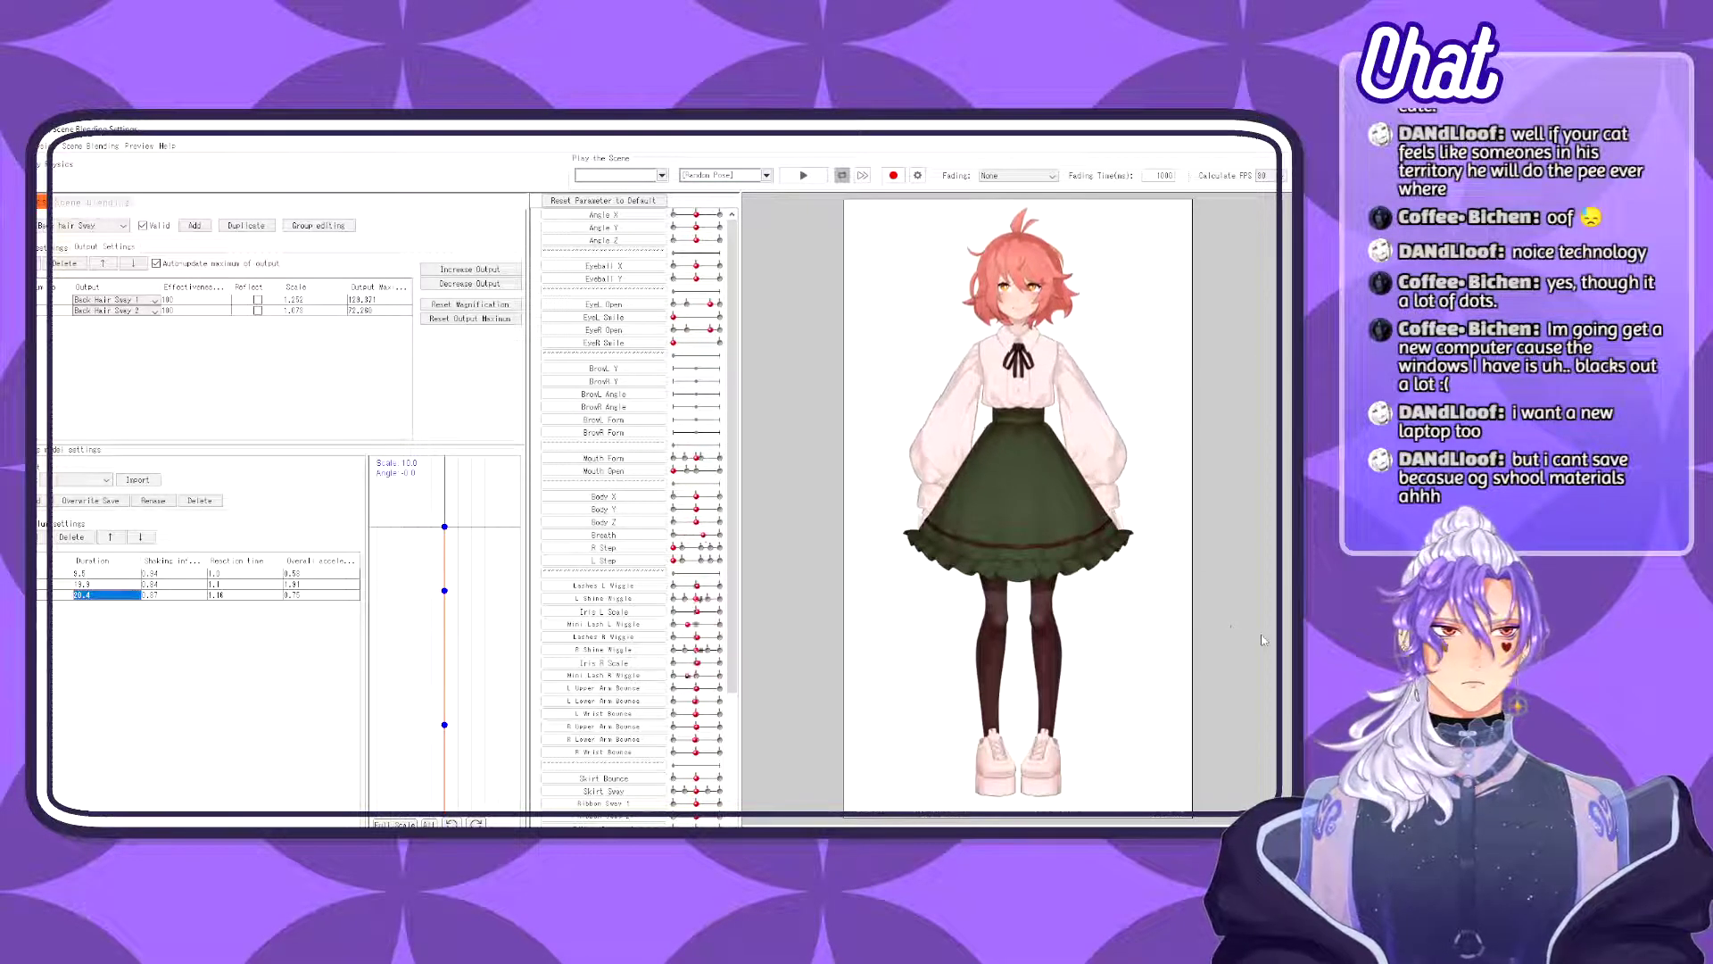
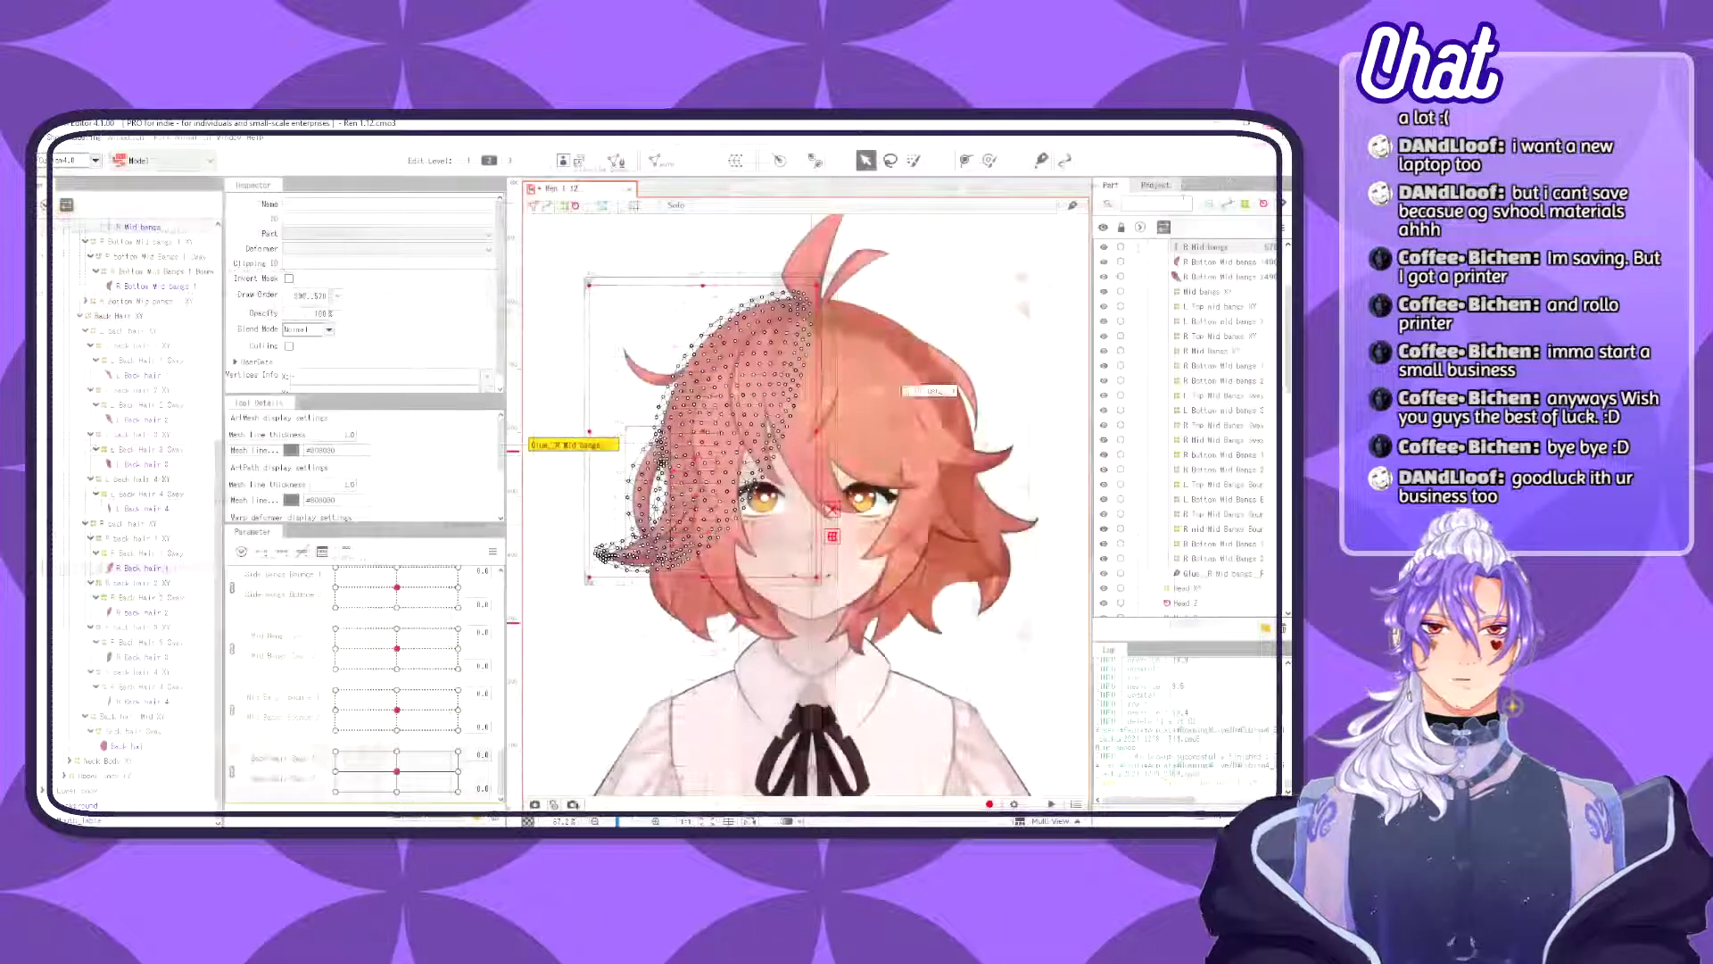
- Start a new parameter and name it Back Hair Bounce 1
{"action": "left_click", "coordinate": [93, 139]}
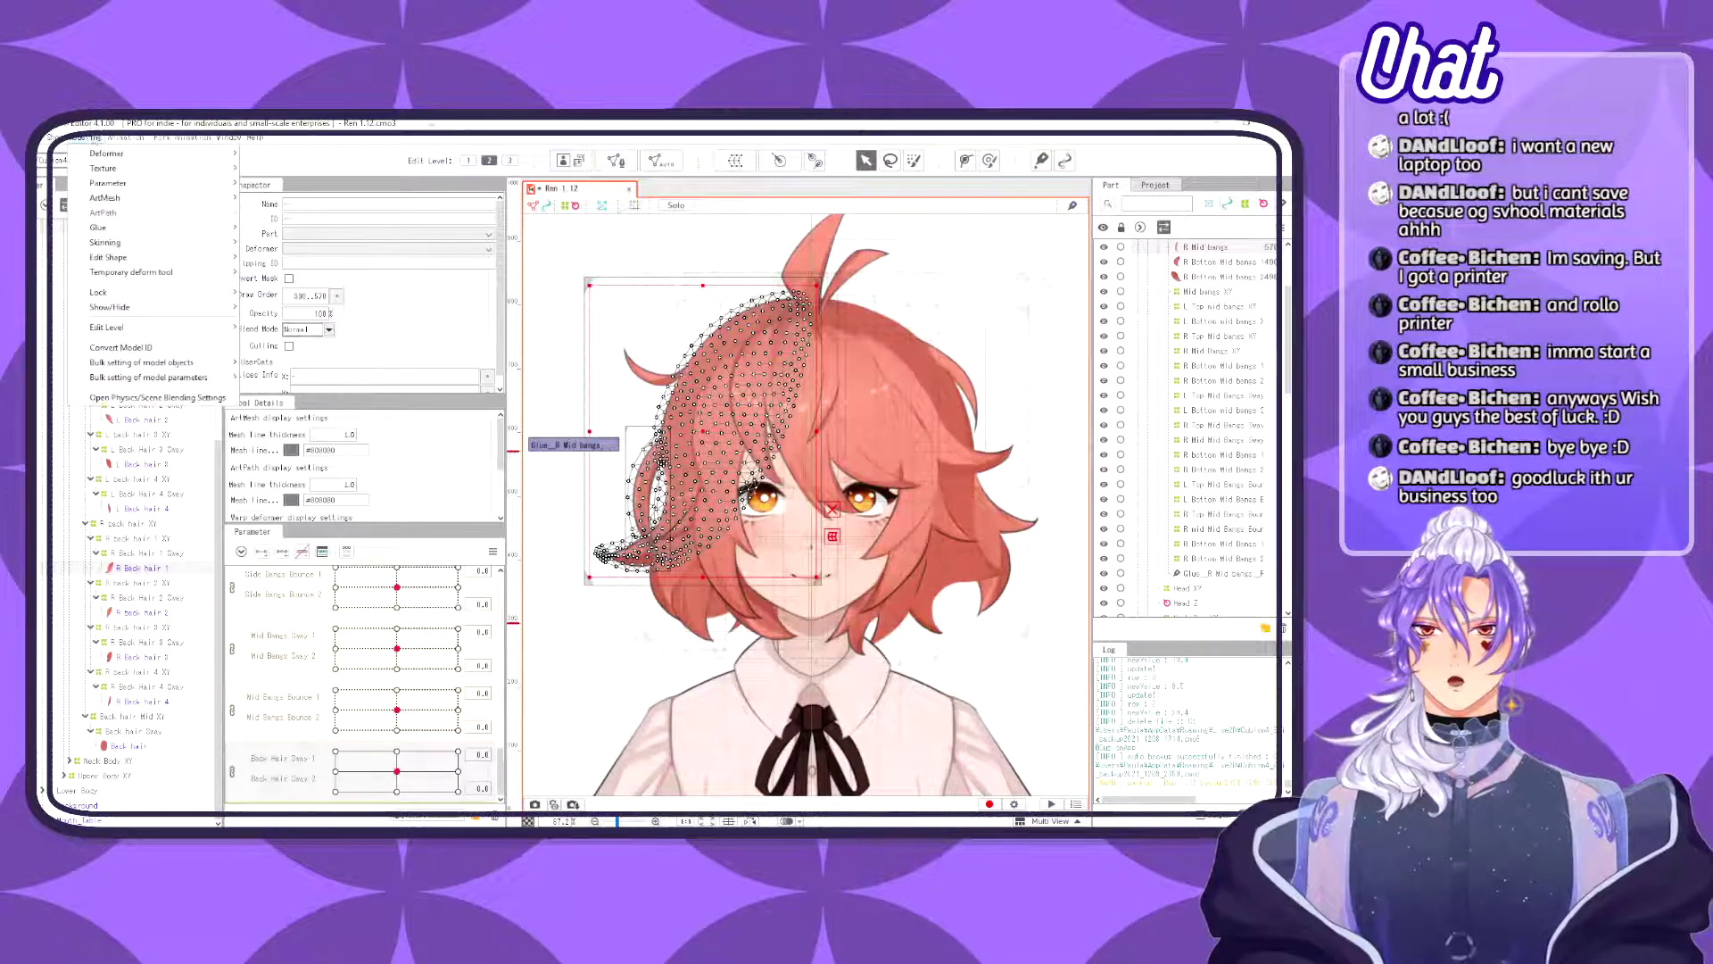
{"action": "left_click", "coordinate": [157, 397]}
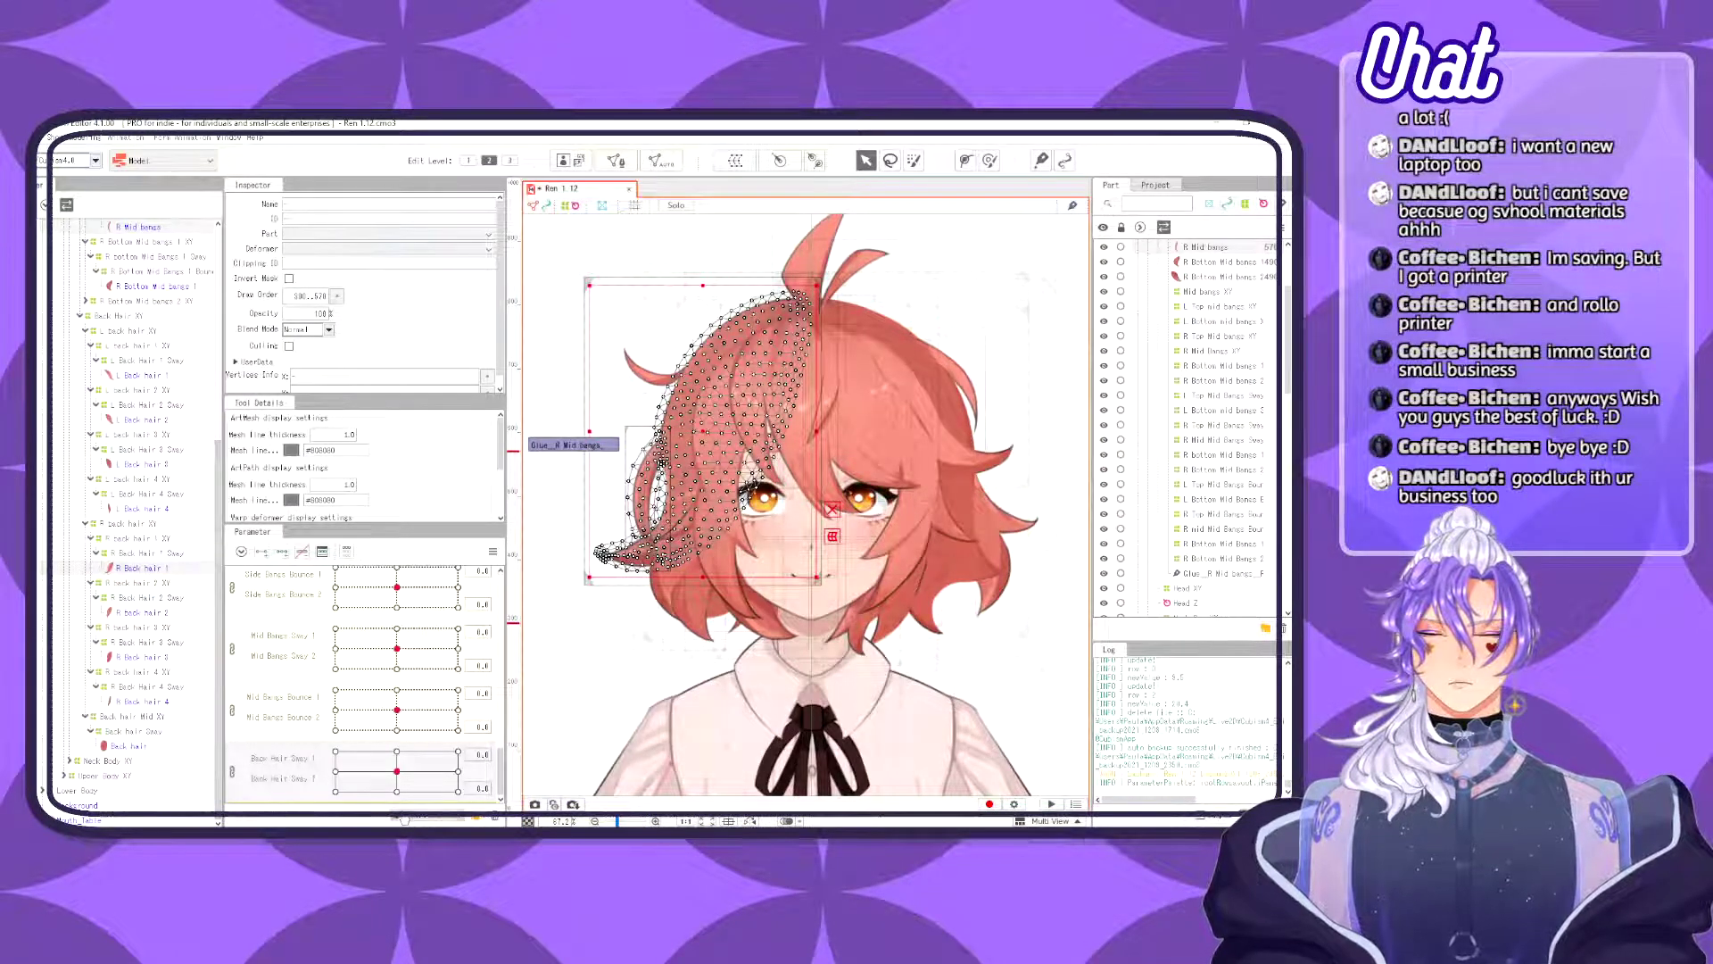
{"action": "left_click", "coordinate": [457, 815]}
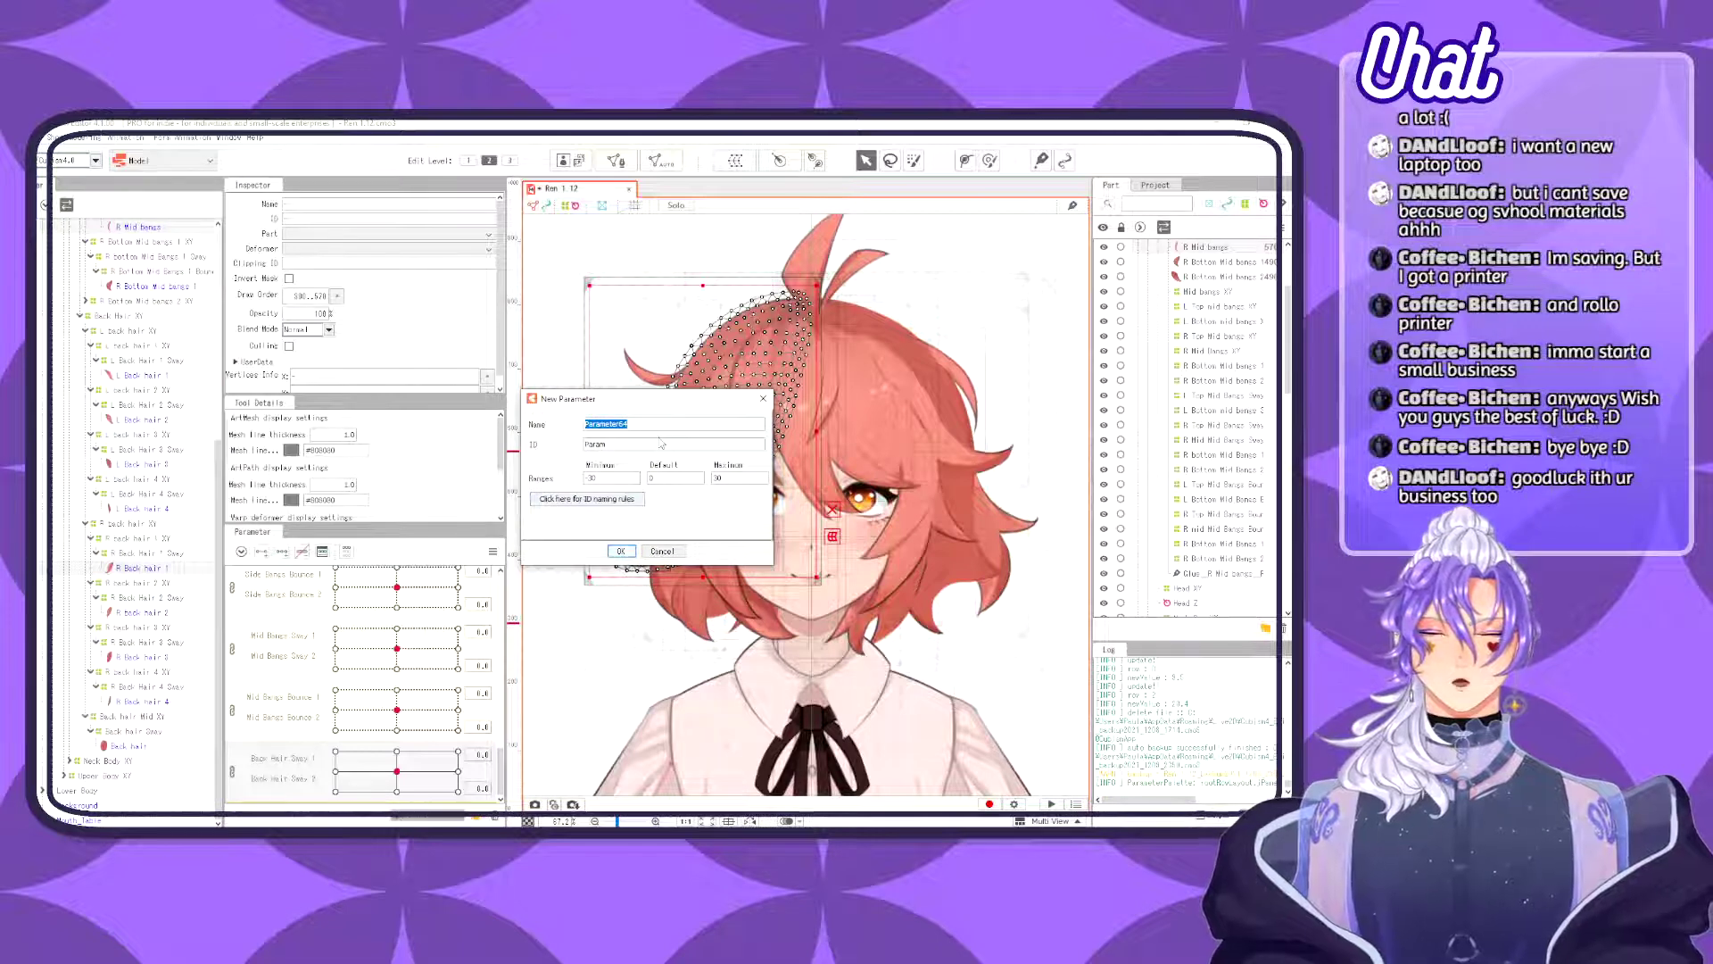
{"action": "type", "text": "Back Hair"}
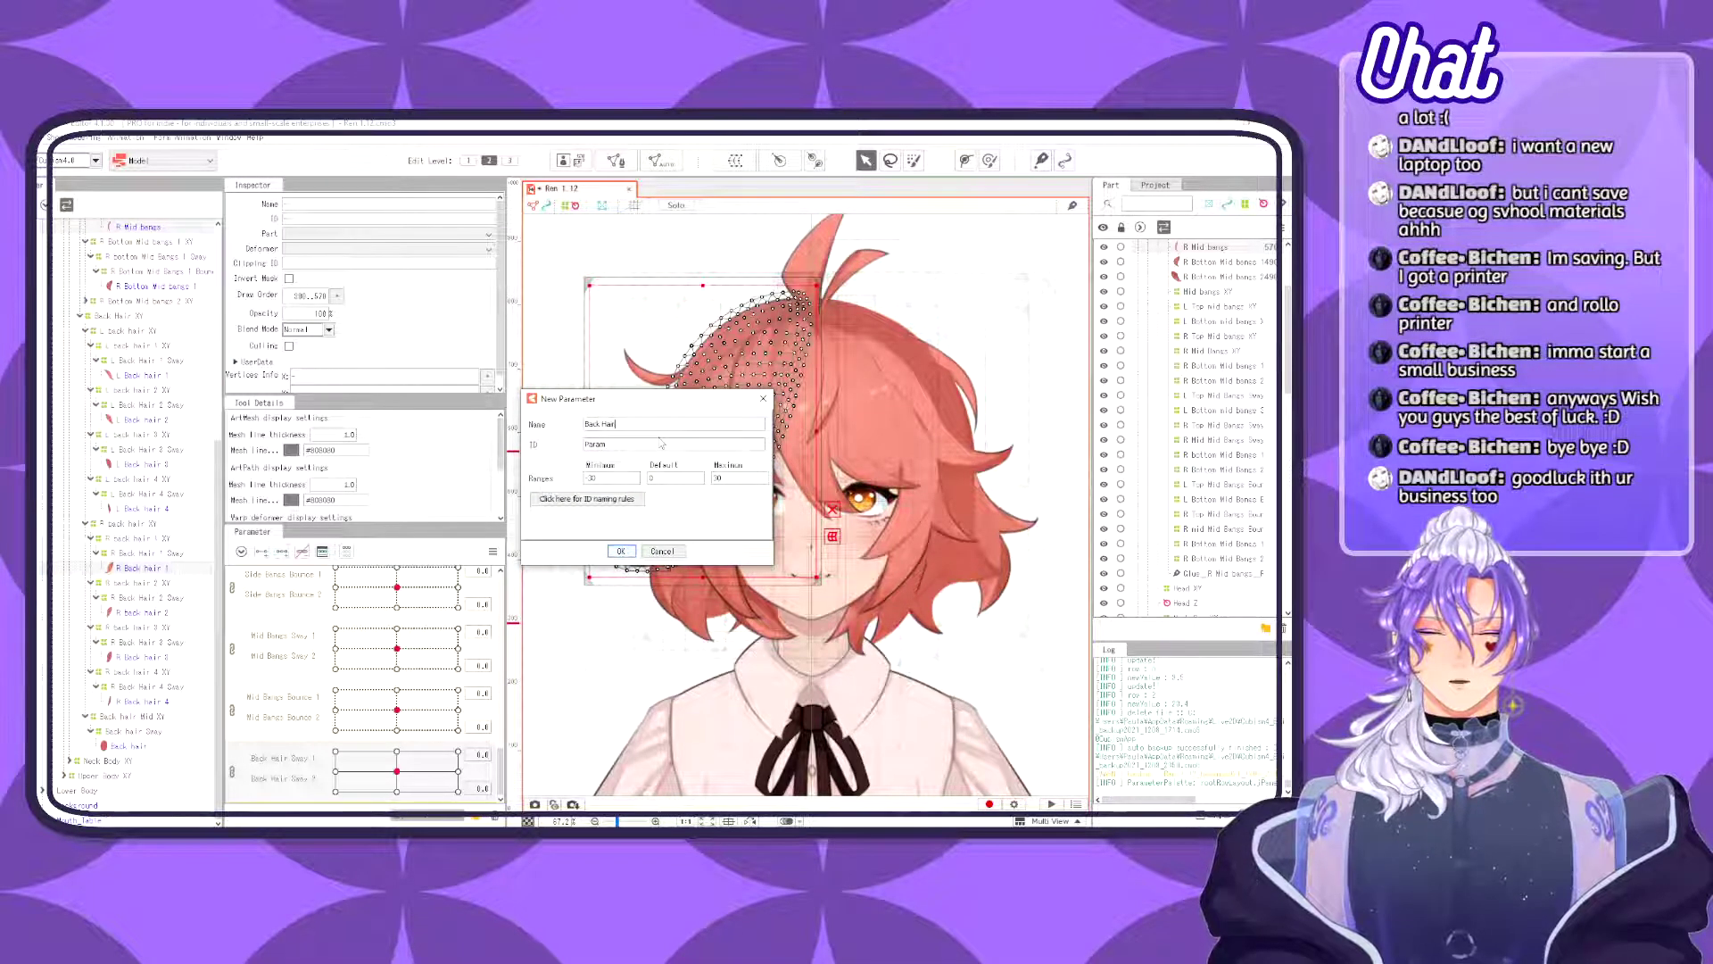
{"action": "type", "text": " bounce"}
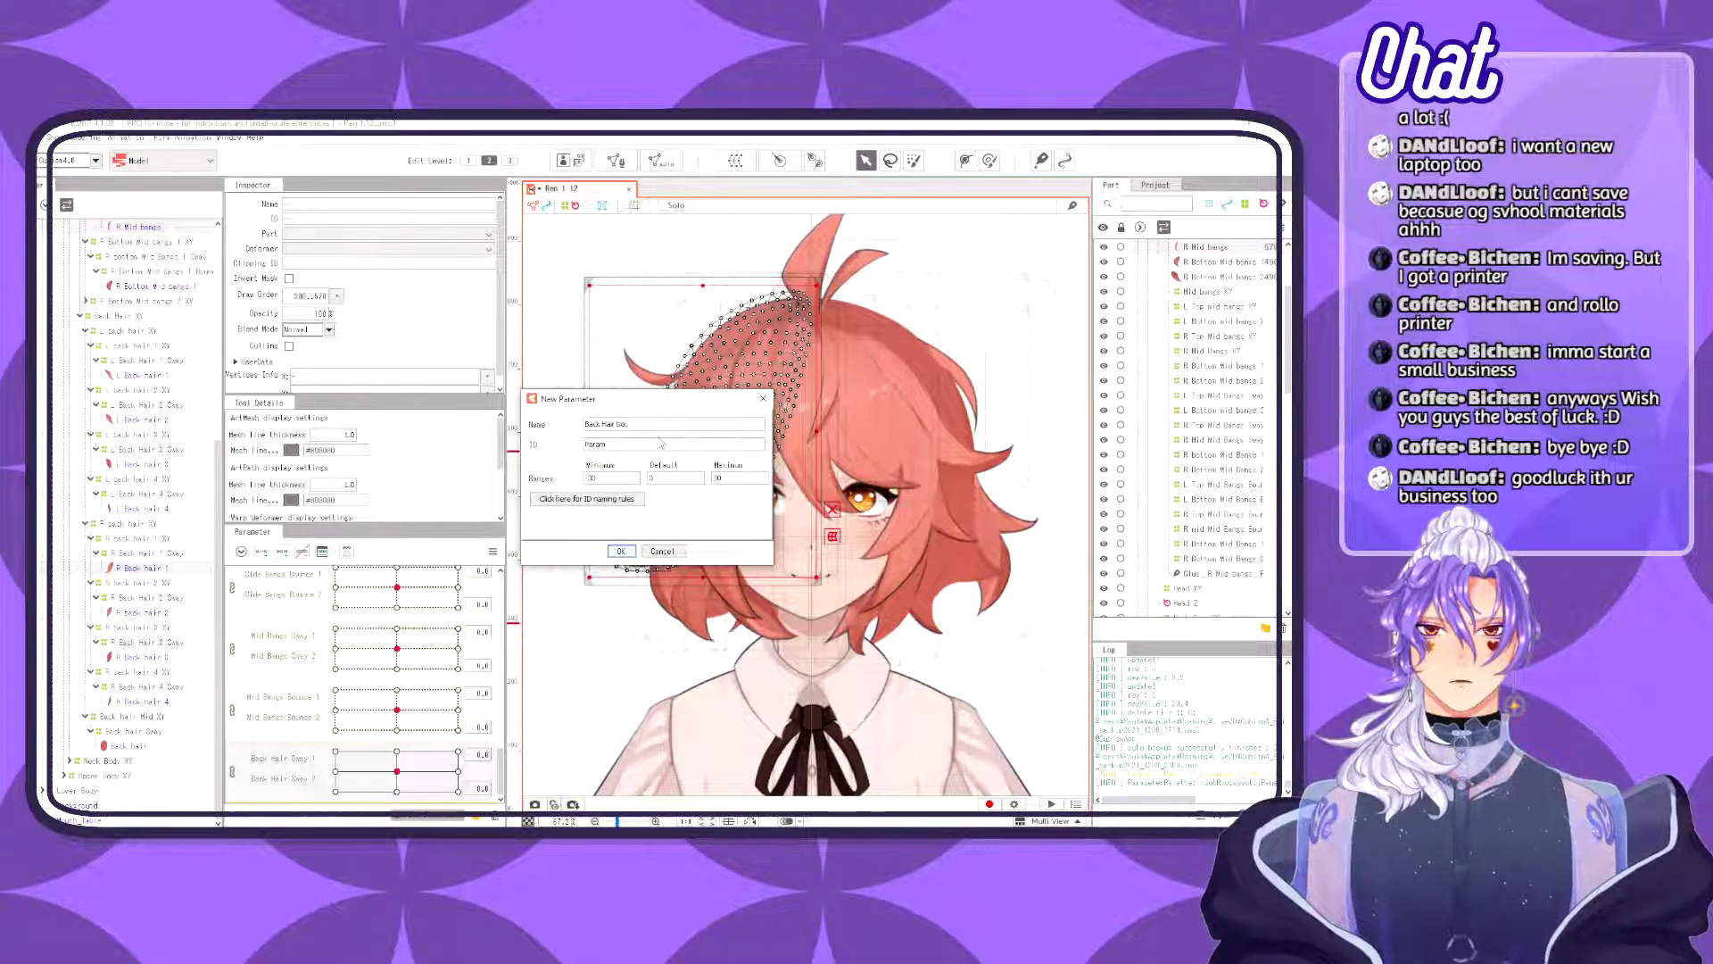
{"action": "key", "text": "BackSpace"}
{"action": "key", "text": "BackSpace"}
{"action": "type", "text": "Bounc"}
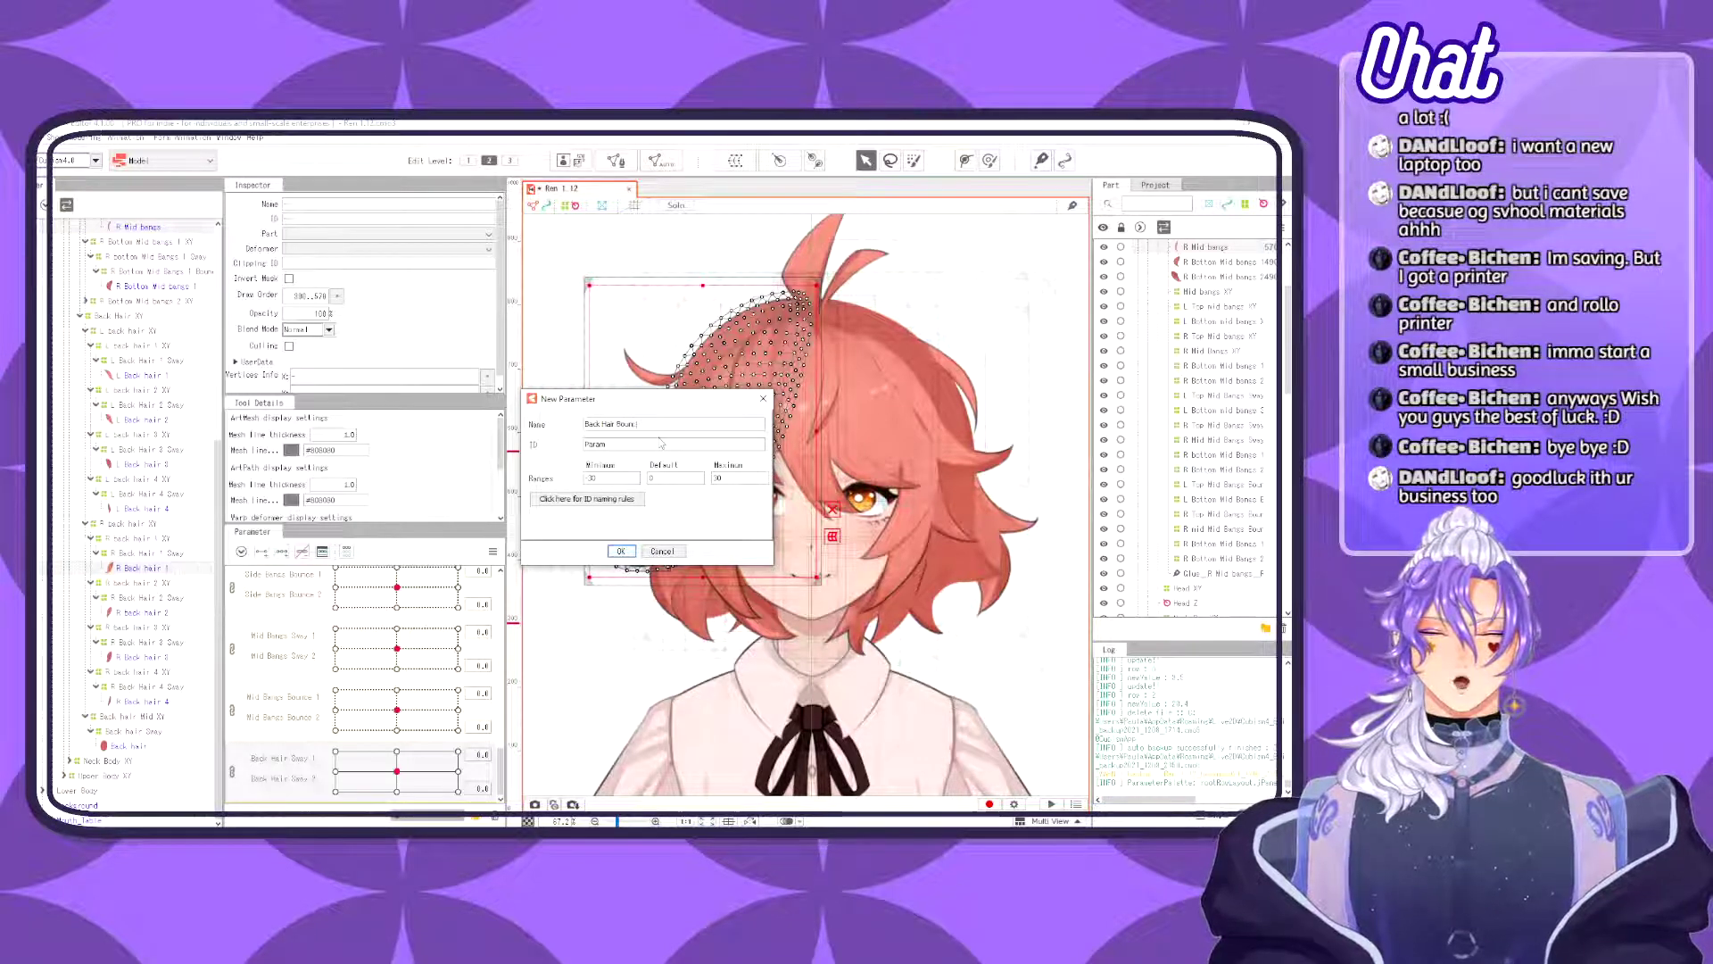
{"action": "type", "text": "e 1"}
{"action": "key", "text": "BackSpace"}
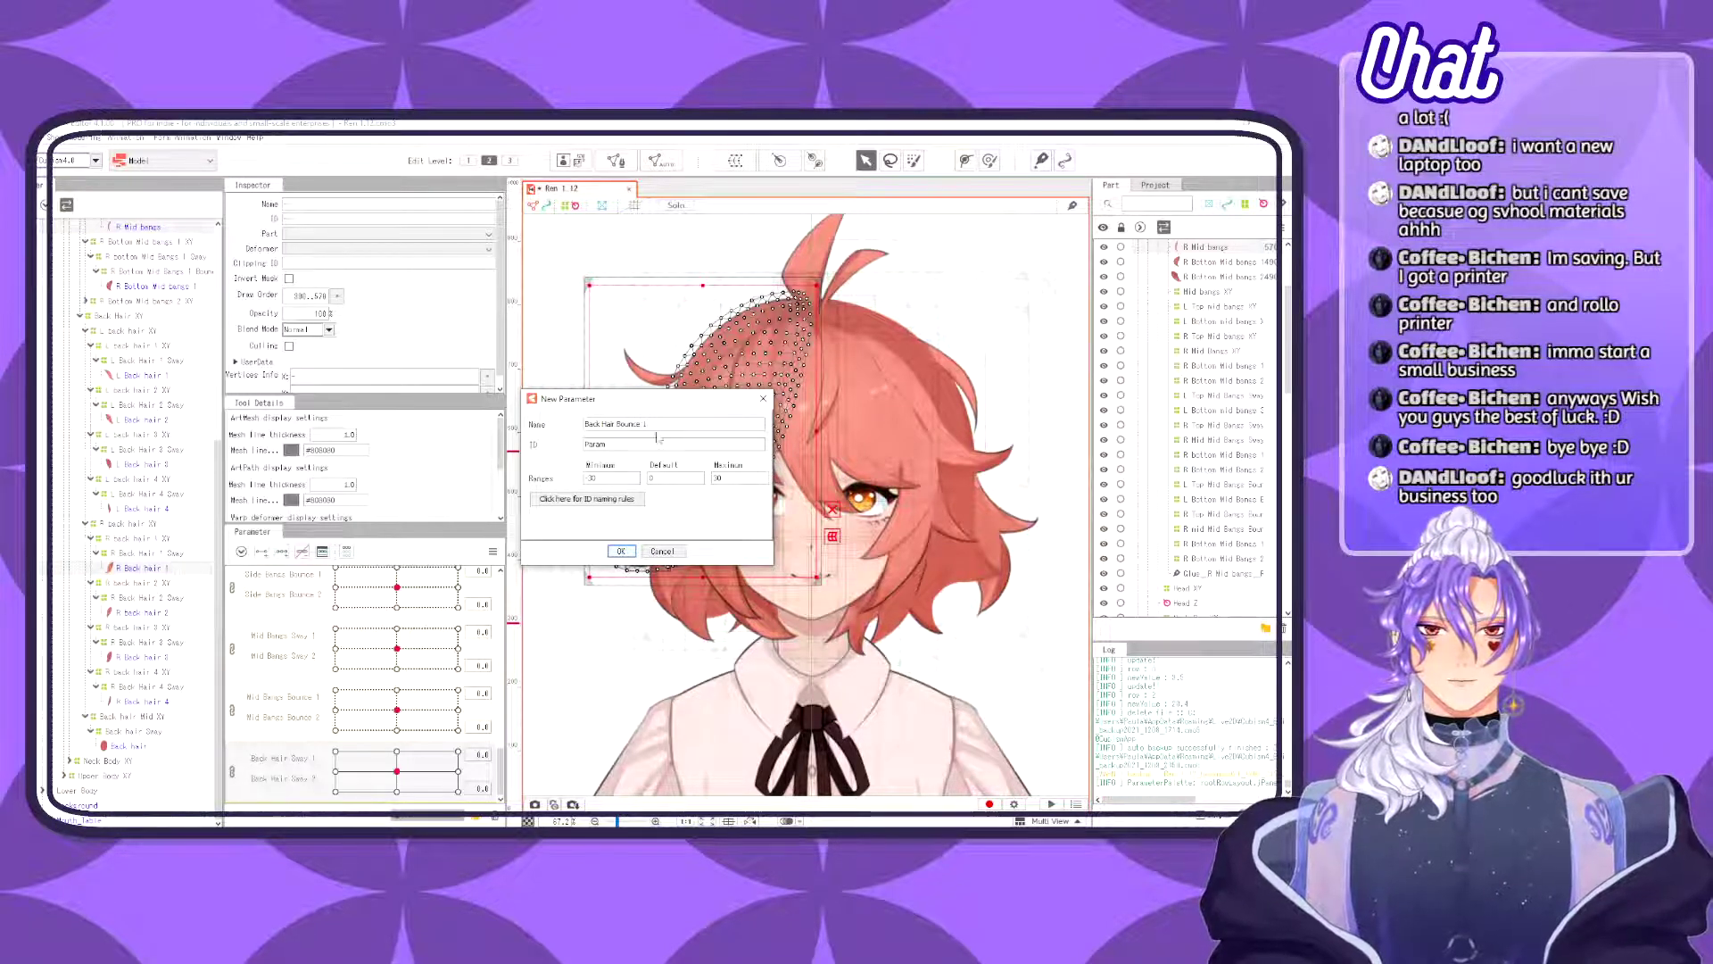
{"action": "type", "text": "1"}
- Reuse the parameter's name without spaces for the ID ParamBackHairBounce1, set its range from -1 to 1 and create it
{"action": "left_click_drag", "start_coordinate": [667, 430], "coordinate": [539, 424]}
{"action": "key", "text": "ctrl+c"}
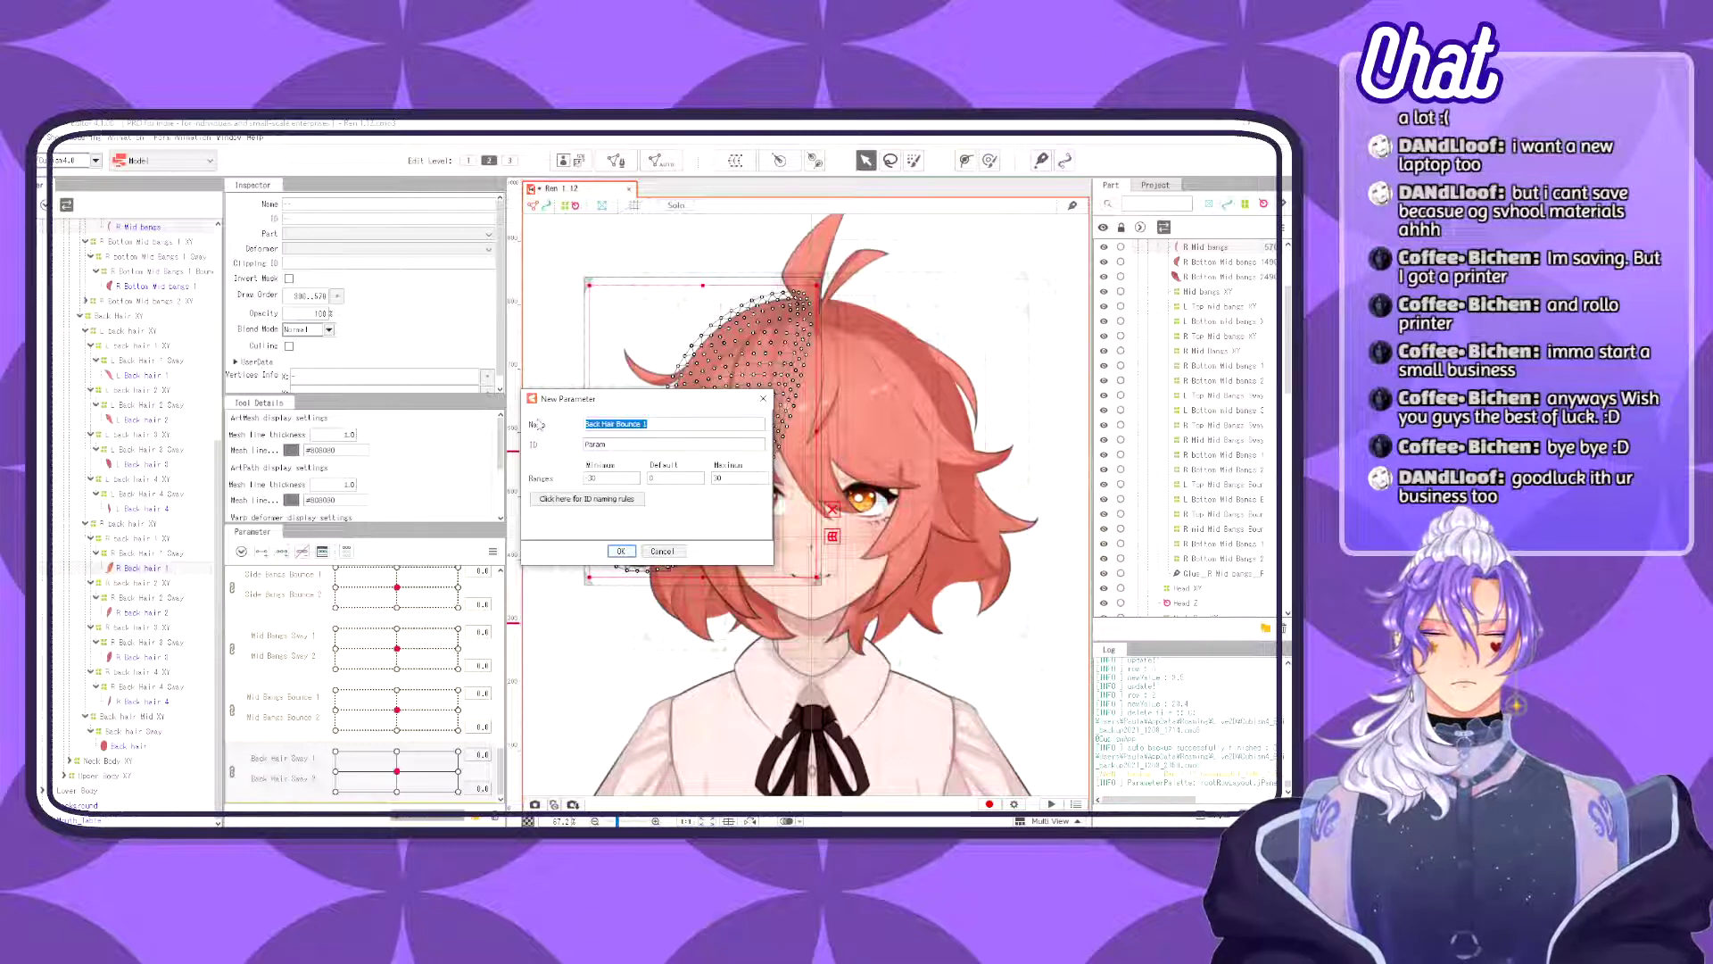
{"action": "left_click", "coordinate": [616, 448]}
{"action": "key", "text": "ctrl+v"}
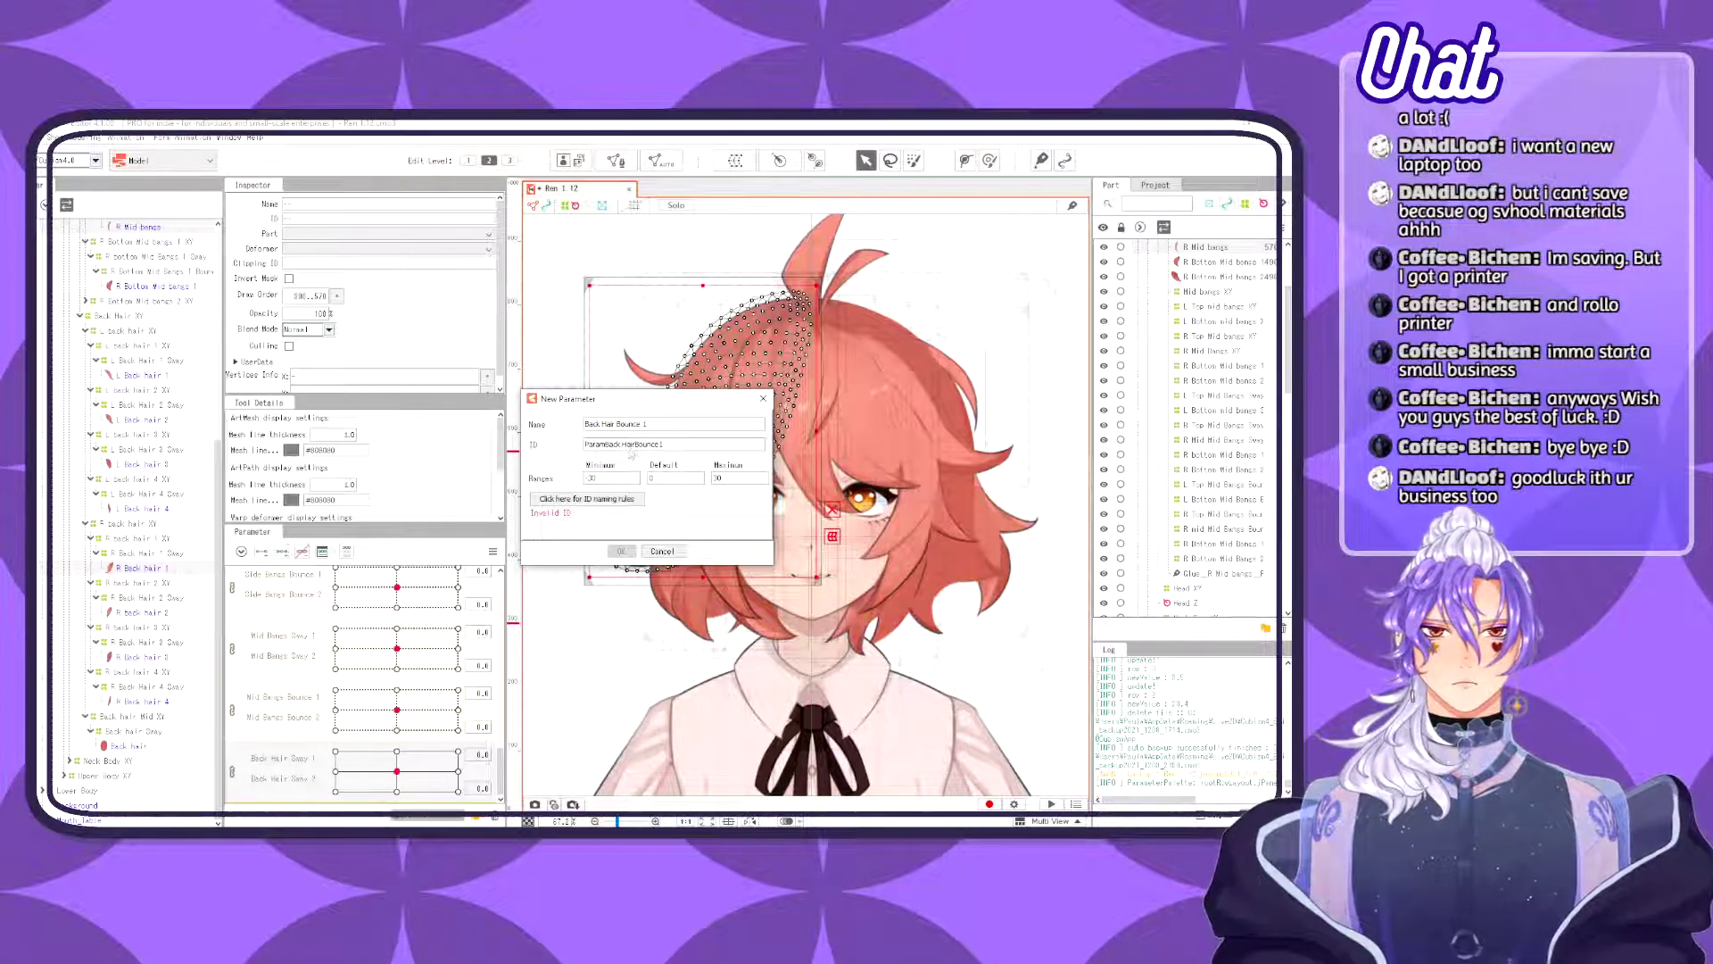
{"action": "key", "text": "BackSpace"}
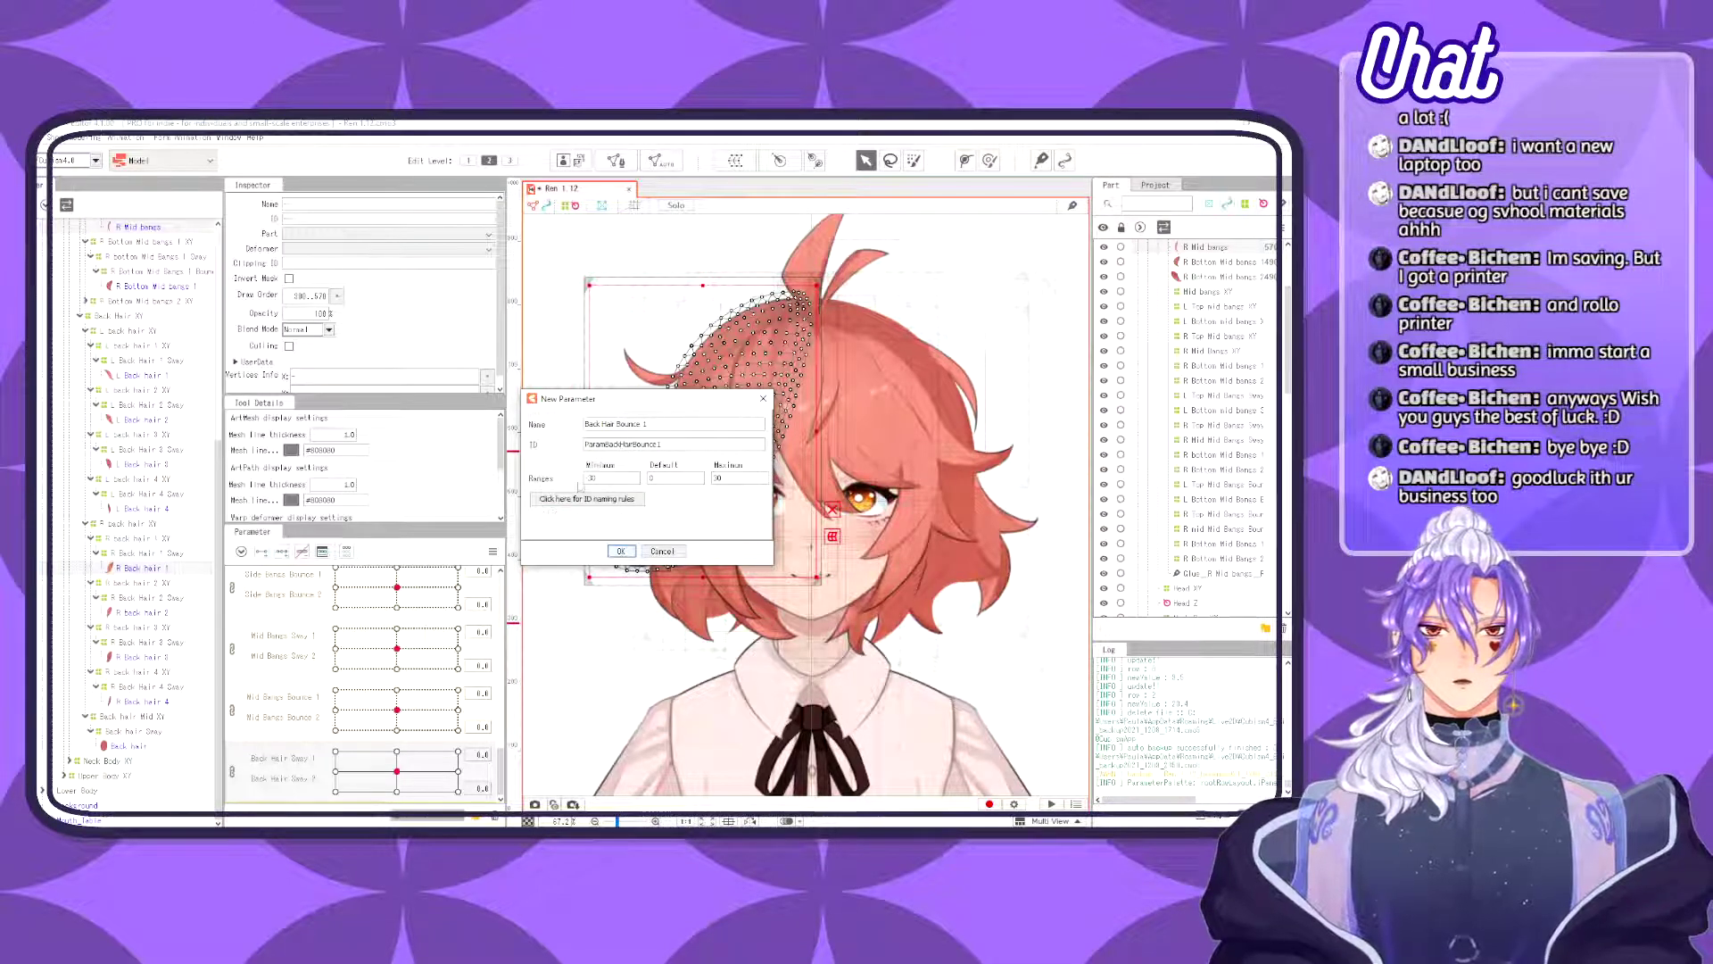
{"action": "left_click_drag", "start_coordinate": [590, 478], "coordinate": [600, 480]}
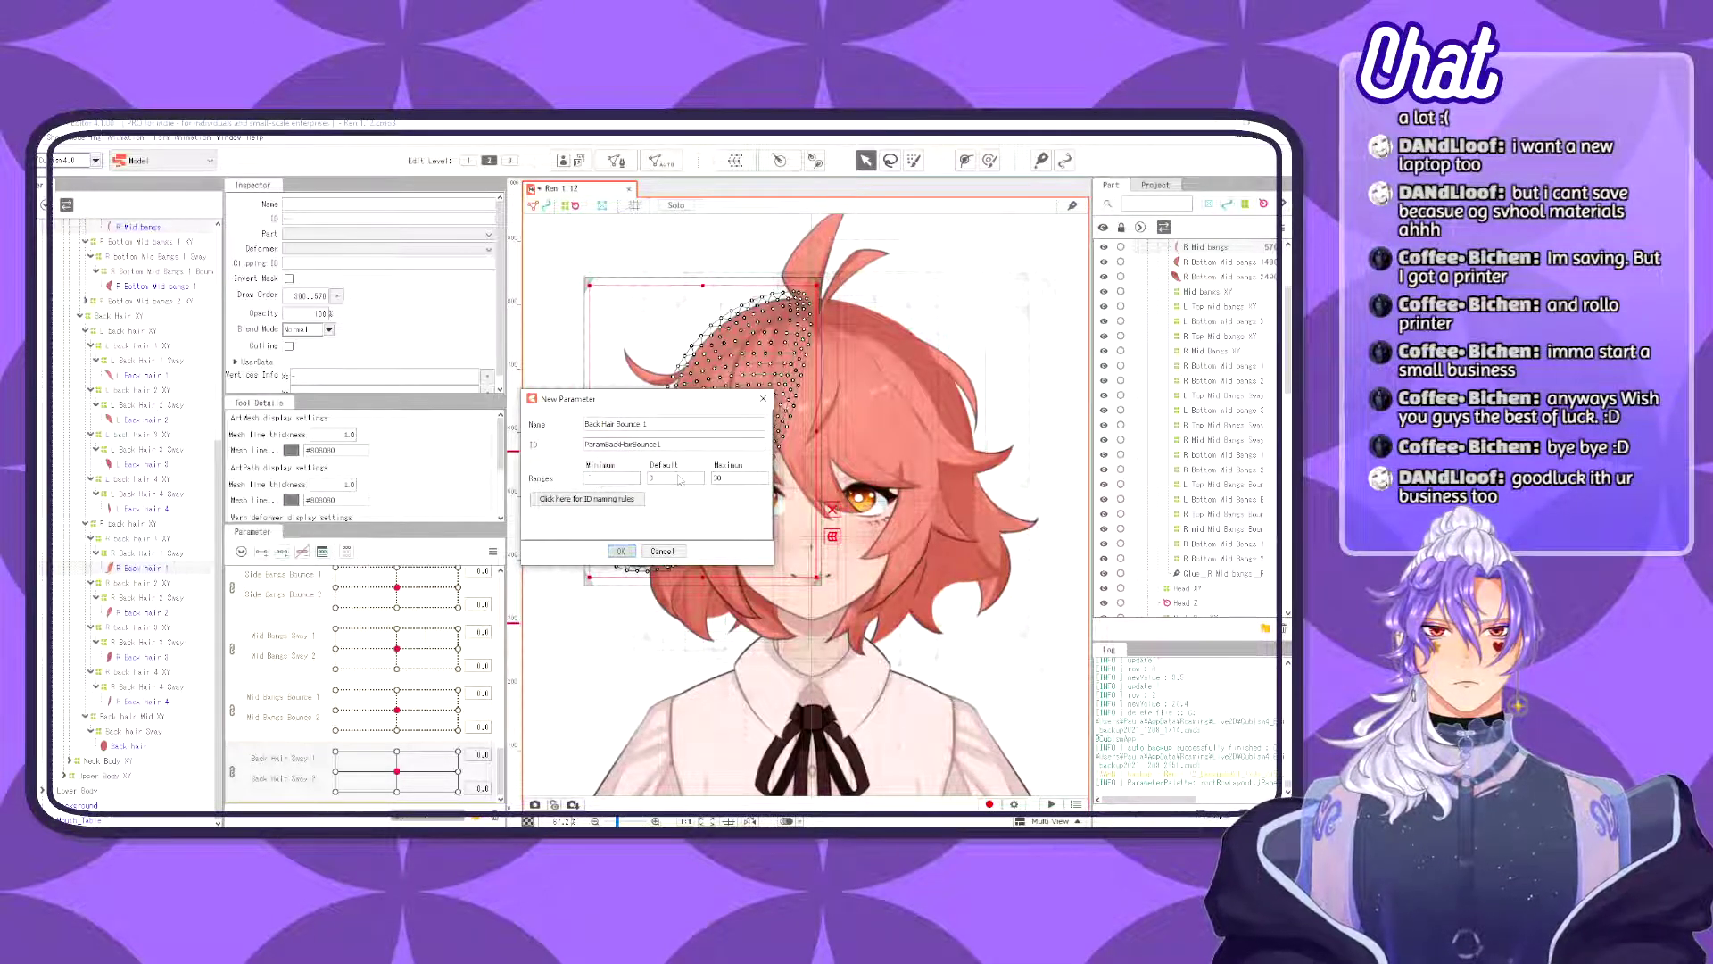
{"action": "type", "text": "-1"}
{"action": "double_click", "coordinate": [722, 481]}
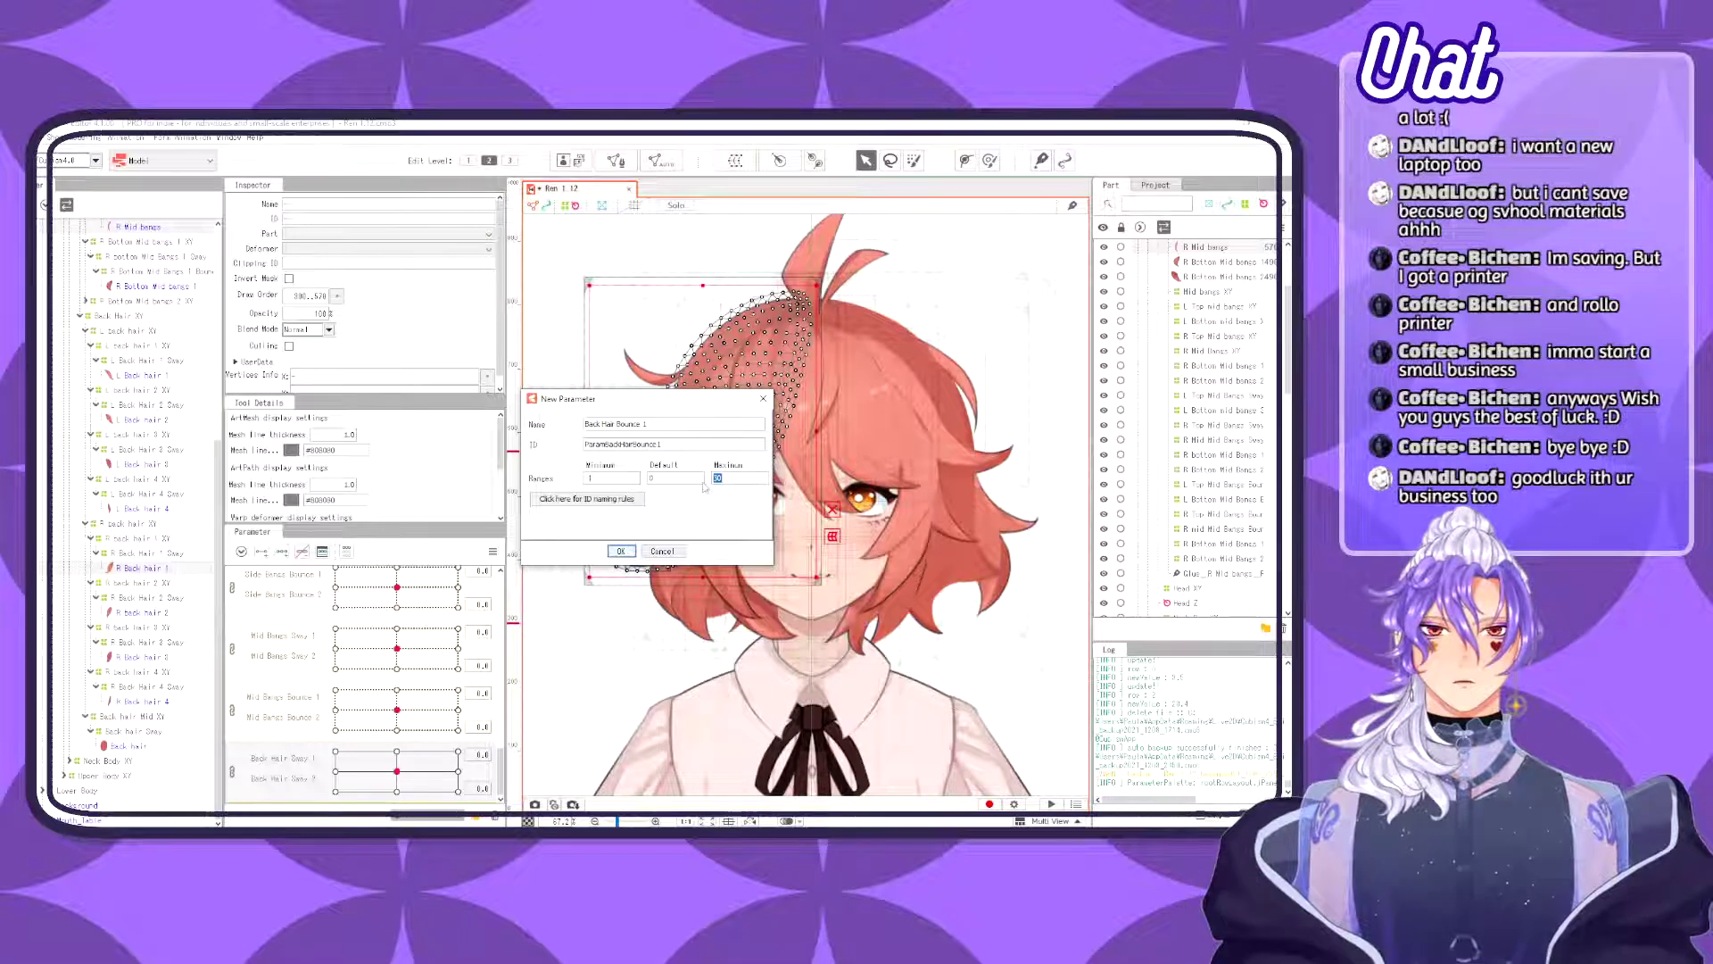
{"action": "type", "text": "1"}
{"action": "left_click", "coordinate": [621, 550]}
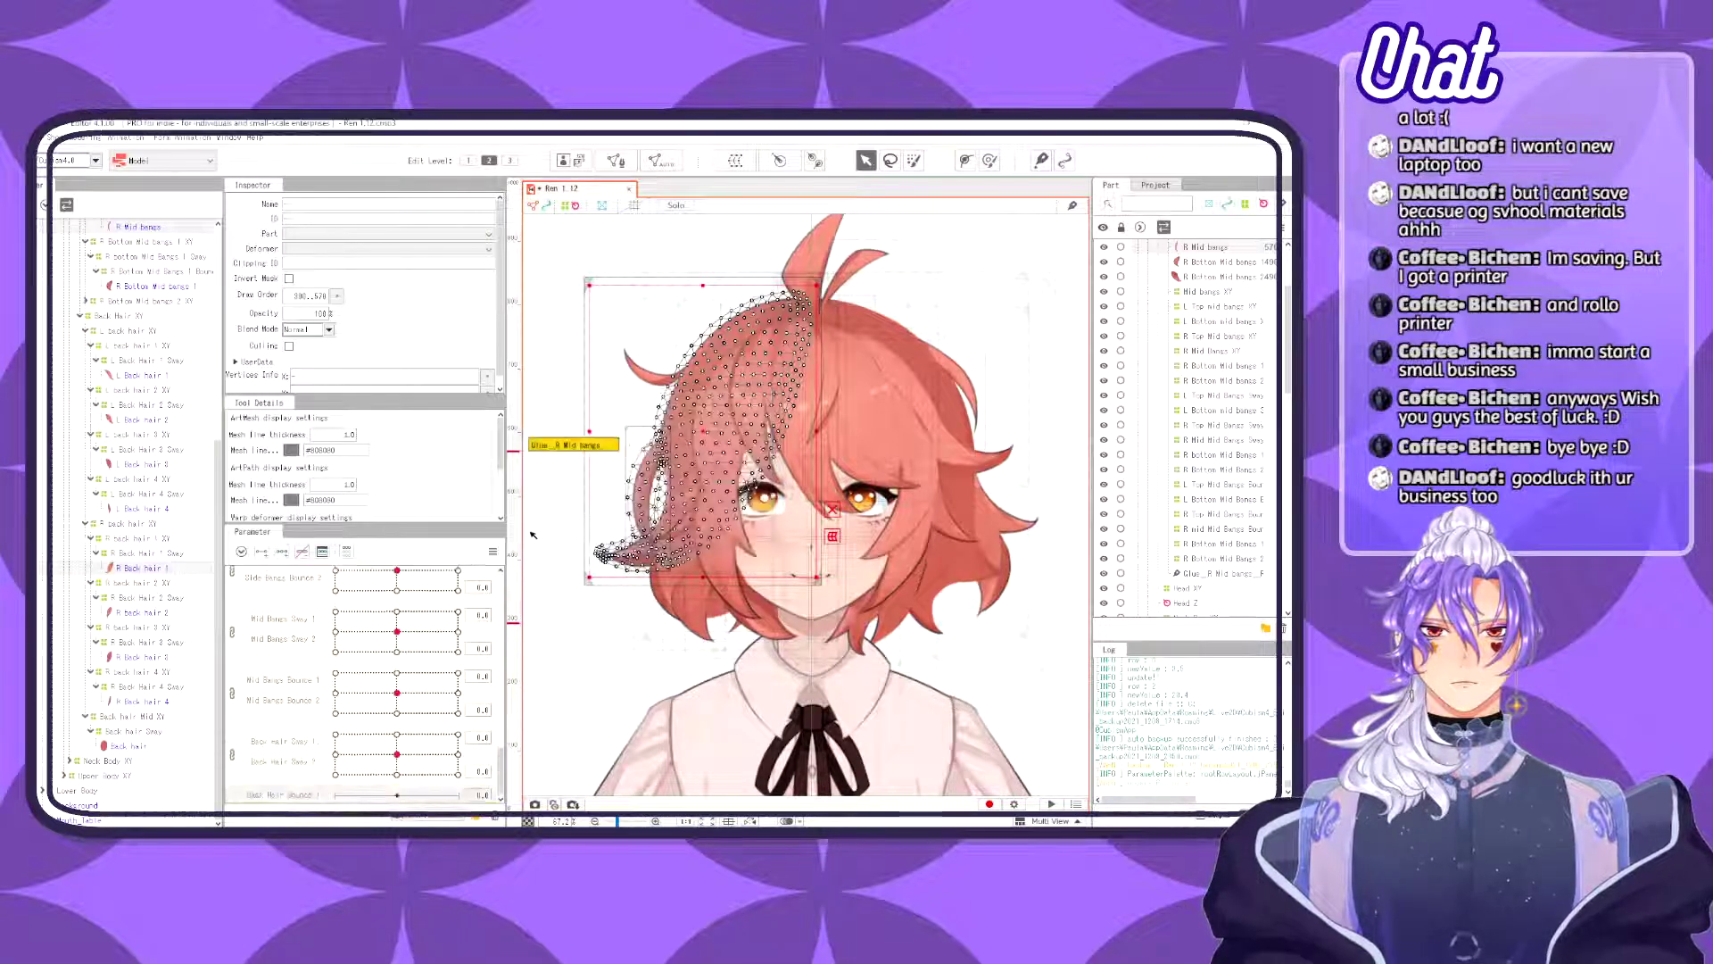
- Duplicate the Back Hair Bounce 1 parameter and rename the copy Back Hair Bounce 2
{"action": "right_click", "coordinate": [275, 766]}
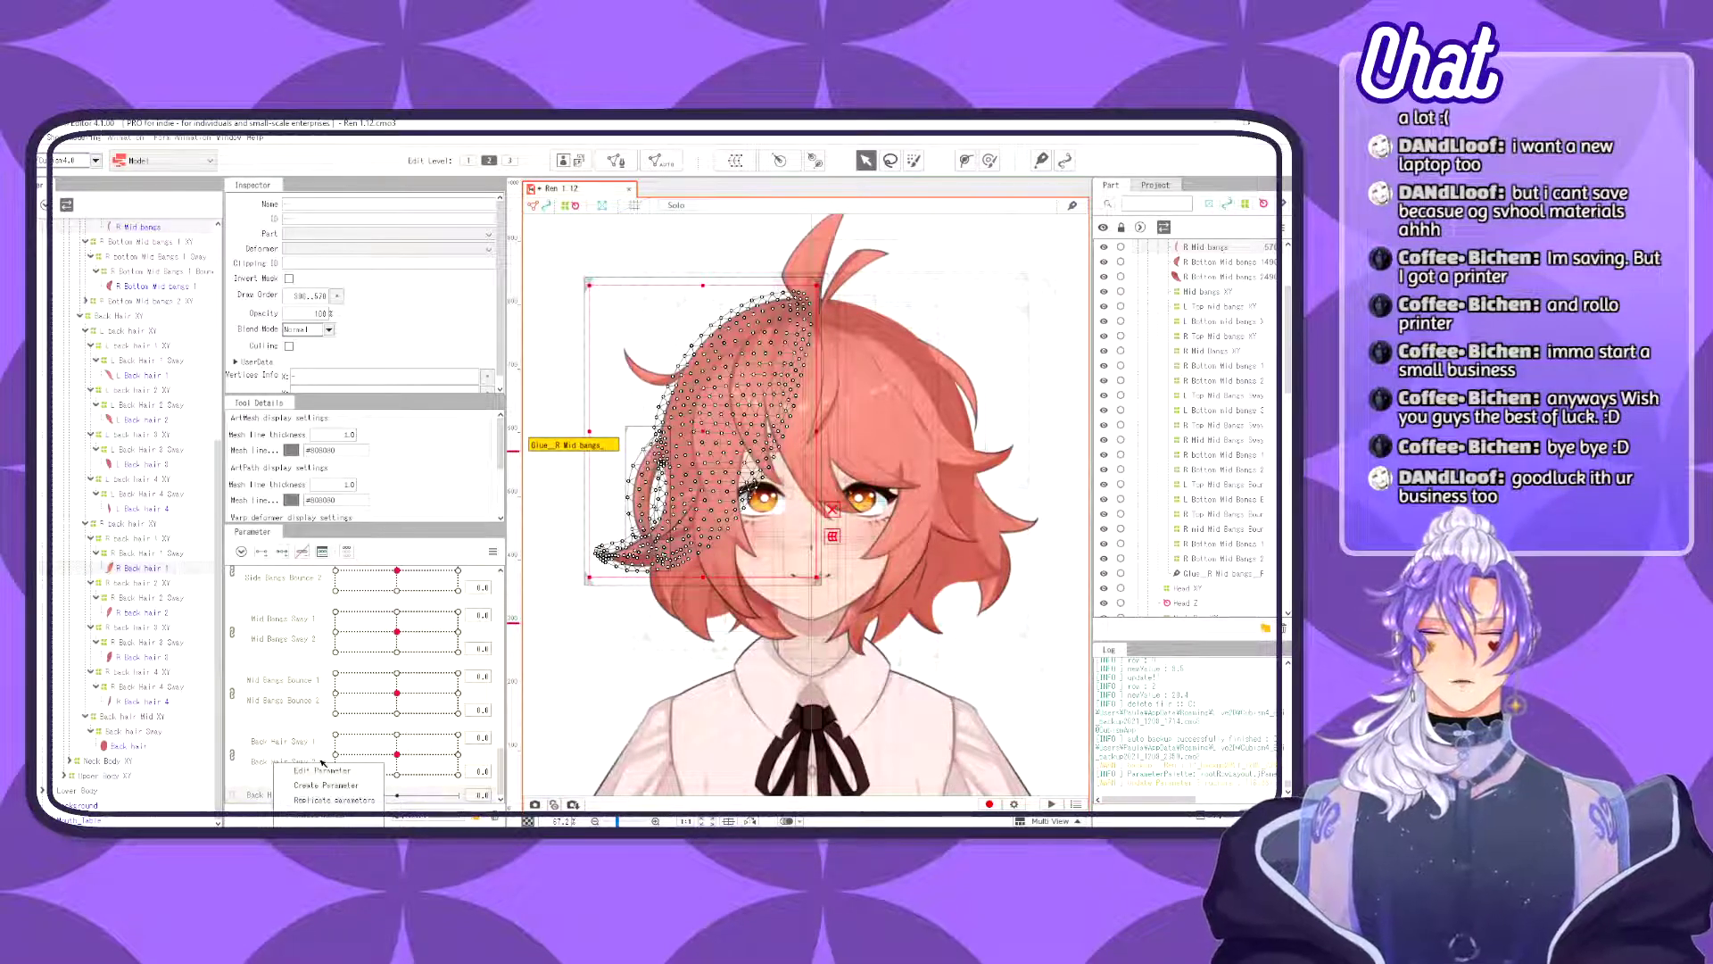
{"action": "left_click", "coordinate": [342, 800]}
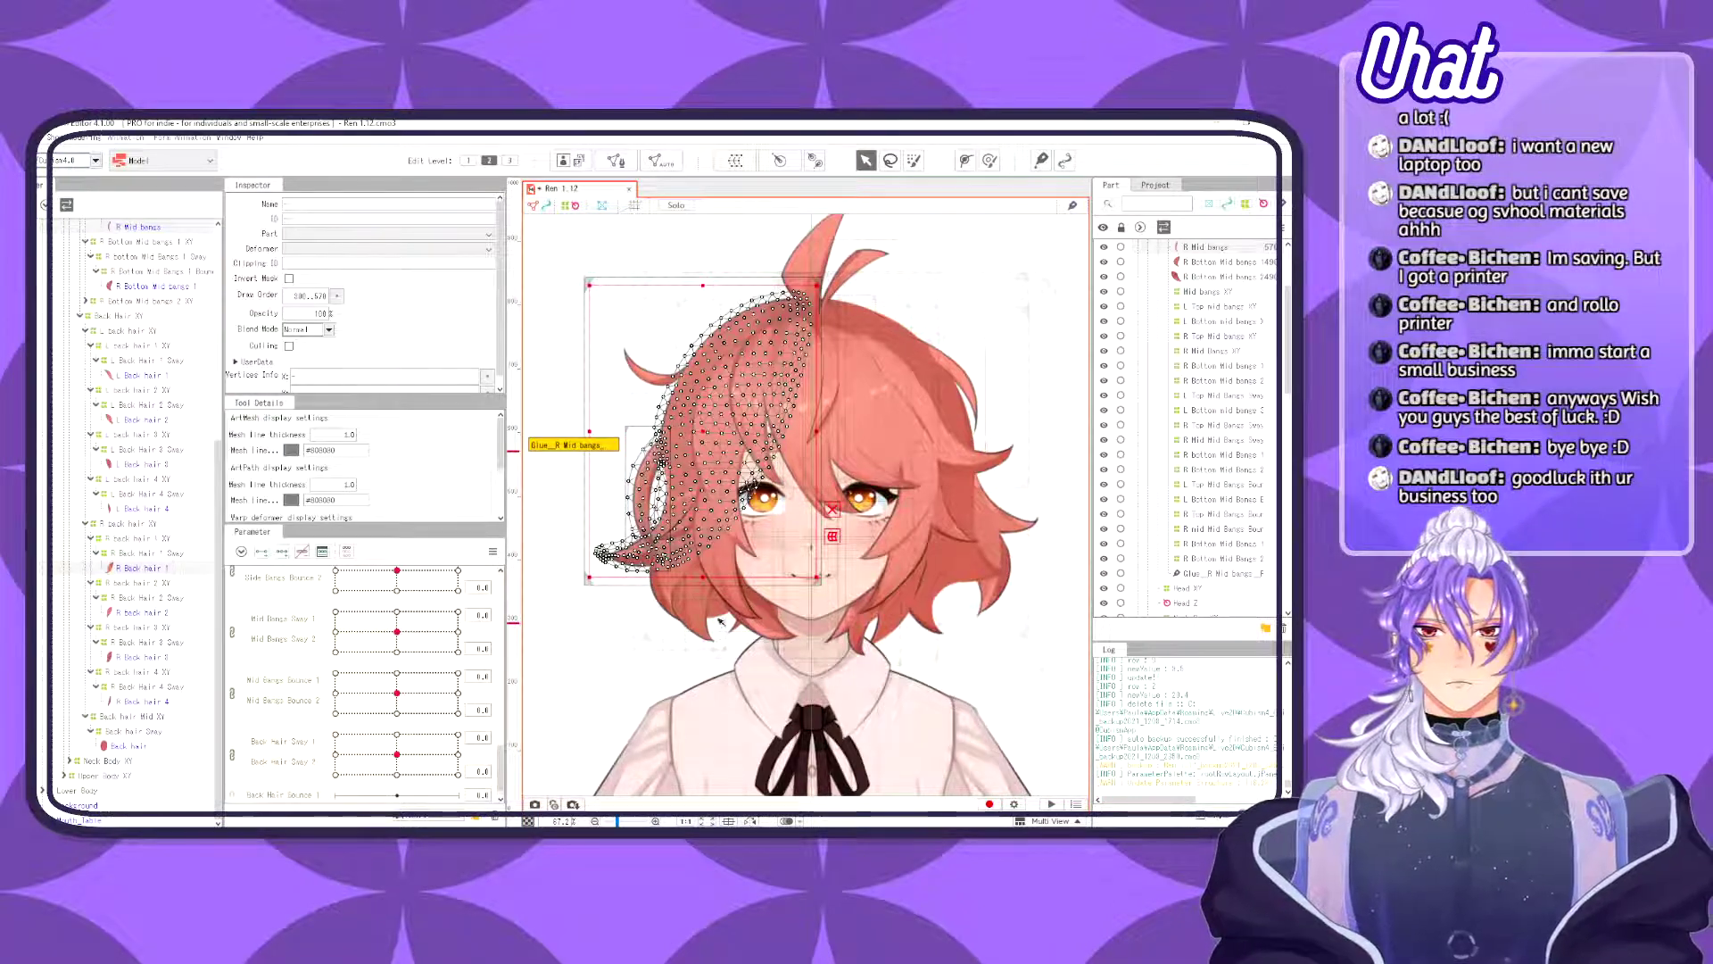
{"action": "right_click", "coordinate": [313, 799]}
{"action": "left_click", "coordinate": [352, 769]}
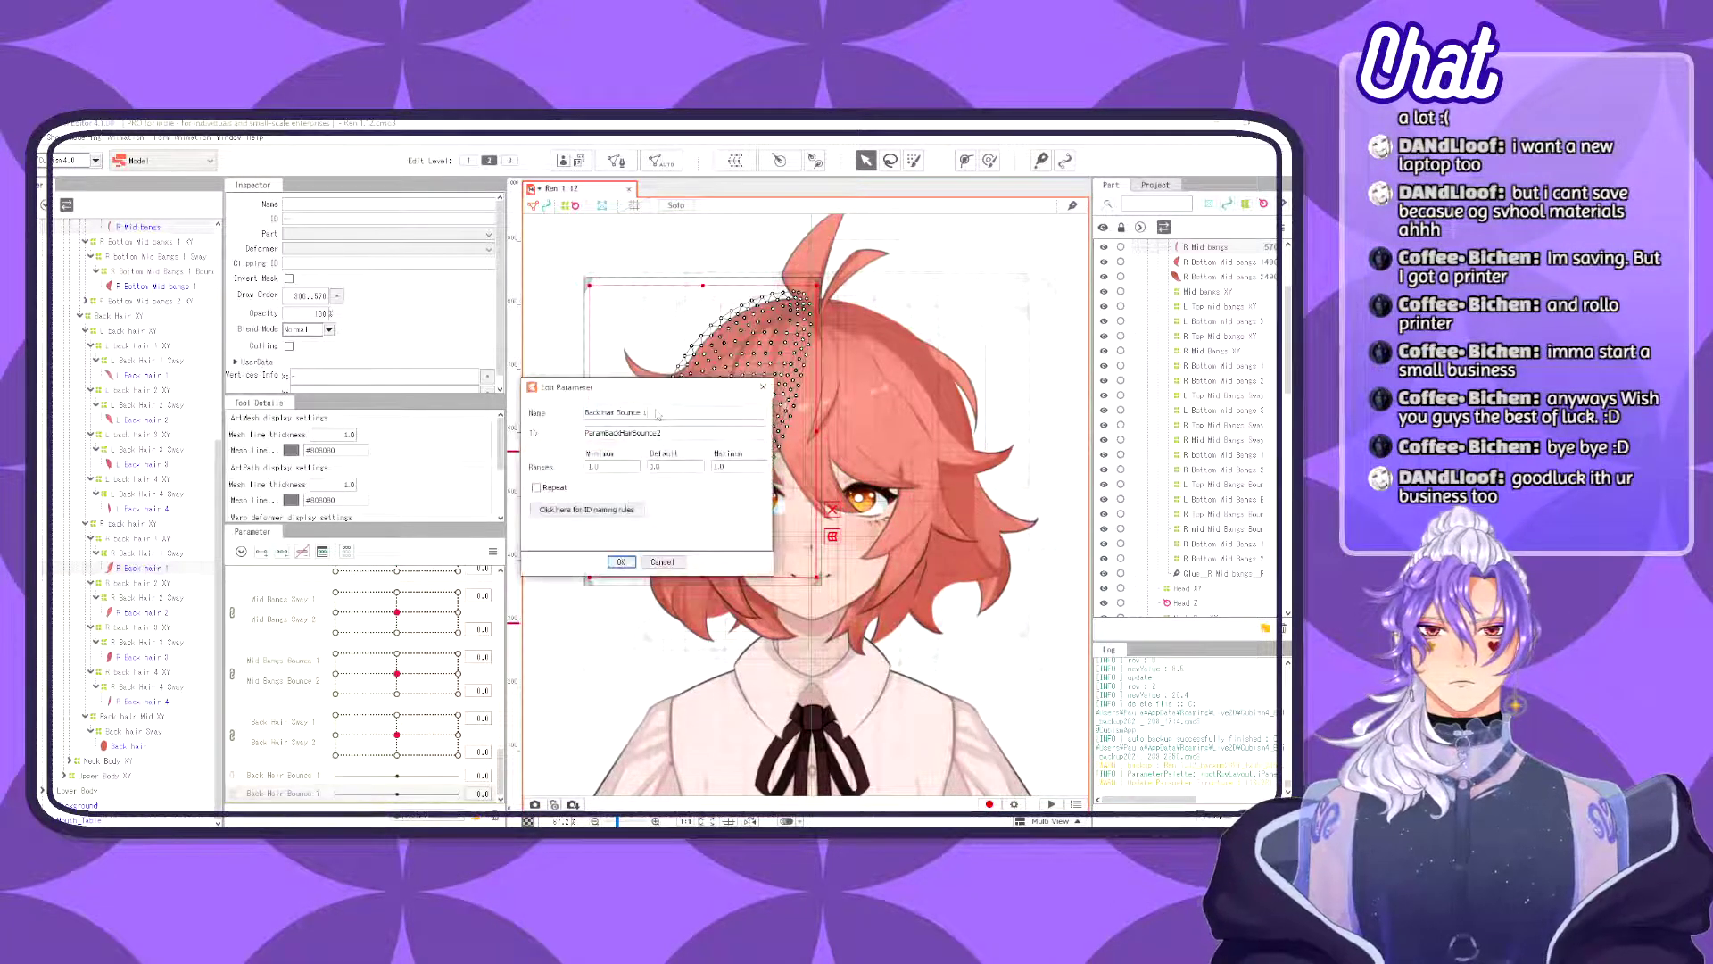
{"action": "key", "text": "BackSpace"}
{"action": "type", "text": "2"}
{"action": "left_click", "coordinate": [621, 561]}
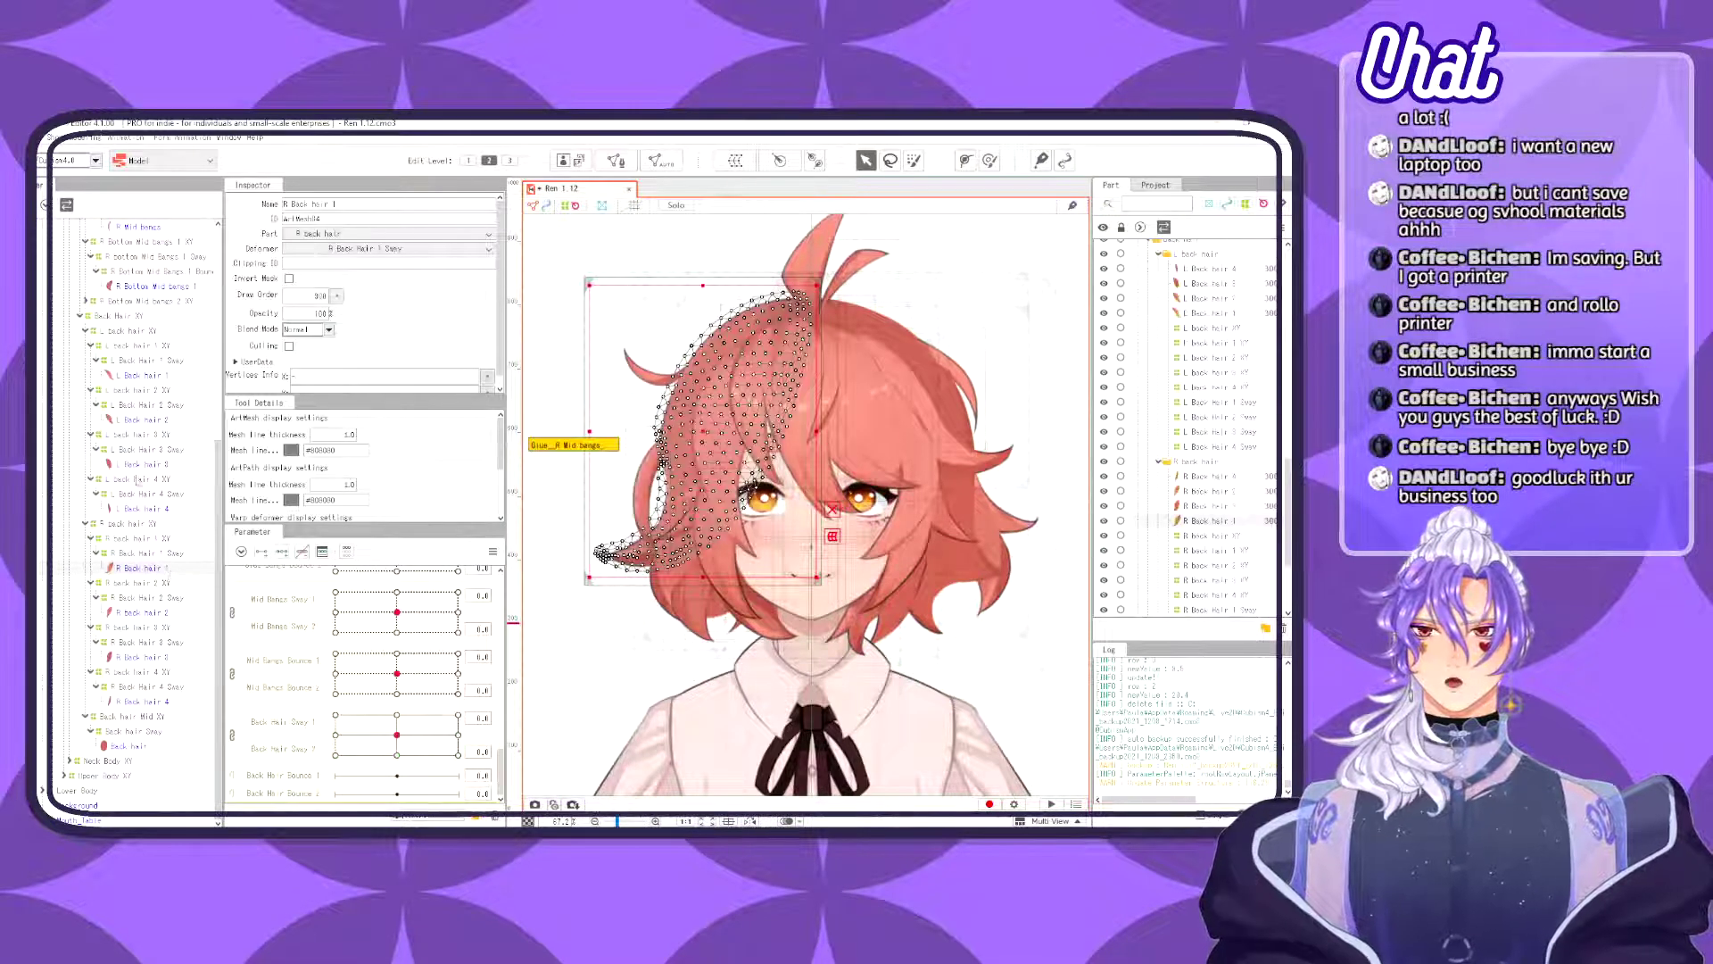
- Create a warp deformer named L Back Hair 1 Bounce as the parent of the L Back Hair 1 mesh
{"action": "left_click", "coordinate": [143, 375]}
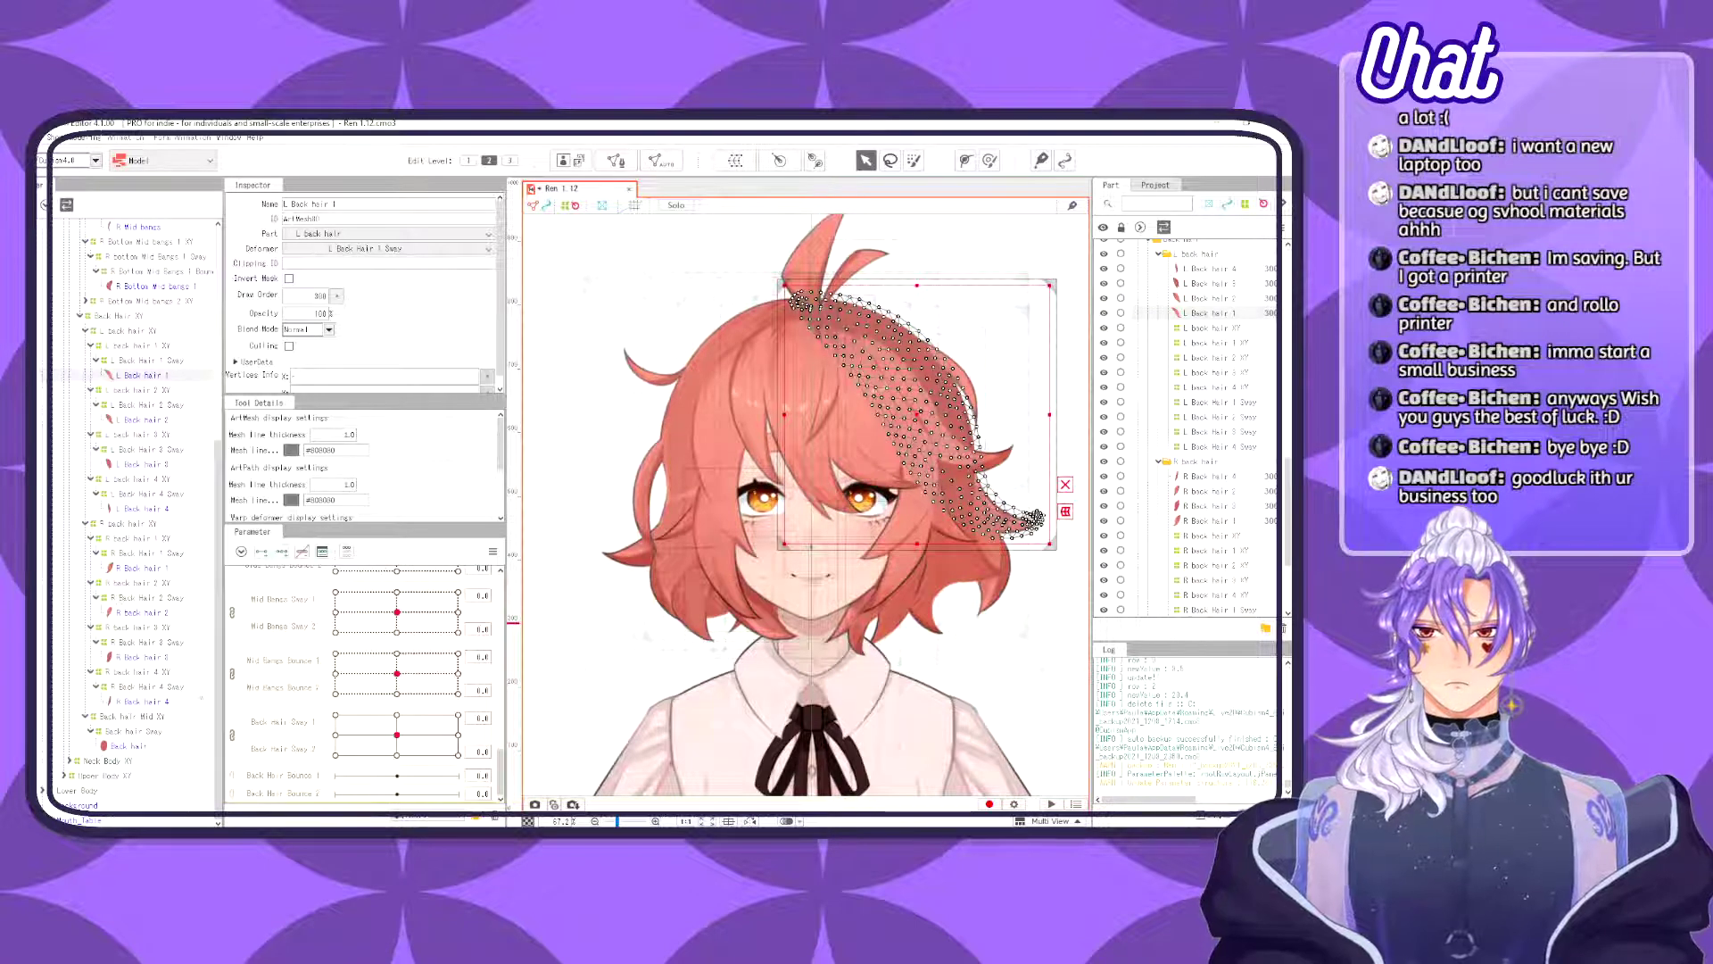
{"action": "left_click", "coordinate": [736, 161]}
{"action": "left_click_drag", "start_coordinate": [863, 546], "coordinate": [663, 519]}
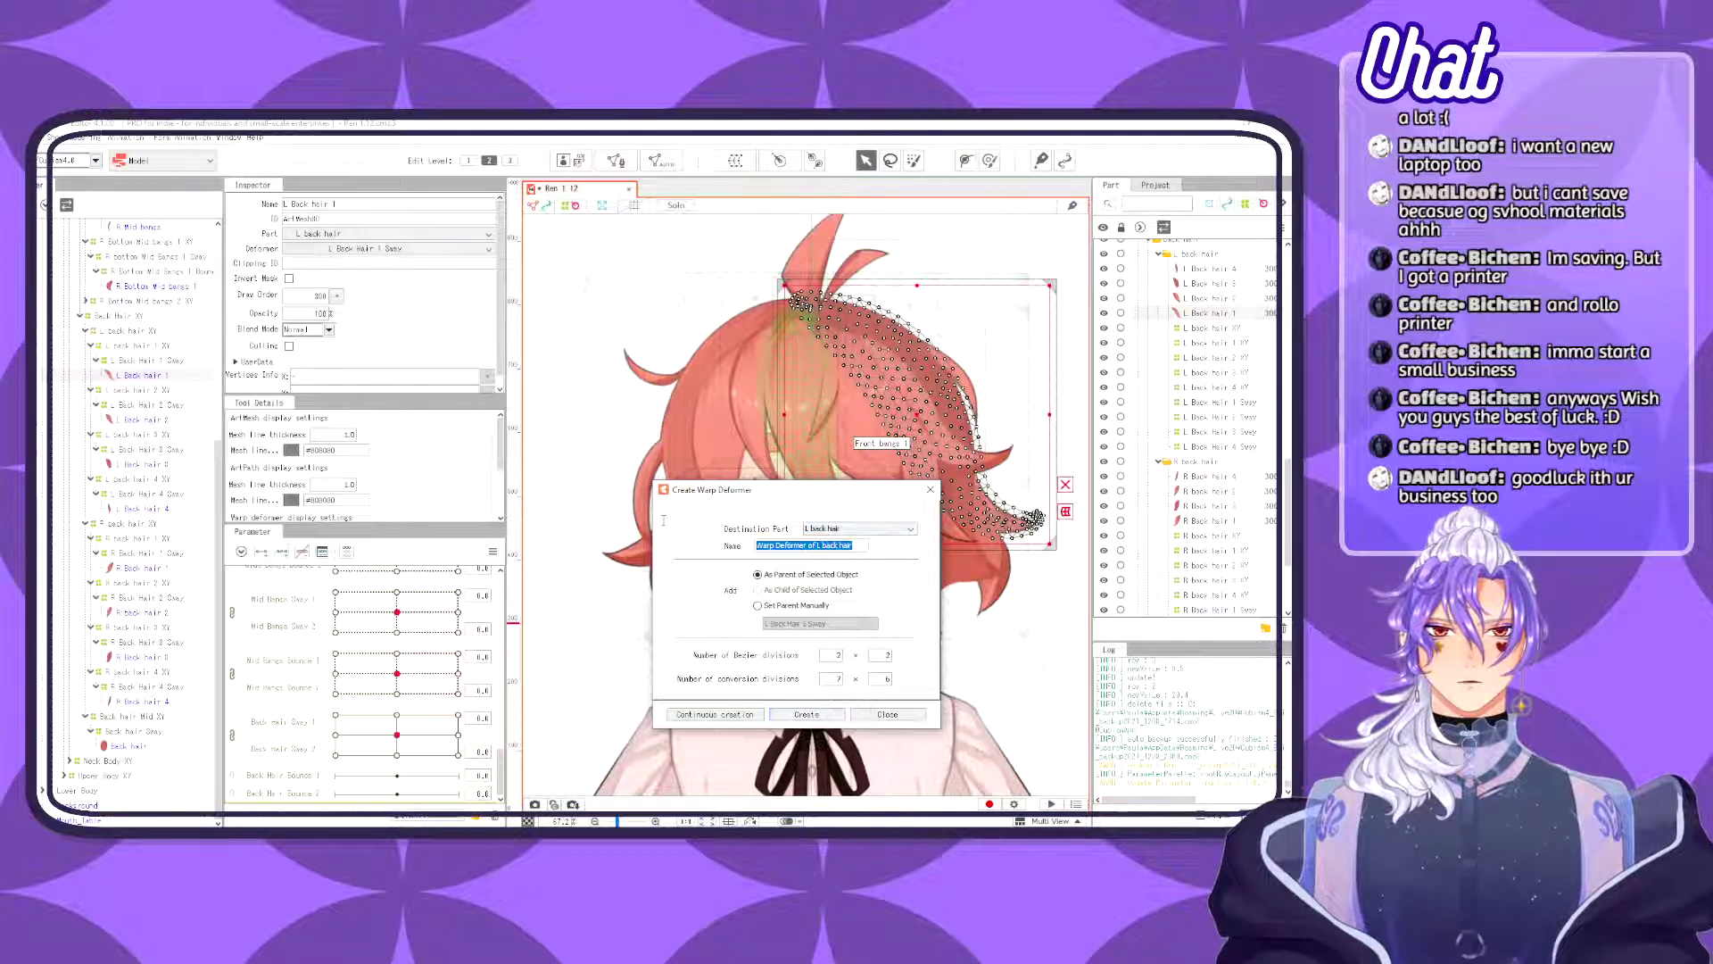
{"action": "type", "text": "L Back Hai"}
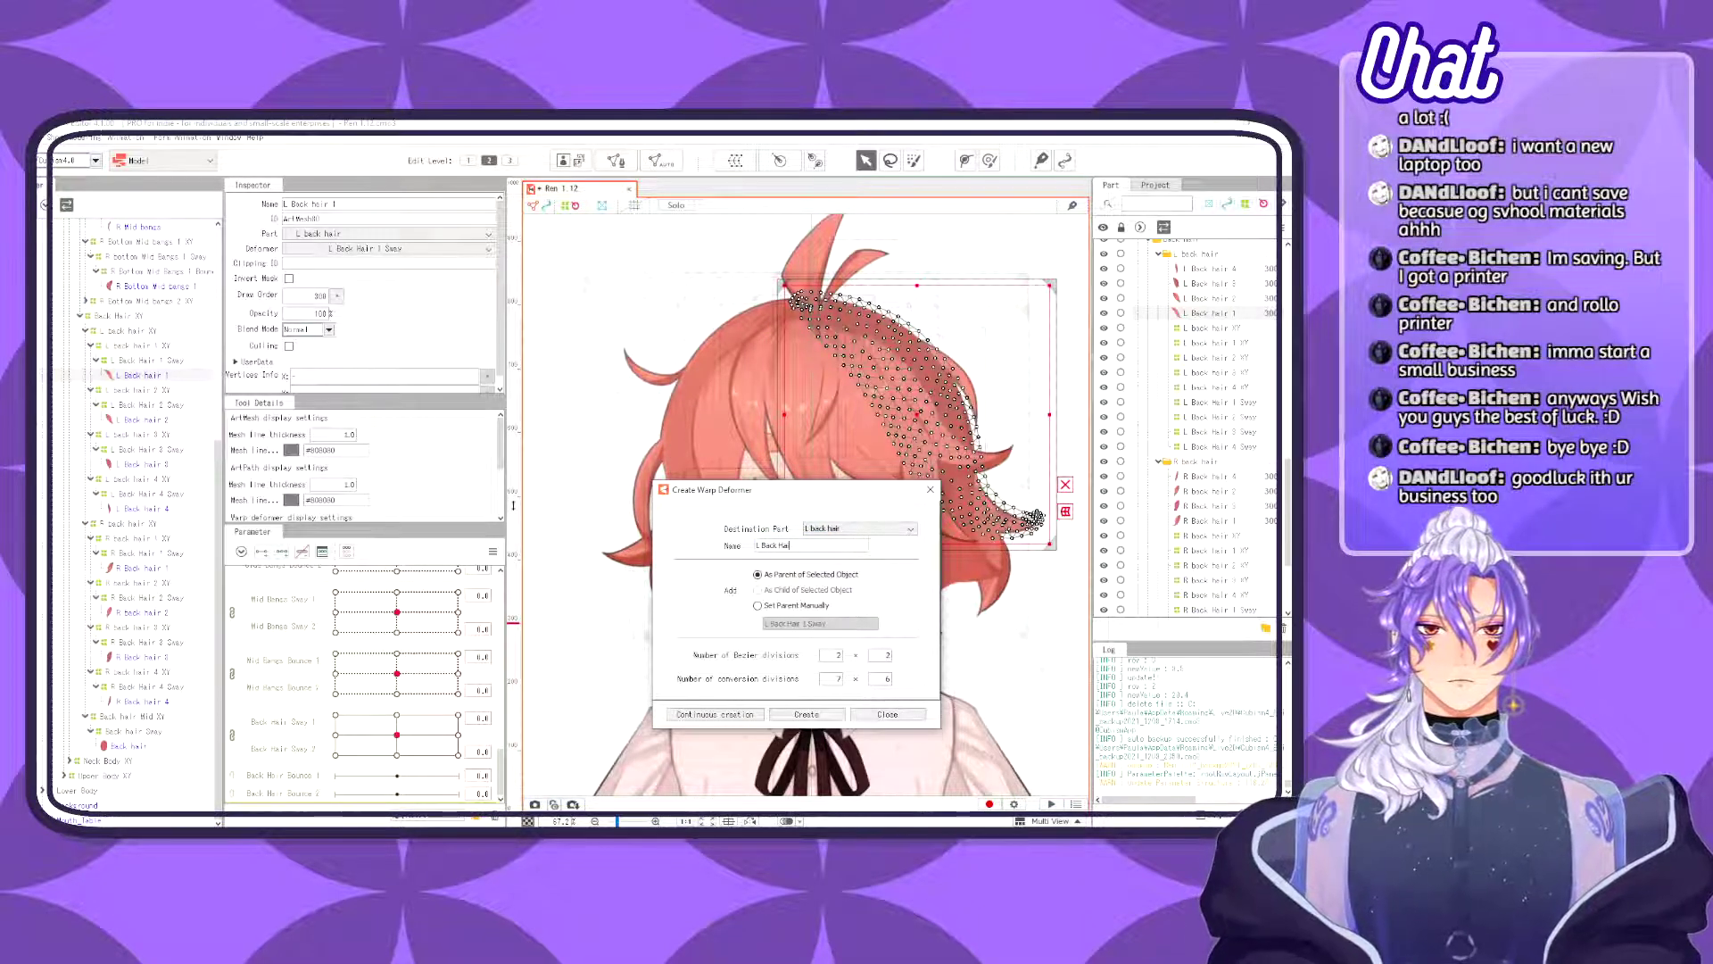
{"action": "type", "text": "r"}
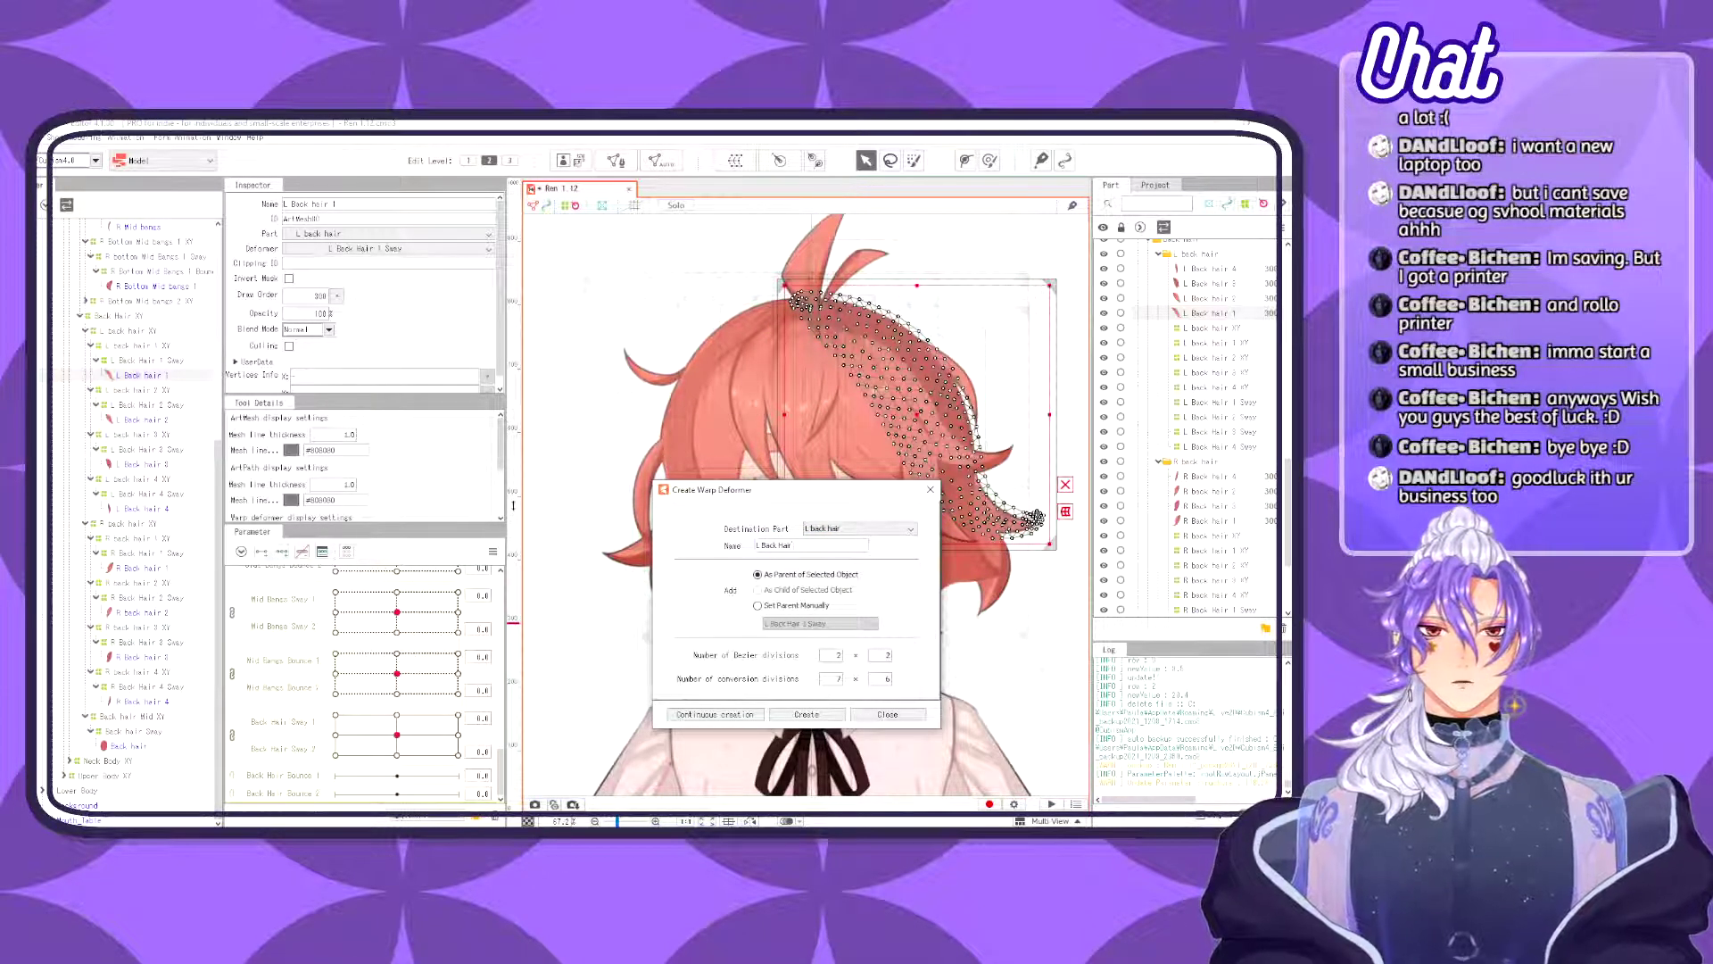
{"action": "key", "text": "ctrl+a"}
{"action": "key", "text": "ctrl+c"}
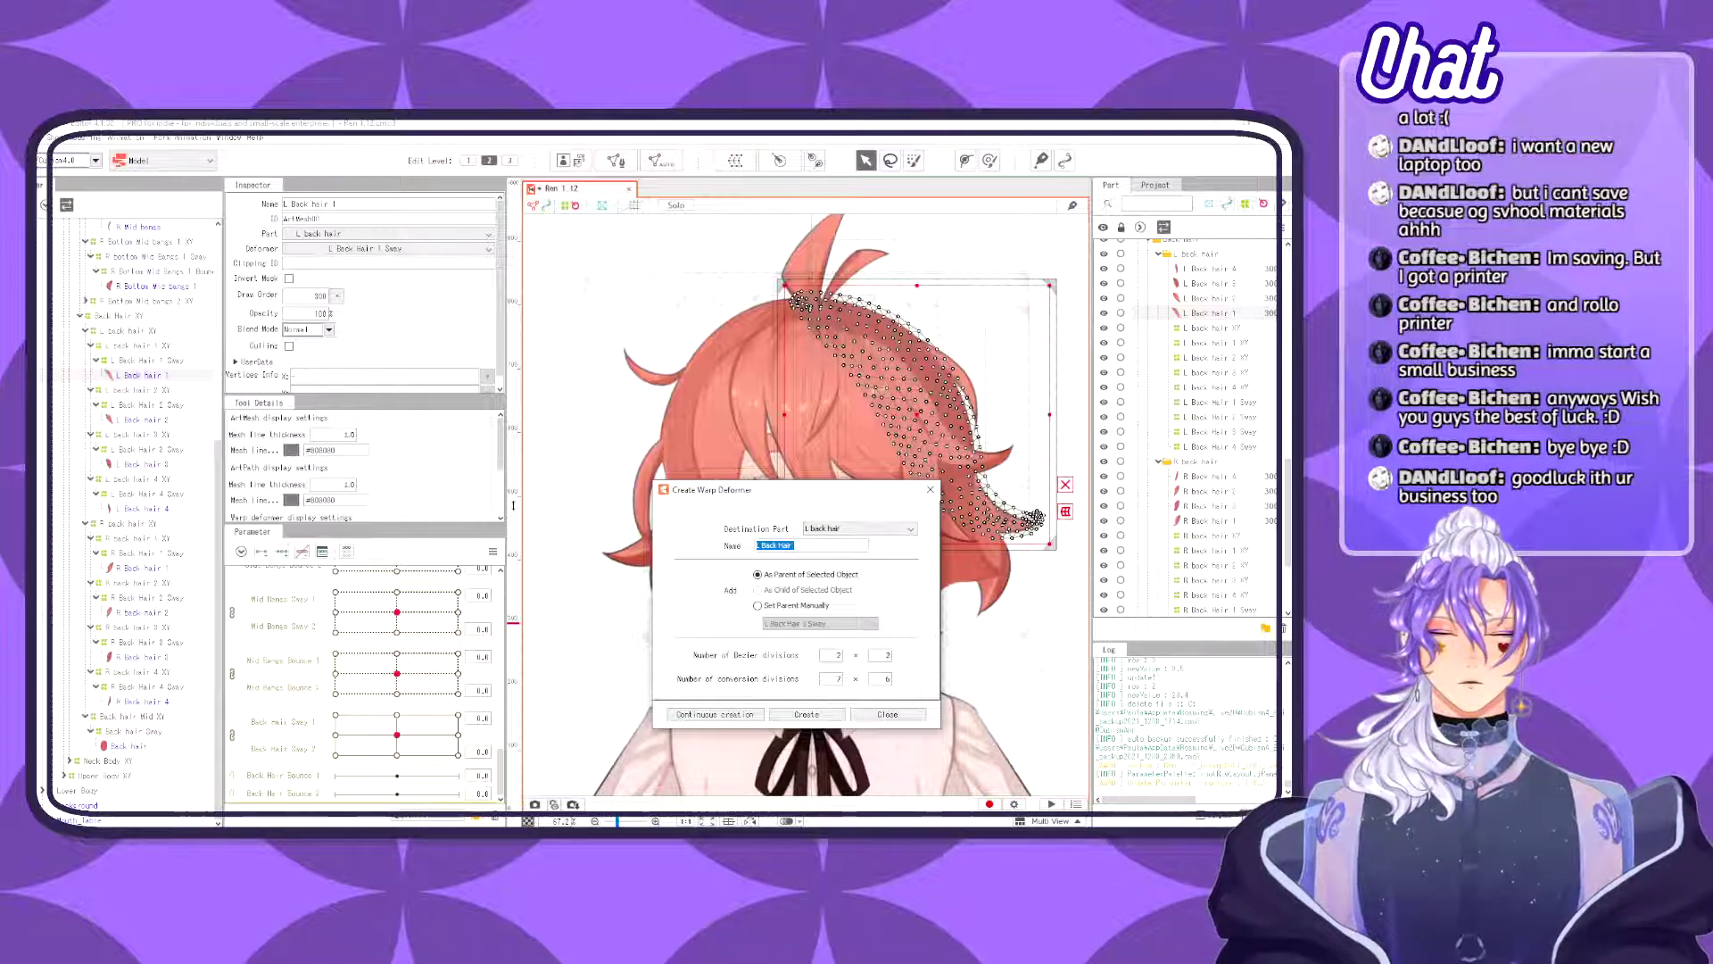
{"action": "type", "text": "Bounce"}
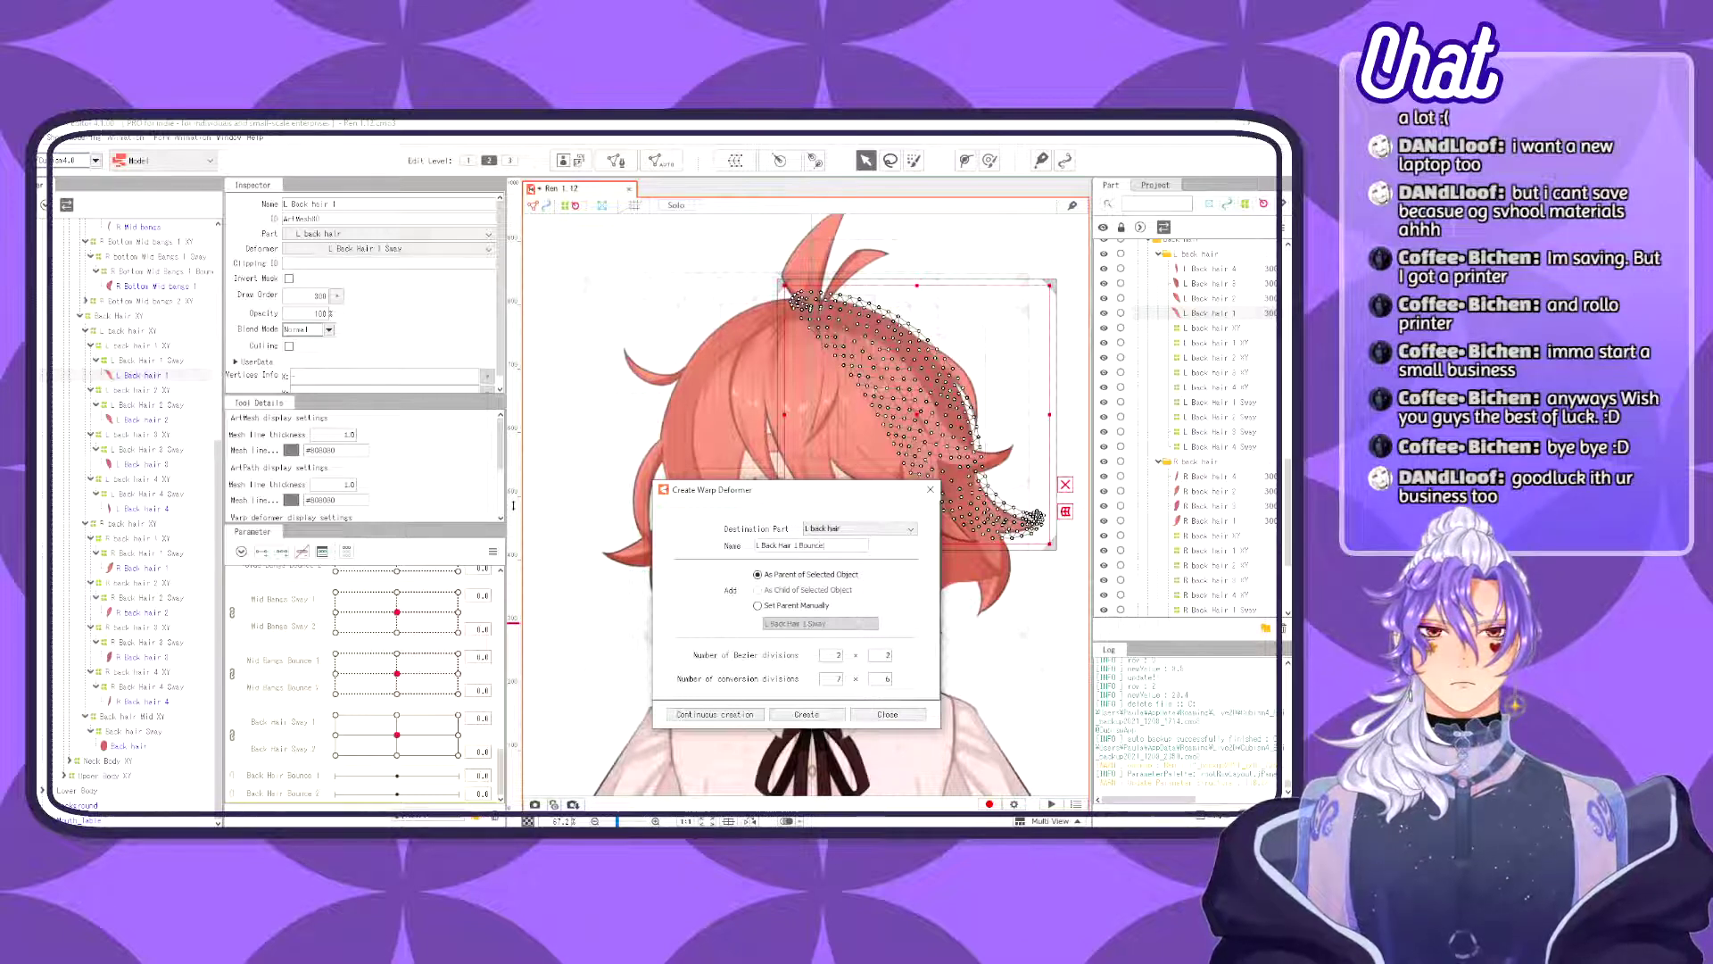
{"action": "left_click", "coordinate": [806, 714]}
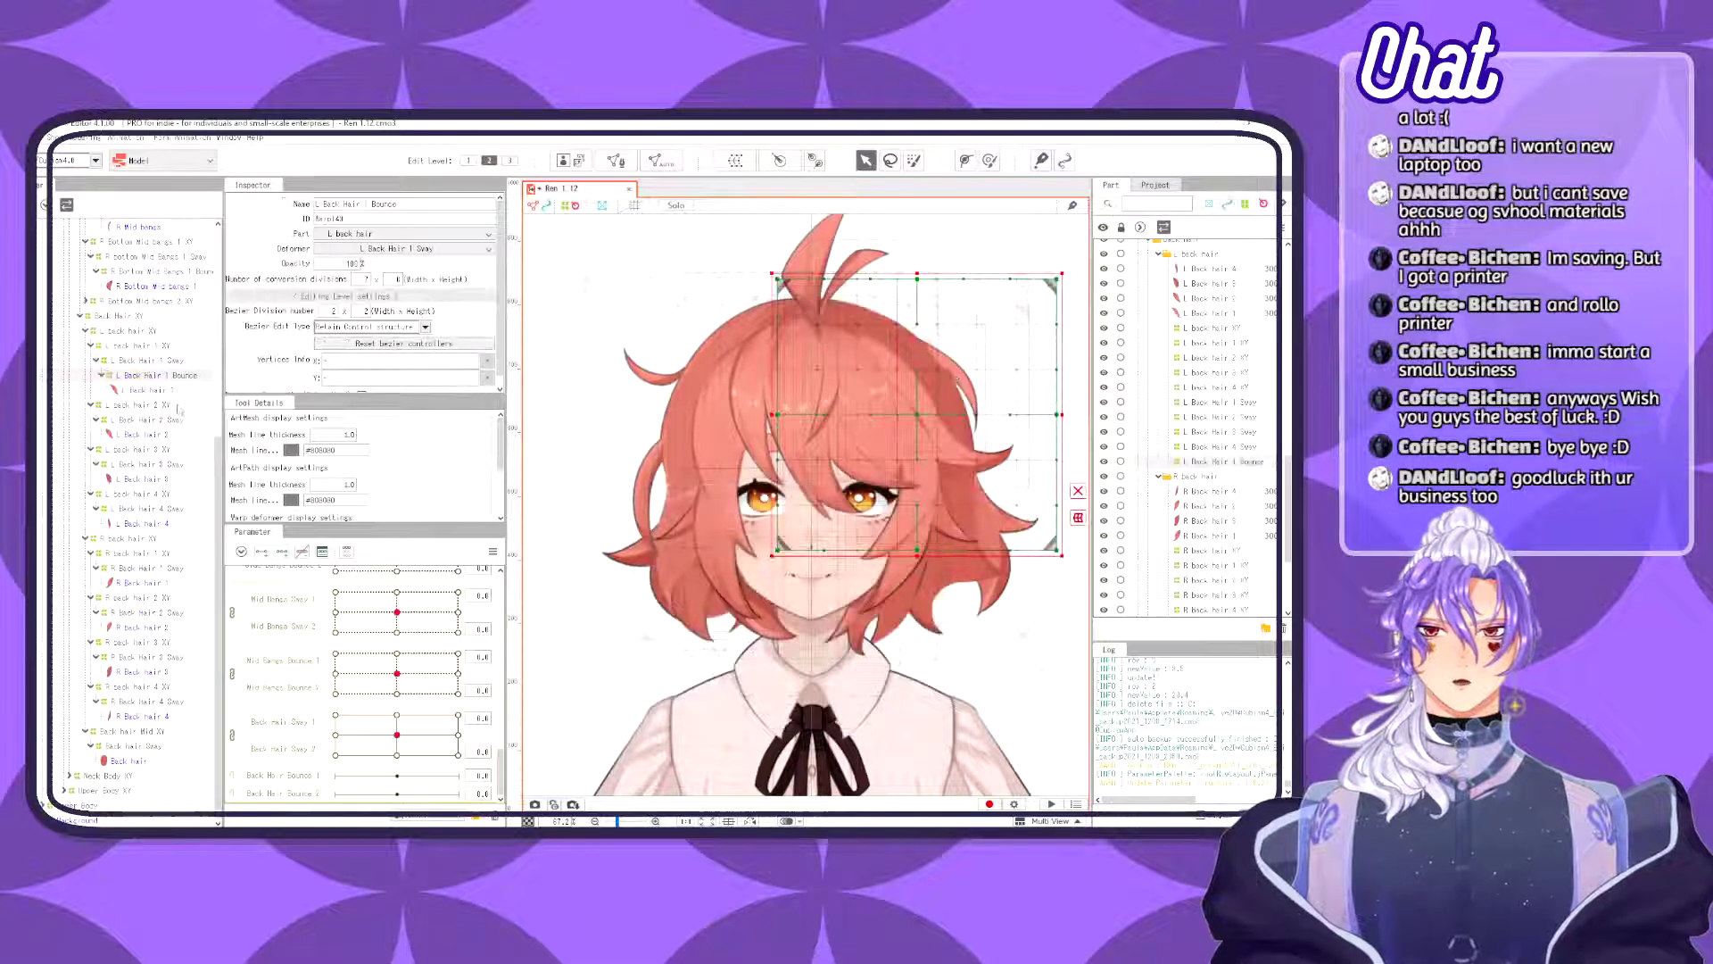
- Create a warp deformer named L Back Hair 2 Bounce as the parent of the L Back Hair 2 mesh
{"action": "left_click", "coordinate": [156, 433]}
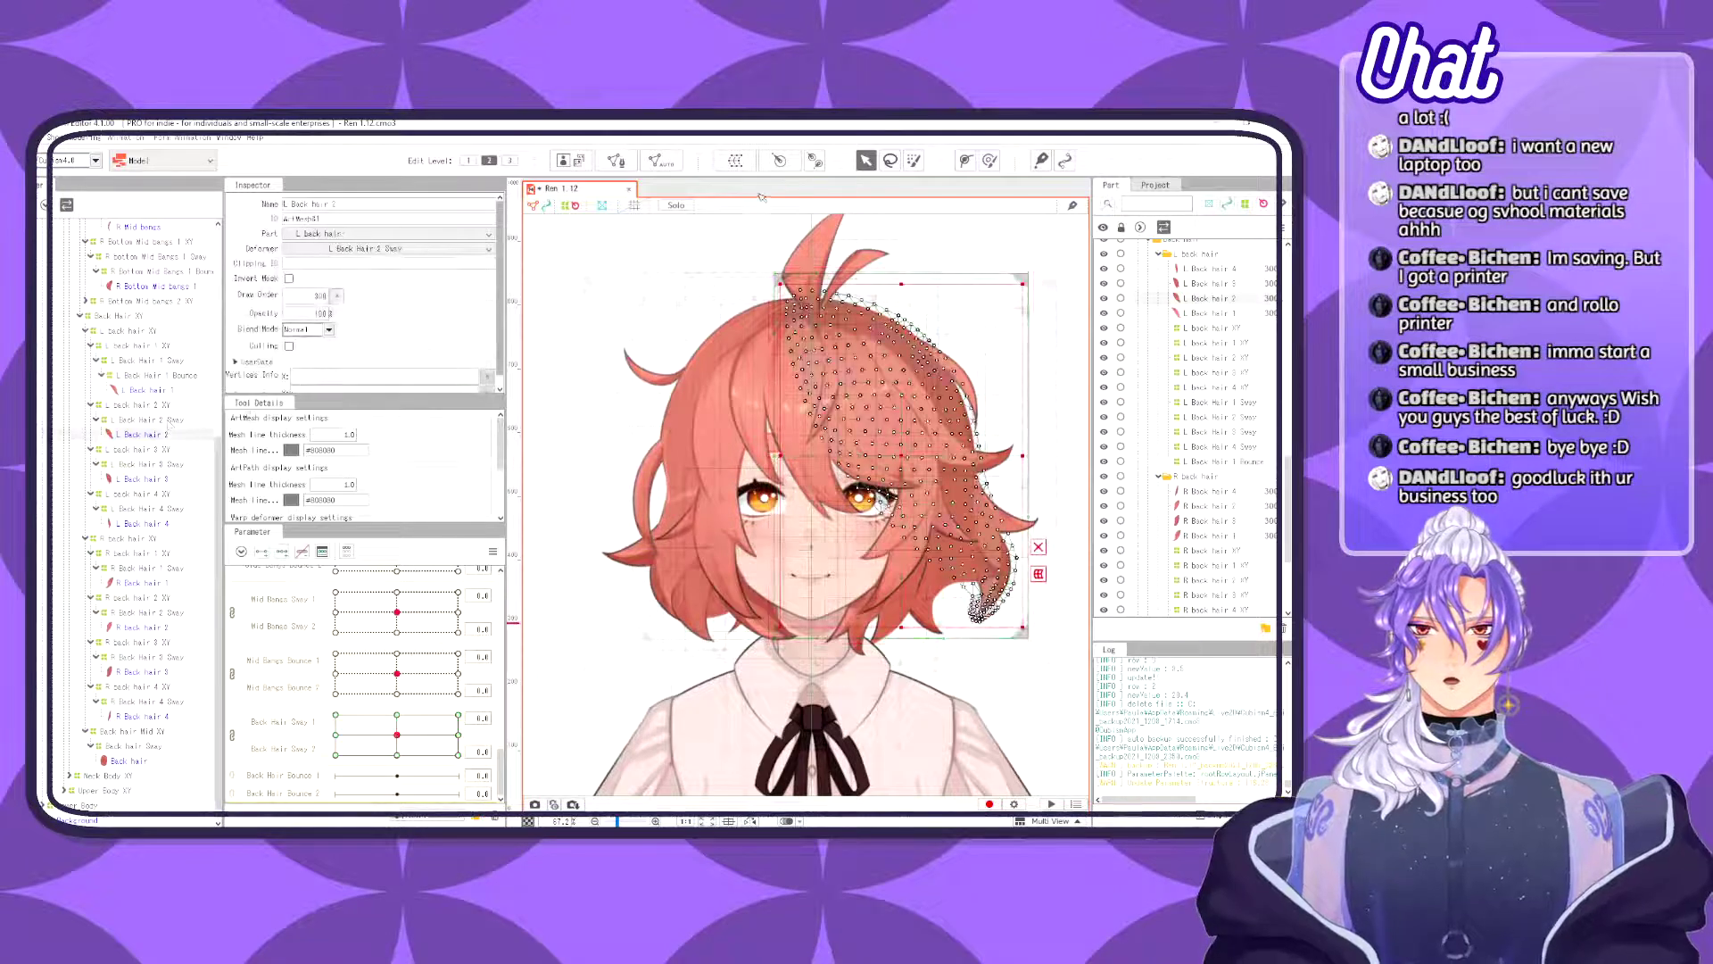
{"action": "left_click", "coordinate": [735, 160]}
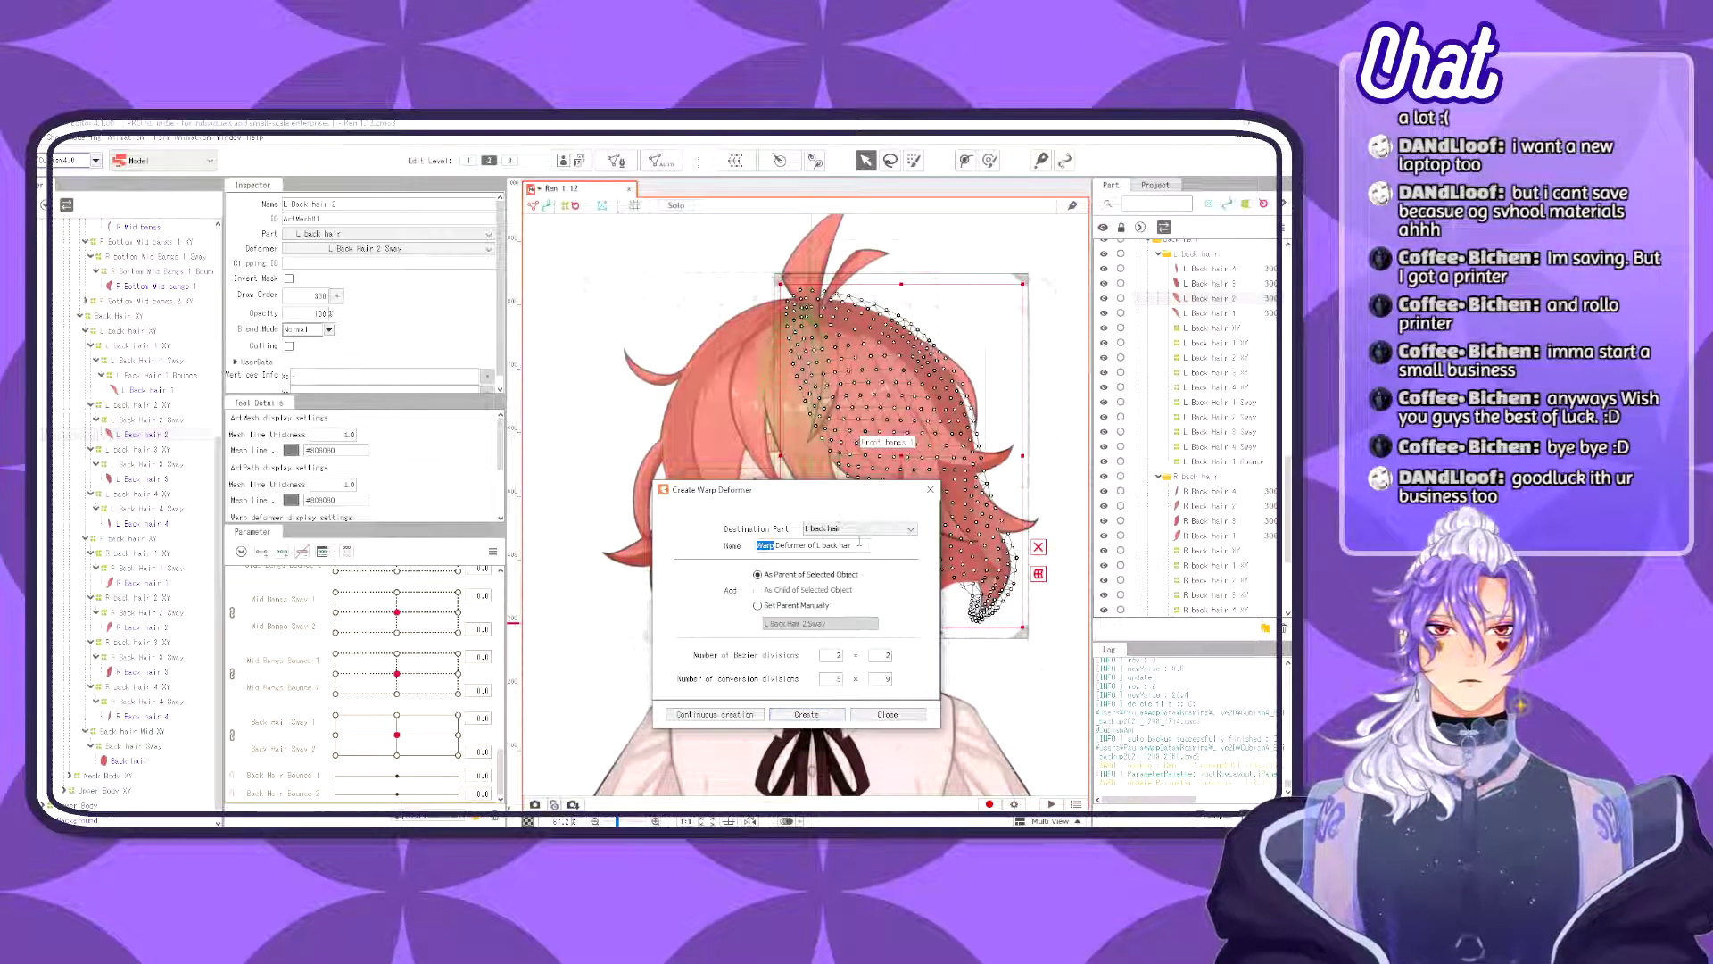
{"action": "type", "text": "L Back Hair"}
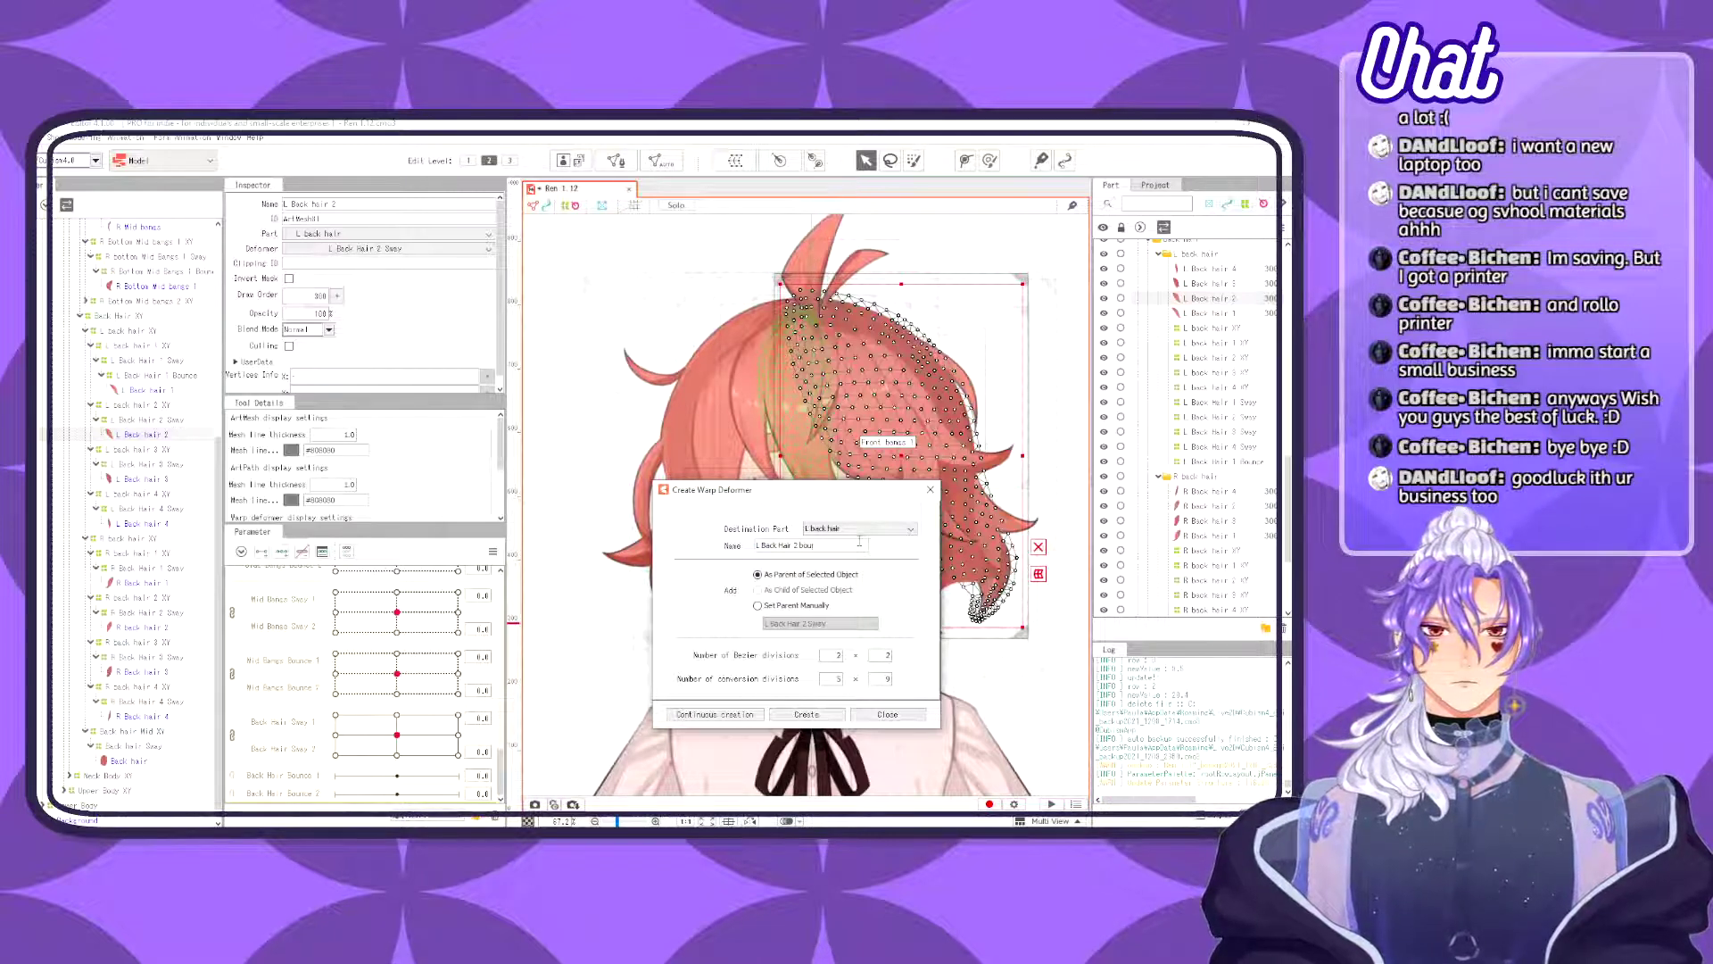
{"action": "type", "text": " 2 B"}
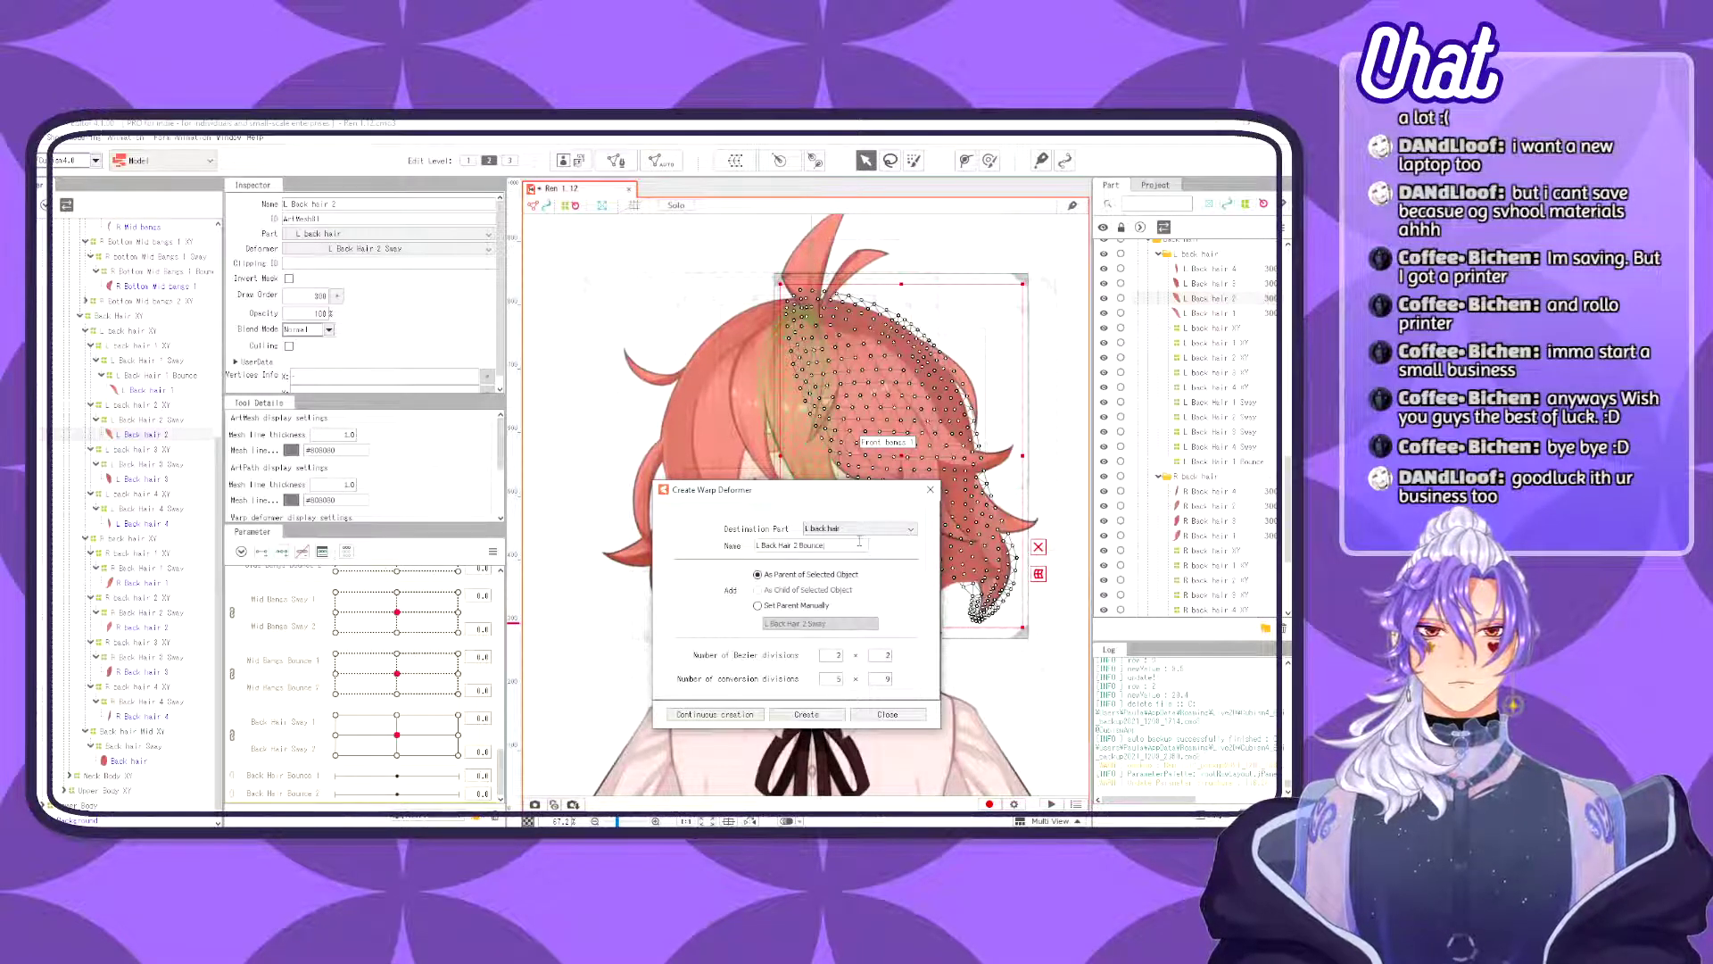
{"action": "left_click", "coordinate": [826, 714]}
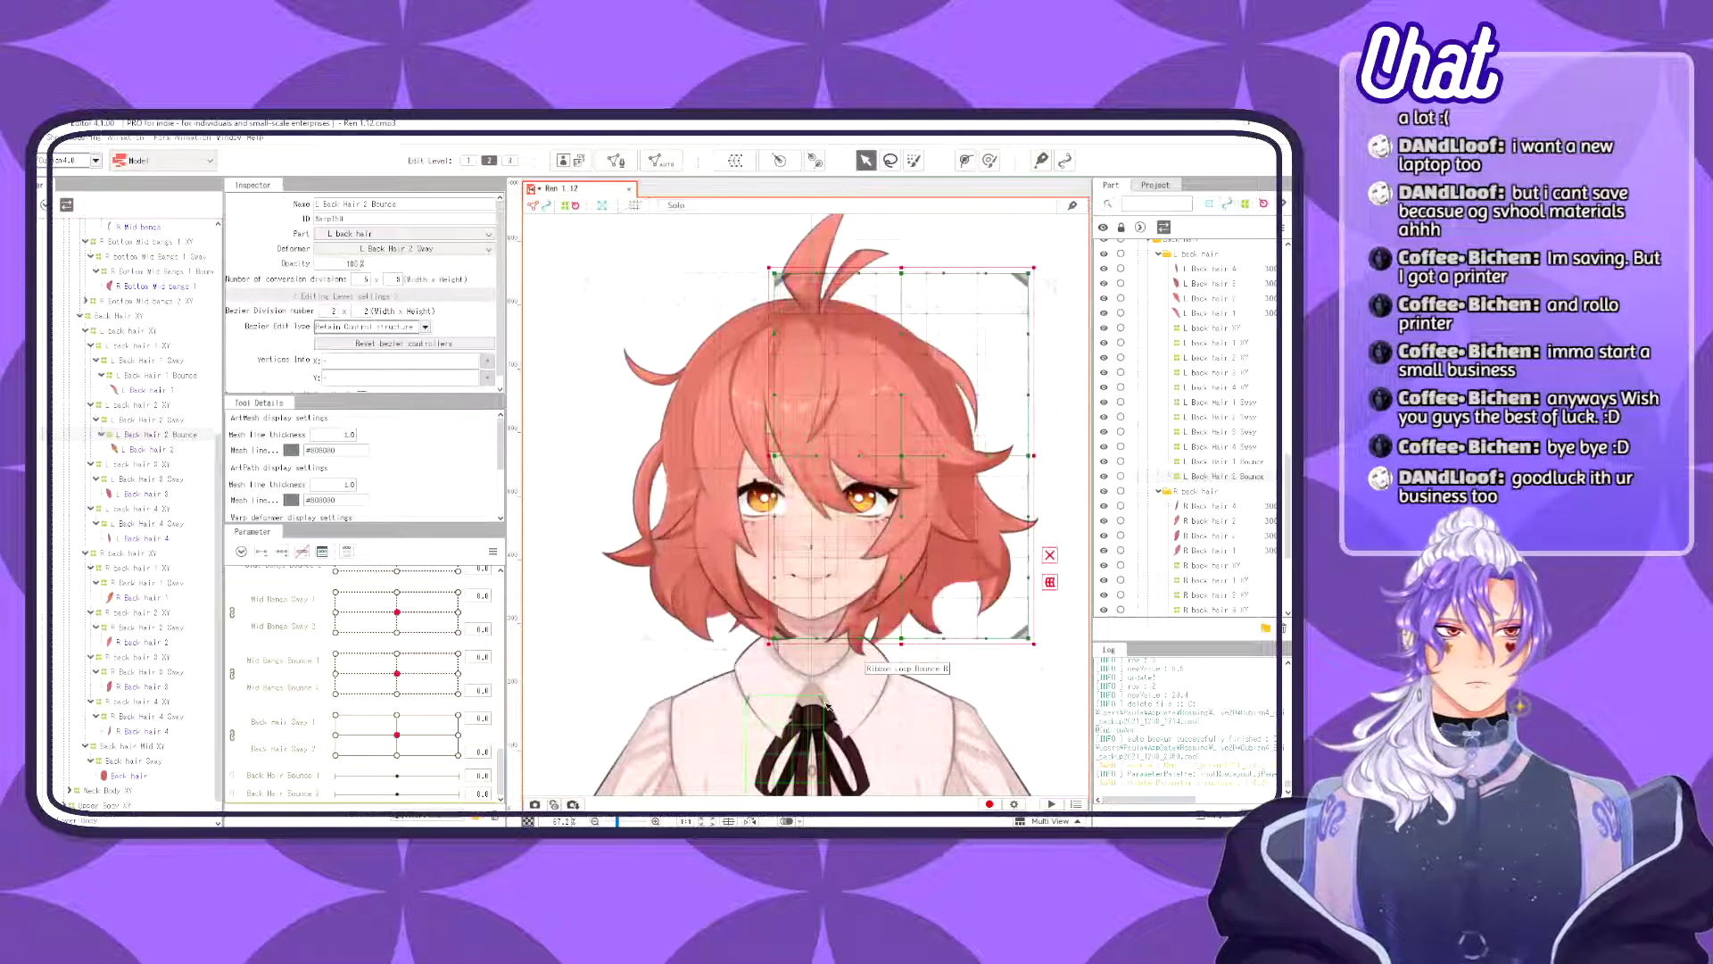
- Create a warp deformer named L Back Hair 3 Bounce as the parent of the L Back Hair 3 mesh
{"action": "left_click", "coordinate": [171, 494]}
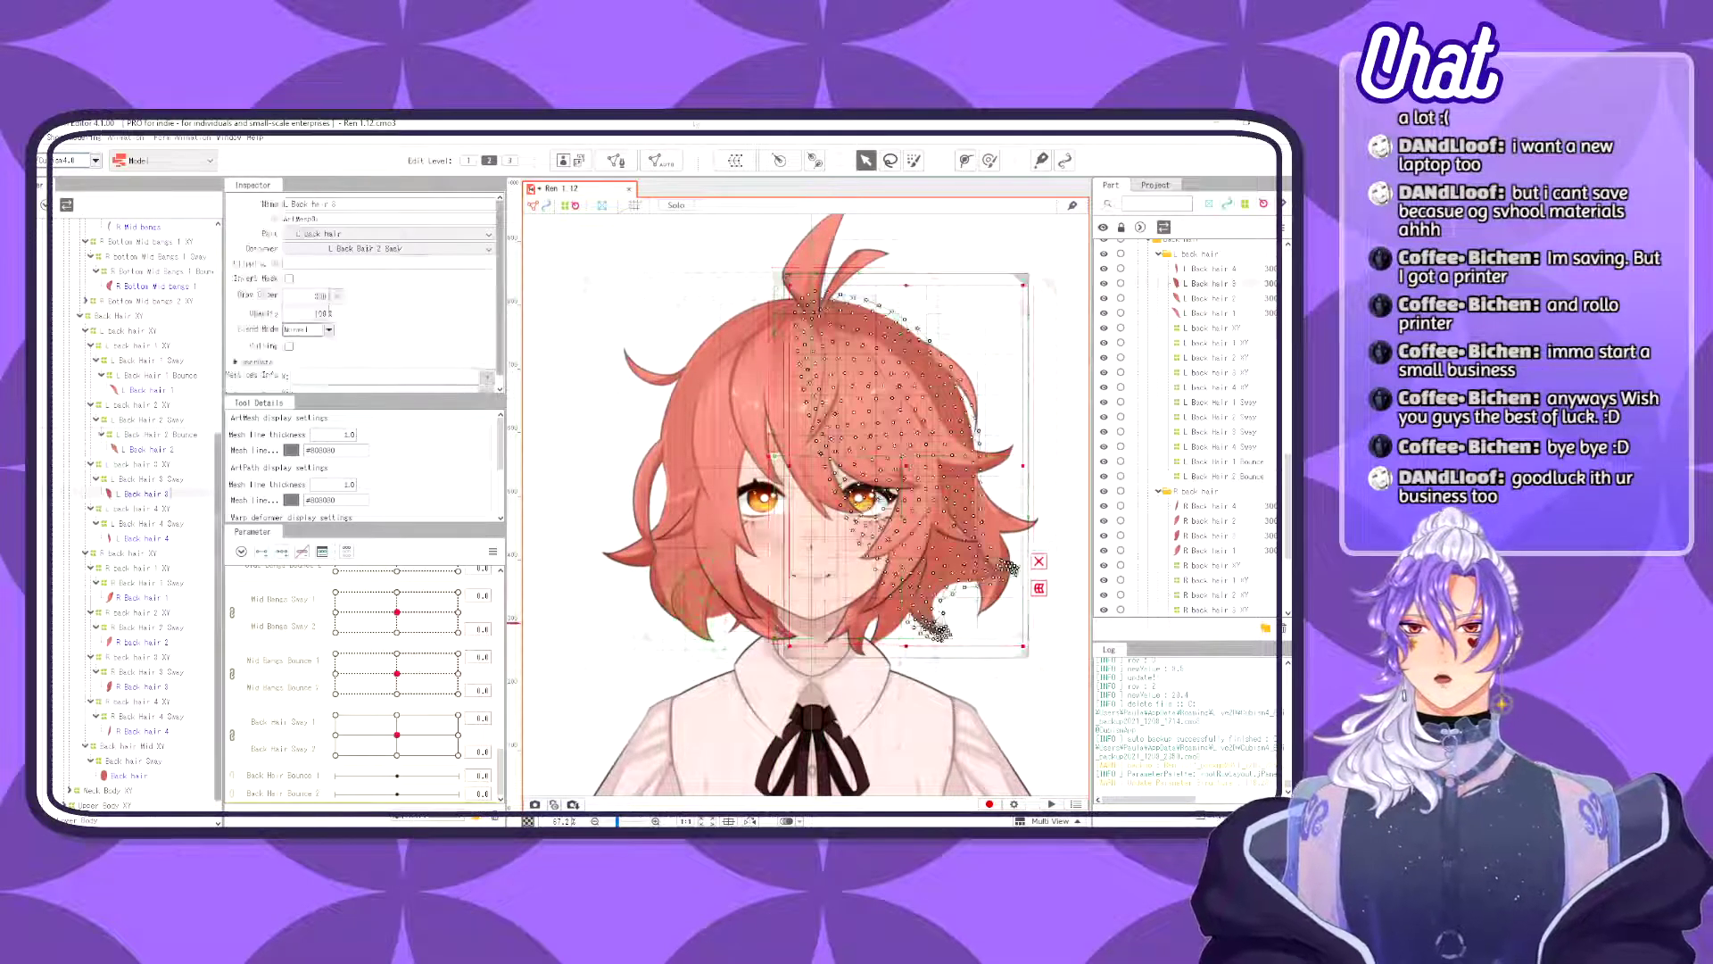
{"action": "left_click", "coordinate": [735, 160]}
{"action": "left_click", "coordinate": [848, 544]}
{"action": "key", "text": "ctrl+a"}
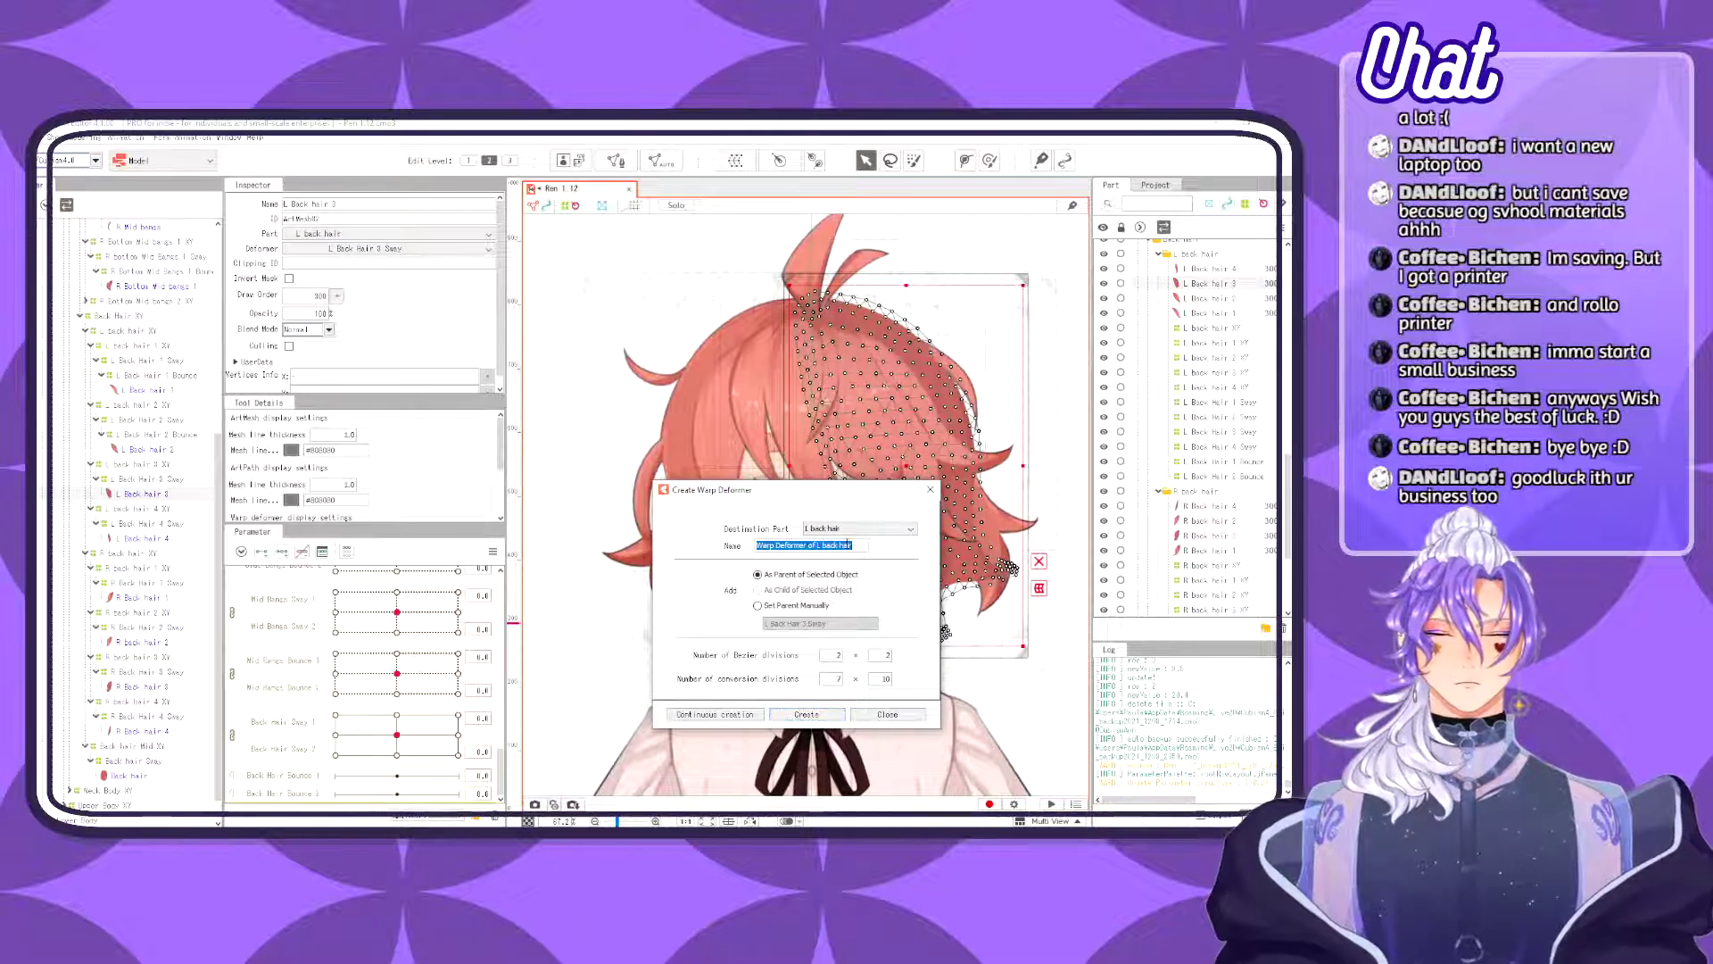
{"action": "key", "text": "ctrl+v"}
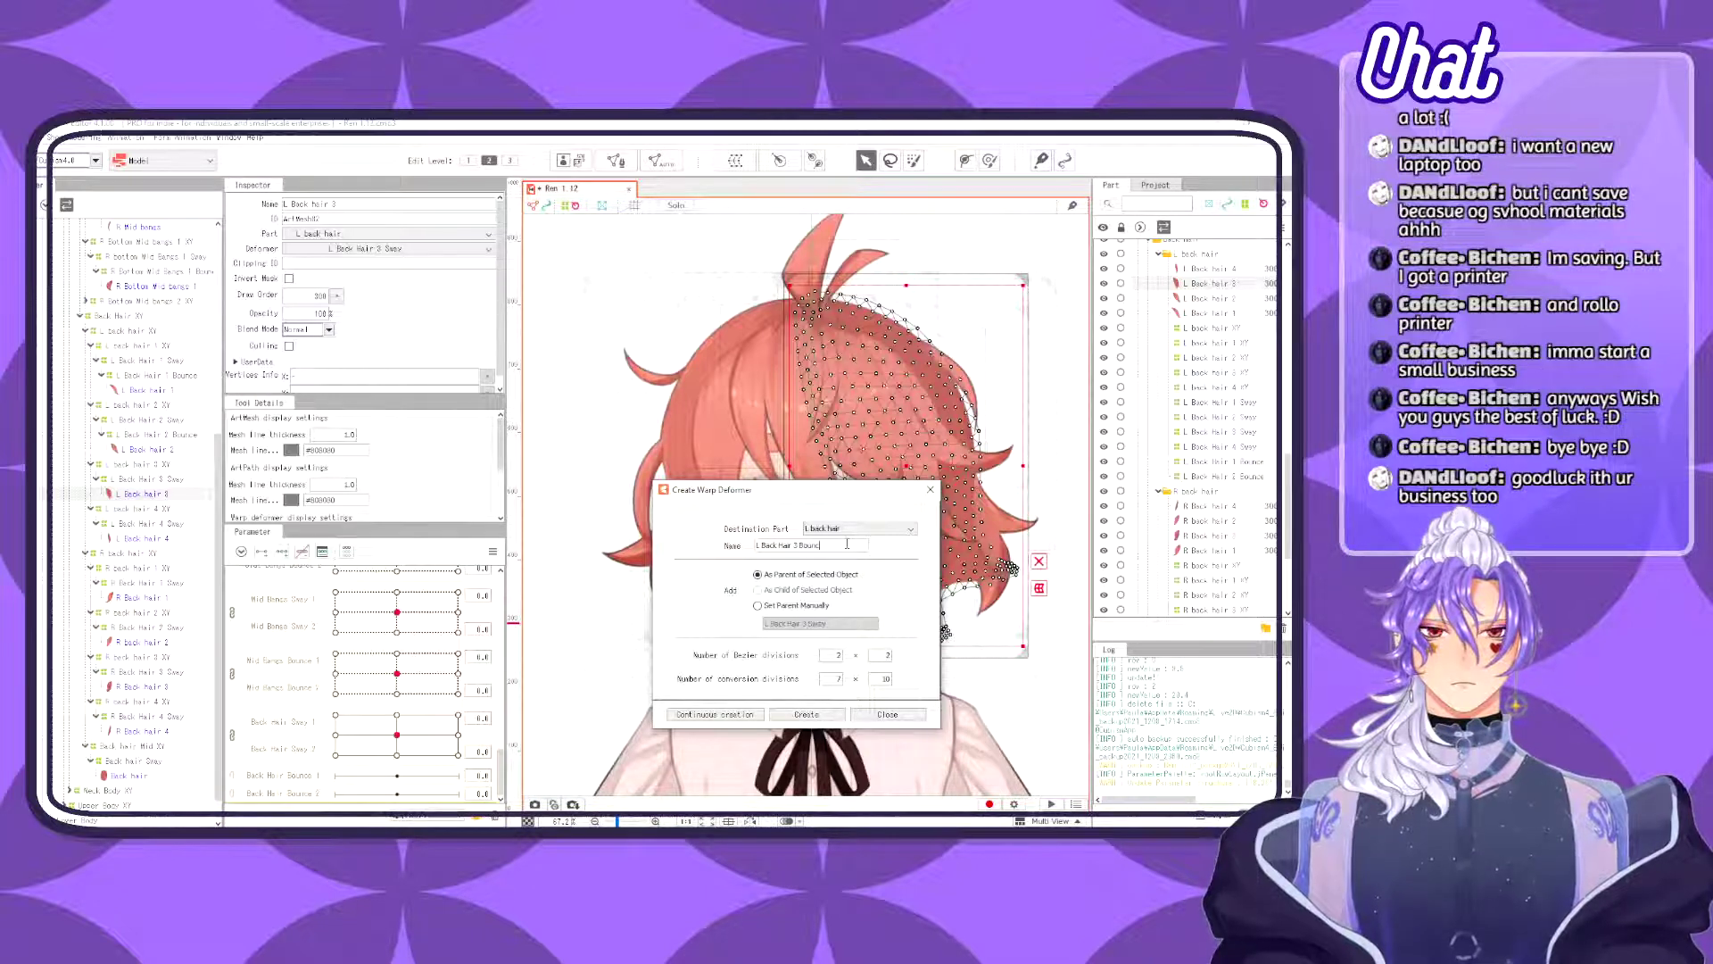
{"action": "left_click", "coordinate": [794, 715]}
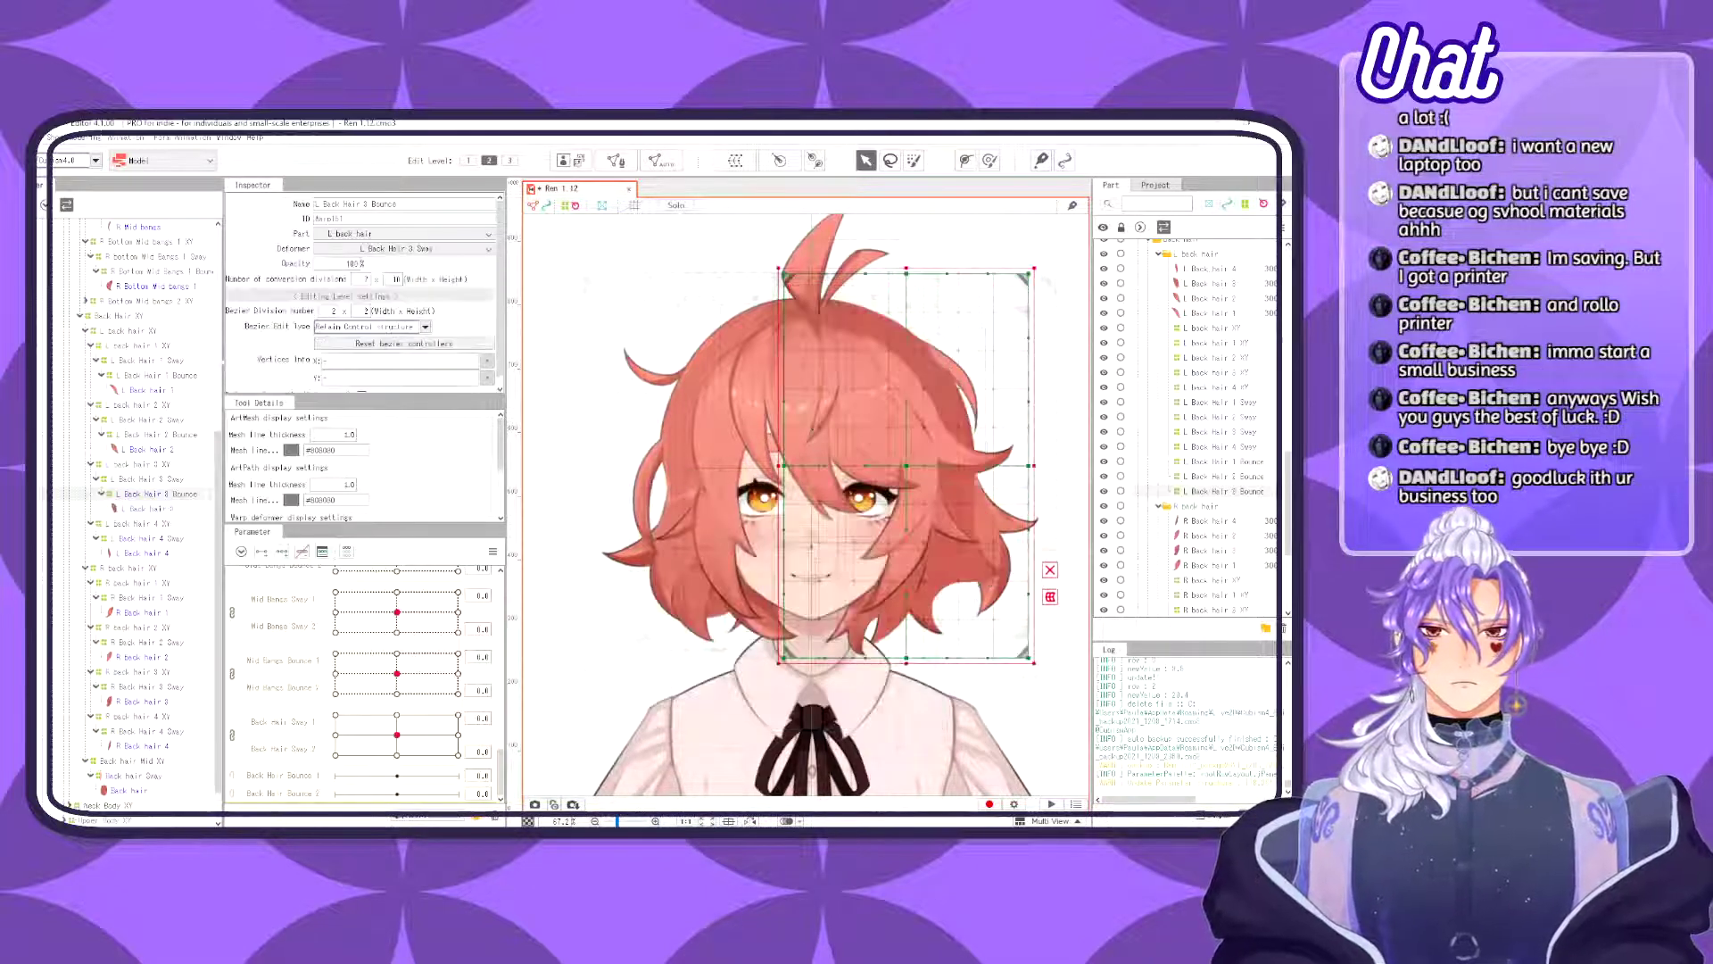
- Create a warp deformer named L Back Hair 4 Bounce as the parent of the L Back Hair 4 mesh
{"action": "left_click", "coordinate": [143, 553]}
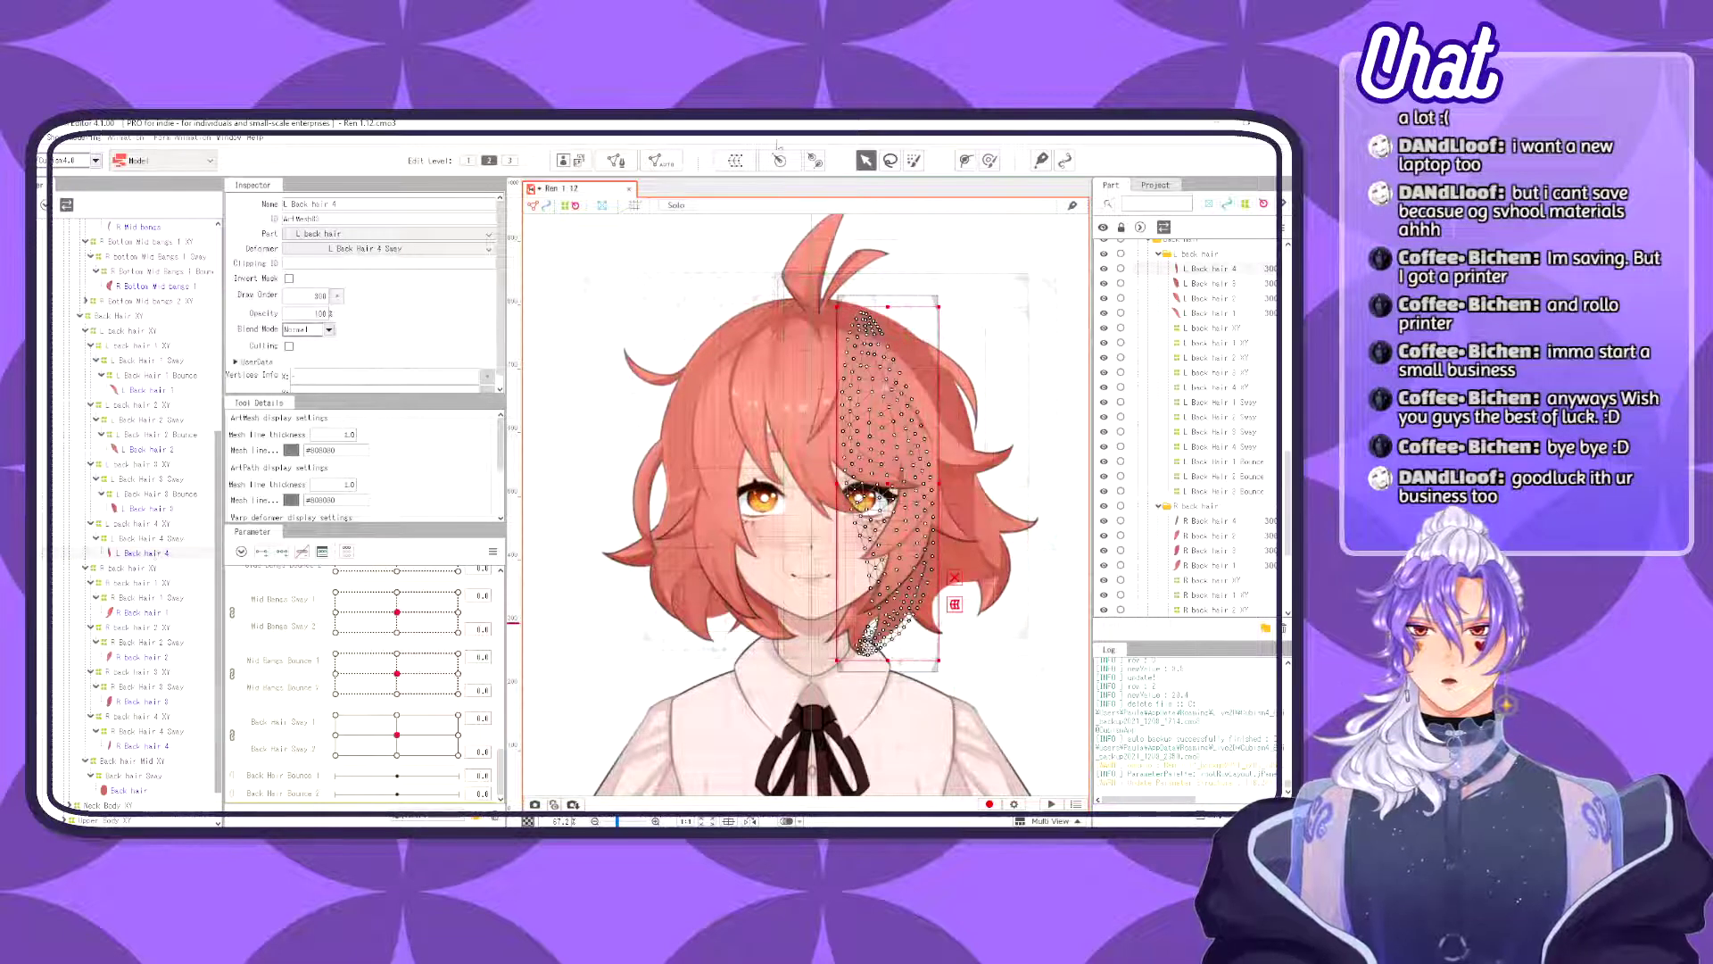
{"action": "left_click", "coordinate": [738, 159]}
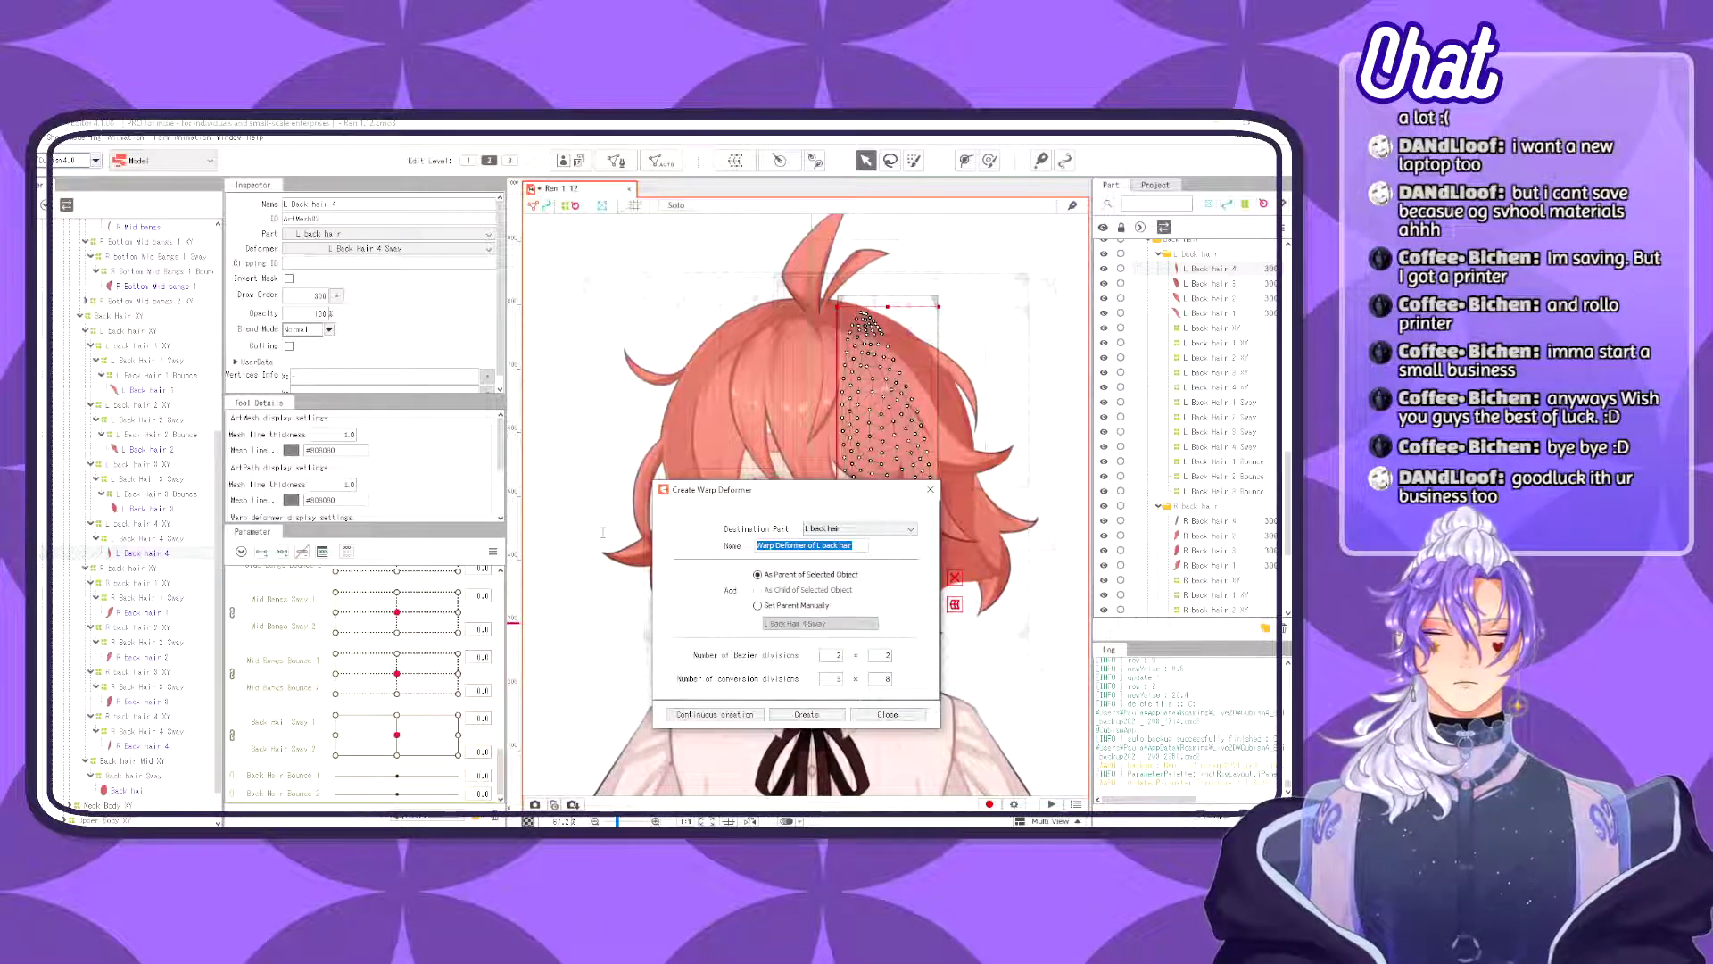
{"action": "type", "text": "L Back Hair"}
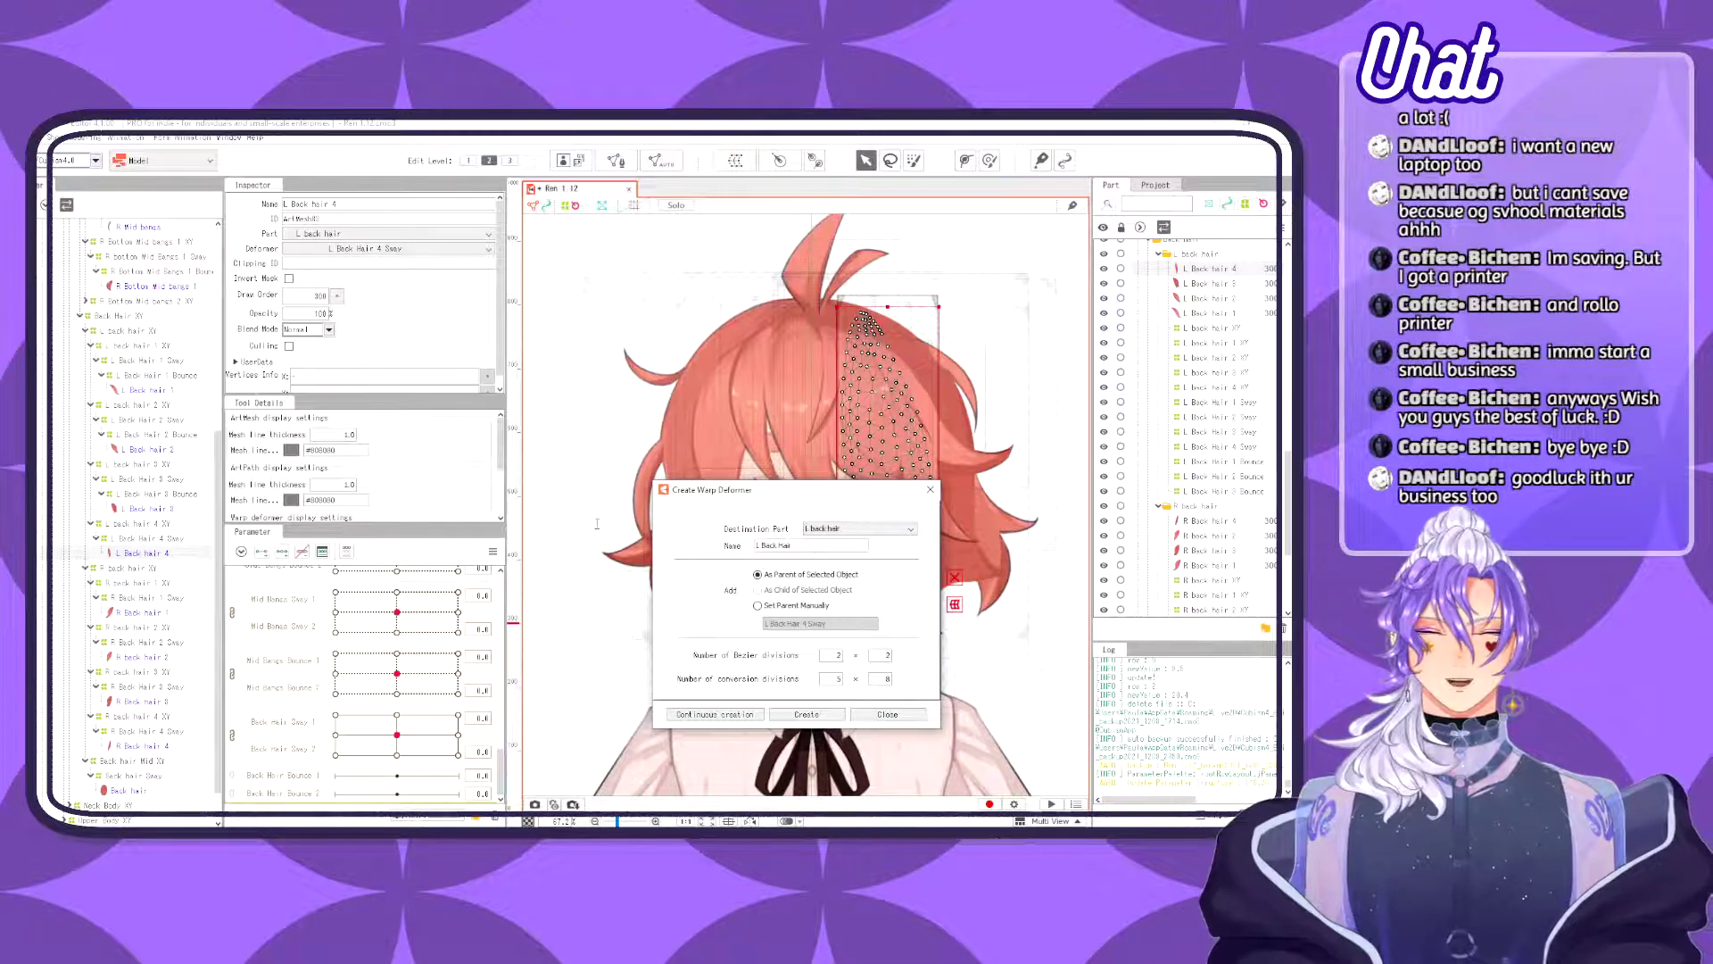
{"action": "type", "text": " 4 Bounce"}
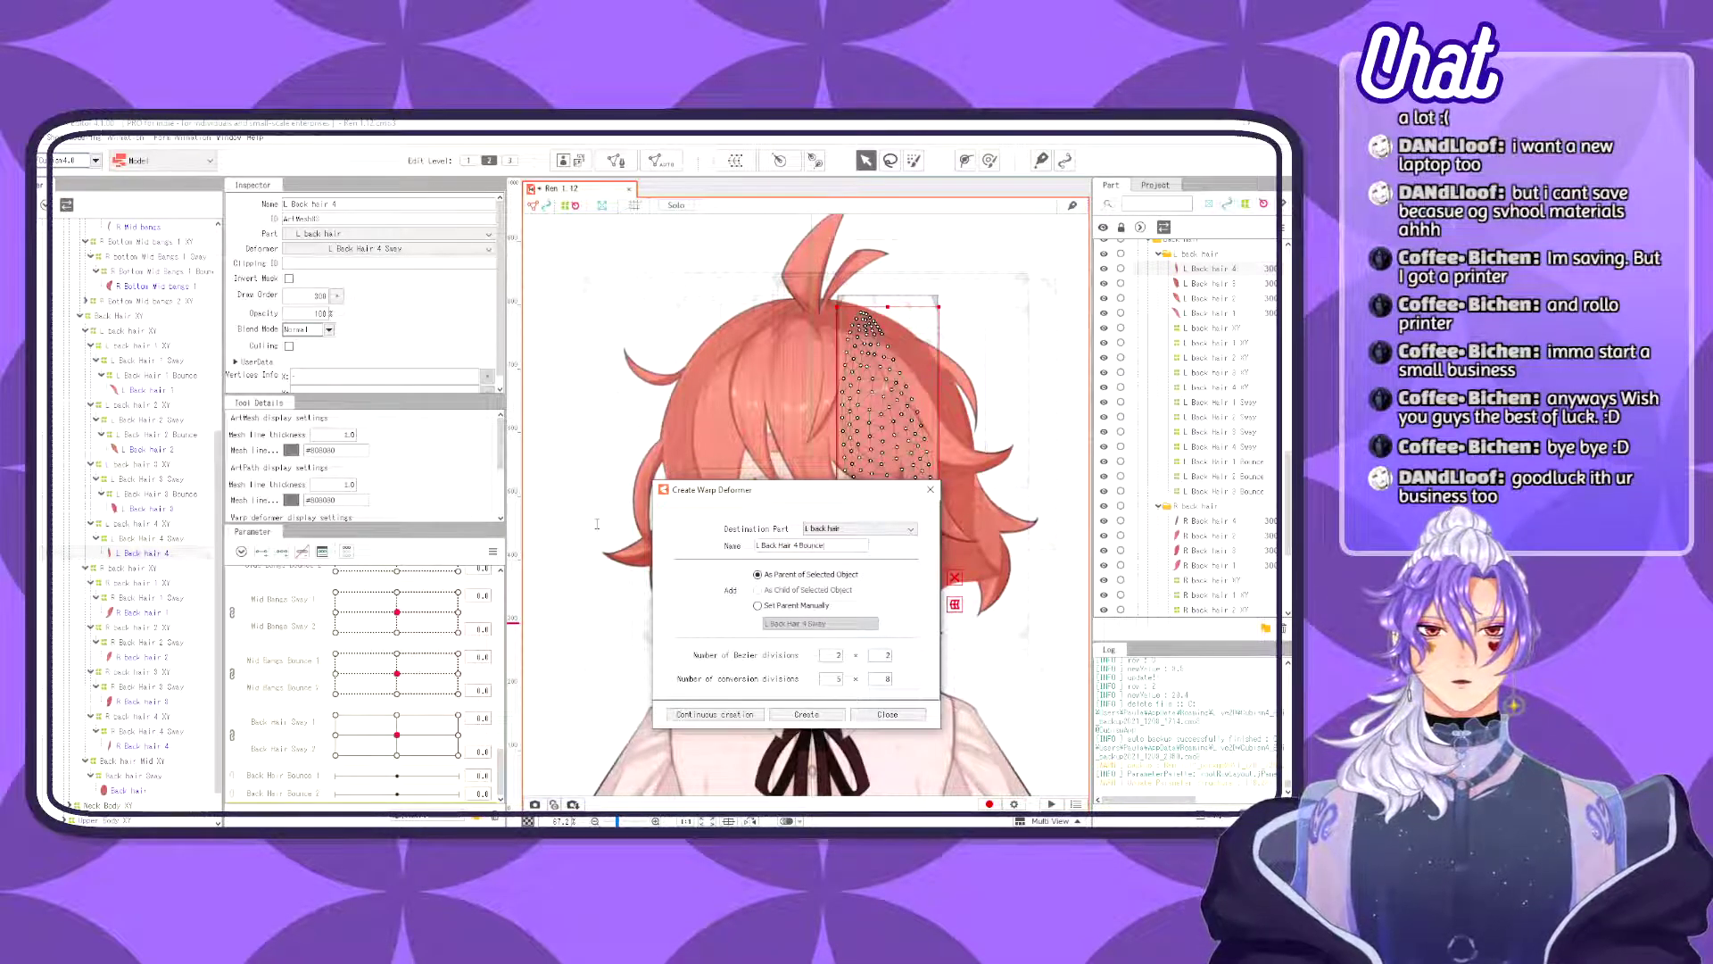
{"action": "left_click", "coordinate": [807, 715]}
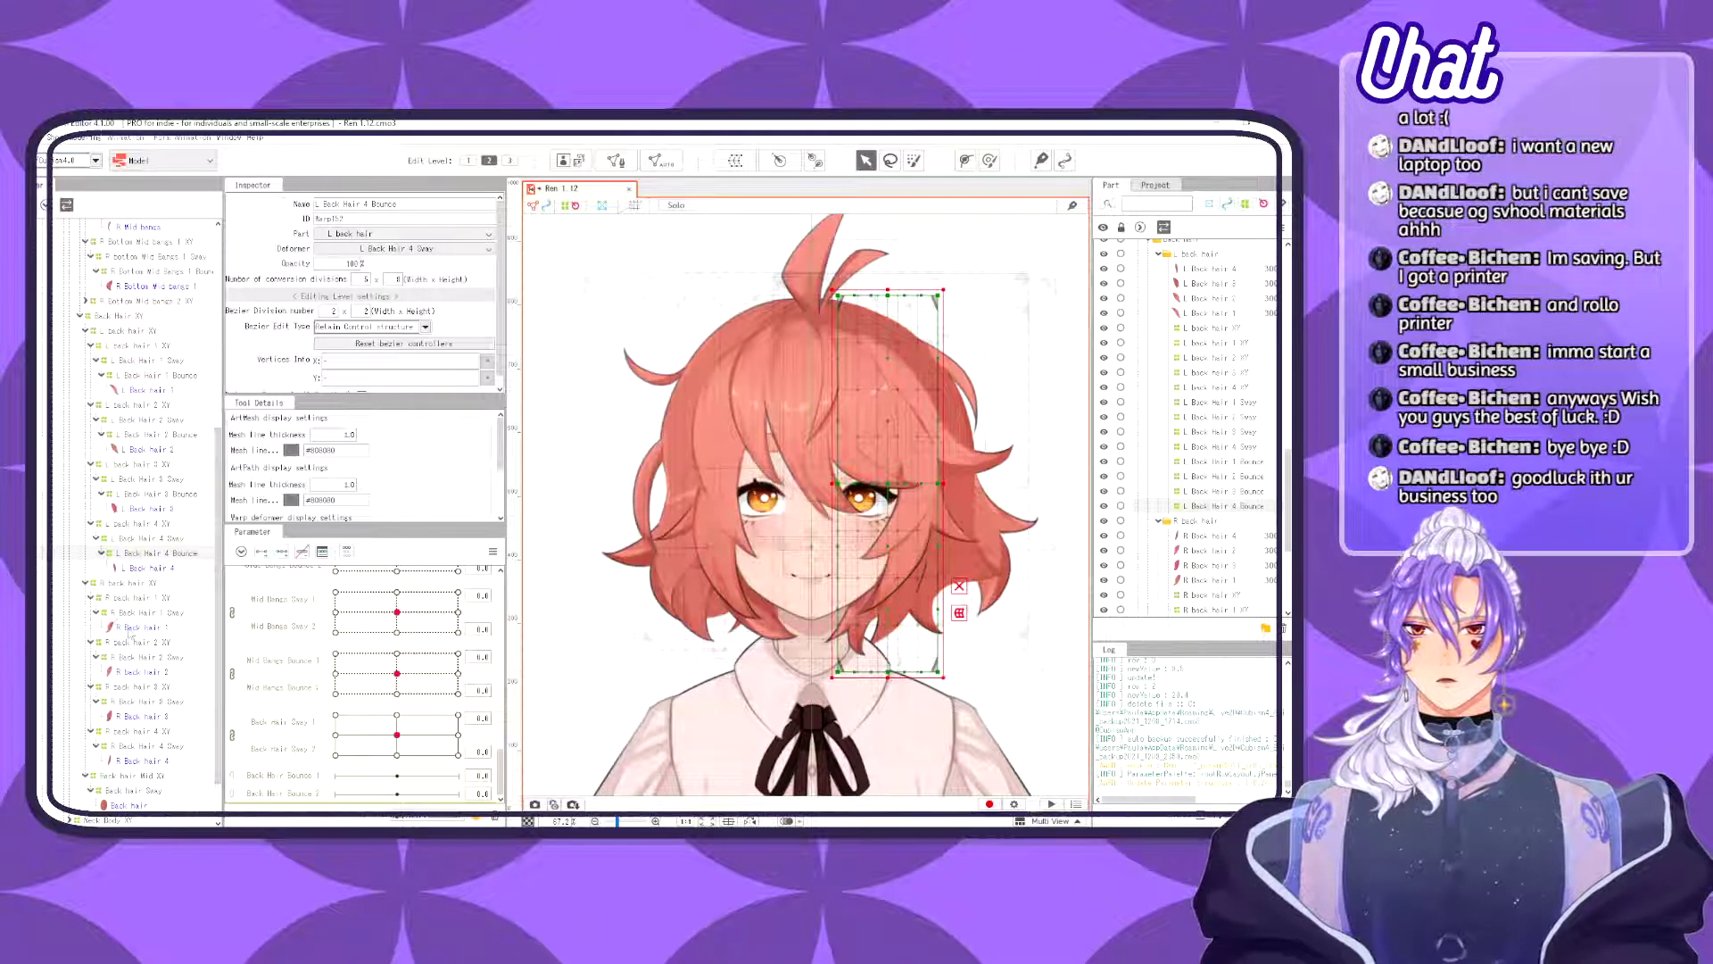
- Collapse the L Back Hair 2, 3 and 4 Bounce deformers in the deformer hierarchy and save the model
{"action": "left_click", "coordinate": [132, 626]}
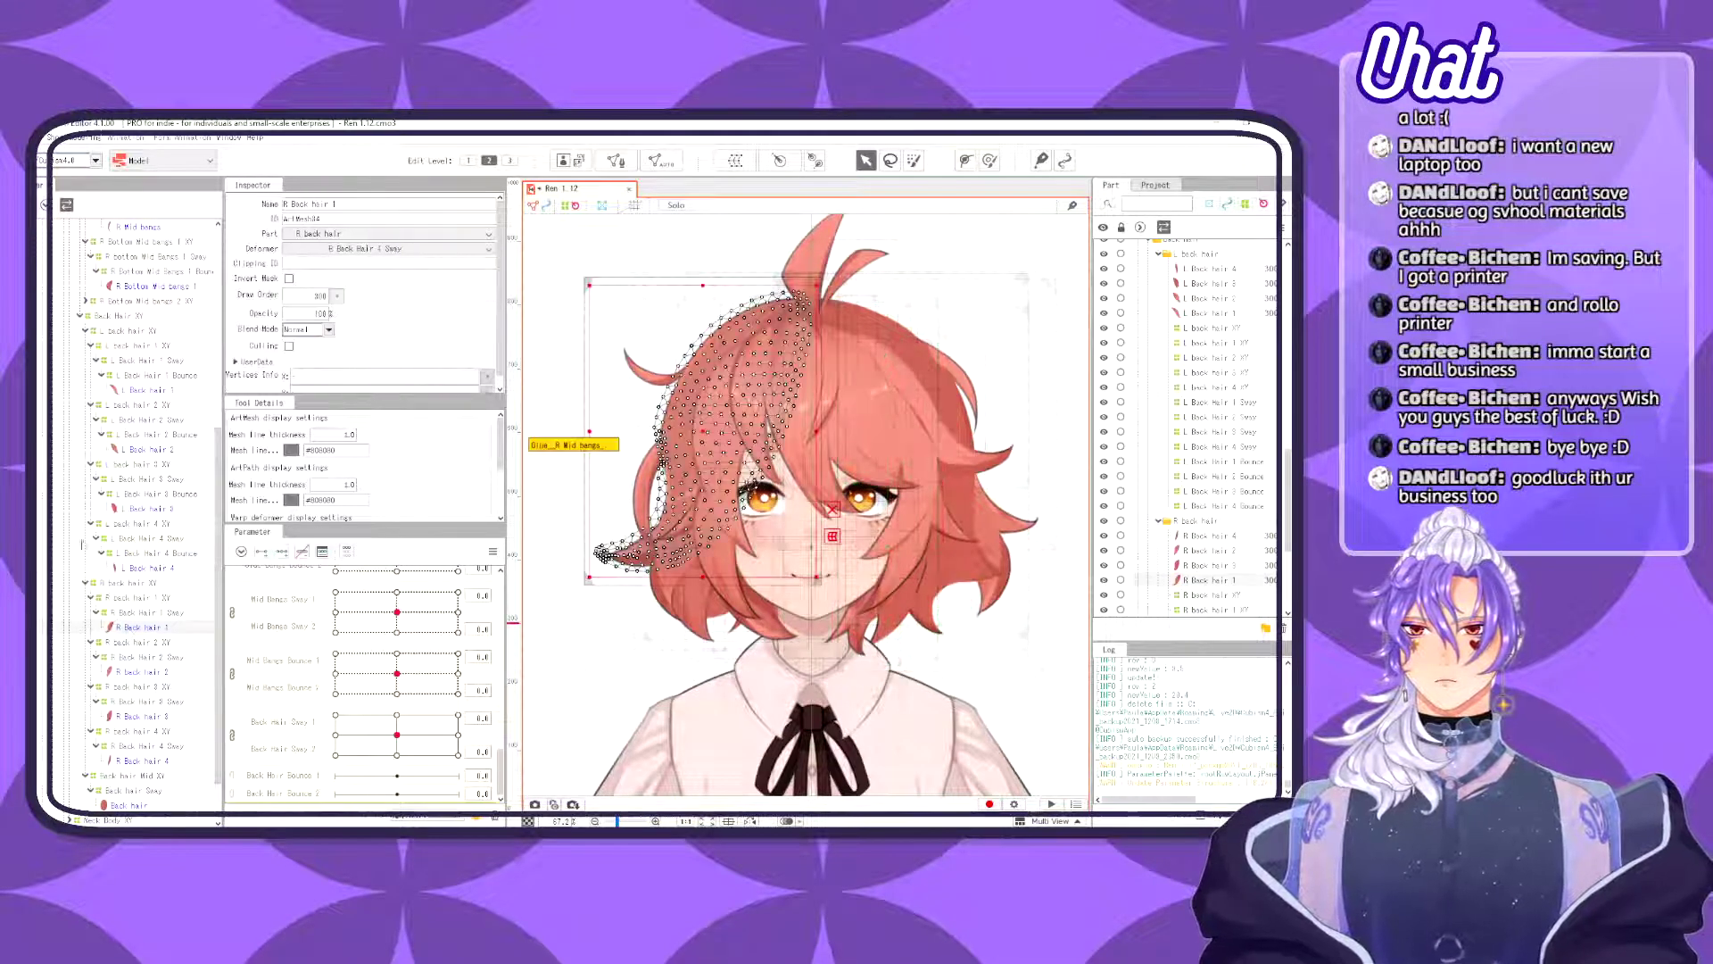
{"action": "left_click", "coordinate": [101, 495]}
{"action": "left_click", "coordinate": [102, 493]}
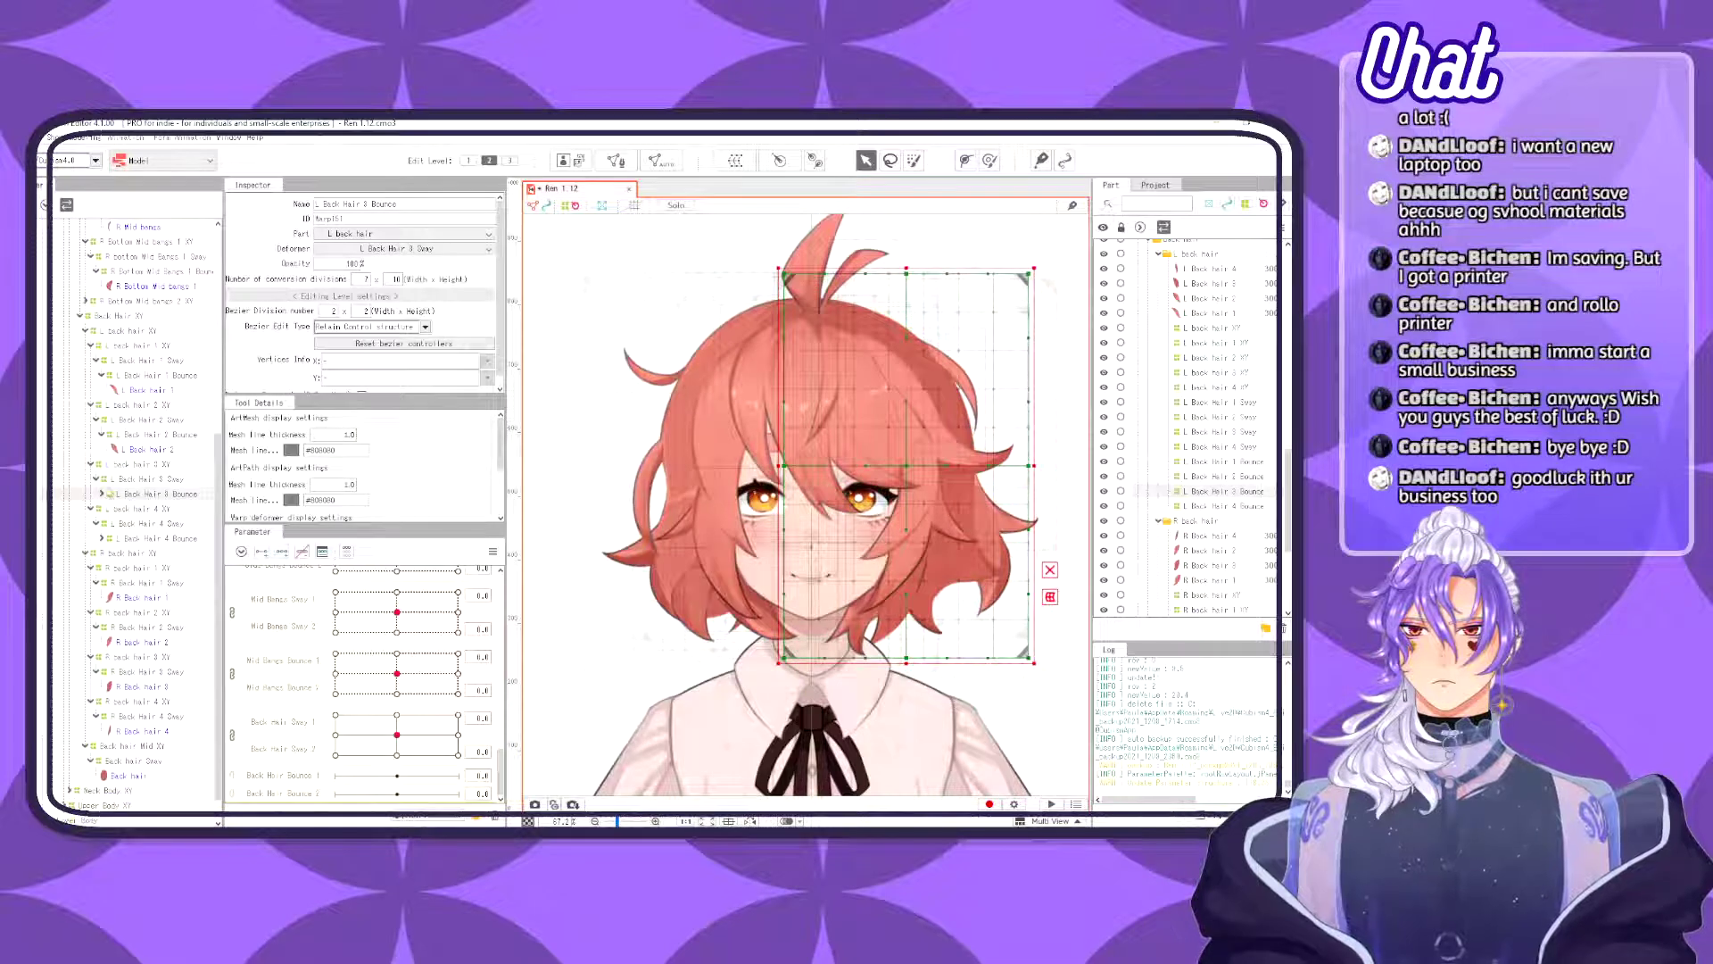
{"action": "left_click", "coordinate": [101, 435]}
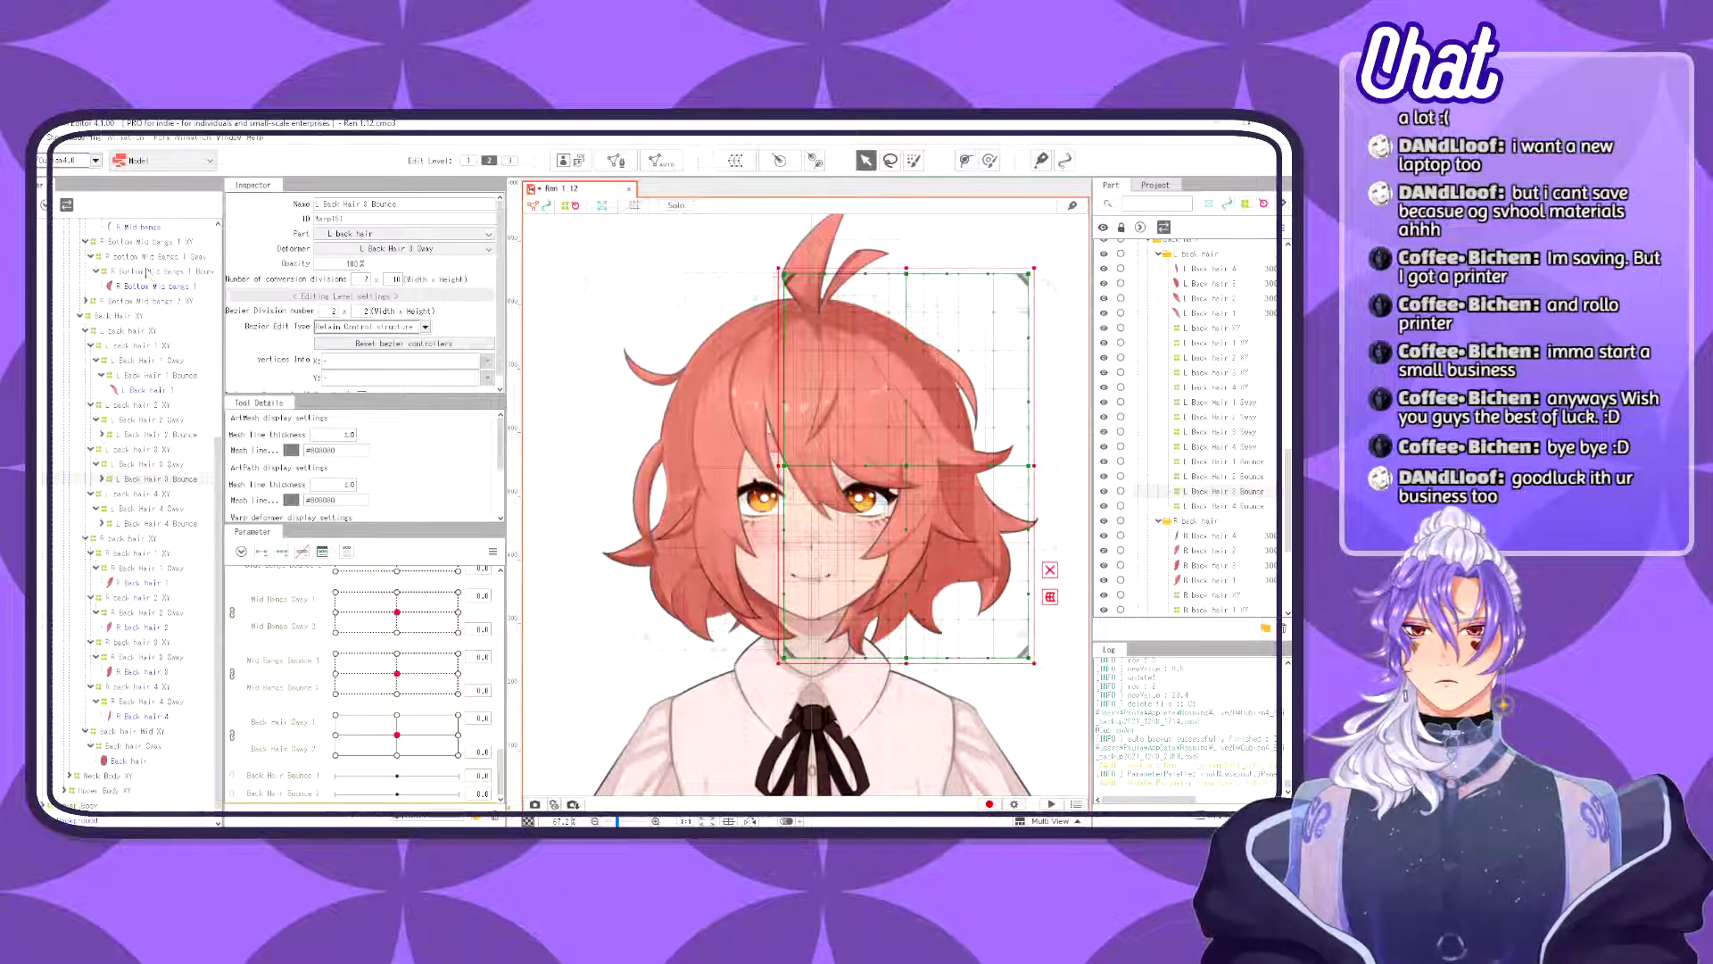
{"action": "key", "text": "ctrl+s"}
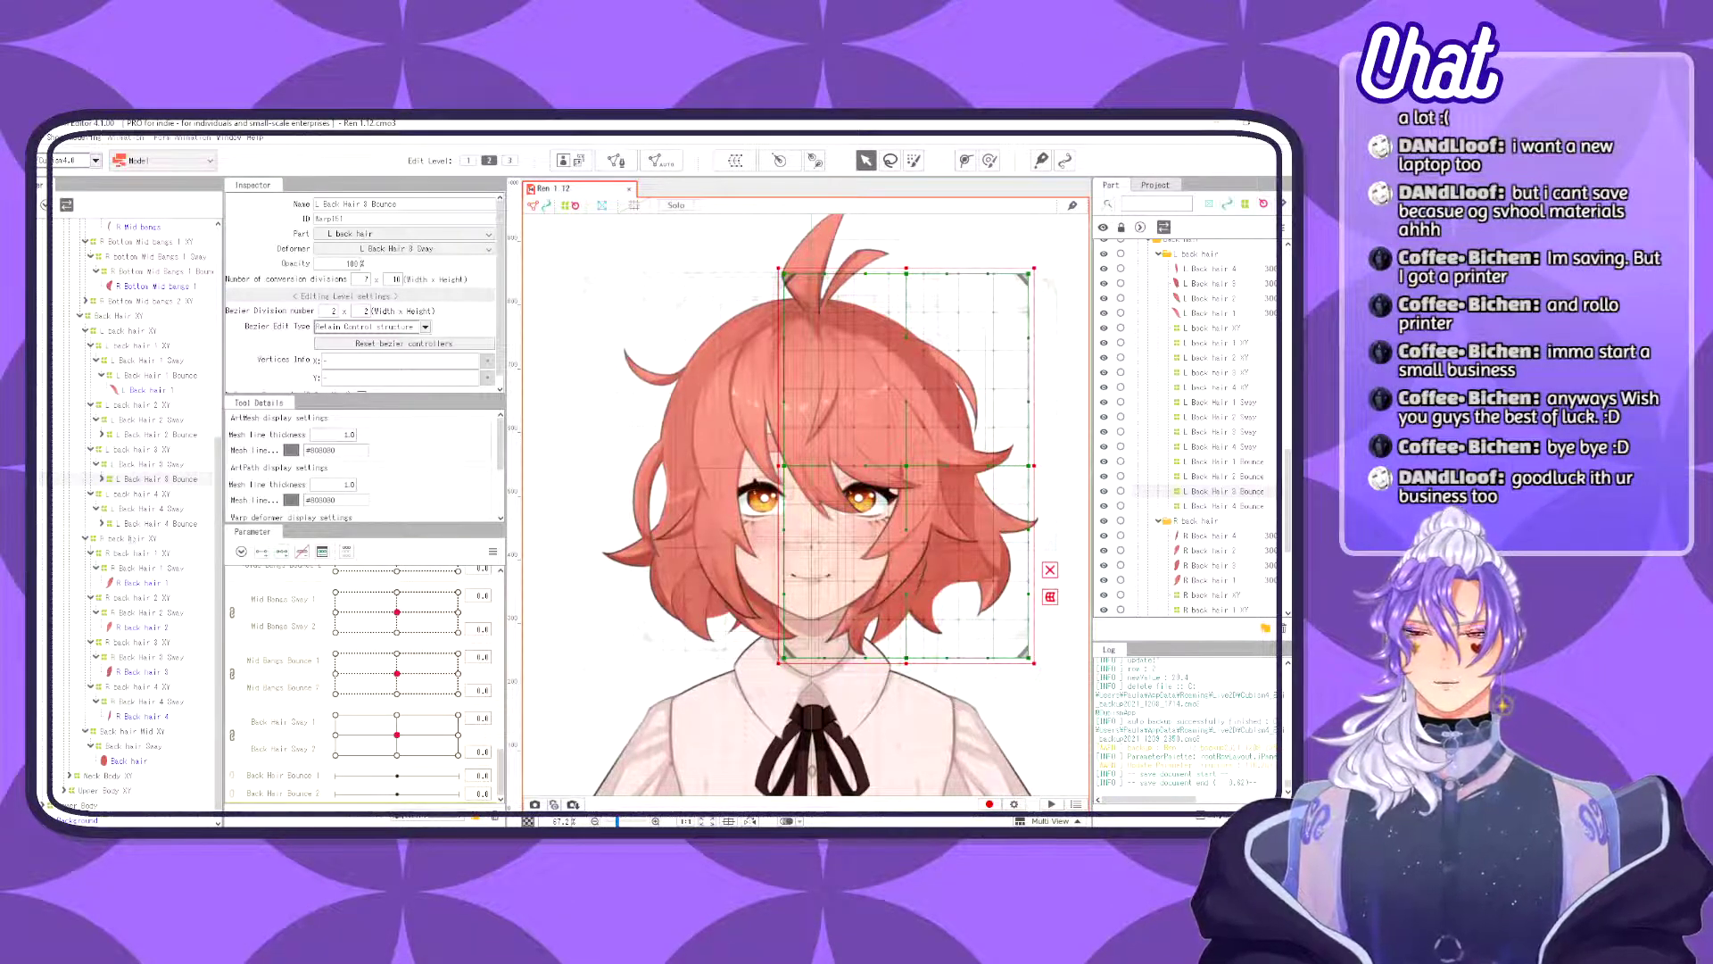
- Create a warp deformer named R Back Hair 1 Bounce as the parent of the R Back Hair 1 mesh
{"action": "left_click", "coordinate": [143, 583]}
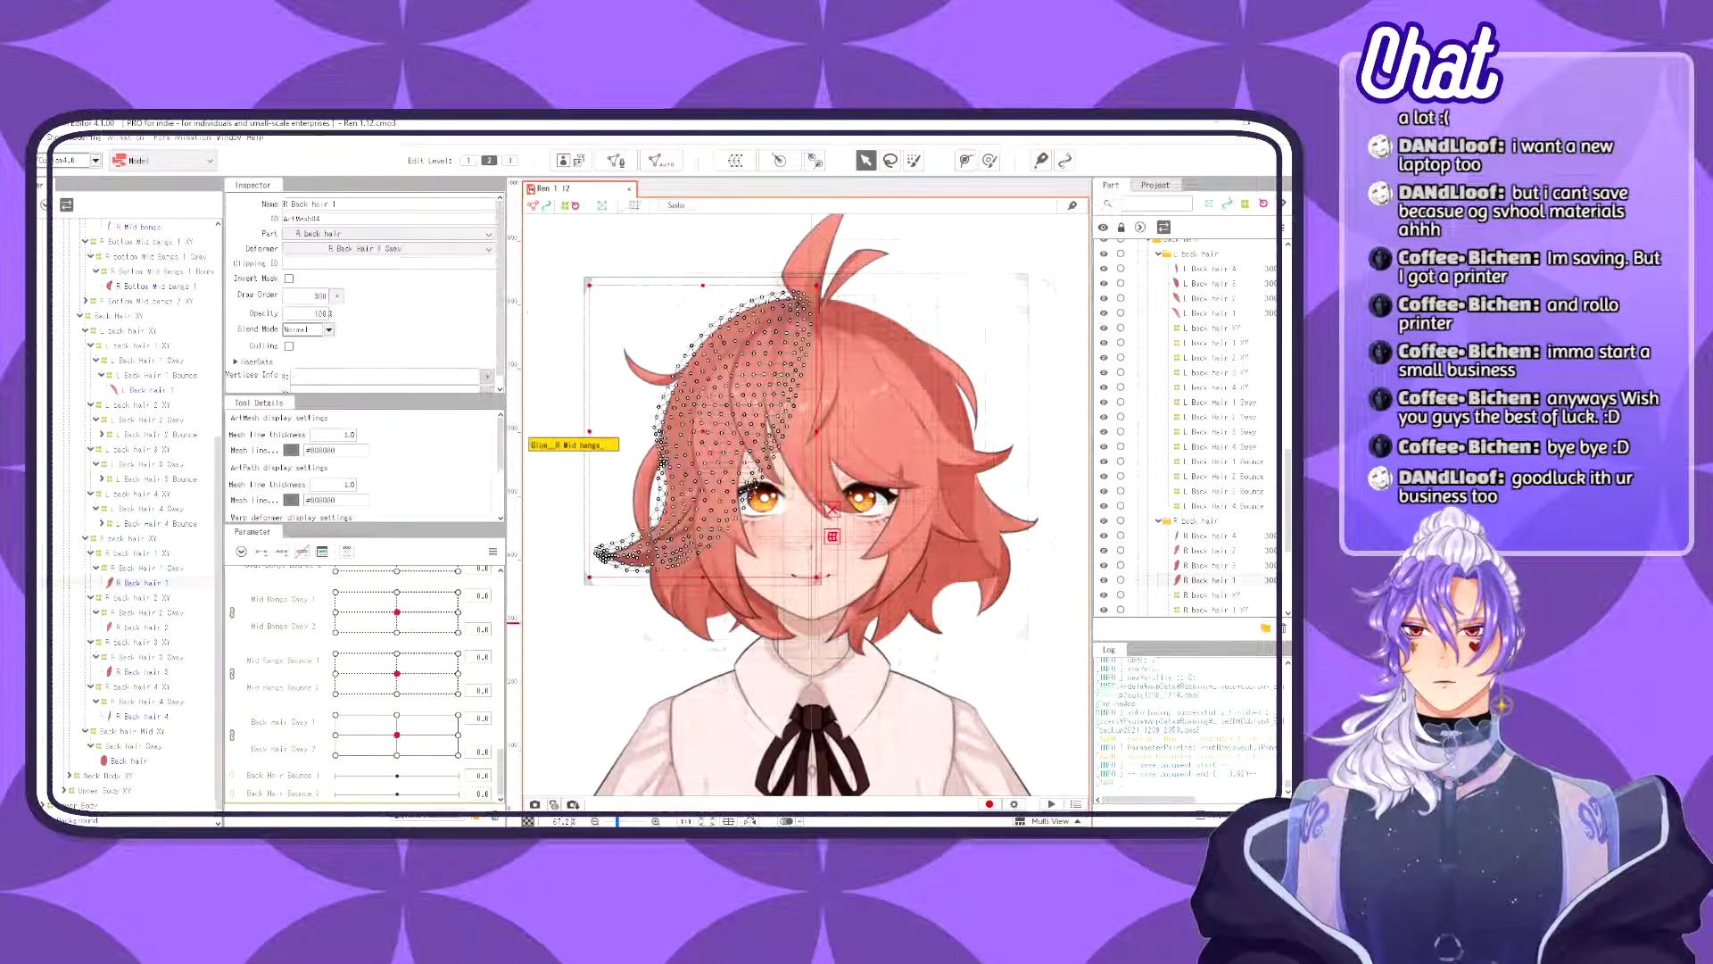
{"action": "left_click", "coordinate": [735, 160]}
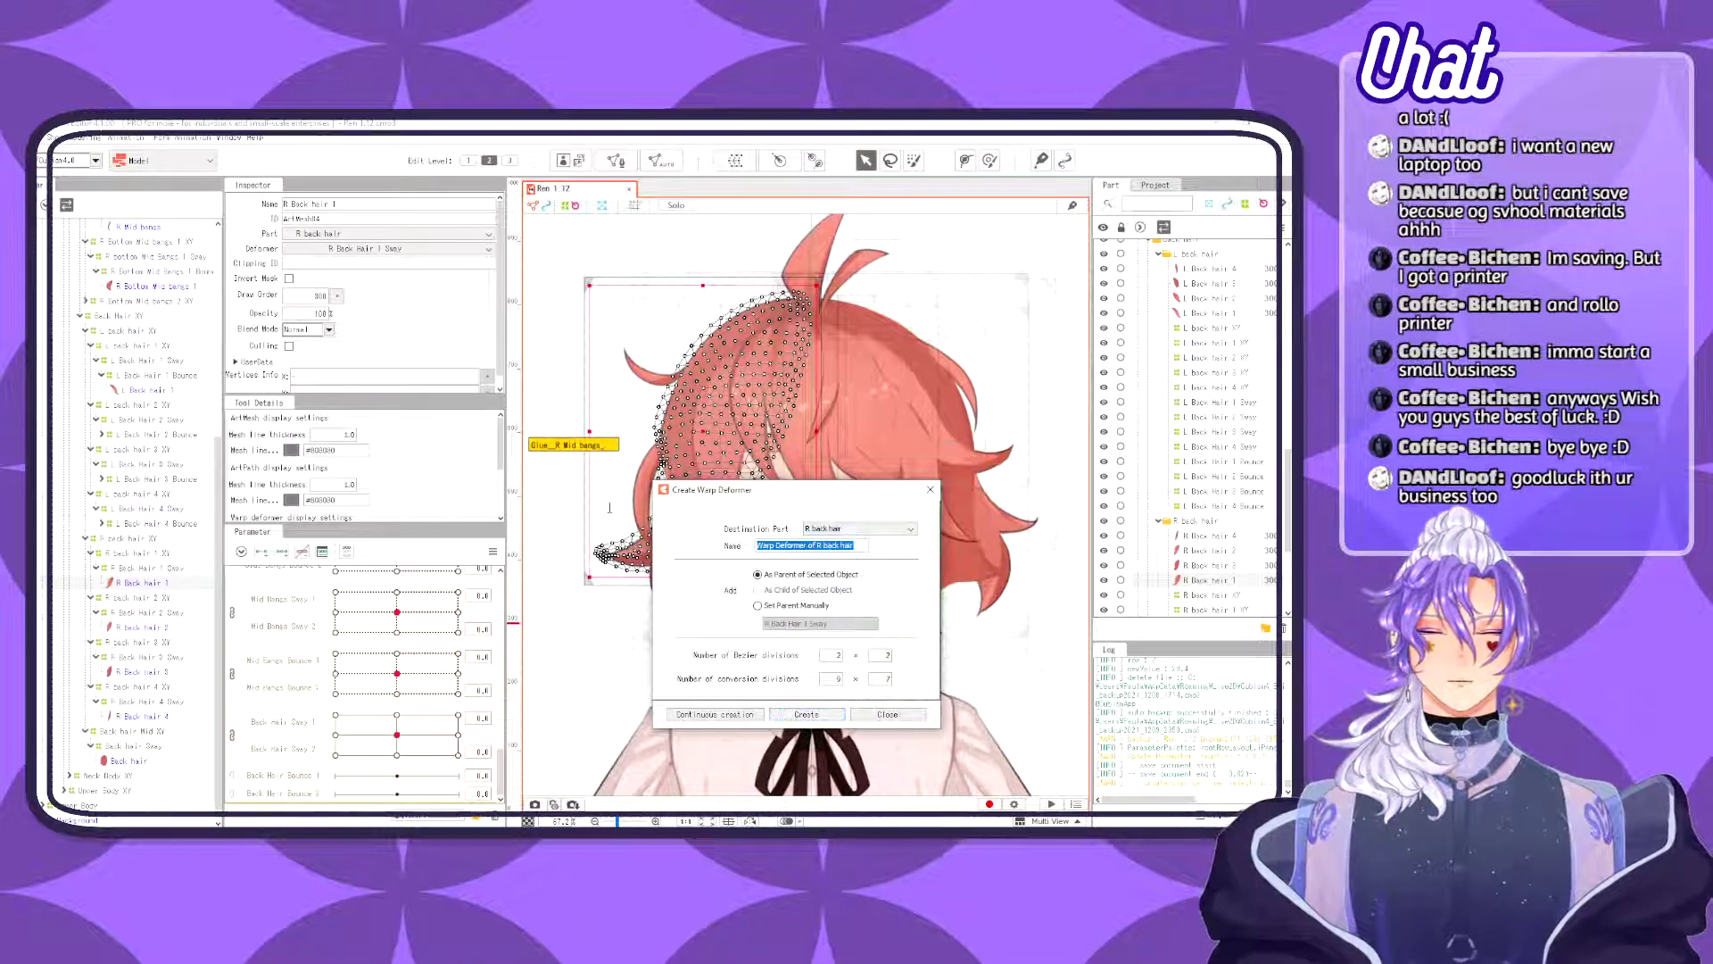
{"action": "type", "text": "R b"}
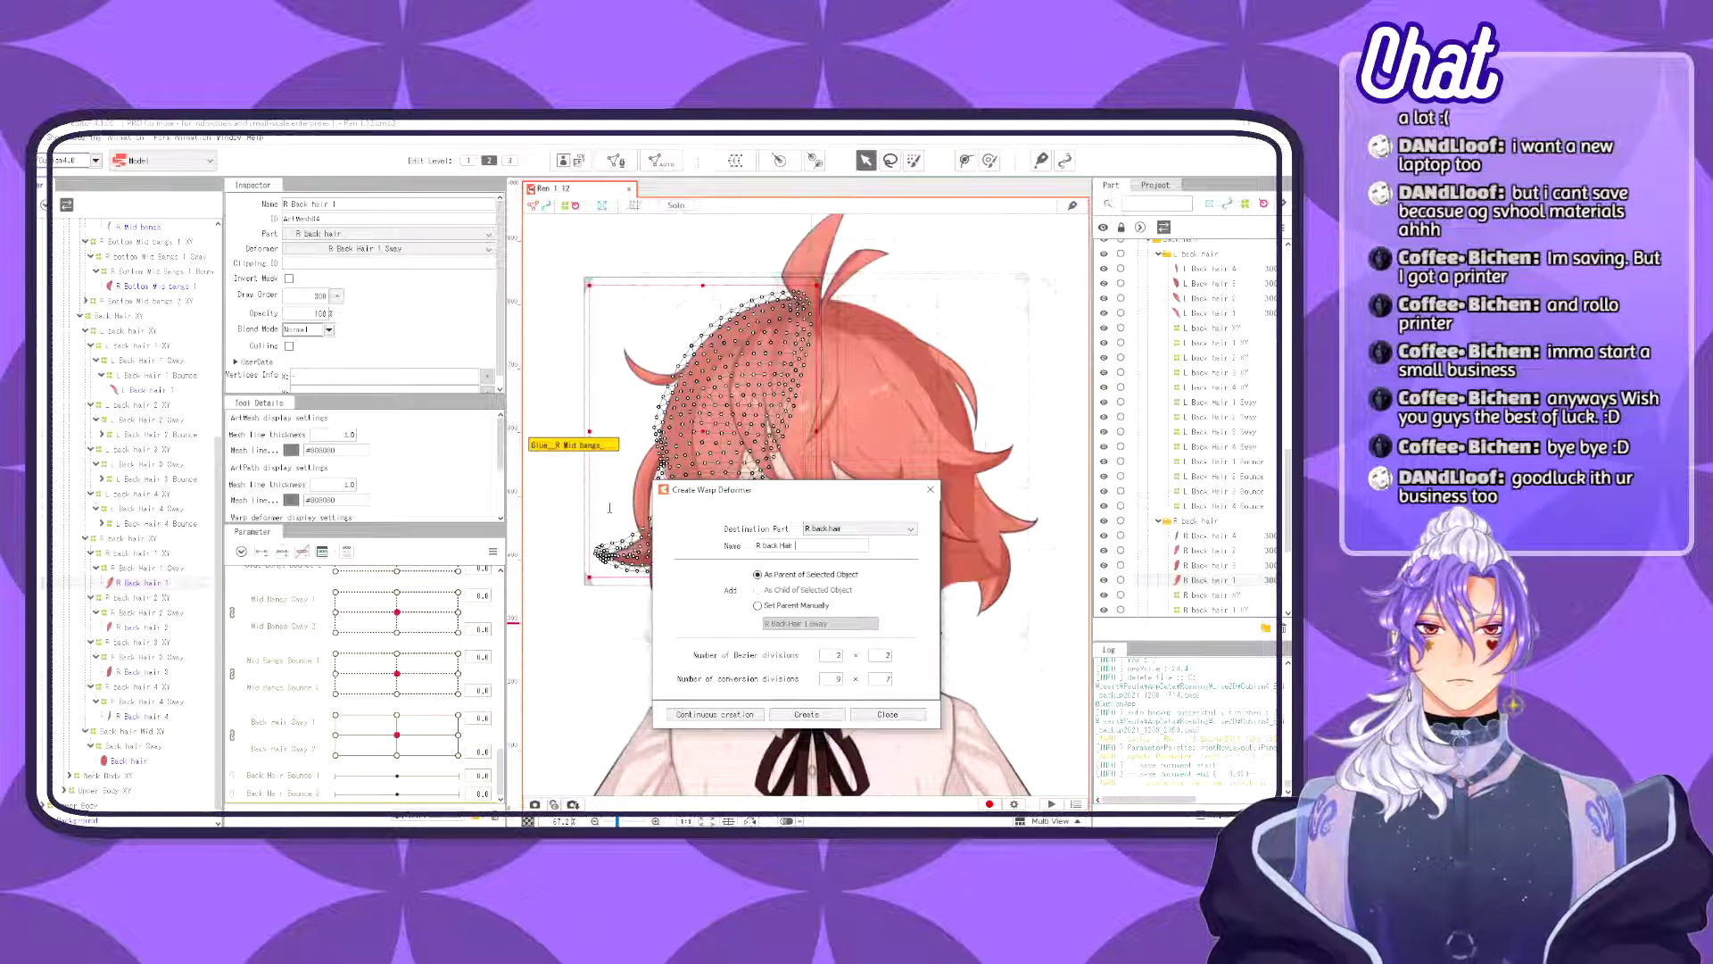
{"action": "type", "text": "ack Hair"}
{"action": "key", "text": "BackSpace"}
{"action": "key", "text": "BackSpace"}
{"action": "key", "text": "BackSpace"}
{"action": "key", "text": "BackSpace"}
{"action": "key", "text": "BackSpace"}
{"action": "key", "text": "BackSpace"}
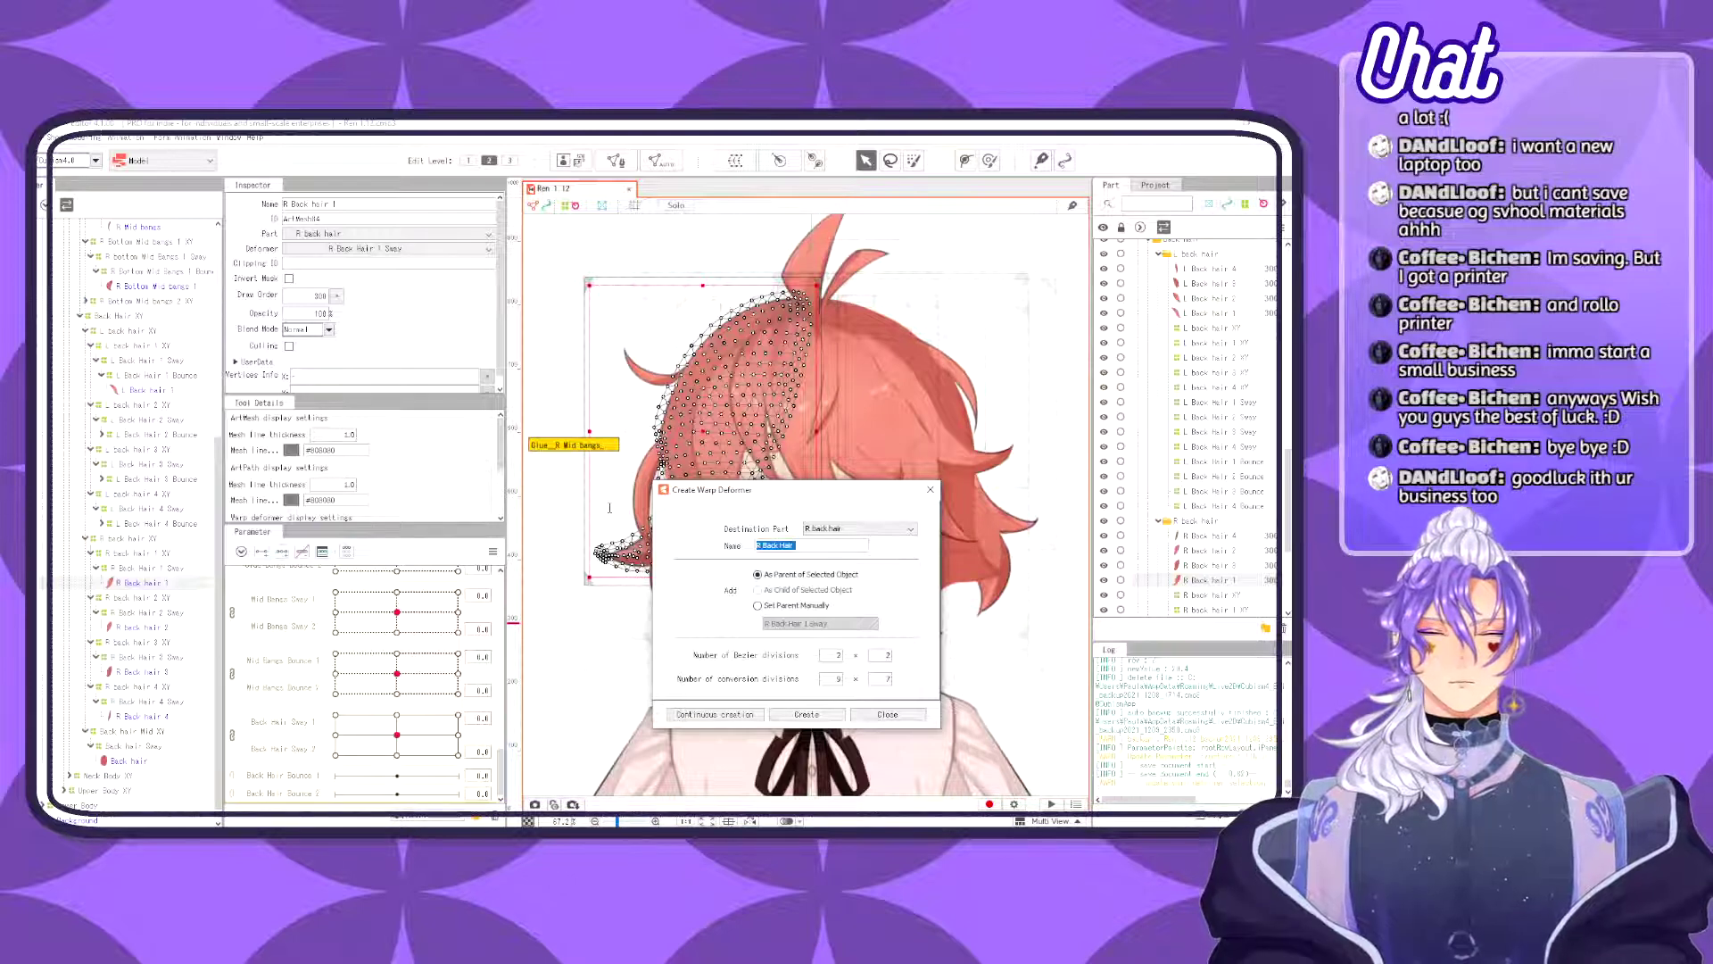
{"action": "key", "text": "super"}
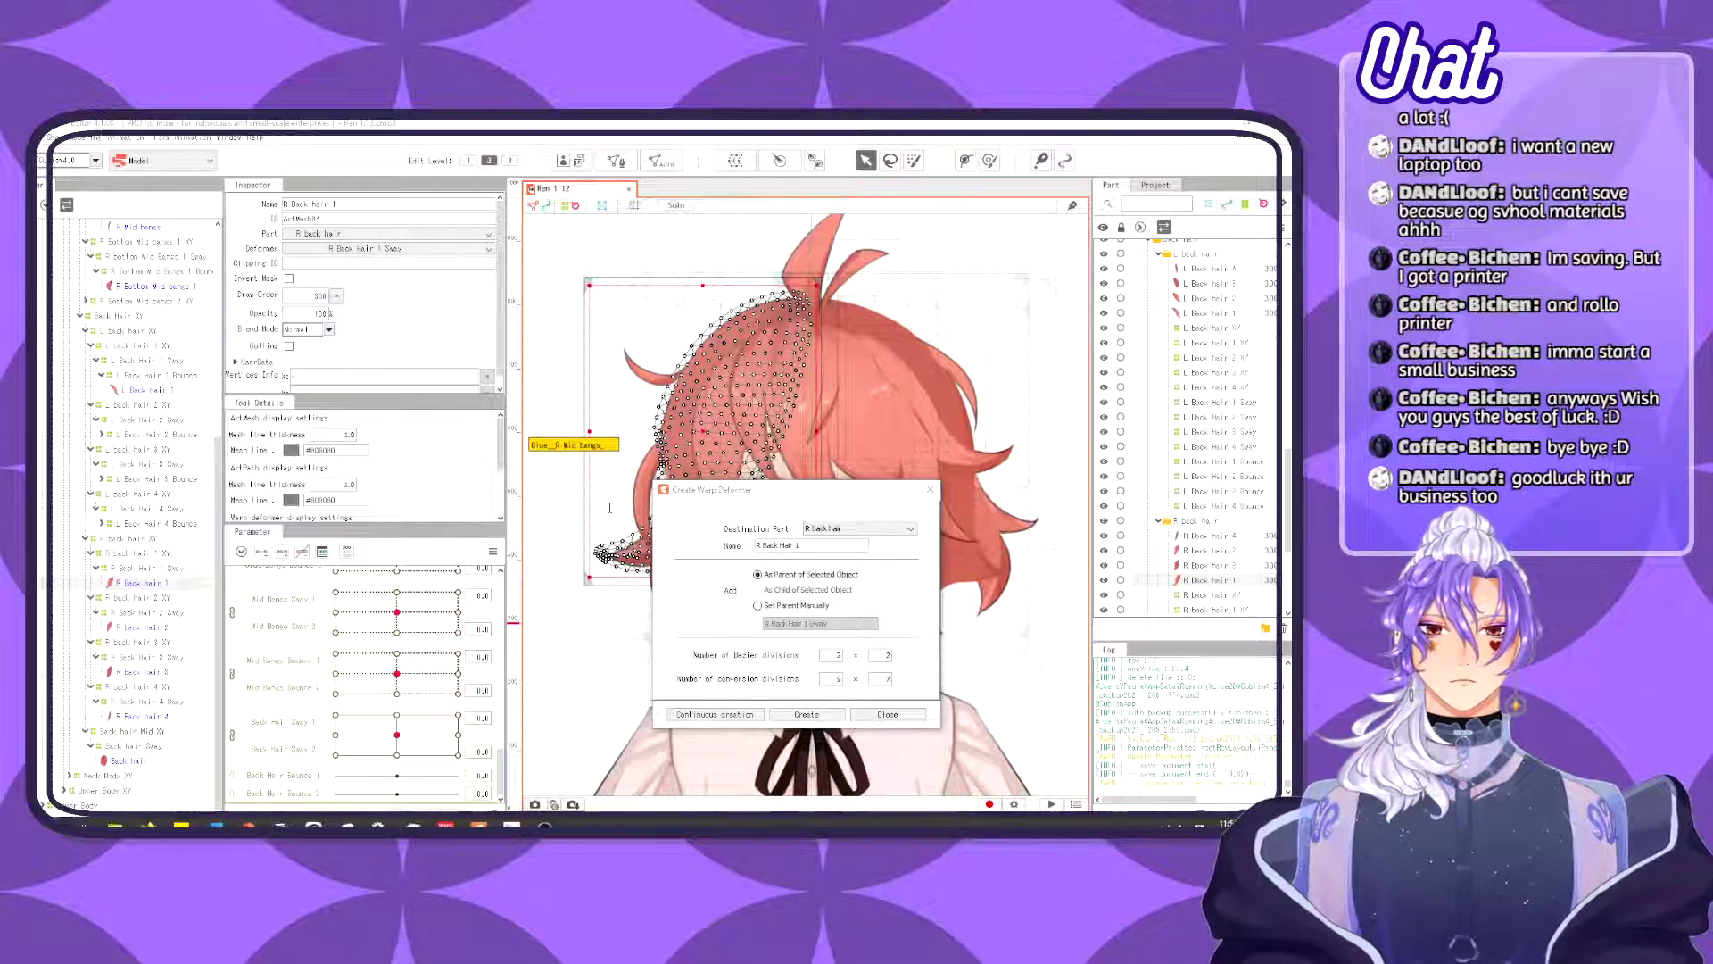
{"action": "type", "text": "Bo"}
{"action": "key", "text": "Escape"}
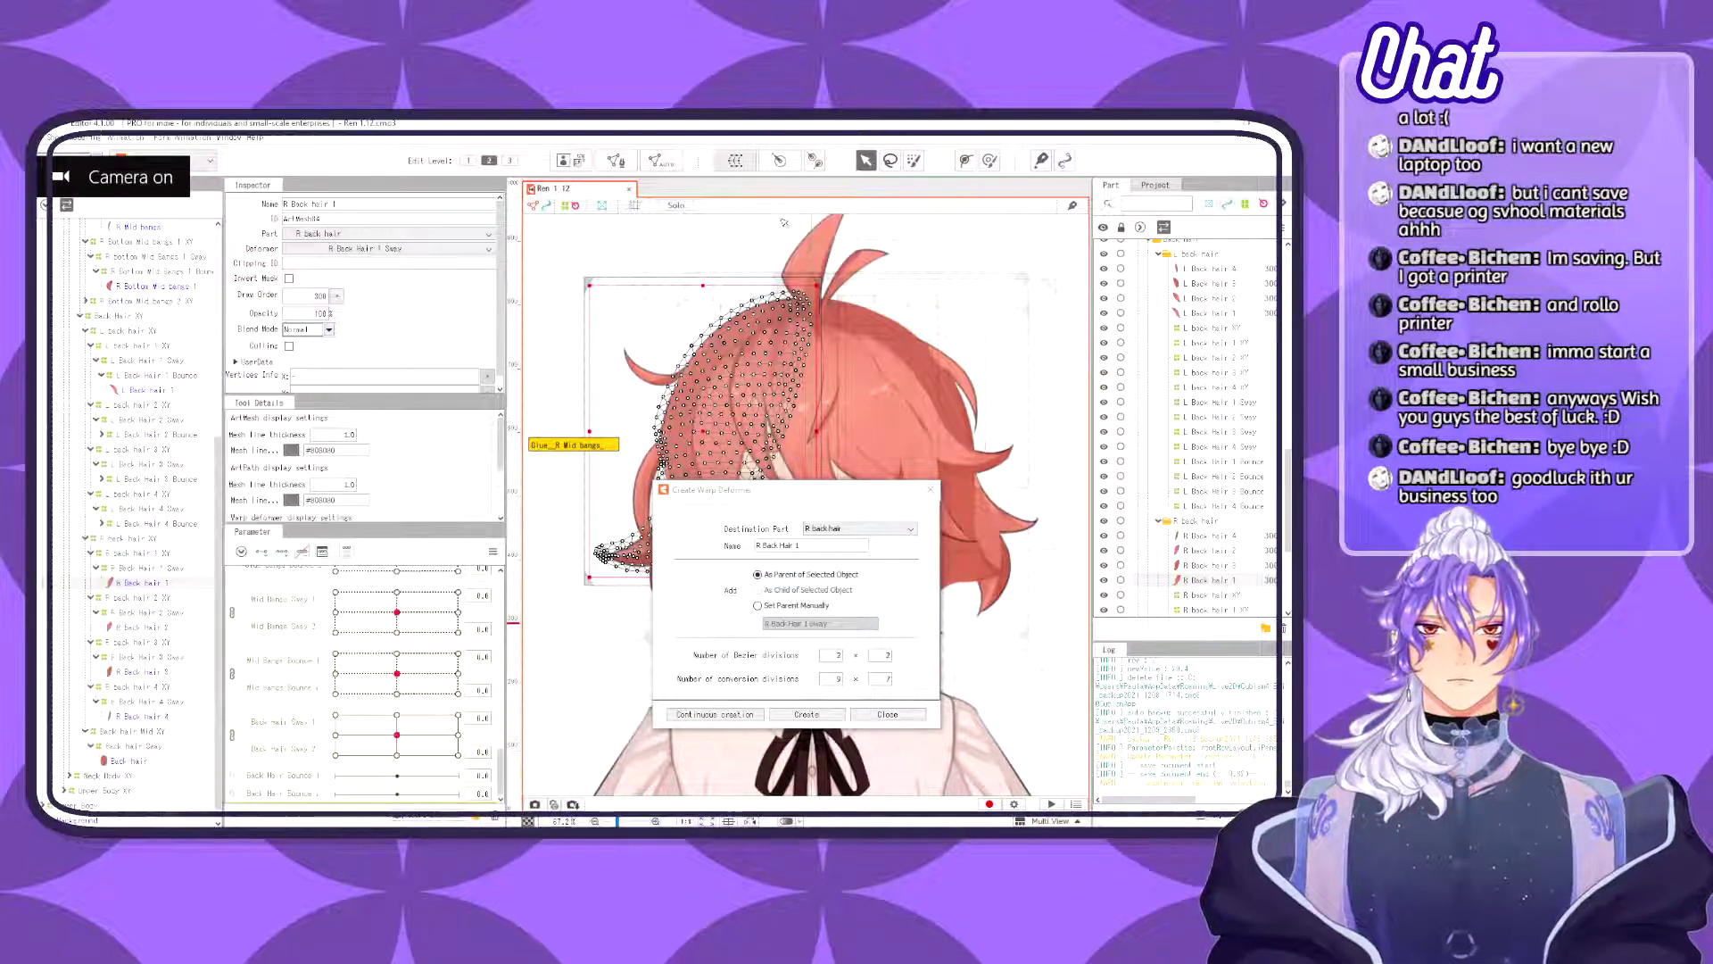
{"action": "left_click", "coordinate": [822, 547]}
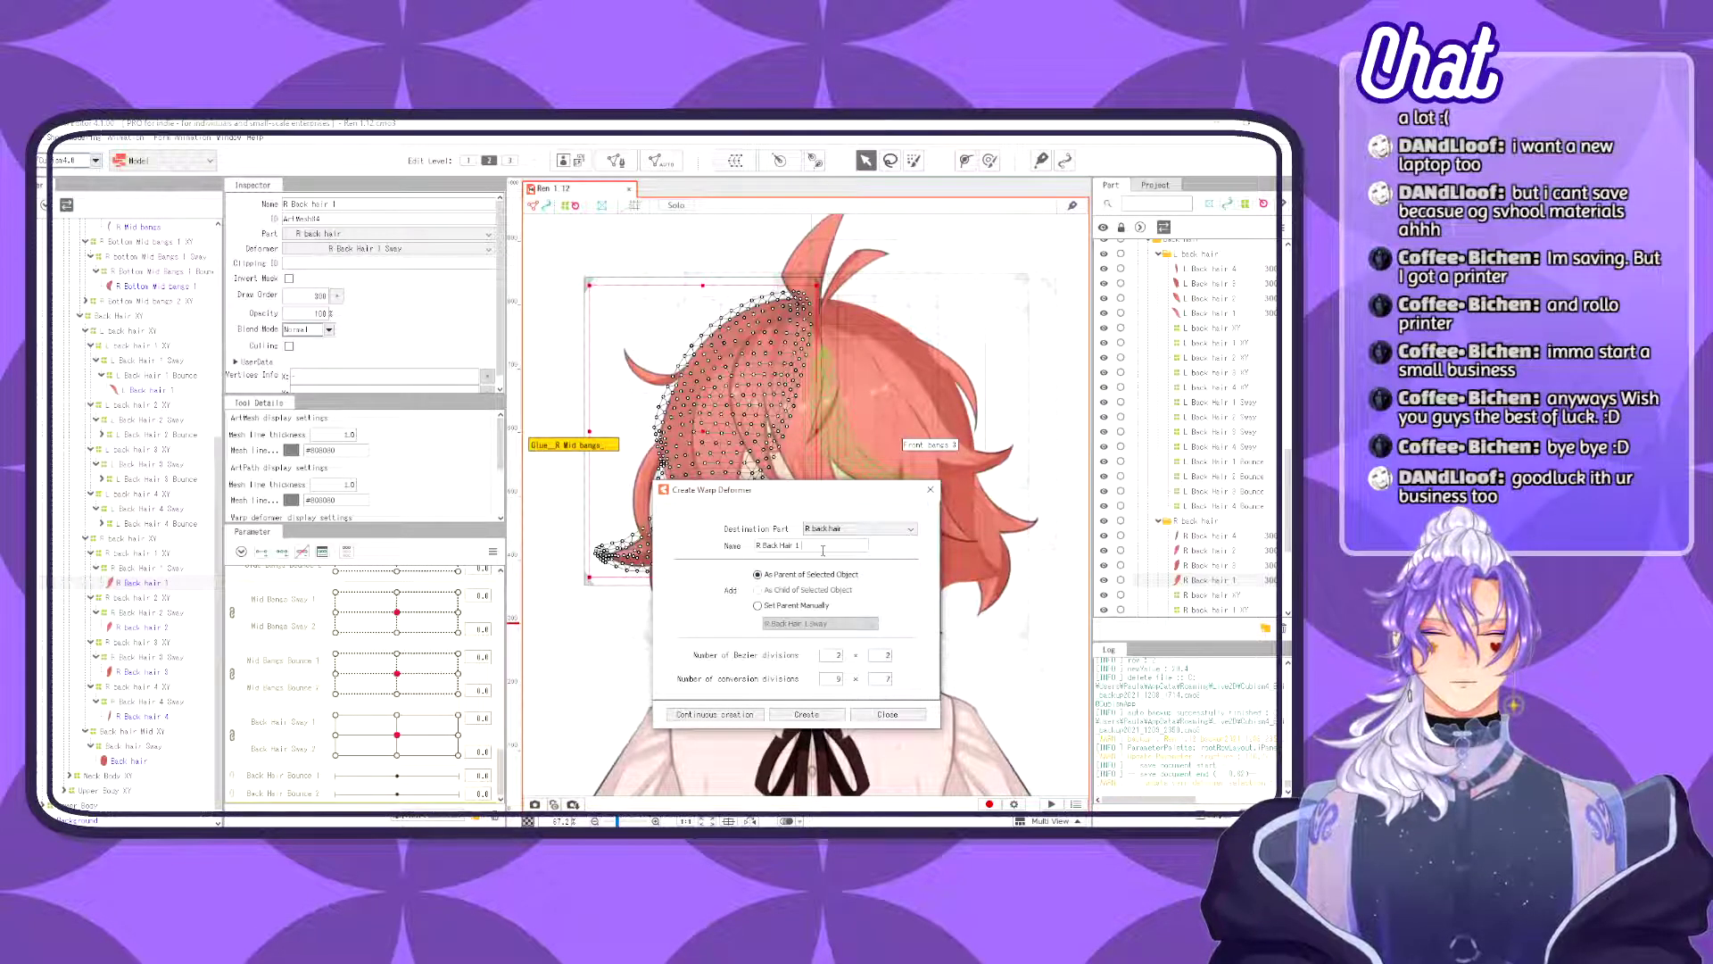
{"action": "type", "text": "Bounce"}
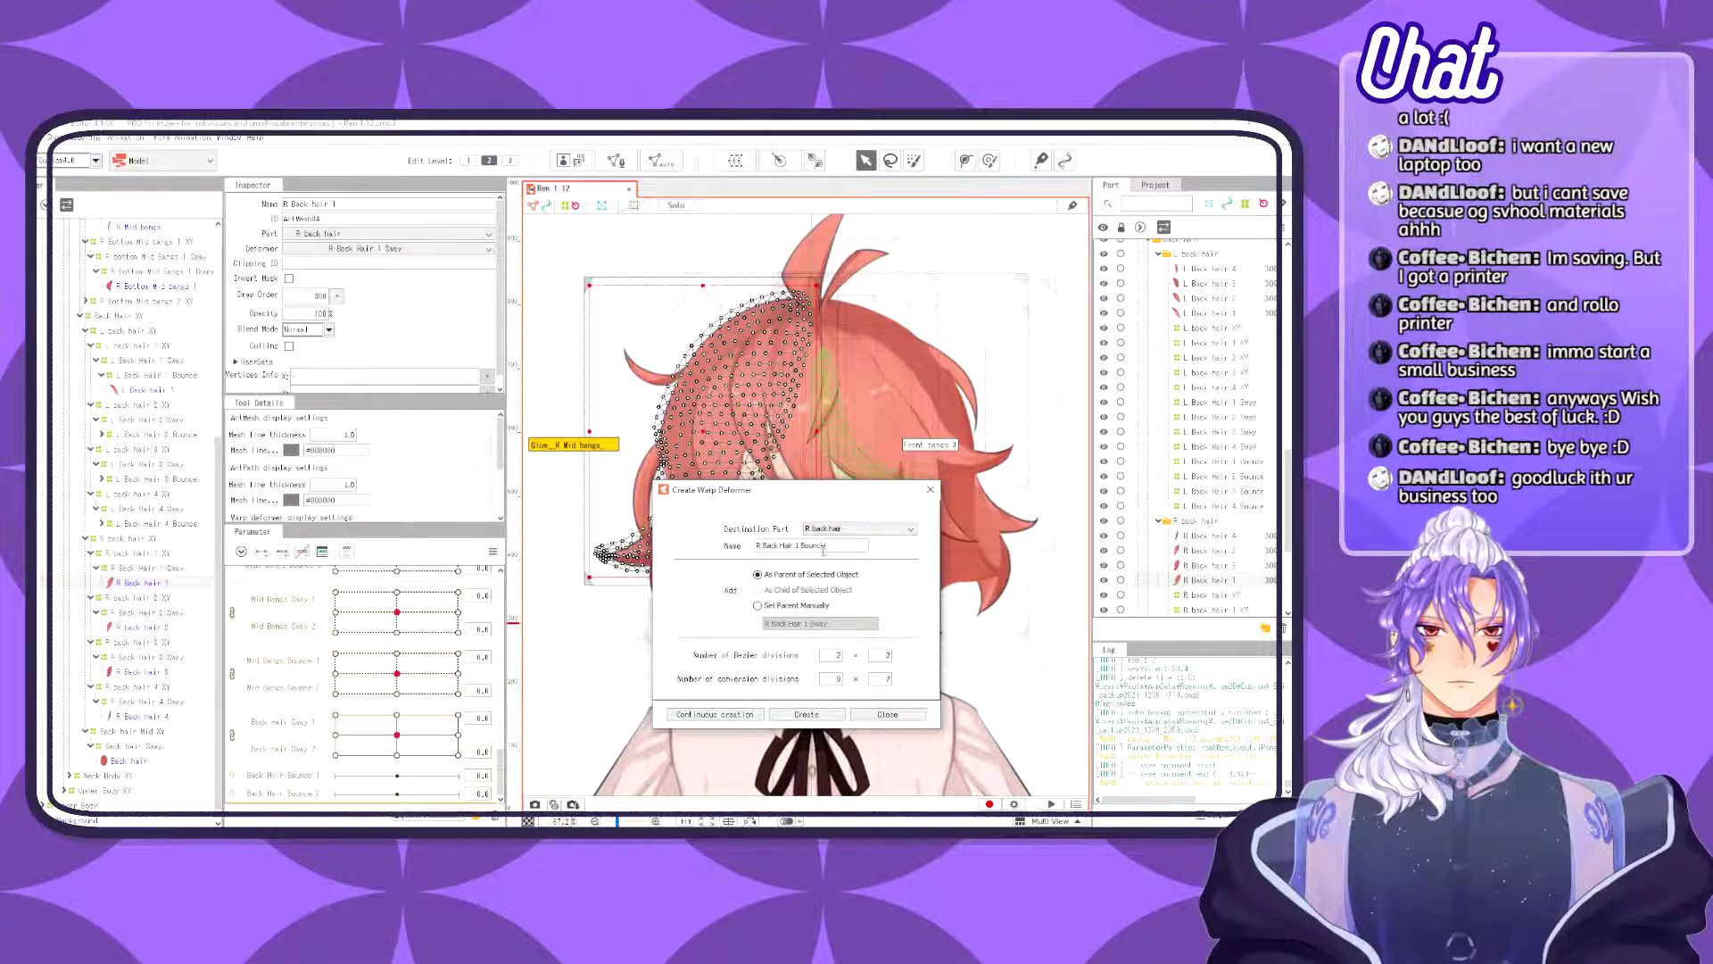
{"action": "left_click", "coordinate": [806, 714]}
- Create a warp deformer named R Back Hair 2 Bounce as the parent of the R Back Hair 2 mesh
{"action": "left_click", "coordinate": [143, 641]}
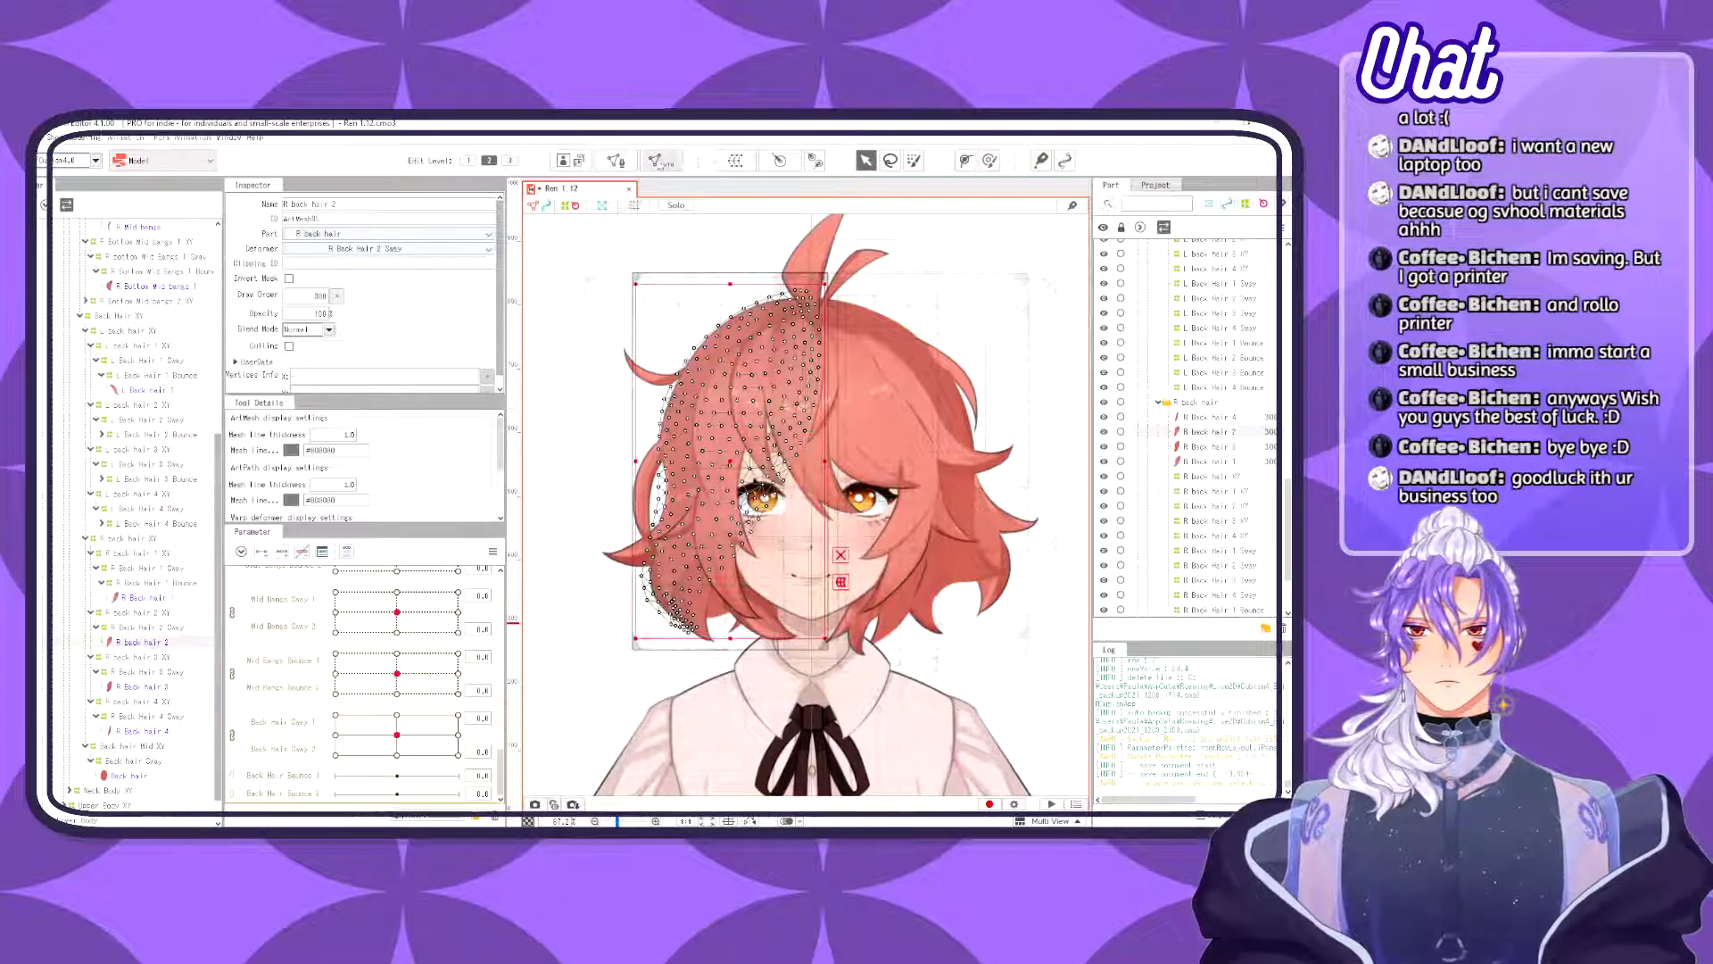
{"action": "left_click", "coordinate": [736, 160]}
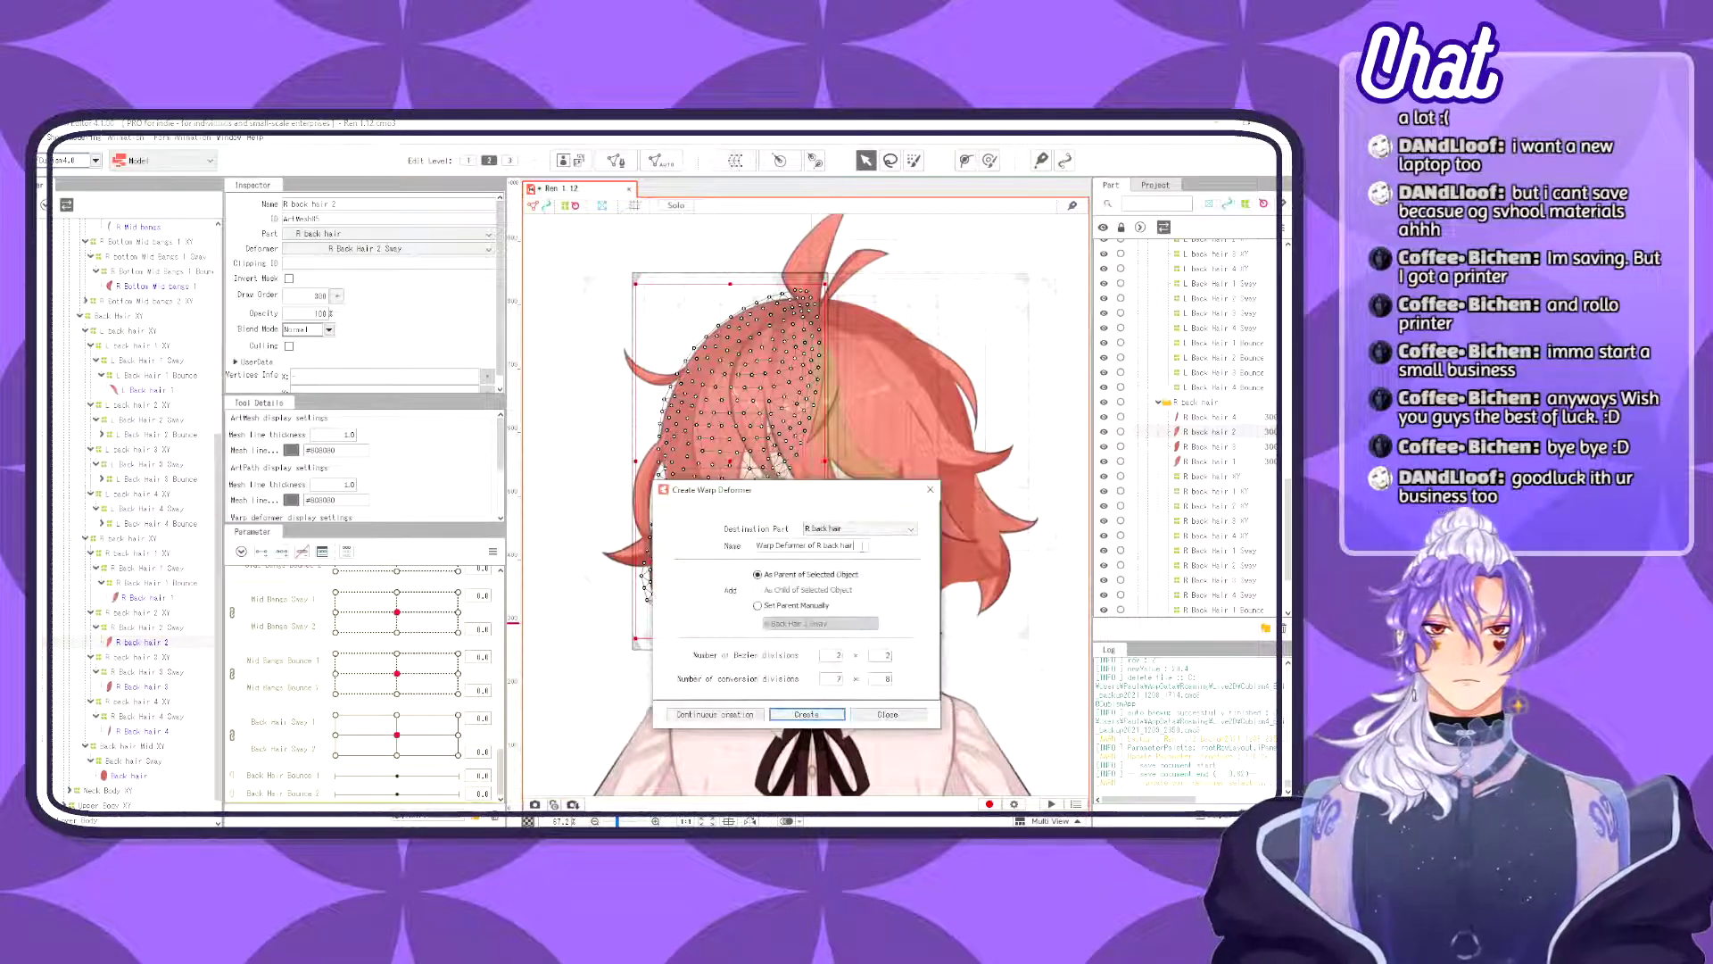
{"action": "left_click", "coordinate": [862, 546]}
{"action": "key", "text": "ctrl+a"}
{"action": "type", "text": "R Back Hair "}
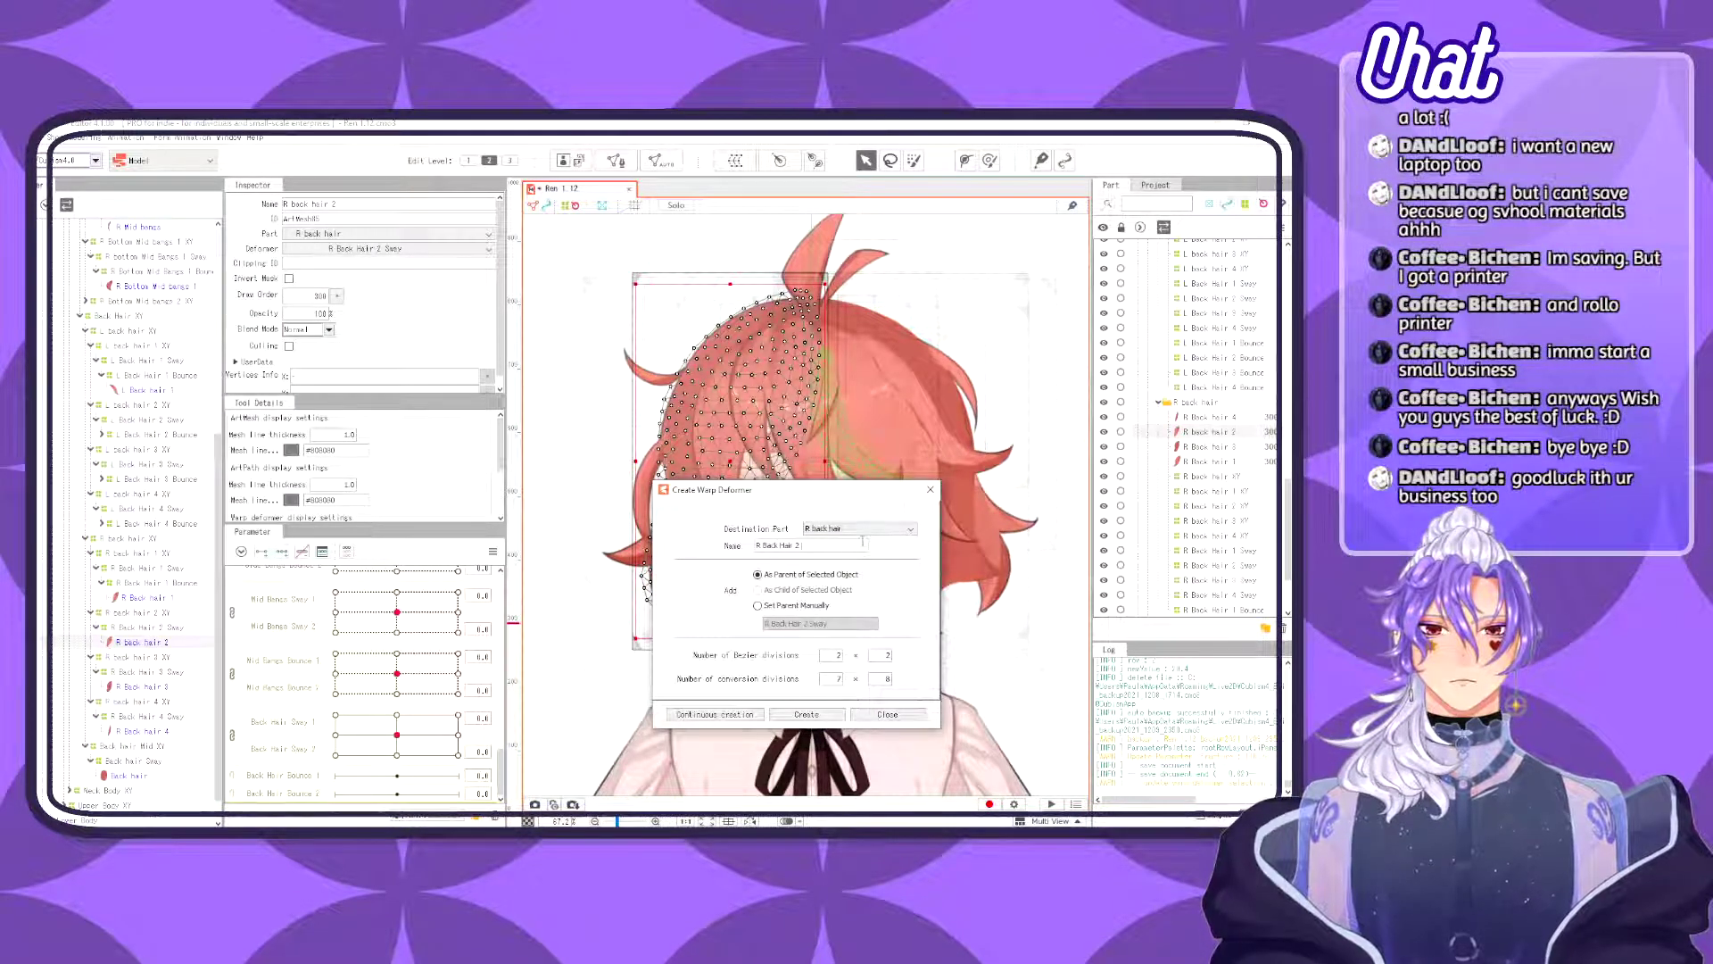
{"action": "type", "text": "2 Bounce"}
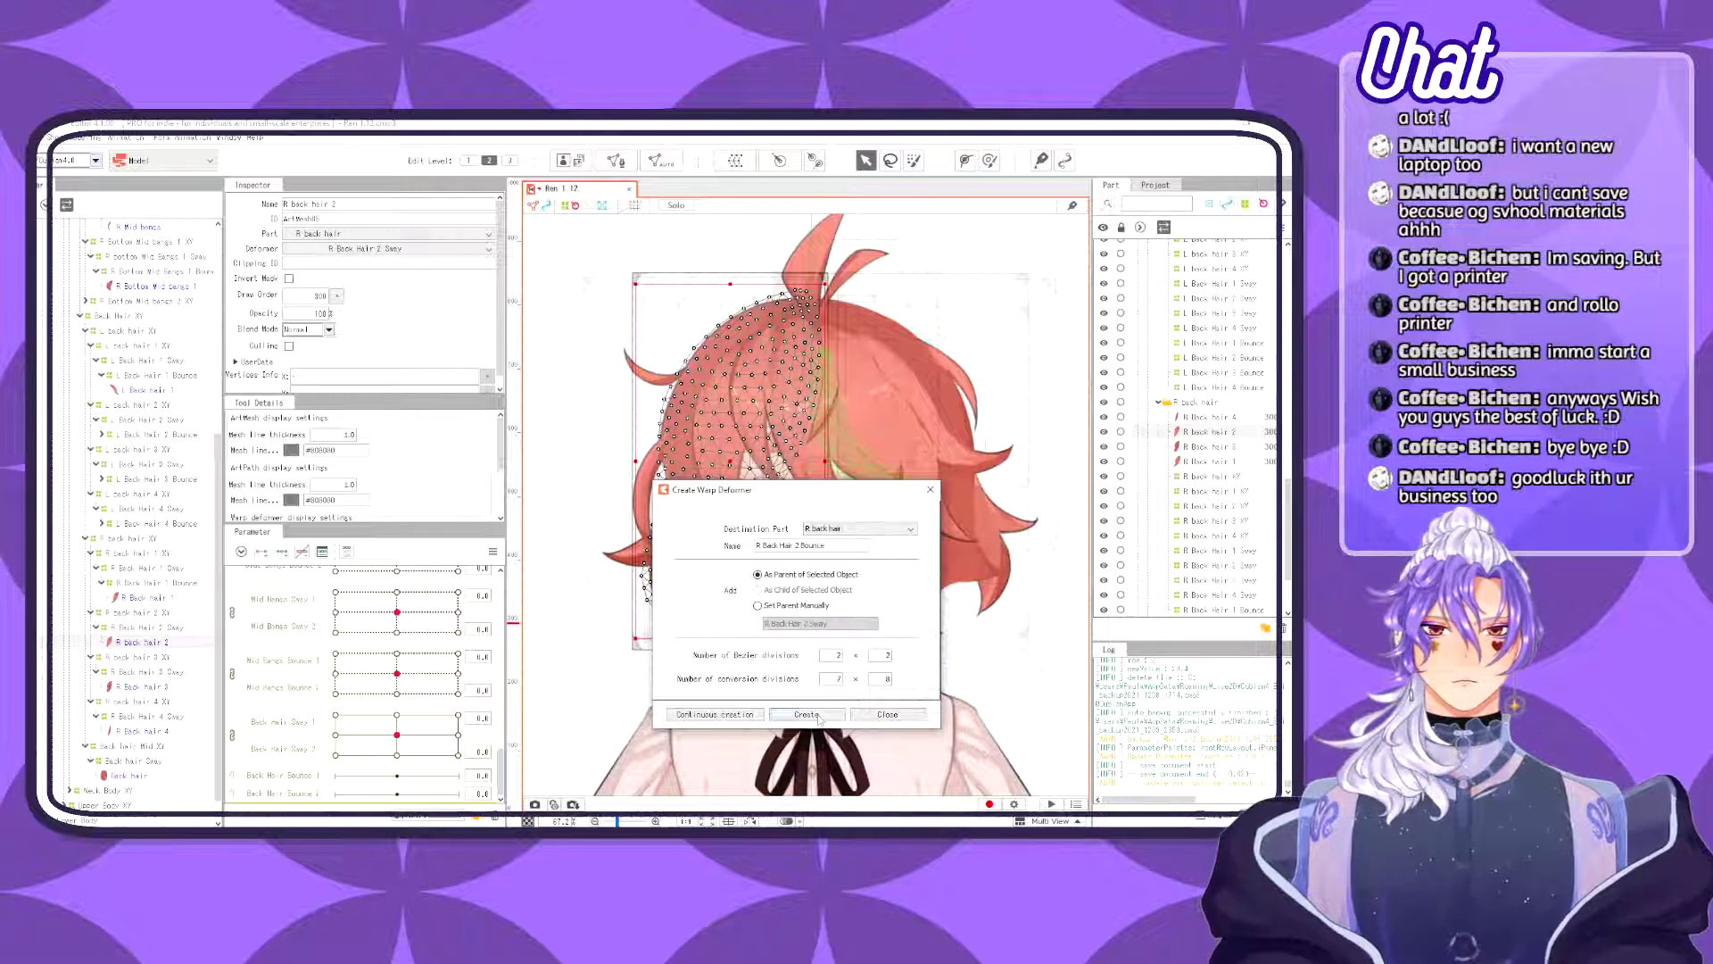
{"action": "left_click", "coordinate": [819, 716]}
- Create a warp deformer named R Back Hair 3 Bounce as the parent of the R Back Hair 3 mesh
{"action": "left_click", "coordinate": [167, 701]}
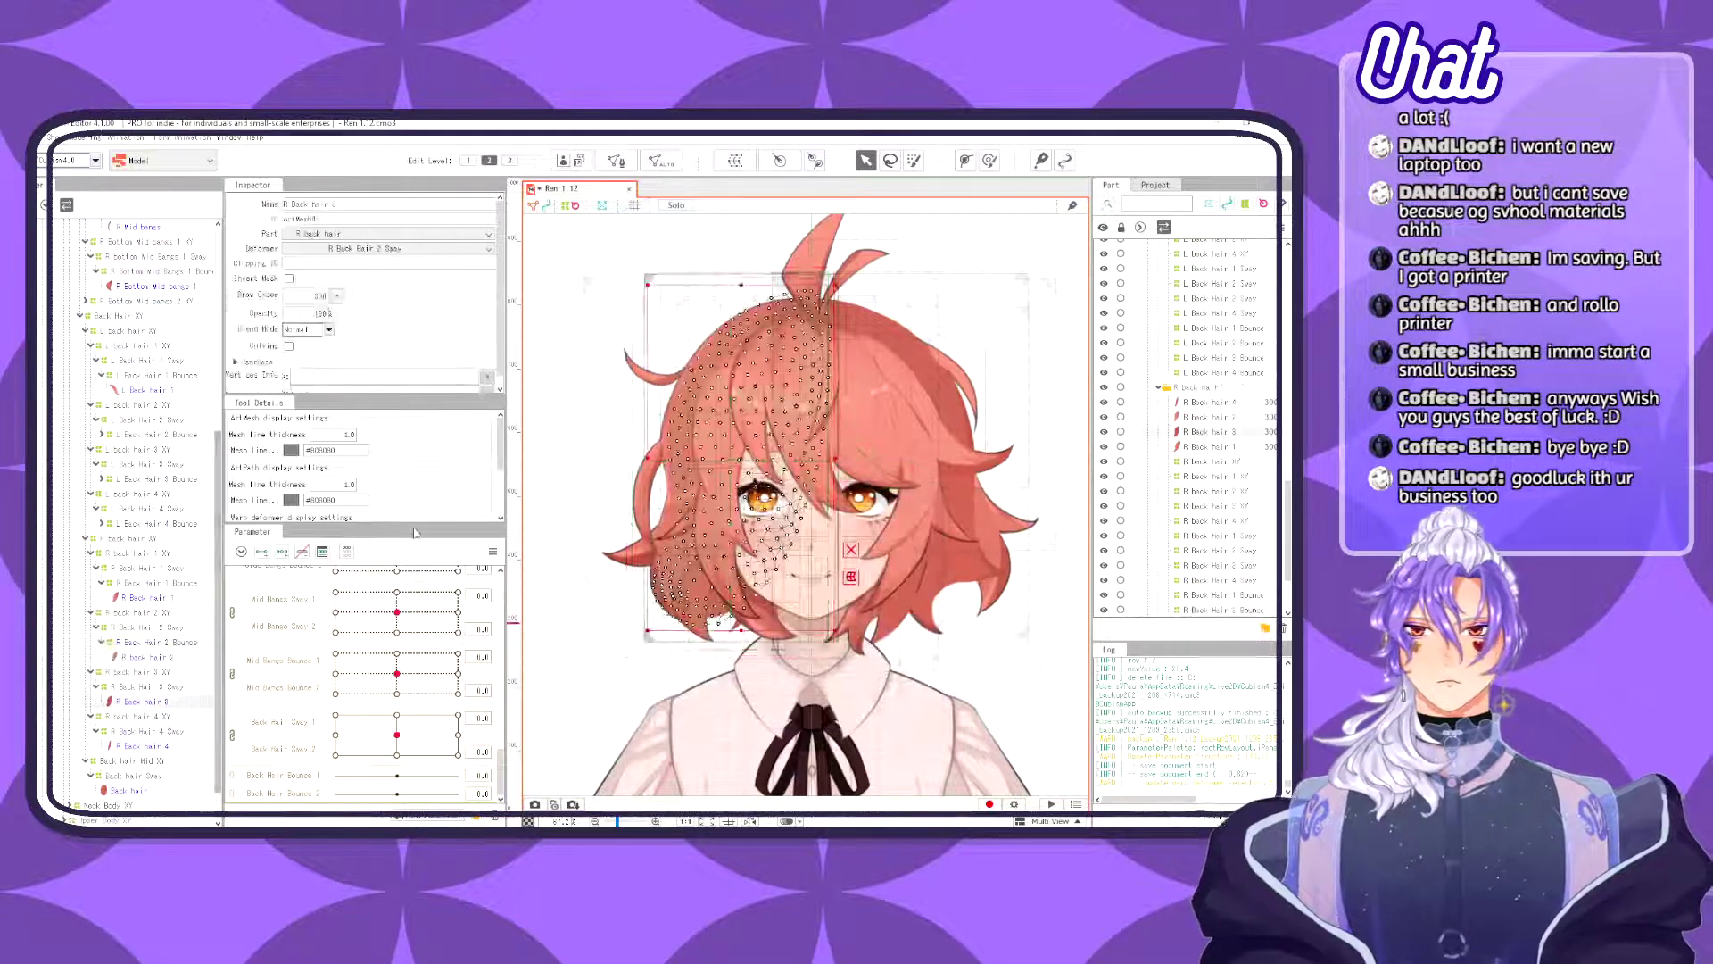
{"action": "left_click", "coordinate": [659, 168]}
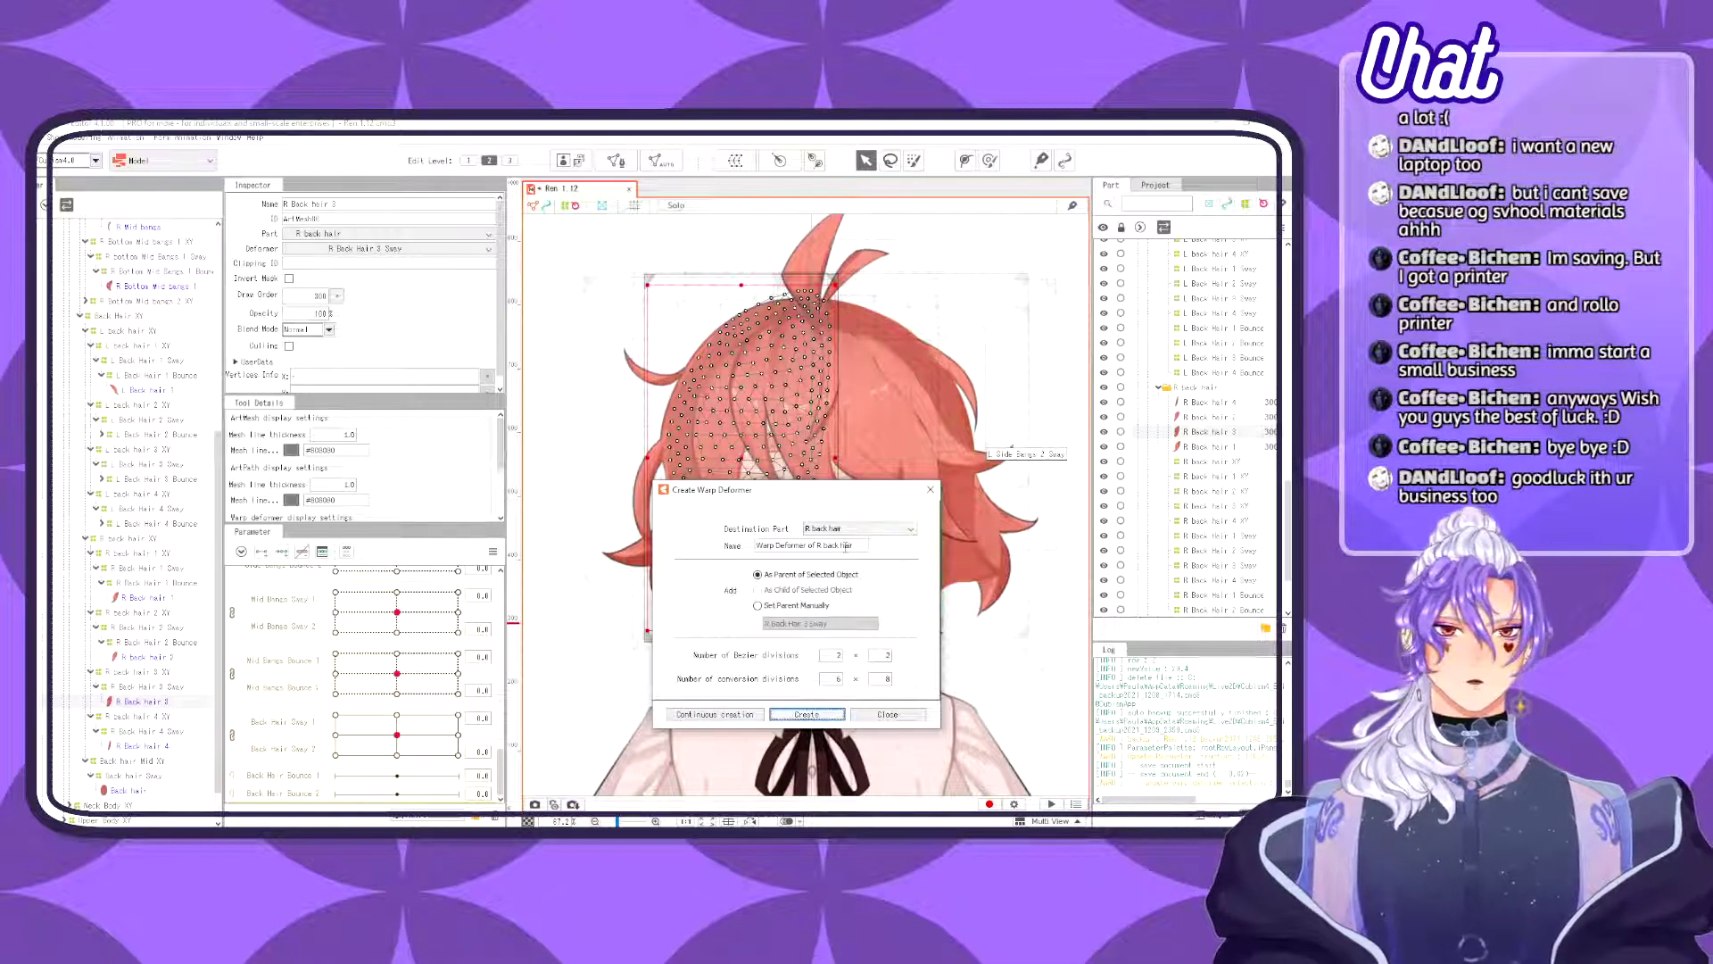
{"action": "triple_click", "coordinate": [845, 546]}
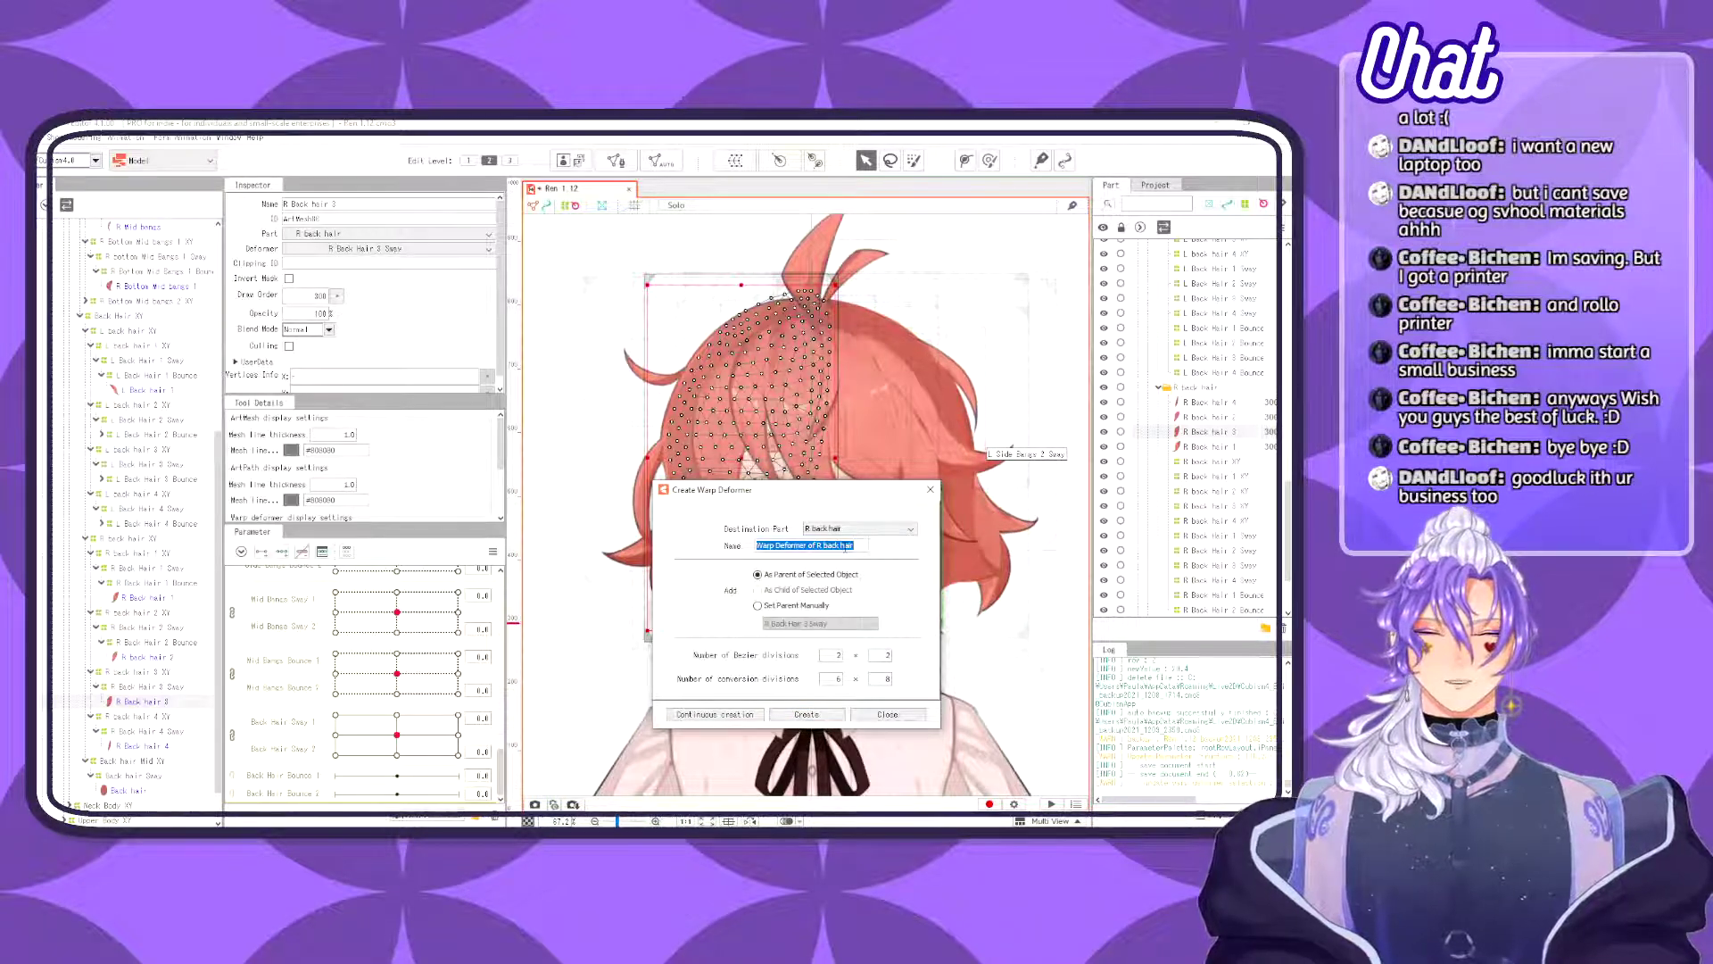
{"action": "type", "text": "R Back Hair 3 Bounce"}
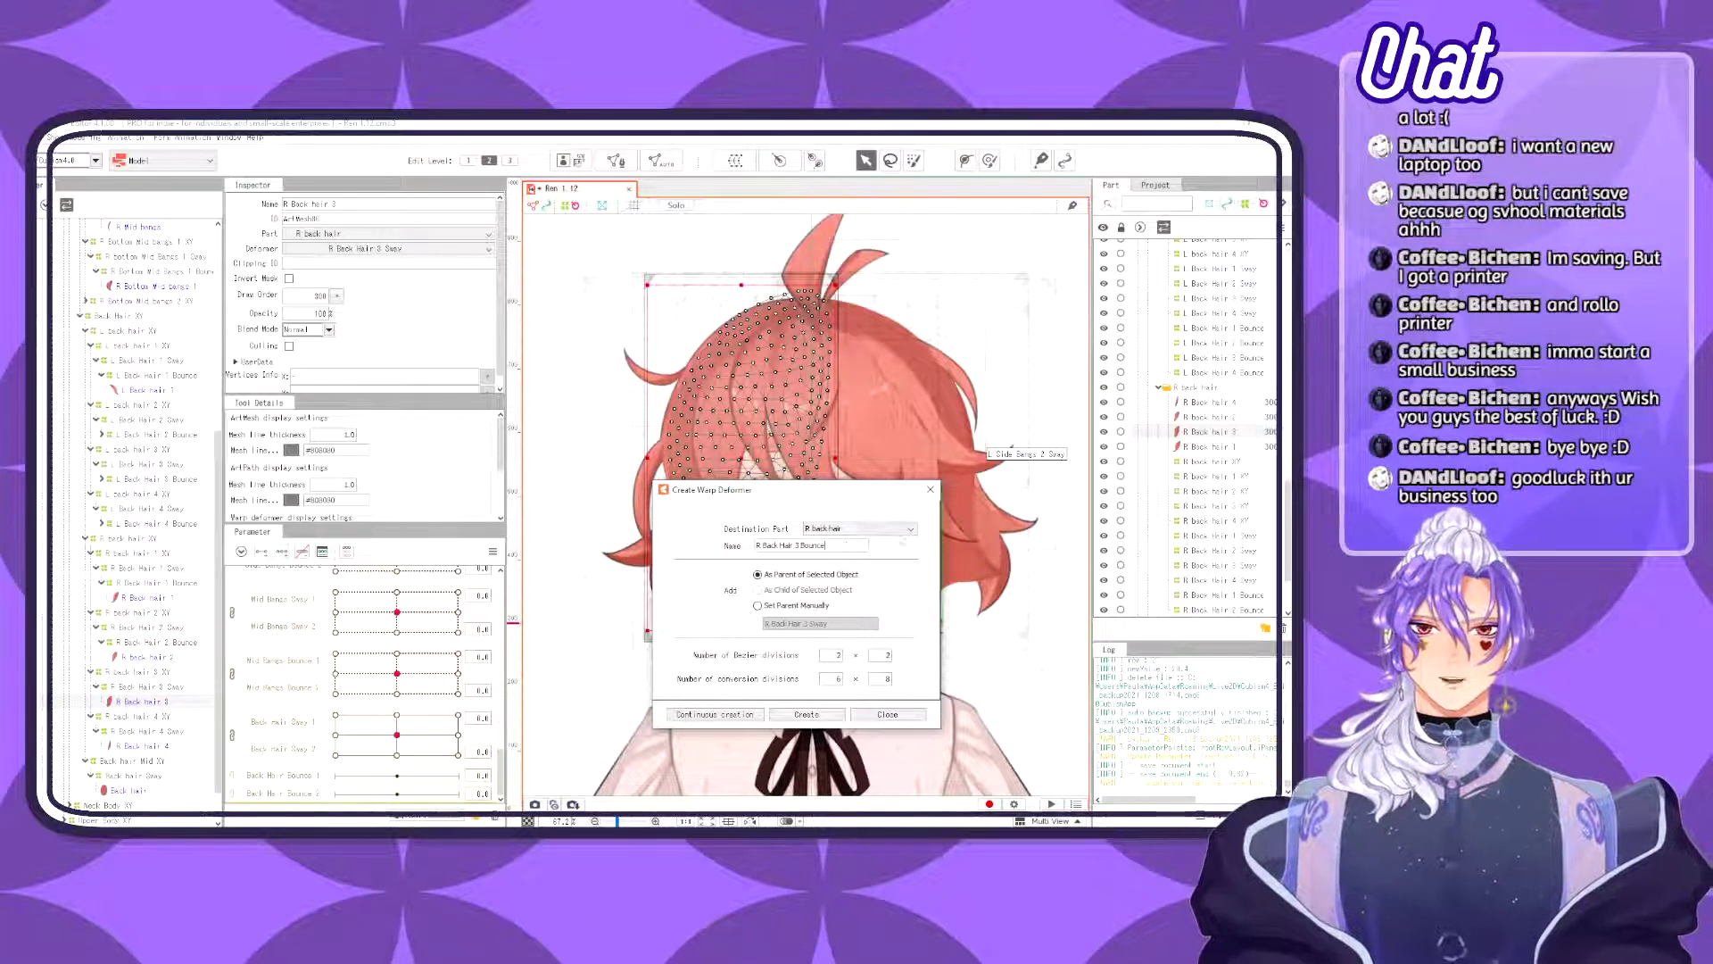
{"action": "left_click", "coordinate": [807, 713]}
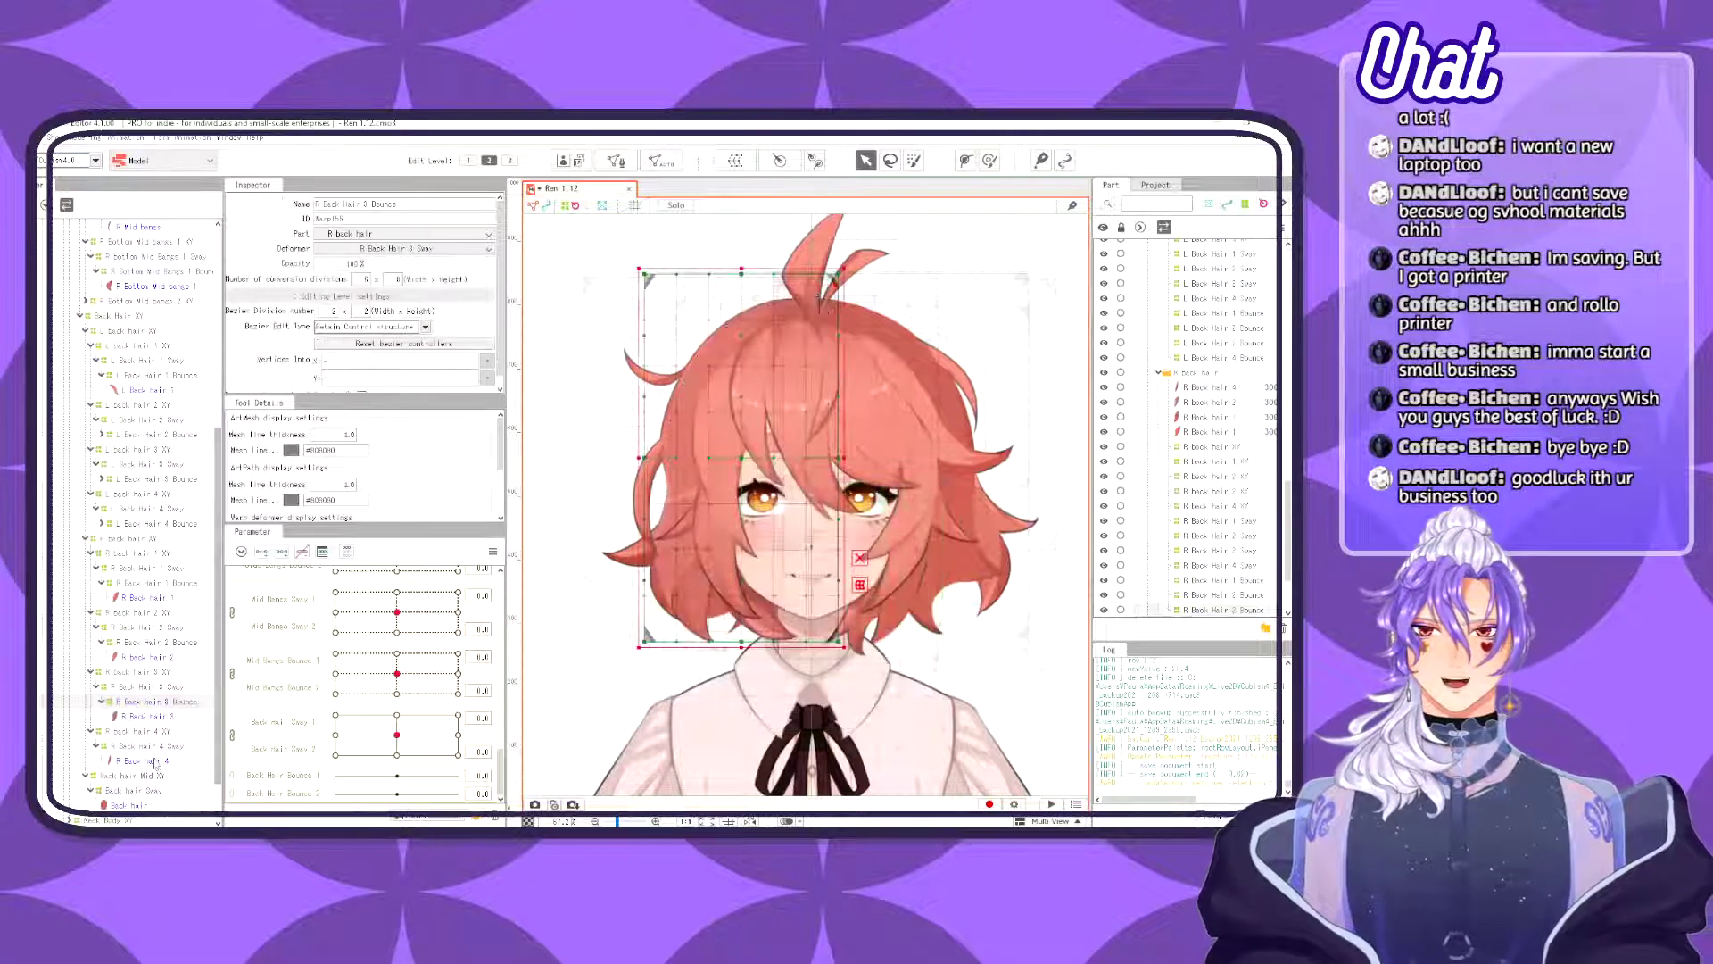
- Create a warp deformer named R Back Hair 4 Bounce as the parent of the R Back Hair 4 mesh
{"action": "left_click", "coordinate": [156, 763]}
{"action": "left_click", "coordinate": [736, 161]}
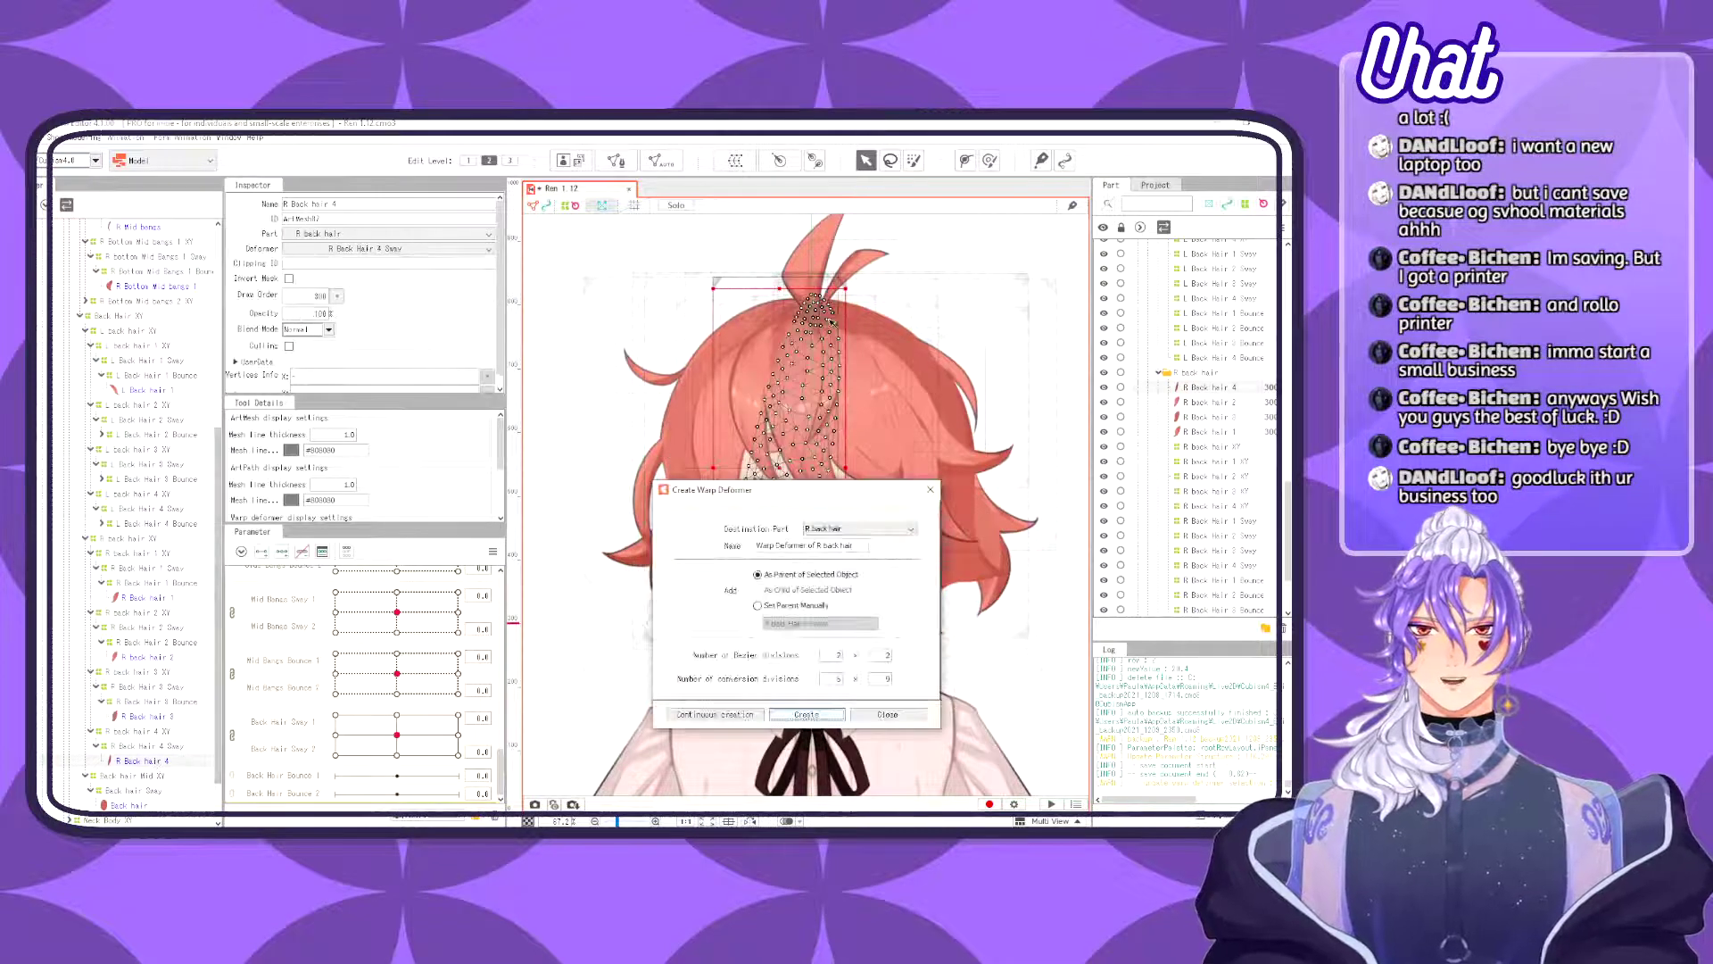
{"action": "triple_click", "coordinate": [854, 548]}
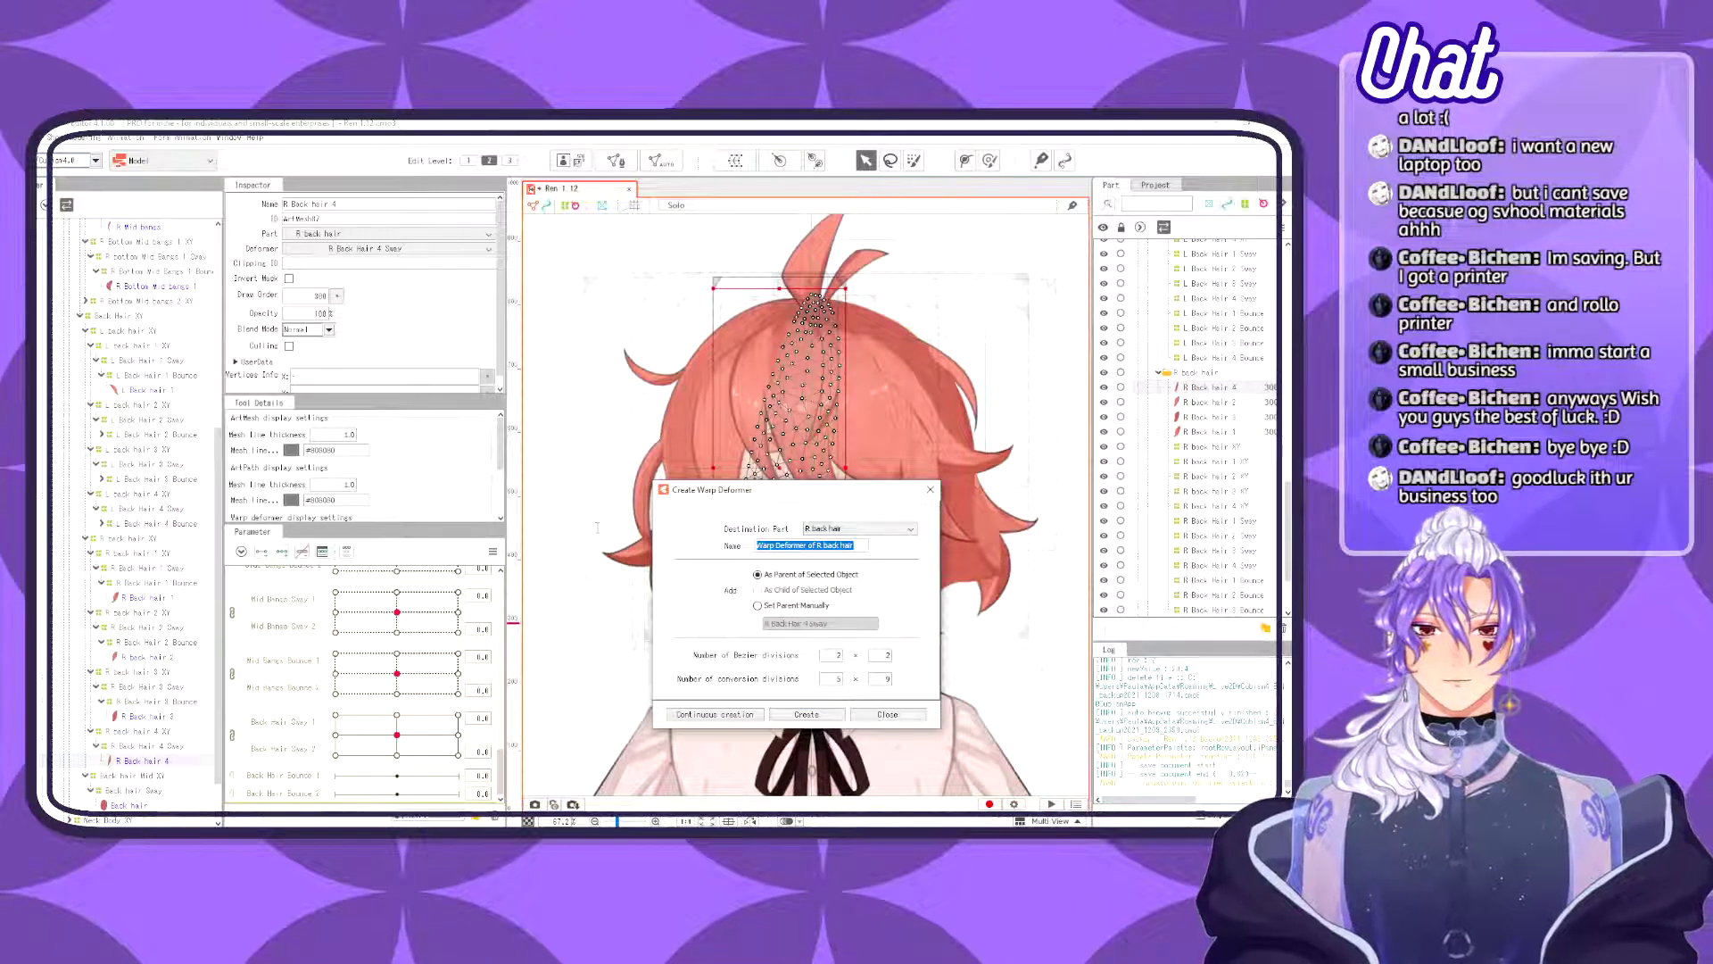
{"action": "key", "text": "BackSpace"}
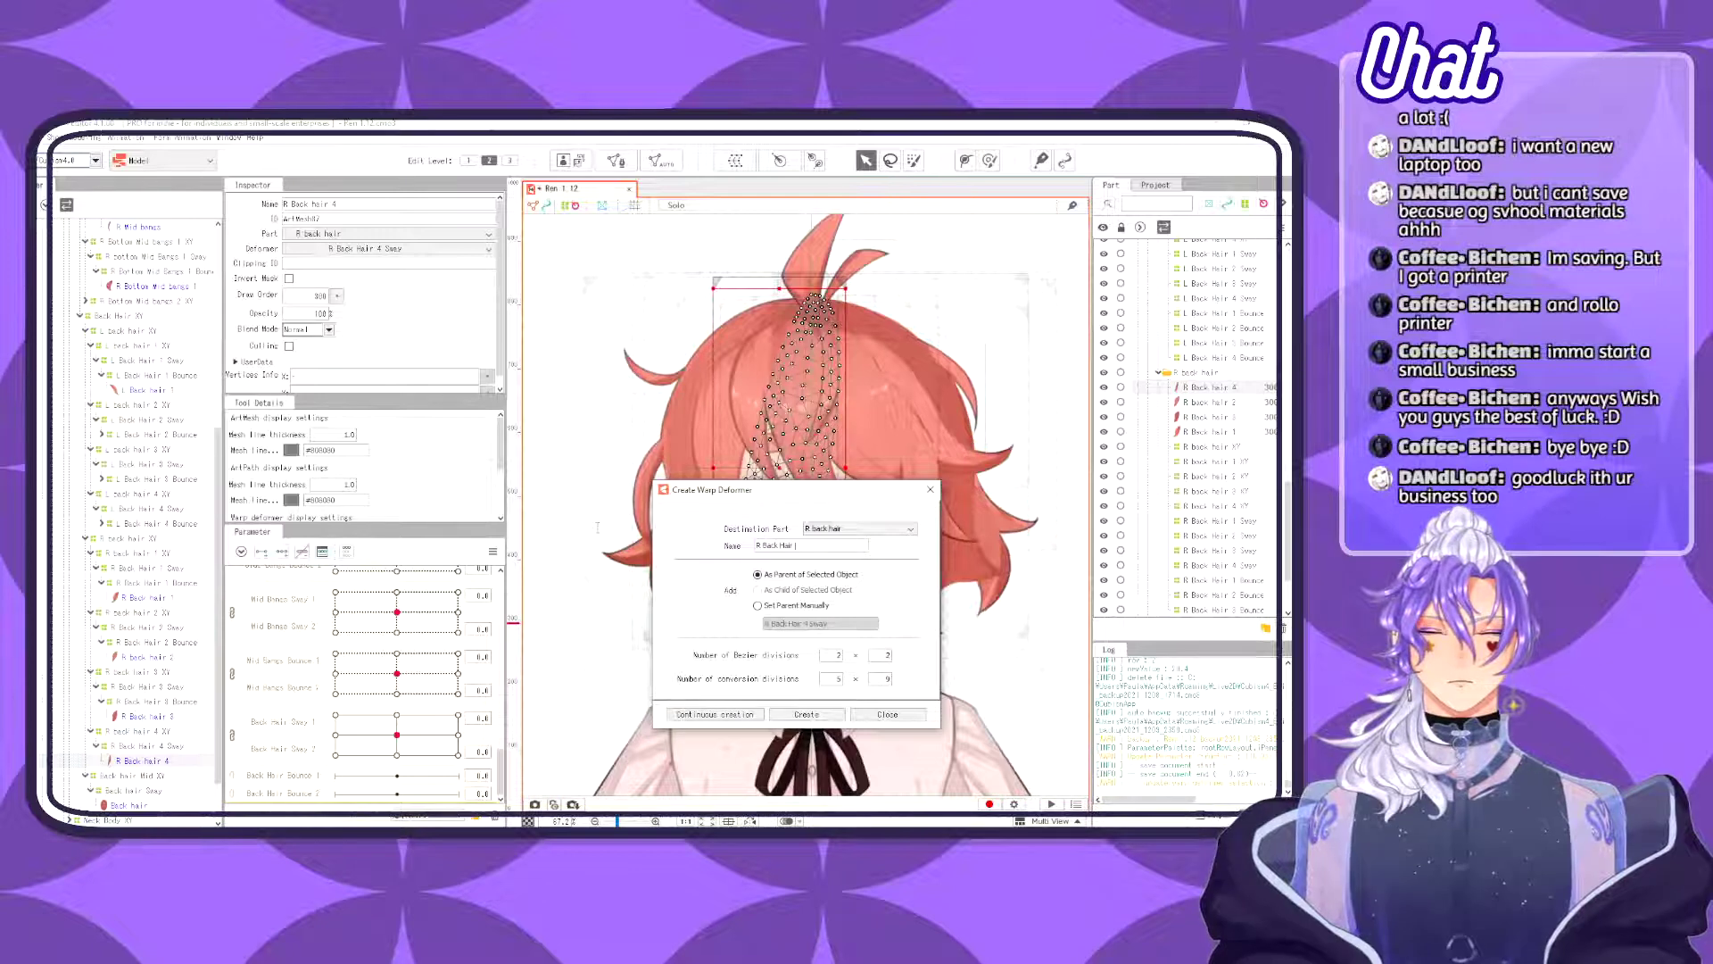
{"action": "type", "text": "R Back Hair 4 Bounce"}
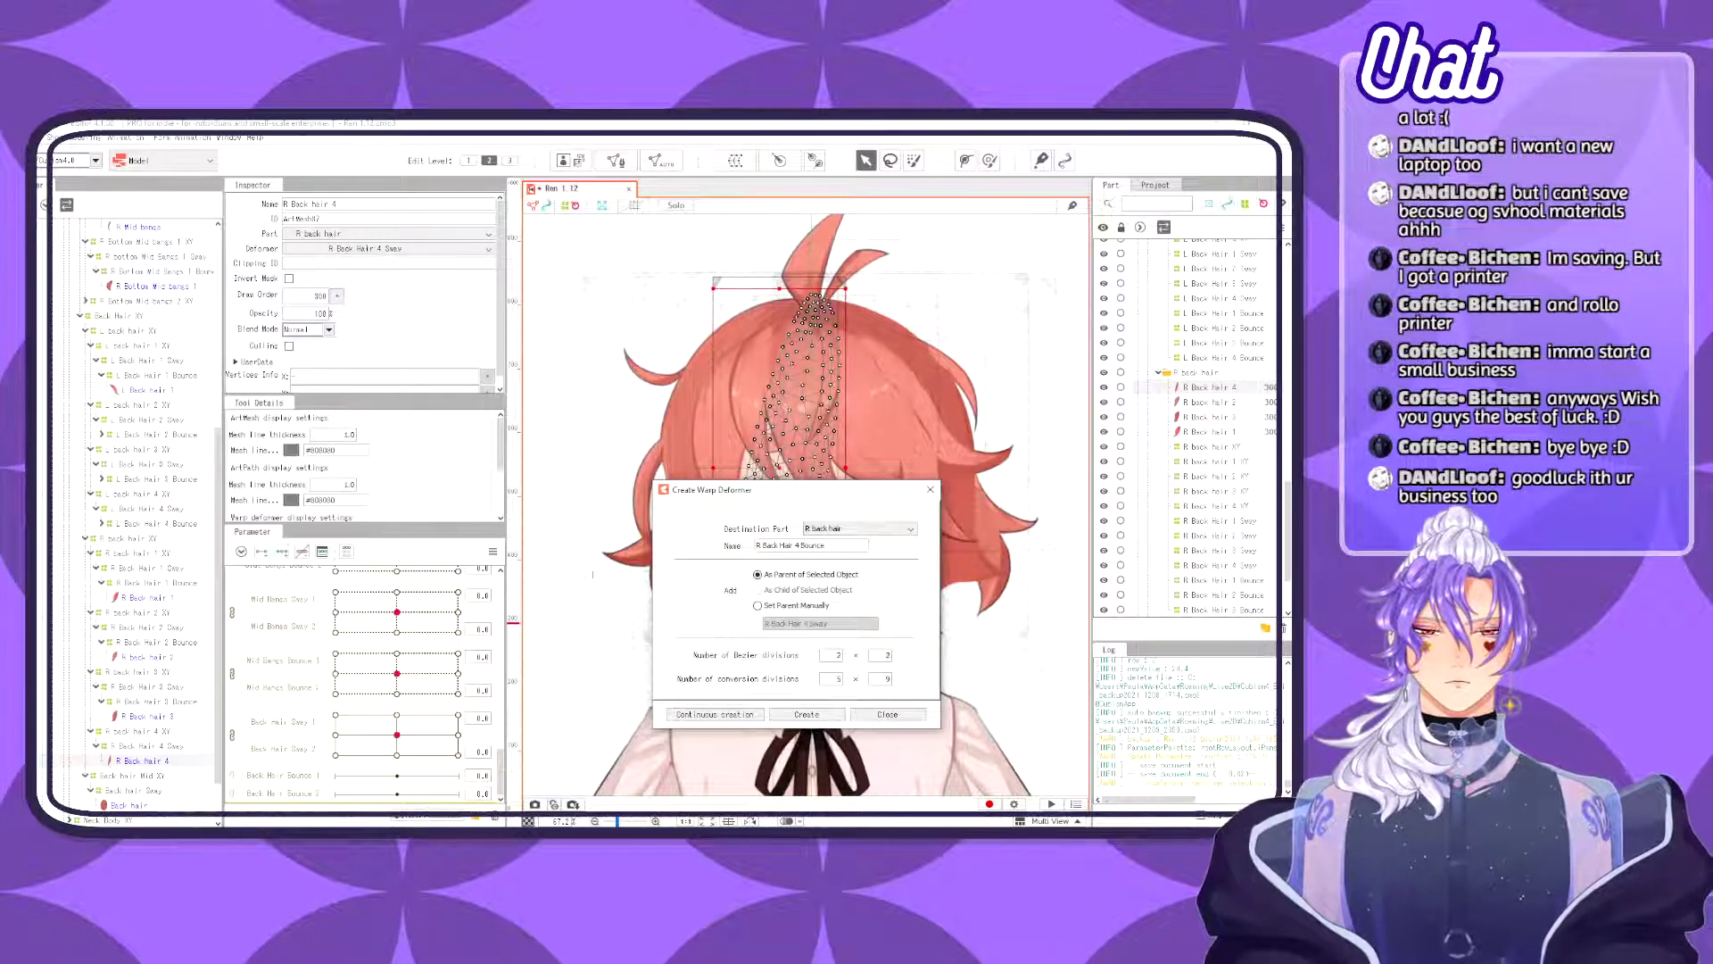
{"action": "left_click", "coordinate": [806, 714]}
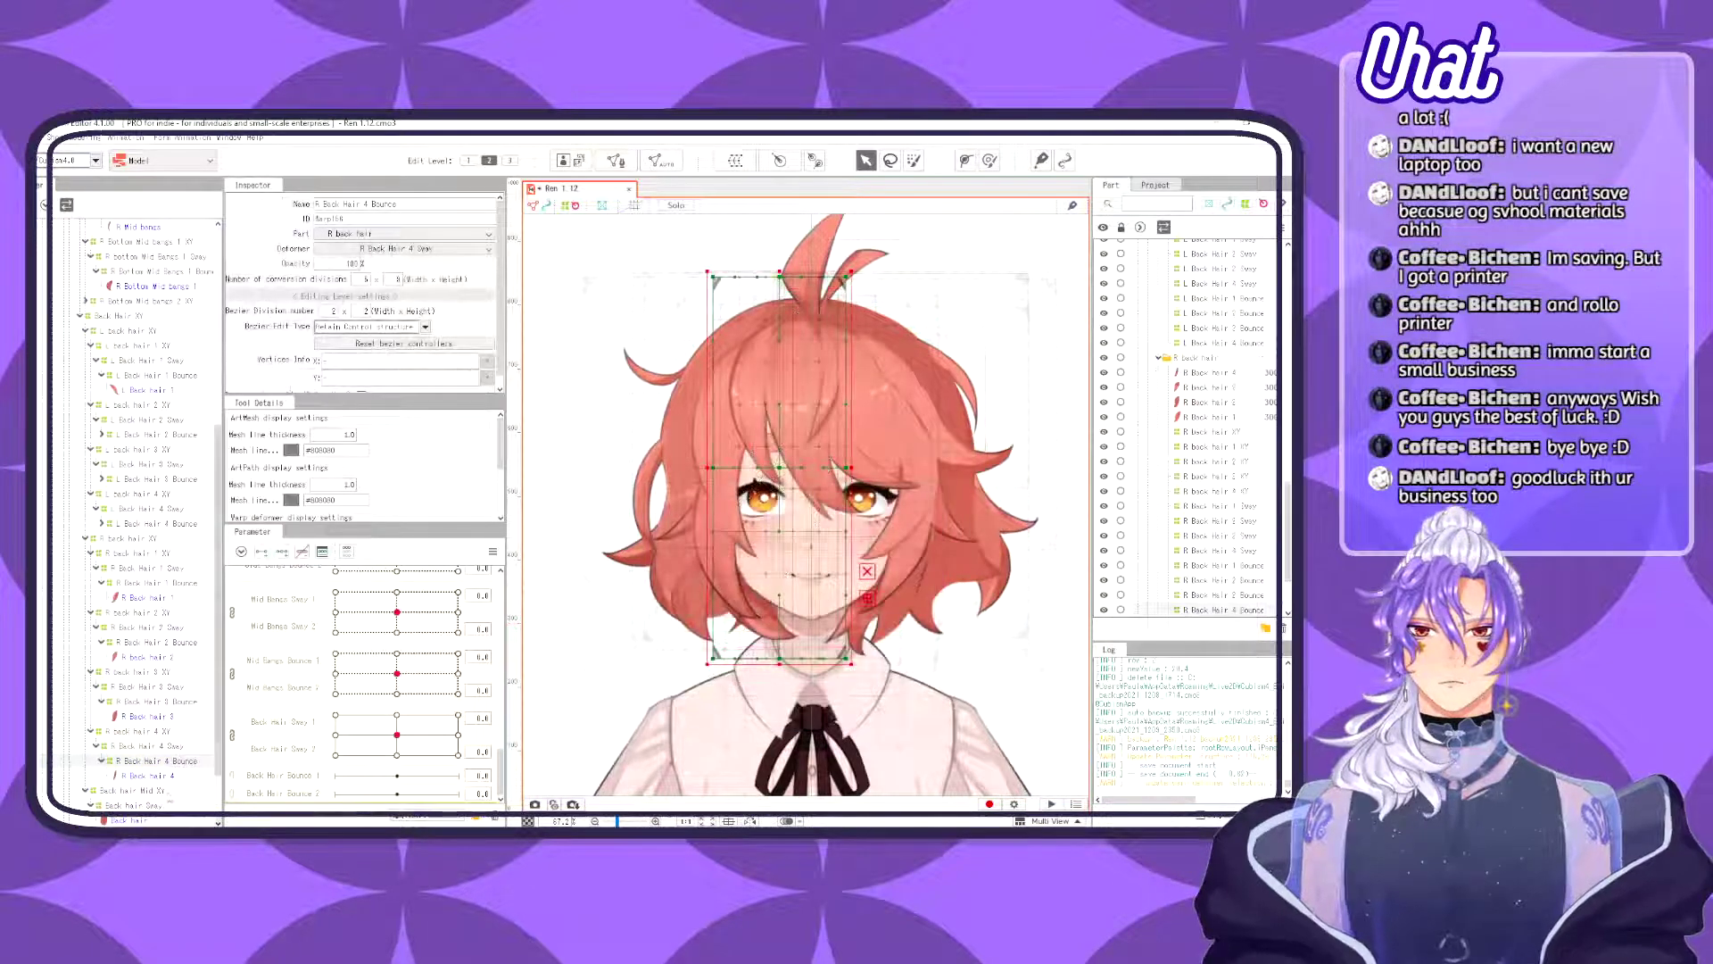
- Create a warp deformer named Back Hair Bounce as the parent of the Back Hair mesh
{"action": "left_click", "coordinate": [153, 821]}
{"action": "left_click", "coordinate": [736, 160]}
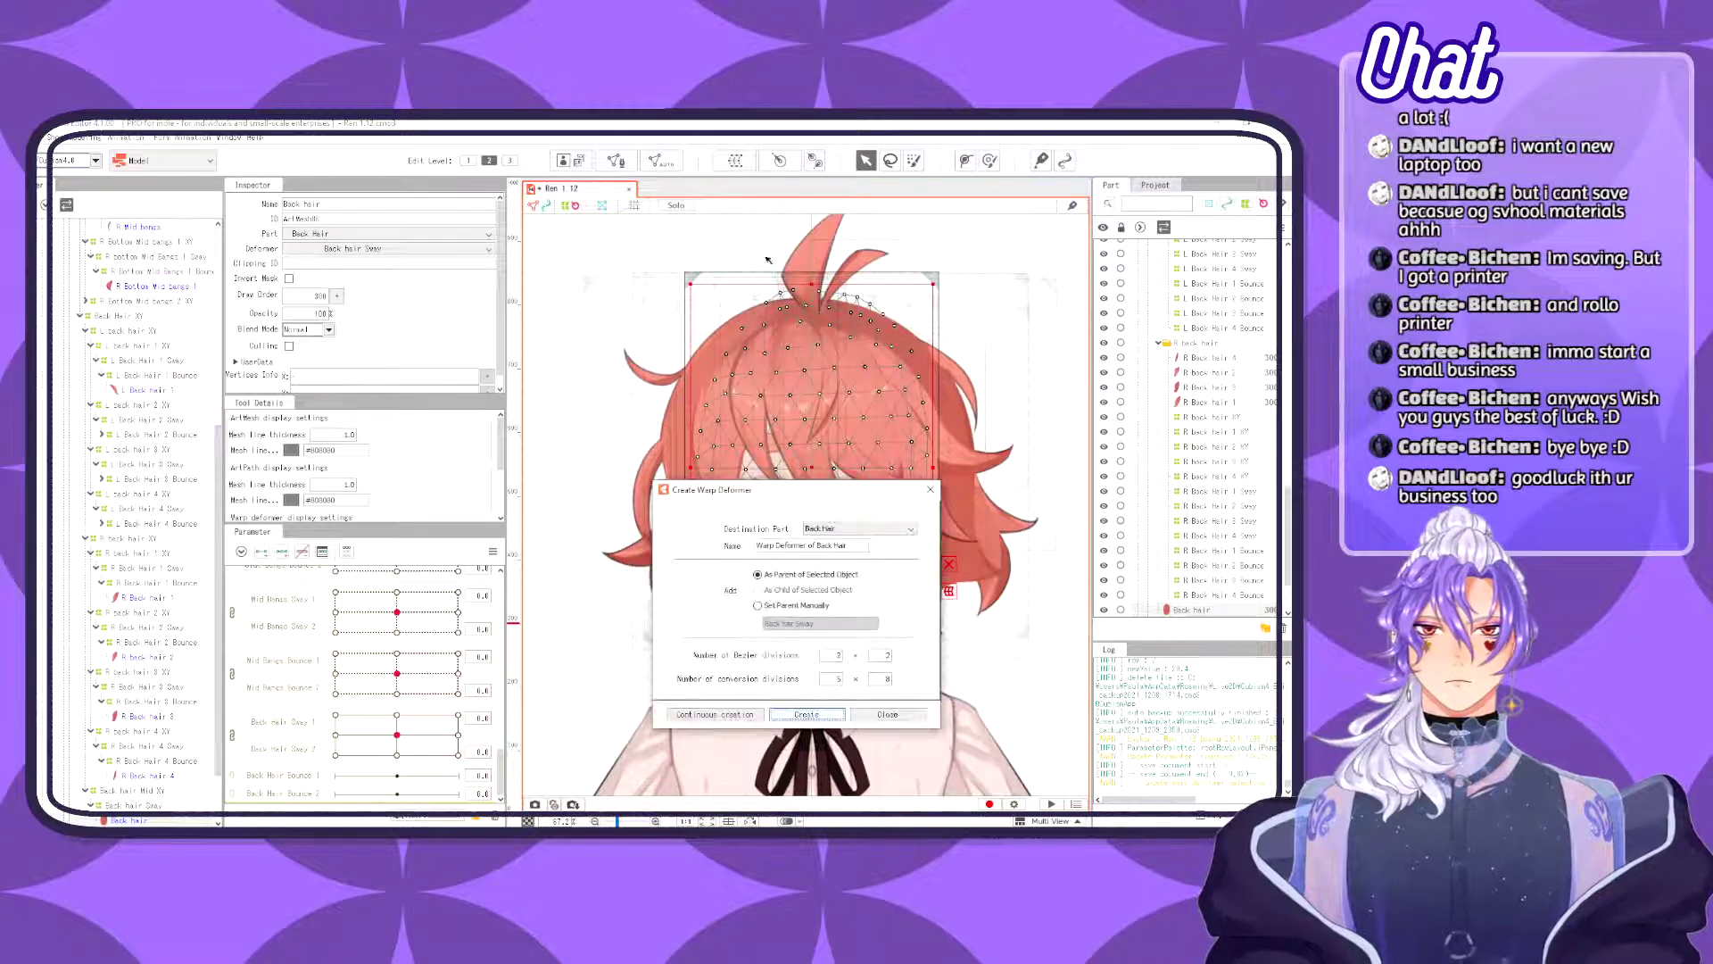
{"action": "left_click_drag", "start_coordinate": [862, 544], "coordinate": [536, 517]}
{"action": "type", "text": "Ba"}
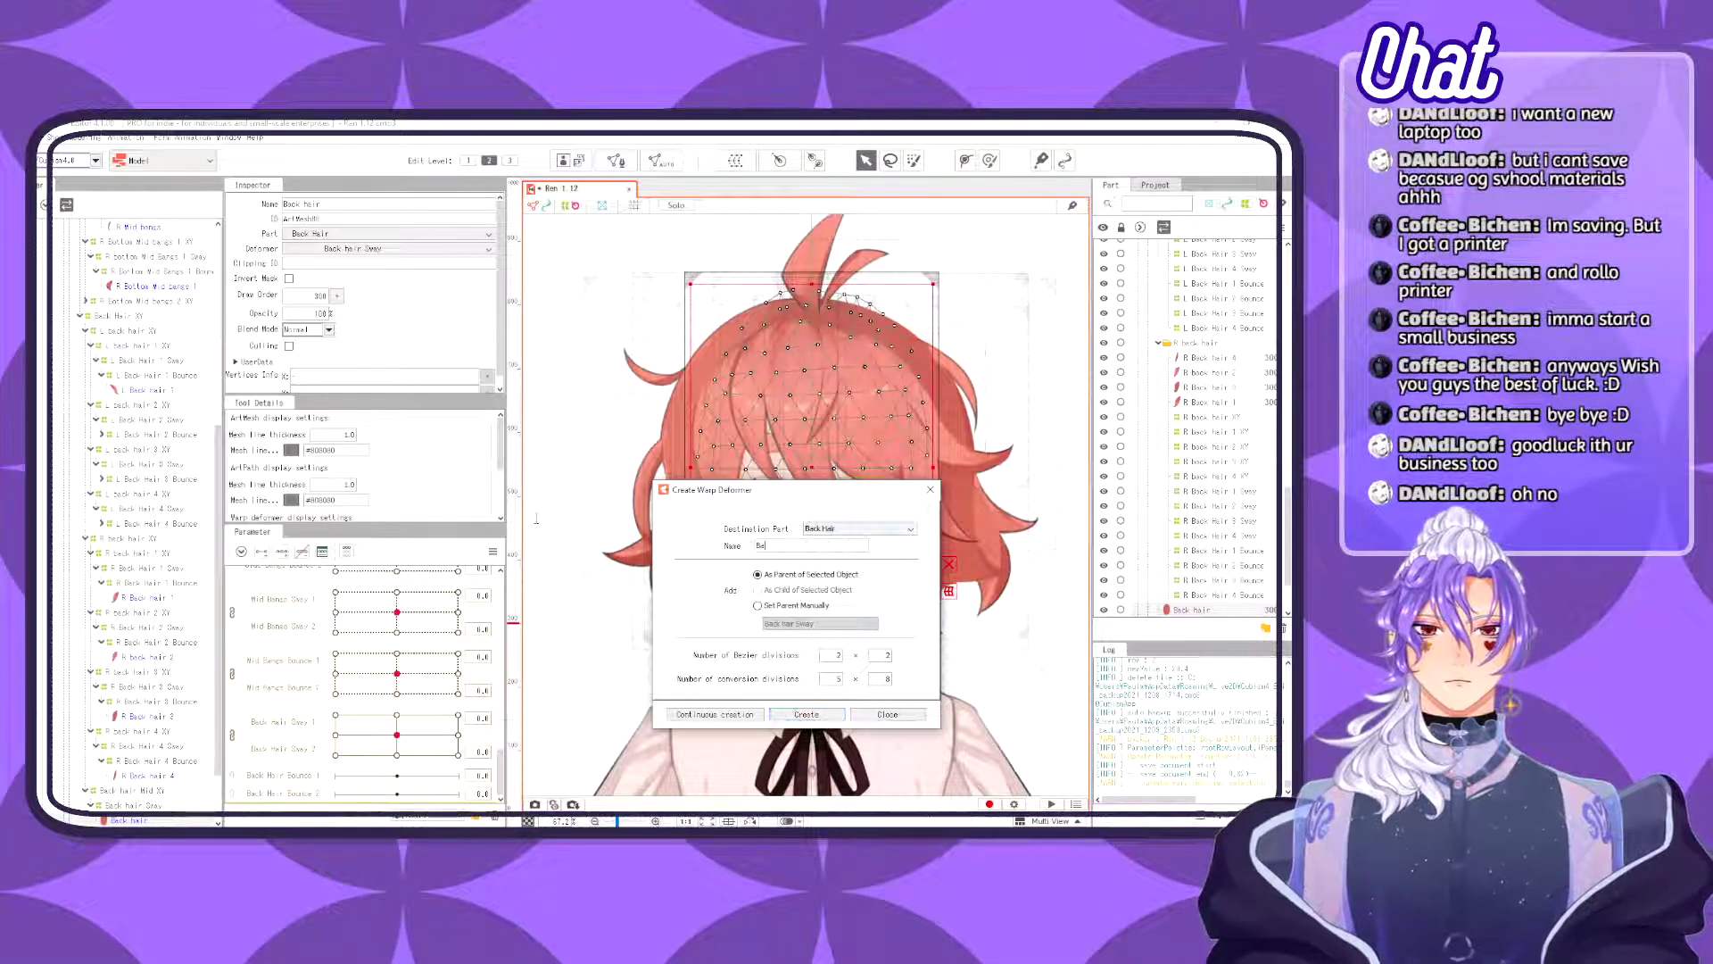
{"action": "type", "text": "ck Hair"}
{"action": "key", "text": "BackSpace"}
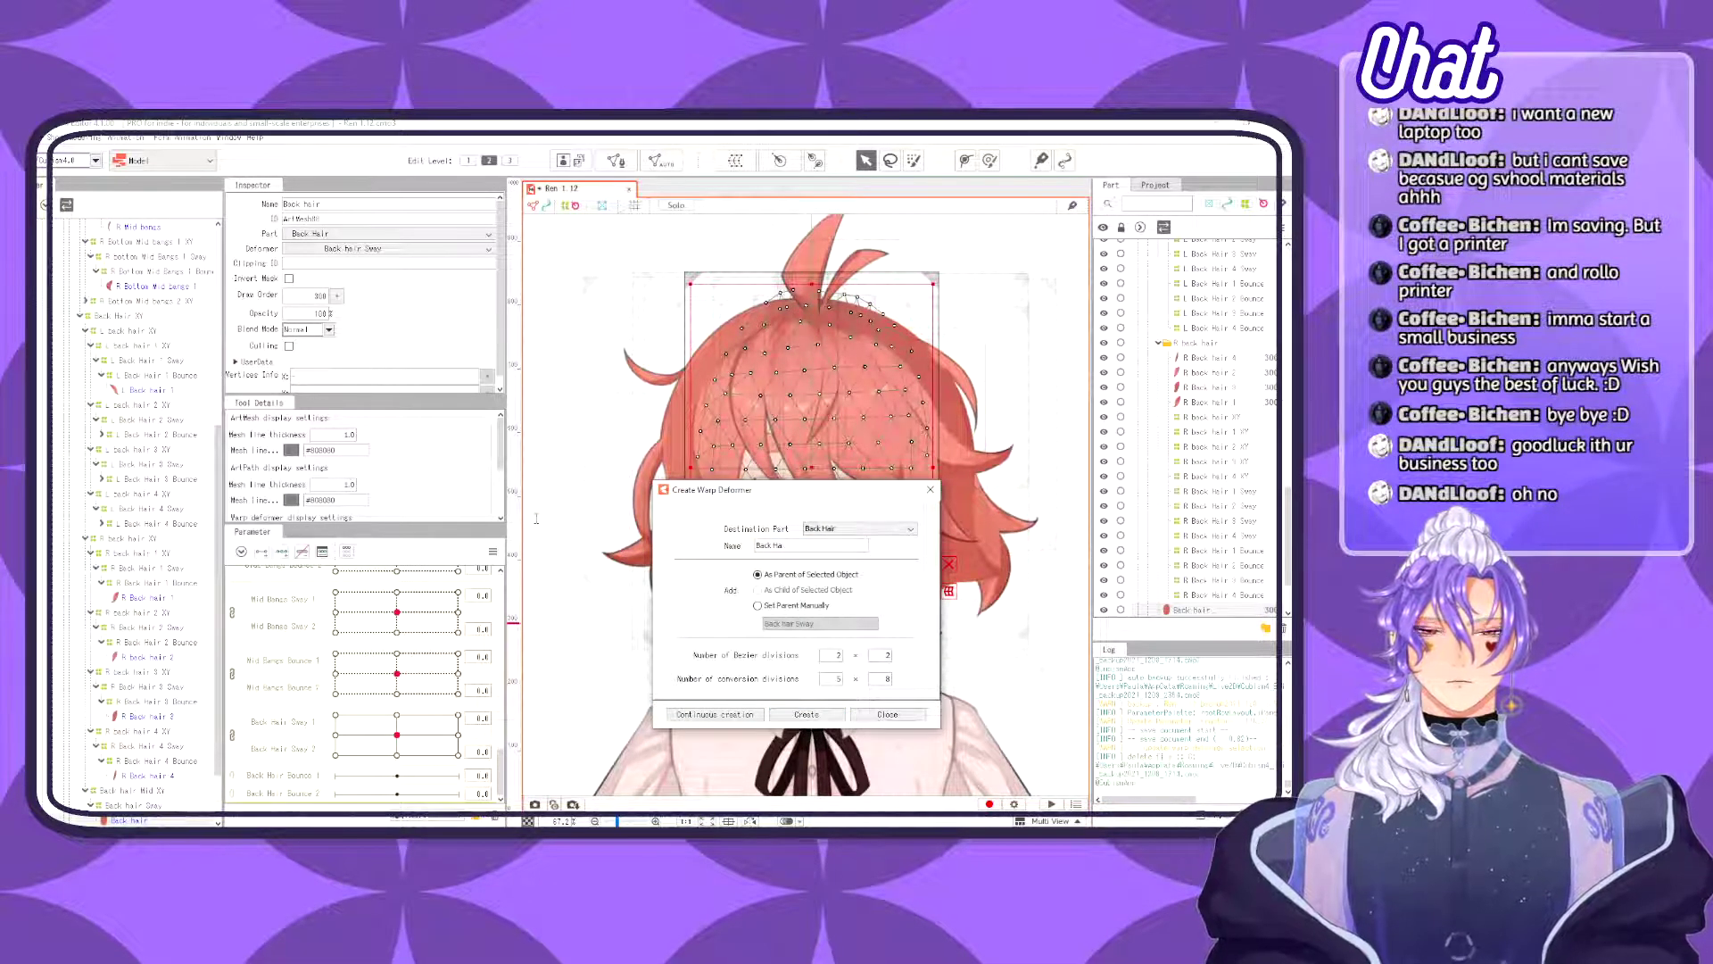
{"action": "type", "text": "ir Bounce"}
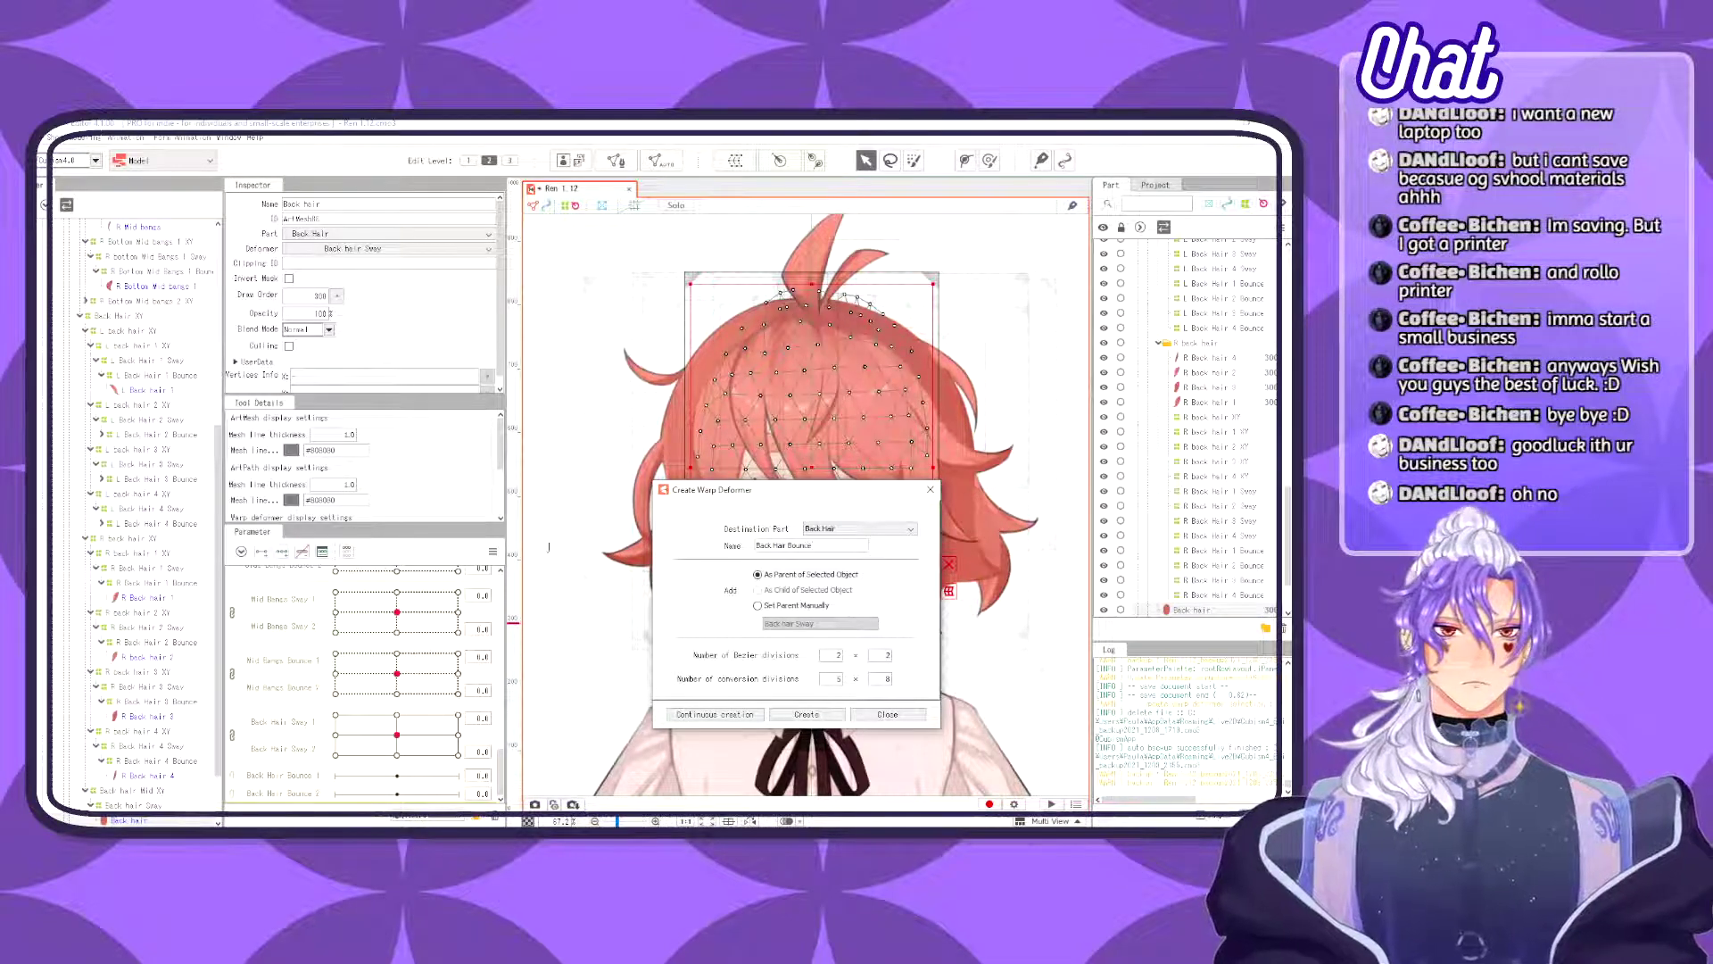
{"action": "key", "text": "Return"}
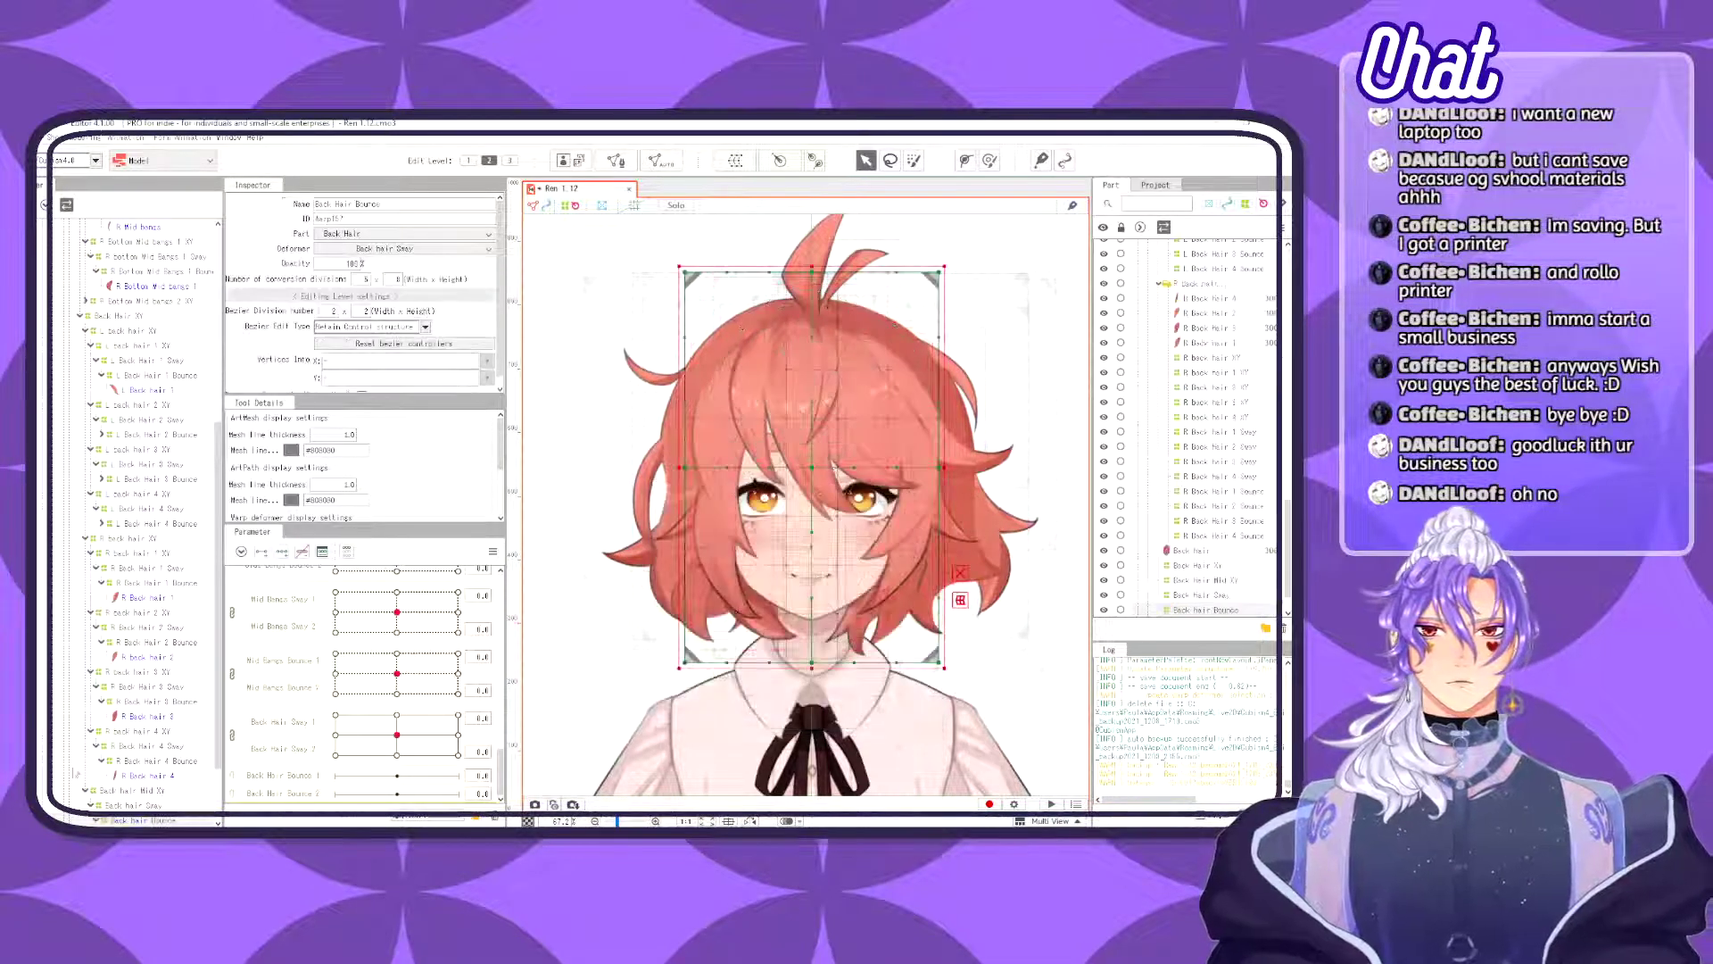
- Collapse the expanded left and right back hair Bounce deformers in the deformer hierarchy to hide their child meshes
{"action": "scroll", "coordinate": [77, 772], "scroll_direction": "down", "scroll_amount": 2}
{"action": "left_click", "coordinate": [103, 672]}
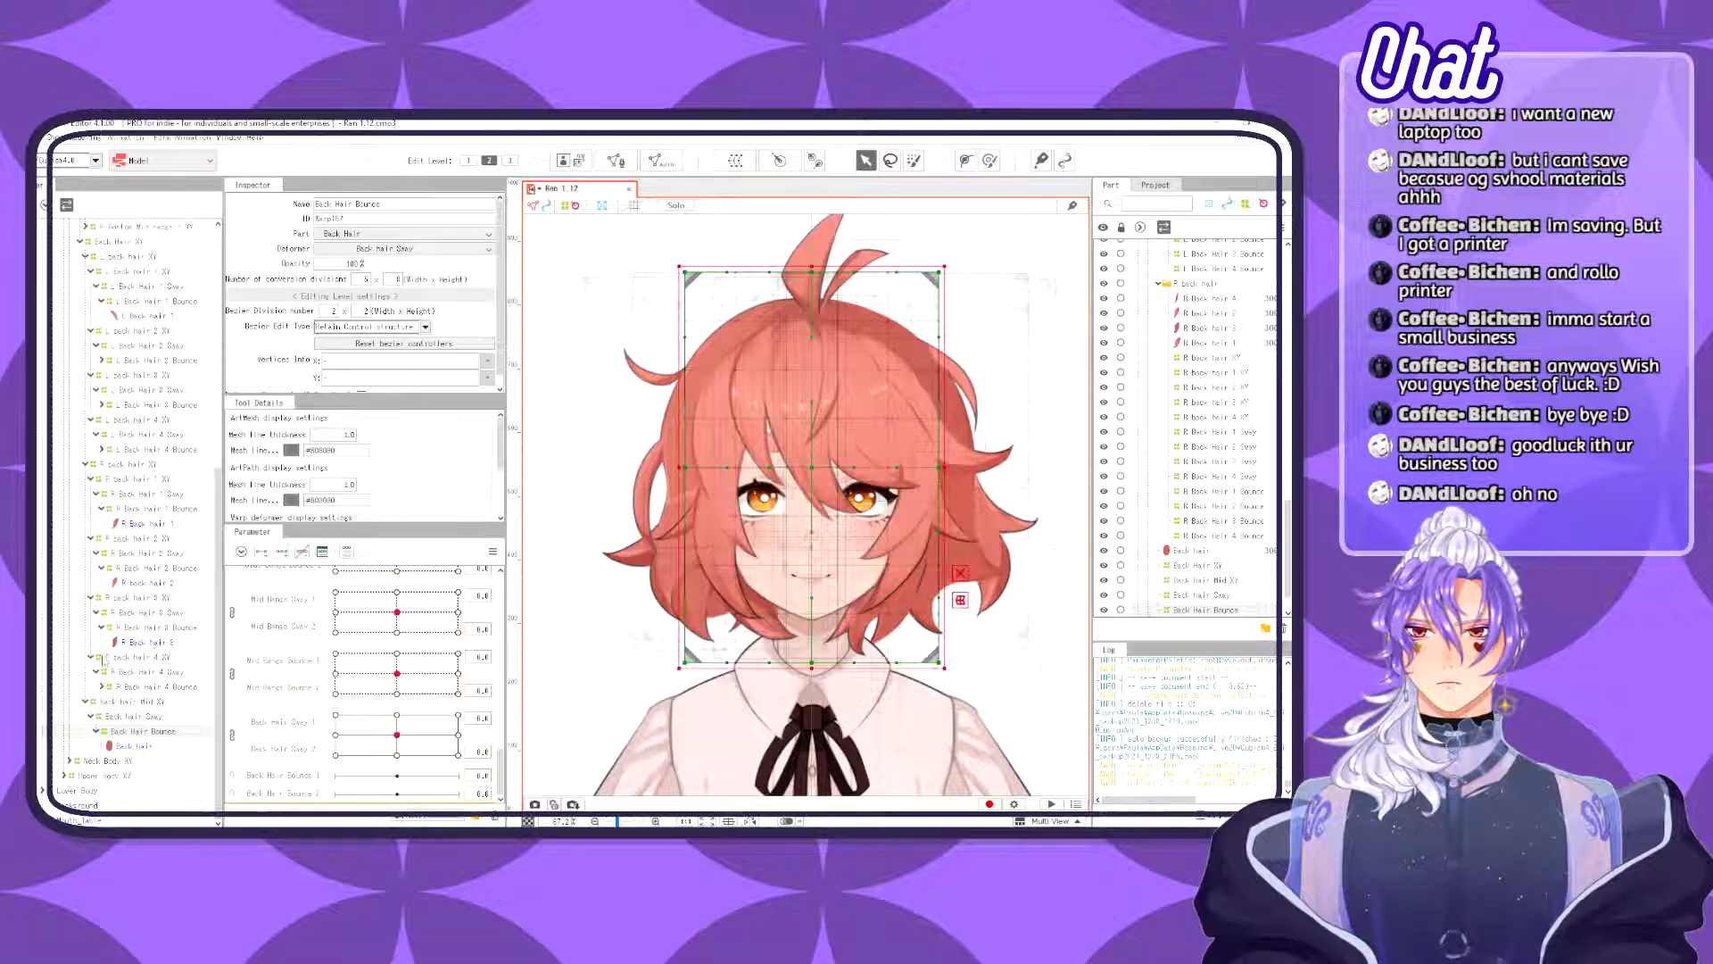
{"action": "left_click", "coordinate": [101, 628]}
{"action": "left_click", "coordinate": [102, 583]}
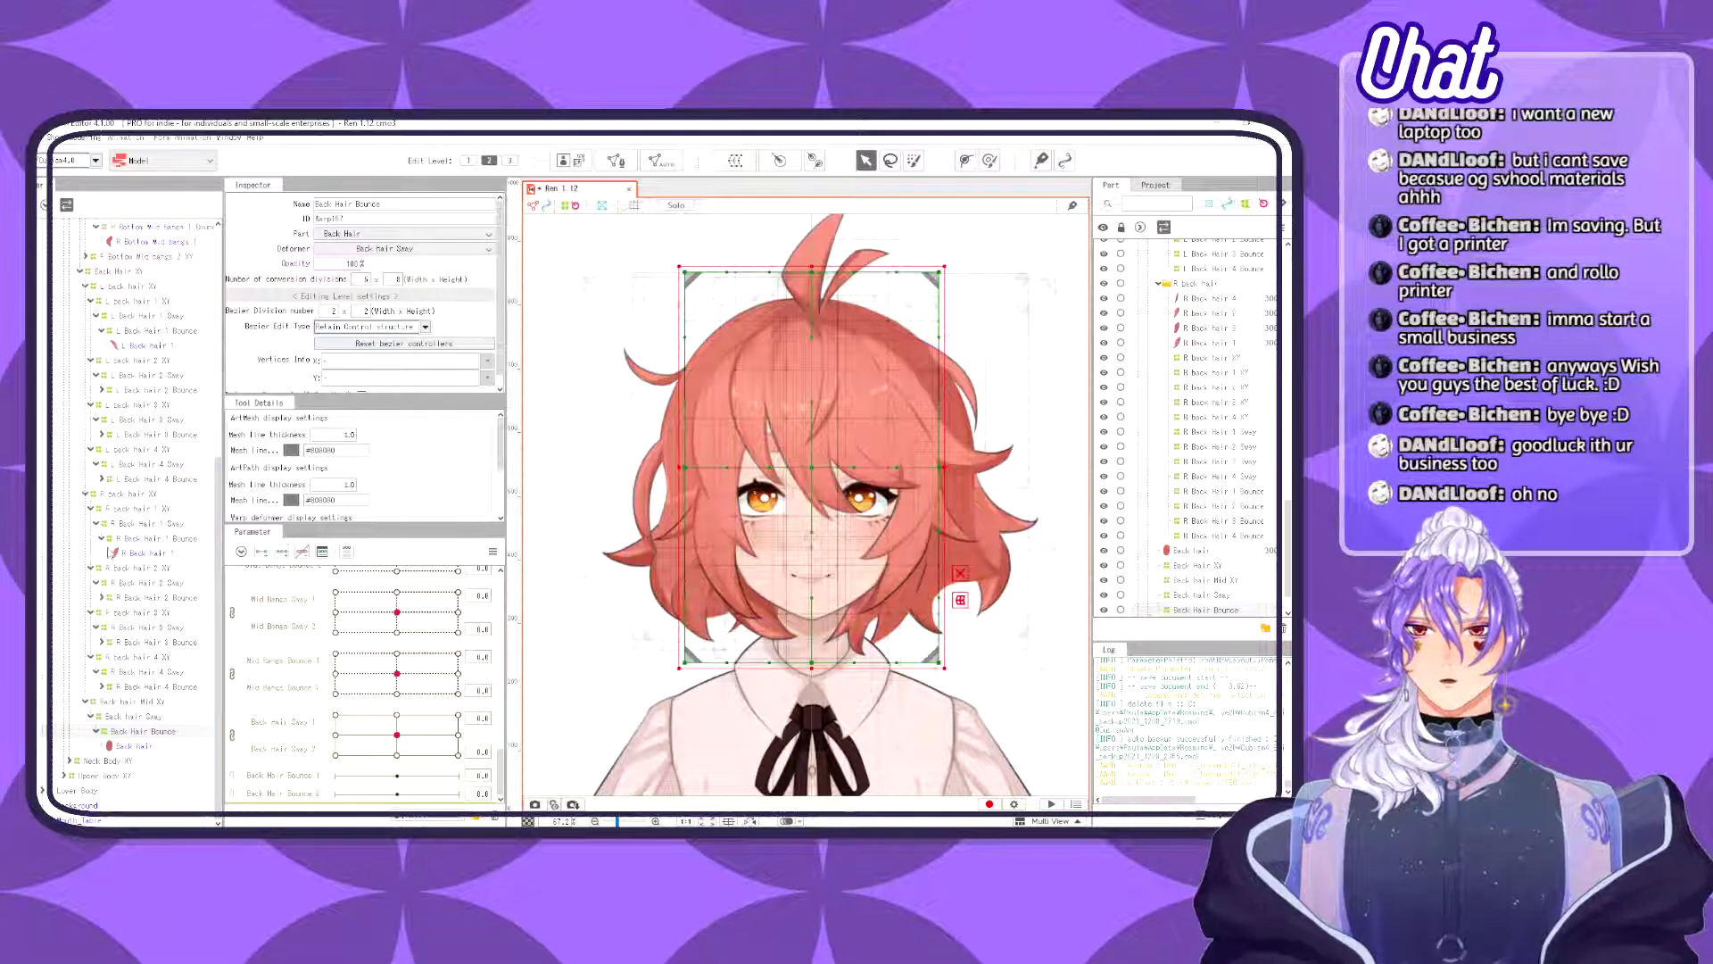
{"action": "left_click", "coordinate": [102, 539]}
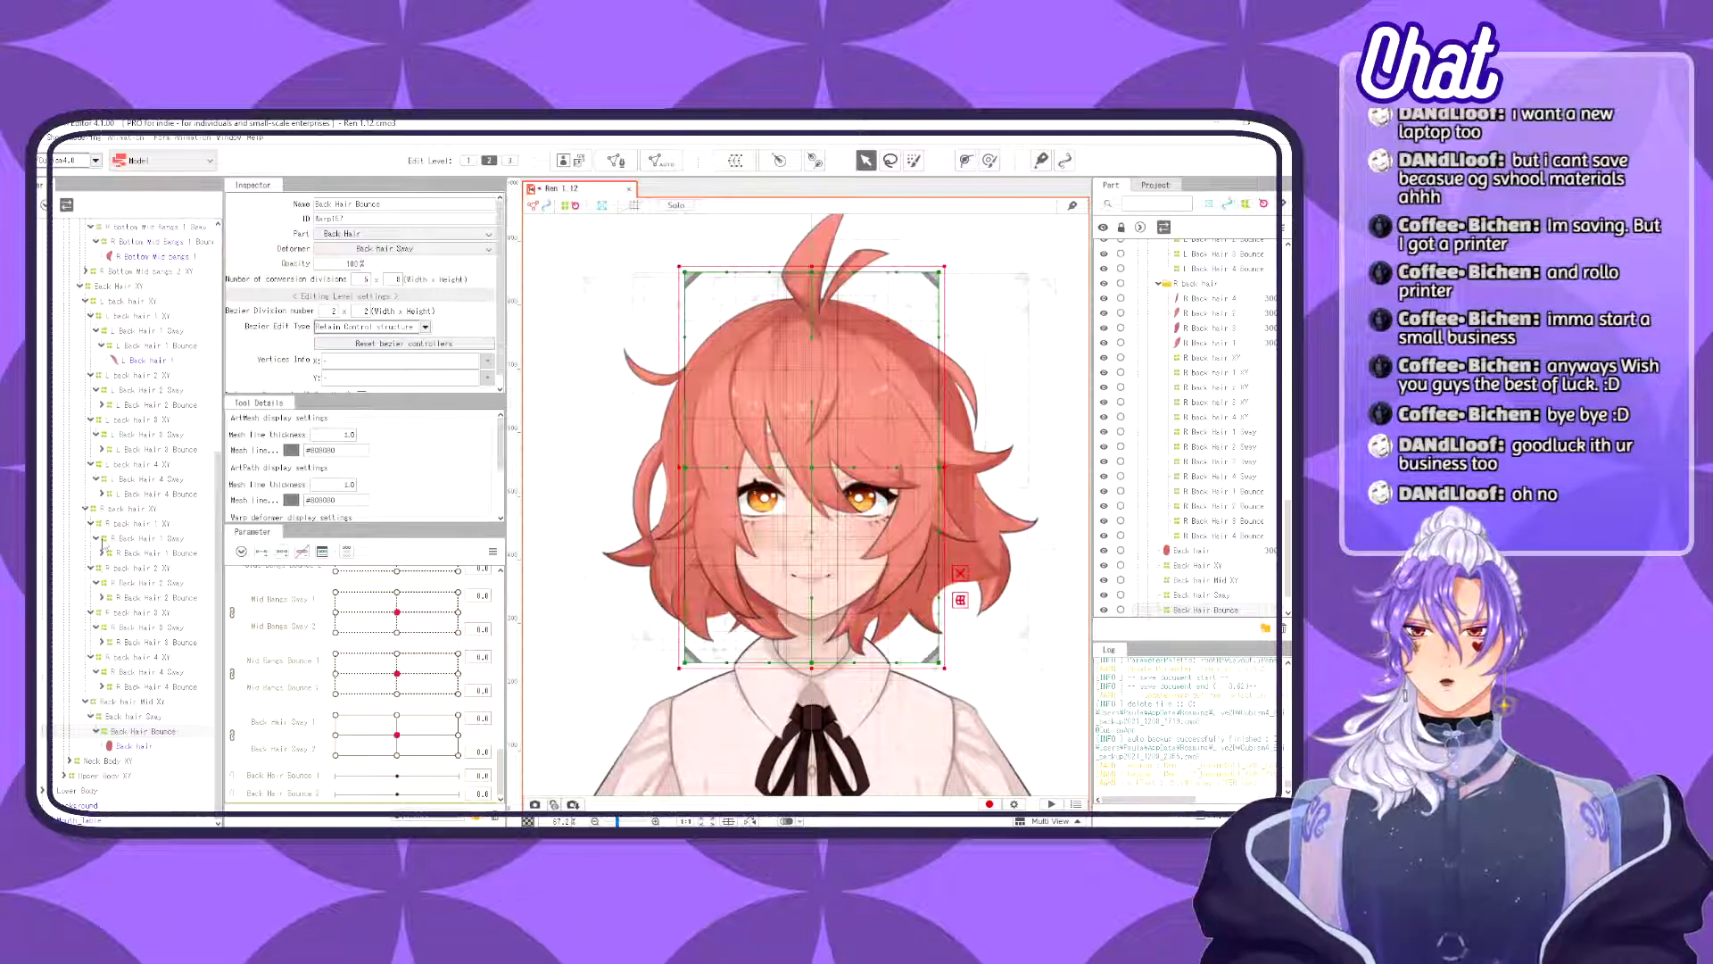
{"action": "left_click", "coordinate": [101, 345]}
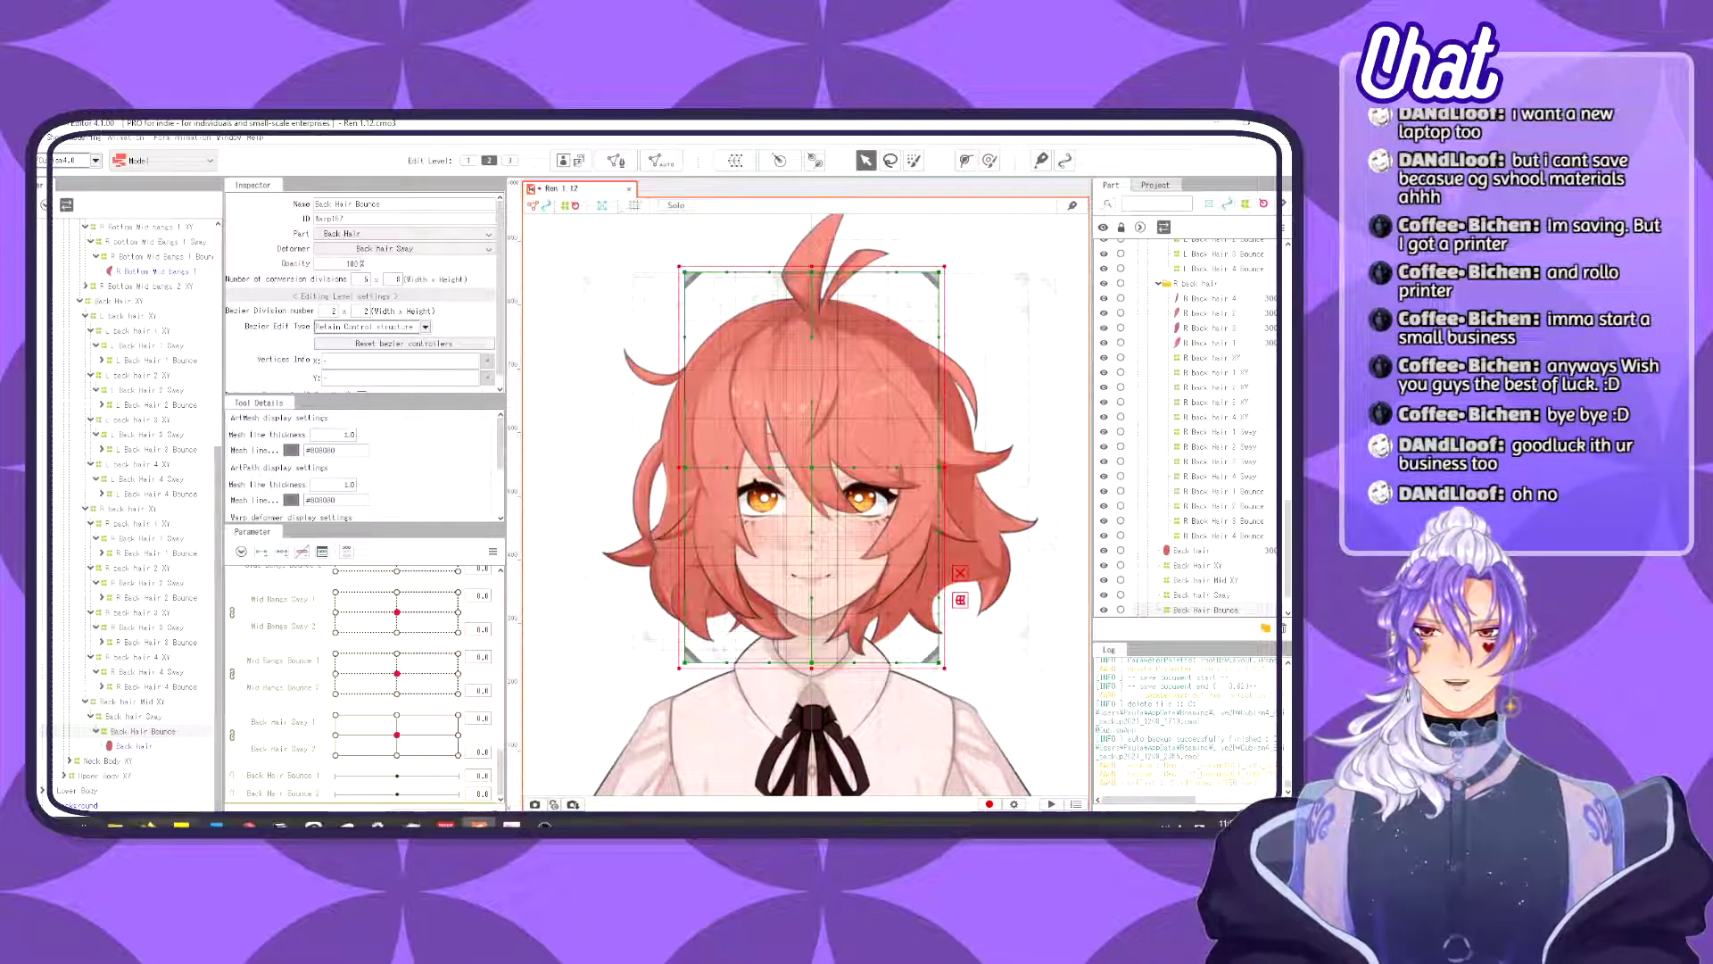
- Add three keys on both Back Hair Bounce 1 and Back Hair Bounce 2 to all left, right and central back hair Bounce deformers
{"action": "left_click", "coordinate": [182, 687], "text": "ctrl"}
{"action": "left_click", "coordinate": [183, 642], "text": "ctrl"}
{"action": "left_click", "coordinate": [183, 597], "text": "ctrl"}
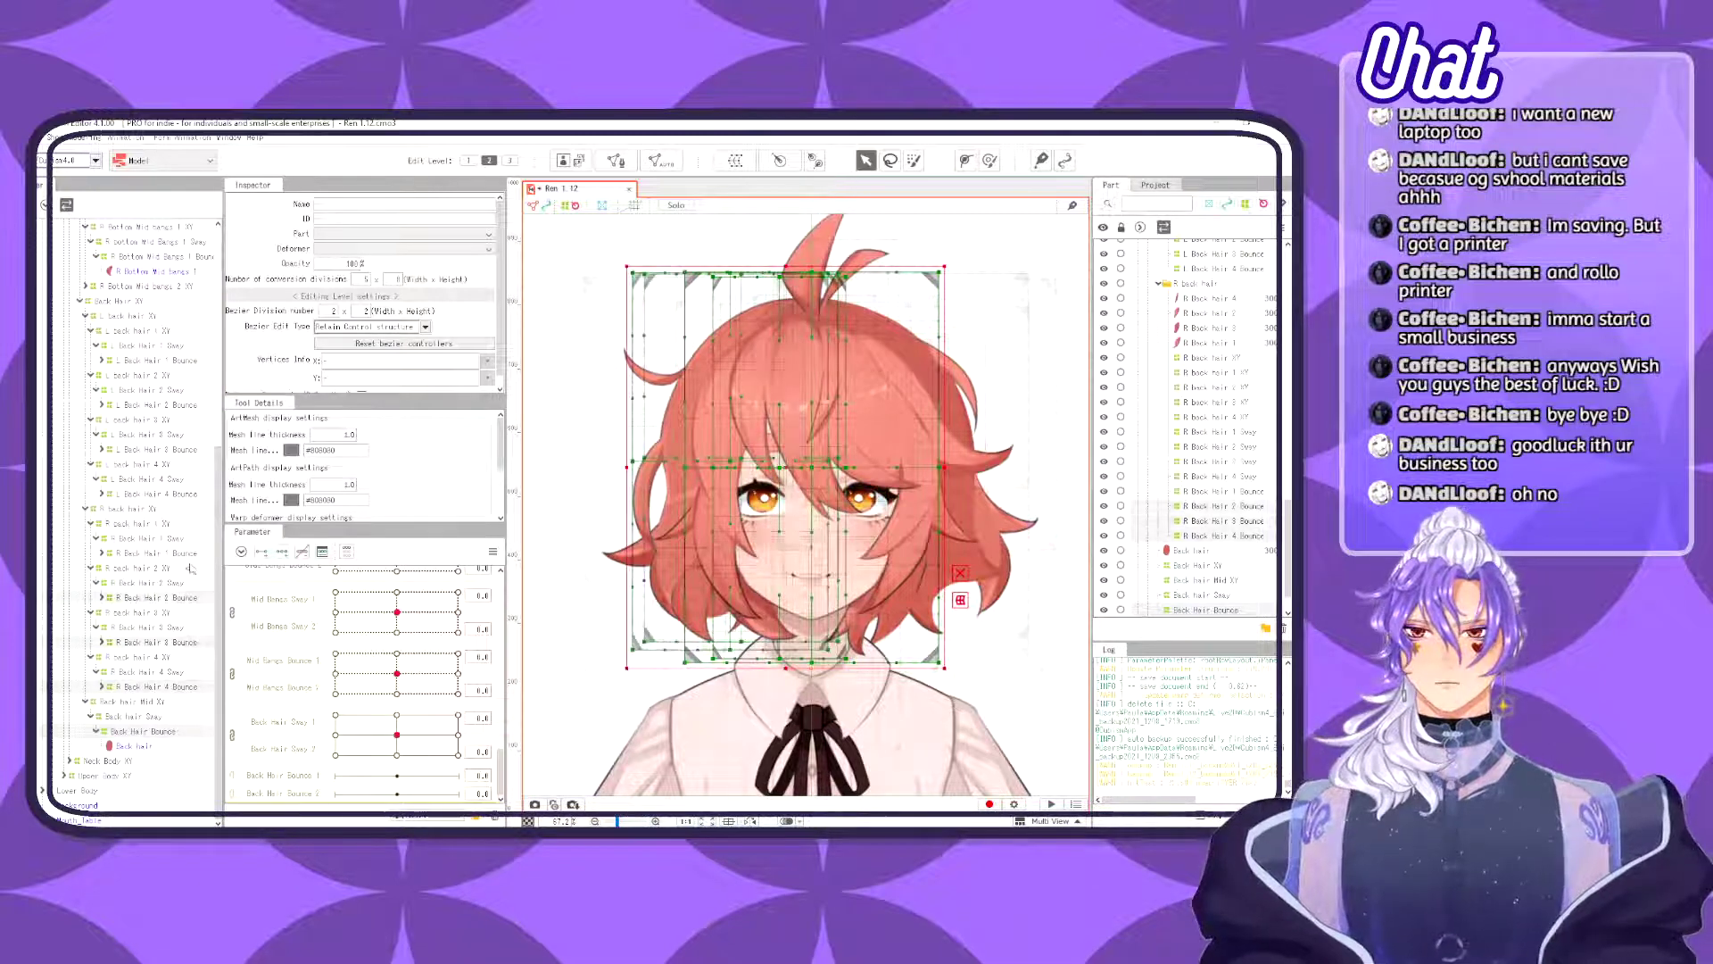
{"action": "left_click", "coordinate": [183, 553], "text": "ctrl"}
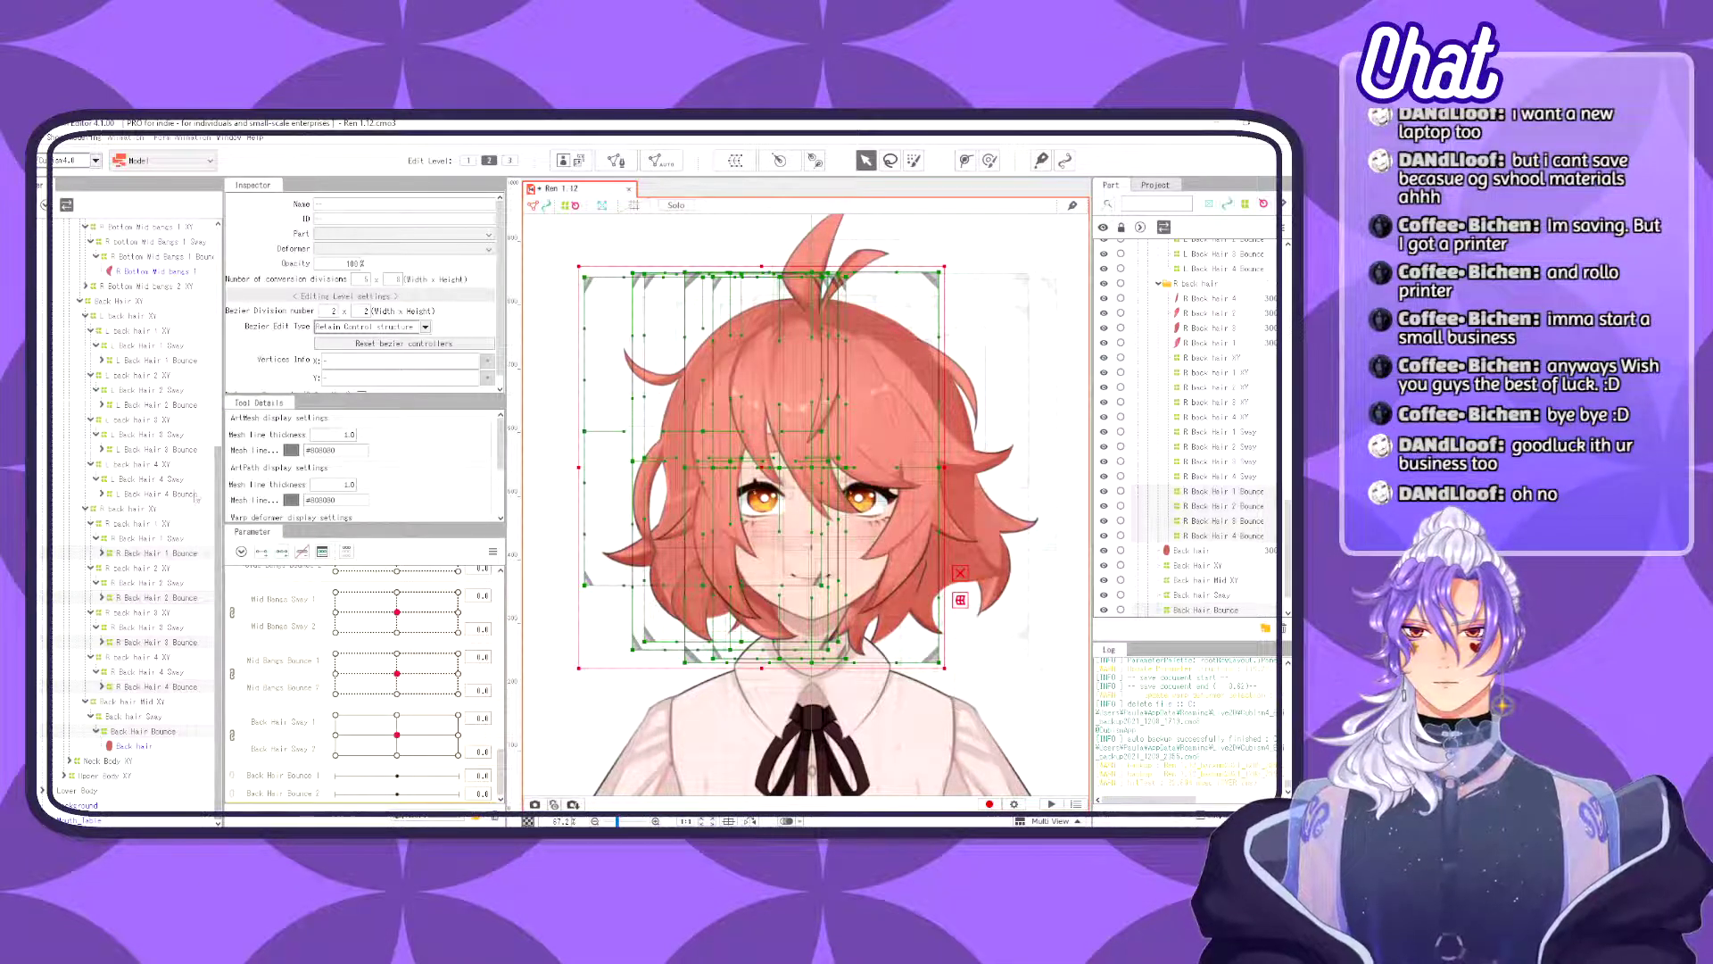
{"action": "left_click", "coordinate": [185, 448], "text": "ctrl"}
{"action": "left_click", "coordinate": [192, 405], "text": "ctrl"}
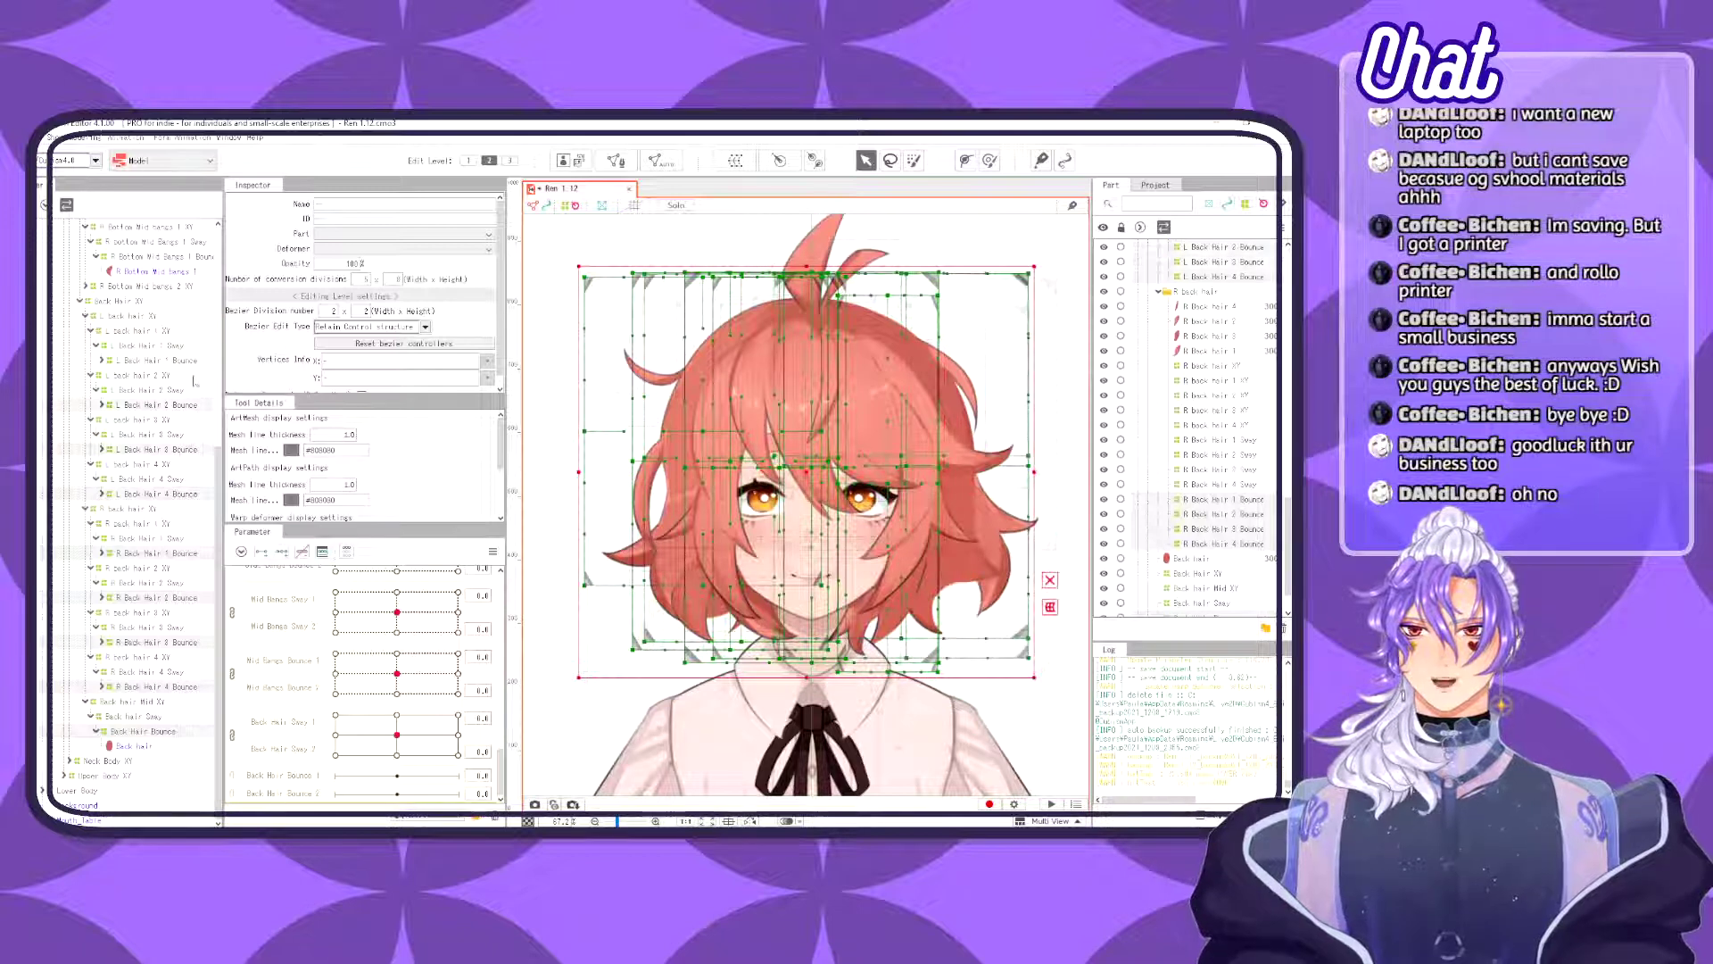
{"action": "left_click", "coordinate": [195, 360], "text": "ctrl"}
{"action": "left_click", "coordinate": [280, 777]}
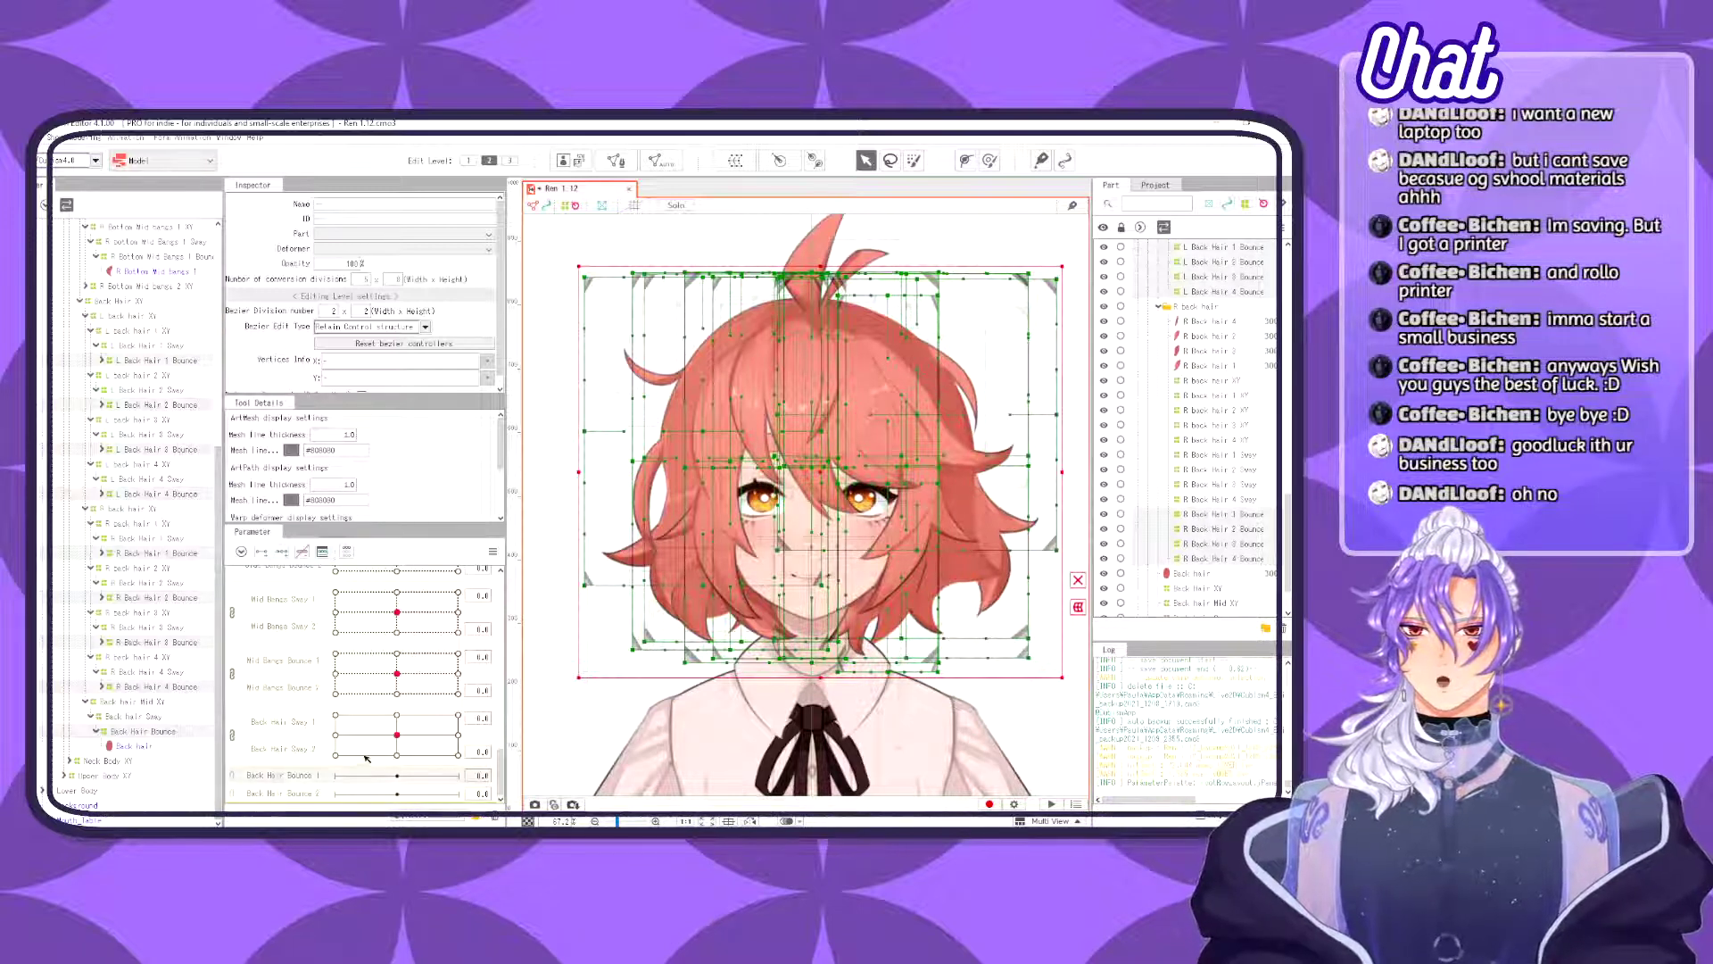
{"action": "left_click", "coordinate": [283, 552]}
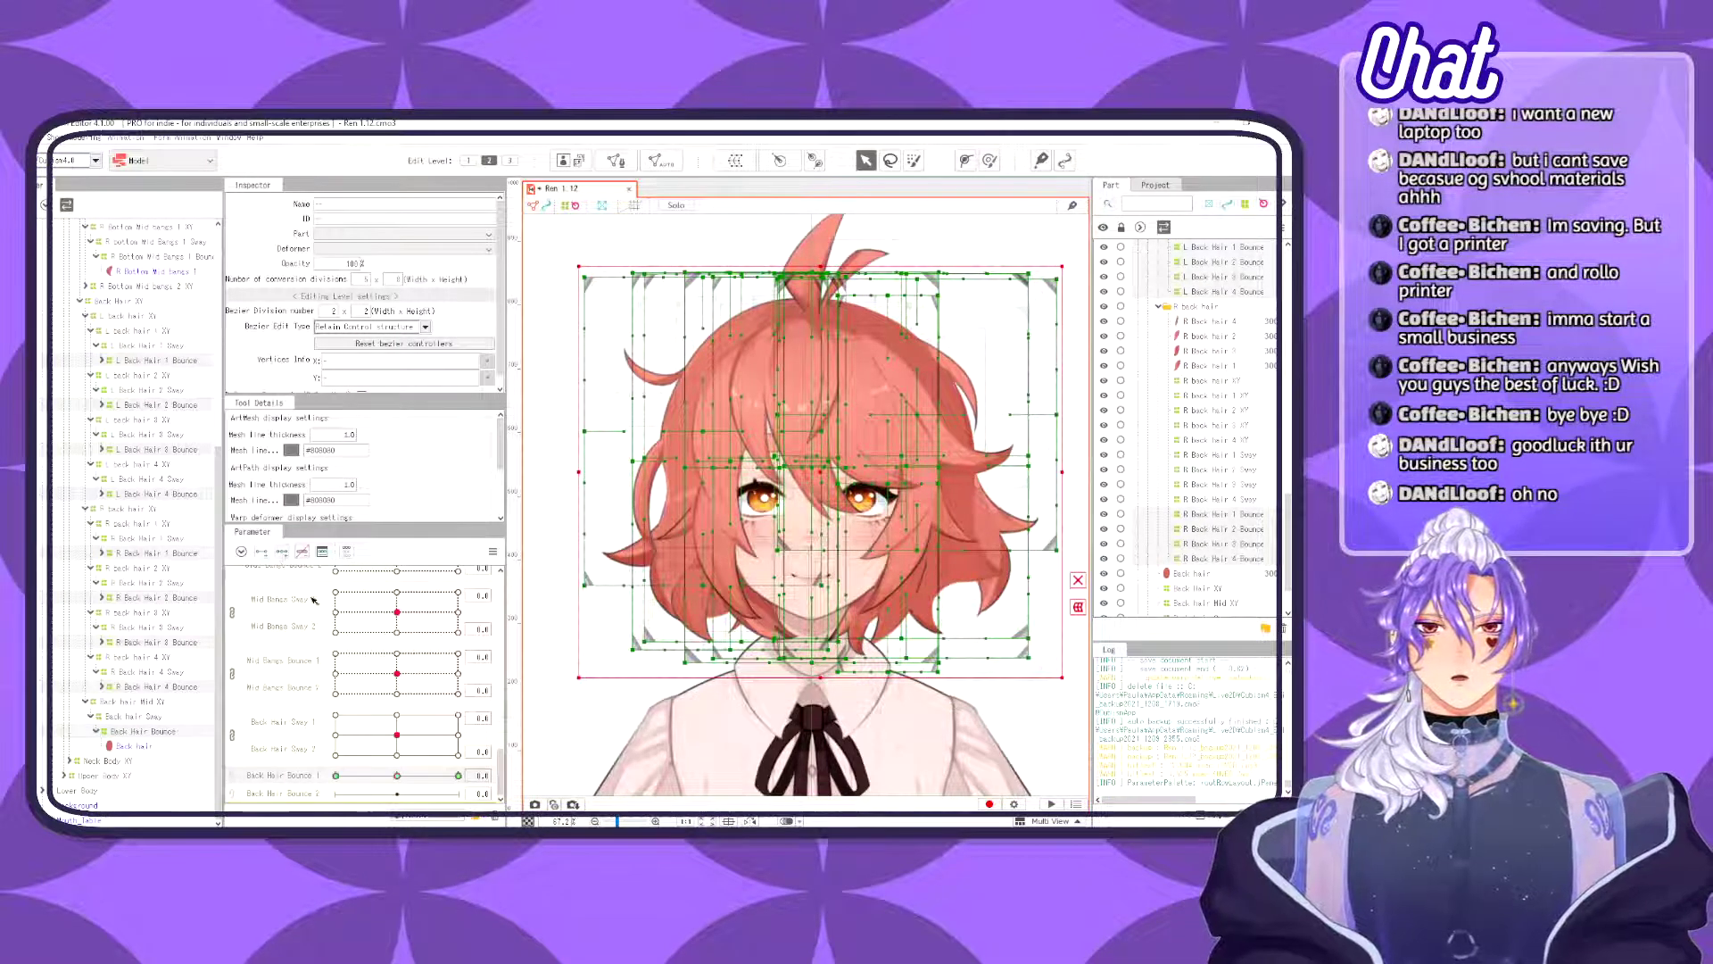
{"action": "left_click", "coordinate": [317, 793]}
{"action": "left_click", "coordinate": [282, 552]}
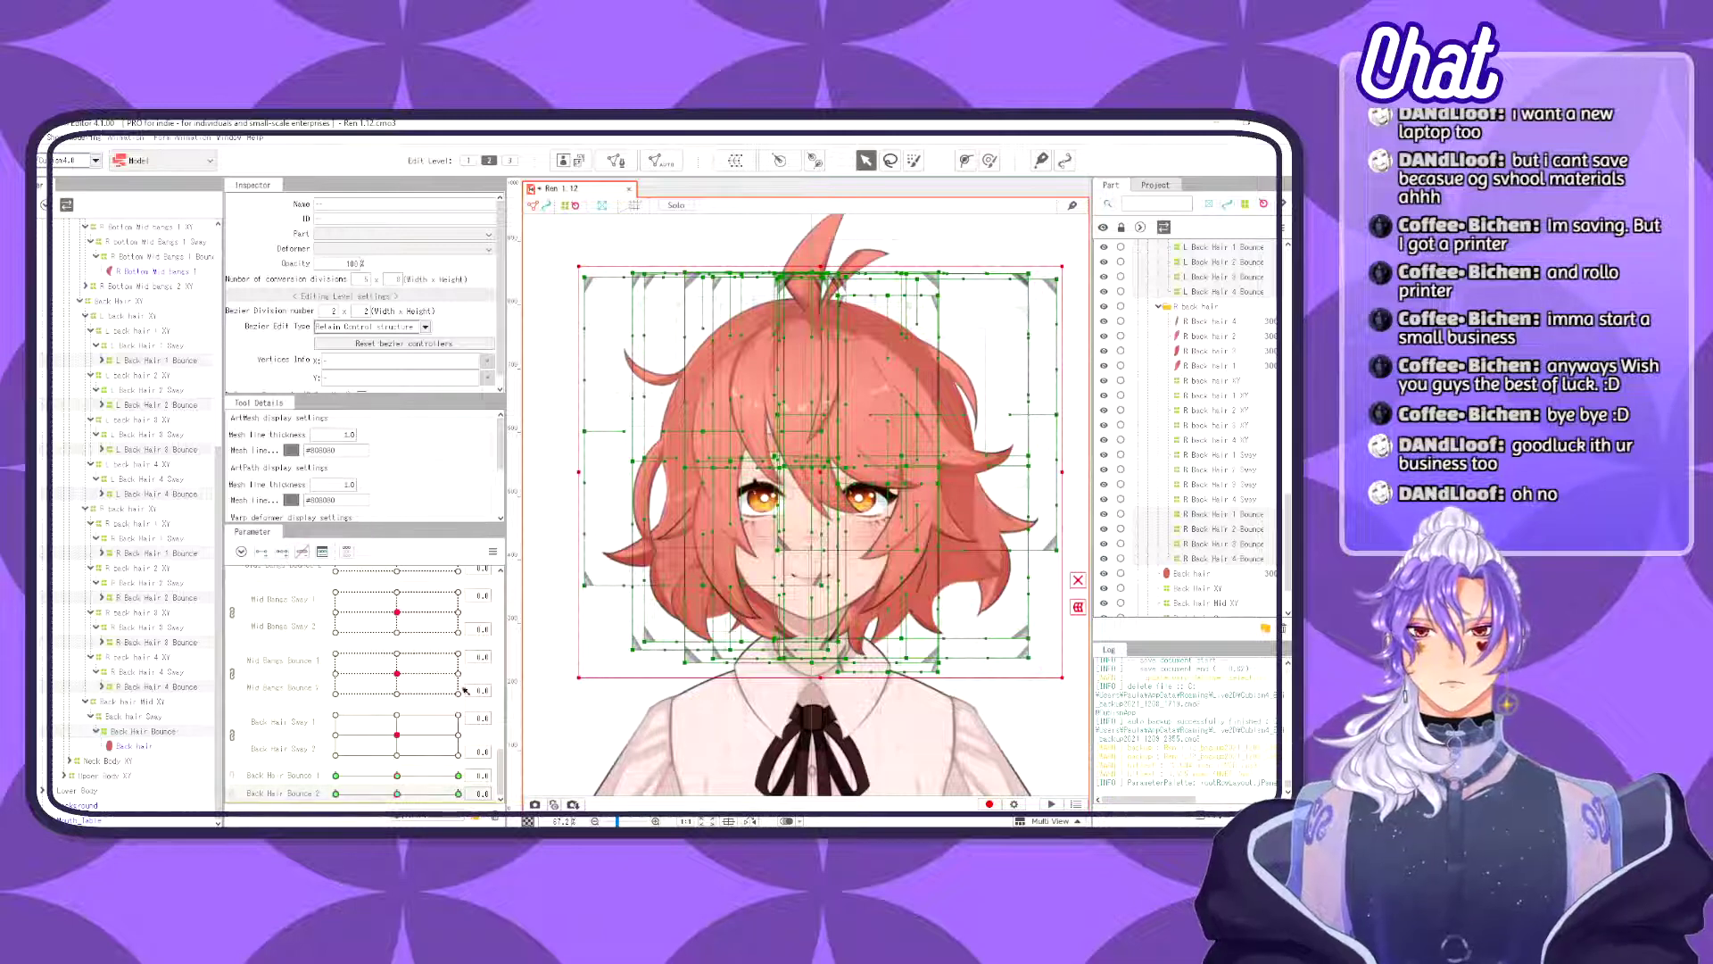
{"action": "left_click_drag", "start_coordinate": [506, 624], "coordinate": [468, 604]}
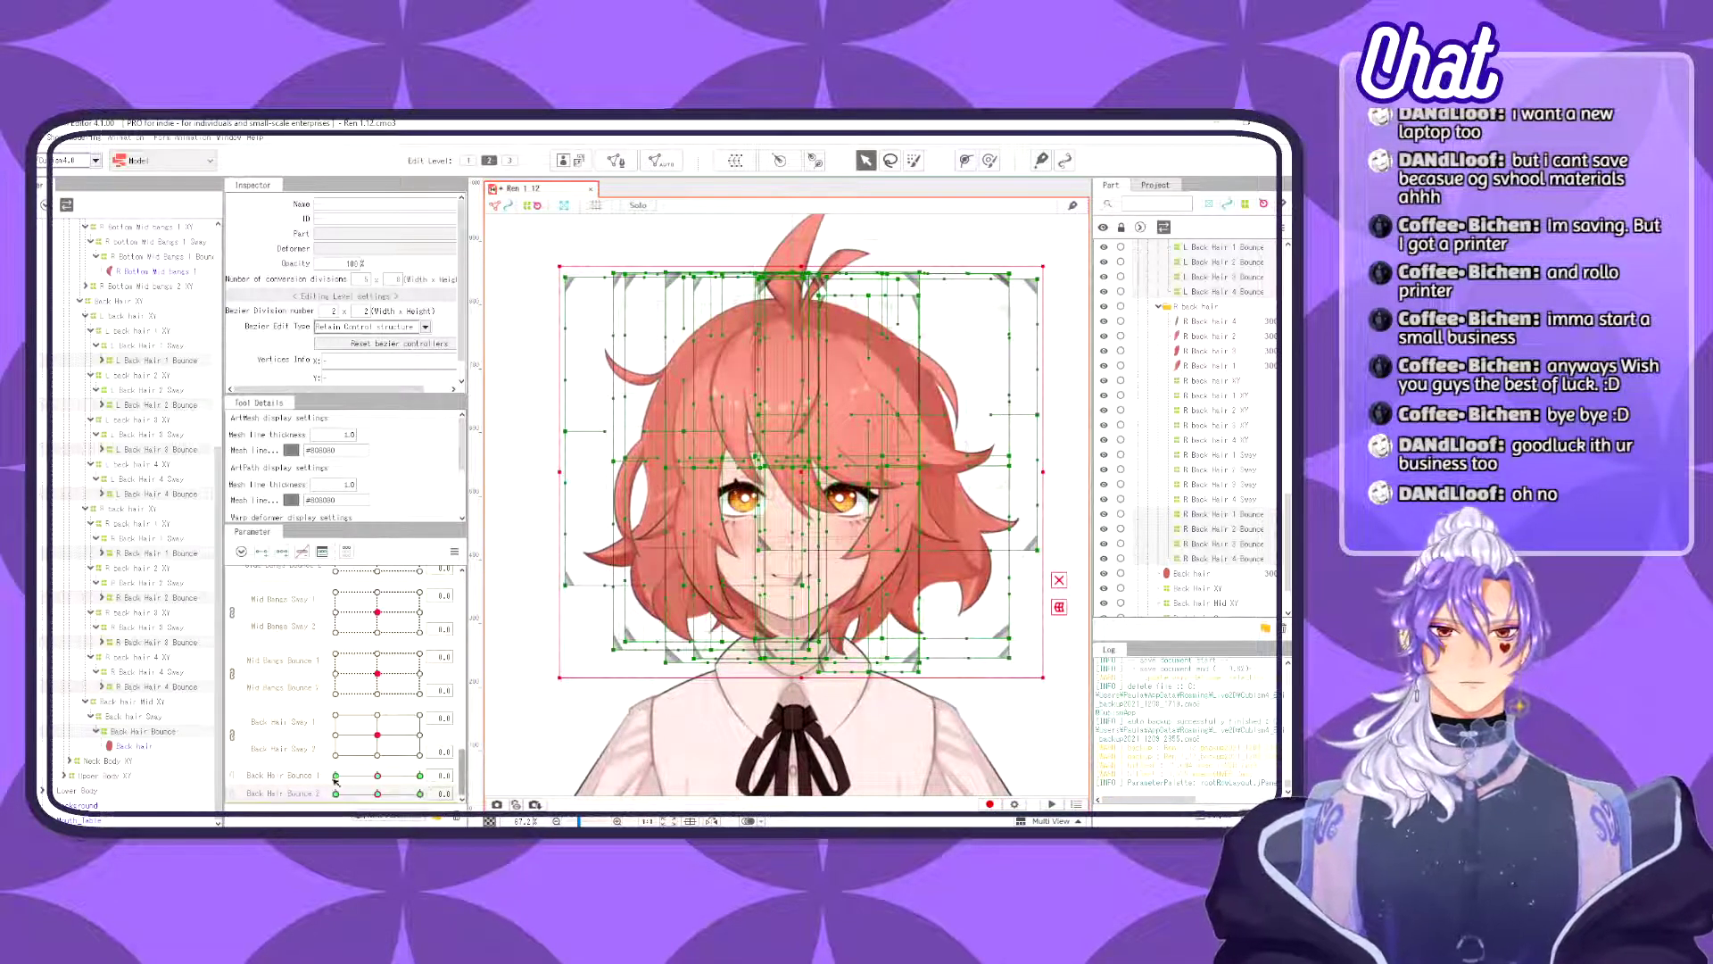
- With Back Hair Bounce 1 at 1.0, move the lower grid points of L Back Hair 1 Bounce upward and compress them vertically
{"action": "left_click", "coordinate": [160, 360]}
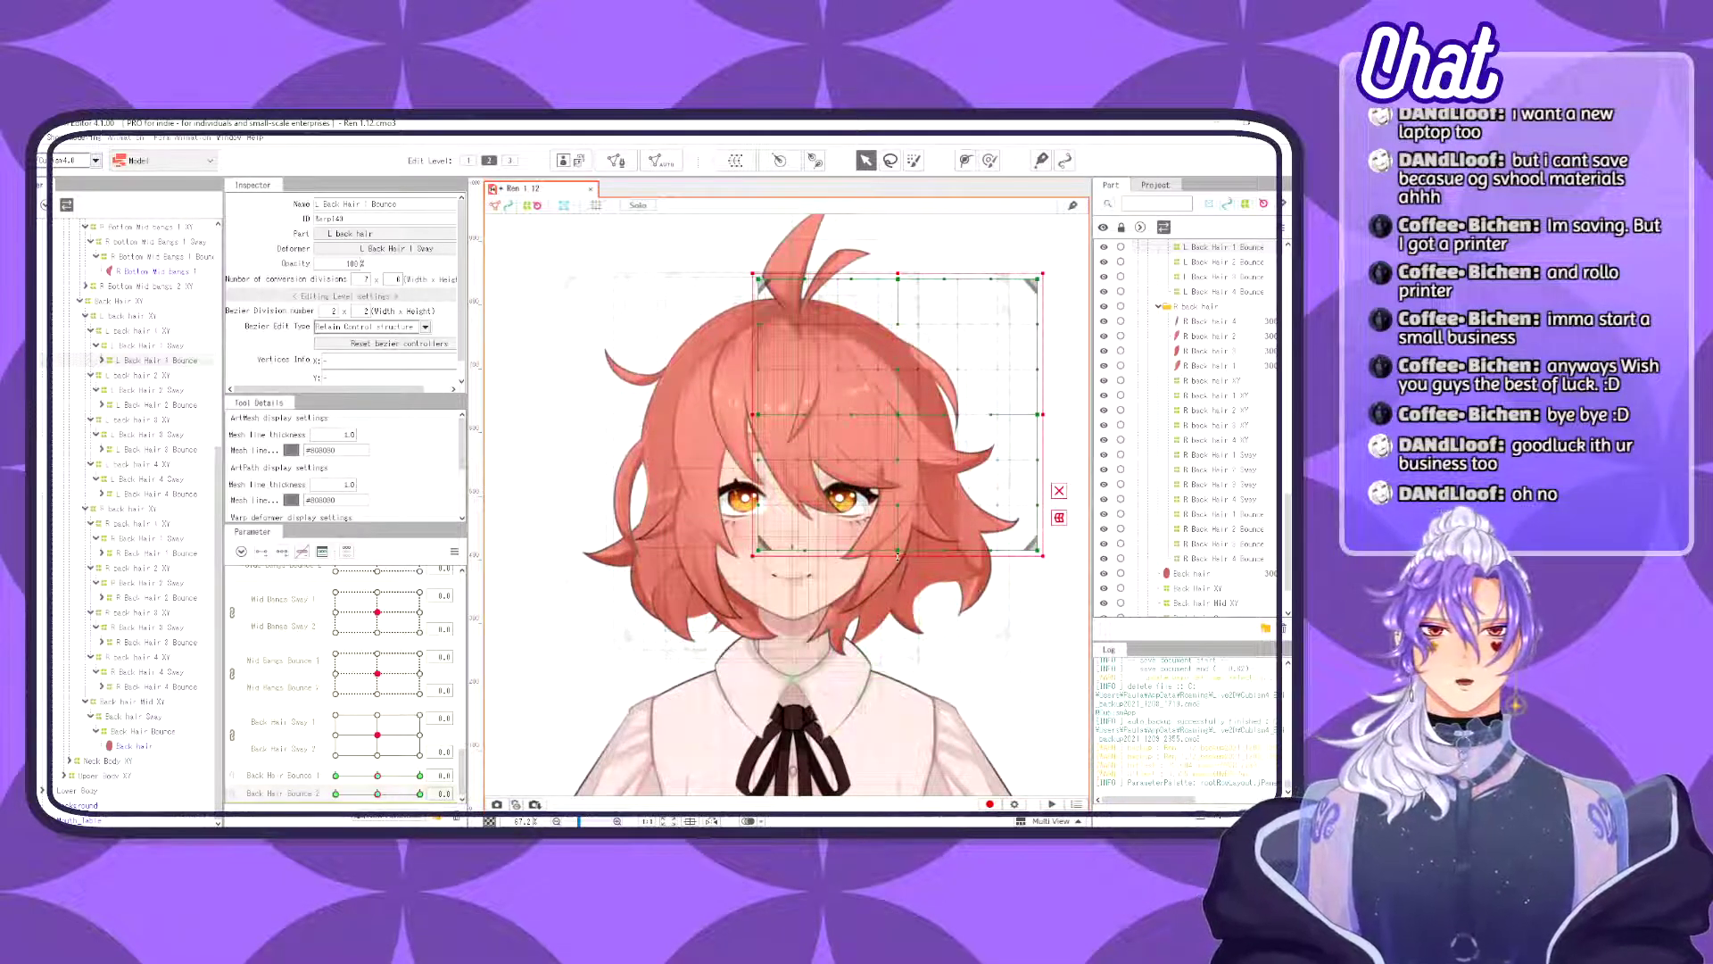
{"action": "left_click_drag", "start_coordinate": [898, 555], "coordinate": [896, 537]}
{"action": "key", "text": "ctrl+z"}
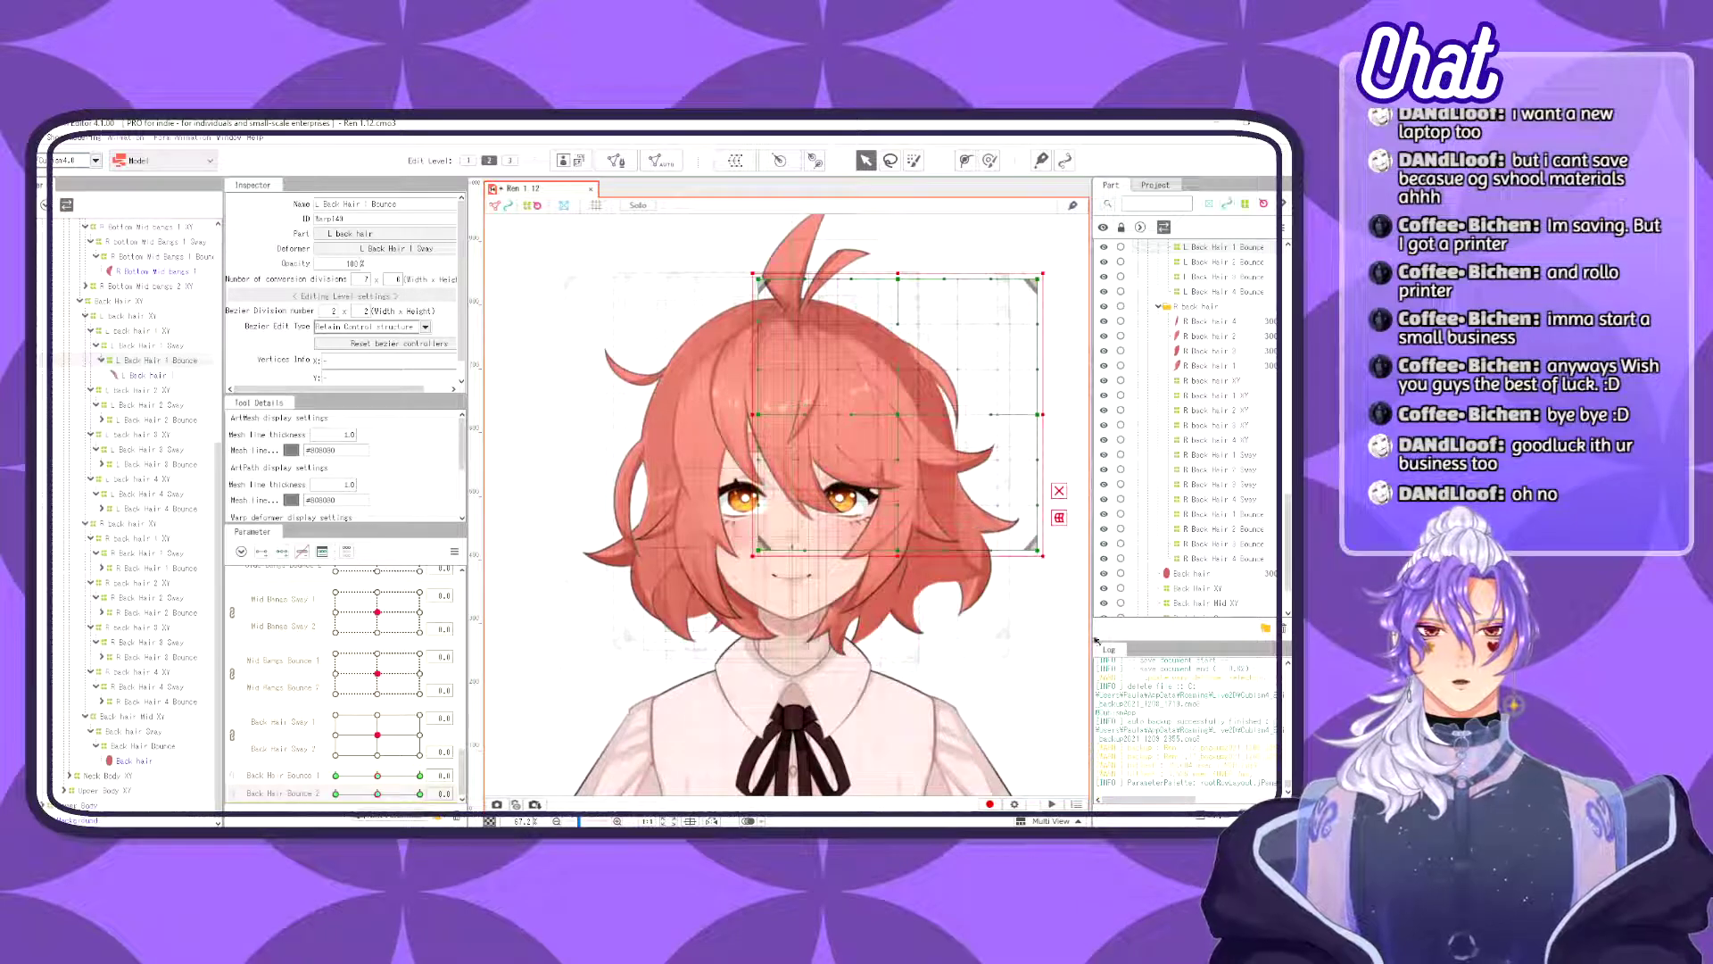
{"action": "left_click_drag", "start_coordinate": [1035, 622], "coordinate": [723, 368]}
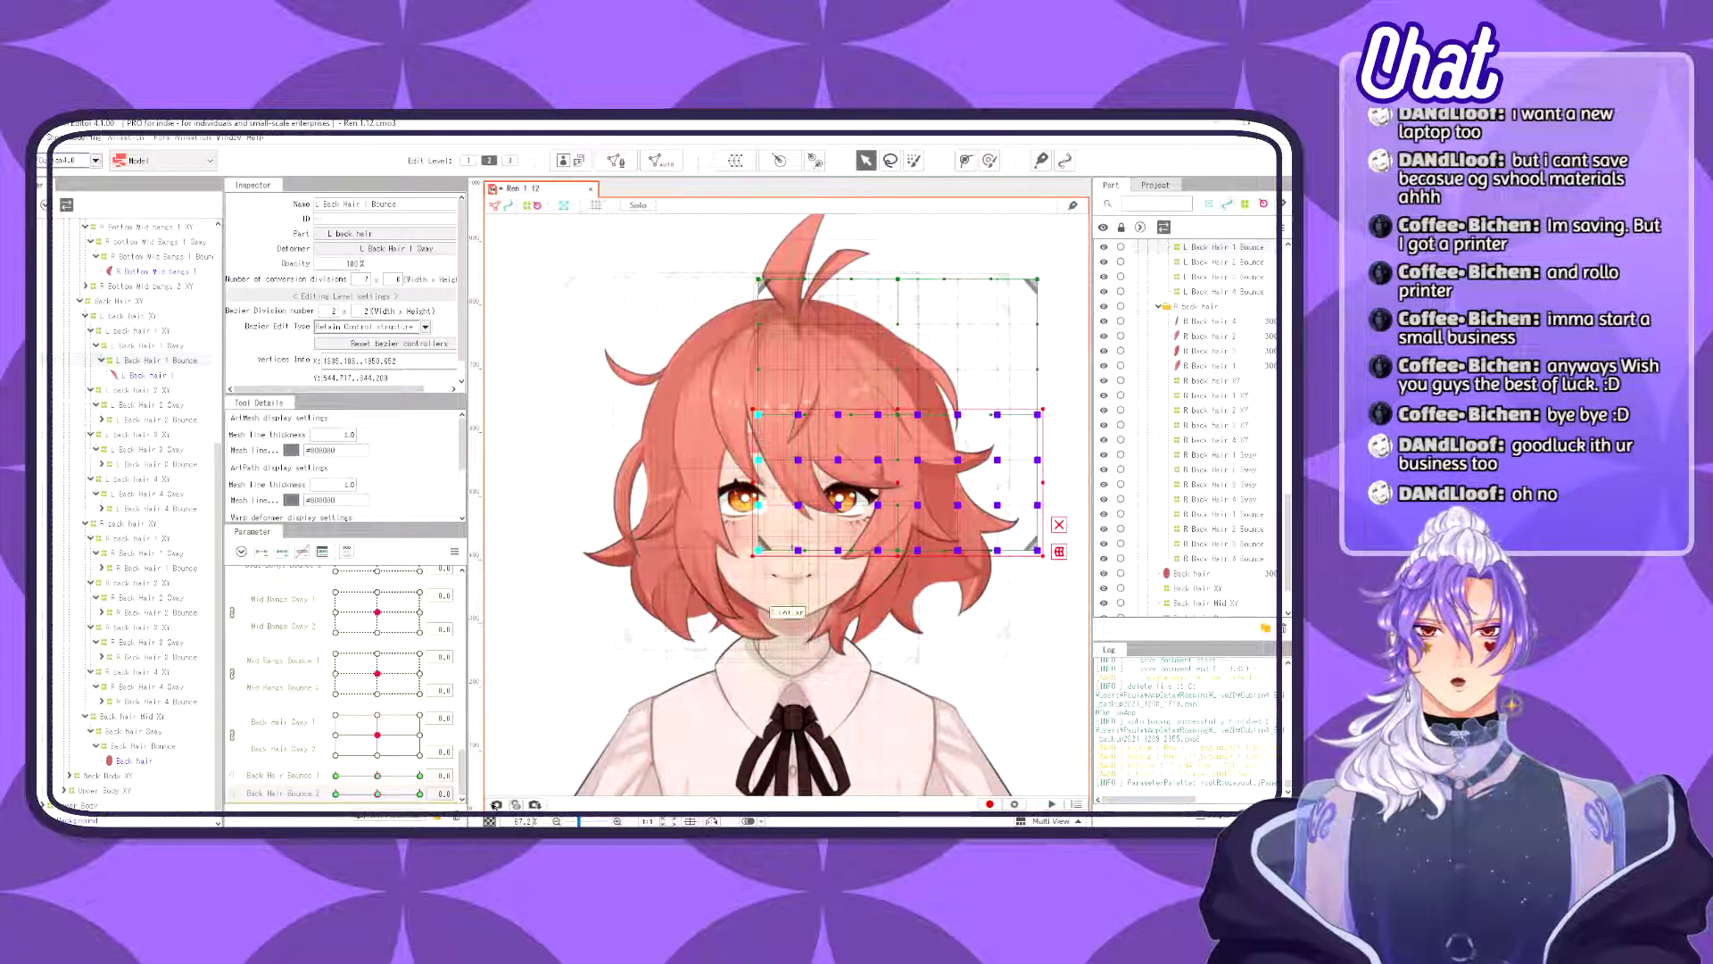
{"action": "left_click", "coordinate": [421, 776]}
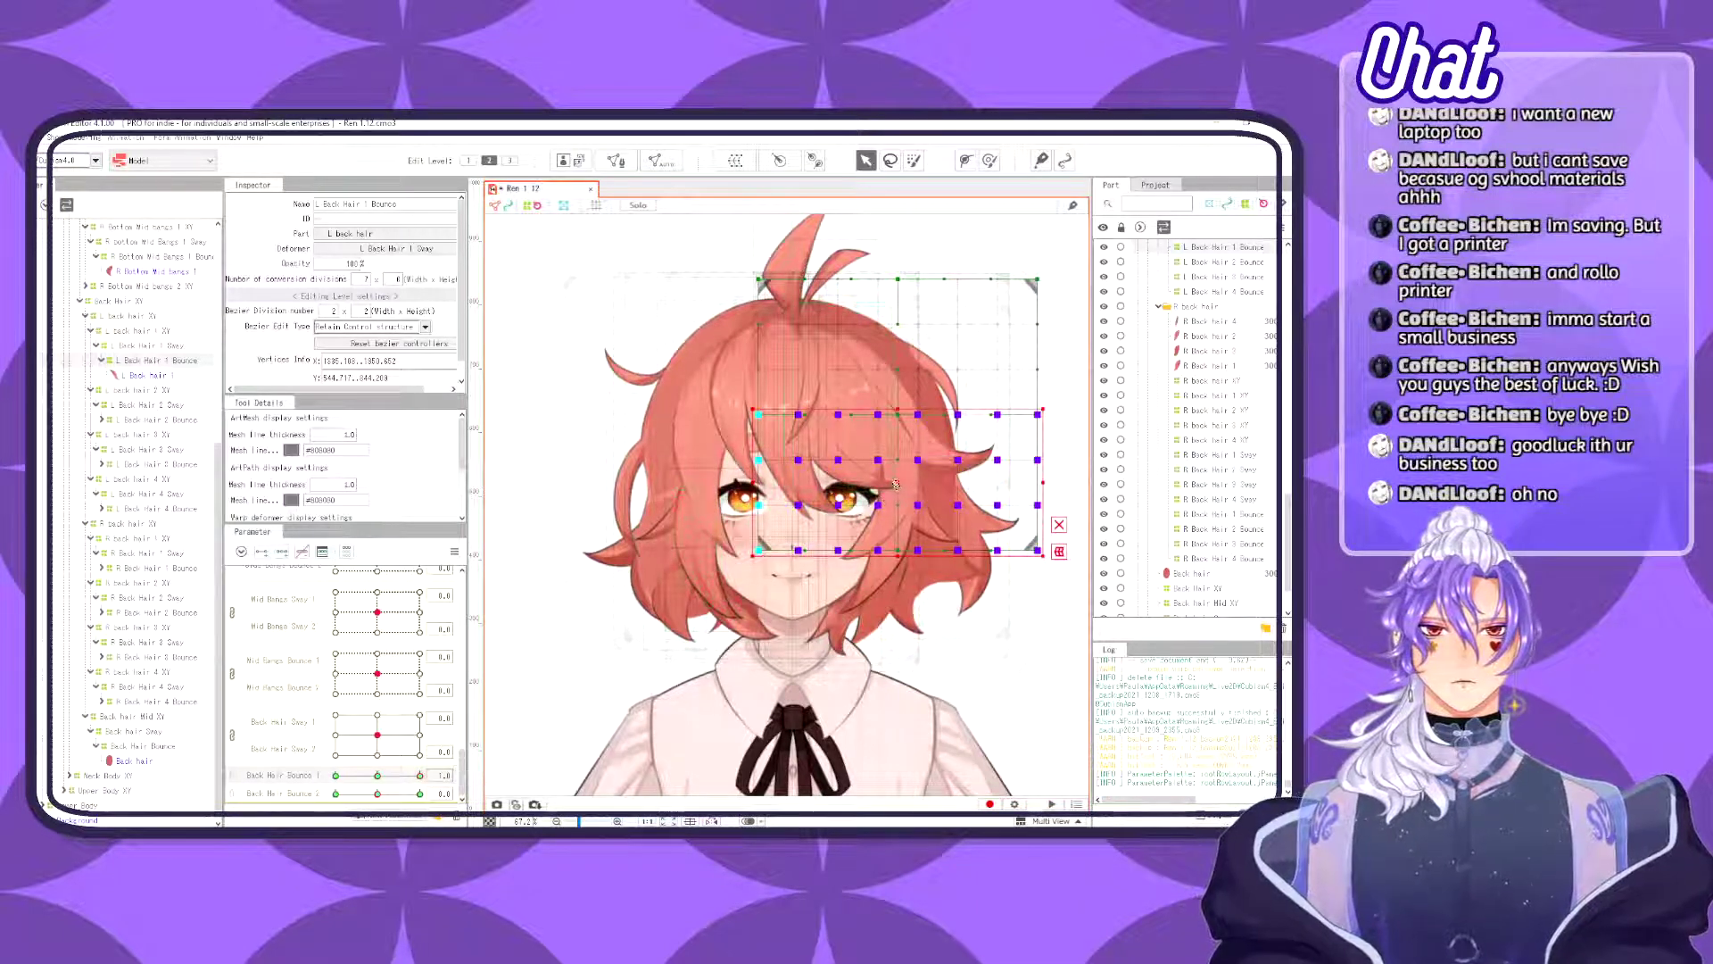
{"action": "left_click_drag", "start_coordinate": [893, 489], "coordinate": [893, 476]}
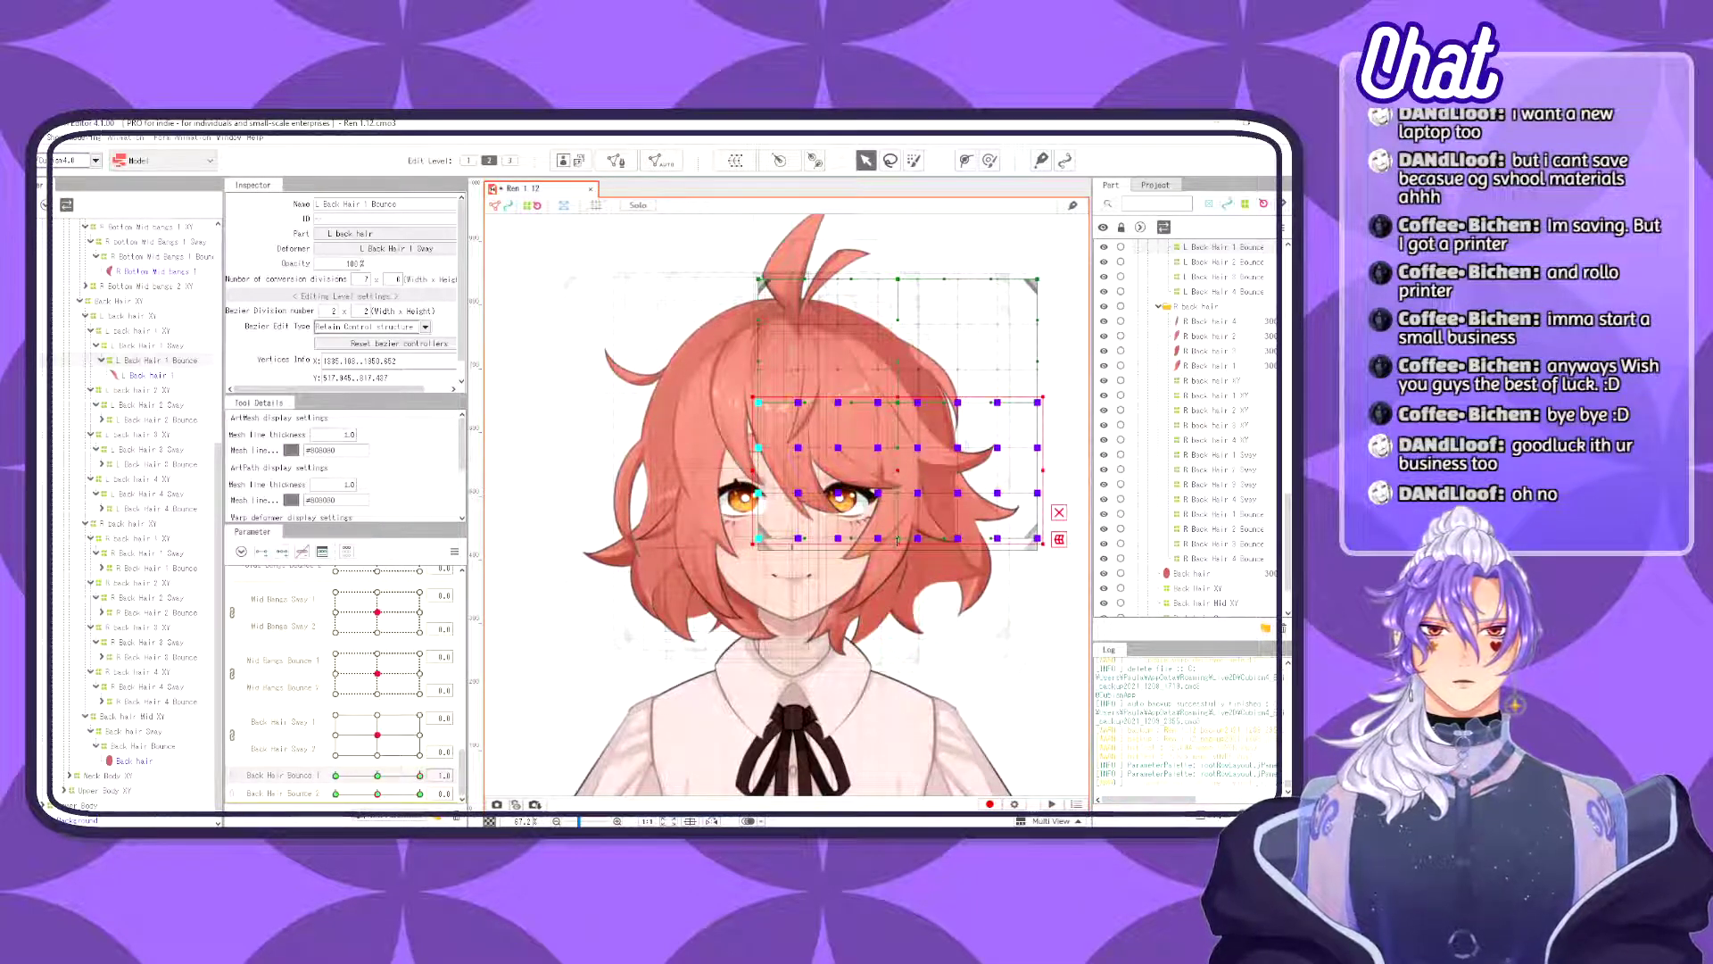
{"action": "left_click_drag", "start_coordinate": [888, 540], "coordinate": [887, 518]}
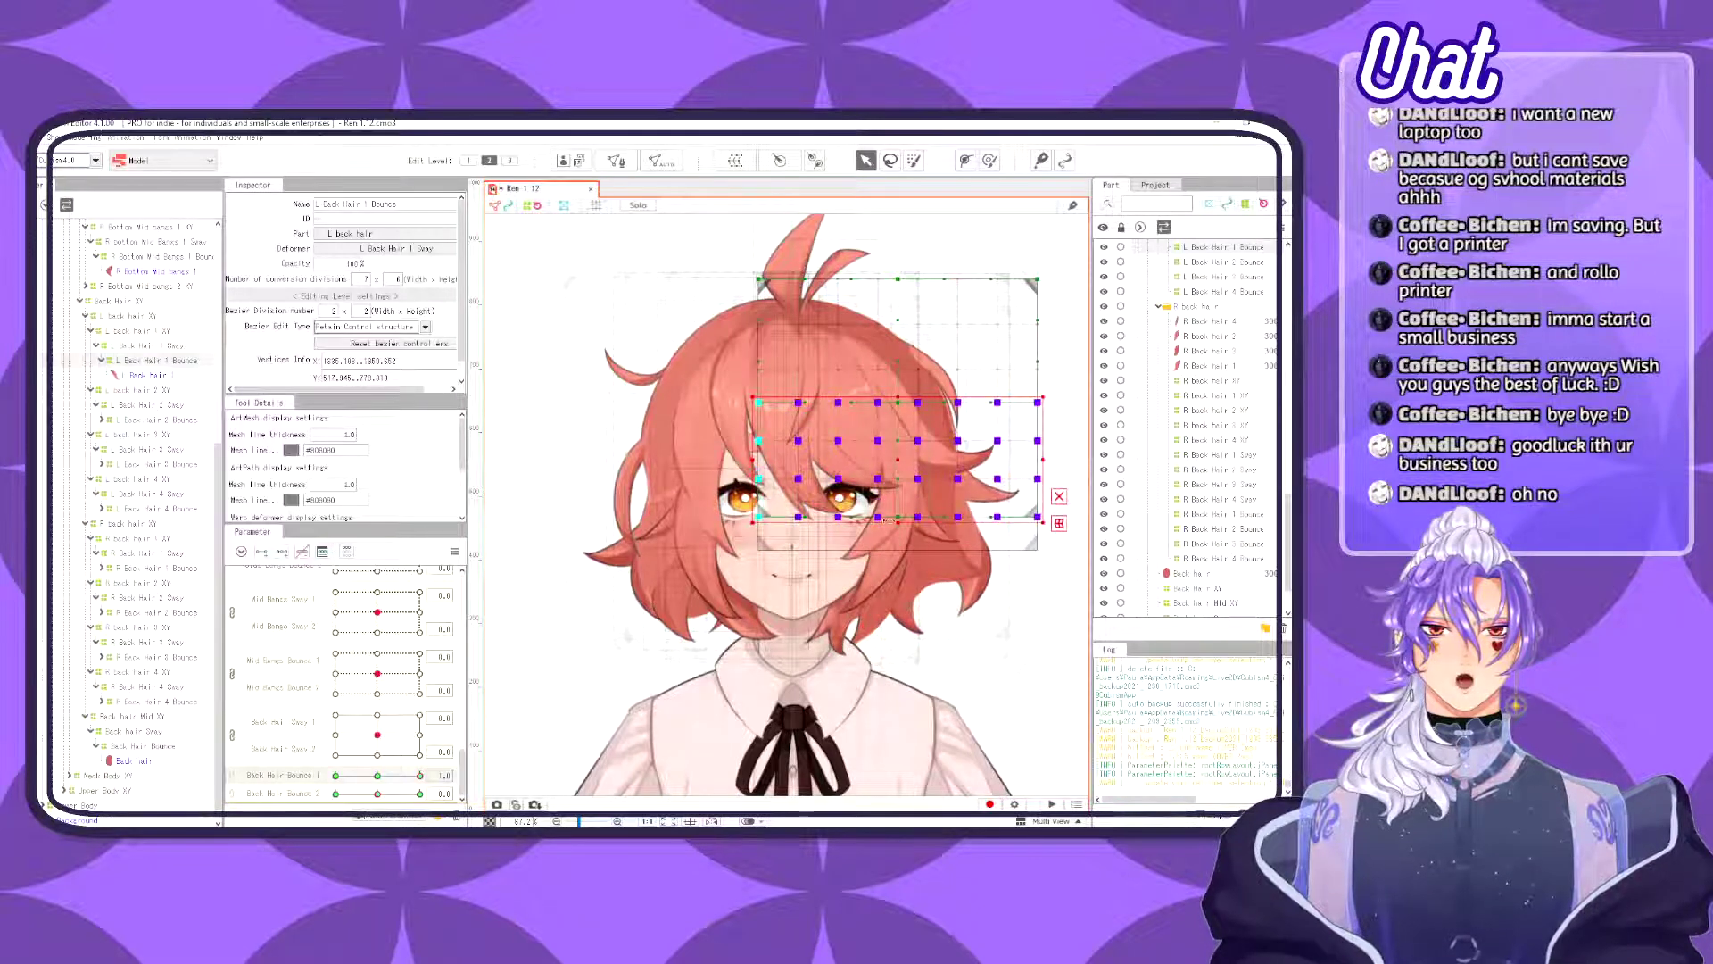
- At the opposite end key of Back Hair Bounce 1, lower and stretch the lower grid points of L Back Hair 1 Bounce
{"action": "key", "text": "ctrl+z"}
{"action": "key", "text": "ctrl+z"}
{"action": "key", "text": "ctrl+z"}
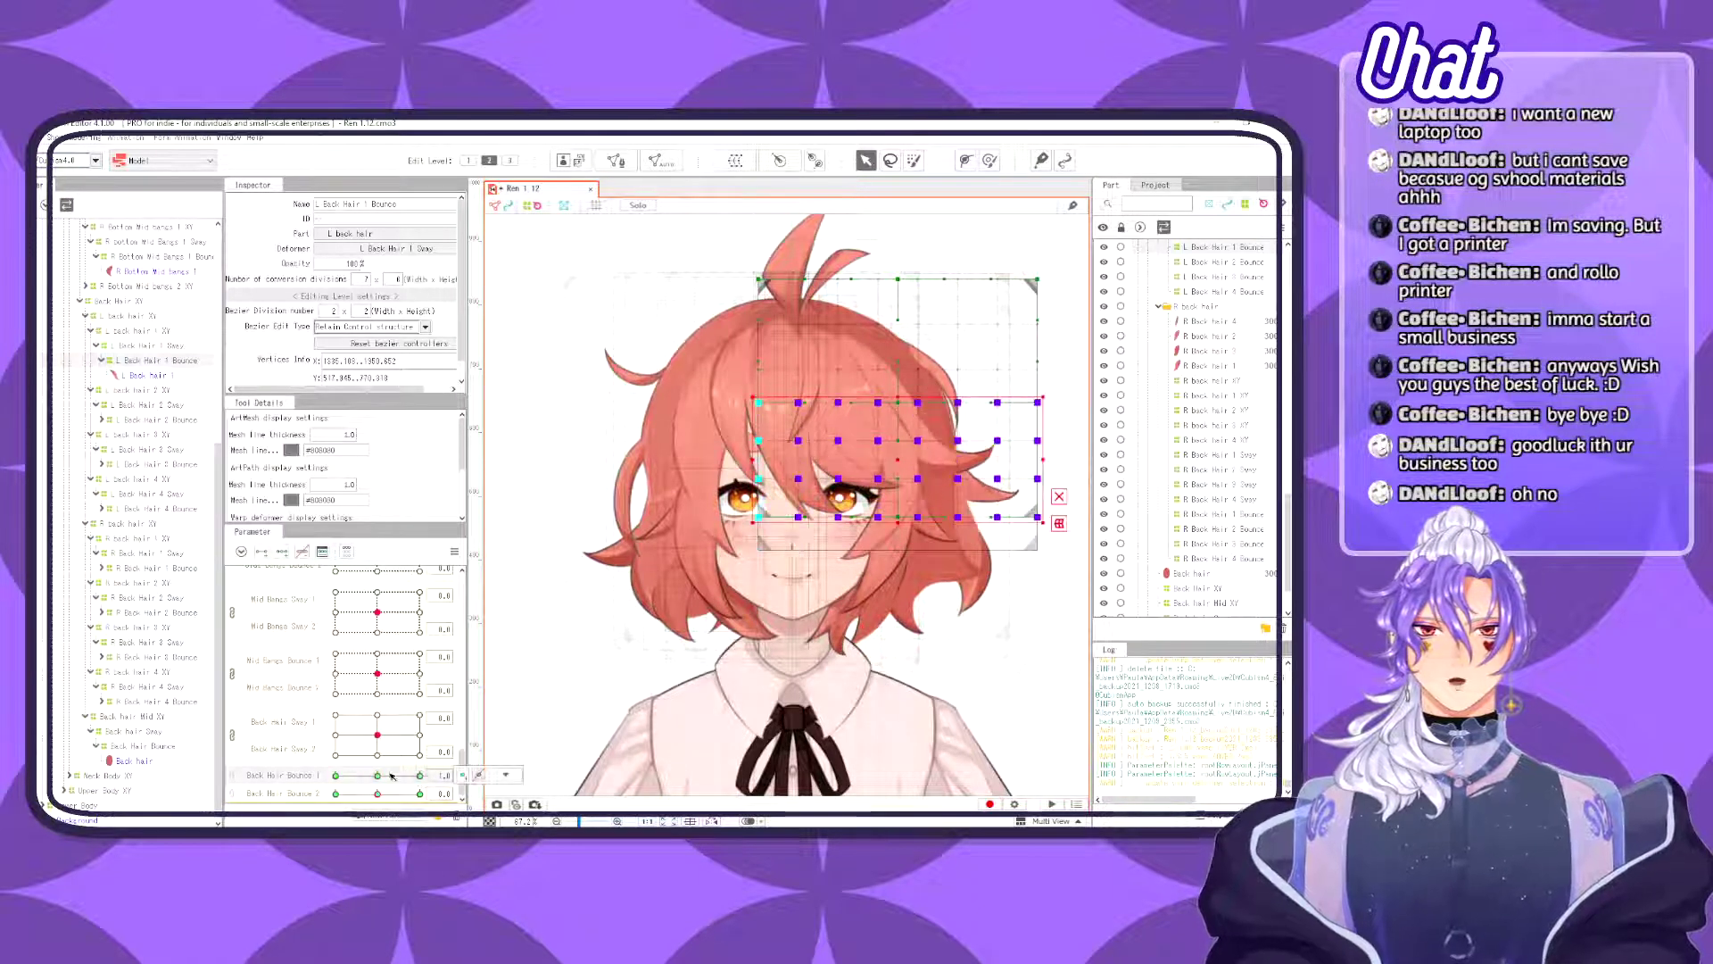
{"action": "left_click_drag", "start_coordinate": [895, 484], "coordinate": [895, 492]}
{"action": "left_click_drag", "start_coordinate": [897, 560], "coordinate": [896, 578]}
- Preview the bounce of L Back Hair 1 by sweeping Back Hair Bounce 1 back and forth across its range
{"action": "left_click_drag", "start_coordinate": [345, 781], "coordinate": [253, 777]}
{"action": "key", "text": "ctrl+z"}
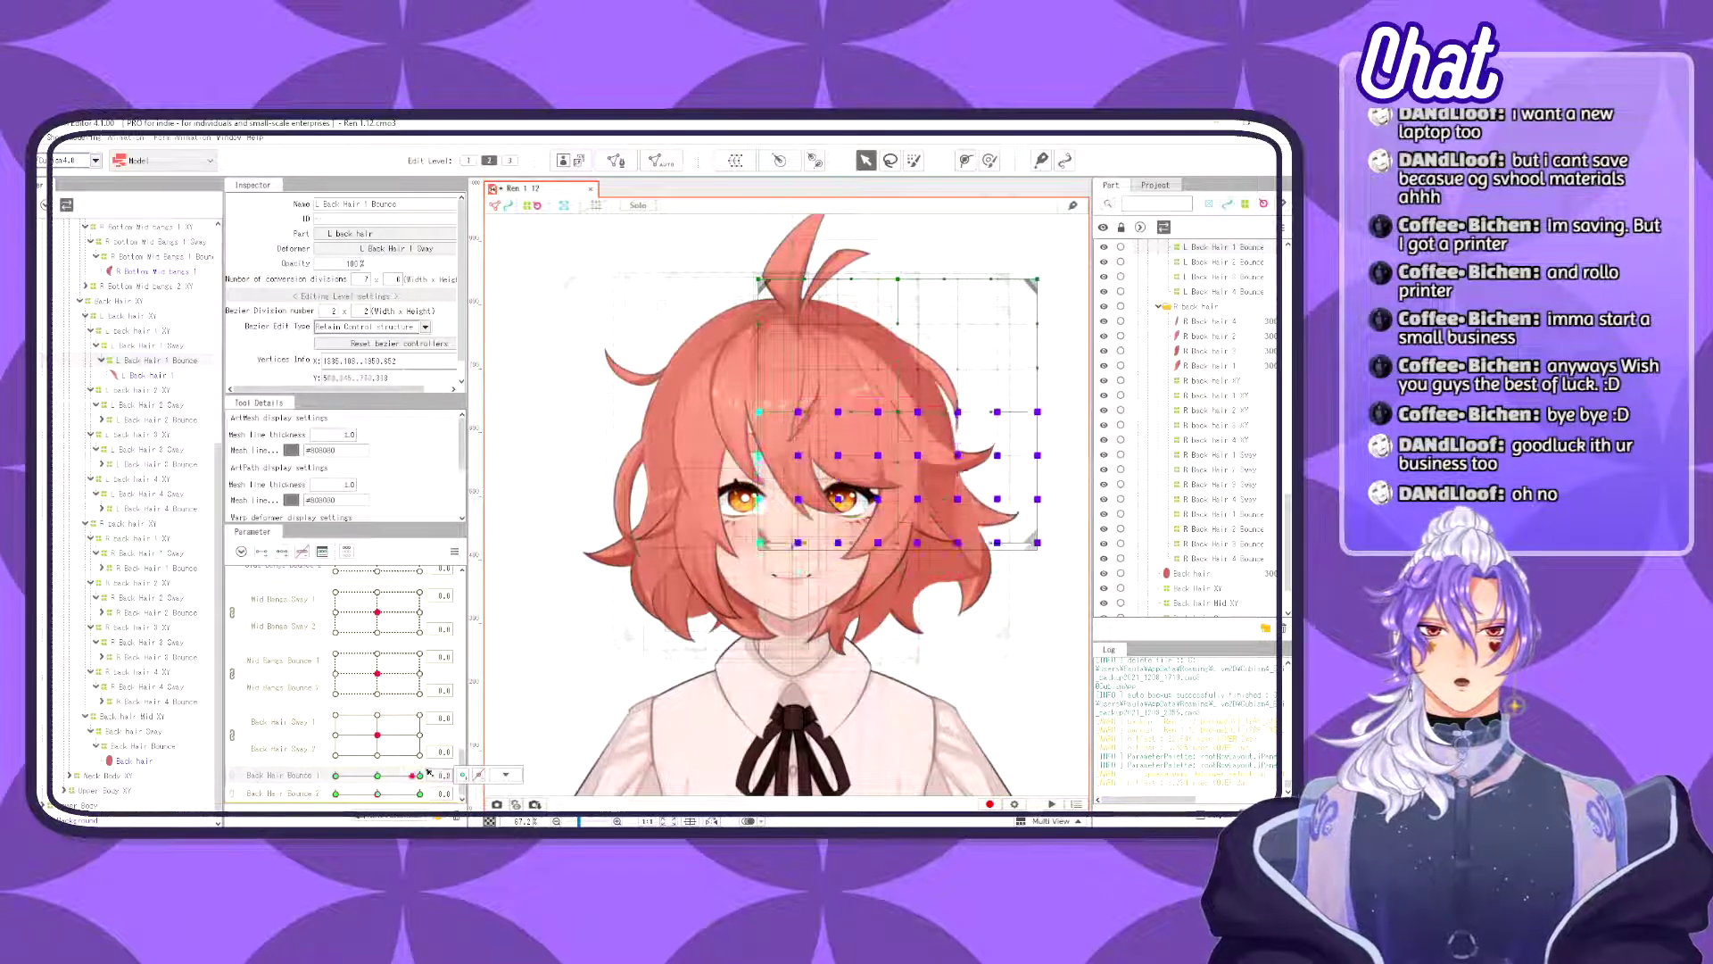
{"action": "key", "text": "ctrl+y"}
{"action": "key", "text": "ctrl+z"}
{"action": "key", "text": "ctrl+y"}
{"action": "key", "text": "ctrl+z"}
{"action": "key", "text": "ctrl+y"}
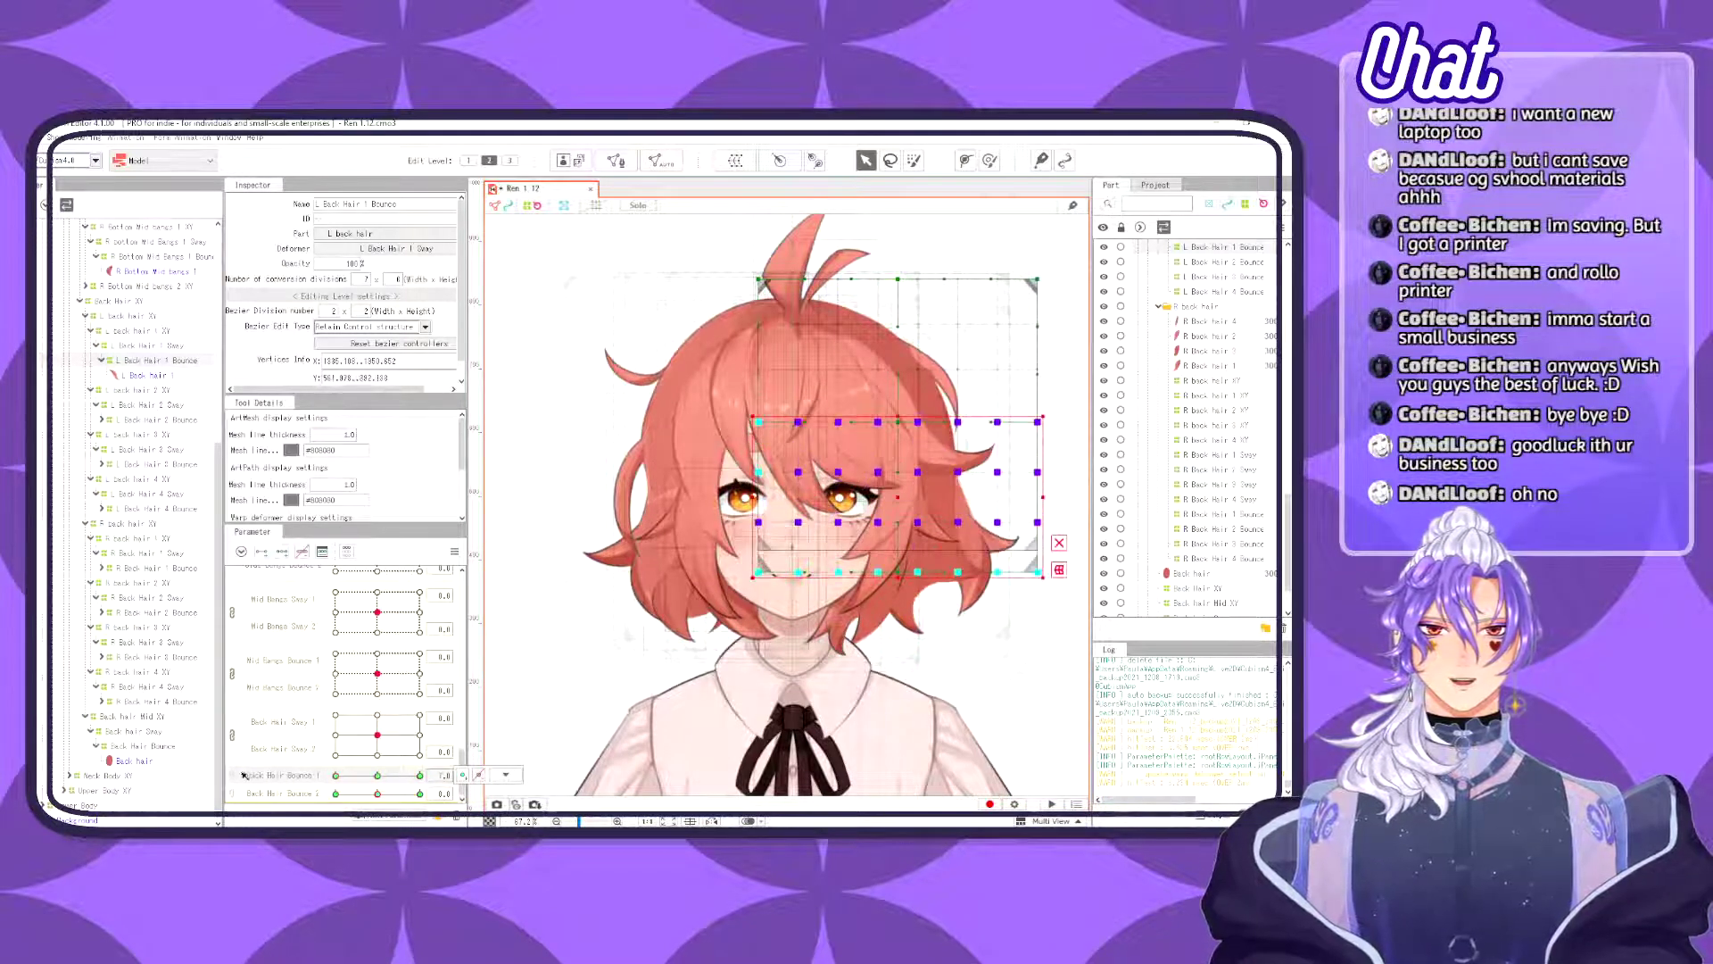
{"action": "key", "text": "ctrl+z"}
{"action": "key", "text": "ctrl+y"}
{"action": "key", "text": "ctrl+z"}
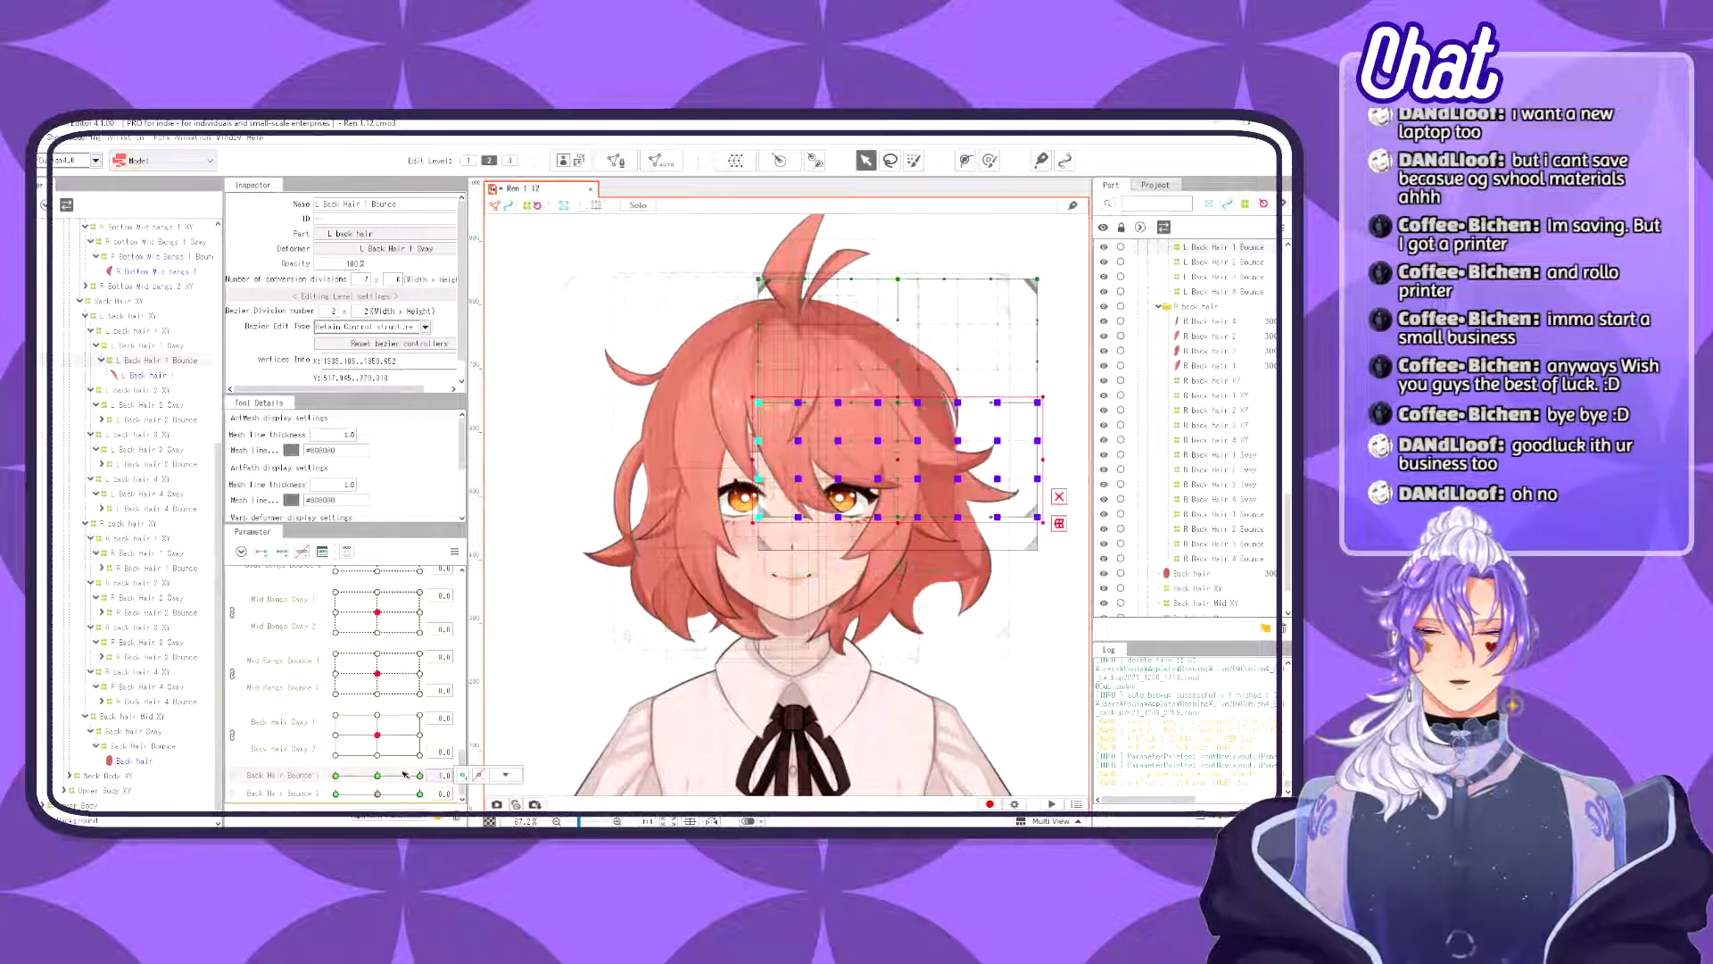
{"action": "key", "text": "ctrl+y"}
{"action": "key", "text": "ctrl+z"}
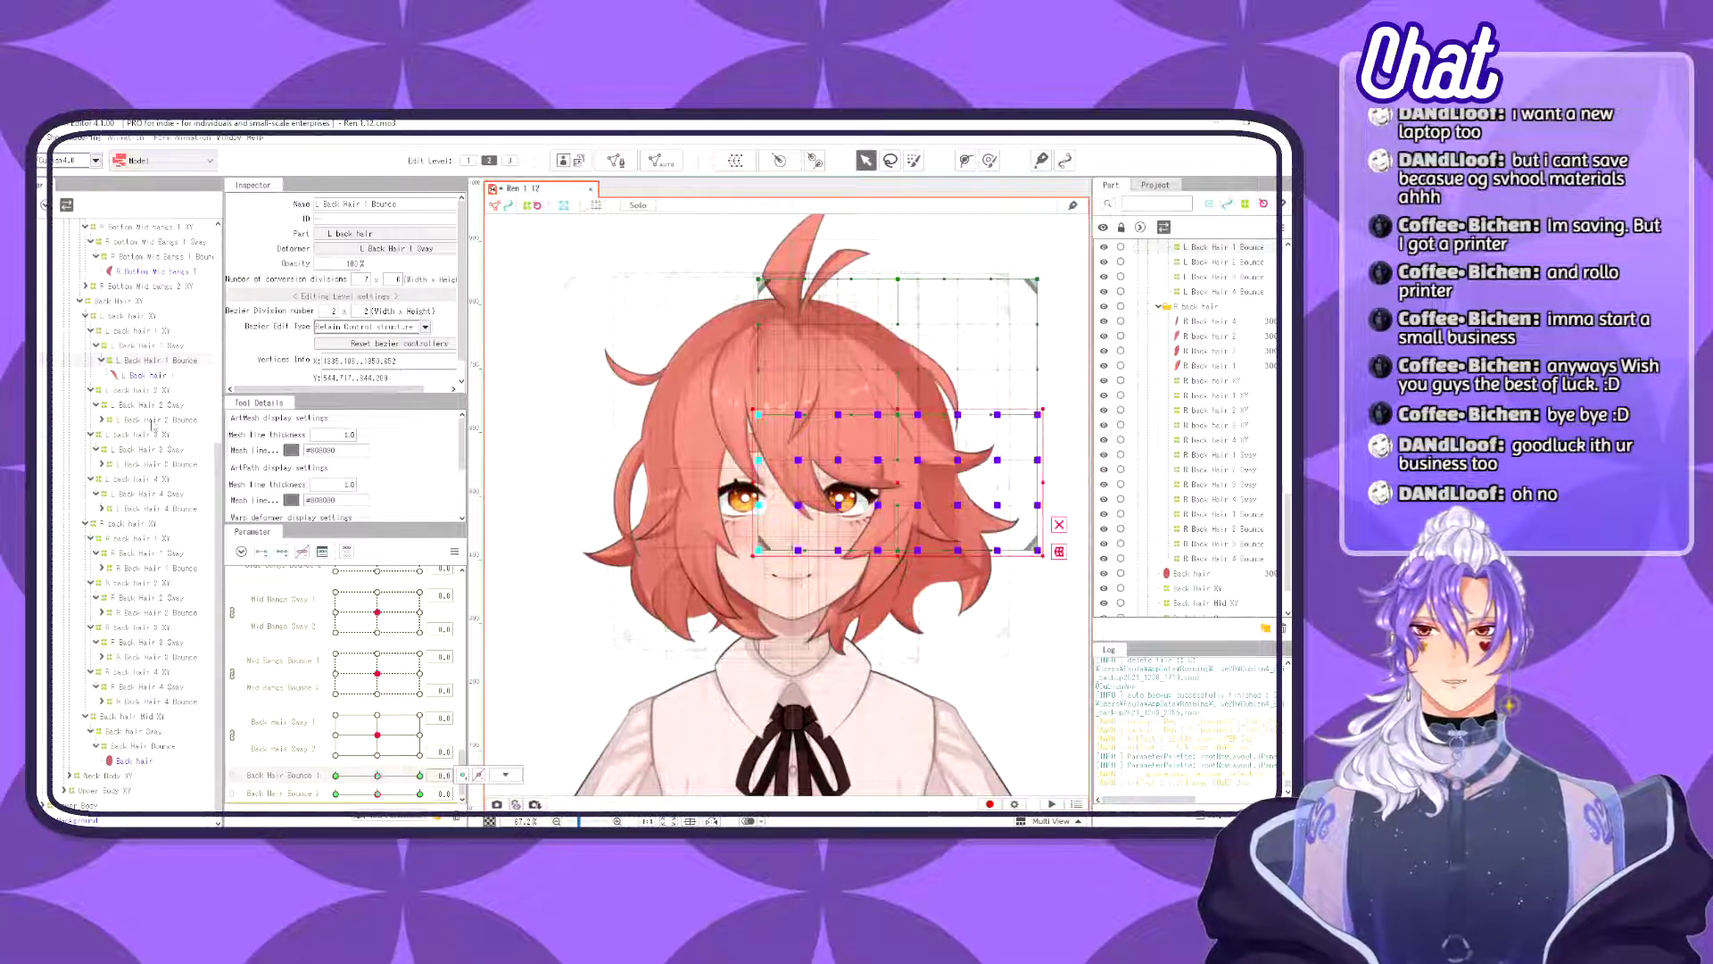
- Raise and compress the lower grid points of L Back Hair 2 Bounce for Back Hair Bounce 1, and check the motion
{"action": "left_click", "coordinate": [101, 361]}
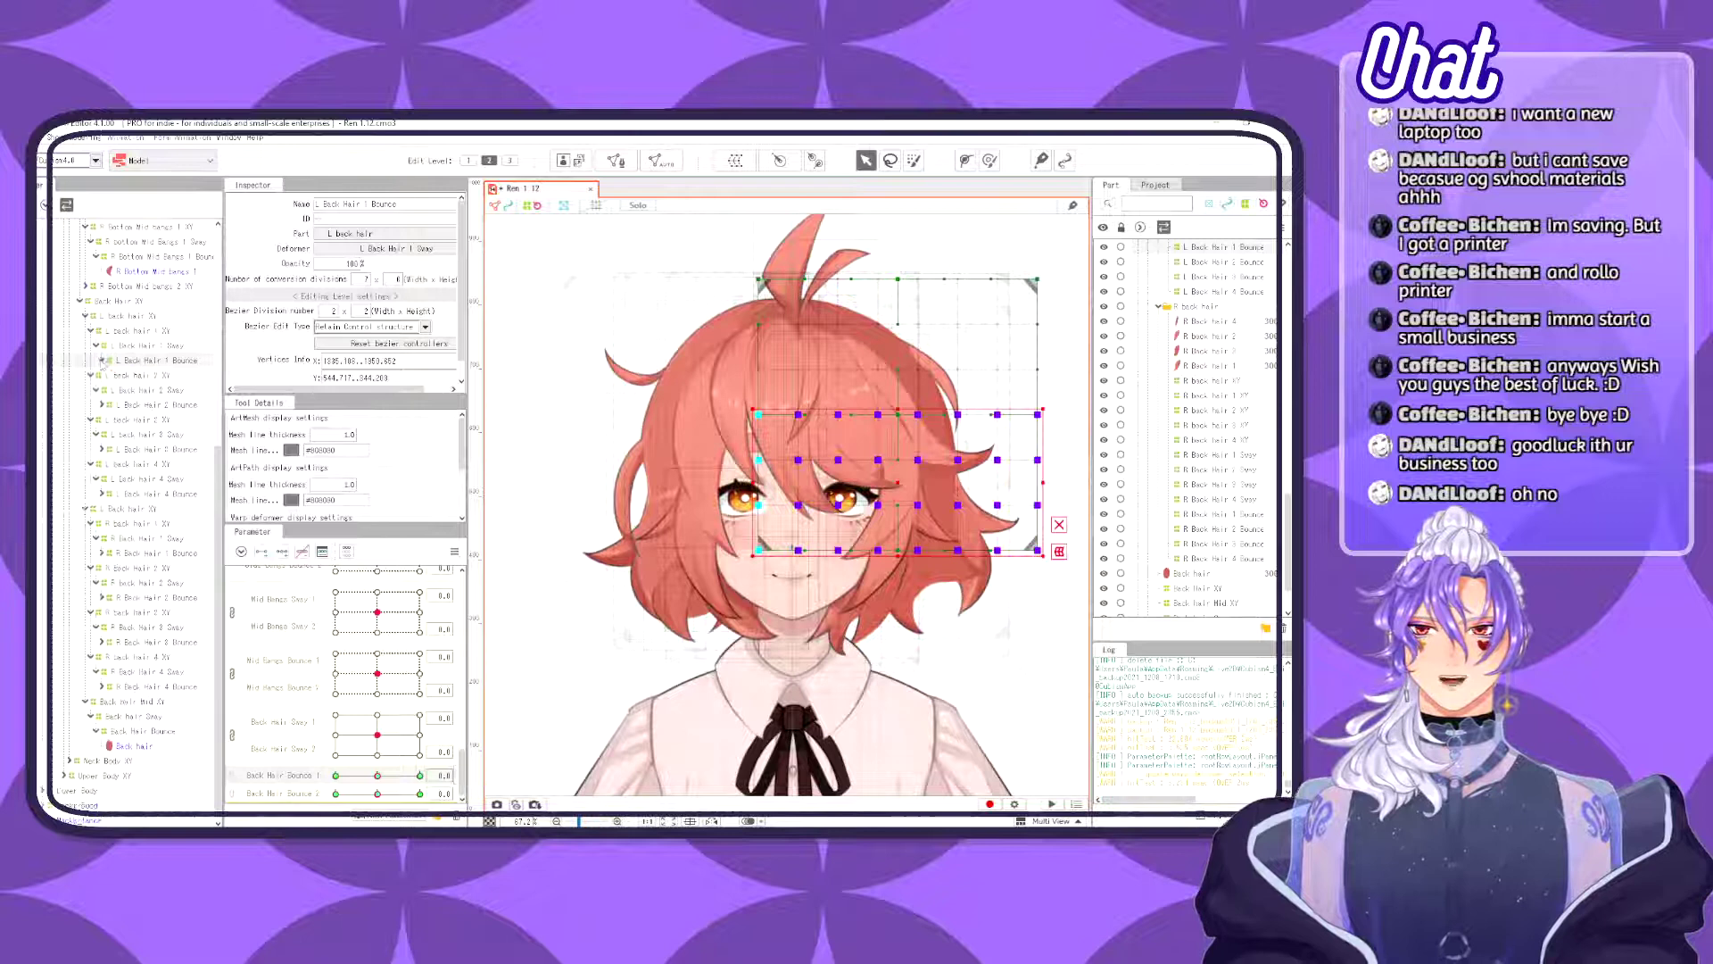
{"action": "left_click", "coordinate": [148, 405]}
{"action": "left_click", "coordinate": [51, 137]}
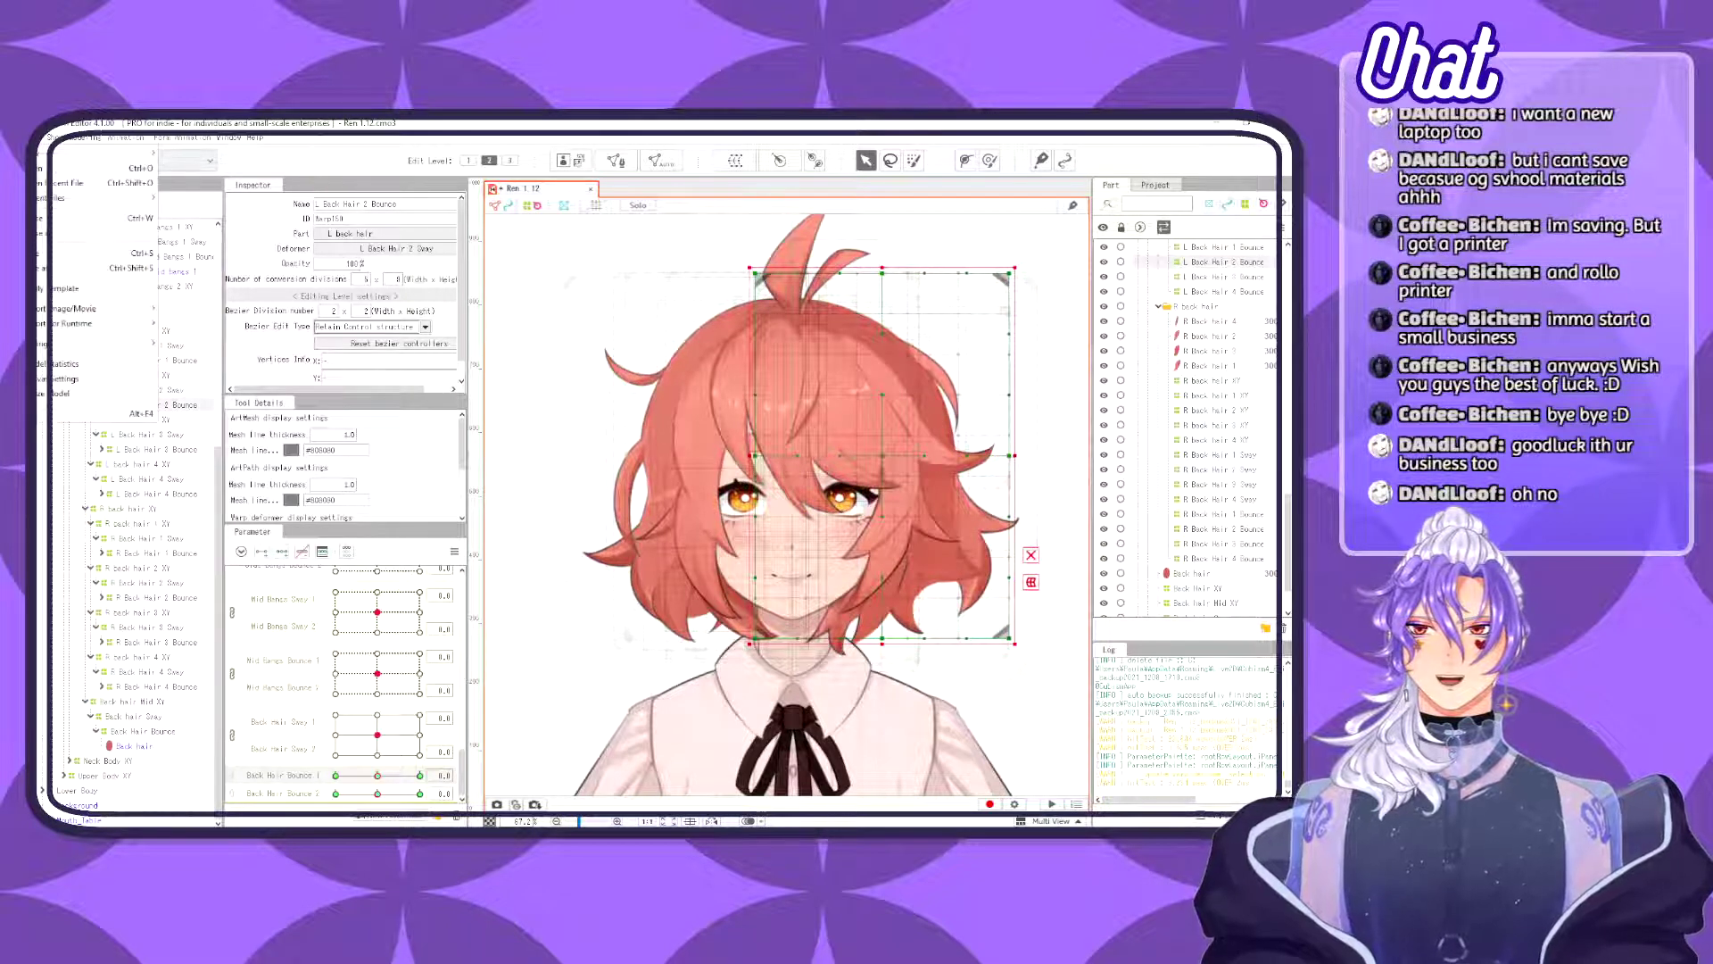
{"action": "left_click", "coordinate": [419, 123]}
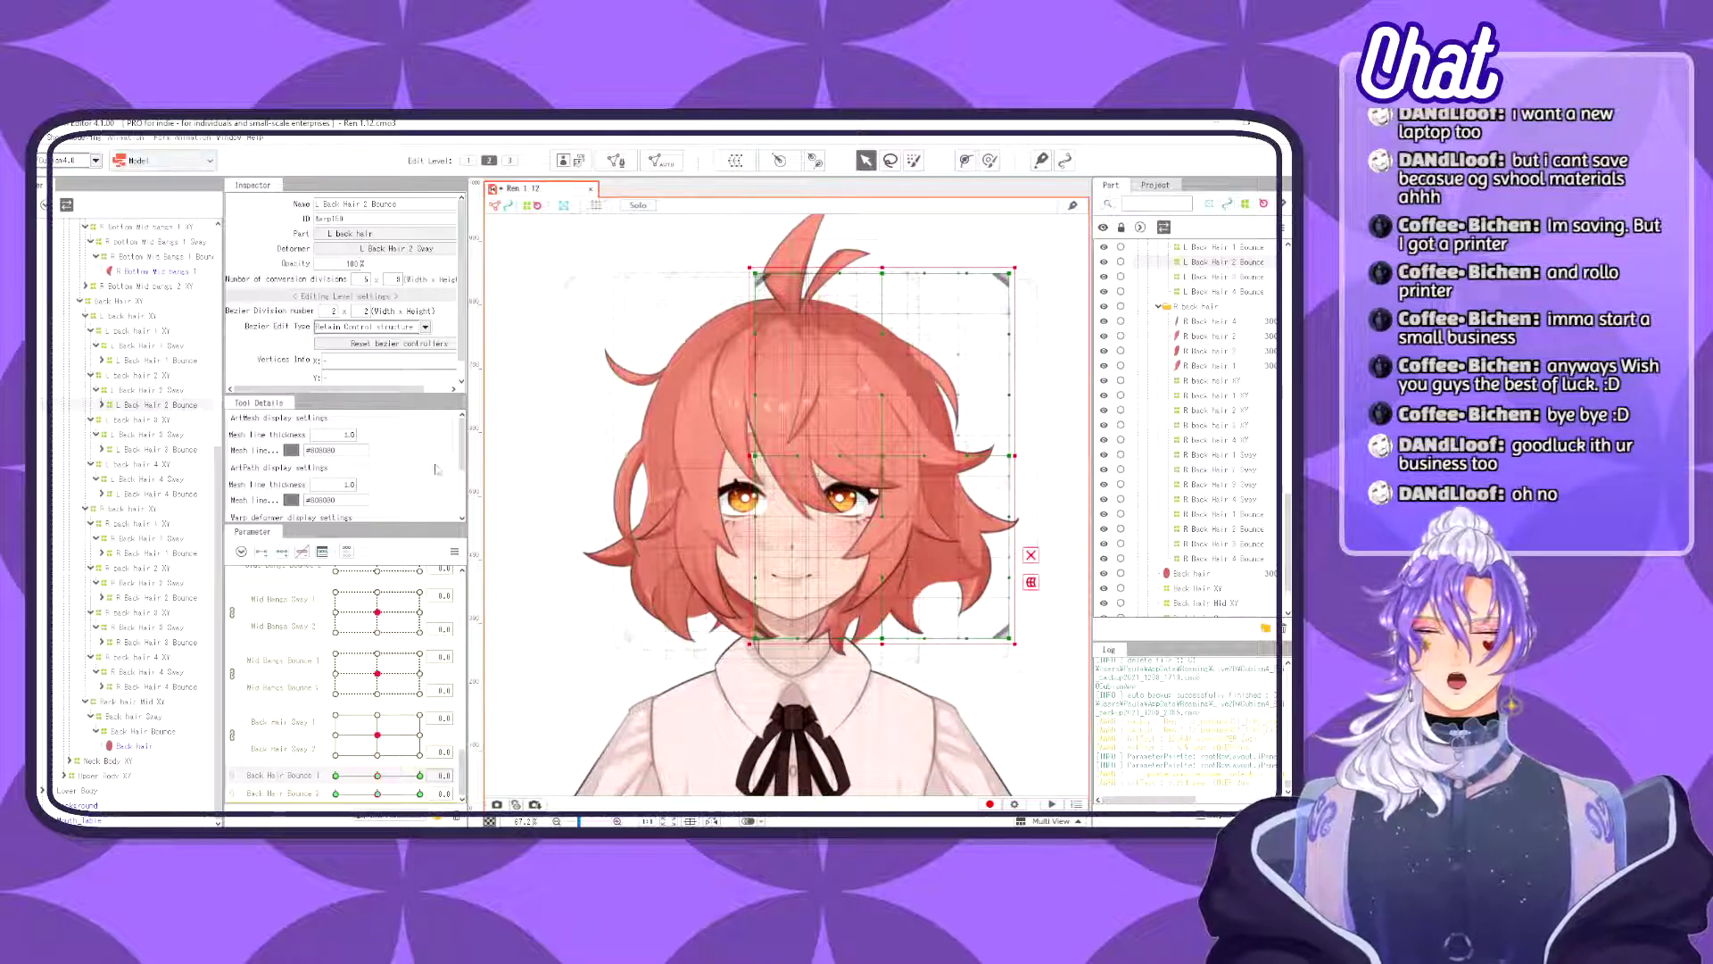
{"action": "left_click_drag", "start_coordinate": [1034, 733], "coordinate": [677, 464]}
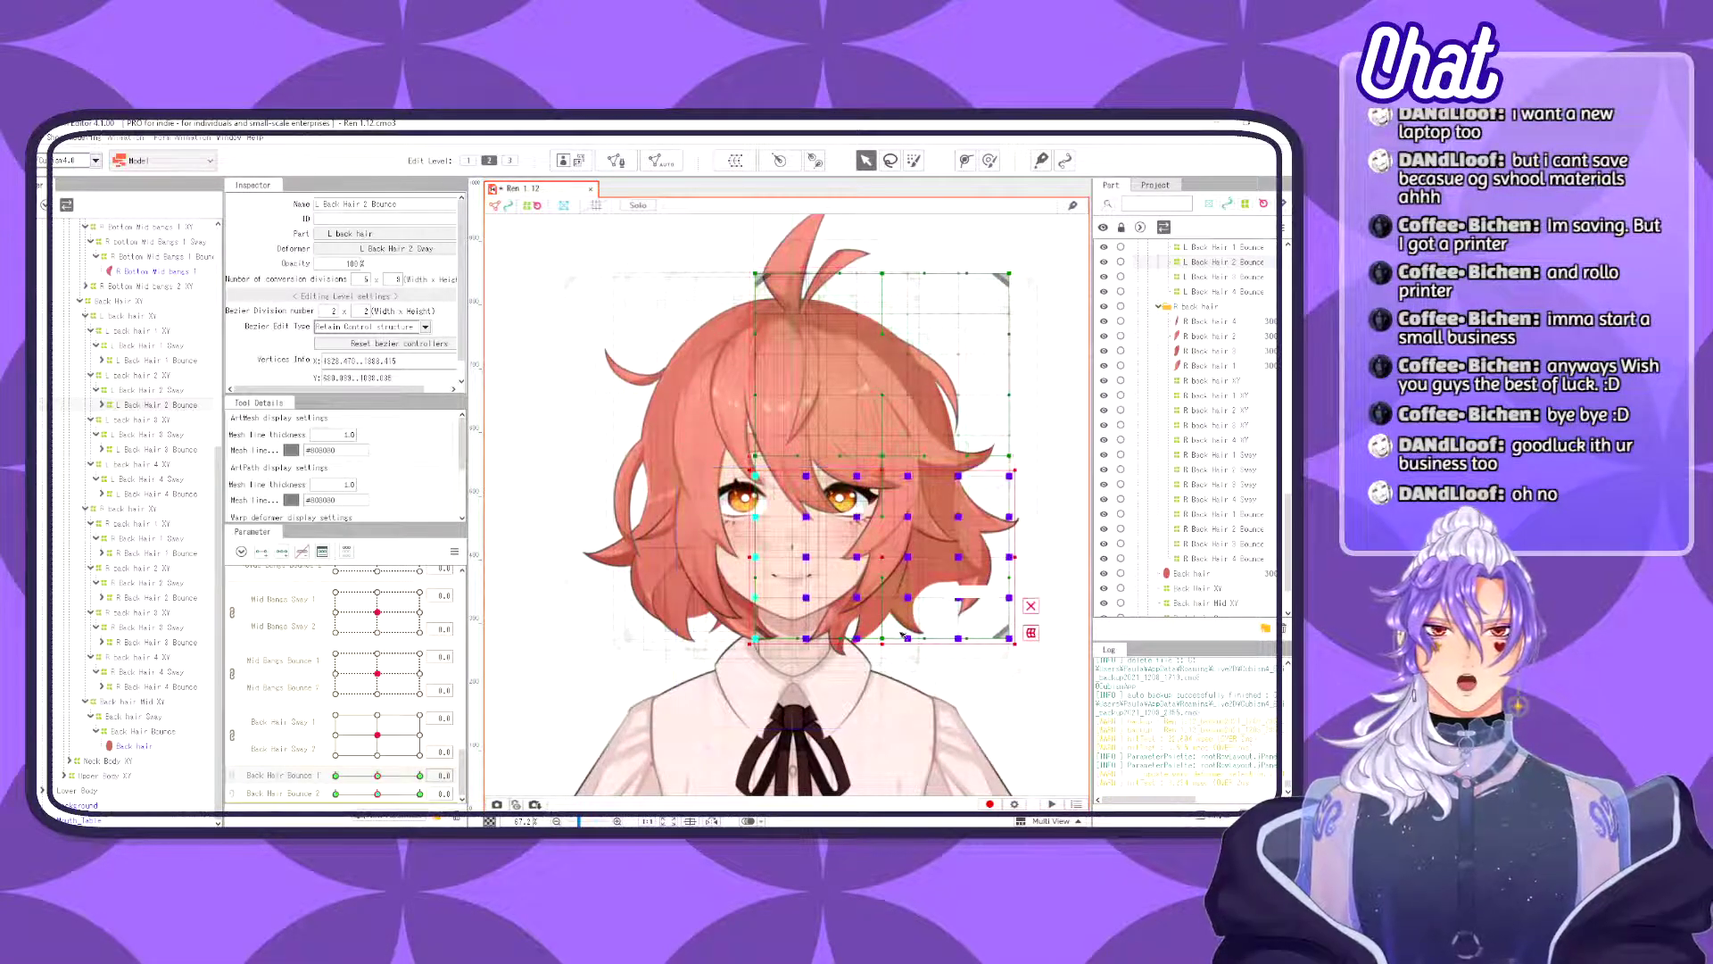
{"action": "left_click_drag", "start_coordinate": [883, 638], "coordinate": [883, 614]}
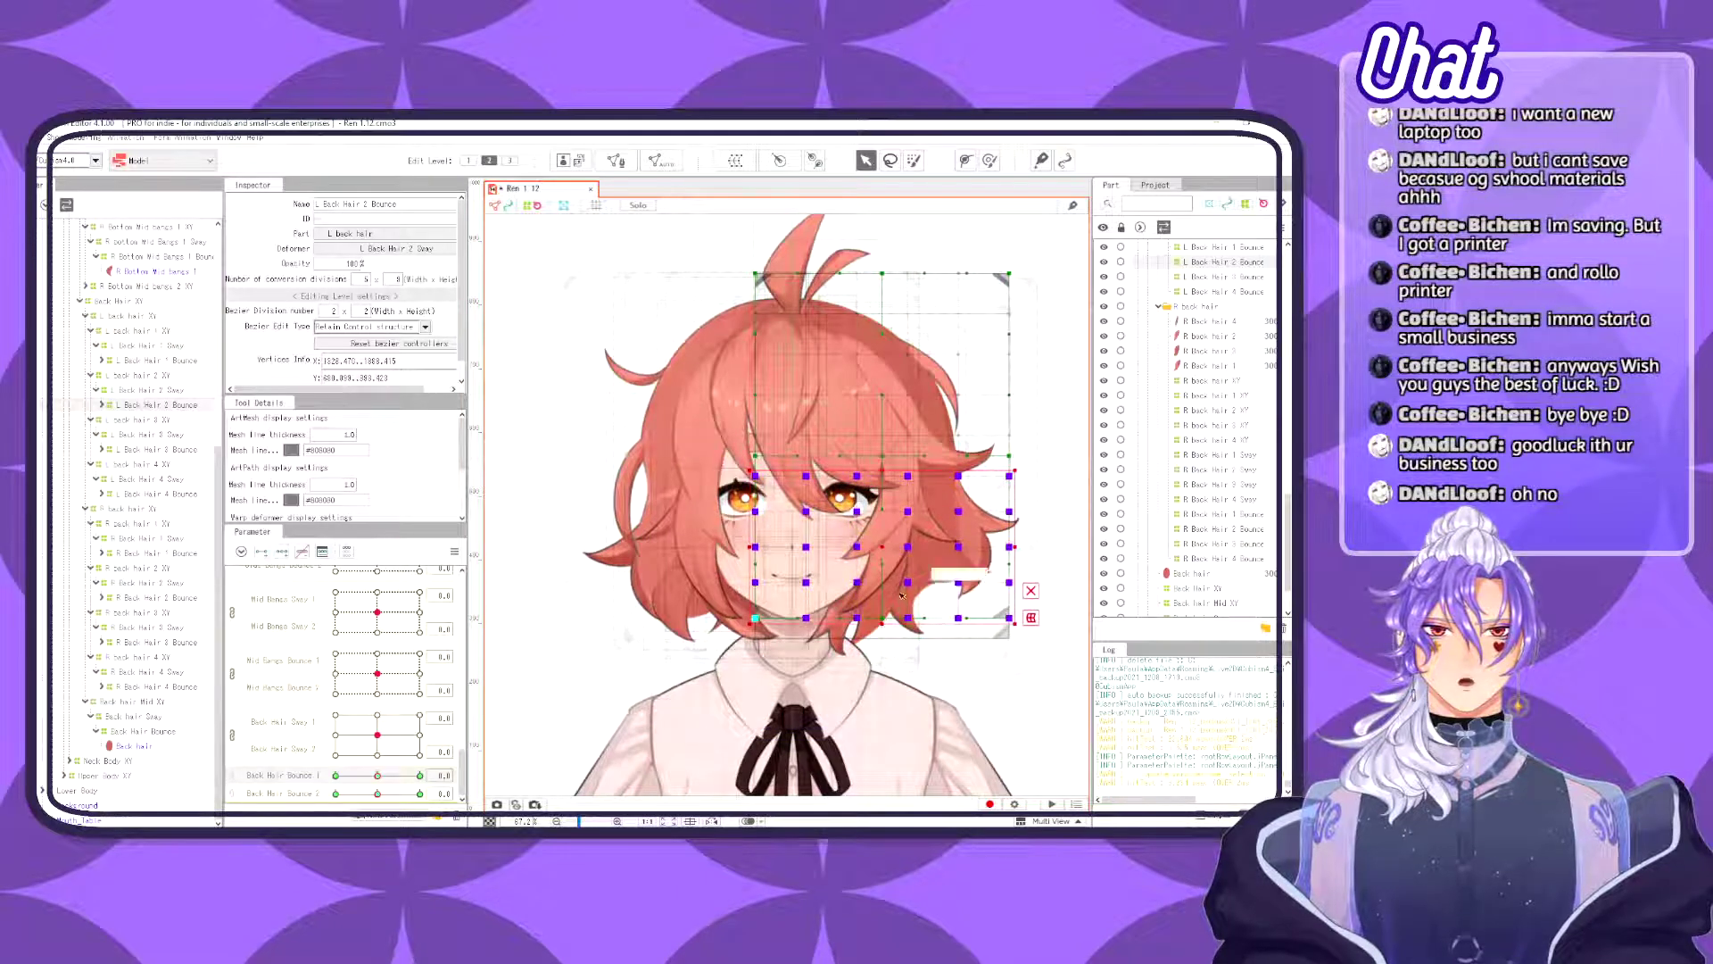
{"action": "left_click_drag", "start_coordinate": [872, 548], "coordinate": [869, 544]}
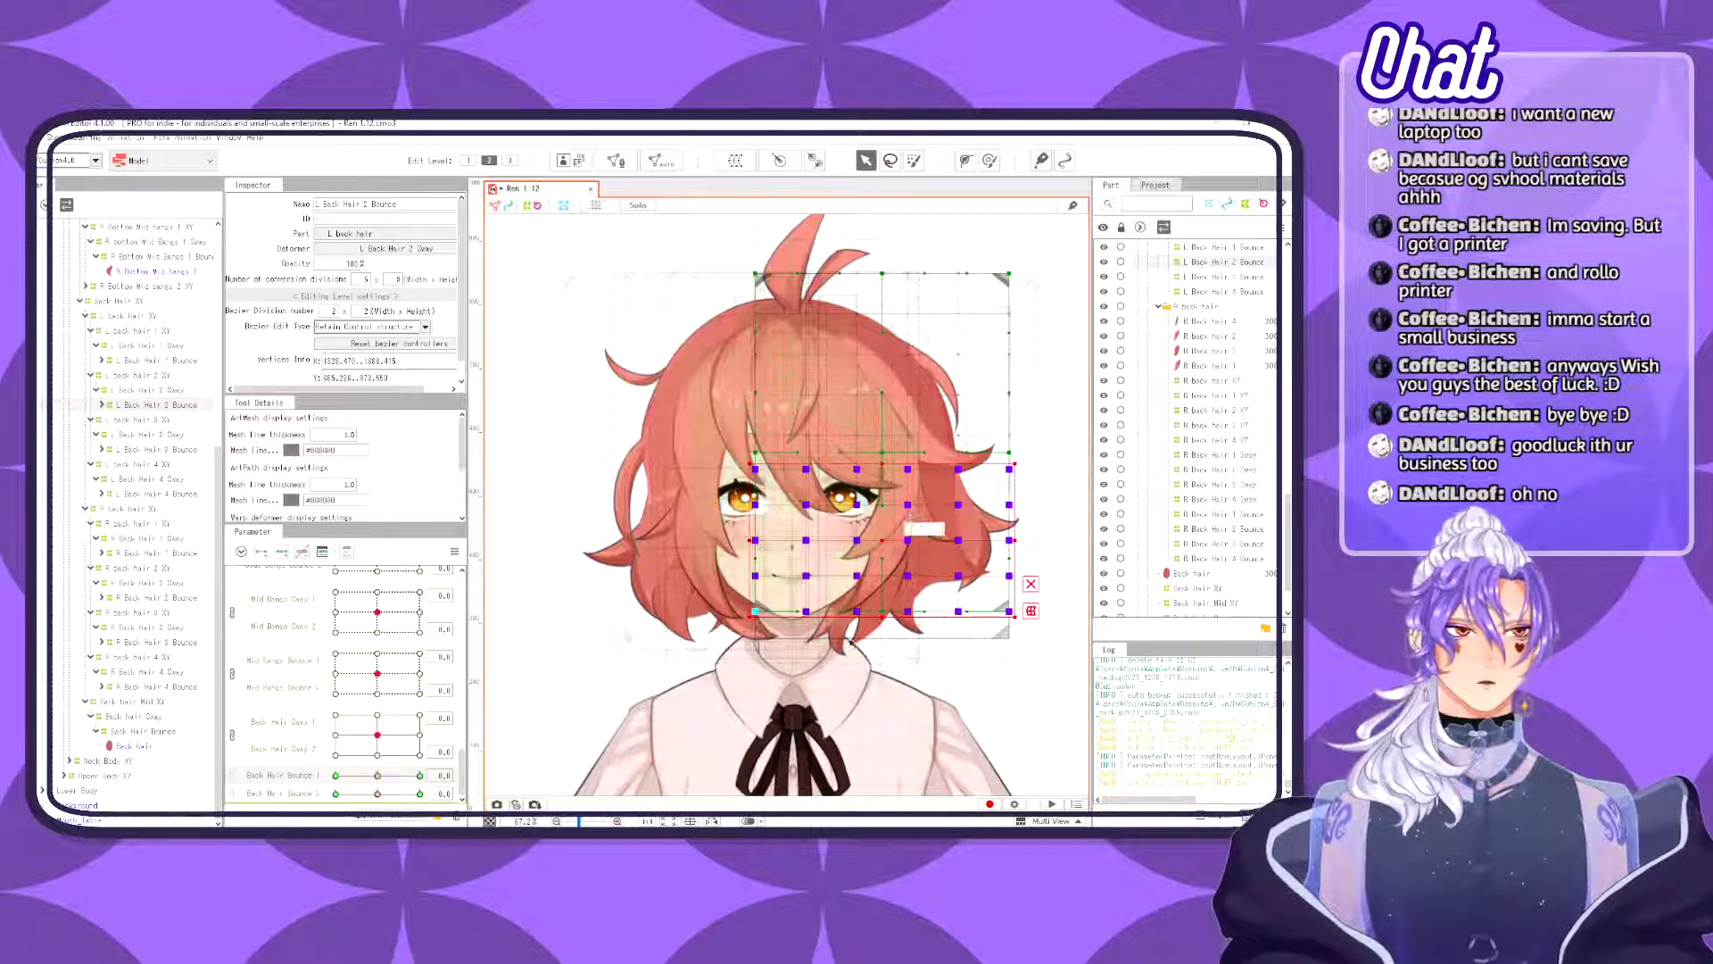
{"action": "left_click", "coordinate": [407, 776]}
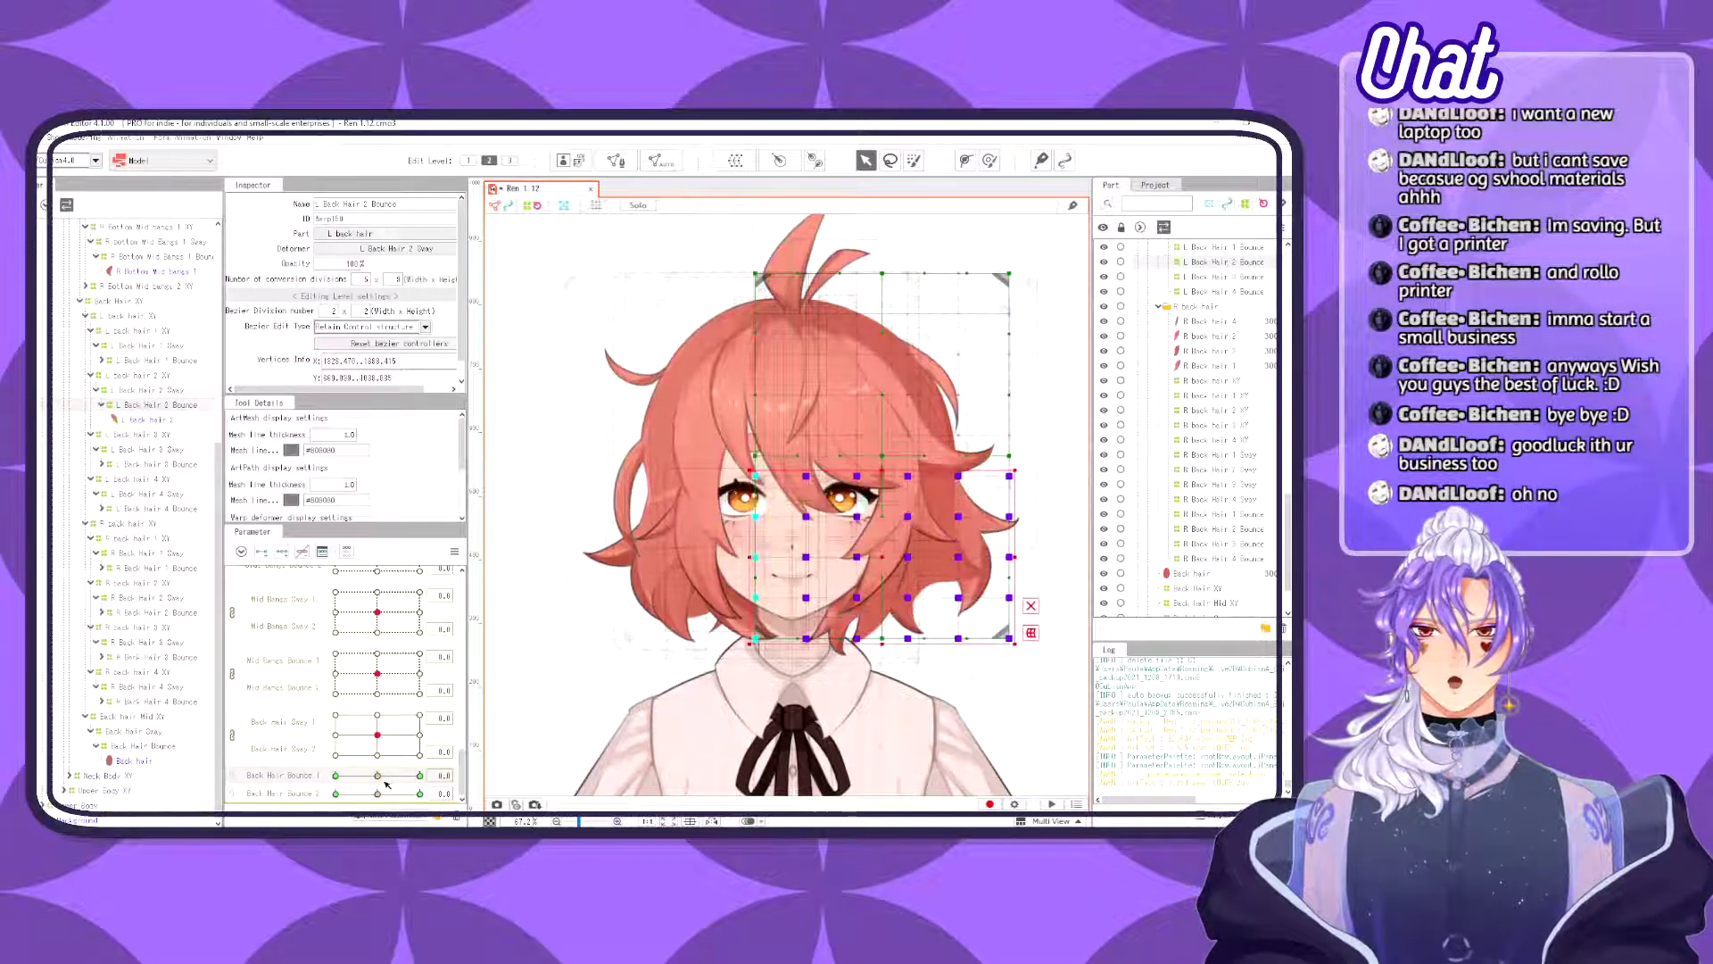
{"action": "mouse_move", "coordinate": [408, 784]}
{"action": "left_mouse_down"}
{"action": "mouse_move", "coordinate": [358, 778]}
{"action": "mouse_move", "coordinate": [378, 778]}
{"action": "left_mouse_up"}
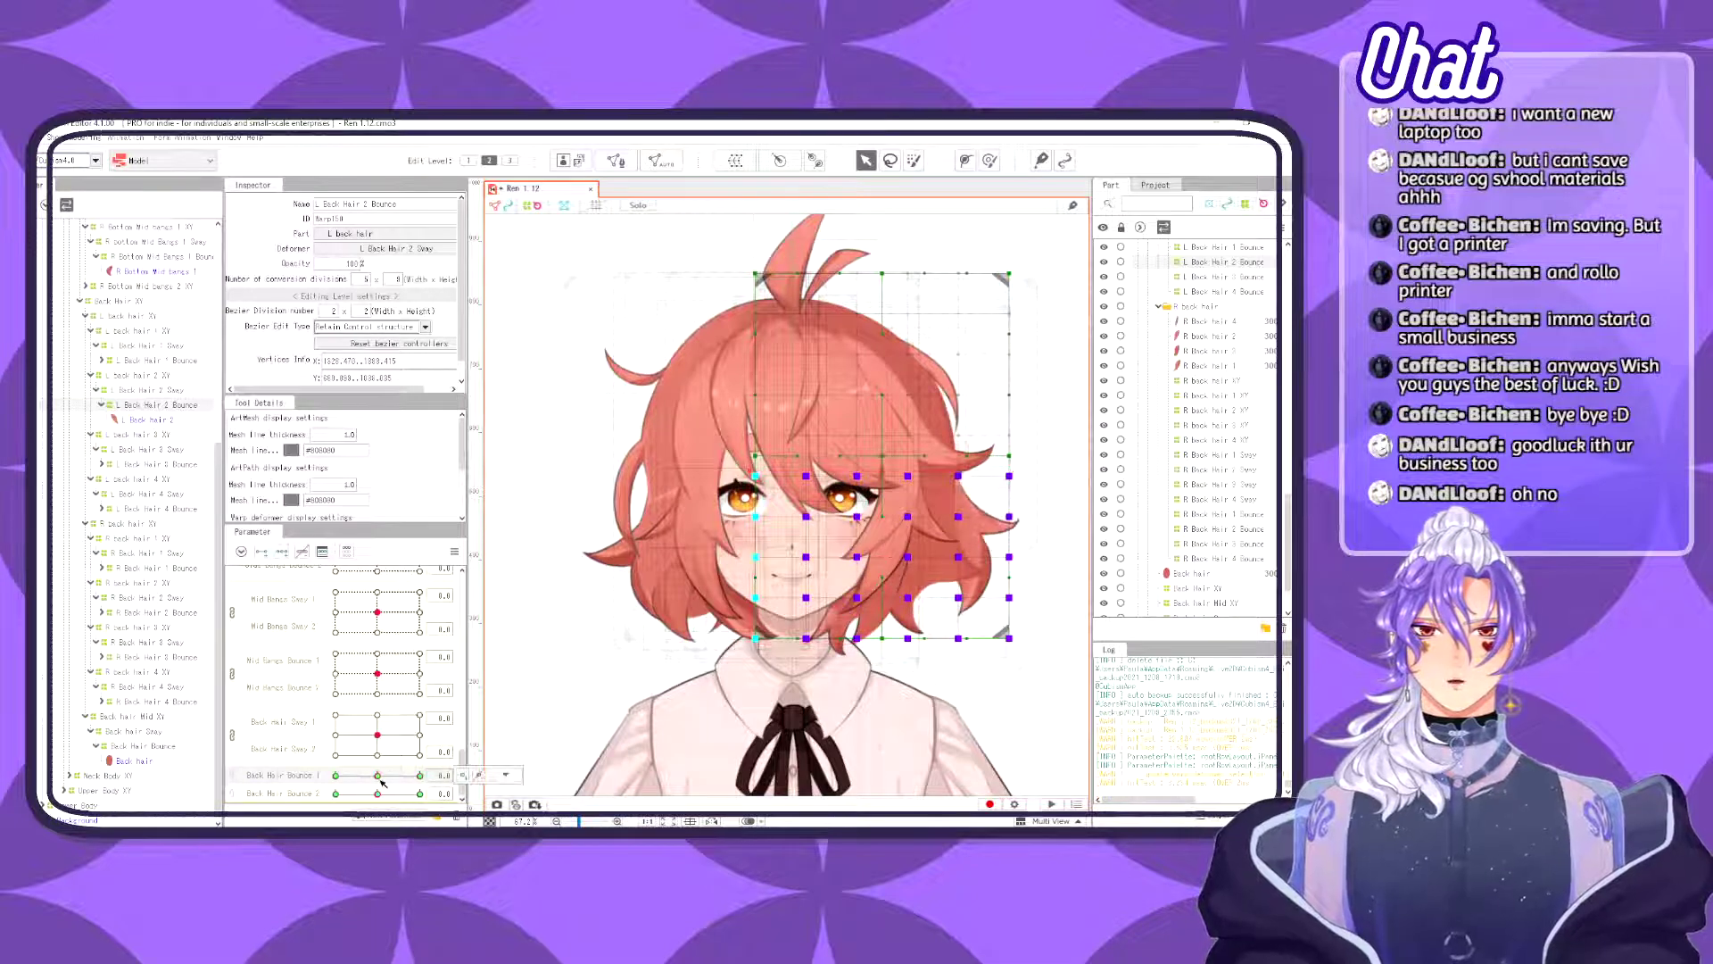
- Raise and compress the lower grid points of L Back Hair 2 Bounce at Back Hair Bounce 1 = 1.0, and lower and stretch them at -1.0
{"action": "left_click", "coordinate": [420, 776]}
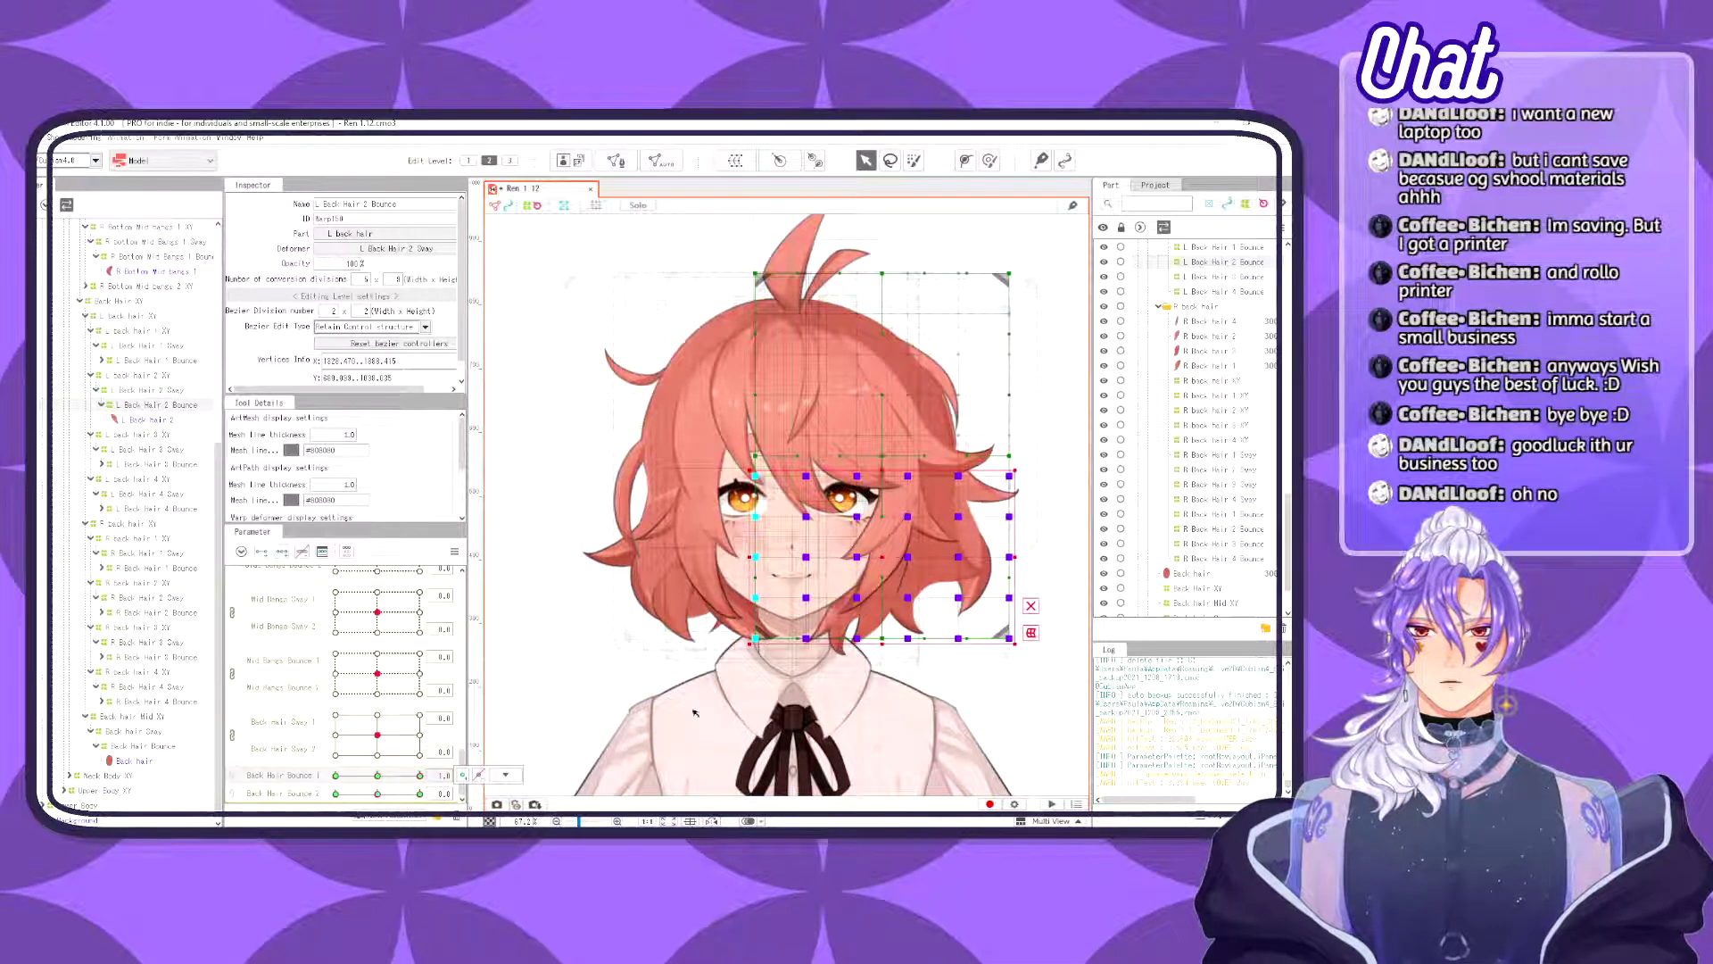
{"action": "left_click_drag", "start_coordinate": [881, 631], "coordinate": [879, 546]}
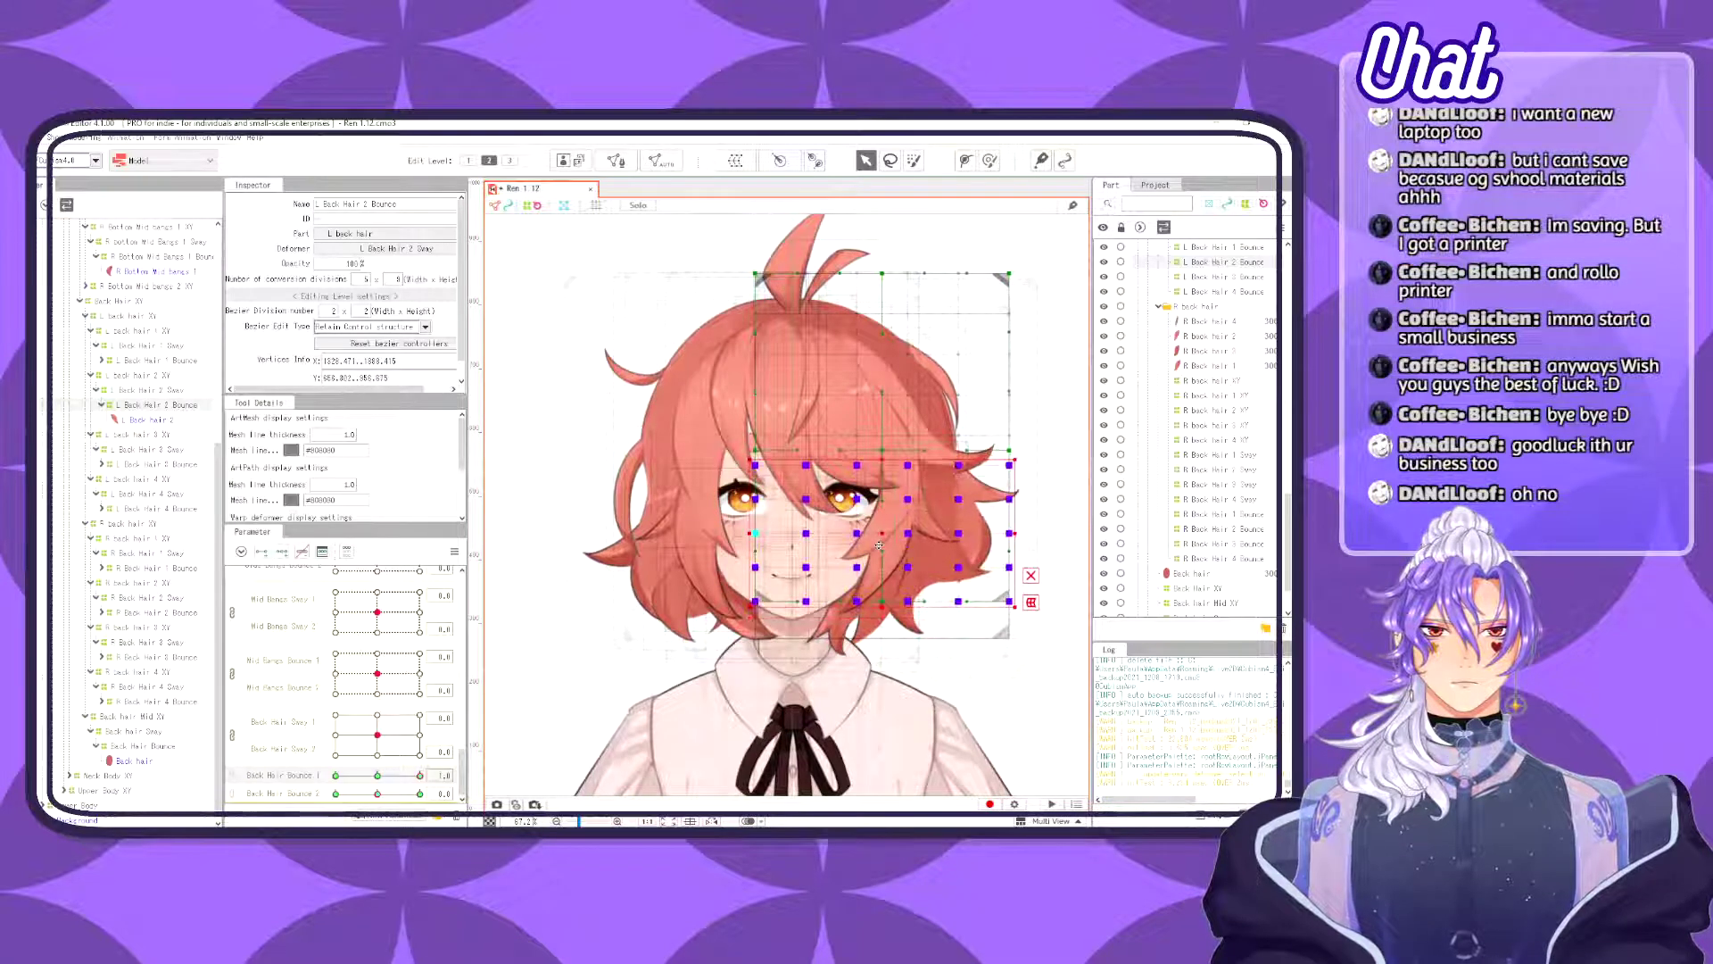
{"action": "left_click", "coordinate": [340, 778]}
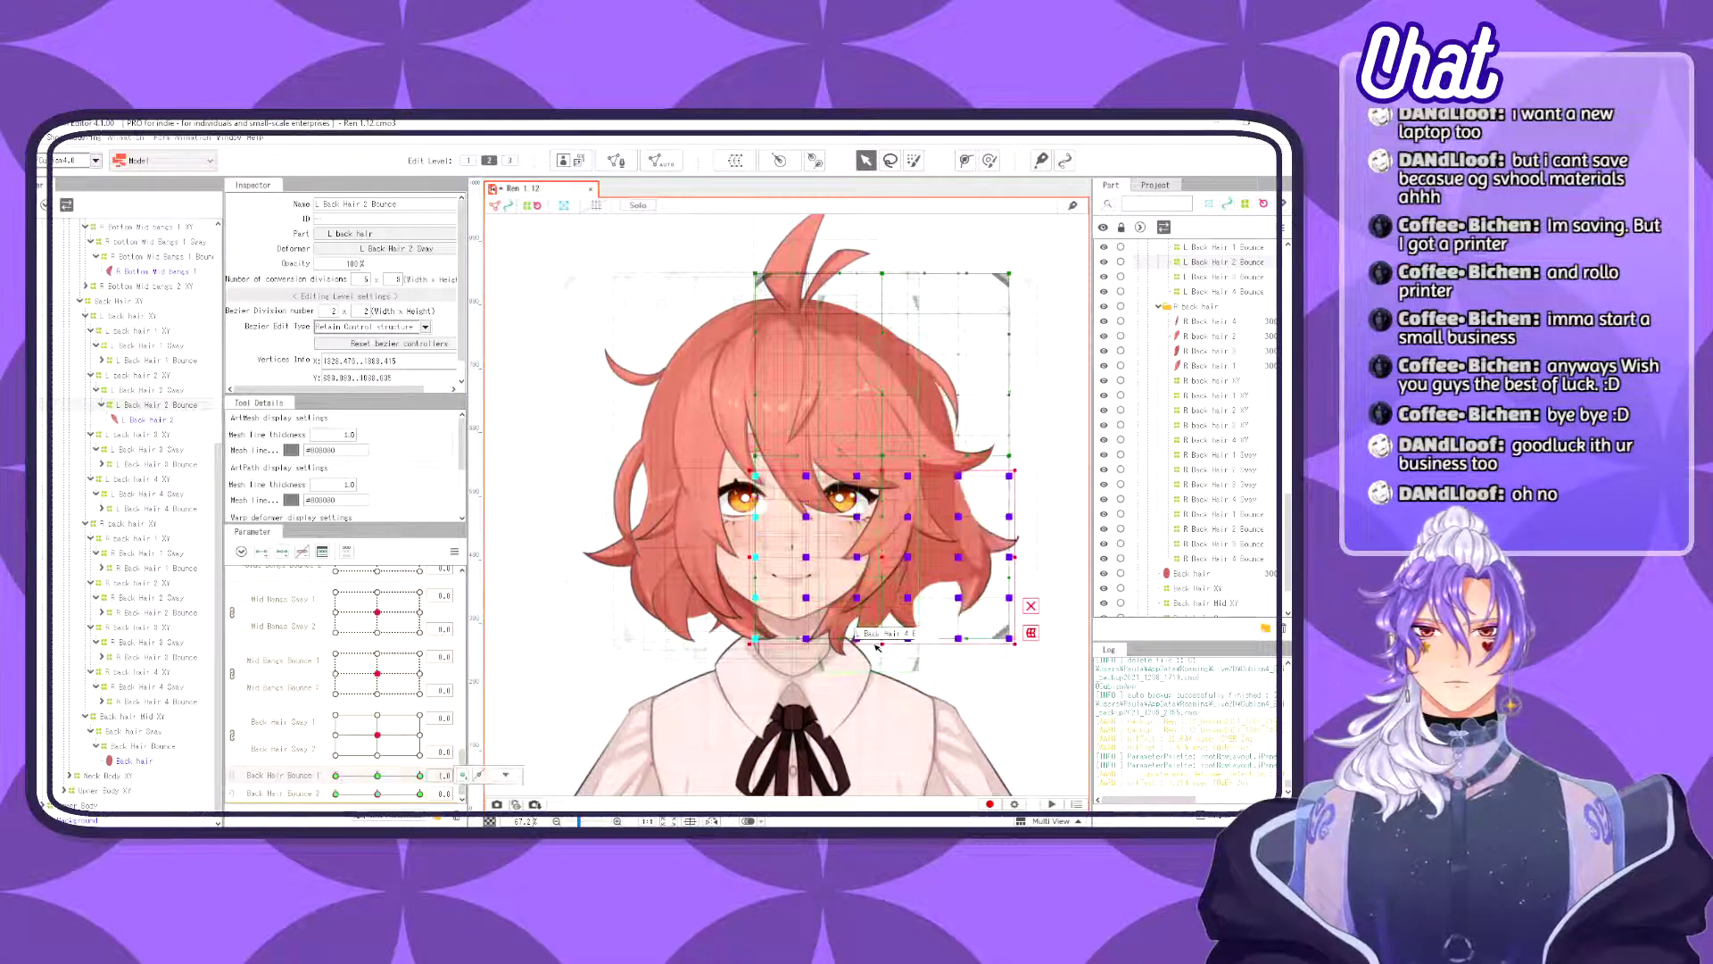
{"action": "left_click_drag", "start_coordinate": [879, 643], "coordinate": [880, 660]}
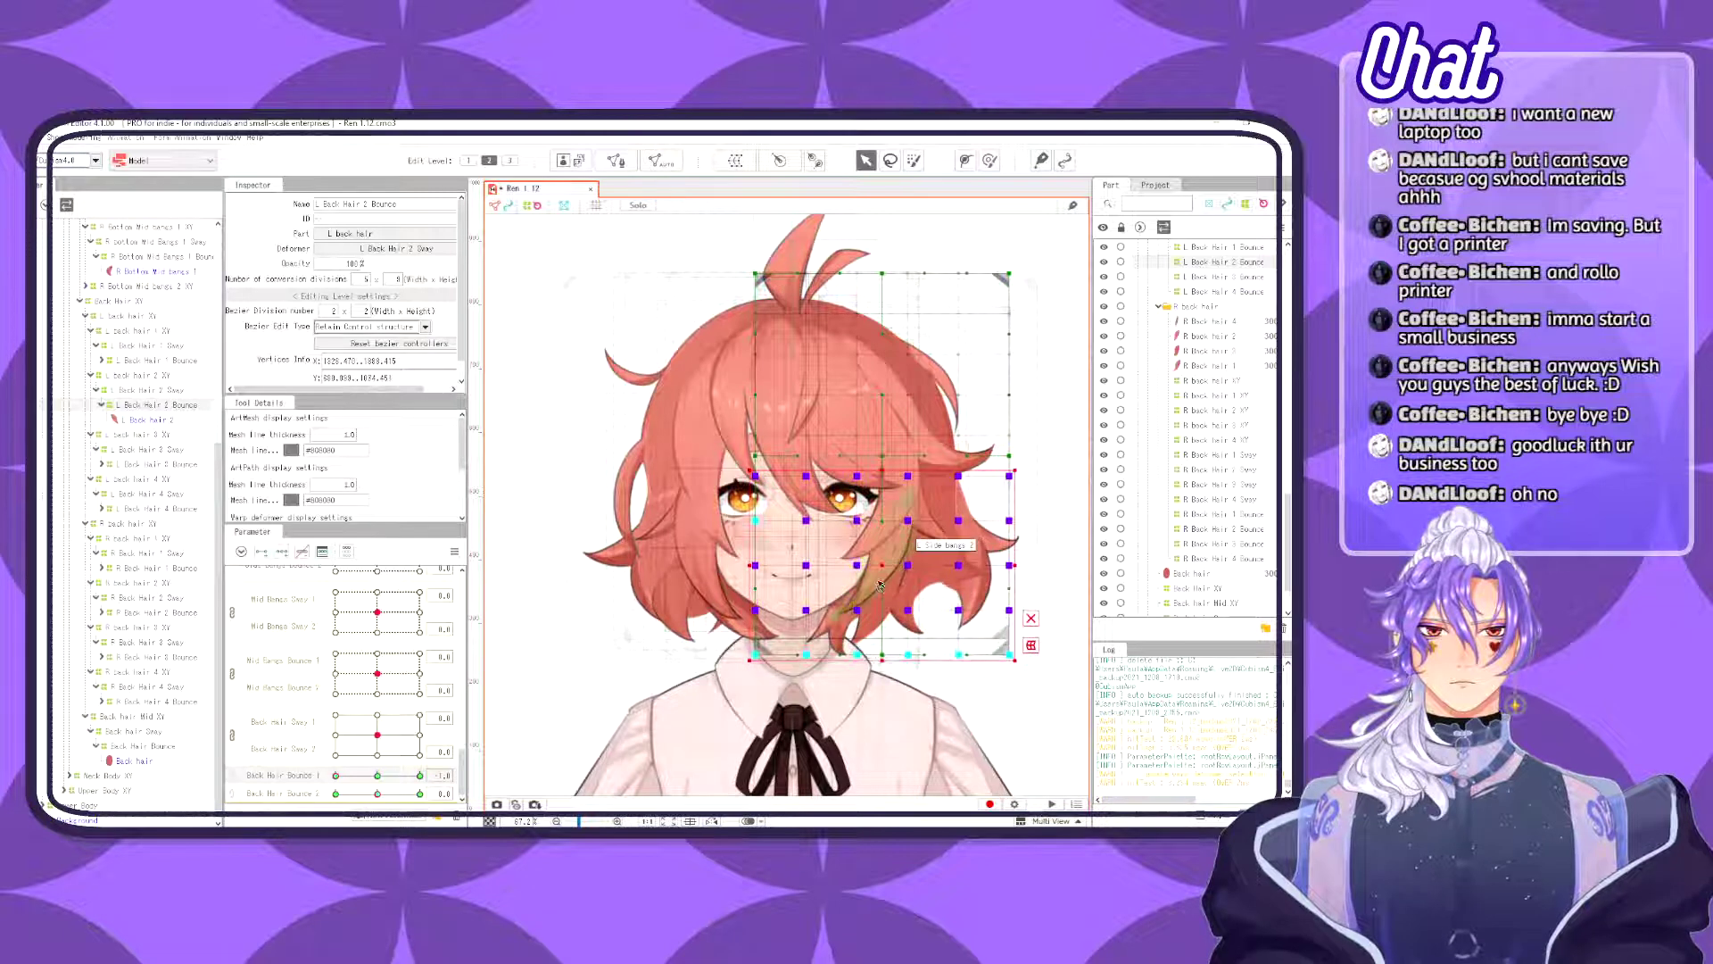
{"action": "left_click_drag", "start_coordinate": [879, 574], "coordinate": [878, 582]}
{"action": "left_click_drag", "start_coordinate": [335, 775], "coordinate": [375, 779]}
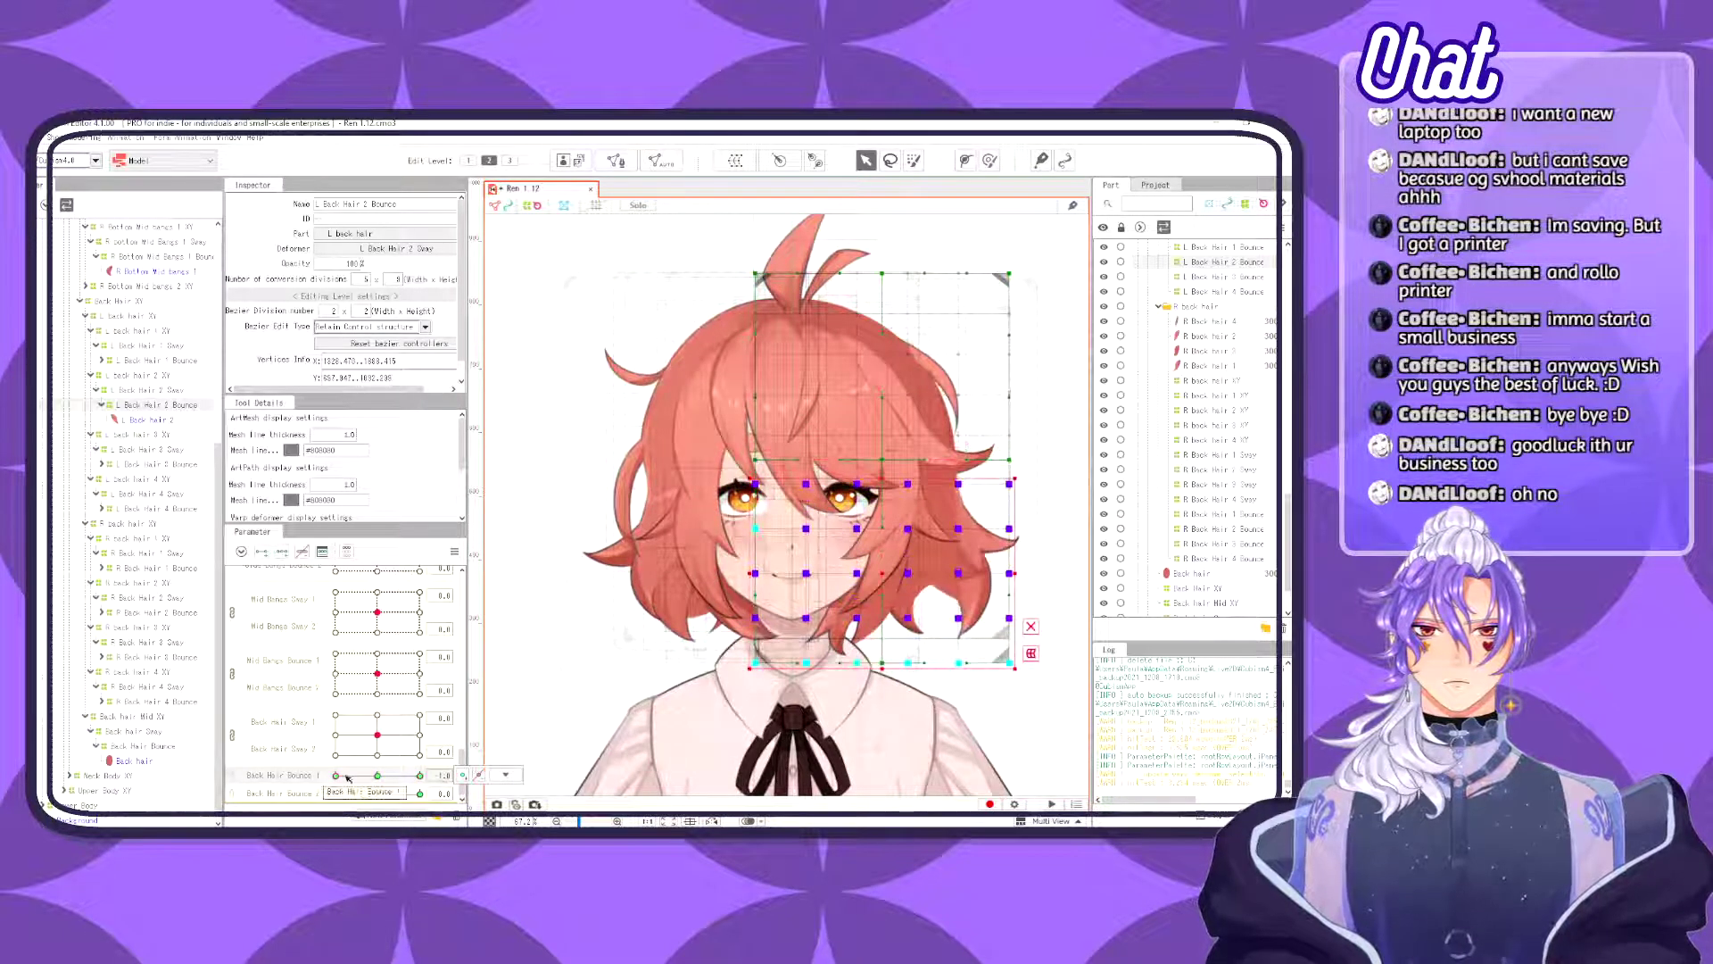
- With Back Hair Bounce 1 at 1.0, raise and vertically compress the lower grid points of L Back Hair 3 Bounce
{"action": "left_click", "coordinate": [156, 464]}
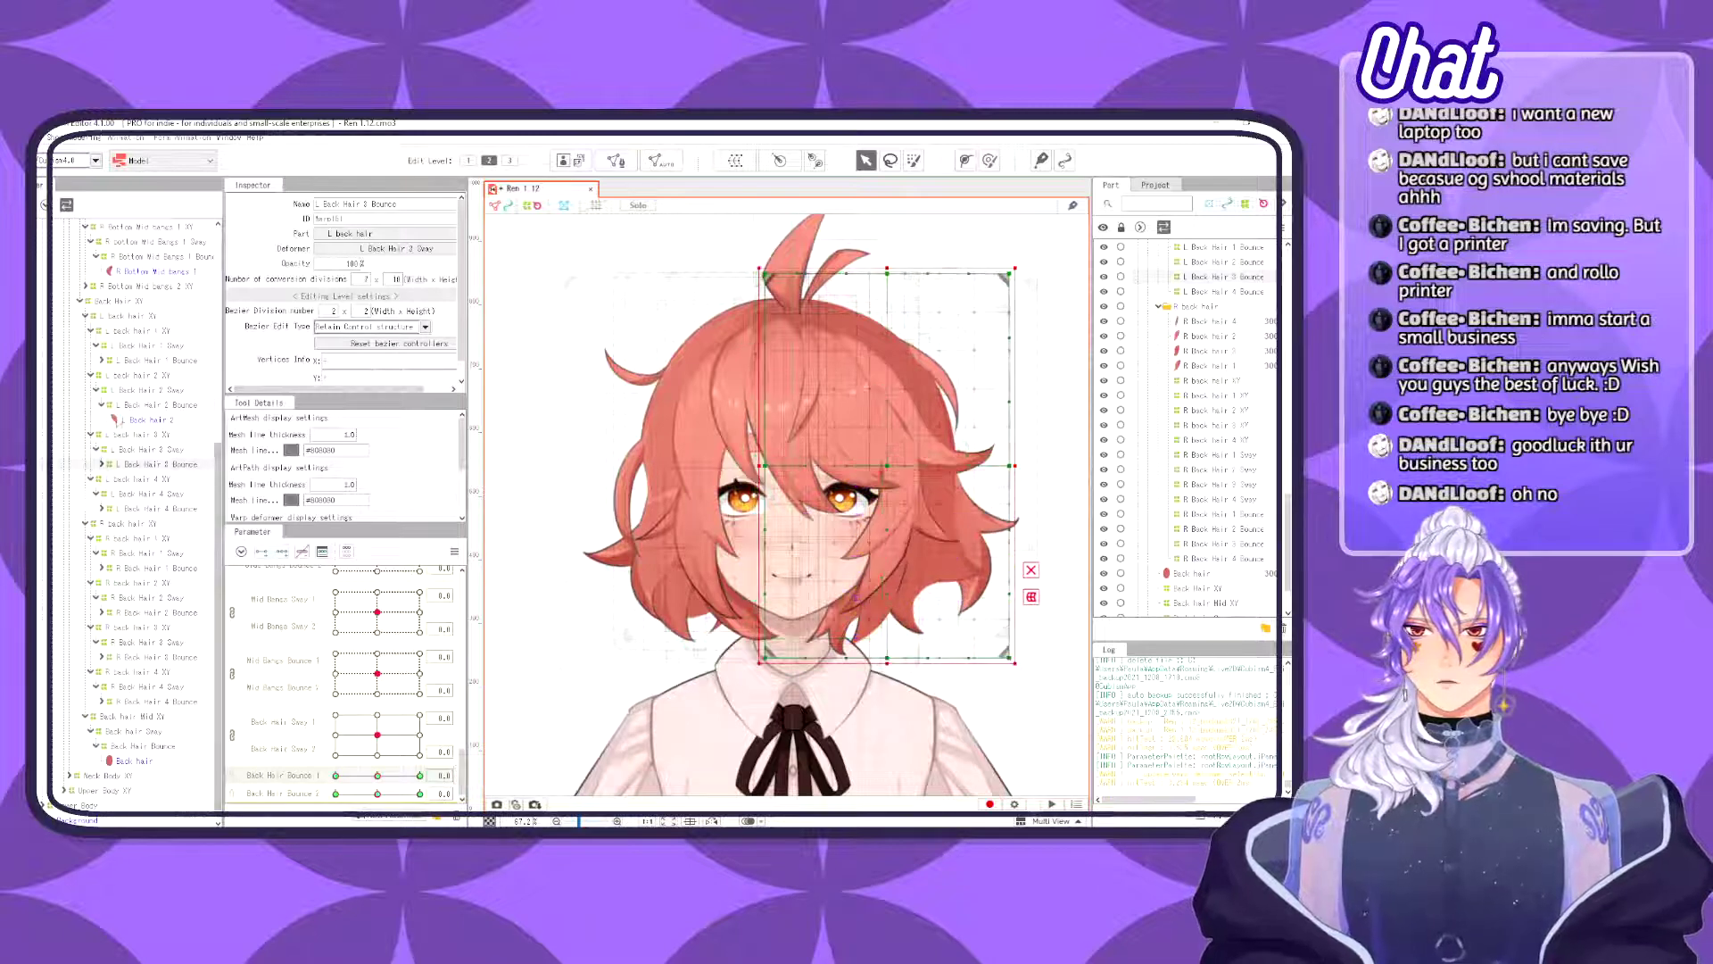
{"action": "left_click", "coordinate": [101, 406]}
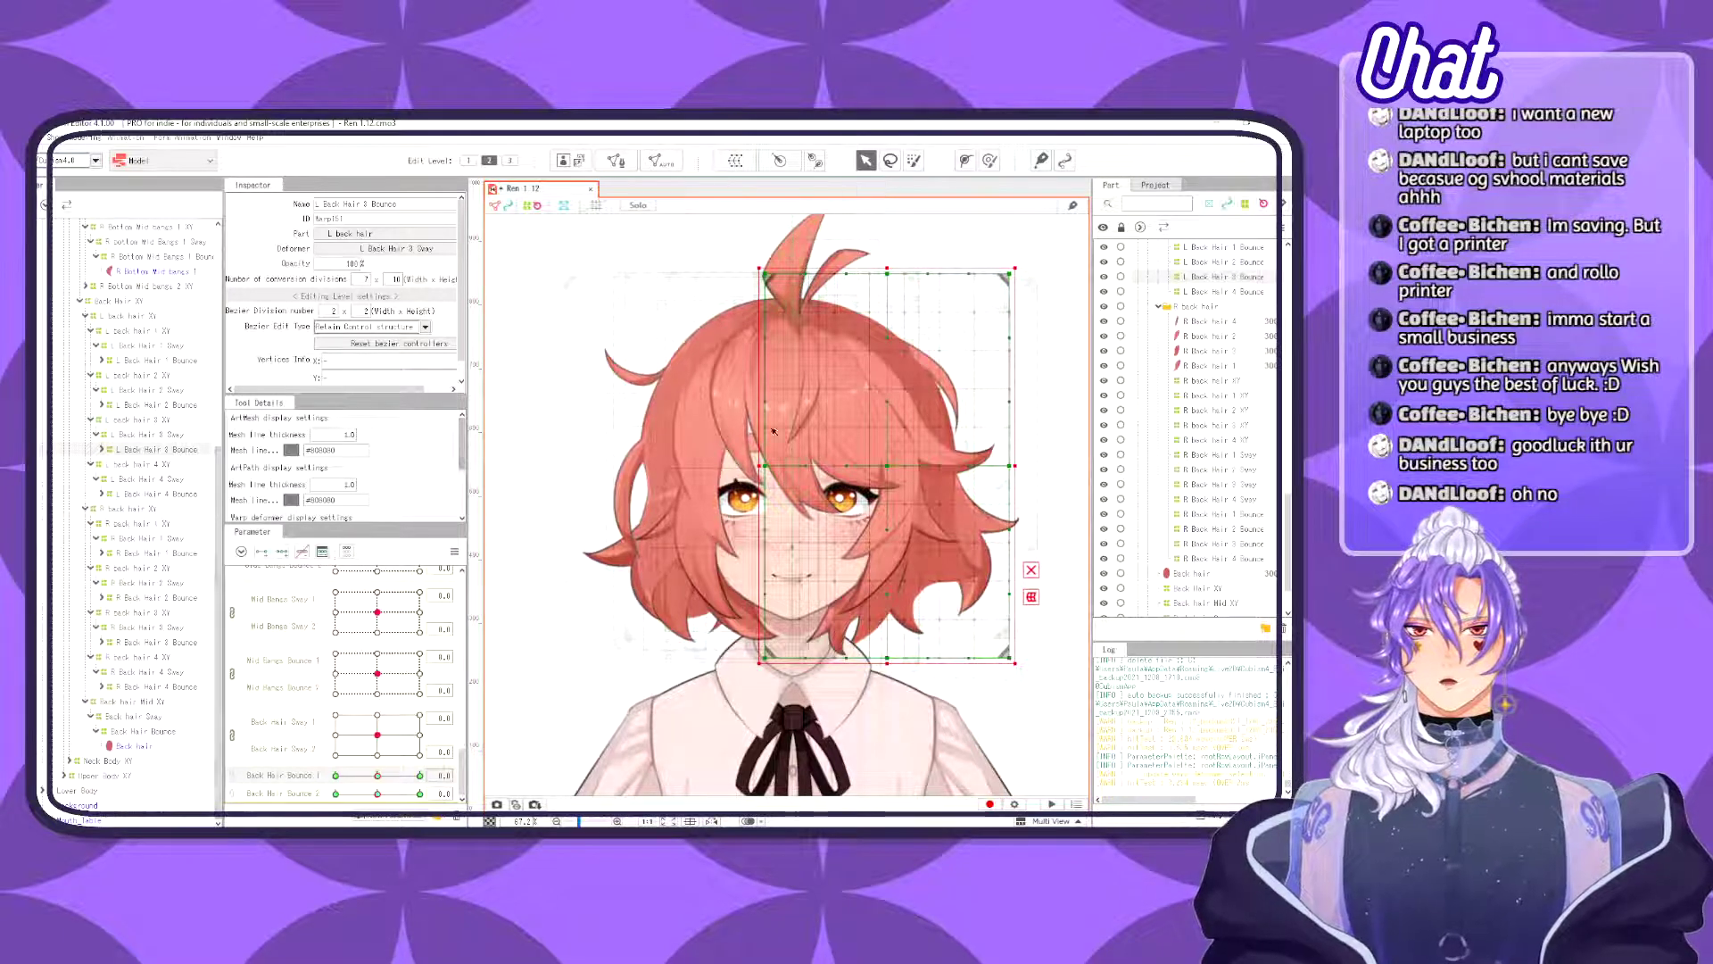
{"action": "left_click_drag", "start_coordinate": [730, 476], "coordinate": [689, 446]}
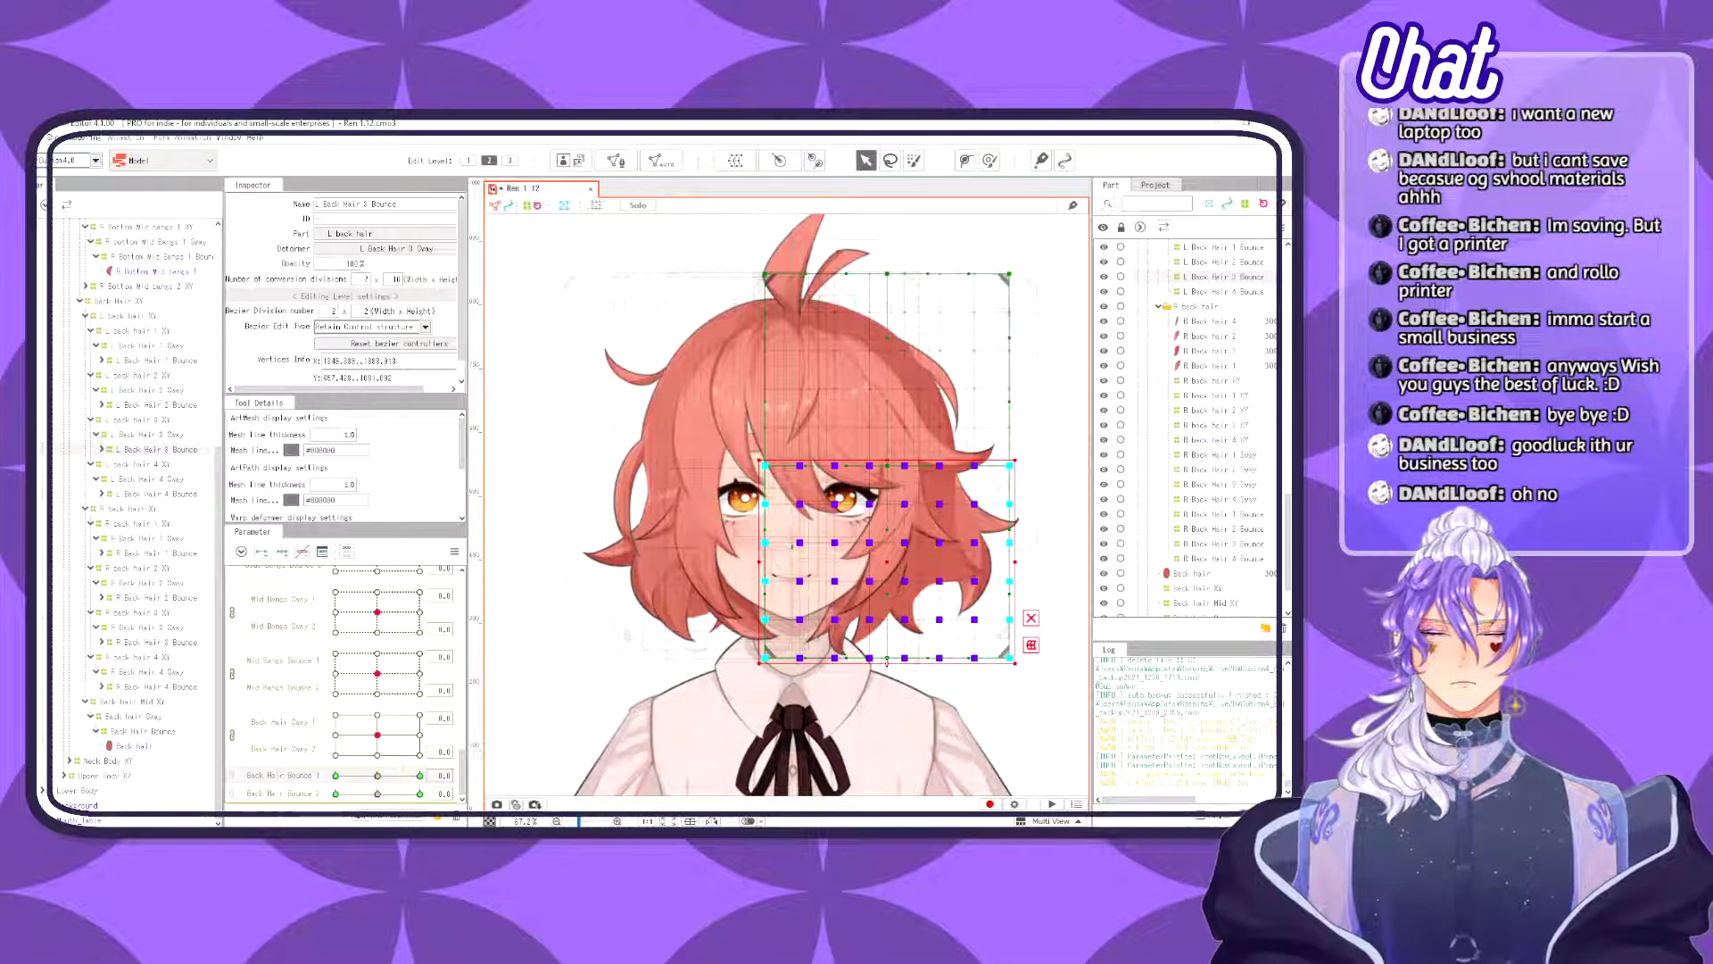
{"action": "left_click", "coordinate": [419, 775]}
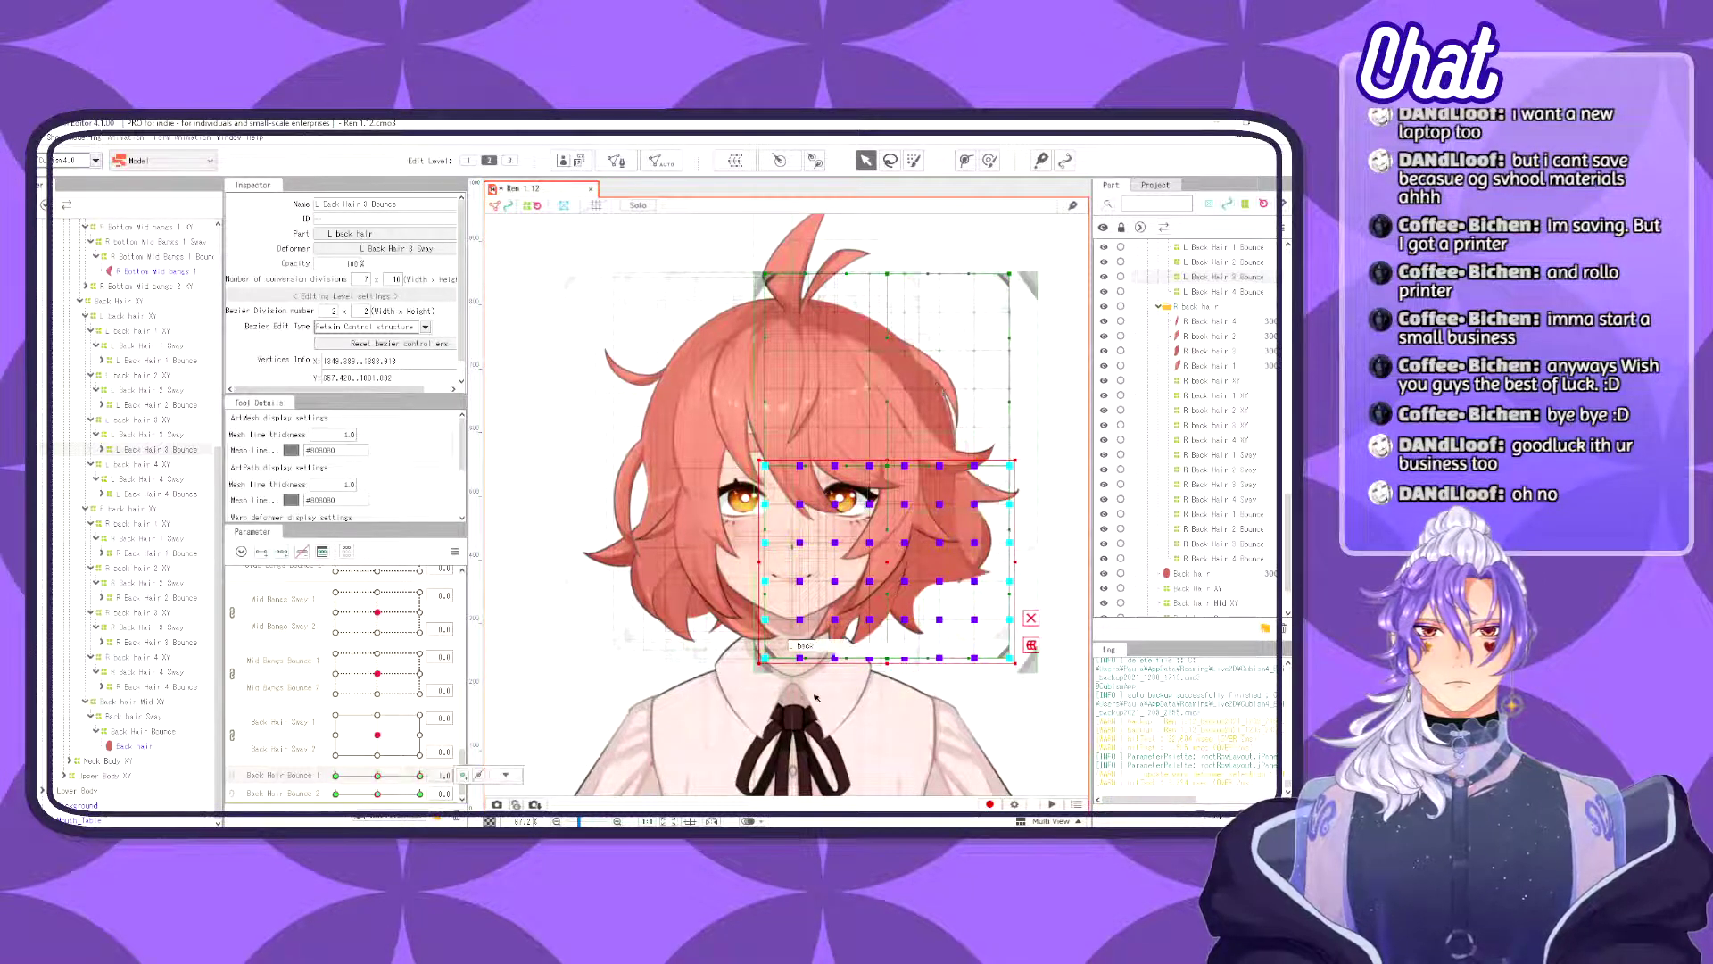
{"action": "left_click_drag", "start_coordinate": [887, 663], "coordinate": [887, 630]}
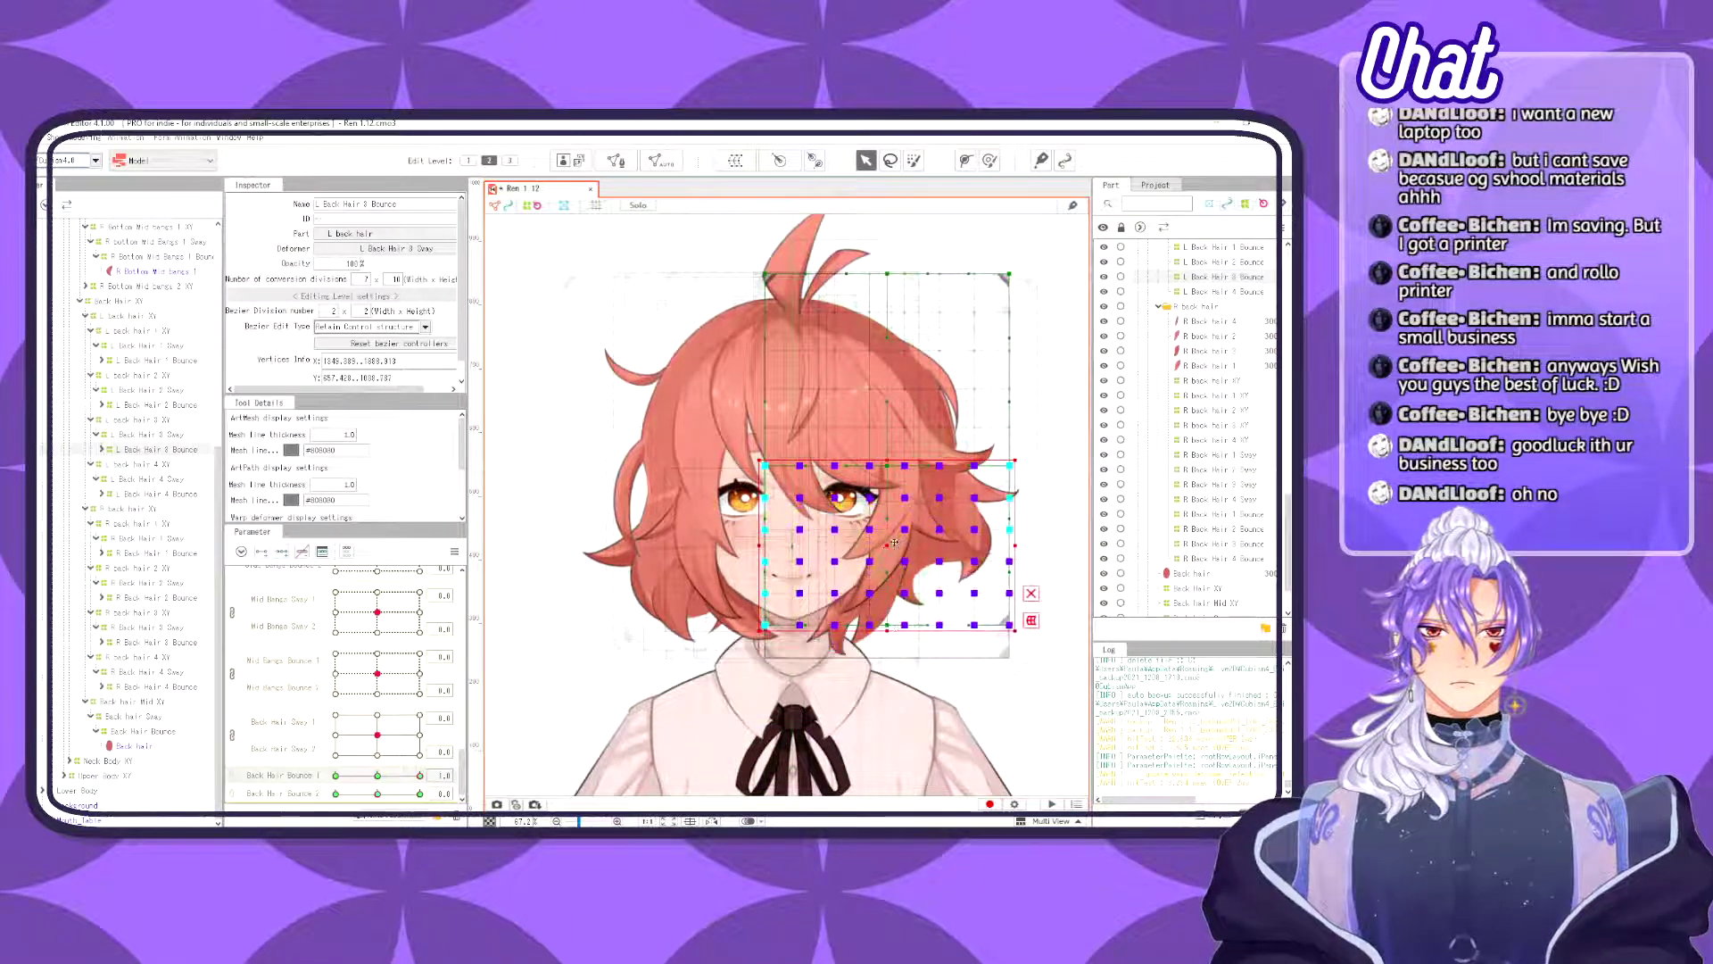
{"action": "left_click_drag", "start_coordinate": [894, 542], "coordinate": [888, 535]}
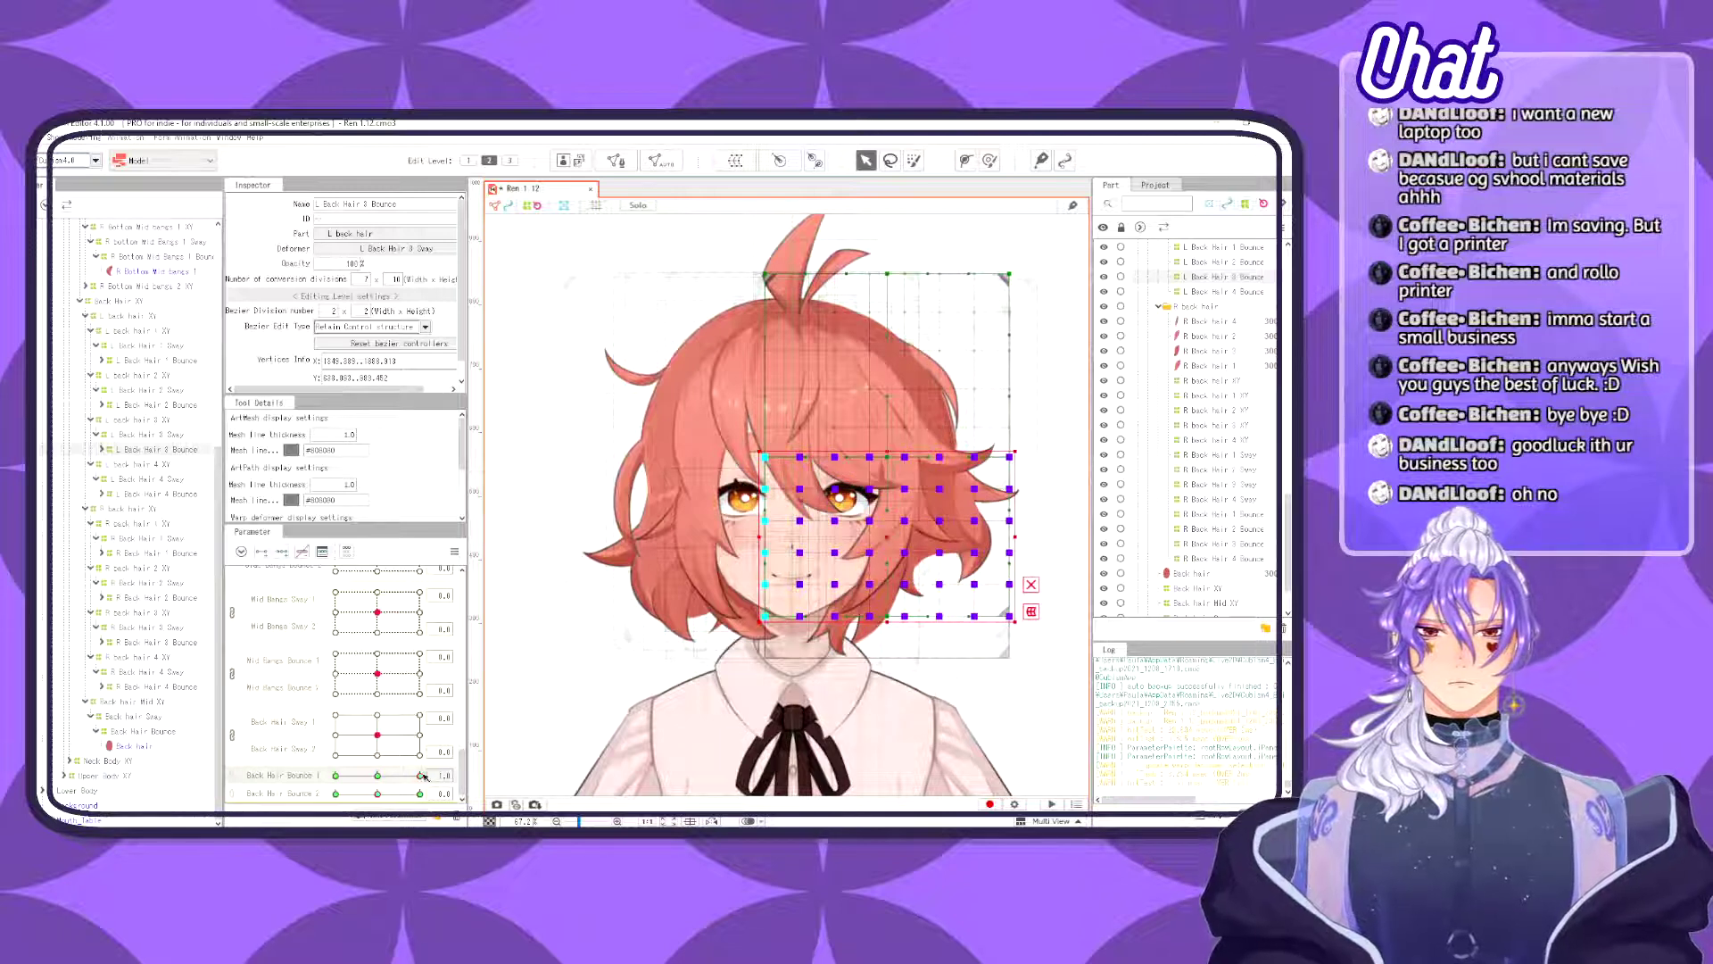
- At Back Hair Bounce 1 = -1.0, lower and stretch the lower grid points of L Back Hair 3 Bounce, and preview the bounce
{"action": "left_click_drag", "start_coordinate": [422, 775], "coordinate": [254, 809]}
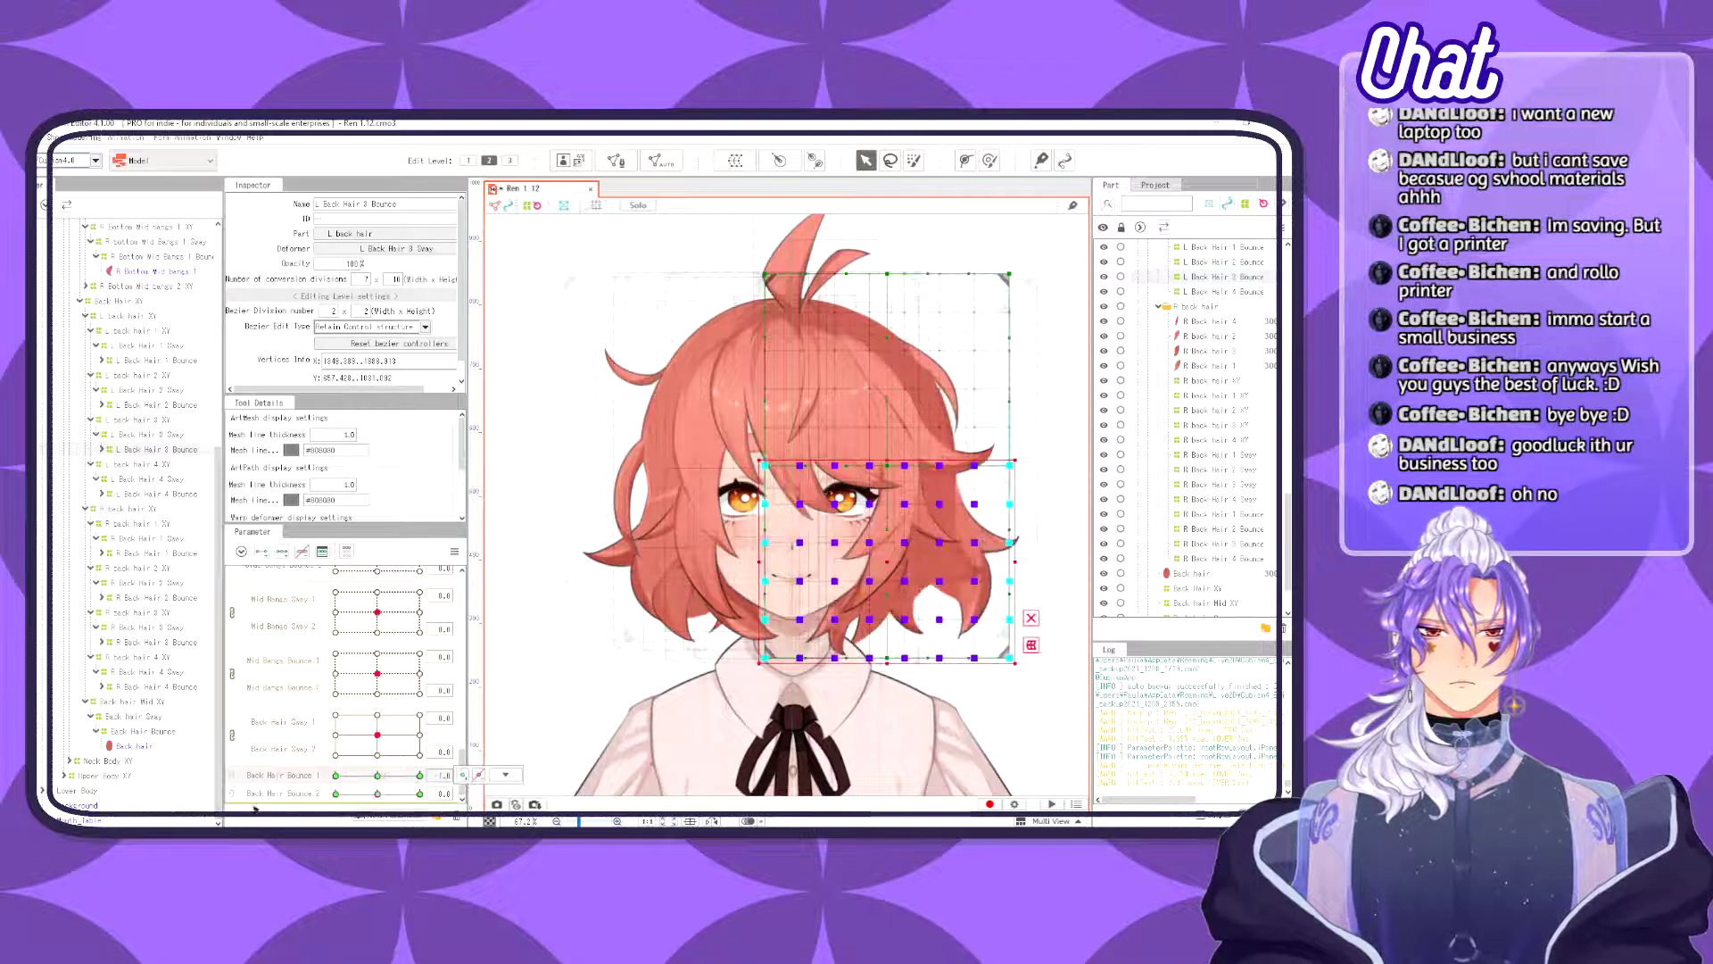
{"action": "left_click_drag", "start_coordinate": [884, 666], "coordinate": [883, 674]}
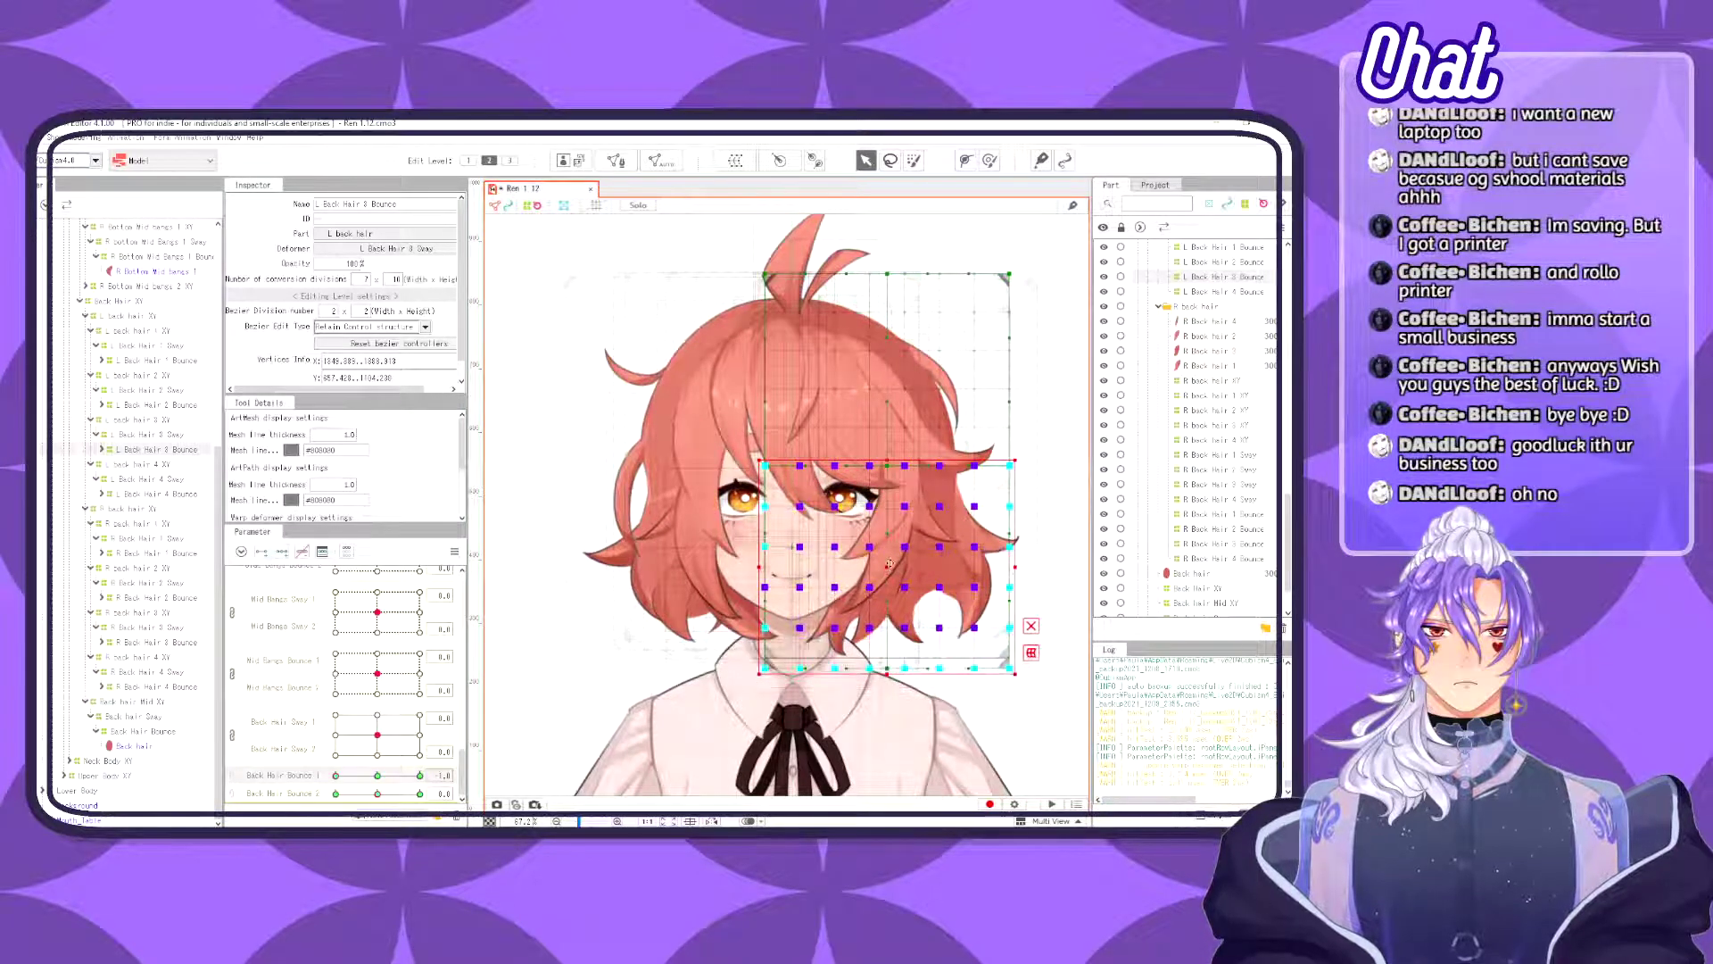
{"action": "left_click_drag", "start_coordinate": [887, 567], "coordinate": [887, 578]}
{"action": "mouse_move", "coordinate": [332, 783]}
{"action": "left_mouse_down"}
{"action": "mouse_move", "coordinate": [422, 779]}
{"action": "mouse_move", "coordinate": [325, 785]}
{"action": "left_mouse_up"}
{"action": "left_click_drag", "start_coordinate": [480, 775], "coordinate": [330, 775]}
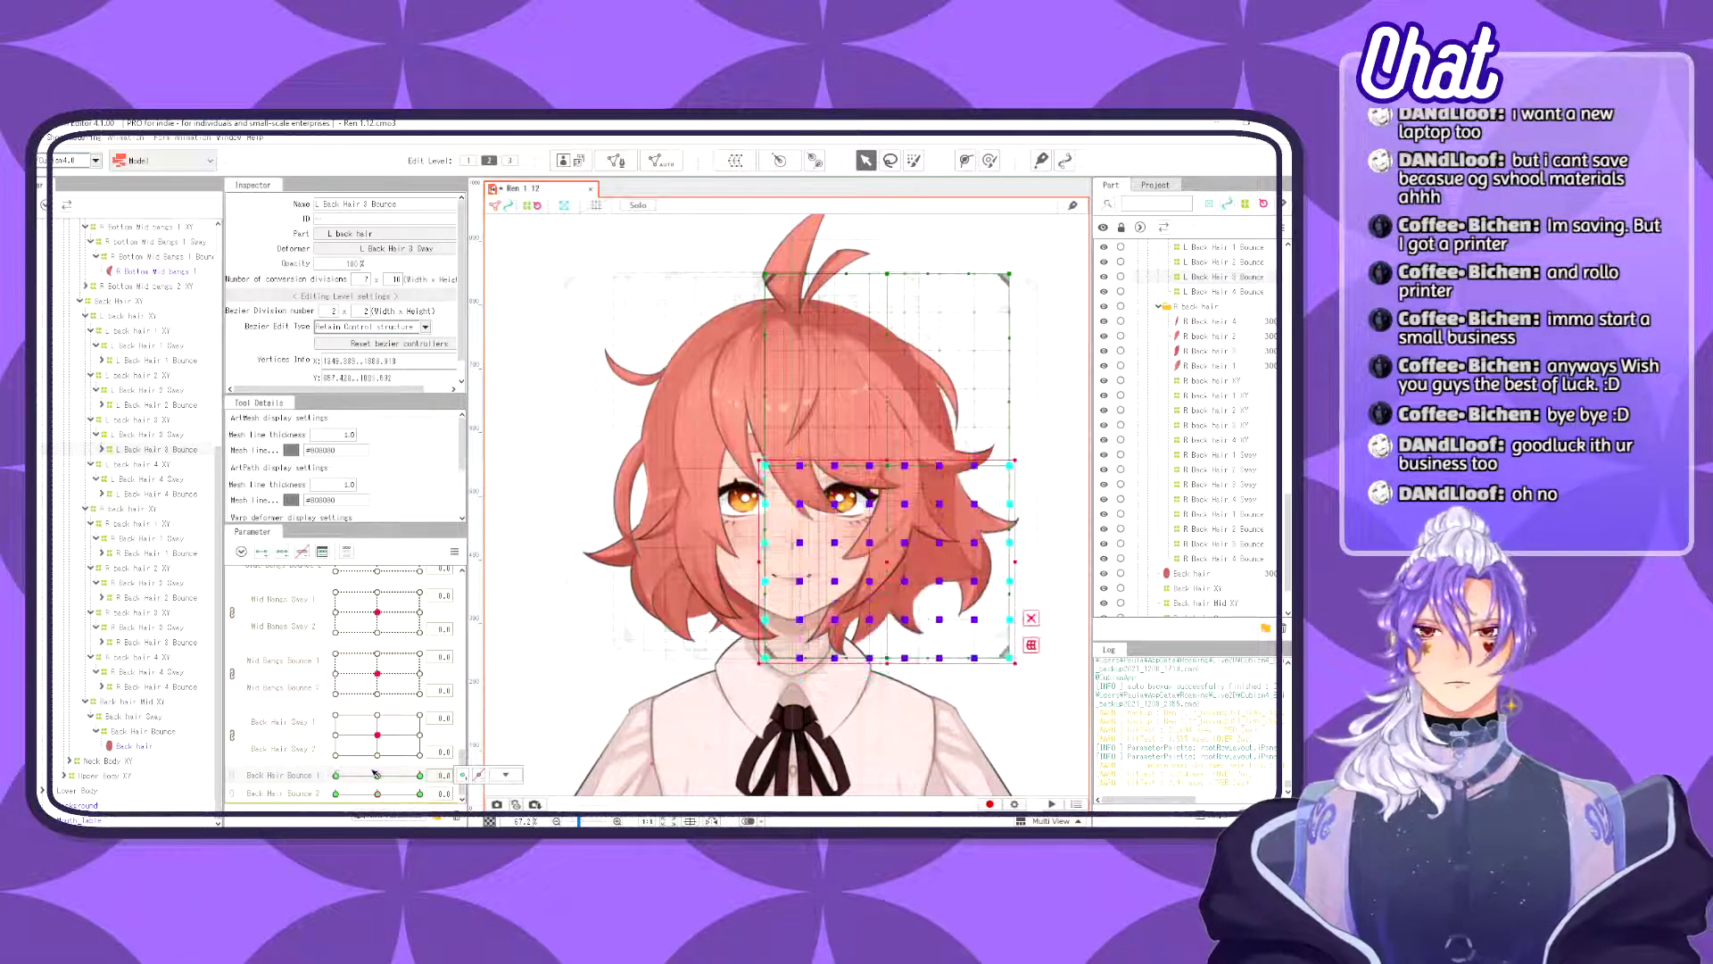
- Raise and compress the lower grid points of L Back Hair 4 Bounce with Back Hair Bounce 1 at 1.0
{"action": "left_click", "coordinate": [179, 494]}
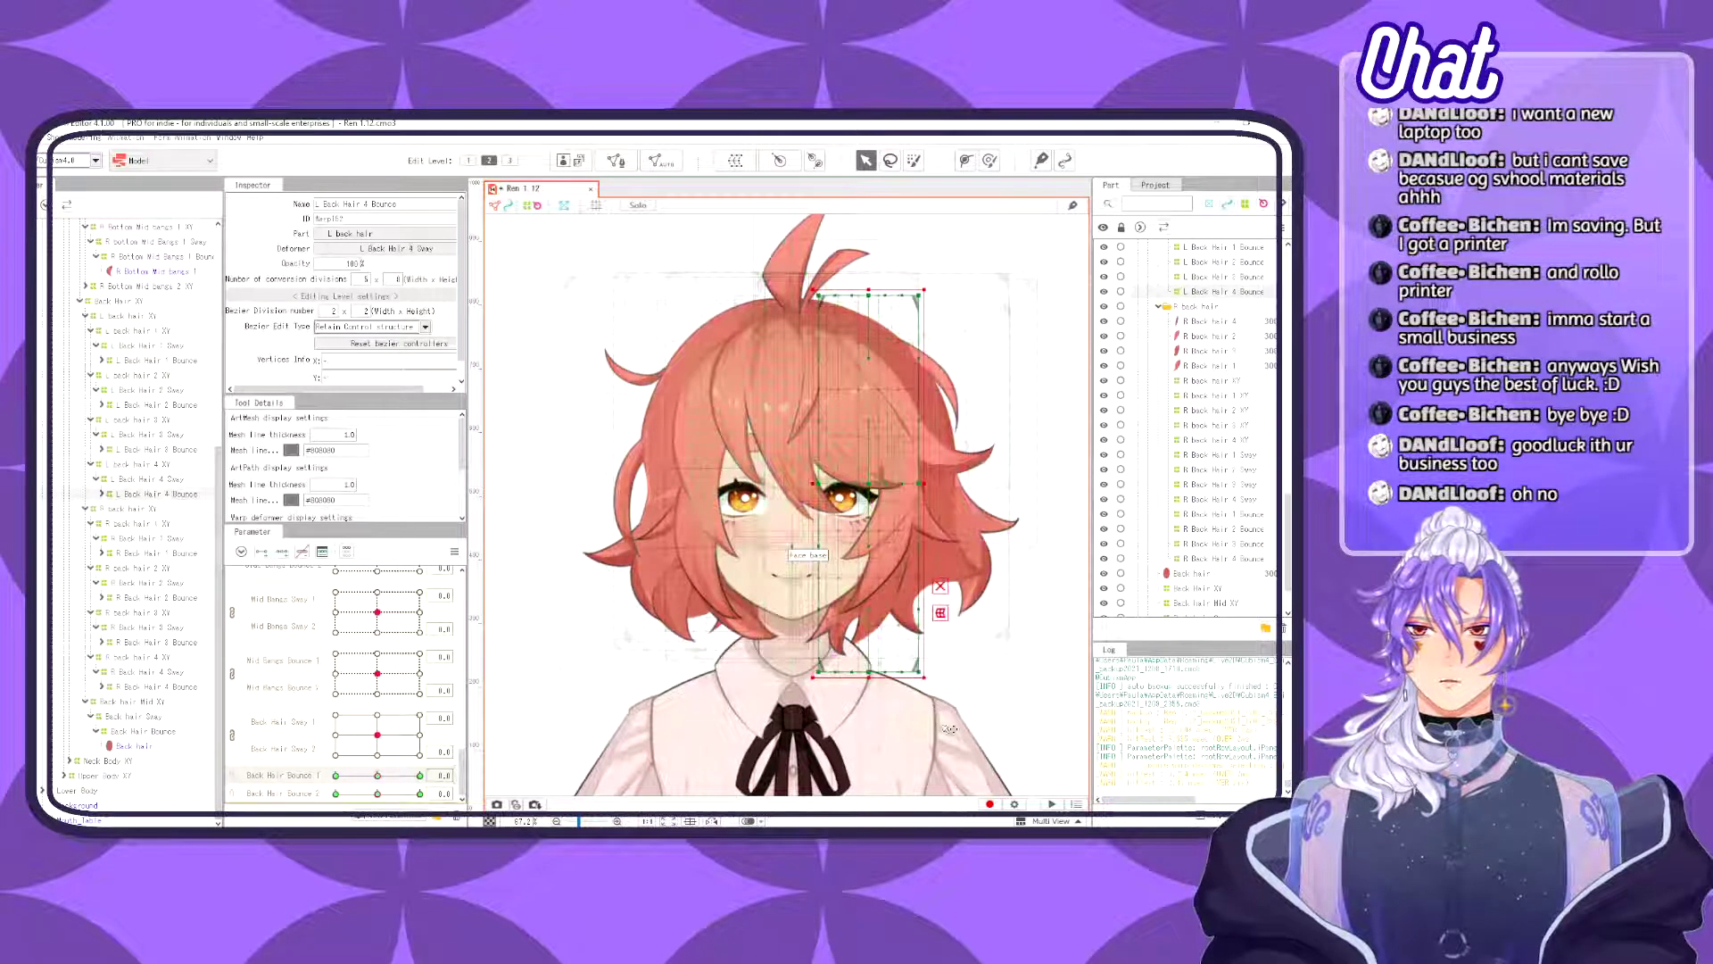
{"action": "left_click_drag", "start_coordinate": [941, 696], "coordinate": [773, 480]}
{"action": "left_click_drag", "start_coordinate": [870, 679], "coordinate": [870, 629]}
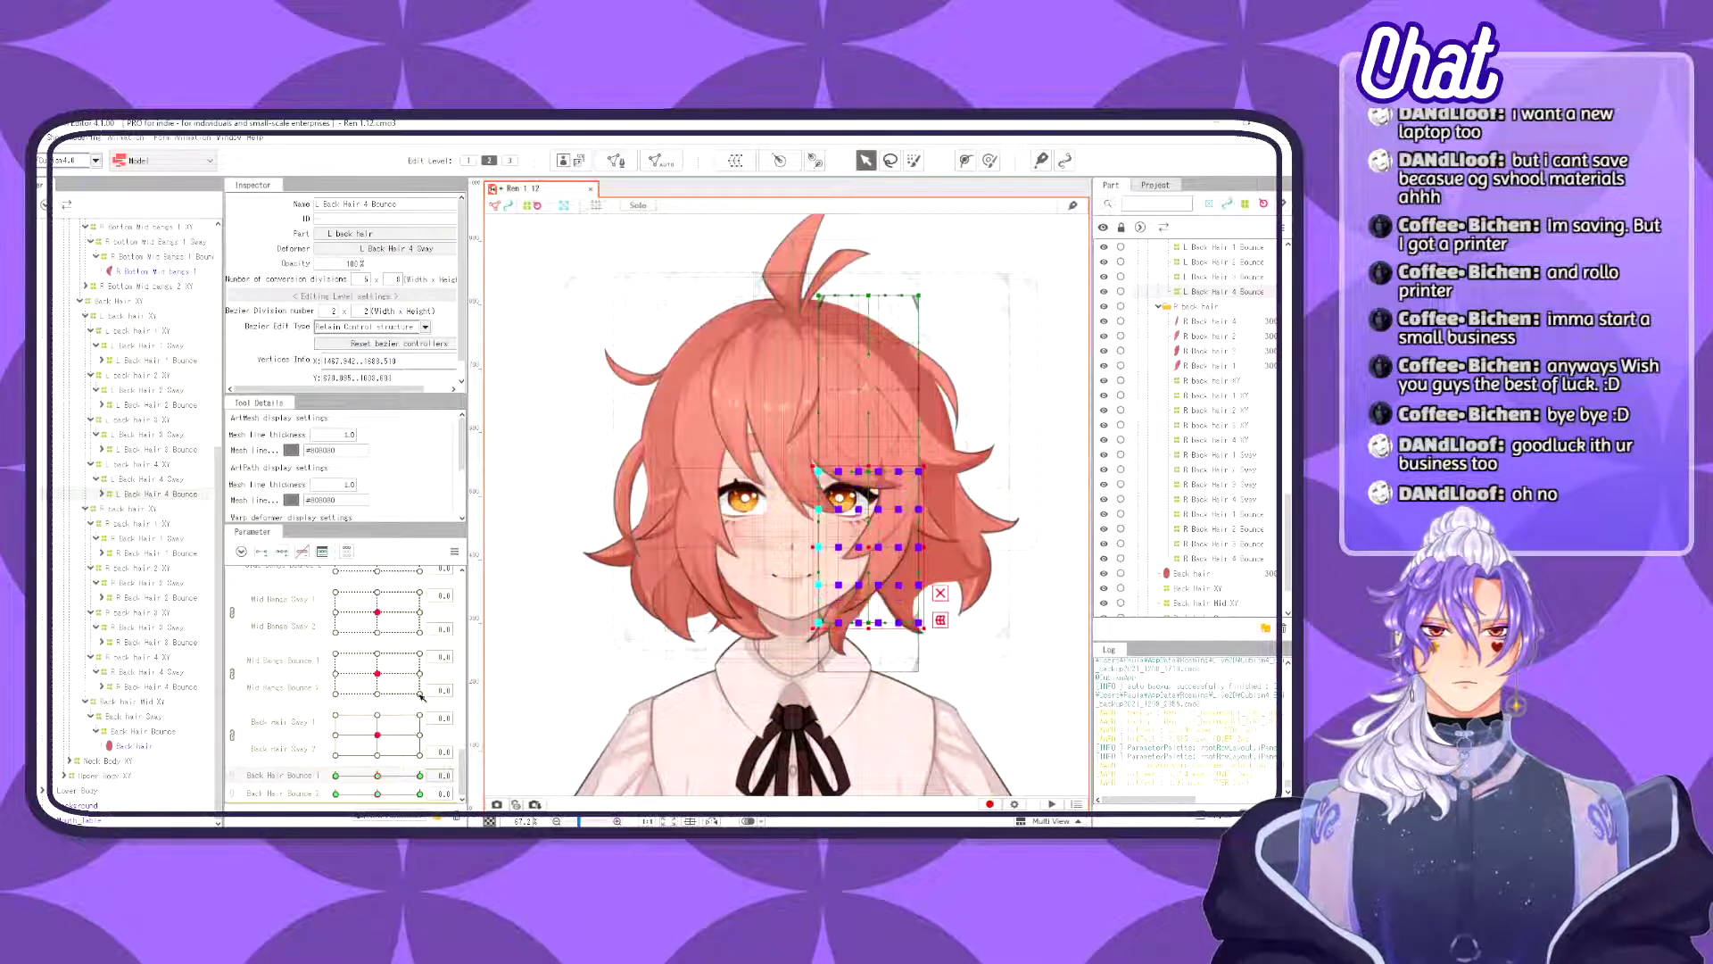
{"action": "left_click_drag", "start_coordinate": [378, 776], "coordinate": [421, 776]}
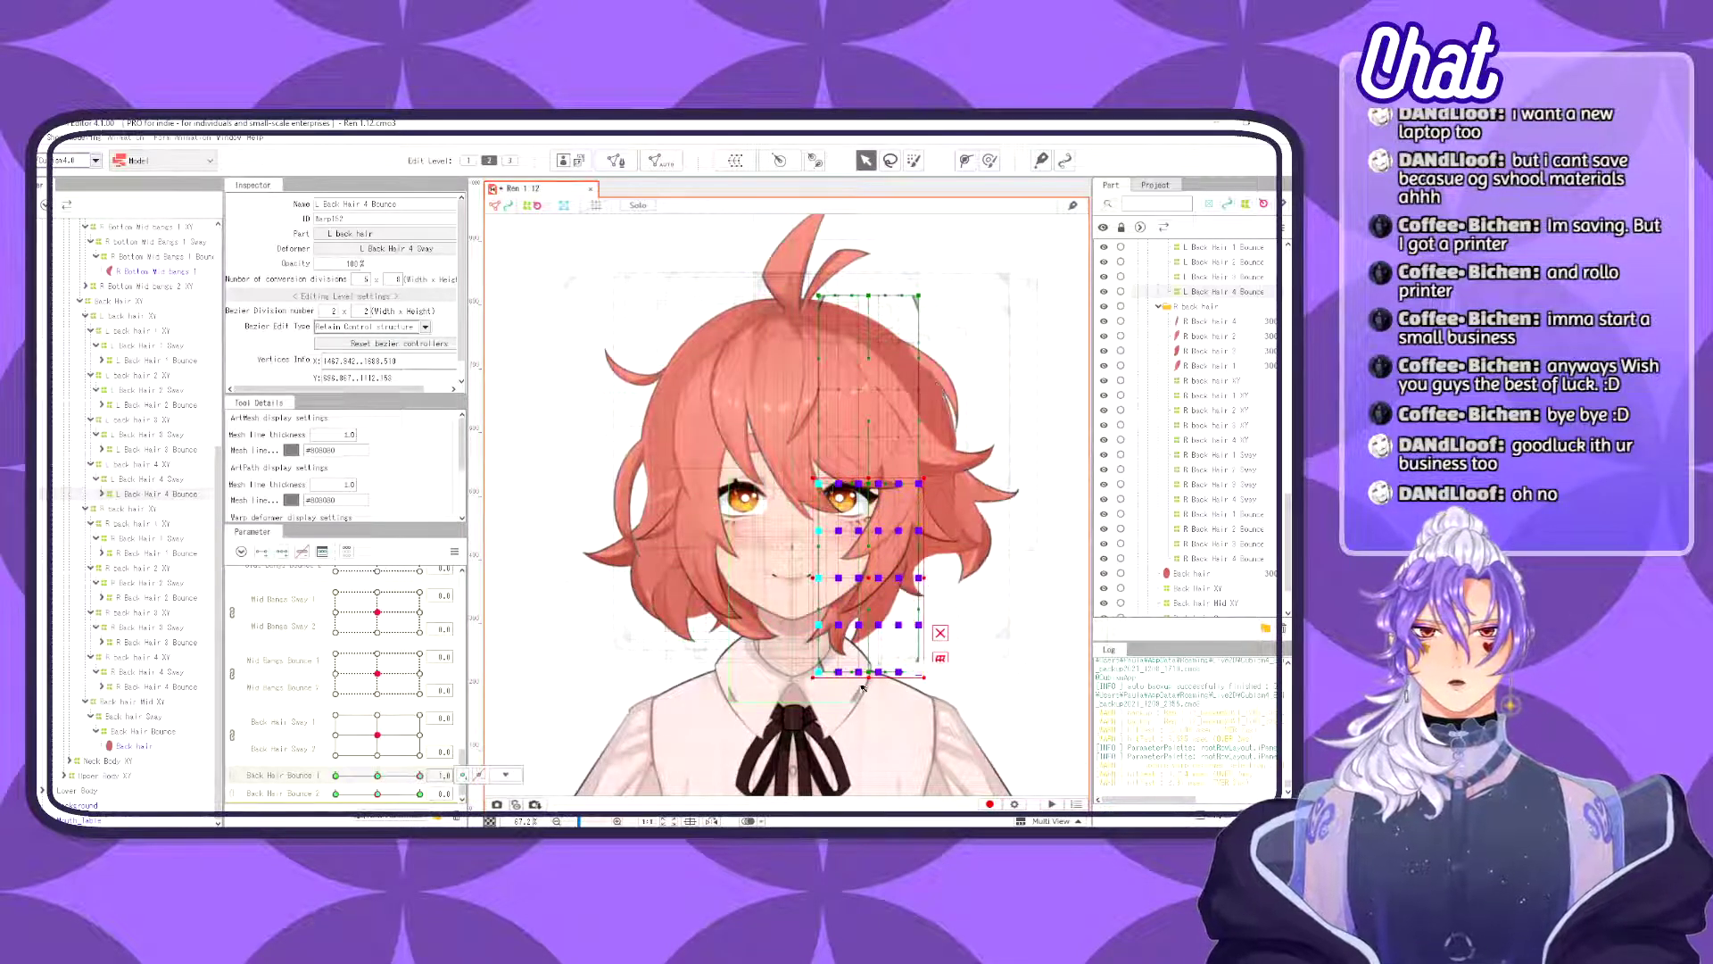
{"action": "left_click_drag", "start_coordinate": [868, 678], "coordinate": [871, 656]}
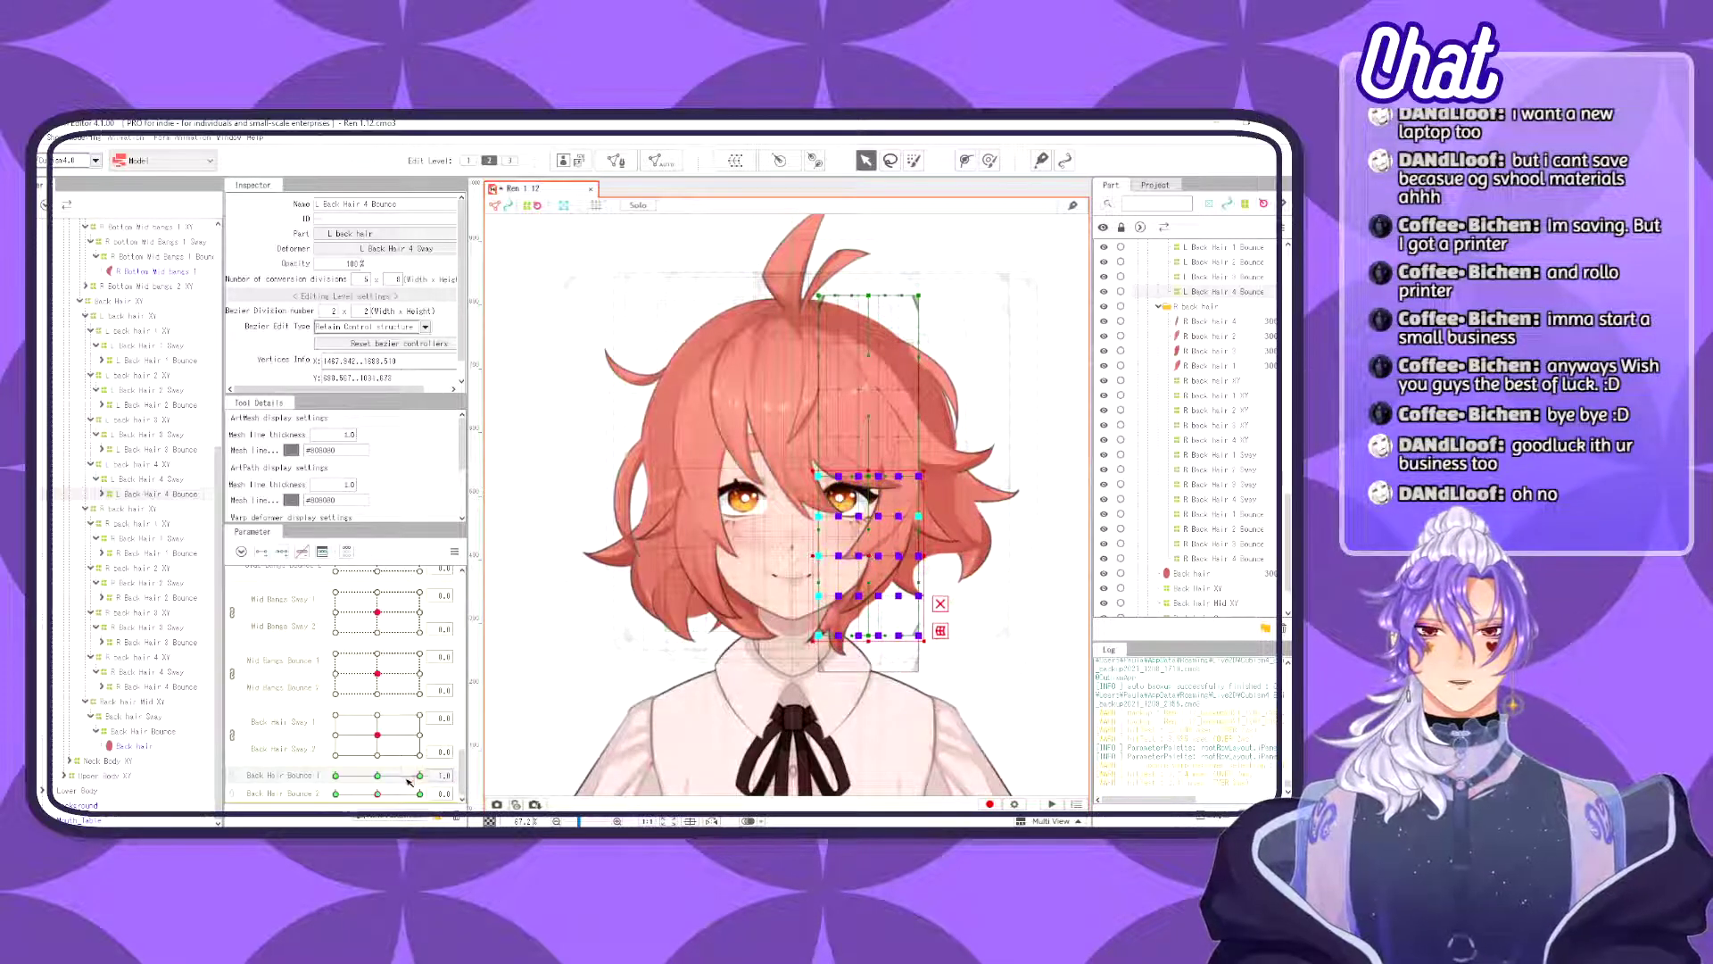
- Stretch the lower grid points of L Back Hair 4 Bounce downward at Back Hair Bounce 1 = -1.0 and raise them further at 1.0
{"action": "left_click_drag", "start_coordinate": [419, 776], "coordinate": [335, 777]}
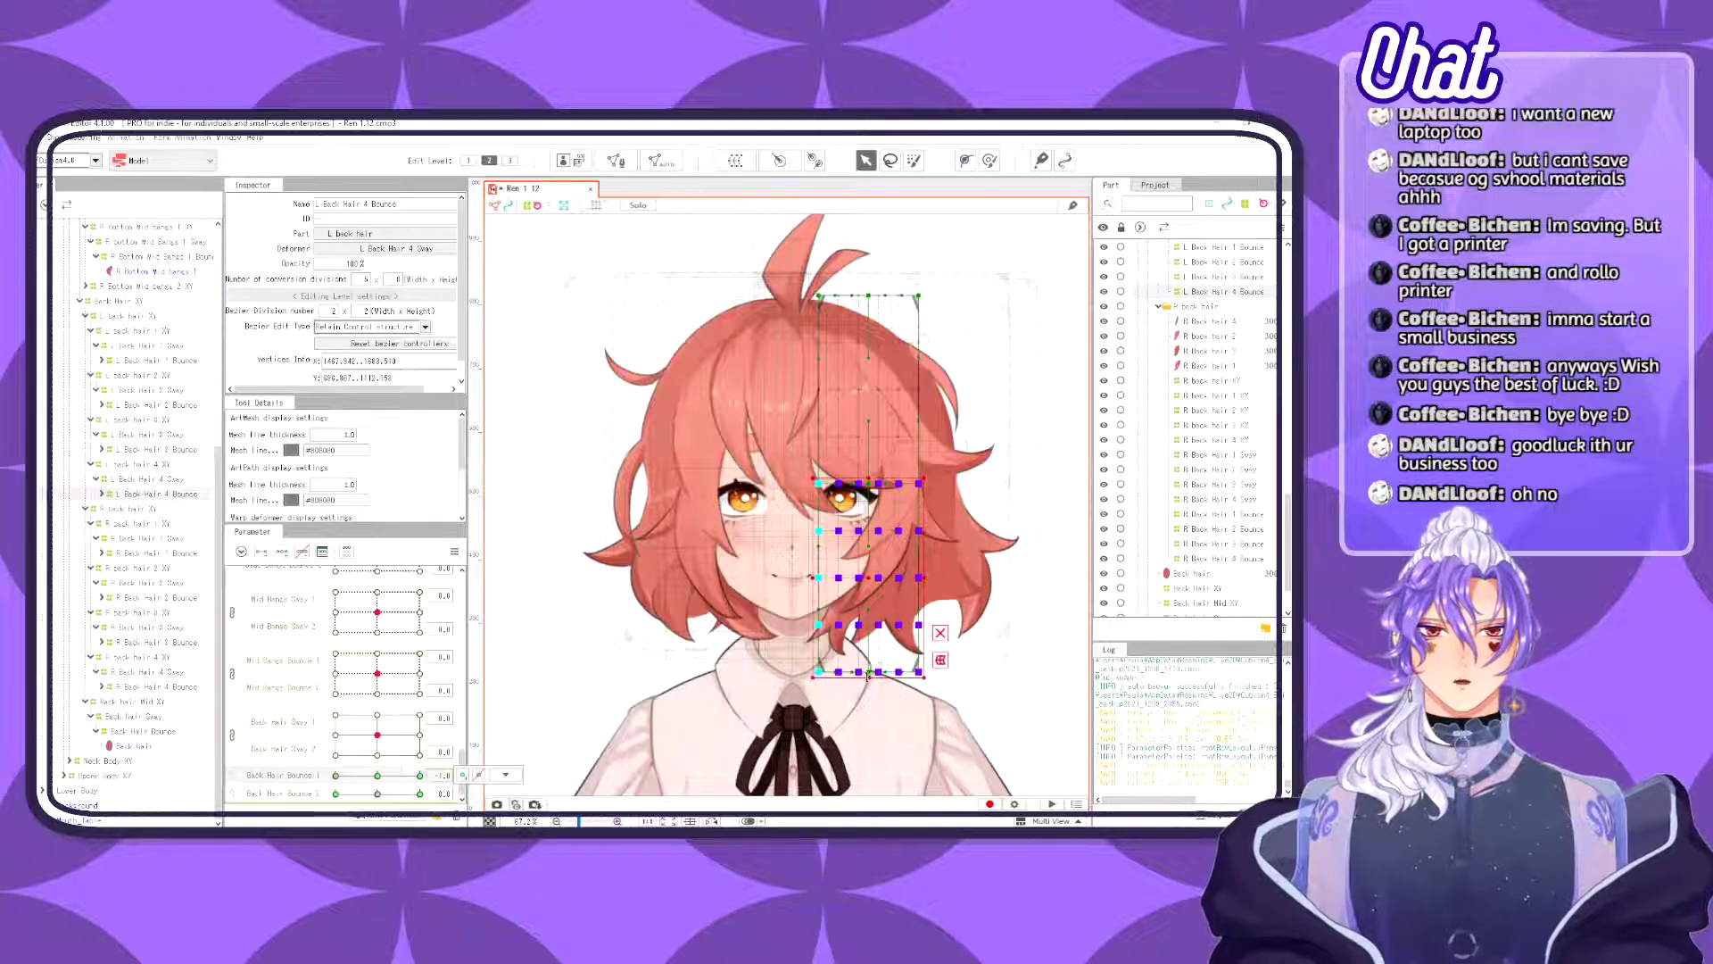
{"action": "left_click_drag", "start_coordinate": [869, 676], "coordinate": [865, 704]}
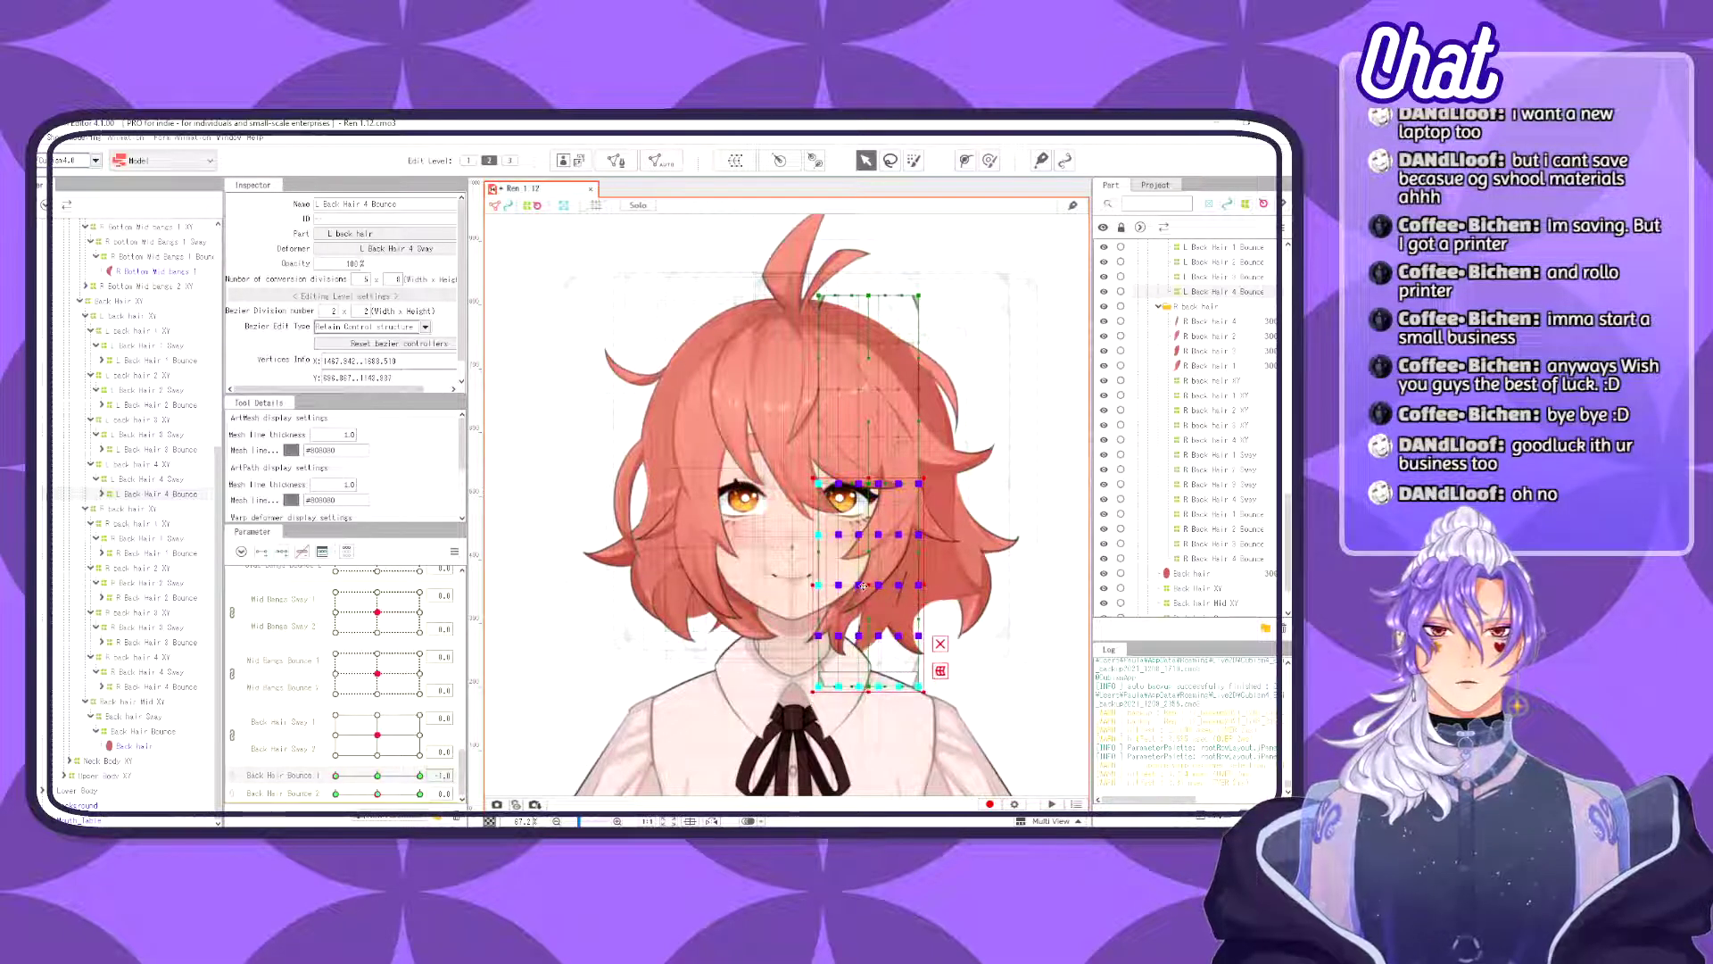
{"action": "mouse_move", "coordinate": [413, 777]}
{"action": "left_mouse_down"}
{"action": "mouse_move", "coordinate": [367, 778]}
{"action": "mouse_move", "coordinate": [428, 775]}
{"action": "left_mouse_up"}
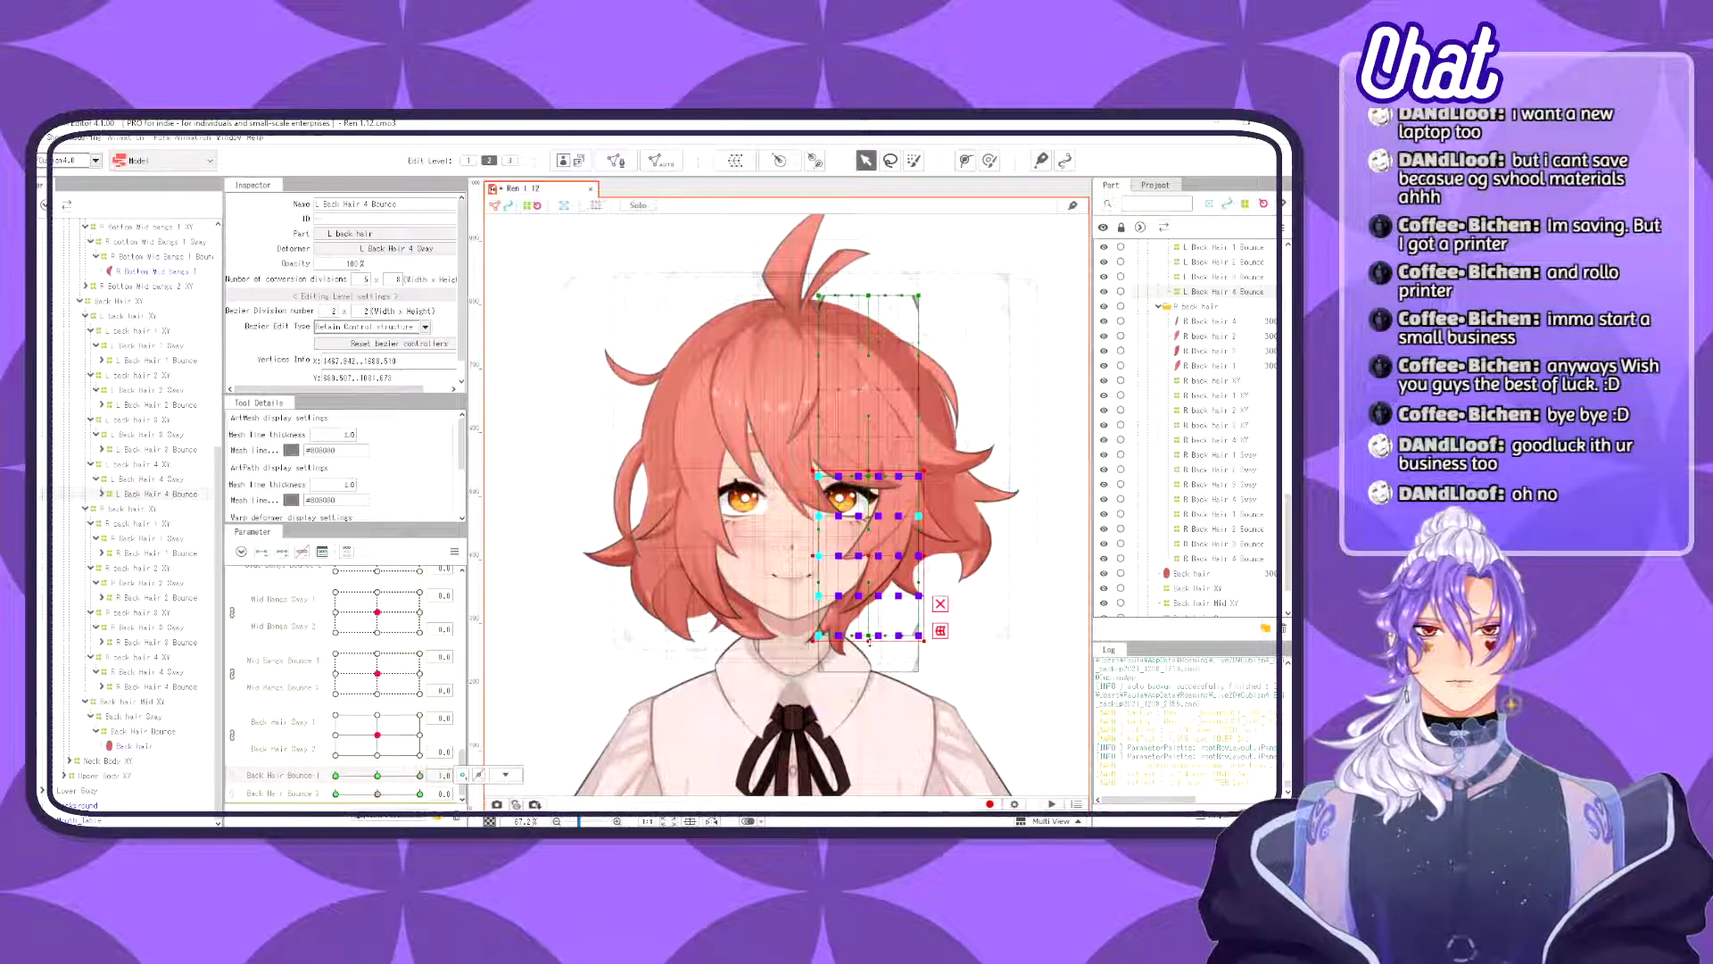
{"action": "left_click_drag", "start_coordinate": [870, 639], "coordinate": [862, 624]}
{"action": "left_click_drag", "start_coordinate": [422, 776], "coordinate": [378, 776]}
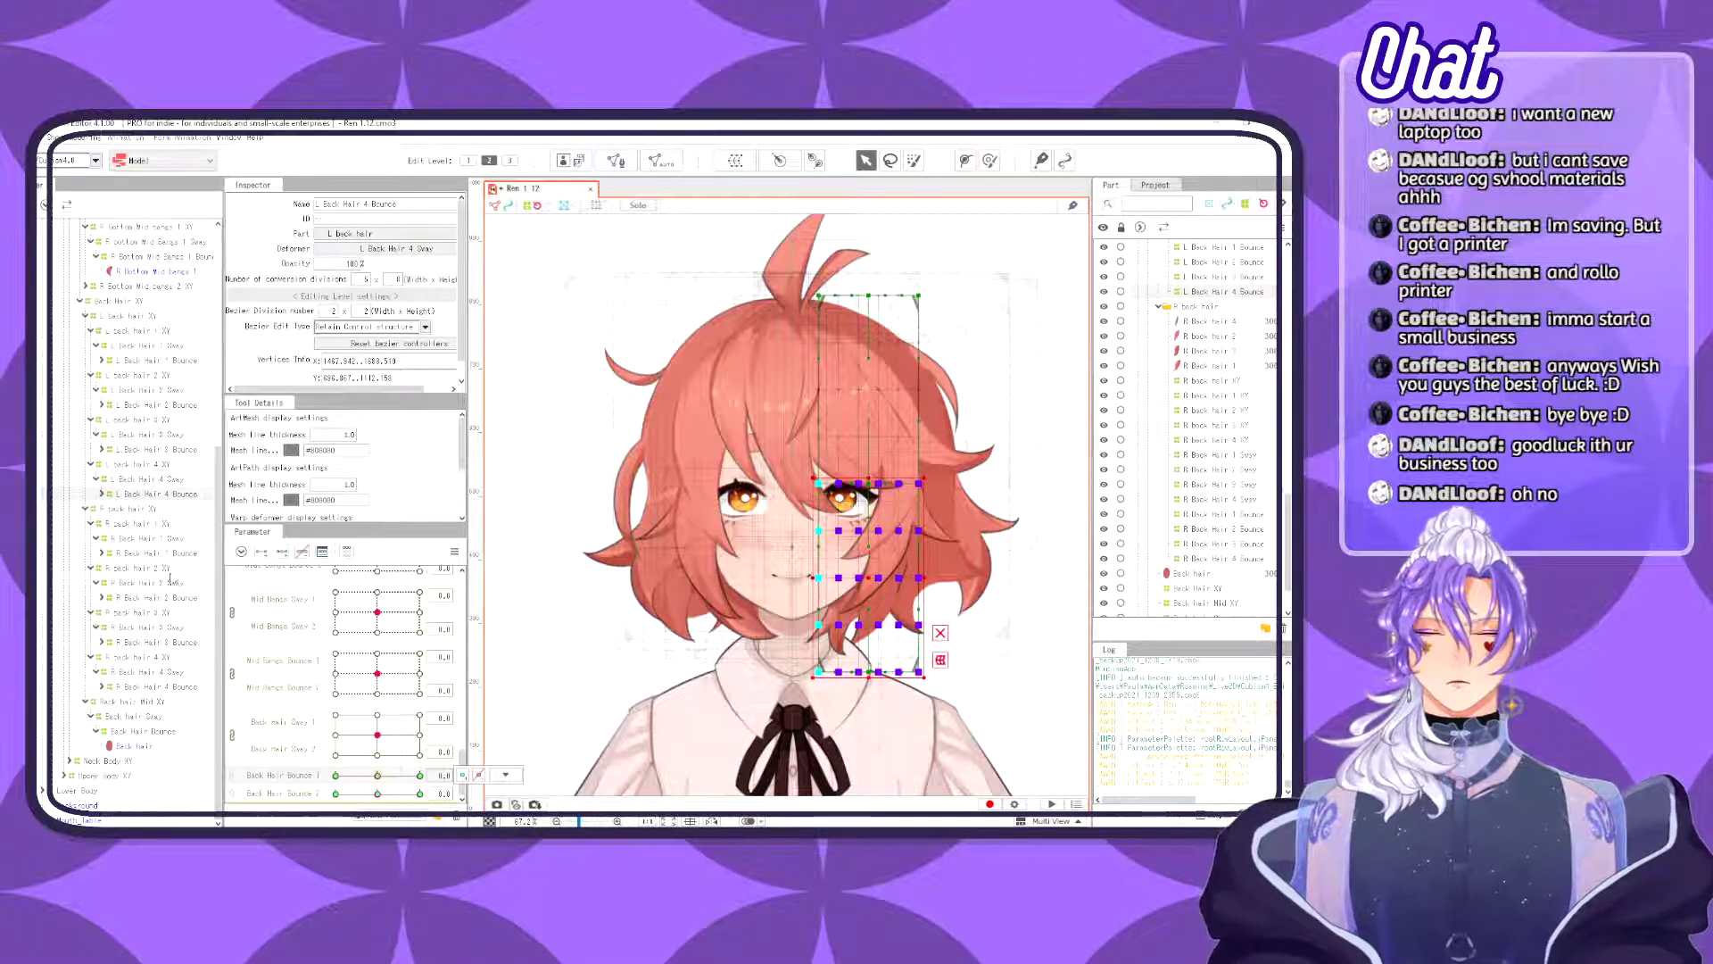
- Select the R Back Hair 1 Bounce deformer and set Back Hair Bounce 1 to 1.0
{"action": "left_click", "coordinate": [172, 554]}
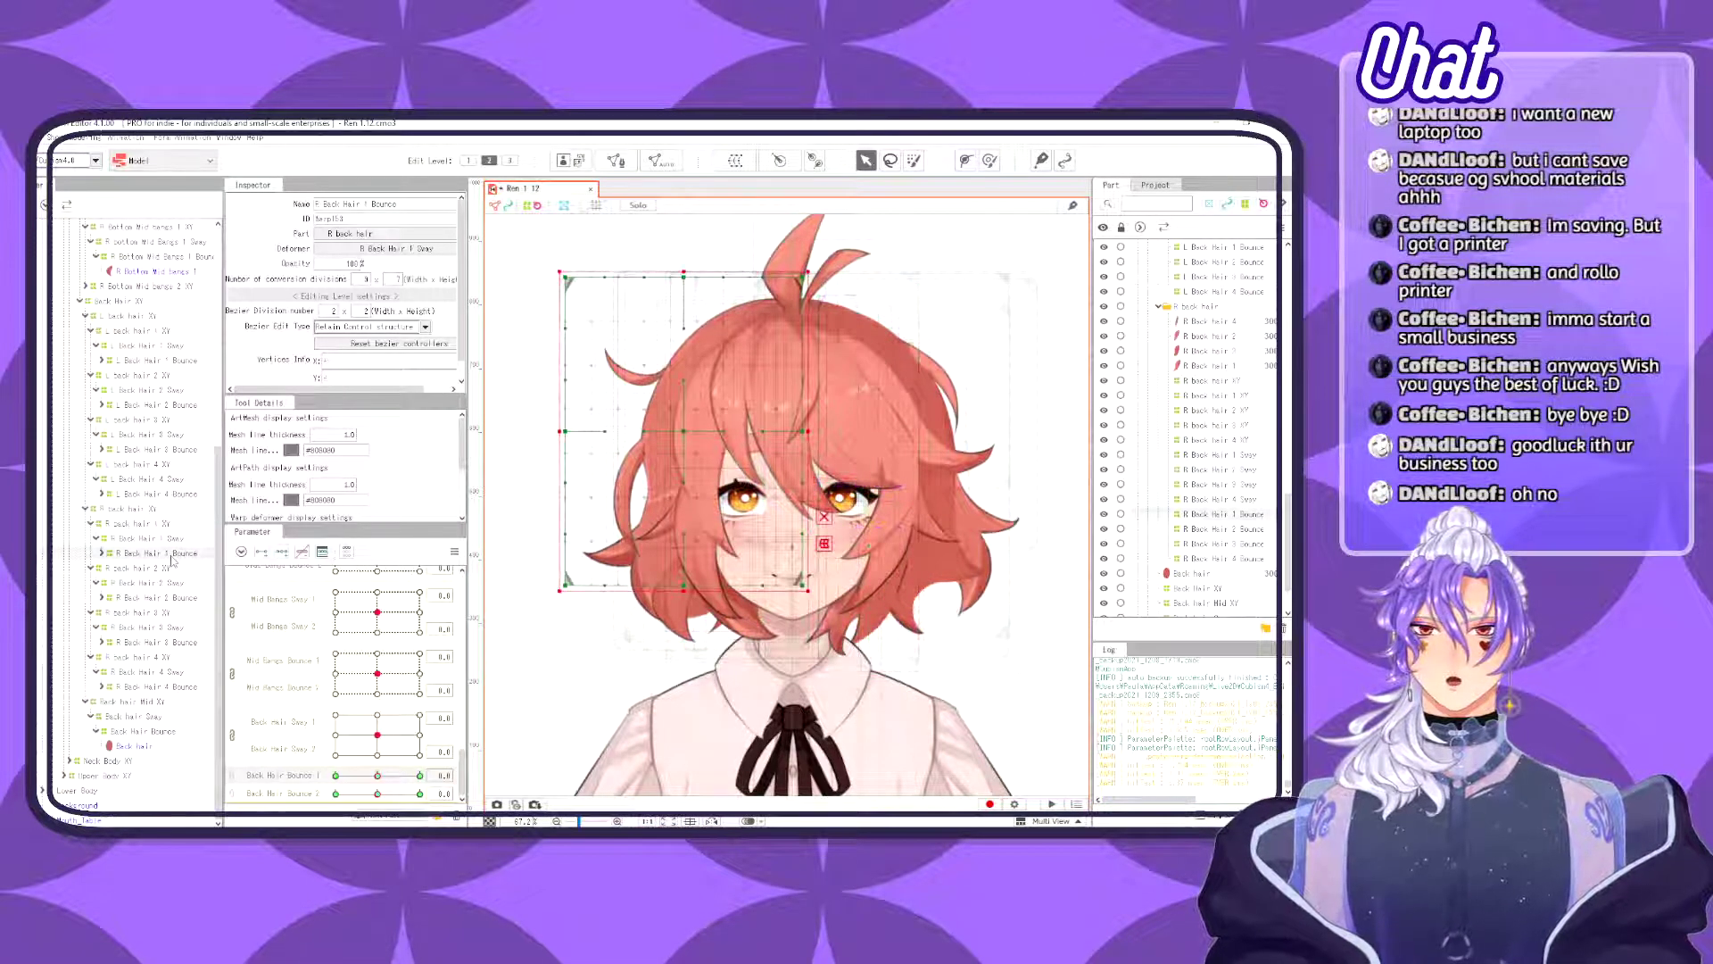
{"action": "left_click", "coordinate": [419, 775]}
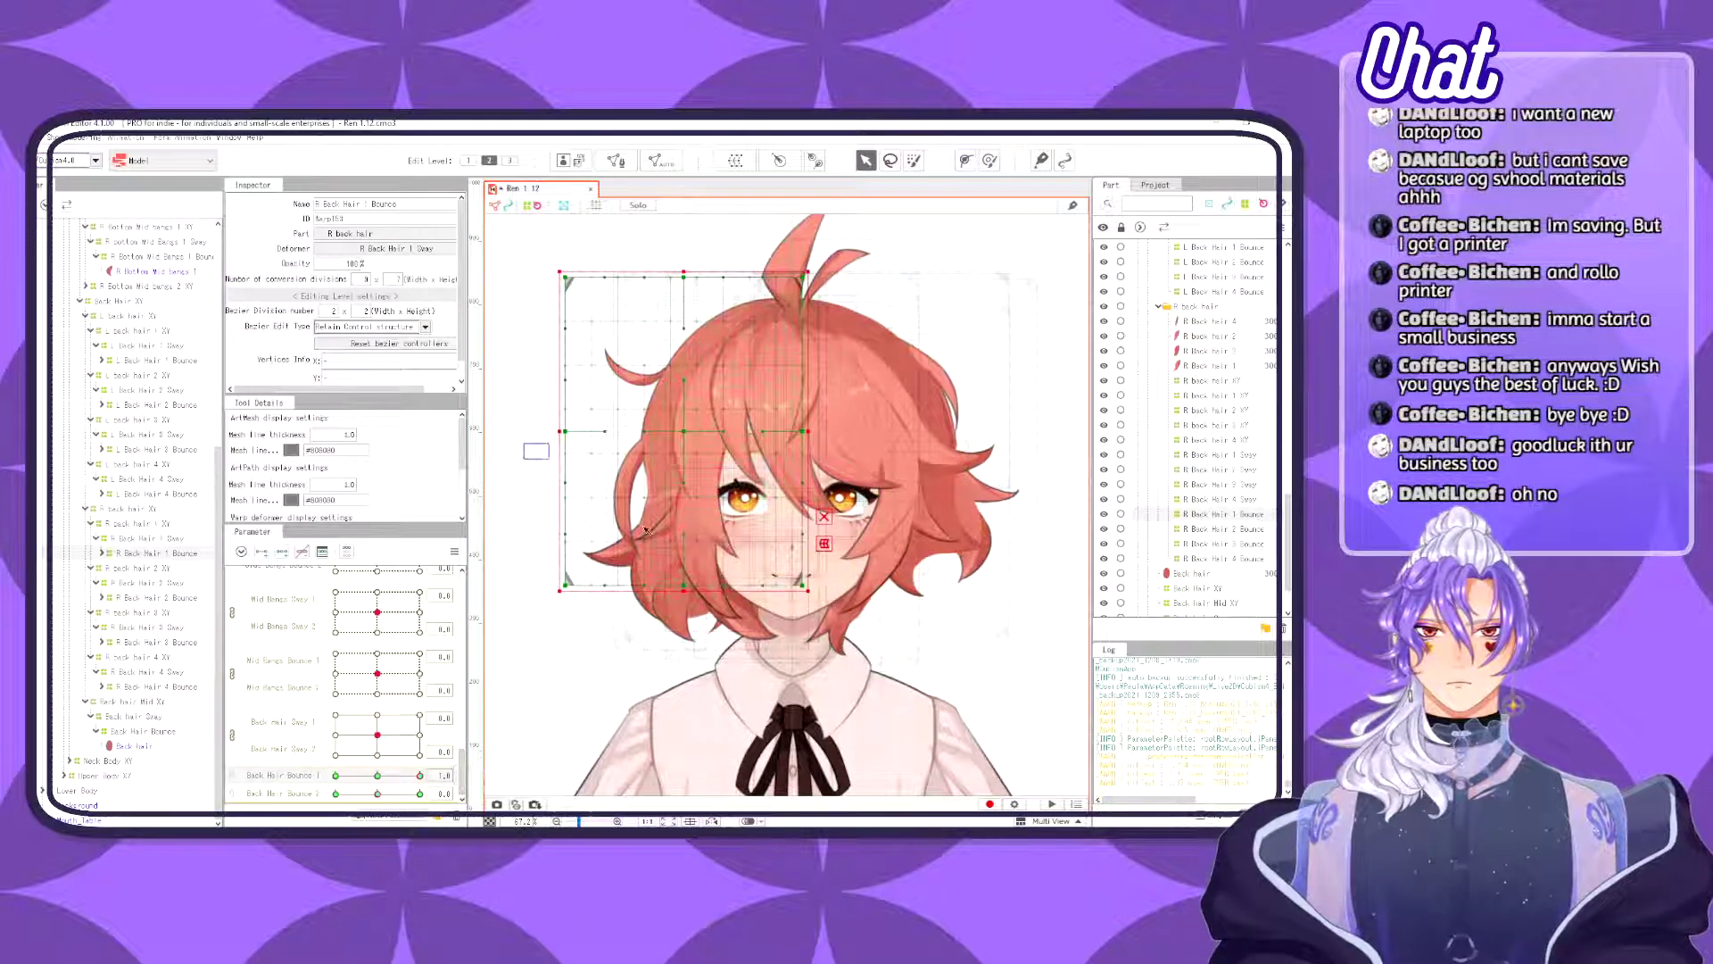
{"action": "left_click_drag", "start_coordinate": [524, 443], "coordinate": [889, 721]}
{"action": "left_click_drag", "start_coordinate": [683, 590], "coordinate": [685, 498]}
{"action": "key", "text": "ctrl+z"}
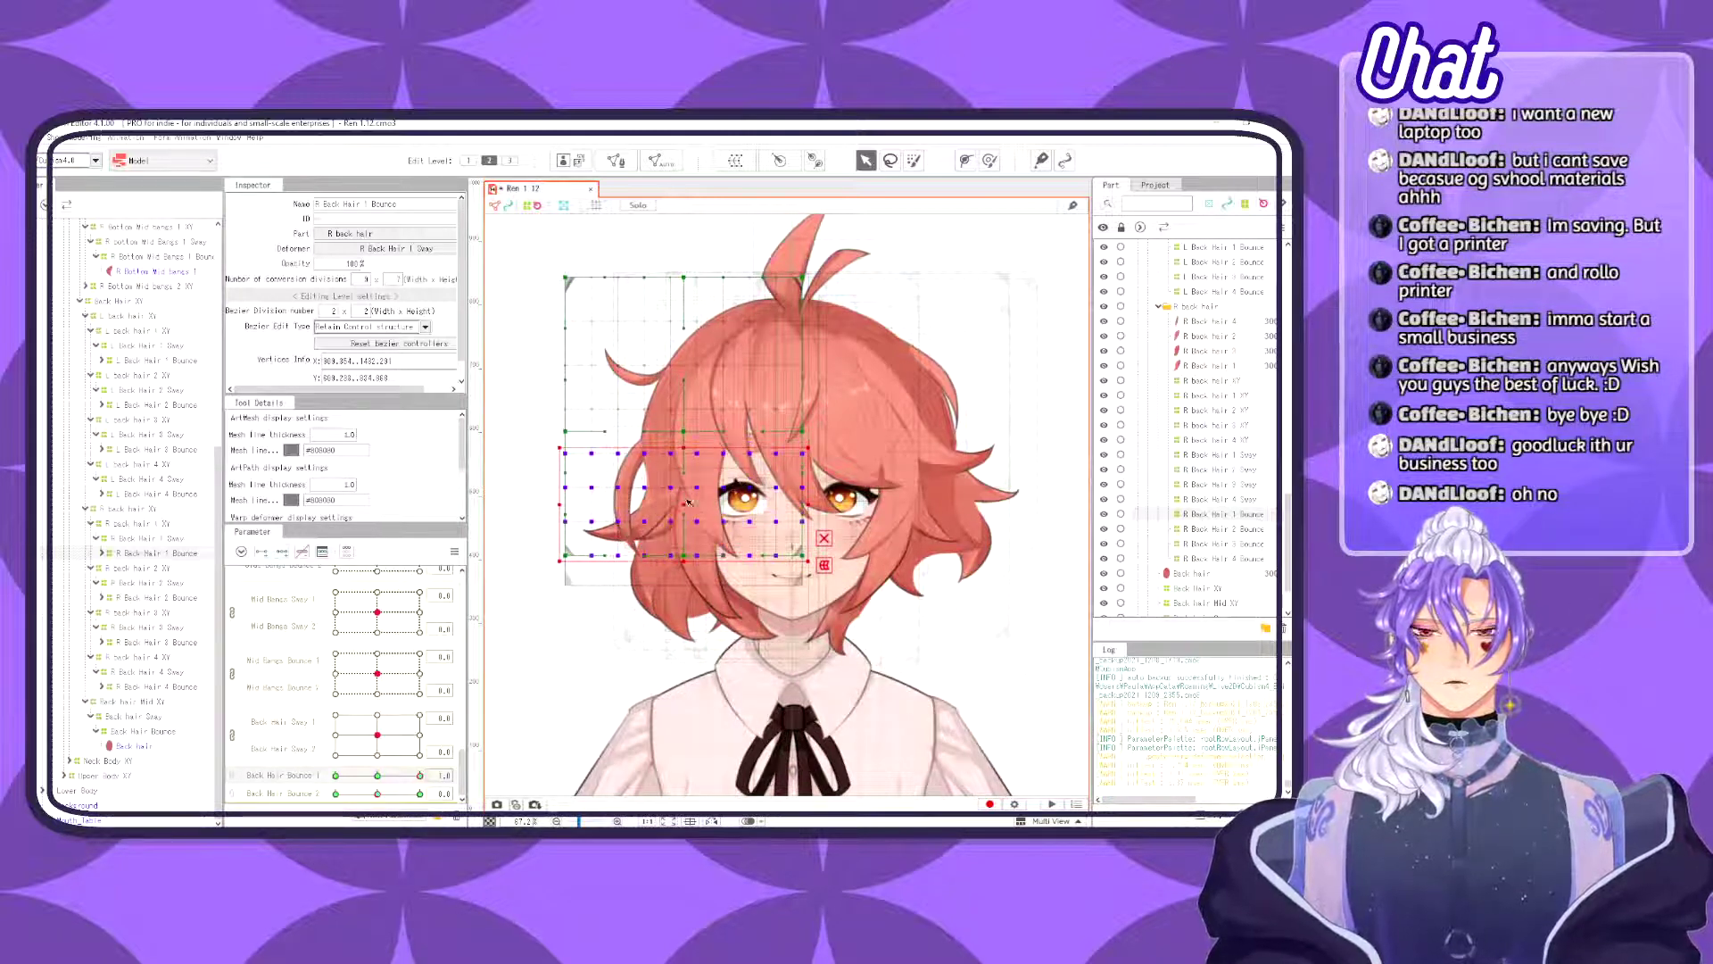
{"action": "key", "text": "ctrl+z"}
- Raise and compress the lower grid points of R Back Hair 1 Bounce at Back Hair Bounce 1 = 1.0, and stretch them downward at -1.0
{"action": "left_click_drag", "start_coordinate": [527, 661], "coordinate": [849, 472]}
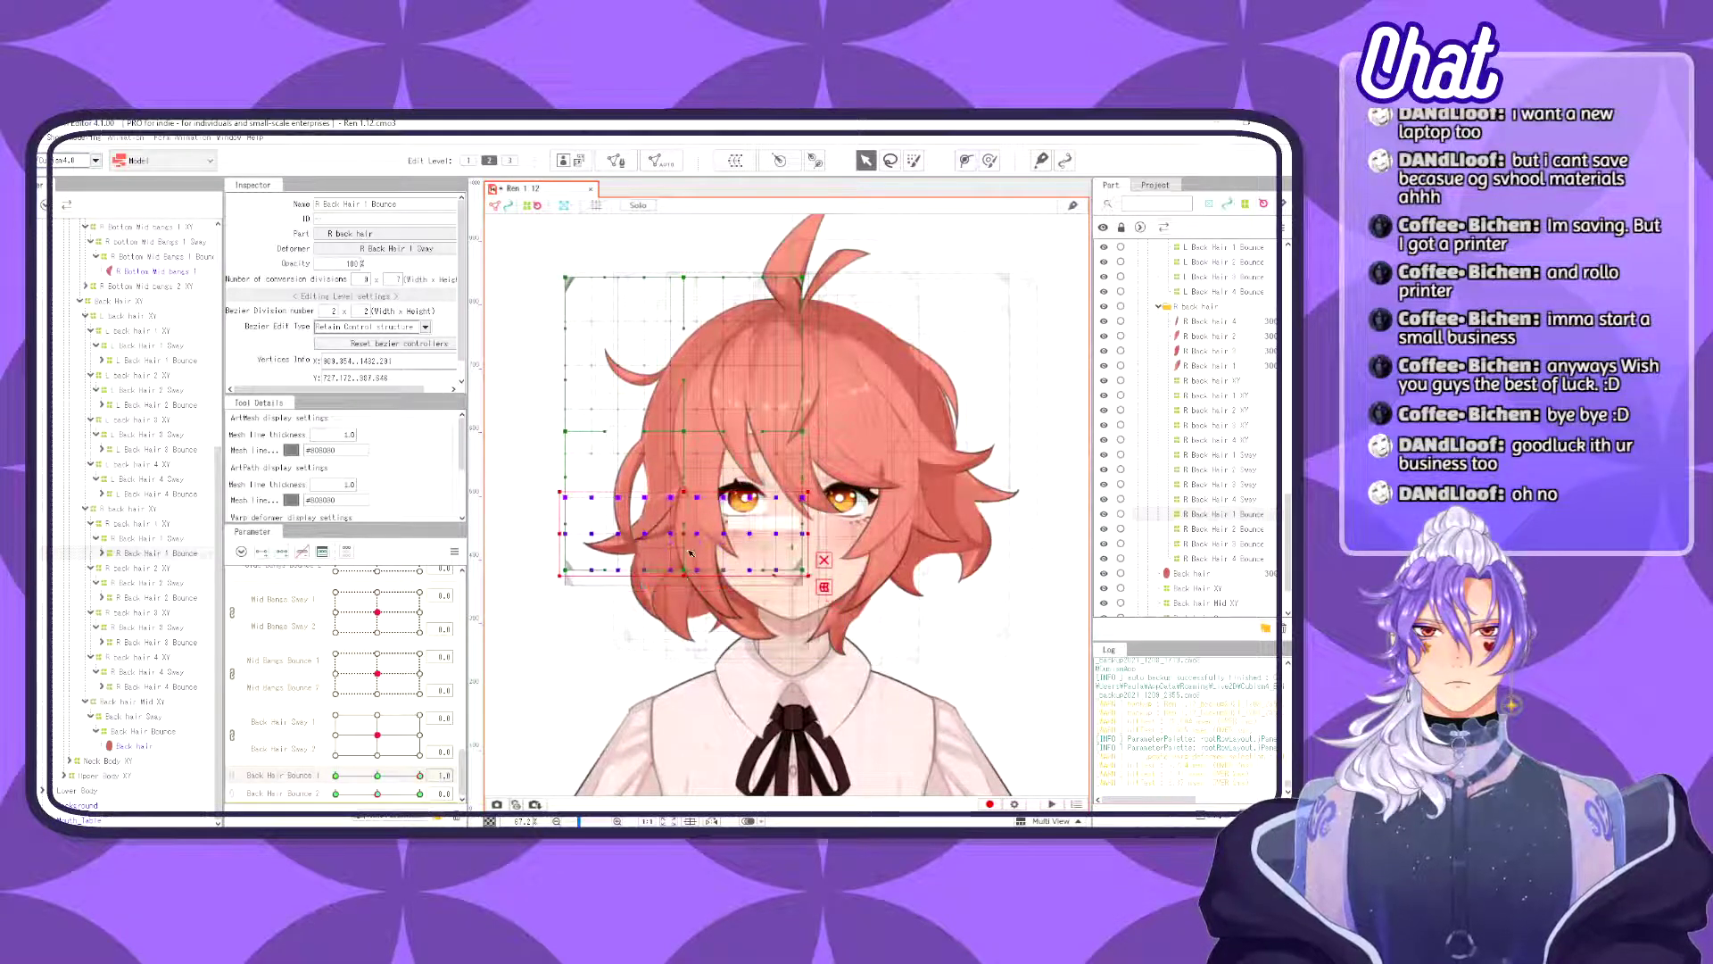
{"action": "left_click_drag", "start_coordinate": [690, 553], "coordinate": [688, 526]}
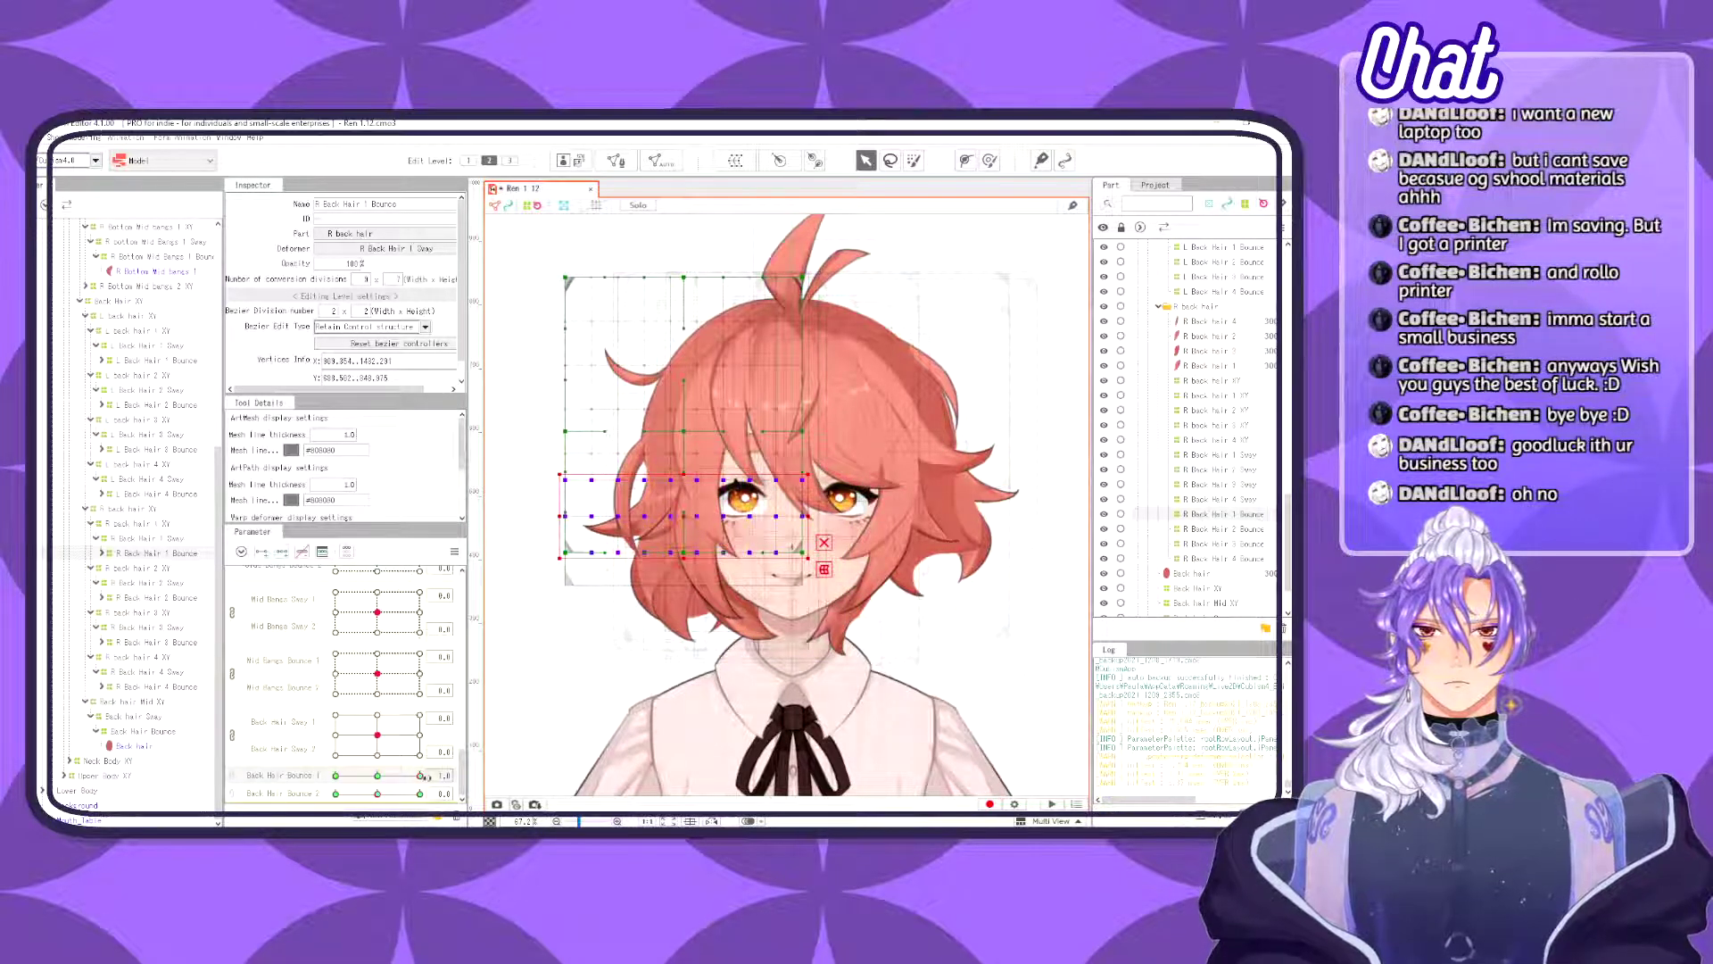
{"action": "left_click_drag", "start_coordinate": [425, 777], "coordinate": [336, 777]}
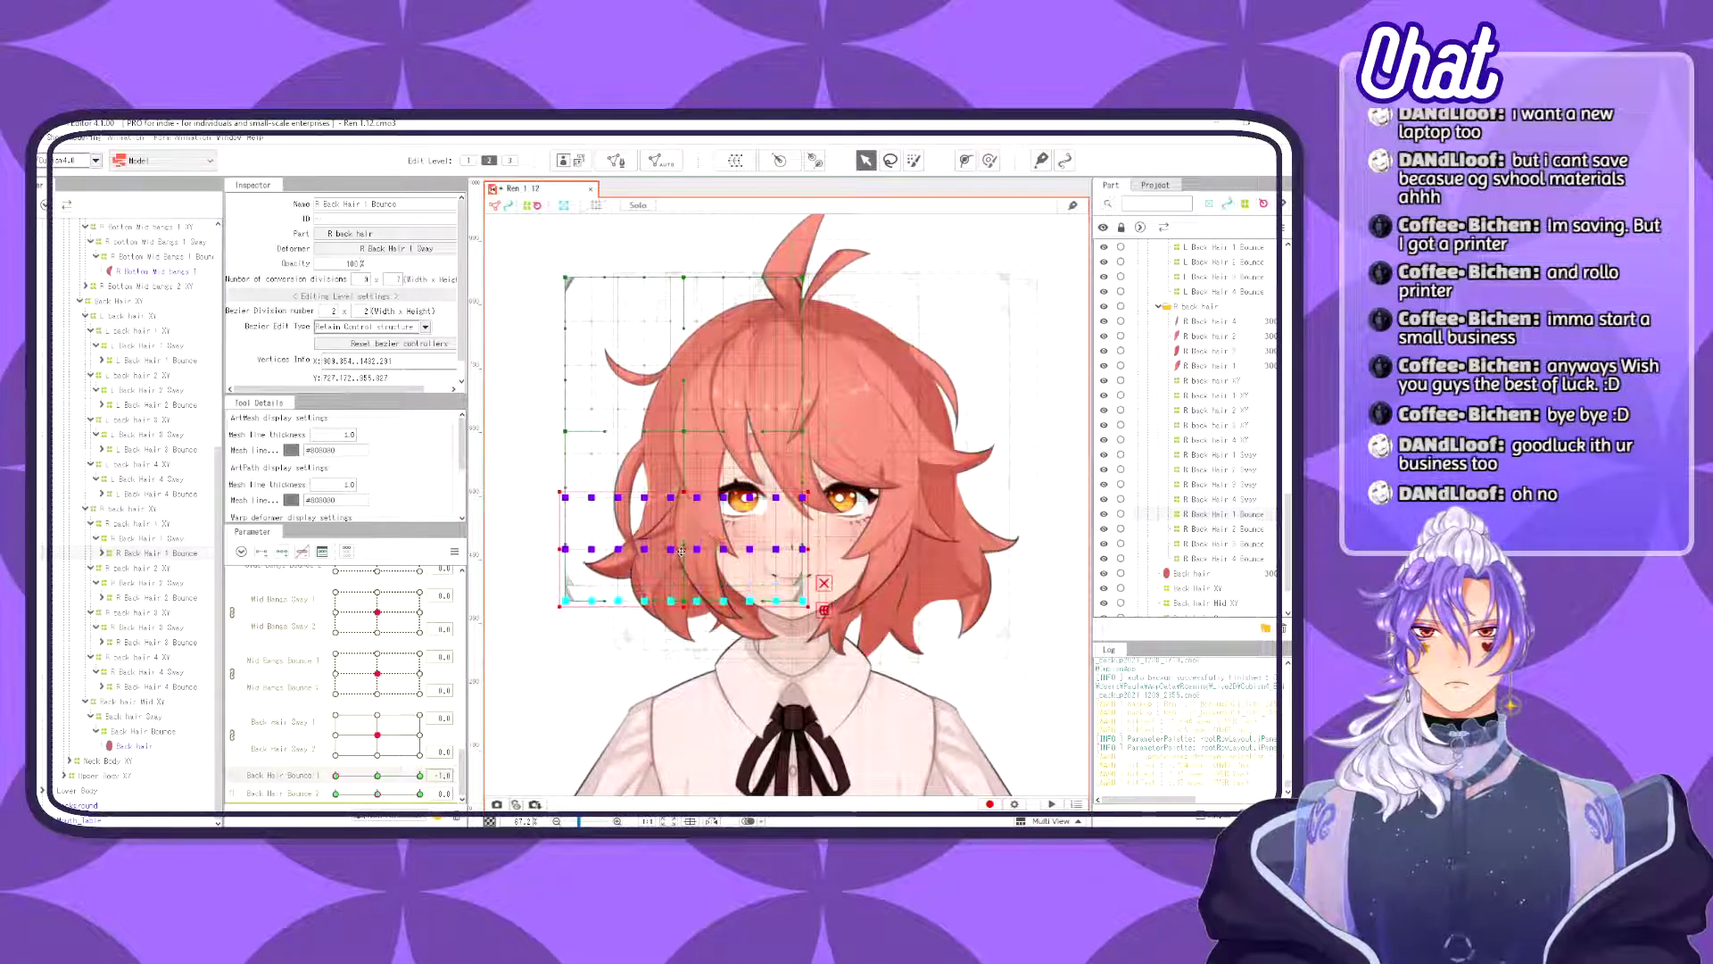
{"action": "left_click", "coordinate": [366, 778]}
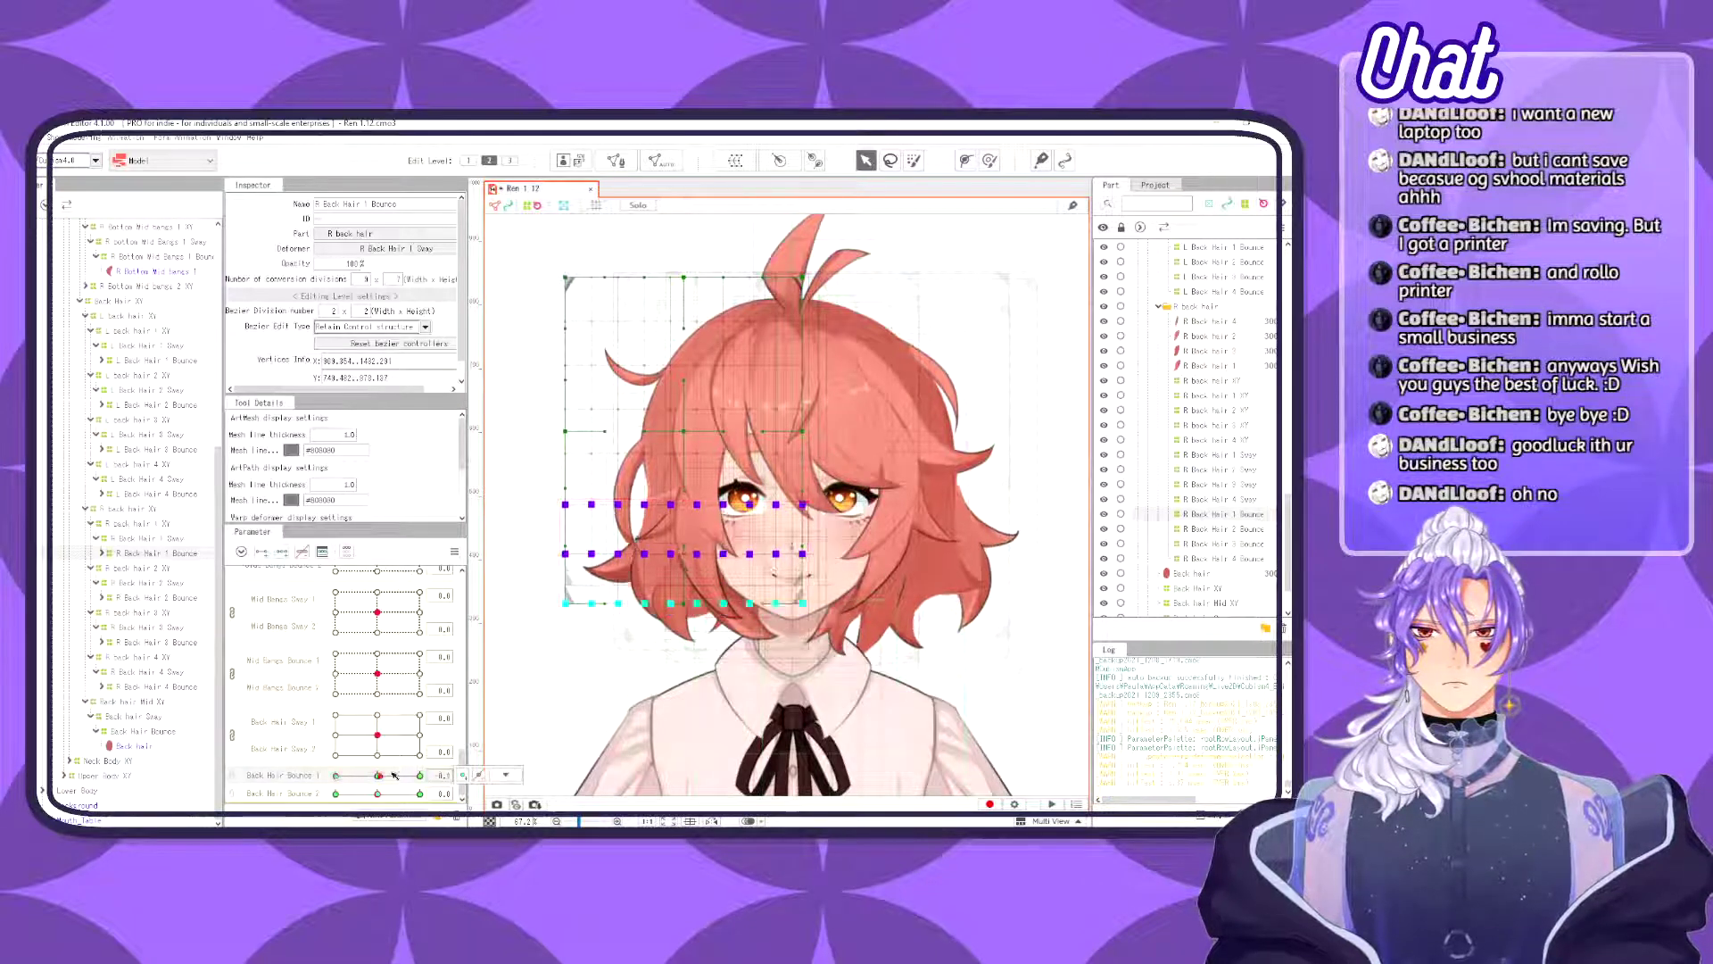
{"action": "left_click_drag", "start_coordinate": [320, 785], "coordinate": [376, 773]}
{"action": "left_click", "coordinate": [352, 775]}
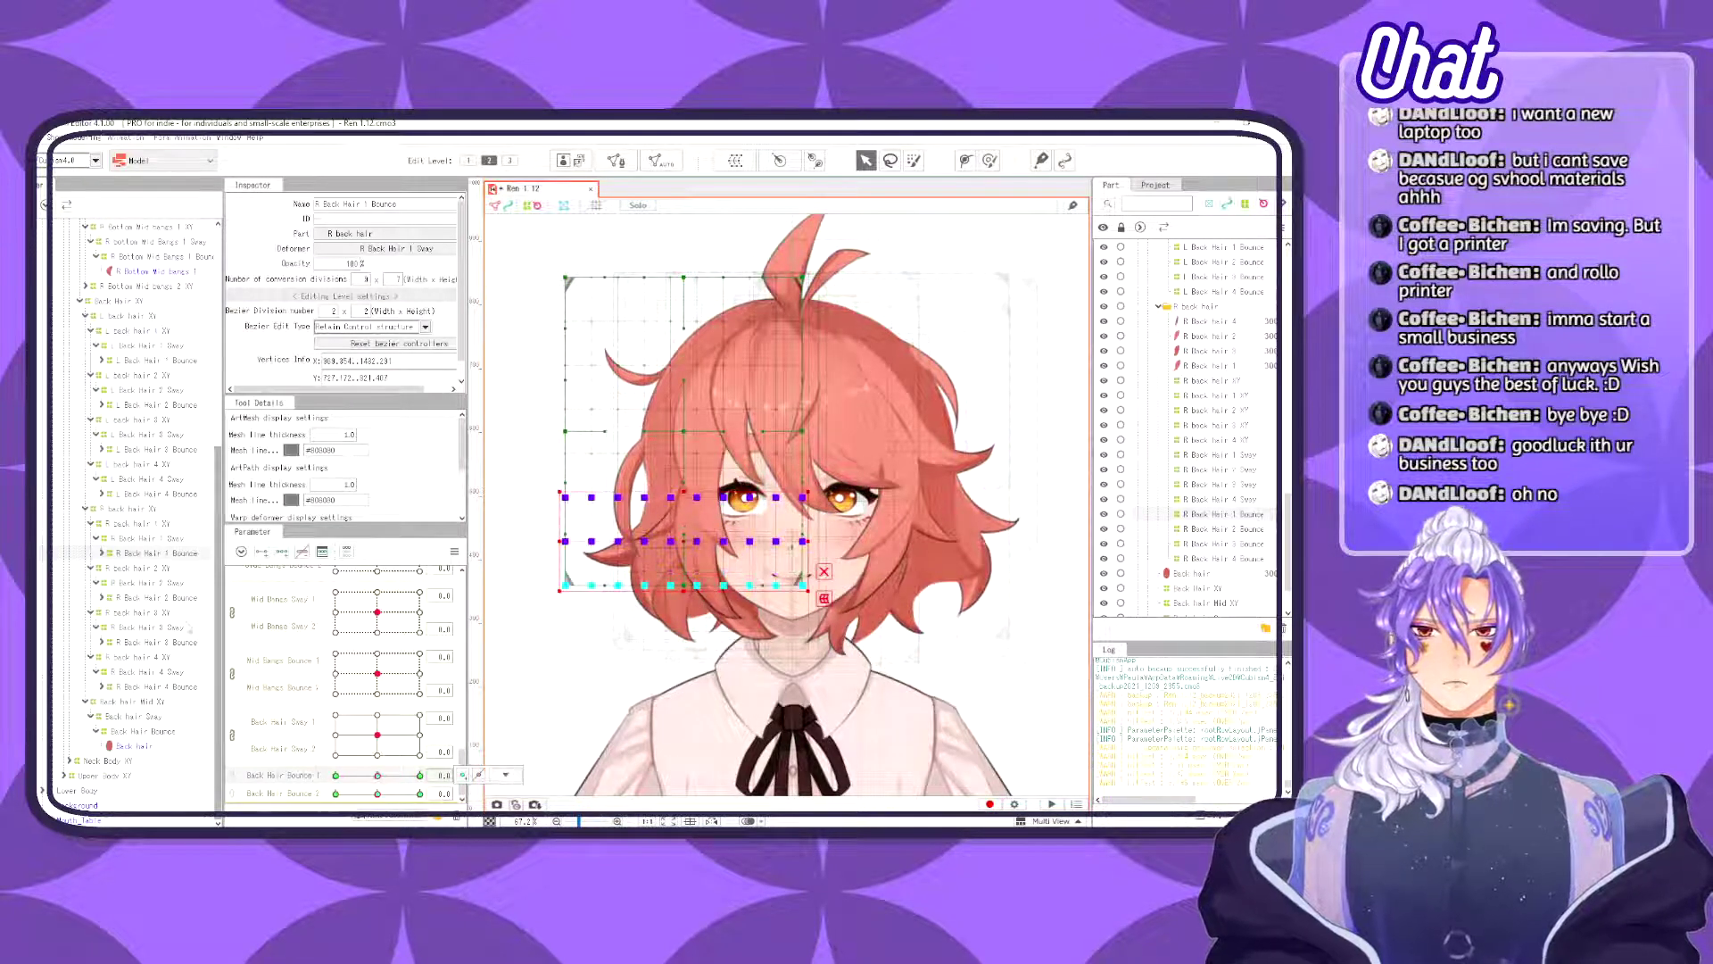
- Select the lower grid points of the R Back Hair 2 Bounce deformer
{"action": "left_click", "coordinate": [156, 597]}
{"action": "left_click_drag", "start_coordinate": [501, 728], "coordinate": [920, 496]}
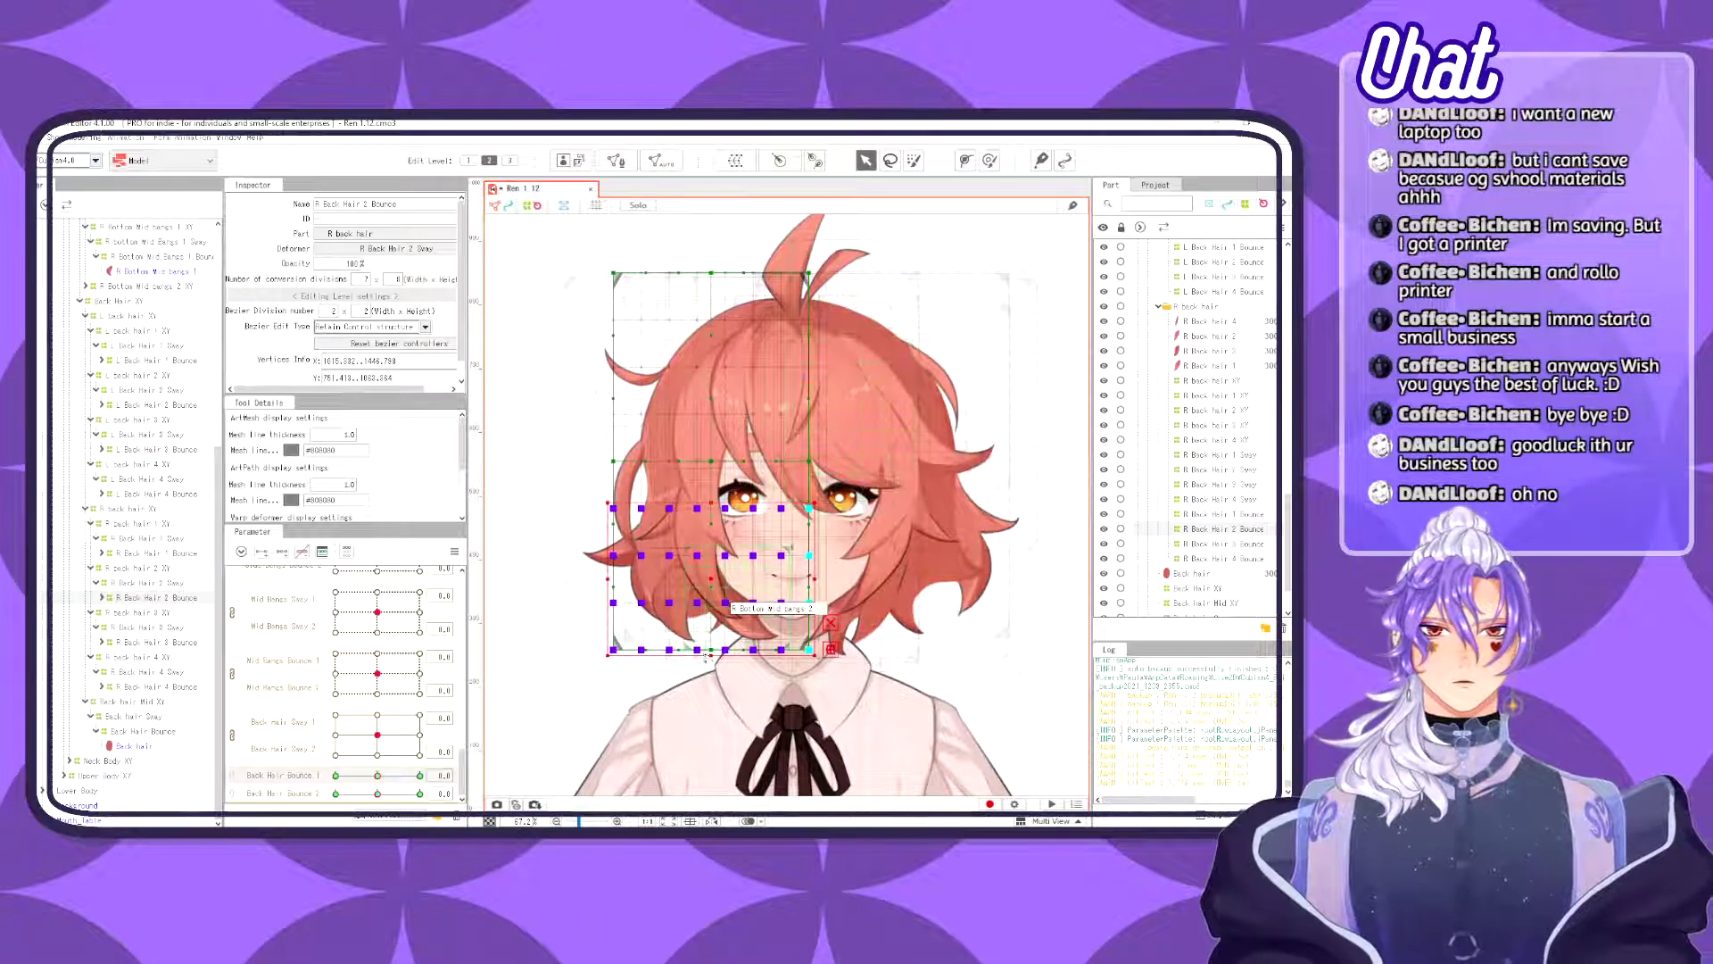
{"action": "left_click_drag", "start_coordinate": [709, 654], "coordinate": [727, 616]}
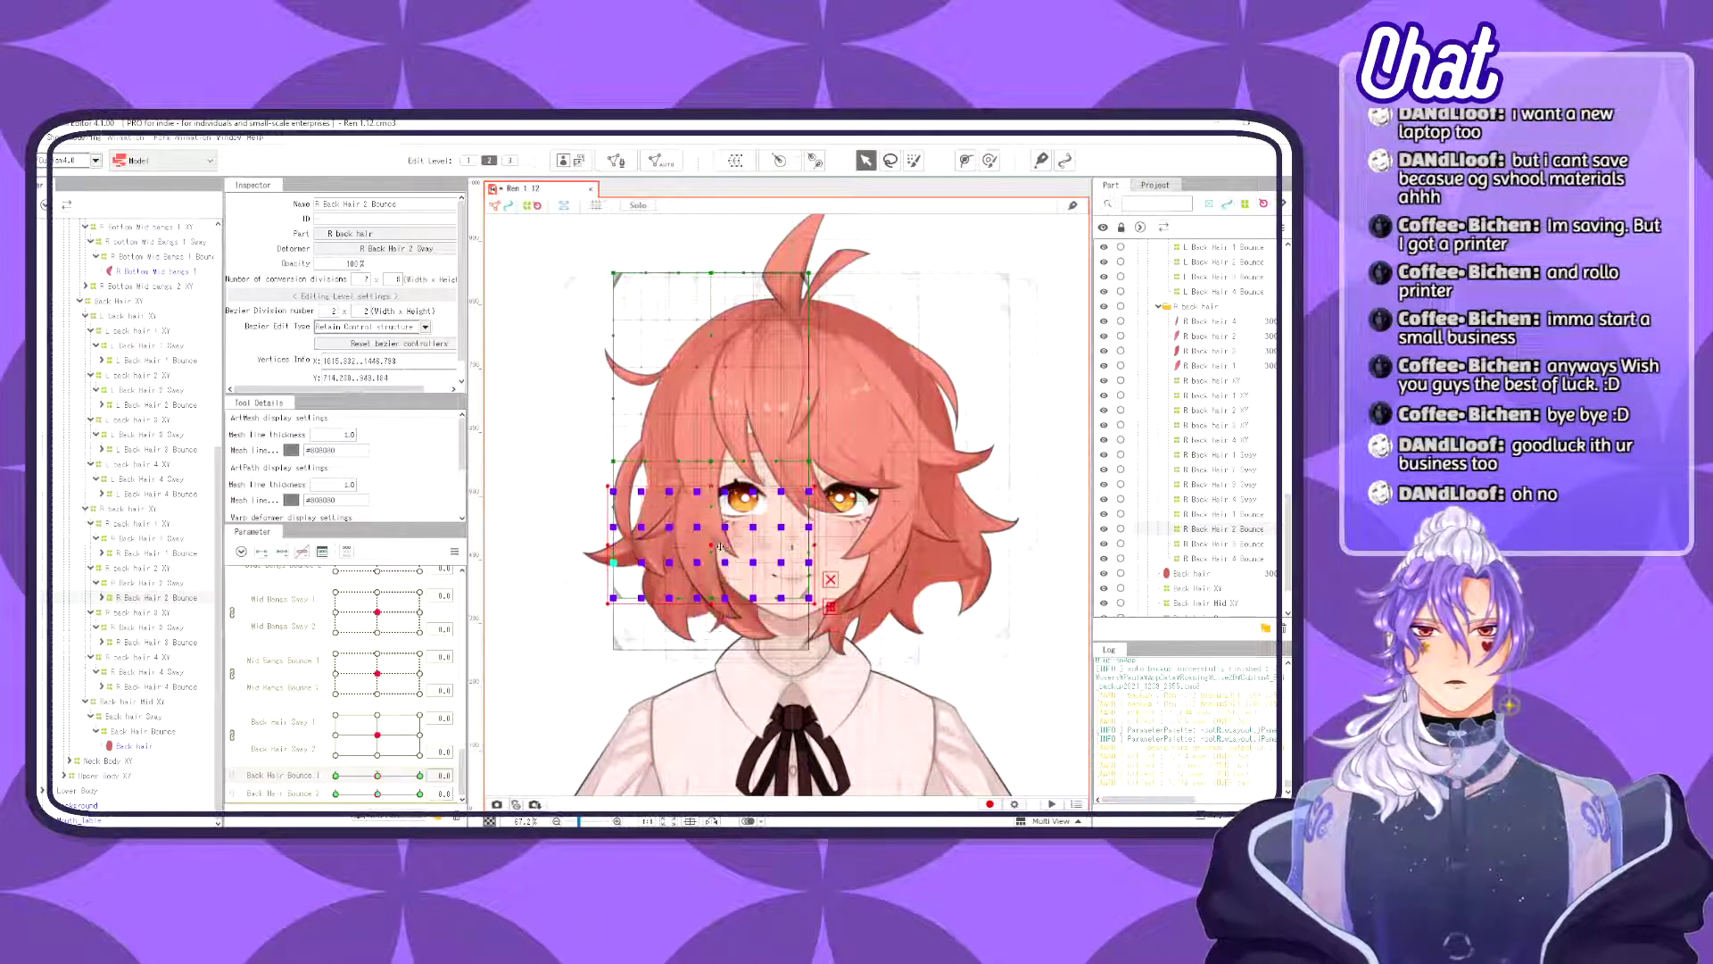
{"action": "key", "text": "ctrl+z"}
{"action": "key", "text": "ctrl+z"}
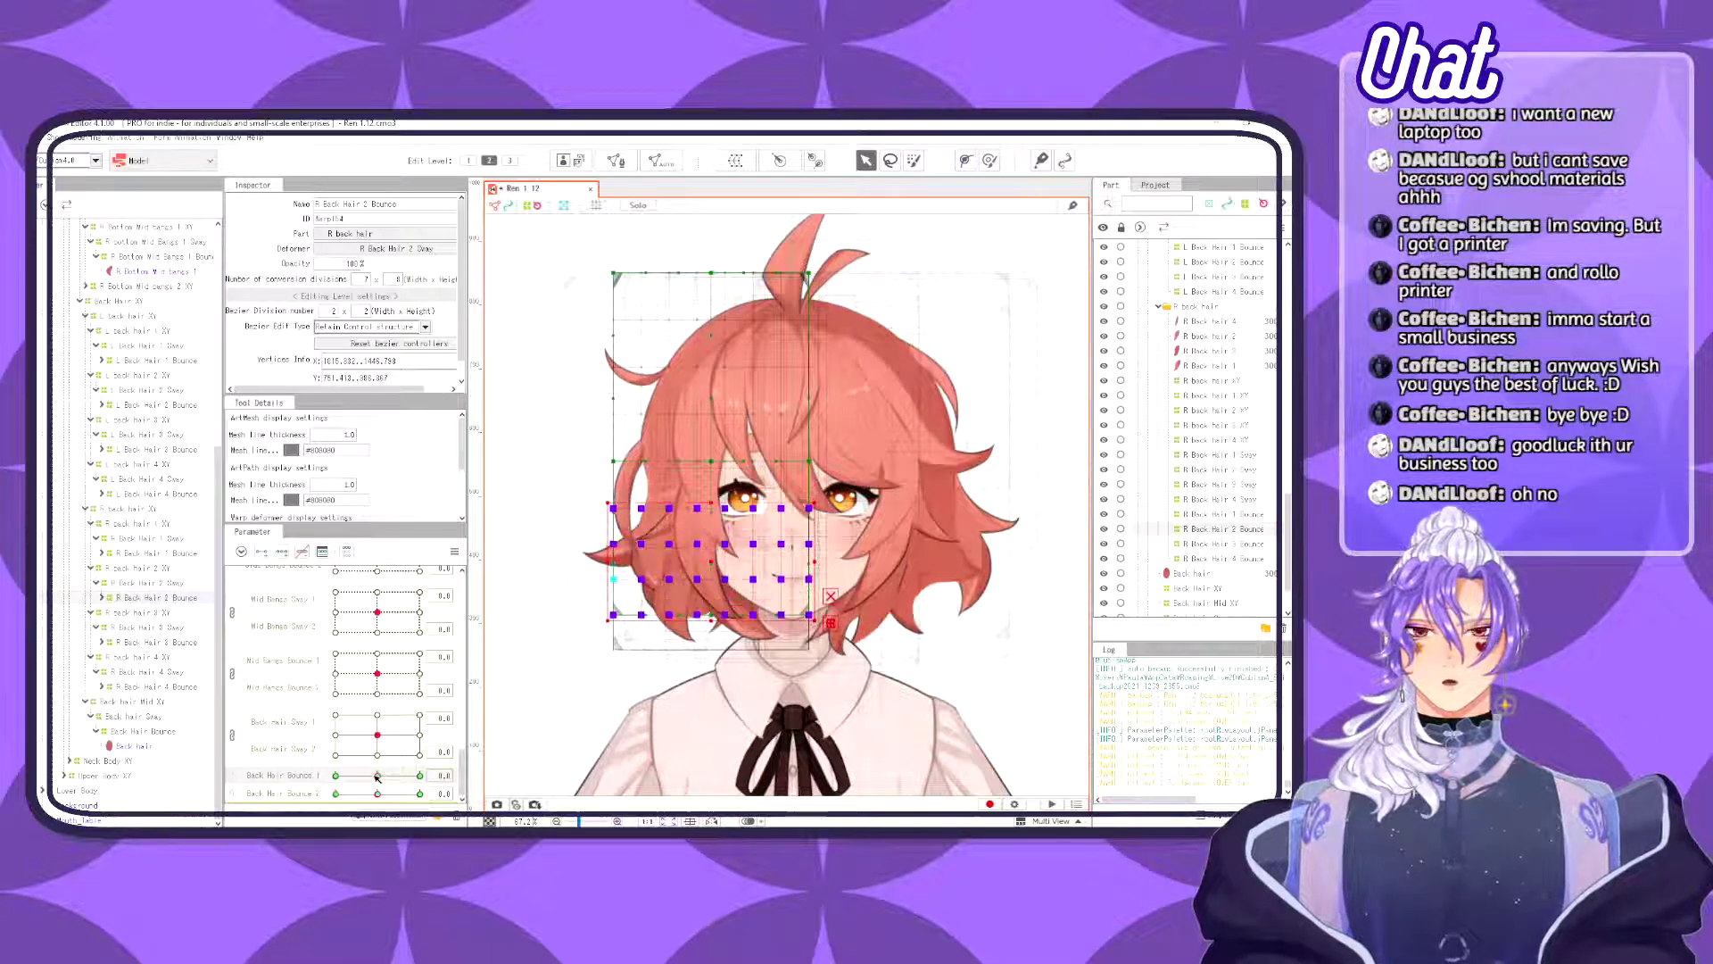
- At Back Hair Bounce 1 = 1.0, raise and compress the lower grid points of R Back Hair 2 Bounce
{"action": "left_click", "coordinate": [424, 776]}
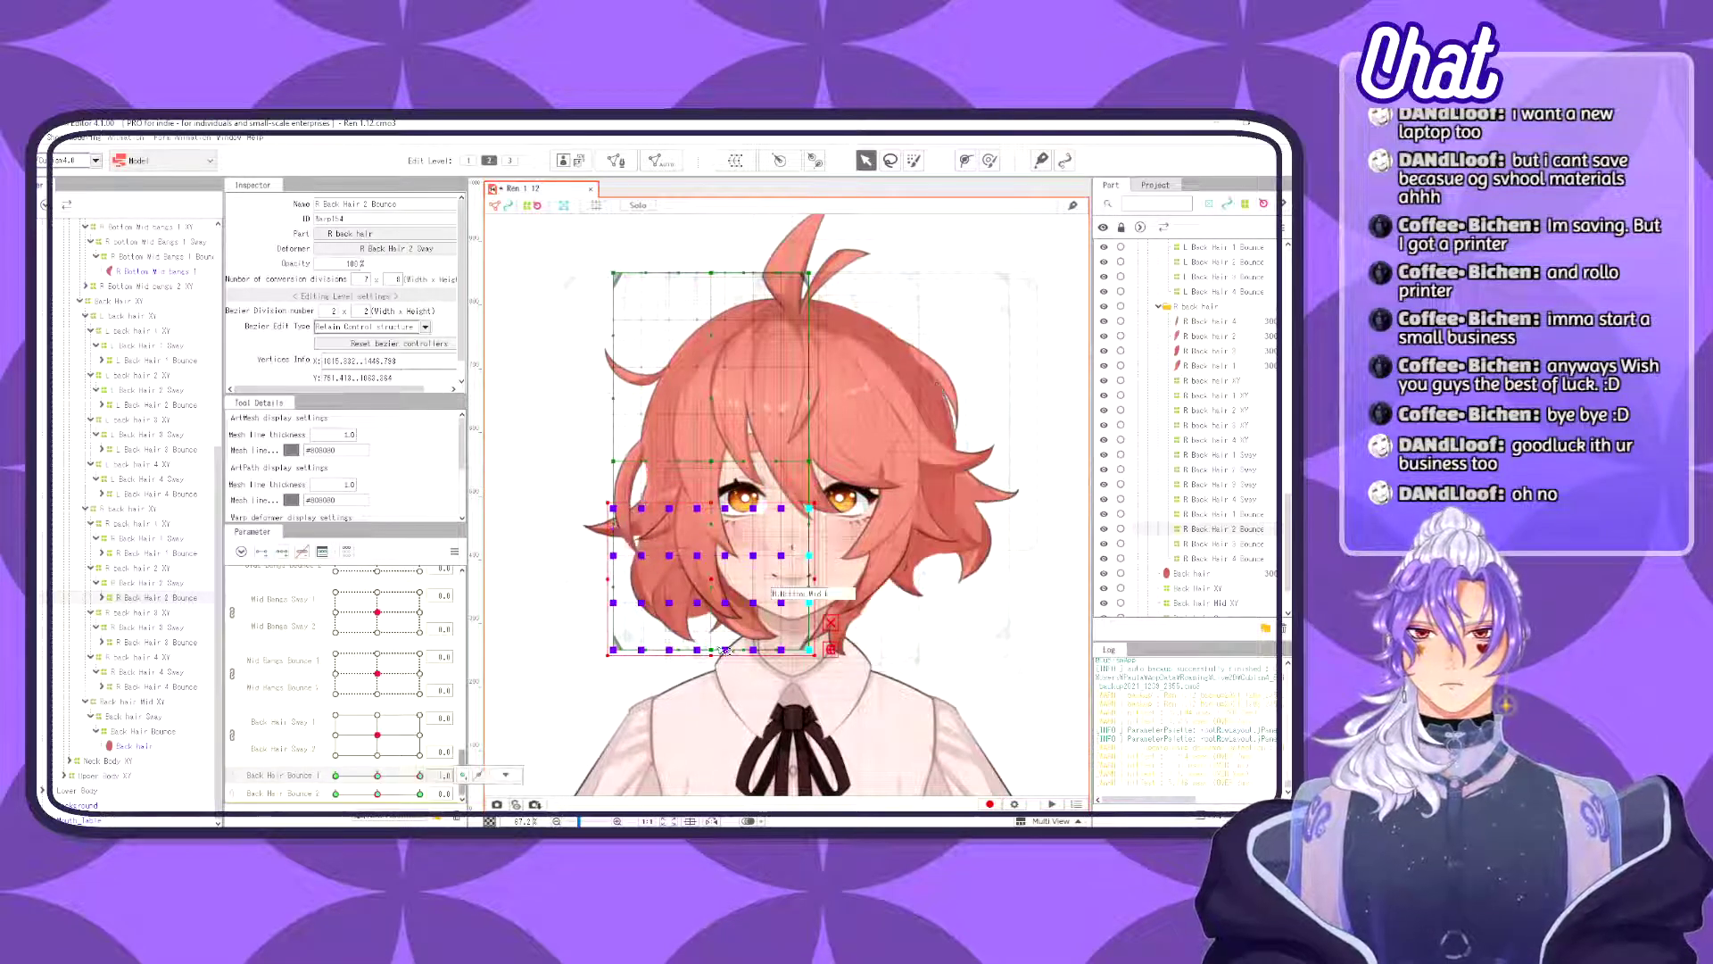
{"action": "left_click_drag", "start_coordinate": [707, 658], "coordinate": [715, 604]}
- Raise and compress the lower grid points of R Back Hair 3 Bounce at Back Hair Bounce 1 = 1.0, and stretch them downward at -1.0
{"action": "left_click", "coordinate": [186, 642]}
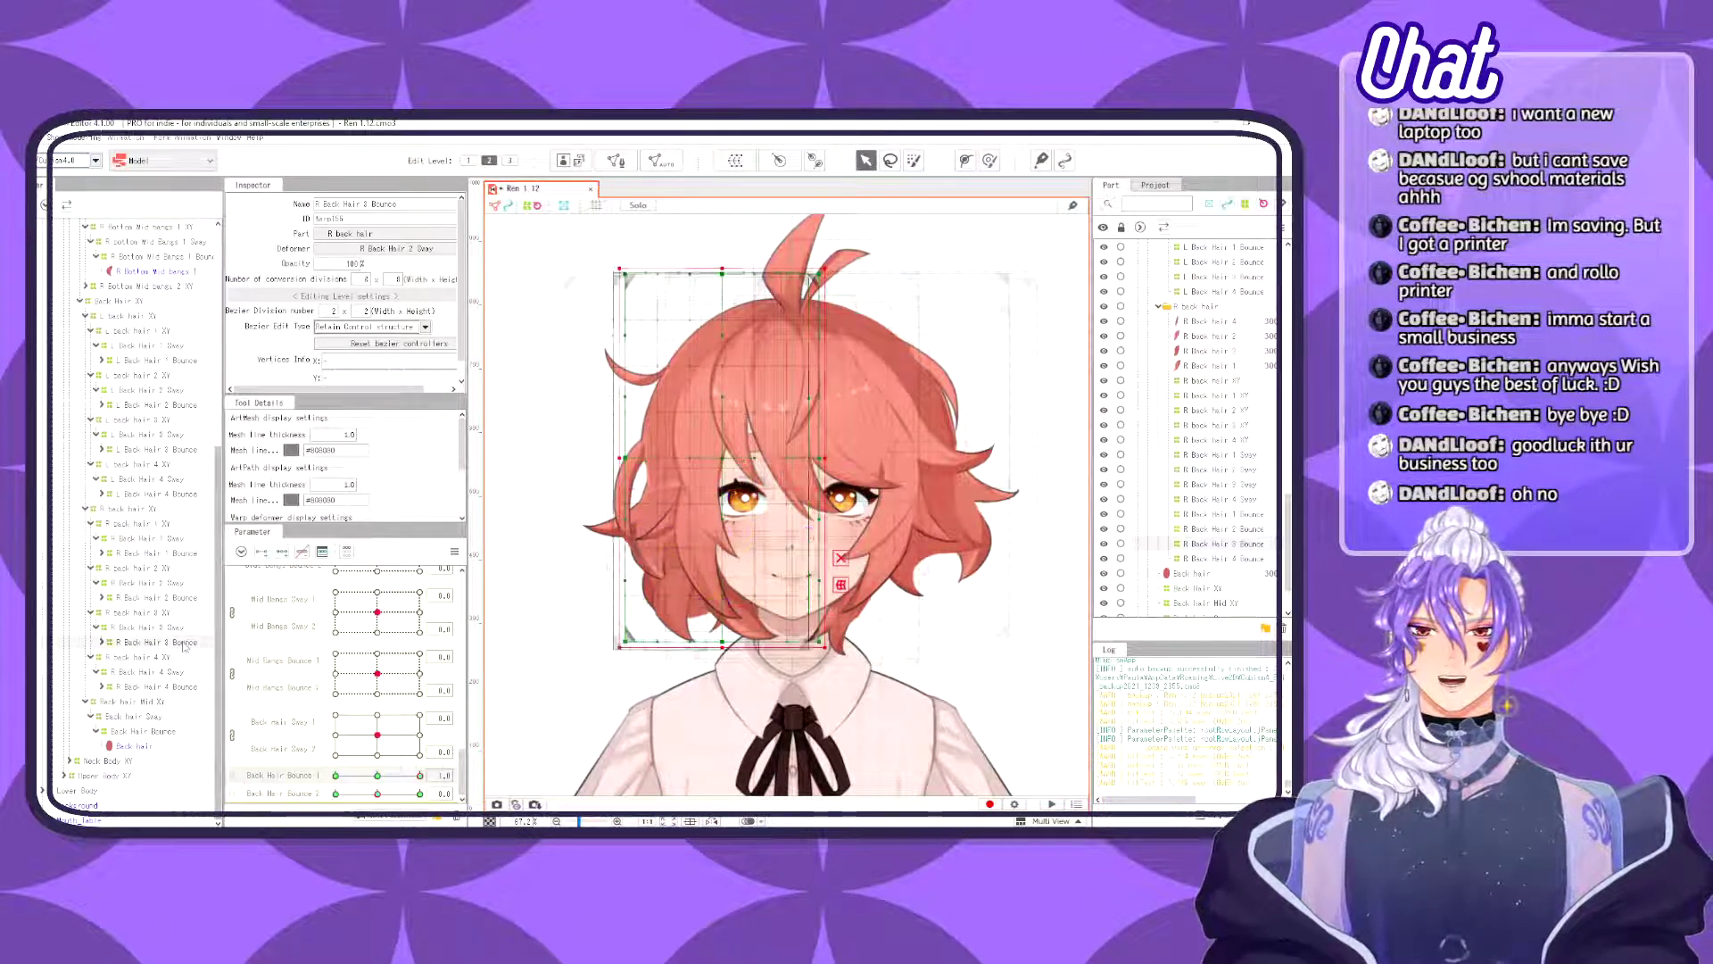
{"action": "left_click_drag", "start_coordinate": [681, 634], "coordinate": [866, 484]}
{"action": "left_click_drag", "start_coordinate": [722, 646], "coordinate": [719, 551]}
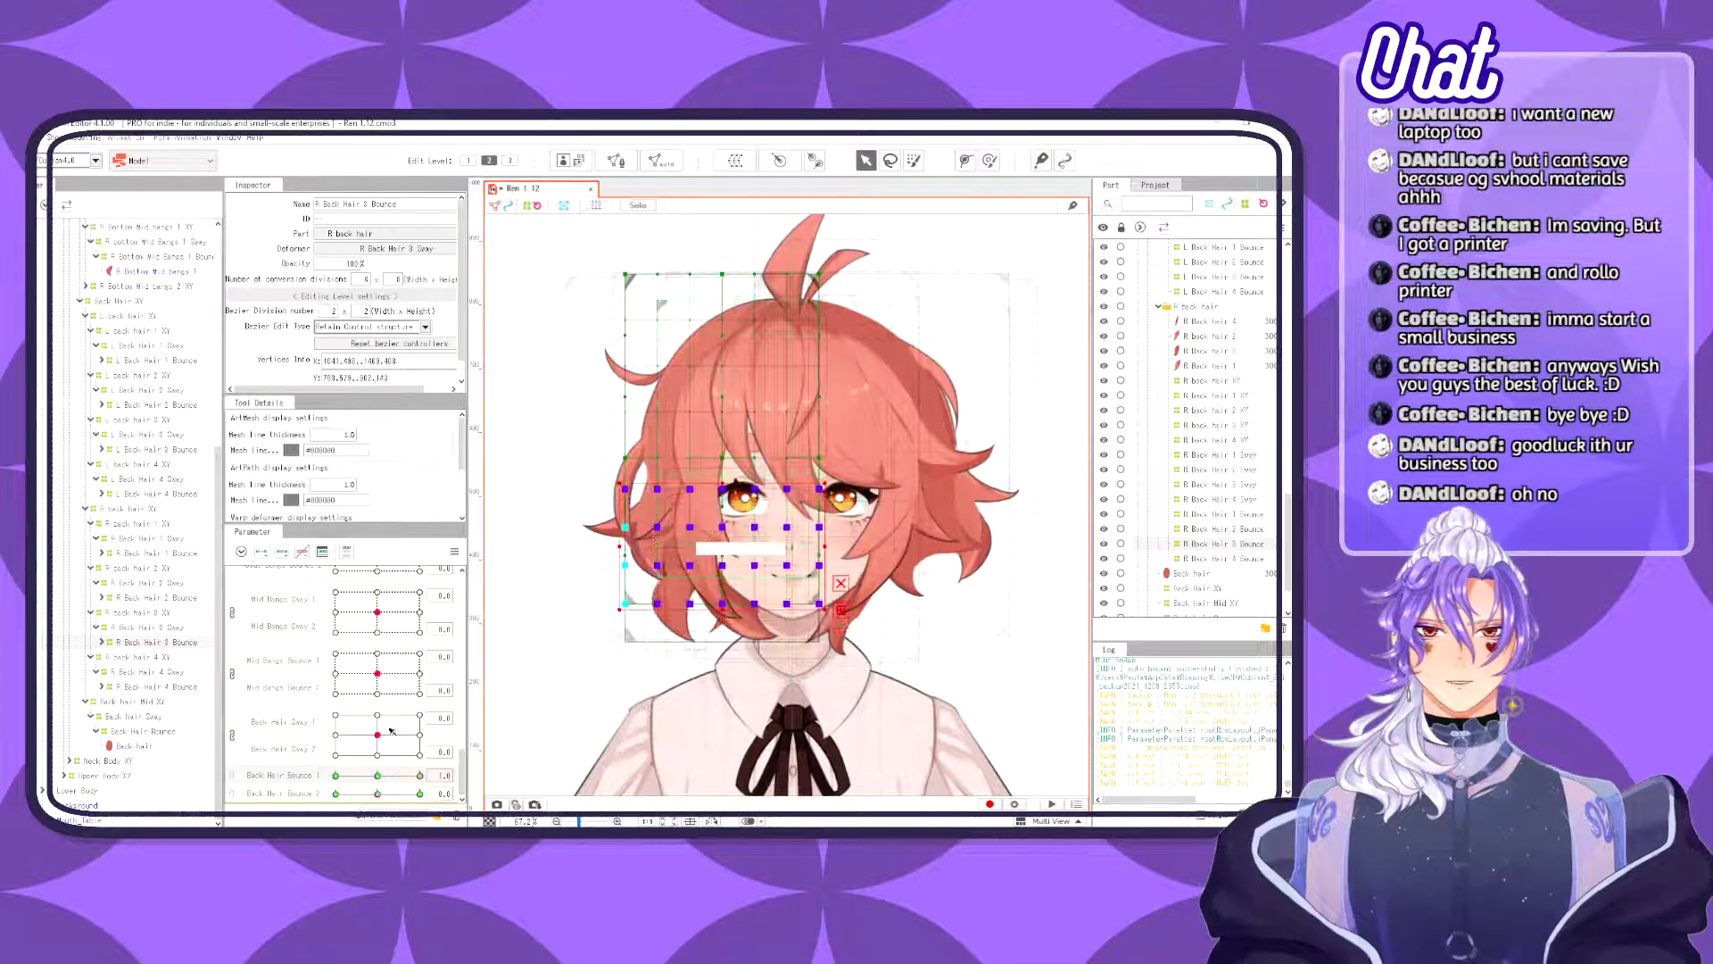
{"action": "left_click", "coordinate": [336, 776]}
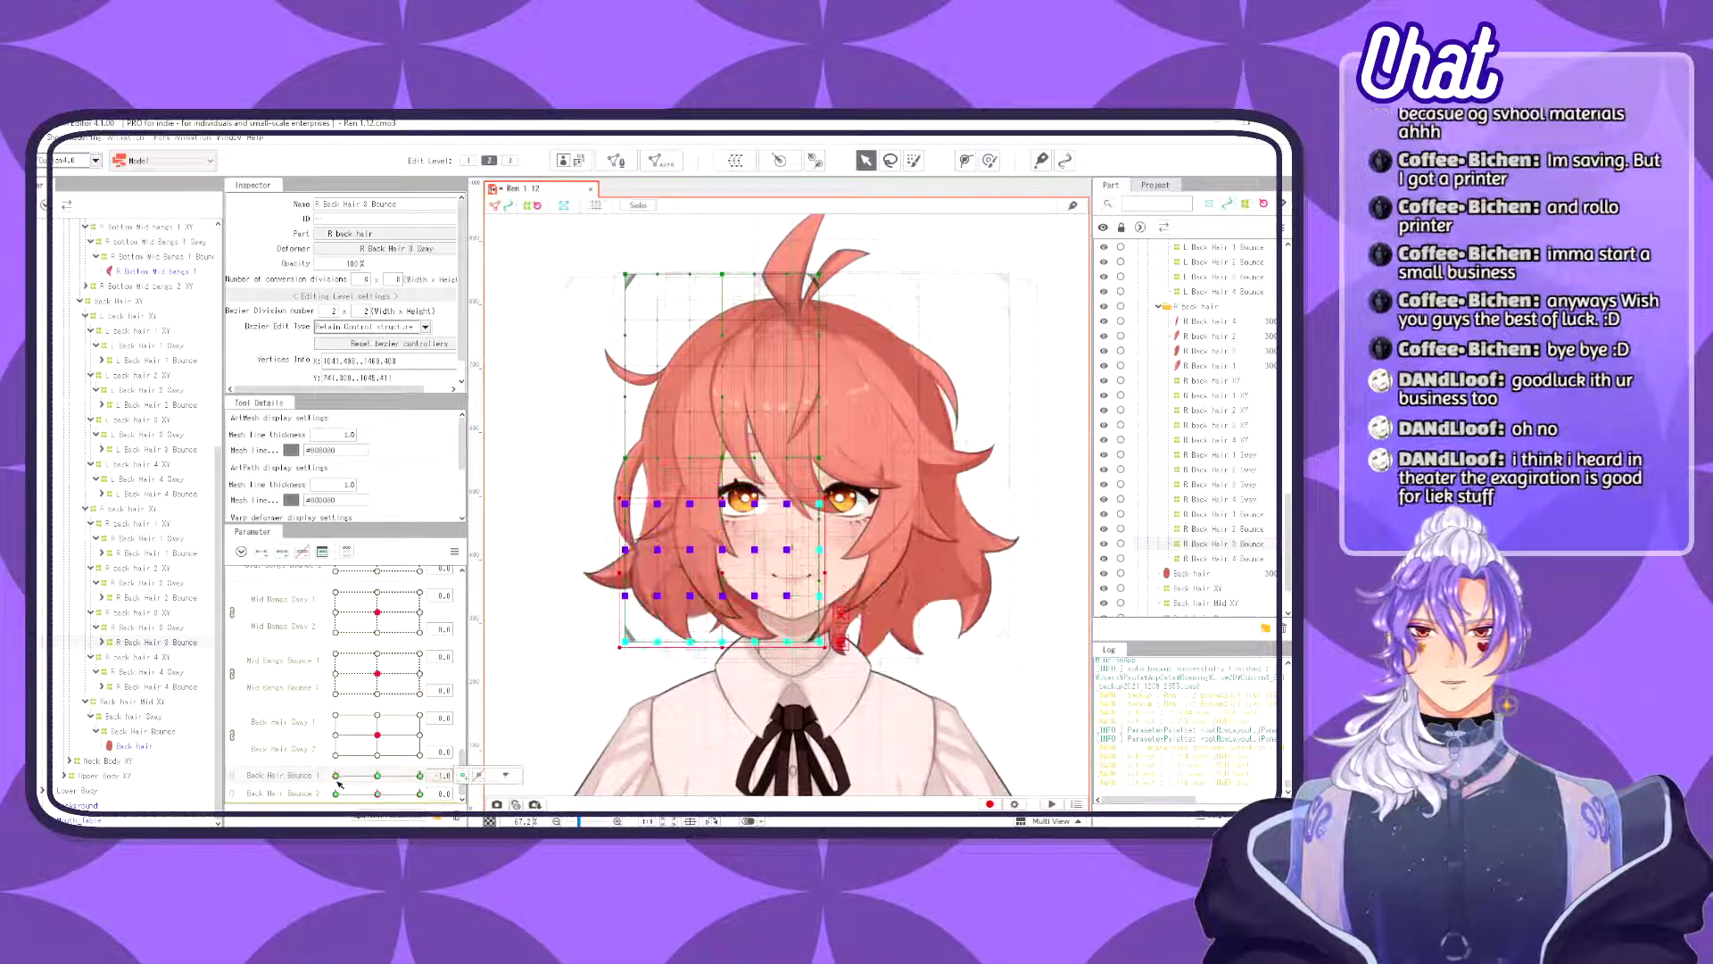
{"action": "left_click_drag", "start_coordinate": [723, 643], "coordinate": [722, 660]}
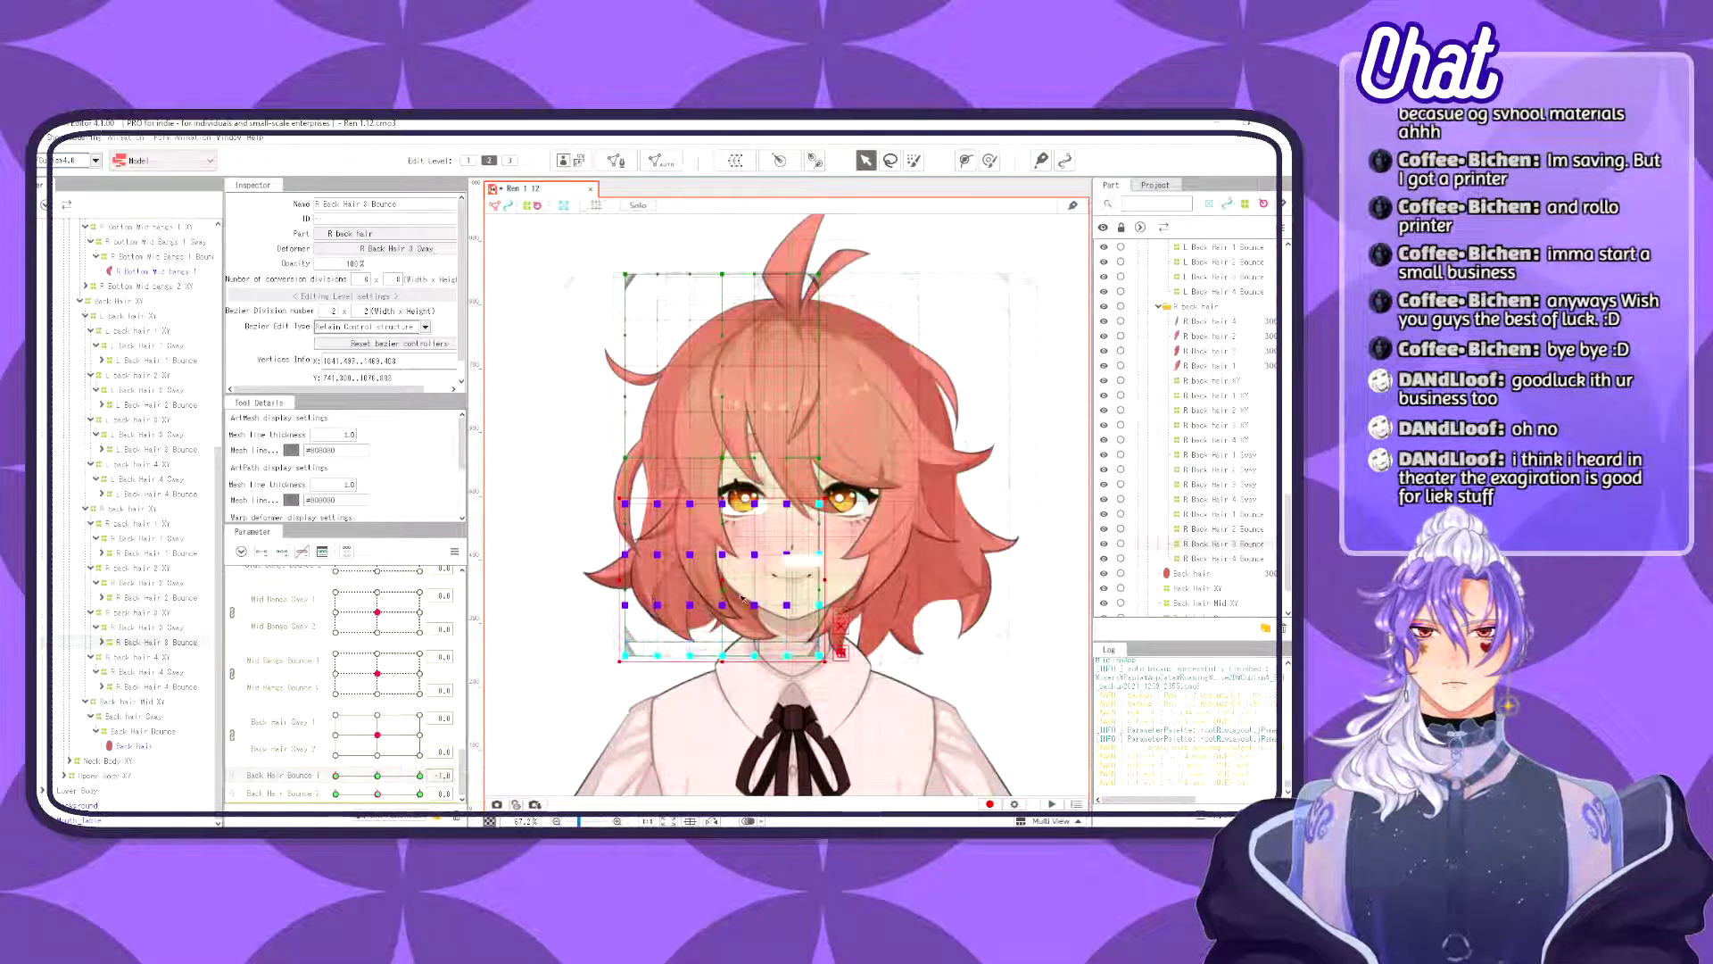
{"action": "left_click_drag", "start_coordinate": [729, 589], "coordinate": [726, 591]}
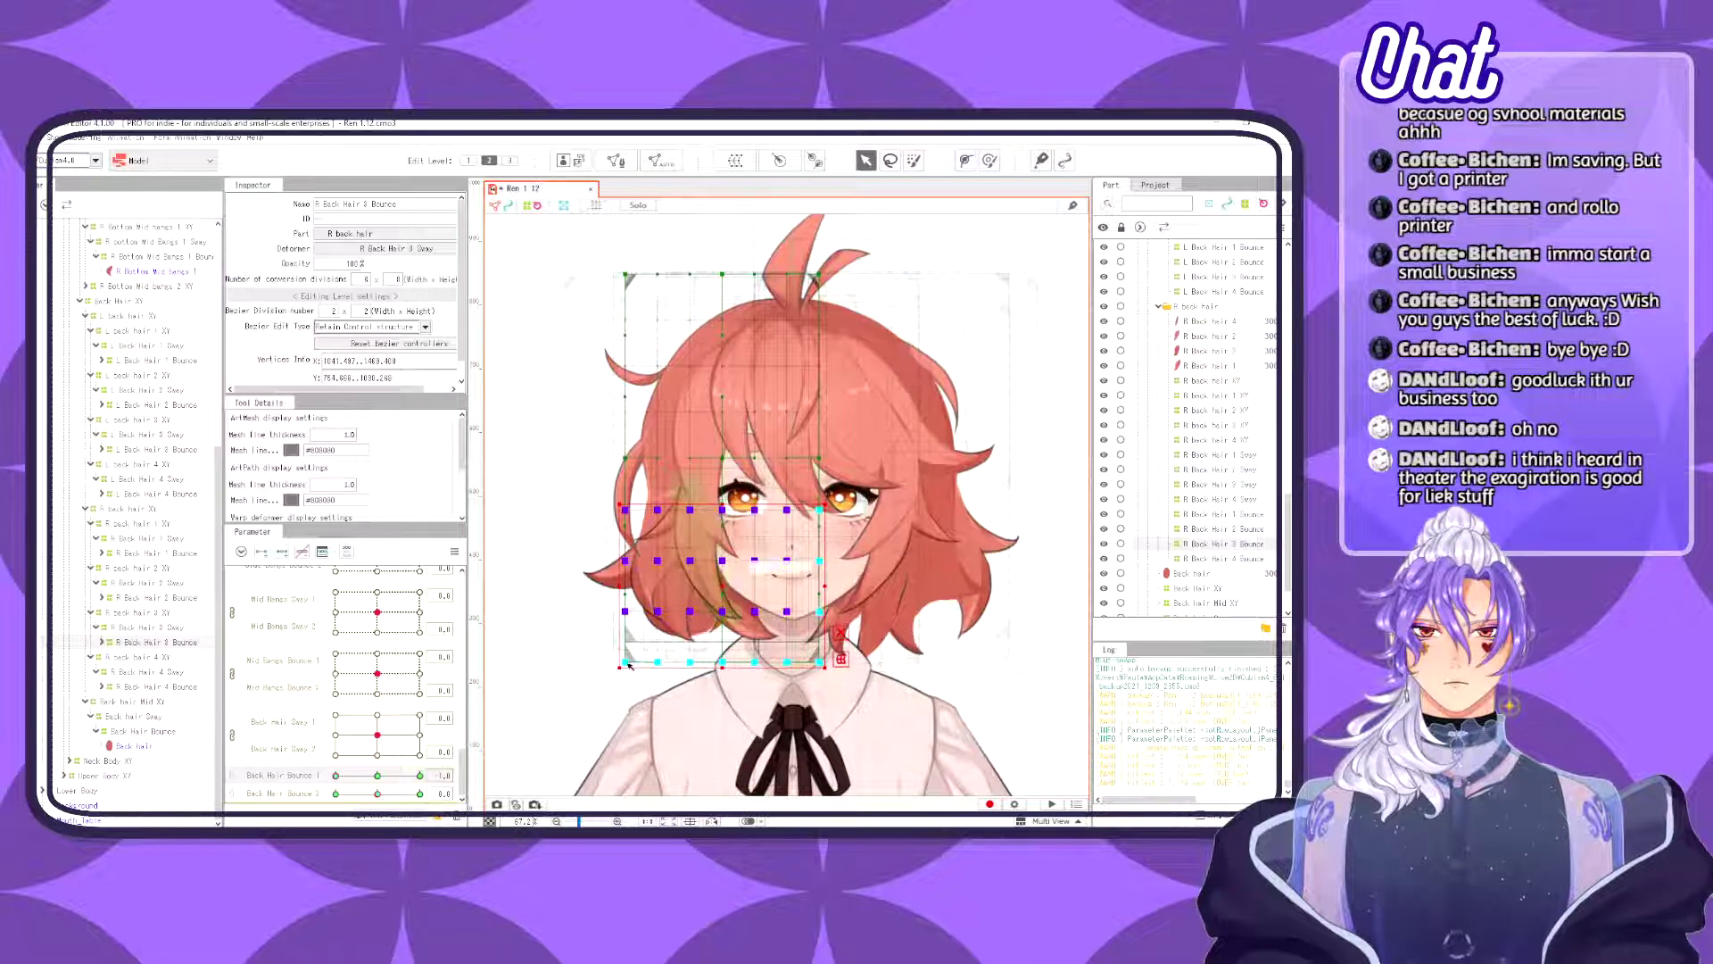
{"action": "left_click_drag", "start_coordinate": [336, 775], "coordinate": [269, 768]}
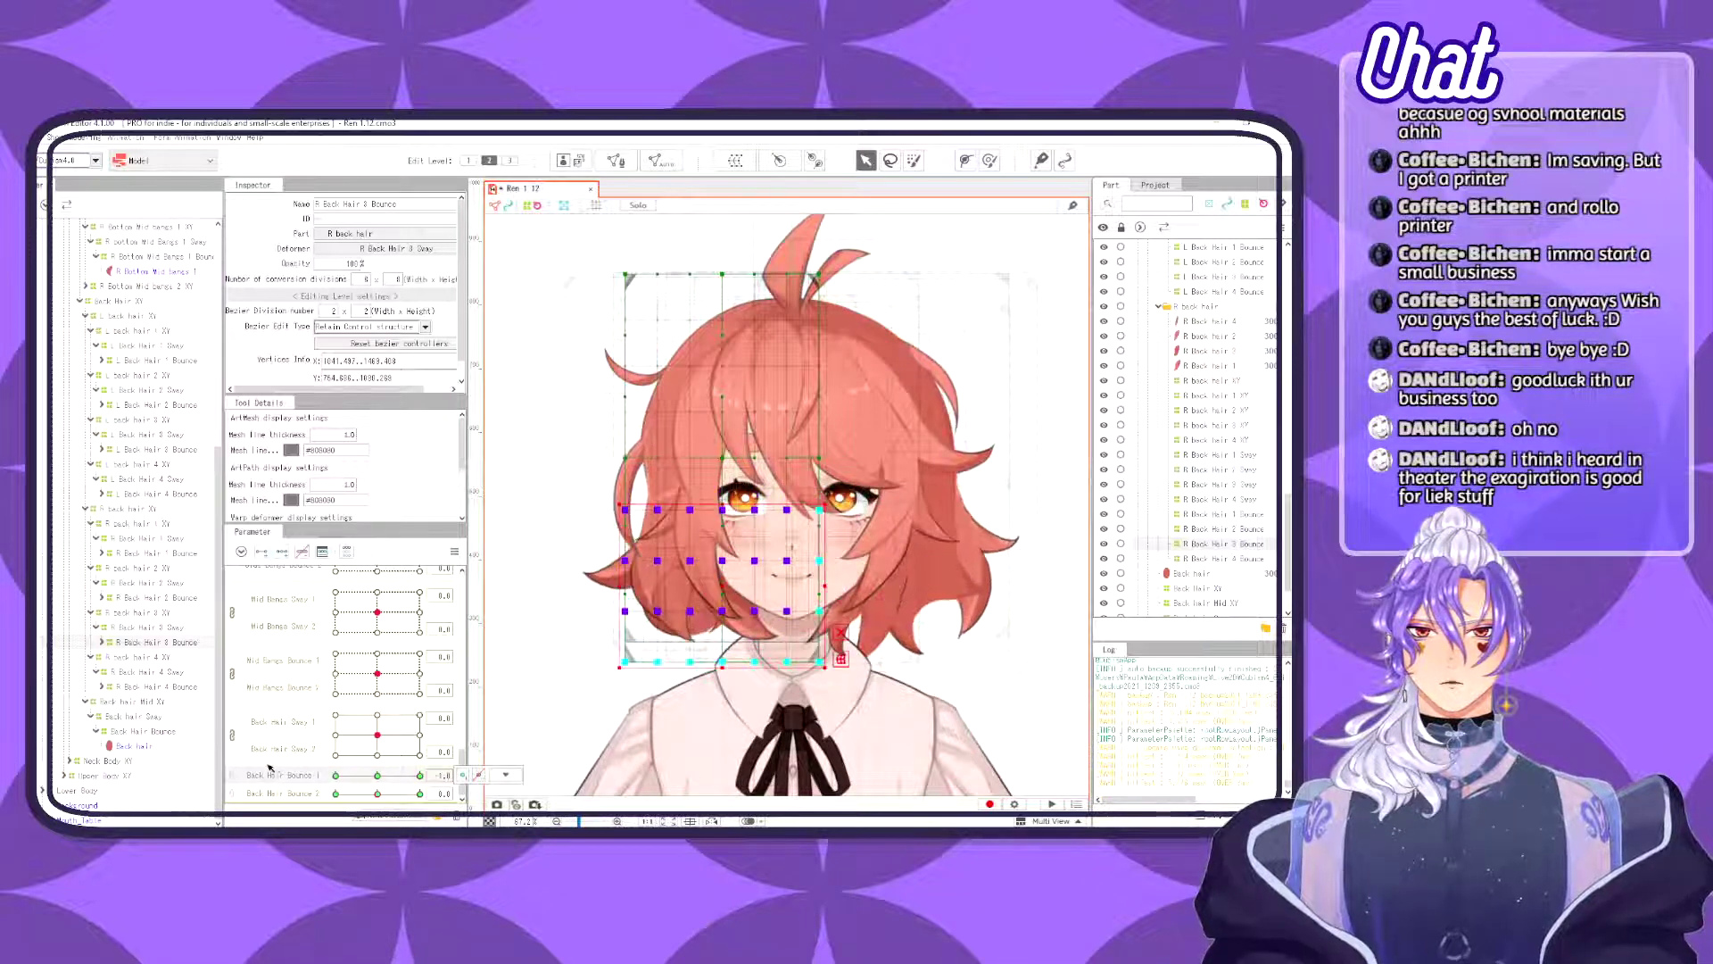
- Stretch the lower grid points of the R Back Hair 2 Bounce deformer downward at Back Hair Bounce 1 = -1.0 and check the motion
{"action": "left_click", "coordinate": [183, 597]}
{"action": "left_click_drag", "start_coordinate": [844, 544], "coordinate": [602, 662]}
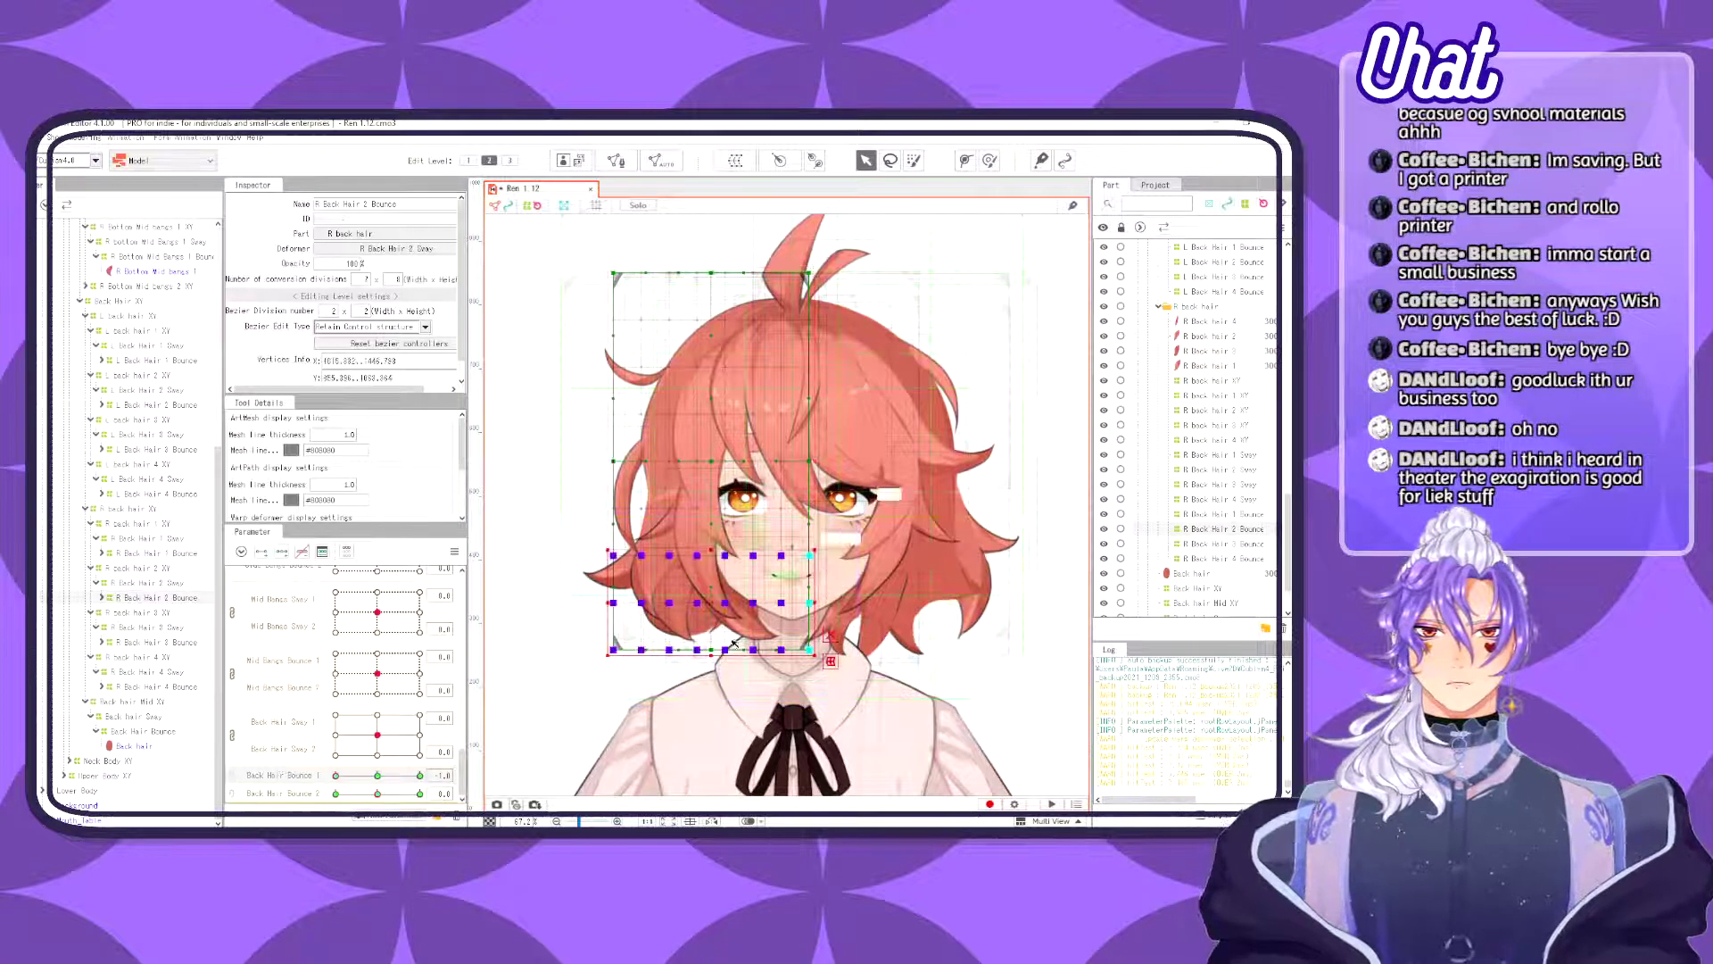
{"action": "left_click_drag", "start_coordinate": [711, 659], "coordinate": [711, 680]}
{"action": "left_click_drag", "start_coordinate": [725, 614], "coordinate": [709, 616]}
{"action": "key", "text": "ctrl+z"}
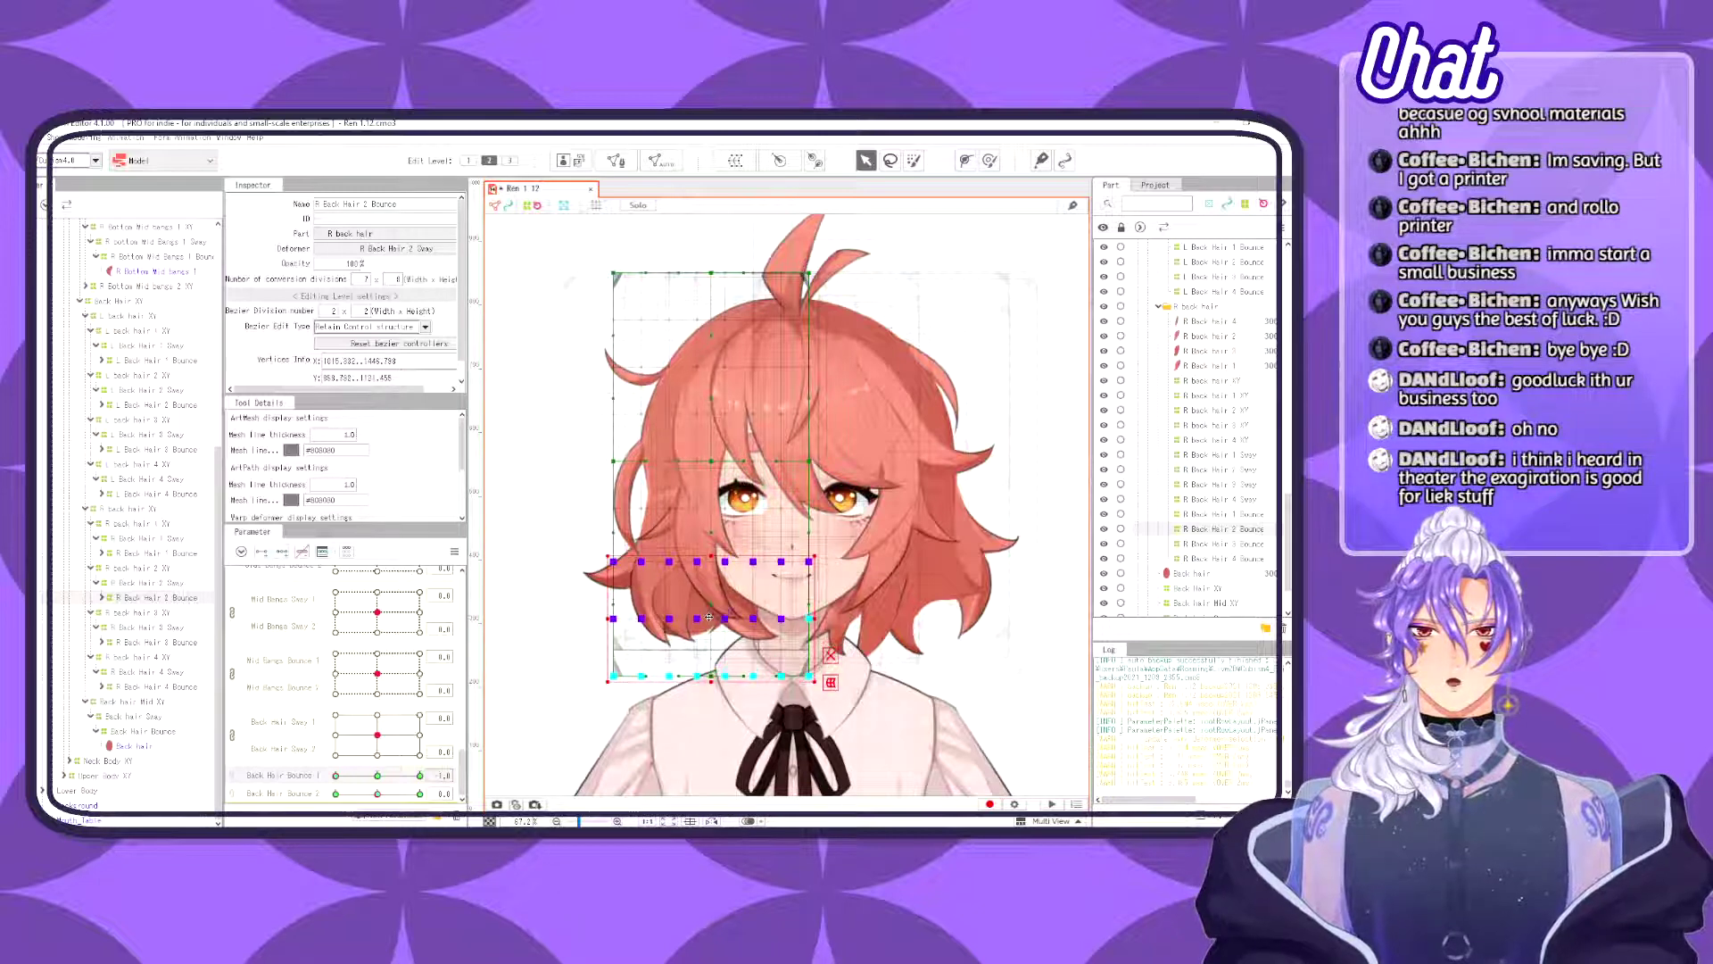
{"action": "left_click_drag", "start_coordinate": [336, 776], "coordinate": [425, 771]}
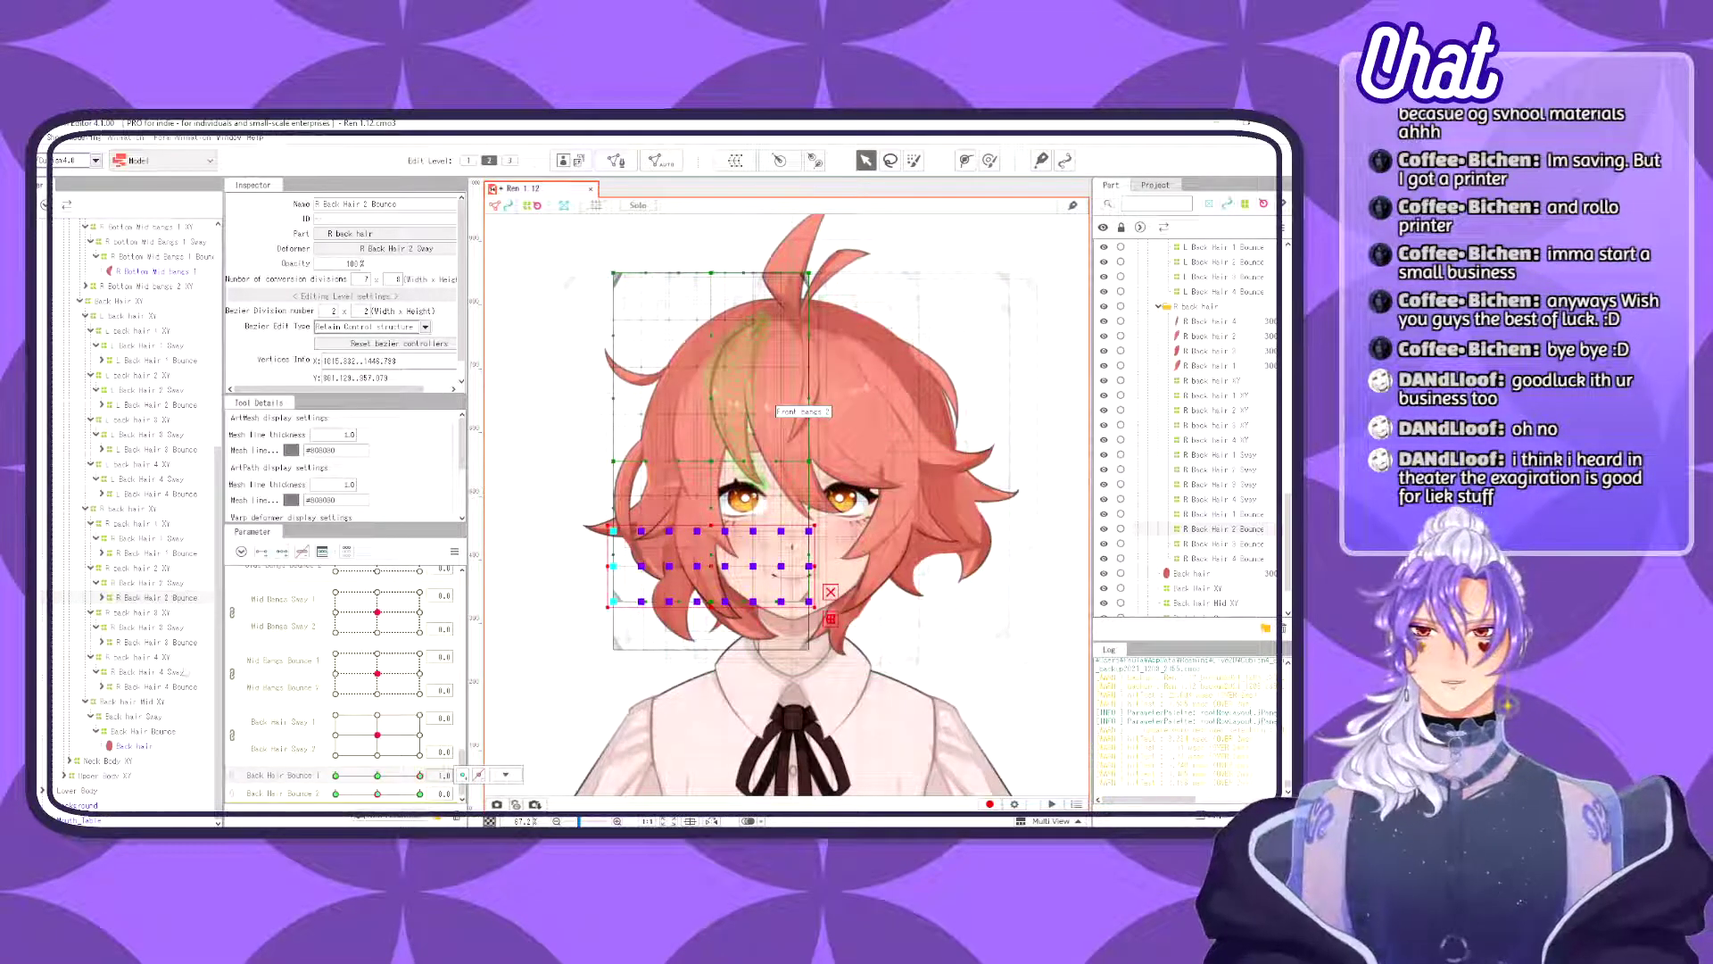
- Raise and compress the lower grid points of R Back Hair 4 Bounce at Back Hair Bounce 1 = 1.0, and stretch them downward at -1.0
{"action": "left_click", "coordinate": [186, 686]}
{"action": "left_click_drag", "start_coordinate": [624, 735], "coordinate": [878, 514]}
{"action": "left_click_drag", "start_coordinate": [761, 662], "coordinate": [762, 556]}
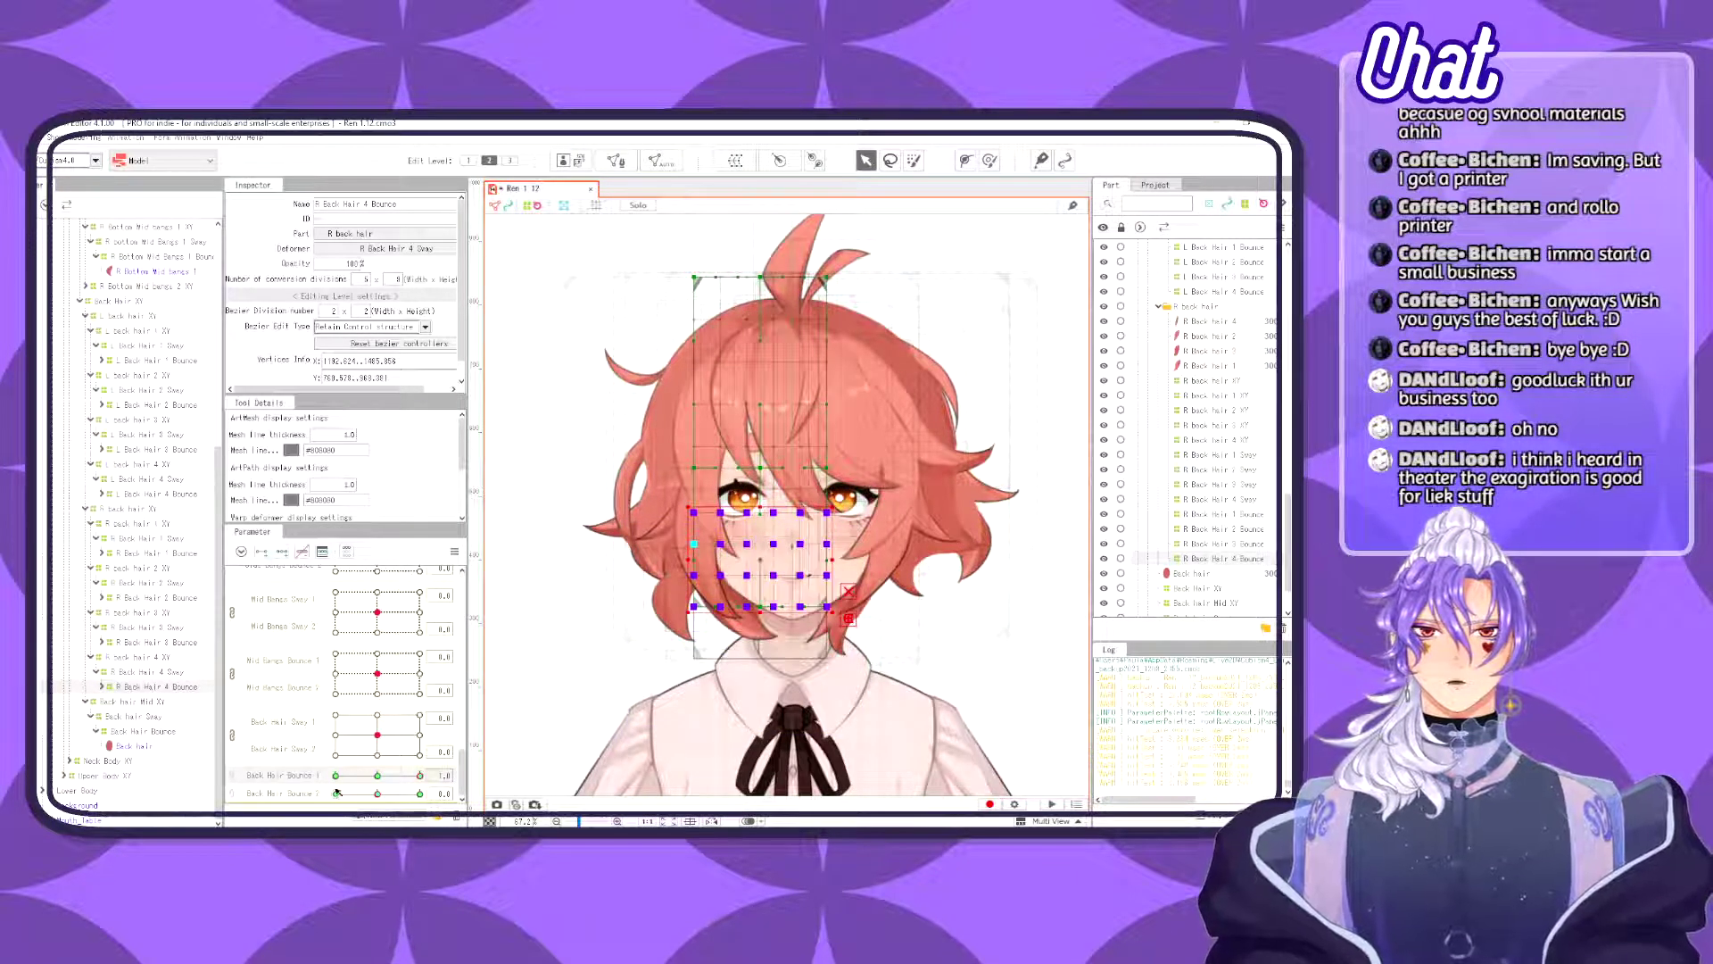
{"action": "left_click_drag", "start_coordinate": [416, 774], "coordinate": [196, 793]}
{"action": "left_click_drag", "start_coordinate": [760, 664], "coordinate": [760, 684]}
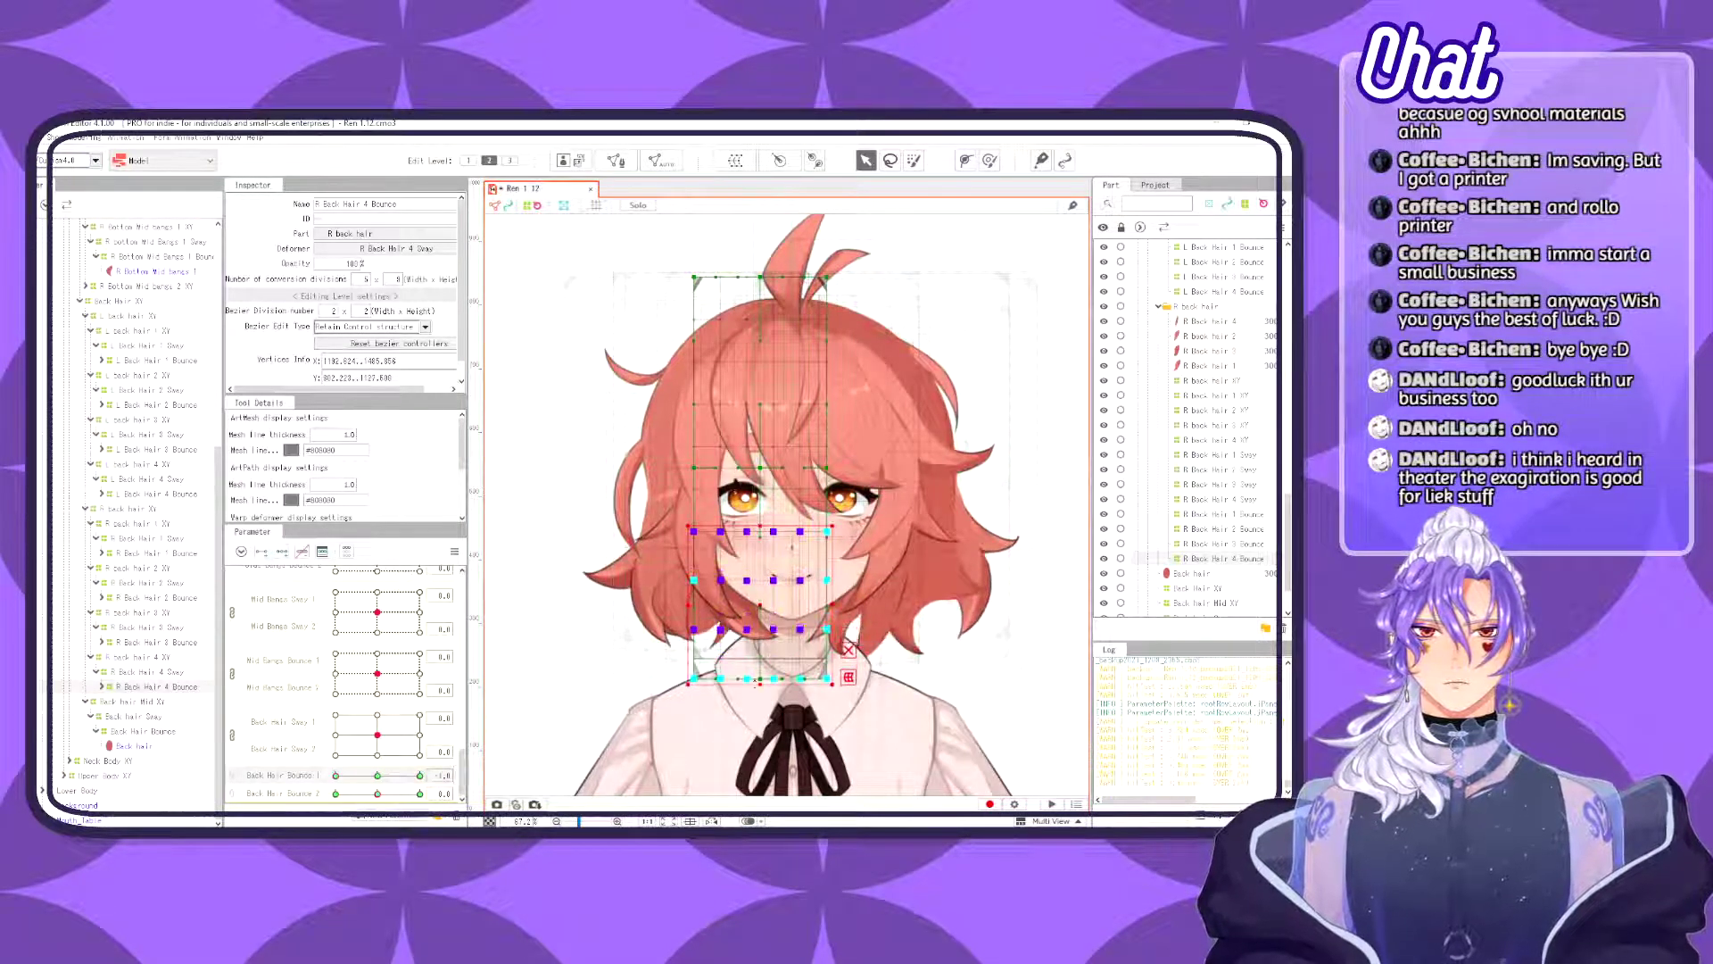
{"action": "left_click_drag", "start_coordinate": [758, 604], "coordinate": [758, 615]}
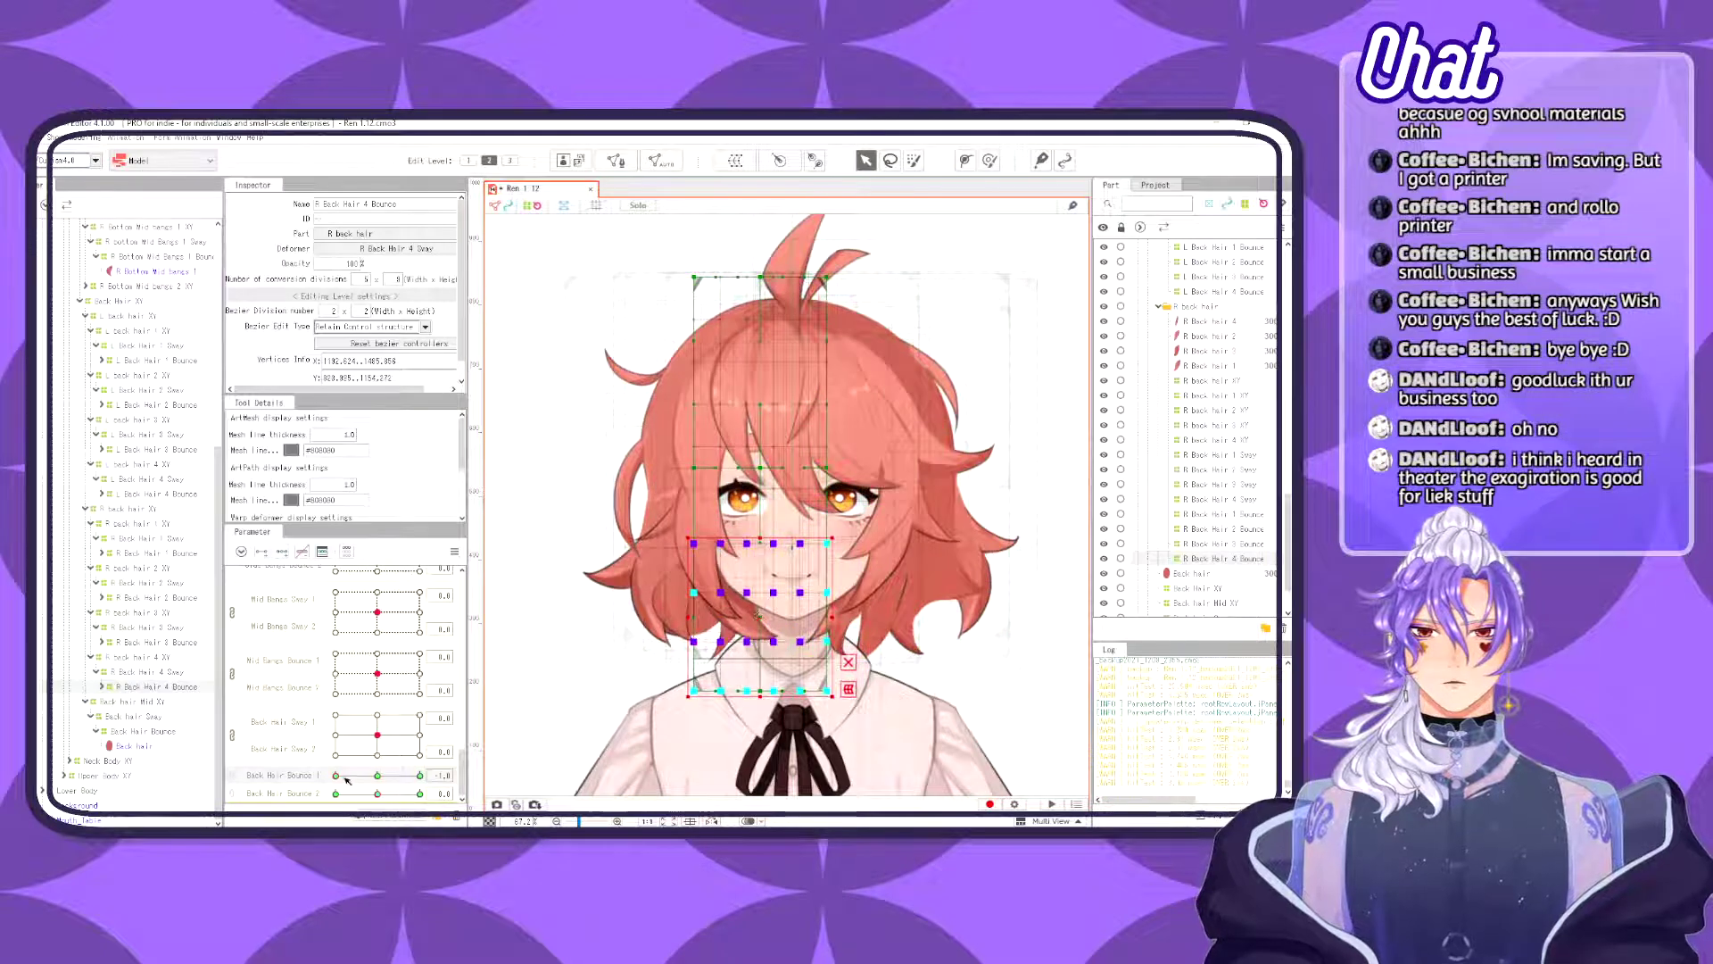
{"action": "mouse_move", "coordinate": [340, 776]}
{"action": "left_mouse_down"}
{"action": "mouse_move", "coordinate": [451, 776]}
{"action": "mouse_move", "coordinate": [291, 791]}
{"action": "mouse_move", "coordinate": [365, 777]}
{"action": "left_mouse_up"}
{"action": "left_click", "coordinate": [382, 776]}
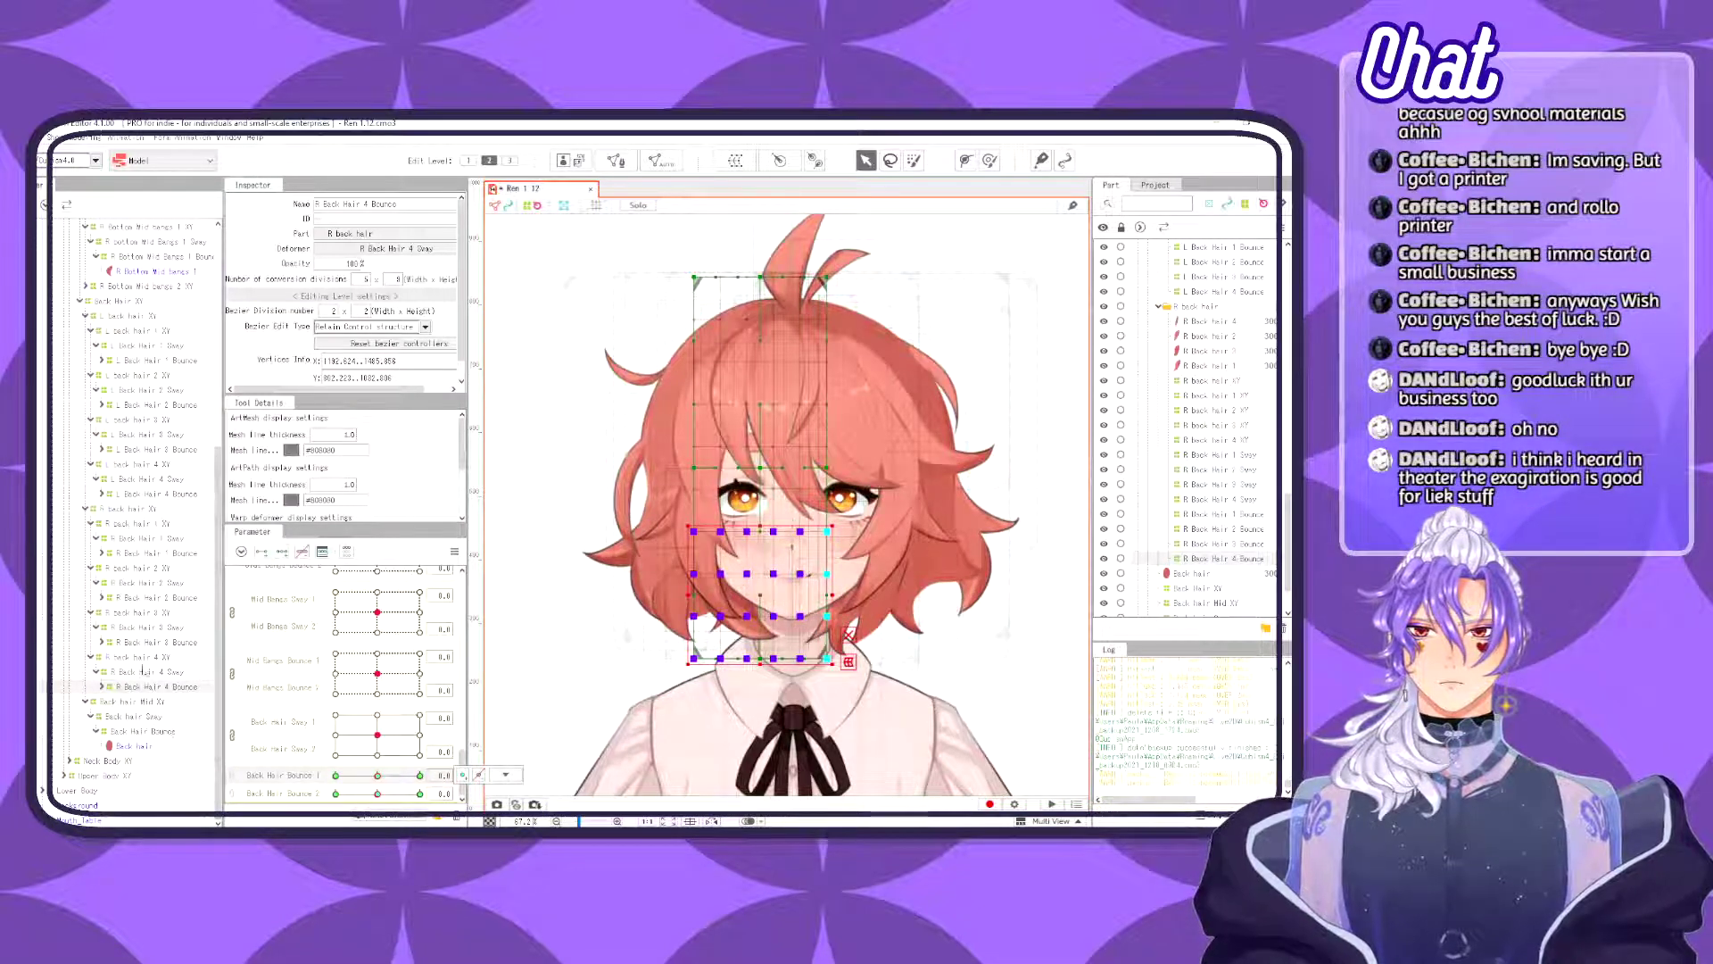
- Select the central Back Hair Bounce deformer in the Back Hair Mid group
{"action": "left_click", "coordinate": [159, 731]}
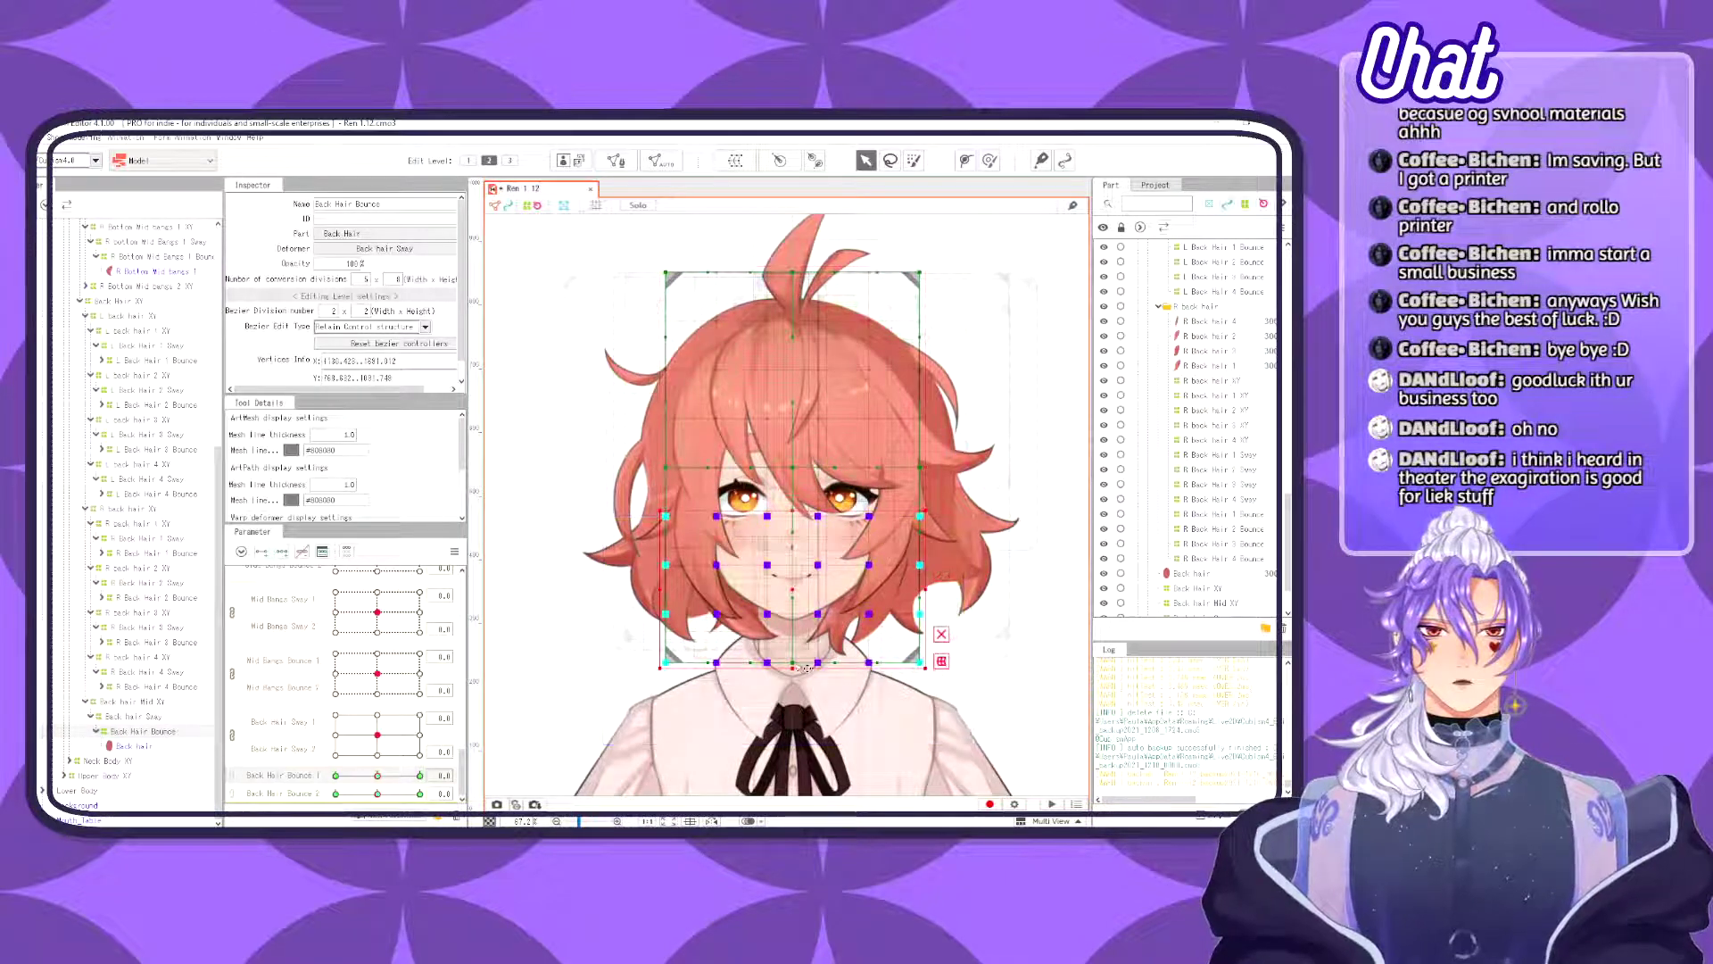
{"action": "left_click_drag", "start_coordinate": [791, 668], "coordinate": [787, 562]}
{"action": "key", "text": "ctrl+z"}
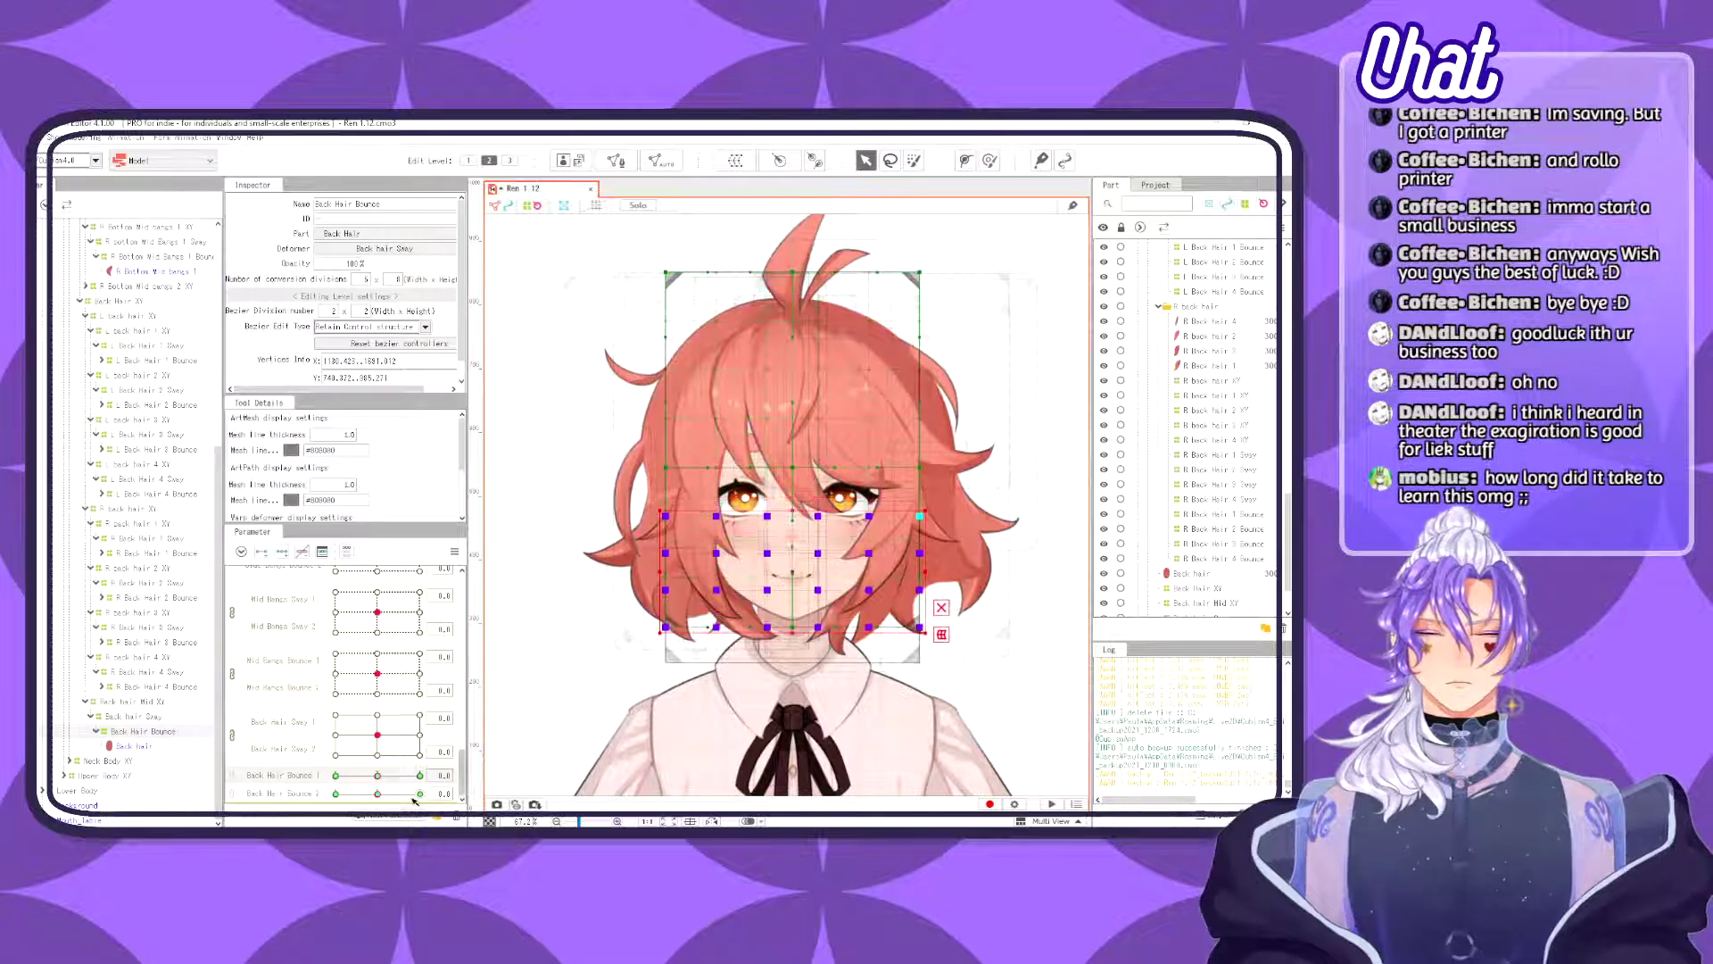
{"action": "key", "text": "ctrl+z"}
- Raise and compress the lower grid points of the central Back Hair Bounce deformer at Back Hair Bounce 1 = 1.0, and stretch them downward at -1.0
{"action": "left_click", "coordinate": [420, 776]}
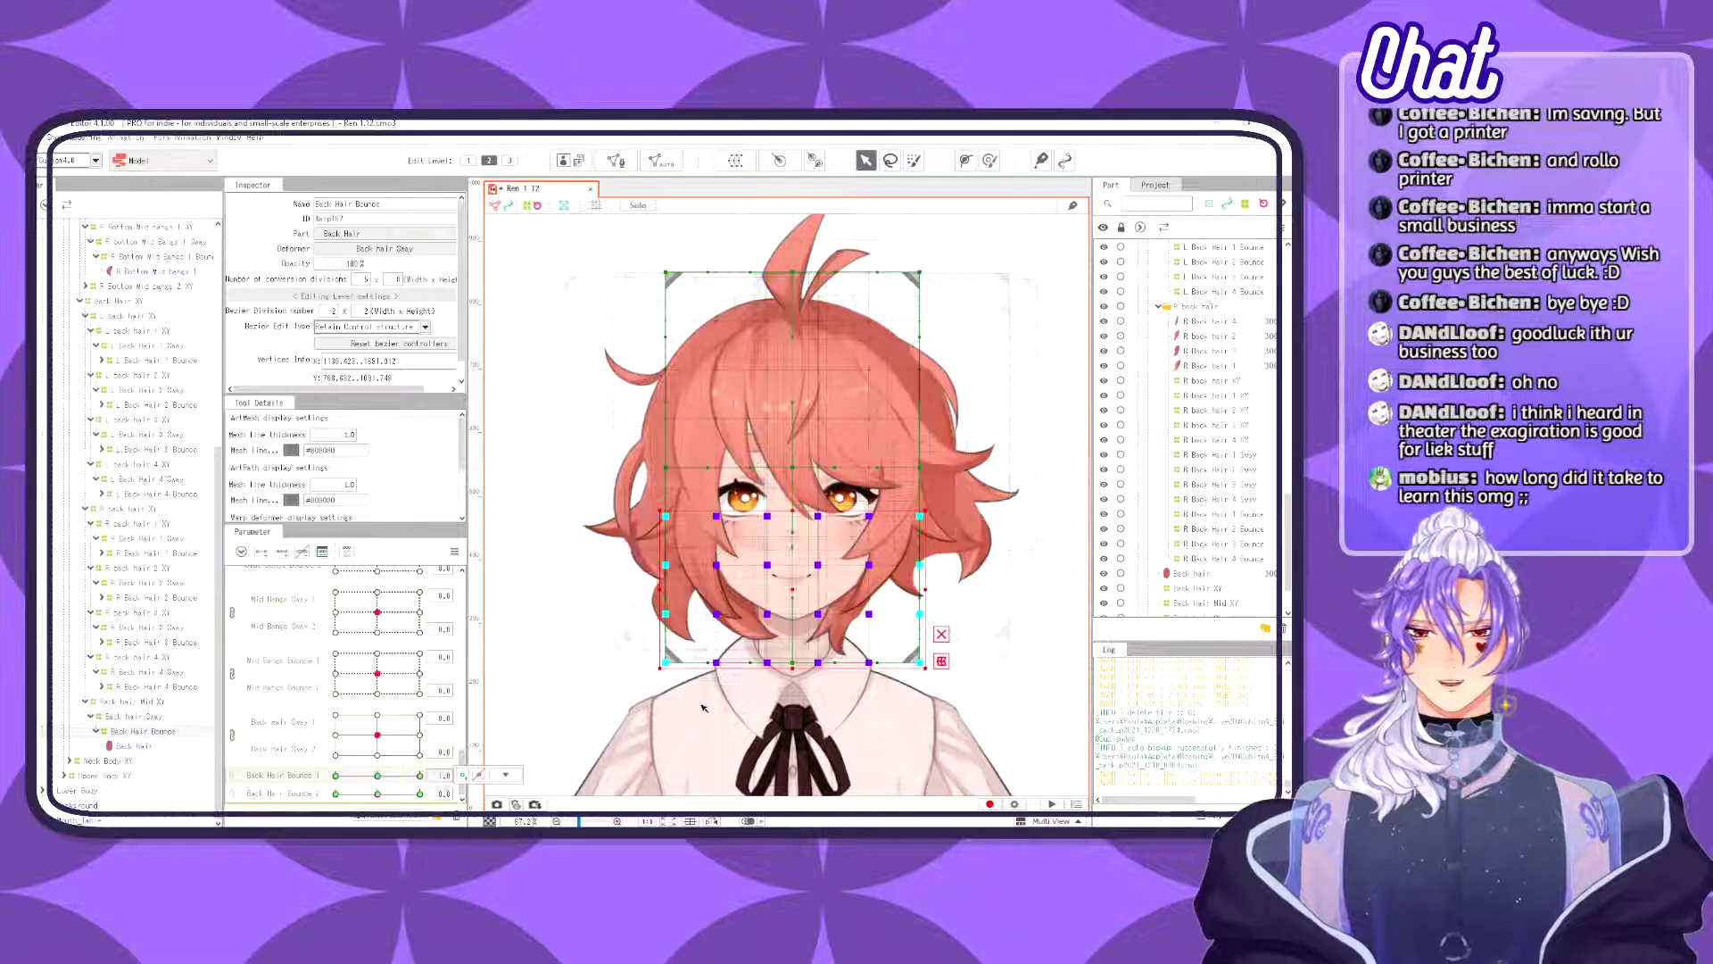
{"action": "left_click_drag", "start_coordinate": [792, 645], "coordinate": [793, 633]}
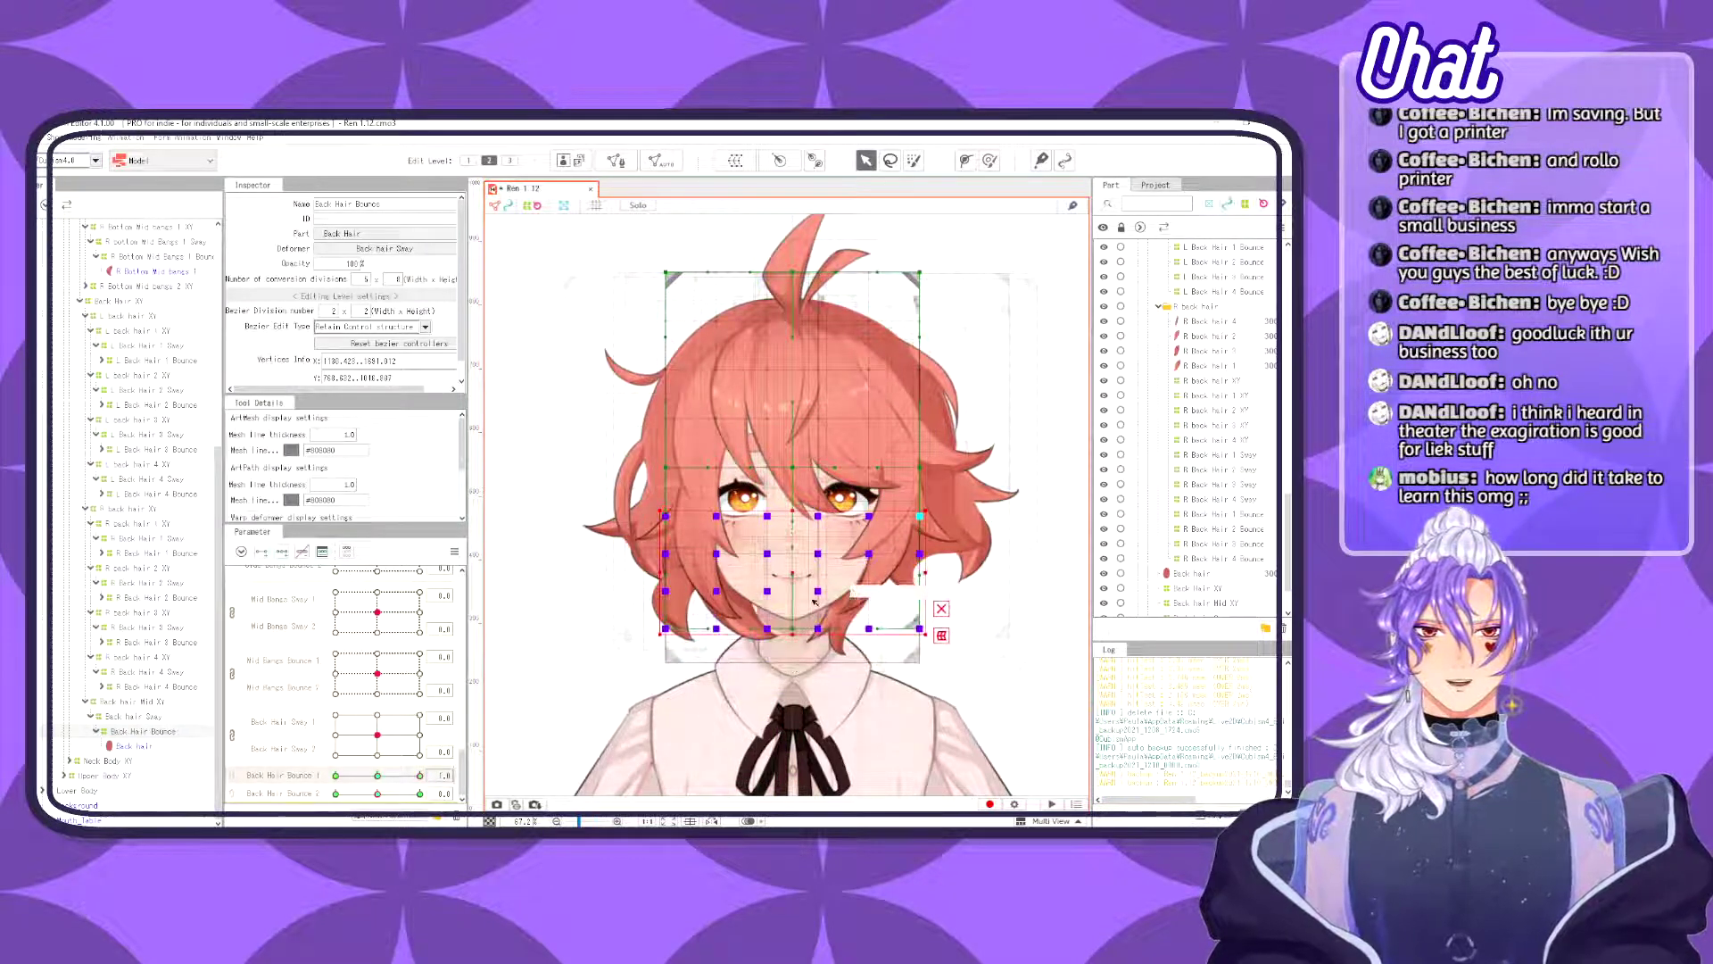
{"action": "left_click_drag", "start_coordinate": [793, 572], "coordinate": [792, 561]}
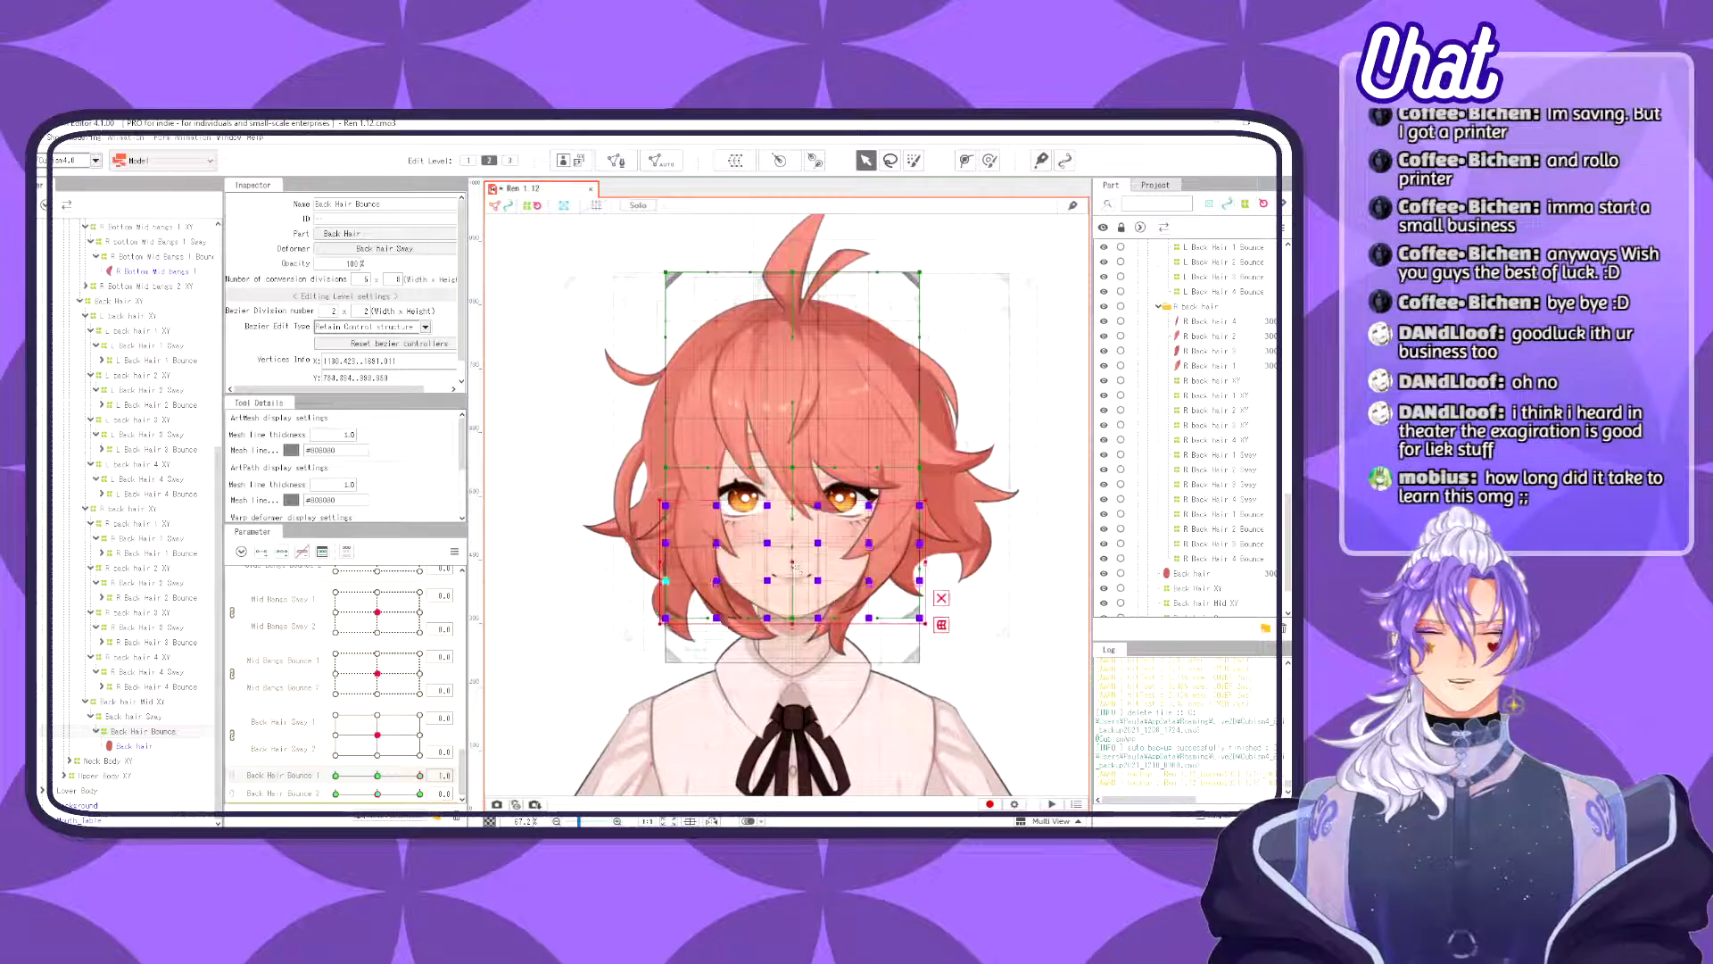
{"action": "left_click", "coordinate": [337, 775]}
{"action": "left_click_drag", "start_coordinate": [792, 667], "coordinate": [792, 682]}
{"action": "left_click_drag", "start_coordinate": [791, 583], "coordinate": [790, 589]}
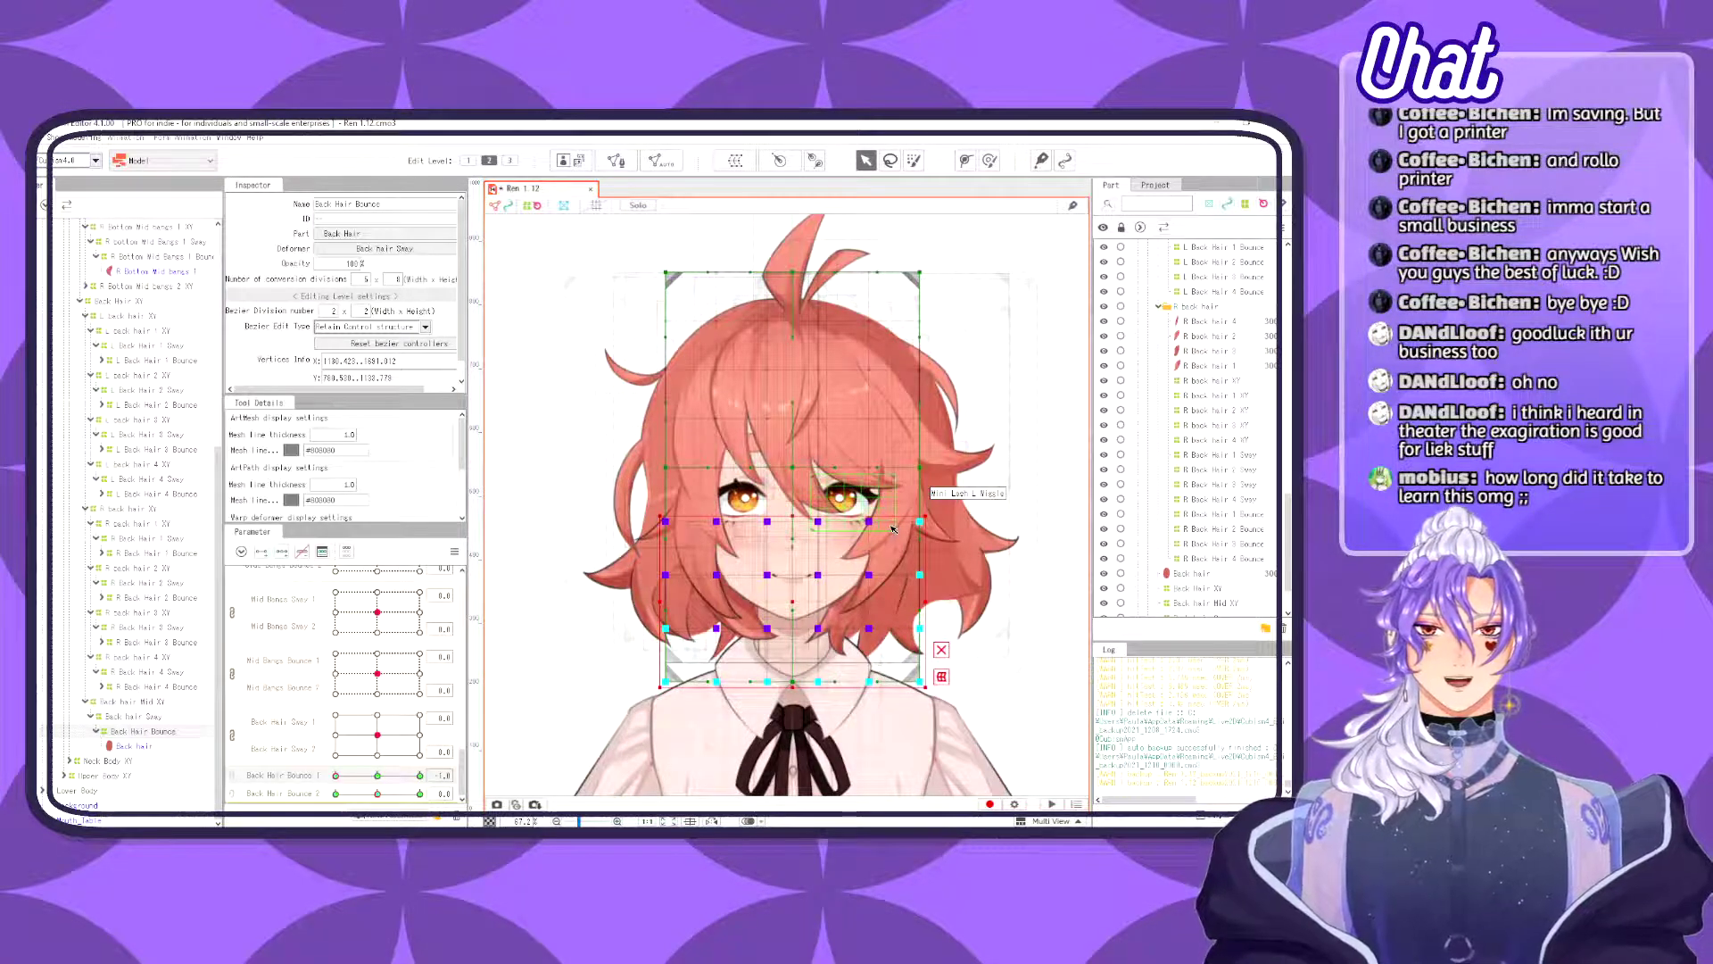
- Preview the whole back hair's bounce by running Back Hair Bounce 1 and Back Hair Bounce 2 through their values
{"action": "scroll", "coordinate": [819, 575], "scroll_direction": "up", "scroll_amount": 4}
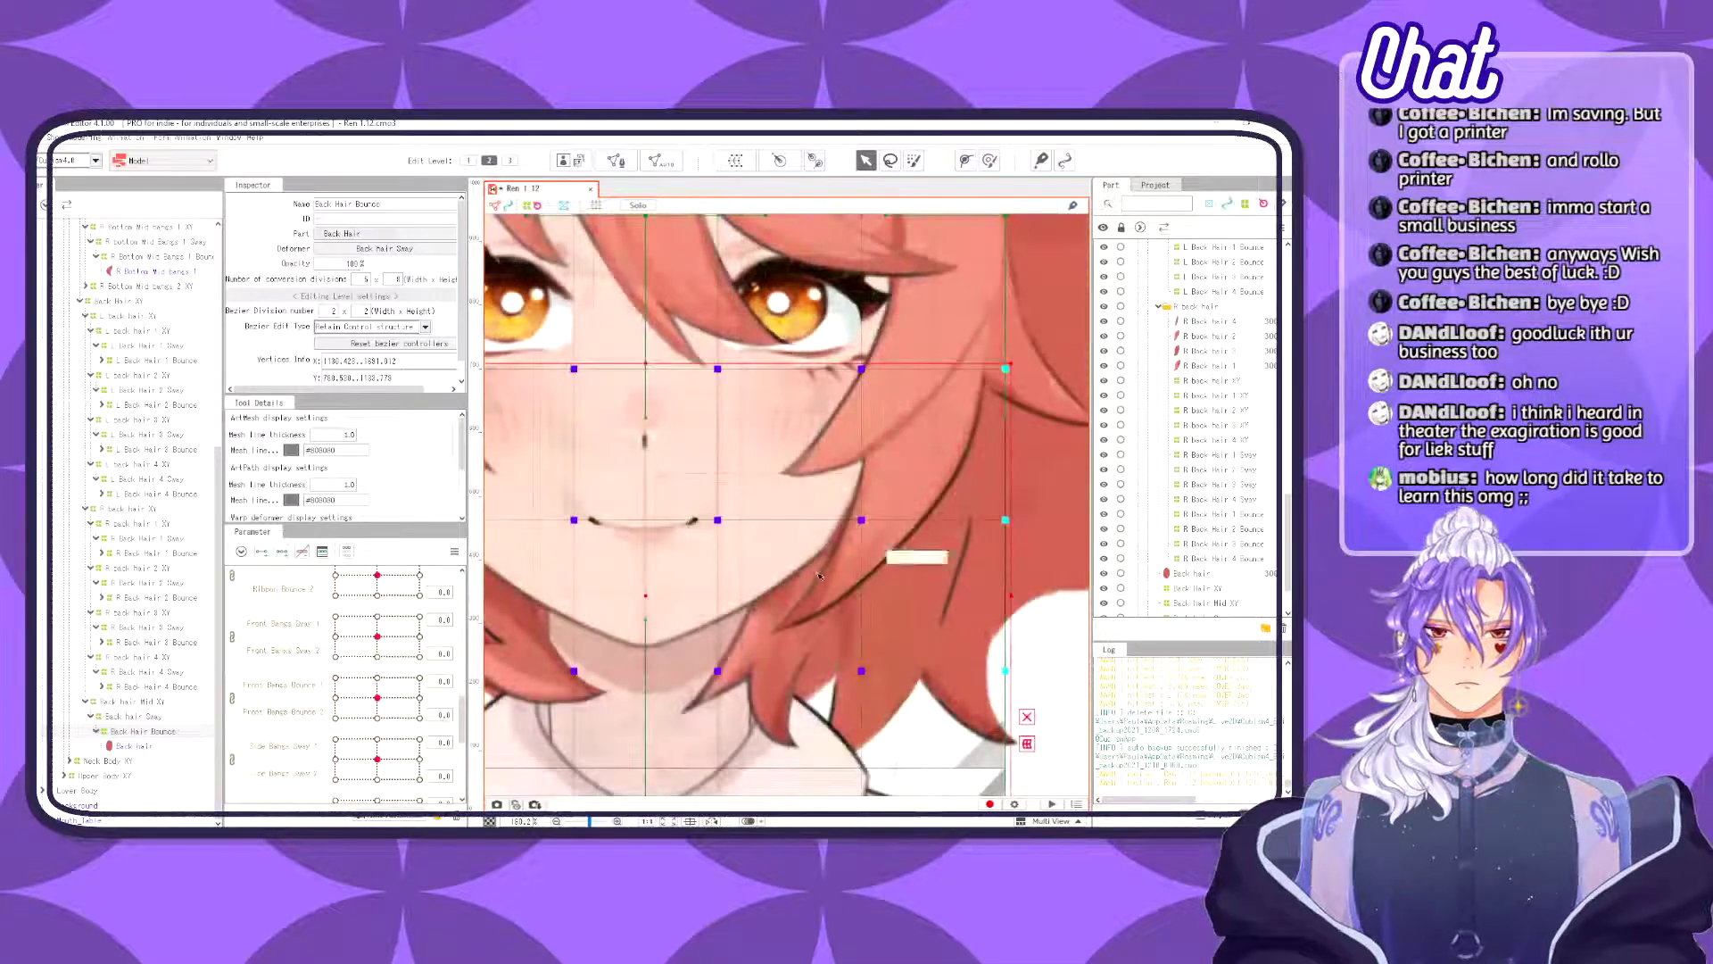
{"action": "scroll", "coordinate": [764, 542], "scroll_direction": "down", "scroll_amount": 4}
{"action": "scroll", "coordinate": [764, 541], "scroll_direction": "up", "scroll_amount": 1}
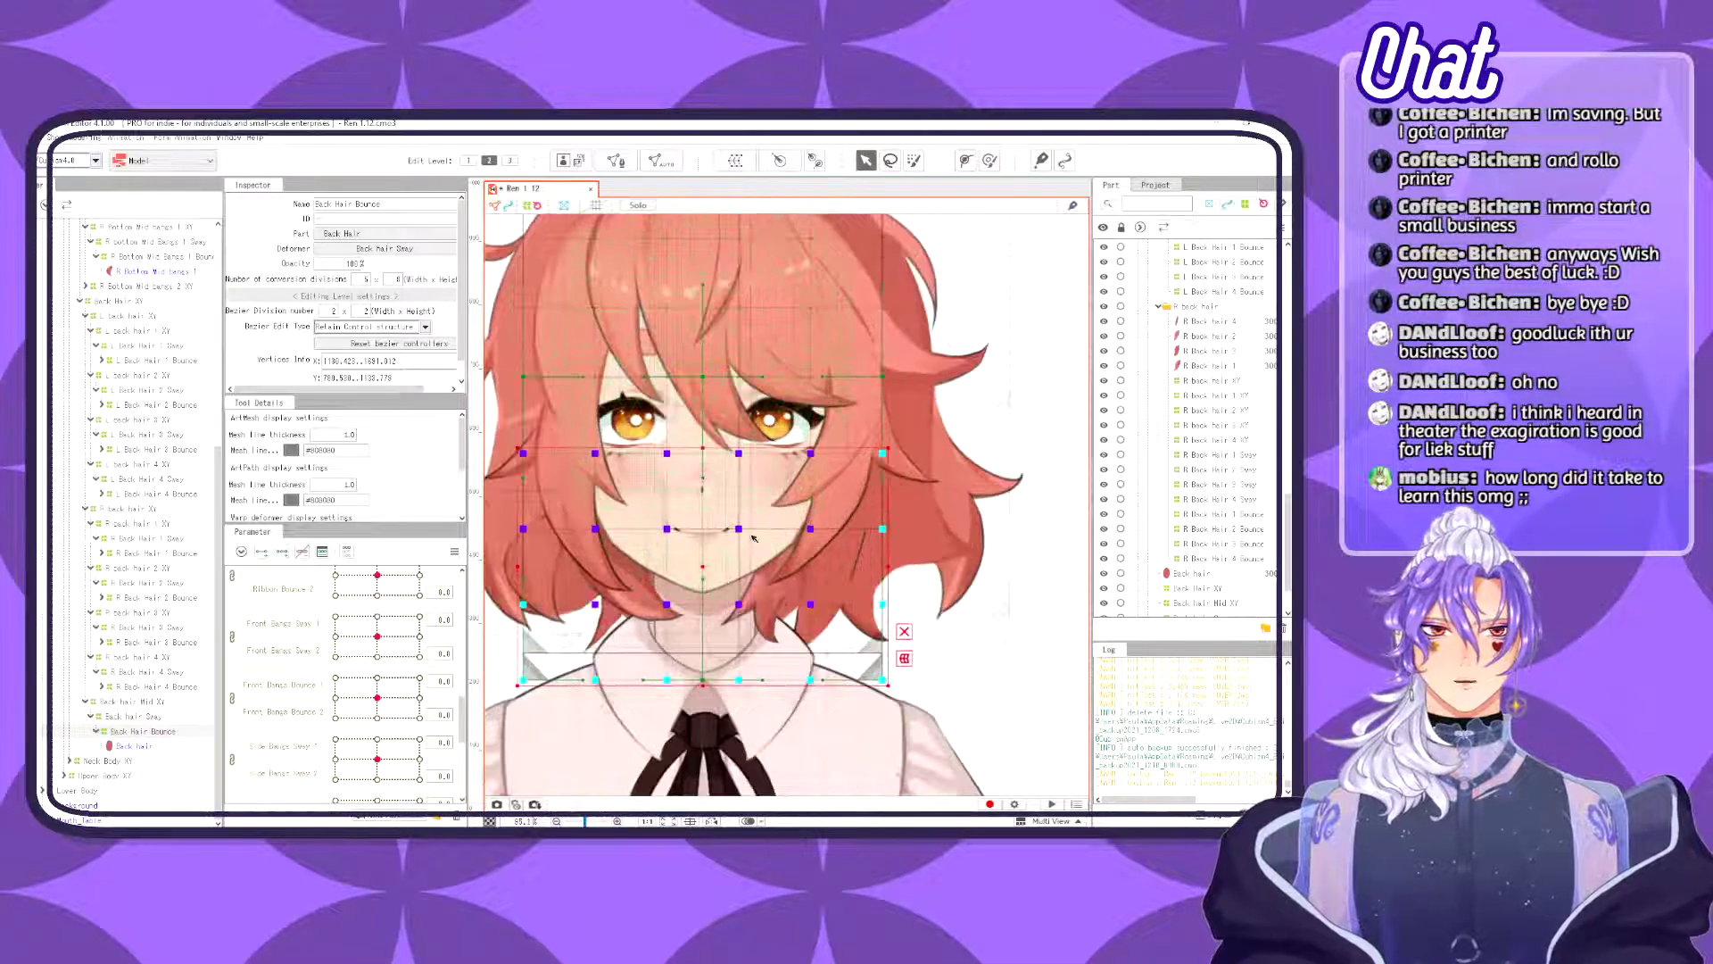
{"action": "left_click_drag", "start_coordinate": [753, 538], "coordinate": [842, 593]}
{"action": "scroll", "coordinate": [419, 728], "scroll_direction": "down", "scroll_amount": 2}
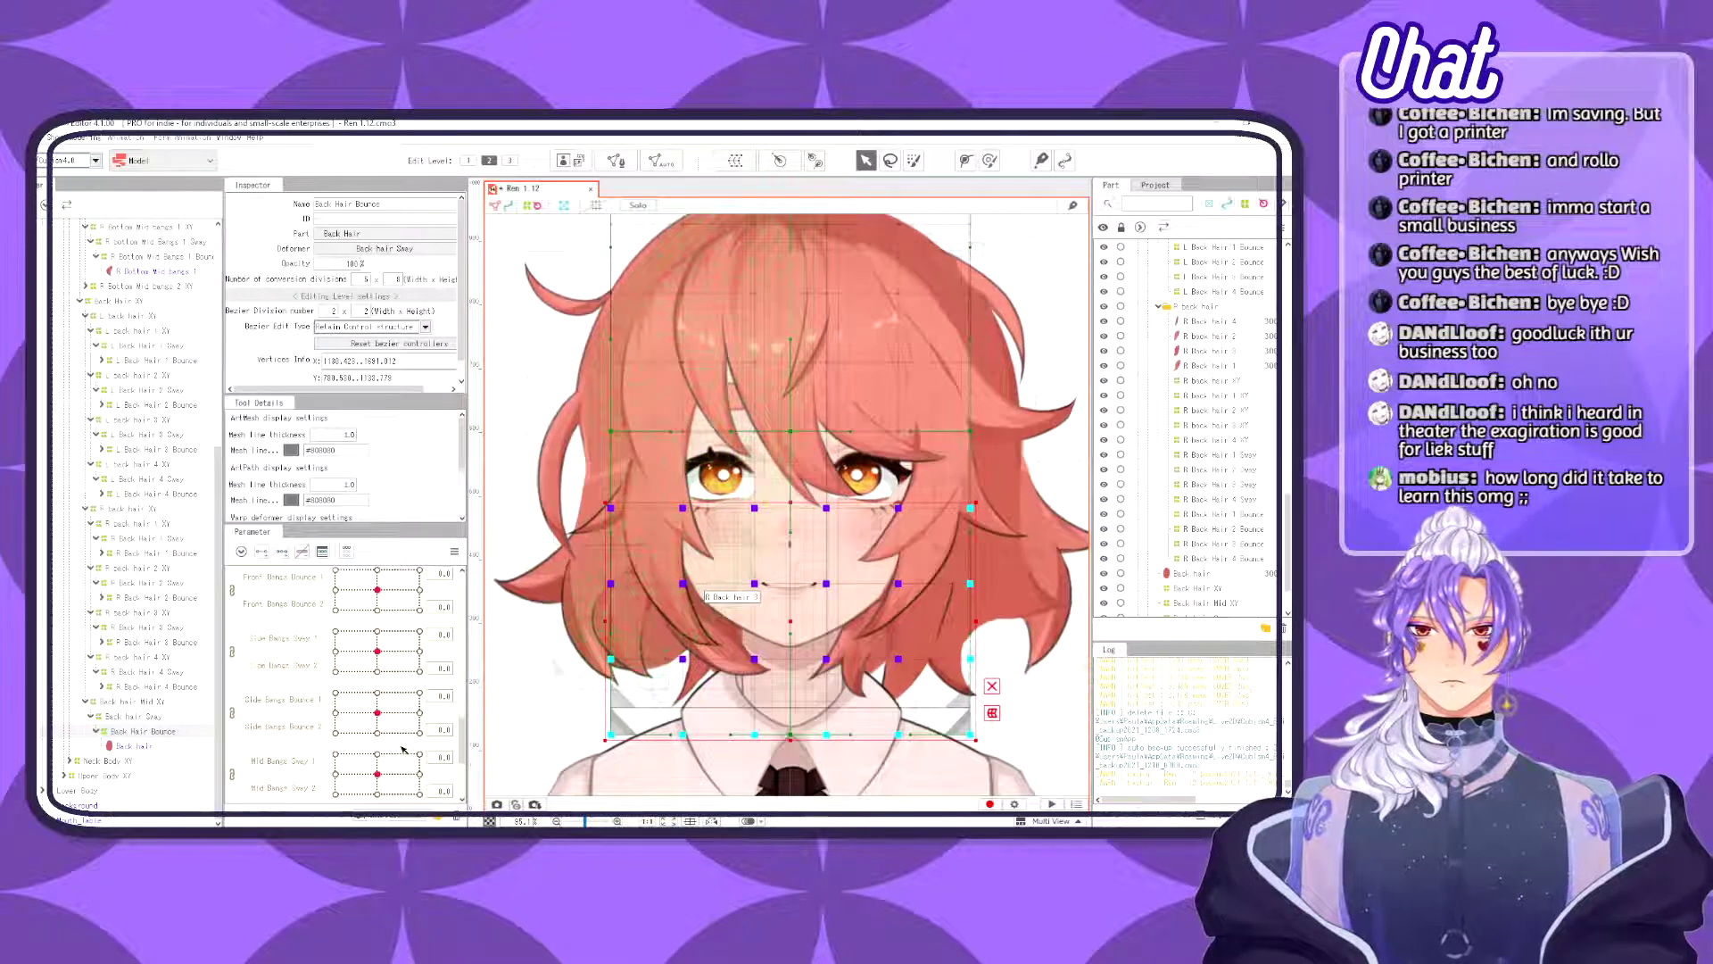
{"action": "left_click", "coordinate": [335, 776]}
{"action": "left_click", "coordinate": [383, 778]}
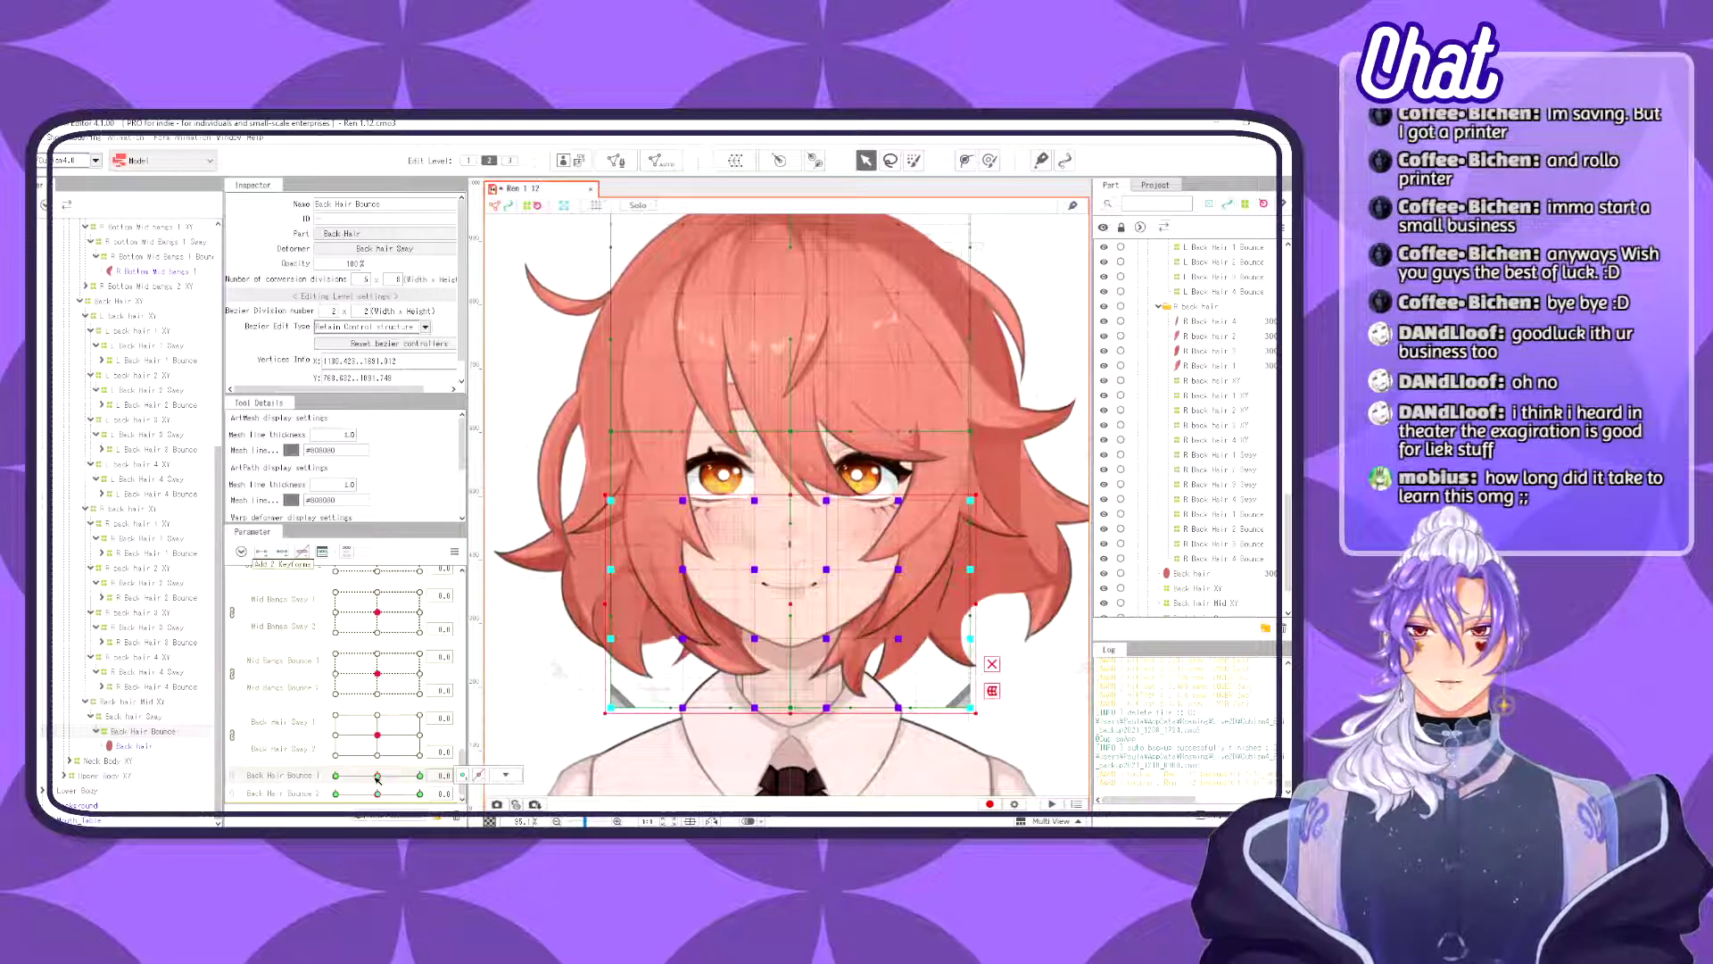
{"action": "mouse_move", "coordinate": [378, 776]}
{"action": "left_mouse_down"}
{"action": "mouse_move", "coordinate": [414, 781]}
{"action": "mouse_move", "coordinate": [330, 779]}
{"action": "mouse_move", "coordinate": [390, 773]}
{"action": "left_mouse_up"}
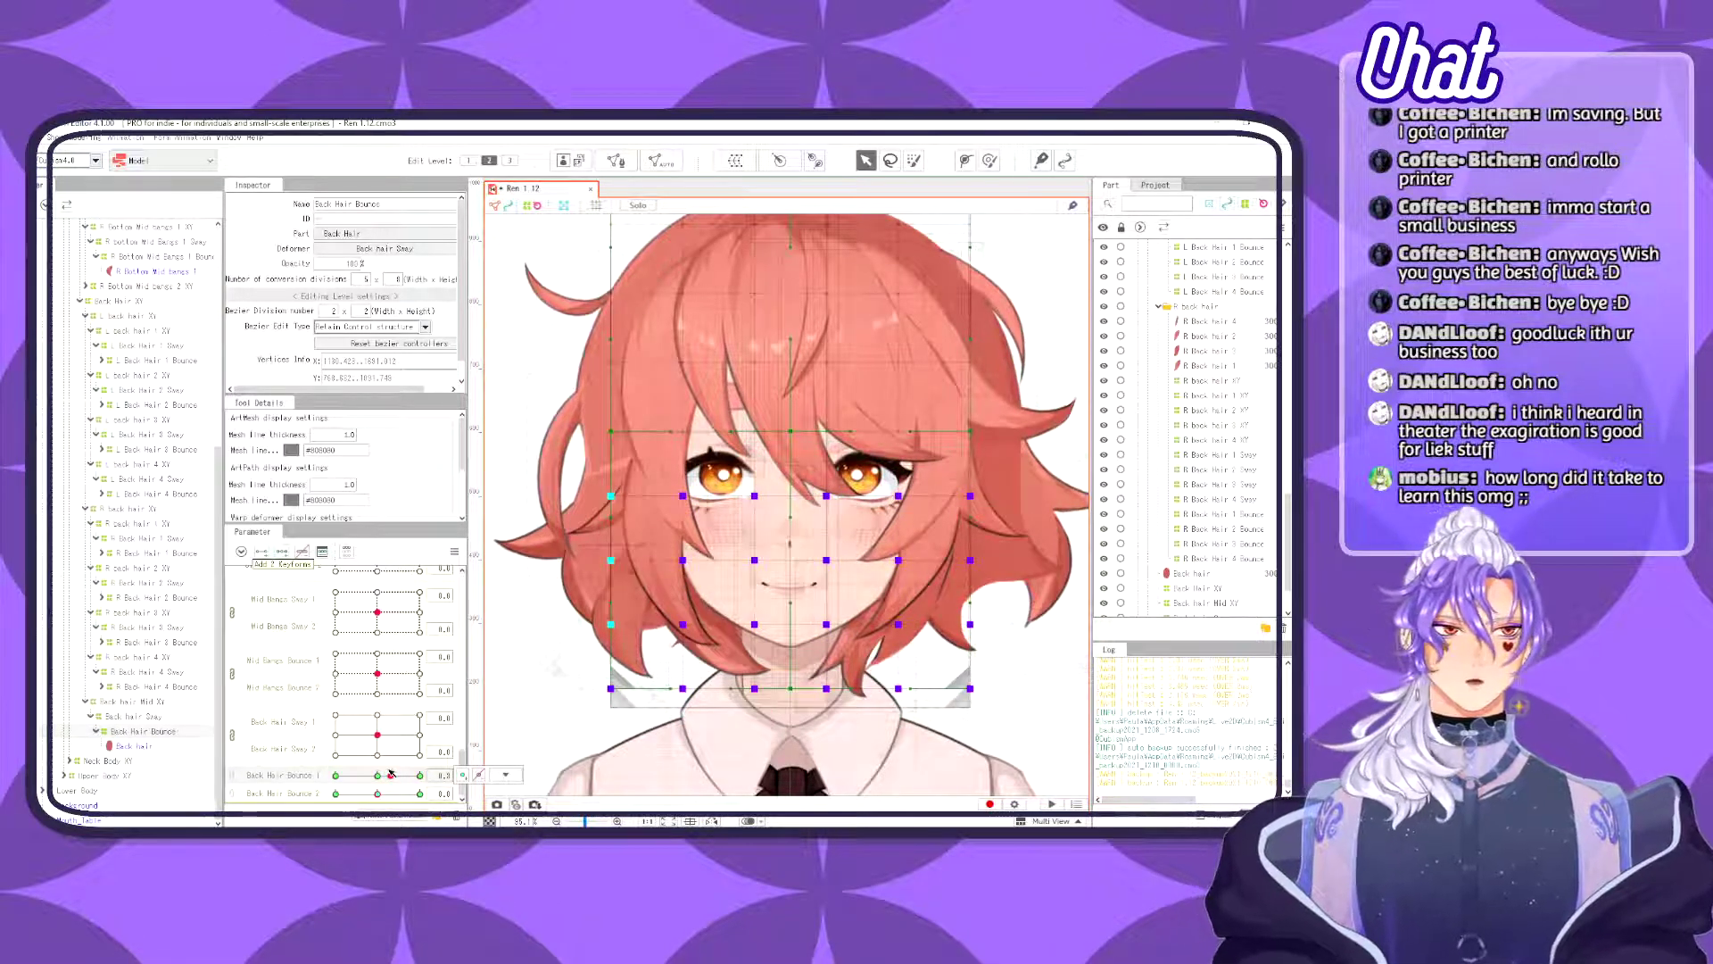
{"action": "left_click_drag", "start_coordinate": [350, 769], "coordinate": [390, 787]}
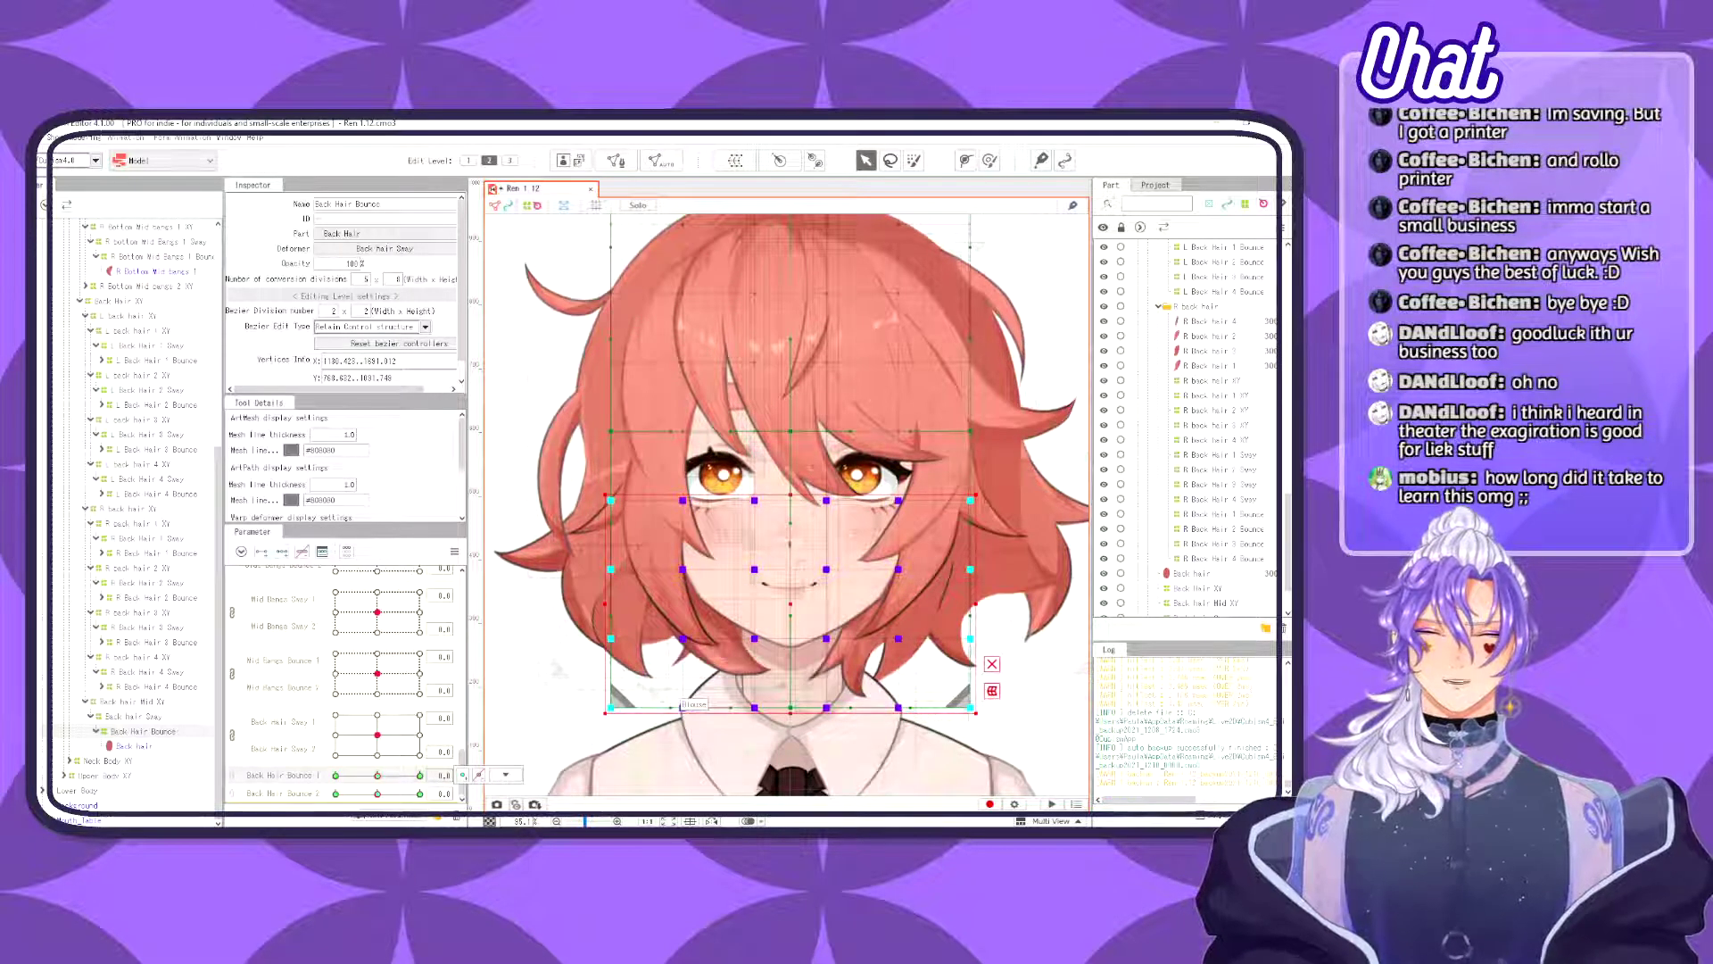
{"action": "left_click_drag", "start_coordinate": [378, 794], "coordinate": [389, 794]}
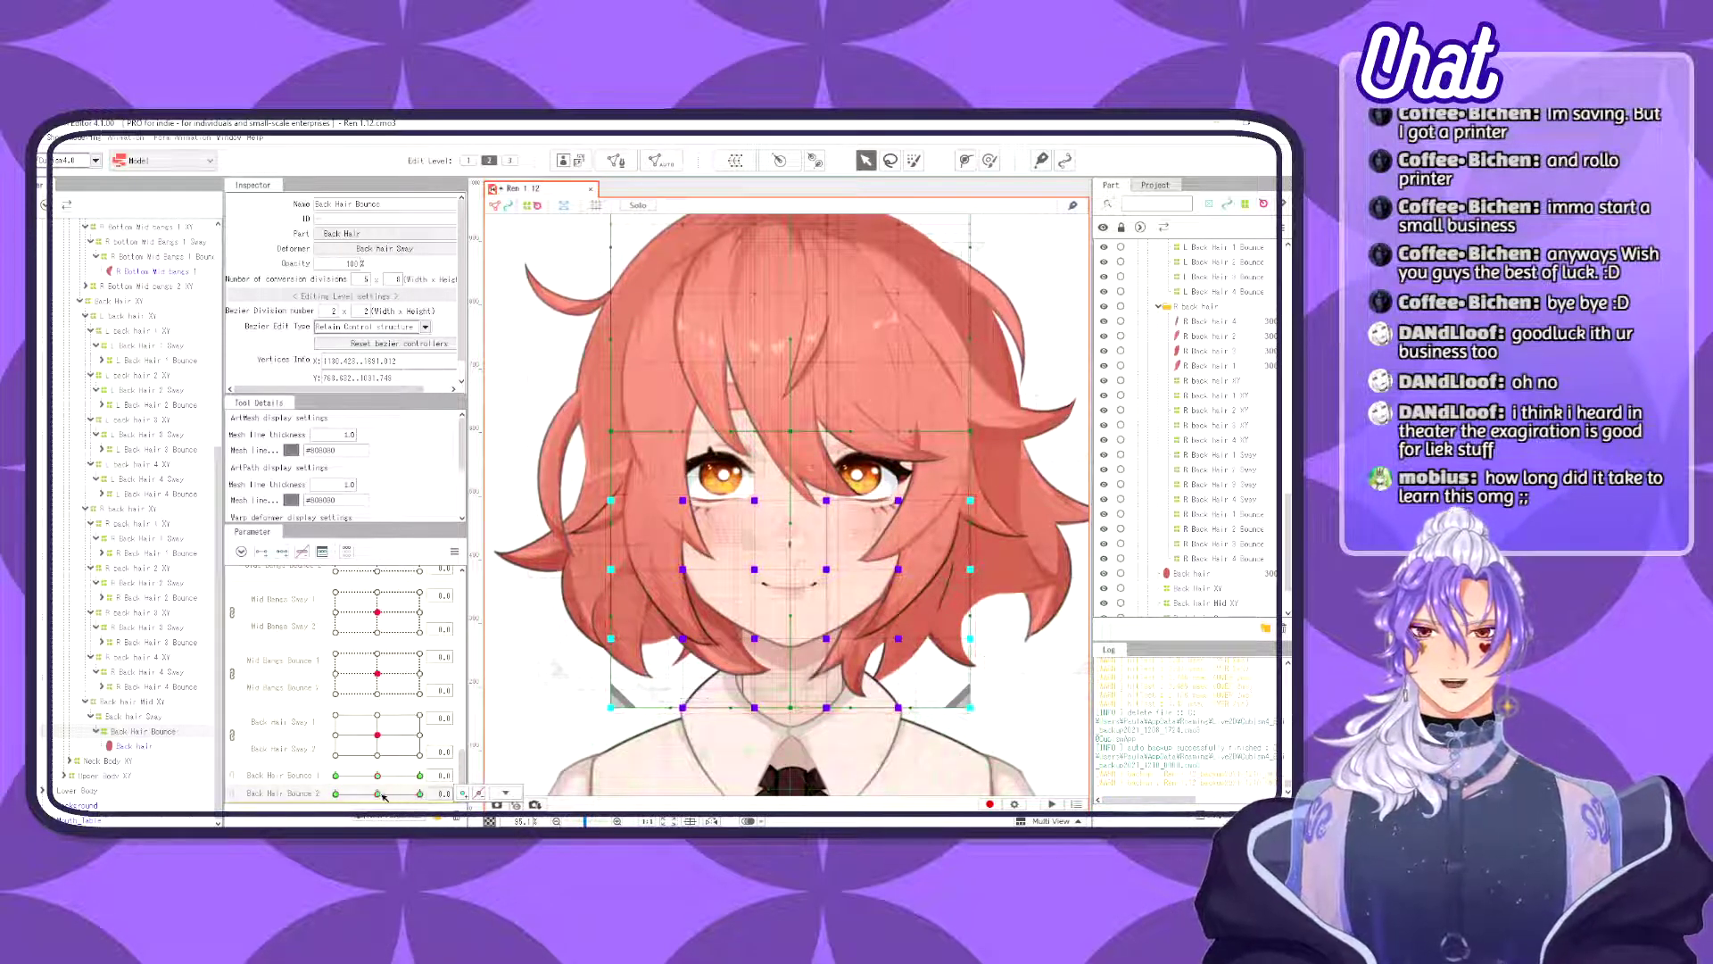
- Select the outer lower grid points of the L Back Hair 1 Bounce deformer
{"action": "scroll", "coordinate": [854, 518], "scroll_direction": "down", "scroll_amount": 3}
{"action": "scroll", "coordinate": [854, 515], "scroll_direction": "up", "scroll_amount": 3}
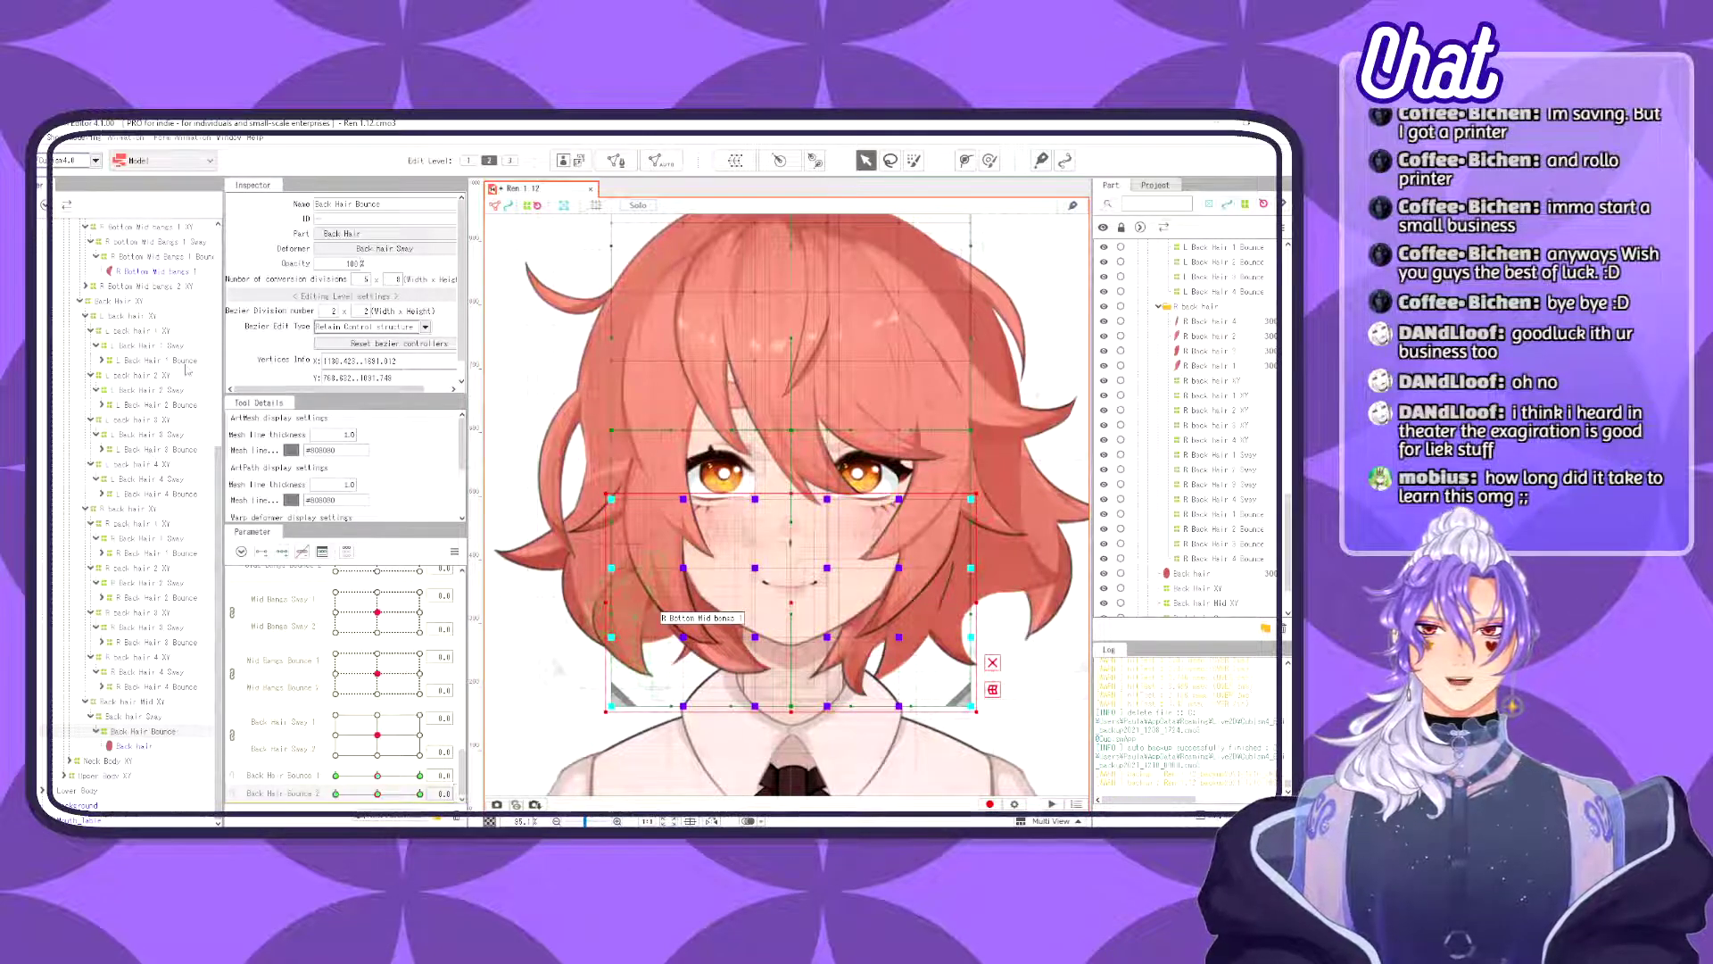
{"action": "left_click", "coordinate": [170, 359]}
{"action": "left_click_drag", "start_coordinate": [883, 519], "coordinate": [778, 564]}
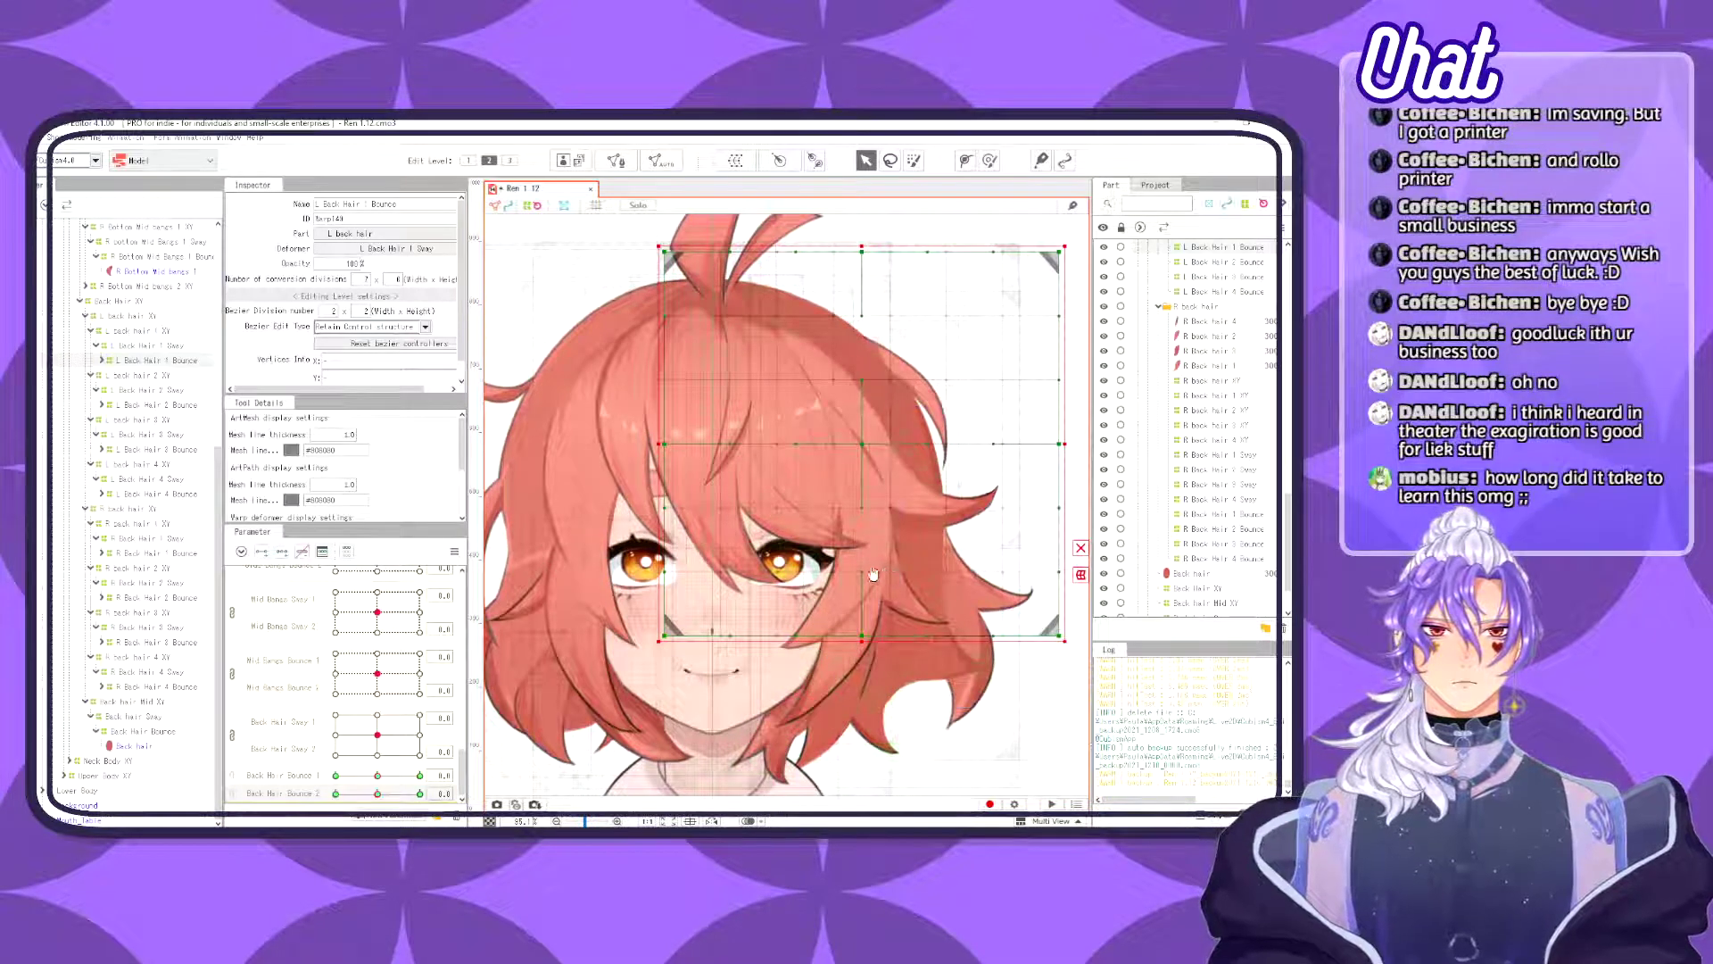
{"action": "left_click_drag", "start_coordinate": [873, 574], "coordinate": [833, 571]}
{"action": "scroll", "coordinate": [949, 570], "scroll_direction": "down", "scroll_amount": 2}
{"action": "left_click_drag", "start_coordinate": [949, 603], "coordinate": [959, 652]}
{"action": "scroll", "coordinate": [1033, 710], "scroll_direction": "up", "scroll_amount": 2}
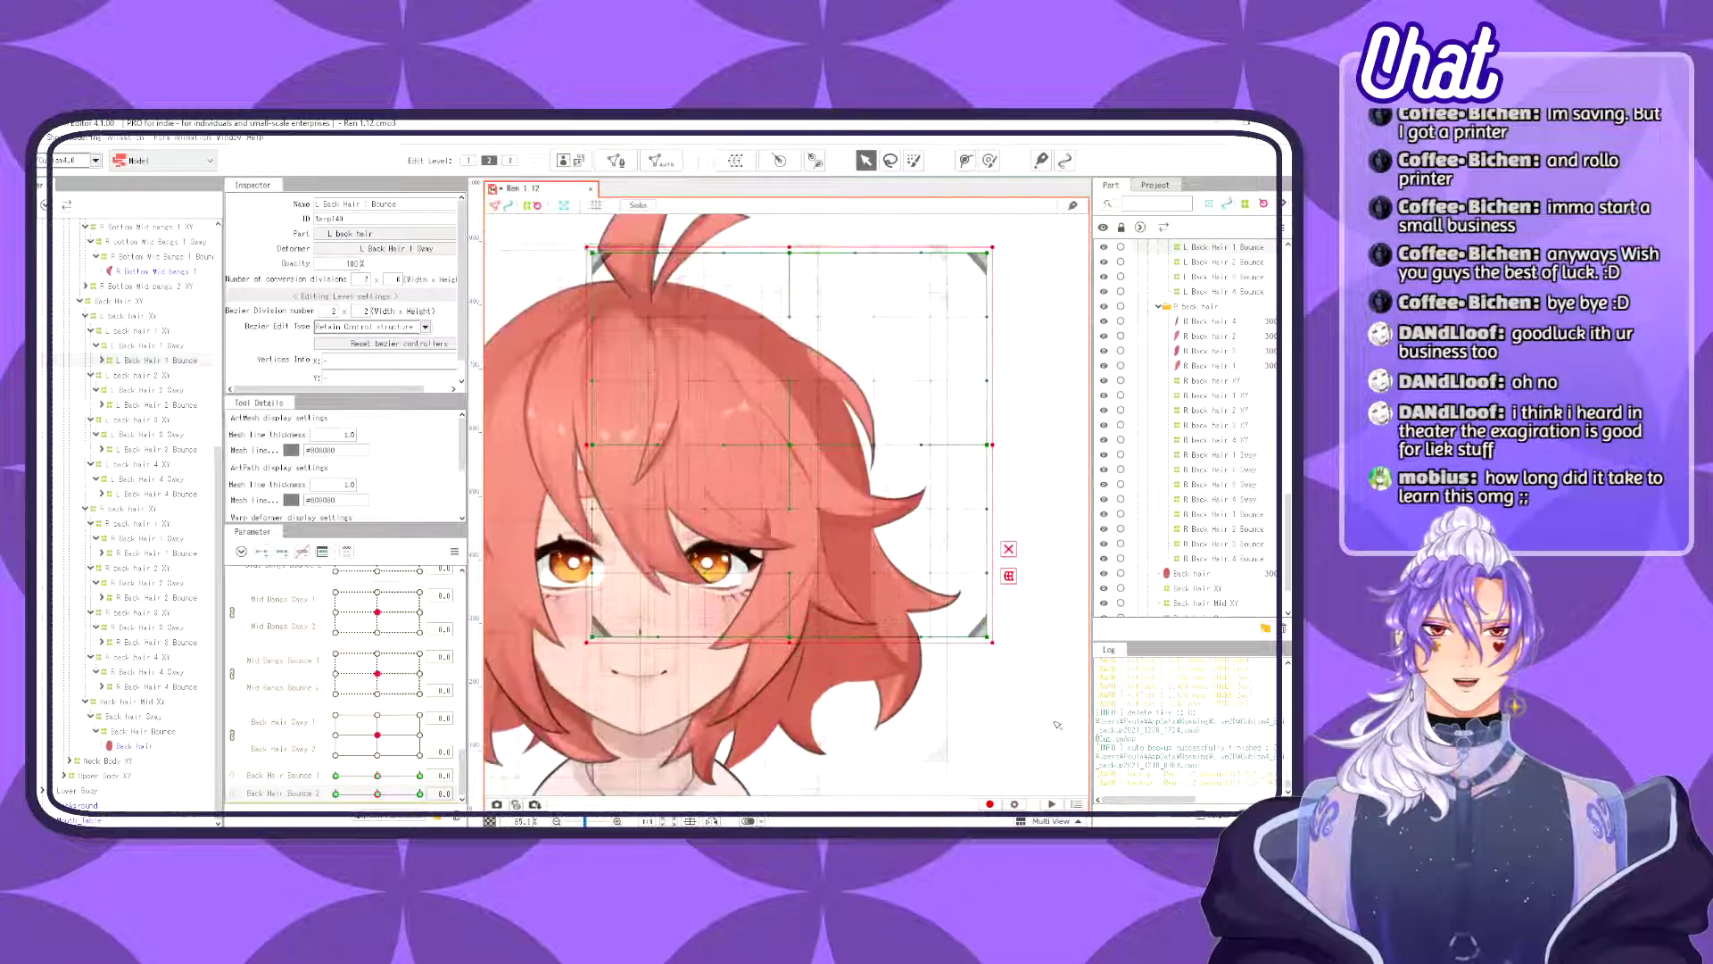
{"action": "left_click_drag", "start_coordinate": [1035, 723], "coordinate": [740, 361]}
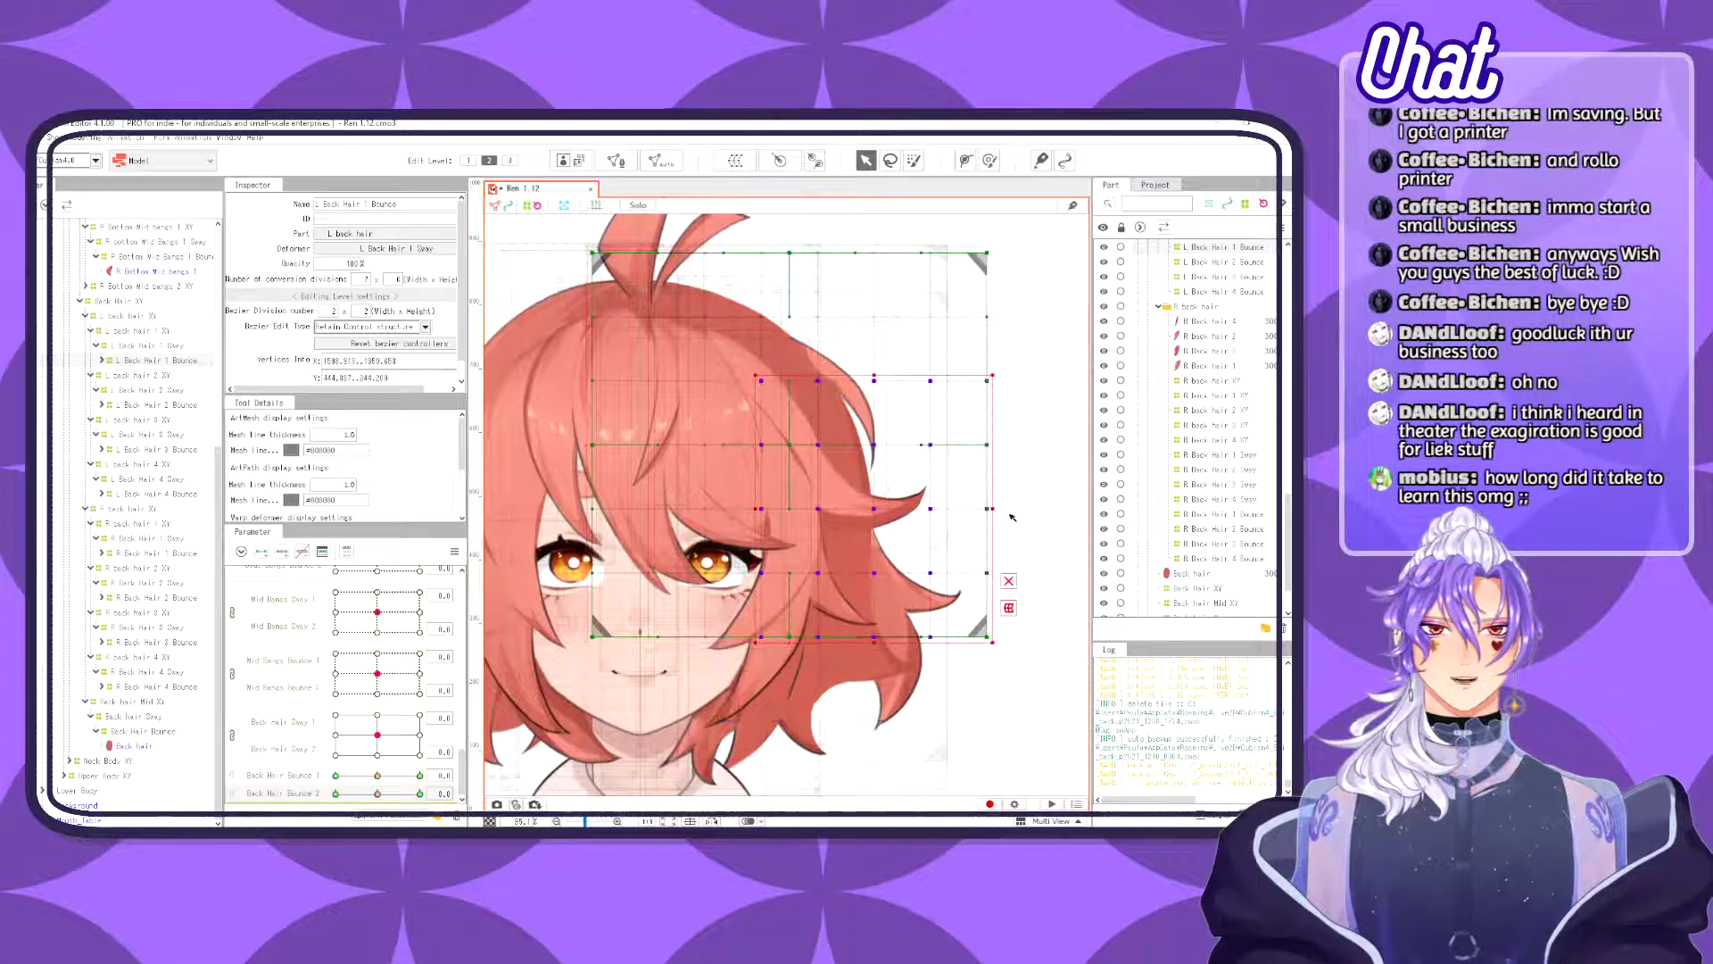
- At Back Hair Bounce 2 = 1.0, shift the selected L Back Hair 1 Bounce grid points outward and widen them
{"action": "mouse_move", "coordinate": [991, 509]}
{"action": "left_mouse_down"}
{"action": "mouse_move", "coordinate": [1027, 508]}
{"action": "mouse_move", "coordinate": [1005, 509]}
{"action": "left_mouse_up"}
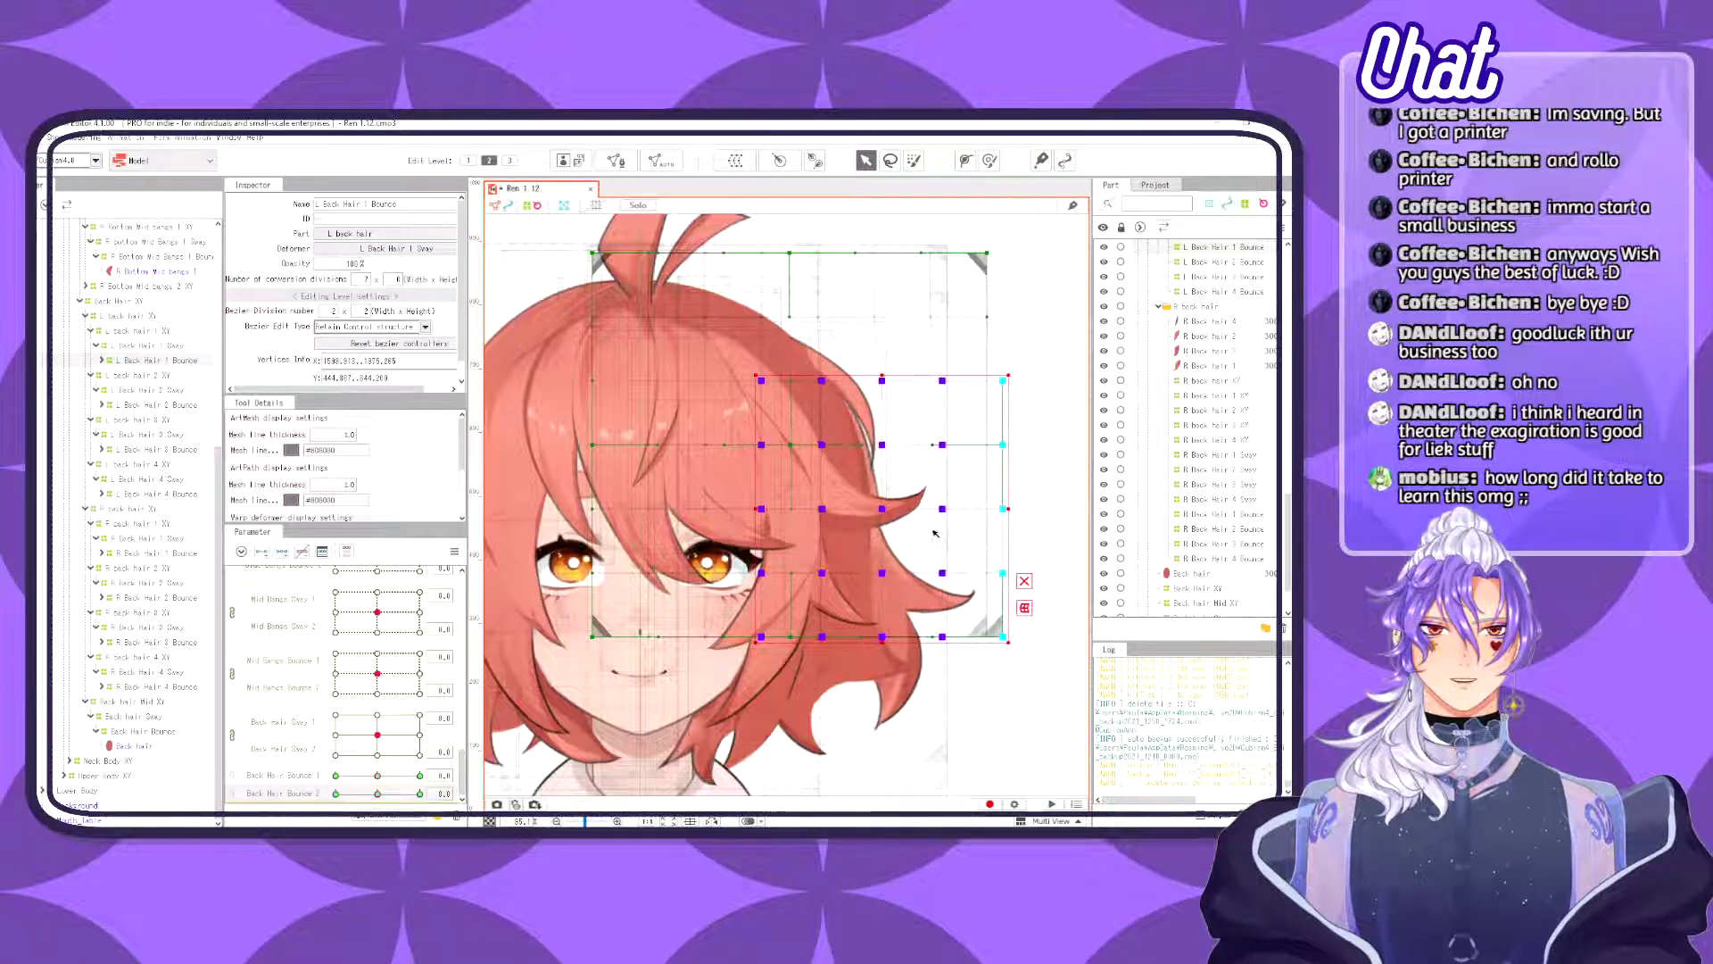
{"action": "key", "text": "ctrl+z"}
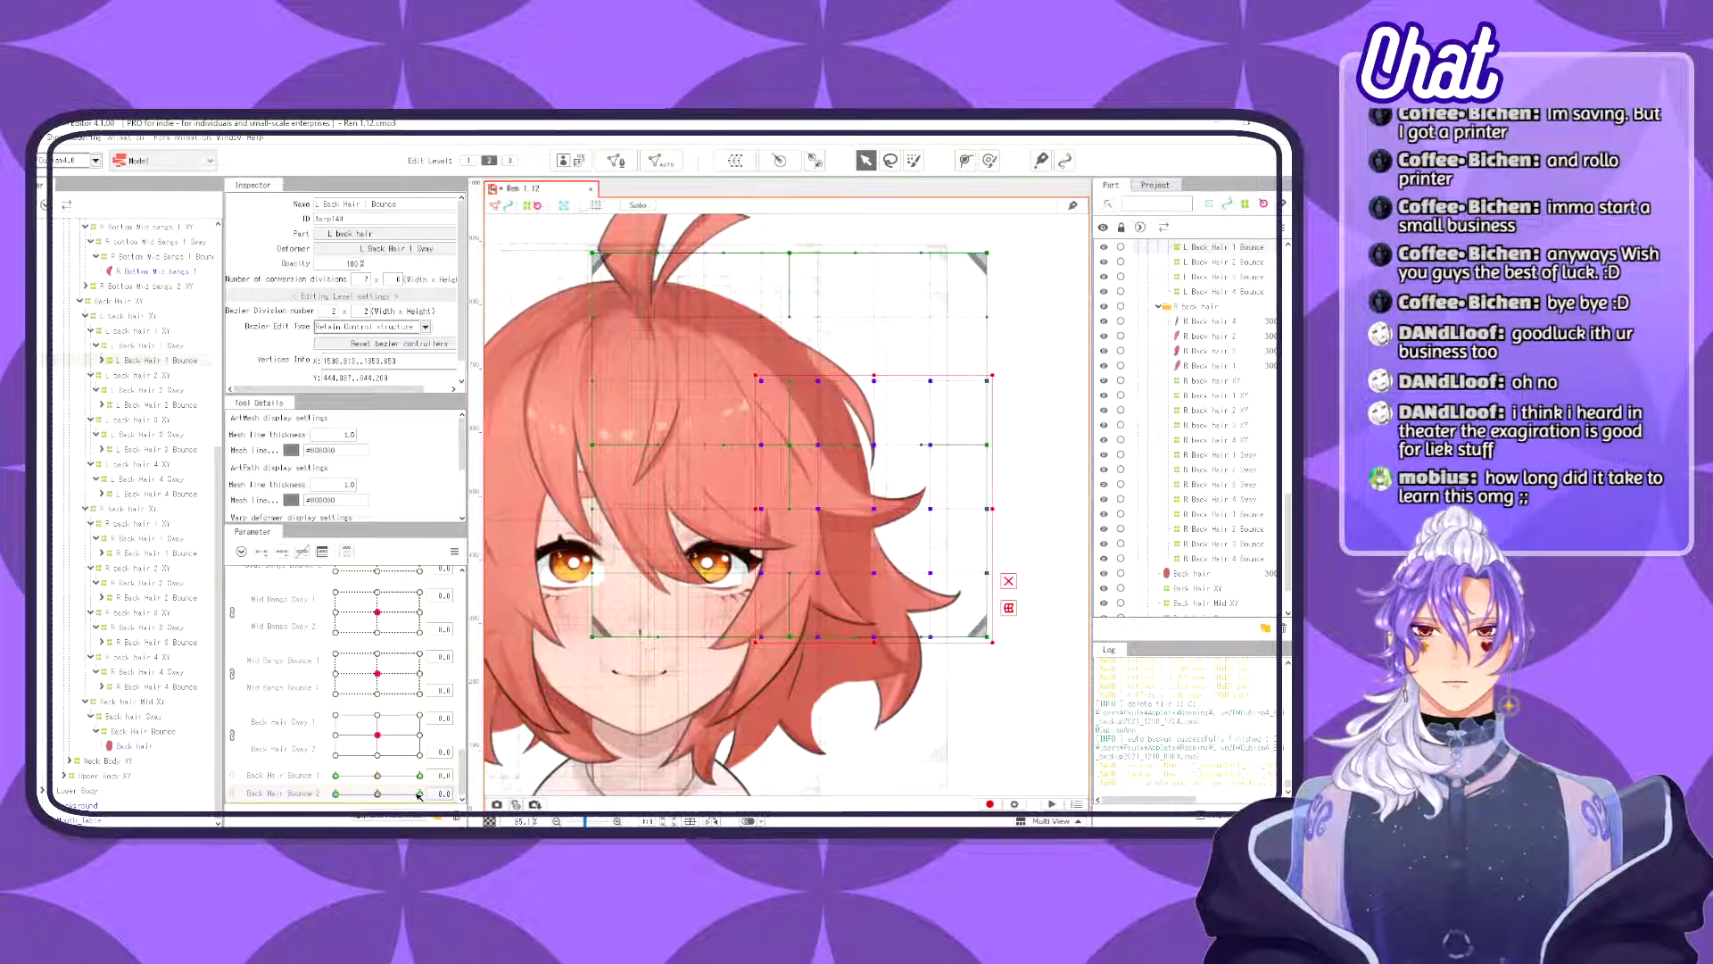
{"action": "left_click", "coordinate": [418, 793]}
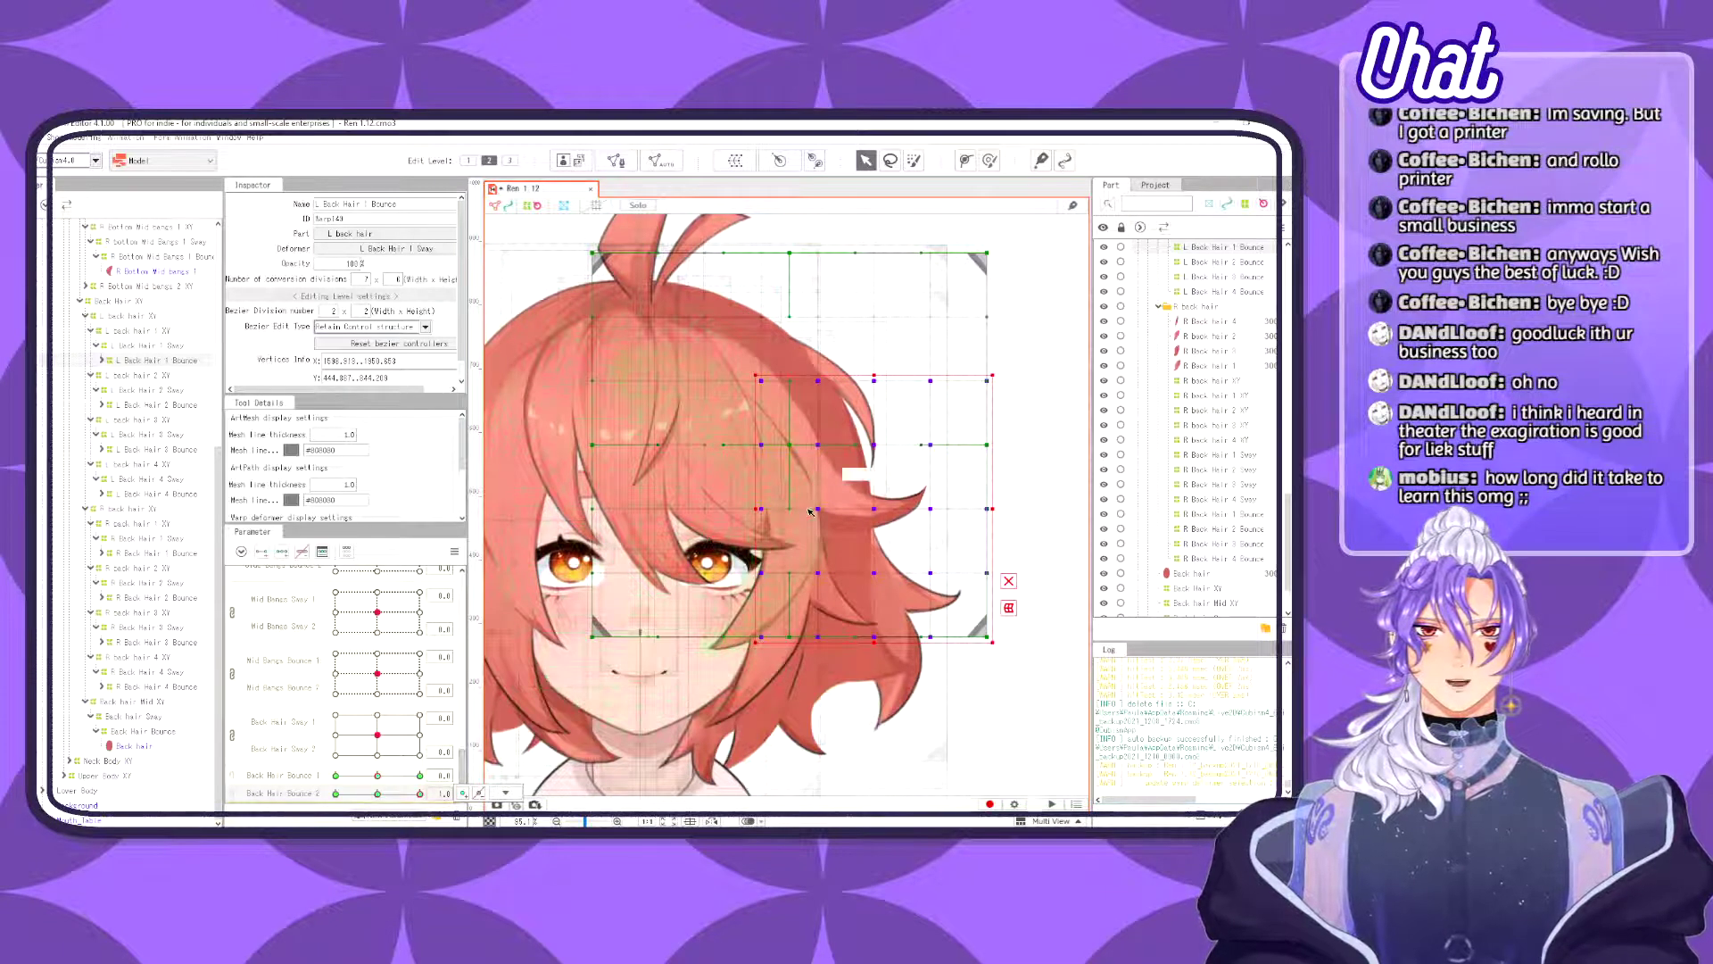
{"action": "left_click_drag", "start_coordinate": [875, 509], "coordinate": [889, 505]}
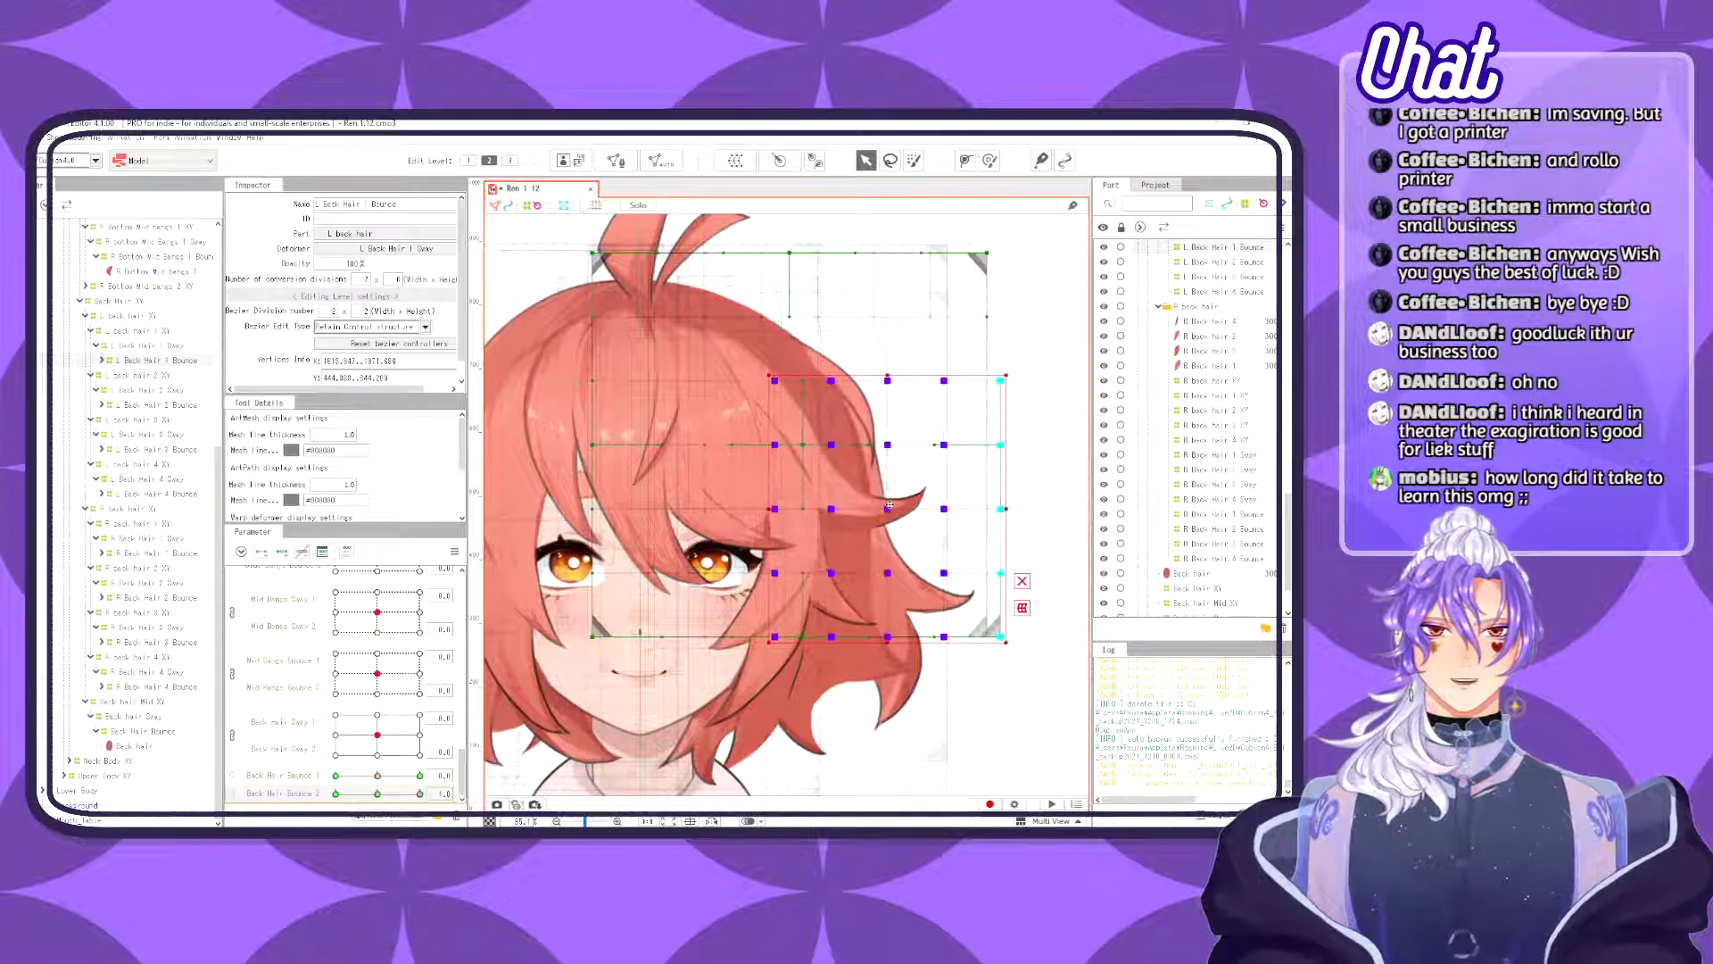
{"action": "left_click_drag", "start_coordinate": [1005, 507], "coordinate": [1020, 507]}
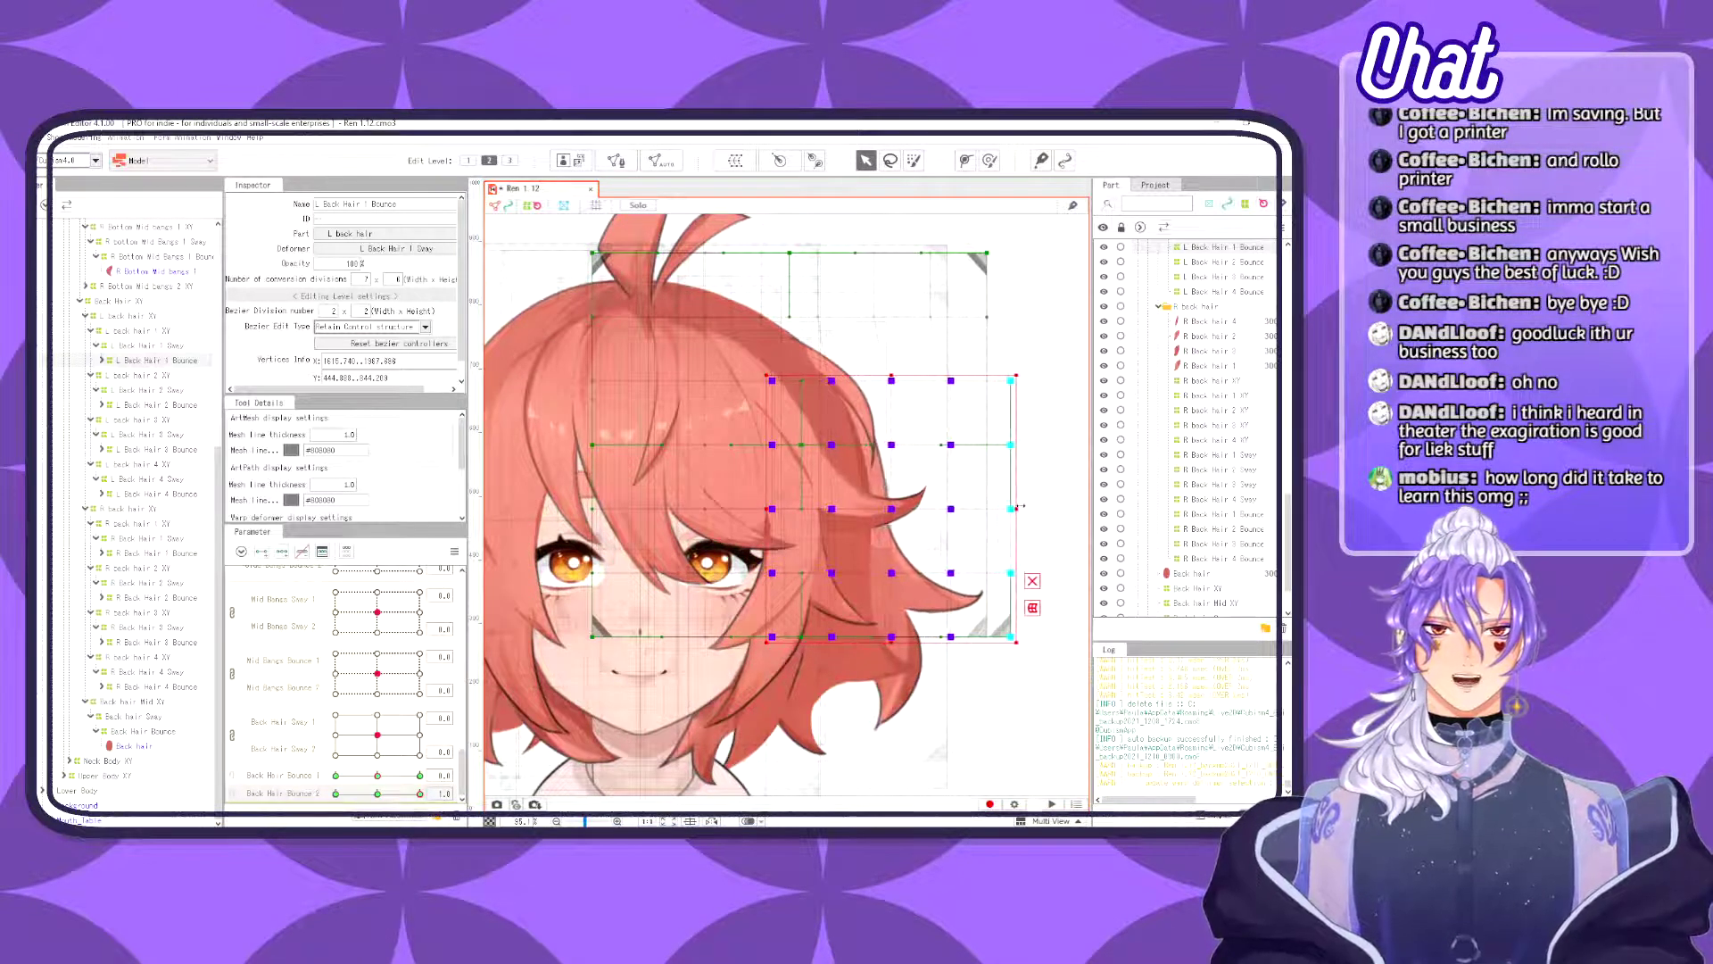
- At Back Hair Bounce 2 = -1.0, narrow the selected L Back Hair 1 Bounce grid points inward and preview the motion
{"action": "left_click", "coordinate": [335, 794]}
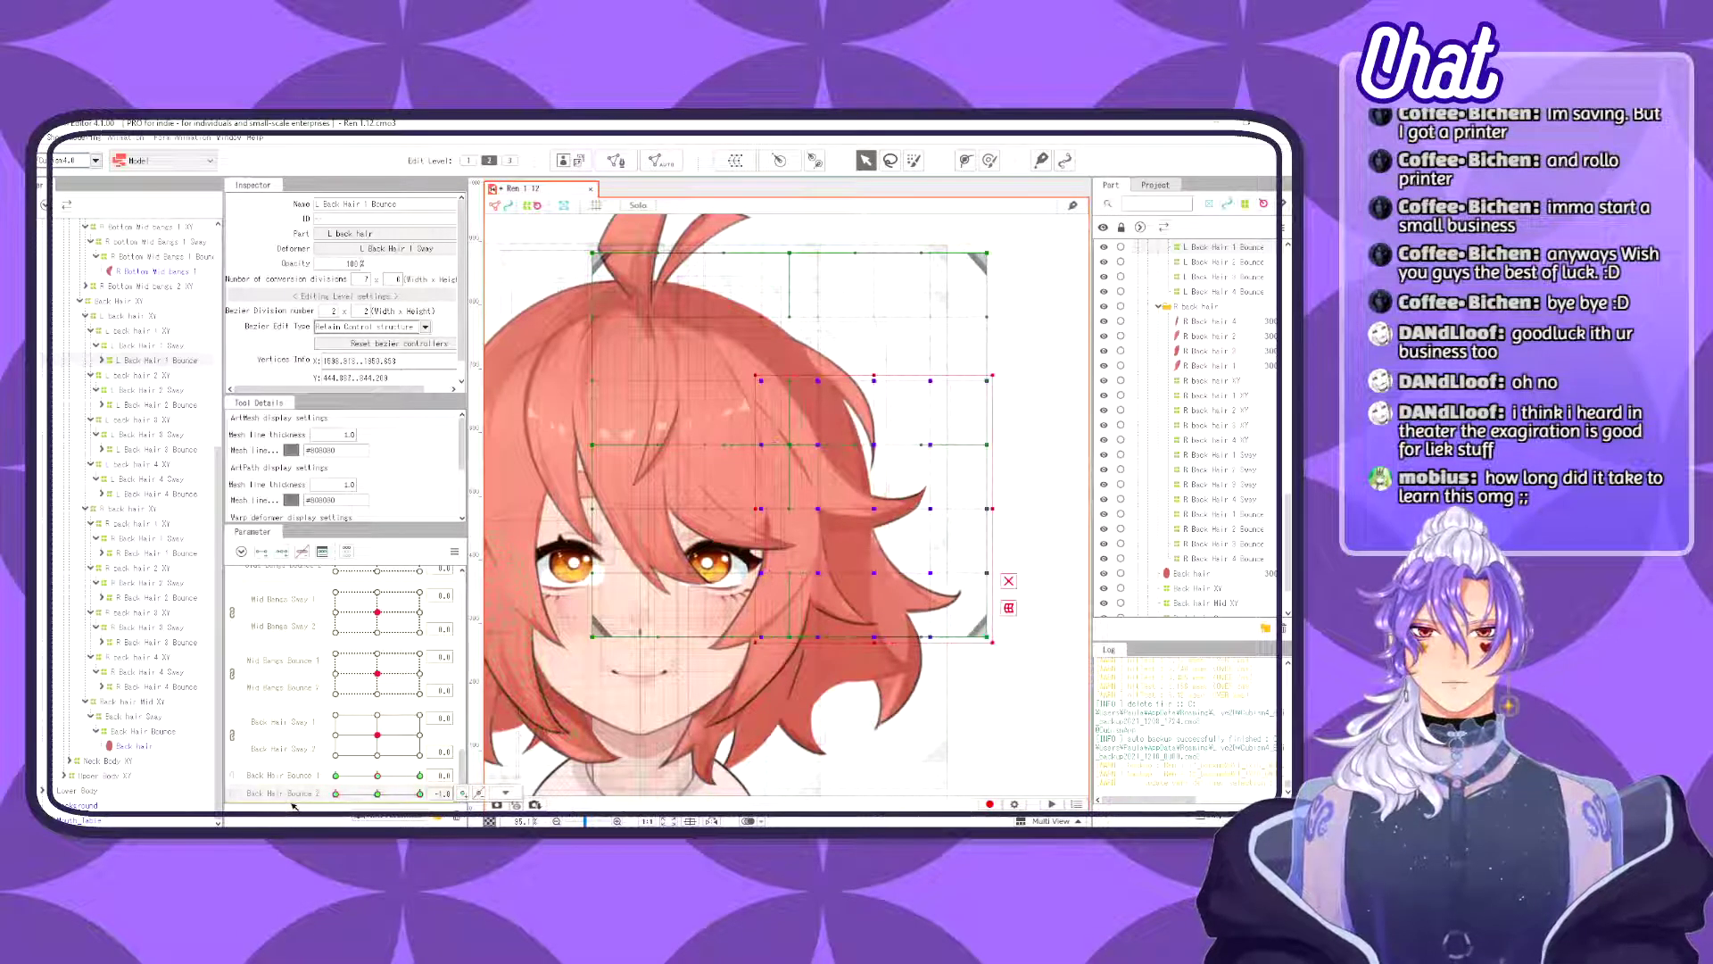
{"action": "left_click_drag", "start_coordinate": [992, 509], "coordinate": [864, 511]}
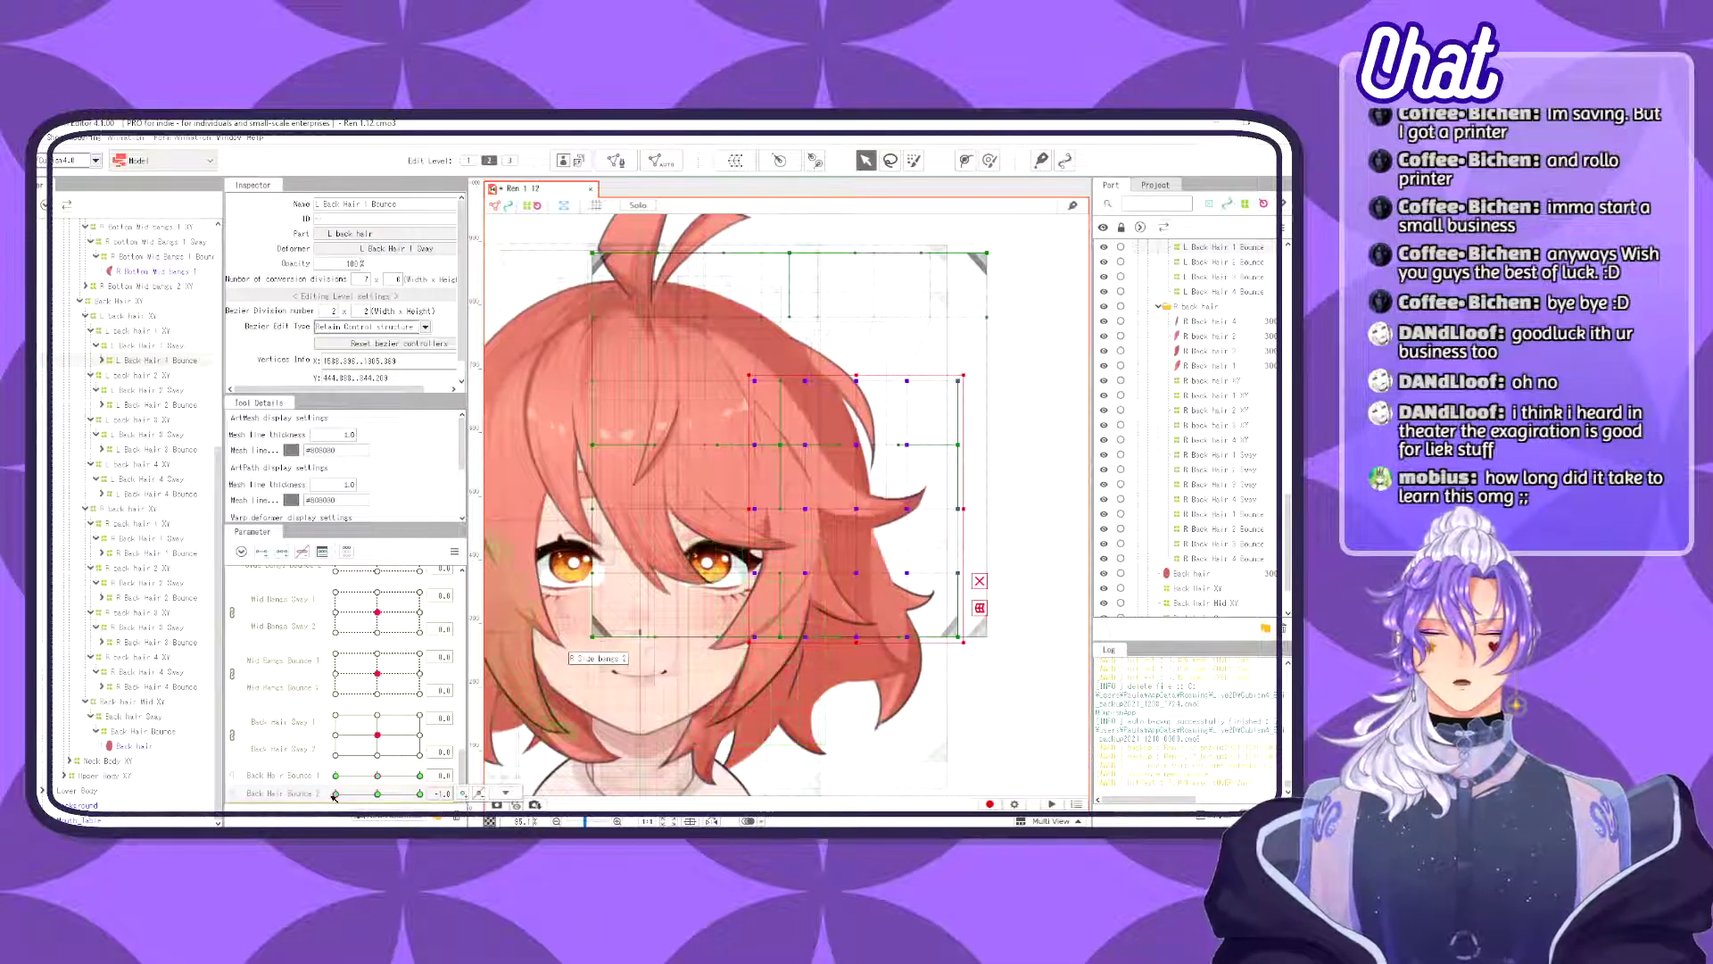
{"action": "left_click_drag", "start_coordinate": [335, 793], "coordinate": [410, 791]}
{"action": "left_click", "coordinate": [379, 794]}
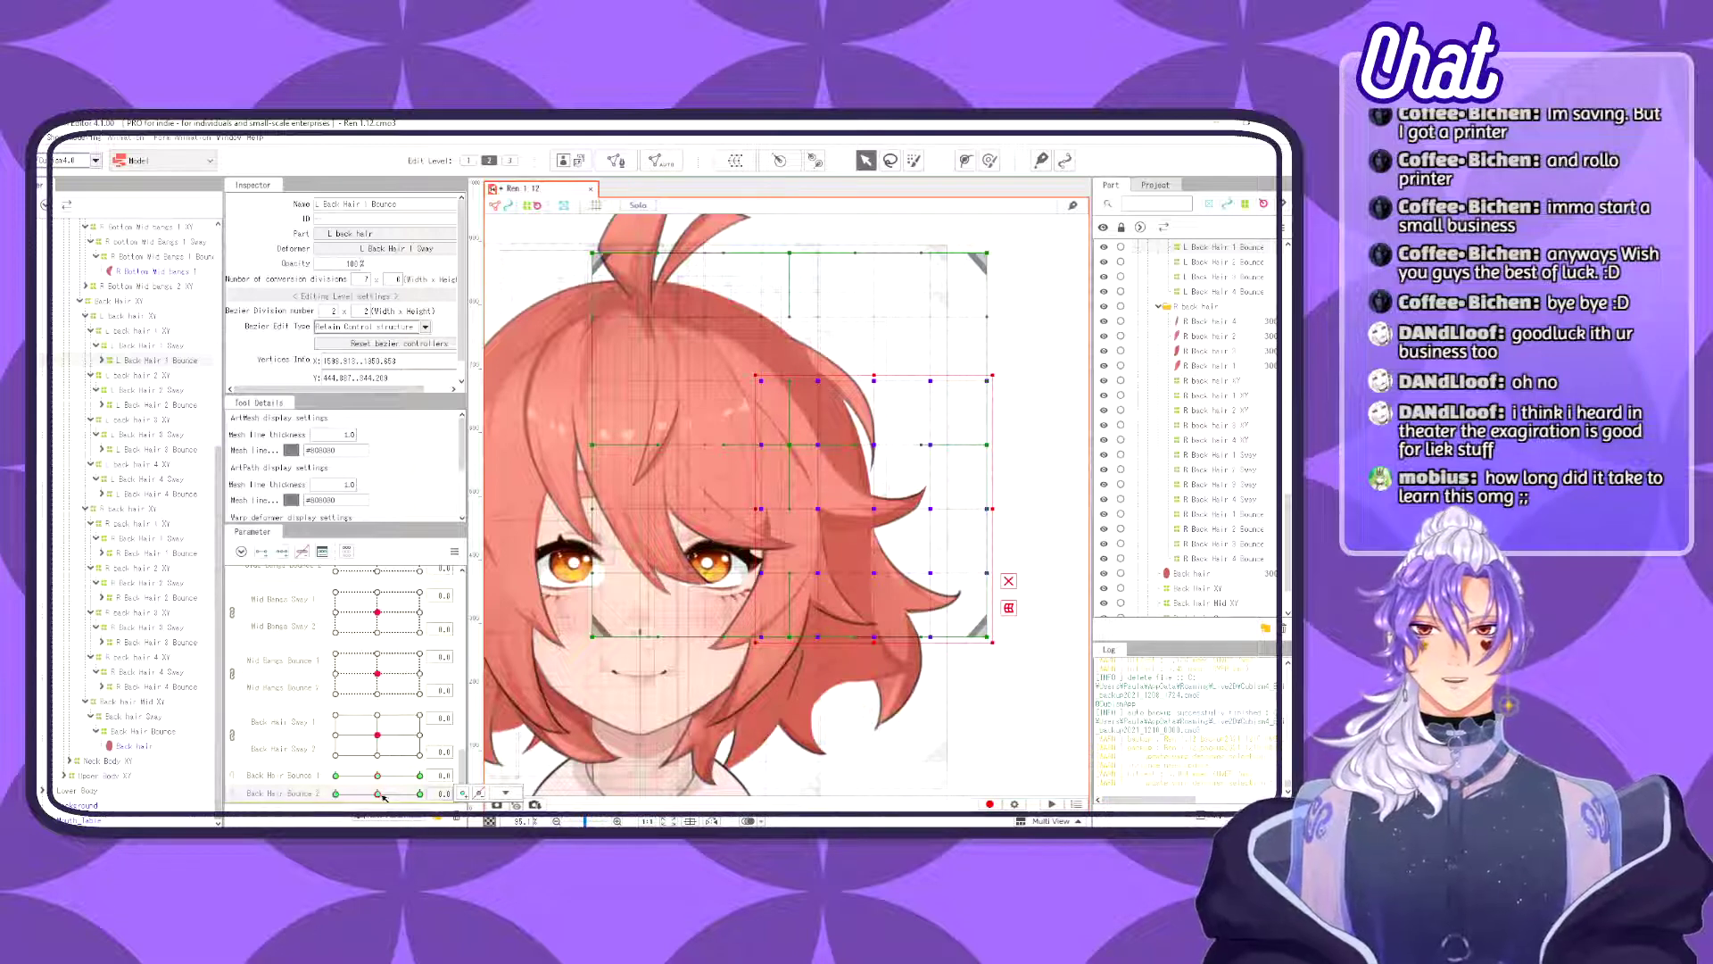
{"action": "mouse_move", "coordinate": [383, 797]}
{"action": "left_mouse_down"}
{"action": "mouse_move", "coordinate": [401, 794]}
{"action": "mouse_move", "coordinate": [350, 793]}
{"action": "left_mouse_up"}
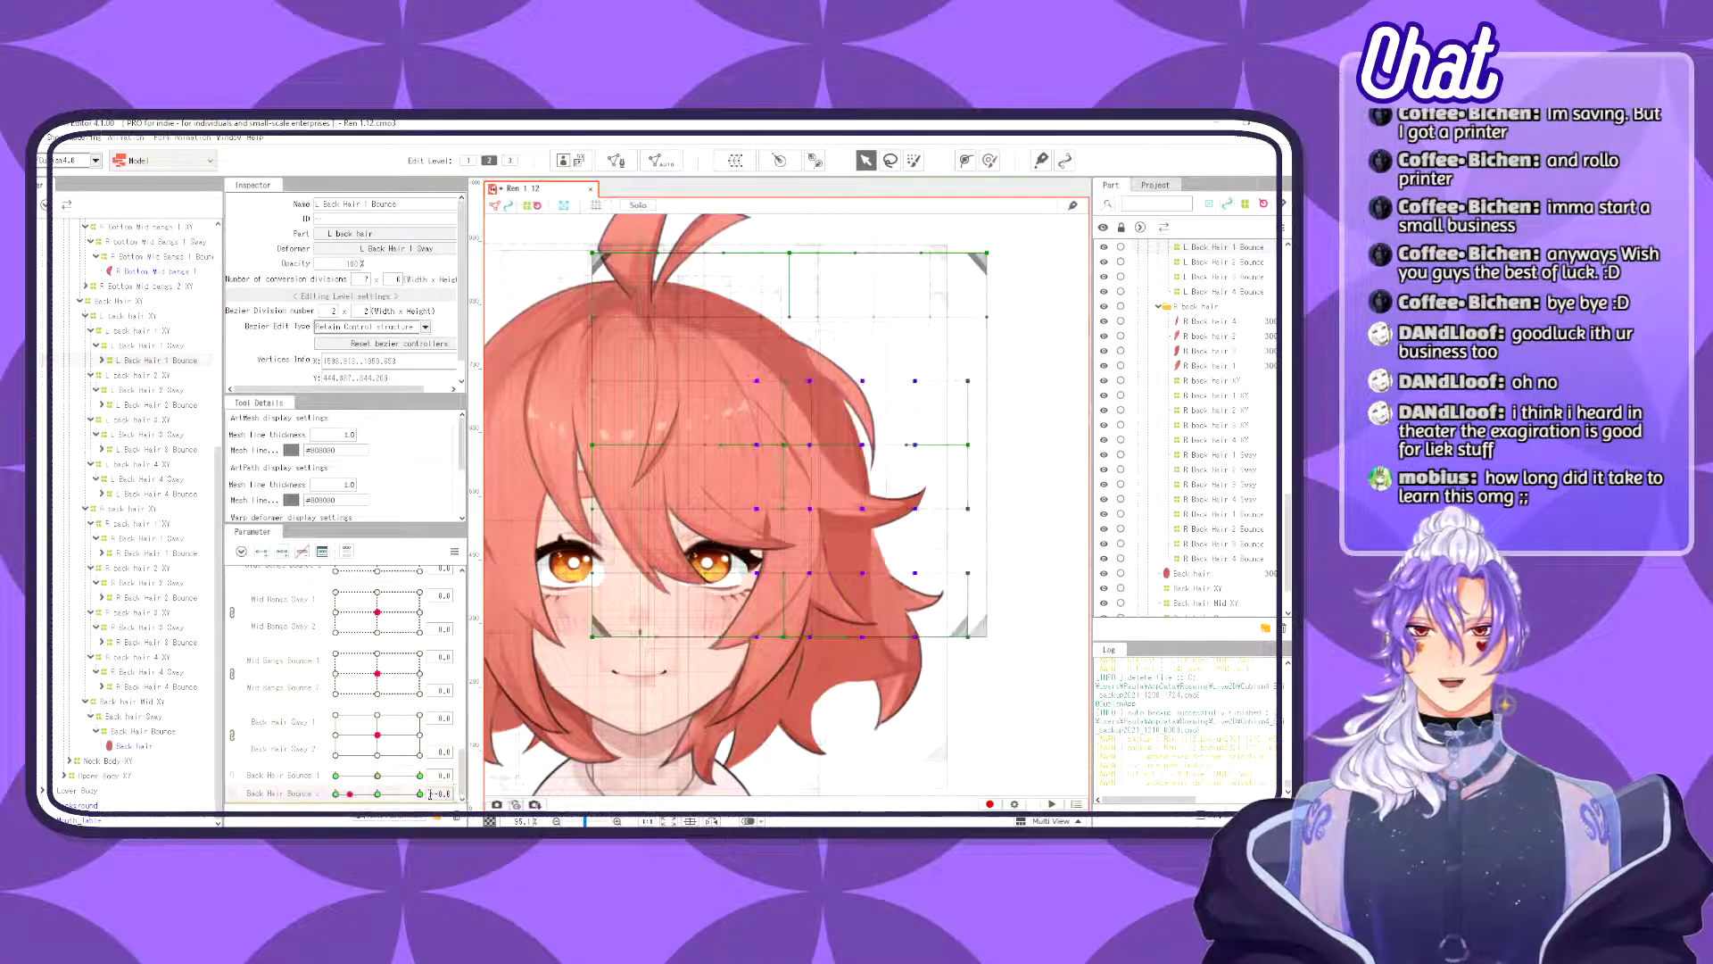
- At Back Hair Bounce 2 = 1.0, widen the outer lower grid points of L Back Hair 2 Bounce and shift them outward
{"action": "left_click", "coordinate": [420, 793]}
{"action": "left_click", "coordinate": [188, 403]}
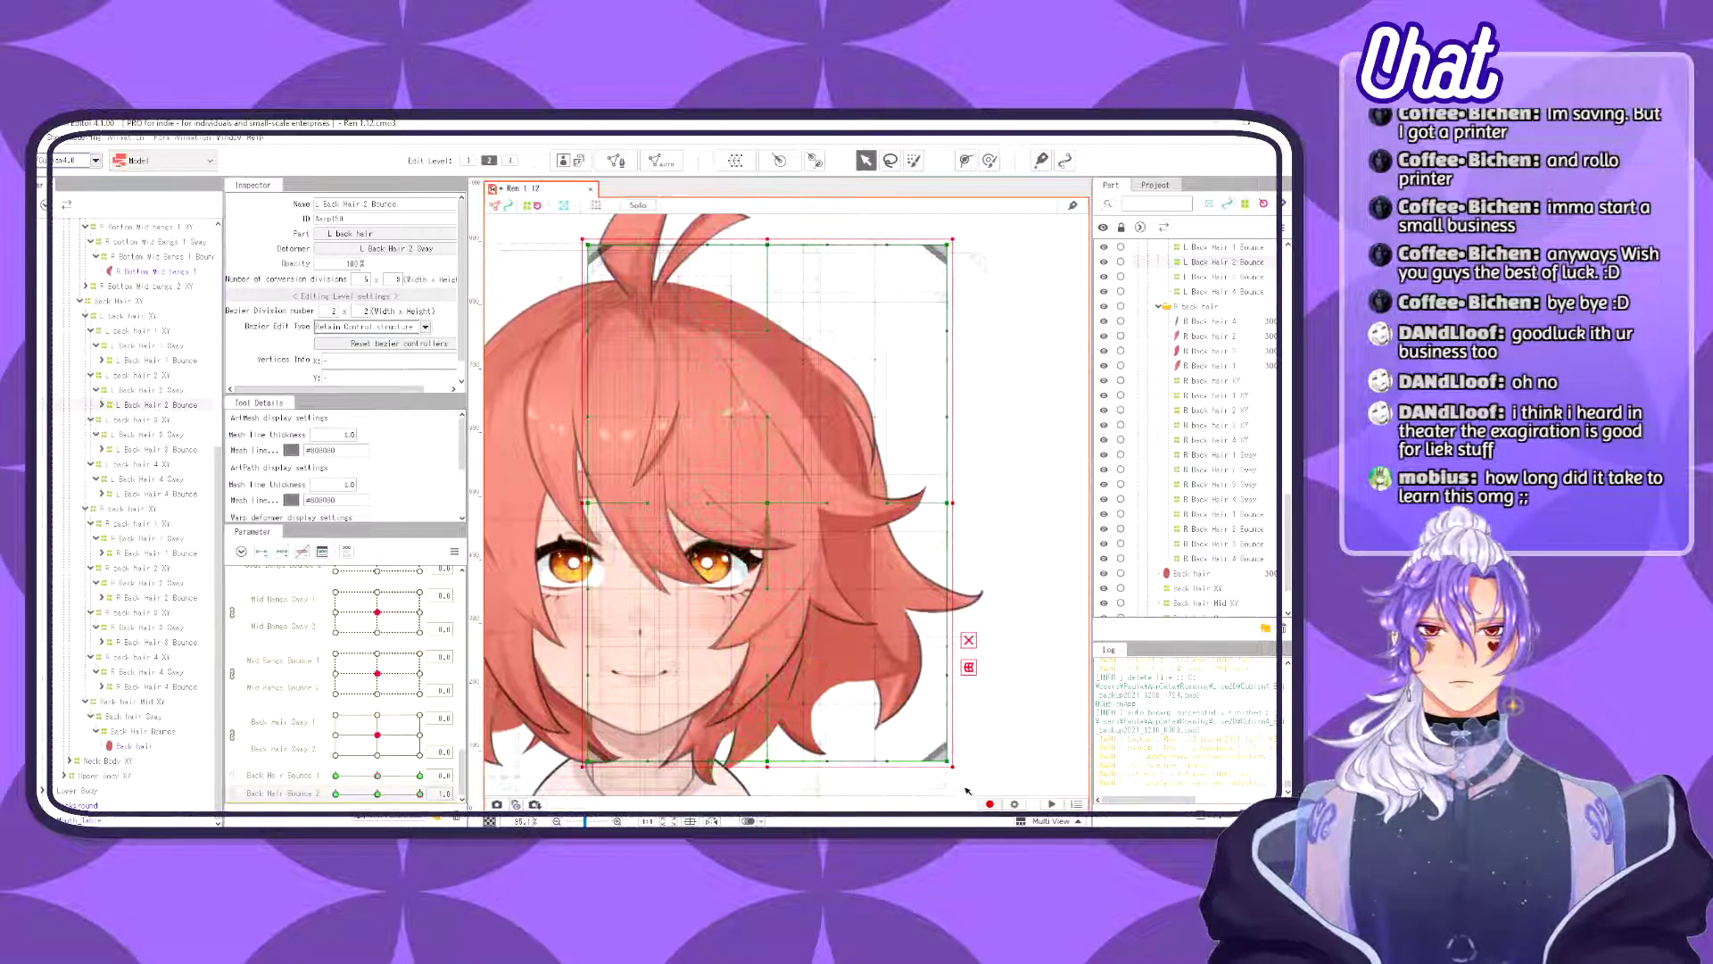
{"action": "left_click_drag", "start_coordinate": [966, 790], "coordinate": [714, 383]}
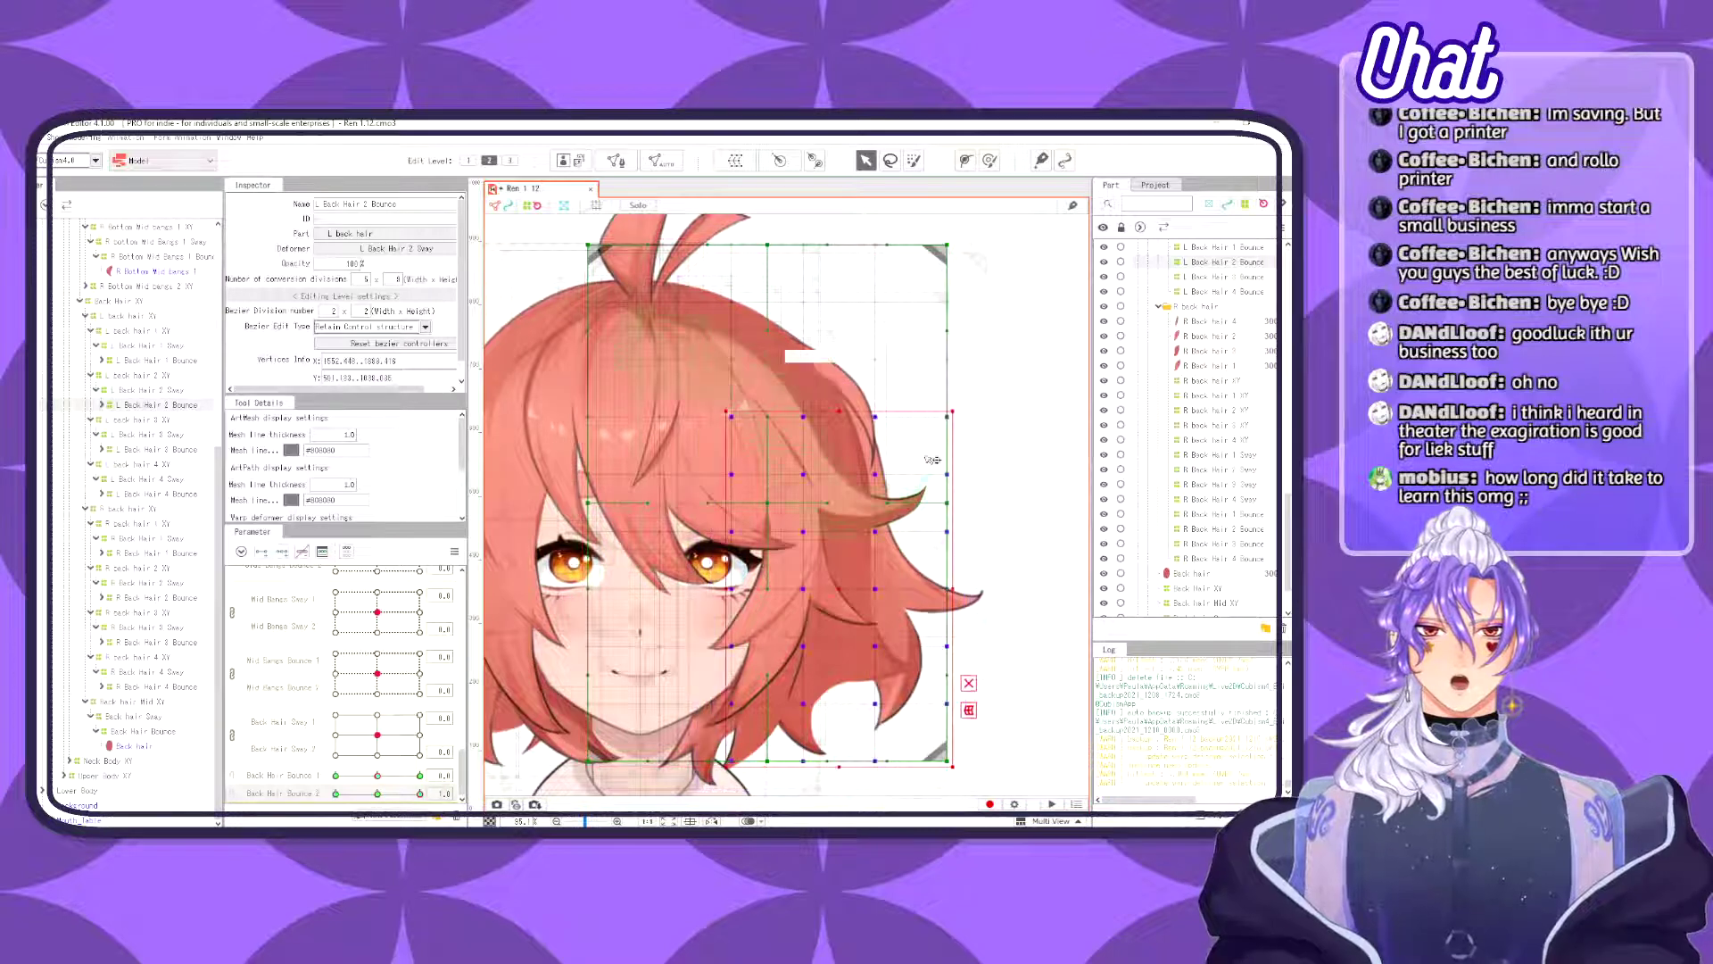
{"action": "left_click_drag", "start_coordinate": [952, 590], "coordinate": [974, 587]}
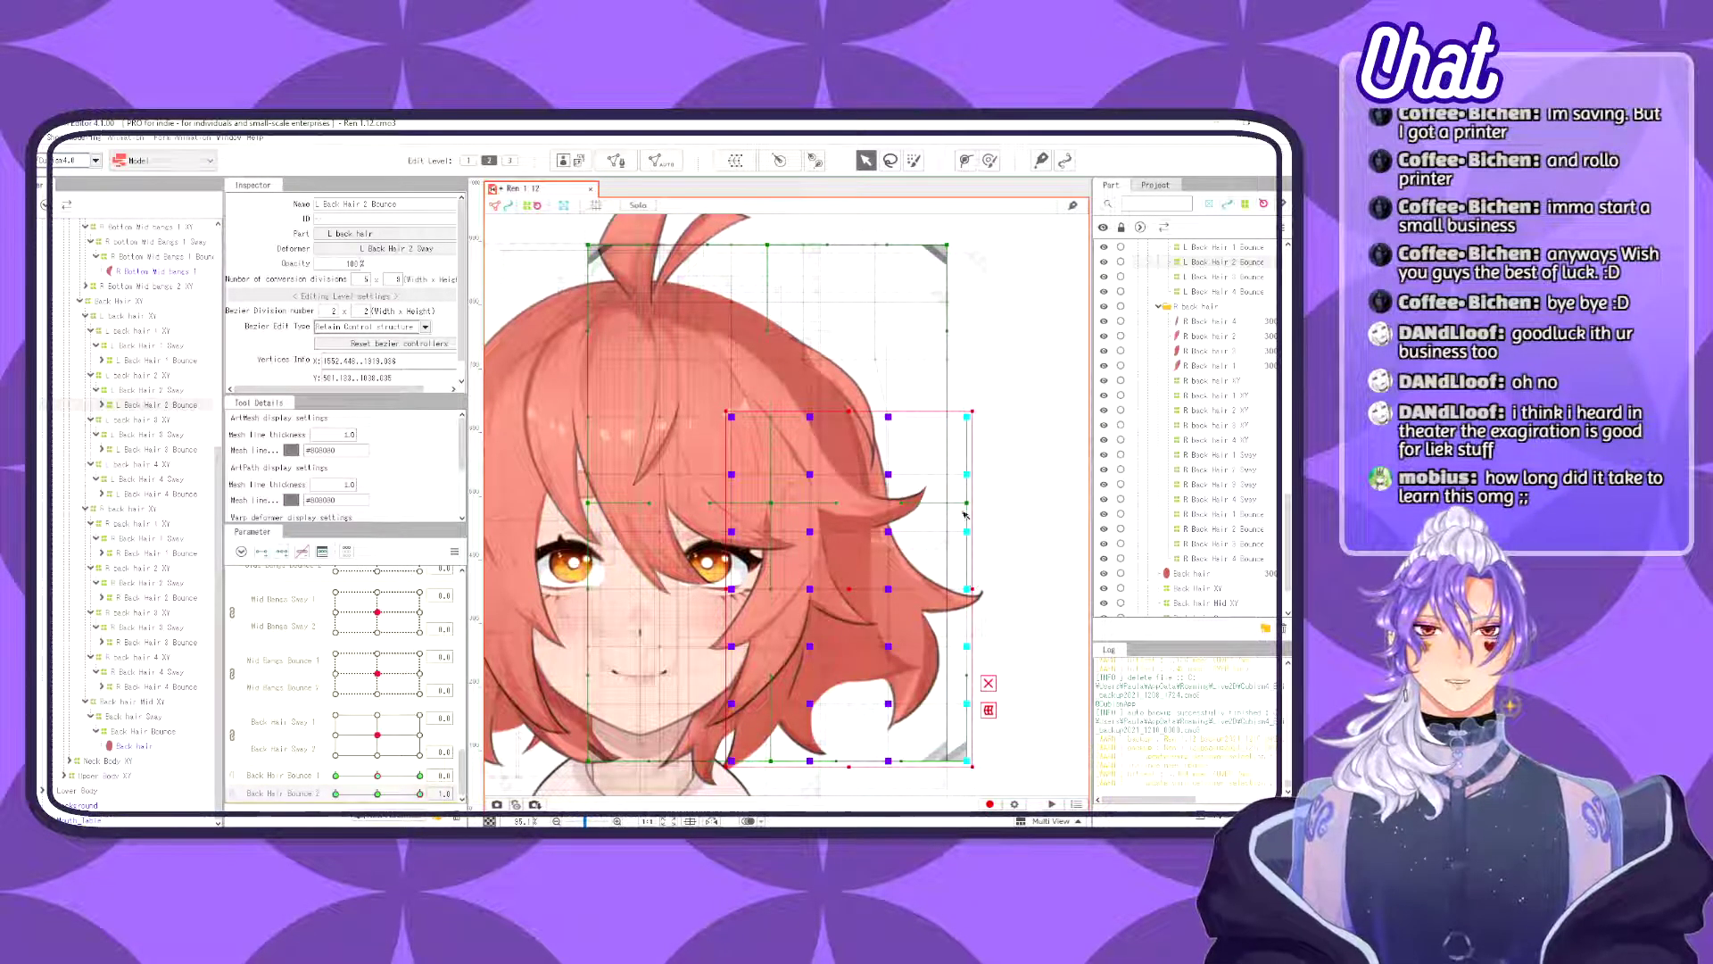
{"action": "left_click_drag", "start_coordinate": [845, 586], "coordinate": [853, 587]}
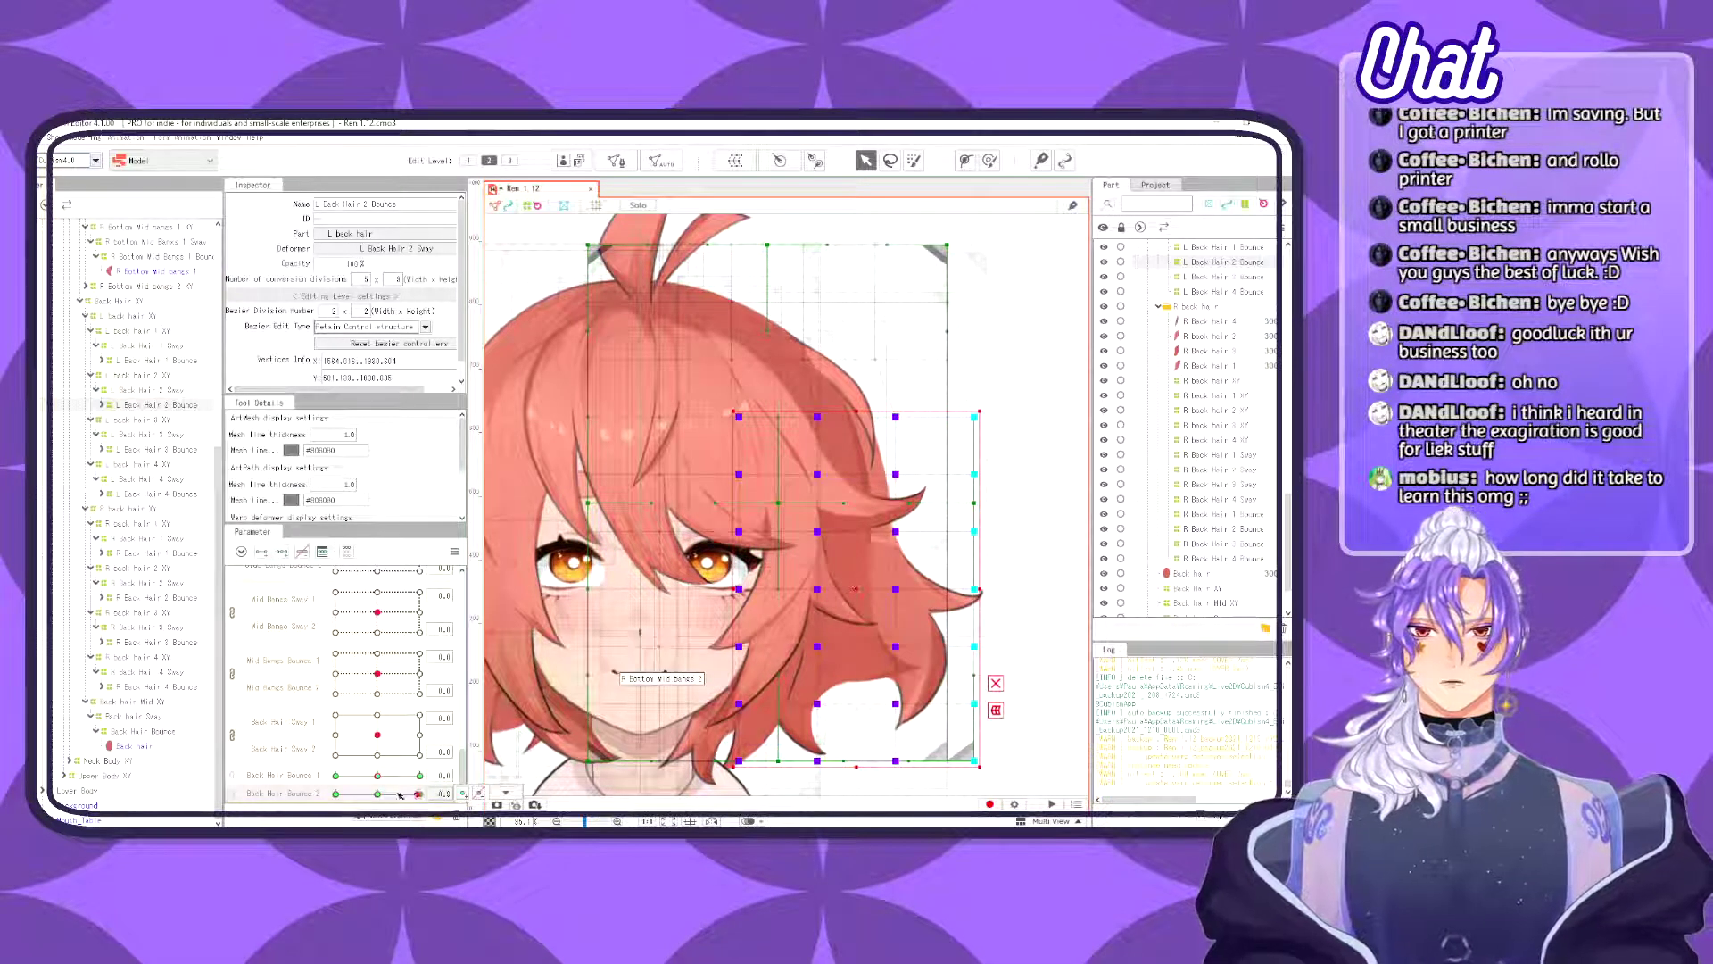
- At Back Hair Bounce 2 = -1.0, narrow the same L Back Hair 2 Bounce grid points inward, and return the parameter to 1.0
{"action": "left_click_drag", "start_coordinate": [400, 795], "coordinate": [240, 794]}
{"action": "left_click_drag", "start_coordinate": [953, 589], "coordinate": [814, 590]}
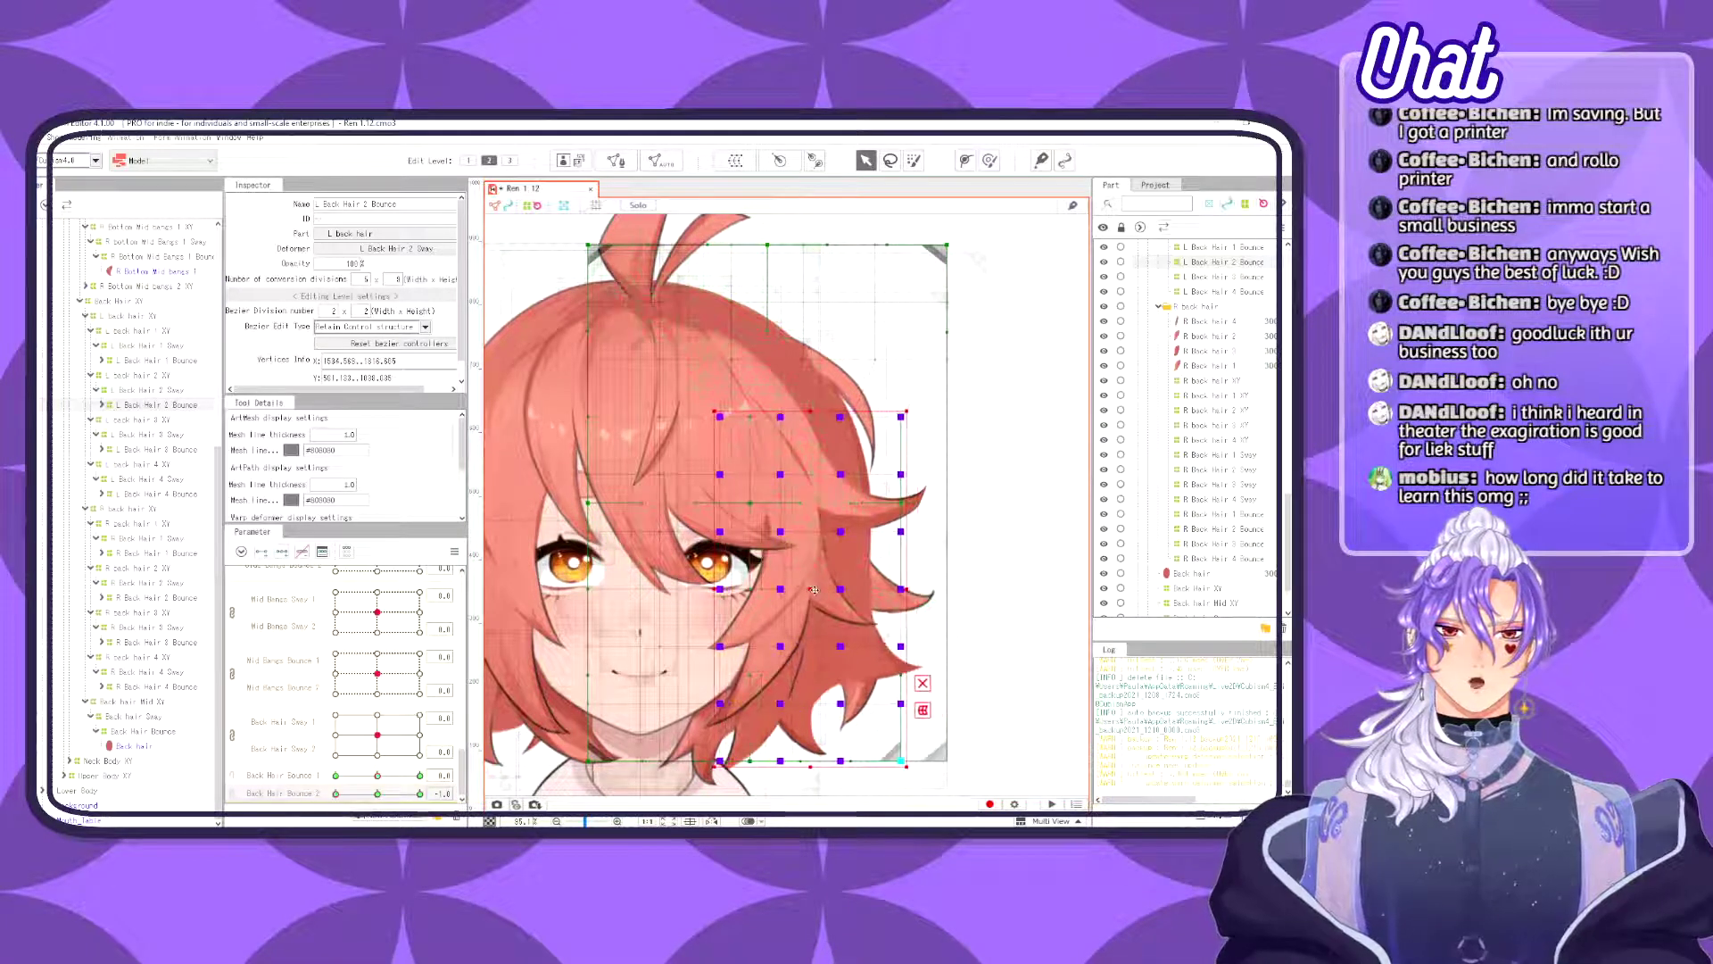
{"action": "left_click_drag", "start_coordinate": [350, 794], "coordinate": [482, 778]}
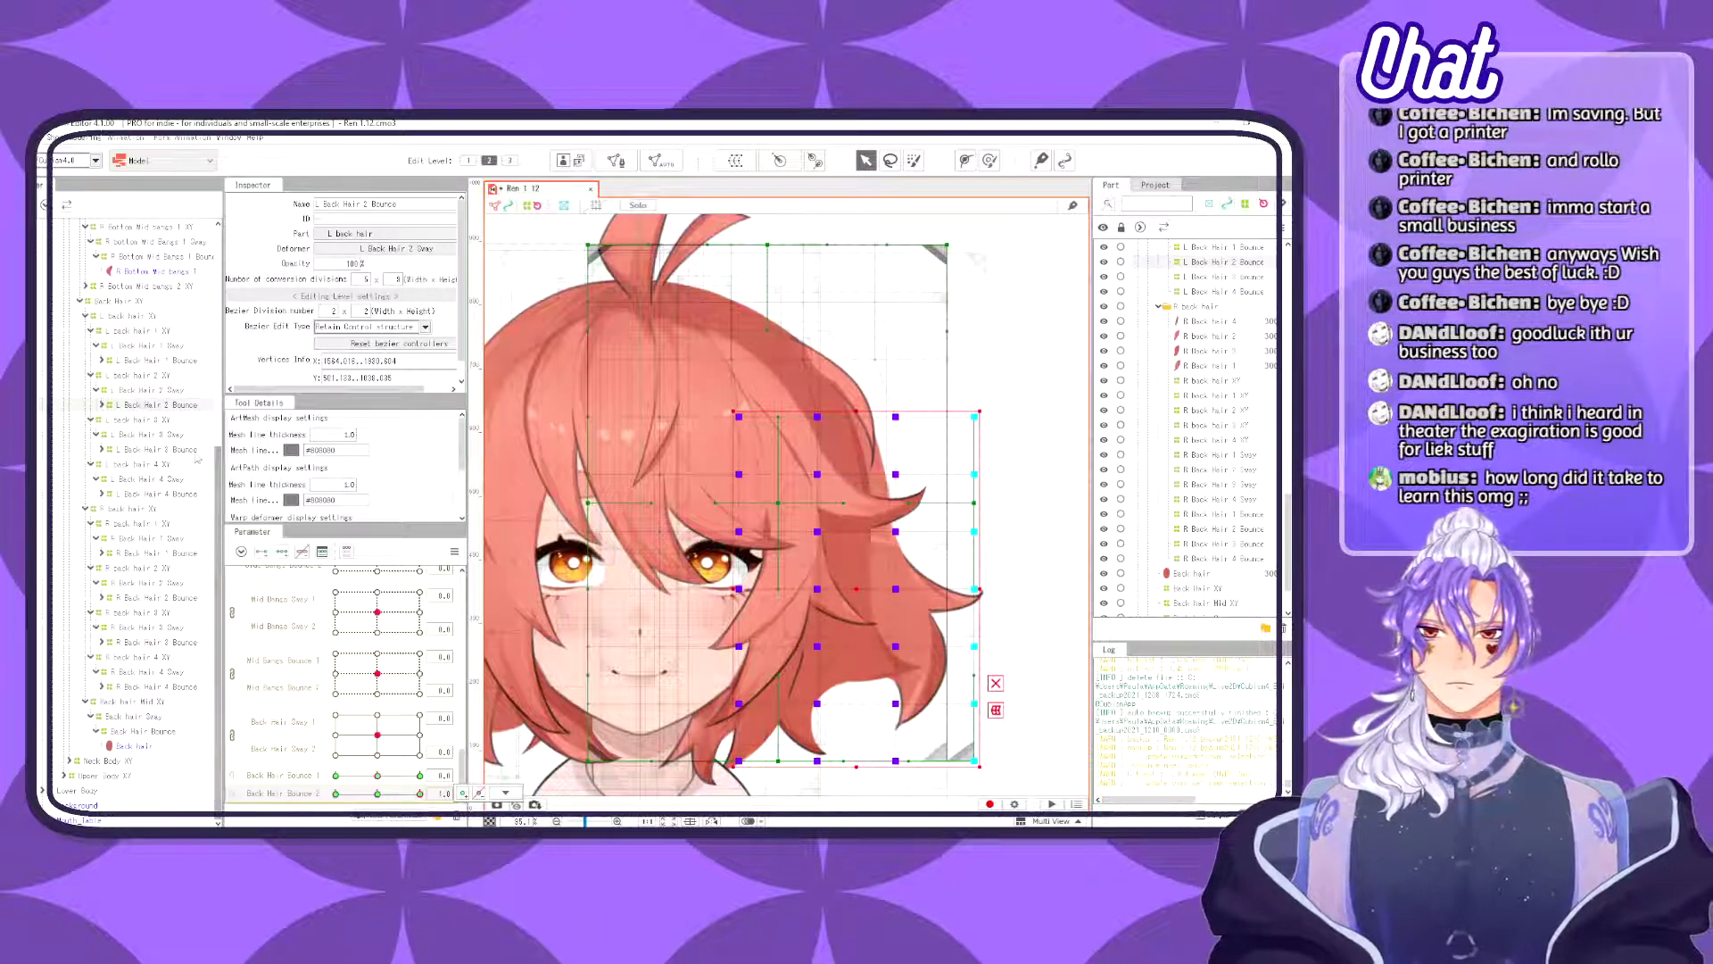
- Select the L Back Hair 3 Bounce deformer
{"action": "left_click", "coordinate": [156, 448]}
{"action": "scroll", "coordinate": [867, 621], "scroll_direction": "down", "scroll_amount": 3}
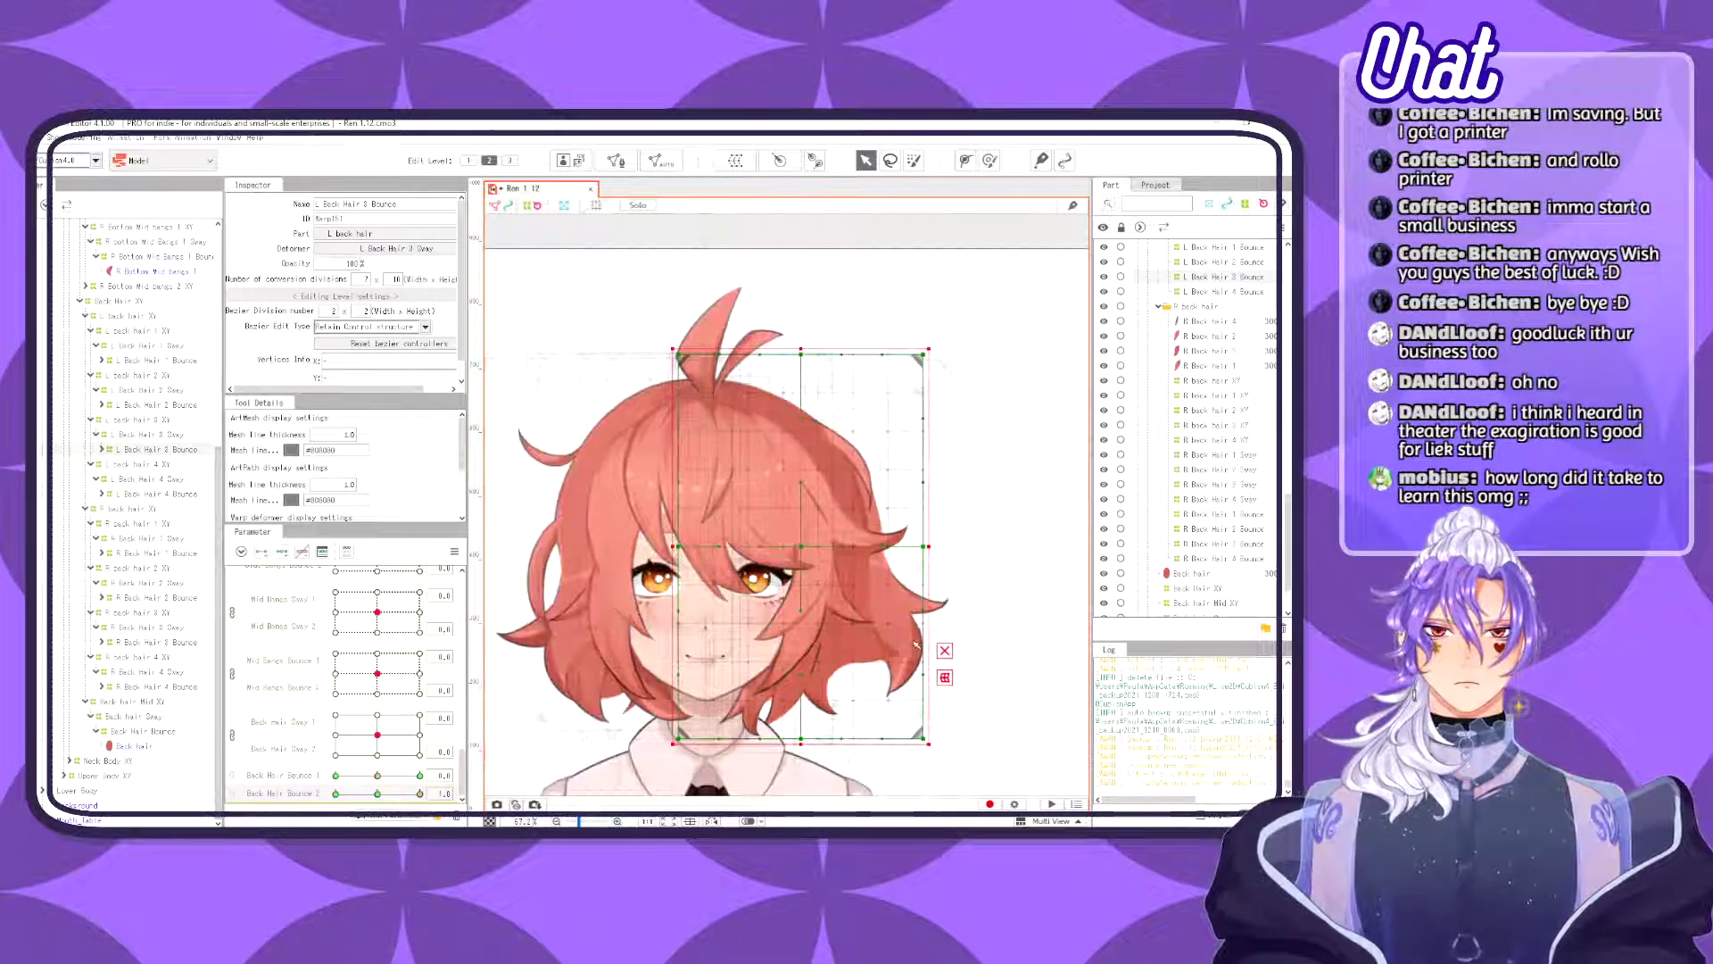
{"action": "left_click_drag", "start_coordinate": [932, 761], "coordinate": [703, 528]}
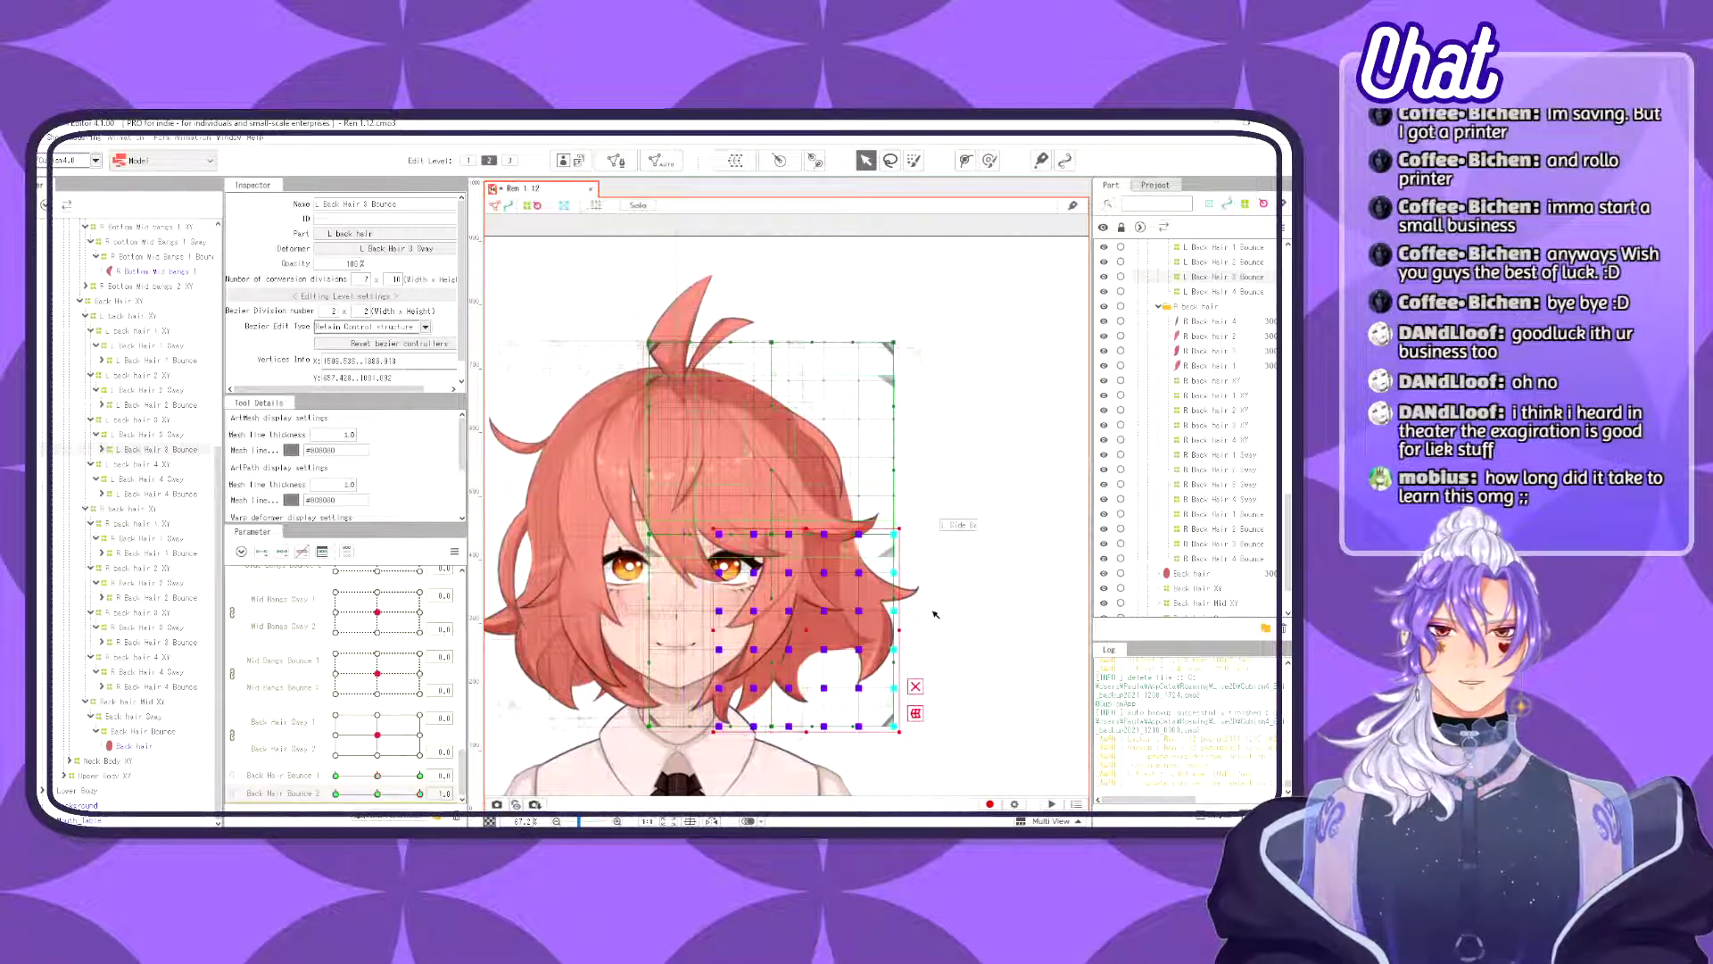
{"action": "left_click_drag", "start_coordinate": [898, 629], "coordinate": [915, 629]}
{"action": "left_click_drag", "start_coordinate": [810, 630], "coordinate": [808, 627]}
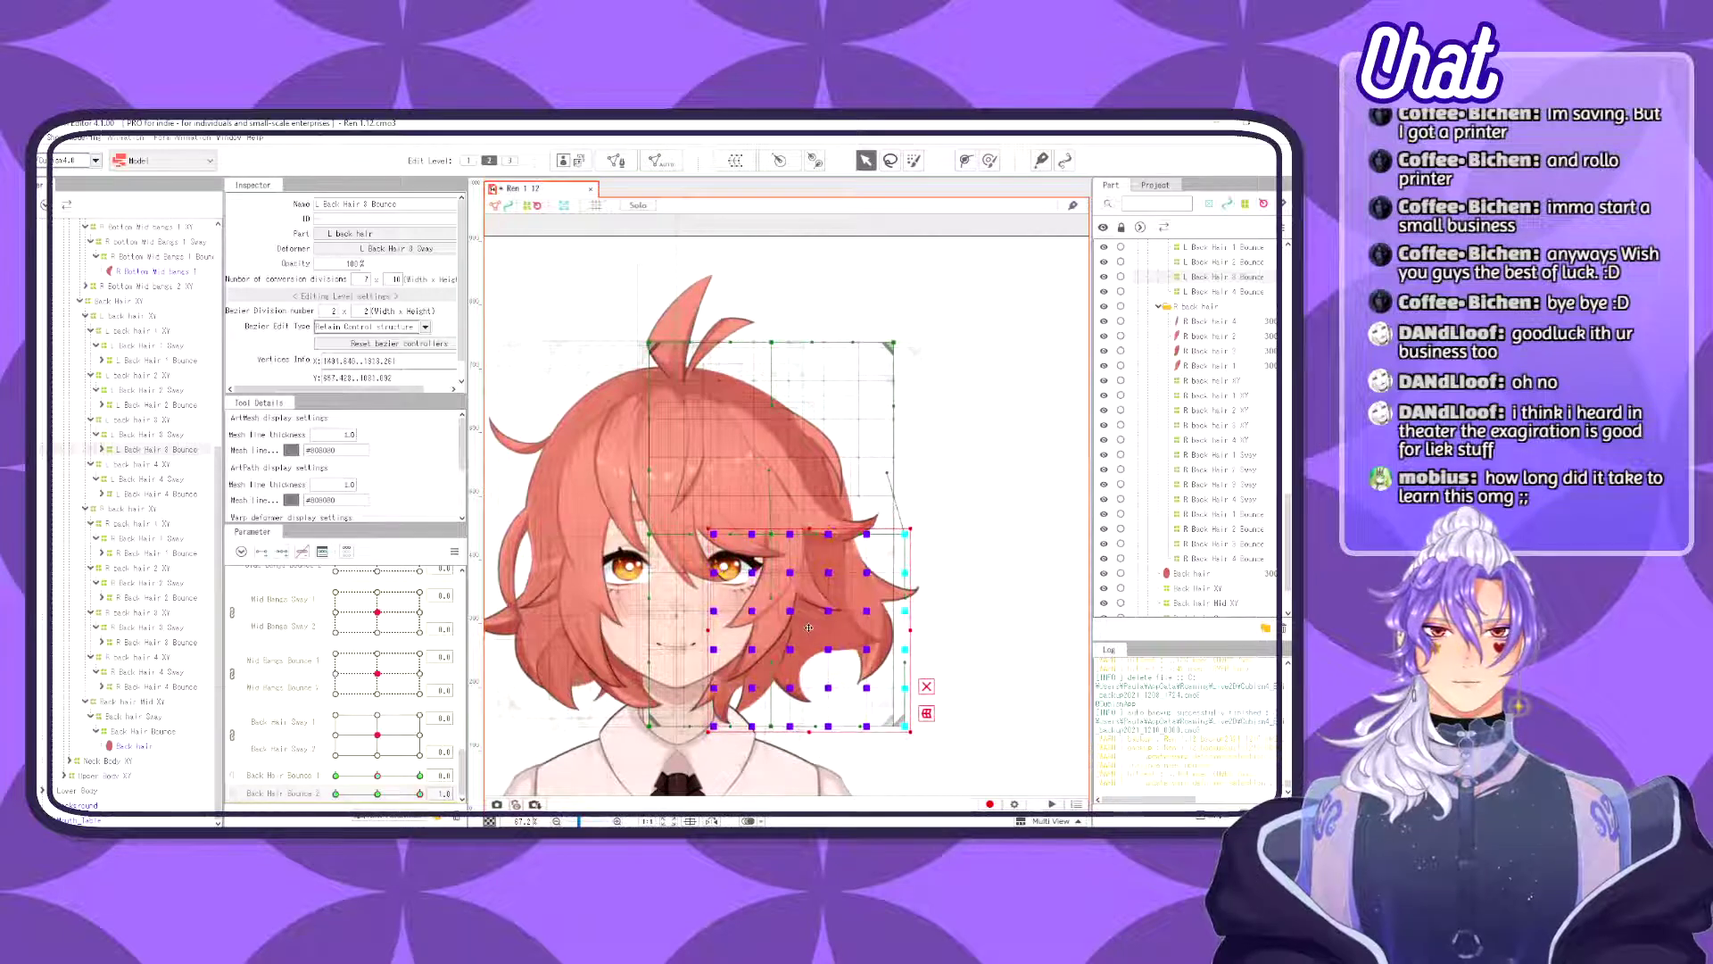
{"action": "key", "text": "ctrl+z"}
{"action": "key", "text": "ctrl+z"}
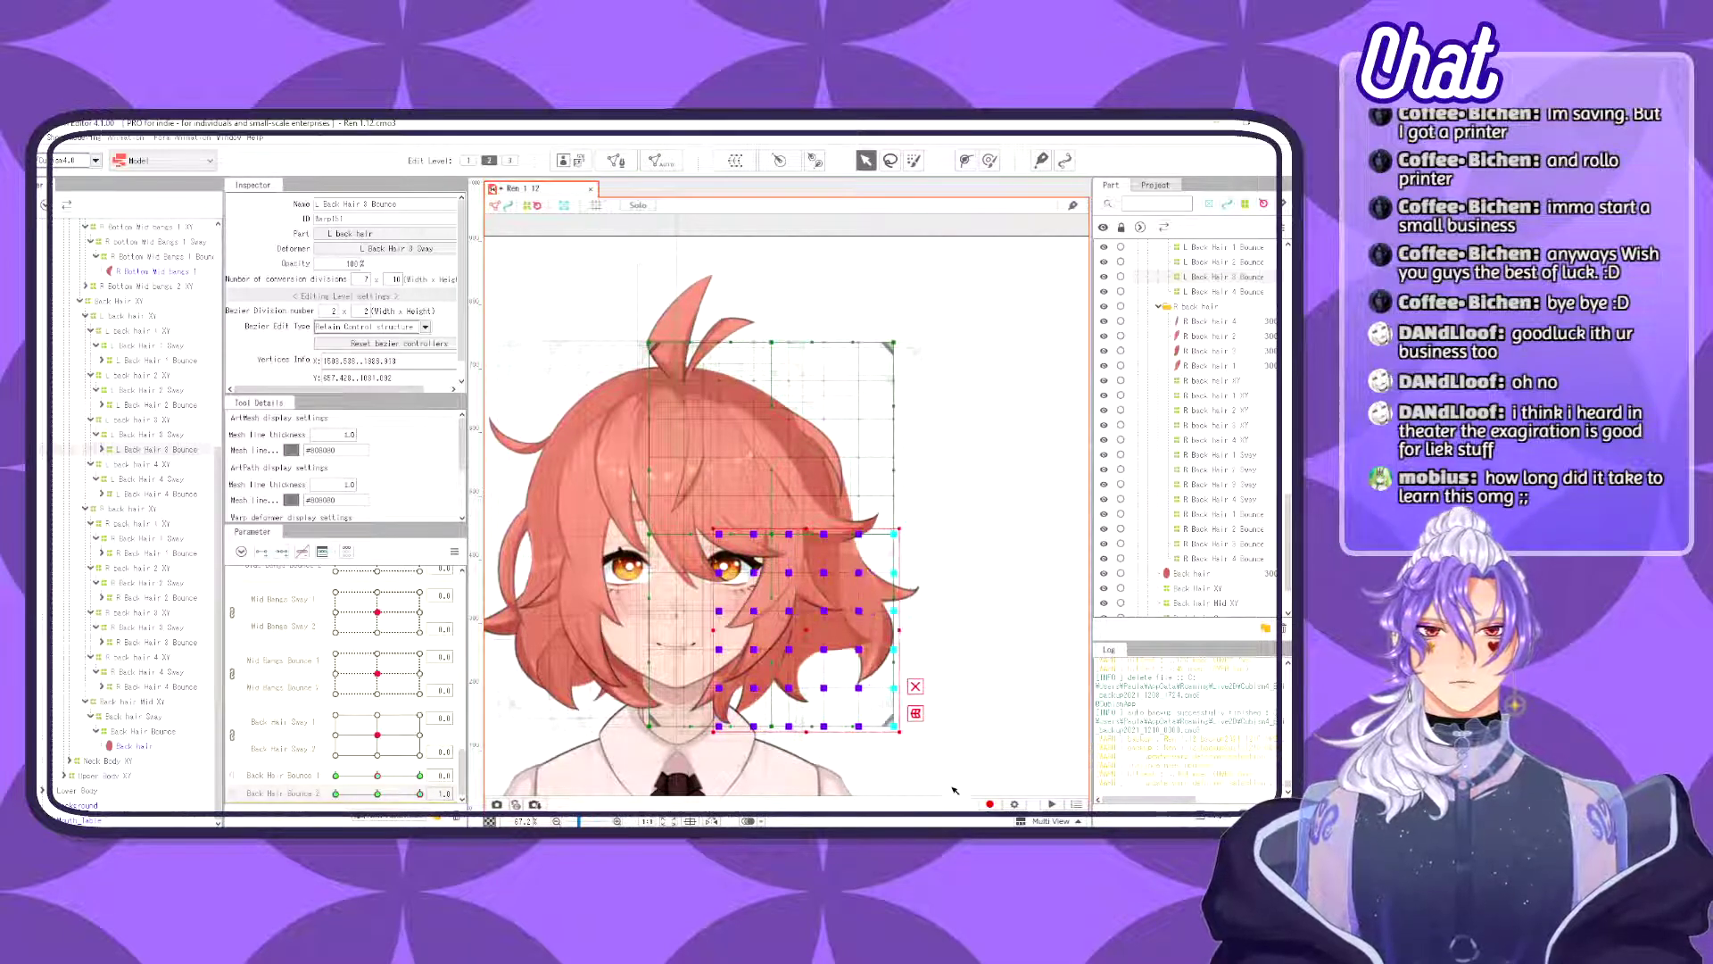
- At Back Hair Bounce 2 = 1.0, widen L Back Hair 3 Bounce's outer lower grid points and the whole L Back Hair 4 Bounce deformer outward
{"action": "left_click_drag", "start_coordinate": [953, 789], "coordinate": [743, 444]}
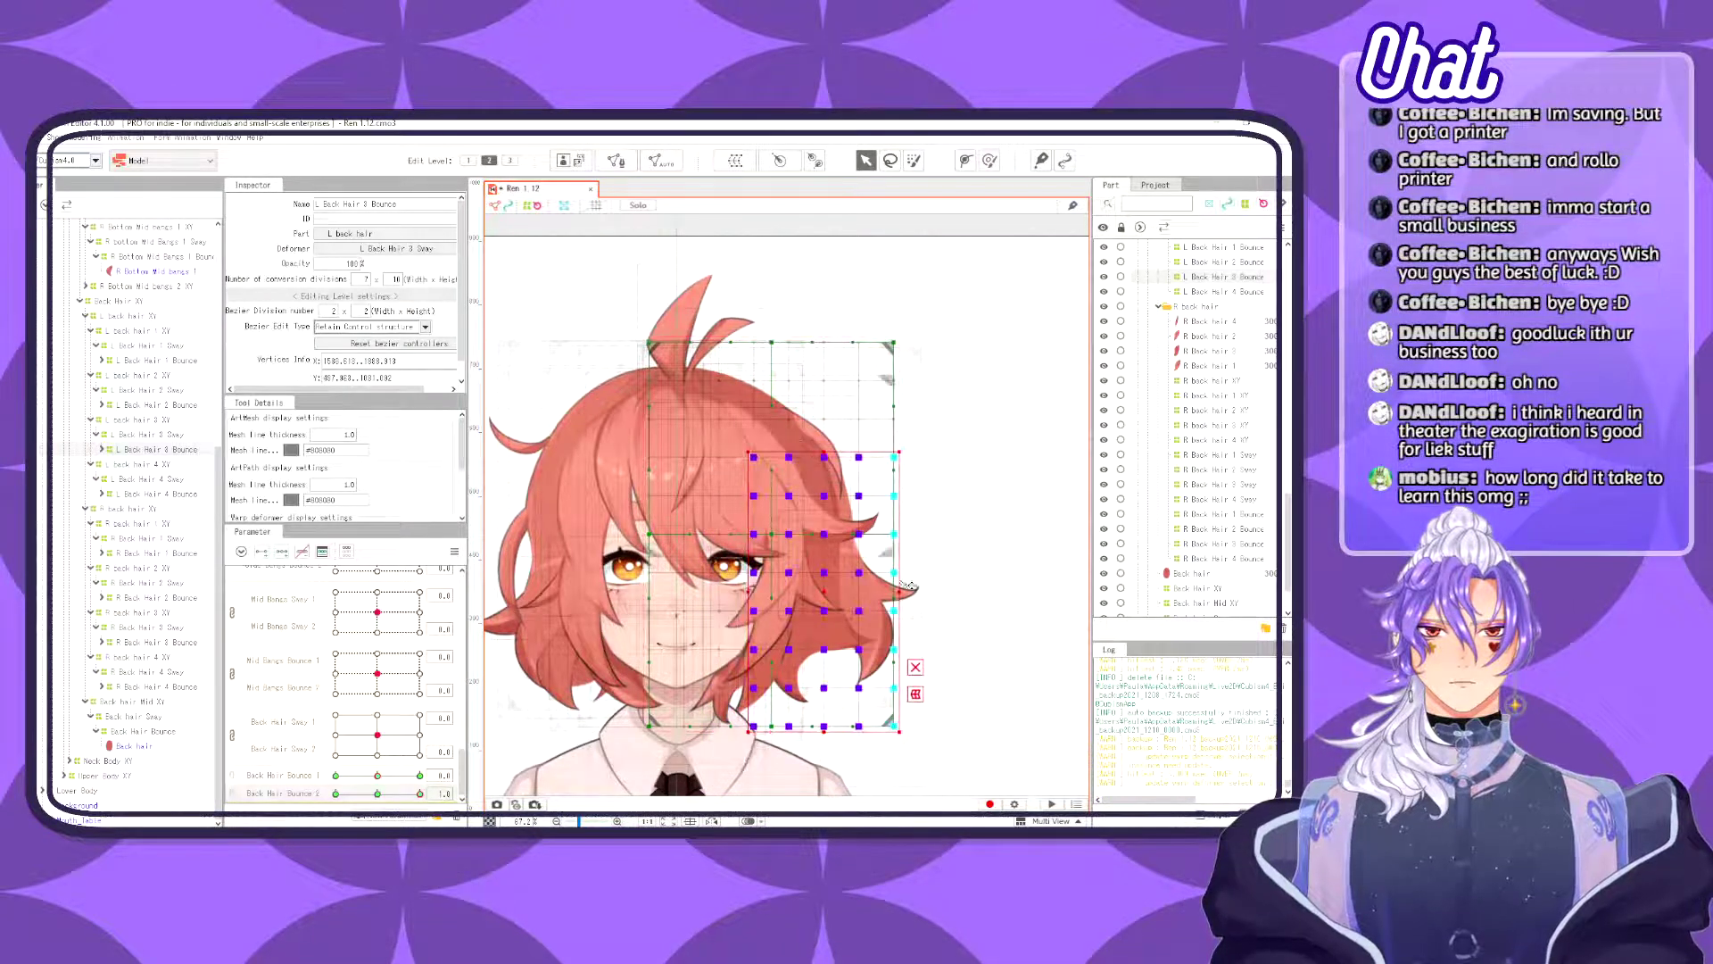
{"action": "left_click_drag", "start_coordinate": [896, 600], "coordinate": [837, 593]}
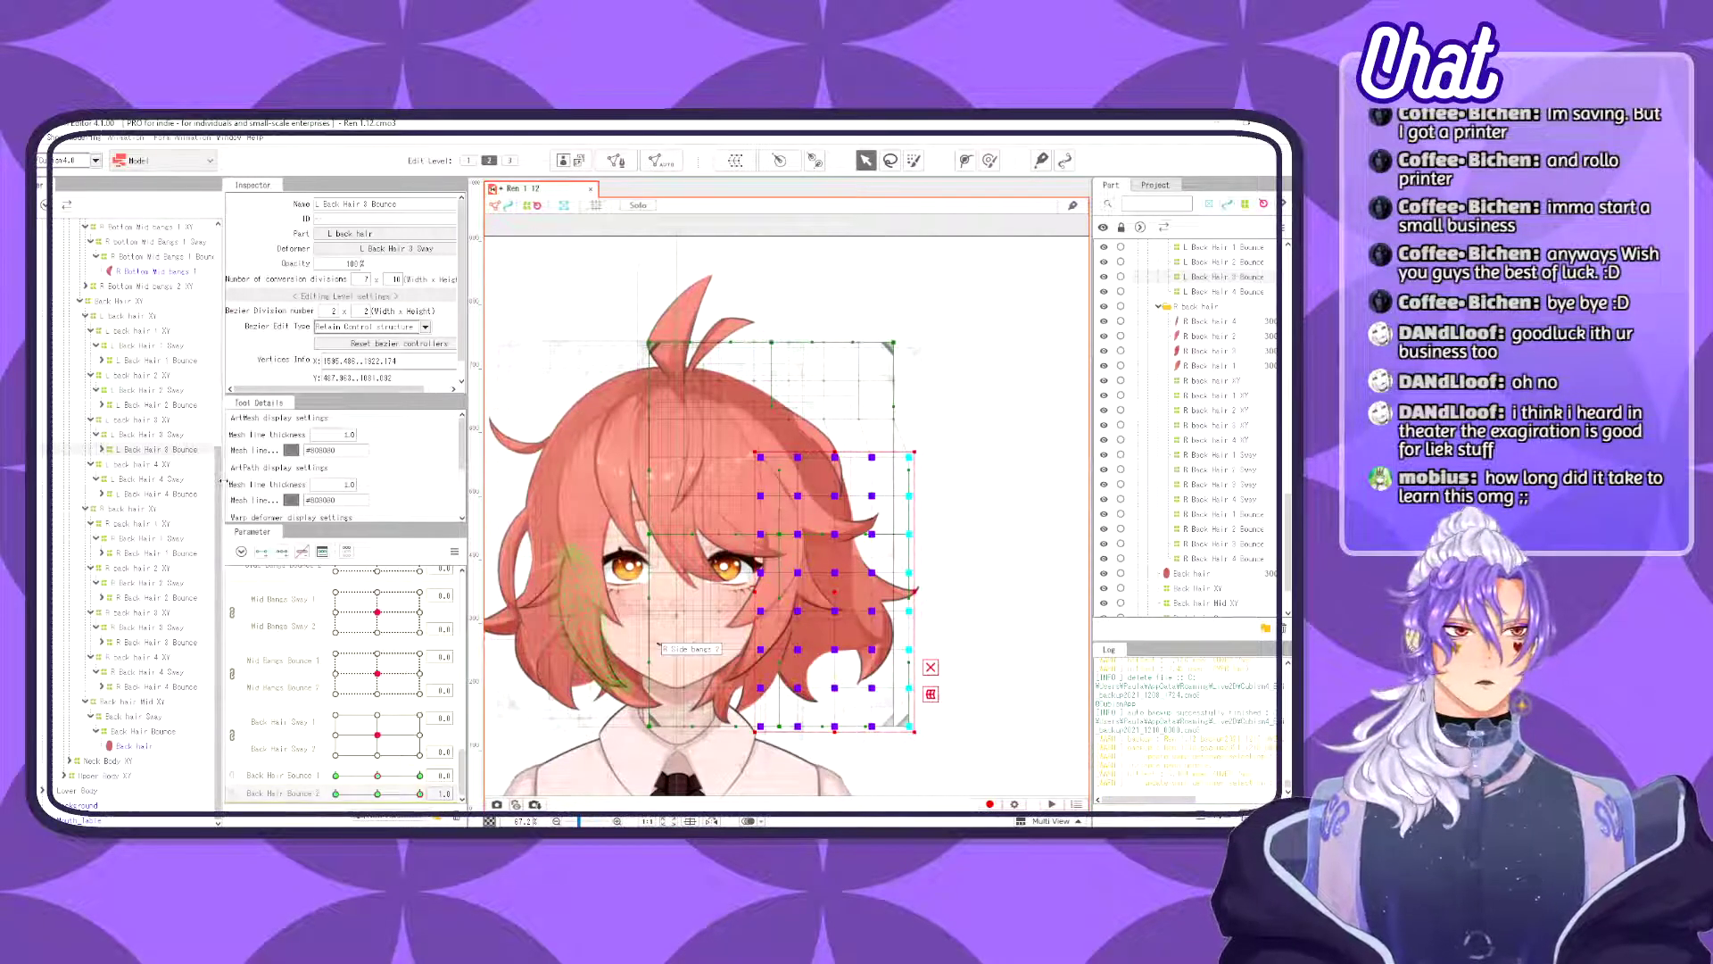
{"action": "left_click", "coordinate": [201, 494]}
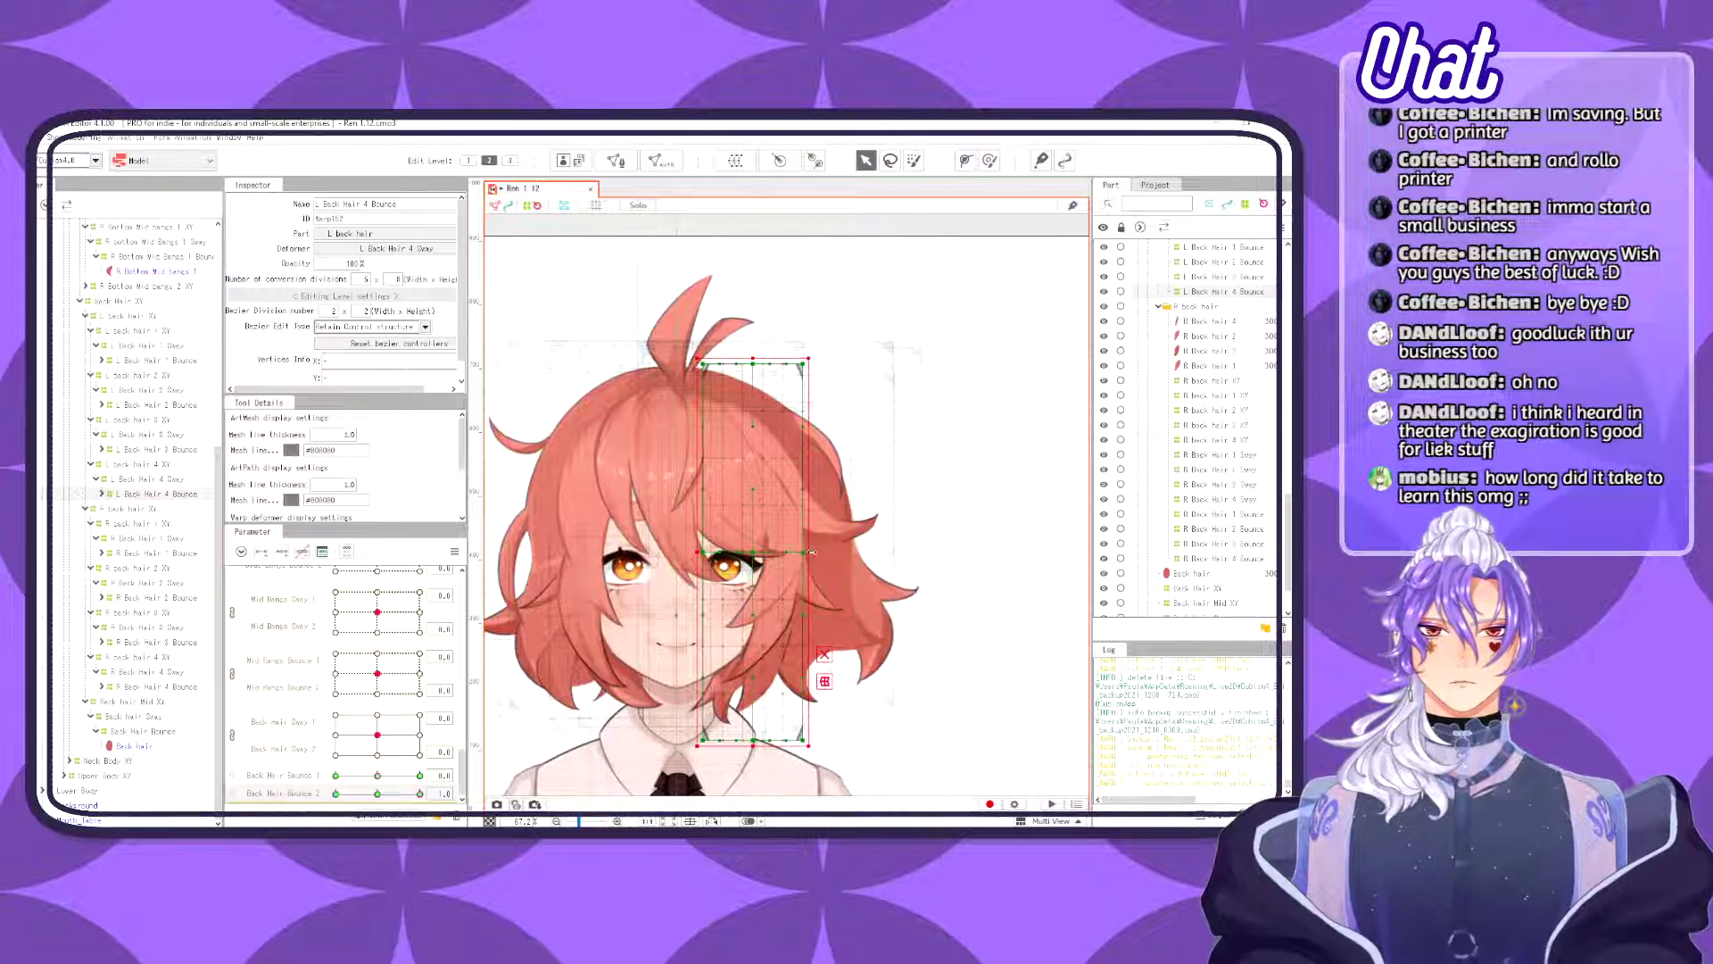
{"action": "left_click_drag", "start_coordinate": [812, 553], "coordinate": [820, 546]}
{"action": "key", "text": "ctrl+z"}
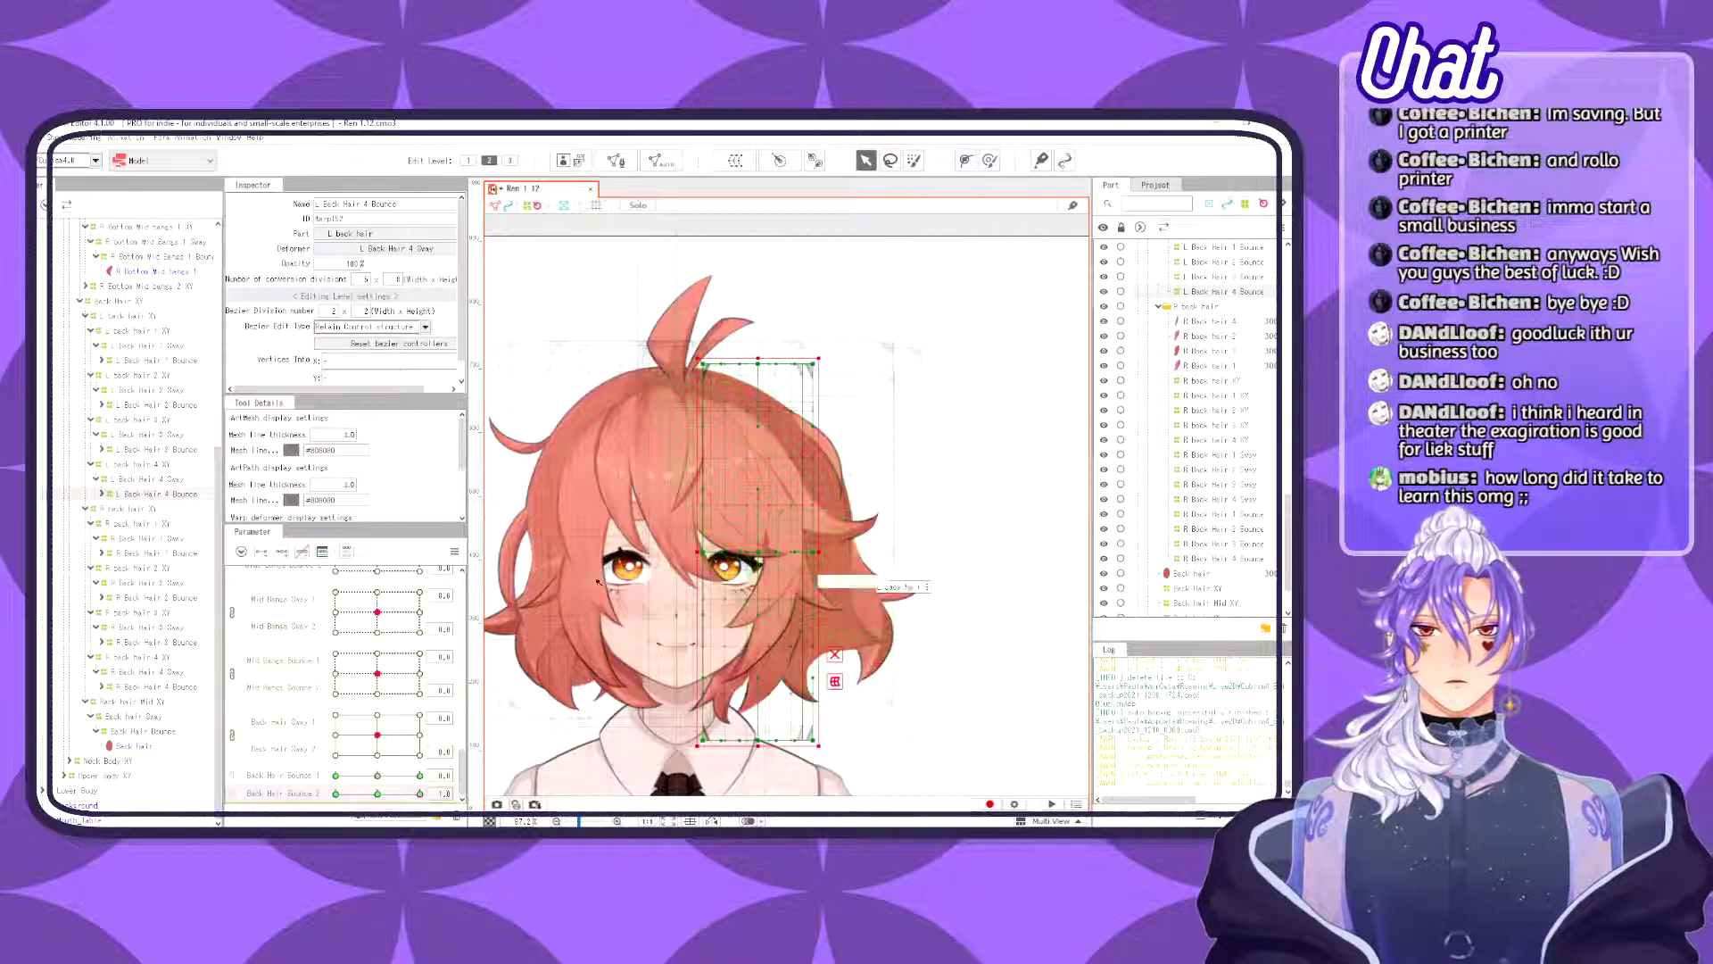
- Return Back Hair Bounce 2 to 0.0 and select the outer lower grid points of the L Back Hair 3 Bounce deformer
{"action": "left_click_drag", "start_coordinate": [420, 793], "coordinate": [382, 797]}
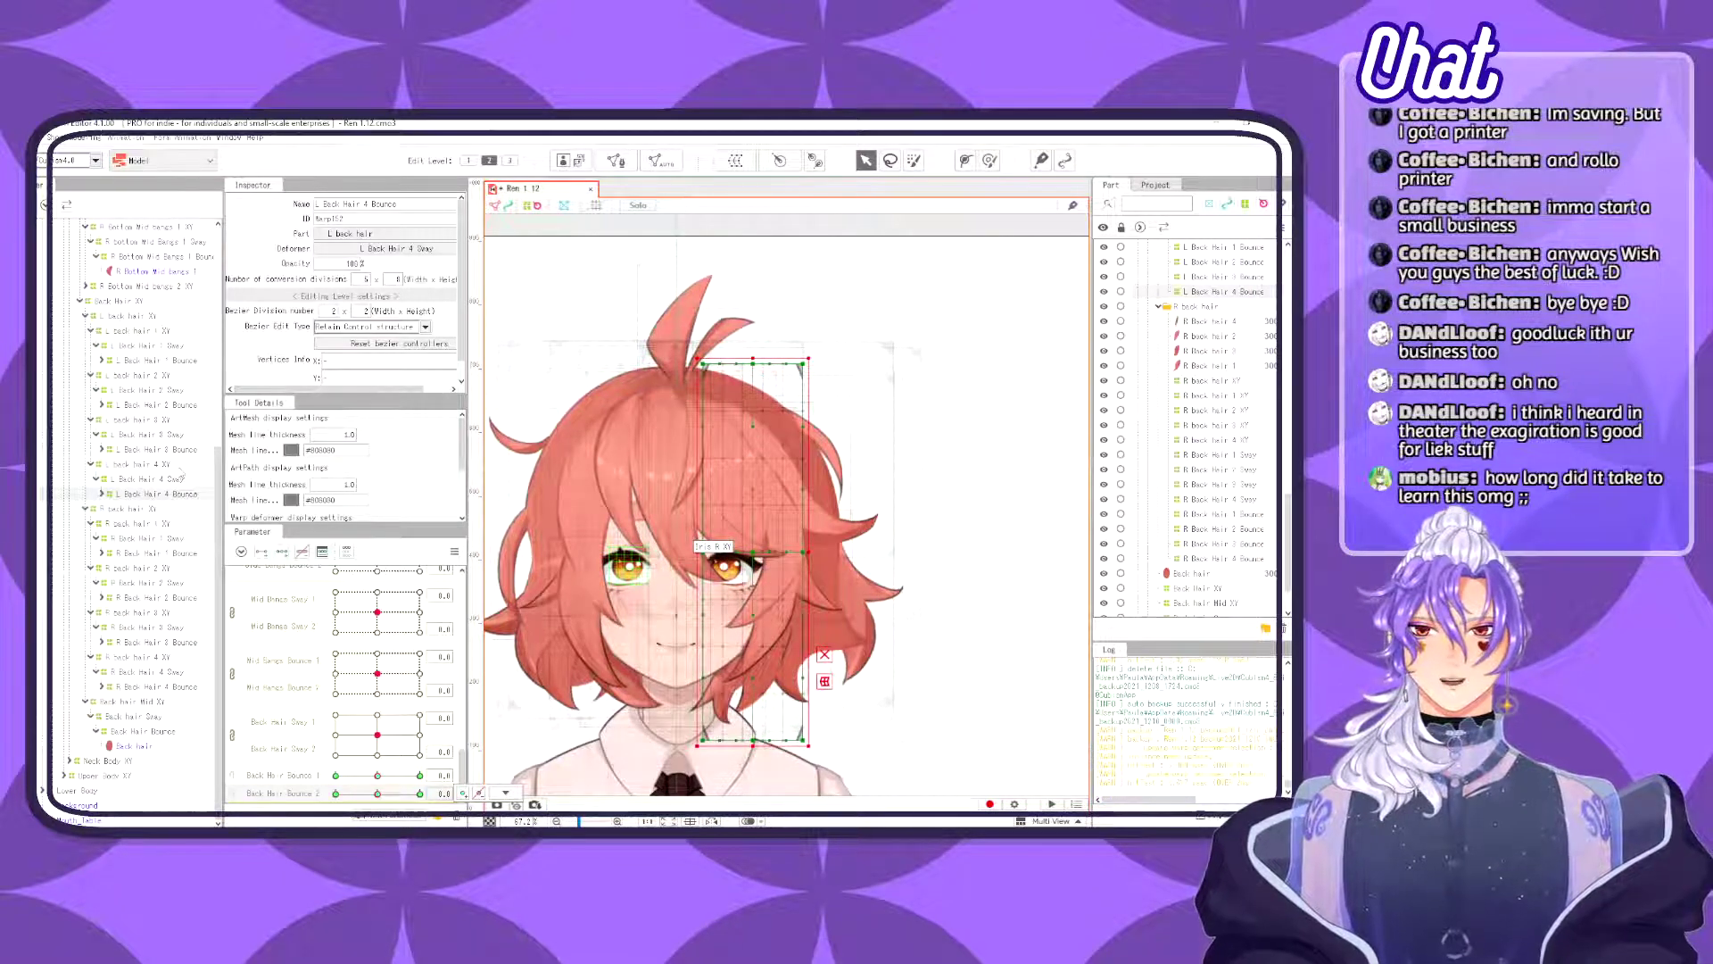
{"action": "left_click", "coordinate": [174, 479]}
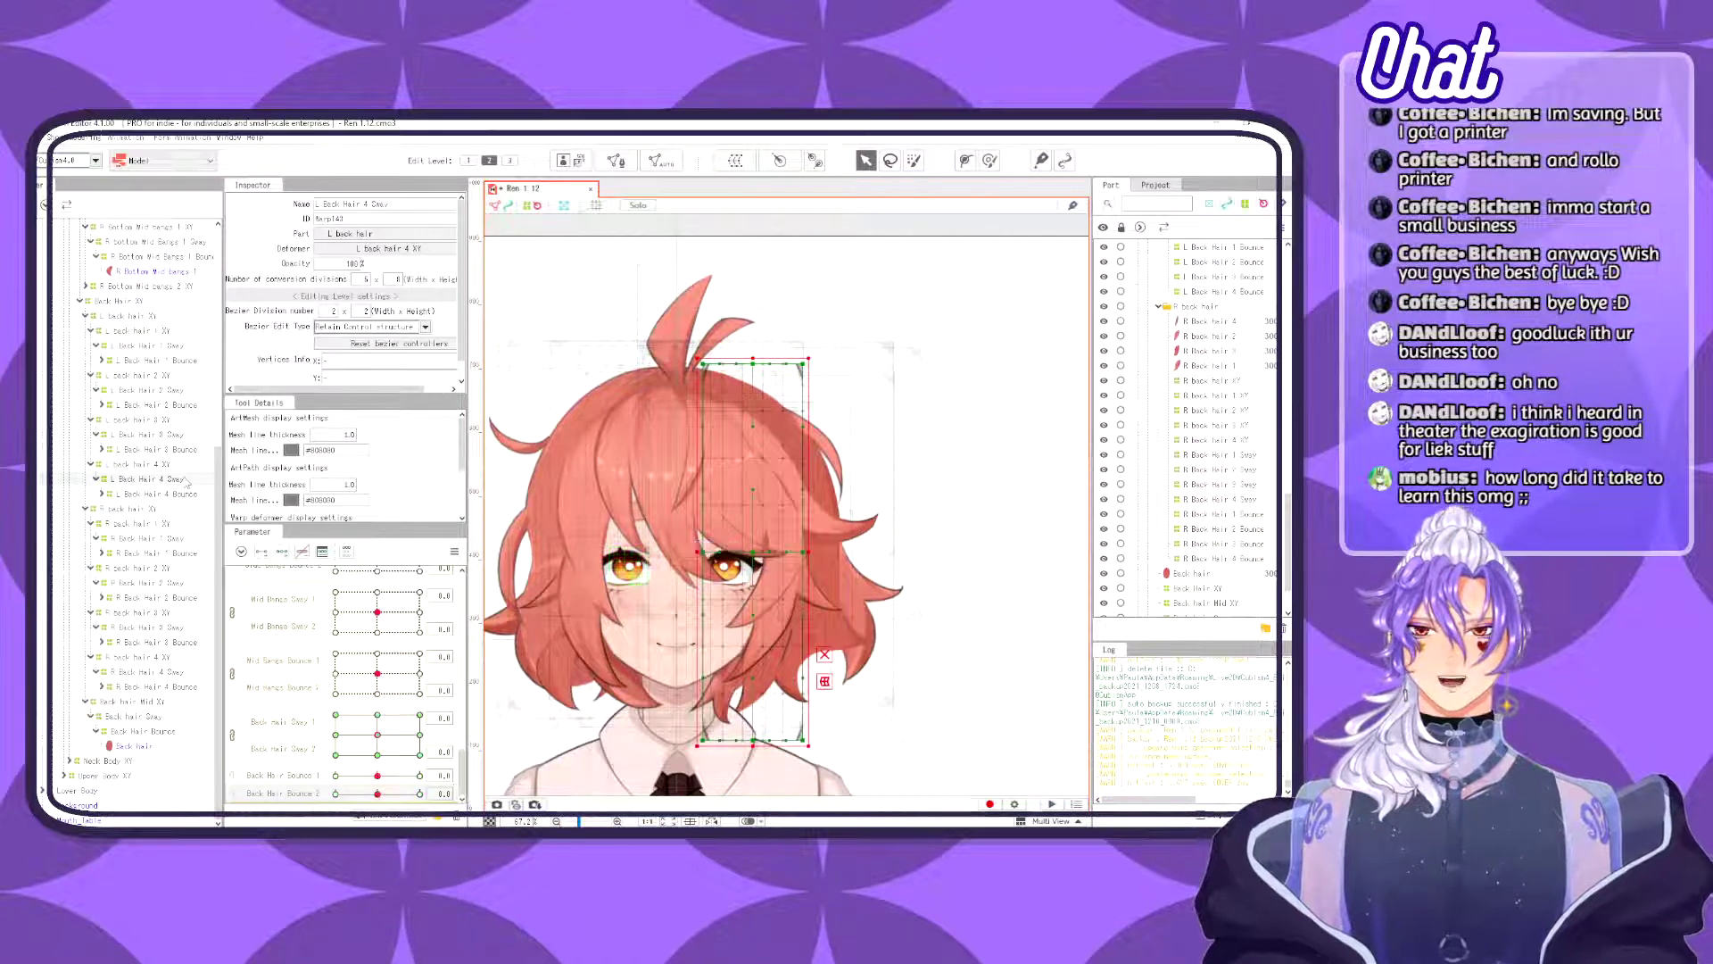
{"action": "left_click", "coordinate": [169, 449]}
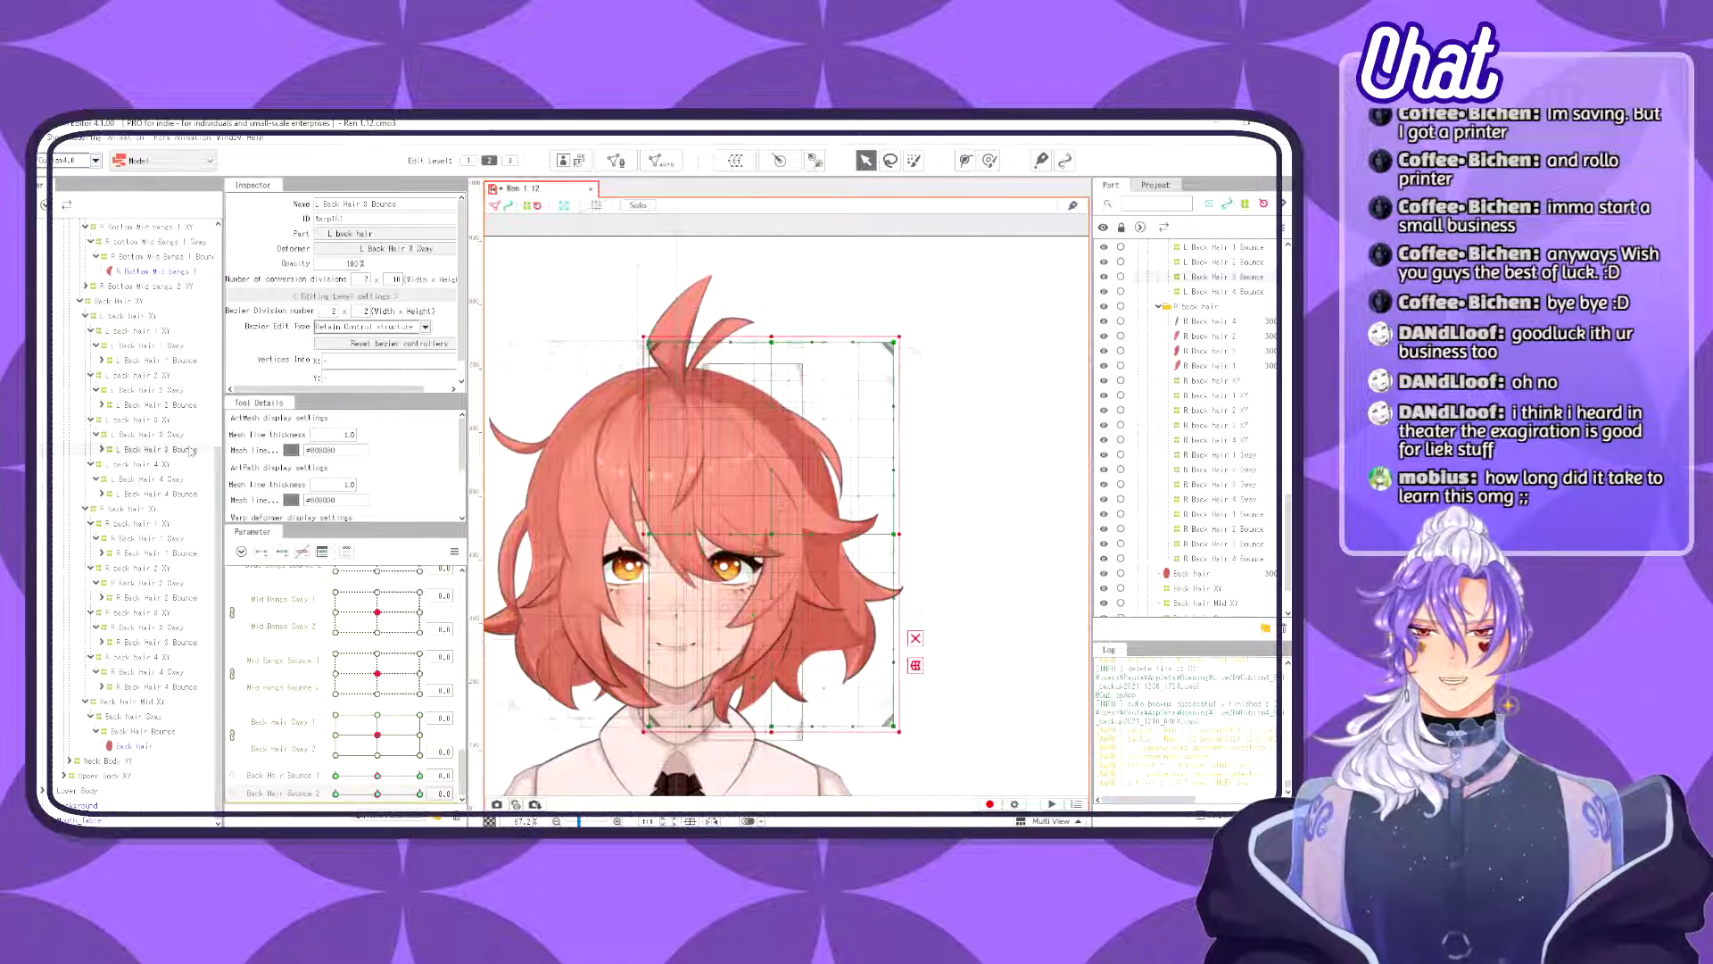
{"action": "left_click_drag", "start_coordinate": [965, 794], "coordinate": [714, 454]}
{"action": "left_click_drag", "start_coordinate": [899, 593], "coordinate": [793, 592]}
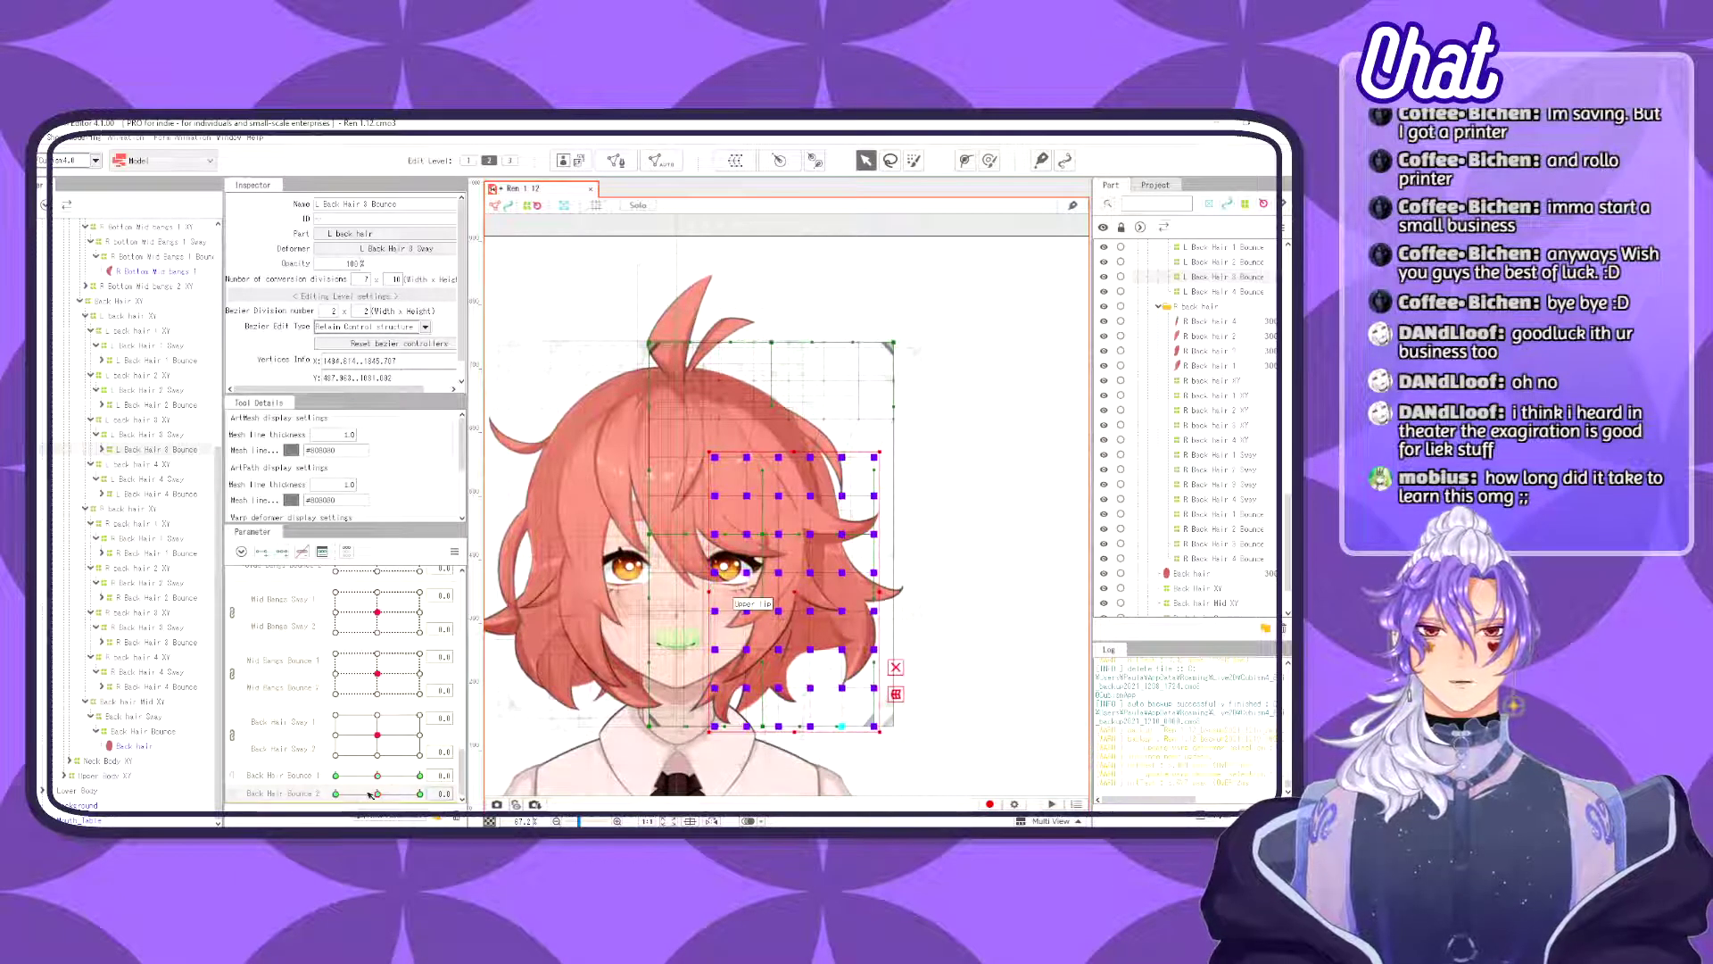
{"action": "key", "text": "ctrl+z"}
{"action": "key", "text": "ctrl+z"}
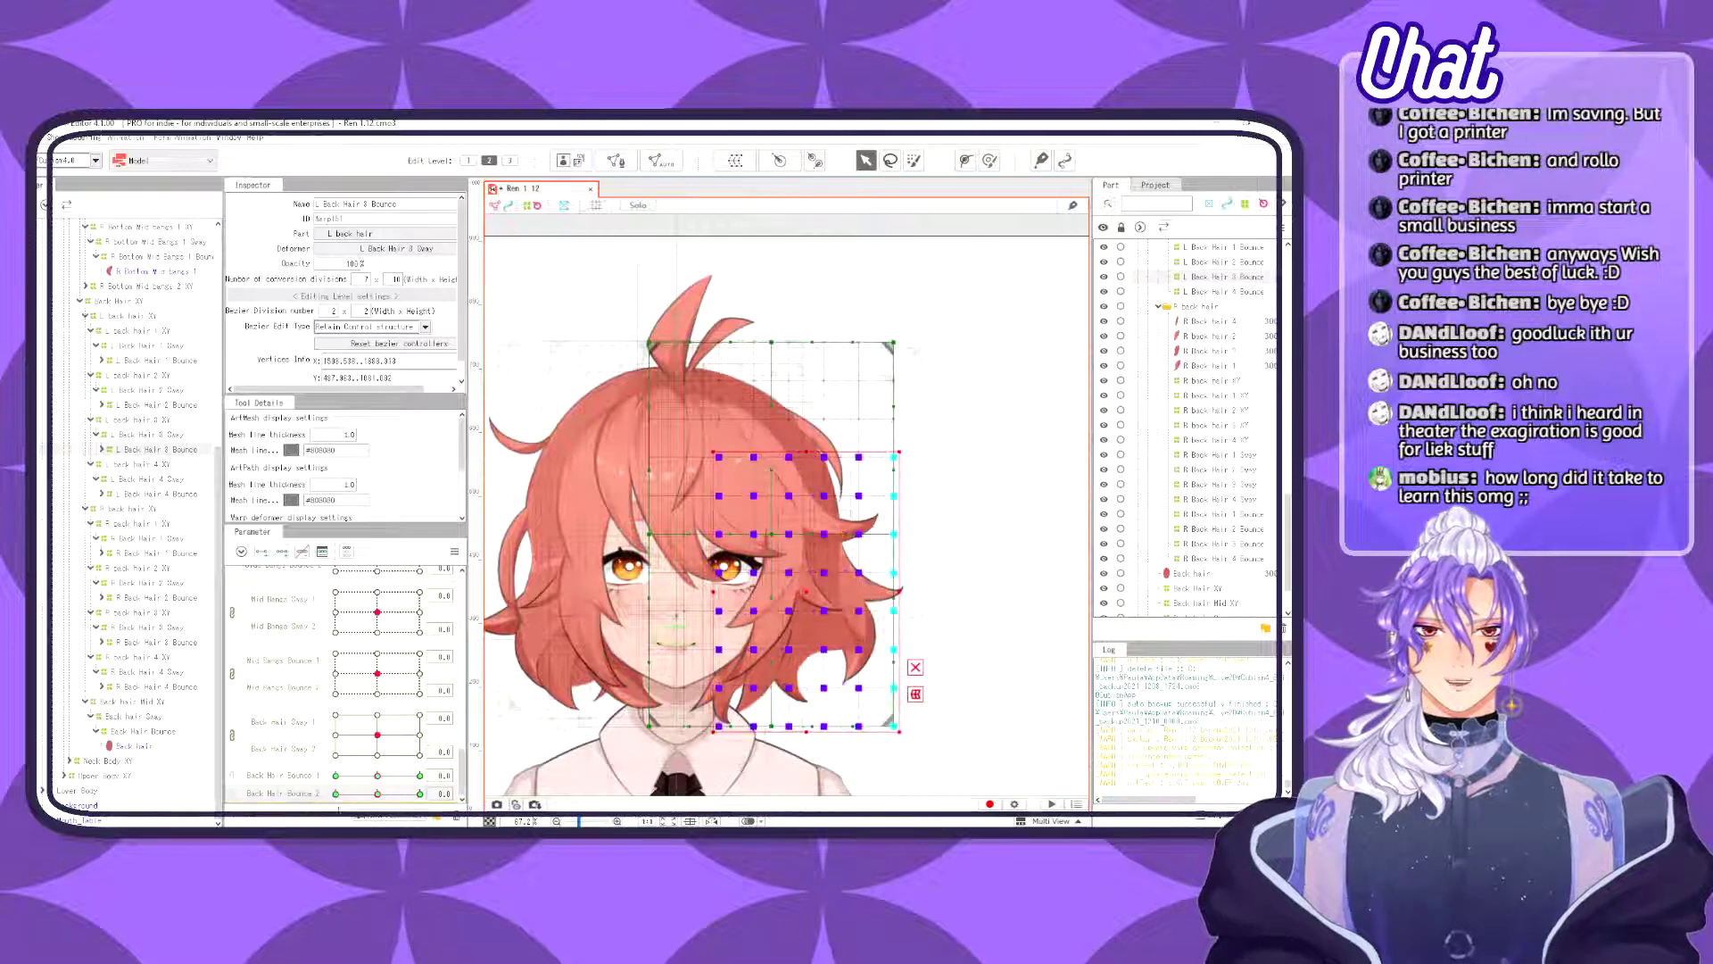
- At Back Hair Bounce 2 = -1.0, narrow the selected L Back Hair 3 Bounce grid points and shift them inward
{"action": "left_click_drag", "start_coordinate": [378, 794], "coordinate": [294, 798]}
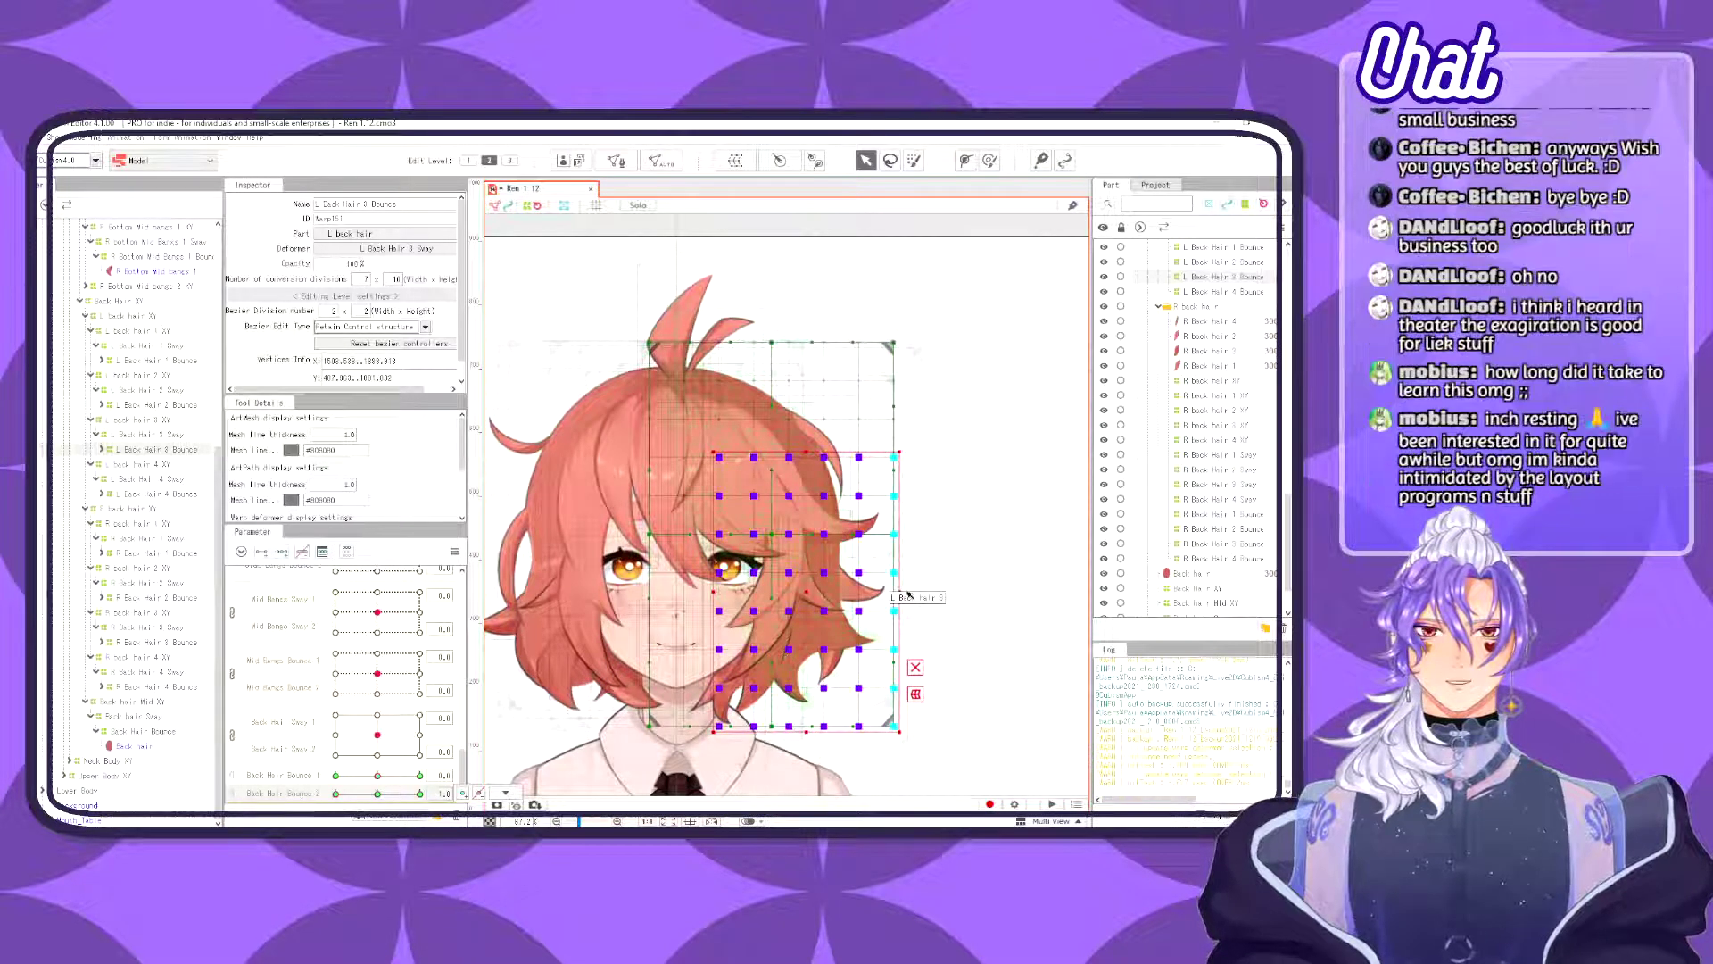
{"action": "left_click_drag", "start_coordinate": [898, 590], "coordinate": [883, 592]}
{"action": "left_click_drag", "start_coordinate": [780, 574], "coordinate": [774, 574]}
{"action": "left_click_drag", "start_coordinate": [360, 794], "coordinate": [312, 803]}
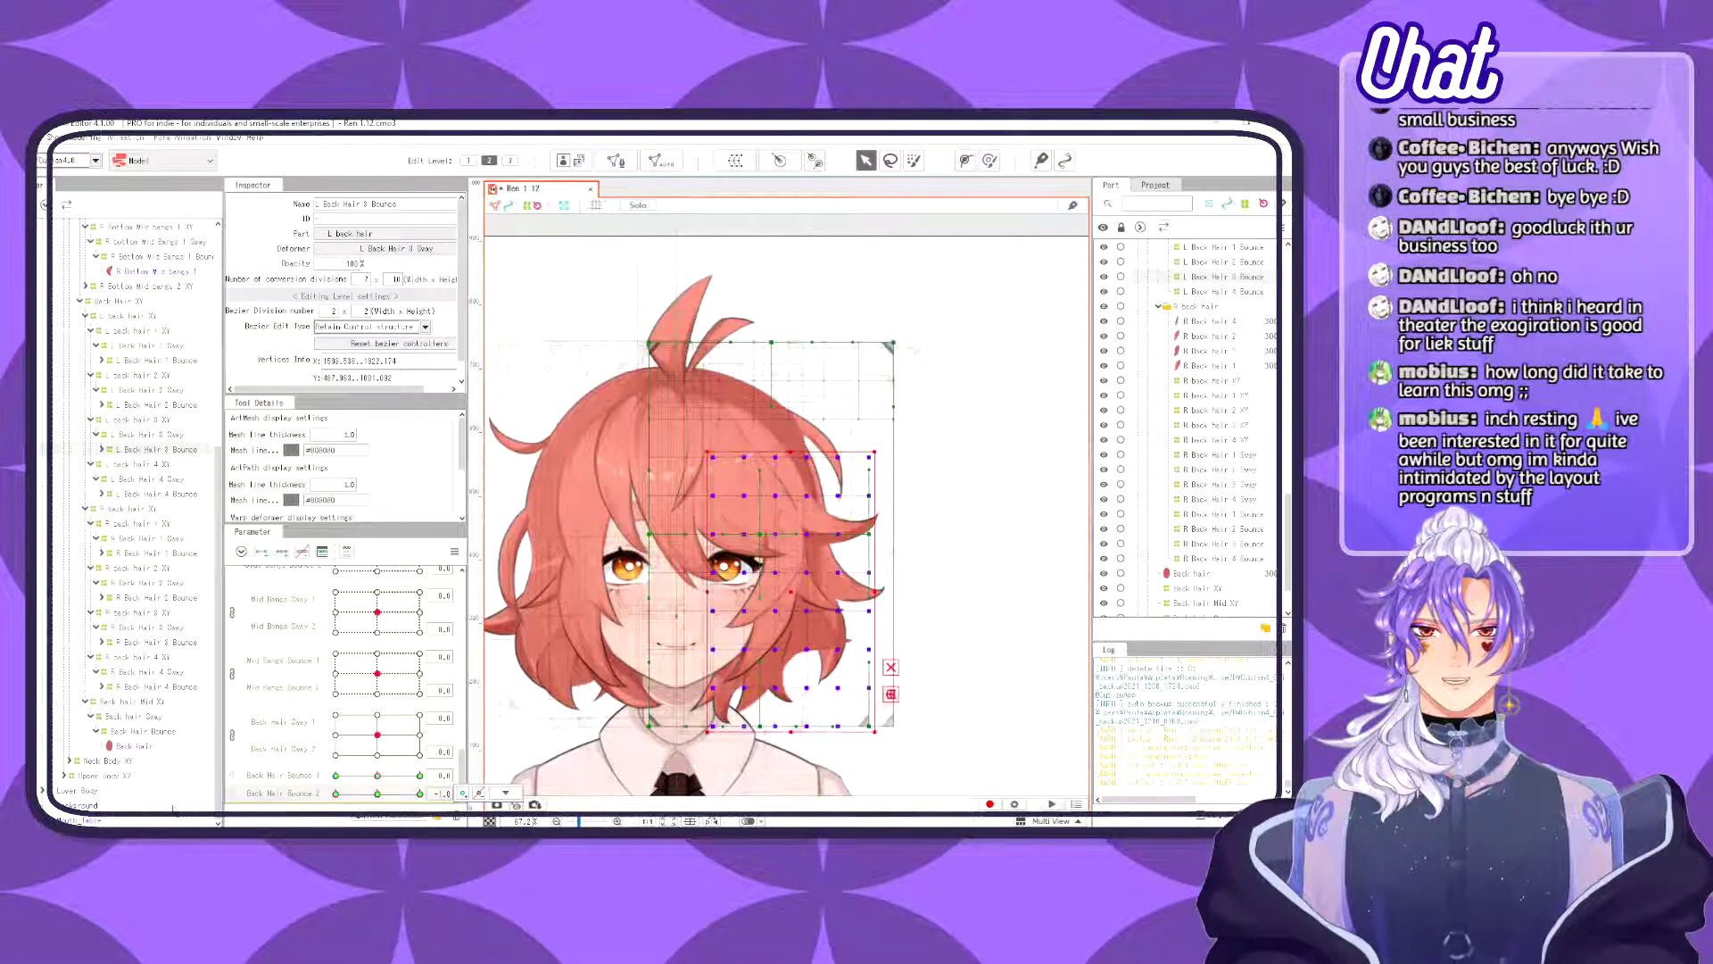
- Narrow the whole L Back Hair 4 Bounce deformer inward at Back Hair Bounce 2 = -1.0
{"action": "left_click", "coordinate": [170, 494]}
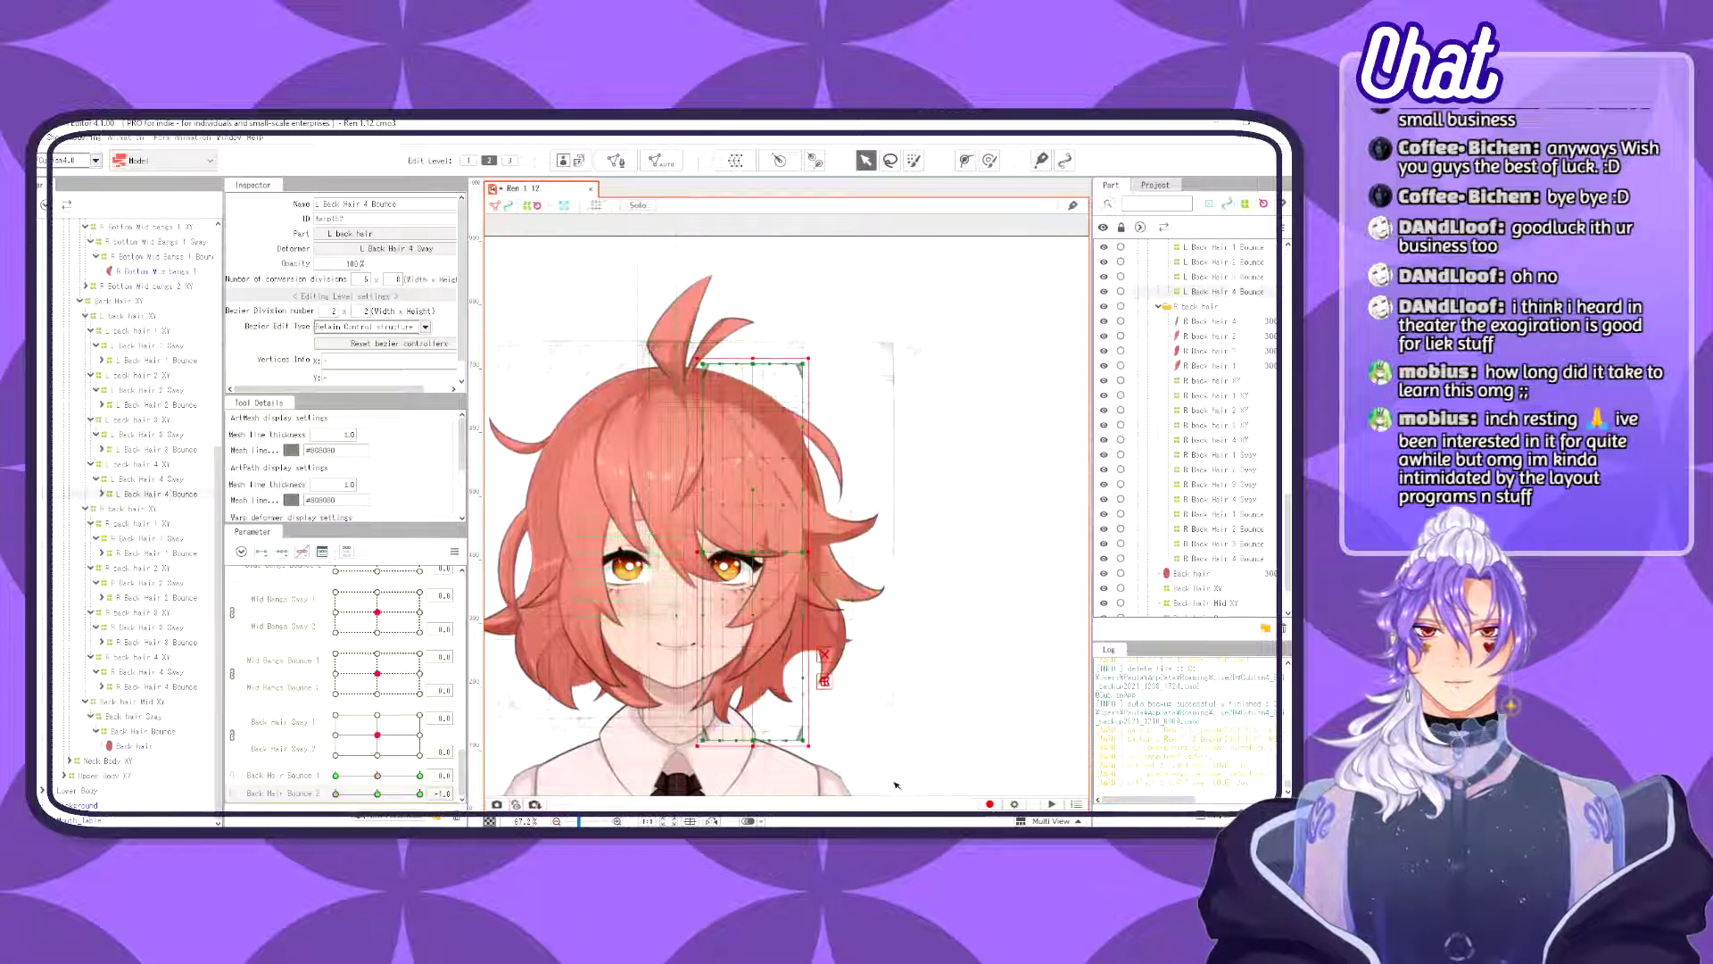
{"action": "left_click_drag", "start_coordinate": [809, 552], "coordinate": [747, 552]}
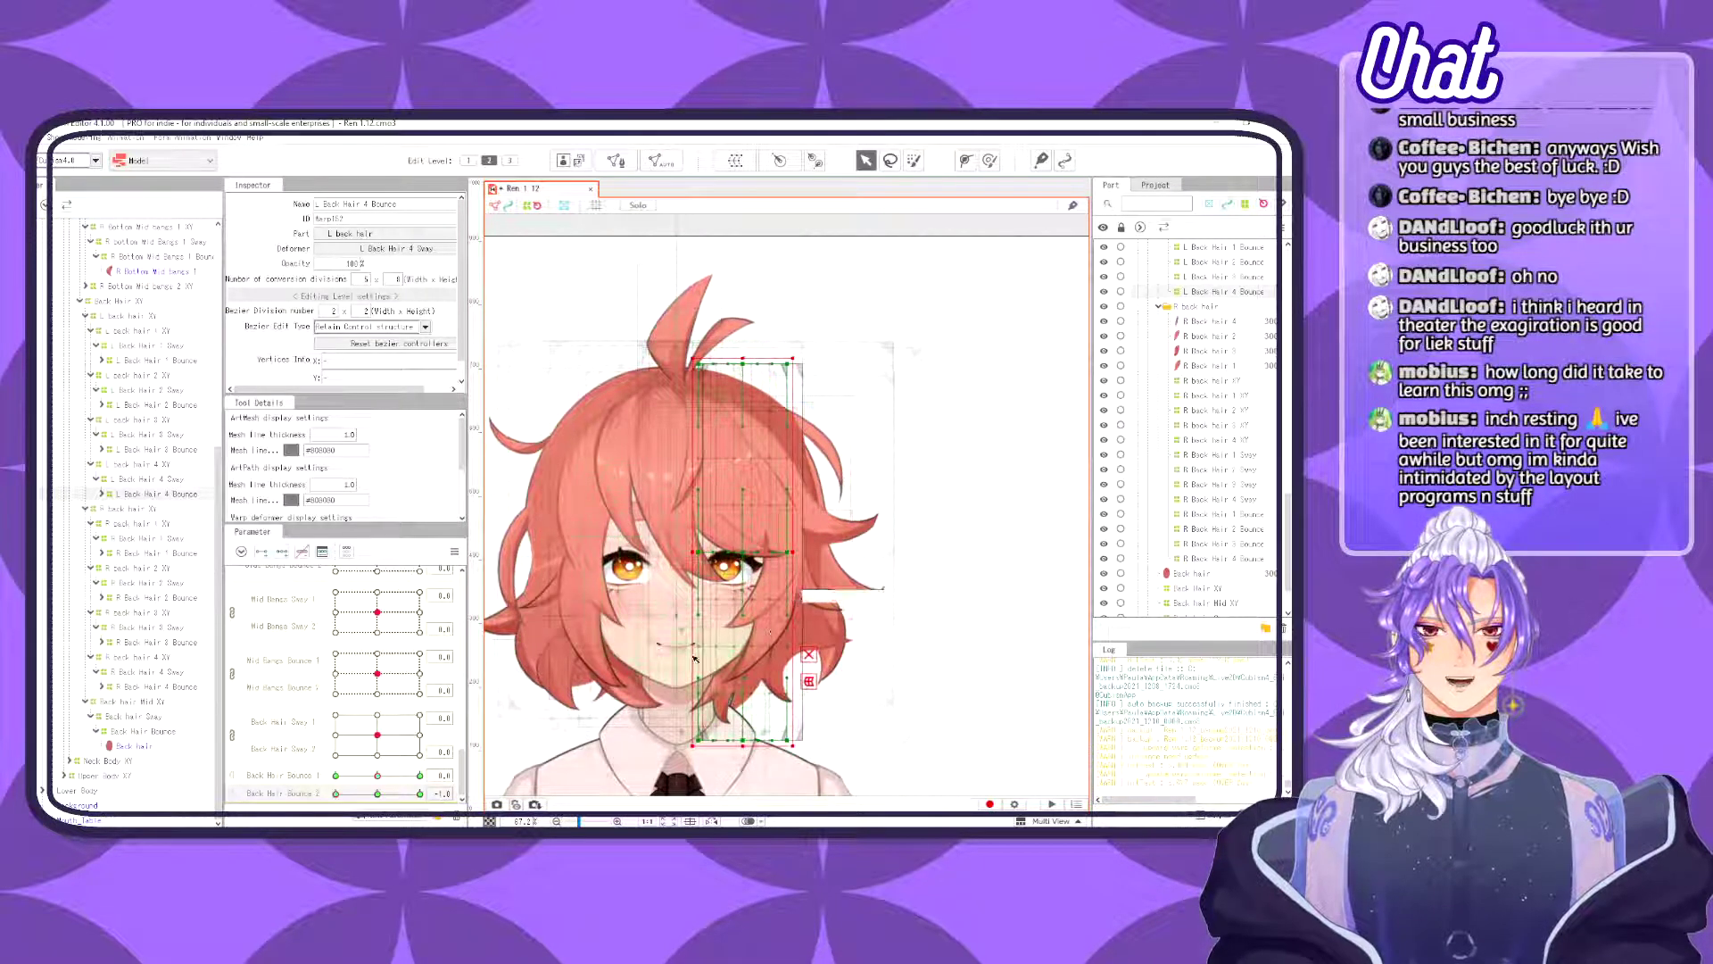
{"action": "left_click_drag", "start_coordinate": [419, 794], "coordinate": [328, 800]}
{"action": "left_click", "coordinate": [330, 794]}
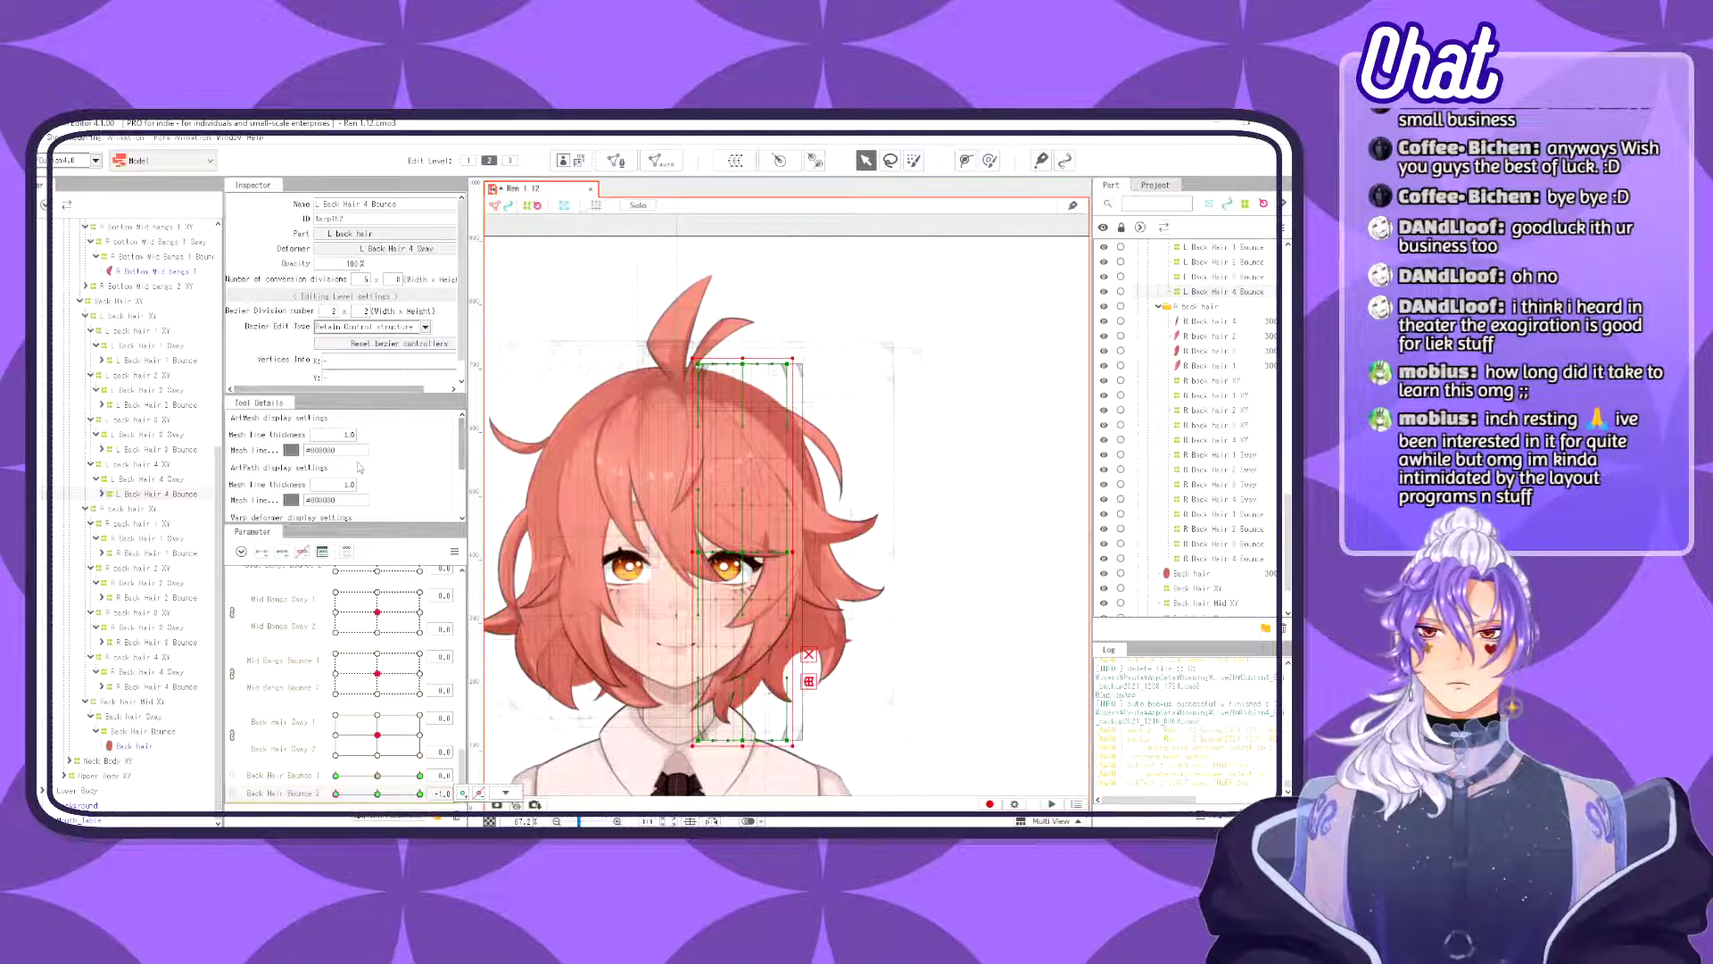
- Preview the left back hair's bounce by running Back Hair Bounce 2 through its values and back to 0.0
{"action": "scroll", "coordinate": [339, 464], "scroll_direction": "down", "scroll_amount": 2}
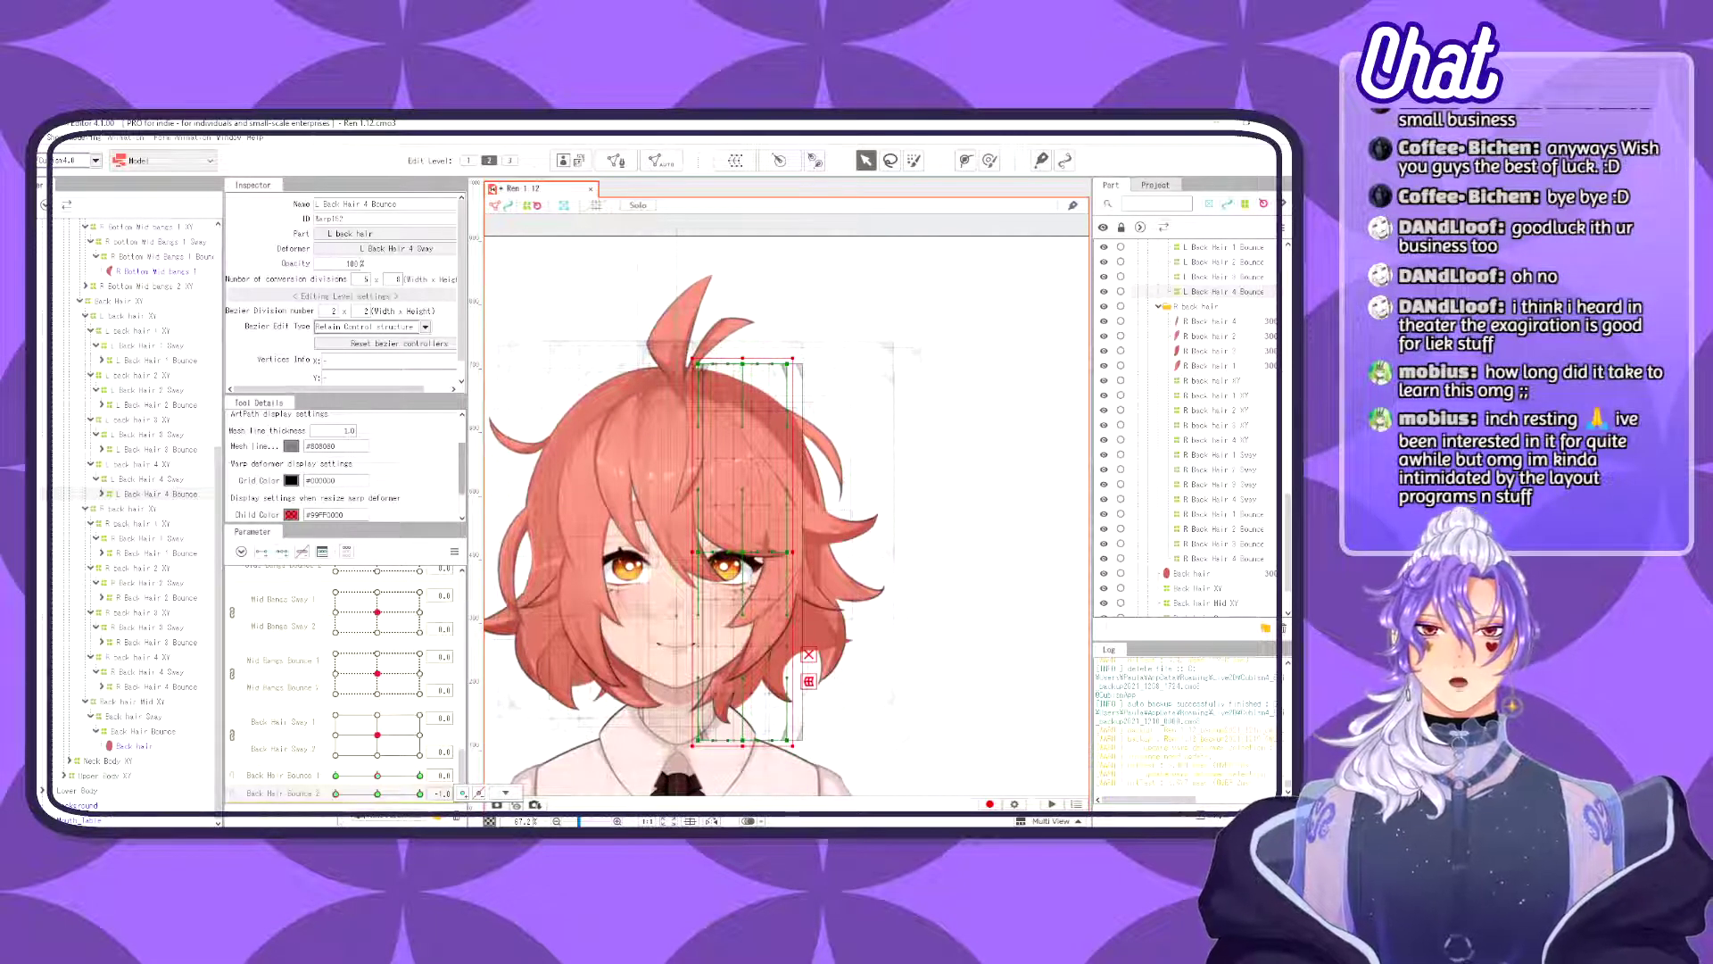
{"action": "left_click", "coordinate": [339, 793]}
{"action": "left_click_drag", "start_coordinate": [340, 795], "coordinate": [247, 804]}
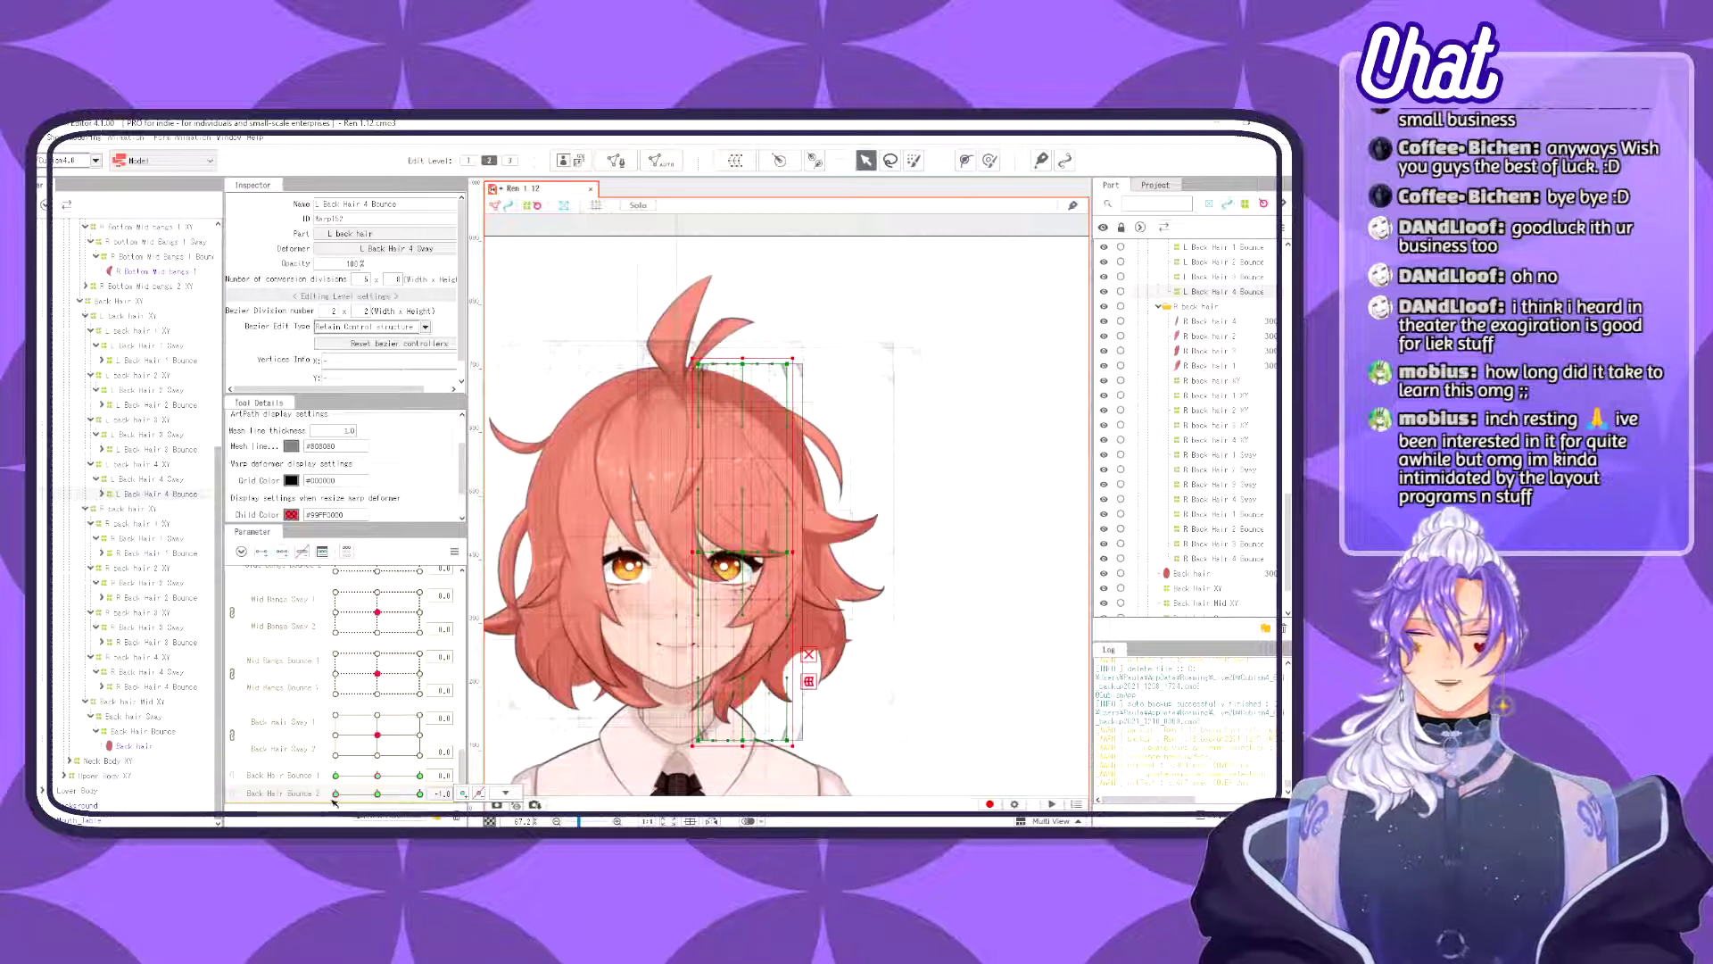
{"action": "mouse_move", "coordinate": [375, 778]}
{"action": "left_mouse_down"}
{"action": "mouse_move", "coordinate": [295, 778]}
{"action": "mouse_move", "coordinate": [373, 778]}
{"action": "left_mouse_up"}
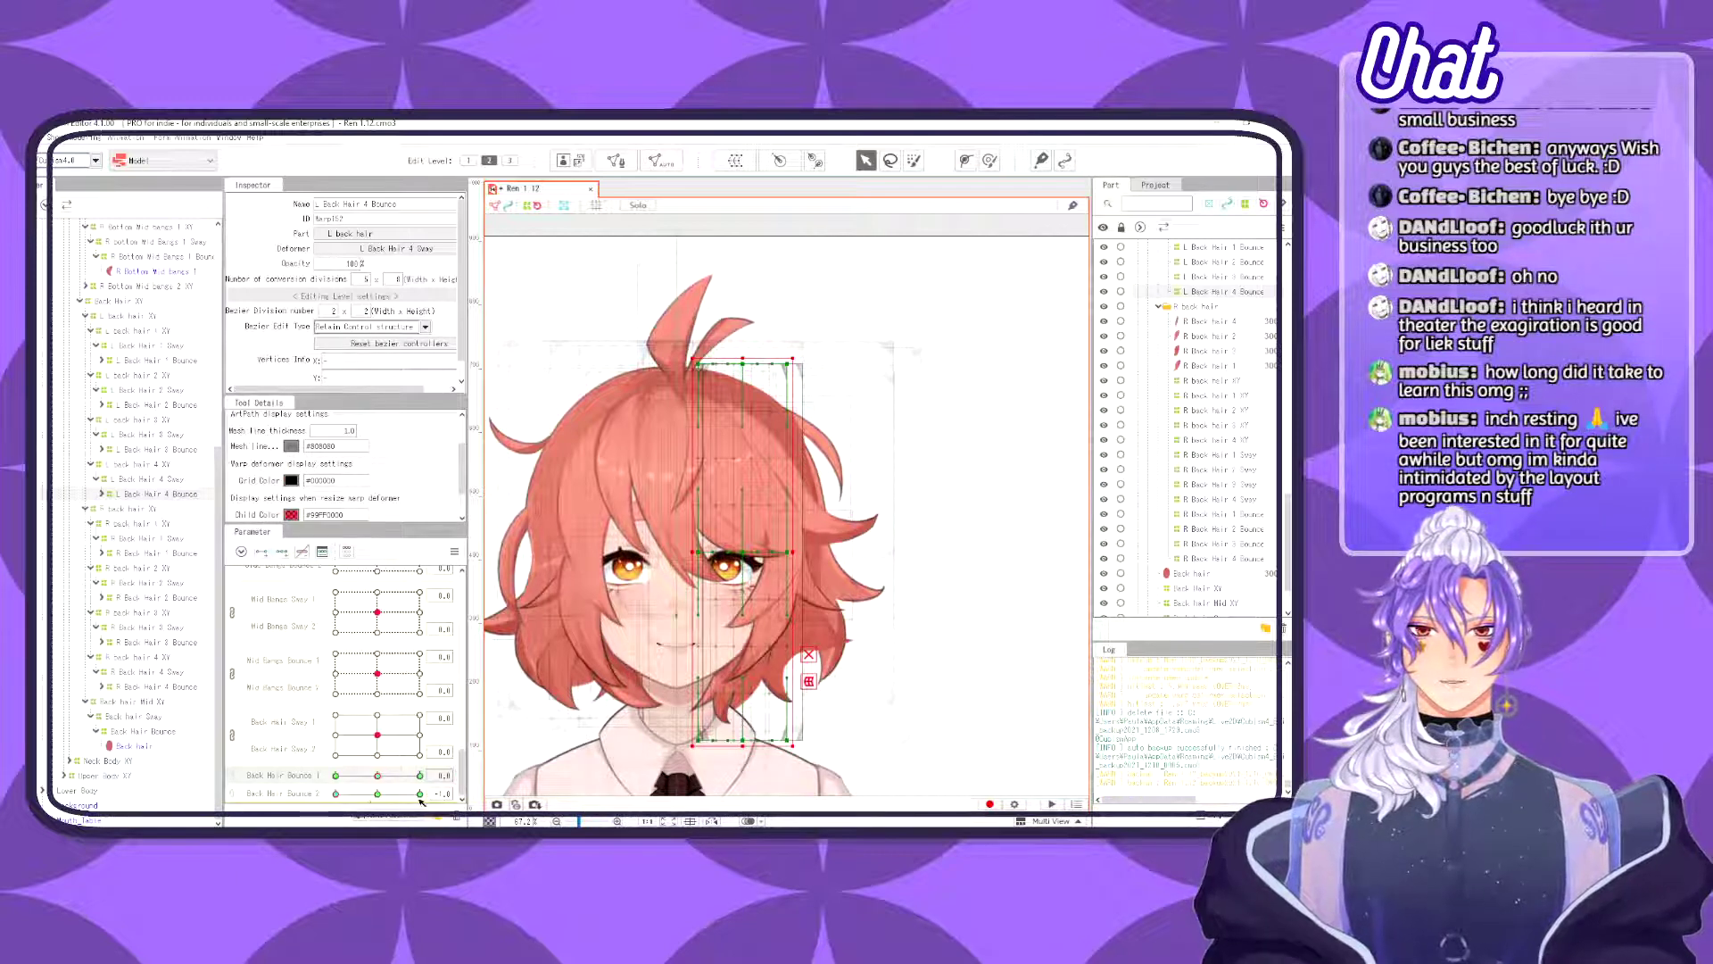
{"action": "left_click_drag", "start_coordinate": [336, 804], "coordinate": [380, 795]}
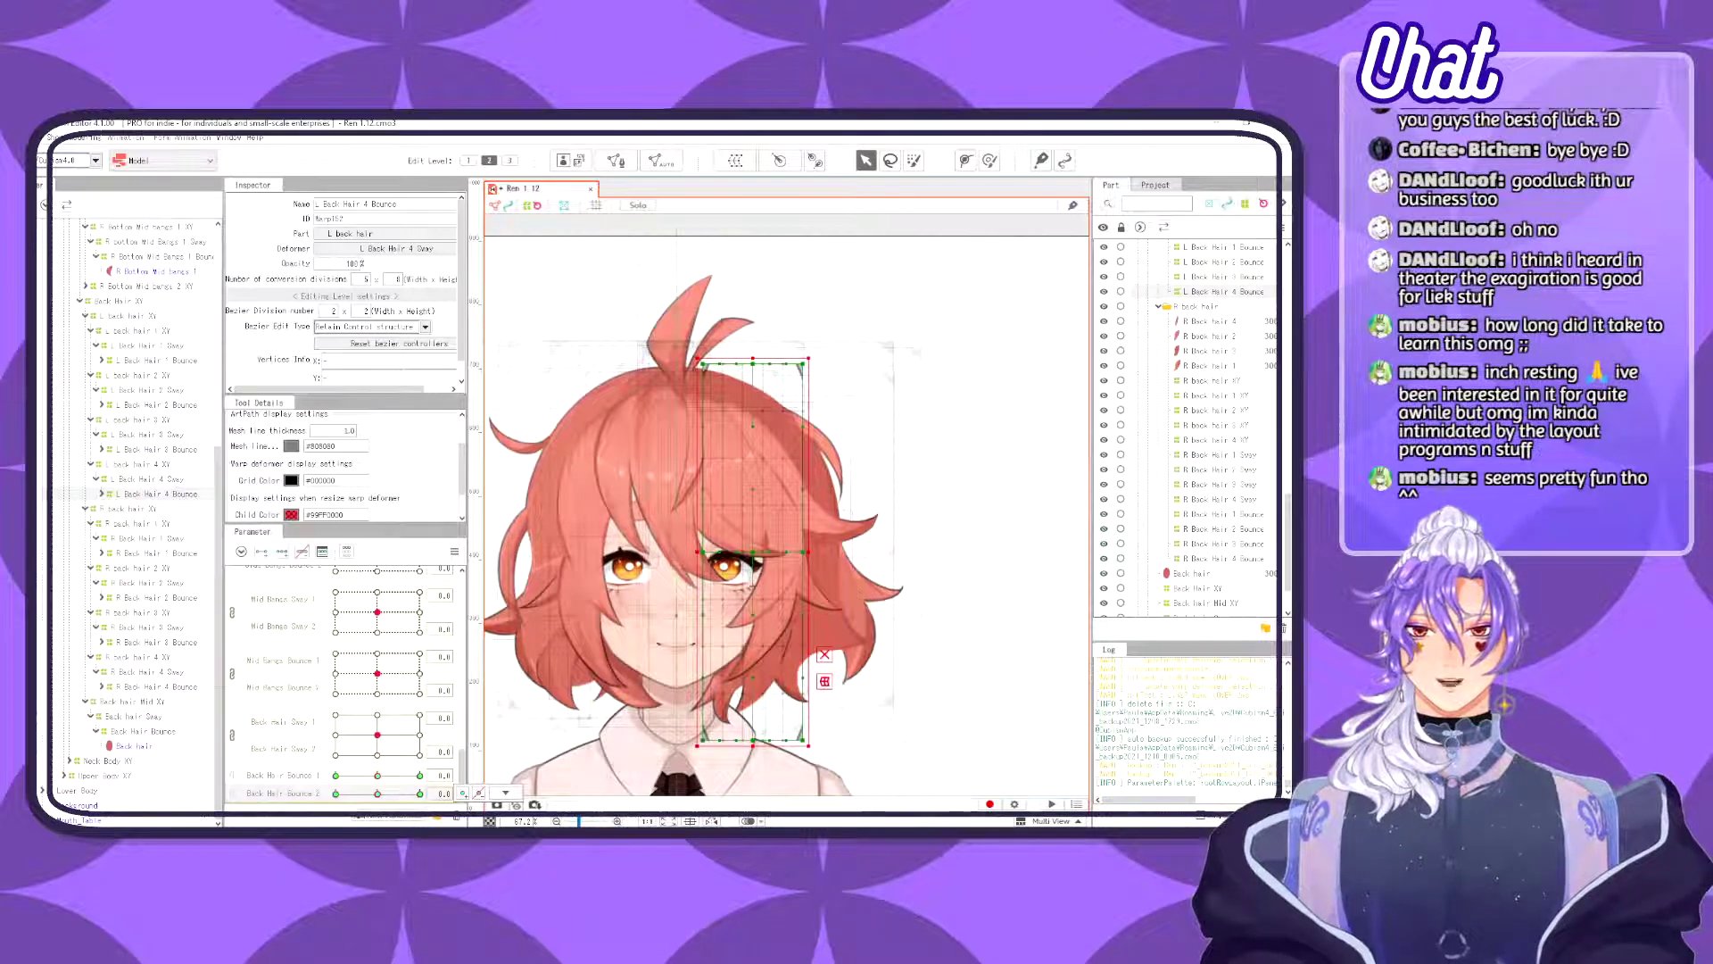
{"action": "left_click_drag", "start_coordinate": [377, 794], "coordinate": [335, 793]}
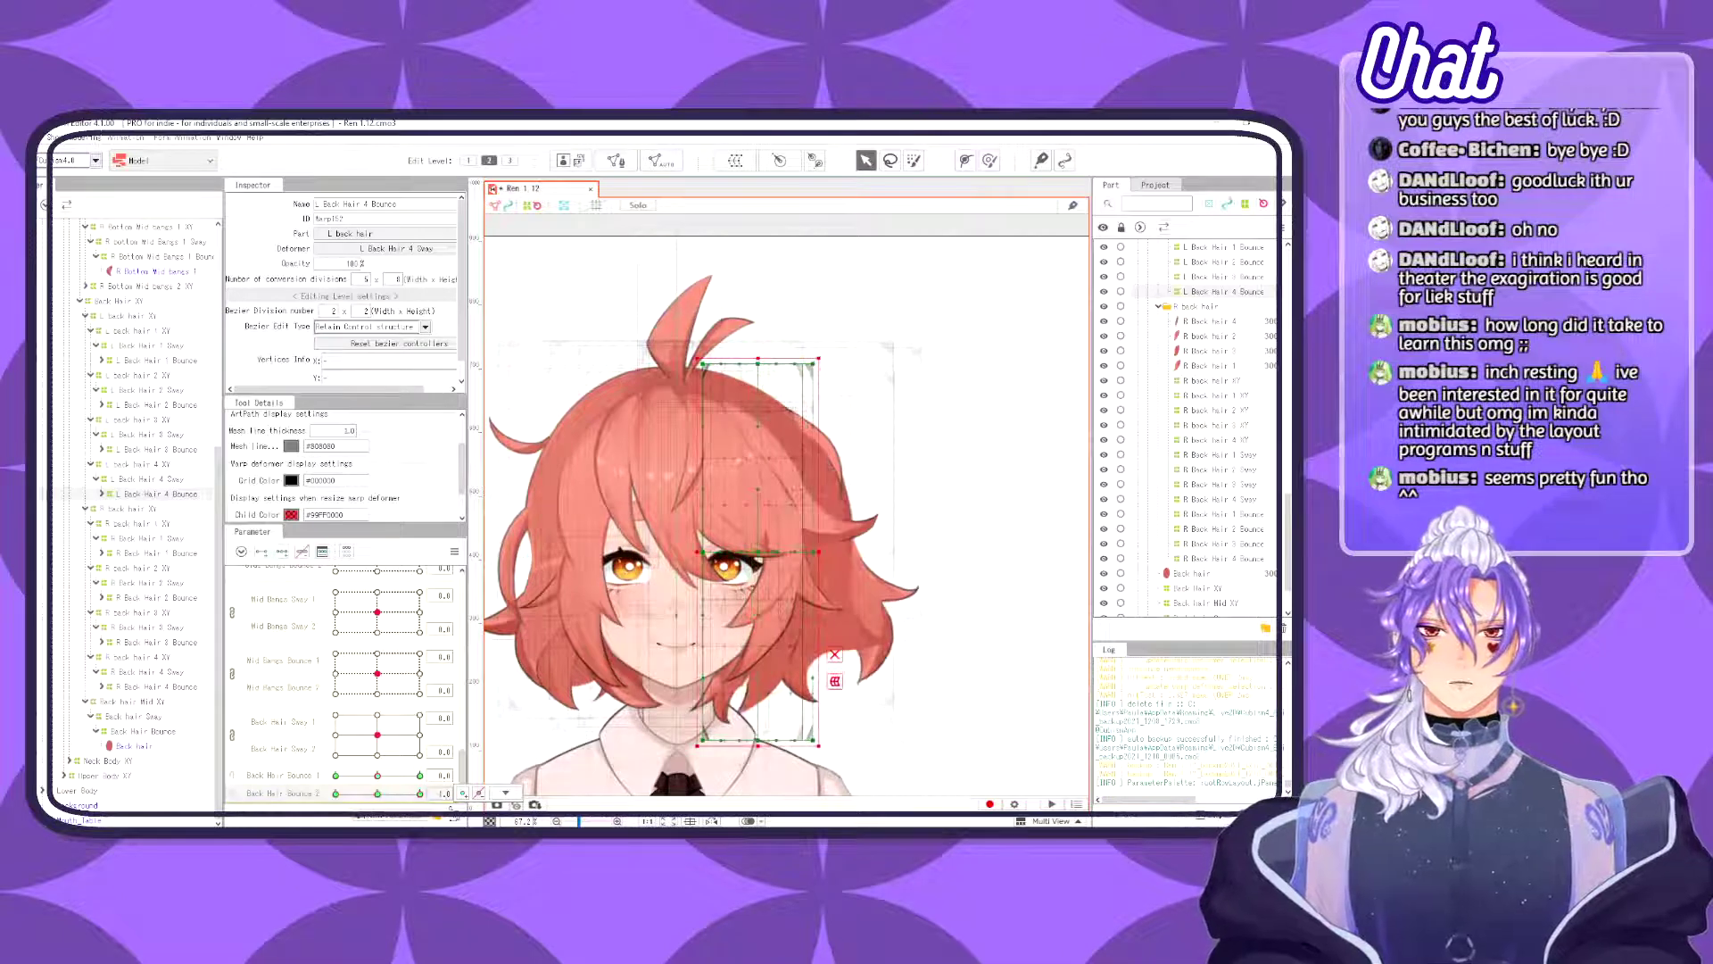
{"action": "left_click_drag", "start_coordinate": [820, 743], "coordinate": [795, 743]}
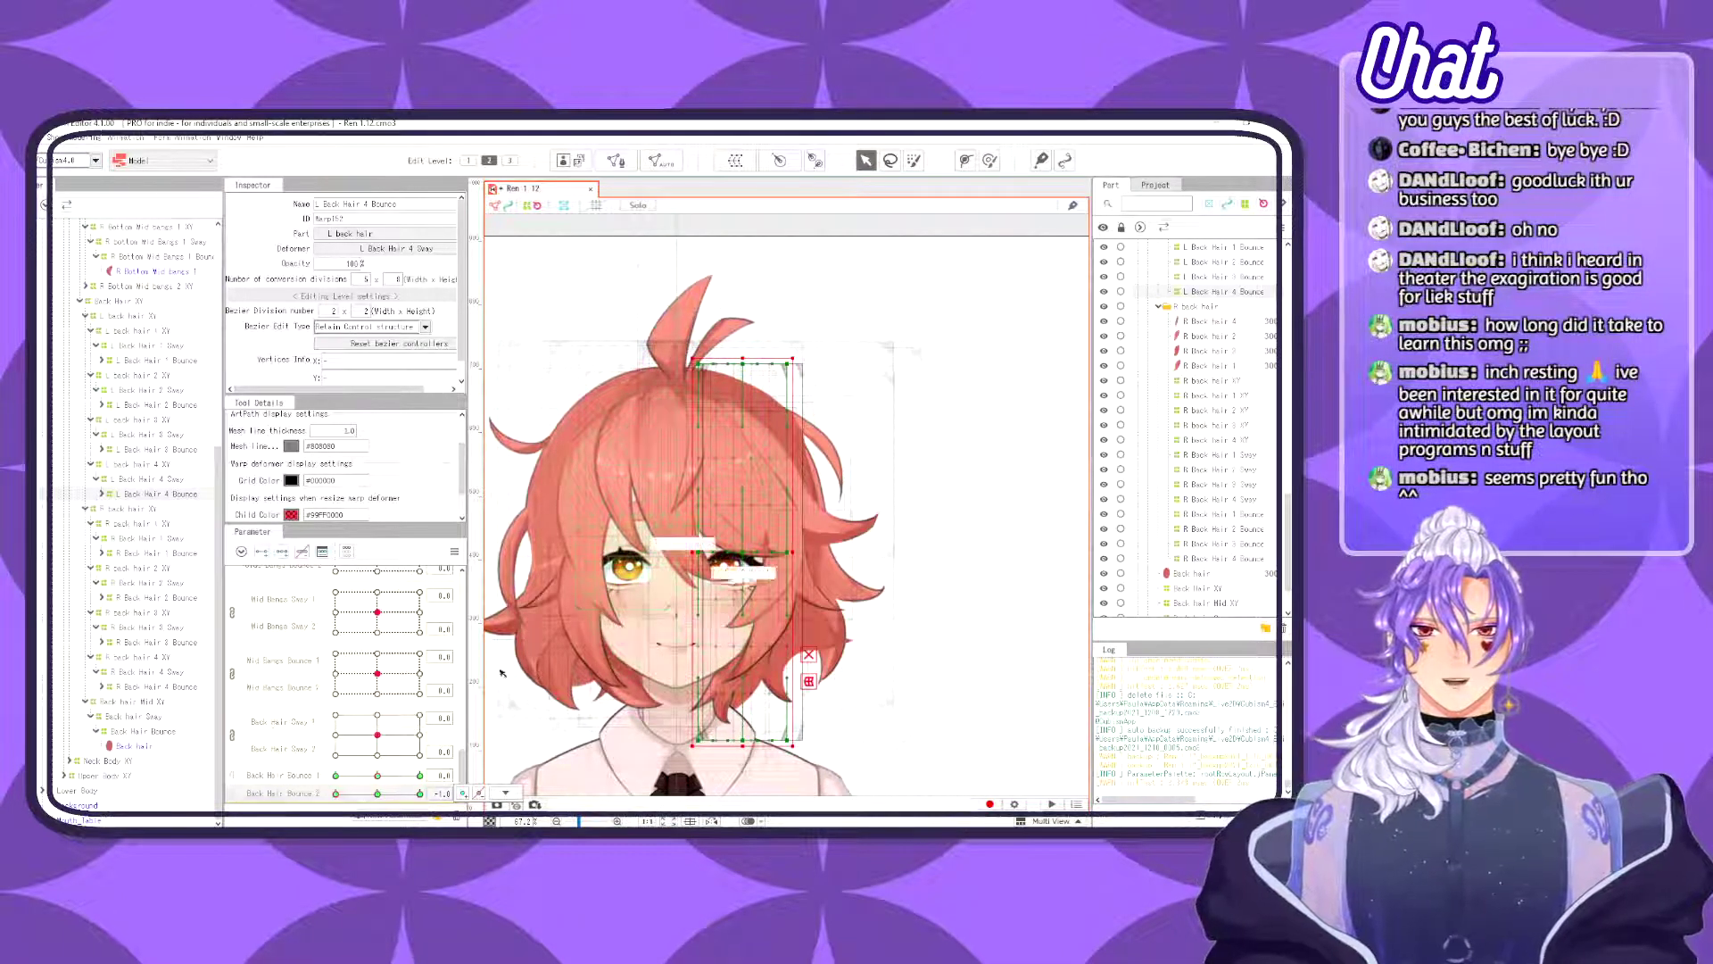
{"action": "left_click", "coordinate": [379, 792]}
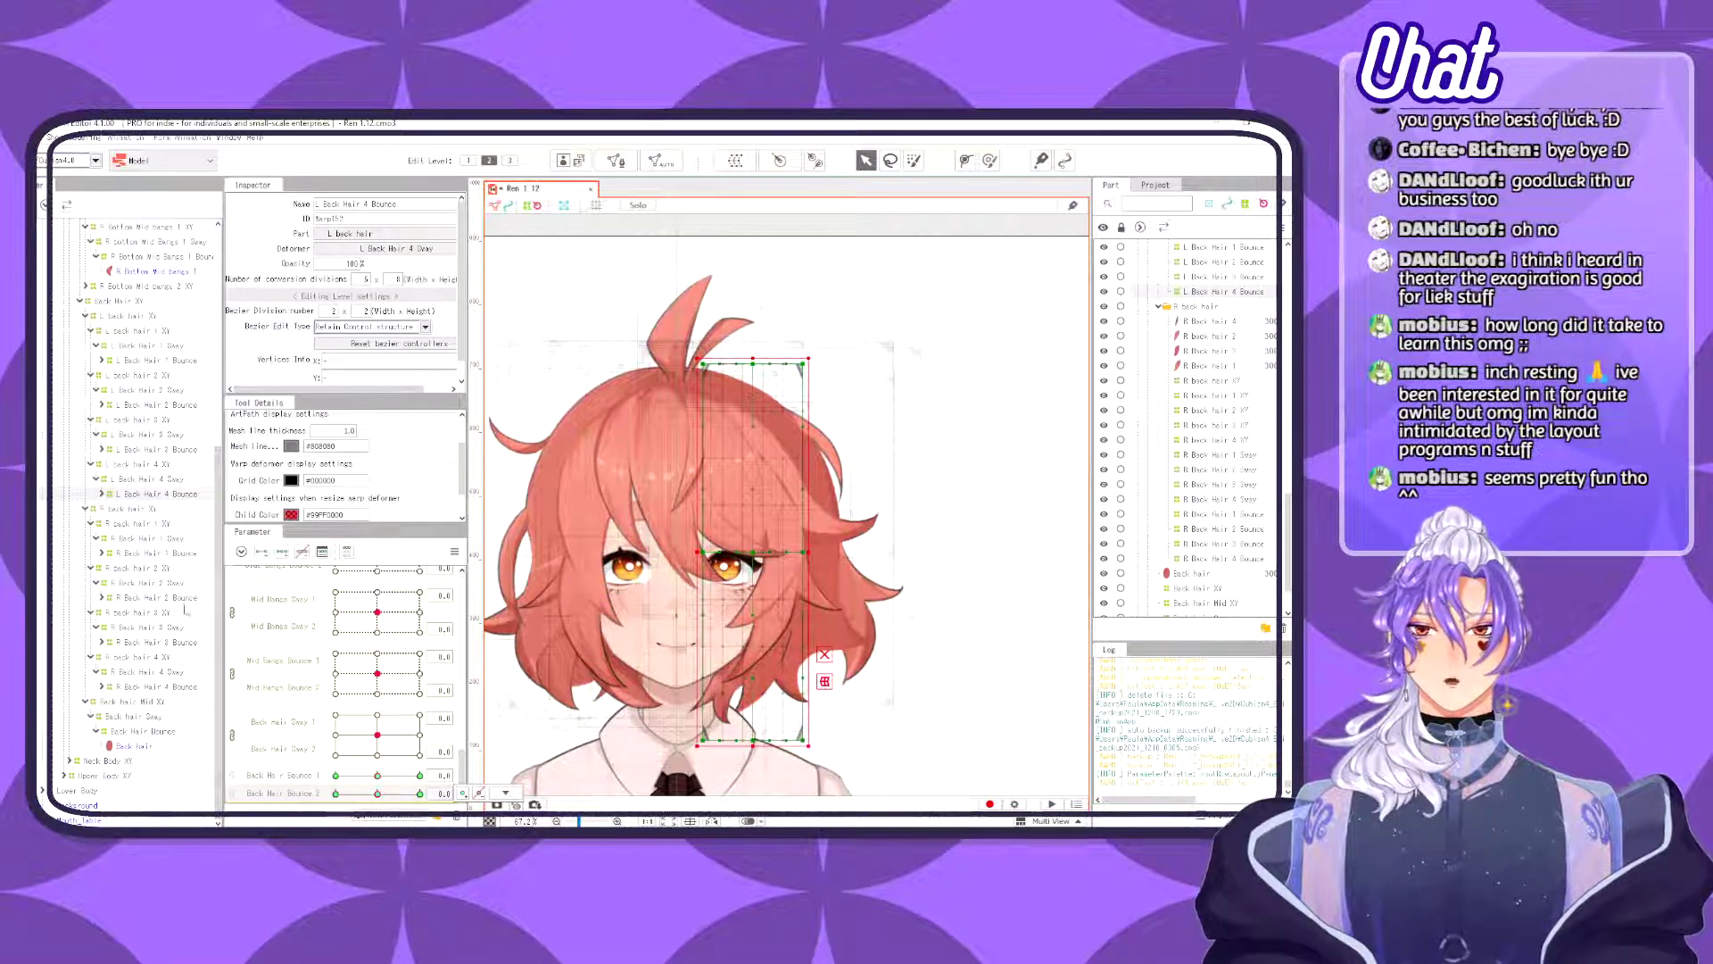
- Set Back Hair Bounce 2 to 1.0 and select the R Back Hair 1 Bounce deformer, comparing it with L Back Hair 1 Bounce
{"action": "left_click", "coordinate": [191, 555]}
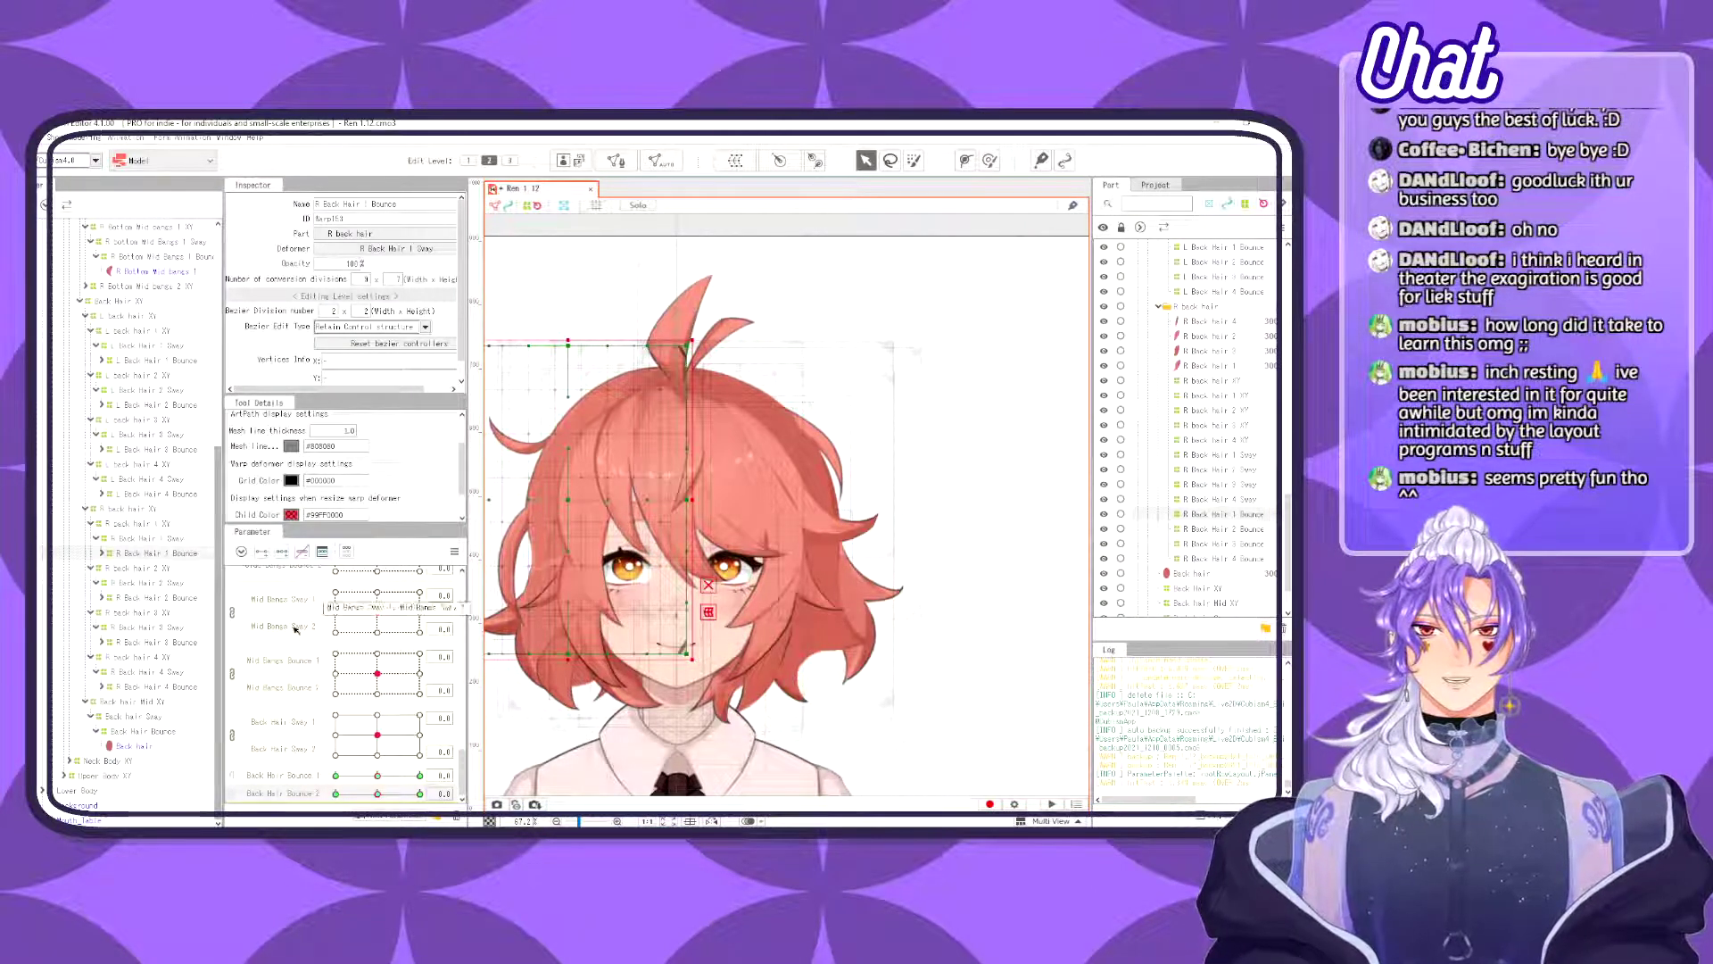
{"action": "left_click_drag", "start_coordinate": [378, 793], "coordinate": [448, 796]}
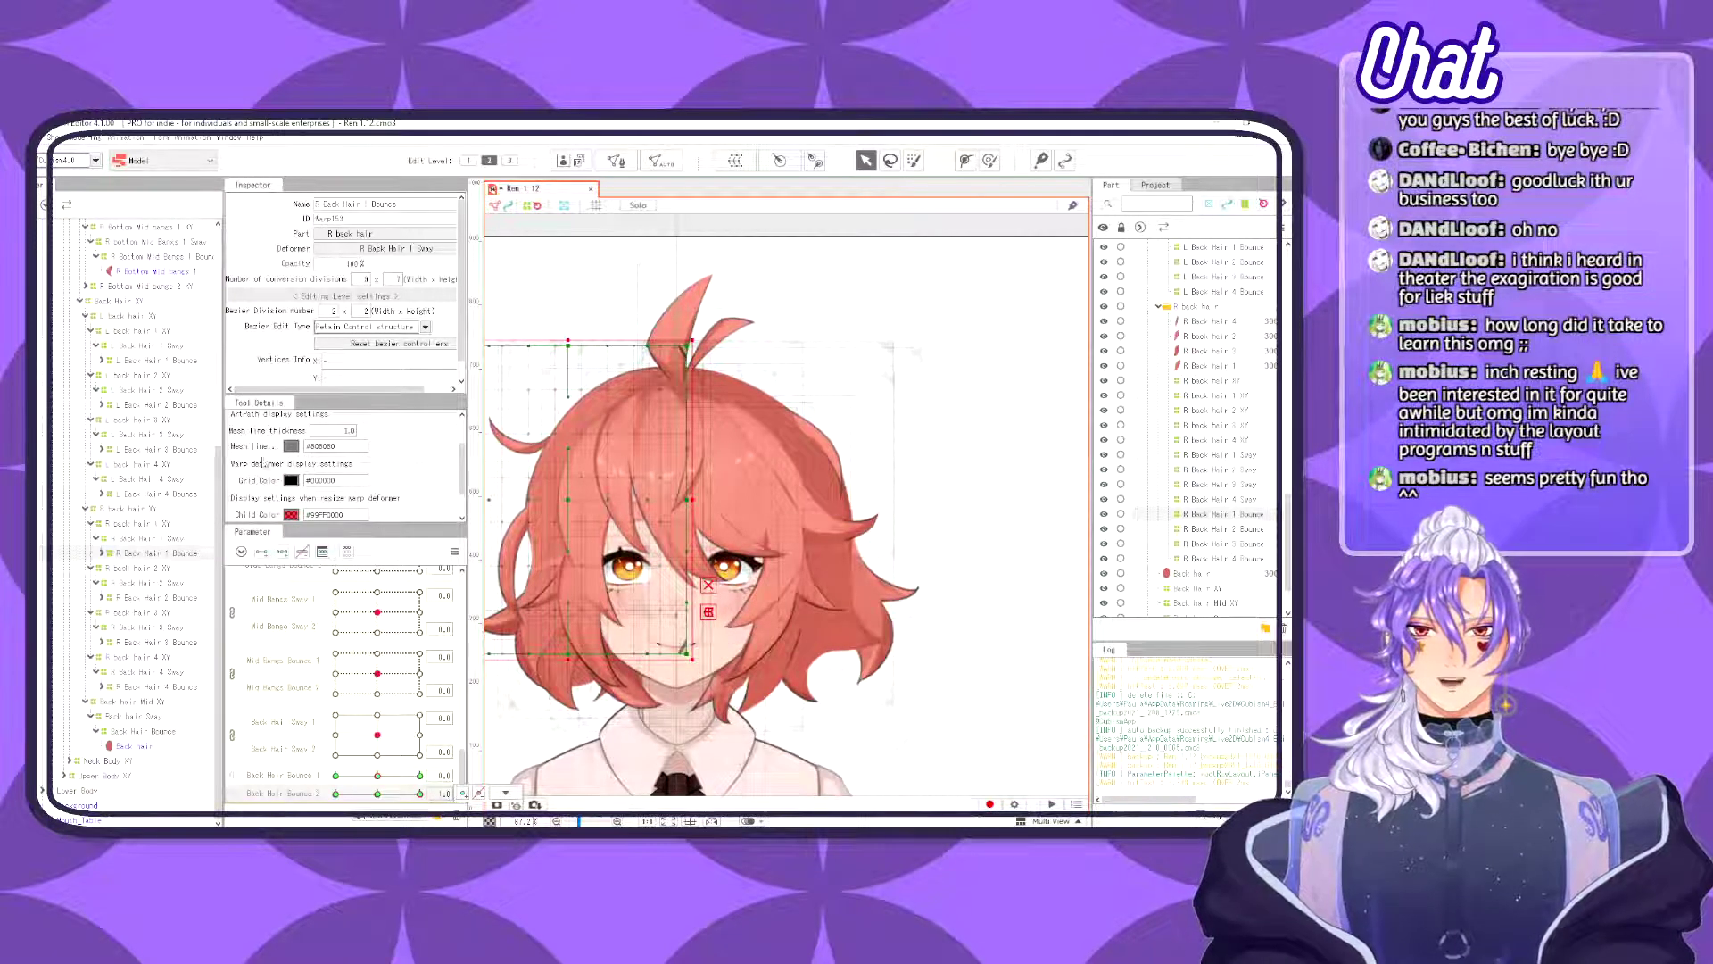
{"action": "left_click", "coordinate": [166, 360]}
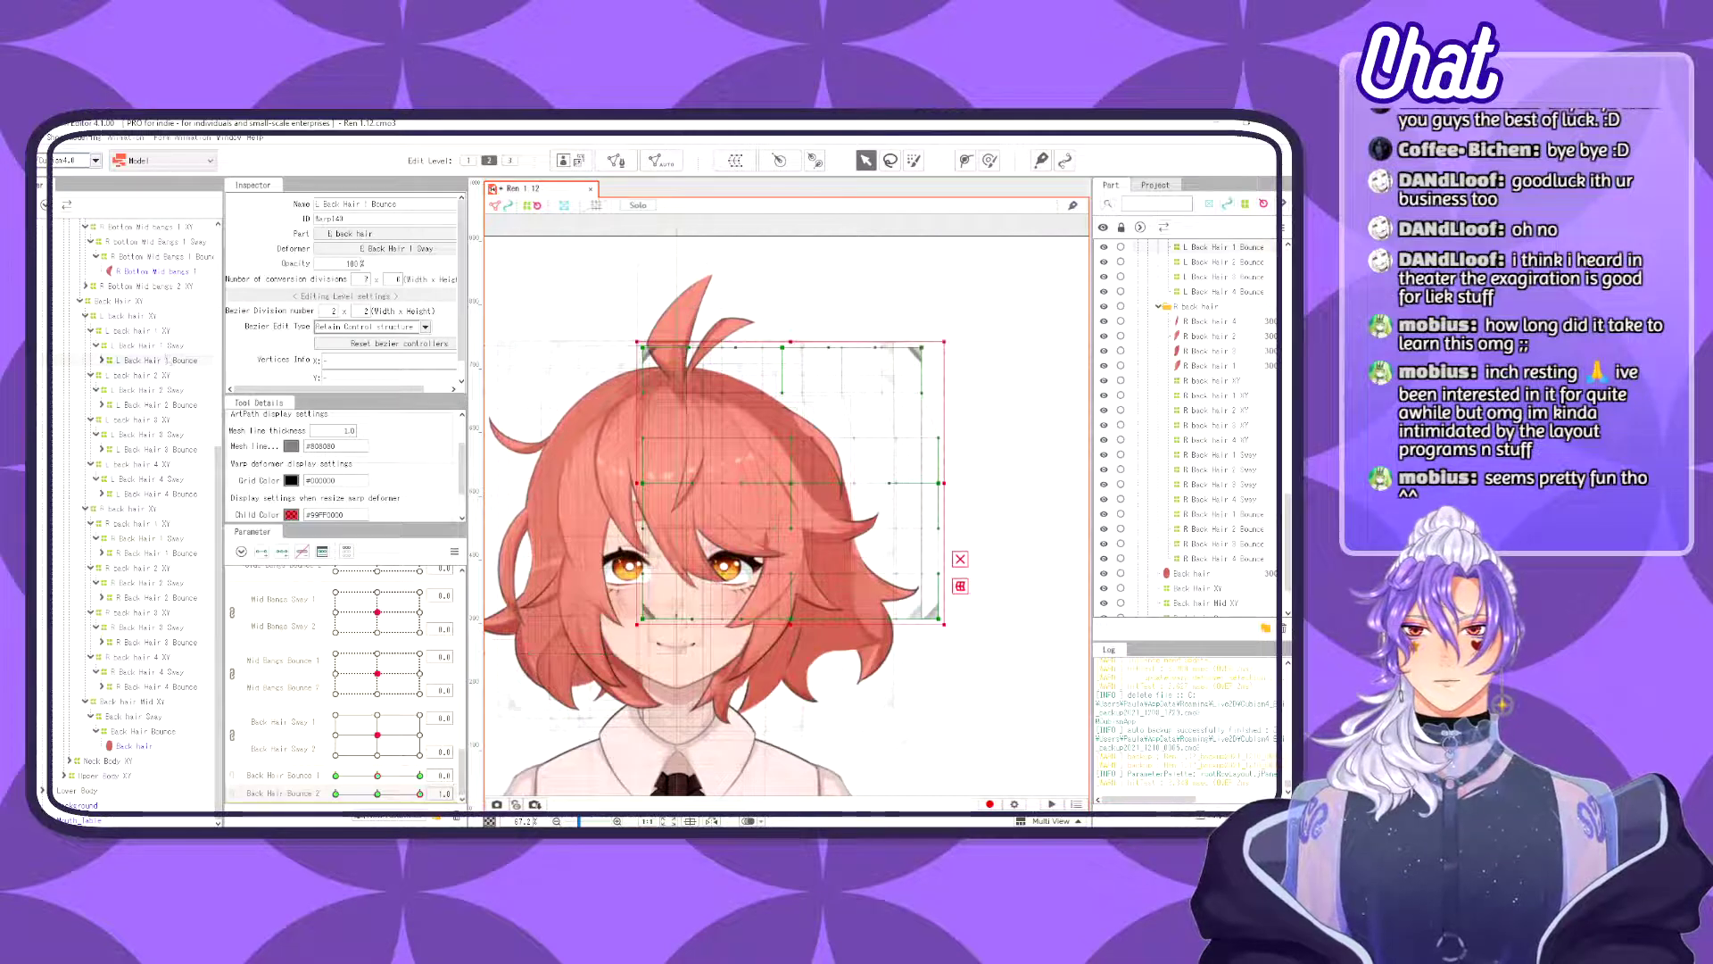
{"action": "left_click", "coordinate": [162, 551]}
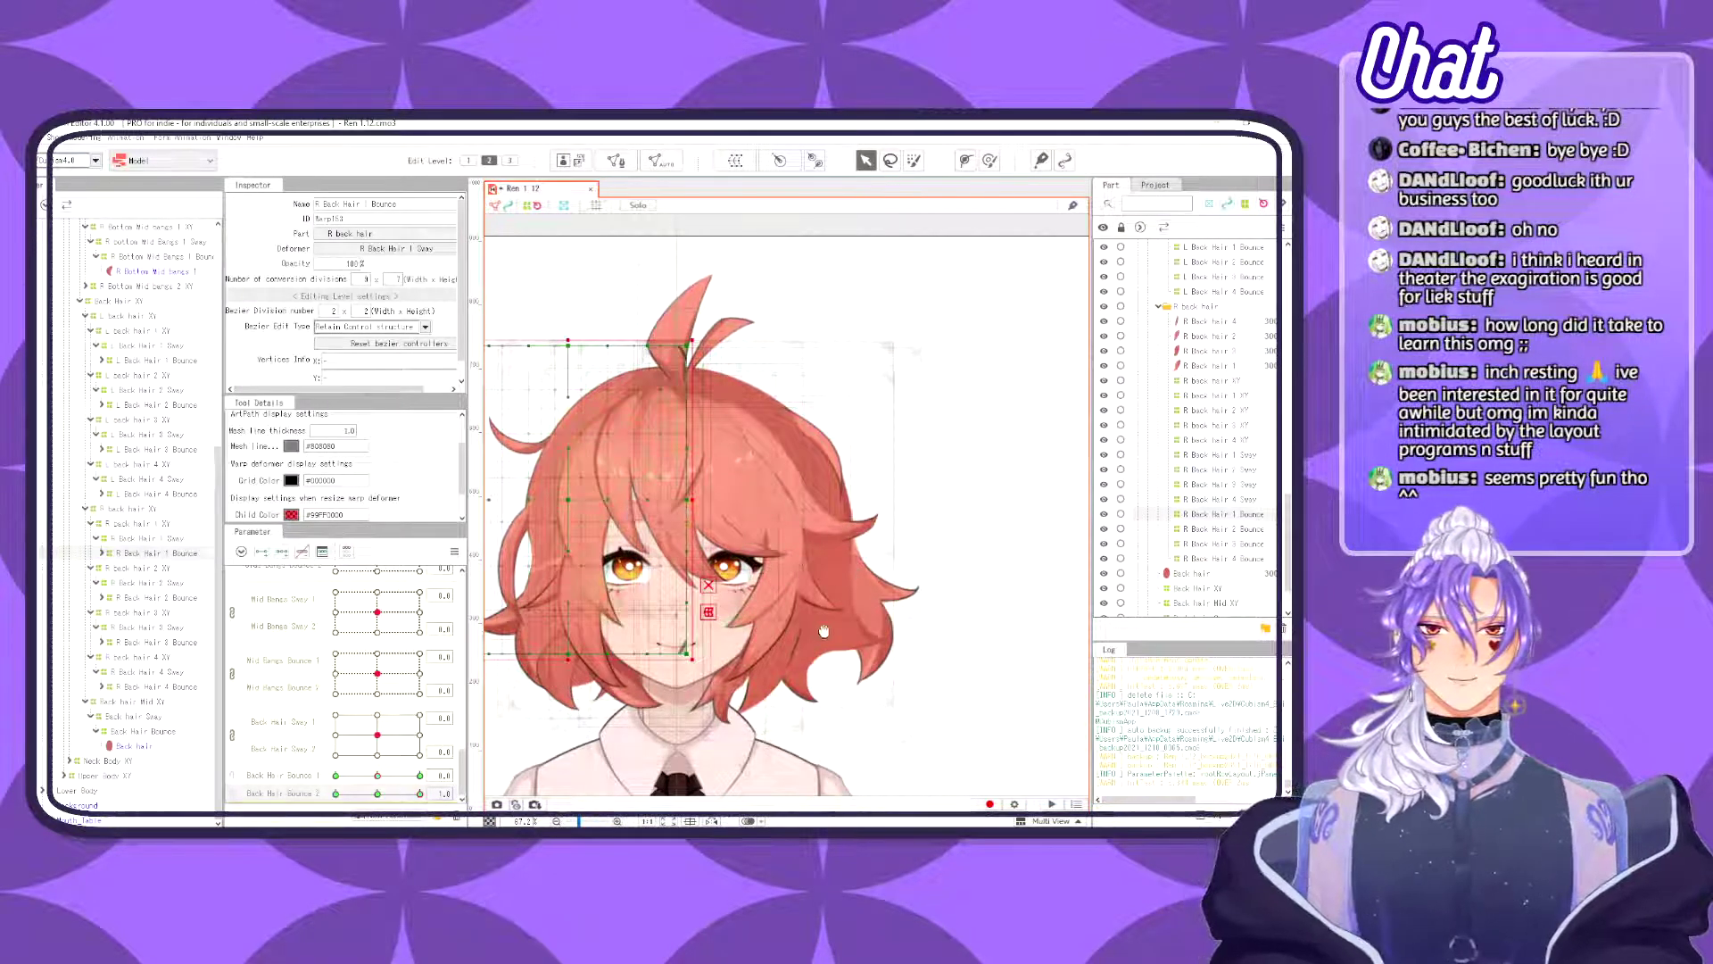
{"action": "left_click_drag", "start_coordinate": [824, 631], "coordinate": [955, 631]}
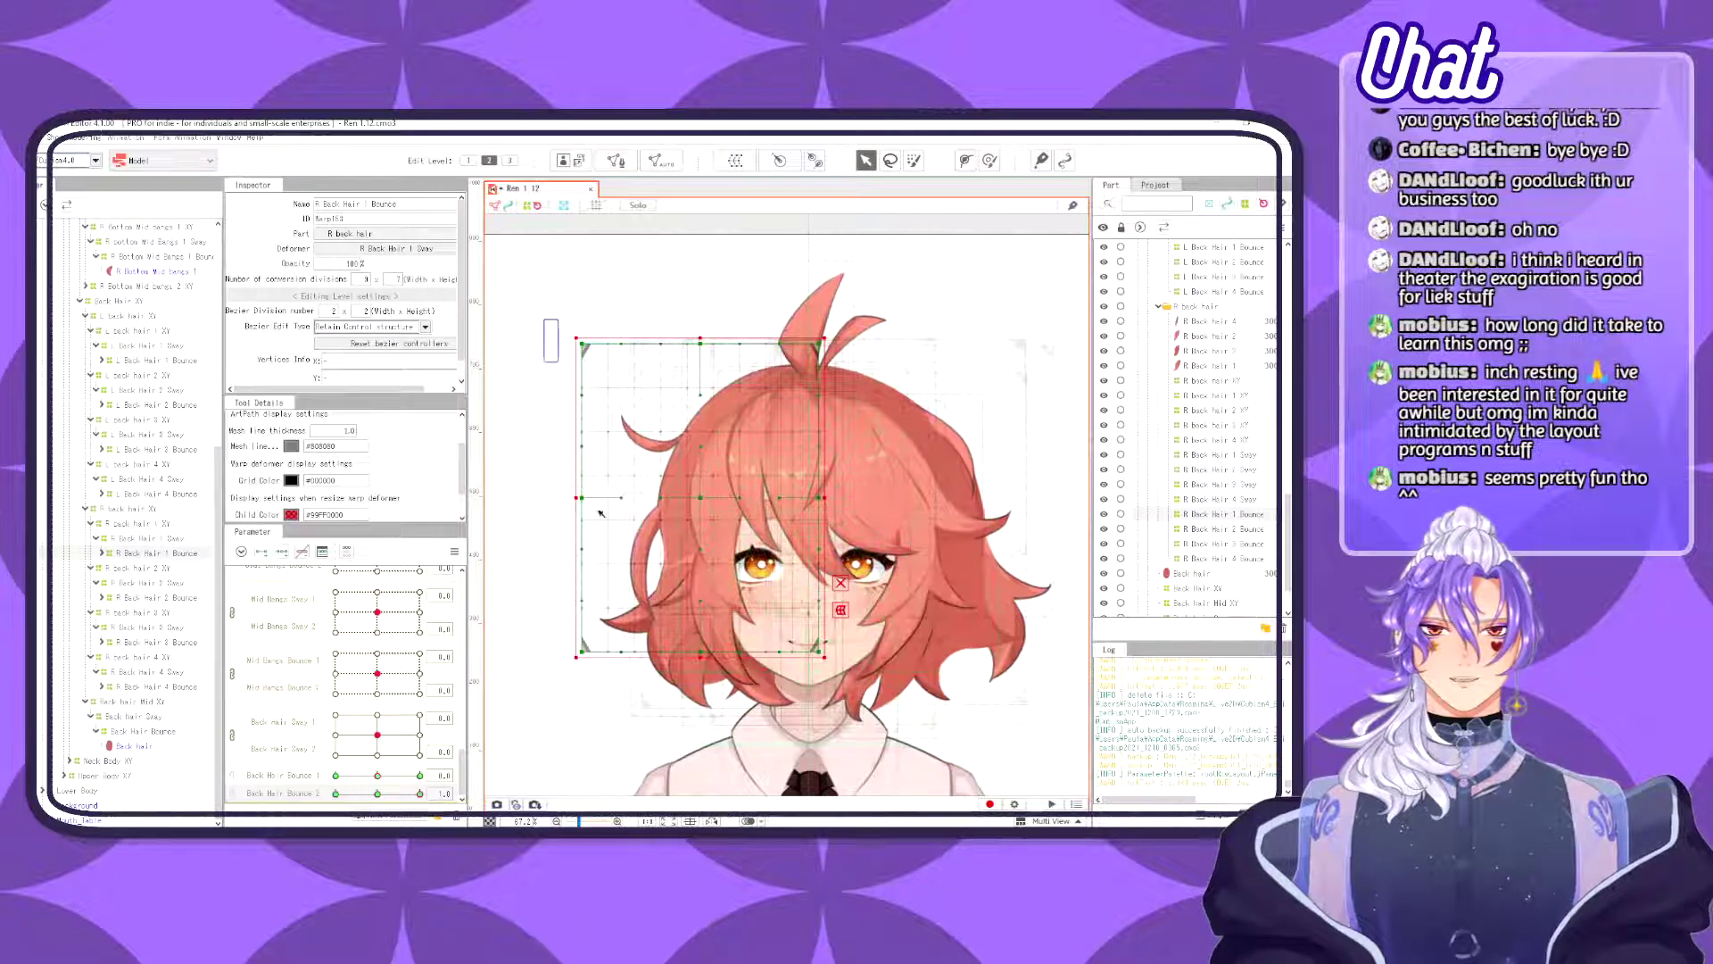
- Stretch the outer side of the R Back Hair 1 Bounce warp deformer outward at the 1.0 key of Back Hair Bounce 2
{"action": "left_click_drag", "start_coordinate": [544, 319], "coordinate": [769, 717]}
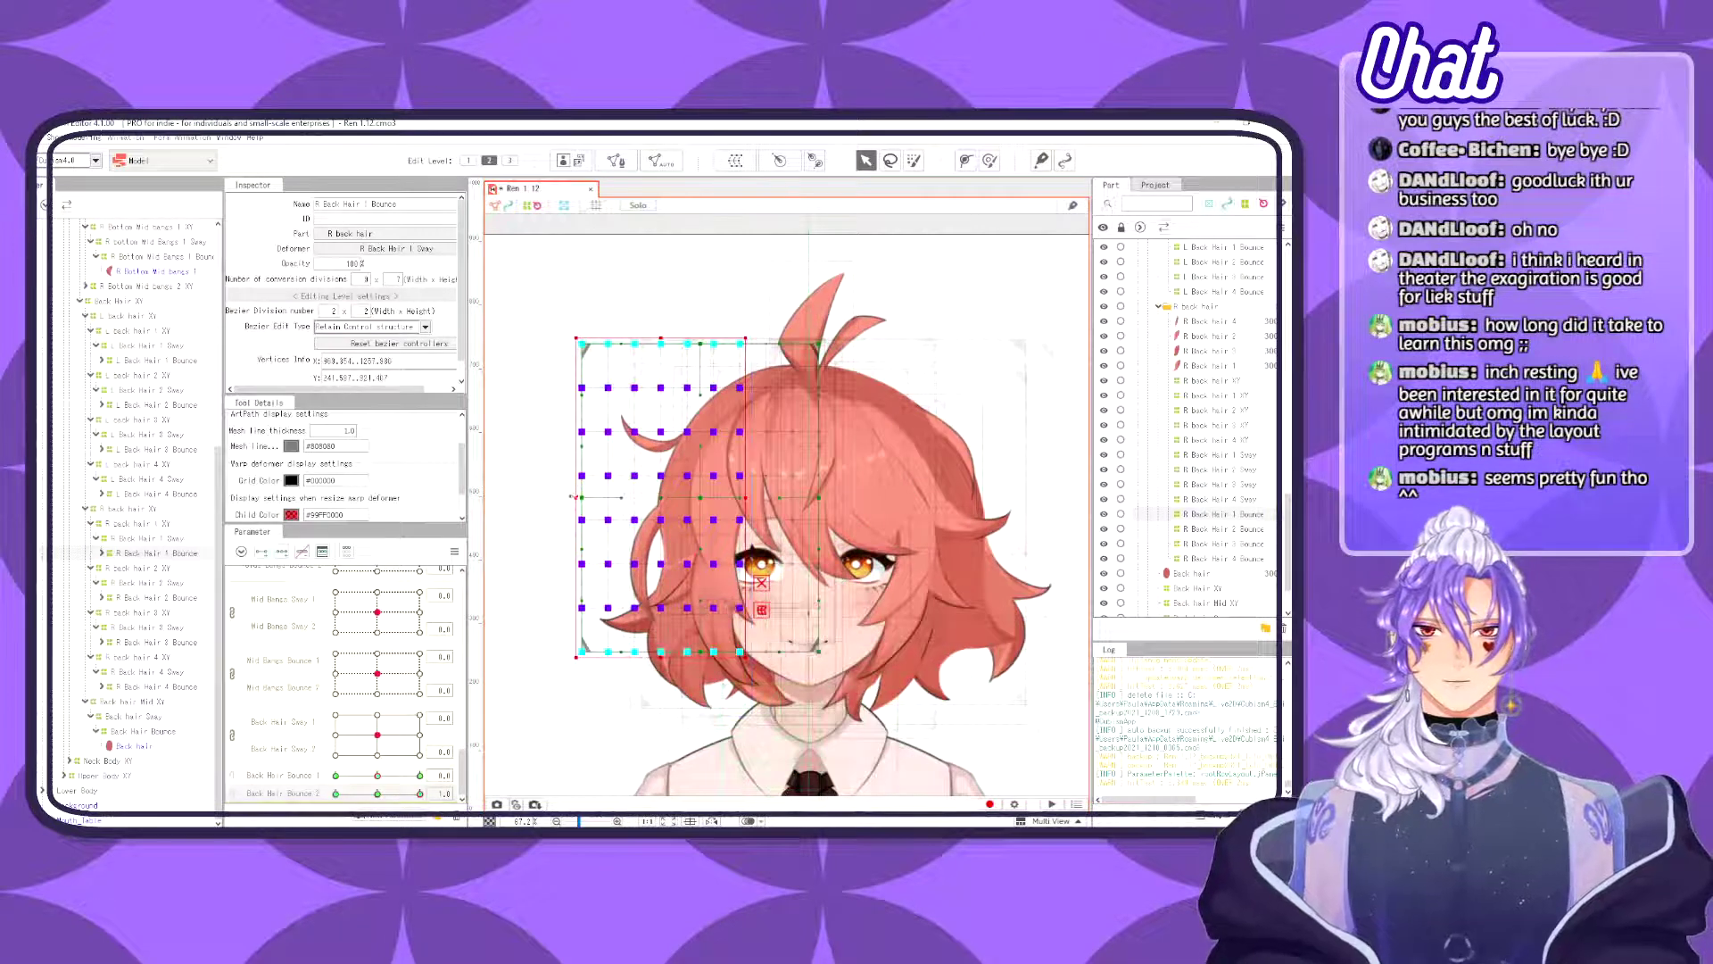
{"action": "left_click_drag", "start_coordinate": [572, 496], "coordinate": [560, 498]}
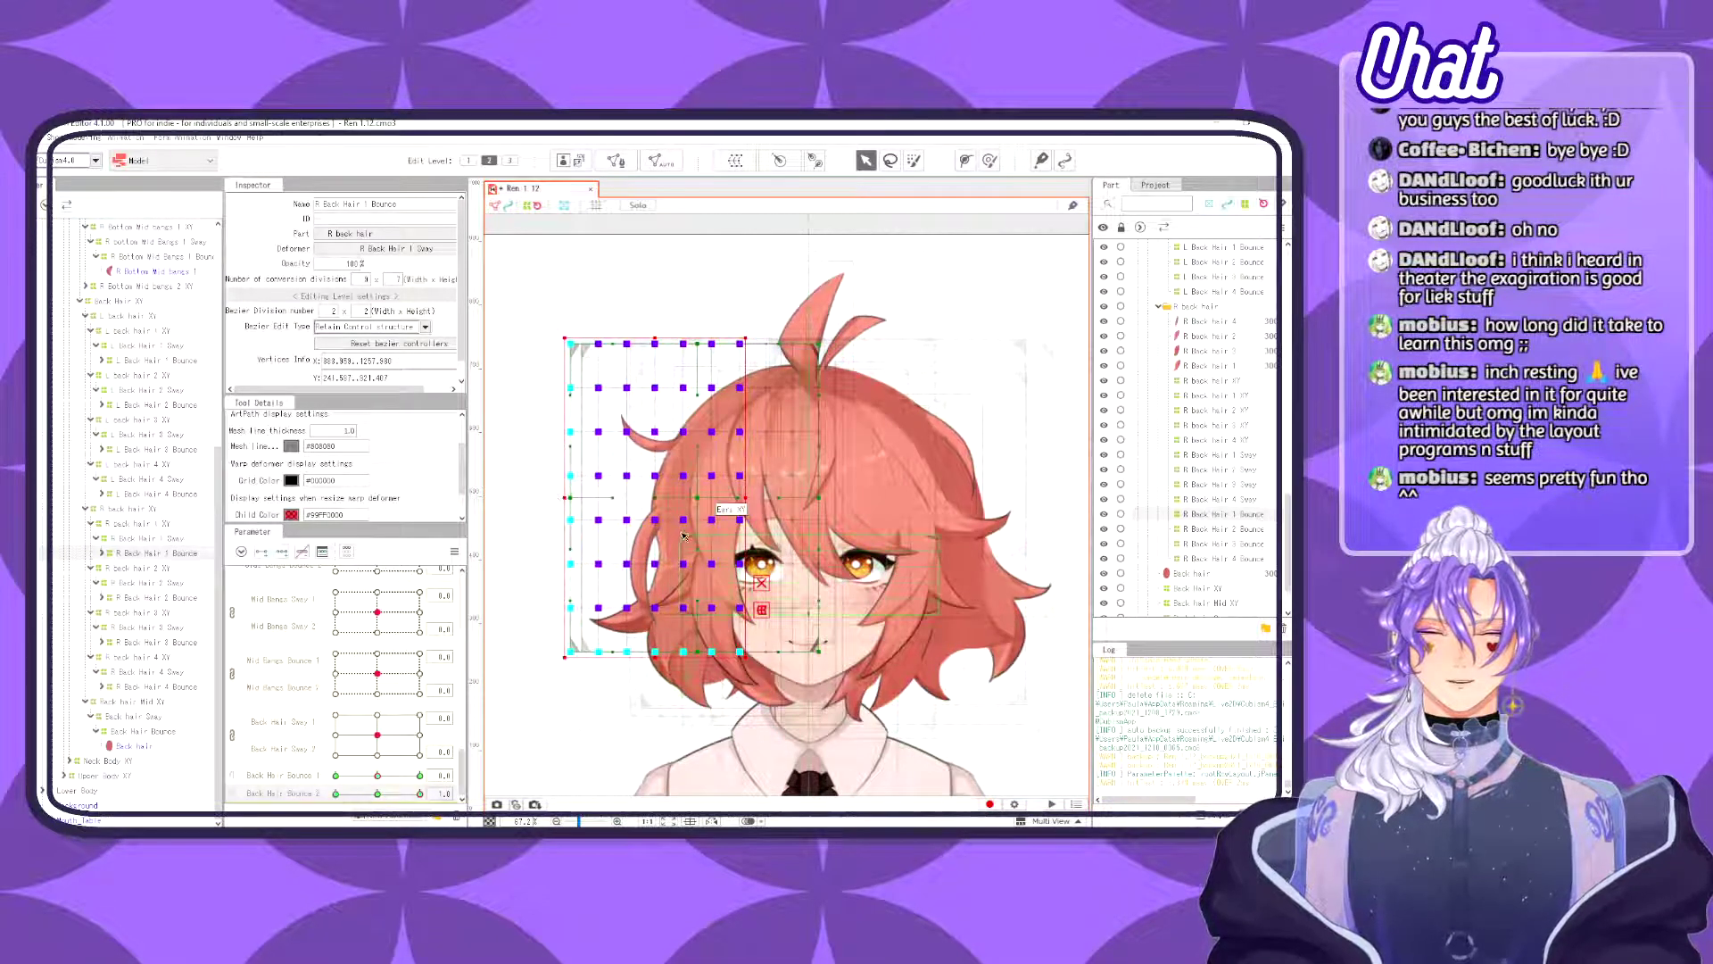
{"action": "left_click_drag", "start_coordinate": [654, 497], "coordinate": [651, 497]}
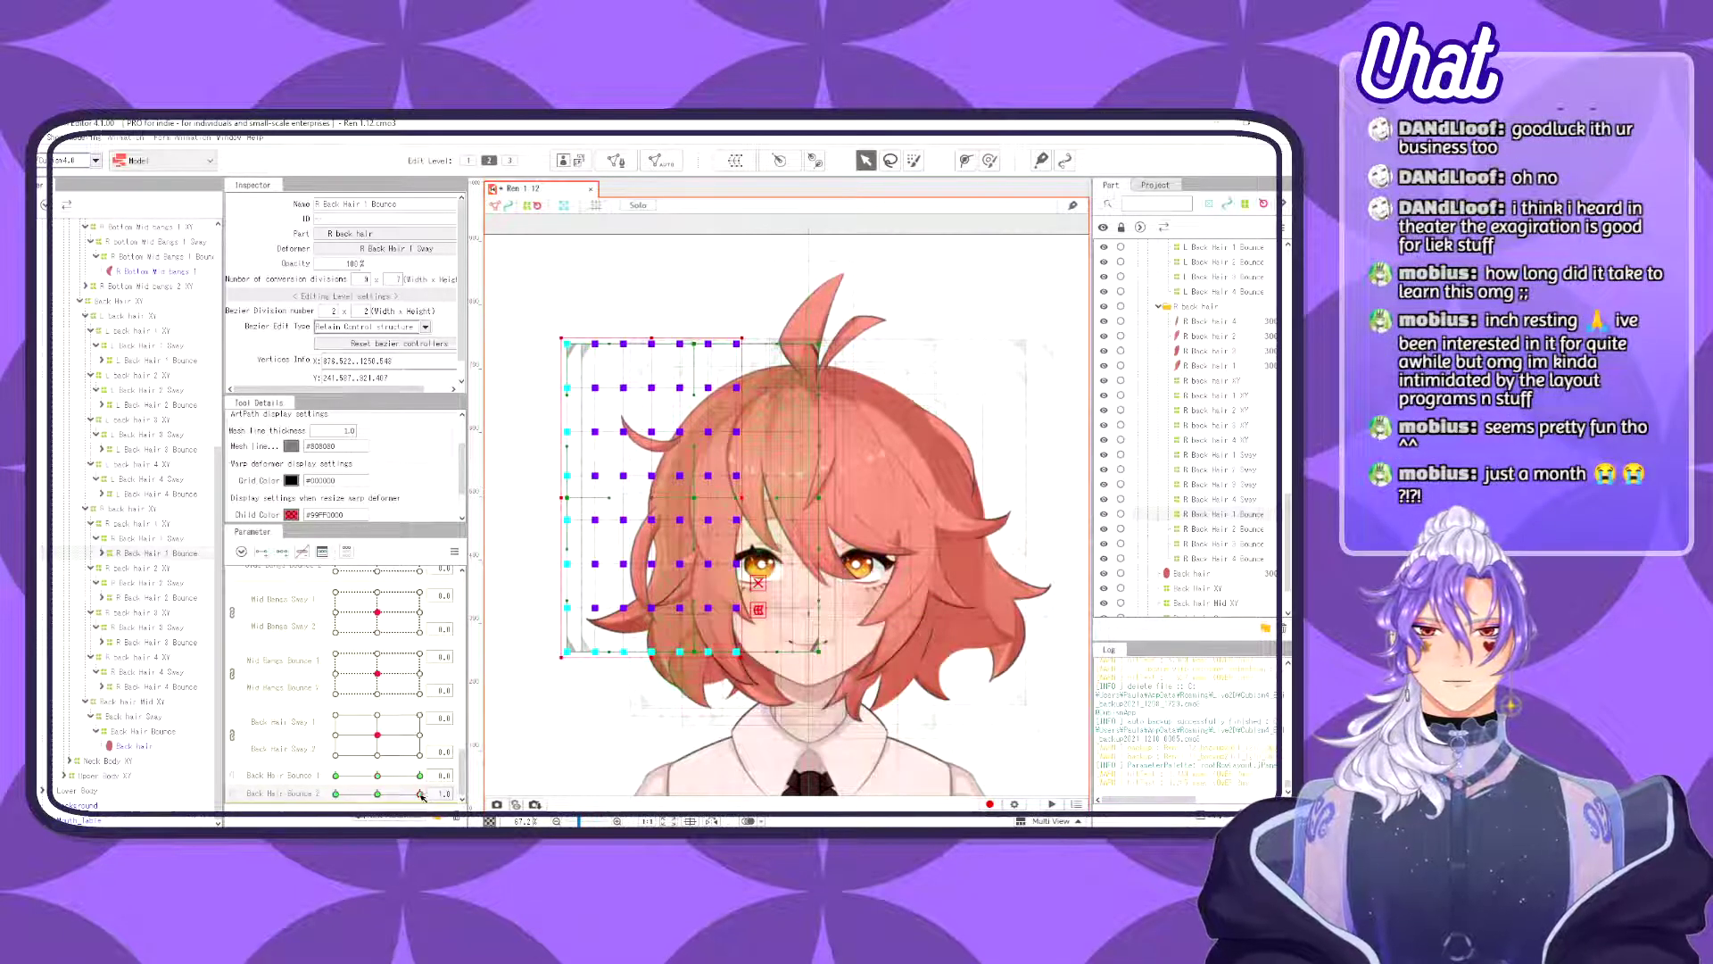
- At the -1.0 key of Back Hair Bounce 2, pull the lower outer points of R Back Hair 1 Bounce inward and preview the motion
{"action": "left_click_drag", "start_coordinate": [420, 793], "coordinate": [335, 793]}
{"action": "mouse_move", "coordinate": [573, 497]}
{"action": "left_mouse_down"}
{"action": "mouse_move", "coordinate": [616, 498]}
{"action": "mouse_move", "coordinate": [579, 498]}
{"action": "left_mouse_up"}
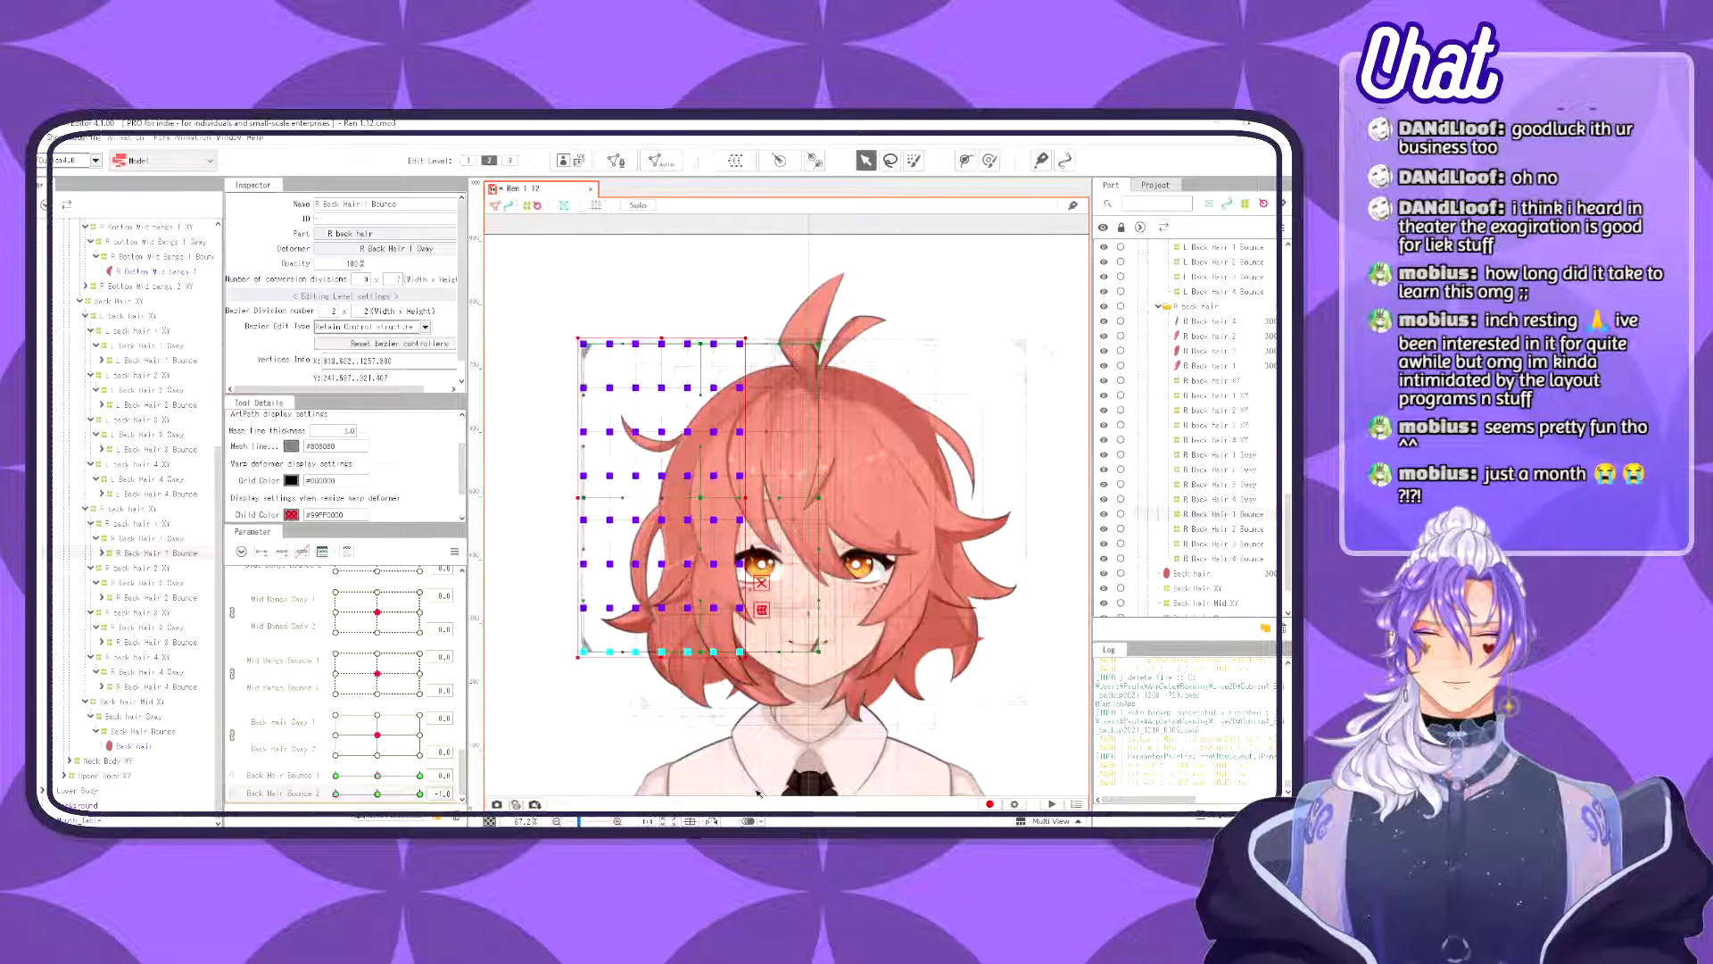
{"action": "left_click_drag", "start_coordinate": [778, 785], "coordinate": [544, 490]}
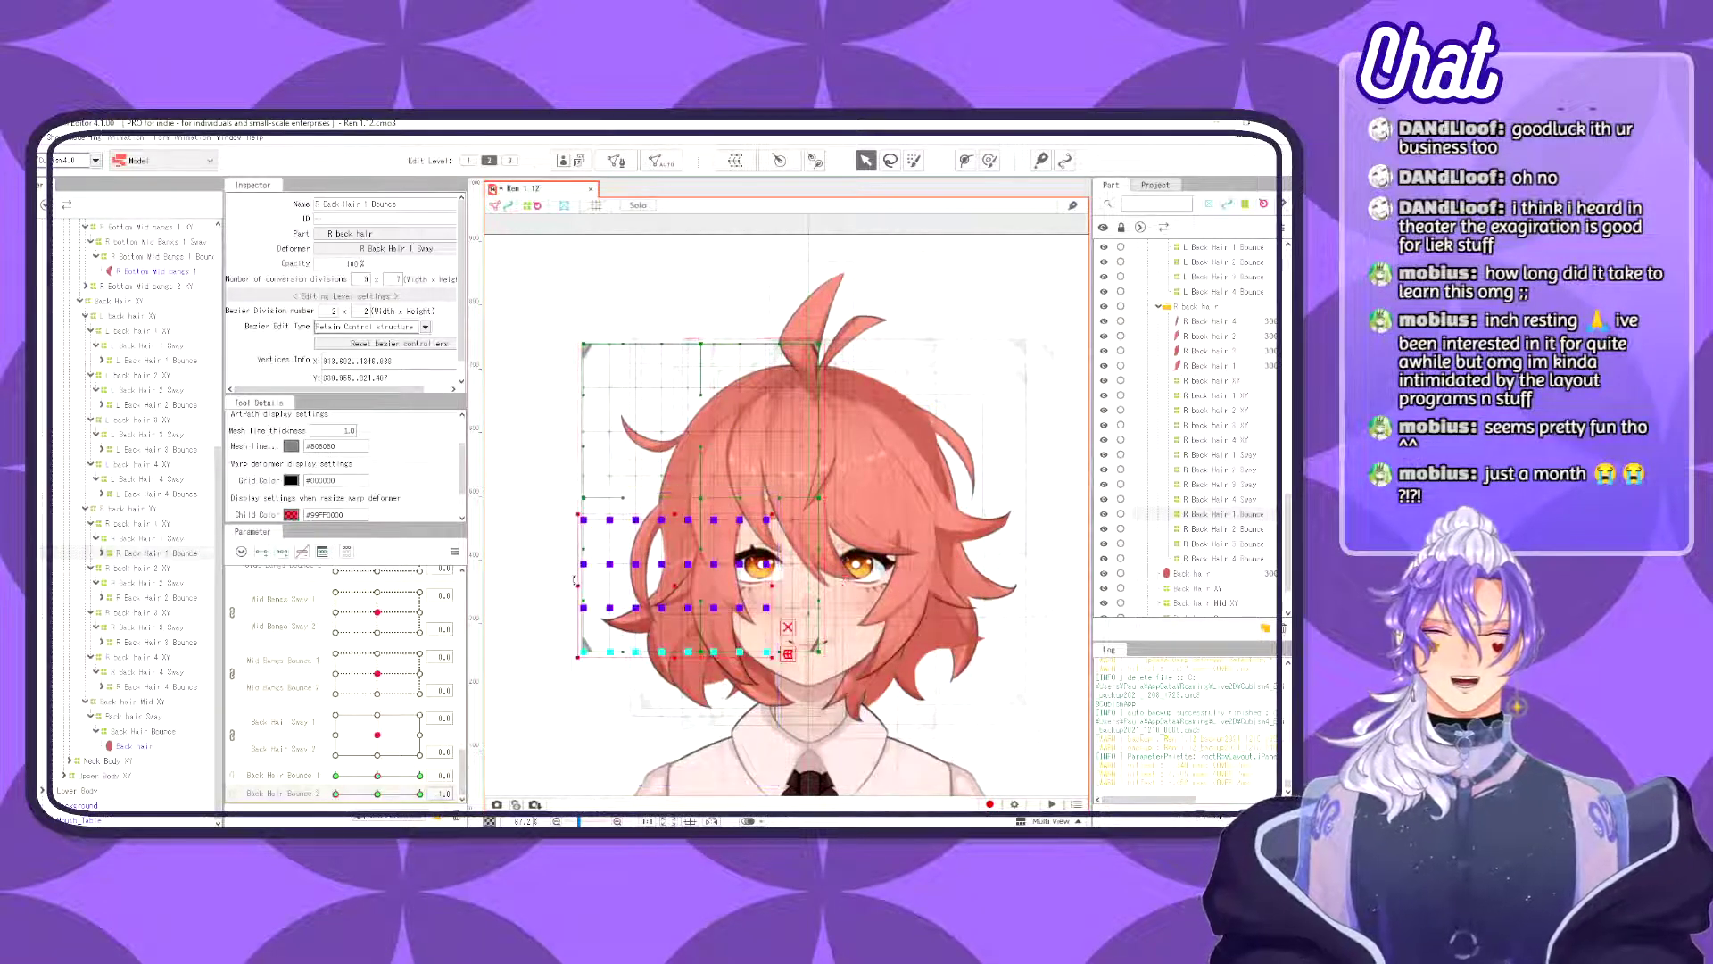
{"action": "left_click_drag", "start_coordinate": [581, 586], "coordinate": [574, 533]}
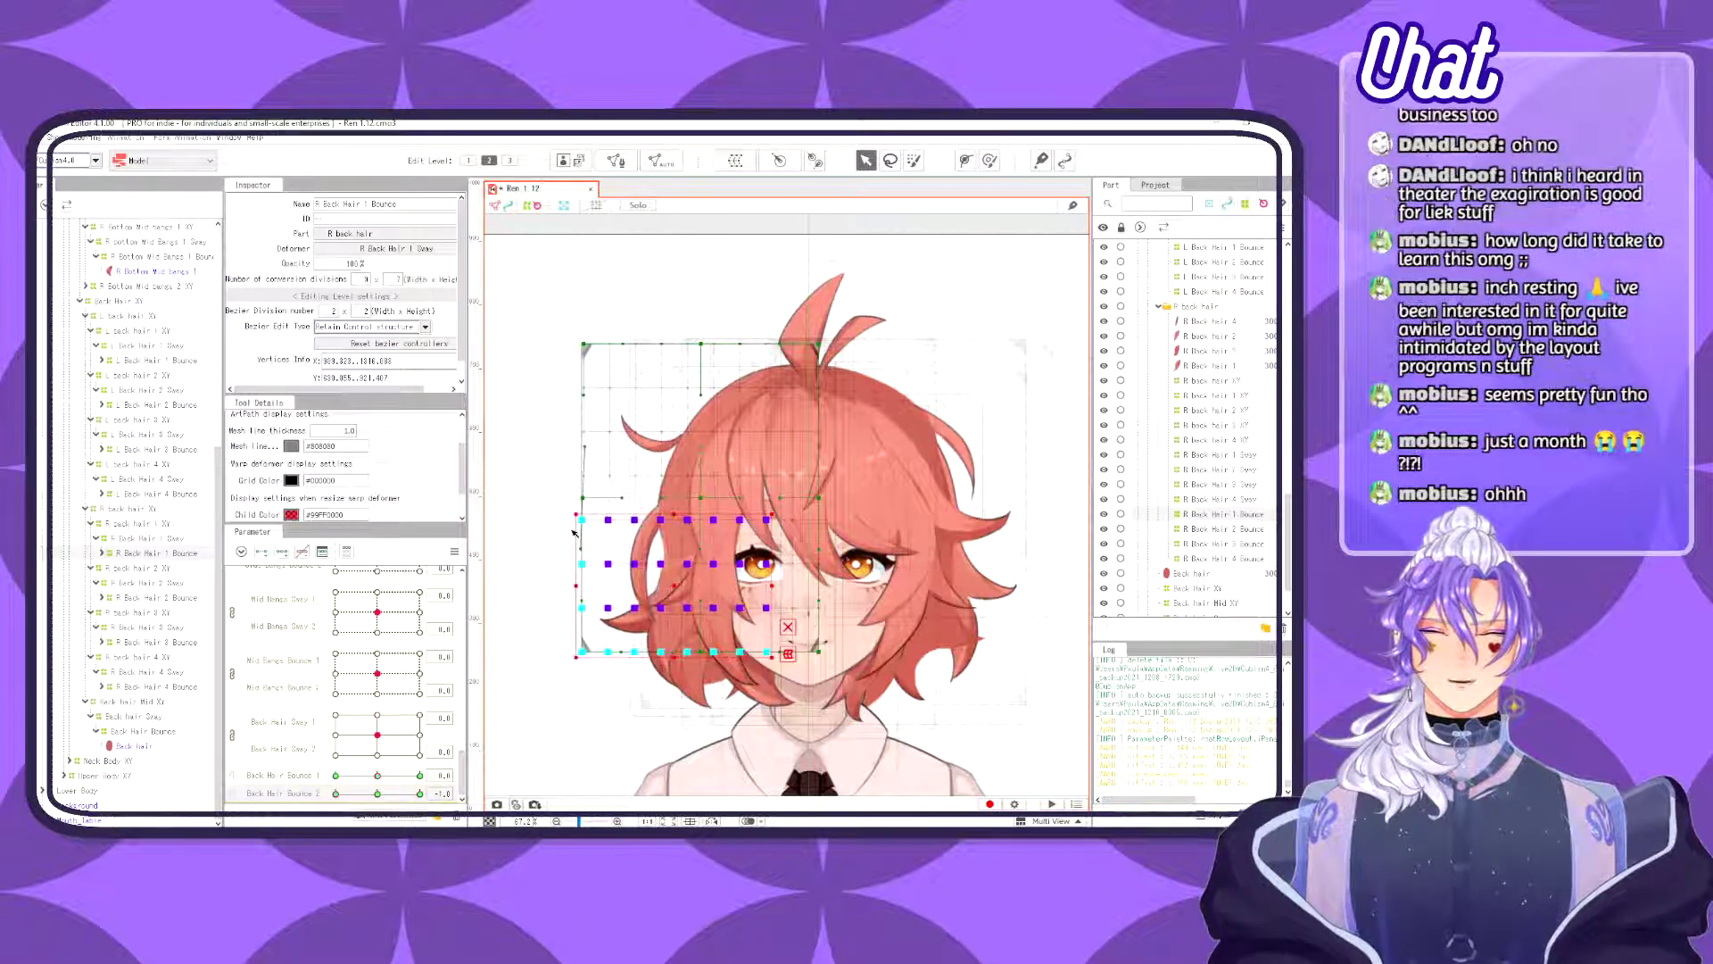
{"action": "left_click_drag", "start_coordinate": [865, 733], "coordinate": [534, 549]}
{"action": "left_click_drag", "start_coordinate": [581, 608], "coordinate": [597, 608]}
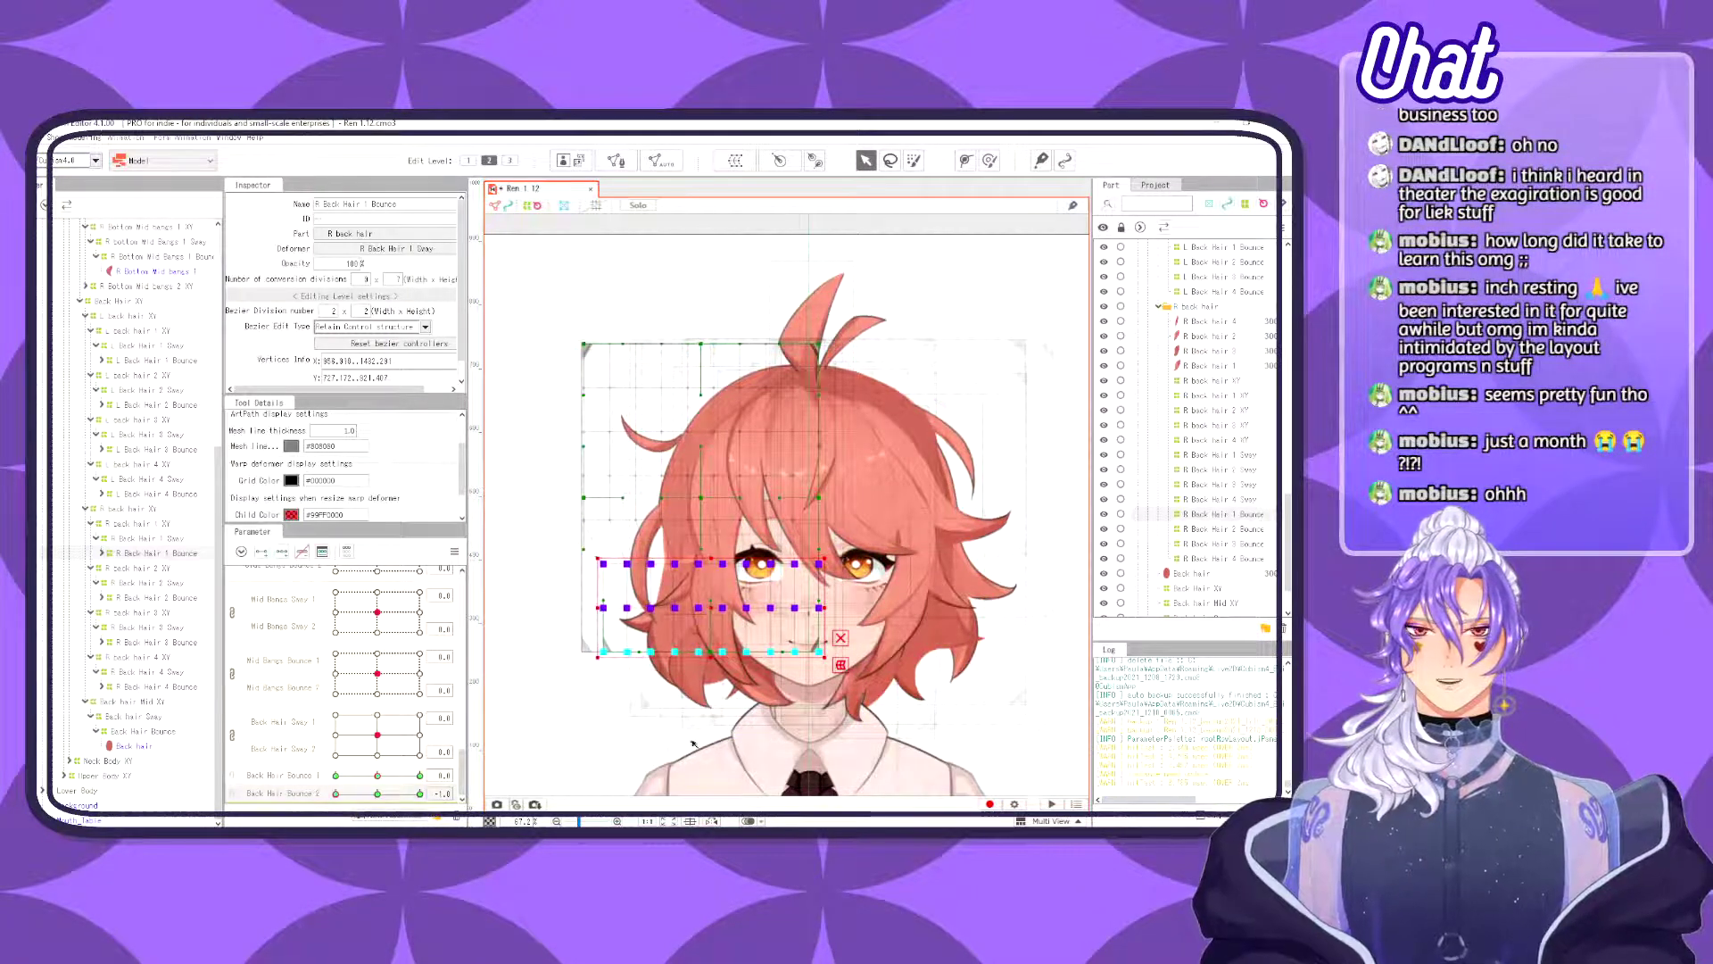
{"action": "left_click_drag", "start_coordinate": [741, 757], "coordinate": [549, 550]}
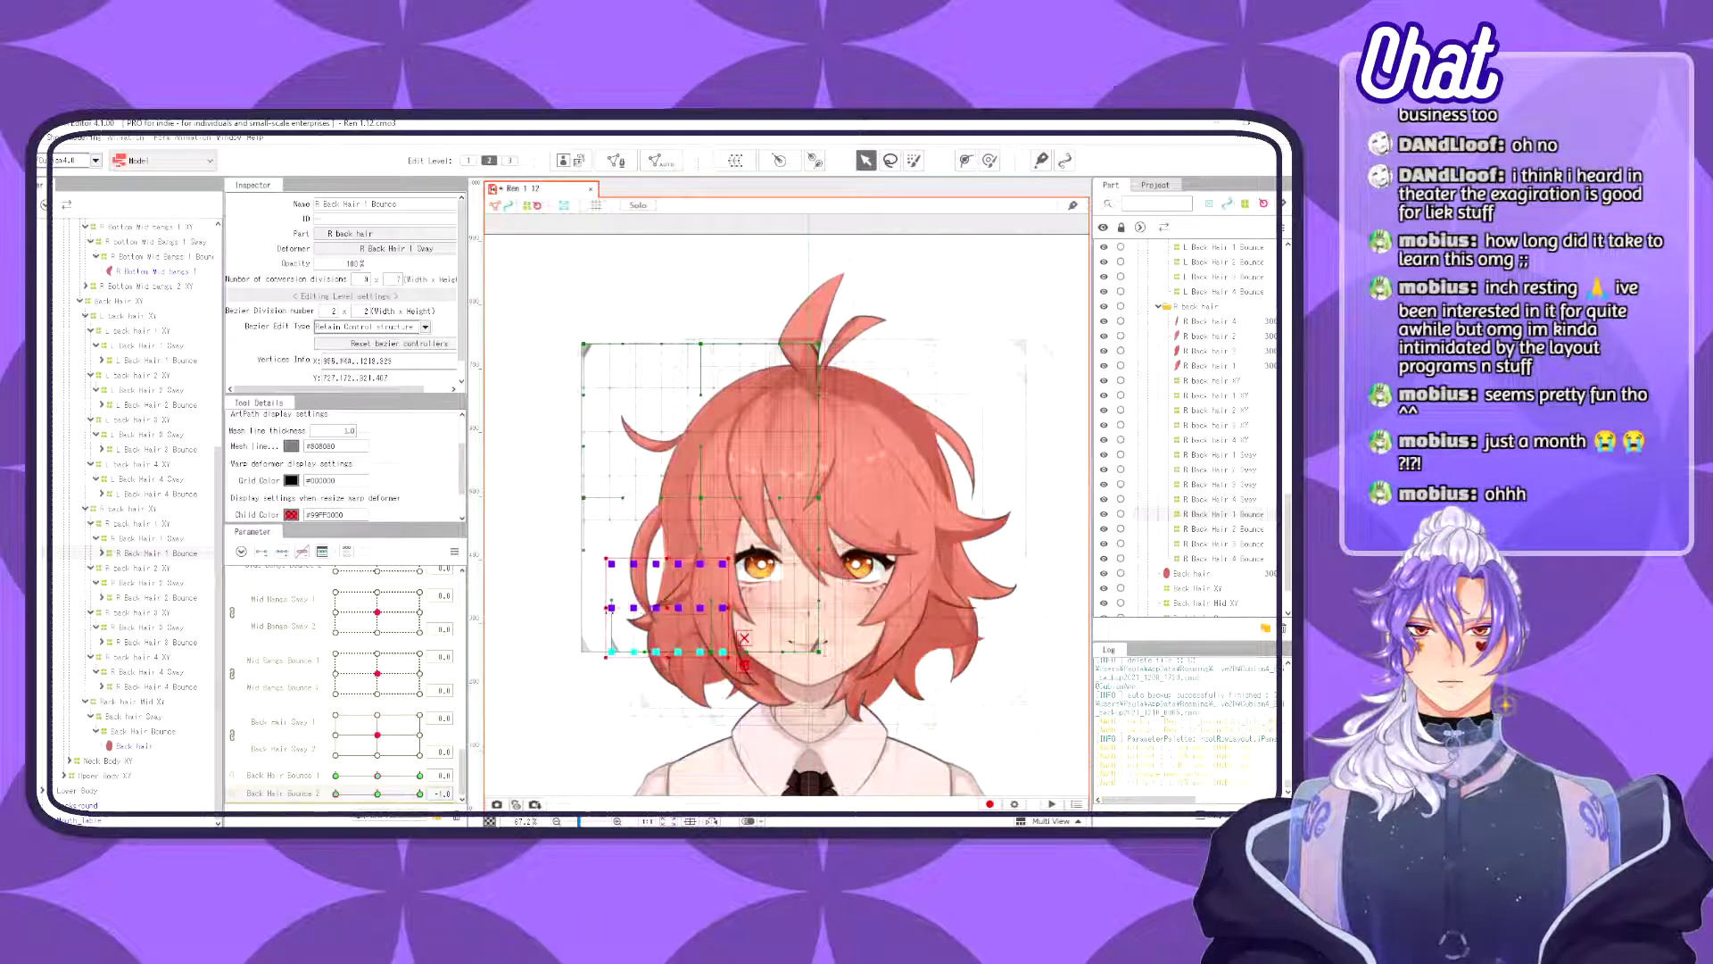
{"action": "left_click_drag", "start_coordinate": [335, 794], "coordinate": [410, 799]}
{"action": "left_click_drag", "start_coordinate": [363, 800], "coordinate": [300, 798]}
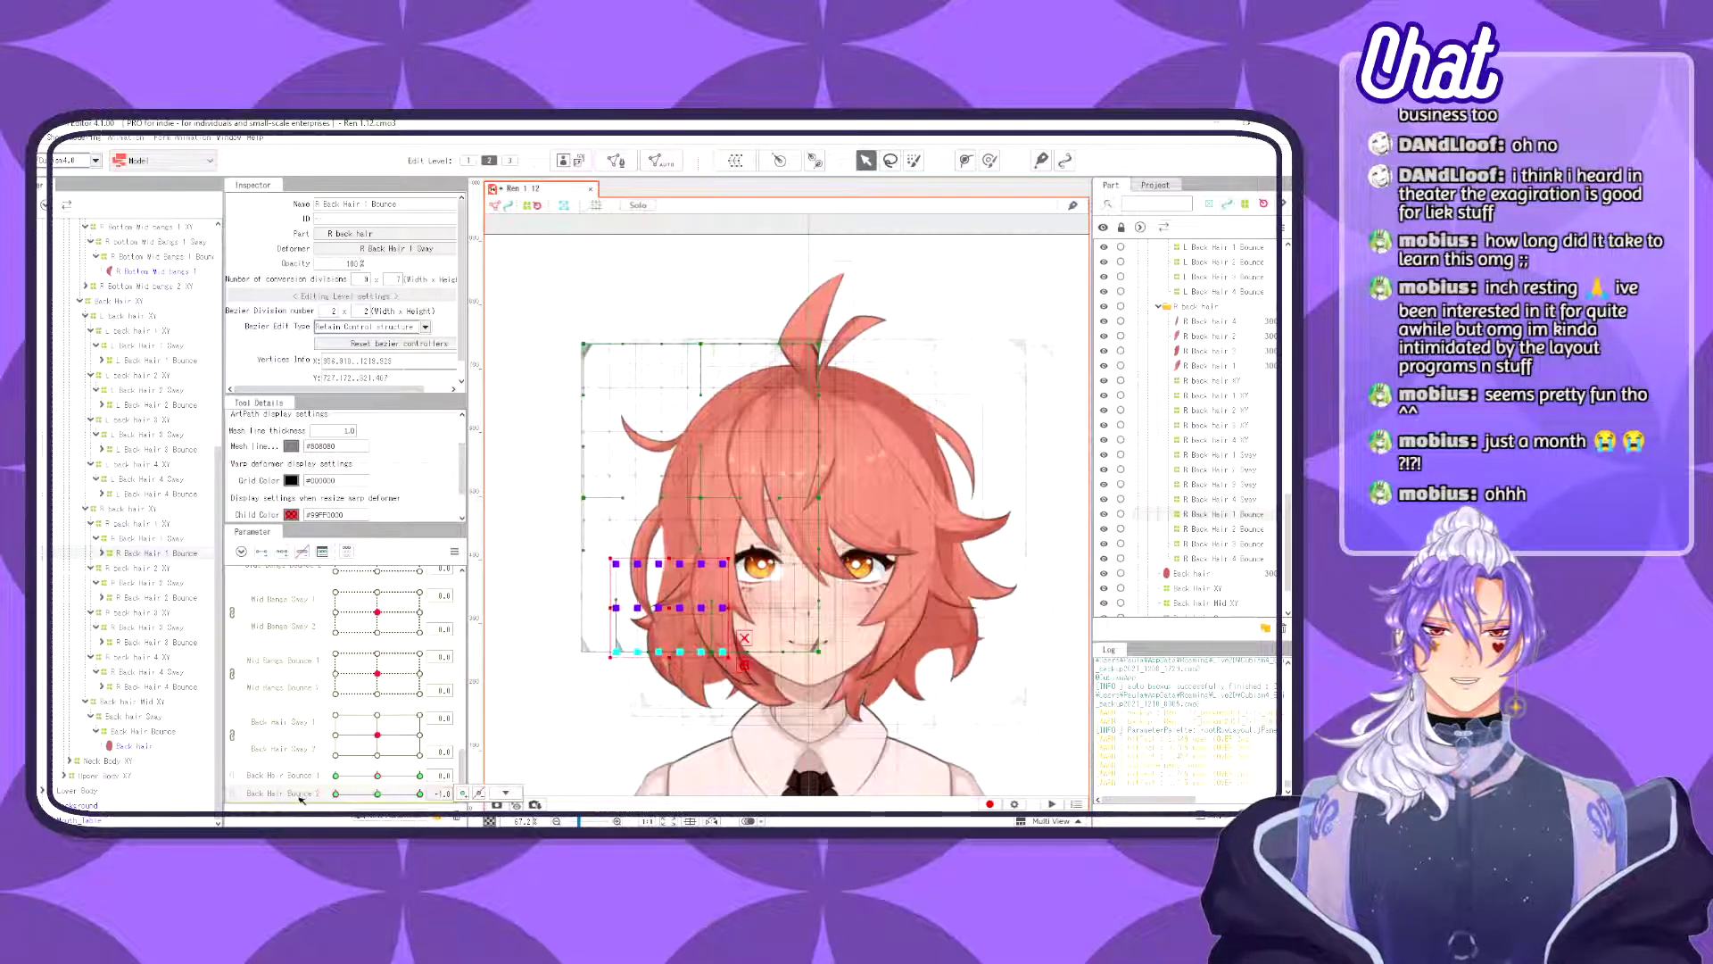
- Squeeze the lower outer points of the R Back Hair 2 Bounce and R Back Hair 3 Bounce deformers inward at the -1.0 key
{"action": "left_click", "coordinate": [147, 598]}
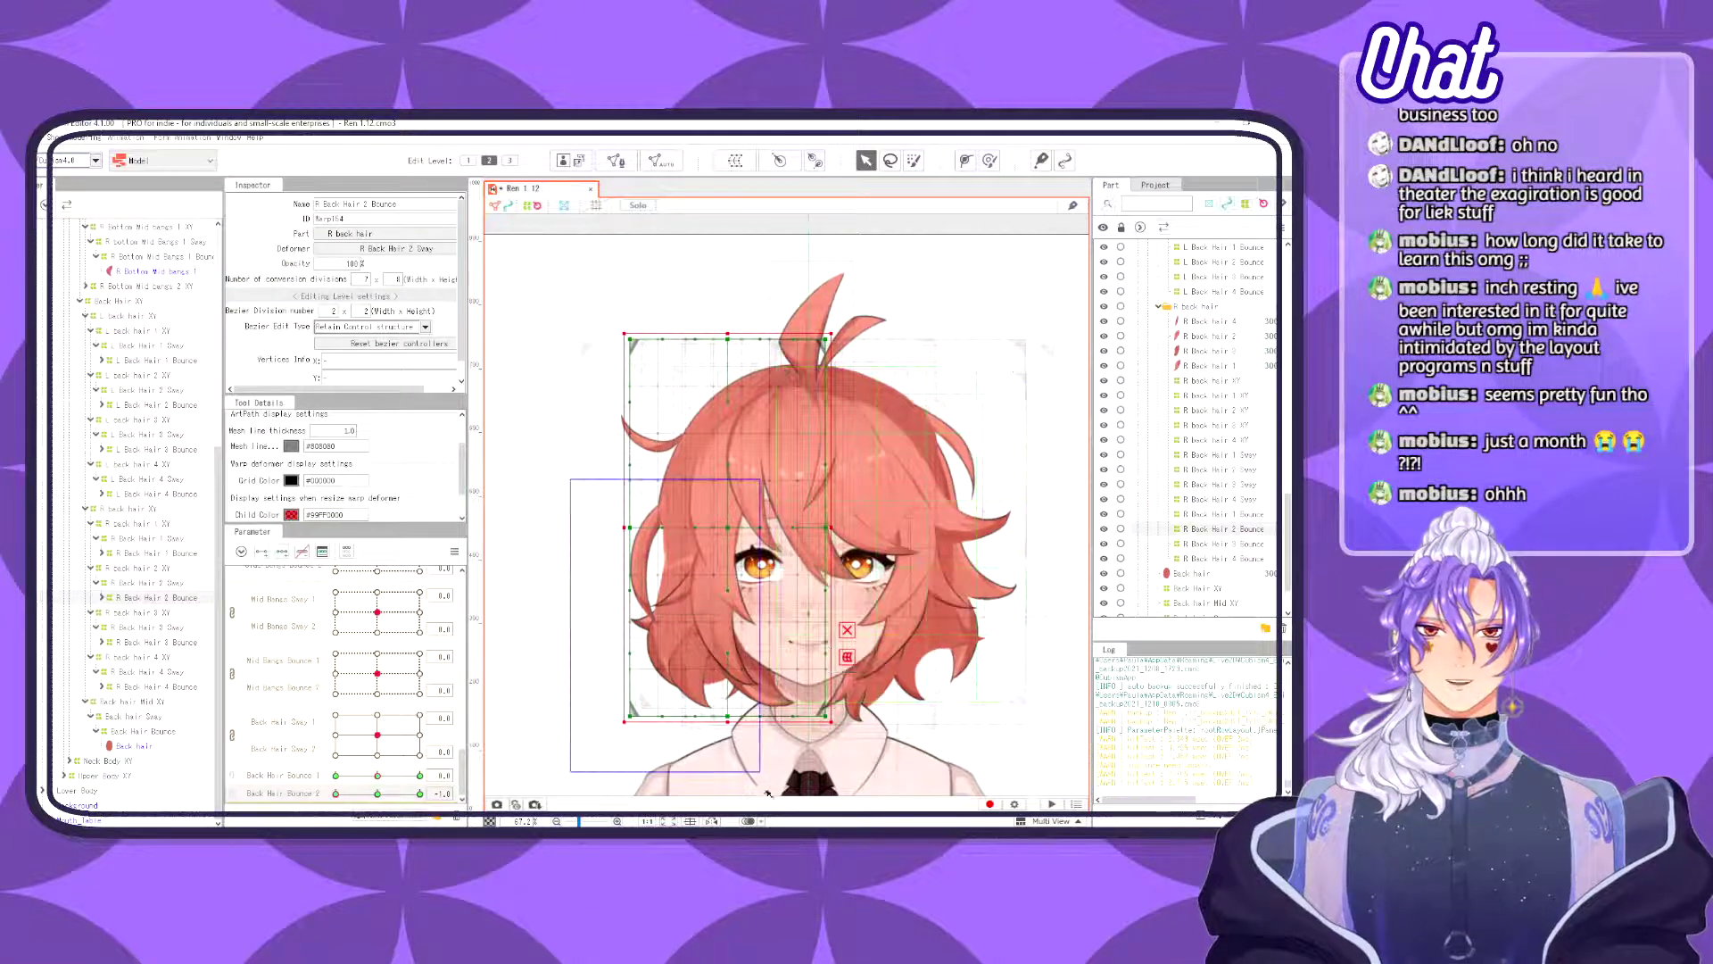
{"action": "left_click_drag", "start_coordinate": [623, 597], "coordinate": [691, 602]}
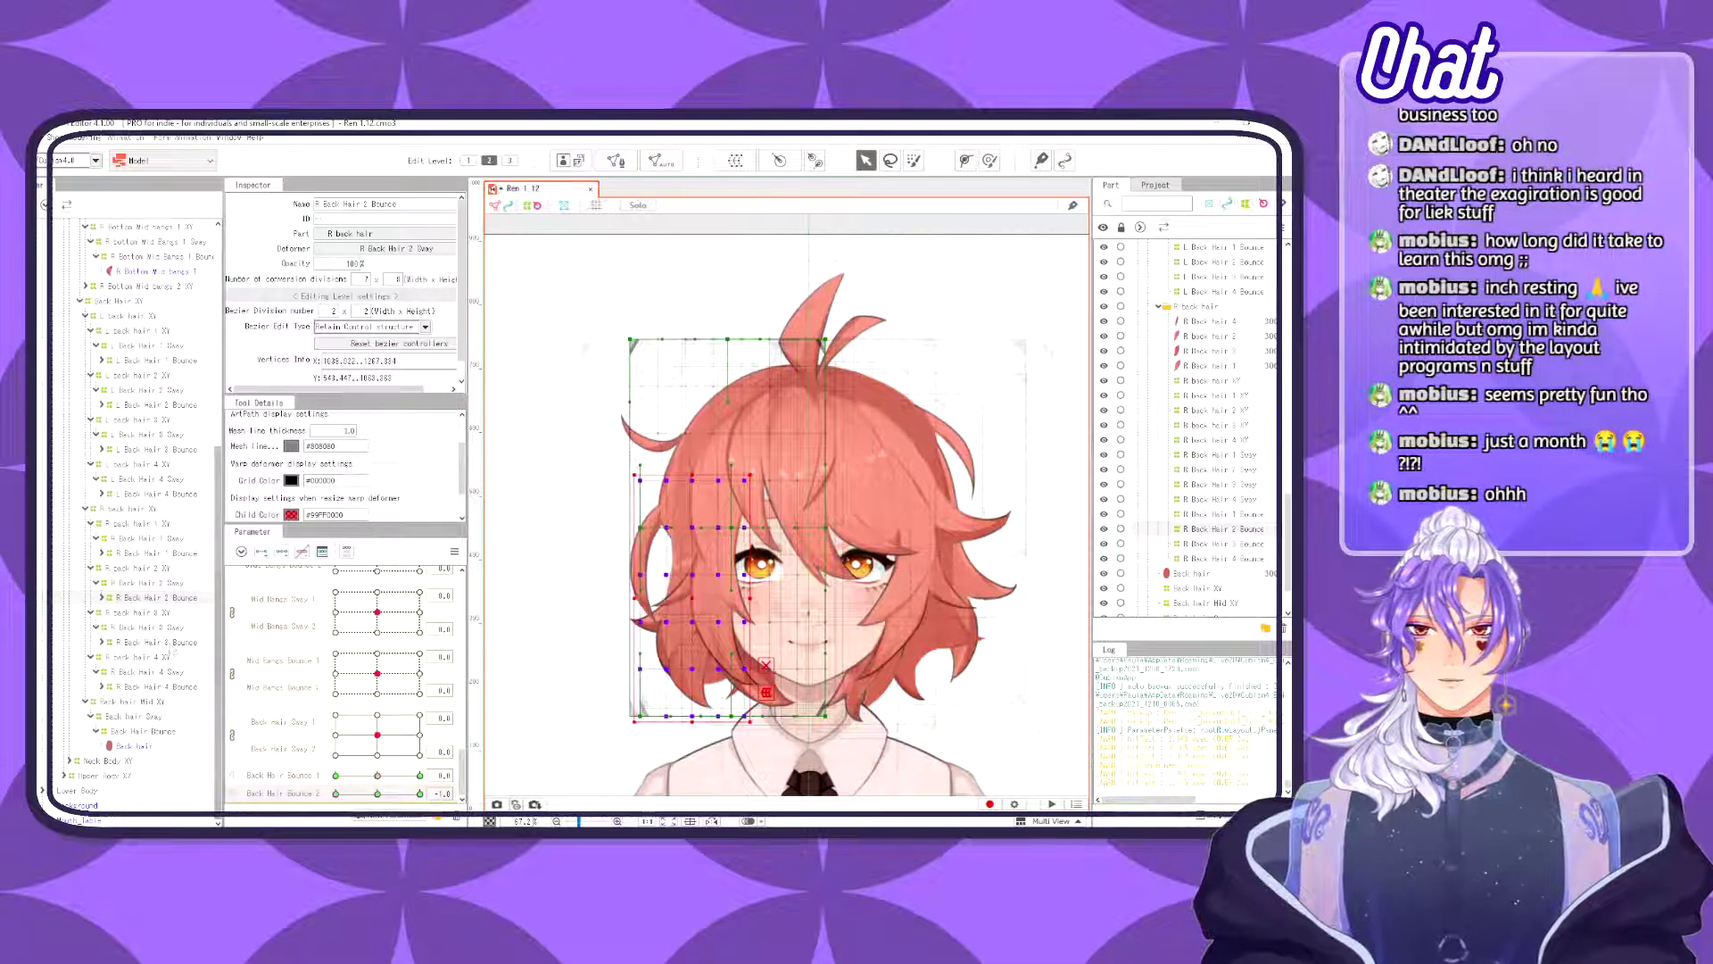
{"action": "left_click", "coordinate": [156, 642]}
{"action": "left_click_drag", "start_coordinate": [602, 516], "coordinate": [825, 779]}
{"action": "mouse_move", "coordinate": [638, 615]}
{"action": "left_mouse_down"}
{"action": "mouse_move", "coordinate": [747, 609]}
{"action": "mouse_move", "coordinate": [660, 617]}
{"action": "left_mouse_up"}
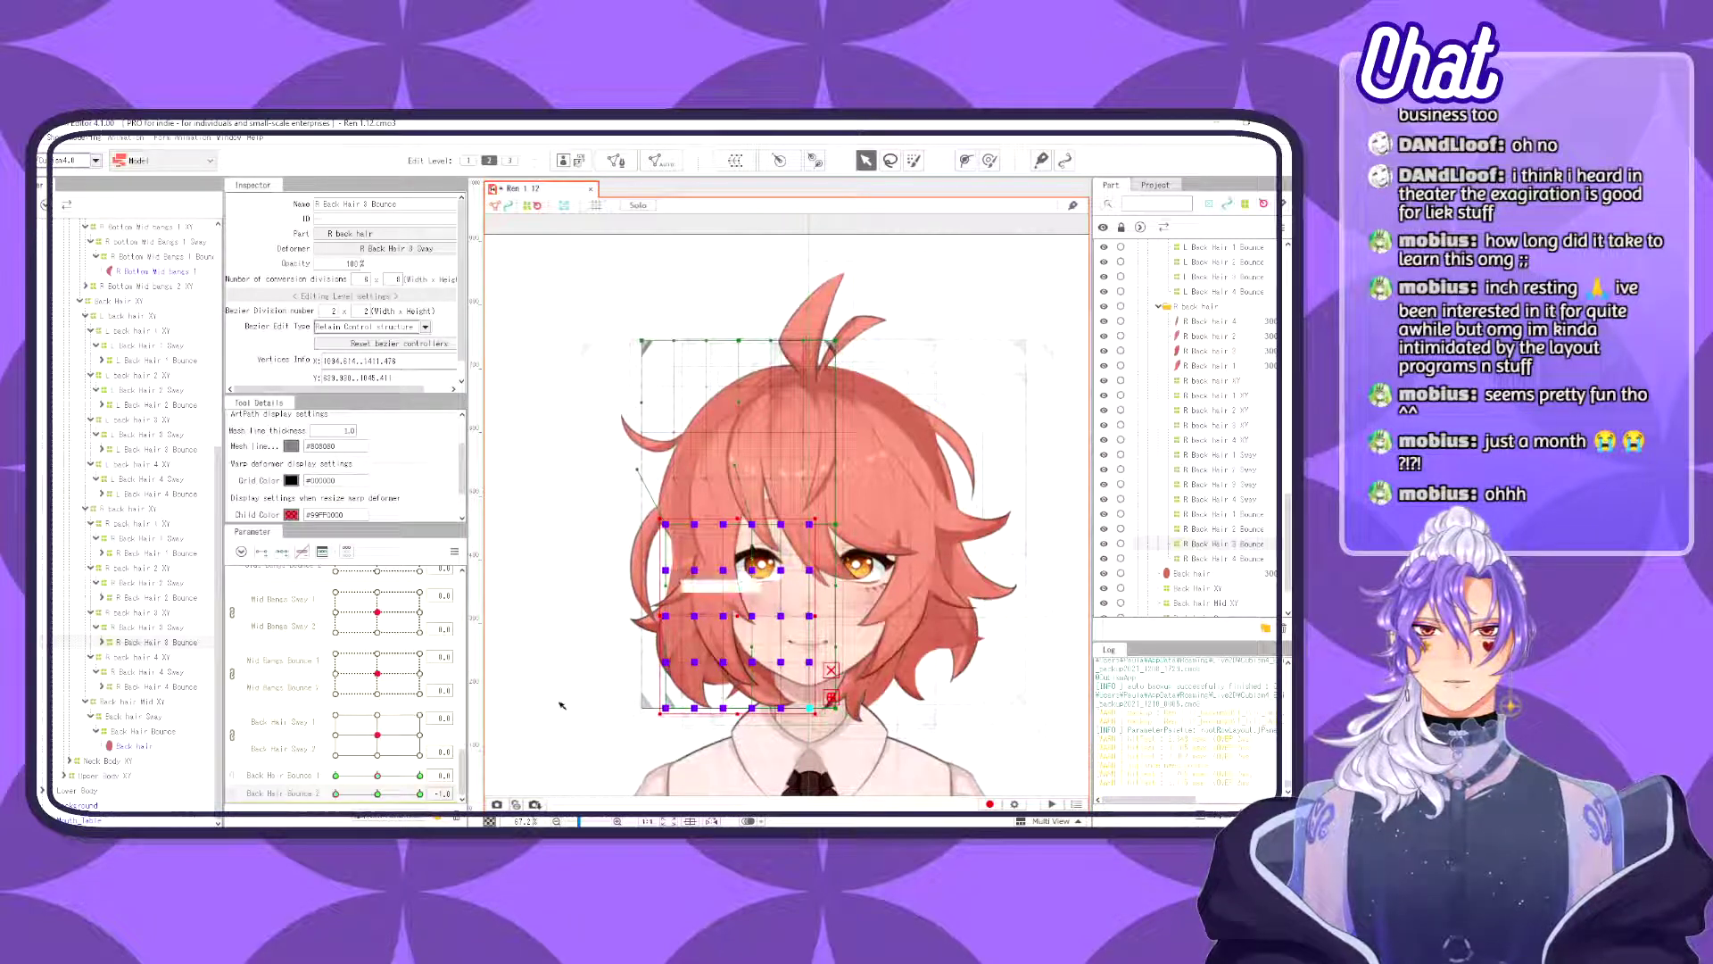
- Squeeze the lower points of the R Back Hair 4 Bounce deformer inward at the -1.0 key
{"action": "left_click", "coordinate": [156, 687]}
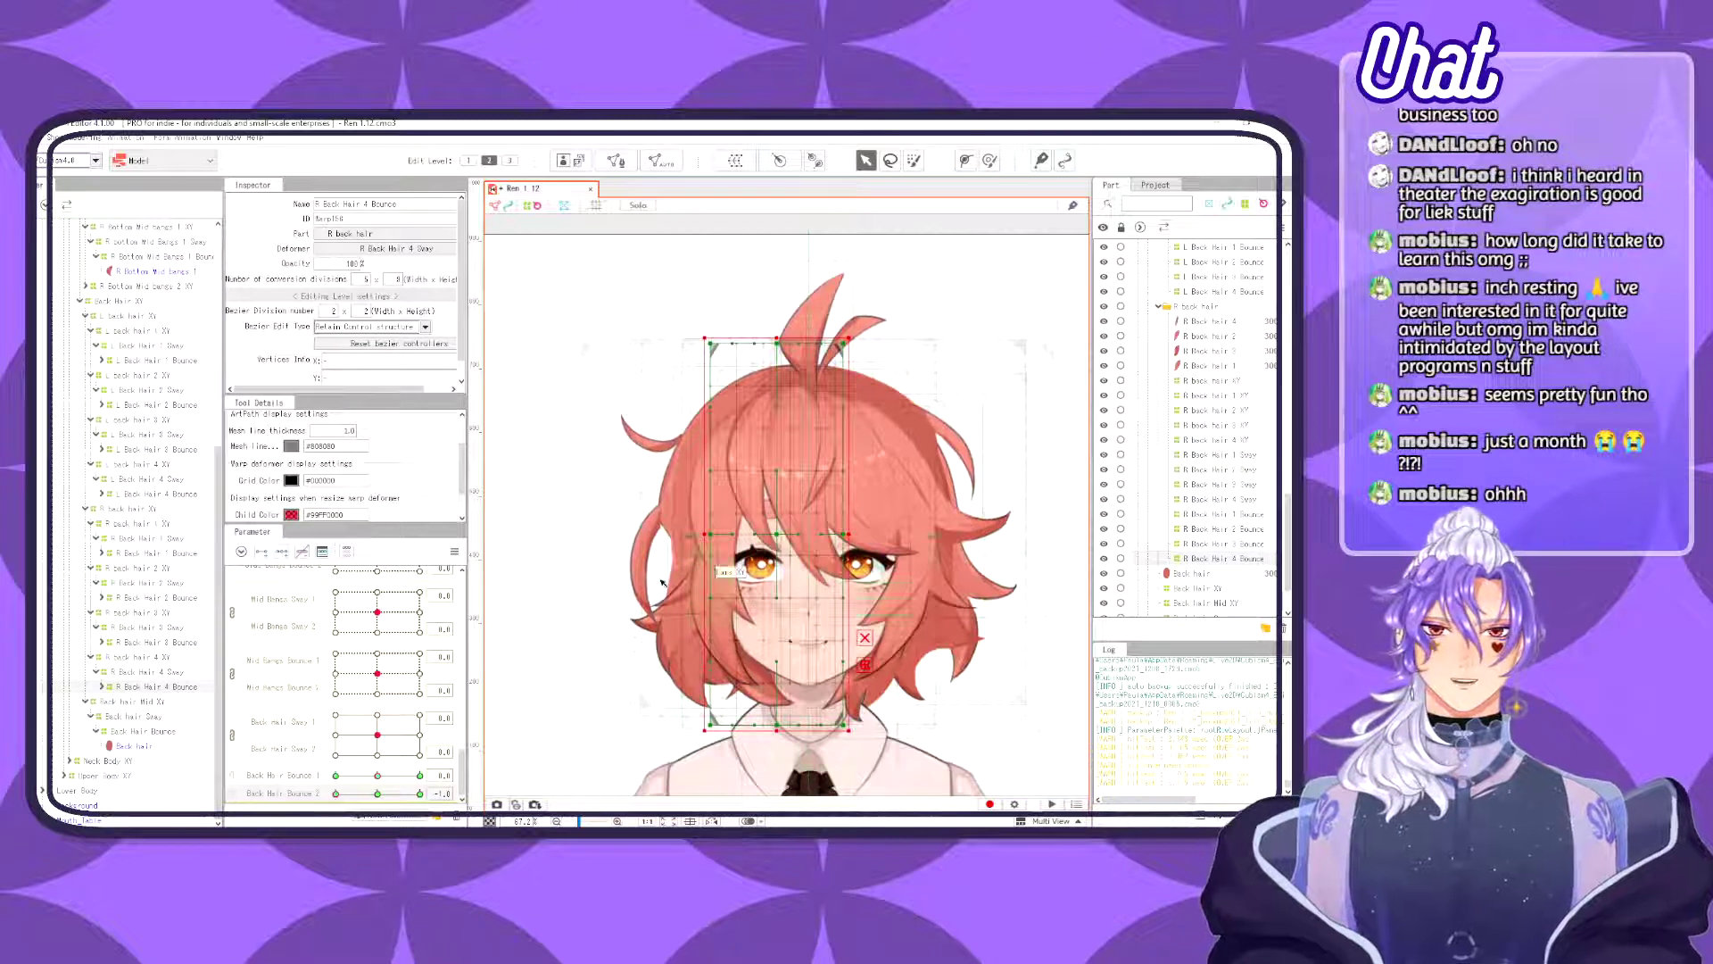
{"action": "left_click_drag", "start_coordinate": [645, 508], "coordinate": [826, 712]}
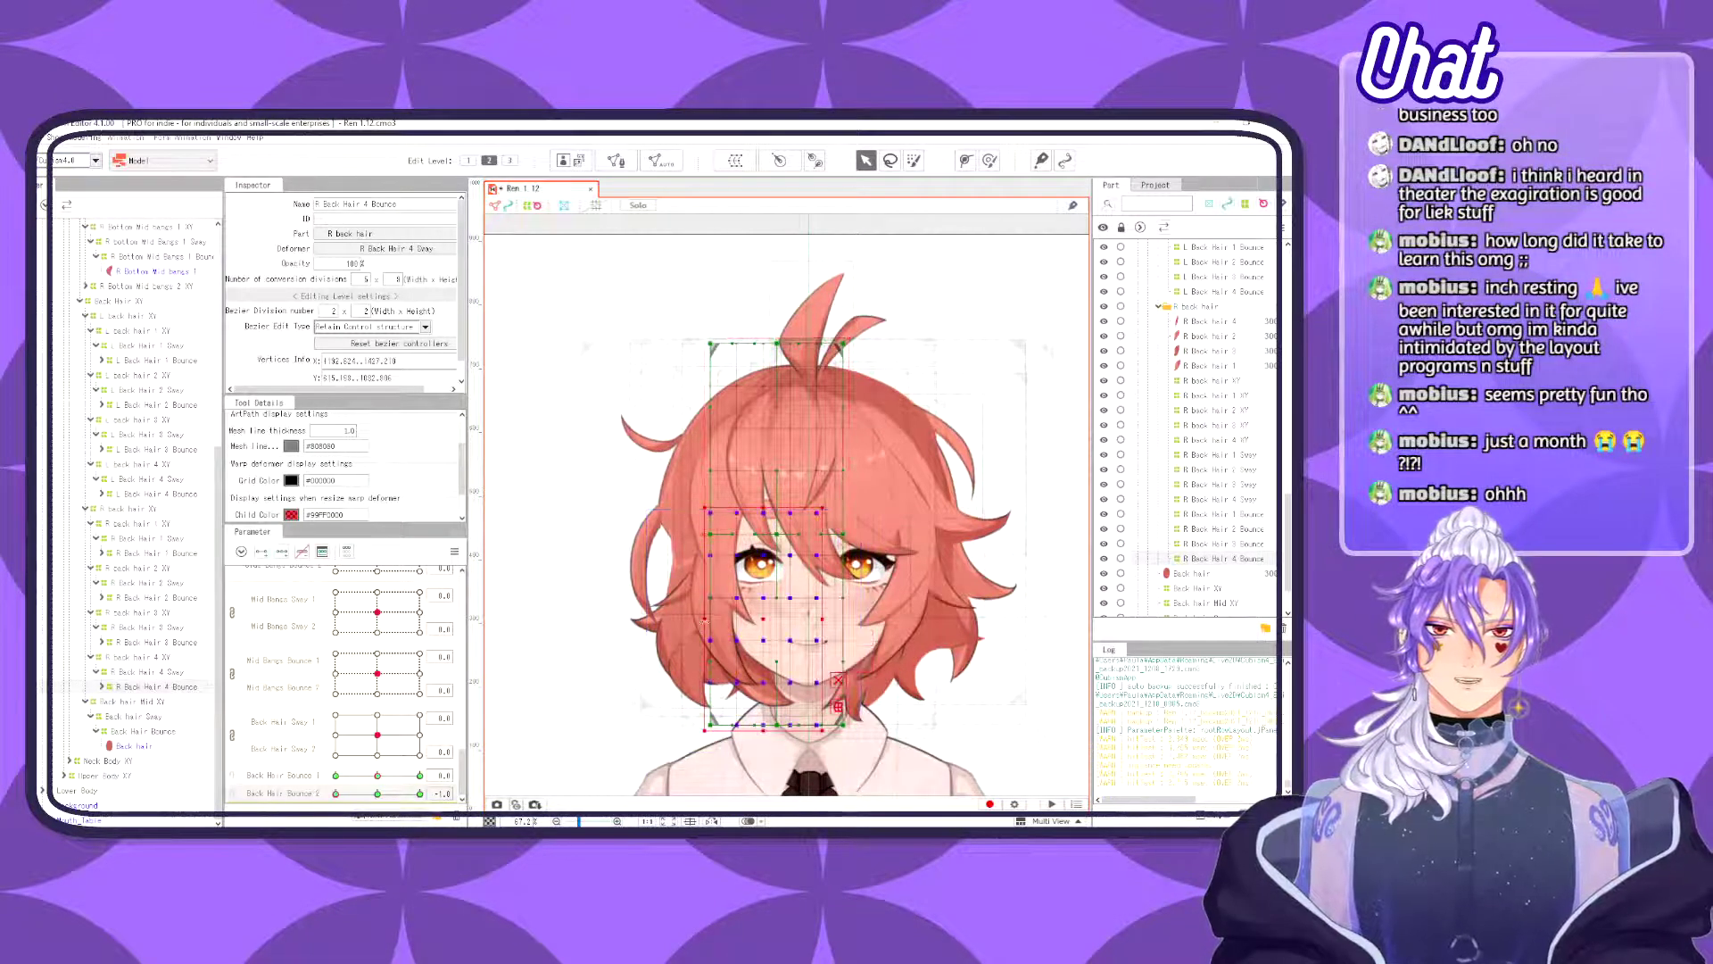
{"action": "left_click_drag", "start_coordinate": [704, 619], "coordinate": [787, 619]}
- Preview Back Hair Bounce 2, return it to 0.0, and combine it with Back Hair Bounce 1 to test them together
{"action": "left_click_drag", "start_coordinate": [334, 794], "coordinate": [390, 790]}
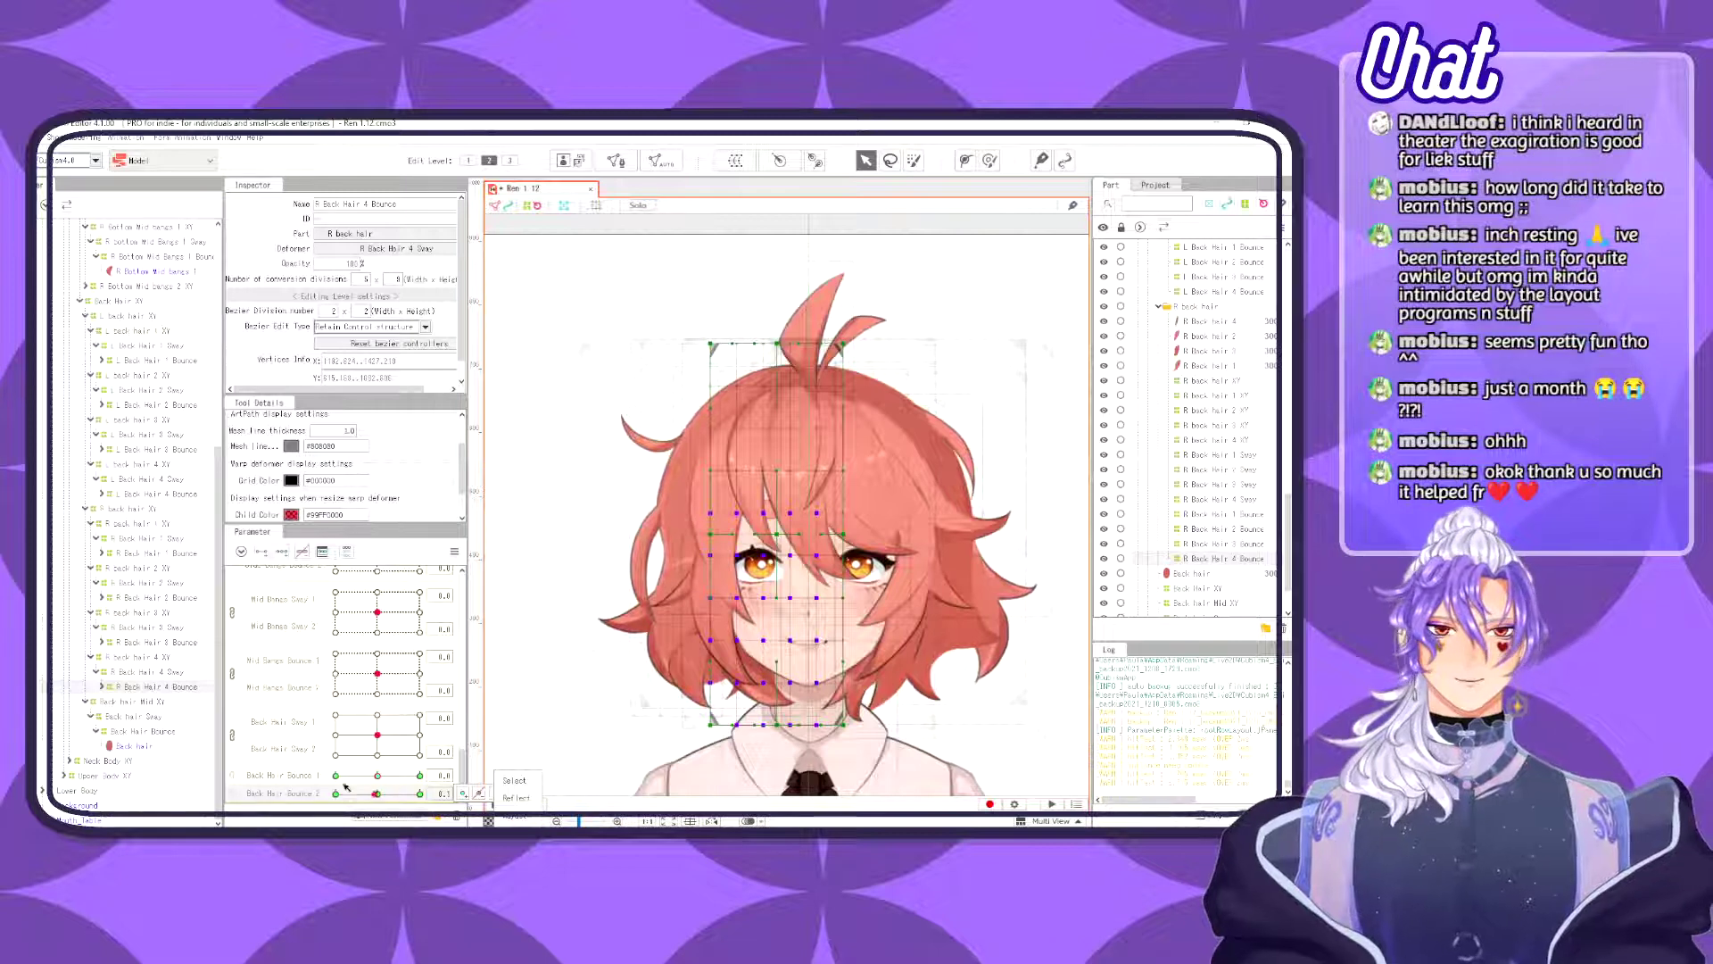
{"action": "mouse_move", "coordinate": [388, 791]}
{"action": "left_mouse_down"}
{"action": "mouse_move", "coordinate": [362, 803]}
{"action": "mouse_move", "coordinate": [412, 795]}
{"action": "mouse_move", "coordinate": [371, 795]}
{"action": "mouse_move", "coordinate": [411, 795]}
{"action": "mouse_move", "coordinate": [382, 793]}
{"action": "mouse_move", "coordinate": [388, 780]}
{"action": "left_mouse_up"}
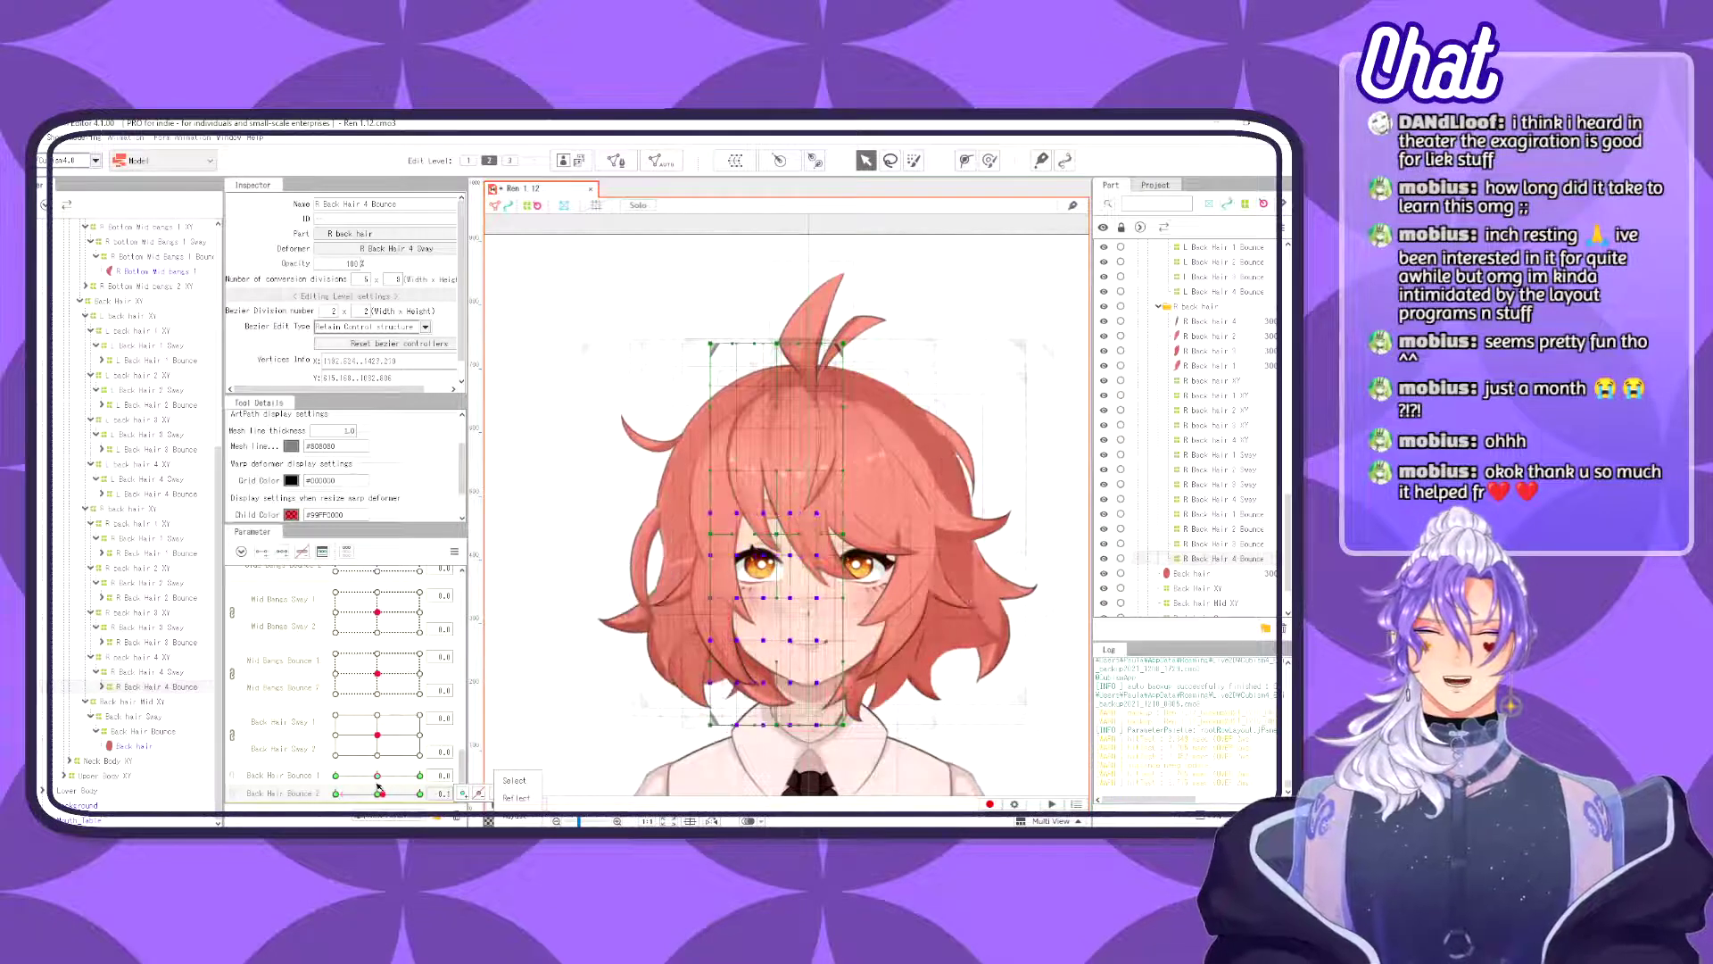
{"action": "left_click", "coordinate": [377, 793]}
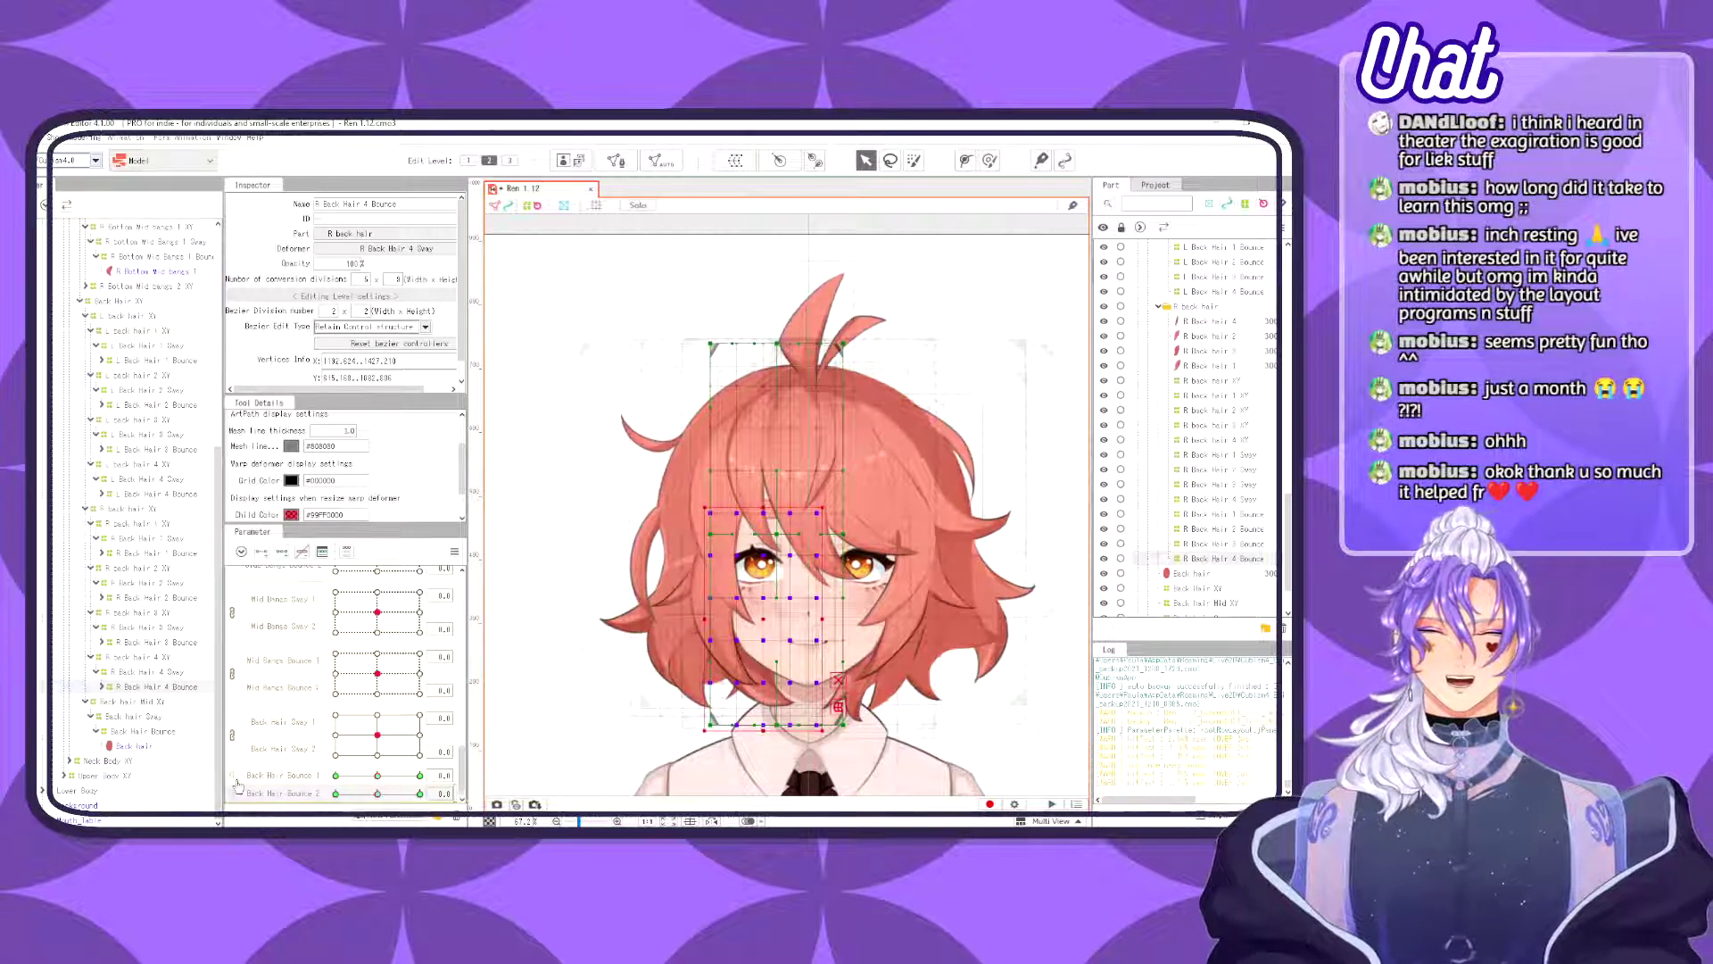
{"action": "left_click", "coordinate": [232, 777]}
{"action": "mouse_move", "coordinate": [367, 787]}
{"action": "left_mouse_down"}
{"action": "mouse_move", "coordinate": [353, 767]}
{"action": "mouse_move", "coordinate": [417, 766]}
{"action": "mouse_move", "coordinate": [339, 780]}
{"action": "mouse_move", "coordinate": [379, 771]}
{"action": "left_mouse_up"}
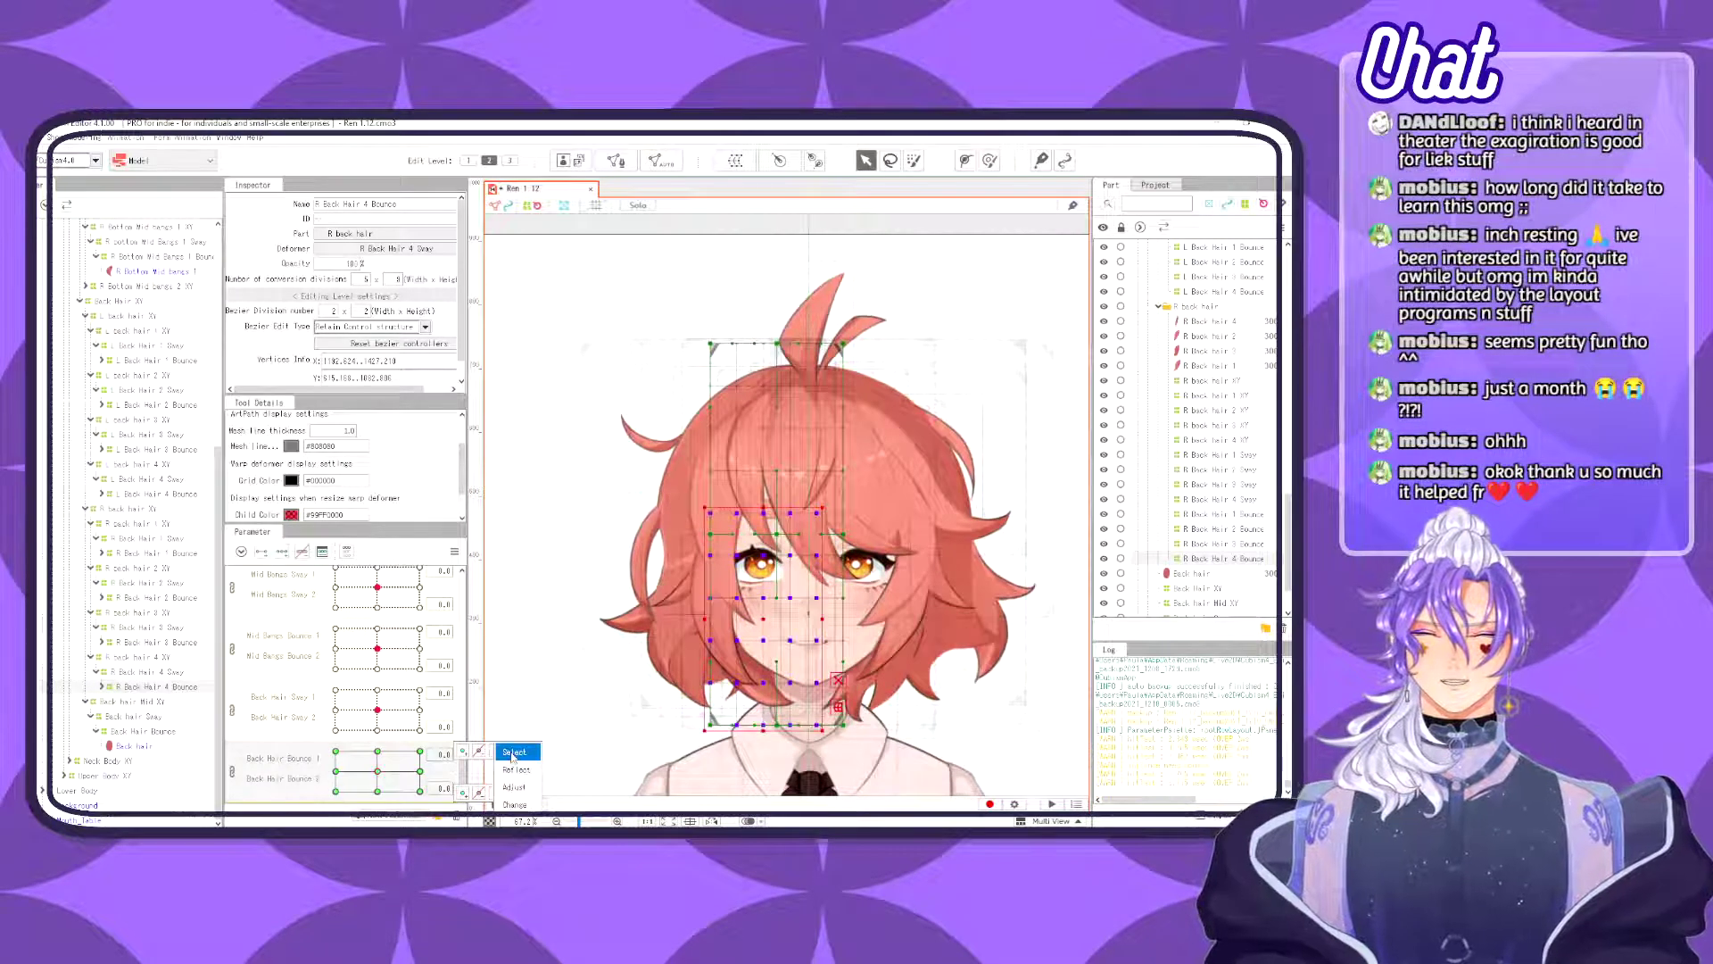
- Separate the two Back Hair Bounce parameters and narrow the lower half of the Back Hair Bounce deformer at Back Hair Bounce 2's -1.0 key
{"action": "left_click", "coordinate": [136, 731]}
{"action": "left_click", "coordinate": [138, 732]}
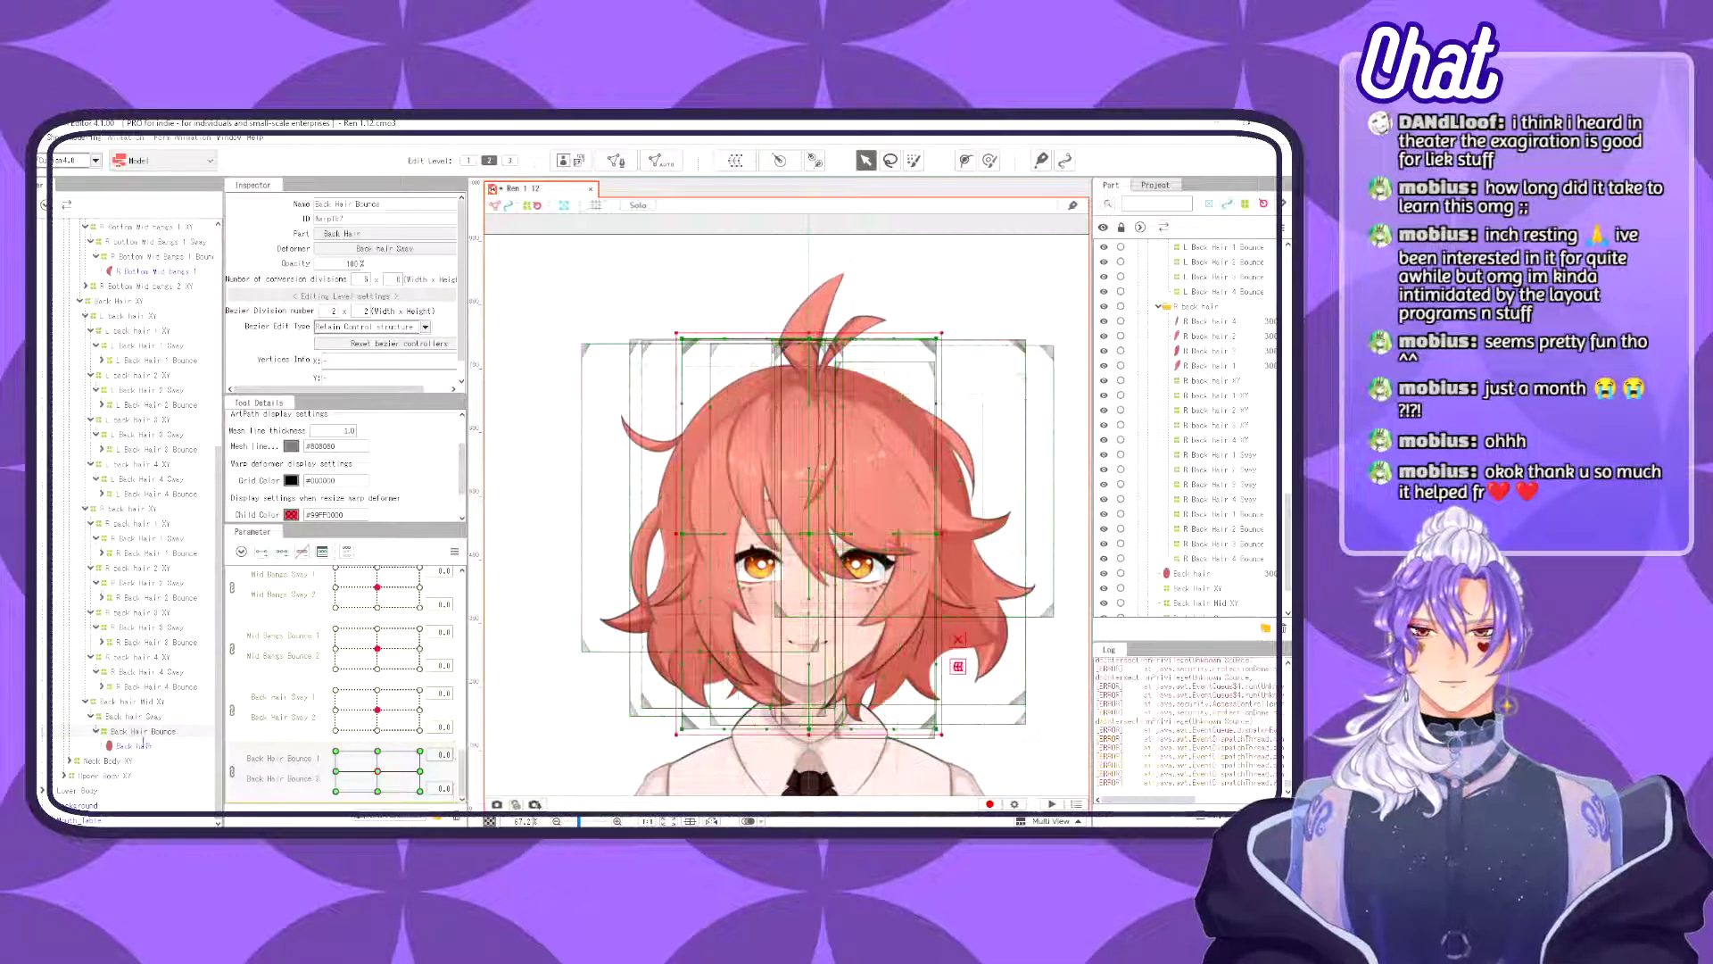
{"action": "left_click", "coordinate": [232, 772]}
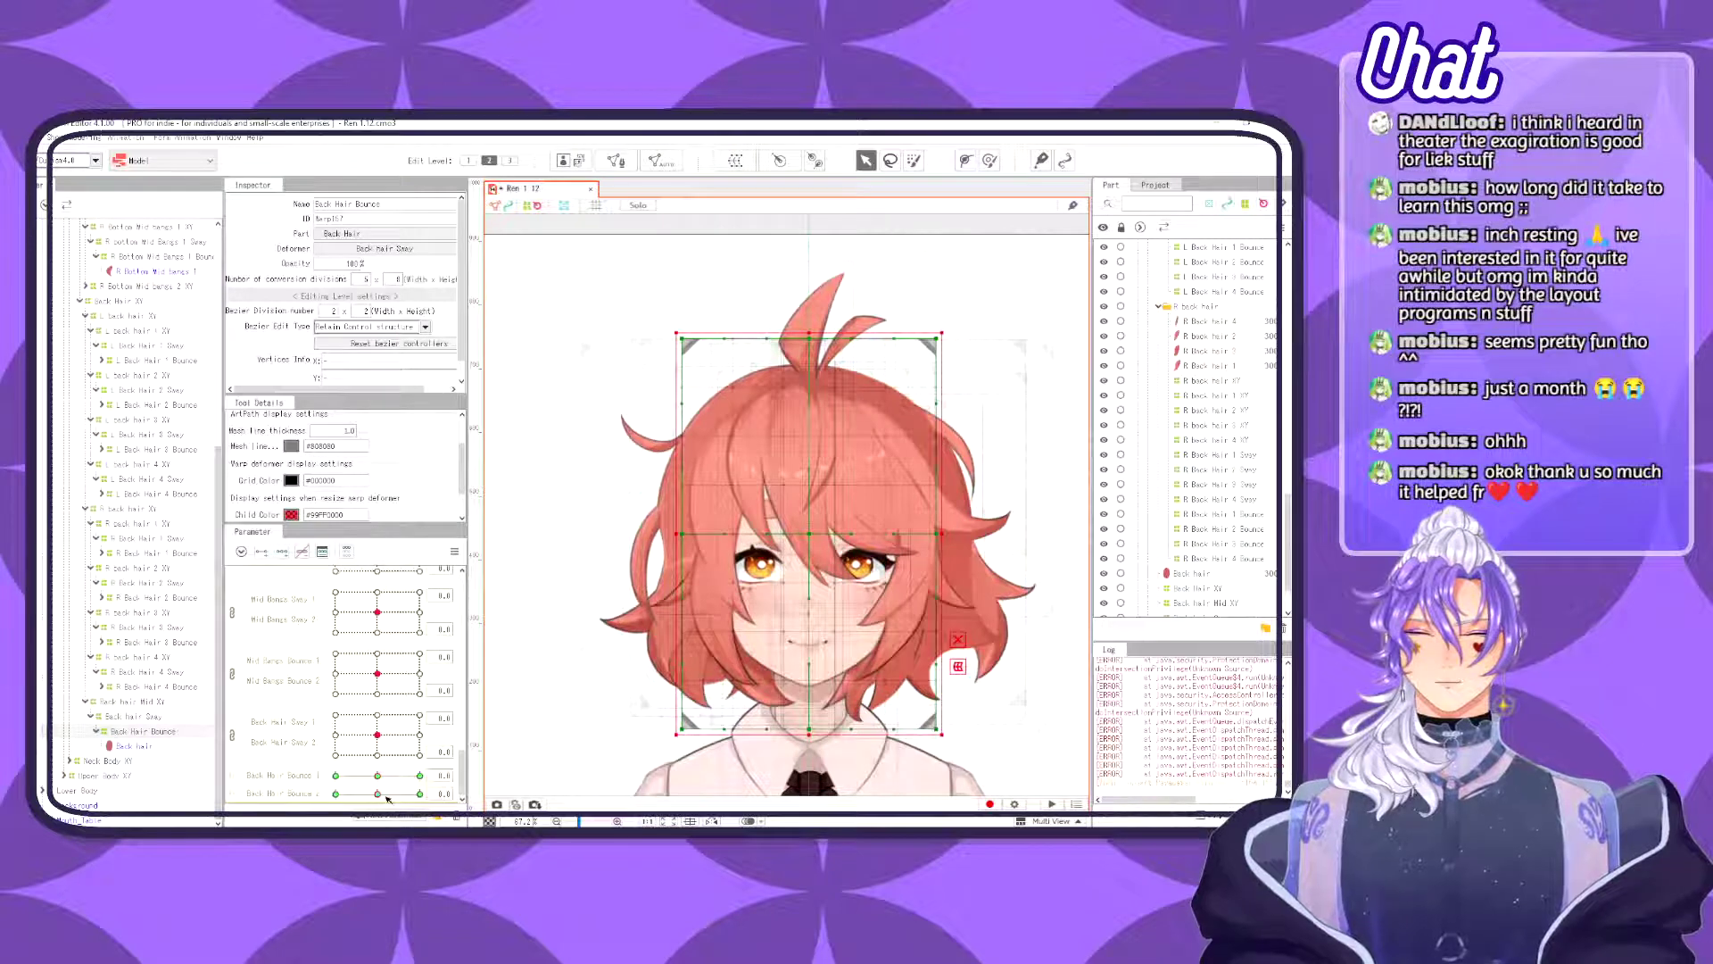
{"action": "left_click_drag", "start_coordinate": [377, 776], "coordinate": [317, 797]}
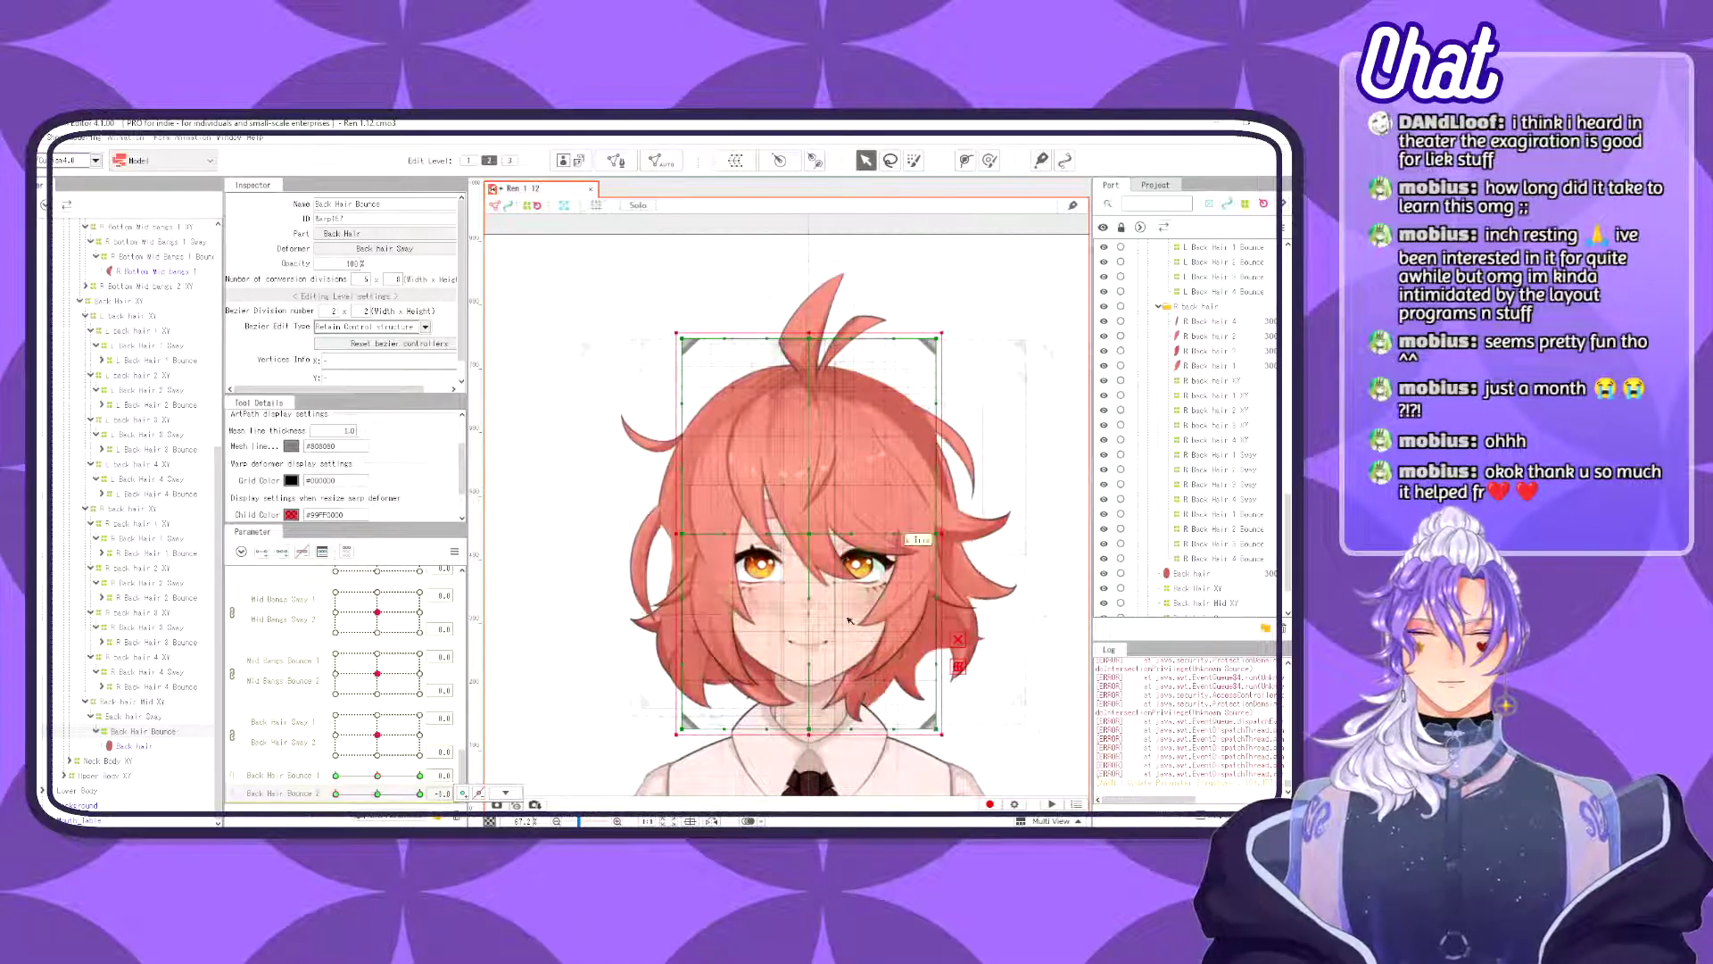
{"action": "left_click_drag", "start_coordinate": [644, 560], "coordinate": [1060, 794]}
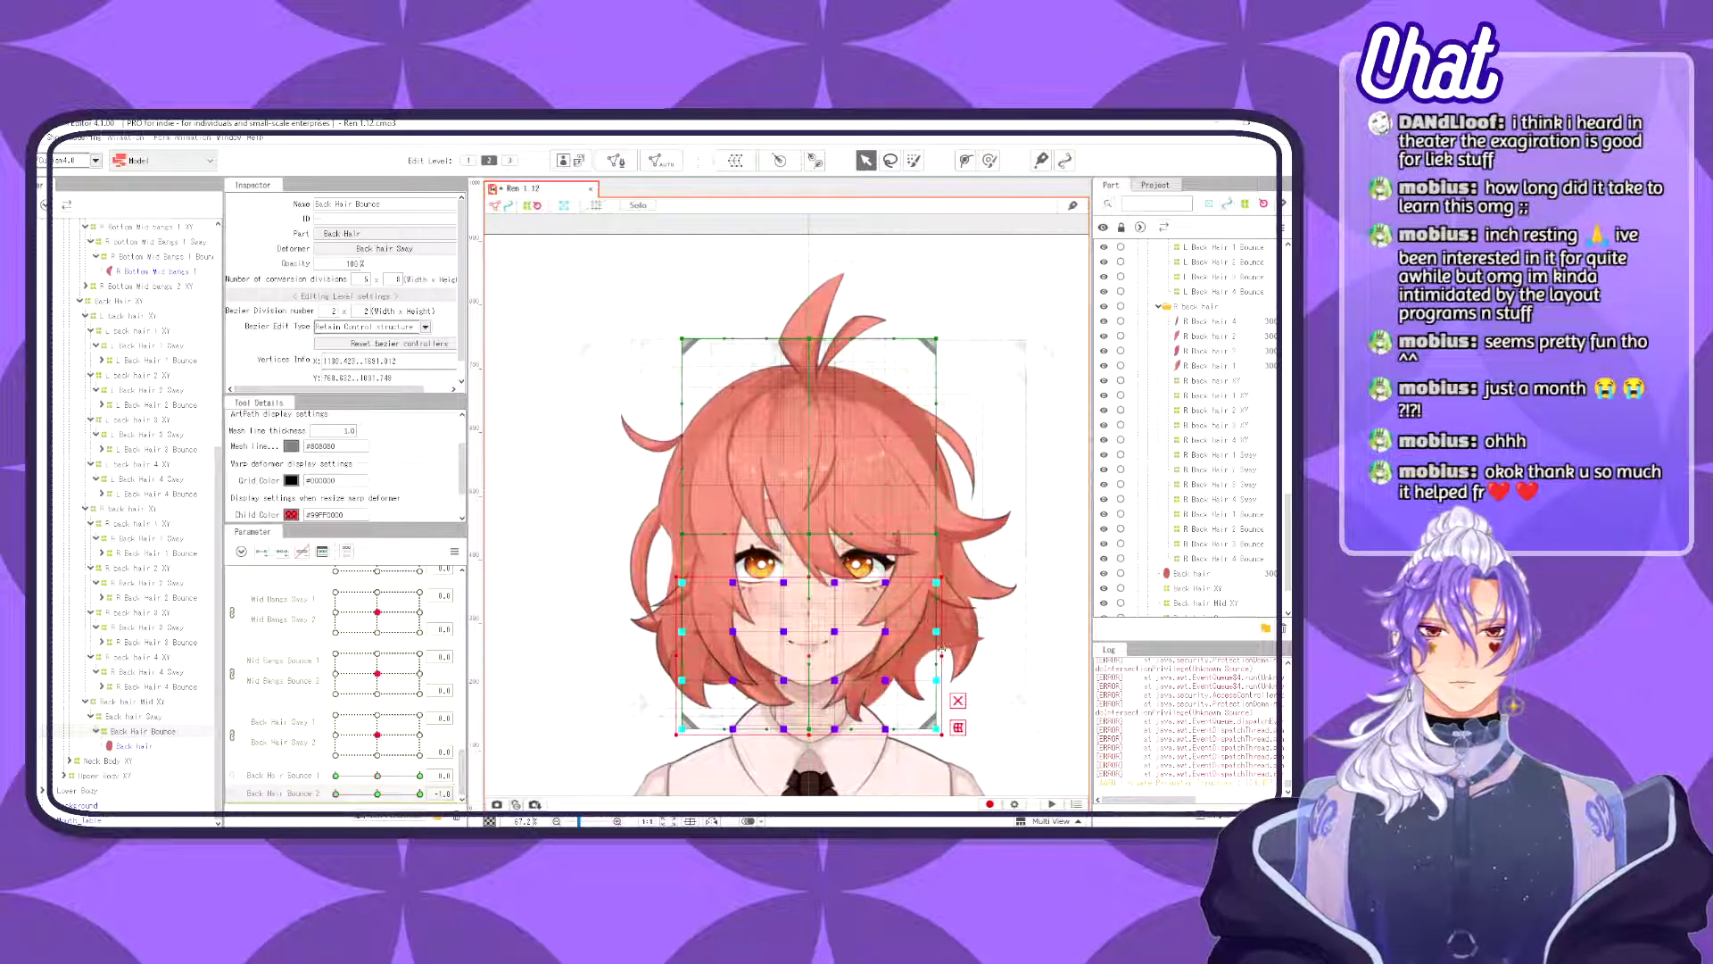
{"action": "left_click_drag", "start_coordinate": [942, 658], "coordinate": [928, 658]}
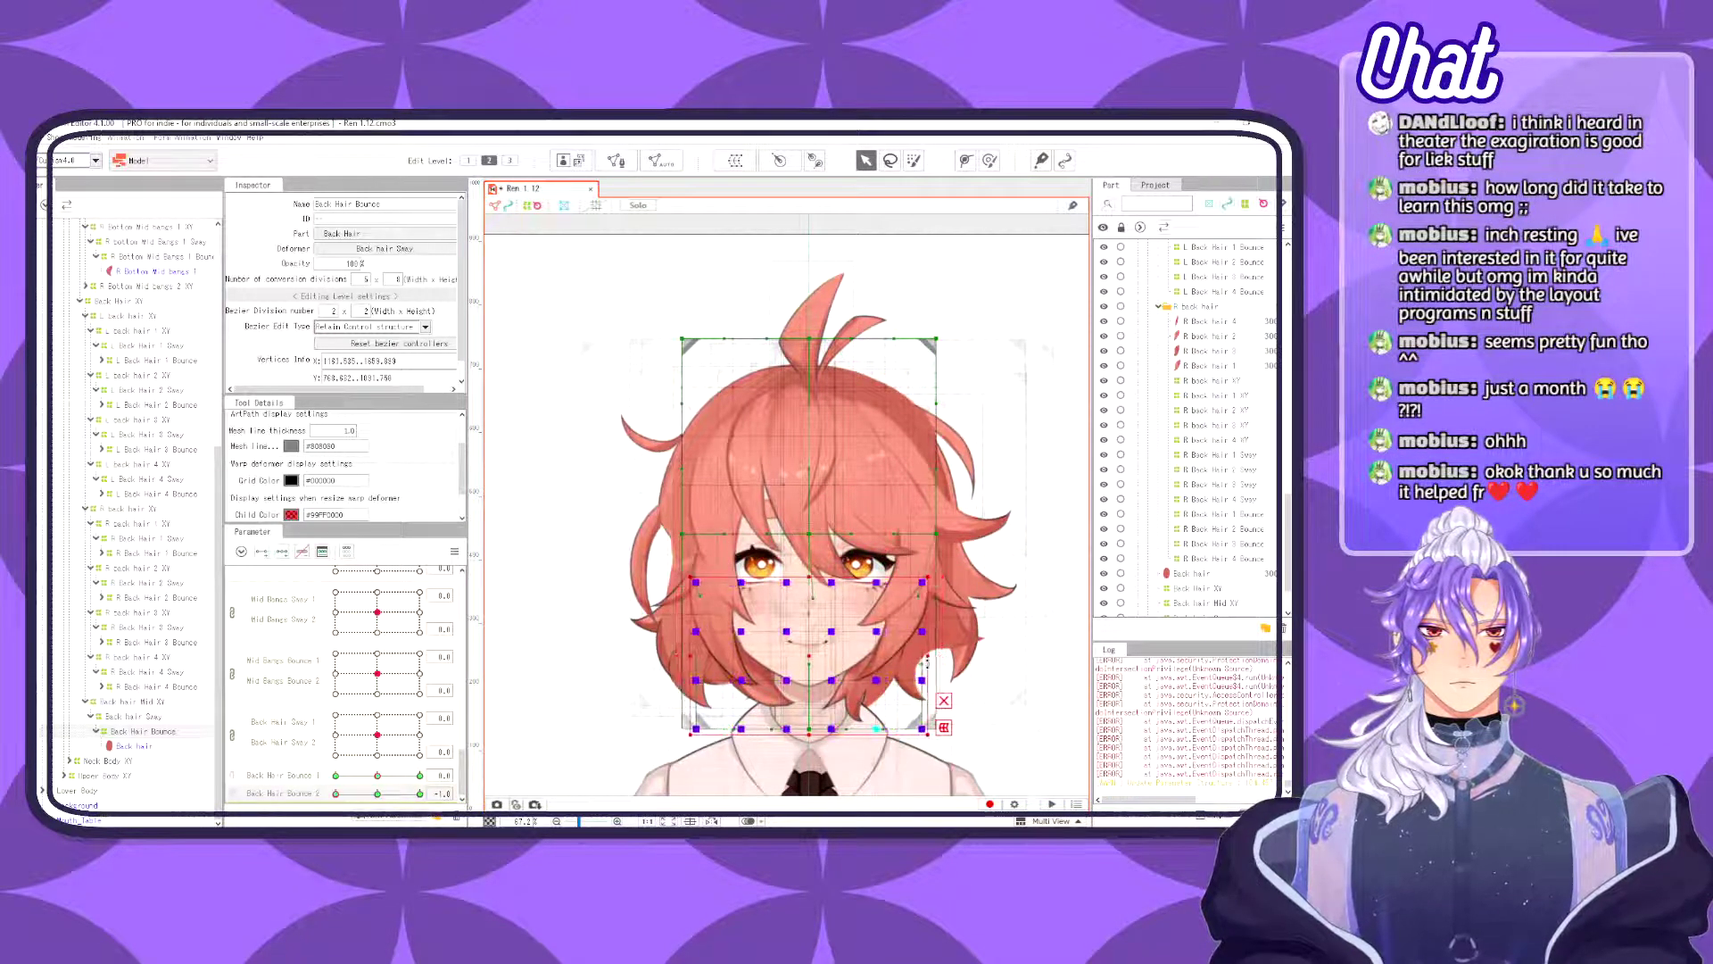
- Widen the lower half of the Back Hair Bounce deformer at the 1.0 key, preview the motion, and return Back Hair Bounce 2 to 0.0
{"action": "left_click", "coordinate": [421, 793]}
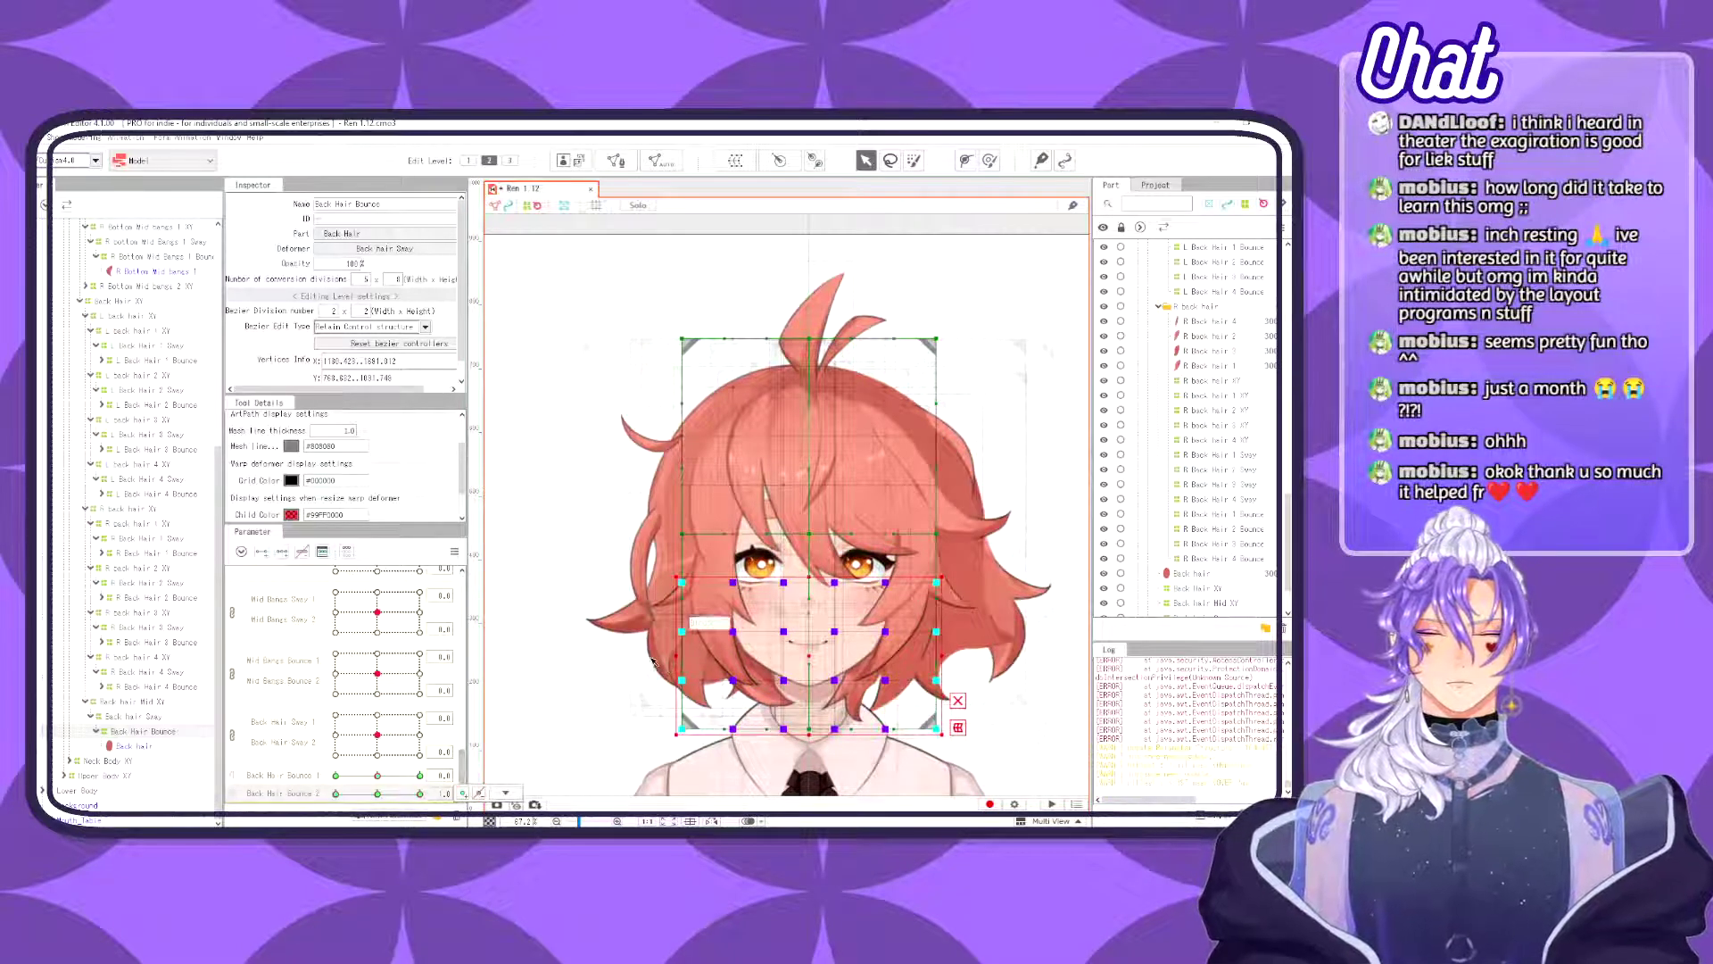
{"action": "left_click_drag", "start_coordinate": [675, 652], "coordinate": [660, 655]}
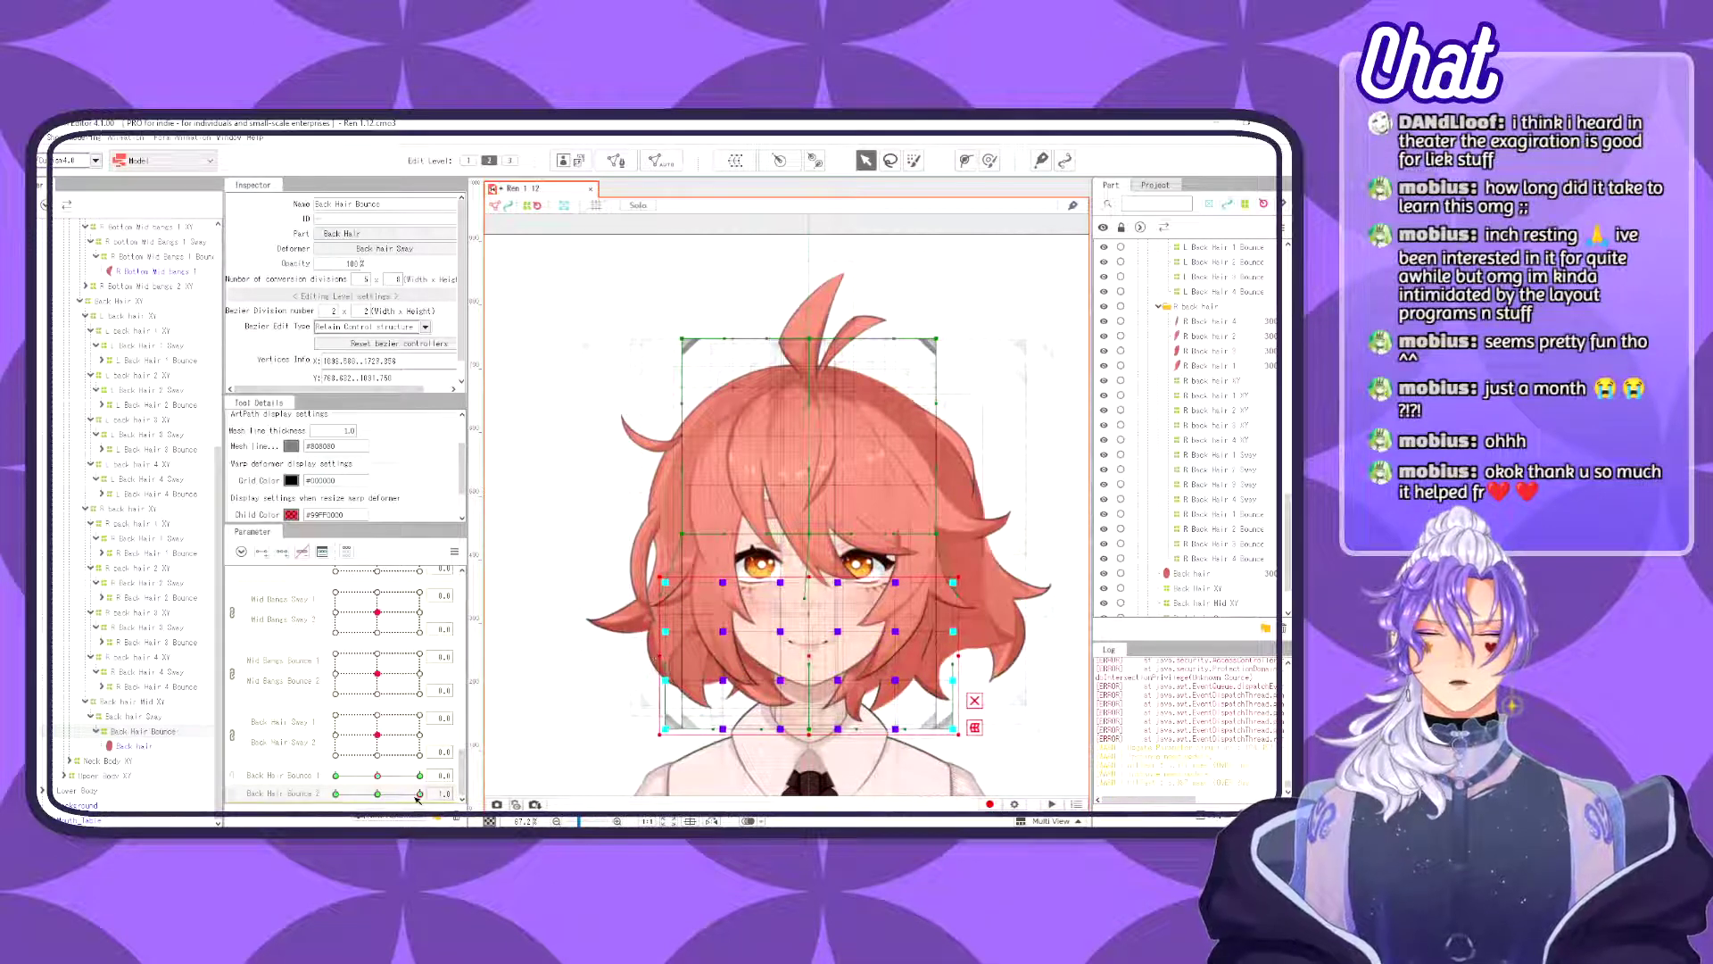
{"action": "mouse_move", "coordinate": [416, 796]}
{"action": "left_mouse_down"}
{"action": "mouse_move", "coordinate": [360, 799]}
{"action": "mouse_move", "coordinate": [406, 775]}
{"action": "left_mouse_up"}
{"action": "left_click", "coordinate": [378, 792]}
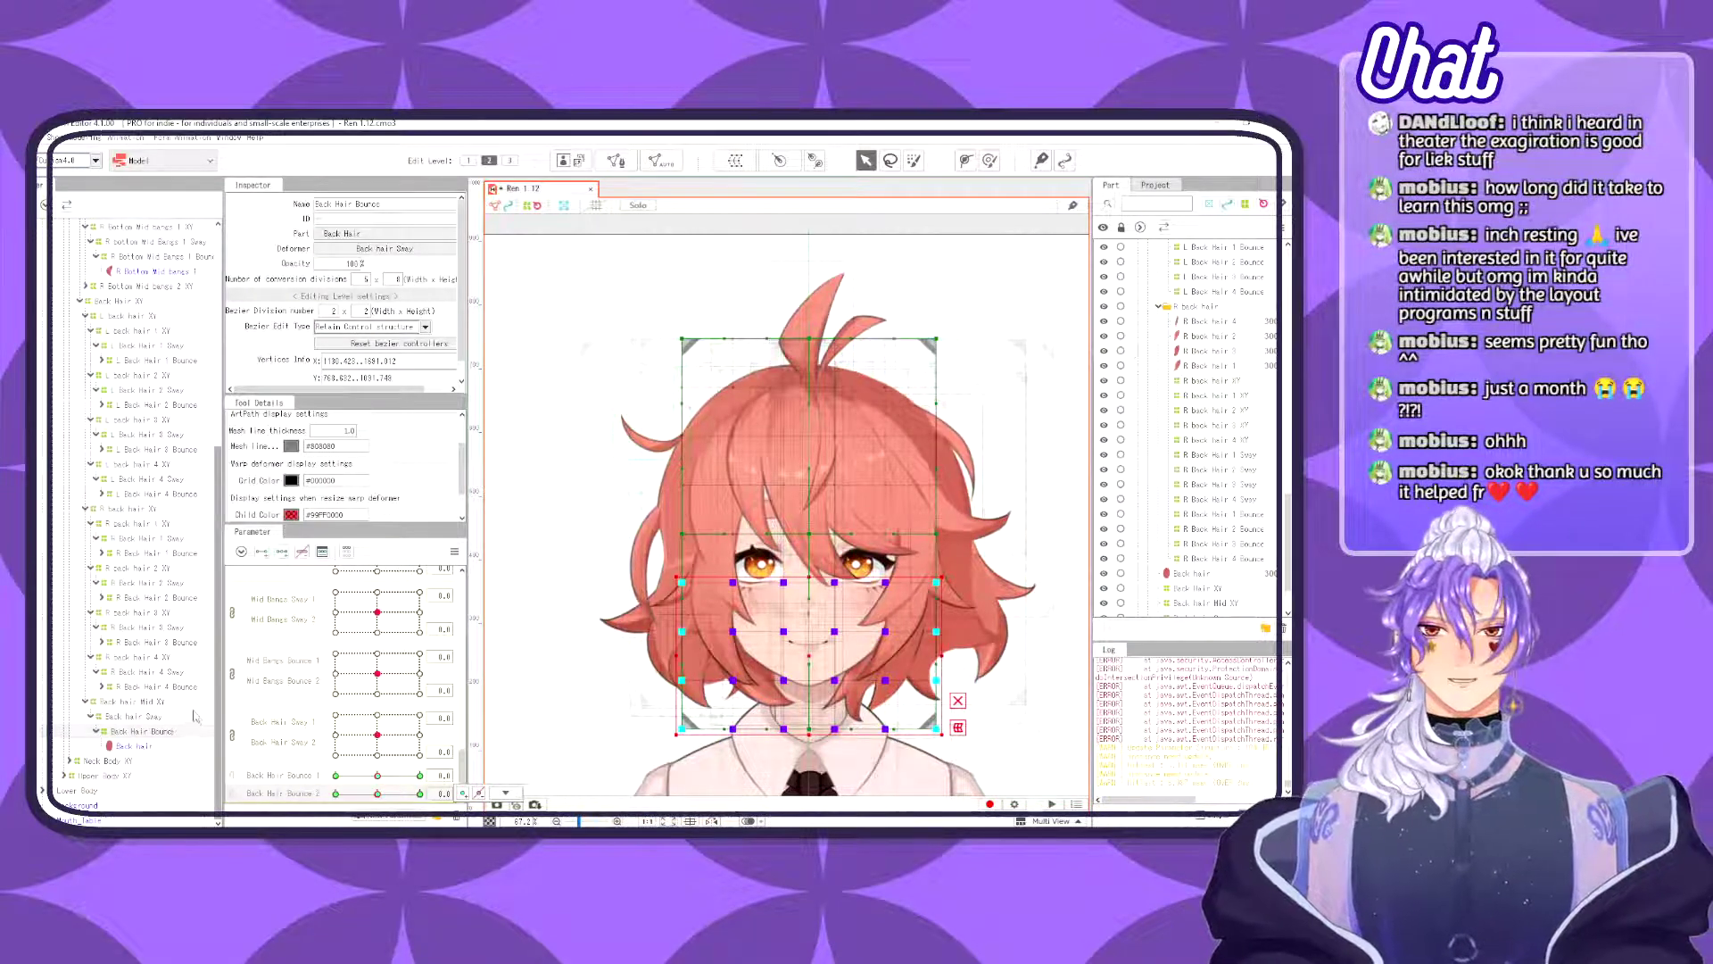
- Combine Back Hair Bounce 1 and Back Hair Bounce 2 and select all deformers keyed to them
{"action": "left_click", "coordinate": [231, 780]}
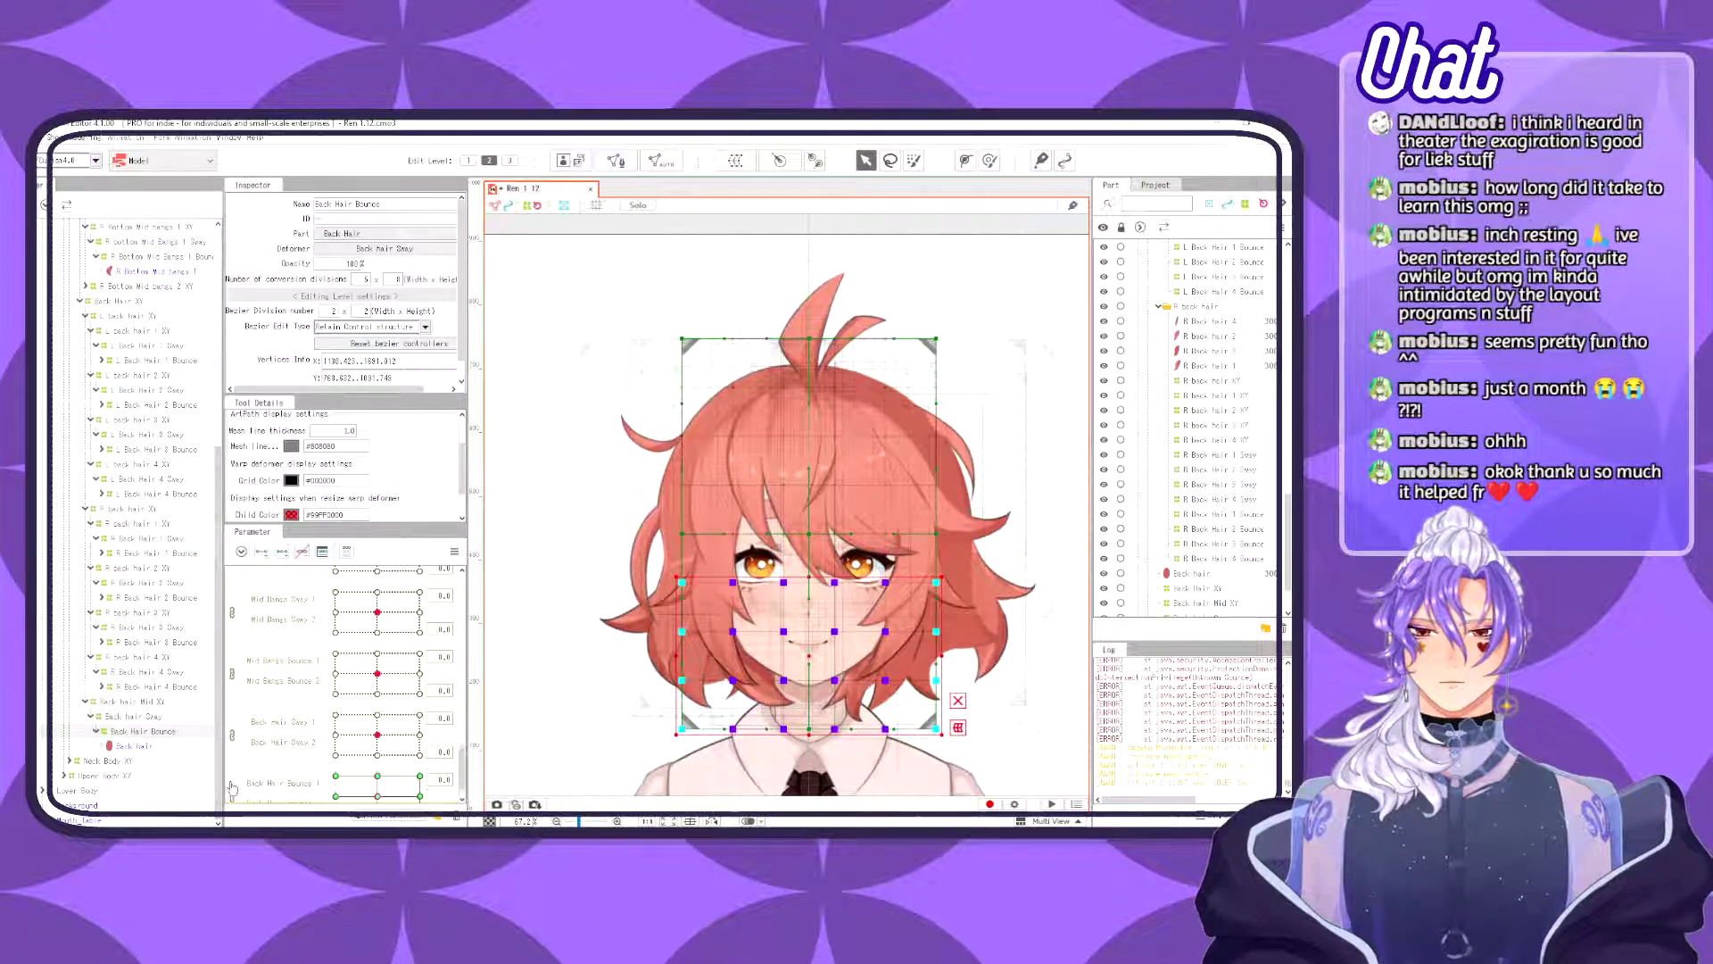
{"action": "left_click", "coordinate": [444, 756]}
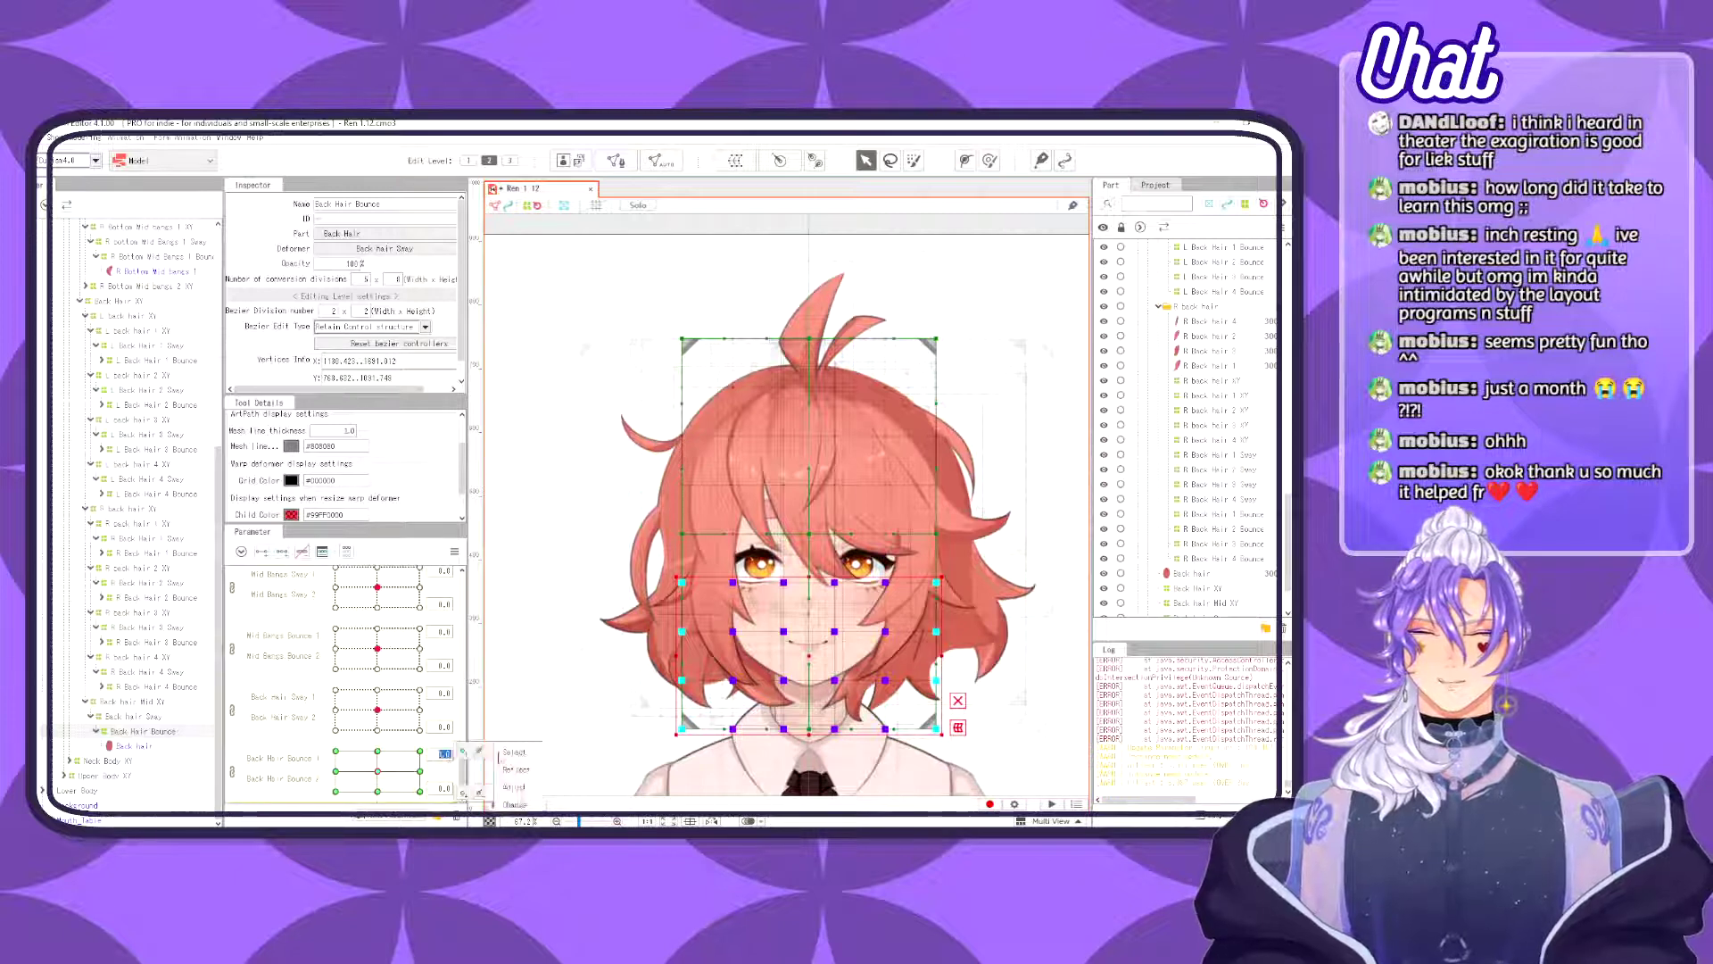
{"action": "left_click", "coordinate": [509, 753]}
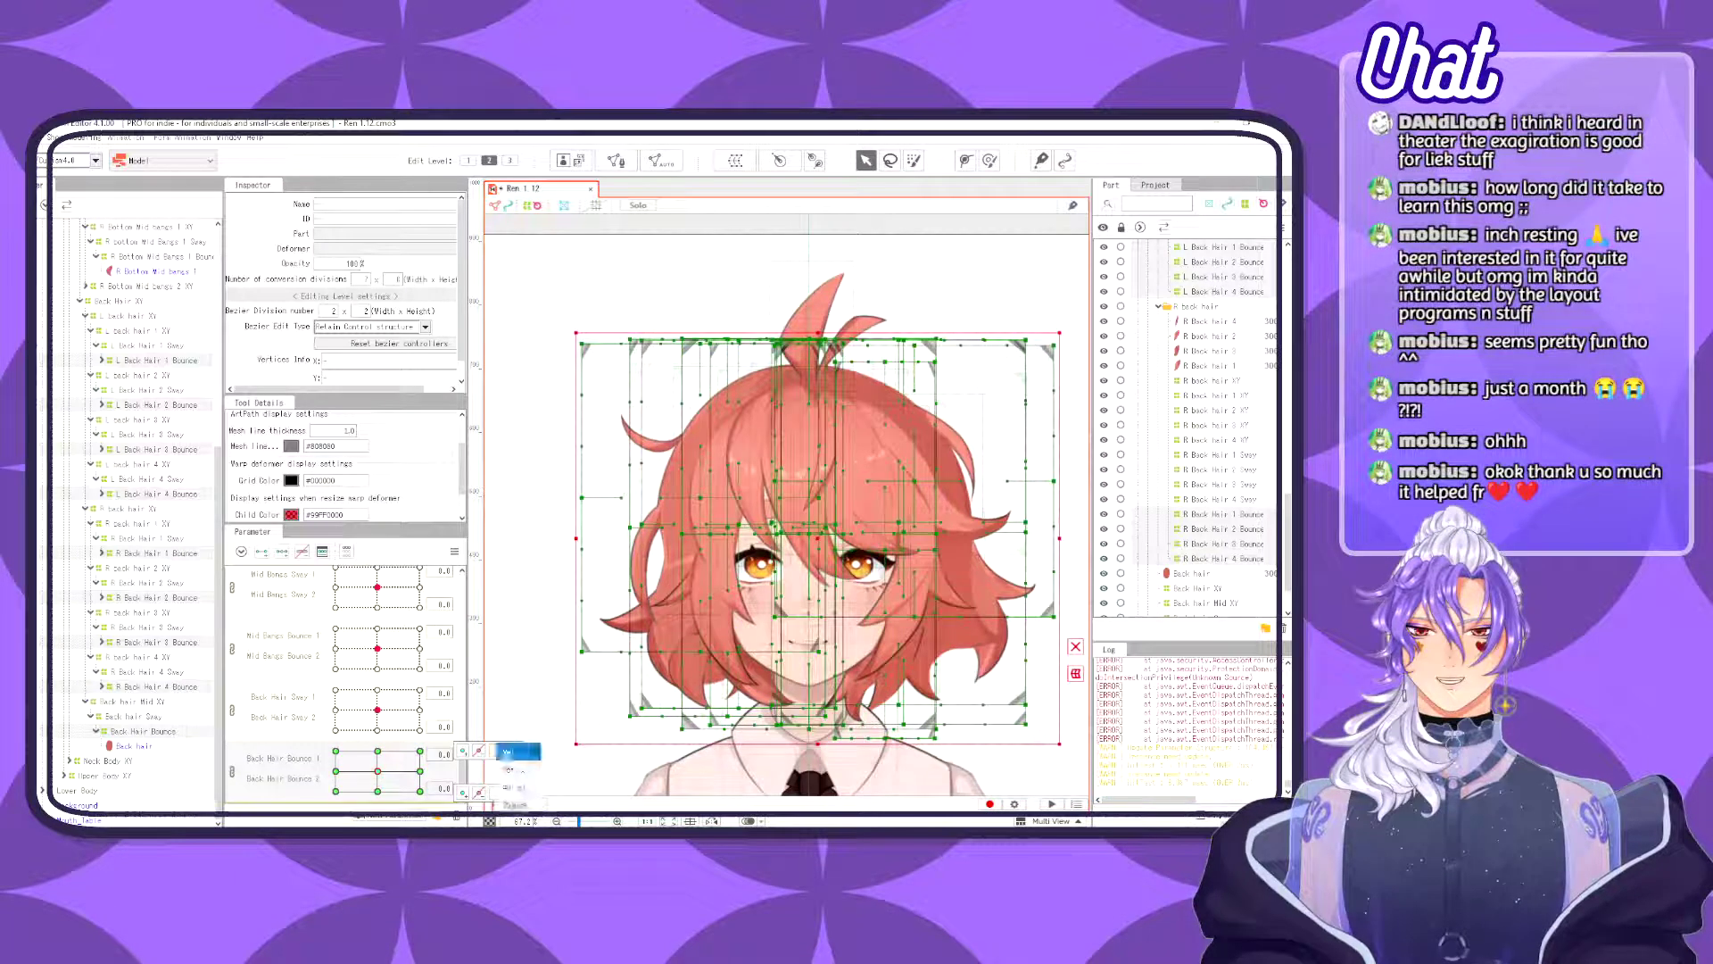
- Synthesize the corner shapes of the combined Back Hair Bounce parameters for the selected deformers and test the result
{"action": "left_click", "coordinate": [454, 552]}
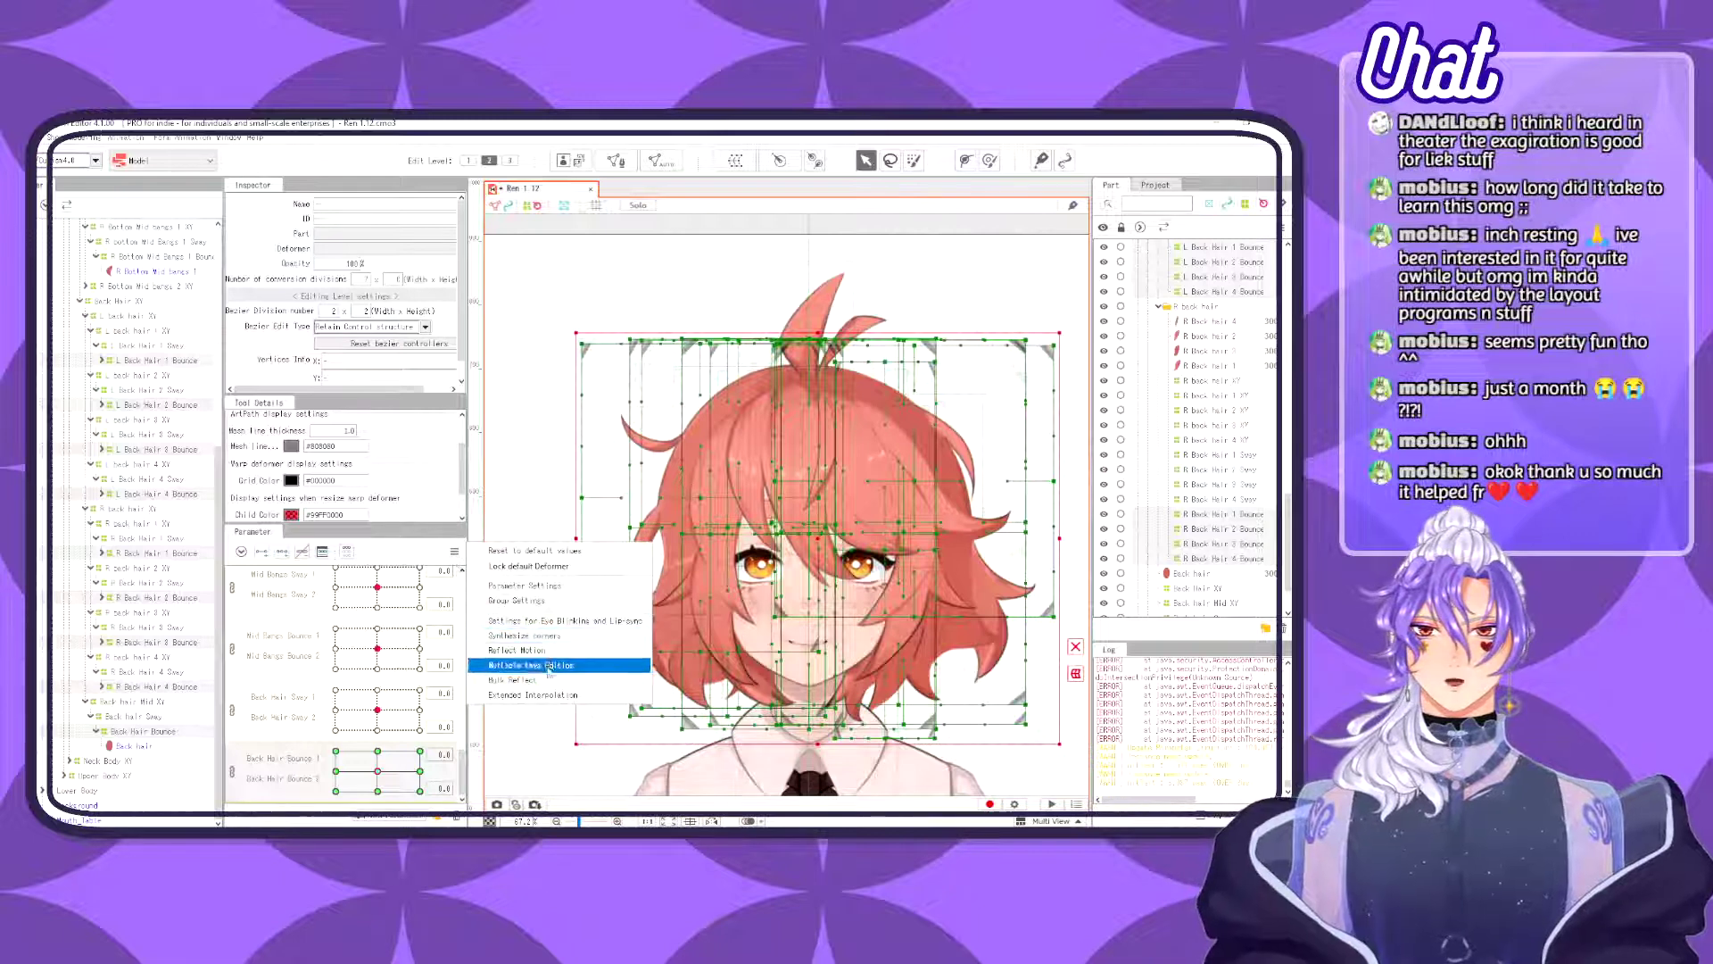
{"action": "left_click", "coordinate": [523, 636]}
{"action": "left_click", "coordinate": [621, 559]}
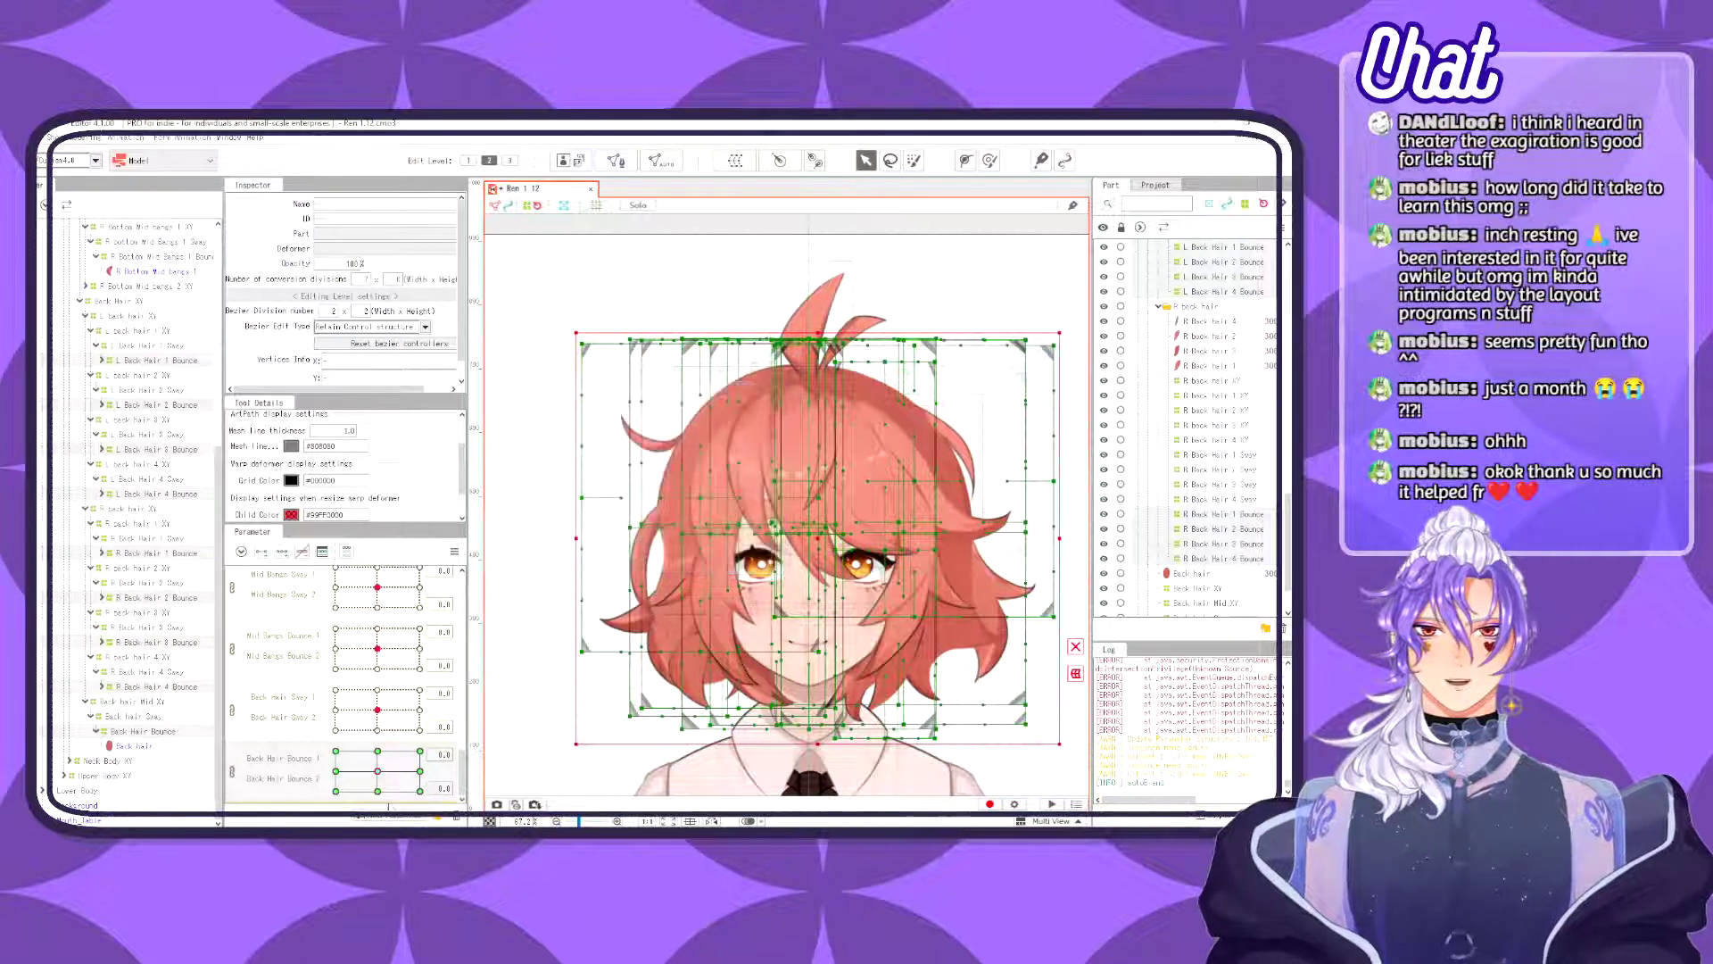
{"action": "mouse_move", "coordinate": [378, 770]}
{"action": "left_mouse_down"}
{"action": "mouse_move", "coordinate": [420, 757]}
{"action": "mouse_move", "coordinate": [339, 730]}
{"action": "mouse_move", "coordinate": [378, 785]}
{"action": "mouse_move", "coordinate": [378, 758]}
{"action": "mouse_move", "coordinate": [419, 760]}
{"action": "mouse_move", "coordinate": [315, 765]}
{"action": "mouse_move", "coordinate": [378, 803]}
{"action": "mouse_move", "coordinate": [377, 771]}
{"action": "left_mouse_up"}
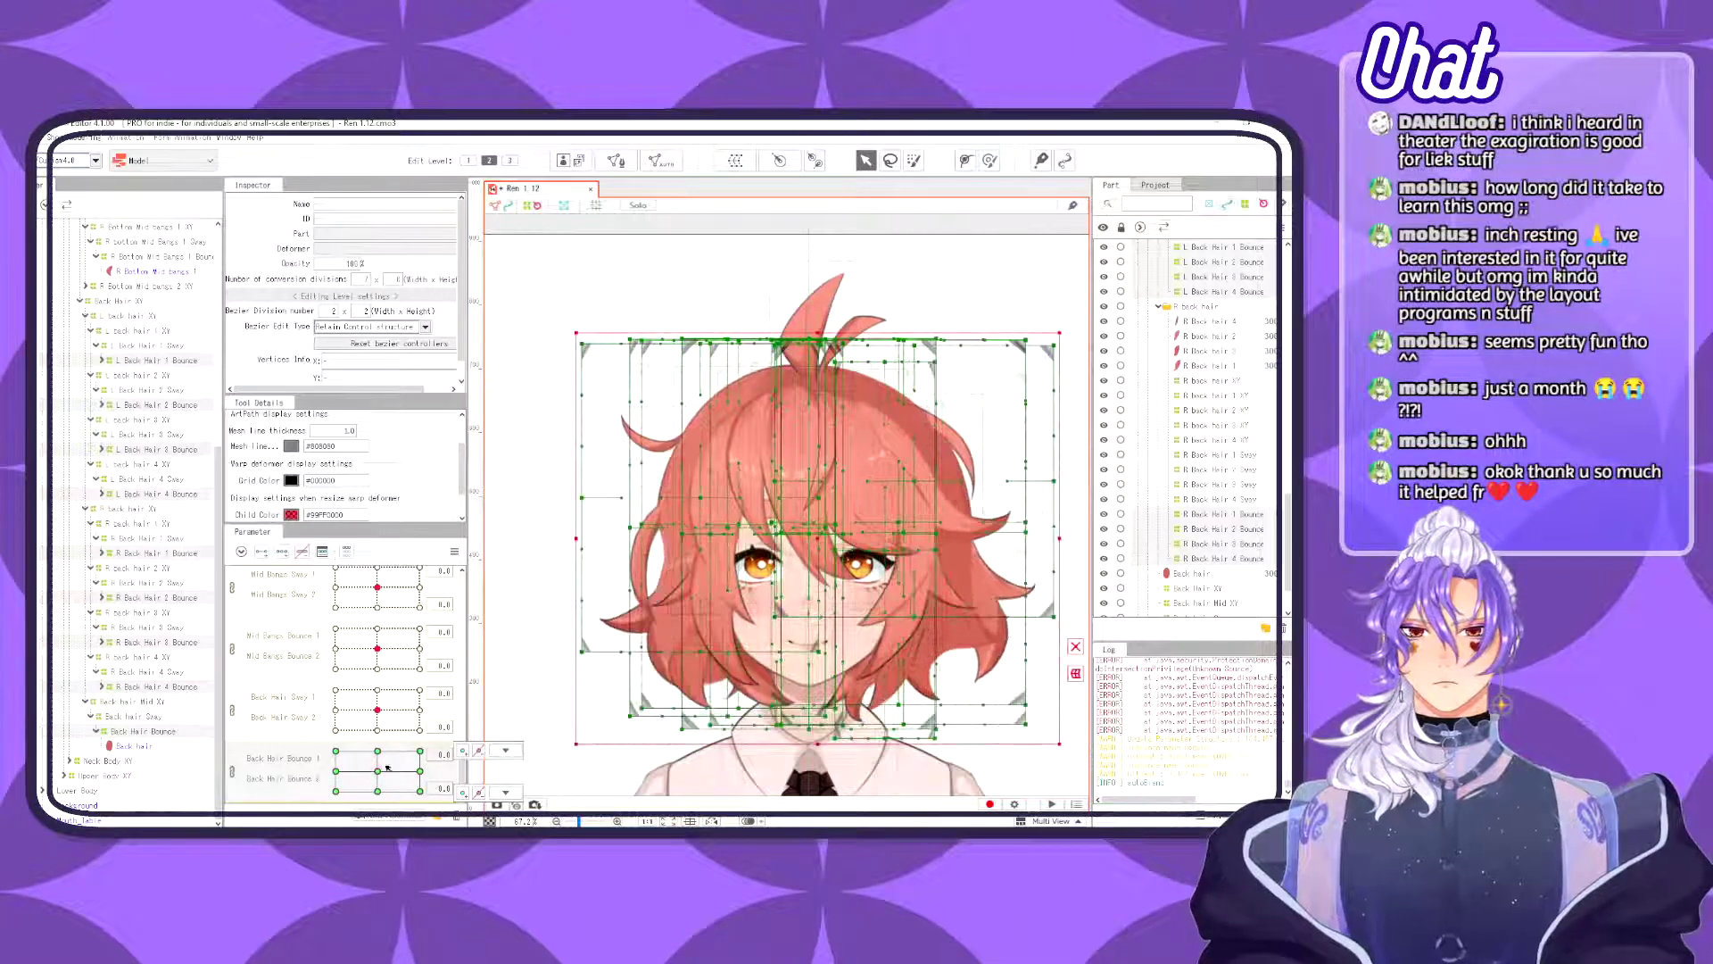
- Open the Physics/Scene Blending Settings and choose the bangs bounce physics group that outputs to the Front Bangs Bounce parameters
{"action": "left_click", "coordinate": [89, 138]}
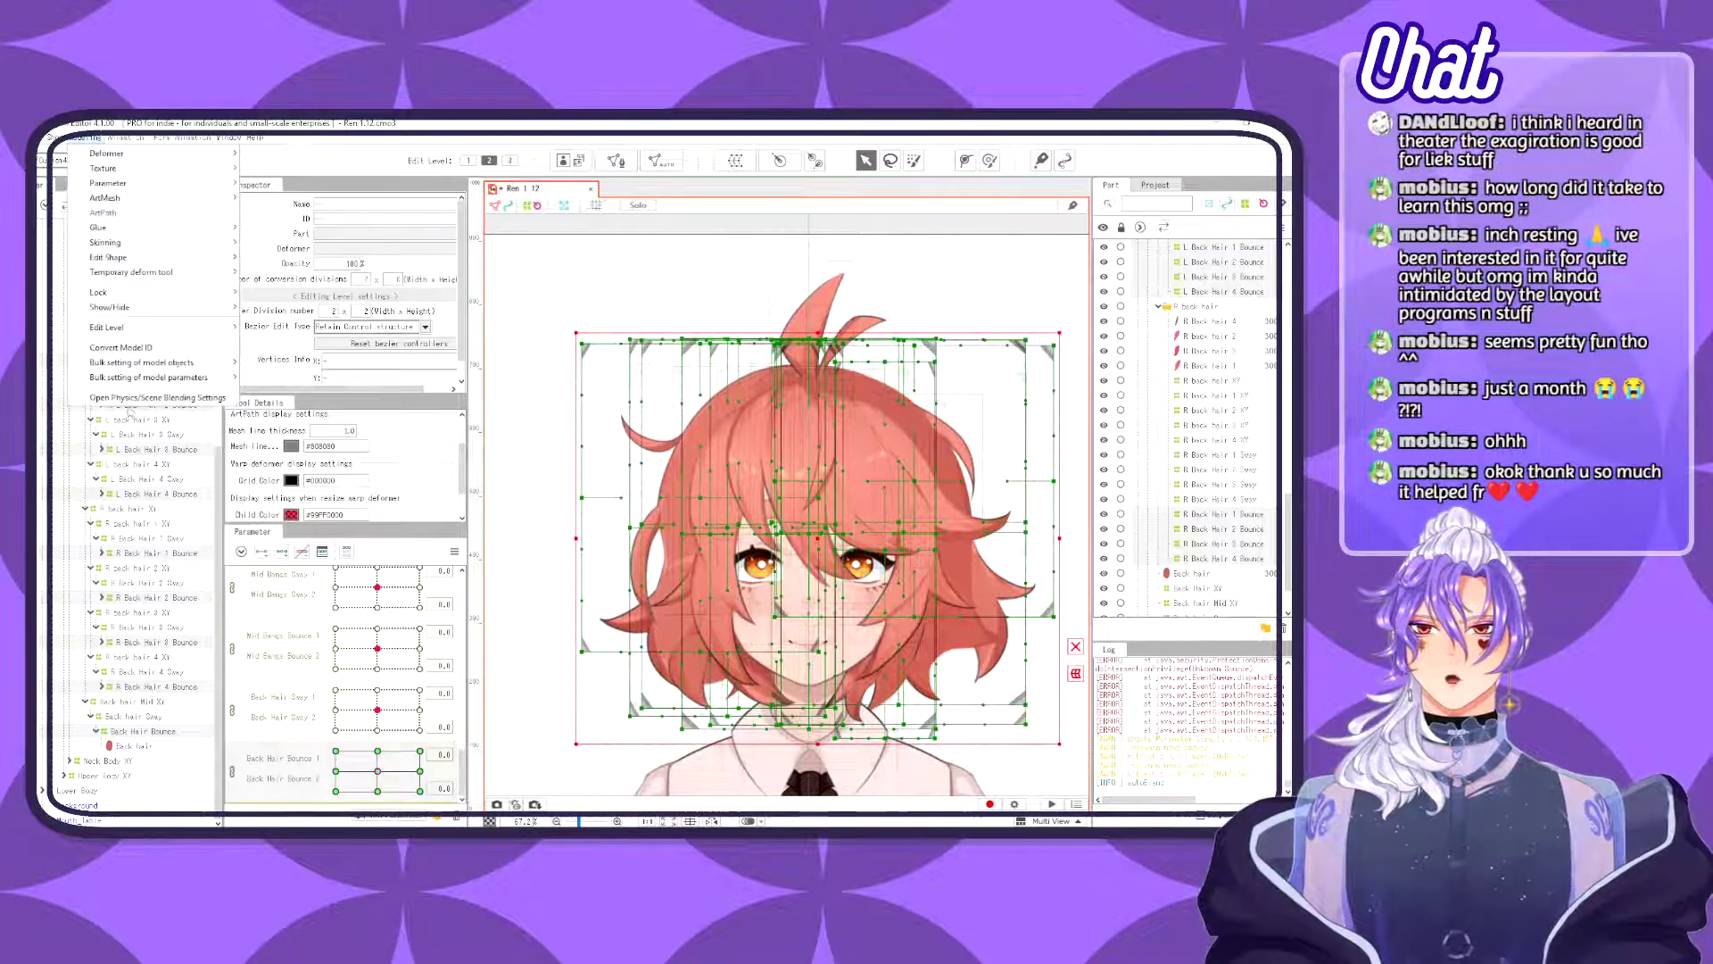
{"action": "left_click", "coordinate": [209, 393]}
{"action": "left_click", "coordinate": [123, 225]}
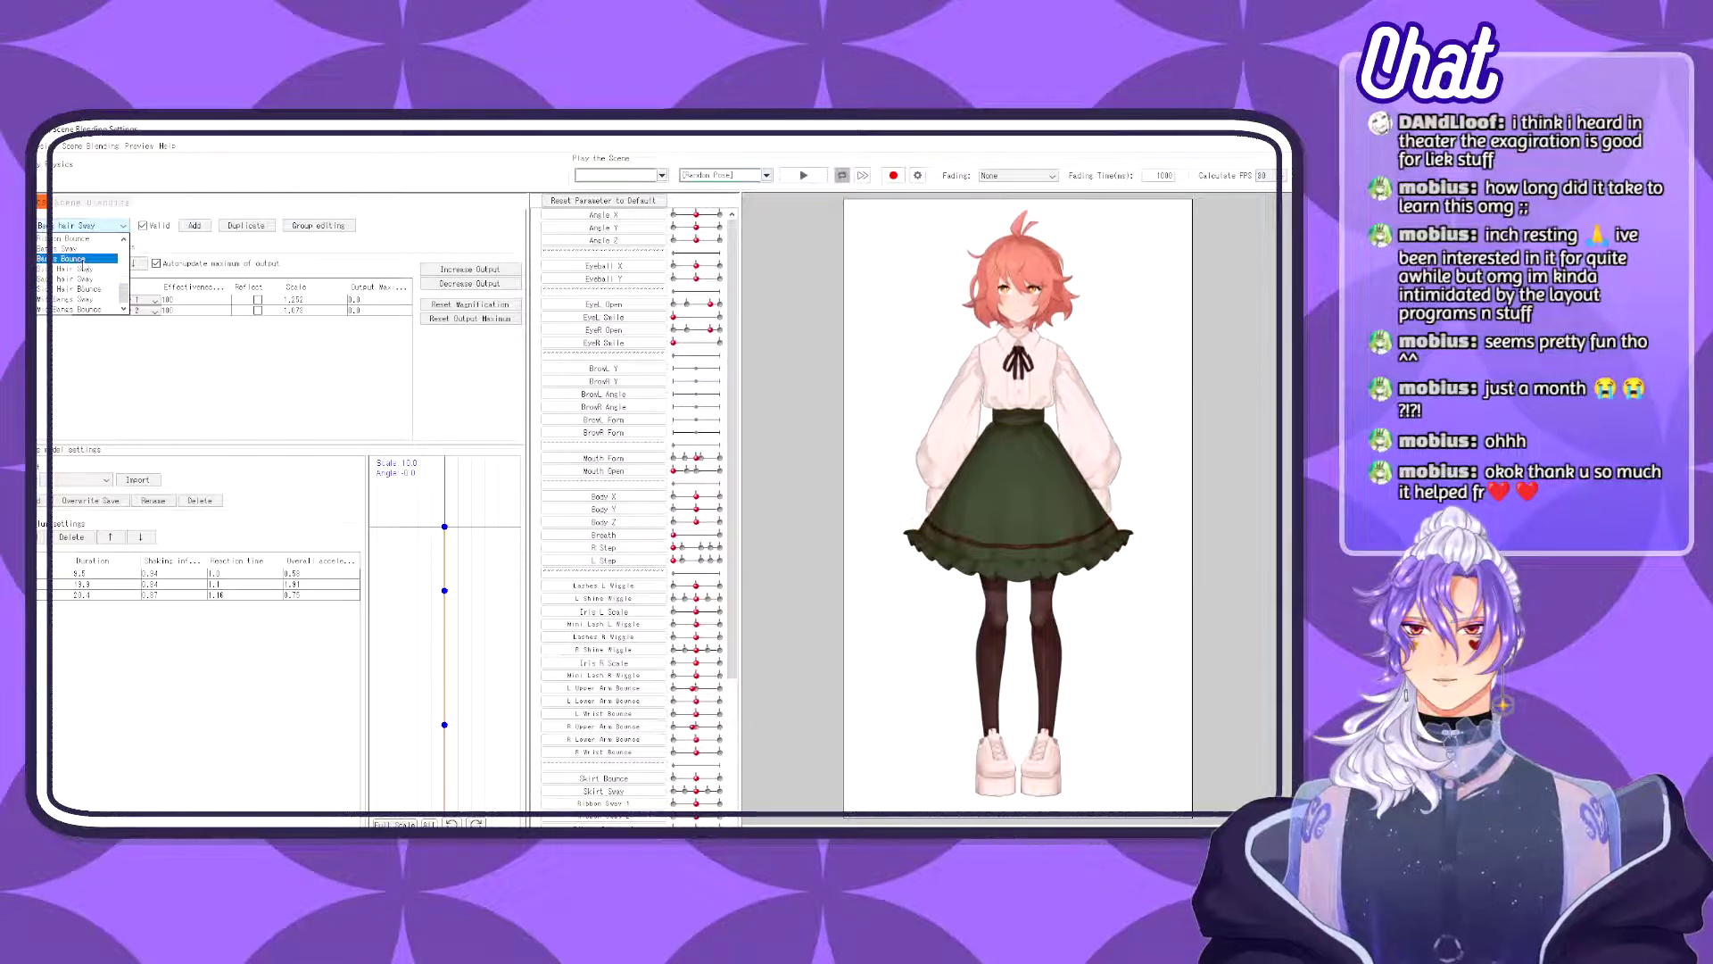
{"action": "left_click", "coordinate": [73, 259]}
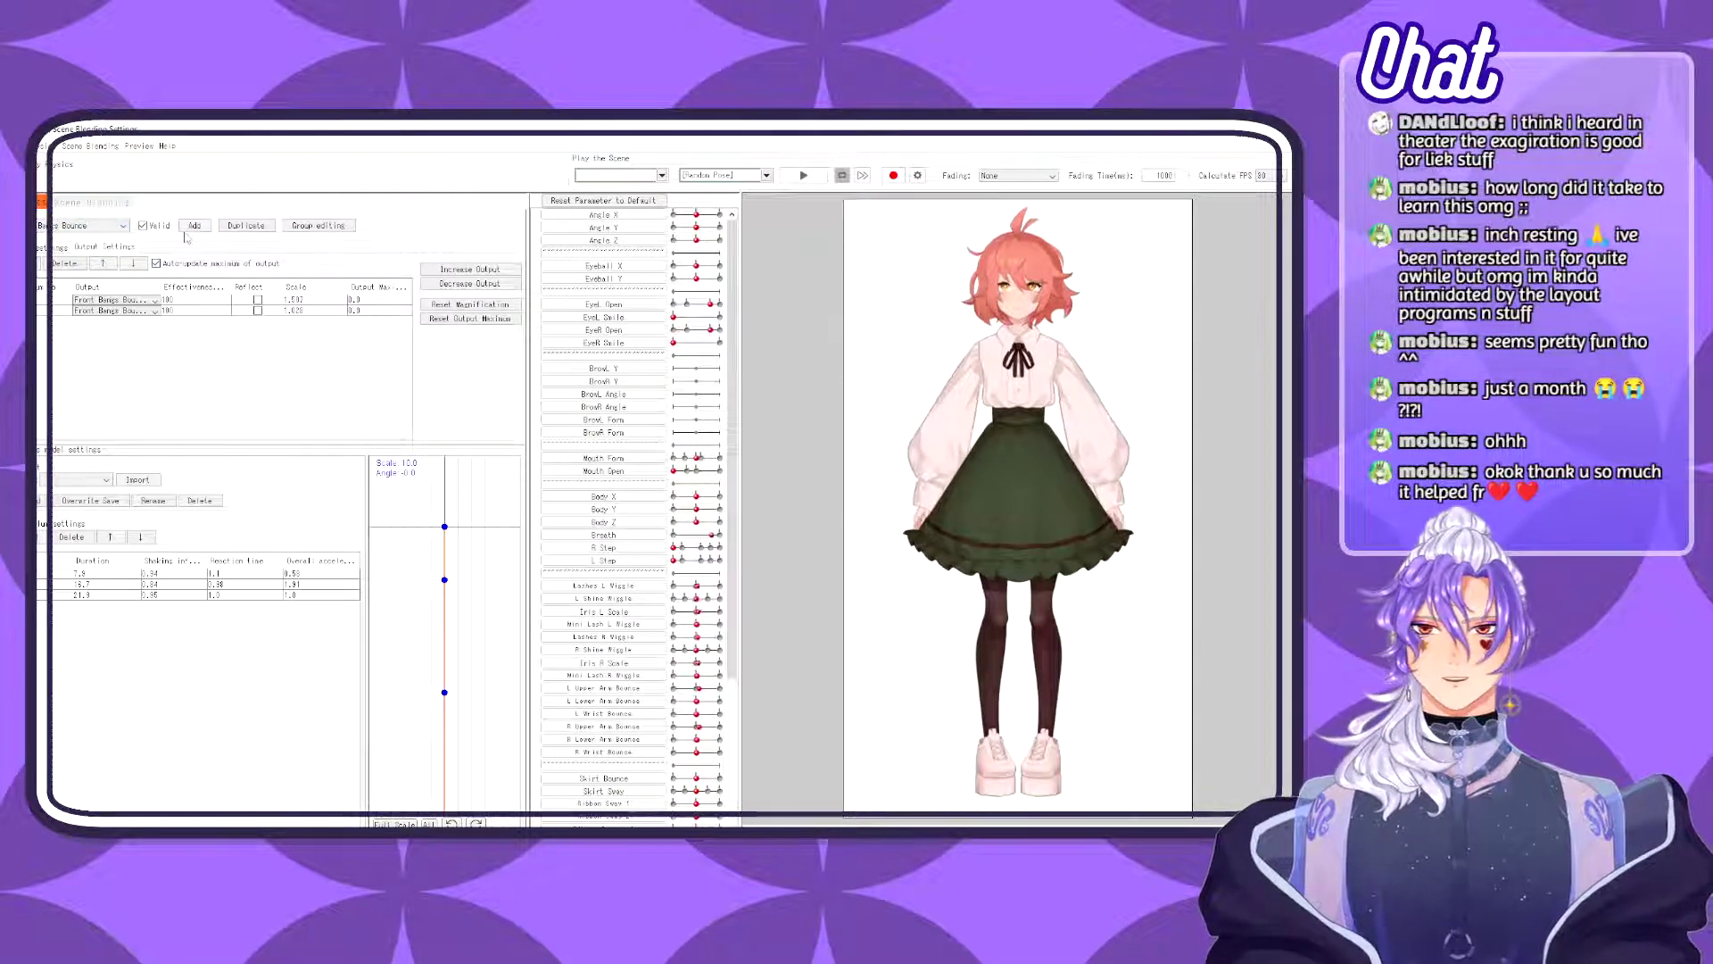
- Duplicate the bangs bounce physics group and name the copy Back Hair Bounce
{"action": "left_click", "coordinate": [245, 226]}
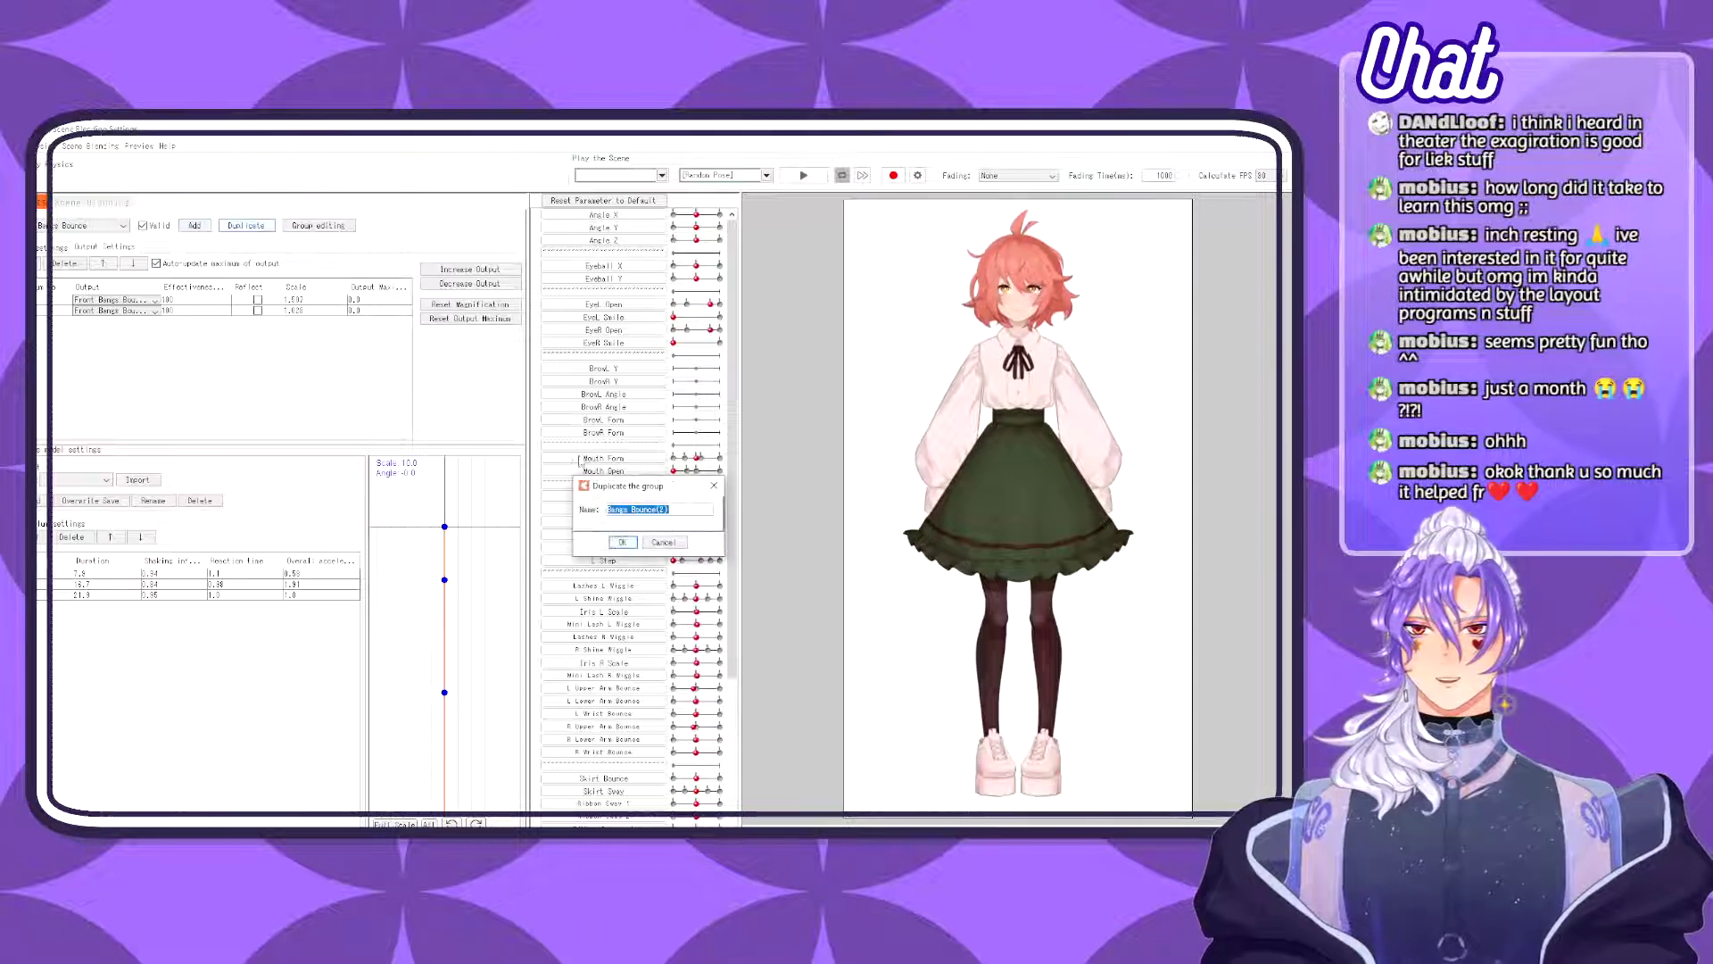
{"action": "type", "text": "Back tail"}
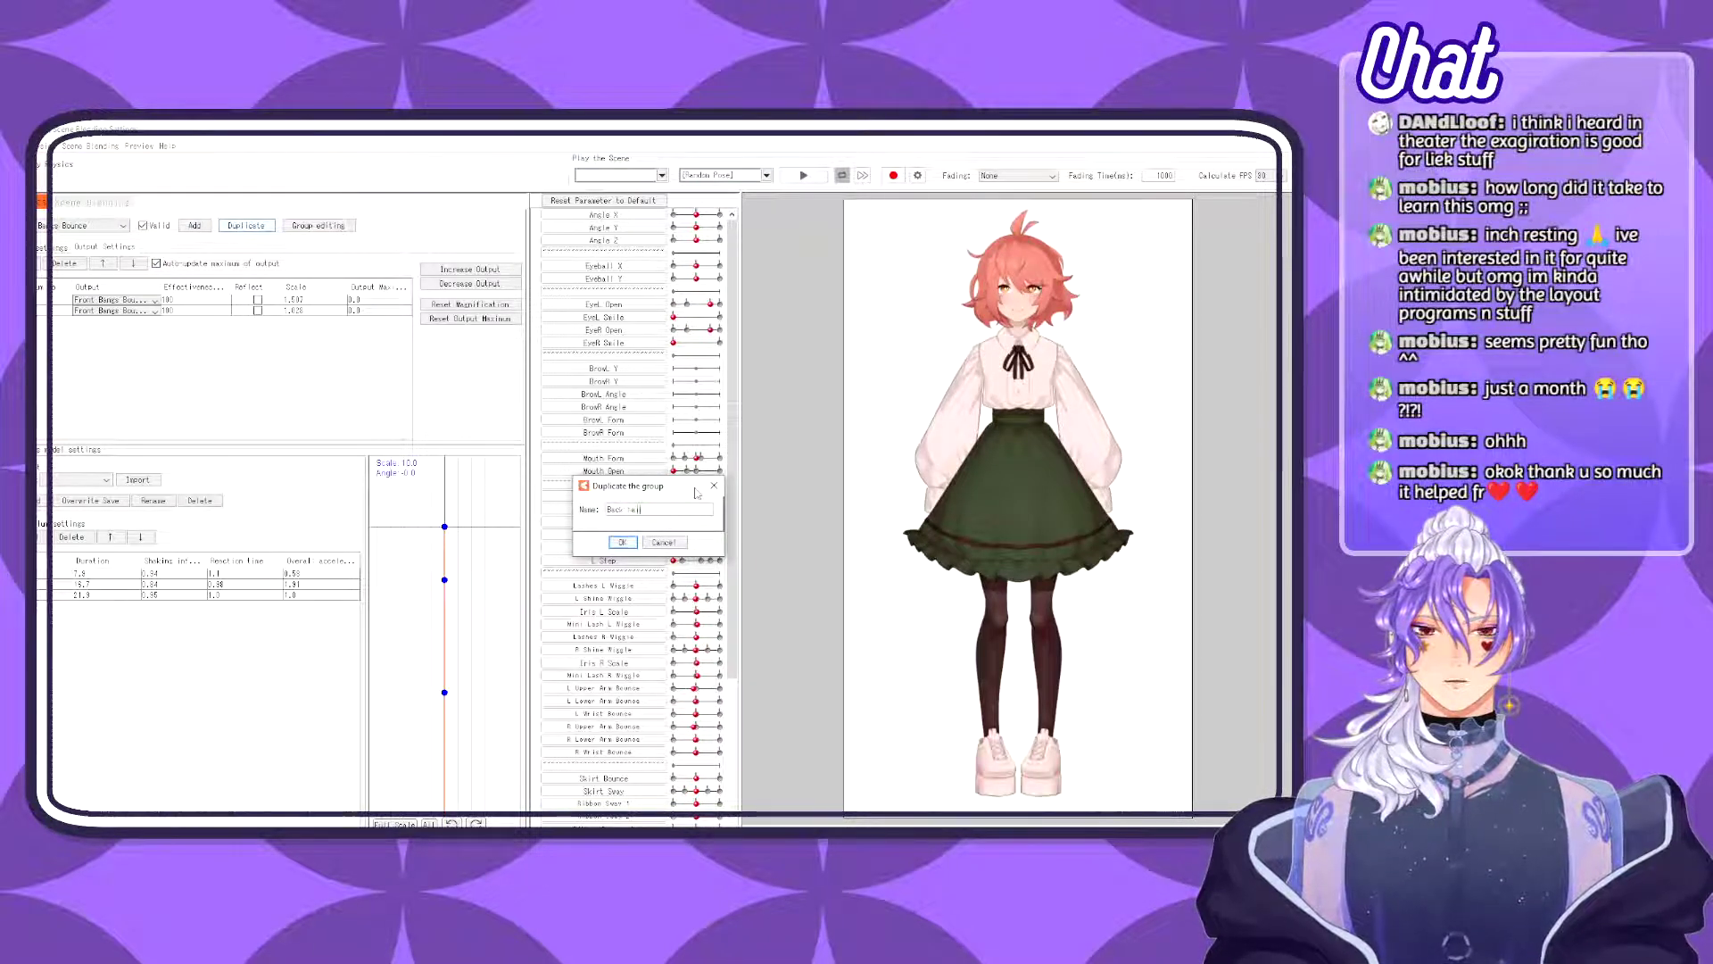
{"action": "type", "text": "H"}
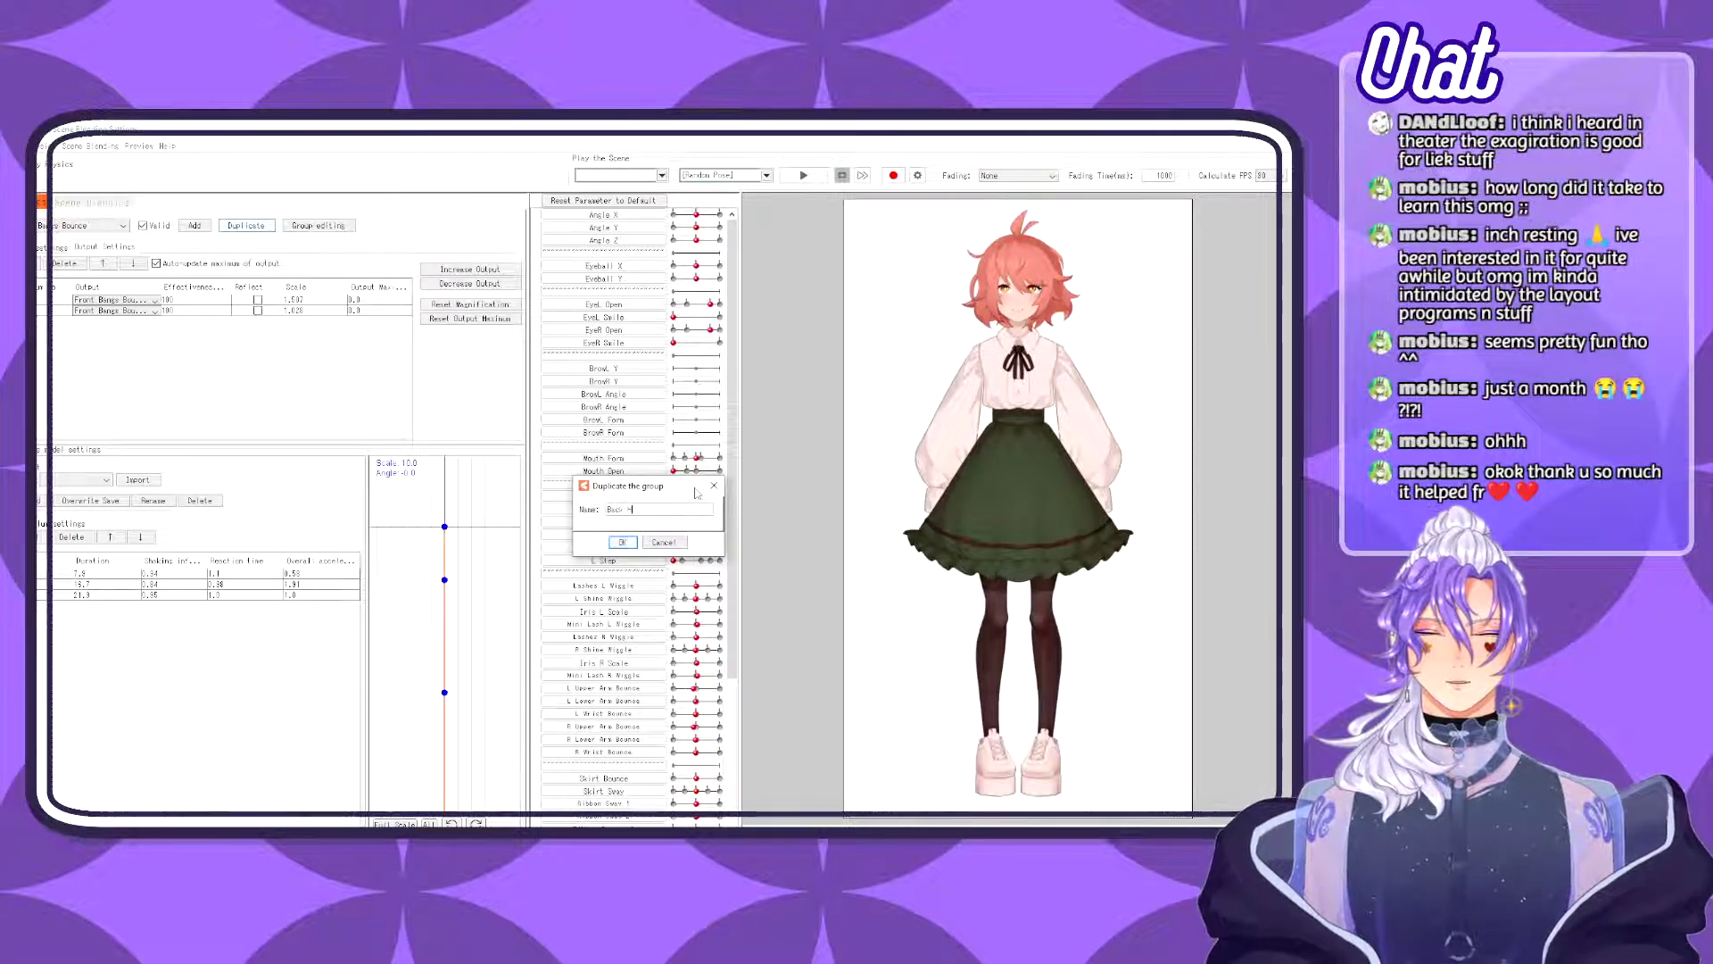
{"action": "type", "text": "air Bounce"}
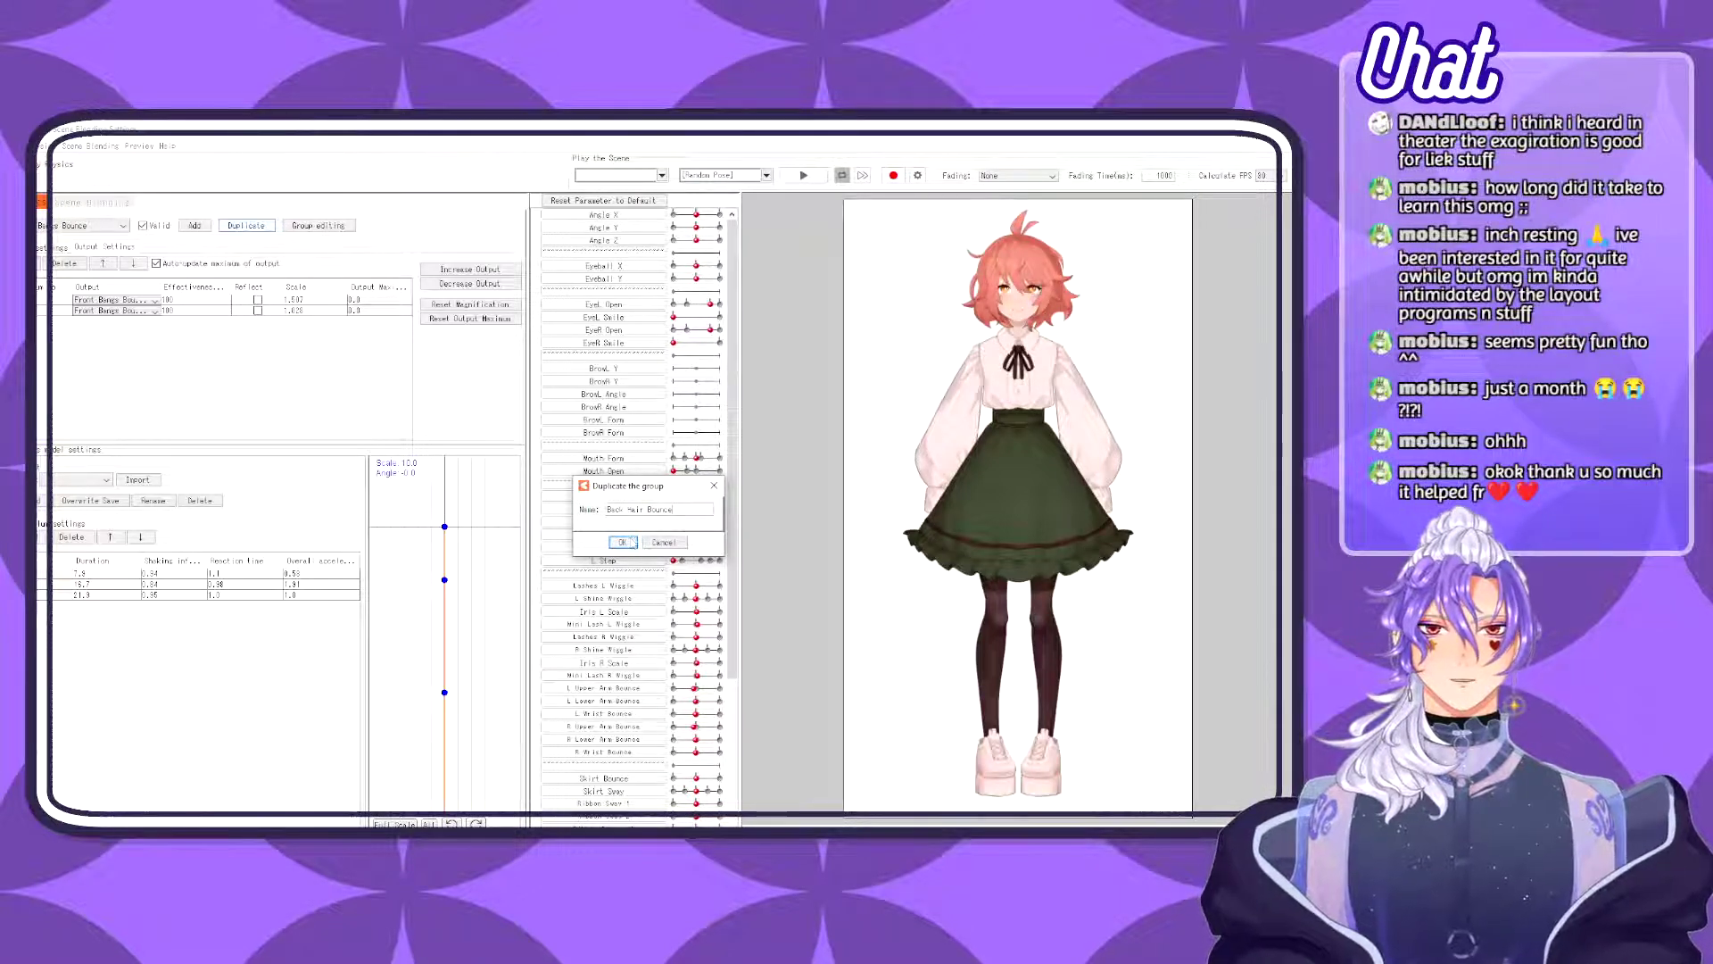
{"action": "left_click", "coordinate": [623, 541]}
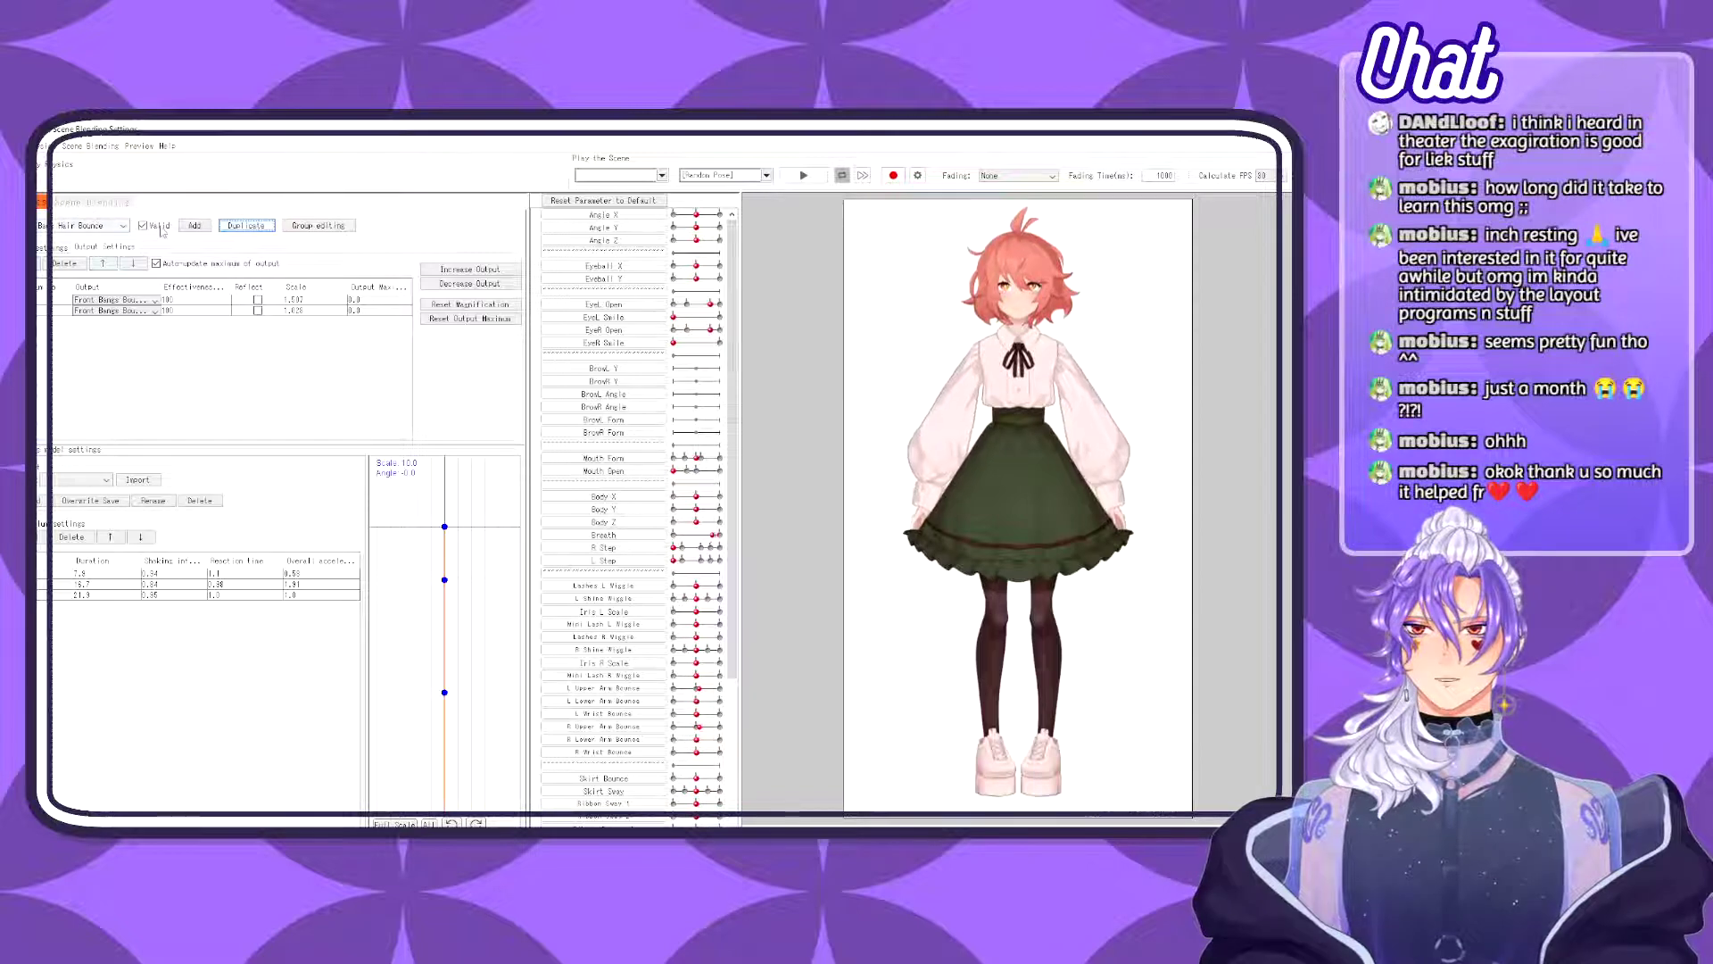
- Switch the new group's outputs to Back Hair Bounce 1 and Back Hair Bounce 2, and test the physics on the model
{"action": "left_click", "coordinate": [53, 247]}
{"action": "left_click", "coordinate": [104, 247]}
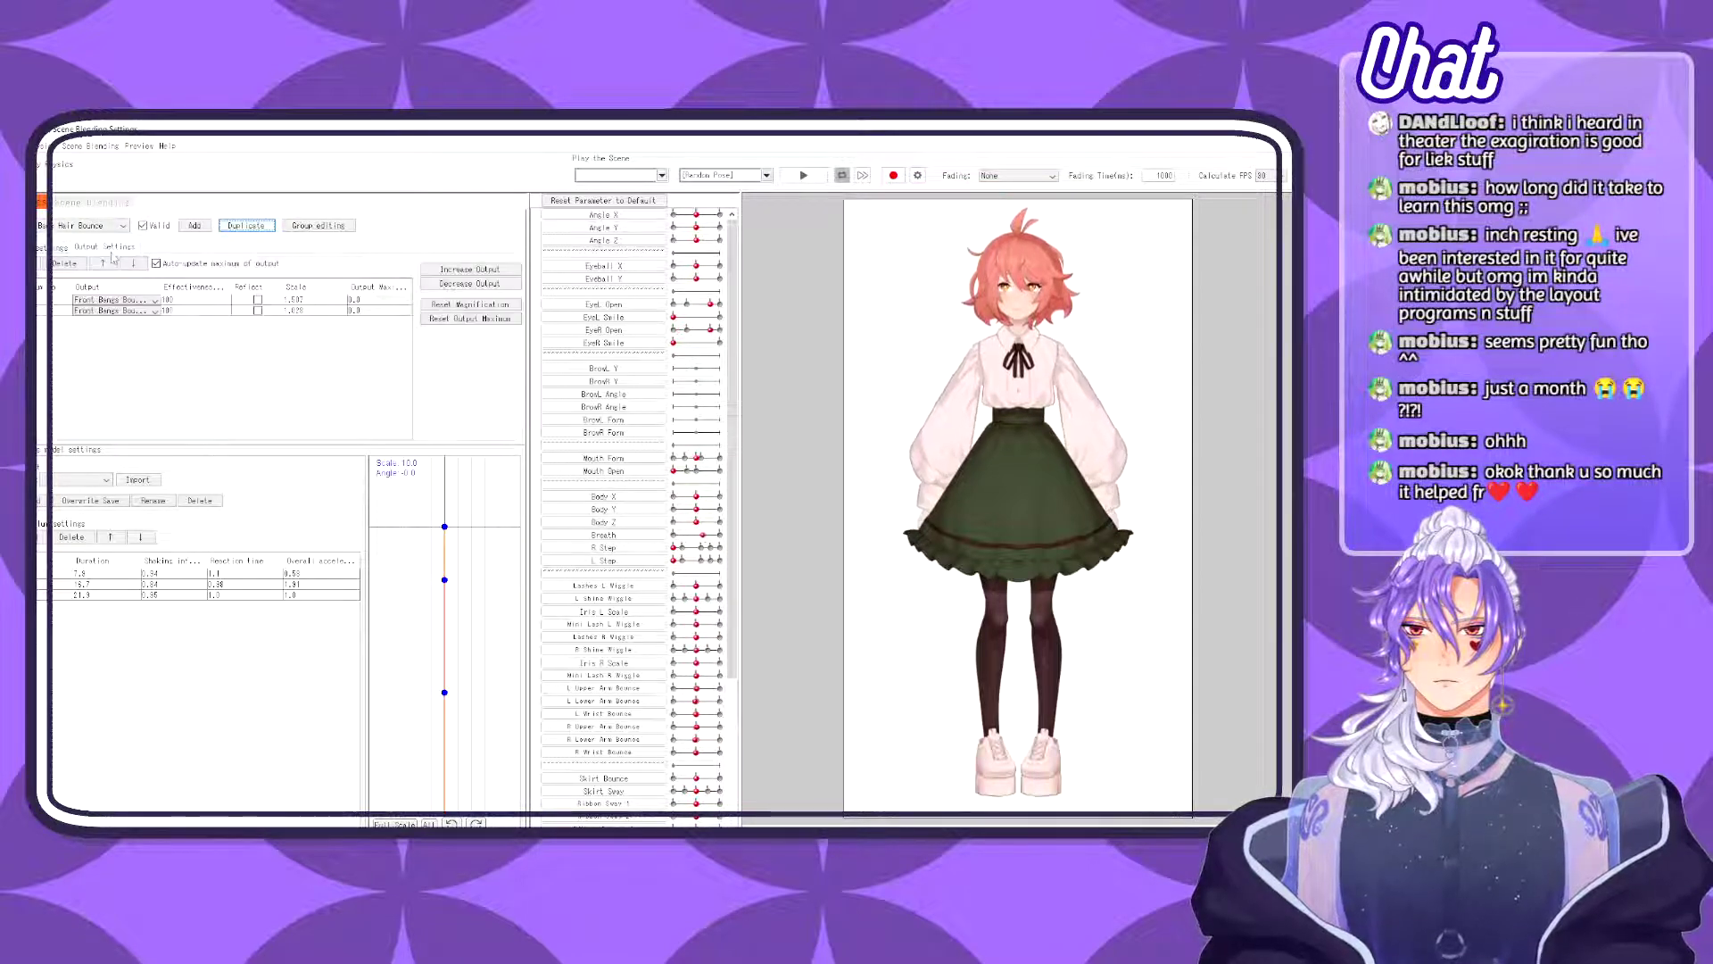
{"action": "left_click", "coordinate": [123, 301]}
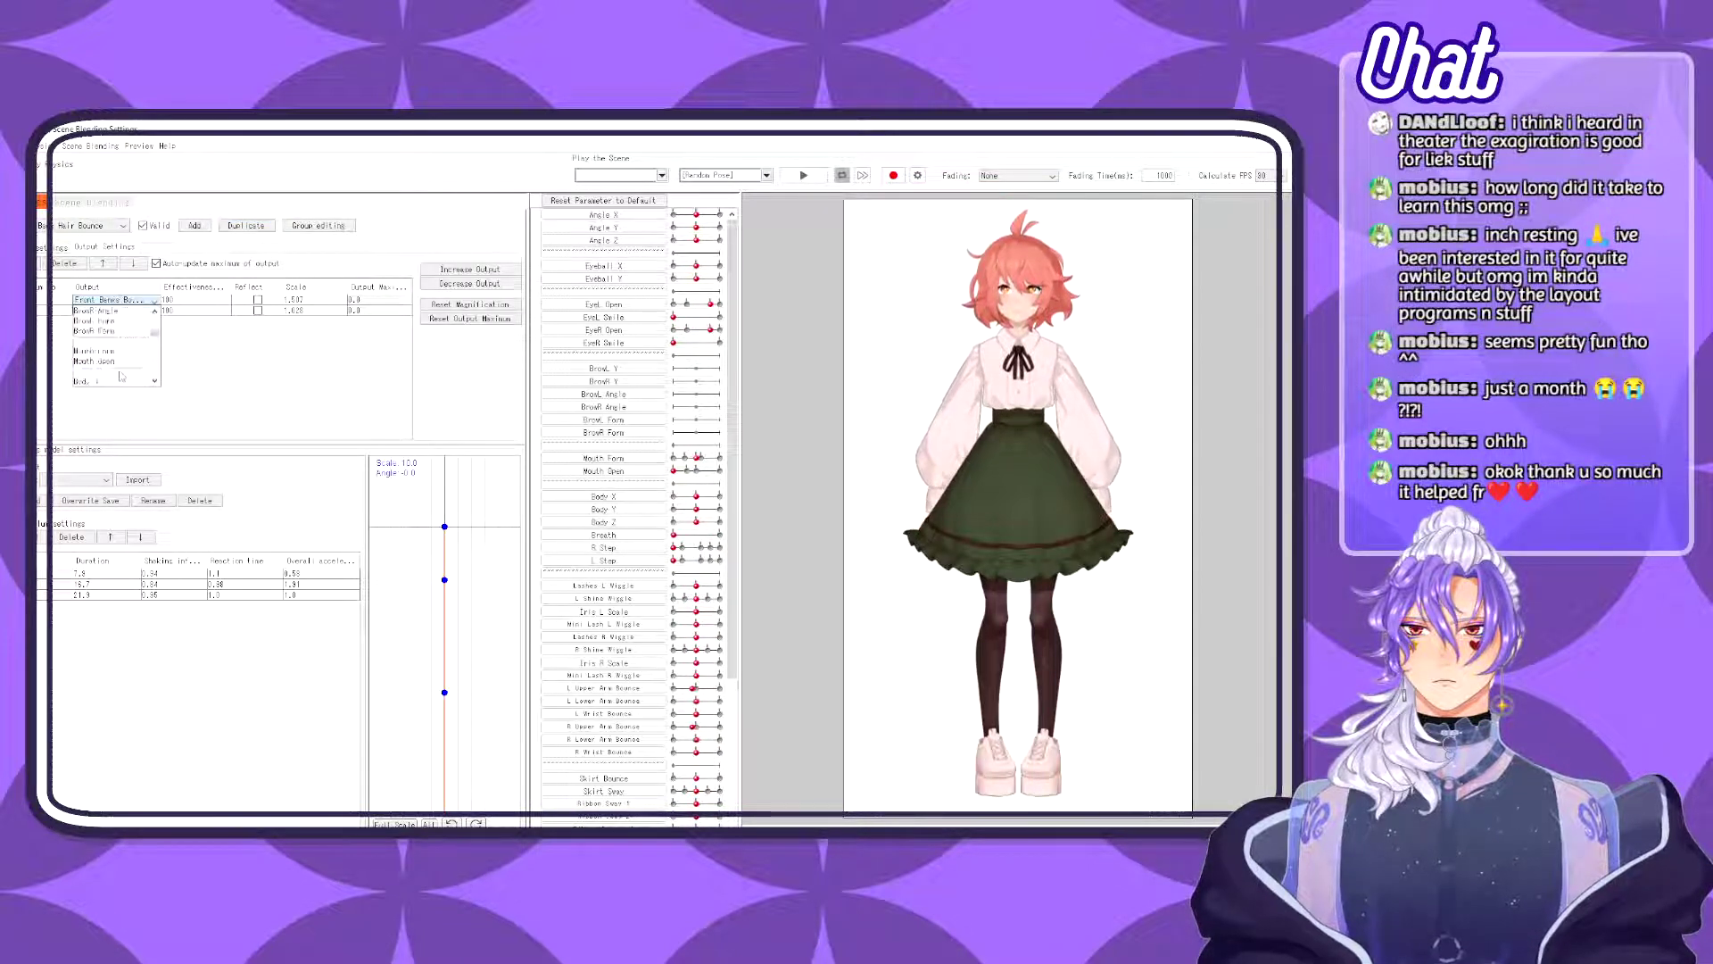
{"action": "left_click", "coordinate": [117, 371]}
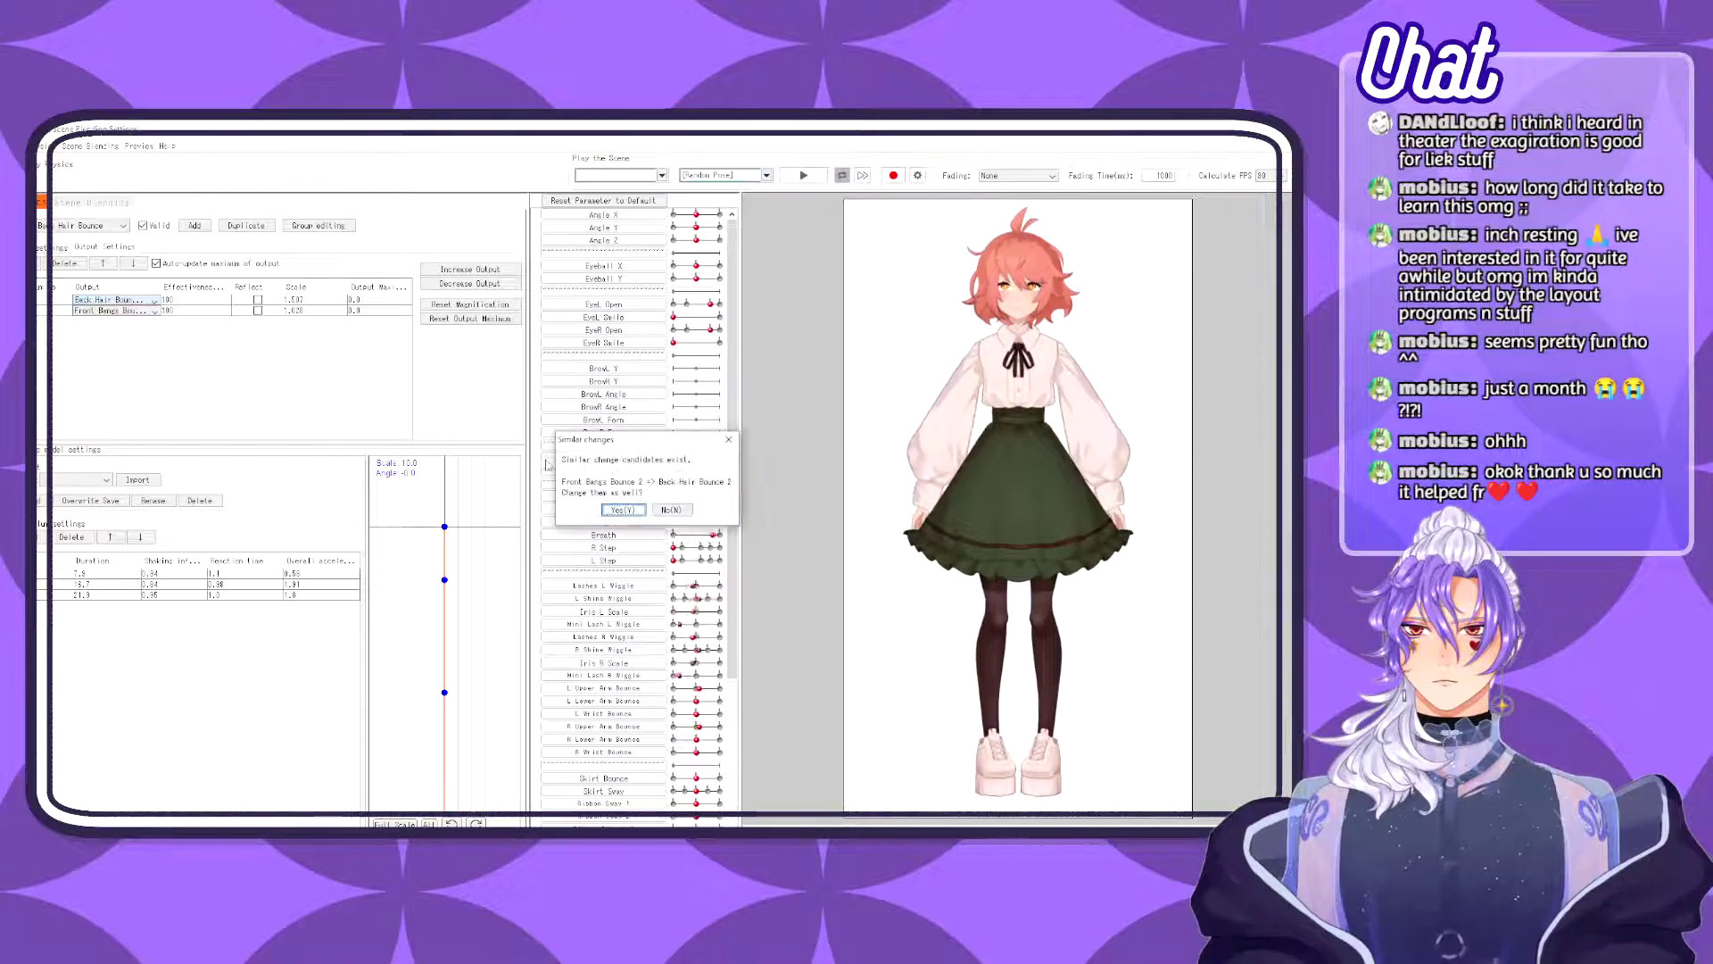
{"action": "left_click_drag", "start_coordinate": [1022, 531], "coordinate": [1082, 555]}
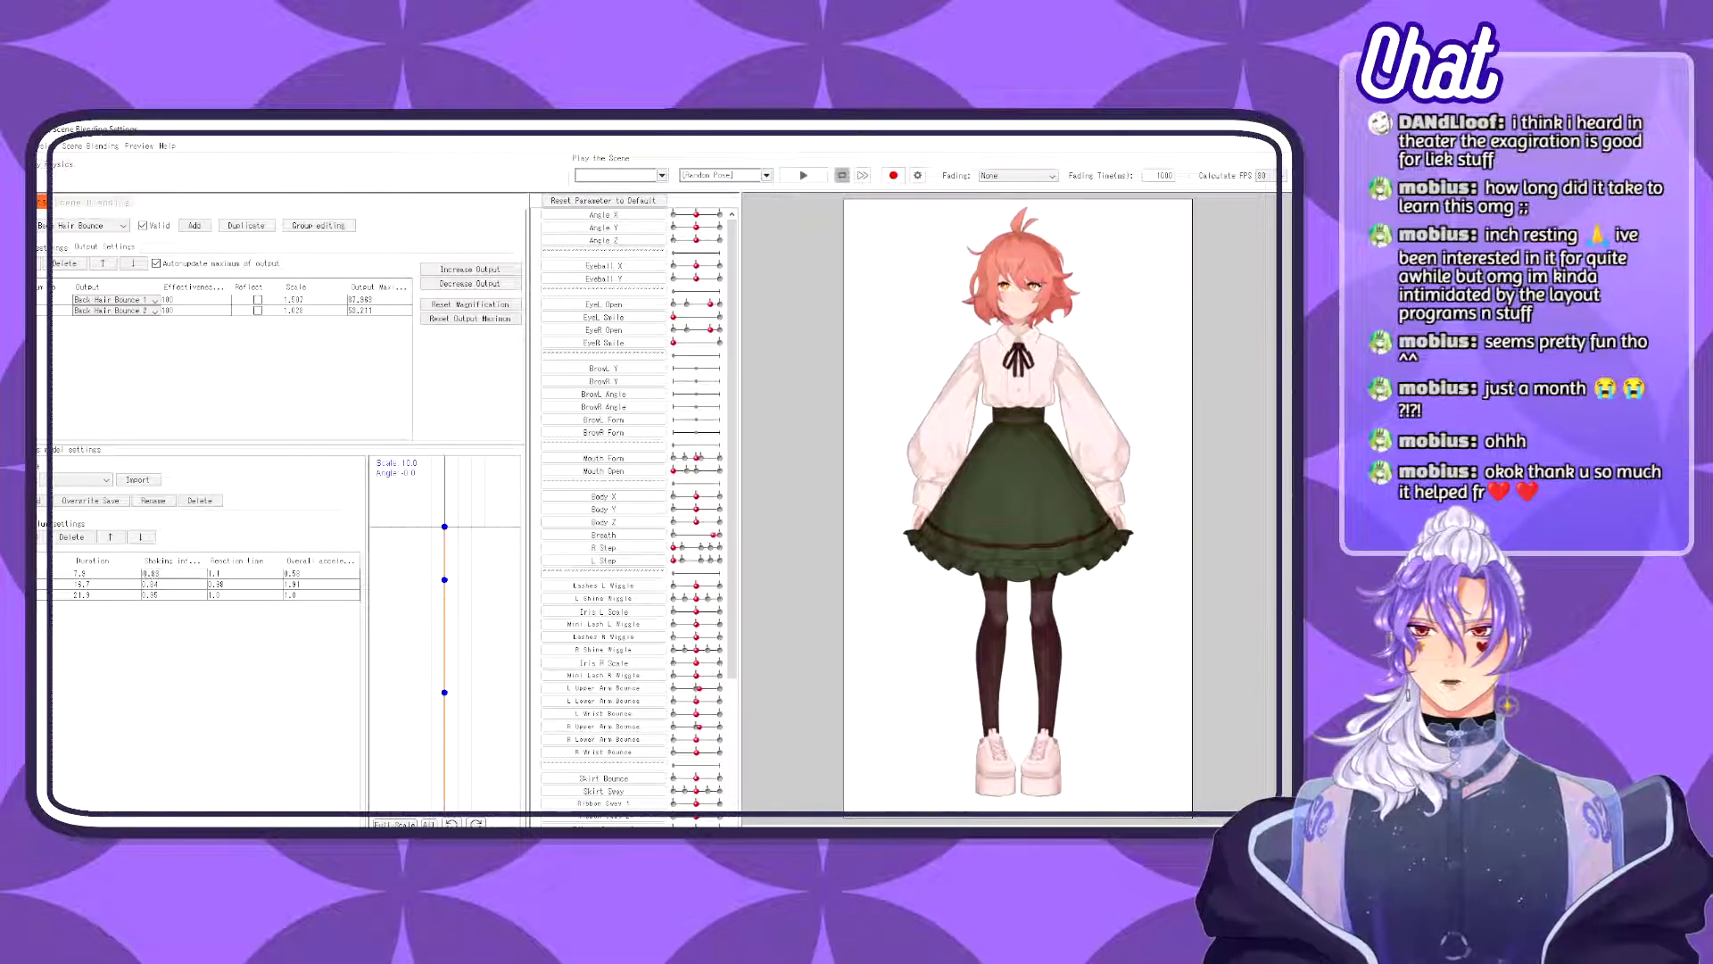
- Shorten the pendulum durations of the Back Hair Bounce group, adjust the Back Hair Bounce 1 output scale, and test the motion
{"action": "left_click_drag", "start_coordinate": [146, 575], "coordinate": [83, 594]}
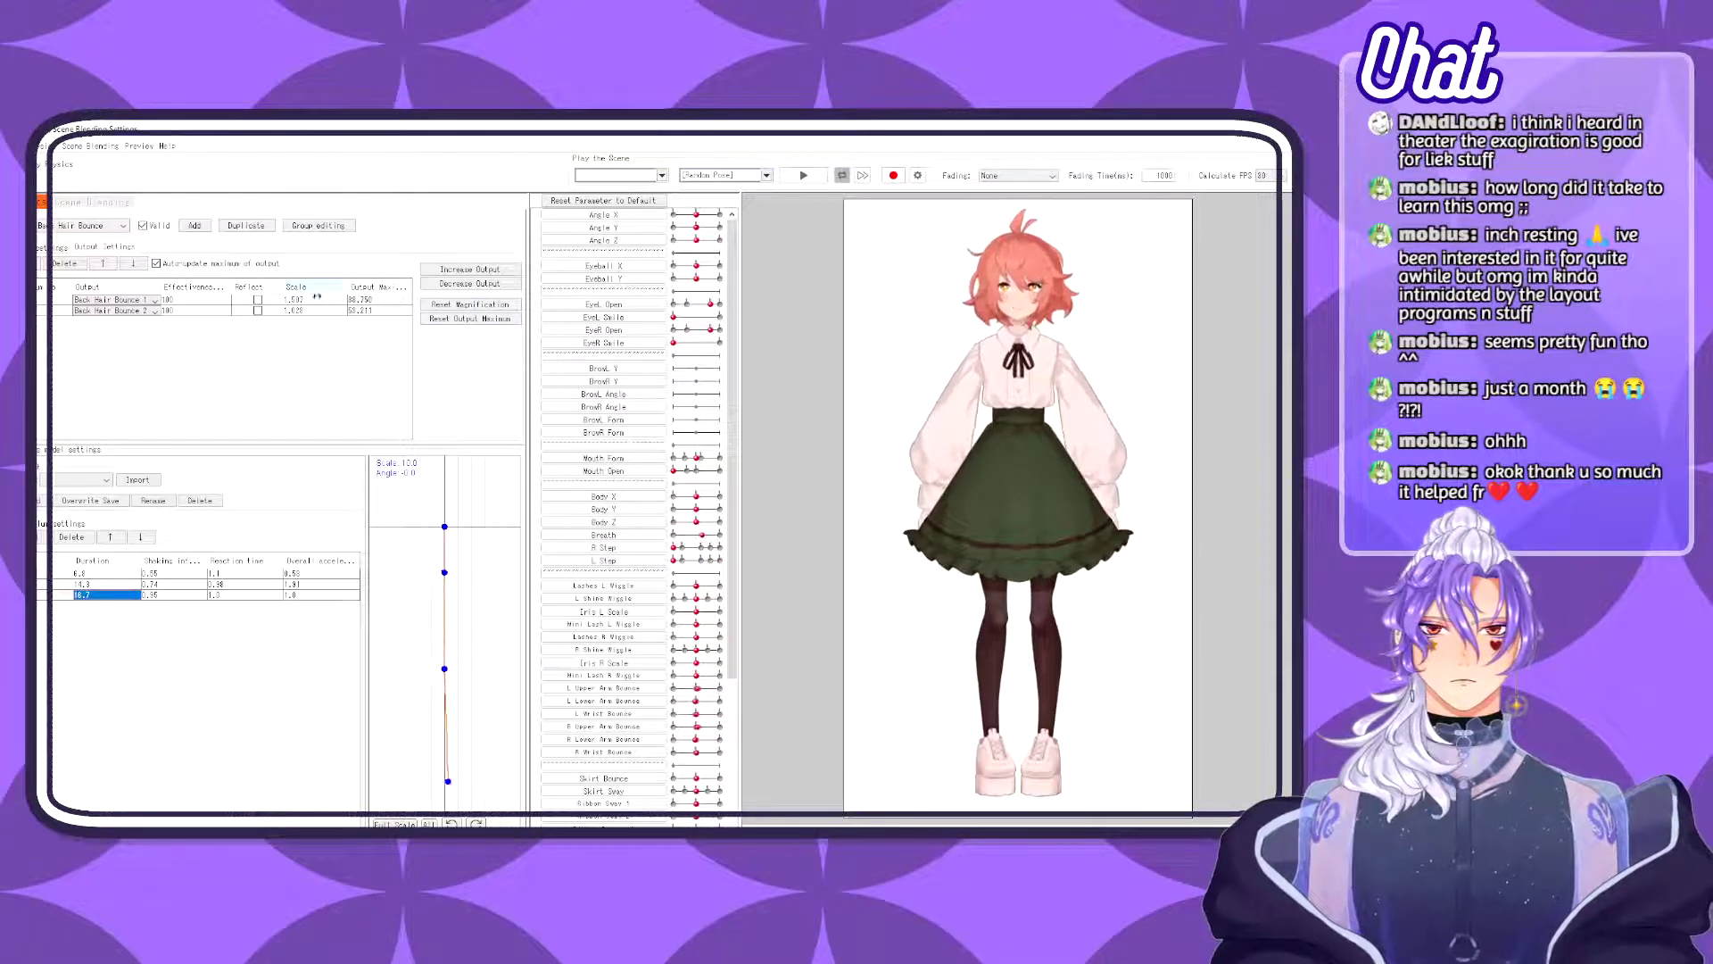
{"action": "left_click_drag", "start_coordinate": [311, 300], "coordinate": [319, 300]}
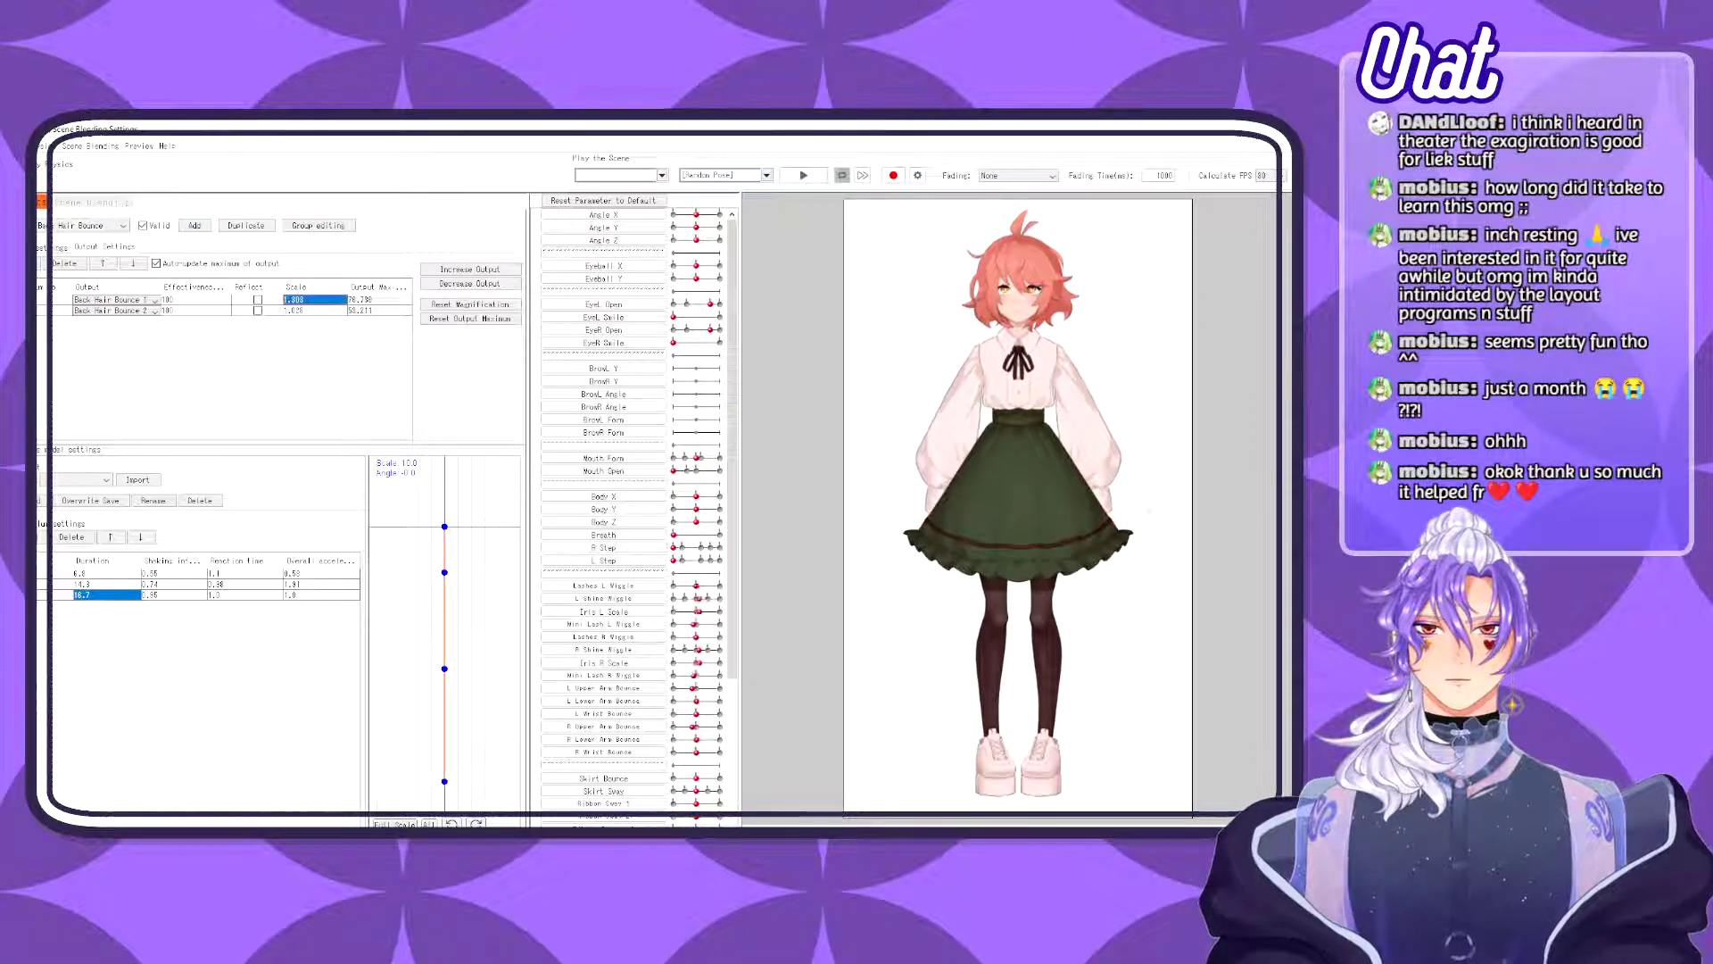
{"action": "mouse_move", "coordinate": [999, 714]}
{"action": "left_mouse_down"}
{"action": "mouse_move", "coordinate": [862, 753]}
{"action": "mouse_move", "coordinate": [974, 711]}
{"action": "left_mouse_up"}
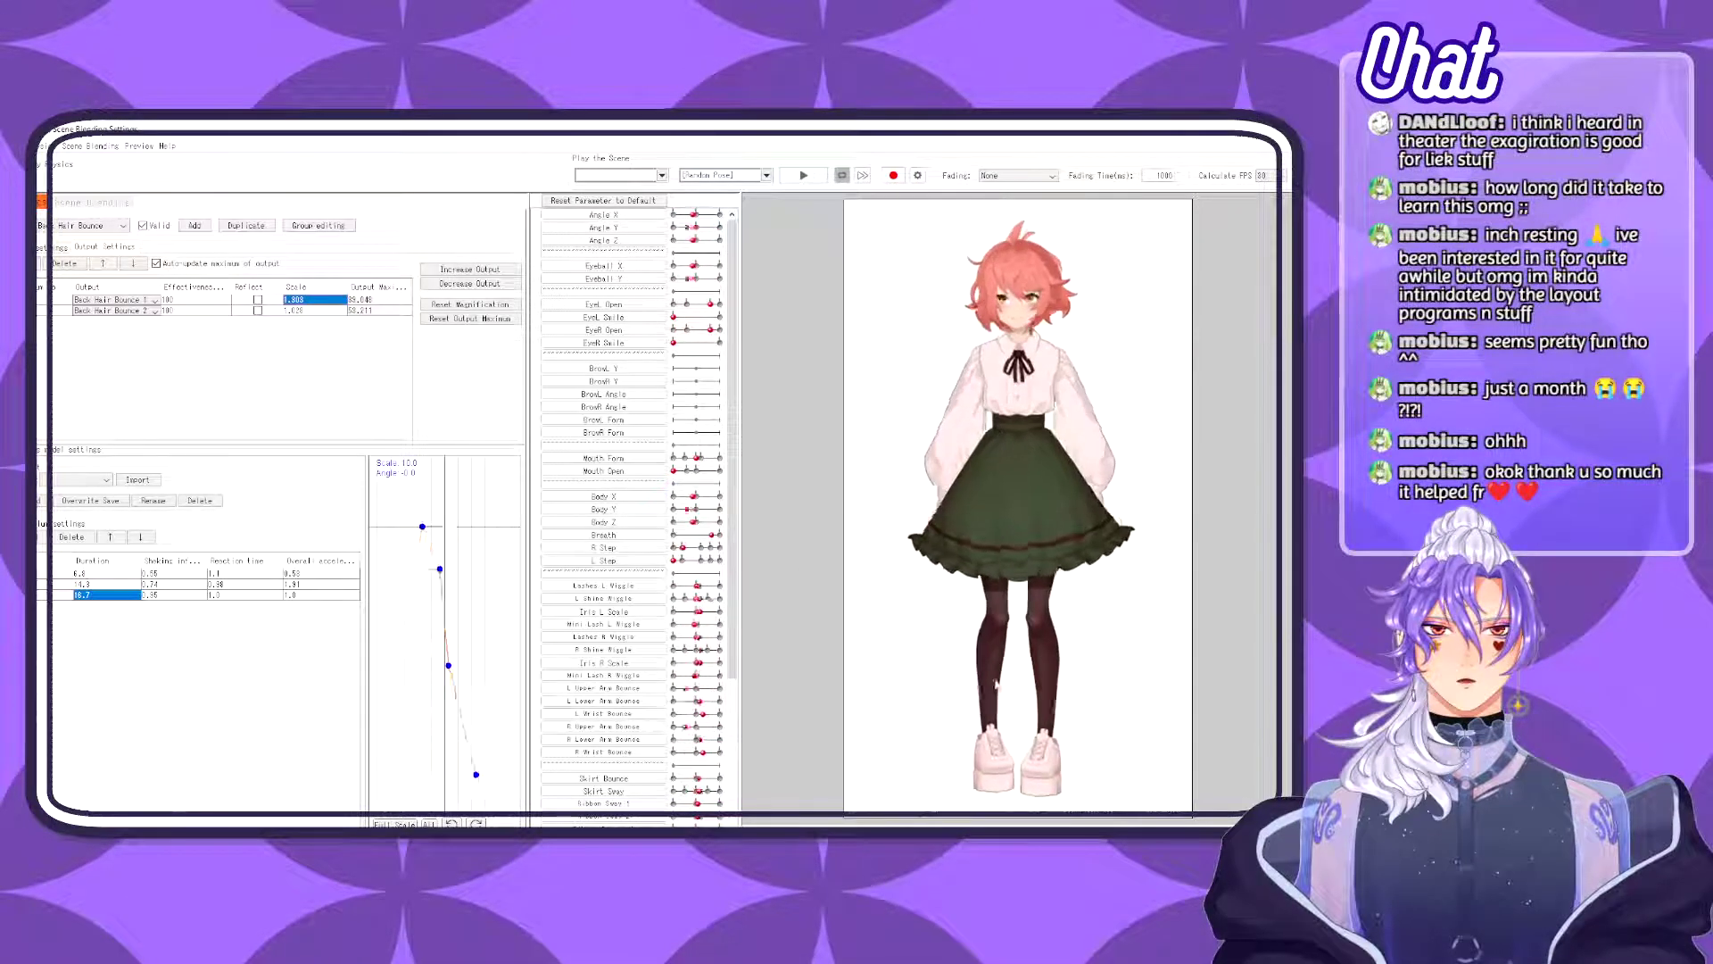
- Refine the Back Hair Bounce 1 output scale and the last pendulum point's shaking influence, and test the hair bounce in several directions
{"action": "double_click", "coordinate": [299, 300]}
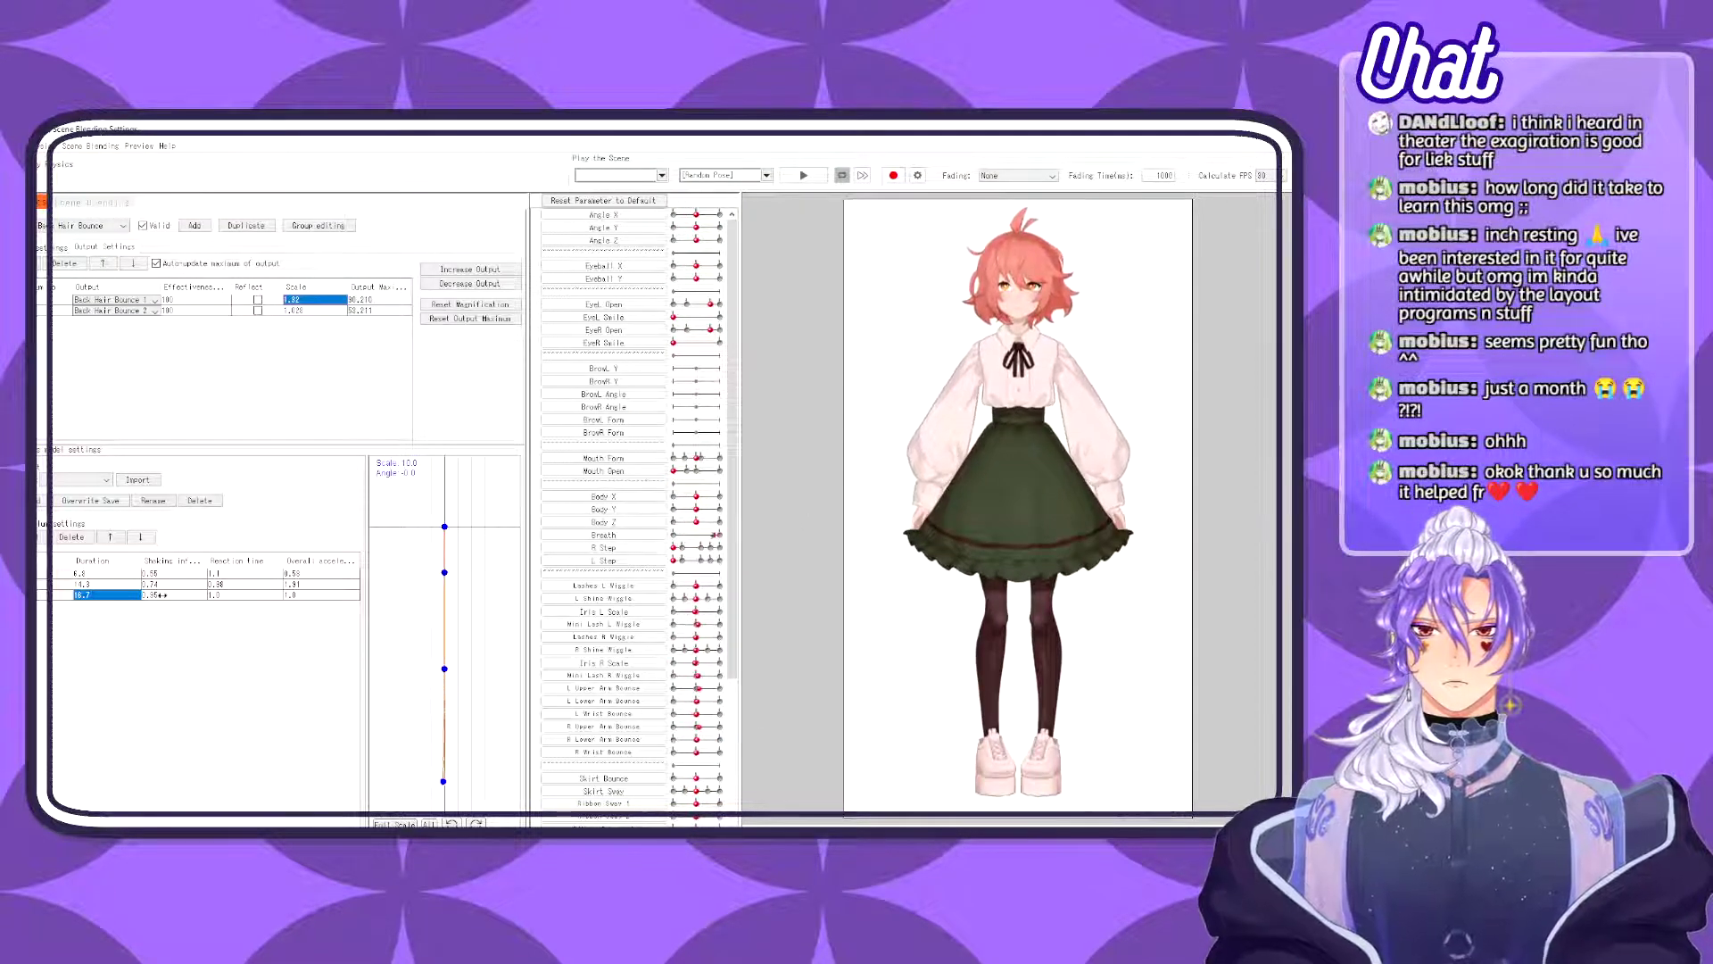
{"action": "left_click_drag", "start_coordinate": [162, 595], "coordinate": [146, 595]}
{"action": "left_click_drag", "start_coordinate": [925, 637], "coordinate": [1000, 341]}
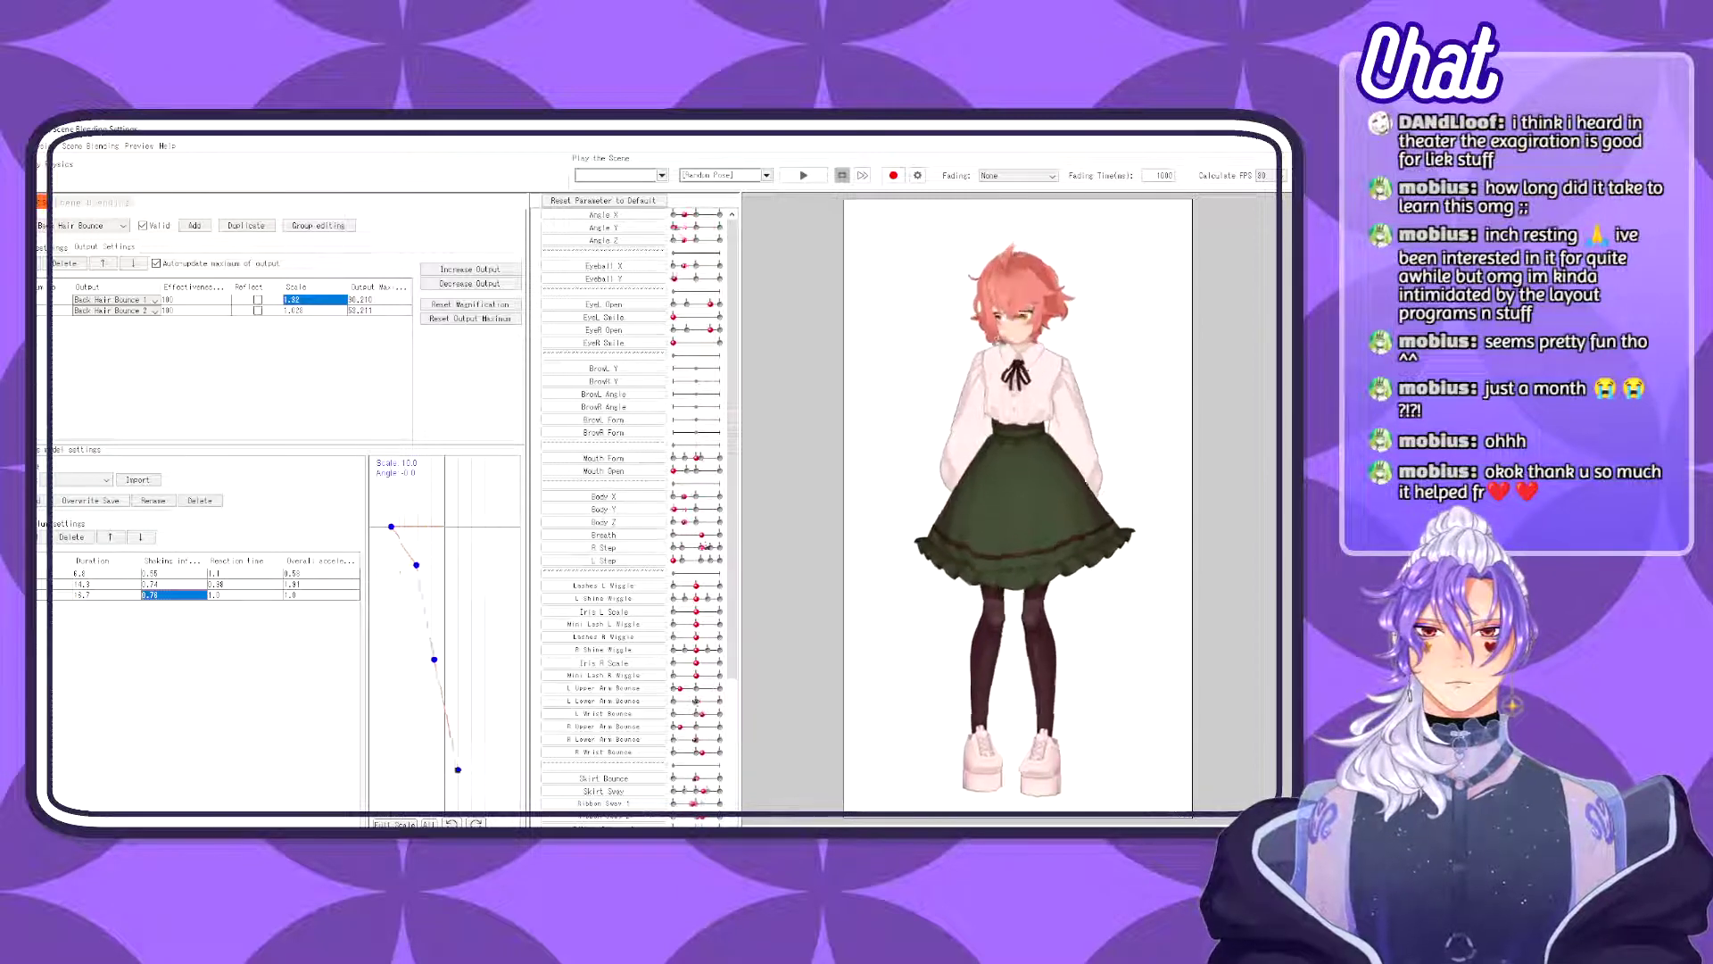
{"action": "left_click_drag", "start_coordinate": [938, 746], "coordinate": [982, 750]}
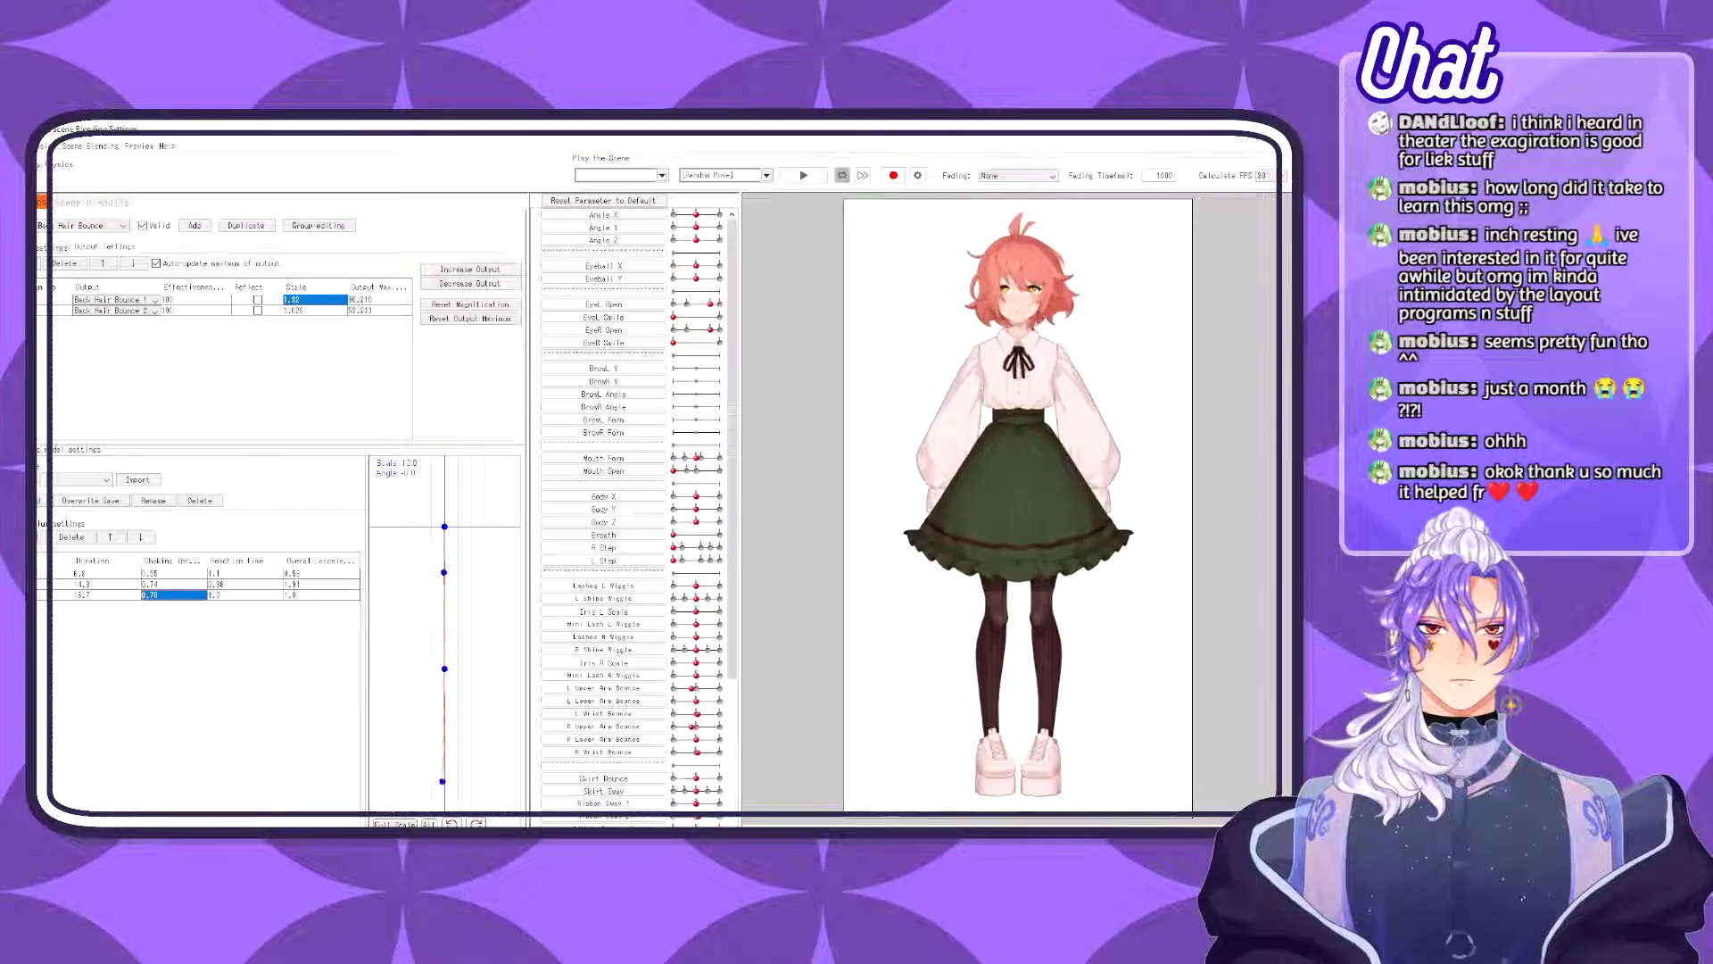
{"action": "left_click_drag", "start_coordinate": [969, 283], "coordinate": [1252, 210]}
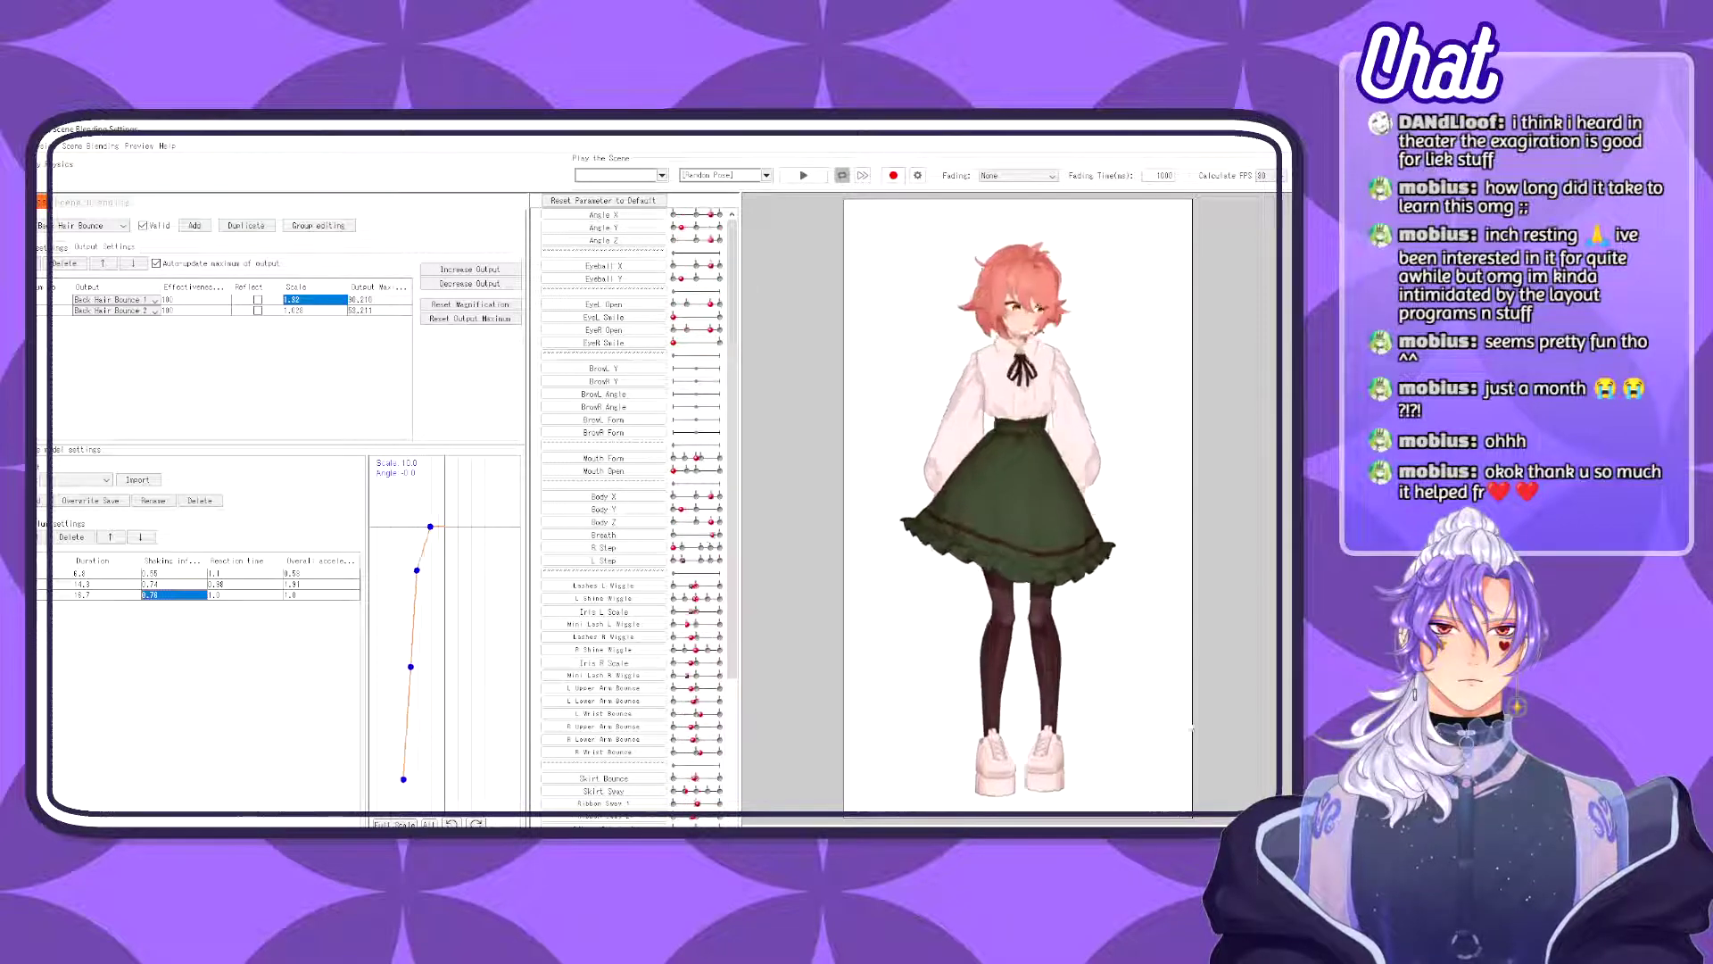
{"action": "left_click_drag", "start_coordinate": [993, 257], "coordinate": [1047, 629]}
{"action": "left_click_drag", "start_coordinate": [968, 580], "coordinate": [1098, 682]}
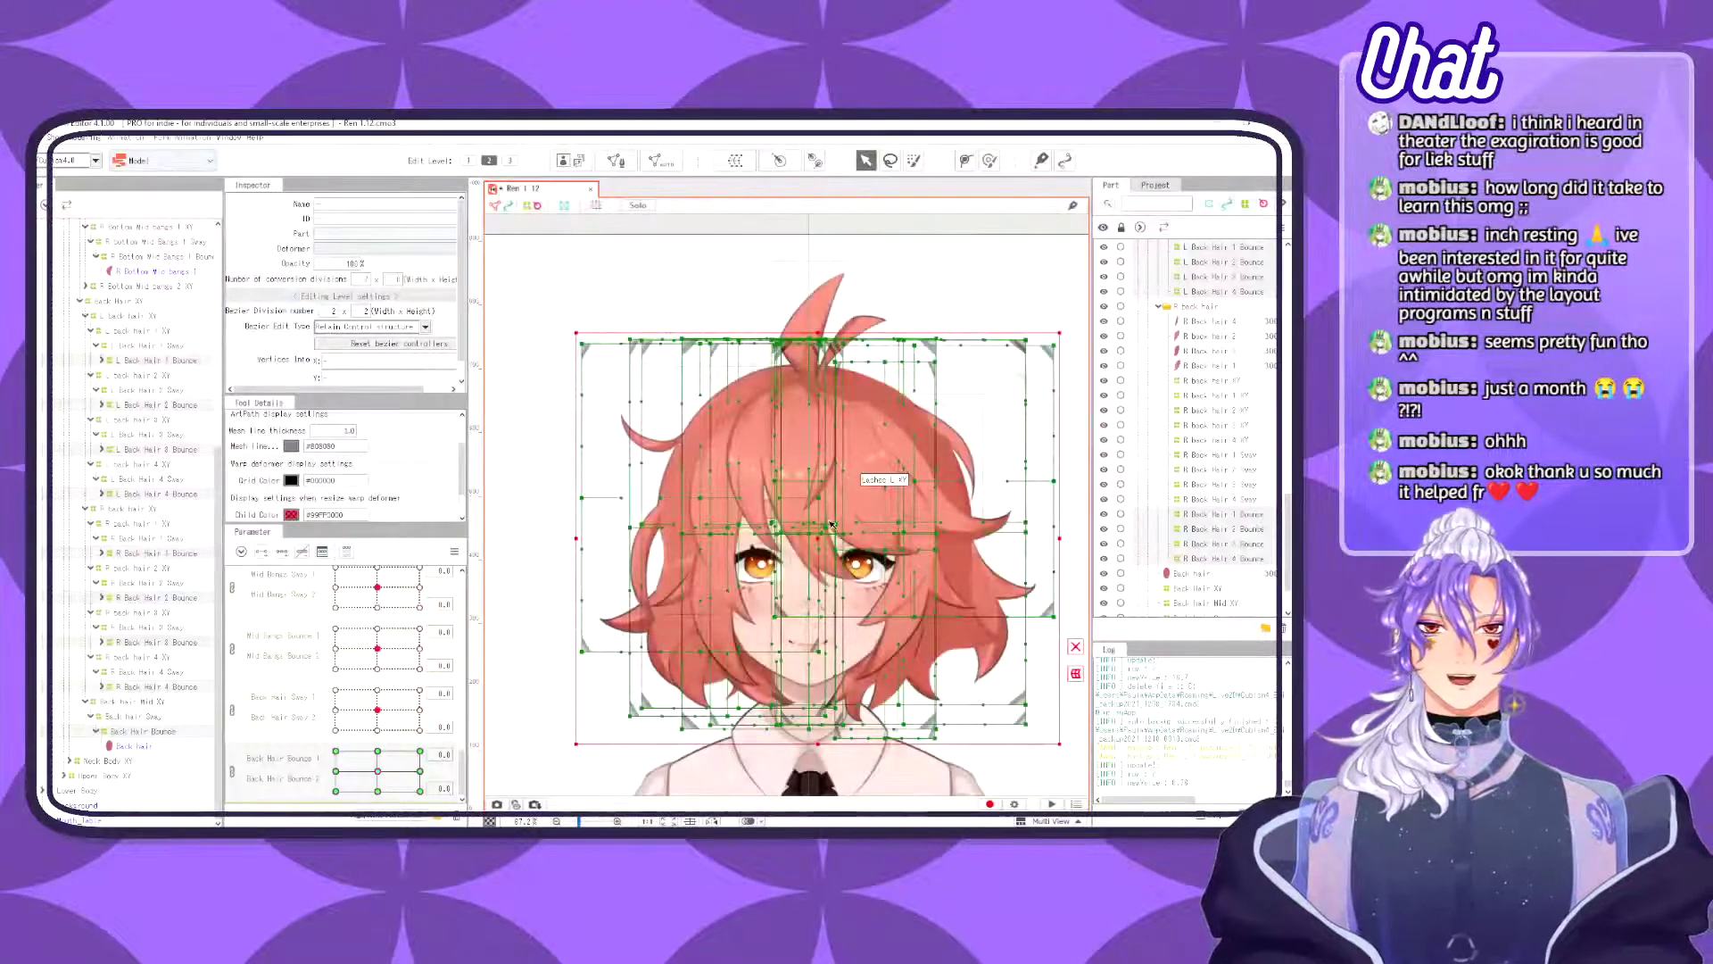
- Open the Example model as a reference alongside the current character model
{"action": "scroll", "coordinate": [846, 616], "scroll_direction": "down", "scroll_amount": 5}
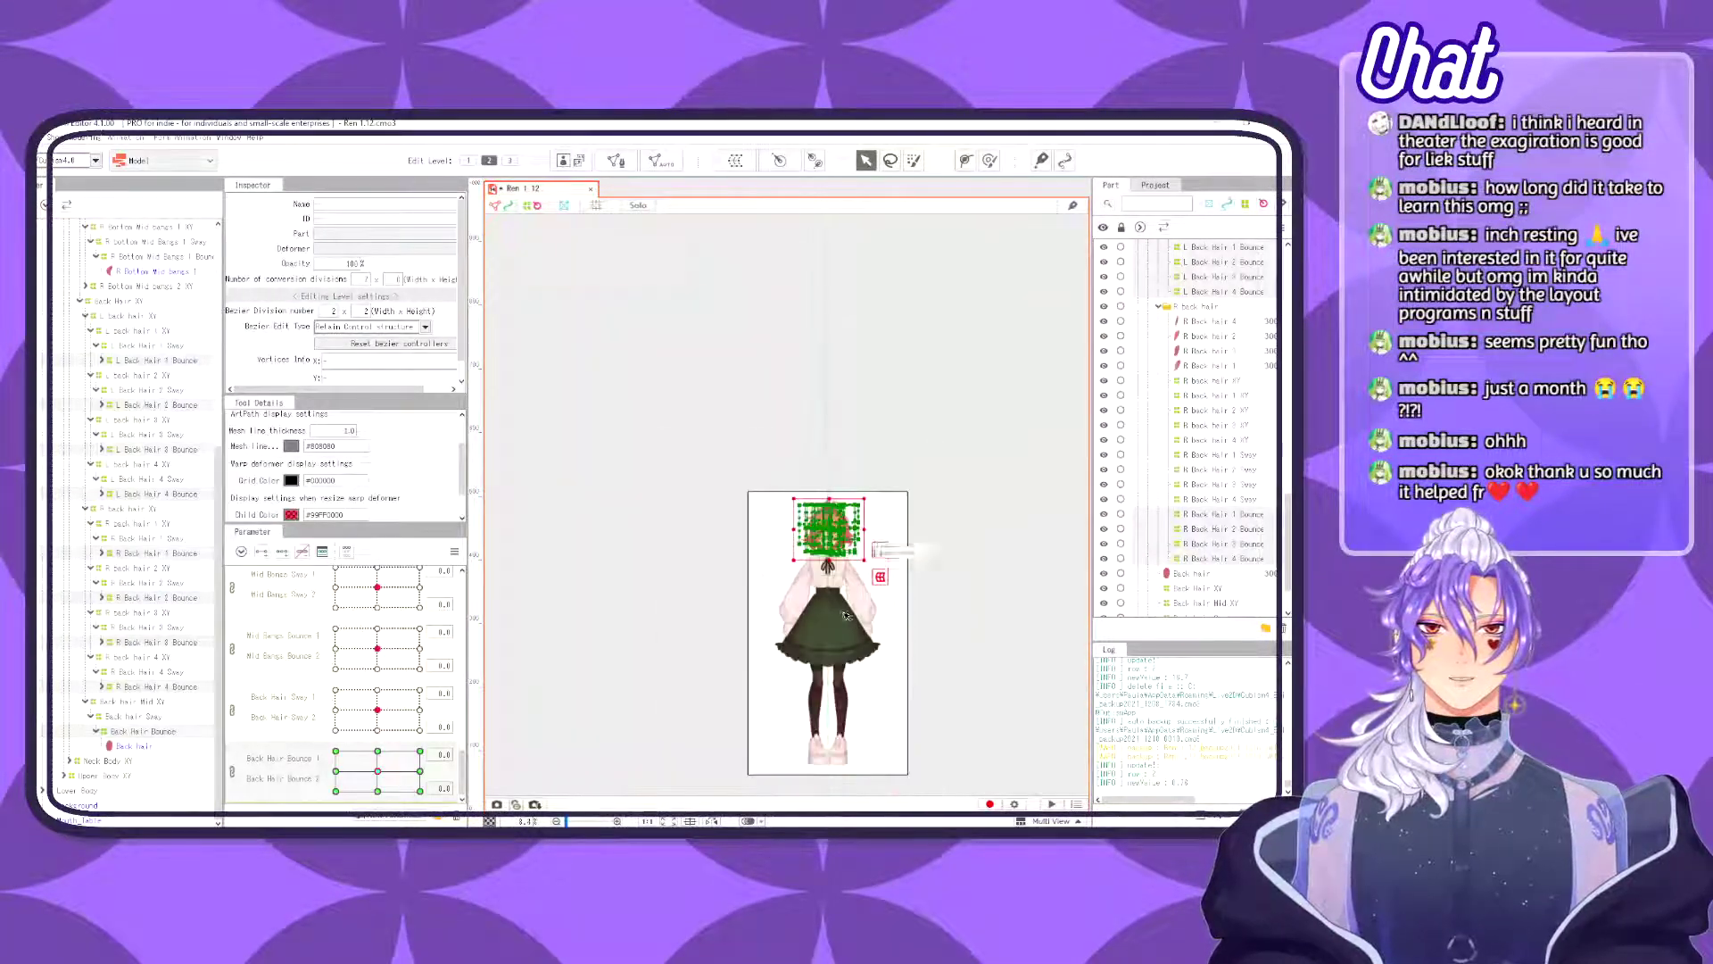
{"action": "scroll", "coordinate": [846, 615], "scroll_direction": "up", "scroll_amount": 3}
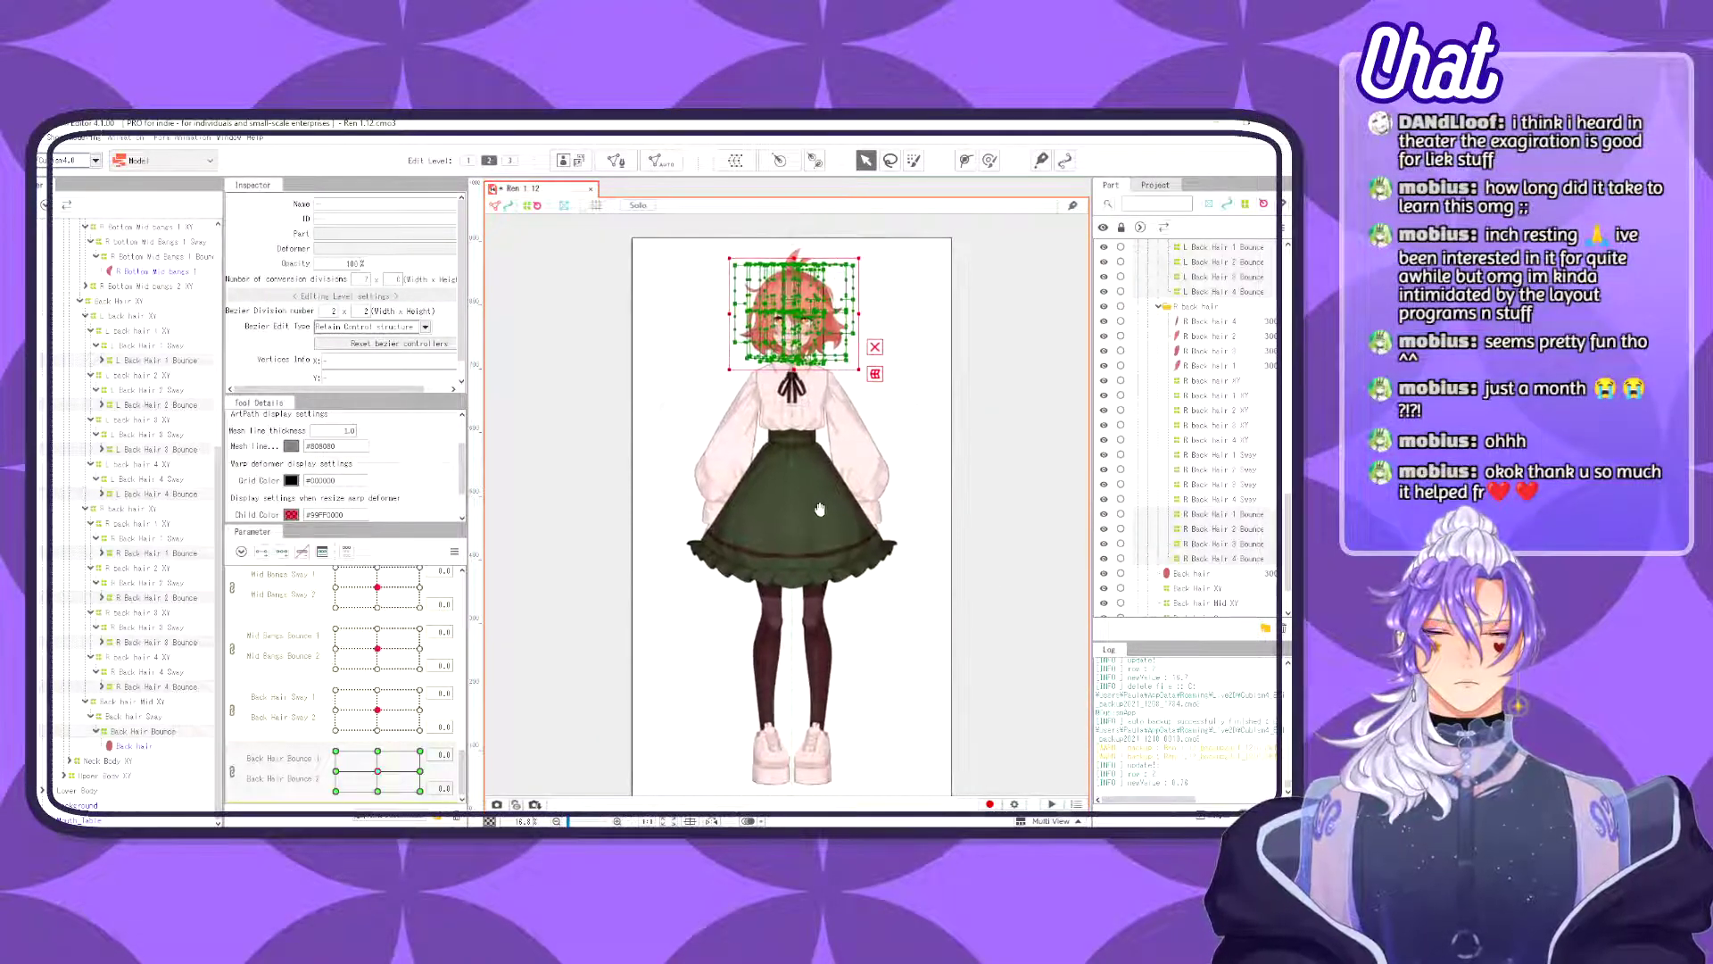
{"action": "left_click", "coordinate": [40, 137]}
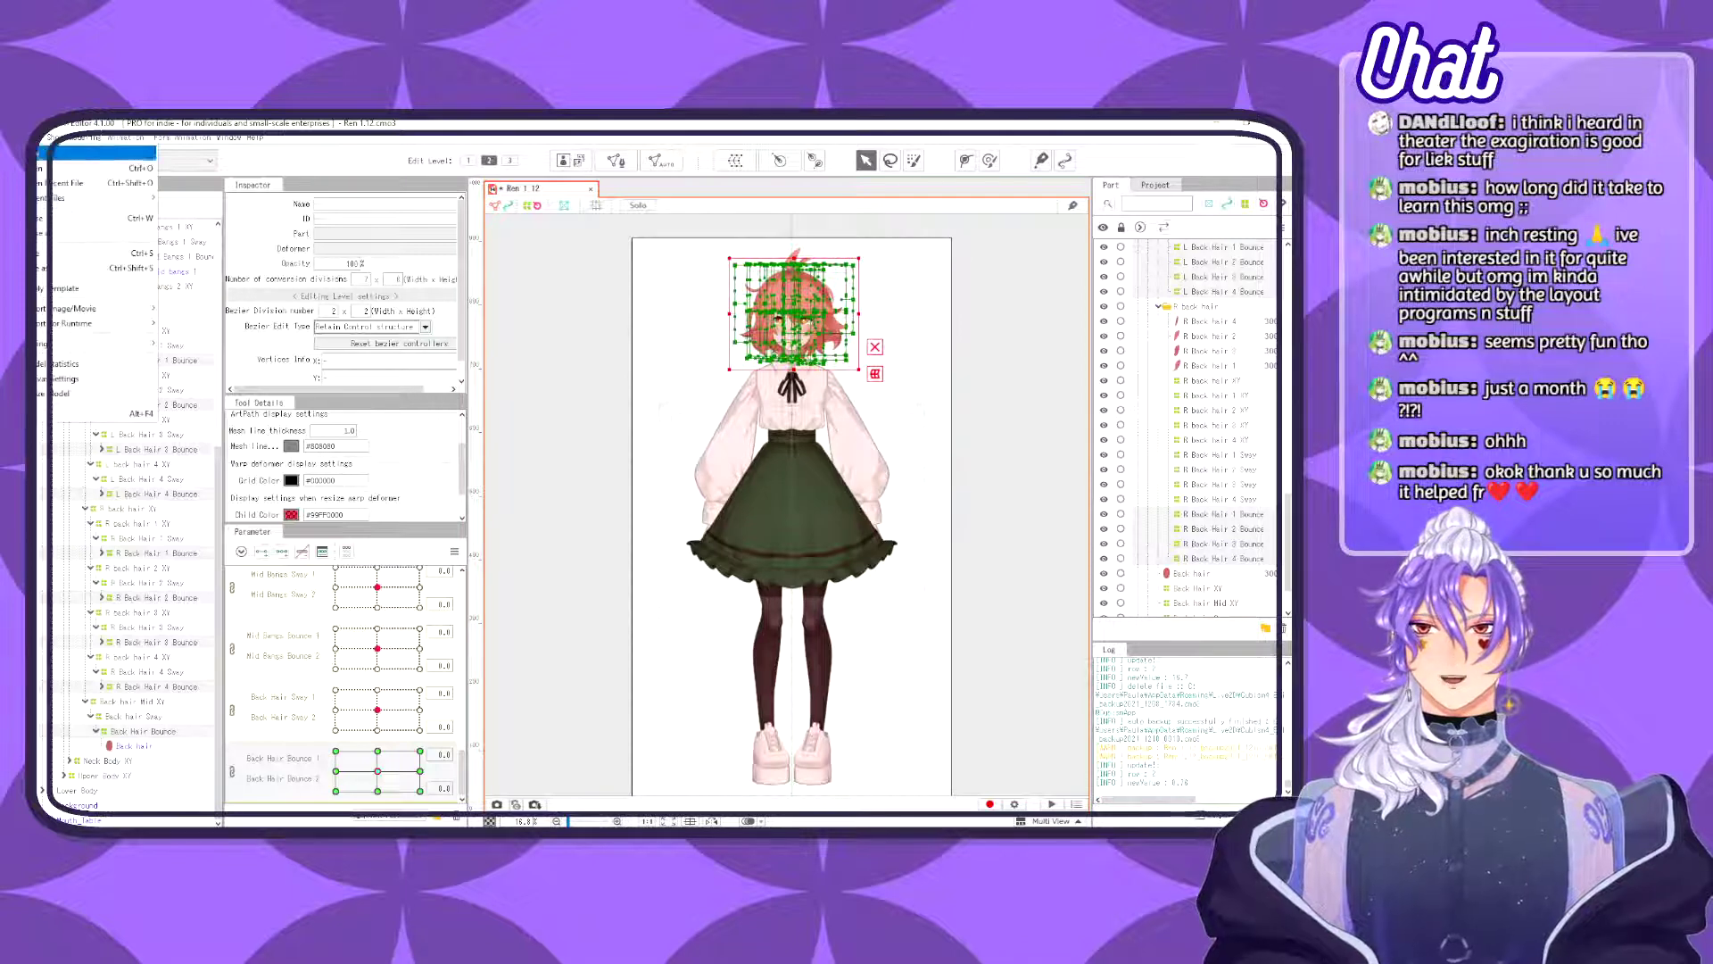
{"action": "mouse_move", "coordinate": [95, 198]}
{"action": "left_click", "coordinate": [232, 242]}
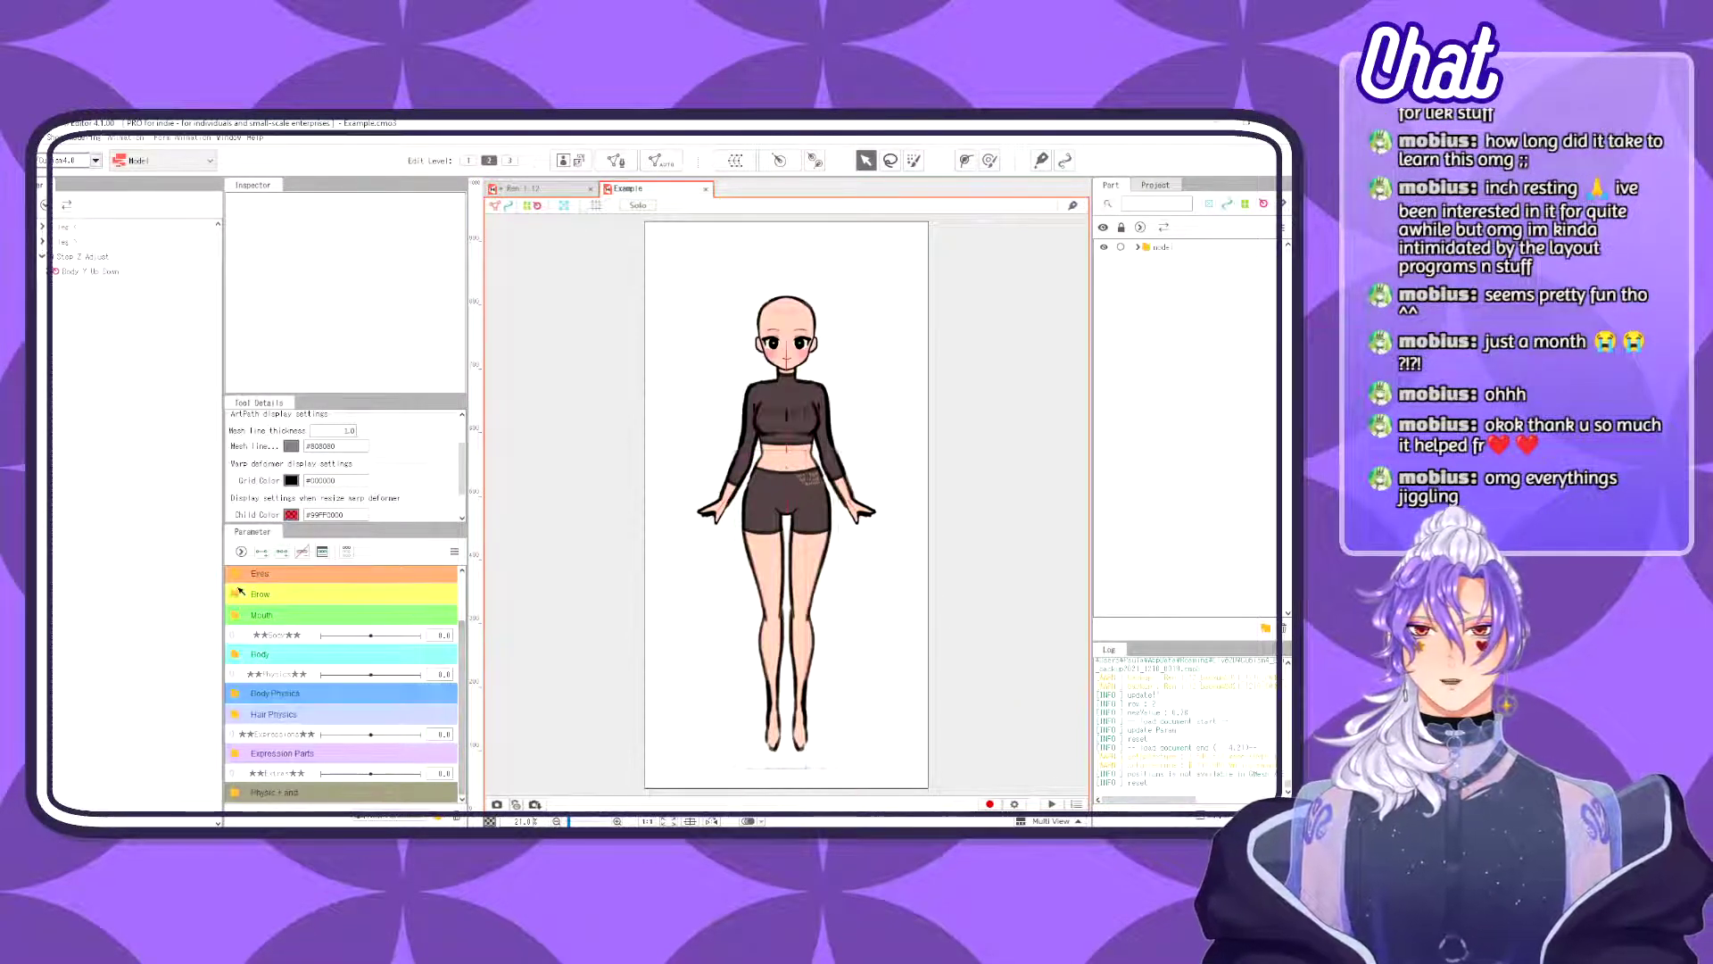
- Open the Example model's Physics/Scene Blending Settings, examine how the body reacts to physics, and close the window
{"action": "scroll", "coordinate": [259, 600], "scroll_direction": "up", "scroll_amount": 2}
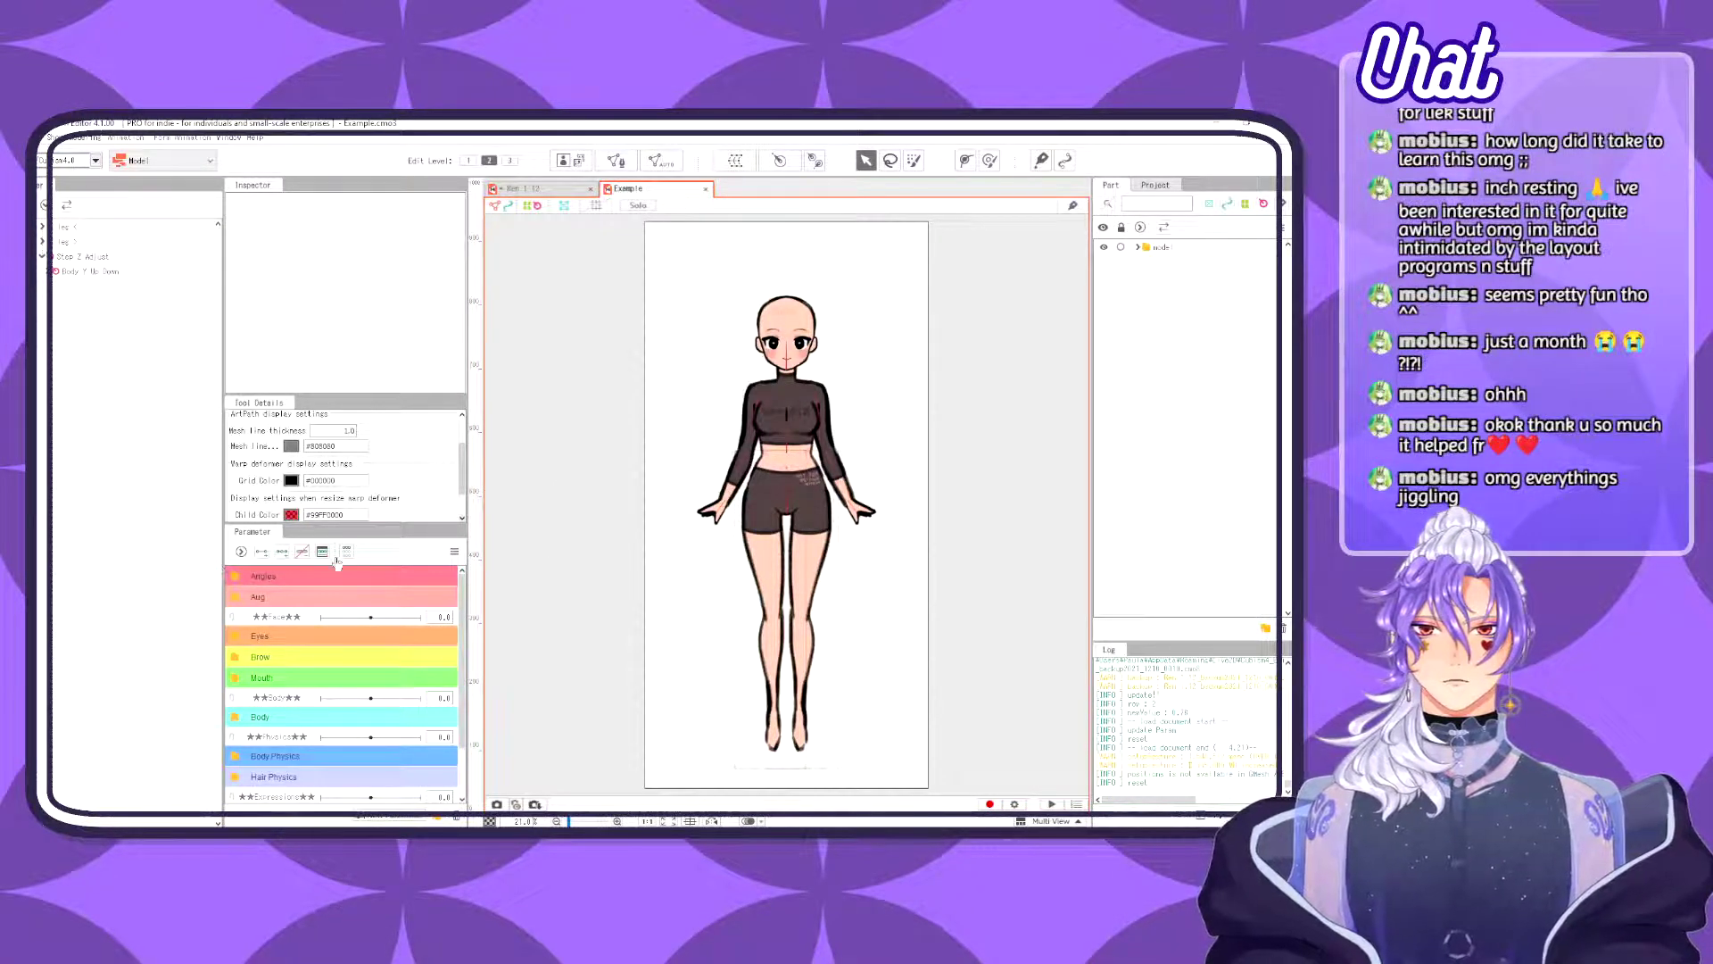
{"action": "left_click", "coordinate": [96, 141]}
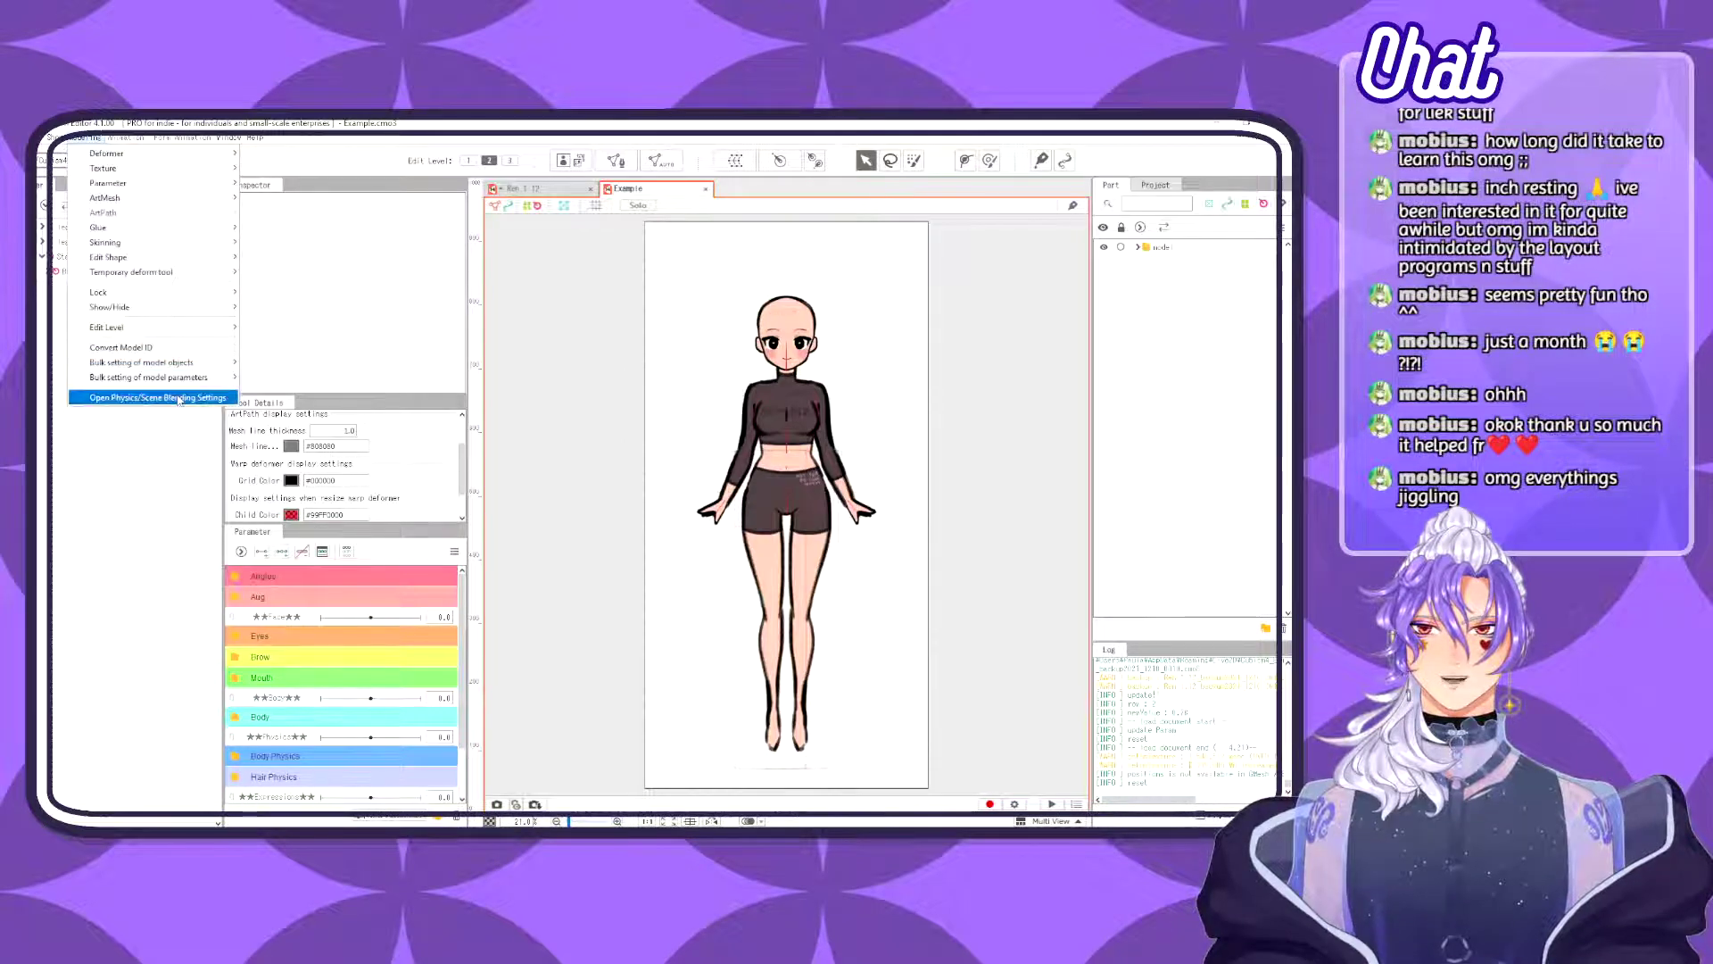
{"action": "left_click", "coordinate": [147, 400]}
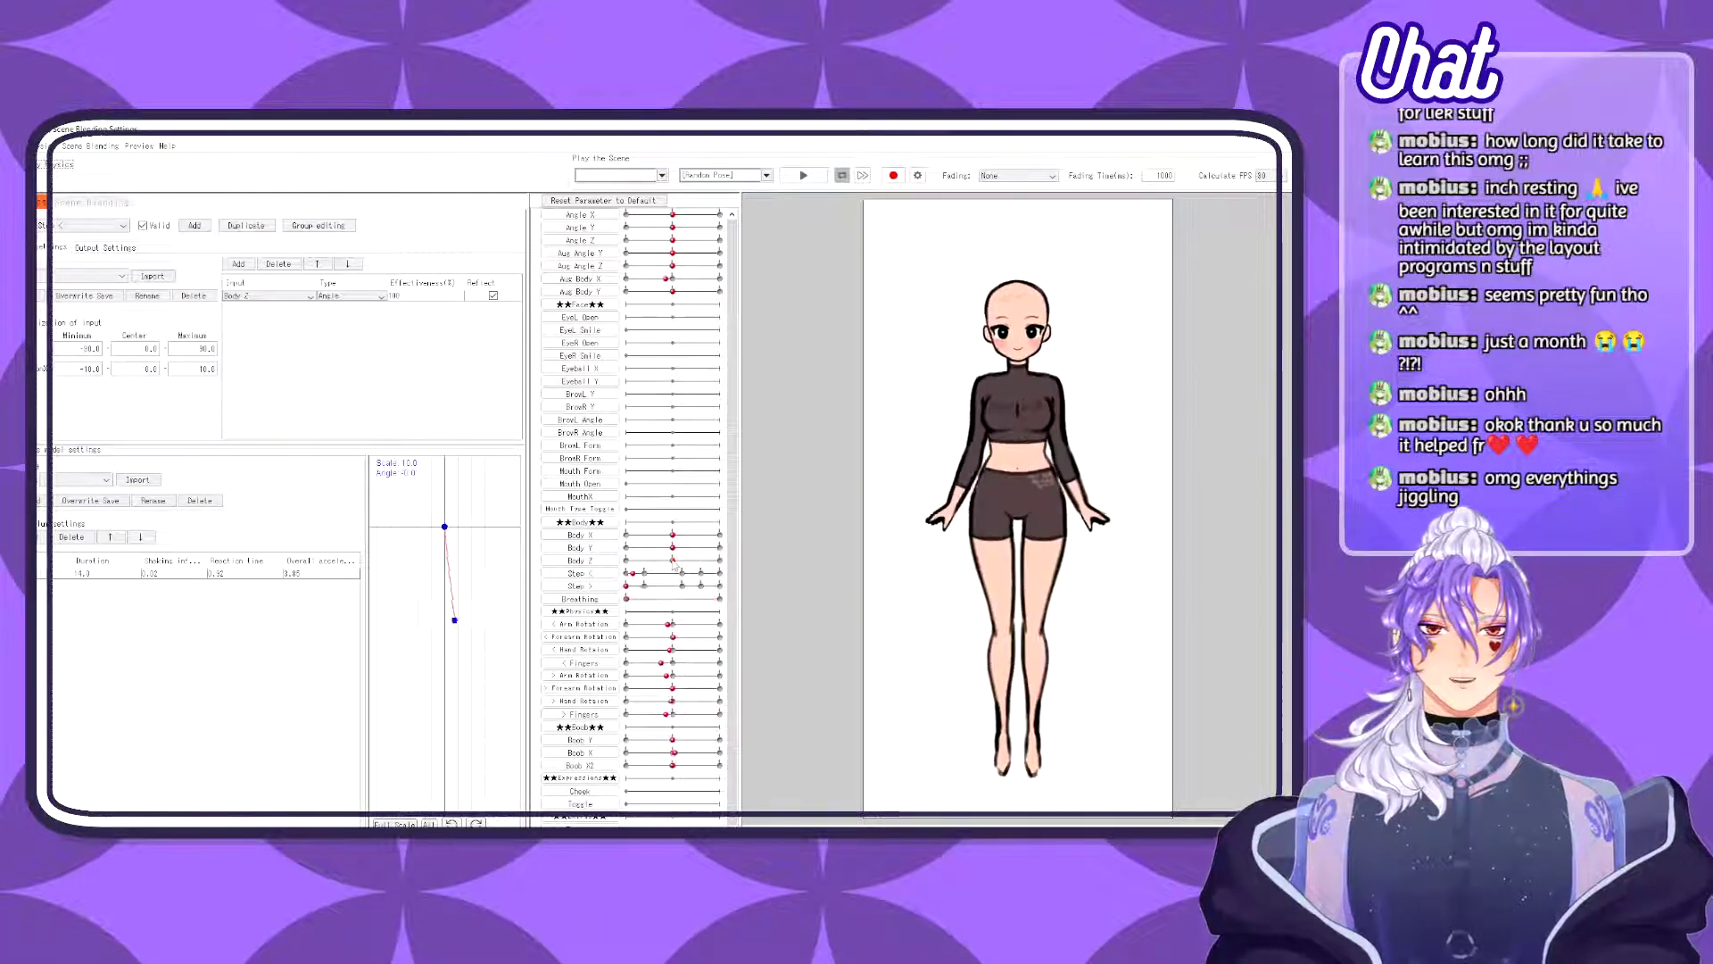
{"action": "left_click", "coordinate": [1281, 129]}
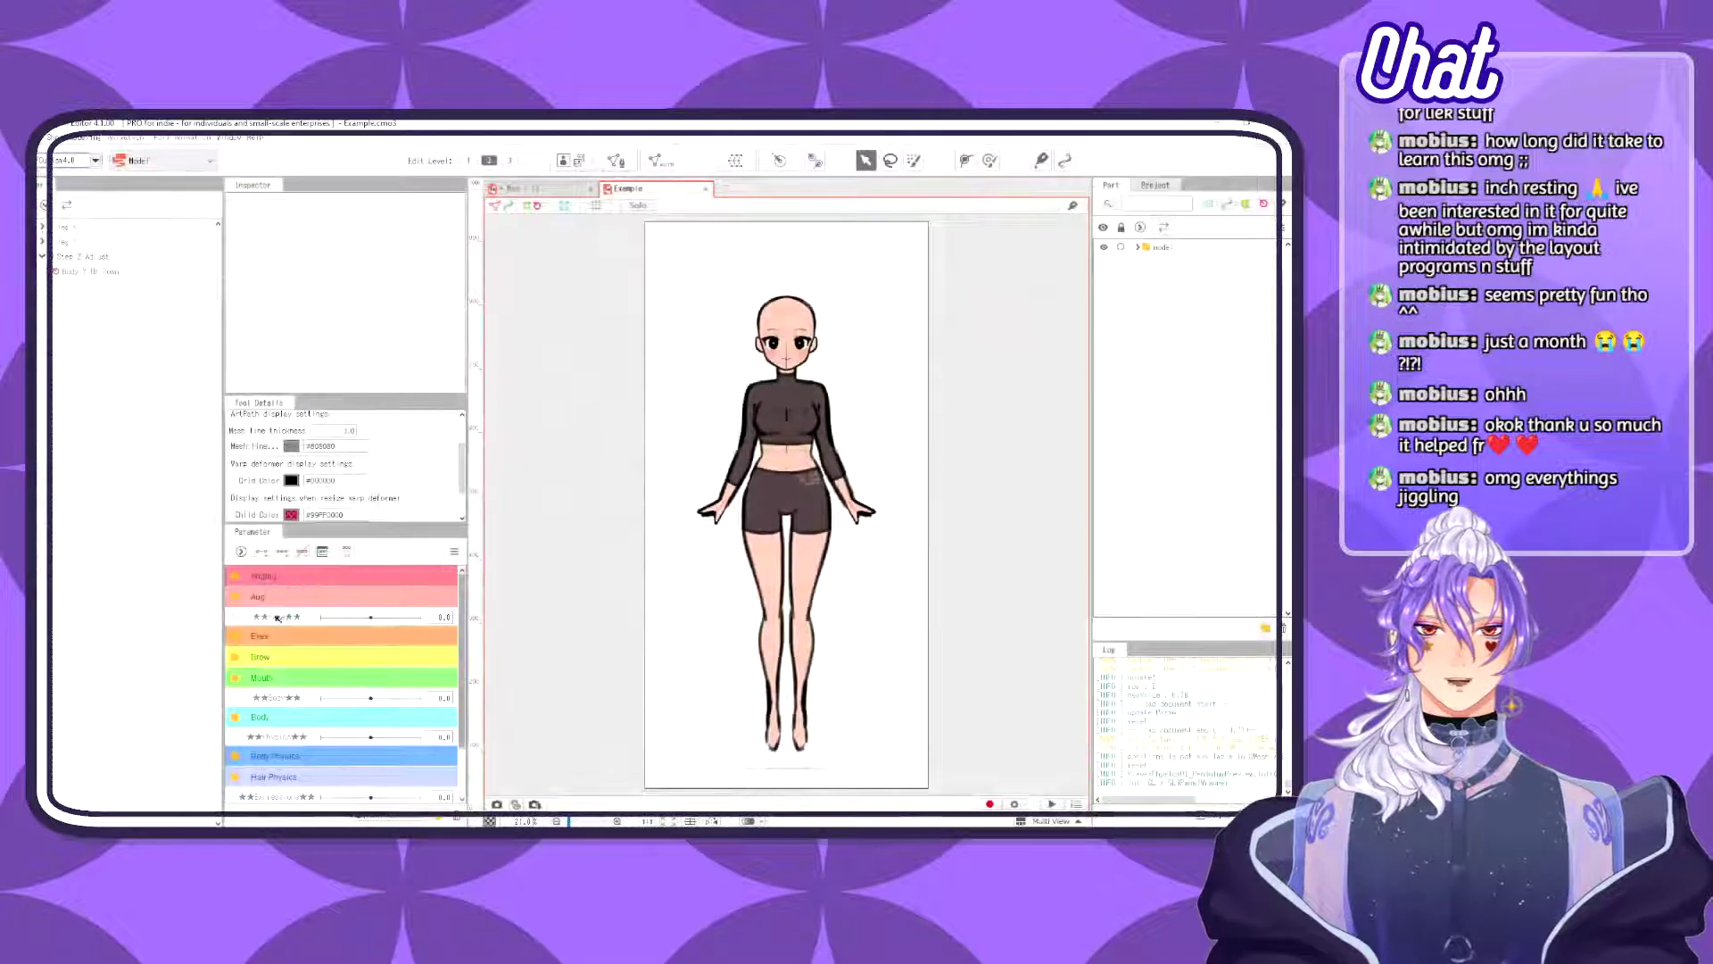
- Expand the Body parameter group of the Example model and examine its Body Y, Body Z and Step parameters
{"action": "left_click", "coordinate": [231, 719]}
{"action": "scroll", "coordinate": [378, 739], "scroll_direction": "down", "scroll_amount": 1}
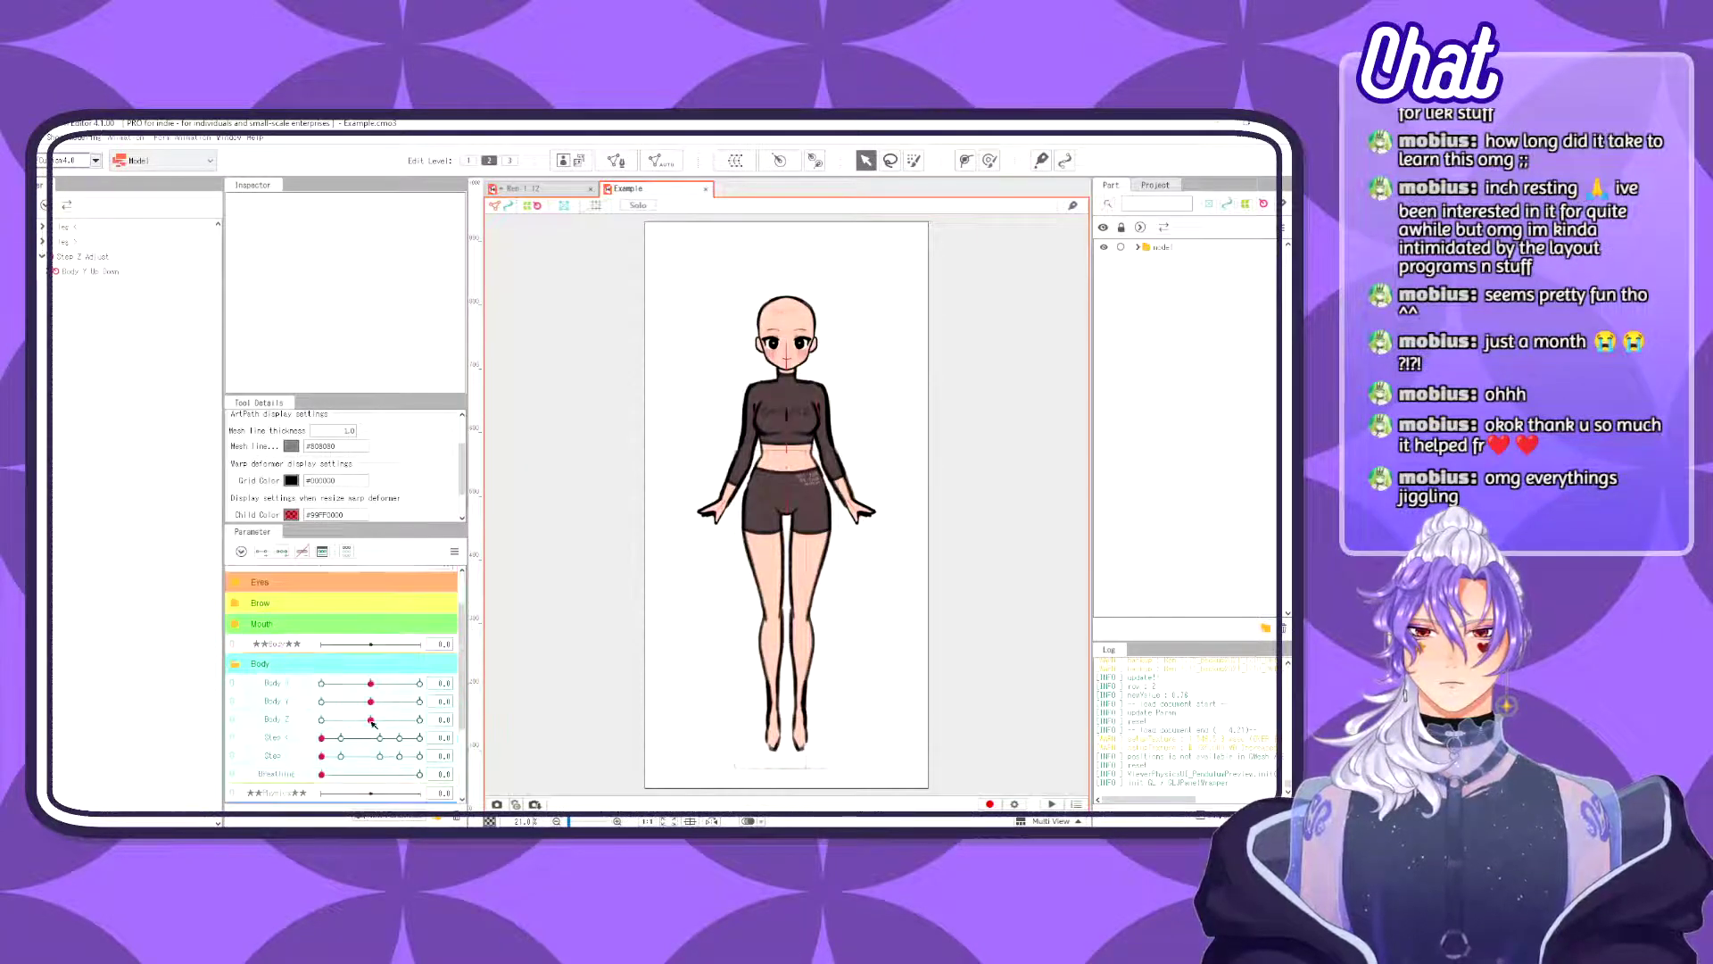
{"action": "mouse_move", "coordinate": [370, 720]}
{"action": "left_mouse_down"}
{"action": "mouse_move", "coordinate": [474, 719]}
{"action": "mouse_move", "coordinate": [272, 724]}
{"action": "mouse_move", "coordinate": [428, 720]}
{"action": "mouse_move", "coordinate": [283, 721]}
{"action": "mouse_move", "coordinate": [420, 702]}
{"action": "mouse_move", "coordinate": [294, 713]}
{"action": "mouse_move", "coordinate": [383, 706]}
{"action": "mouse_move", "coordinate": [367, 704]}
{"action": "left_mouse_up"}
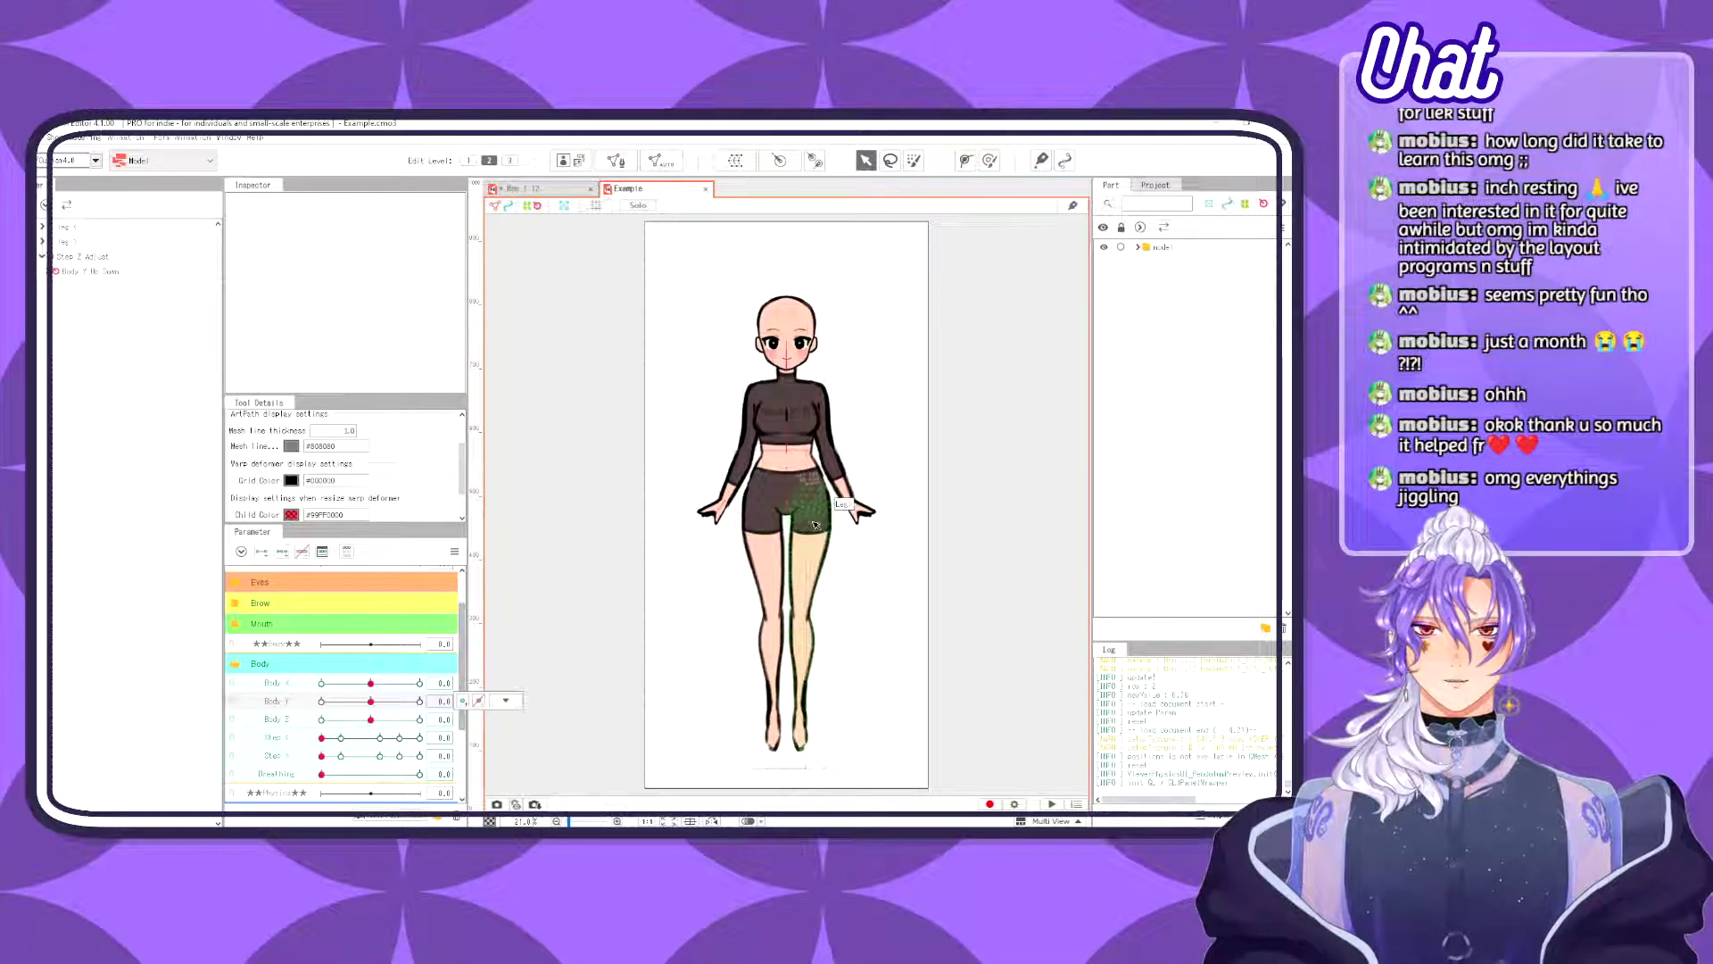
{"action": "left_click", "coordinate": [505, 701]}
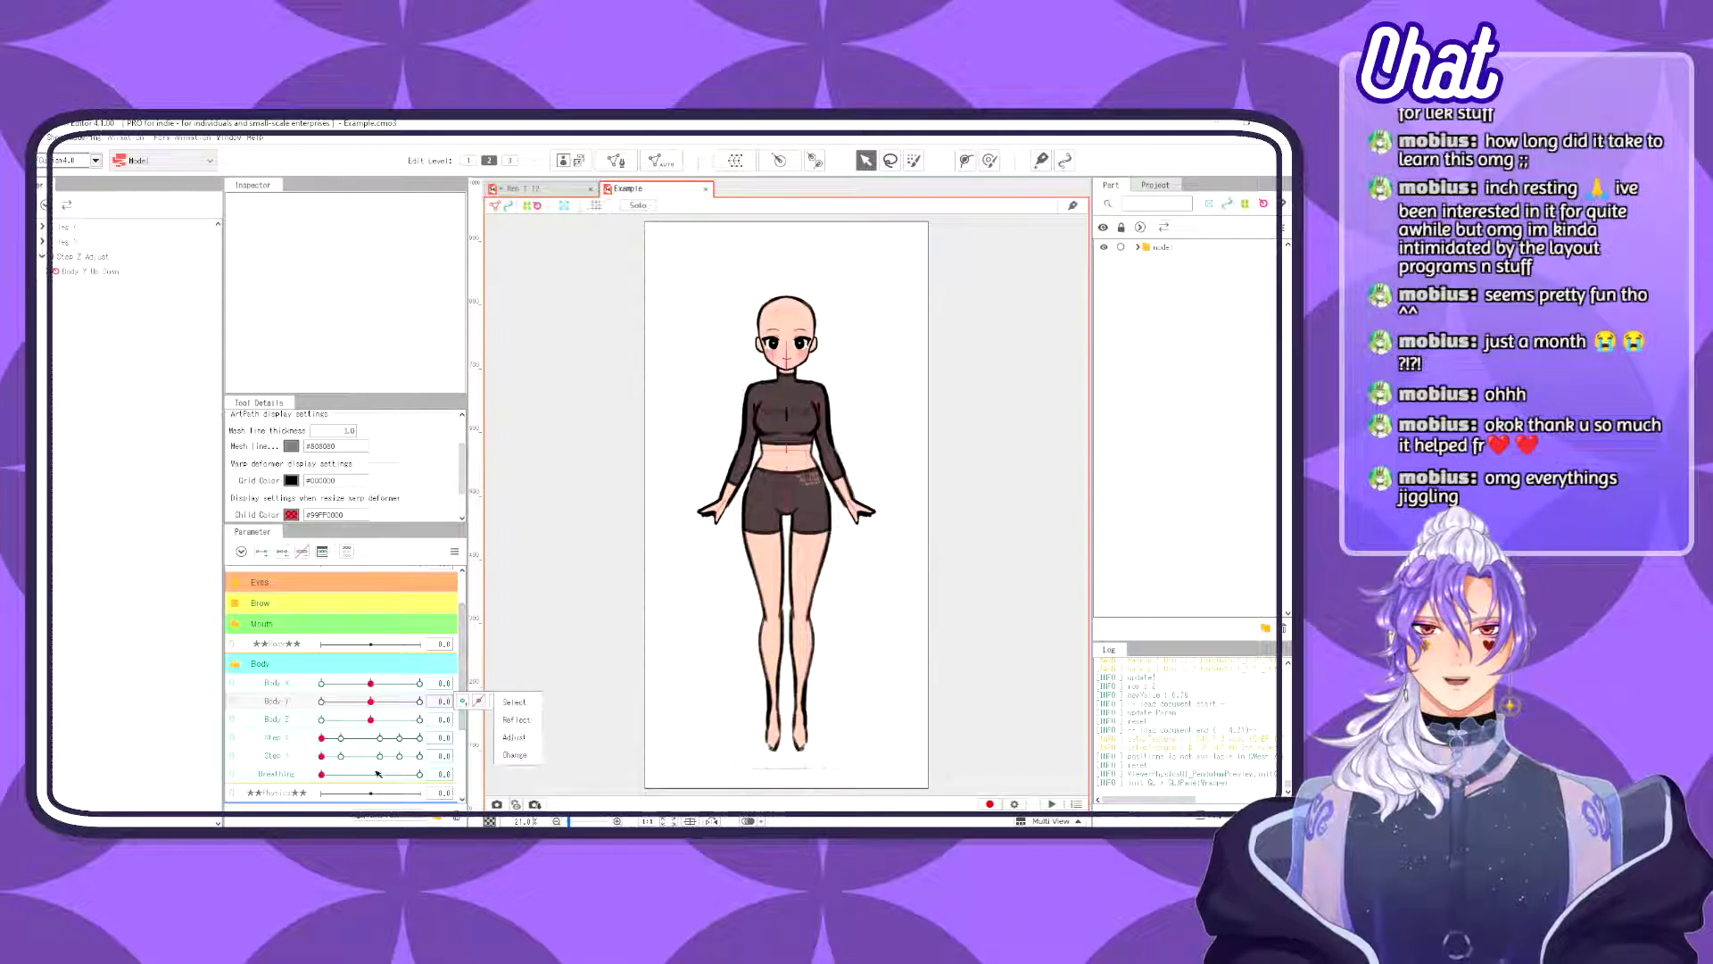
{"action": "left_click", "coordinate": [325, 740]}
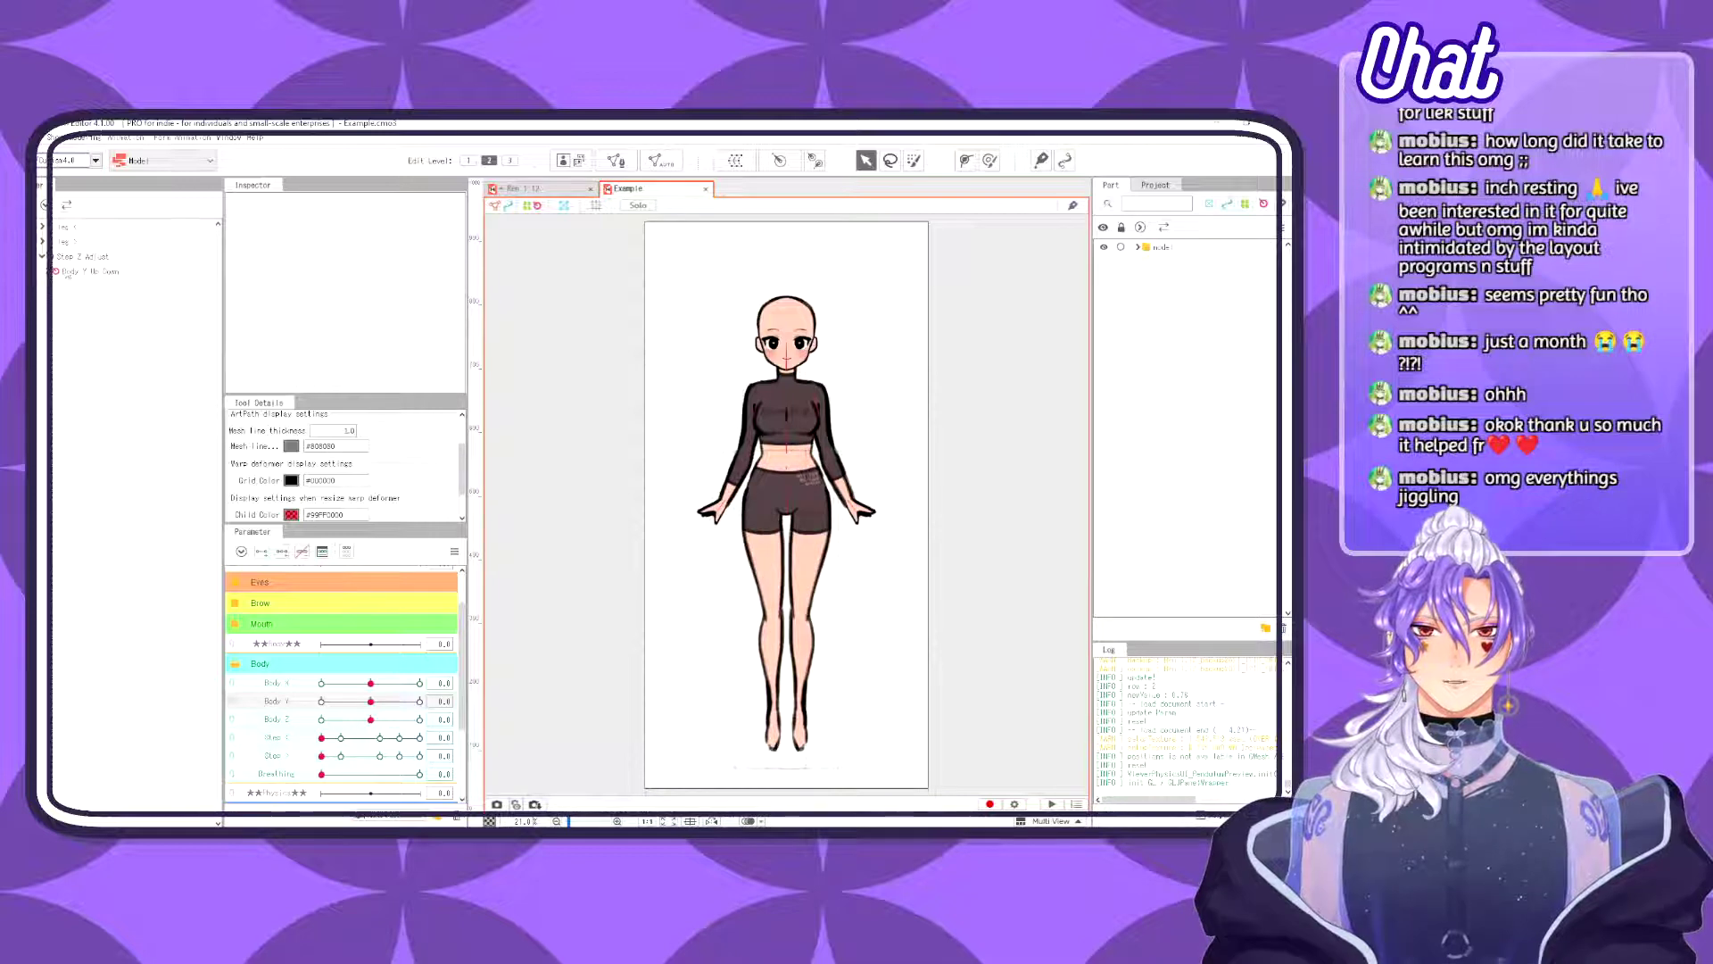
- Reopen the Example model's Physics/Scene Blending Settings, preview the body motion, and check the input choices for the Body Z physics input
{"action": "left_click", "coordinate": [78, 140]}
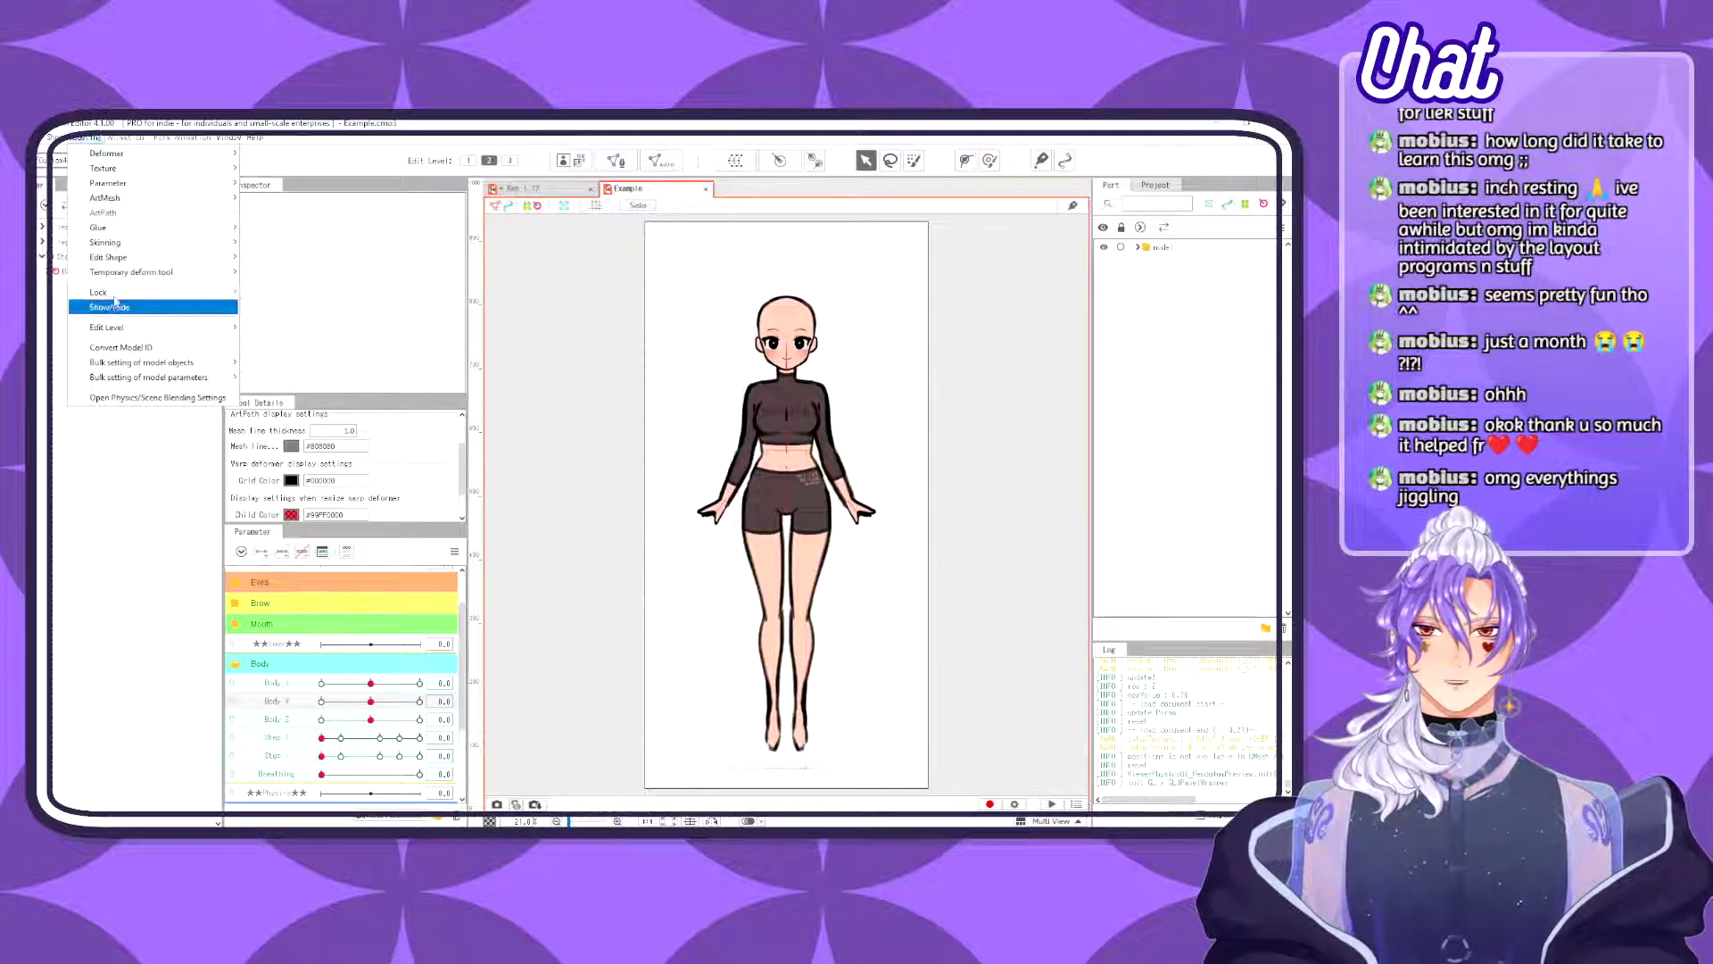
{"action": "left_click", "coordinate": [139, 398]}
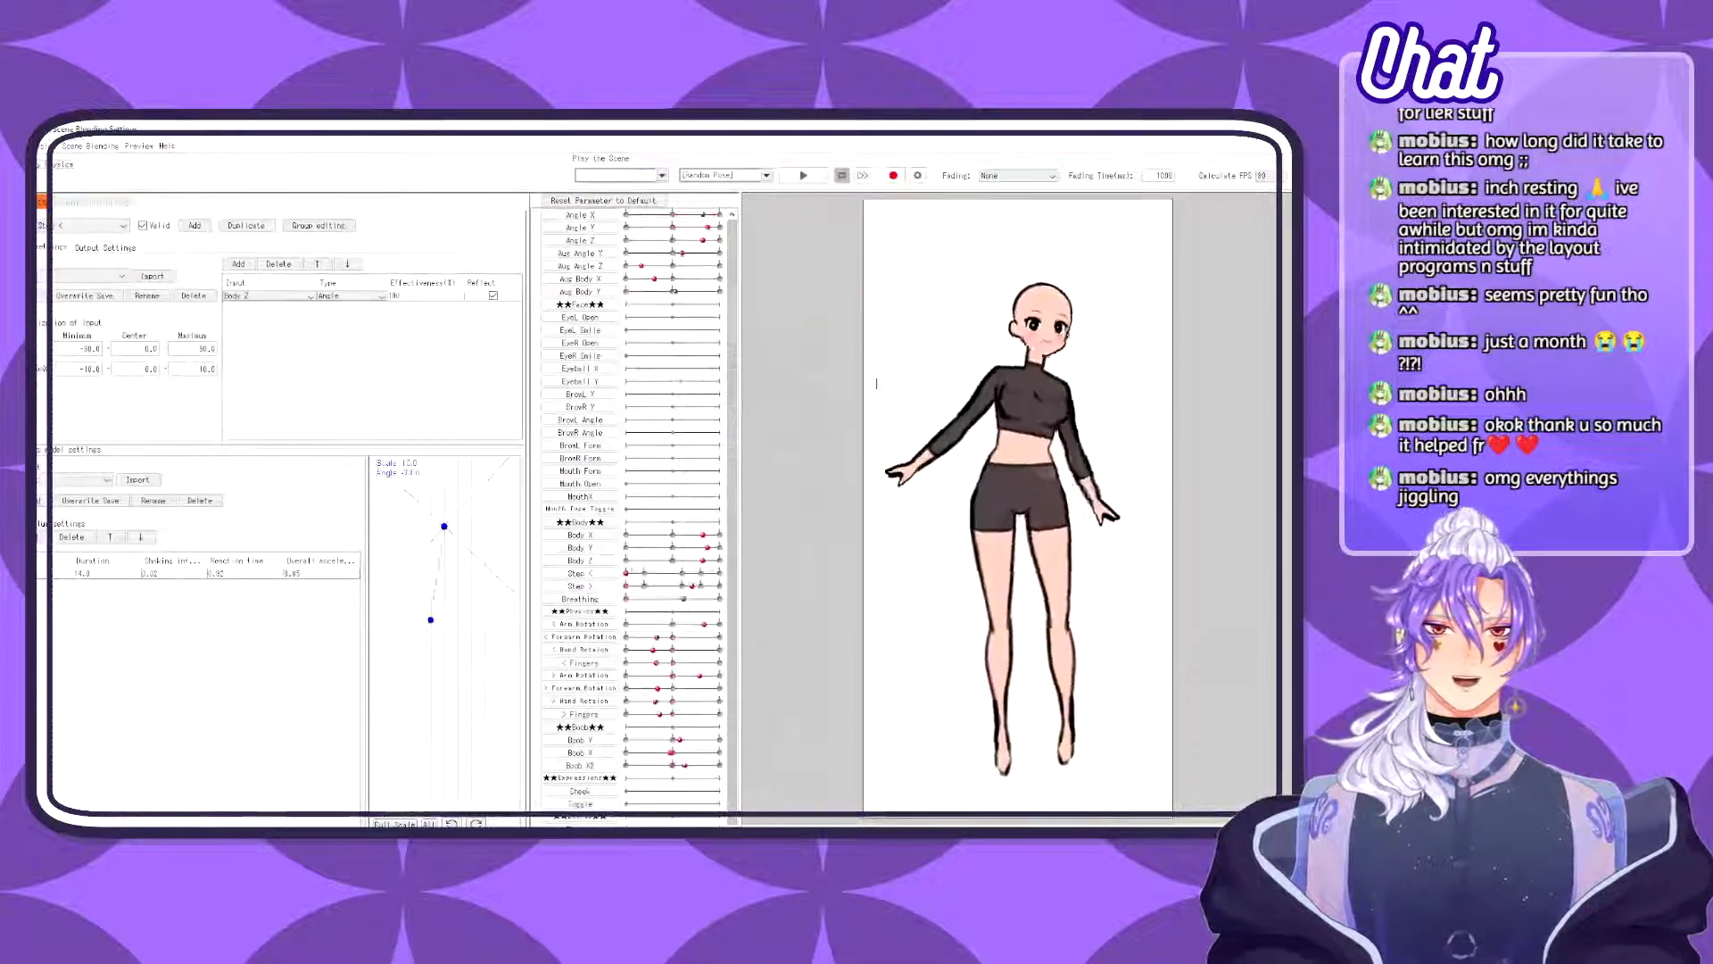
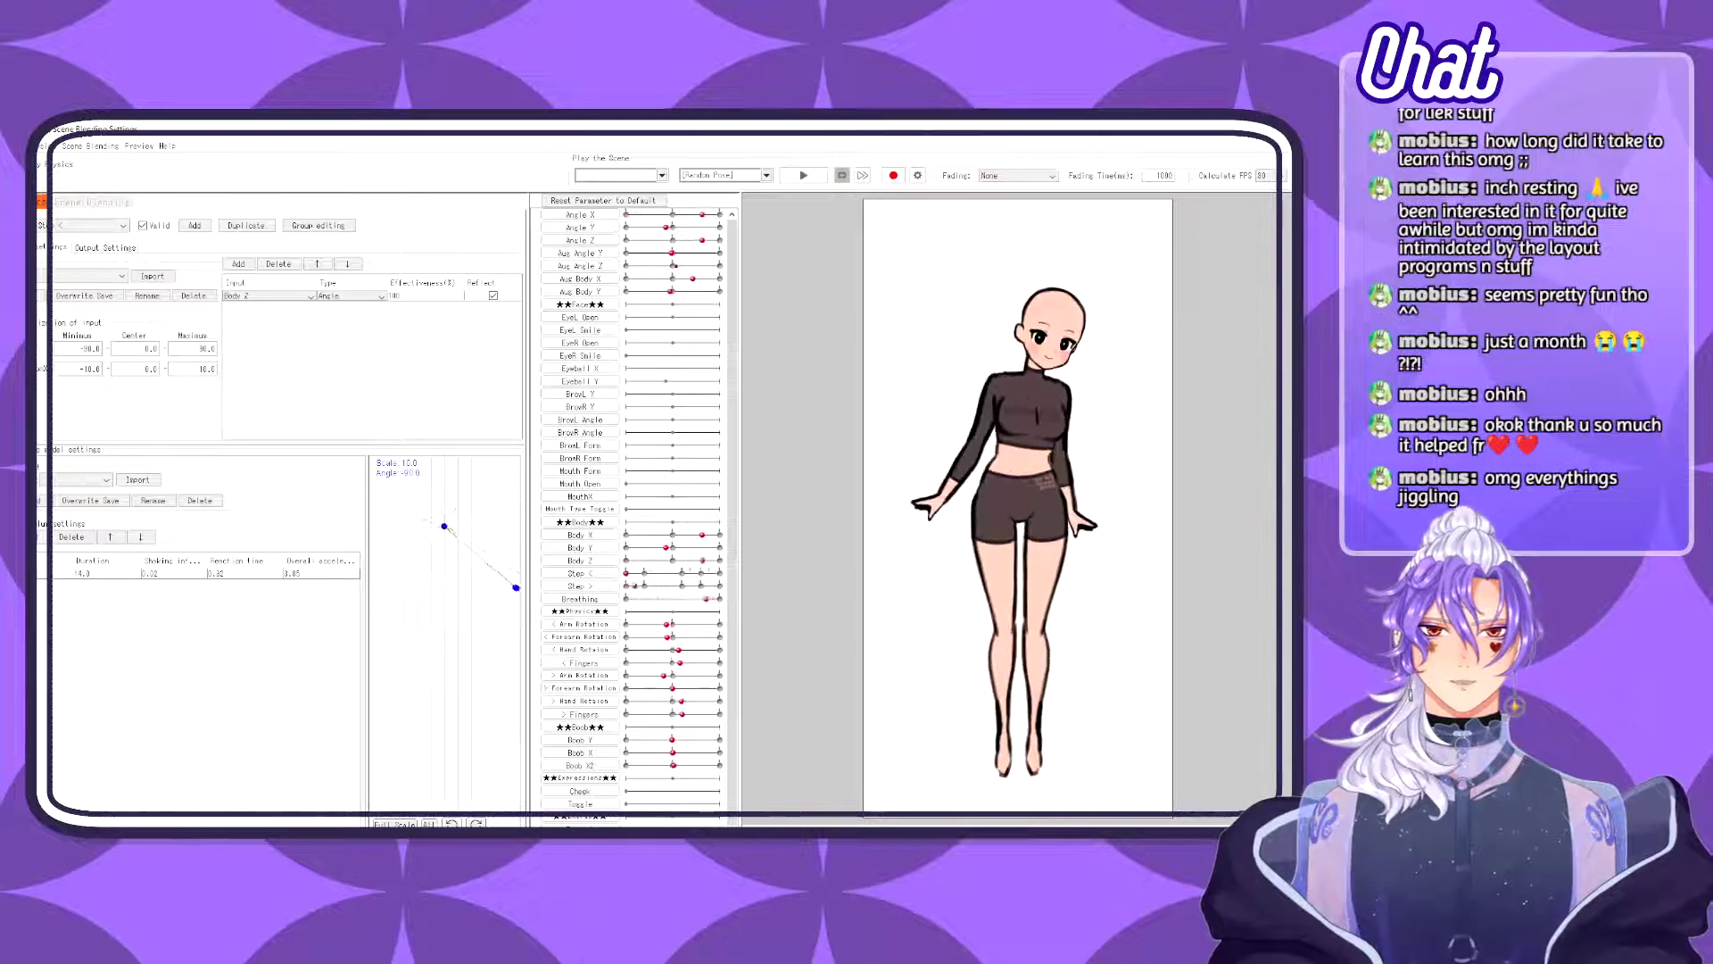
{"action": "left_click", "coordinate": [924, 553]}
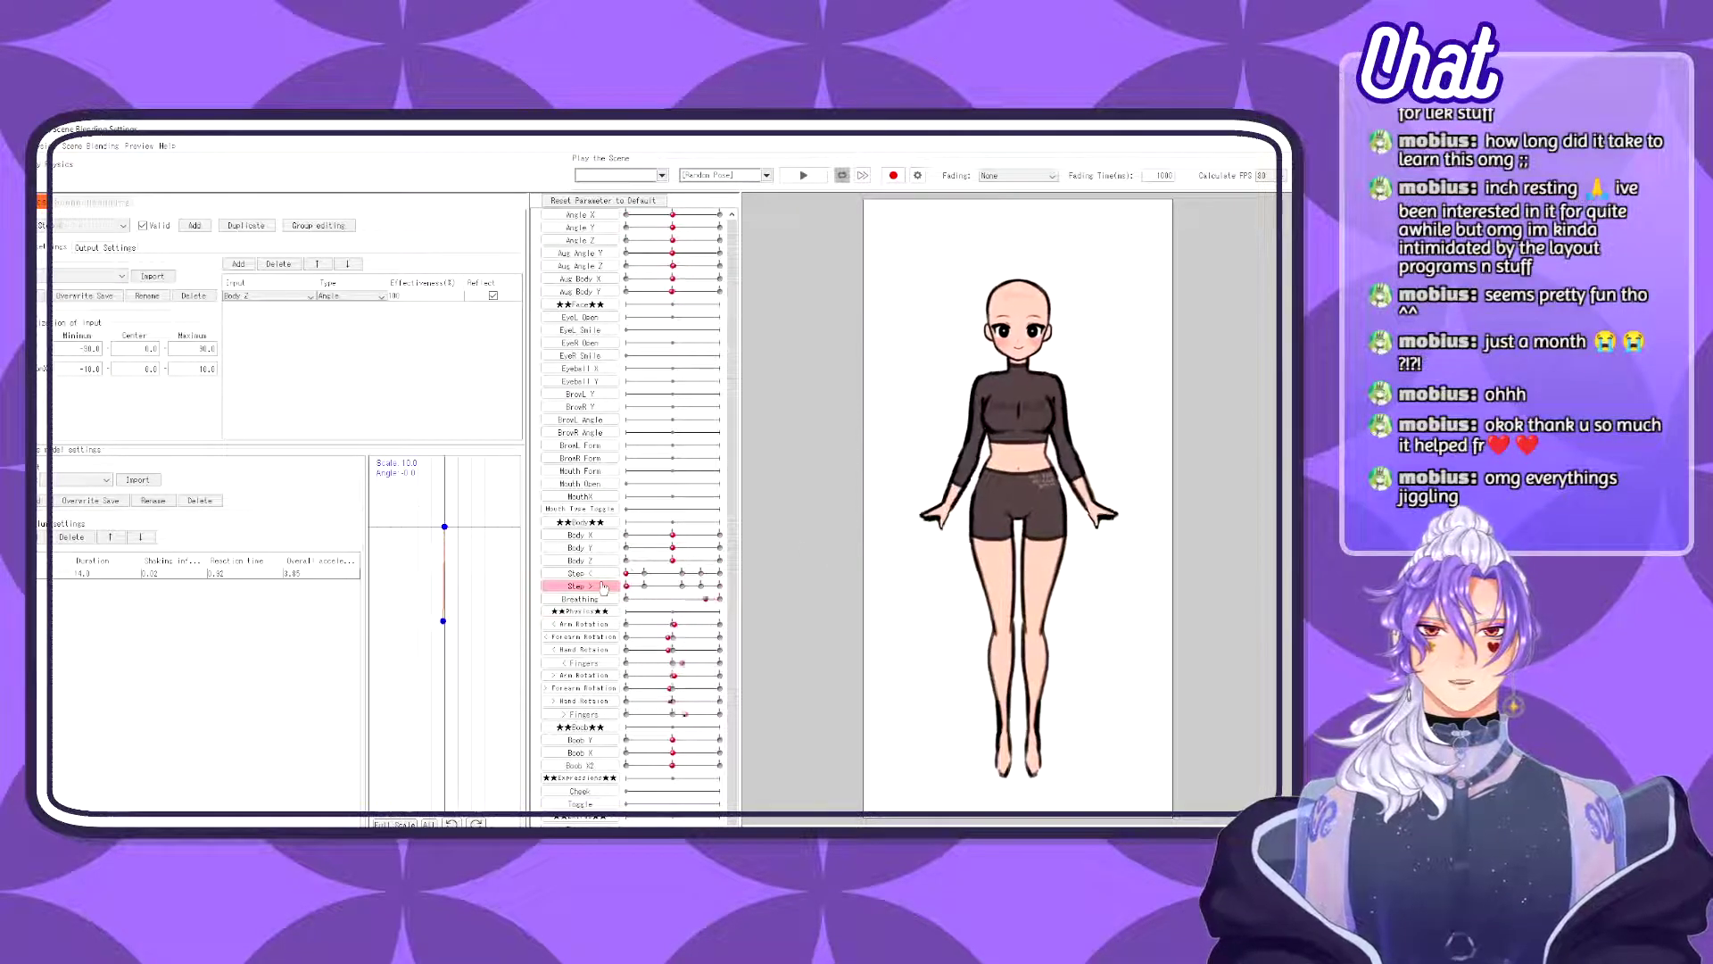
{"action": "left_click", "coordinate": [306, 296]}
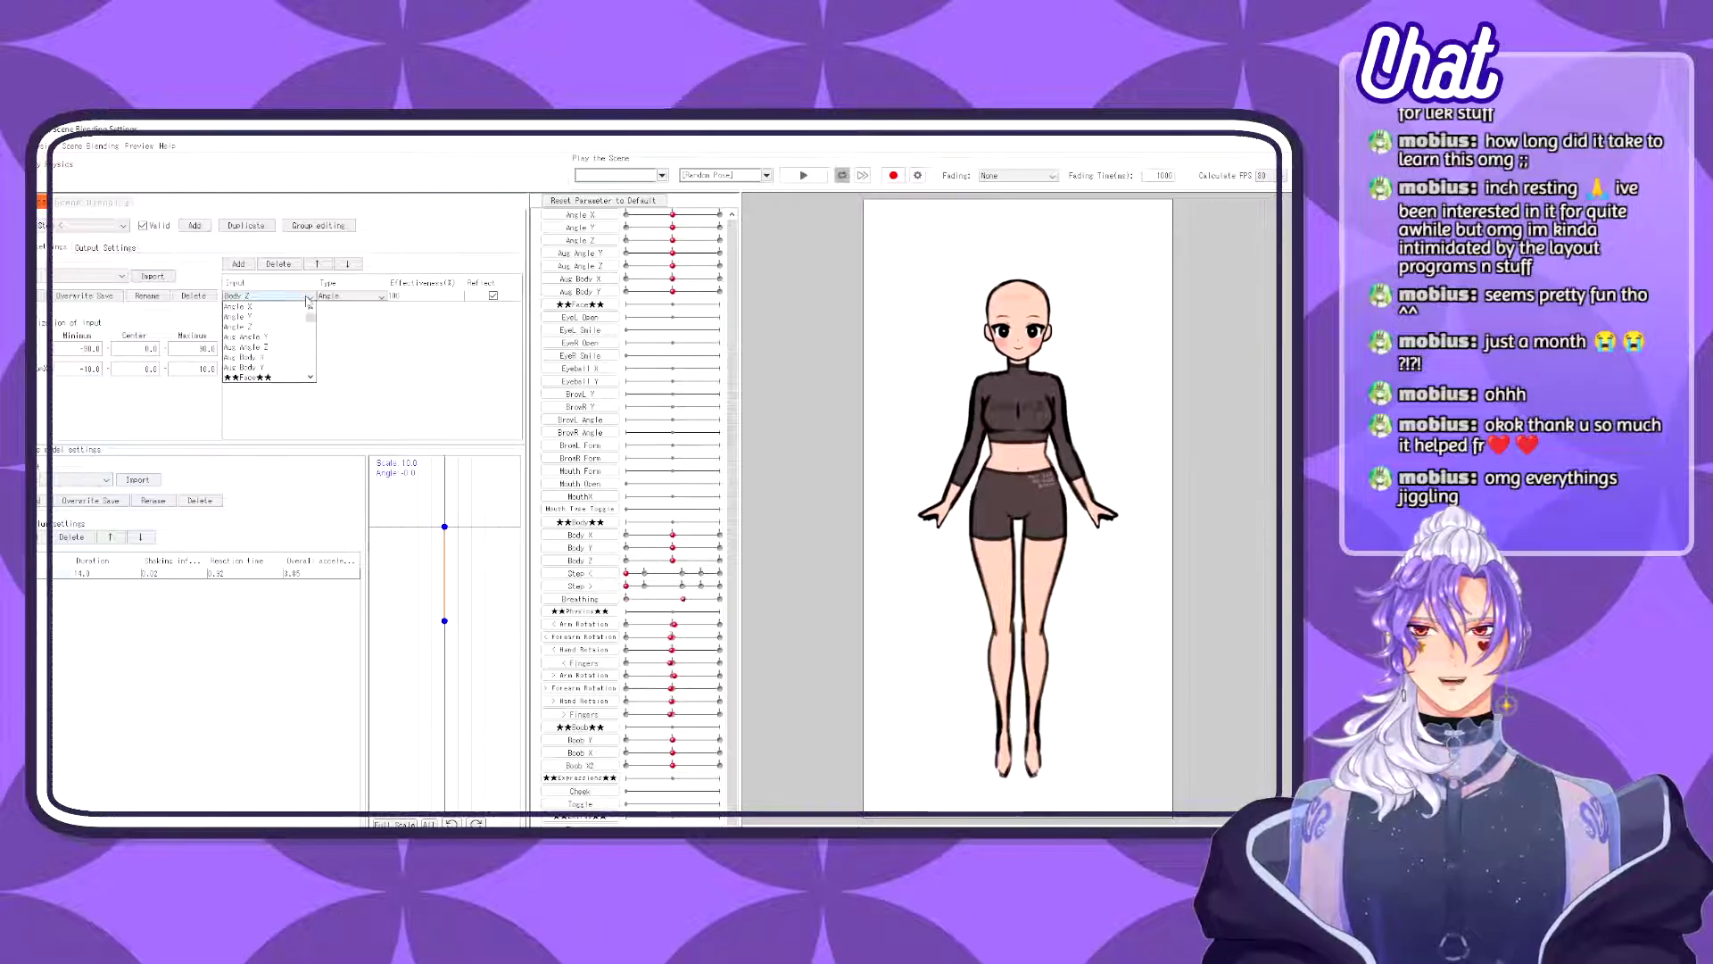
{"action": "left_click", "coordinate": [306, 296]}
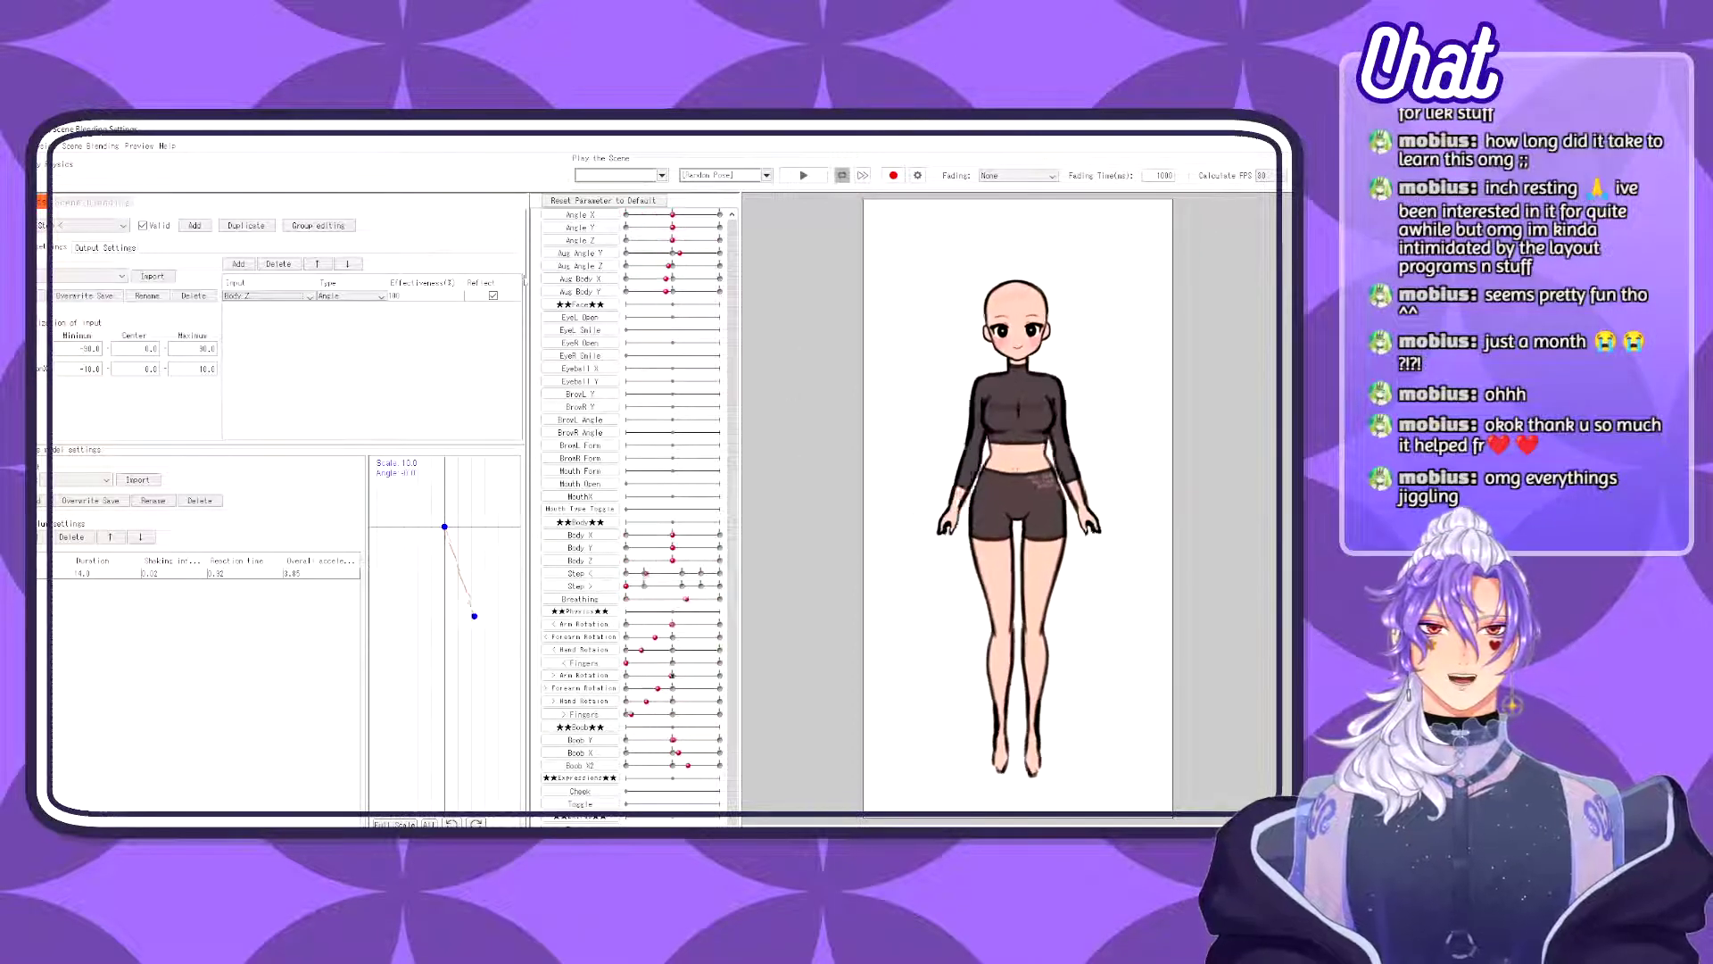
- Return from the Example model to the Ren character model and open its Physics/Scene Blending Settings
{"action": "scroll", "coordinate": [572, 765], "scroll_direction": "down", "scroll_amount": 1}
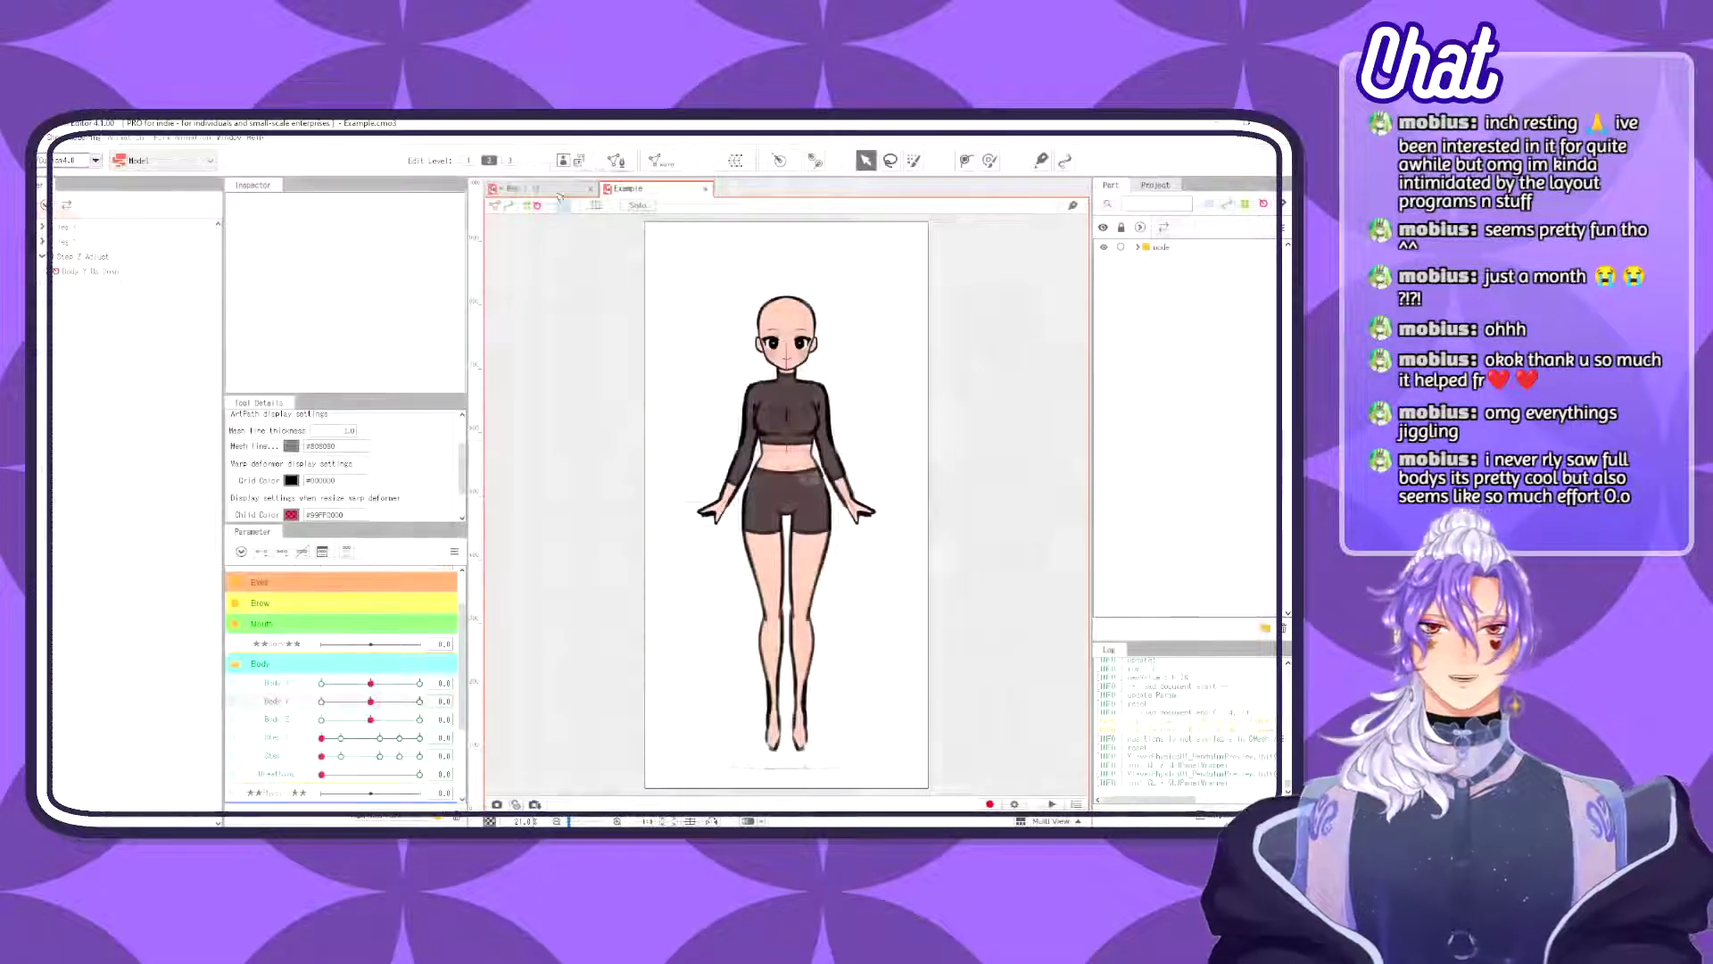
{"action": "left_click", "coordinate": [535, 188]}
{"action": "left_click", "coordinate": [85, 138]}
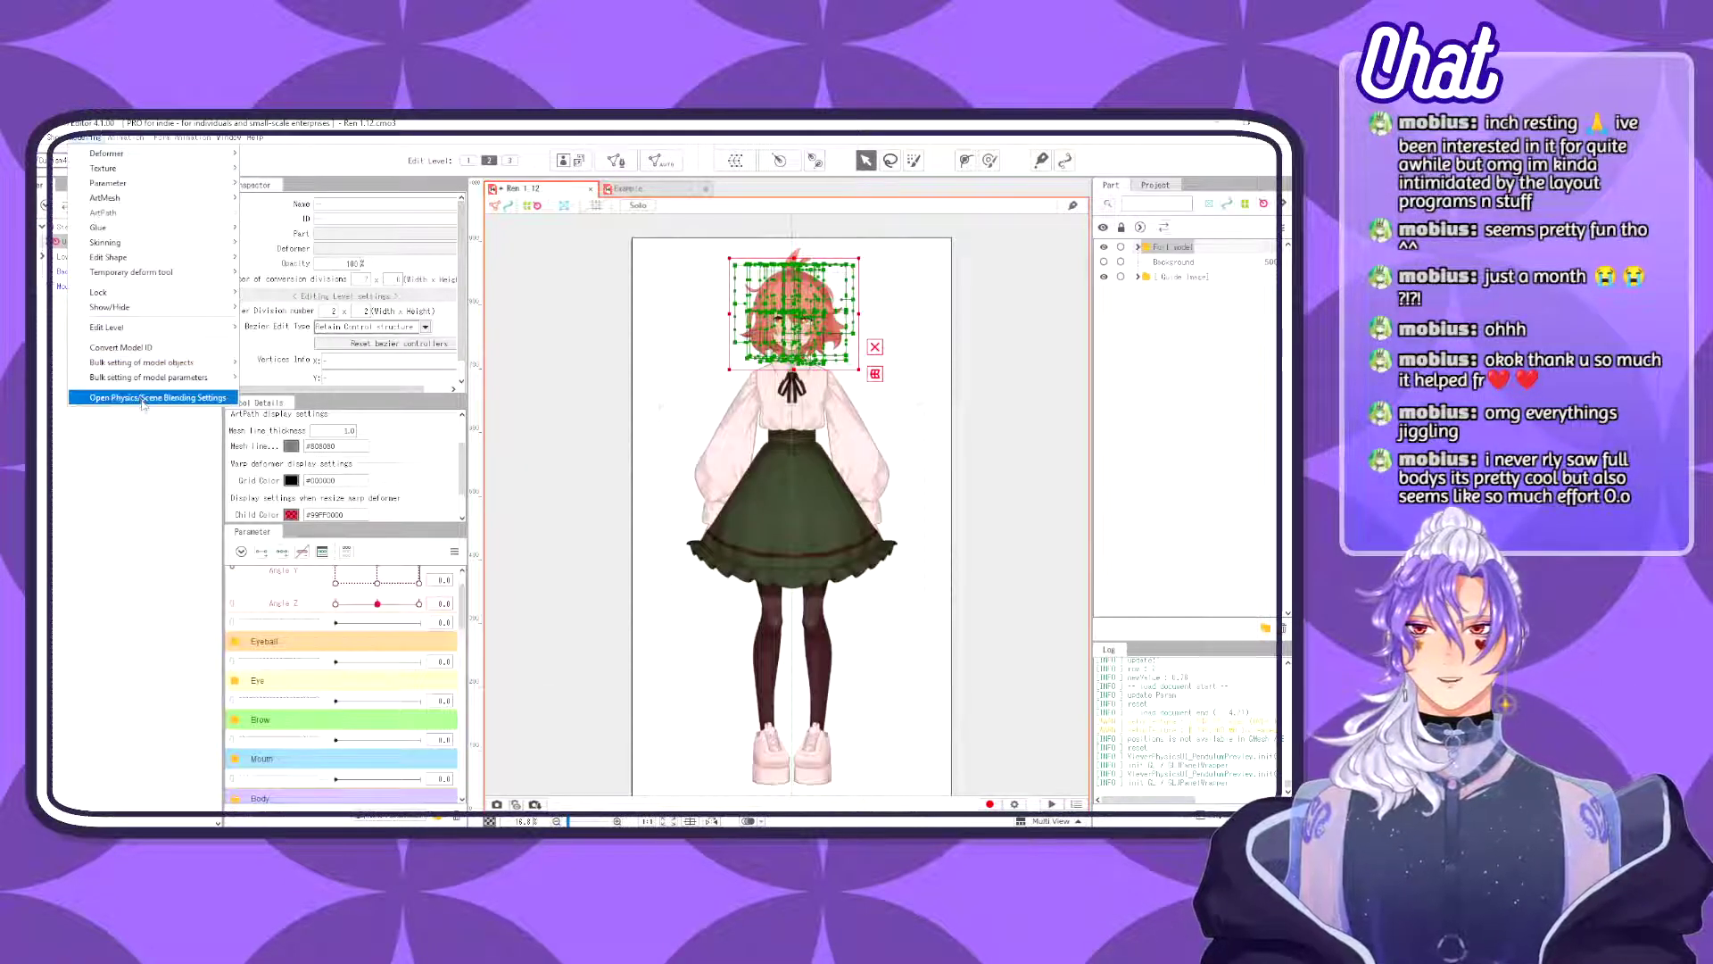
{"action": "left_click", "coordinate": [143, 398]}
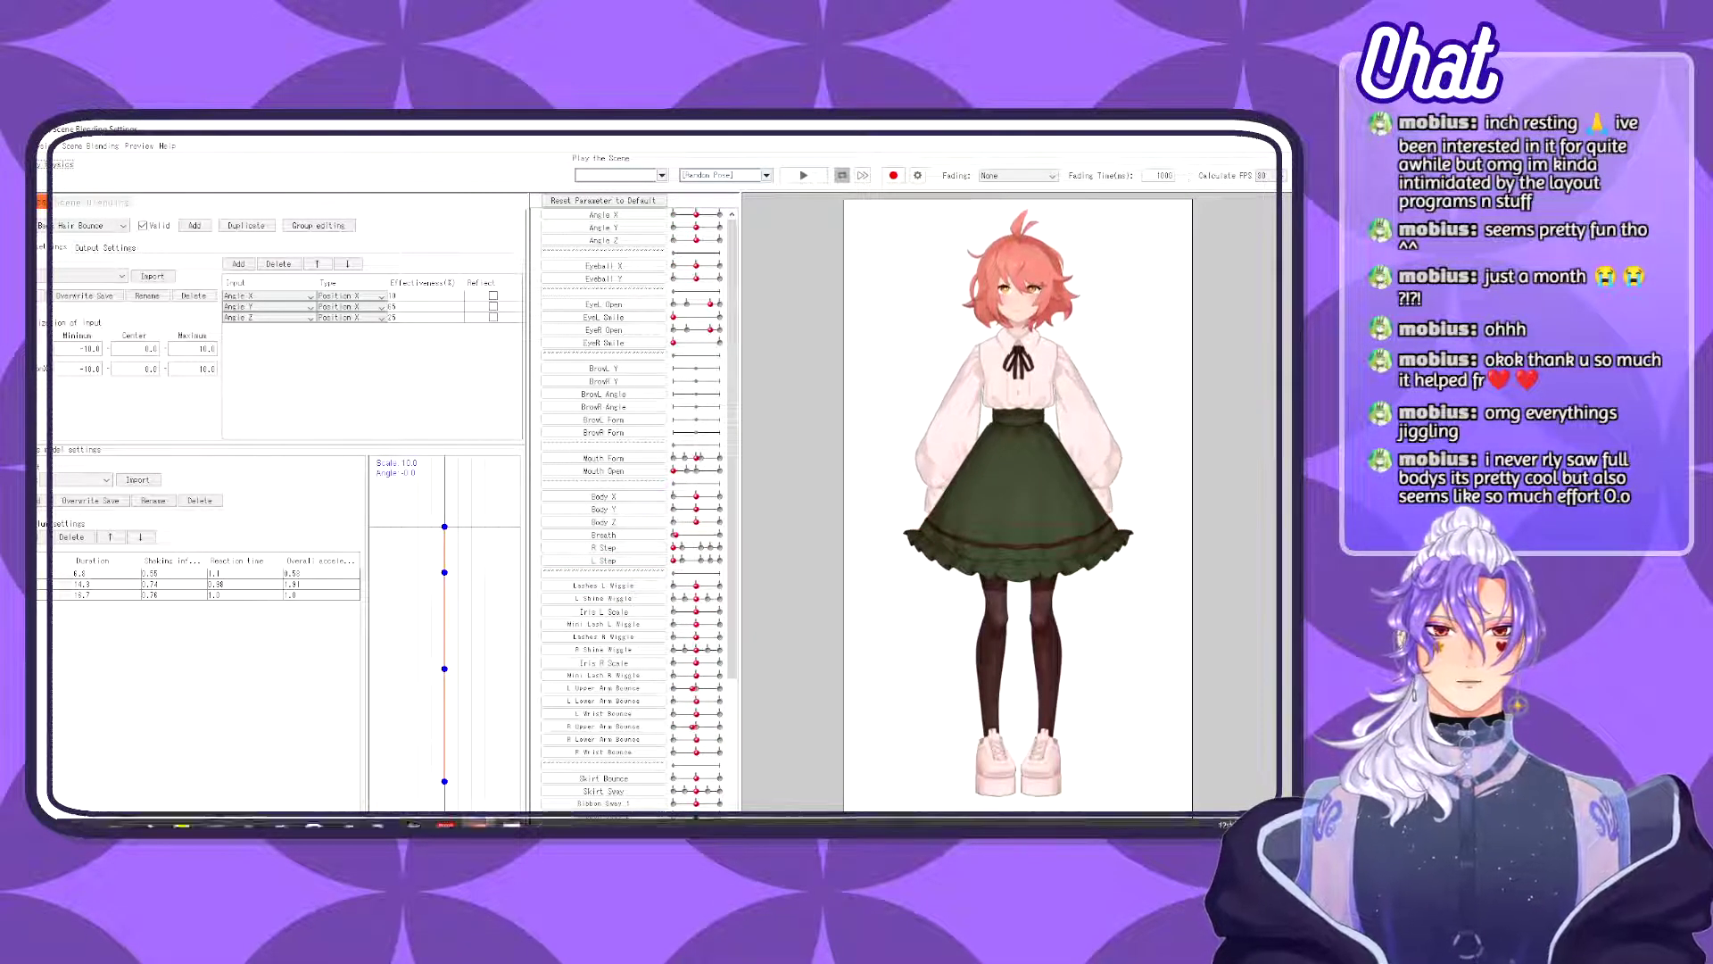
- Check the f.lux screen colour settings from the system tray and close them along with the physics settings
{"action": "left_click", "coordinate": [1132, 823]}
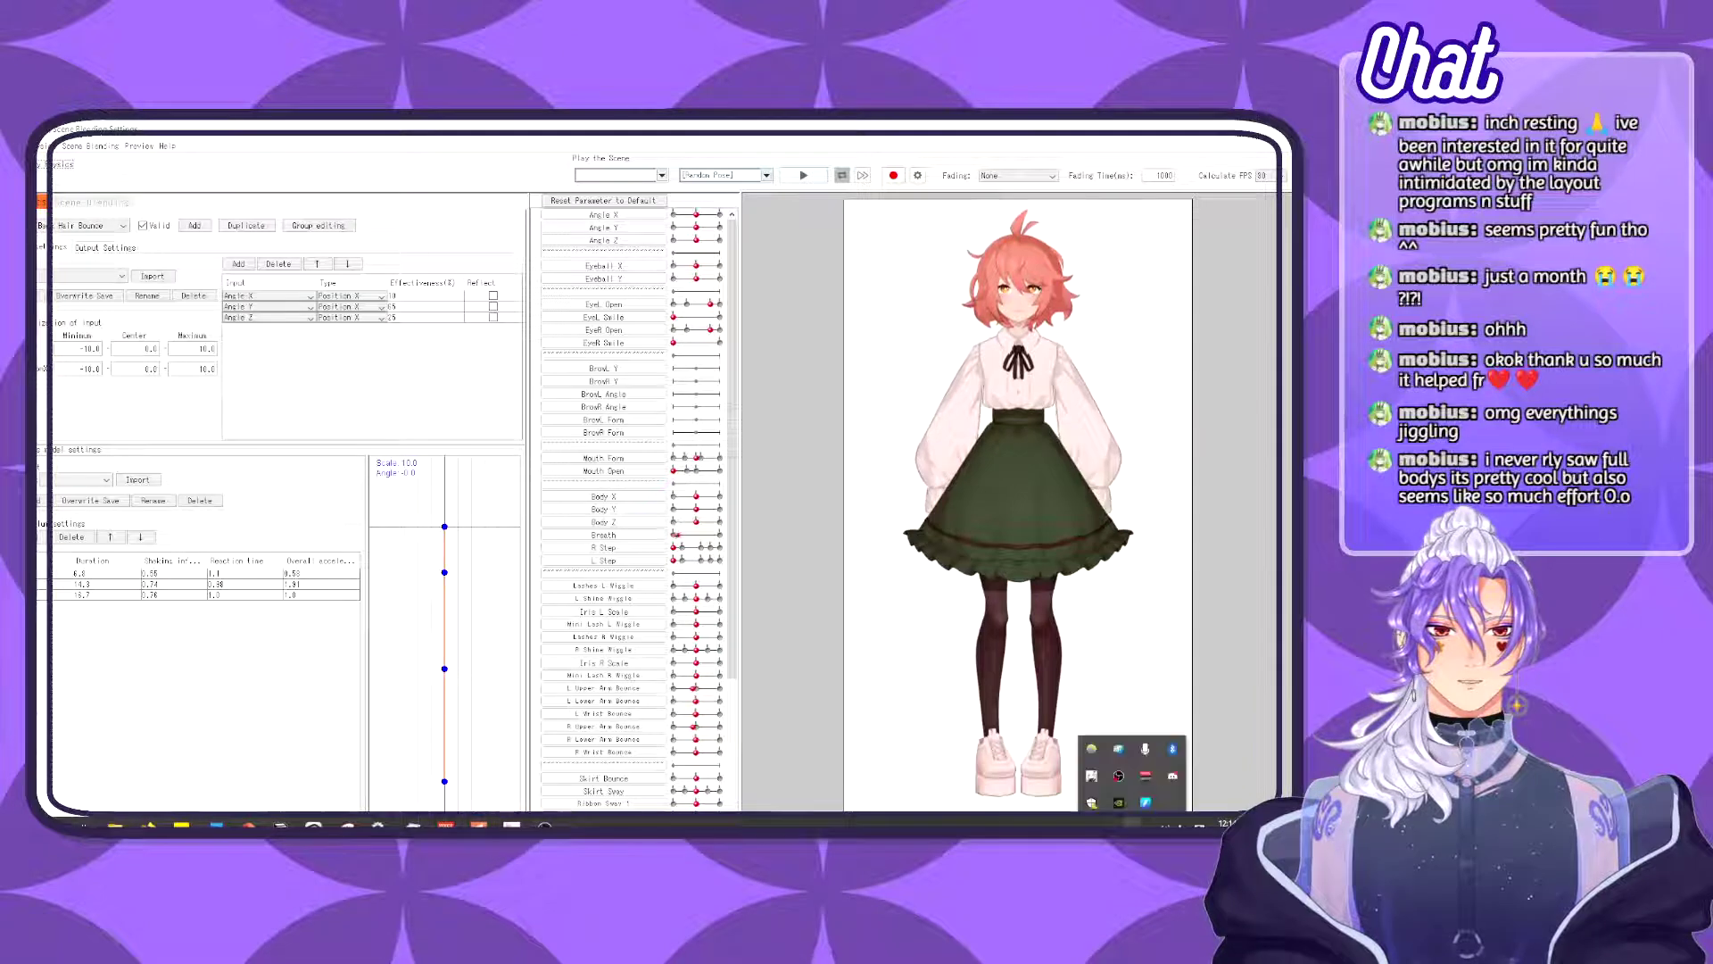
{"action": "left_click", "coordinate": [1091, 748]}
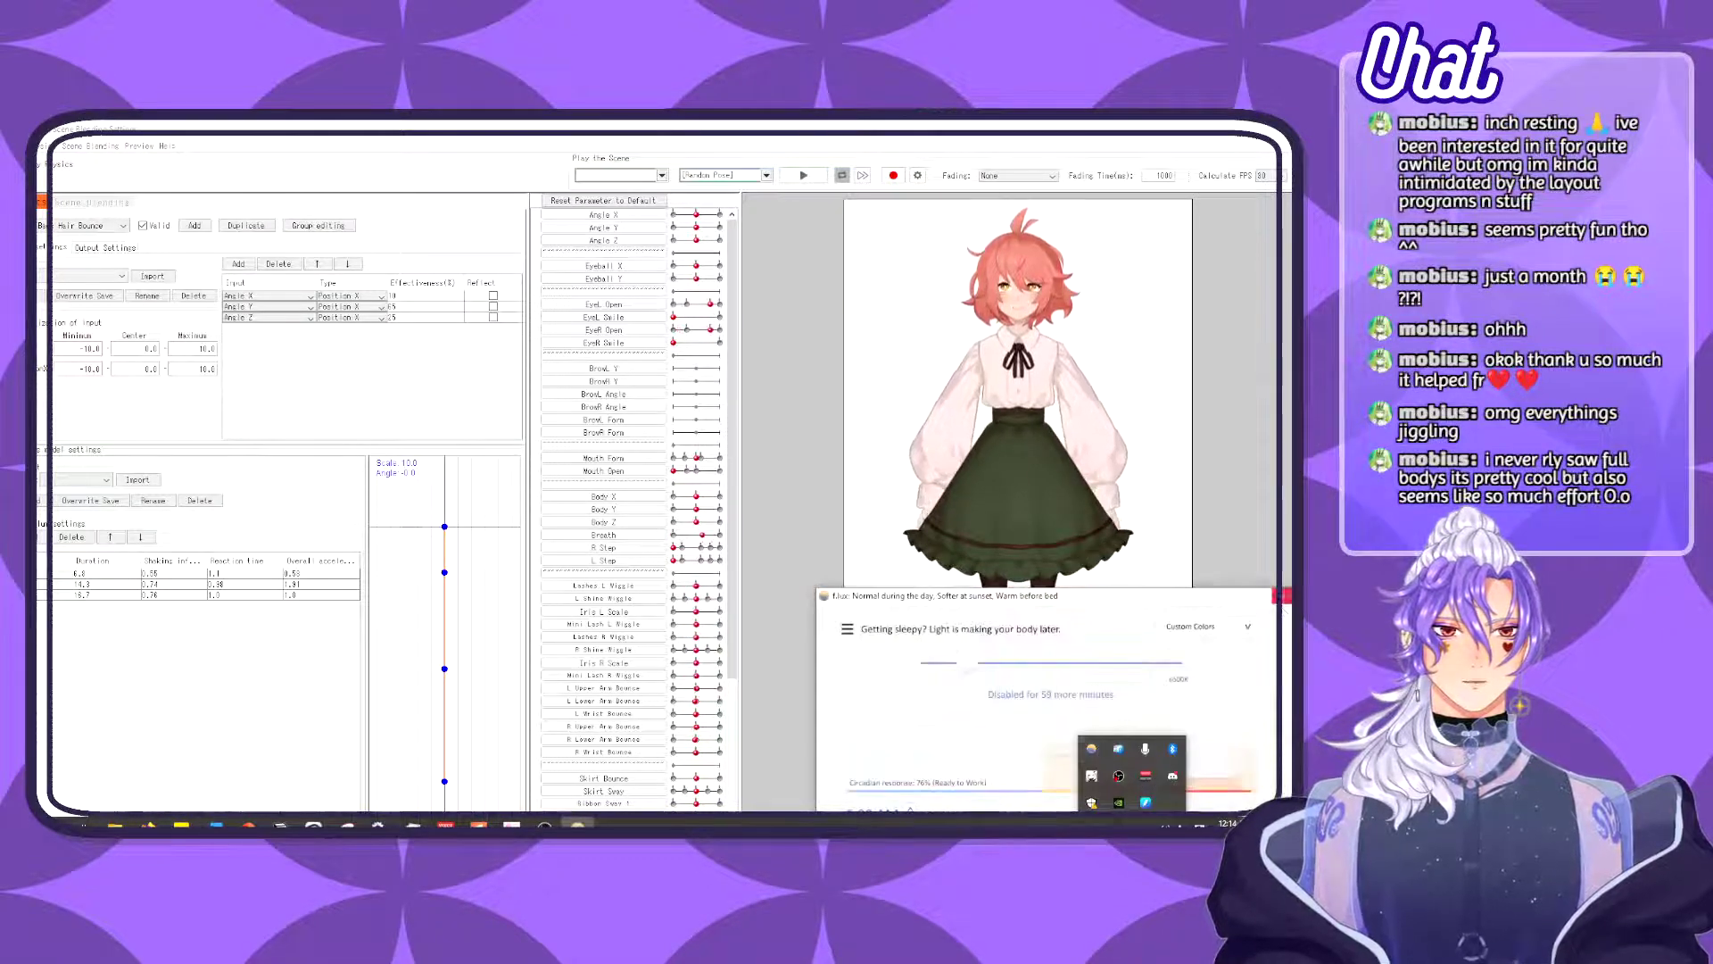
{"action": "left_click", "coordinate": [1281, 596]}
{"action": "left_click", "coordinate": [763, 122]}
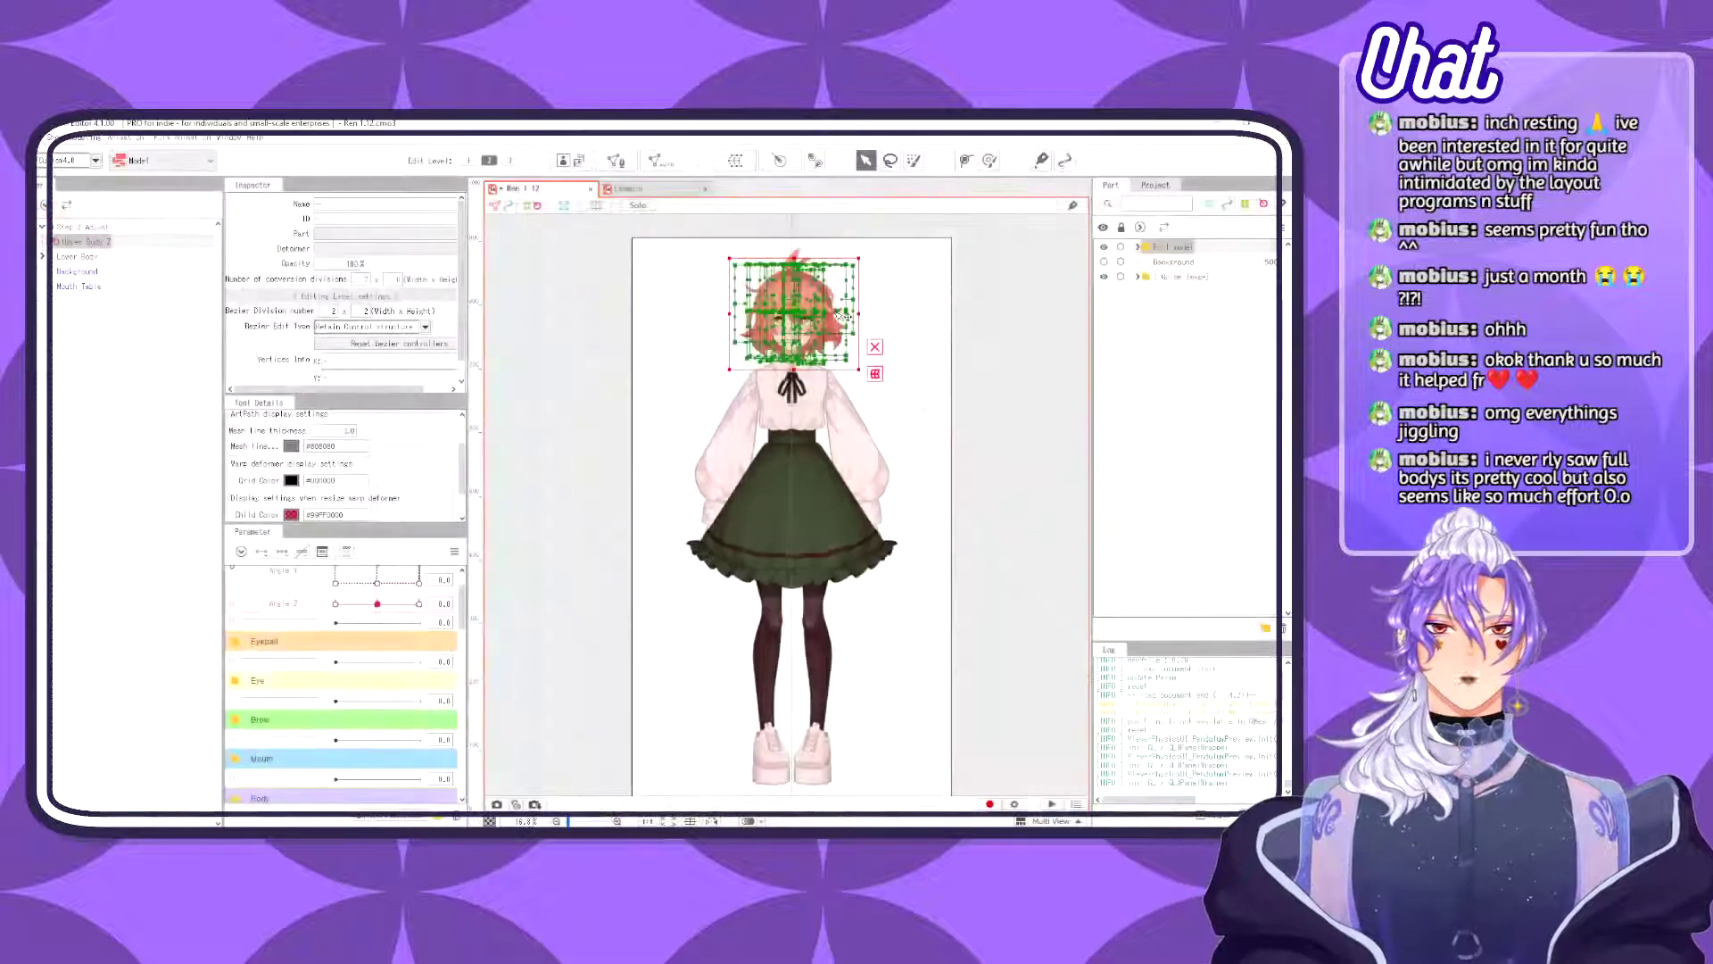
- Save the character model, save a new version as Ren 1.13, and clear the selection
{"action": "key", "text": "ctrl+s"}
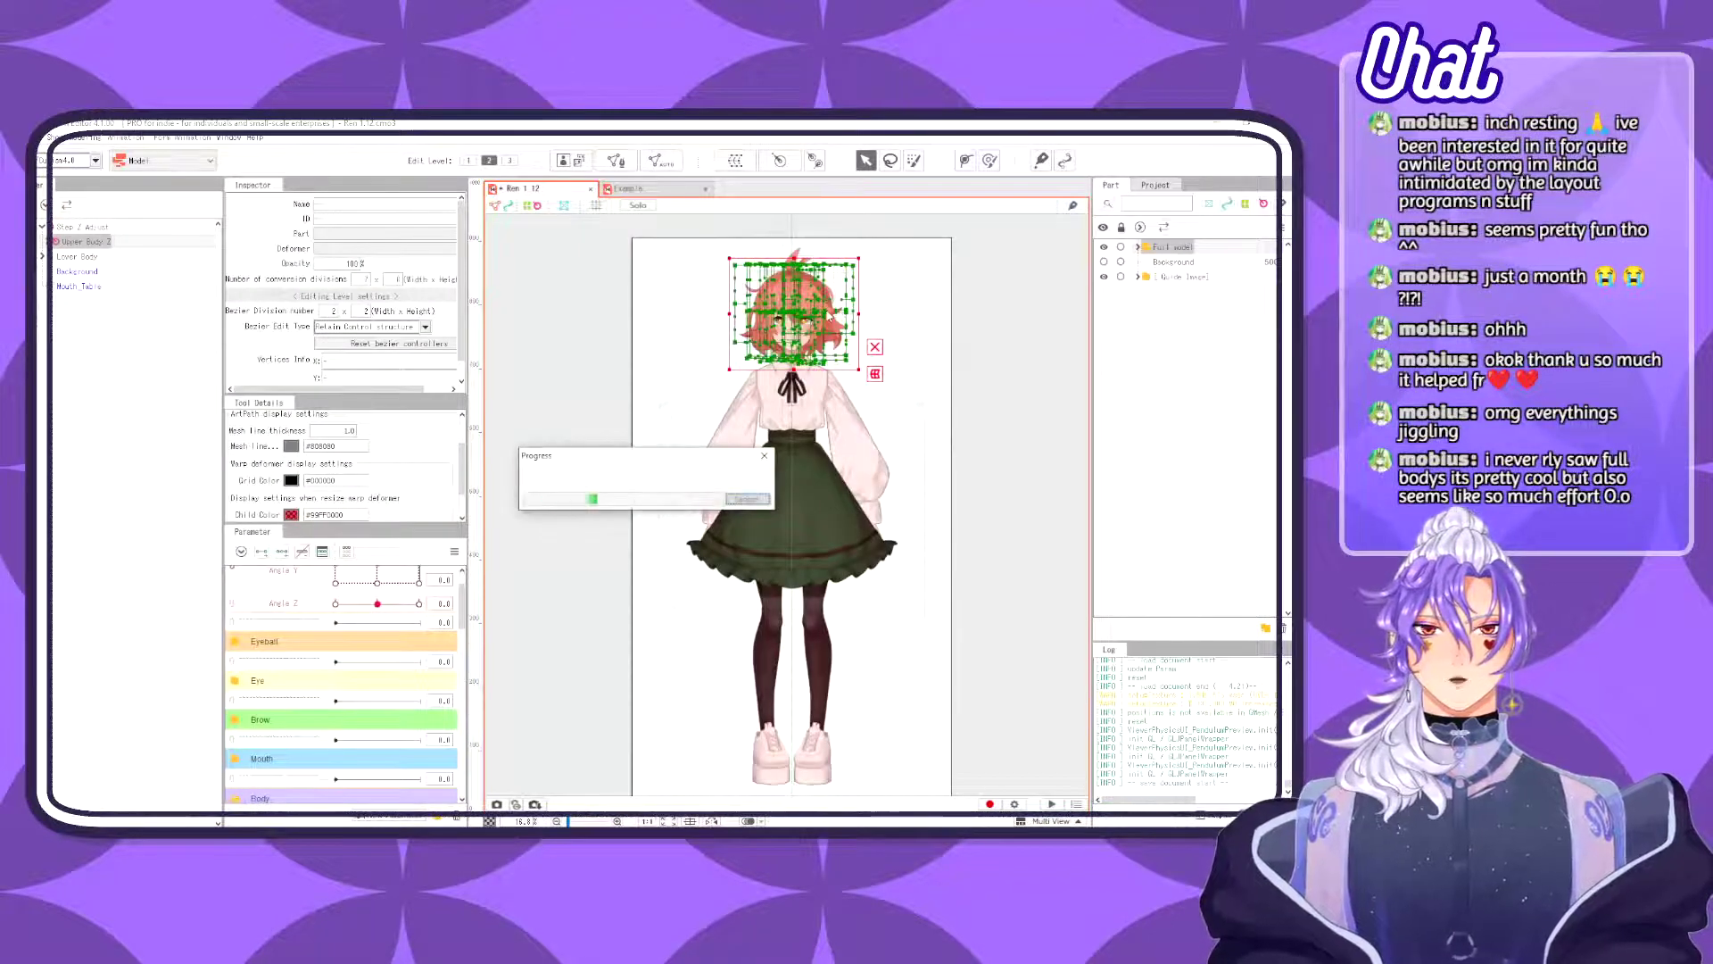
{"action": "left_click", "coordinate": [51, 138]}
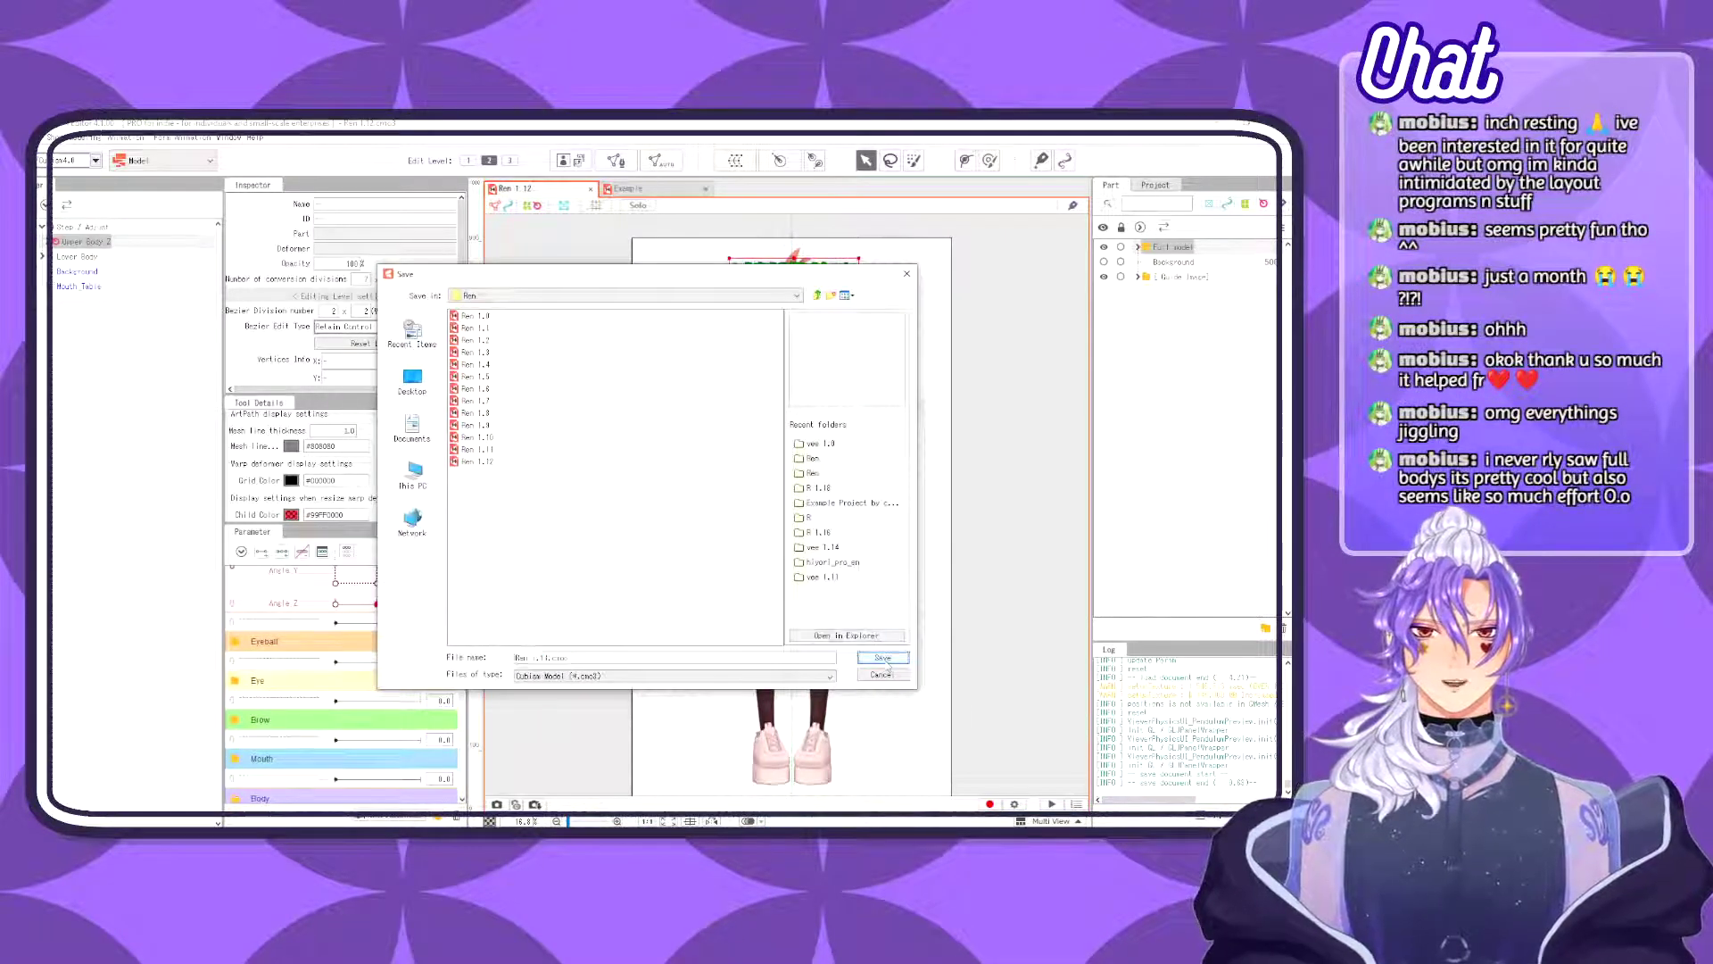
{"action": "left_click", "coordinate": [883, 657]}
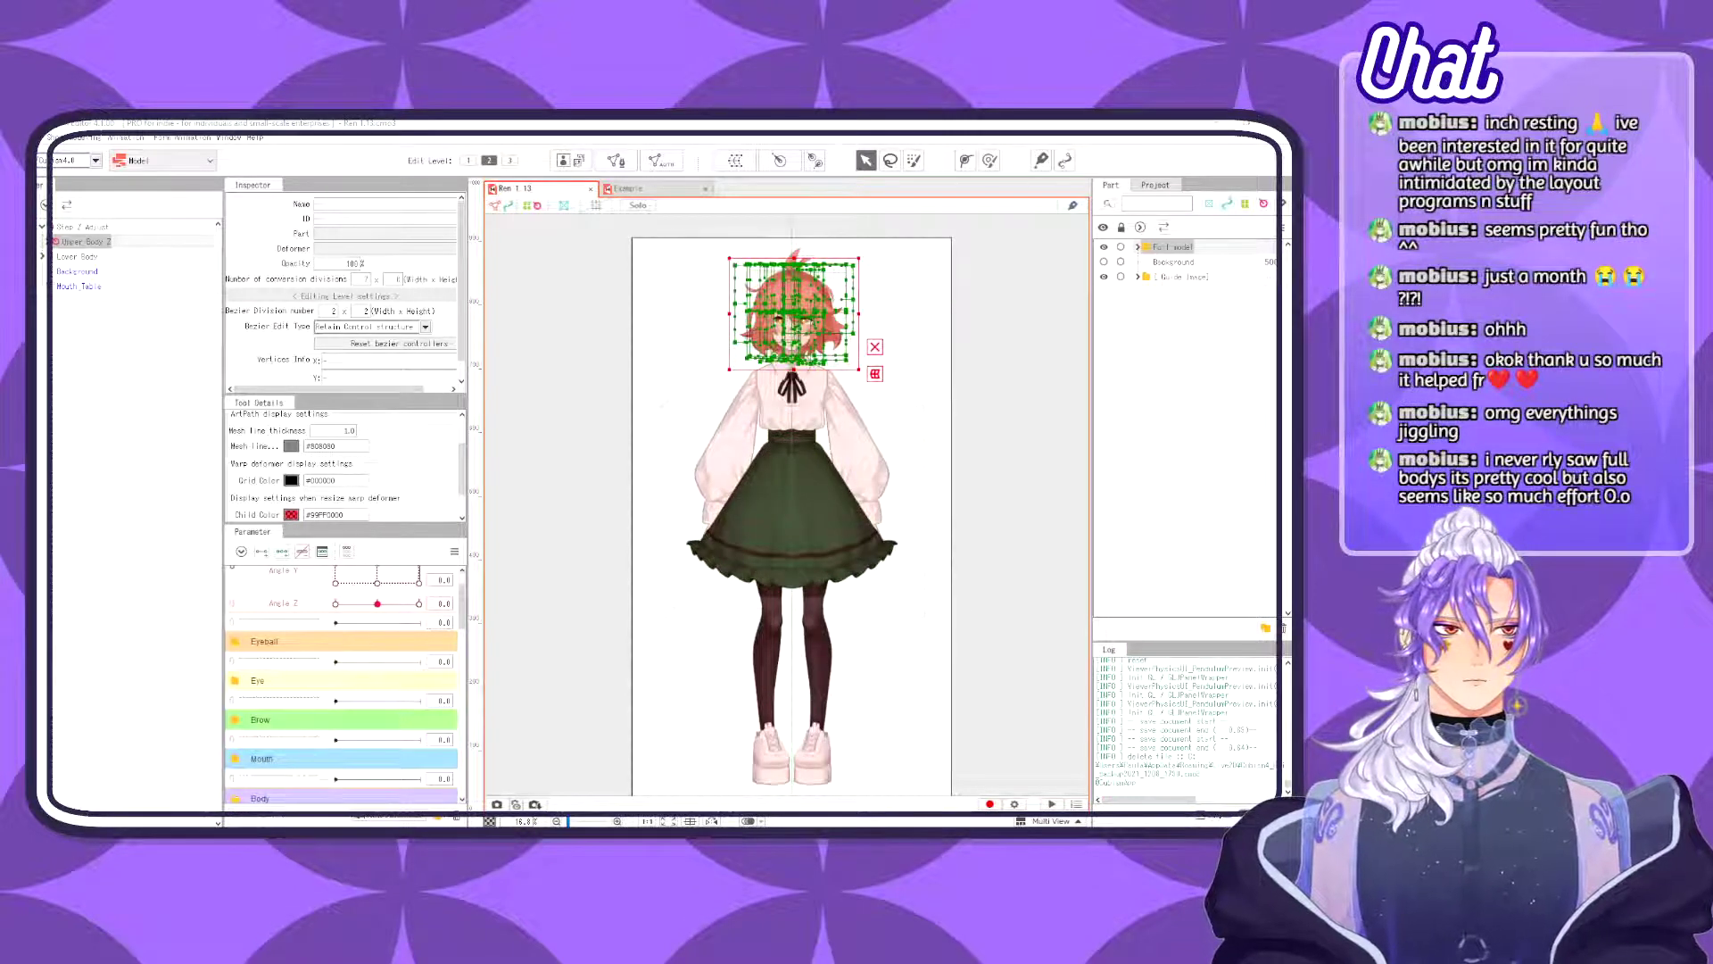
{"action": "left_click", "coordinate": [1023, 468]}
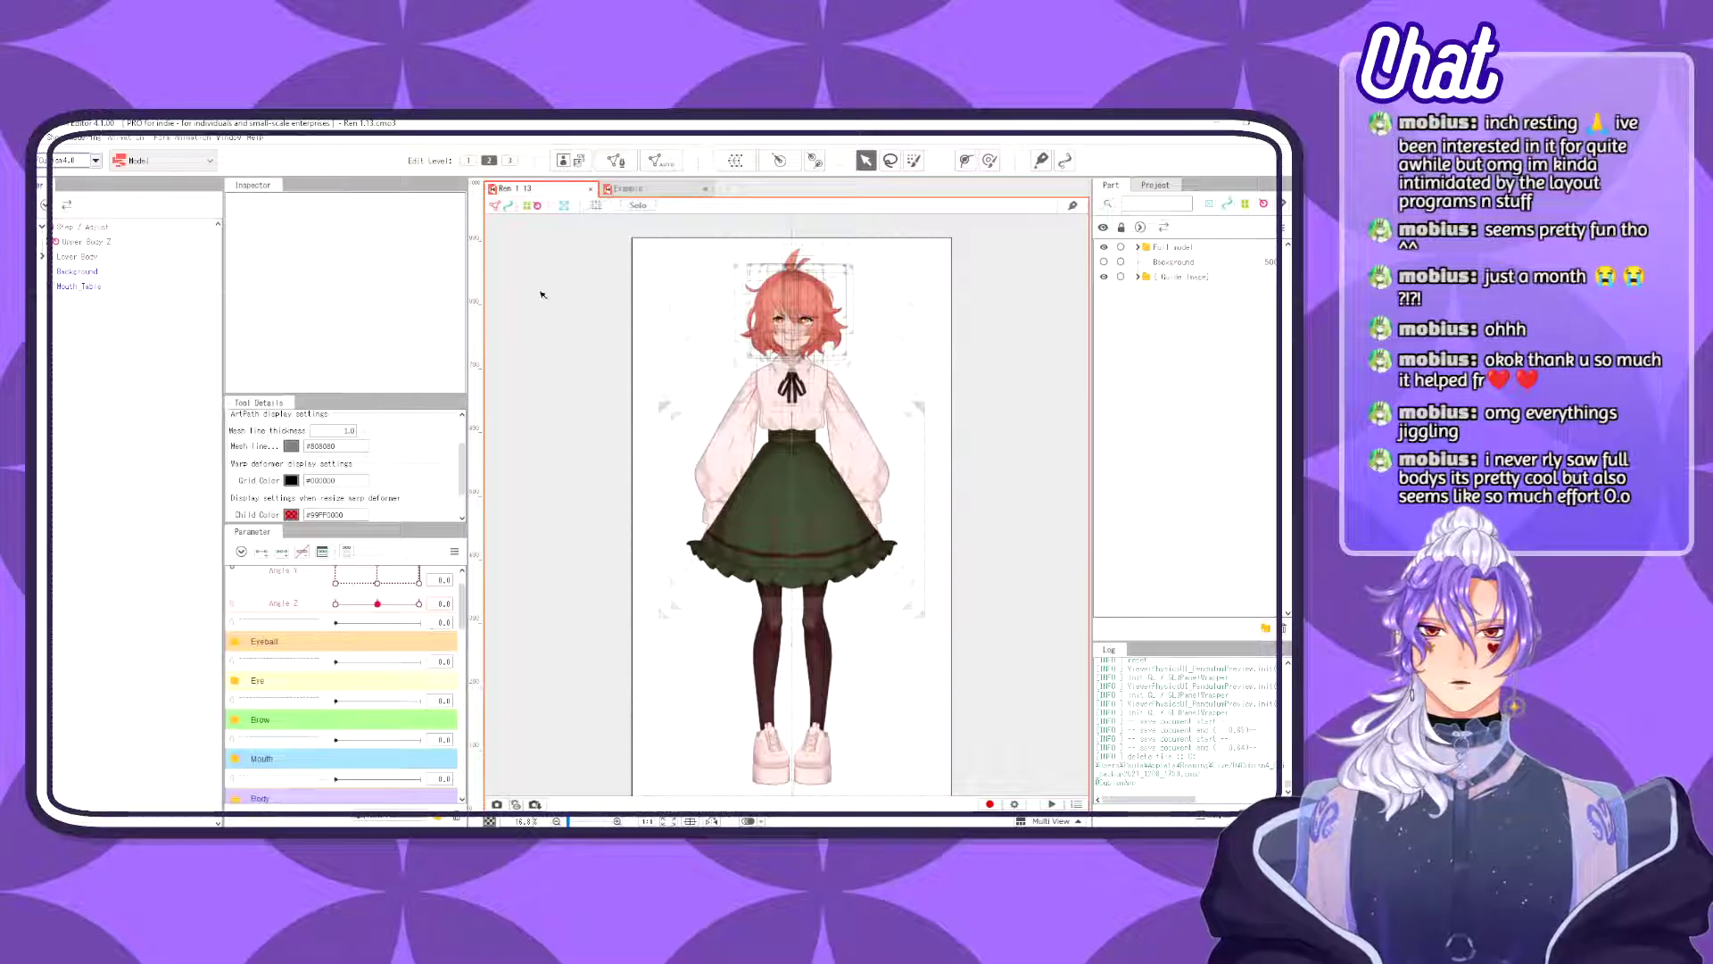
- Switch to the Example model, expand its Aug parameter group, and select the objects keyed to Aug Angle Y
{"action": "left_click", "coordinate": [650, 191]}
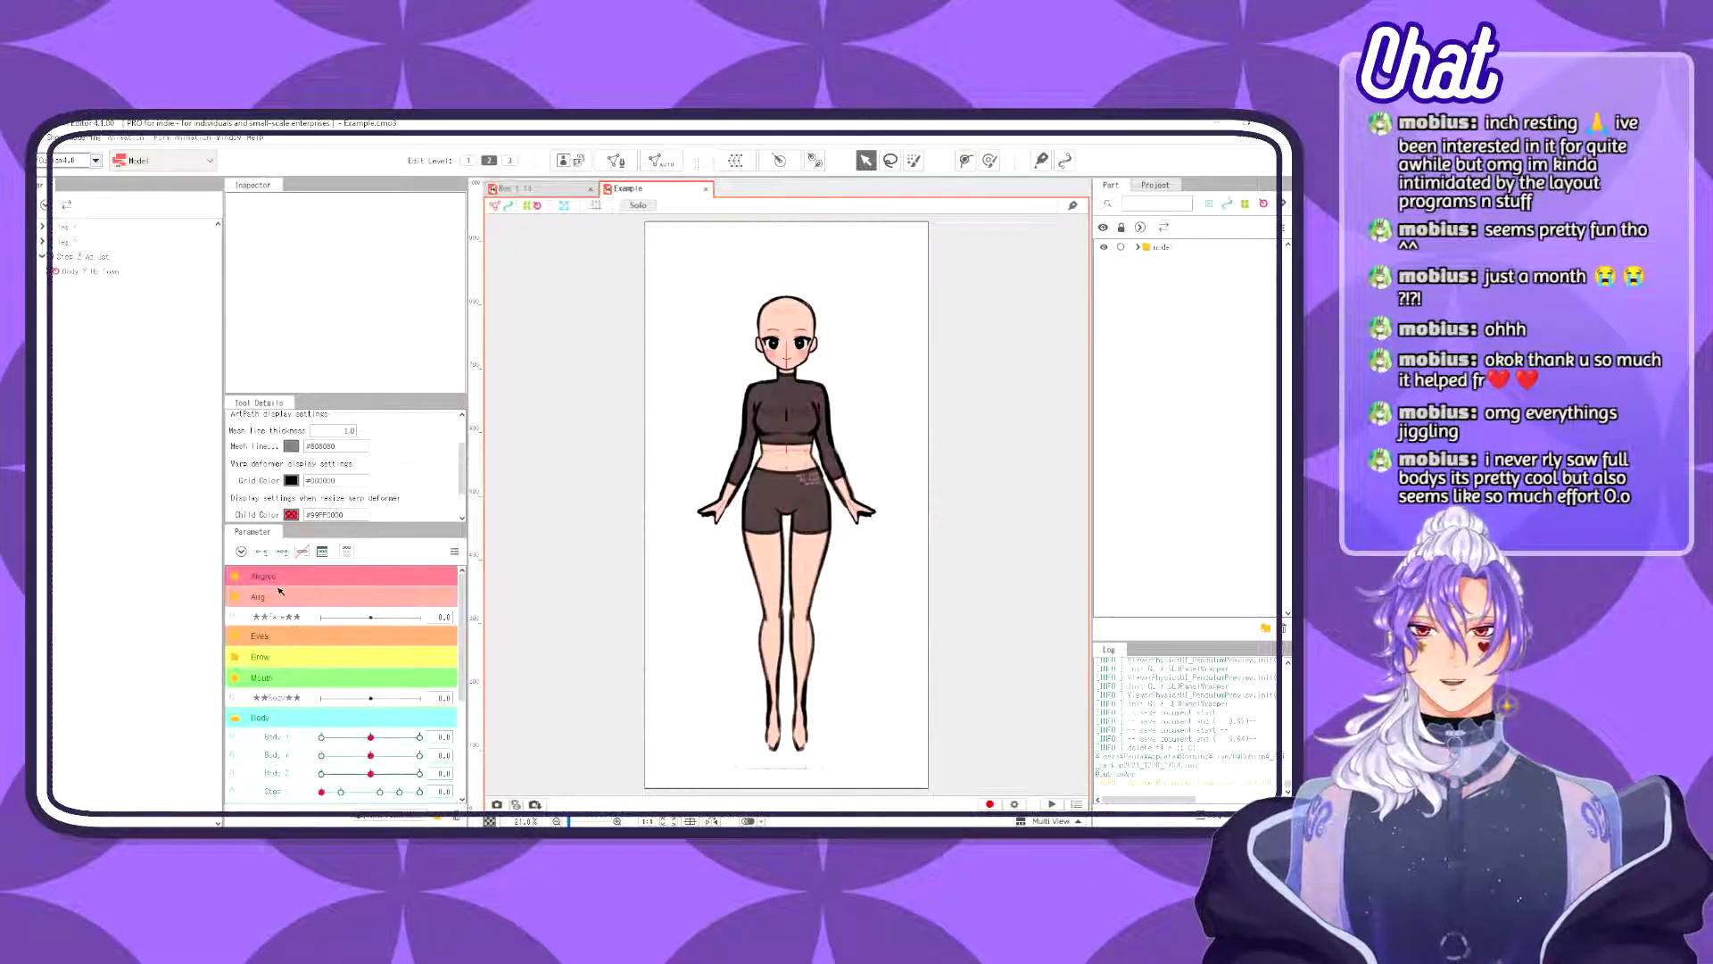
{"action": "left_click", "coordinate": [241, 597]}
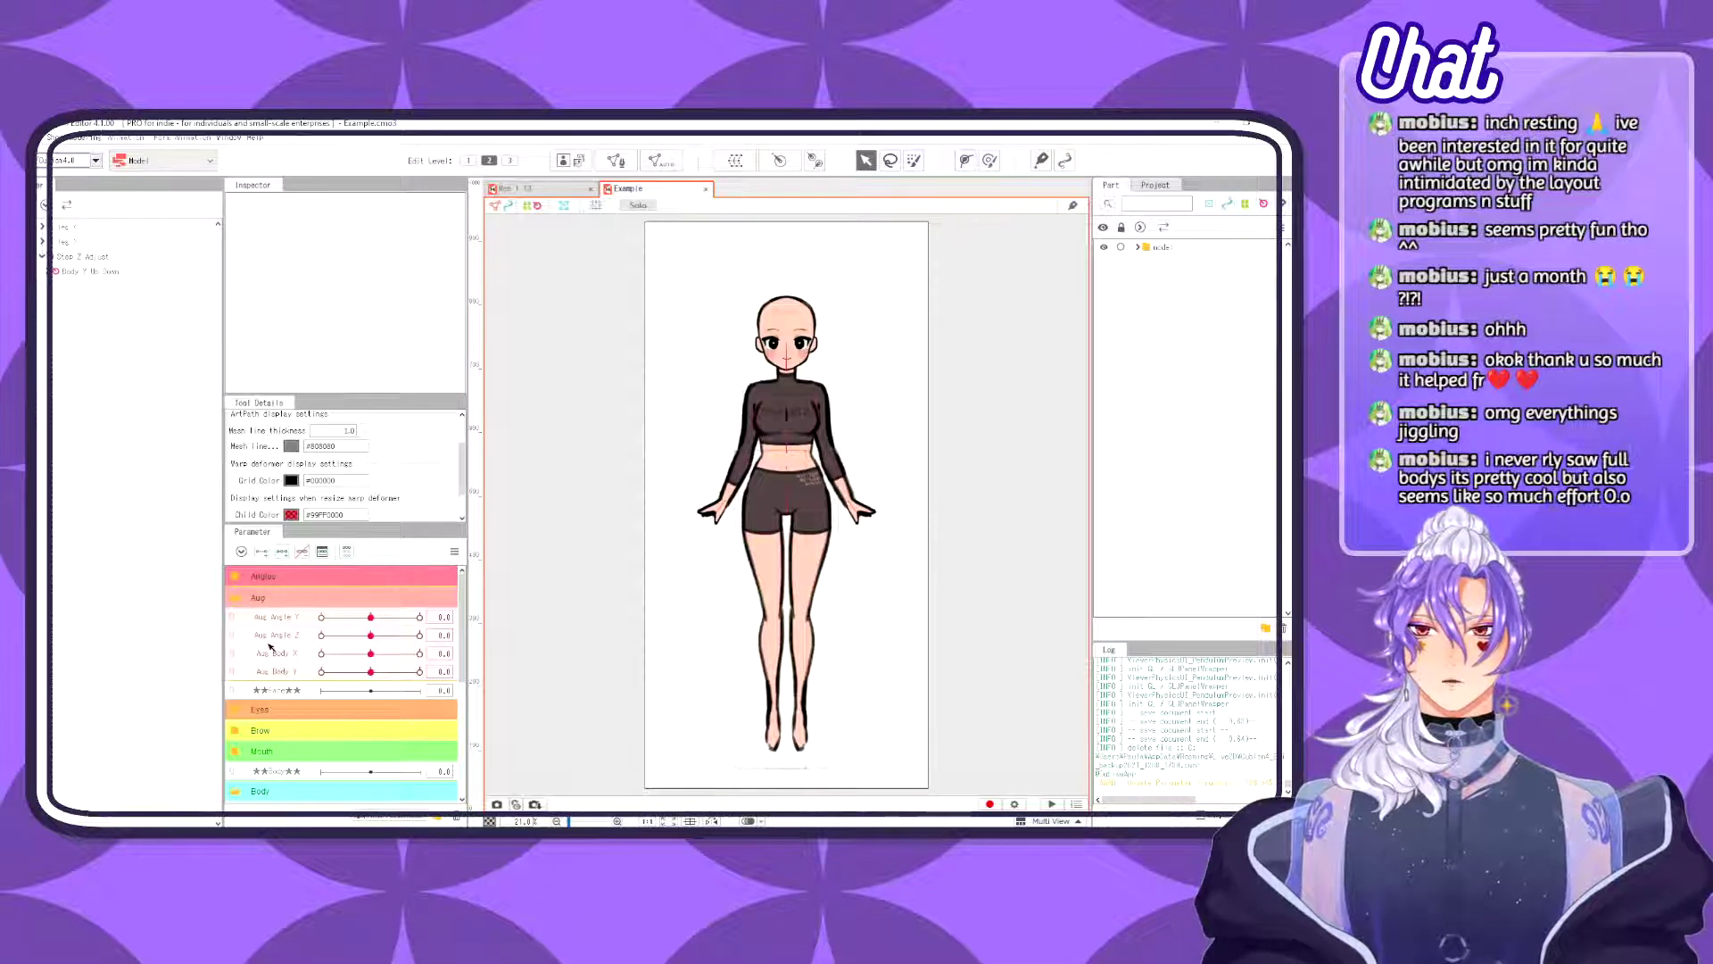
{"action": "left_click", "coordinate": [439, 614]}
{"action": "left_click", "coordinate": [490, 618]}
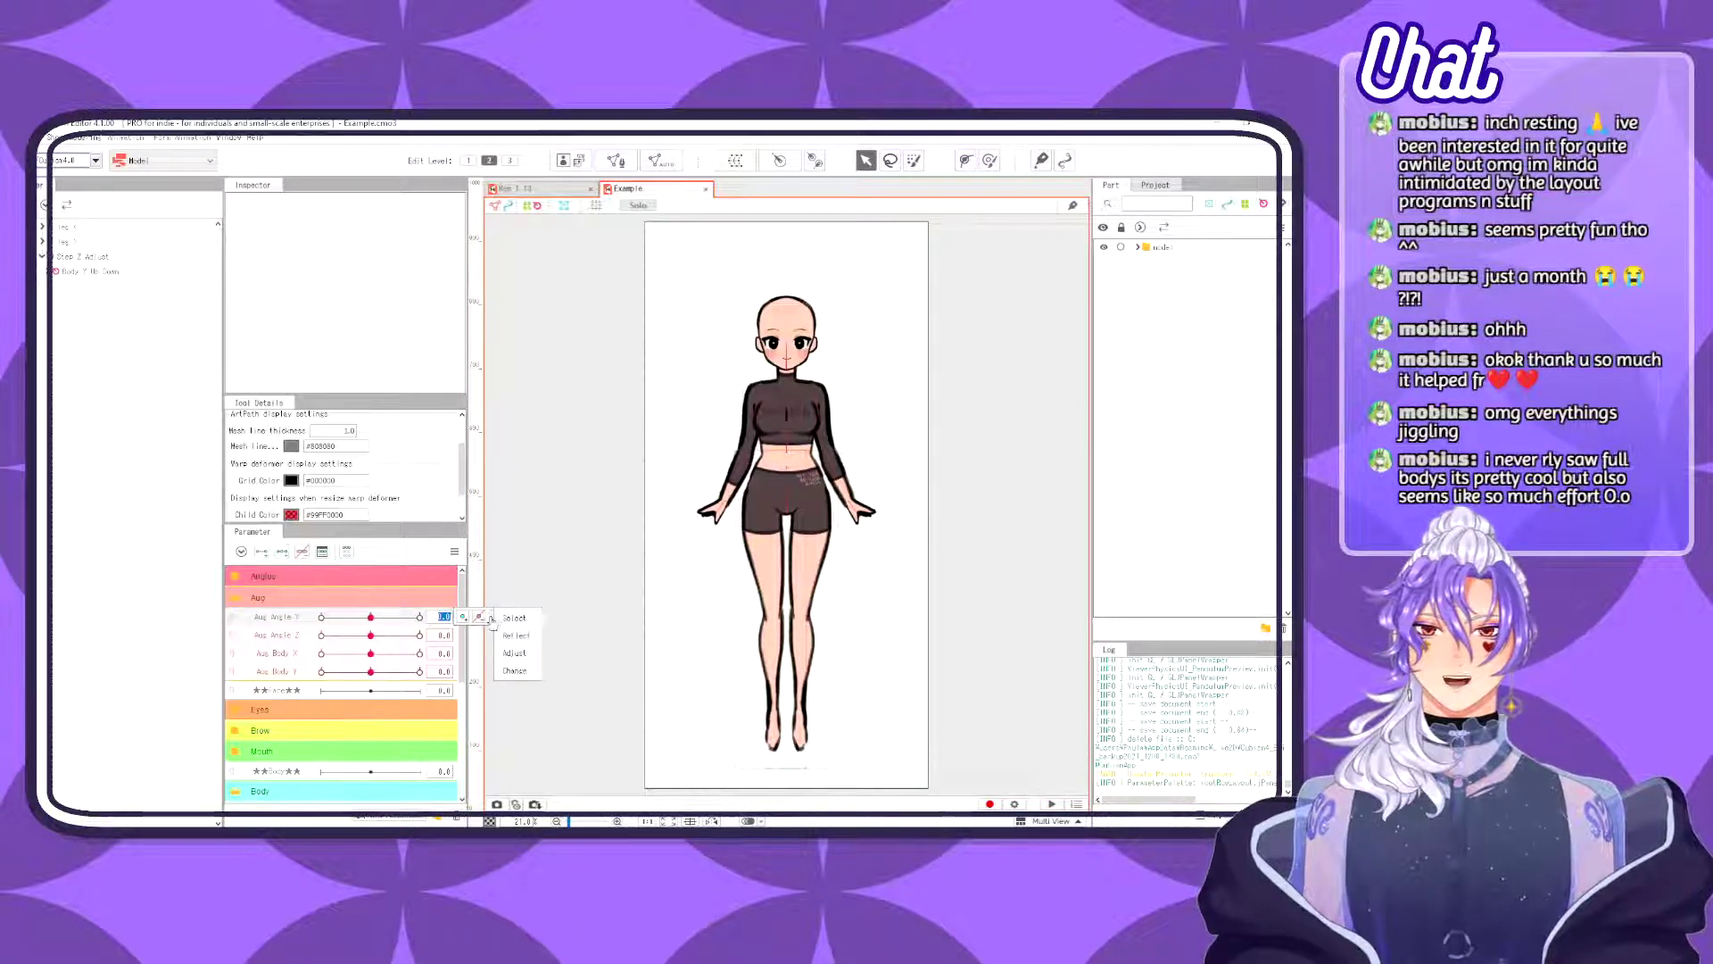
{"action": "left_click", "coordinate": [514, 618]}
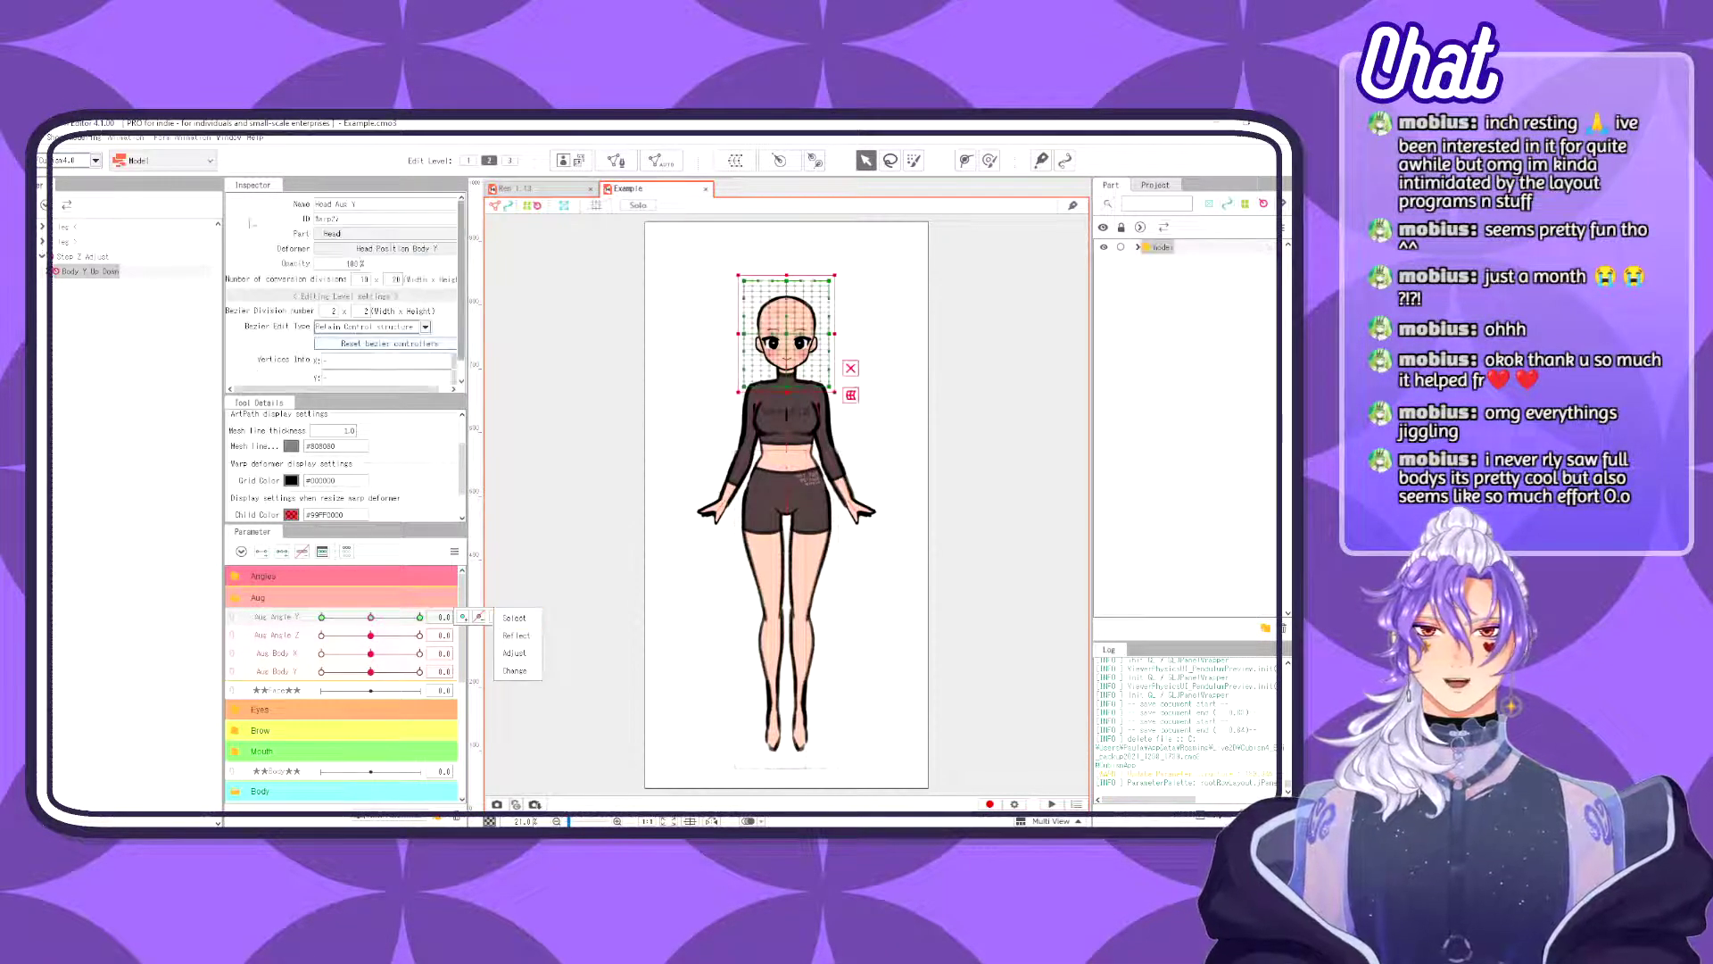
- Locate the Head Aug Y deformer in the deformer hierarchy, examine its child deformers, and preview Aug Angle Y on the head
{"action": "left_click", "coordinate": [68, 206]}
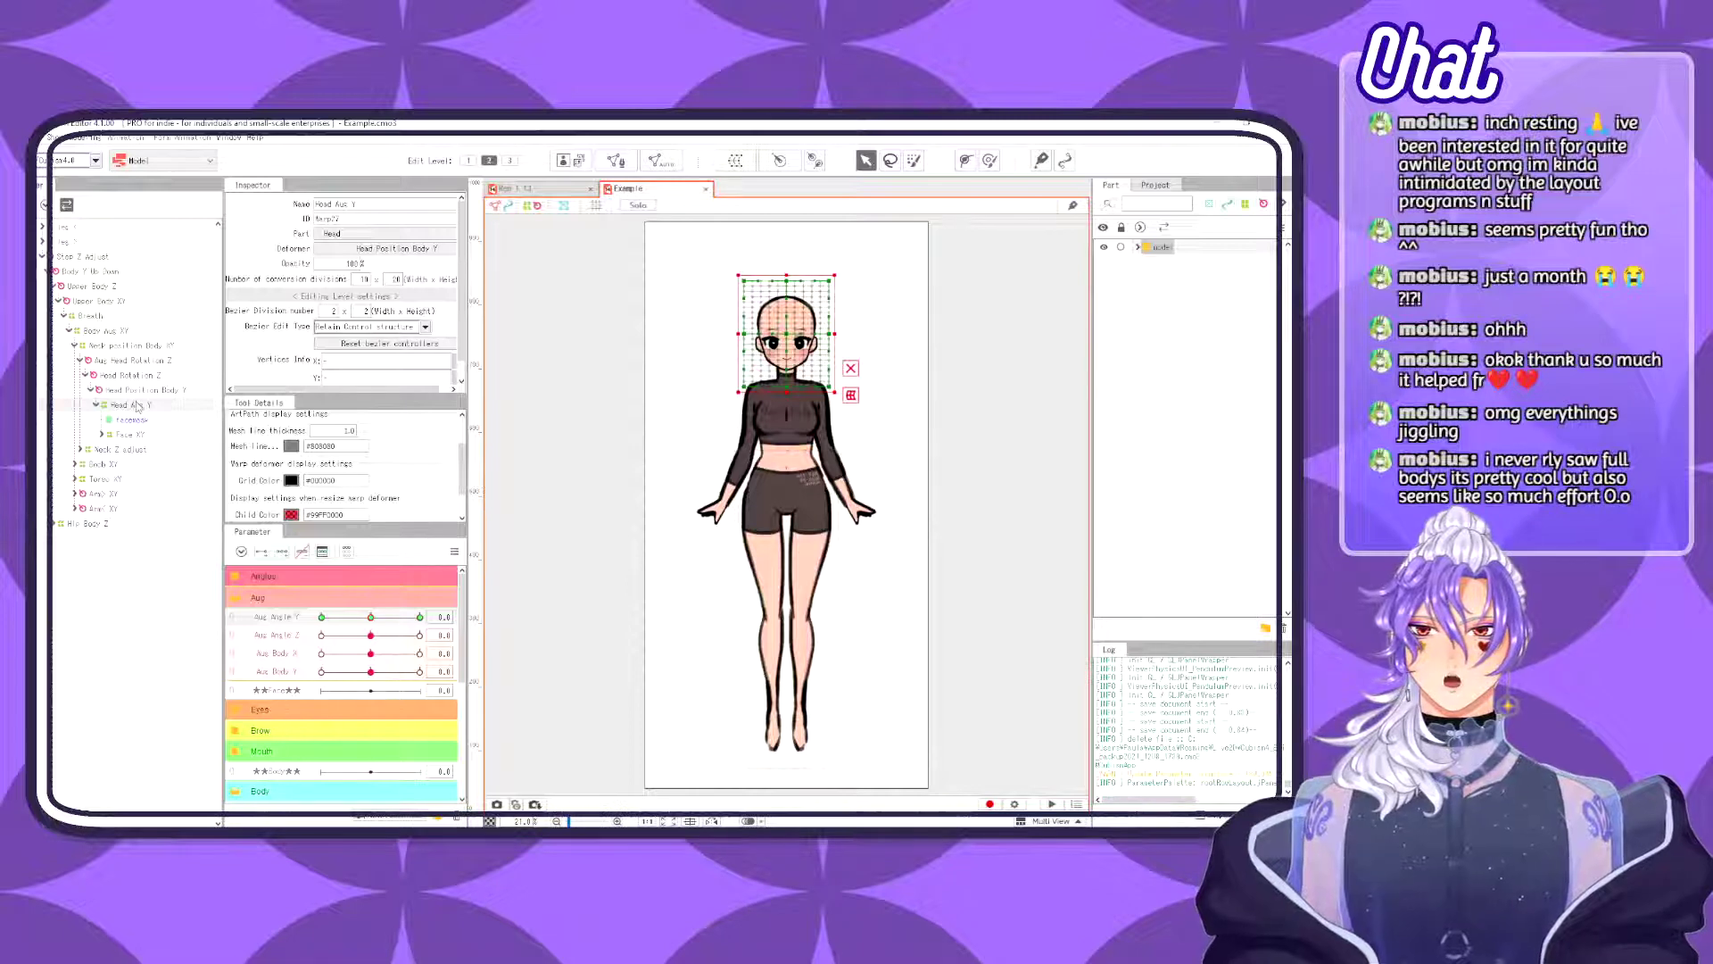
{"action": "left_click", "coordinate": [103, 434]}
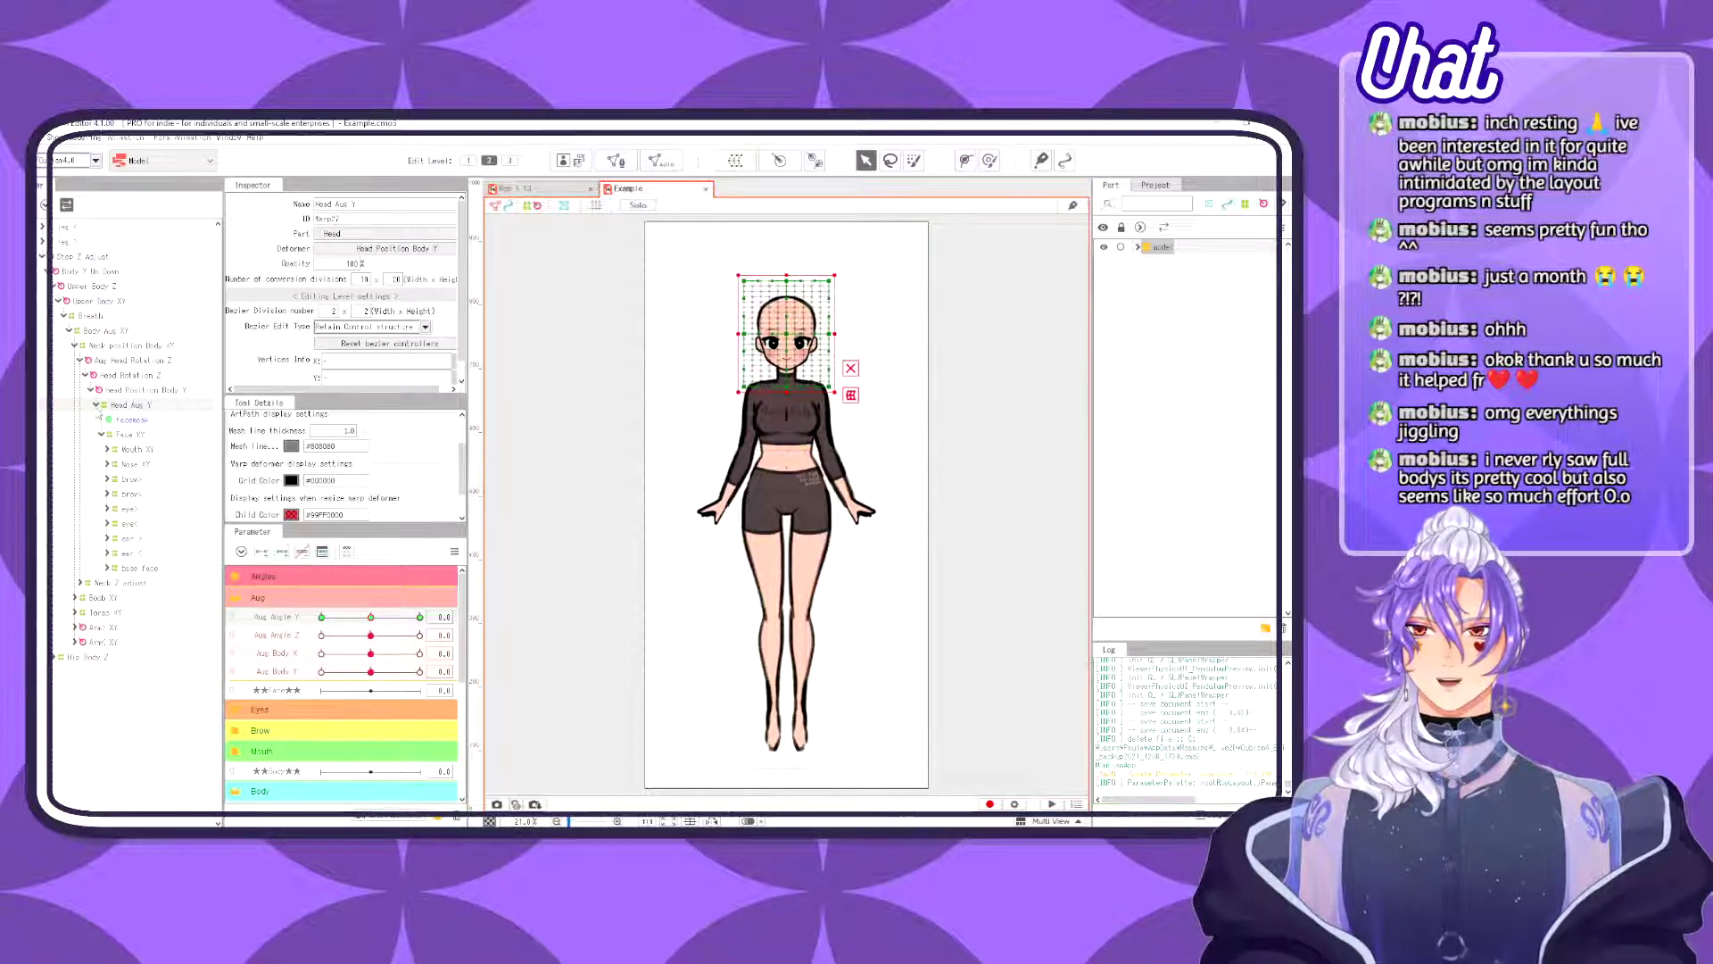
{"action": "left_click", "coordinate": [96, 405]}
{"action": "scroll", "coordinate": [740, 420], "scroll_direction": "up", "scroll_amount": 3}
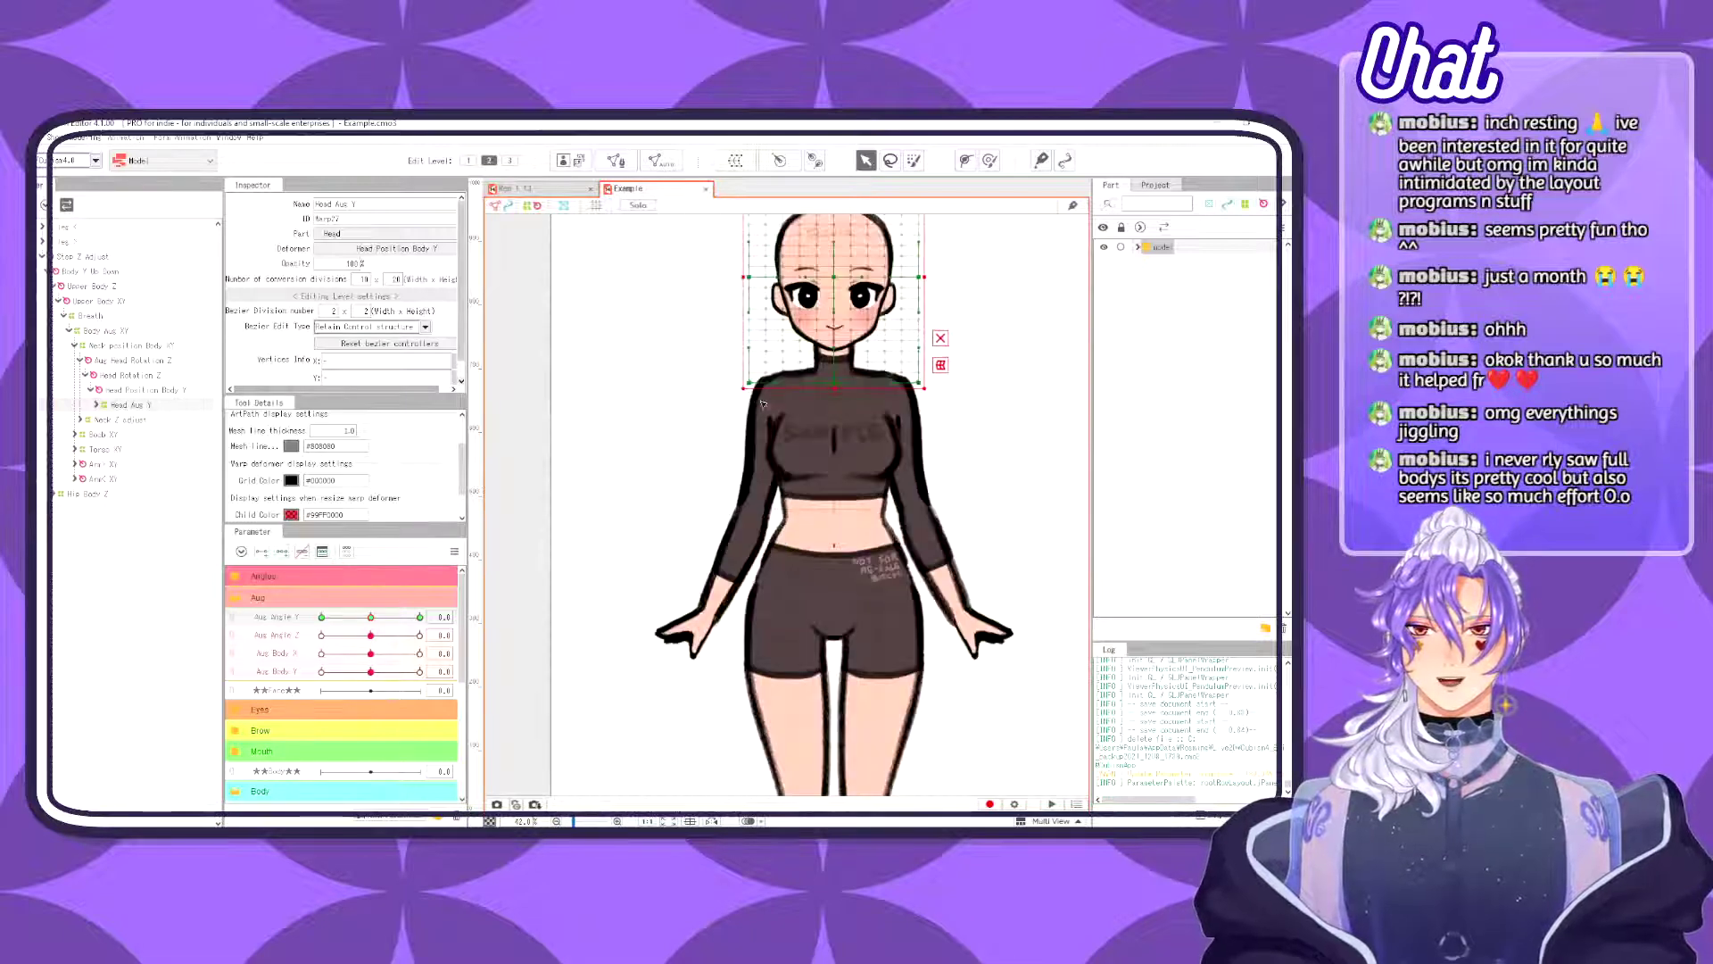
{"action": "scroll", "coordinate": [785, 464], "scroll_direction": "down", "scroll_amount": 1}
{"action": "left_click_drag", "start_coordinate": [617, 371], "coordinate": [541, 449]}
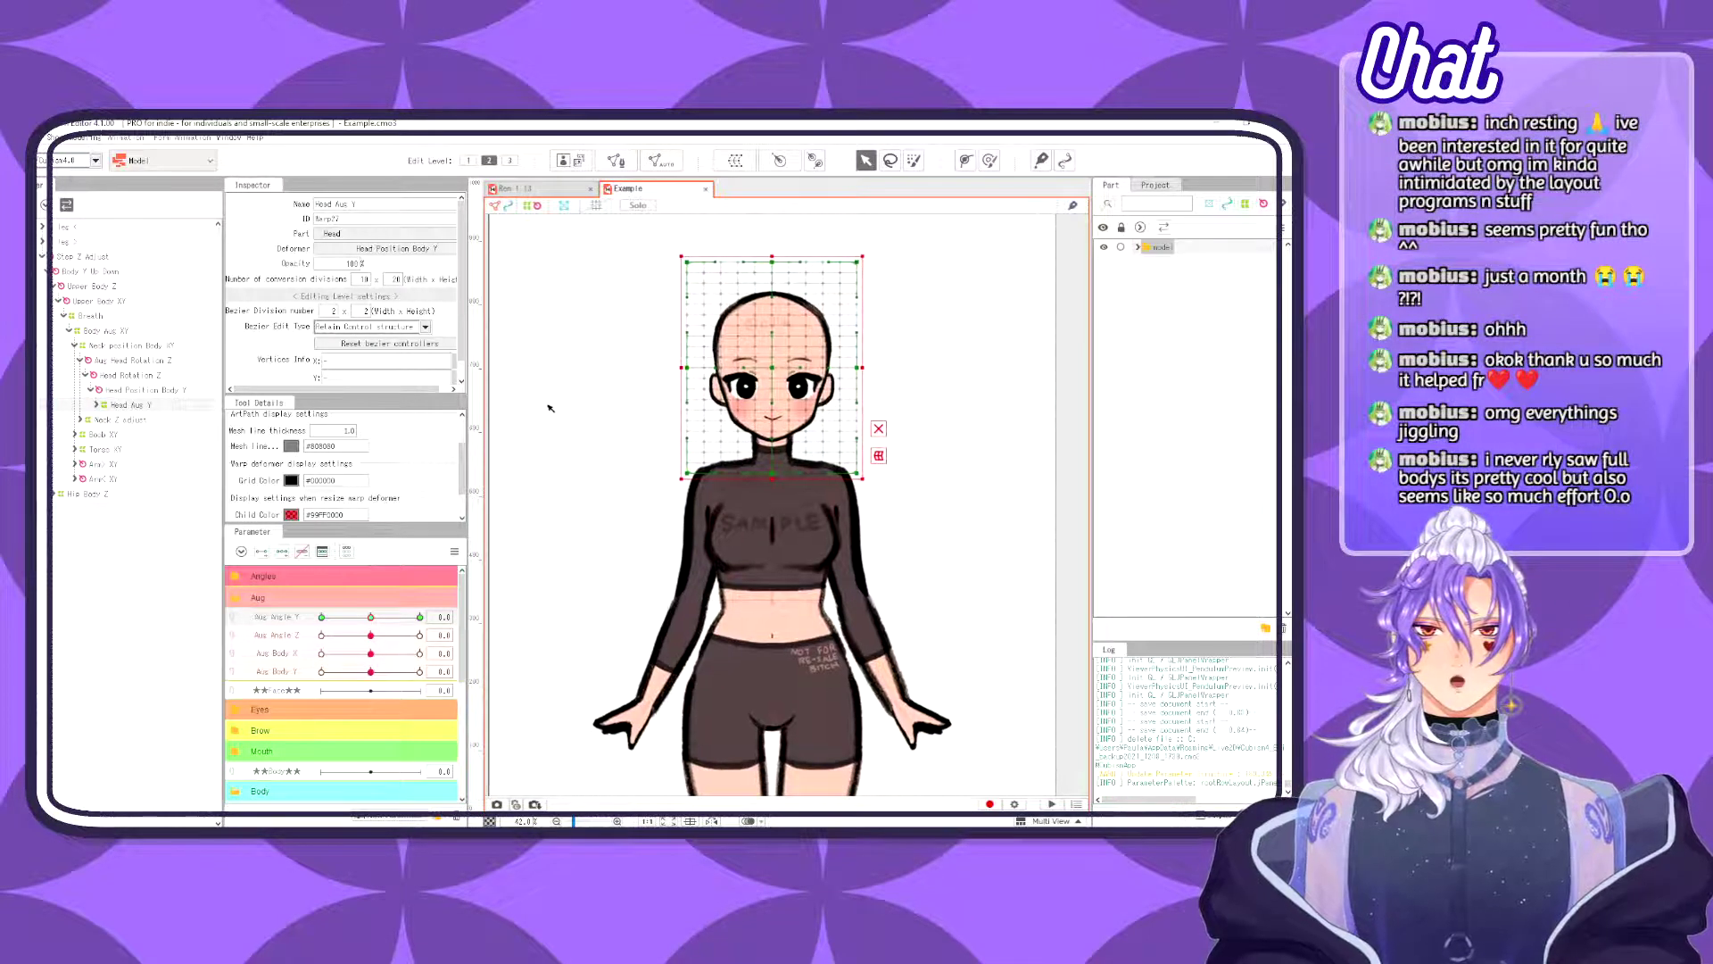
{"action": "mouse_move", "coordinate": [368, 618]}
{"action": "left_mouse_down"}
{"action": "mouse_move", "coordinate": [458, 617]}
{"action": "mouse_move", "coordinate": [276, 627]}
{"action": "mouse_move", "coordinate": [390, 620]}
{"action": "mouse_move", "coordinate": [366, 622]}
{"action": "left_mouse_up"}
- Select the Head Position Body Y deformer, isolate its keyed parameter, preview Body Y, and restore the full parameter list
{"action": "left_click", "coordinate": [142, 389]}
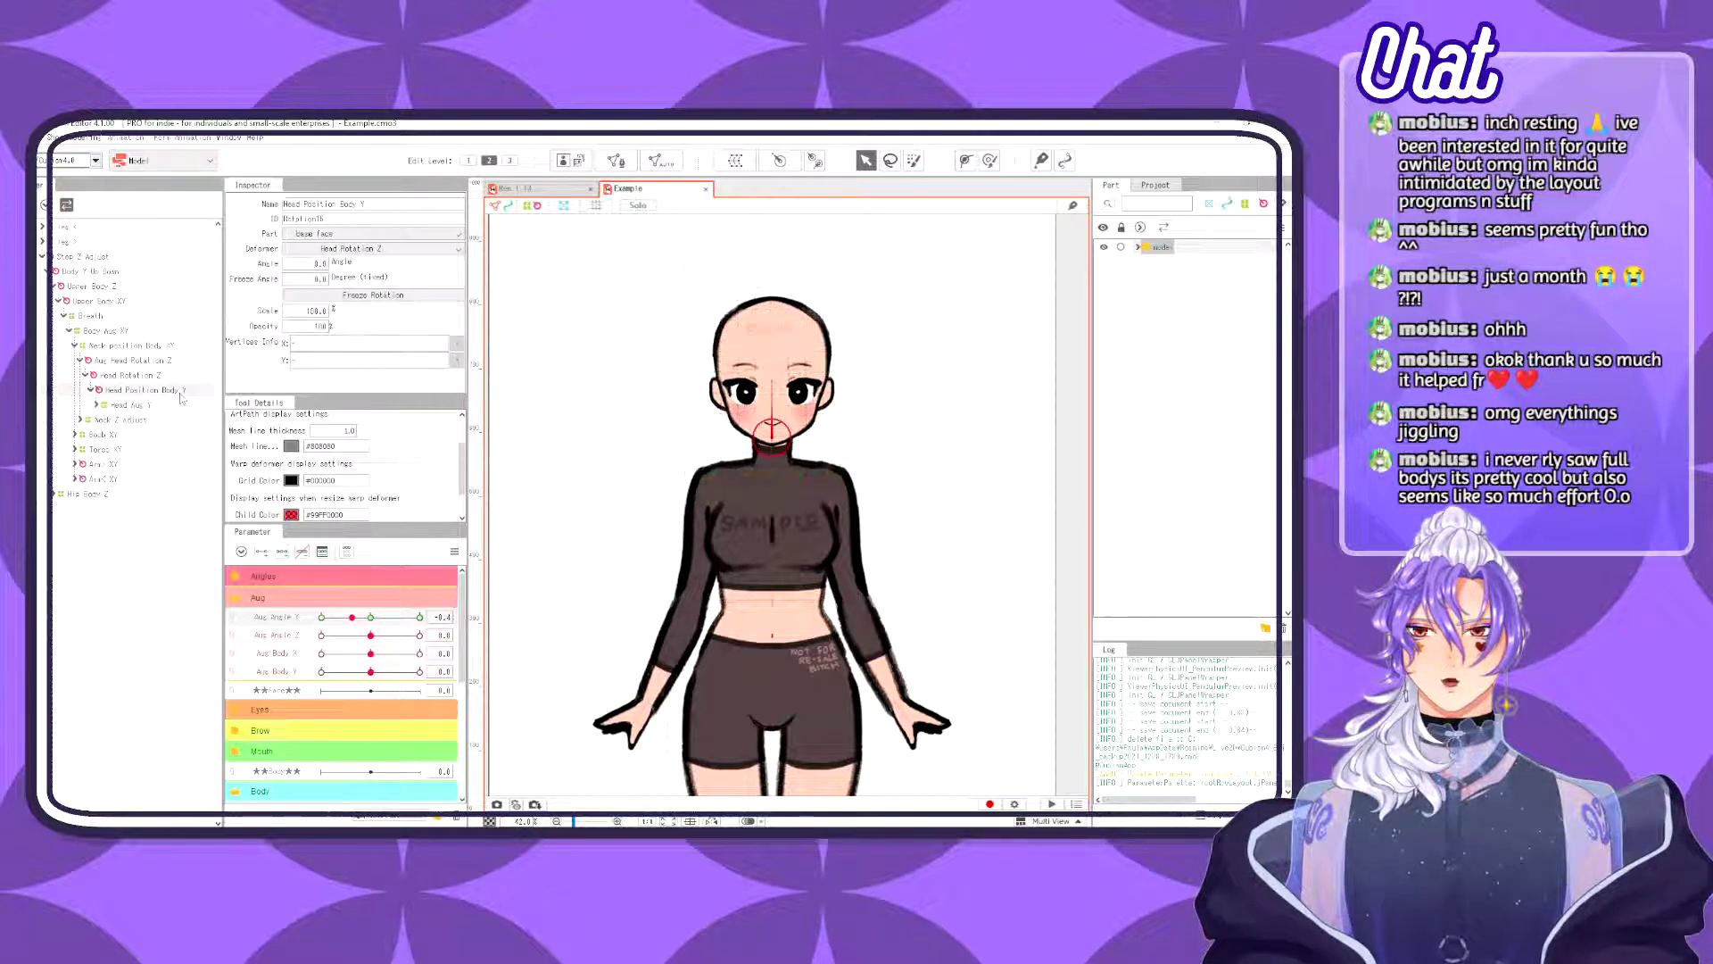
{"action": "left_click", "coordinate": [345, 552]}
{"action": "left_click_drag", "start_coordinate": [371, 578], "coordinate": [314, 596]}
{"action": "left_click", "coordinate": [371, 575]}
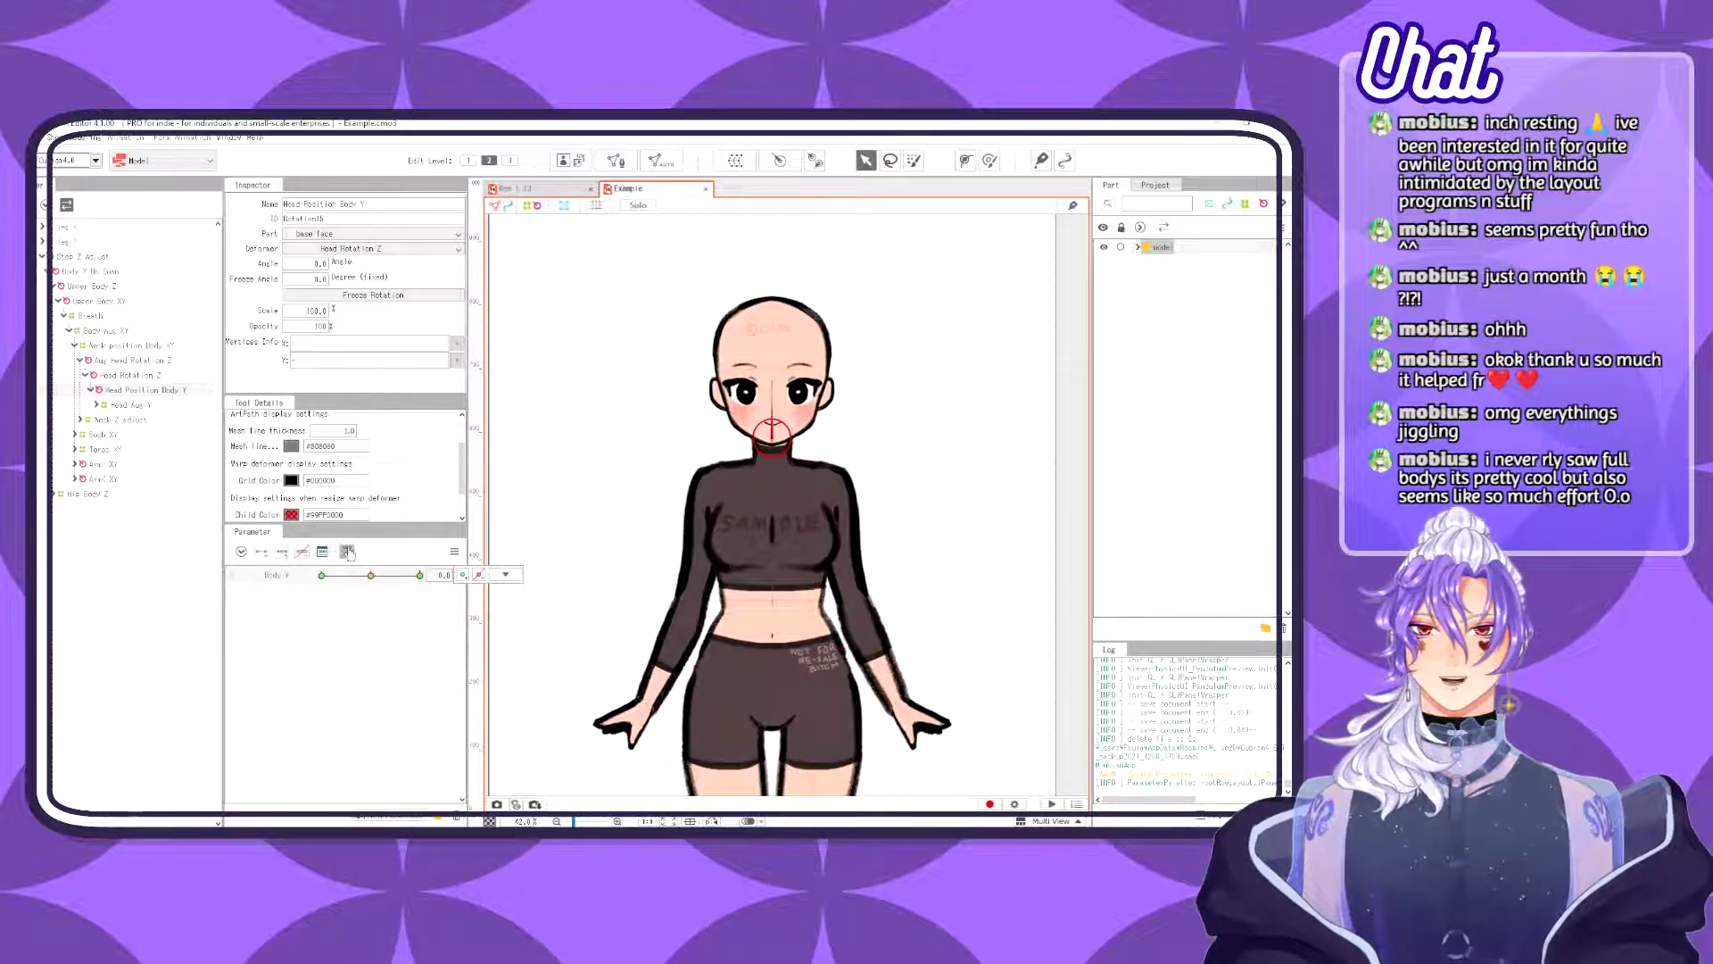
{"action": "left_click", "coordinate": [347, 551]}
- Reselect the Head Aug Y deformer, preview Aug Angle Y across its range, and return the parameter to 0.0
{"action": "left_click_drag", "start_coordinate": [370, 618], "coordinate": [419, 616]}
{"action": "left_click", "coordinate": [505, 616]}
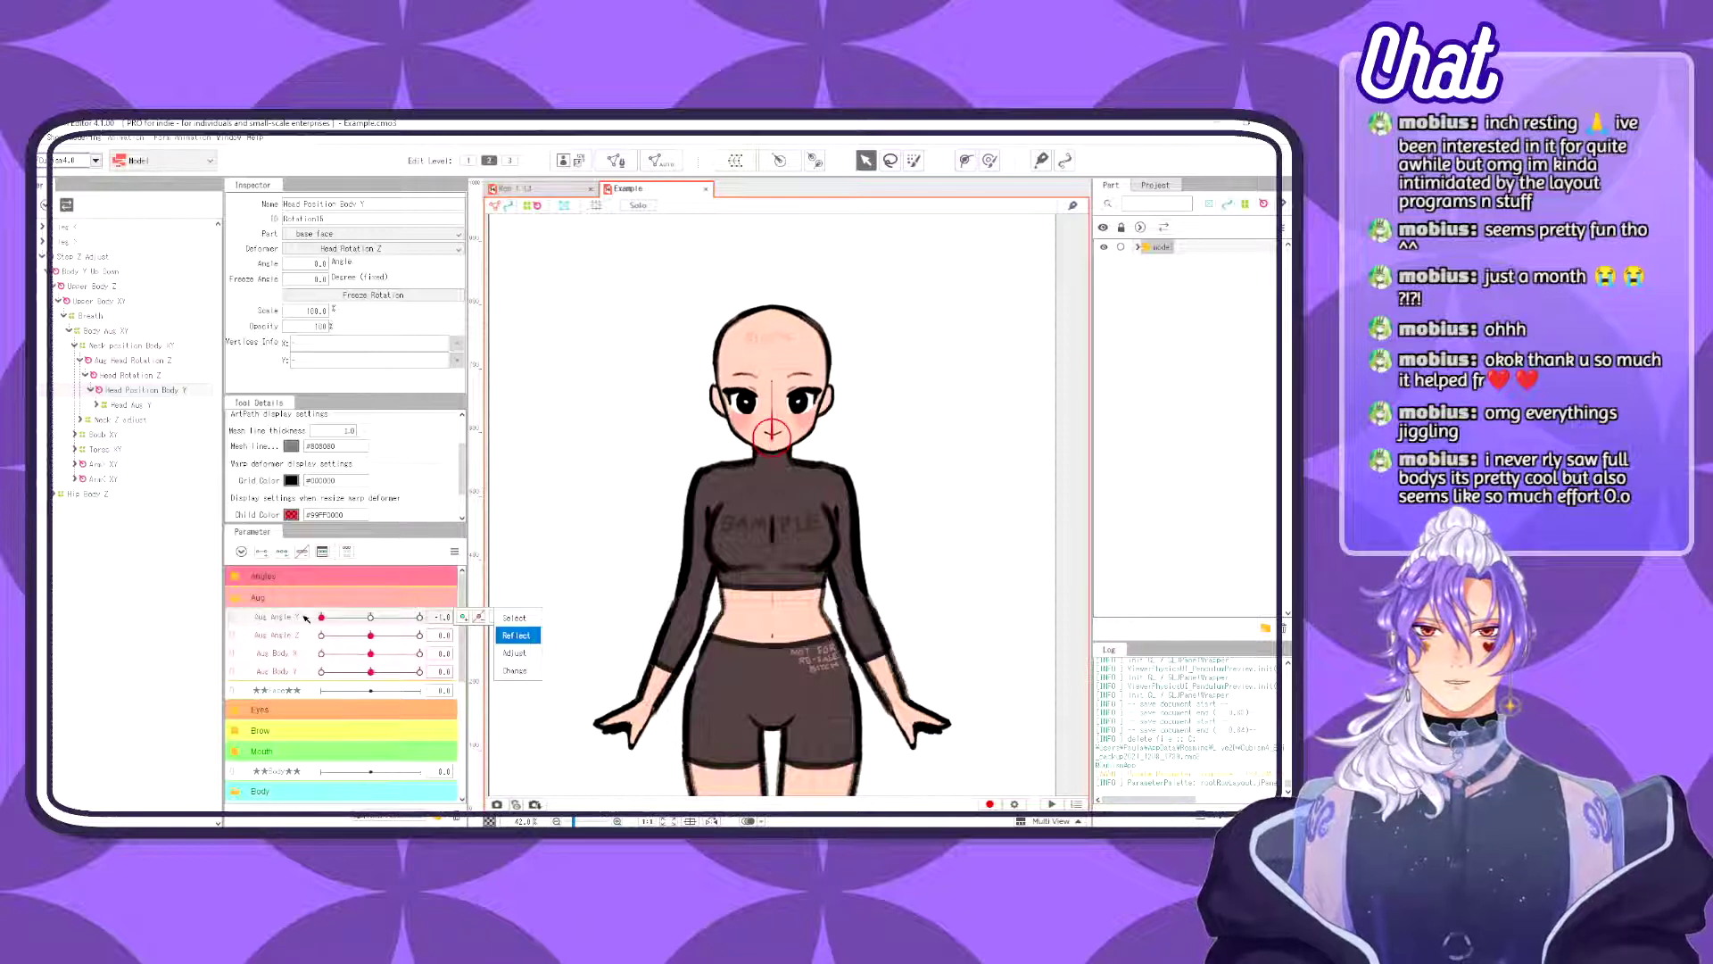
{"action": "left_click", "coordinate": [378, 617]}
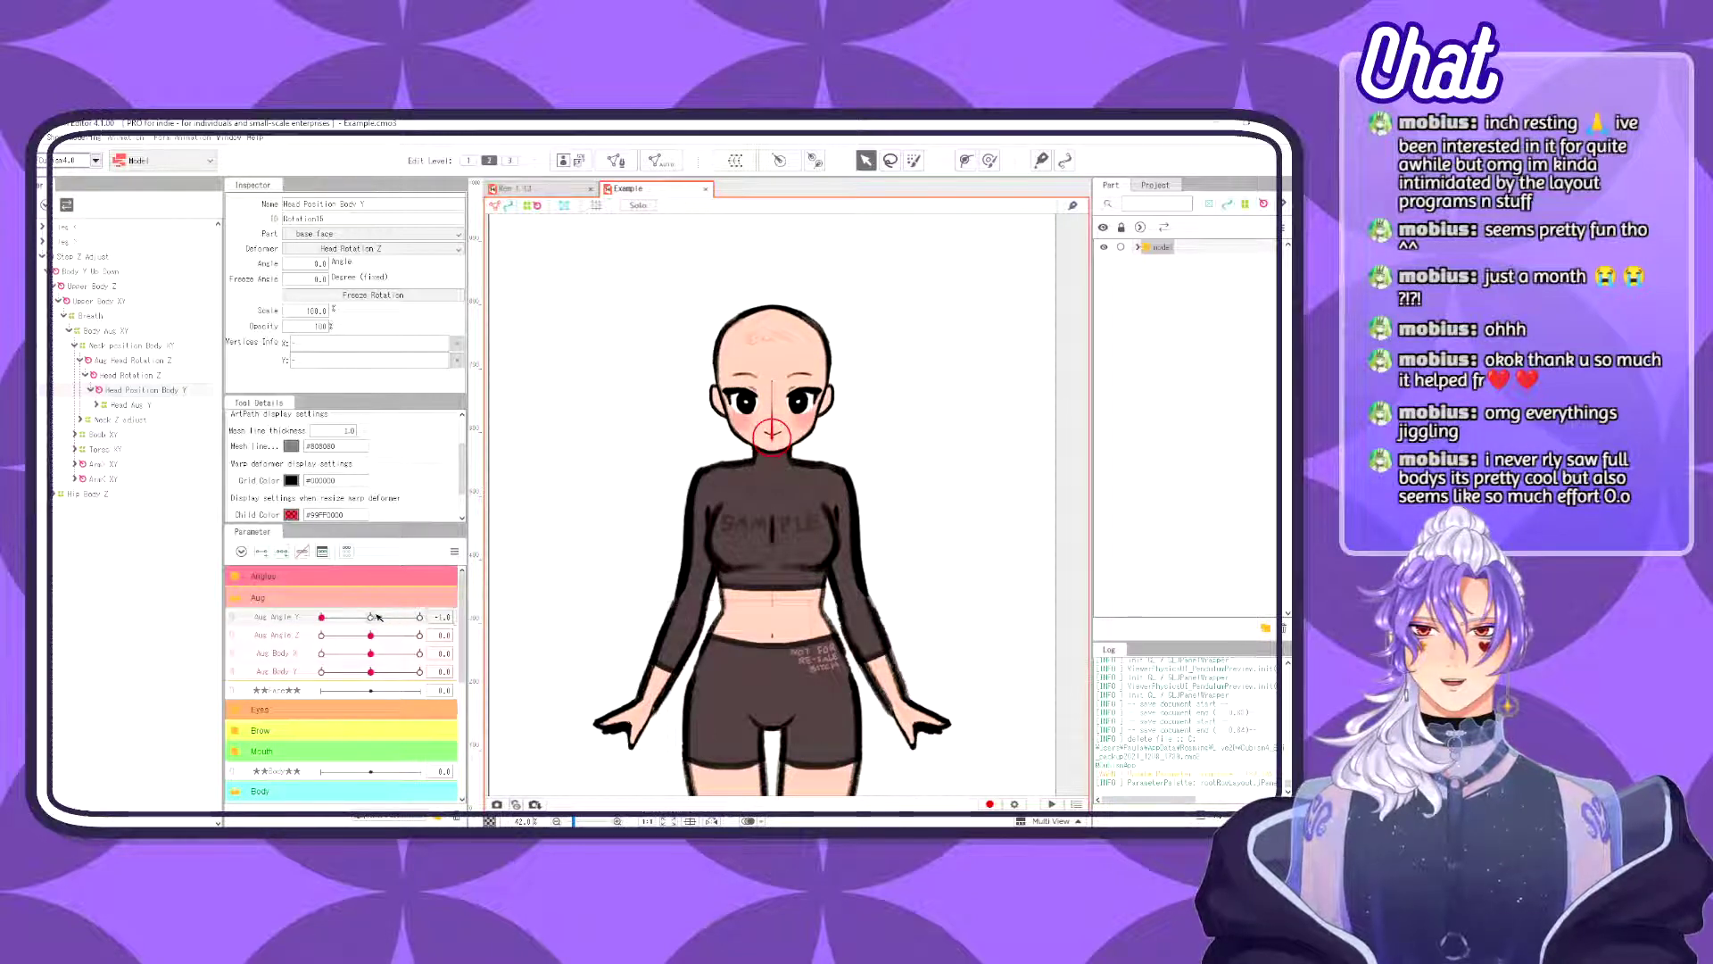
{"action": "left_click", "coordinate": [143, 404]}
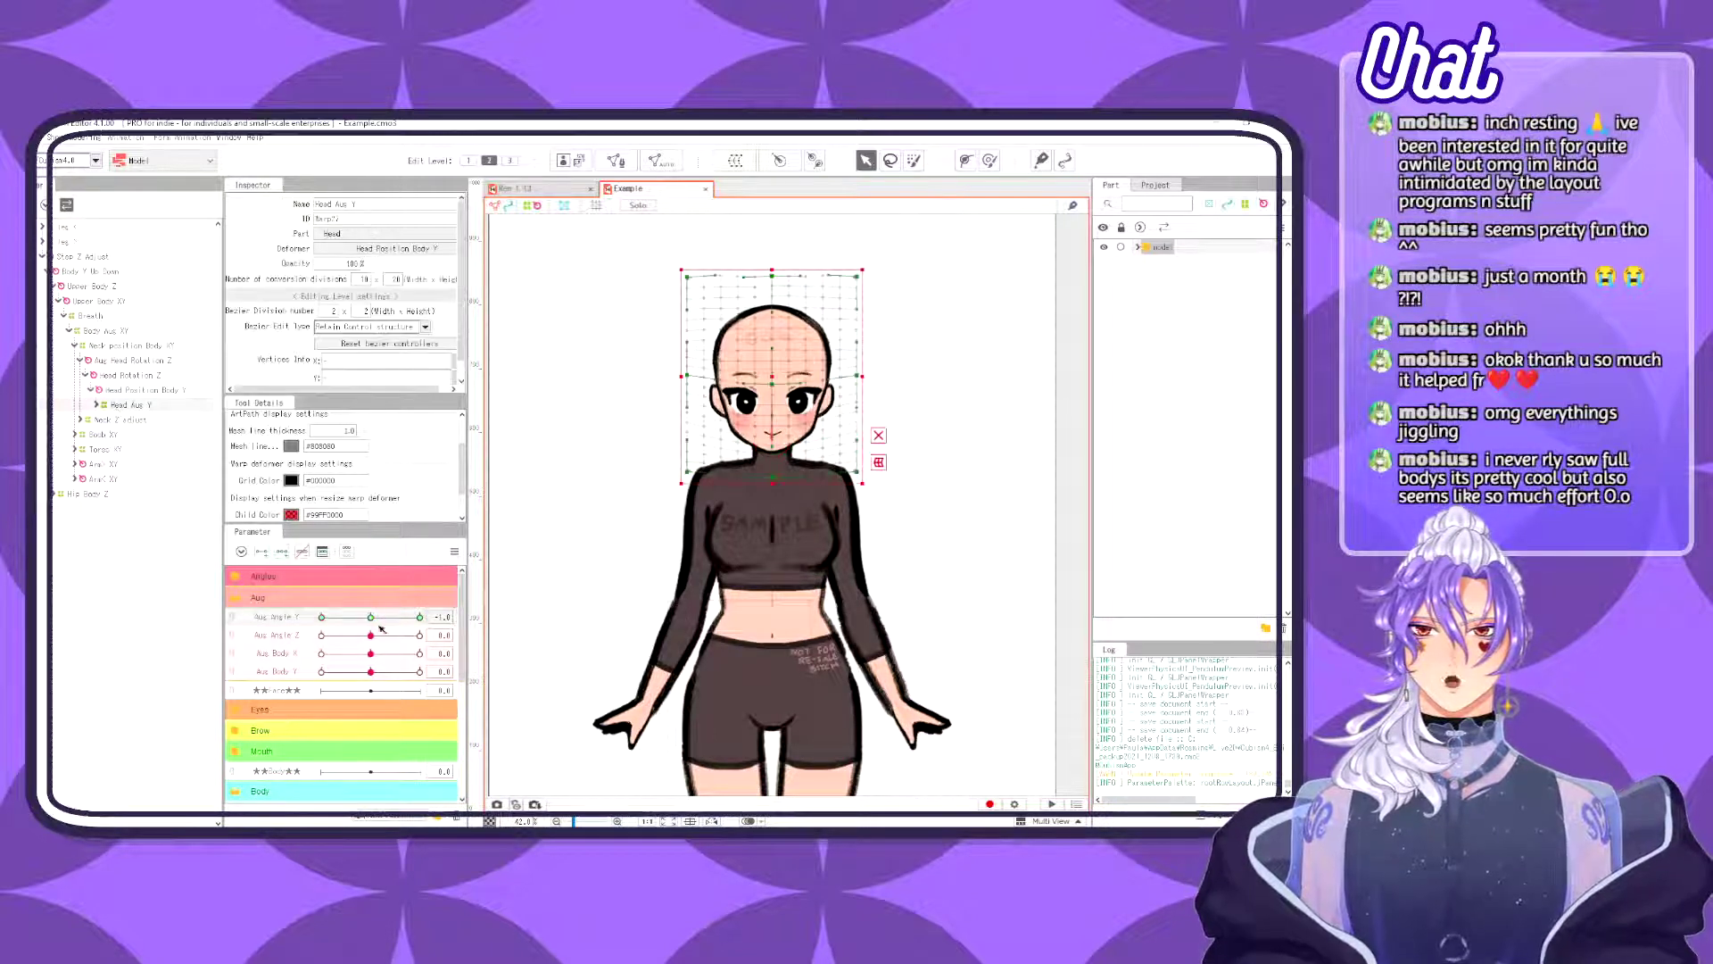
{"action": "left_click", "coordinate": [370, 617]}
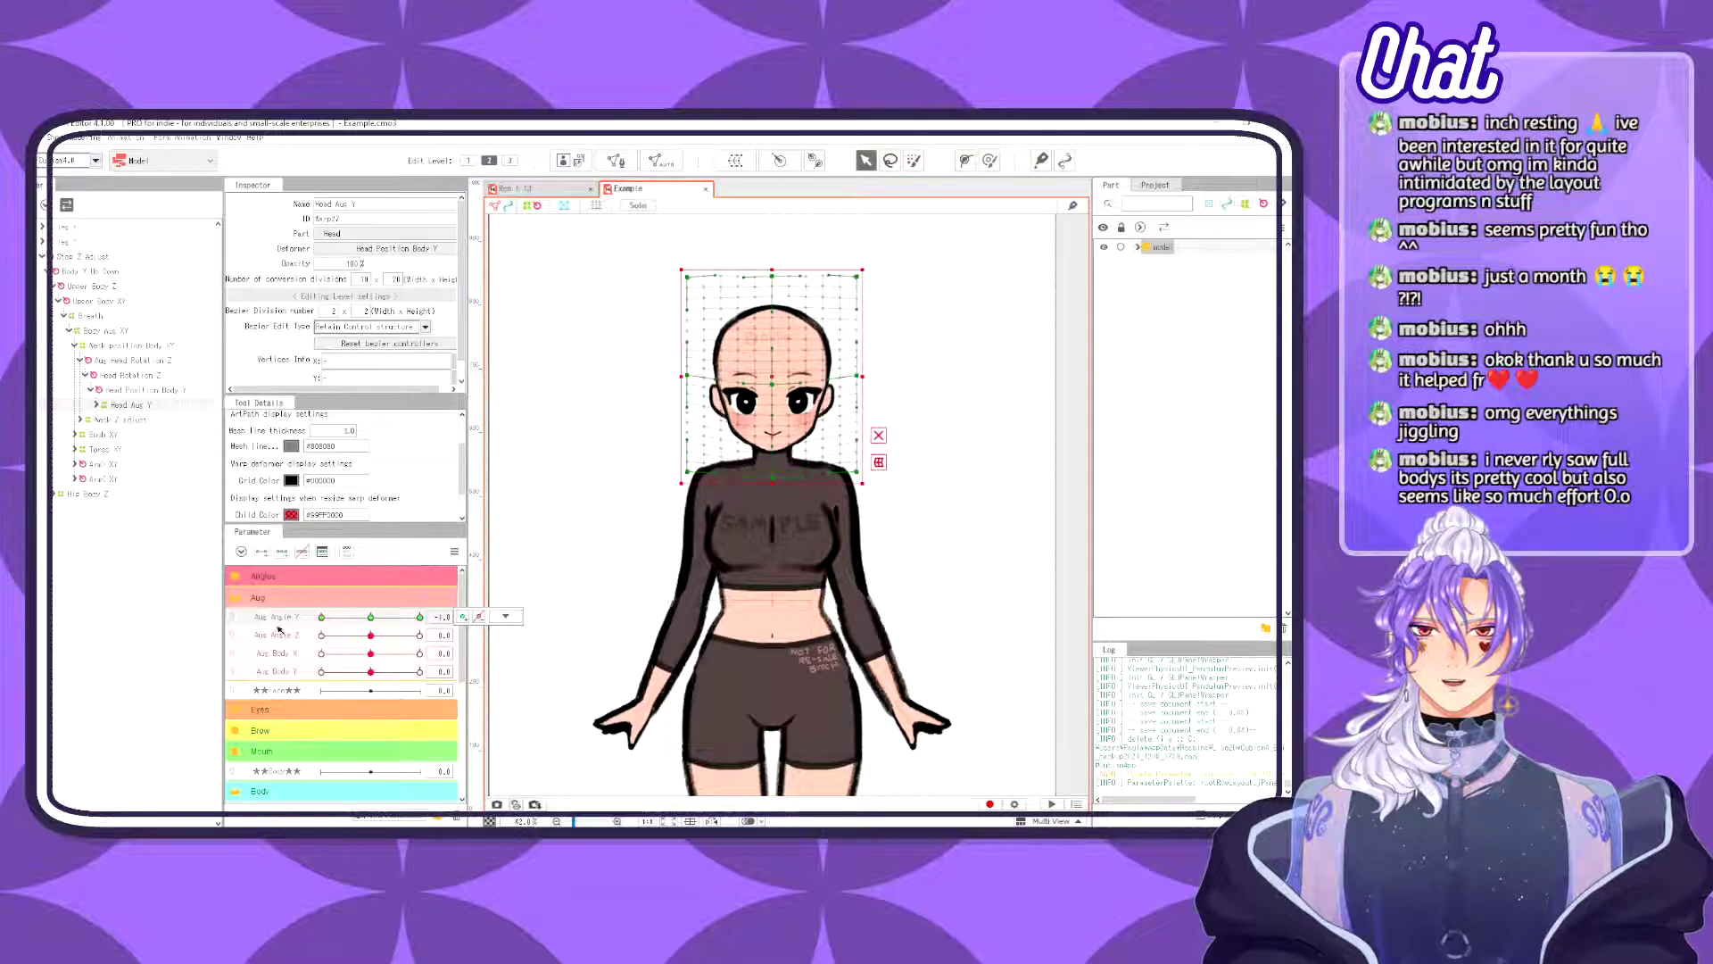
{"action": "left_click_drag", "start_coordinate": [301, 635], "coordinate": [465, 614]}
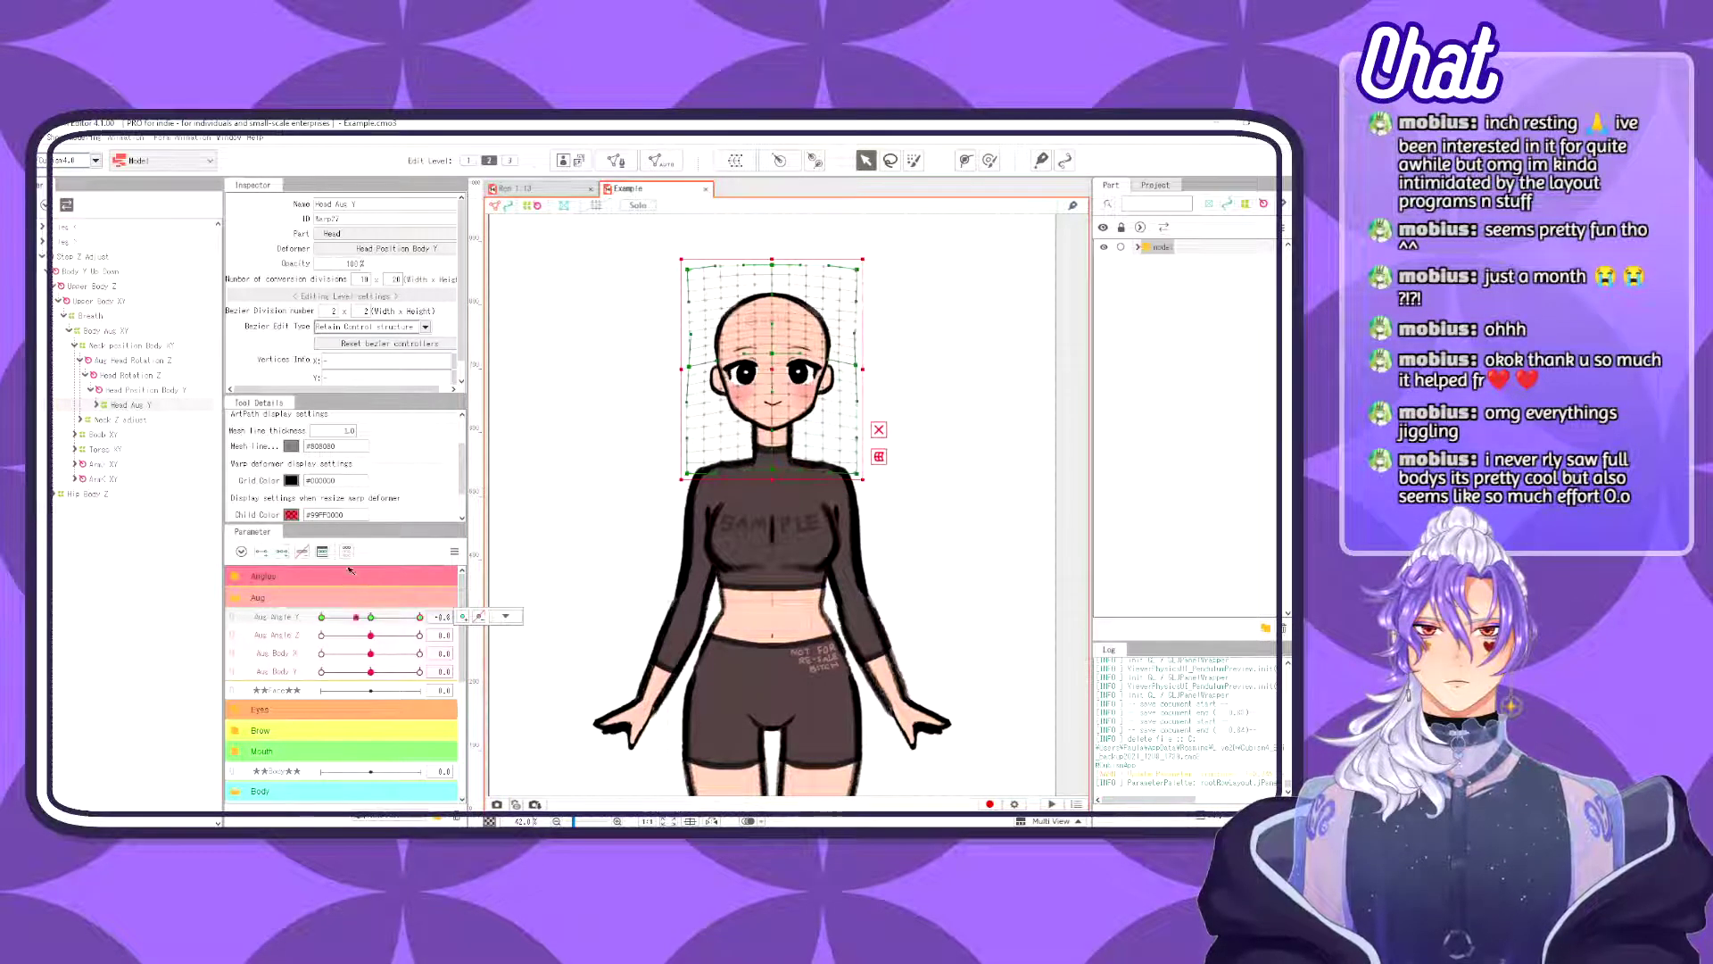
{"action": "left_click_drag", "start_coordinate": [417, 612], "coordinate": [382, 618]}
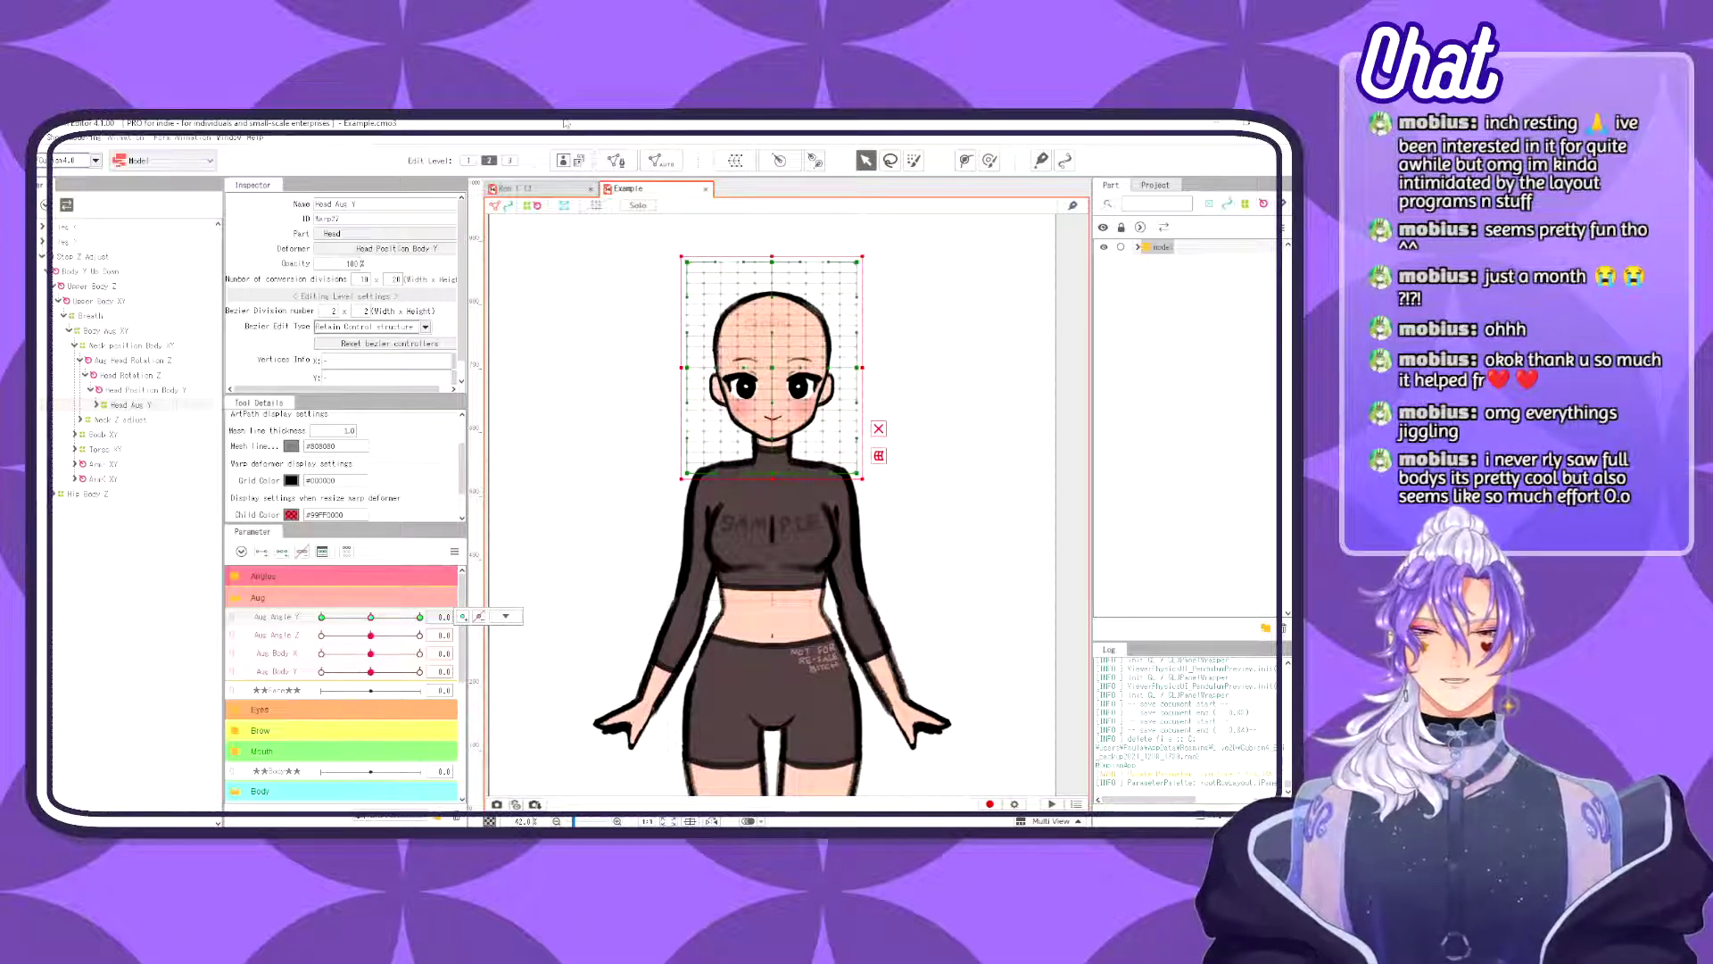
- Open the Ren model's Physics/Scene Blending Settings, preview the head and hair motion up close, and close the window
{"action": "left_click", "coordinate": [516, 189]}
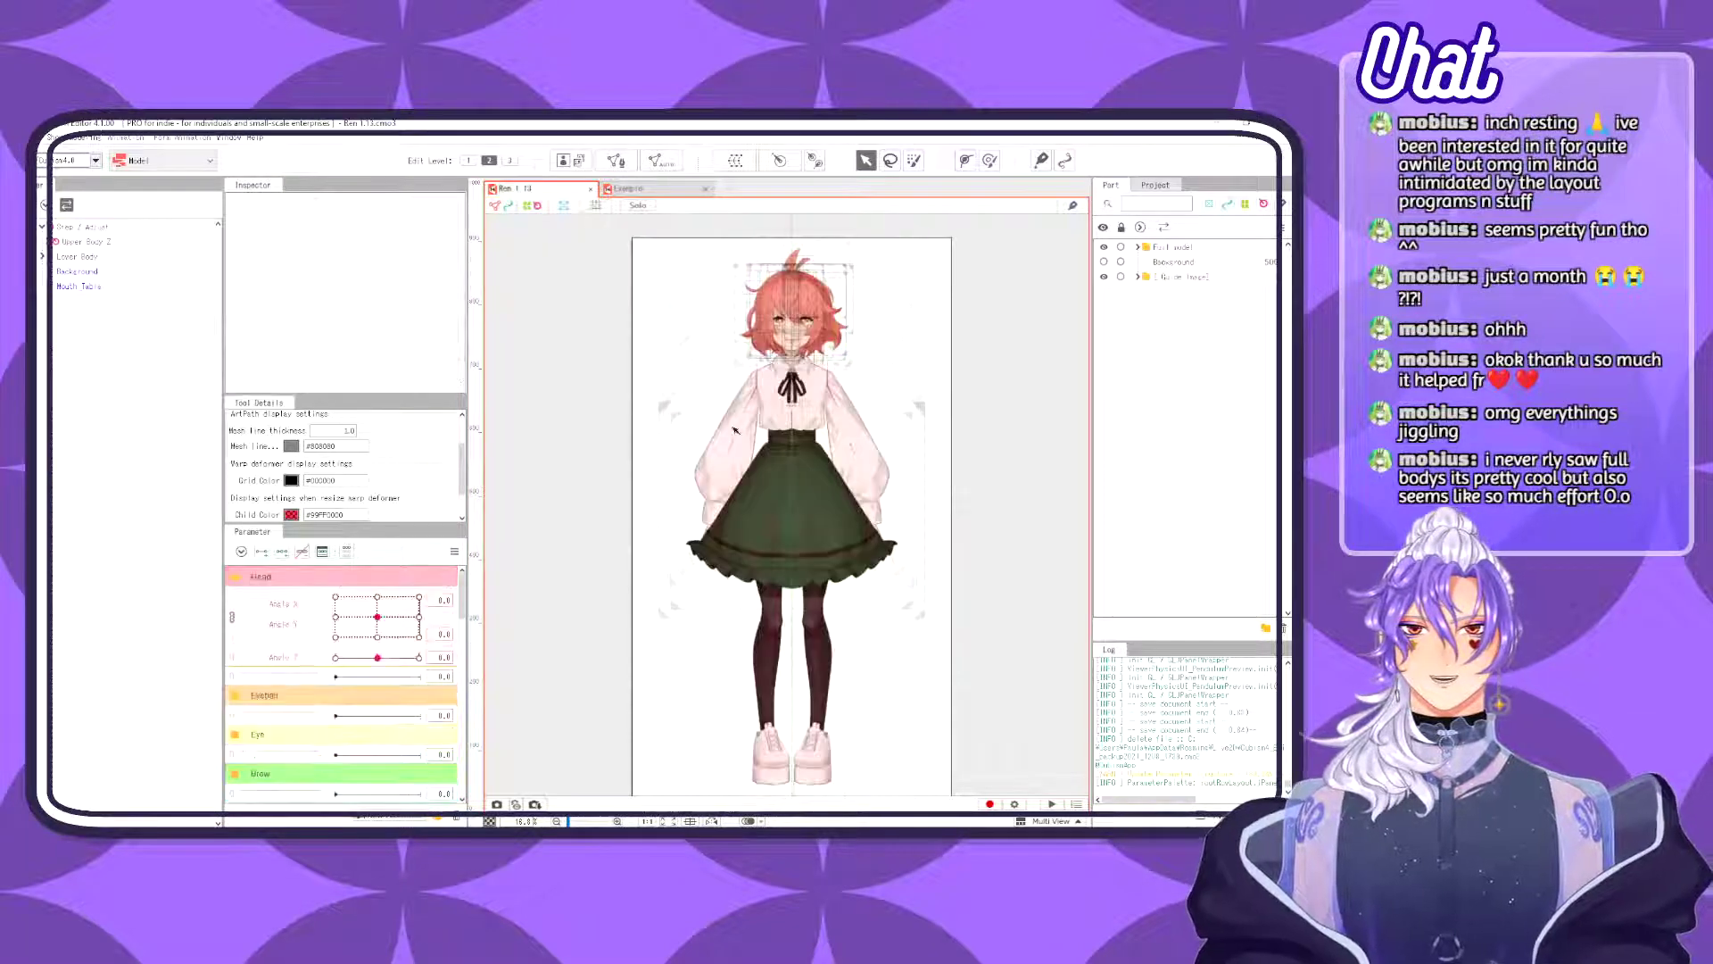
{"action": "left_click", "coordinate": [75, 139]}
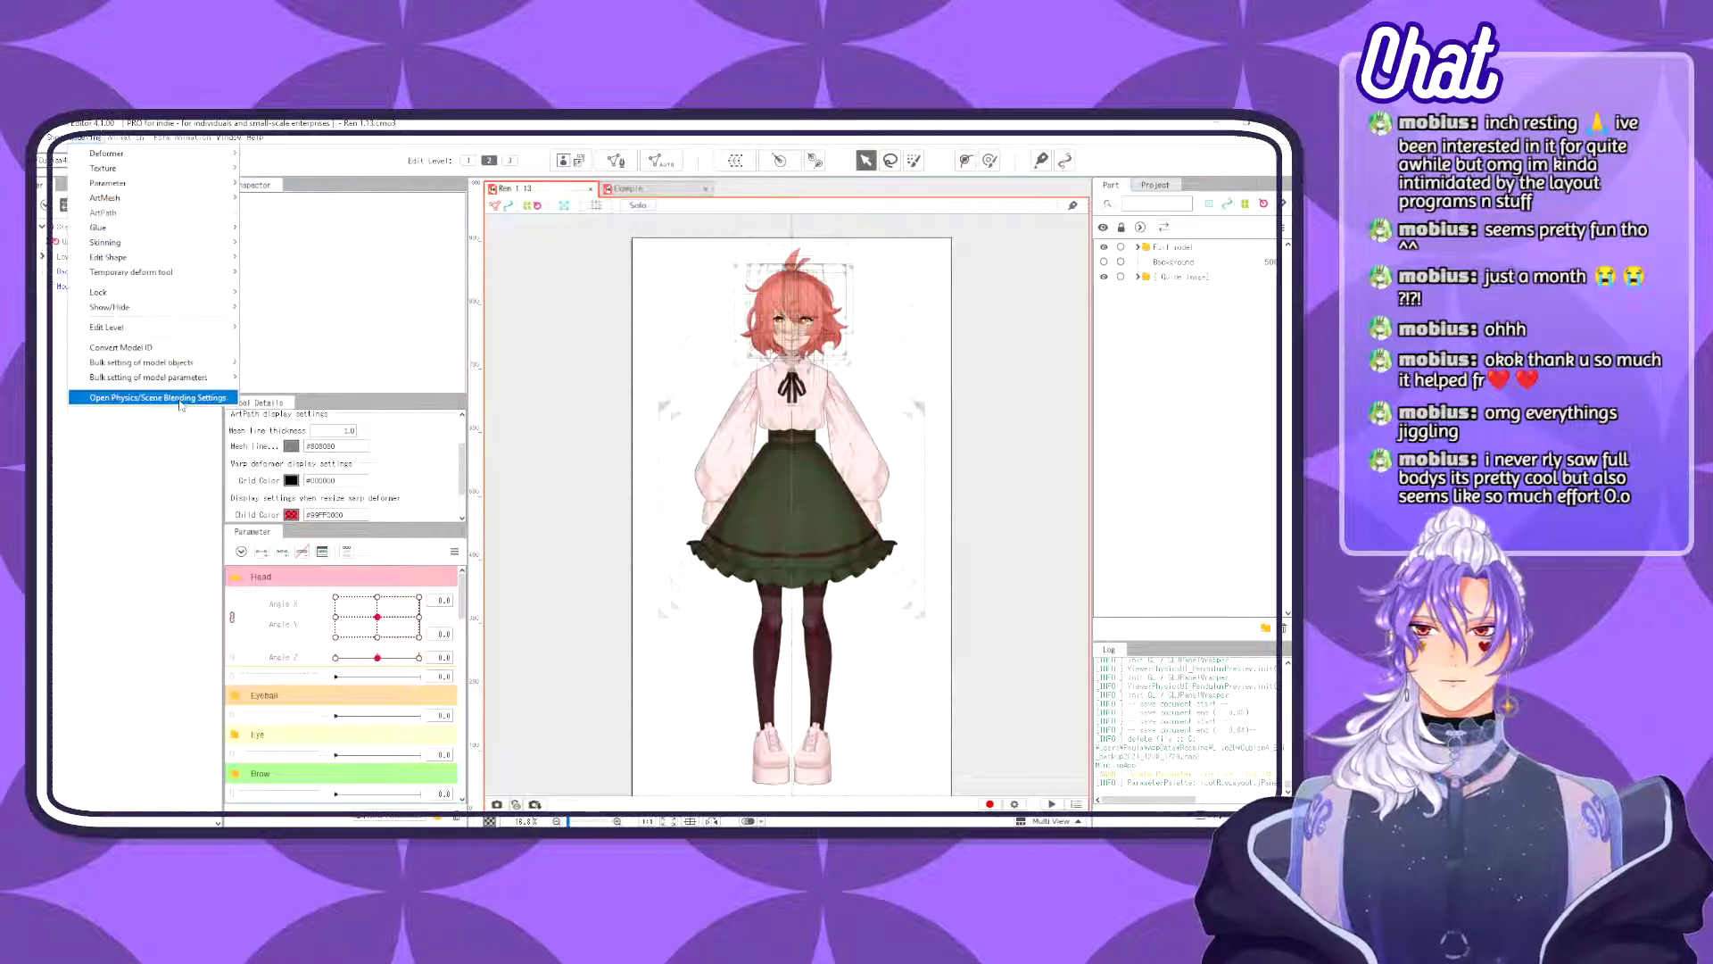
{"action": "left_click", "coordinate": [134, 399]}
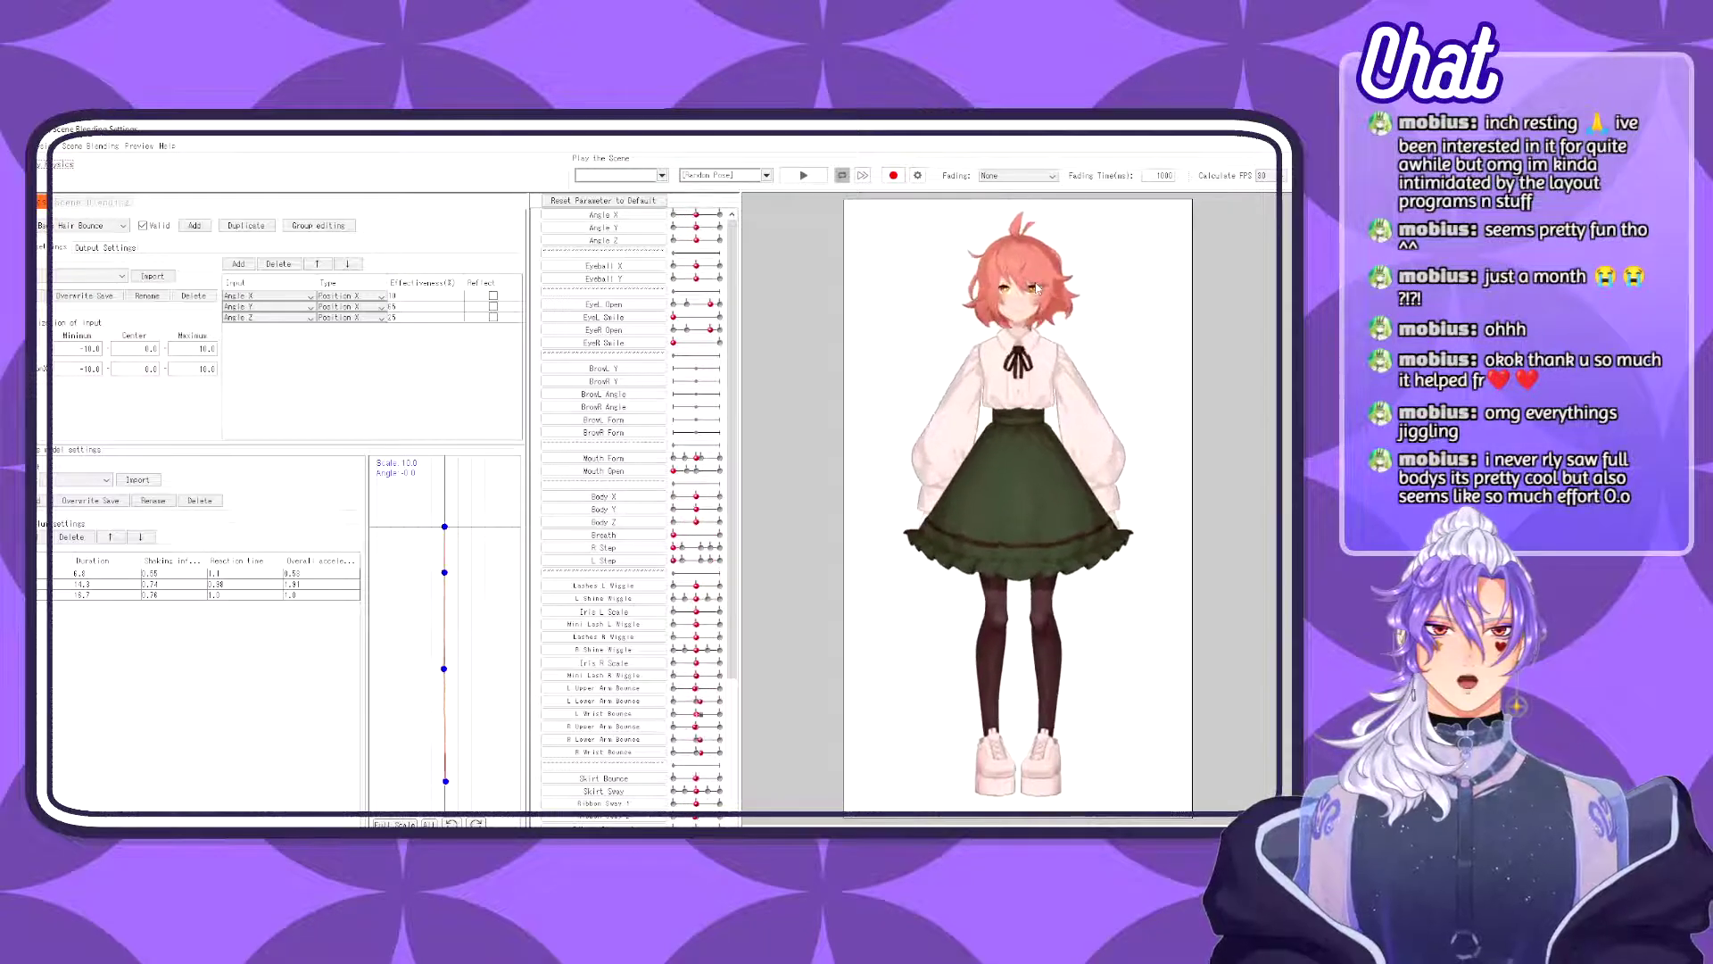
{"action": "scroll", "coordinate": [998, 319], "scroll_direction": "up", "scroll_amount": 5}
{"action": "left_click_drag", "start_coordinate": [998, 319], "coordinate": [996, 473]}
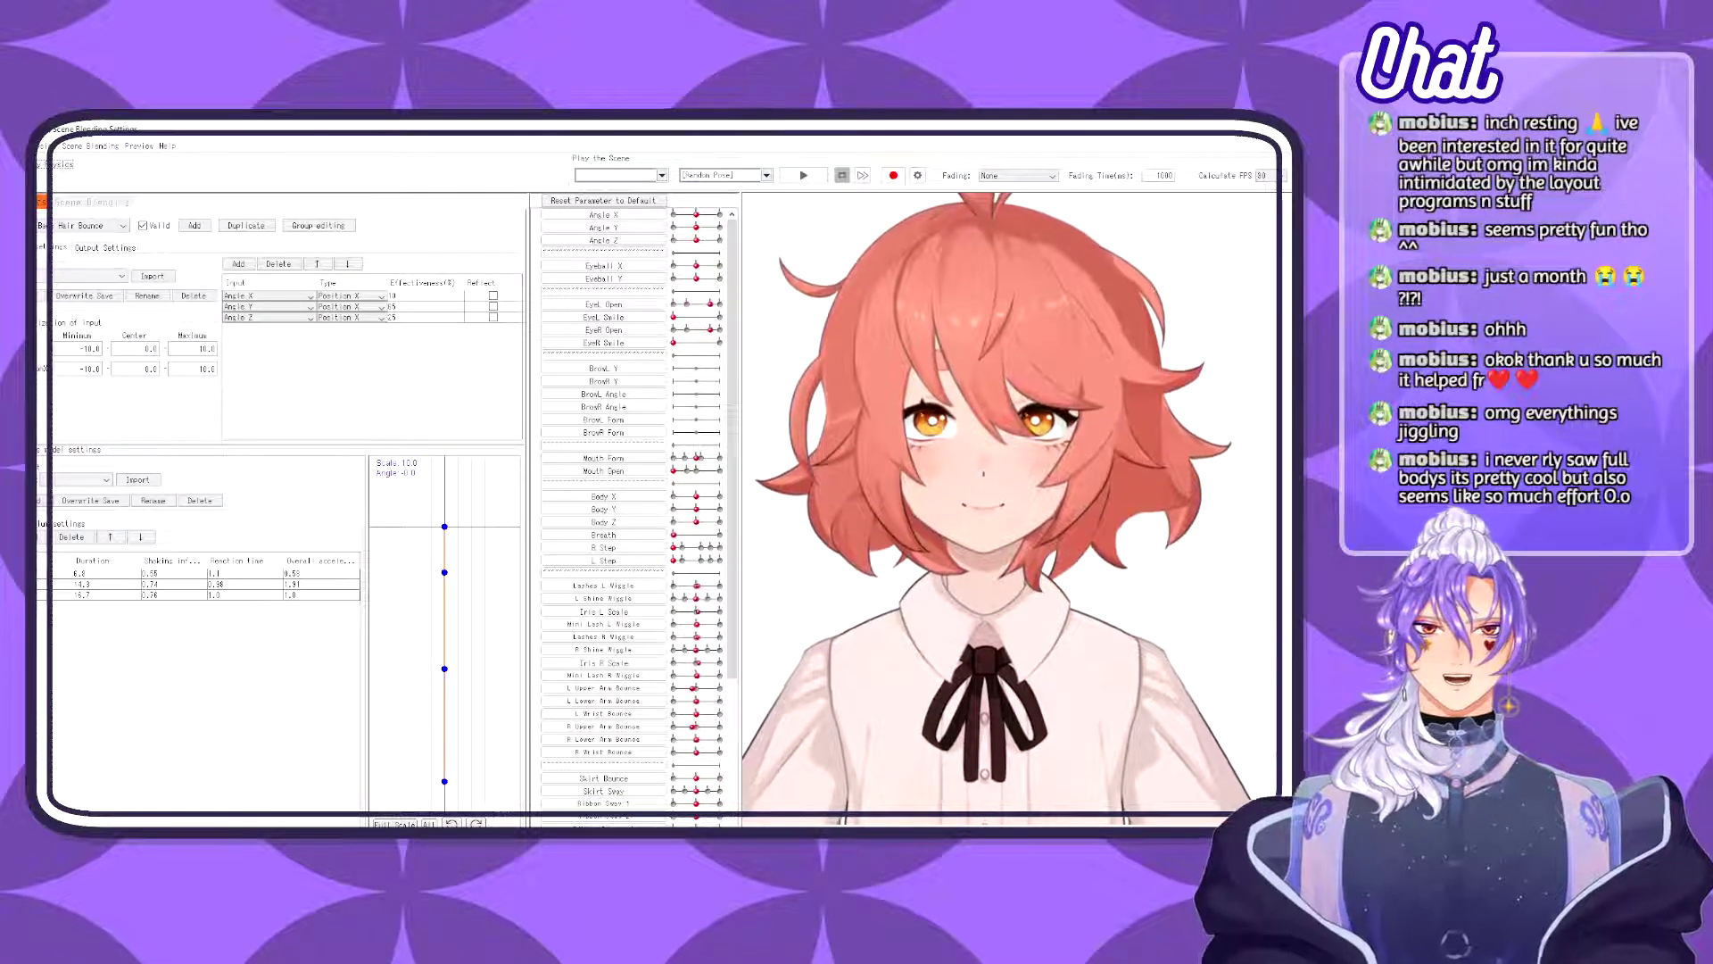
{"action": "left_click", "coordinate": [1283, 137]}
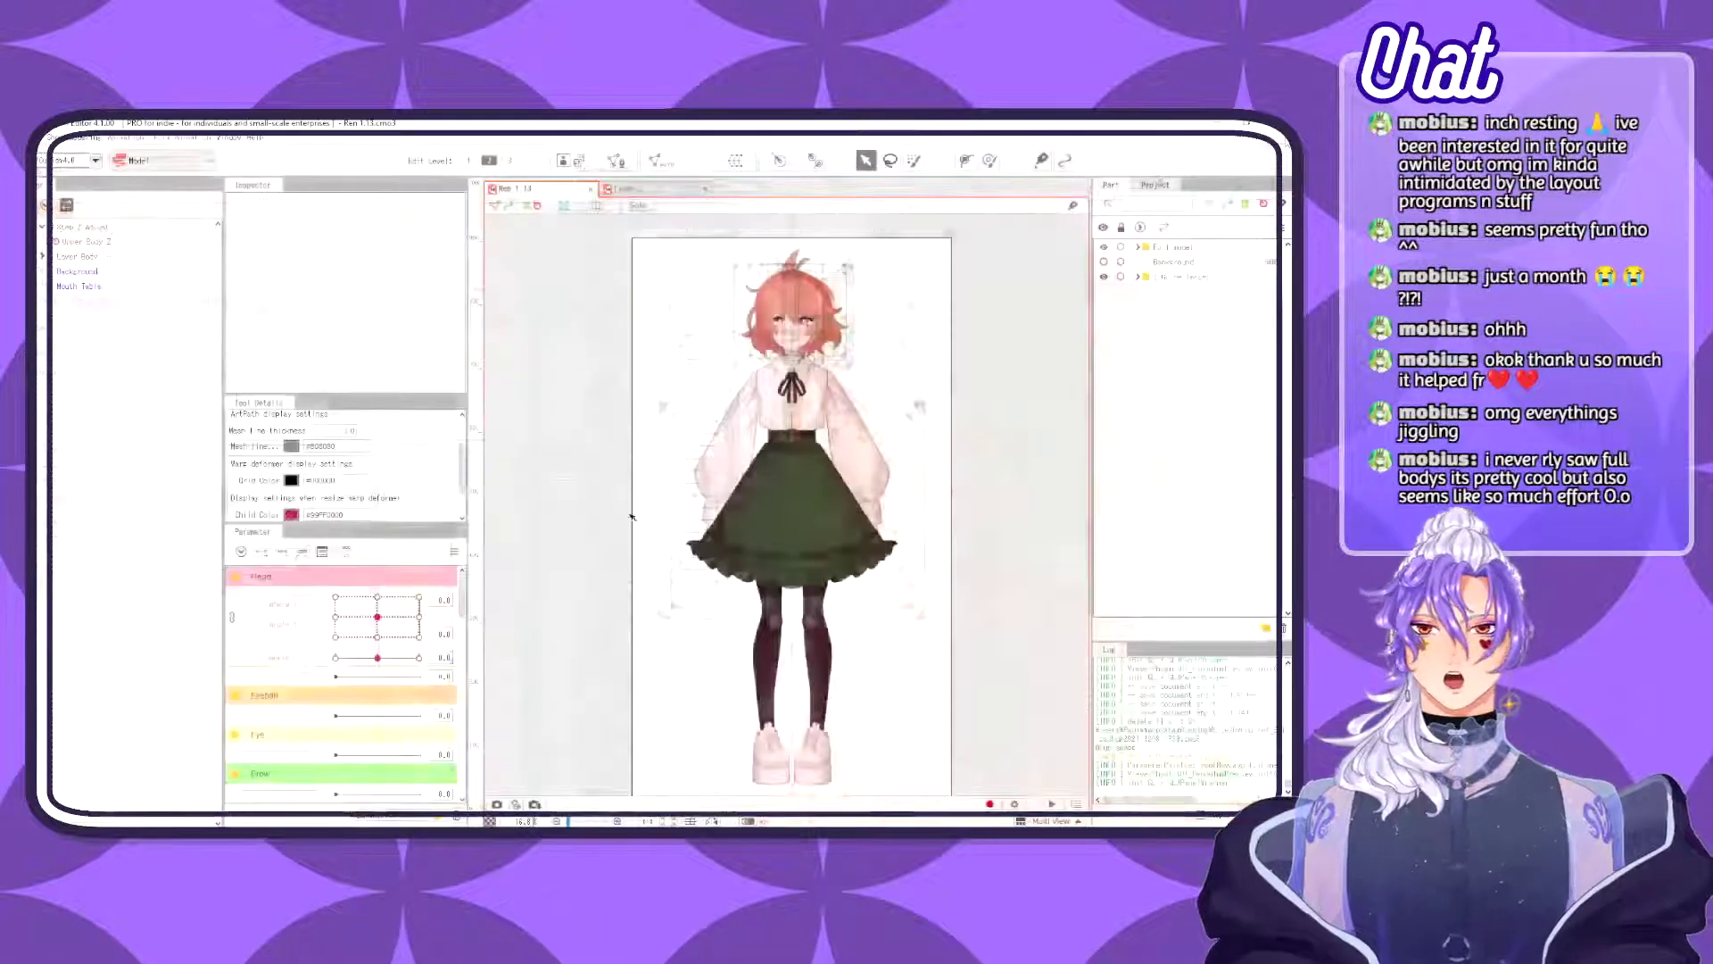
- Collapse the Head parameter group and expand the Brow parameter group
{"action": "left_click", "coordinate": [233, 578]}
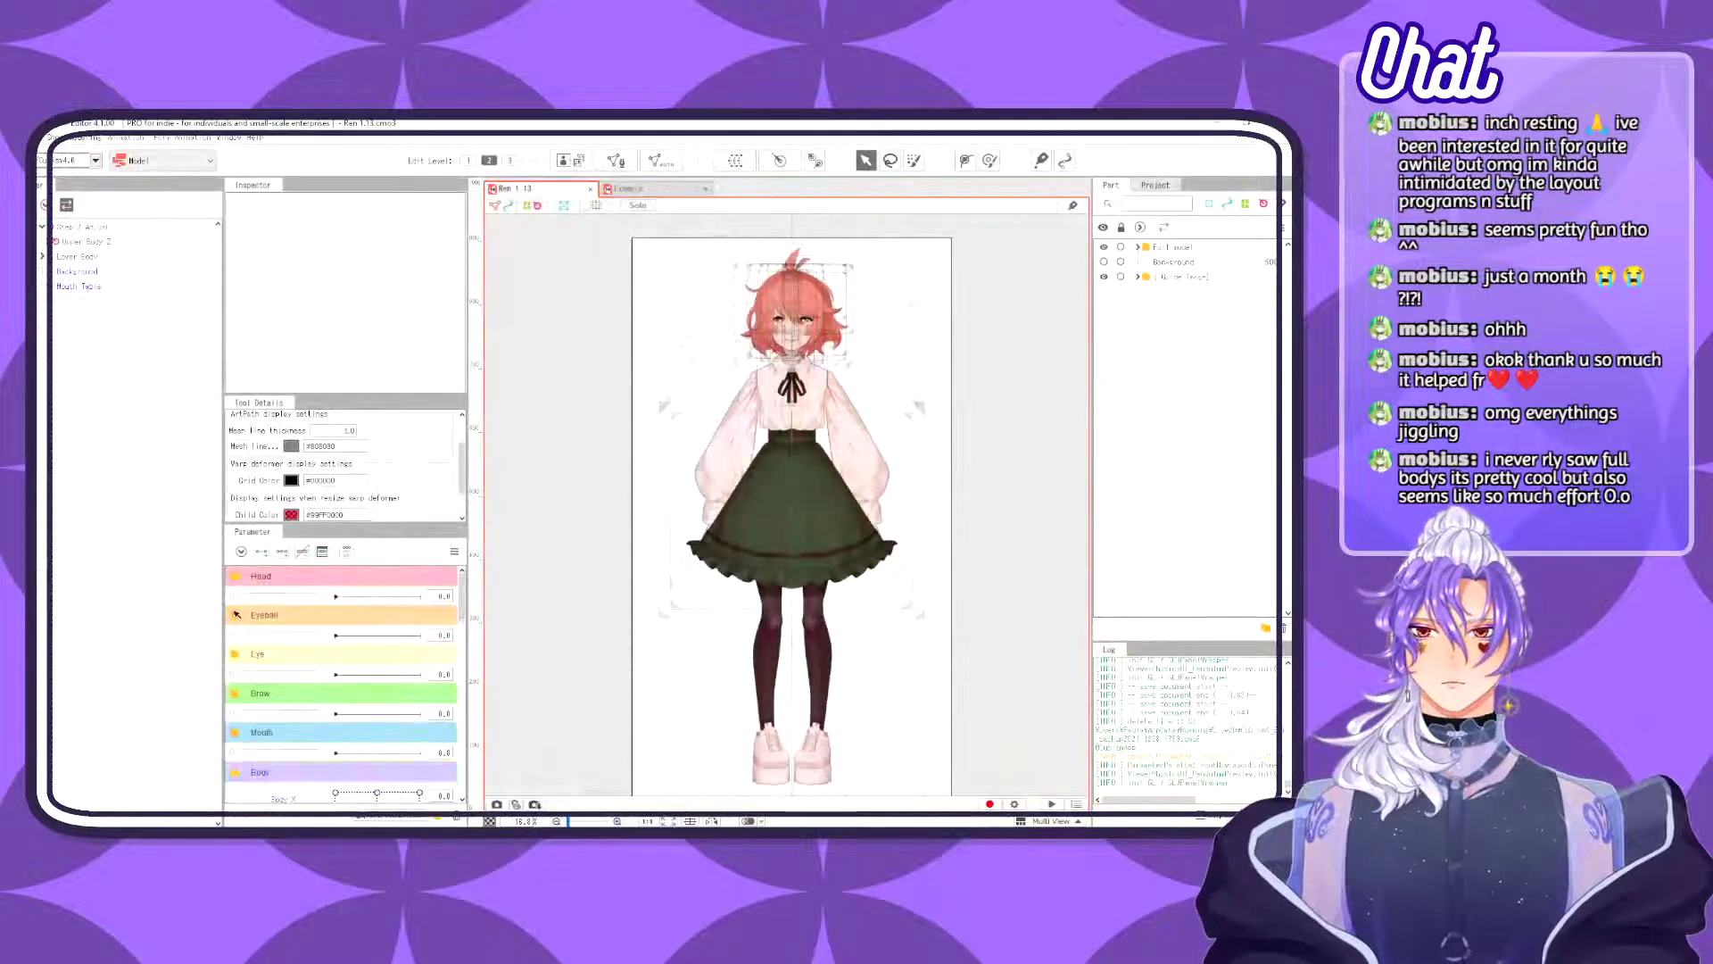
{"action": "left_click", "coordinate": [237, 703]}
{"action": "scroll", "coordinate": [286, 642], "scroll_direction": "down", "scroll_amount": 3}
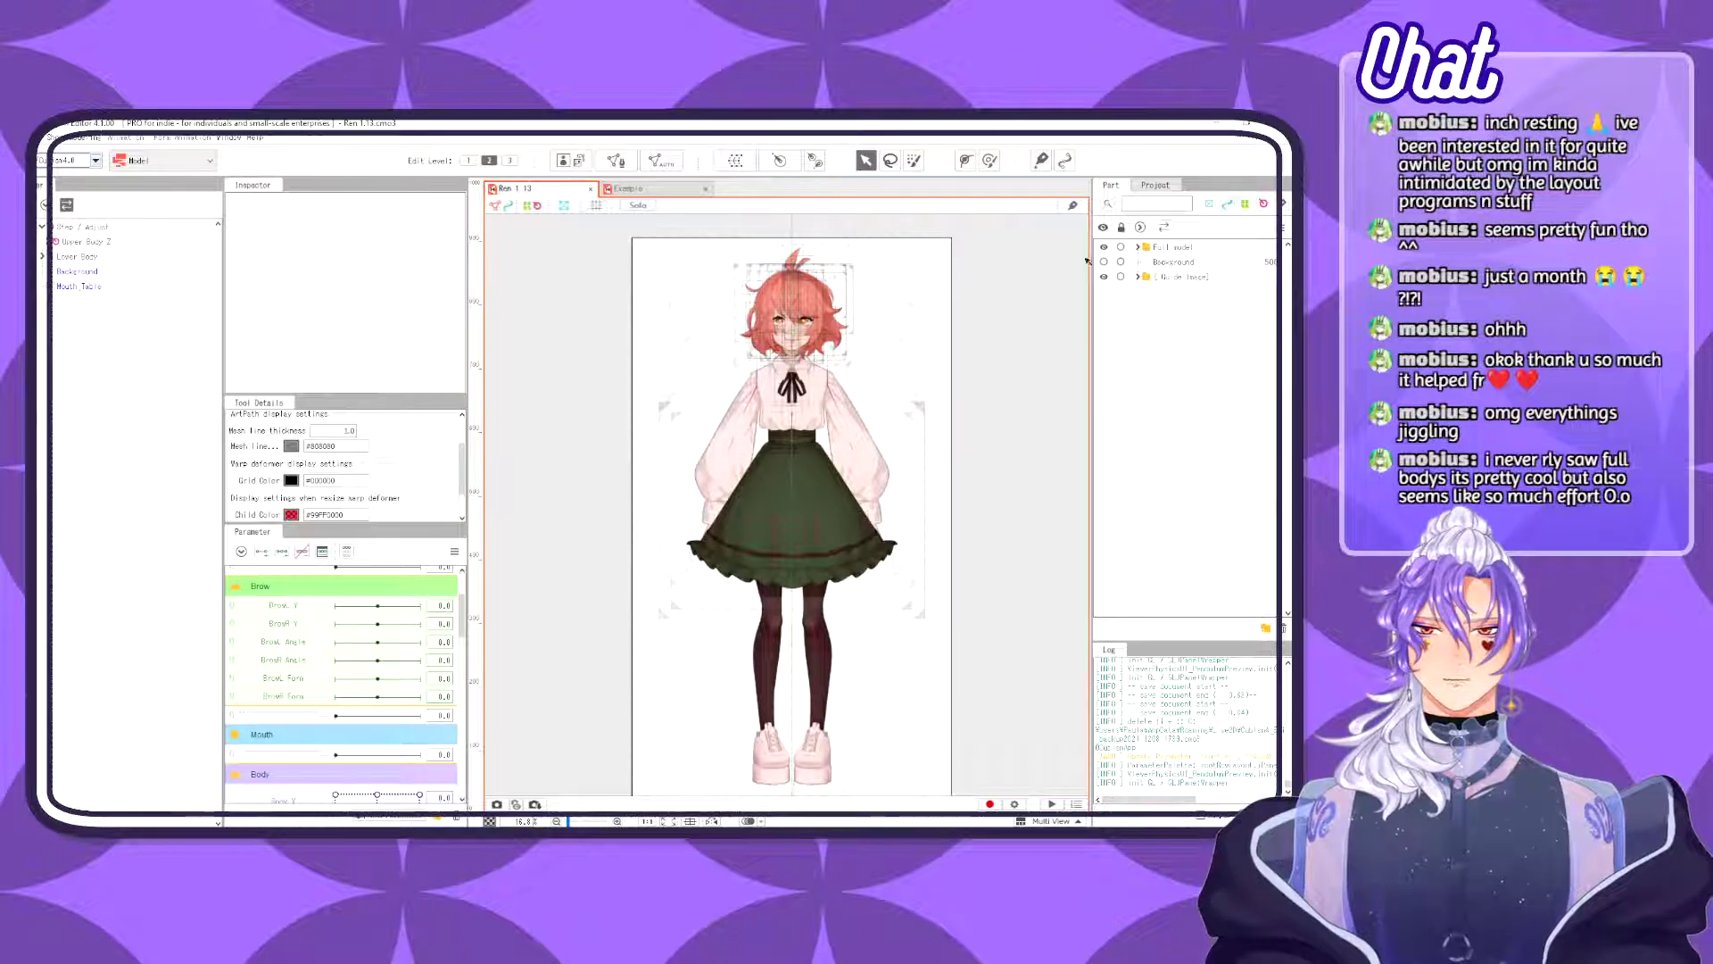
- Hide the Front Bangs and Side Bangs parts inside the full model's Head folder to uncover the eyebrows
{"action": "left_click", "coordinate": [1138, 248]}
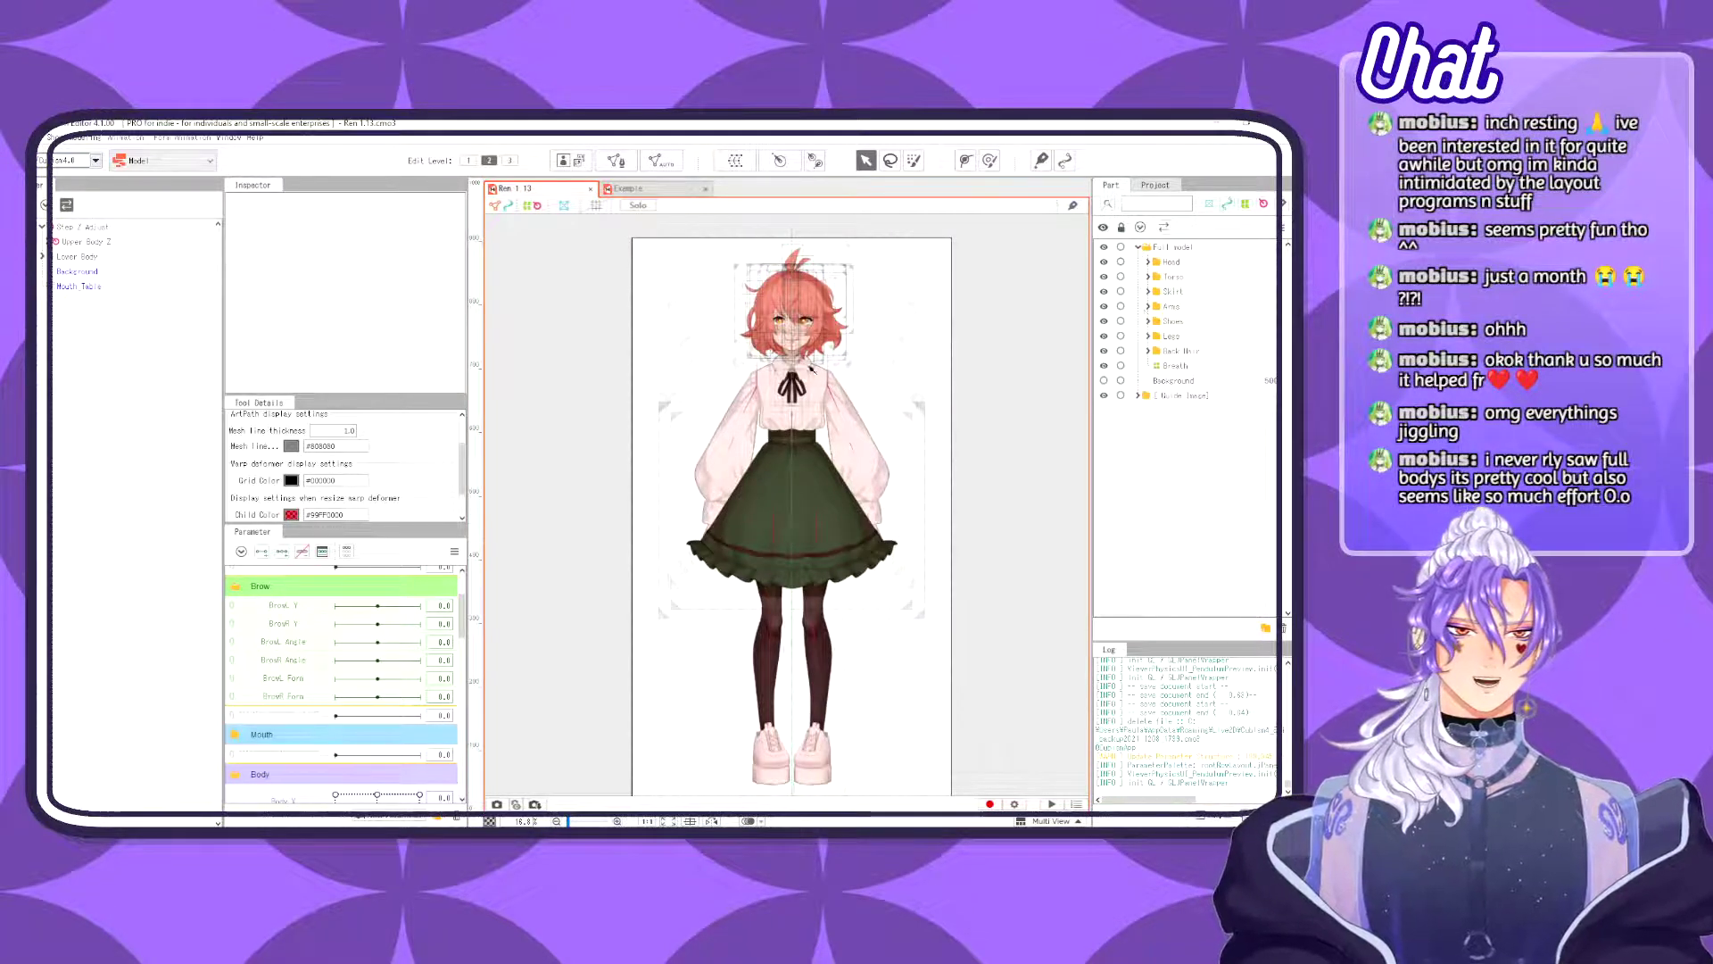
{"action": "scroll", "coordinate": [810, 368], "scroll_direction": "up", "scroll_amount": 4}
{"action": "scroll", "coordinate": [807, 369], "scroll_direction": "down", "scroll_amount": 1}
{"action": "scroll", "coordinate": [803, 371], "scroll_direction": "up", "scroll_amount": 4}
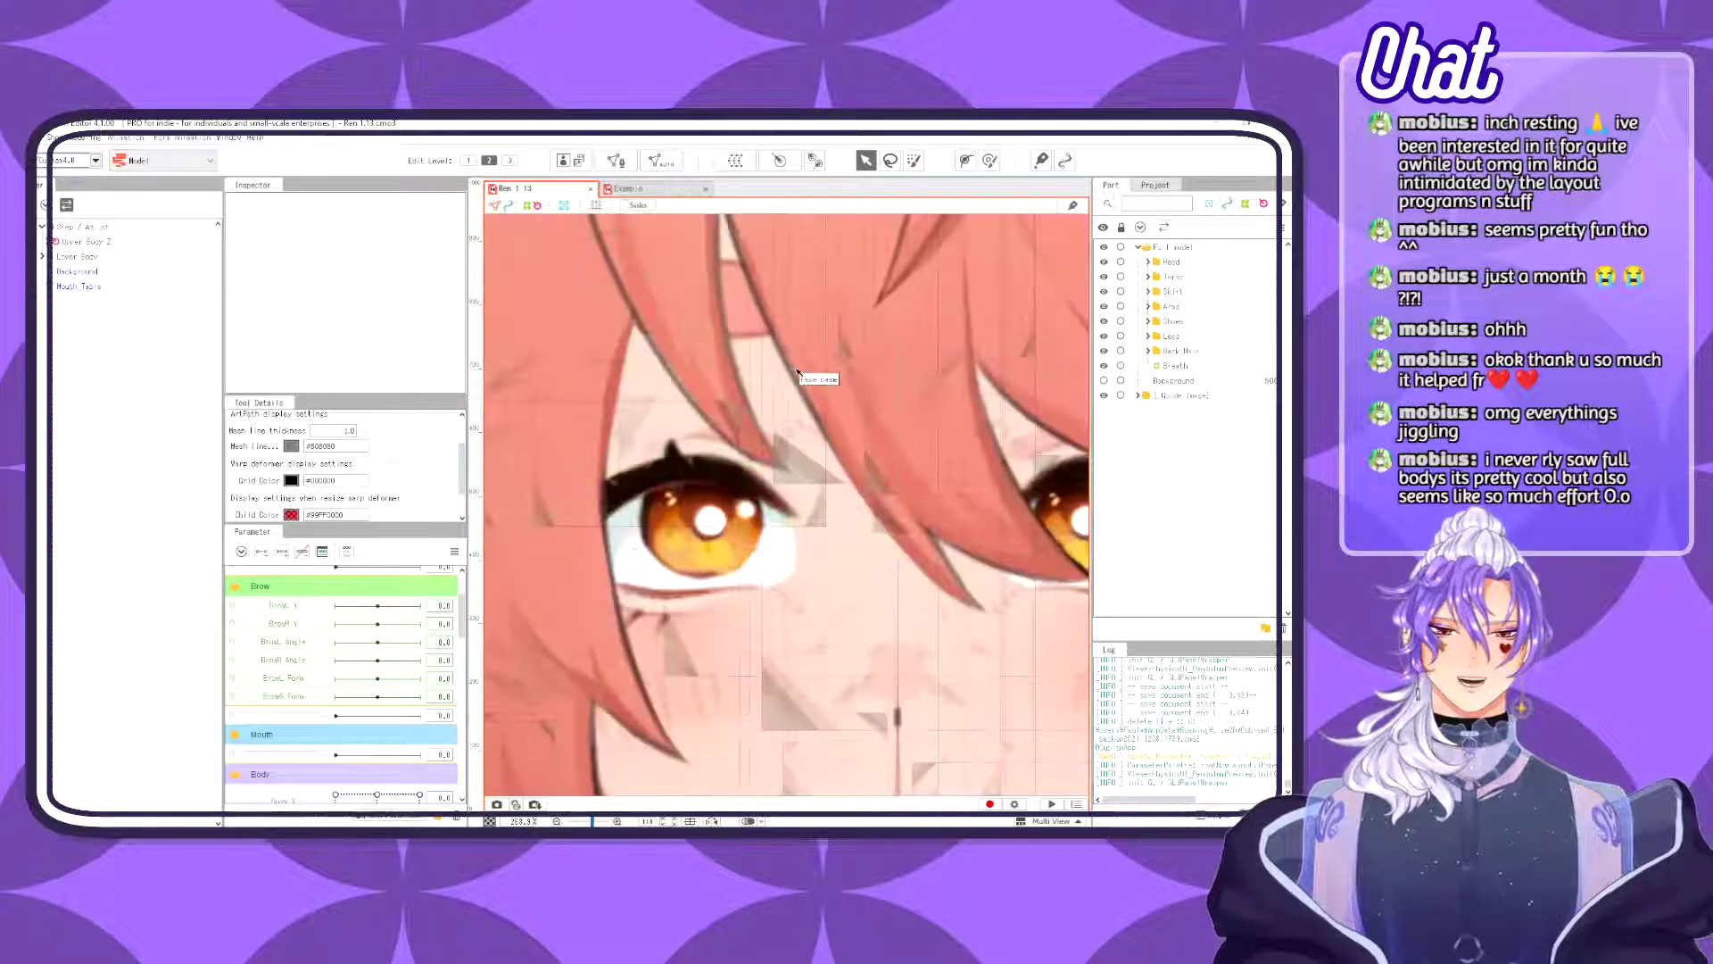
{"action": "scroll", "coordinate": [803, 371], "scroll_direction": "down", "scroll_amount": 2}
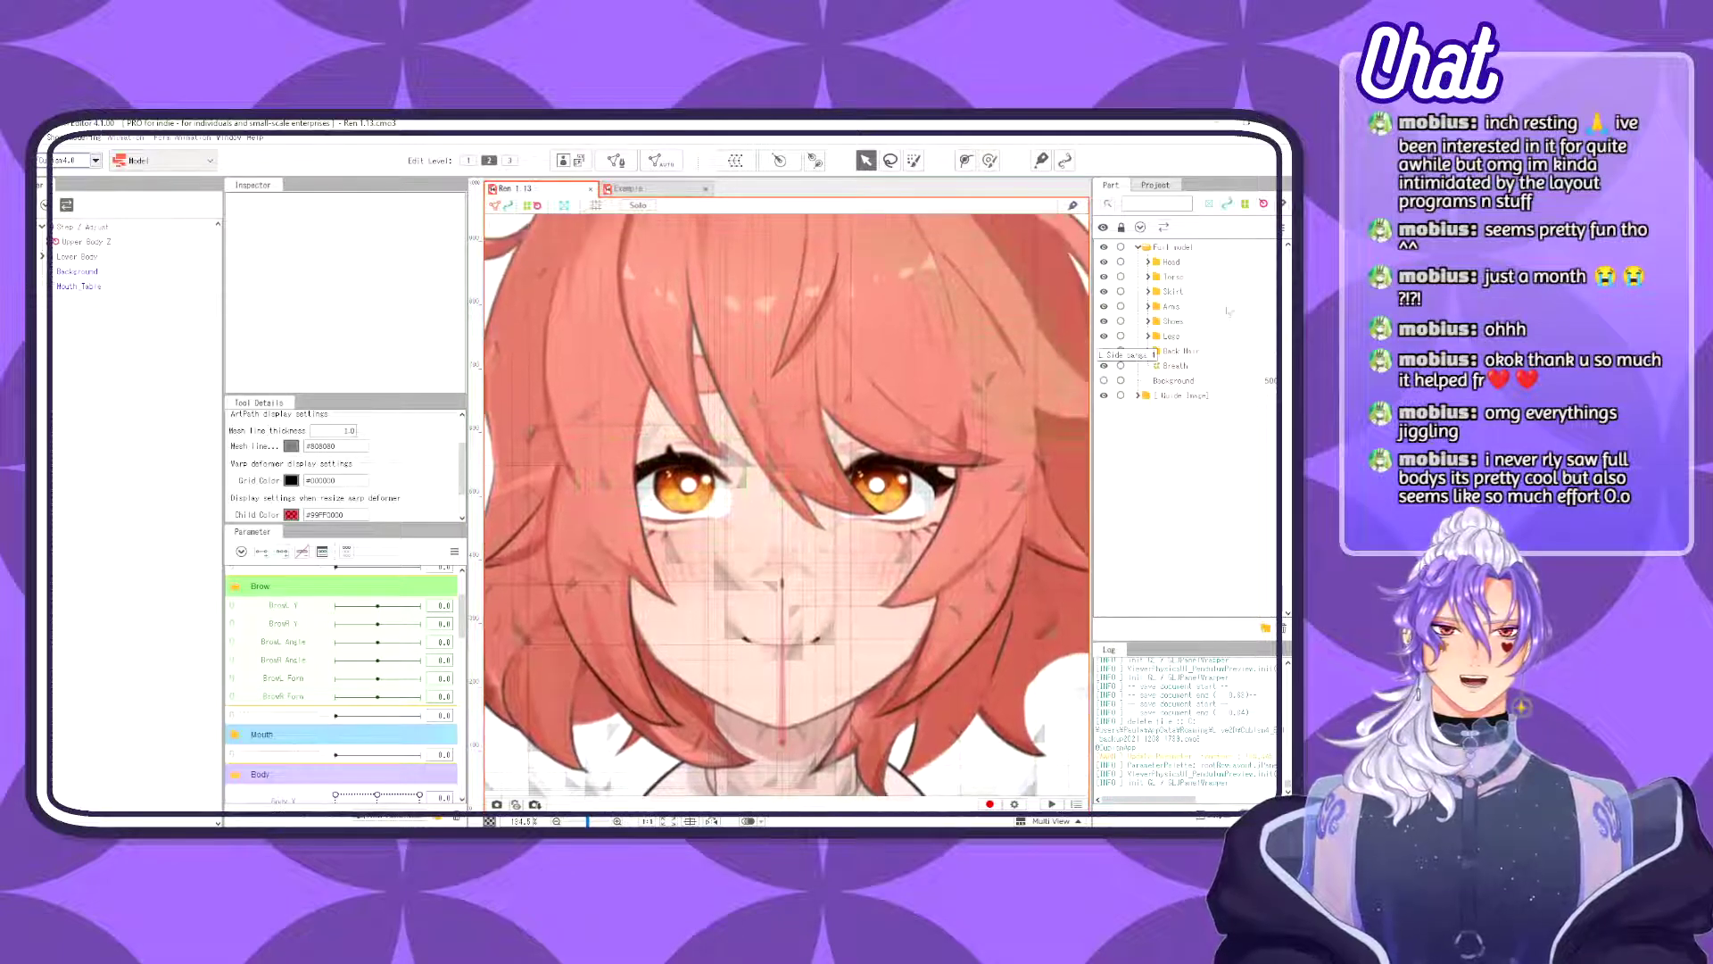
{"action": "left_click", "coordinate": [1149, 262]}
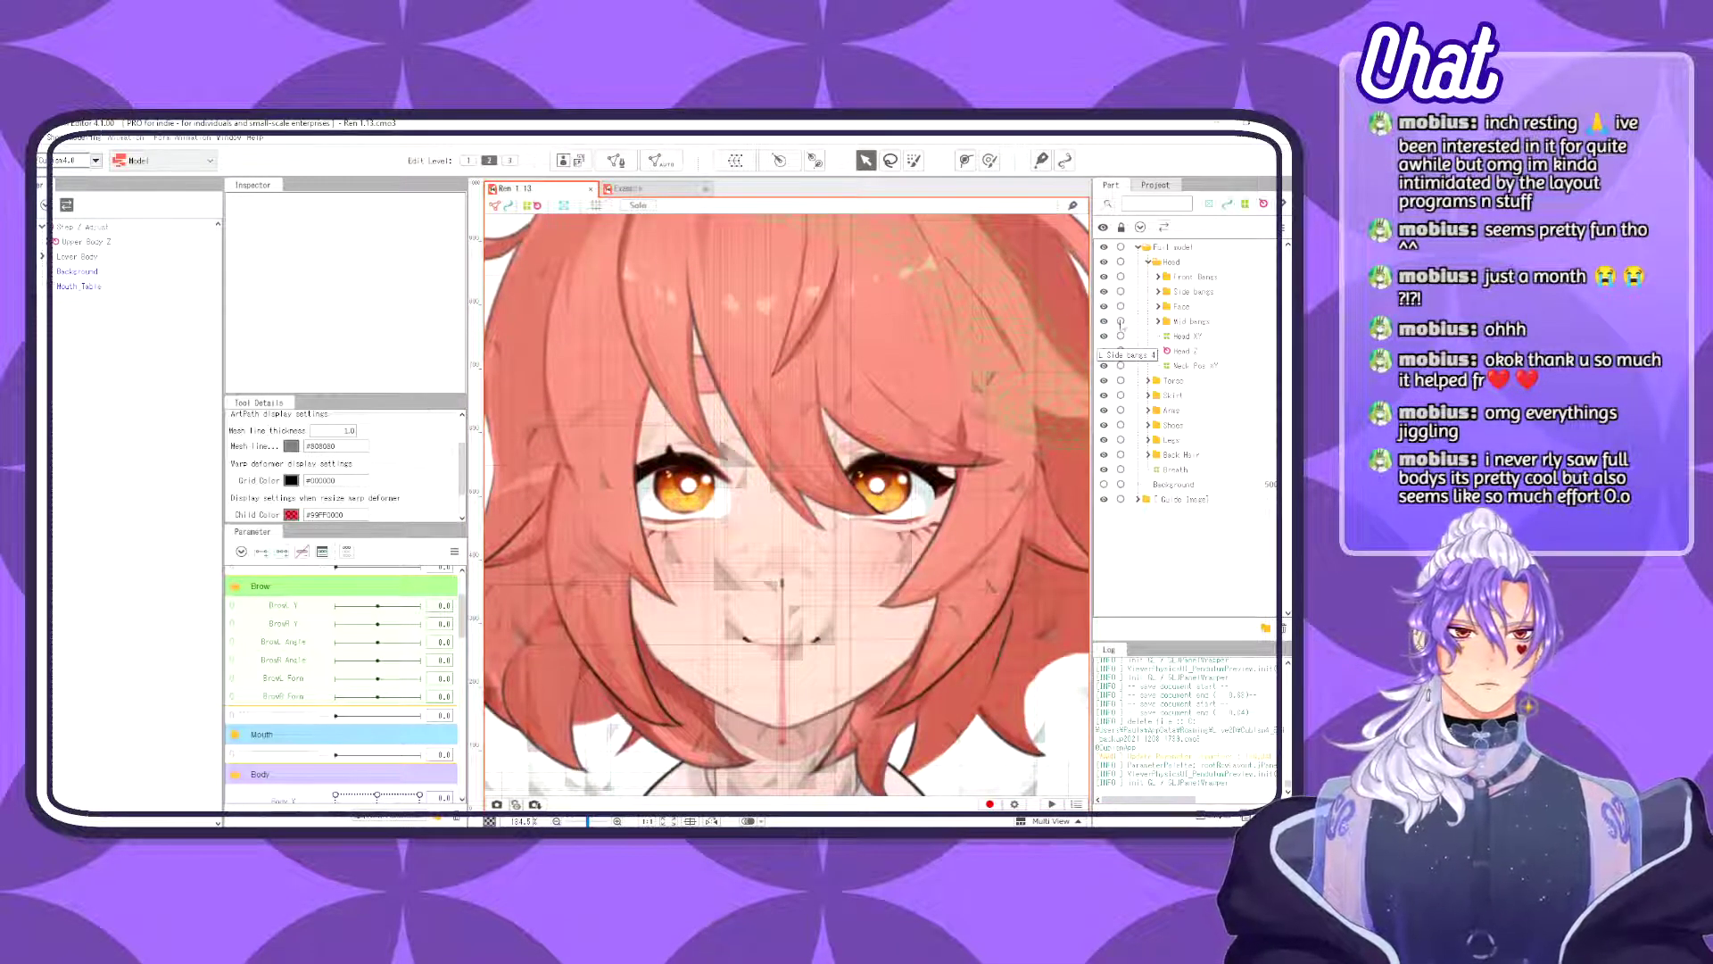
{"action": "left_click", "coordinate": [1103, 276]}
{"action": "left_click", "coordinate": [1103, 291]}
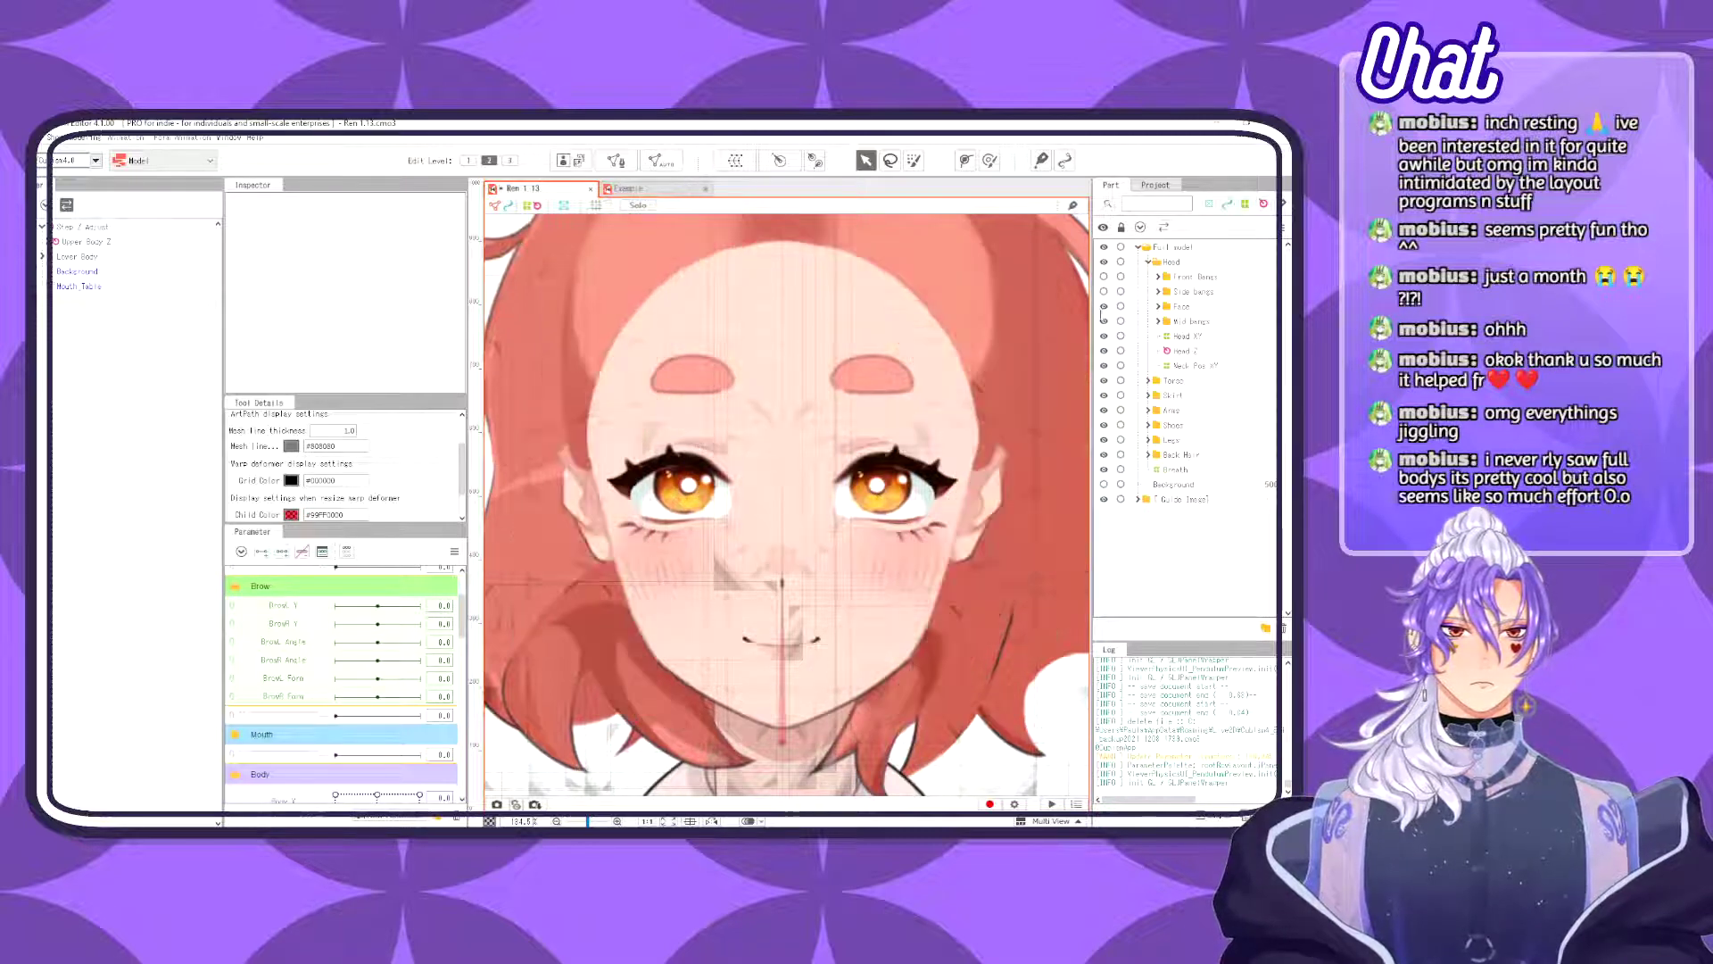
- Select the L Eyebrow mesh under the Brows XY deformer, and open the warp deformer creation settings without creating one
{"action": "scroll", "coordinate": [774, 411], "scroll_direction": "up", "scroll_amount": 2}
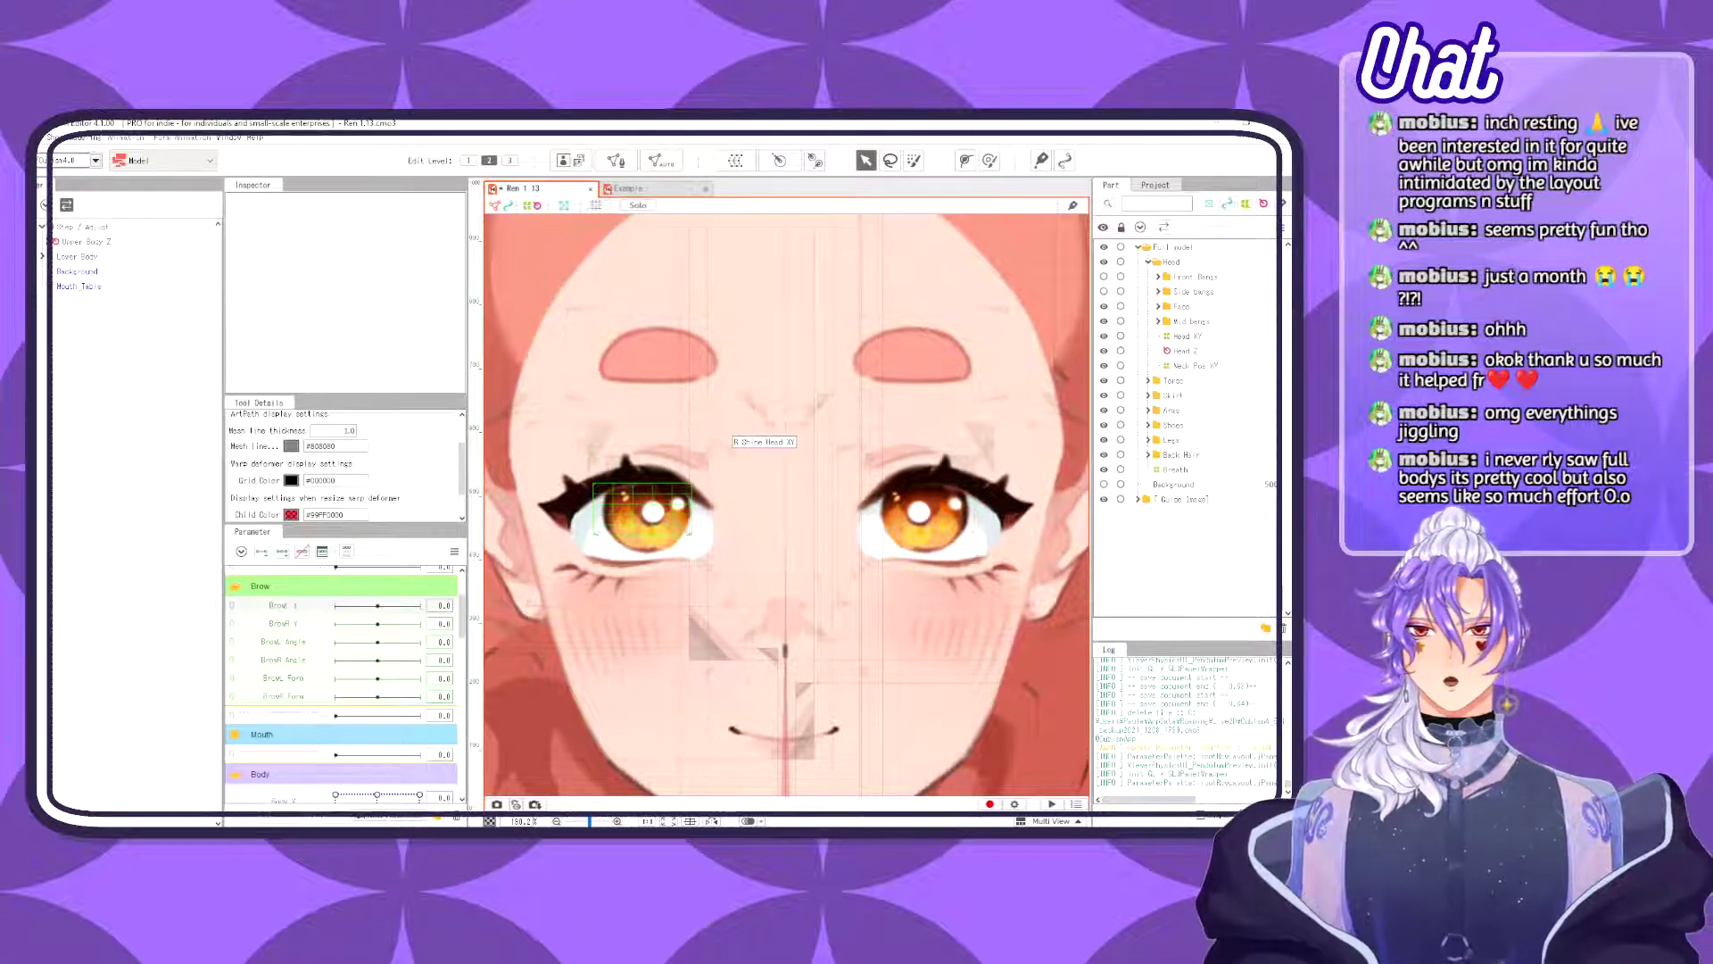
{"action": "left_click", "coordinate": [893, 367]}
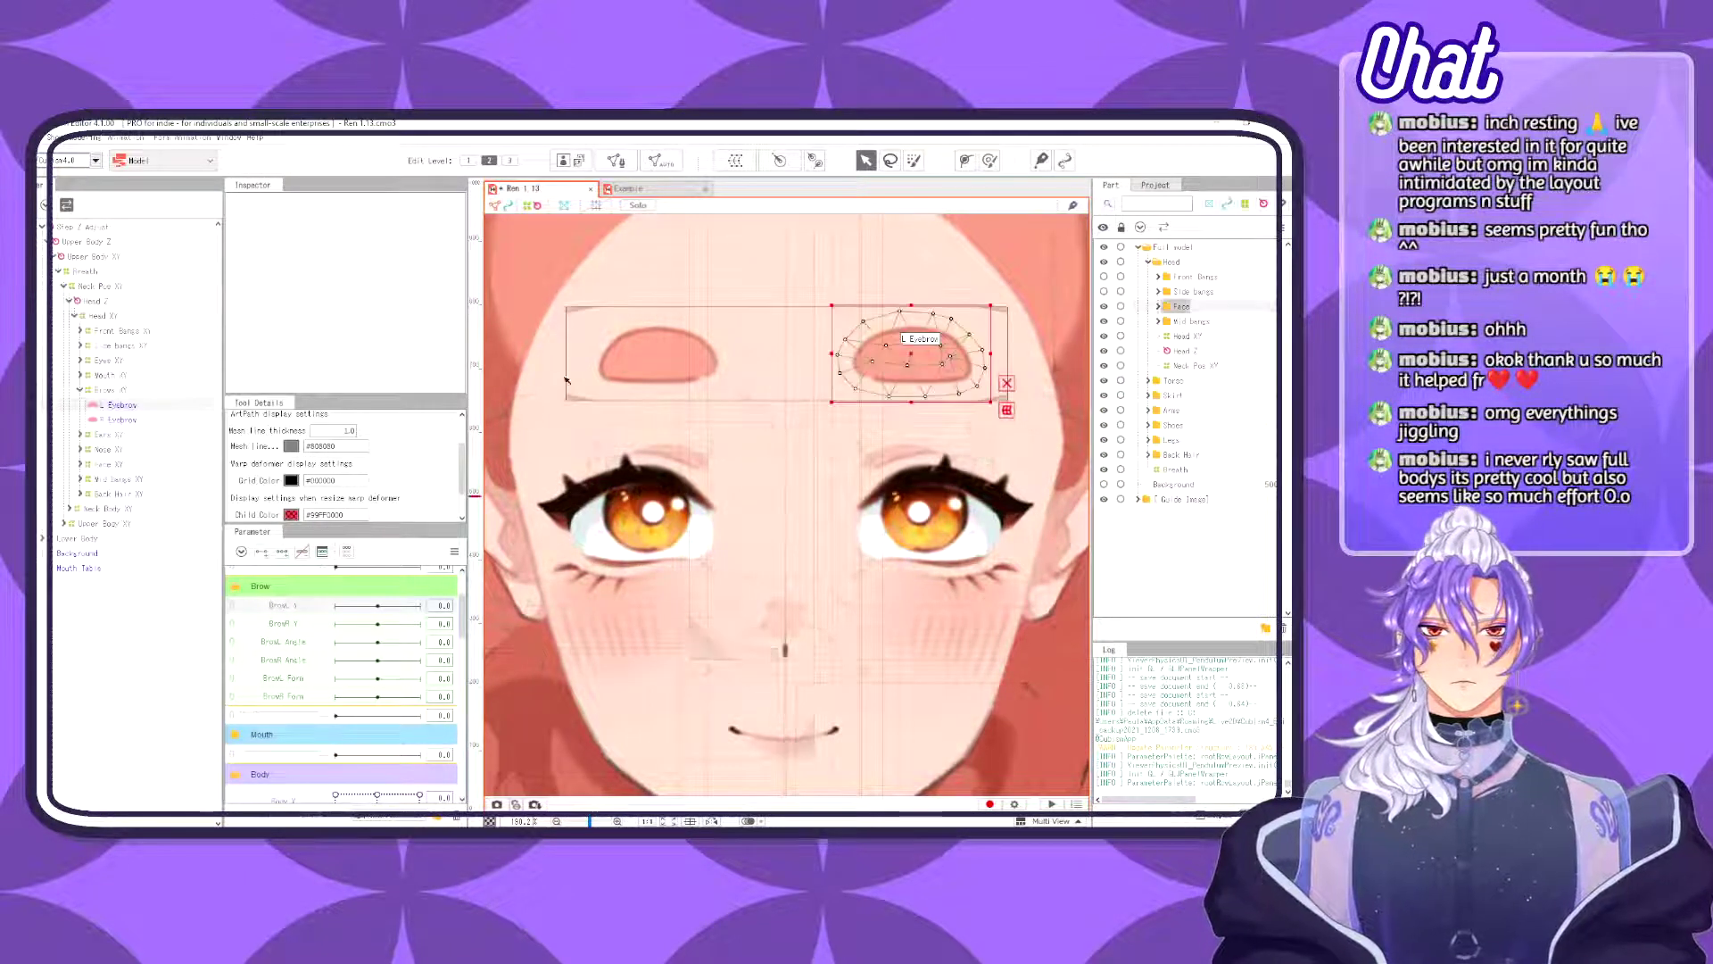
{"action": "left_click", "coordinate": [112, 392]}
{"action": "left_click", "coordinate": [118, 405]}
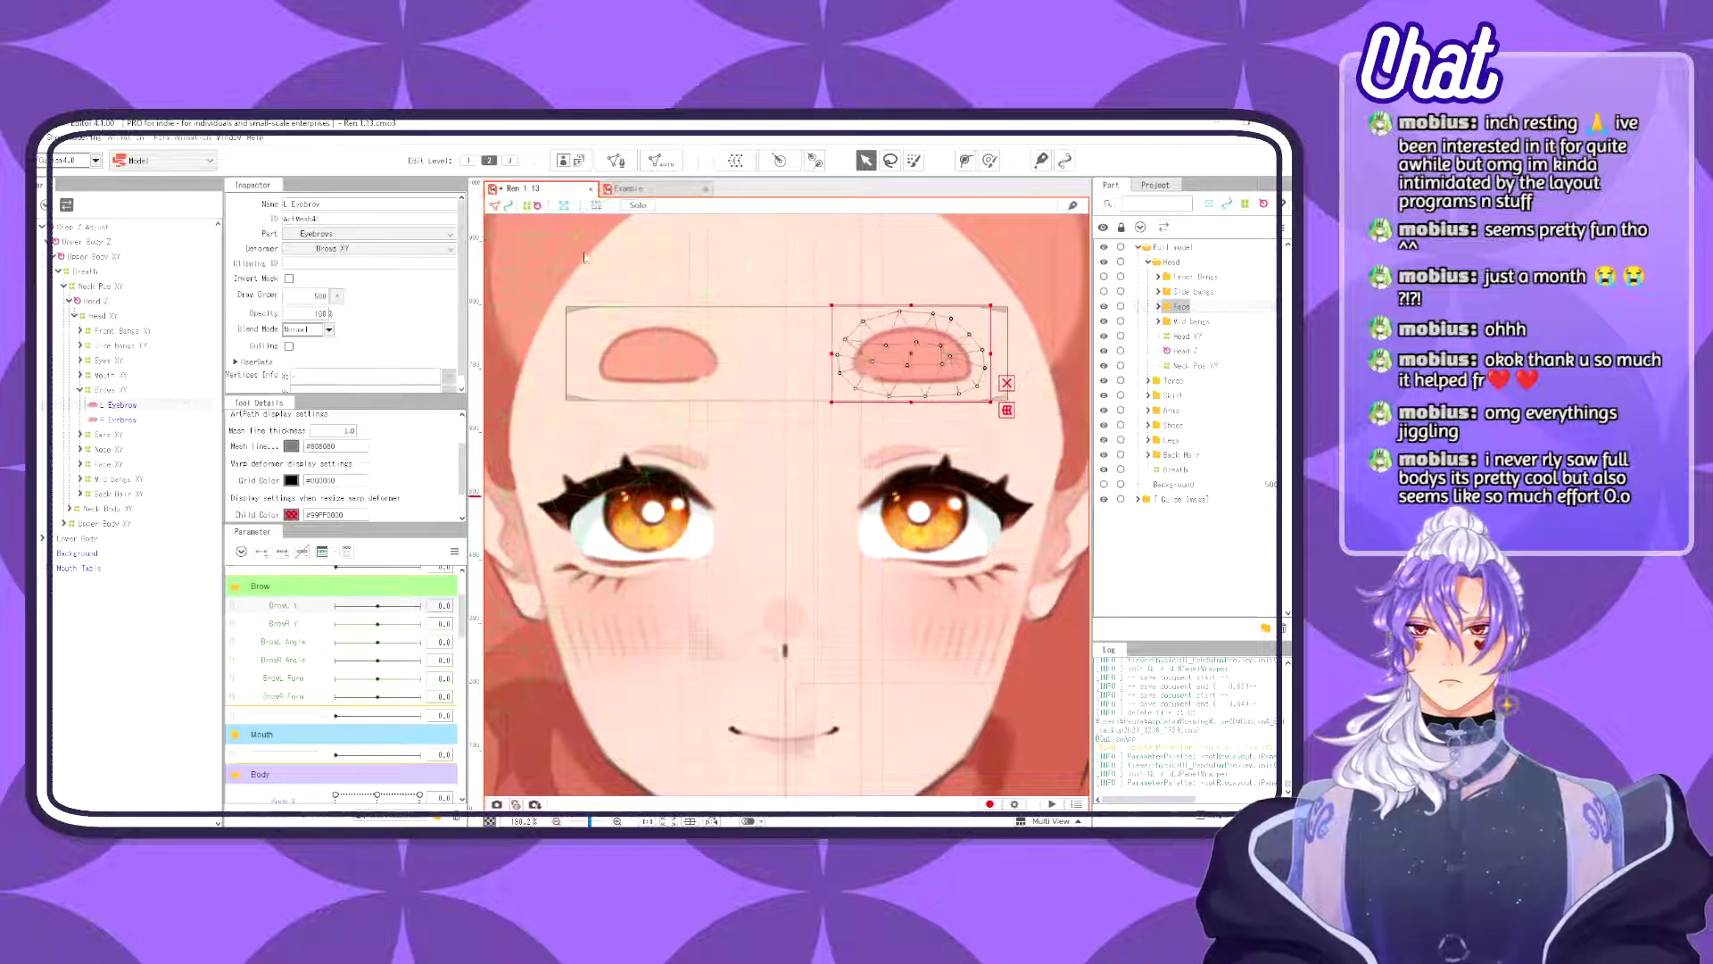
{"action": "left_click", "coordinate": [735, 160]}
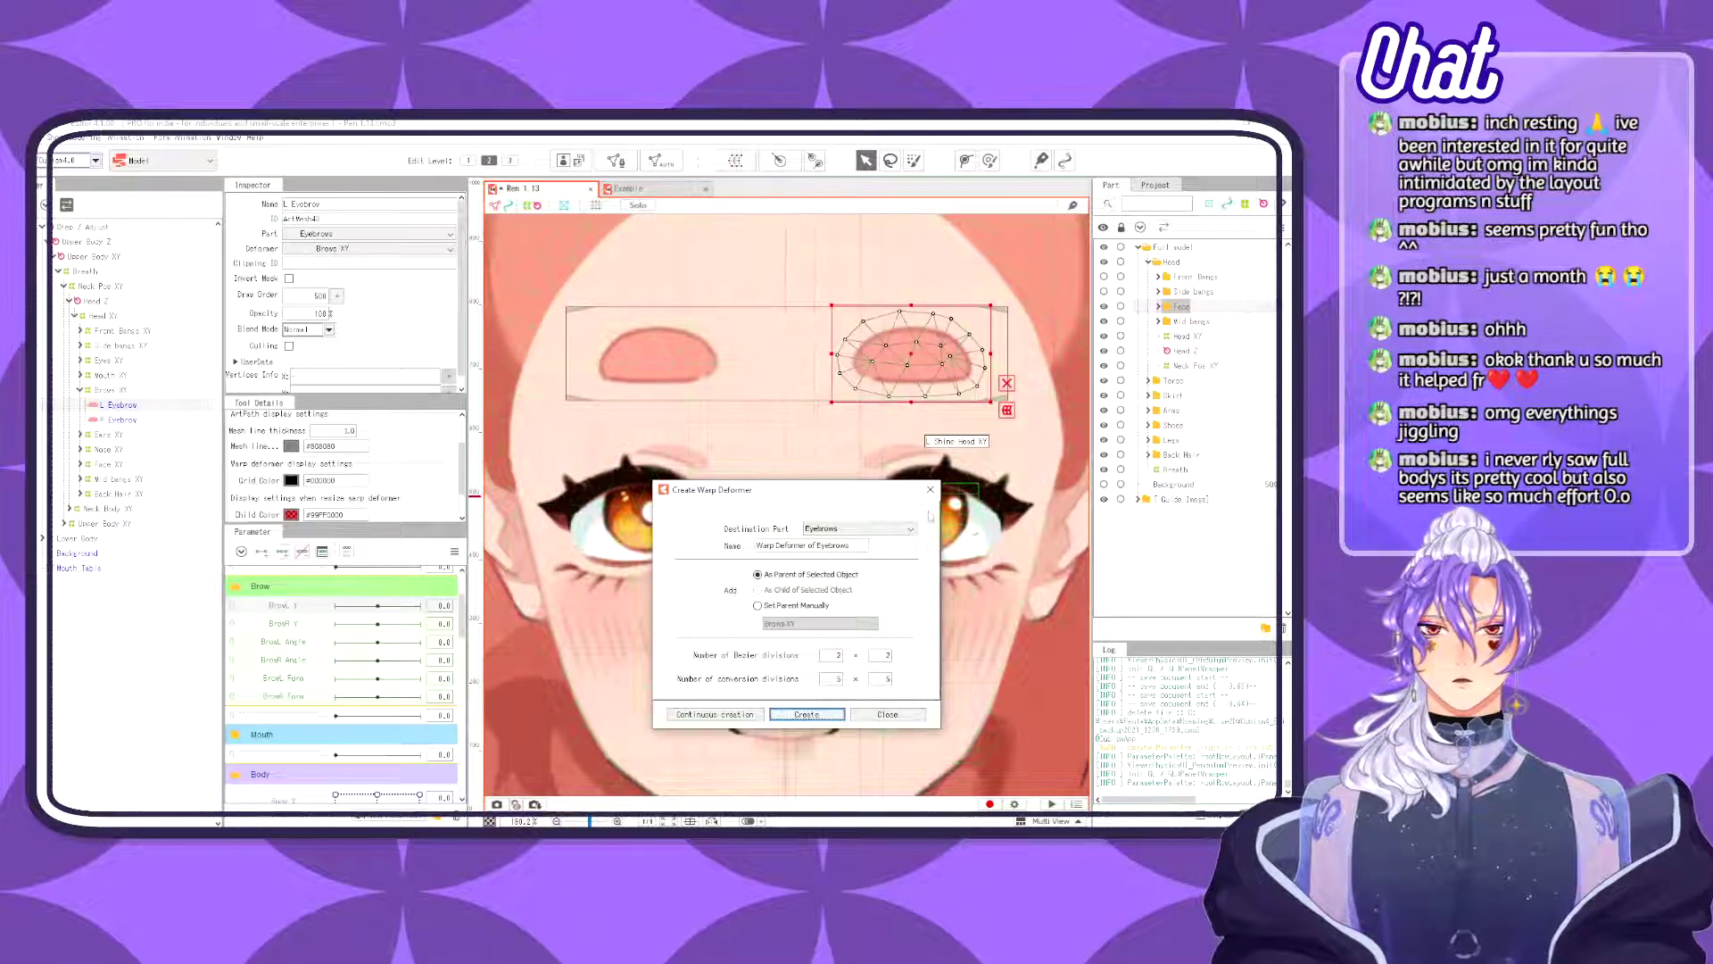
{"action": "left_click", "coordinate": [930, 489]}
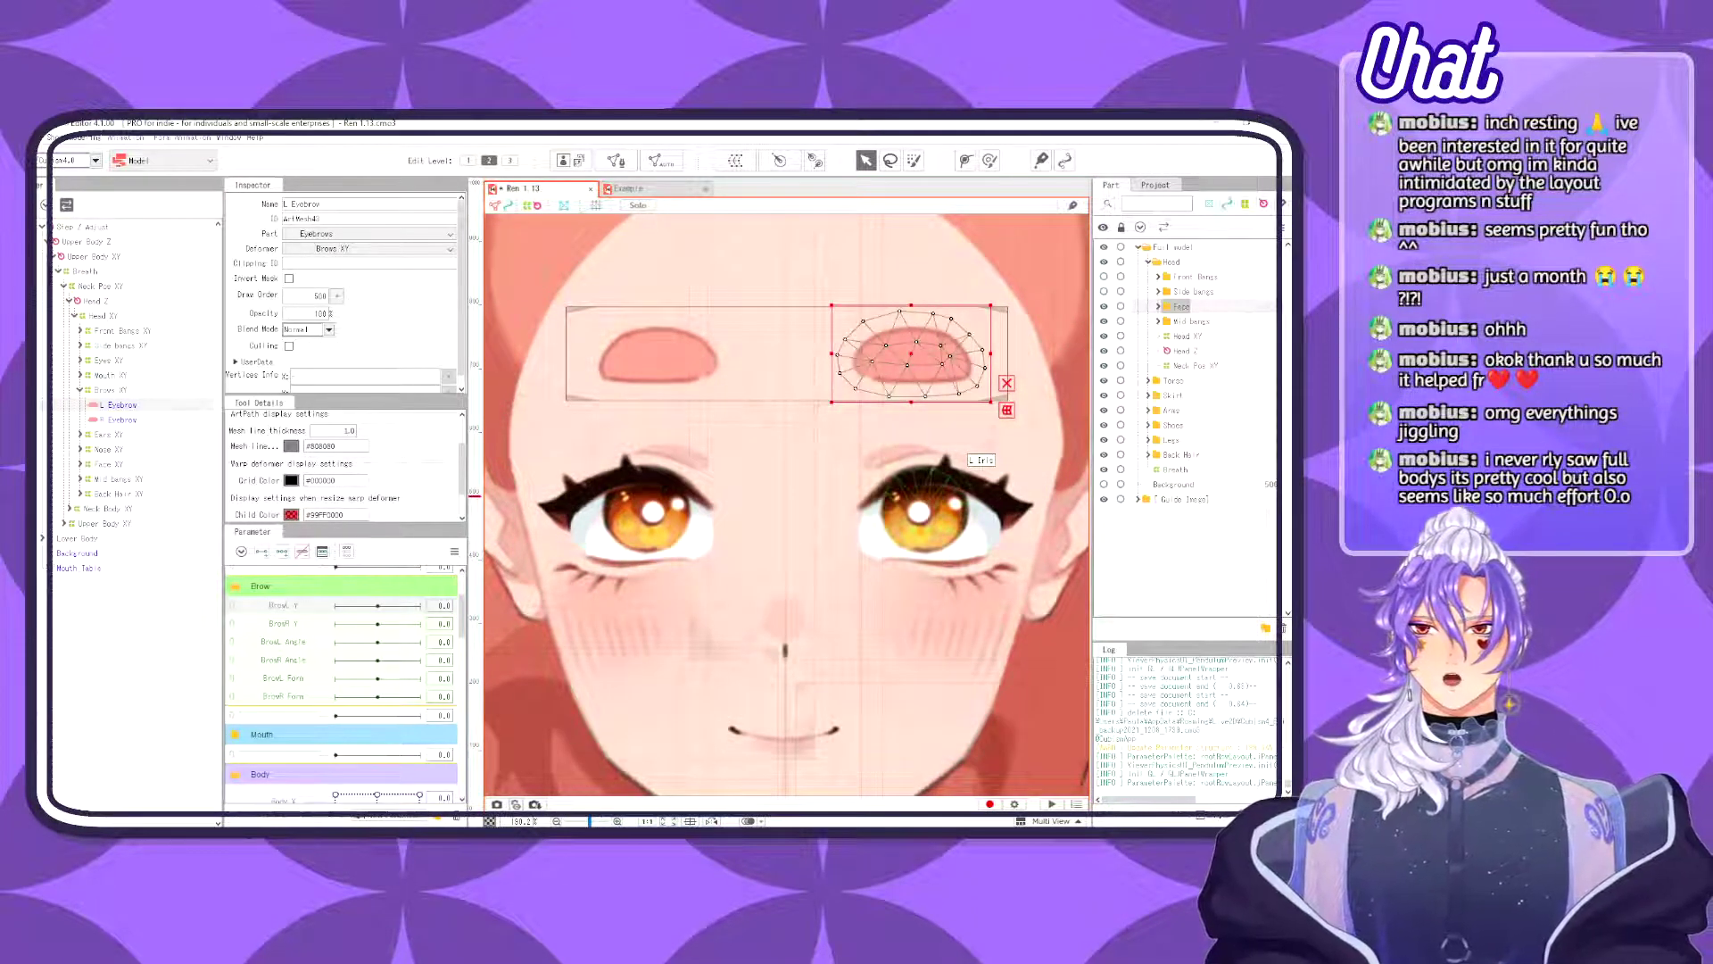
- Open the recently used R 1.18 model as a reference
{"action": "left_click", "coordinate": [49, 138]}
{"action": "mouse_move", "coordinate": [107, 197]}
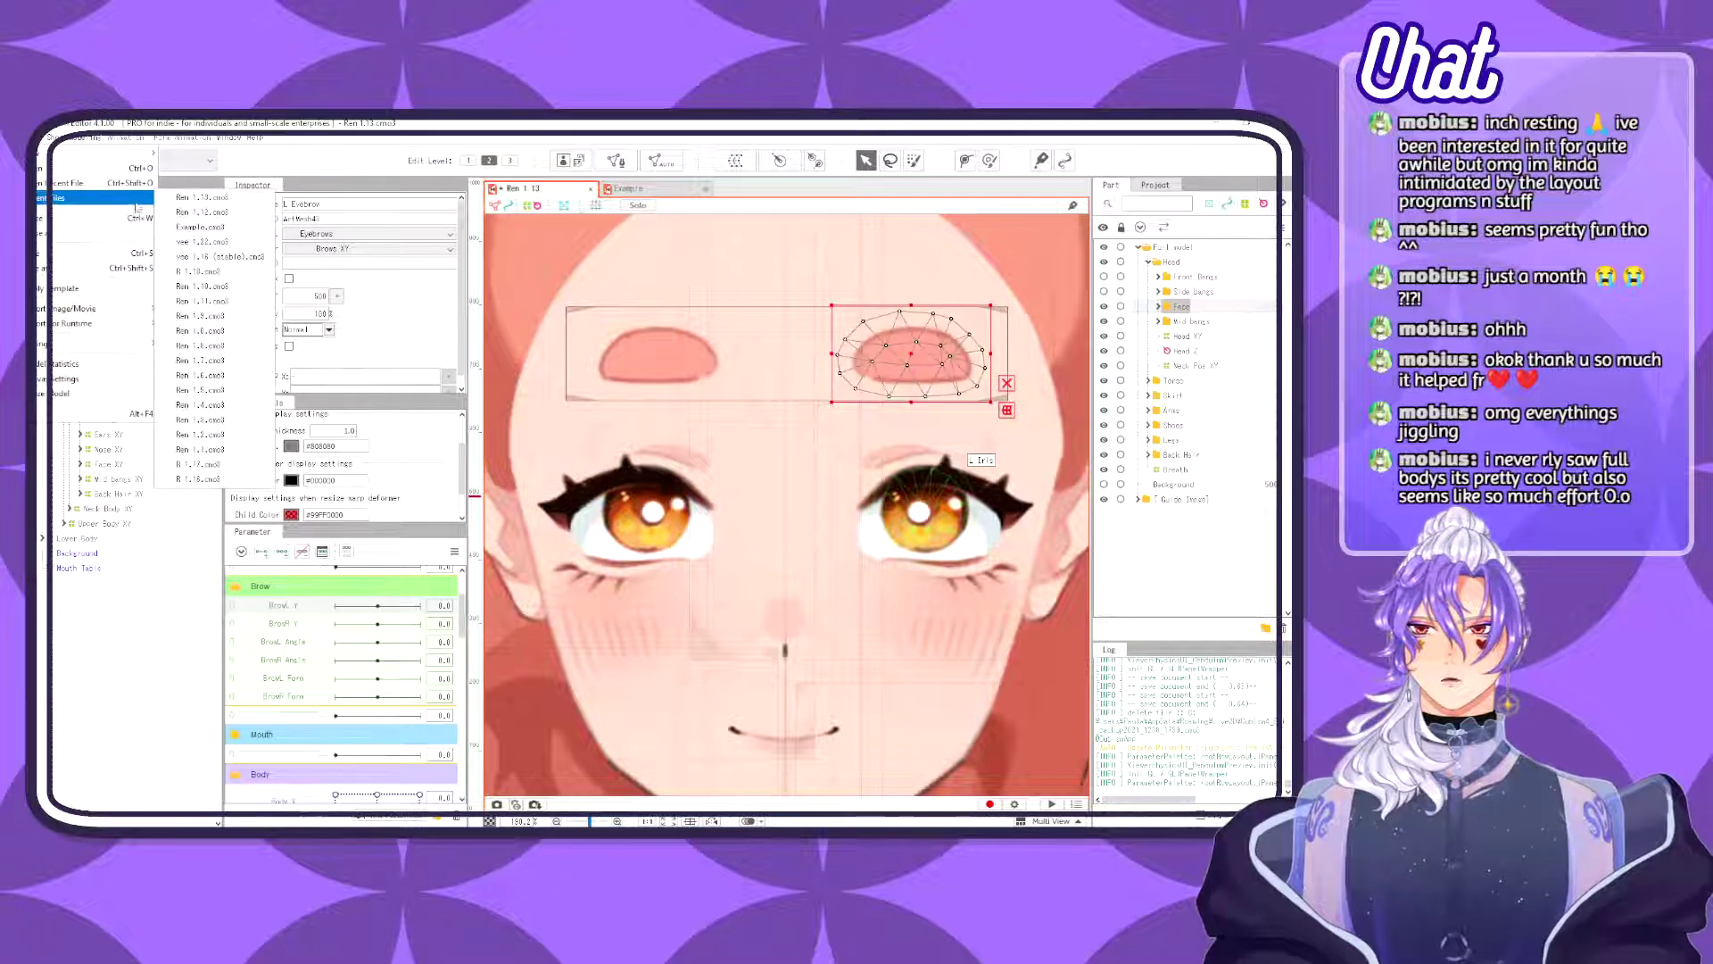
{"action": "left_click", "coordinate": [206, 272]}
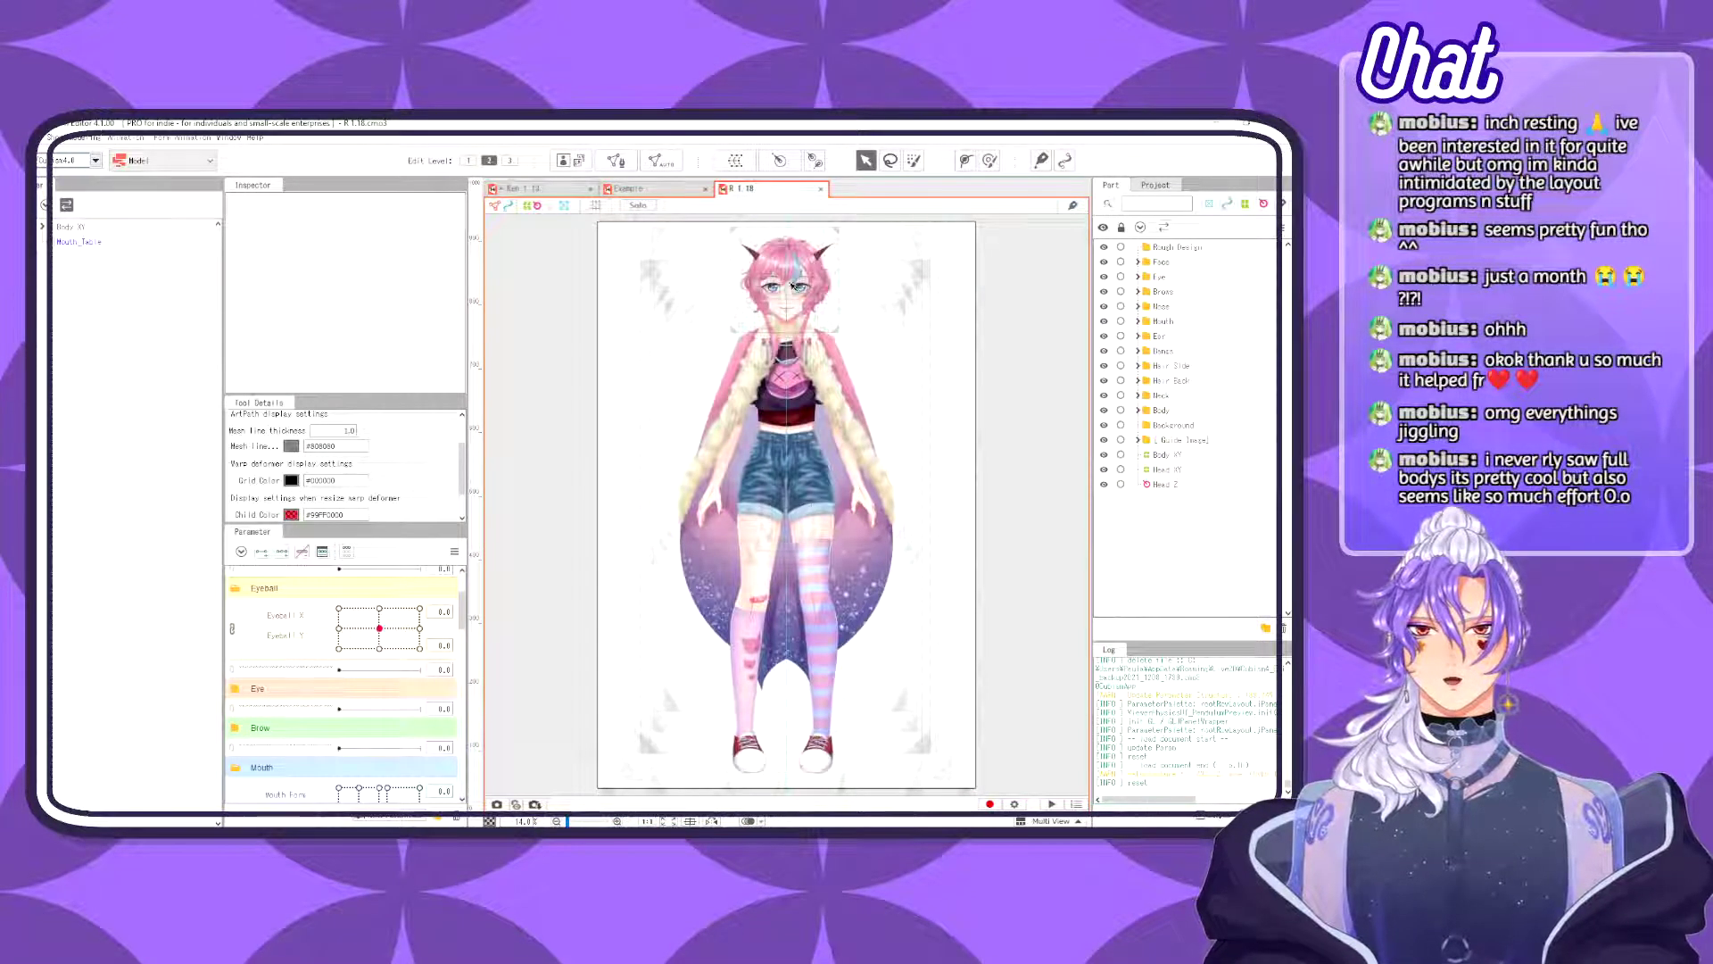
- Examine the left brow's deformer nesting by selecting Brow L Warp and its child Brow L Angle
{"action": "left_click", "coordinate": [809, 278]}
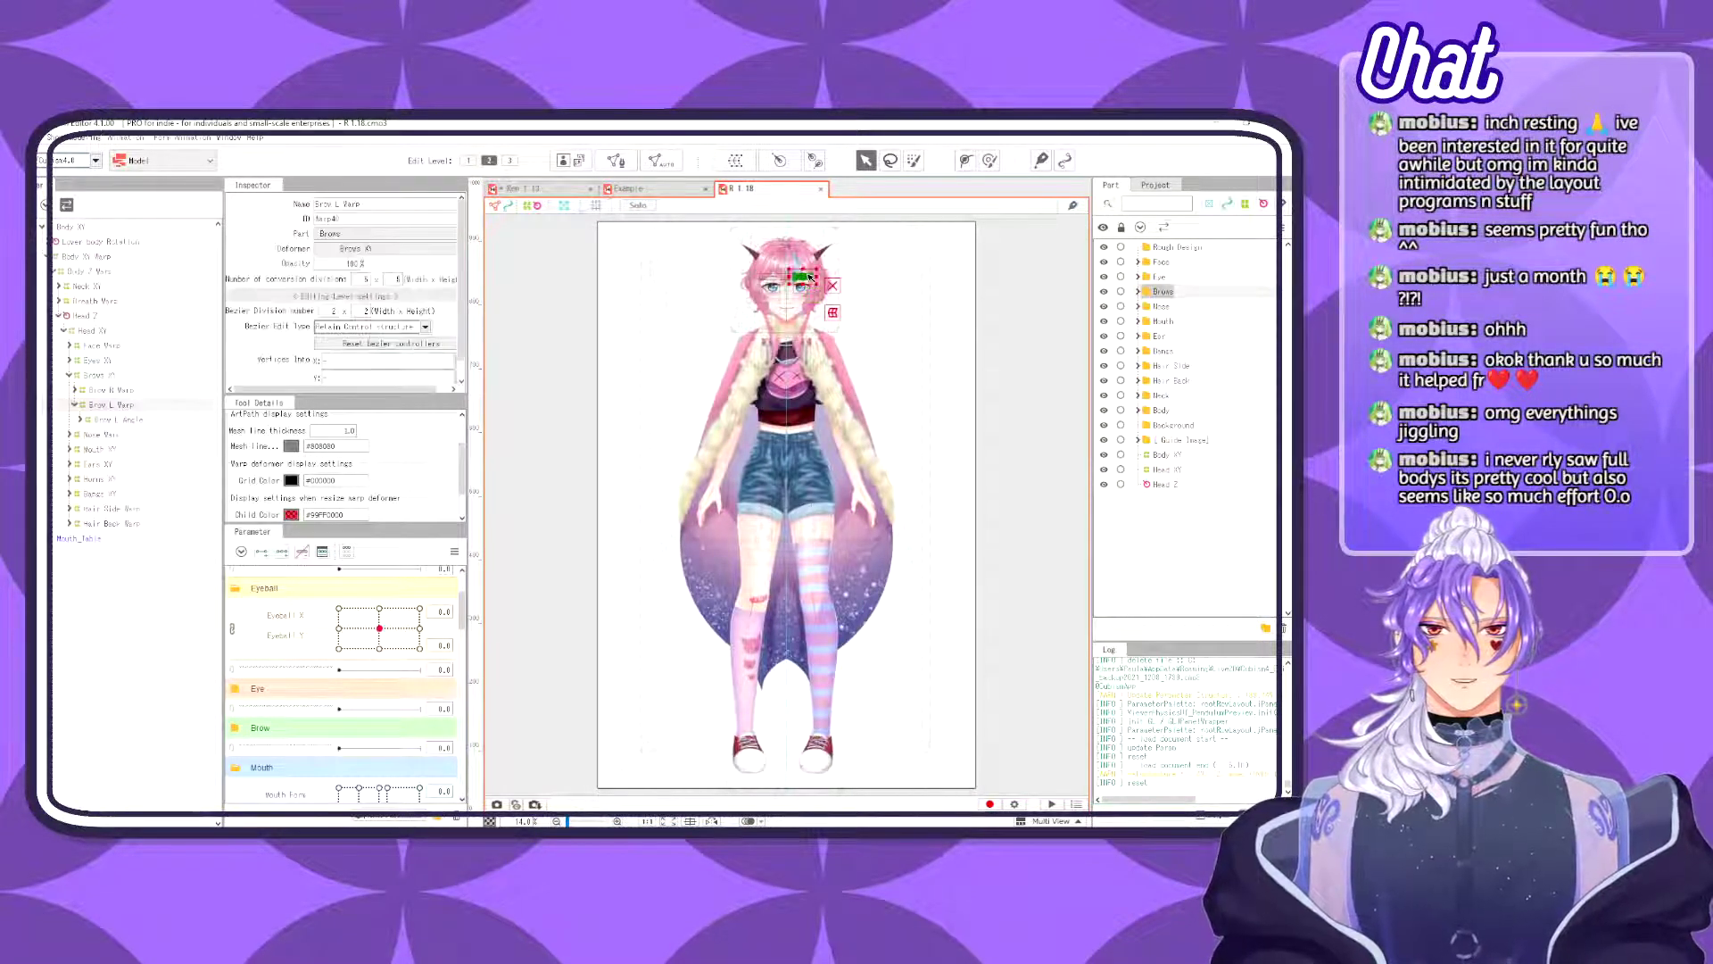
{"action": "left_click", "coordinate": [80, 419]}
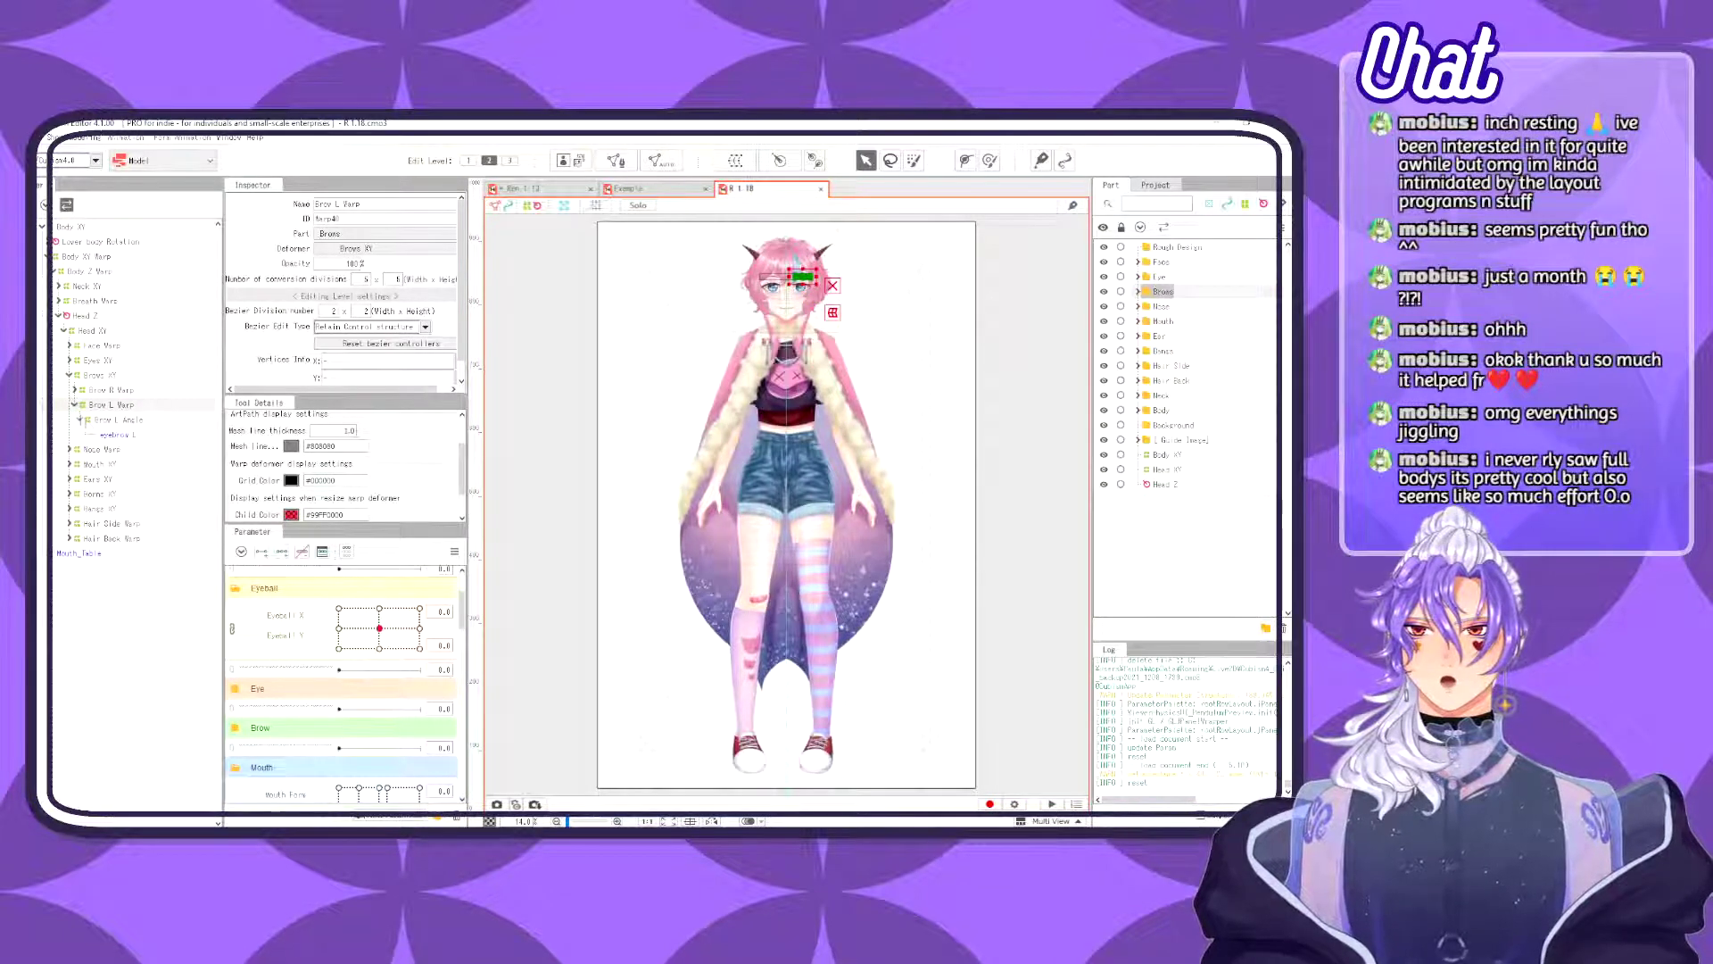
{"action": "left_click", "coordinate": [74, 406]}
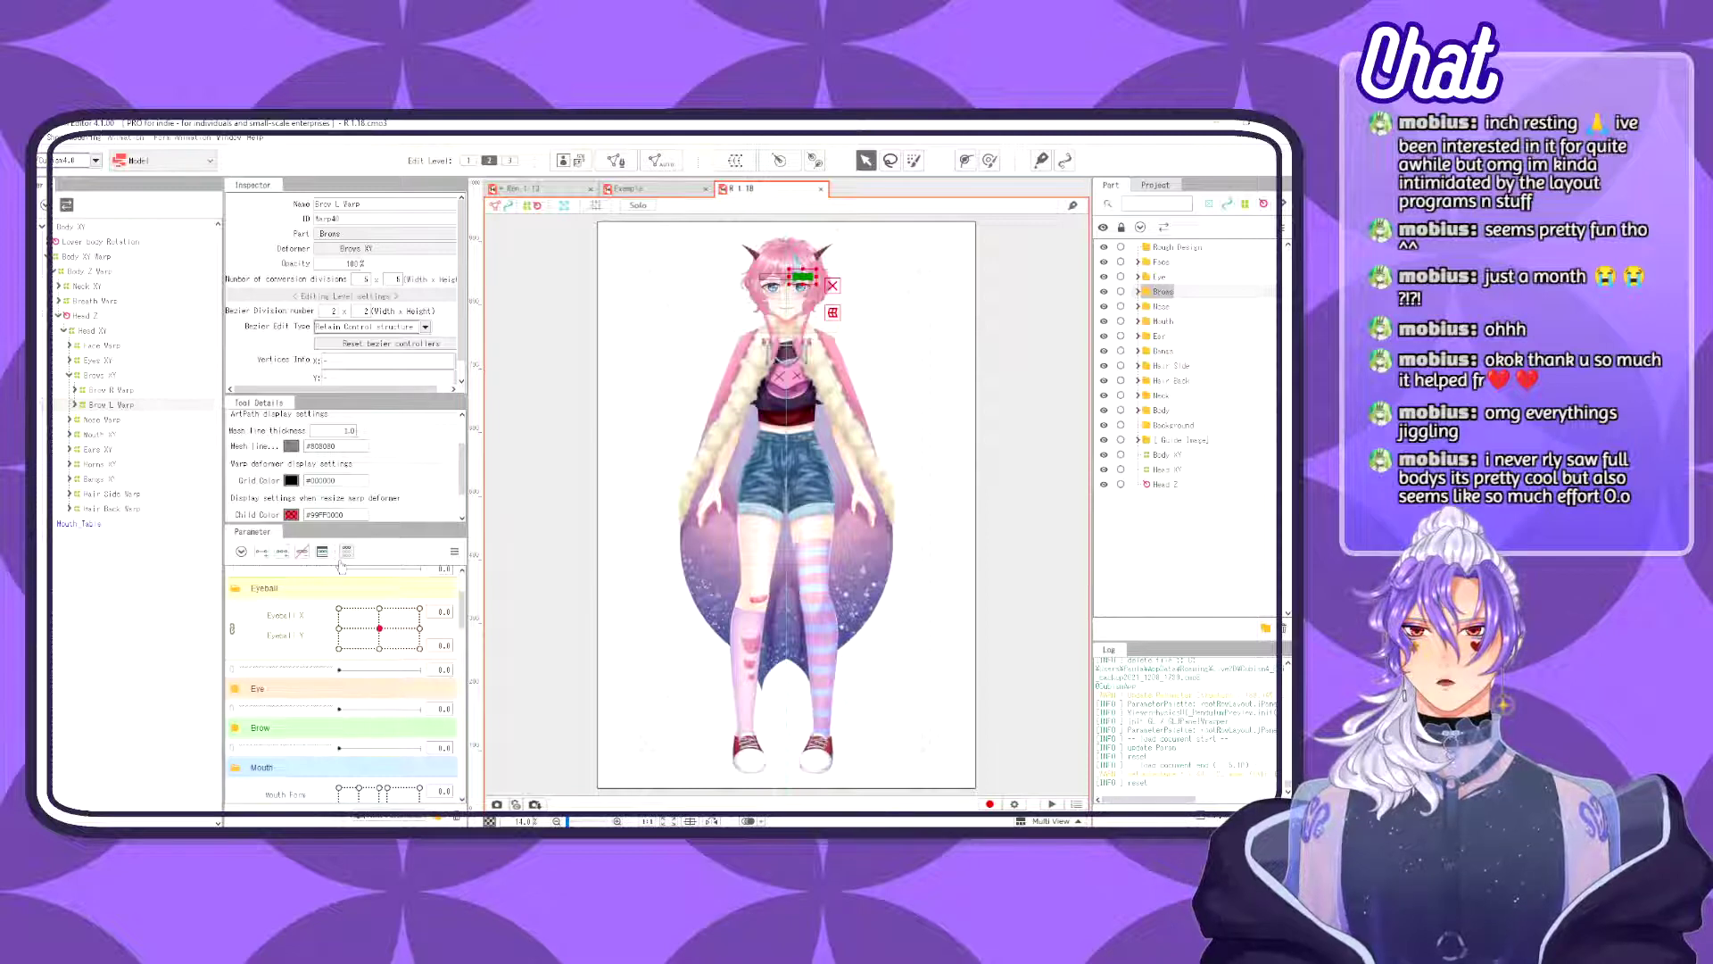
{"action": "left_click", "coordinate": [74, 405]}
{"action": "left_click", "coordinate": [114, 419]}
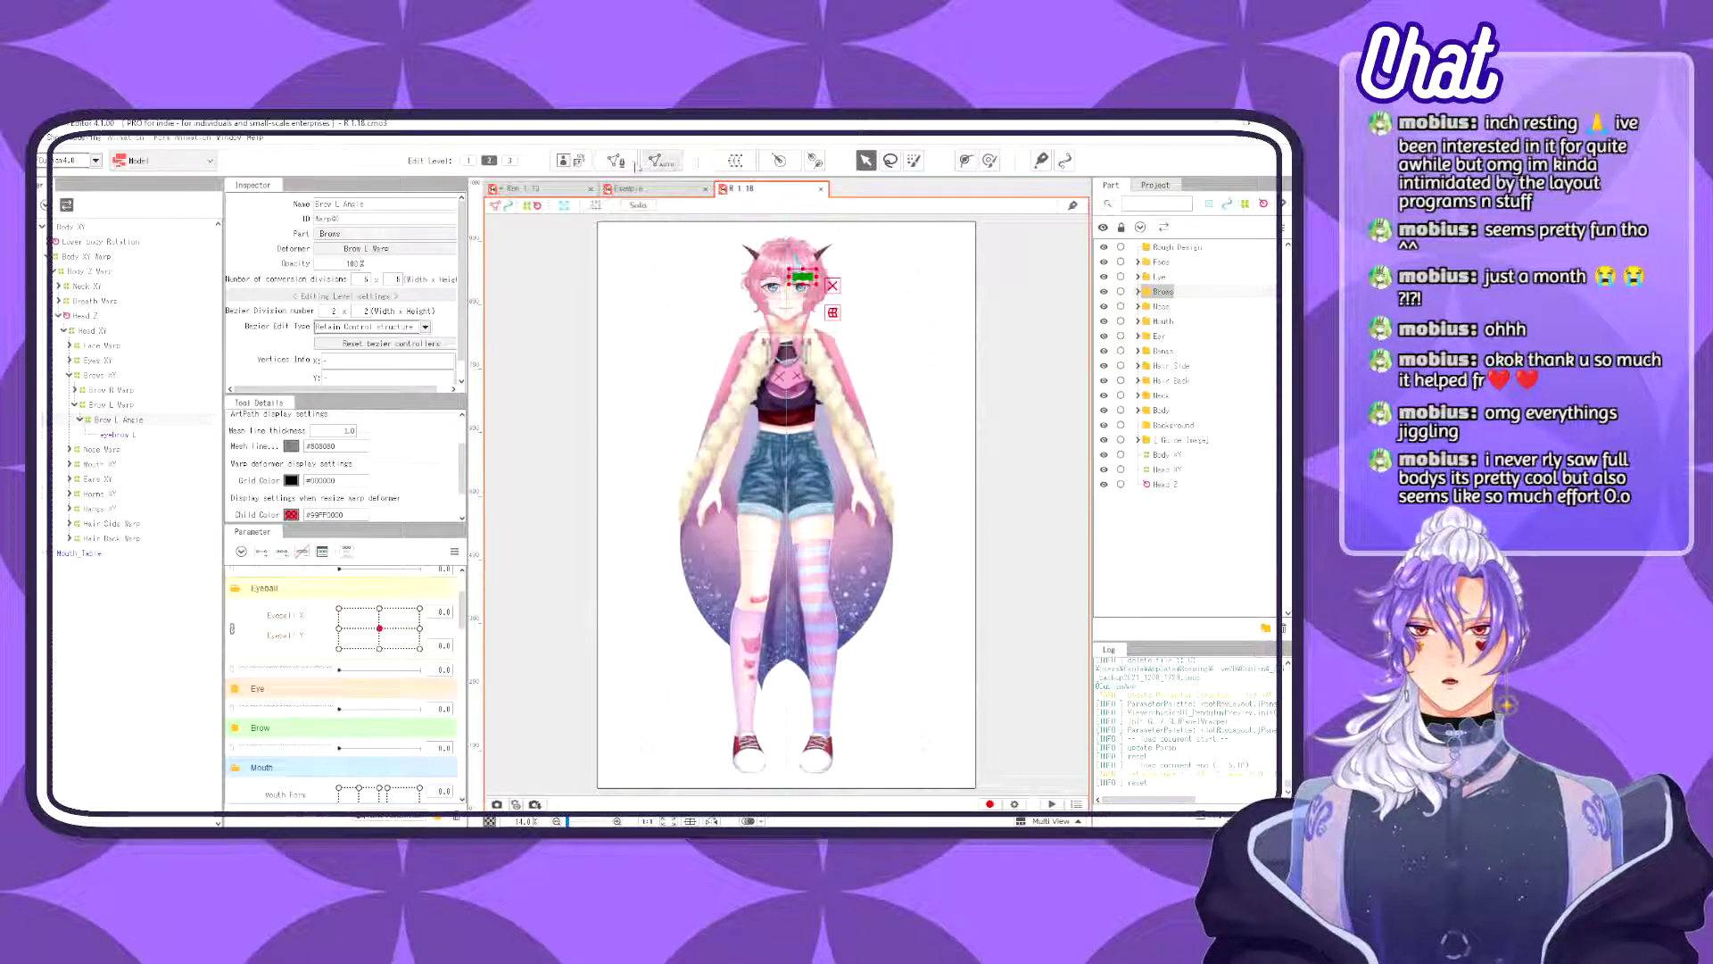
- Toggle the display of deformers on the reference model off and on to compare, leaving them shown
{"action": "left_click", "coordinate": [538, 204]}
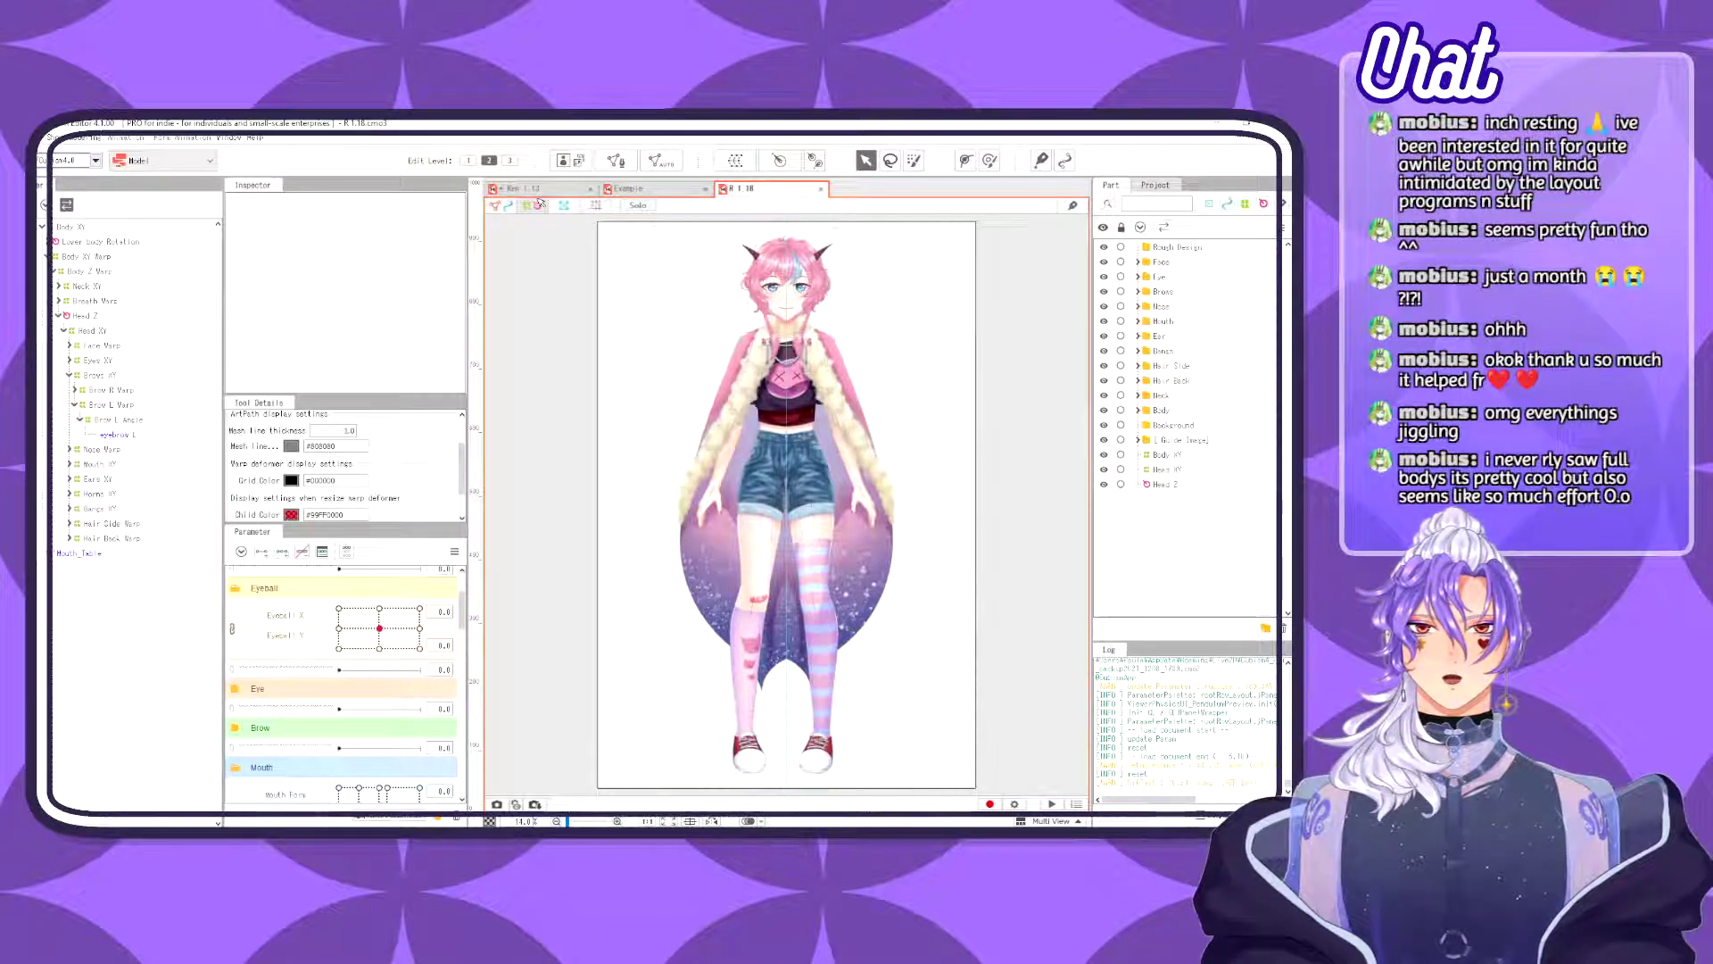
{"action": "left_click", "coordinate": [540, 204]}
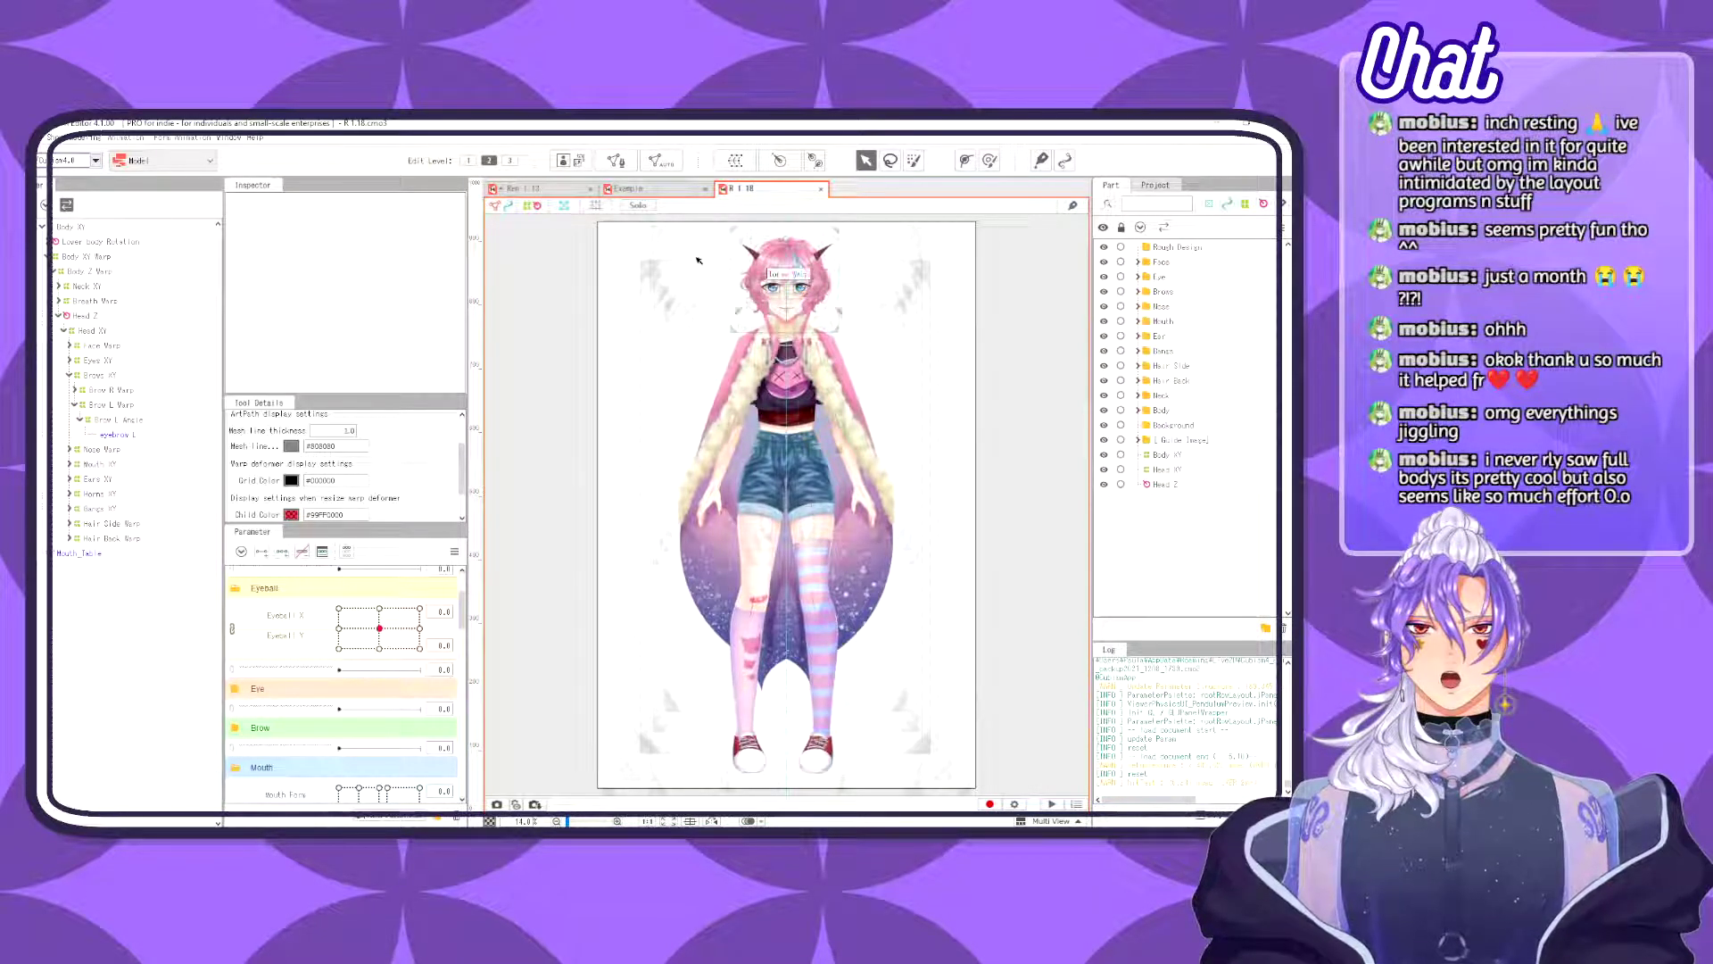
{"action": "left_click", "coordinate": [536, 206]}
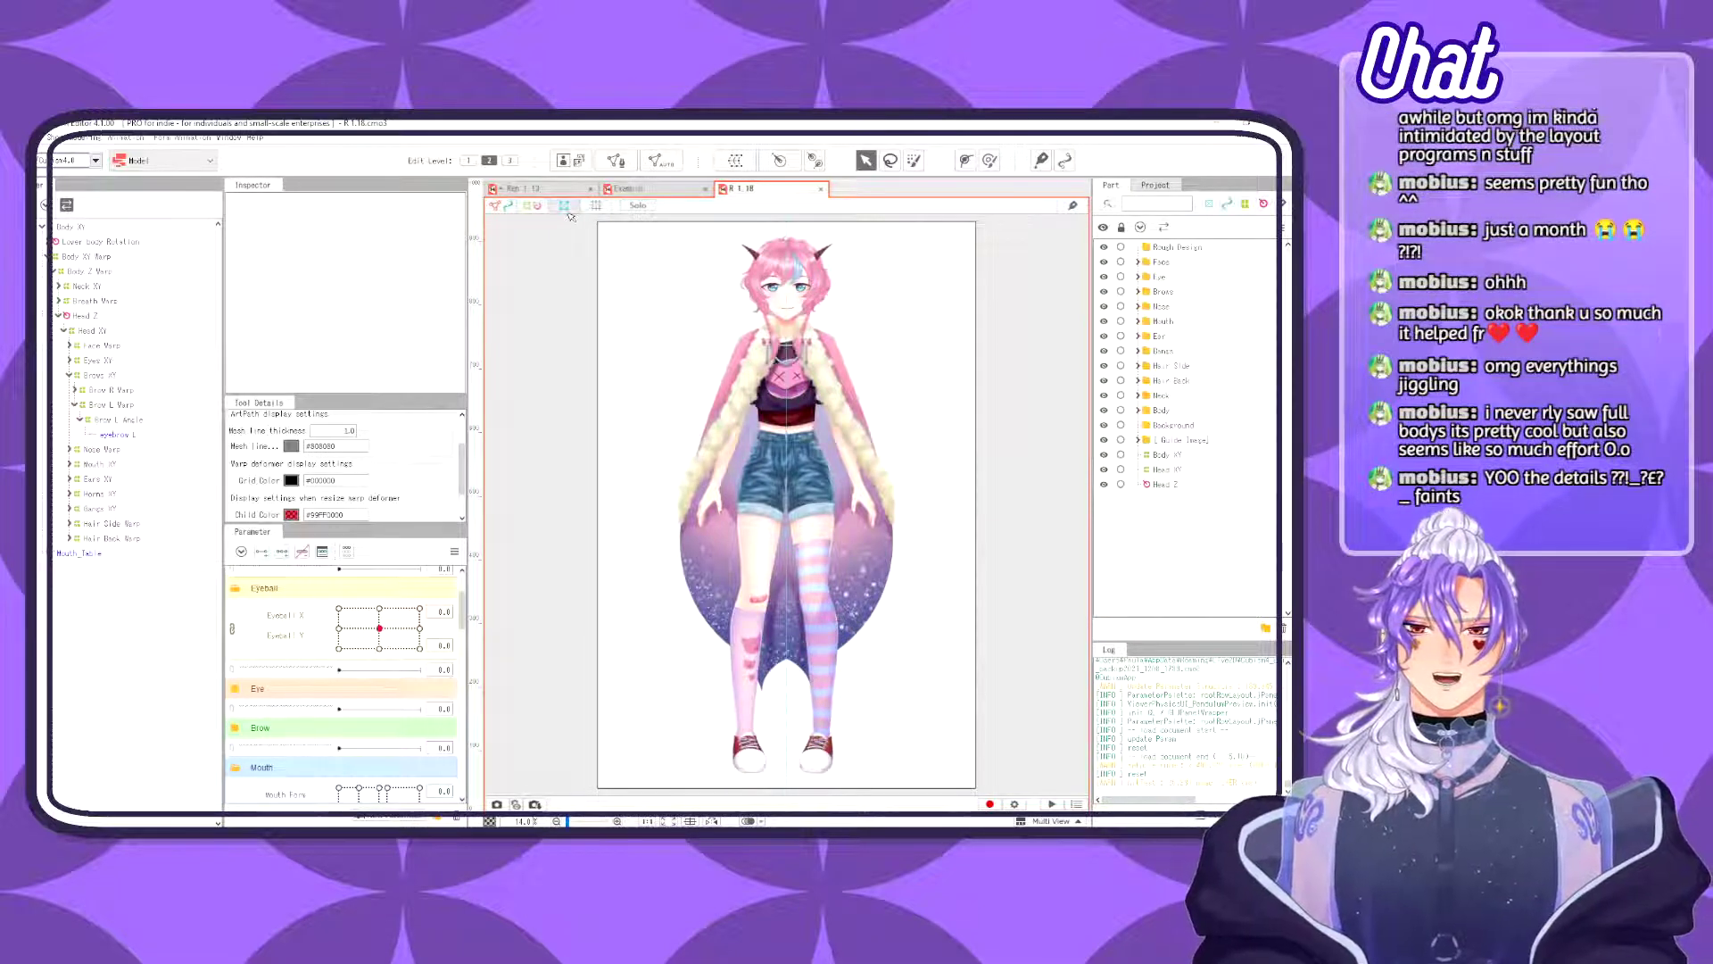
{"action": "left_click", "coordinate": [534, 207]}
{"action": "left_click", "coordinate": [535, 209]}
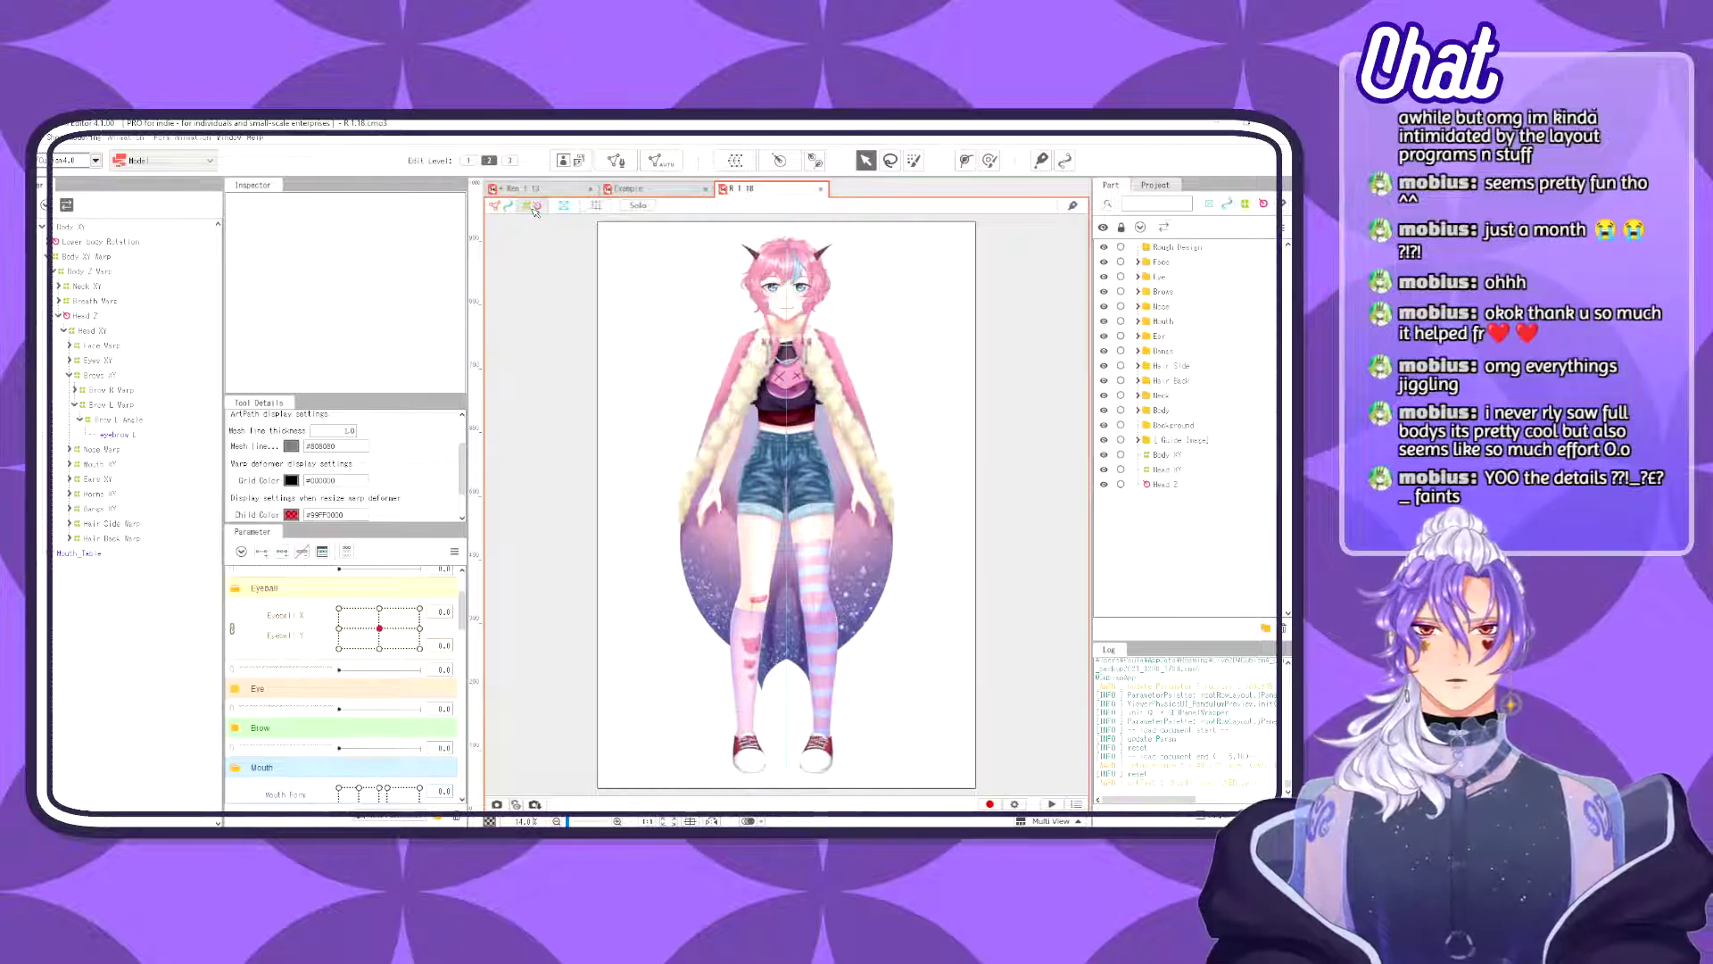
{"action": "left_click", "coordinate": [534, 208]}
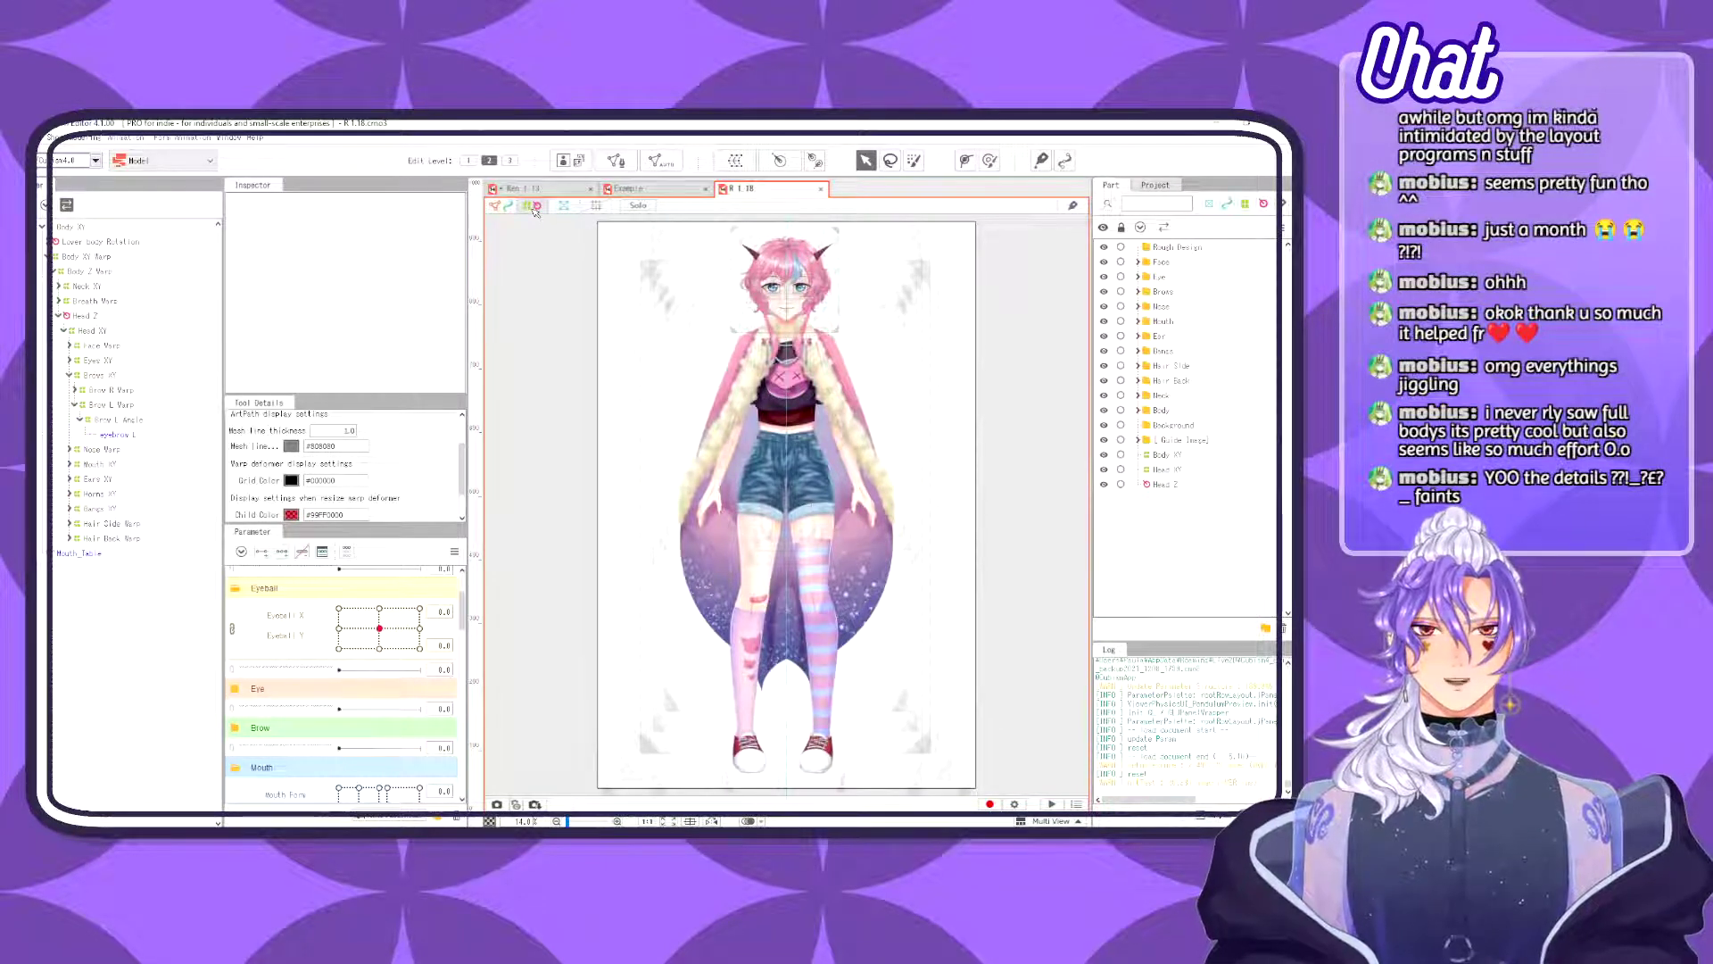
- Select the Front Bang 1 Sway deformer on the reference model's head
{"action": "scroll", "coordinate": [794, 586], "scroll_direction": "up", "scroll_amount": 5}
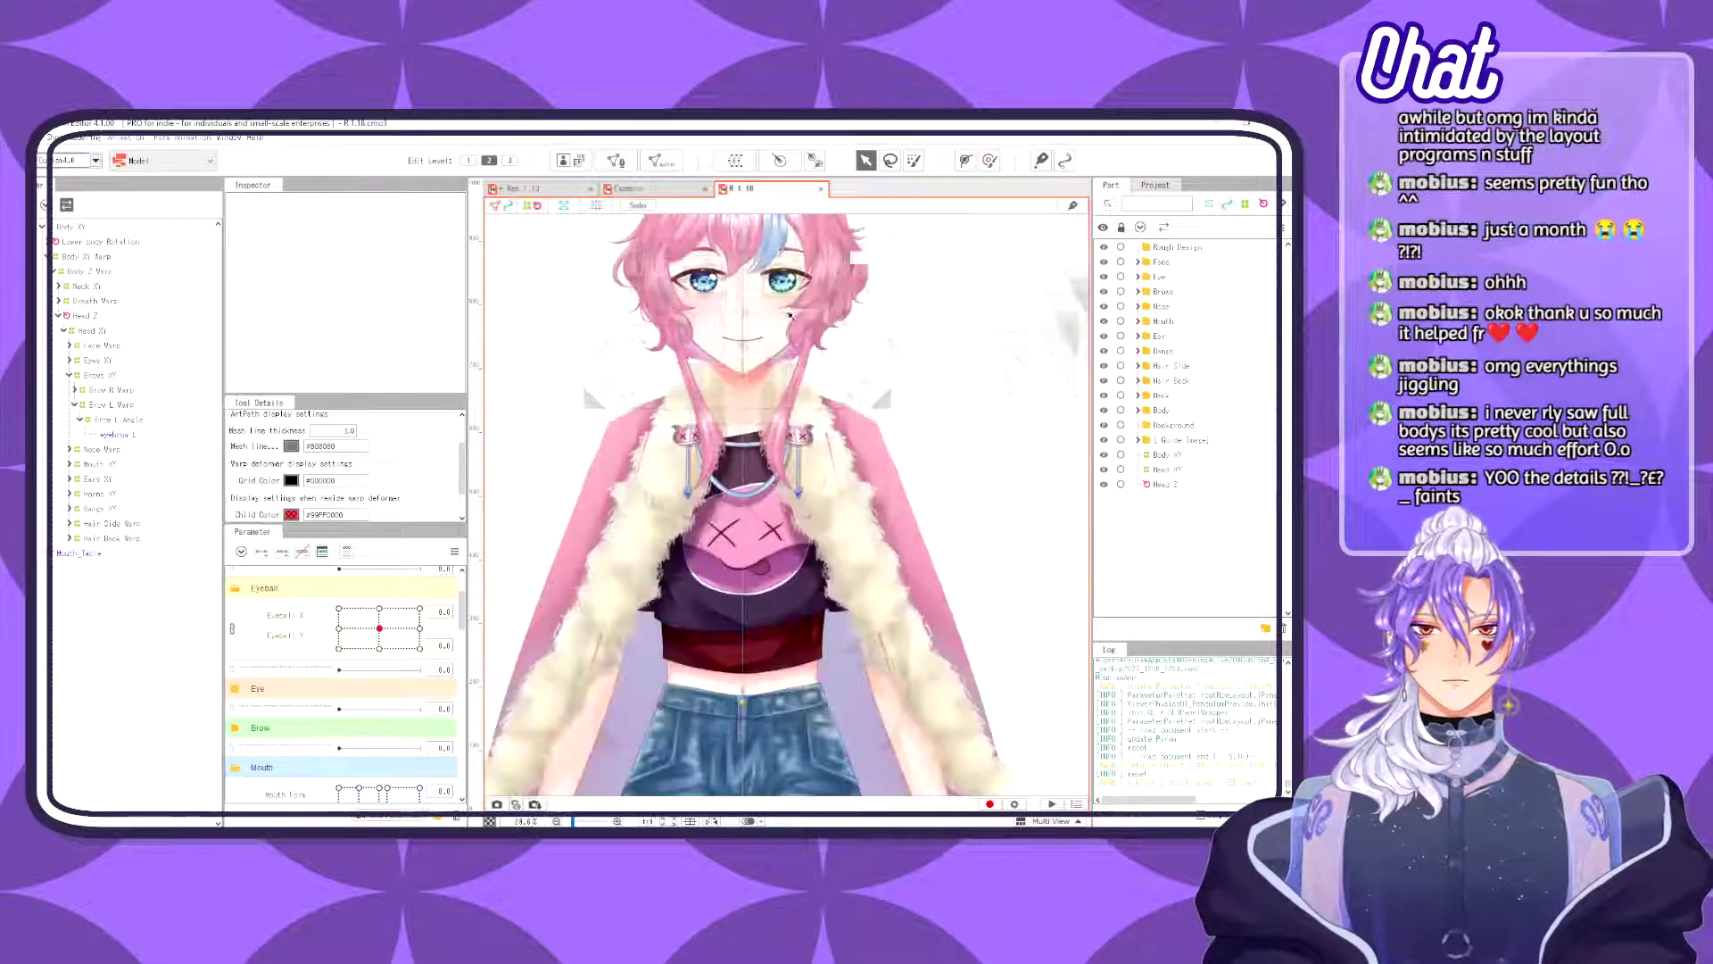
{"action": "left_click_drag", "start_coordinate": [794, 586], "coordinate": [795, 703]}
{"action": "scroll", "coordinate": [796, 527], "scroll_direction": "up", "scroll_amount": 4}
{"action": "scroll", "coordinate": [796, 511], "scroll_direction": "down", "scroll_amount": 1}
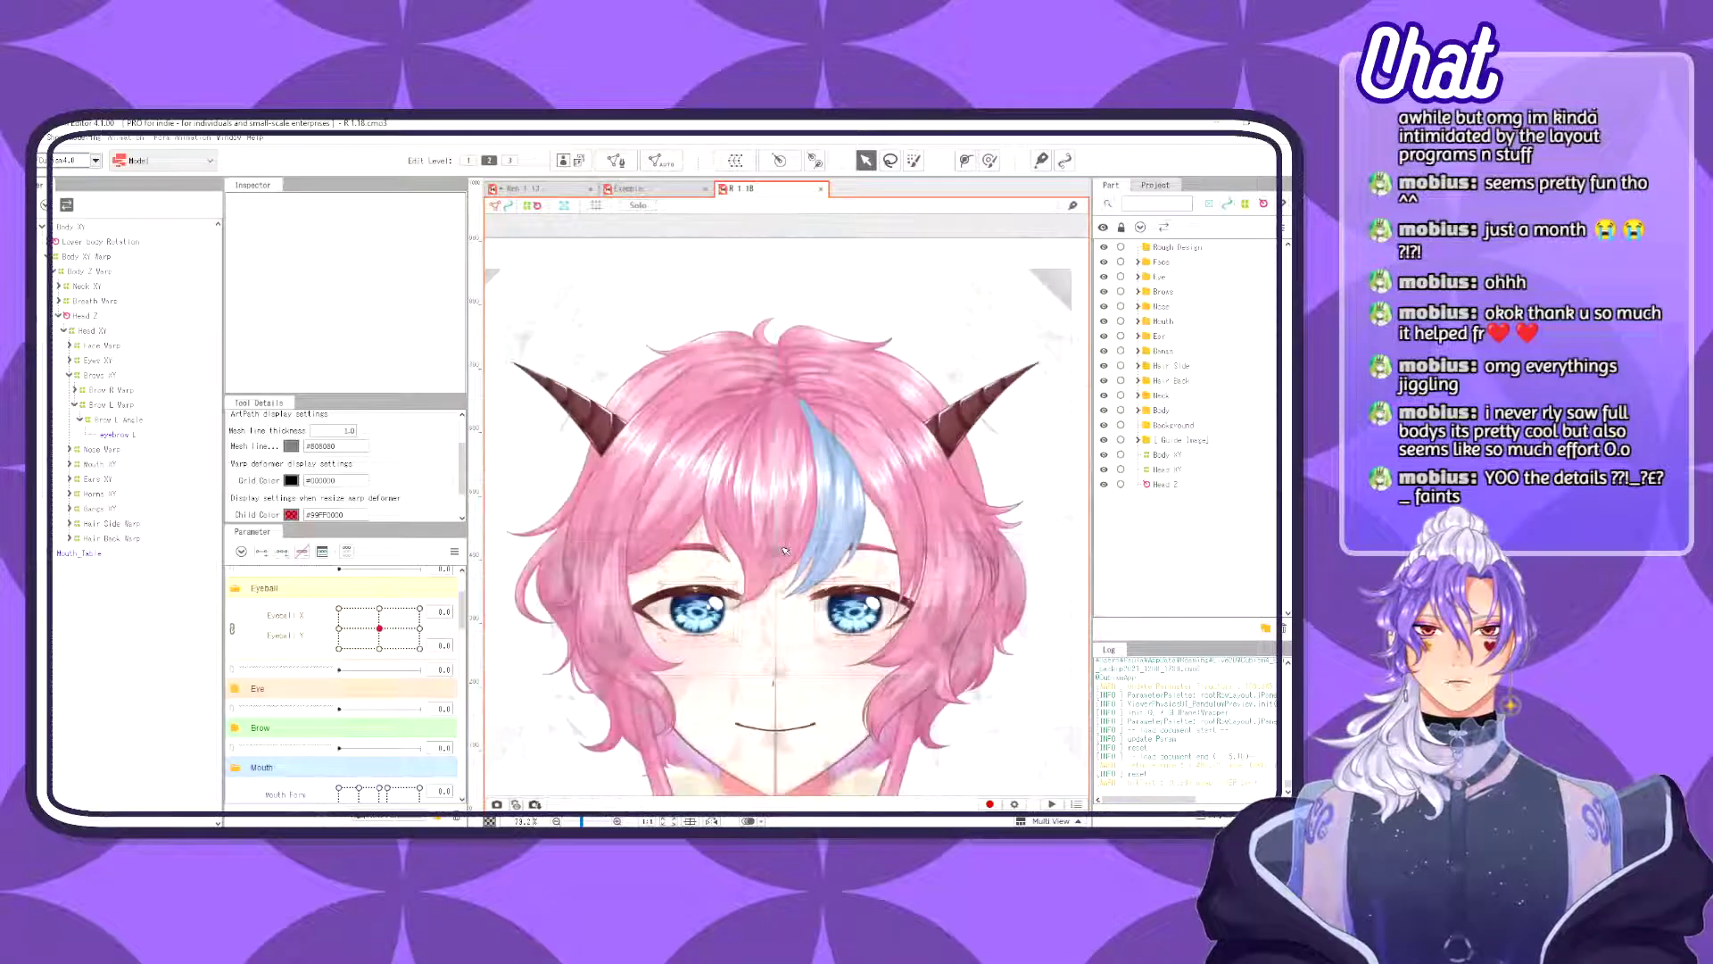
{"action": "left_click_drag", "start_coordinate": [797, 511], "coordinate": [822, 380]}
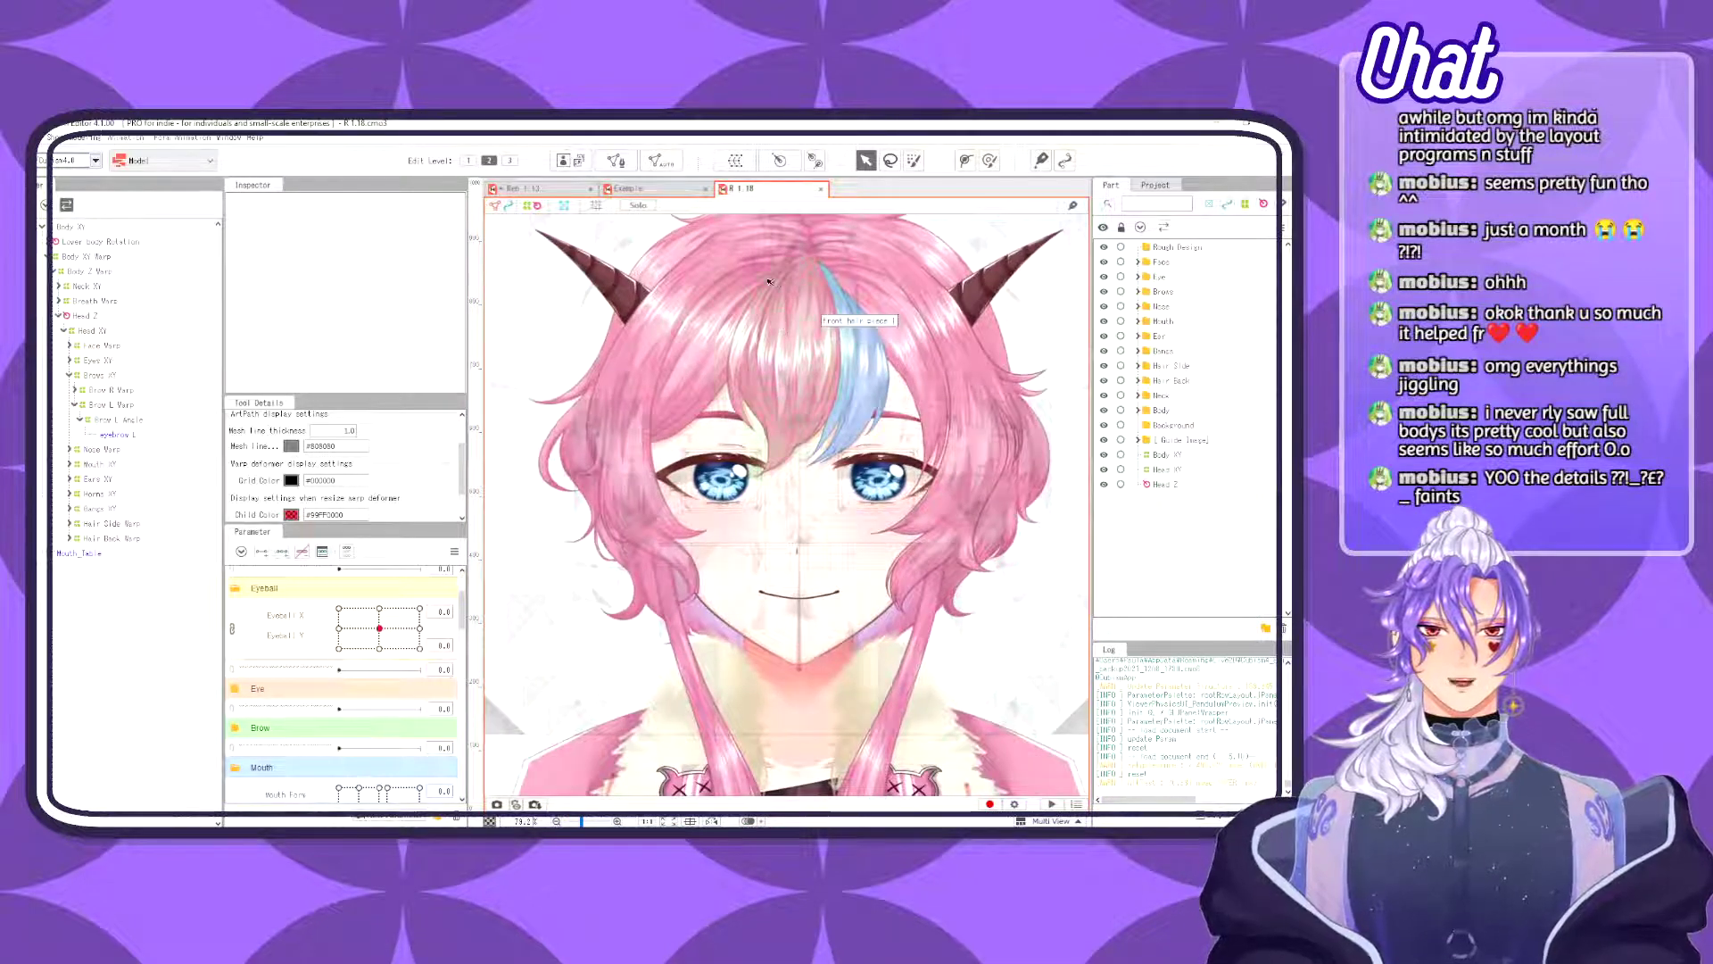
{"action": "left_click", "coordinate": [741, 250]}
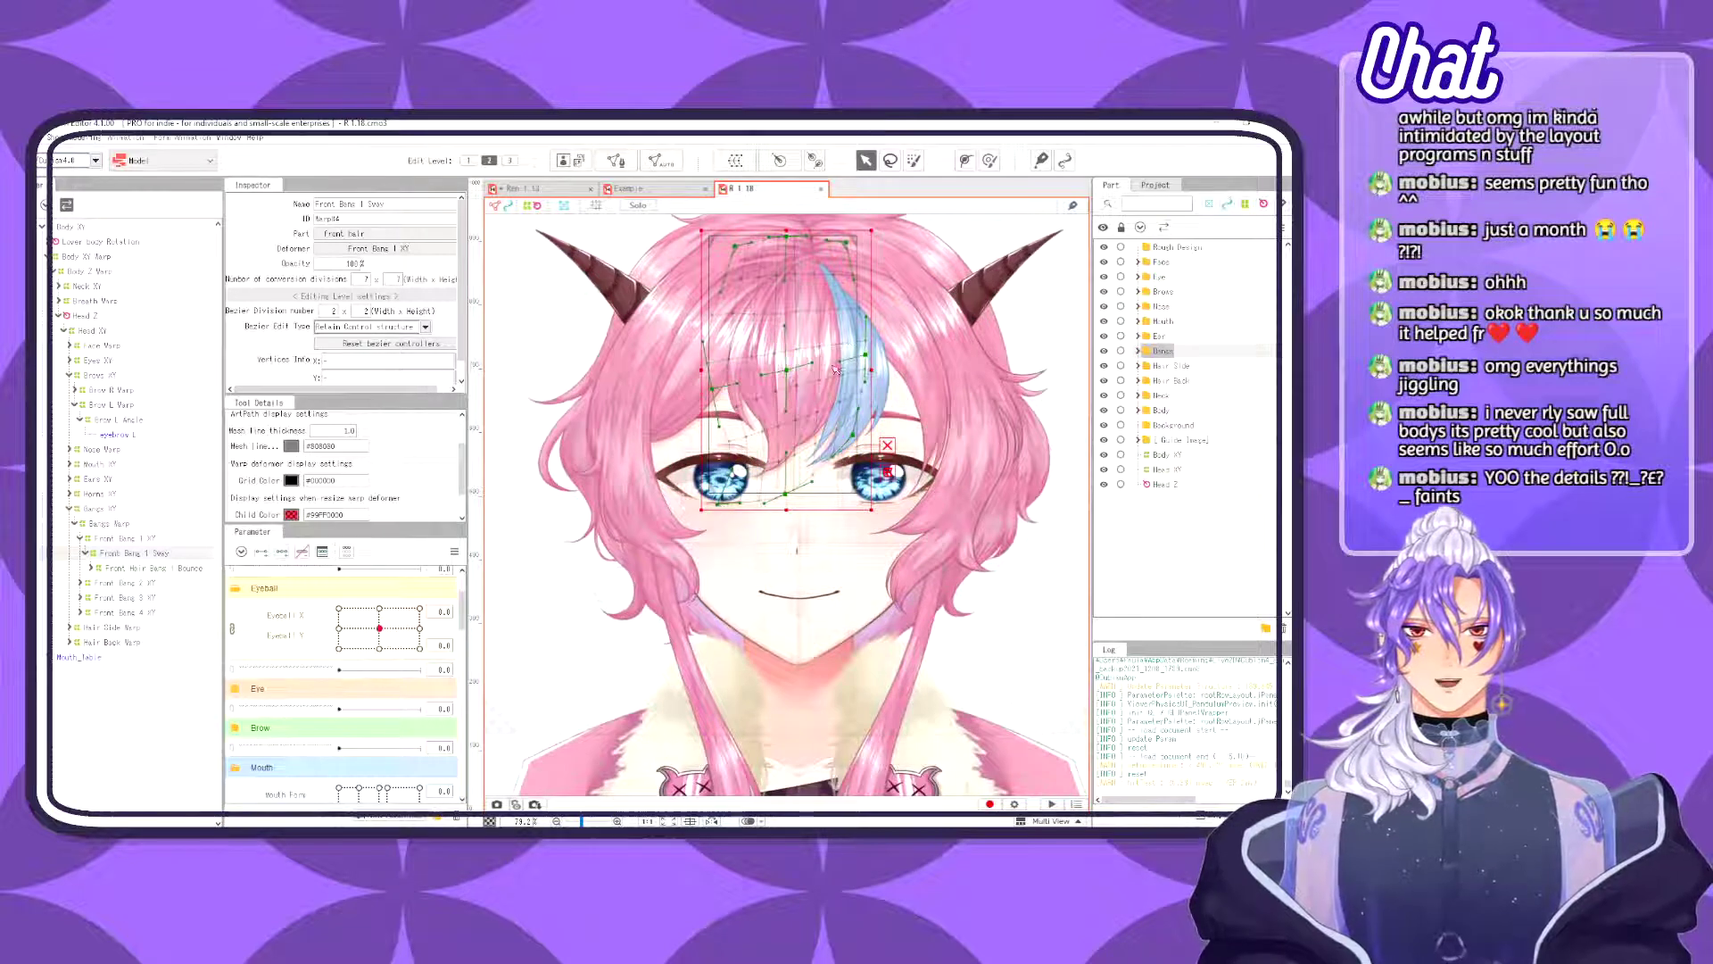
- Preview the combined Bangs Sway parameters up to 1.0 on the front bangs, and return both to 0.0
{"action": "scroll", "coordinate": [380, 761], "scroll_direction": "down", "scroll_amount": 10}
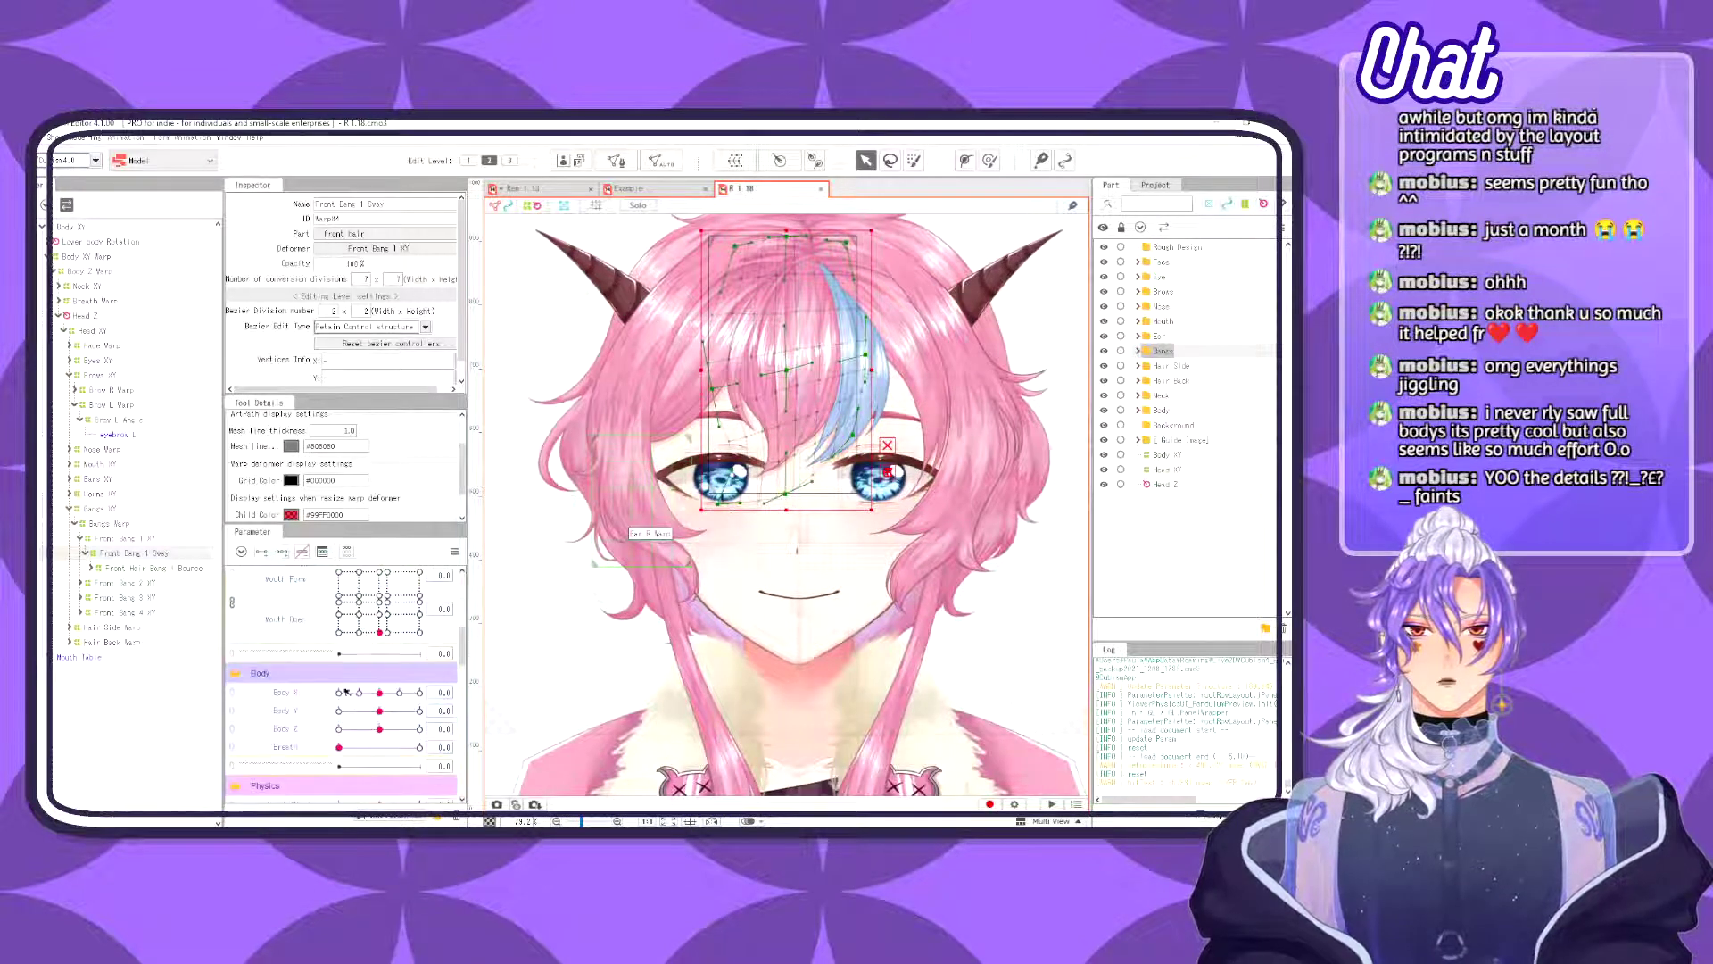
{"action": "scroll", "coordinate": [380, 760], "scroll_direction": "down", "scroll_amount": 2}
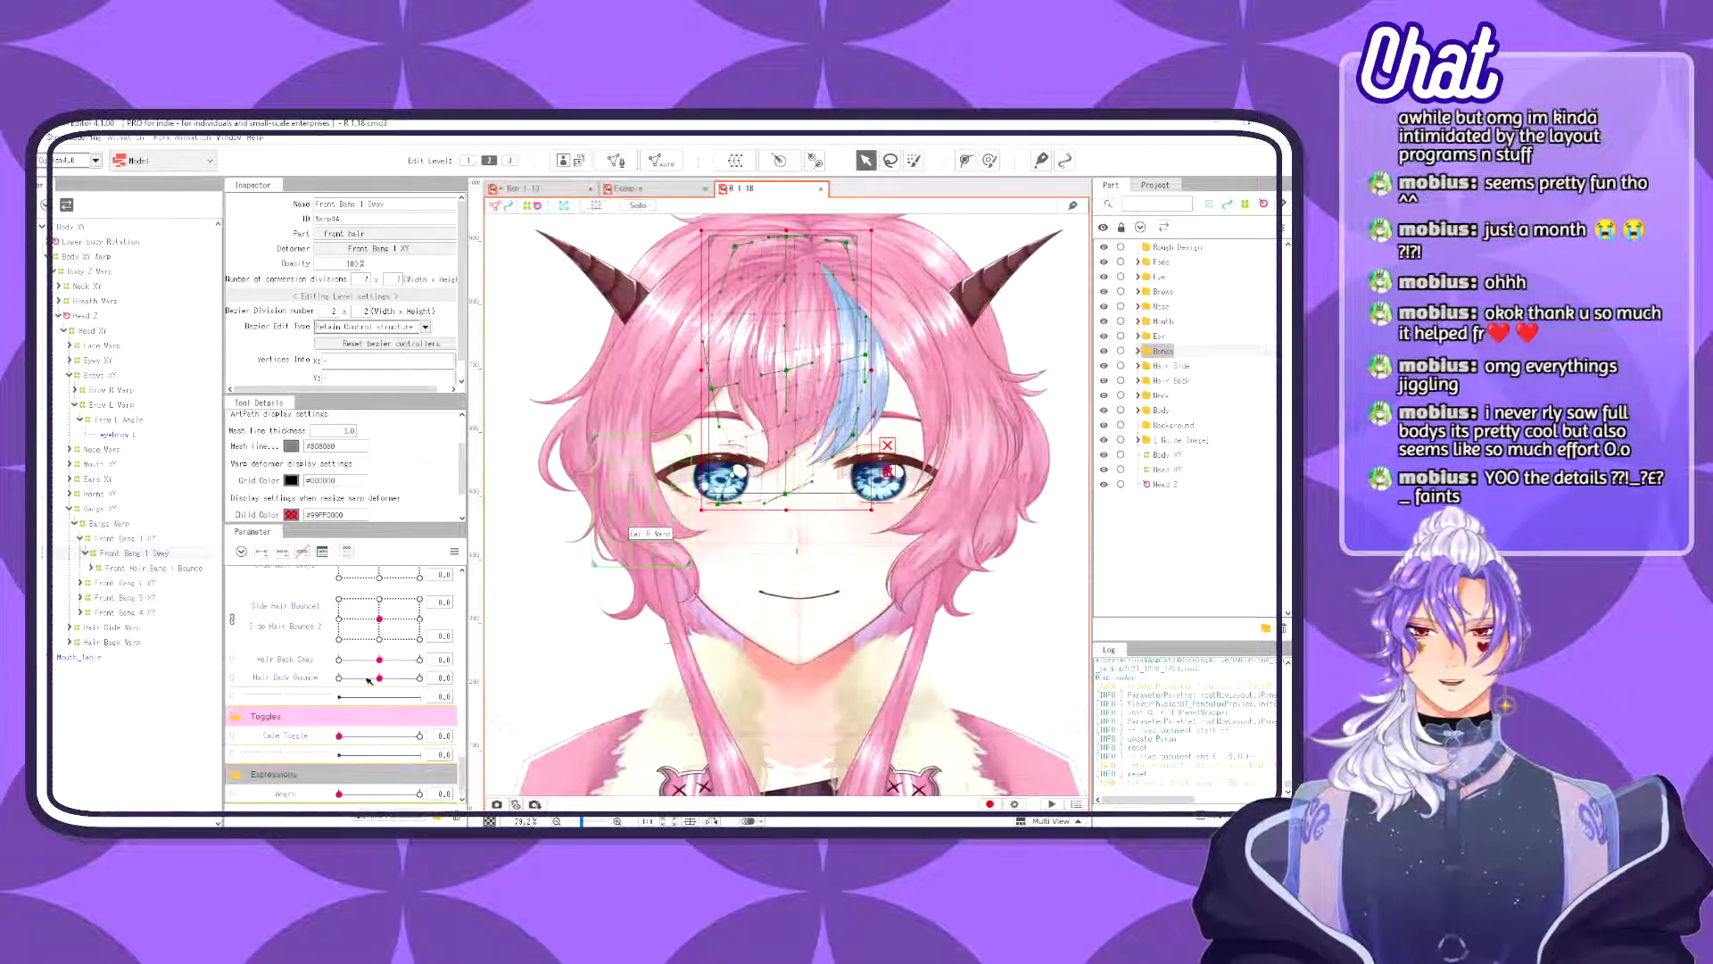
{"action": "scroll", "coordinate": [357, 683], "scroll_direction": "up", "scroll_amount": 4}
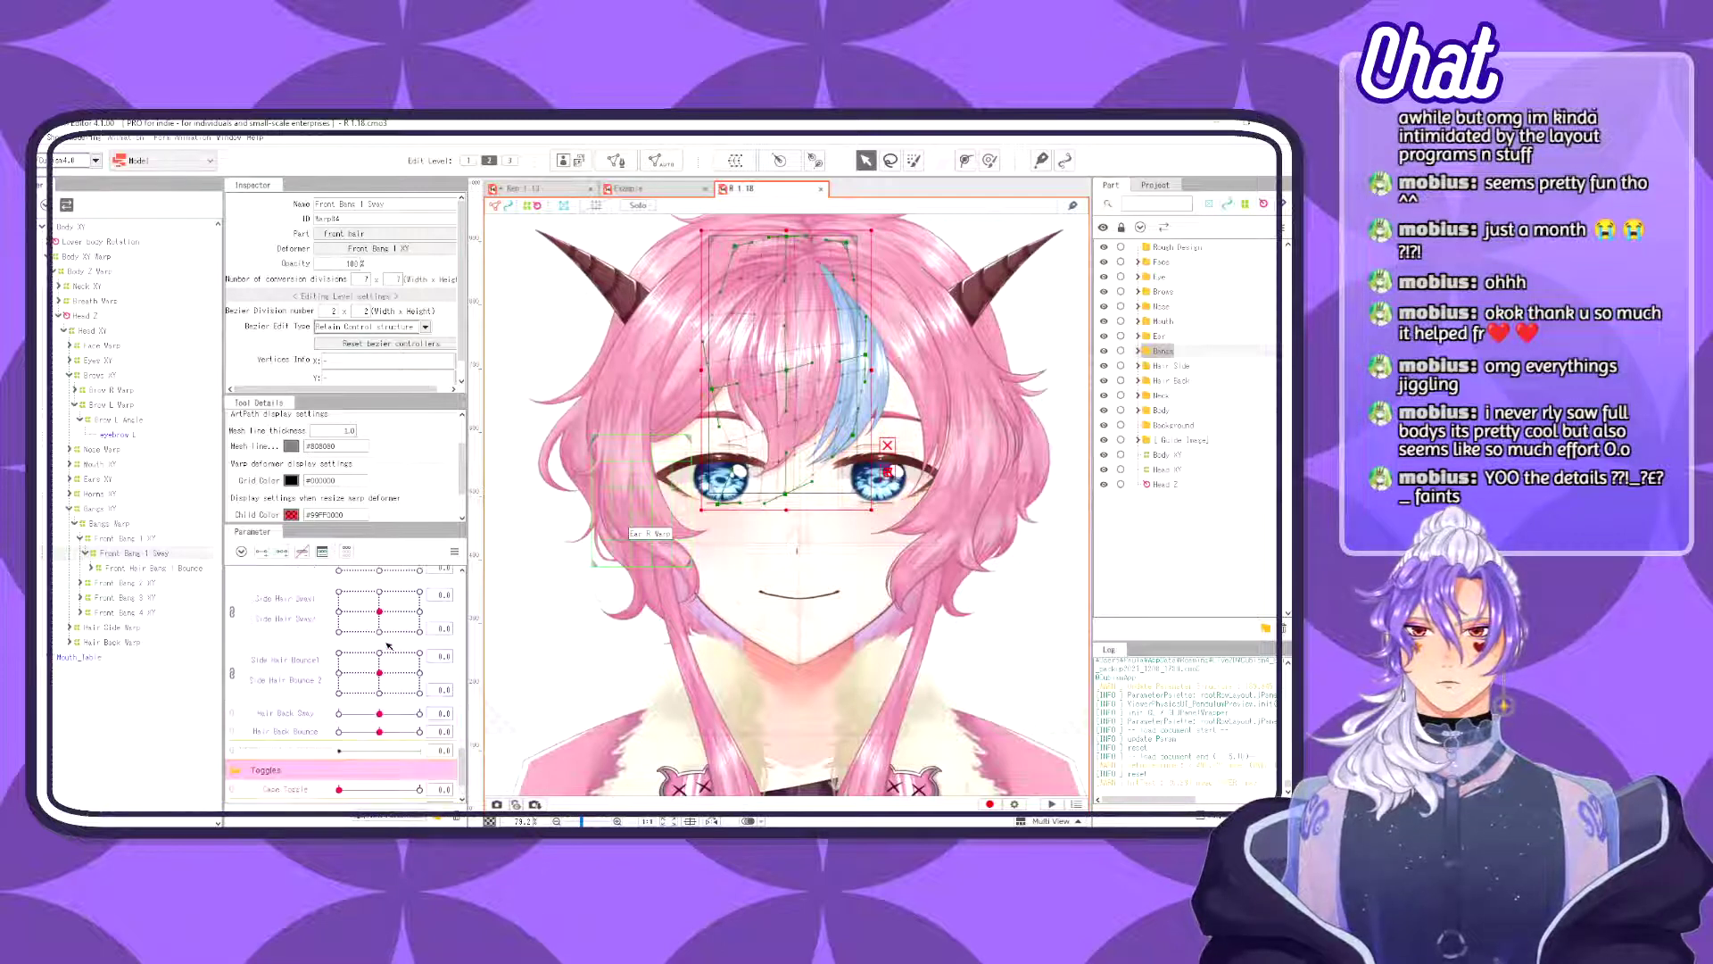
{"action": "left_click_drag", "start_coordinate": [444, 576], "coordinate": [395, 608]}
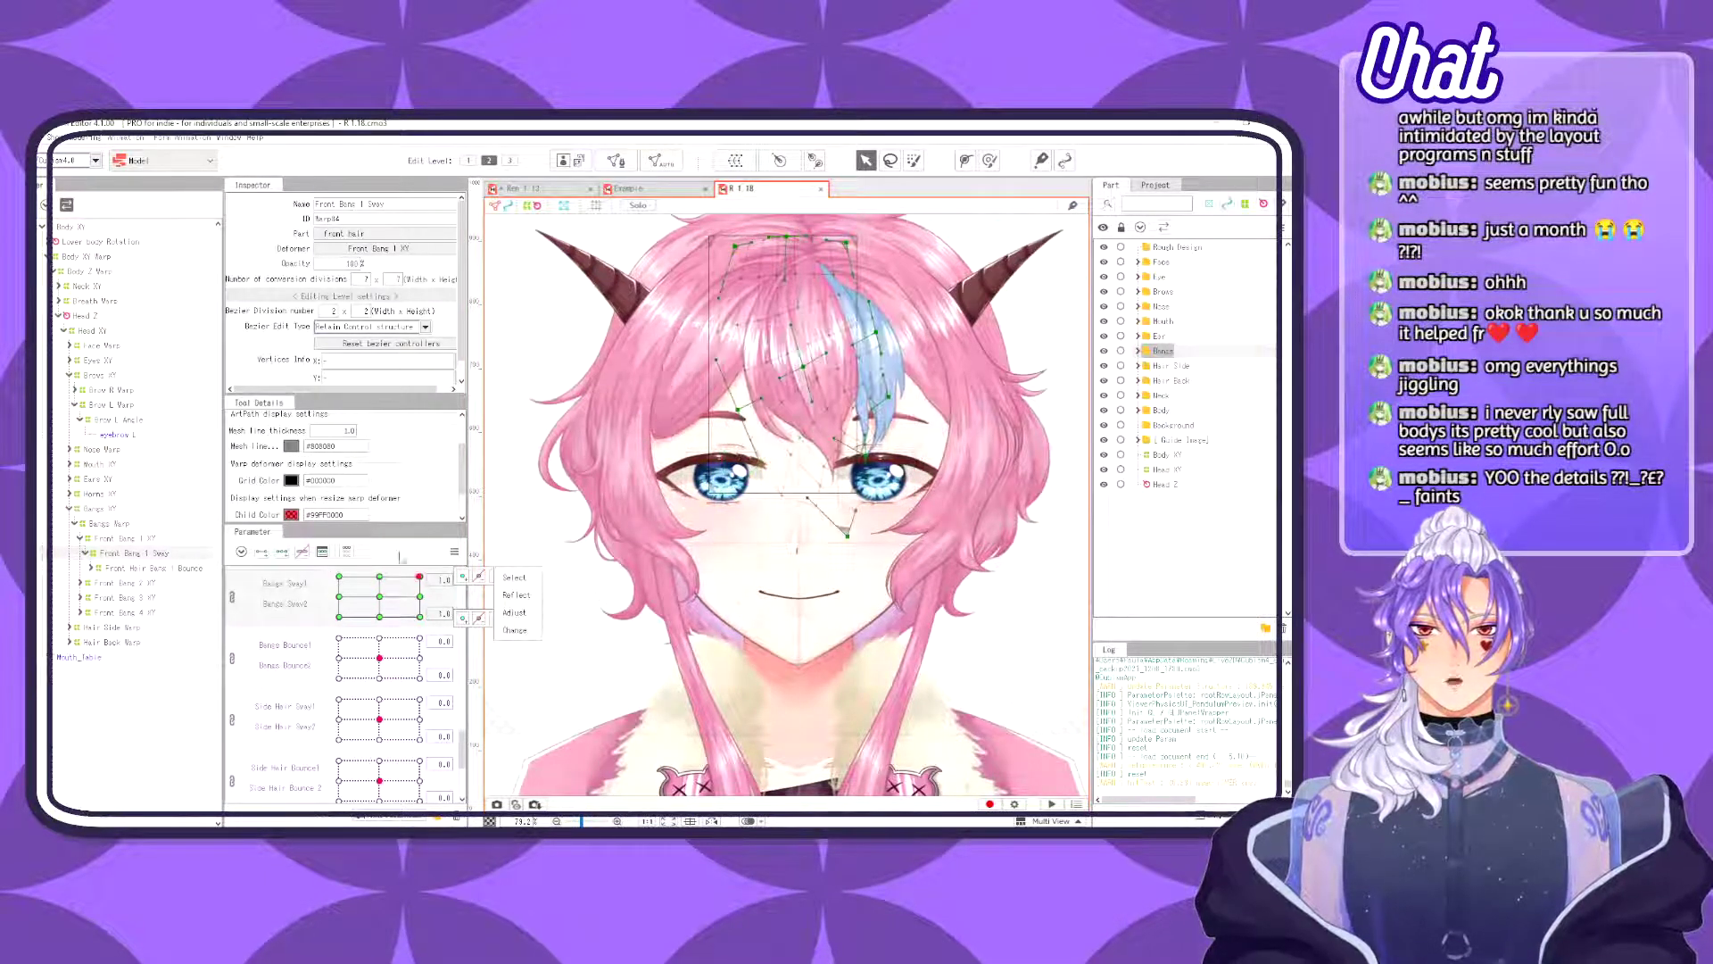
{"action": "left_click", "coordinate": [379, 596]}
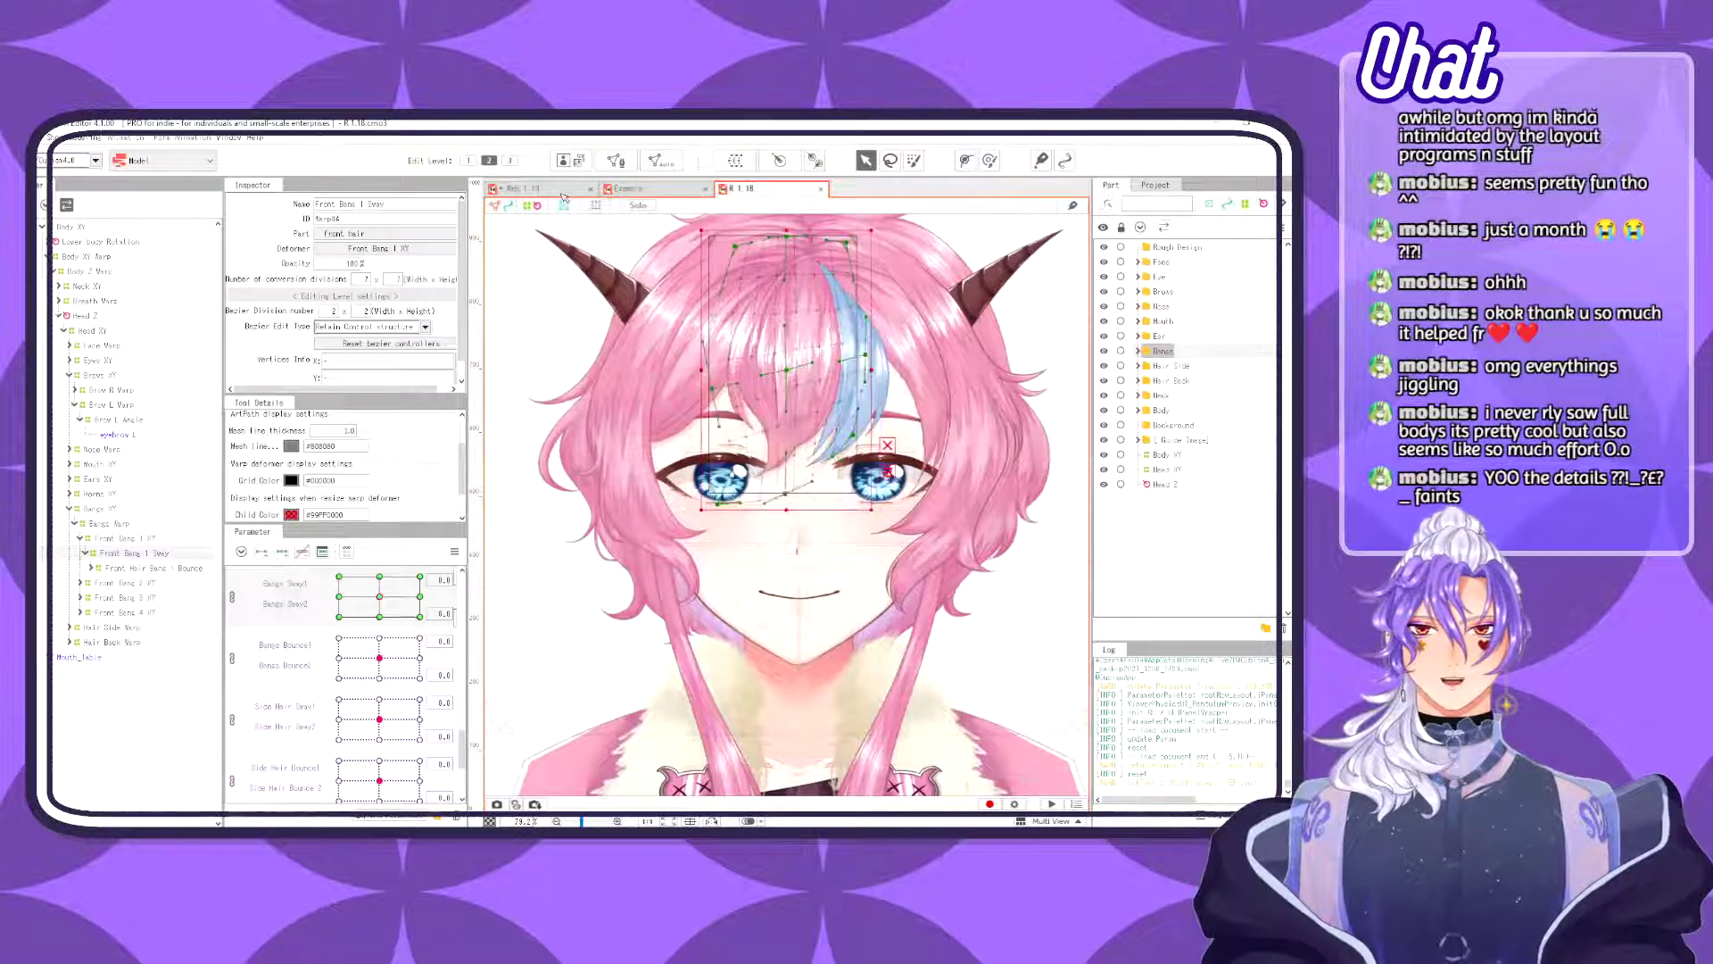
- Open the L Eyebrow mesh on the Ren model for editing and scale its outer ring of vertices closer to the brow
{"action": "left_click", "coordinate": [559, 191]}
{"action": "scroll", "coordinate": [786, 374], "scroll_direction": "down", "scroll_amount": 3}
{"action": "scroll", "coordinate": [792, 439], "scroll_direction": "up", "scroll_amount": 3}
{"action": "left_click_drag", "start_coordinate": [778, 379], "coordinate": [790, 578]}
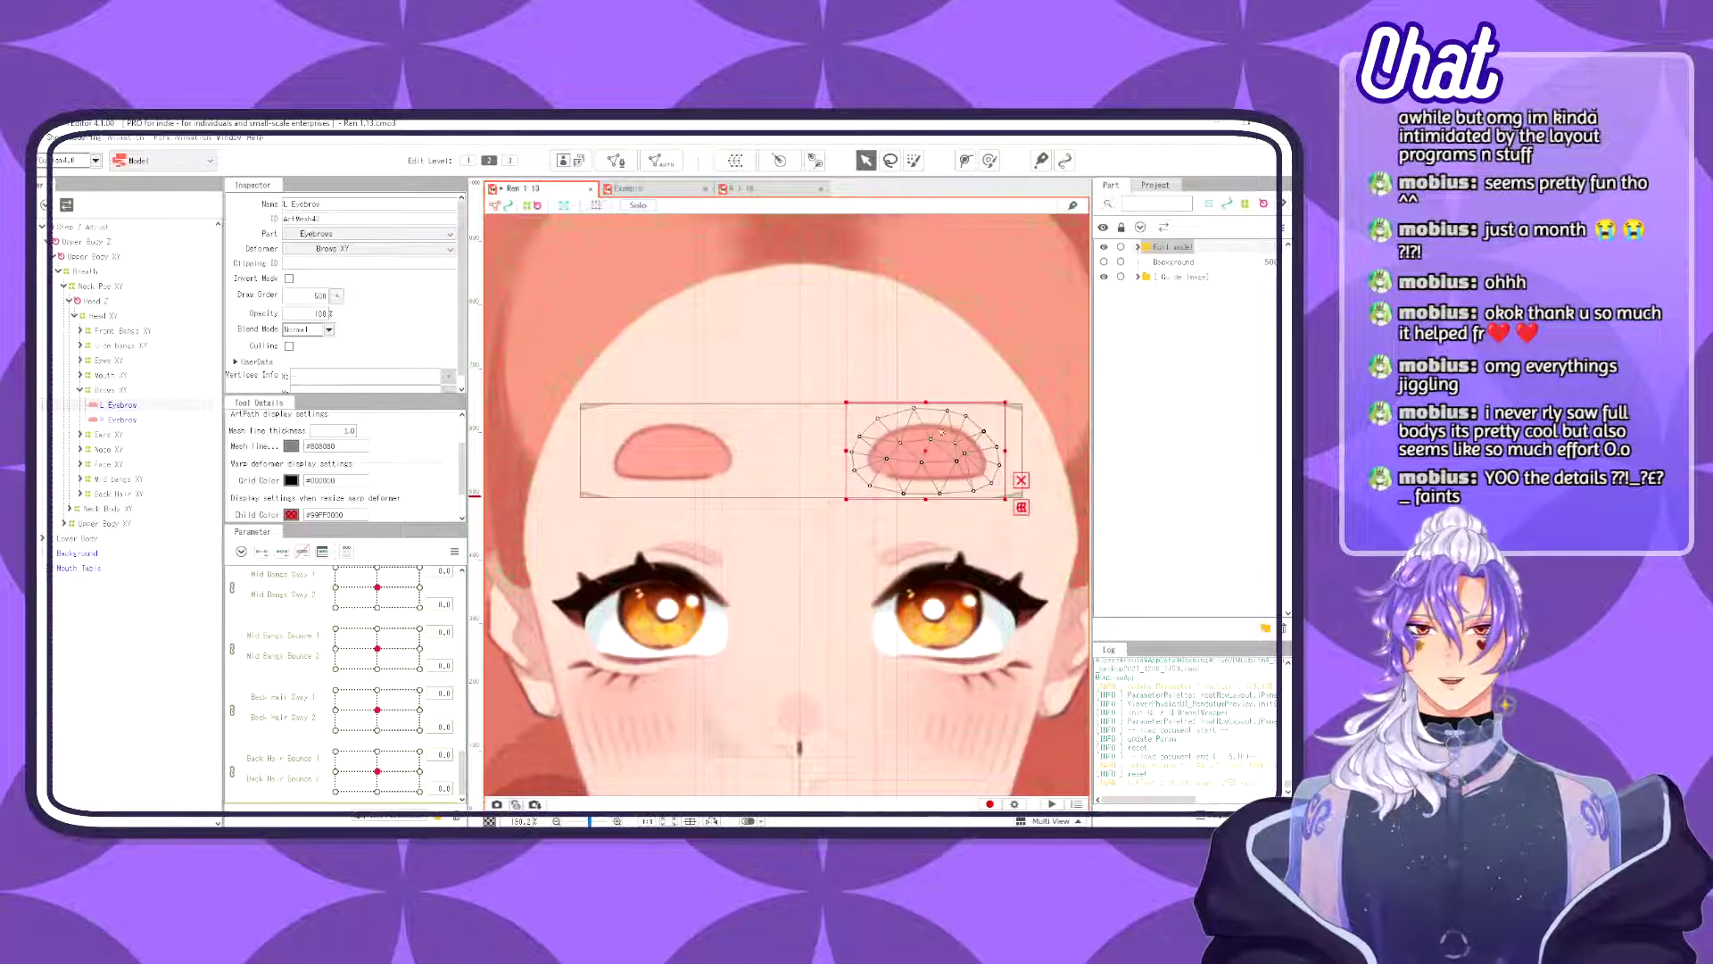
{"action": "left_click", "coordinate": [616, 161]}
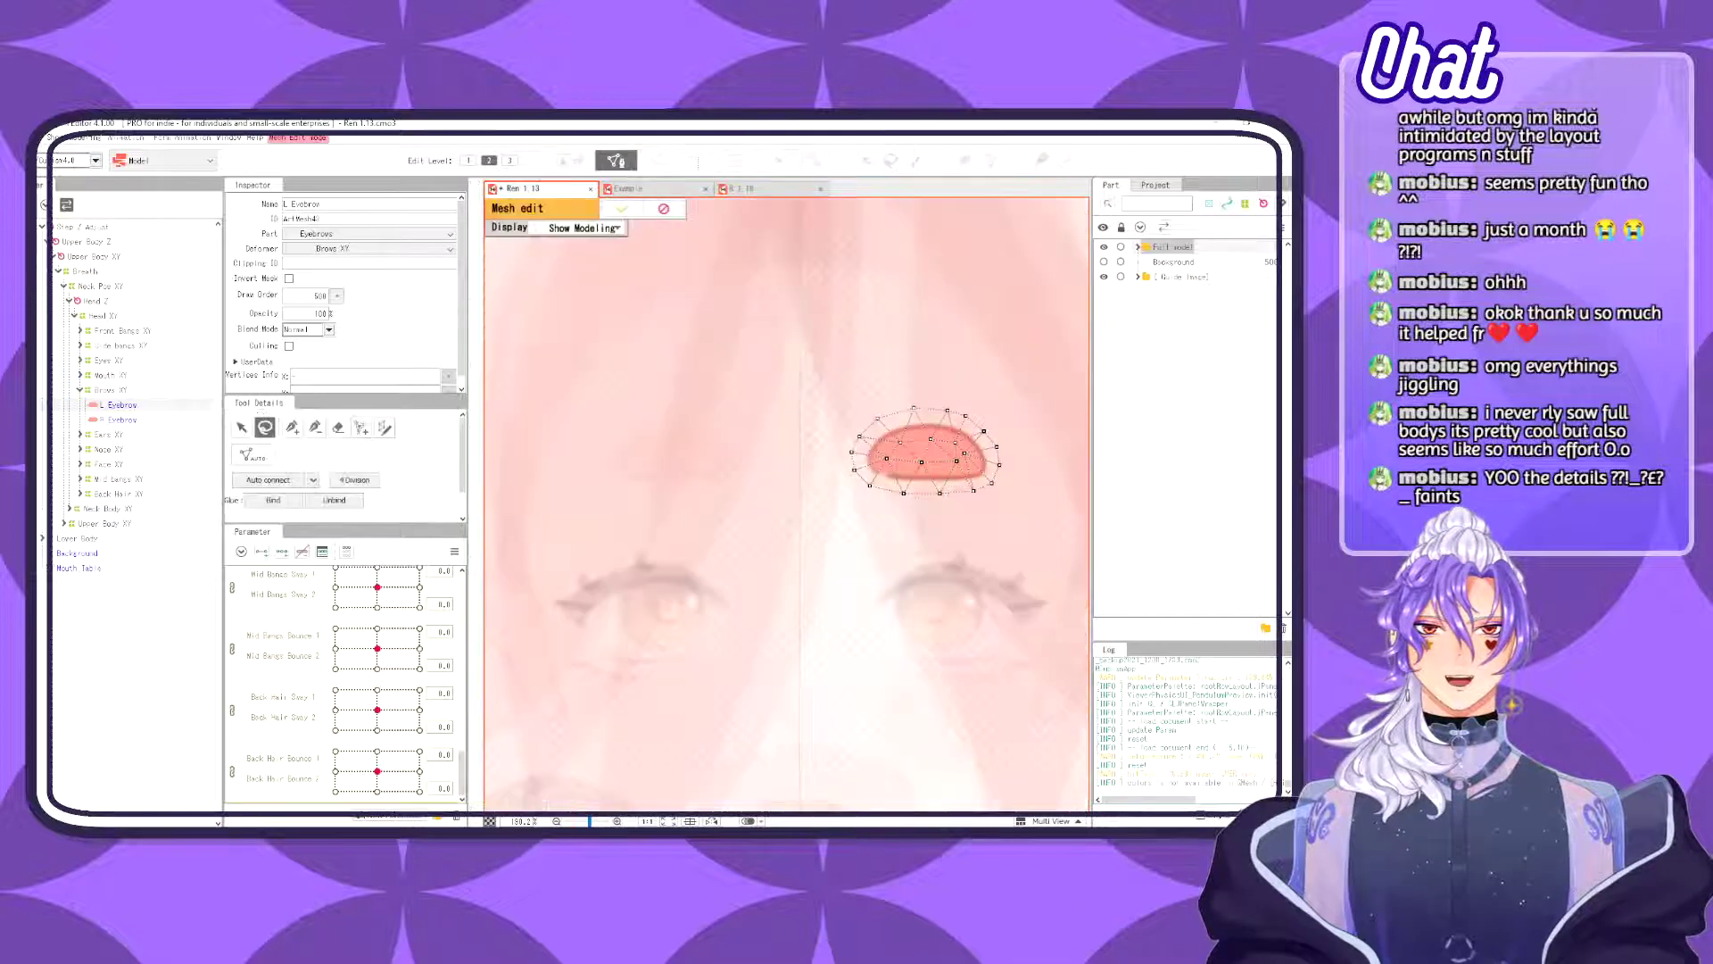
{"action": "scroll", "coordinate": [904, 492], "scroll_direction": "up", "scroll_amount": 5}
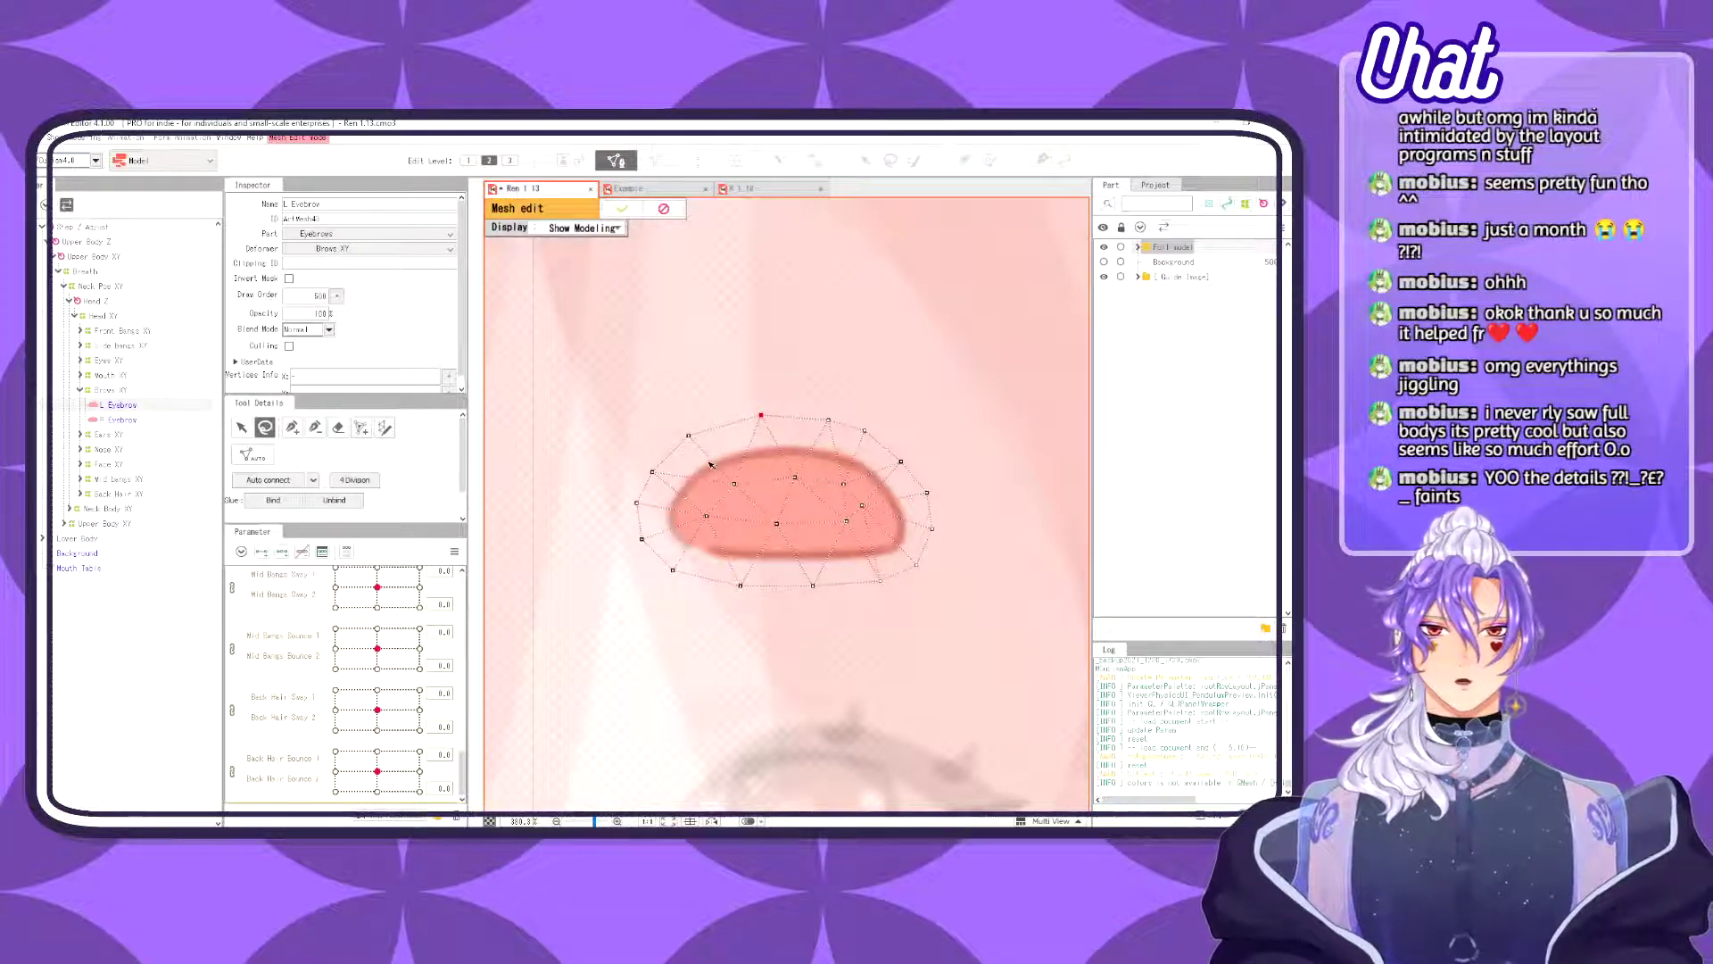
{"action": "mouse_move", "coordinate": [700, 468]}
{"action": "left_mouse_down"}
{"action": "mouse_move", "coordinate": [688, 541]}
{"action": "mouse_move", "coordinate": [854, 537]}
{"action": "mouse_move", "coordinate": [884, 498]}
{"action": "mouse_move", "coordinate": [848, 460]}
{"action": "mouse_move", "coordinate": [715, 448]}
{"action": "mouse_move", "coordinate": [745, 374]}
{"action": "mouse_move", "coordinate": [937, 361]}
{"action": "mouse_move", "coordinate": [1036, 534]}
{"action": "mouse_move", "coordinate": [876, 669]}
{"action": "mouse_move", "coordinate": [625, 641]}
{"action": "mouse_move", "coordinate": [542, 552]}
{"action": "mouse_move", "coordinate": [583, 411]}
{"action": "mouse_move", "coordinate": [660, 363]}
{"action": "mouse_move", "coordinate": [700, 370]}
{"action": "mouse_move", "coordinate": [712, 441]}
{"action": "left_mouse_up"}
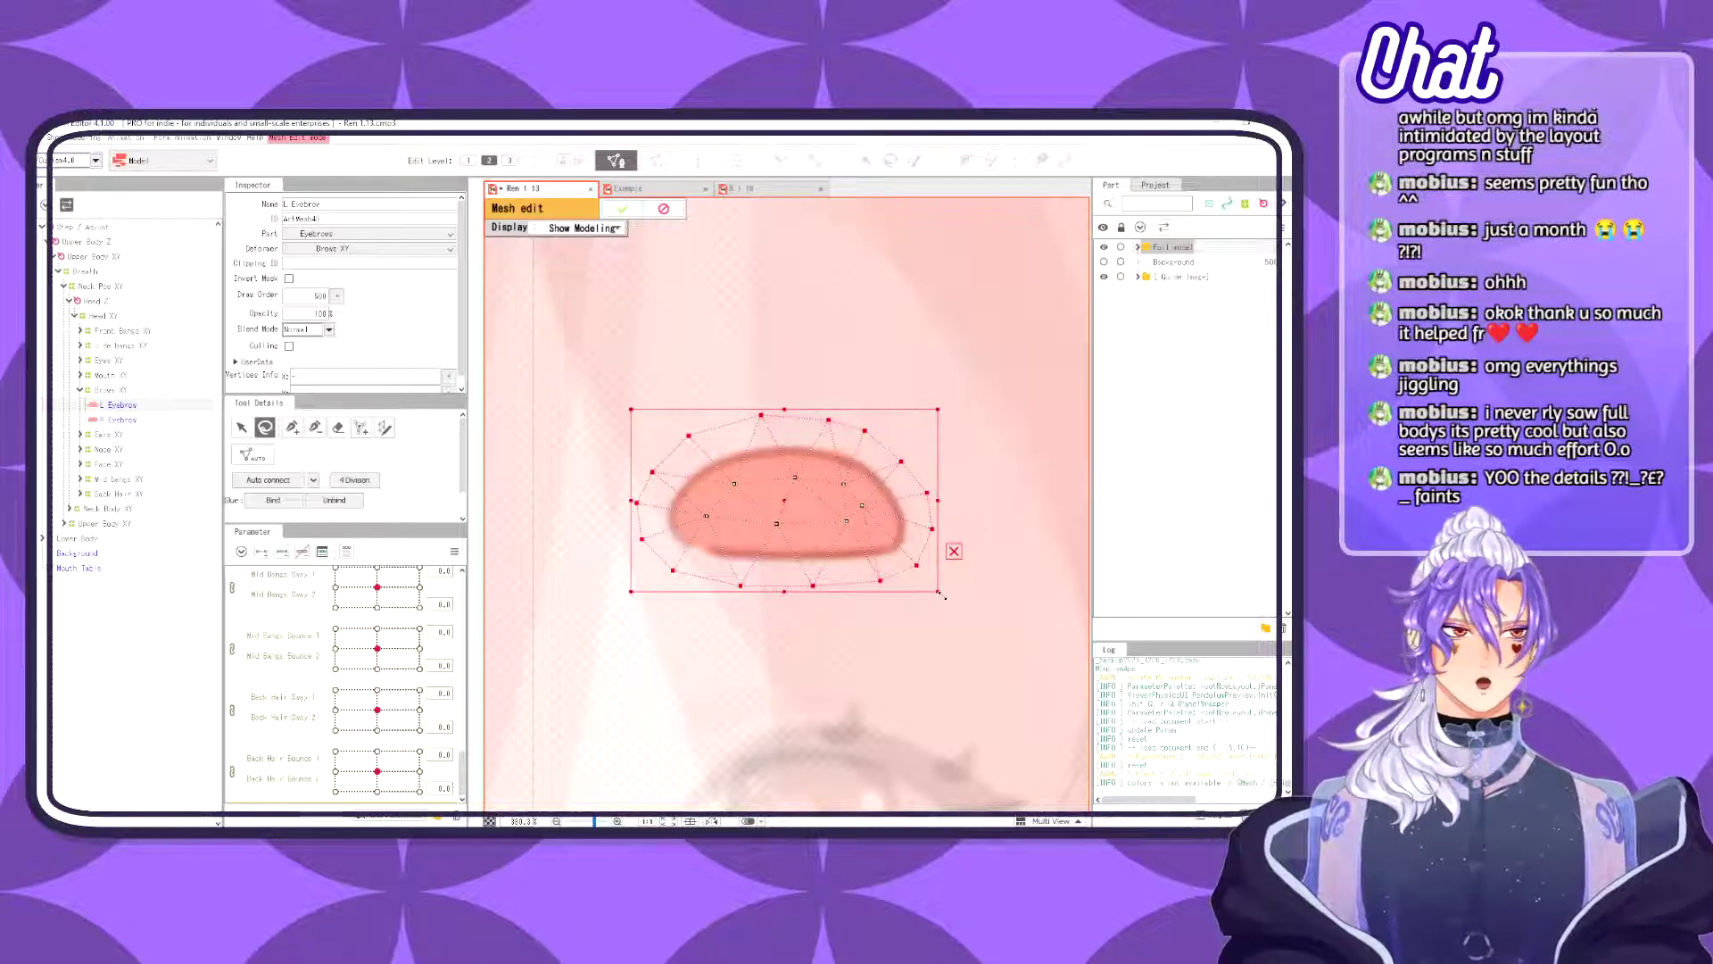
{"action": "left_click_drag", "start_coordinate": [937, 592], "coordinate": [927, 575]}
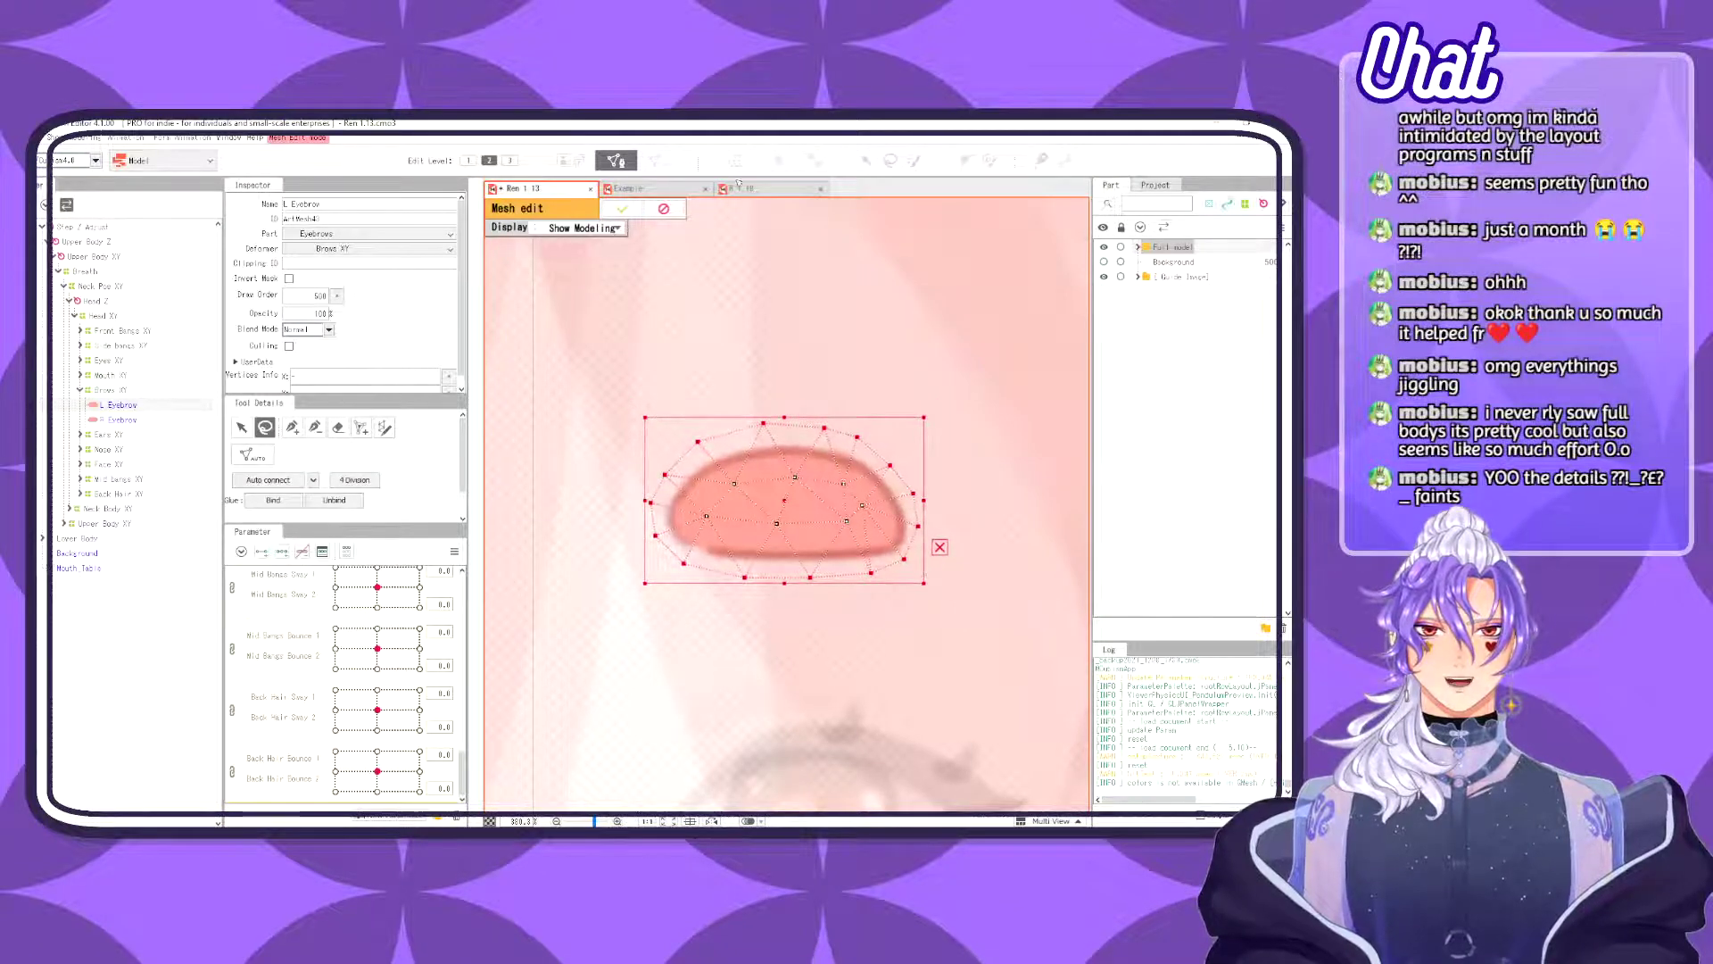
{"action": "left_click_drag", "start_coordinate": [785, 416], "coordinate": [770, 430]}
{"action": "left_click", "coordinate": [937, 542]}
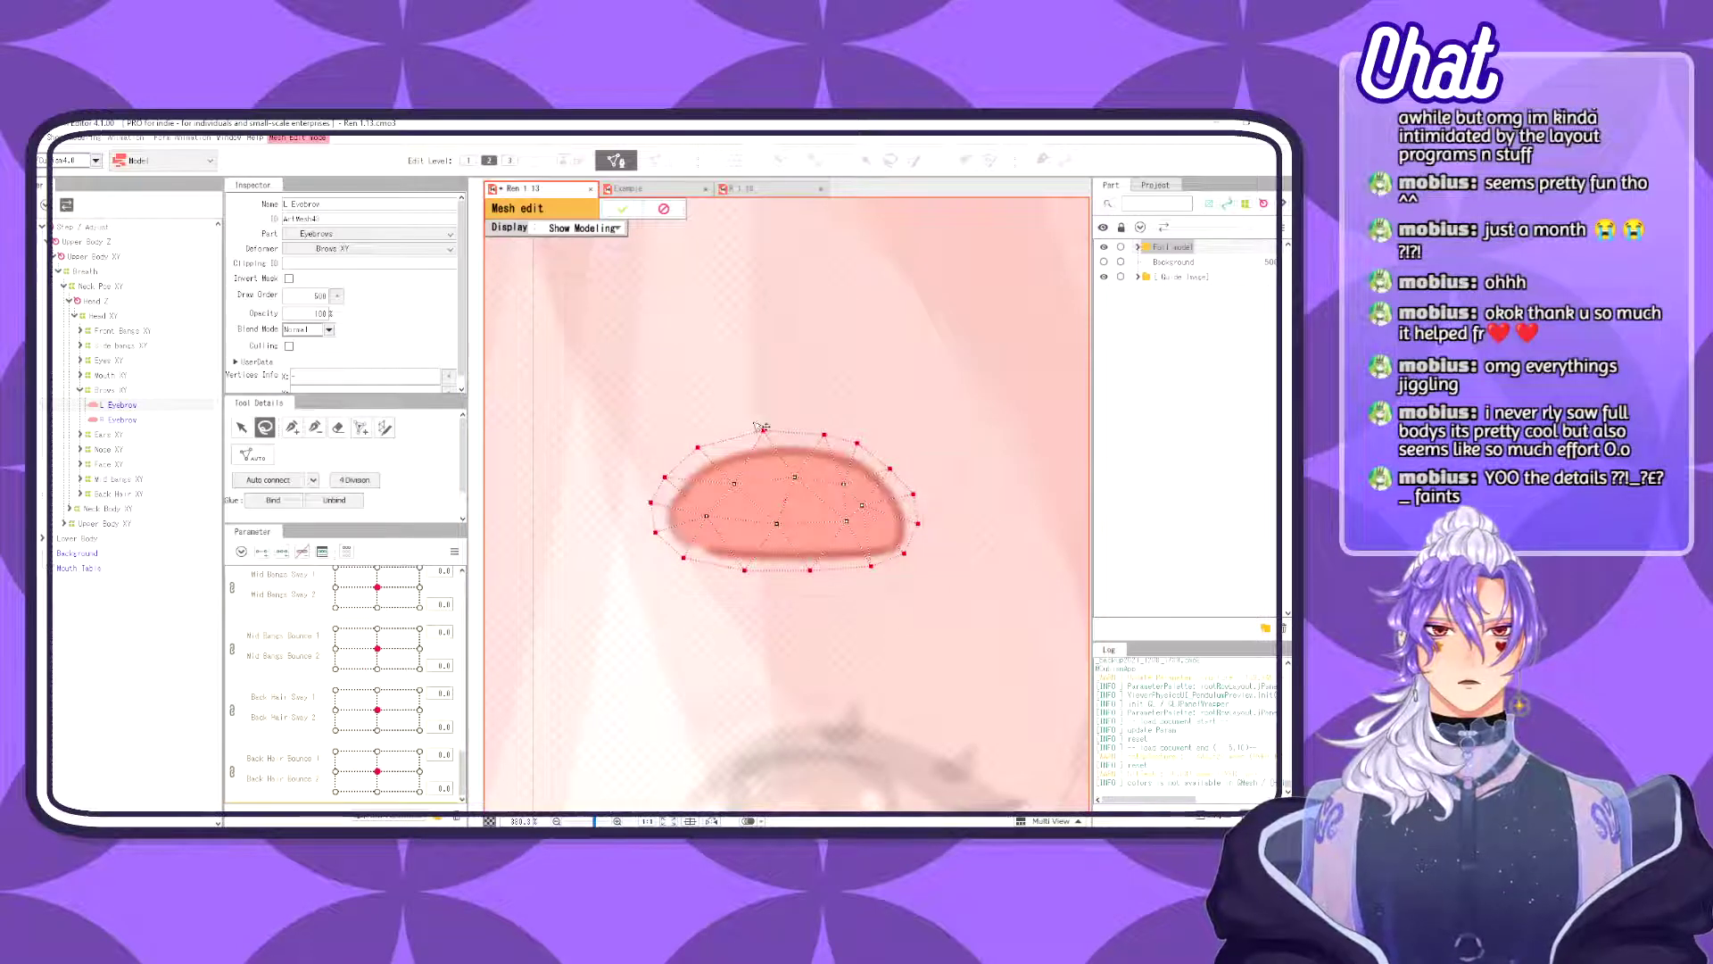
- Move the vertex at the top of the brow's outer mesh ring slightly down toward the artwork
{"action": "left_click", "coordinate": [768, 432]}
{"action": "left_click", "coordinate": [764, 432]}
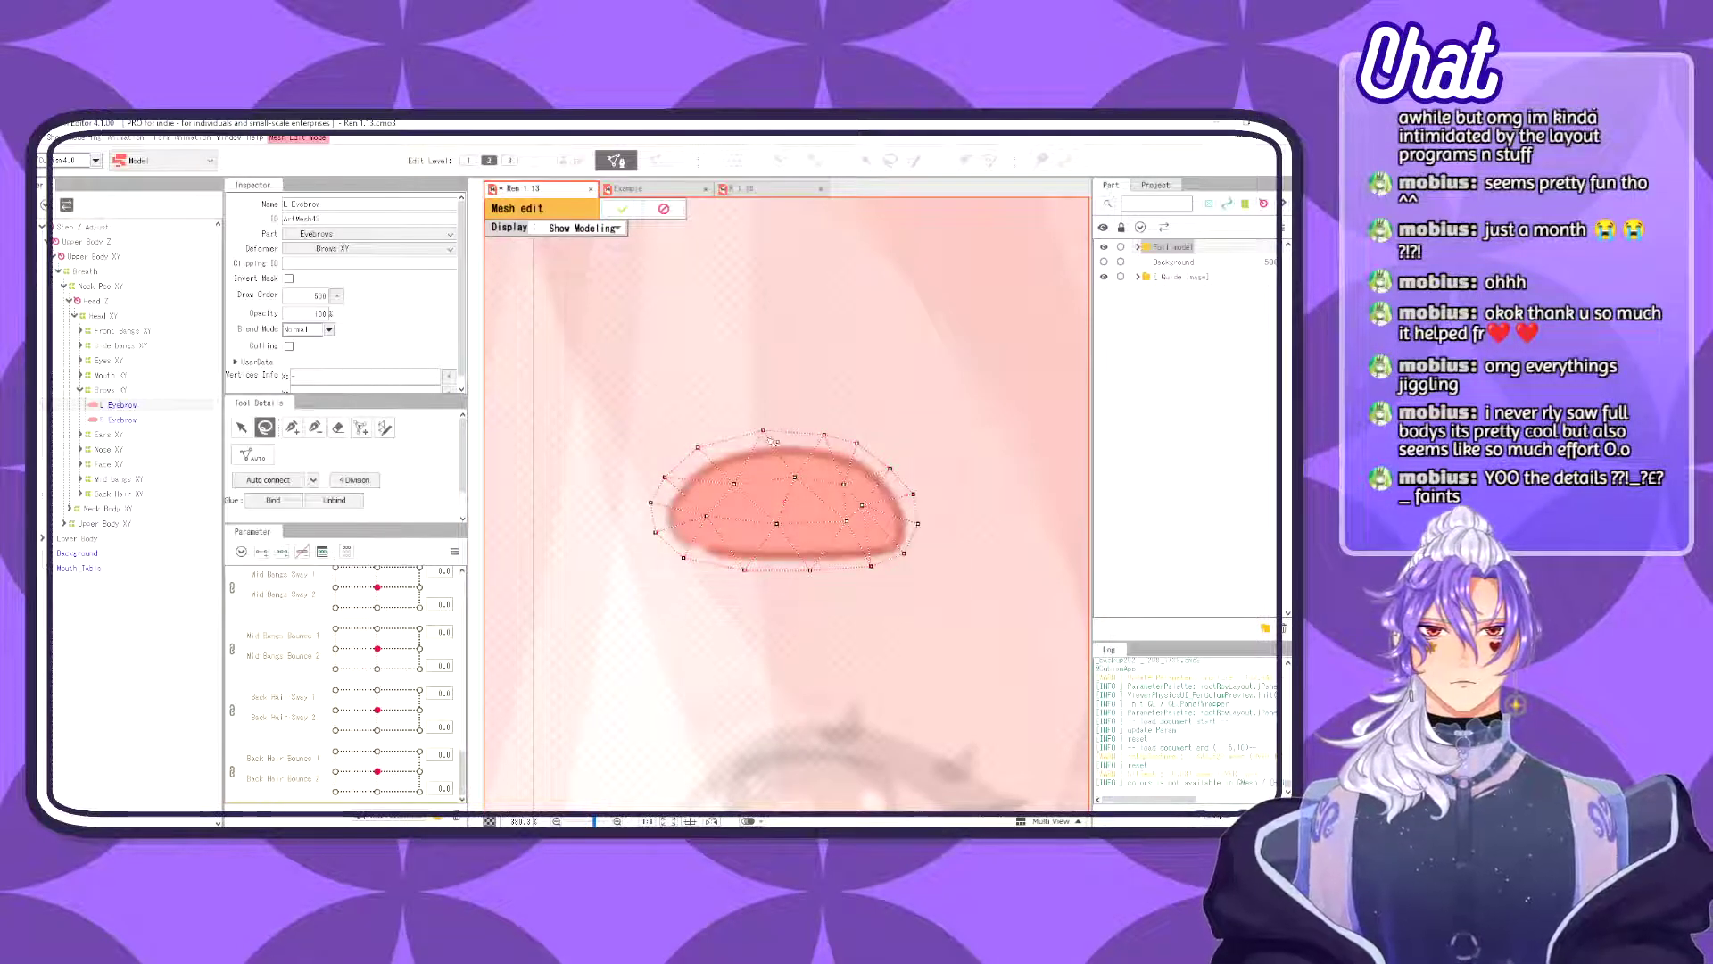
{"action": "left_click_drag", "start_coordinate": [764, 432], "coordinate": [769, 448]}
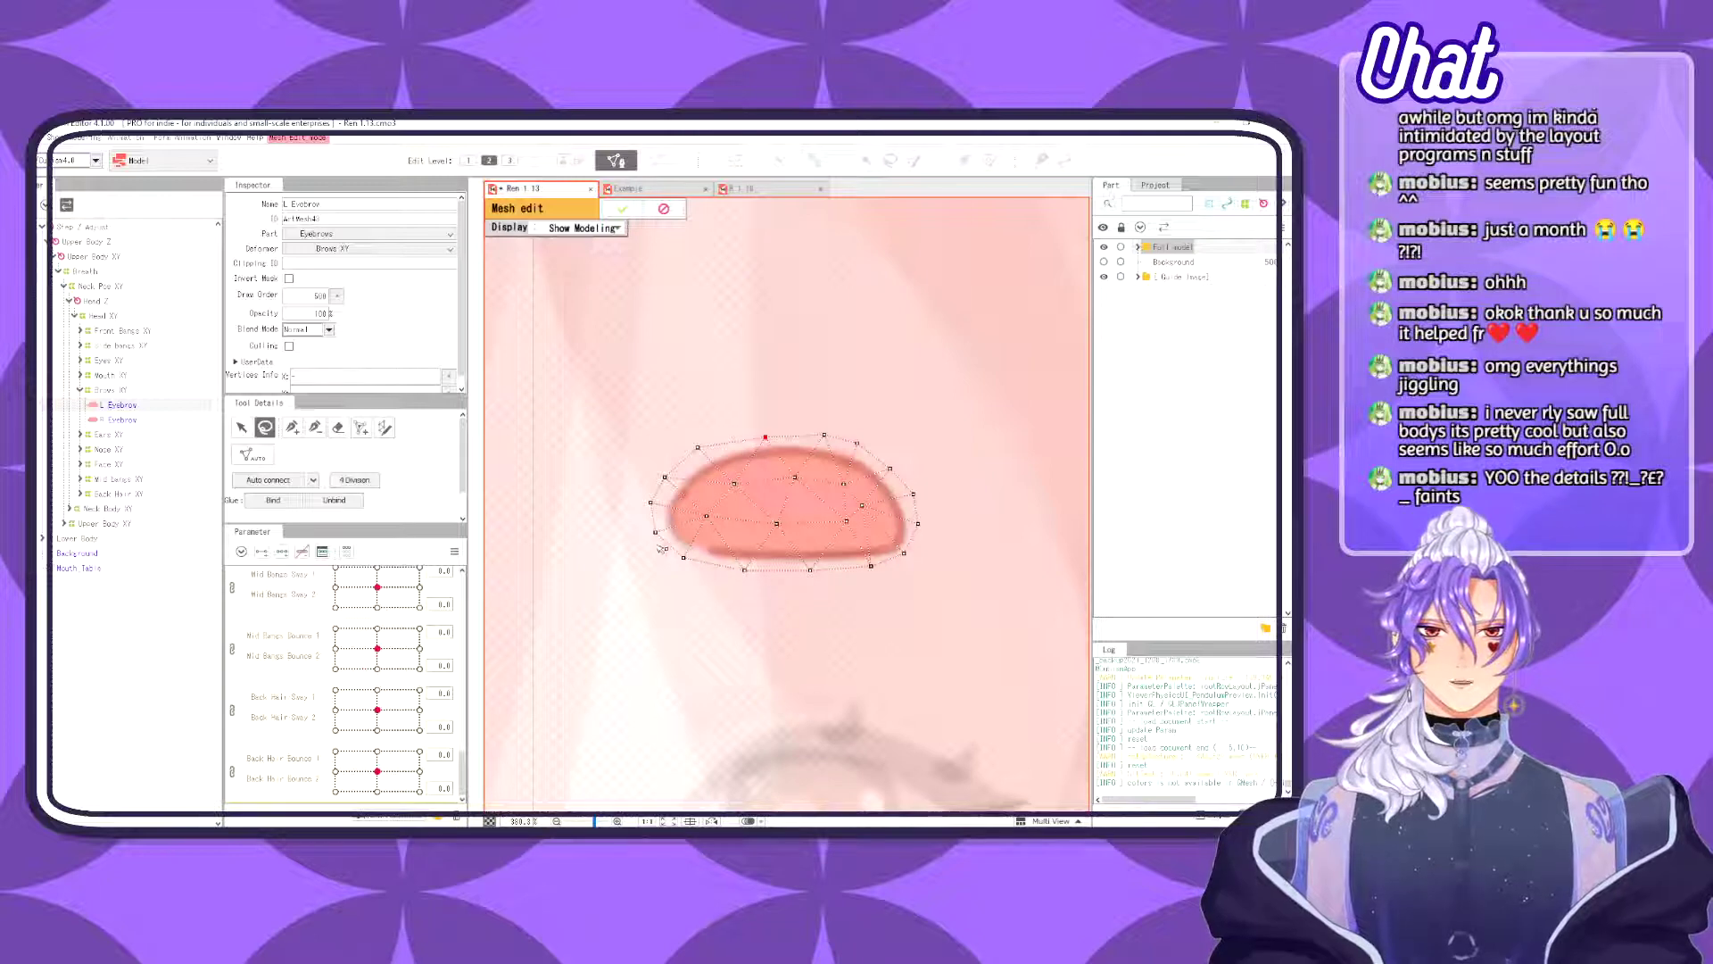
- Erase all interior vertices and connecting edges of the L Eyebrow mesh, keeping only the outer ring
{"action": "left_click", "coordinate": [337, 429]}
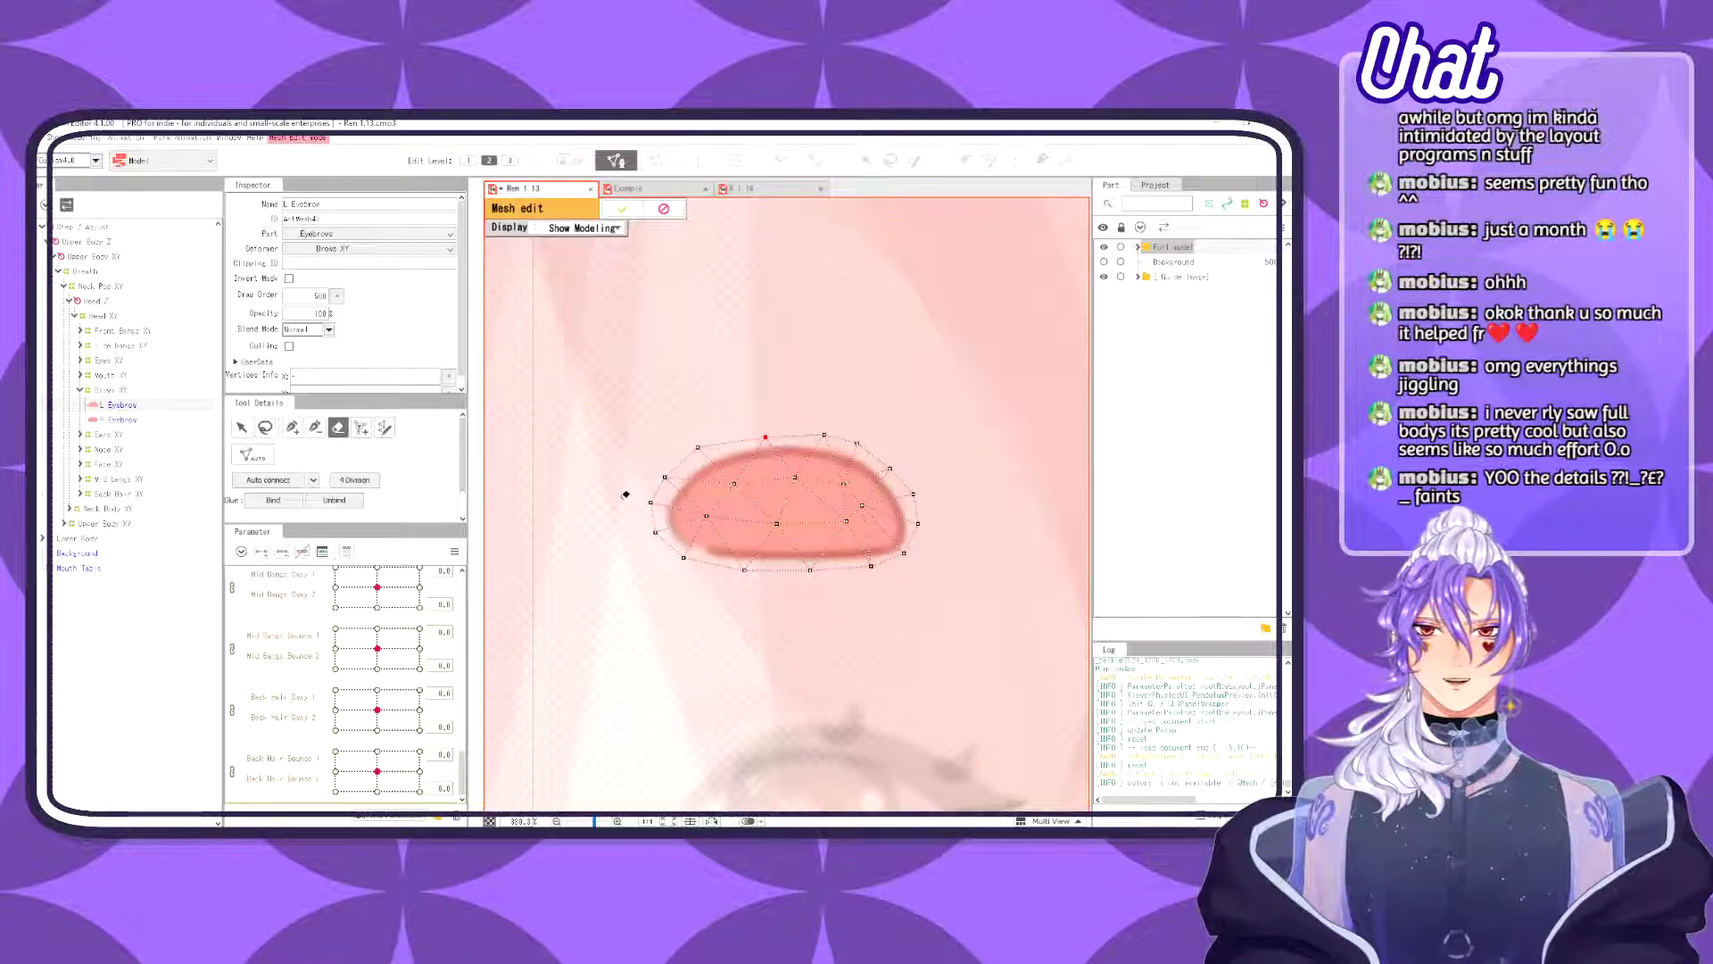
{"action": "key", "text": "b"}
{"action": "mouse_move", "coordinate": [791, 611]}
{"action": "left_mouse_down"}
{"action": "mouse_move", "coordinate": [639, 616]}
{"action": "mouse_move", "coordinate": [758, 592]}
{"action": "left_mouse_up"}
{"action": "mouse_move", "coordinate": [807, 532]}
{"action": "left_mouse_down"}
{"action": "mouse_move", "coordinate": [820, 494]}
{"action": "mouse_move", "coordinate": [729, 501]}
{"action": "left_mouse_up"}
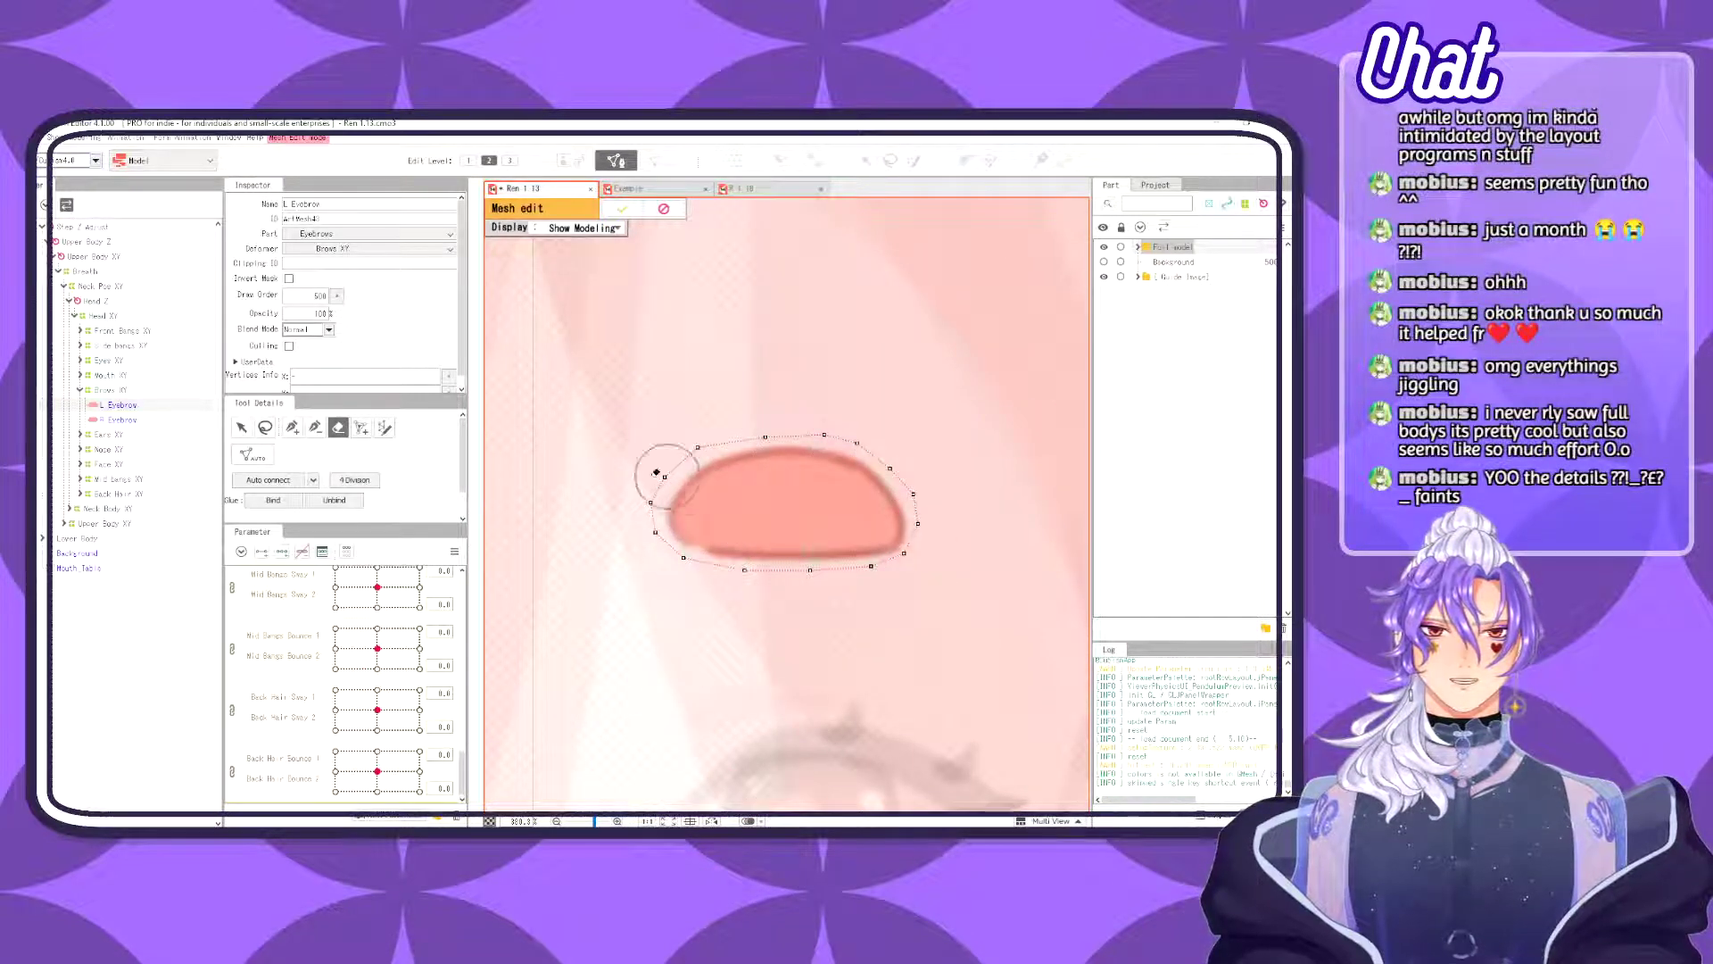
- Add a ring of vertices just inside the brow's outline, running around its upper arc, lower edge and both ends
{"action": "left_click", "coordinate": [293, 428]}
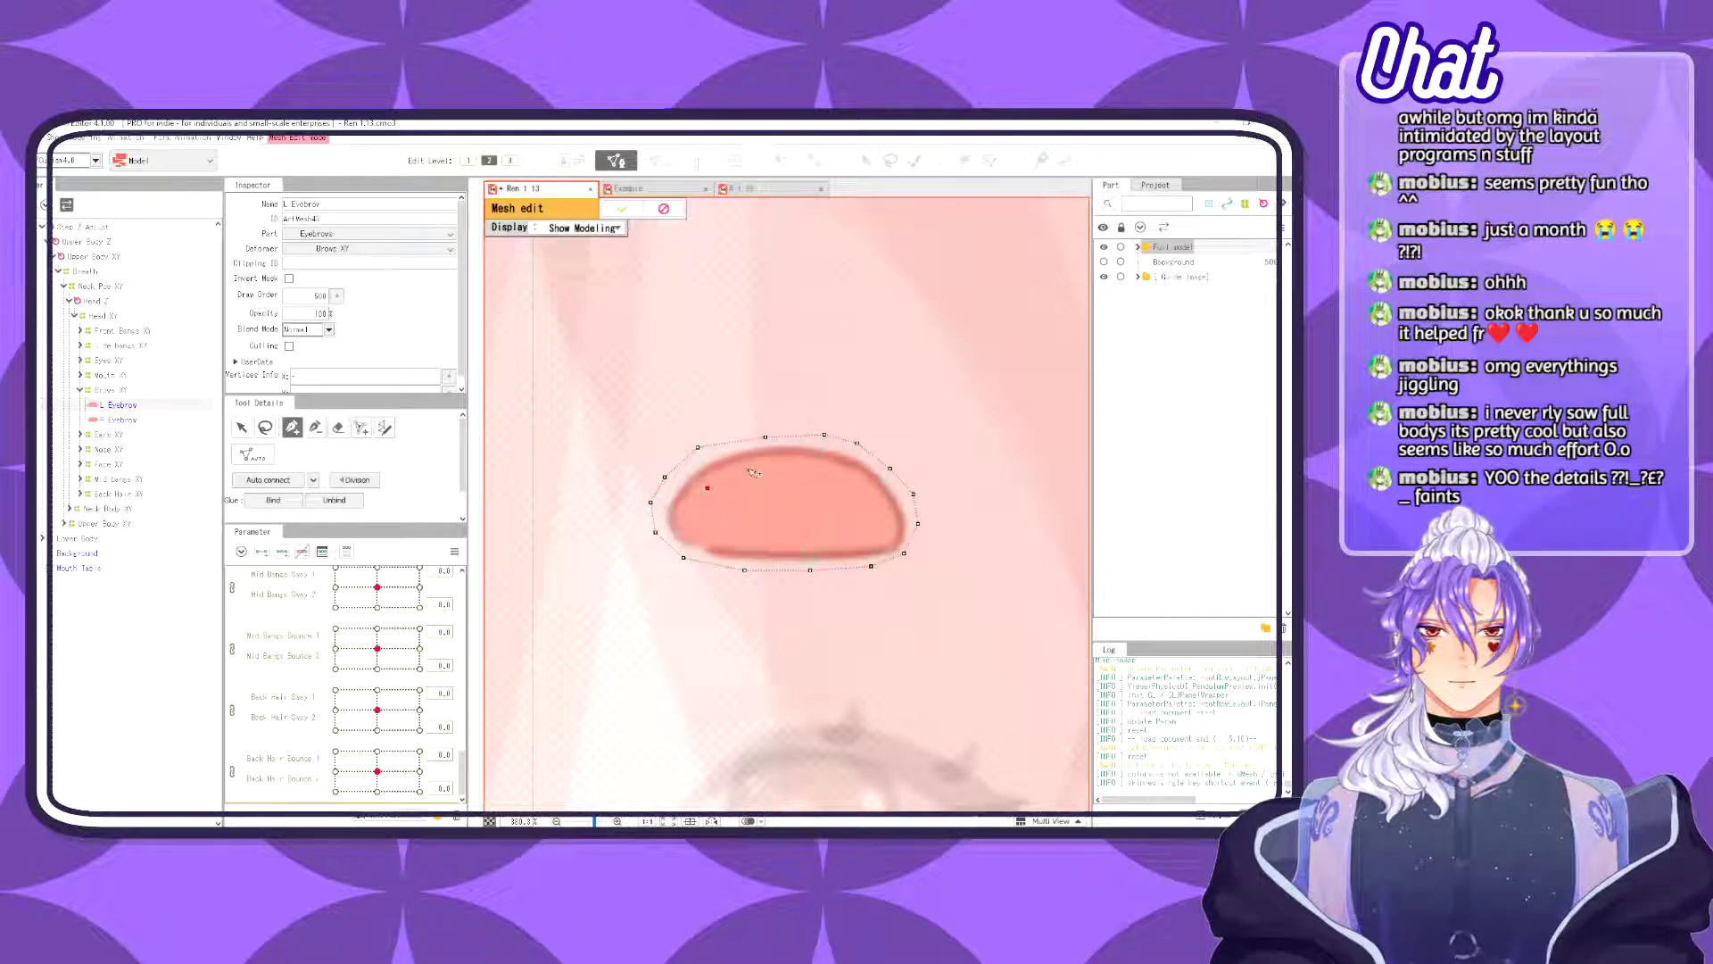
{"action": "left_click", "coordinate": [838, 476]}
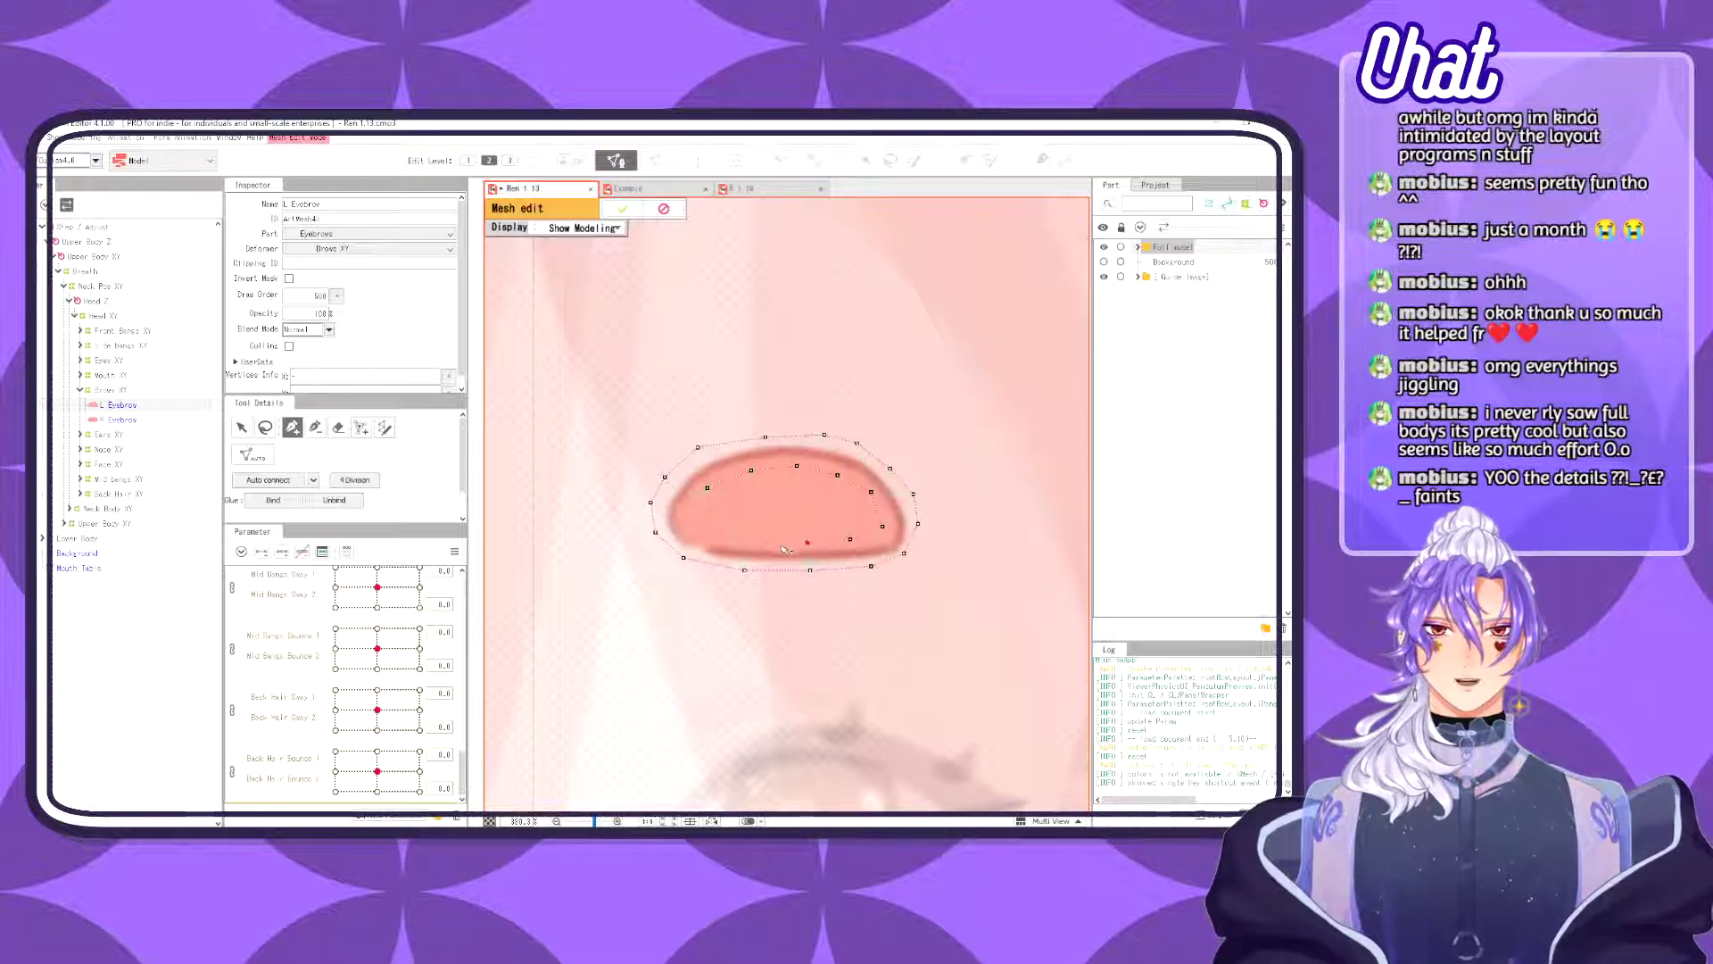
{"action": "left_click", "coordinate": [719, 541]}
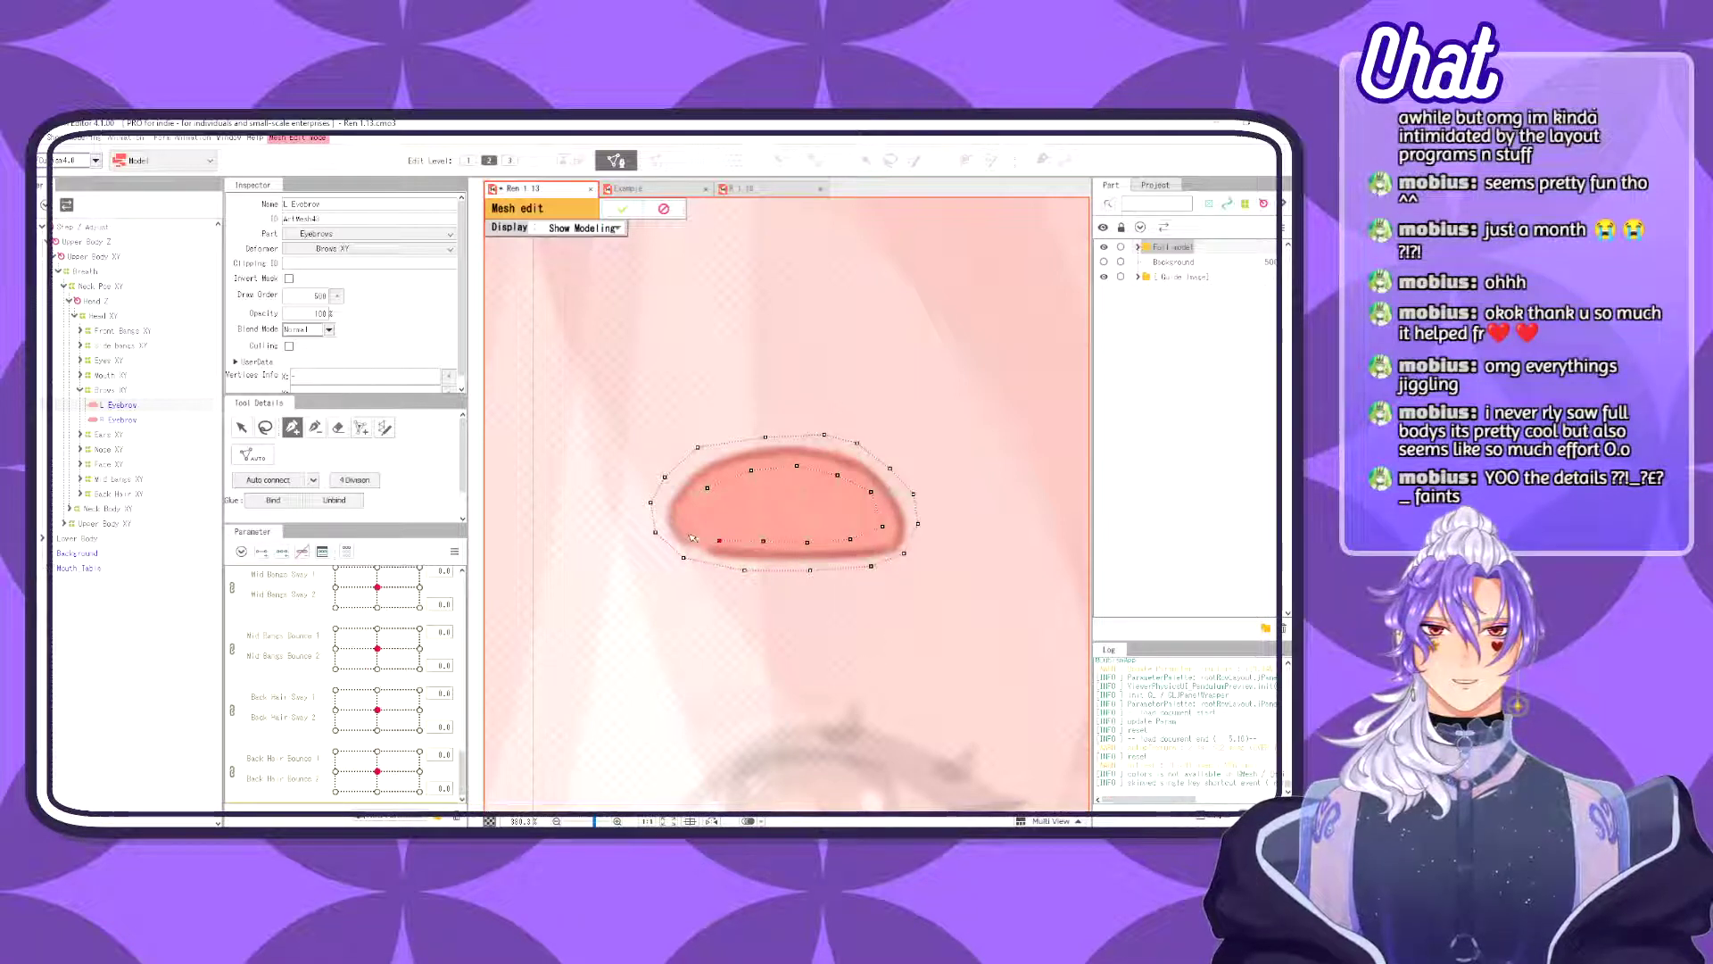
{"action": "left_click", "coordinate": [680, 524]}
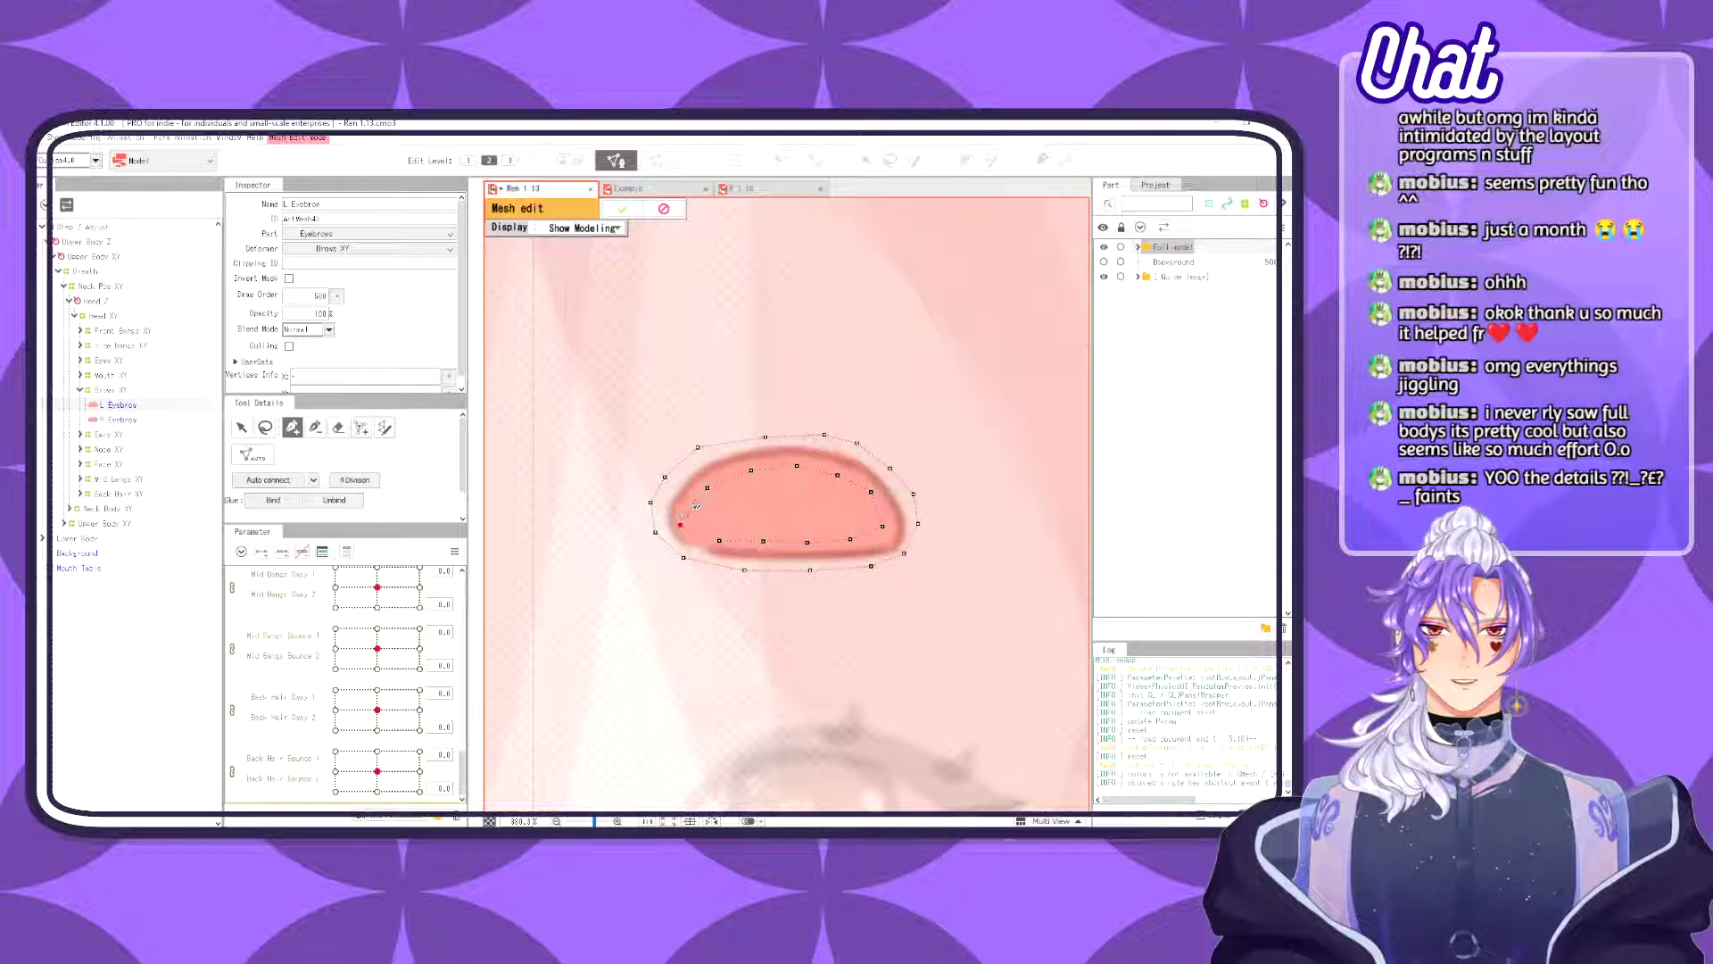
{"action": "left_click", "coordinate": [684, 505]}
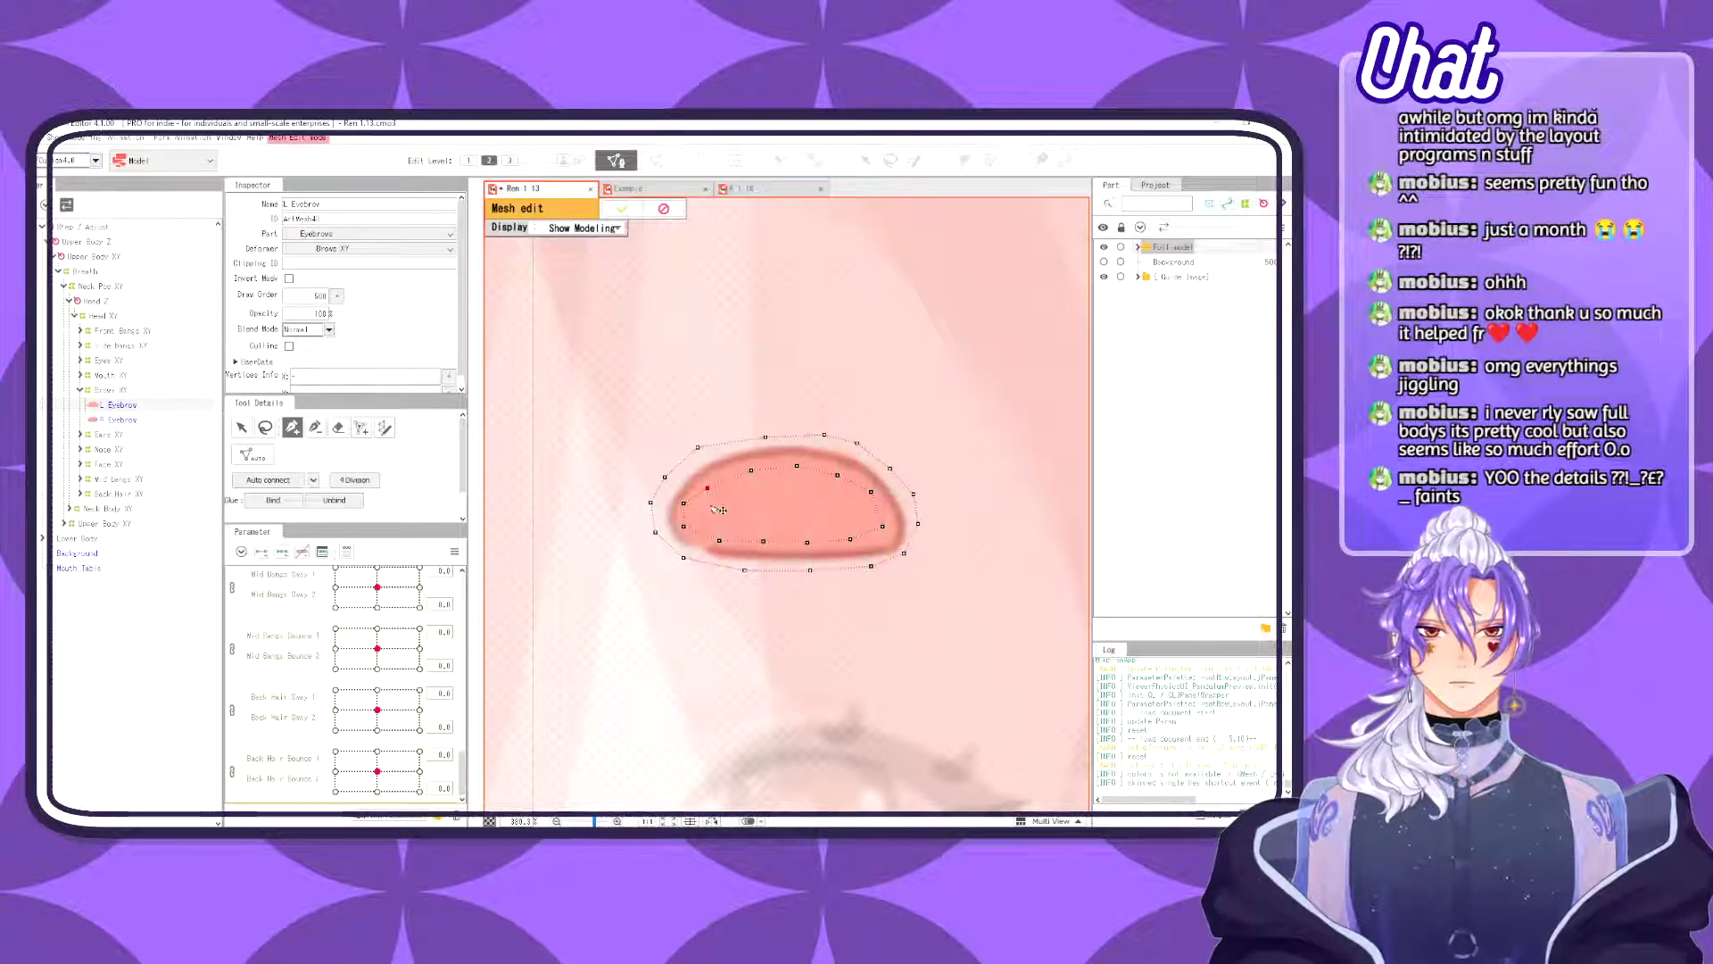
- Add a row of vertices through the middle of the brow, auto connect the mesh and apply the edit
{"action": "left_click", "coordinate": [723, 511]}
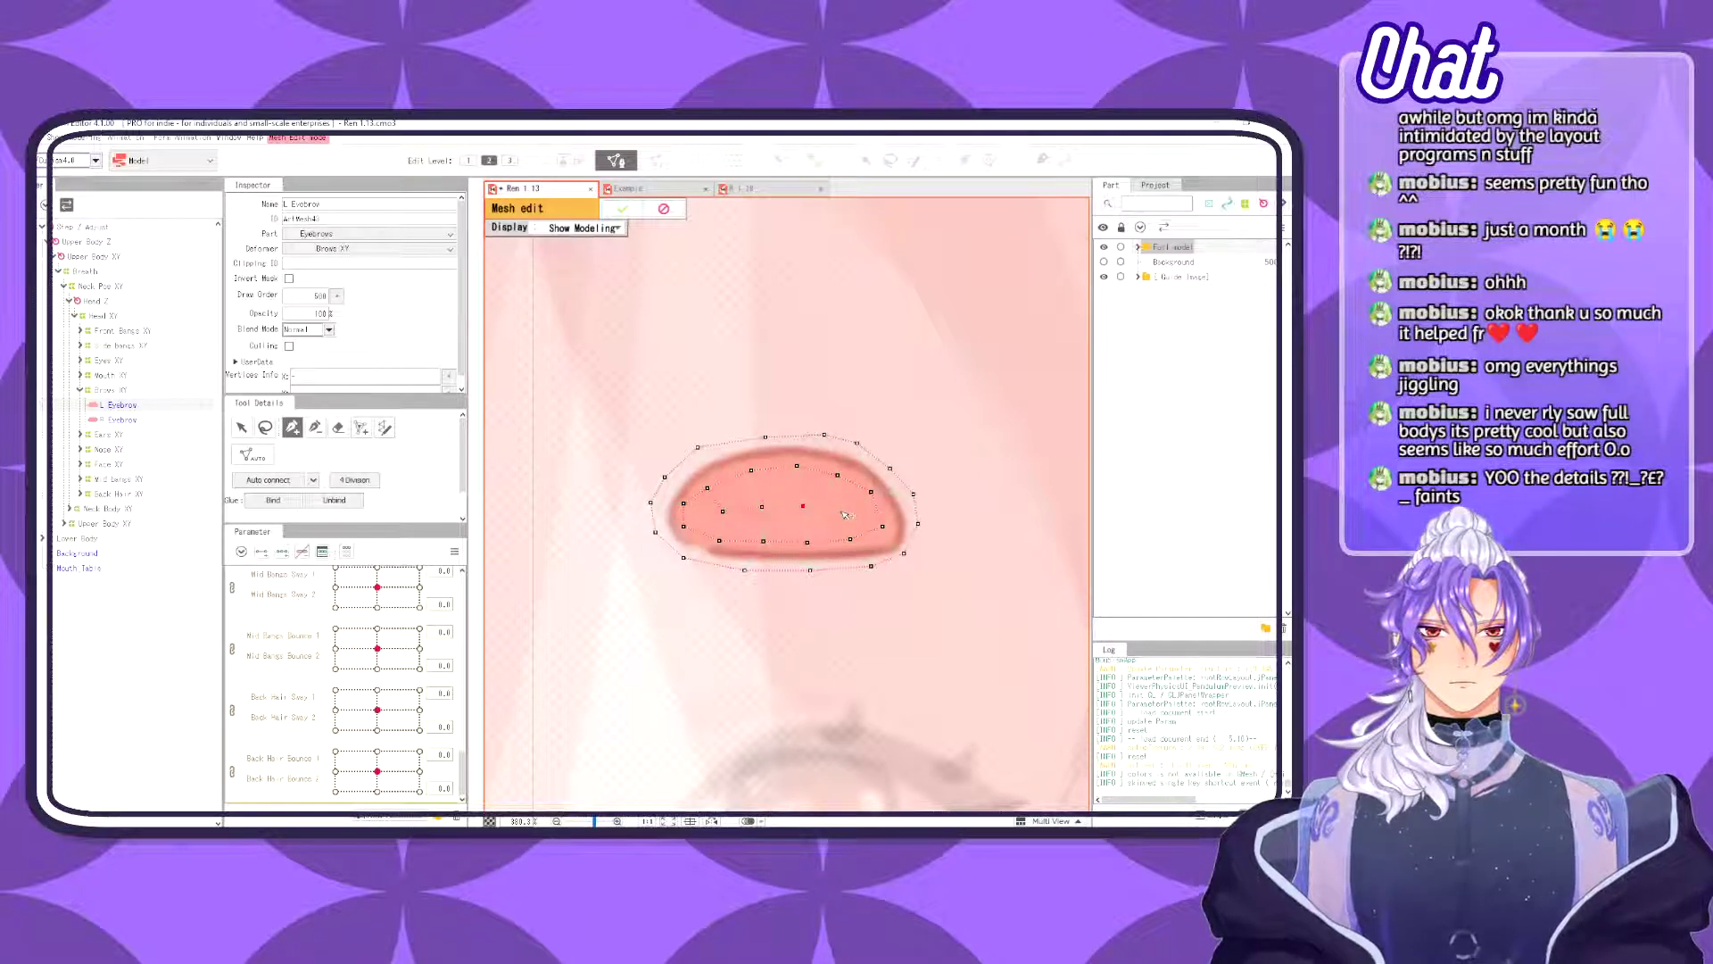
{"action": "left_click", "coordinate": [268, 479]}
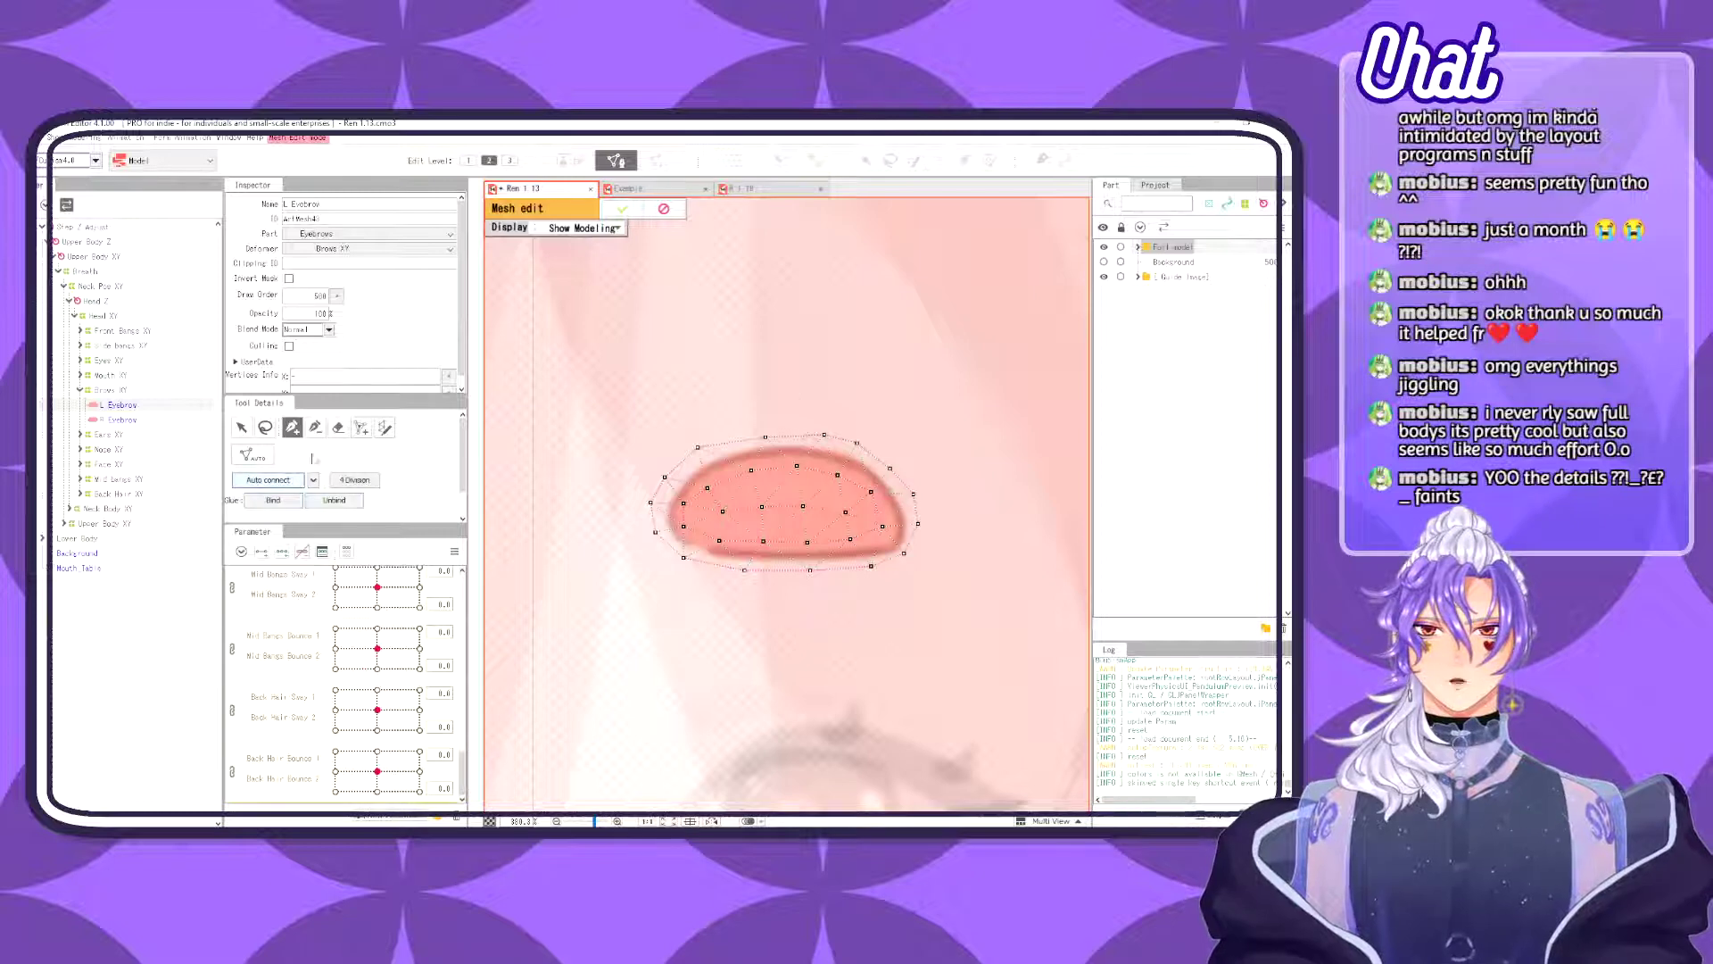
{"action": "left_click", "coordinate": [622, 208]}
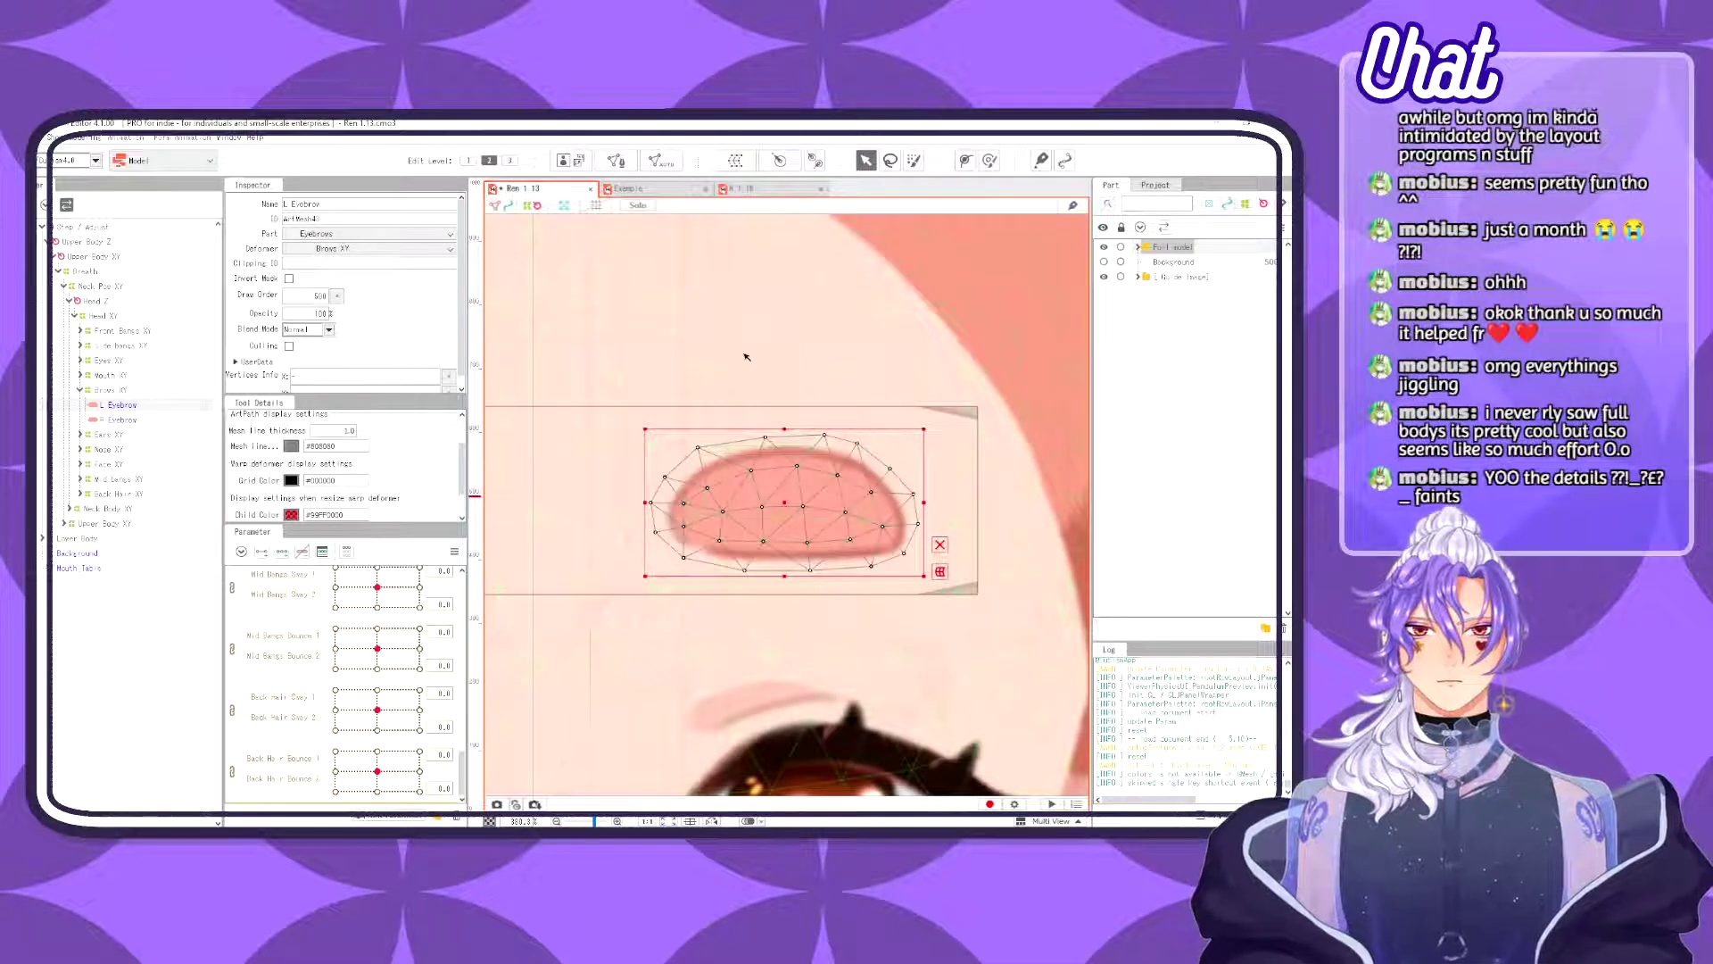
{"action": "scroll", "coordinate": [750, 332], "scroll_direction": "down", "scroll_amount": 5}
{"action": "scroll", "coordinate": [772, 441], "scroll_direction": "up", "scroll_amount": 3}
{"action": "scroll", "coordinate": [772, 441], "scroll_direction": "down", "scroll_amount": 2}
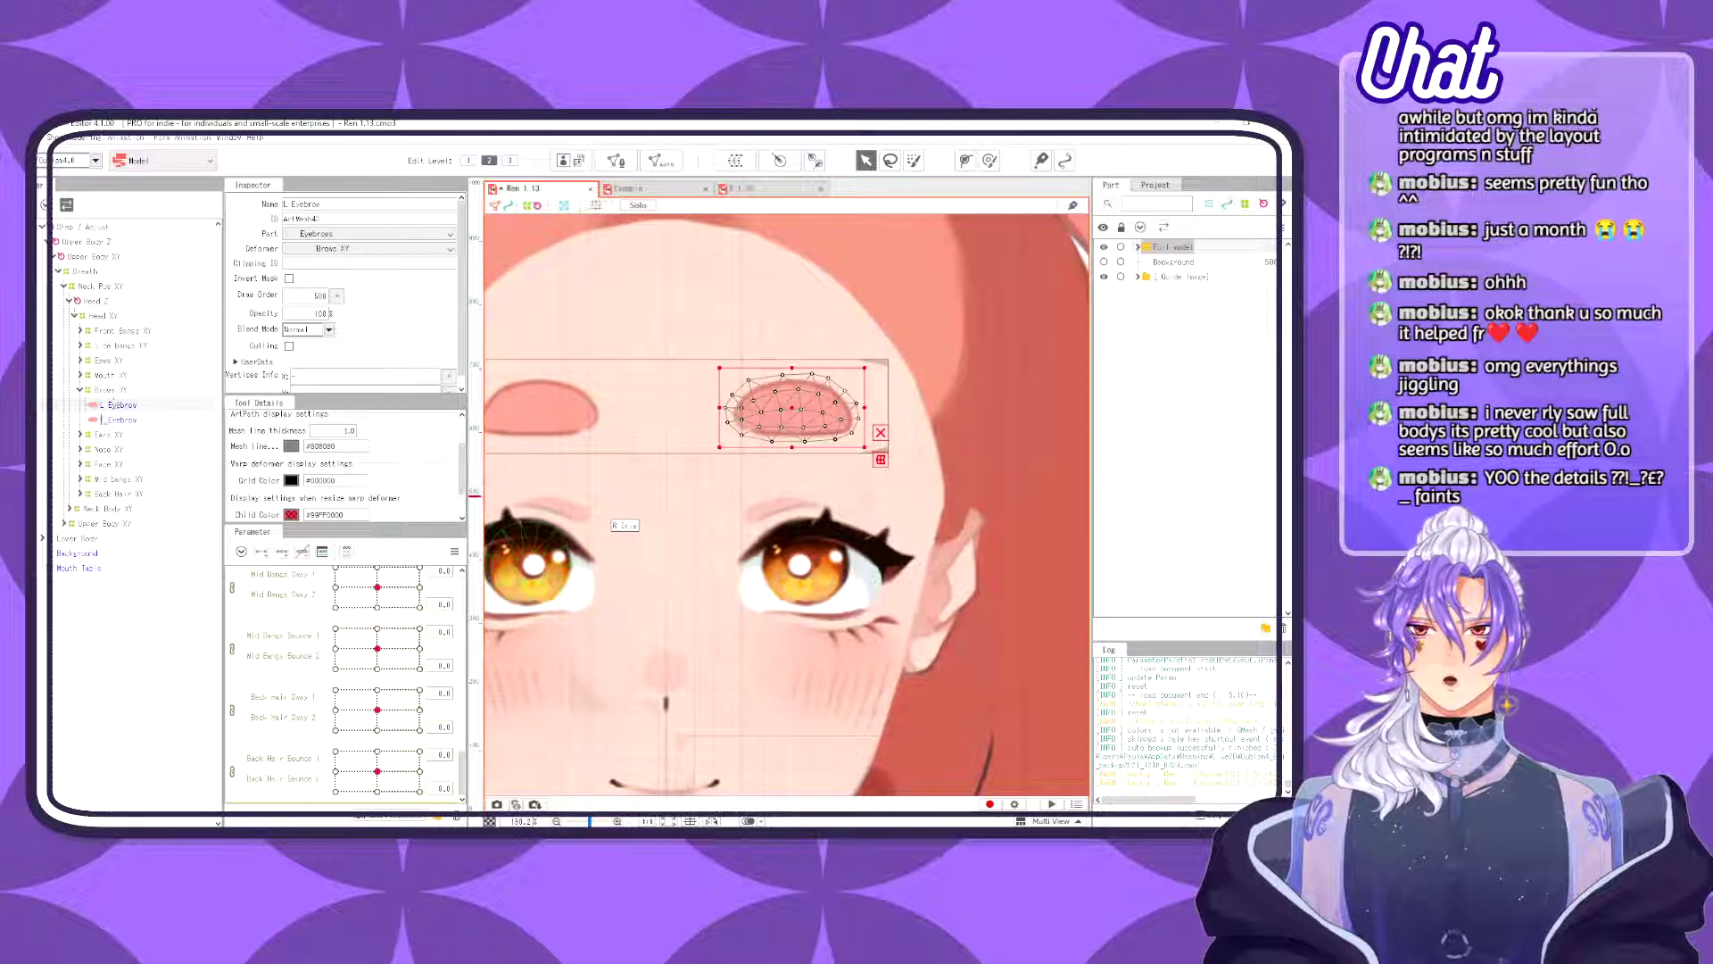
{"action": "left_click_drag", "start_coordinate": [598, 523], "coordinate": [722, 612]}
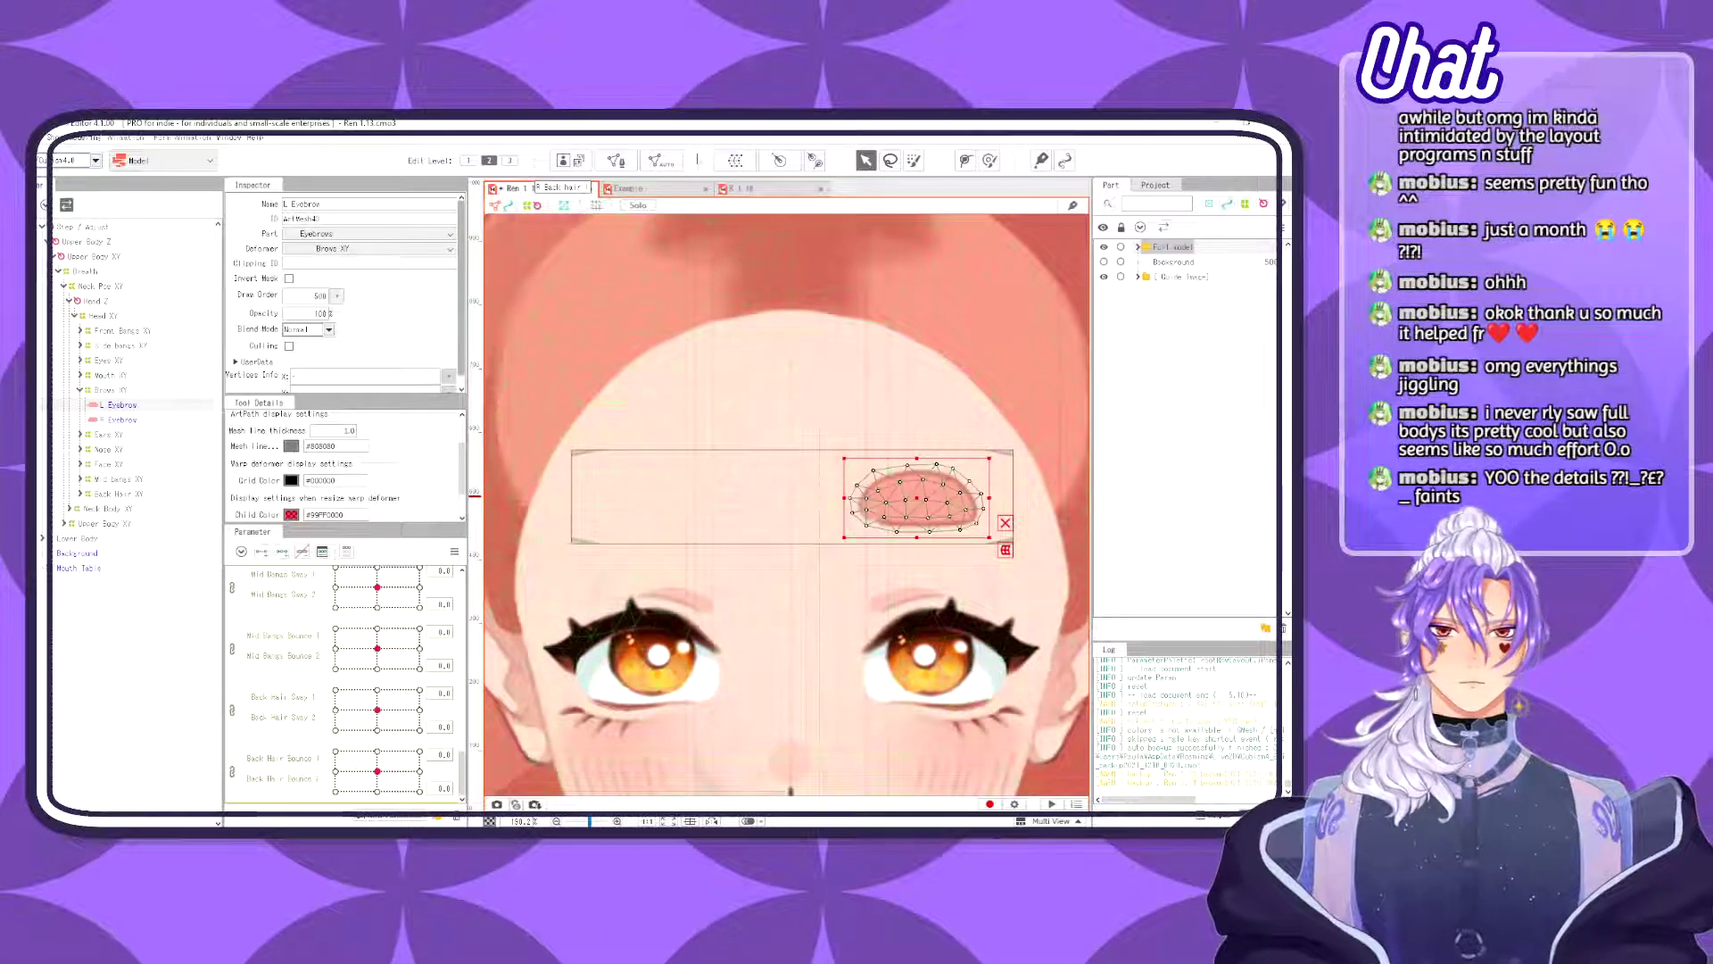
- Open the pink-haired reference model's Physics/Scene Blending Settings and examine how its hair and body parts move
{"action": "left_click", "coordinate": [746, 188]}
{"action": "scroll", "coordinate": [802, 278], "scroll_direction": "down", "scroll_amount": 5}
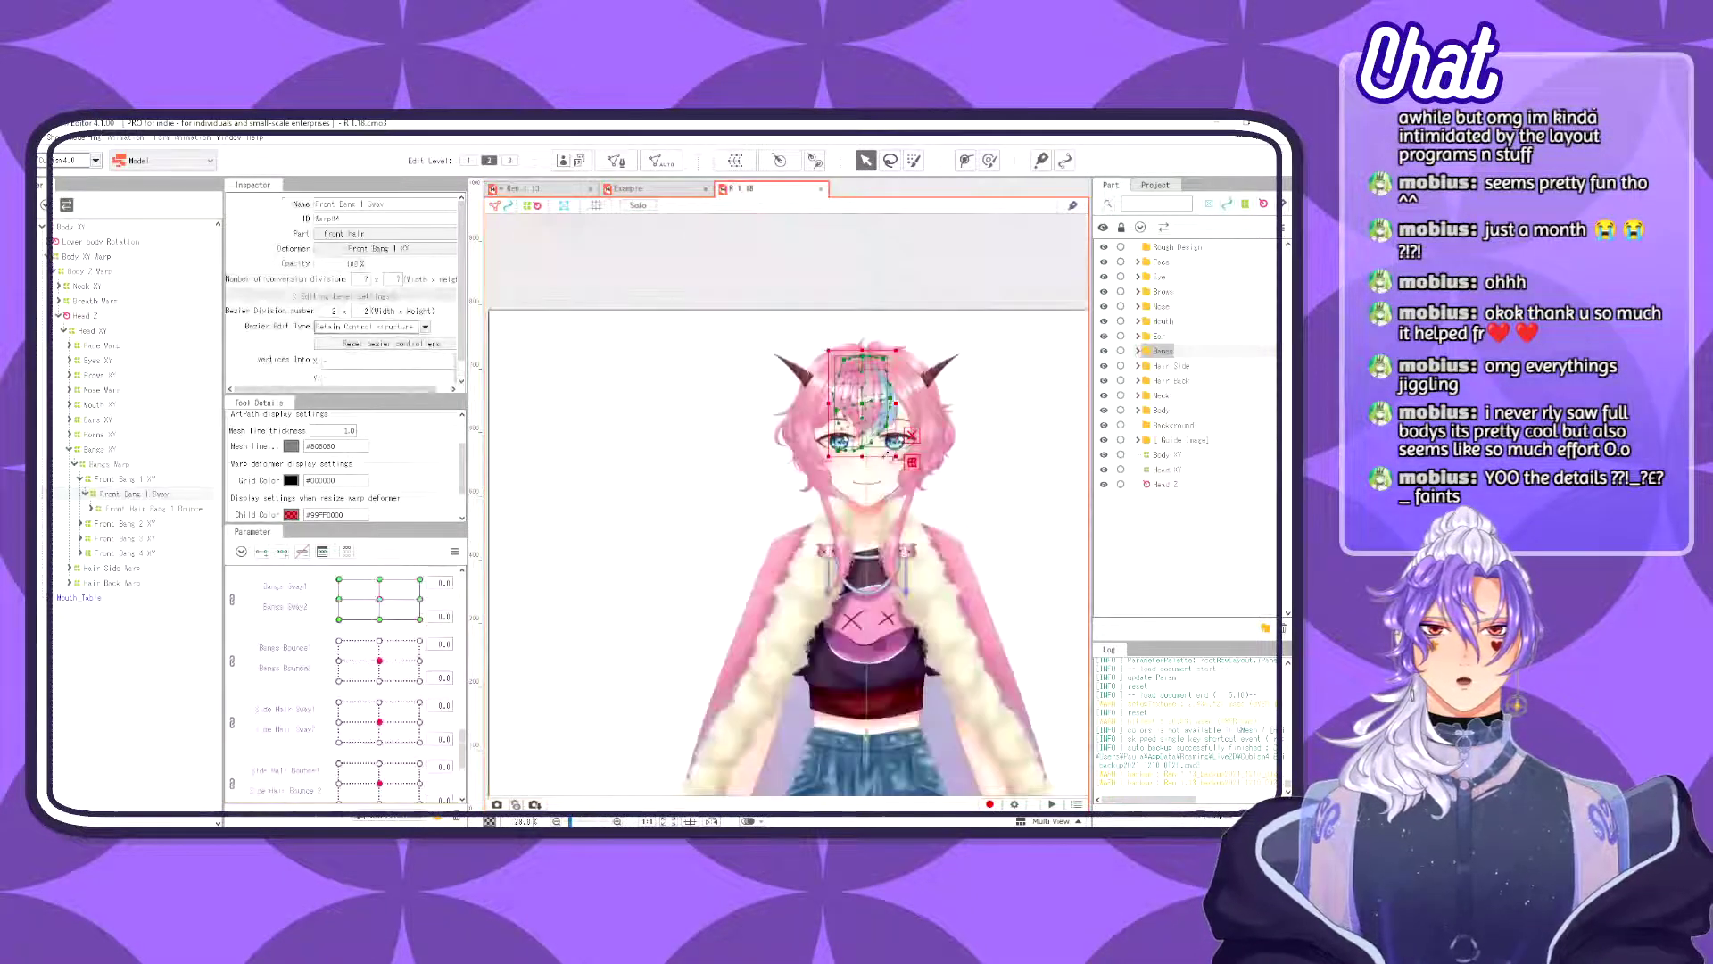
{"action": "scroll", "coordinate": [794, 308], "scroll_direction": "up", "scroll_amount": 5}
{"action": "left_click_drag", "start_coordinate": [790, 283], "coordinate": [771, 507]}
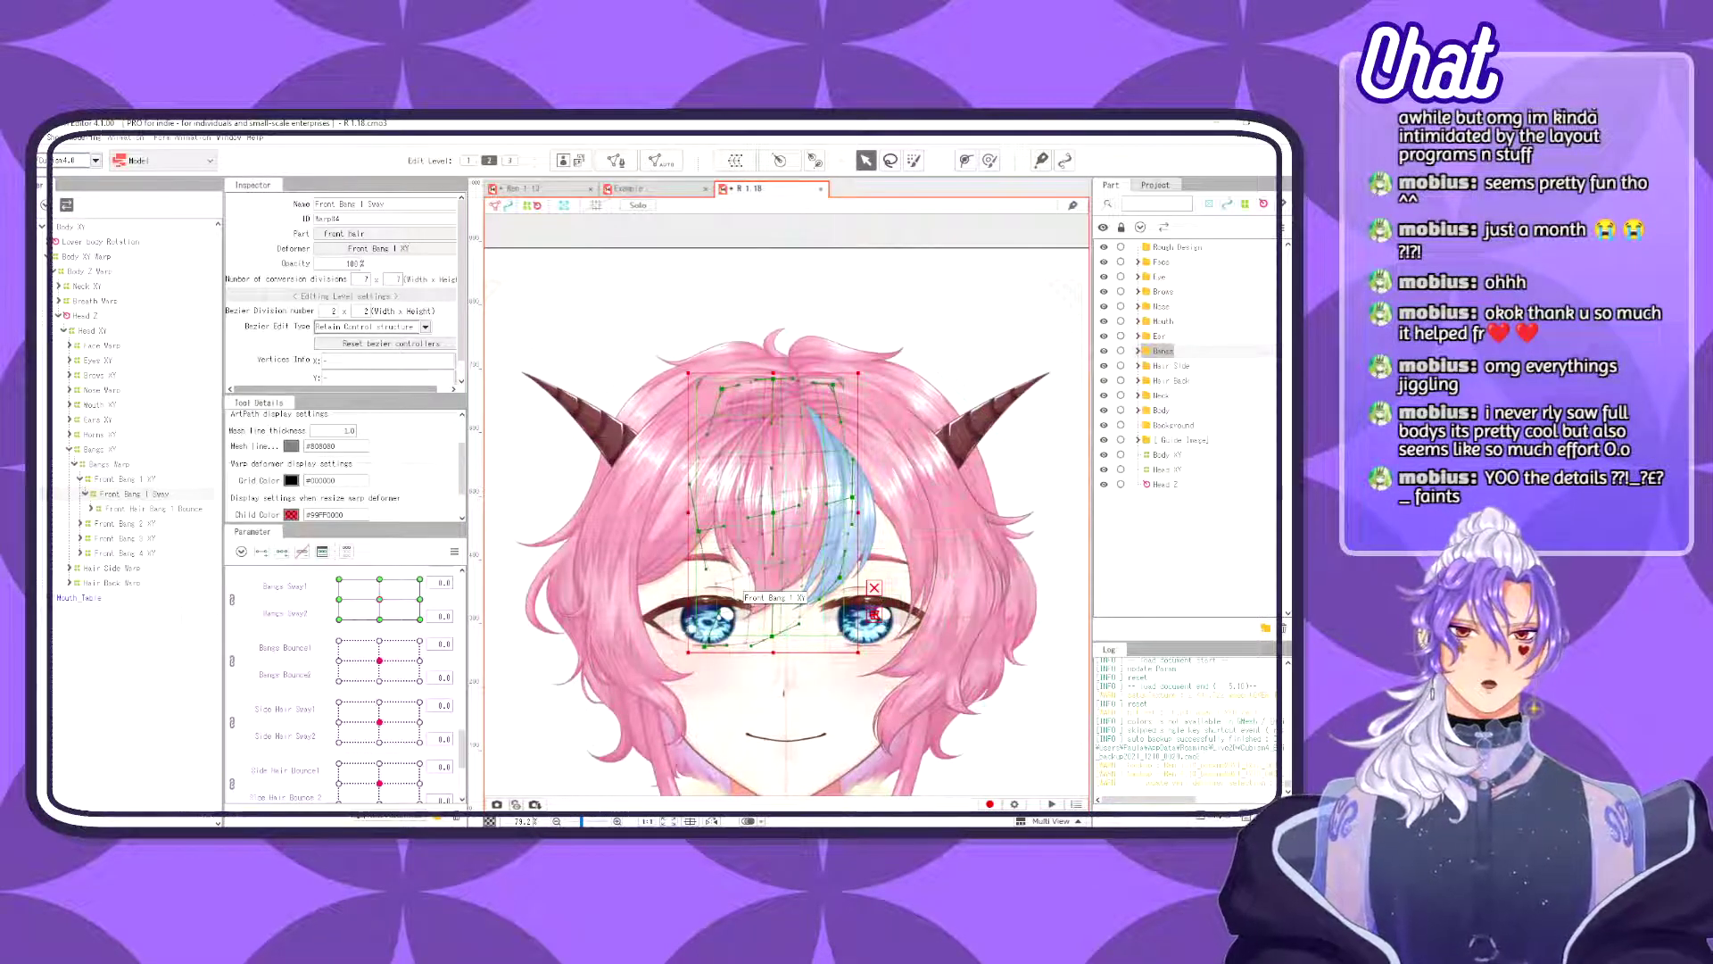
{"action": "left_click", "coordinate": [79, 138]}
{"action": "left_click", "coordinate": [141, 398]}
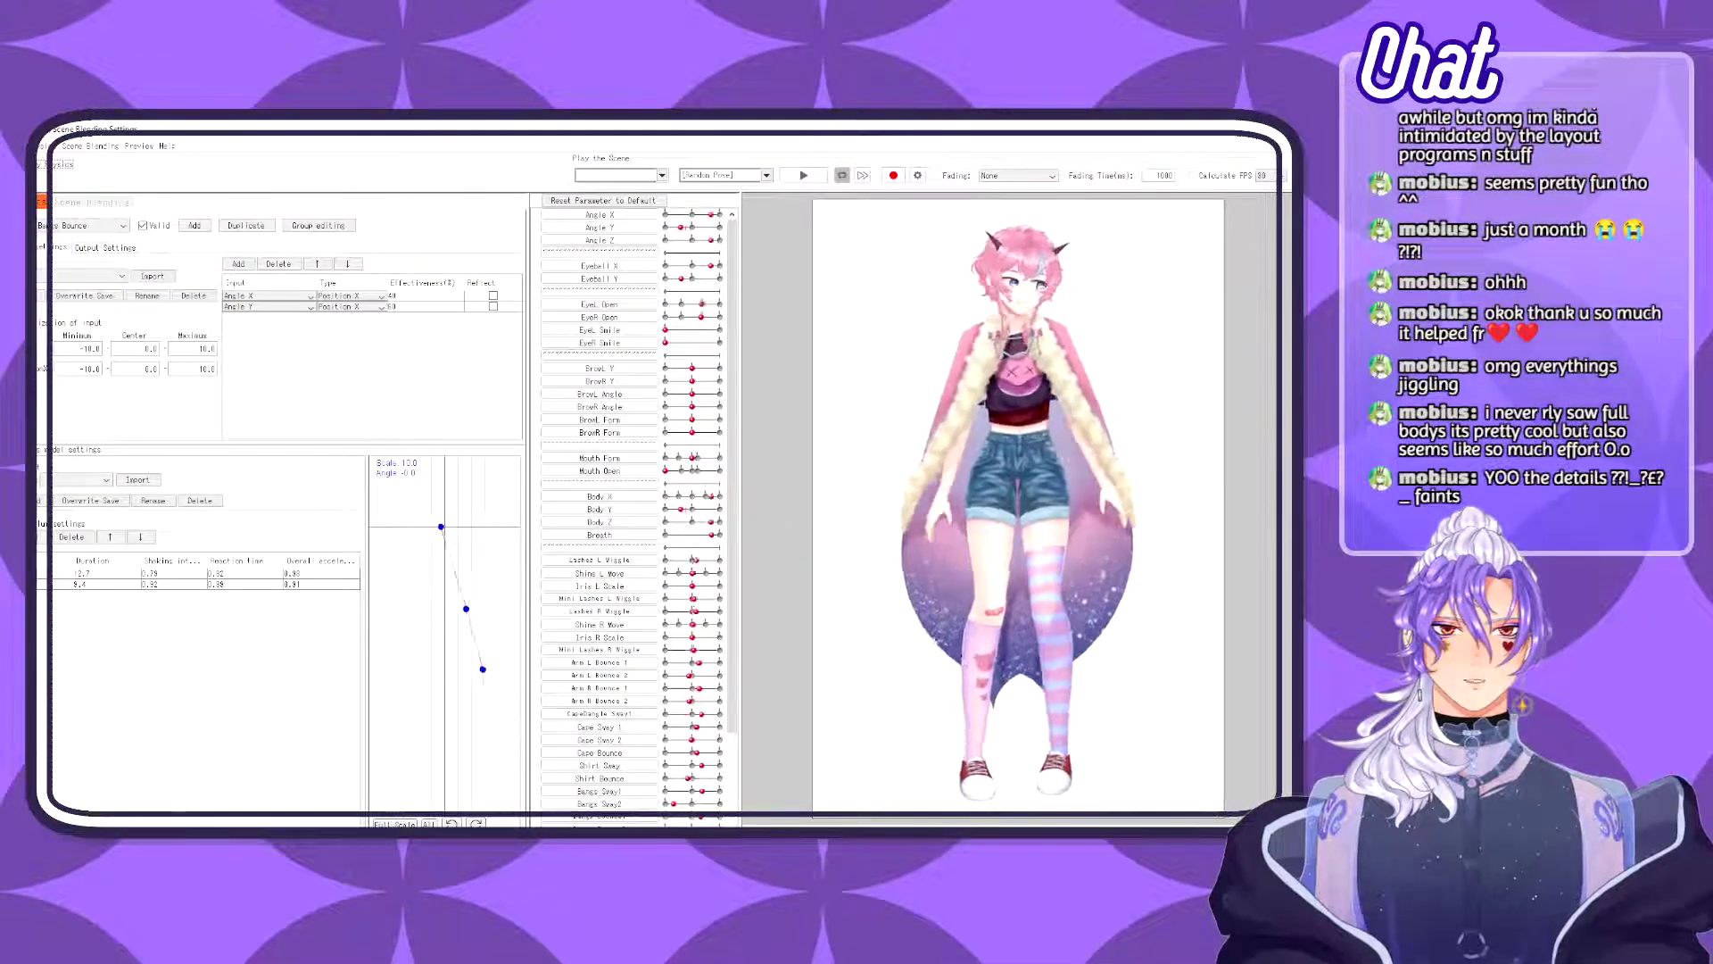
{"action": "key", "text": "alt+Tab"}
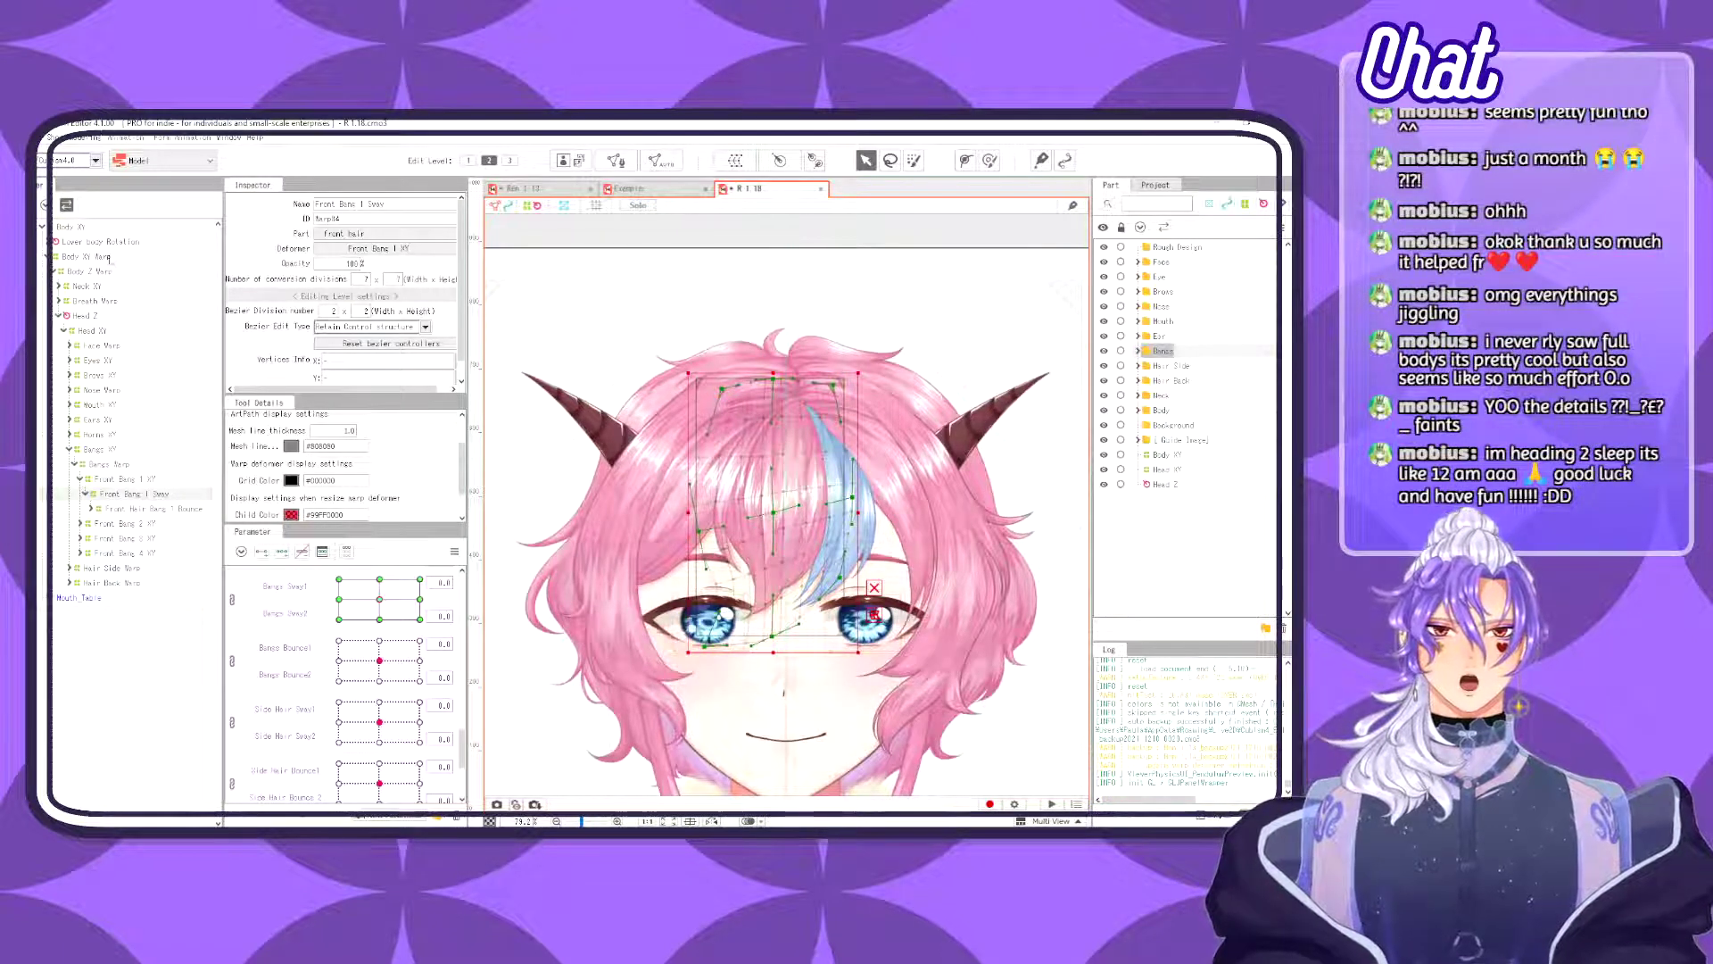
{"action": "left_click", "coordinate": [85, 137]}
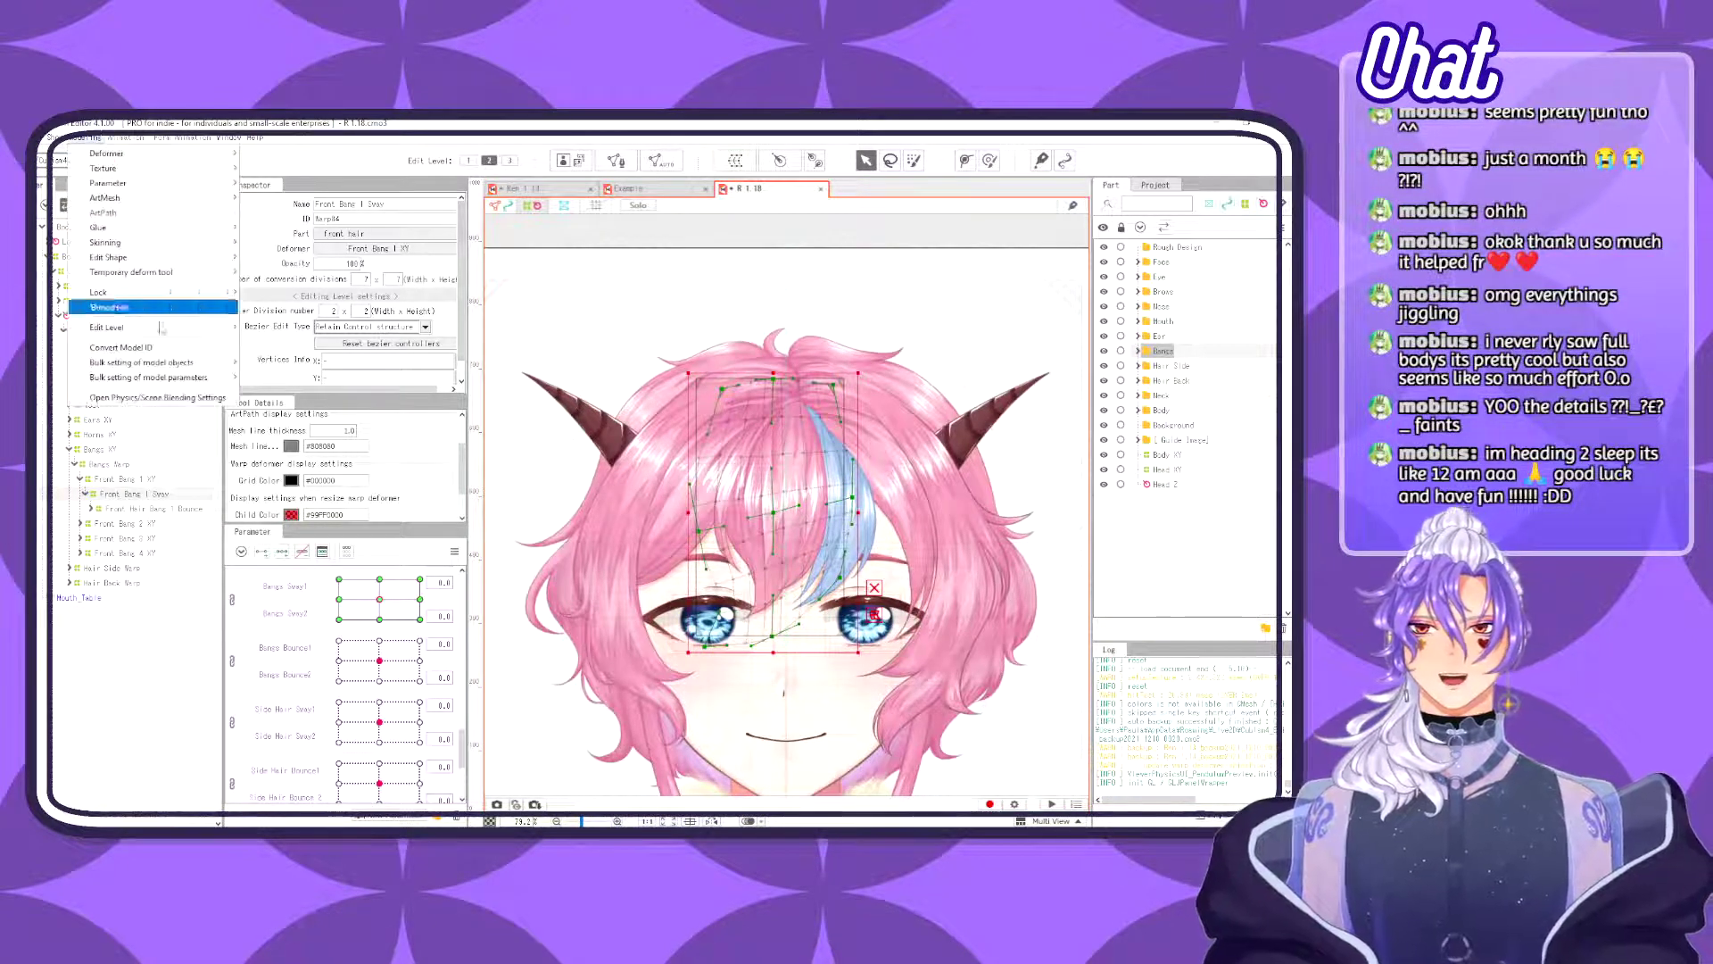
{"action": "left_click", "coordinate": [149, 398]}
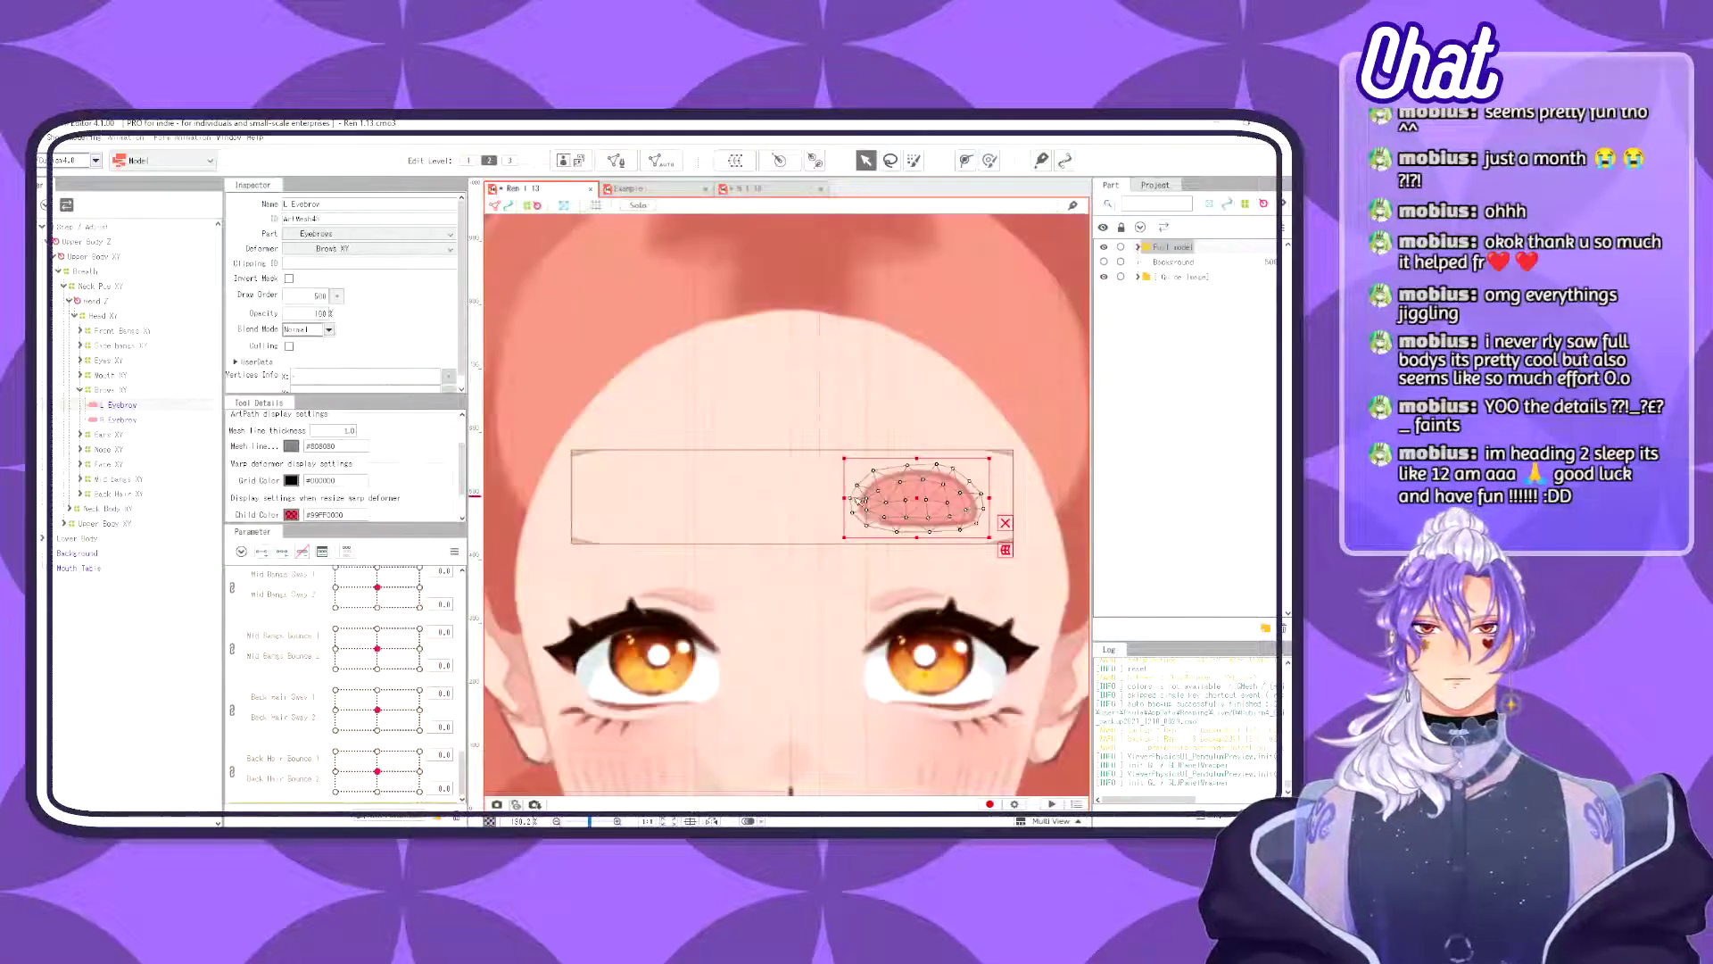
- Collapse the Object Physics parameter group on the Ren model and bring the Brow parameters into view
{"action": "scroll", "coordinate": [855, 499], "scroll_direction": "up", "scroll_amount": 3}
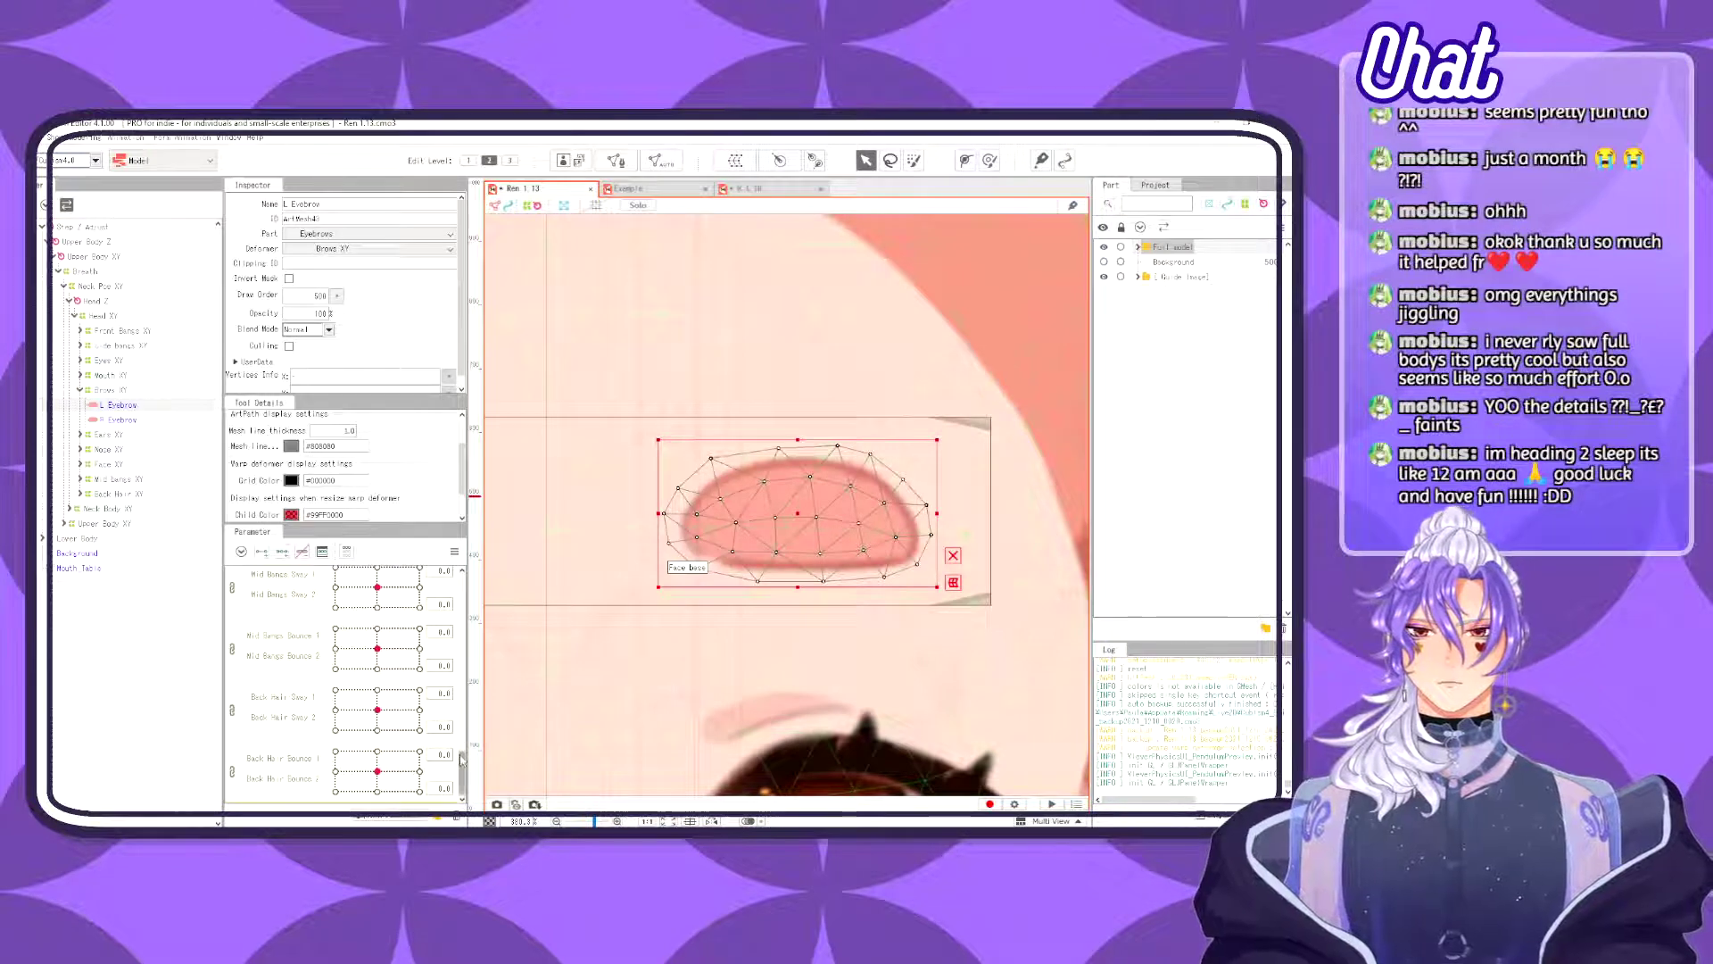
{"action": "left_click_drag", "start_coordinate": [460, 756], "coordinate": [458, 678]}
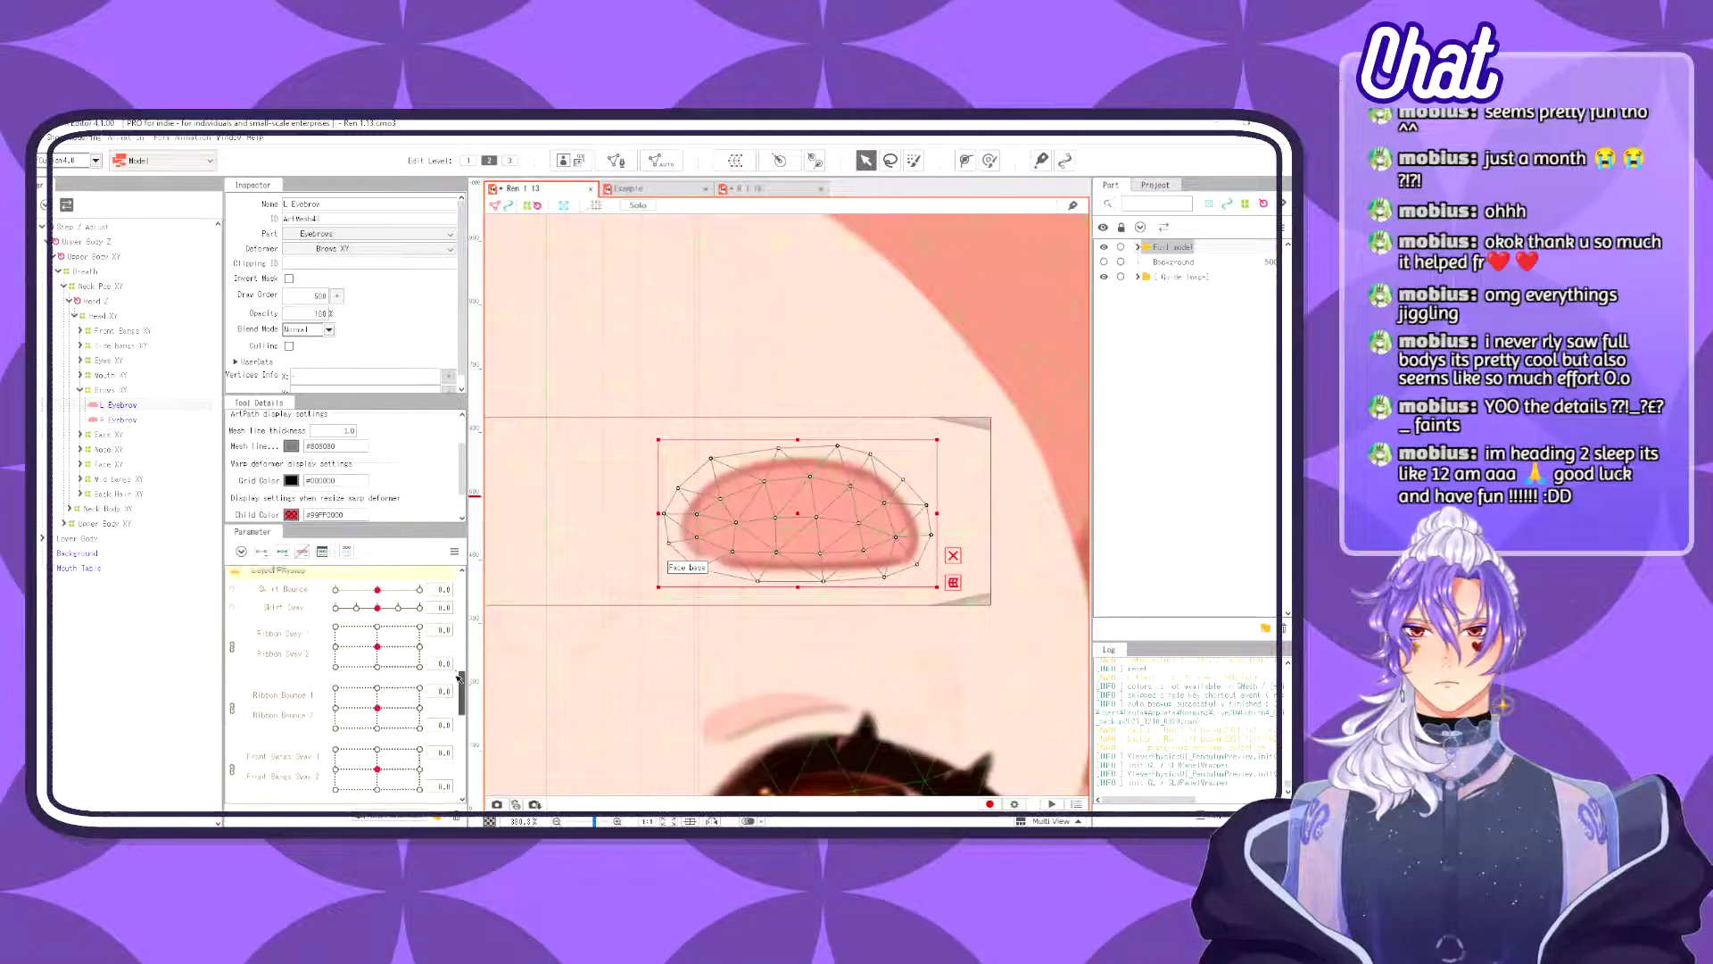
{"action": "left_click", "coordinate": [236, 570]}
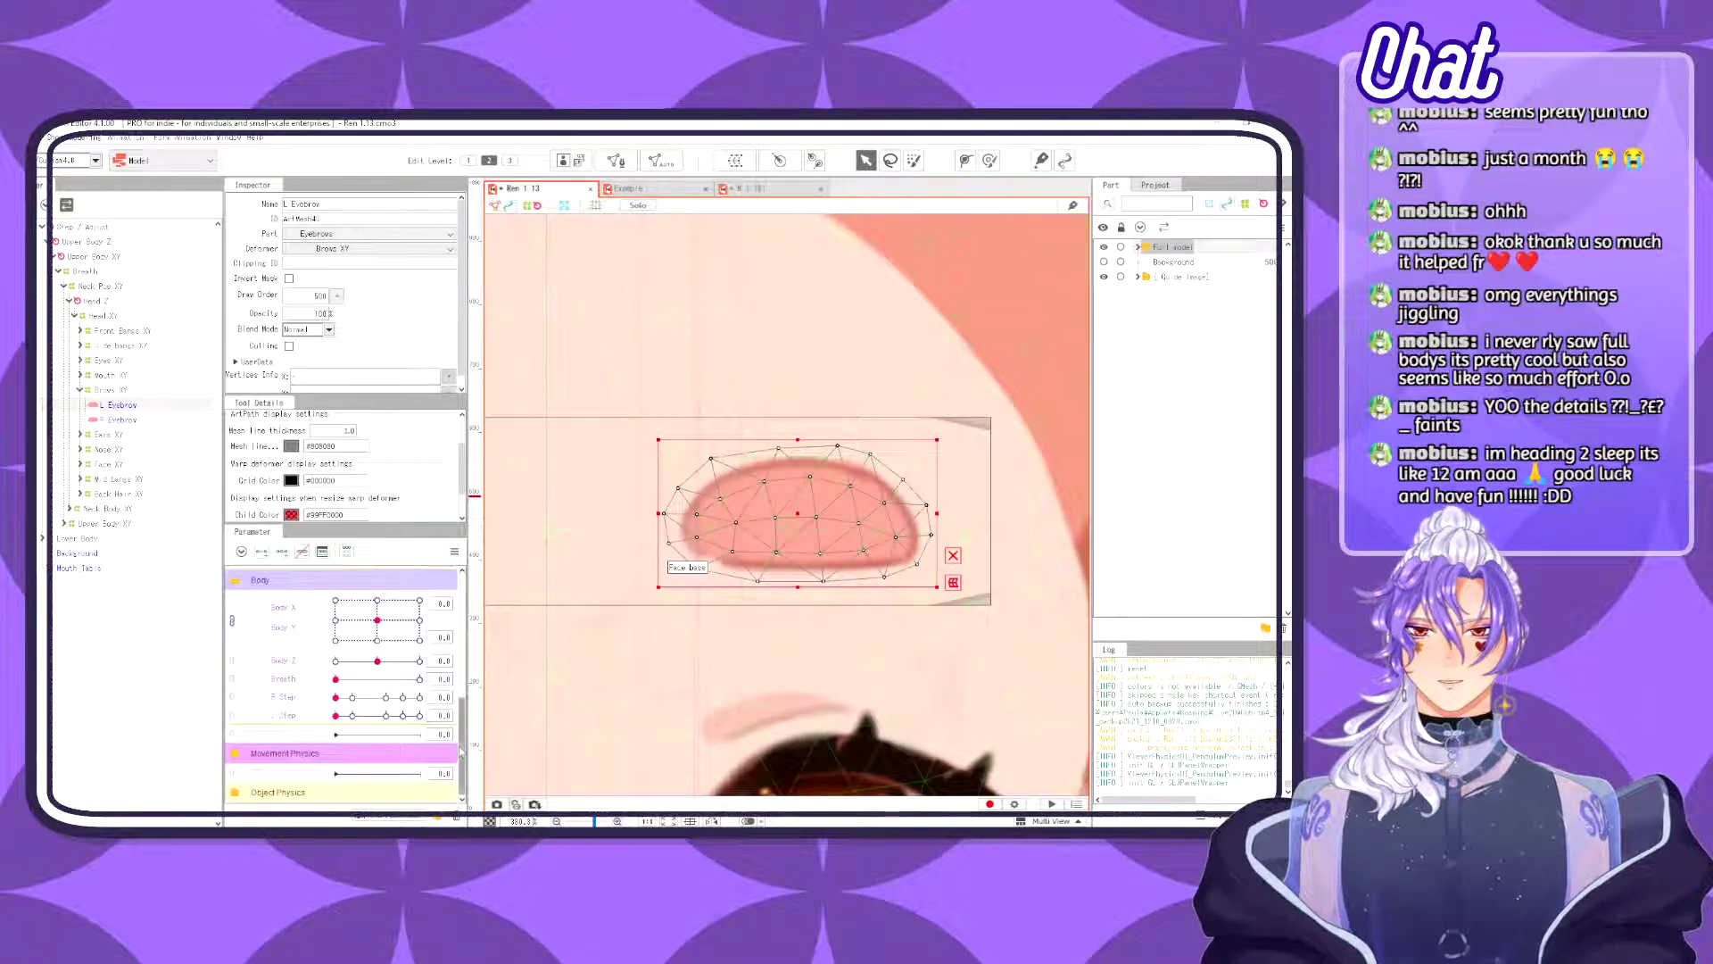
{"action": "left_click_drag", "start_coordinate": [461, 752], "coordinate": [463, 646]}
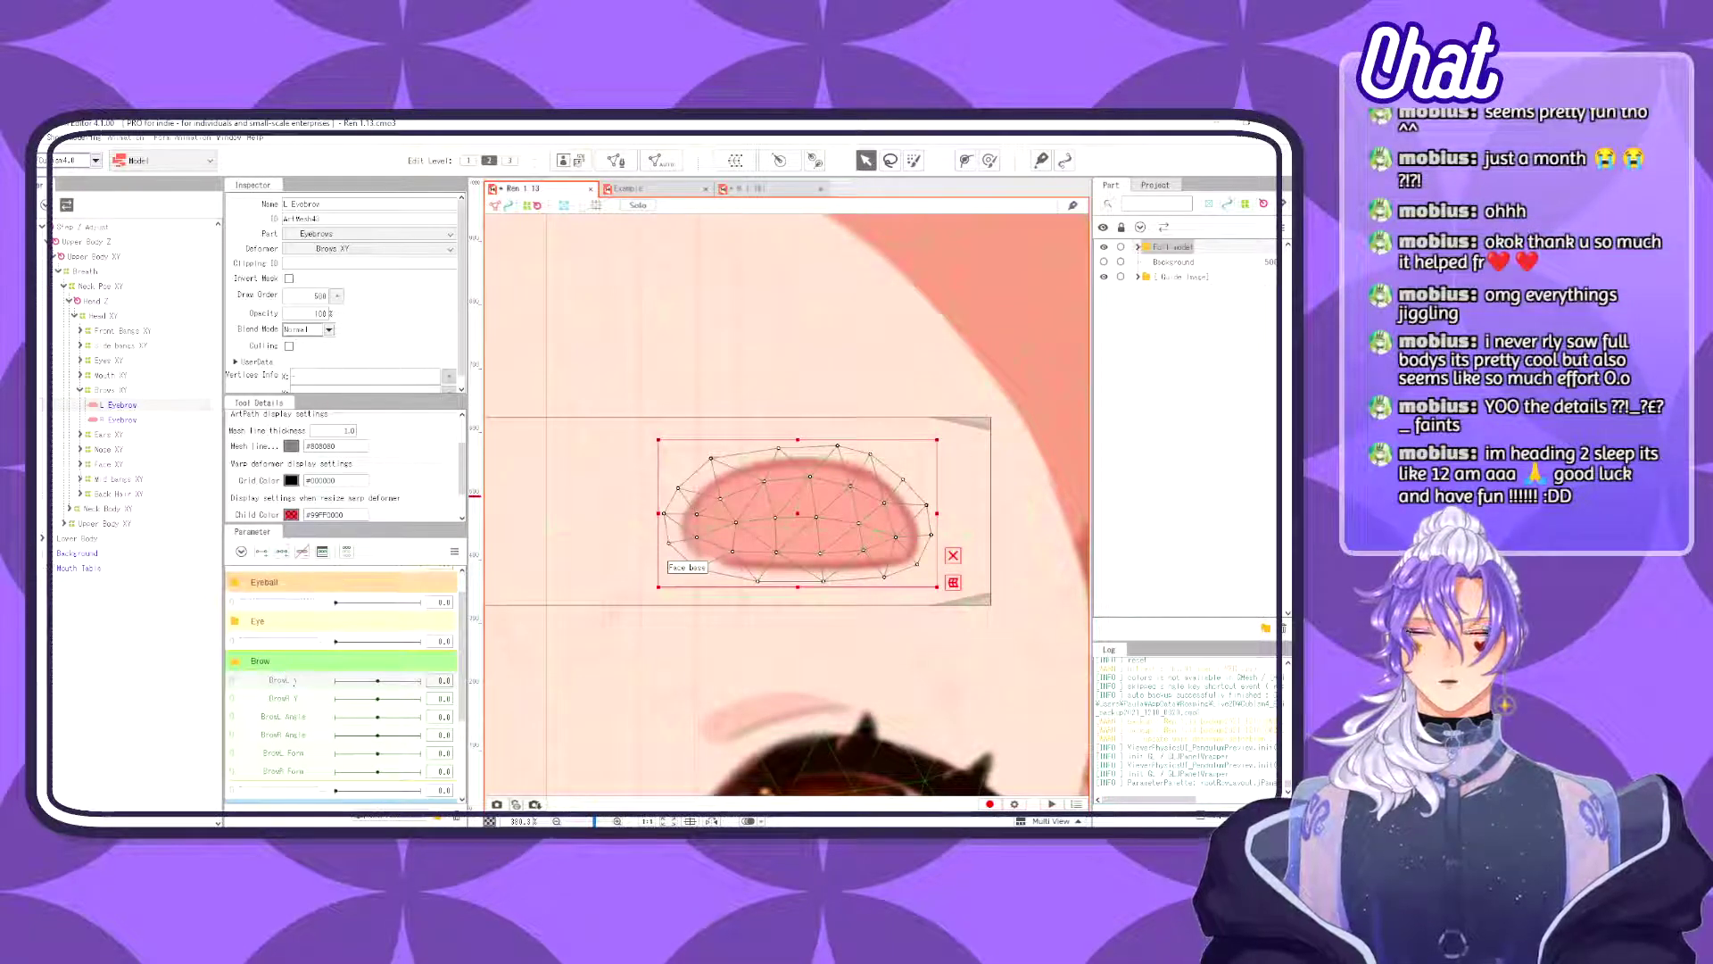
- Create a warp deformer named Brow L Y in the Eyebrows part as the parent of L Eyebrow
{"action": "left_click", "coordinate": [735, 160]}
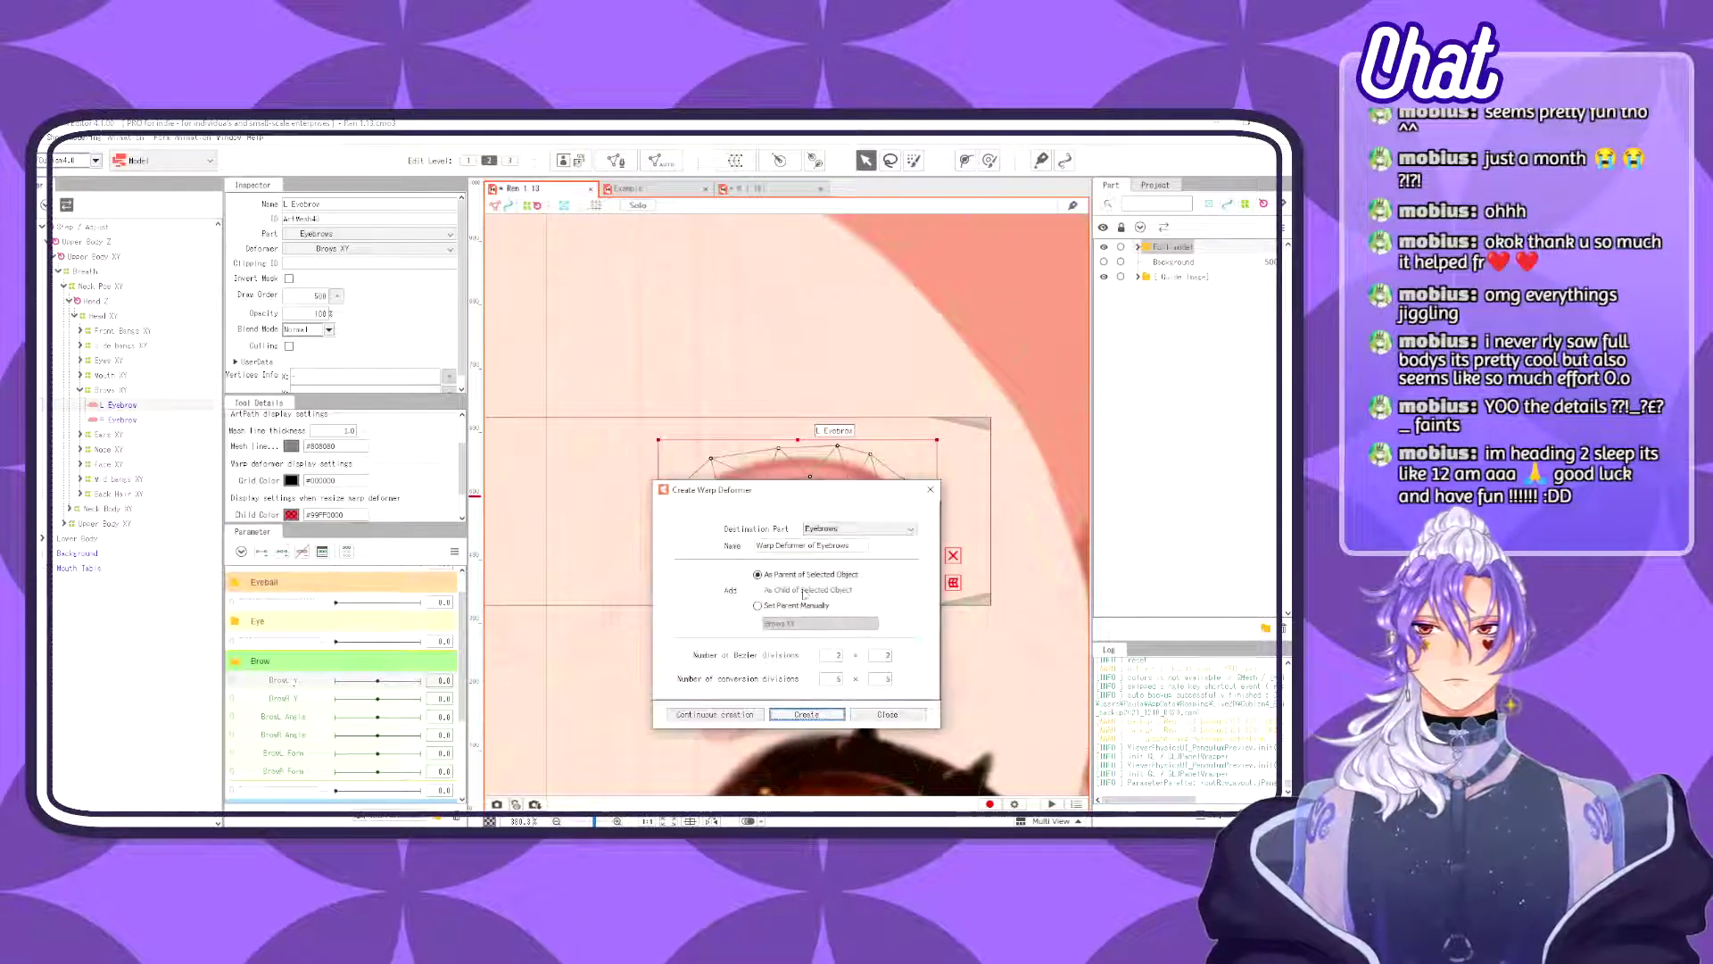
{"action": "left_click", "coordinate": [867, 528]}
{"action": "left_click", "coordinate": [867, 528]}
{"action": "left_click_drag", "start_coordinate": [853, 545], "coordinate": [497, 535]}
{"action": "type", "text": "Brow L Y"}
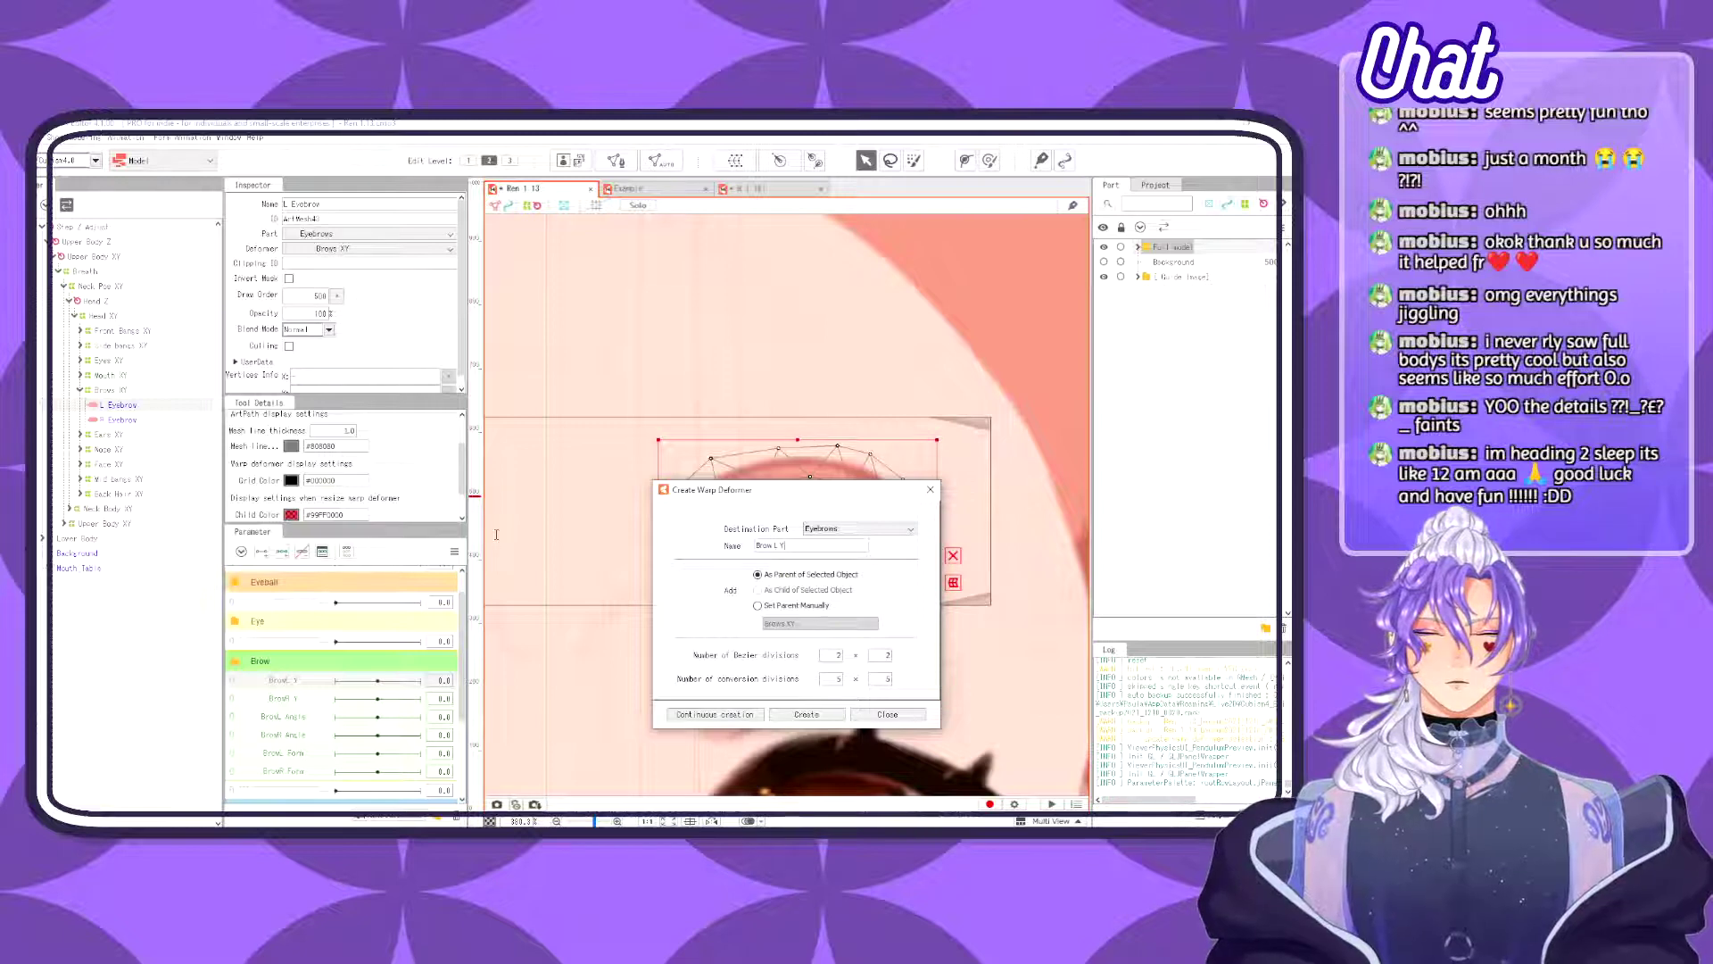
{"action": "left_click", "coordinate": [794, 714]}
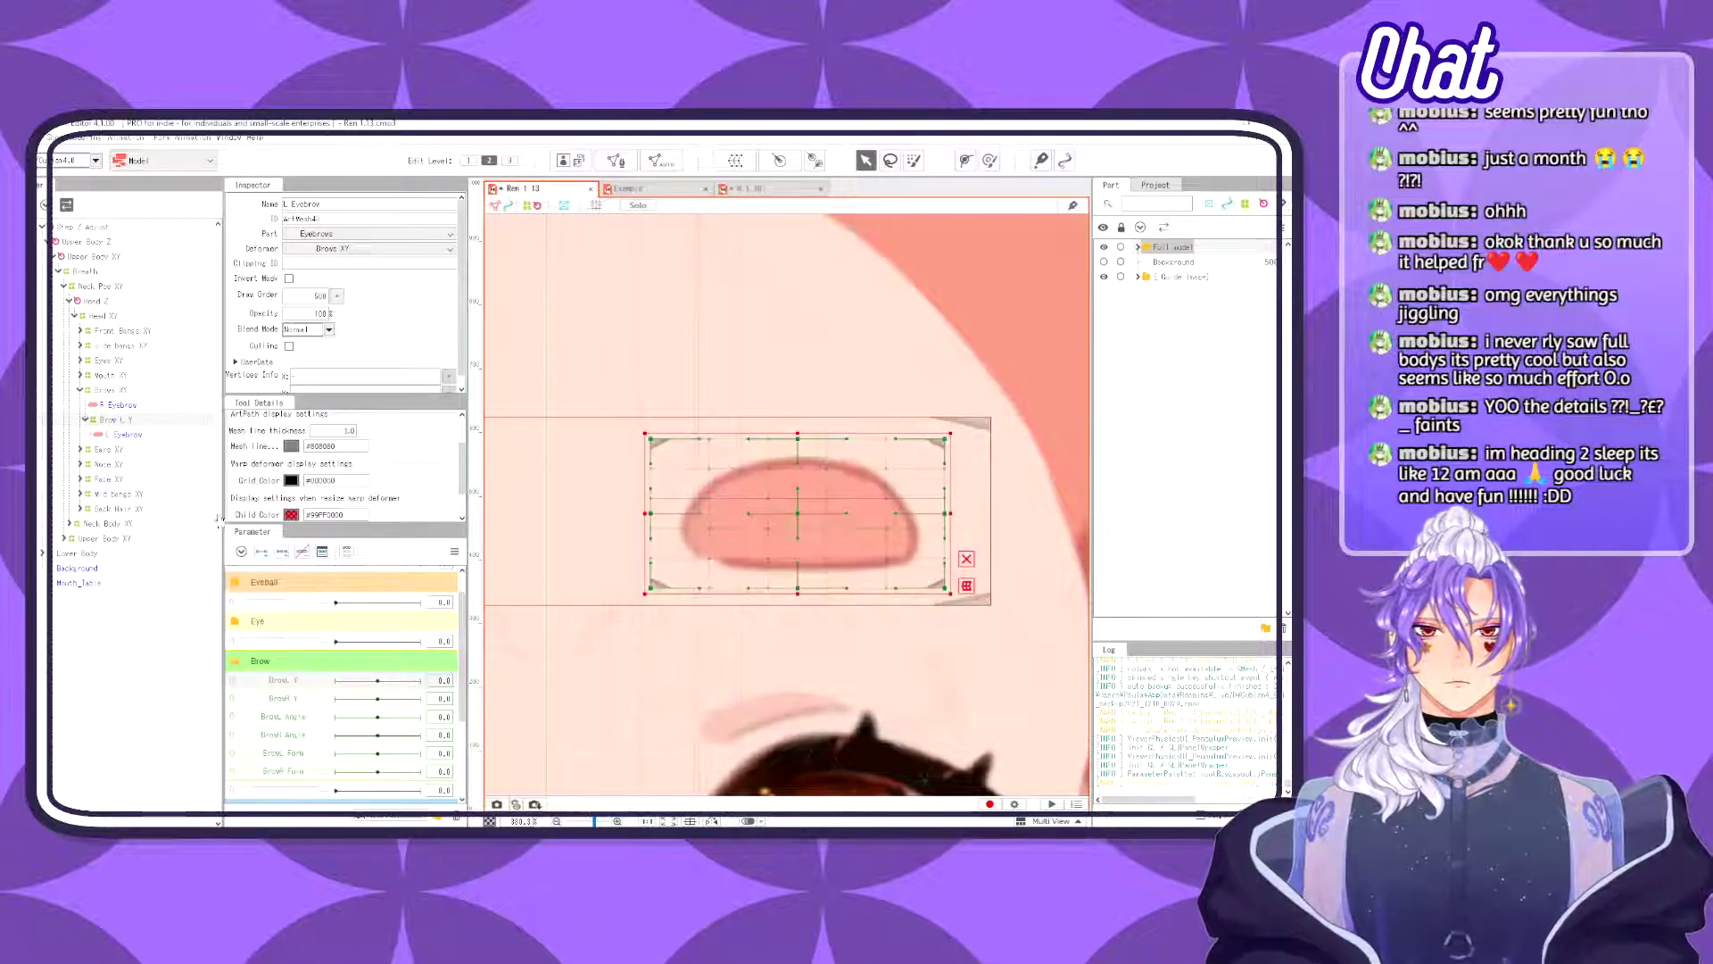
- Try a warp deformer named Brow R Y as the parent of R Eyebrow, and remove it again
{"action": "left_click", "coordinate": [119, 405]}
{"action": "left_click", "coordinate": [741, 160]}
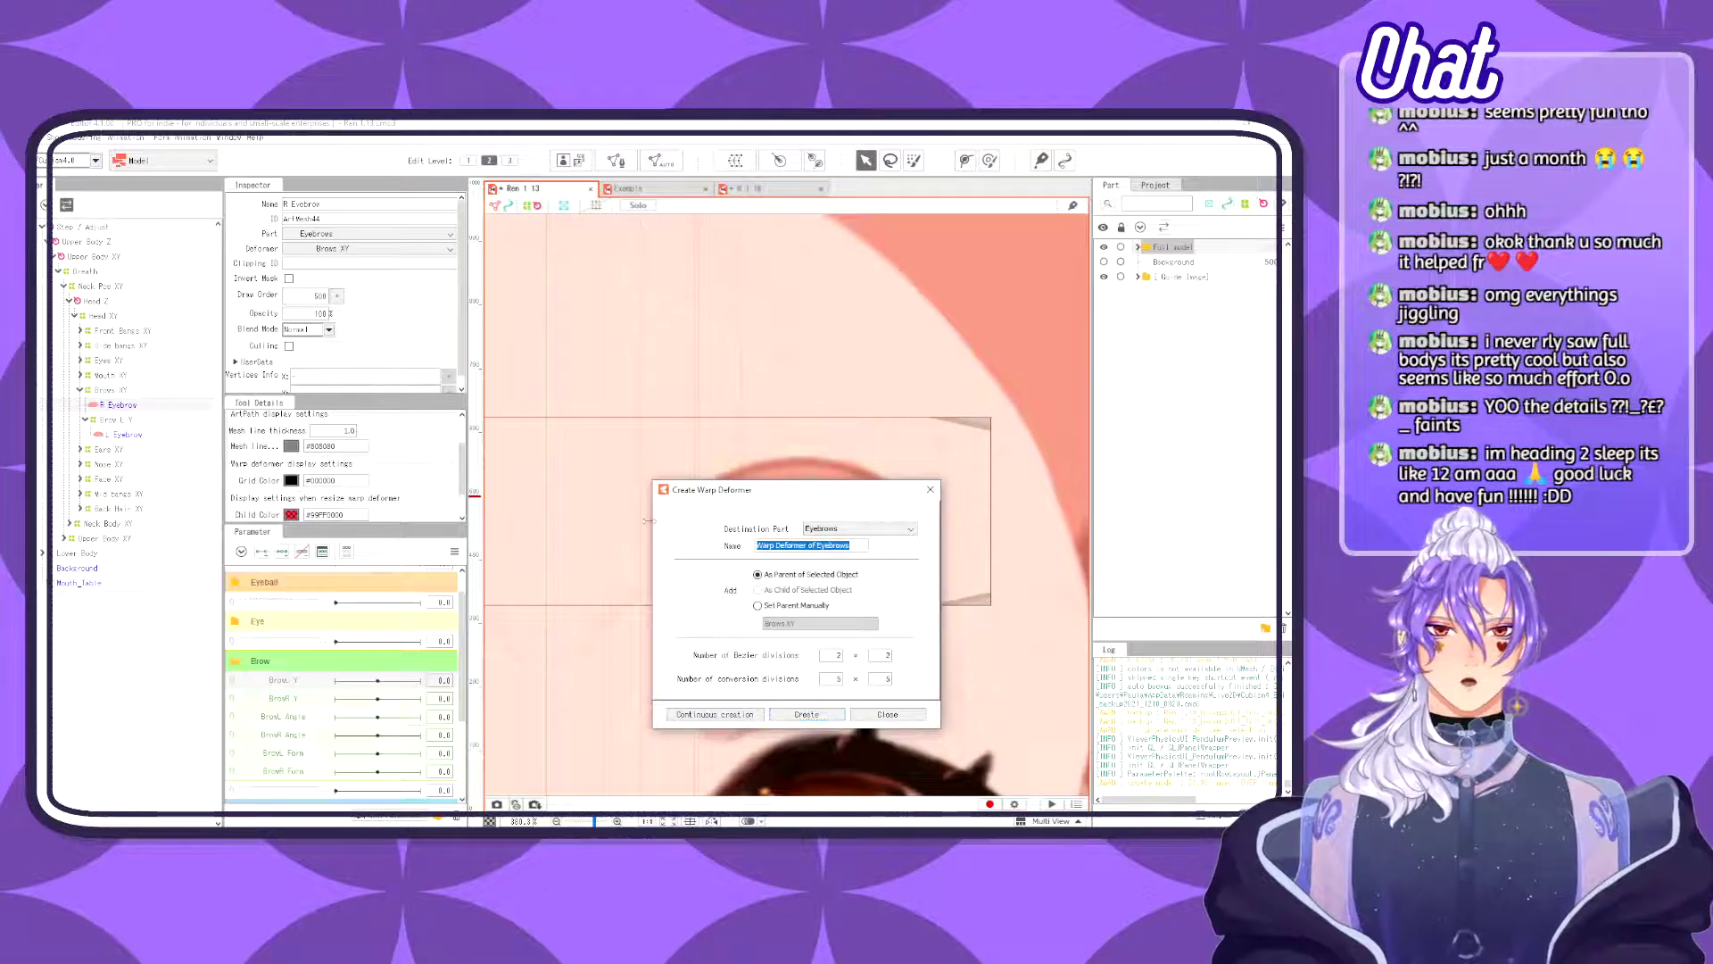
{"action": "type", "text": "Brow R Y"}
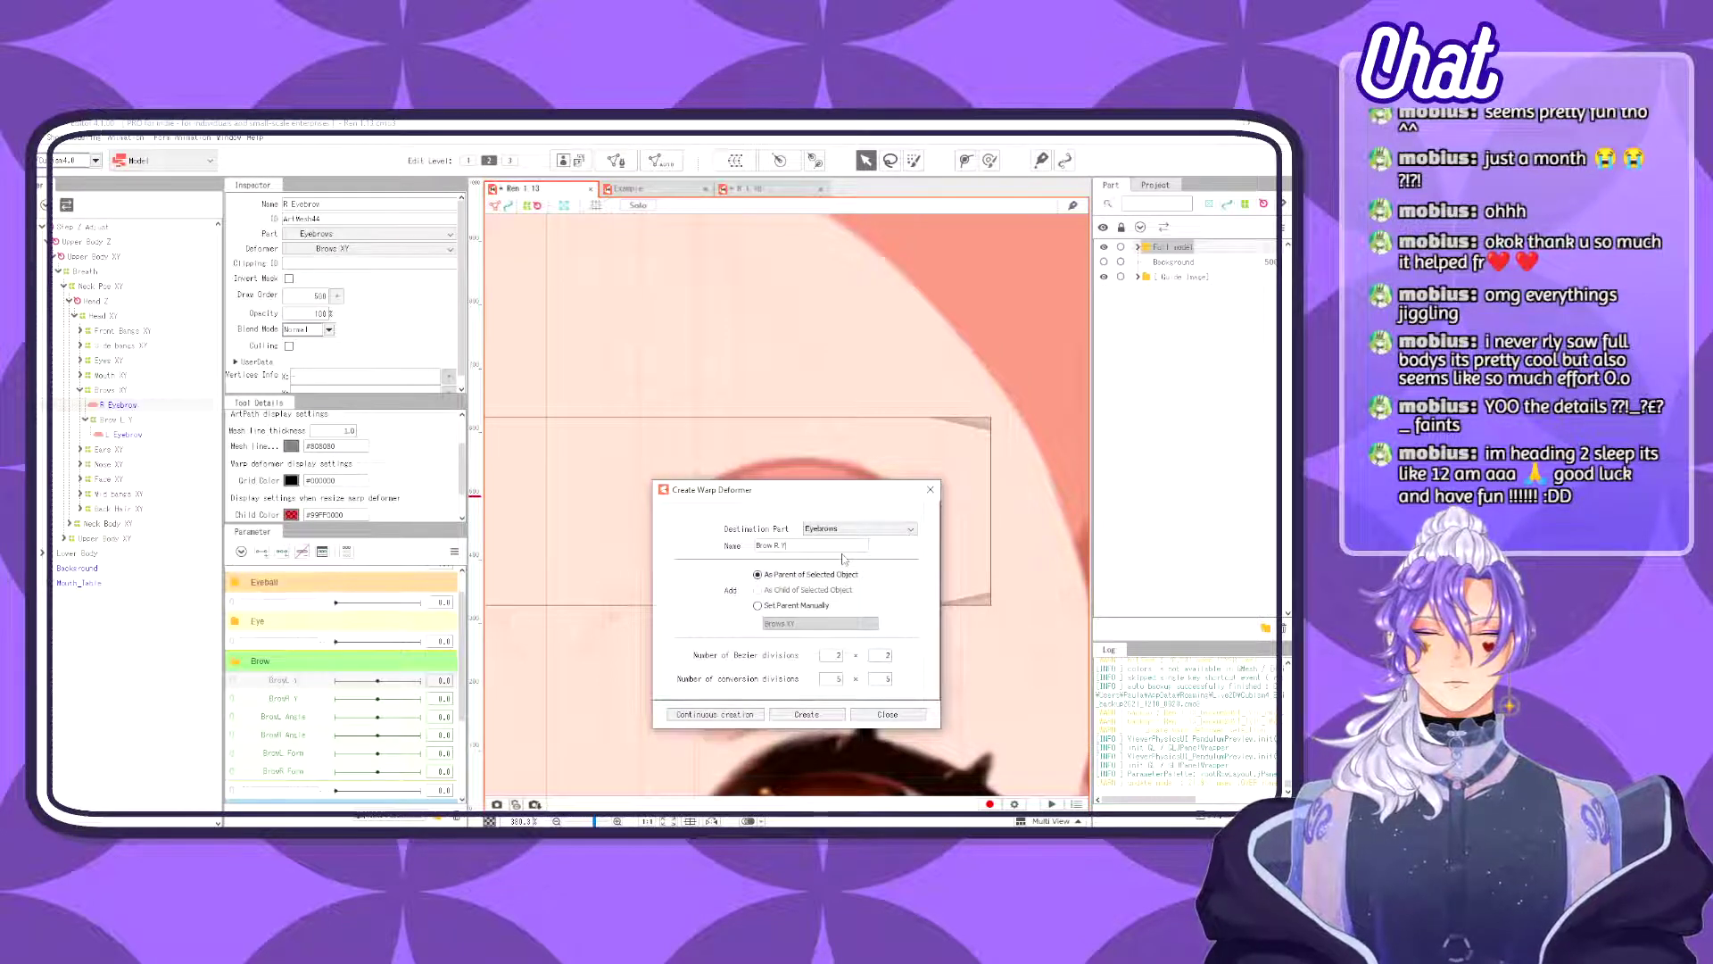
{"action": "left_click", "coordinate": [807, 716]}
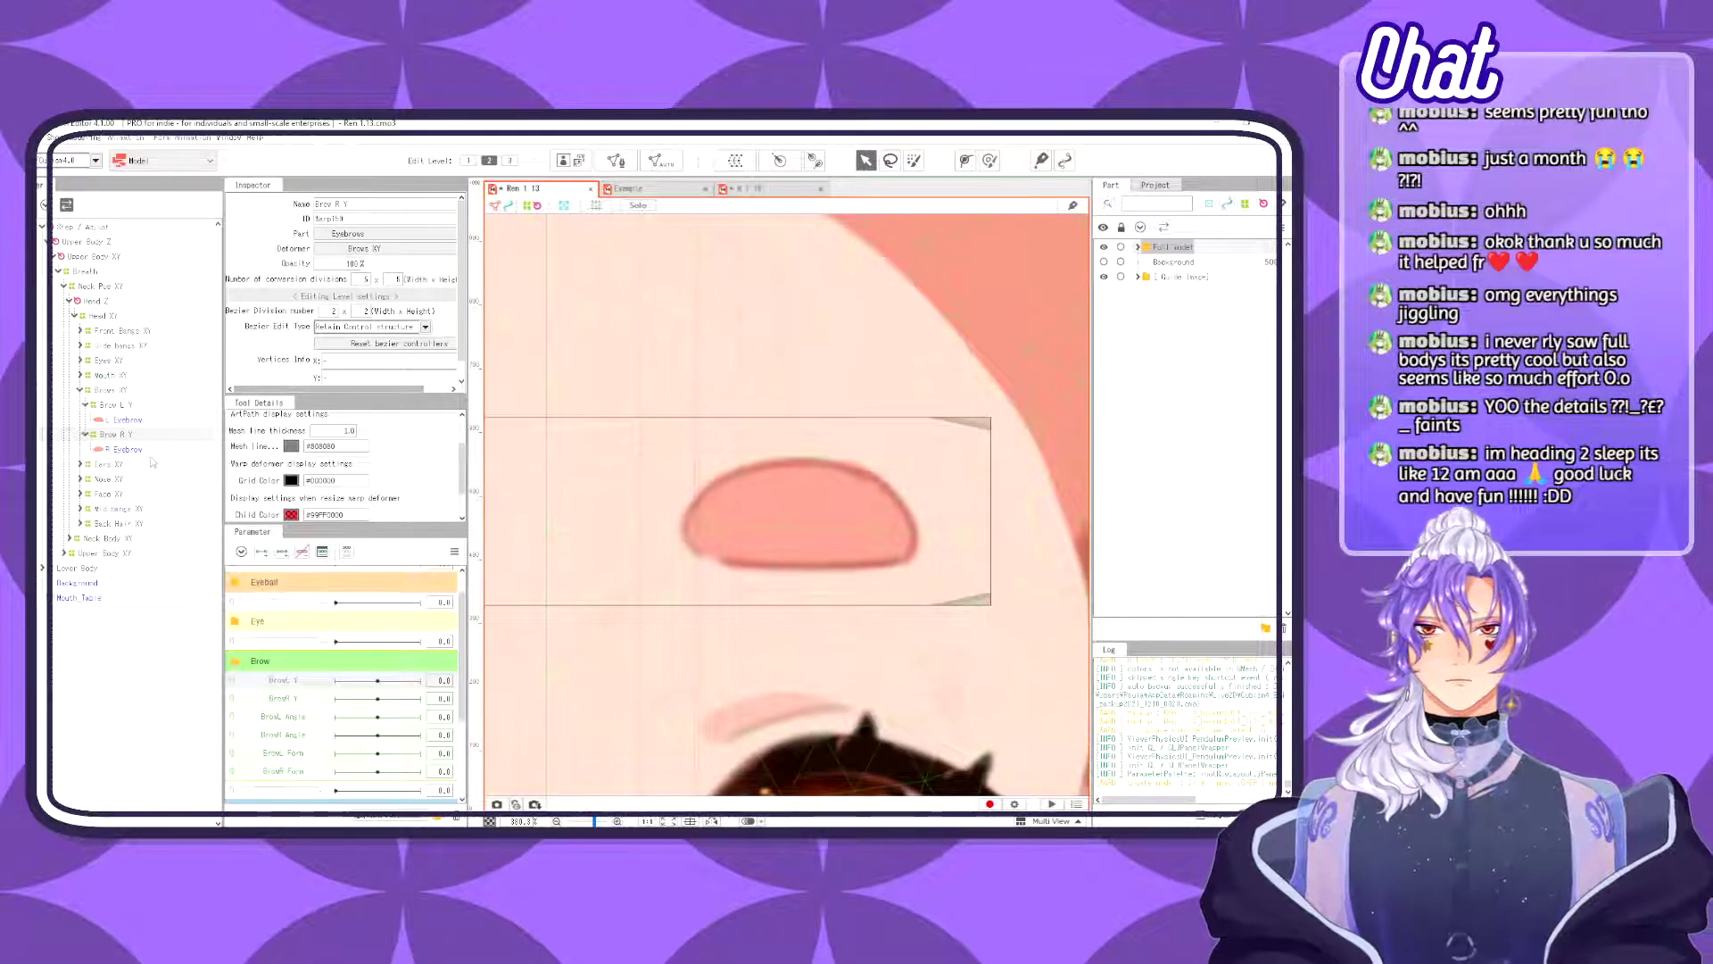
{"action": "key", "text": "Delete"}
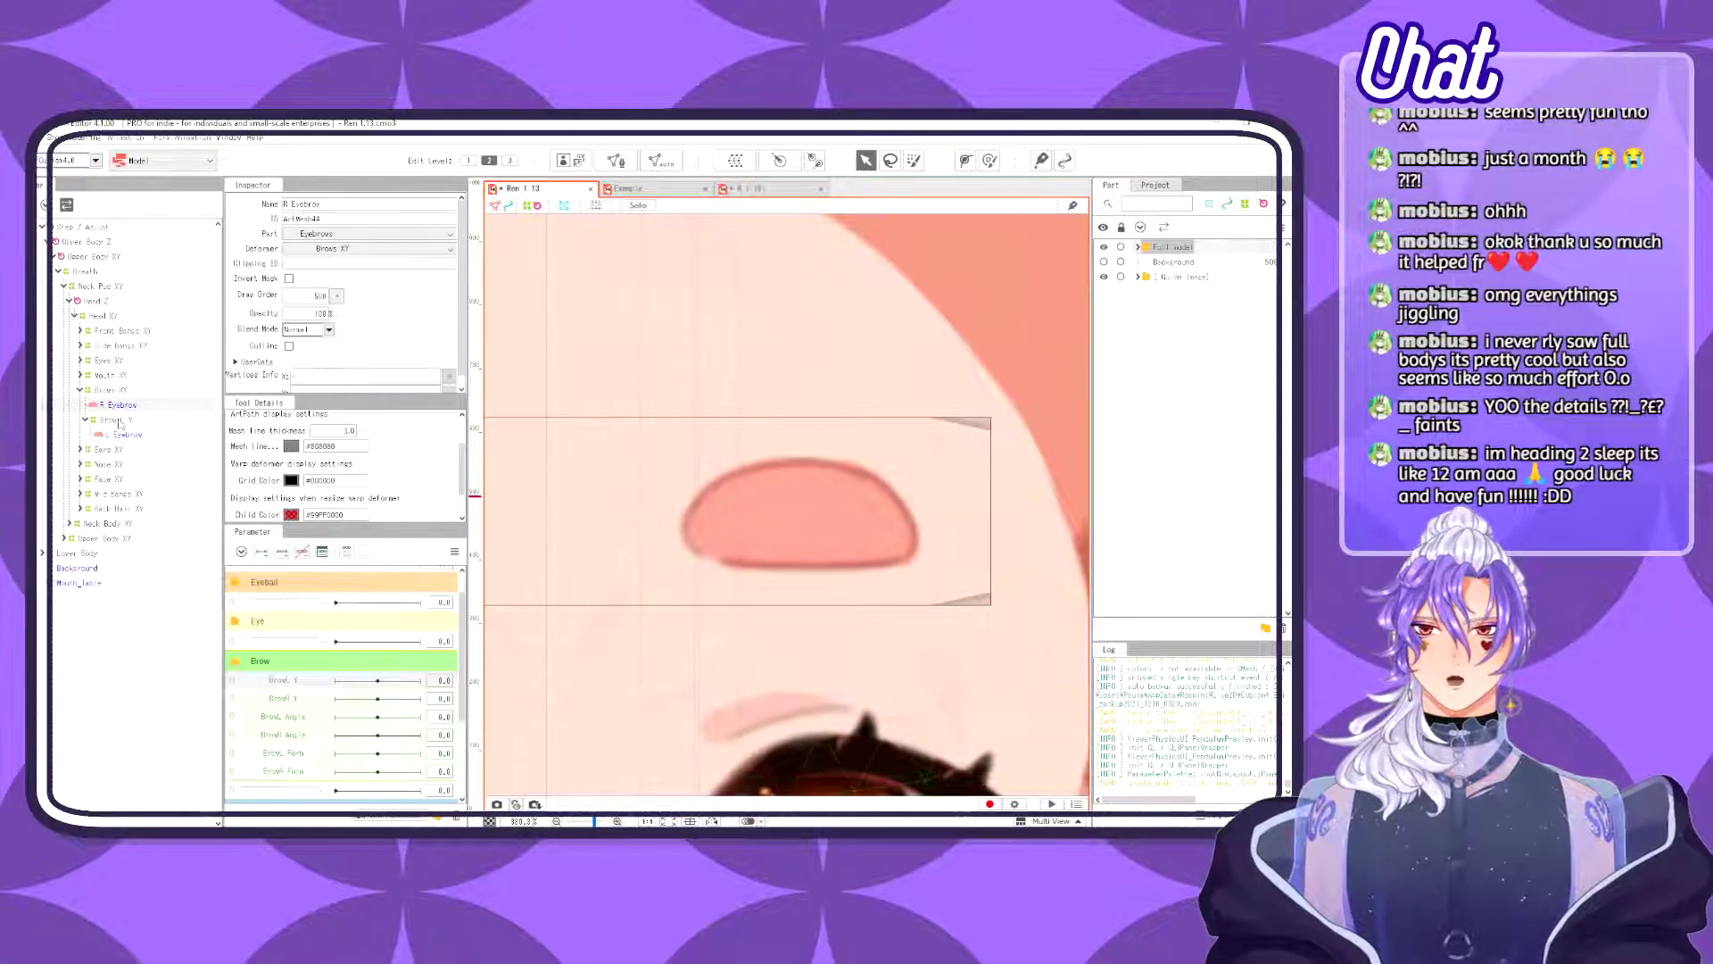
- Select the L Eyebrow mesh and give it three keys on the BrowL Y parameter
{"action": "left_click", "coordinate": [131, 447]}
{"action": "left_click", "coordinate": [129, 435]}
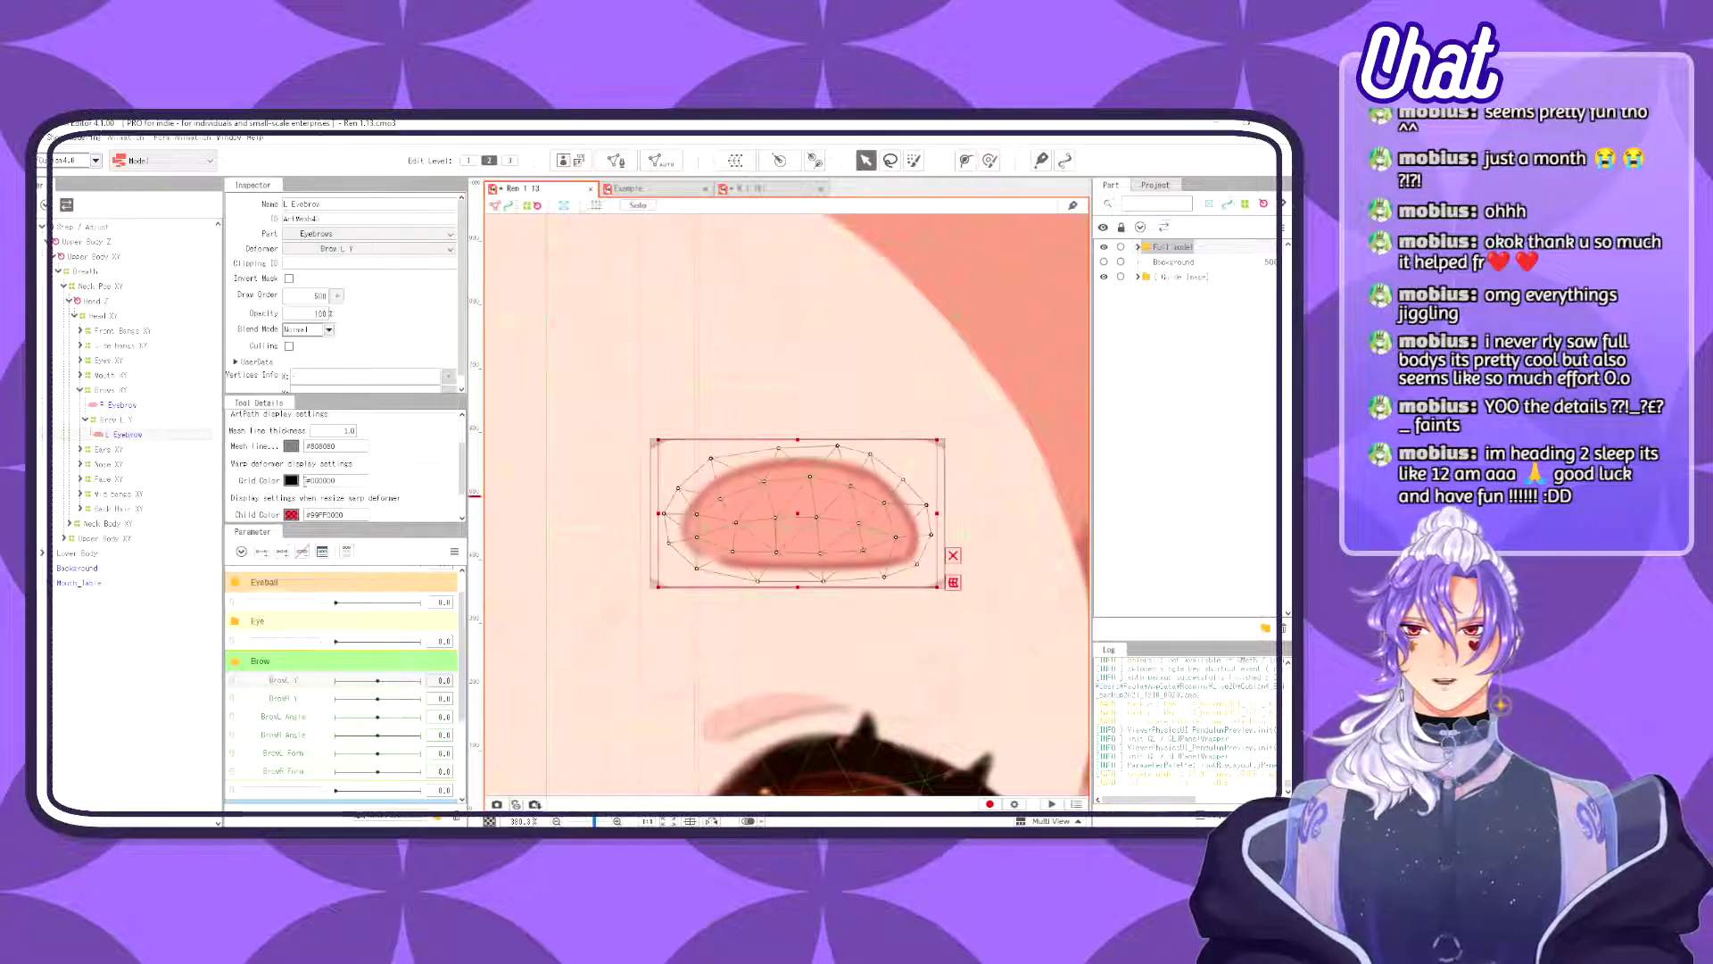
{"action": "scroll", "coordinate": [690, 694], "scroll_direction": "down", "scroll_amount": 3}
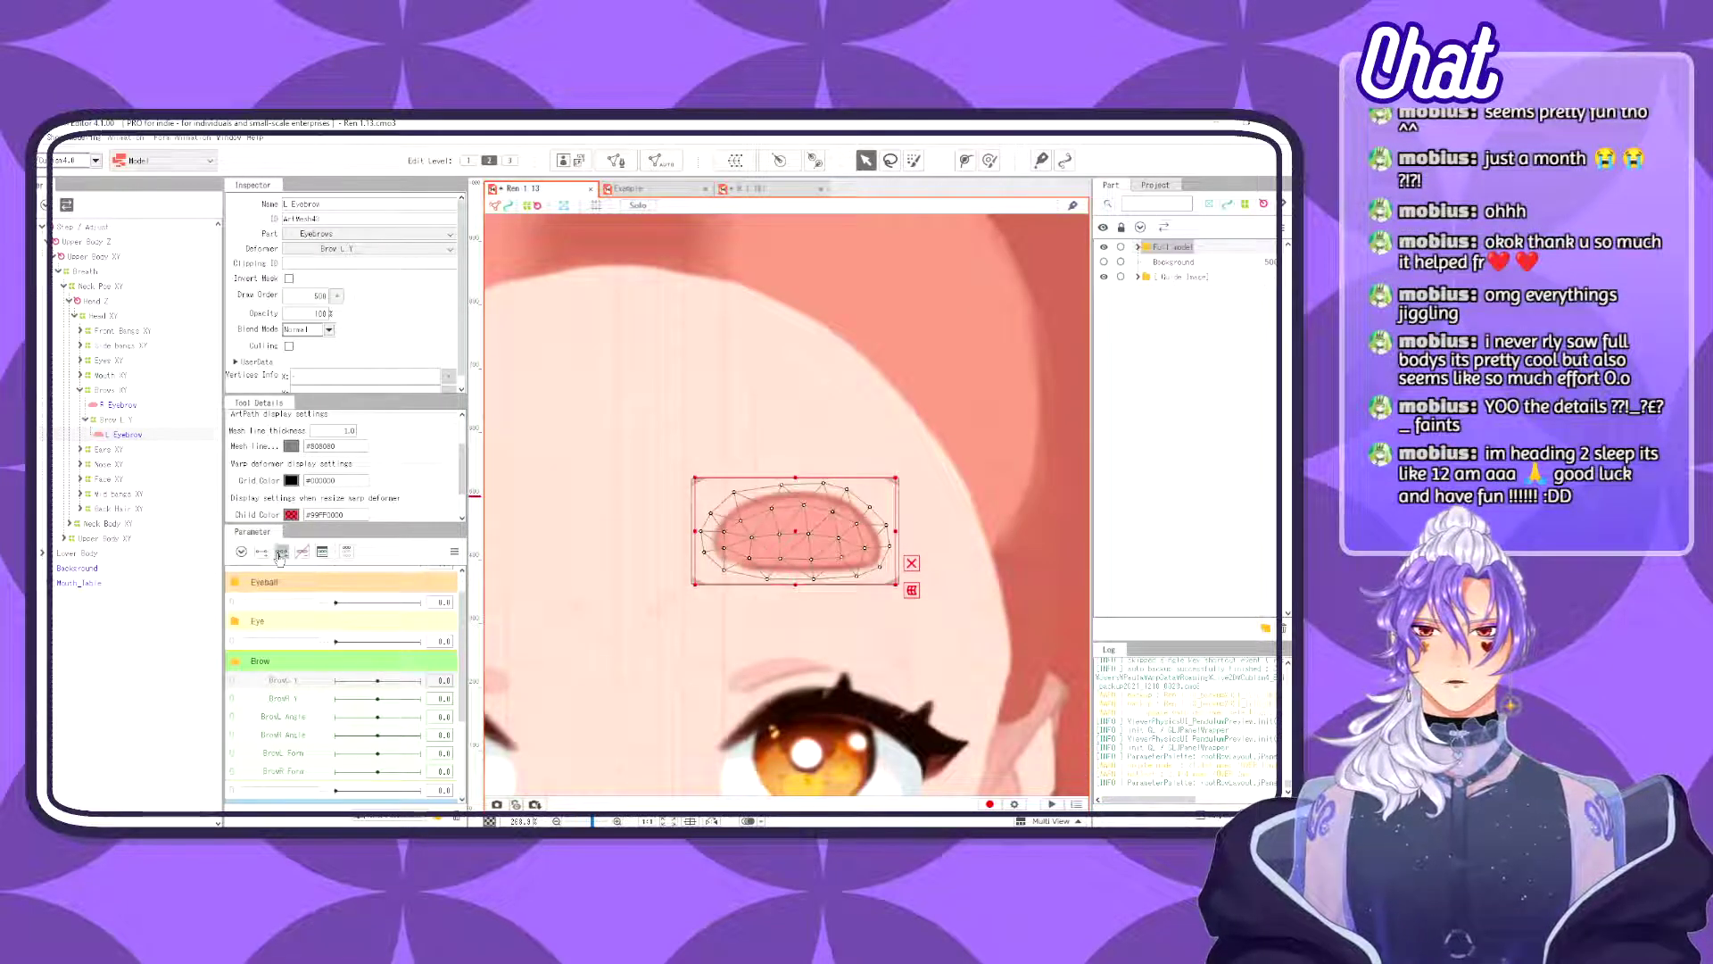
- Switch to the pink-haired reference model, expand its Brow group and examine how its BrowL Y parameter is set up
{"action": "left_click", "coordinate": [749, 189]}
{"action": "scroll", "coordinate": [379, 673], "scroll_direction": "down", "scroll_amount": 4}
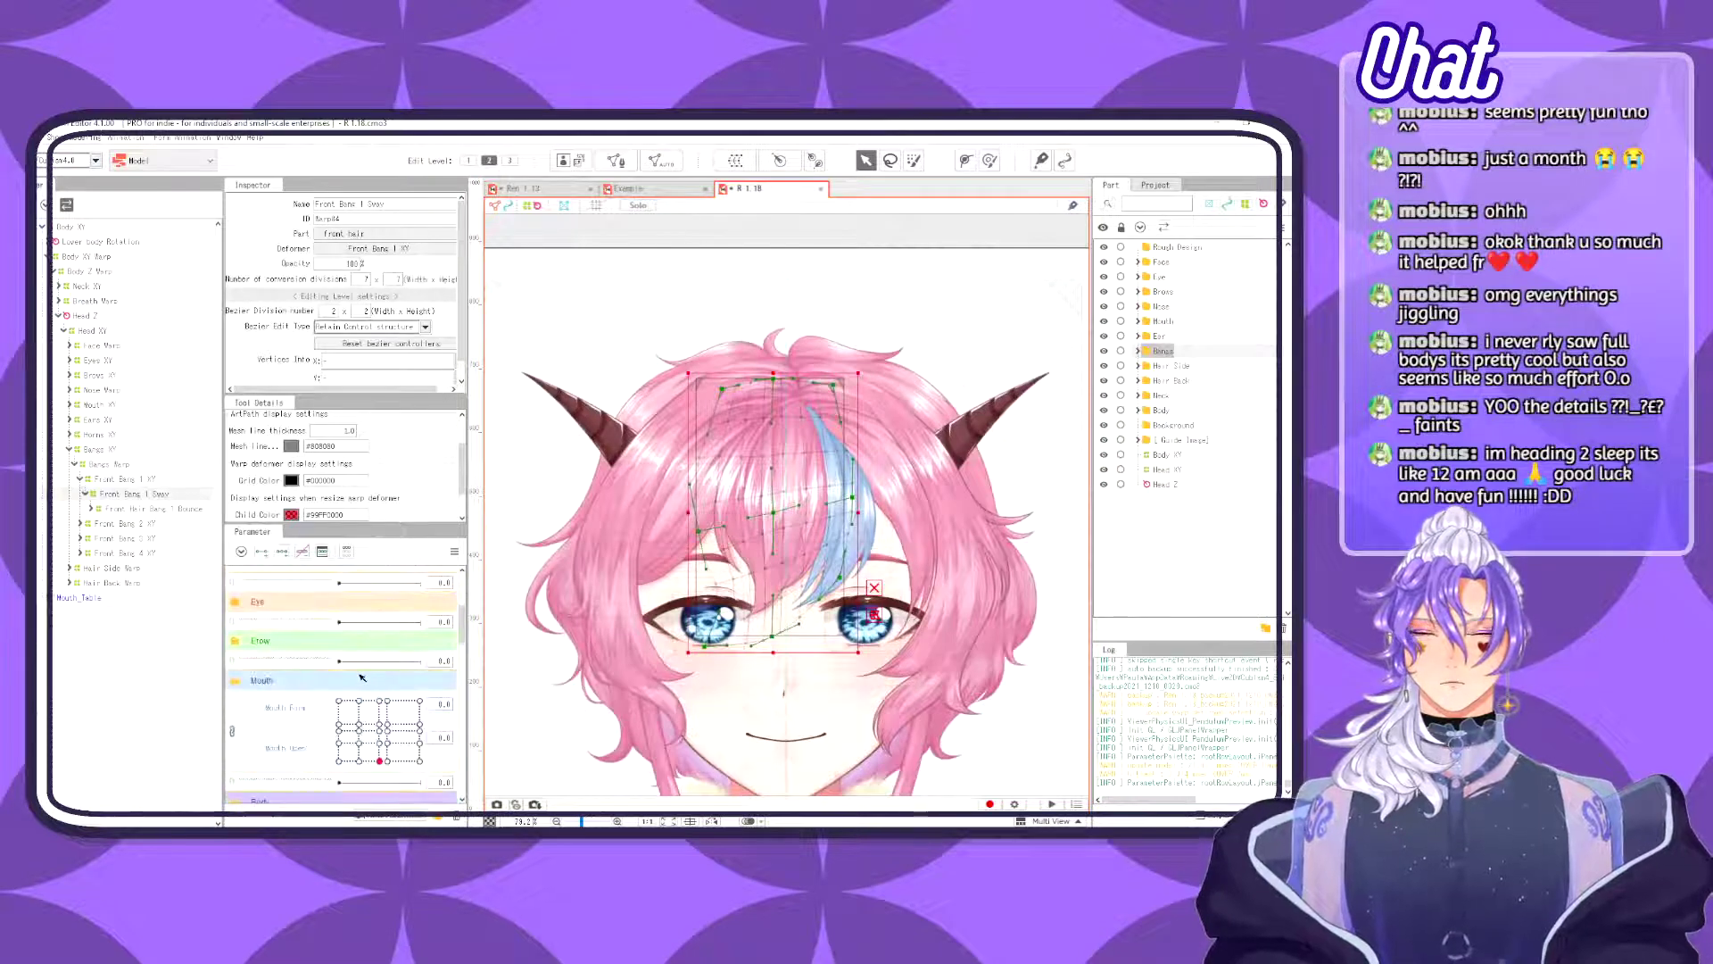
{"action": "left_click", "coordinate": [230, 642]}
{"action": "left_click_drag", "start_coordinate": [339, 660], "coordinate": [466, 665]}
{"action": "left_click", "coordinate": [339, 660]}
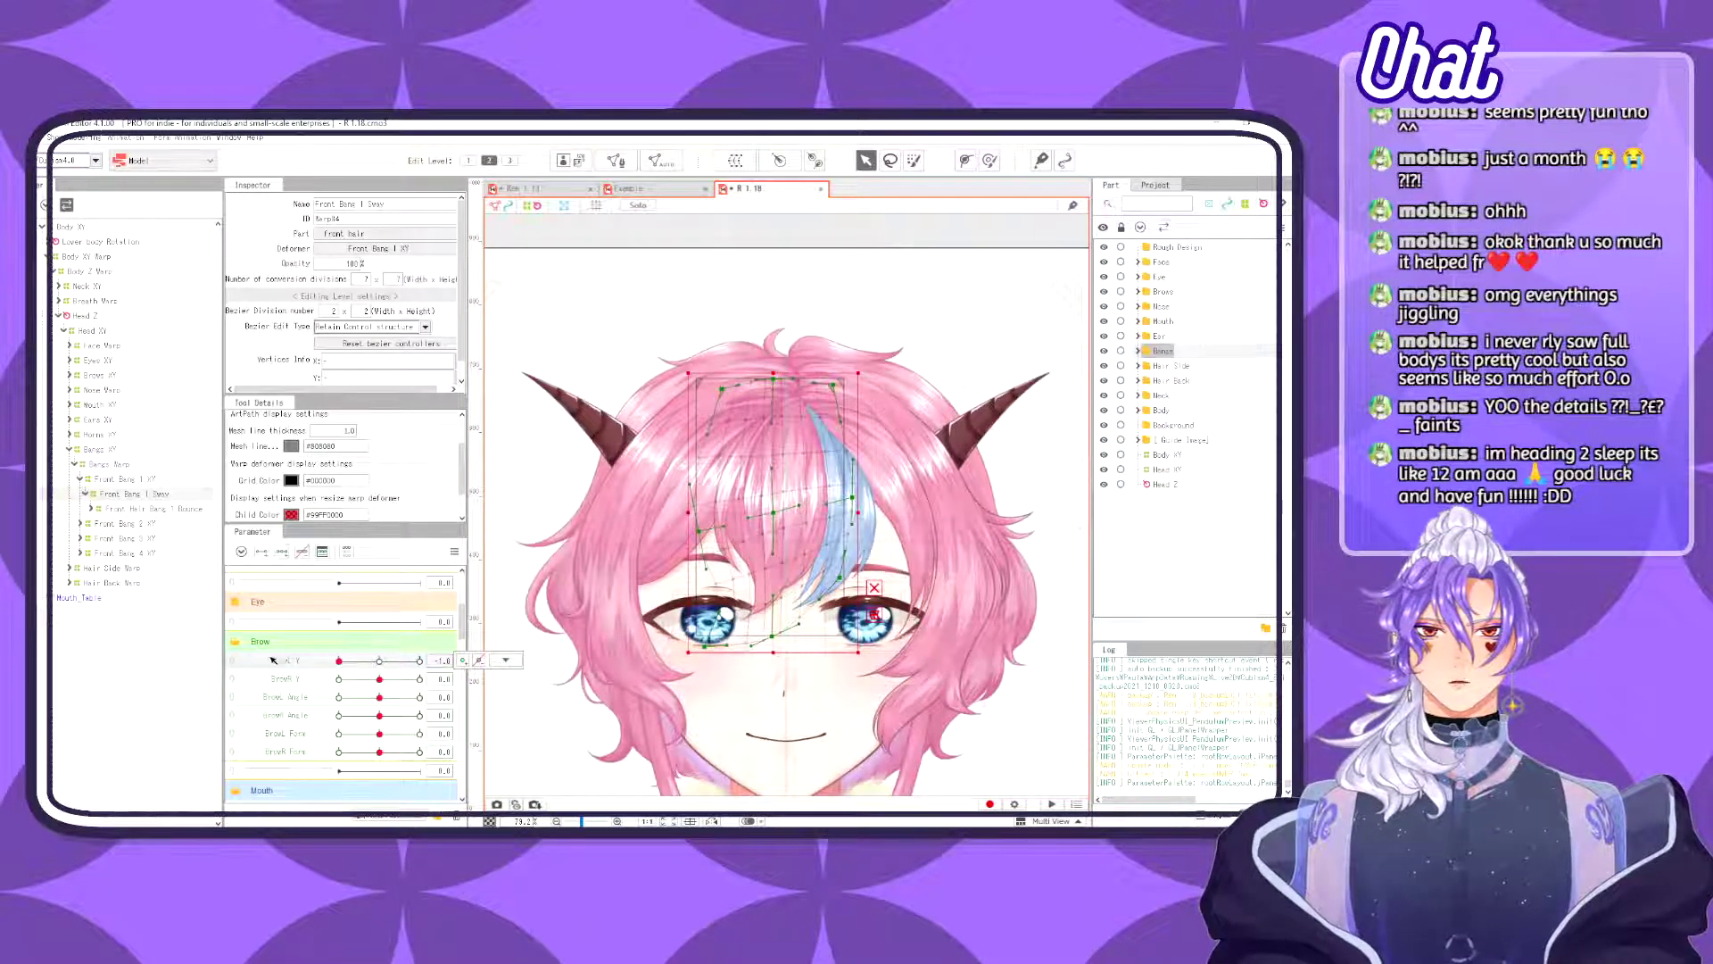
{"action": "left_click", "coordinate": [560, 189]}
- On the Ren model, try lowering the Brow L Y deformer at BrowL Y -1.0, undo it and clear L Eyebrow's BrowL Y keys
{"action": "scroll", "coordinate": [298, 644], "scroll_direction": "up", "scroll_amount": 2}
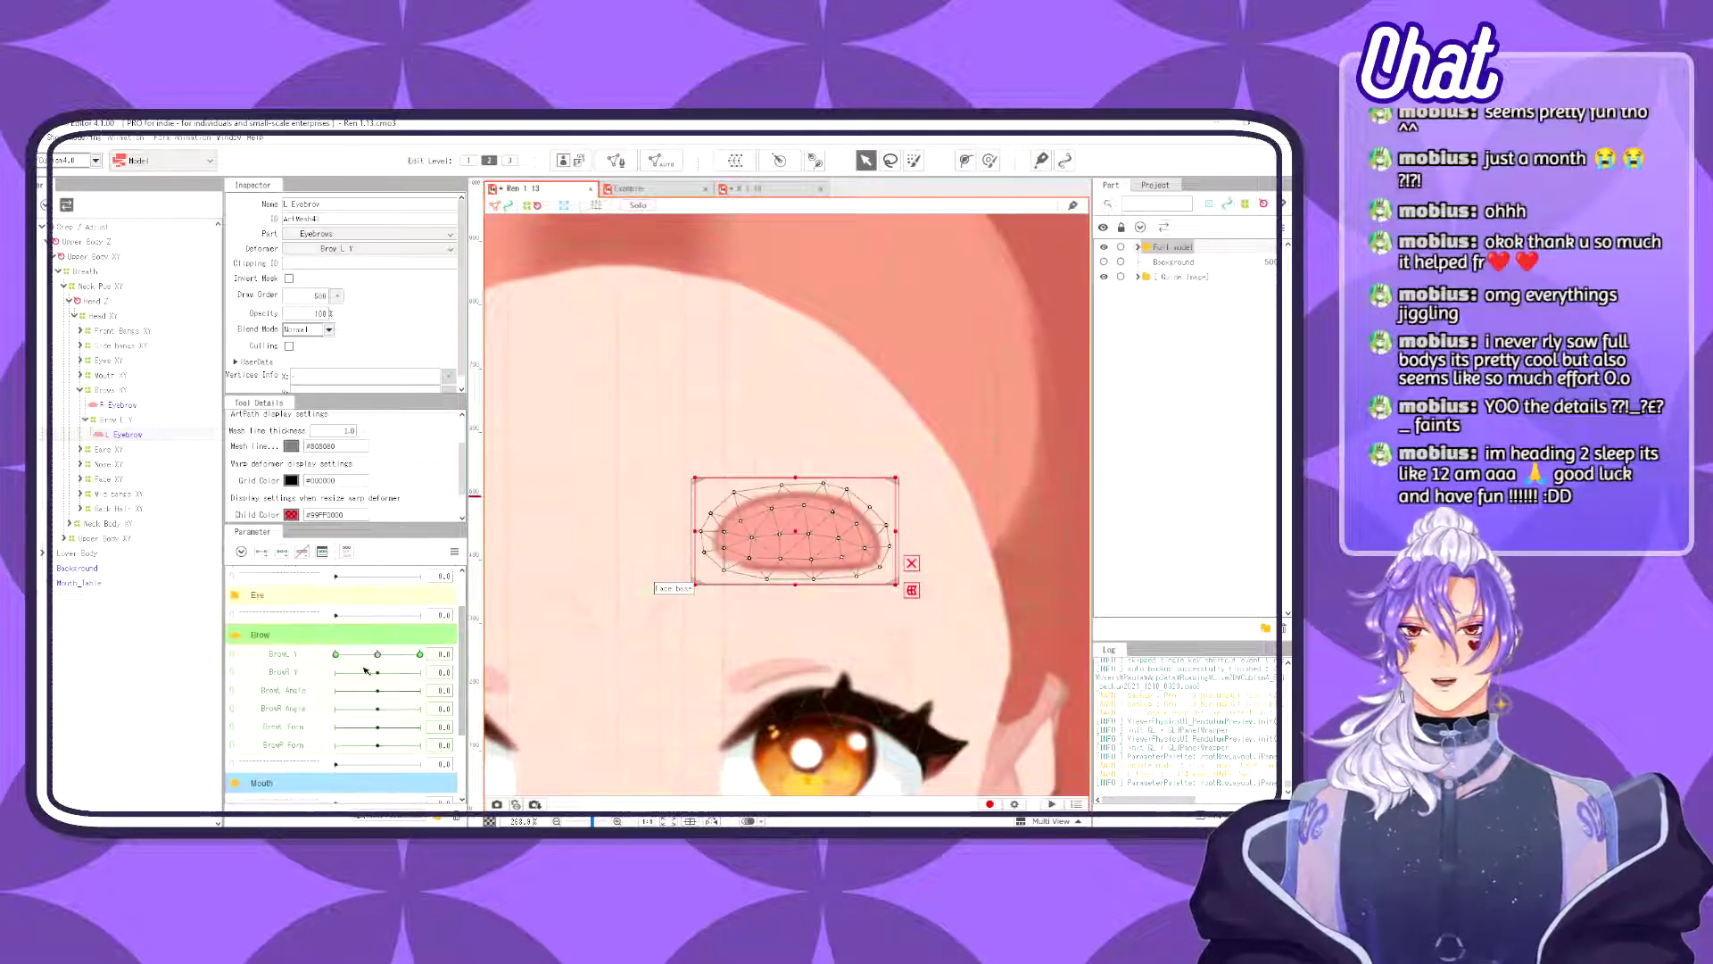
{"action": "left_click", "coordinate": [336, 654]}
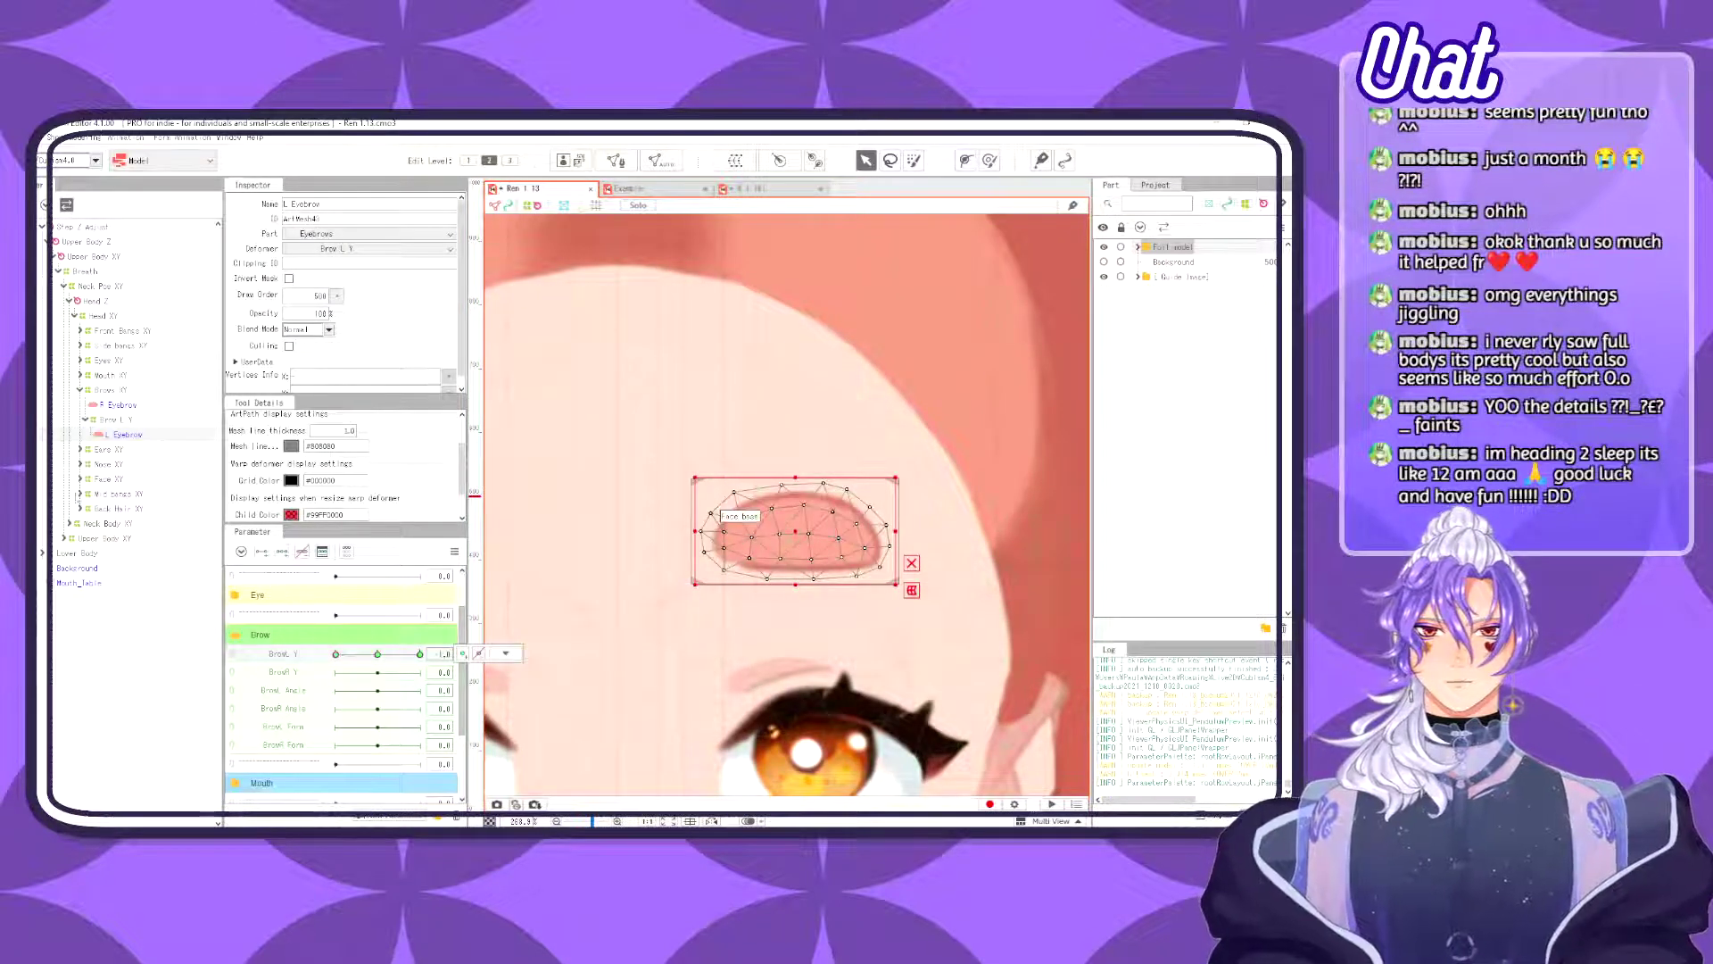
{"action": "left_click", "coordinate": [776, 537]}
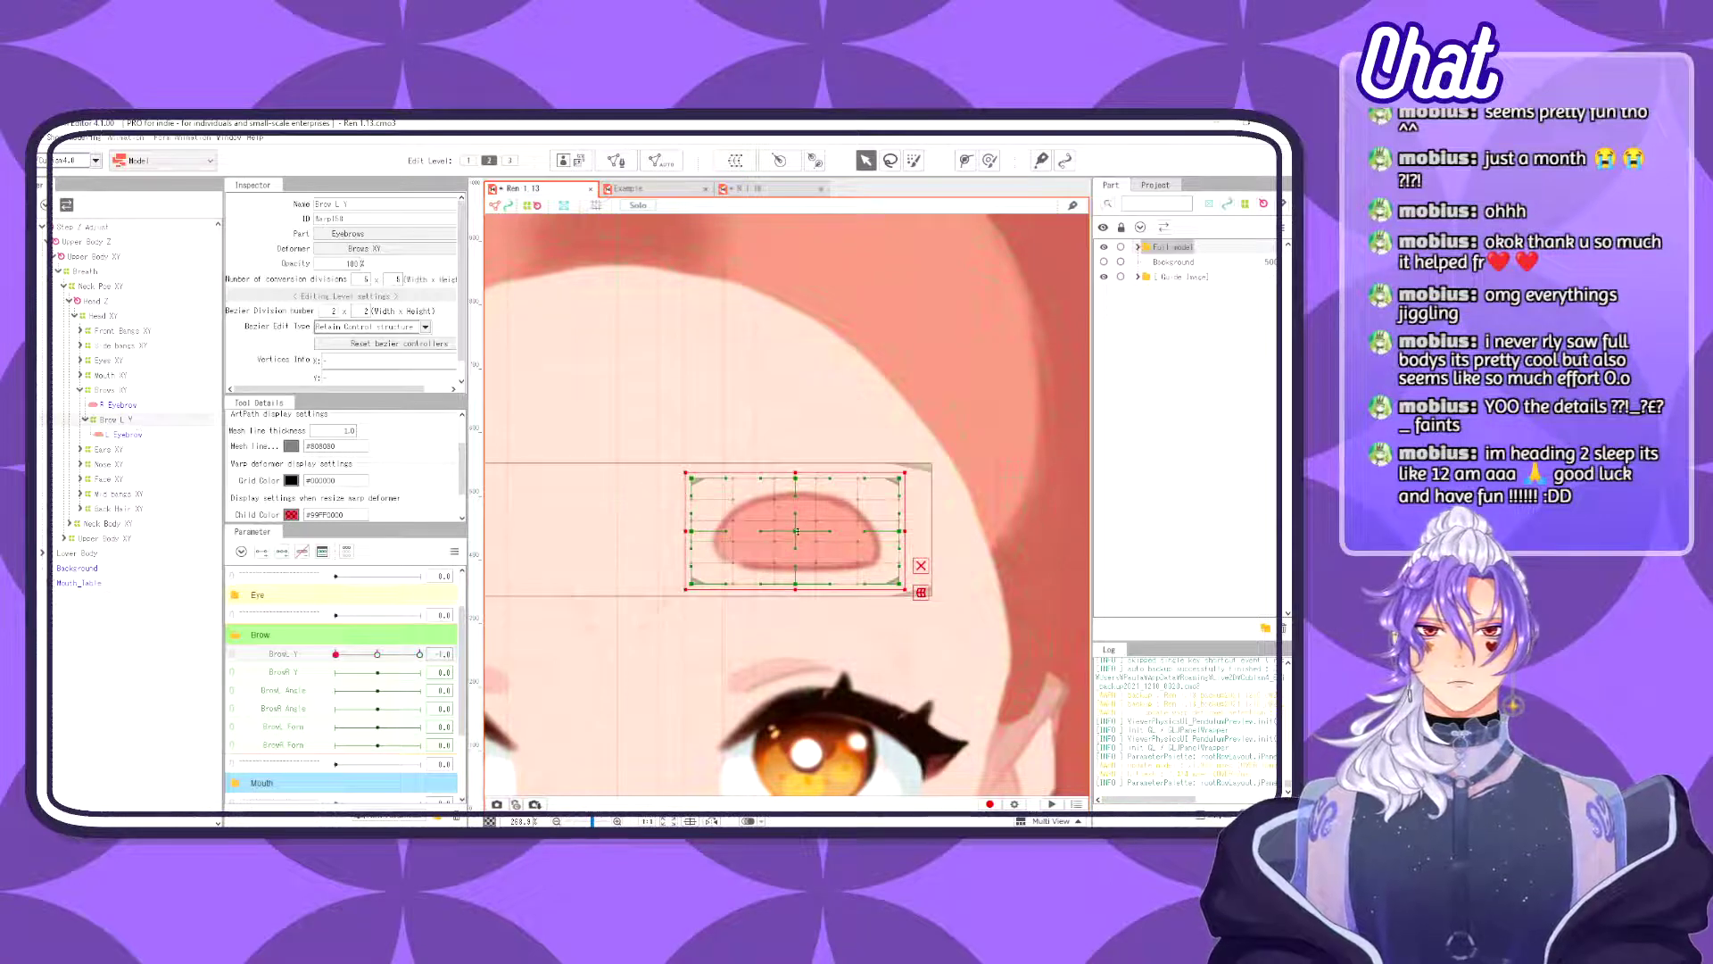
{"action": "left_click_drag", "start_coordinate": [797, 532], "coordinate": [797, 577]}
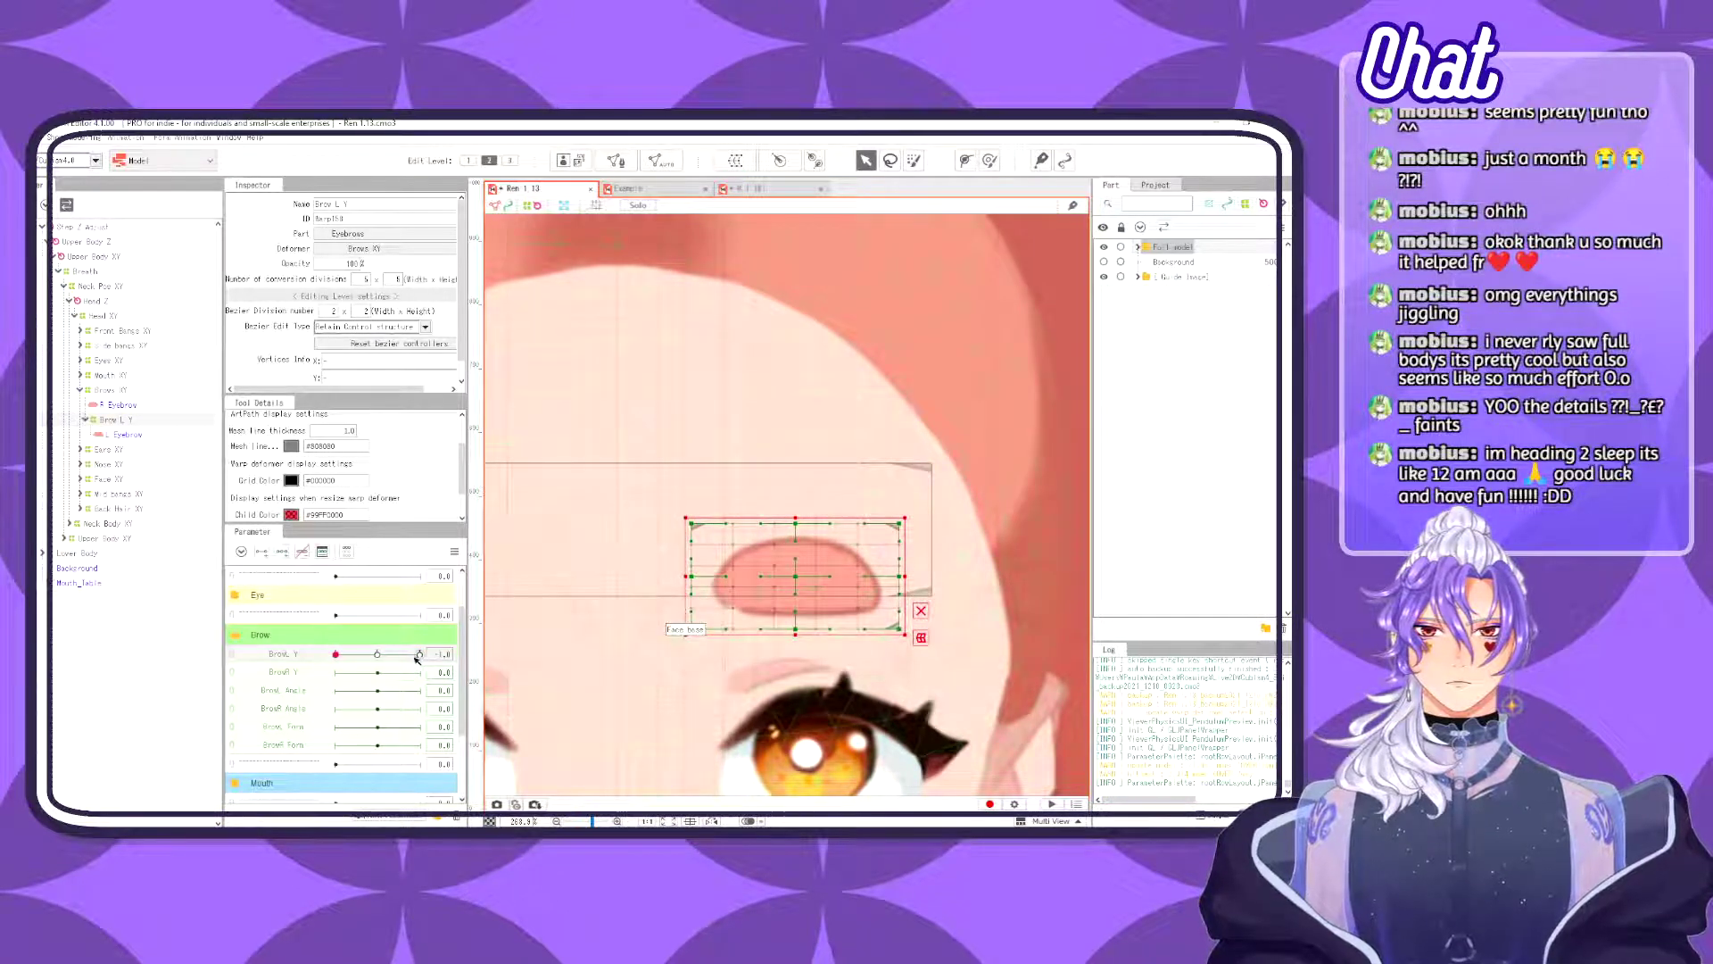
{"action": "key", "text": "ctrl+z"}
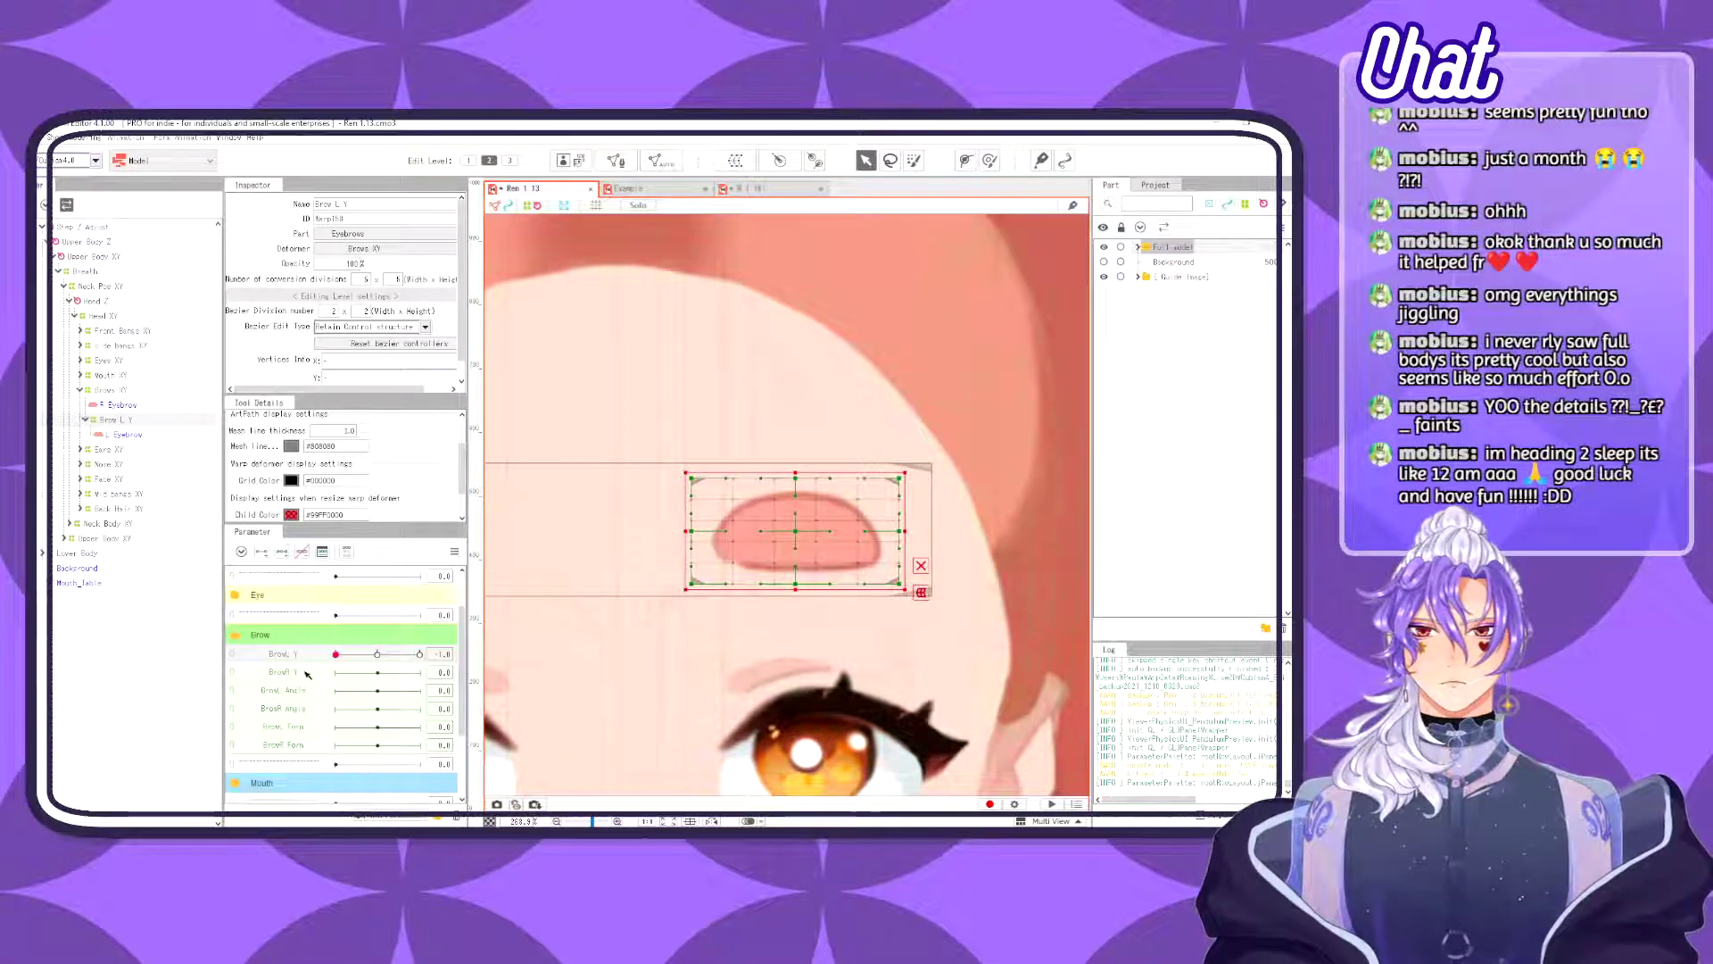
{"action": "left_click", "coordinate": [378, 654]}
{"action": "left_click", "coordinate": [776, 527]}
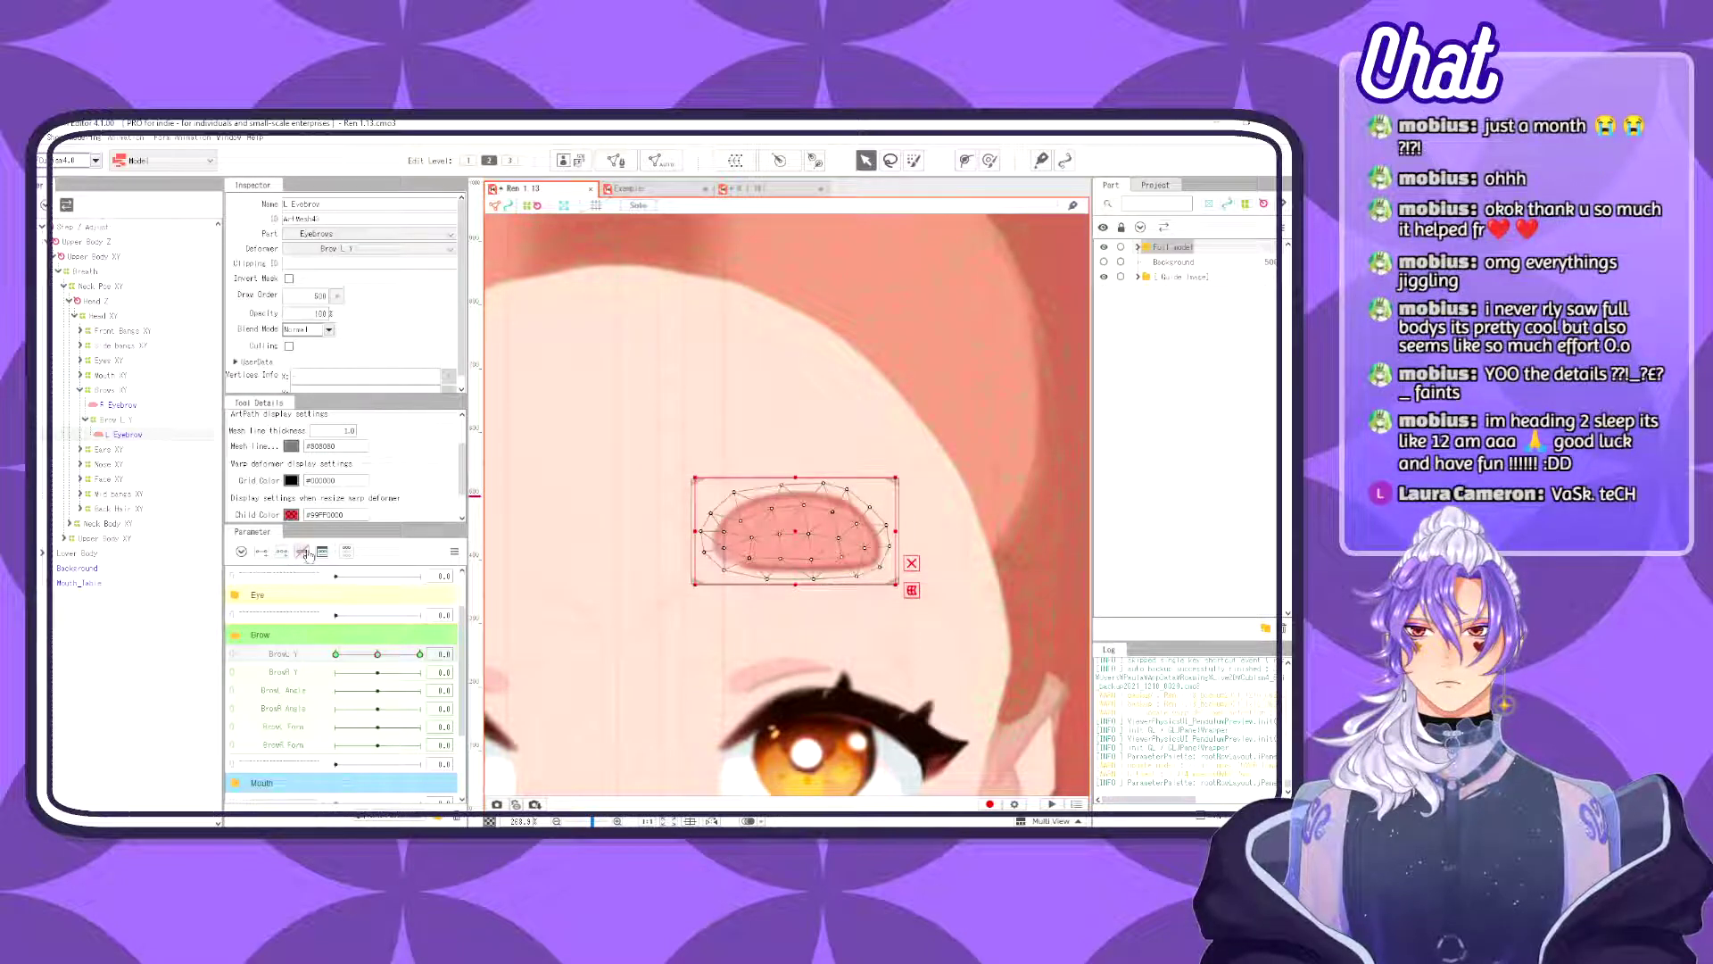
- Add three keys for BrowL Y to the Brow L Y deformer and three keys for BrowL Form to L Eyebrow
{"action": "left_click", "coordinate": [116, 420]}
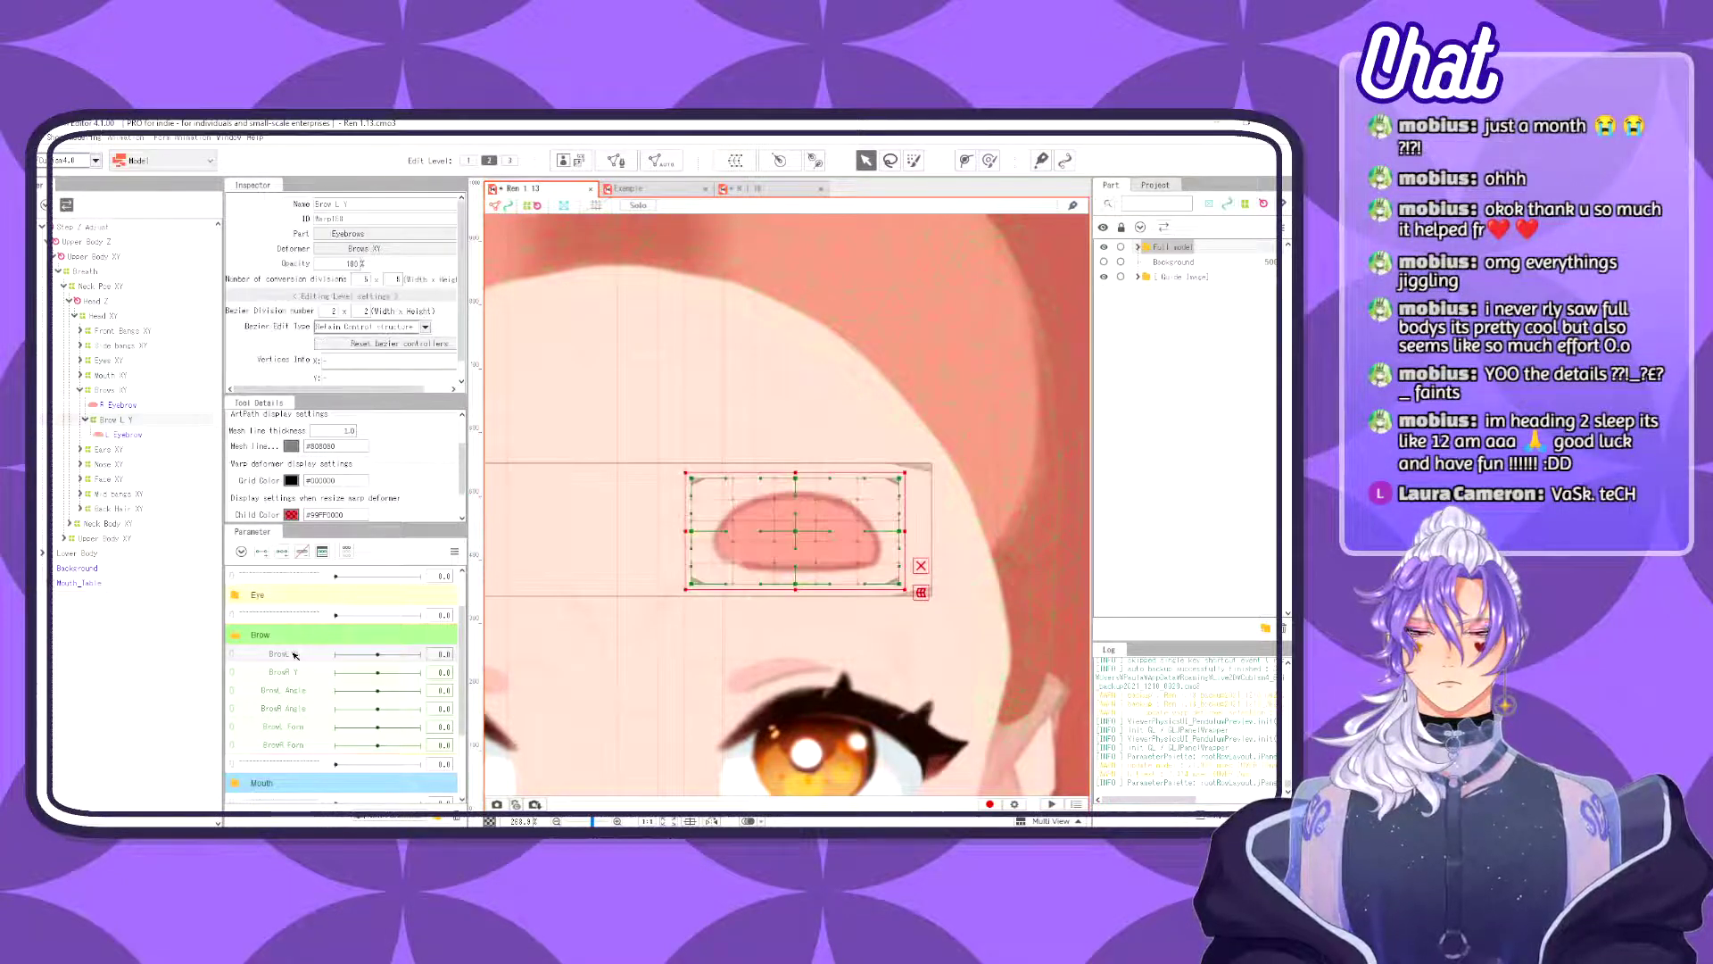
{"action": "key", "text": "ctrl+z"}
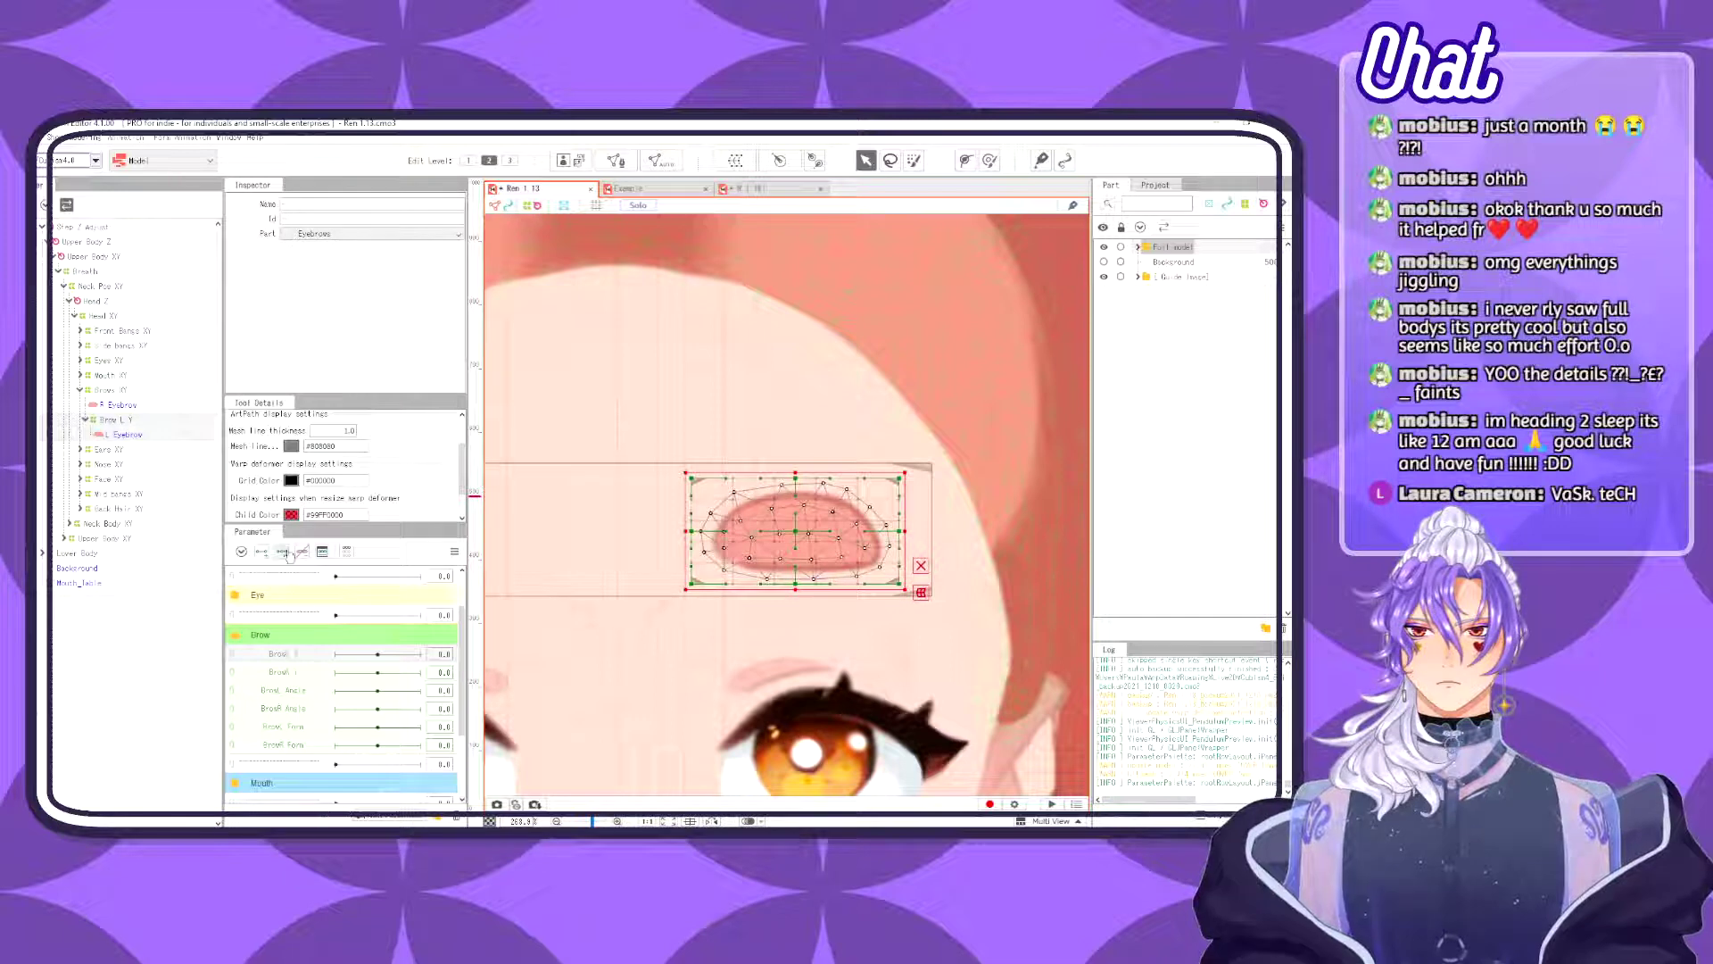
{"action": "left_click", "coordinate": [151, 441]}
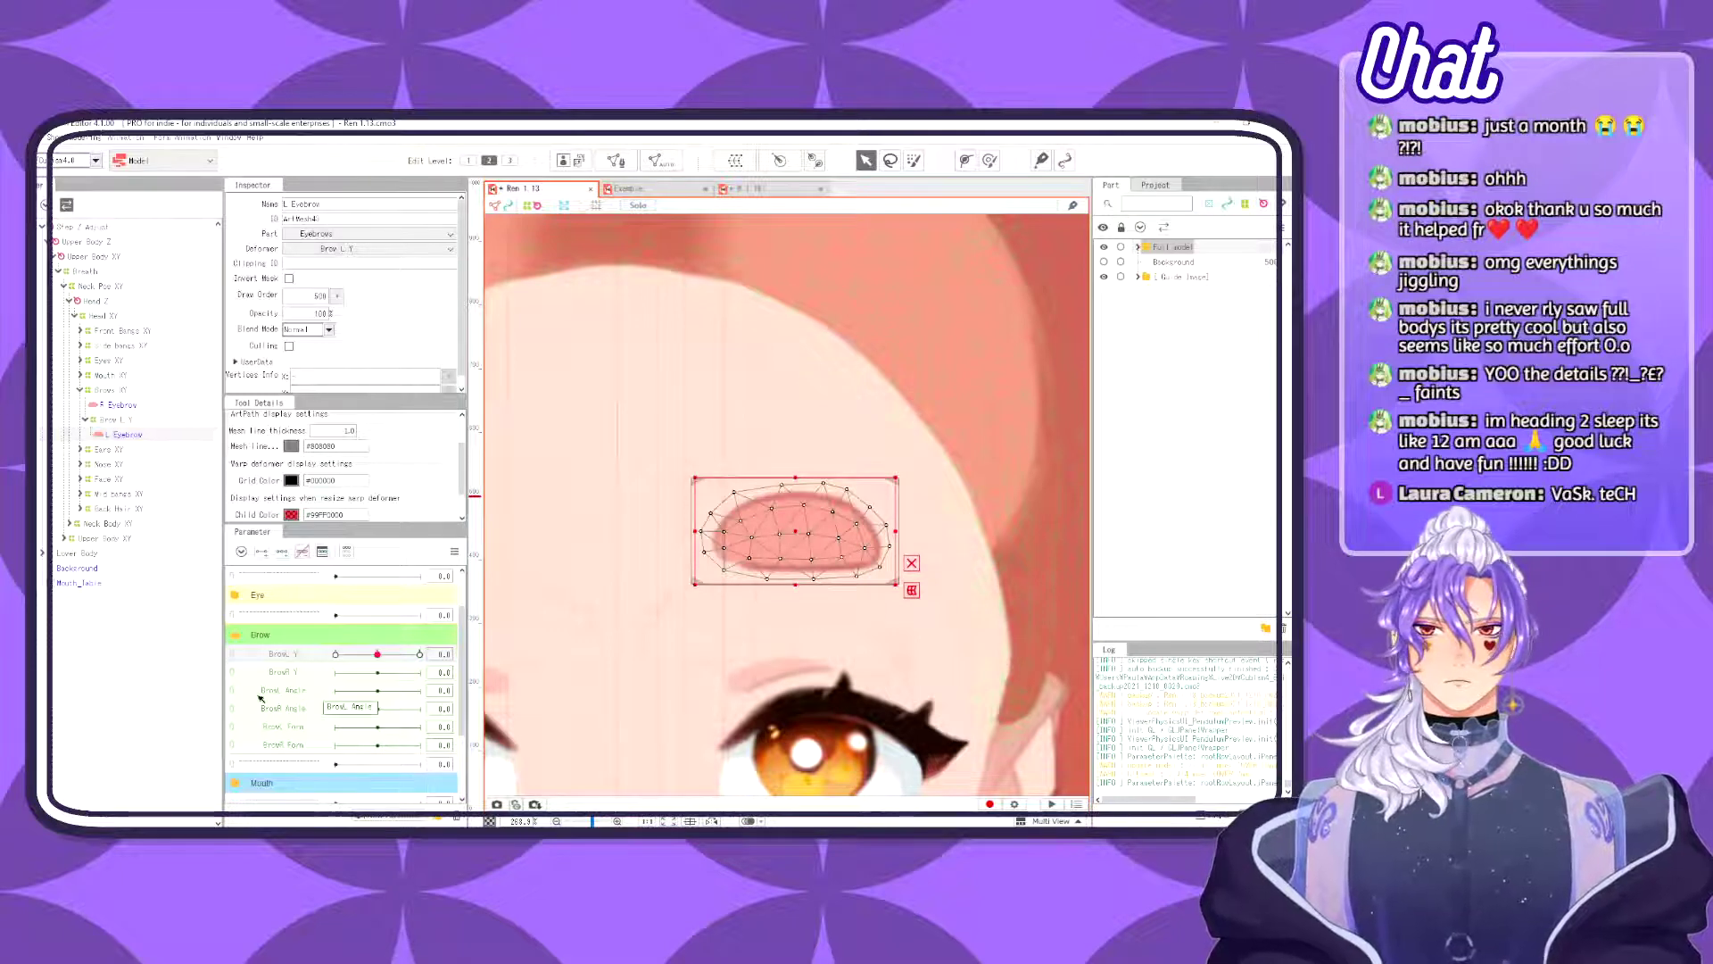
{"action": "left_click", "coordinate": [284, 553]}
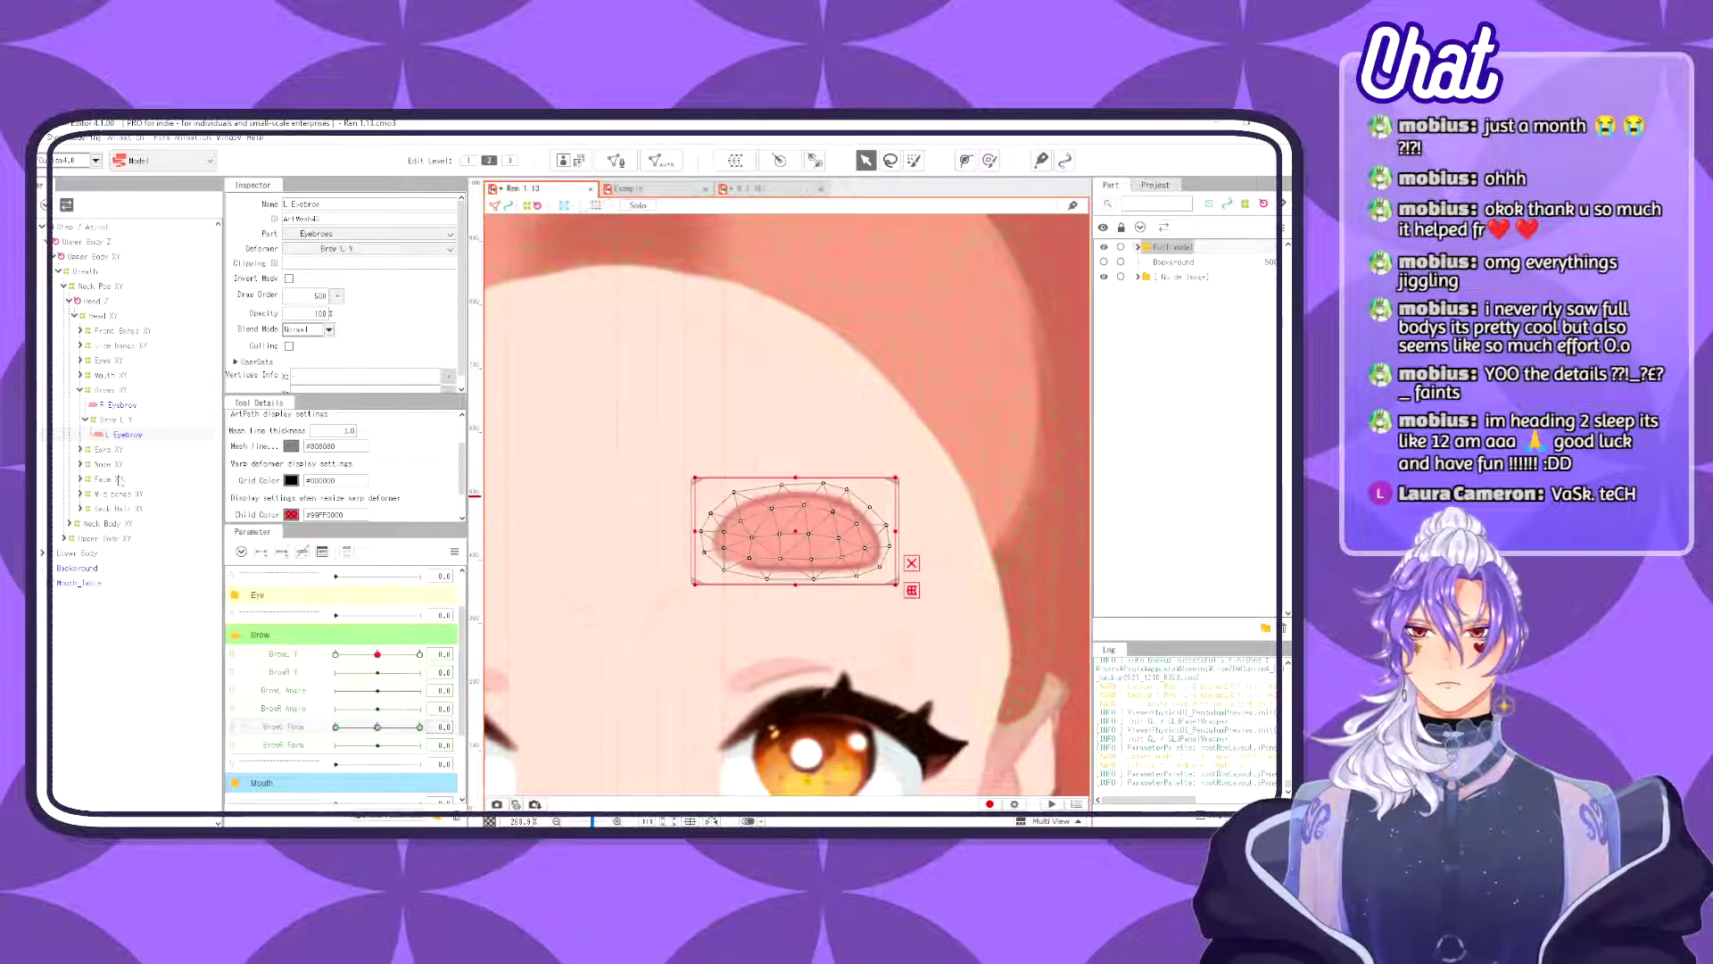
- Move the Brow L Y deformer down at BrowL Y -1.0 and up at 1.0, and test the parameter's motion
{"action": "left_click", "coordinate": [119, 420]}
{"action": "left_click", "coordinate": [305, 653]}
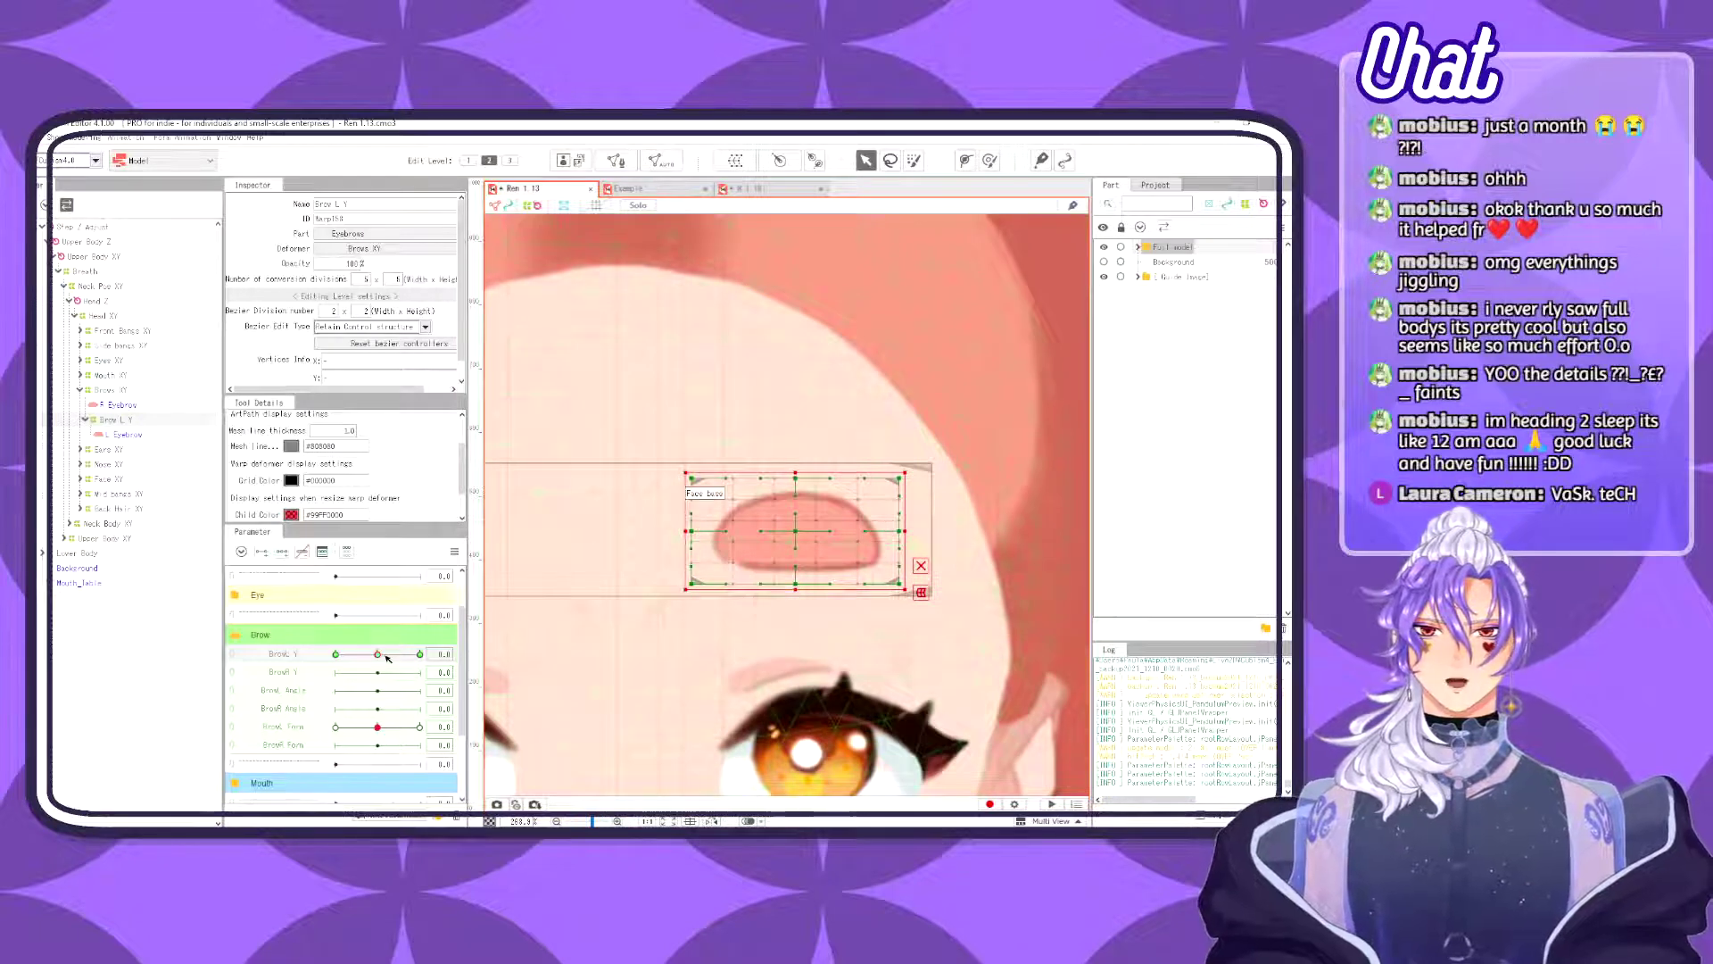
{"action": "left_click_drag", "start_coordinate": [379, 654], "coordinate": [419, 654]}
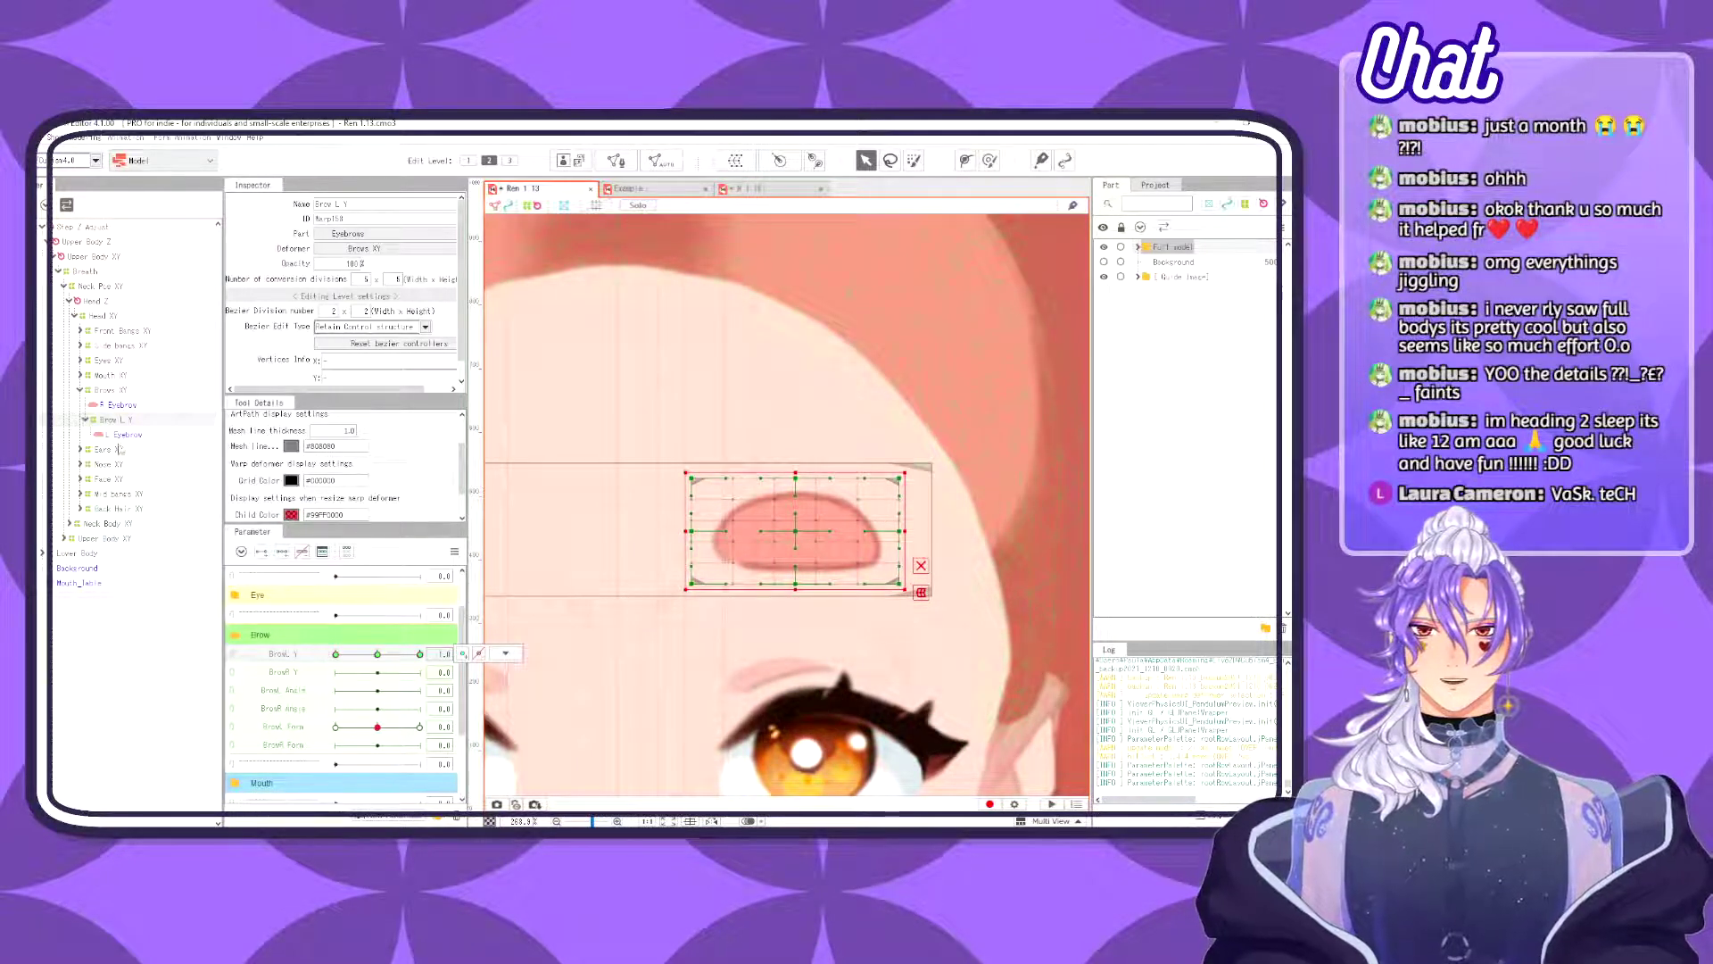
{"action": "left_click_drag", "start_coordinate": [795, 526], "coordinate": [795, 578]}
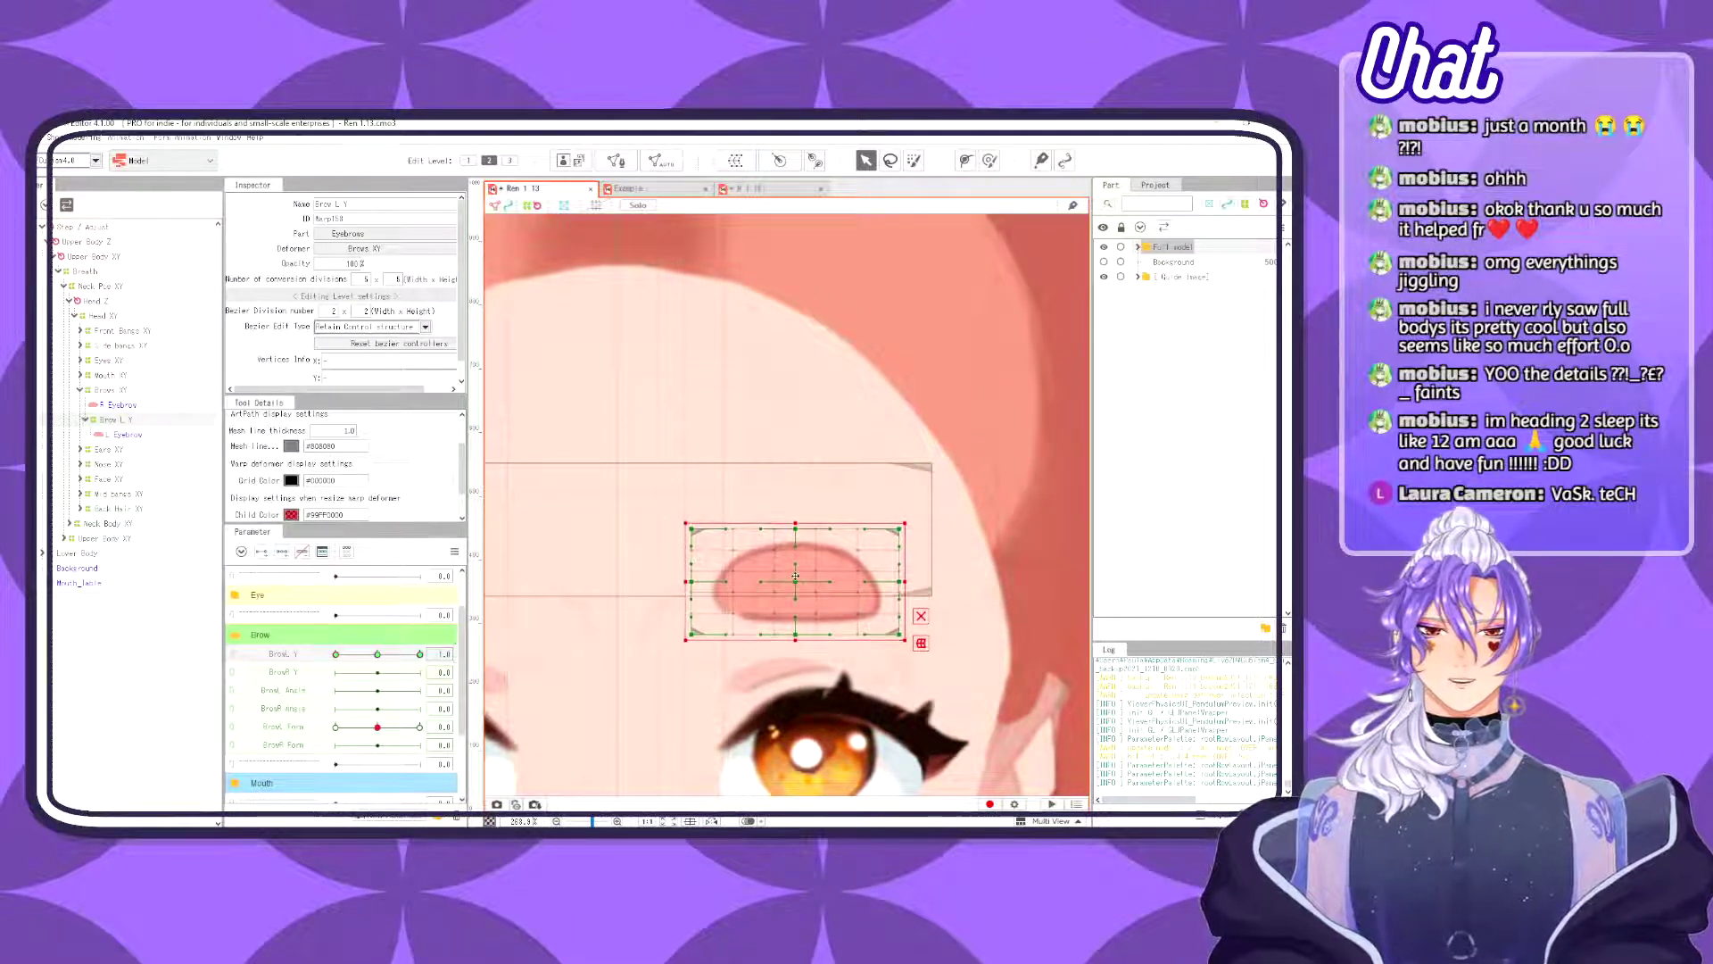
{"action": "scroll", "coordinate": [782, 649], "scroll_direction": "down", "scroll_amount": 3}
{"action": "scroll", "coordinate": [798, 653], "scroll_direction": "up", "scroll_amount": 3}
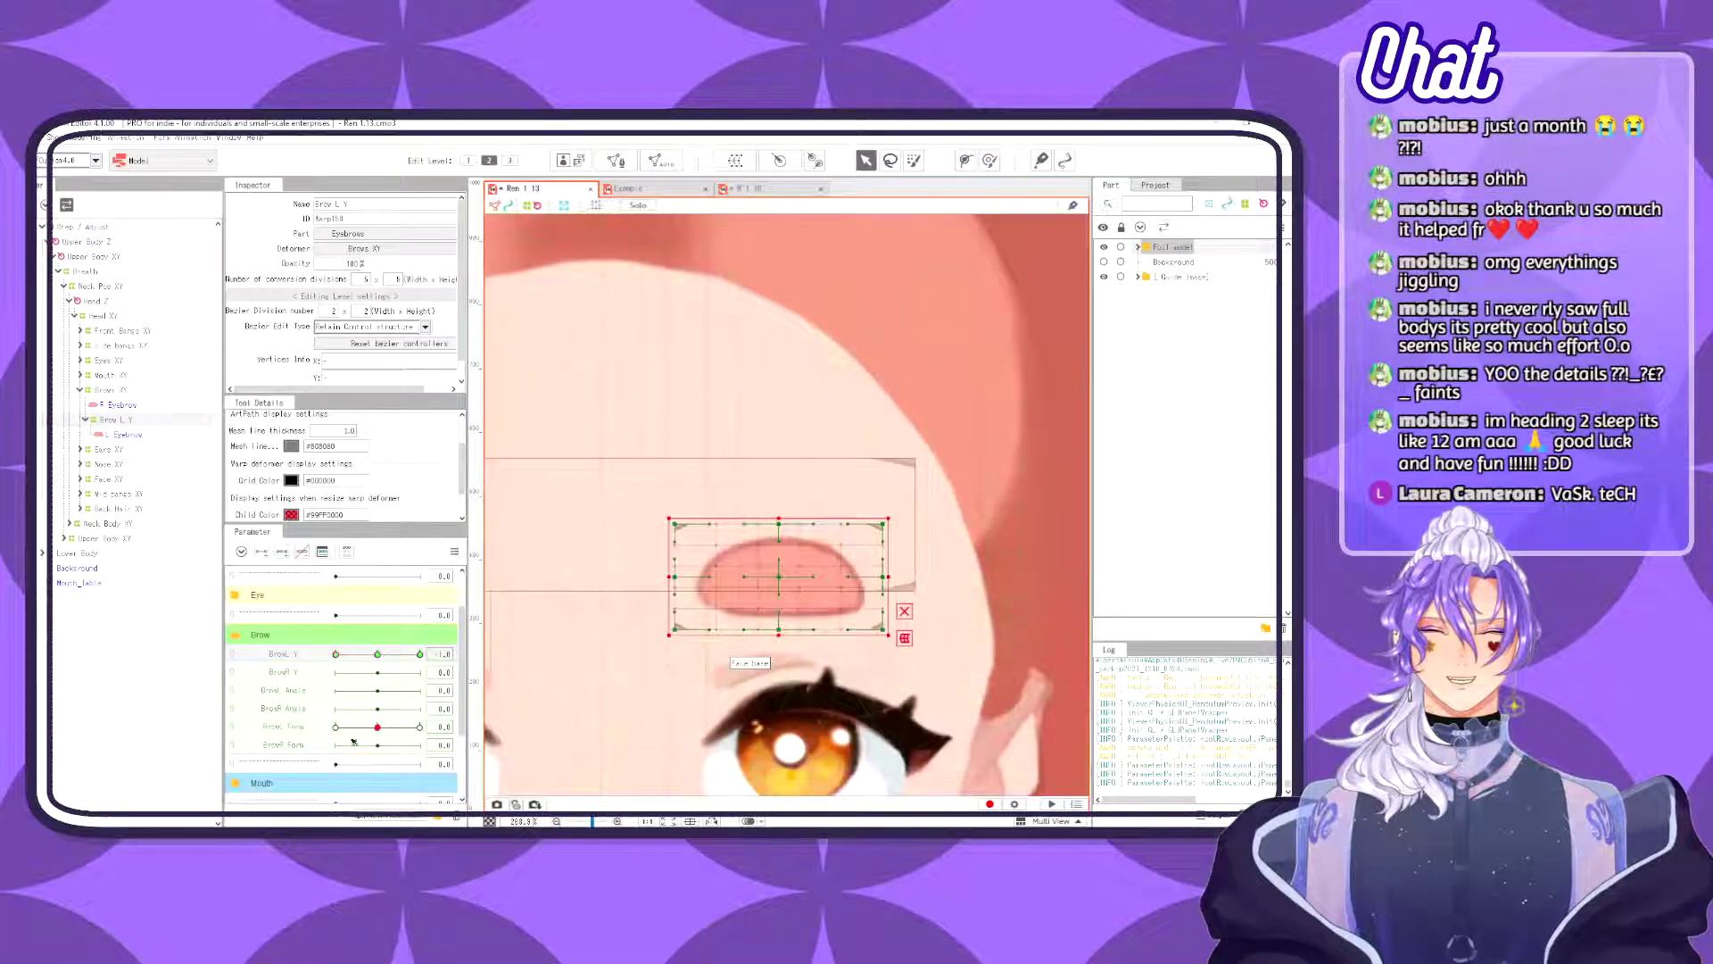
{"action": "left_click", "coordinate": [420, 656]}
{"action": "left_click_drag", "start_coordinate": [778, 521], "coordinate": [778, 483]}
{"action": "left_click_drag", "start_coordinate": [420, 654], "coordinate": [287, 662]}
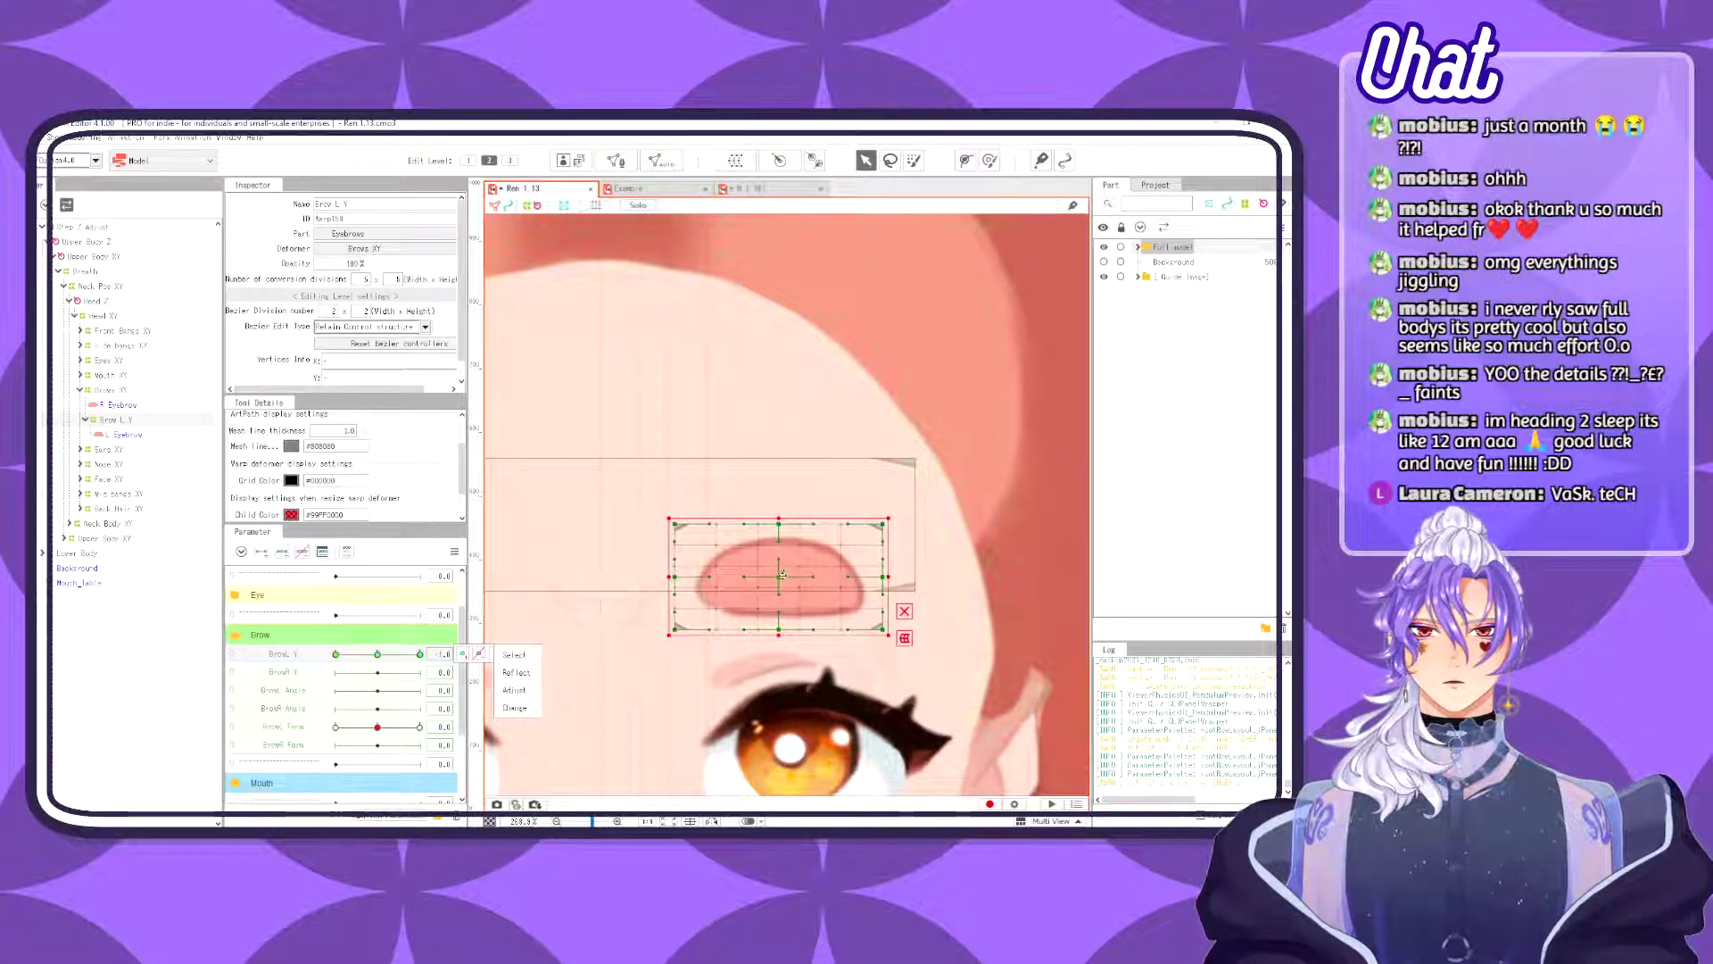
{"action": "scroll", "coordinate": [877, 578], "scroll_direction": "down", "scroll_amount": 2}
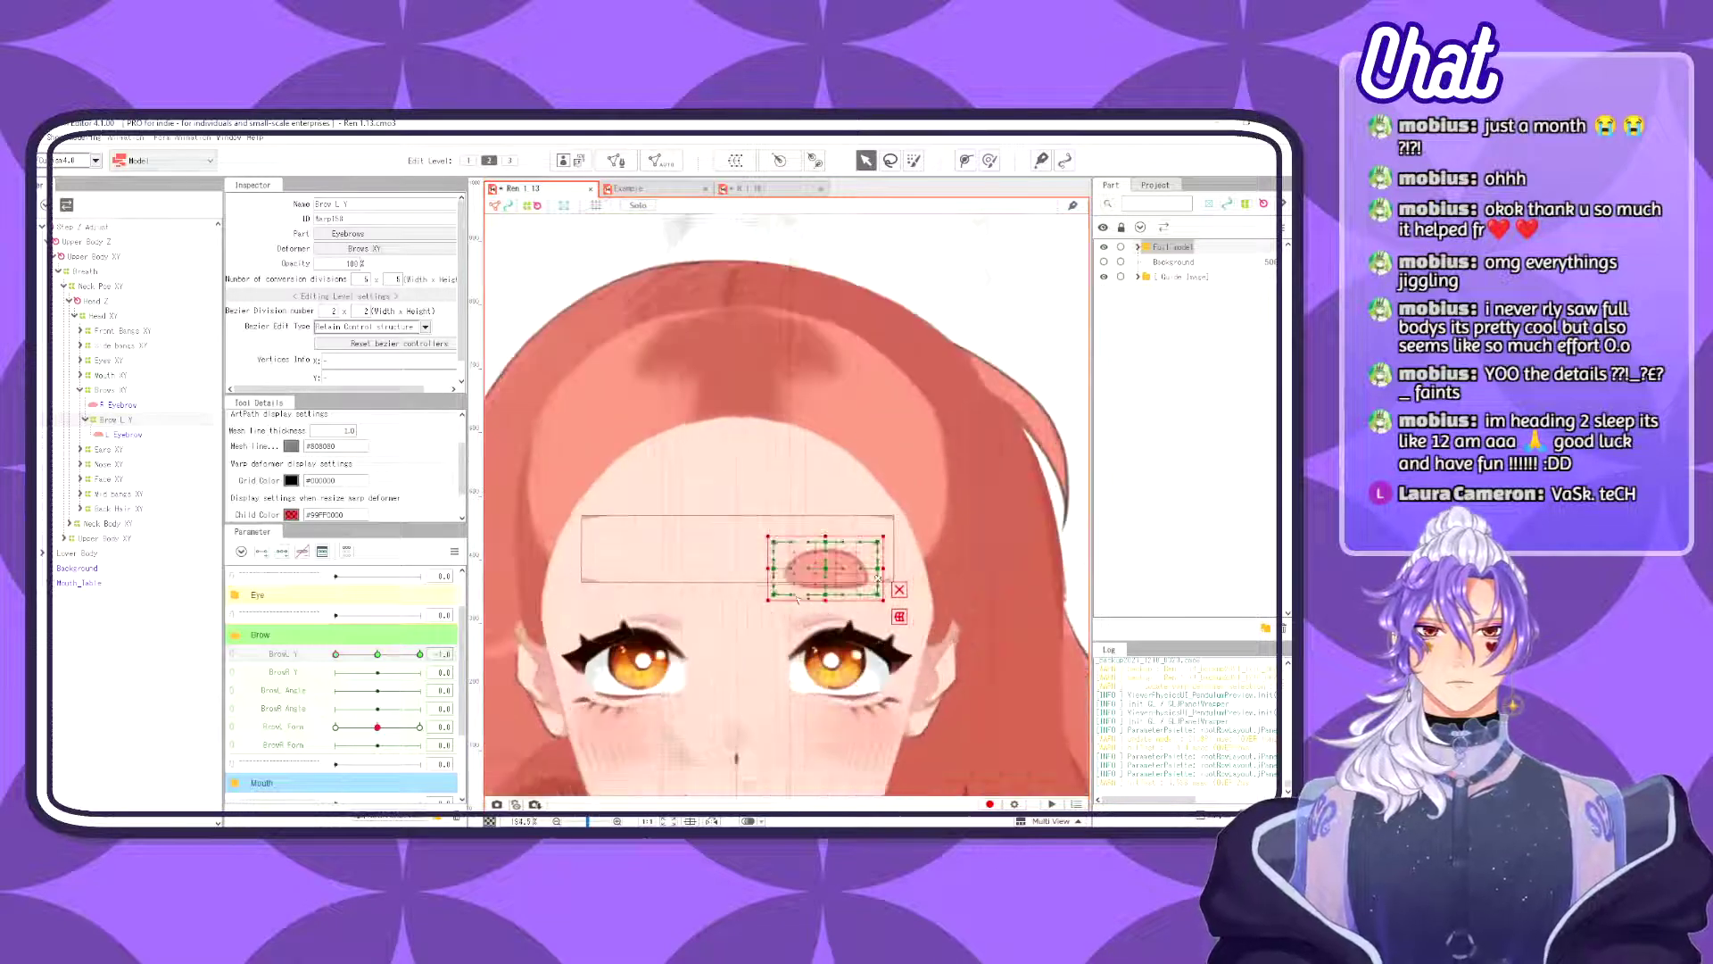
{"action": "left_click_drag", "start_coordinate": [337, 654], "coordinate": [308, 678]}
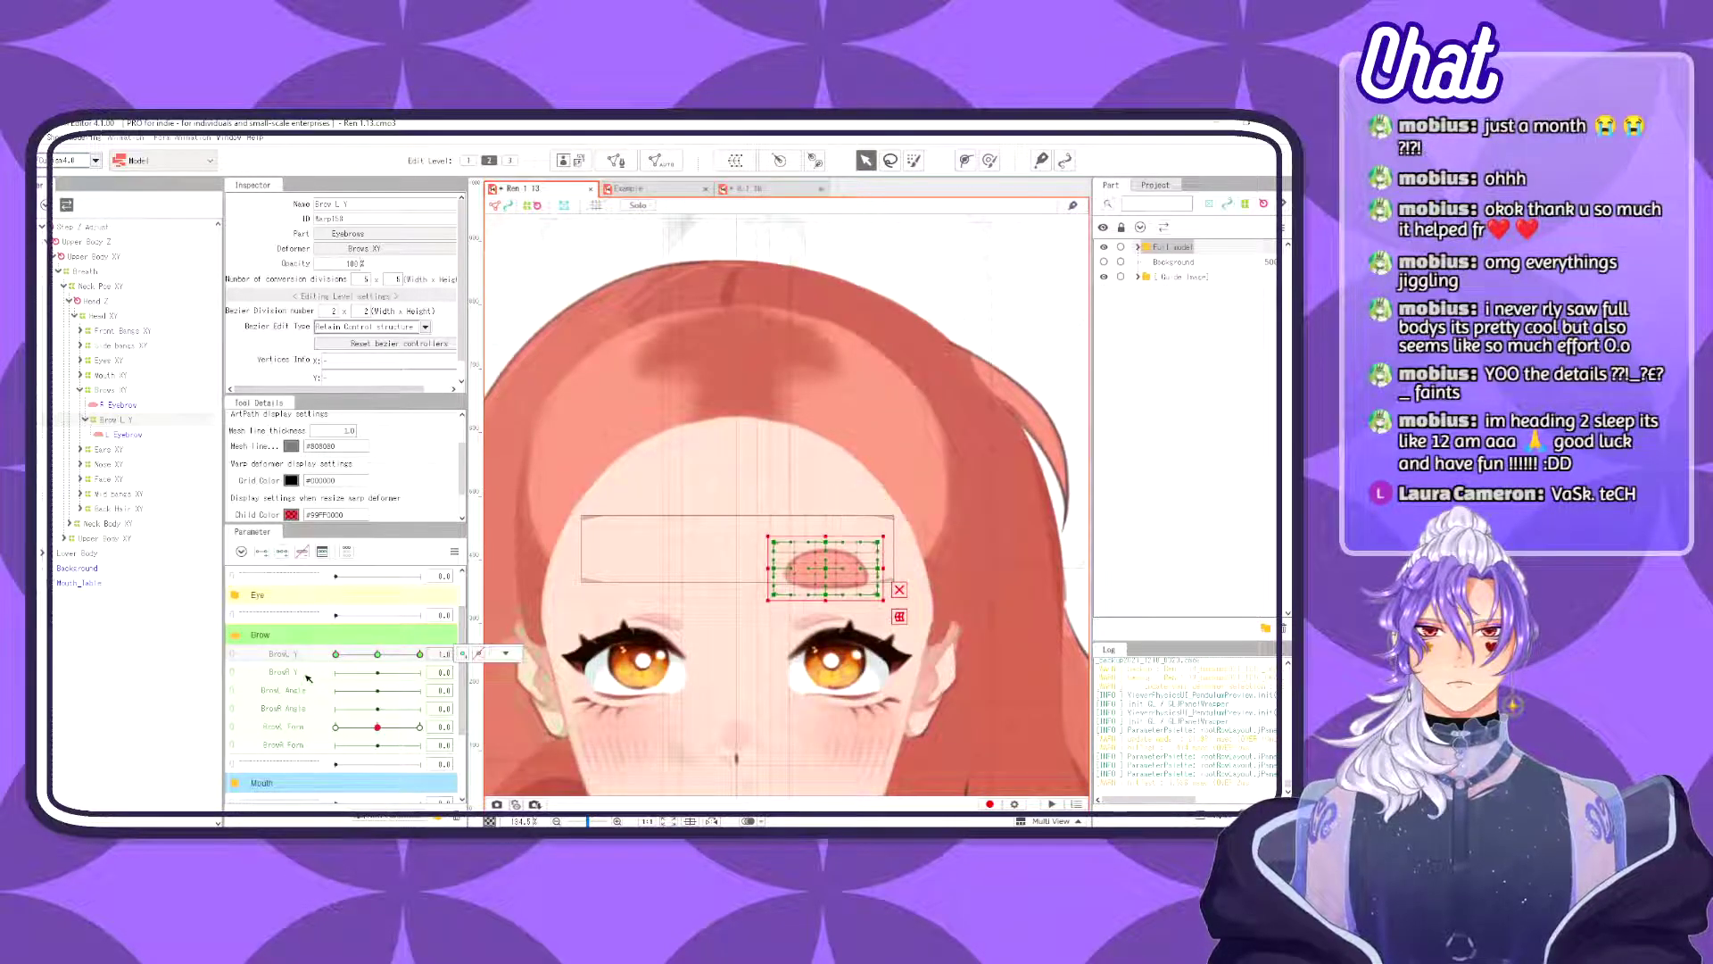
- Create a warp deformer named Brow L Z in the Eyebrows part as the parent of L Eyebrow
{"action": "left_click", "coordinate": [123, 434]}
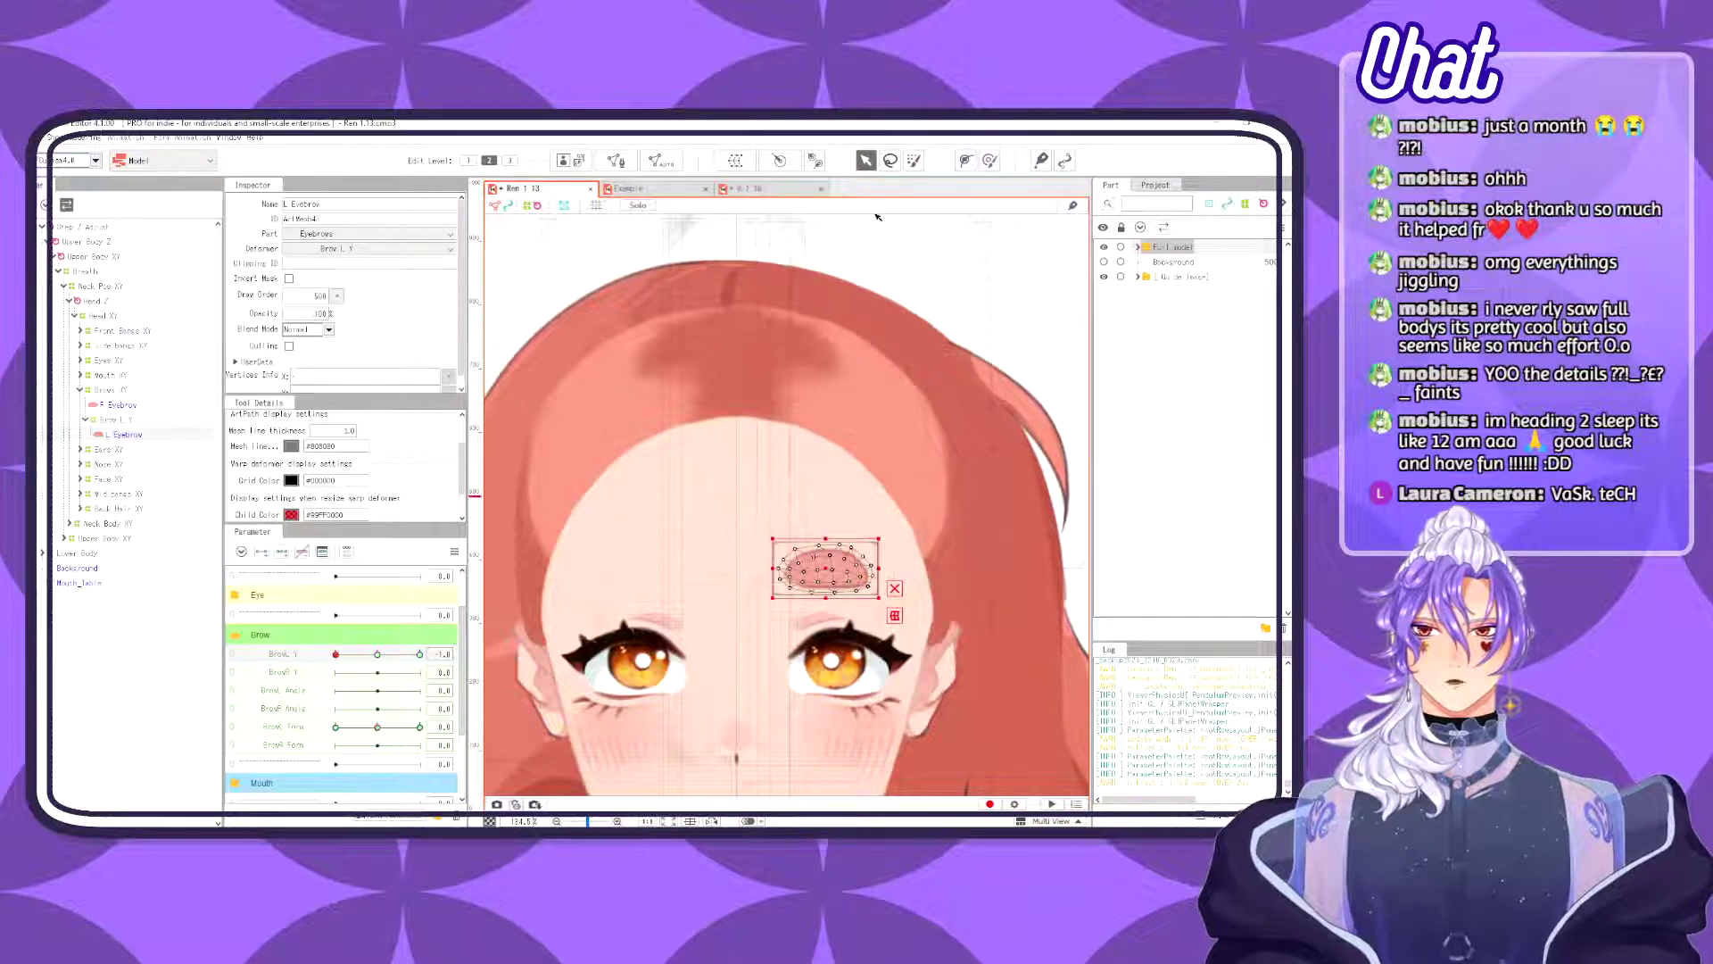
{"action": "left_click", "coordinate": [729, 166]}
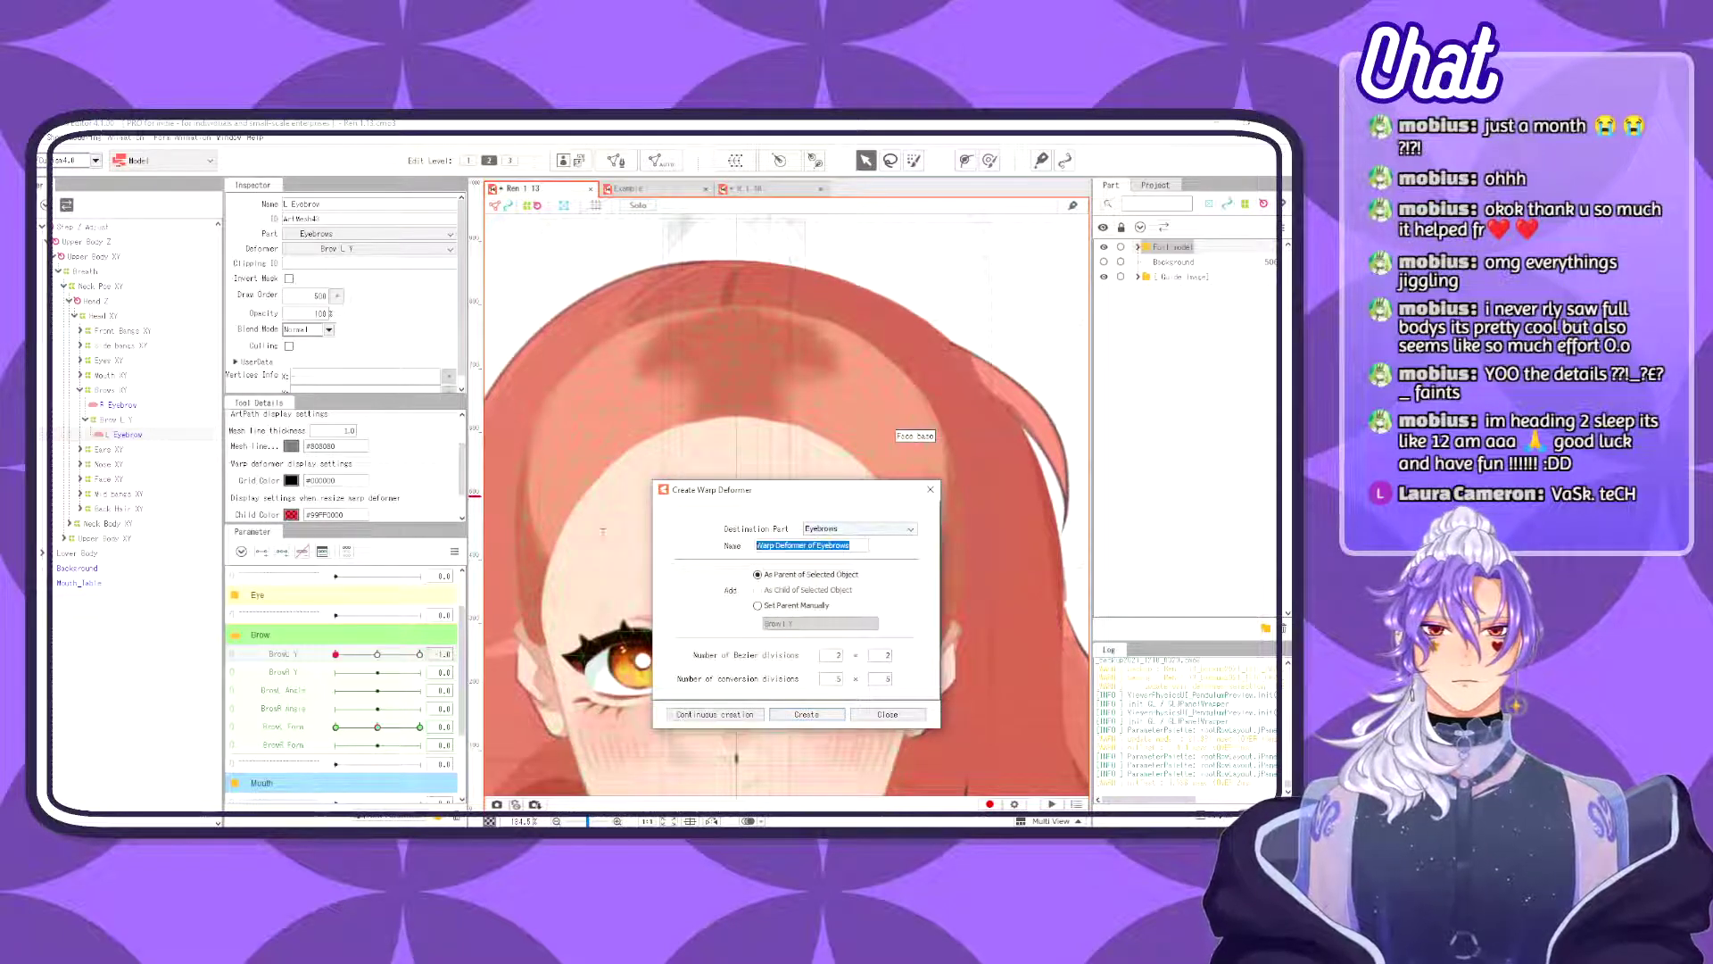
{"action": "type", "text": "Brow "}
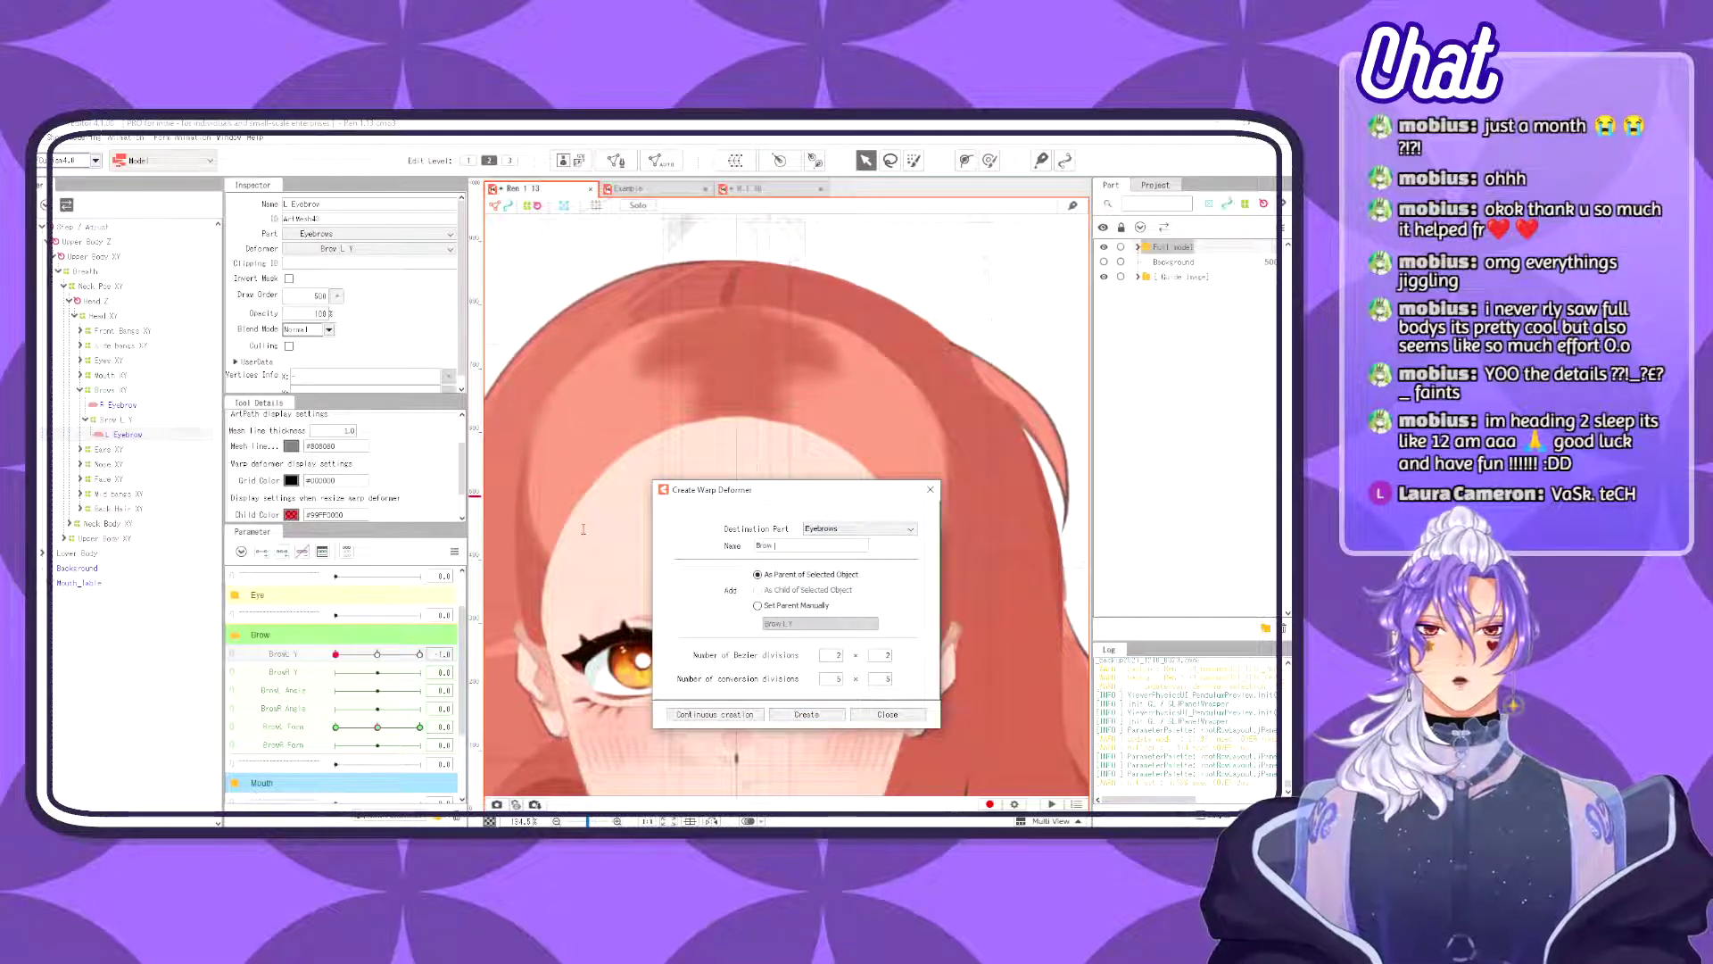
{"action": "type", "text": "L Z"}
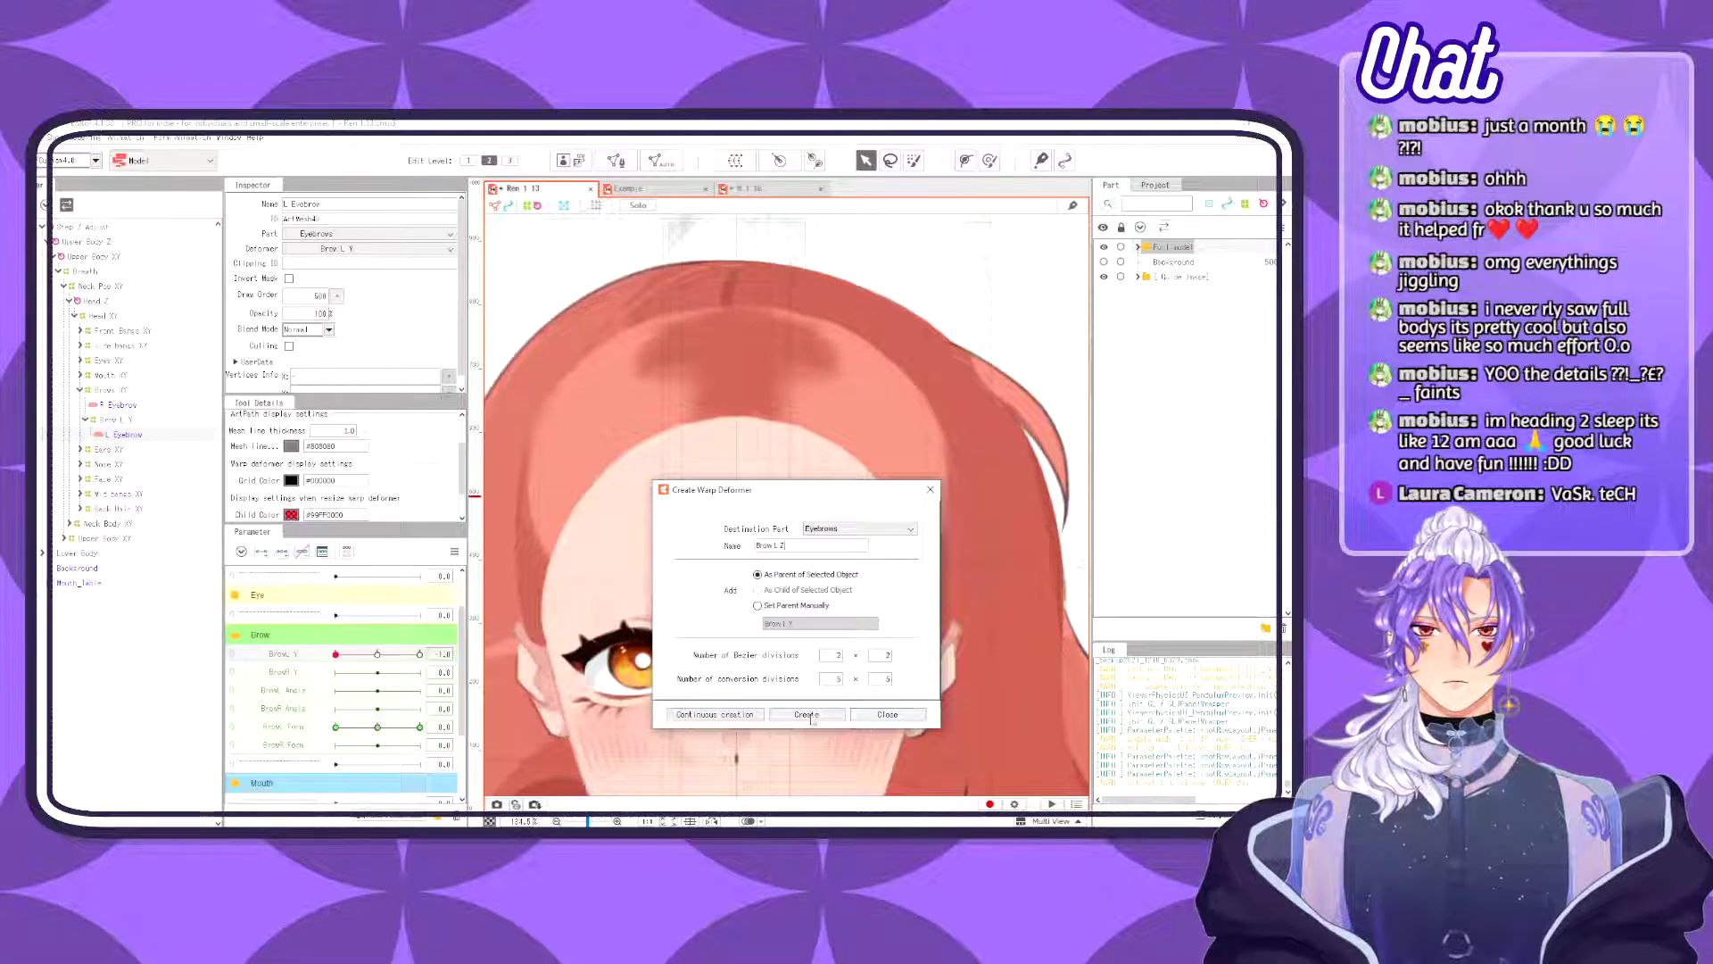
{"action": "left_click", "coordinate": [807, 714]}
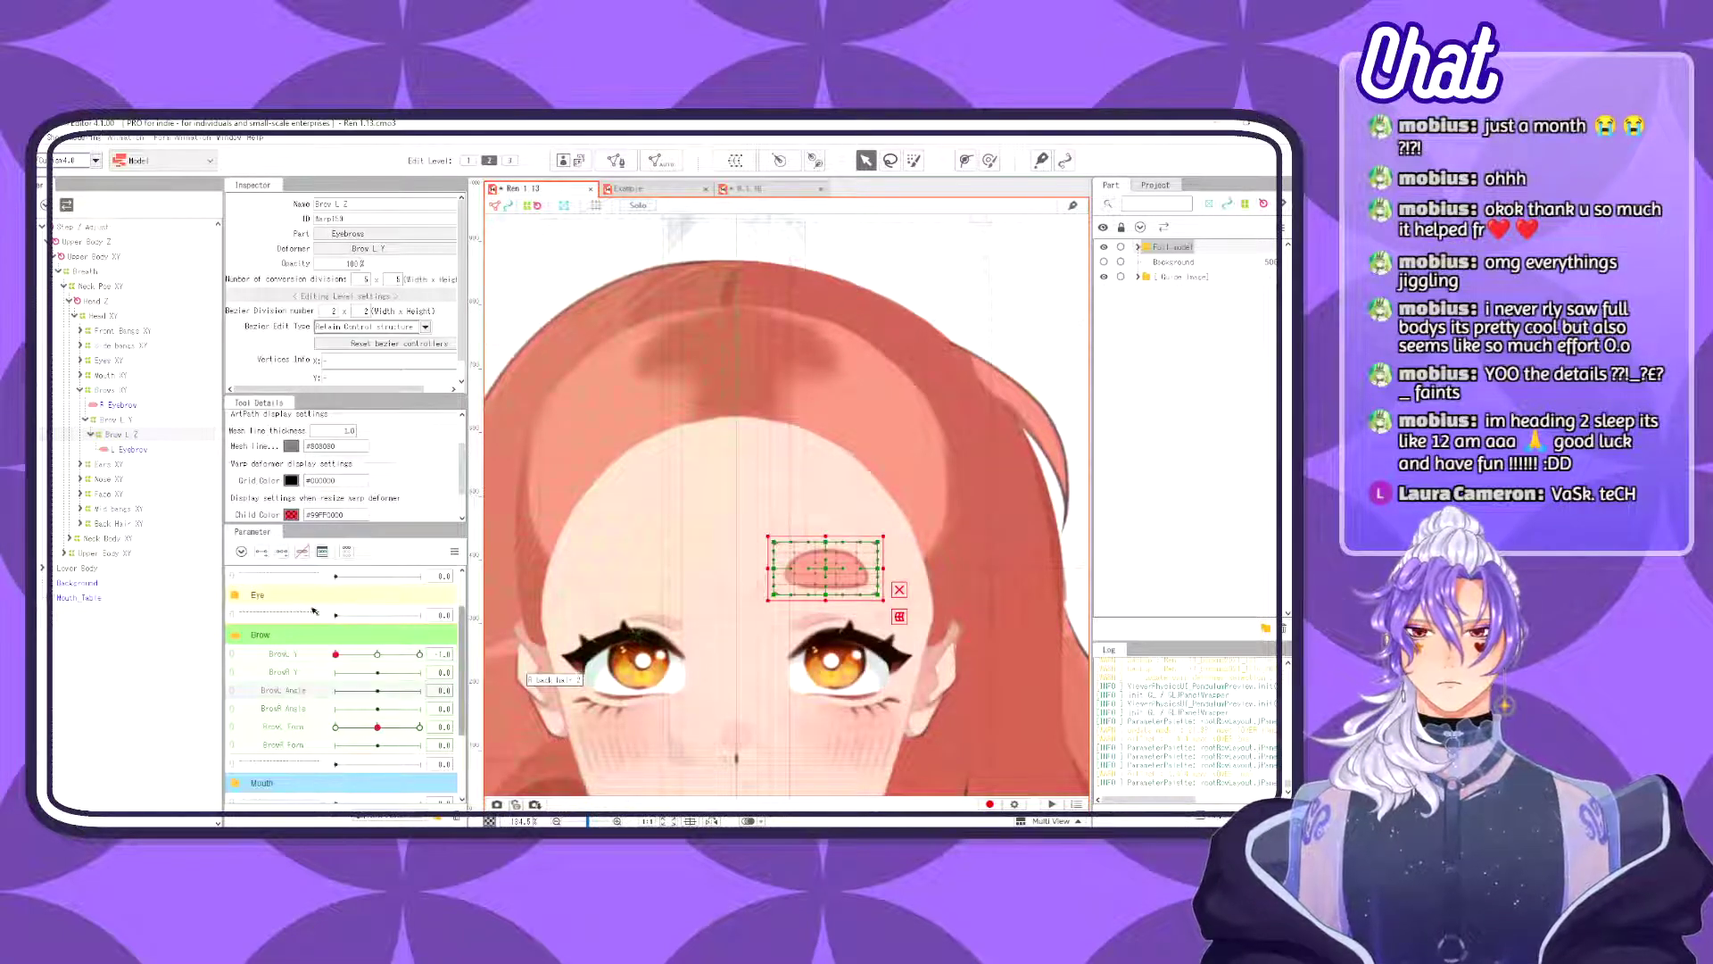
- Add three keys for BrowL Angle to the Brow L Z deformer and rotate the deformer at the -1.0 key
{"action": "left_click", "coordinate": [281, 550]}
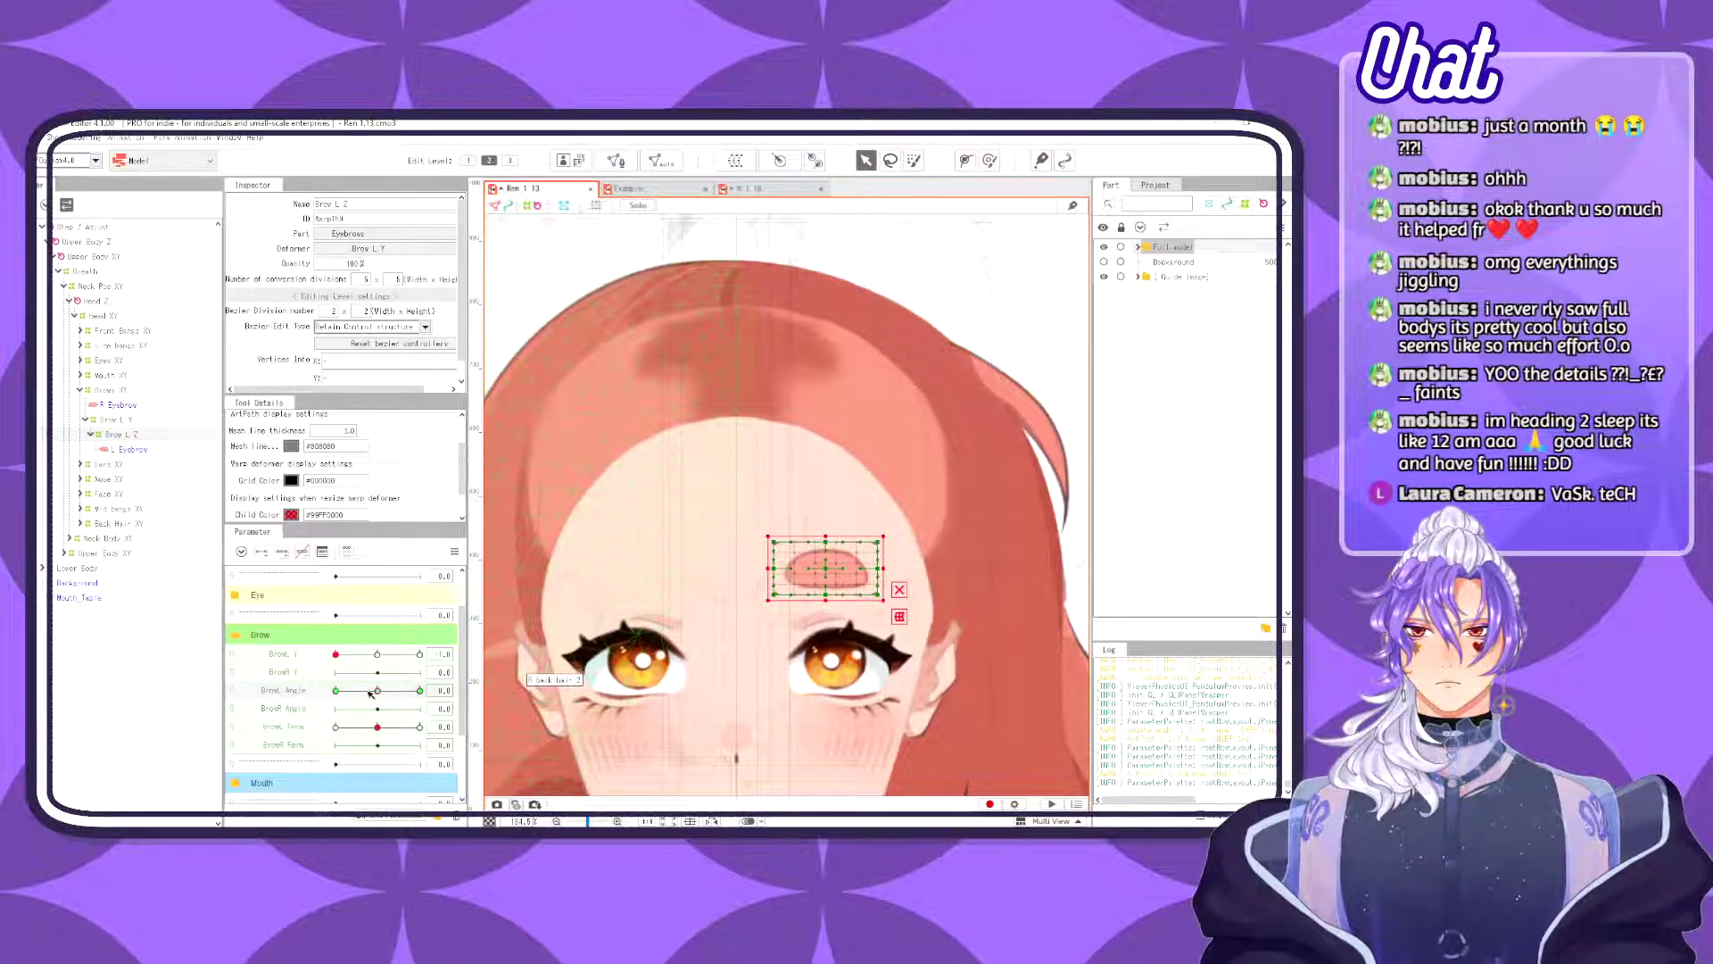
{"action": "left_click_drag", "start_coordinate": [371, 694], "coordinate": [279, 691]}
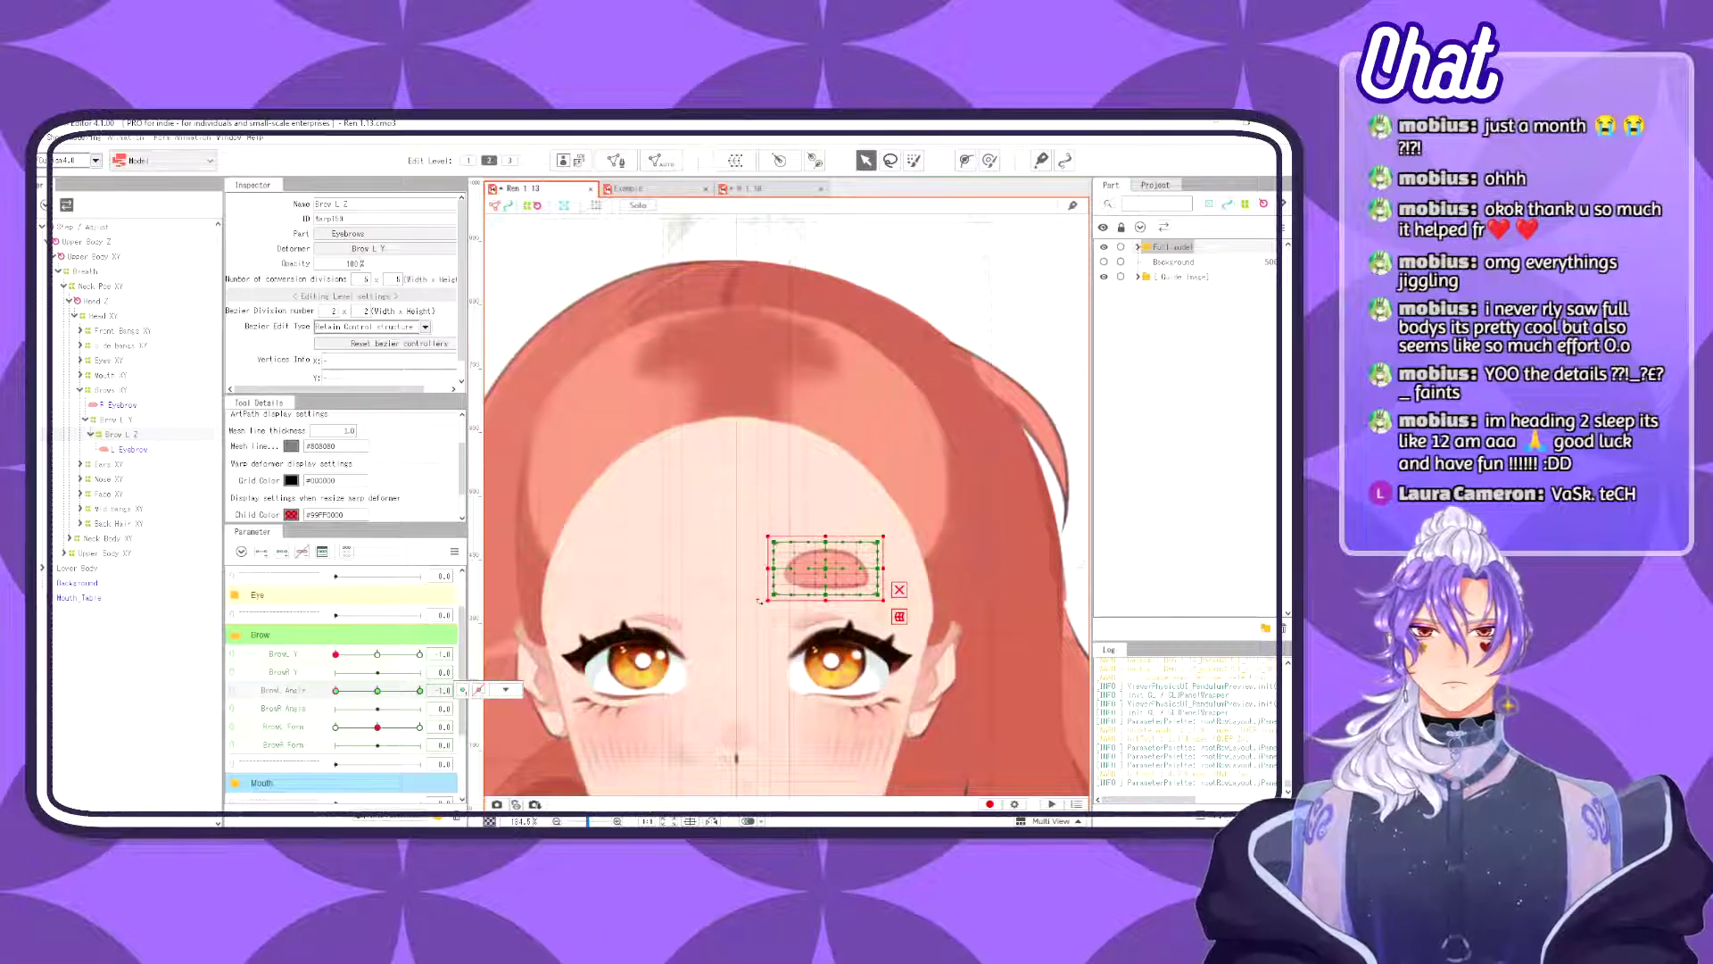
{"action": "mouse_move", "coordinate": [759, 600]}
{"action": "left_mouse_down"}
{"action": "mouse_move", "coordinate": [775, 618]}
{"action": "mouse_move", "coordinate": [758, 573]}
{"action": "left_mouse_up"}
- Set BrowL Angle to 1.0 and tilt the Brow L Z deformer moderately, with the brow's inner end up and outer end down
{"action": "left_click", "coordinate": [419, 690]}
{"action": "key", "text": "ctrl+z"}
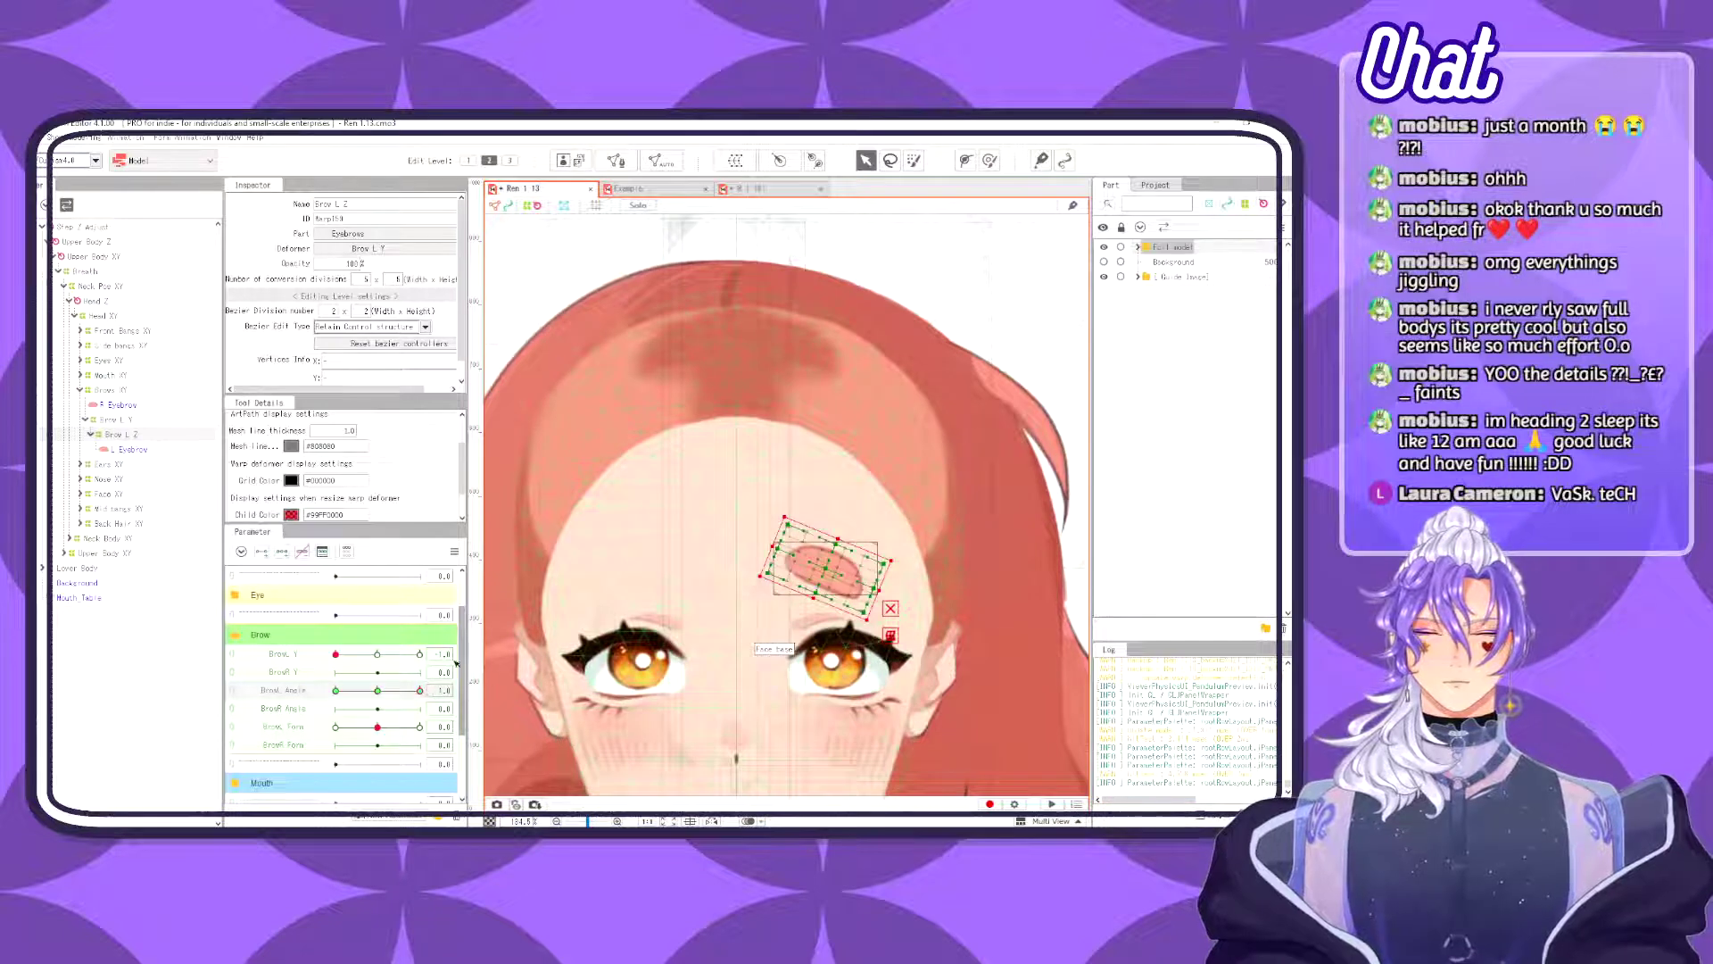
{"action": "scroll", "coordinate": [863, 487], "scroll_direction": "up", "scroll_amount": 2}
{"action": "scroll", "coordinate": [719, 592], "scroll_direction": "up", "scroll_amount": 2}
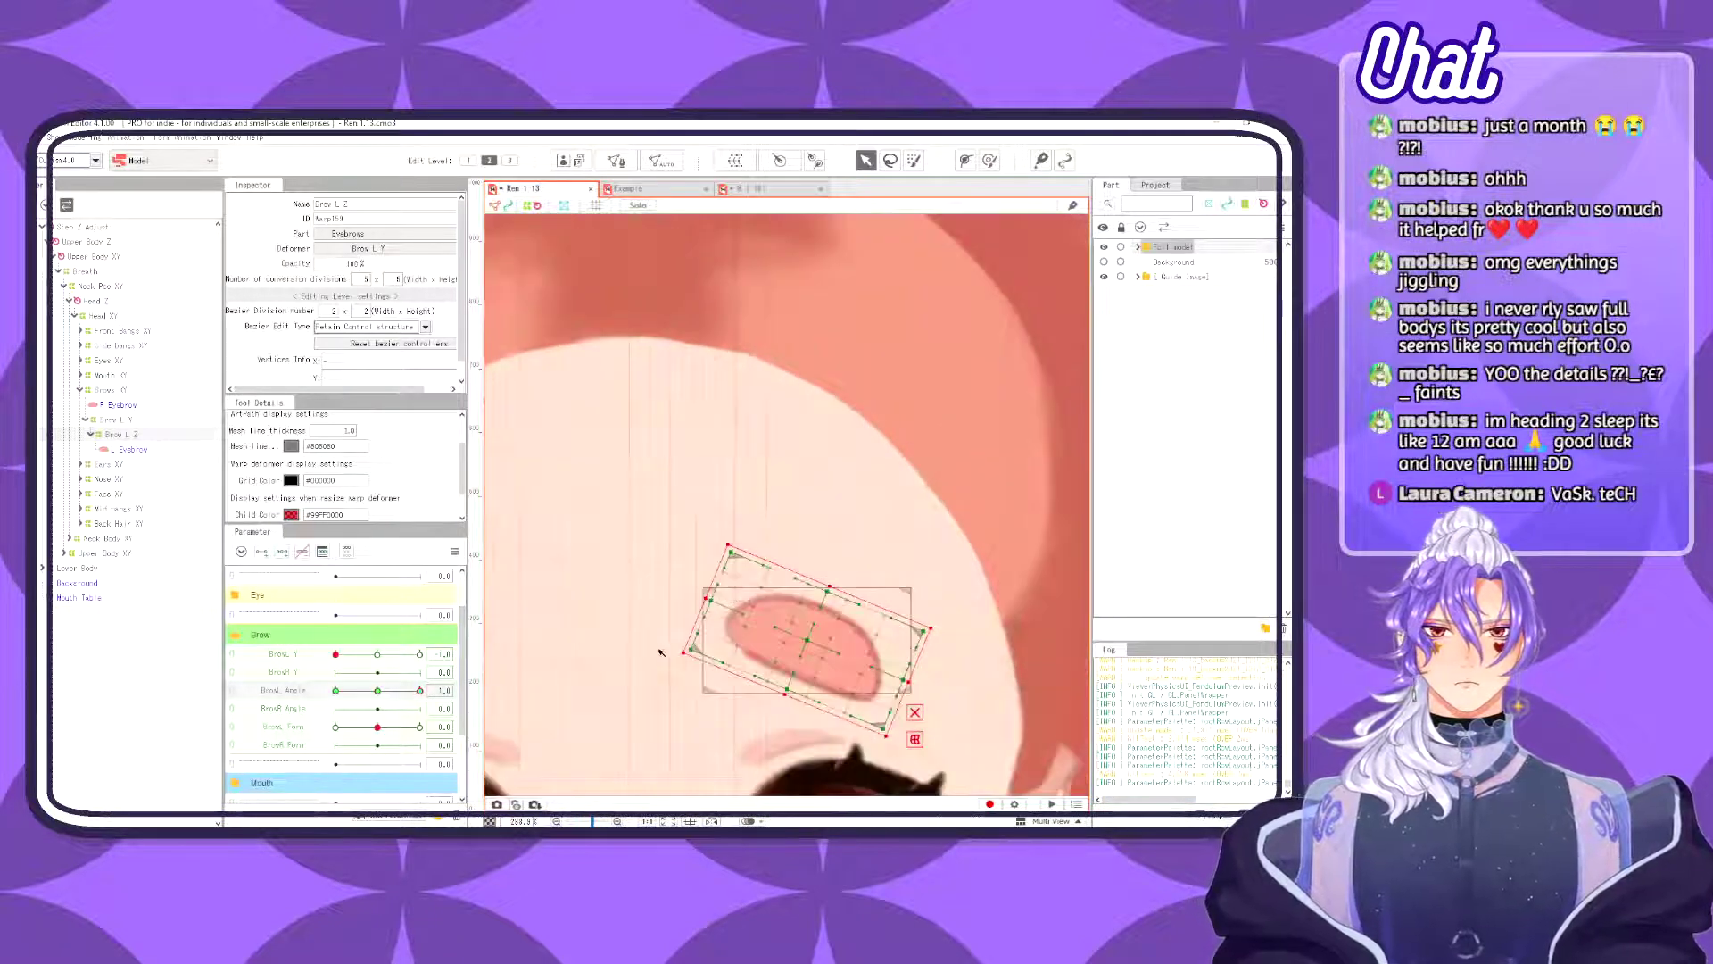
{"action": "left_click_drag", "start_coordinate": [673, 667], "coordinate": [678, 679]}
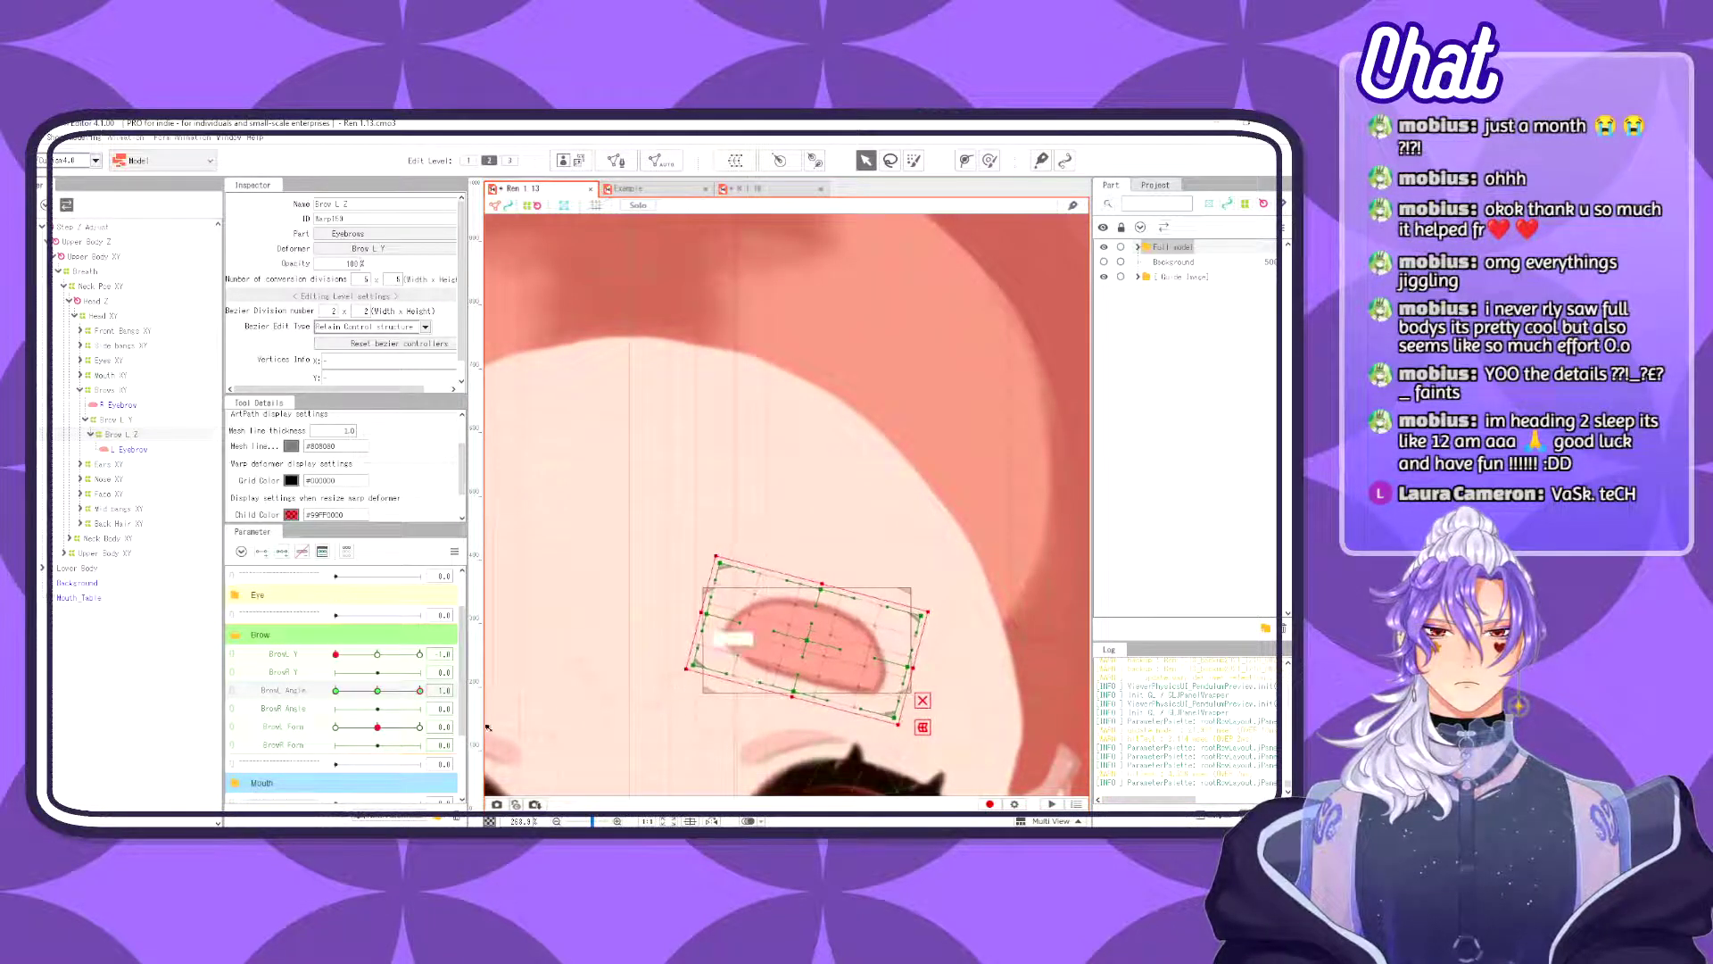
- Compare the Brow L Z tilt at both ends of BrowL Angle, and return BrowL Angle and BrowL Y to 0
{"action": "left_click", "coordinate": [335, 691]}
{"action": "left_click_drag", "start_coordinate": [335, 691], "coordinate": [231, 642]}
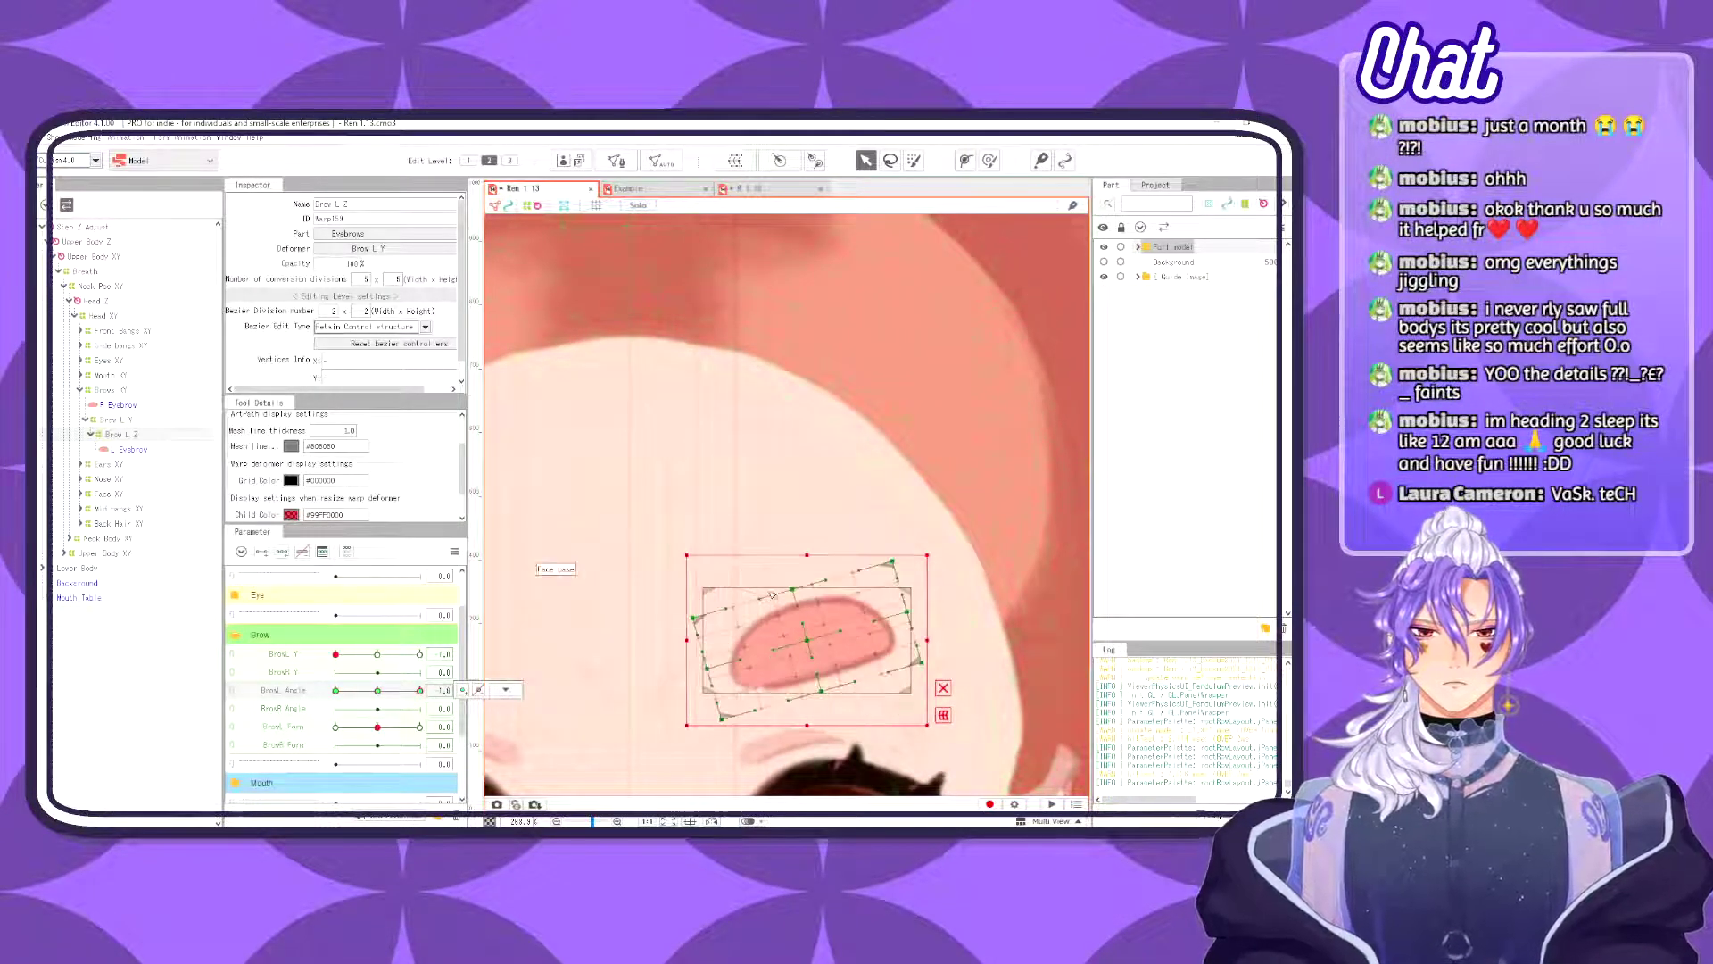
{"action": "scroll", "coordinate": [773, 593], "scroll_direction": "down", "scroll_amount": 3}
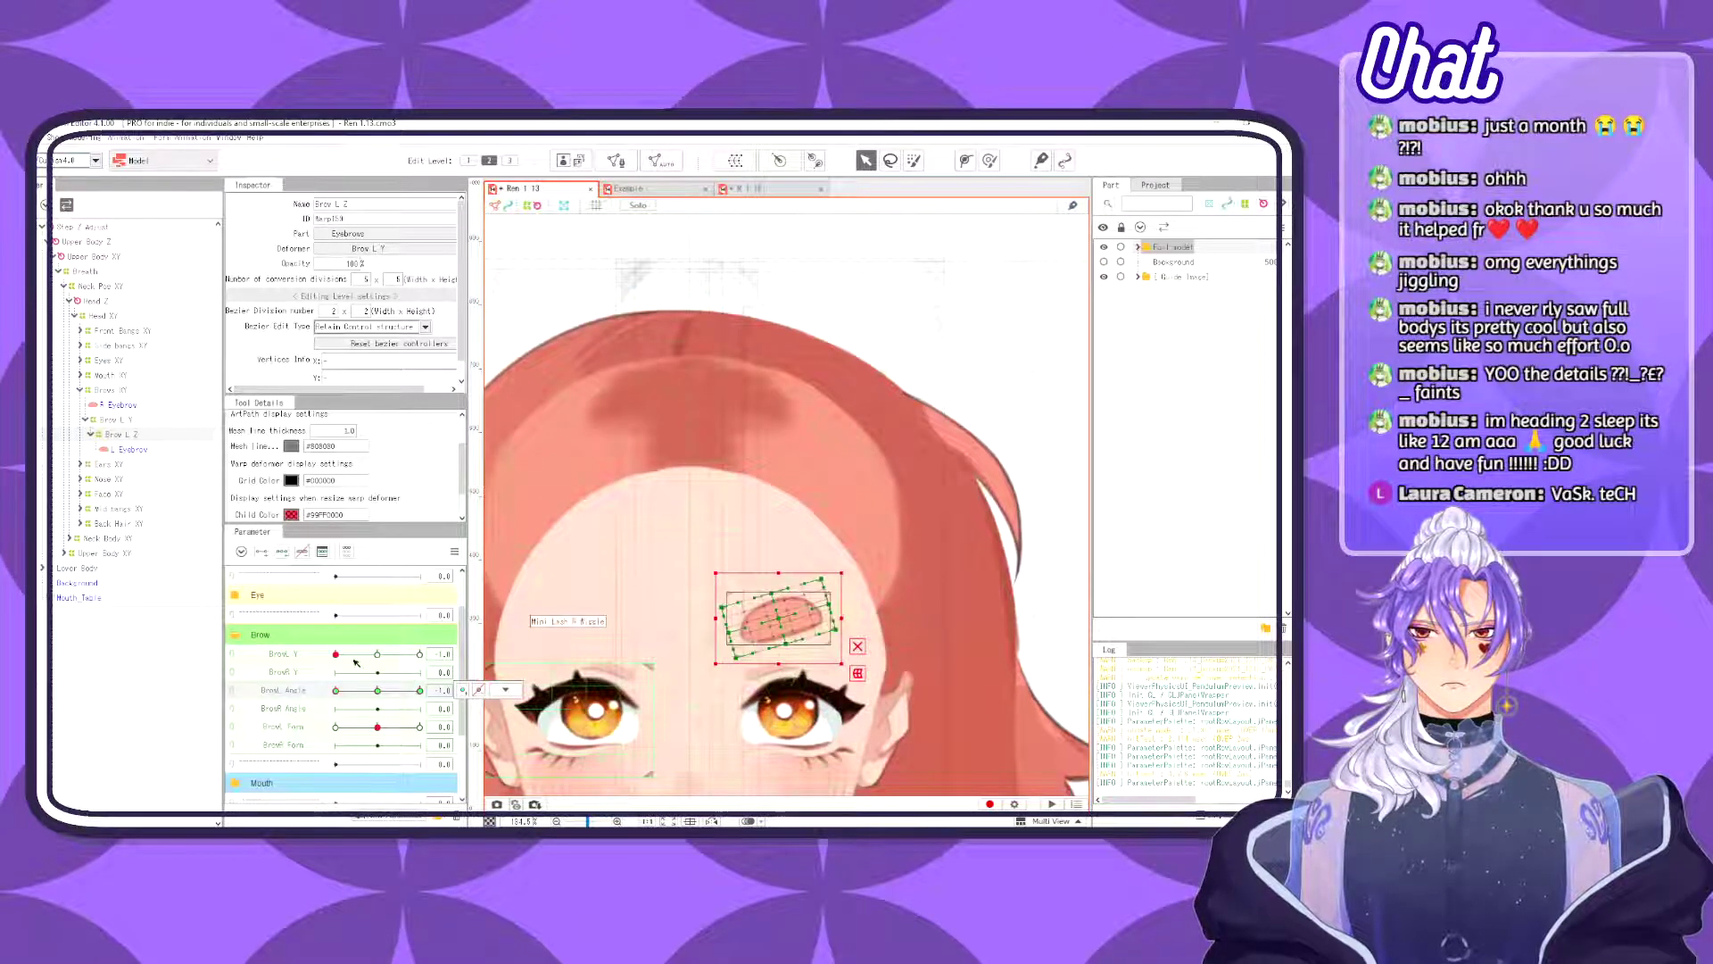
{"action": "left_click", "coordinate": [380, 654]}
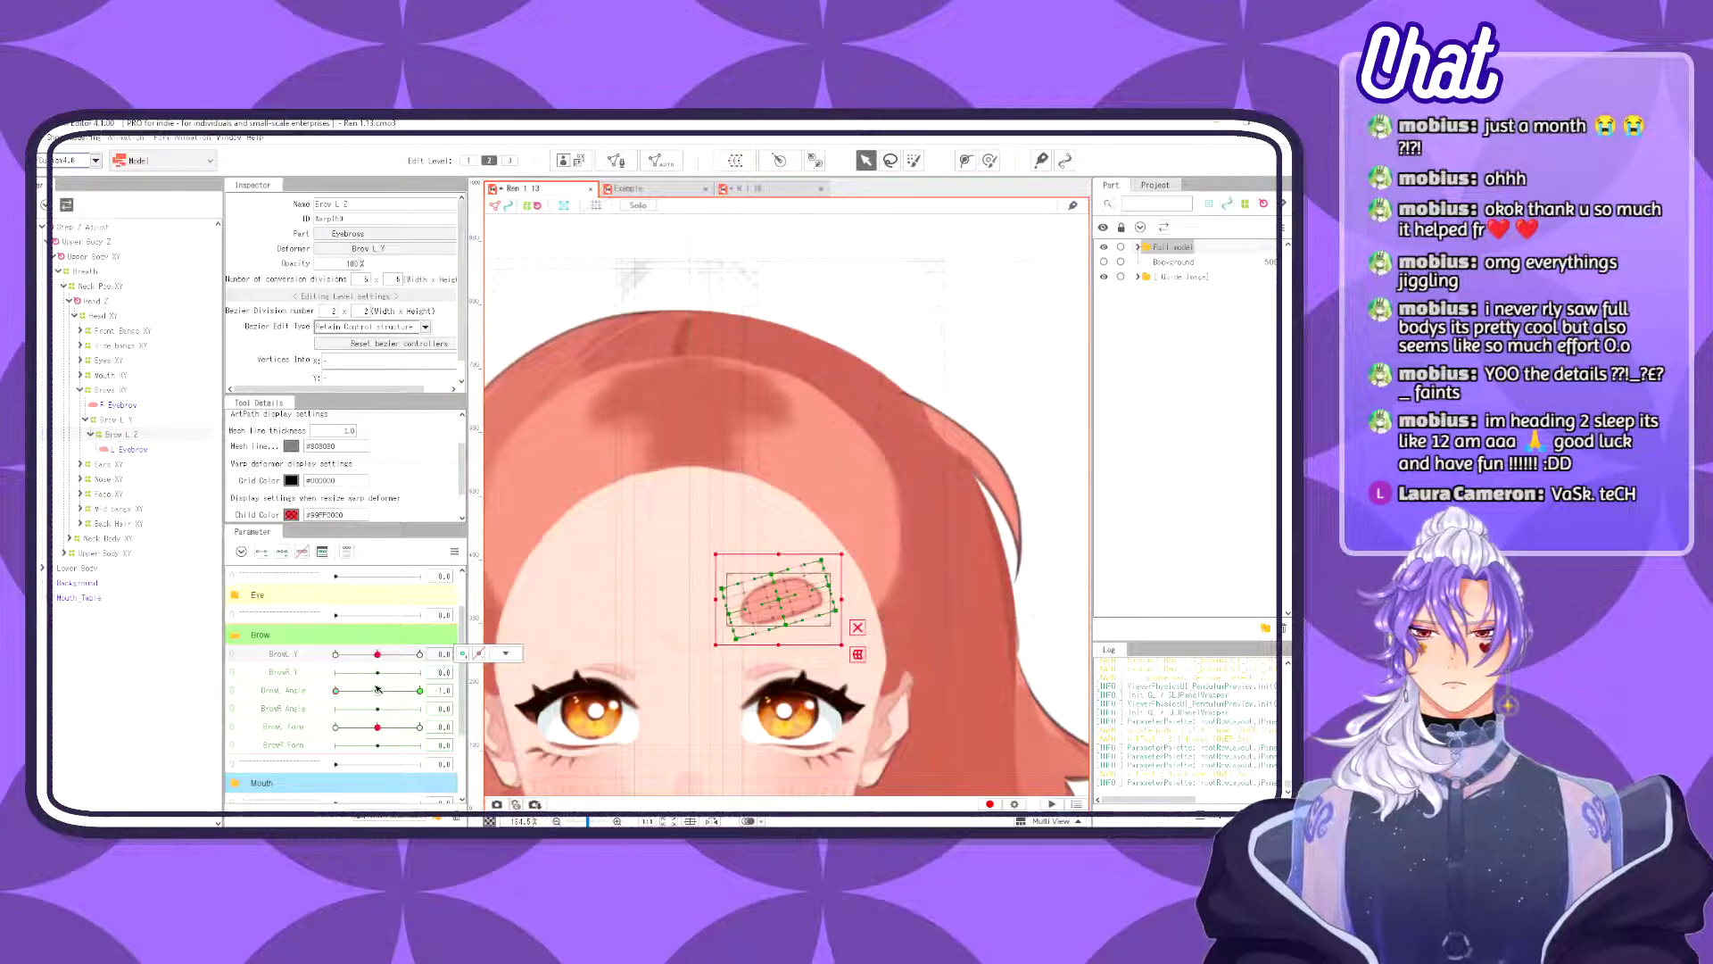
{"action": "key", "text": "ctrl+z"}
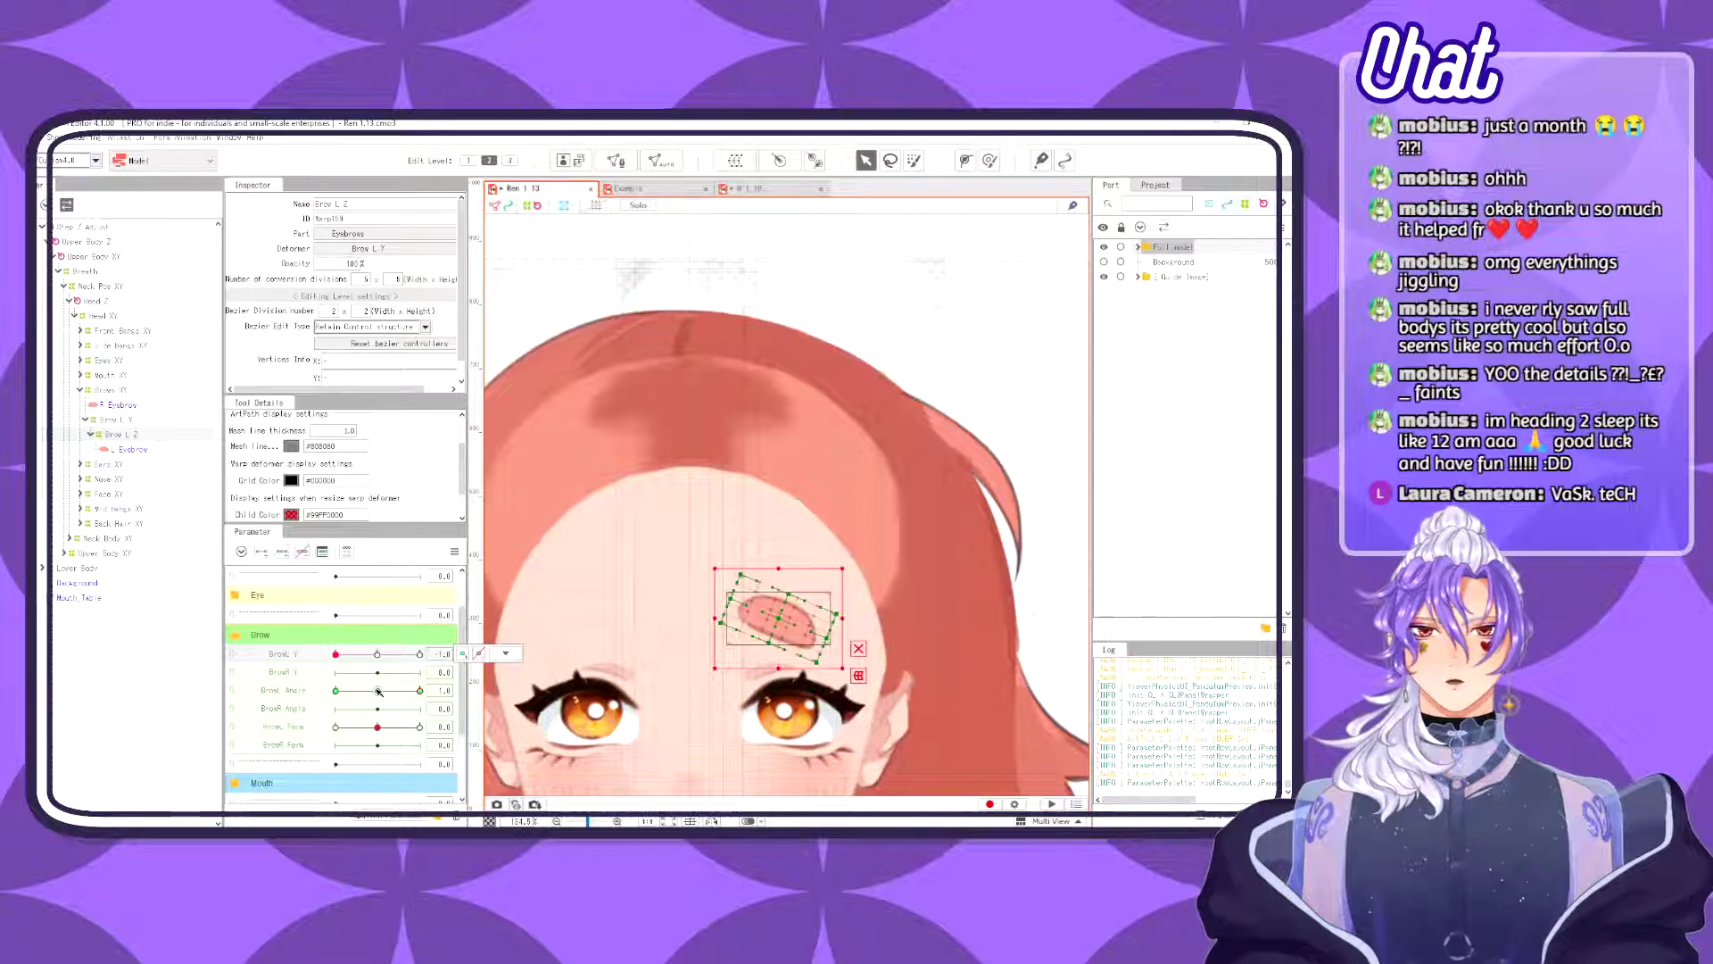
{"action": "left_click", "coordinate": [379, 654]}
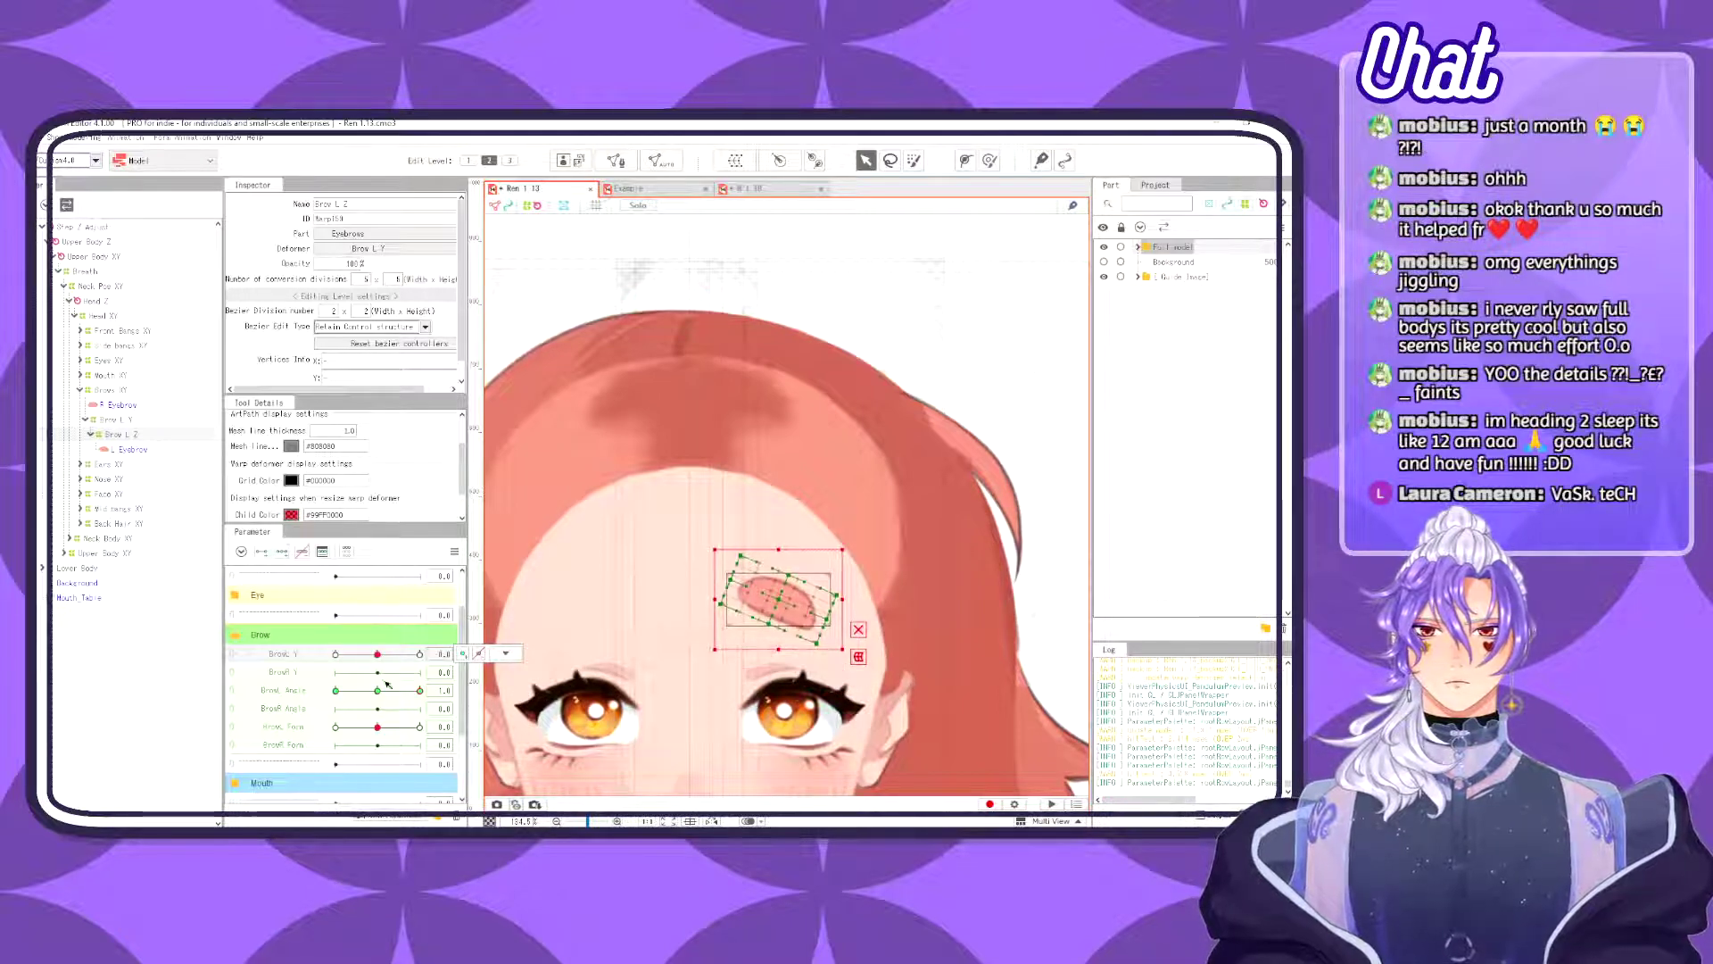
{"action": "left_click_drag", "start_coordinate": [418, 691], "coordinate": [476, 682]}
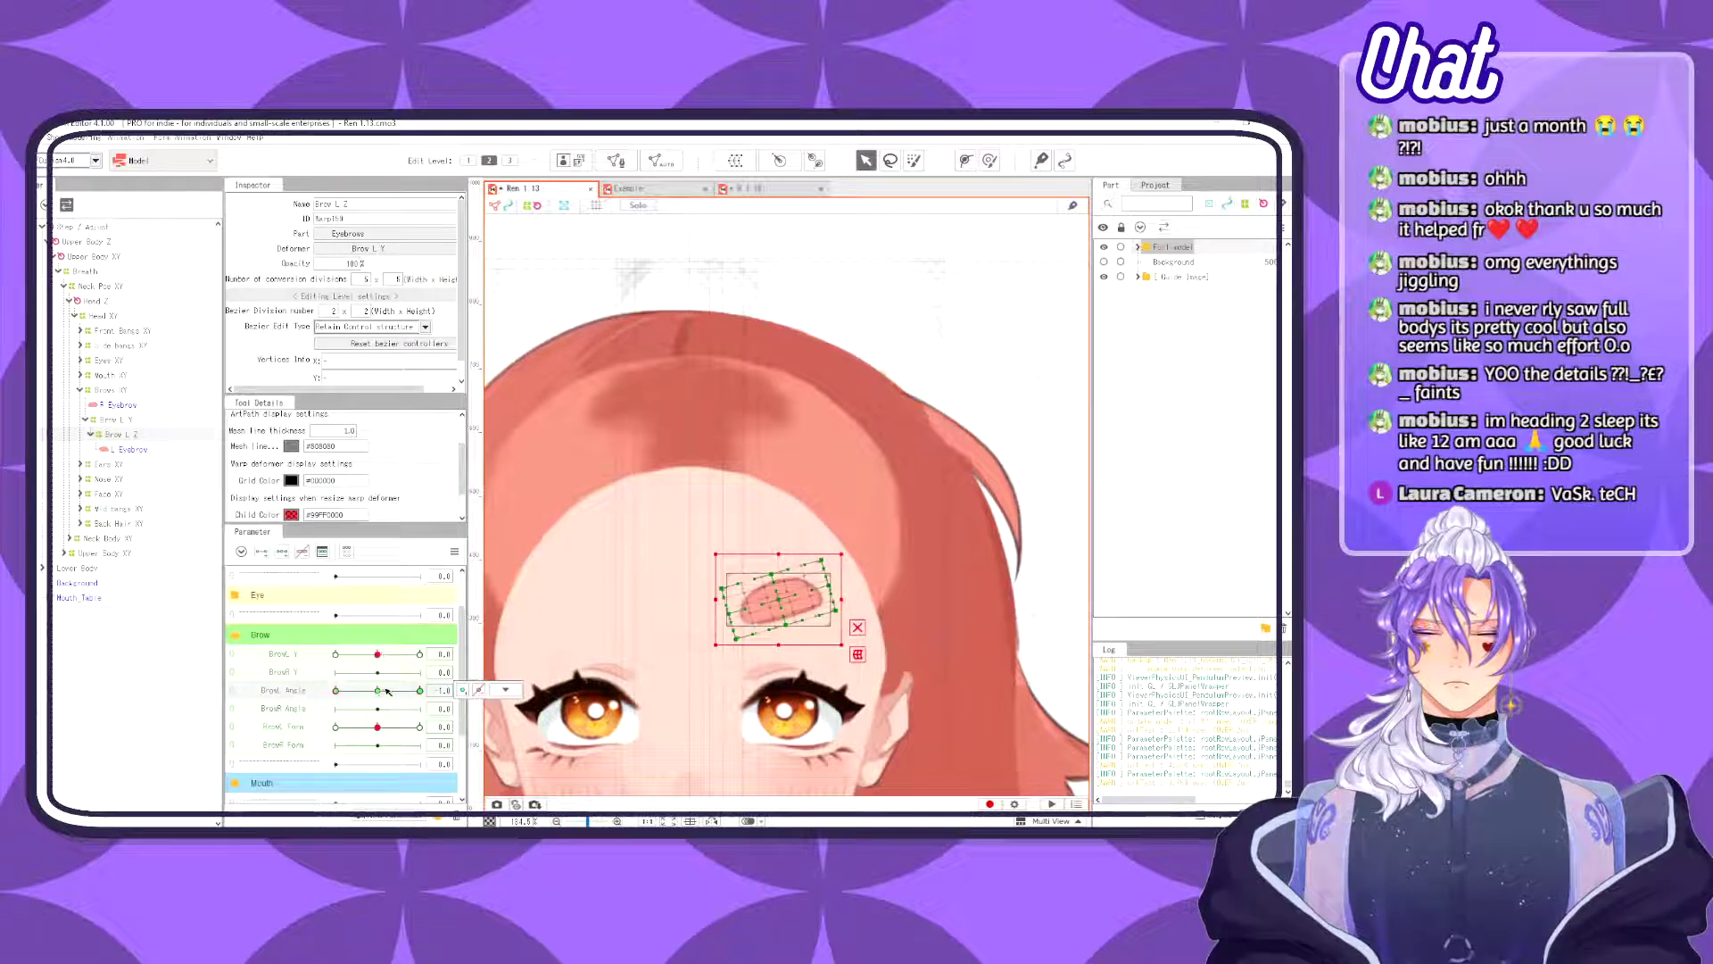
{"action": "key", "text": "ctrl+z"}
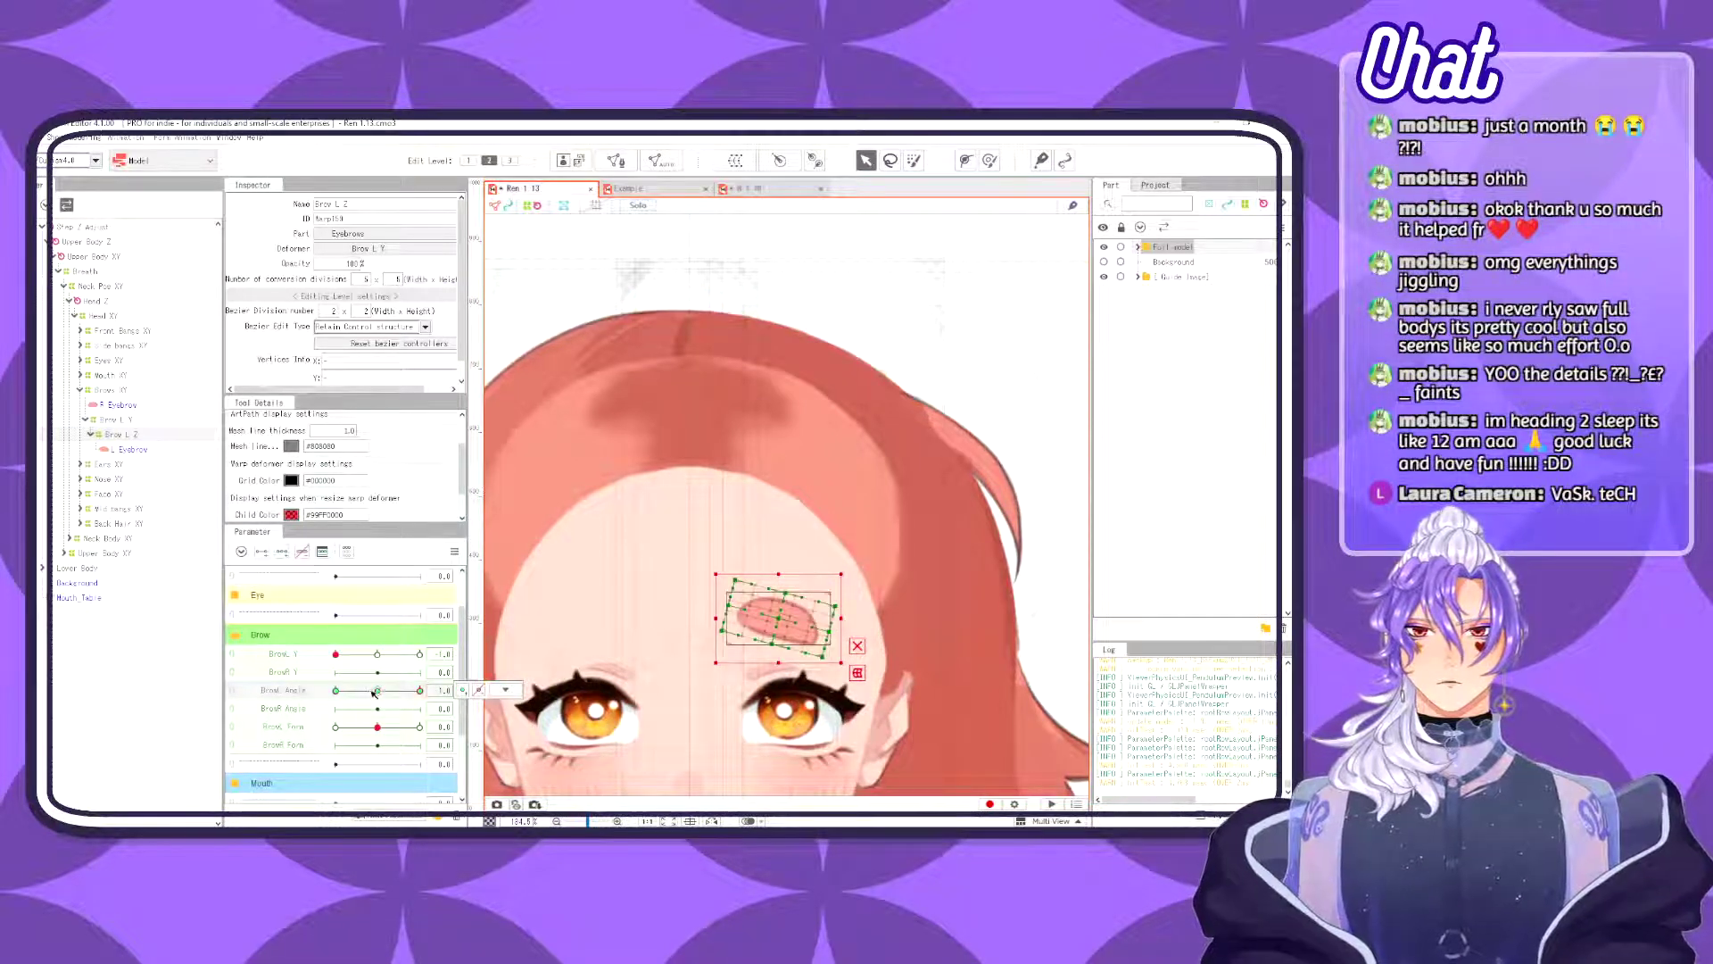
{"action": "left_click", "coordinate": [378, 689]}
{"action": "left_click", "coordinate": [379, 654]}
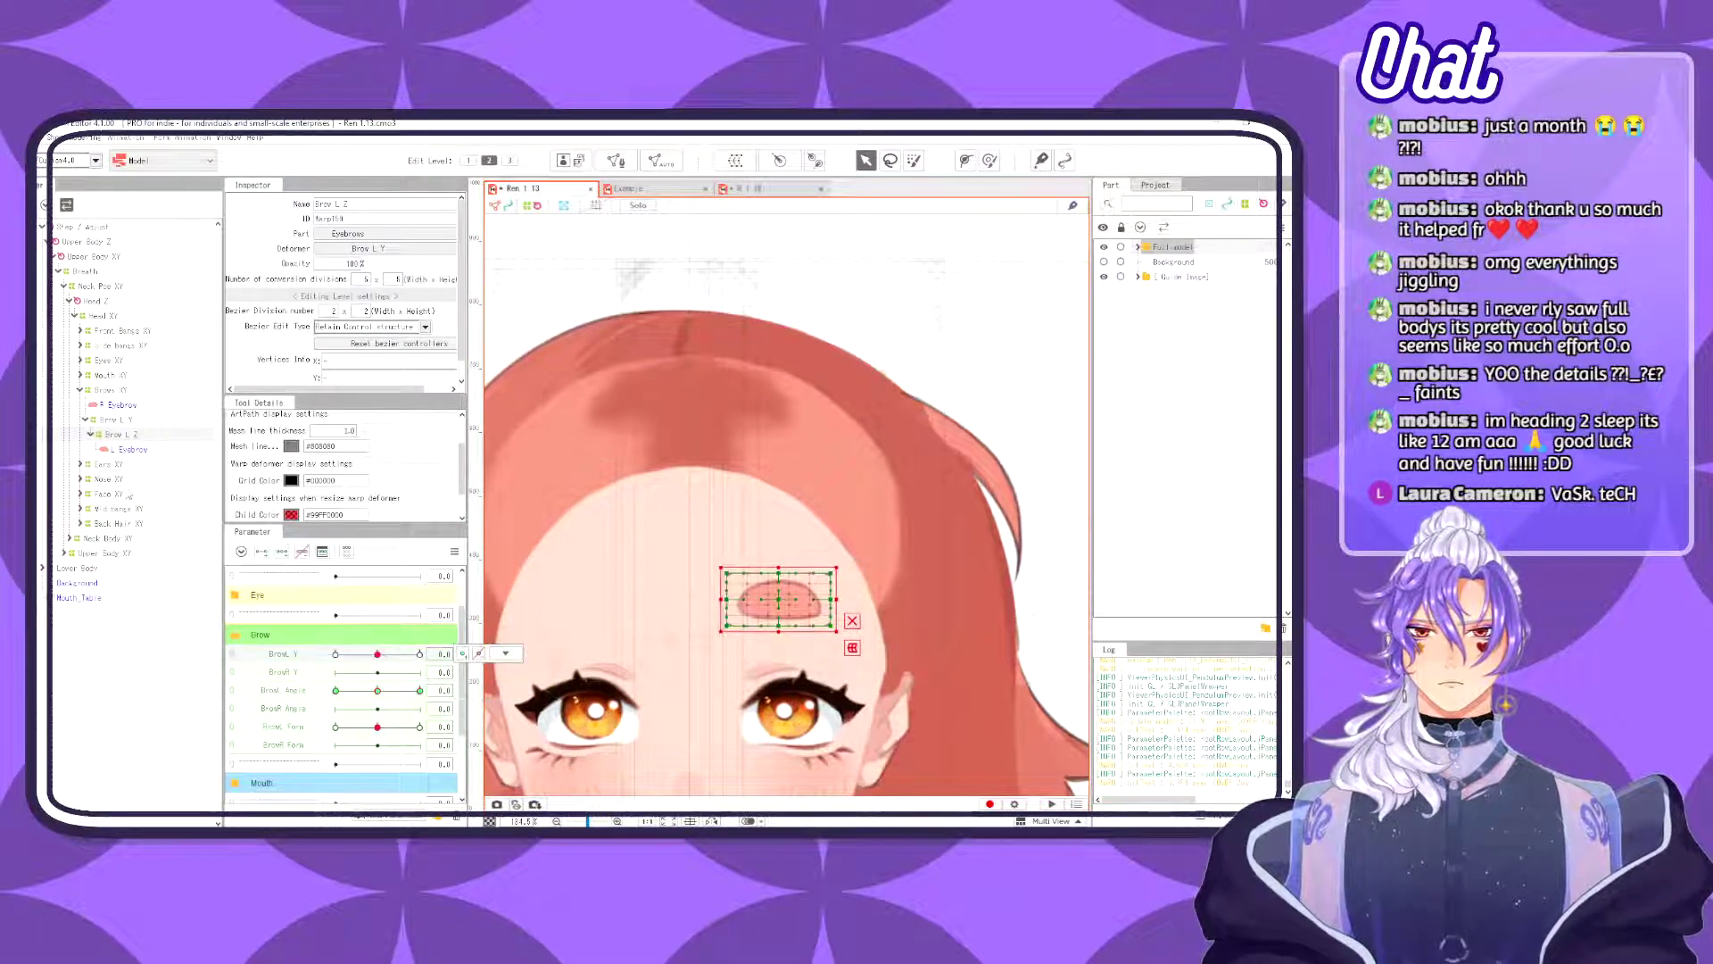
- Draw a three-point deform path across L Eyebrow from its inner end to its outer end, and return to the Arrow tool
{"action": "left_click", "coordinate": [131, 449]}
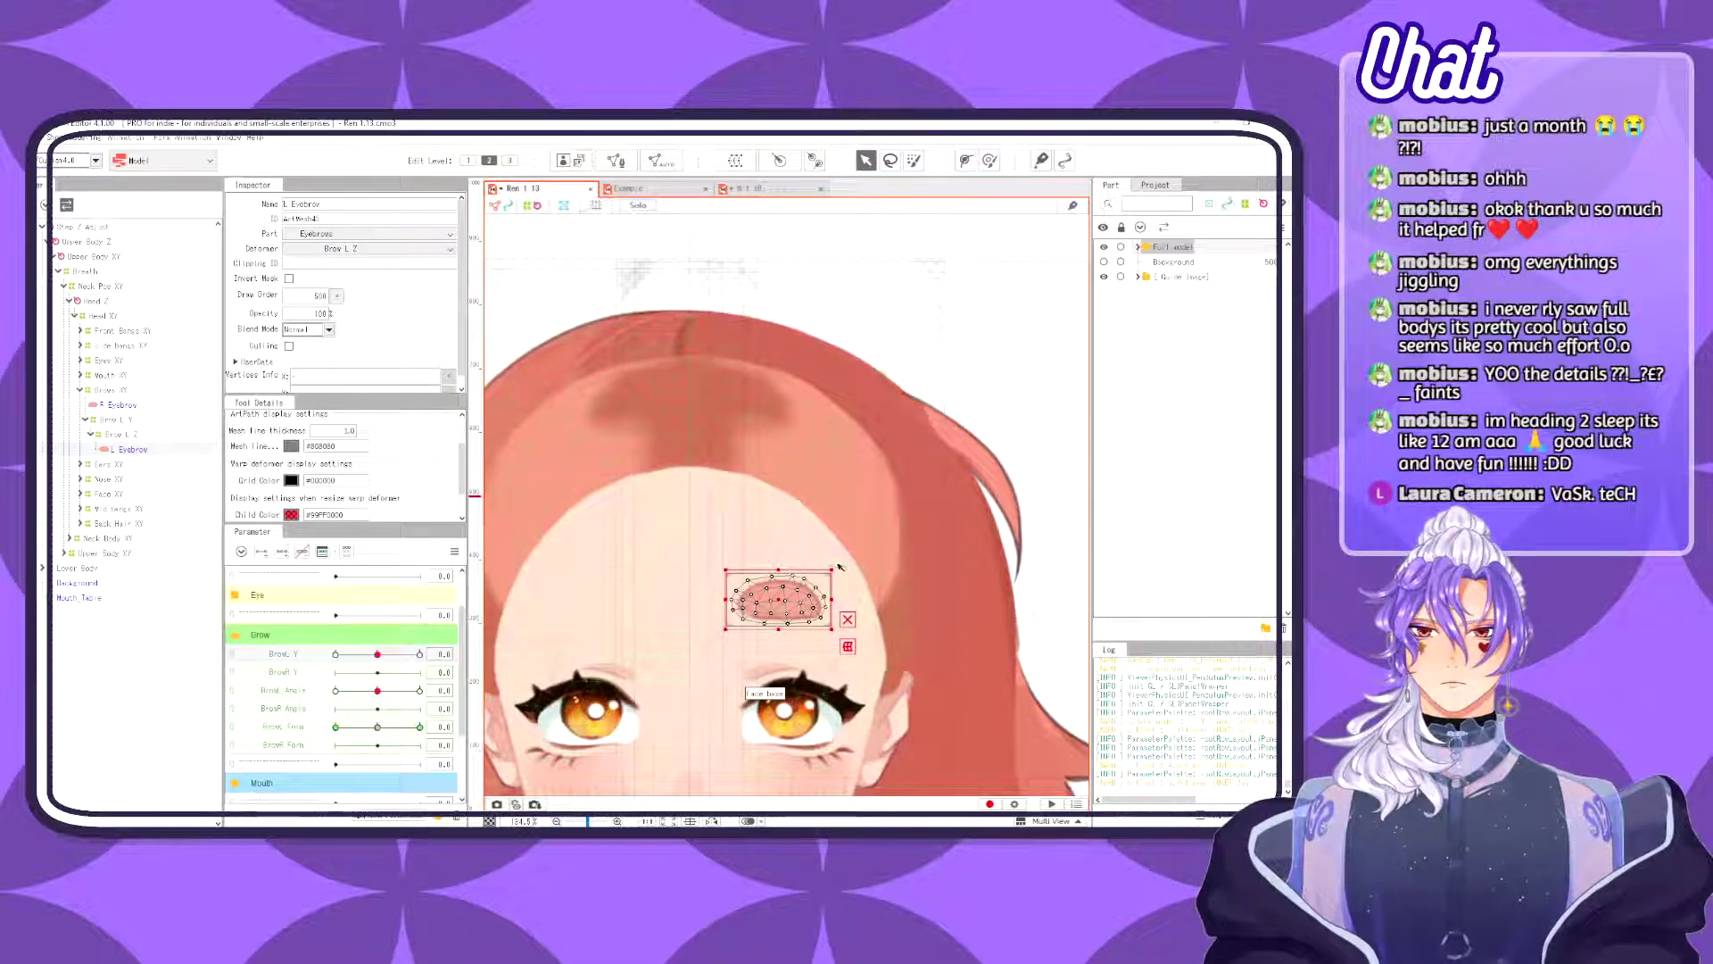
{"action": "left_click", "coordinate": [966, 161]}
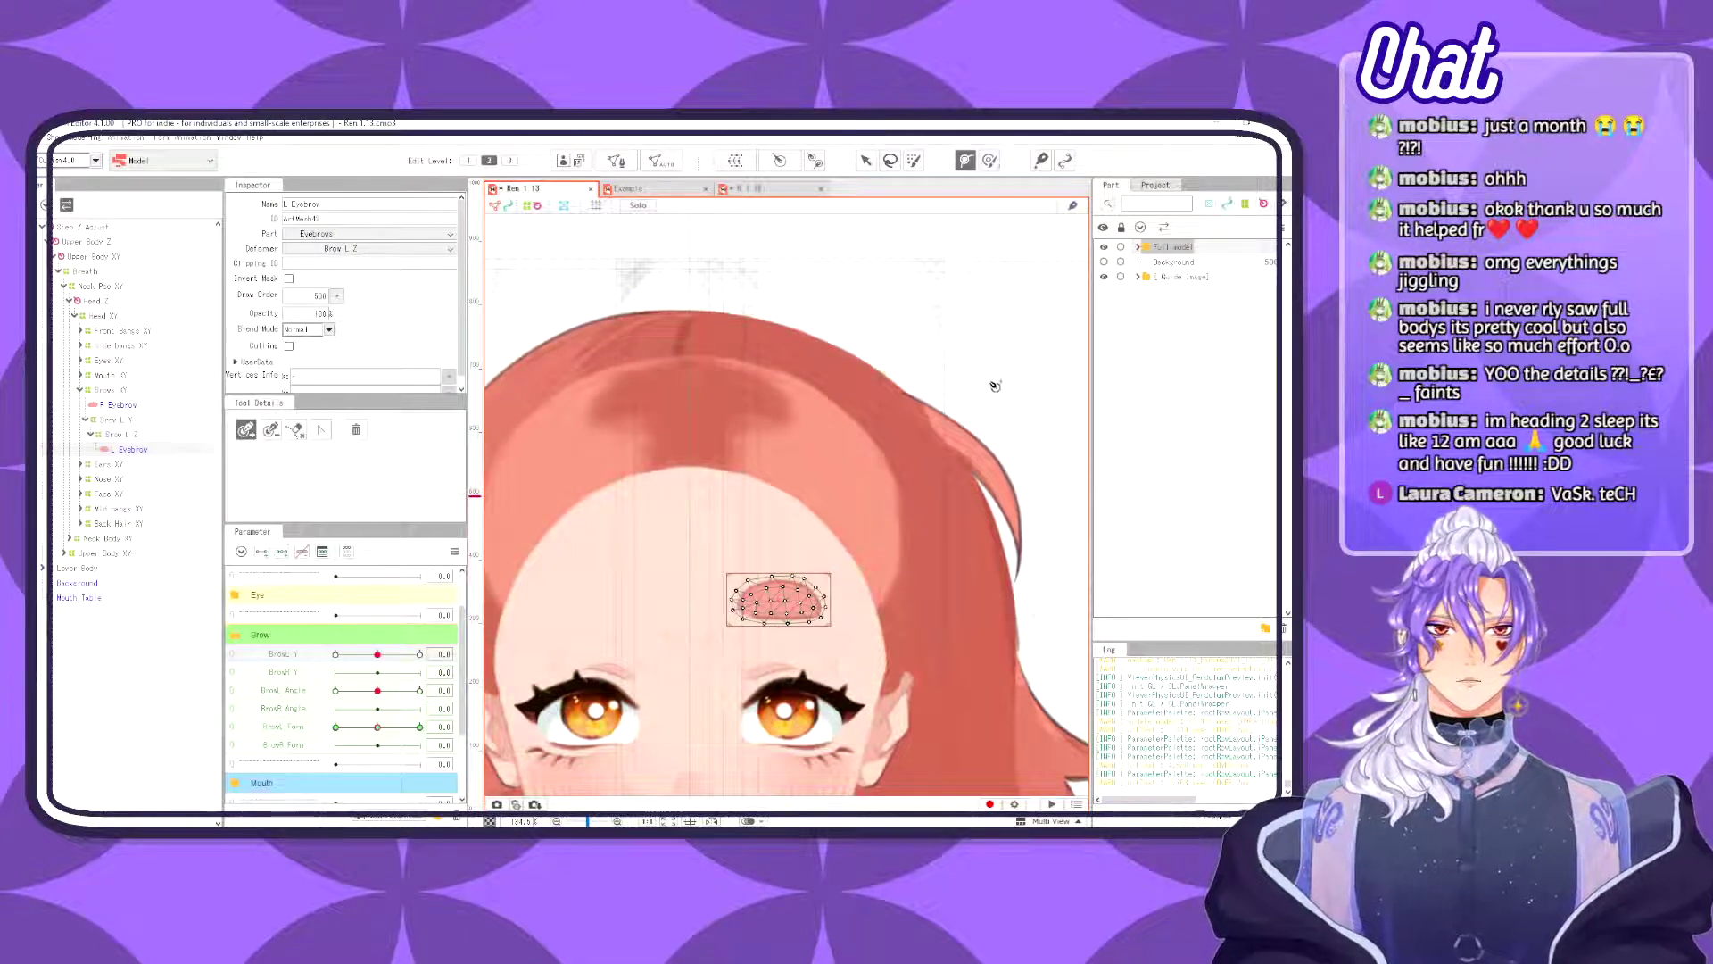
{"action": "scroll", "coordinate": [995, 386], "scroll_direction": "up", "scroll_amount": 3}
{"action": "scroll", "coordinate": [772, 721], "scroll_direction": "down", "scroll_amount": 3}
{"action": "scroll", "coordinate": [708, 715], "scroll_direction": "up", "scroll_amount": 2}
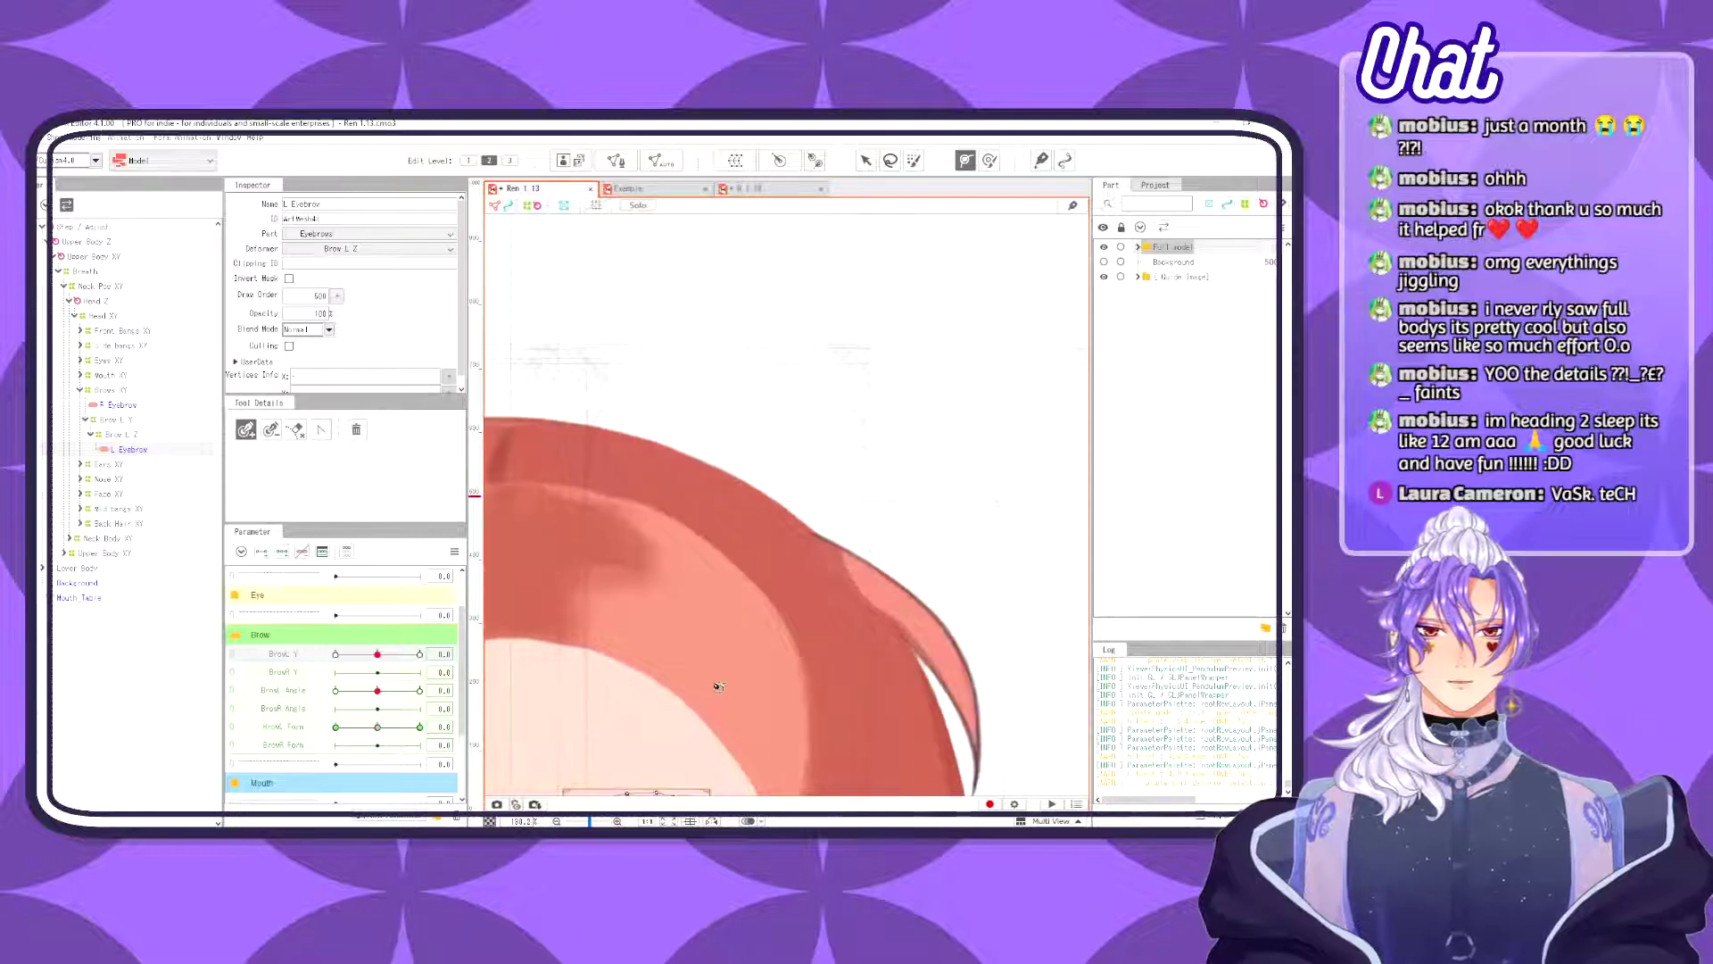
{"action": "left_click_drag", "start_coordinate": [786, 721], "coordinate": [702, 564]}
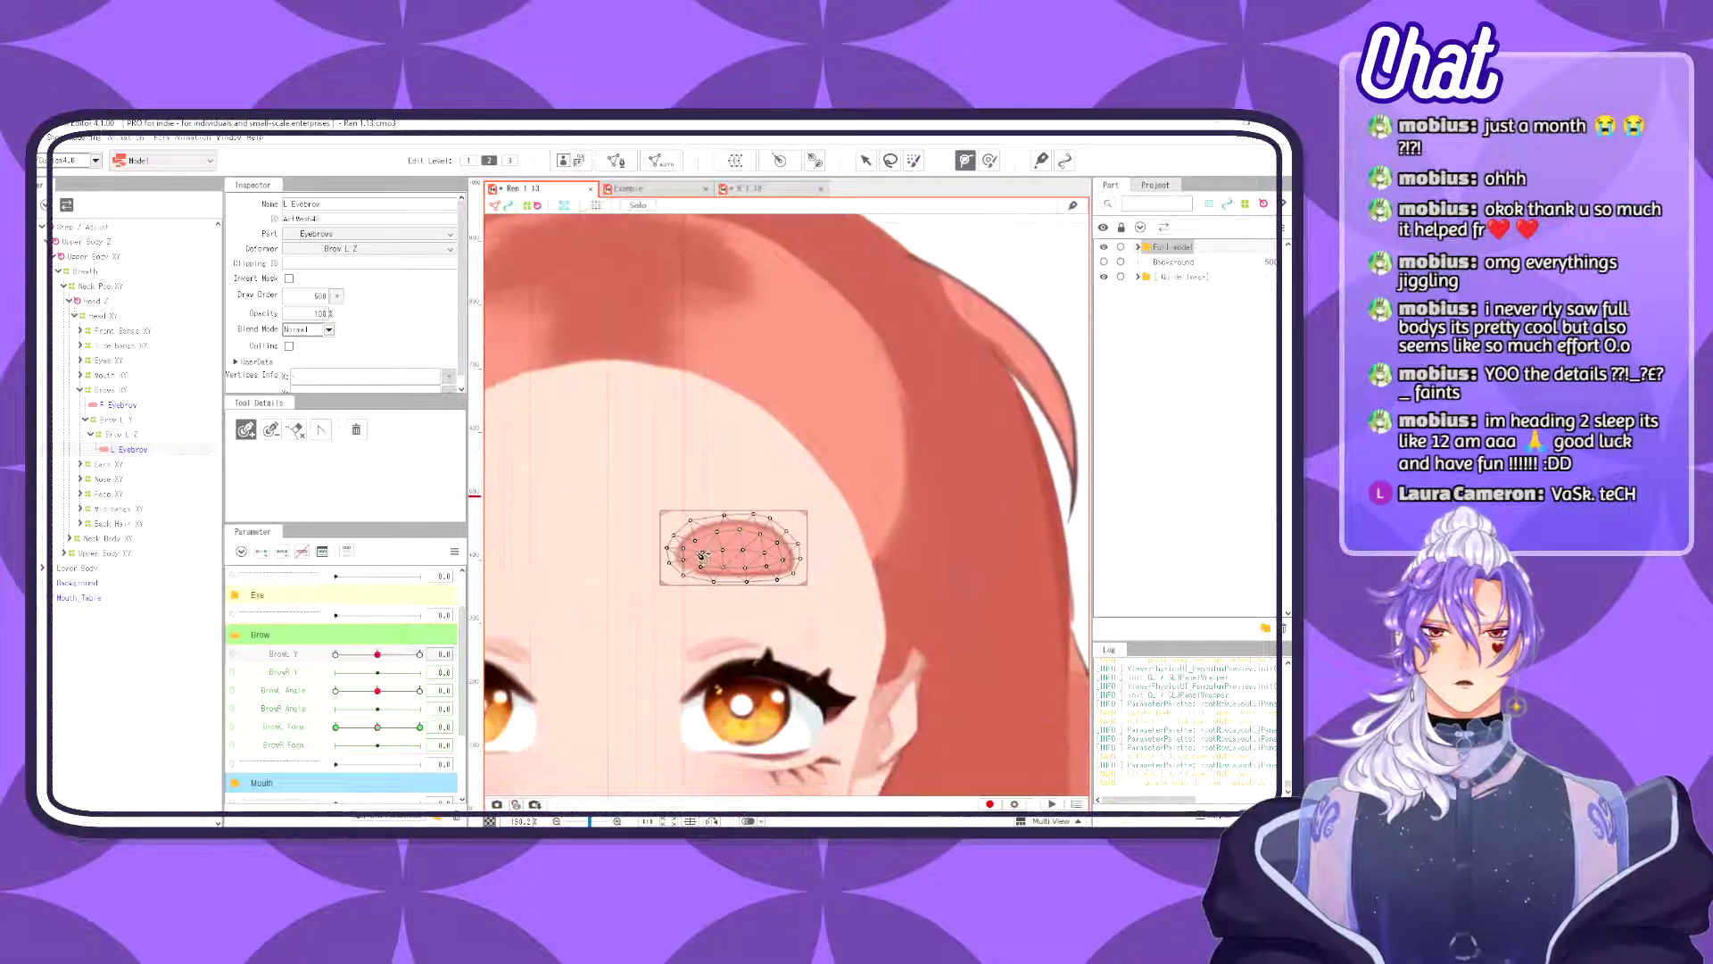
{"action": "left_click", "coordinate": [697, 554]}
{"action": "left_click", "coordinate": [735, 543]}
{"action": "left_click", "coordinate": [782, 552]}
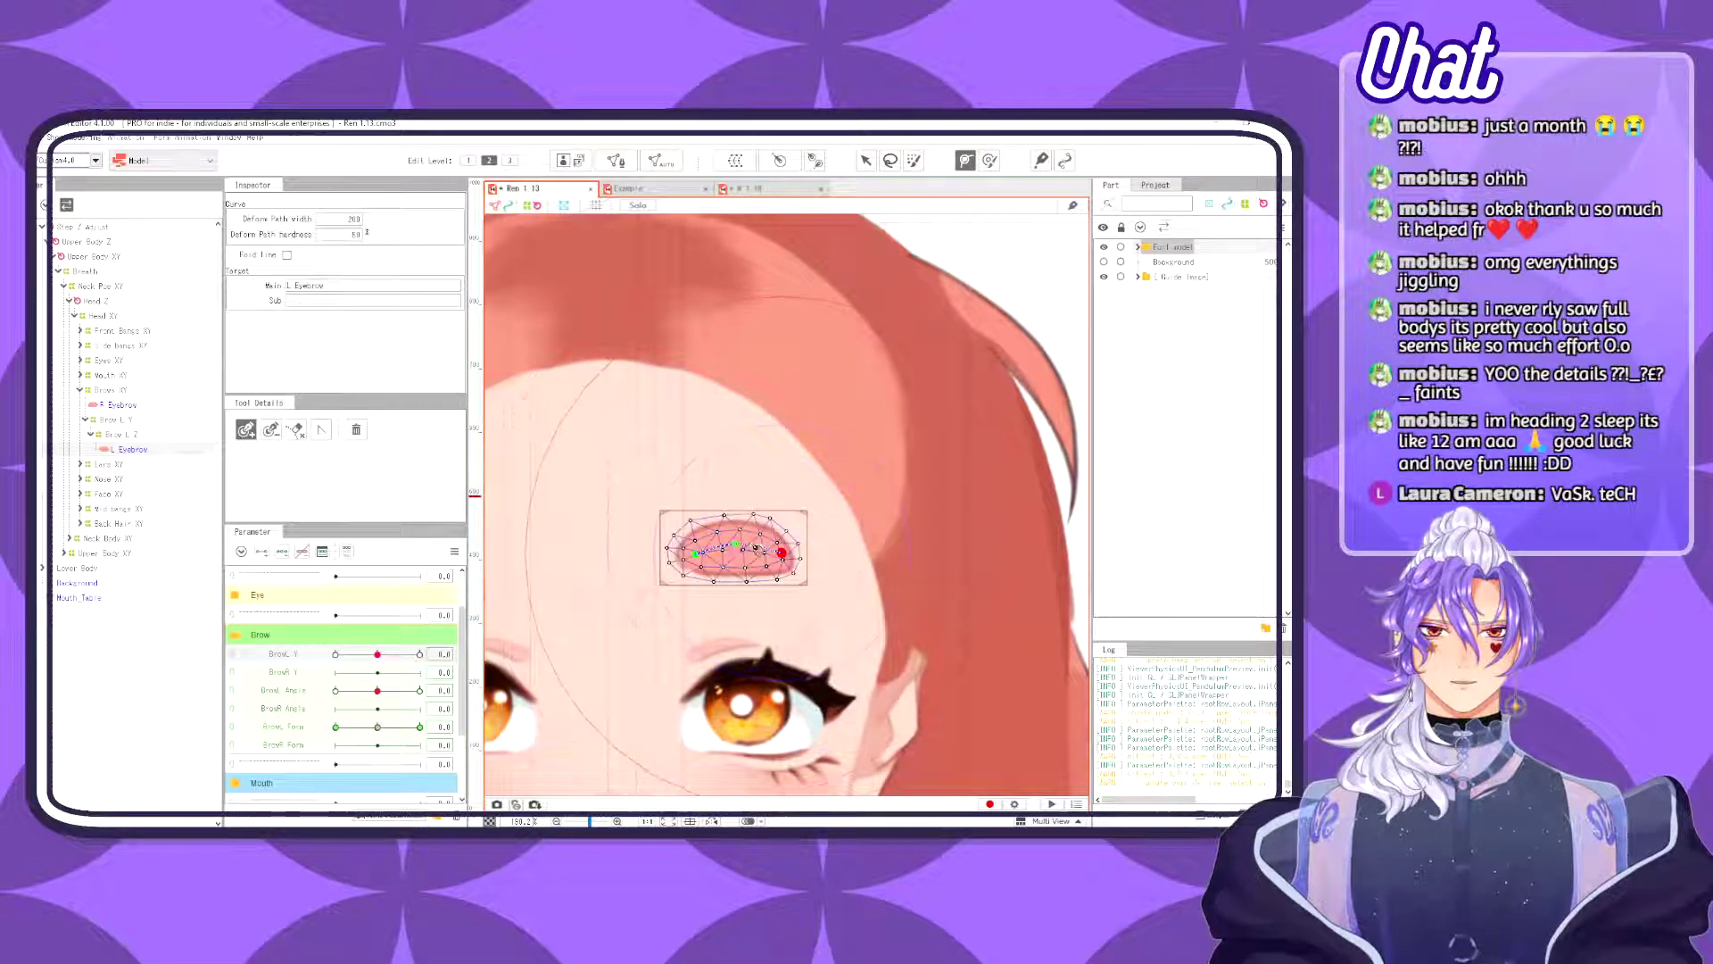
{"action": "left_click", "coordinate": [736, 545]}
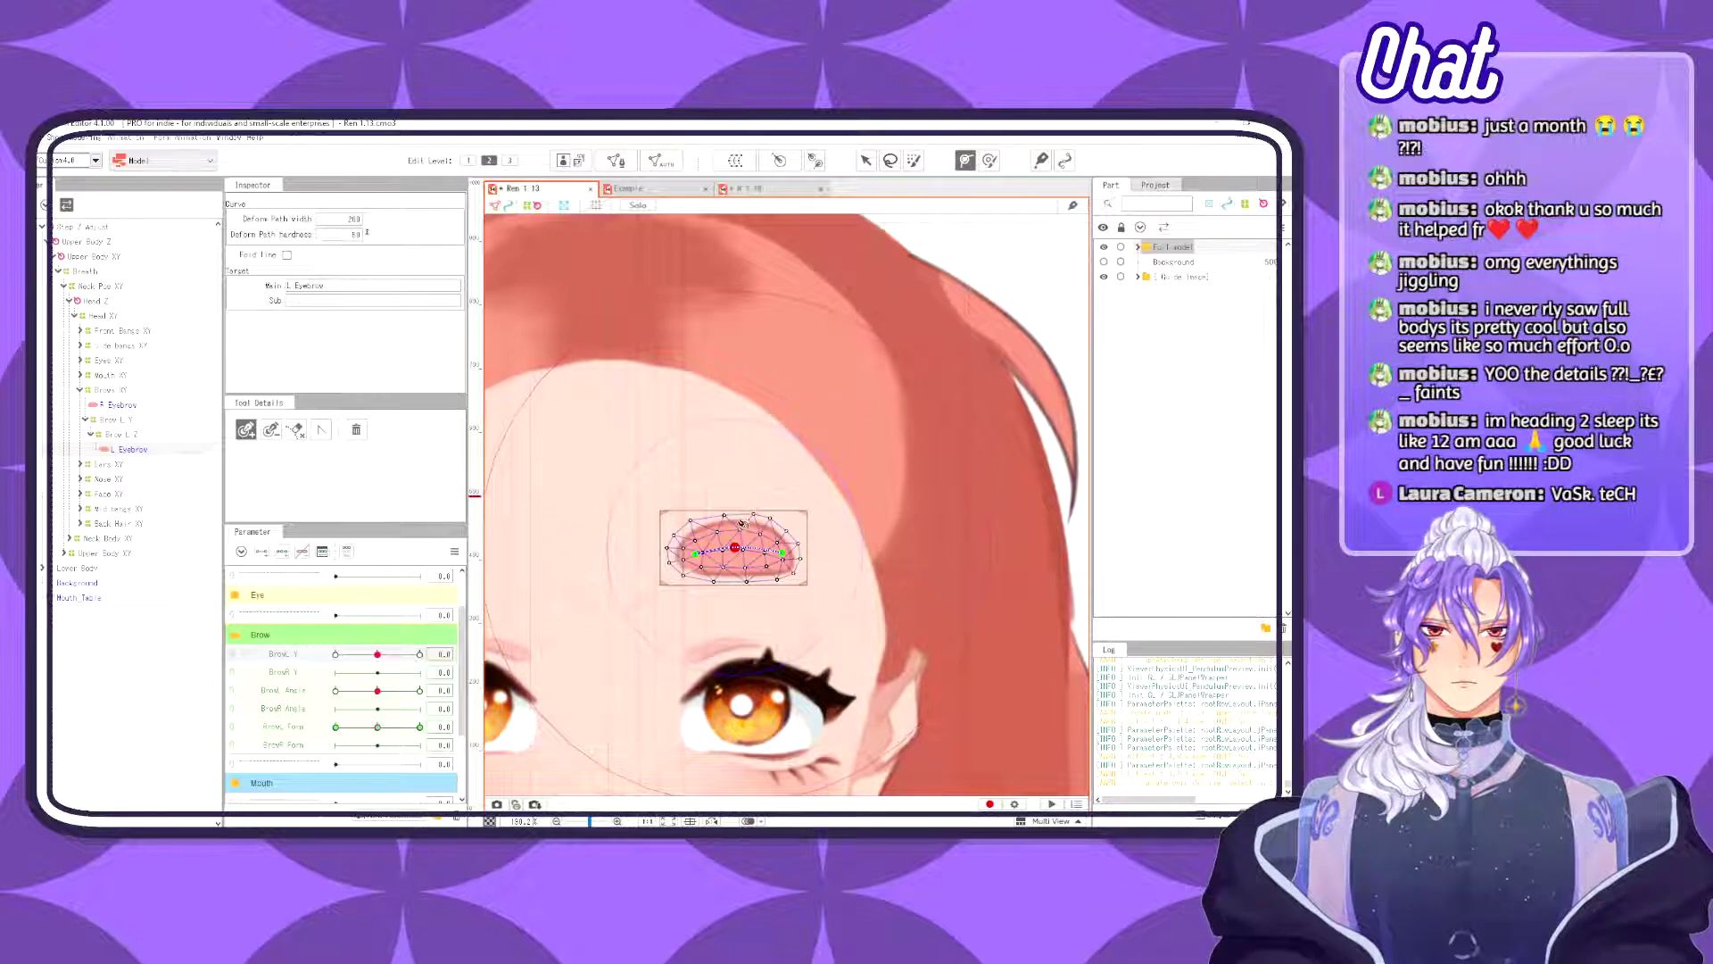
{"action": "key", "text": "ctrl"}
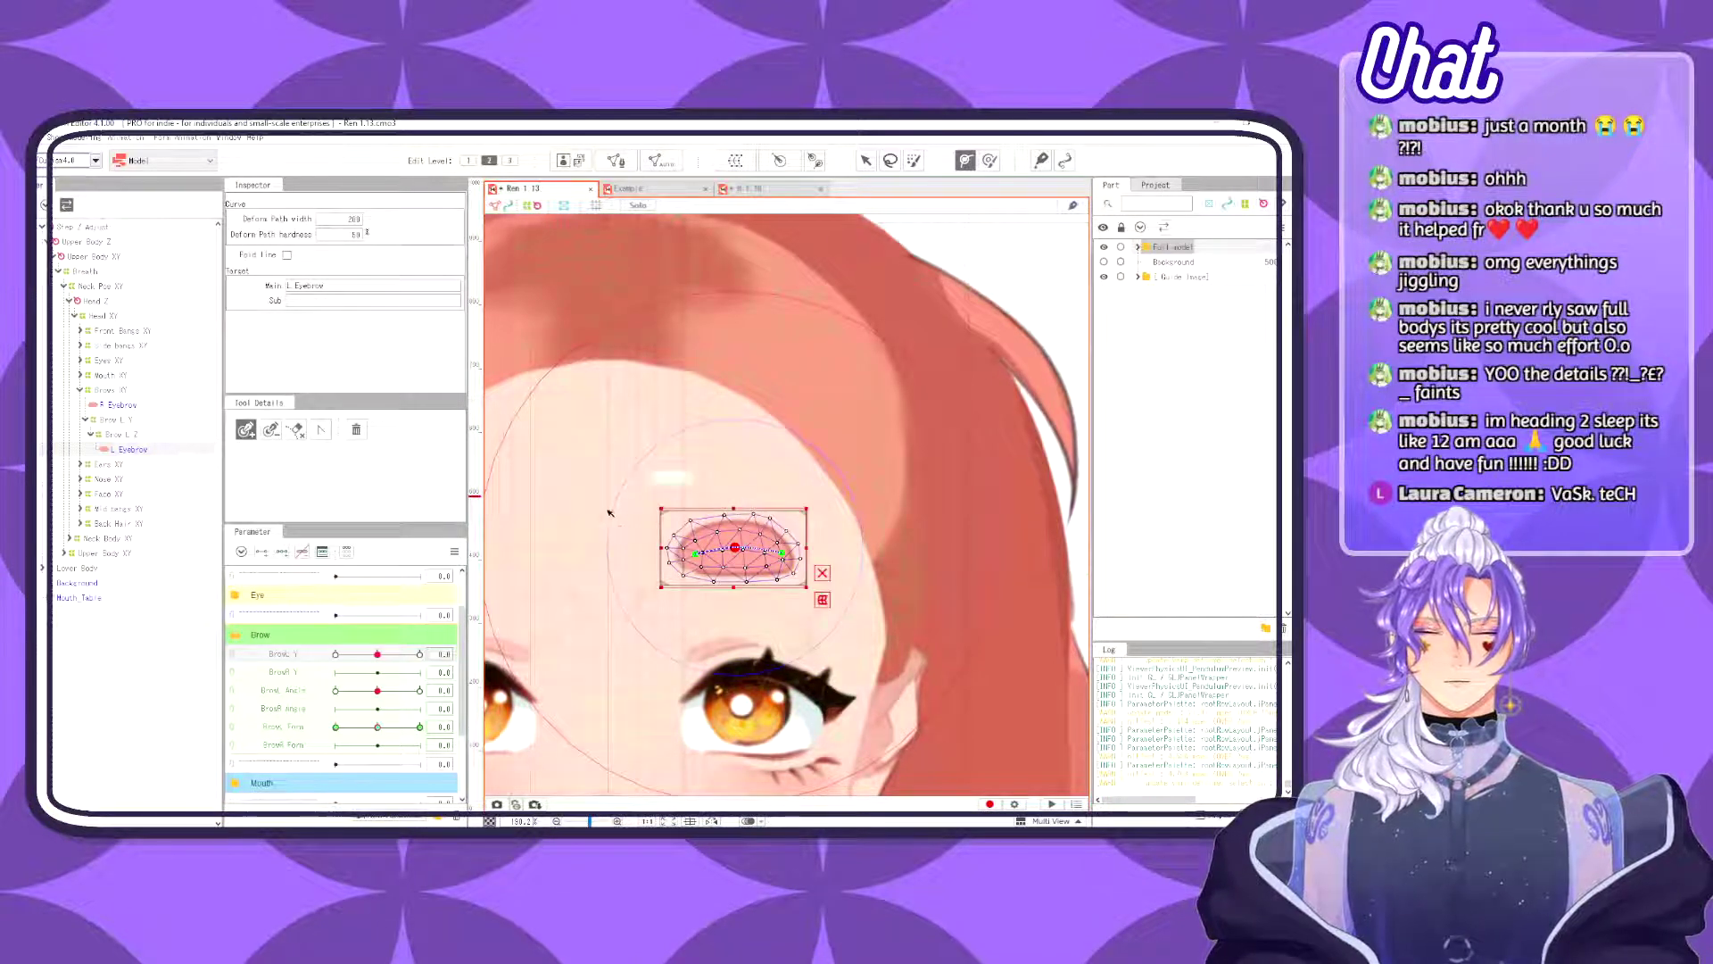
{"action": "key", "text": "ctrl"}
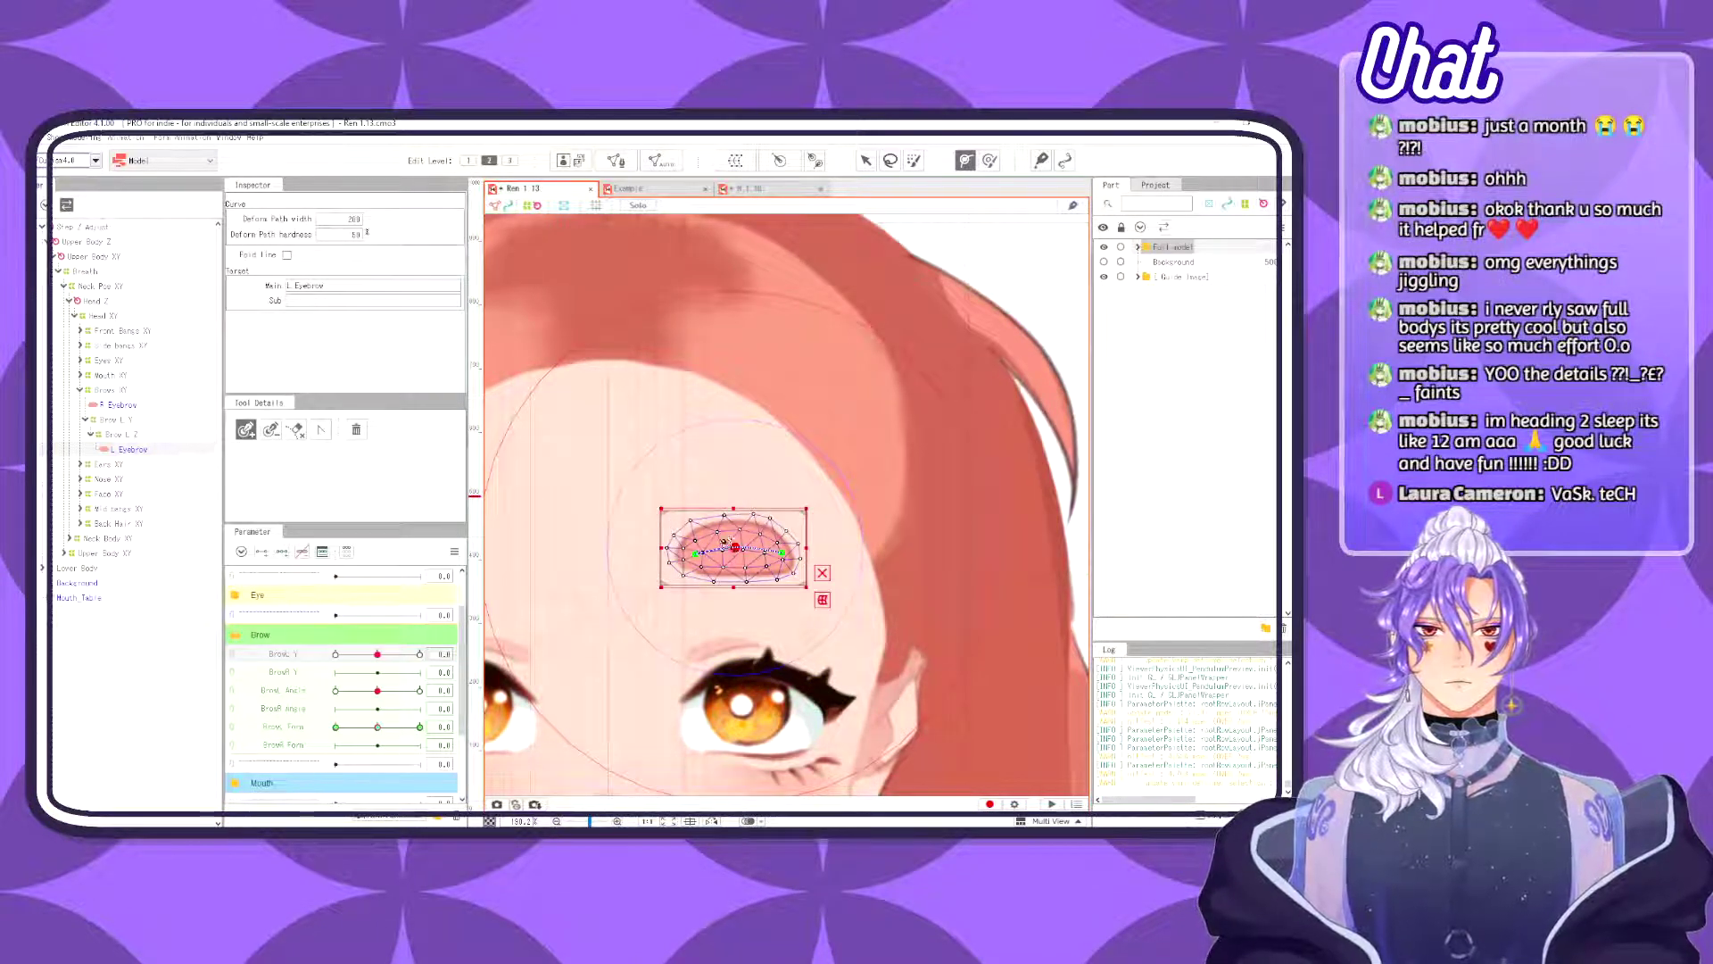
{"action": "left_click_drag", "start_coordinate": [633, 467], "coordinate": [667, 488]}
{"action": "key", "text": "v"}
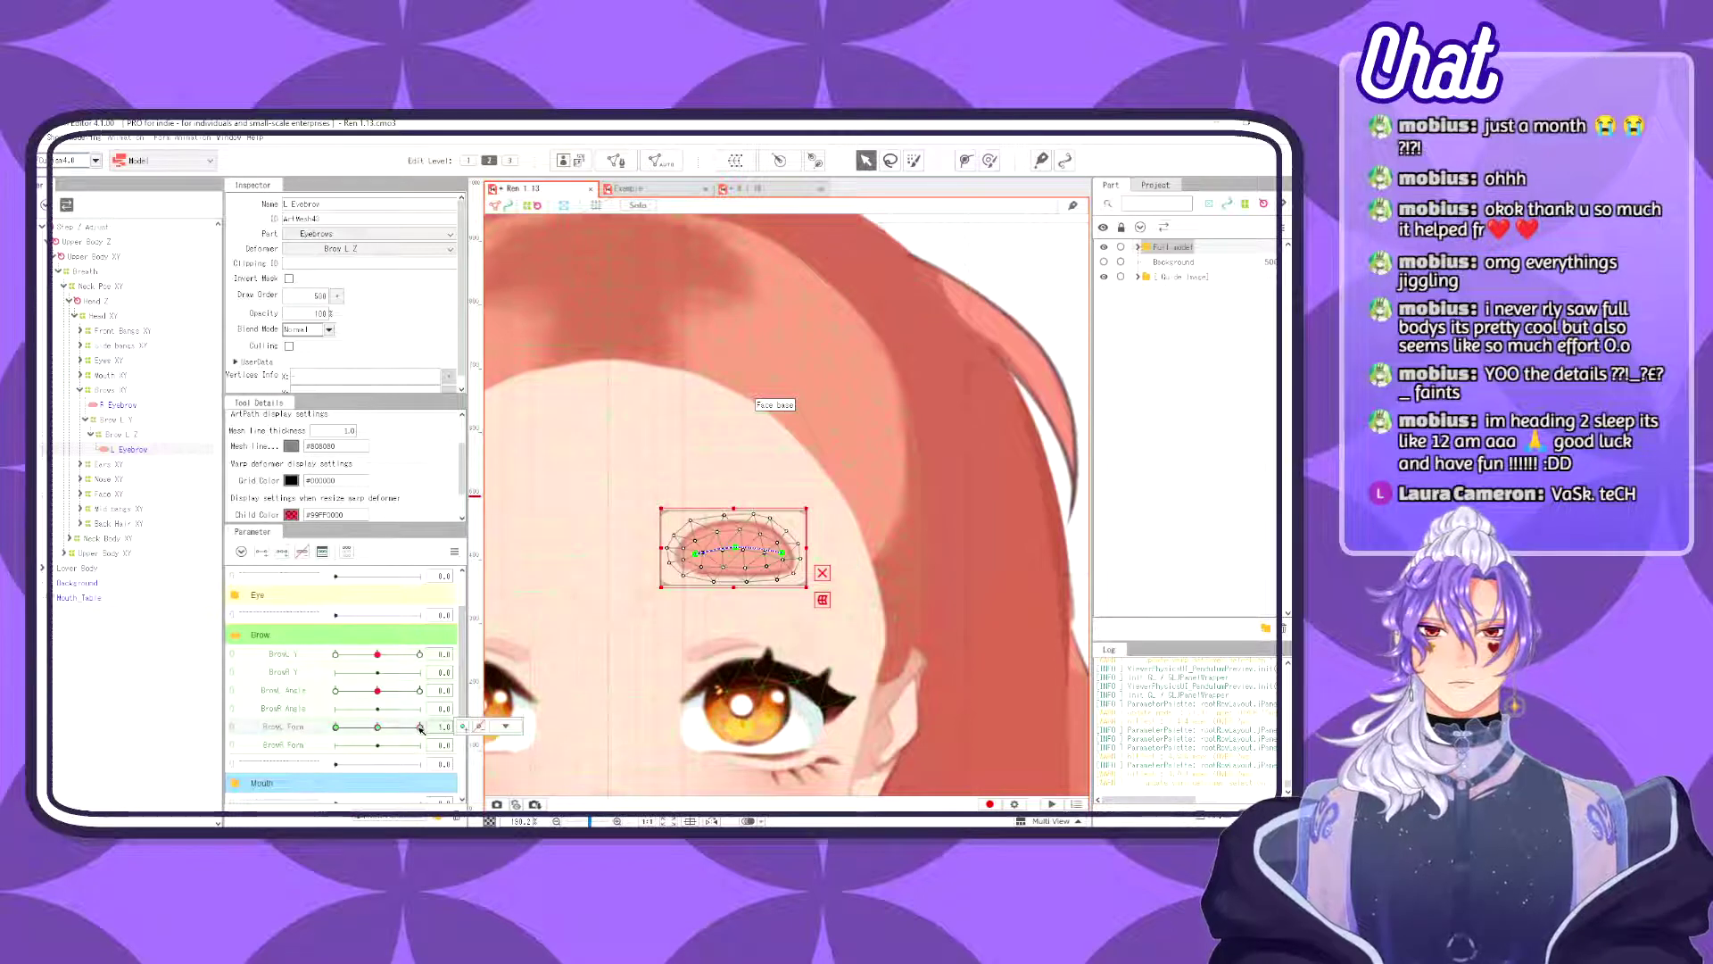
- Check the brow shape at BrowL Form 1.0 in the pink-haired reference model, and return to the red-haired model
{"action": "left_click", "coordinate": [750, 189]}
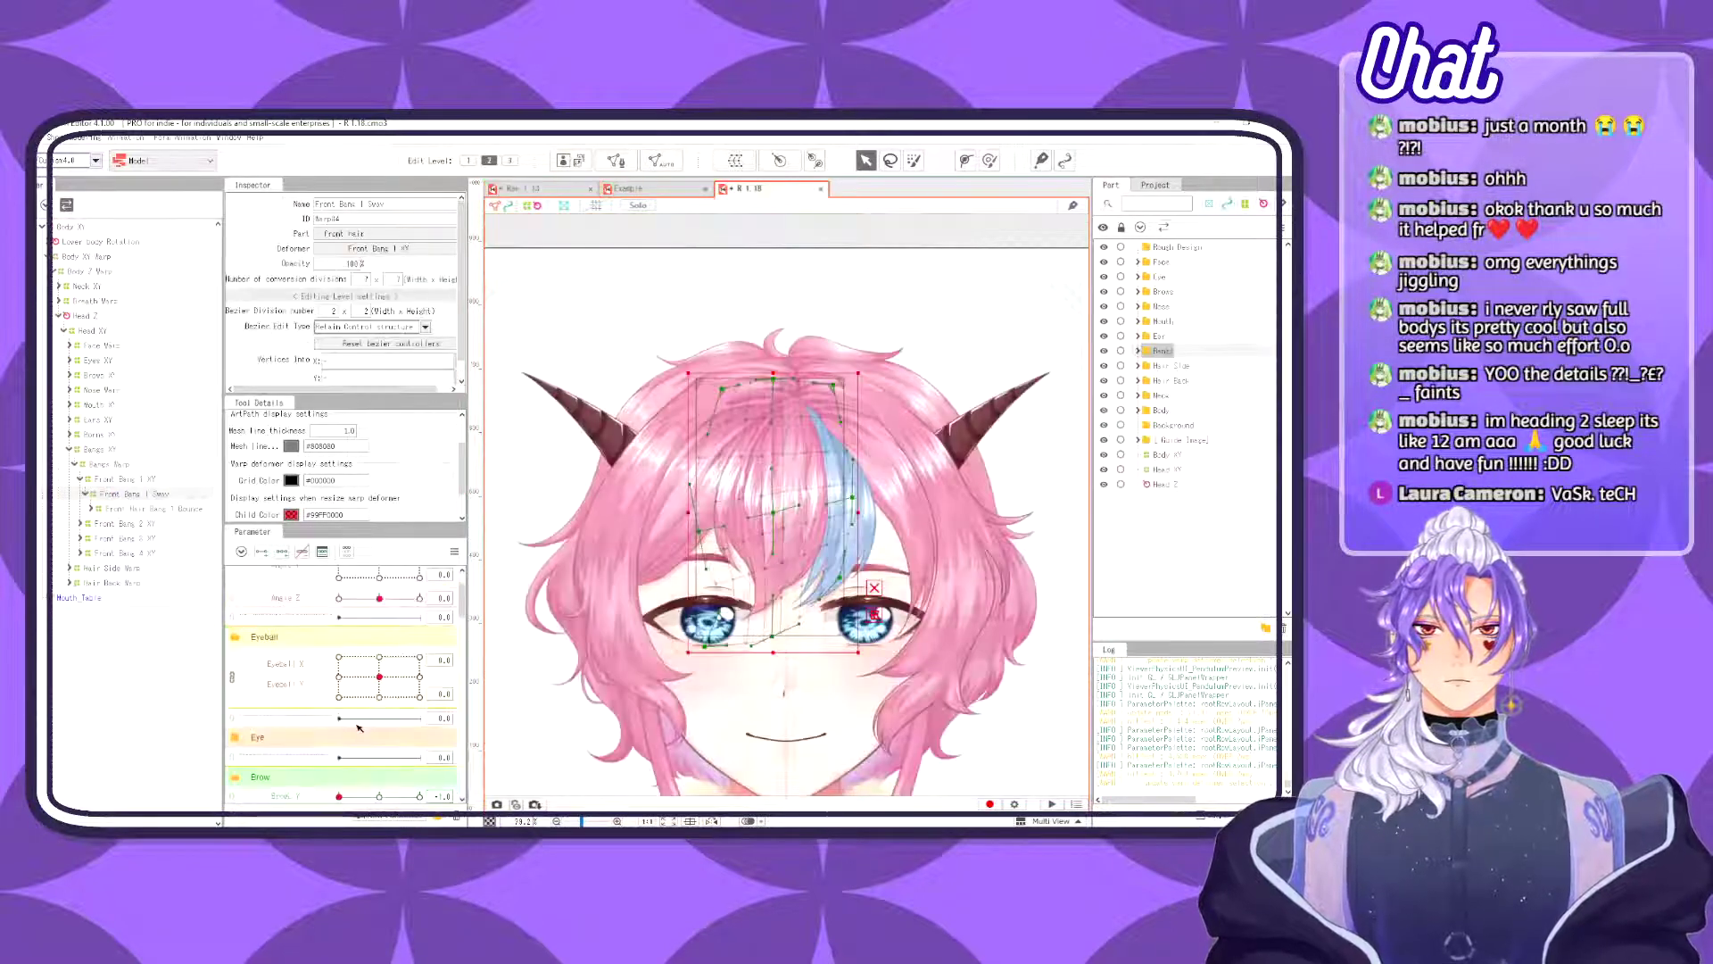
{"action": "scroll", "coordinate": [379, 692], "scroll_direction": "down", "scroll_amount": 3}
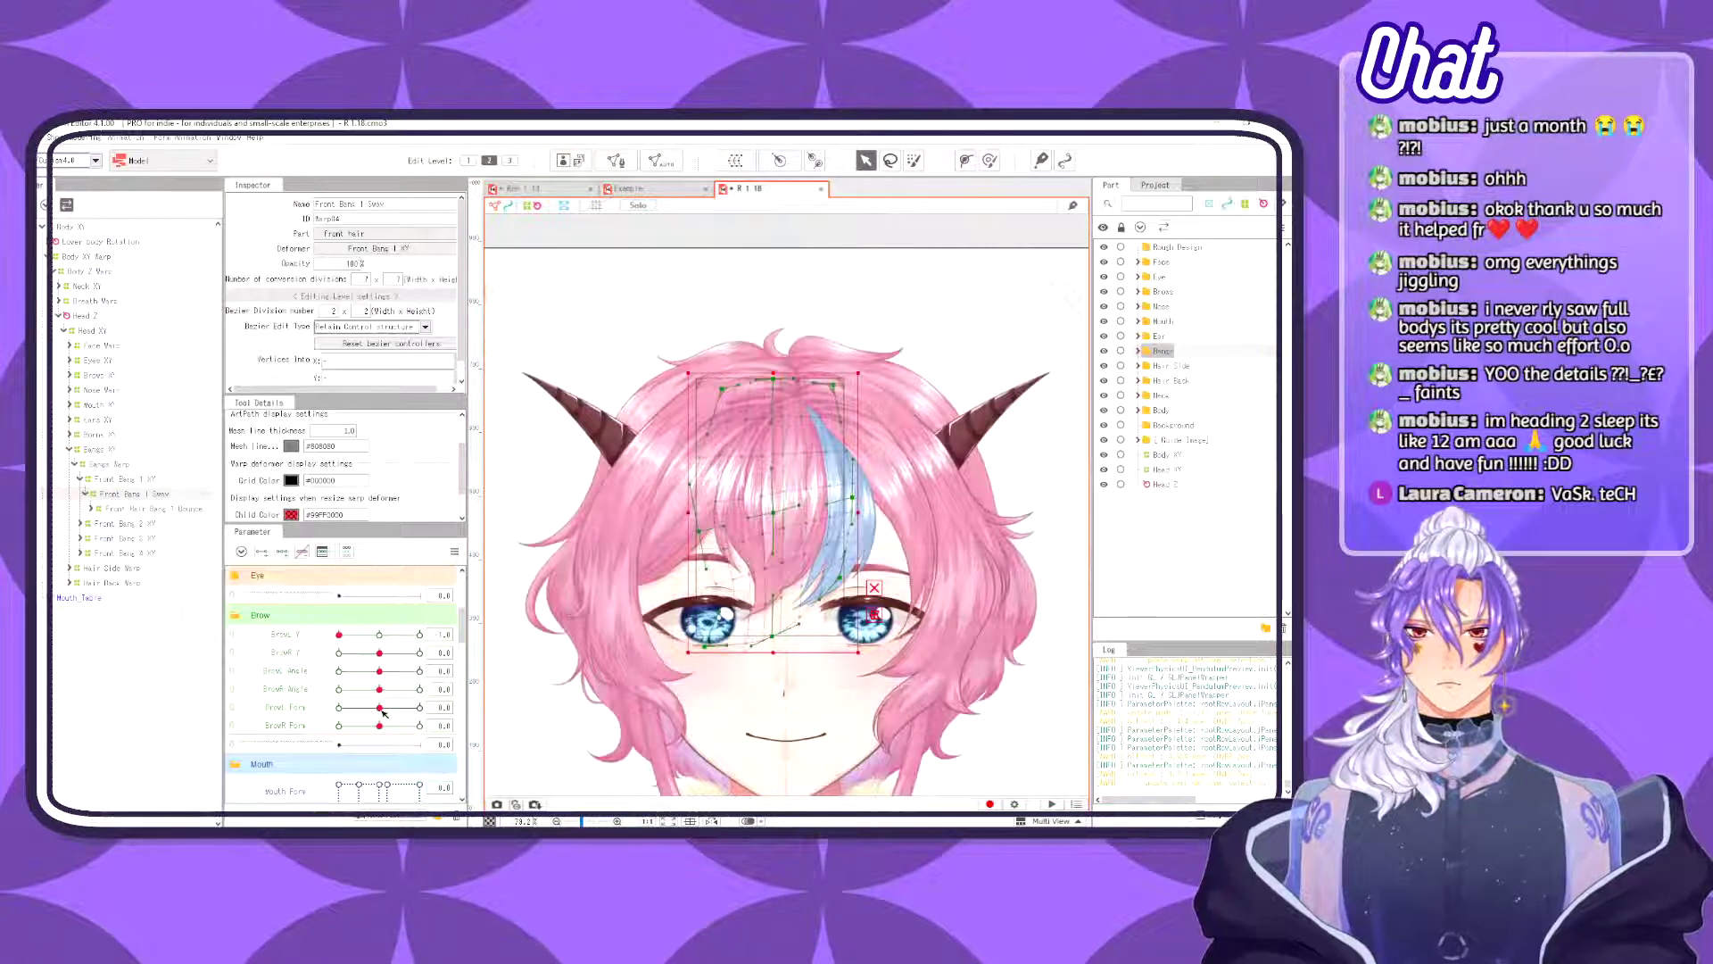
{"action": "left_click_drag", "start_coordinate": [379, 708], "coordinate": [441, 698]}
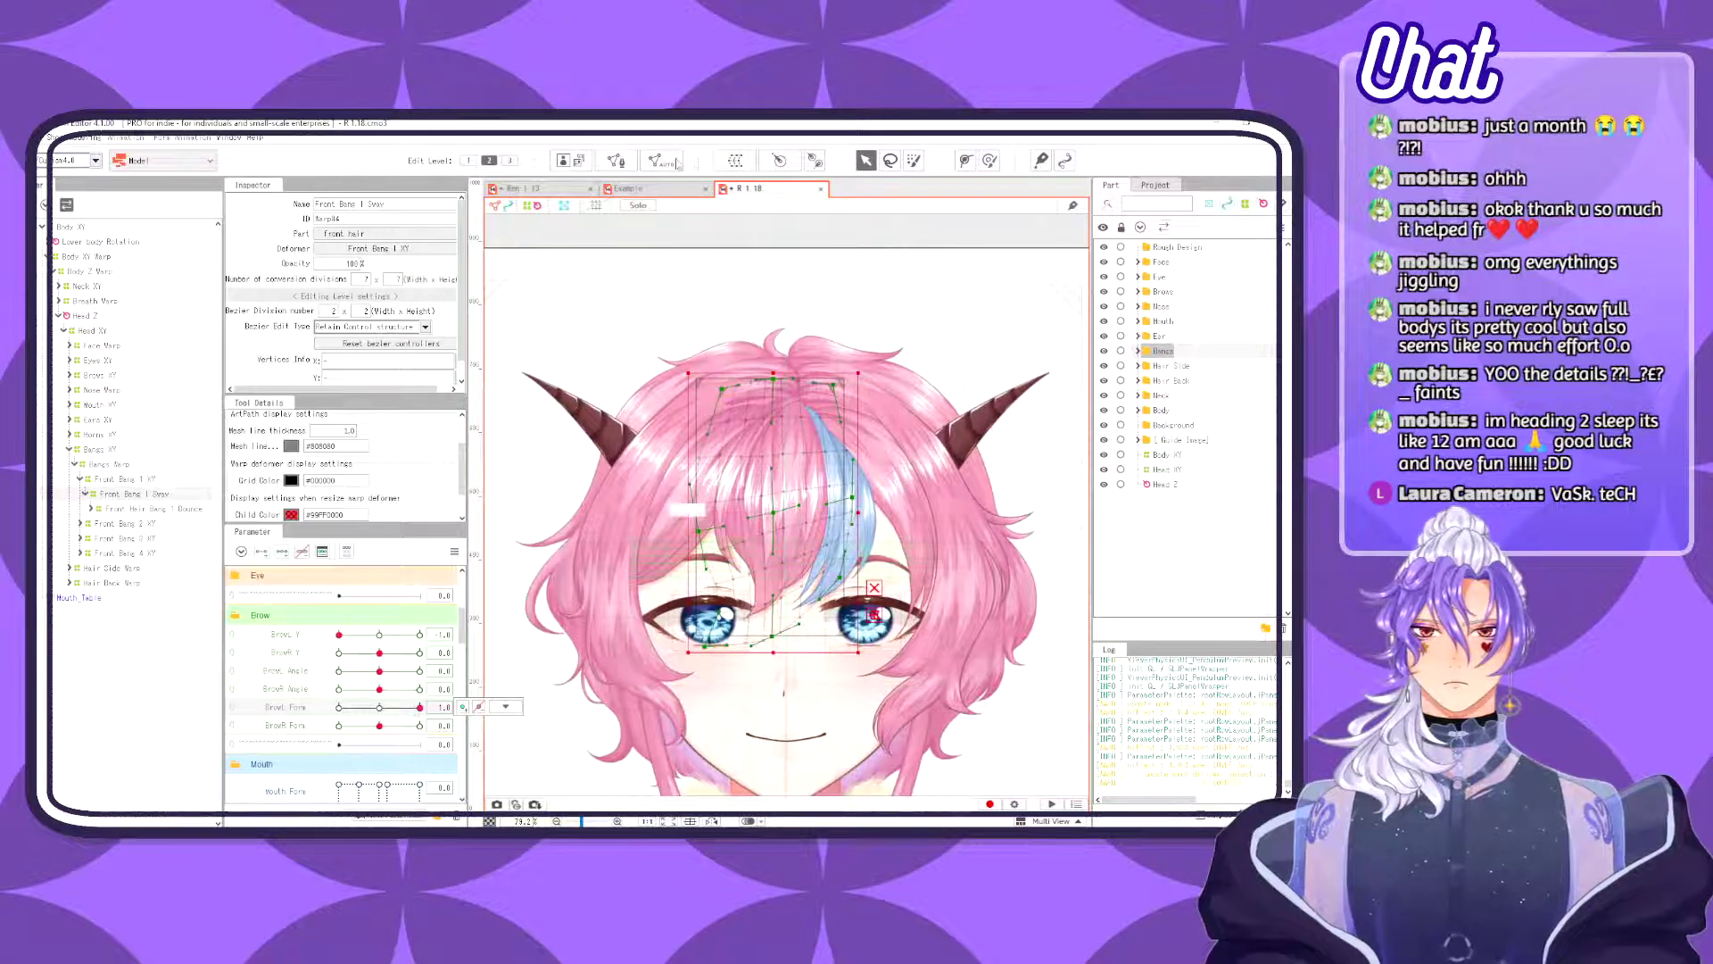
{"action": "left_click", "coordinate": [562, 189]}
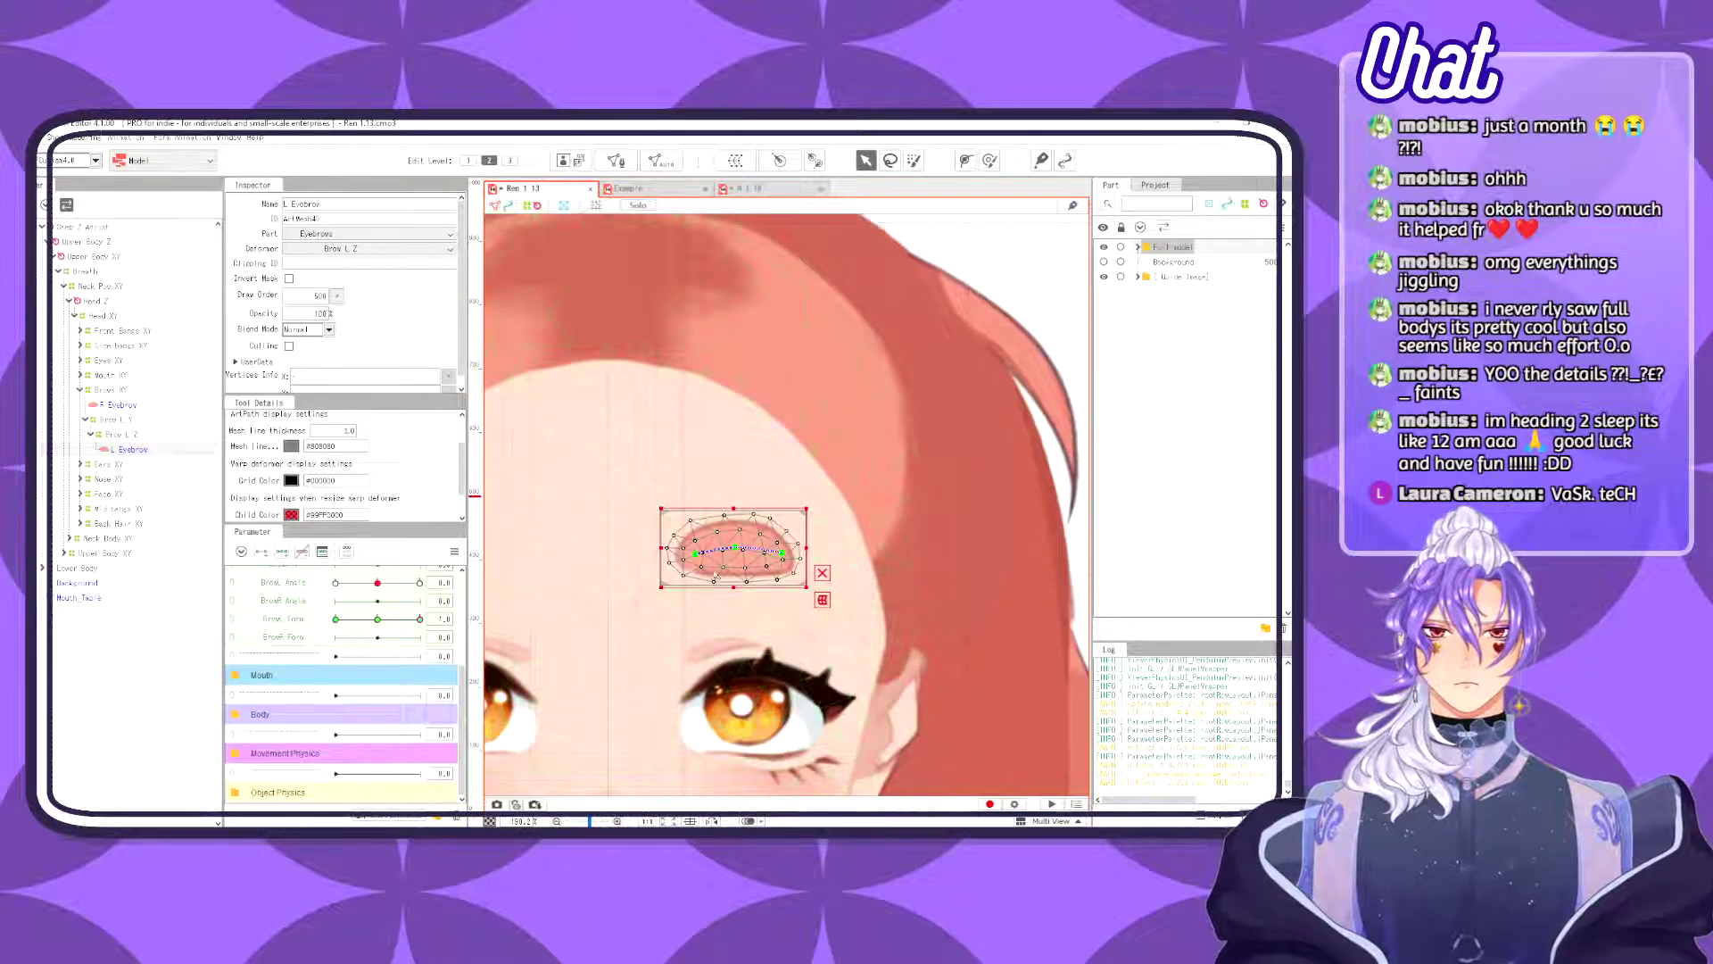
- Arch L Eyebrow at BrowL Form 1.0 by raising the deform path's middle point and nudging both end points slightly up
{"action": "scroll", "coordinate": [762, 578], "scroll_direction": "up", "scroll_amount": 5}
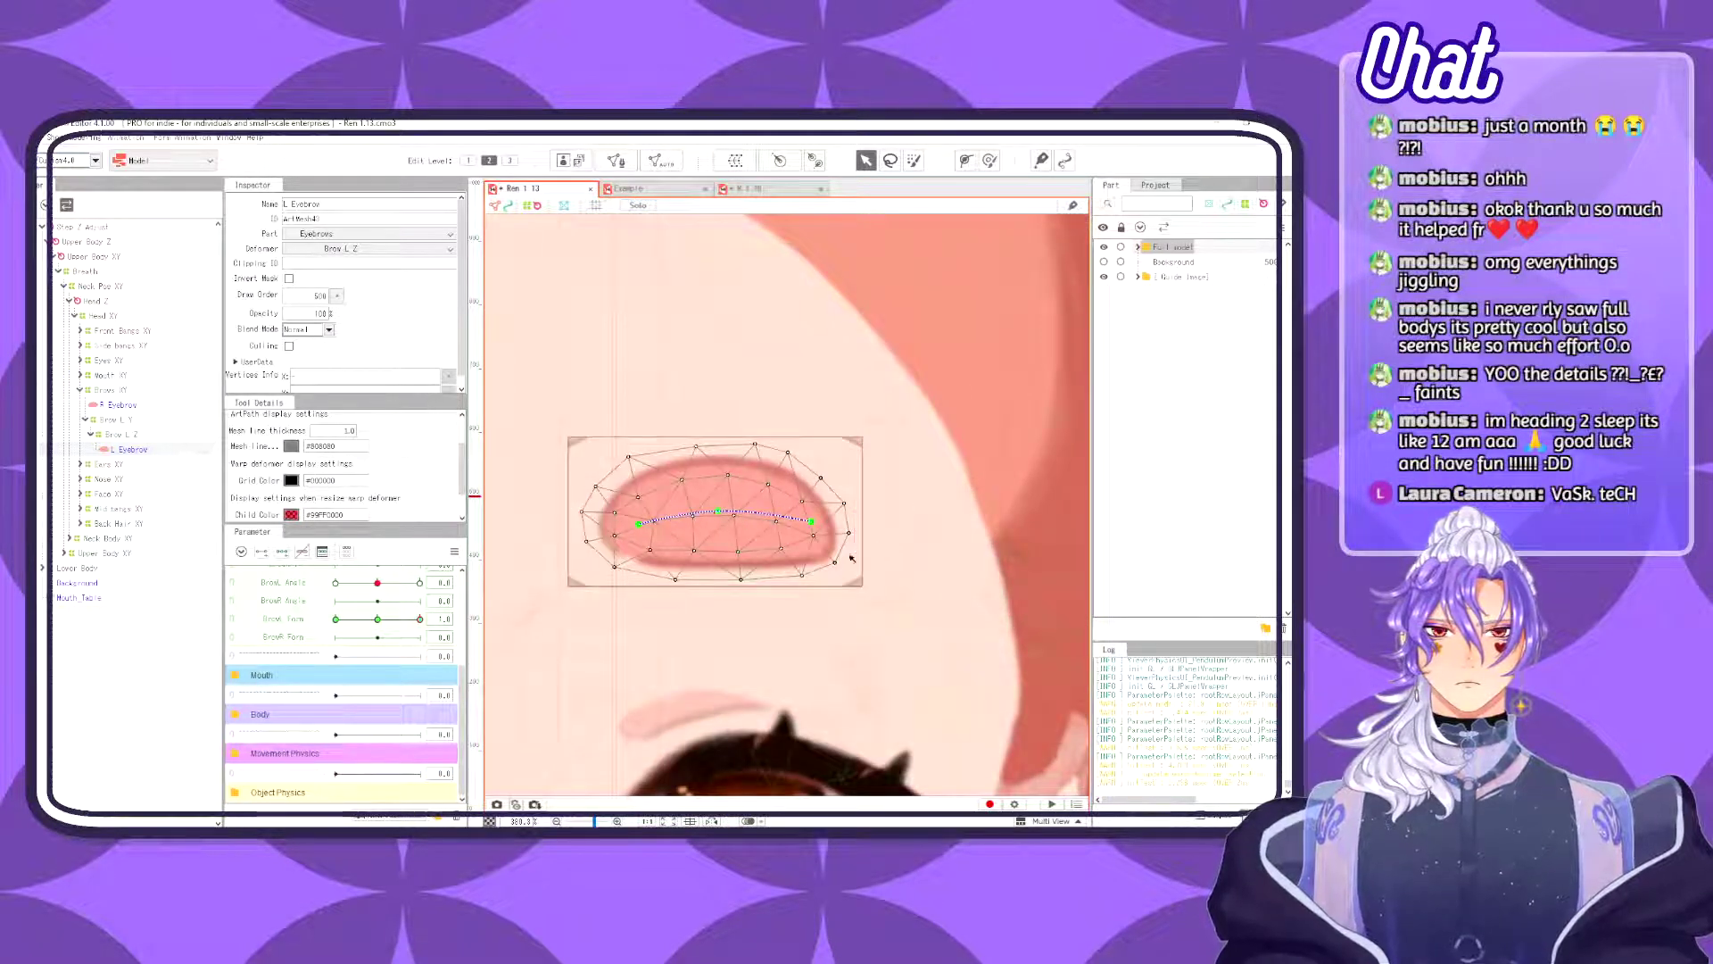
{"action": "left_click_drag", "start_coordinate": [721, 513], "coordinate": [717, 484]}
{"action": "left_click_drag", "start_coordinate": [813, 522], "coordinate": [813, 517]}
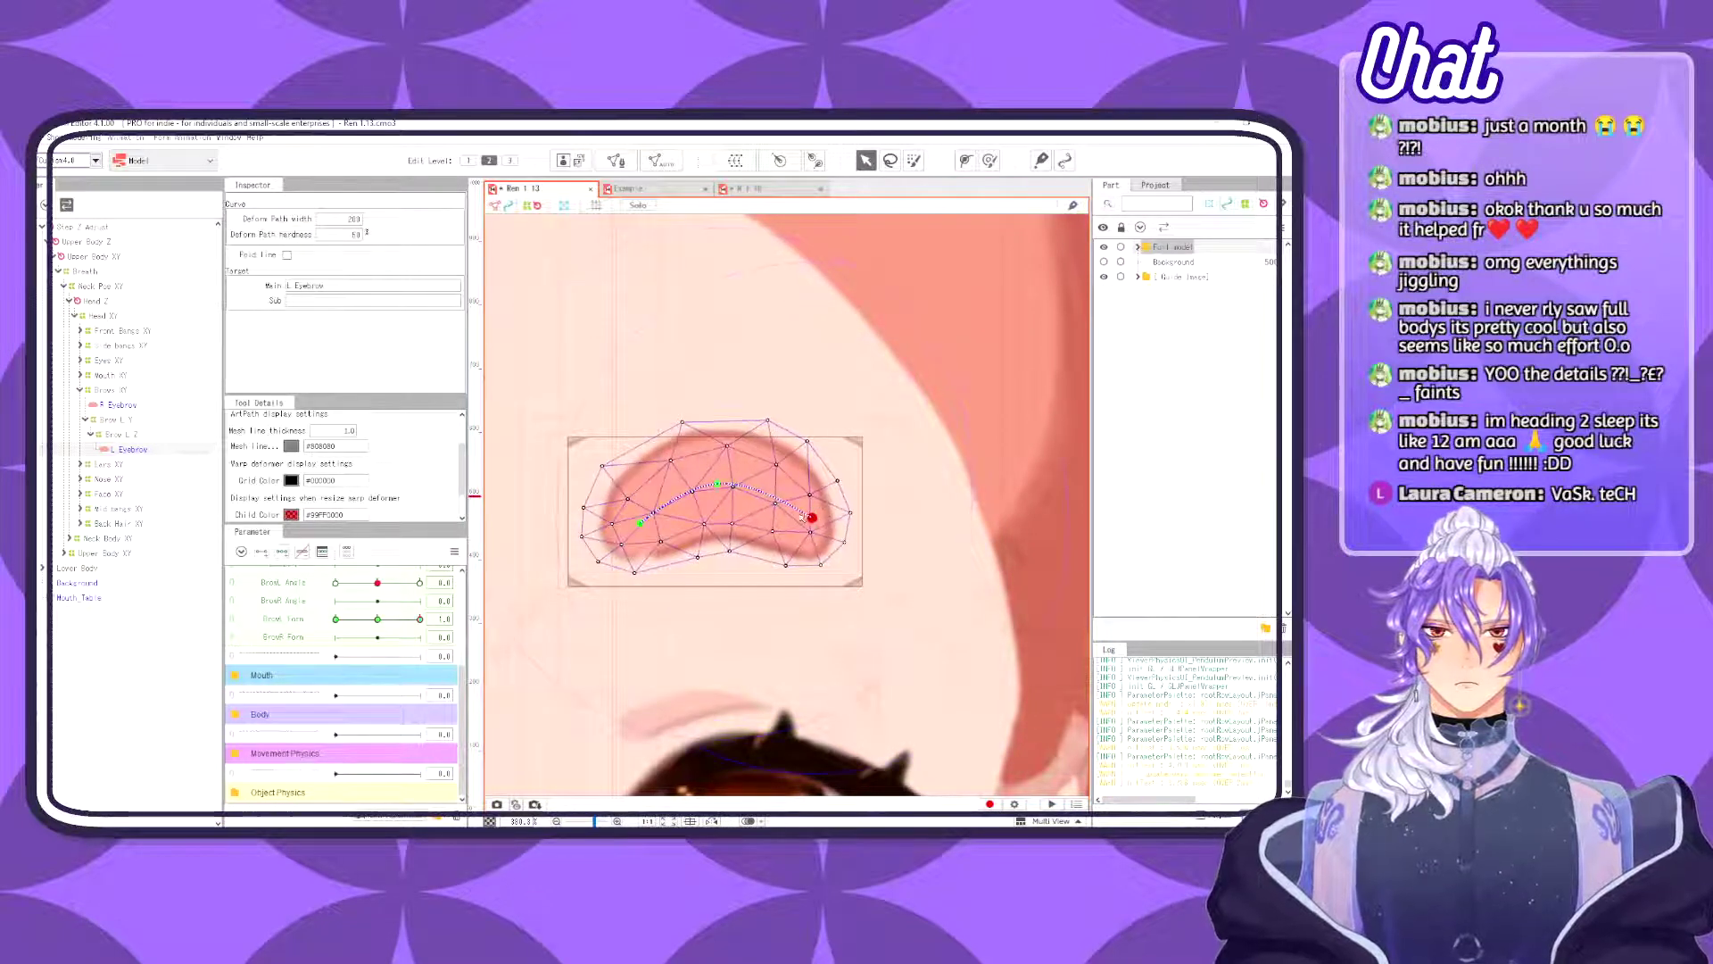
{"action": "left_click_drag", "start_coordinate": [639, 523], "coordinate": [636, 516]}
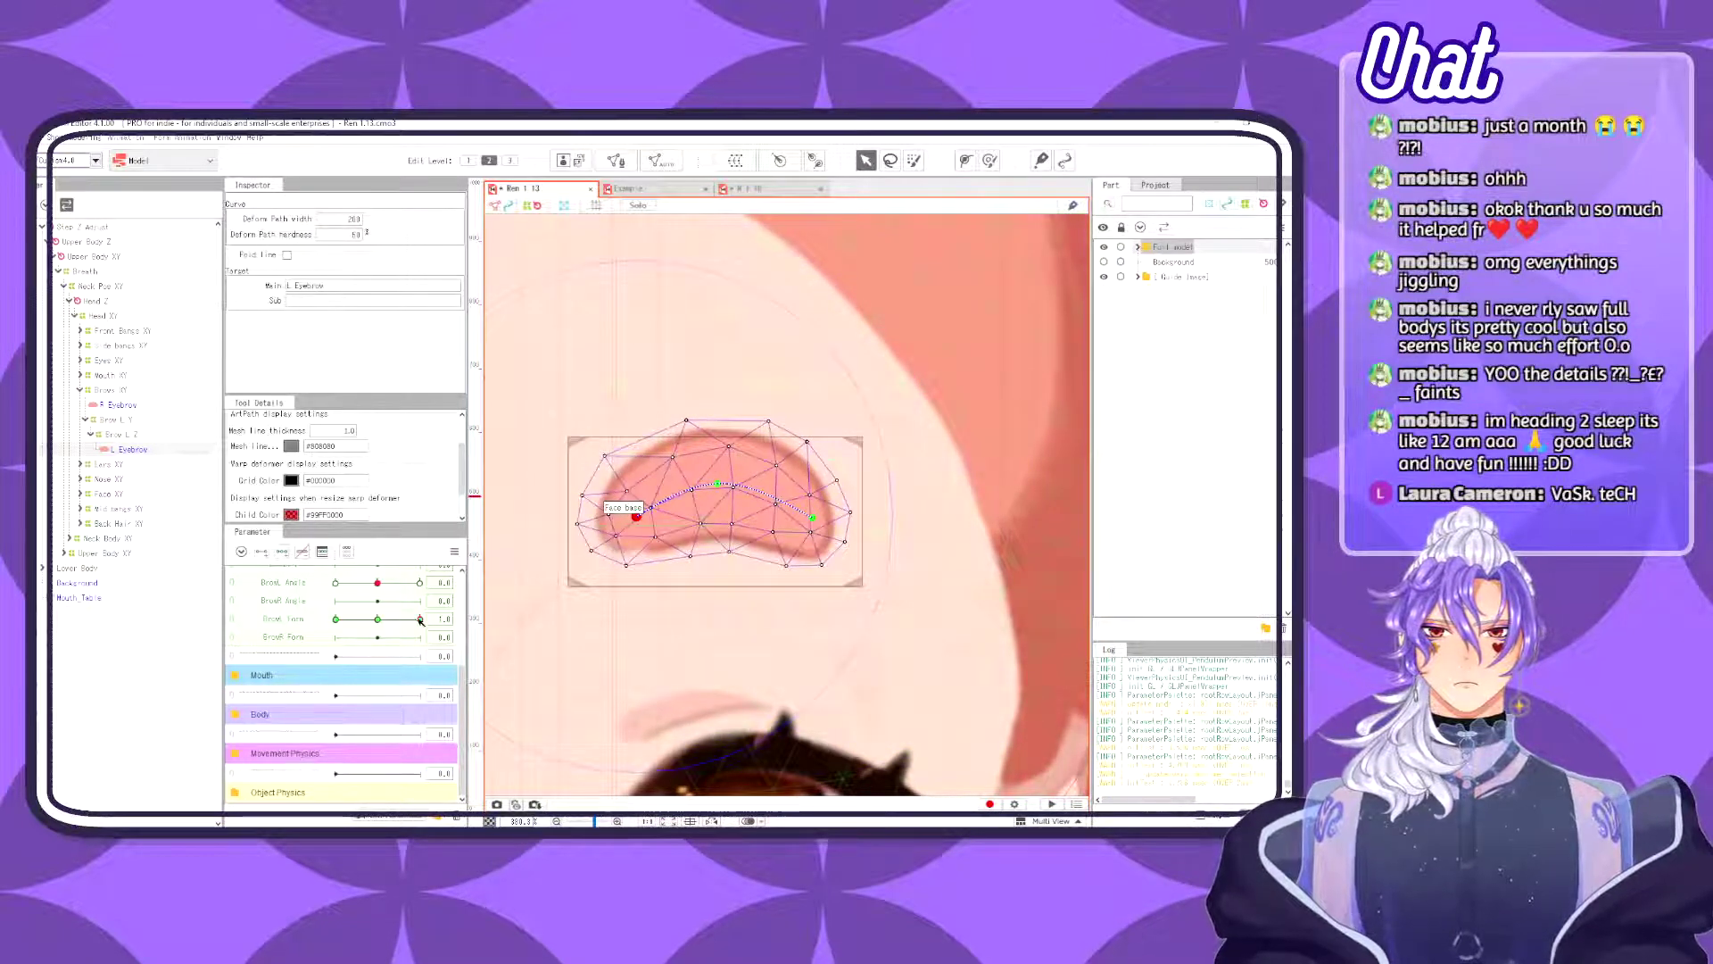
- Set BrowL Form to -1.0 and try to pull the middle of the L Eyebrow deform path down
{"action": "left_click", "coordinate": [335, 618]}
{"action": "left_click_drag", "start_coordinate": [717, 512], "coordinate": [704, 547]}
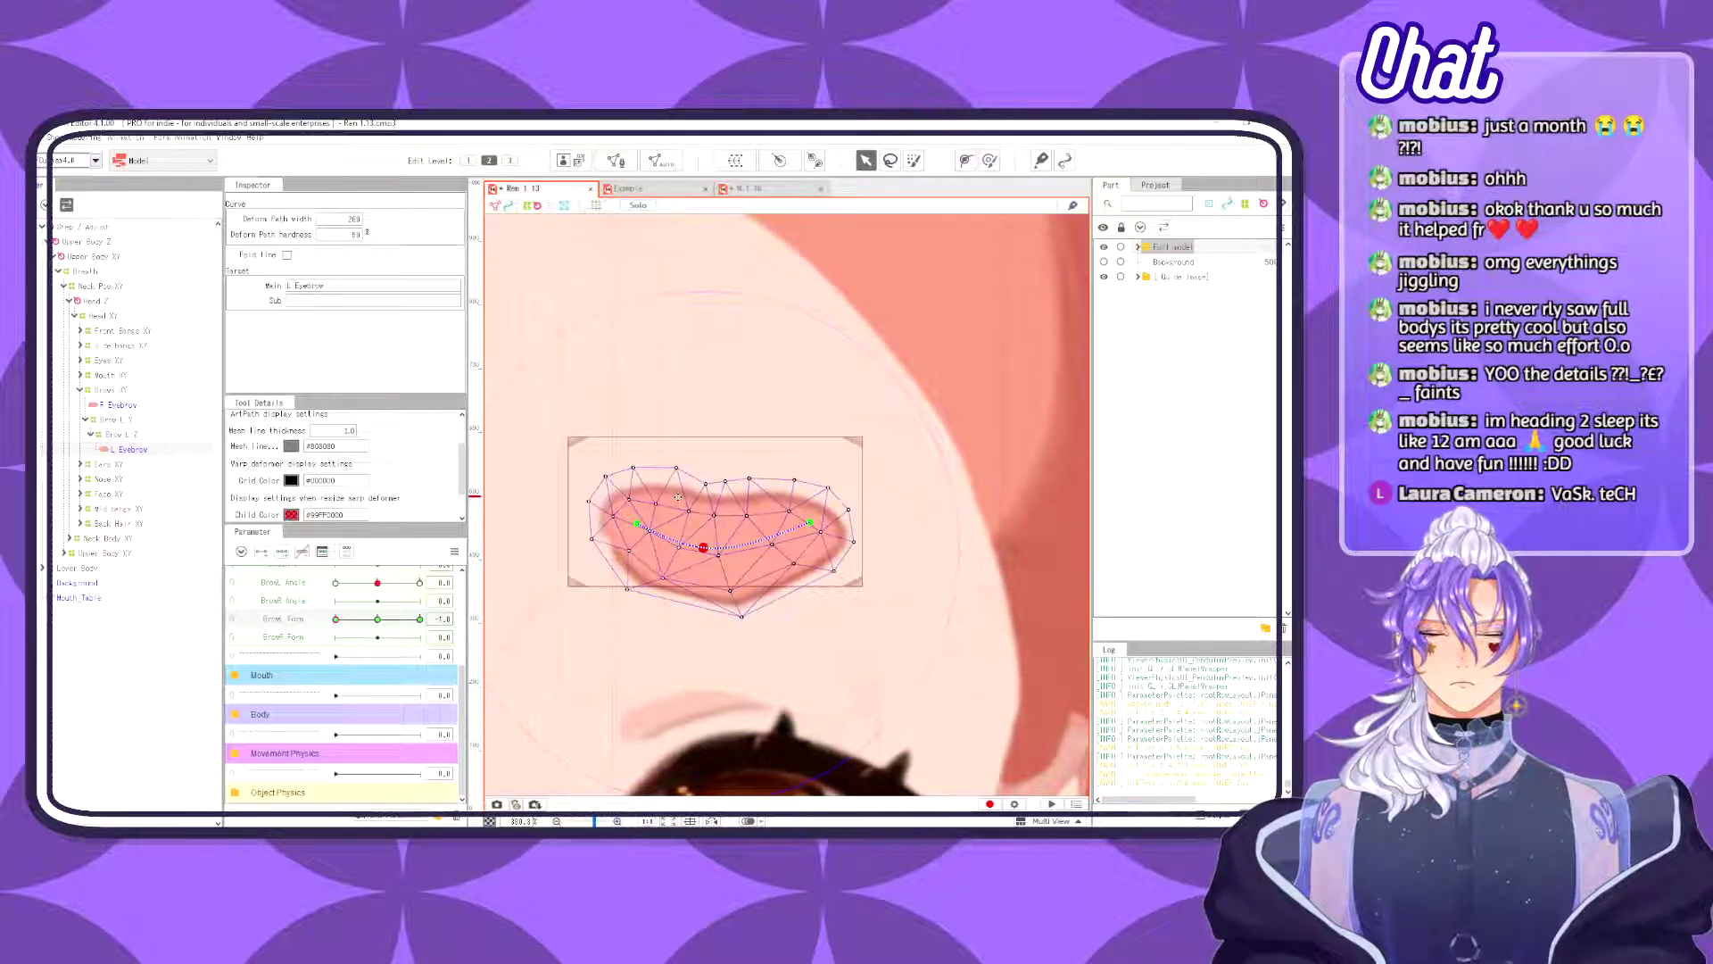
{"action": "key", "text": "ctrl+z"}
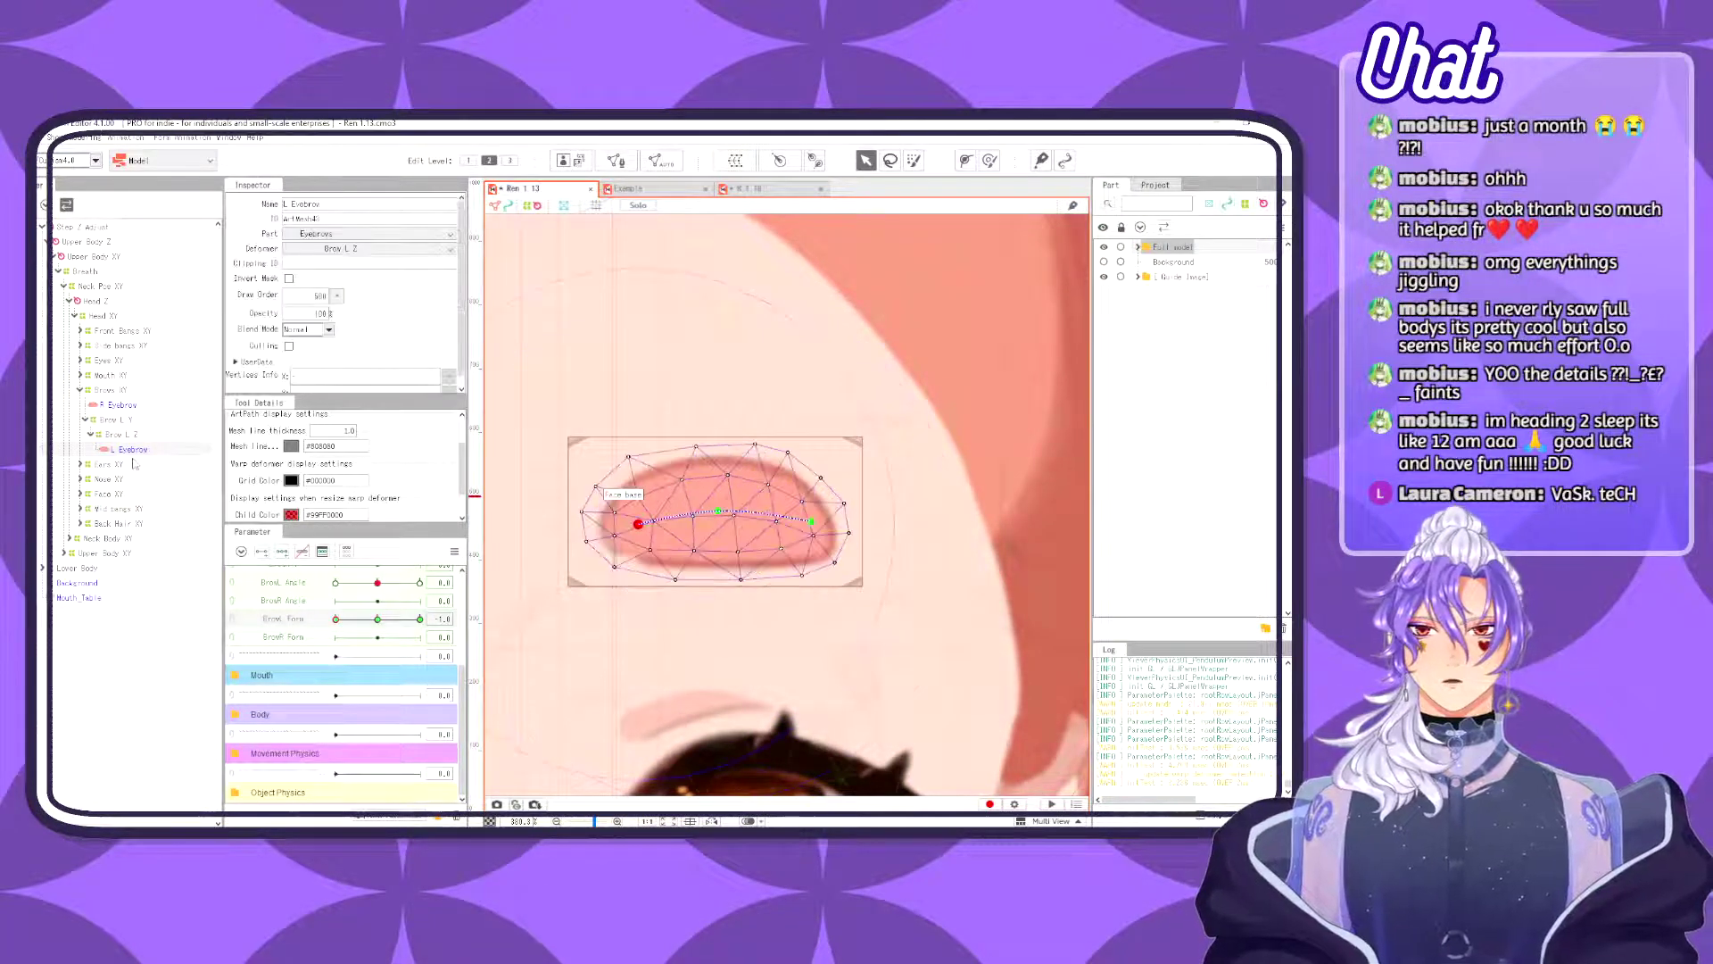
- Subdivide the L Eyebrow mesh into a denser mesh, apply the edit, and hide the bounding box
{"action": "left_click", "coordinate": [616, 160]}
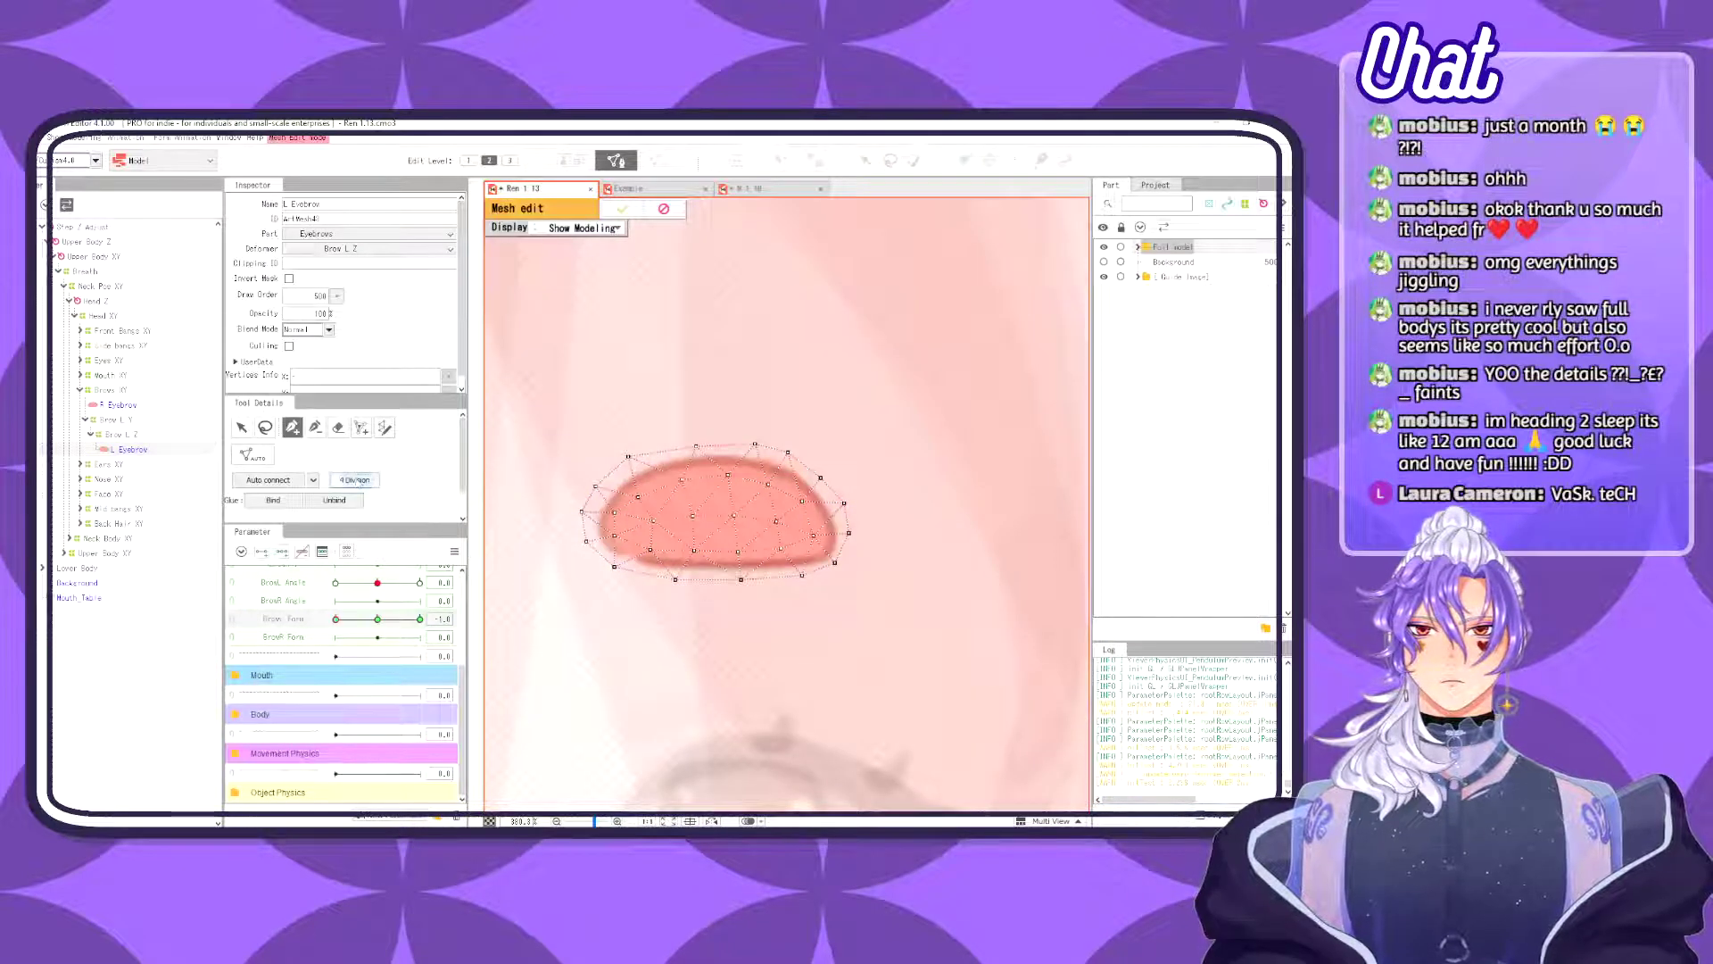
{"action": "left_click", "coordinate": [354, 479]}
{"action": "left_click", "coordinate": [622, 209]}
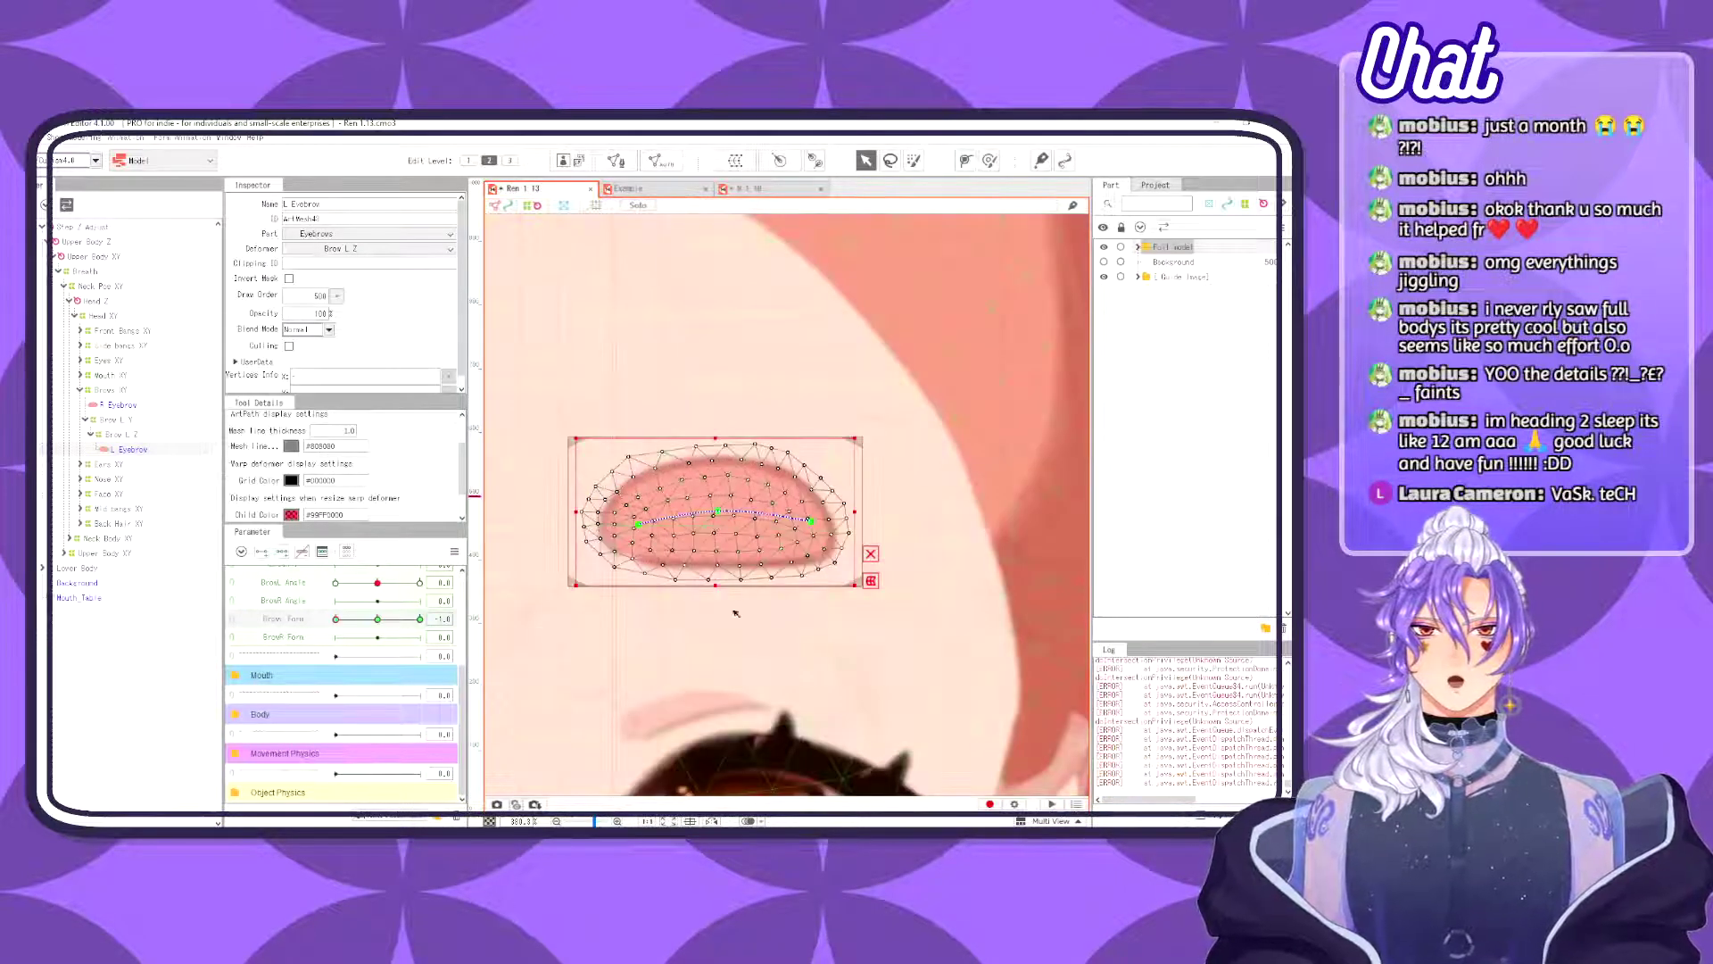
{"action": "left_click", "coordinate": [870, 553]}
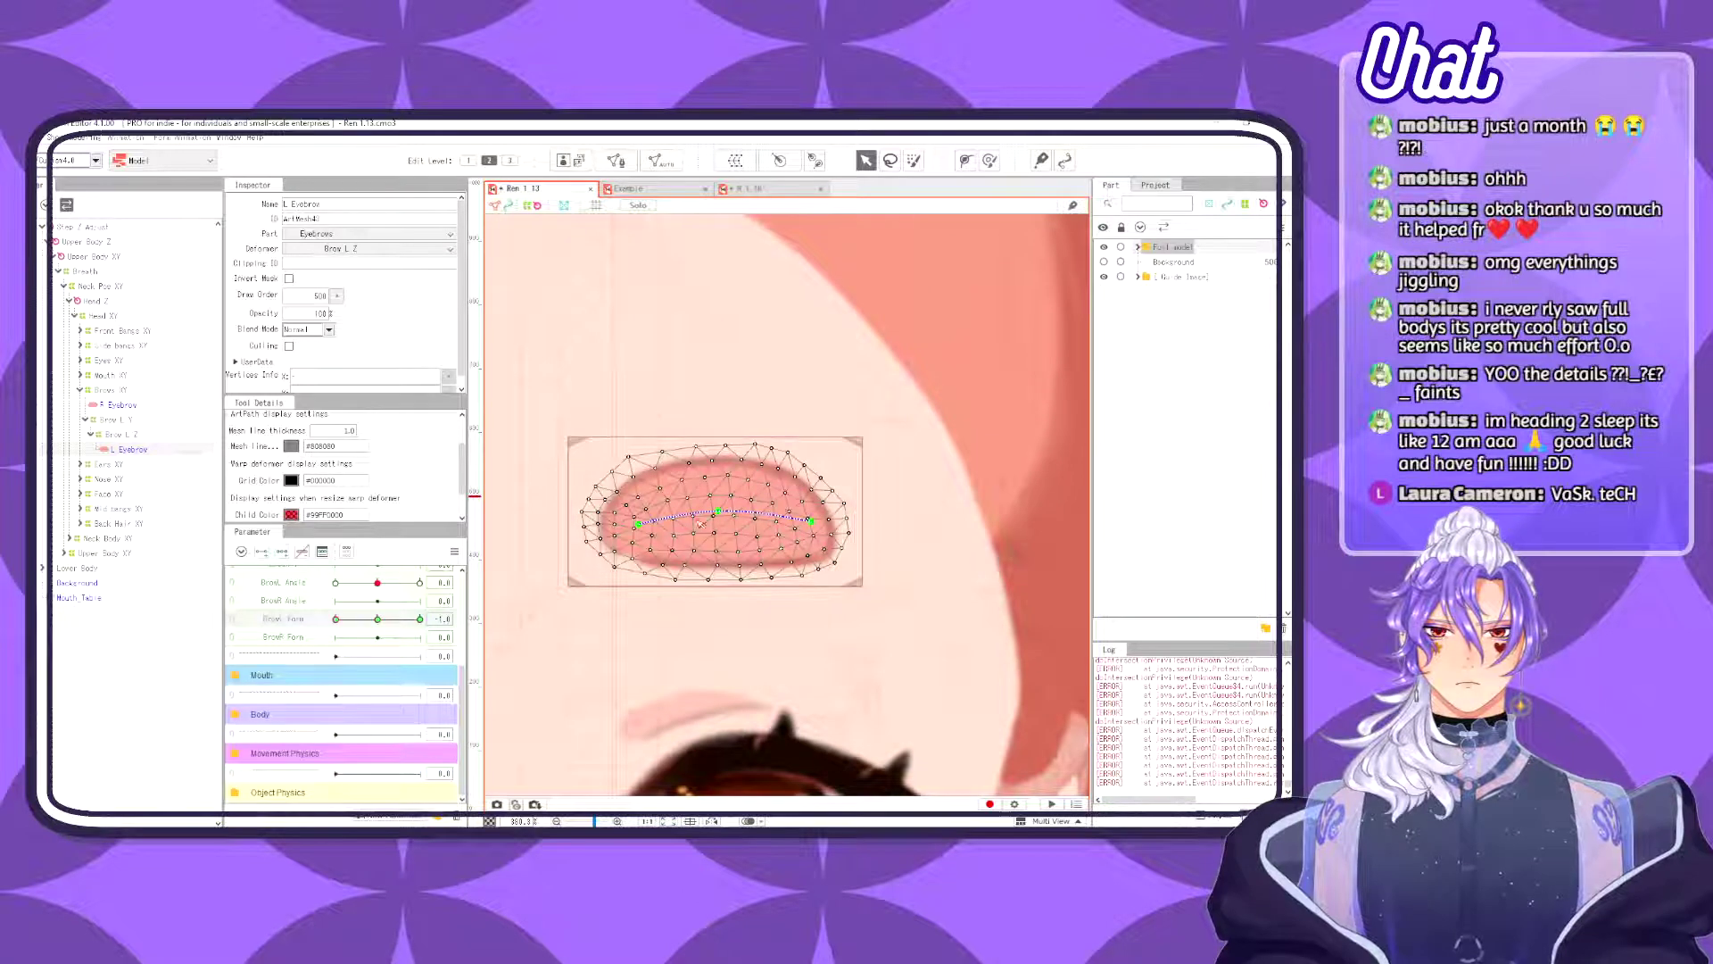
- Lower the deform path's middle point slightly toward the inner end to sag L Eyebrow at BrowL Form -1.0
{"action": "left_click_drag", "start_coordinate": [717, 512], "coordinate": [697, 543]}
{"action": "scroll", "coordinate": [879, 588], "scroll_direction": "down", "scroll_amount": 5}
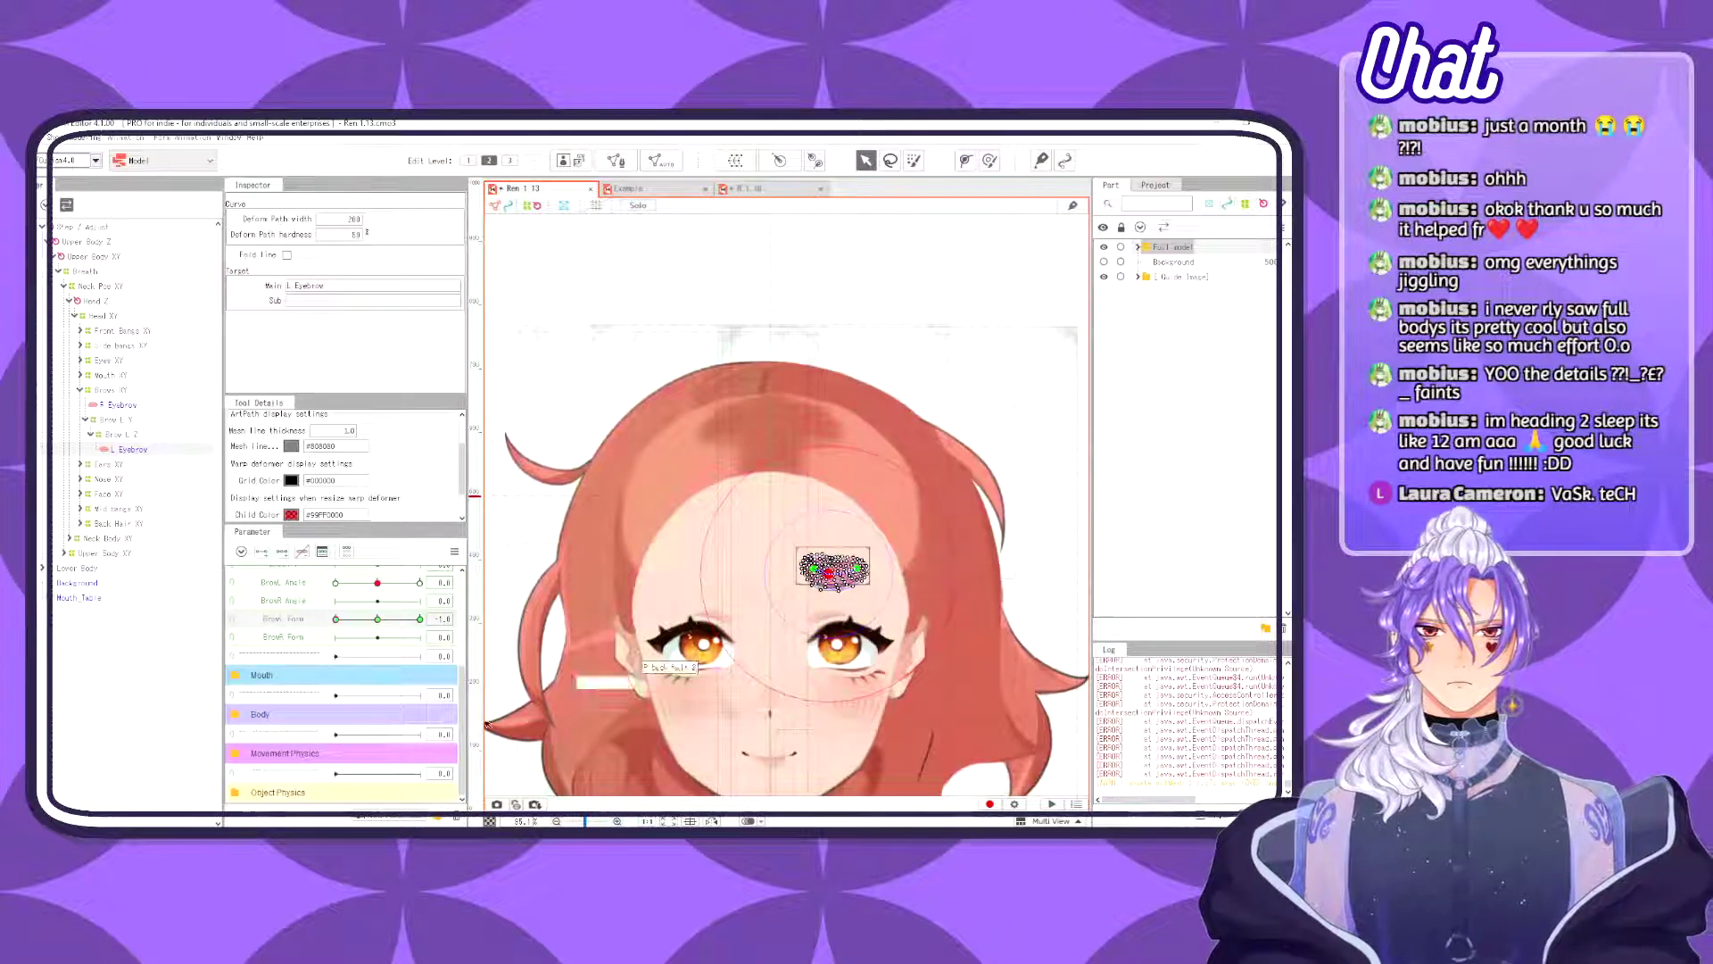
{"action": "scroll", "coordinate": [374, 615], "scroll_direction": "up", "scroll_amount": 2}
- Inspect the left brow with BrowL Y, BrowL Angle and BrowL Form all at -1.0, and return BrowL Angle to 0
{"action": "left_click_drag", "start_coordinate": [378, 600], "coordinate": [276, 636]}
{"action": "left_click", "coordinate": [378, 599]}
{"action": "left_click", "coordinate": [335, 600]}
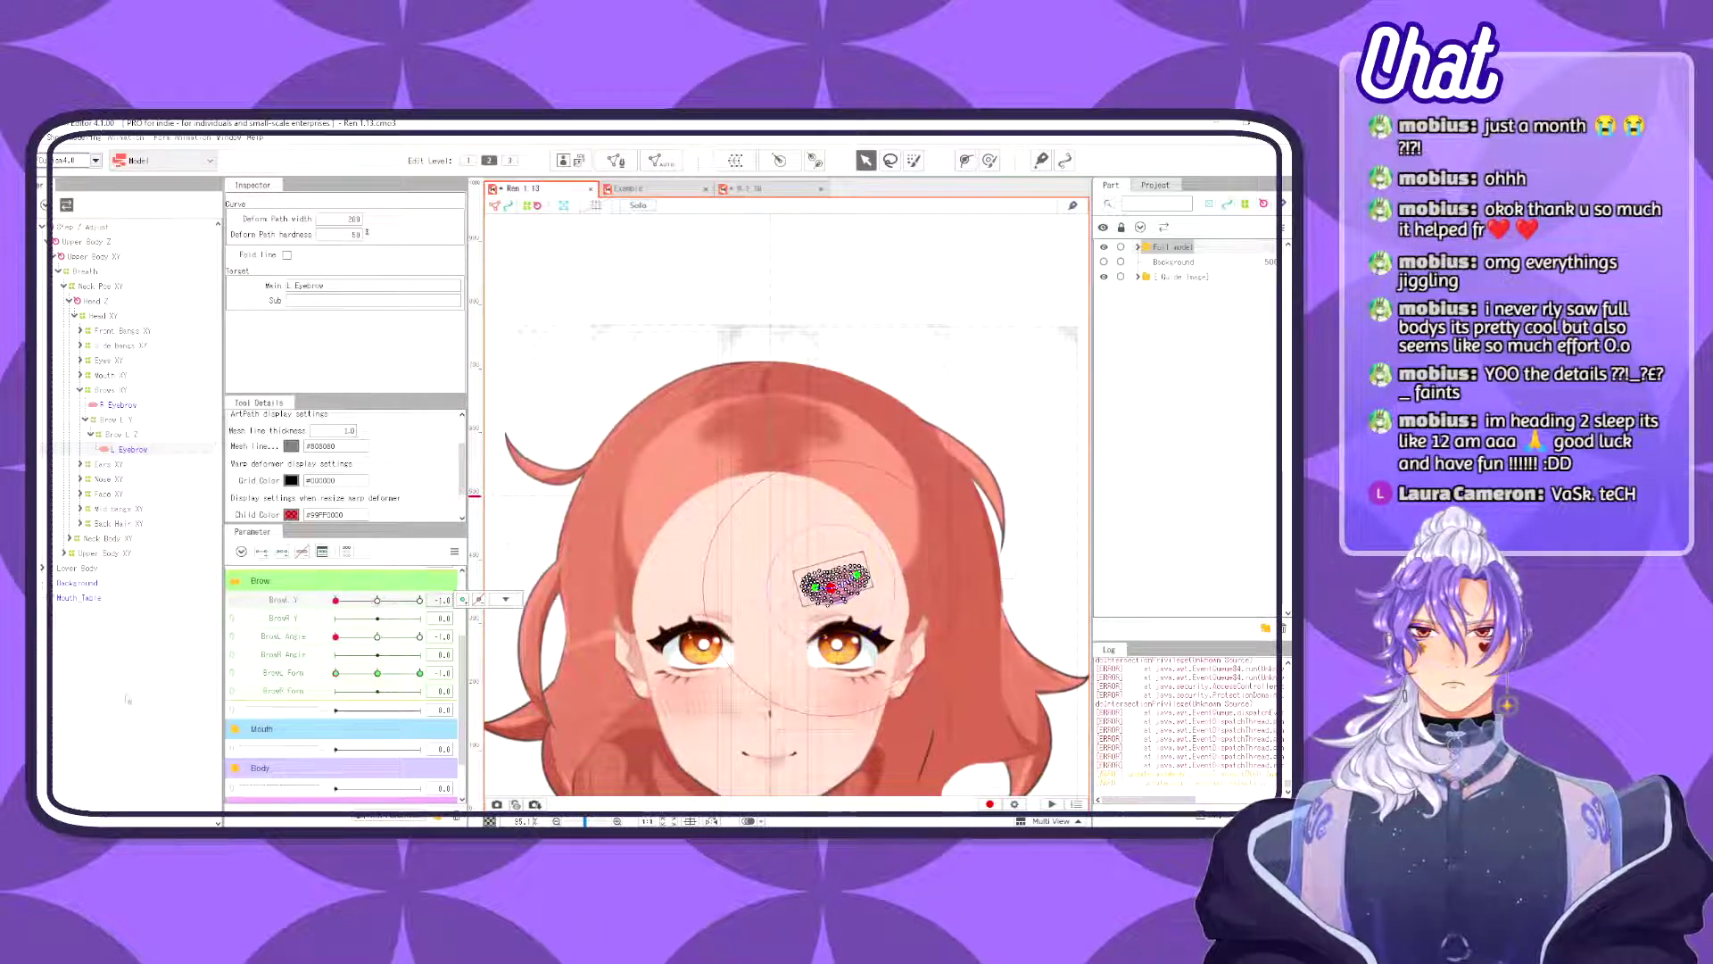
{"action": "left_click", "coordinate": [629, 249]}
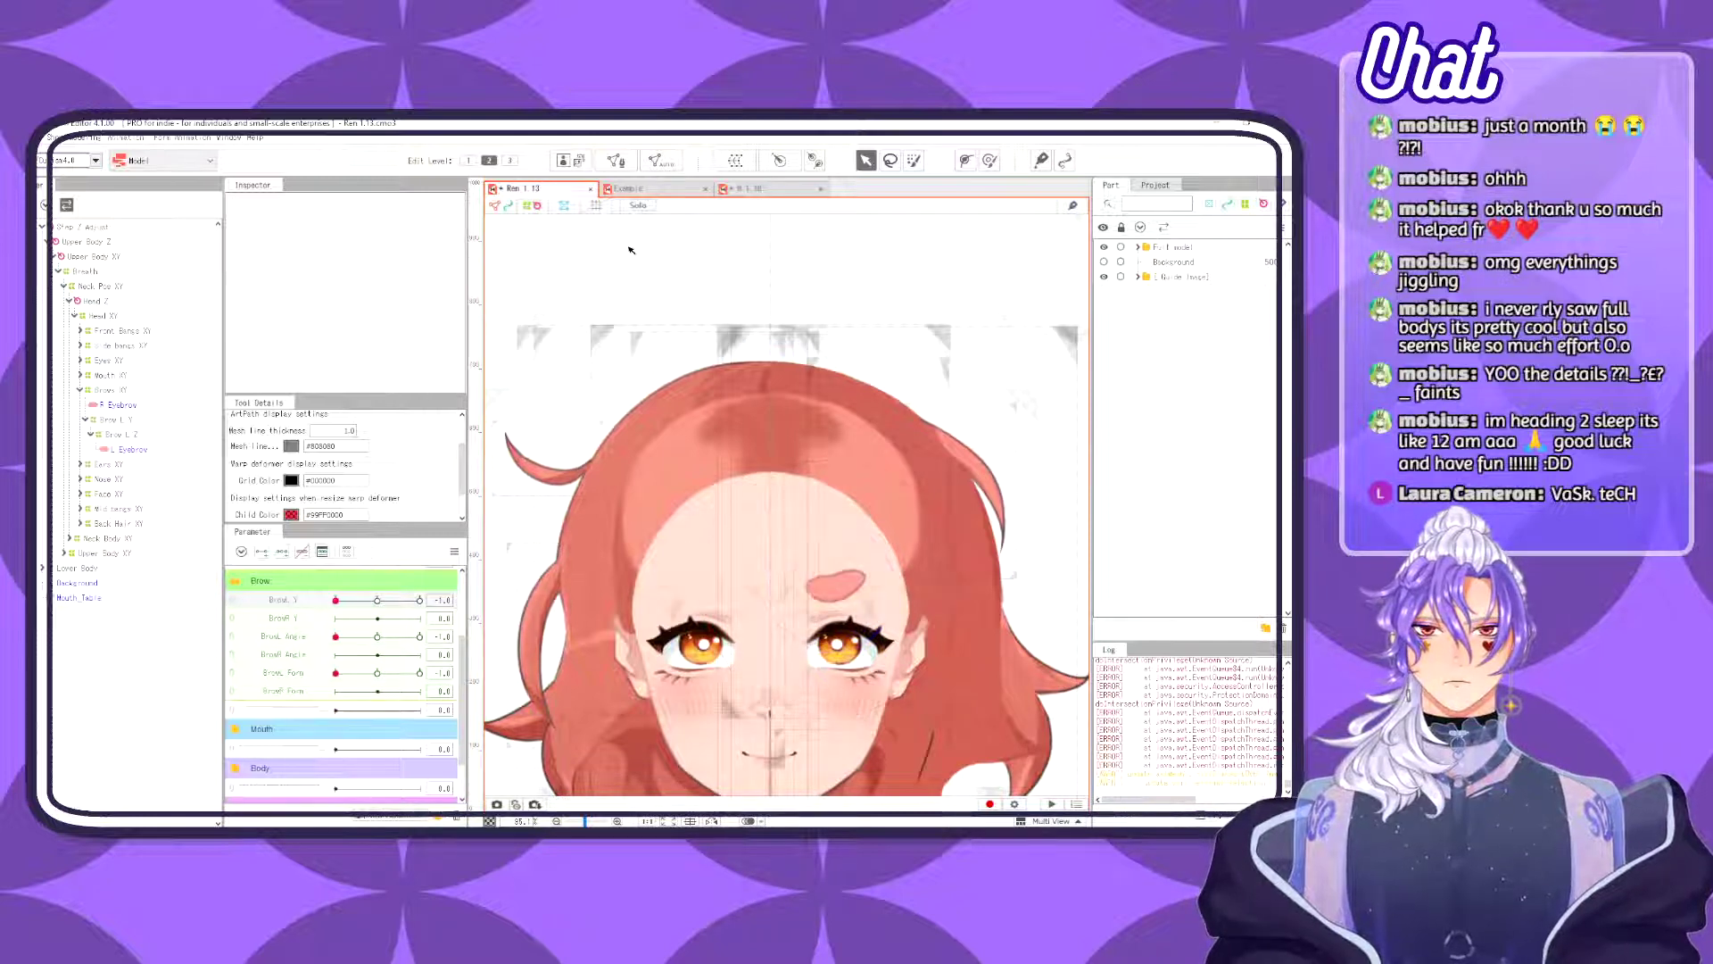
{"action": "scroll", "coordinate": [684, 352], "scroll_direction": "down", "scroll_amount": 2}
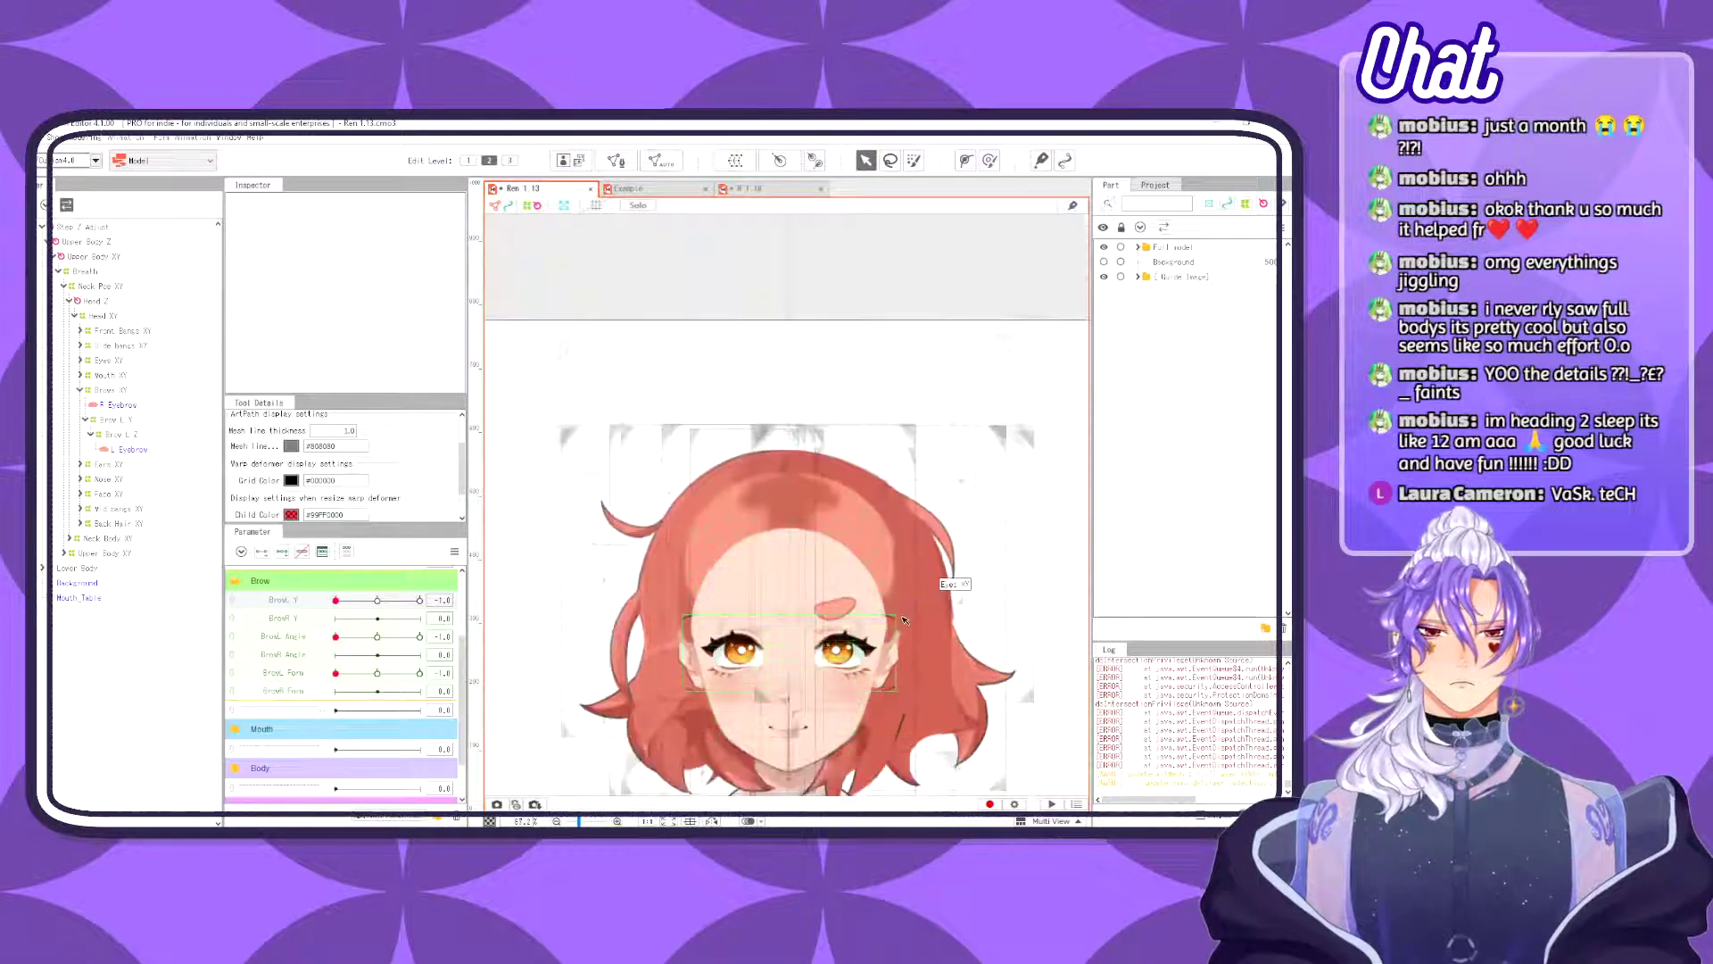
{"action": "scroll", "coordinate": [698, 343], "scroll_direction": "up", "scroll_amount": 2}
{"action": "scroll", "coordinate": [720, 474], "scroll_direction": "up", "scroll_amount": 2}
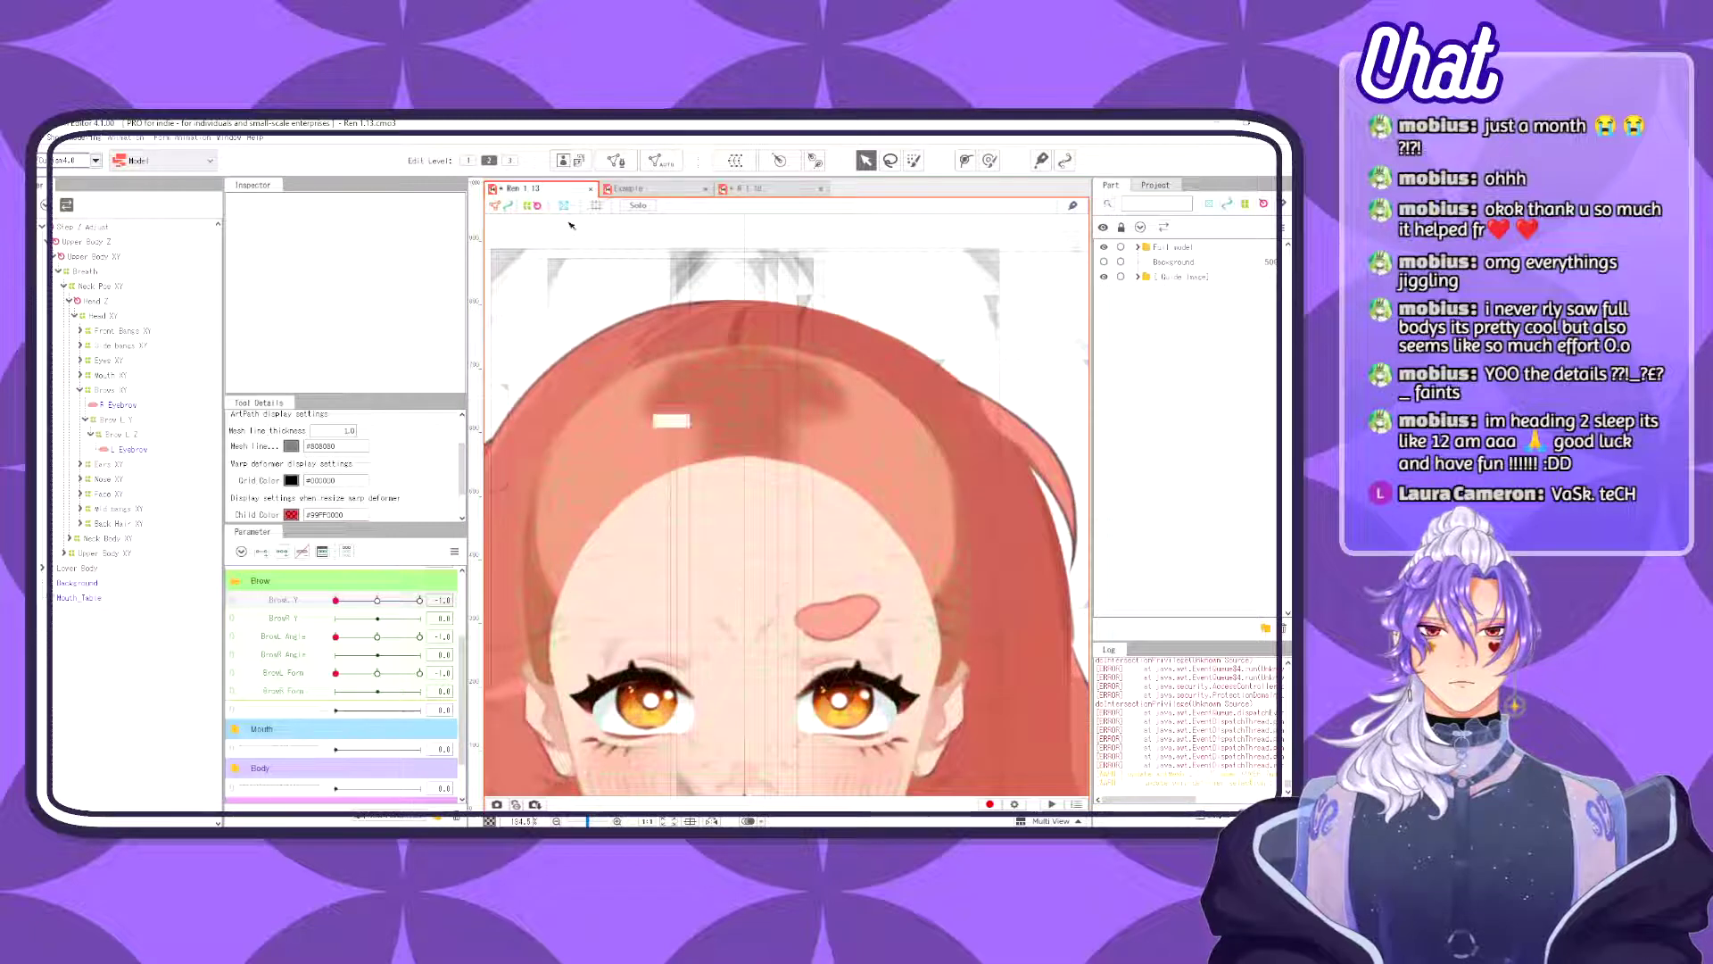
{"action": "left_click", "coordinate": [377, 636]}
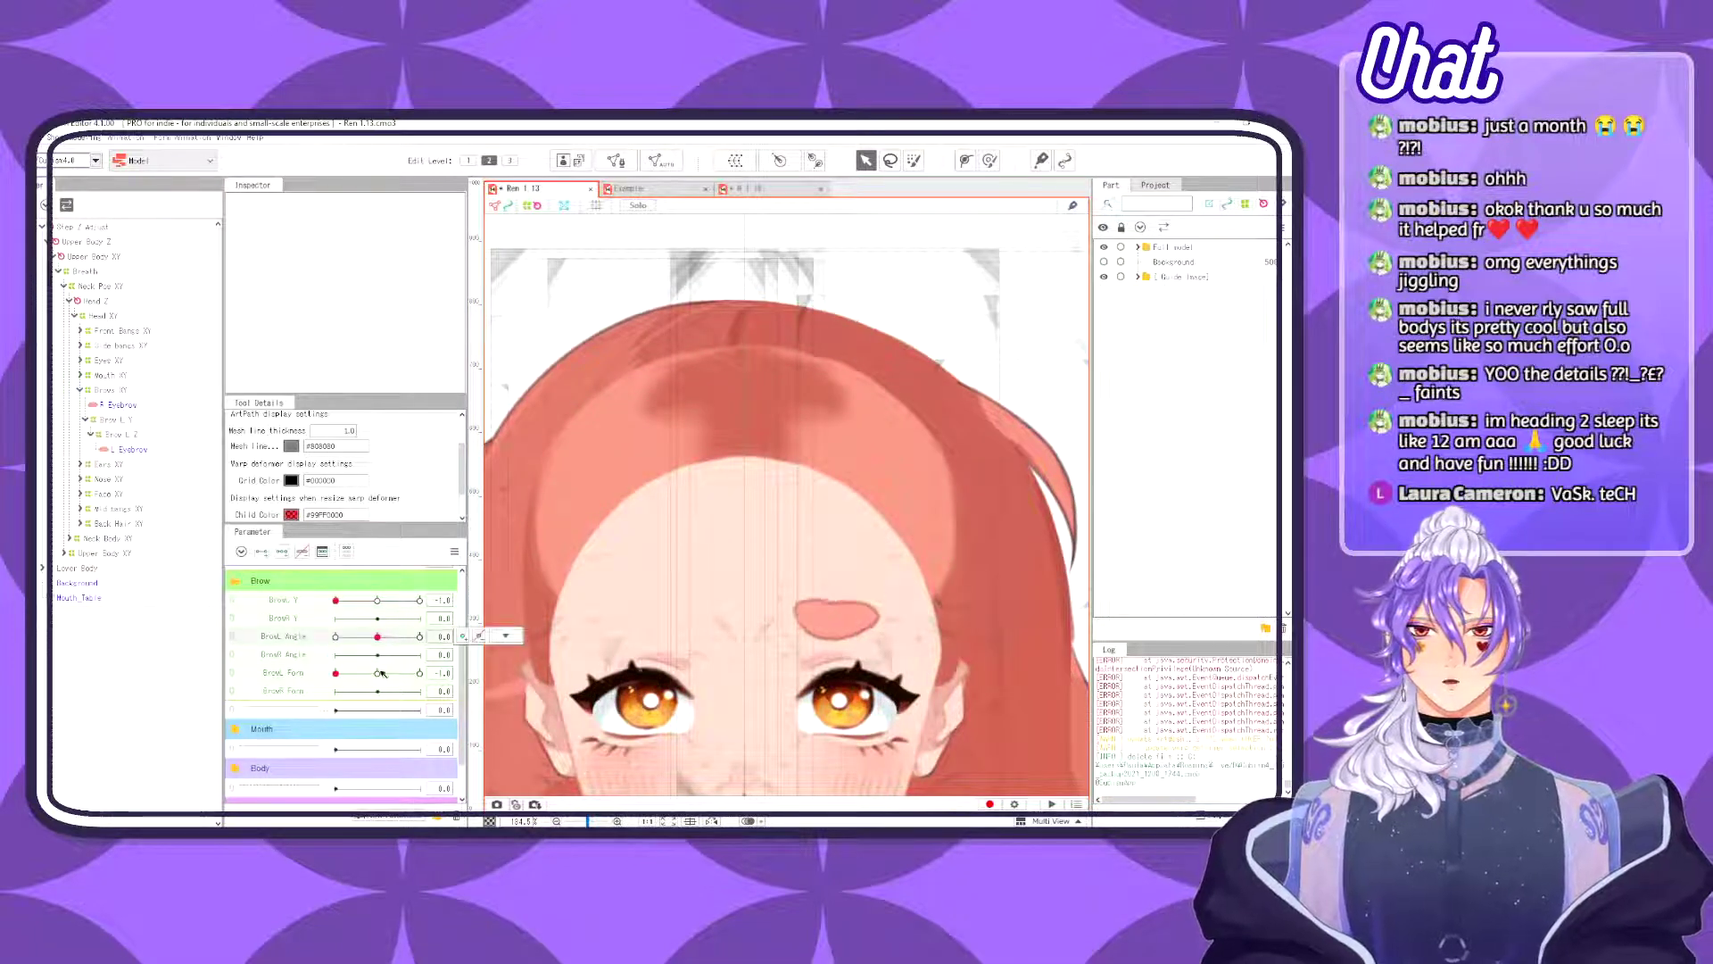
- Return BrowL Form and BrowL Y to 0 and duplicate the left brow's two deformers together with the L Eyebrow mesh
{"action": "left_click", "coordinate": [377, 673]}
{"action": "left_click", "coordinate": [377, 600]}
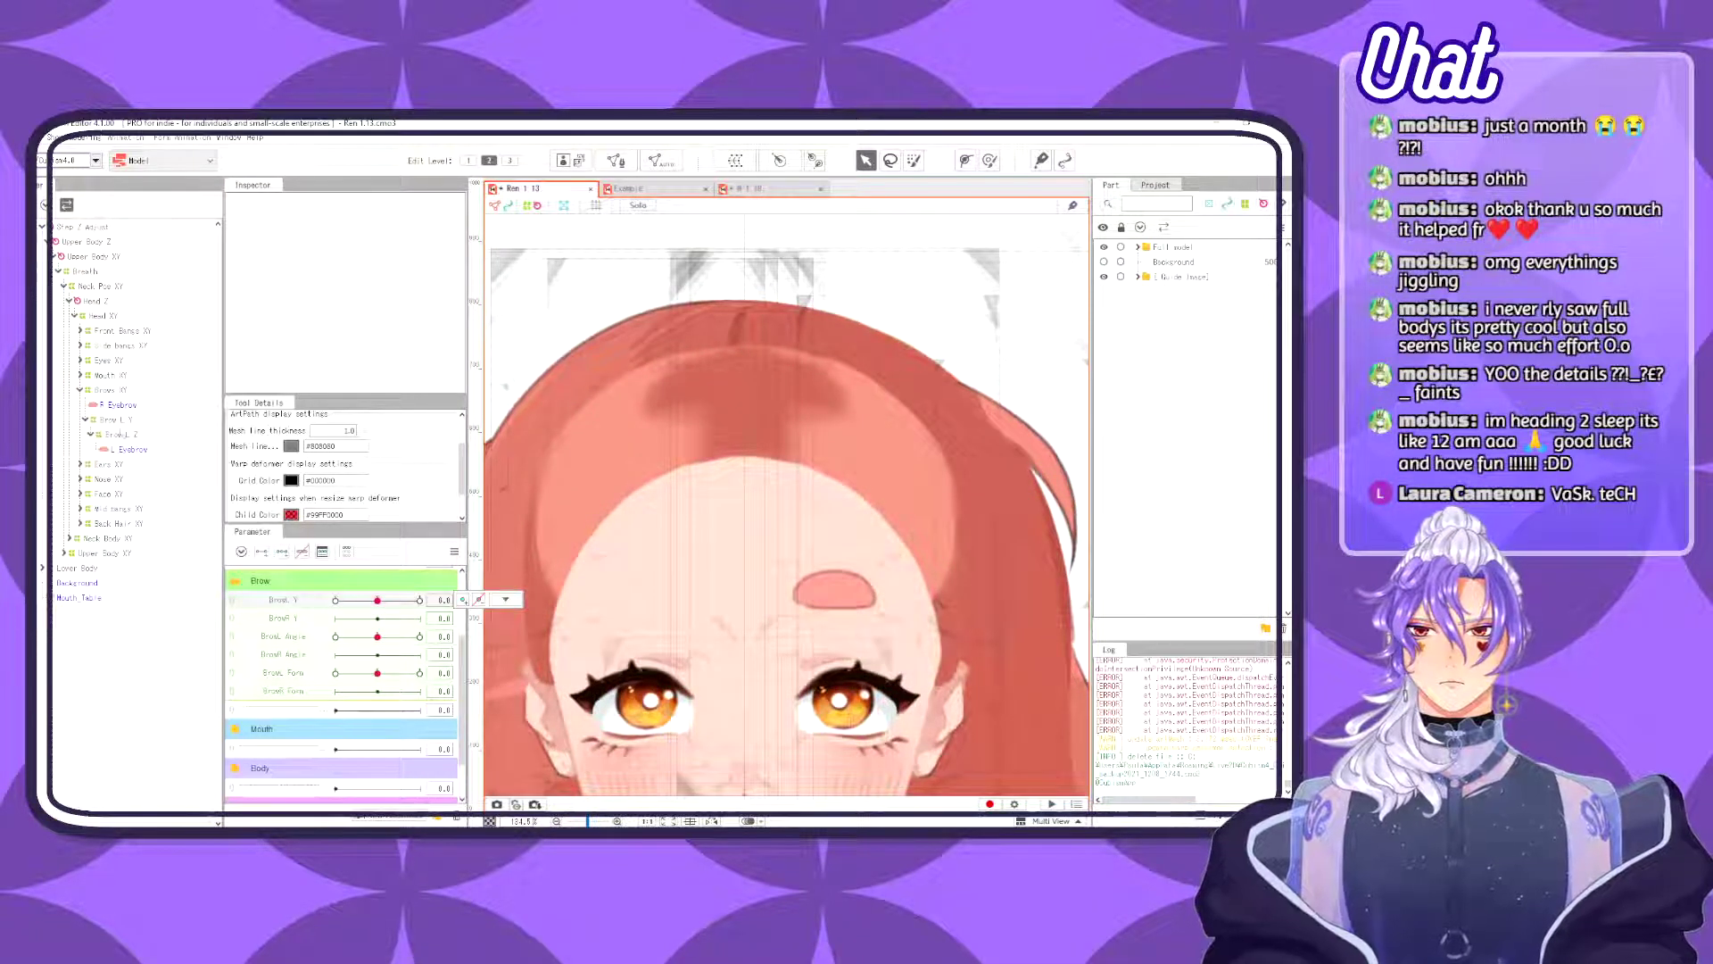
{"action": "left_click", "coordinate": [116, 418]}
{"action": "left_click", "coordinate": [134, 451]}
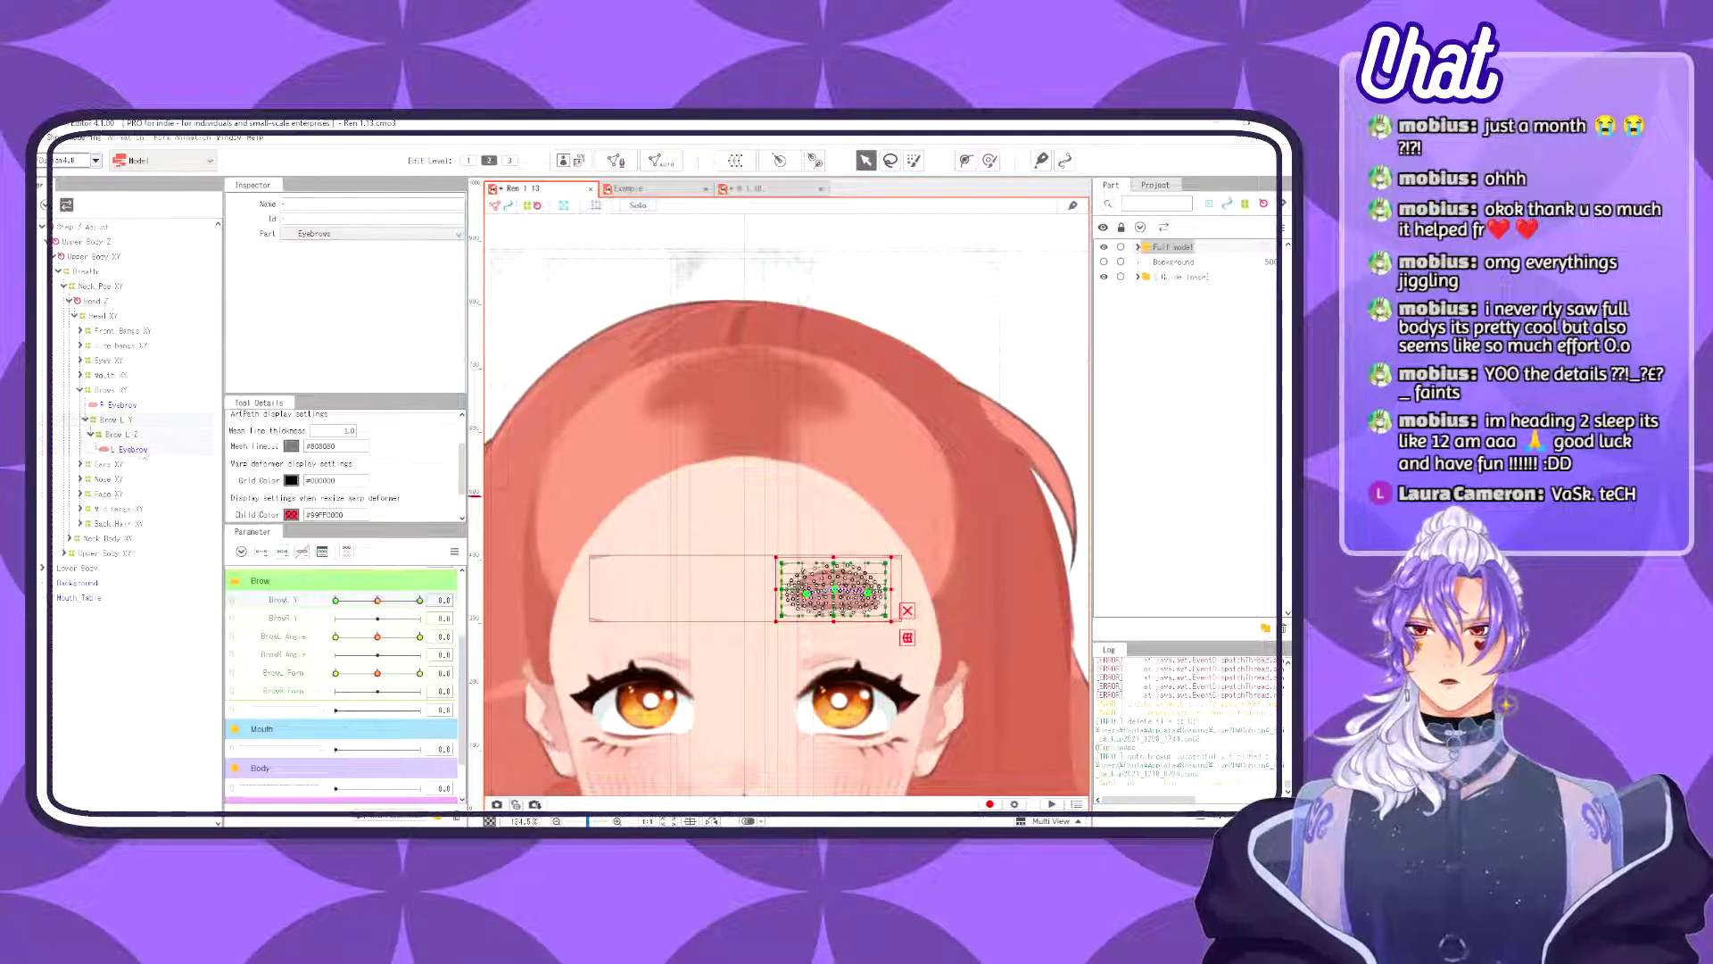
{"action": "key", "text": "ctrl+c"}
{"action": "key", "text": "ctrl+v"}
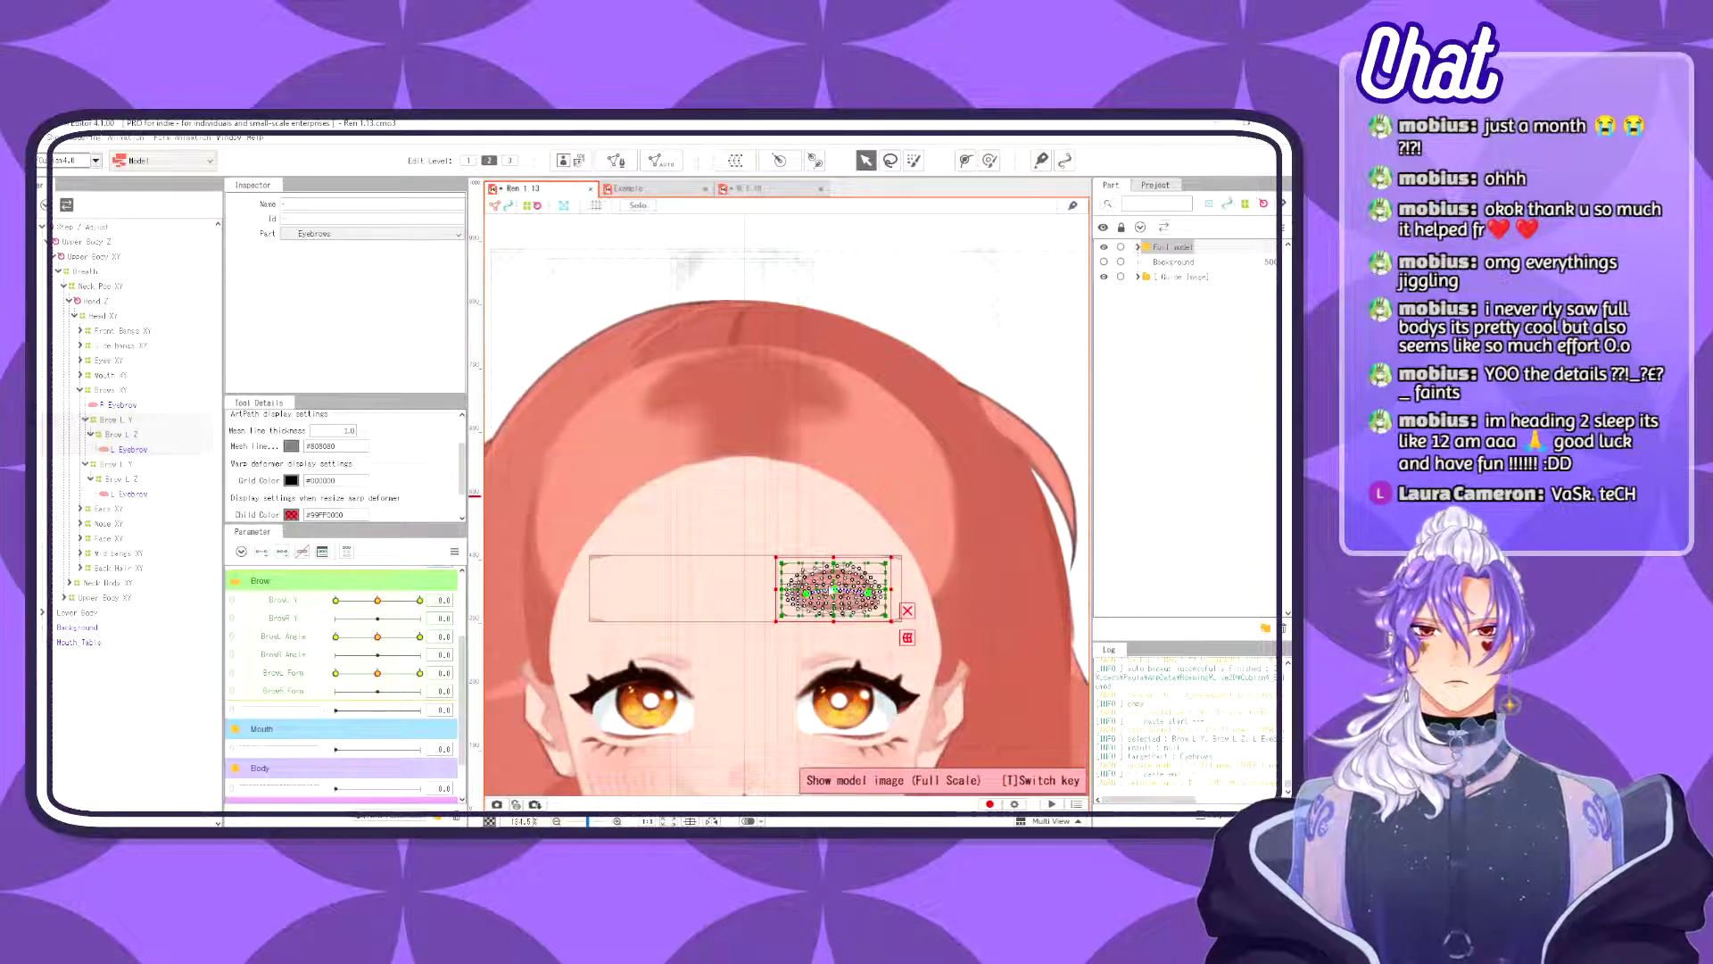
- Reflect the duplicated brow deformers and mesh horizontally onto the opposite side of the forehead, without reflecting any parameters
{"action": "right_click", "coordinate": [830, 589]}
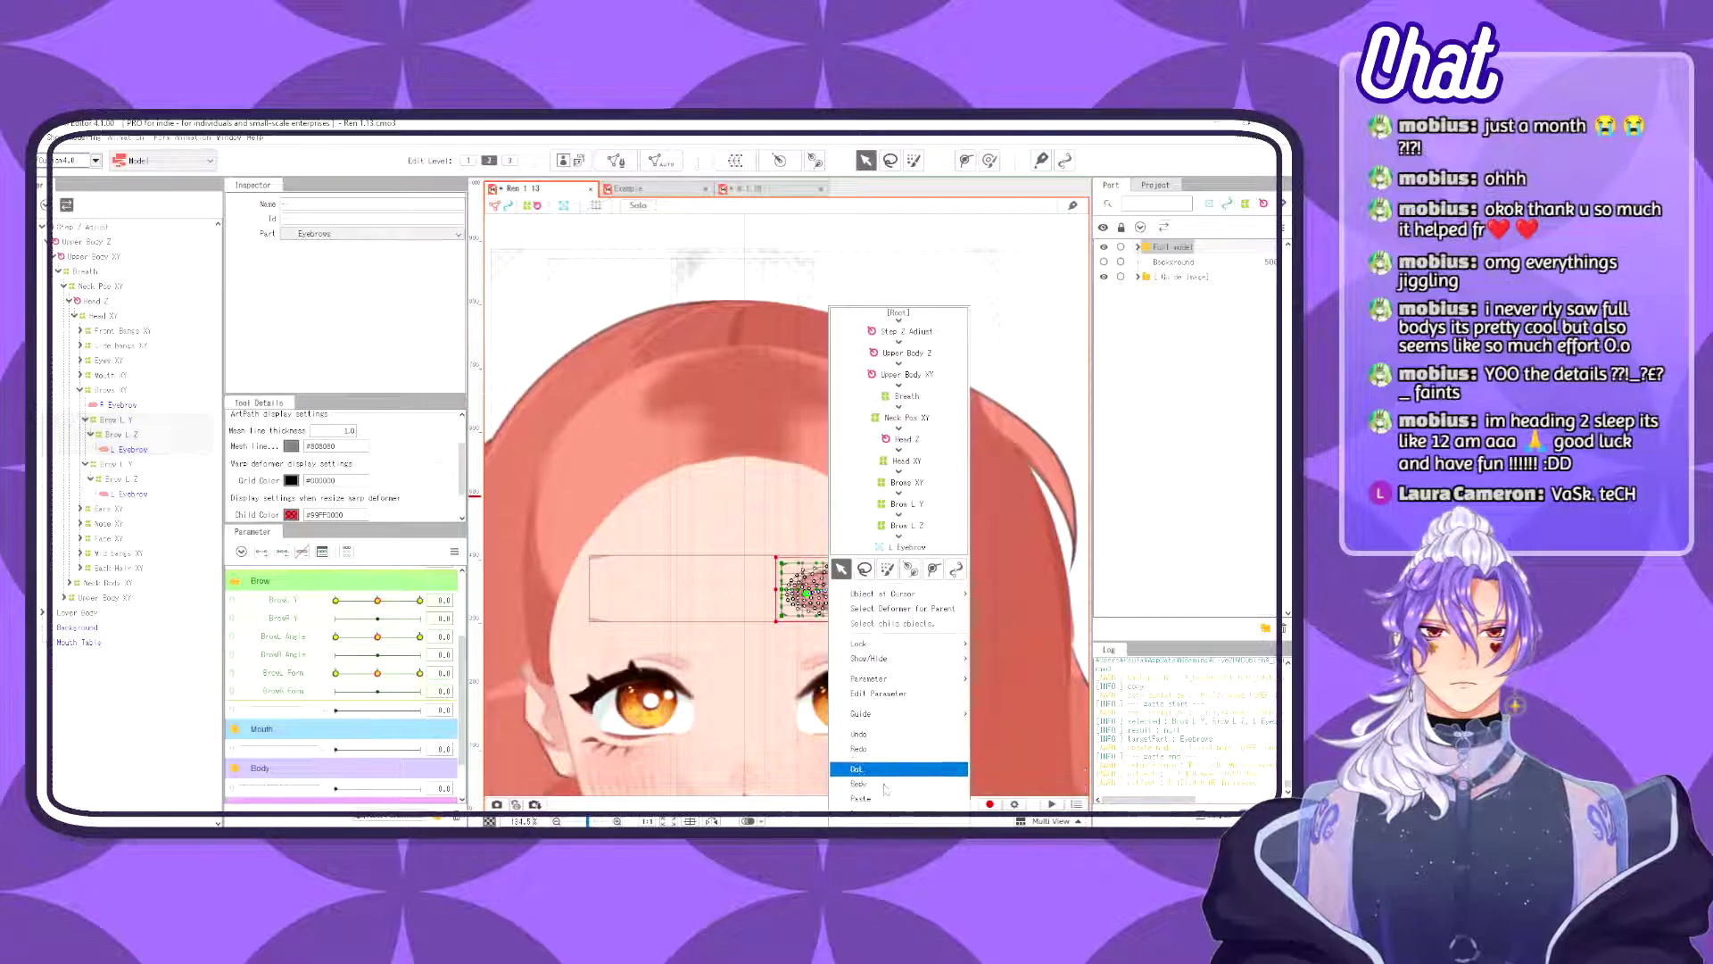
{"action": "left_click", "coordinate": [892, 813]}
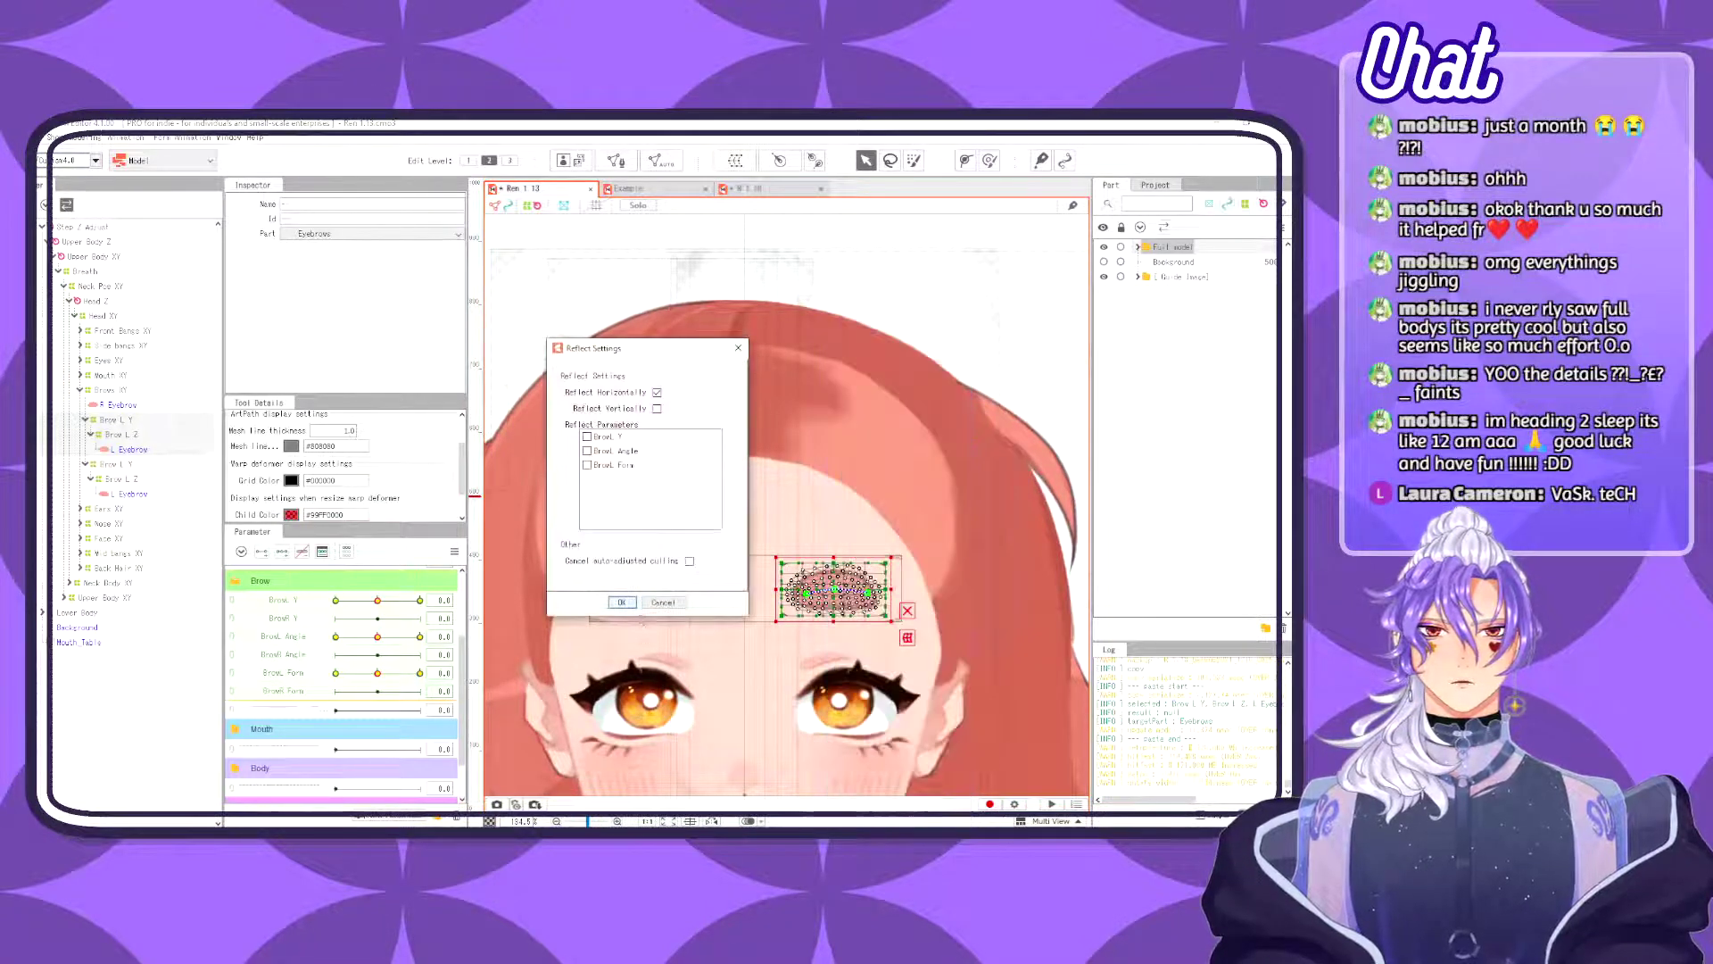
{"action": "left_click", "coordinate": [623, 603]}
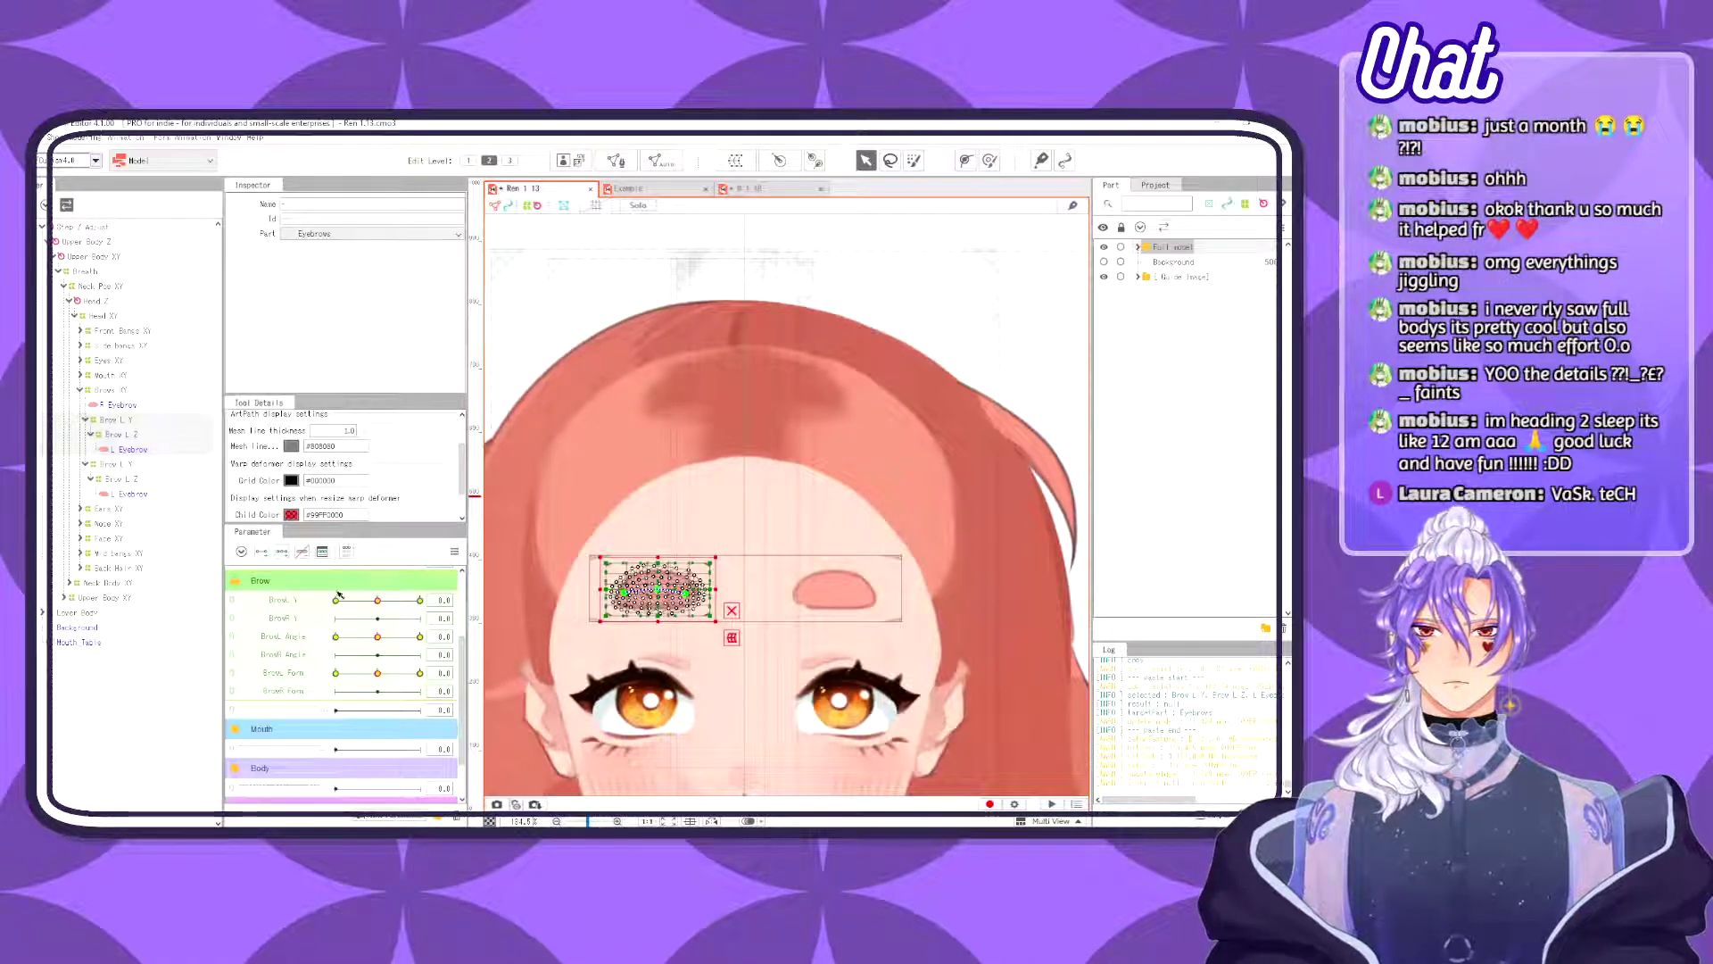
{"action": "left_click_drag", "start_coordinate": [338, 600], "coordinate": [406, 603]}
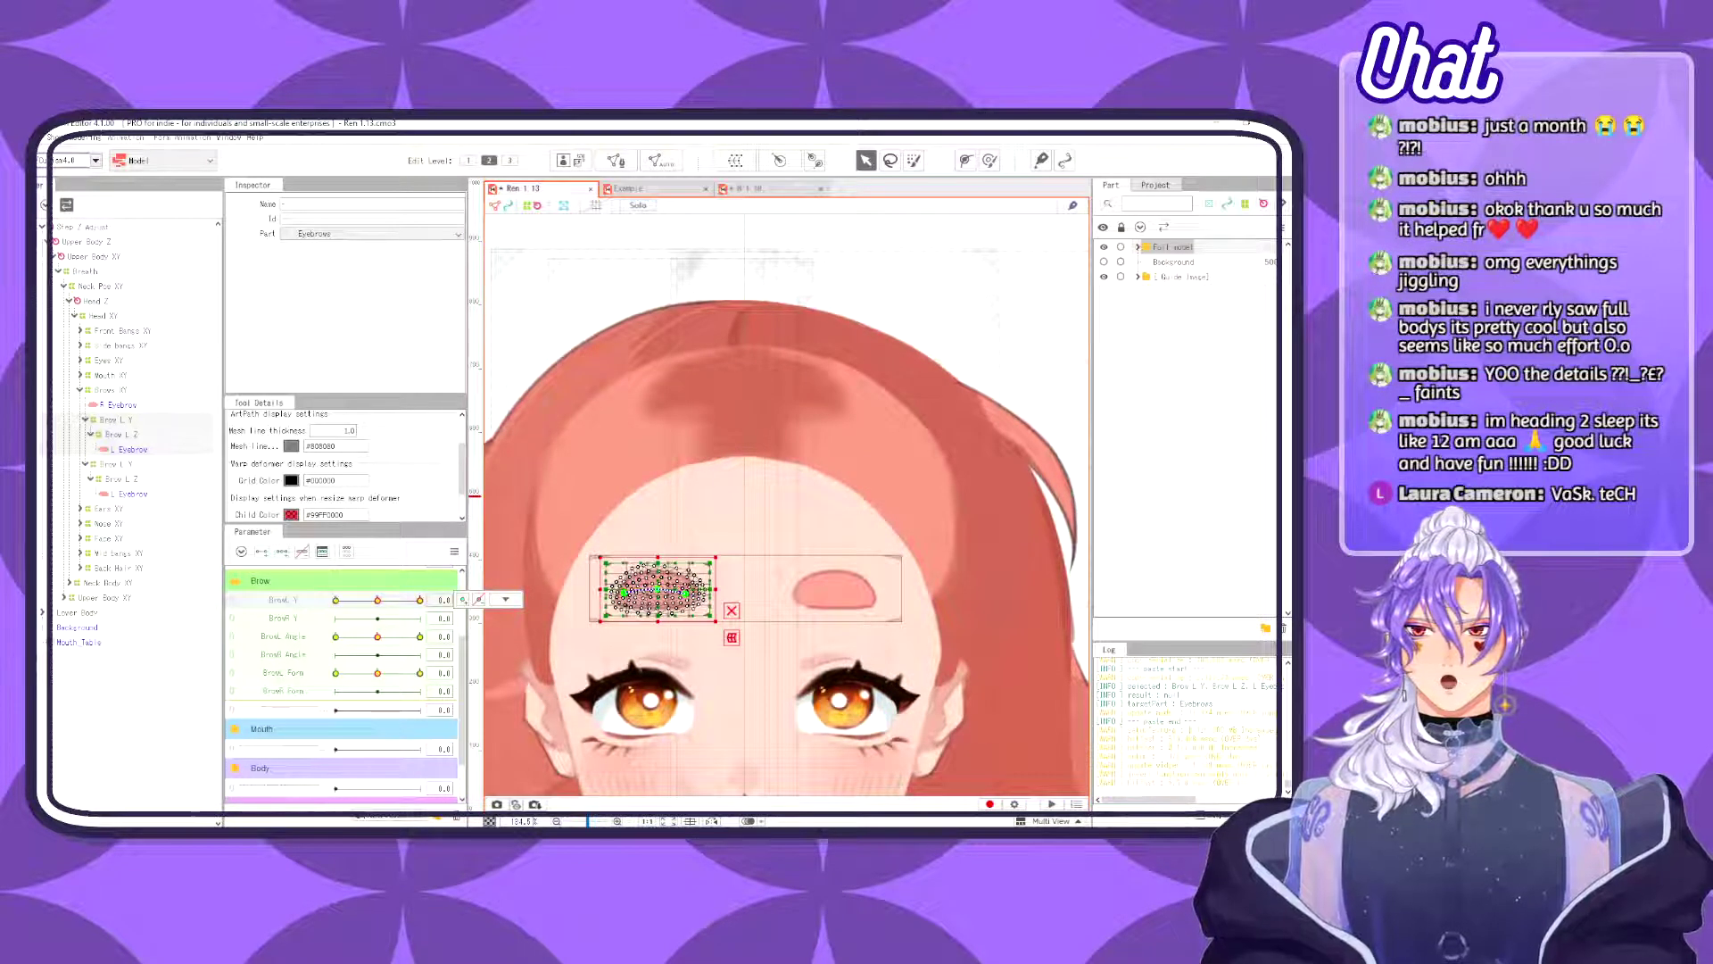
- Nudge the mirrored brow and its deformers slightly outward to line them up with the original right eyebrow
{"action": "scroll", "coordinate": [591, 567], "scroll_direction": "up", "scroll_amount": 5}
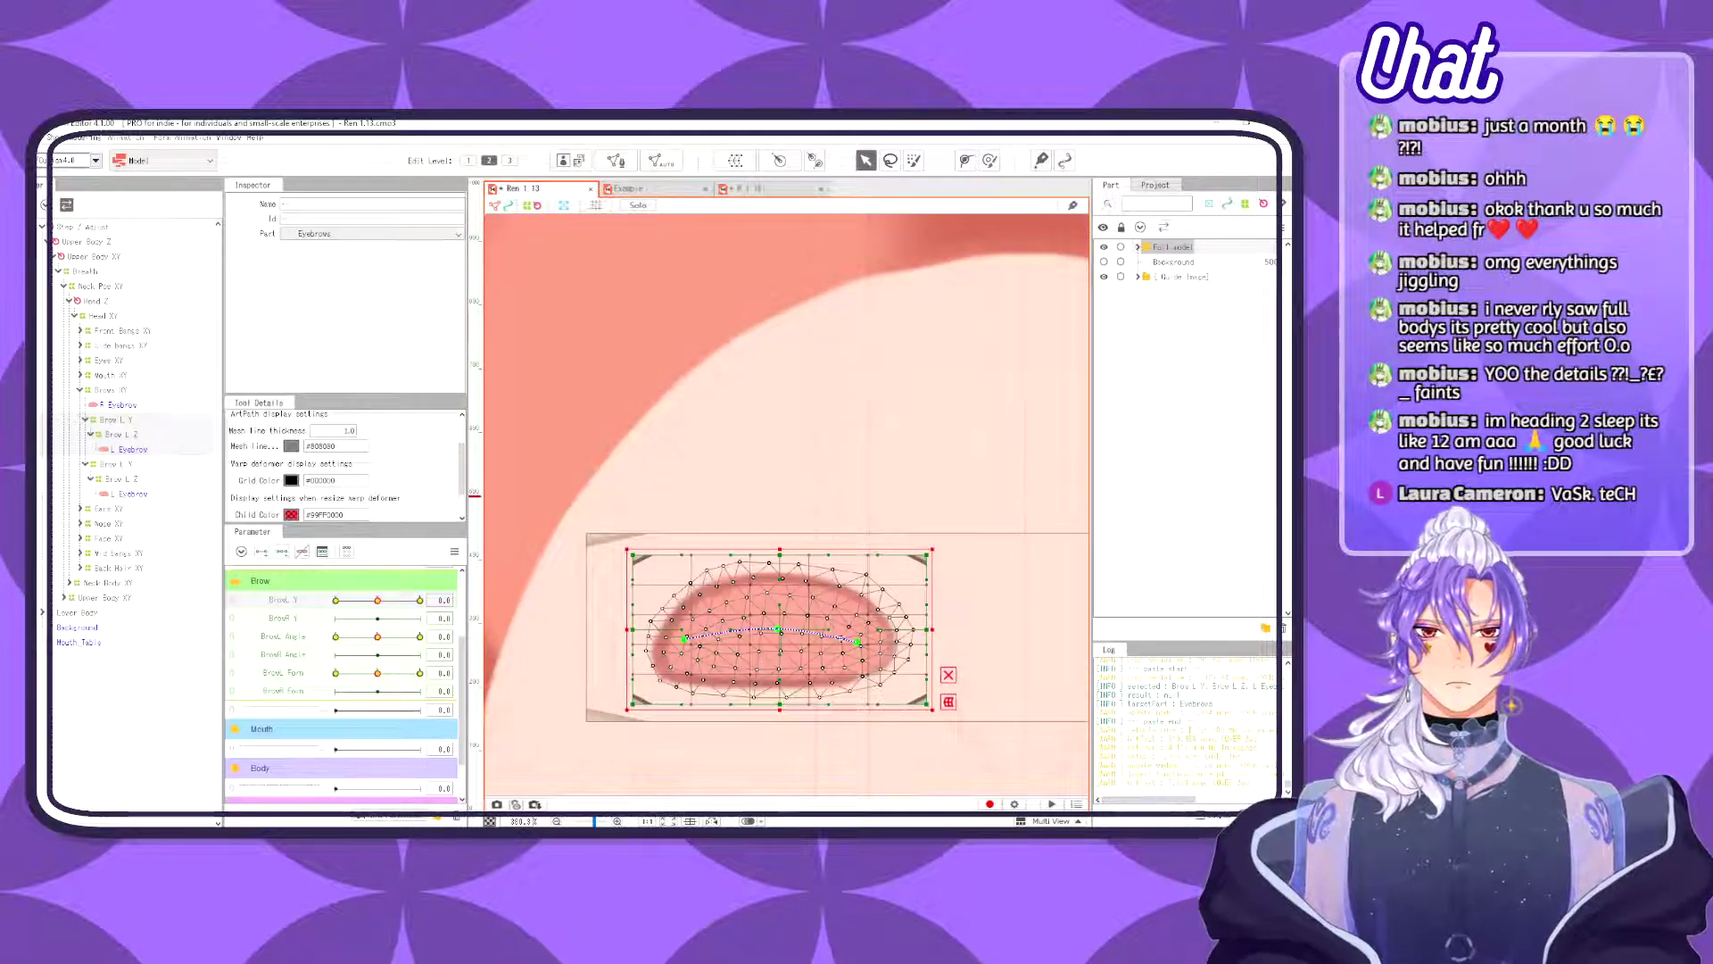
{"action": "key", "text": "Left"}
{"action": "key", "text": "Left"}
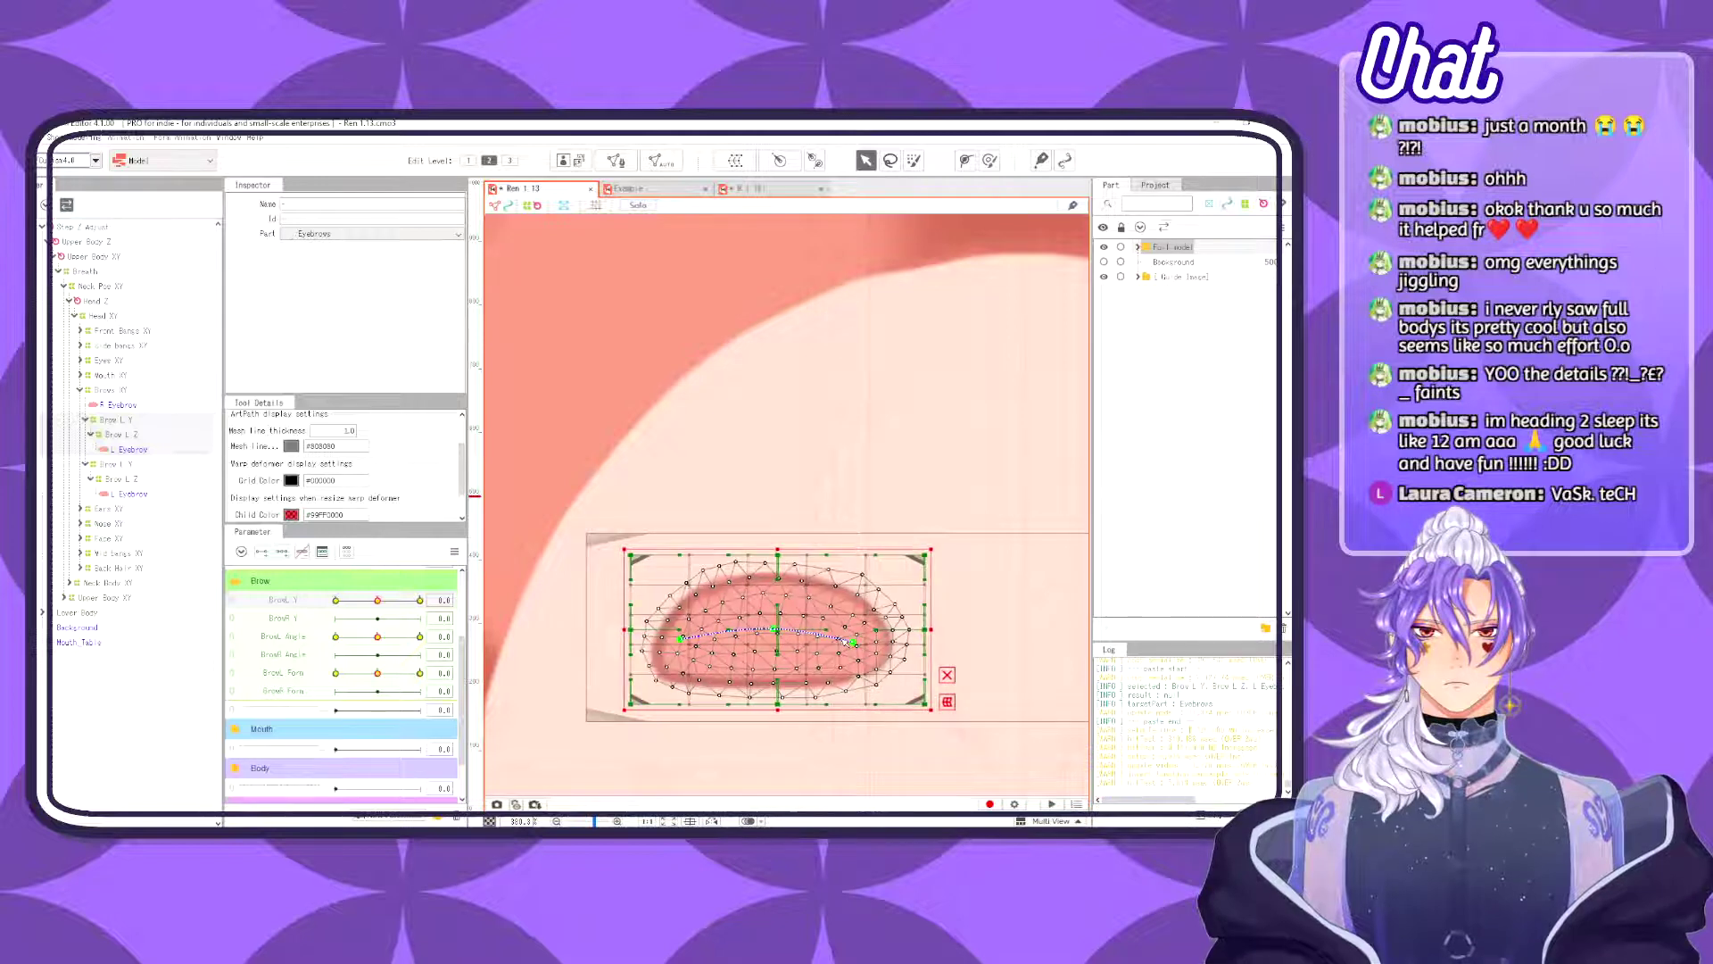
{"action": "key", "text": "Left"}
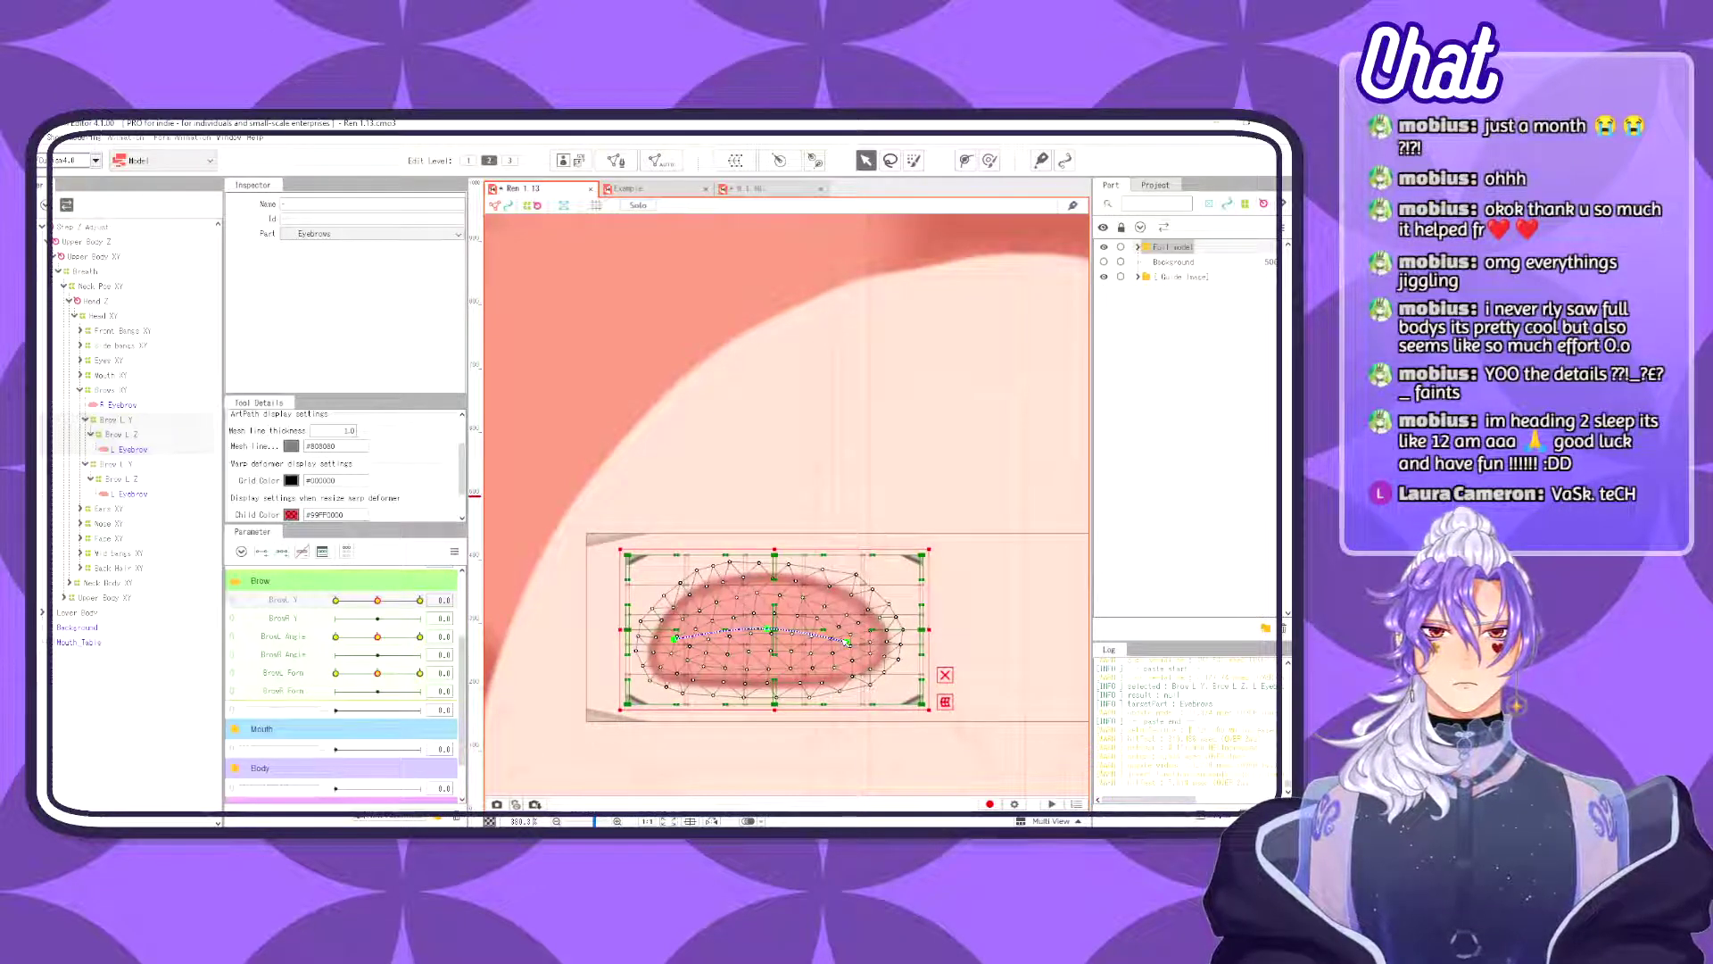
{"action": "scroll", "coordinate": [794, 644], "scroll_direction": "down", "scroll_amount": 2}
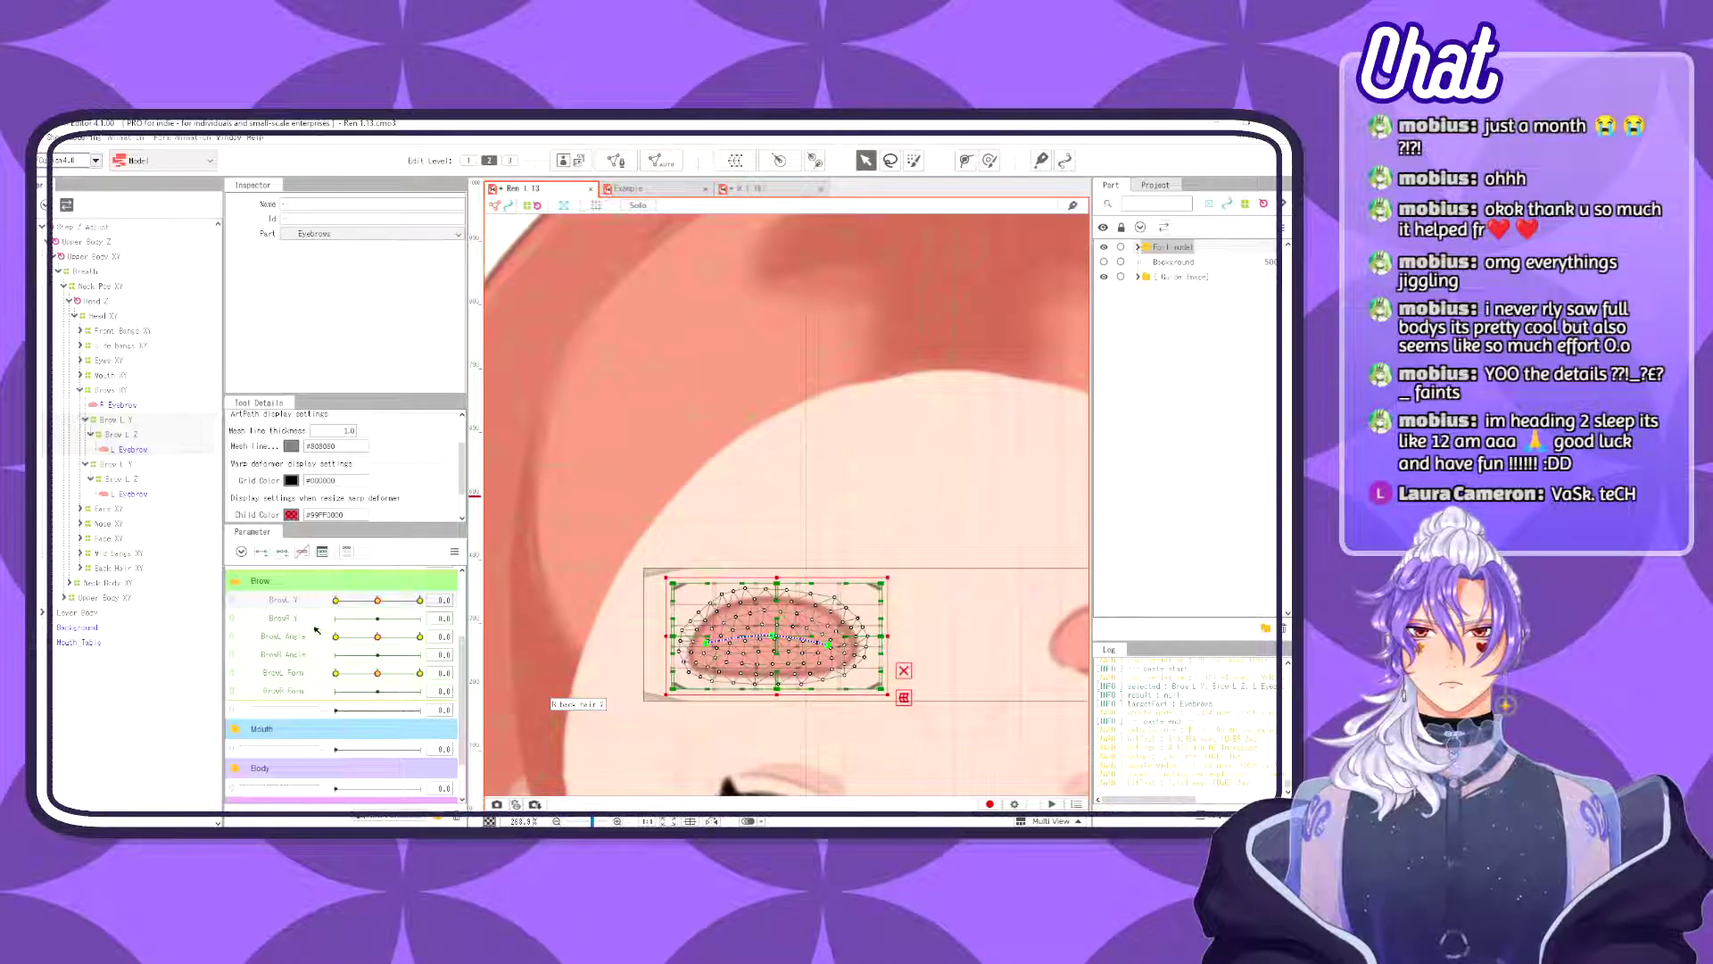
- Select the mirrored brow's deformers and mesh and transfer their BrowL Y keyforms to the BrowR Y parameter
{"action": "left_click", "coordinate": [152, 426]}
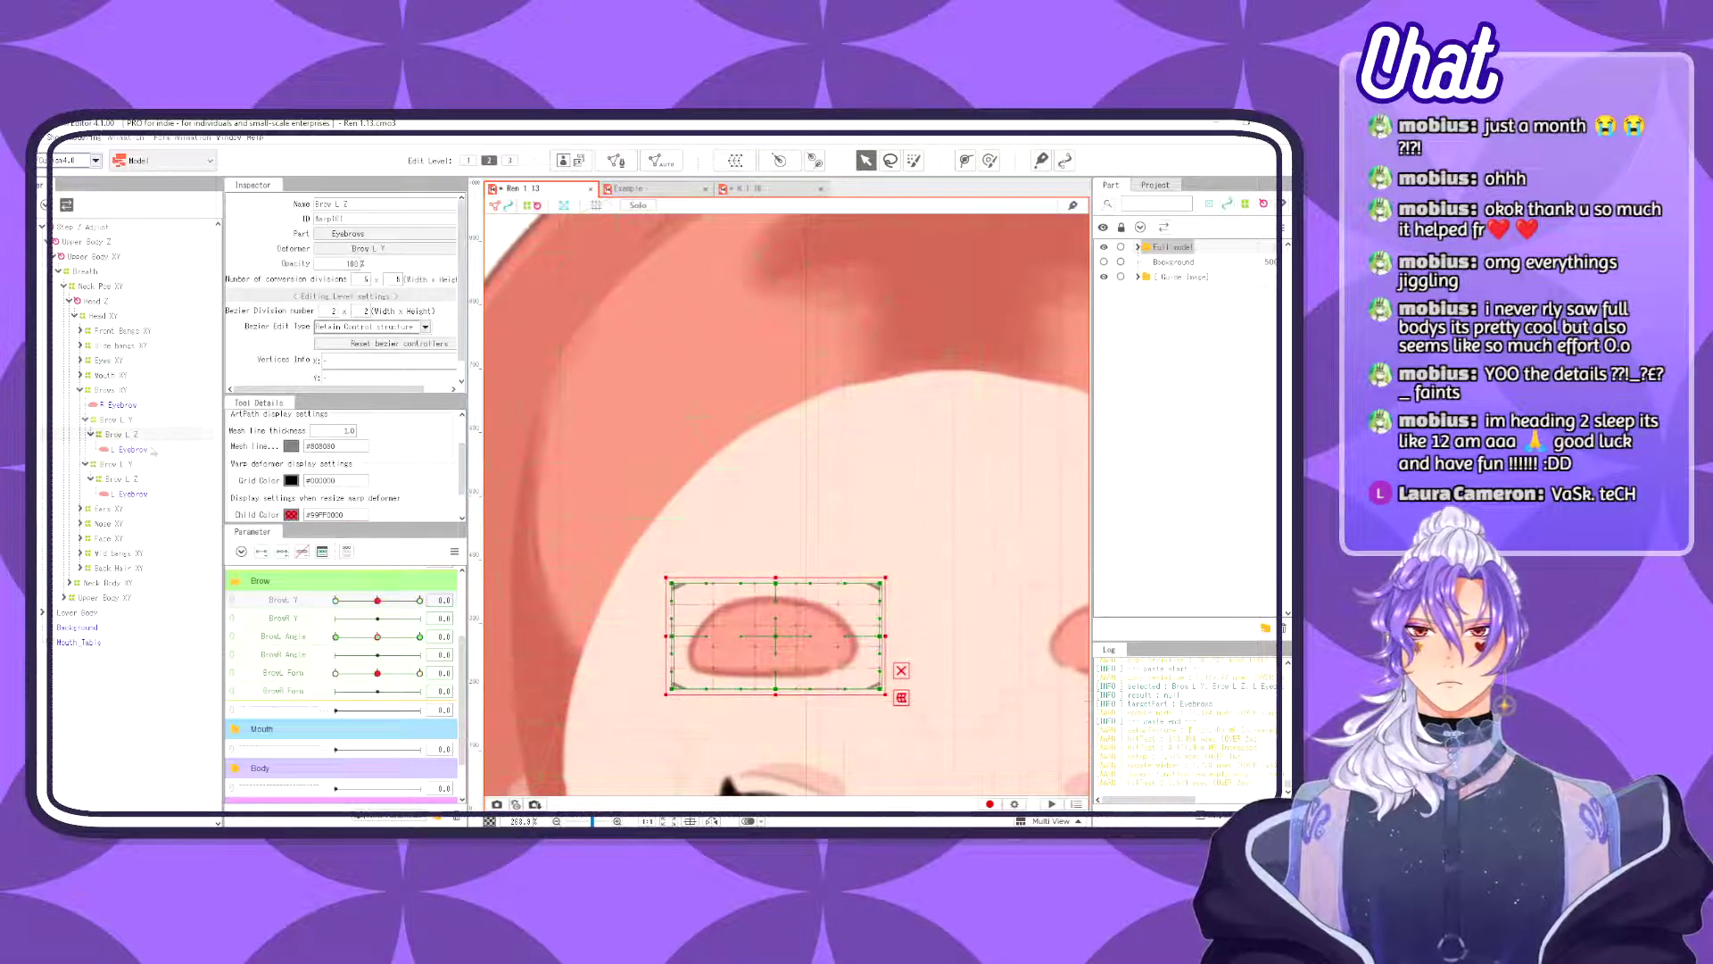
{"action": "left_click", "coordinate": [153, 448]}
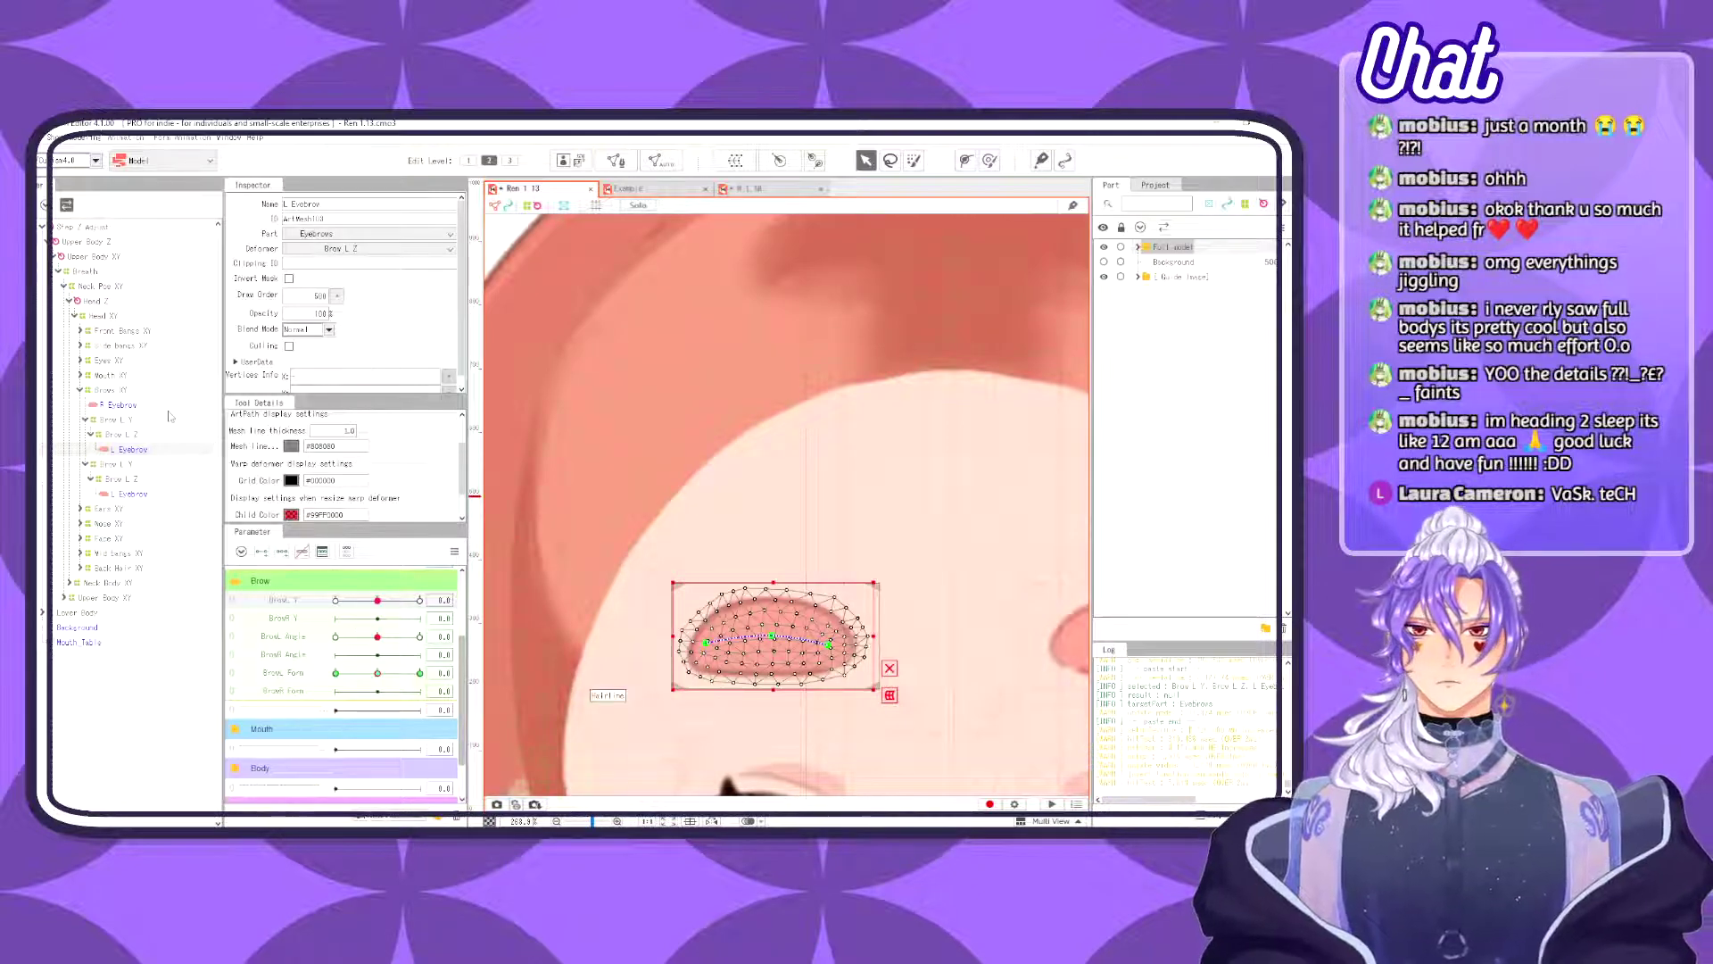
{"action": "left_click", "coordinate": [134, 420]}
{"action": "left_click", "coordinate": [132, 450]}
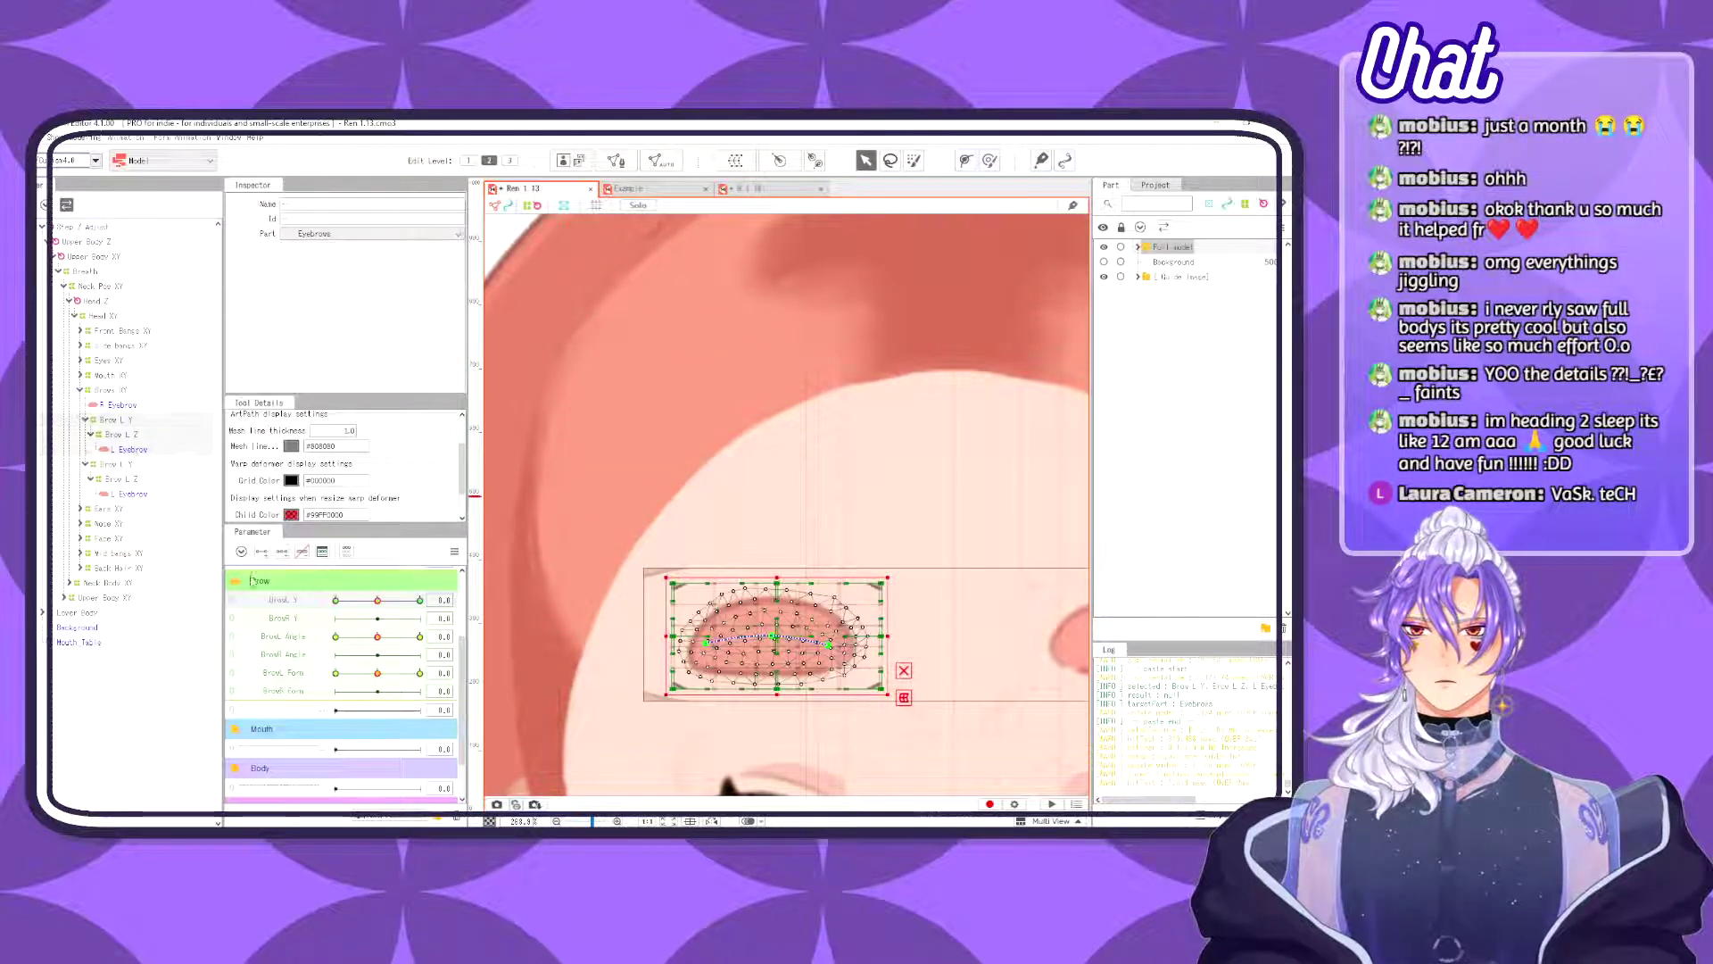
{"action": "left_click", "coordinate": [447, 600]}
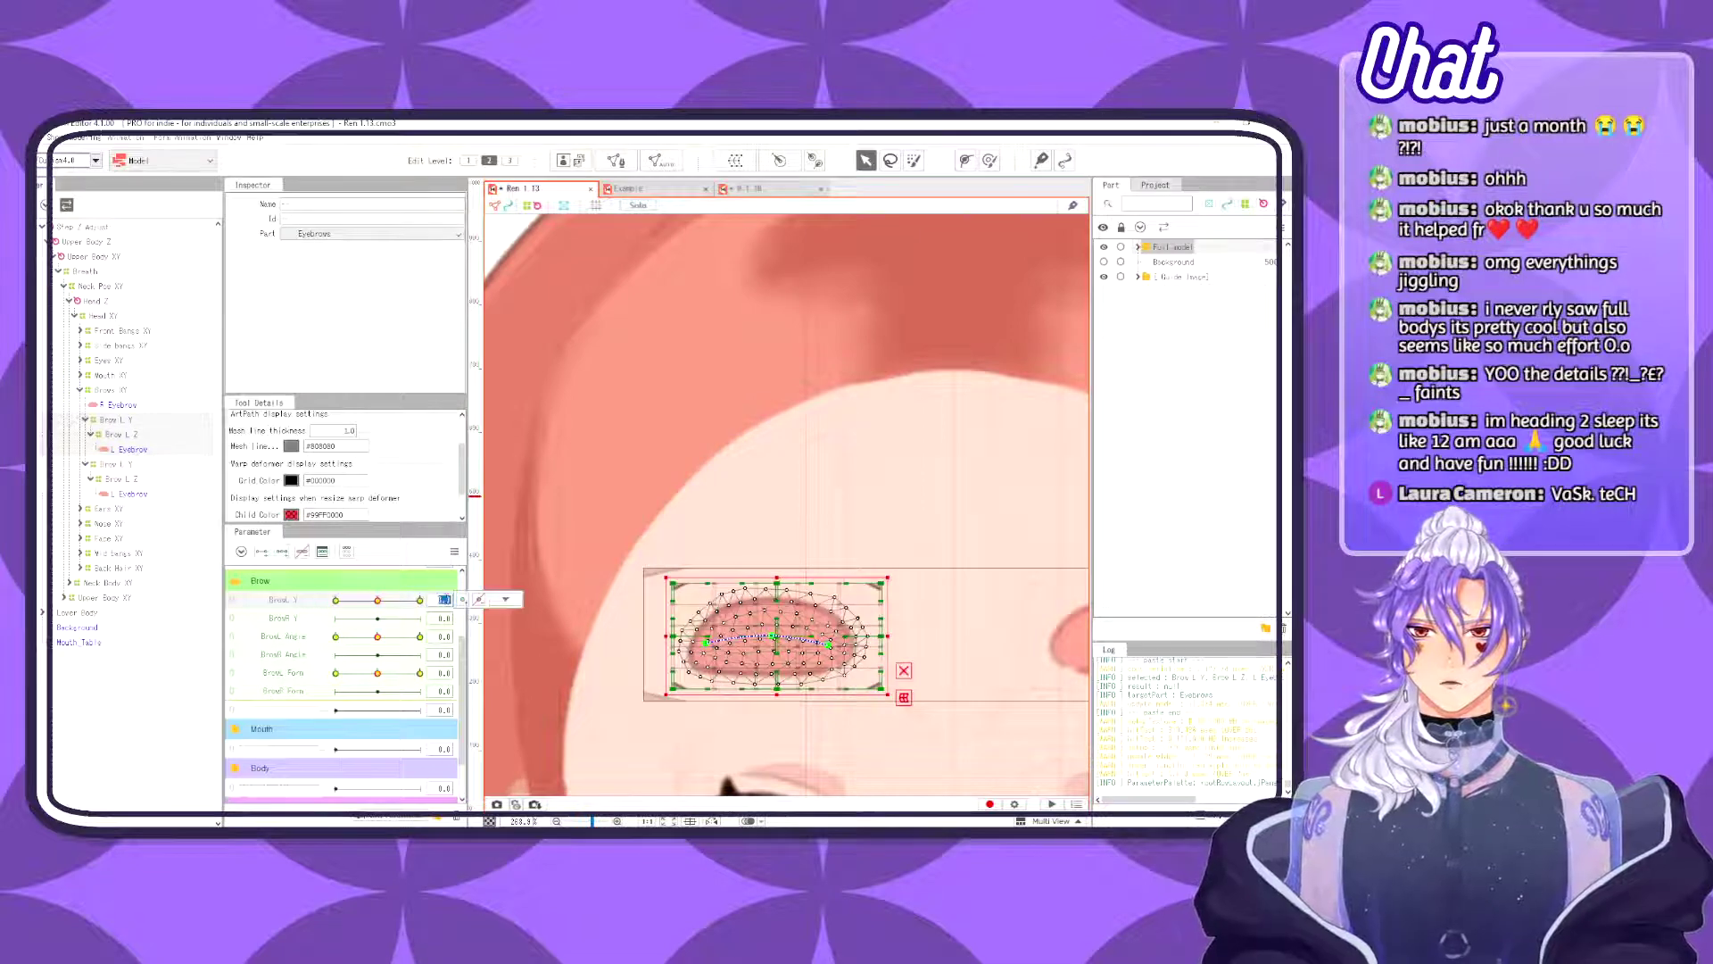
{"action": "left_click", "coordinate": [517, 653]}
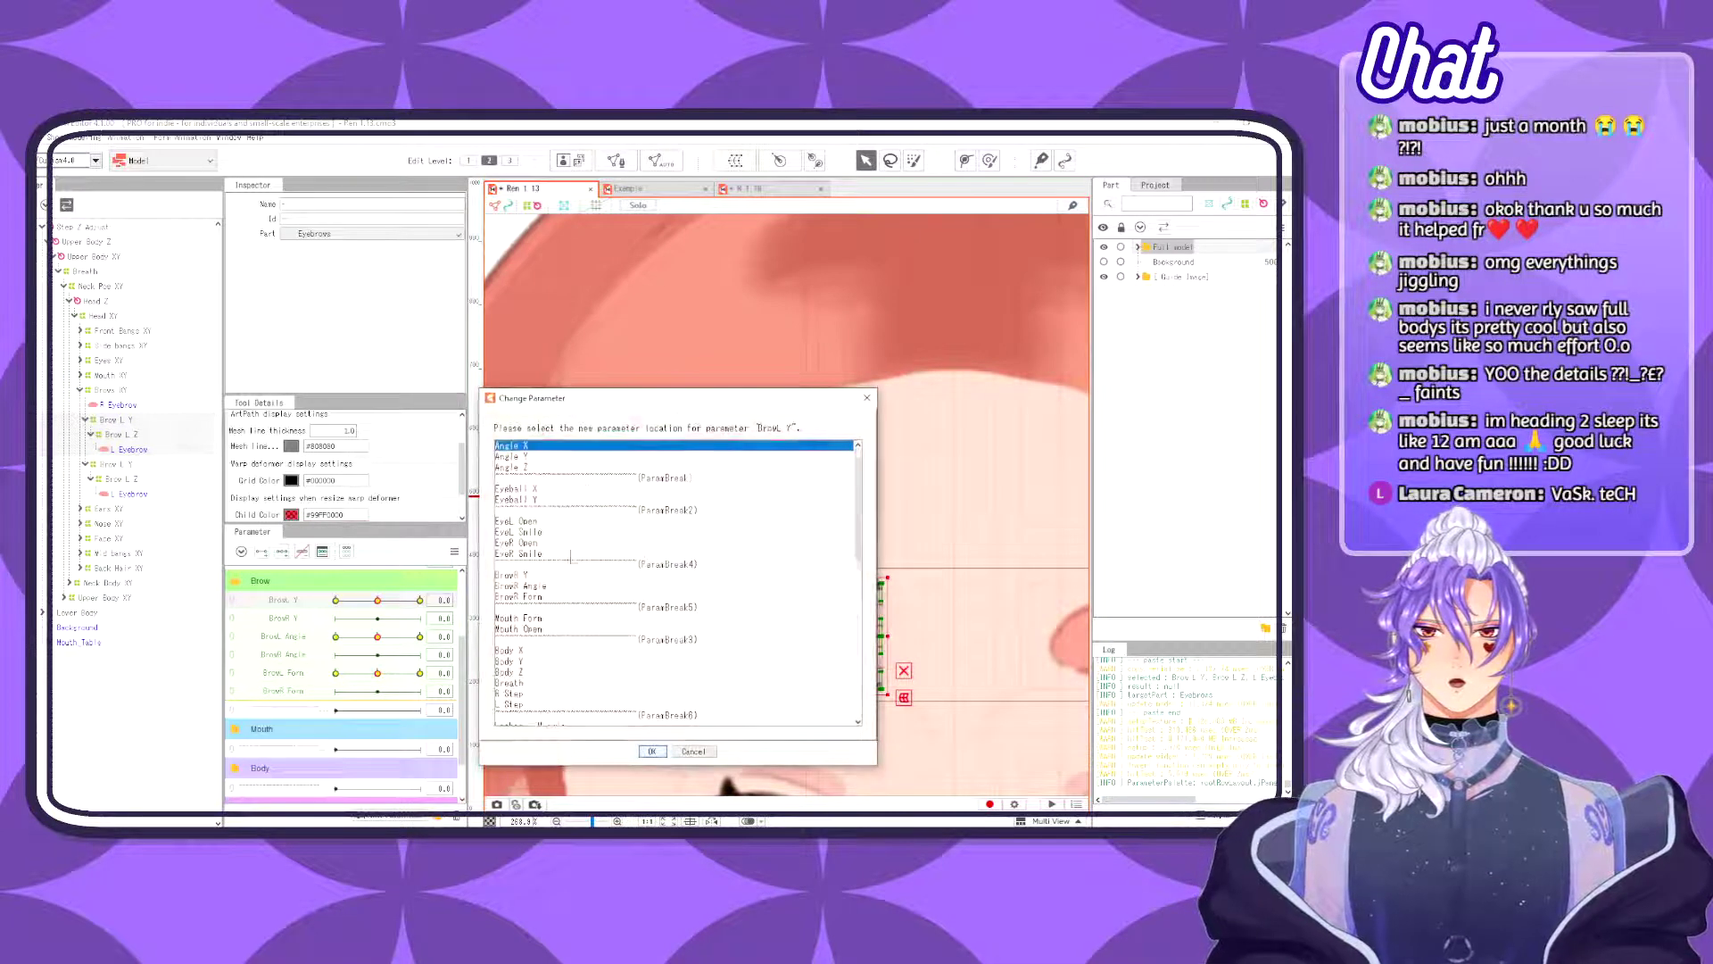
{"action": "left_click", "coordinate": [522, 575]}
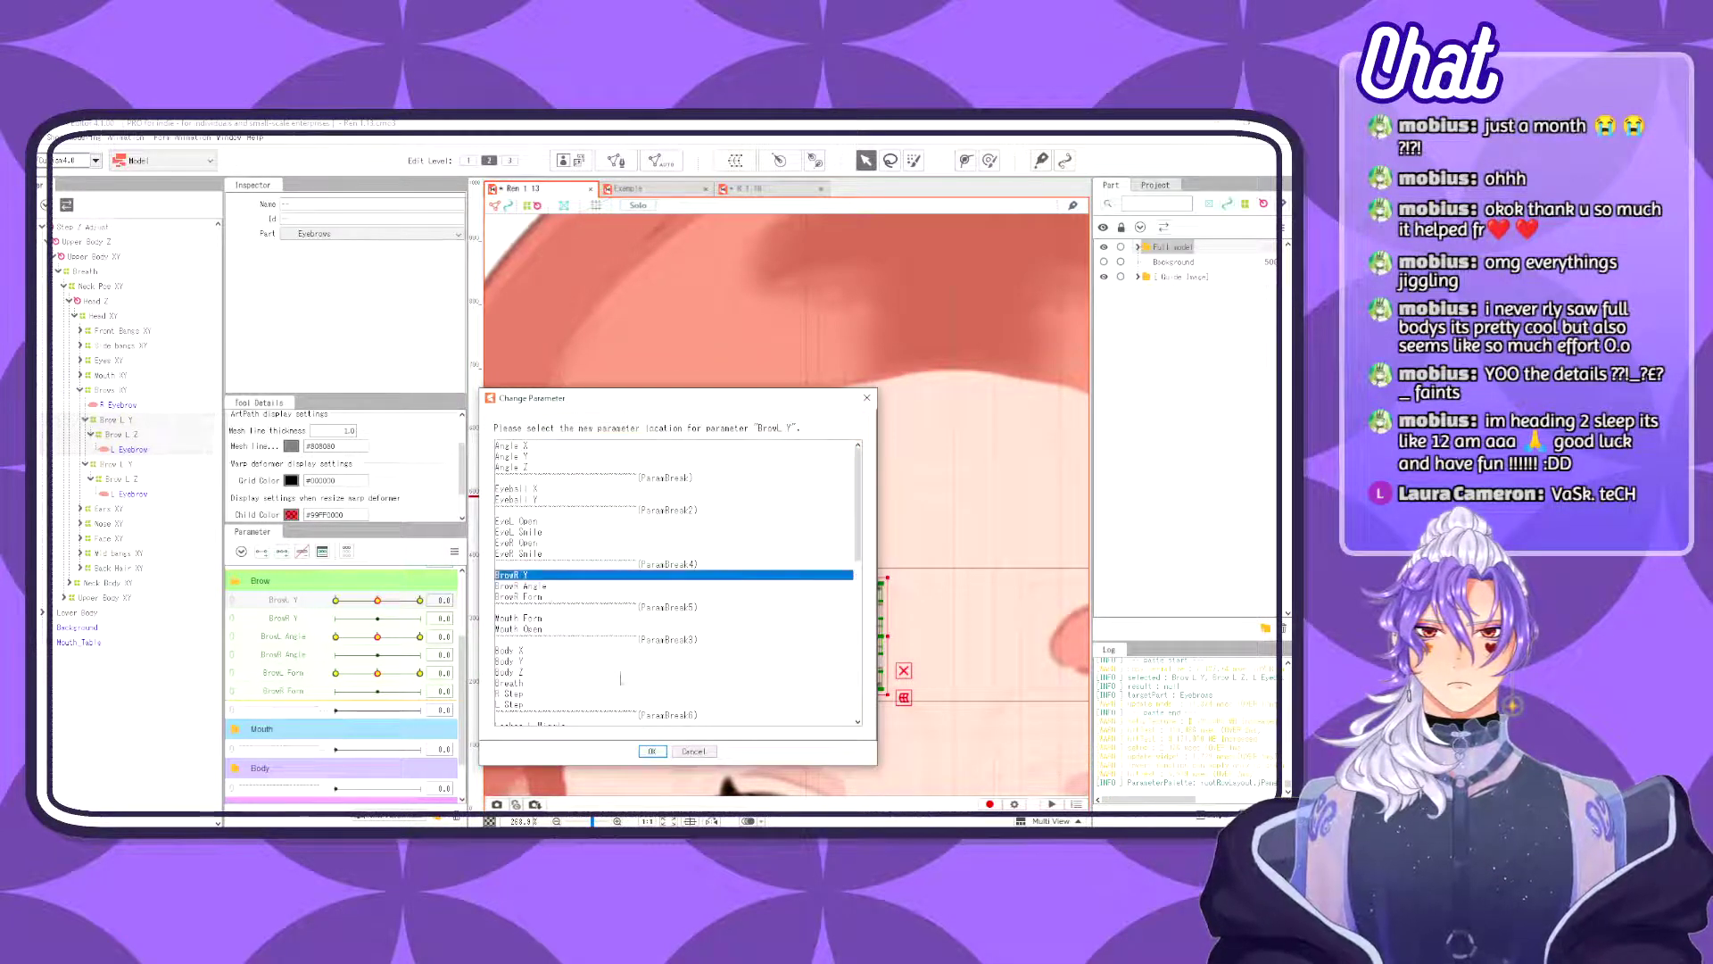
{"action": "left_click", "coordinate": [651, 751]}
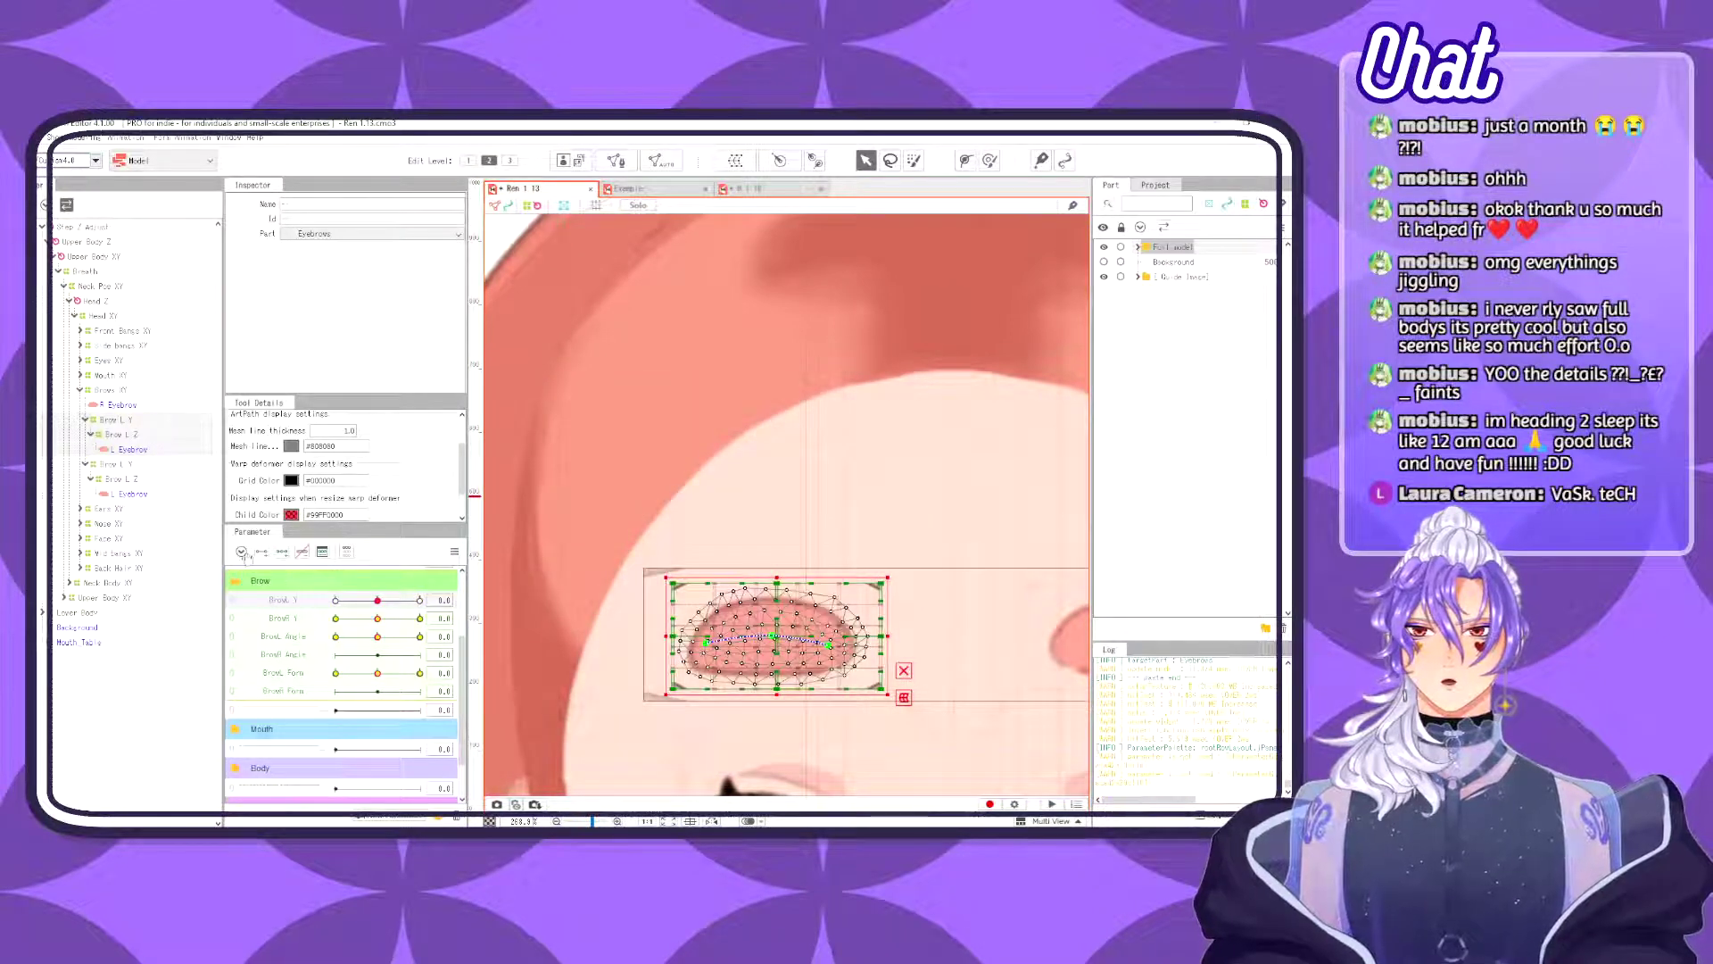
- Transfer the mirrored brow's BrowL Angle keyforms to the BrowR Angle parameter
{"action": "left_click", "coordinate": [390, 641]}
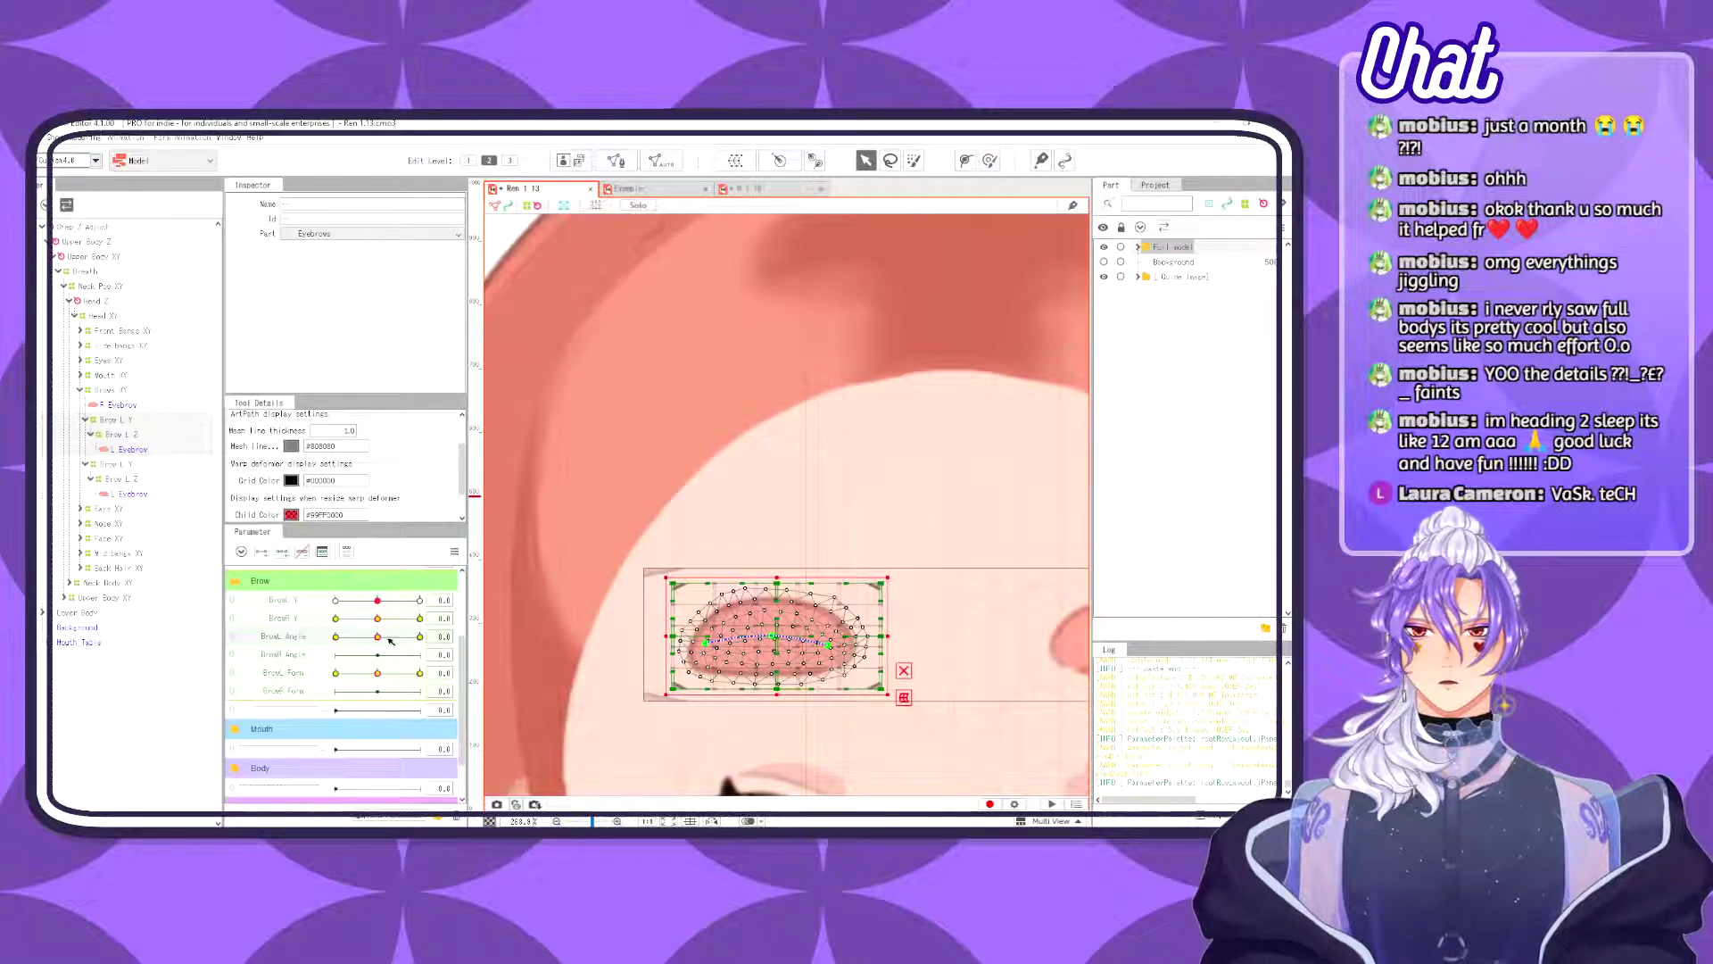
{"action": "right_click", "coordinate": [459, 641]}
{"action": "left_click", "coordinate": [444, 637]}
{"action": "left_click", "coordinate": [504, 636]}
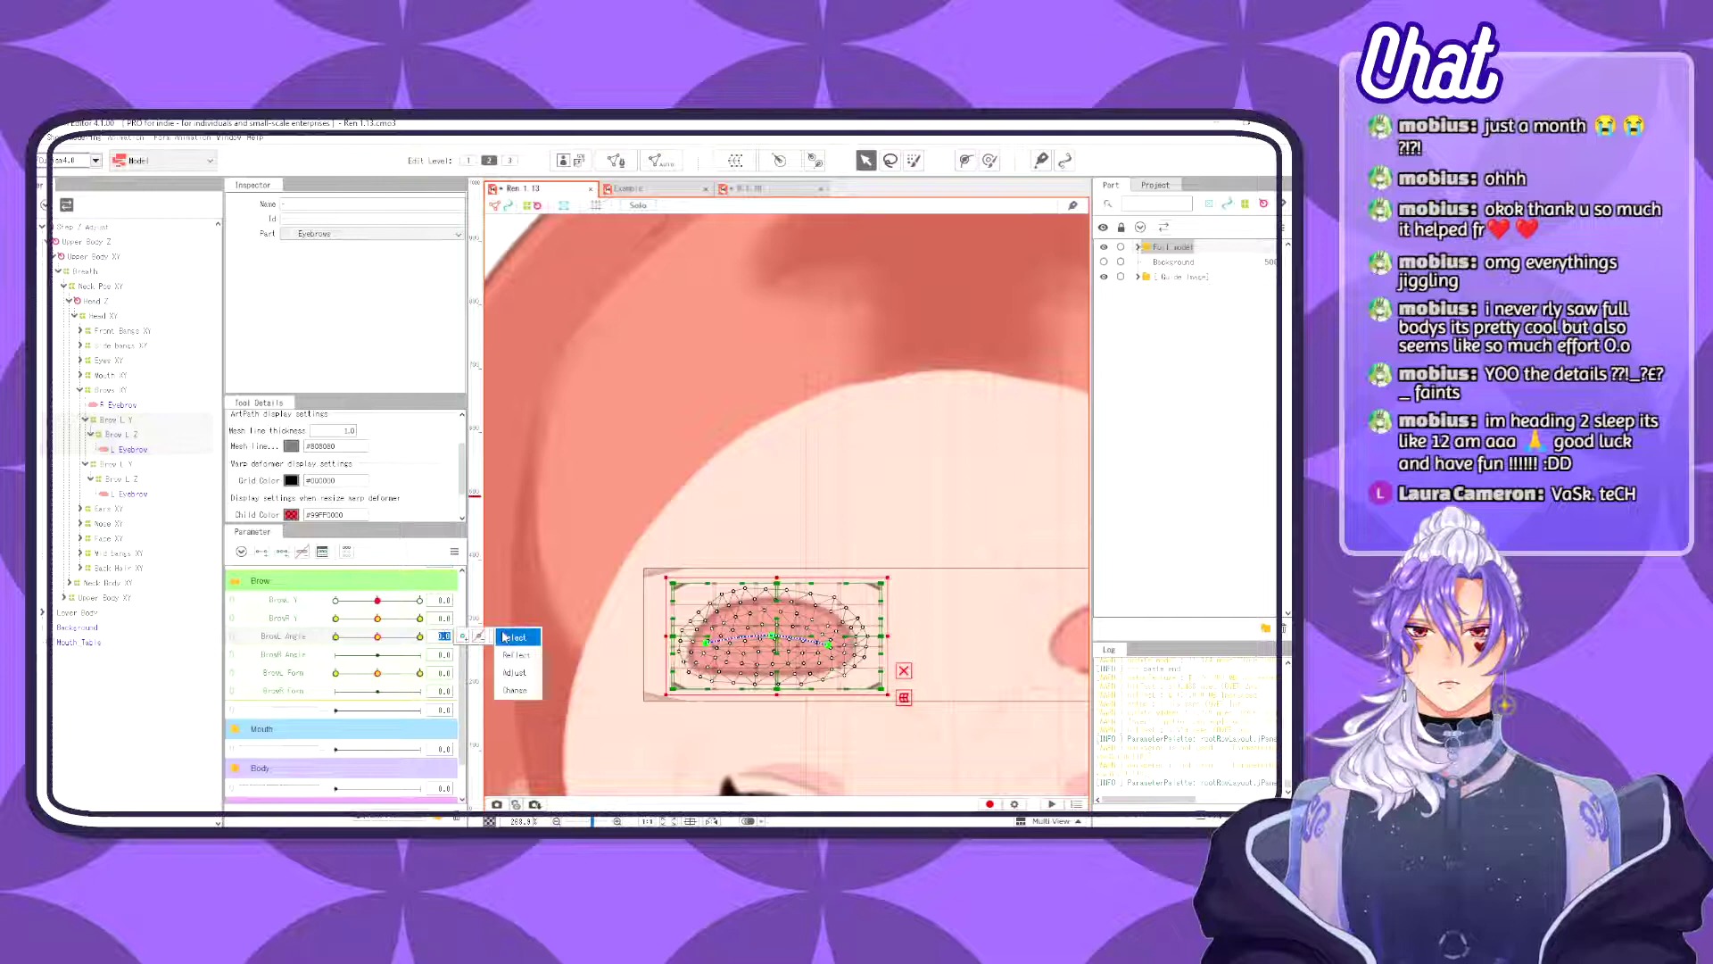
{"action": "left_click", "coordinate": [515, 691]}
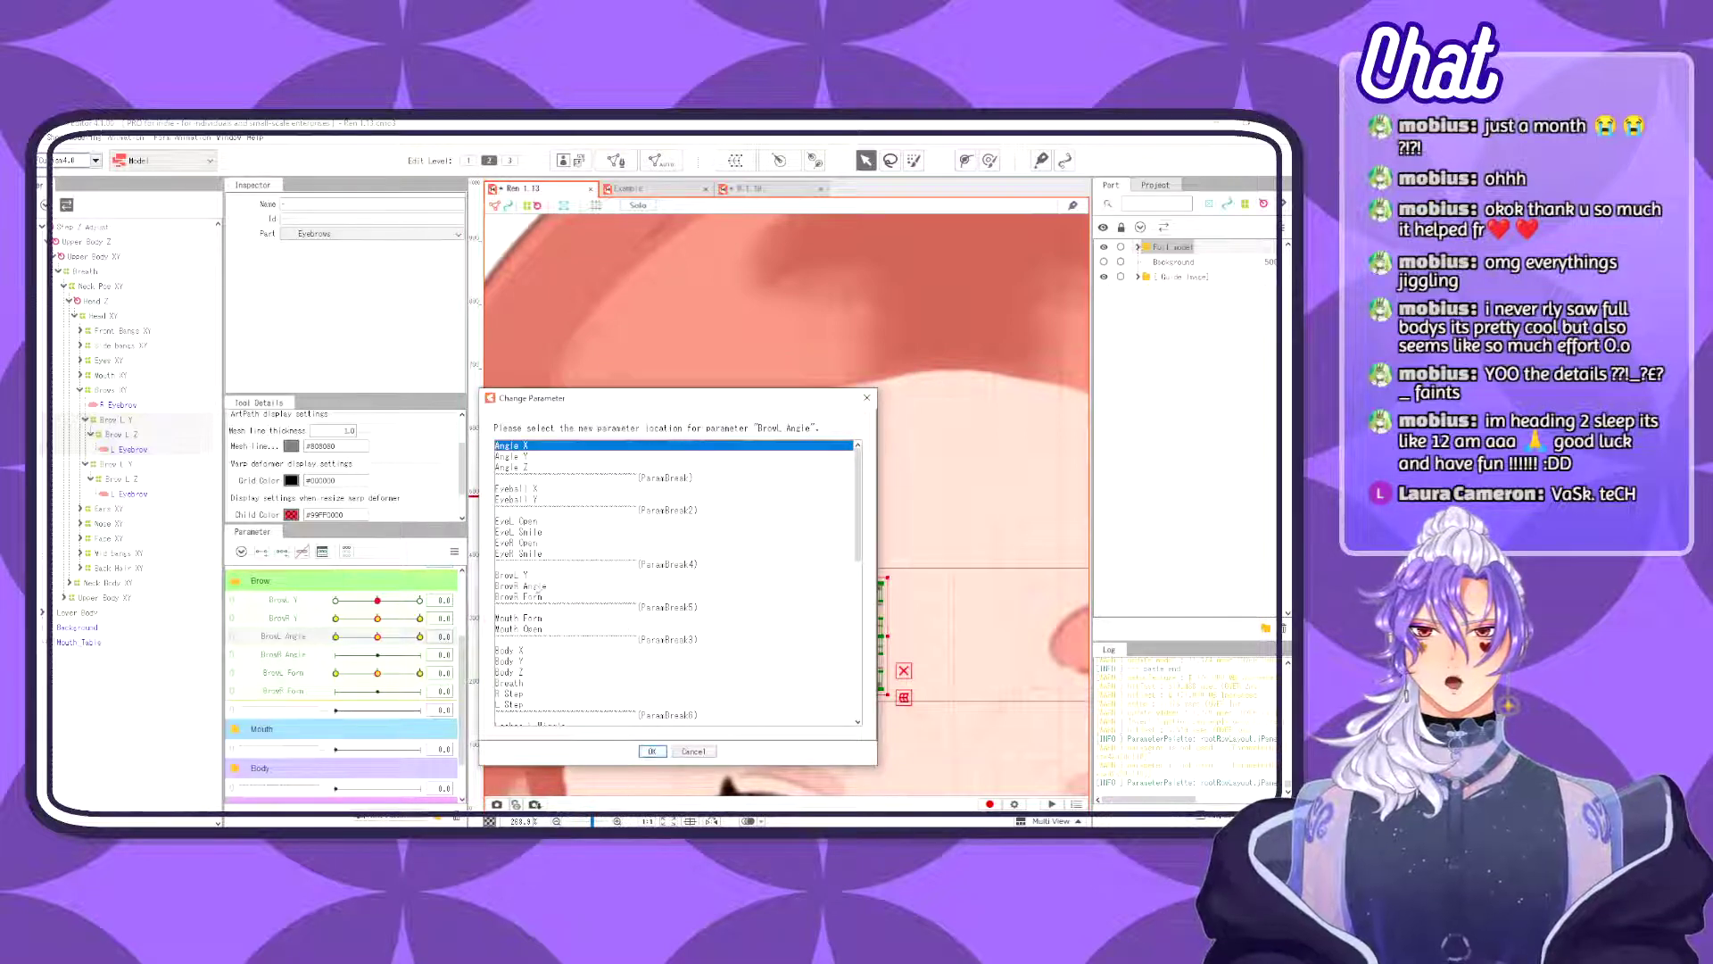
{"action": "left_click", "coordinate": [537, 586]}
{"action": "left_click", "coordinate": [651, 751]}
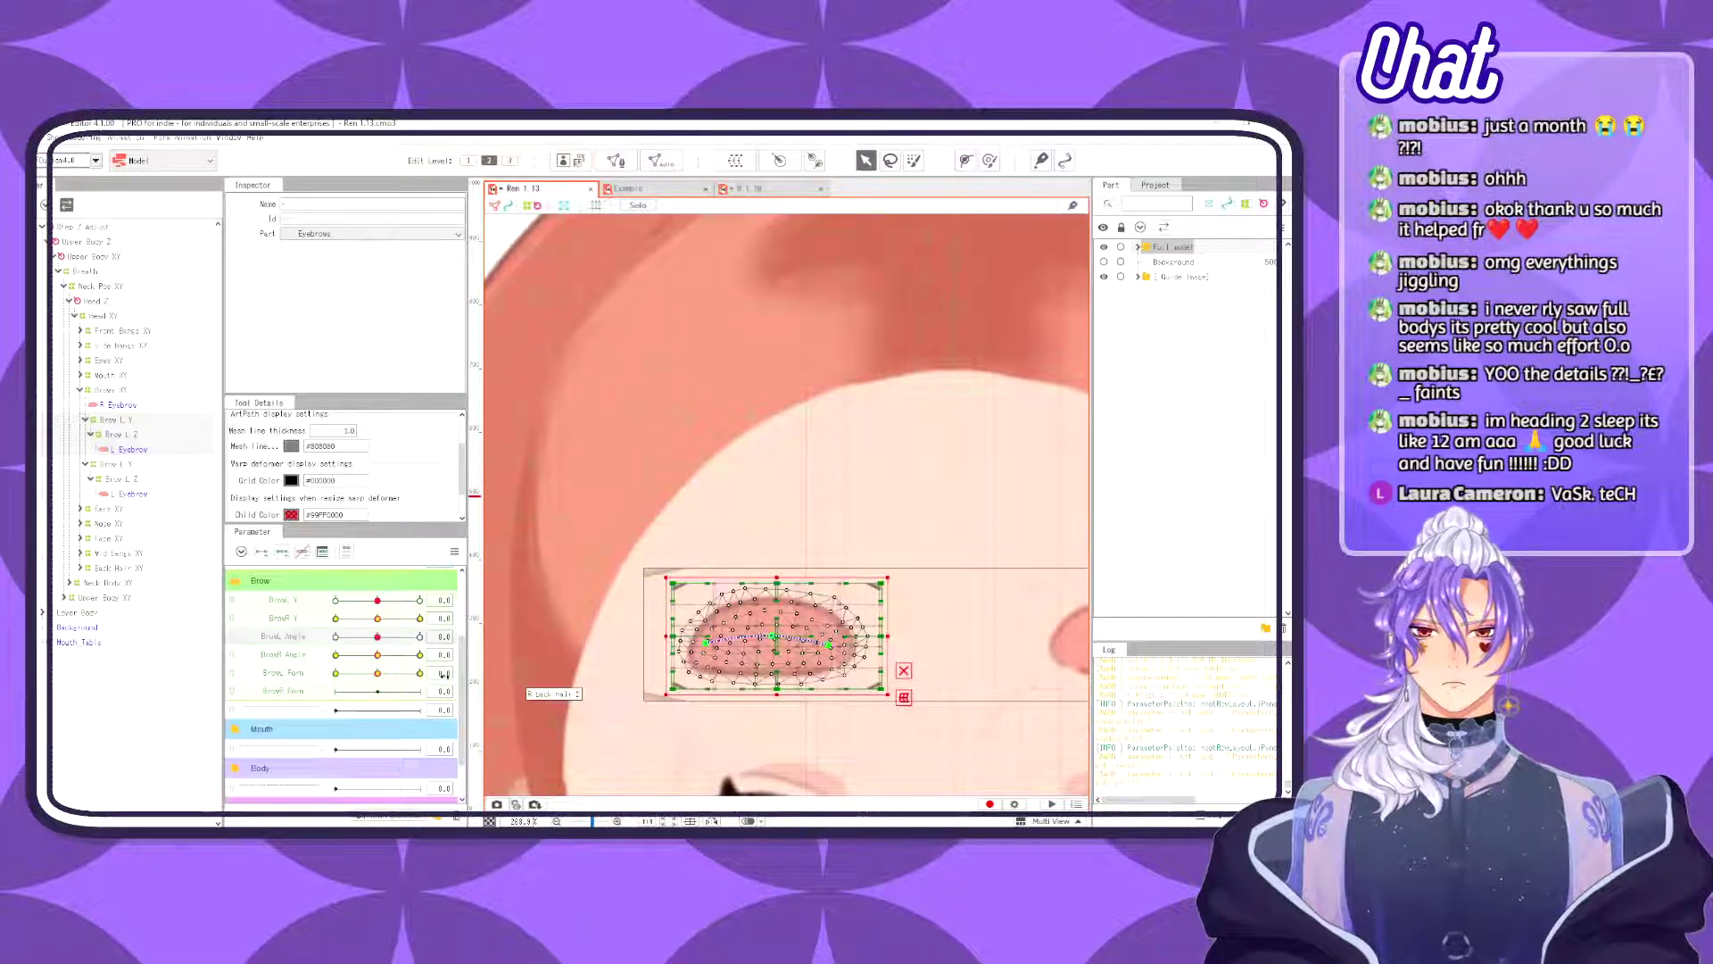
- Set BrowL Form to -1.0 and transfer the mirrored brow's BrowL Form keyforms to the BrowR Form parameter
{"action": "left_click", "coordinate": [444, 673]}
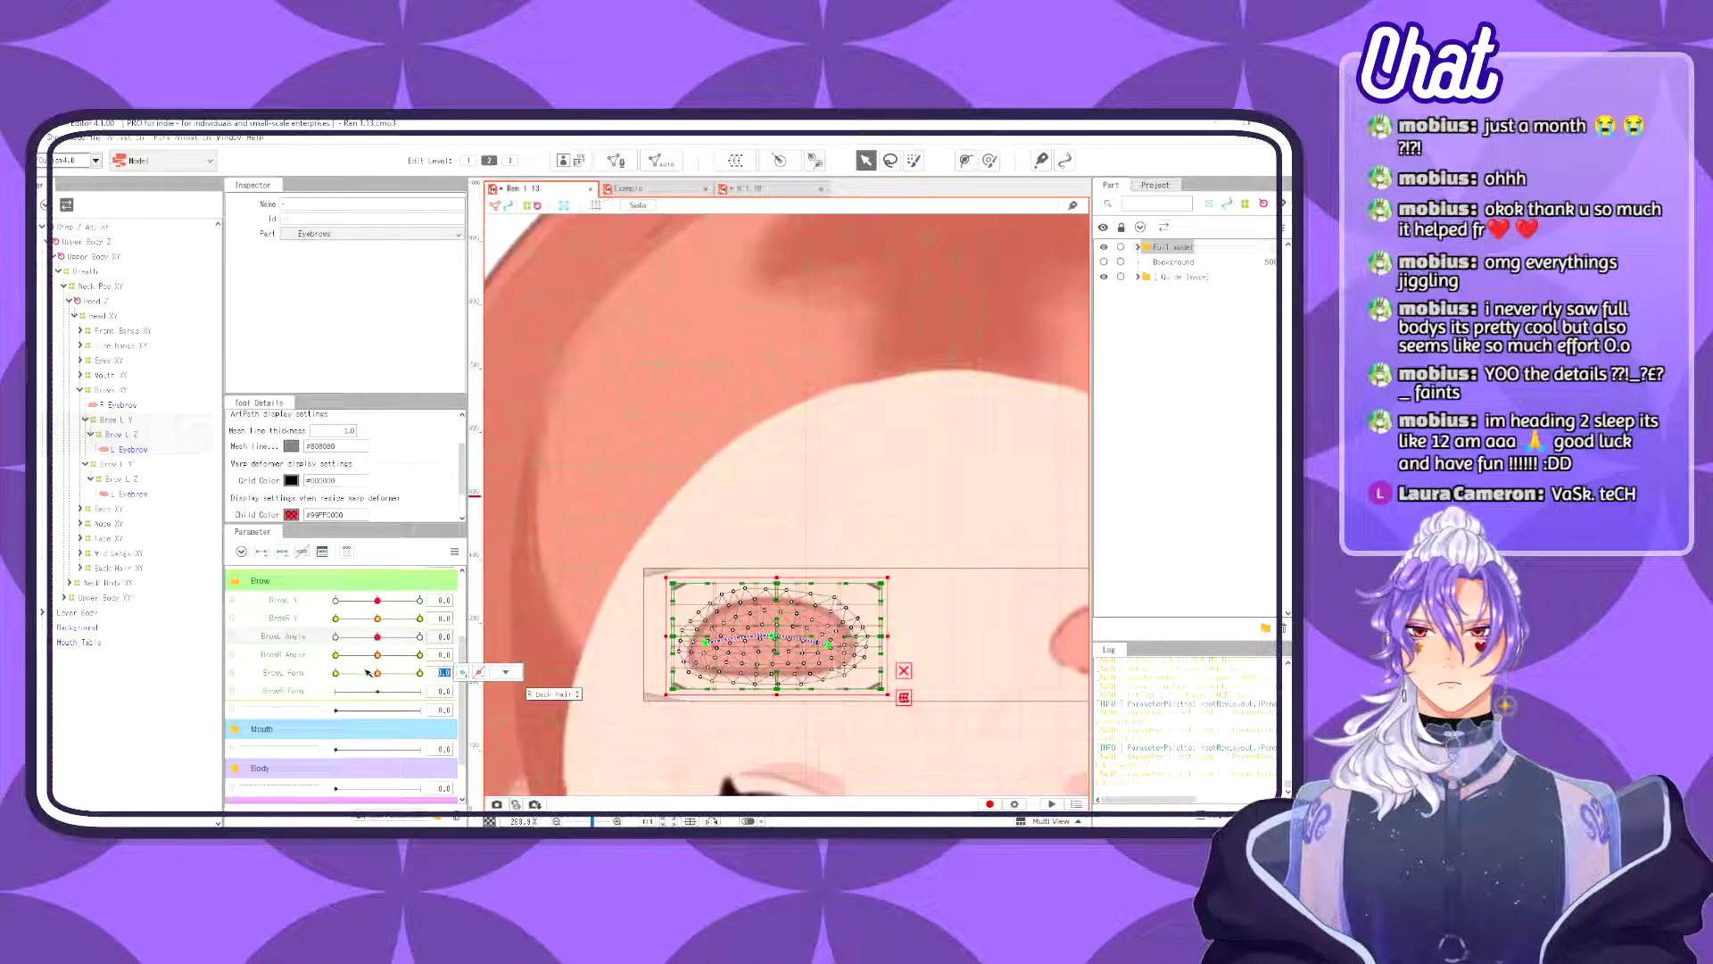
{"action": "type", "text": "1"}
{"action": "key", "text": "Return"}
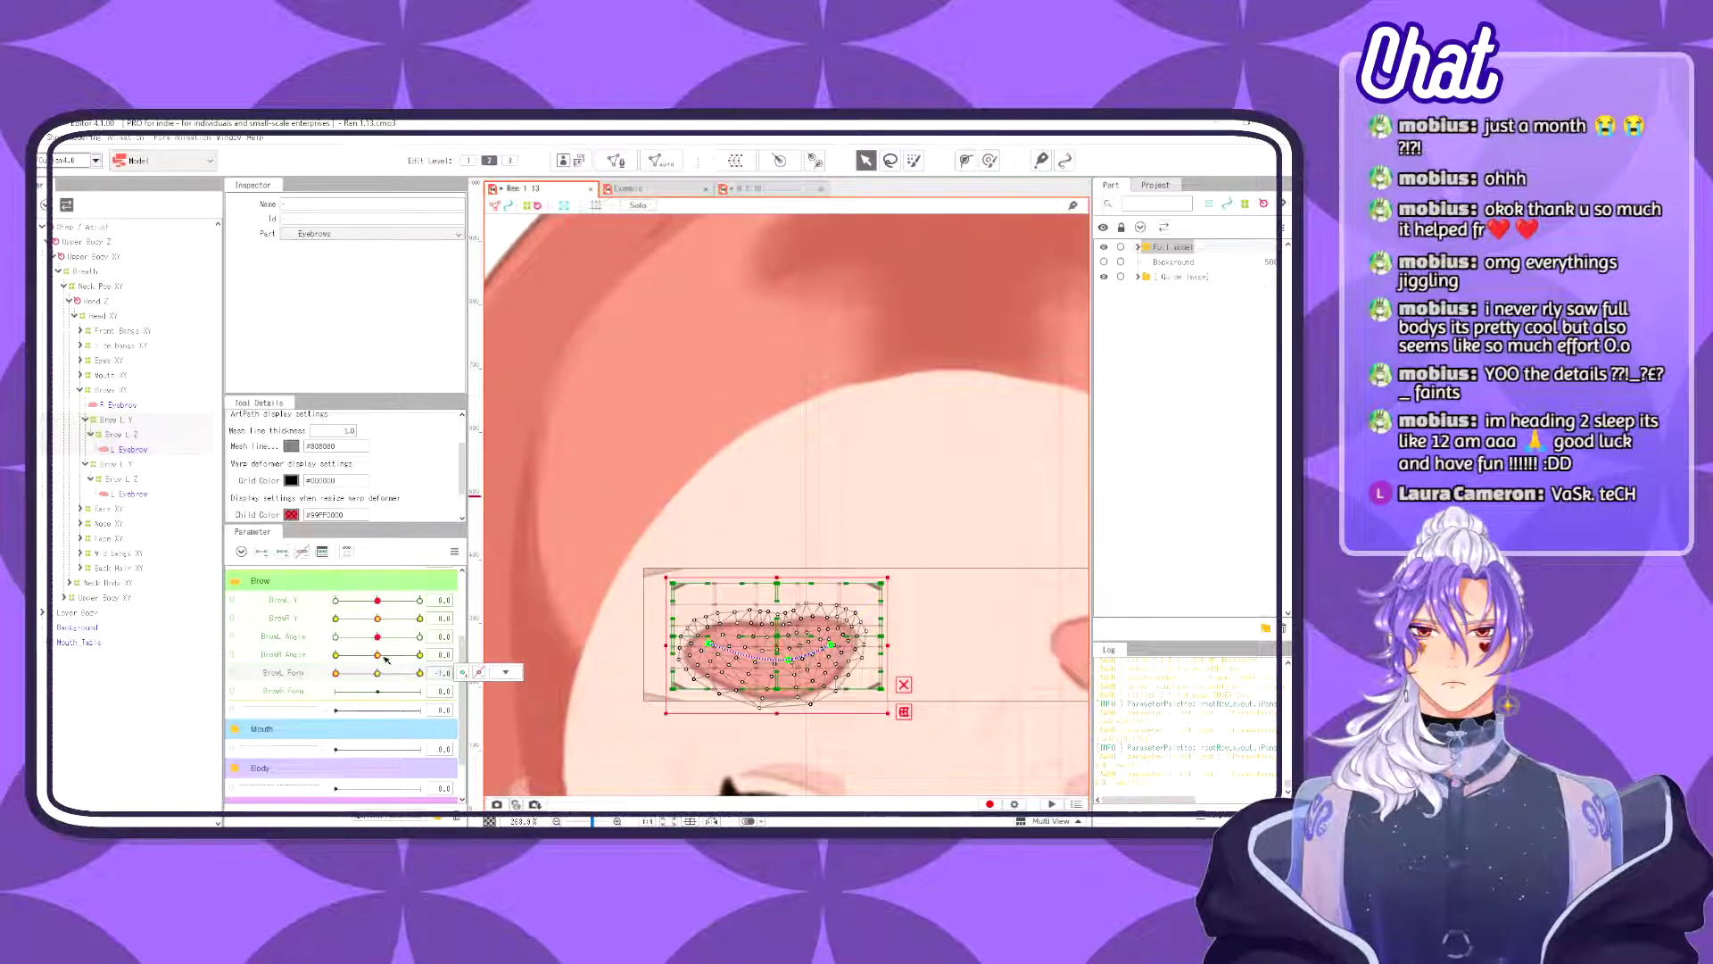
{"action": "mouse_move", "coordinate": [378, 656]}
{"action": "left_mouse_down"}
{"action": "mouse_move", "coordinate": [316, 656]}
{"action": "mouse_move", "coordinate": [437, 663]}
{"action": "mouse_move", "coordinate": [378, 657]}
{"action": "left_mouse_up"}
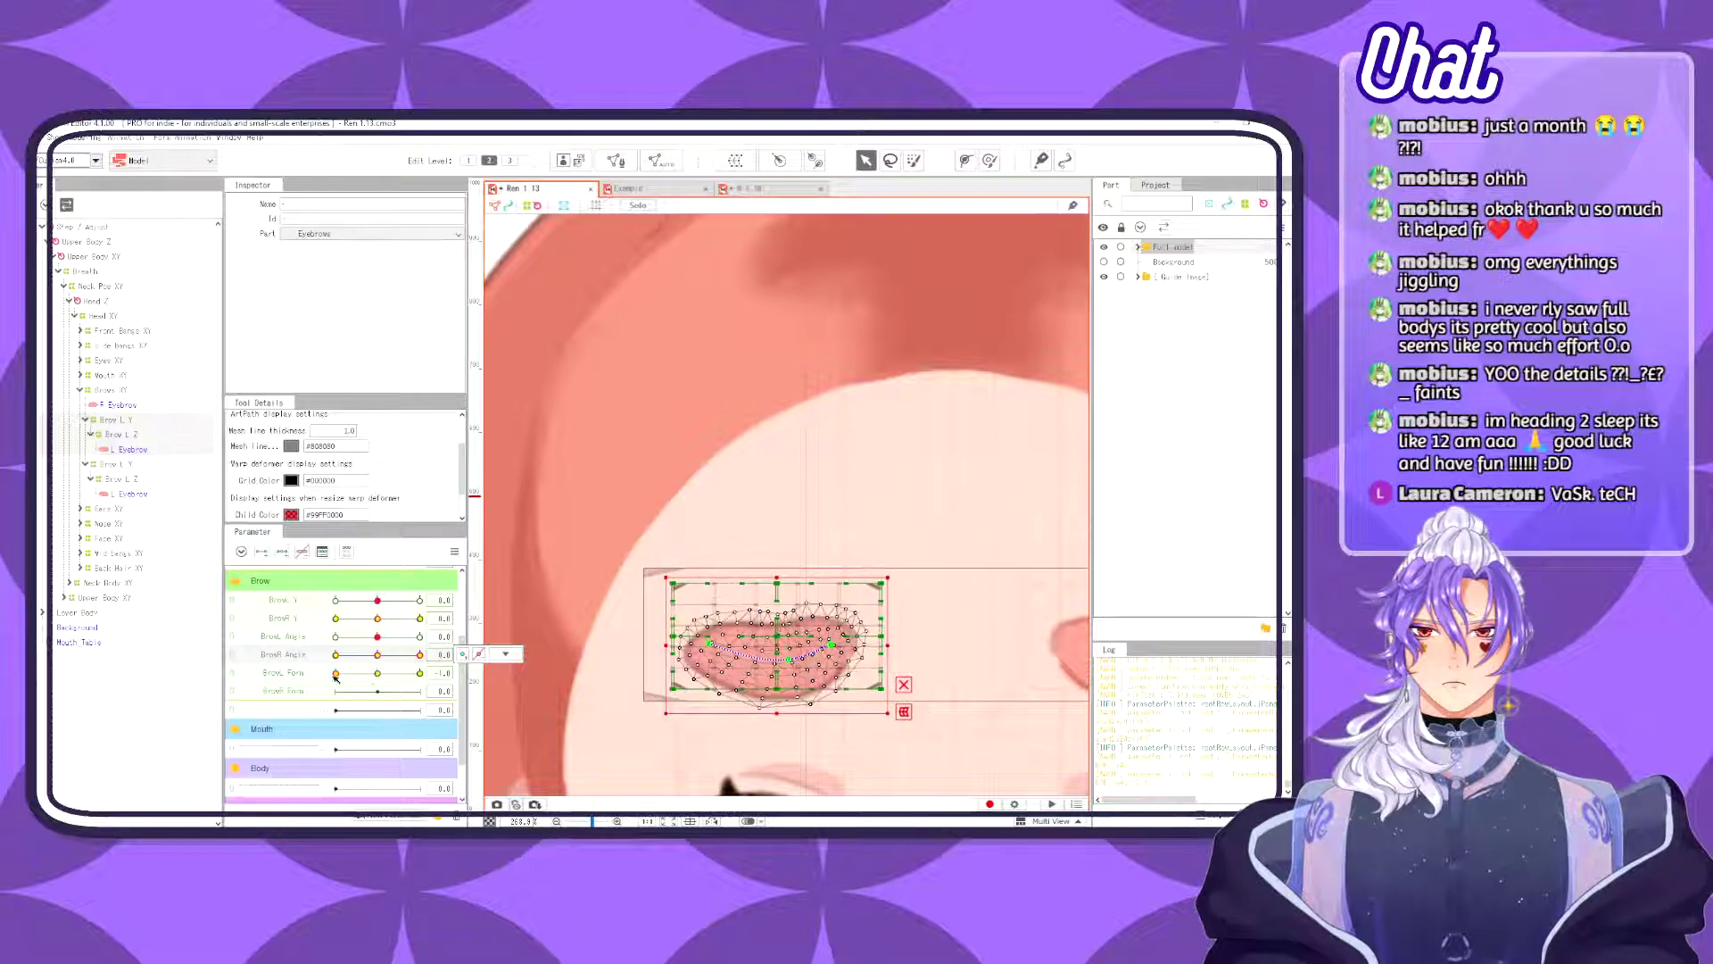
{"action": "right_click", "coordinate": [449, 674]}
{"action": "left_click", "coordinate": [513, 718]}
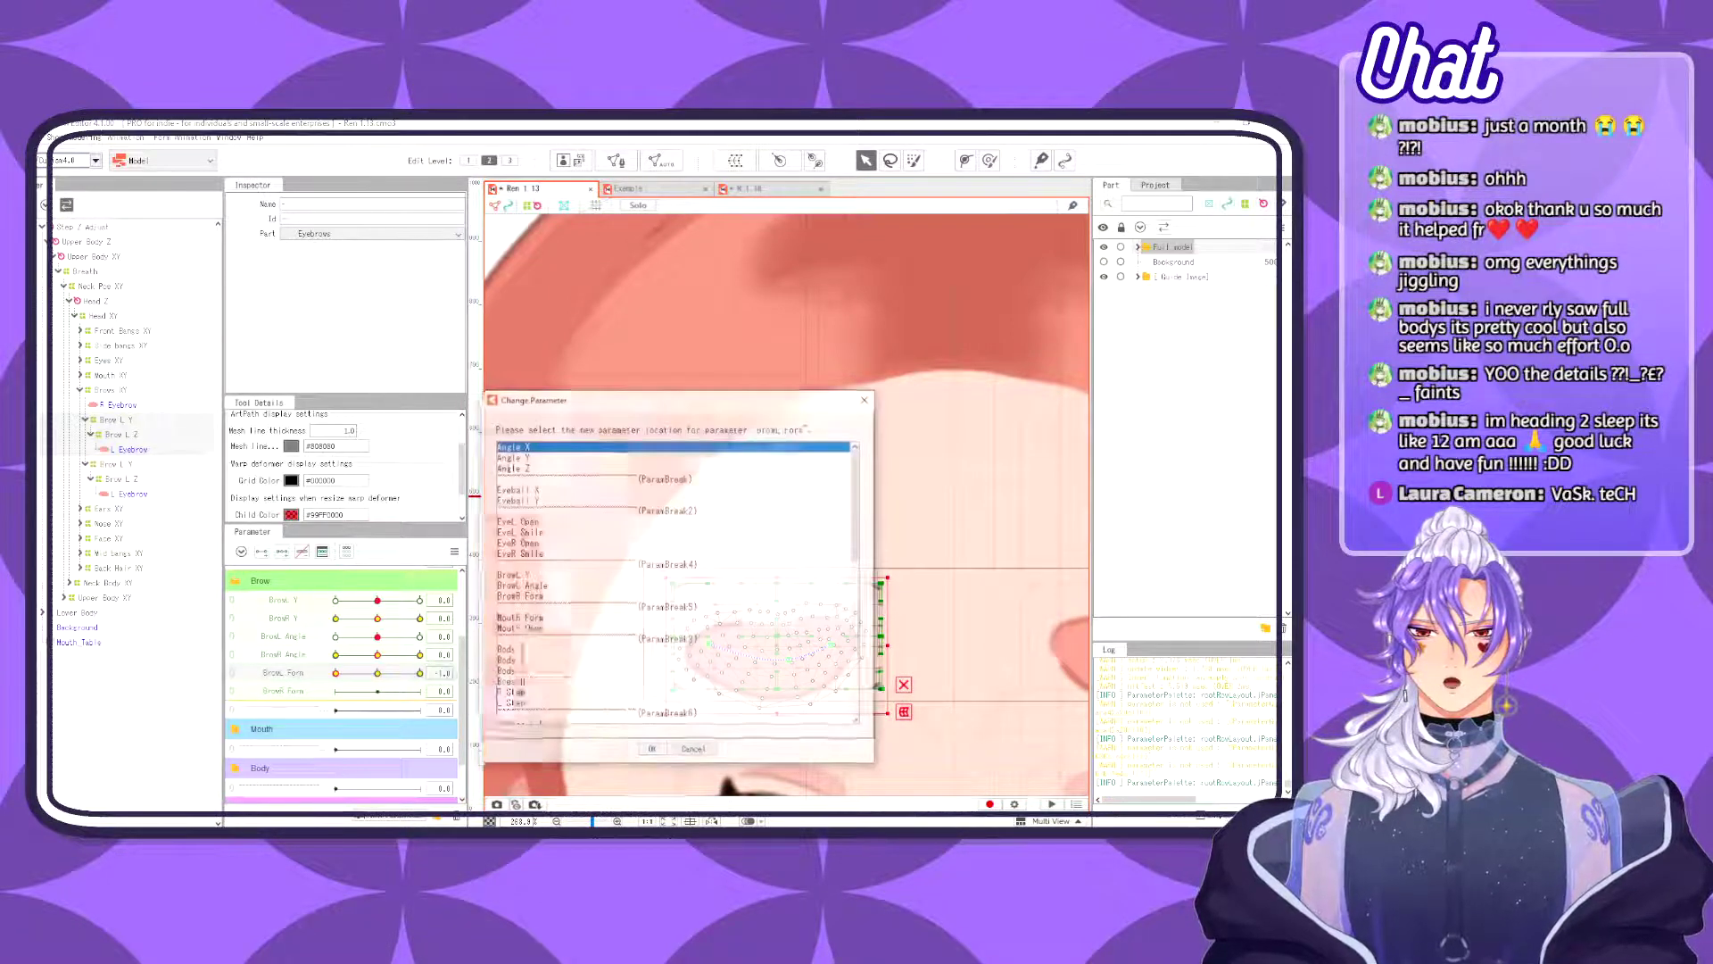
{"action": "scroll", "coordinate": [603, 651], "scroll_direction": "up", "scroll_amount": 6}
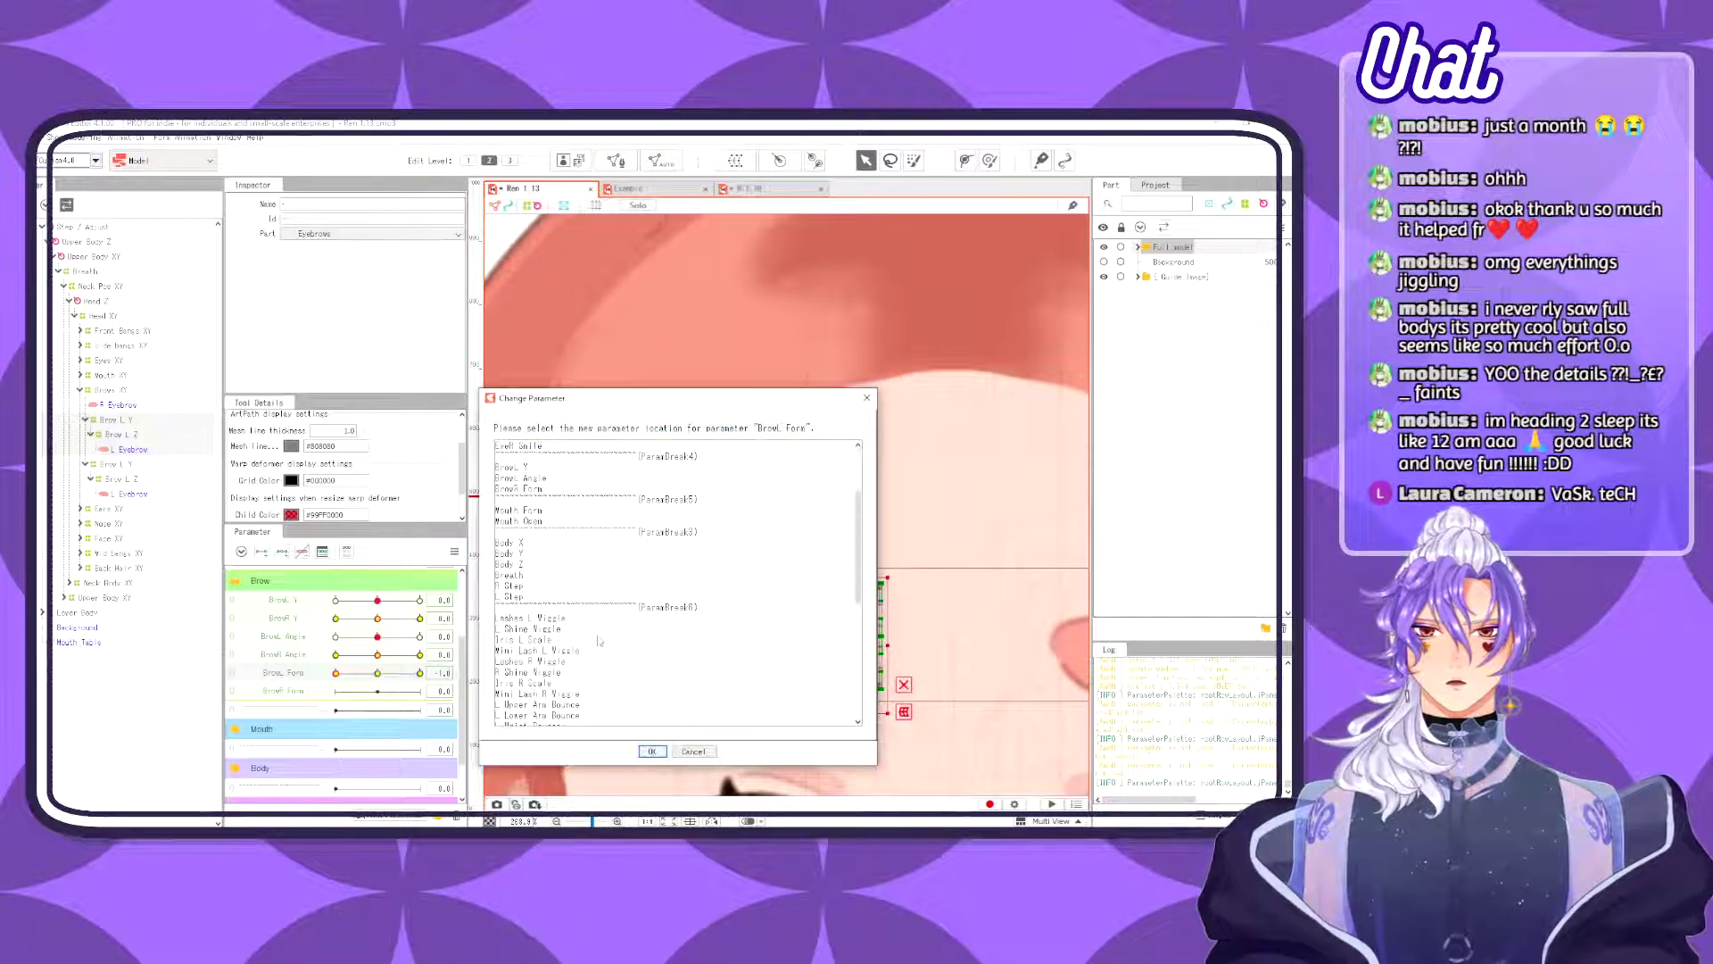
{"action": "left_click", "coordinate": [550, 490]}
{"action": "left_click", "coordinate": [652, 751]}
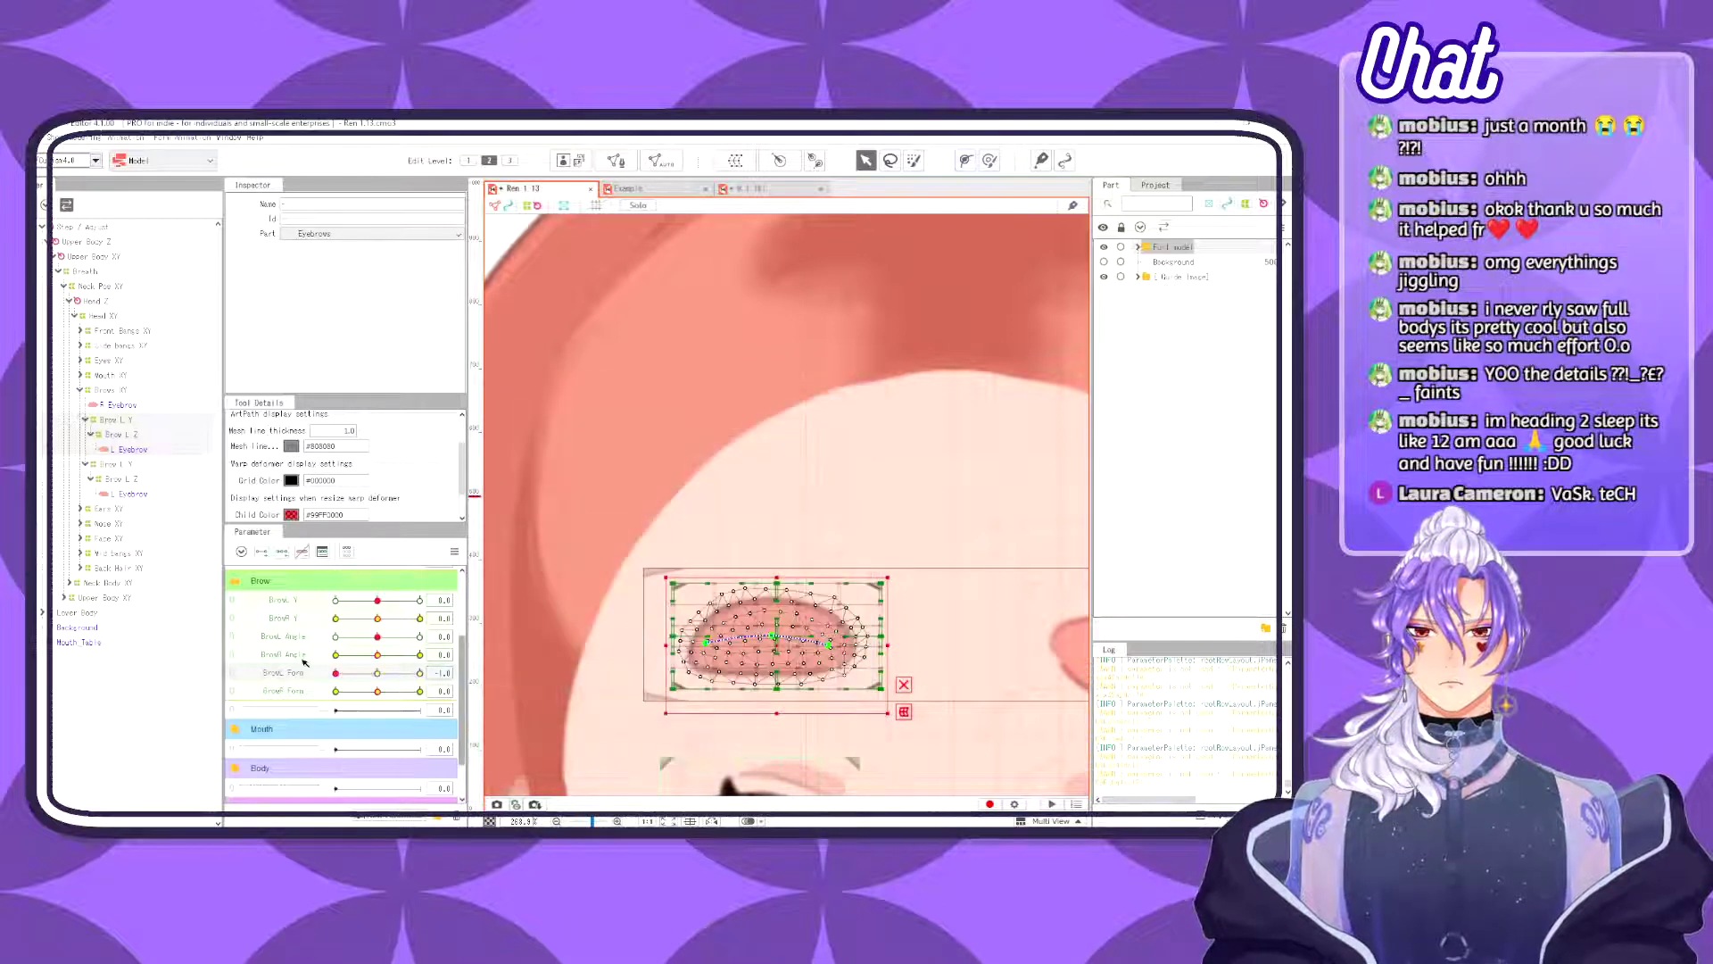
- Compare both eyebrows on the full face with left and right brow Y and Form at -1.0 and Angle at 1.0
{"action": "left_click", "coordinate": [783, 614]}
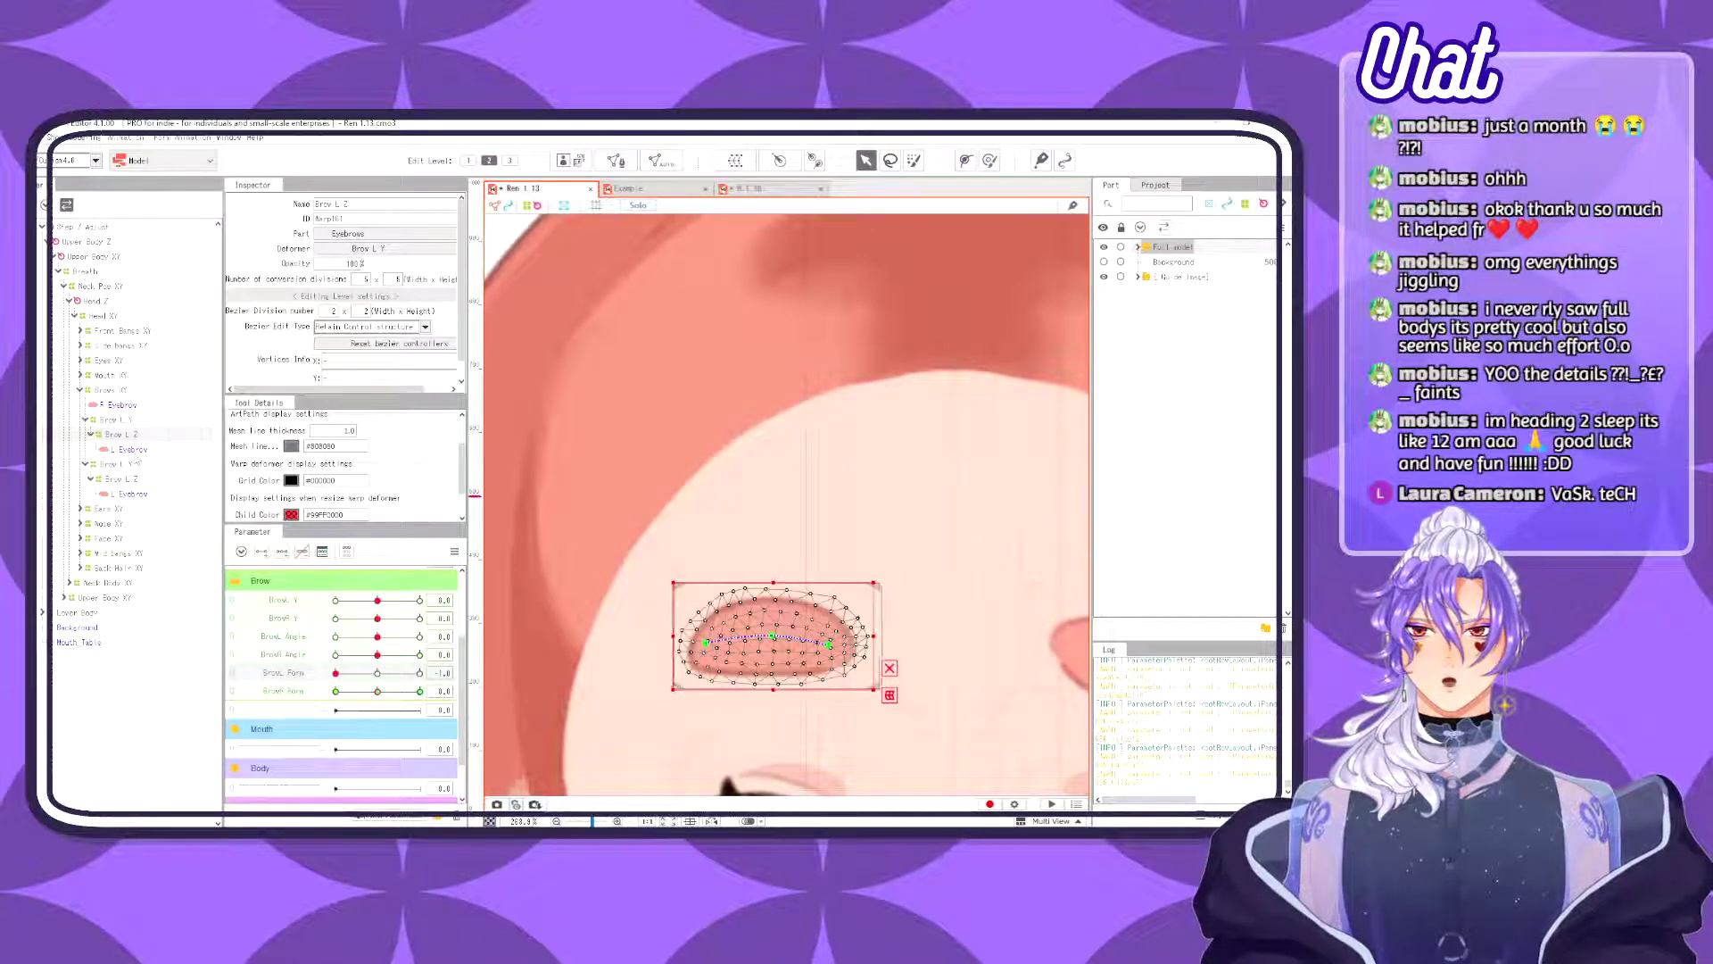
{"action": "scroll", "coordinate": [896, 617], "scroll_direction": "down", "scroll_amount": 3}
{"action": "scroll", "coordinate": [939, 597], "scroll_direction": "up", "scroll_amount": 1}
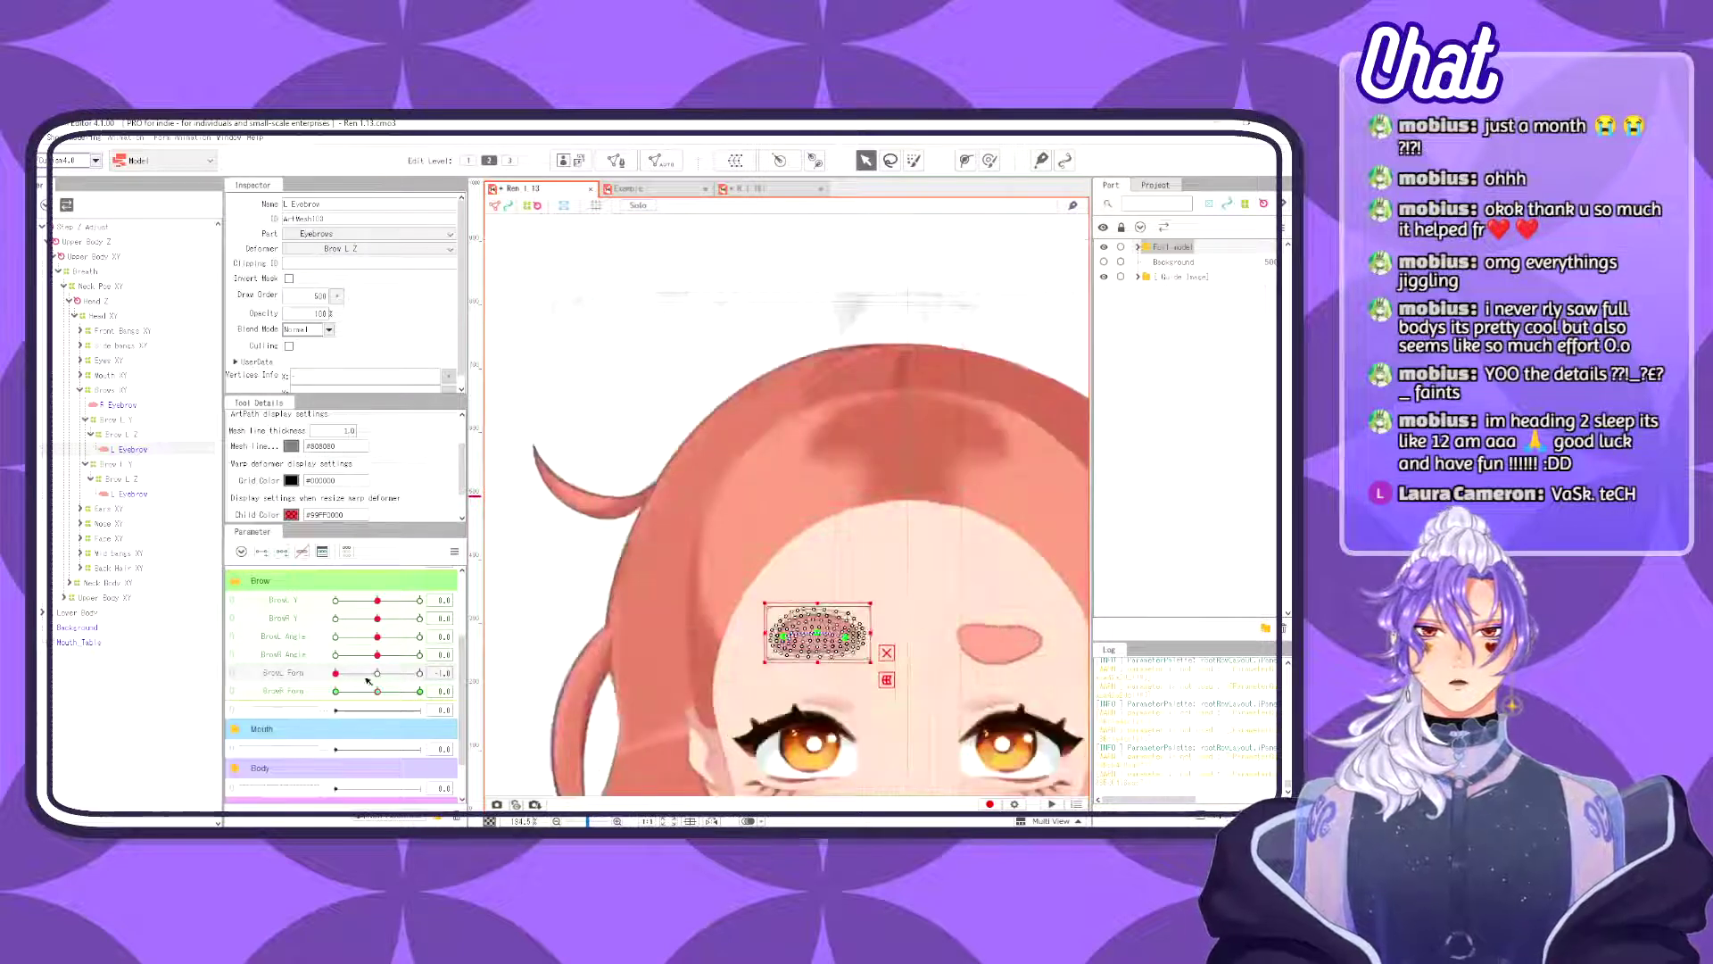
{"action": "left_click", "coordinate": [286, 671]}
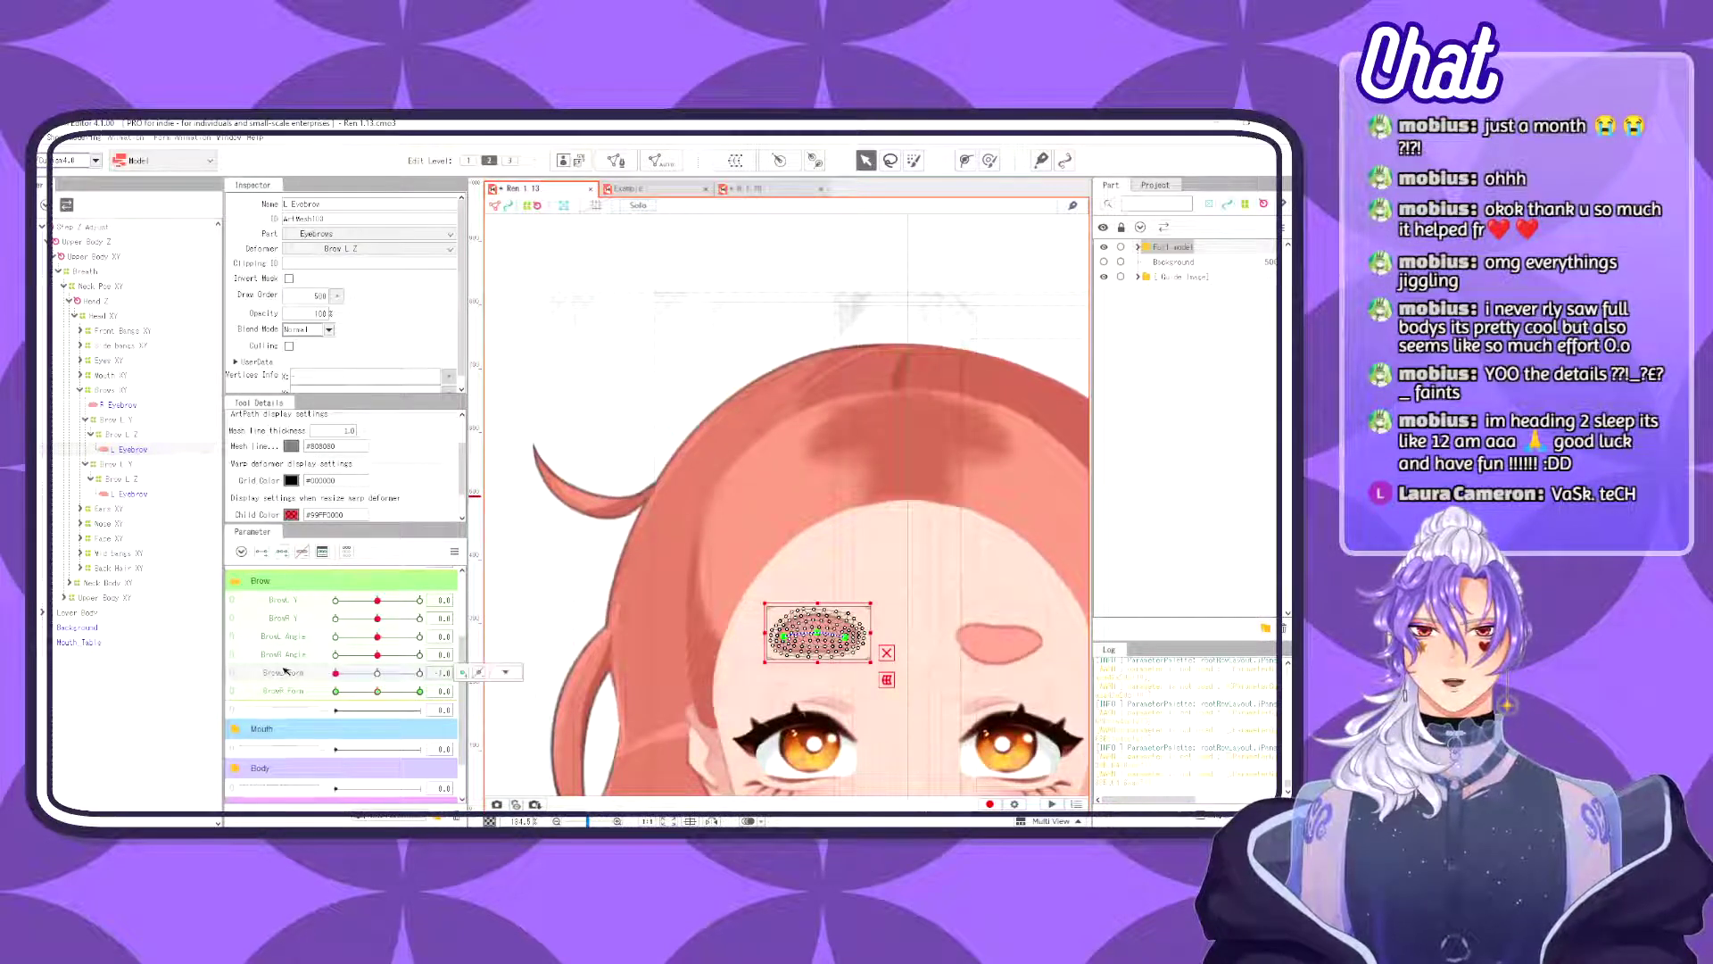
{"action": "left_click_drag", "start_coordinate": [376, 692], "coordinate": [277, 696]}
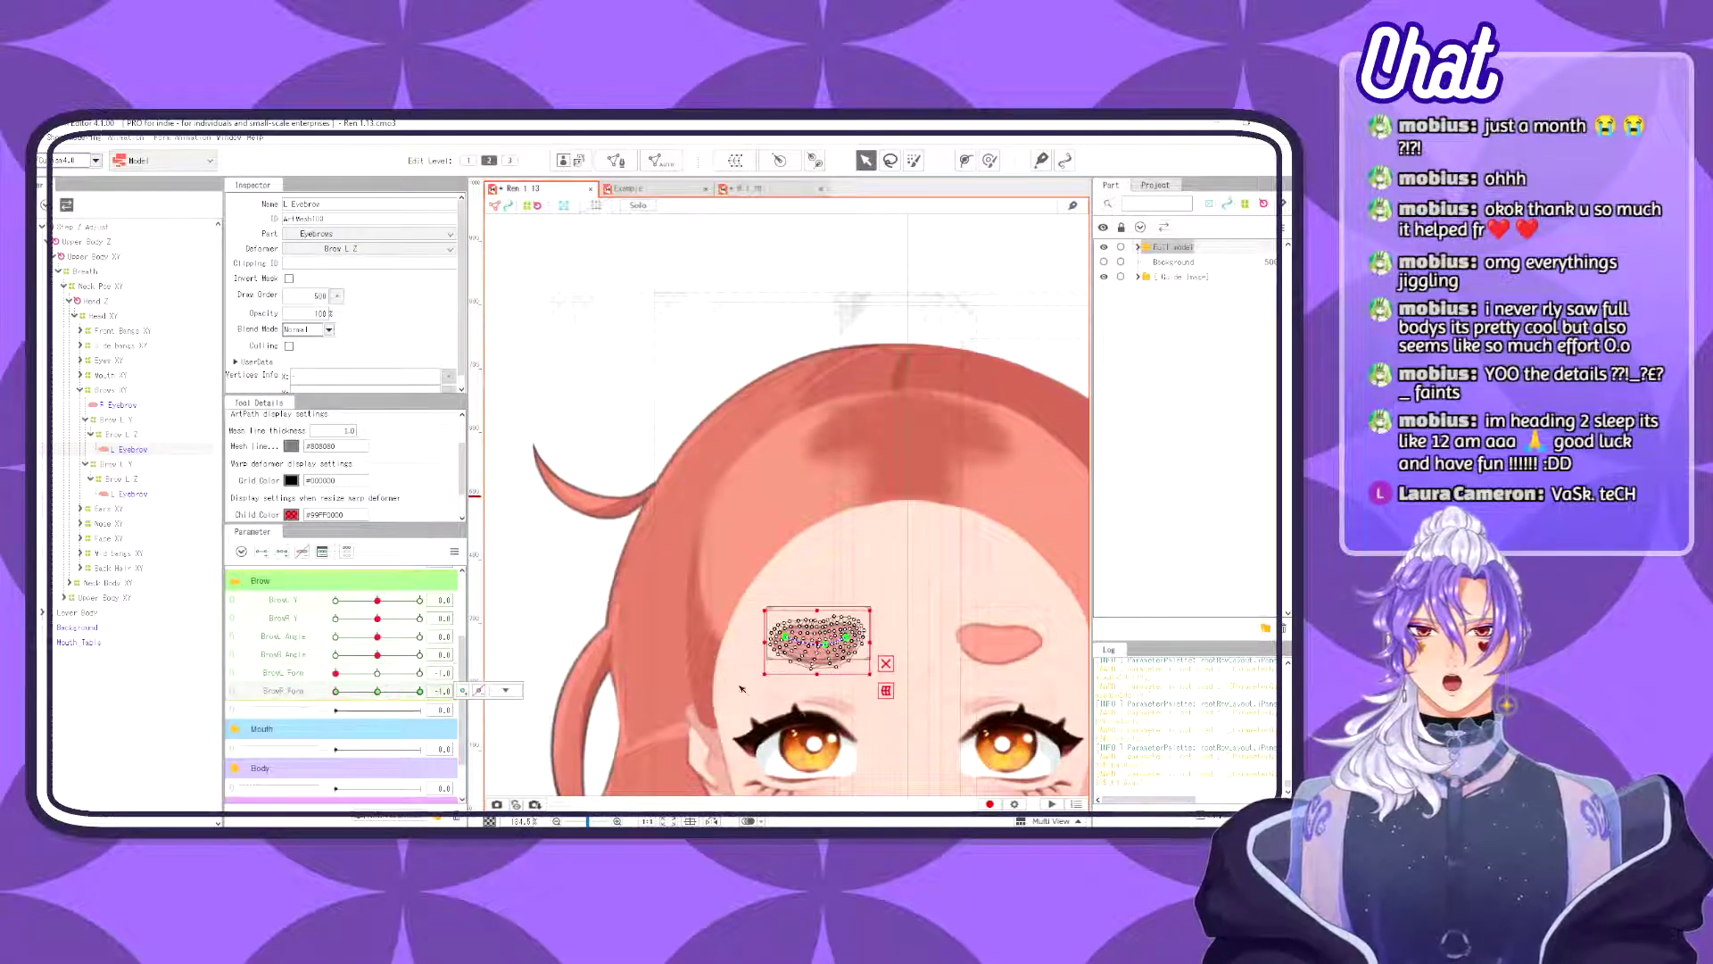
{"action": "scroll", "coordinate": [904, 668], "scroll_direction": "down", "scroll_amount": 2}
{"action": "scroll", "coordinate": [905, 668], "scroll_direction": "up", "scroll_amount": 1}
{"action": "left_click_drag", "start_coordinate": [704, 729], "coordinate": [622, 577]}
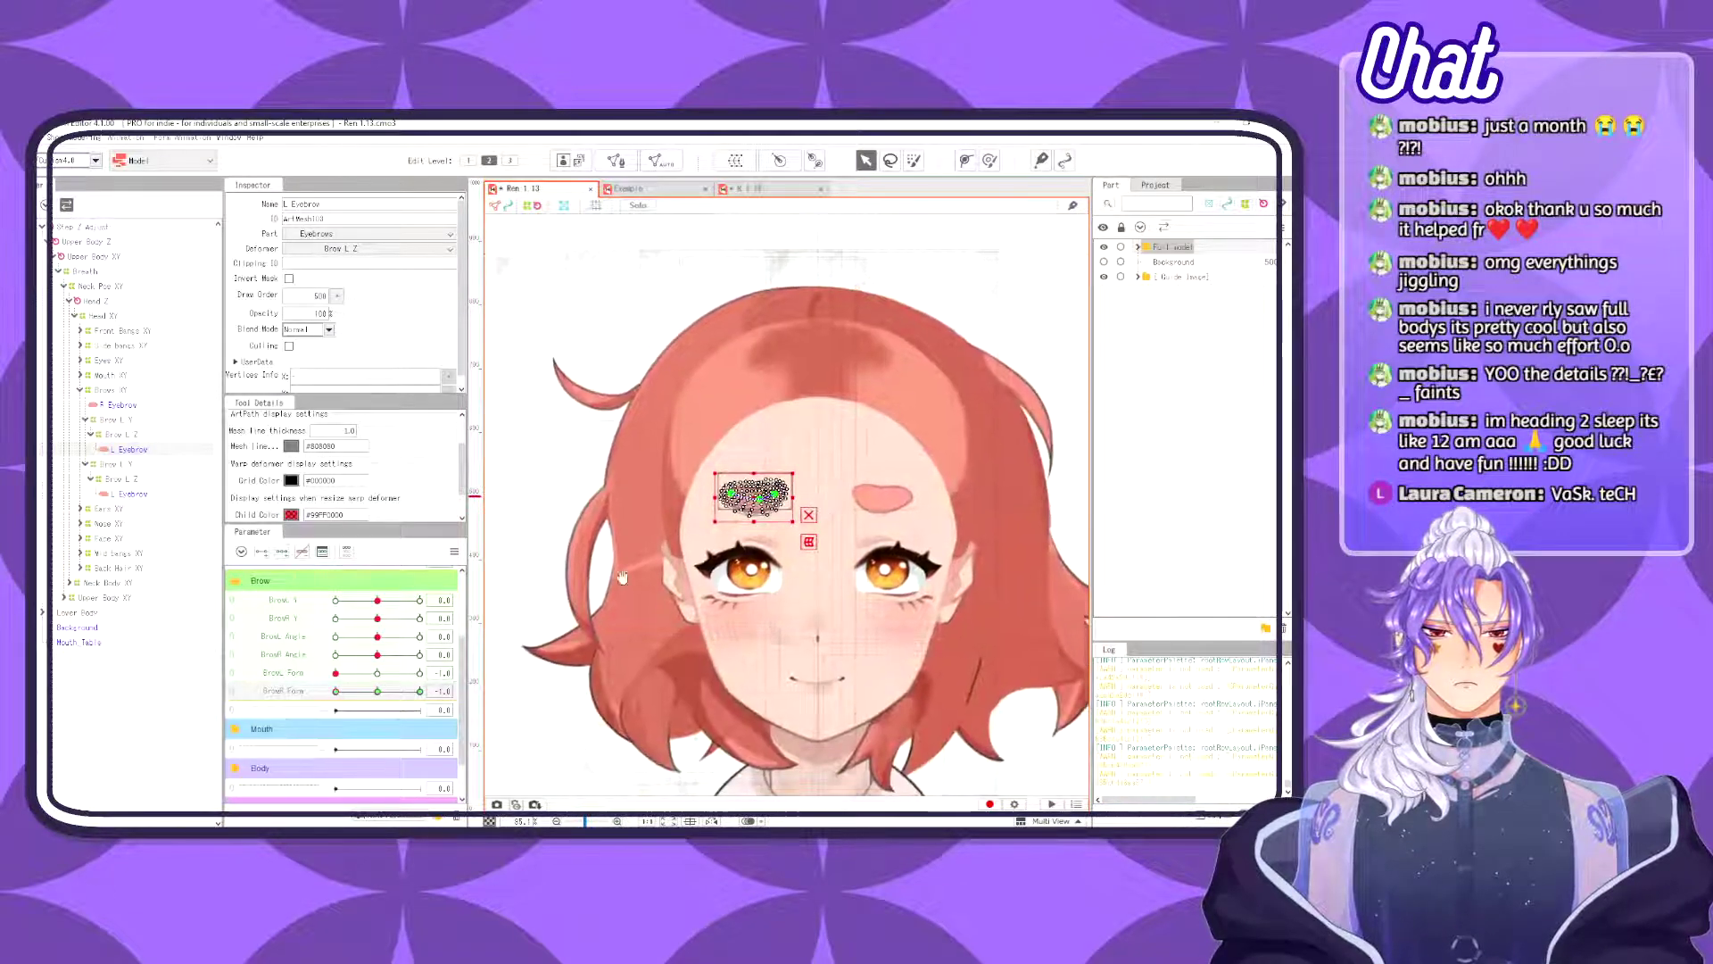
{"action": "left_click_drag", "start_coordinate": [378, 599], "coordinate": [439, 655]}
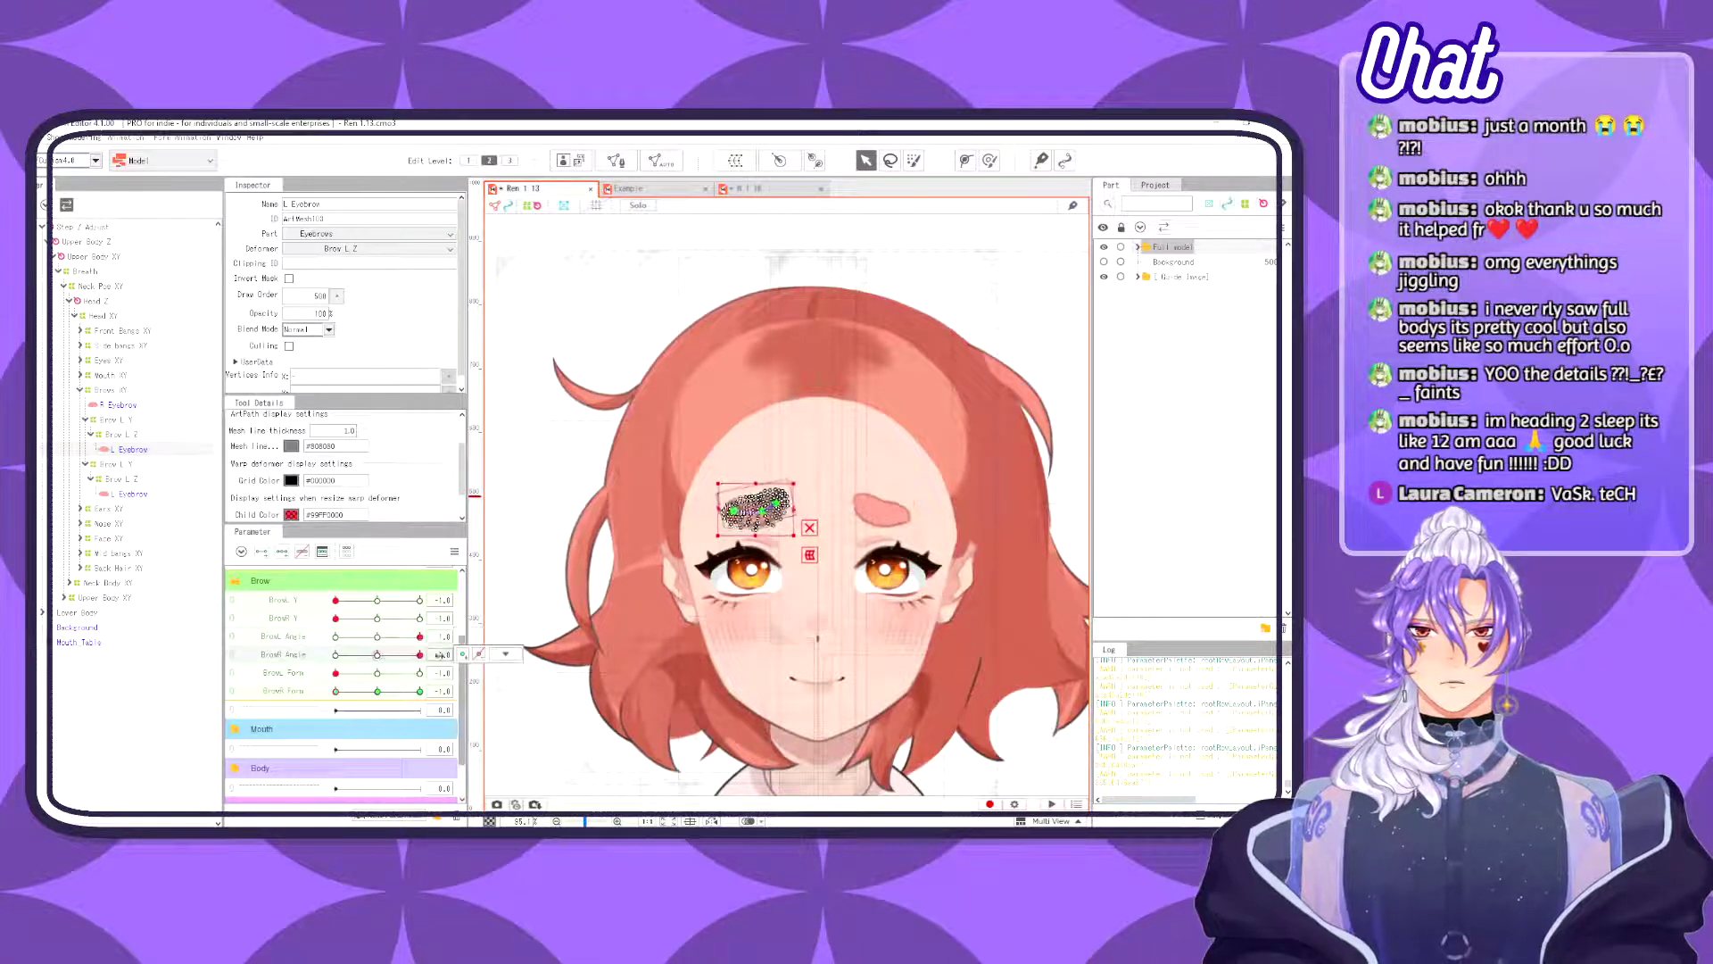
{"action": "left_click", "coordinate": [161, 649]}
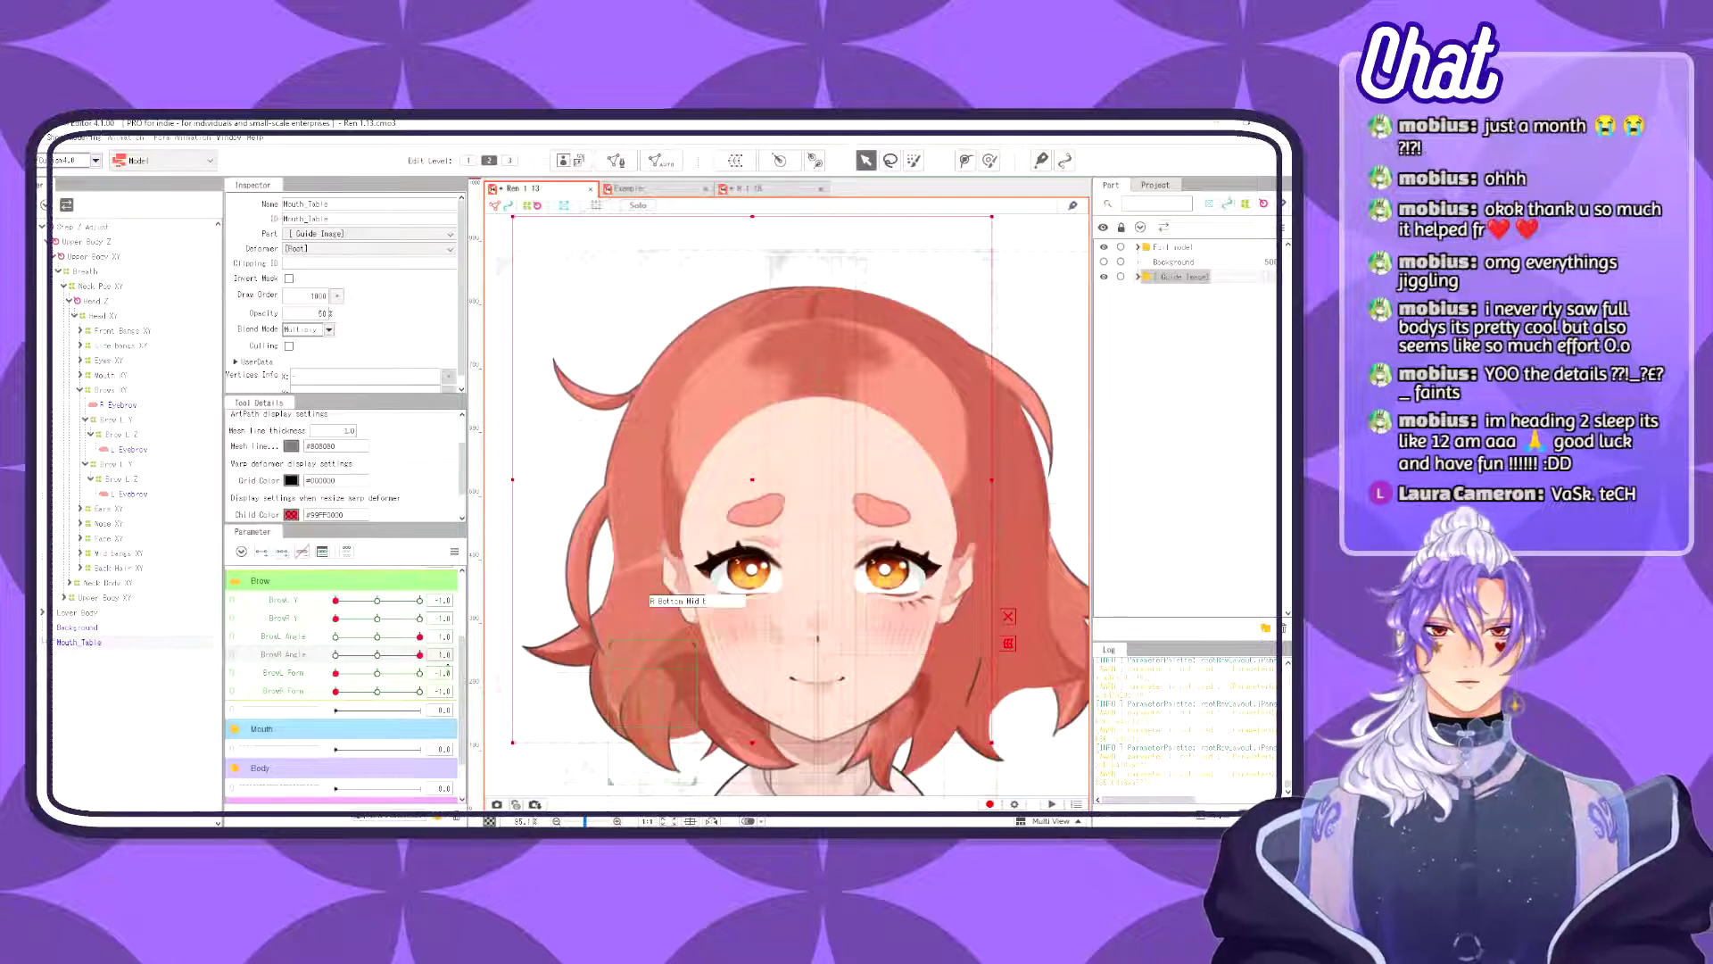
- Reset the left and right brow Y, Angle and Form parameters to 0.0
{"action": "left_click", "coordinate": [377, 654]}
{"action": "left_click", "coordinate": [378, 636]}
{"action": "left_click", "coordinate": [377, 672]}
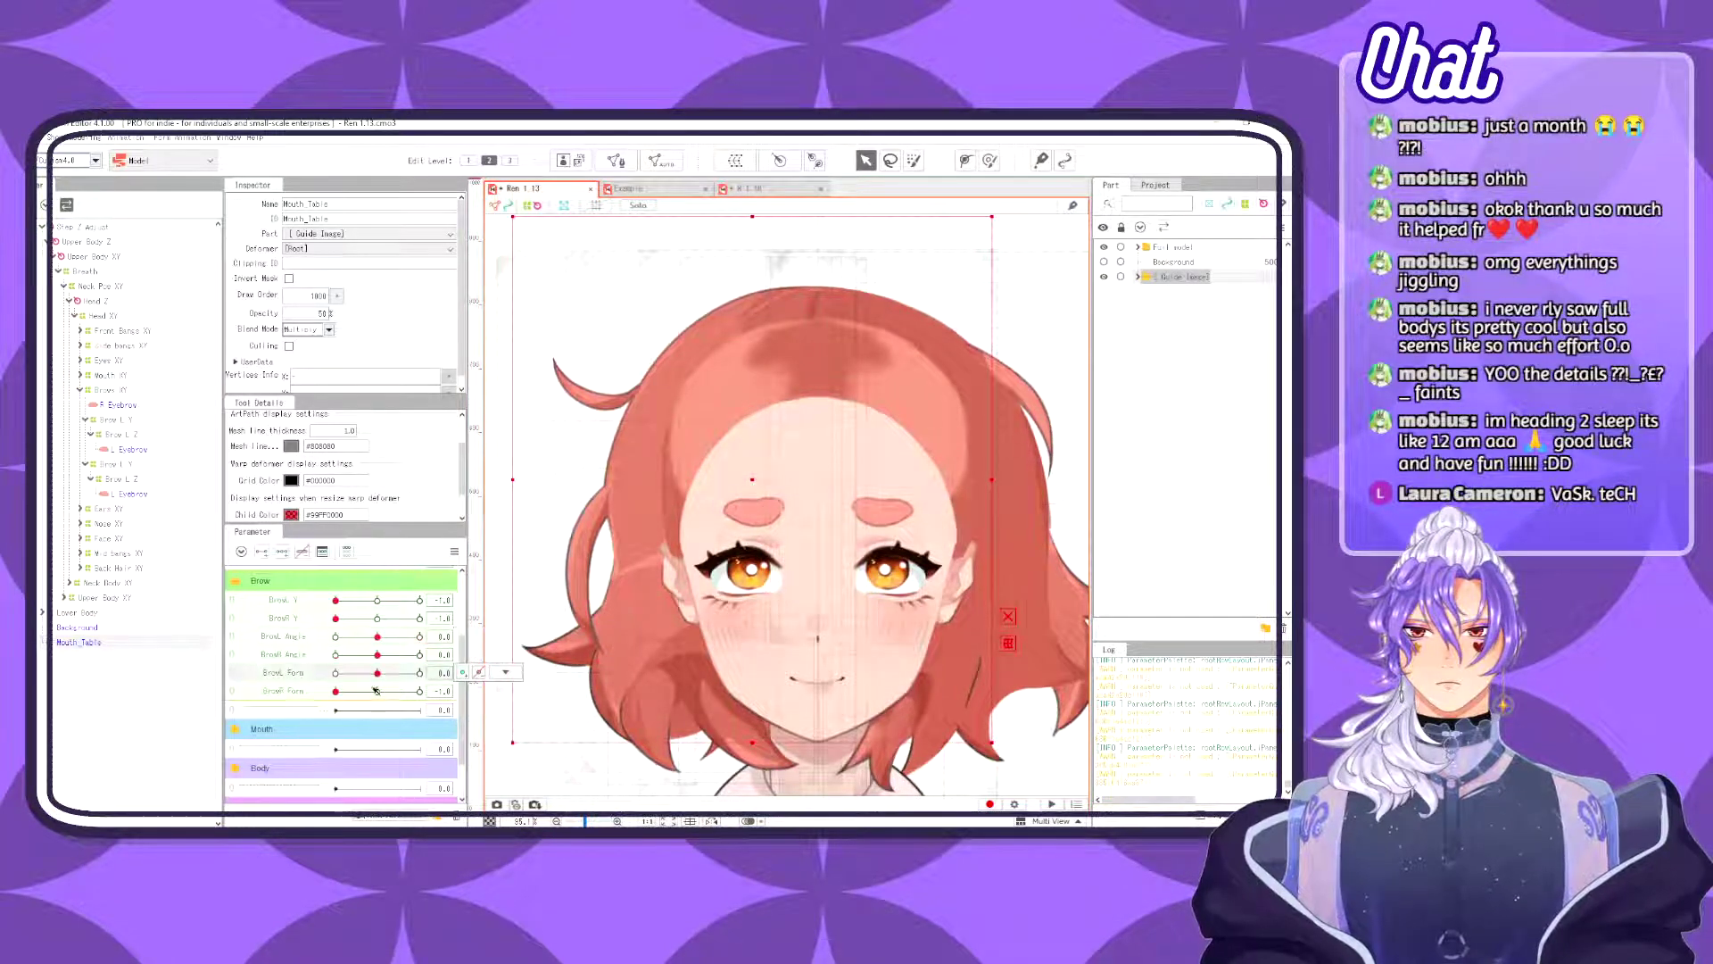
{"action": "left_click", "coordinate": [378, 691]}
{"action": "left_click", "coordinate": [378, 600]}
{"action": "left_click", "coordinate": [379, 618]}
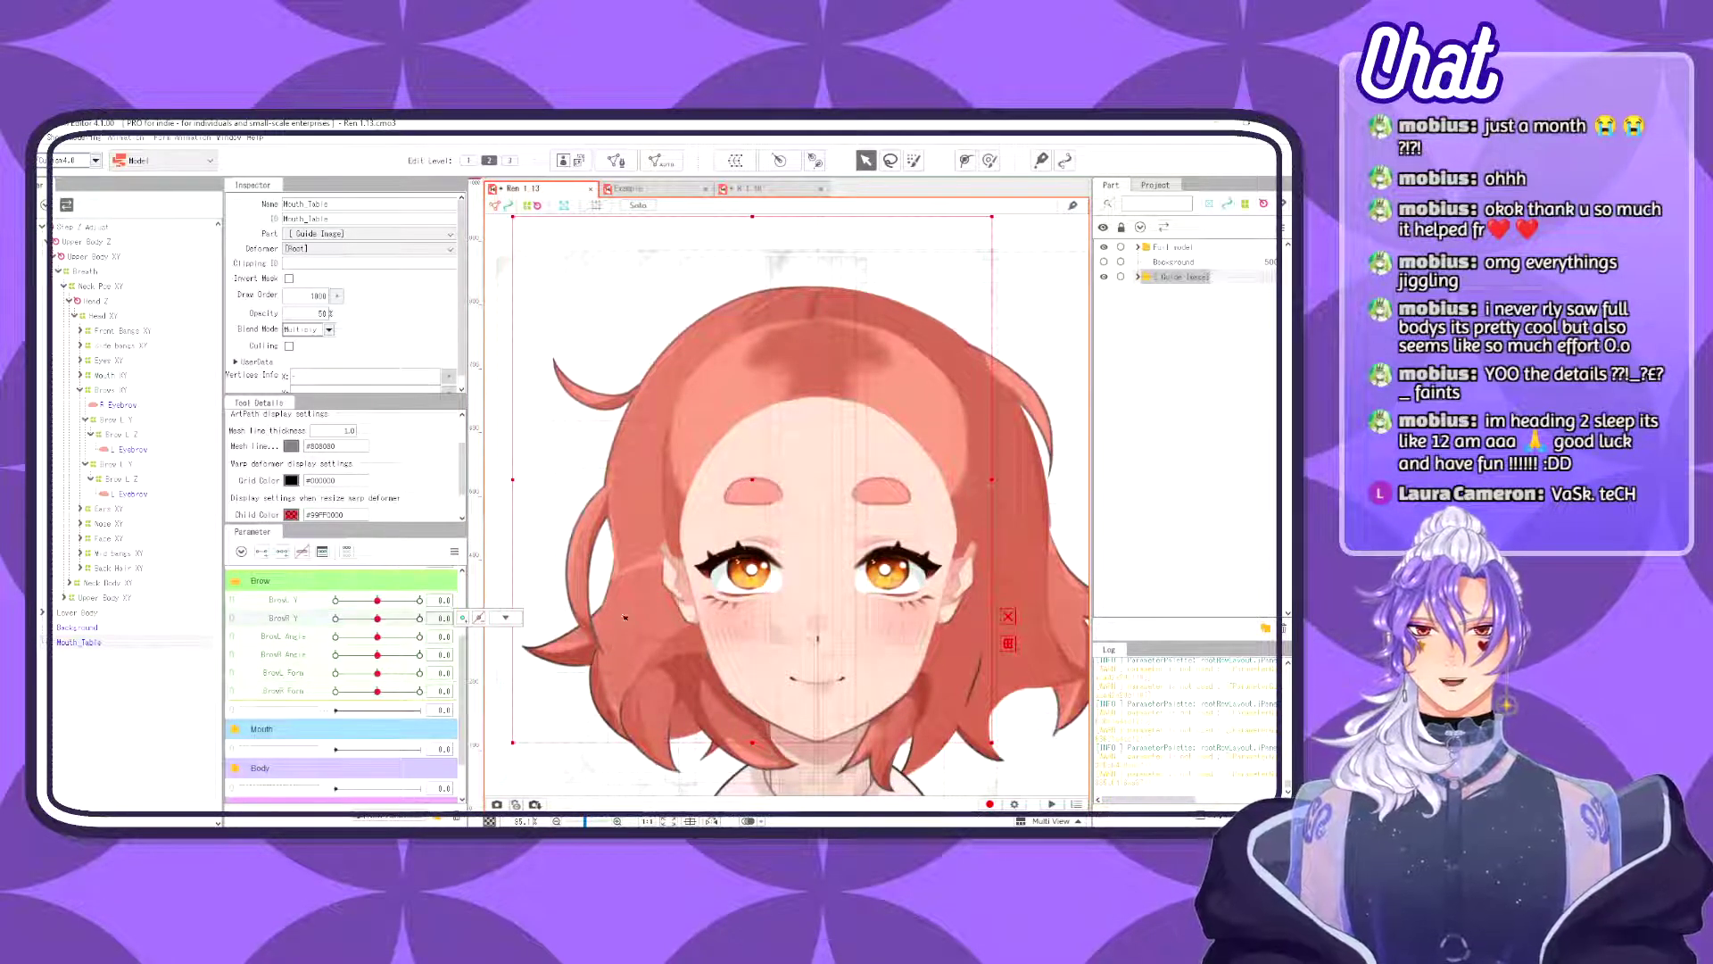
{"action": "left_click", "coordinate": [479, 618]}
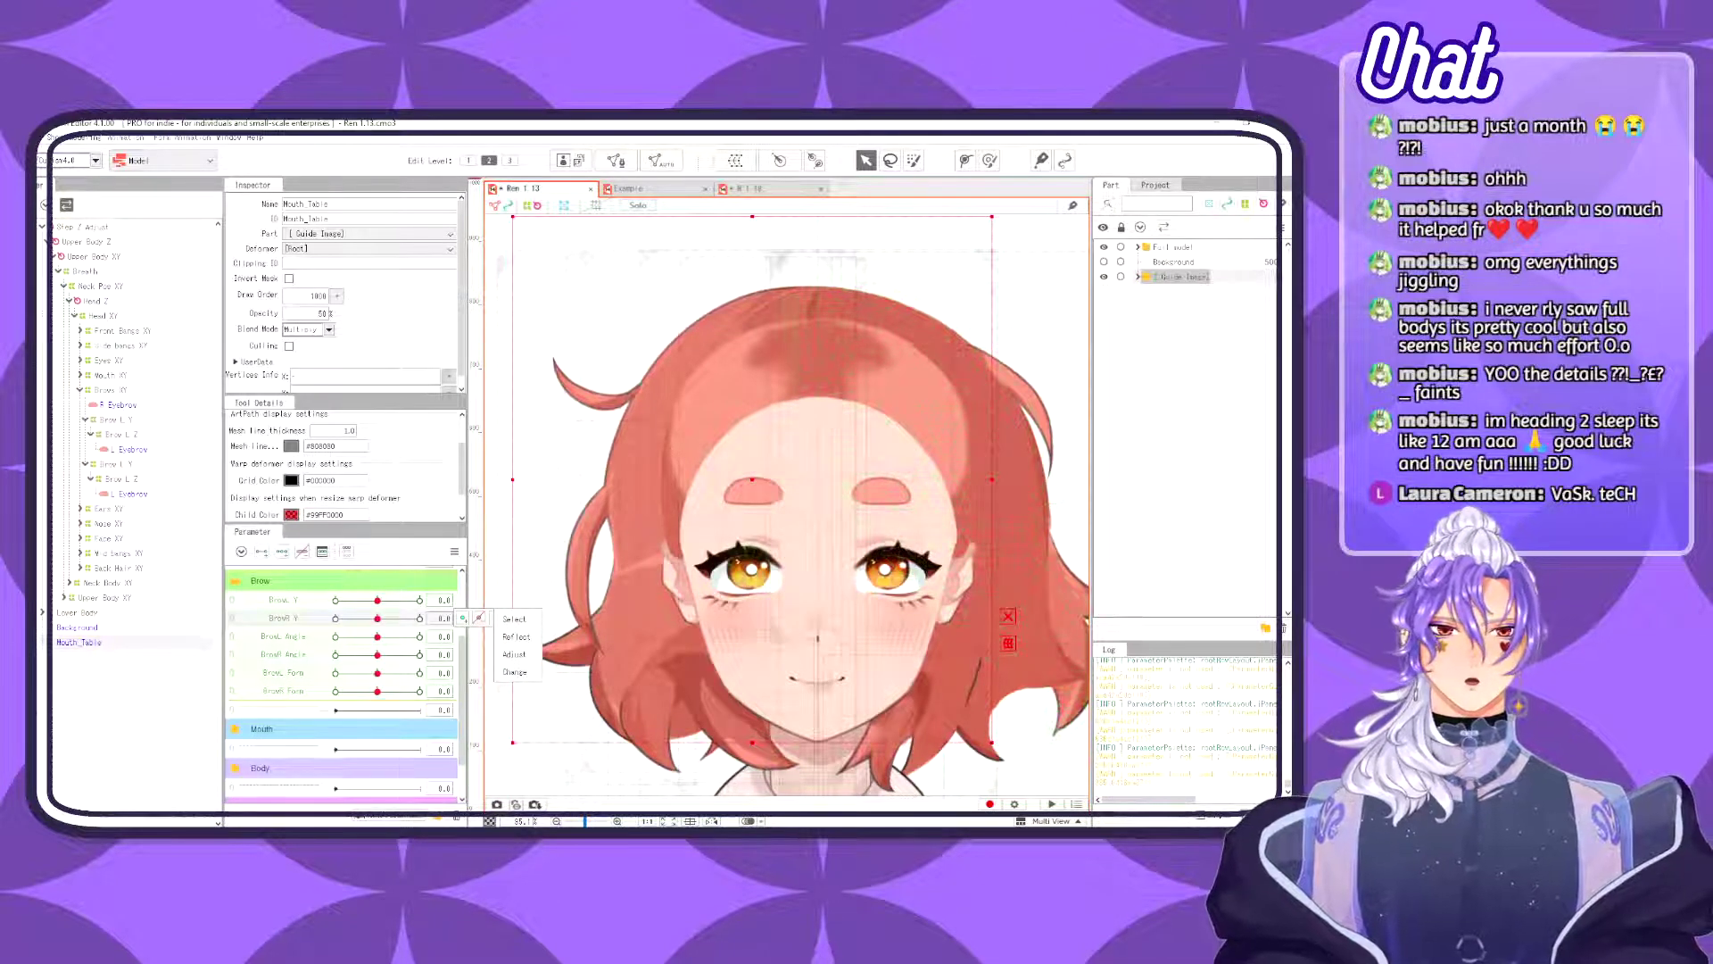
{"action": "key", "text": "Escape"}
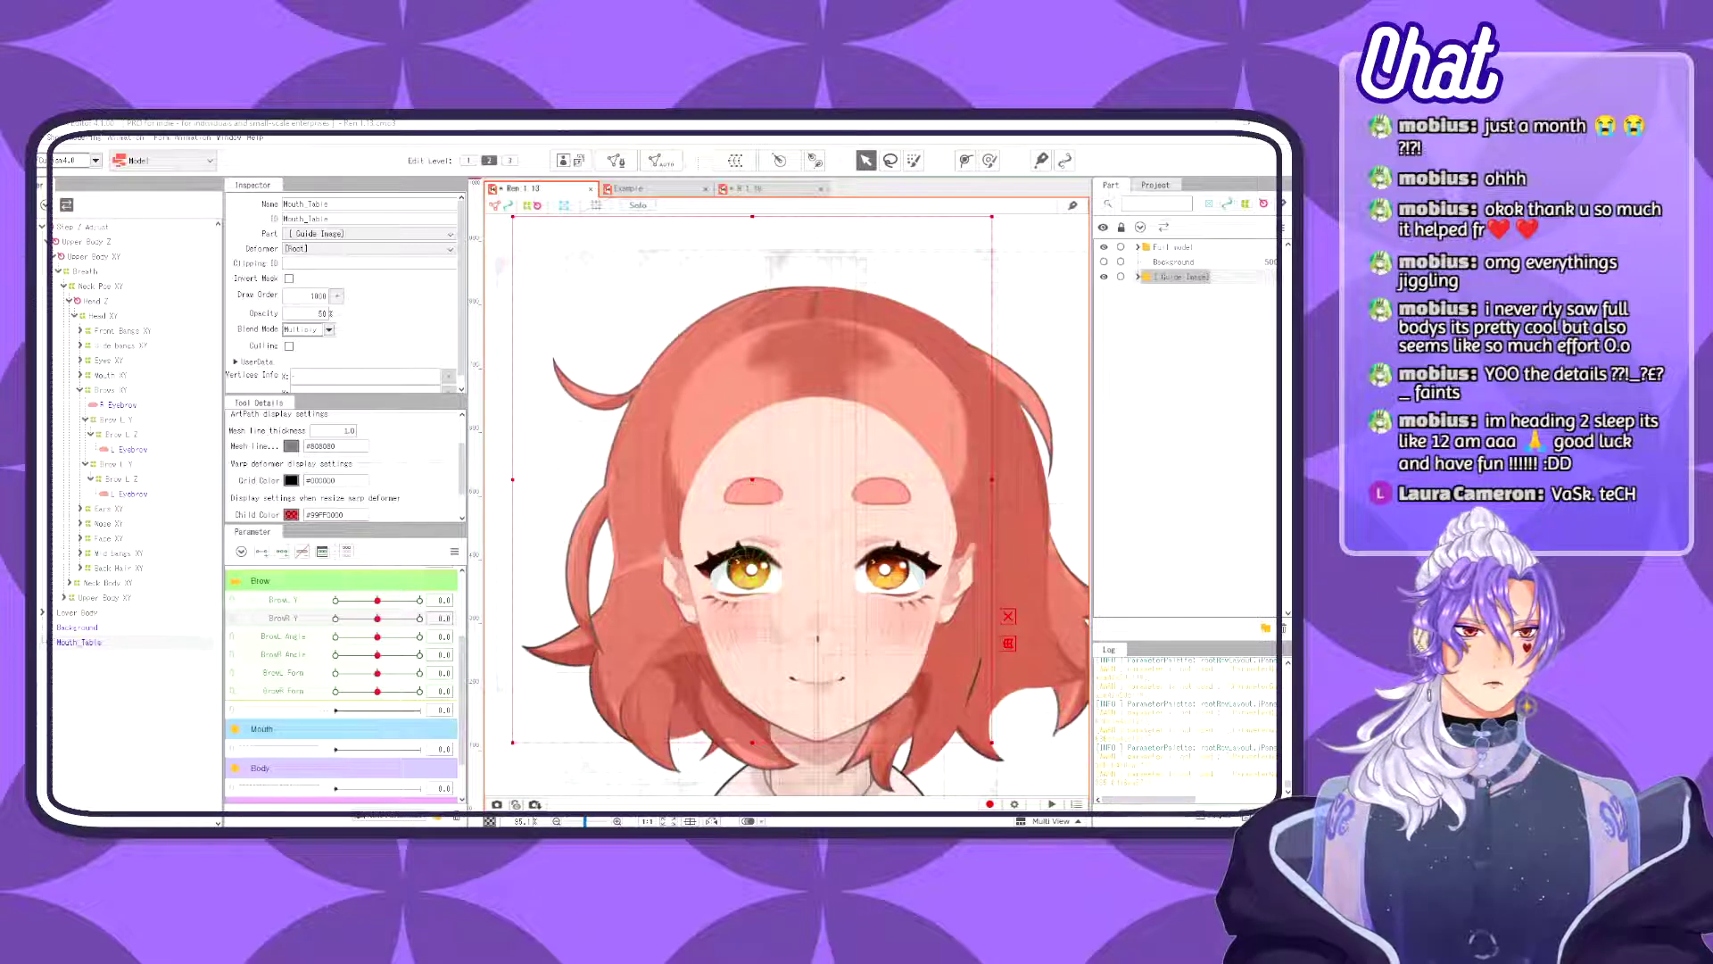
{"action": "left_click", "coordinate": [1085, 621]}
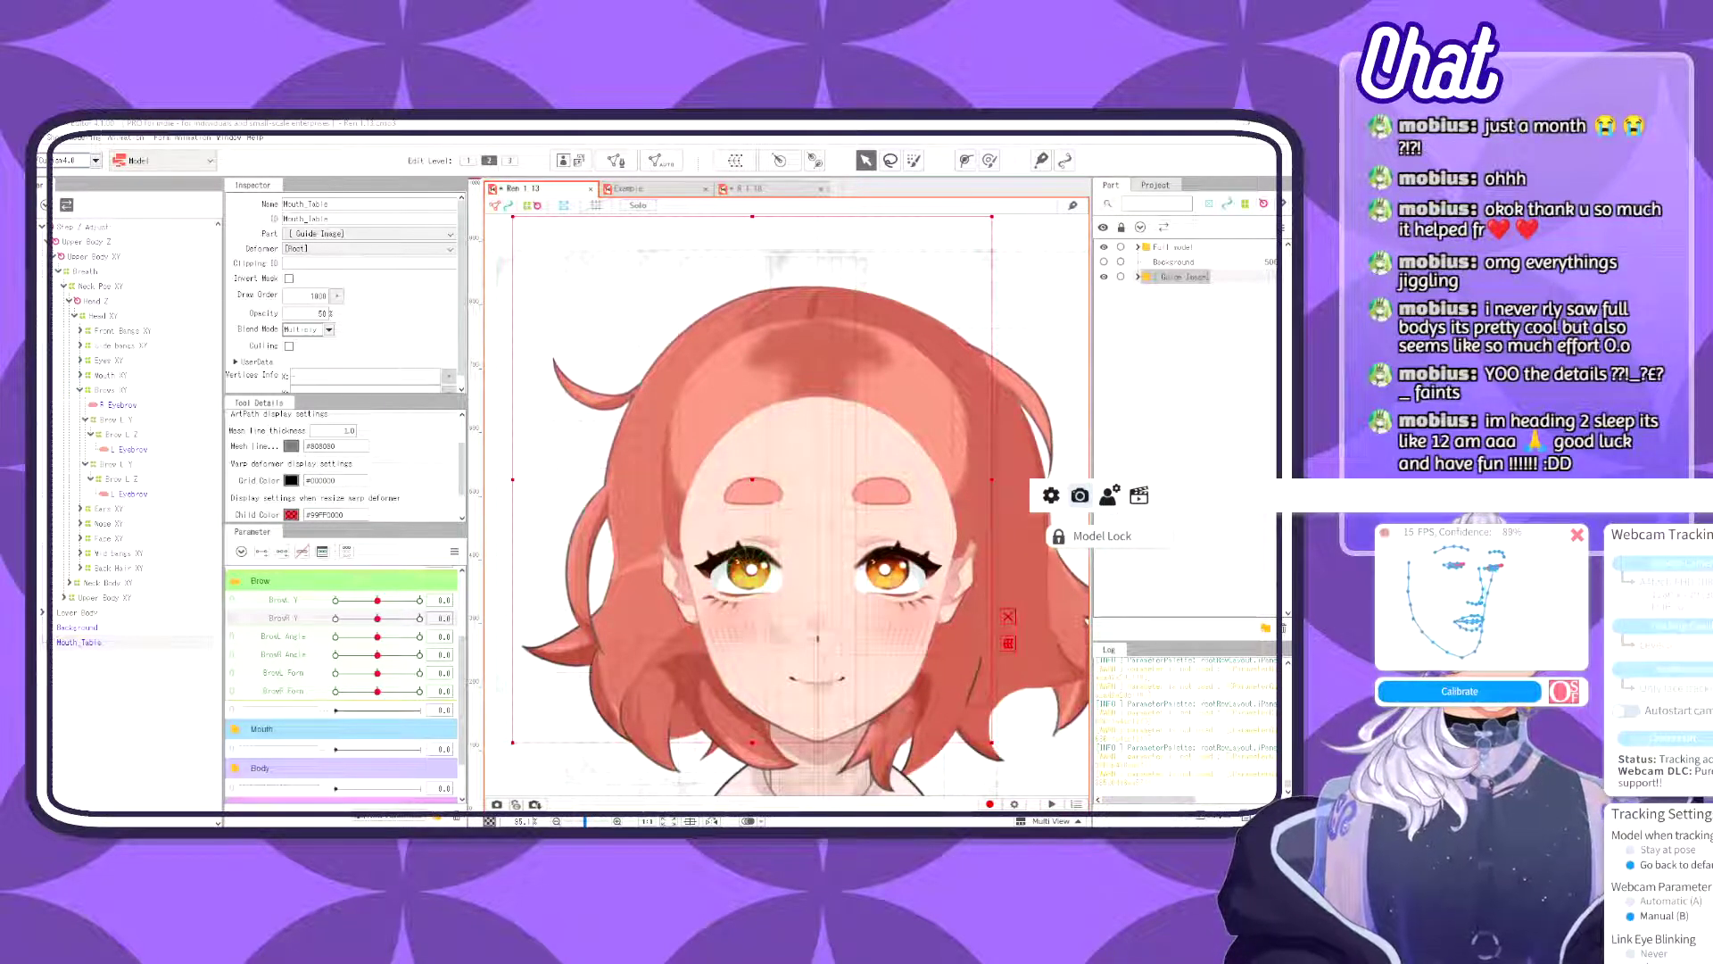
{"action": "left_click", "coordinate": [1051, 496]}
{"action": "scroll", "coordinate": [1658, 678], "scroll_direction": "down", "scroll_amount": 6}
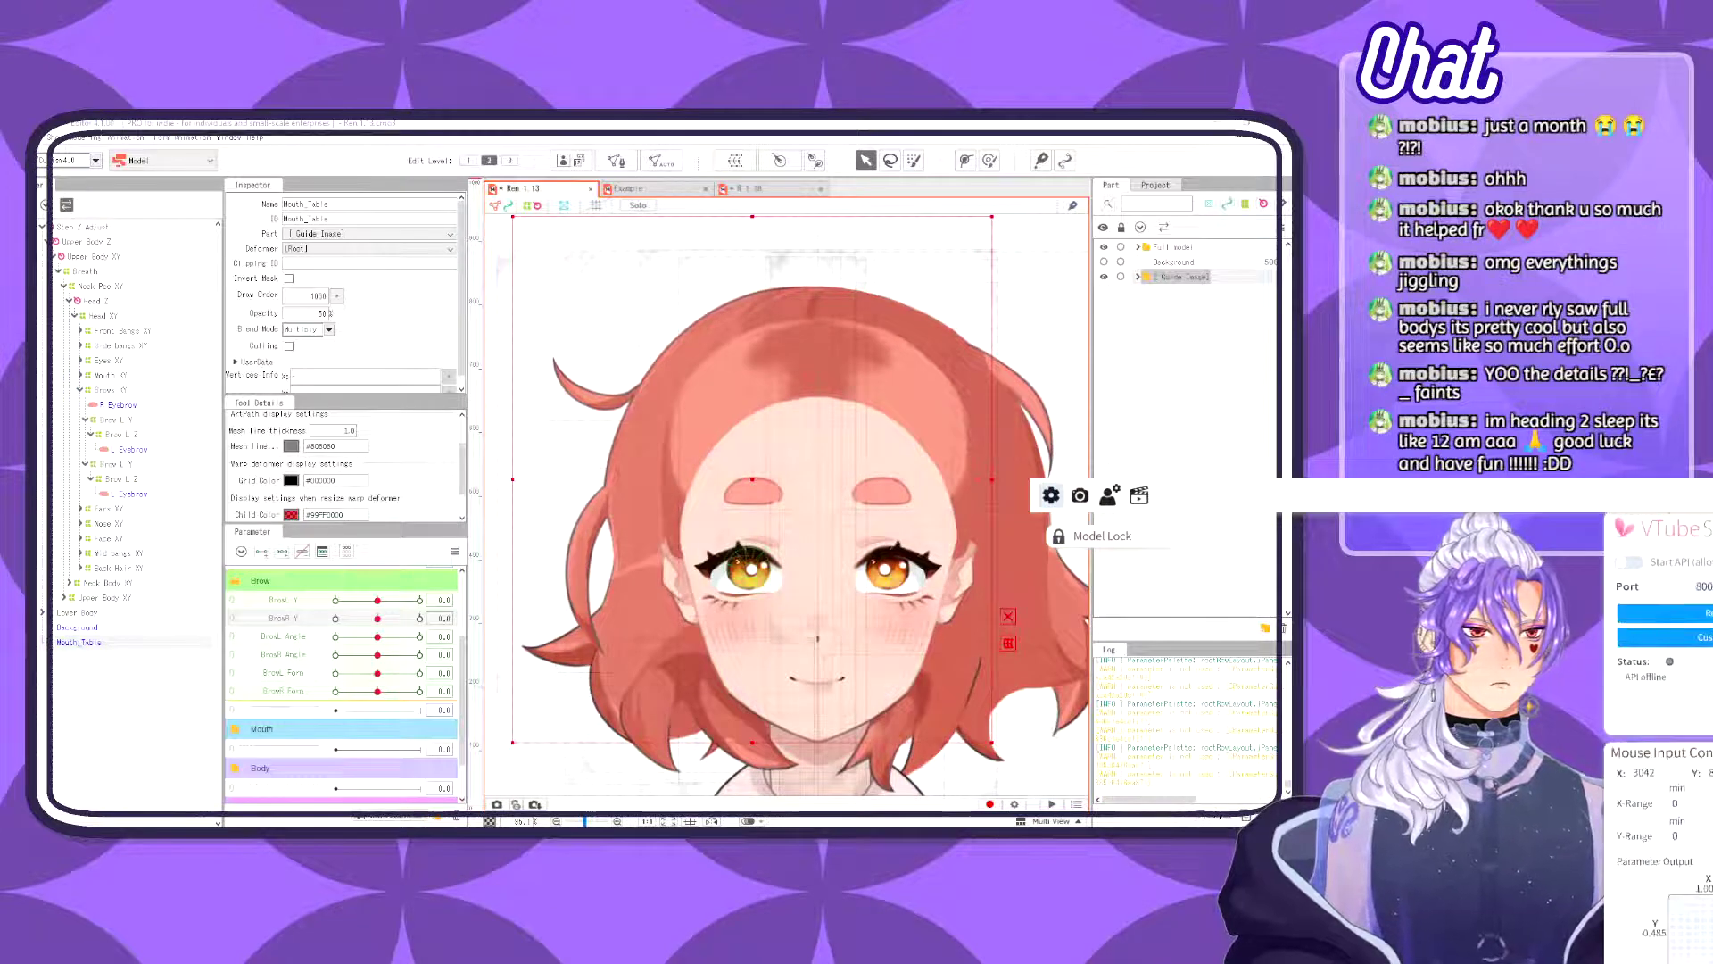
{"action": "scroll", "coordinate": [1660, 740], "scroll_direction": "down", "scroll_amount": 6}
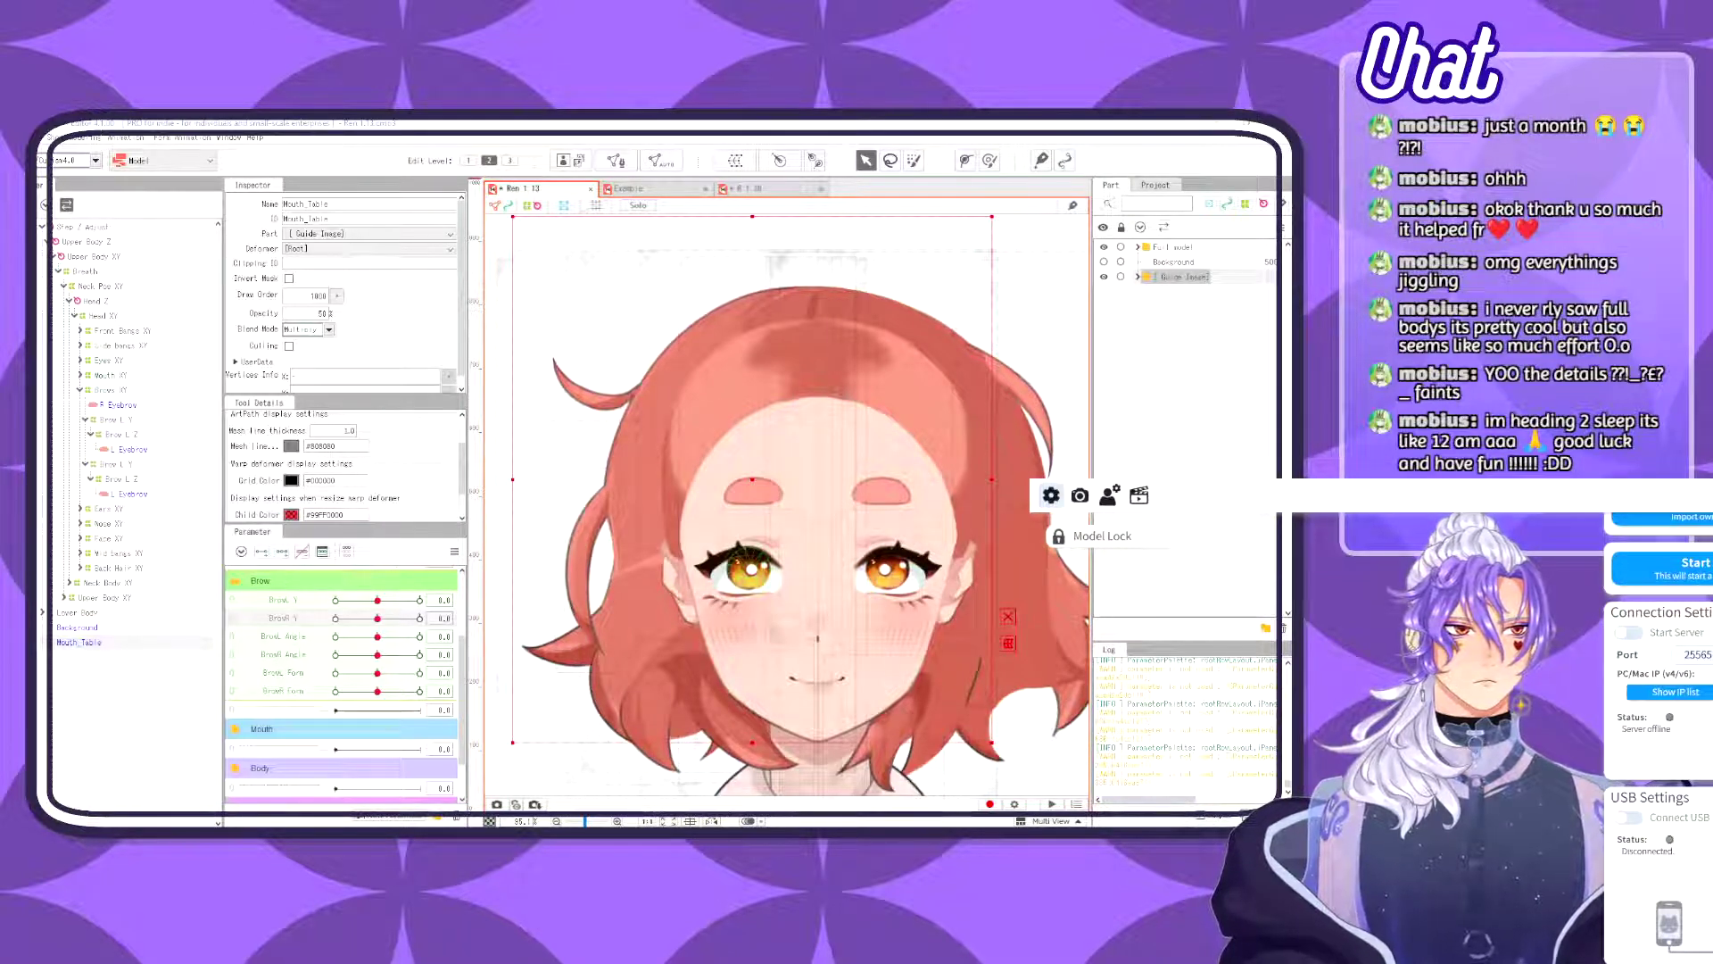
- Save the red-haired model, and close the pink-haired model and the example model documents
{"action": "left_click", "coordinate": [701, 122]}
{"action": "key", "text": "ctrl+s"}
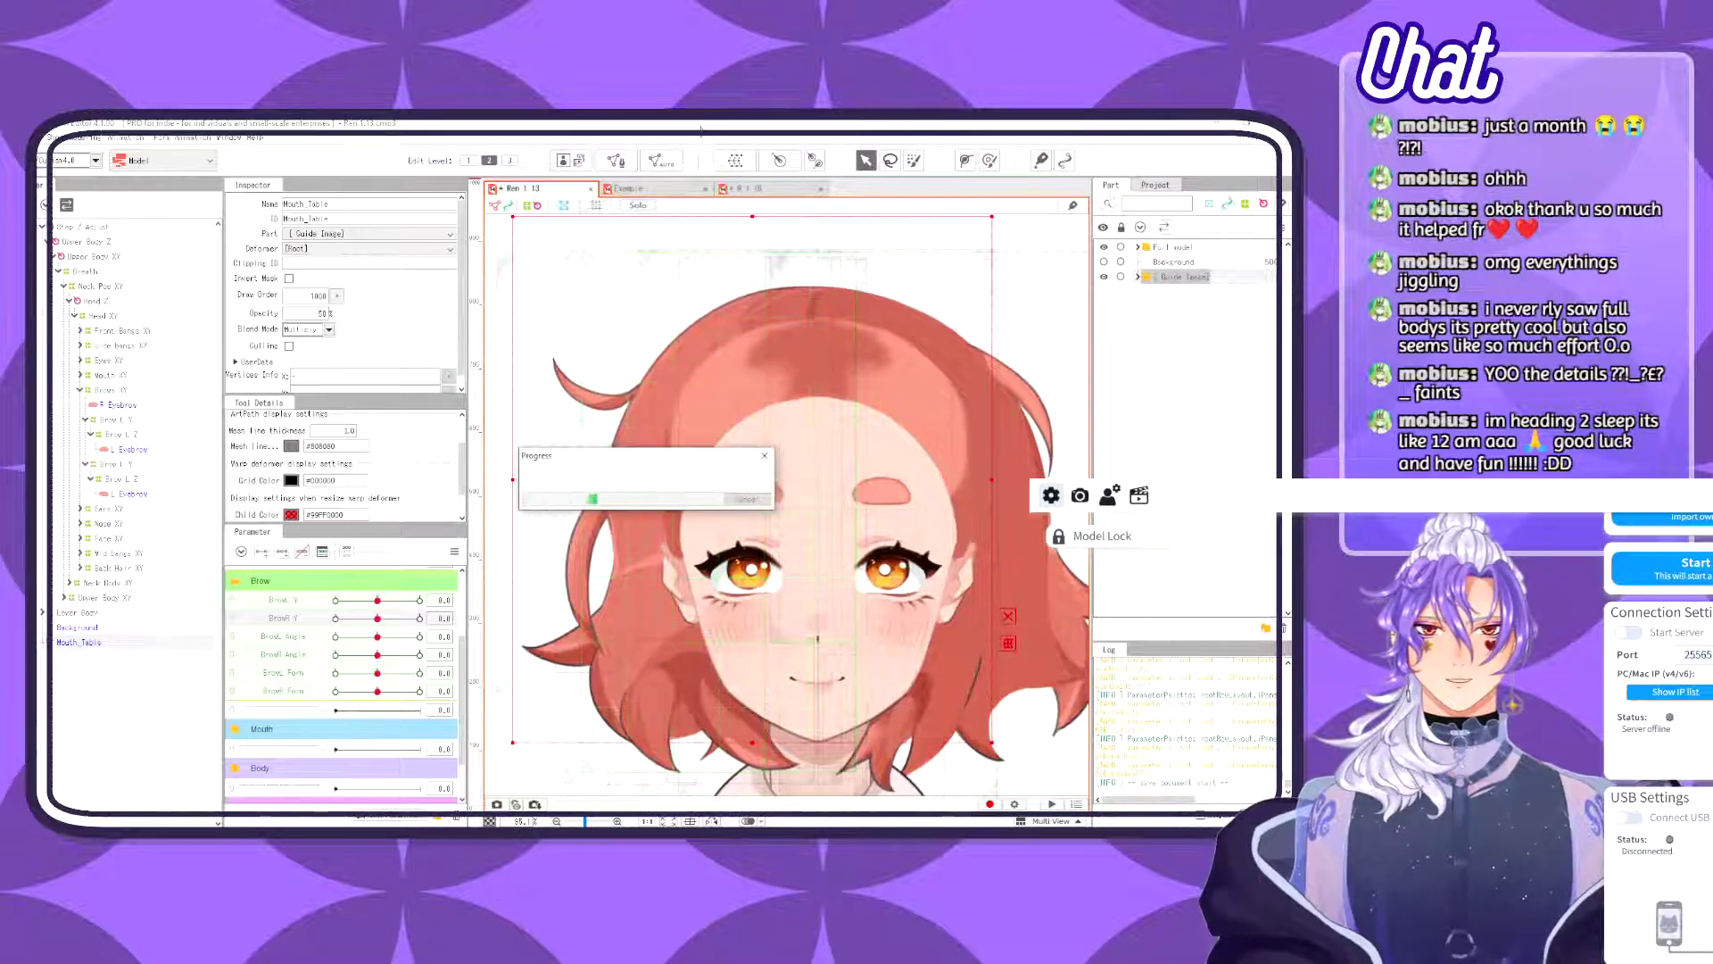
{"action": "left_click", "coordinate": [786, 188]}
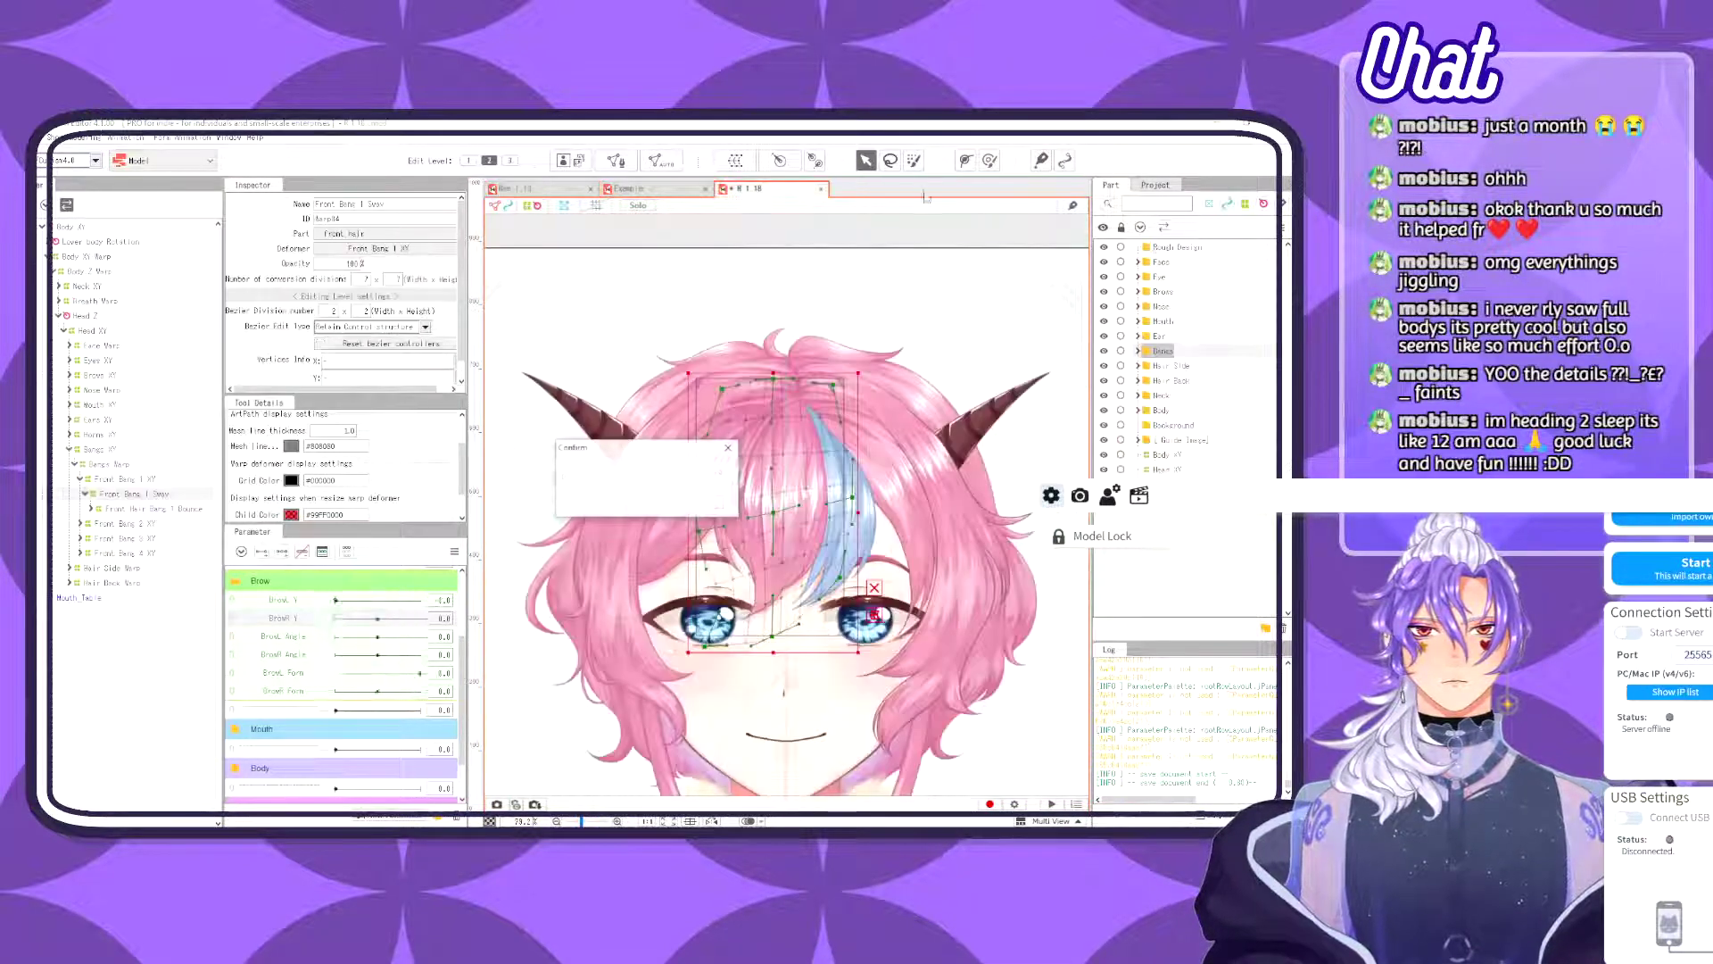
{"action": "left_click", "coordinate": [652, 504]}
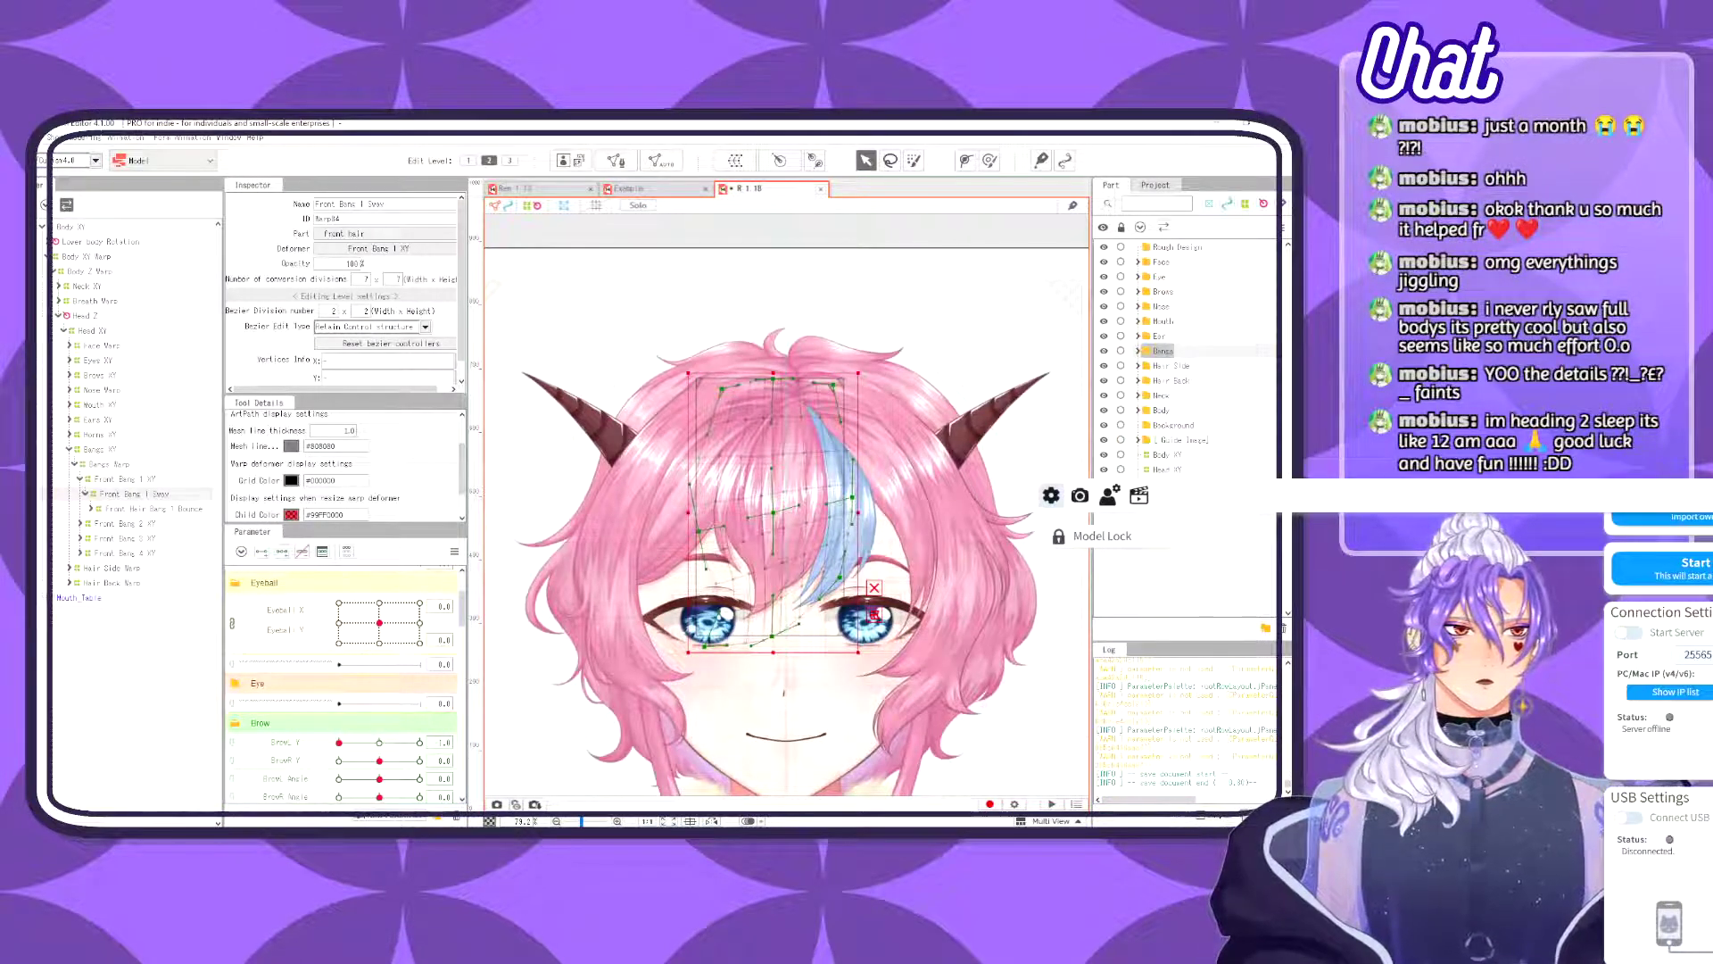
{"action": "left_click", "coordinate": [820, 188]}
{"action": "left_click", "coordinate": [513, 189]}
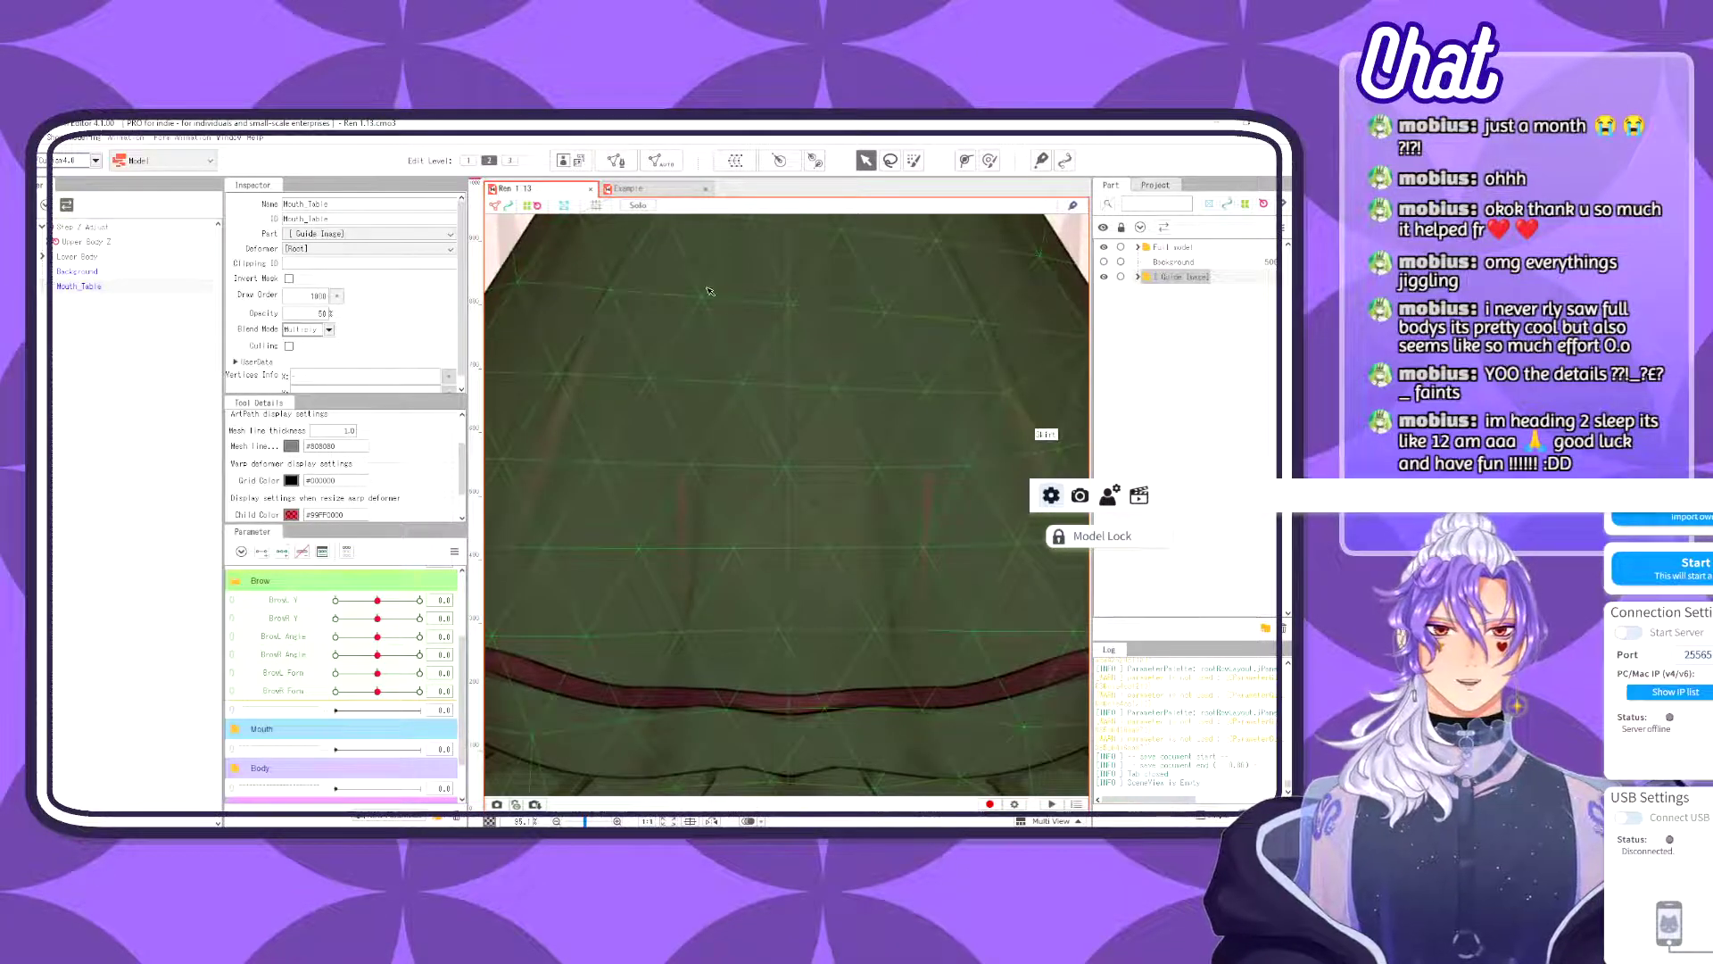
{"action": "scroll", "coordinate": [702, 229], "scroll_direction": "down", "scroll_amount": 2}
{"action": "left_click", "coordinate": [712, 191]}
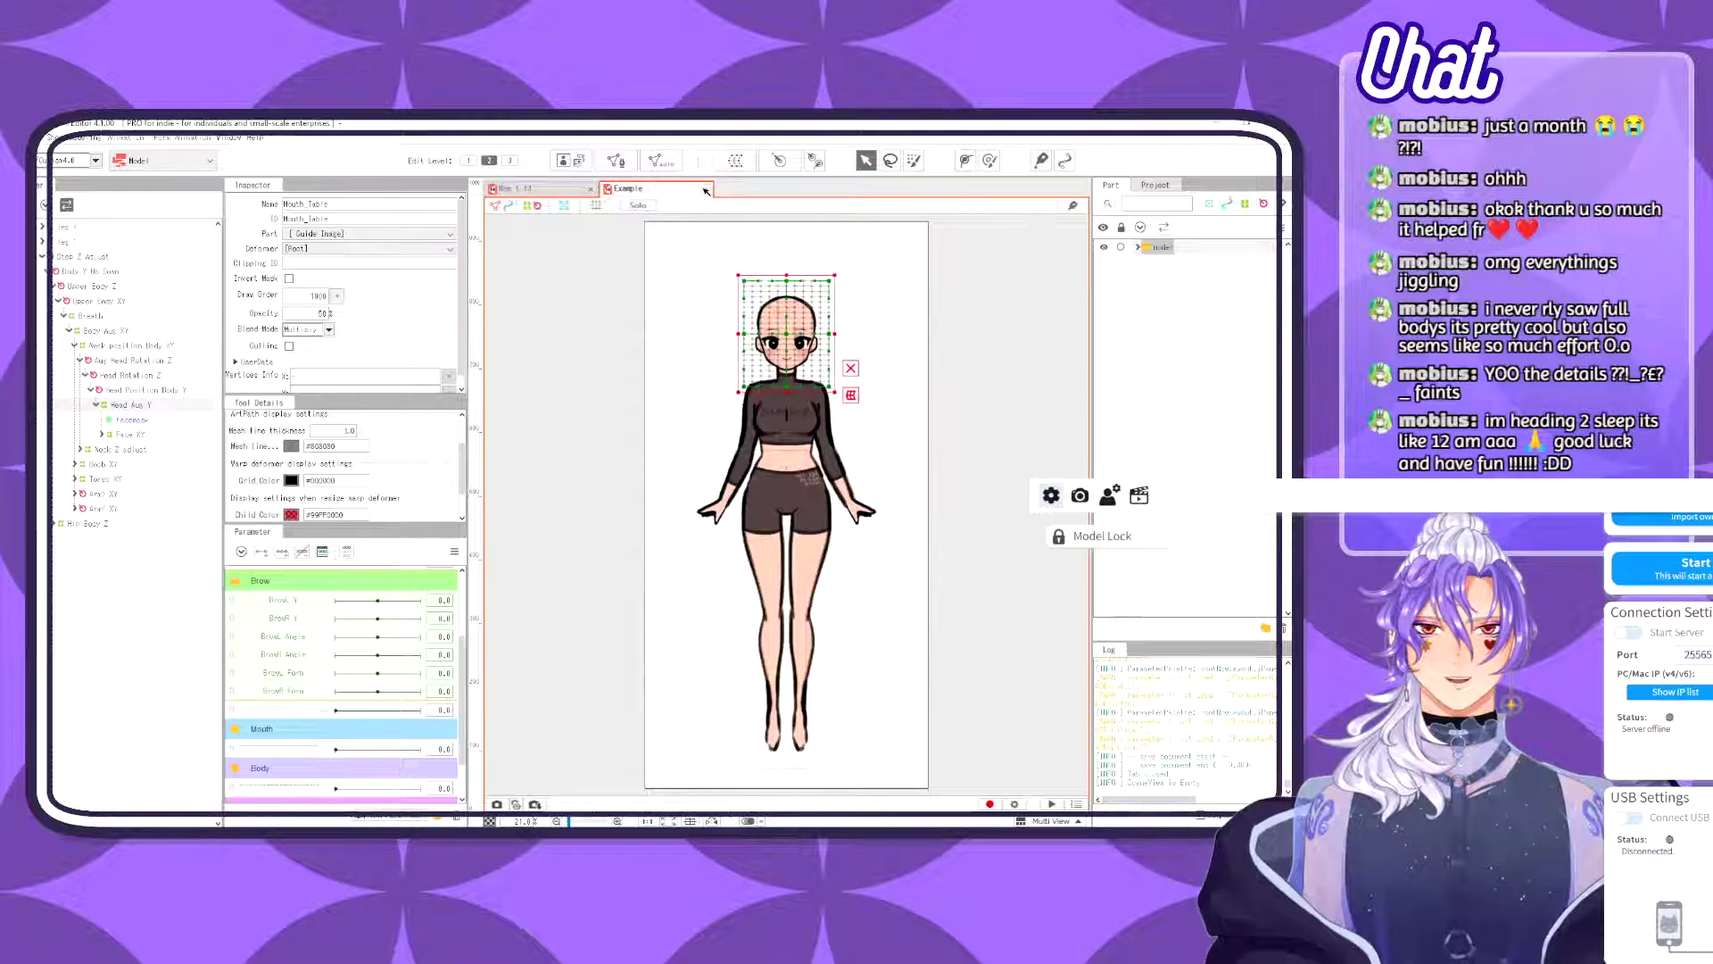
{"action": "left_click", "coordinate": [705, 188]}
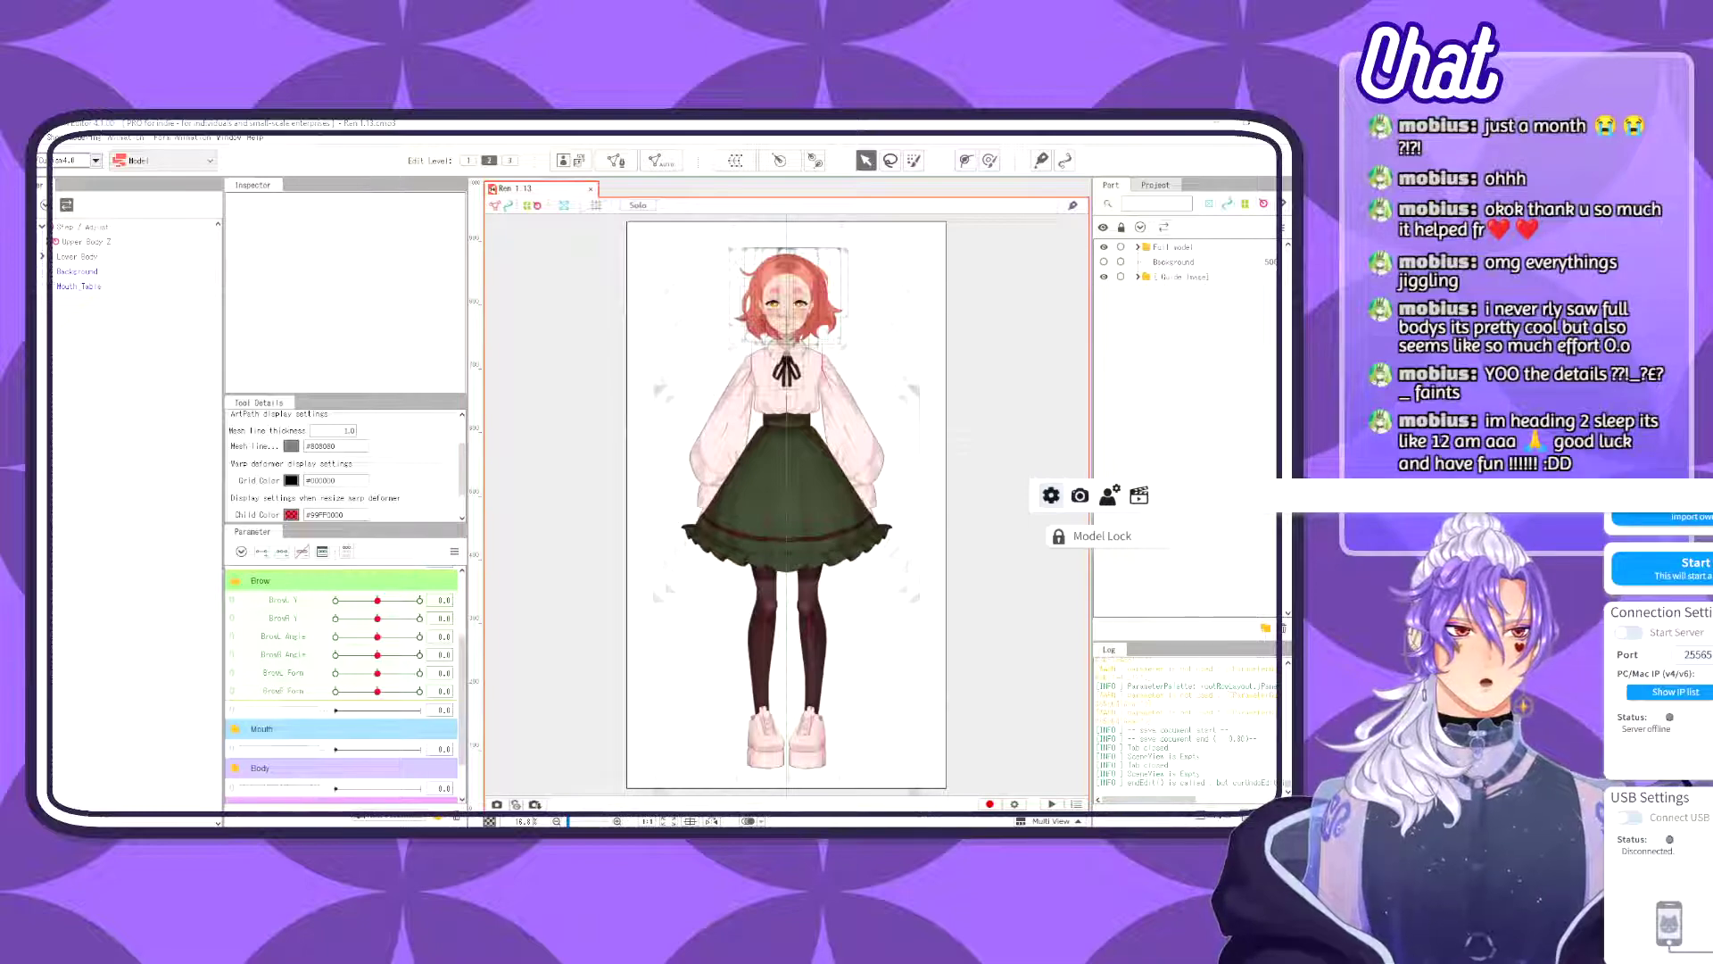
- Switch to VTube Studio and examine its server connection and USB settings
{"action": "key", "text": "super+d"}
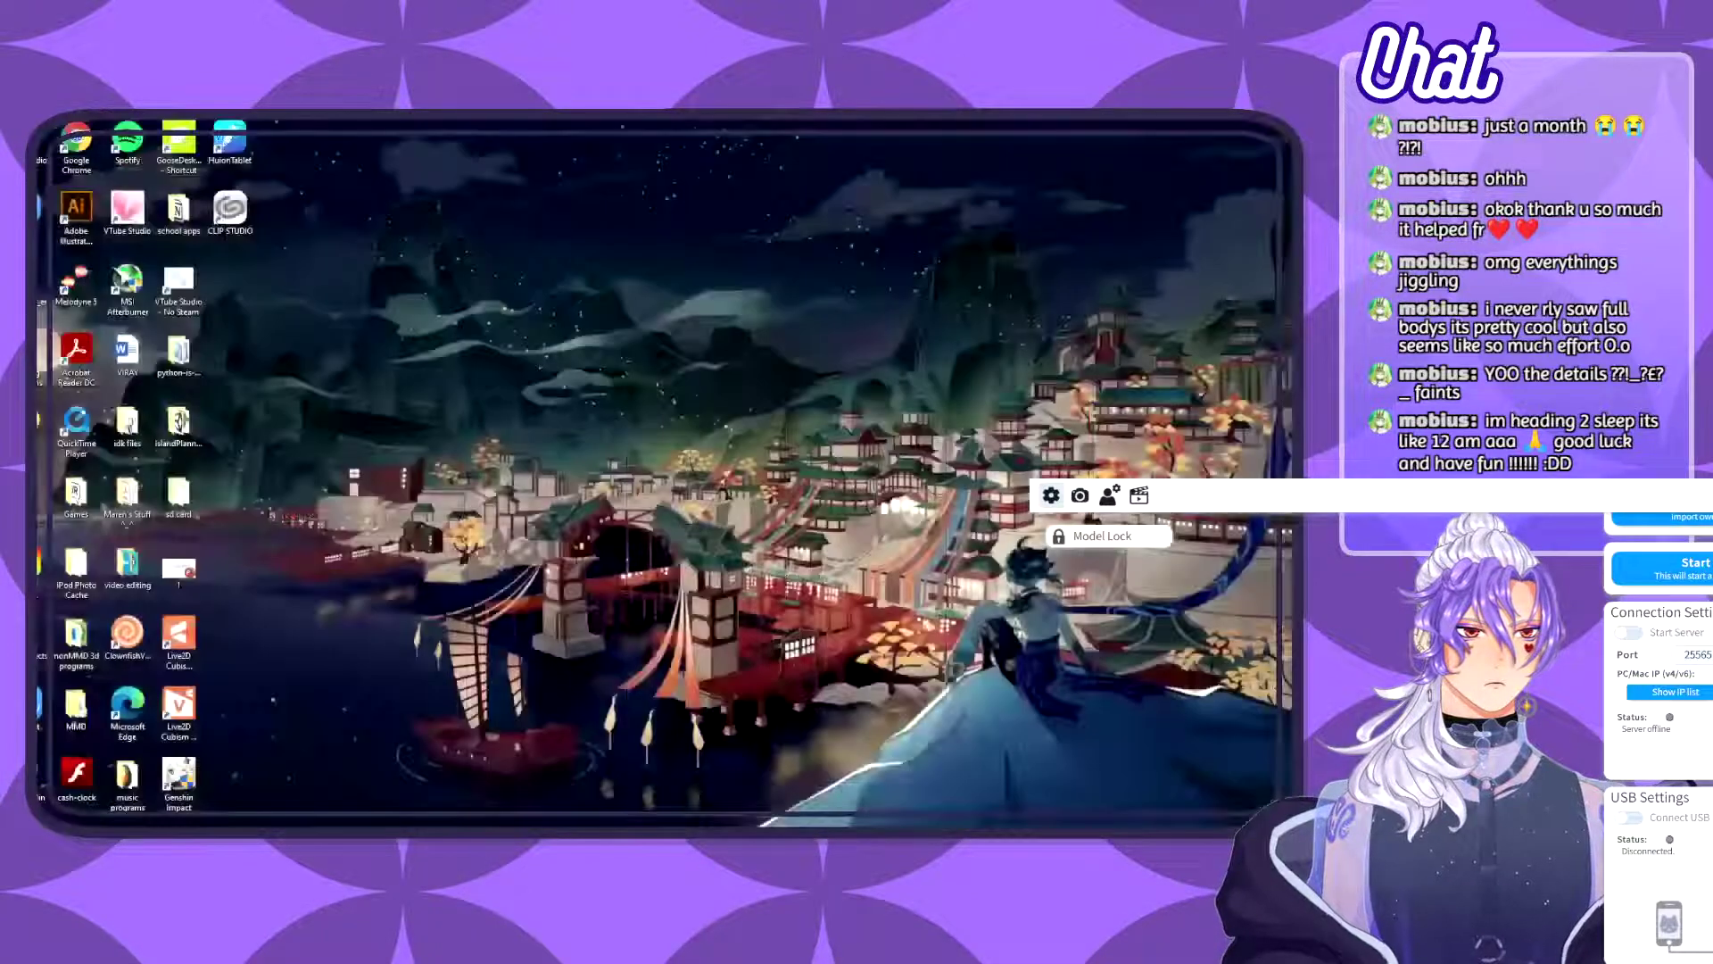
{"action": "key", "text": "super+d"}
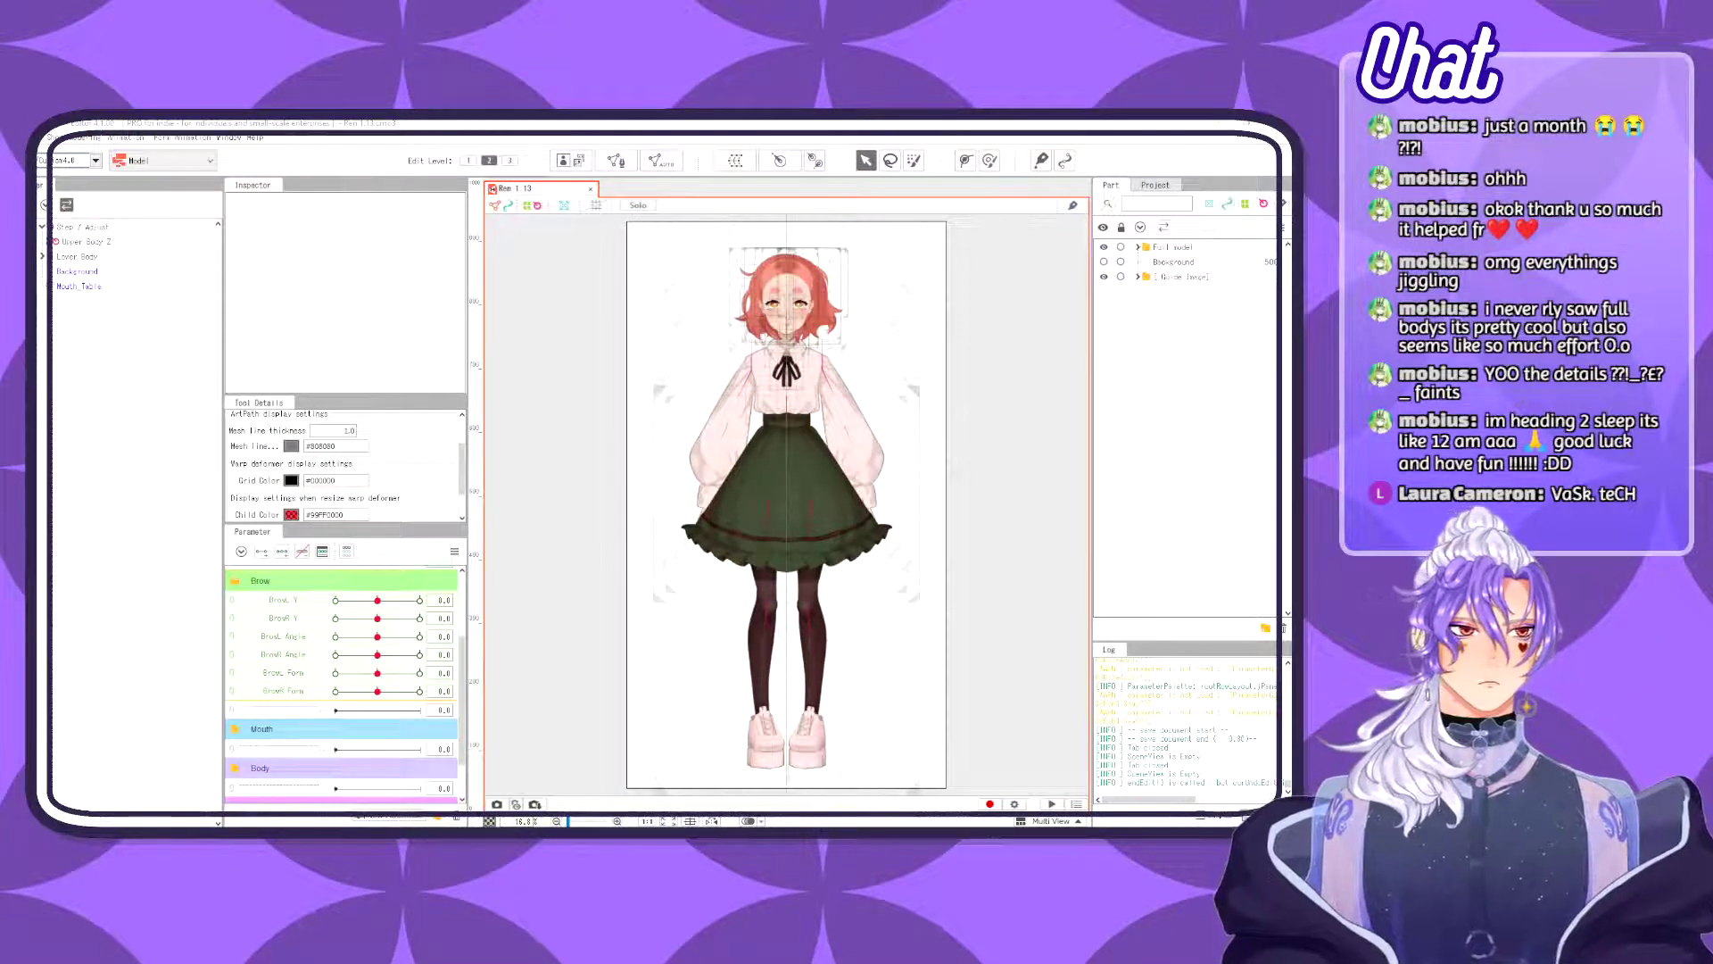
{"action": "double_click", "coordinate": [1392, 714]}
{"action": "left_click", "coordinate": [1053, 565]}
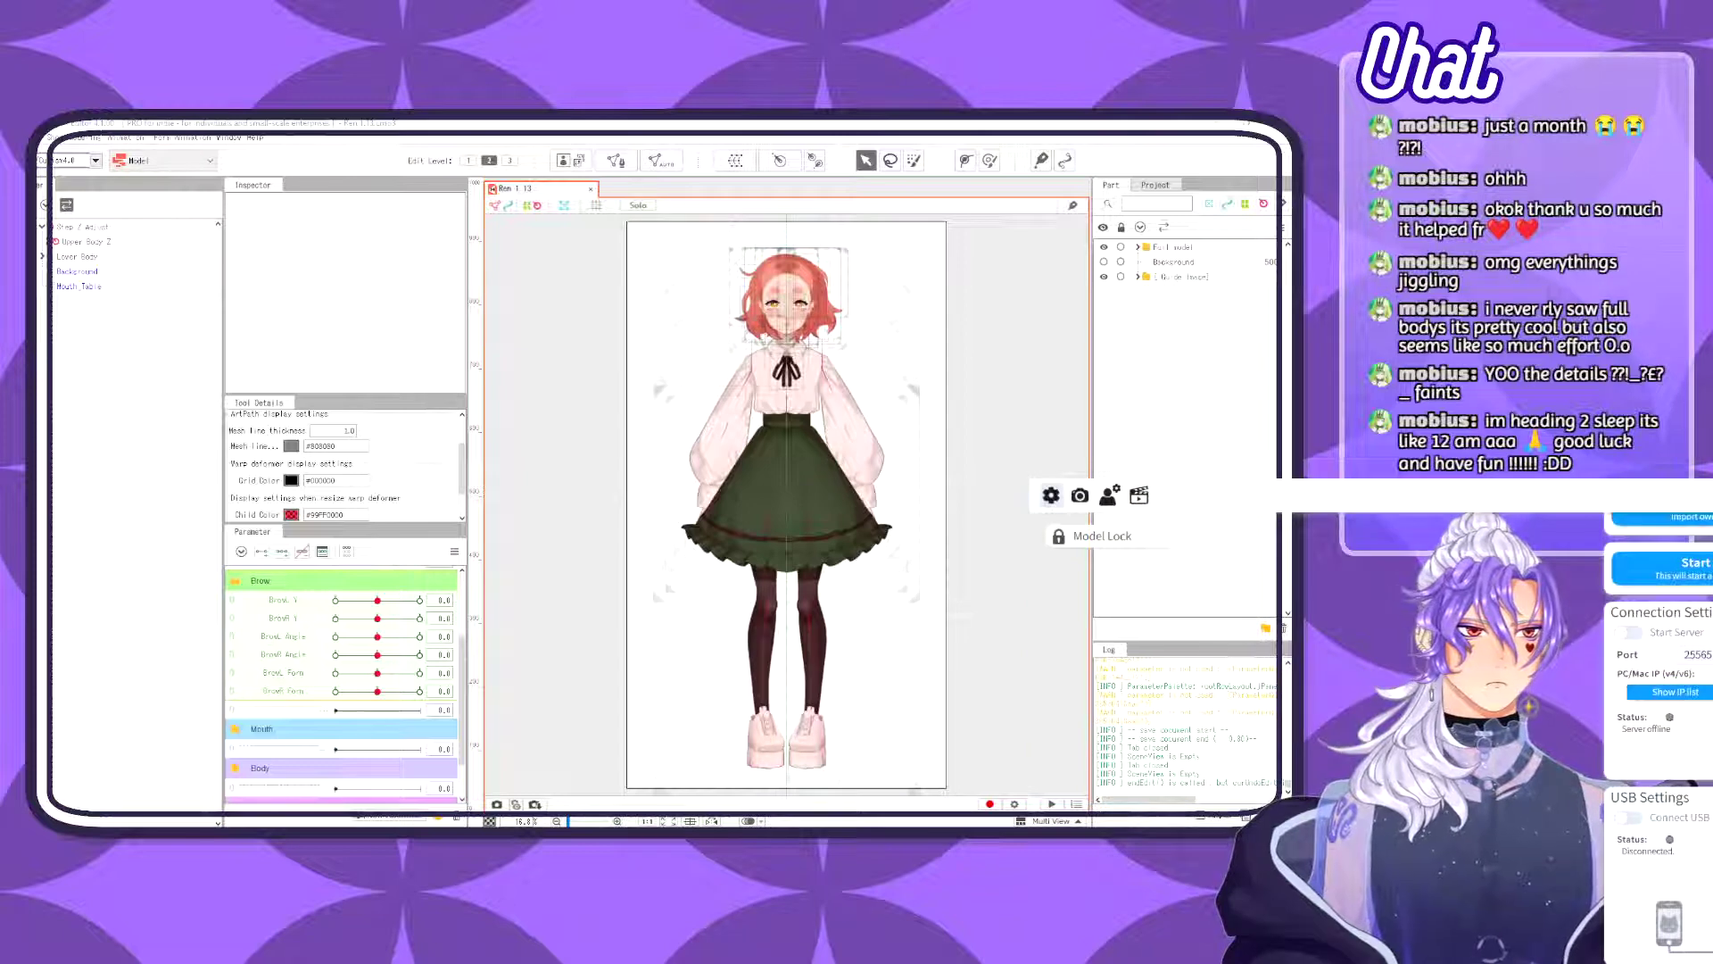
{"action": "scroll", "coordinate": [1658, 714], "scroll_direction": "up", "scroll_amount": 1}
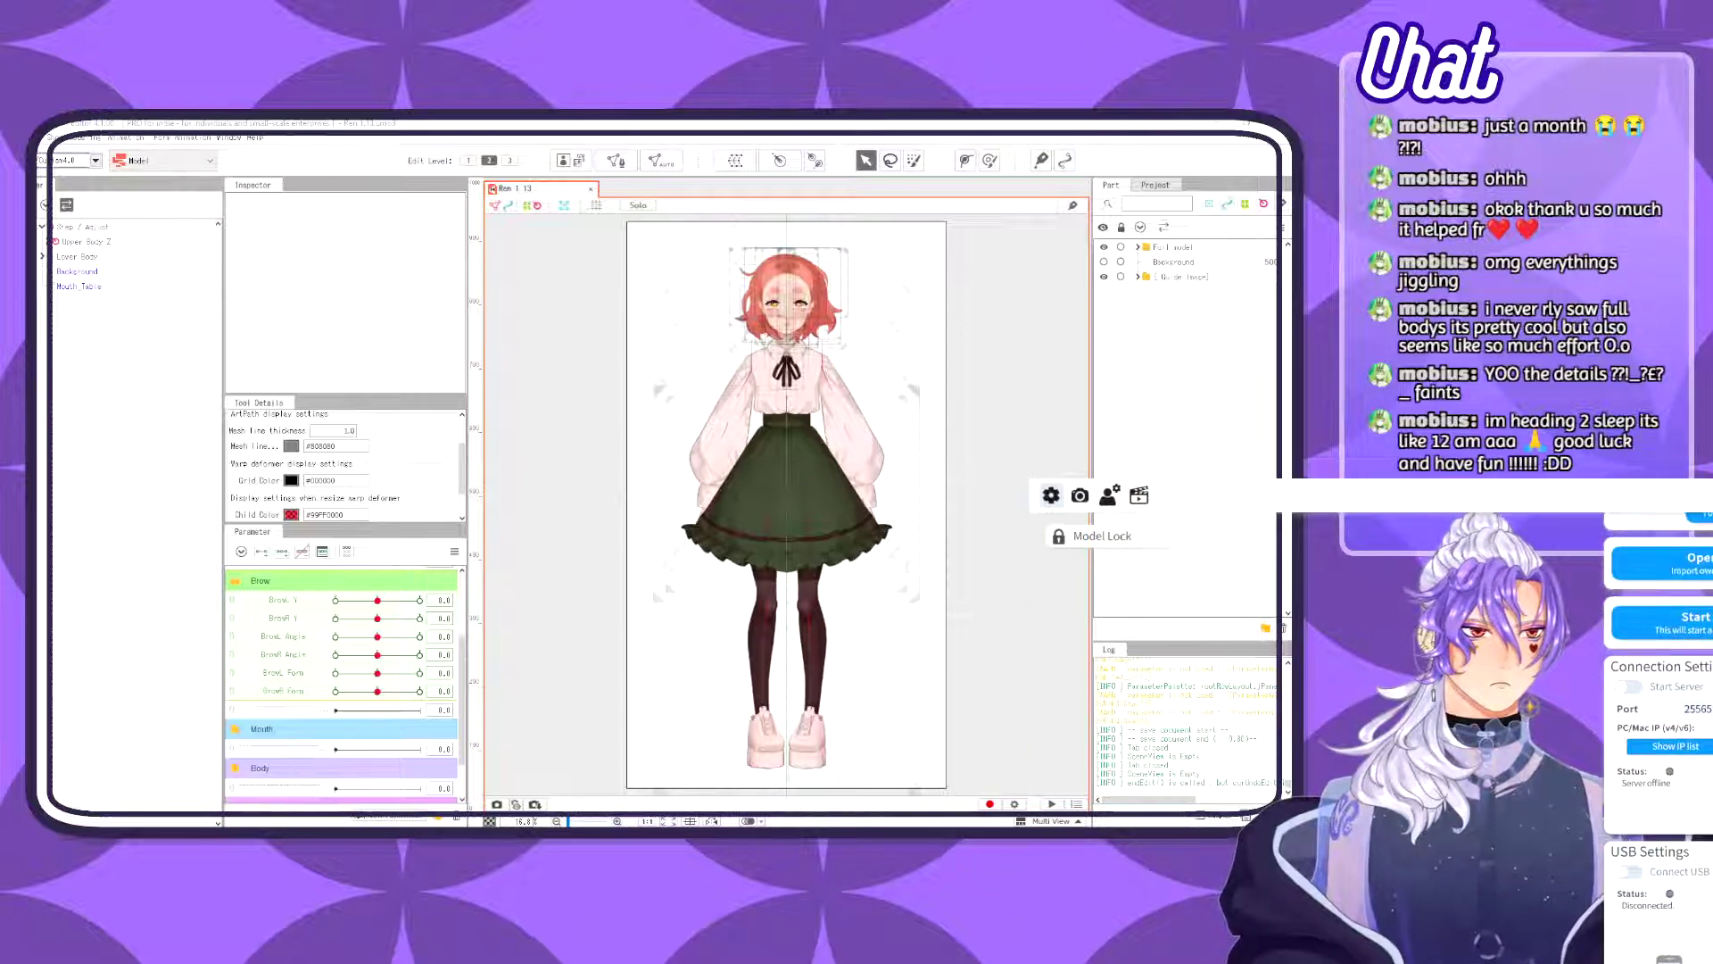
{"action": "scroll", "coordinate": [1658, 714], "scroll_direction": "up", "scroll_amount": 3}
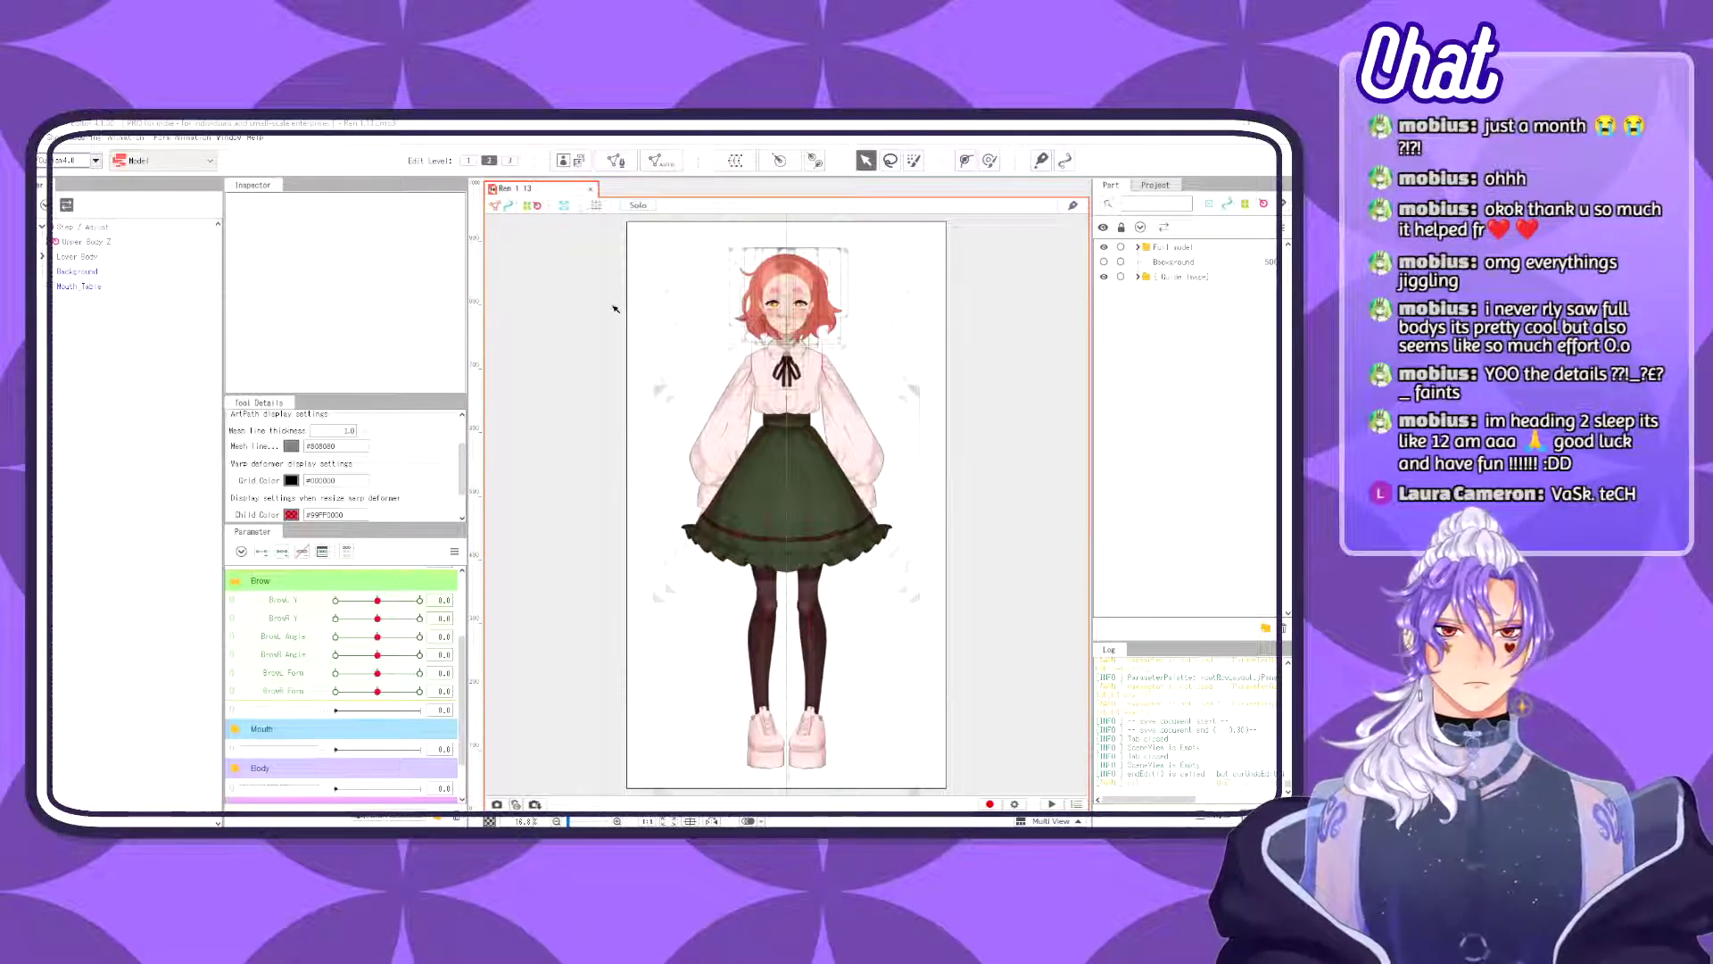
{"action": "left_click", "coordinate": [759, 431]}
{"action": "key", "text": "Escape"}
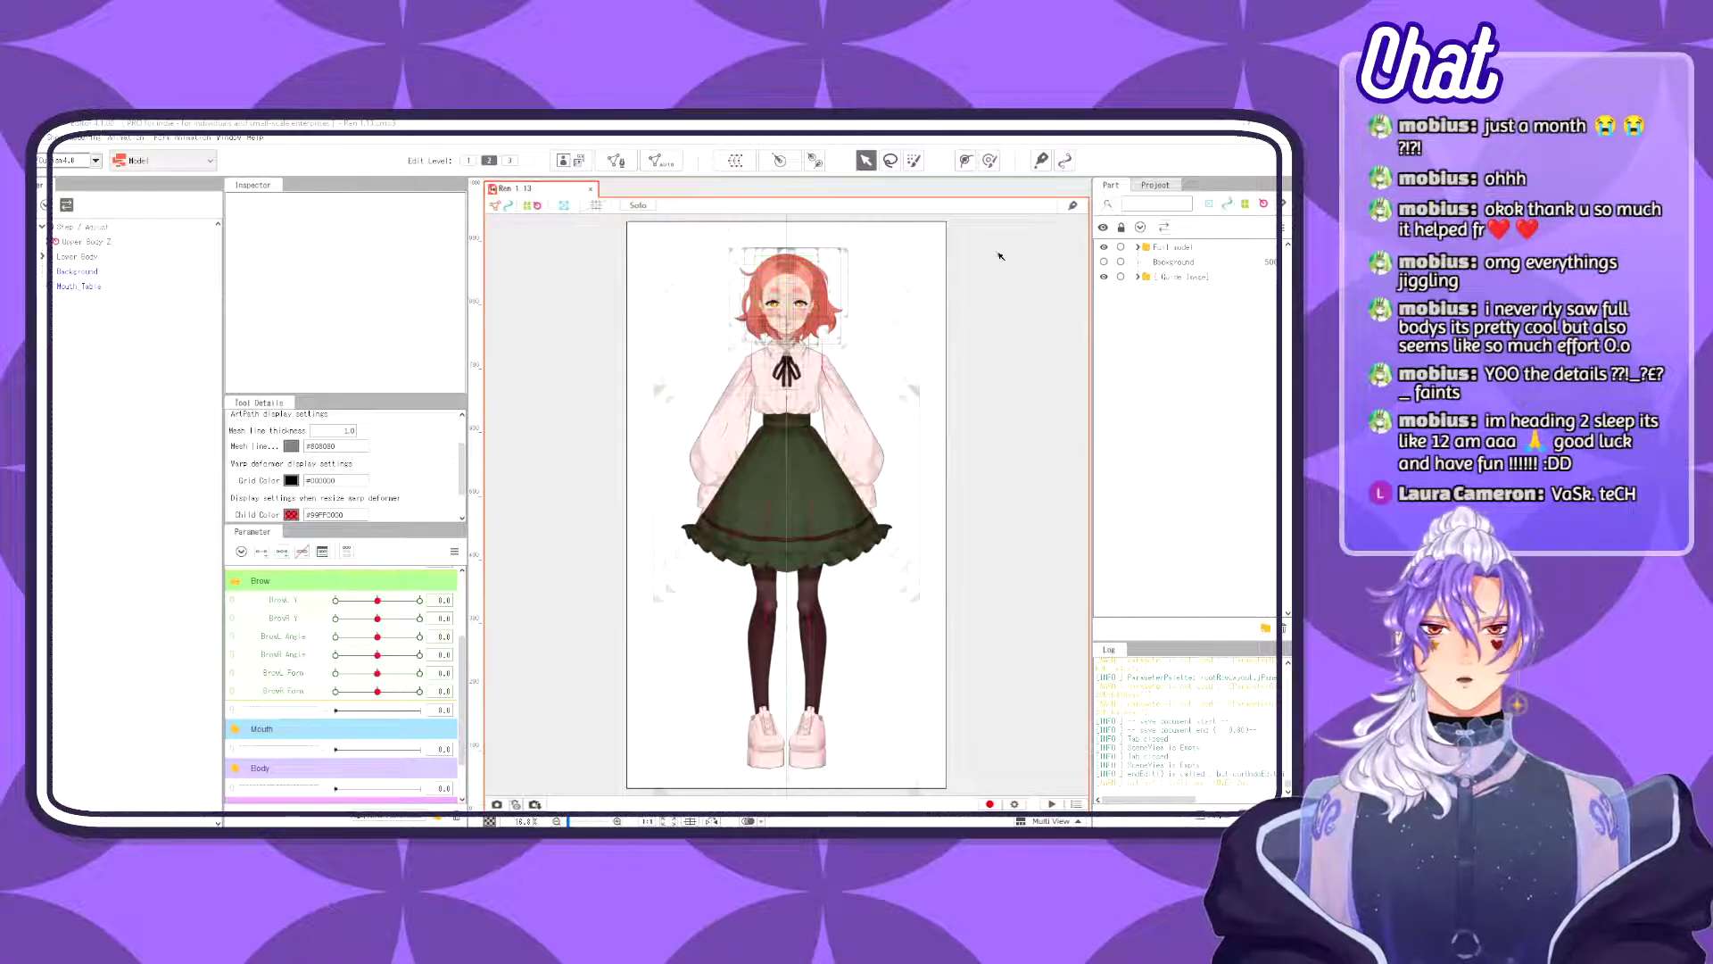
- Show the front bangs and side bangs parts in the model's Head folder and save the model
{"action": "left_click", "coordinate": [1137, 247]}
{"action": "left_click", "coordinate": [1148, 262]}
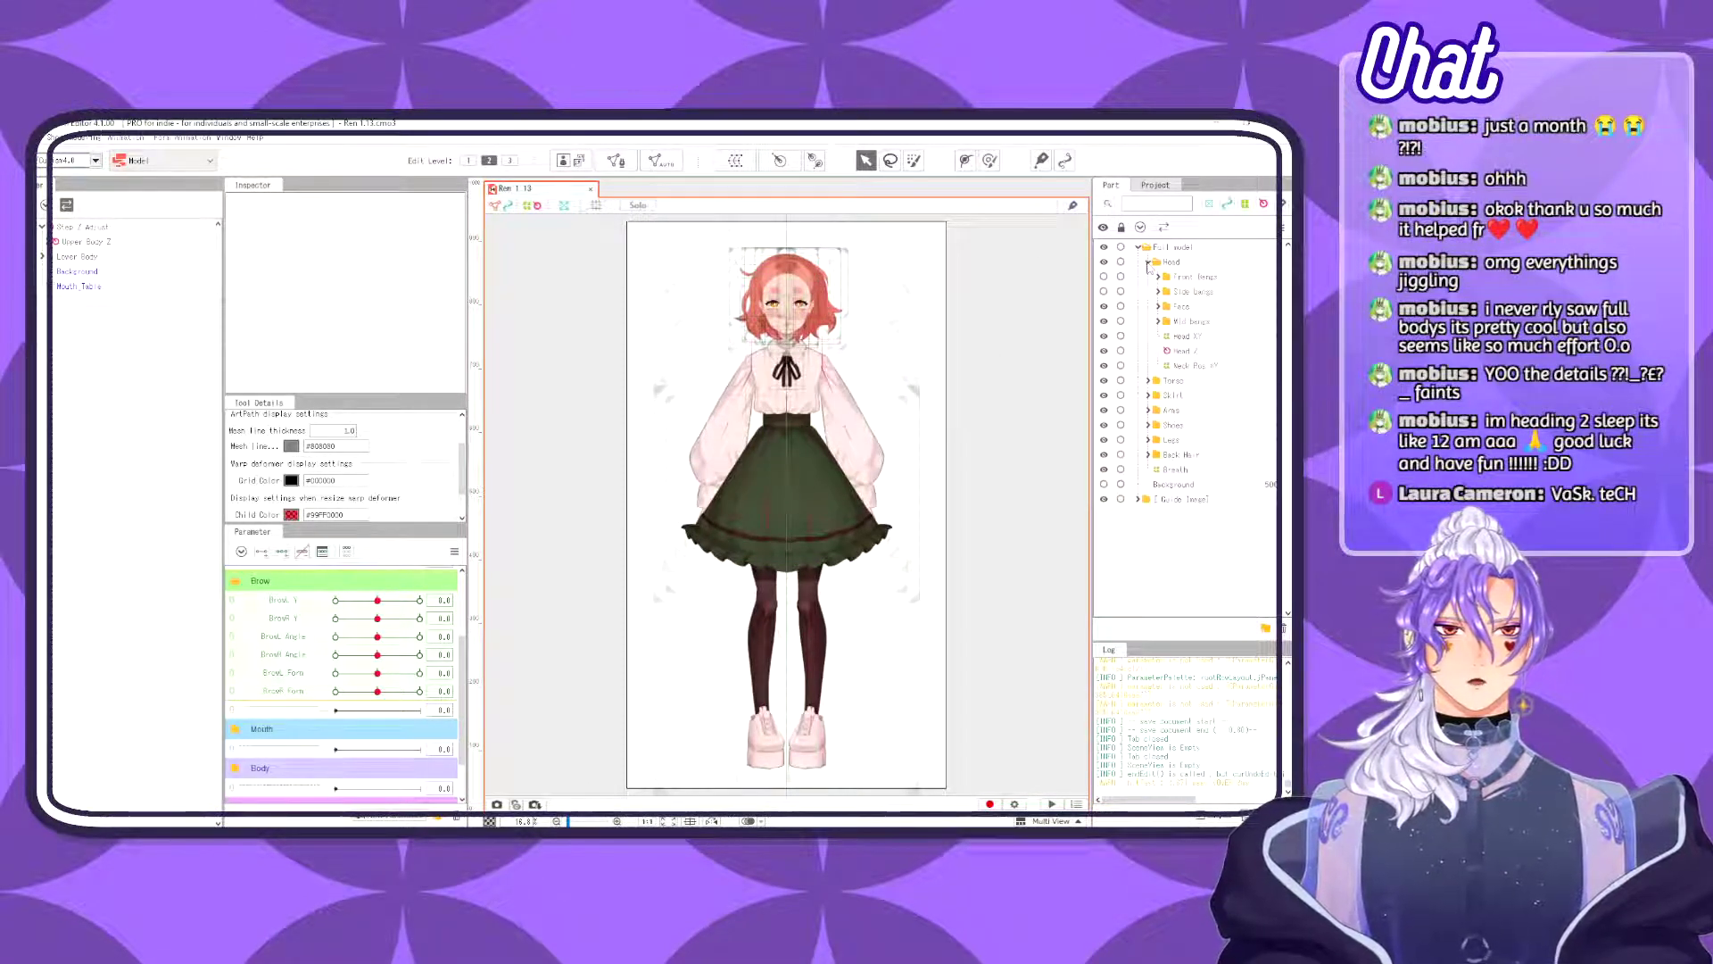
{"action": "left_click", "coordinate": [1105, 292]}
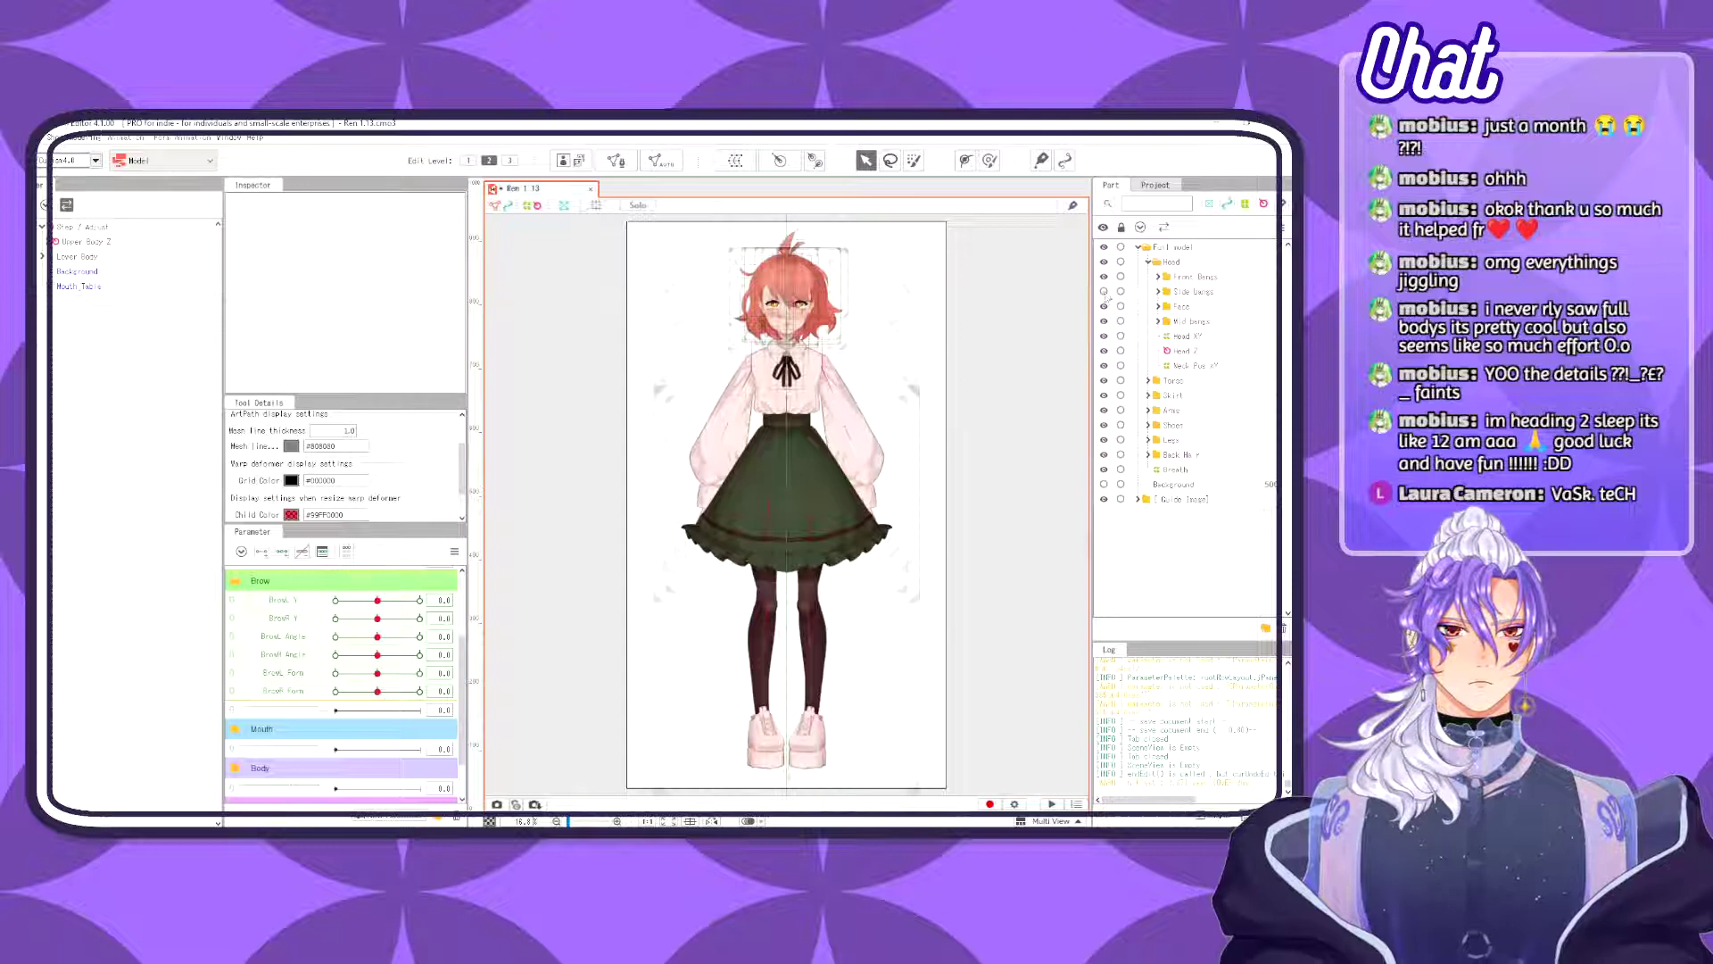
{"action": "left_click", "coordinate": [1105, 291]}
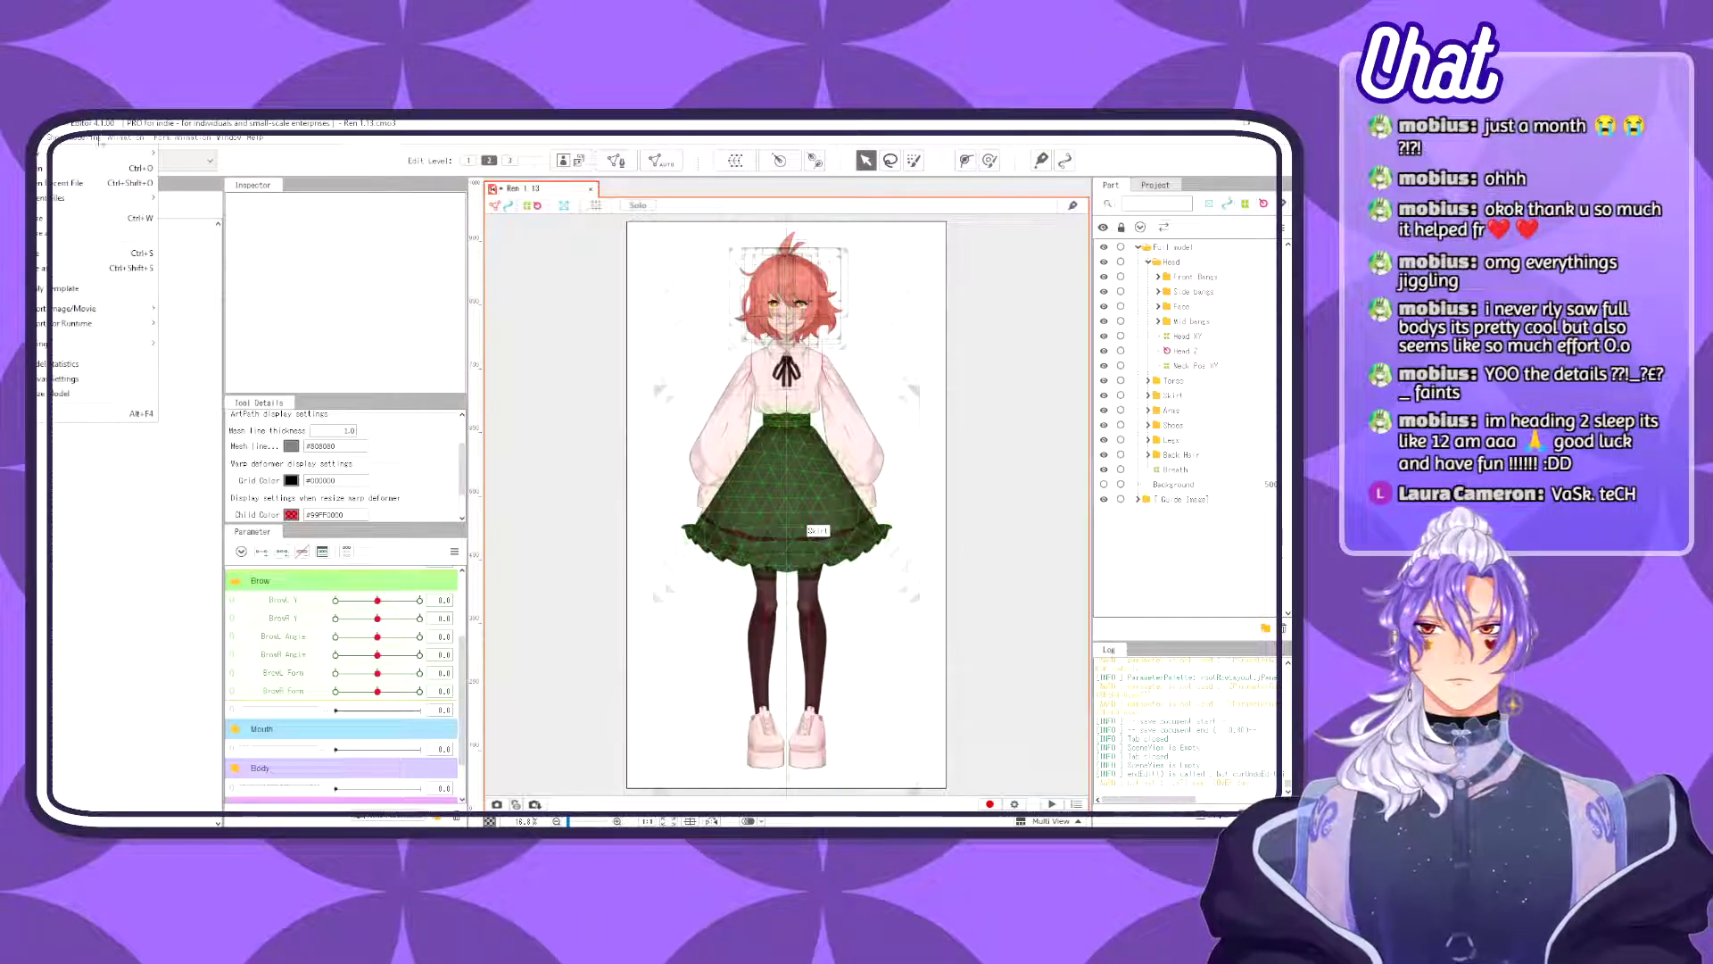
{"action": "key", "text": "ctrl+s"}
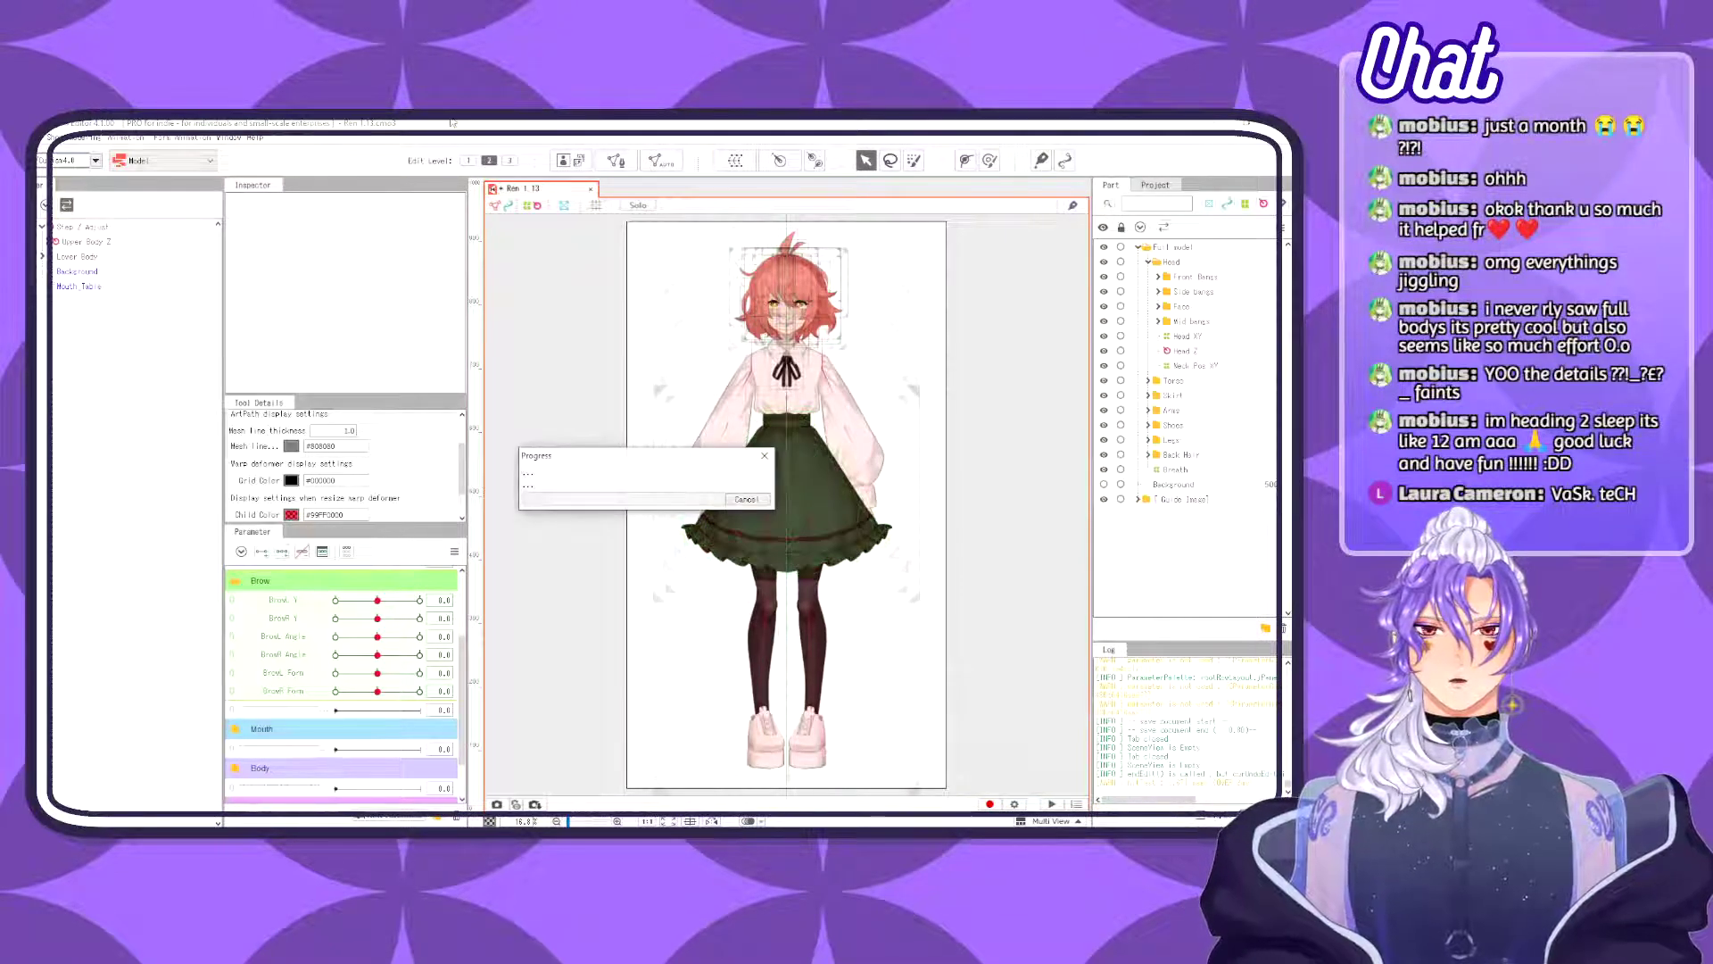
- Export the model for runtime as a moc3 file
{"action": "key", "text": "alt+f"}
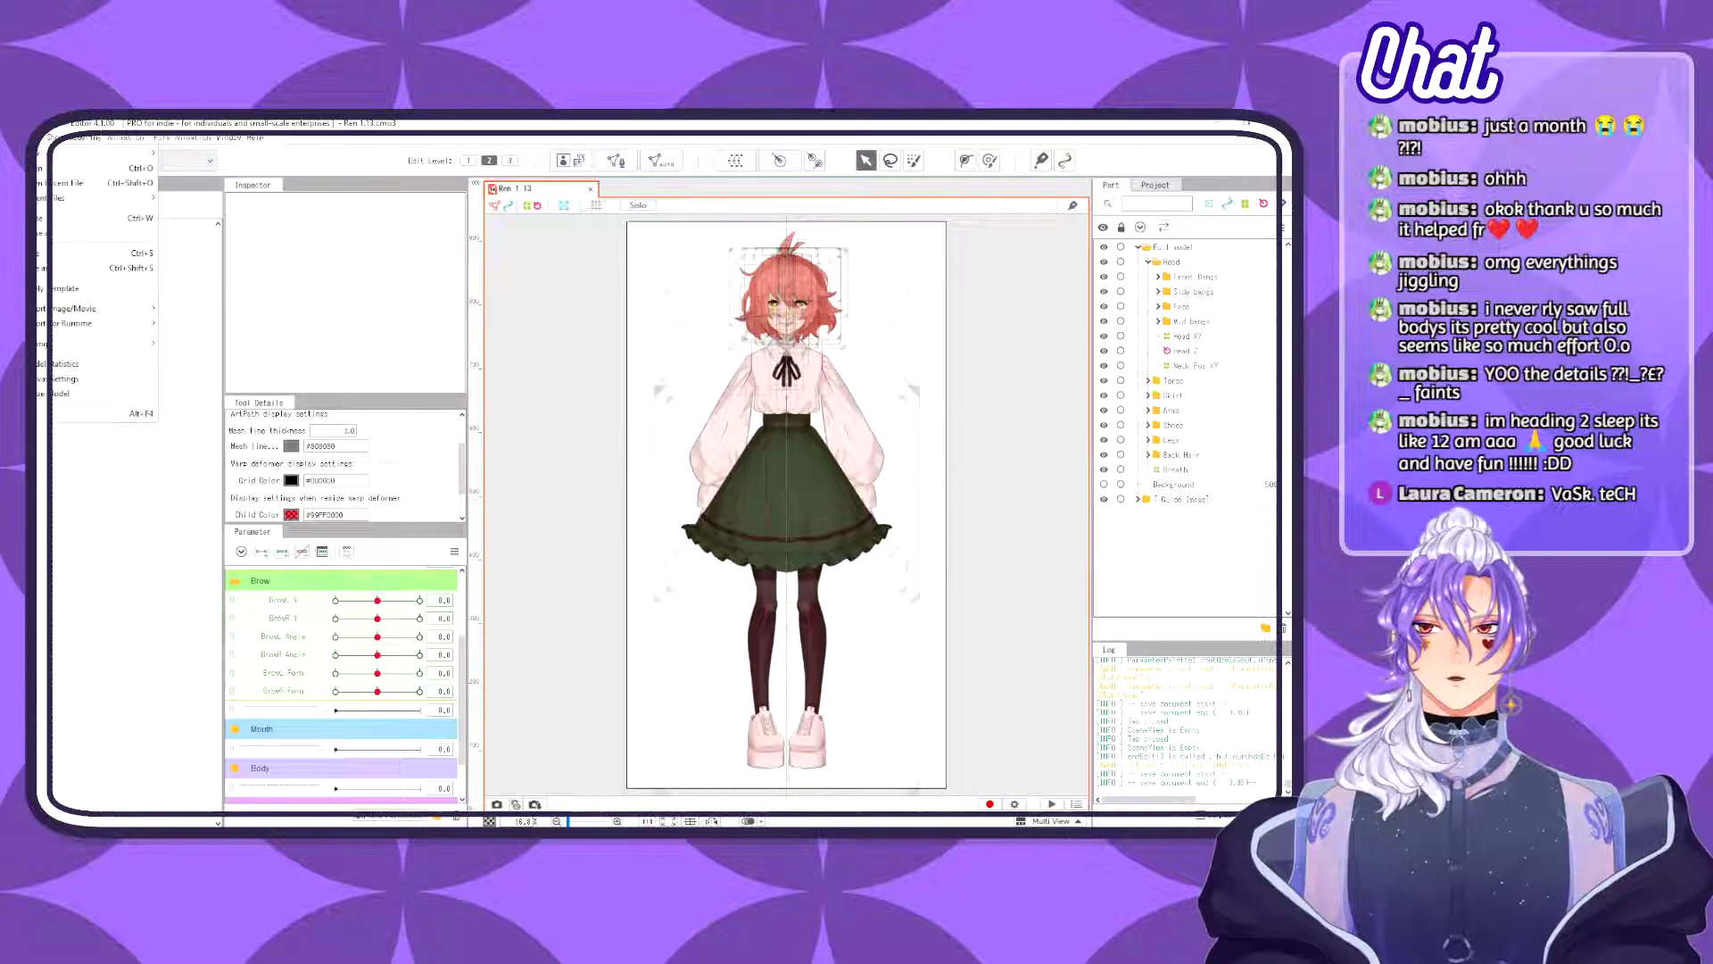
{"action": "mouse_move", "coordinate": [126, 310]}
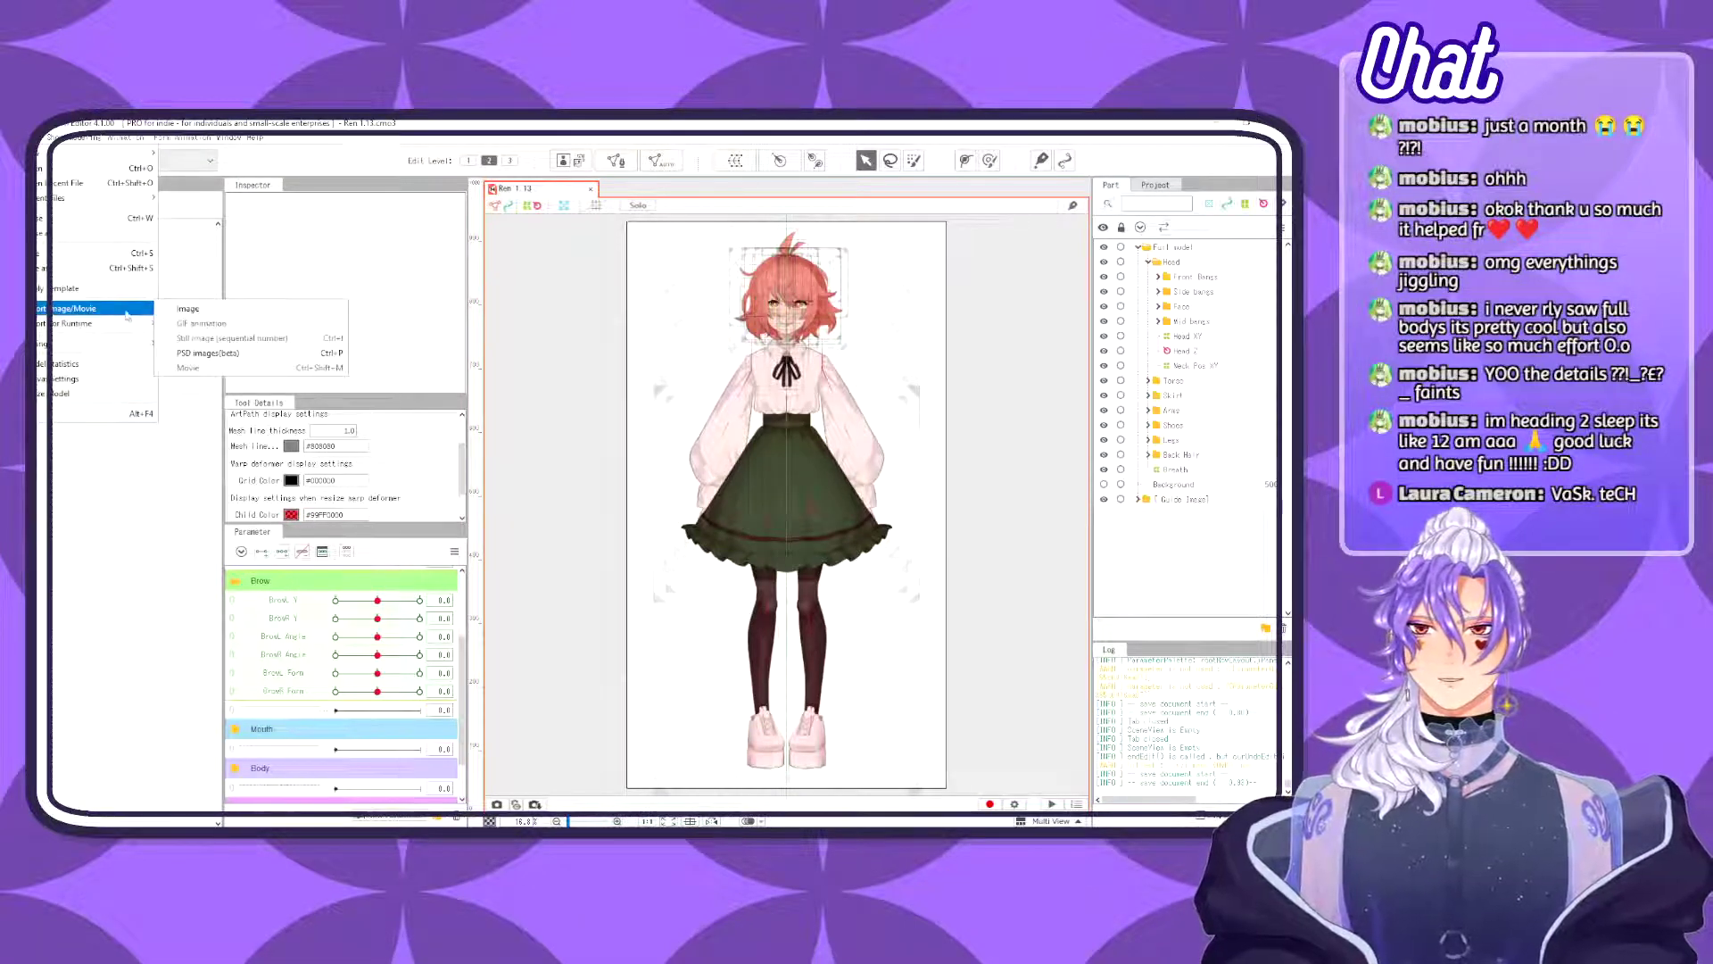
{"action": "key", "text": "alt+Tab"}
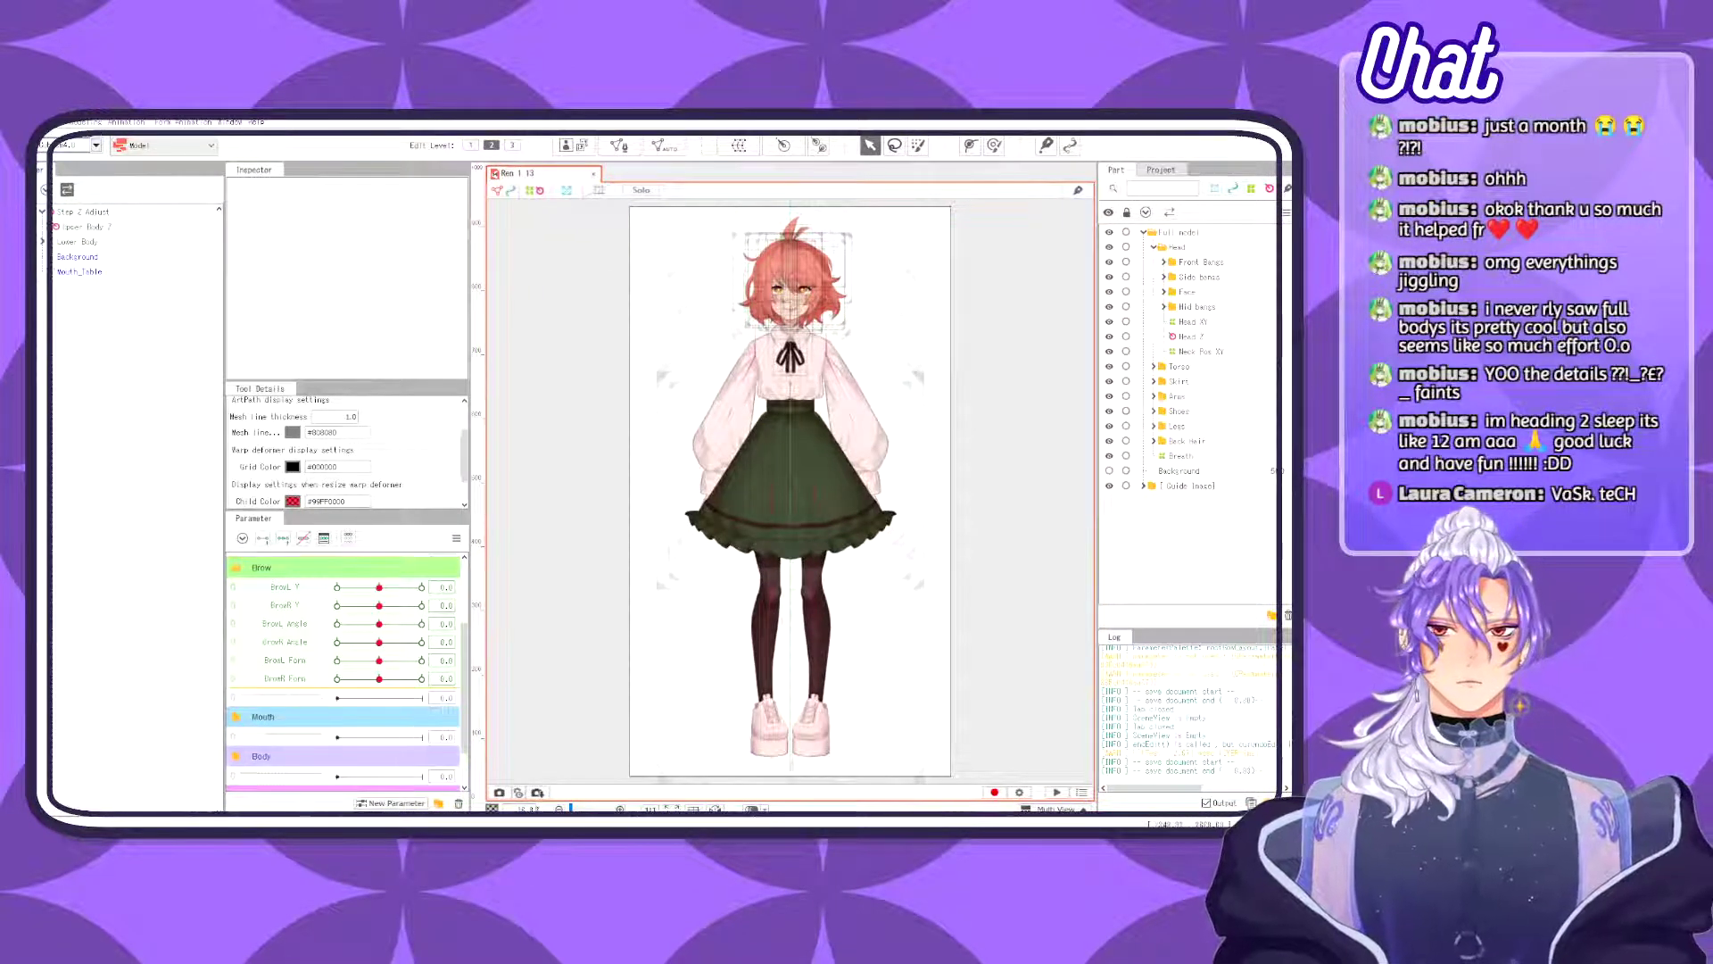
{"action": "left_click", "coordinate": [36, 122]}
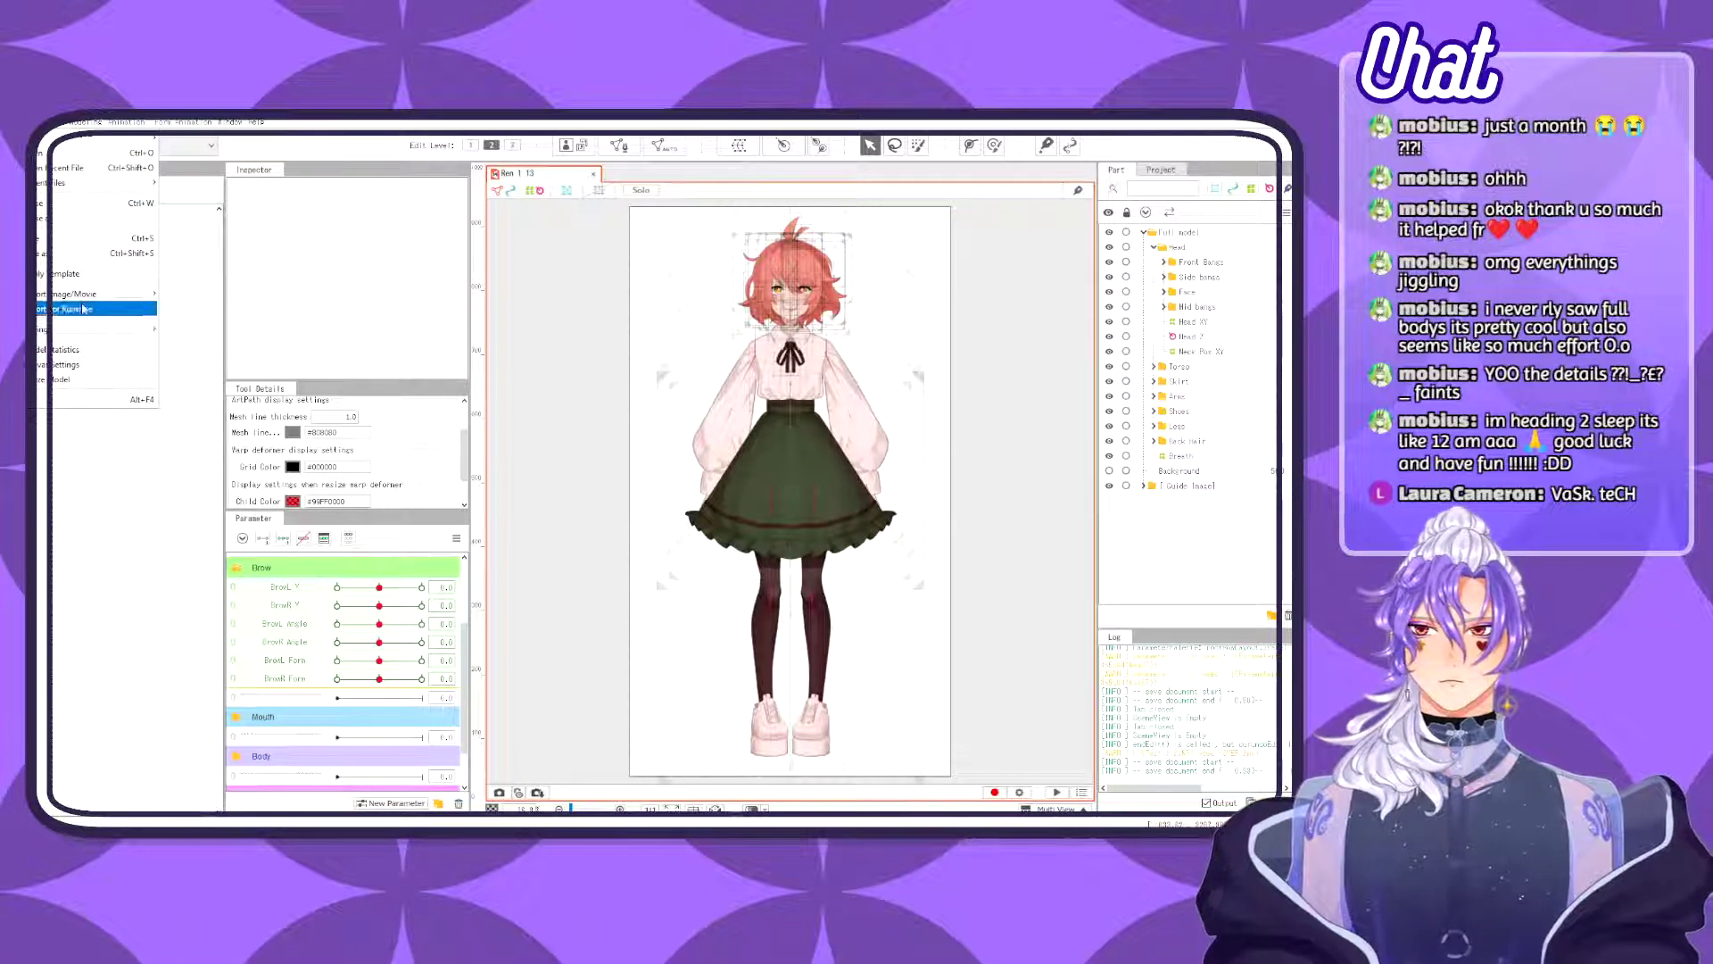
{"action": "mouse_move", "coordinate": [94, 313]}
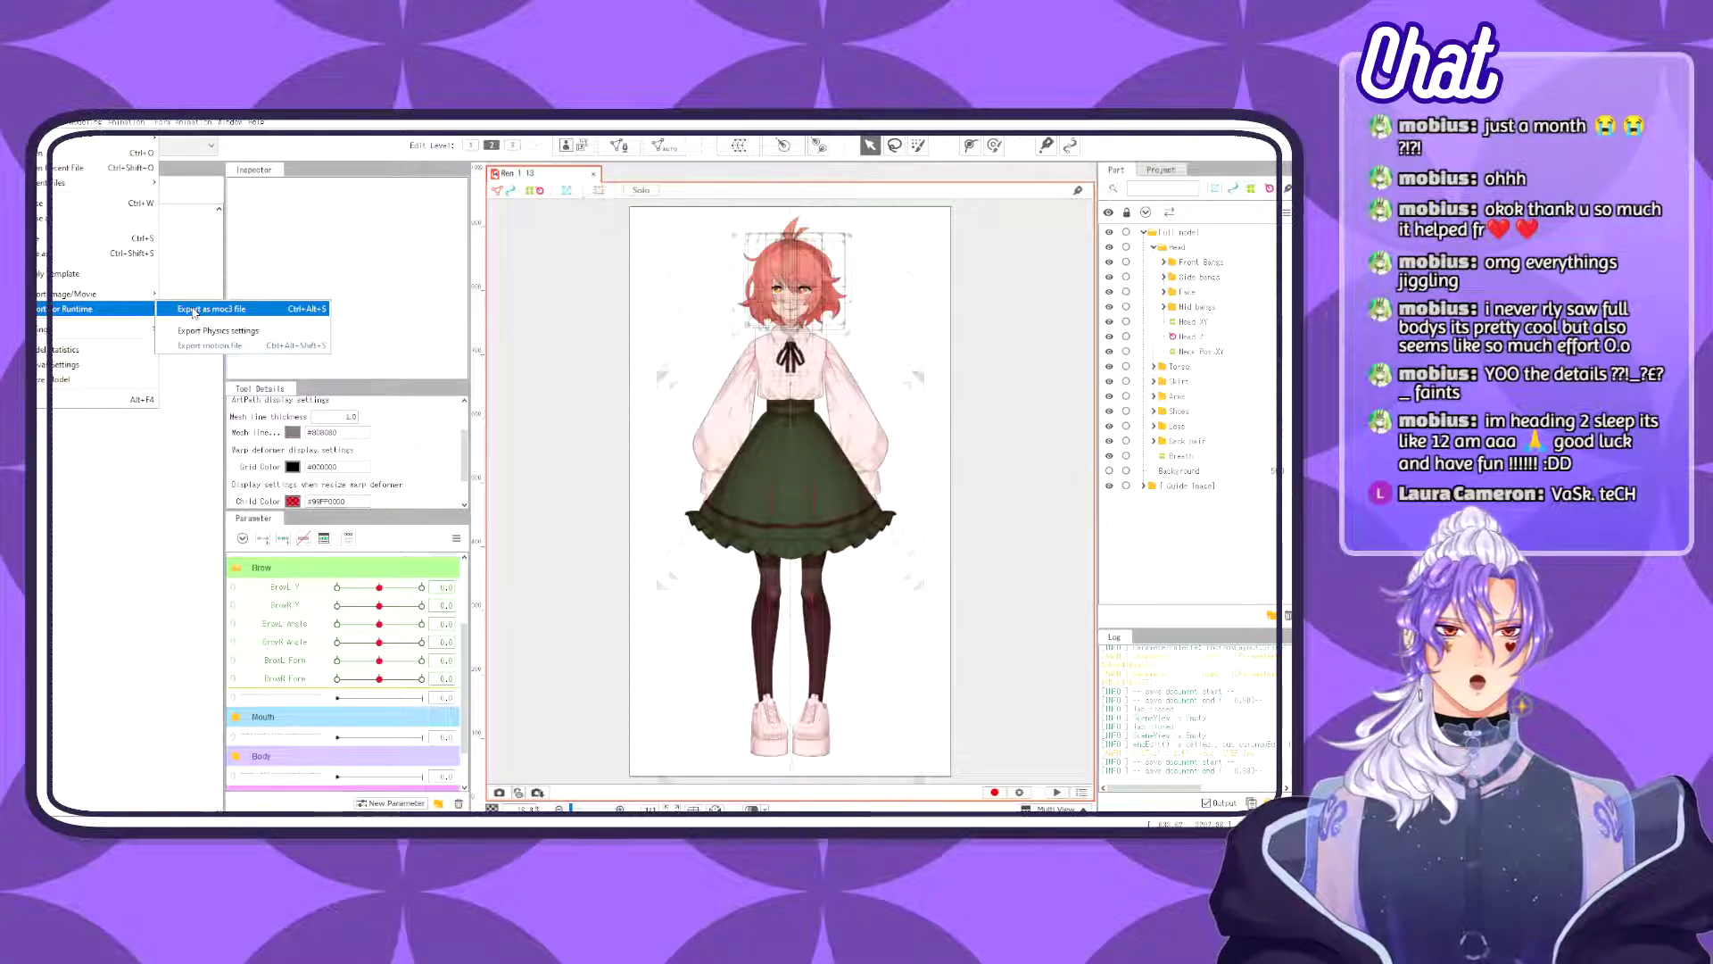
{"action": "left_click", "coordinate": [272, 317]}
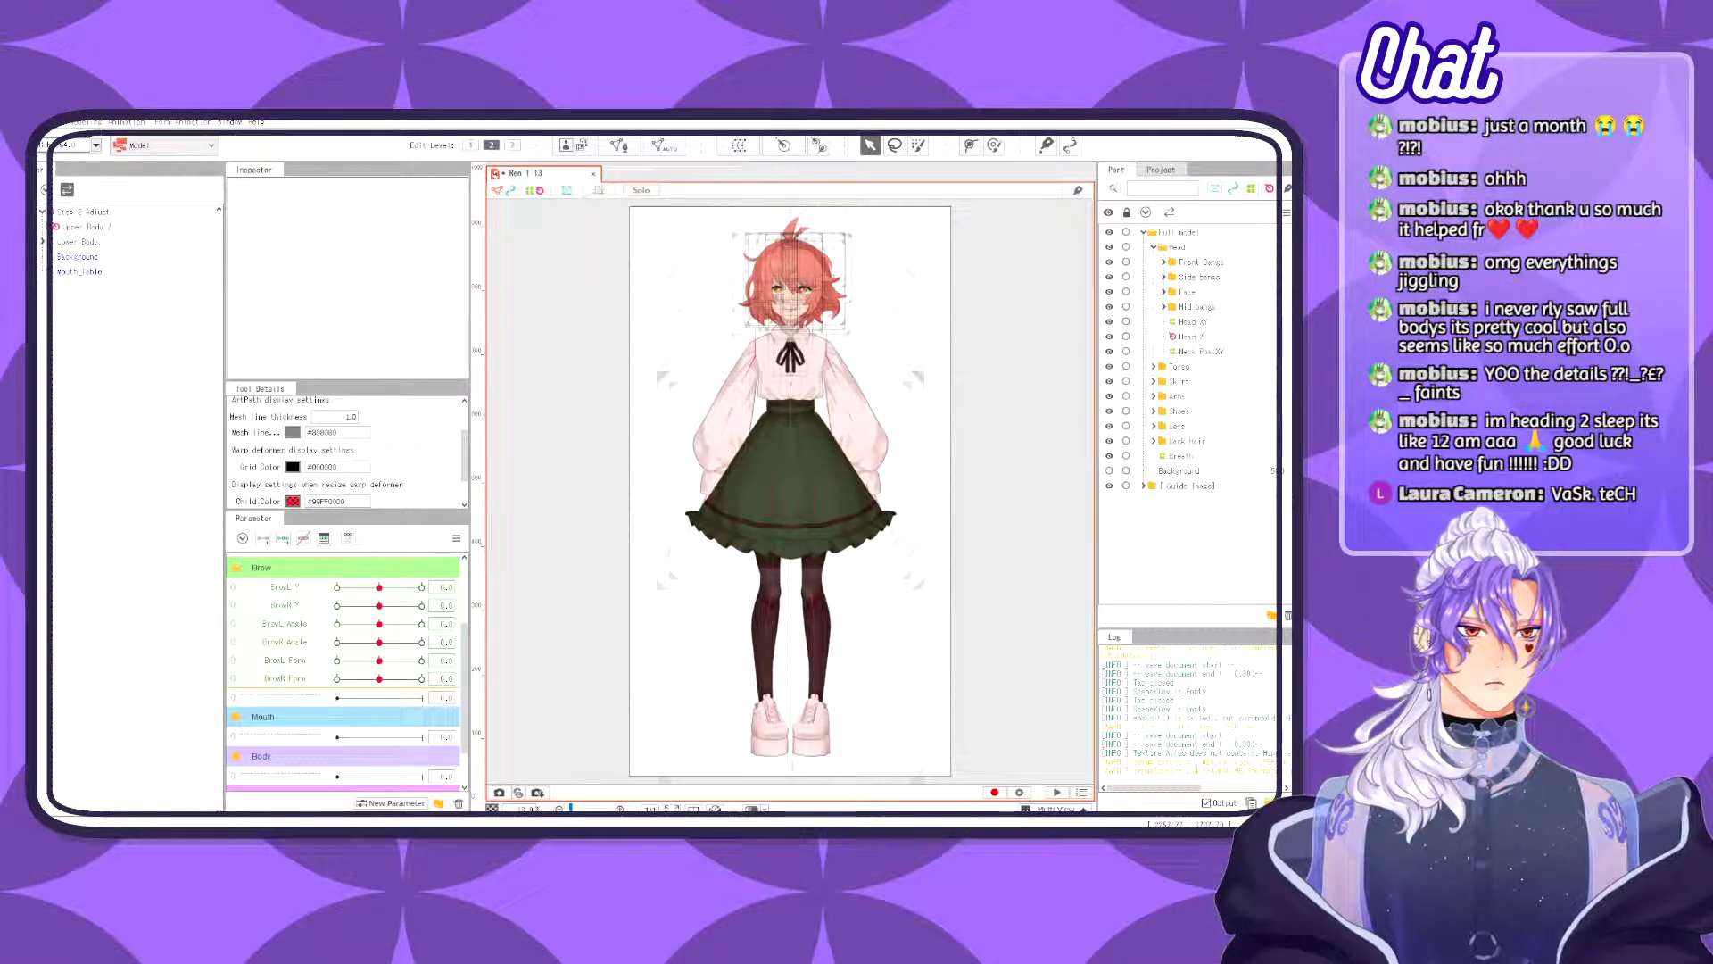
- Switch to VTube Studio and set the webcam tracking's Blink Sensitivity to 28 for the red-haired model
{"action": "double_click", "coordinate": [1481, 714]}
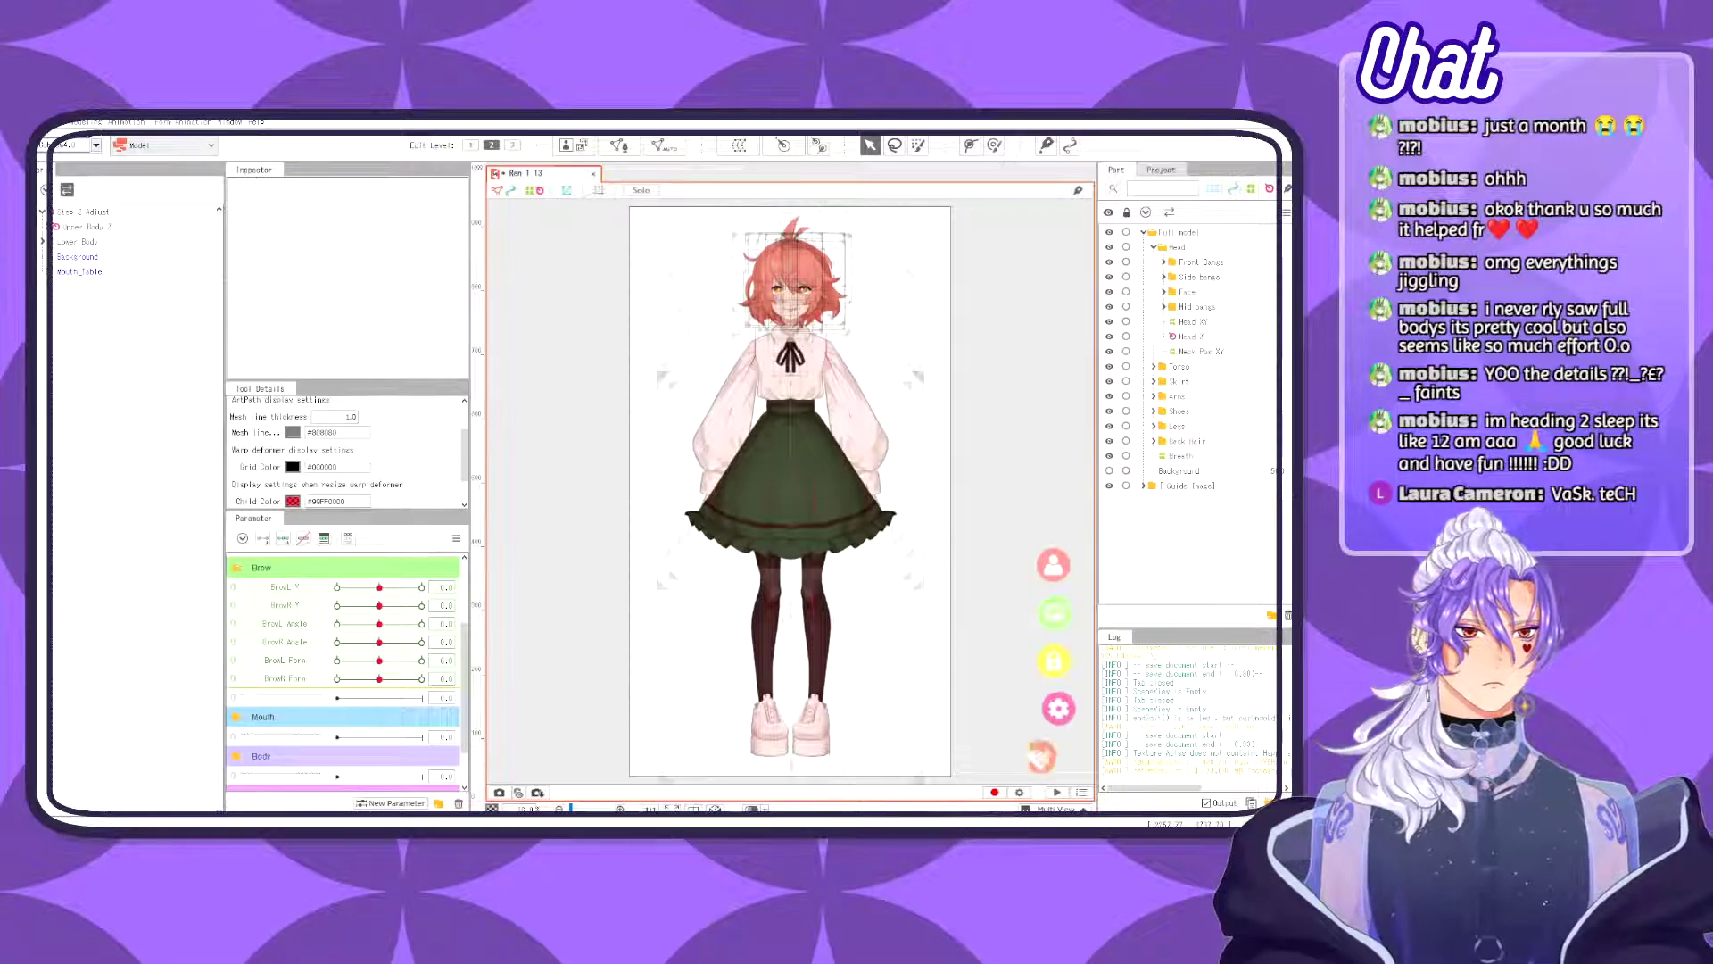
{"action": "left_click", "coordinate": [1059, 707]}
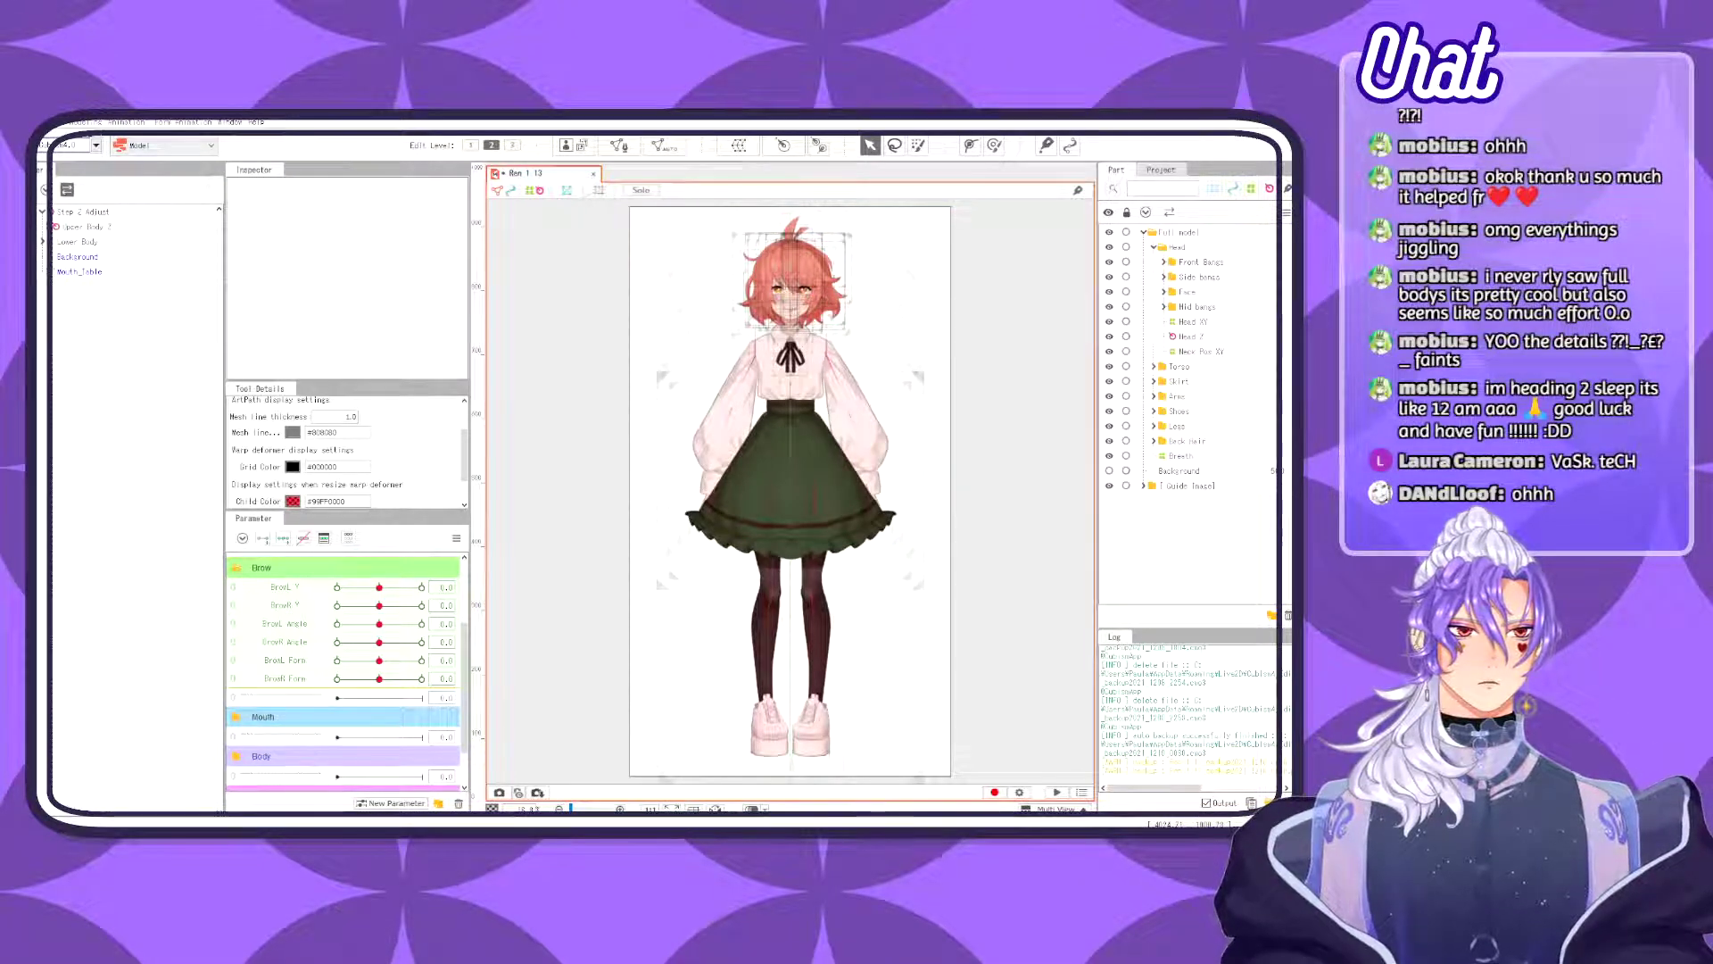
{"action": "key", "text": "alt+Tab"}
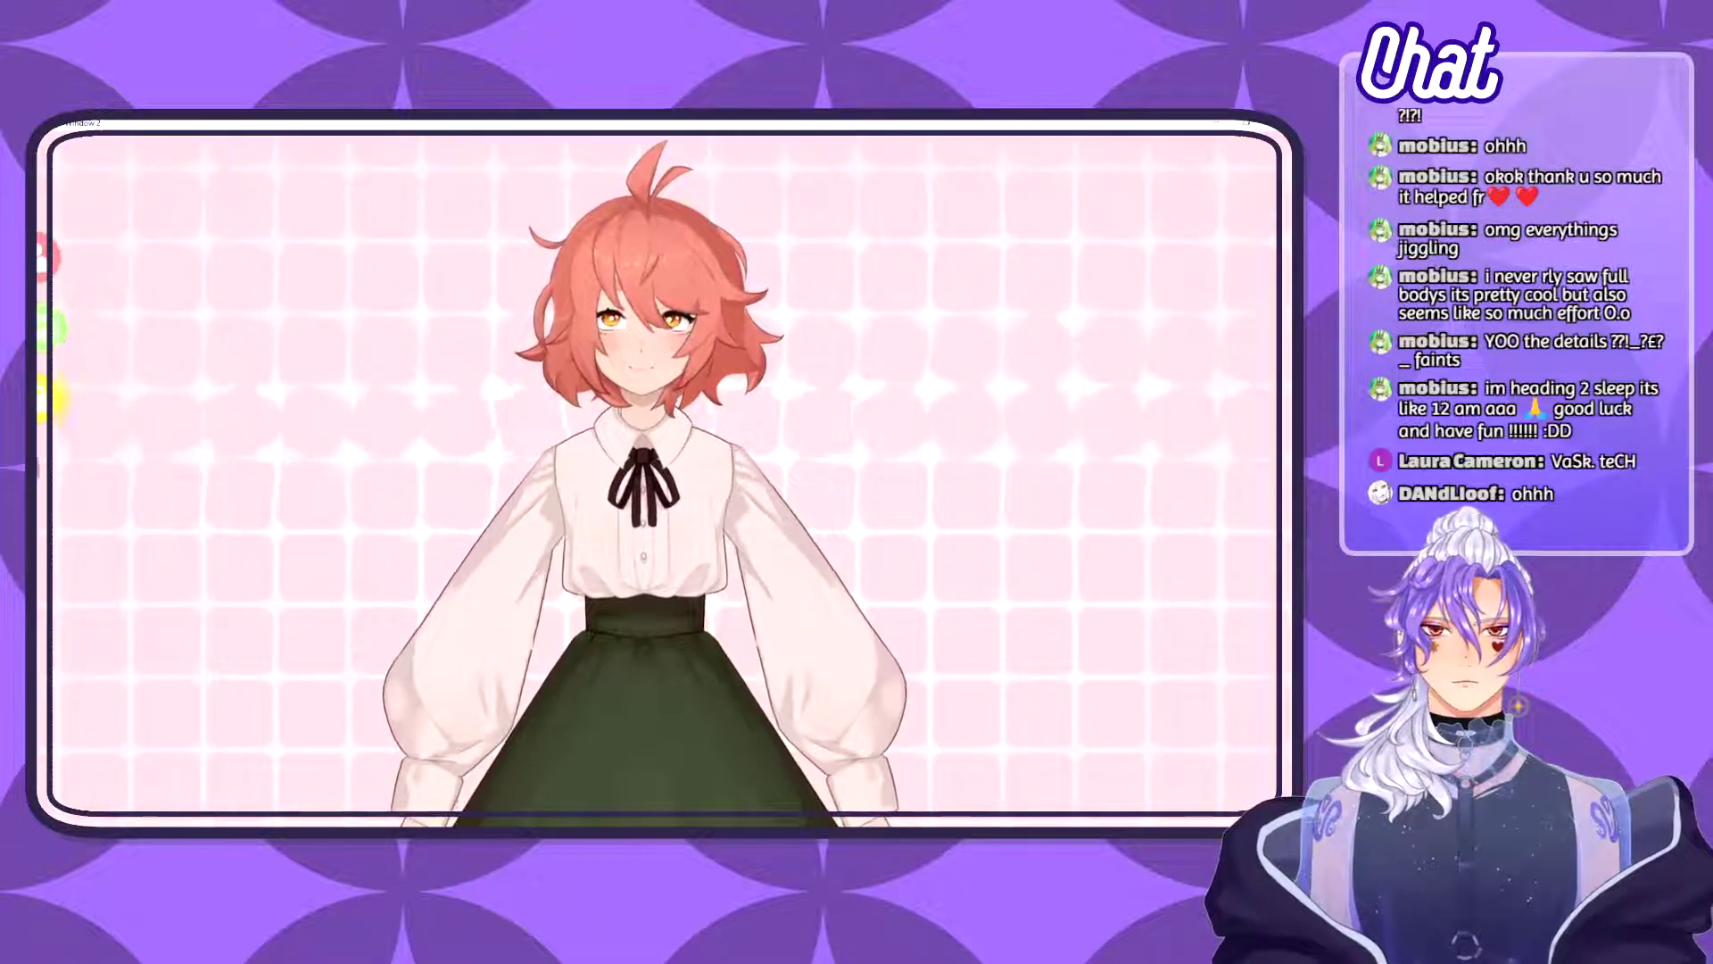
{"action": "double_click", "coordinate": [789, 474]}
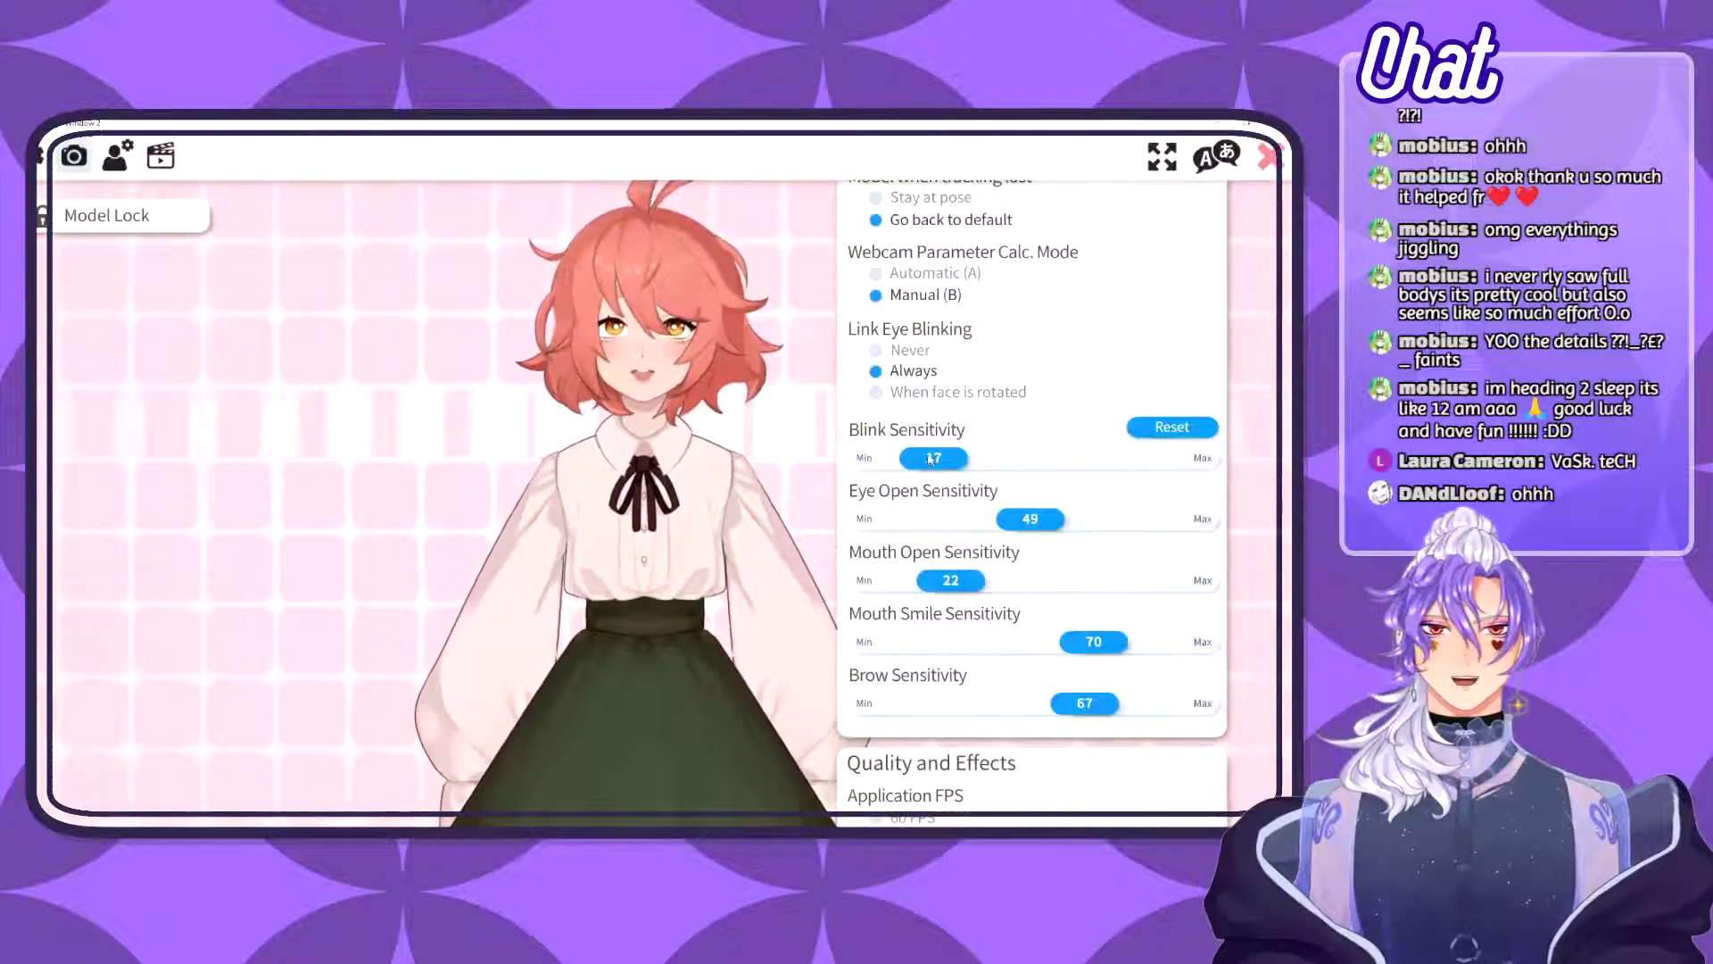
{"action": "left_click_drag", "start_coordinate": [930, 460], "coordinate": [983, 470]}
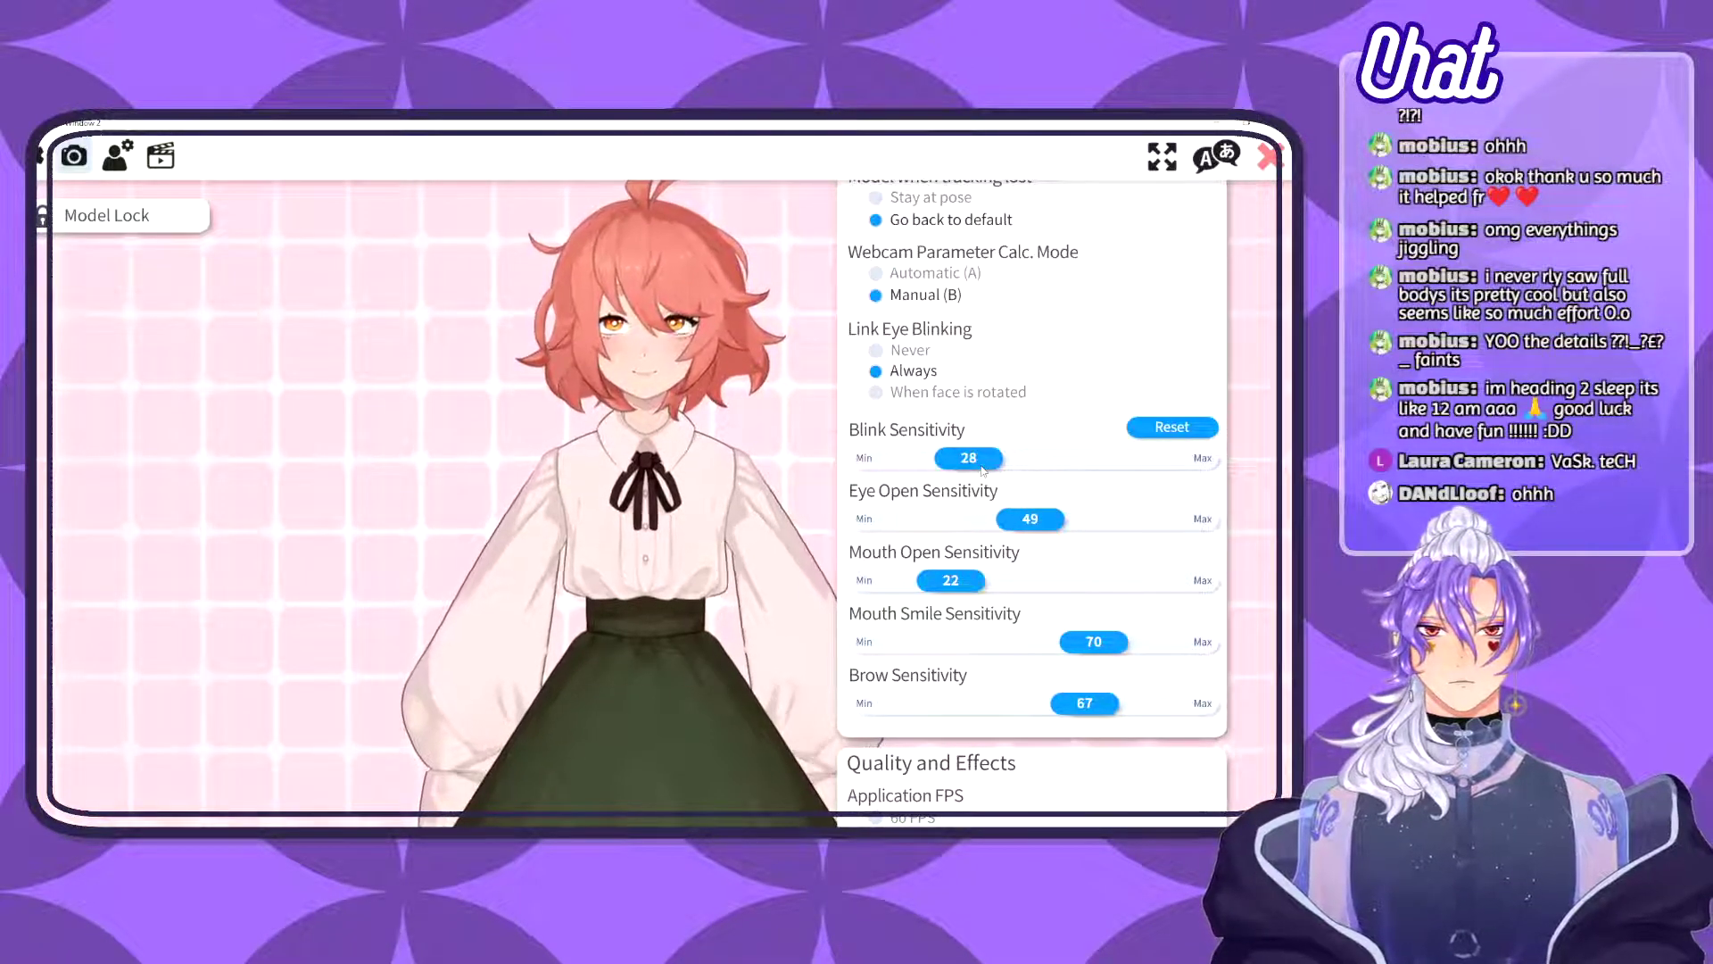
{"action": "left_click", "coordinate": [1267, 163]}
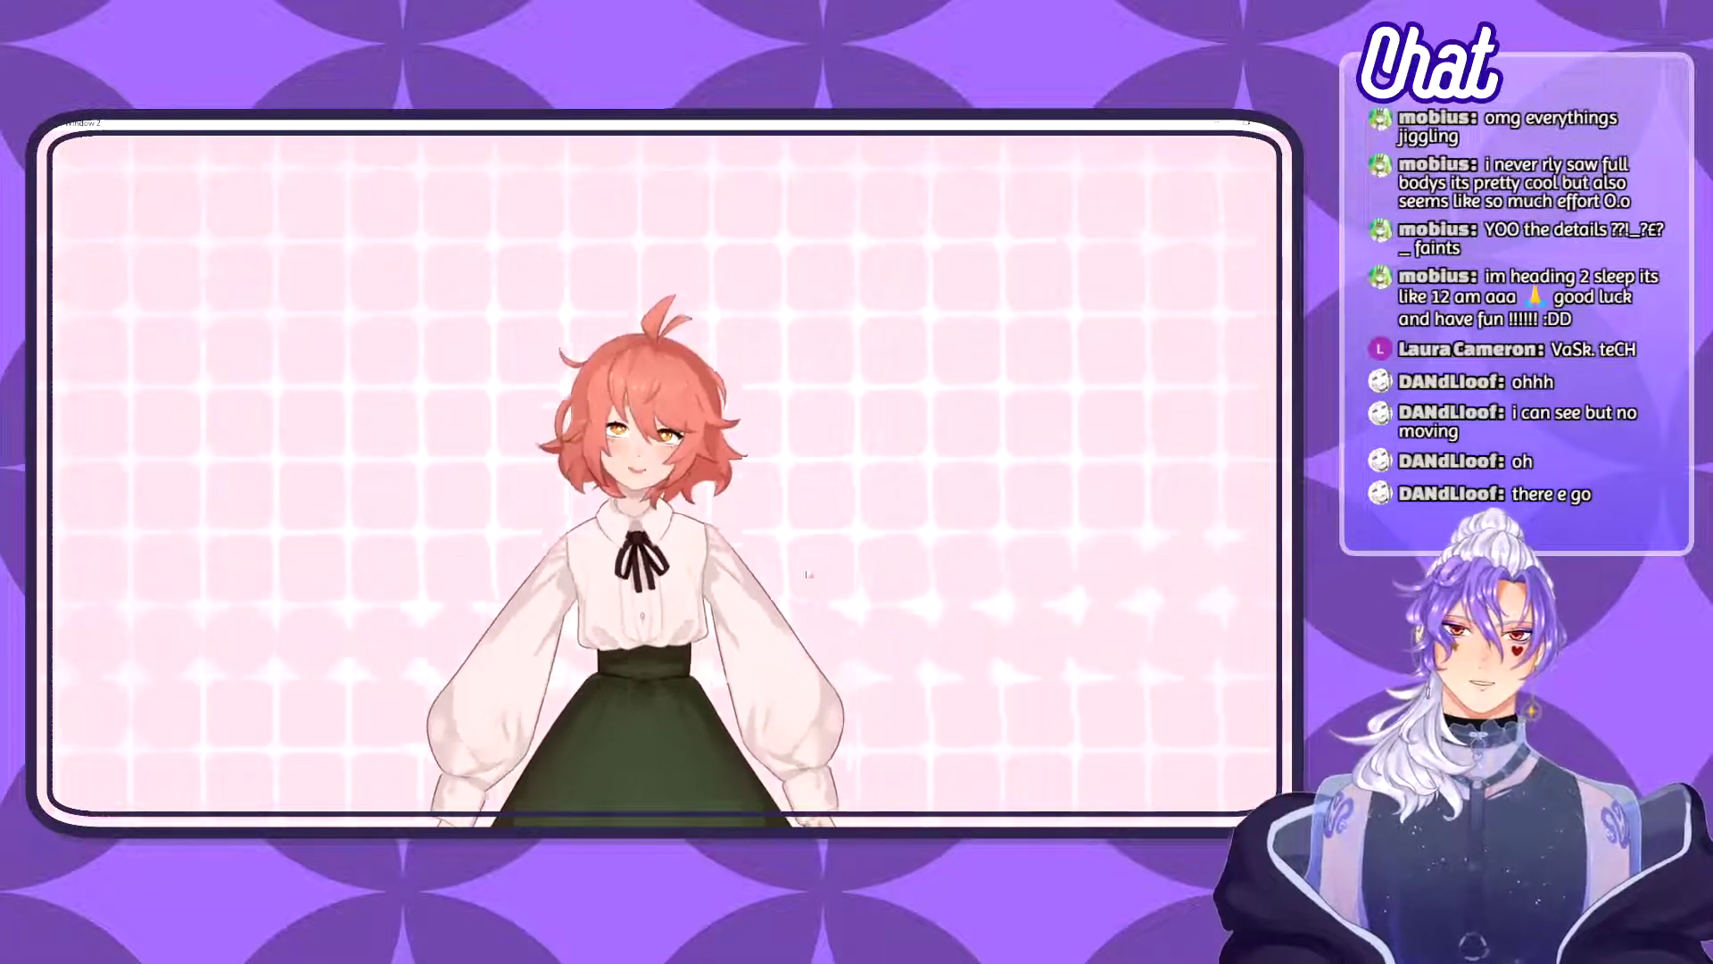
- Move and shrink the red-haired model so that its full body, from hair to shoes, is in view
{"action": "left_click_drag", "start_coordinate": [748, 759], "coordinate": [677, 473]}
{"action": "scroll", "coordinate": [742, 533], "scroll_direction": "down", "scroll_amount": 4}
{"action": "scroll", "coordinate": [741, 538], "scroll_direction": "up", "scroll_amount": 1}
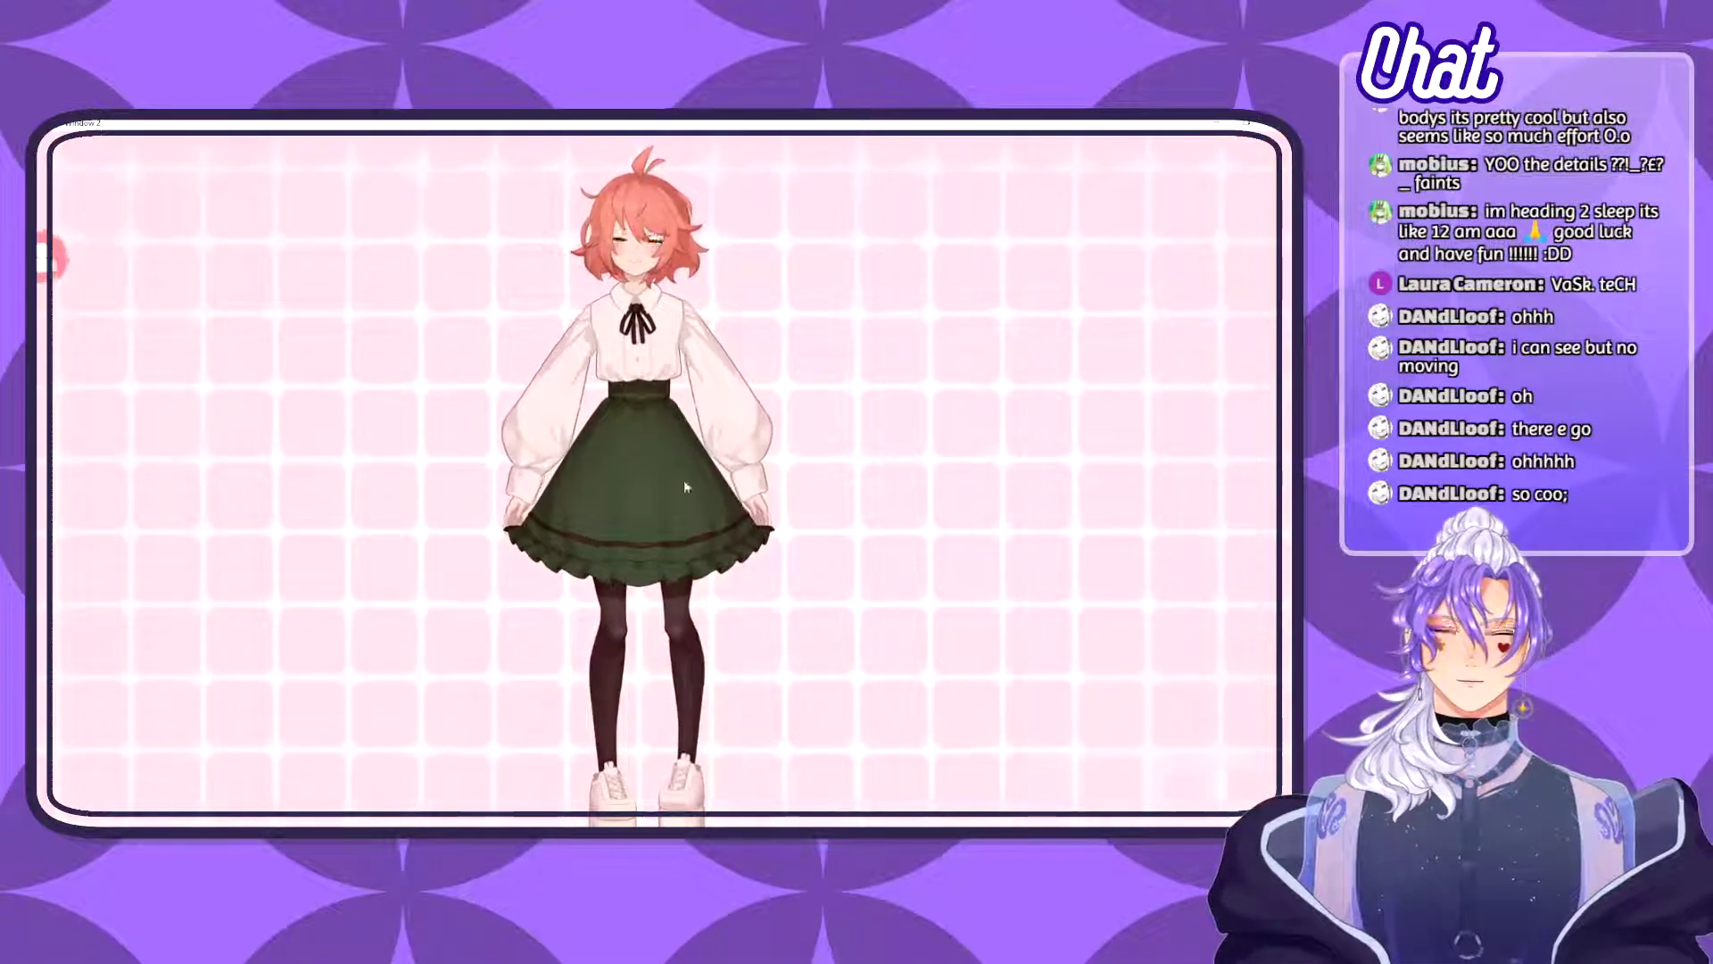
- Try the model's Physics Strength at 60 and at 55 in its physics settings
{"action": "left_click", "coordinate": [84, 393]}
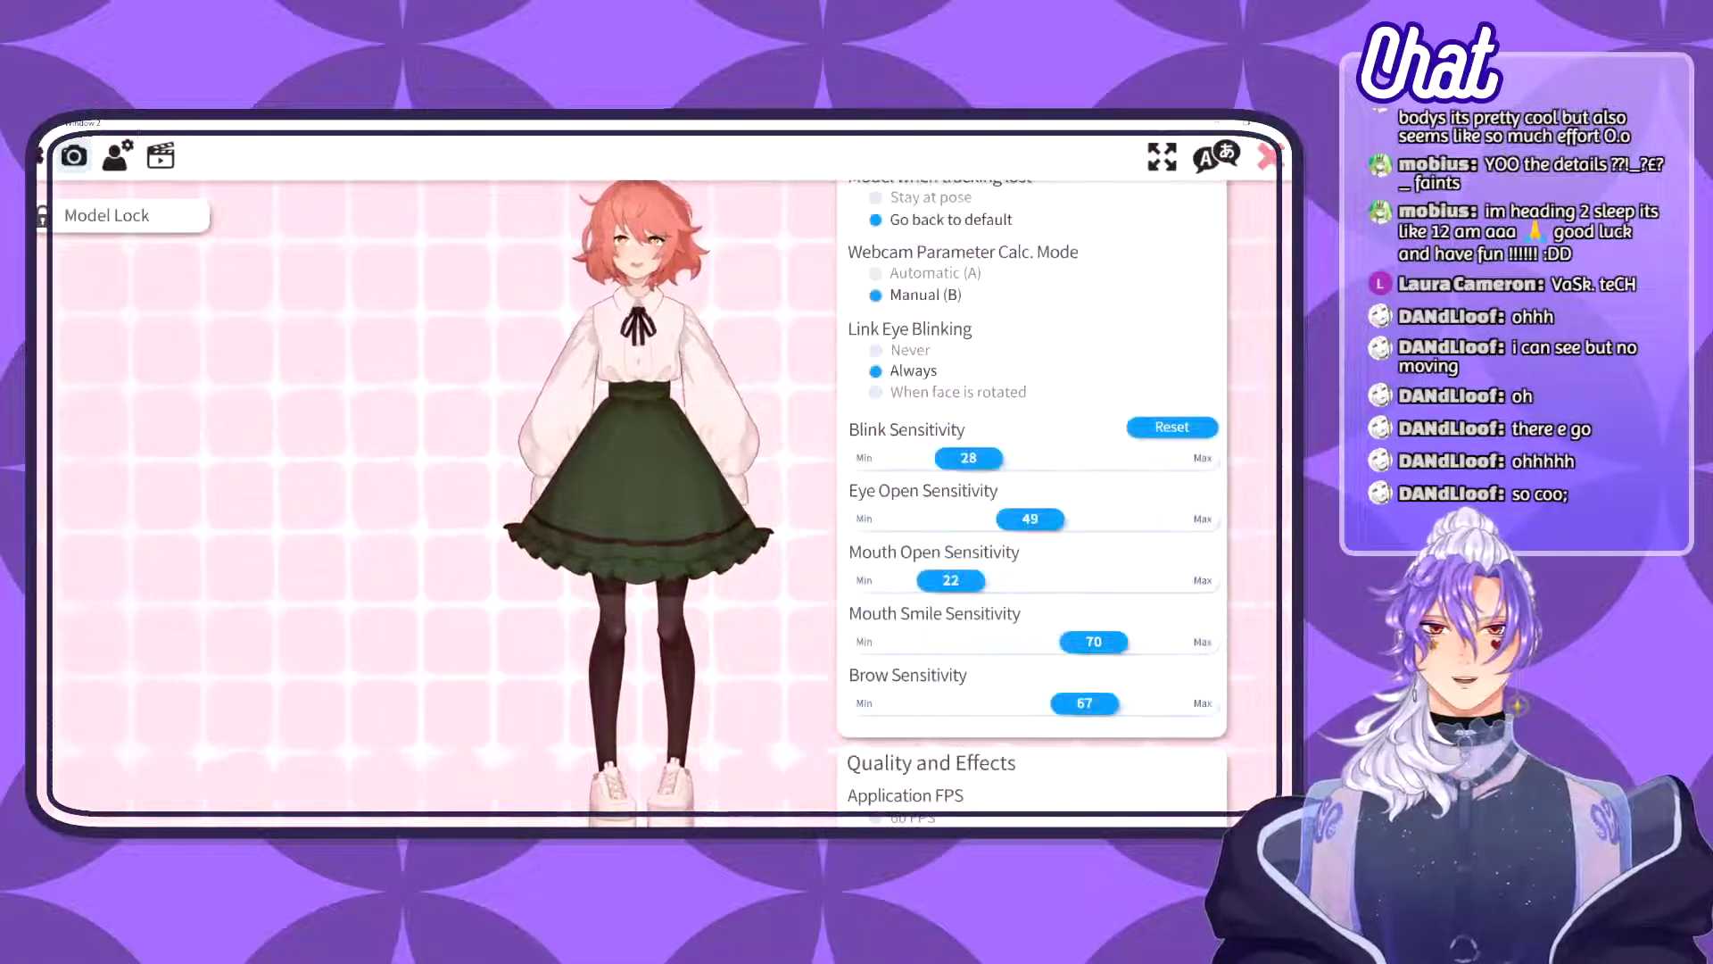
{"action": "left_click", "coordinate": [116, 156]}
{"action": "left_click_drag", "start_coordinate": [1262, 593], "coordinate": [1249, 293]}
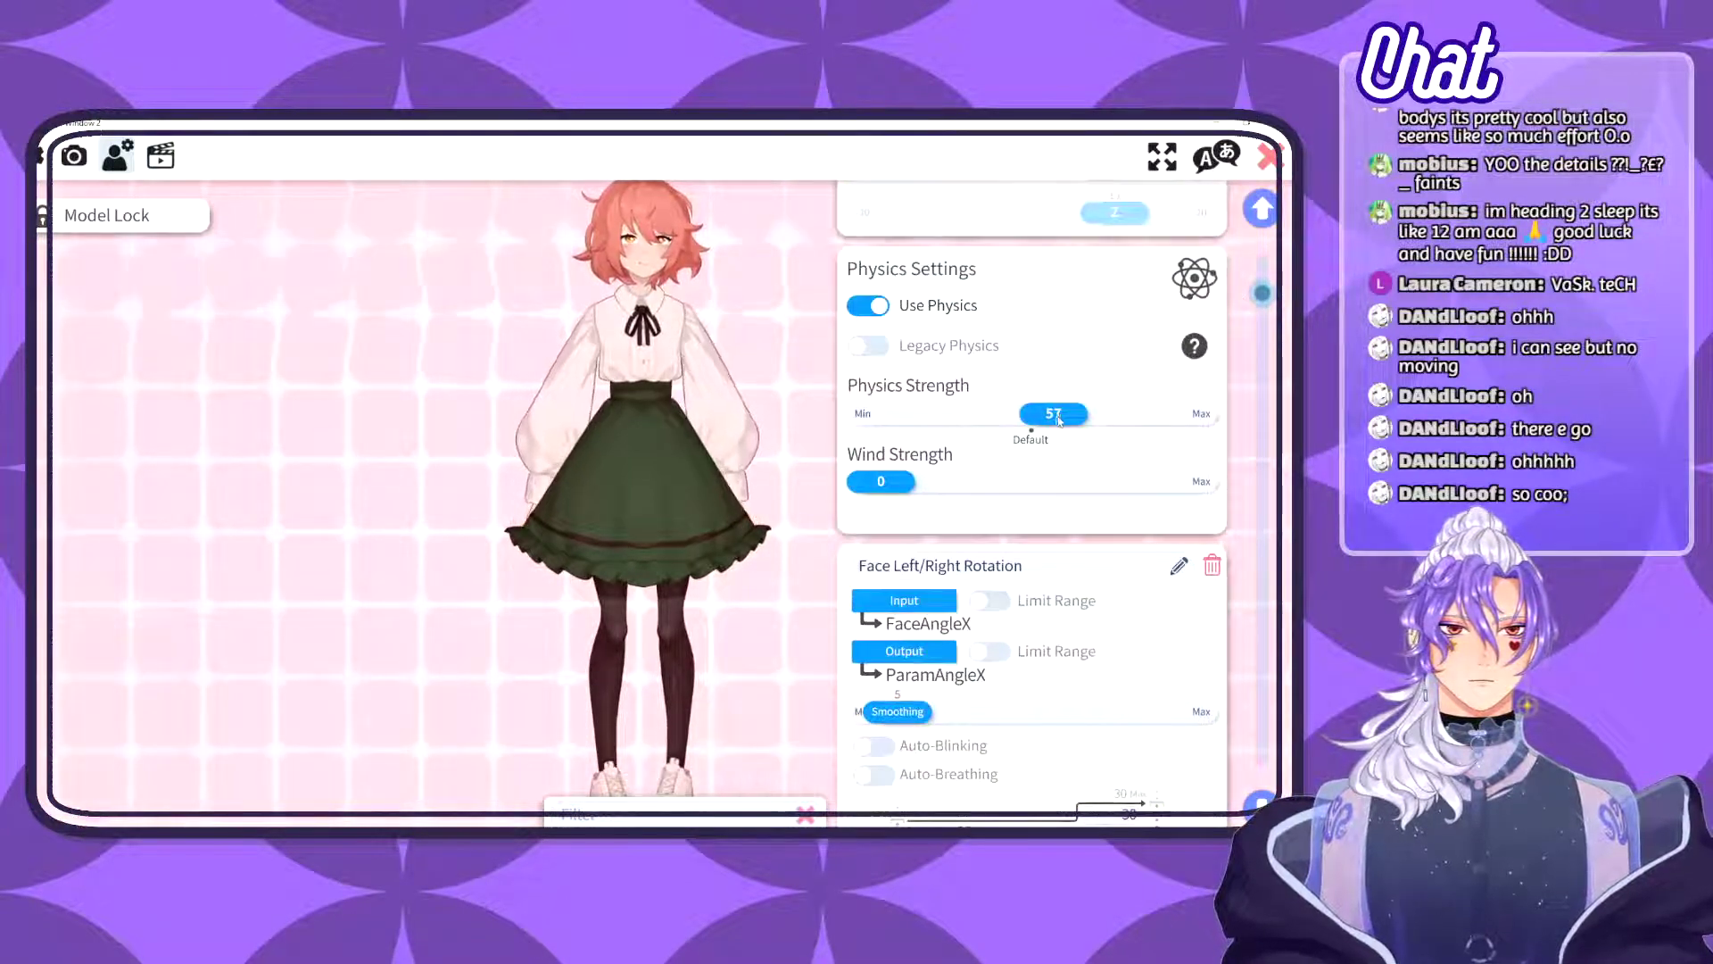
{"action": "left_click_drag", "start_coordinate": [1059, 419], "coordinate": [1070, 425]}
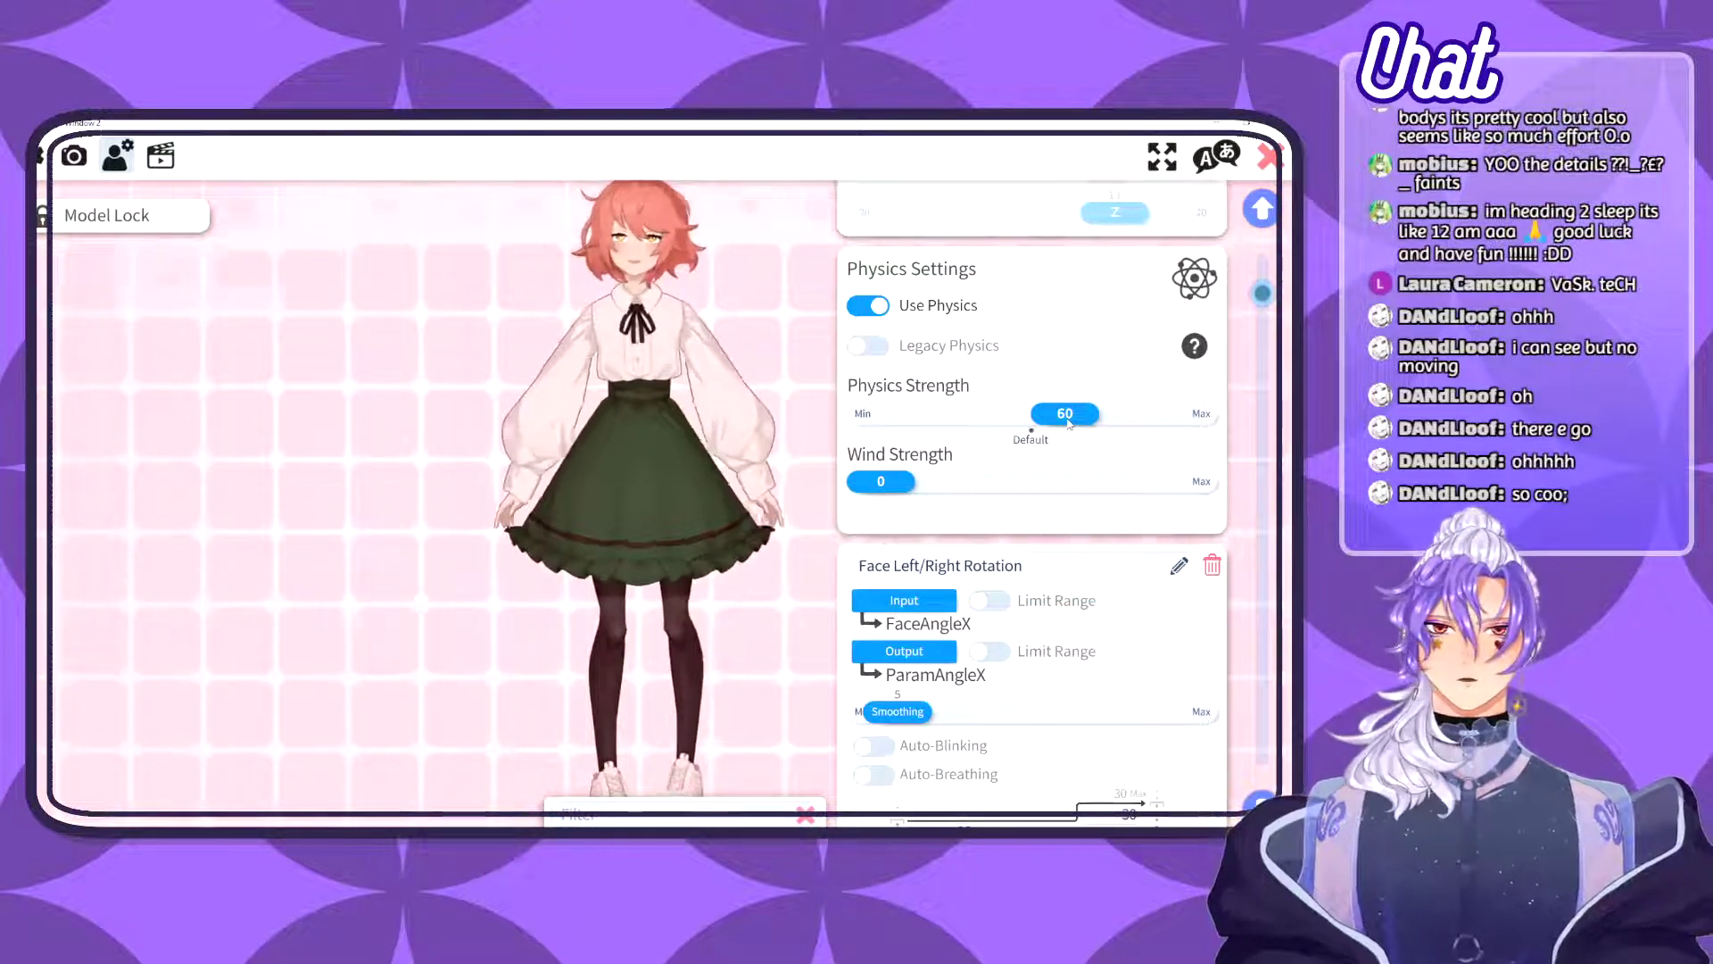
{"action": "left_click_drag", "start_coordinate": [1070, 425], "coordinate": [1047, 416]}
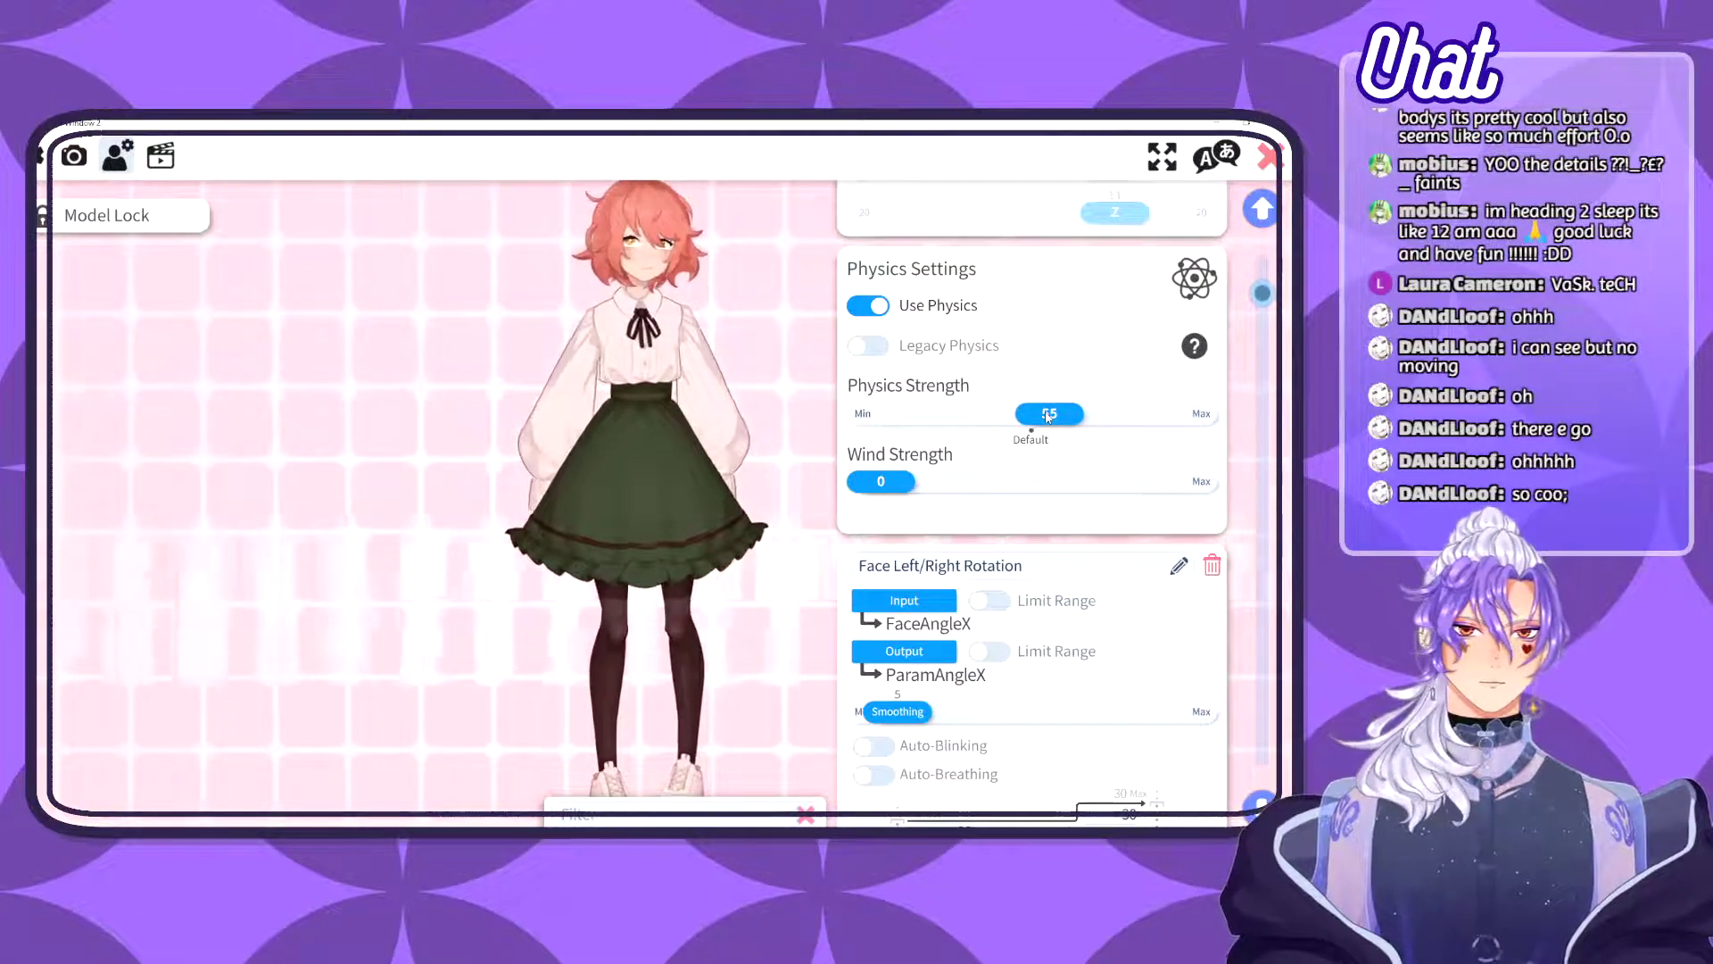
{"action": "left_click", "coordinate": [1258, 207]}
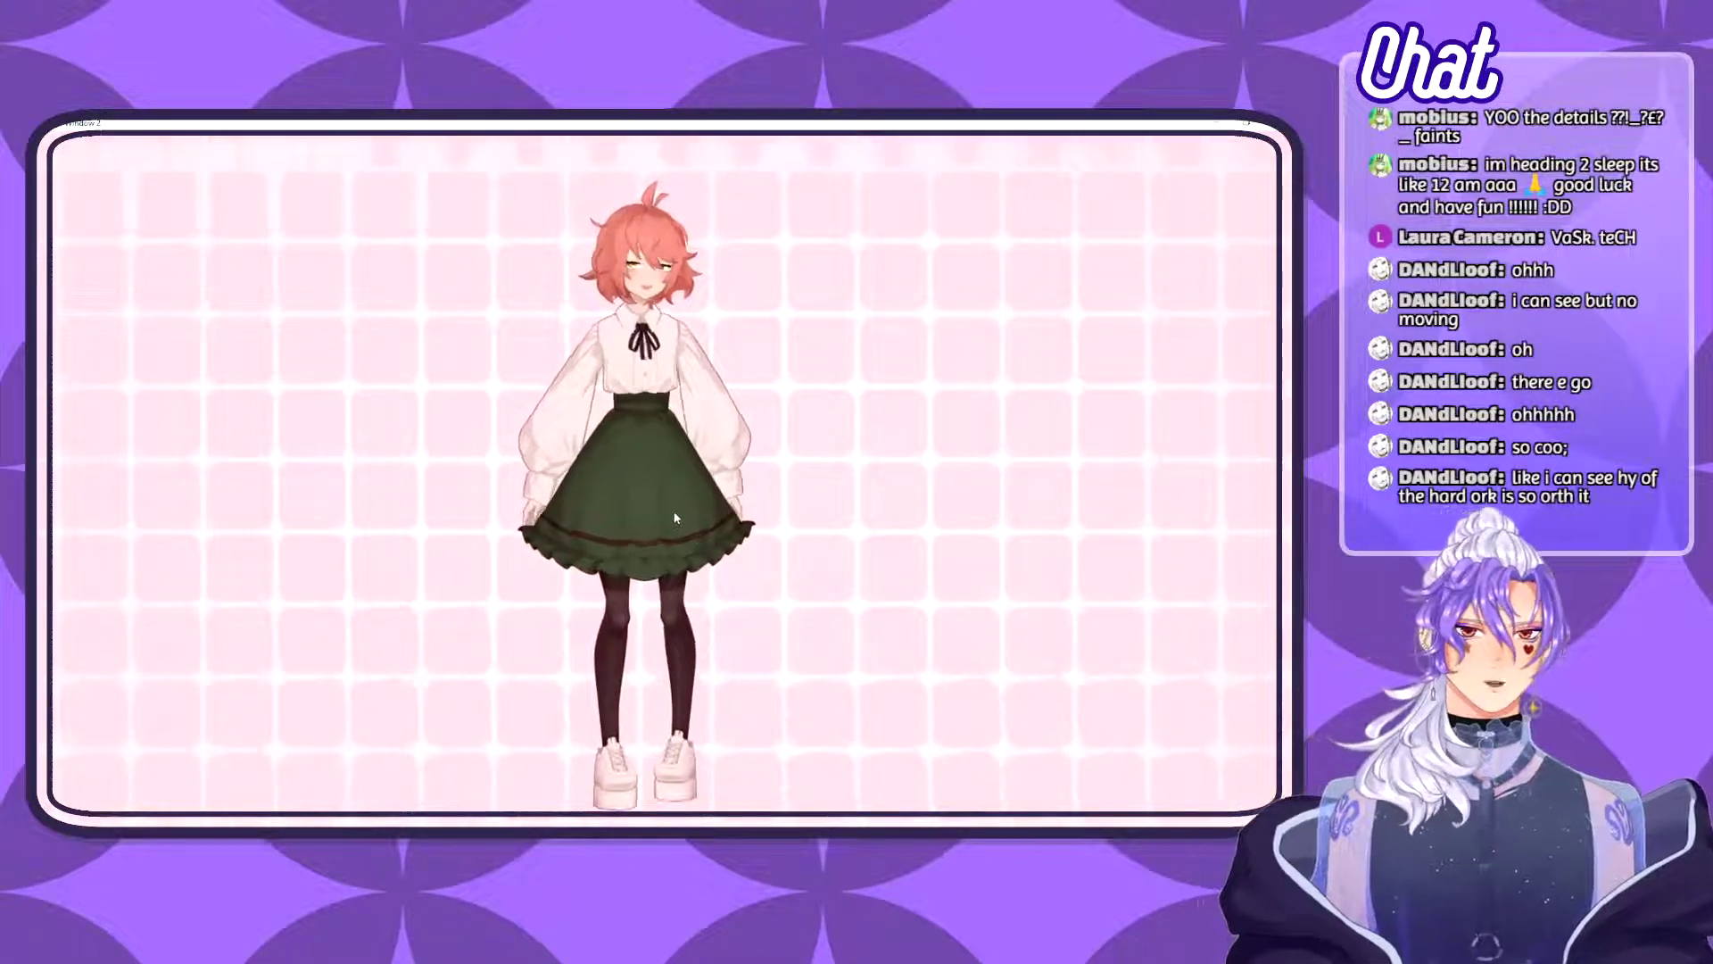
- Set the application resolution to 1280 x 720 under Quality and Effects, and maximize the window
{"action": "double_click", "coordinate": [574, 523]}
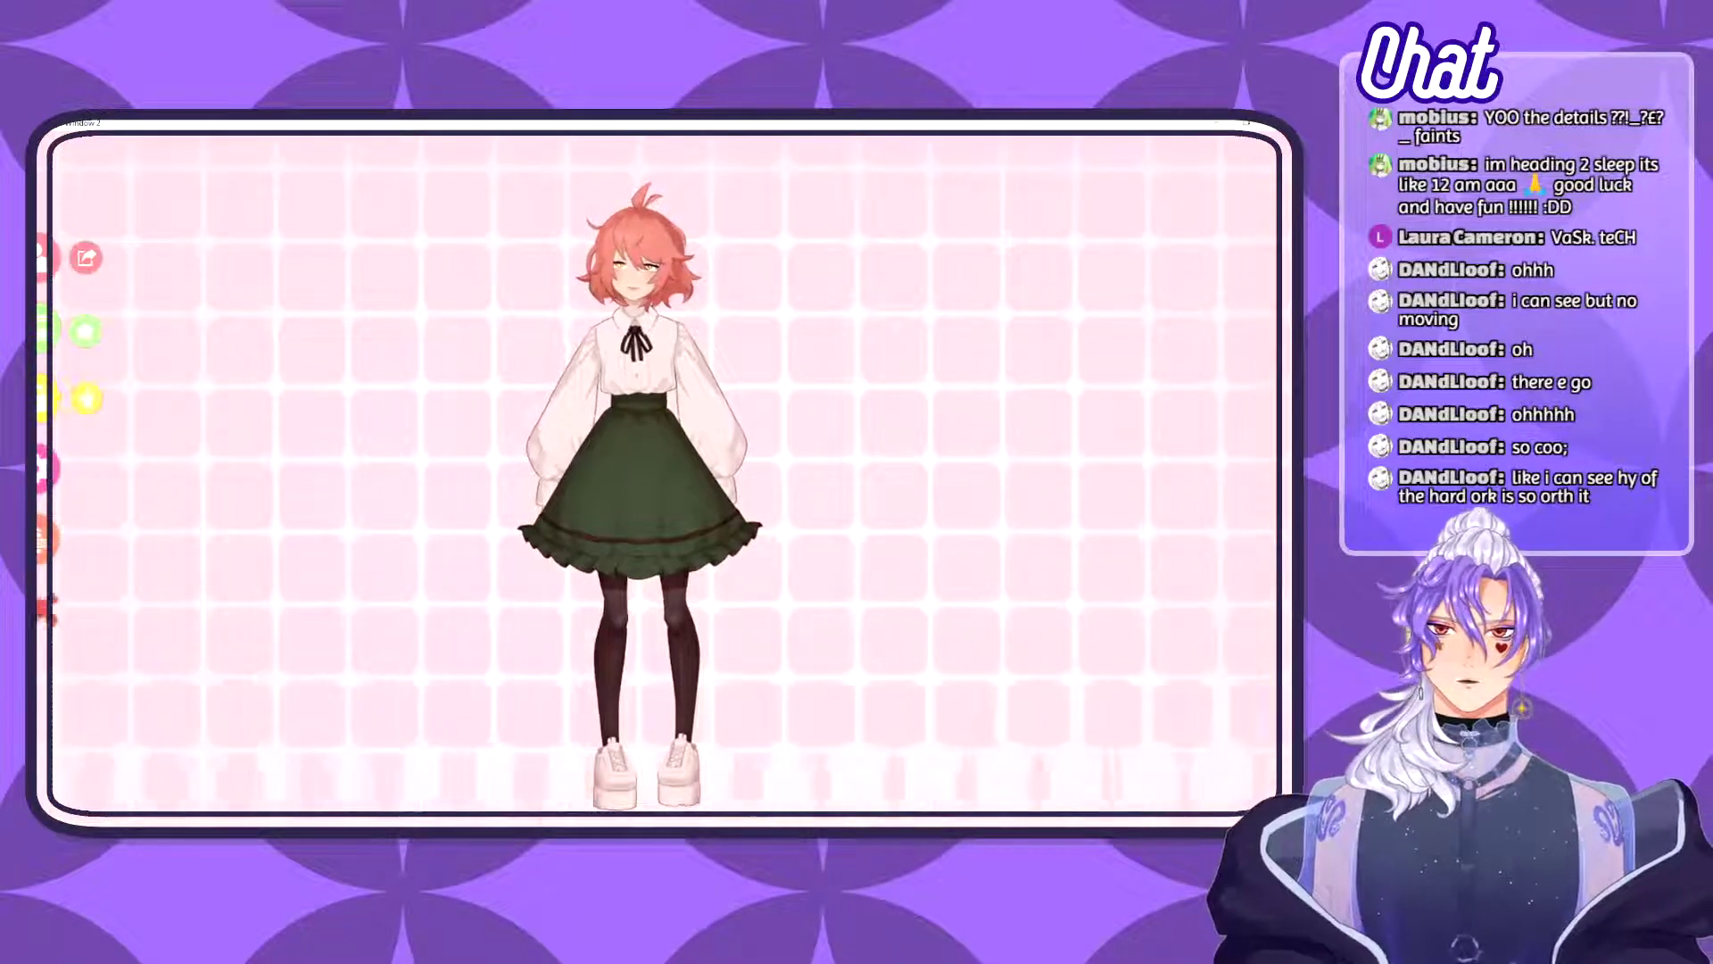
{"action": "scroll", "coordinate": [1031, 490], "scroll_direction": "down", "scroll_amount": 10}
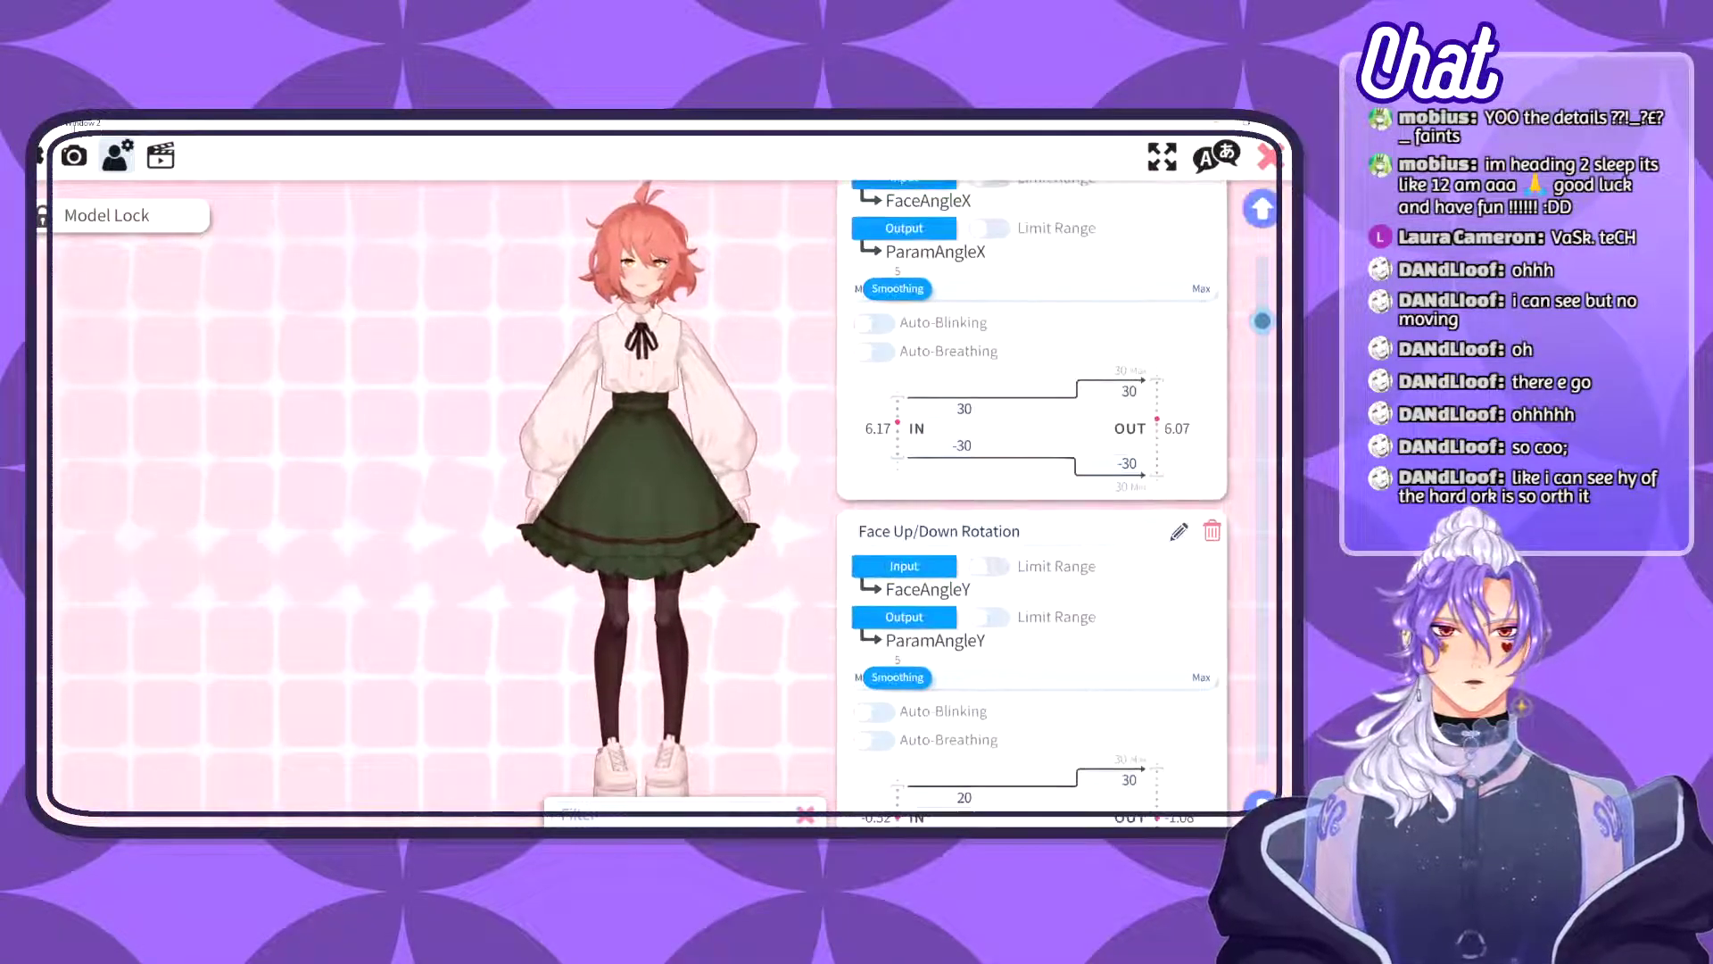
{"action": "left_click", "coordinate": [39, 156]}
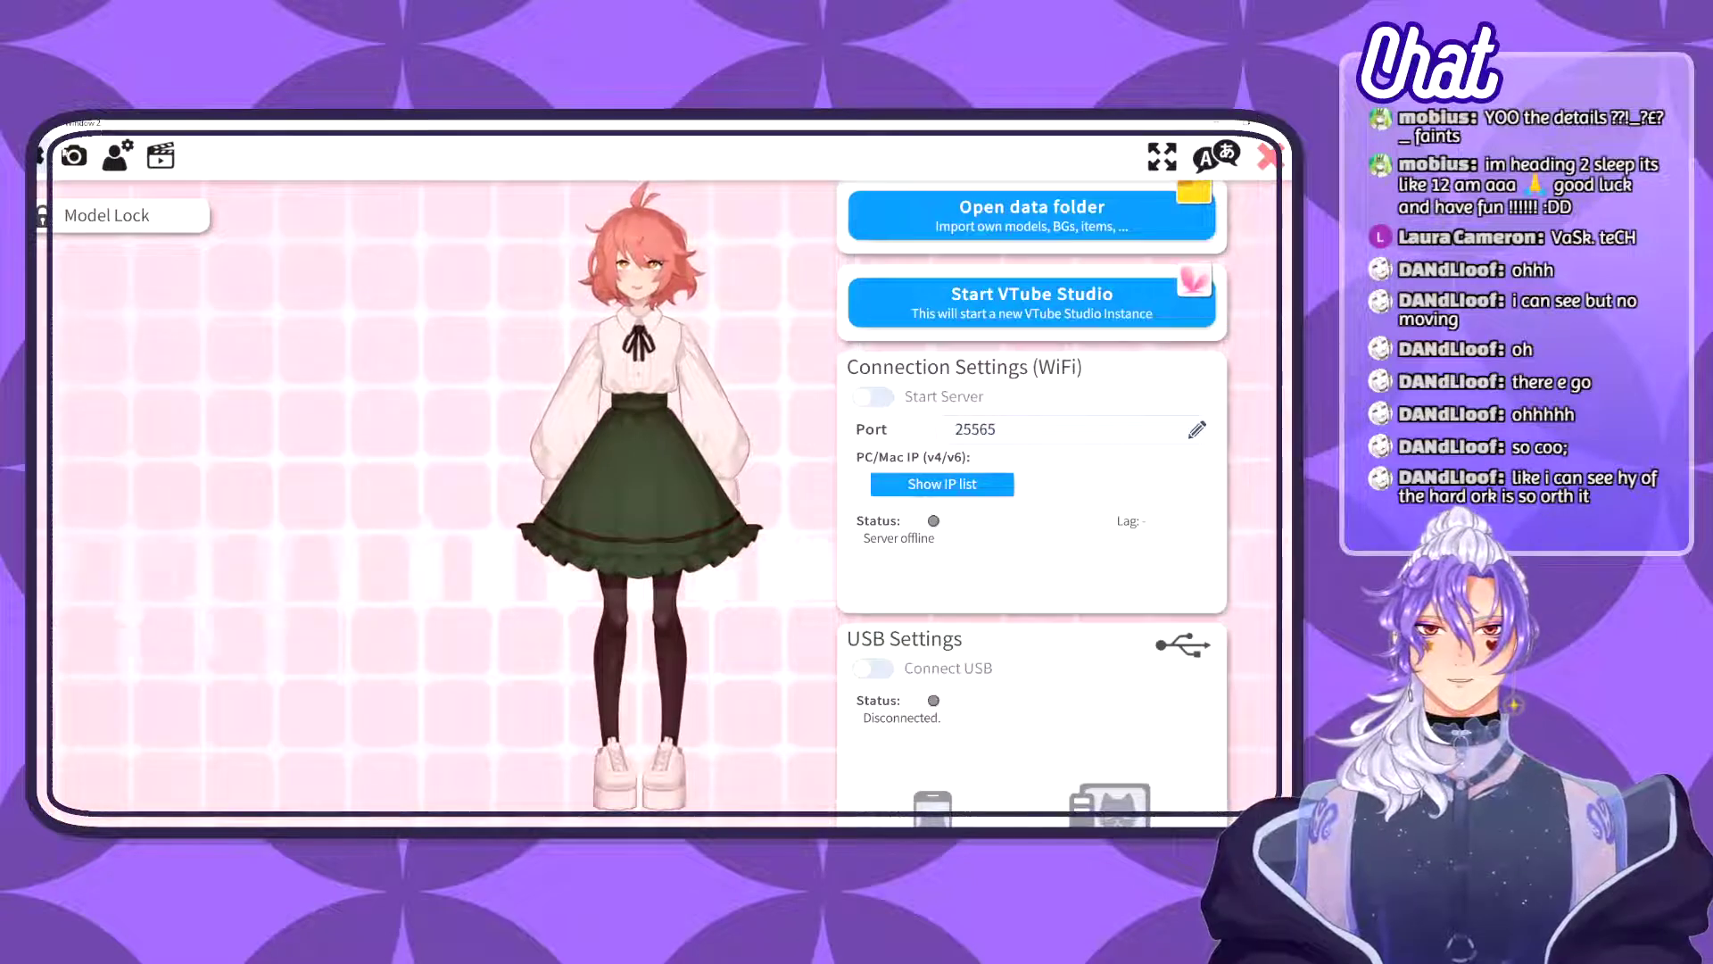
{"action": "scroll", "coordinate": [1031, 491], "scroll_direction": "down", "scroll_amount": 3}
{"action": "scroll", "coordinate": [1031, 491], "scroll_direction": "down", "scroll_amount": 8}
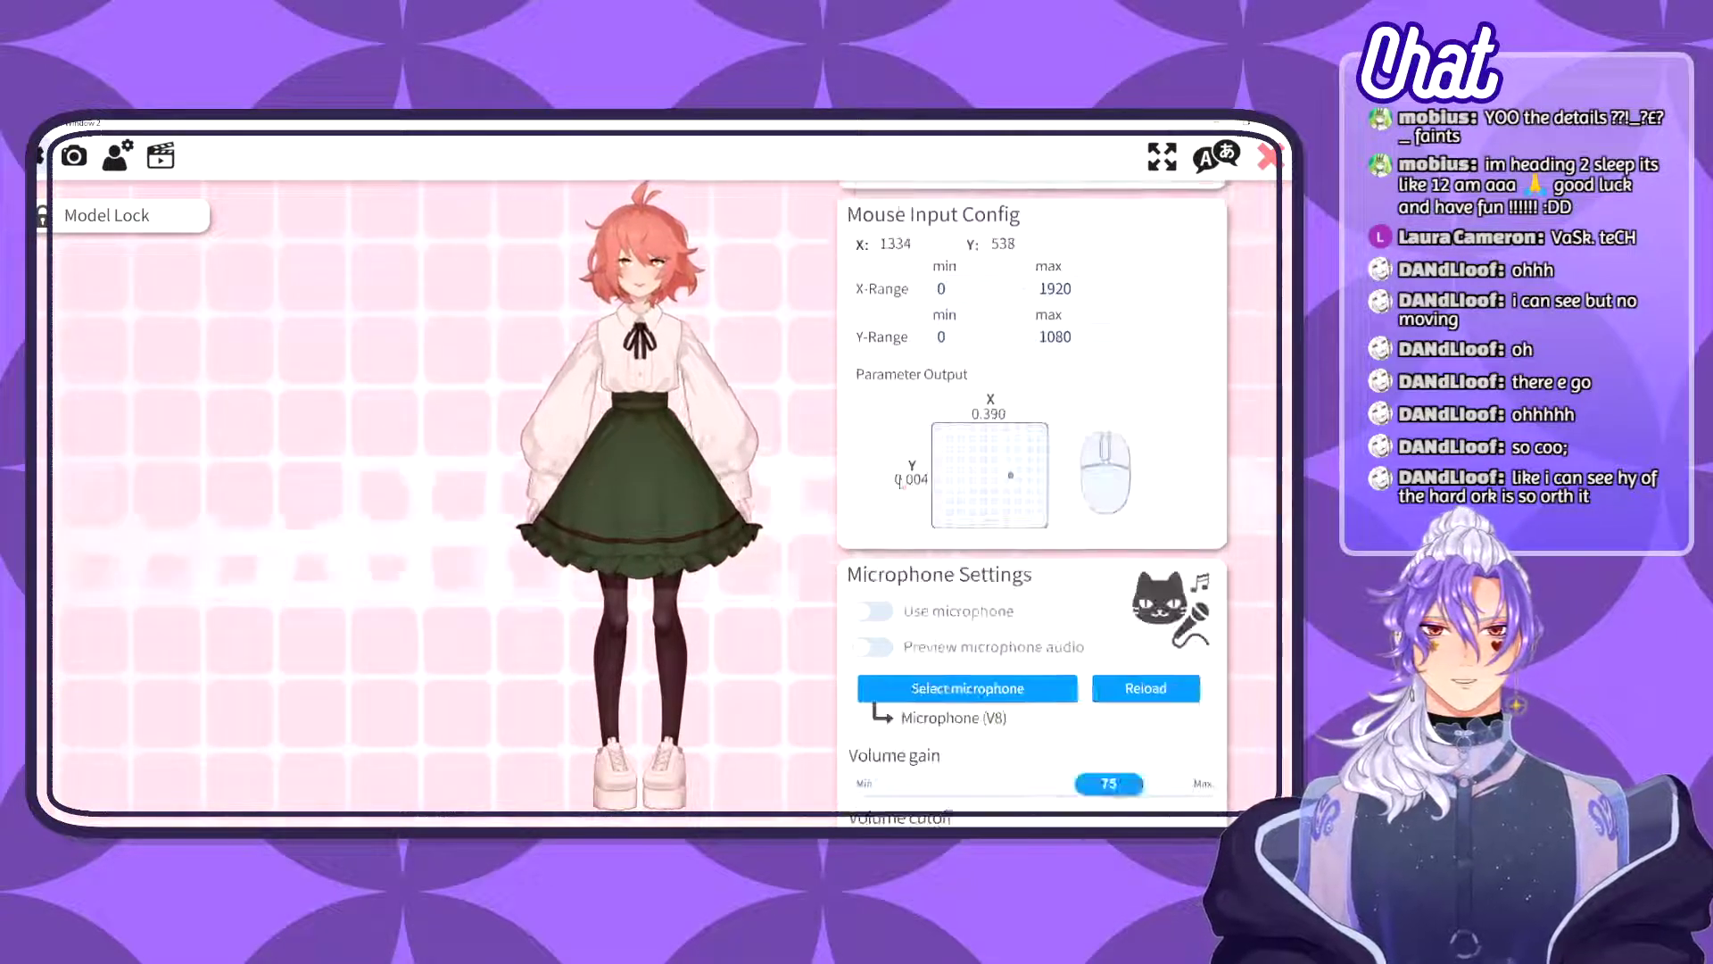
{"action": "scroll", "coordinate": [895, 513], "scroll_direction": "down", "scroll_amount": 8}
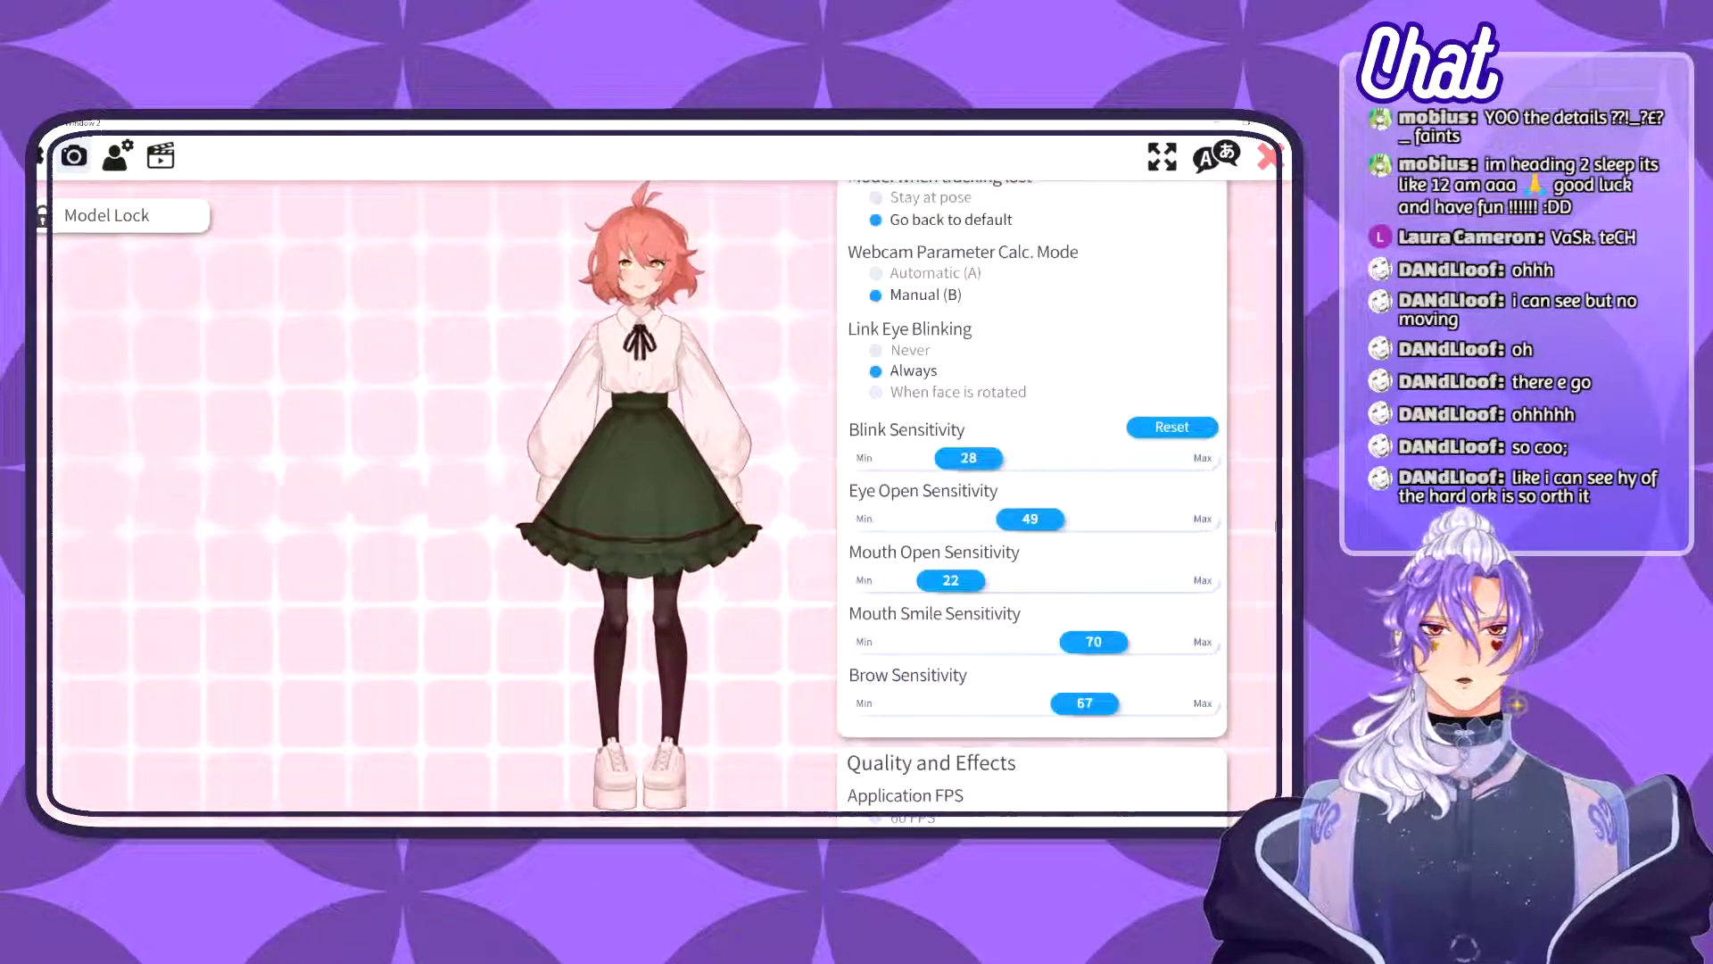
{"action": "scroll", "coordinate": [1122, 667], "scroll_direction": "down", "scroll_amount": 3}
{"action": "scroll", "coordinate": [914, 620], "scroll_direction": "down", "scroll_amount": 1}
{"action": "left_click", "coordinate": [1093, 589]}
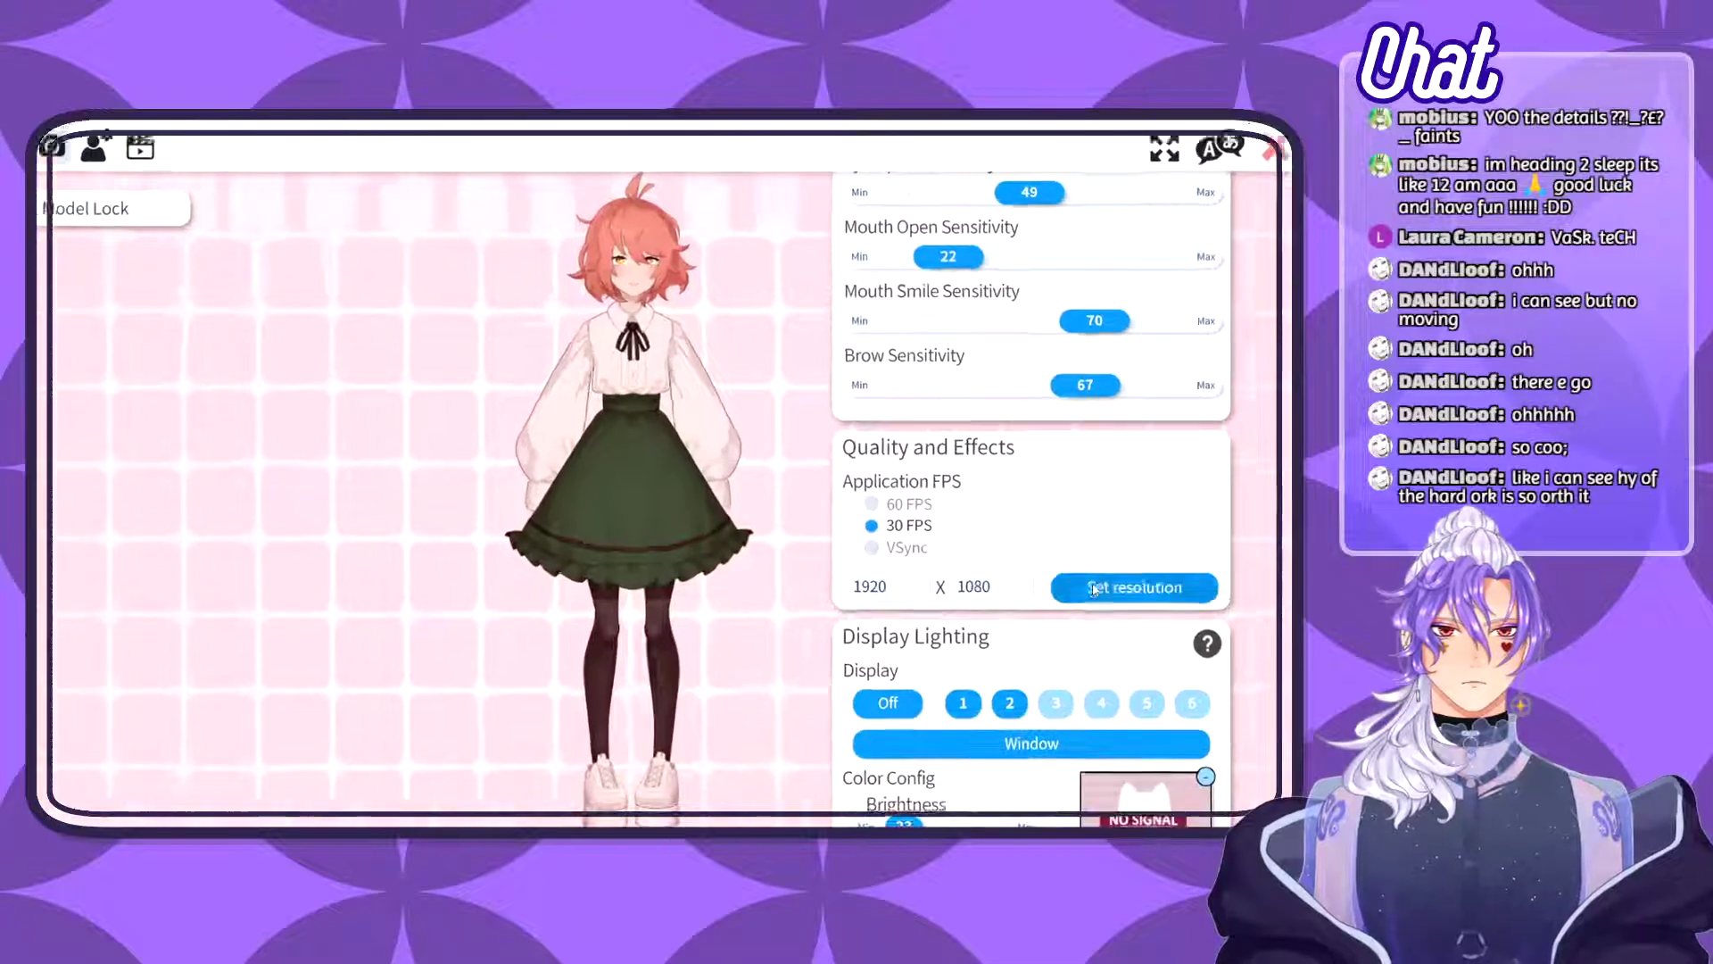
{"action": "left_click", "coordinate": [1113, 594]}
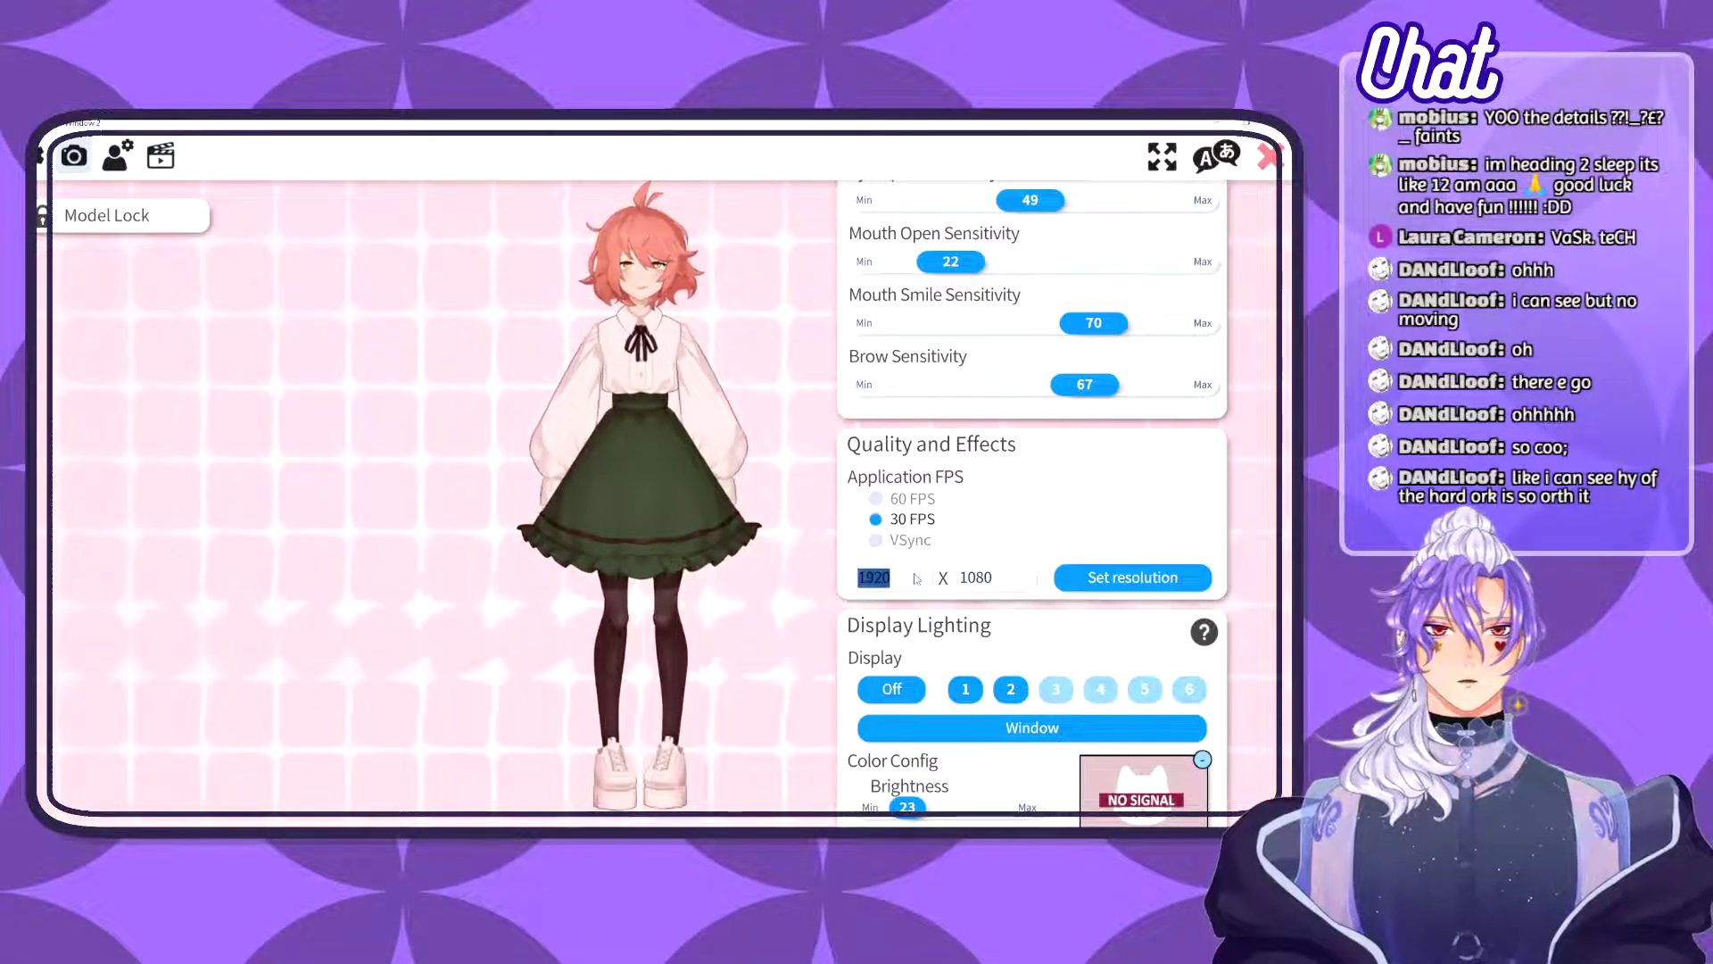
{"action": "type", "text": "12"}
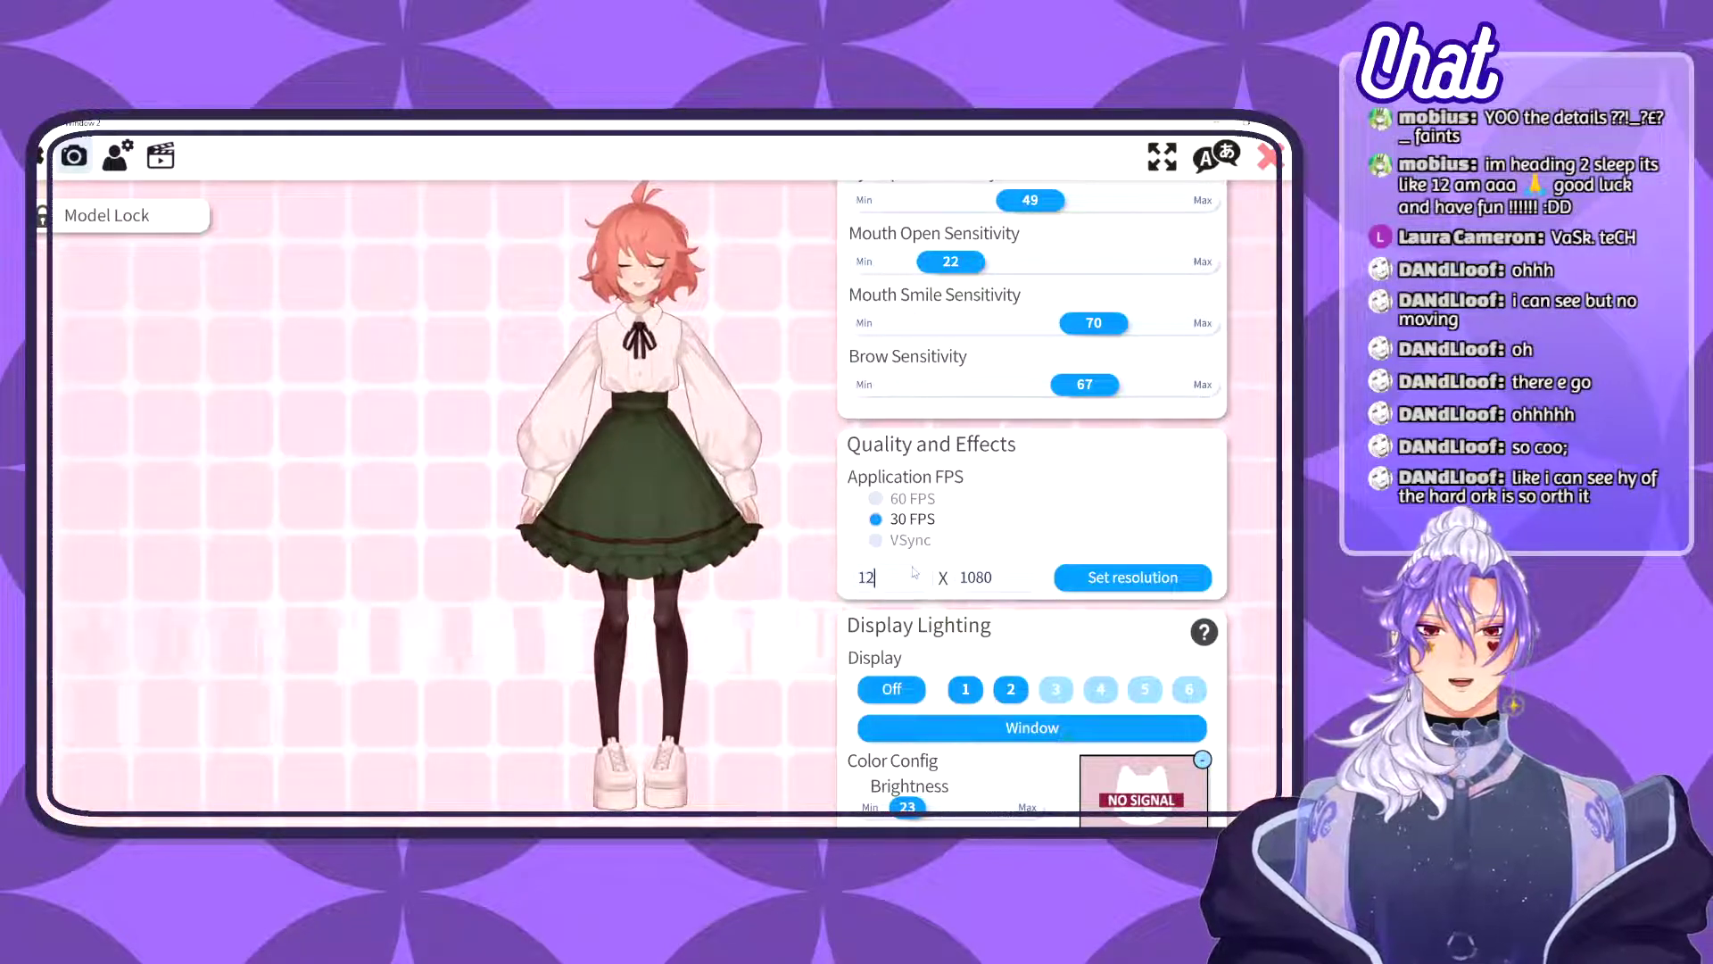
{"action": "type", "text": "80"}
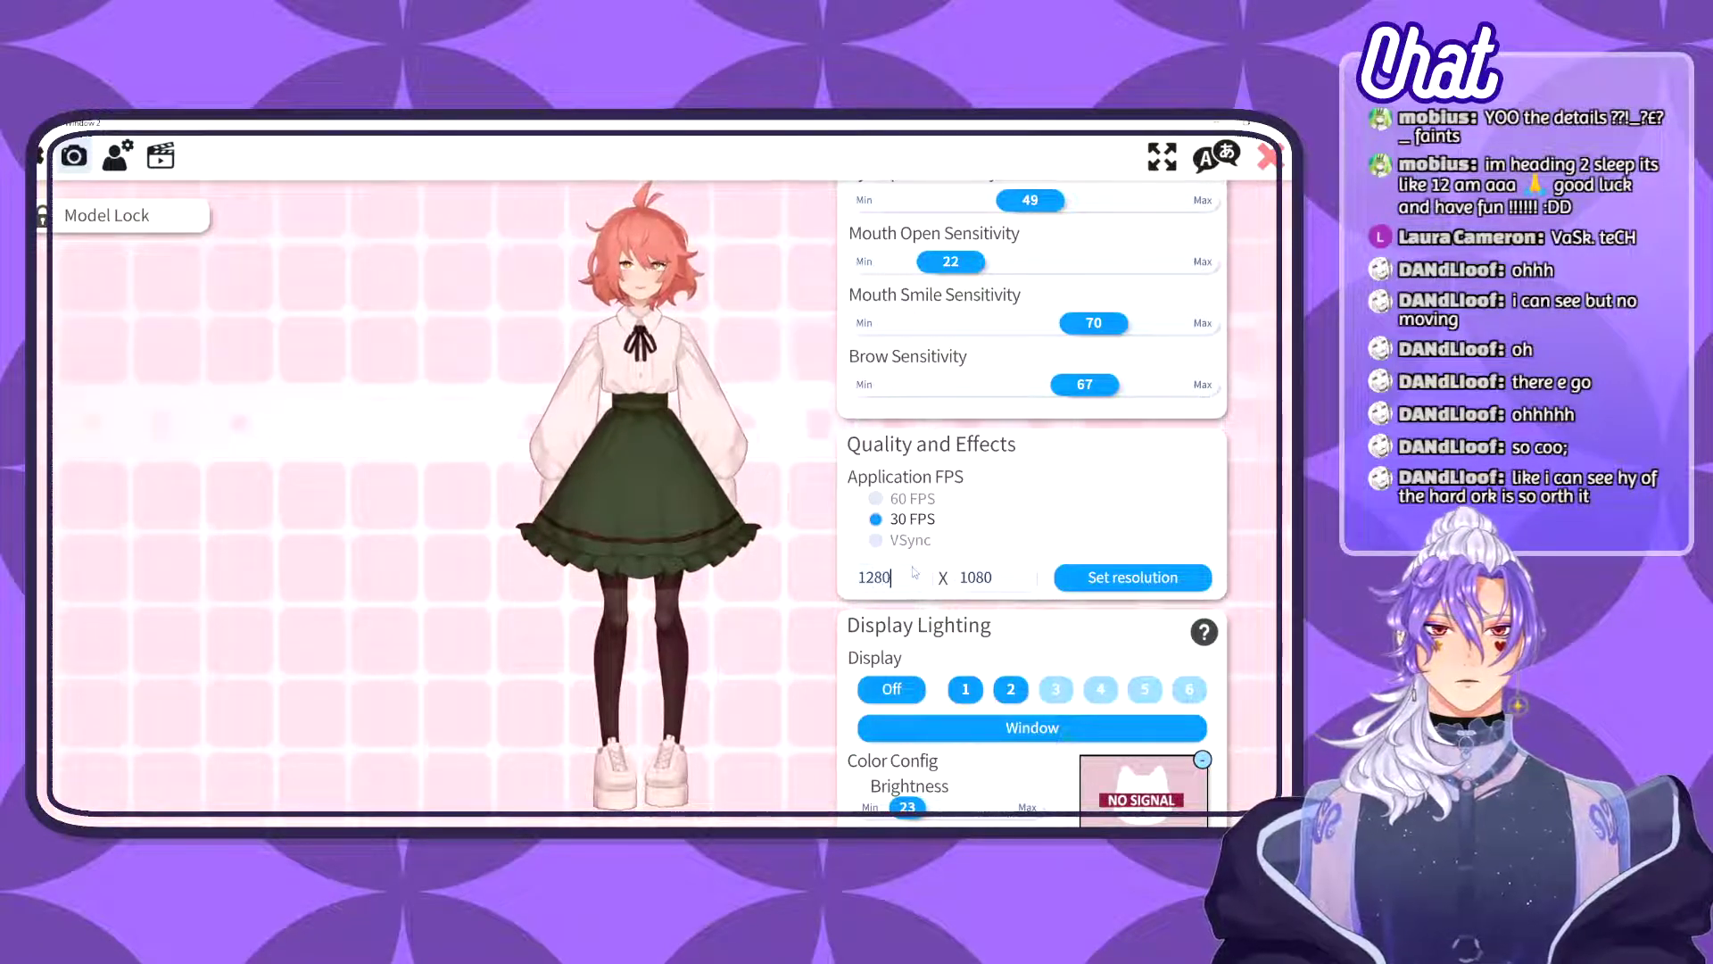
{"action": "left_click", "coordinate": [997, 579]}
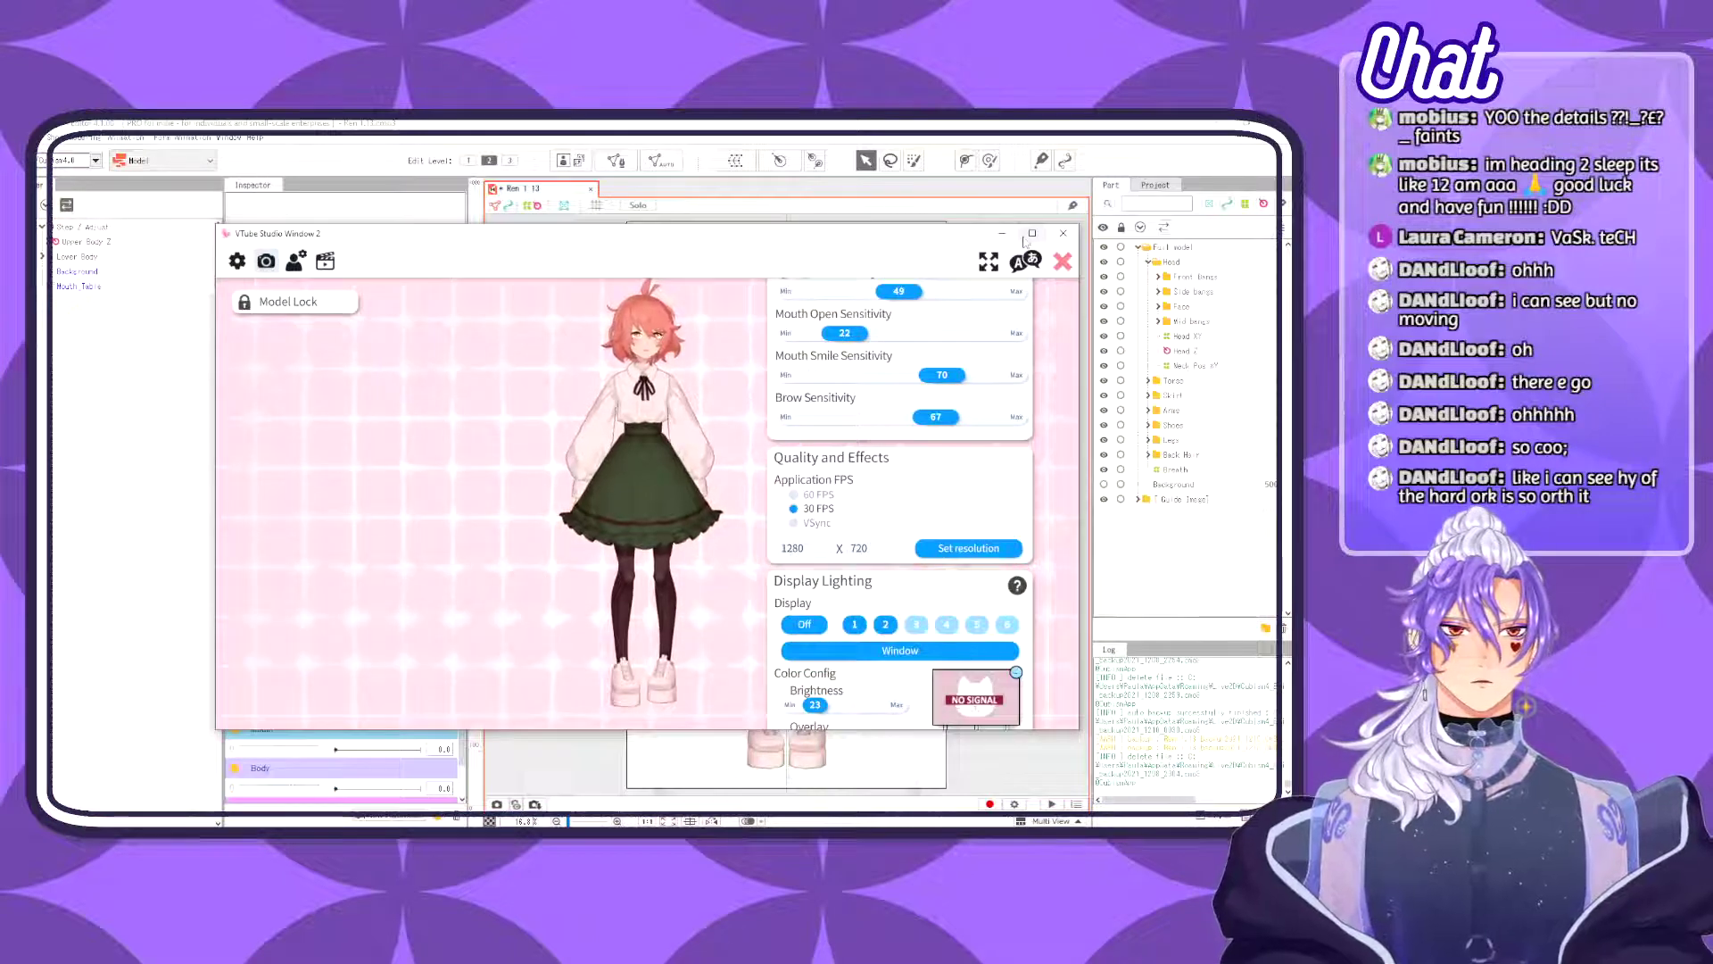
{"action": "left_click", "coordinate": [1033, 233]}
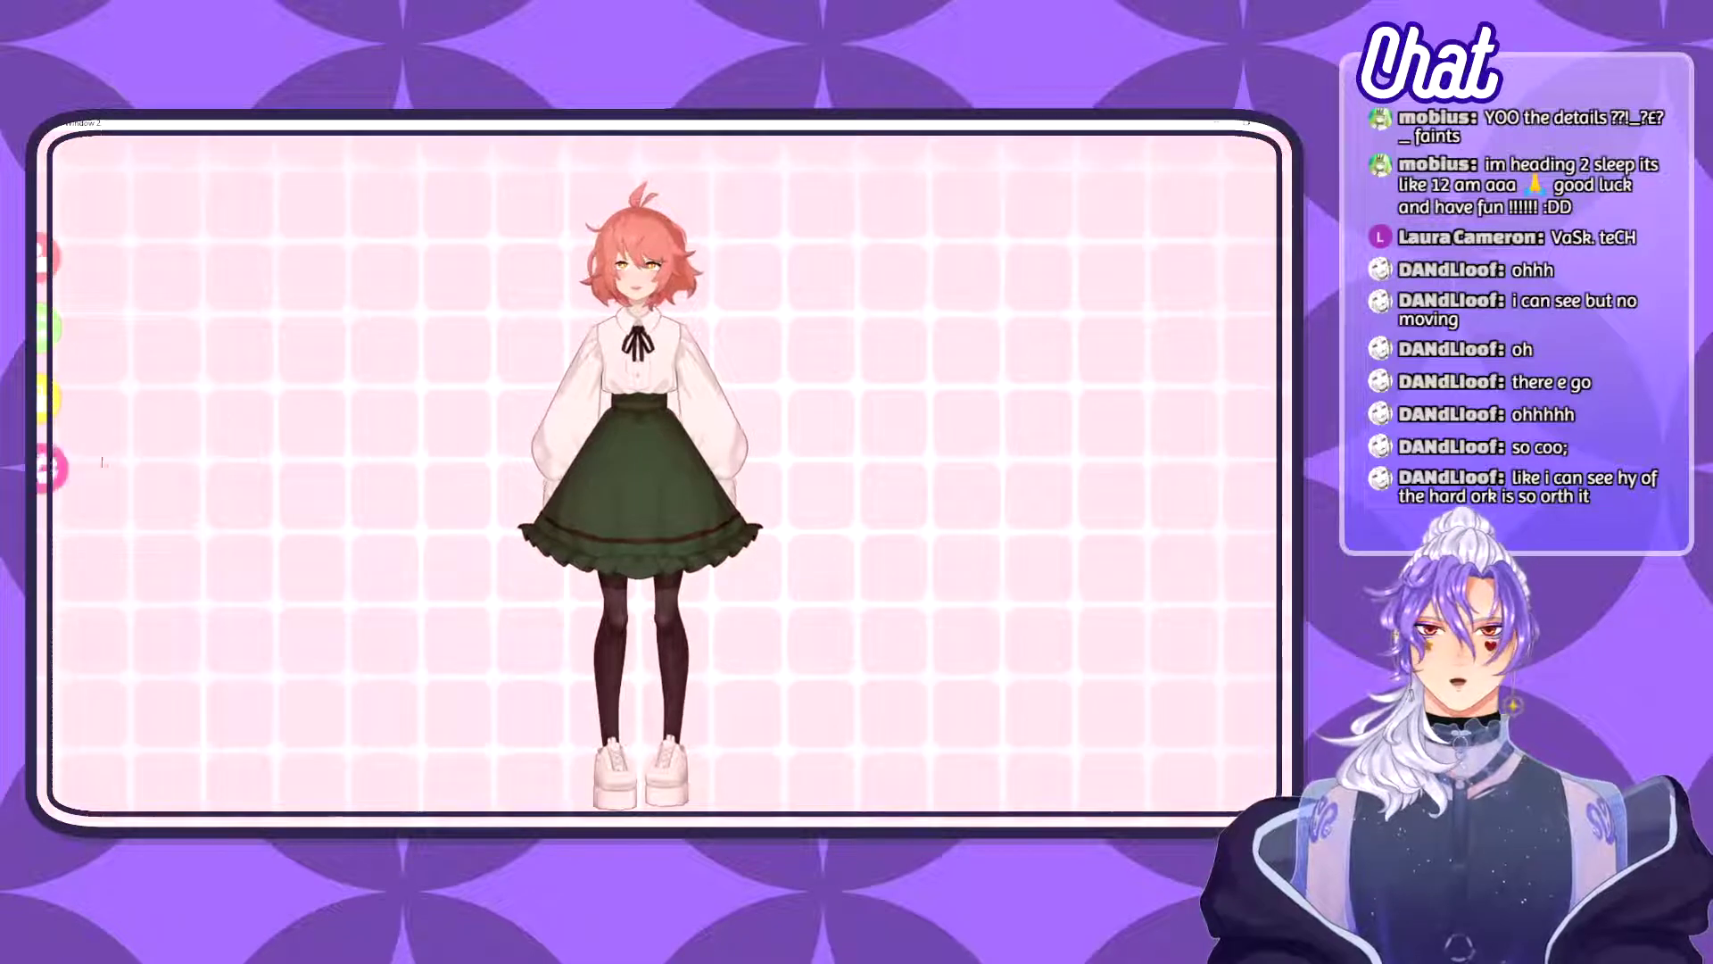
- Test the model's Physics Strength at 70, and set it to 60
{"action": "left_click", "coordinate": [732, 429]}
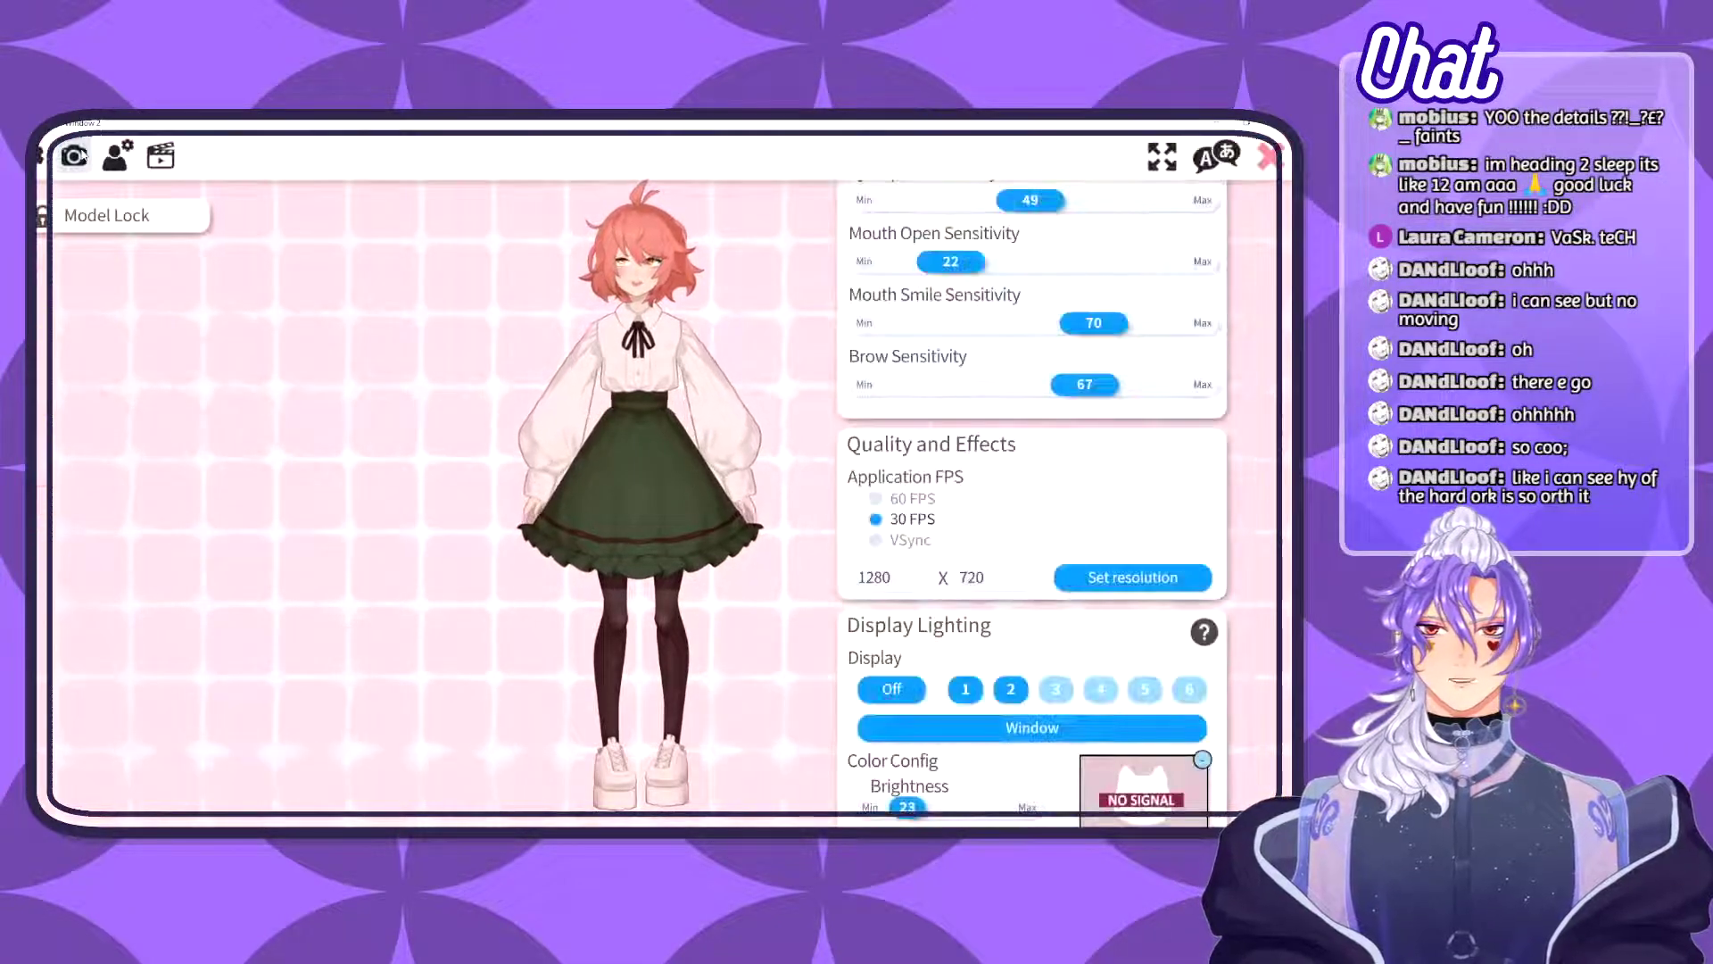
{"action": "left_click", "coordinate": [116, 157]}
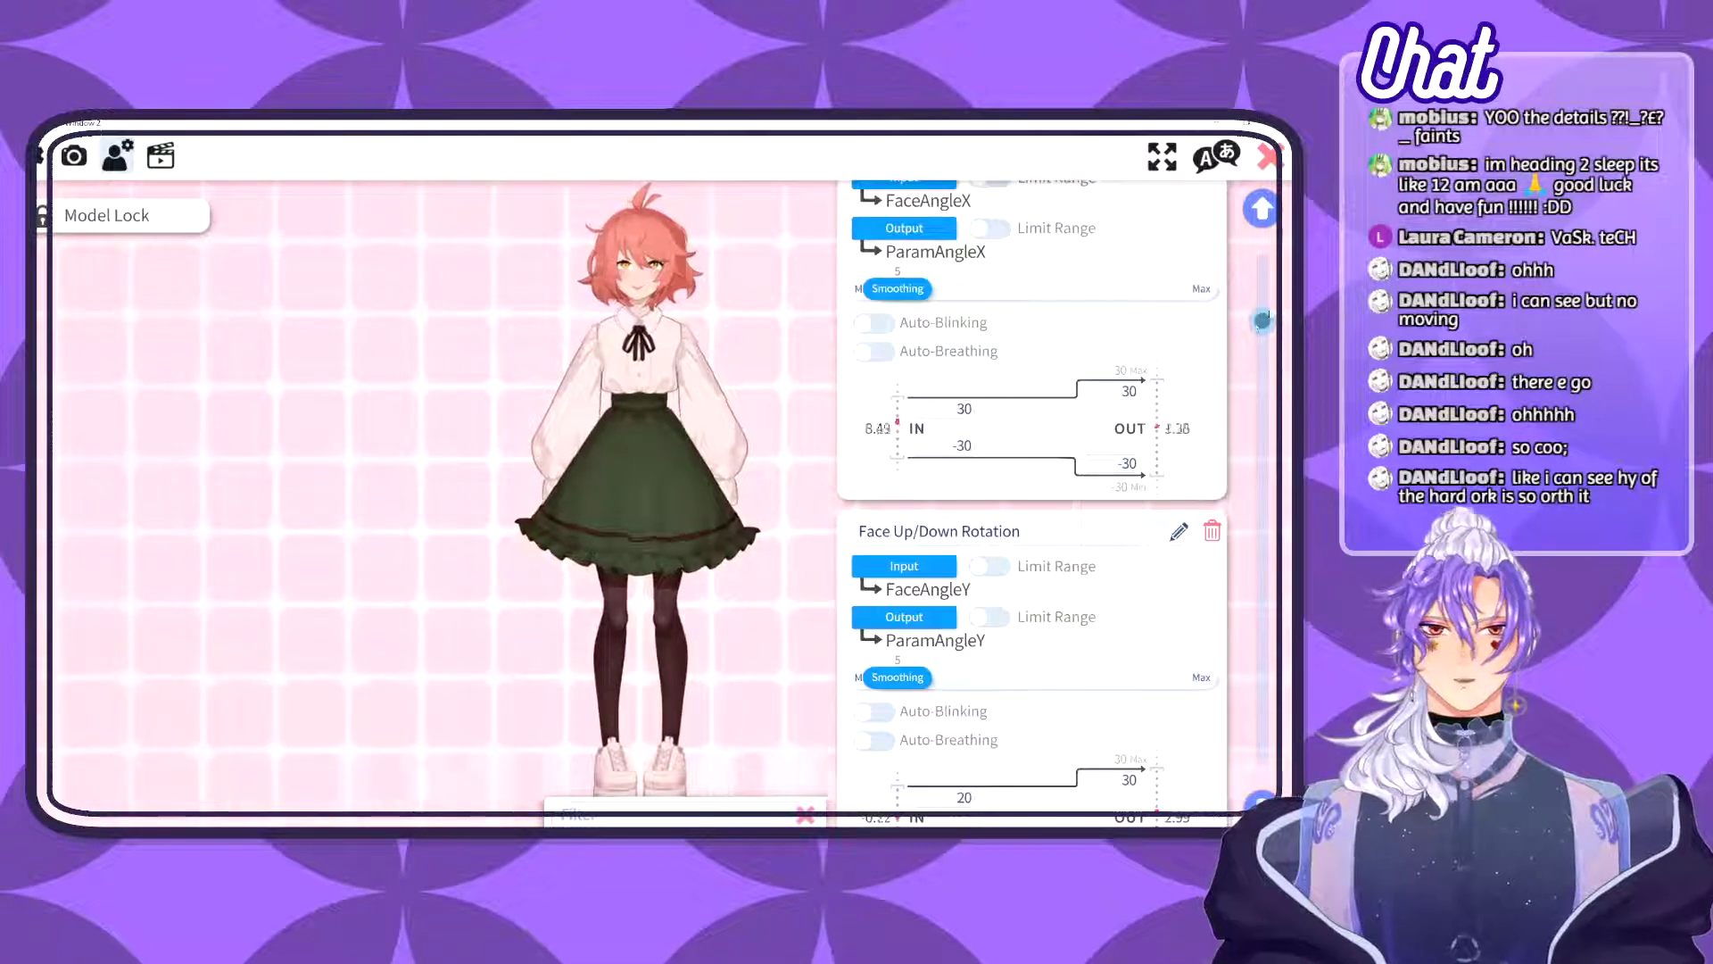
{"action": "mouse_move", "coordinate": [1262, 319]}
{"action": "left_mouse_down"}
{"action": "mouse_move", "coordinate": [1263, 252]}
{"action": "mouse_move", "coordinate": [1255, 288]}
{"action": "left_mouse_up"}
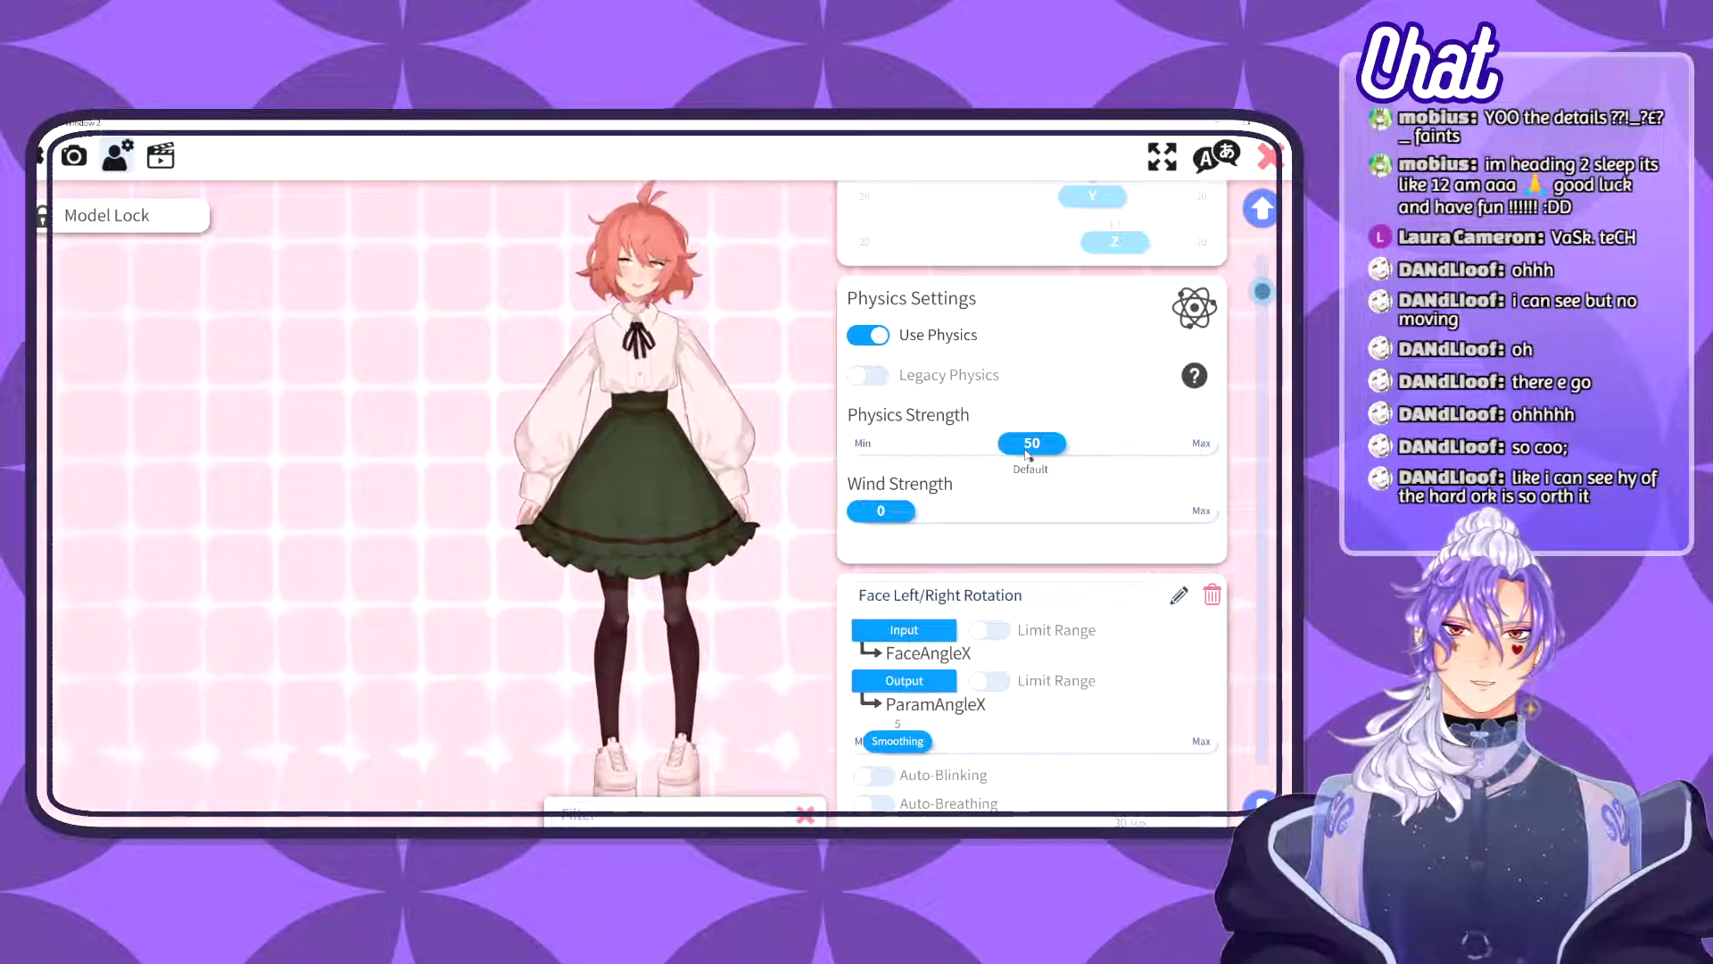
{"action": "left_click_drag", "start_coordinate": [1028, 455], "coordinate": [1101, 451]}
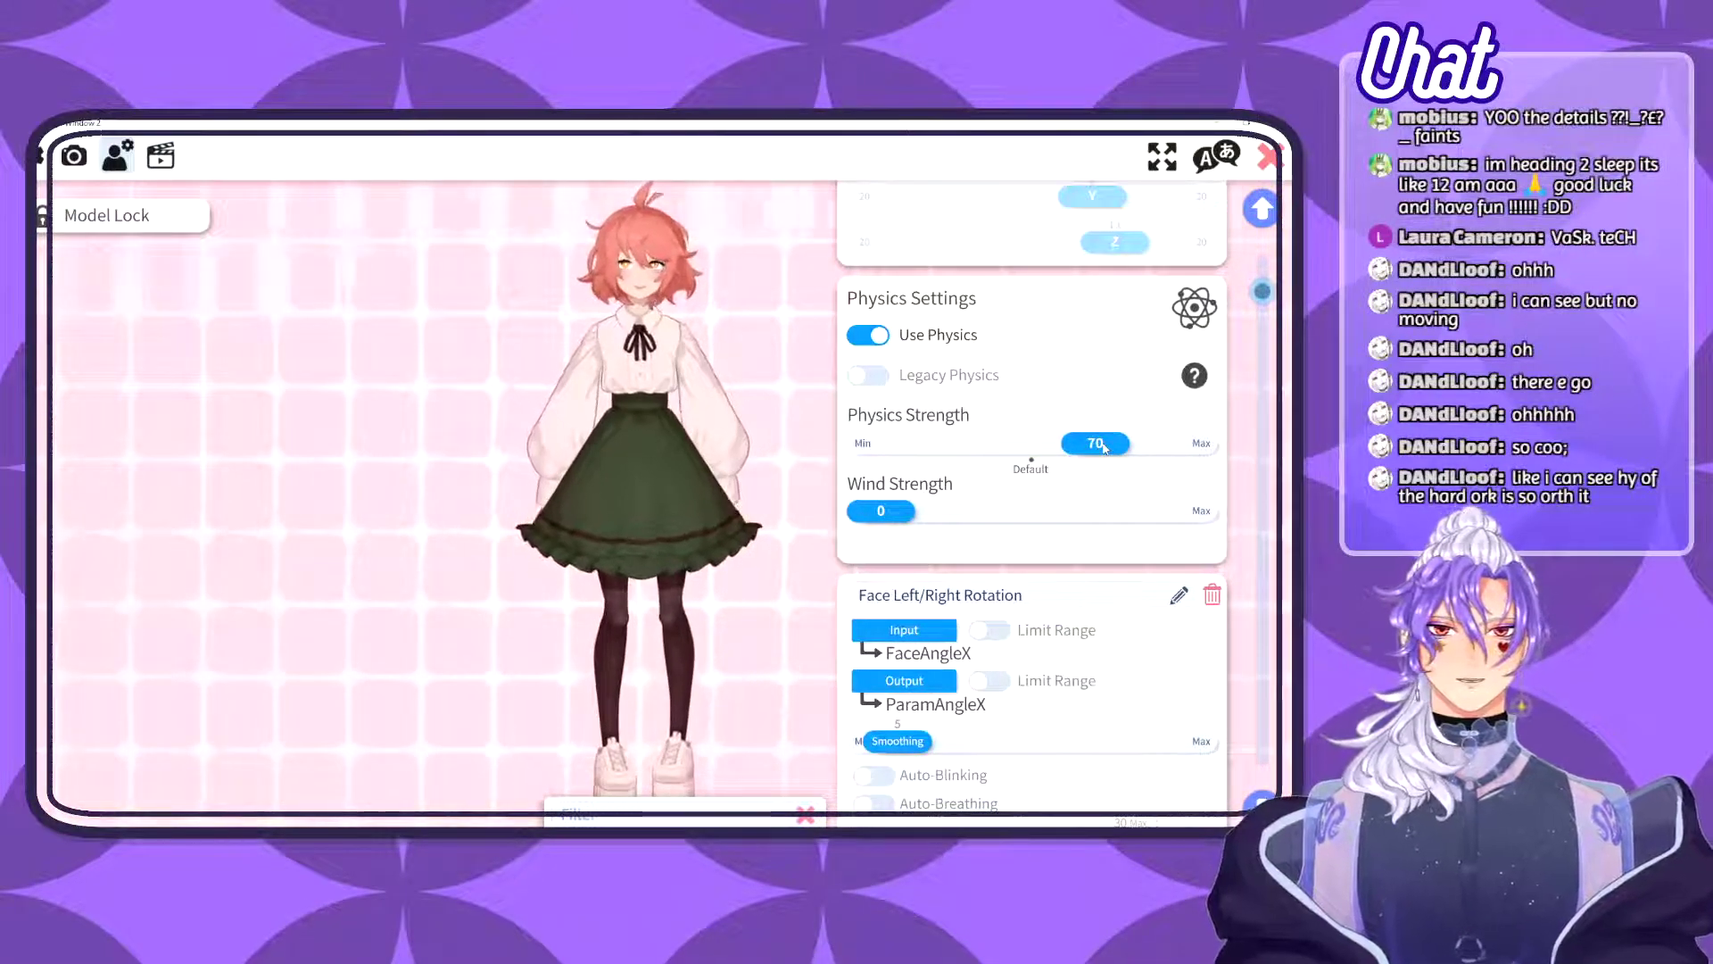
{"action": "left_click_drag", "start_coordinate": [1104, 448], "coordinate": [1070, 445]}
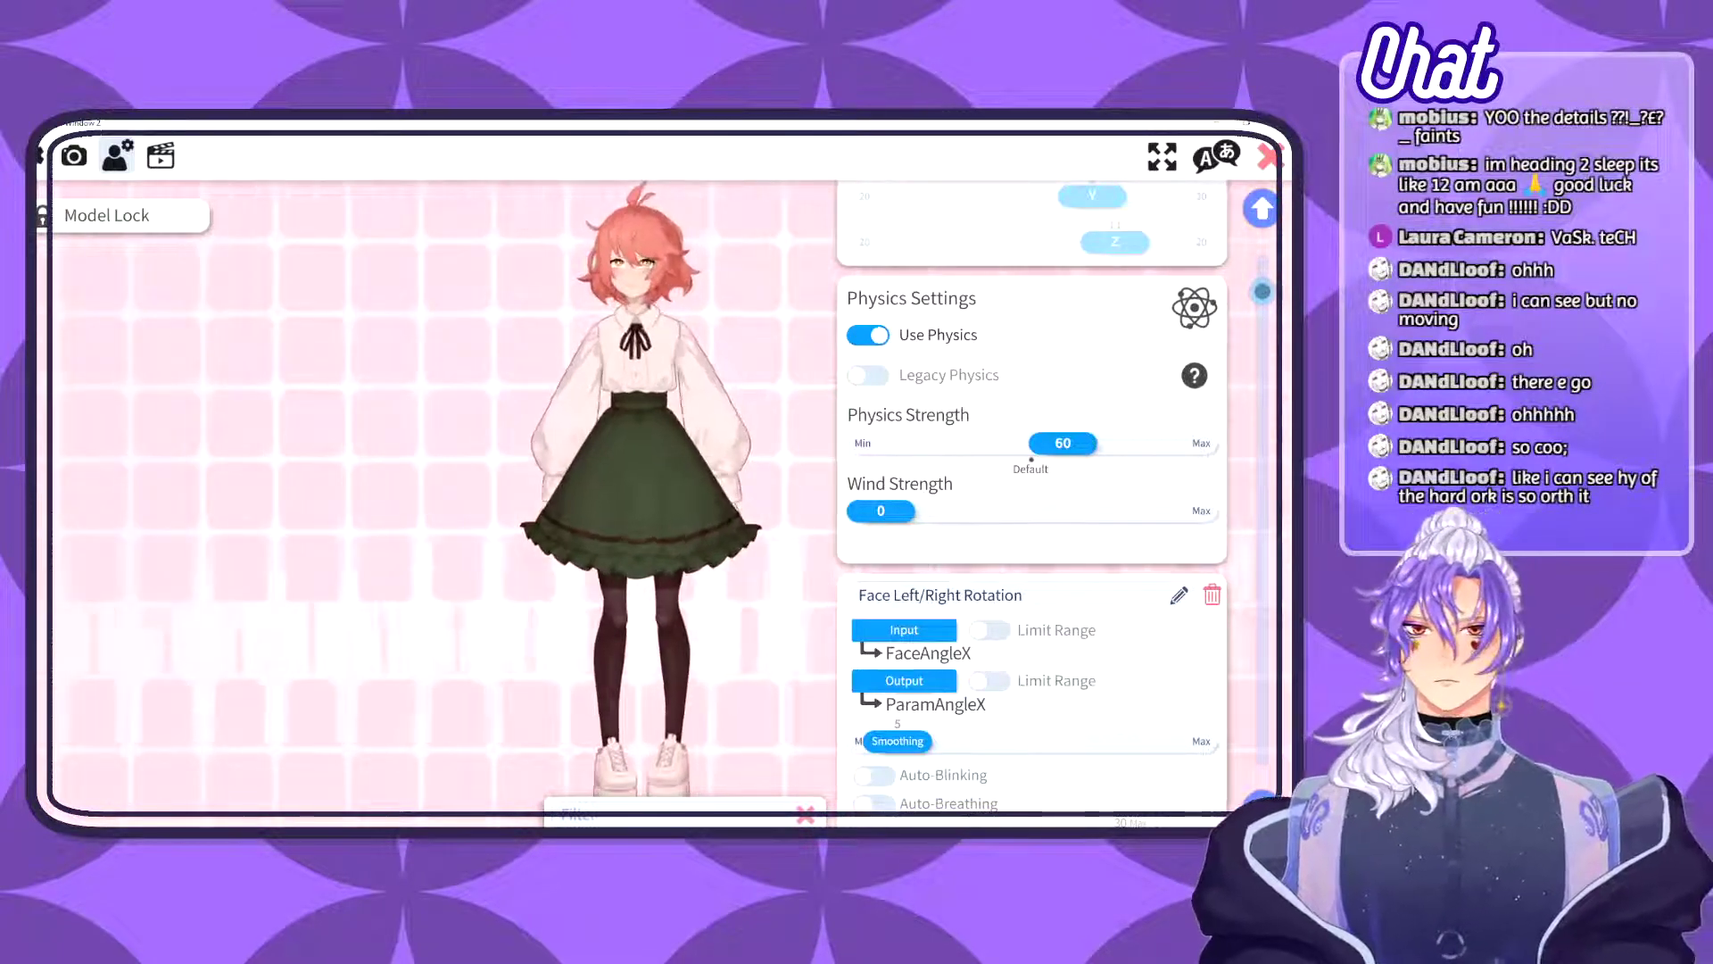
- Set the smoothing of the Mouth Open parameter (MouthOpen to ParamMouthOpenY) to 3
{"action": "scroll", "coordinate": [1131, 440], "scroll_direction": "down", "scroll_amount": 3}
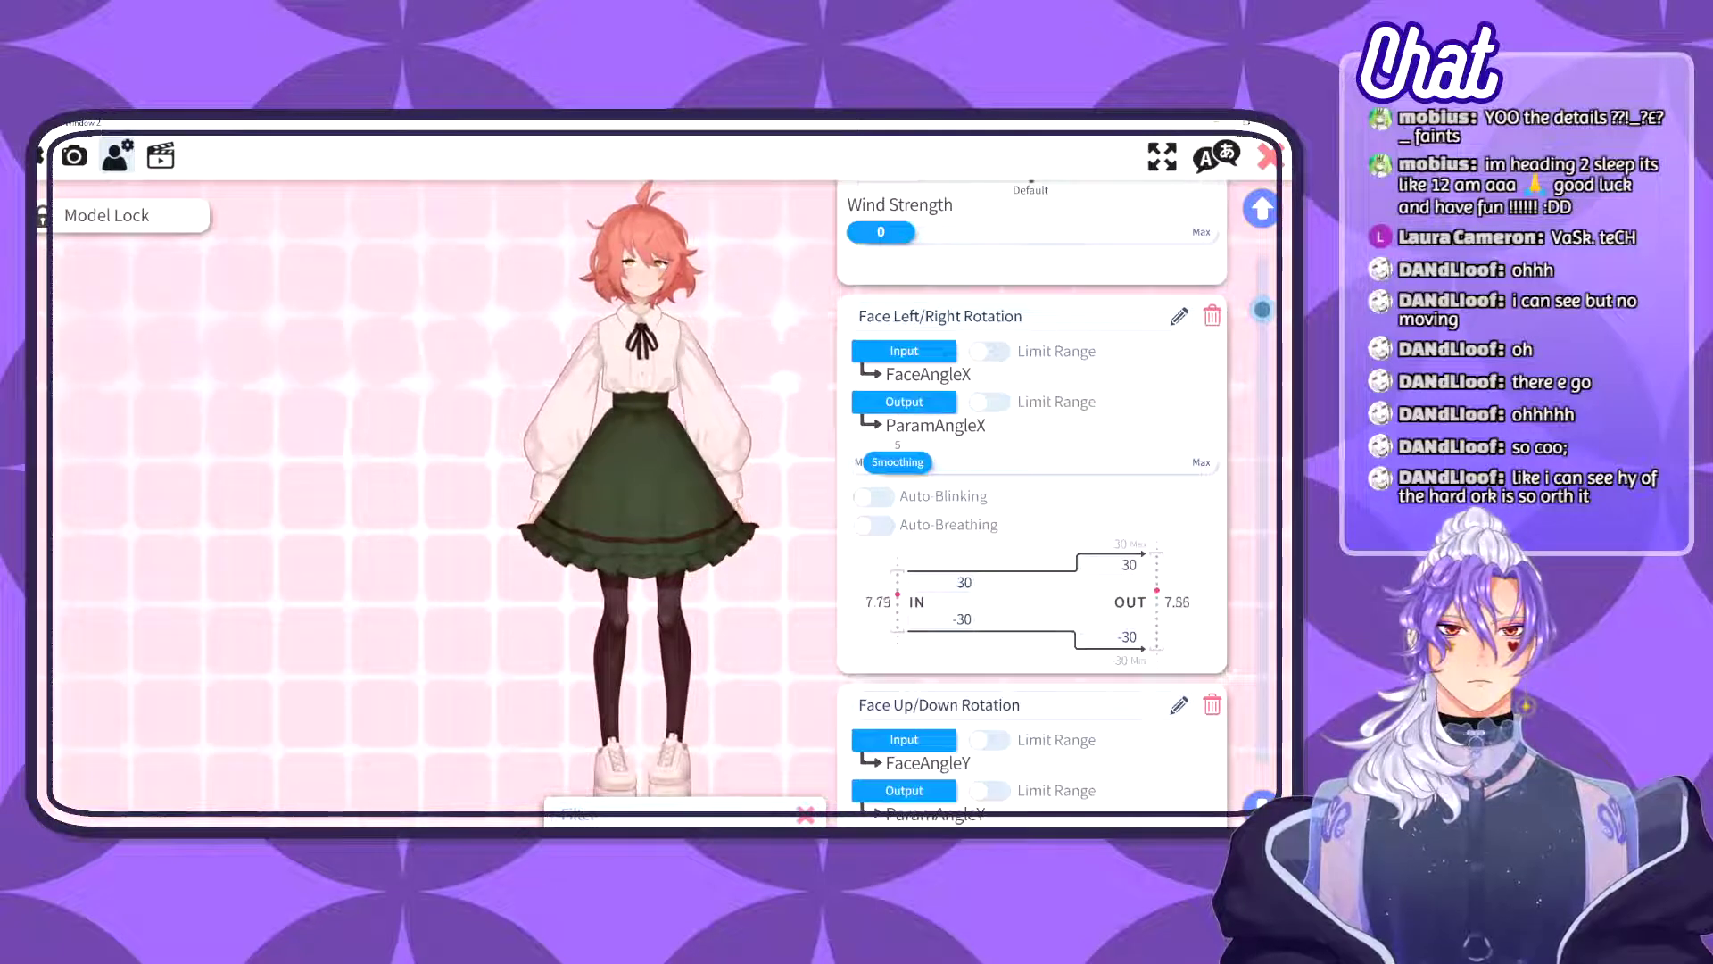
{"action": "scroll", "coordinate": [937, 639], "scroll_direction": "down", "scroll_amount": 12}
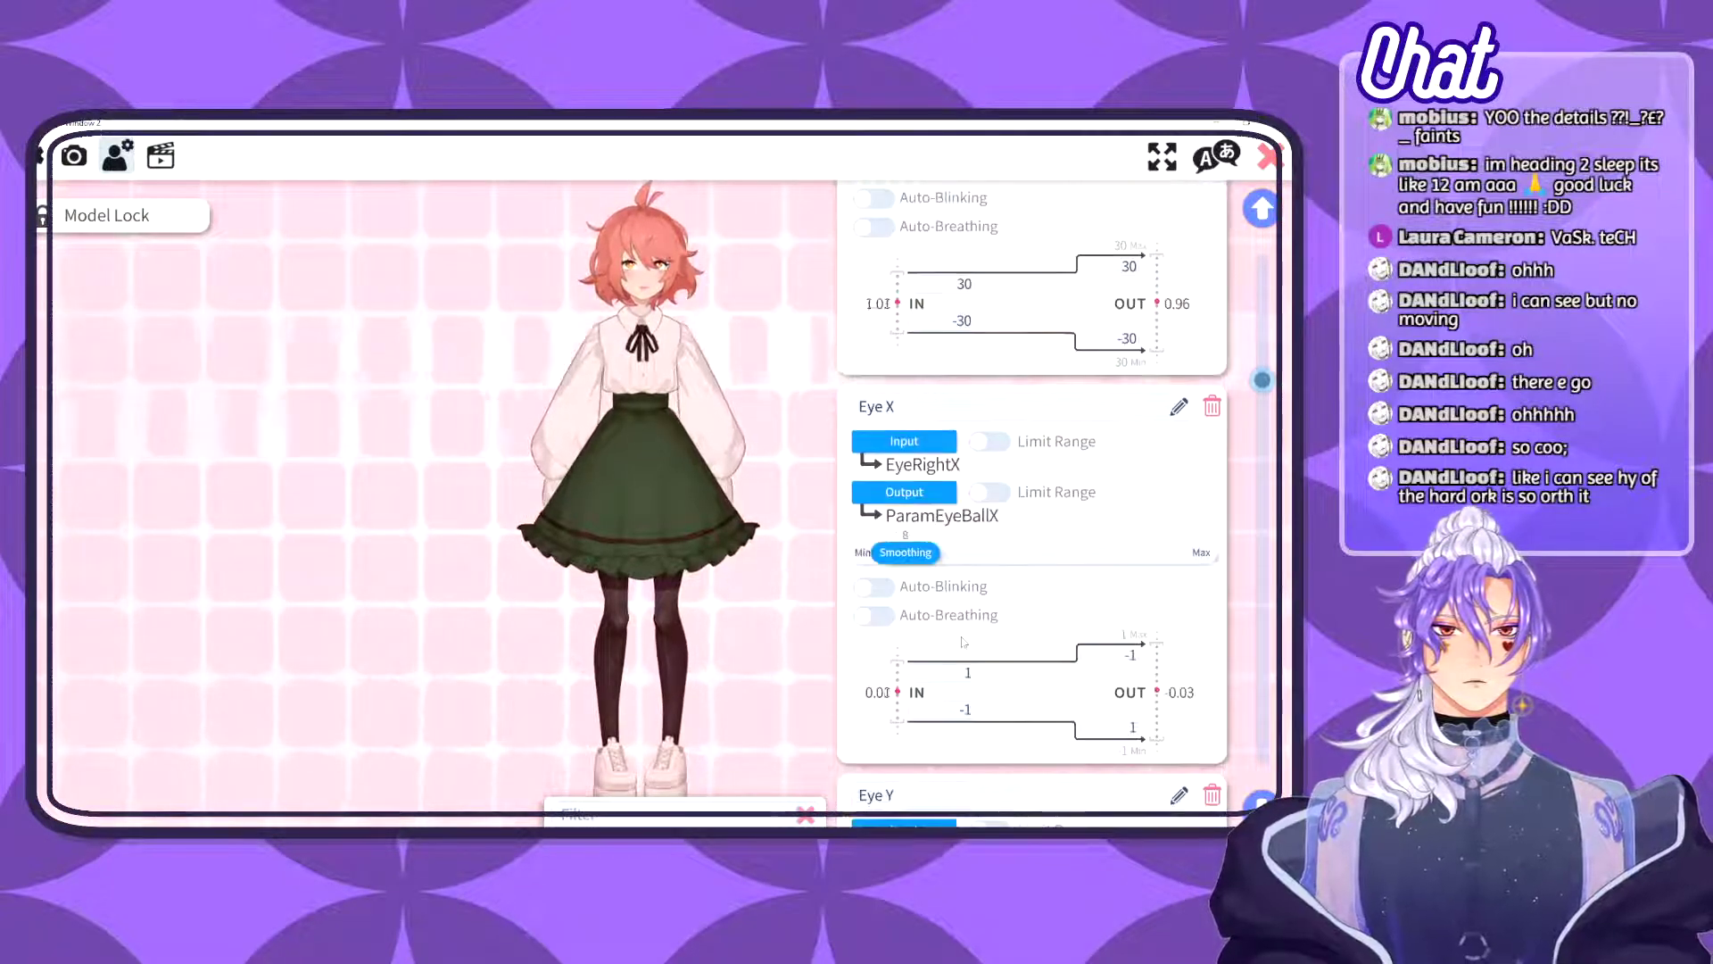
{"action": "scroll", "coordinate": [965, 643], "scroll_direction": "down", "scroll_amount": 20}
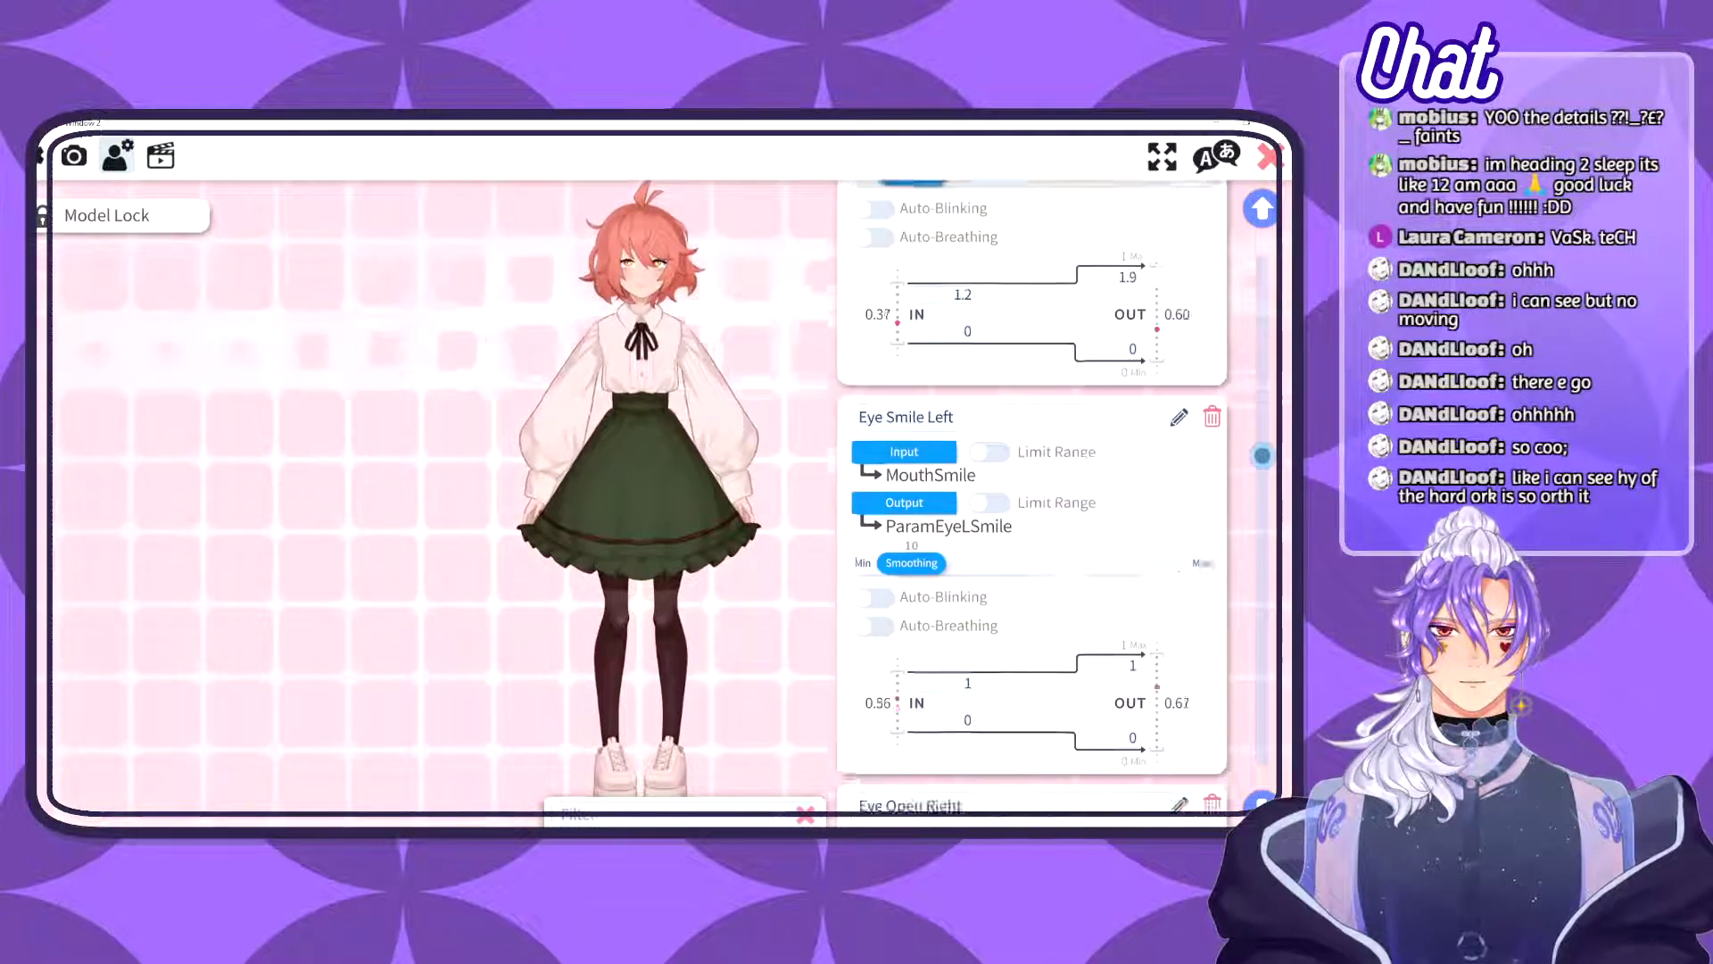
{"action": "scroll", "coordinate": [979, 634], "scroll_direction": "down", "scroll_amount": 2}
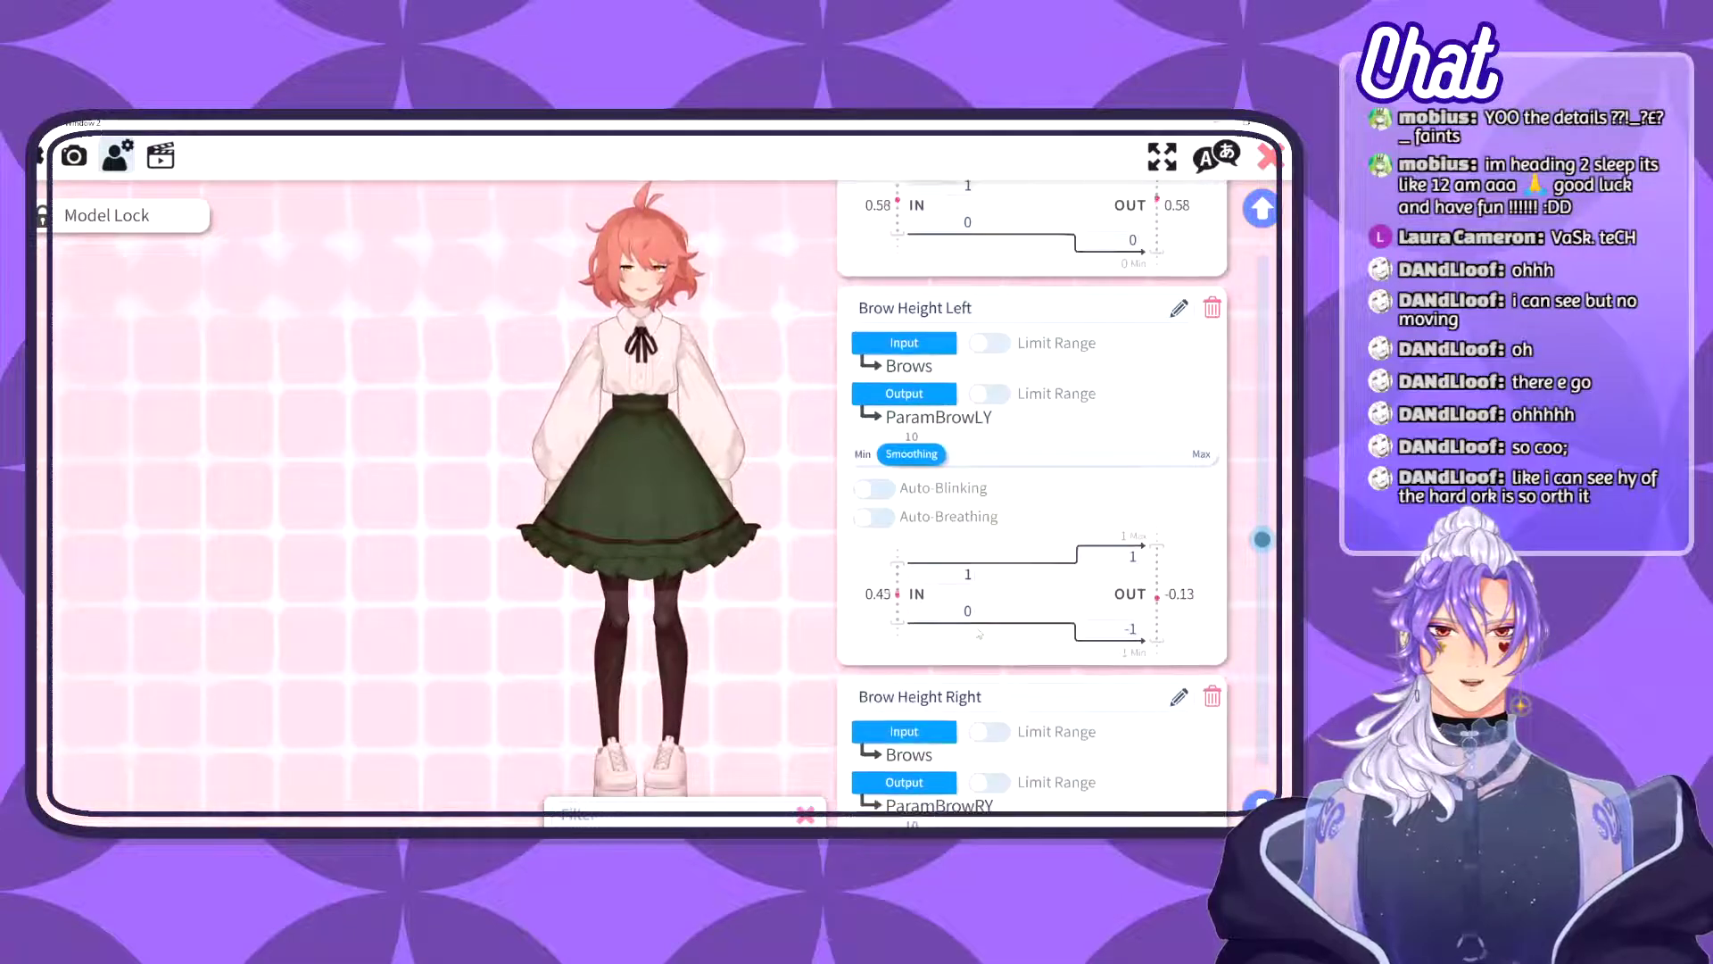
{"action": "scroll", "coordinate": [979, 634], "scroll_direction": "down", "scroll_amount": 3}
{"action": "scroll", "coordinate": [978, 633], "scroll_direction": "down", "scroll_amount": 9}
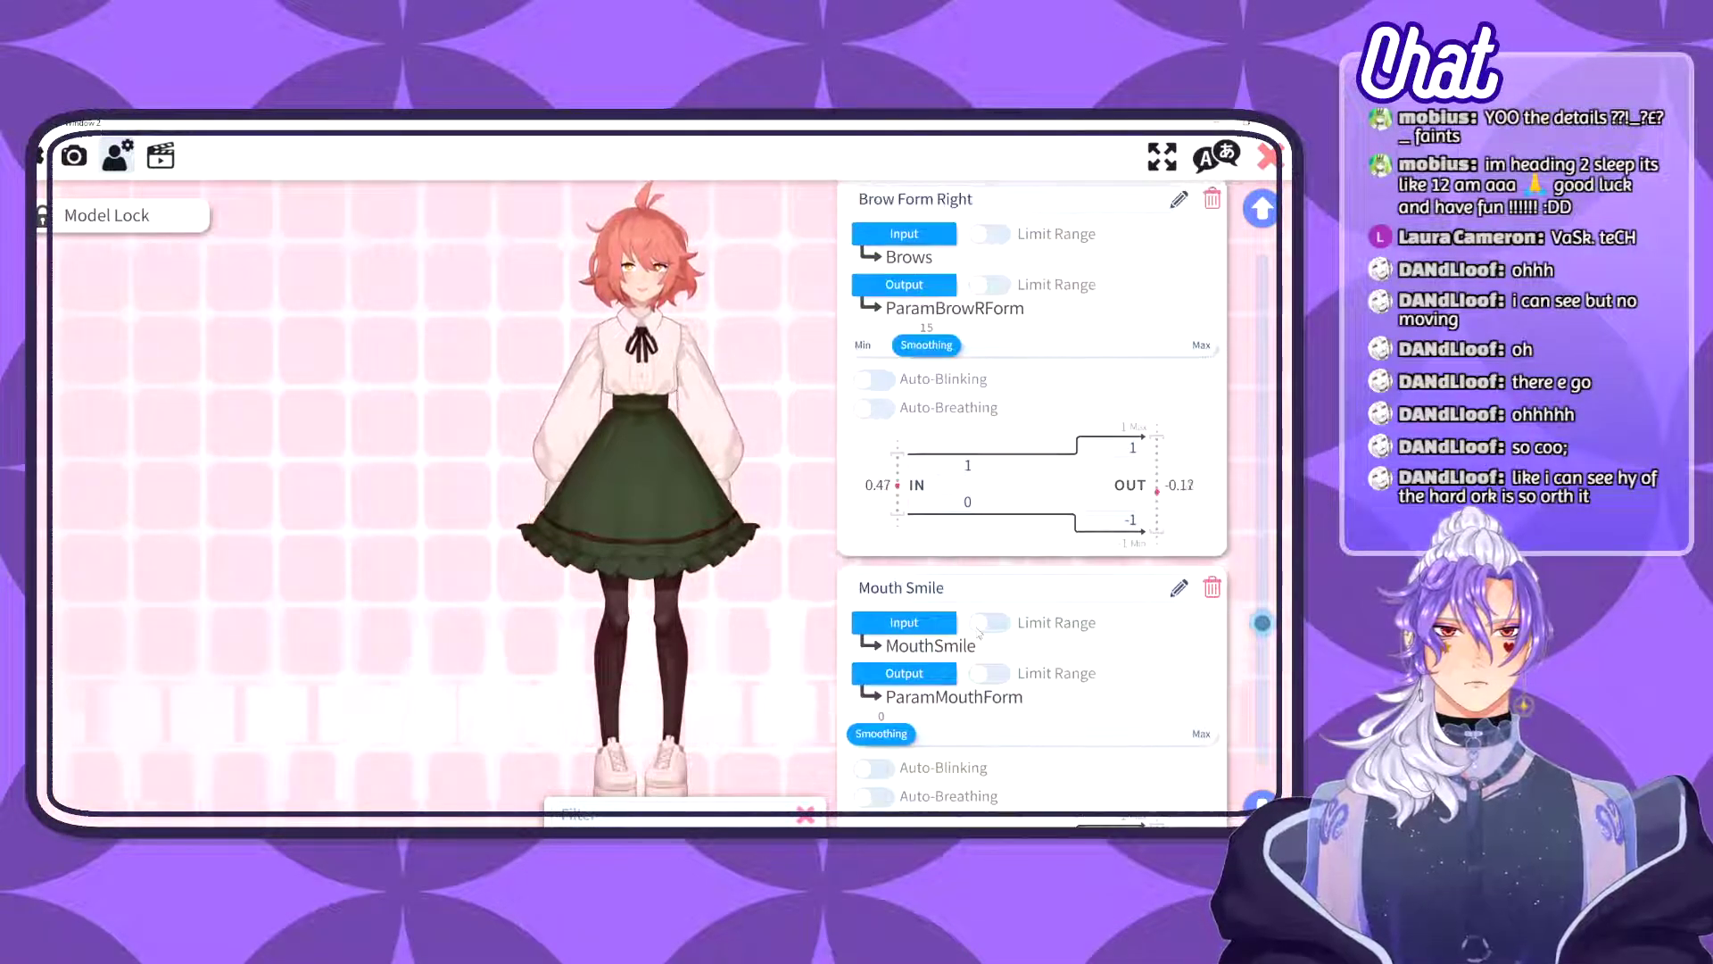
{"action": "scroll", "coordinate": [979, 633], "scroll_direction": "down", "scroll_amount": 5}
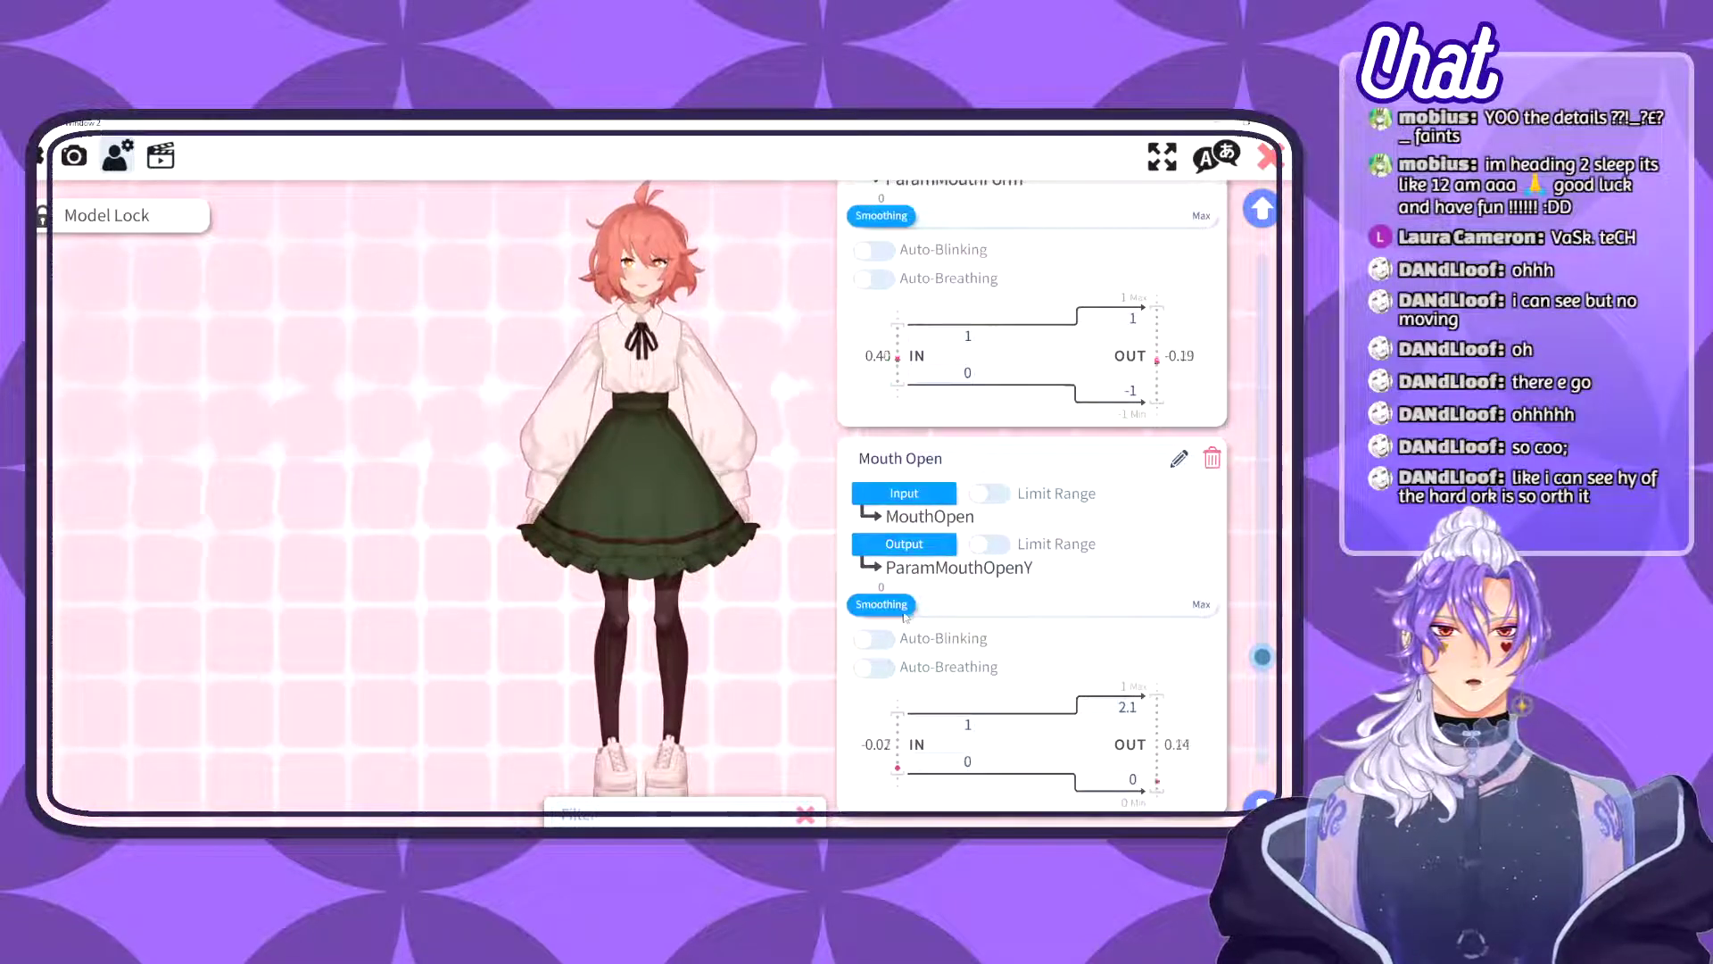
{"action": "left_click_drag", "start_coordinate": [914, 613], "coordinate": [923, 609]}
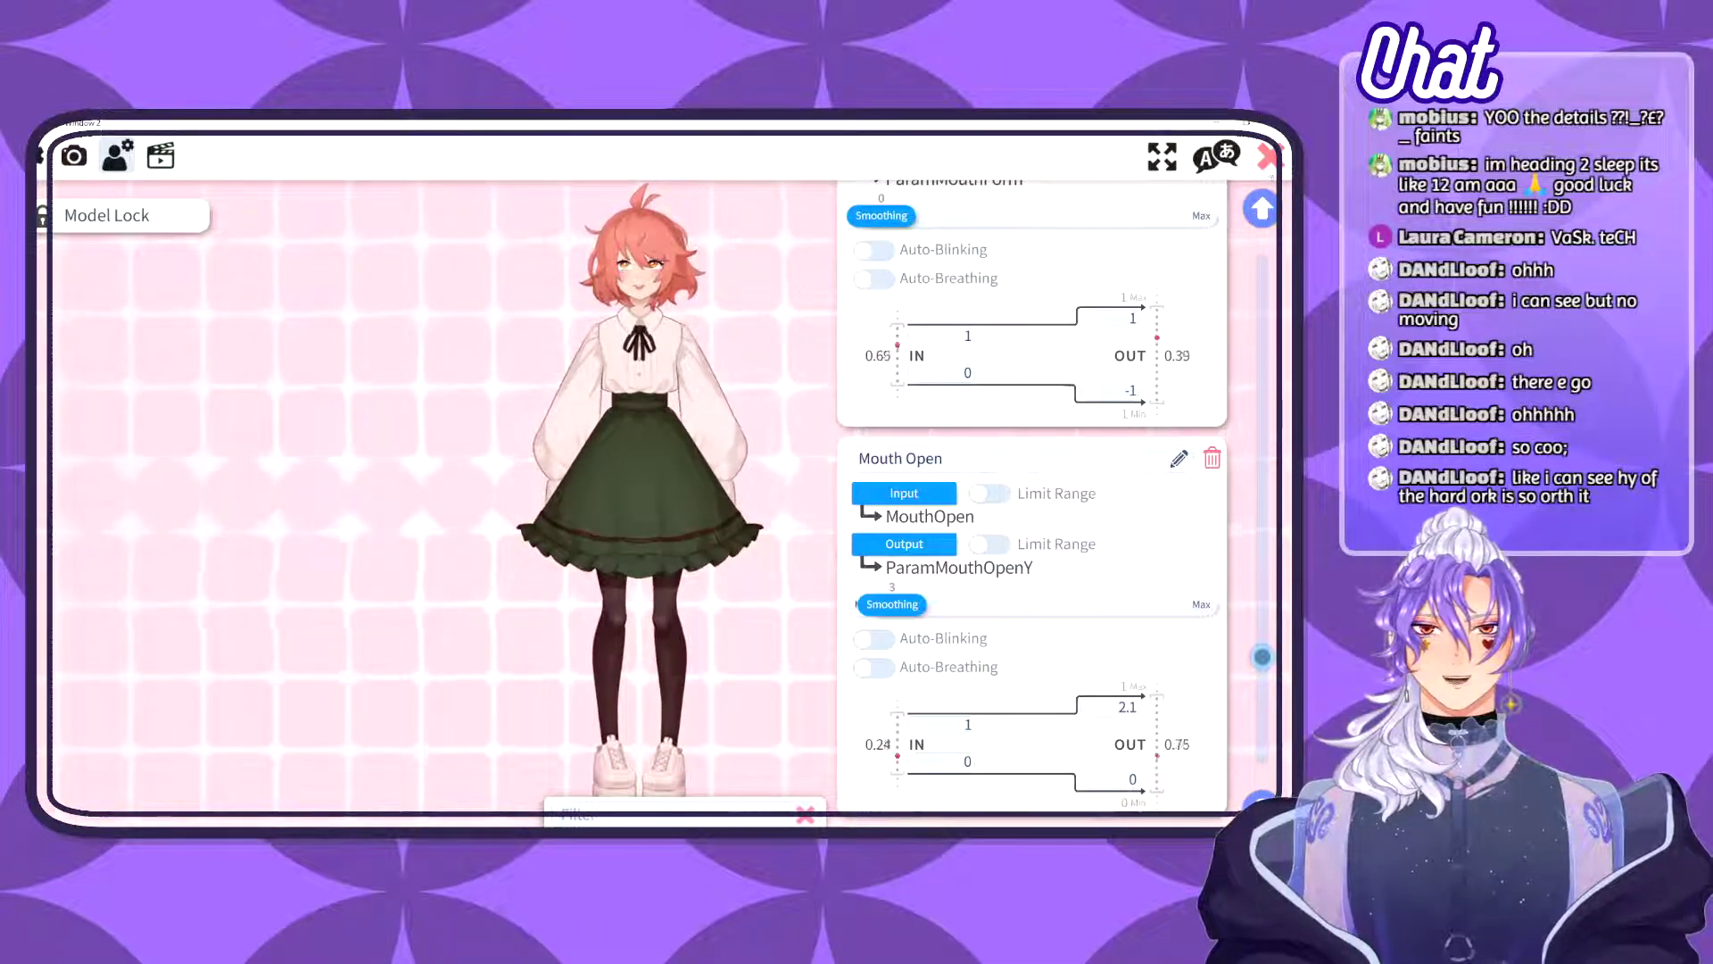
- Close the settings and enlarge and reposition the model to frame its upper body
{"action": "left_click", "coordinate": [1268, 156]}
{"action": "scroll", "coordinate": [633, 357], "scroll_direction": "up", "scroll_amount": 5}
{"action": "left_click_drag", "start_coordinate": [633, 357], "coordinate": [621, 636]}
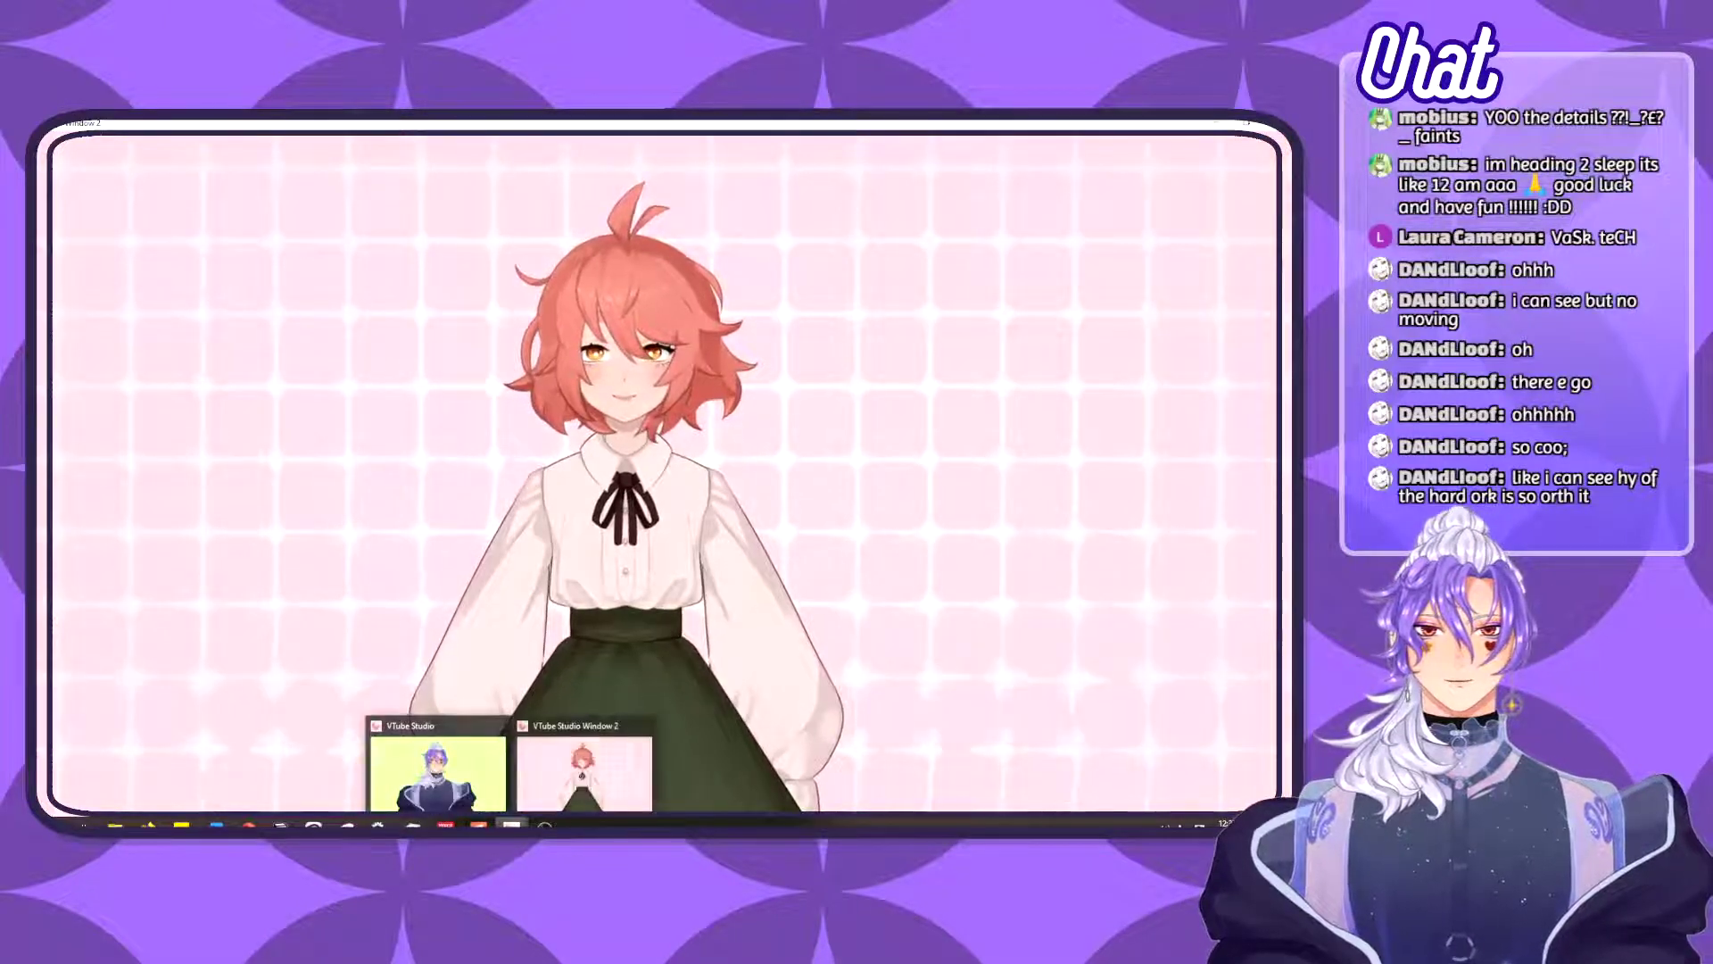
- Switch to Live2D Cubism Editor and save the model
{"action": "mouse_move", "coordinate": [478, 823]}
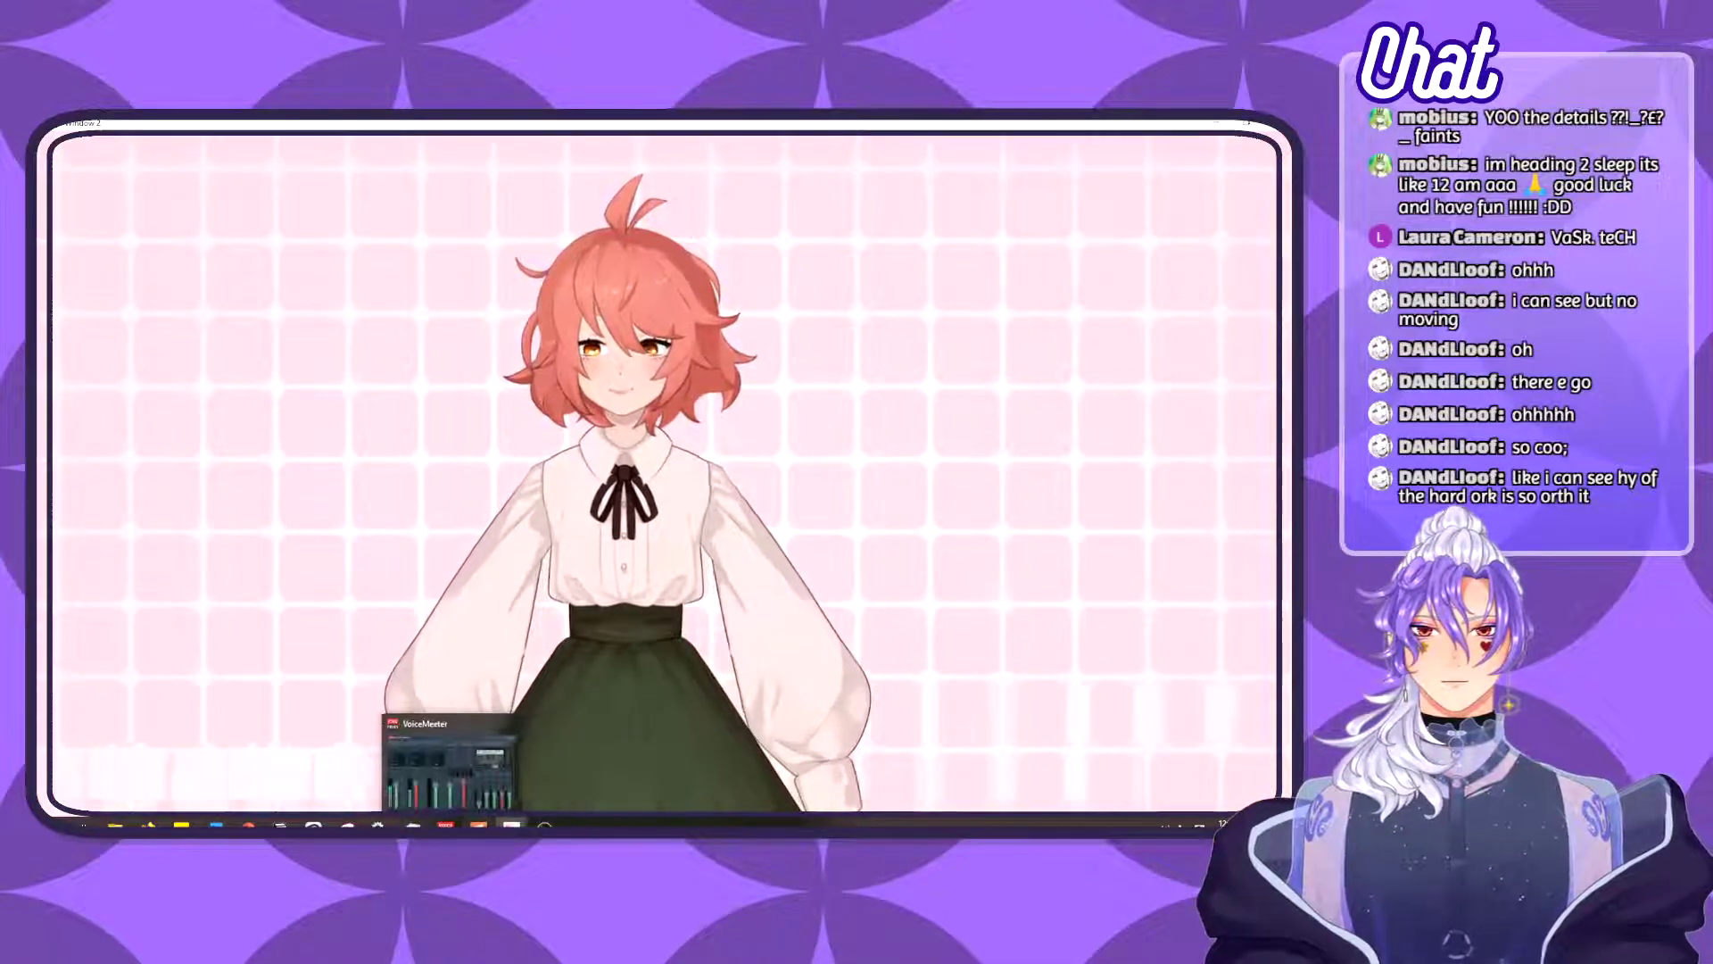
{"action": "left_click", "coordinate": [540, 763]}
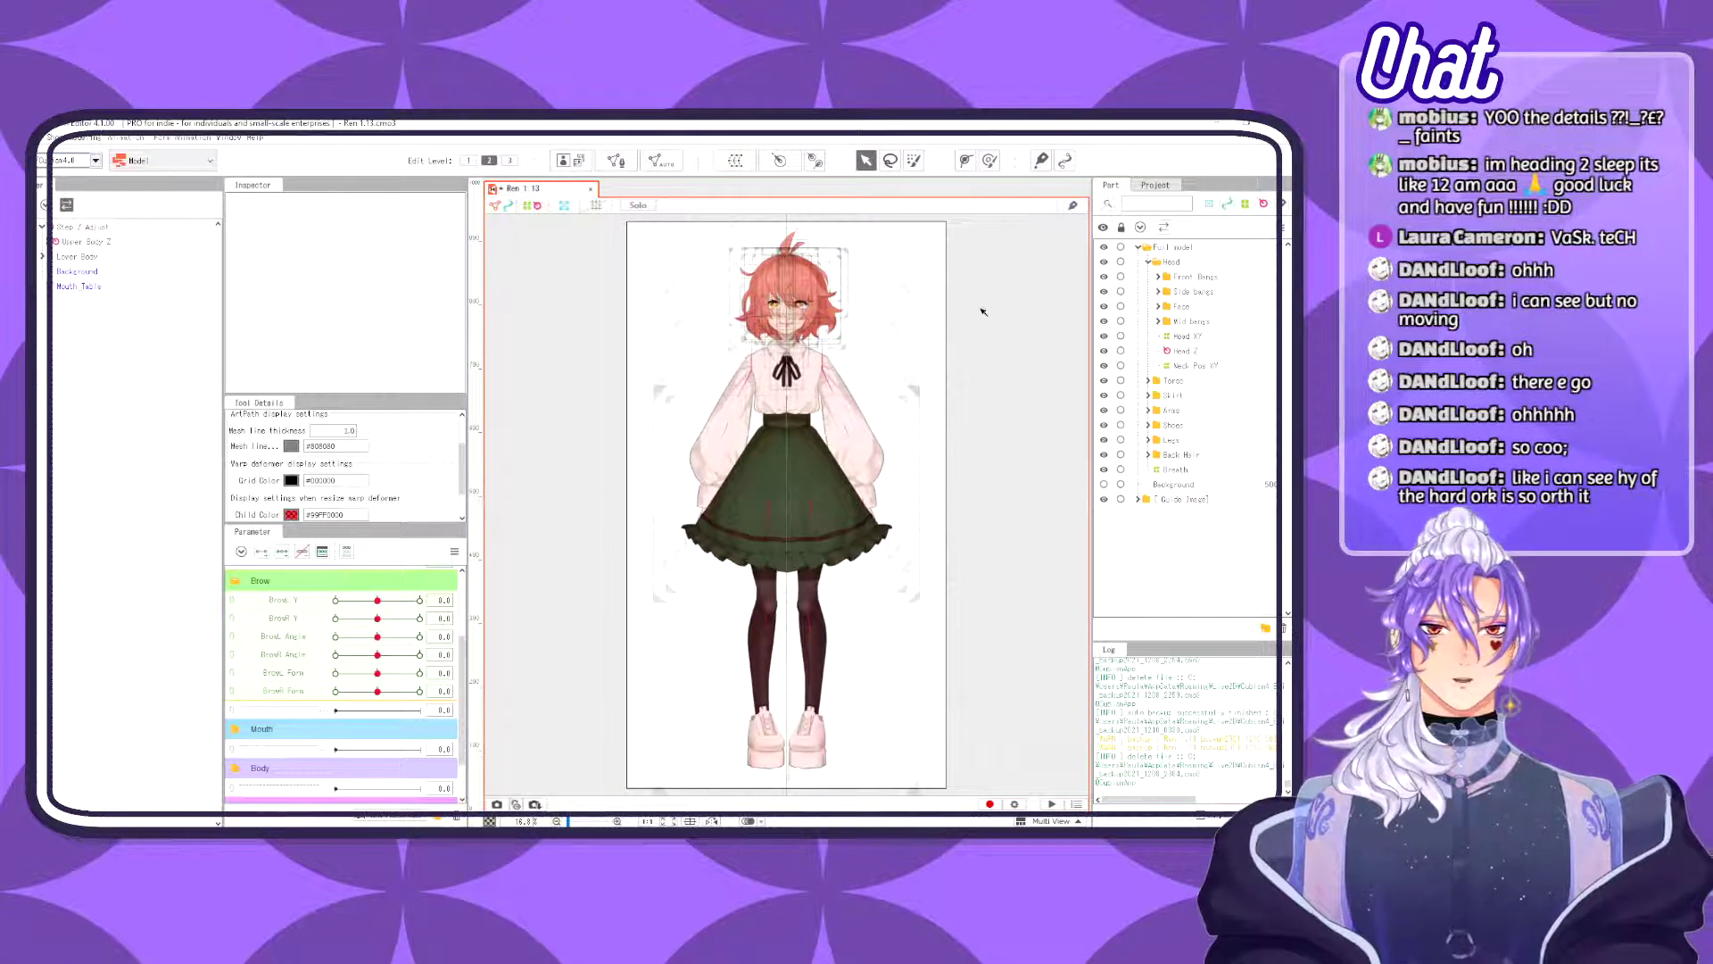
{"action": "key", "text": "ctrl+s"}
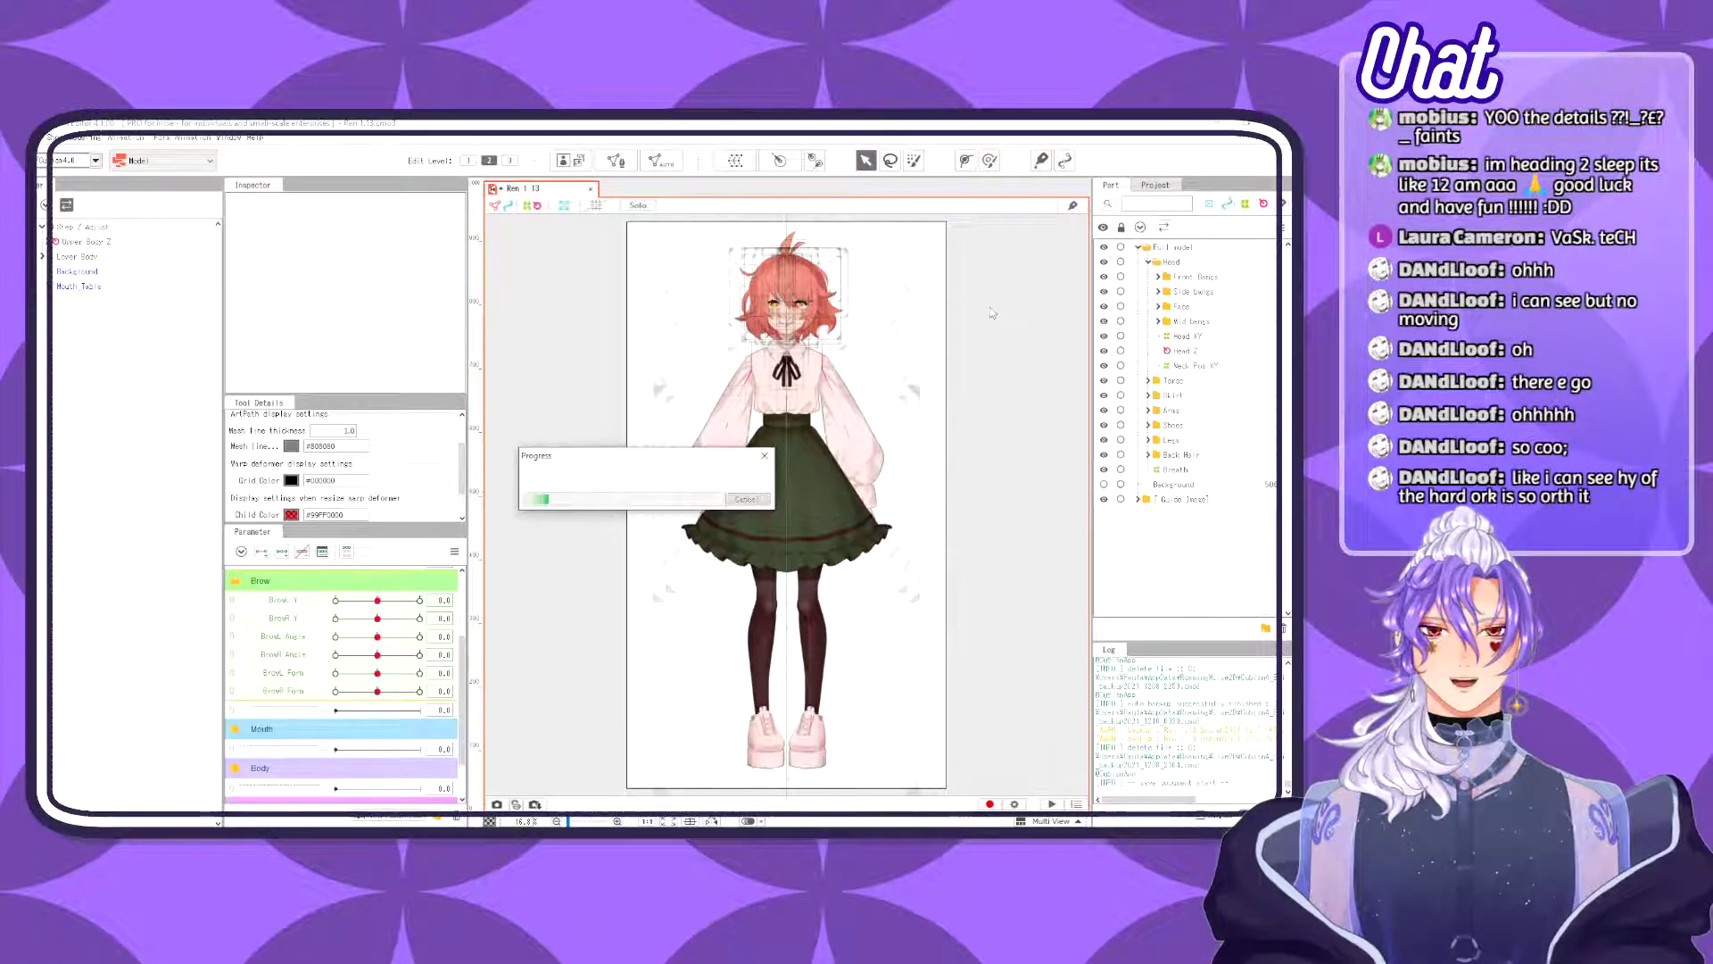